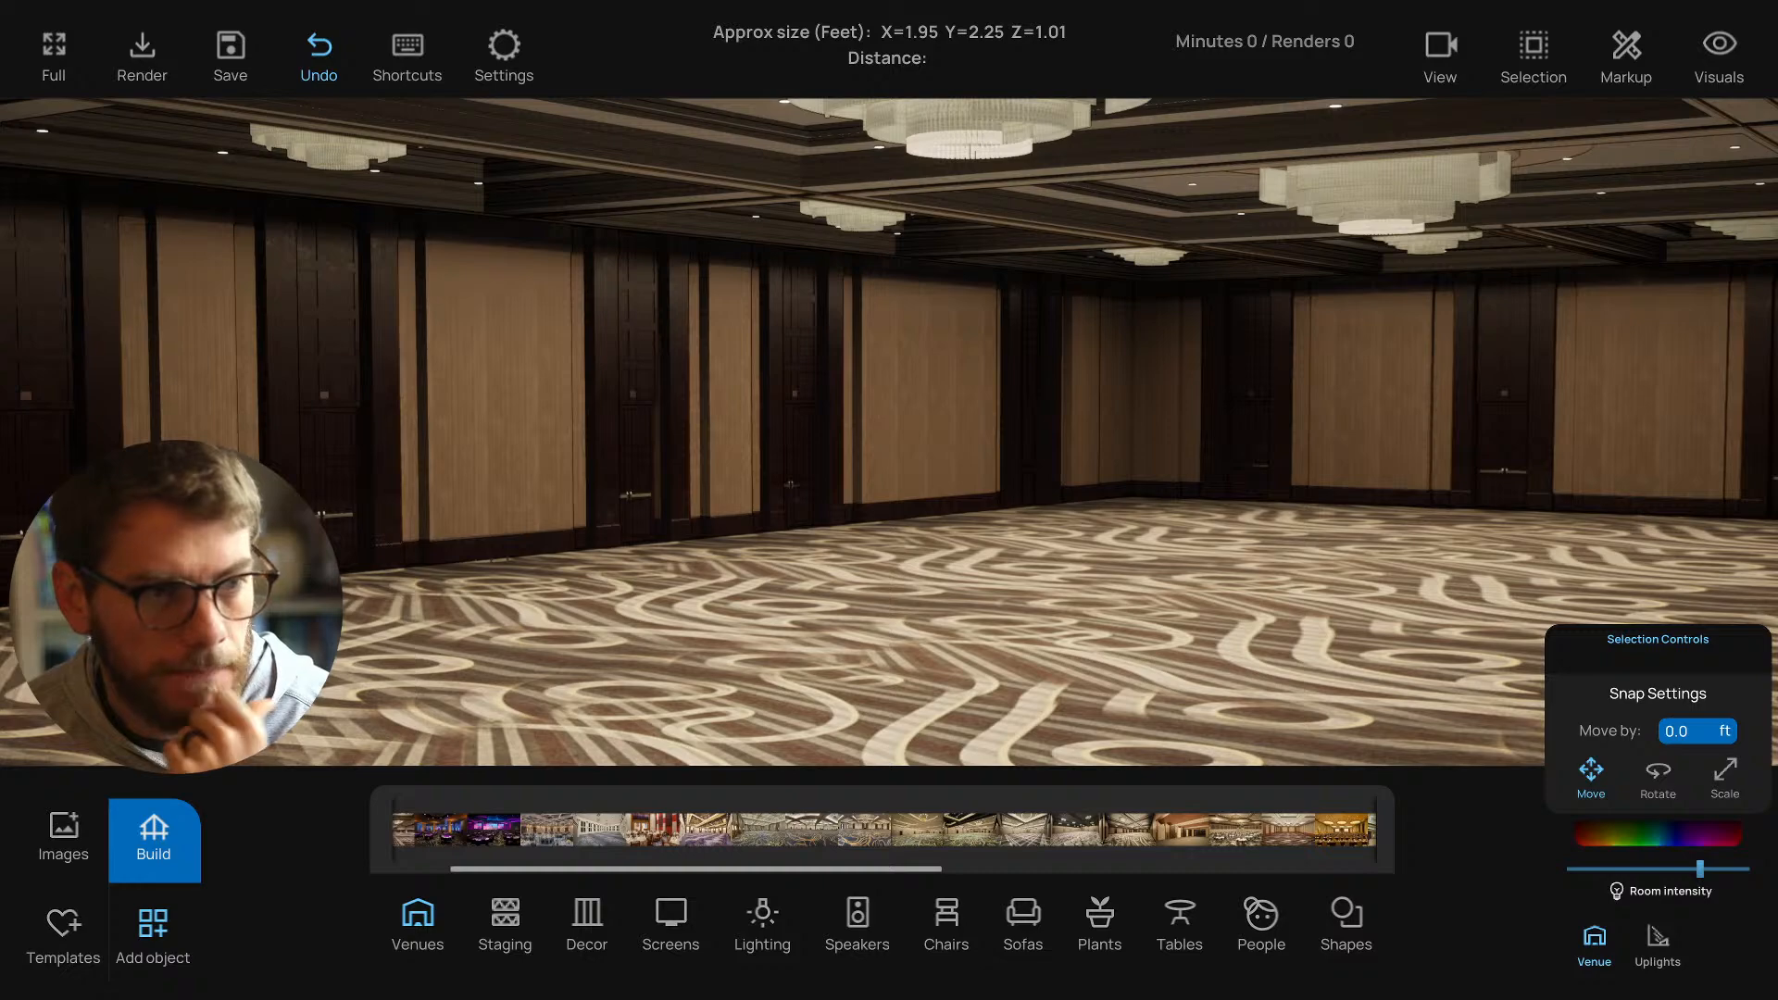
Show the screens category of the object library.
drag(859, 567, 898, 591)
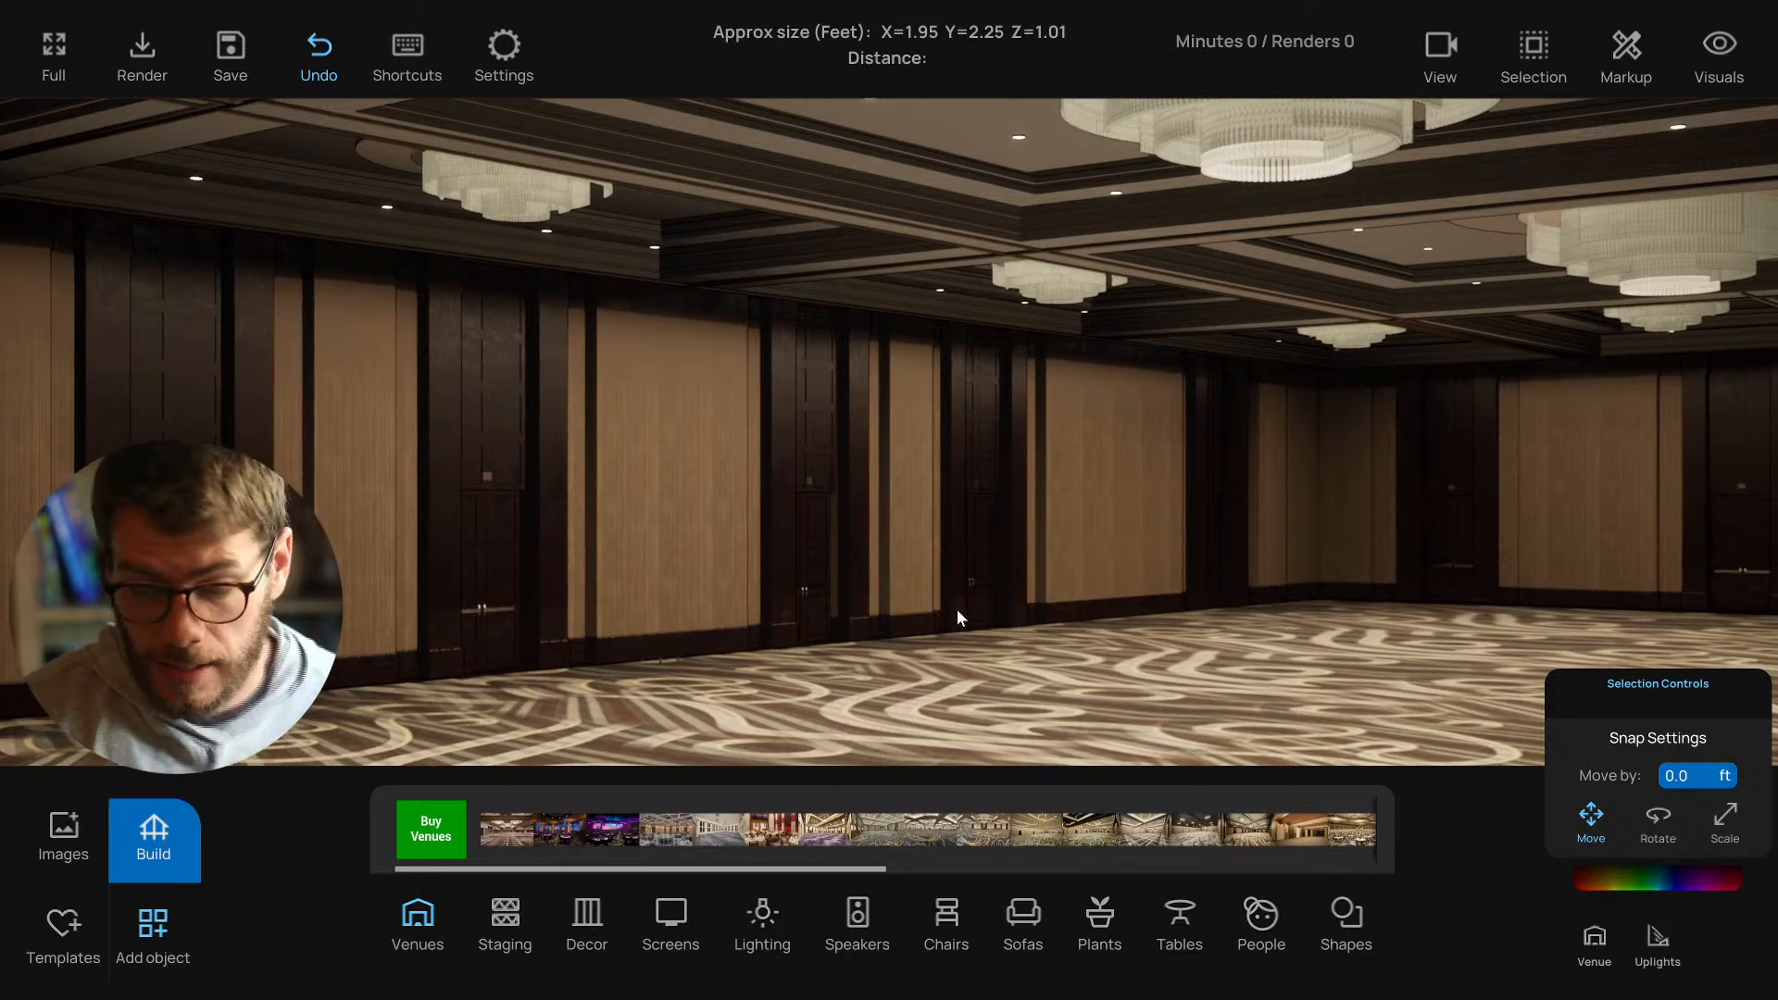
click(704, 921)
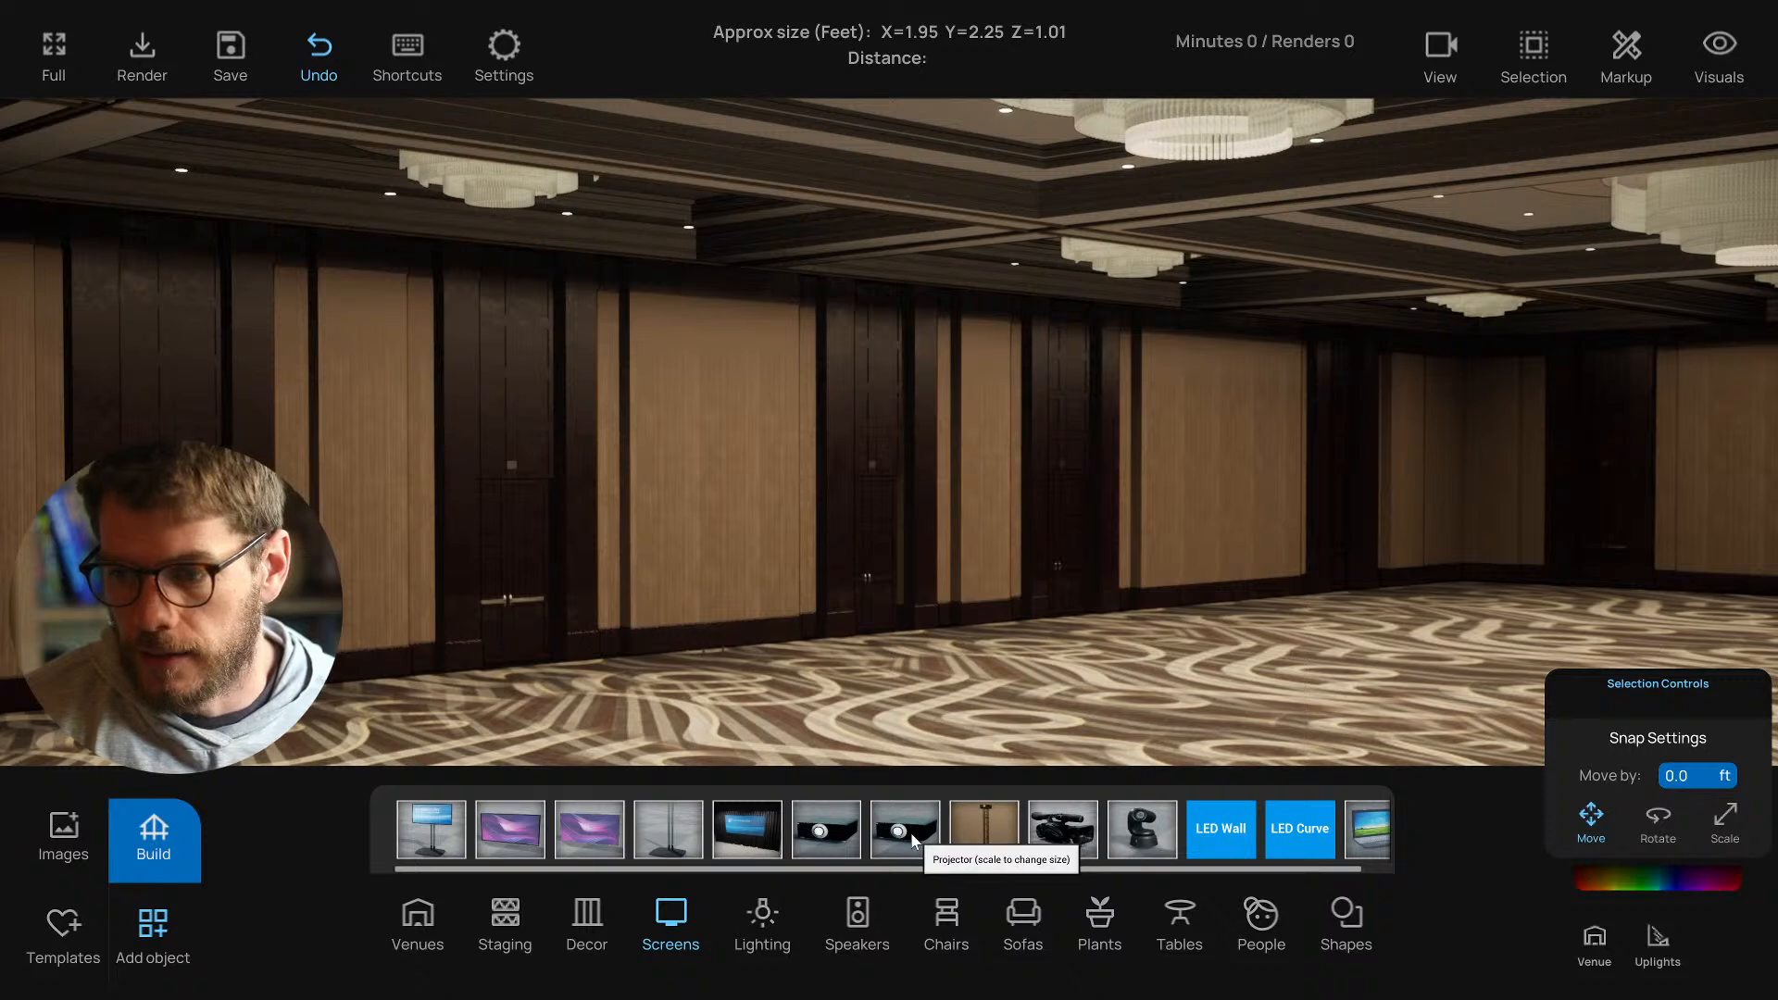
drag(921, 833, 997, 765)
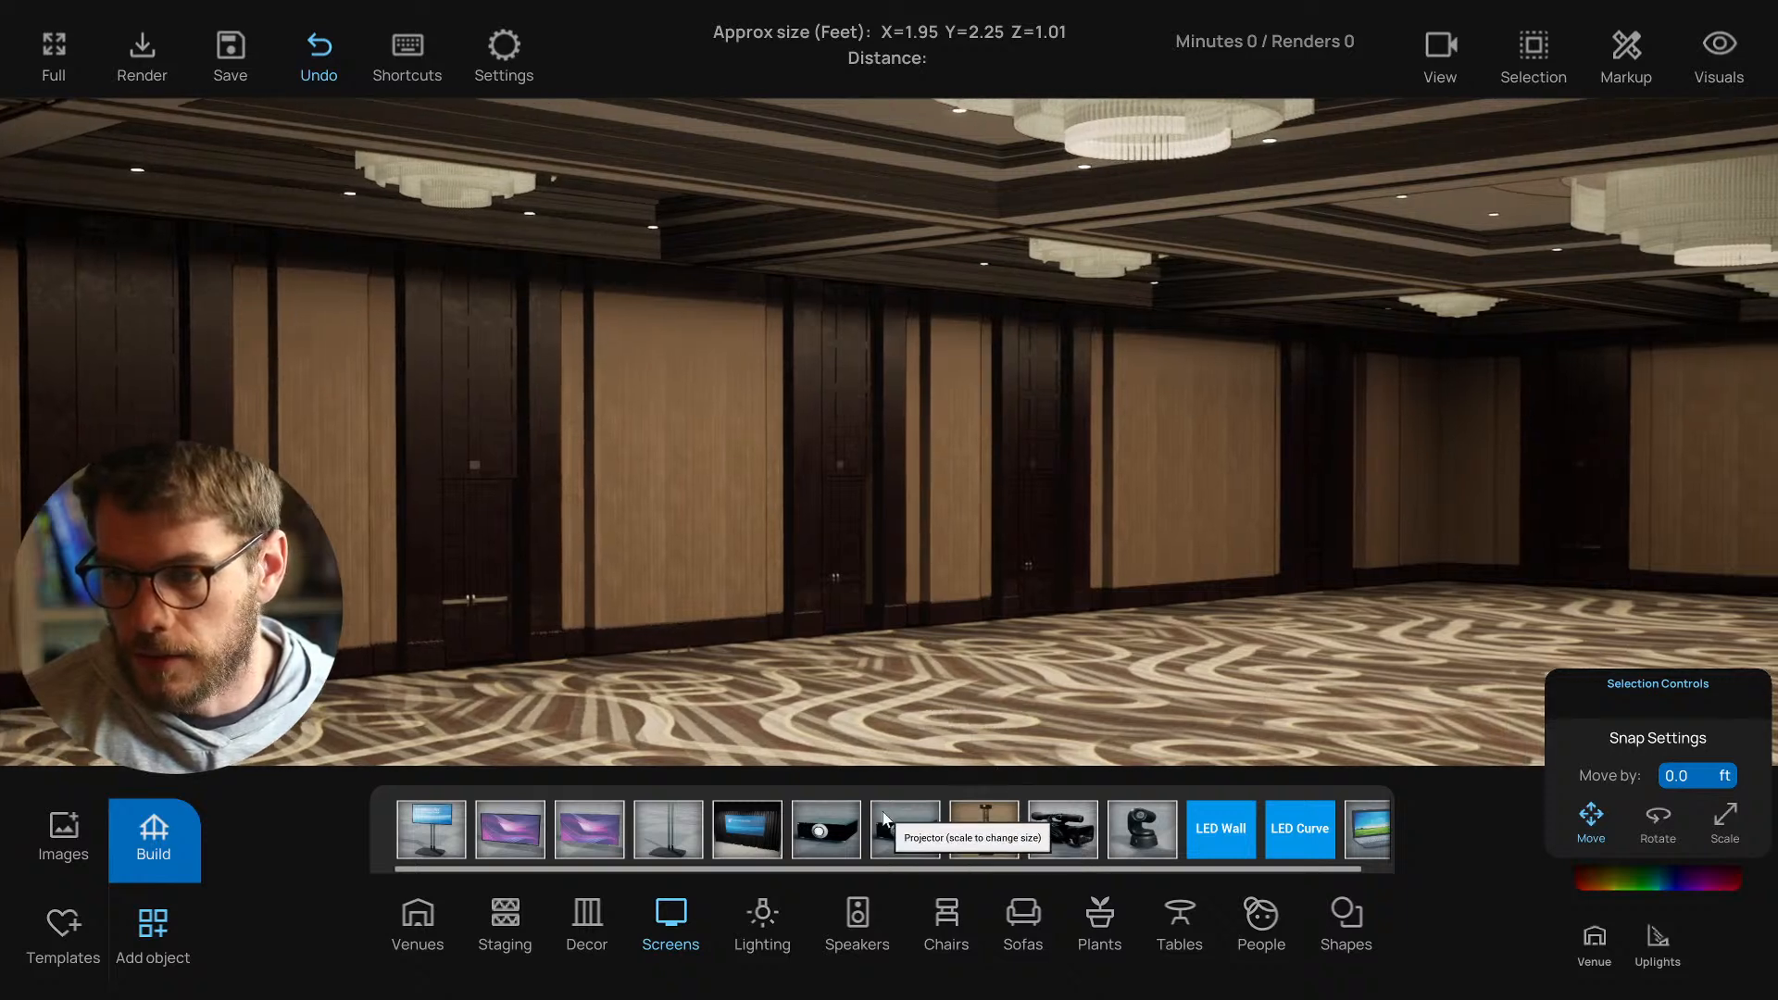
drag(912, 831, 1041, 569)
click(1274, 515)
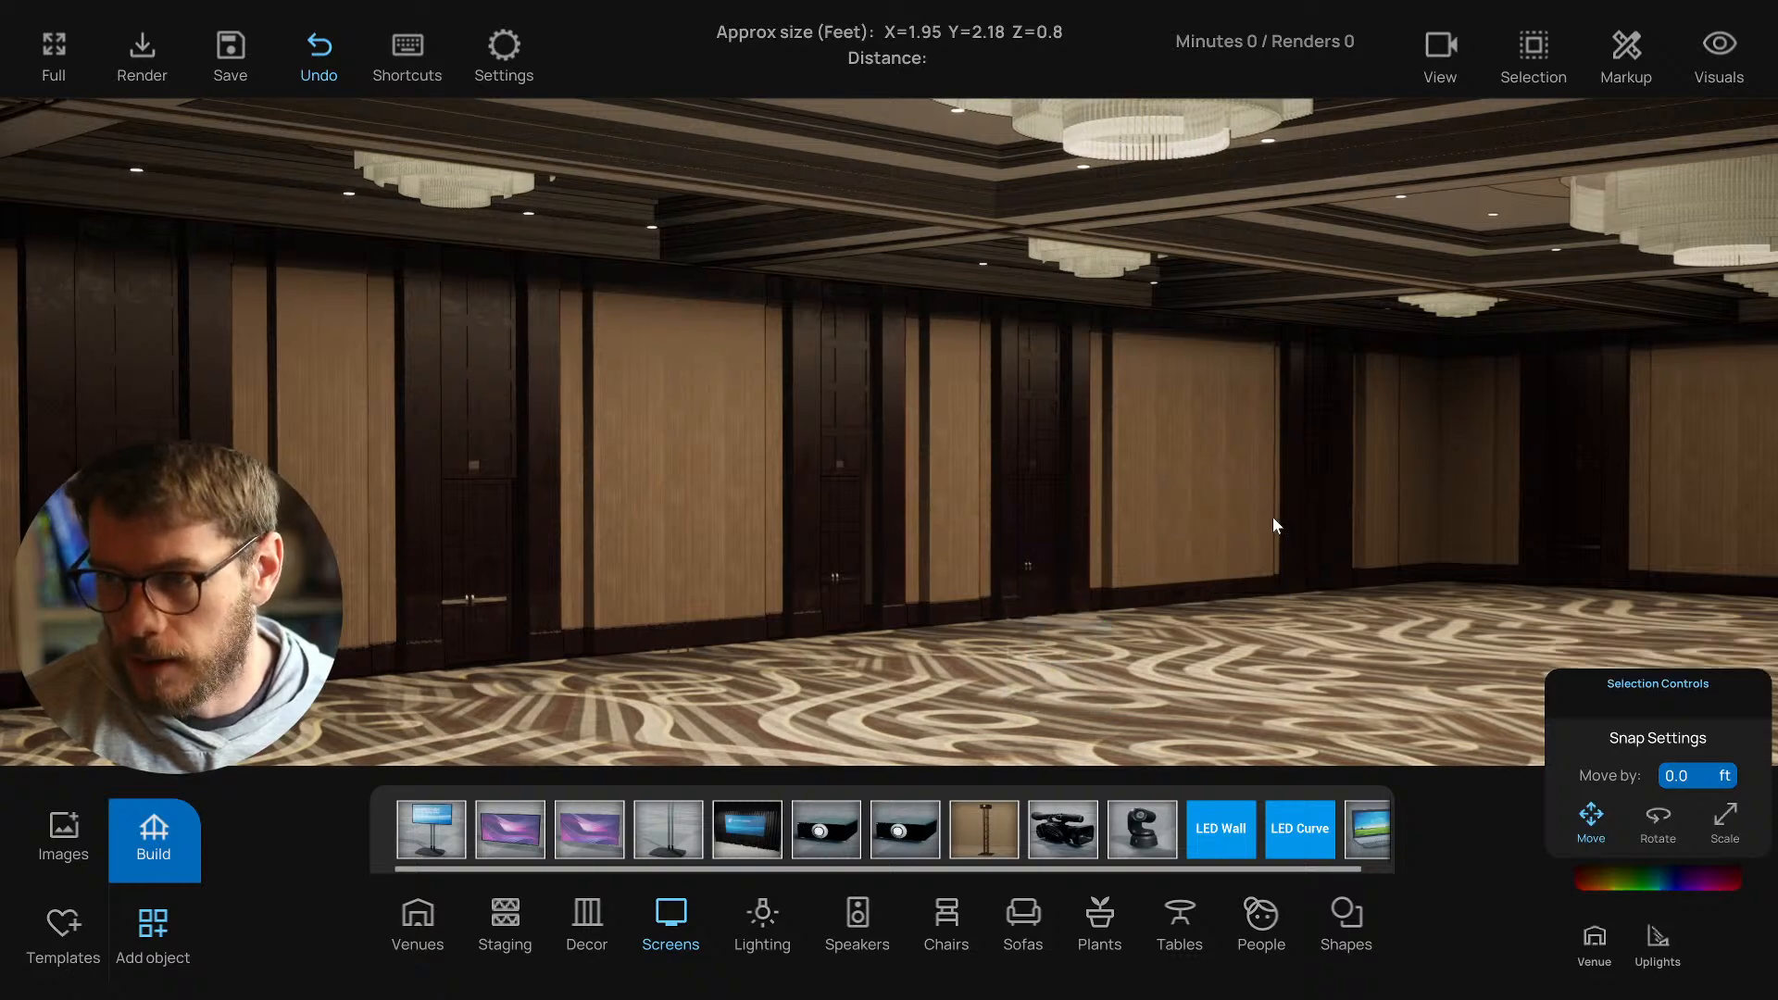
drag(1275, 522, 1010, 714)
Place a fast-fold screen with black drape surround in the ballroom and set its screen size to 13x24 ft.
drag(778, 829, 776, 640)
drag(1037, 669, 978, 657)
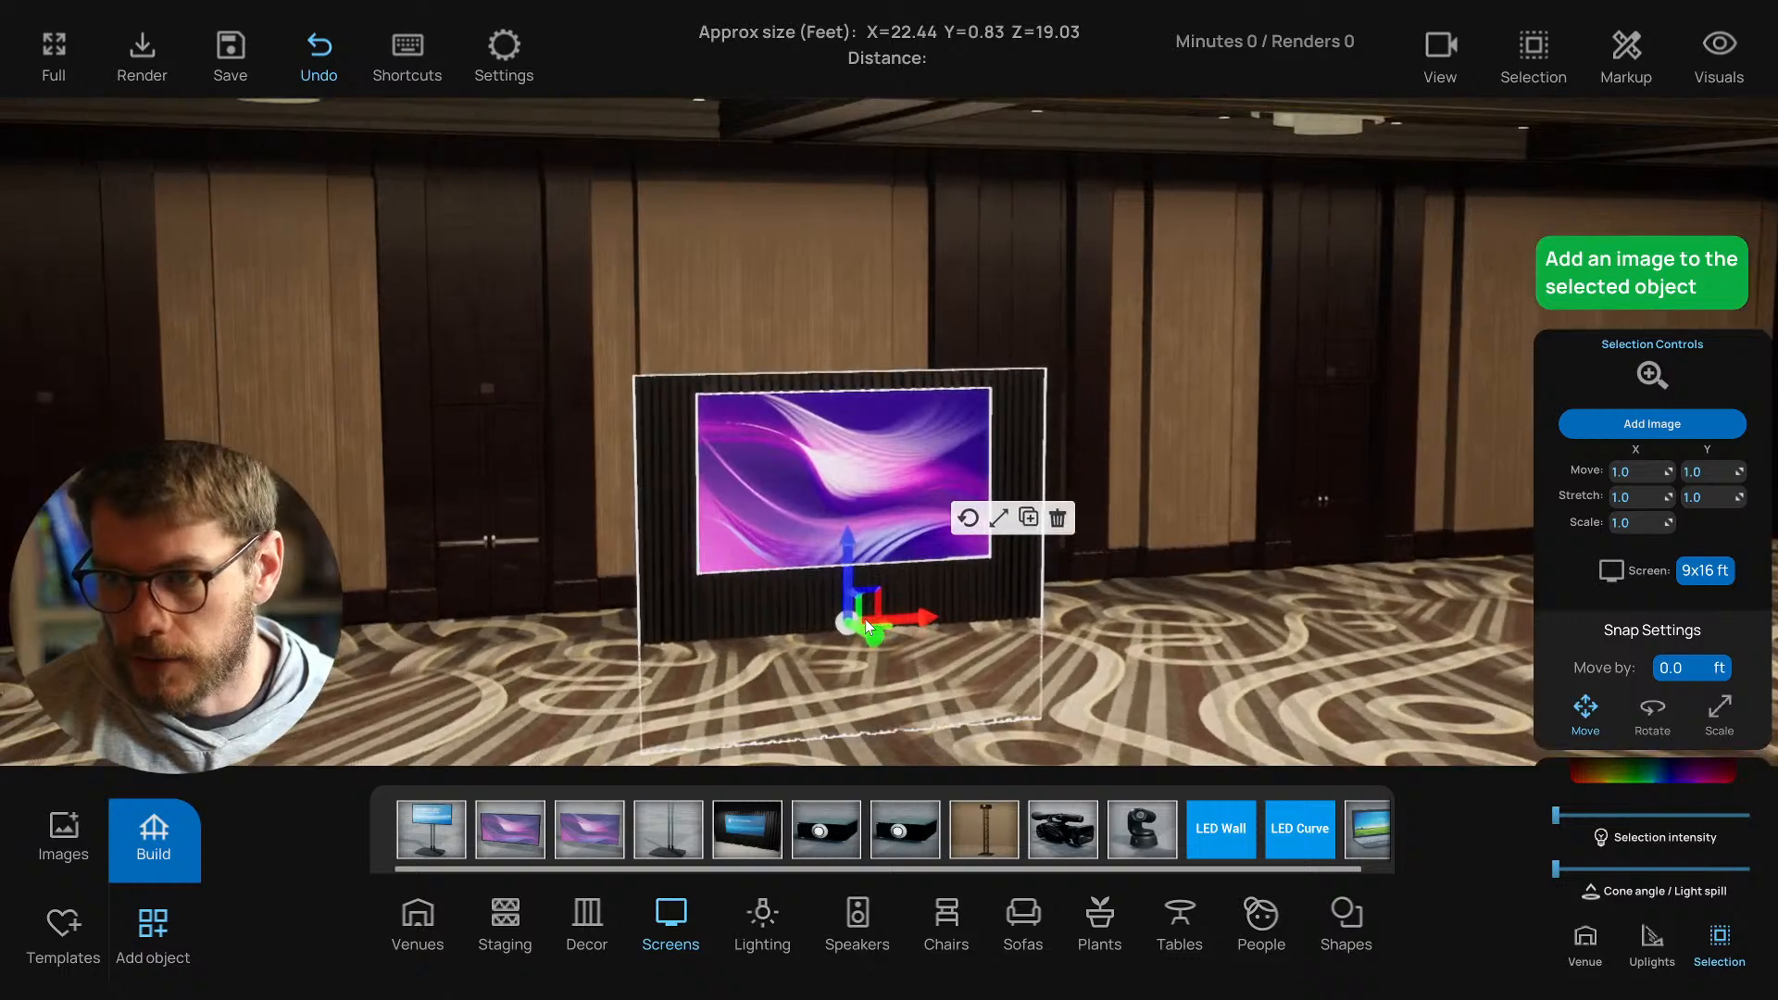
click(1712, 570)
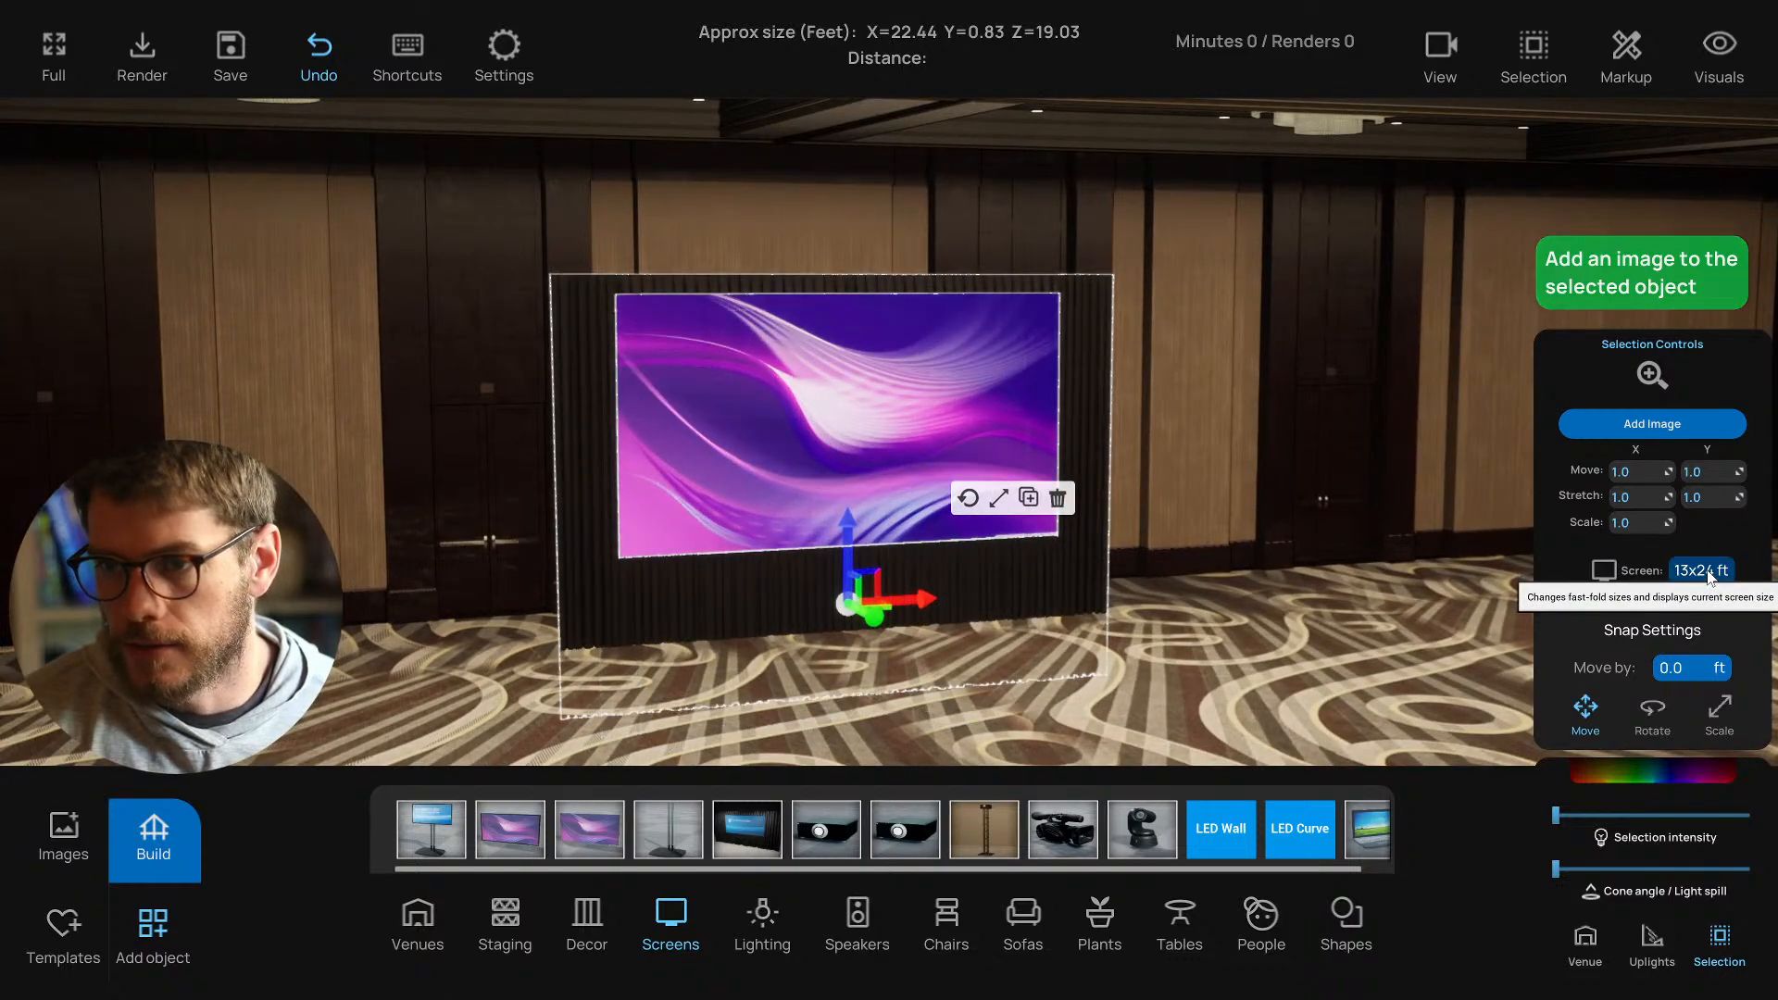
click(1711, 571)
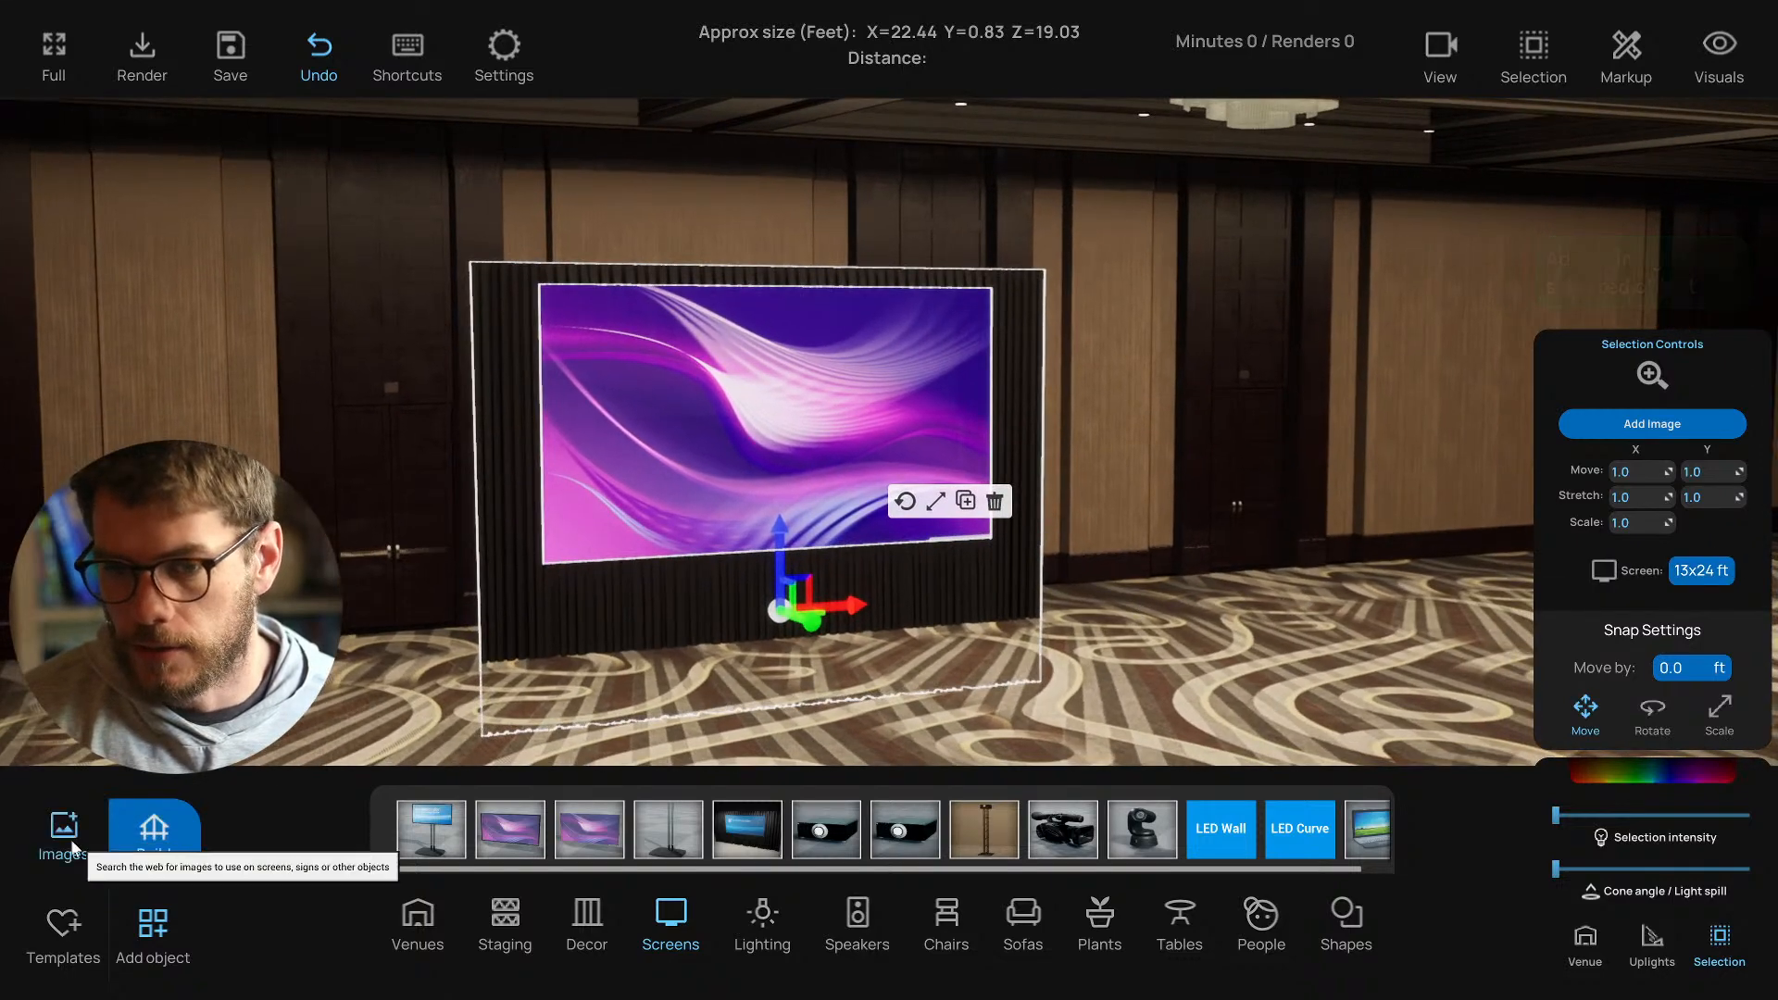
Apply the blue eventrender image to the selected screen and close the image library.
click(63, 831)
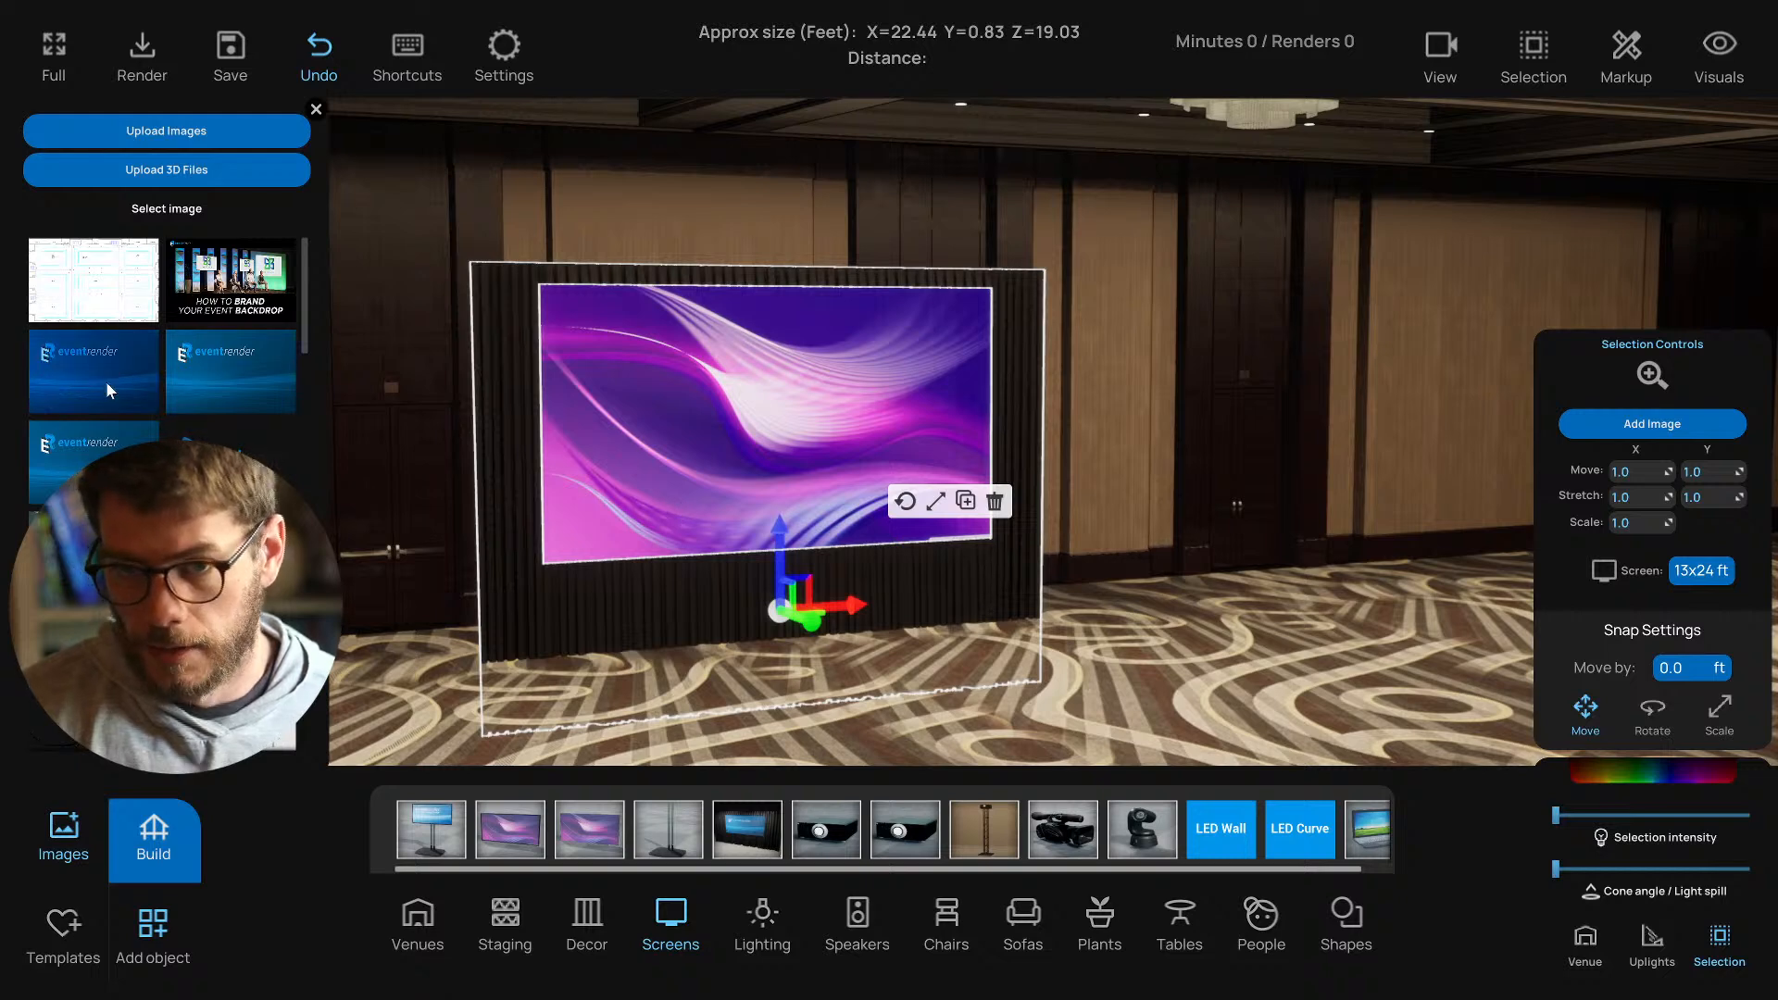
click(676, 454)
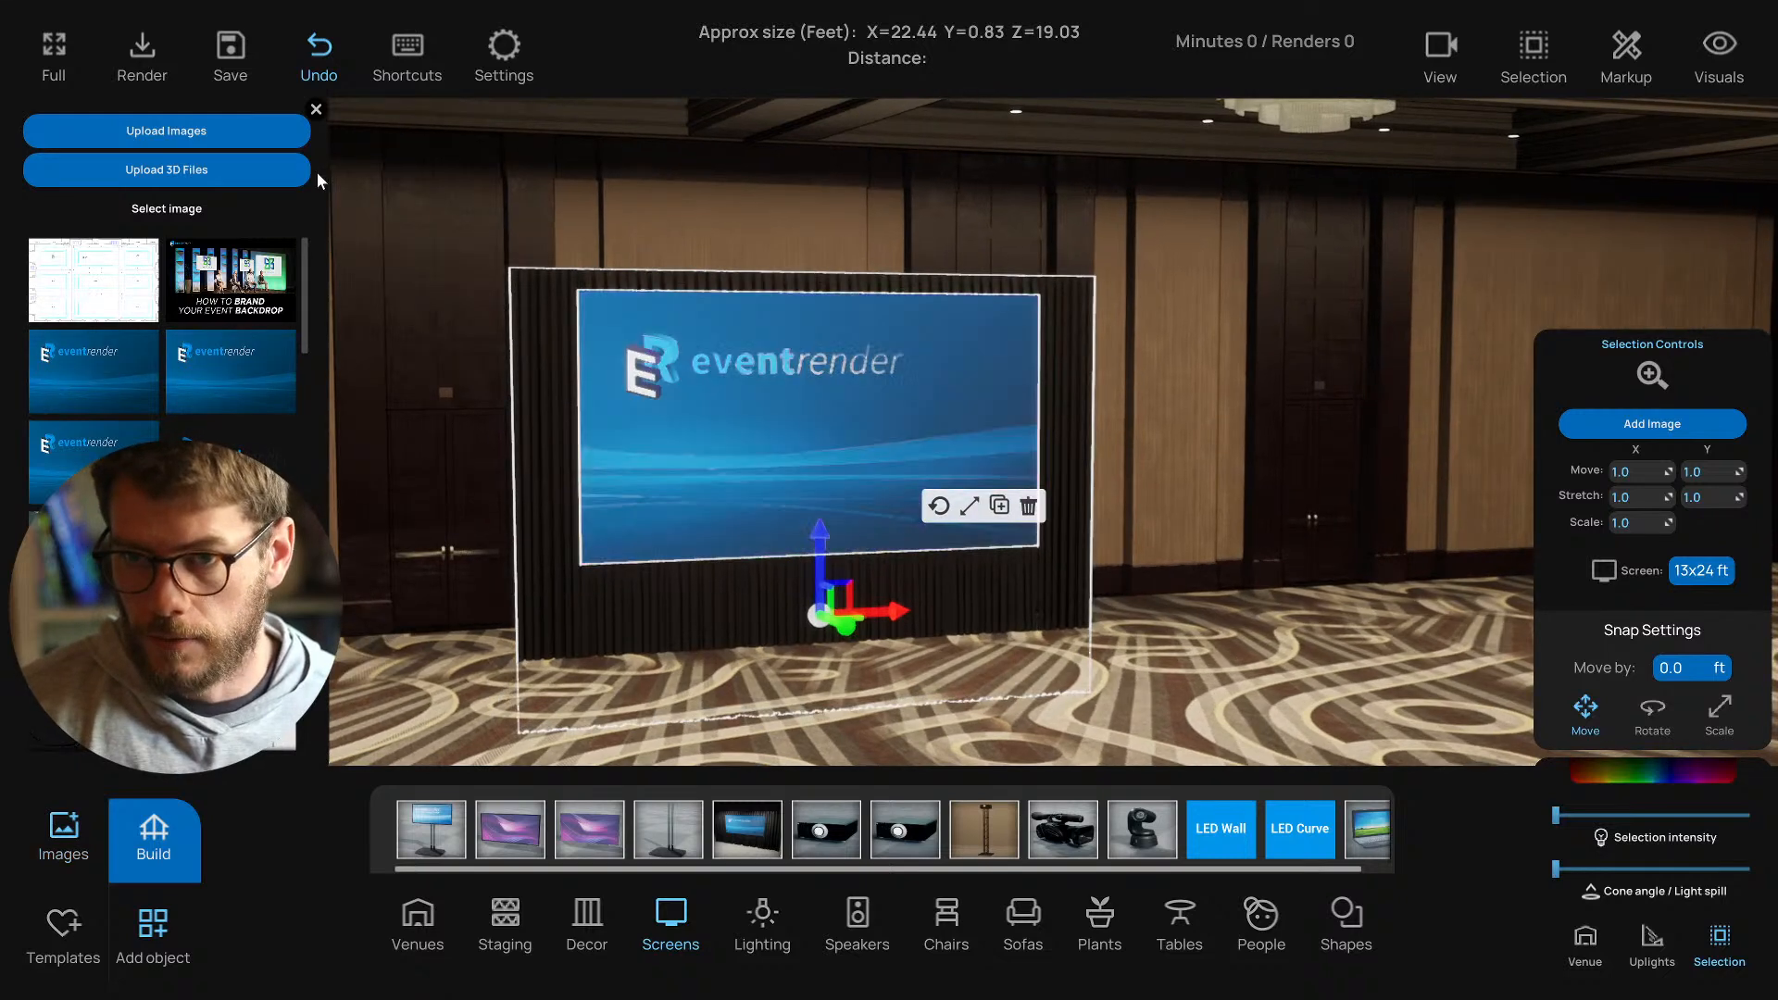
click(316, 108)
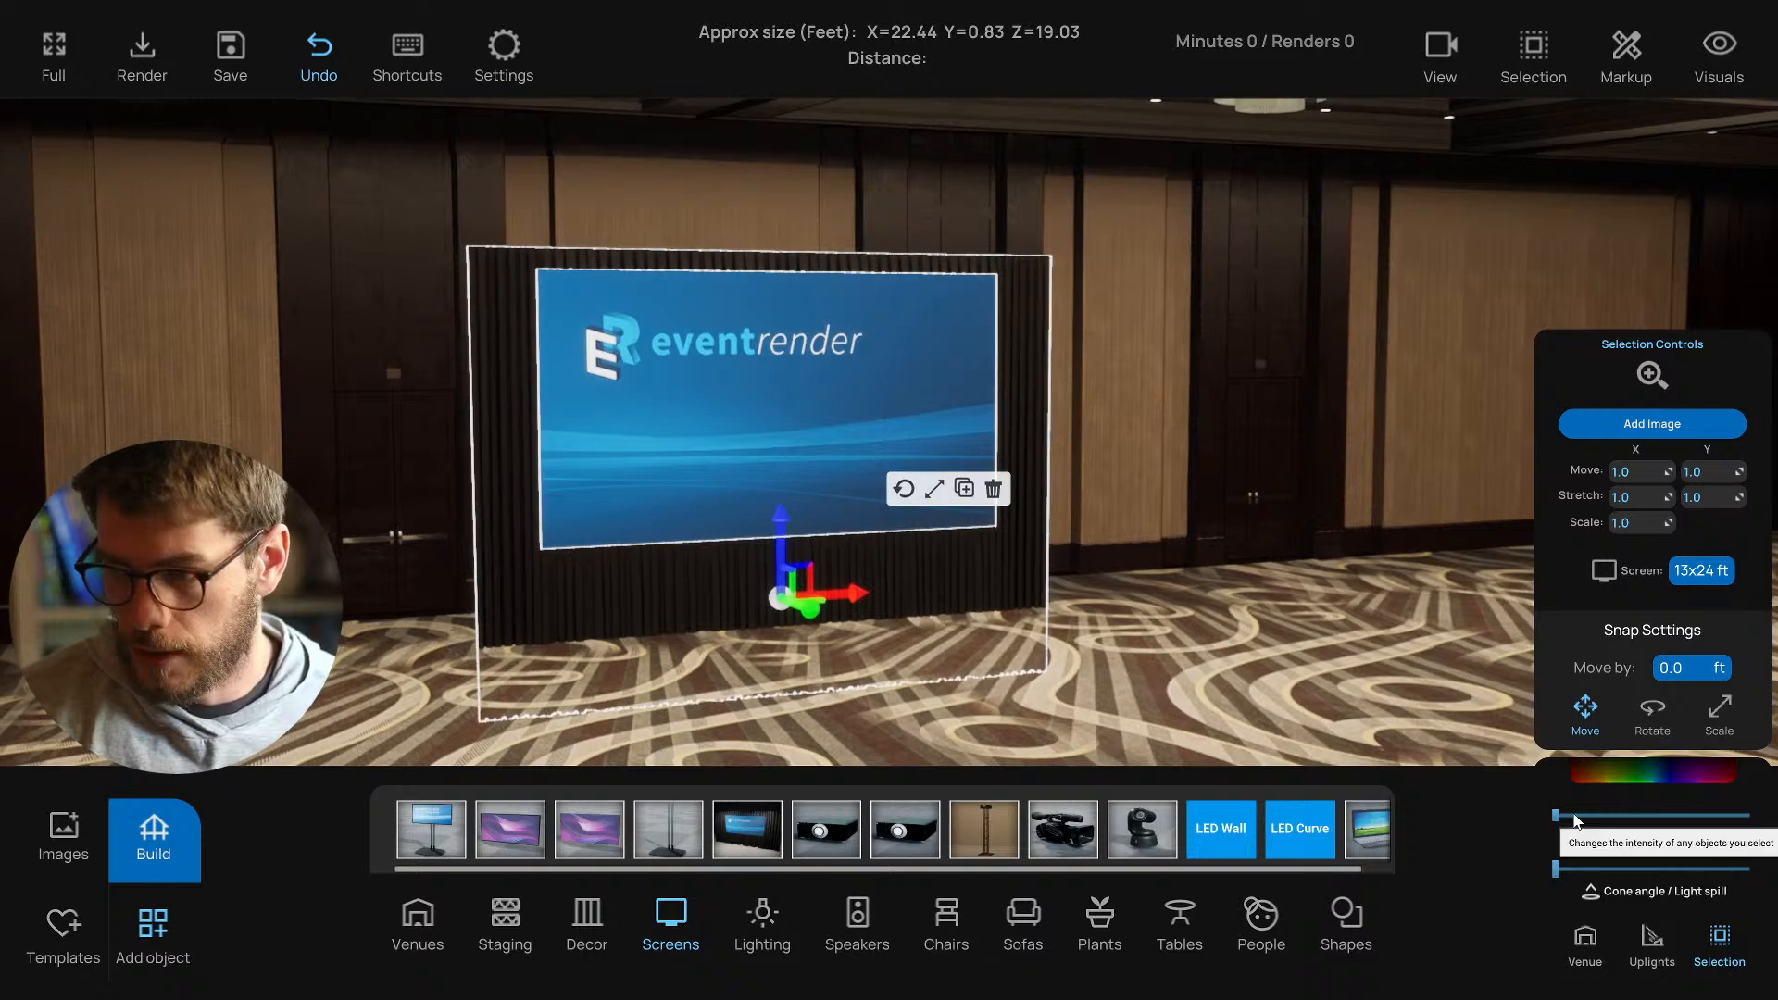
Adjust the screen's intensity and set its light spill to just above the minimum.
drag(1558, 818, 1626, 815)
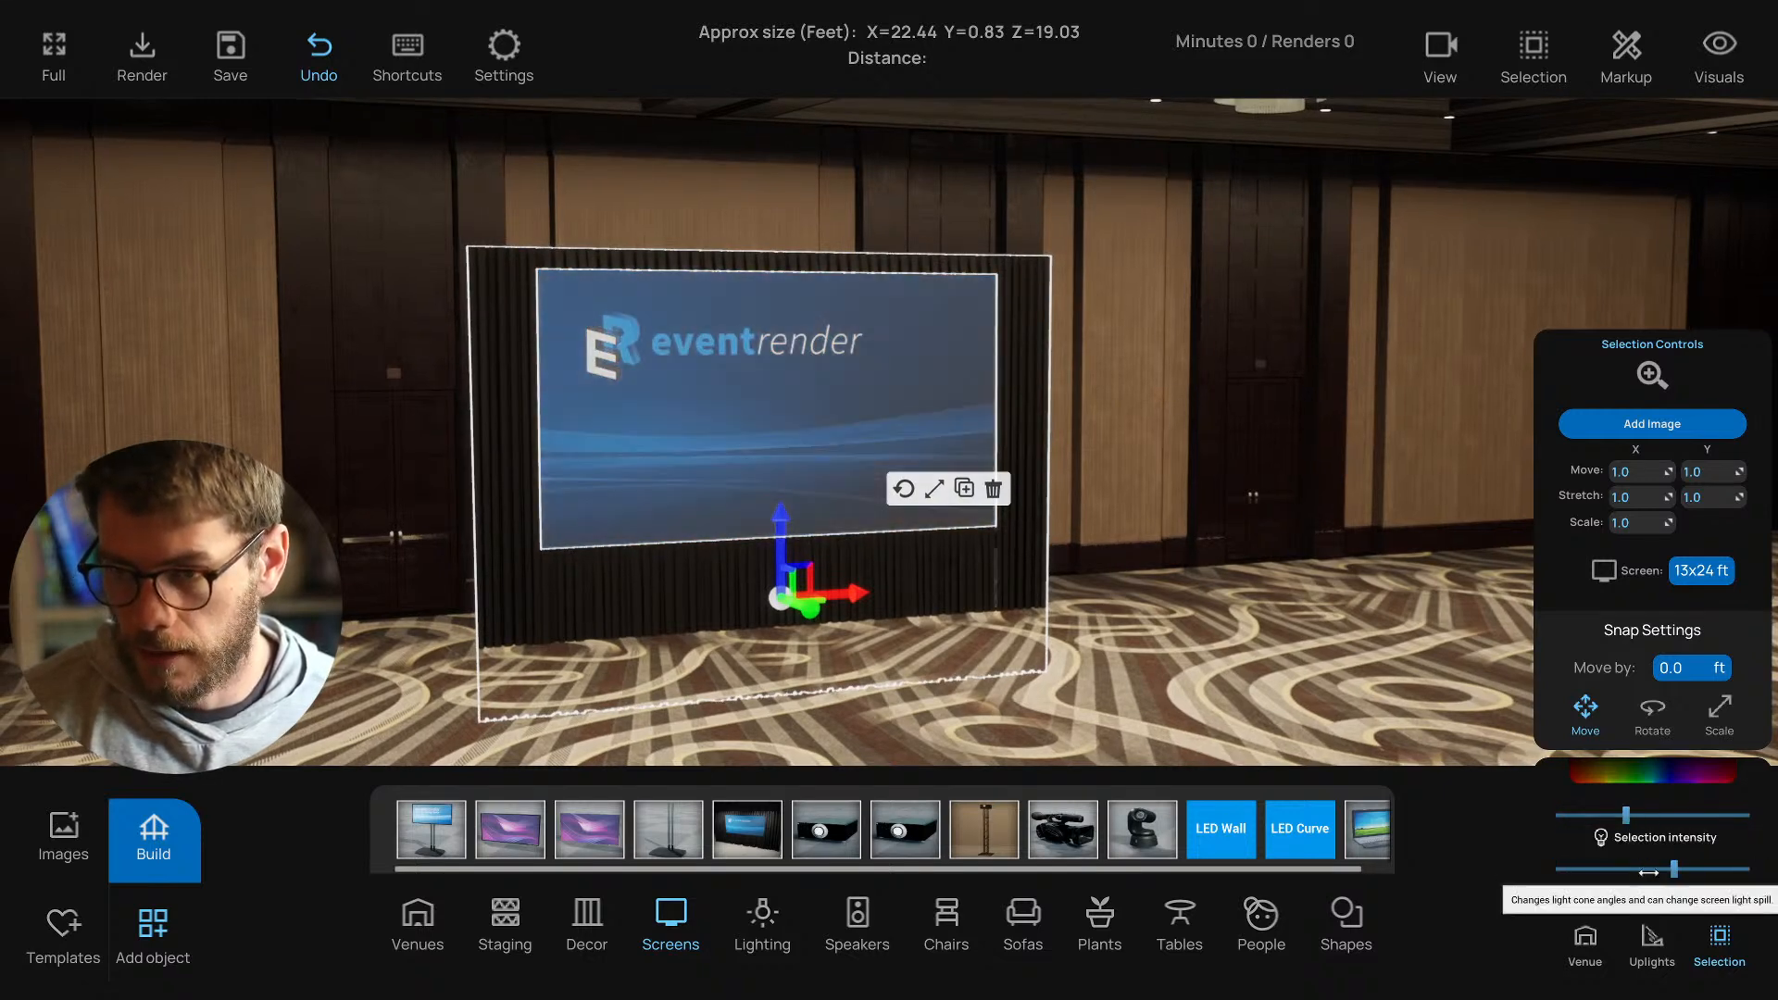
drag(1556, 870, 1572, 871)
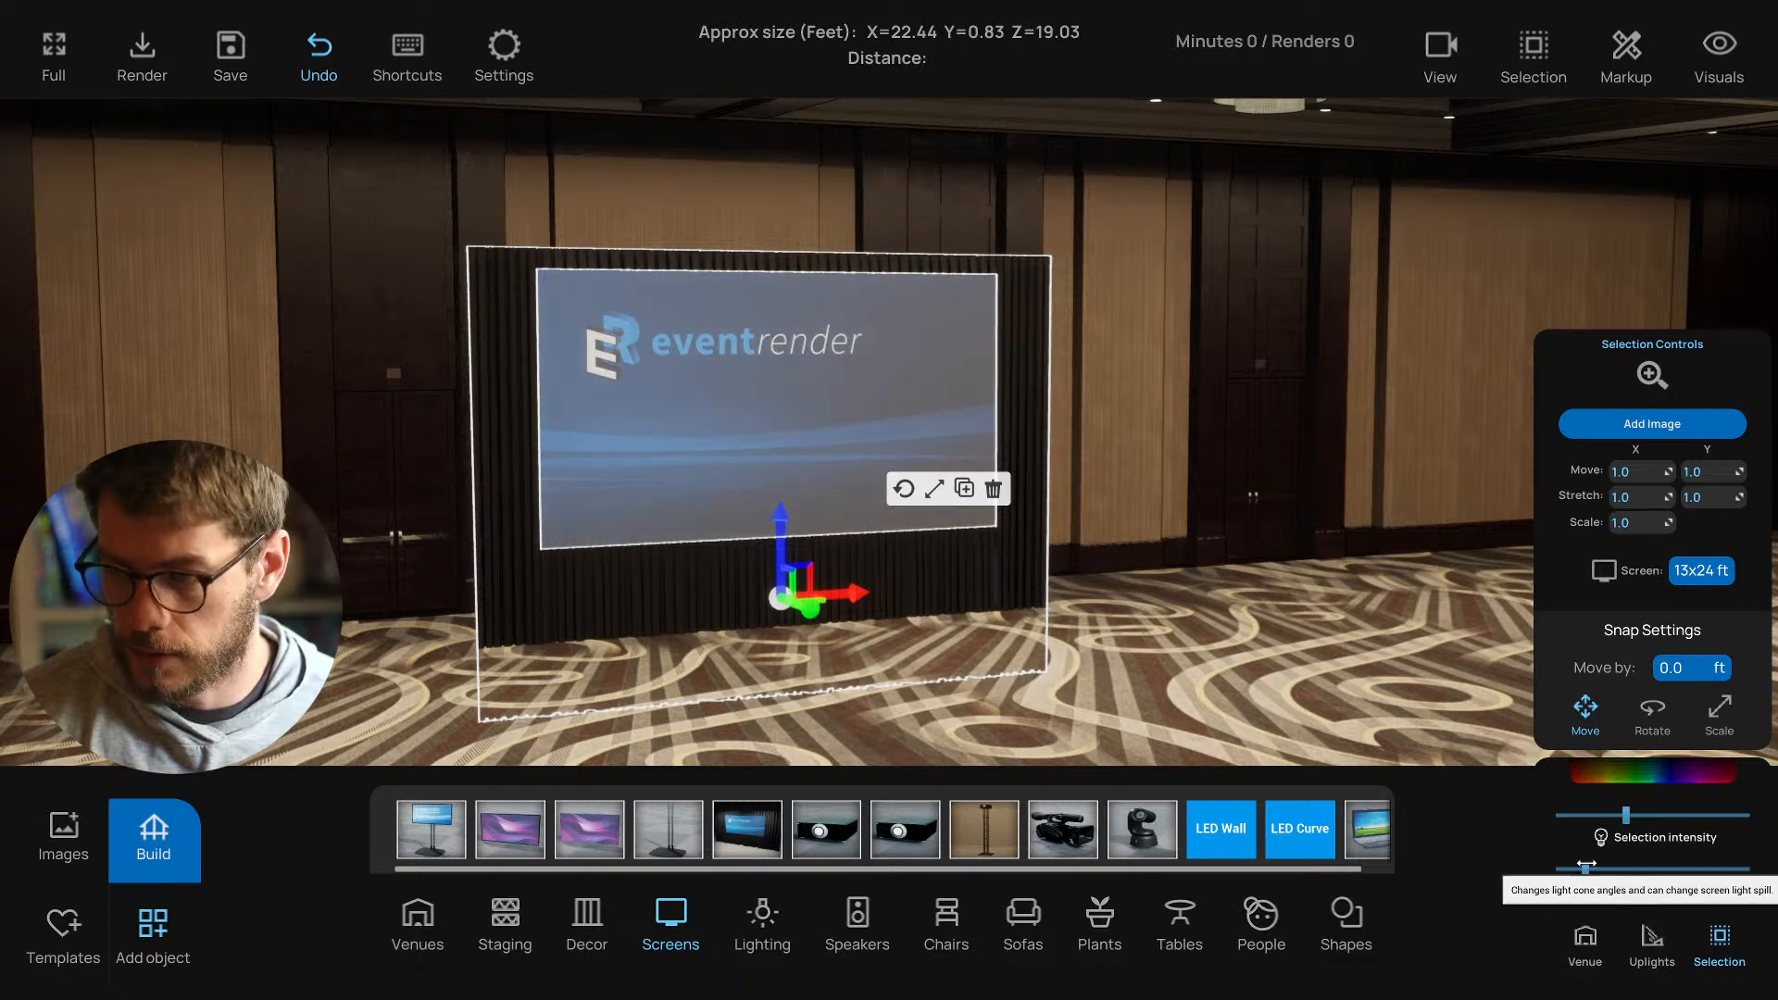
click(1603, 819)
Move the branded screen sideways along the ballroom wall and clear the selection.
click(1103, 608)
mouse_move(1102, 608)
right_down()
mouse_move(1158, 602)
mouse_move(1102, 608)
right_up()
click(878, 595)
drag(878, 593, 986, 562)
right_drag(1084, 625, 1115, 660)
click(1115, 660)
click(811, 498)
click(857, 662)
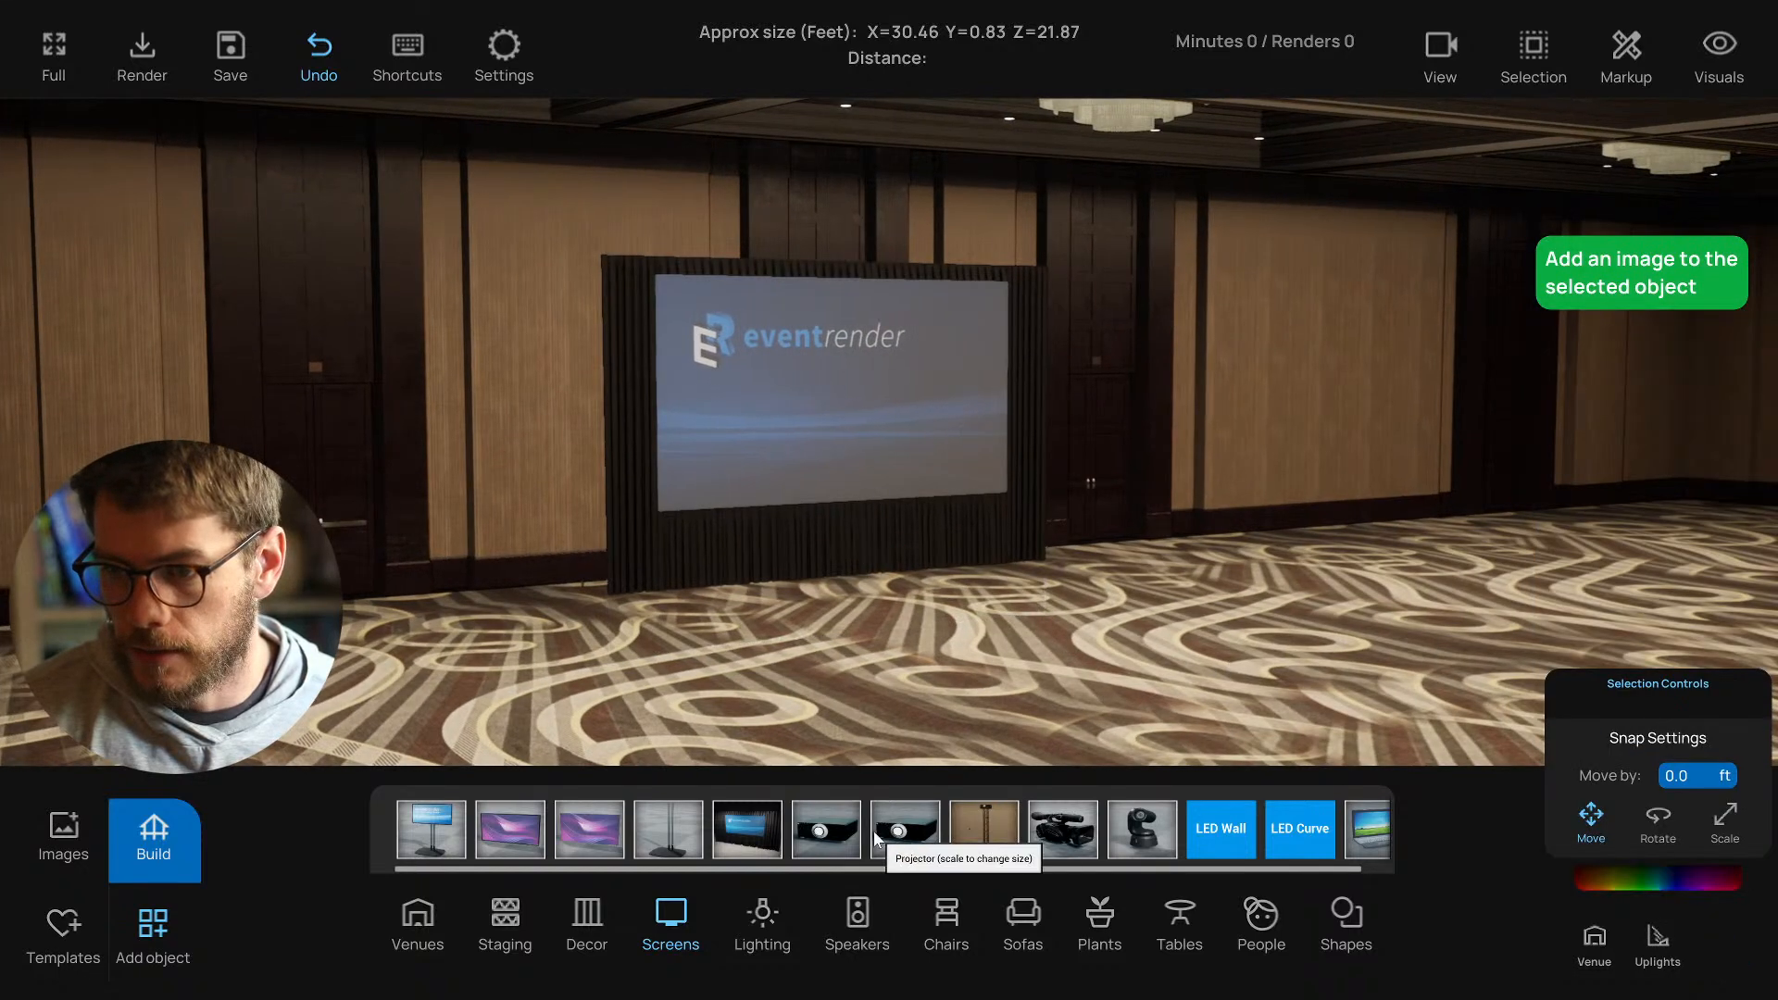
Place a projector facing the screen, adjusting its height and its distance from the screen.
key(d)
drag(837, 825, 1258, 651)
drag(1239, 563, 1254, 357)
drag(1312, 438, 1284, 419)
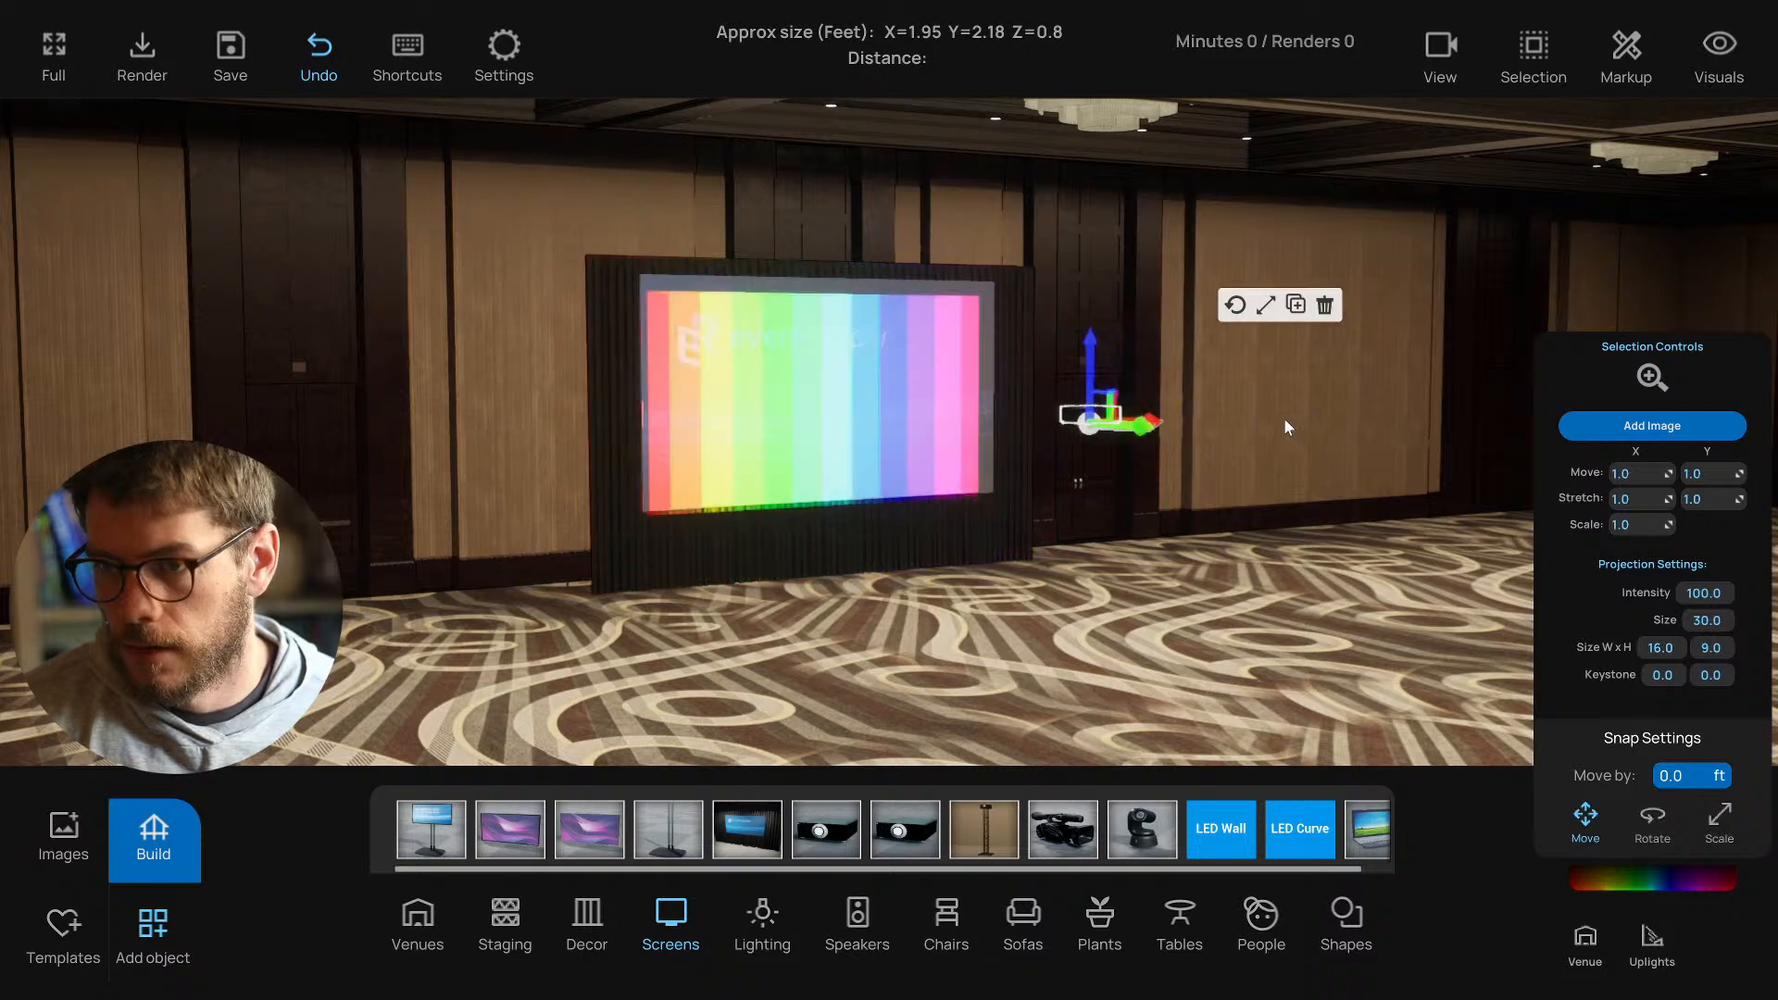
right_drag(1232, 490, 1088, 467)
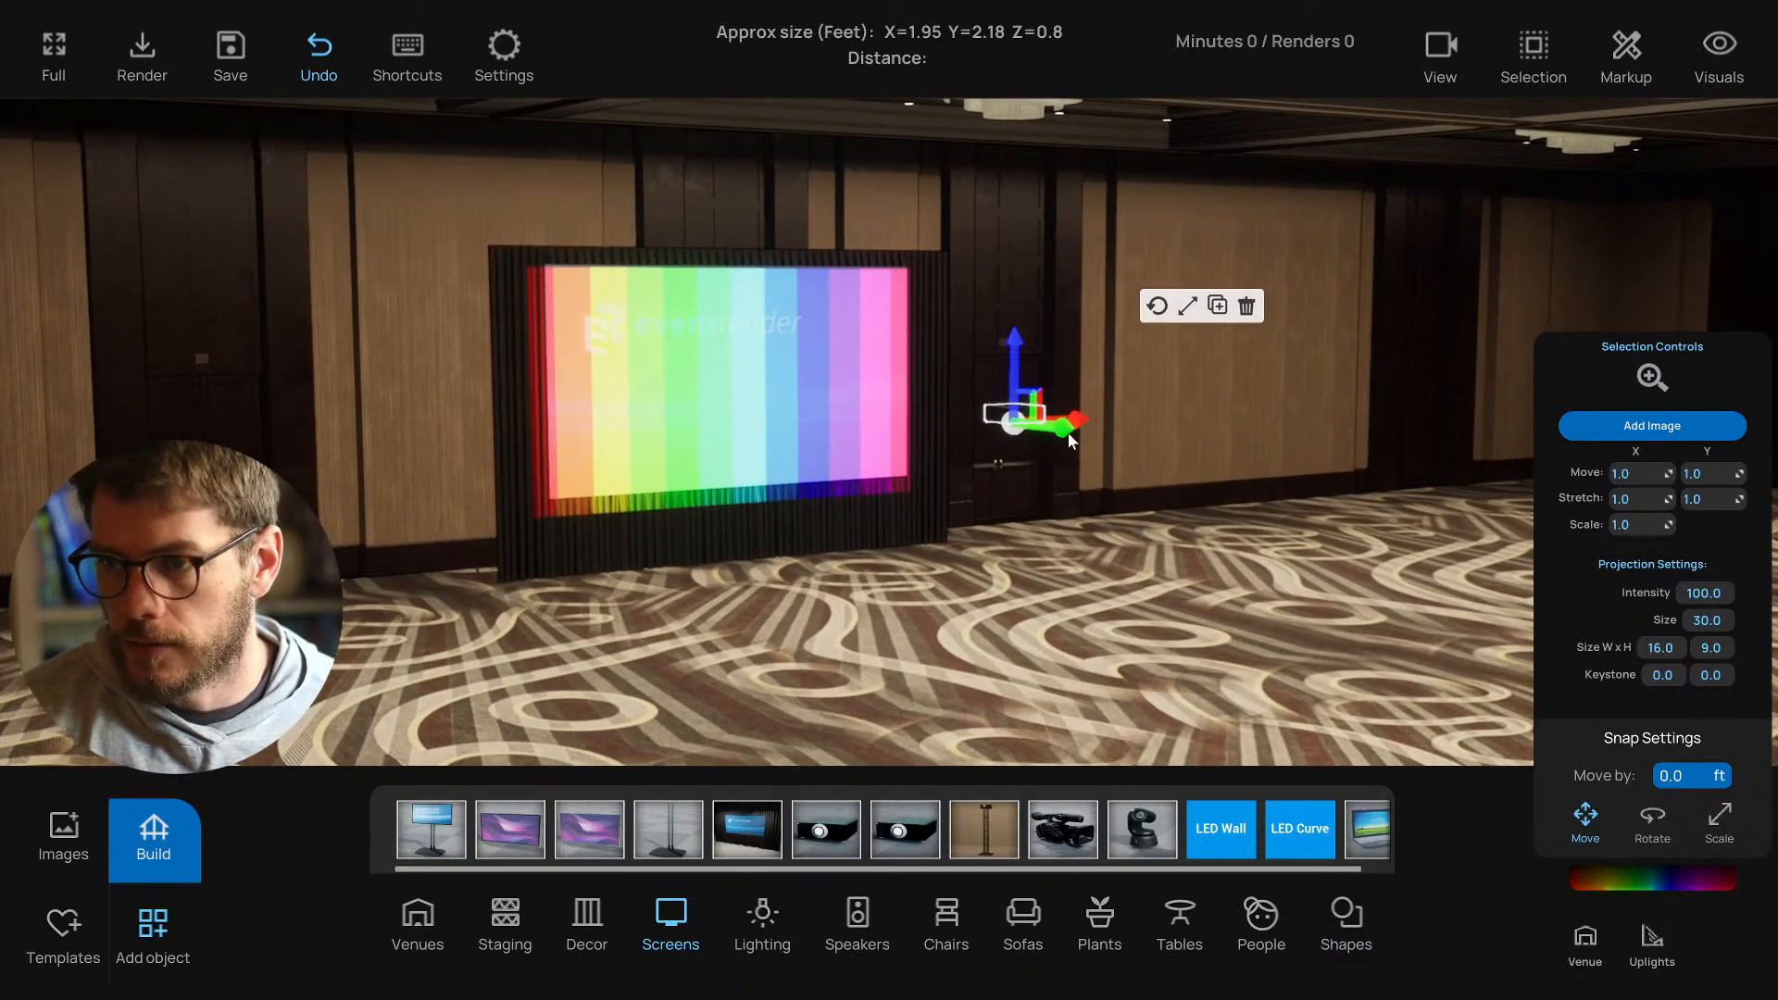
drag(1069, 440, 1310, 456)
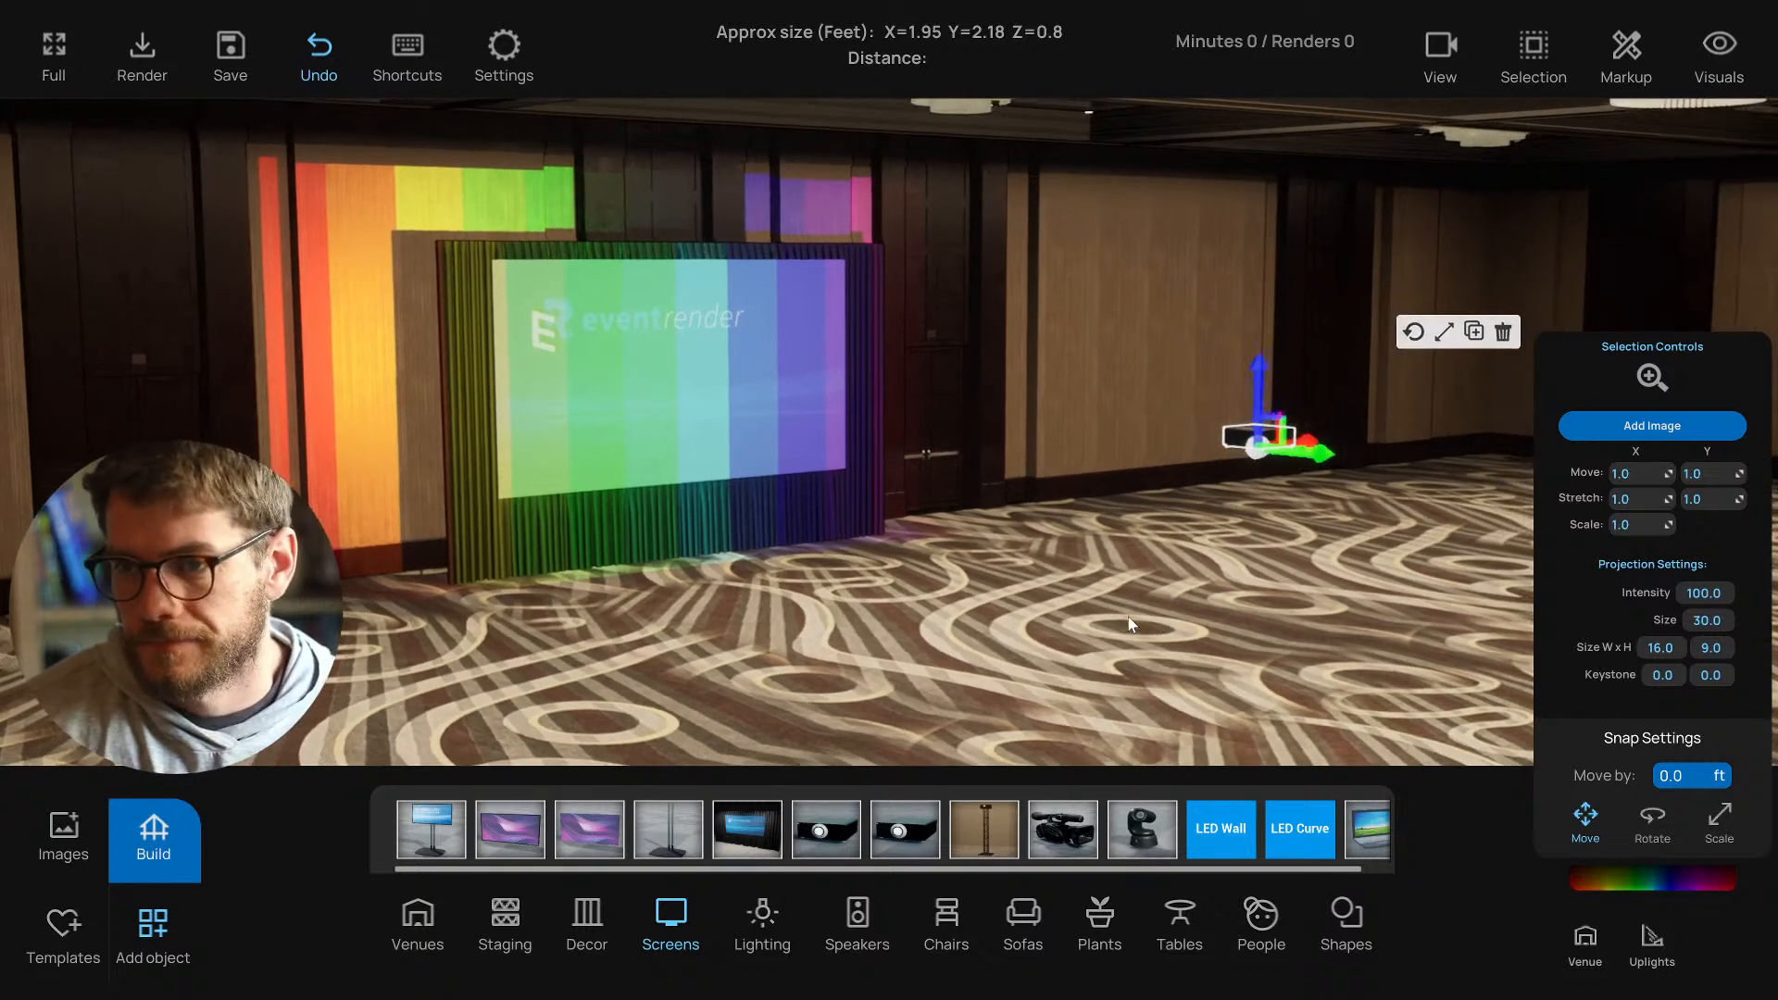
Reduce the screen's own intensity to zero and set its light spill to roughly one-fifth of the range.
click(826, 494)
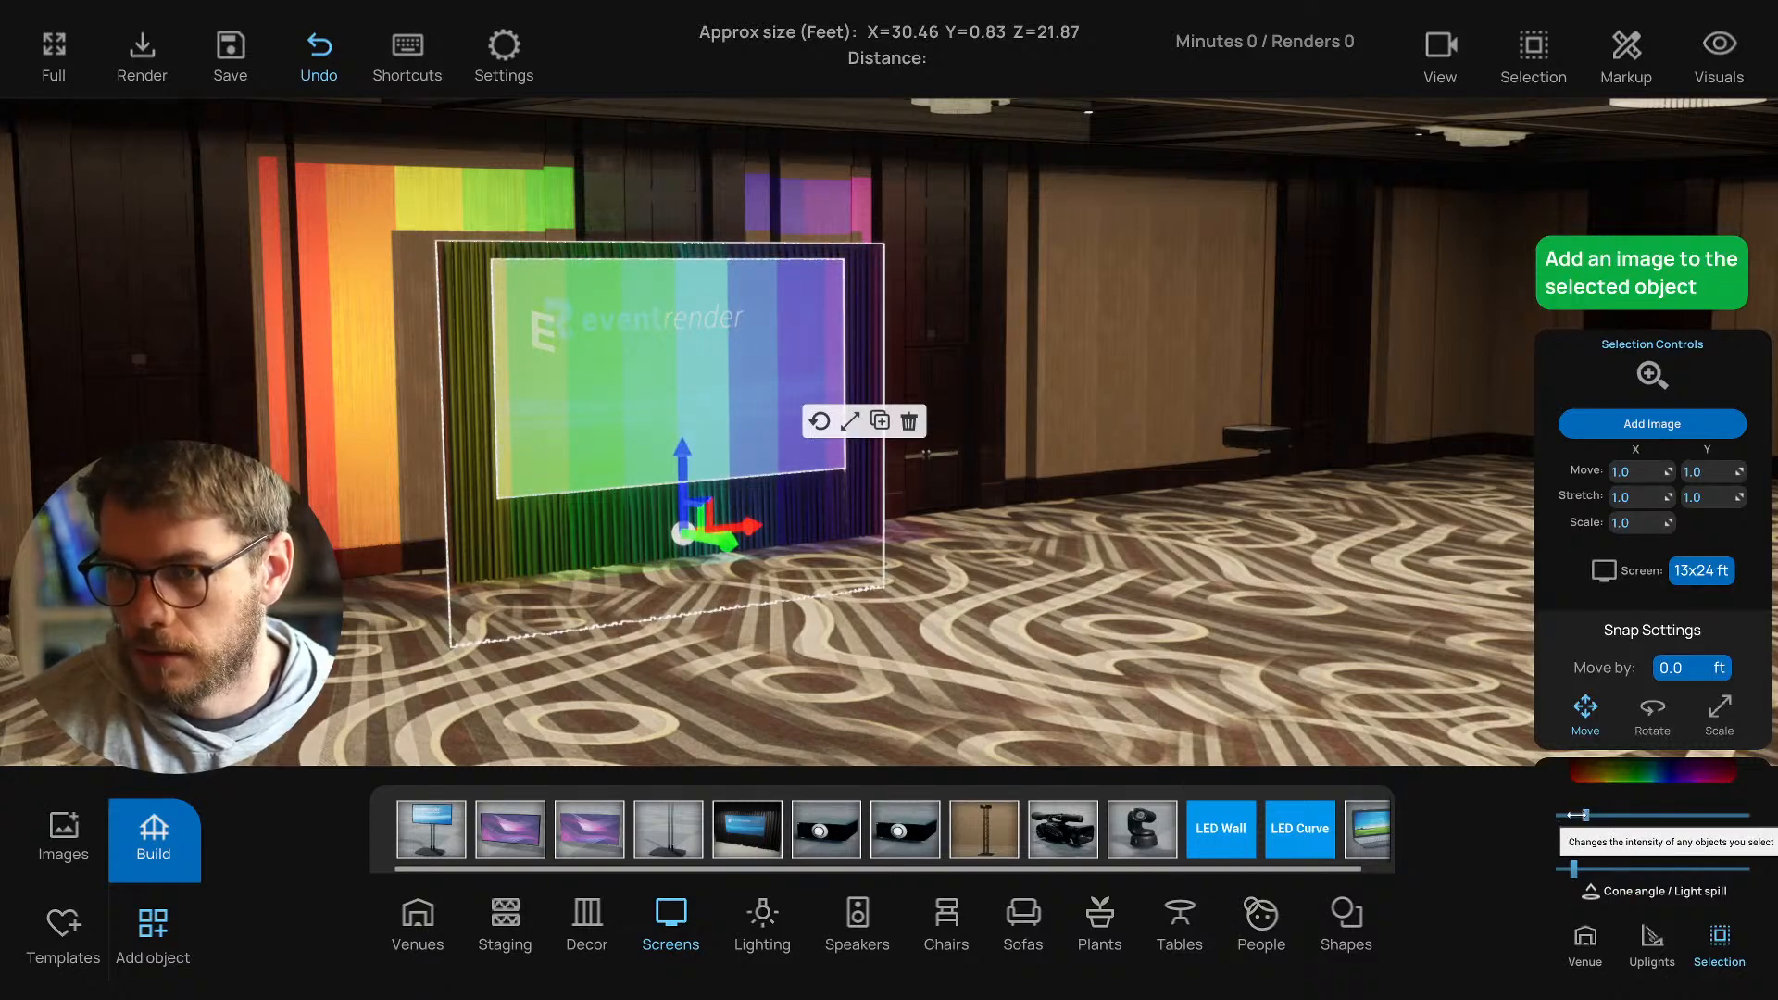
drag(1604, 815, 1744, 869)
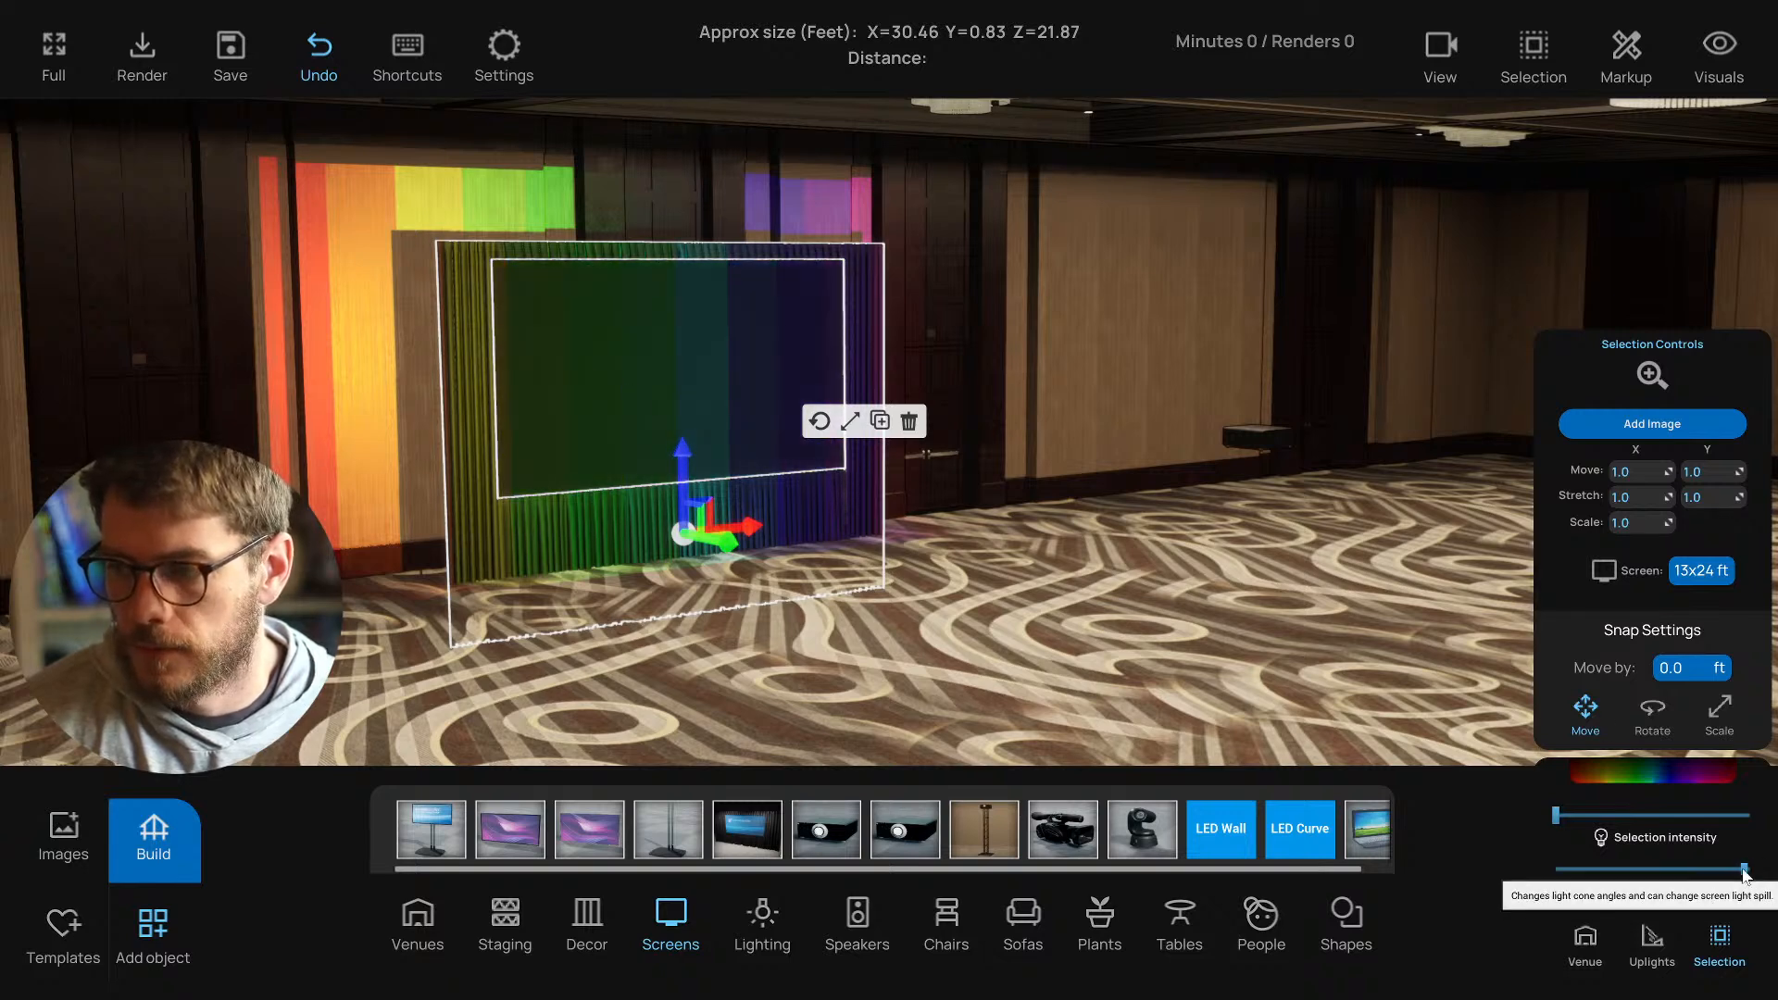
drag(1745, 870, 1598, 869)
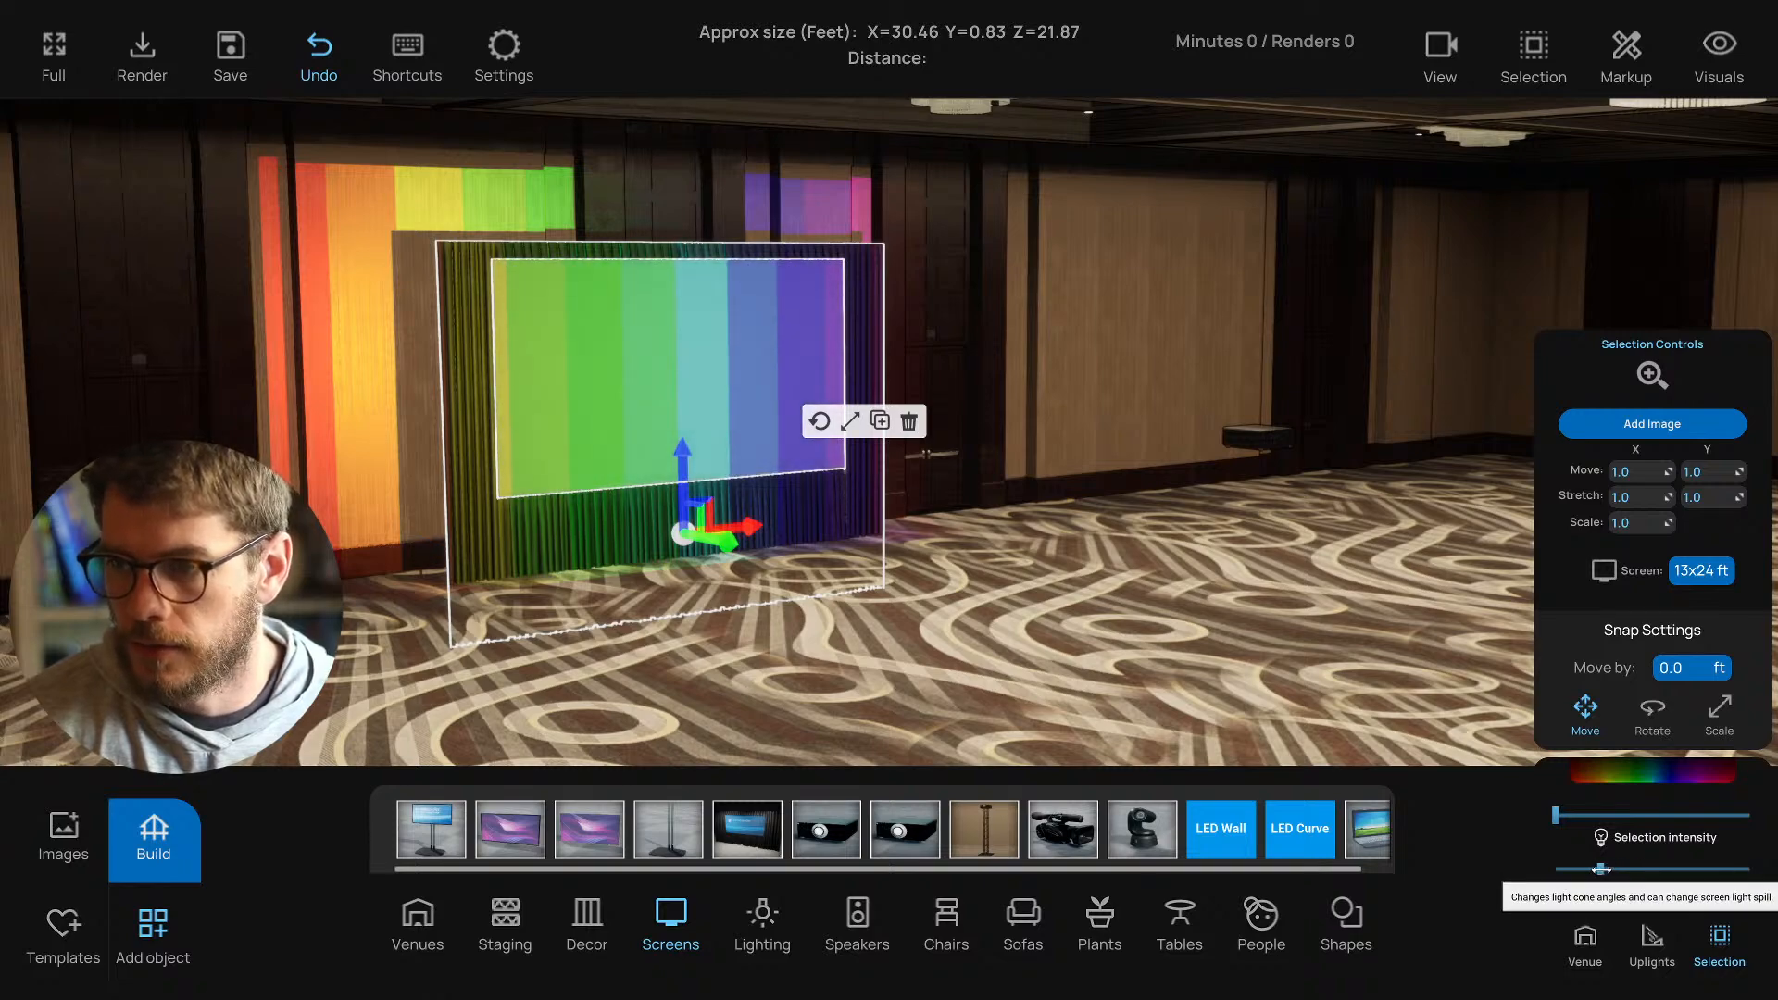
click(1221, 675)
Select the projector and set its projection size to 27.16.
scroll(1226, 670, down, 3)
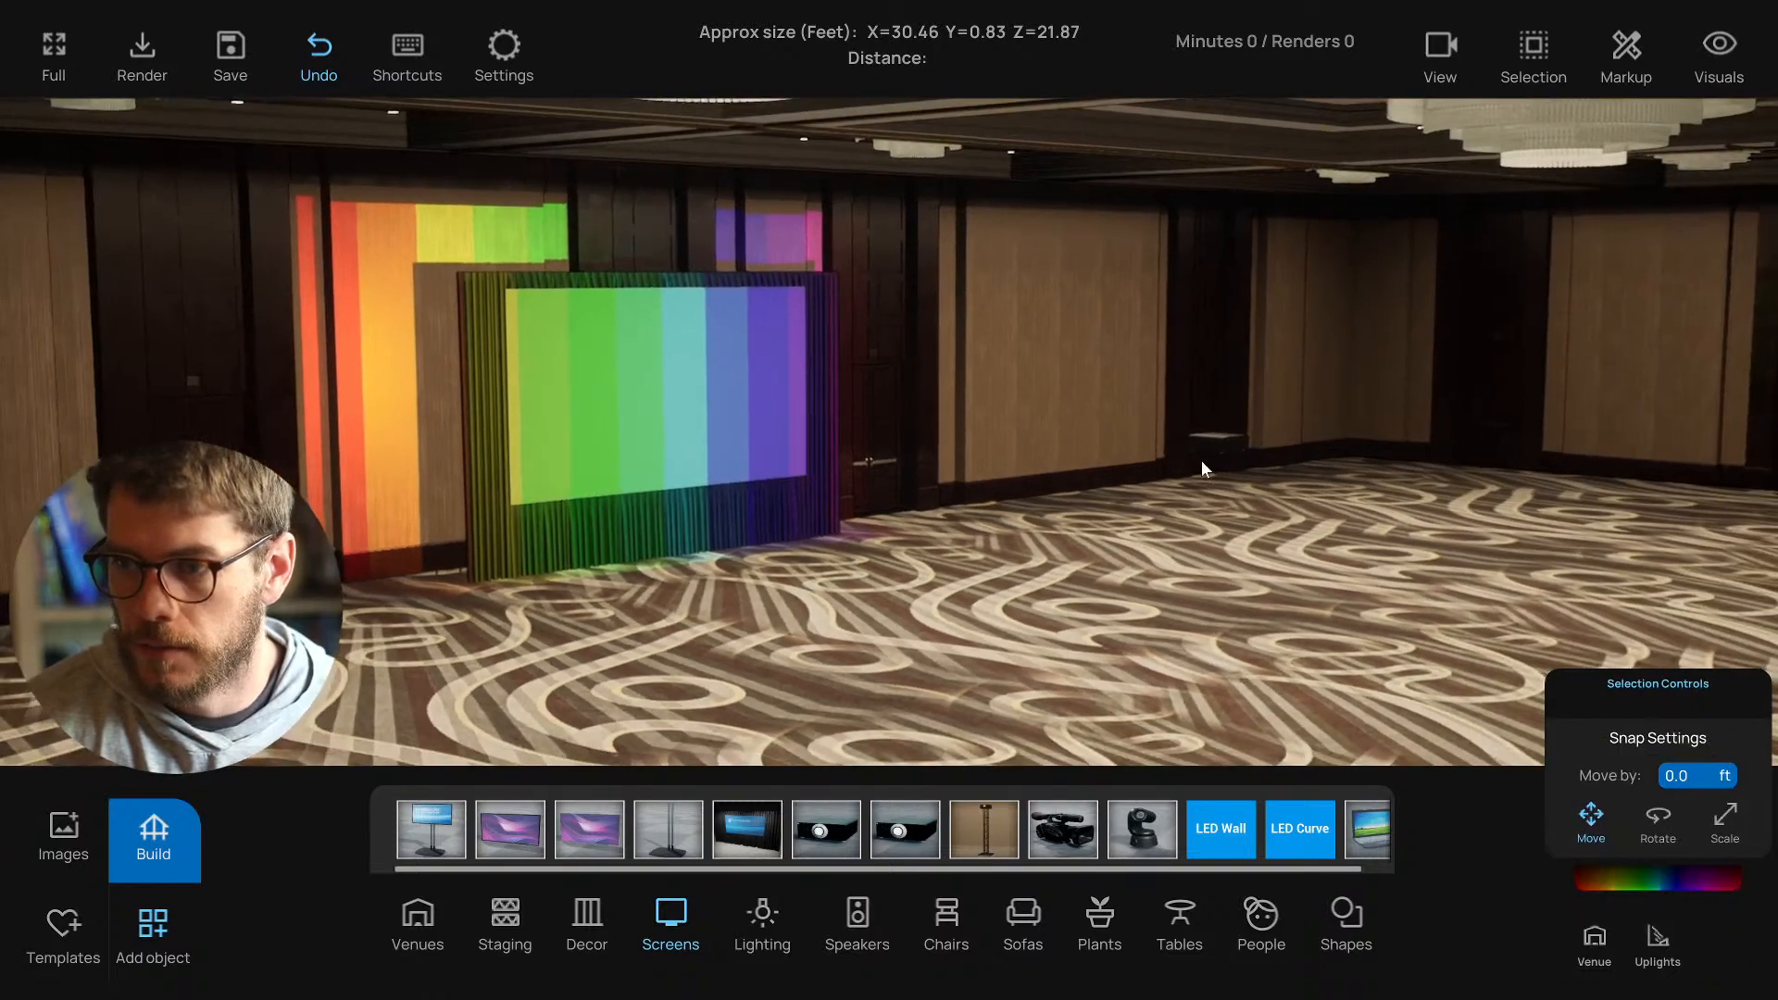
click(1218, 444)
right_drag(1189, 533, 1439, 496)
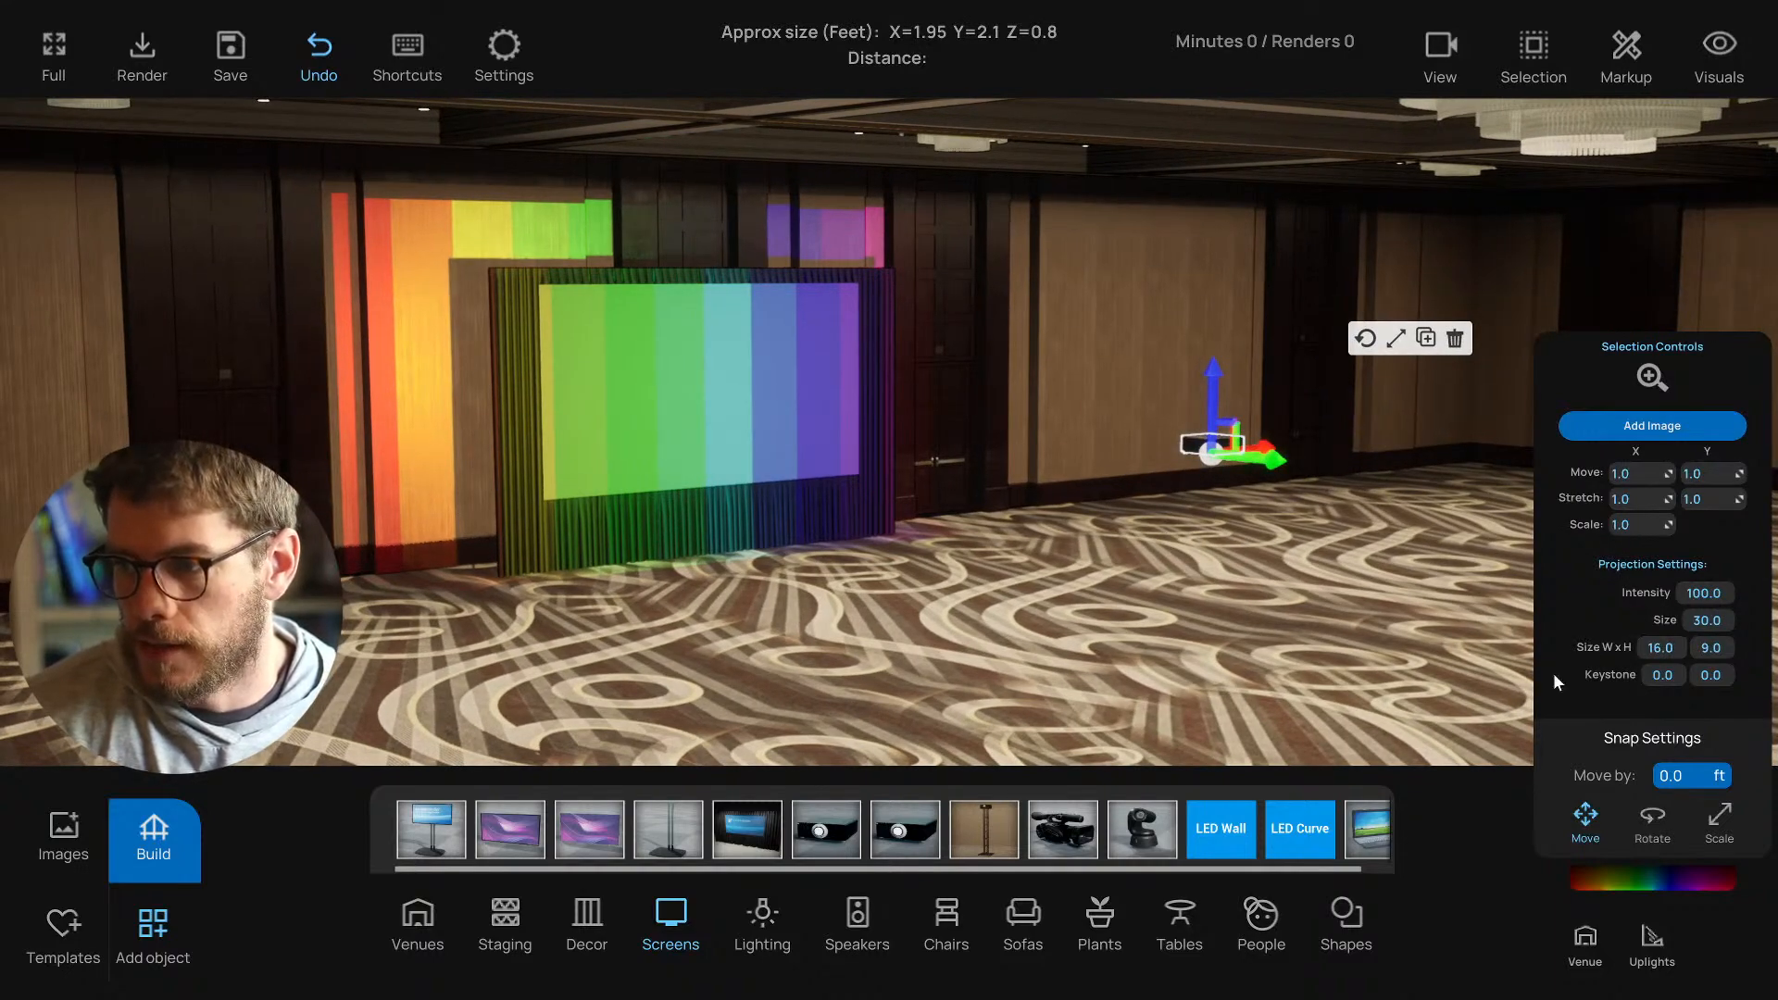
right_drag(1330, 621, 1321, 622)
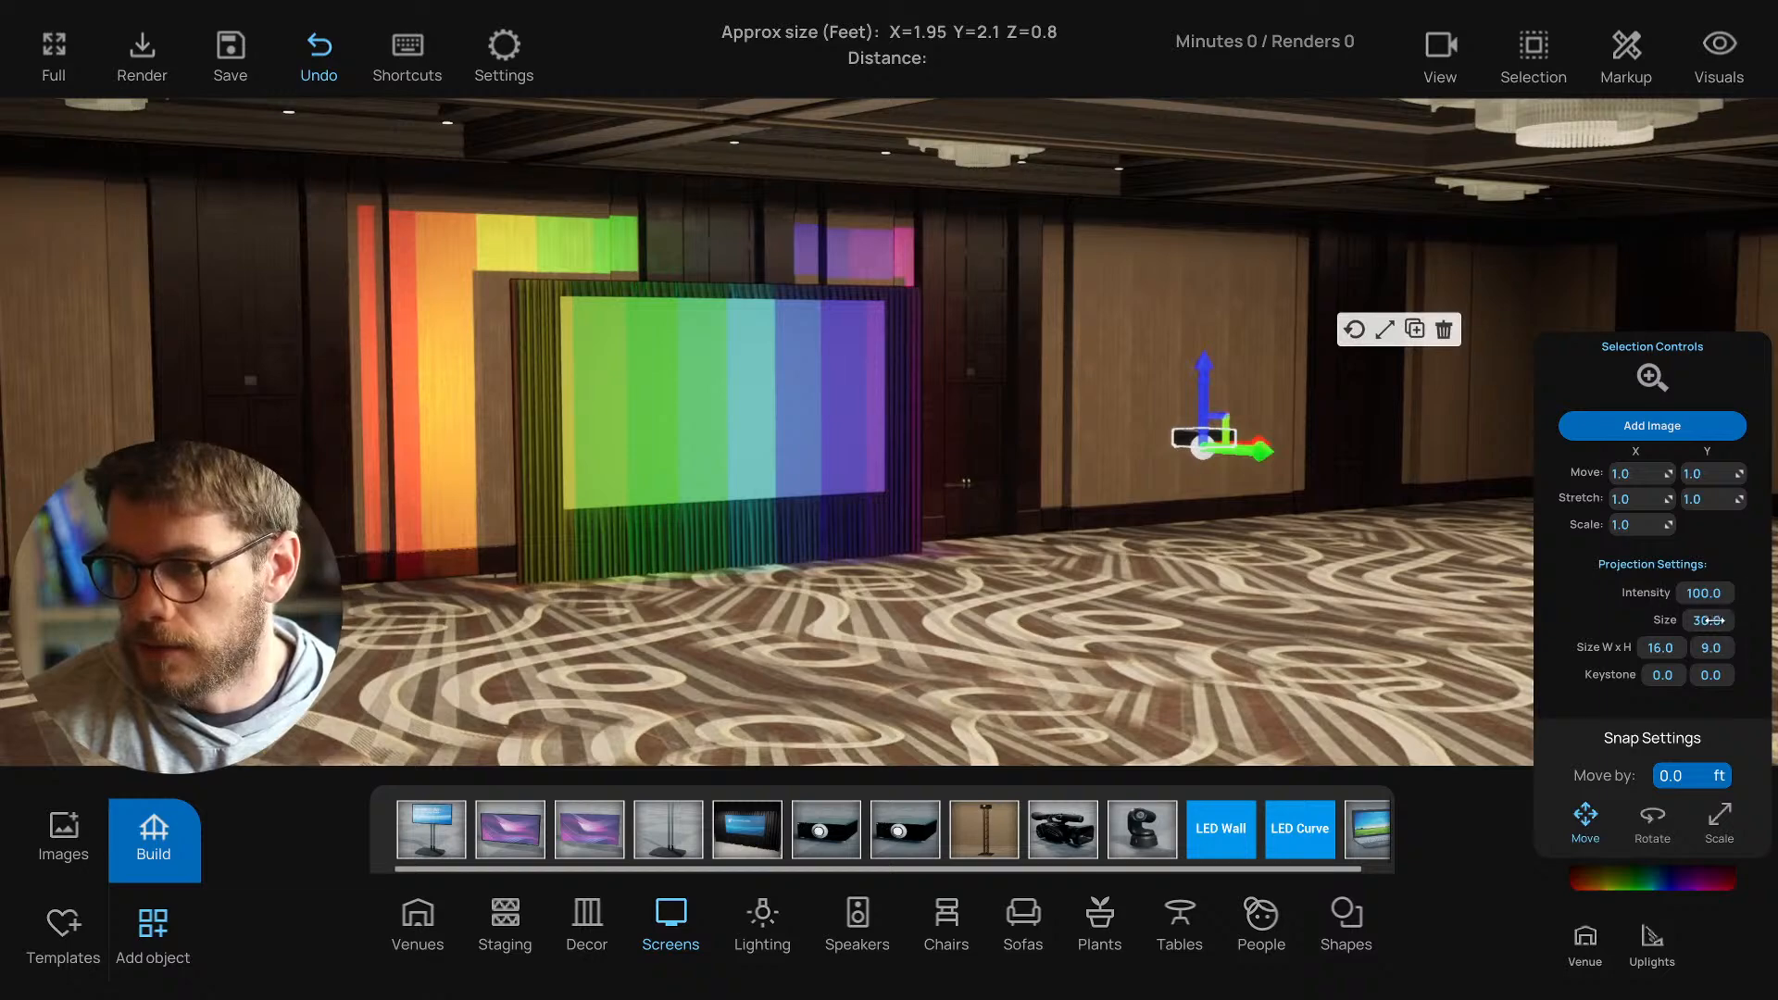
mouse_move(1707, 621)
mouse_down()
mouse_move(1597, 620)
mouse_move(1688, 621)
mouse_up()
Move the projector much farther away from the screen across the ballroom.
right_drag(1195, 556, 1353, 496)
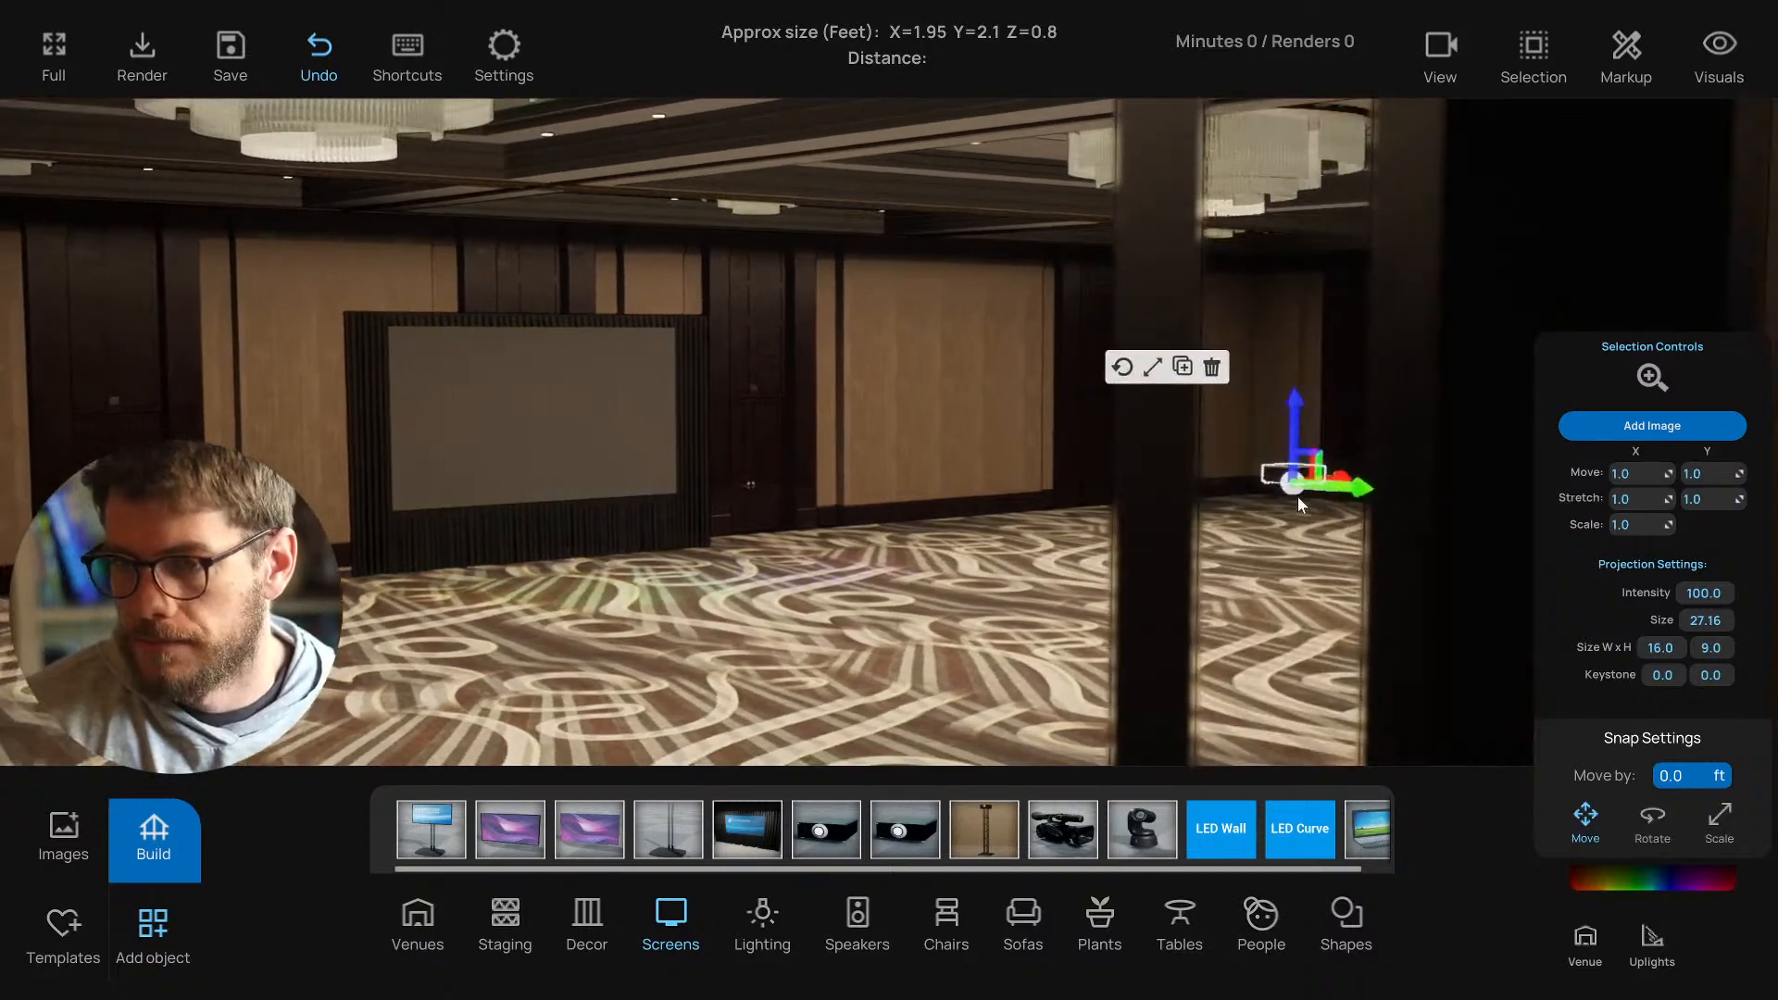
right_drag(1213, 524, 1126, 532)
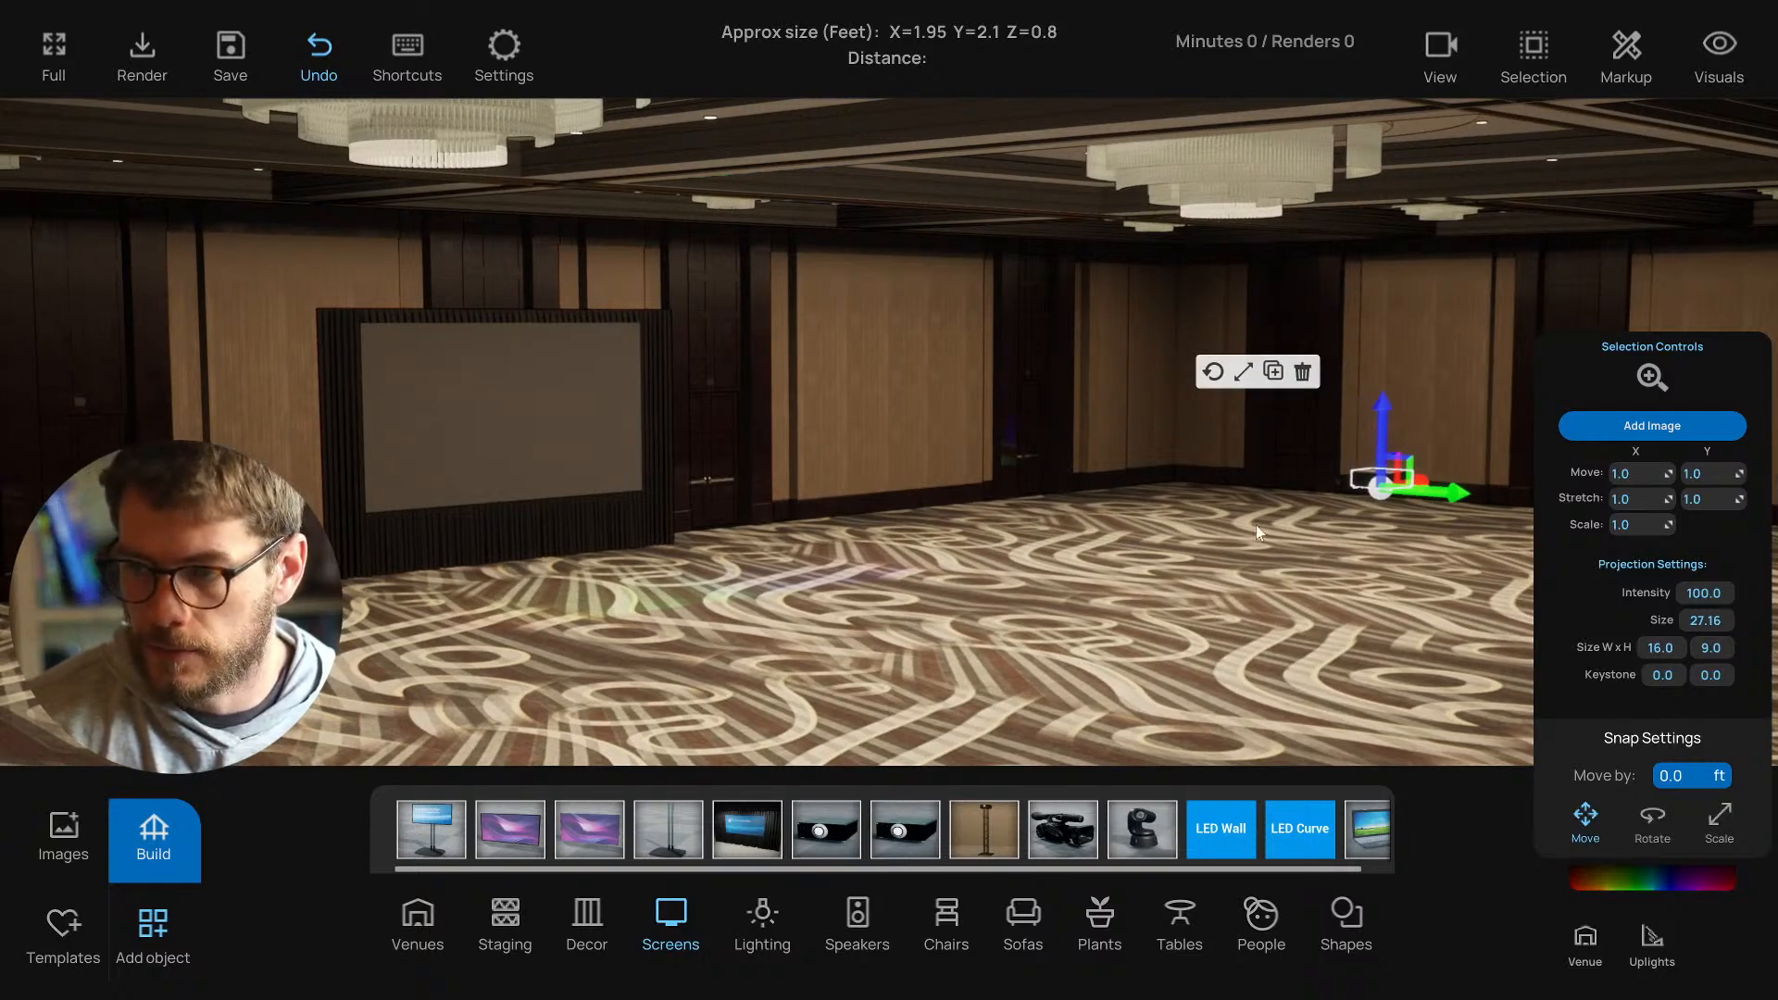
right_drag(1256, 525, 1286, 484)
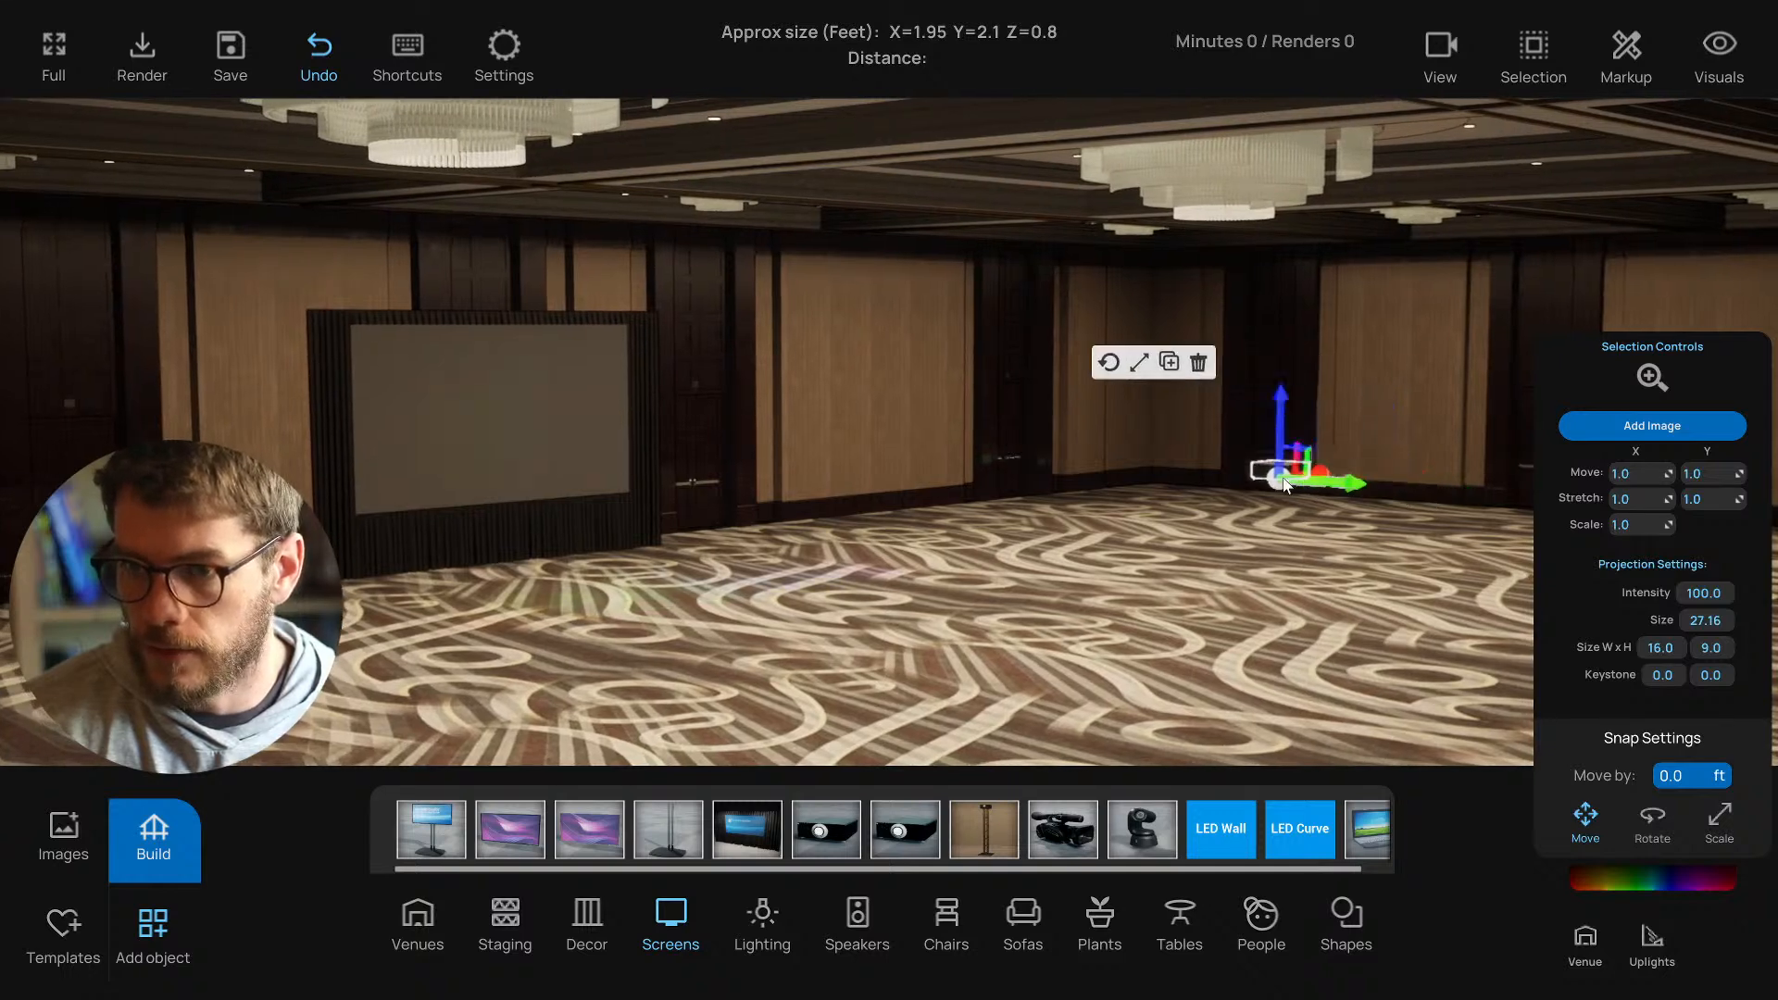
drag(1286, 484, 1358, 514)
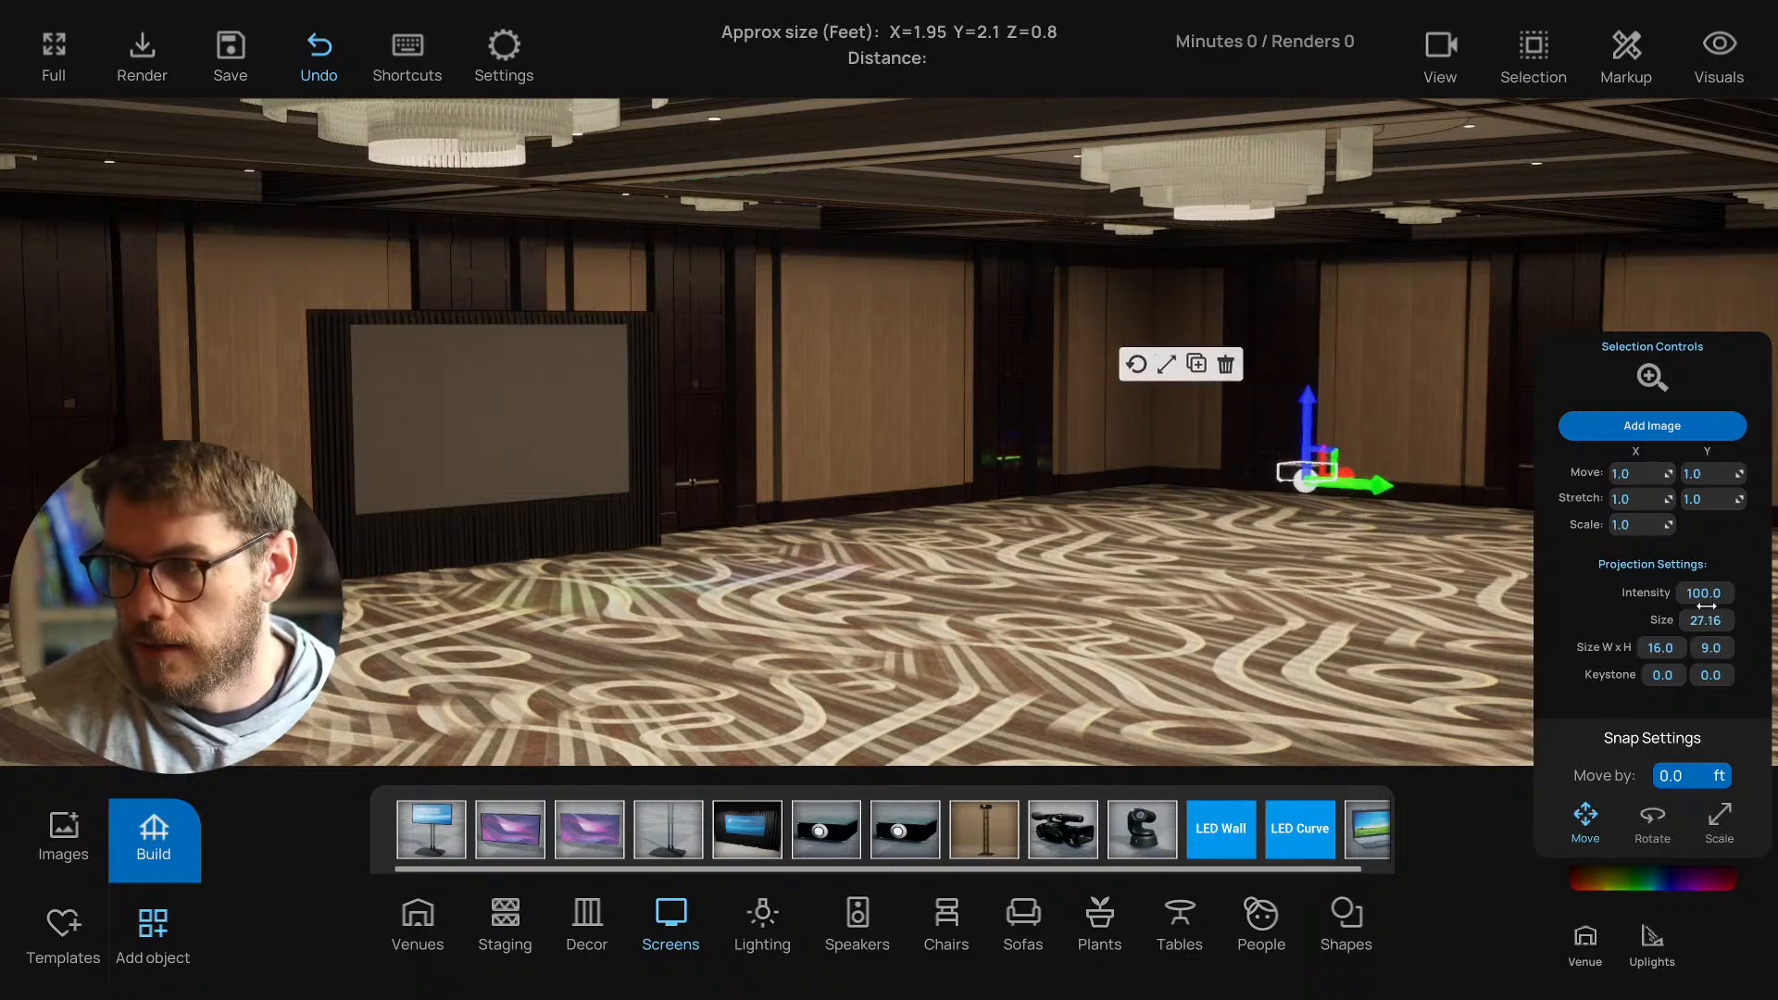
Set the projection size to 17.58 and intensity to 4786.23, shifting the projector slightly back toward the screen.
drag(1705, 621, 1682, 621)
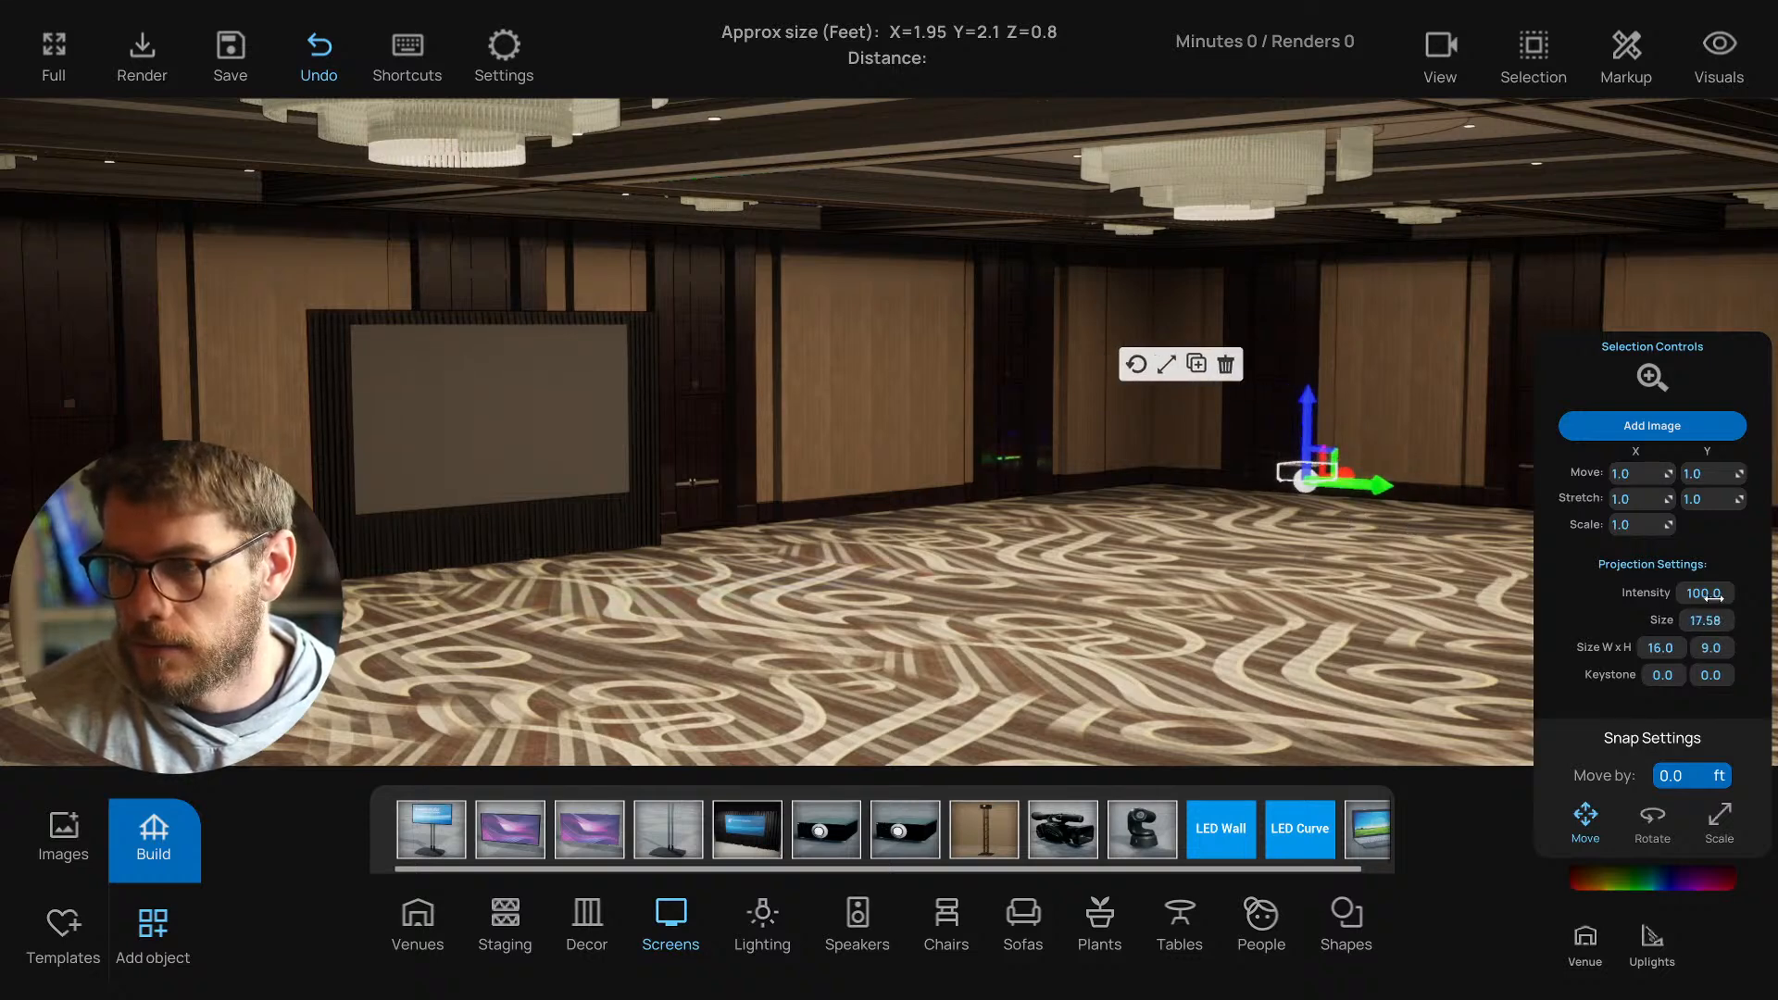
drag(1397, 488, 1334, 491)
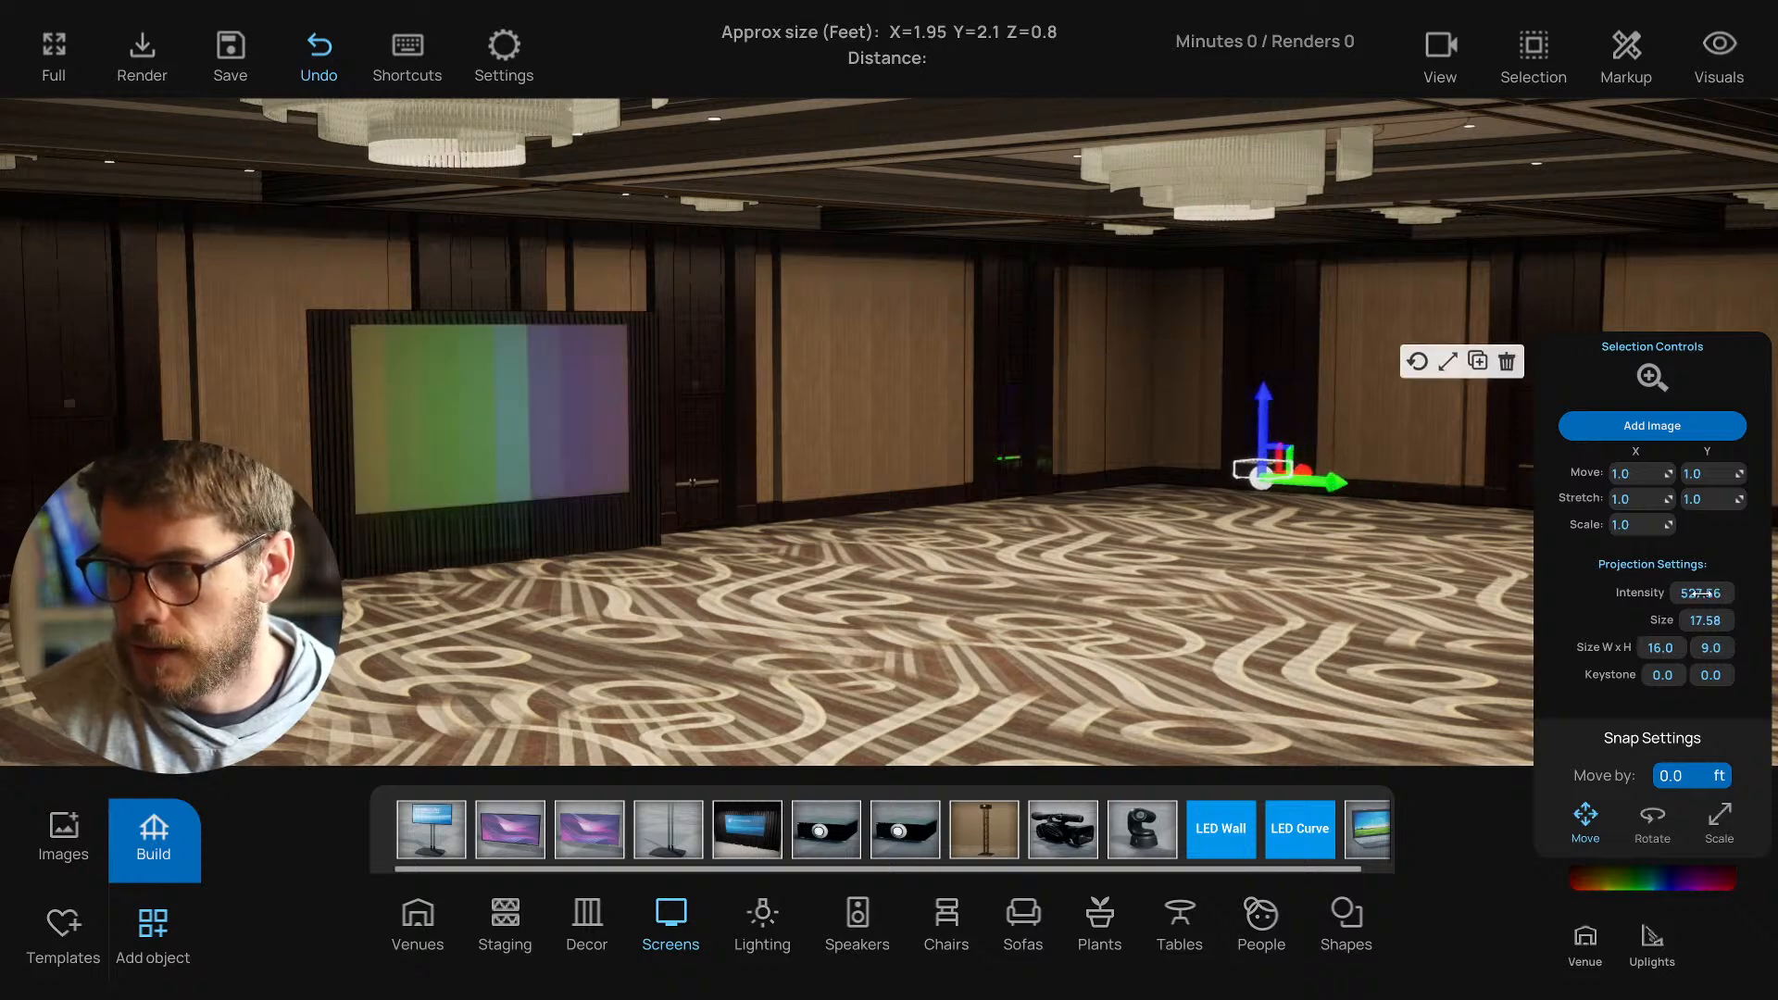
drag(1700, 594, 1751, 593)
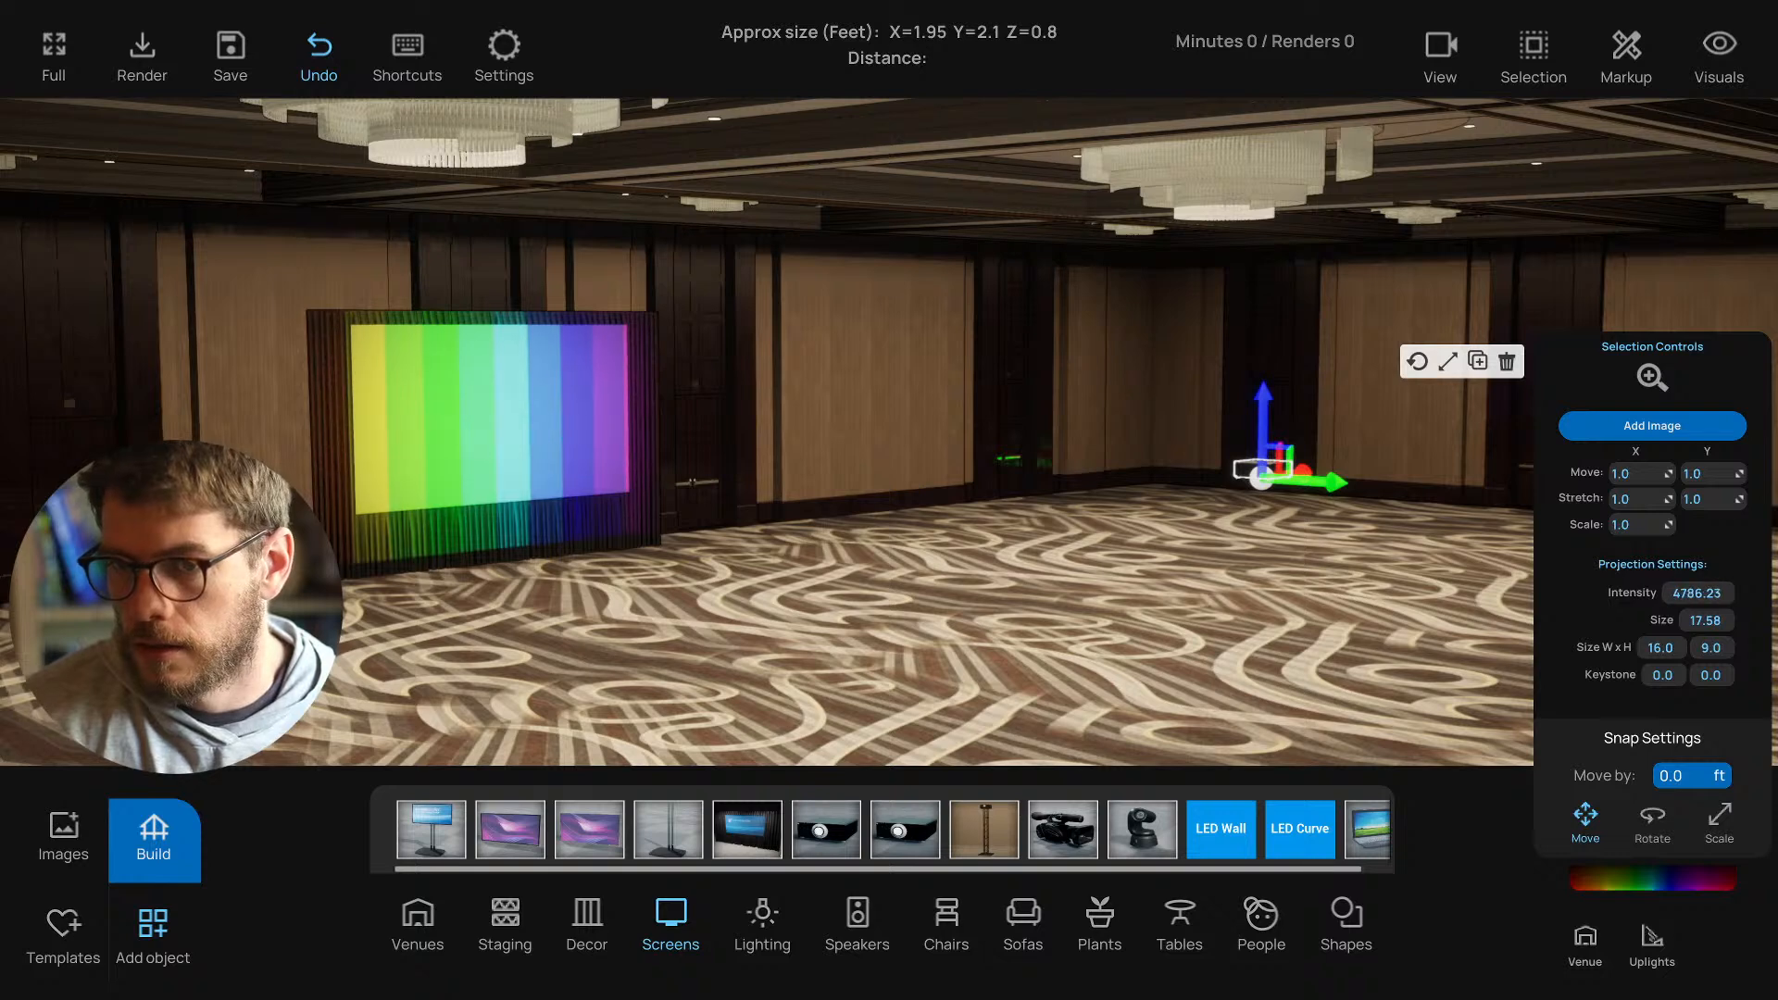
Move the projector closer to the screen and set its projection intensity to 385.27 and size to 13.85.
mouse_move(1324, 491)
mouse_down()
mouse_move(1421, 496)
mouse_move(1323, 487)
mouse_up()
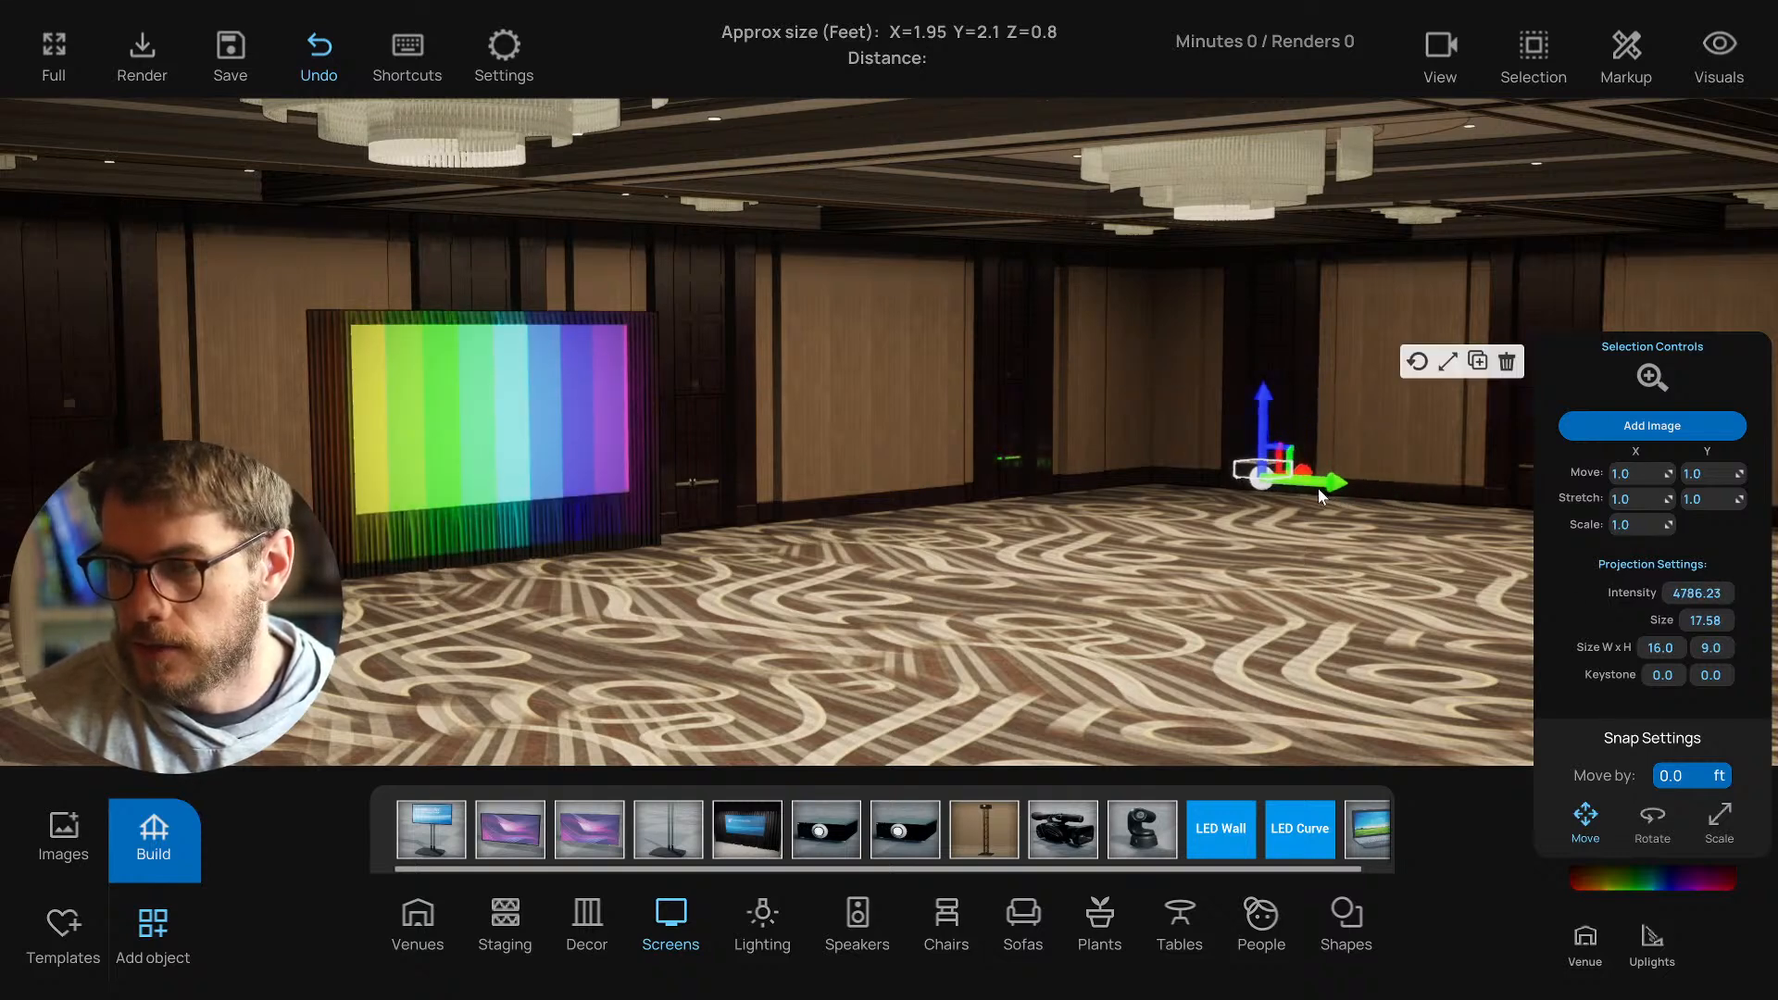
scroll(1075, 525, down, 4)
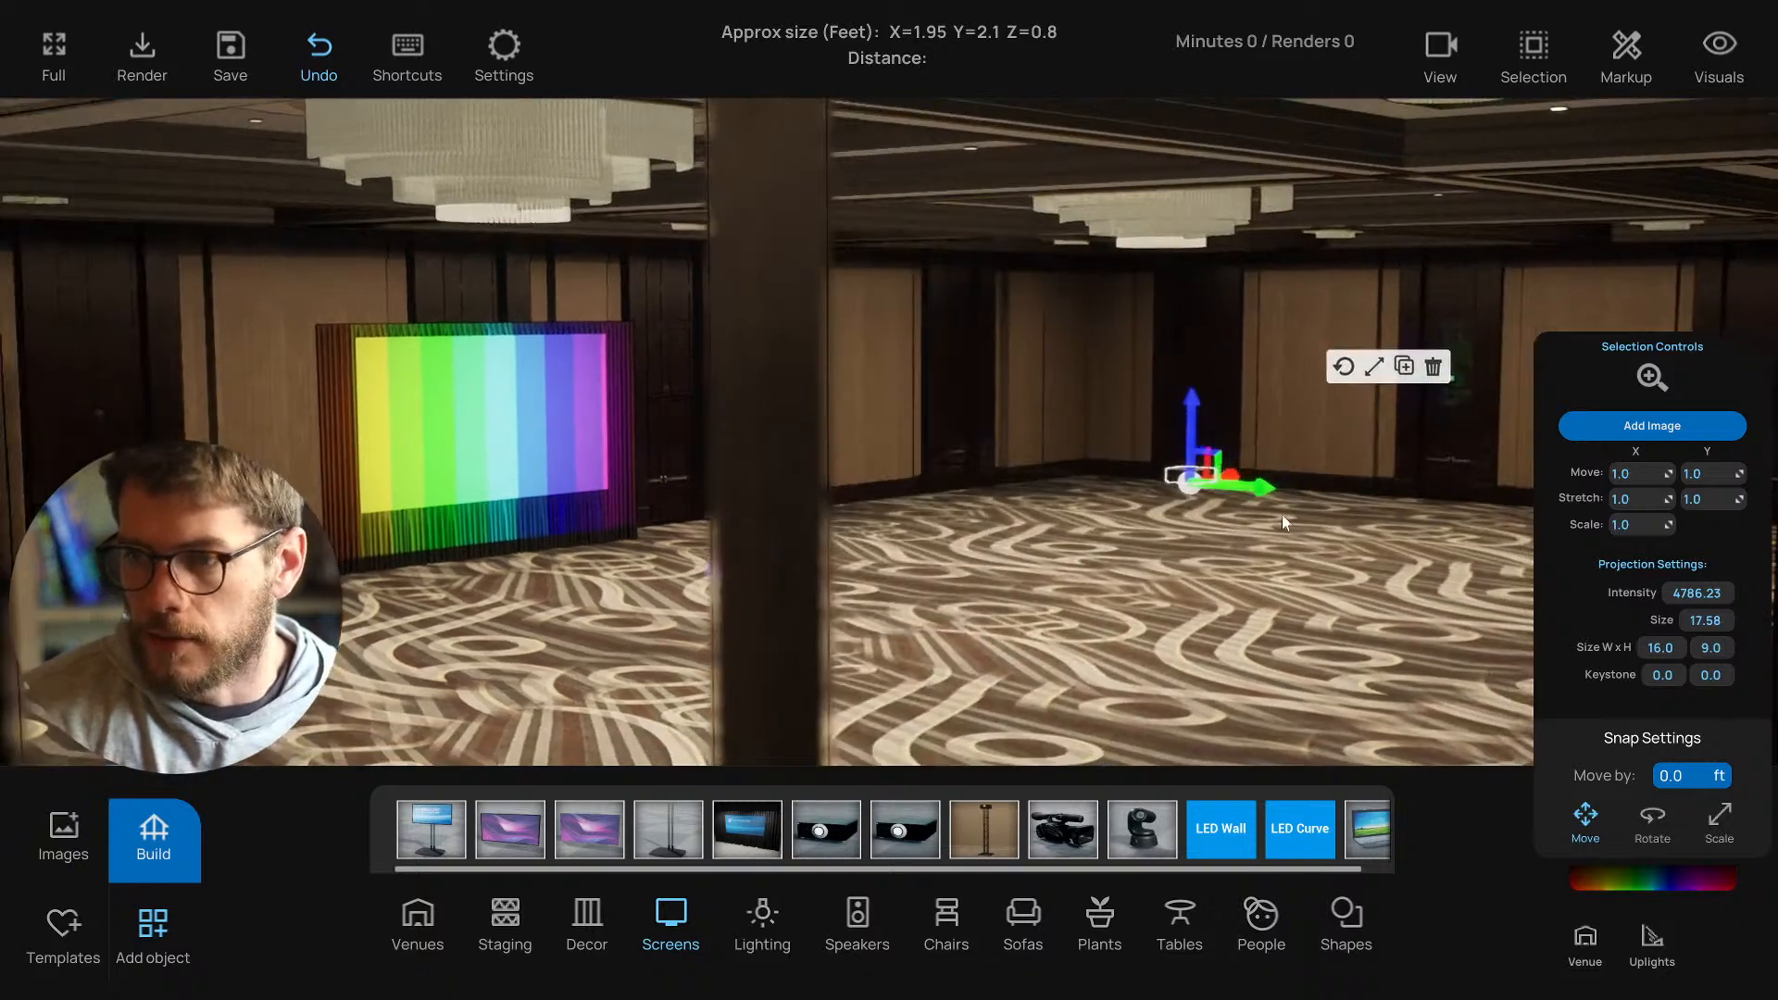
scroll(1282, 514, up, 4)
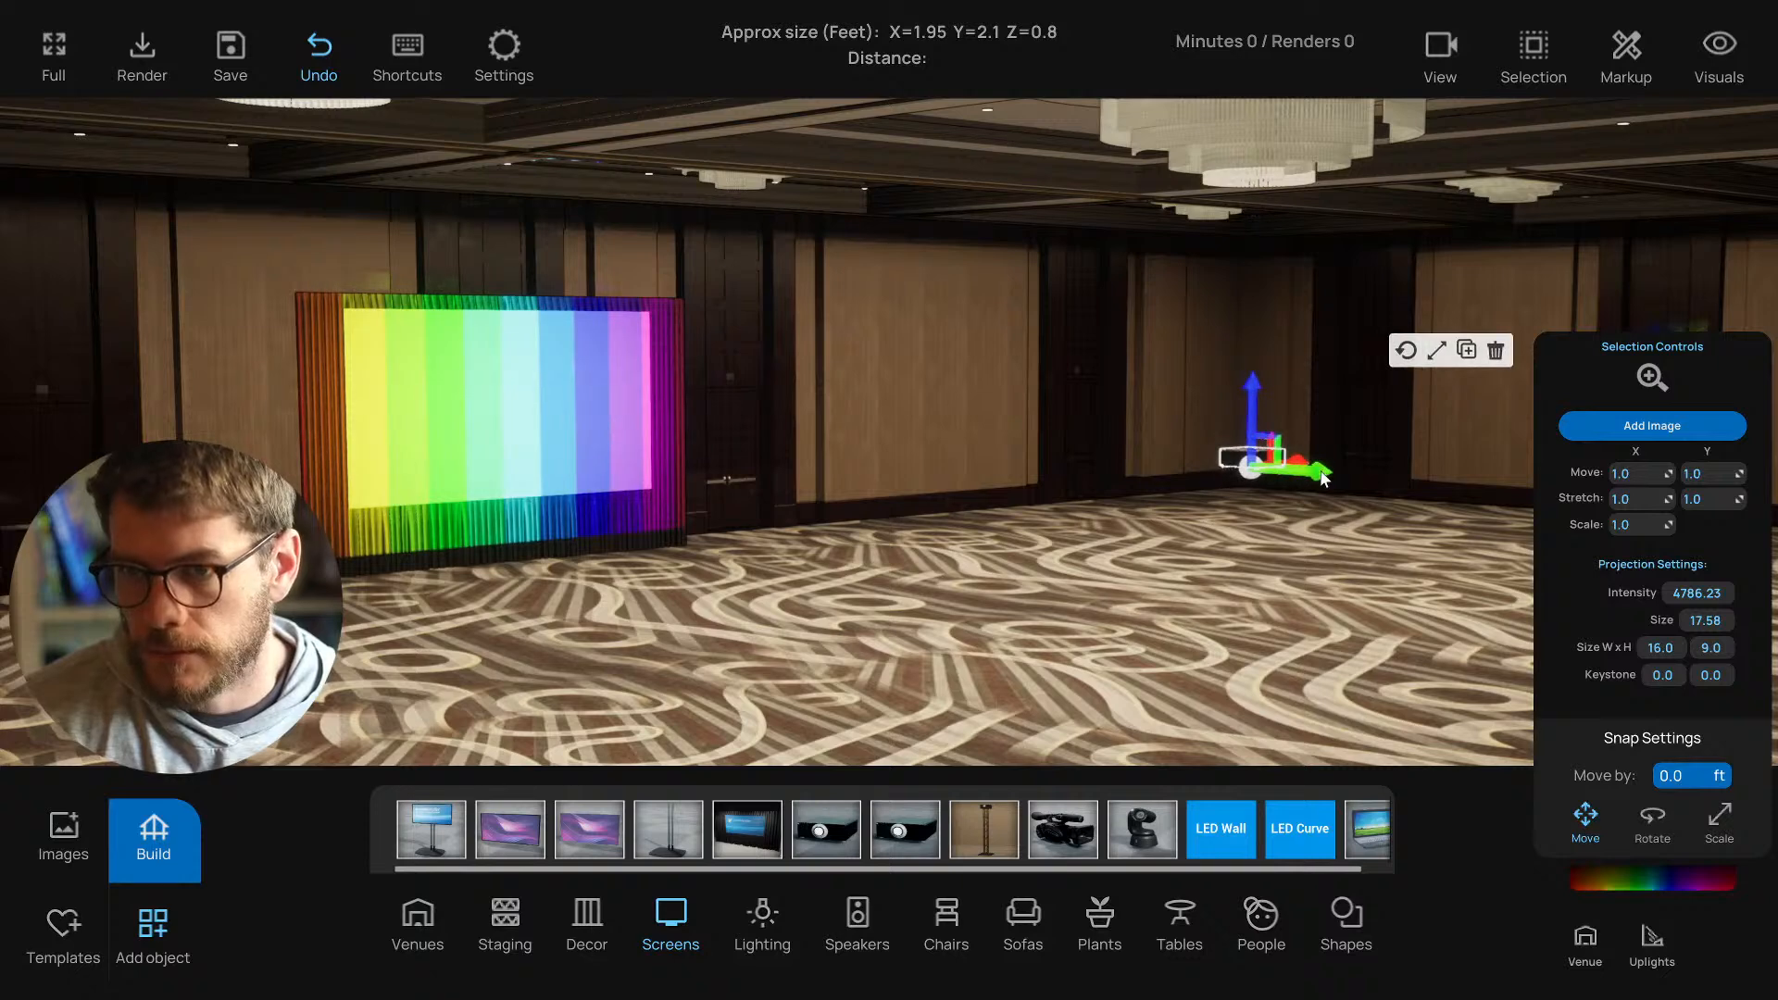
drag(1323, 477, 1280, 464)
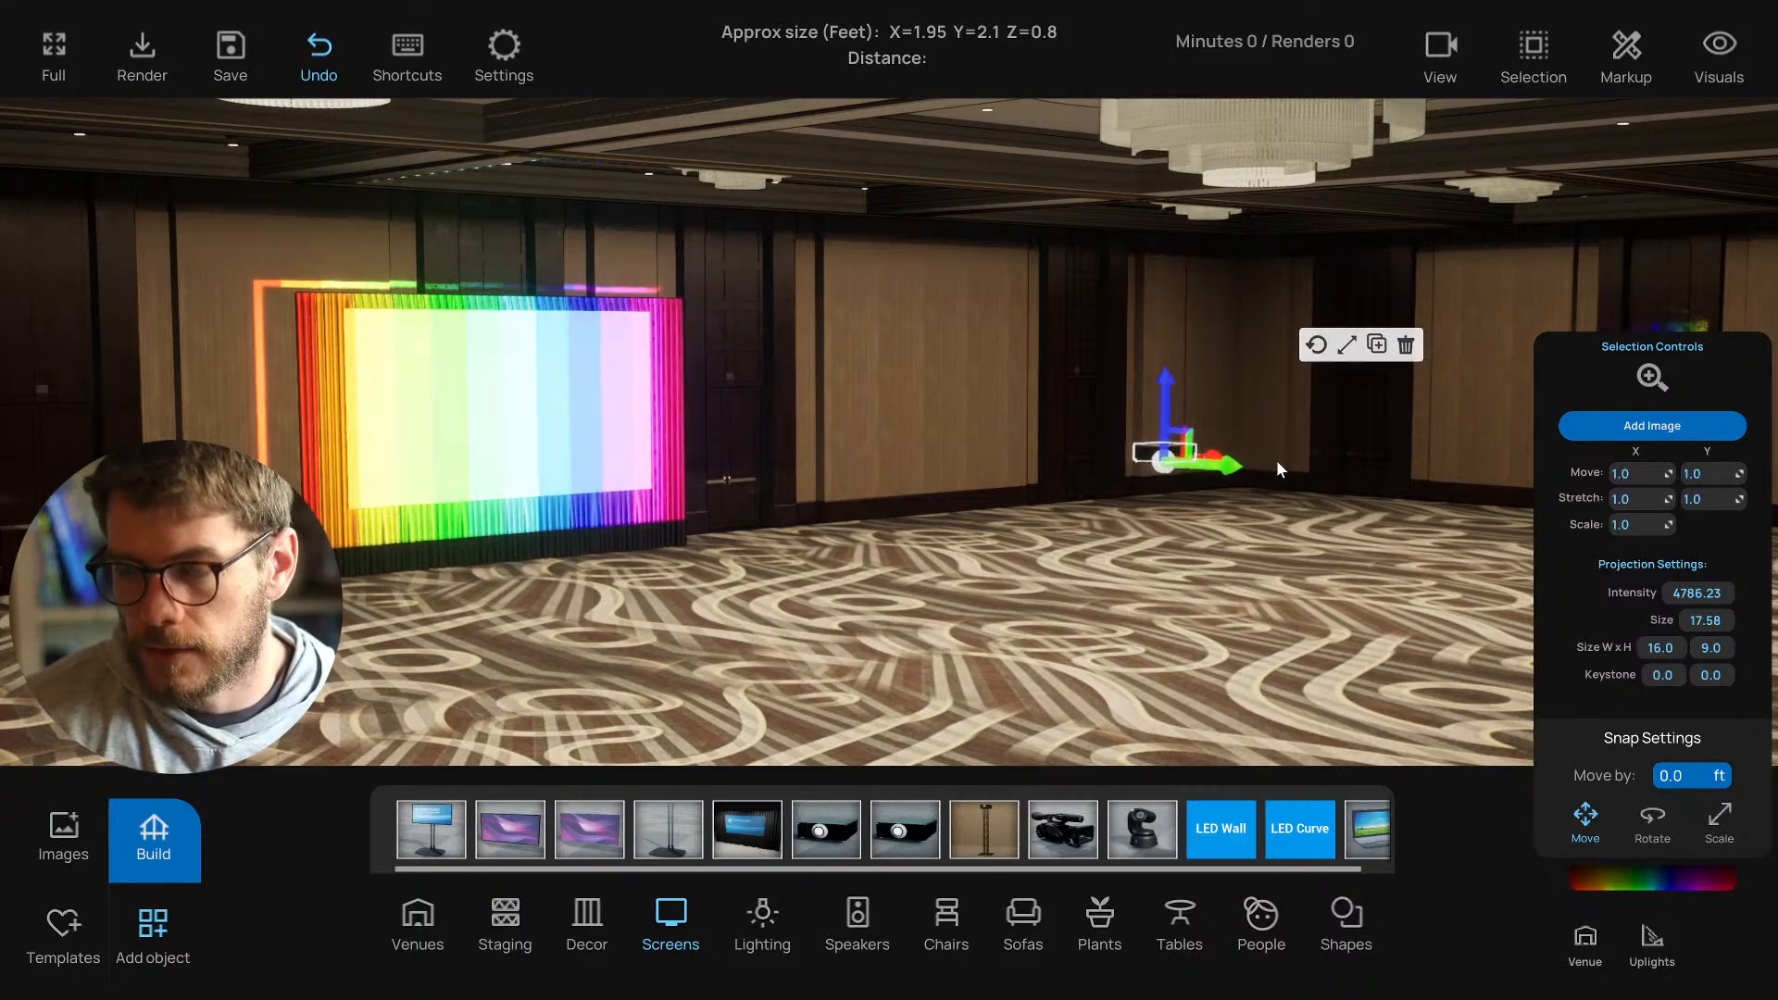
drag(1694, 594, 1659, 623)
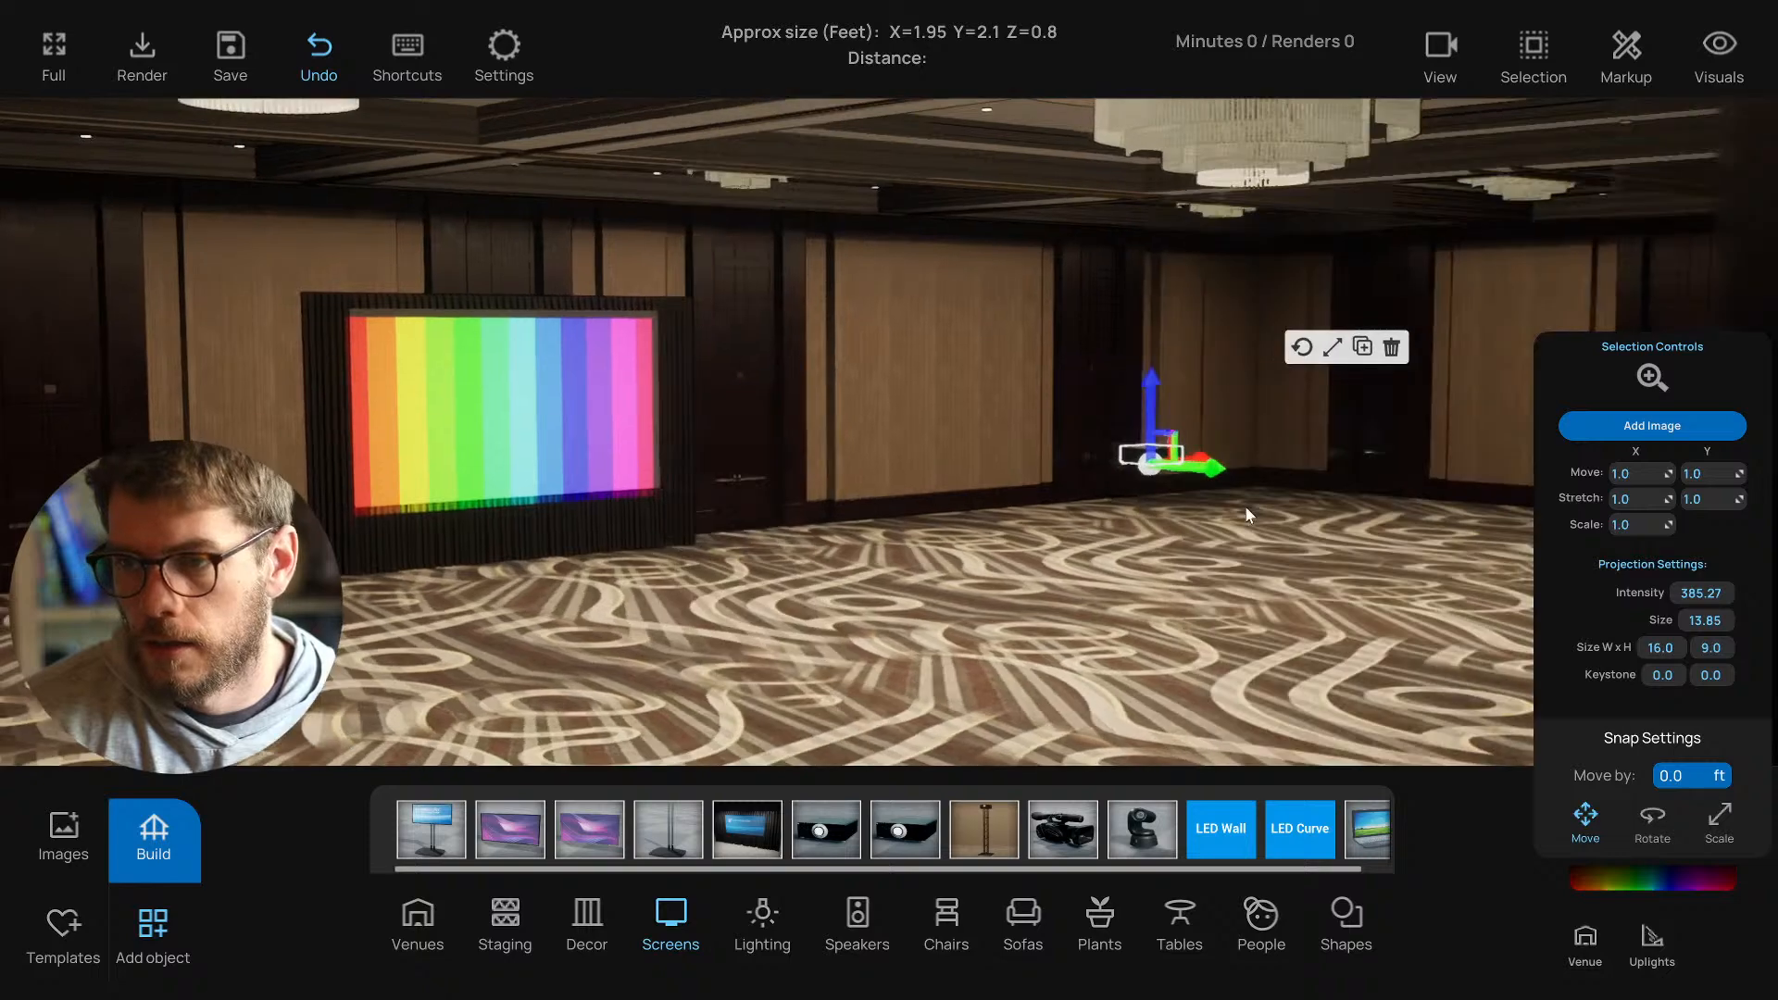
click(1245, 506)
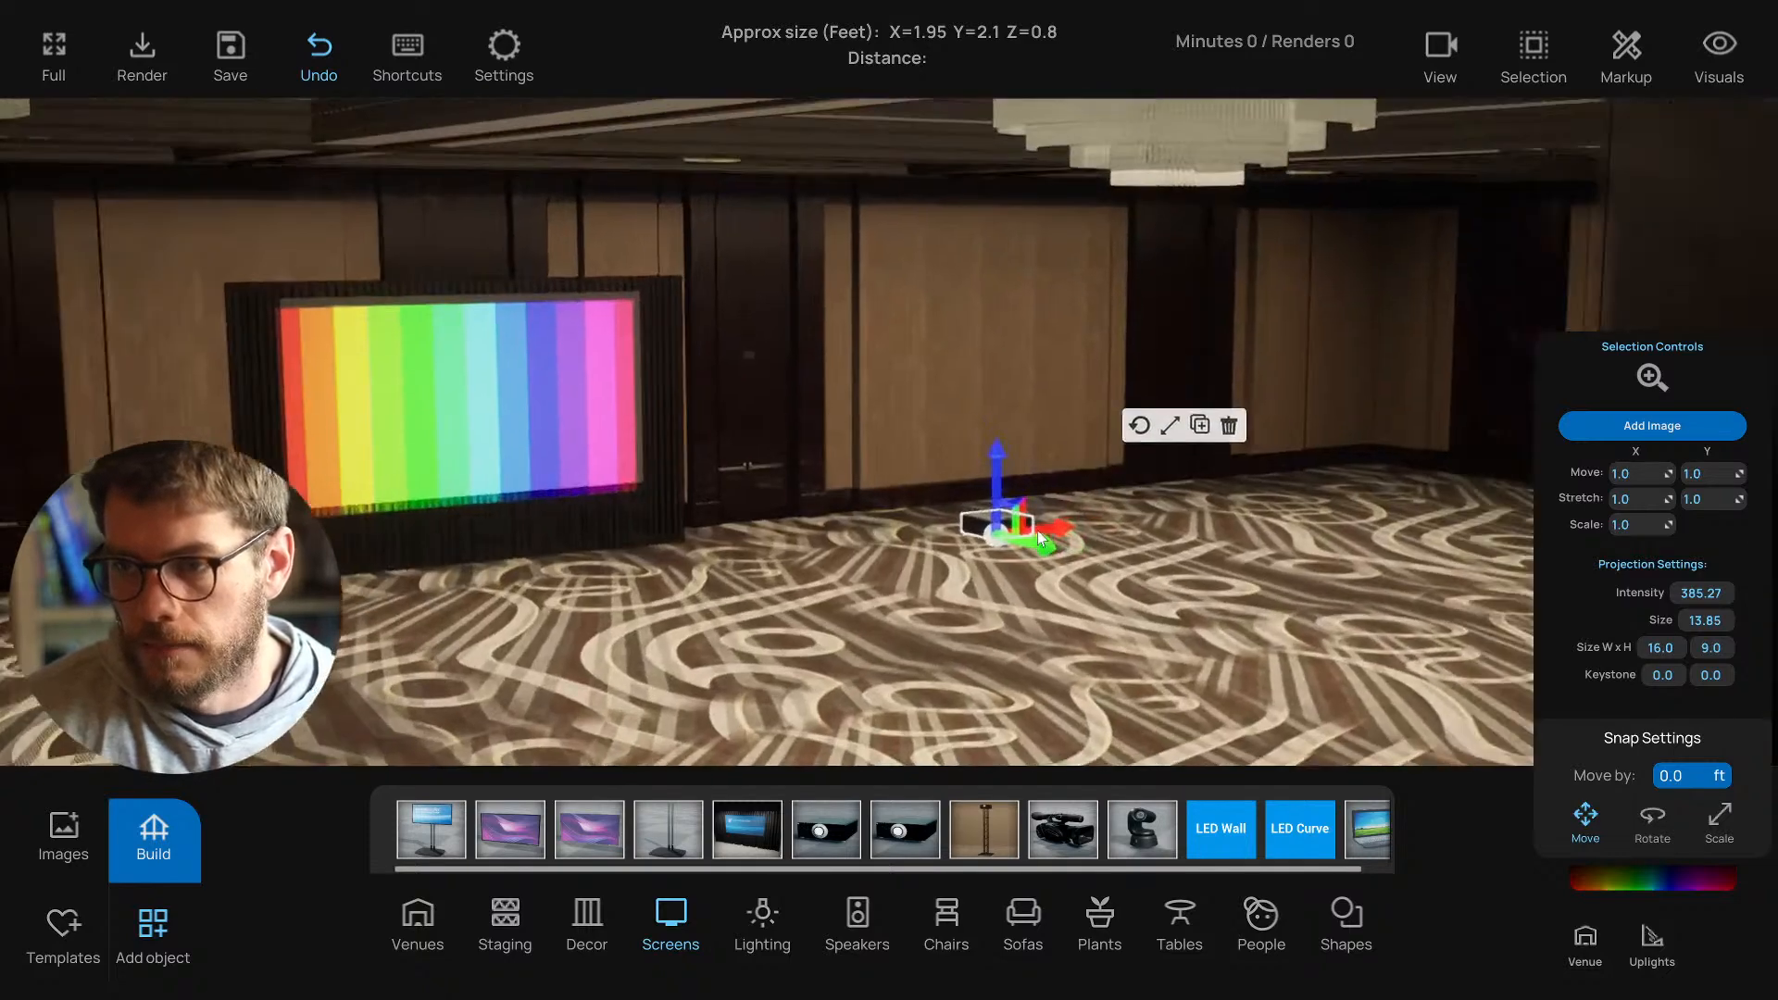
Zoom to the projector and, with movement snap at 0.0 ft, shift it sideways and upward until its image fits the screen.
click(1652, 376)
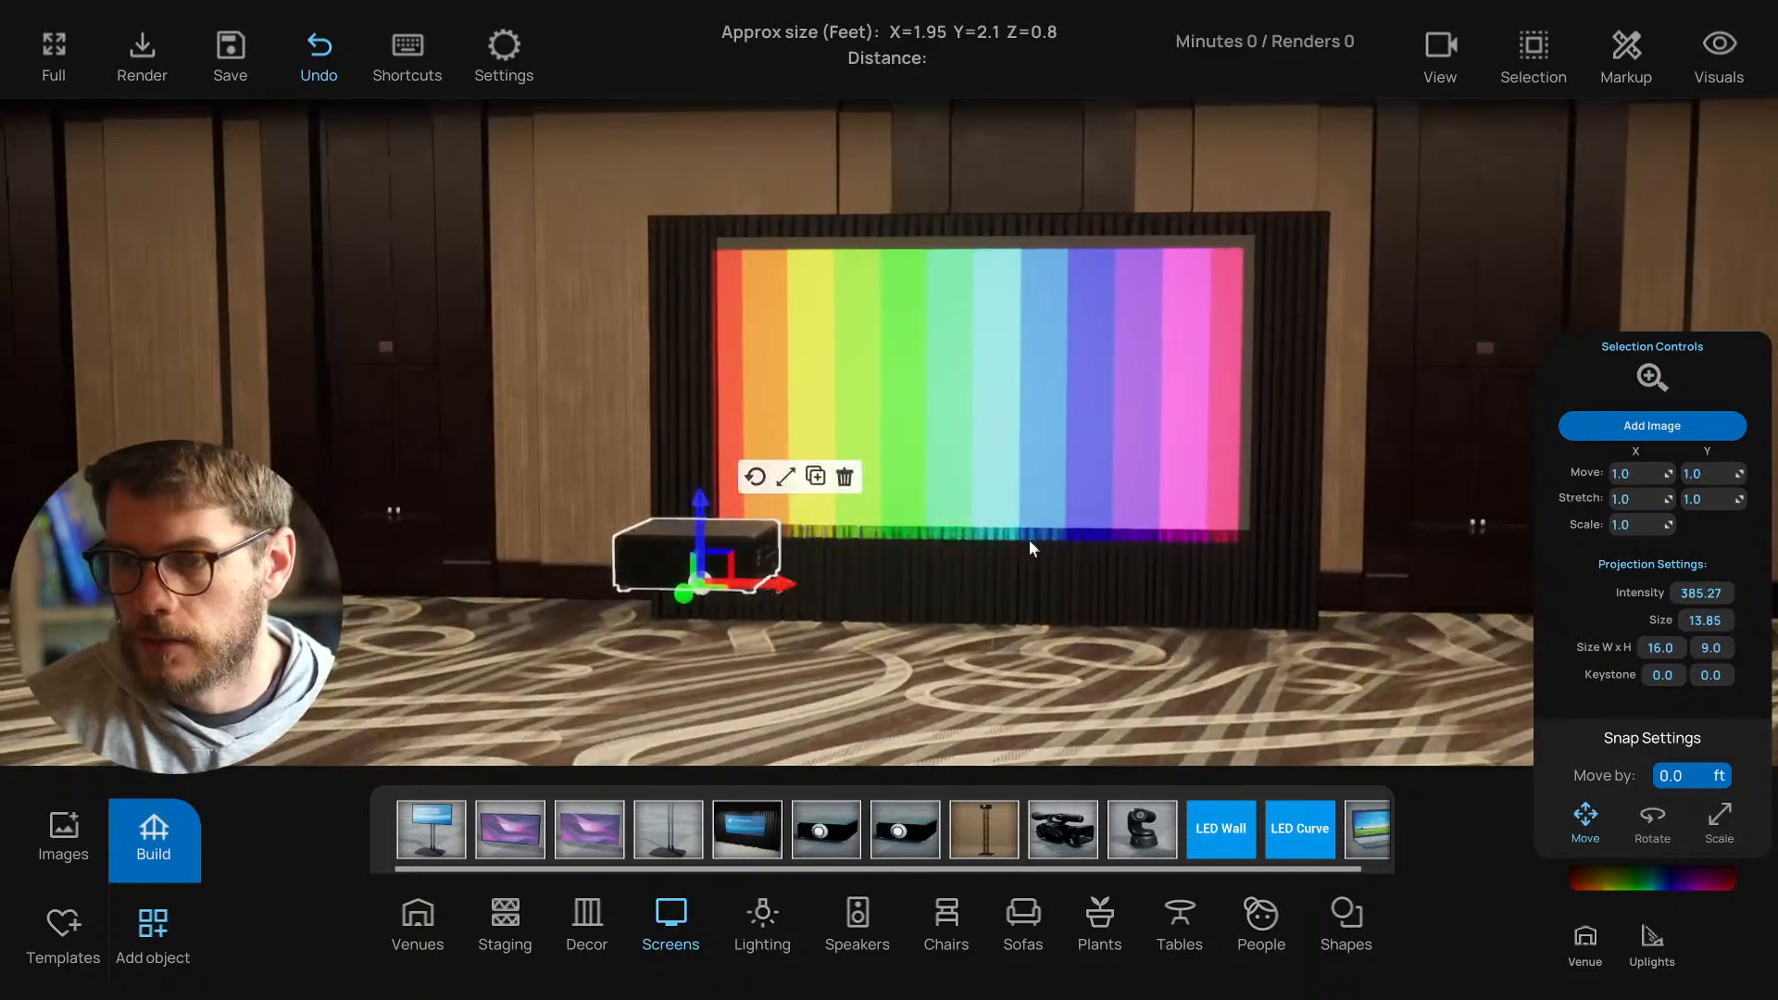
mouse_move(782, 588)
mouse_down()
mouse_move(799, 588)
mouse_move(764, 590)
mouse_up()
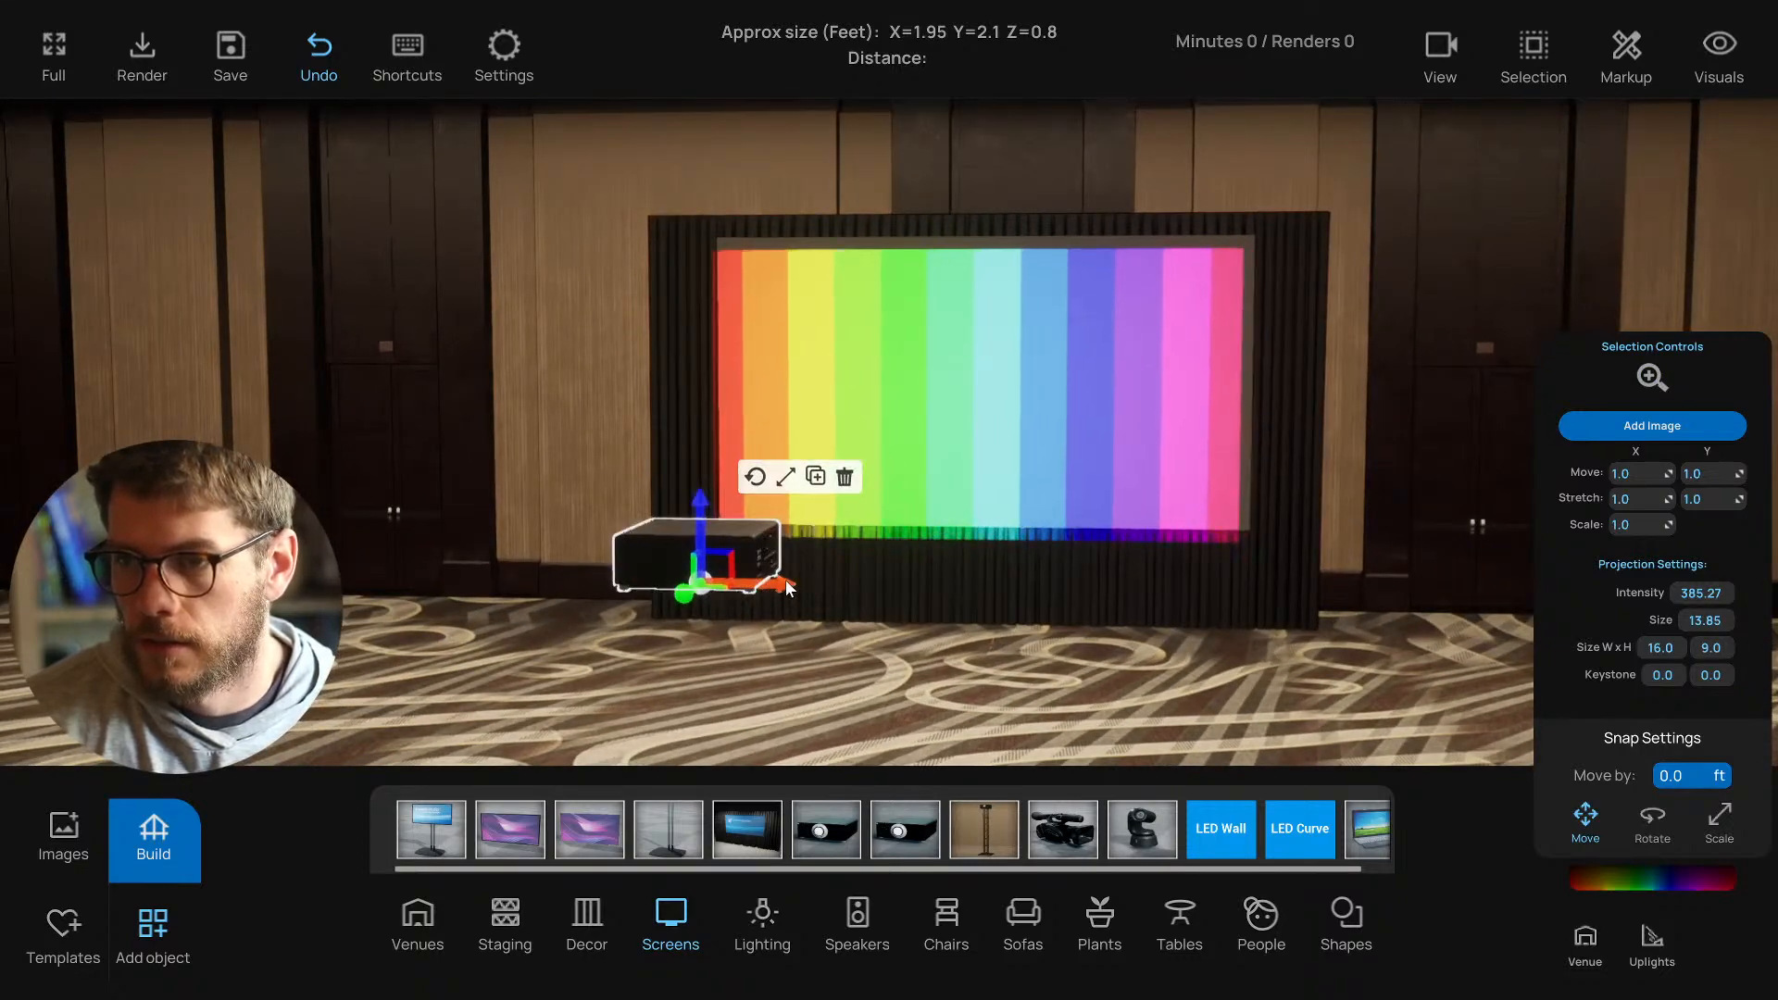
click(1707, 779)
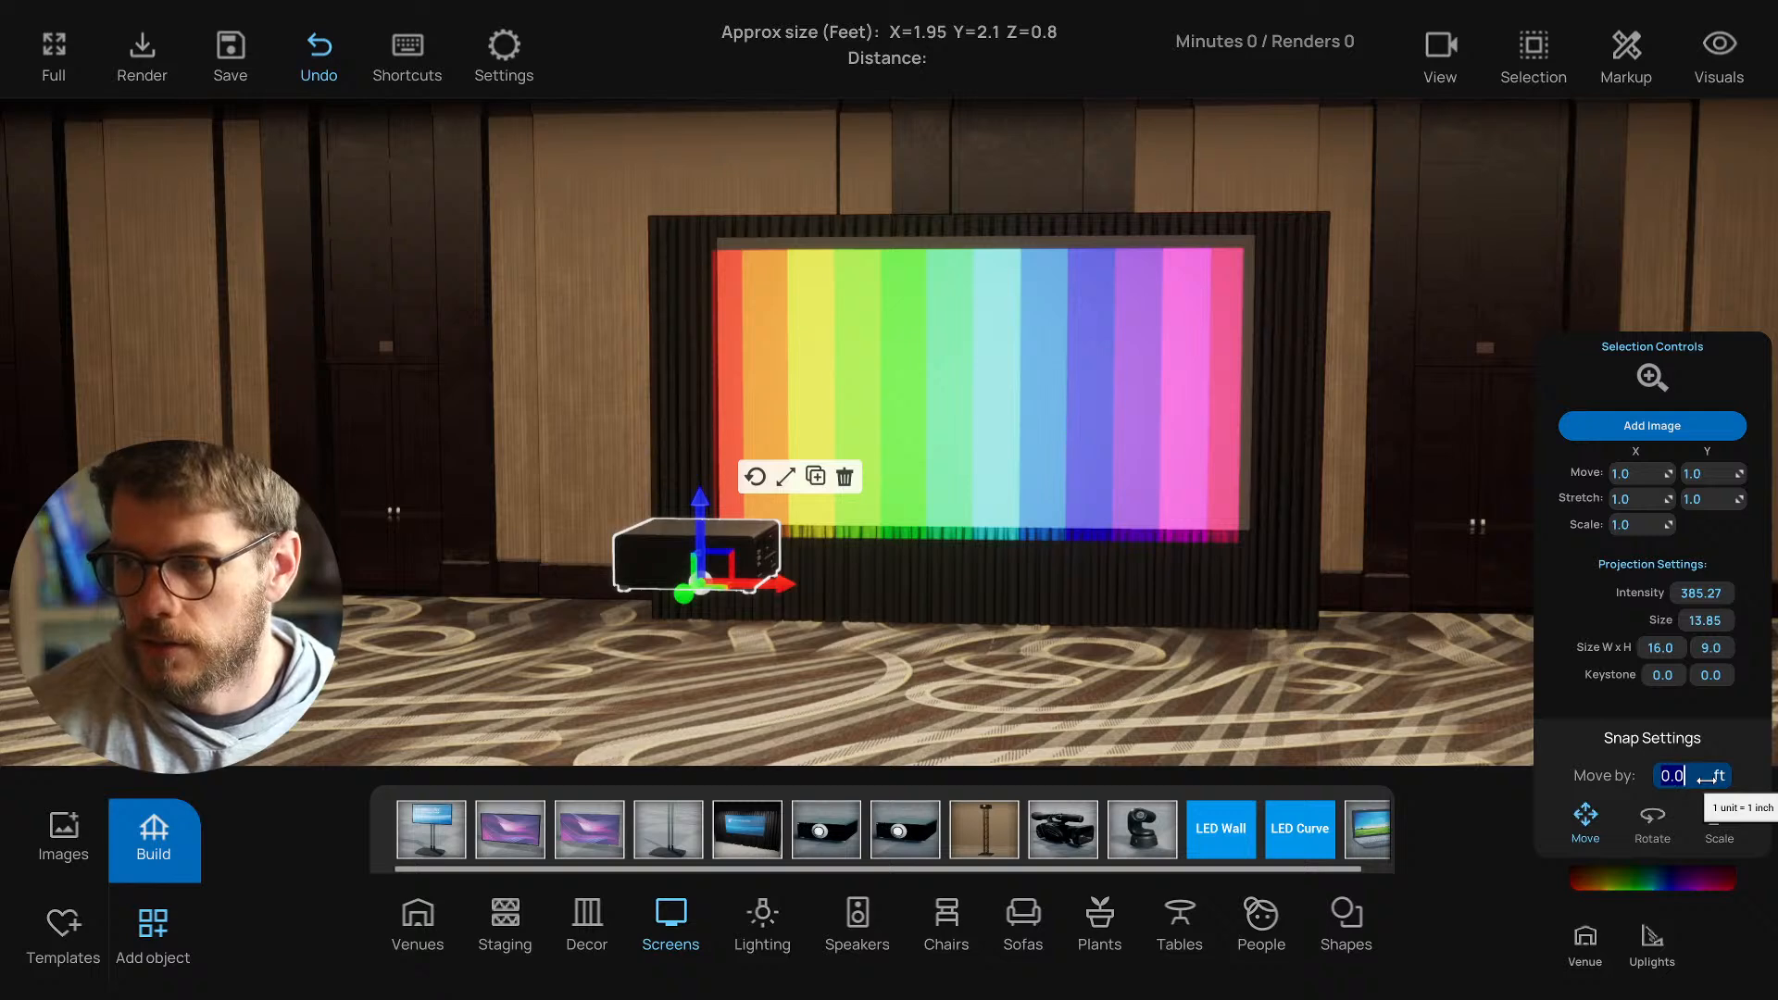
drag(776, 586, 804, 591)
drag(722, 524, 715, 487)
drag(1028, 547, 998, 548)
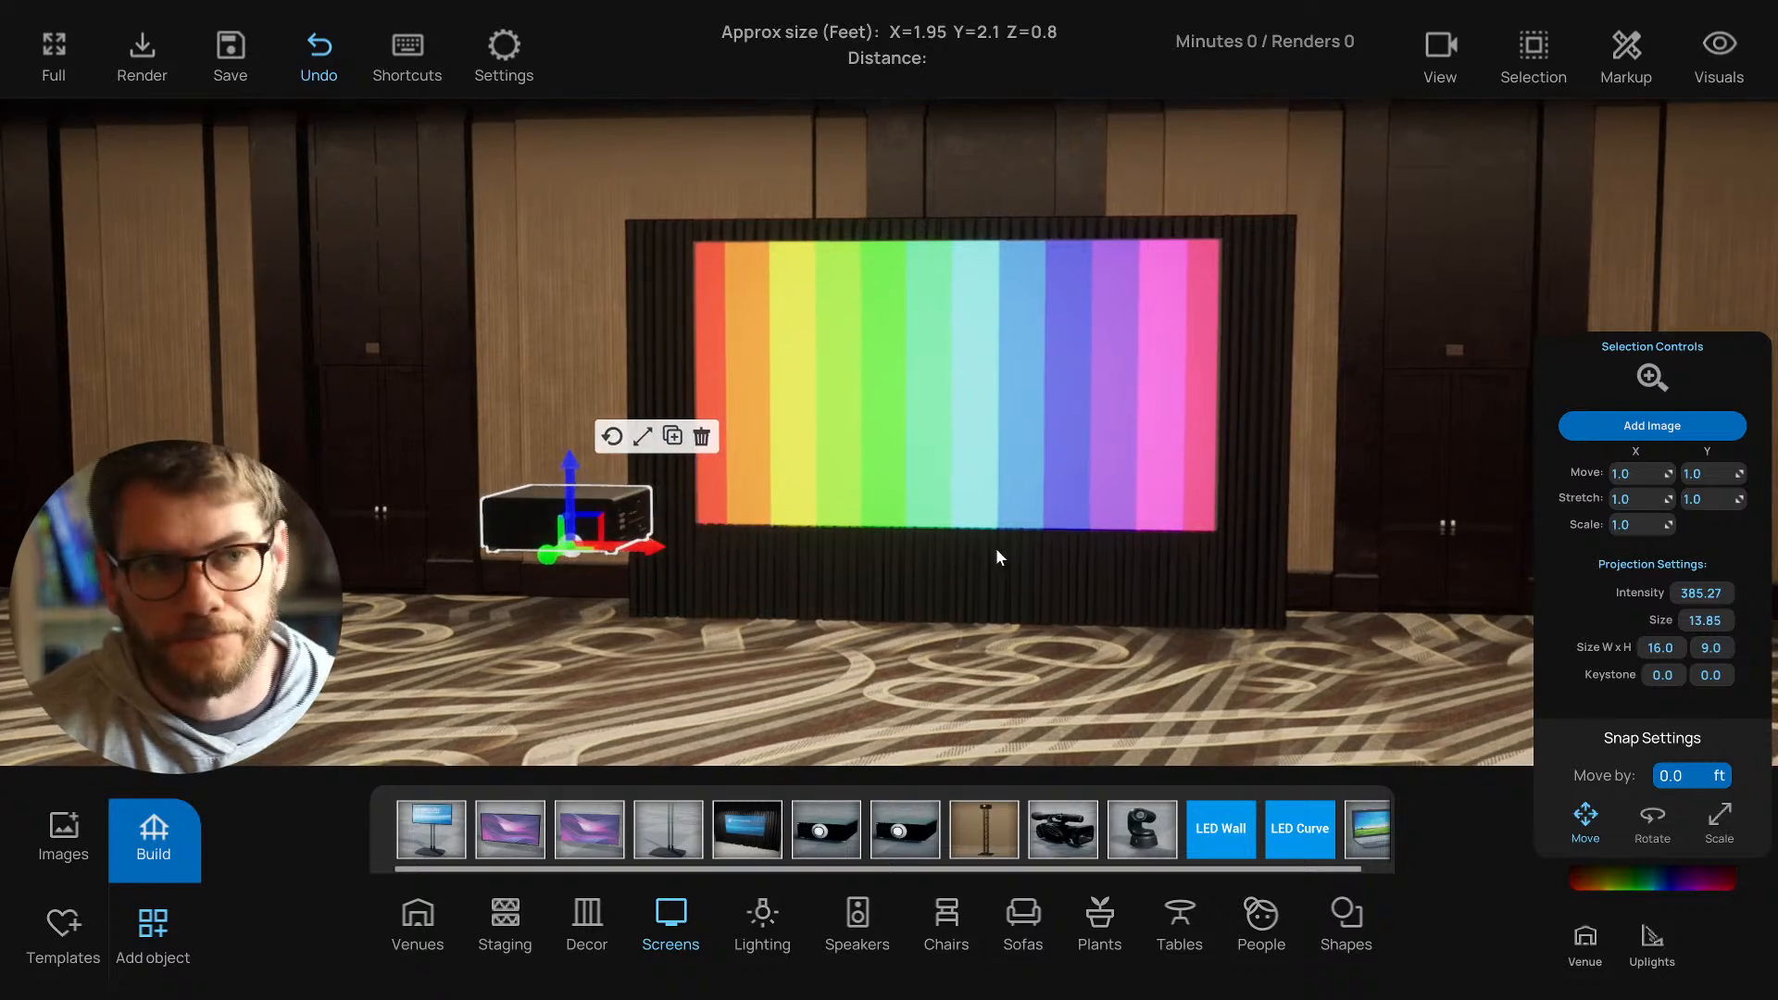
drag(1170, 580, 1181, 598)
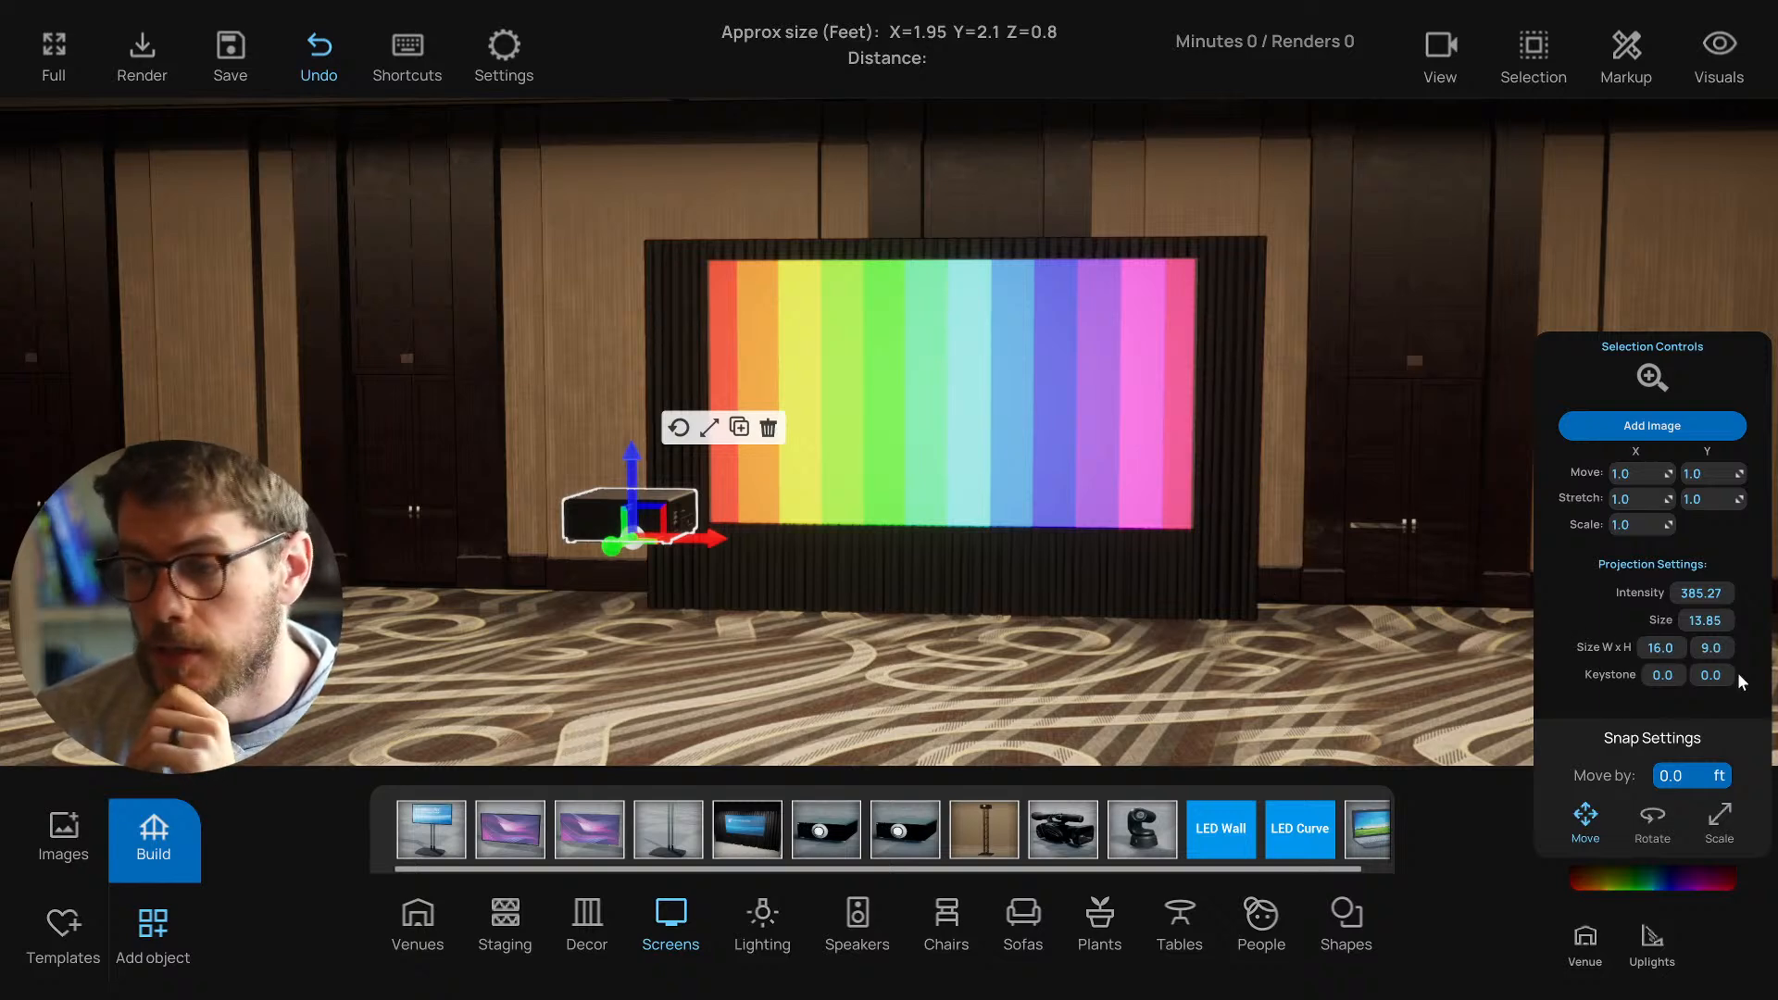
right_drag(1204, 595, 1136, 578)
click(1120, 634)
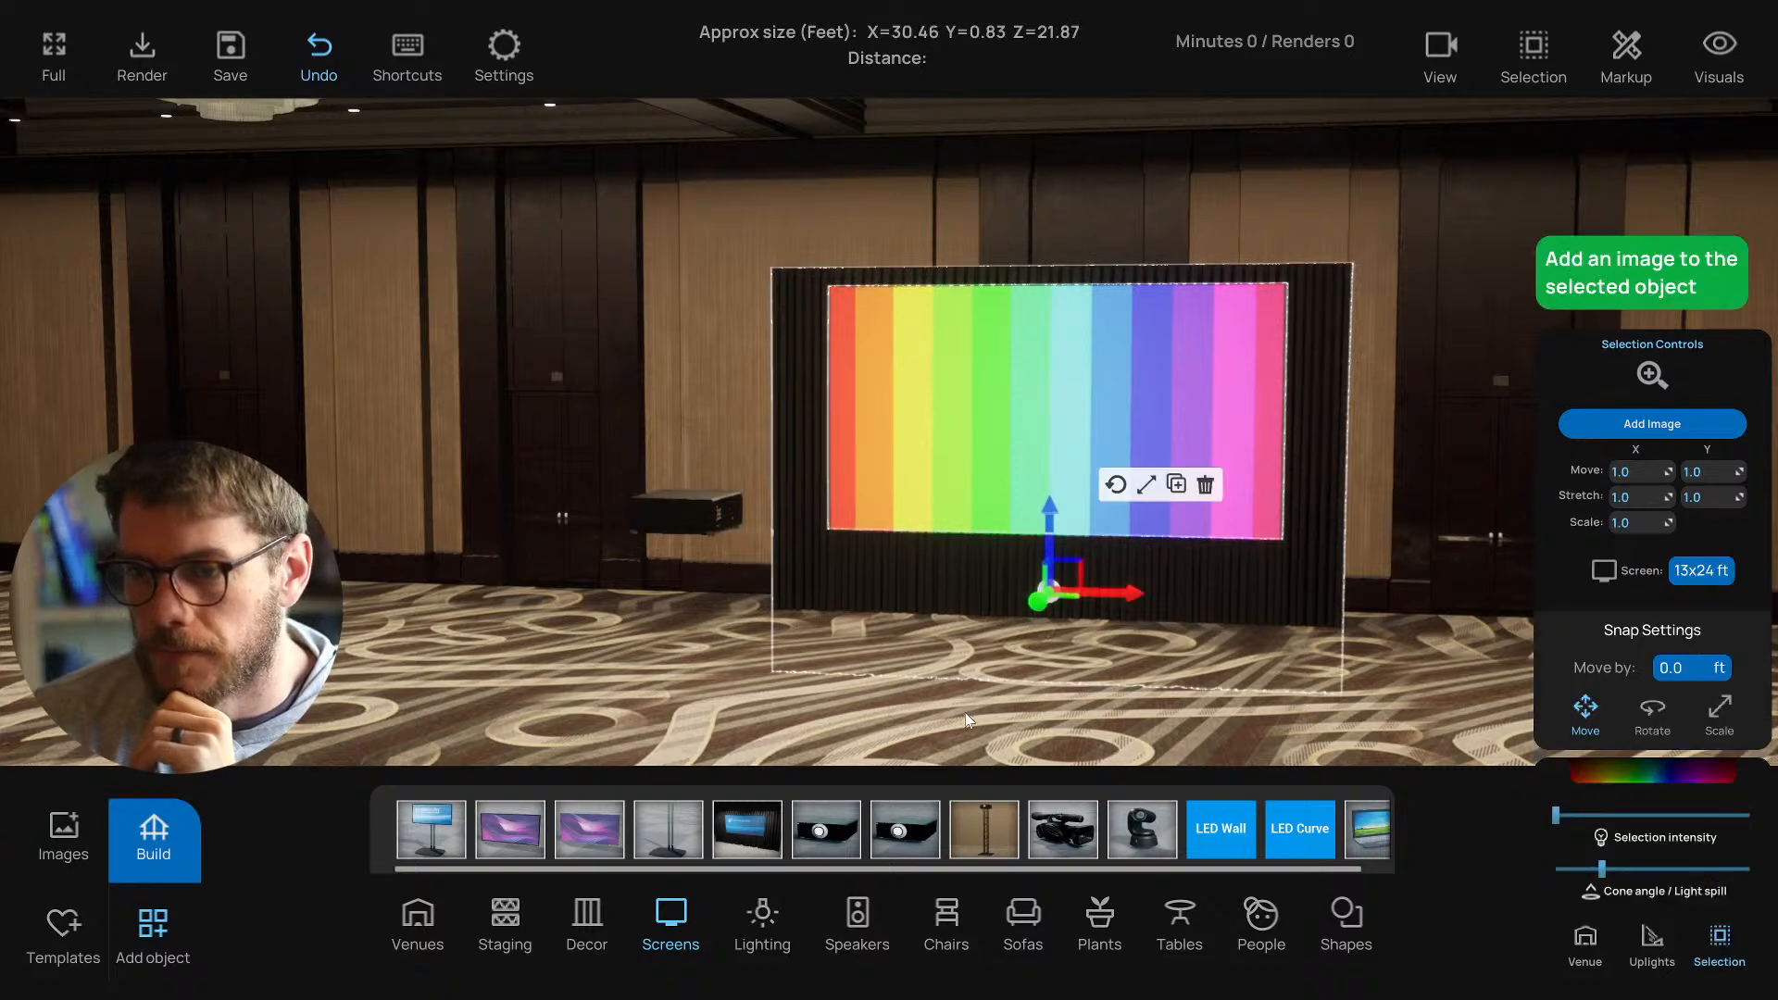
click(965, 713)
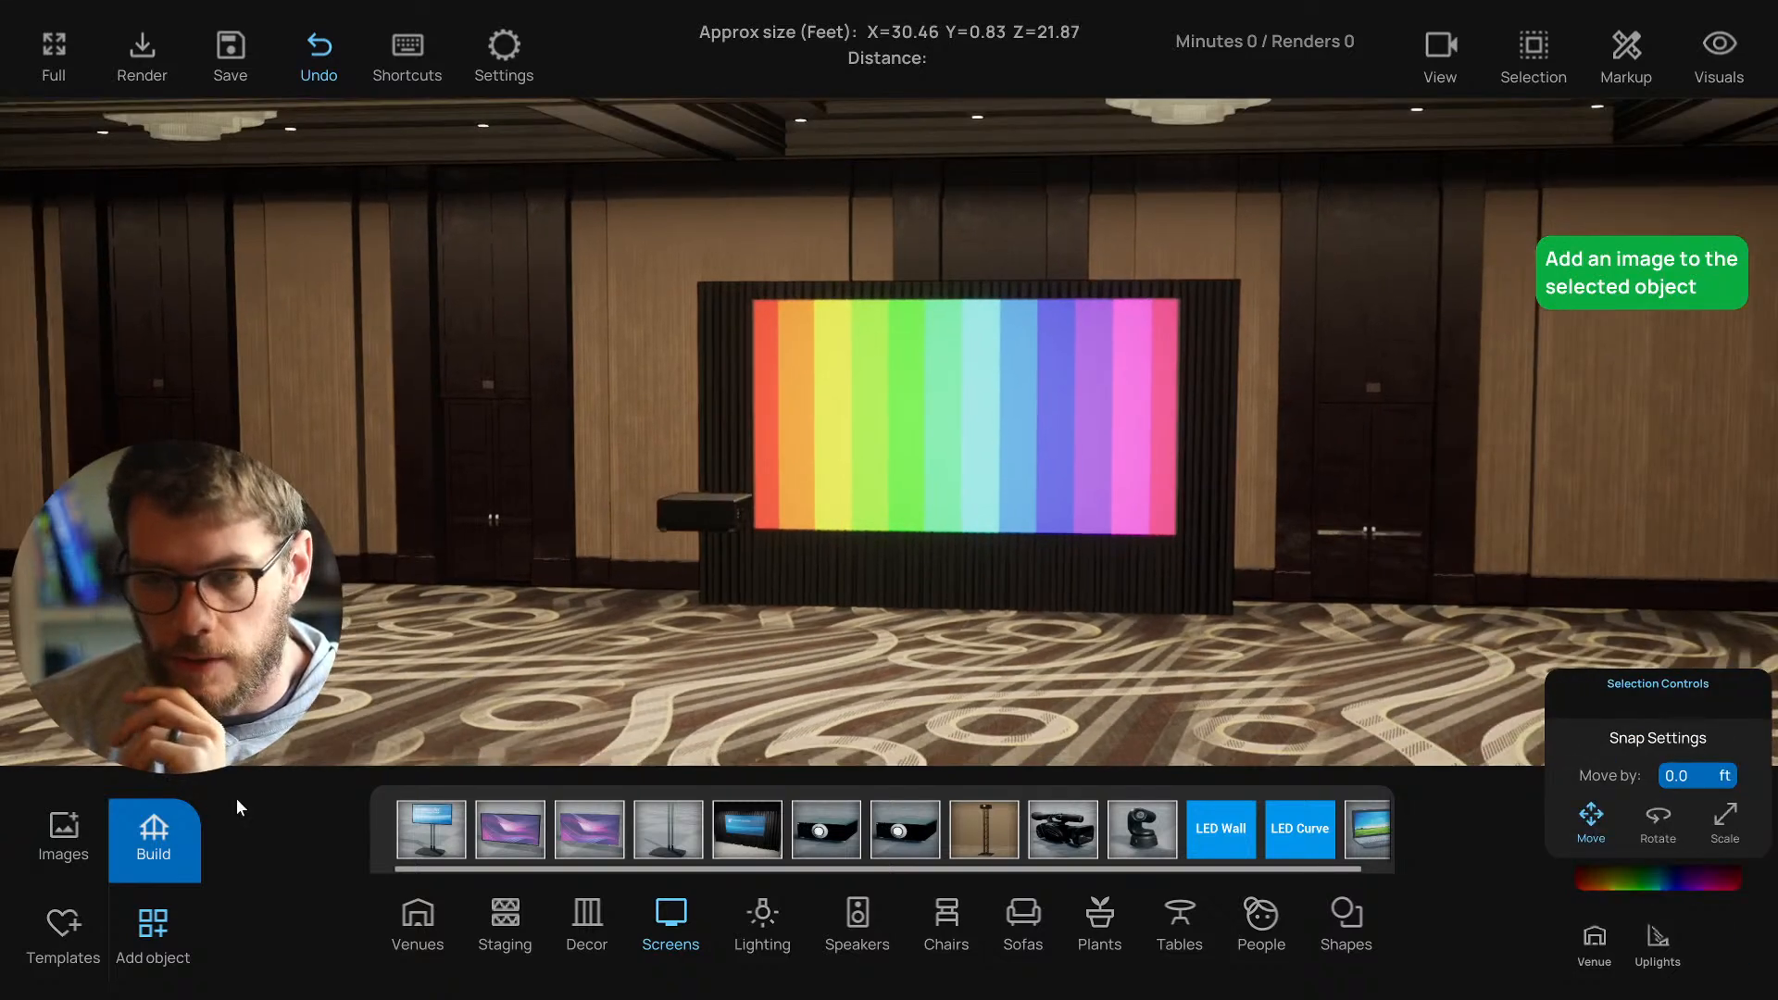
Add a truss projector stand from the Screens objects onto the ballroom floor near the floating projector.
click(165, 830)
click(917, 794)
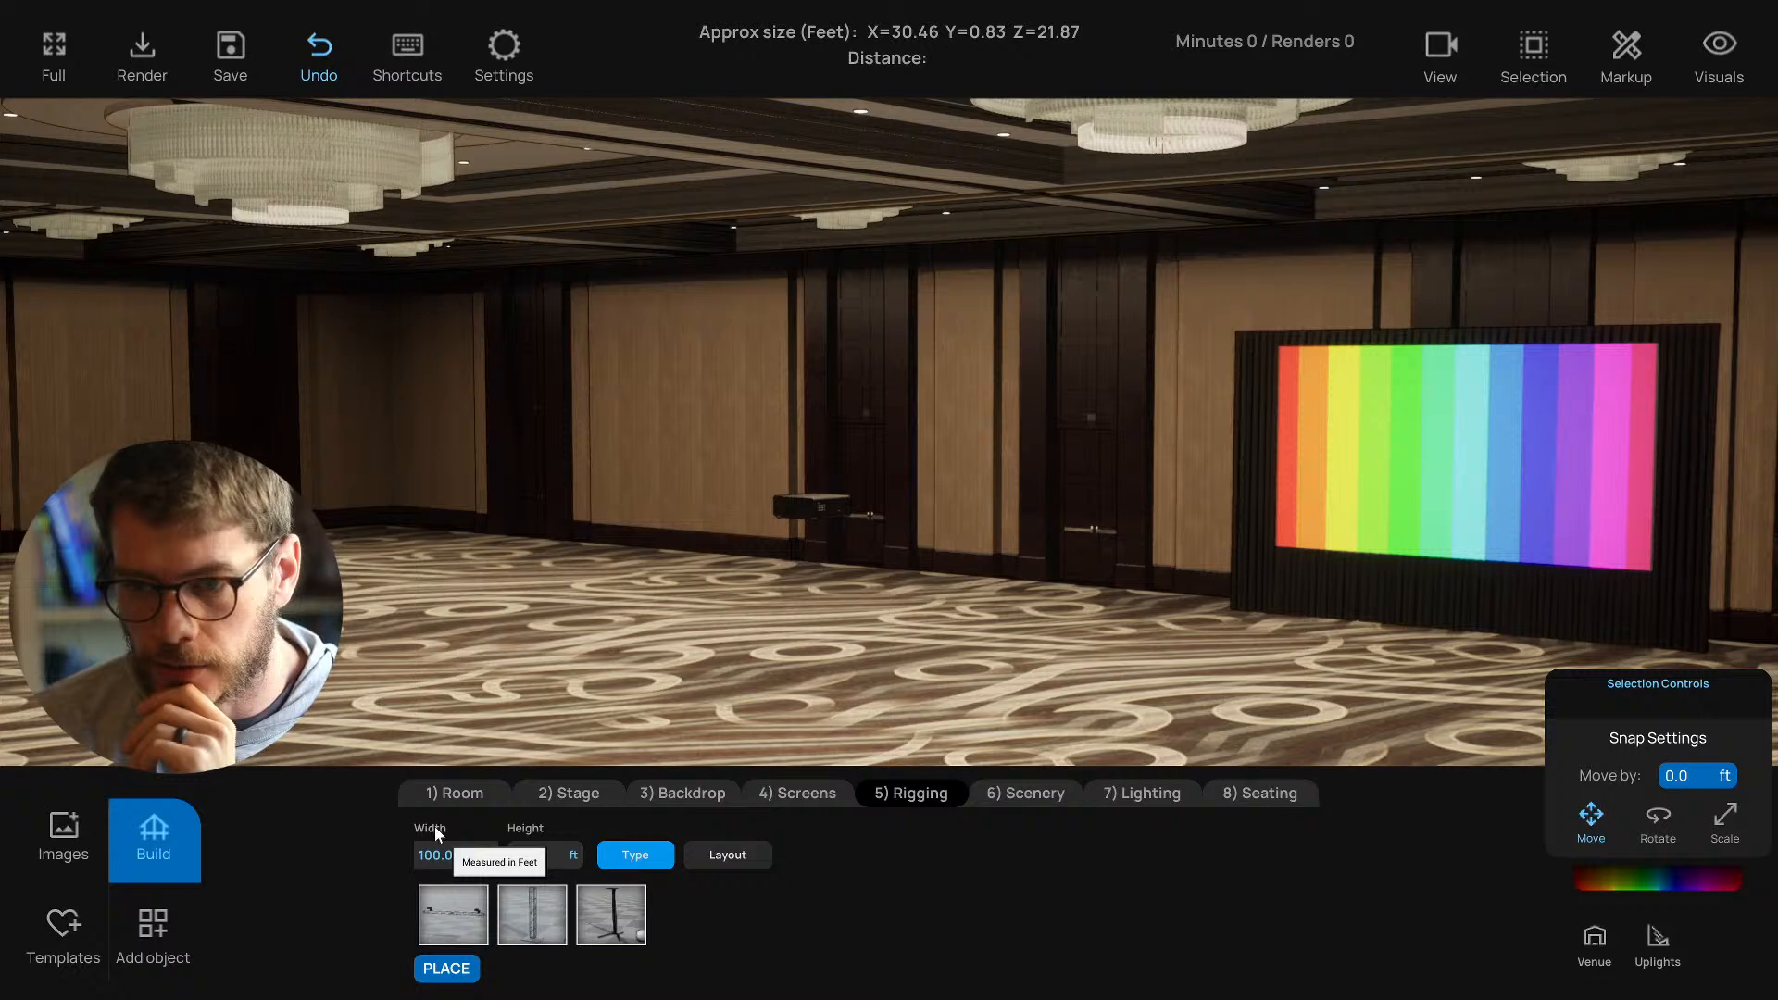
click(126, 924)
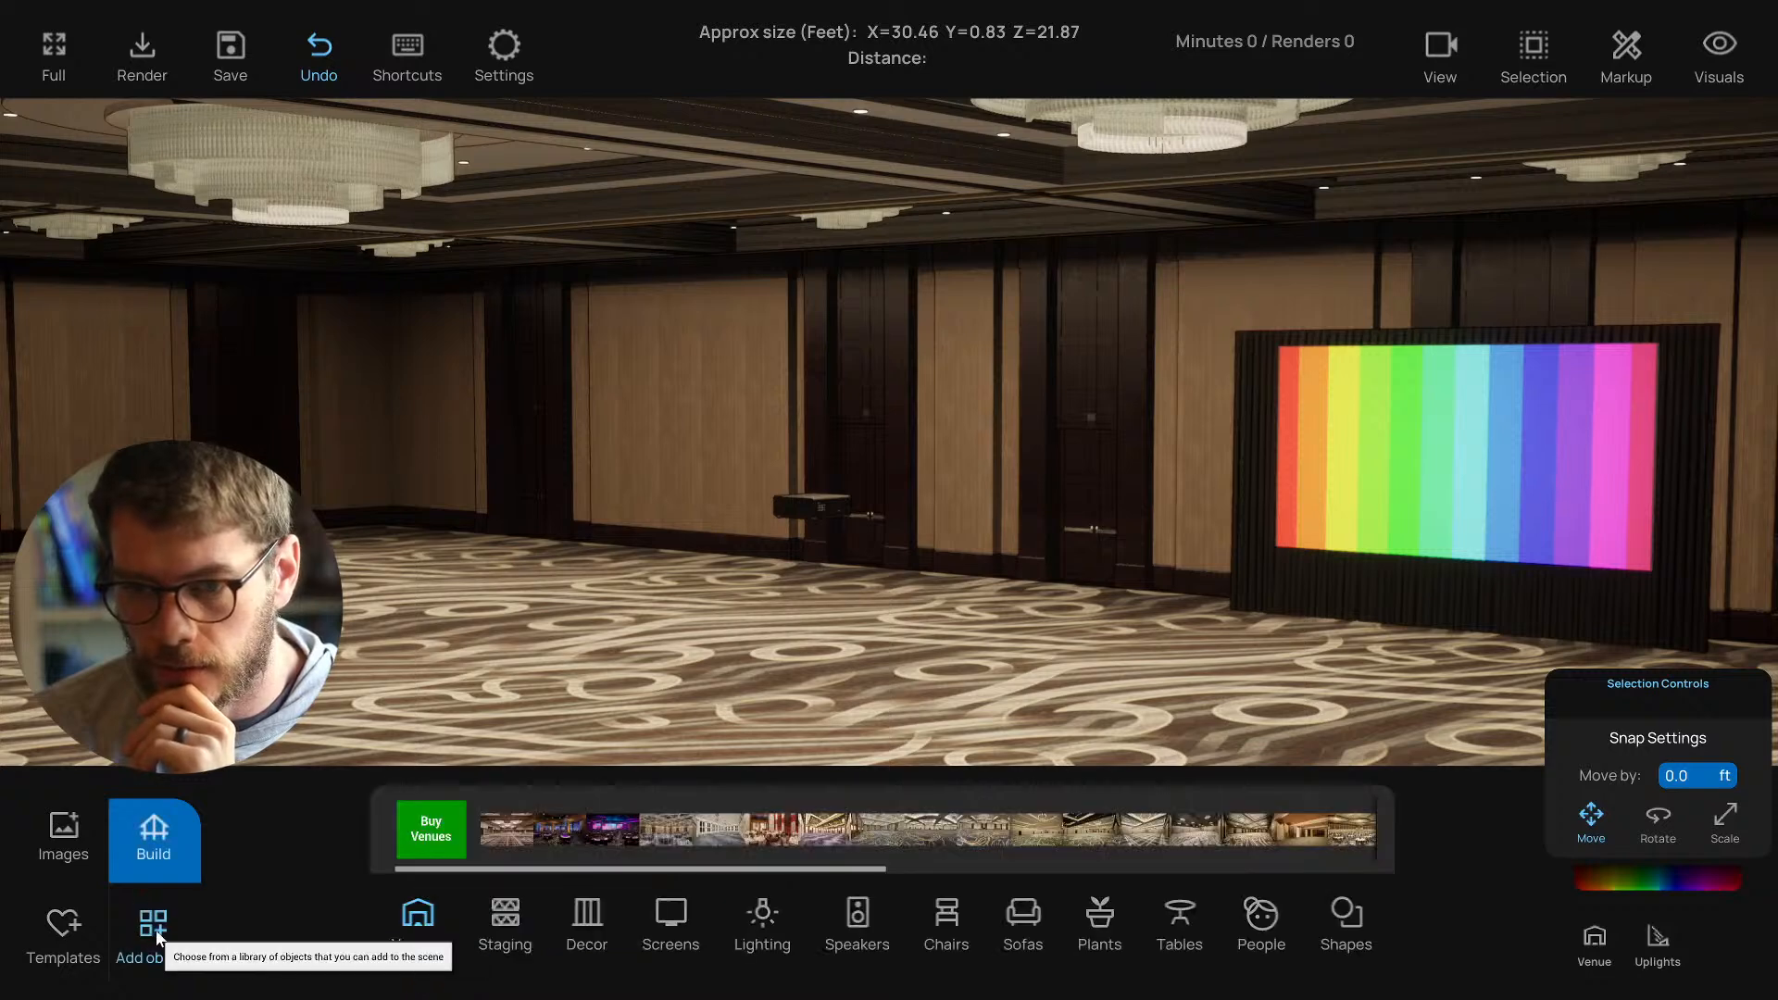
click(672, 920)
scroll(998, 639, down, 2)
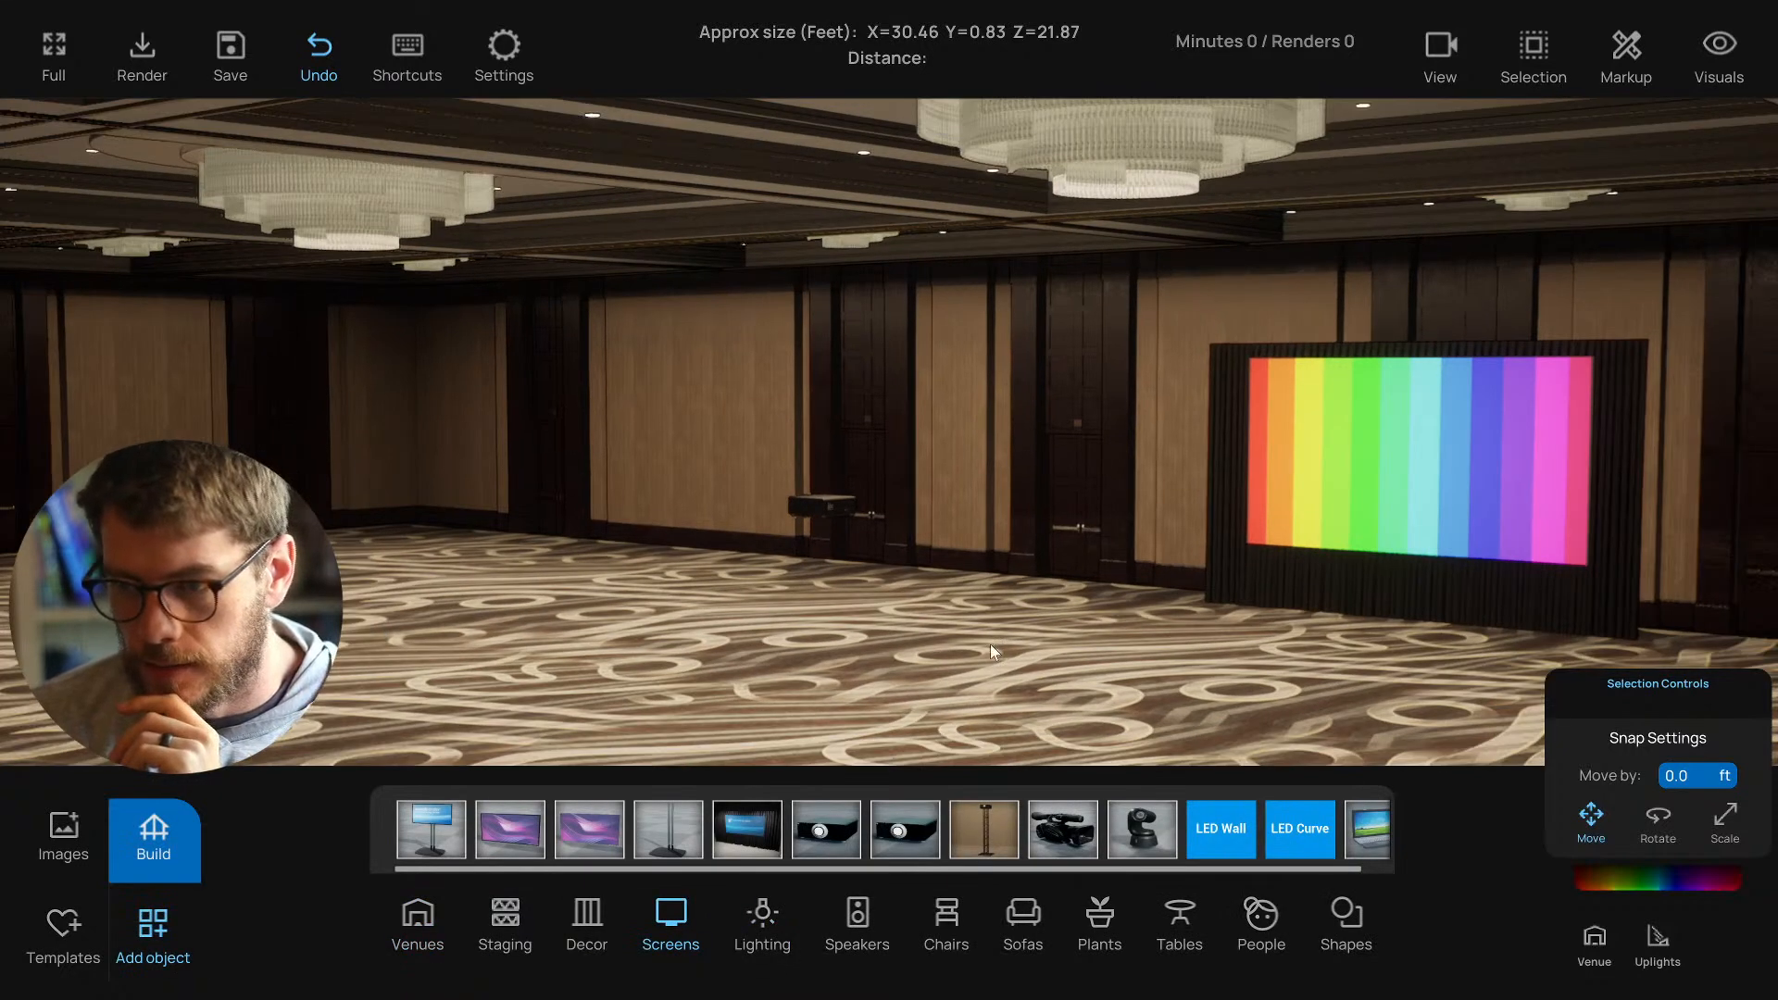
drag(1015, 815, 785, 749)
right_drag(839, 708, 926, 493)
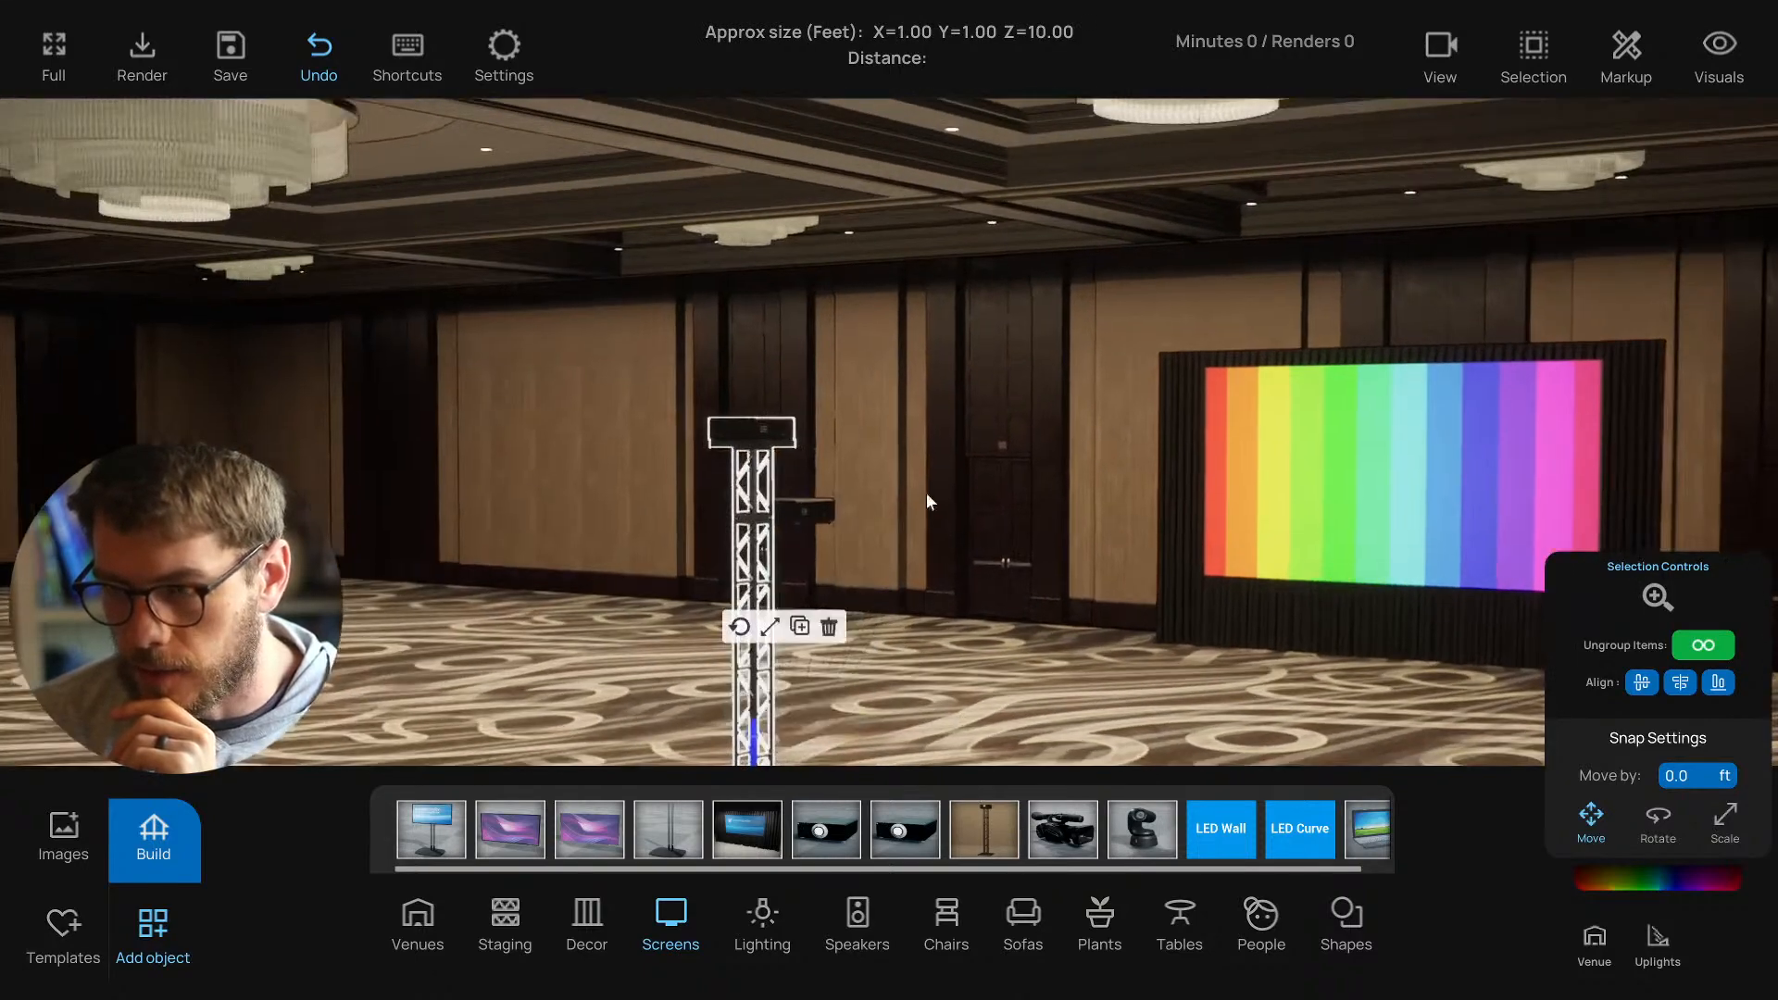
Ungroup the truss stand and delete the projector that comes on top of it.
click(1534, 55)
click(1702, 649)
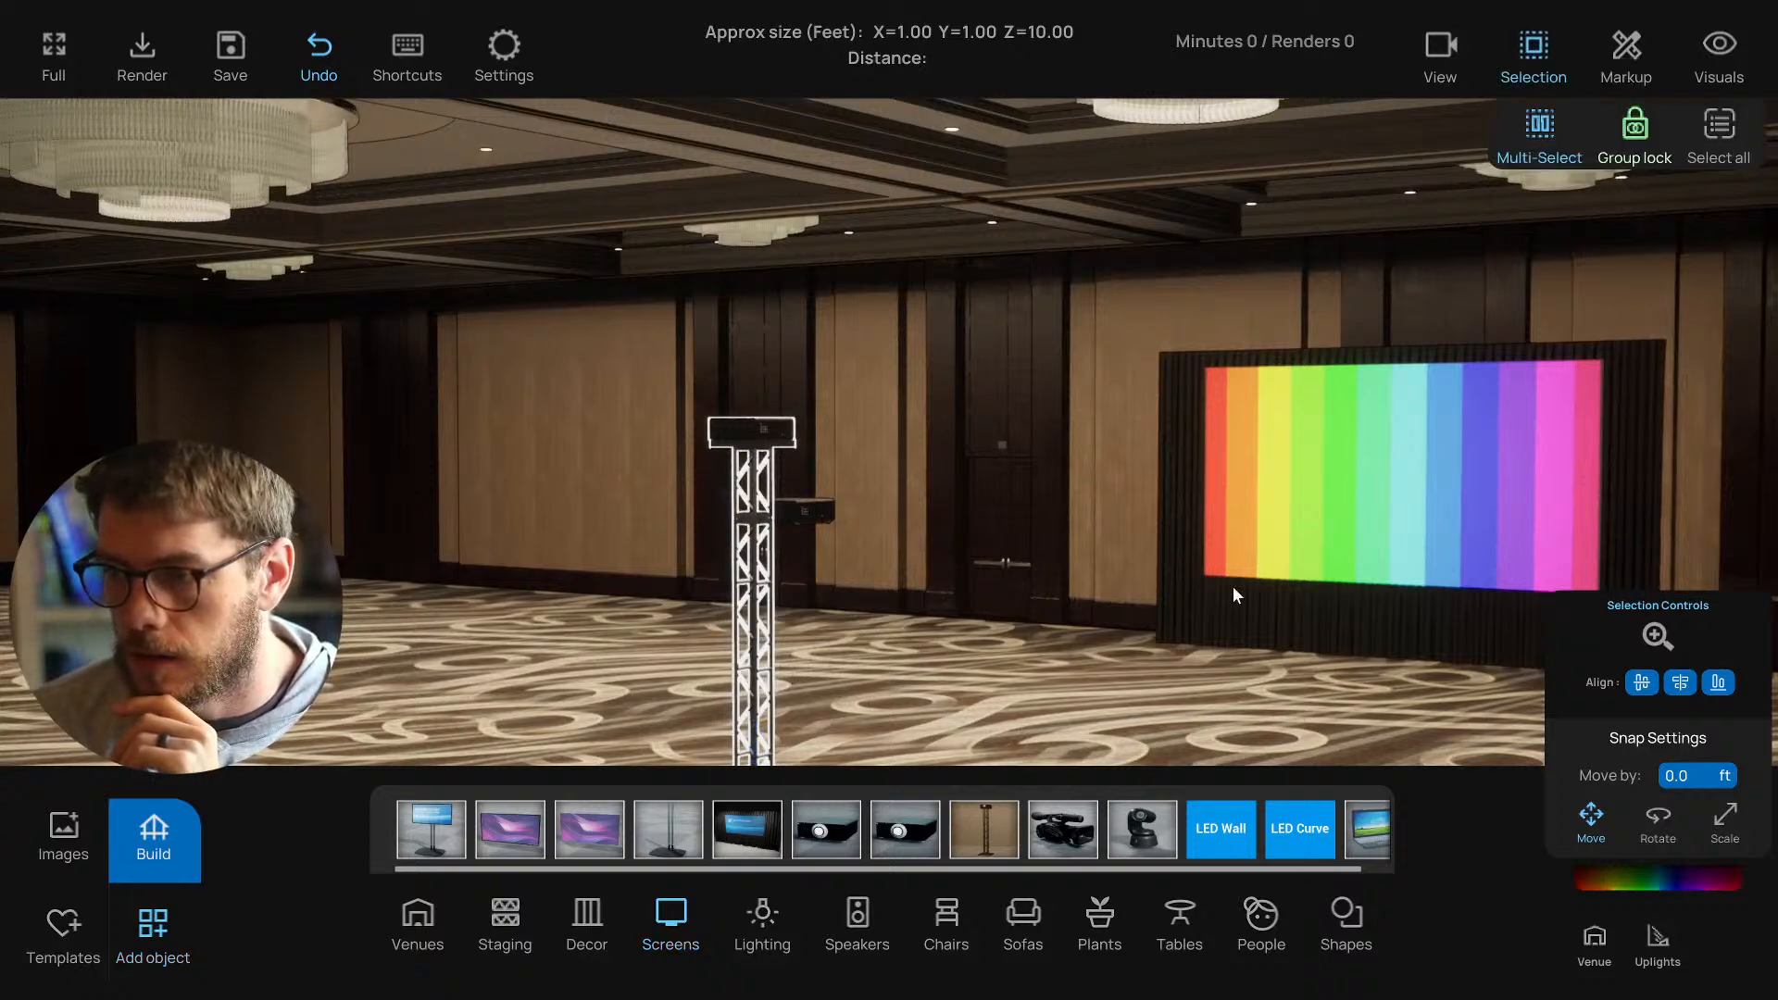
click(757, 430)
click(825, 317)
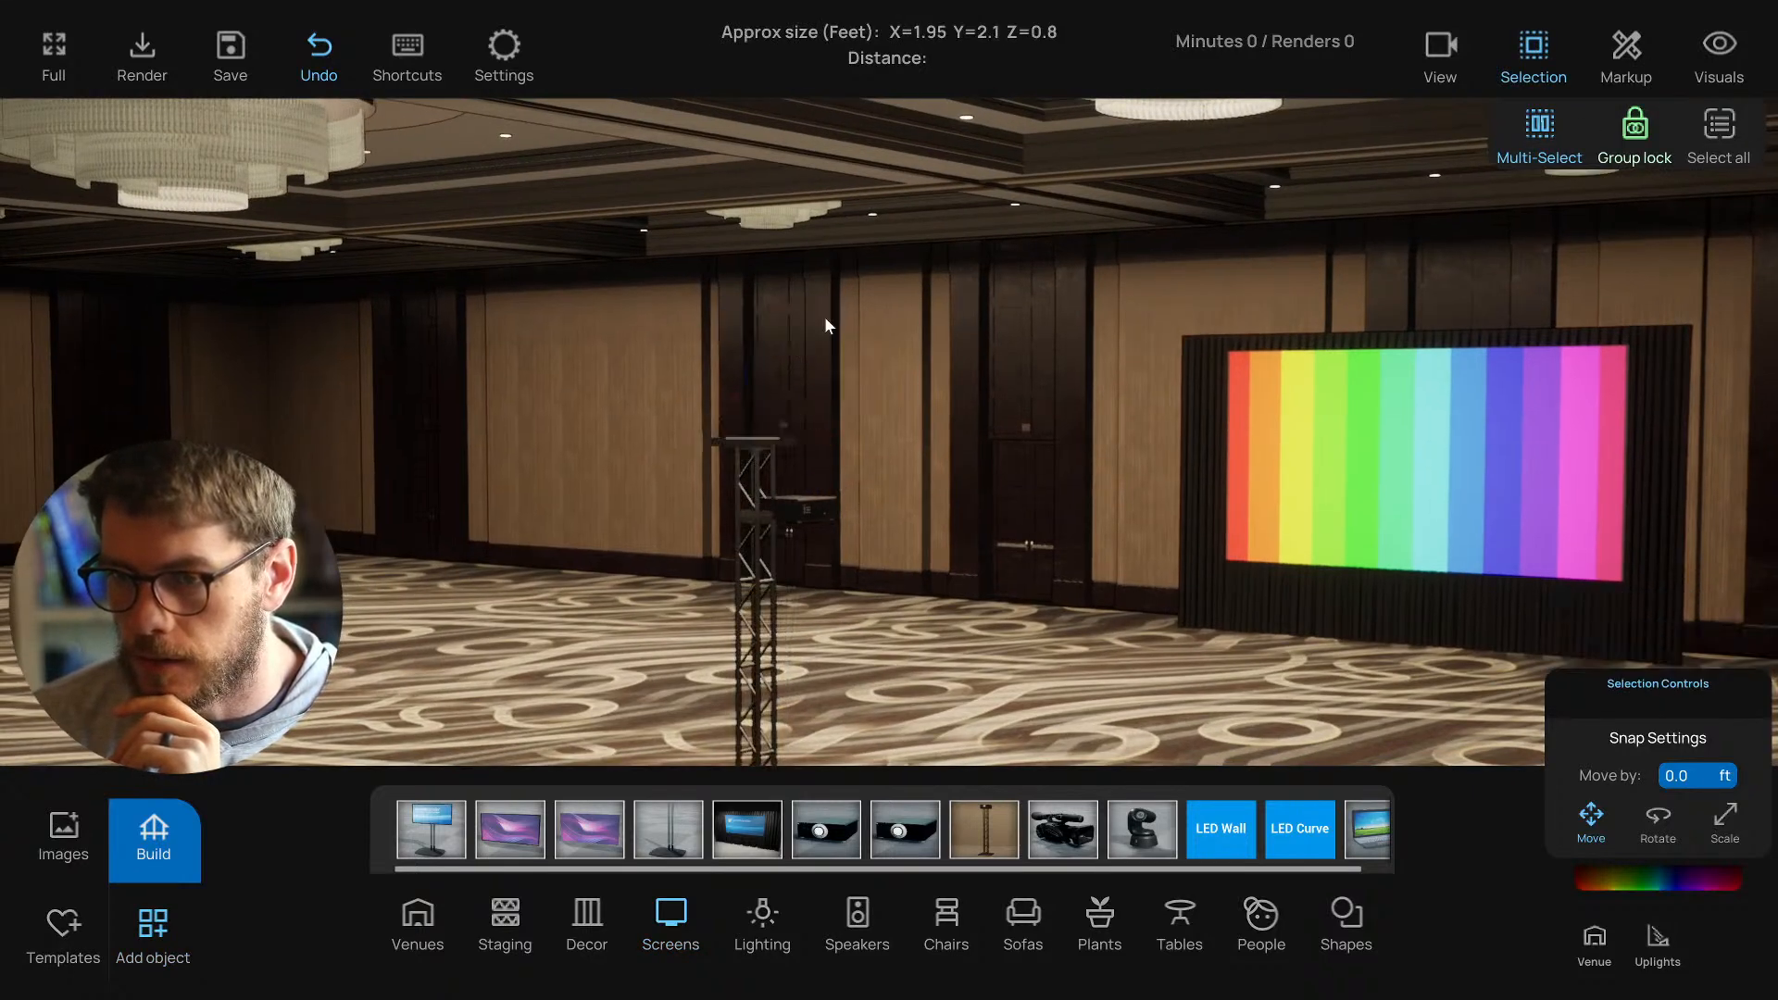
Select the original projector, raise it above the truss stand and set it down on the stand's top plate.
scroll(787, 447, up, 3)
right_drag(786, 447, 899, 526)
click(777, 441)
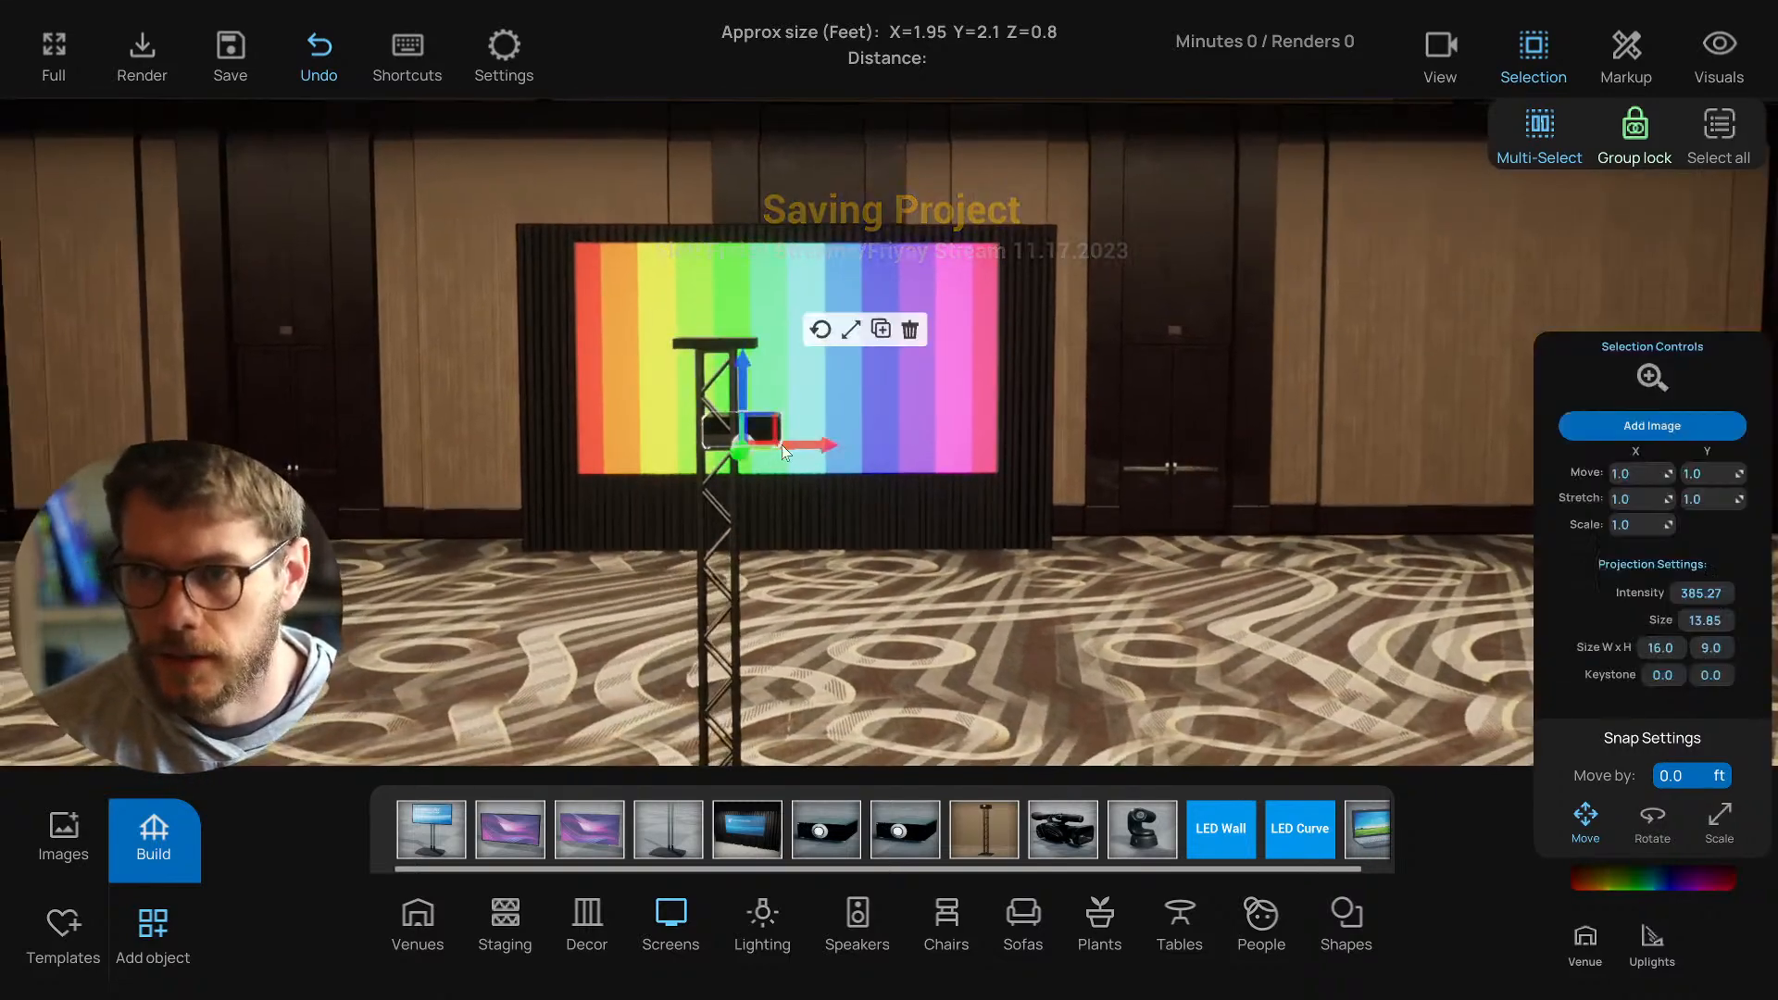
right_drag(771, 411, 730, 435)
scroll(785, 407, up, 3)
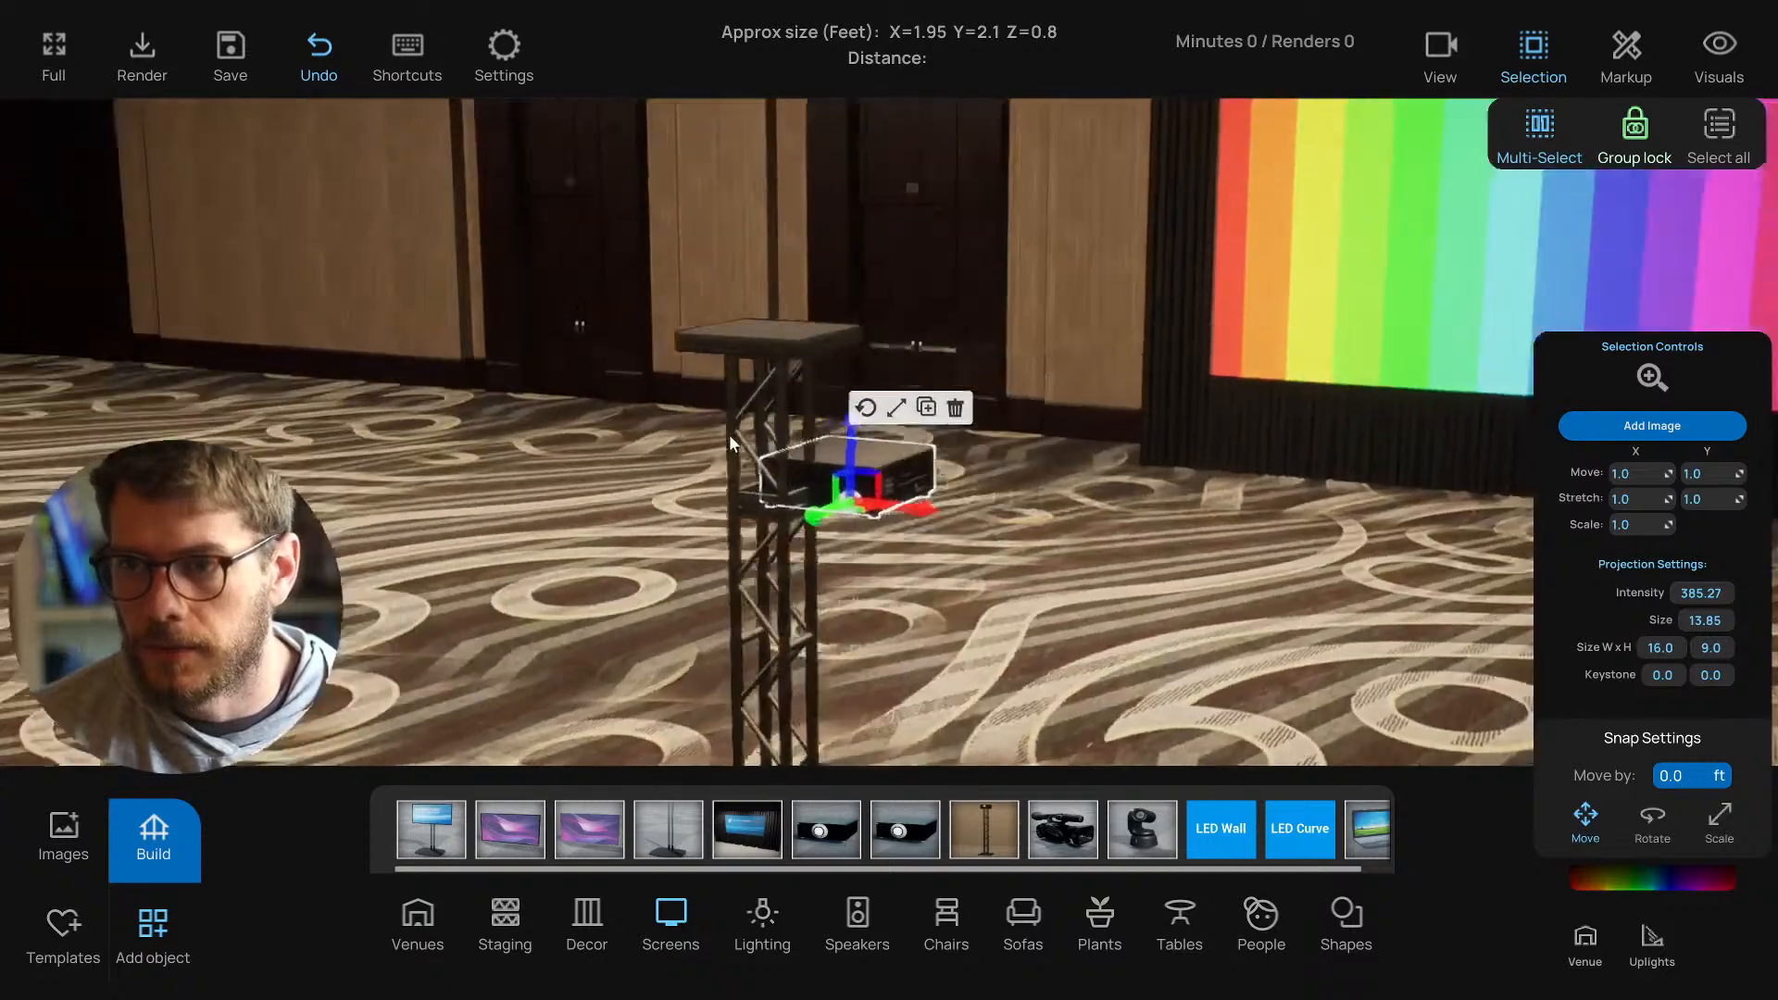
drag(880, 469, 830, 282)
right_drag(830, 283, 794, 374)
drag(811, 412, 798, 486)
right_drag(798, 485, 693, 459)
drag(658, 430, 640, 526)
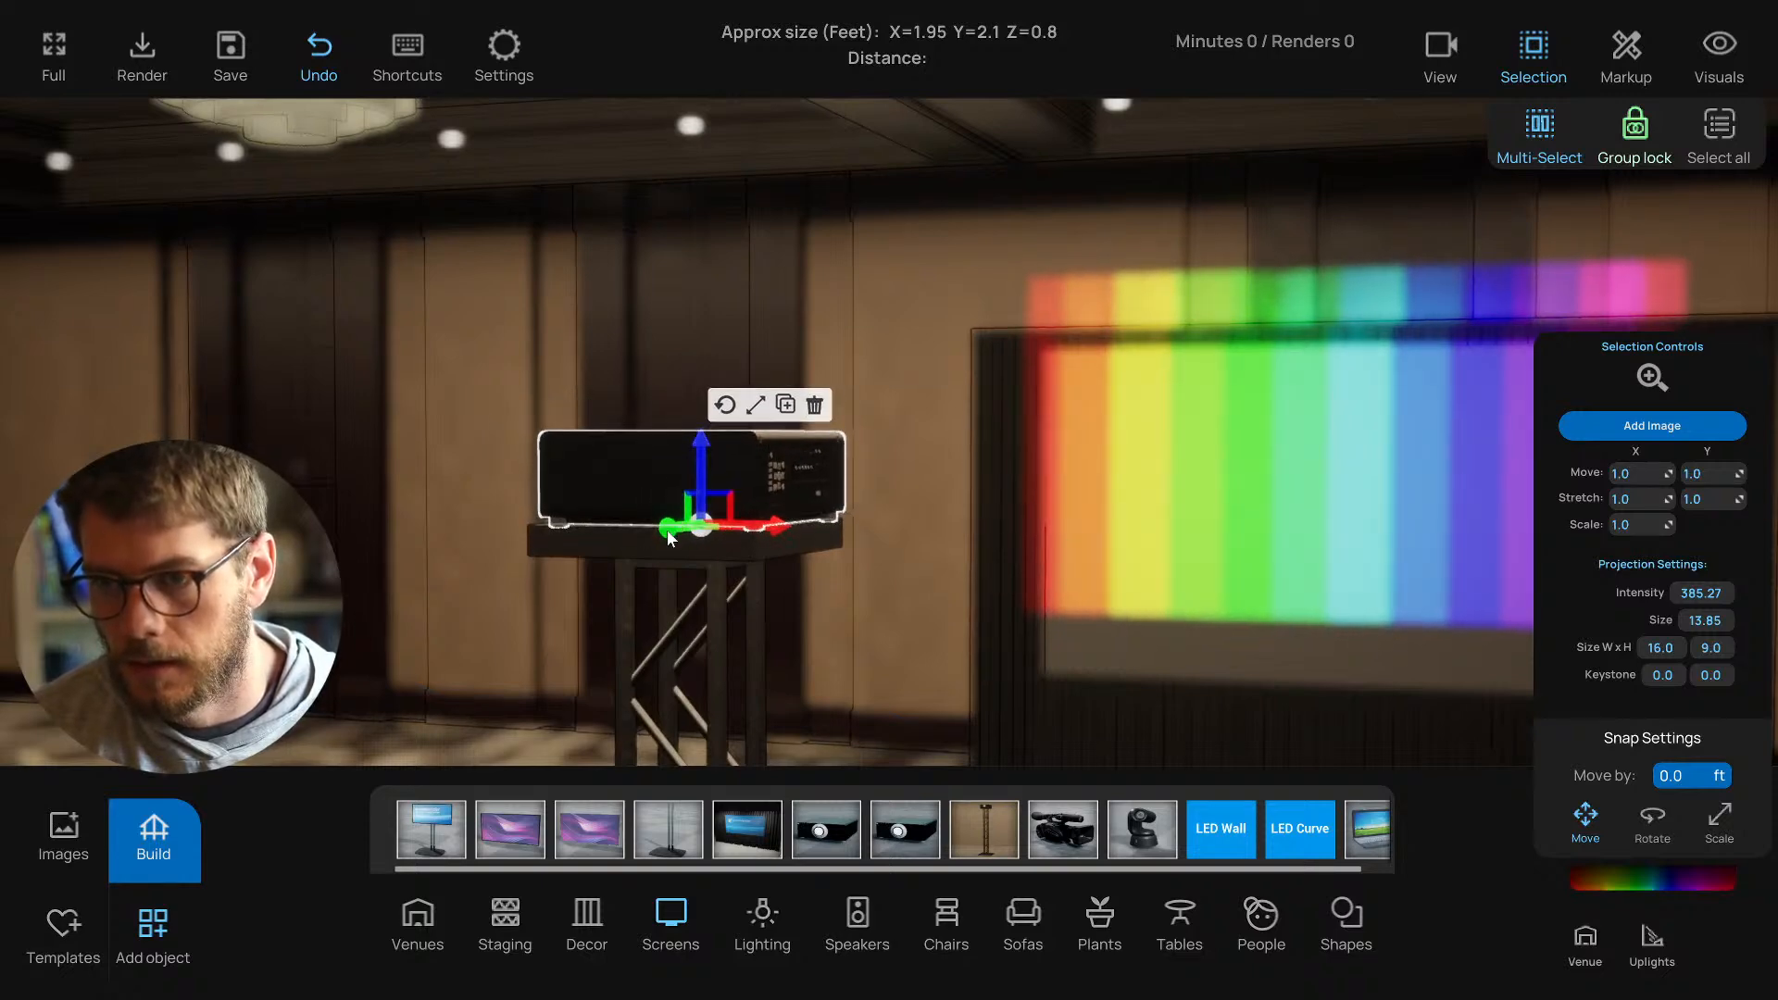
Check from the top view that the projector sits centrally on the stand's plate, and deselect it.
right_drag(691, 470, 814, 624)
scroll(710, 574, down, 5)
key(t)
scroll(862, 635, up, 8)
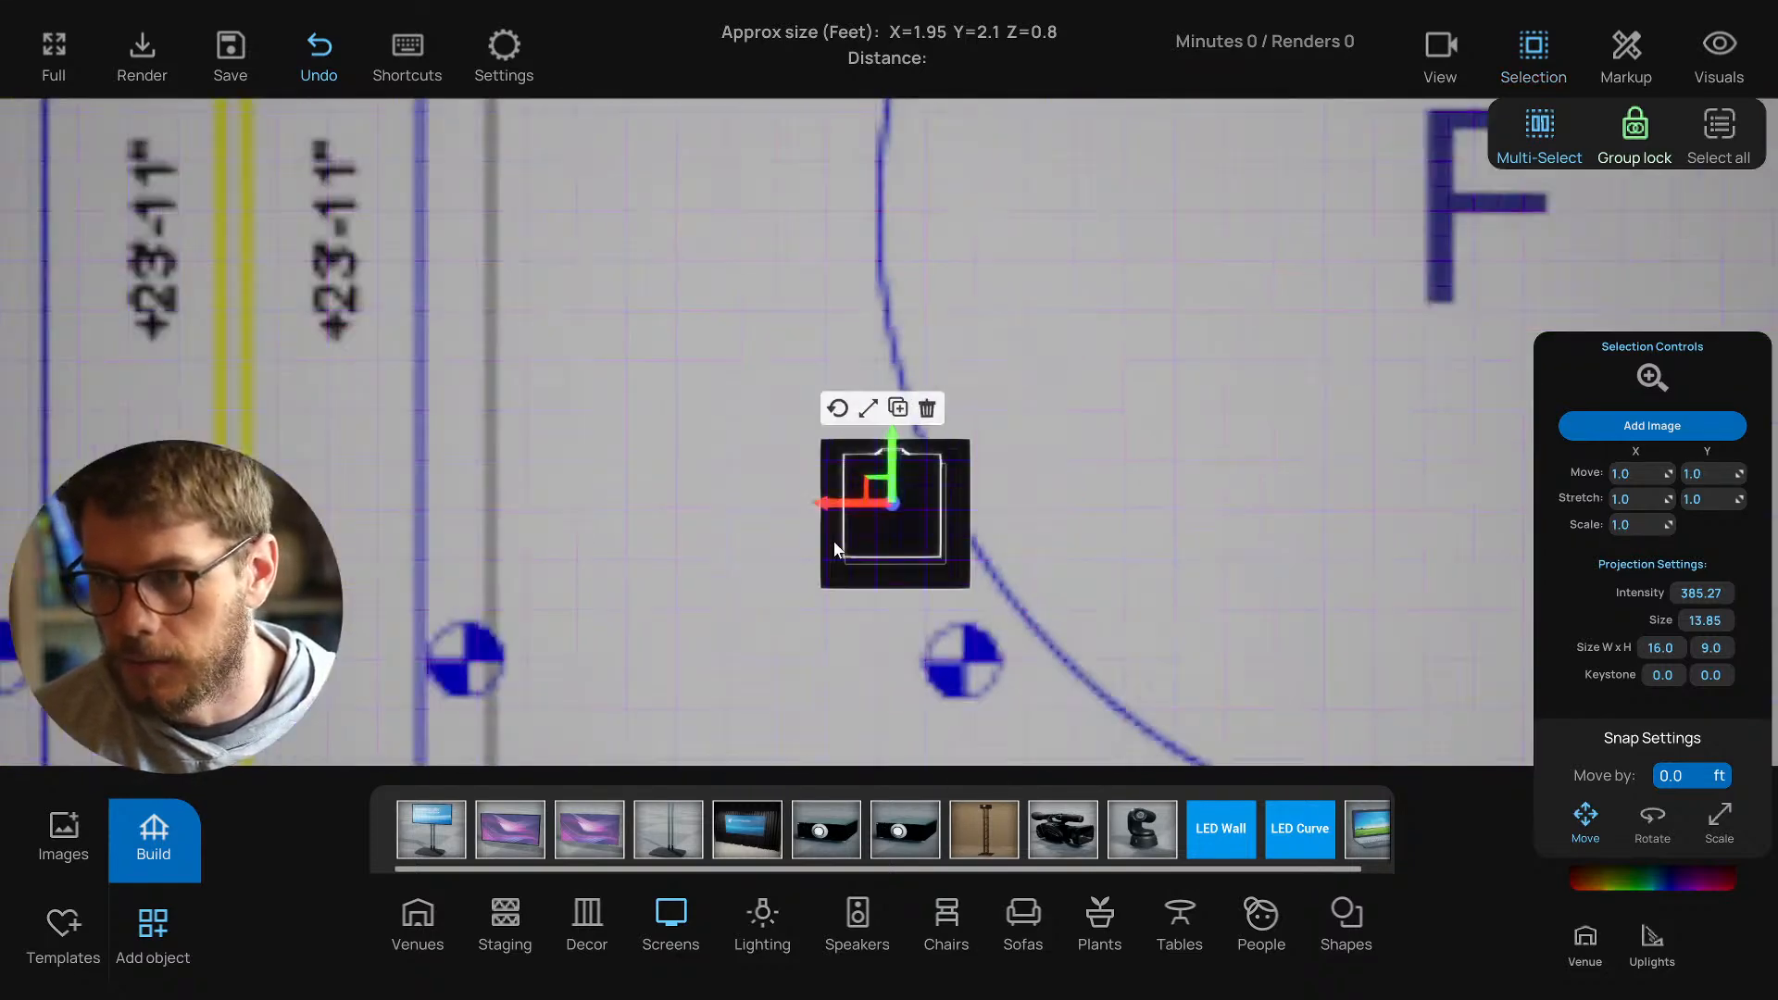
click(874, 491)
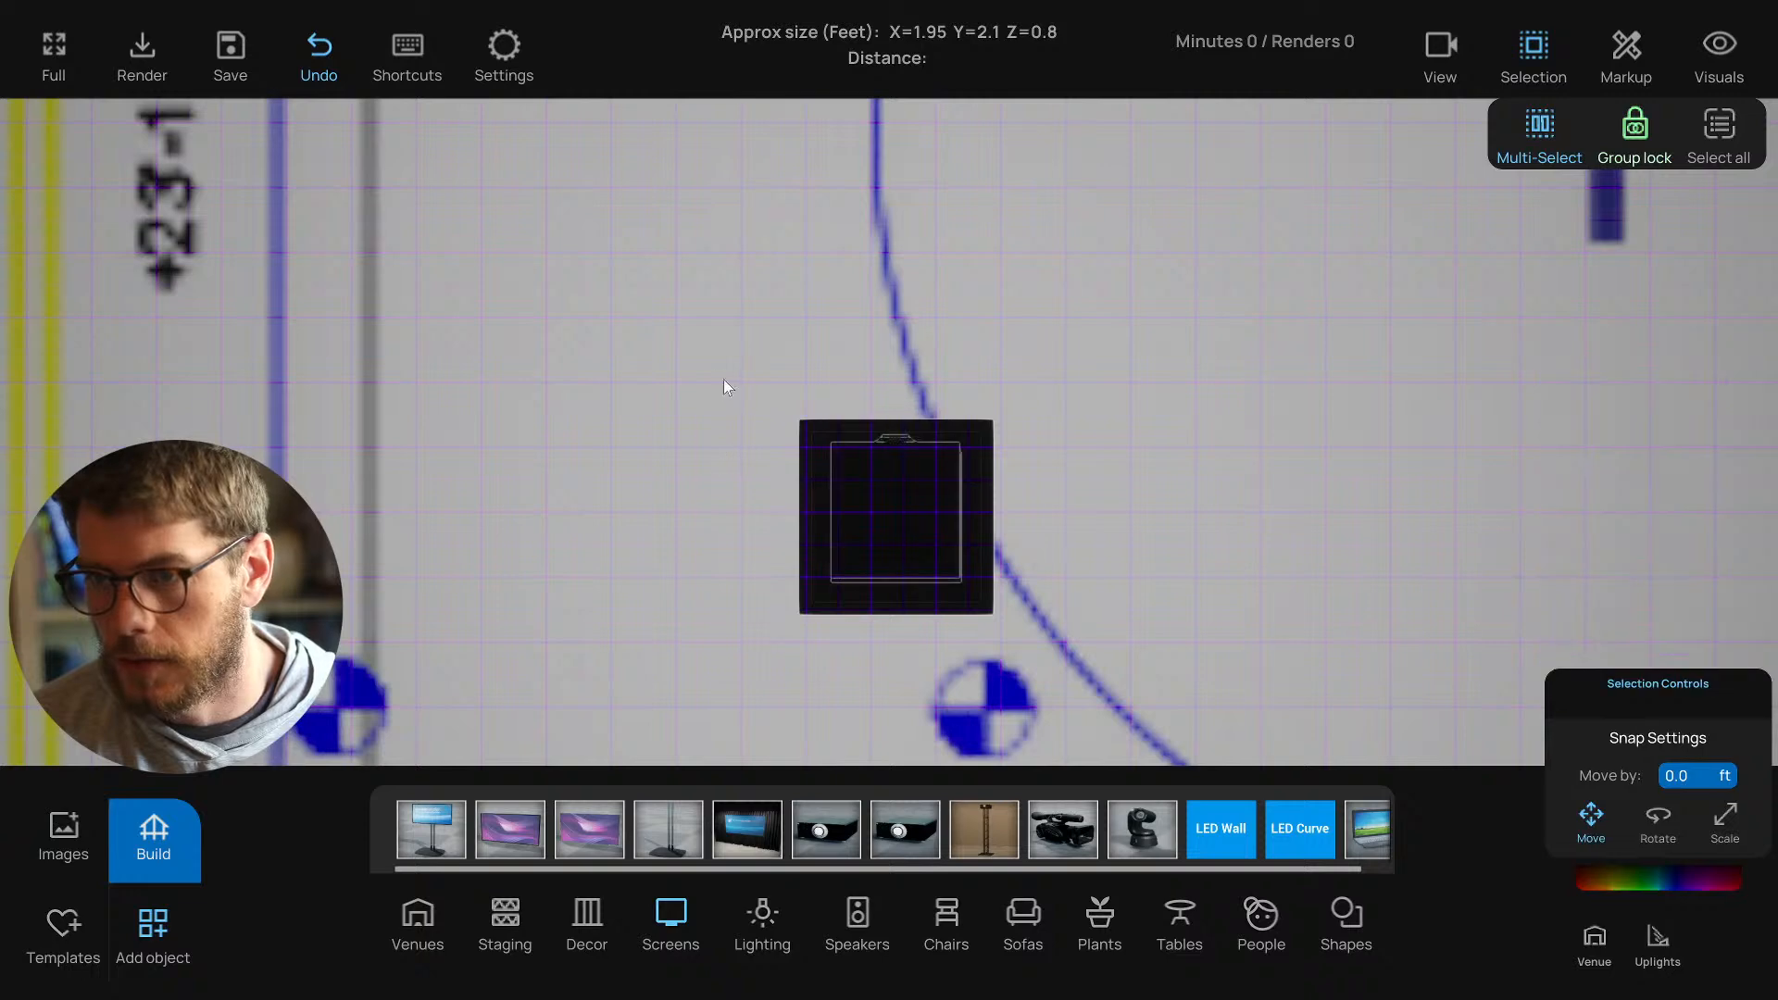
Box-select the projector and its truss stand in the top view and group them, returning to the perspective view.
drag(724, 380, 1080, 654)
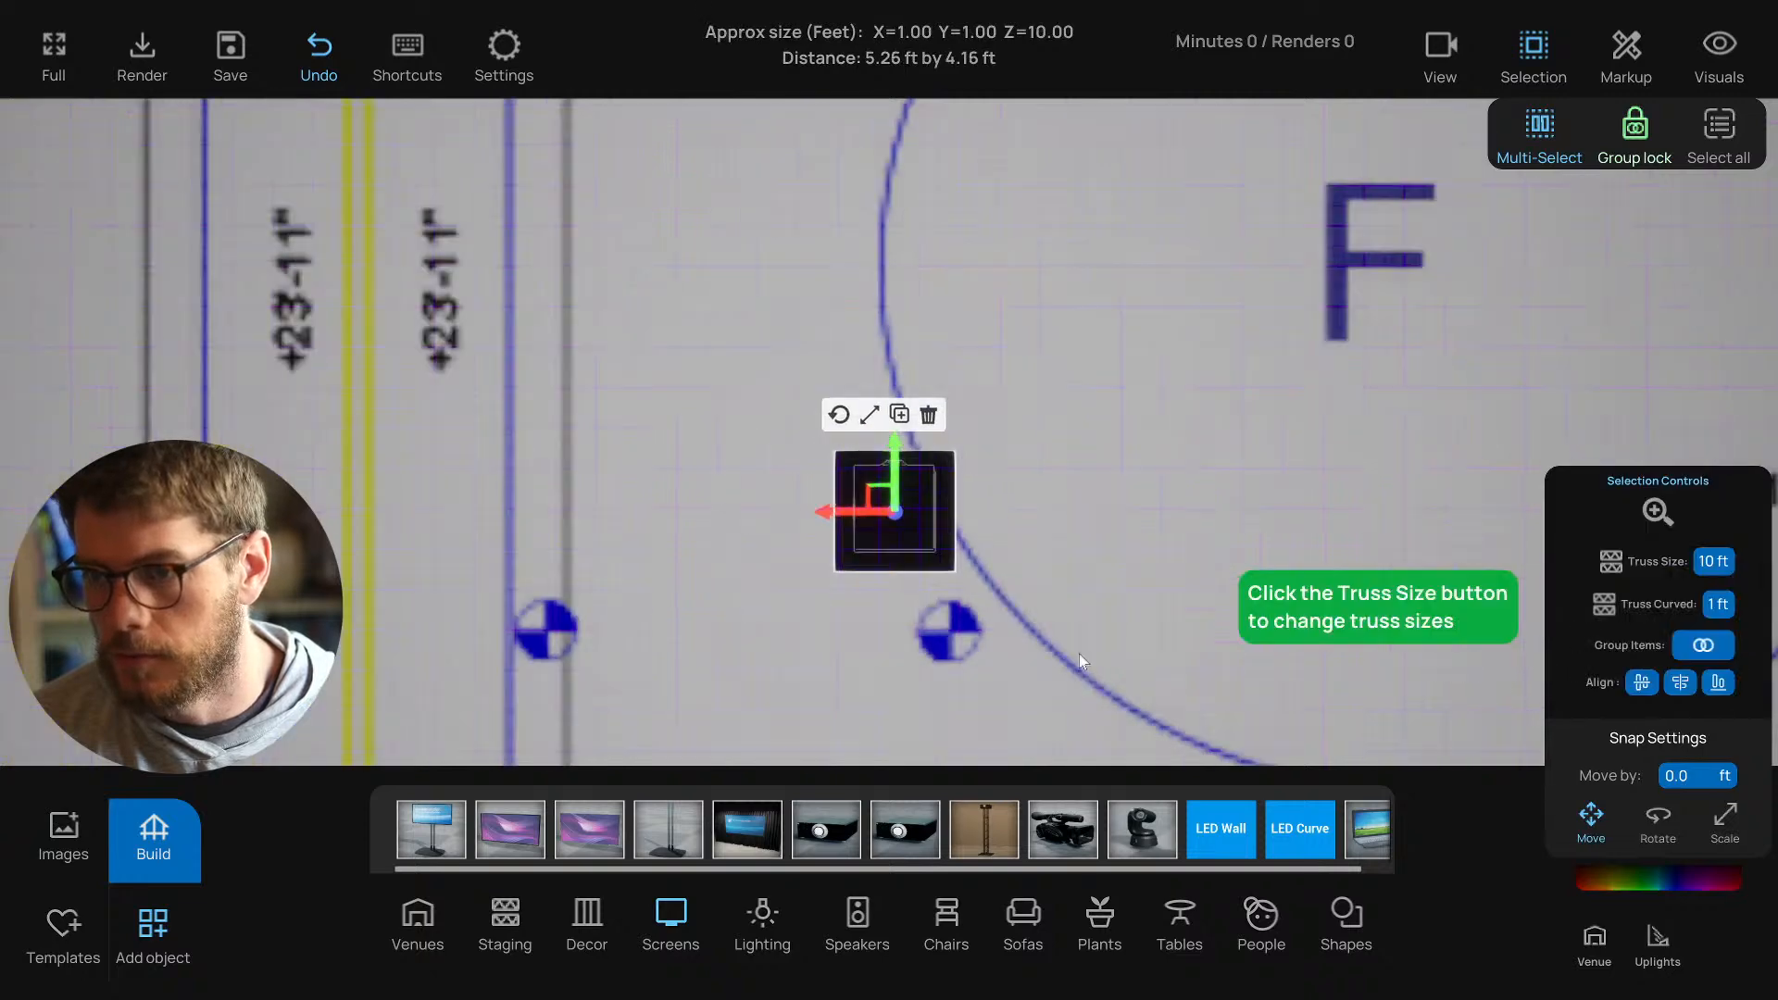
click(1701, 646)
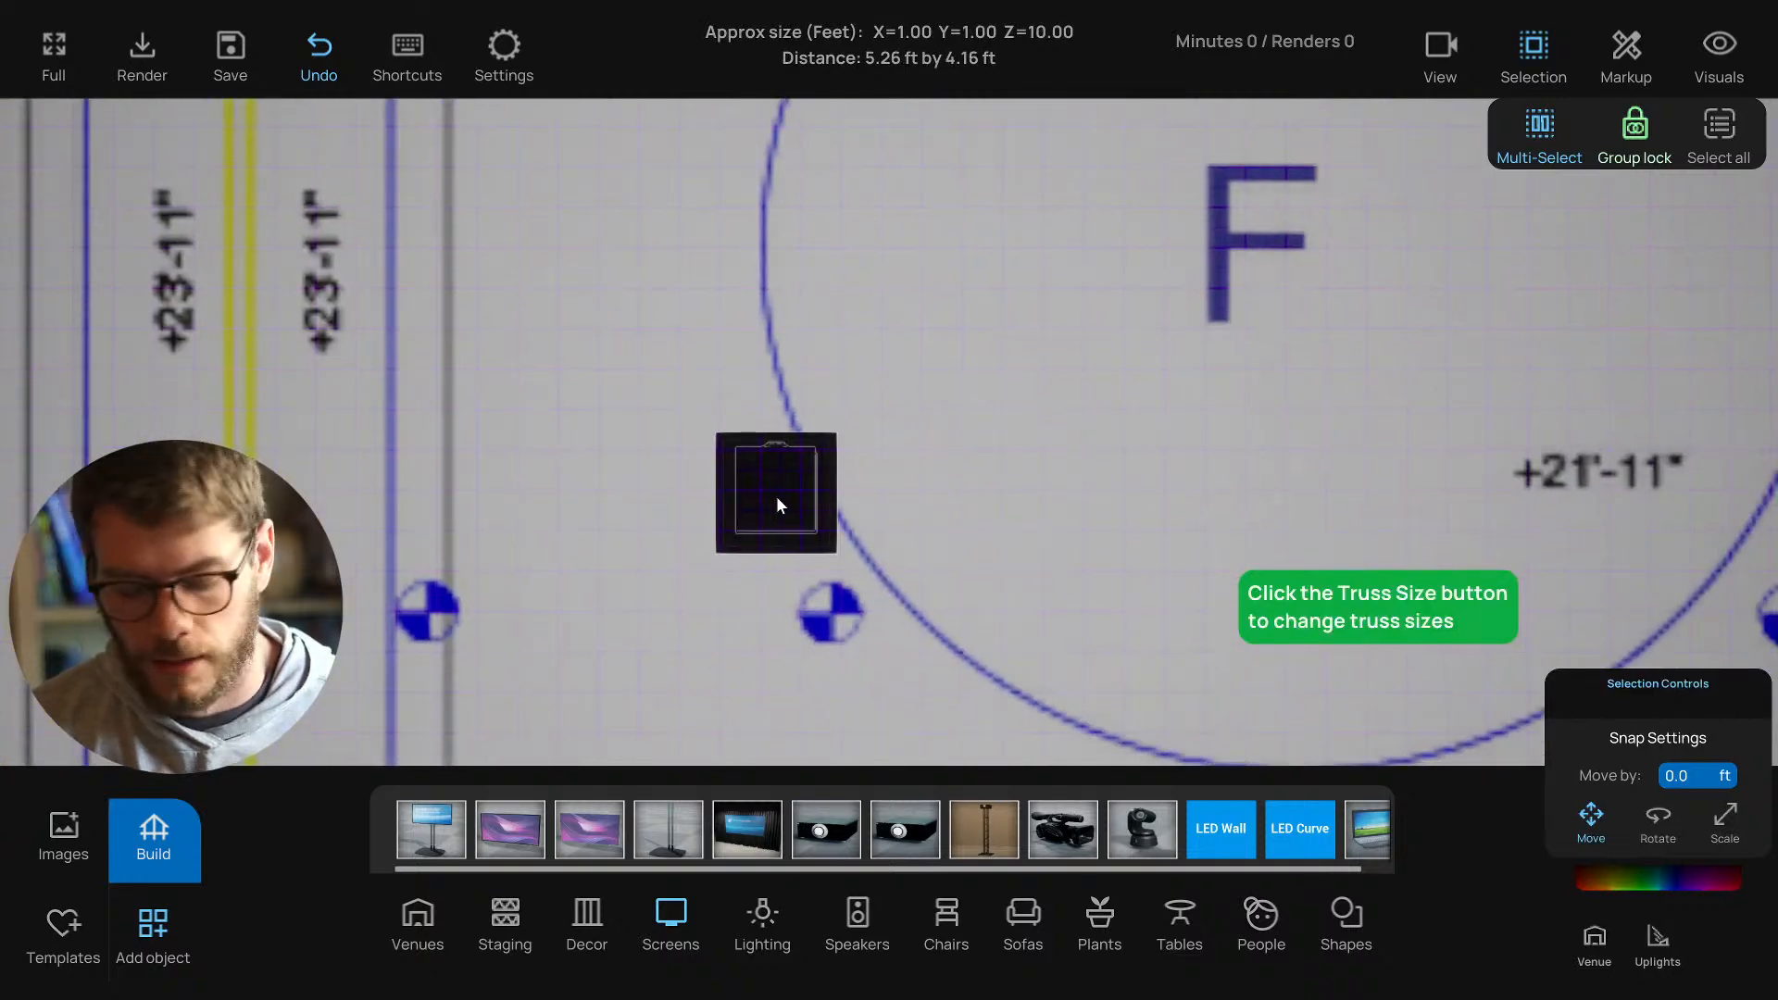
key(t)
right_drag(891, 530, 787, 531)
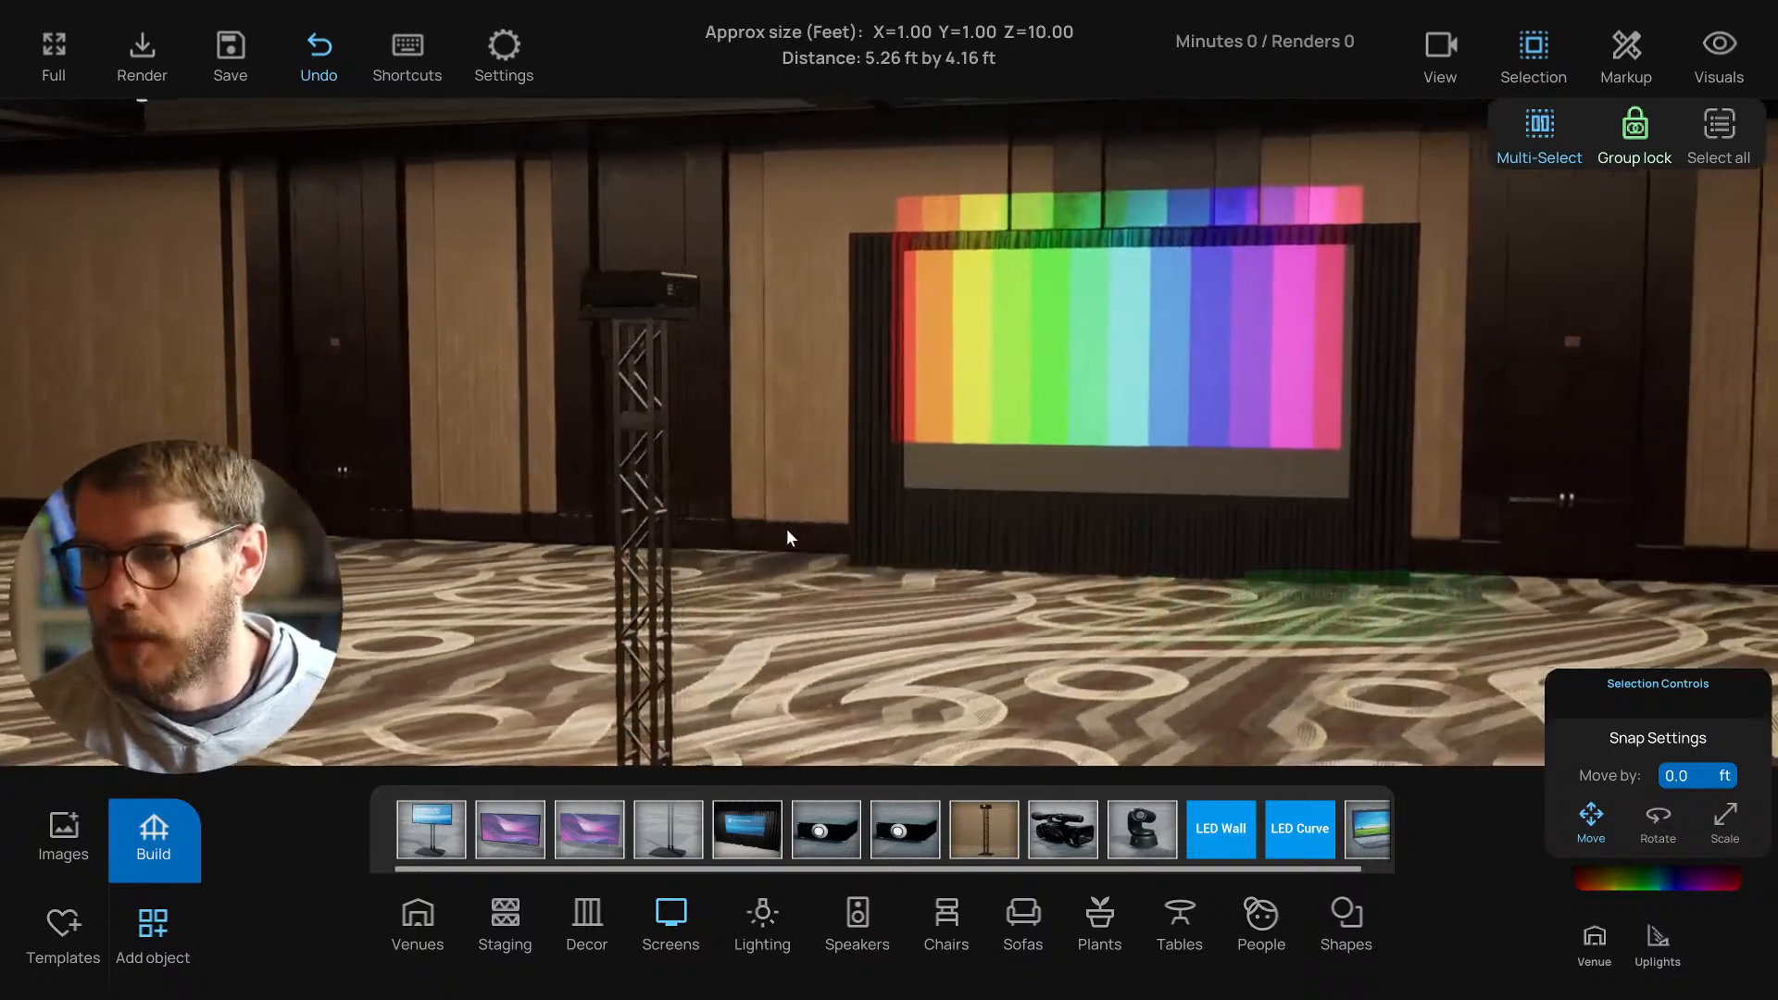
Select the projector and the truss stand in turn to check whether they are grouped together.
click(603, 333)
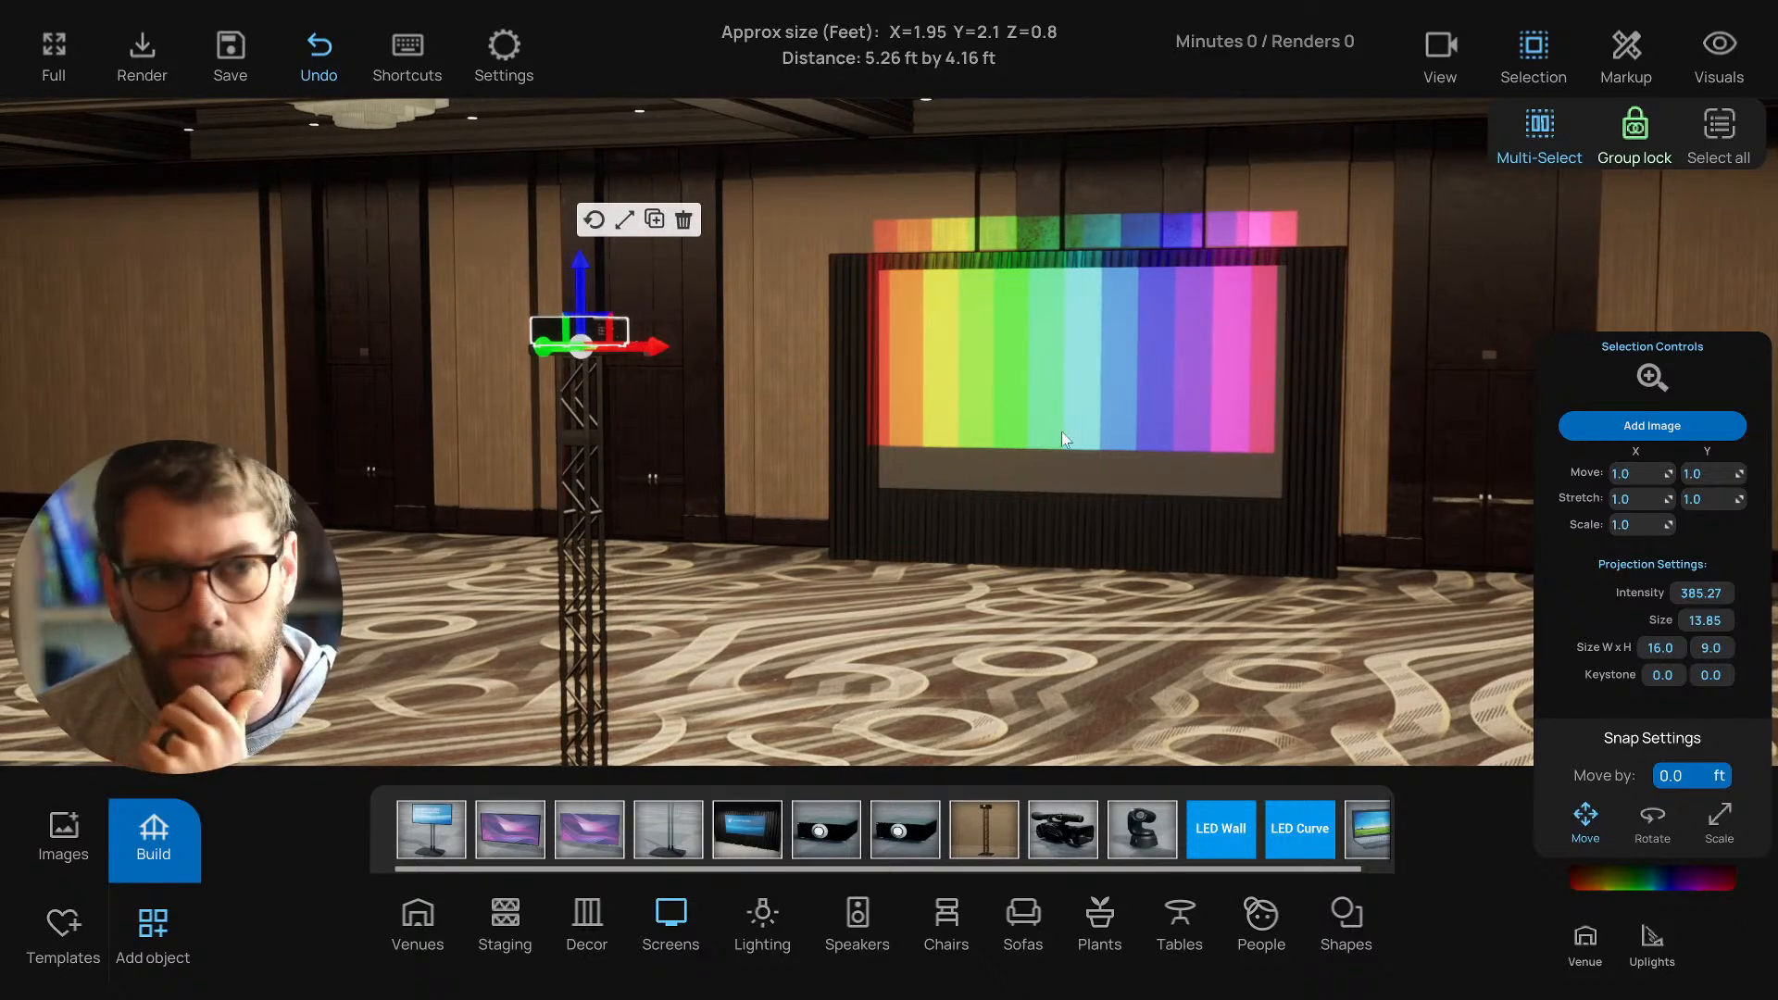
drag(1048, 478, 714, 366)
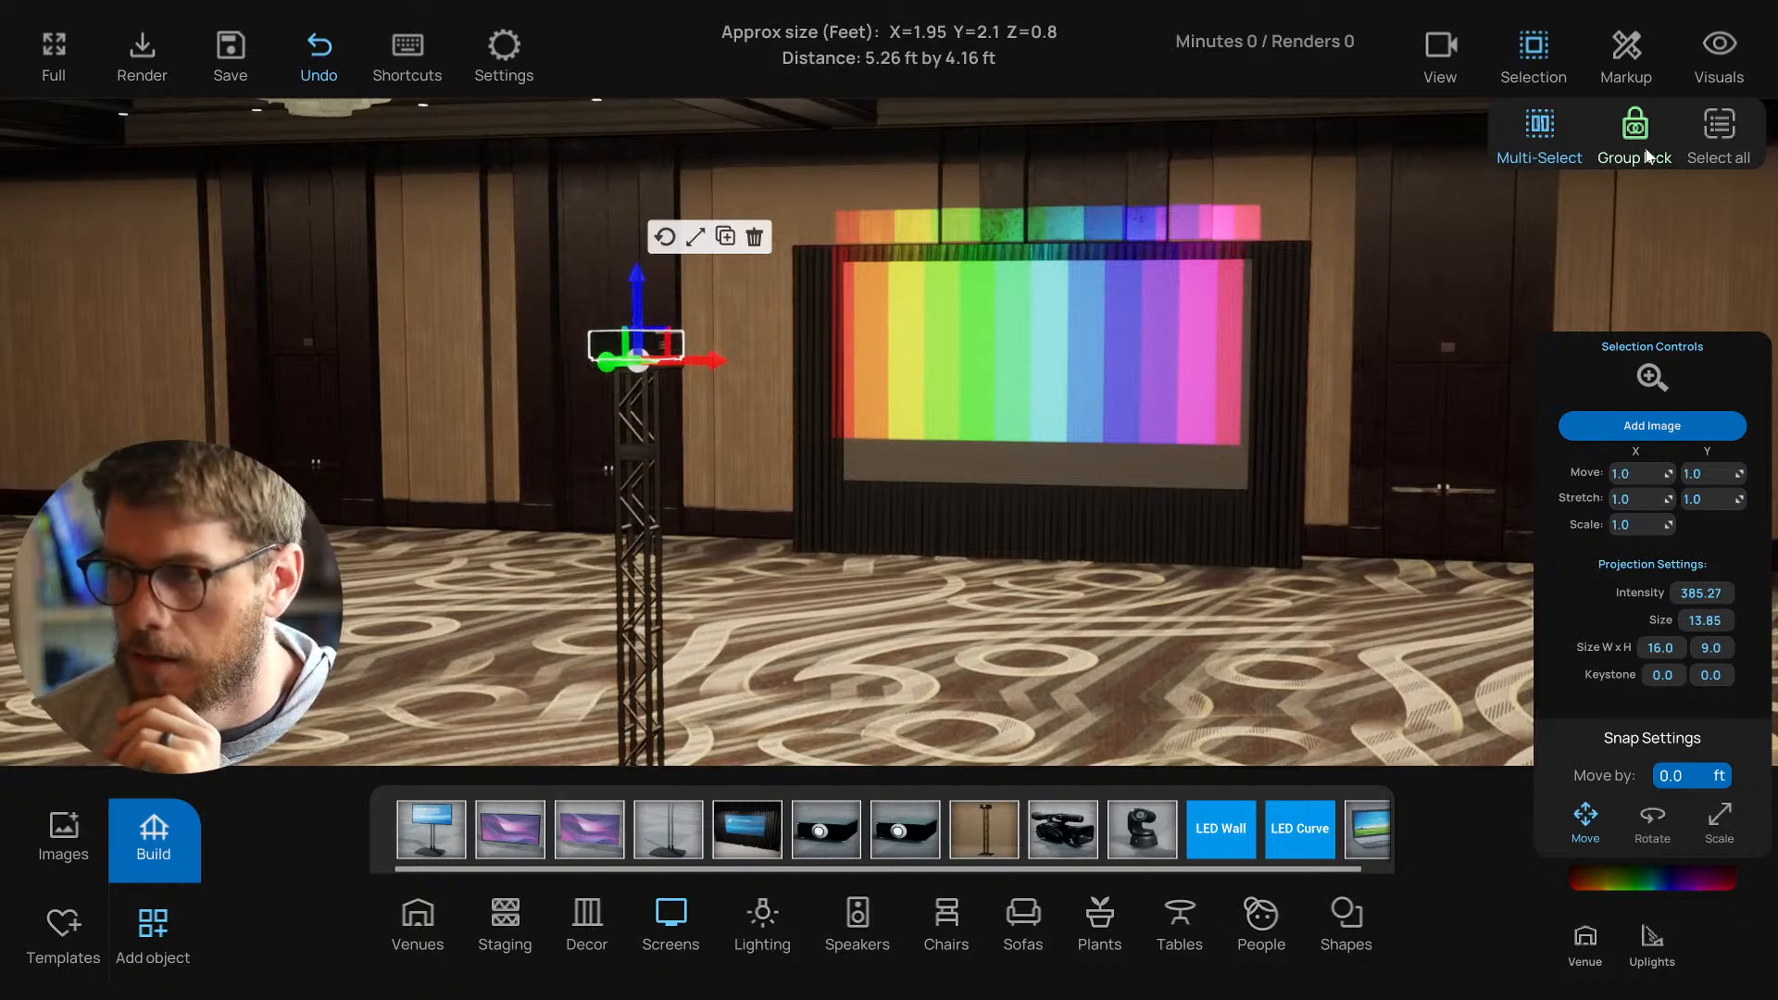
click(1003, 694)
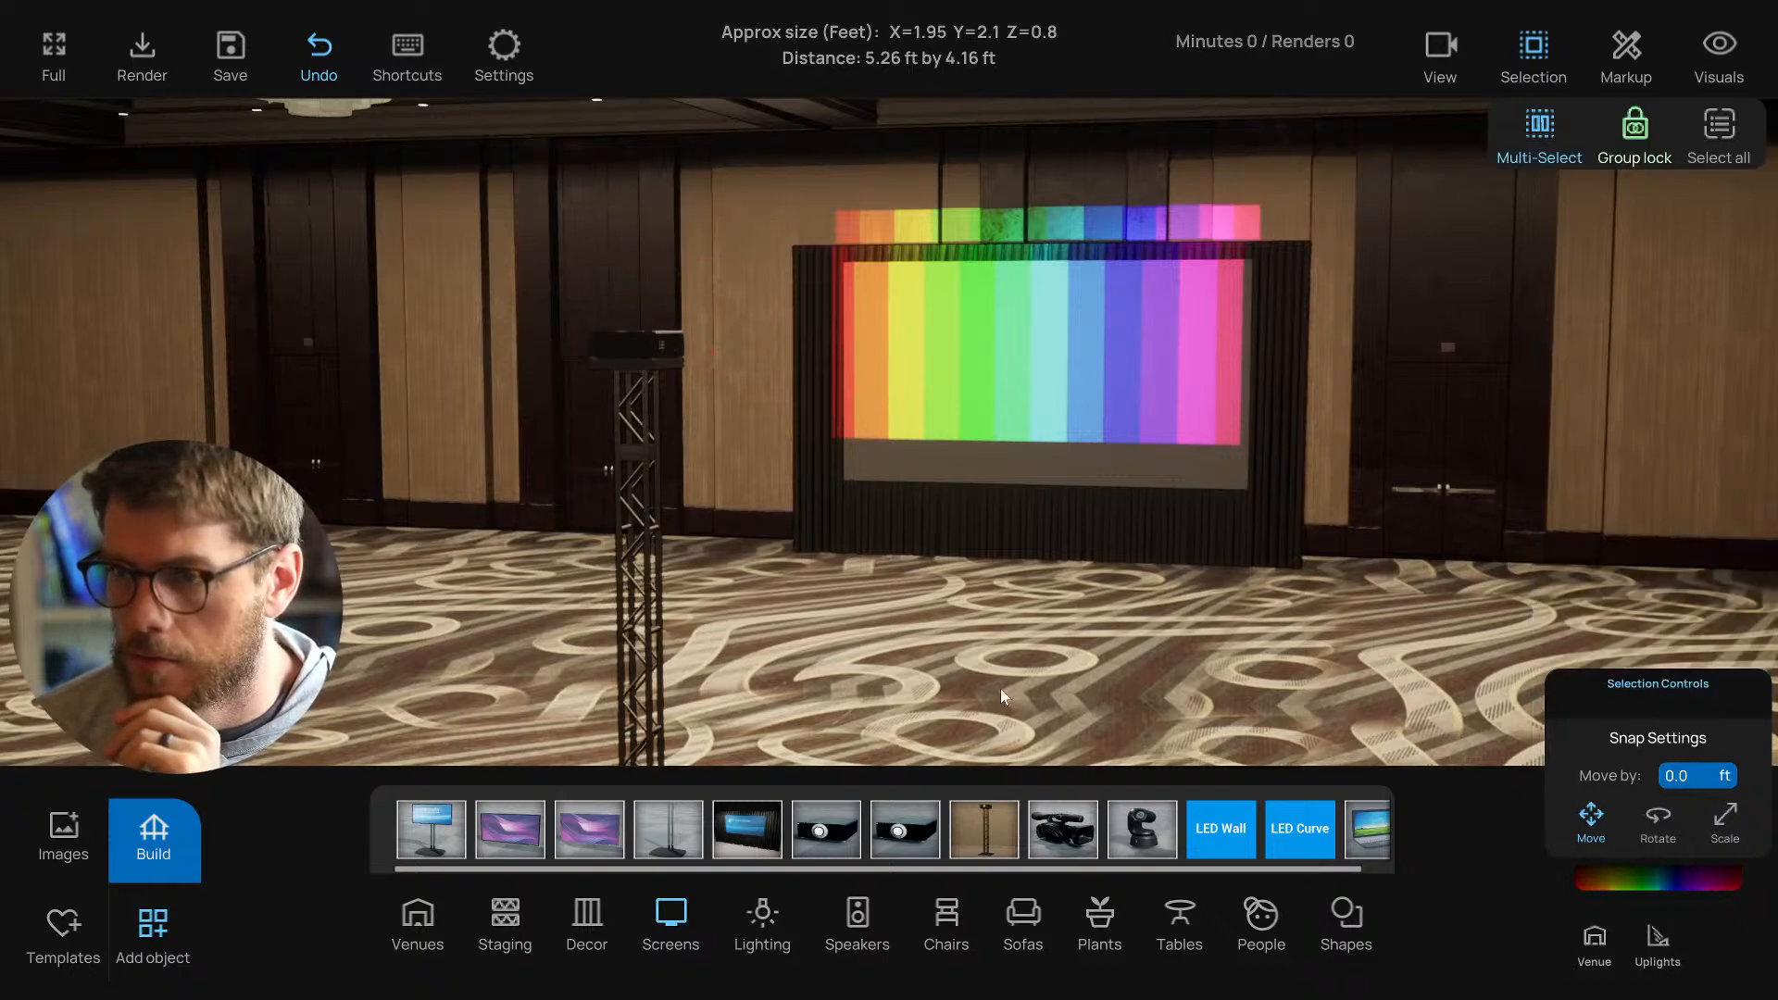
click(632, 515)
click(638, 350)
drag(693, 405, 675, 519)
click(614, 518)
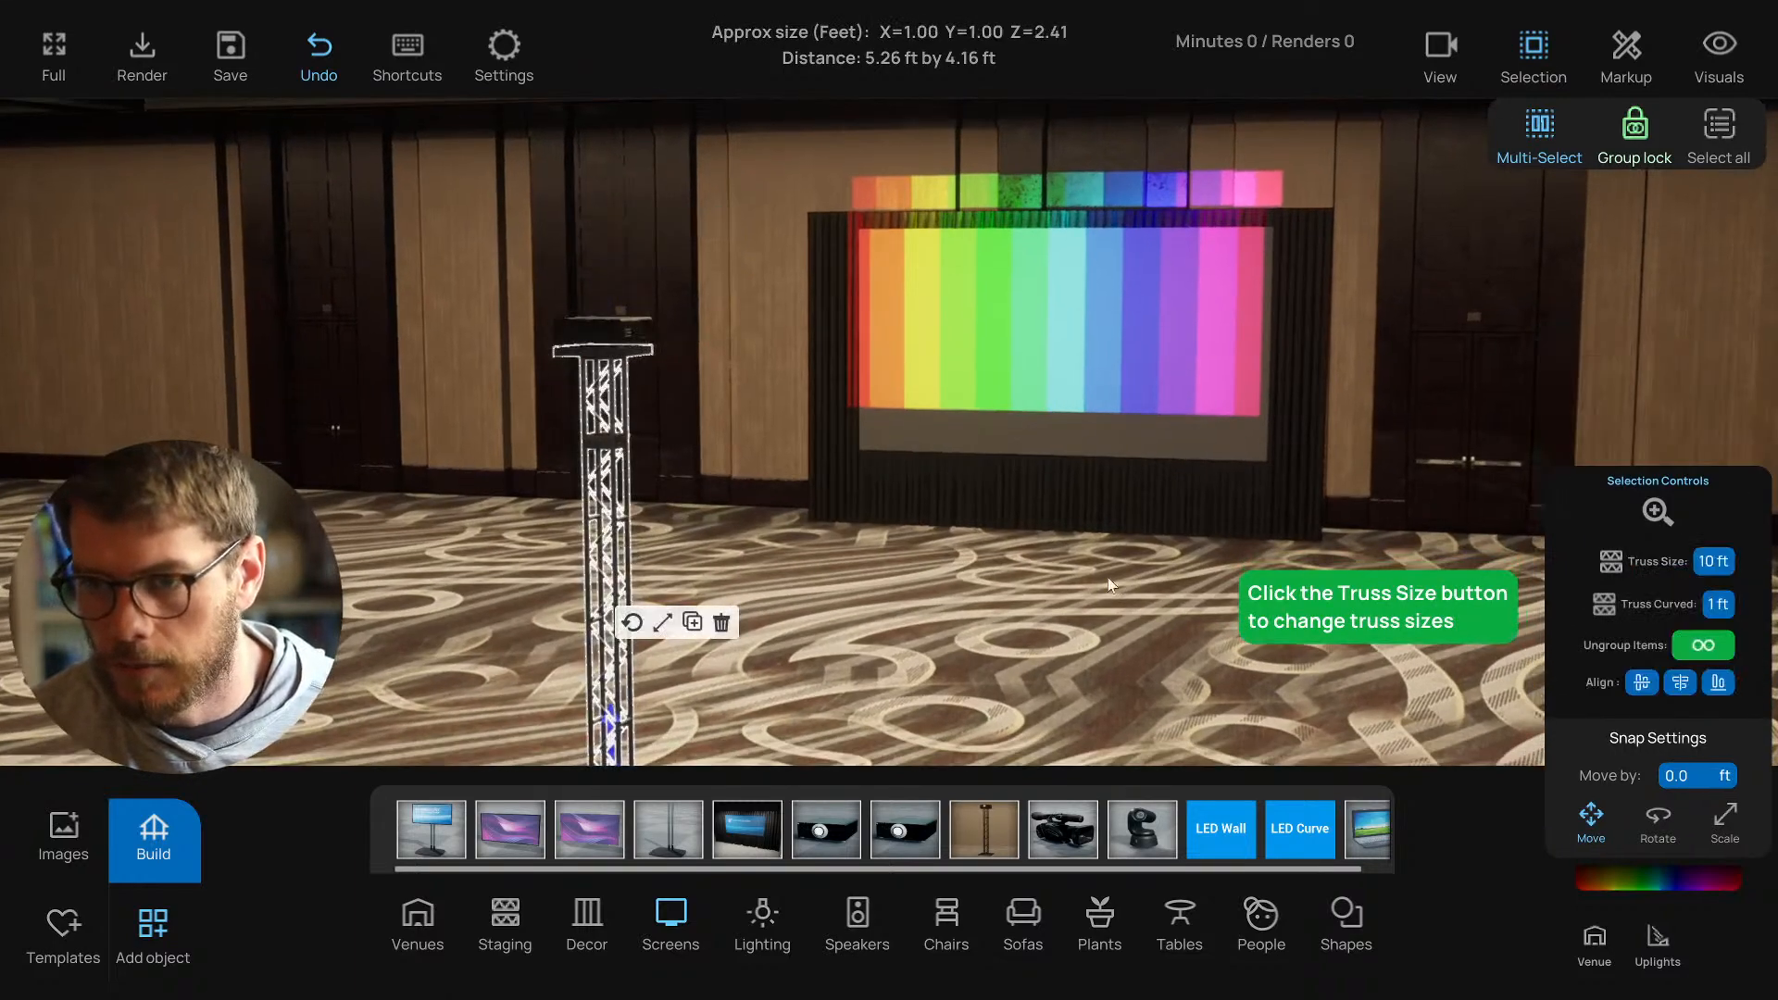
click(683, 580)
drag(683, 579, 682, 538)
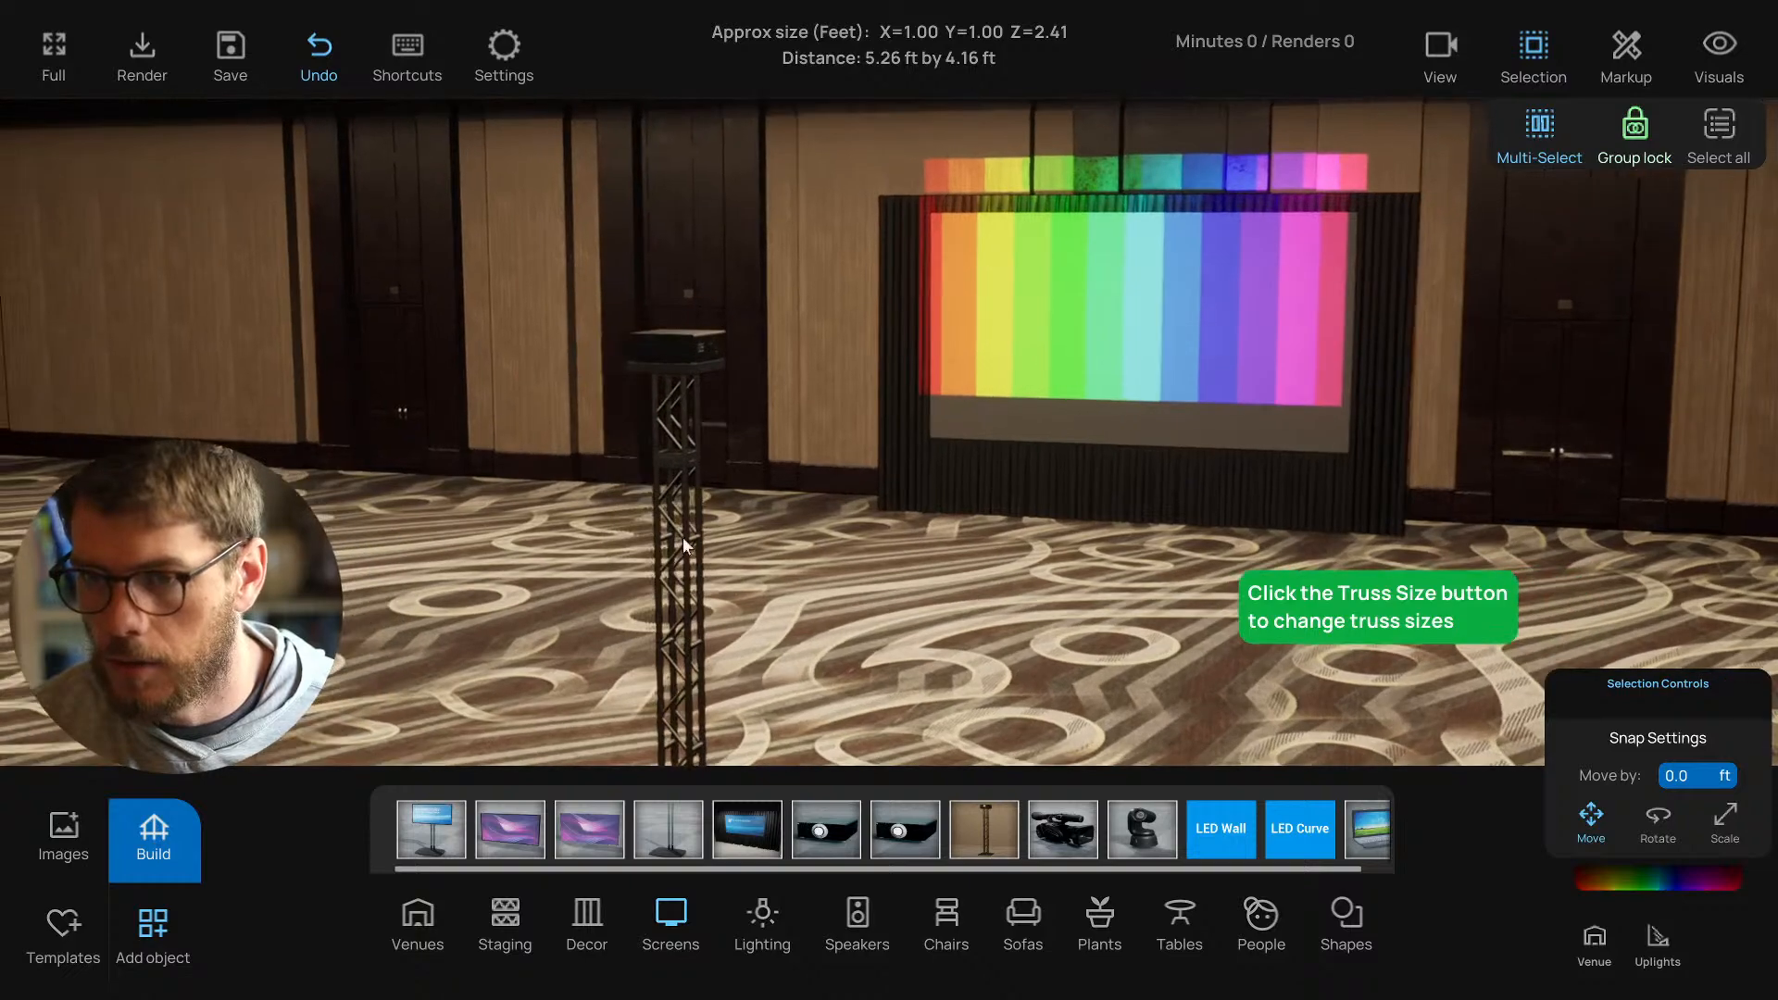
click(691, 339)
click(675, 480)
click(691, 419)
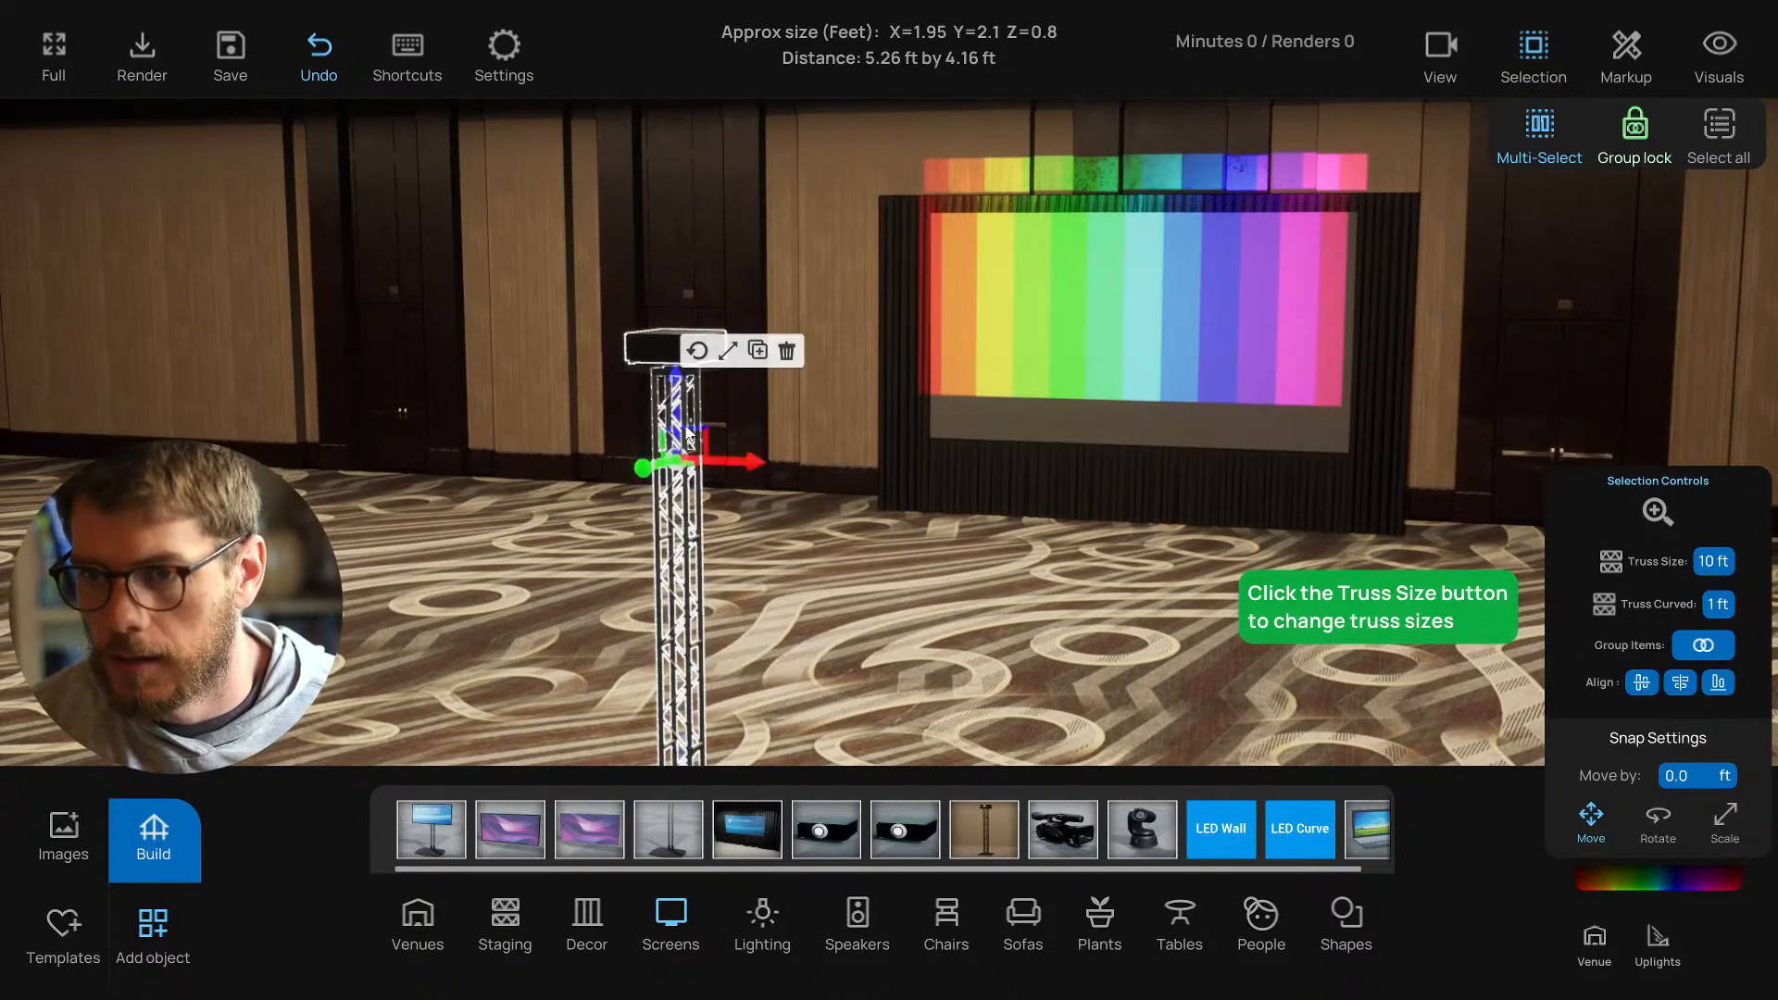
key(t)
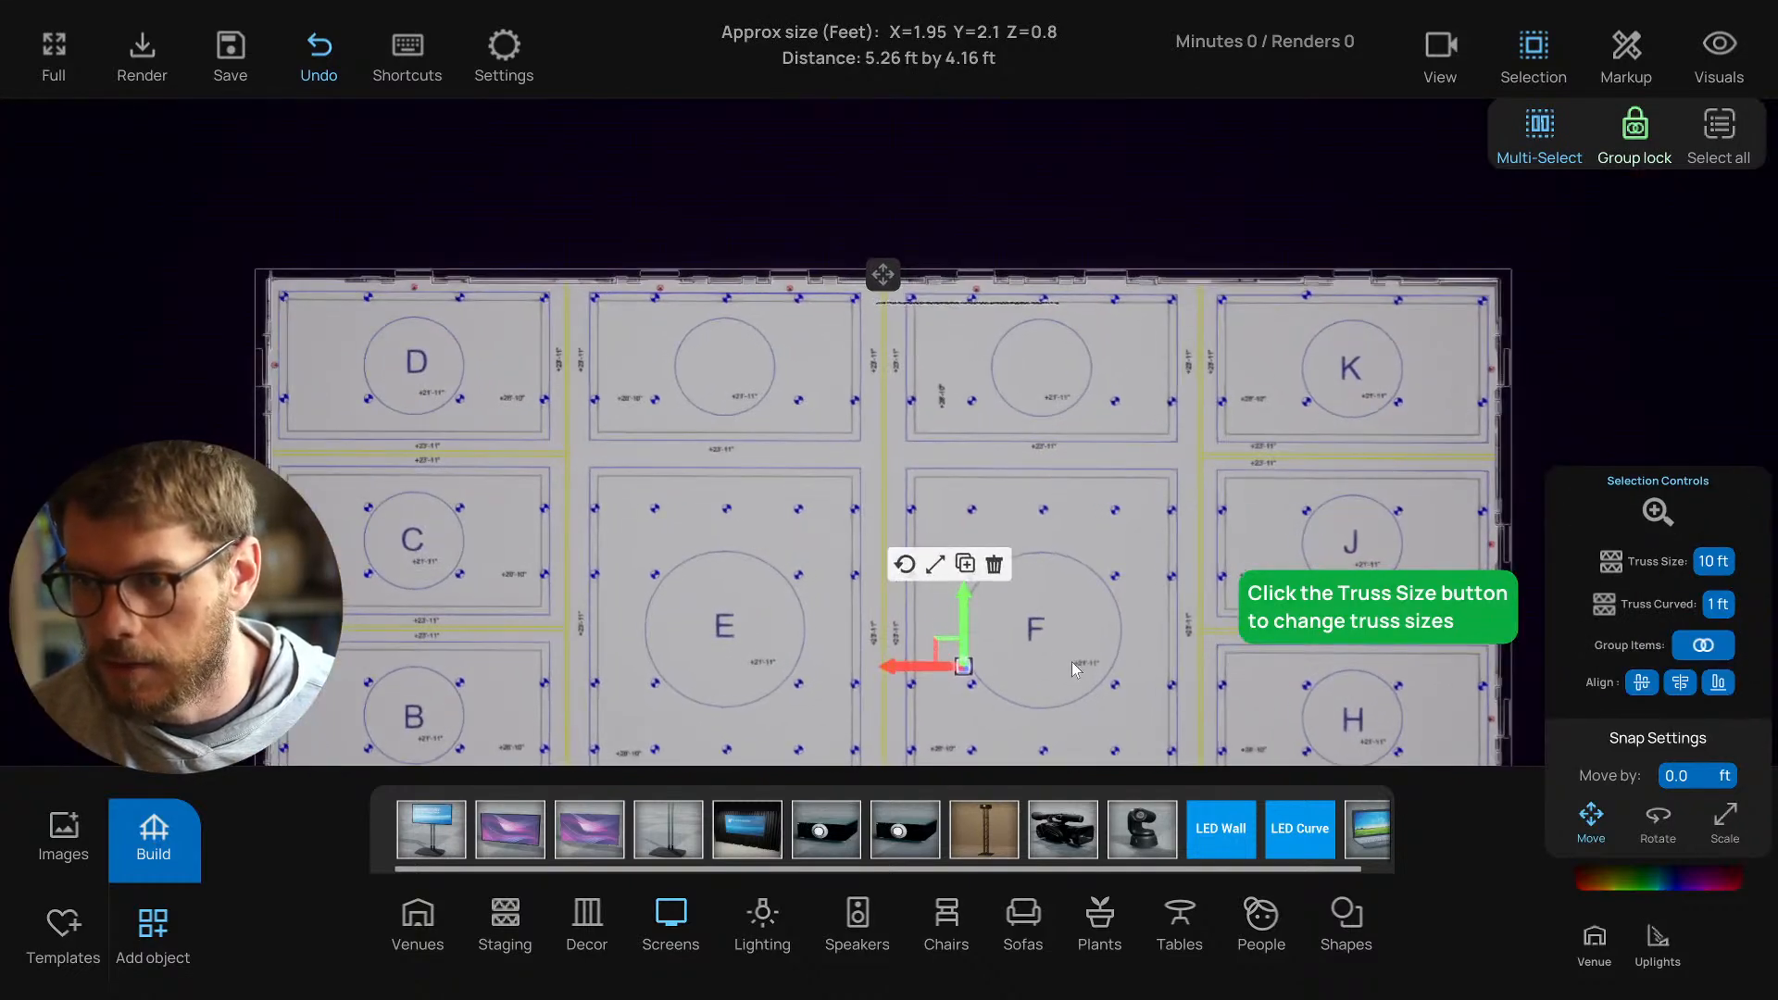
click(1071, 662)
key(t)
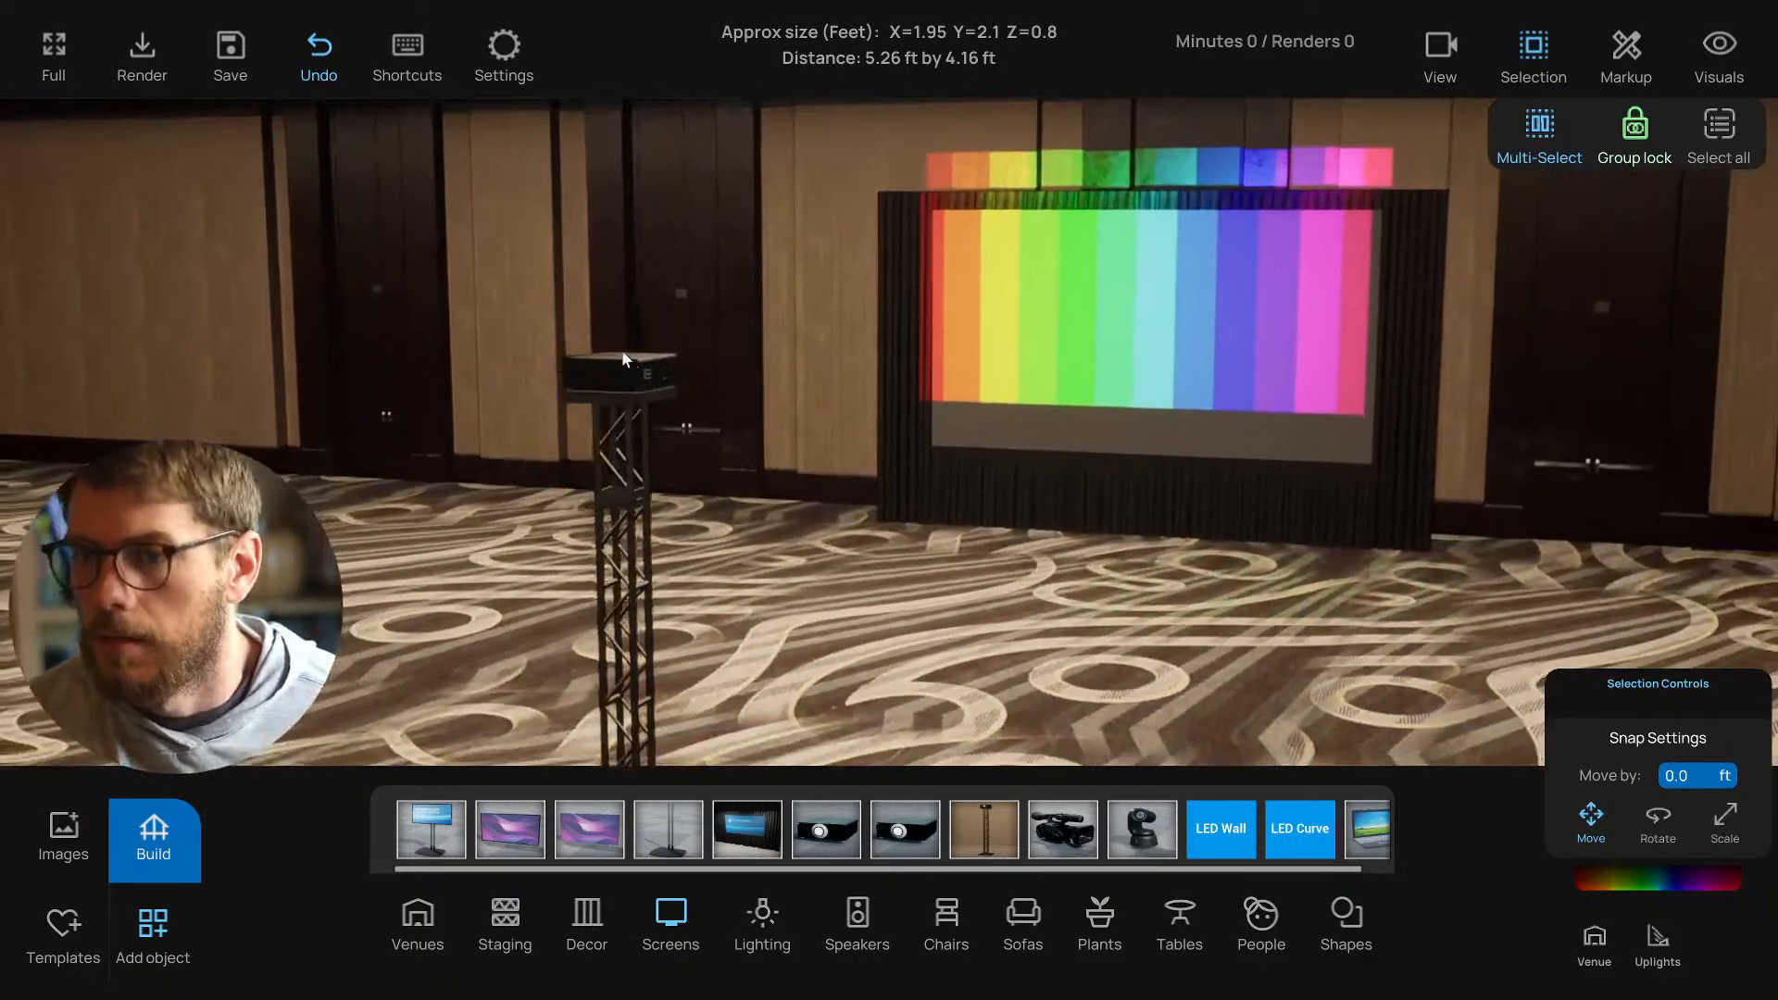
Nudge the fast-fold screen slightly sideways to line it up with the projected image, and reselect the projector.
click(626, 361)
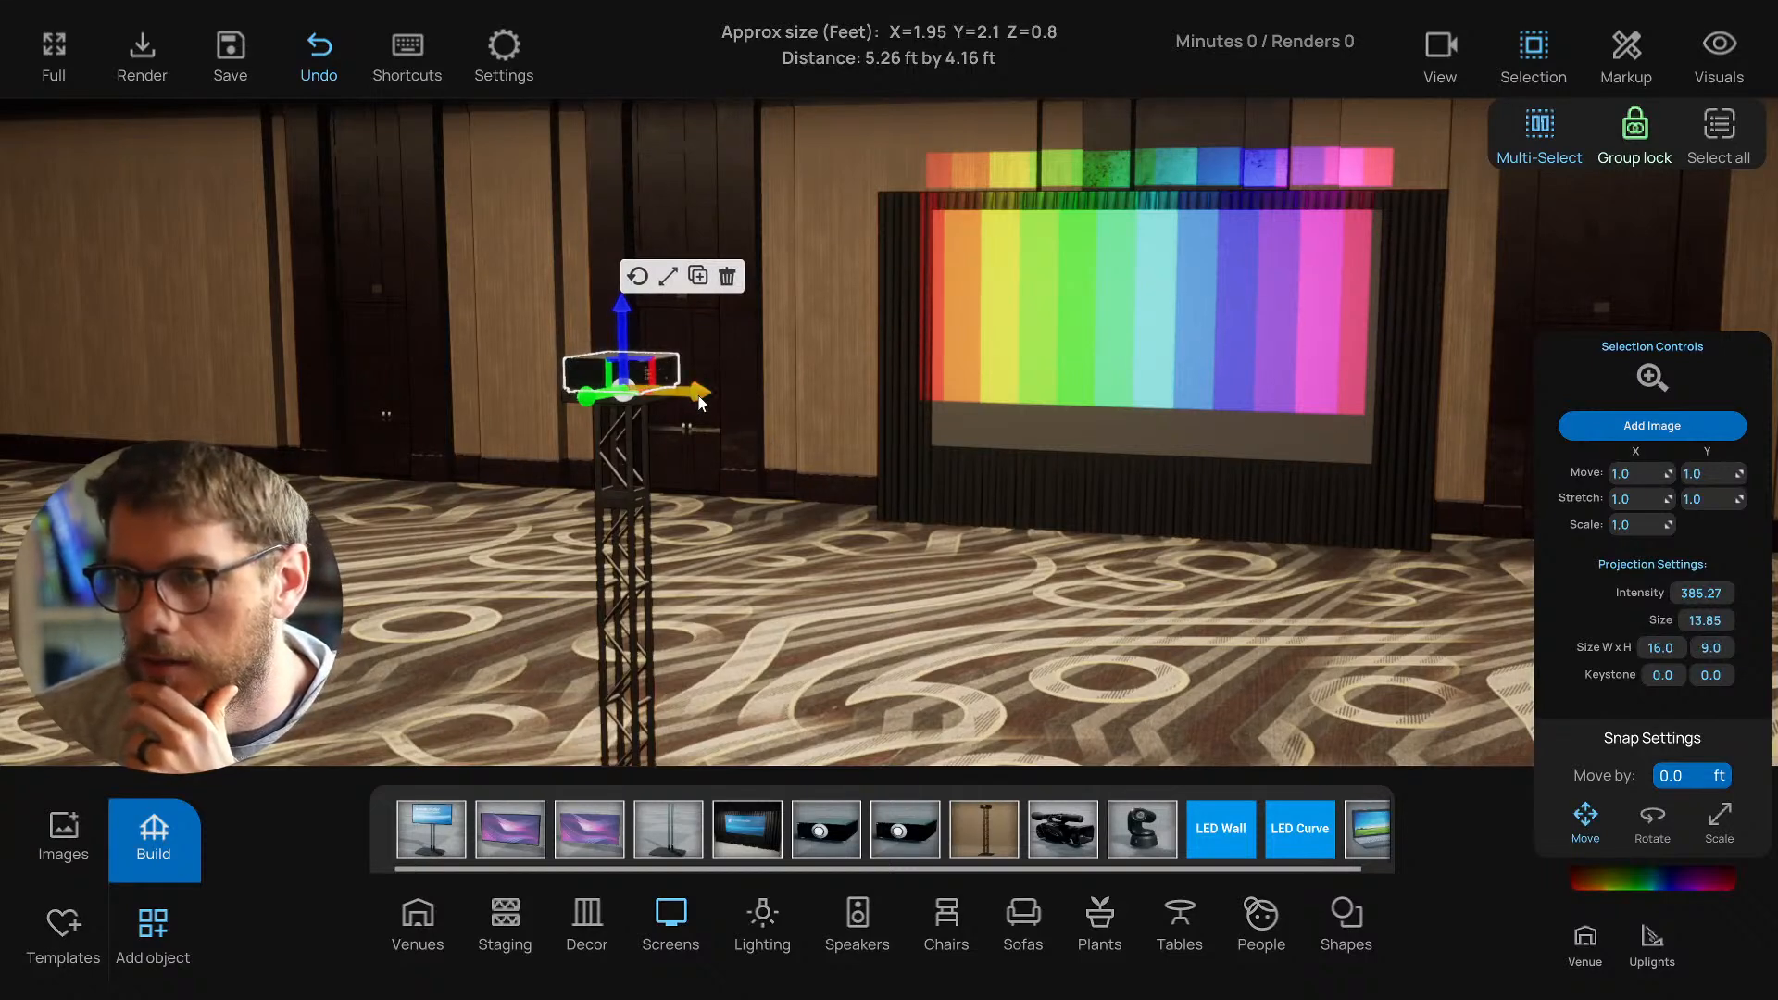
click(890, 414)
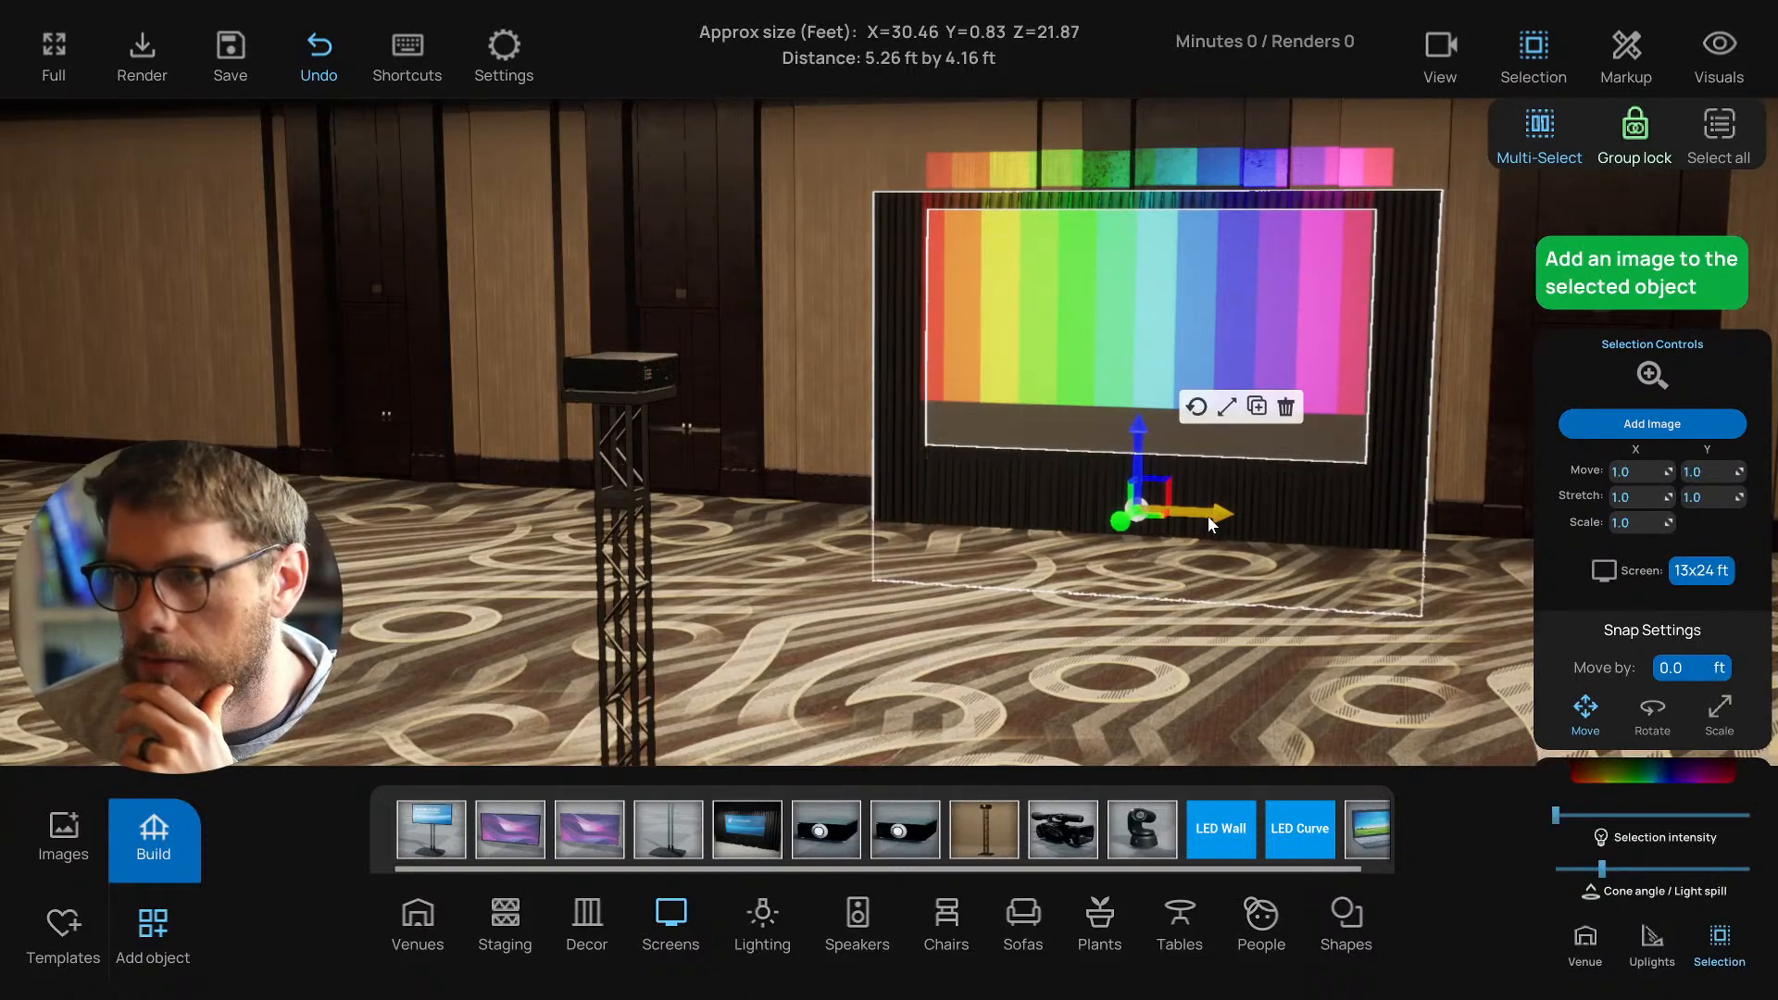
click(641, 373)
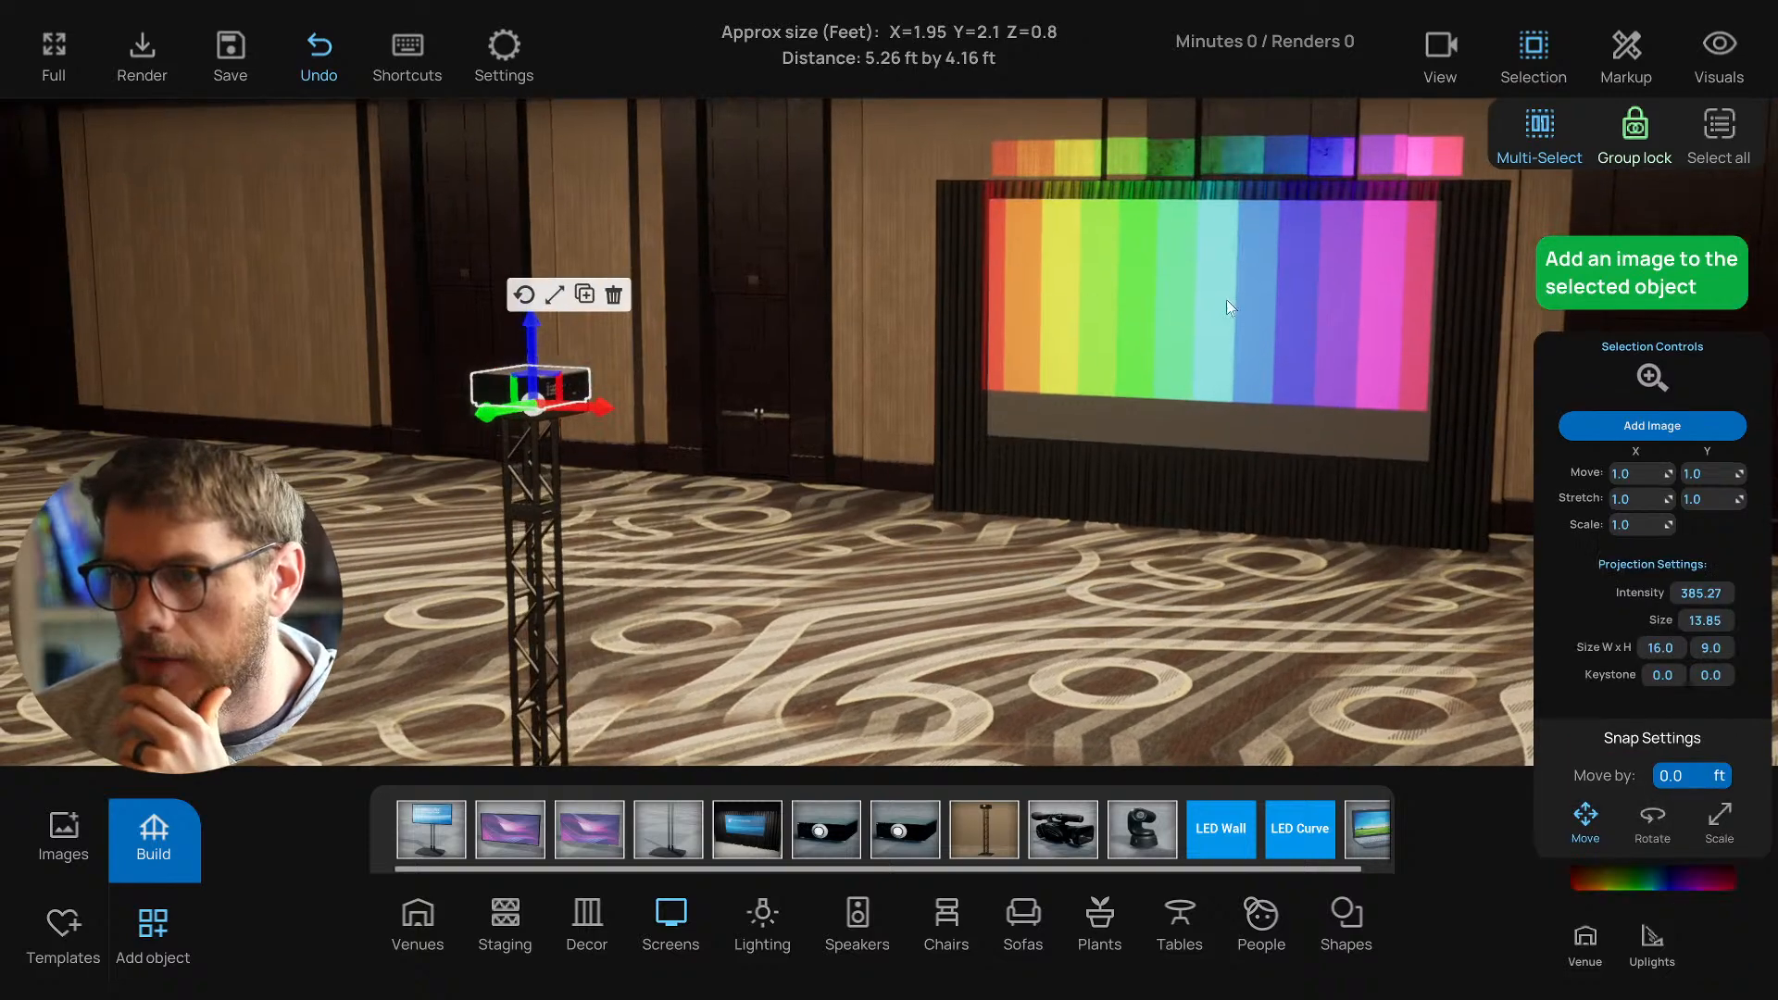
Set the rotation snap to 0 degrees and tilt the projector down until its image sits within the fast-fold screen.
right_drag(1227, 300, 1176, 294)
right_drag(1092, 365, 1054, 364)
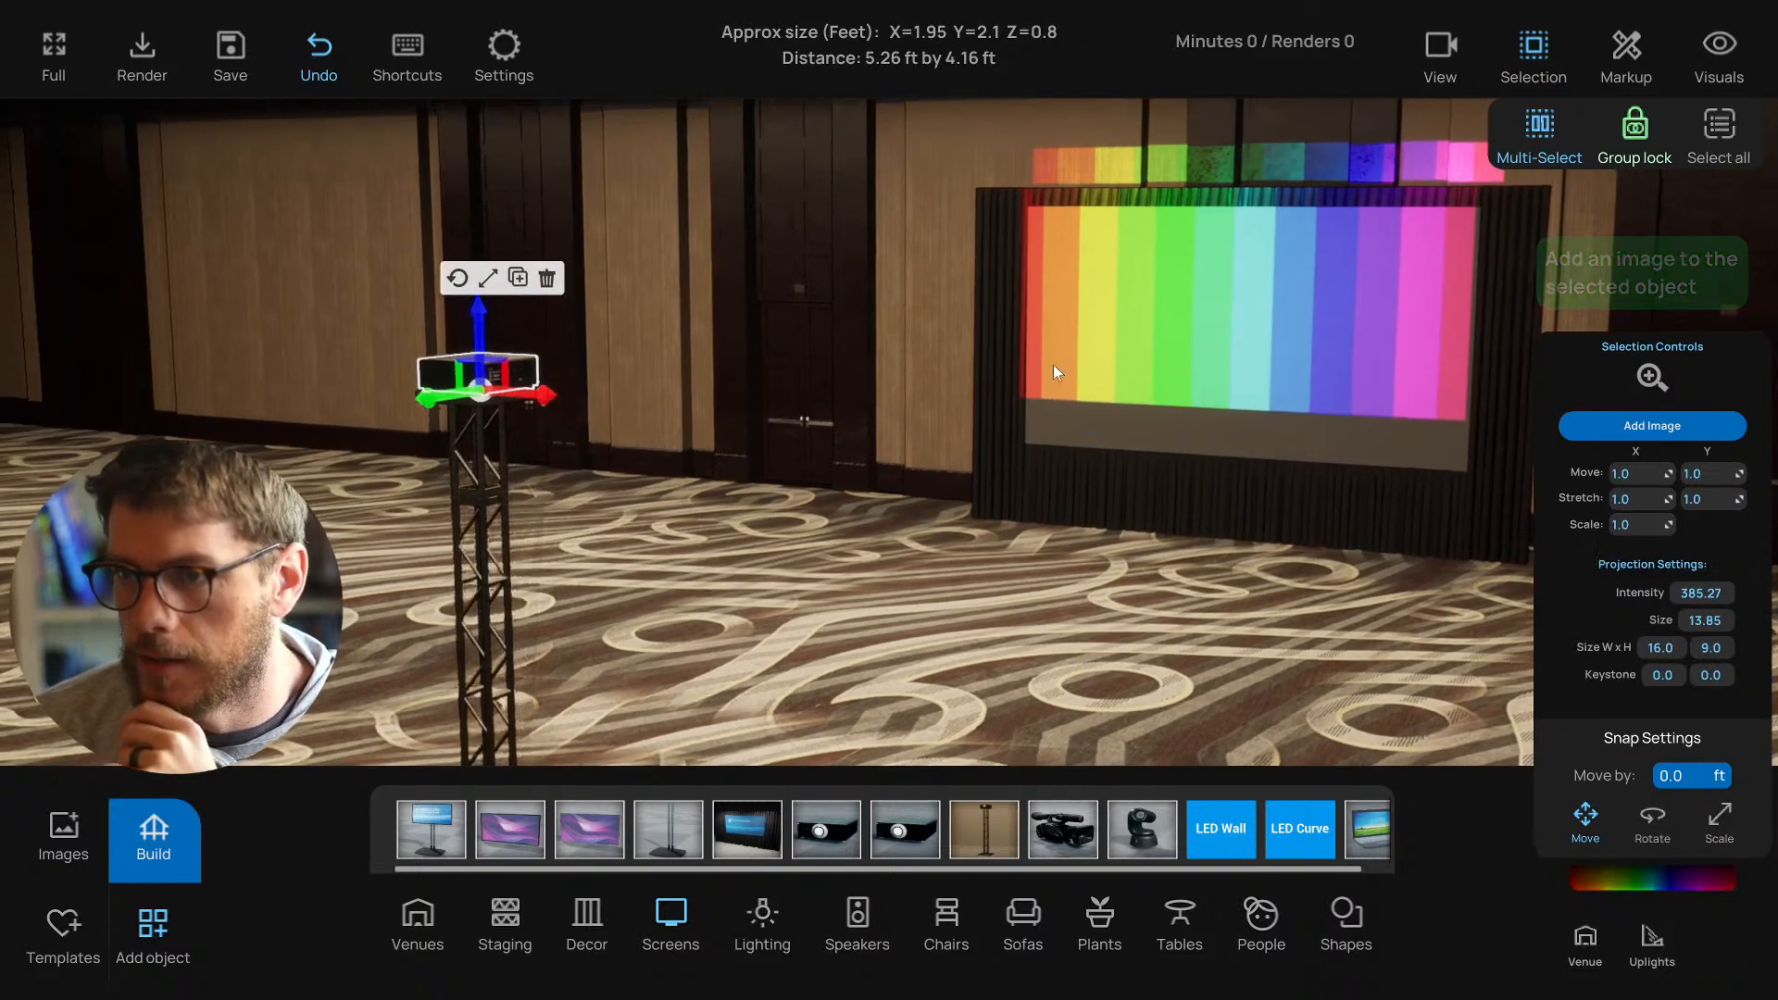
click(459, 278)
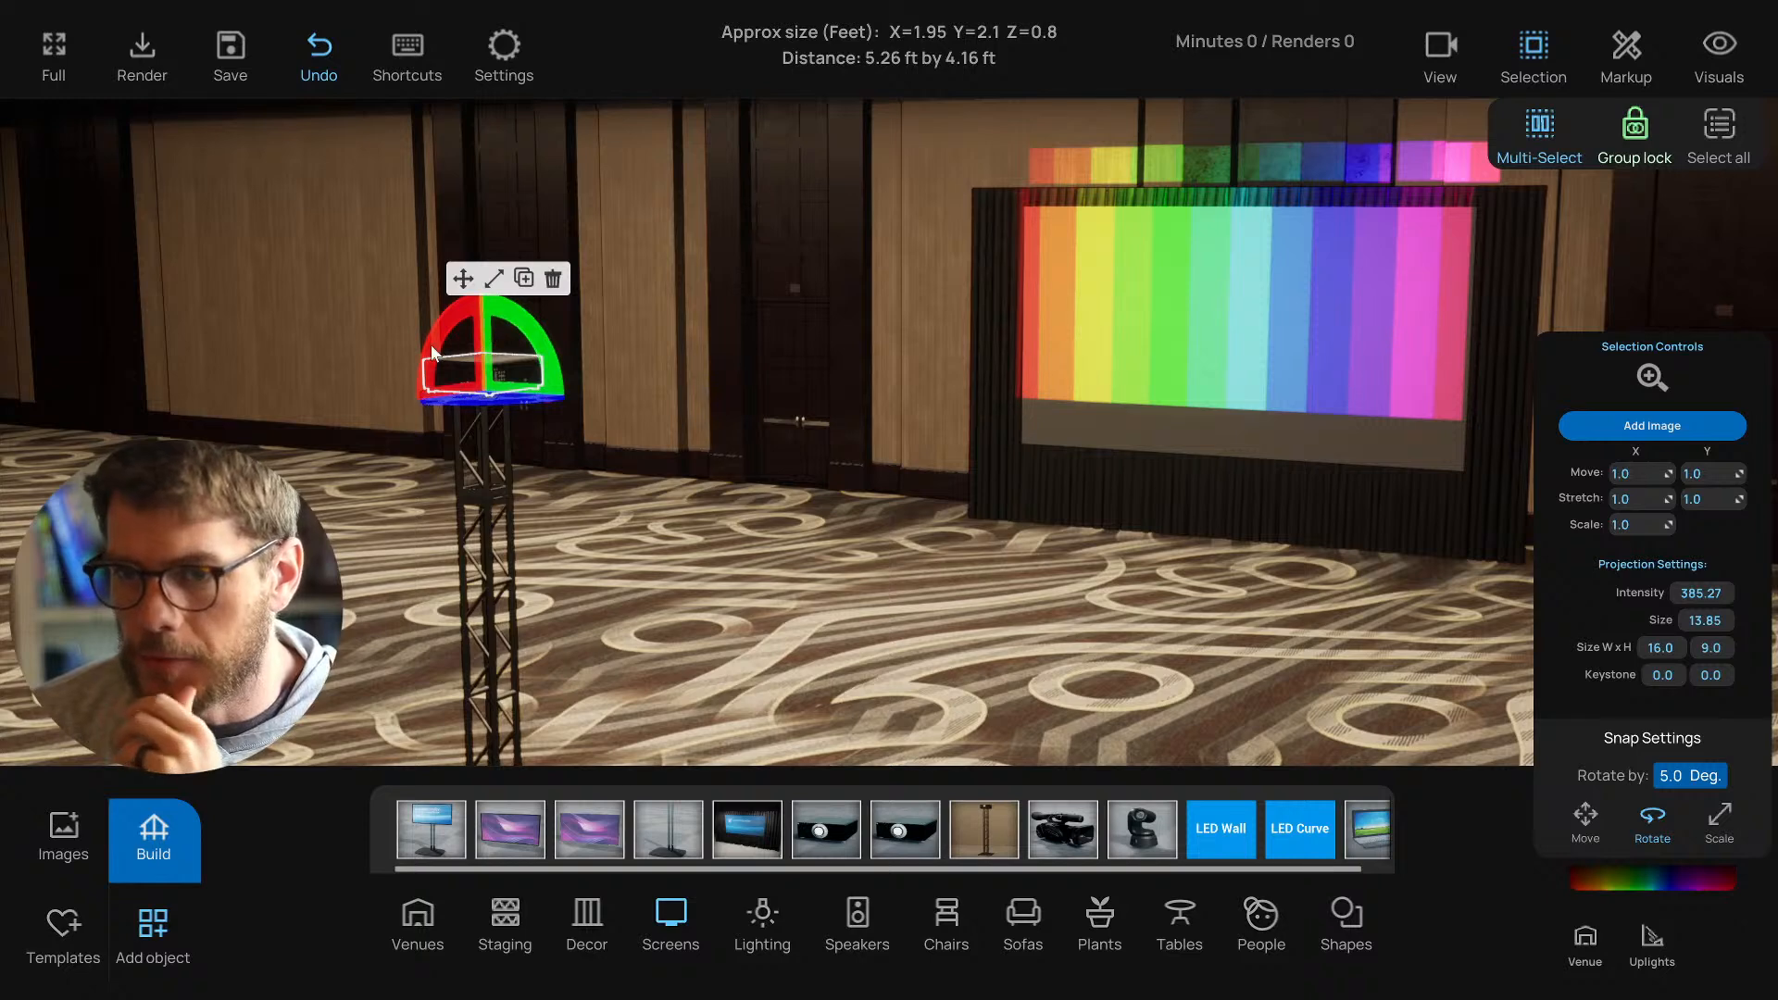
drag(425, 360, 431, 362)
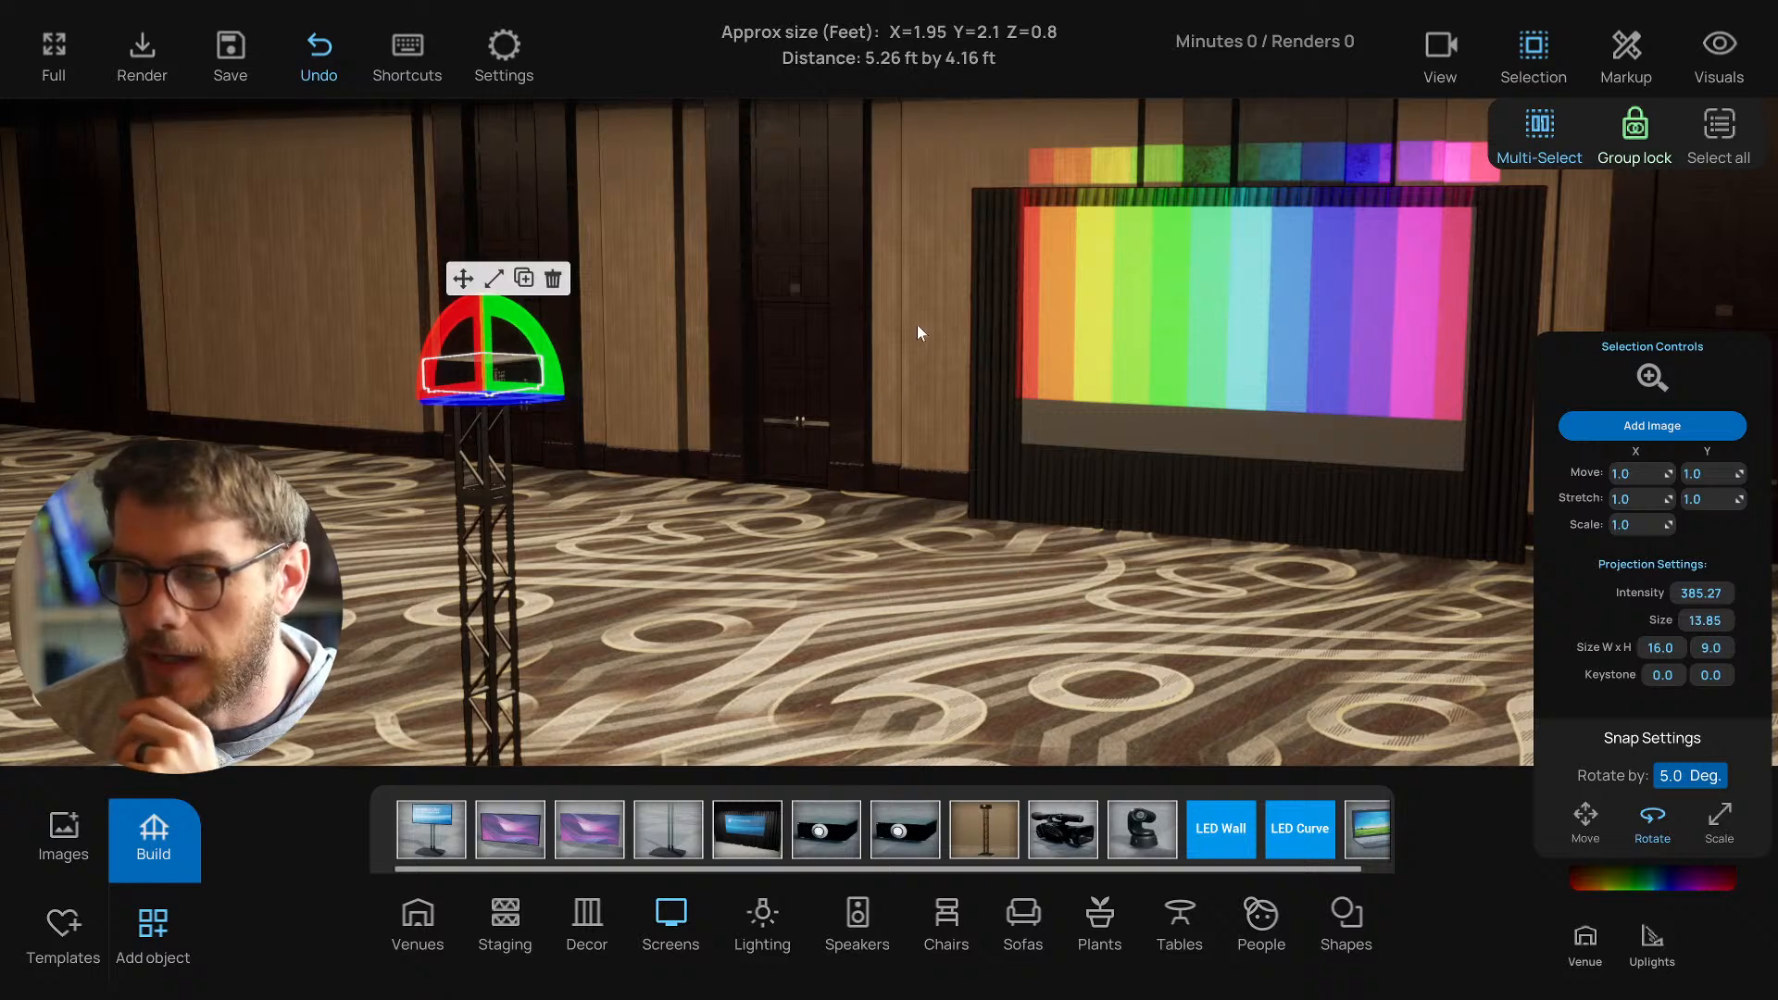
click(1719, 776)
text(0)
key(Return)
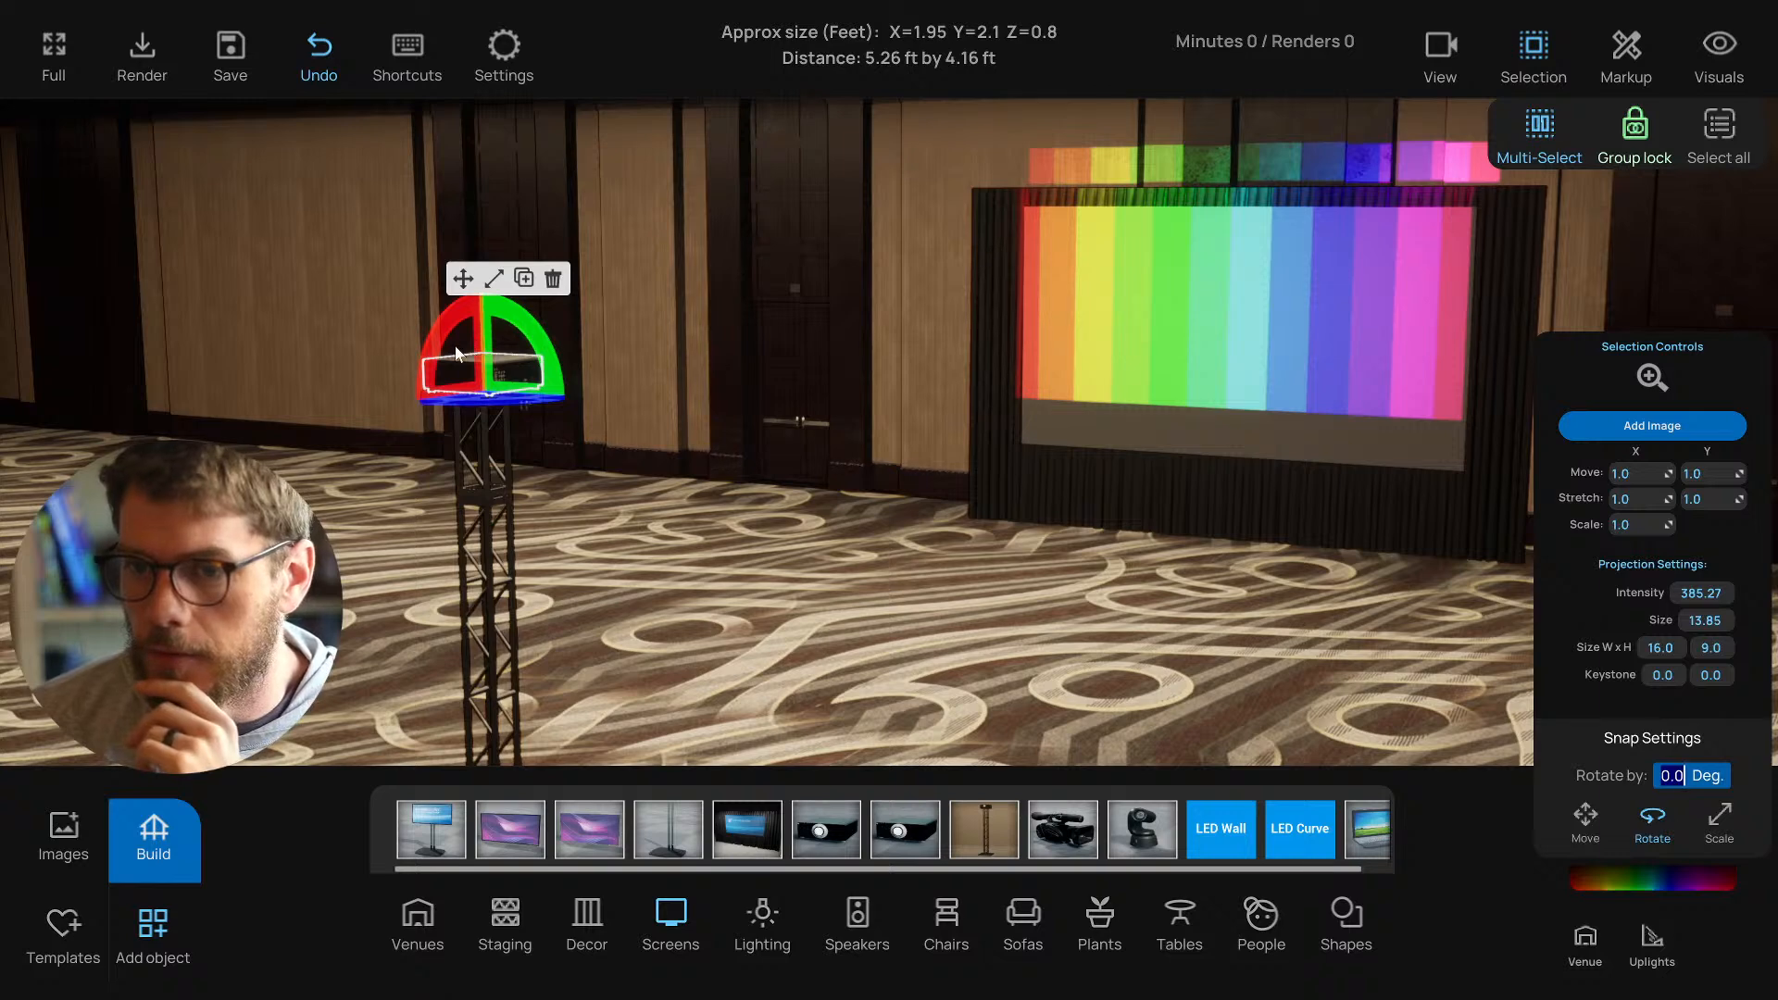
drag(440, 355, 442, 352)
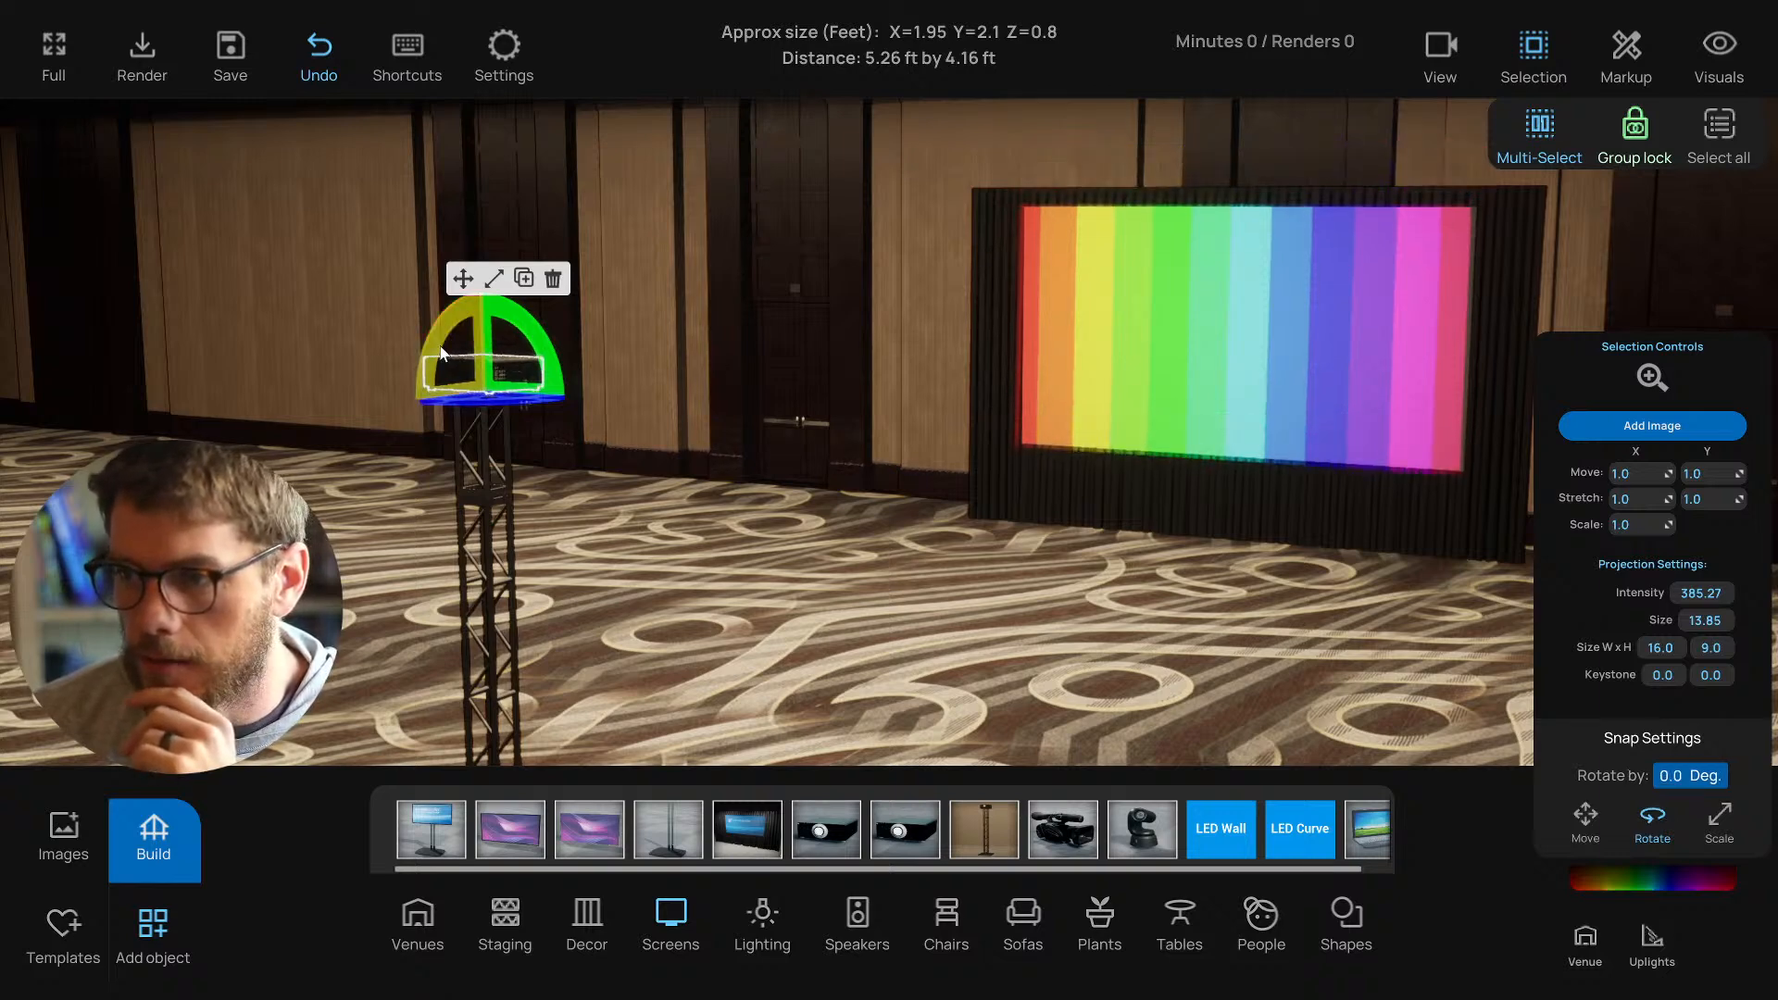
Raise the projector well above the truss stand and tilt it down to aim its image at the screen again.
right_drag(637, 521, 687, 528)
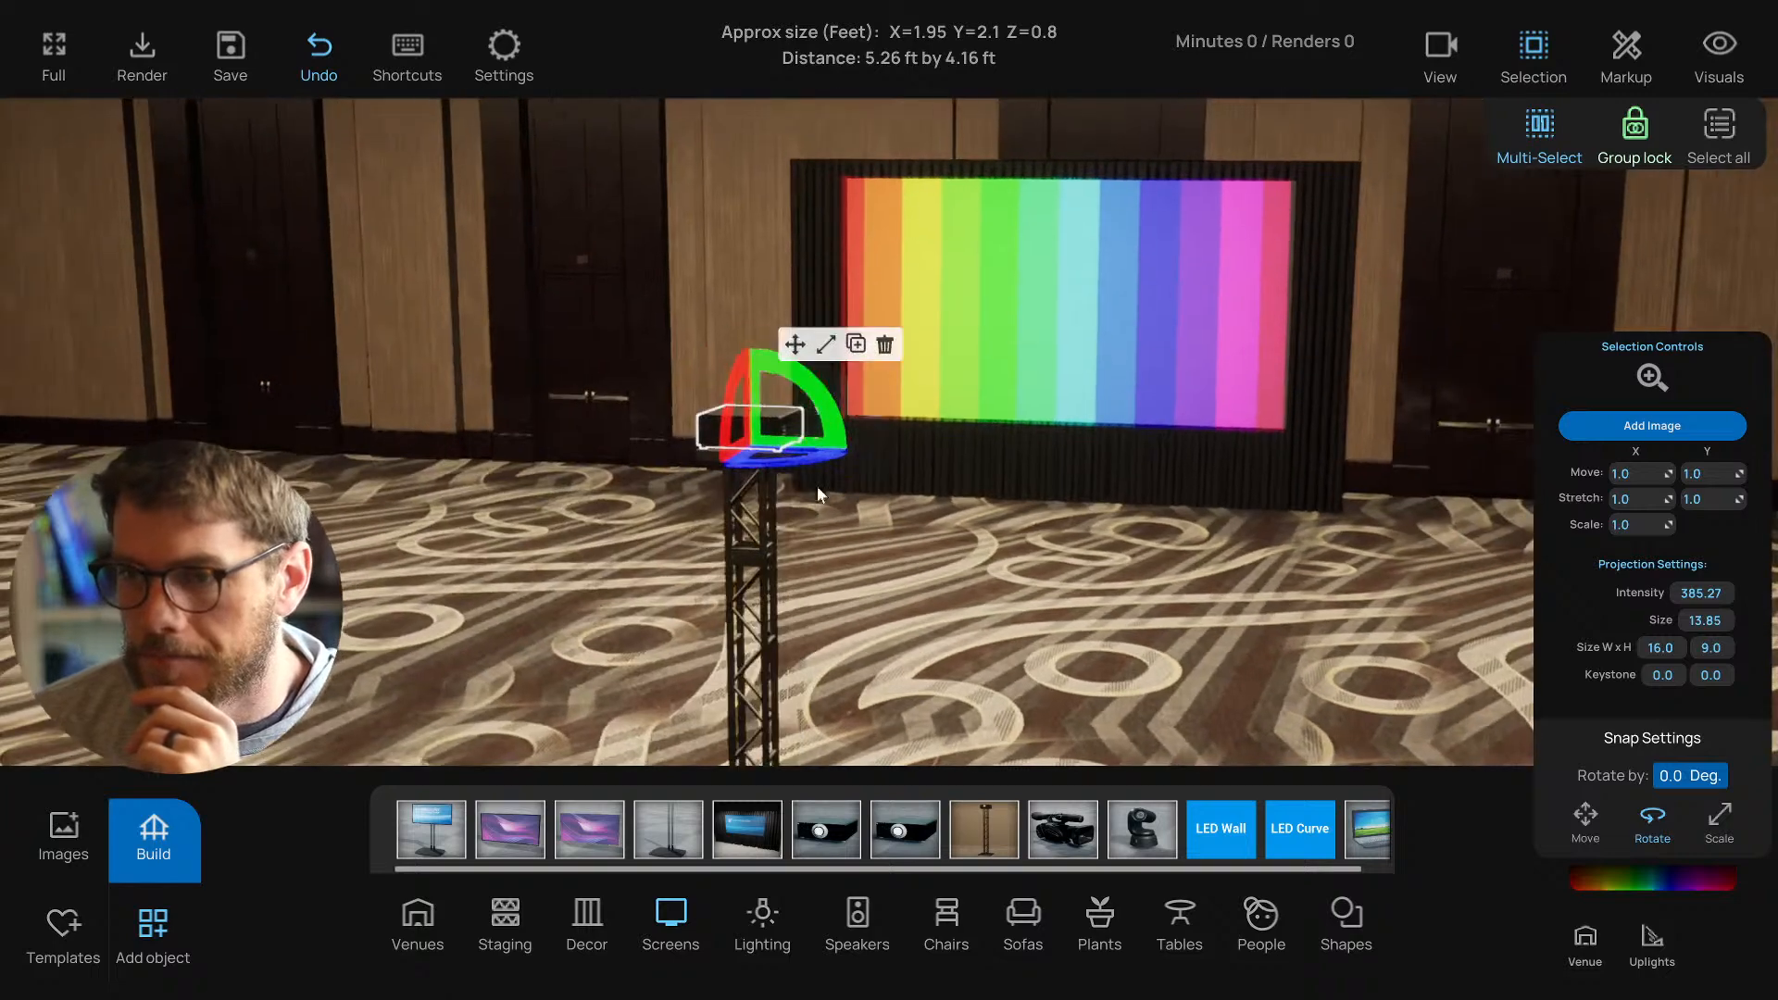
click(795, 345)
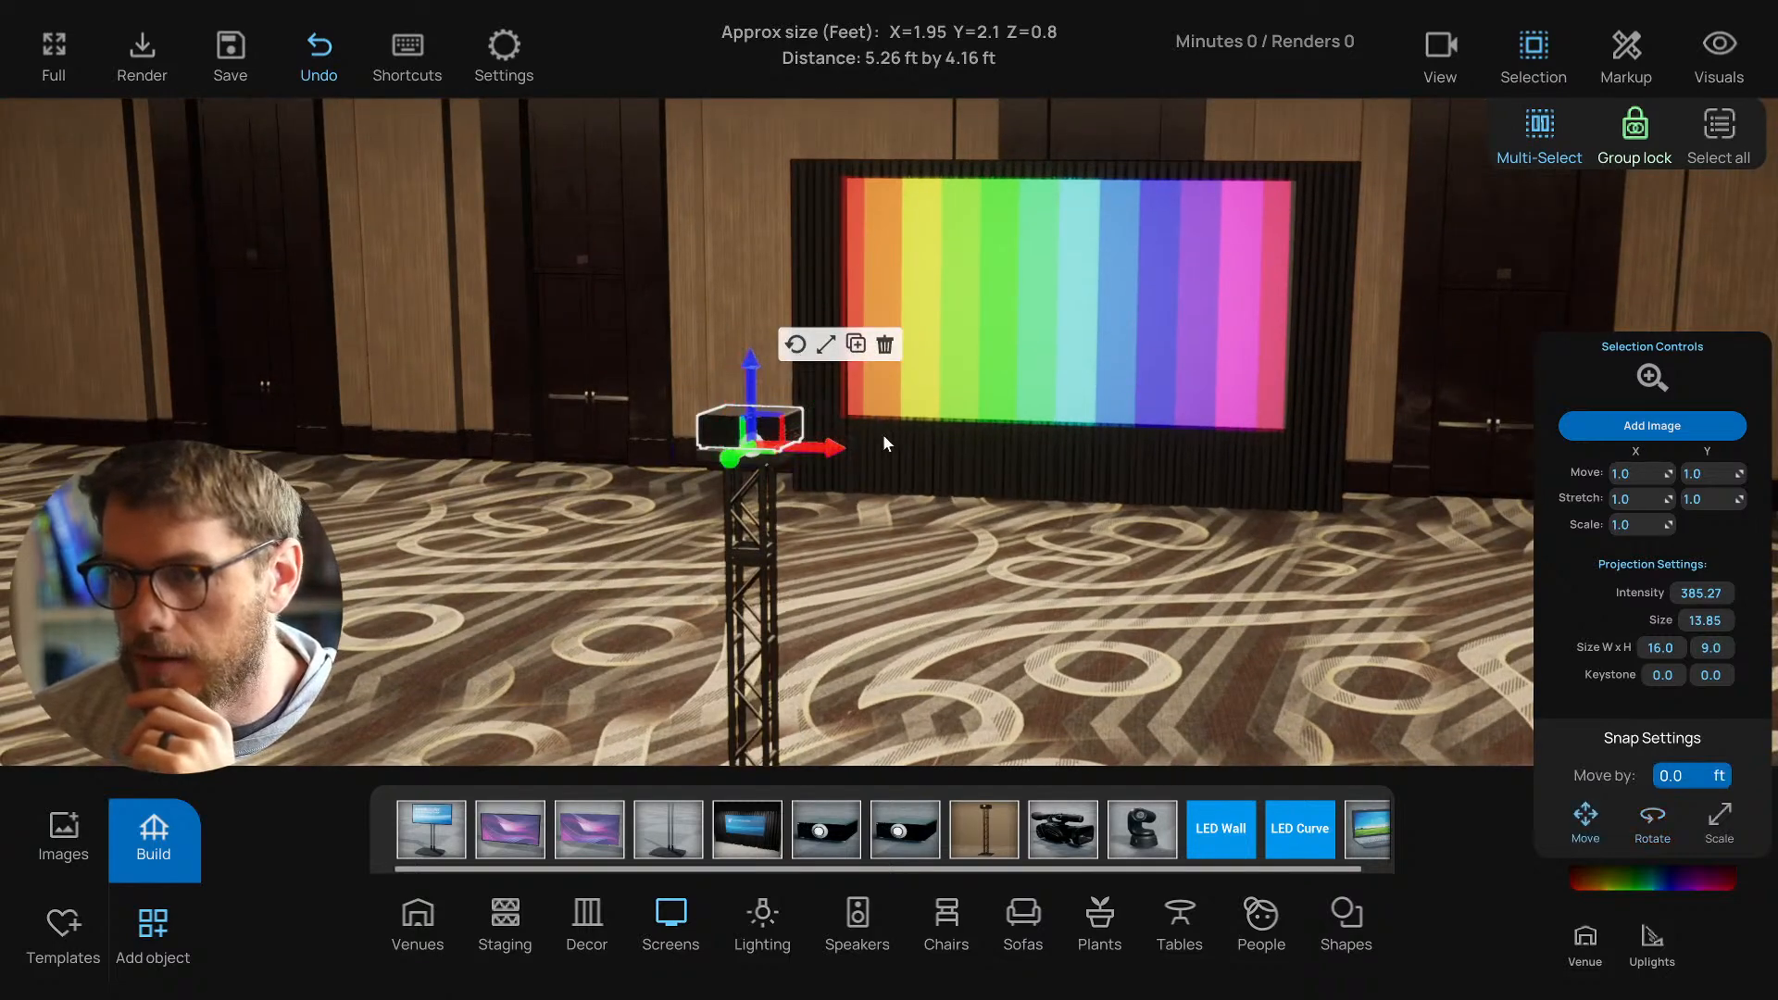
right_drag(881, 437, 511, 368)
drag(446, 348, 447, 231)
scroll(572, 312, down, 2)
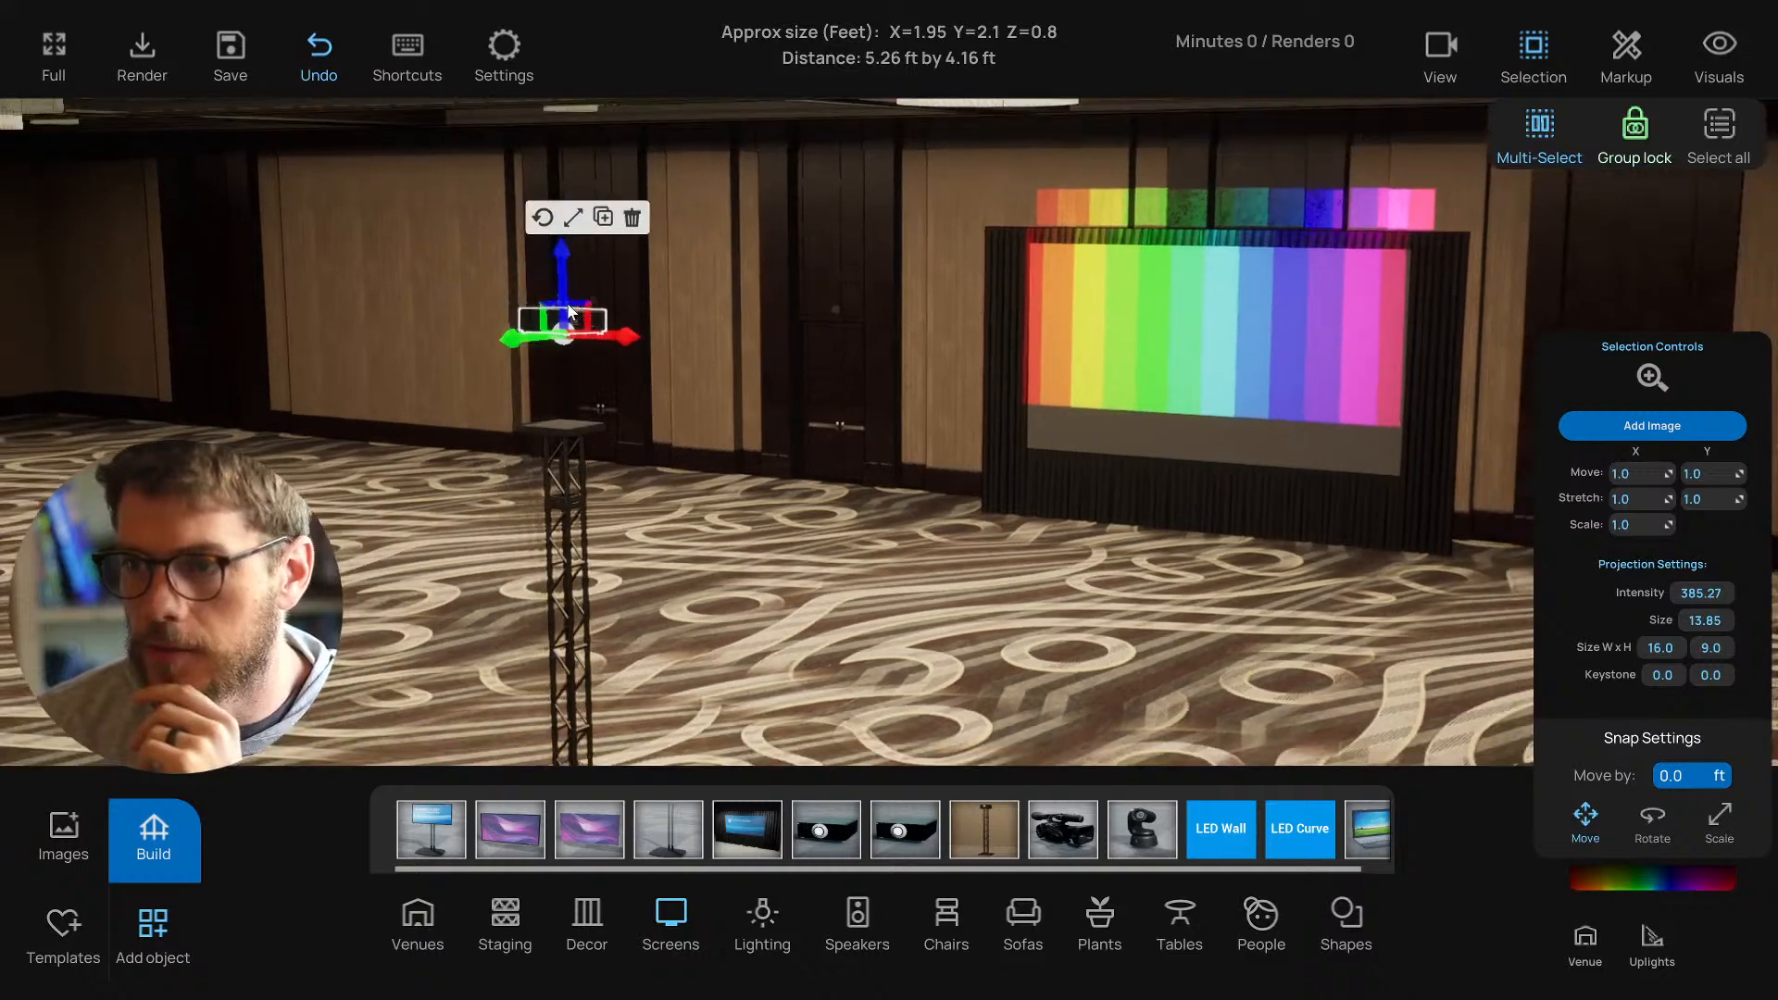
drag(557, 280, 515, 159)
click(538, 294)
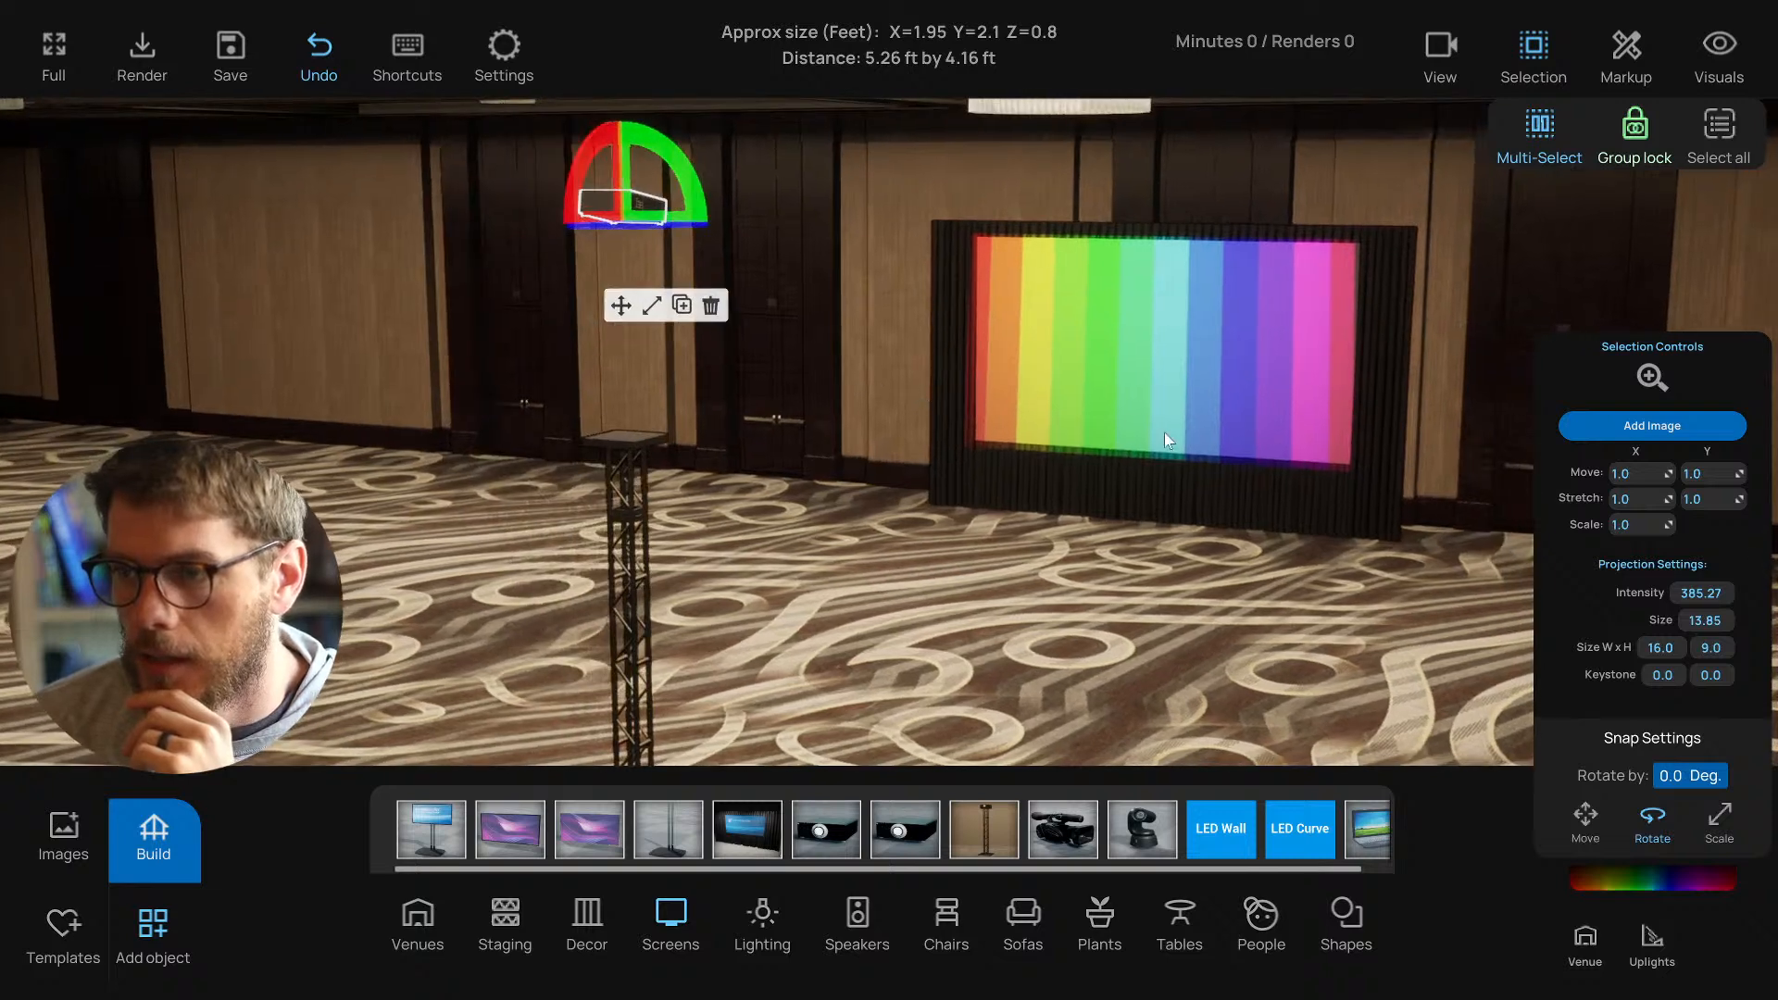
Shift the fast-fold screen slightly along the wall to match the projected image, and select the projector again.
click(1165, 432)
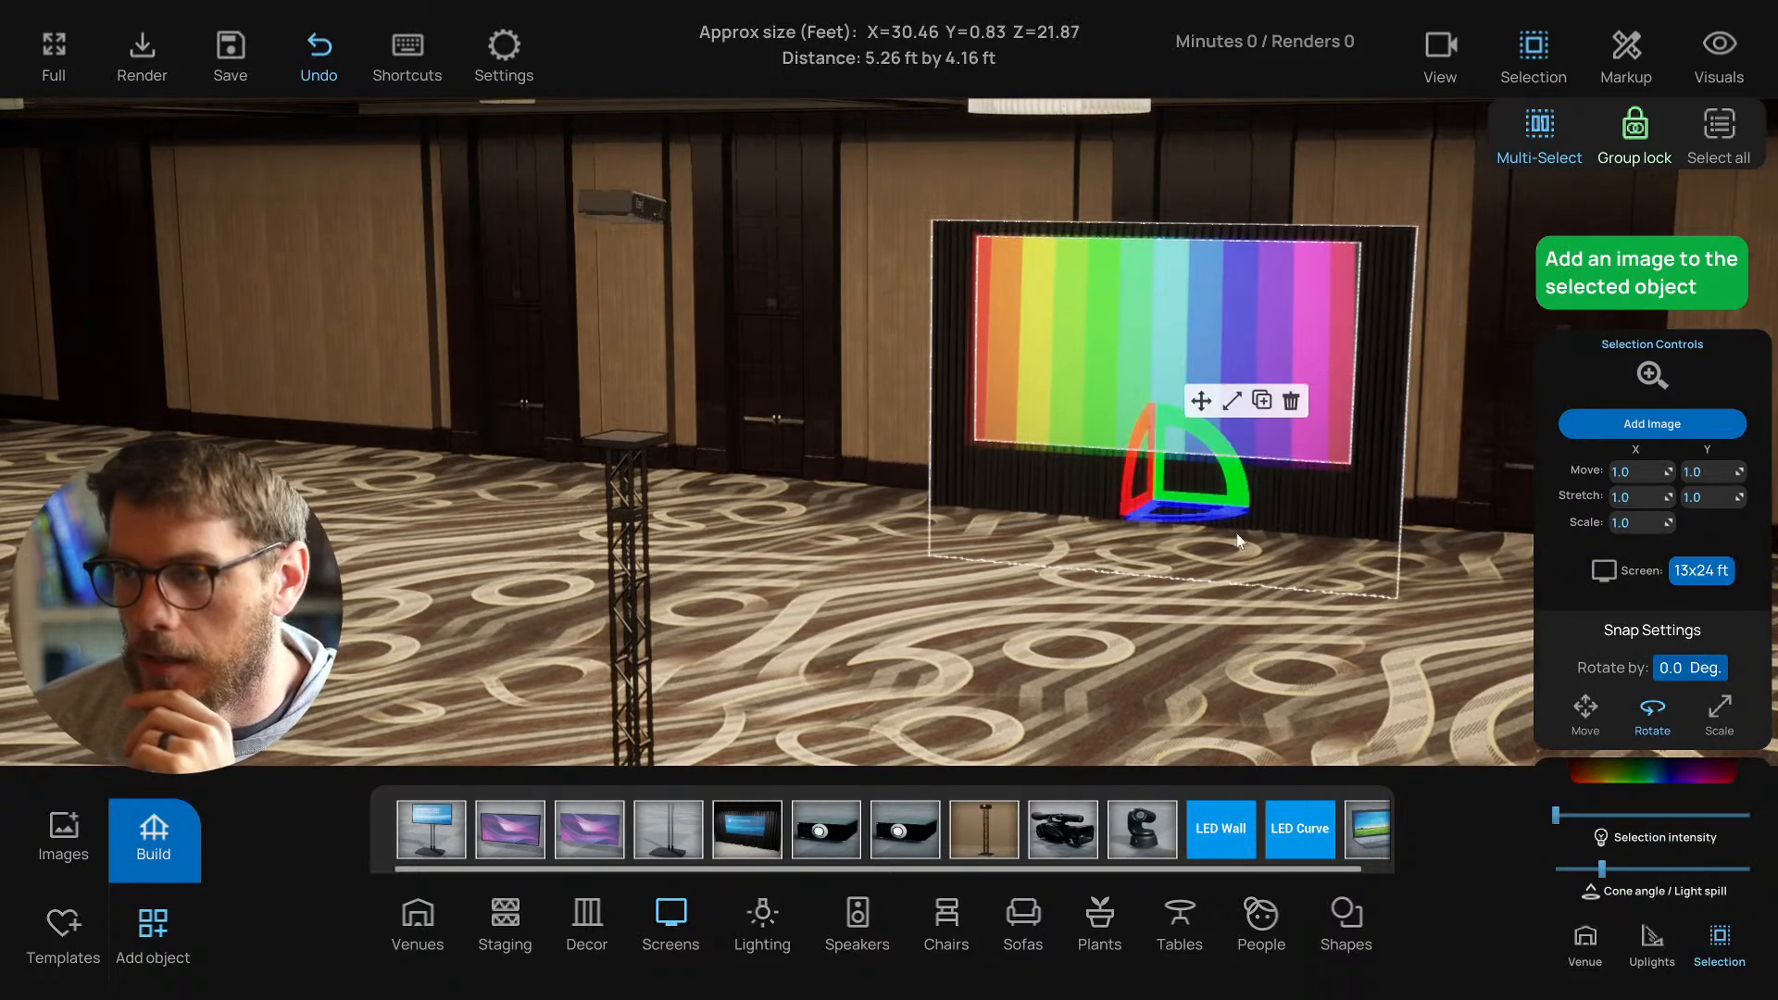
click(1199, 401)
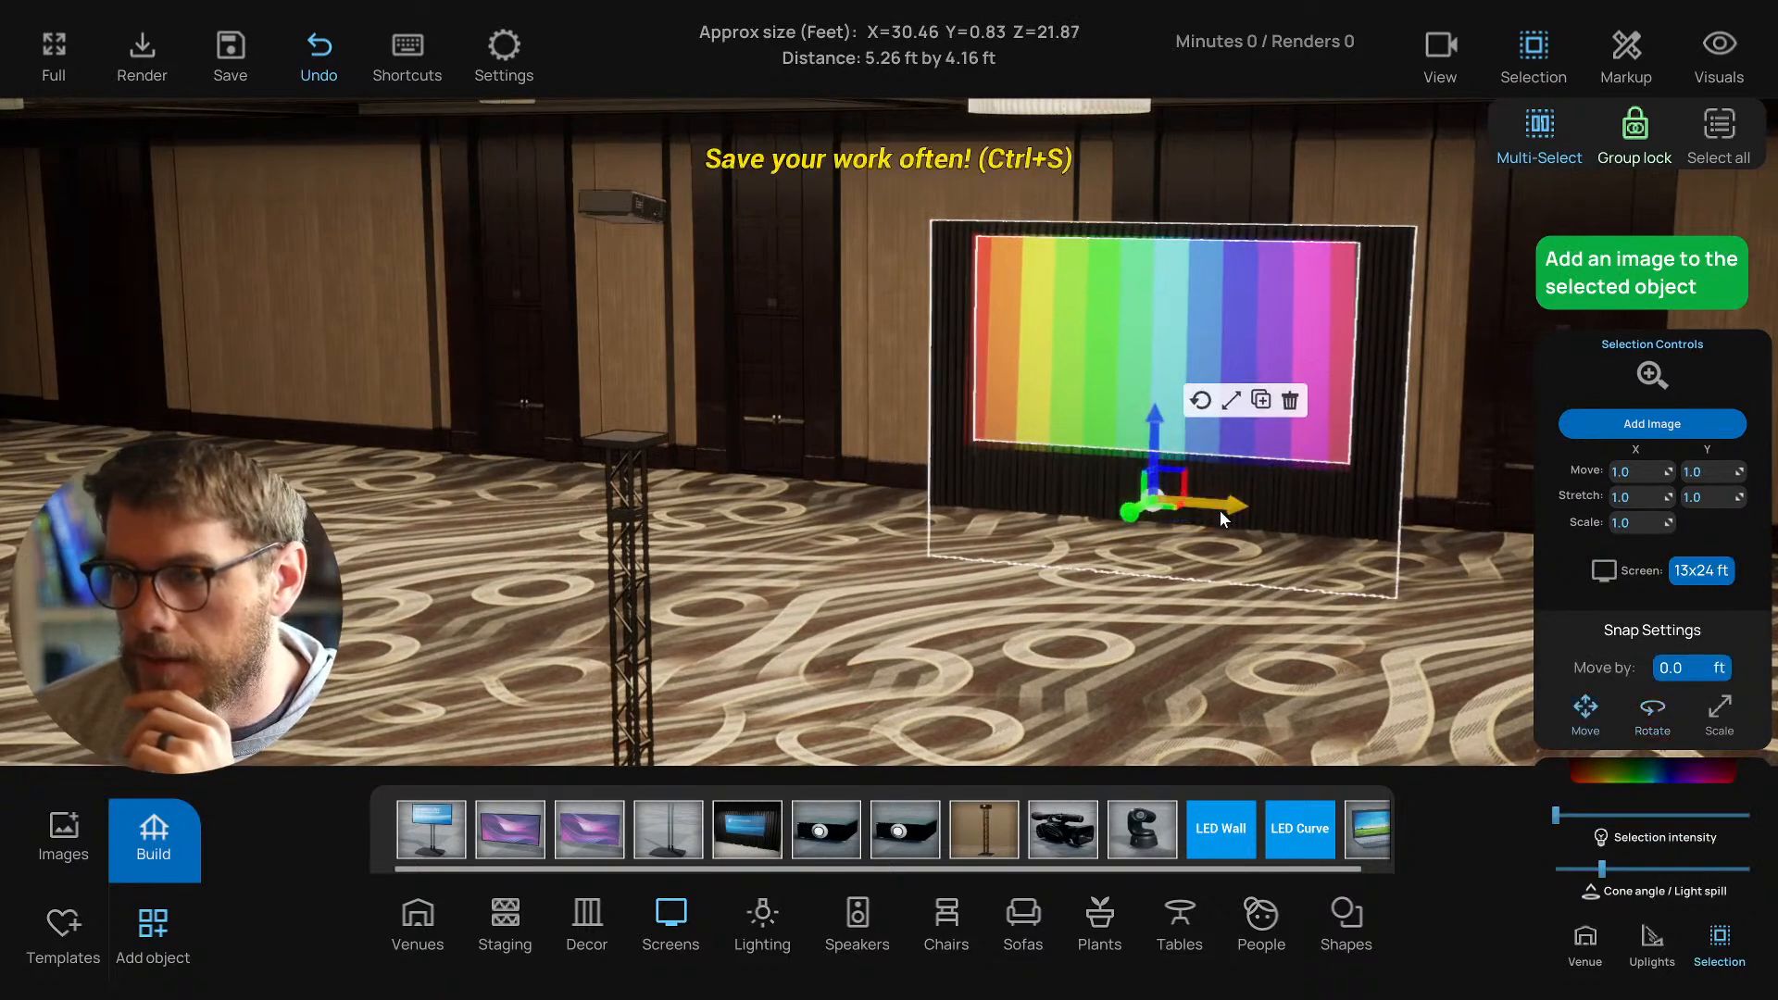
click(642, 217)
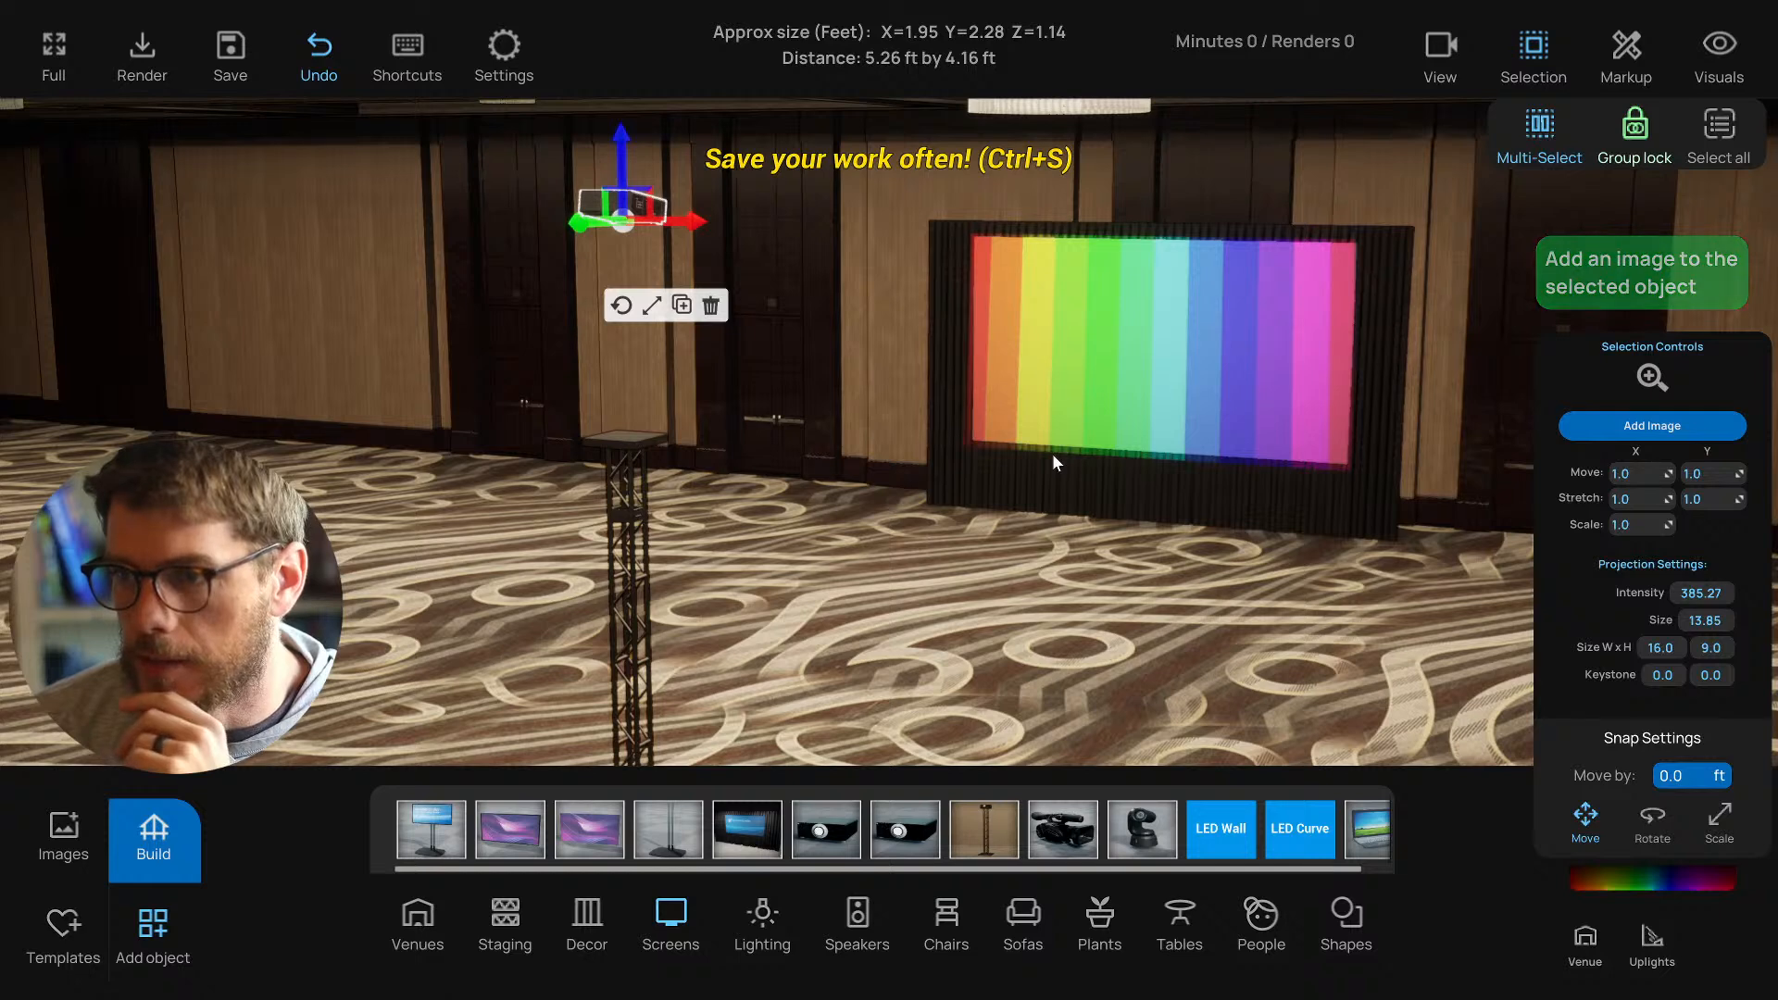
Set the projector's projection size to 12.63 and its second keystone value to 0.03 to square up the image.
drag(1695, 620, 1658, 621)
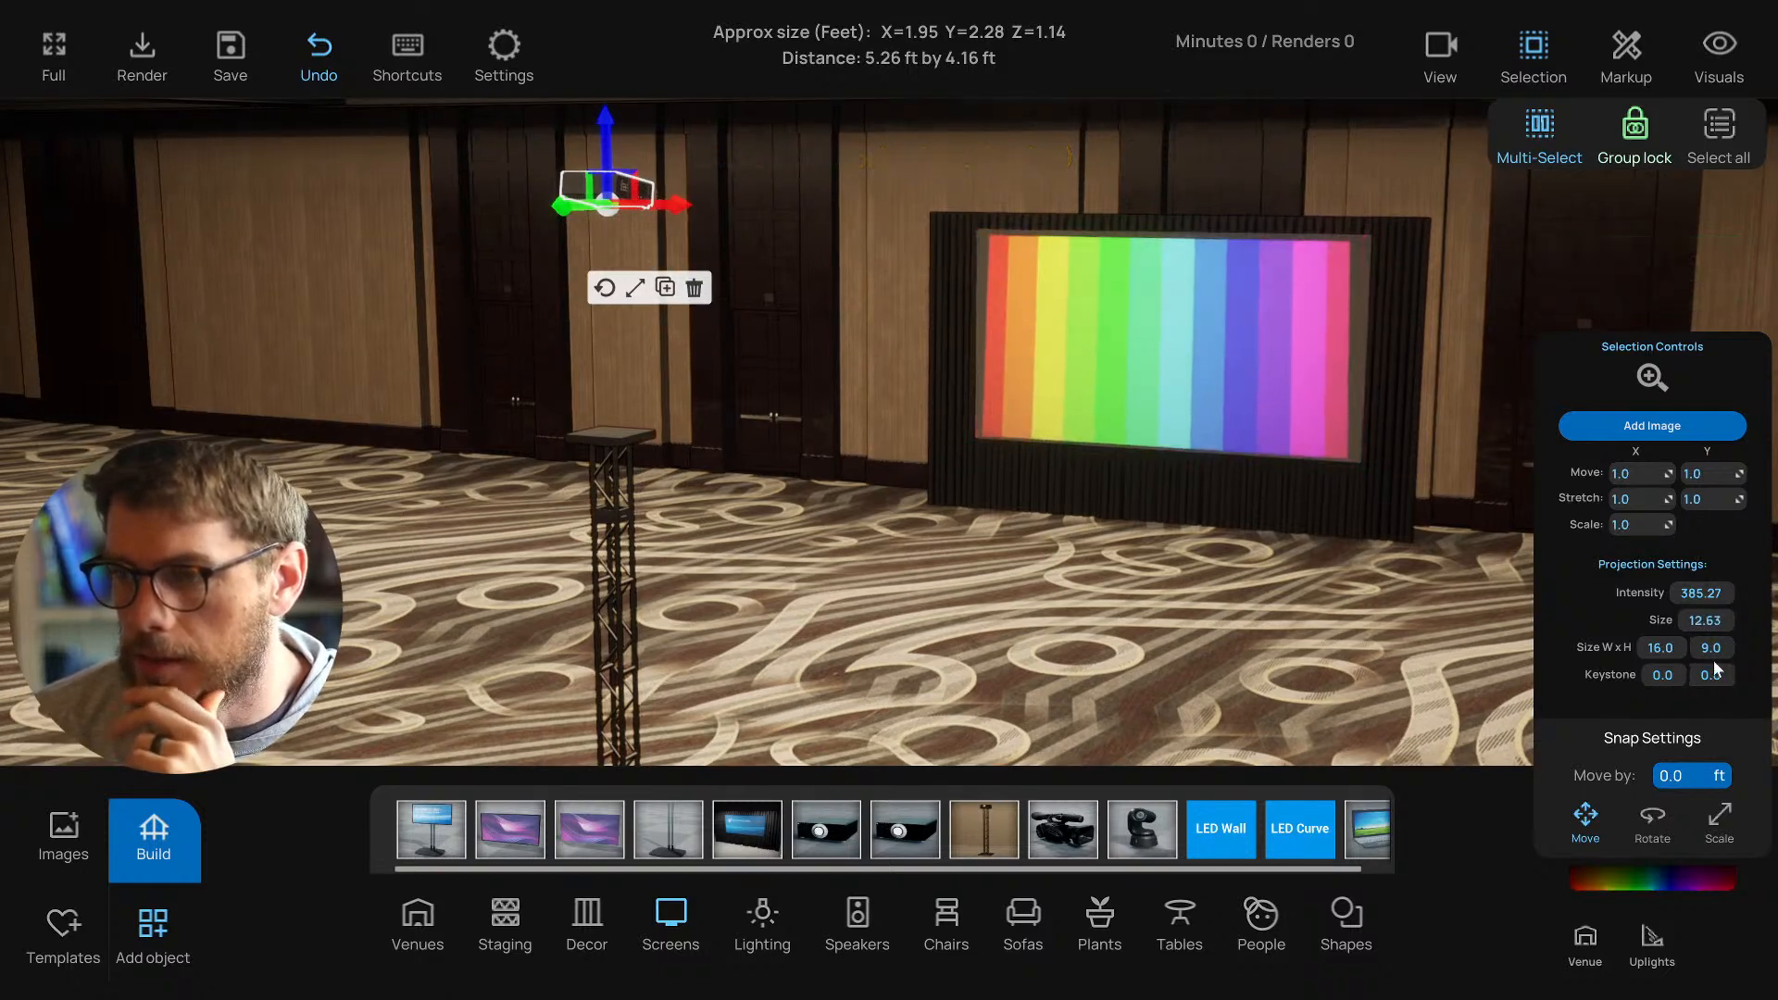
drag(1256, 499, 1363, 483)
drag(1047, 328, 1152, 244)
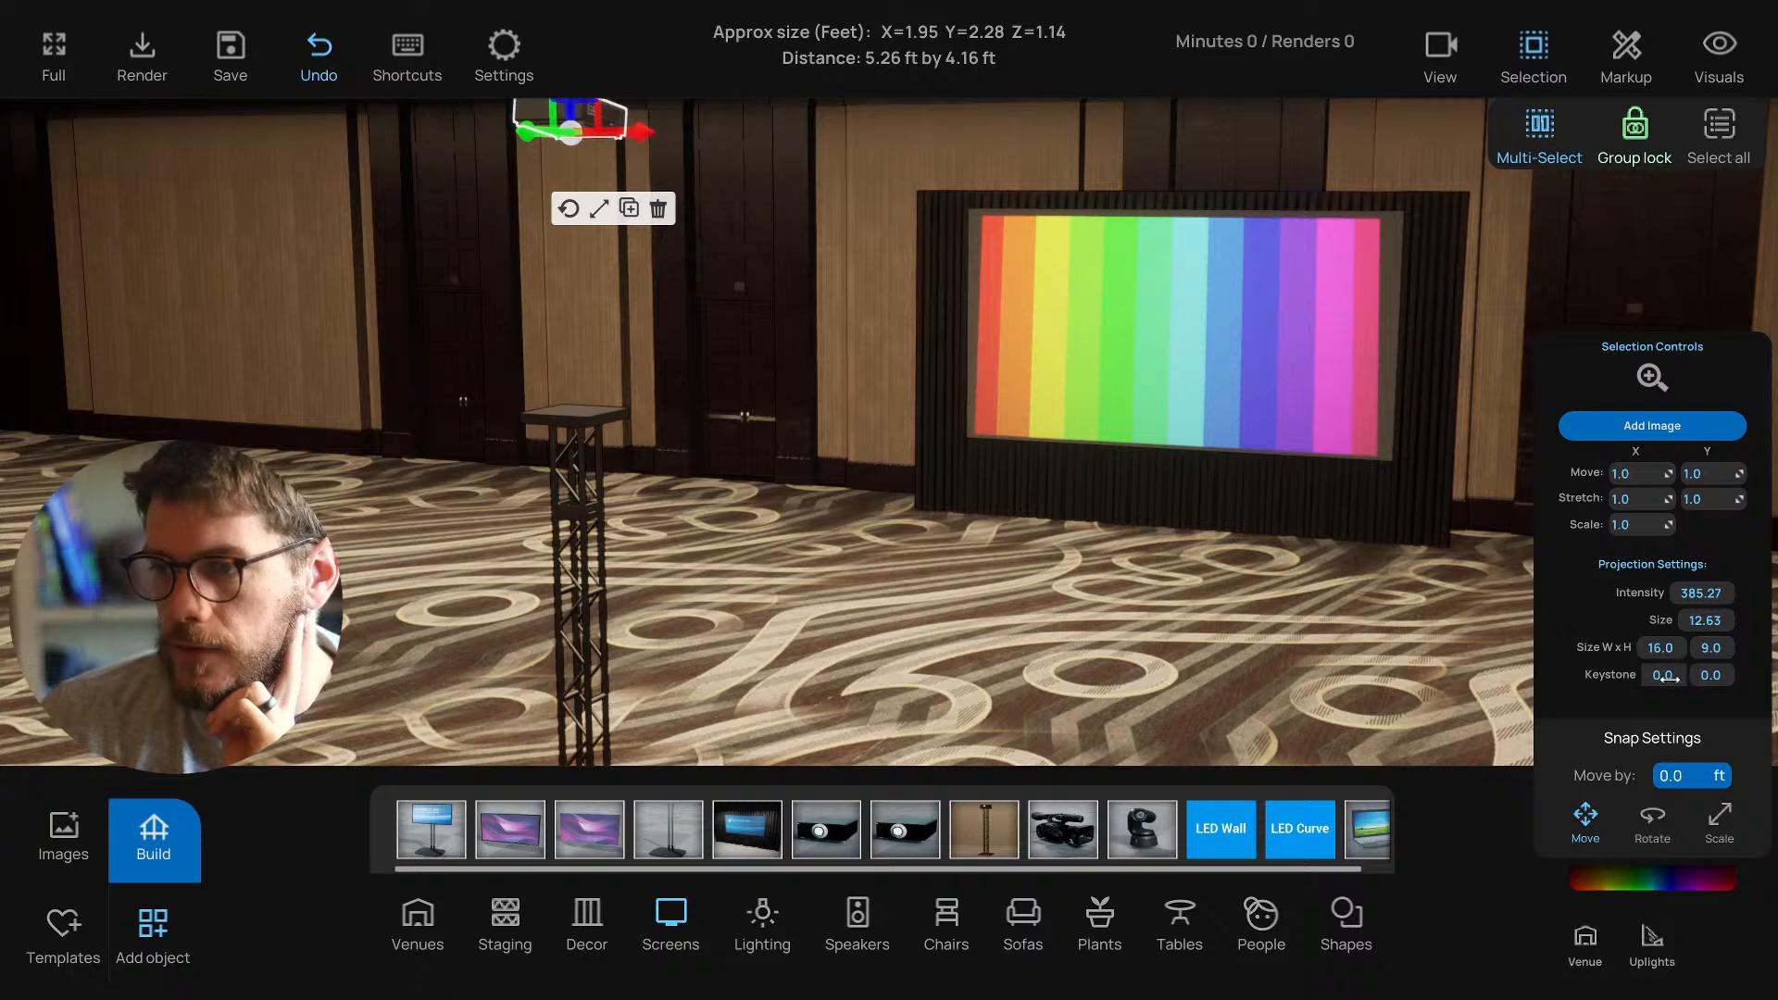
drag(1662, 675, 1718, 677)
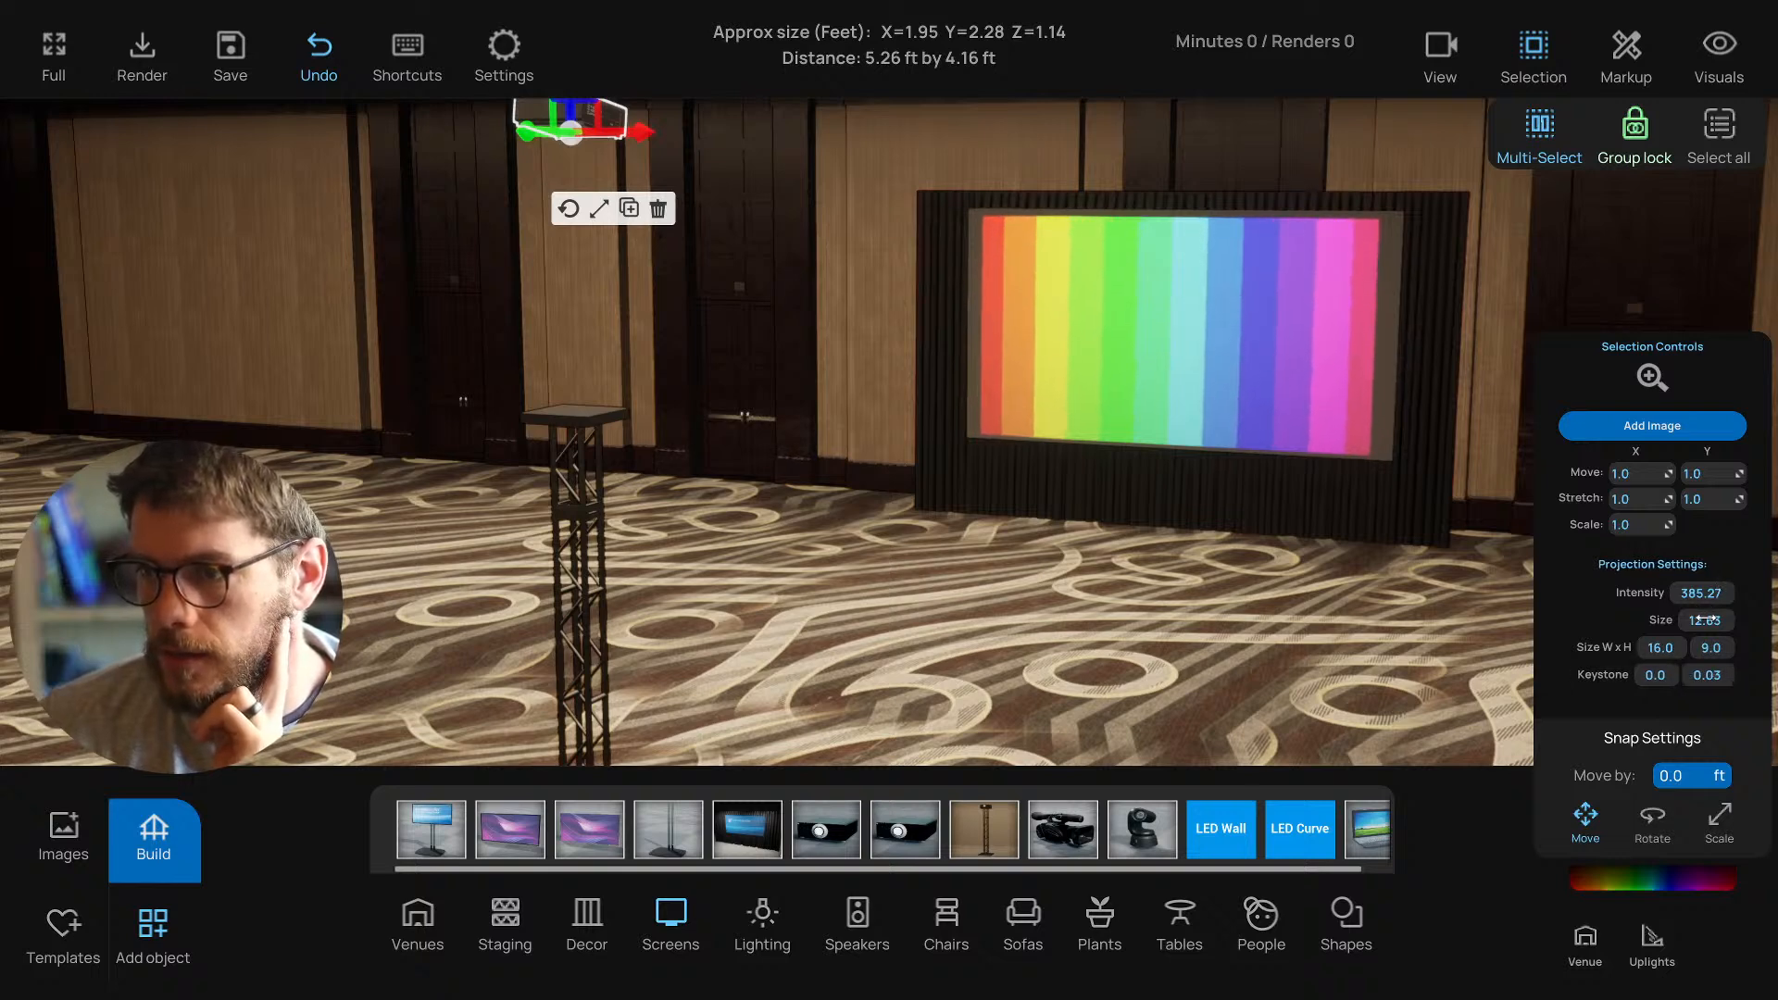
Set the projection size to 13.39, checking the image edges against the selected fast-fold screen.
drag(1704, 620, 1719, 620)
click(1385, 541)
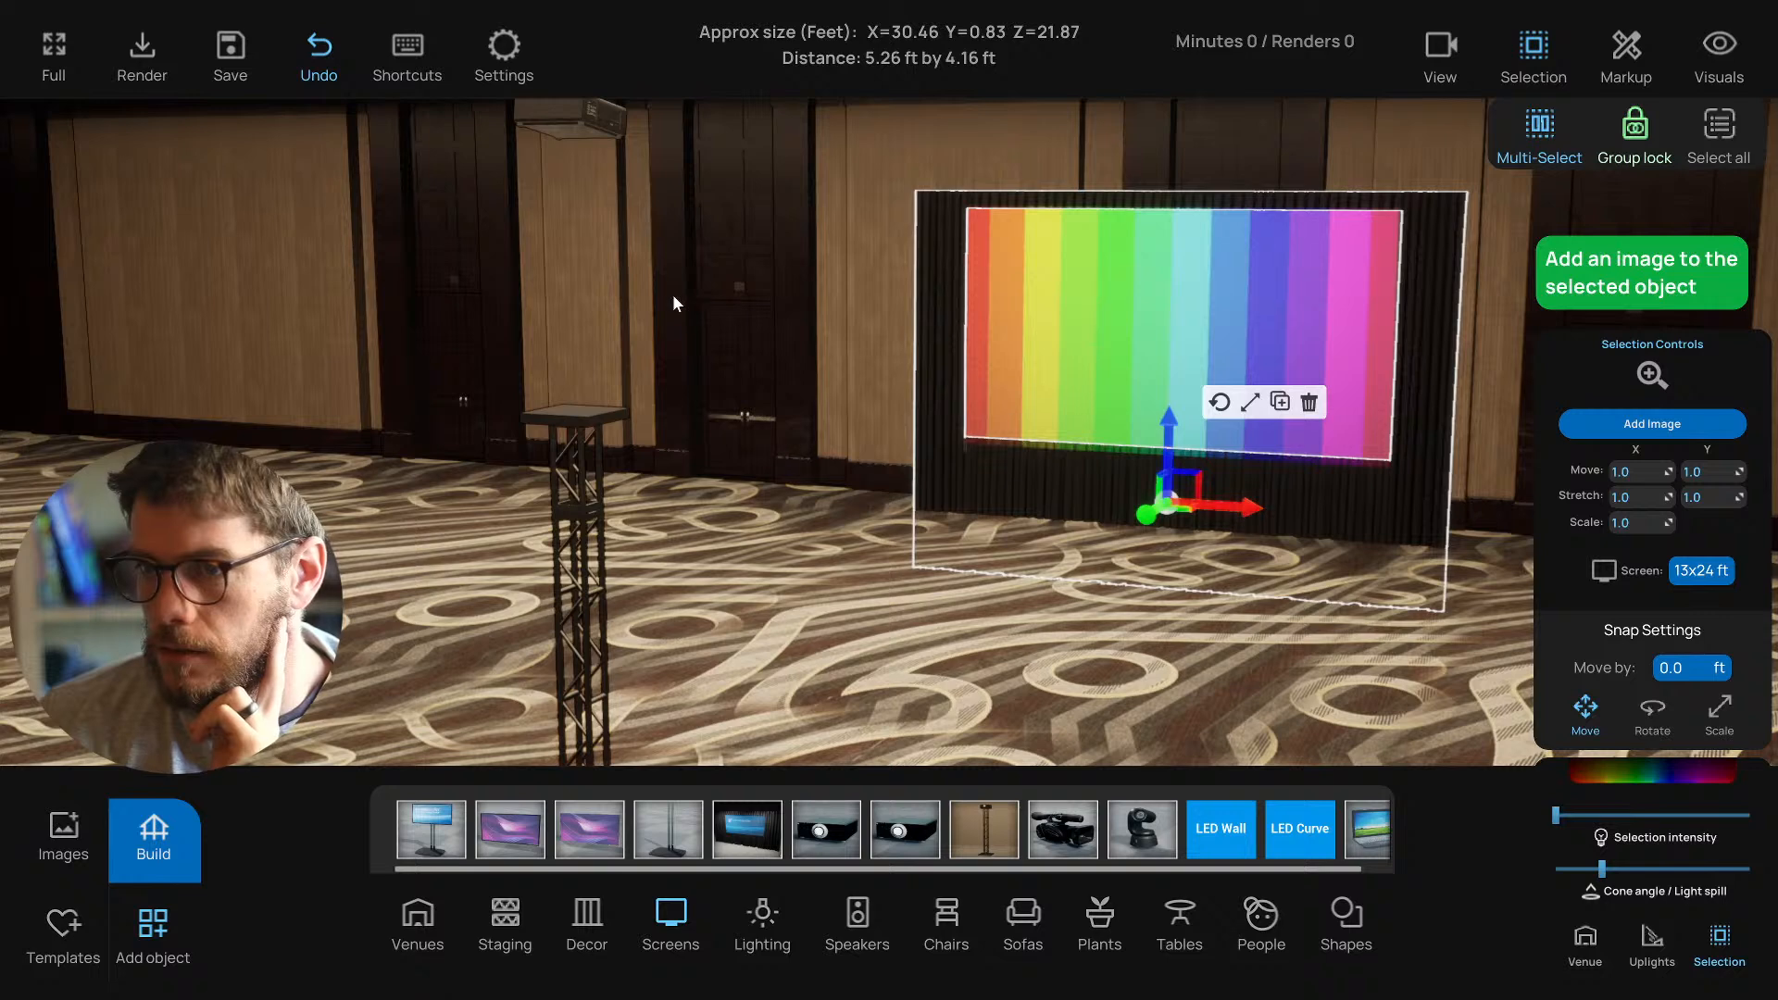
click(591, 126)
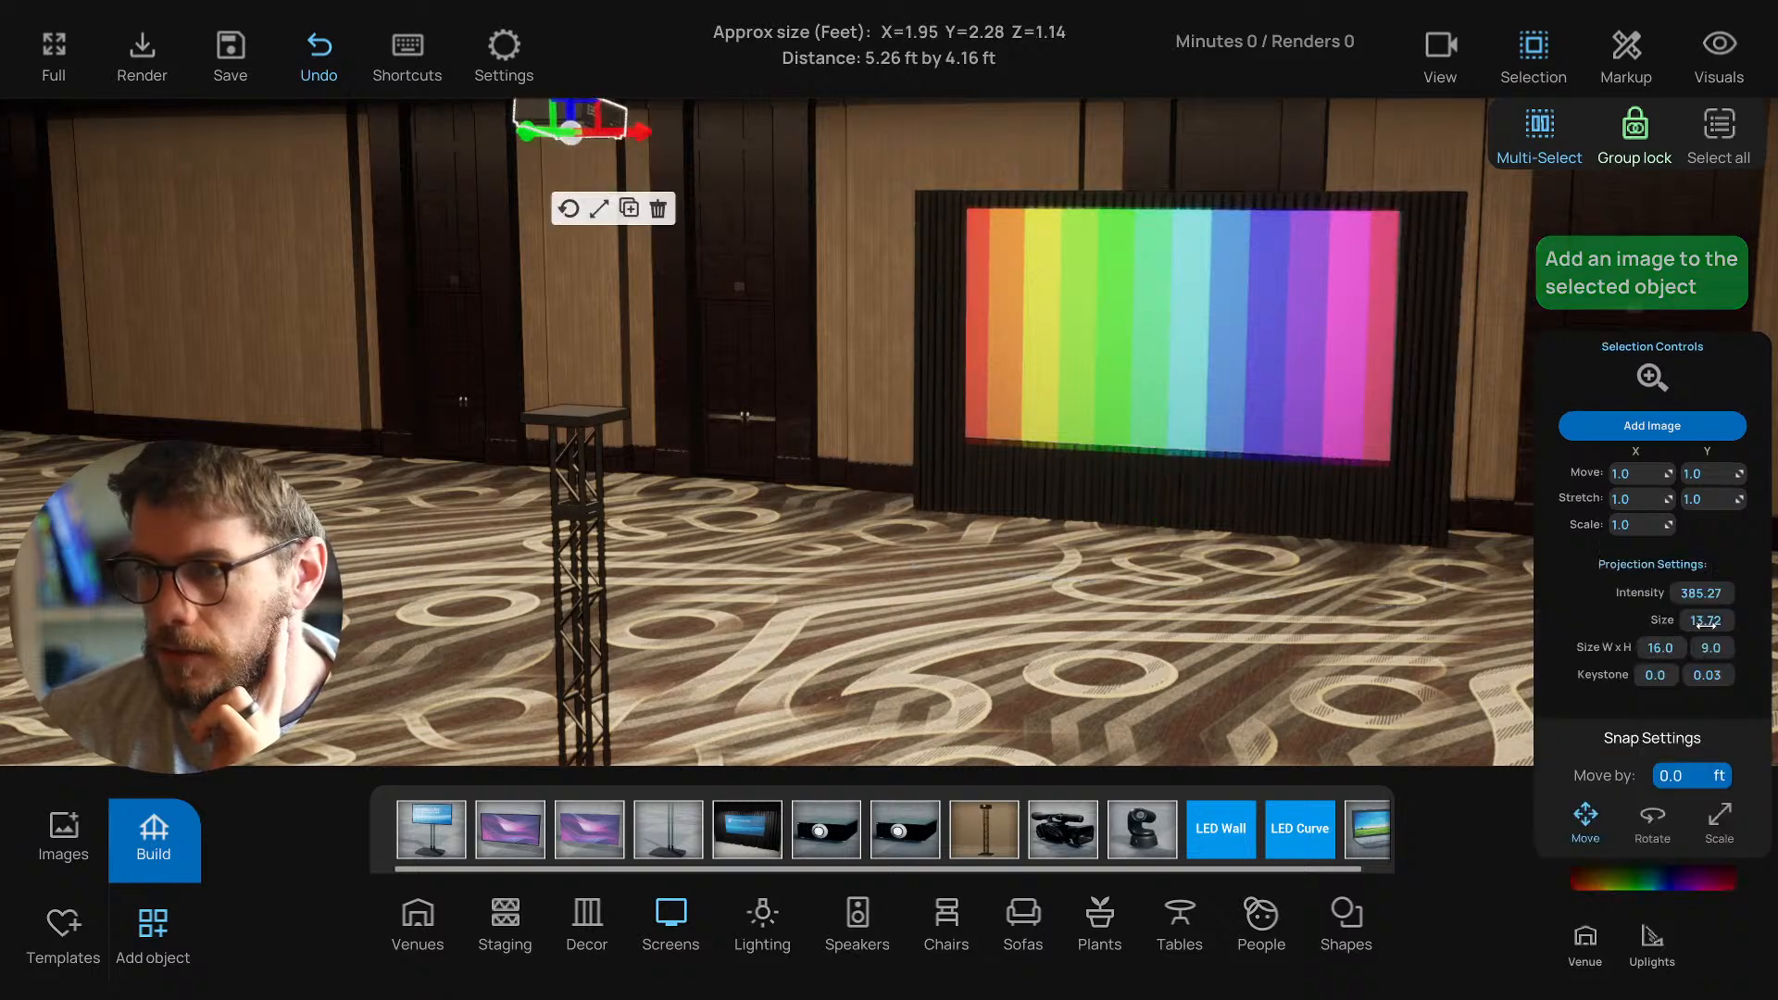
drag(1704, 622, 1697, 623)
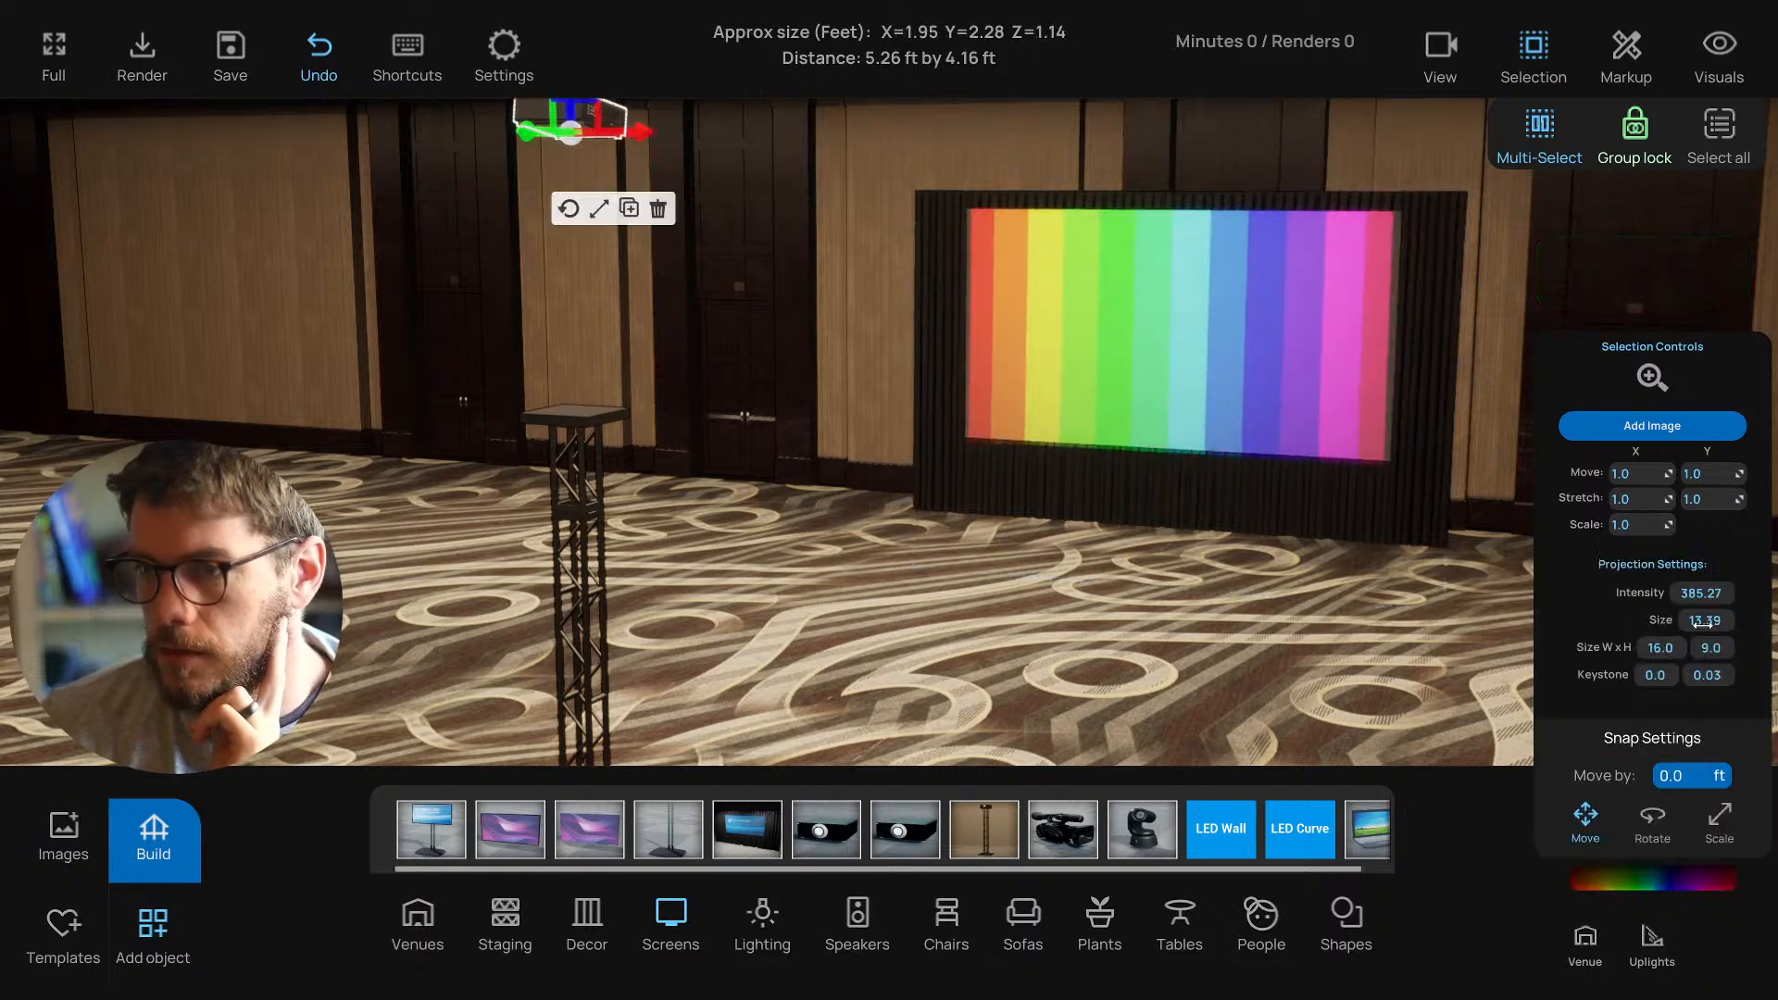
click(1256, 499)
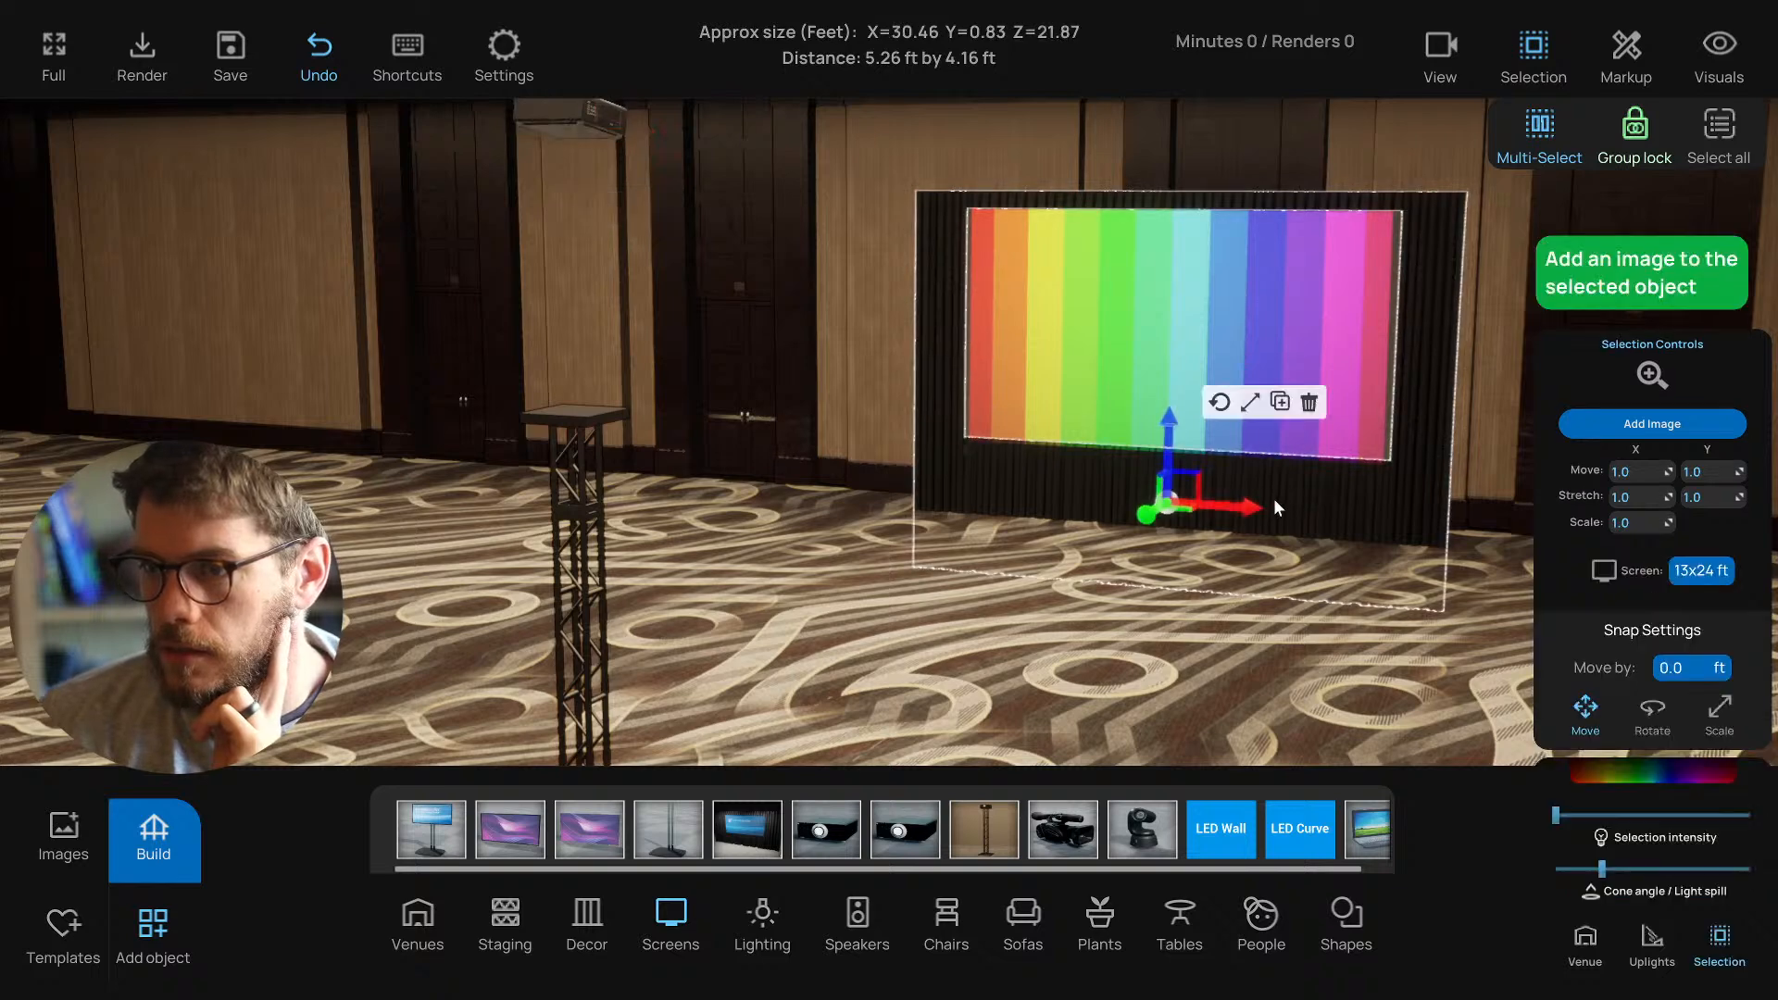
click(559, 137)
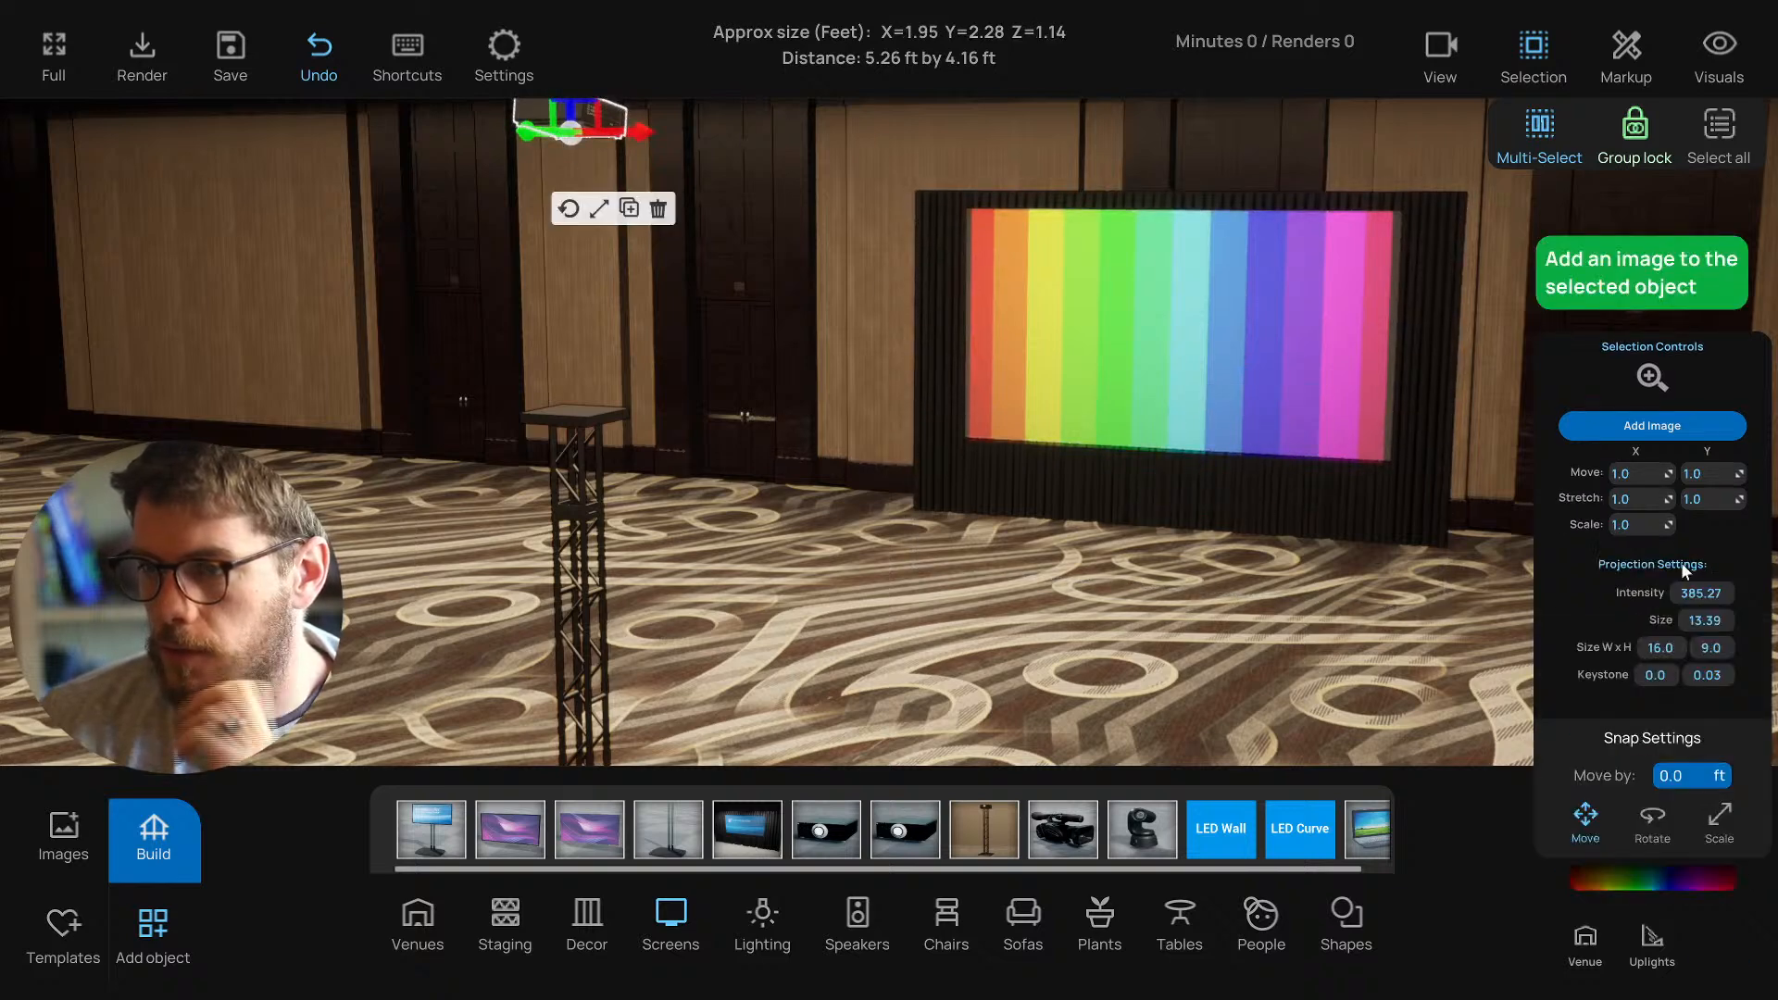
Set the projection width to 16.68 and its size to 13.73 so the image fills the screen, and deselect the projector.
drag(1664, 651, 1674, 651)
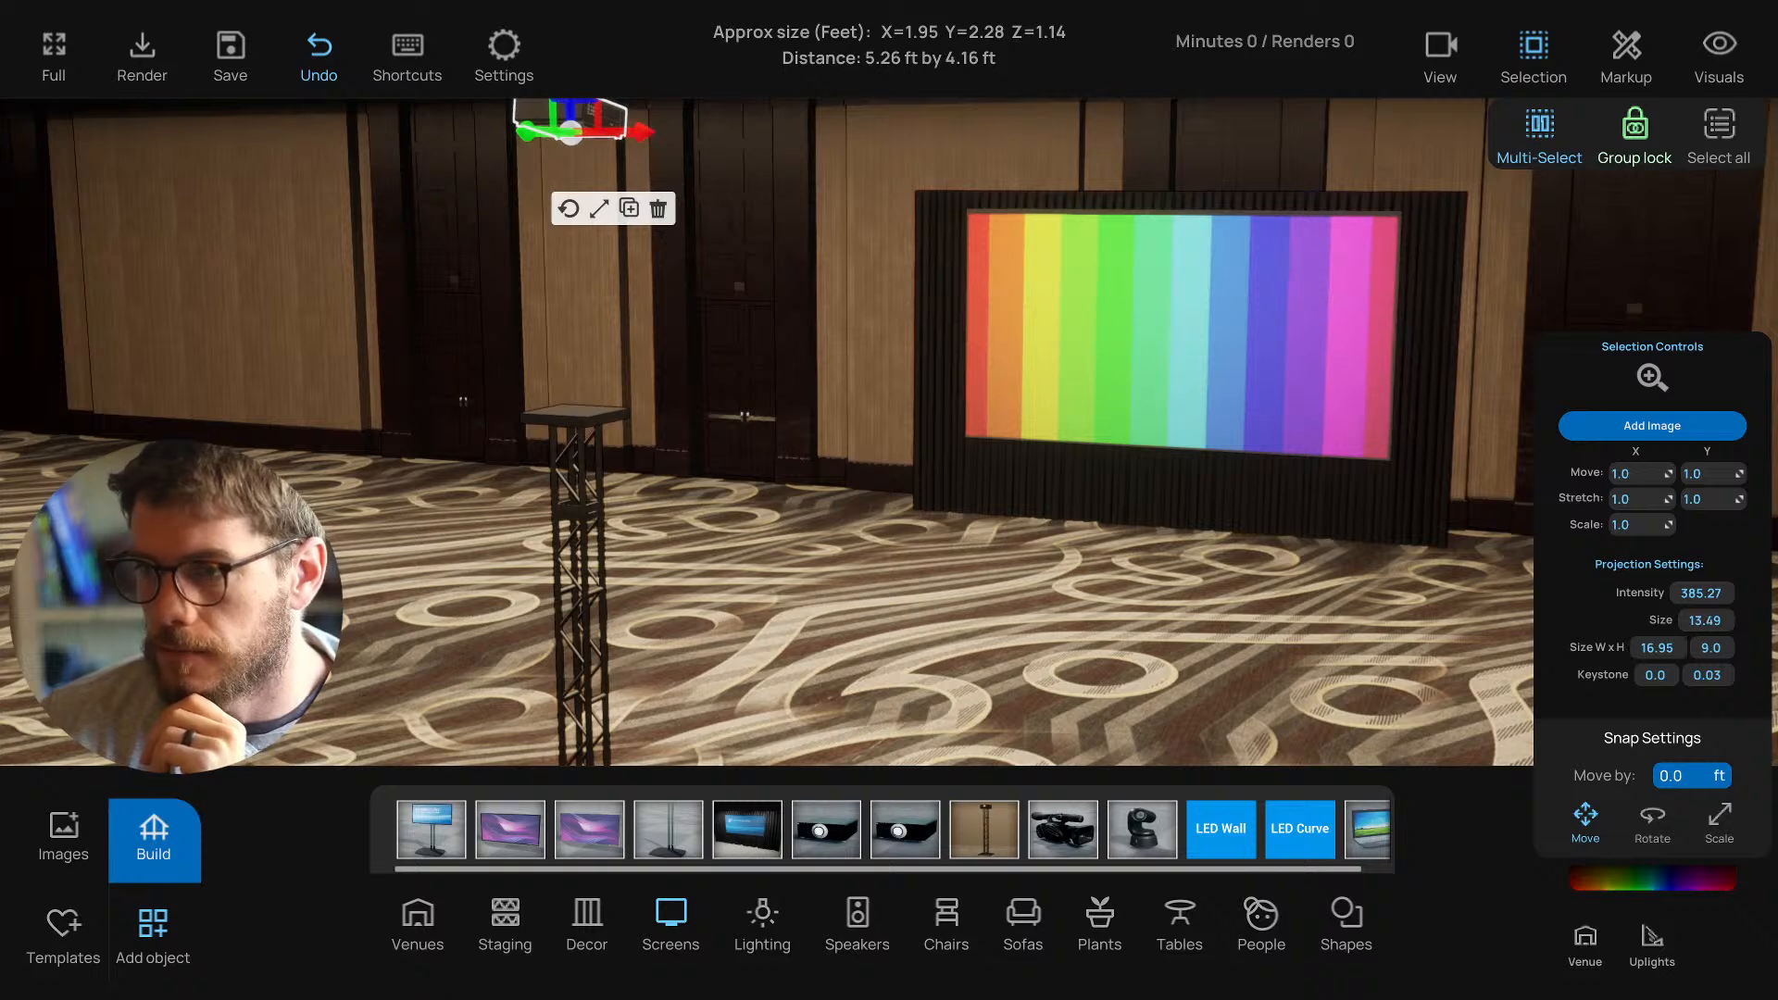
drag(1705, 620, 1708, 620)
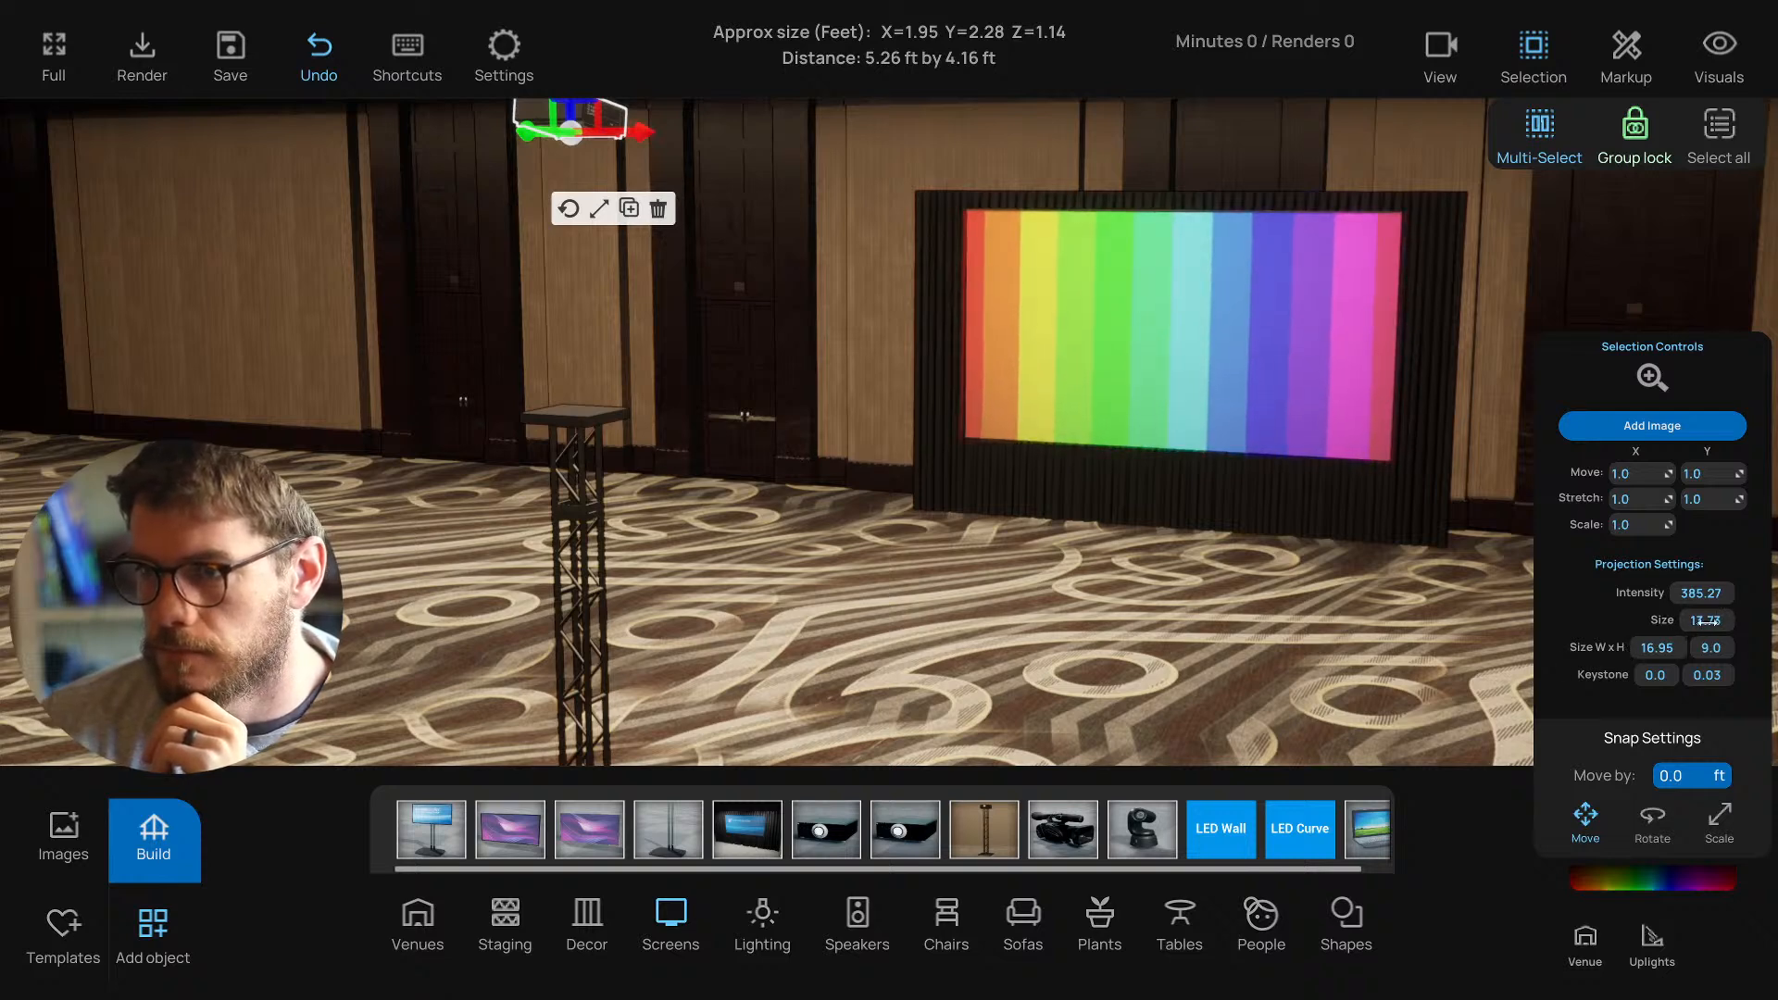
drag(1657, 647, 1655, 648)
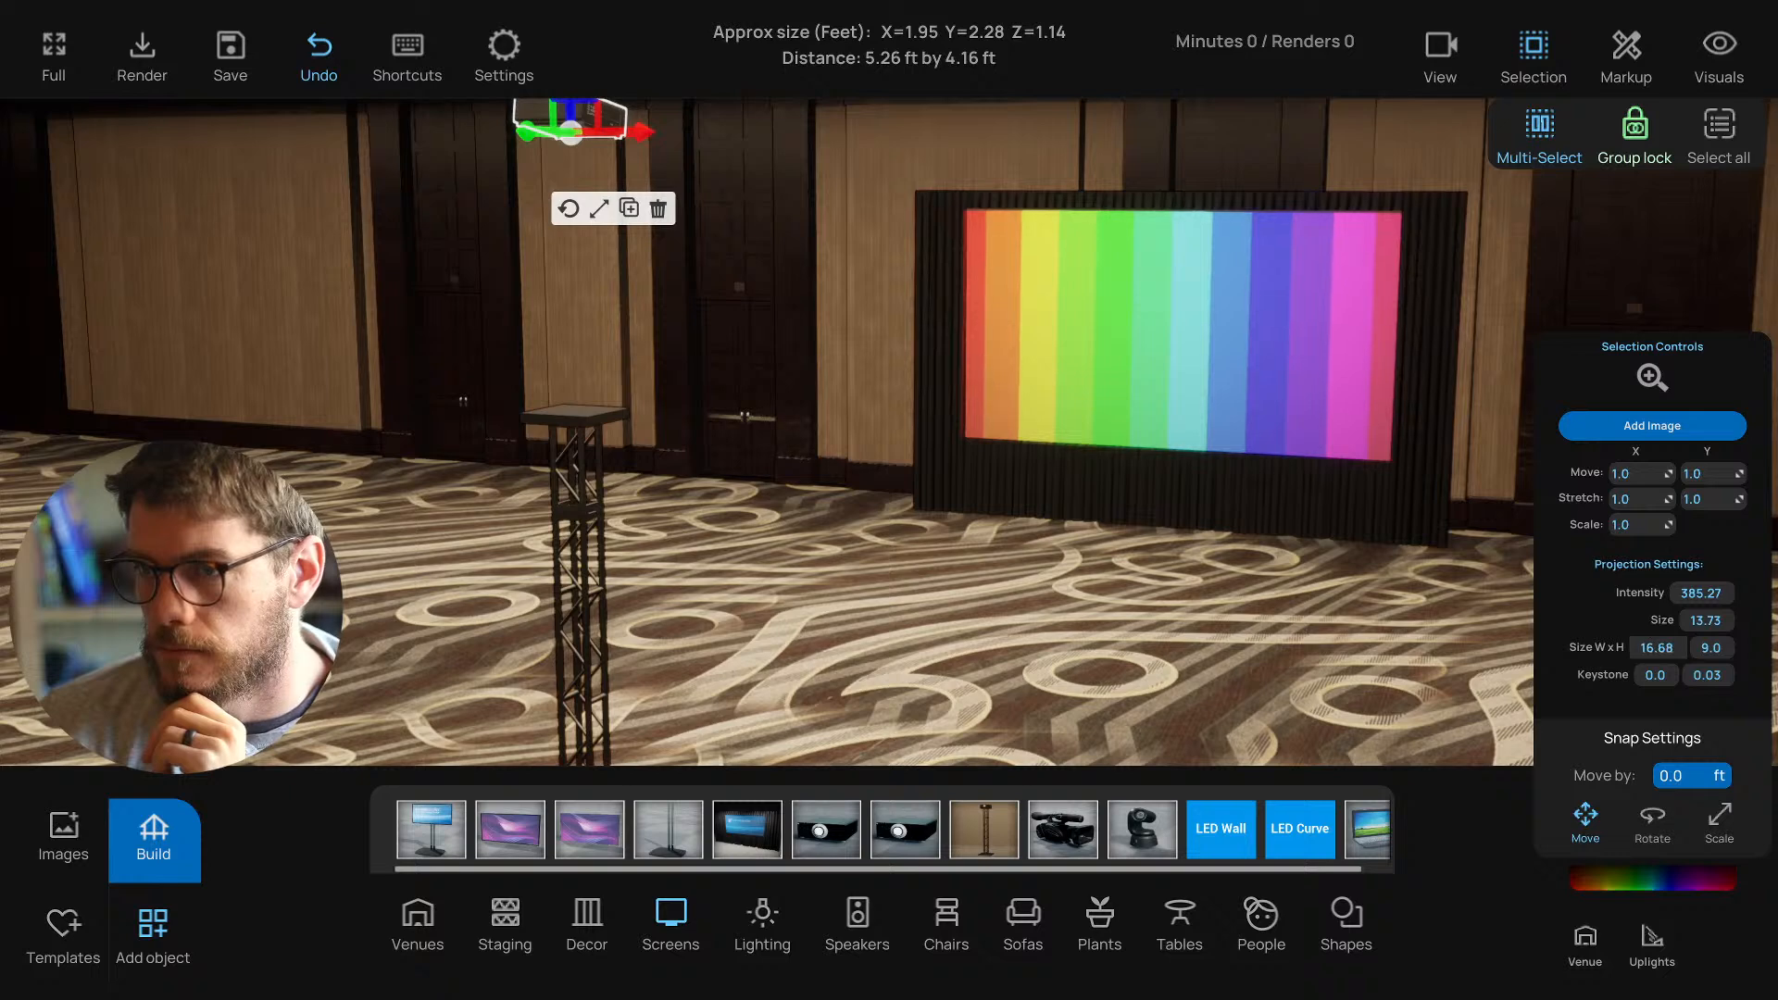
click(1131, 668)
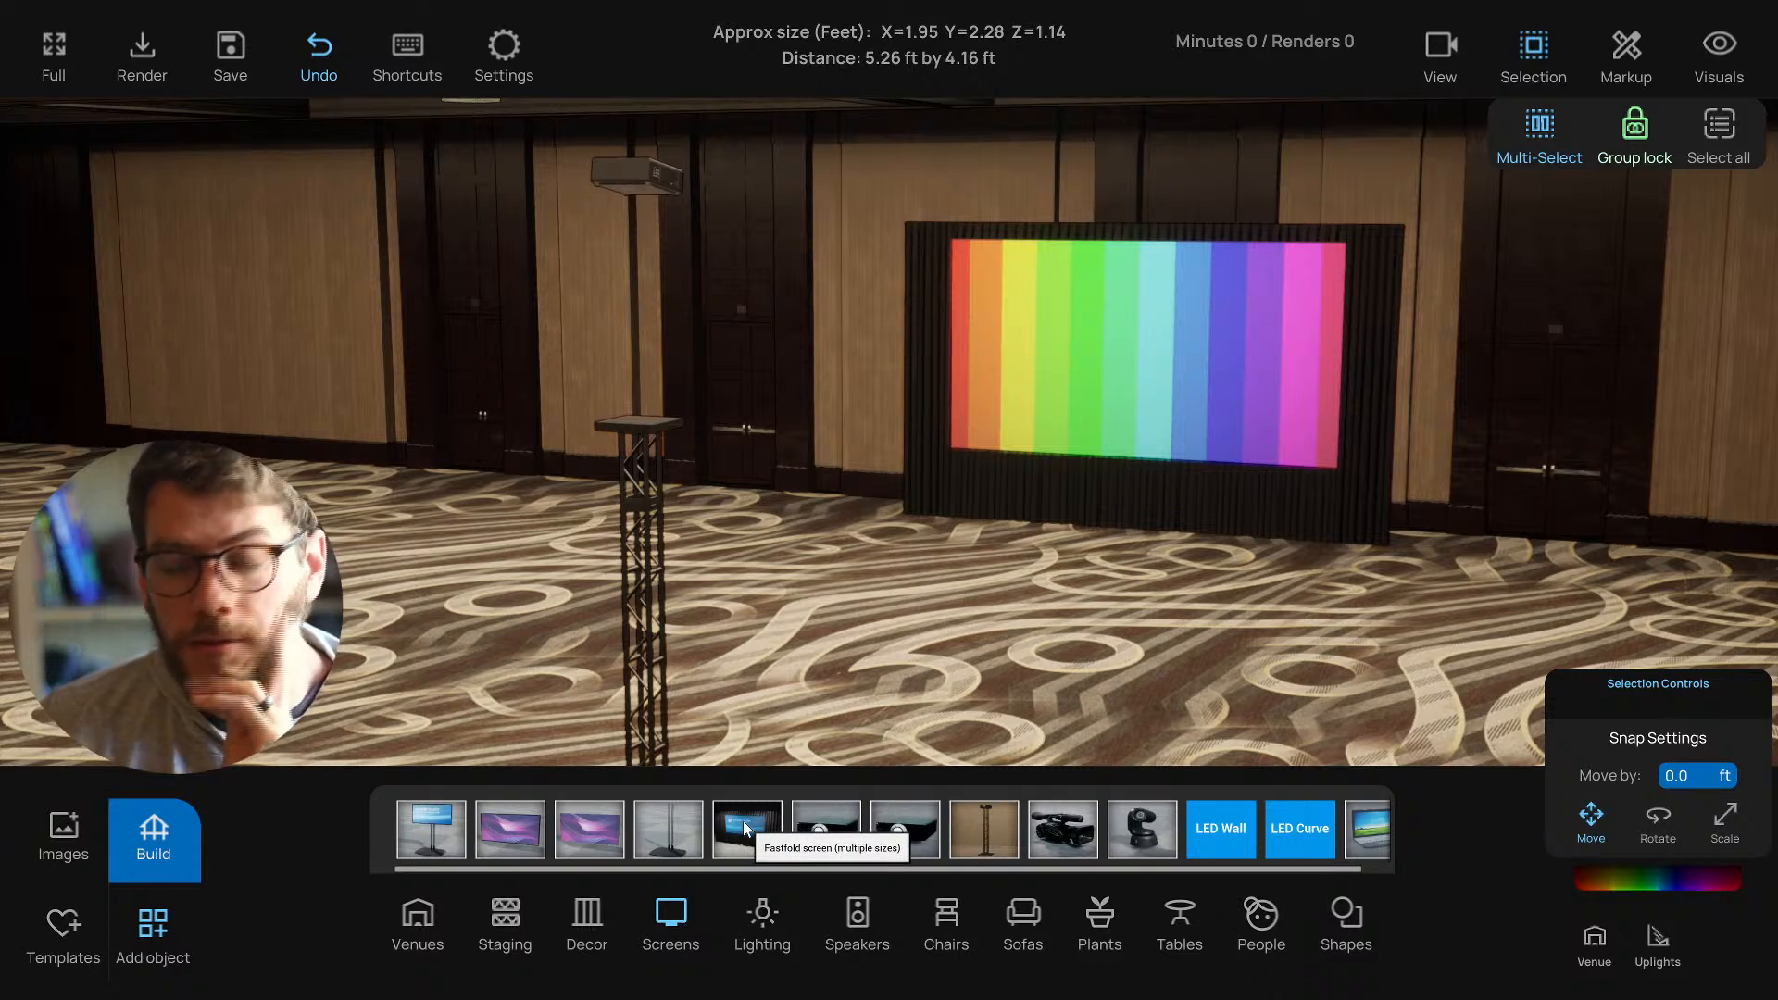
Place a second fast-fold screen in front of the projected one for comparison, and delete it again.
right_drag(825, 734, 836, 723)
scroll(892, 678, down, 1)
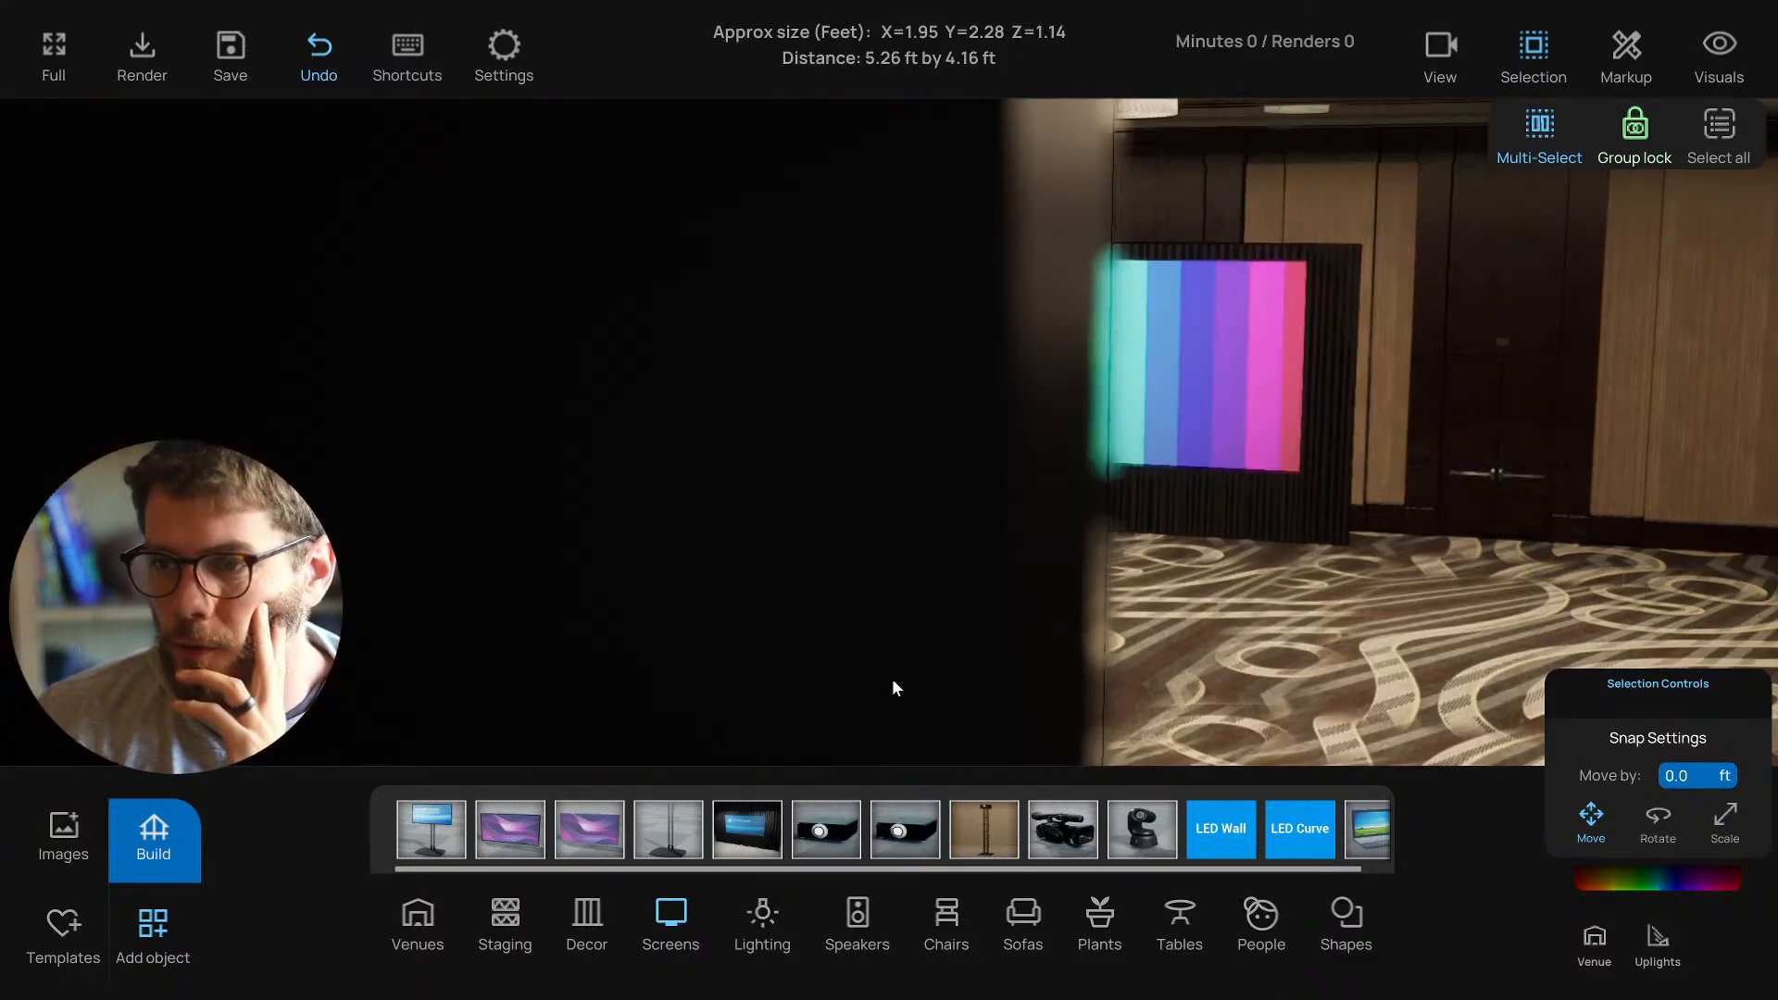
scroll(899, 678, up, 1)
drag(776, 817, 1479, 629)
scroll(1445, 542, up, 1)
scroll(1421, 543, down, 1)
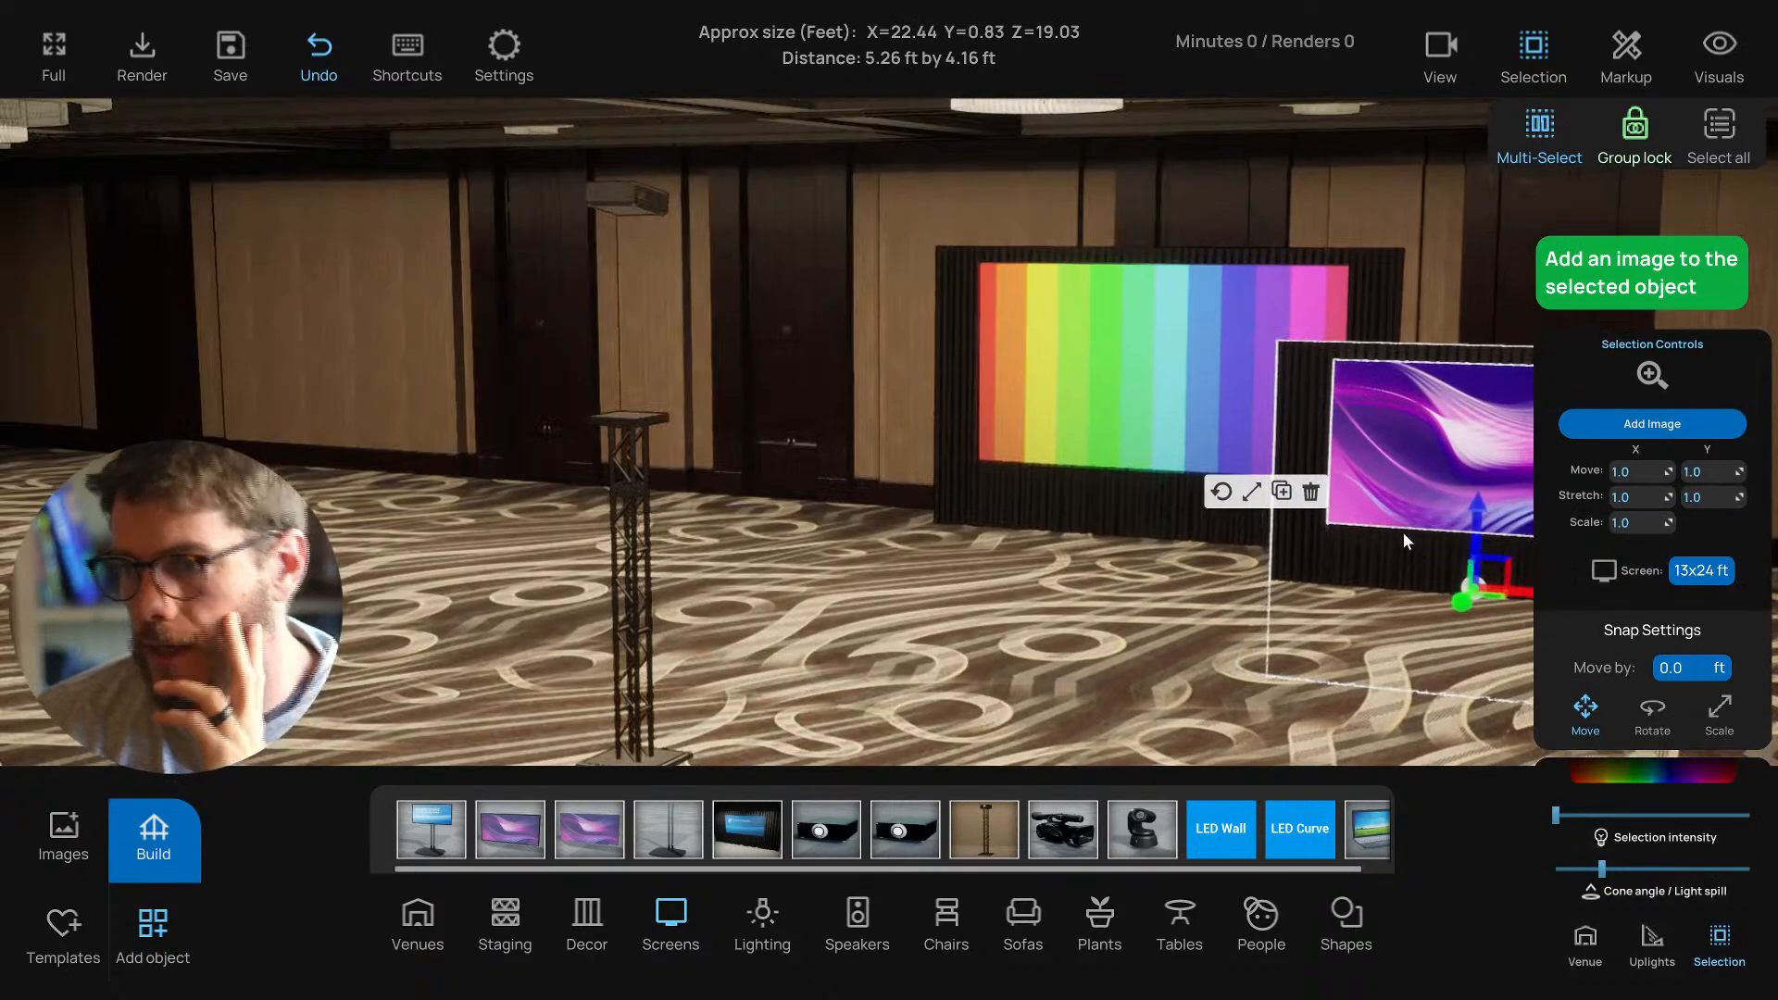
key(d)
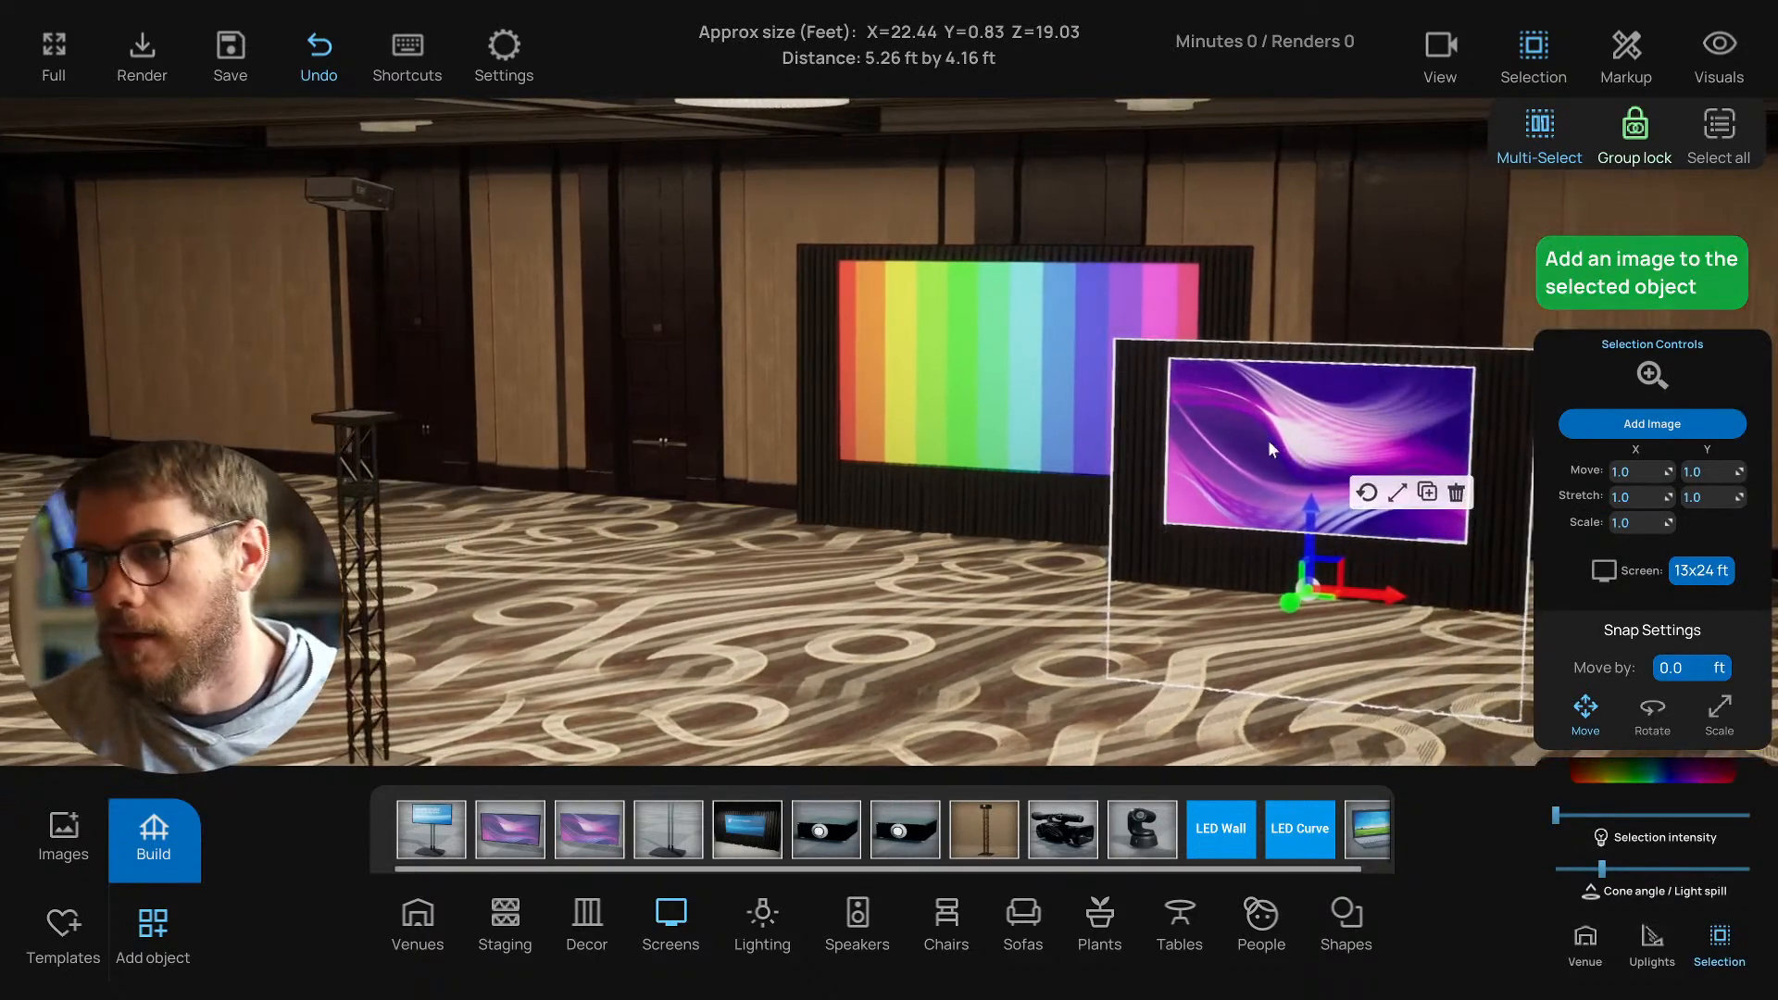
right_drag(1316, 426, 1284, 441)
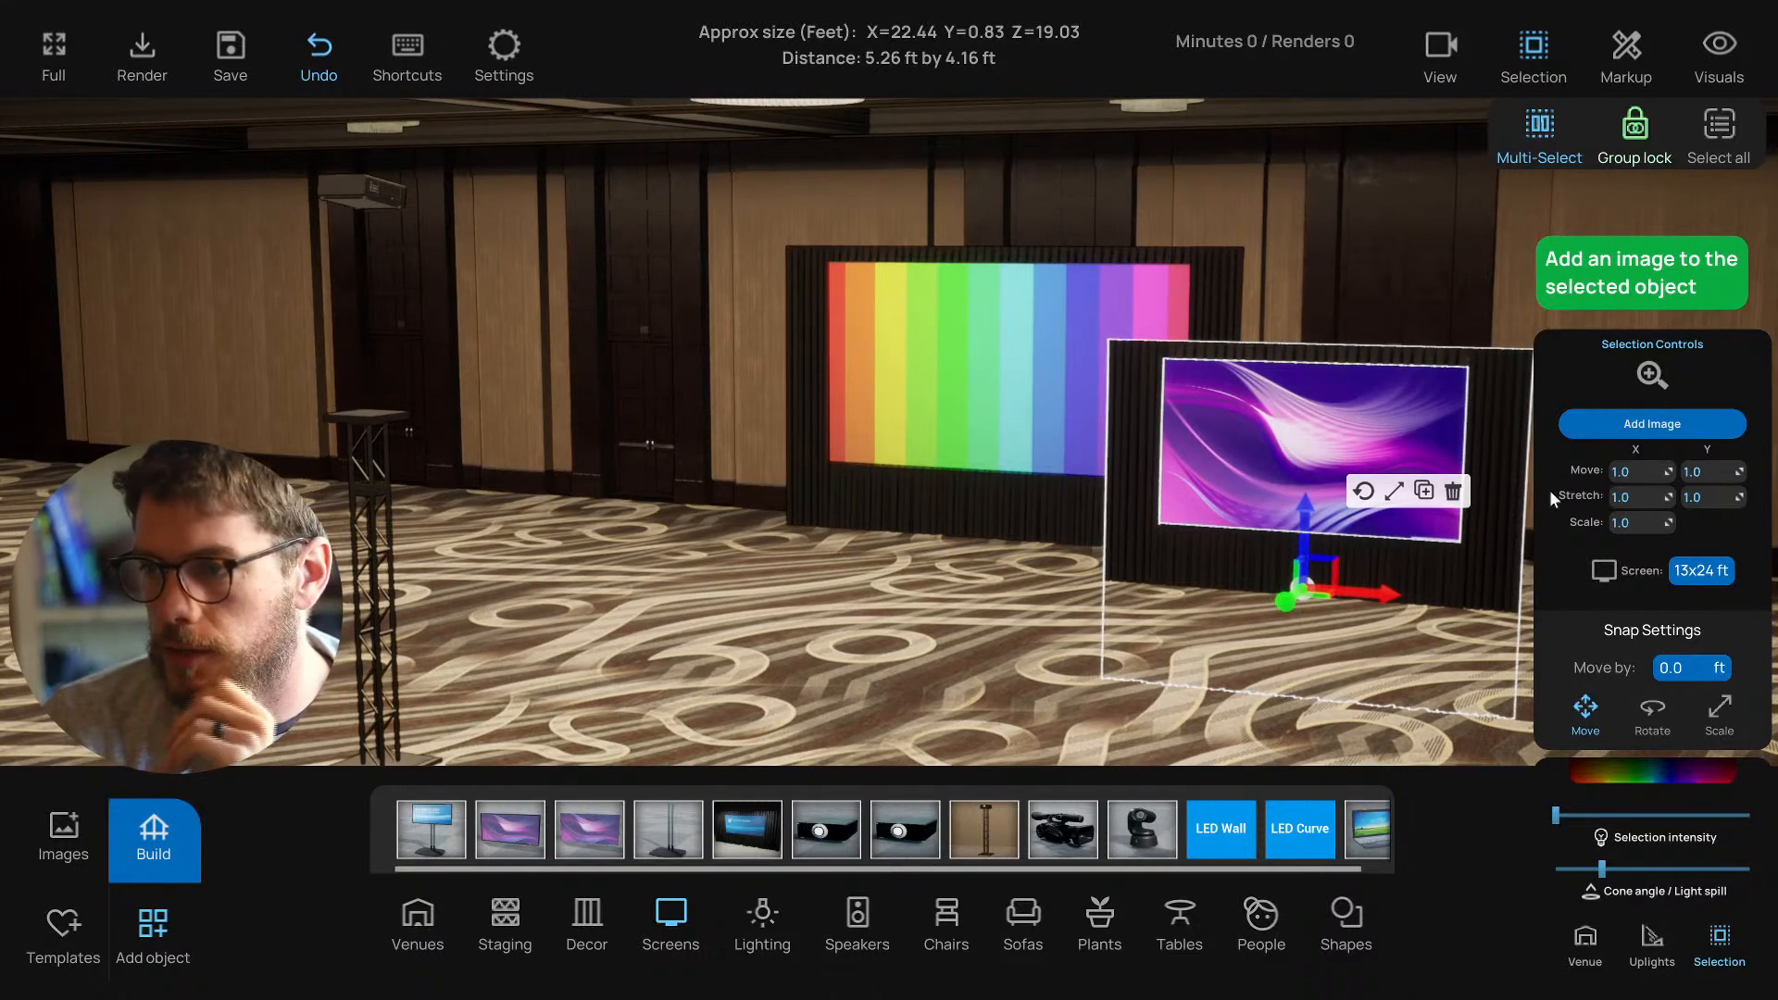
click(1453, 491)
Assign the eventrender image to the projector and set its projection intensity to 1345.49, leaving the projector deselected.
click(382, 200)
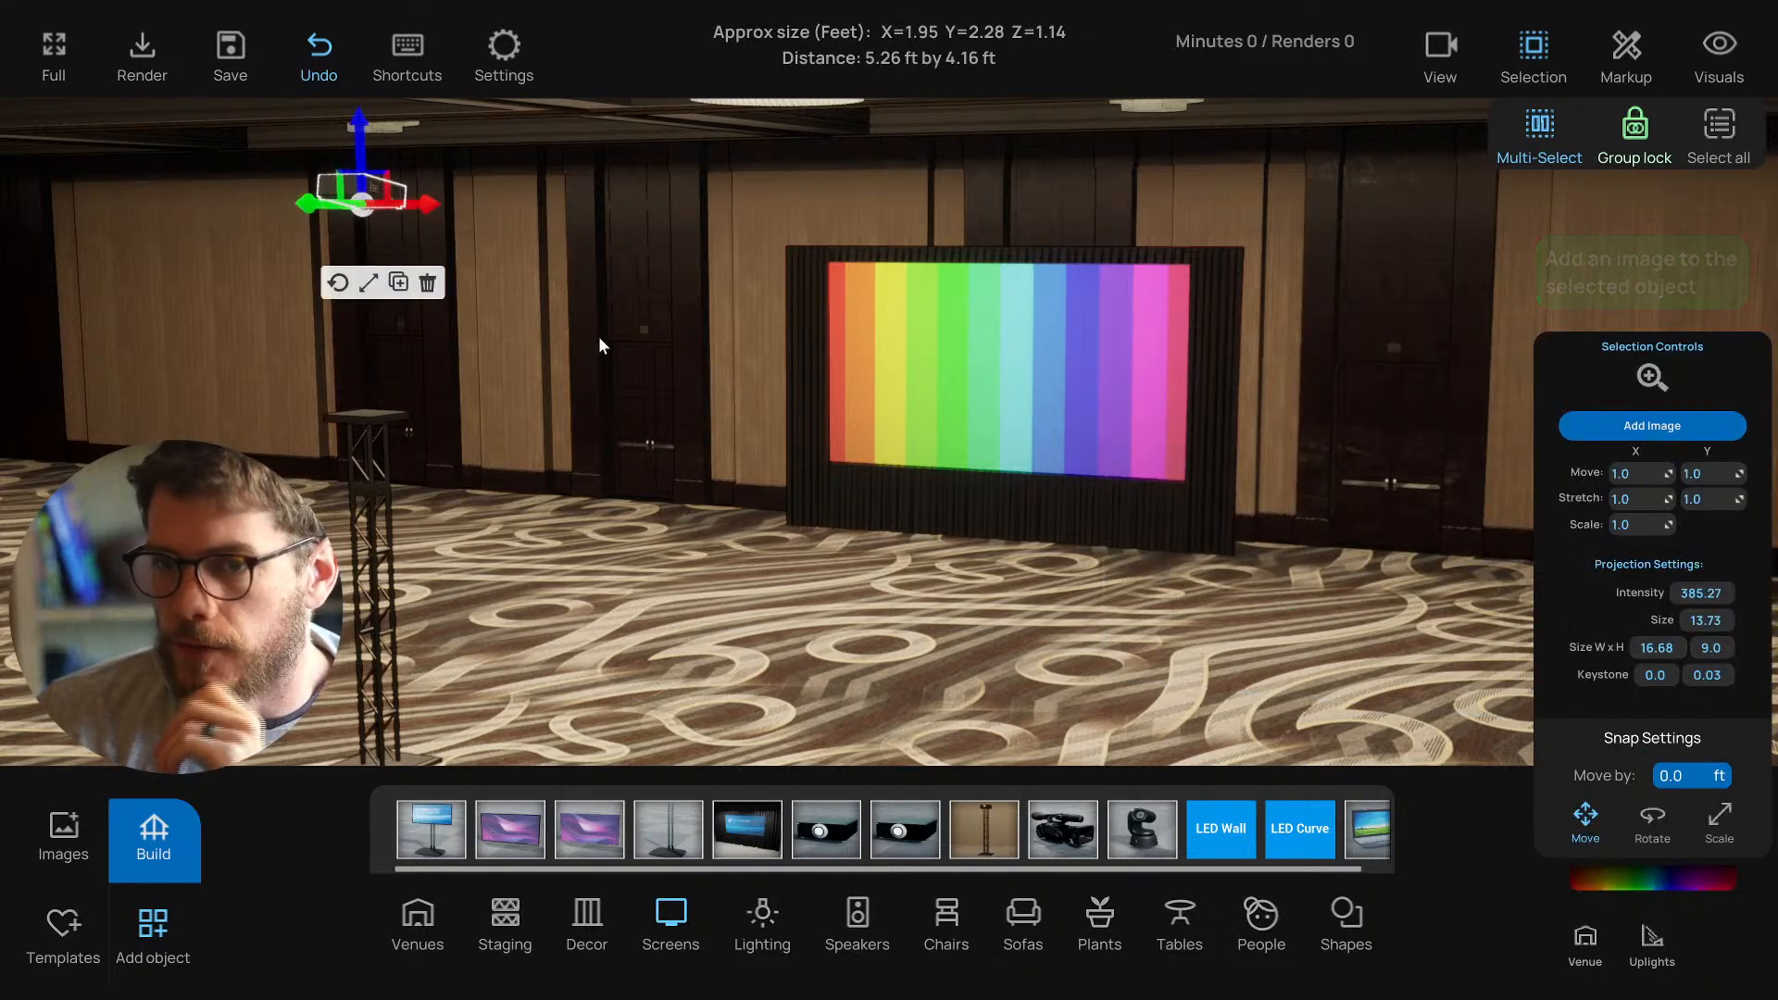
click(63, 827)
click(203, 382)
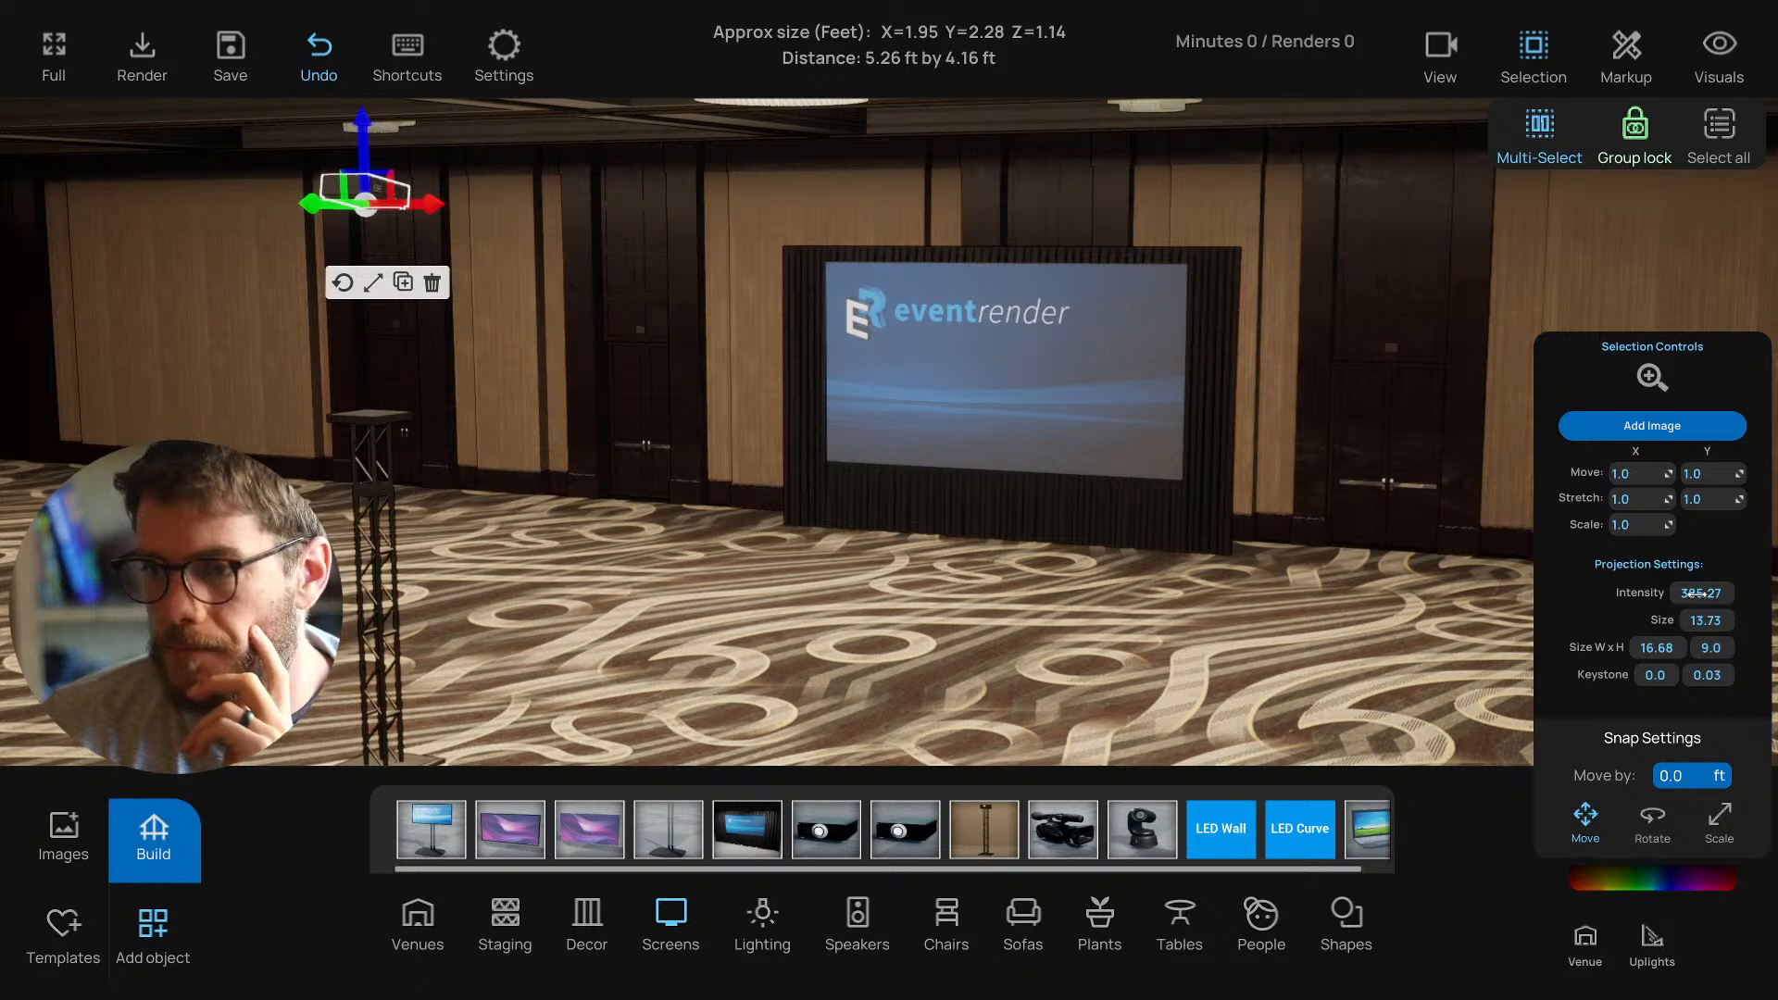
mouse_move(1697, 593)
mouse_down()
mouse_move(1741, 594)
mouse_move(1721, 593)
mouse_up()
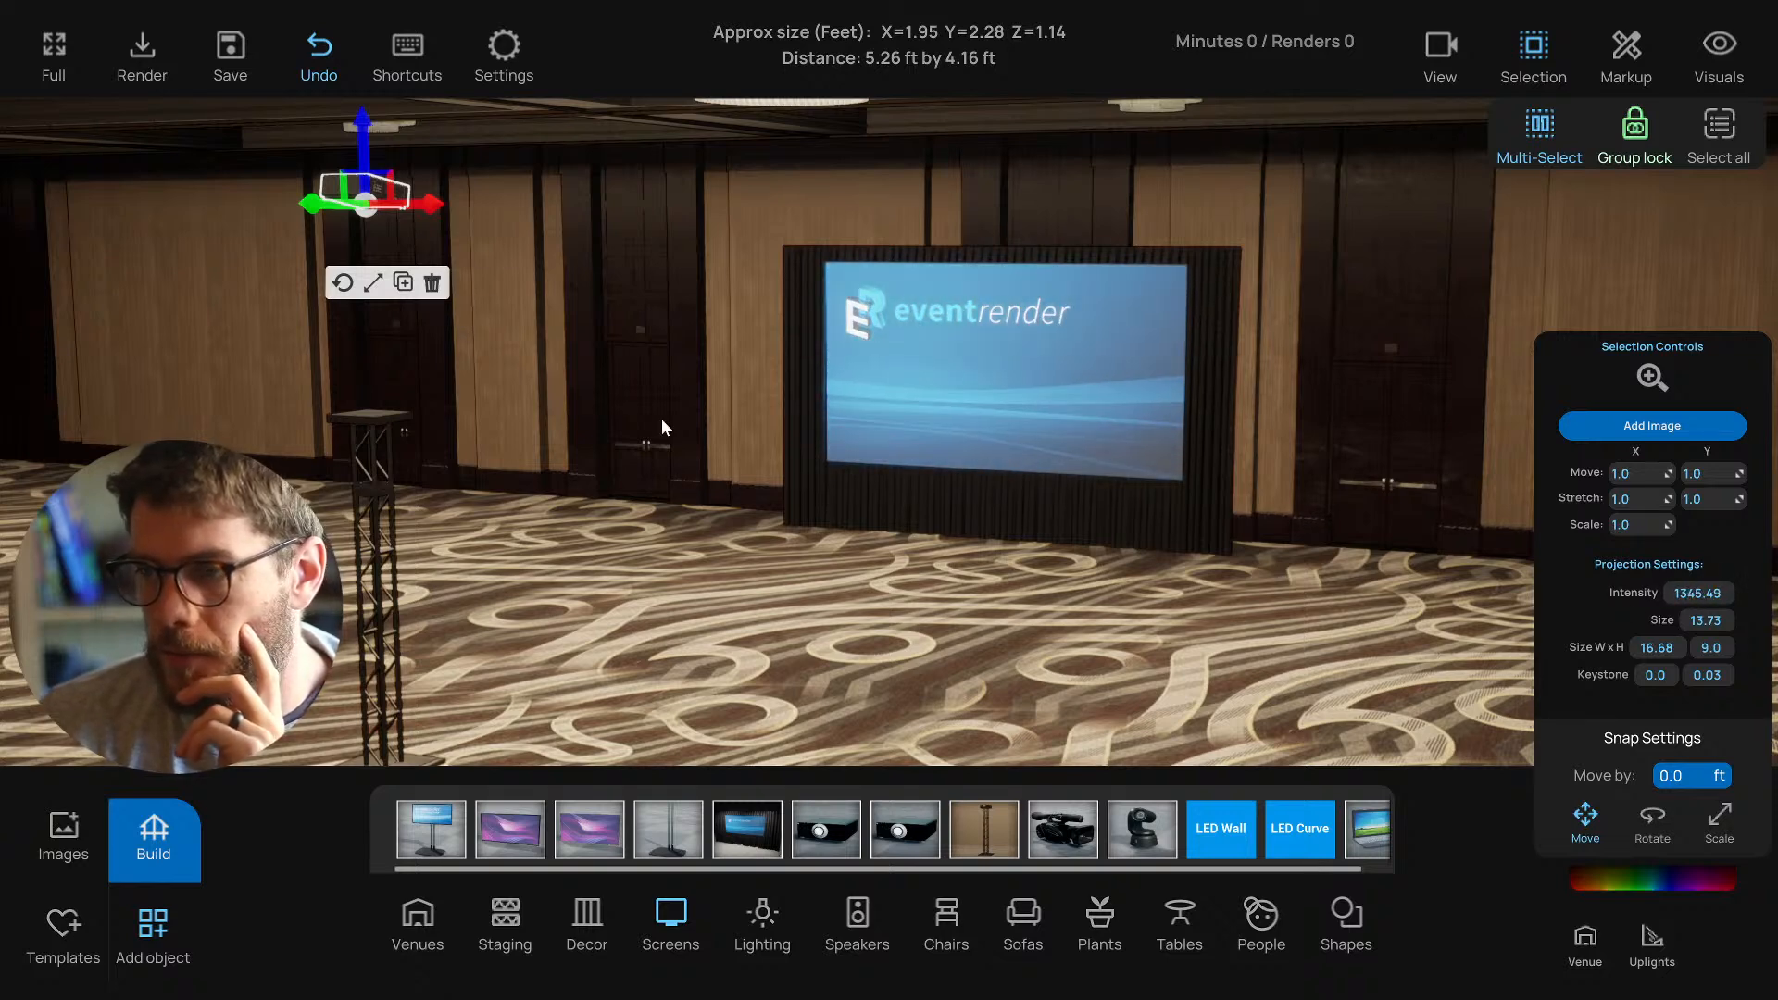
click(813, 611)
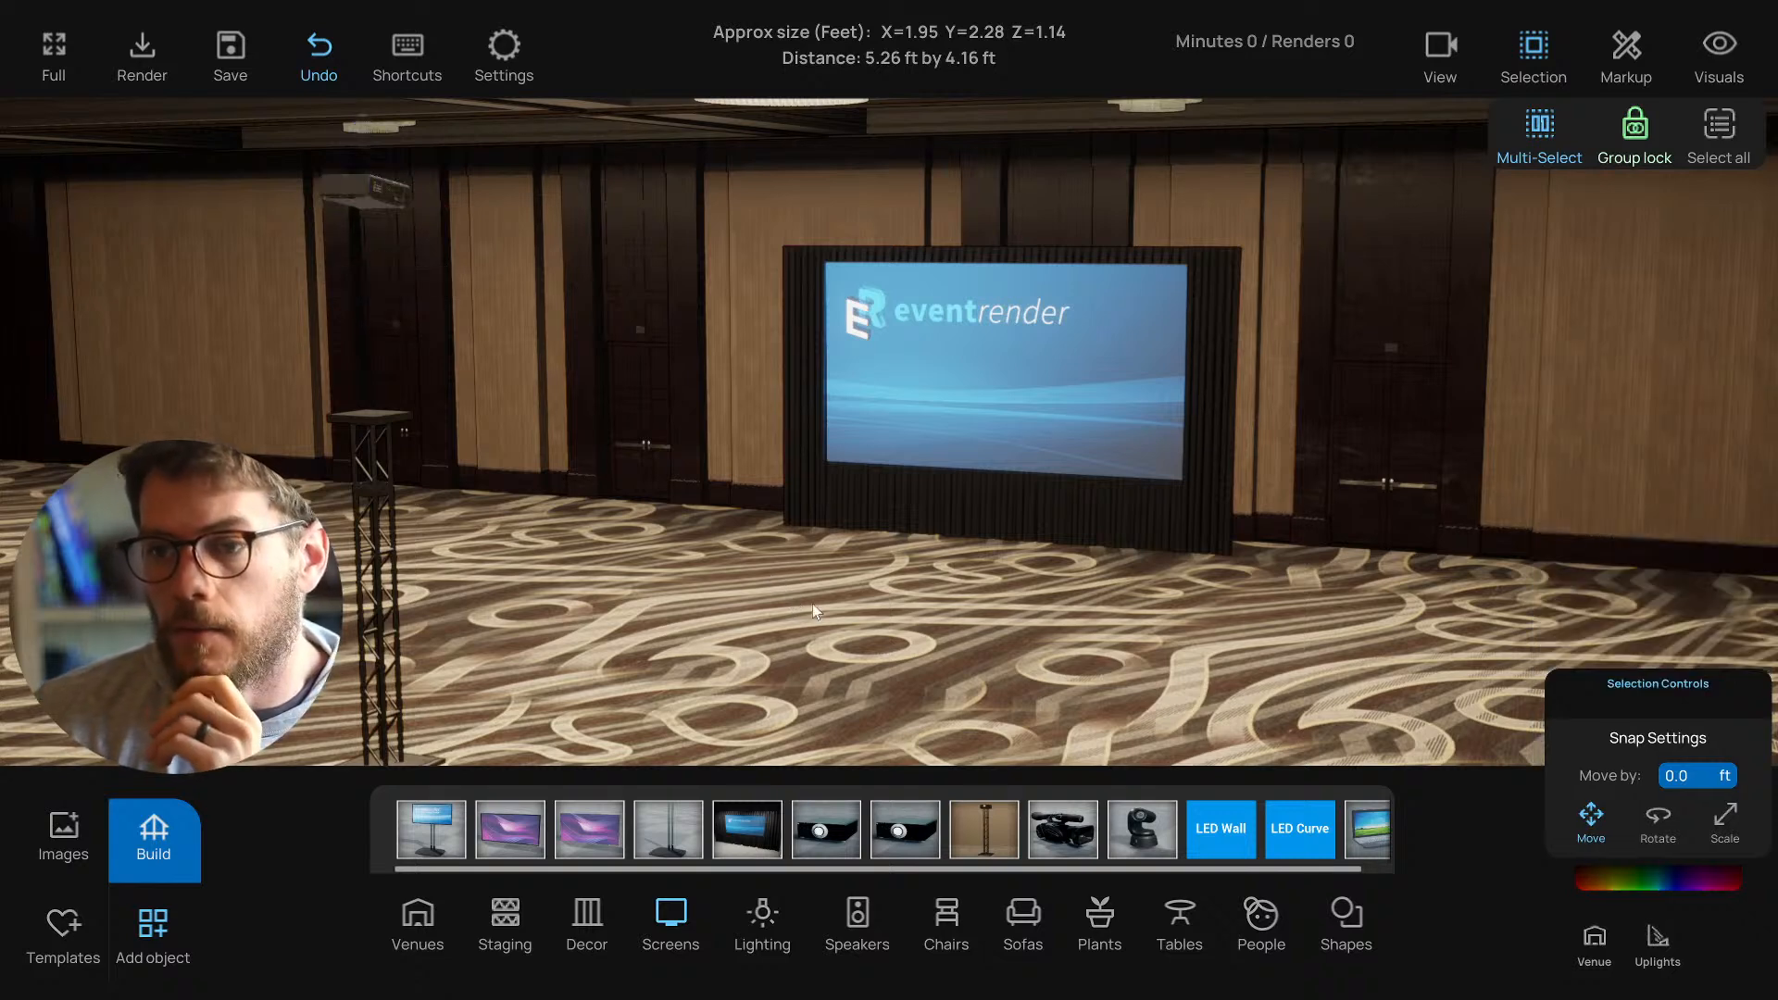
Inspect the projector, the truss tower and the fast-fold screen filled by the eventrender image, selecting each in turn.
click(380, 200)
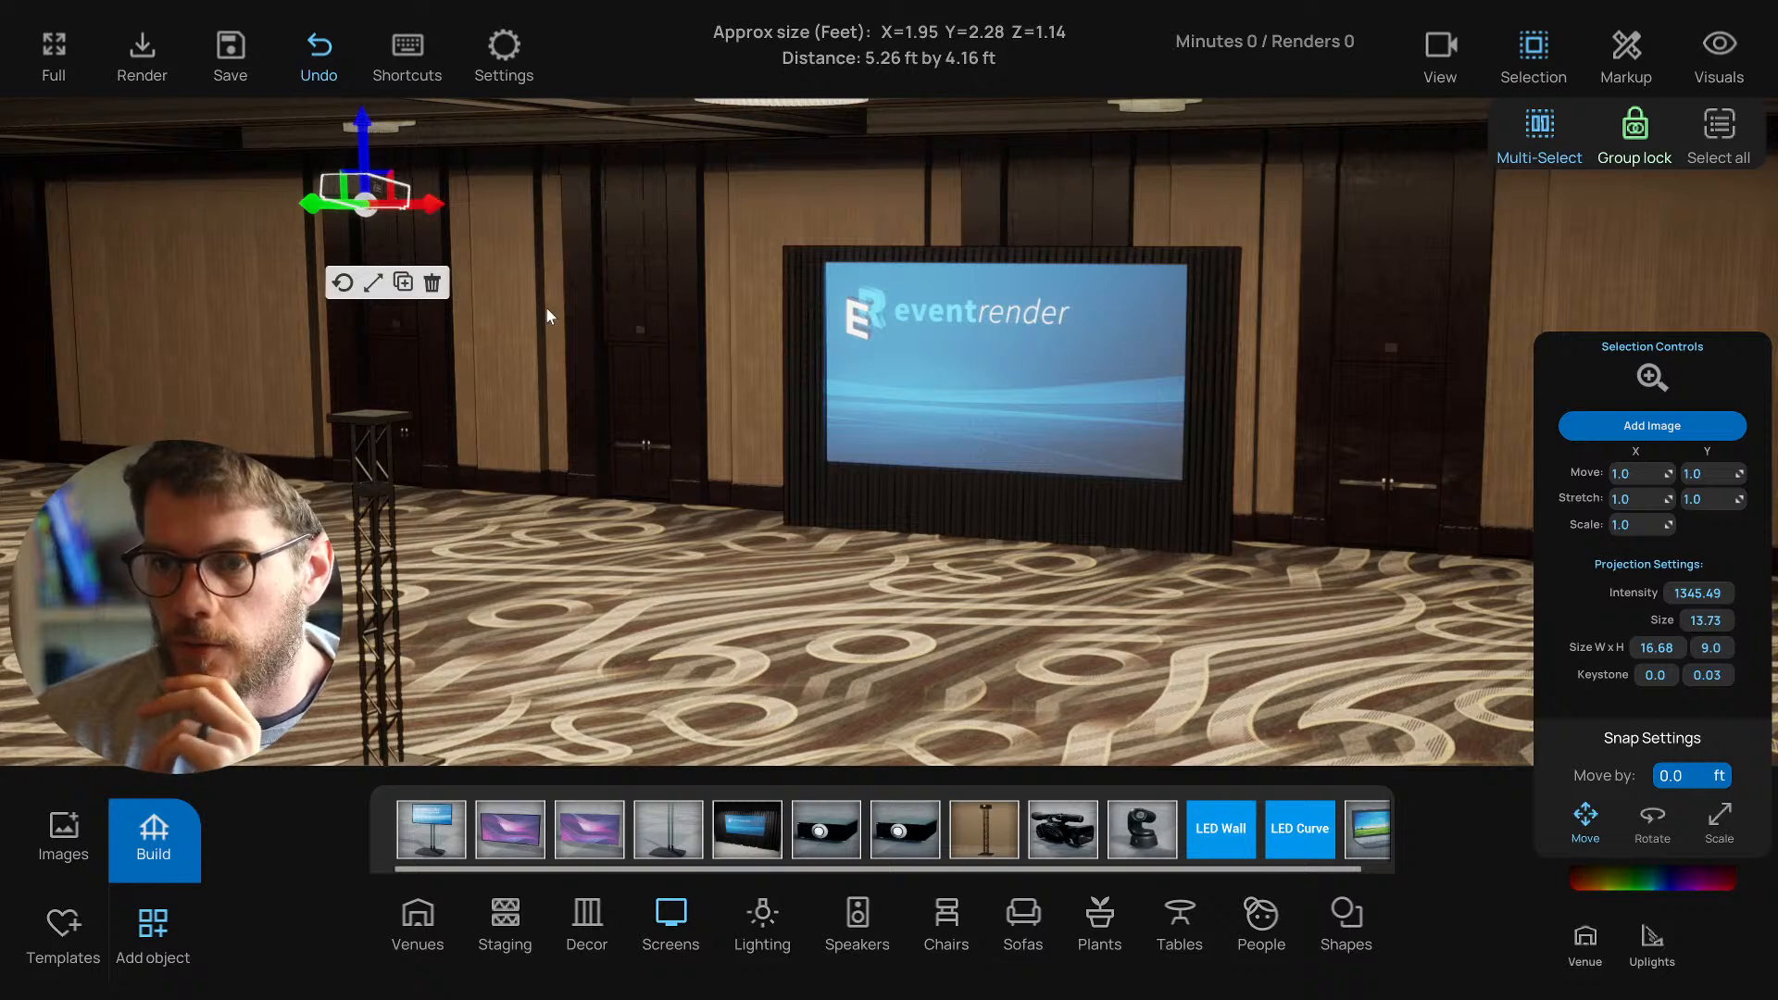
click(875, 354)
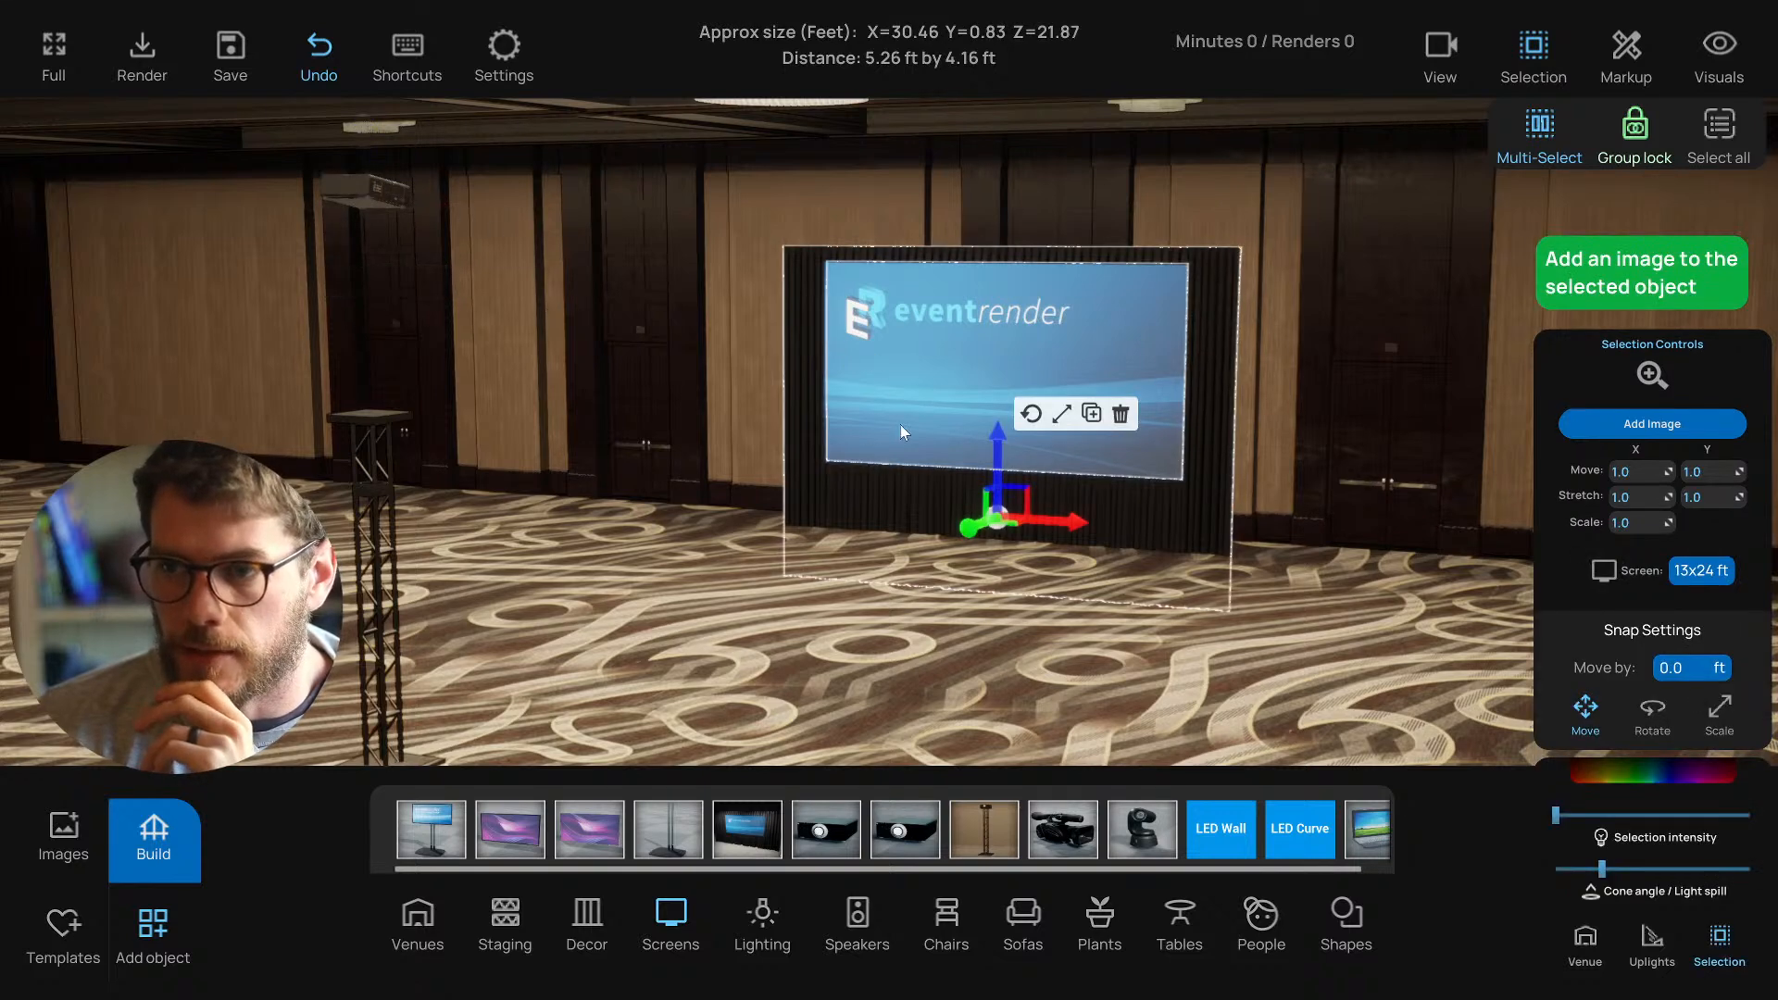
click(630, 338)
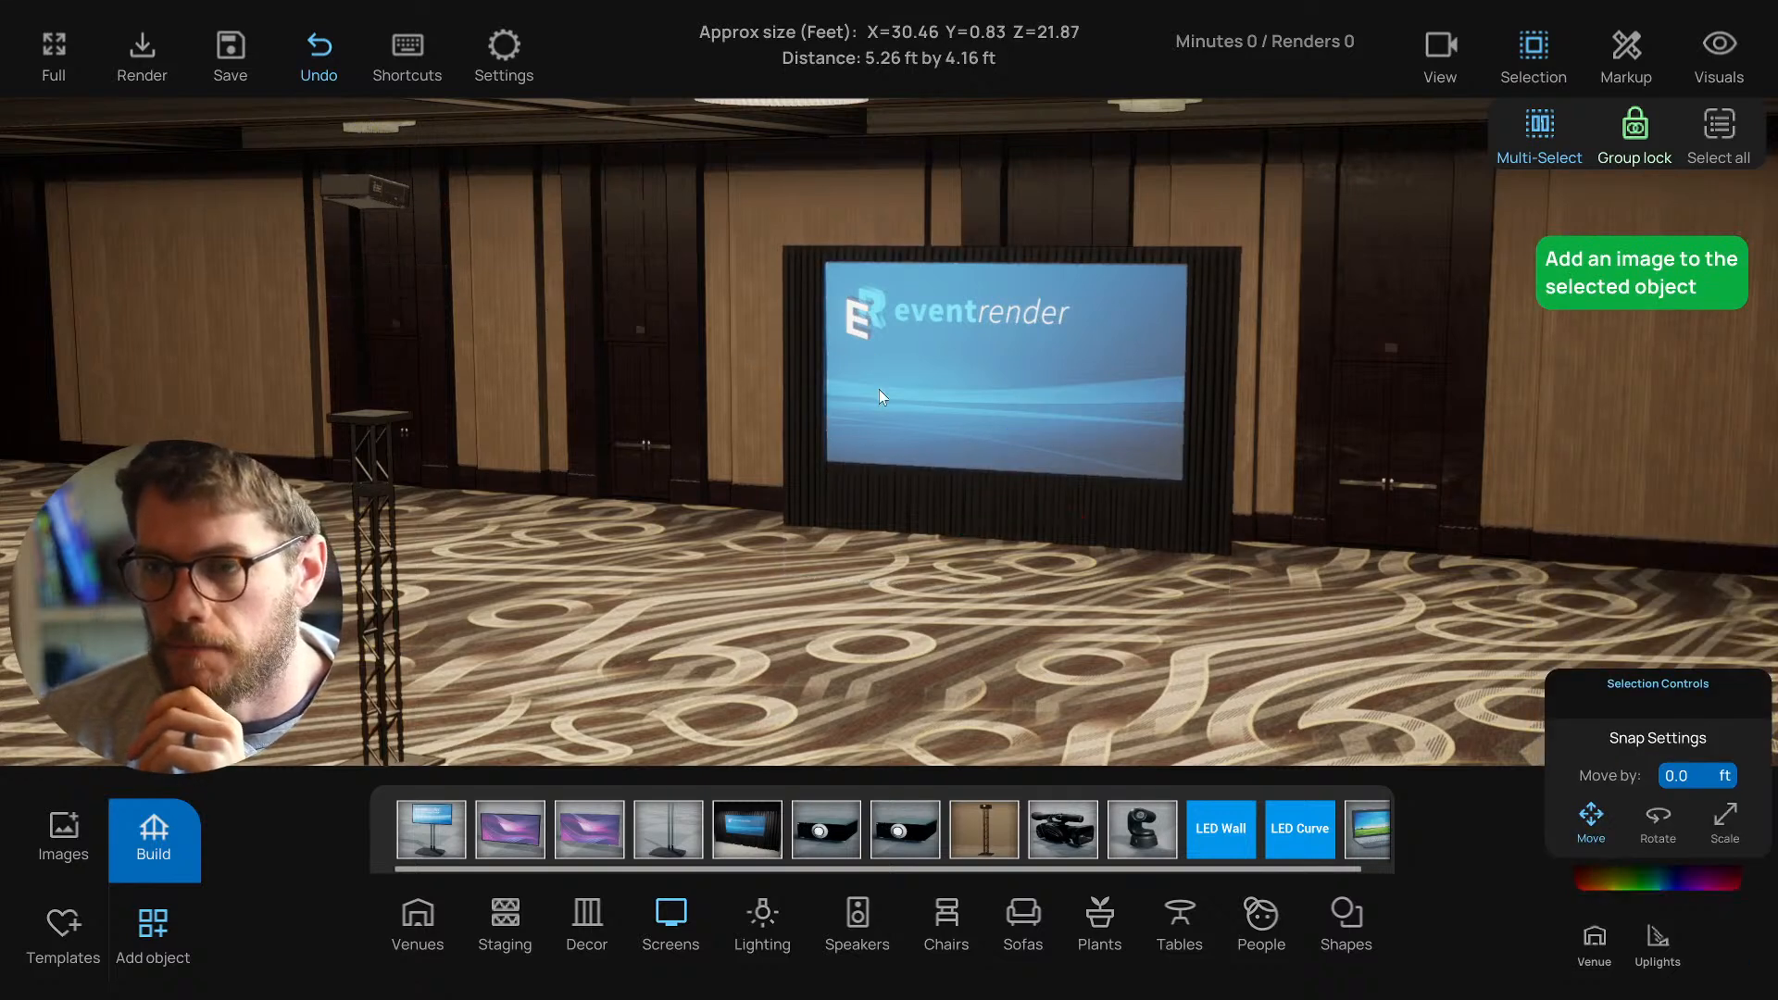
scroll(881, 398, down, 2)
scroll(879, 400, up, 1)
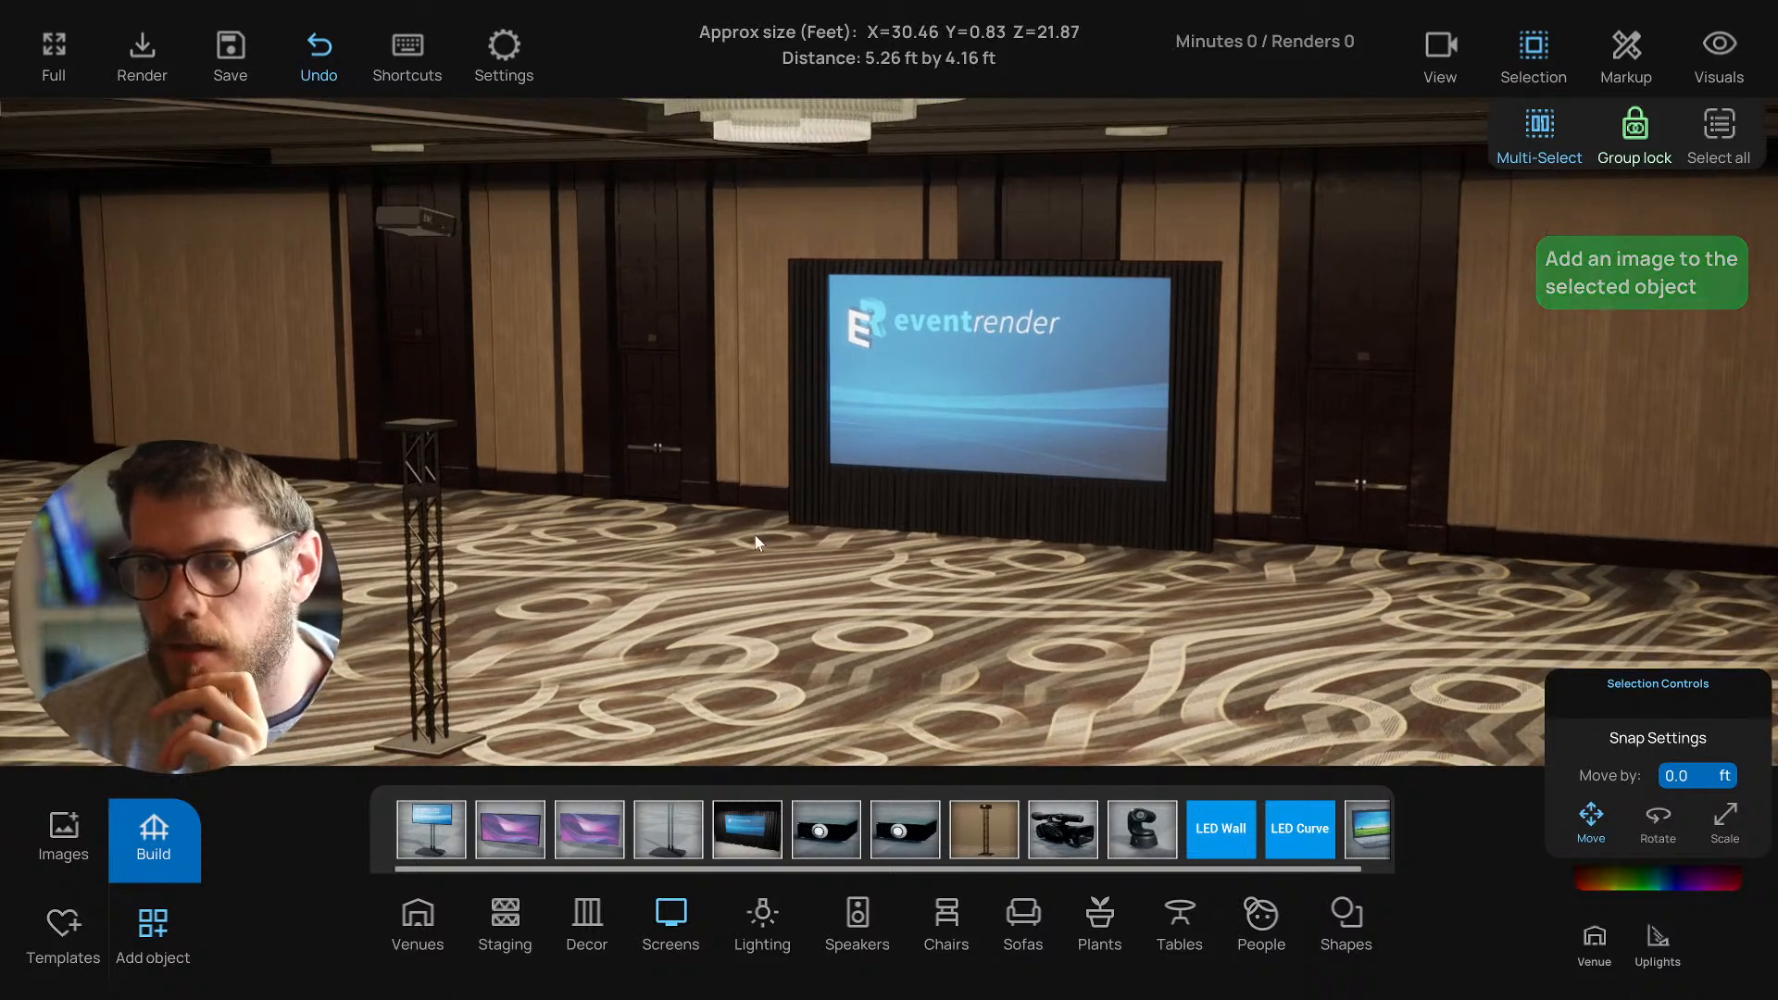
click(422, 242)
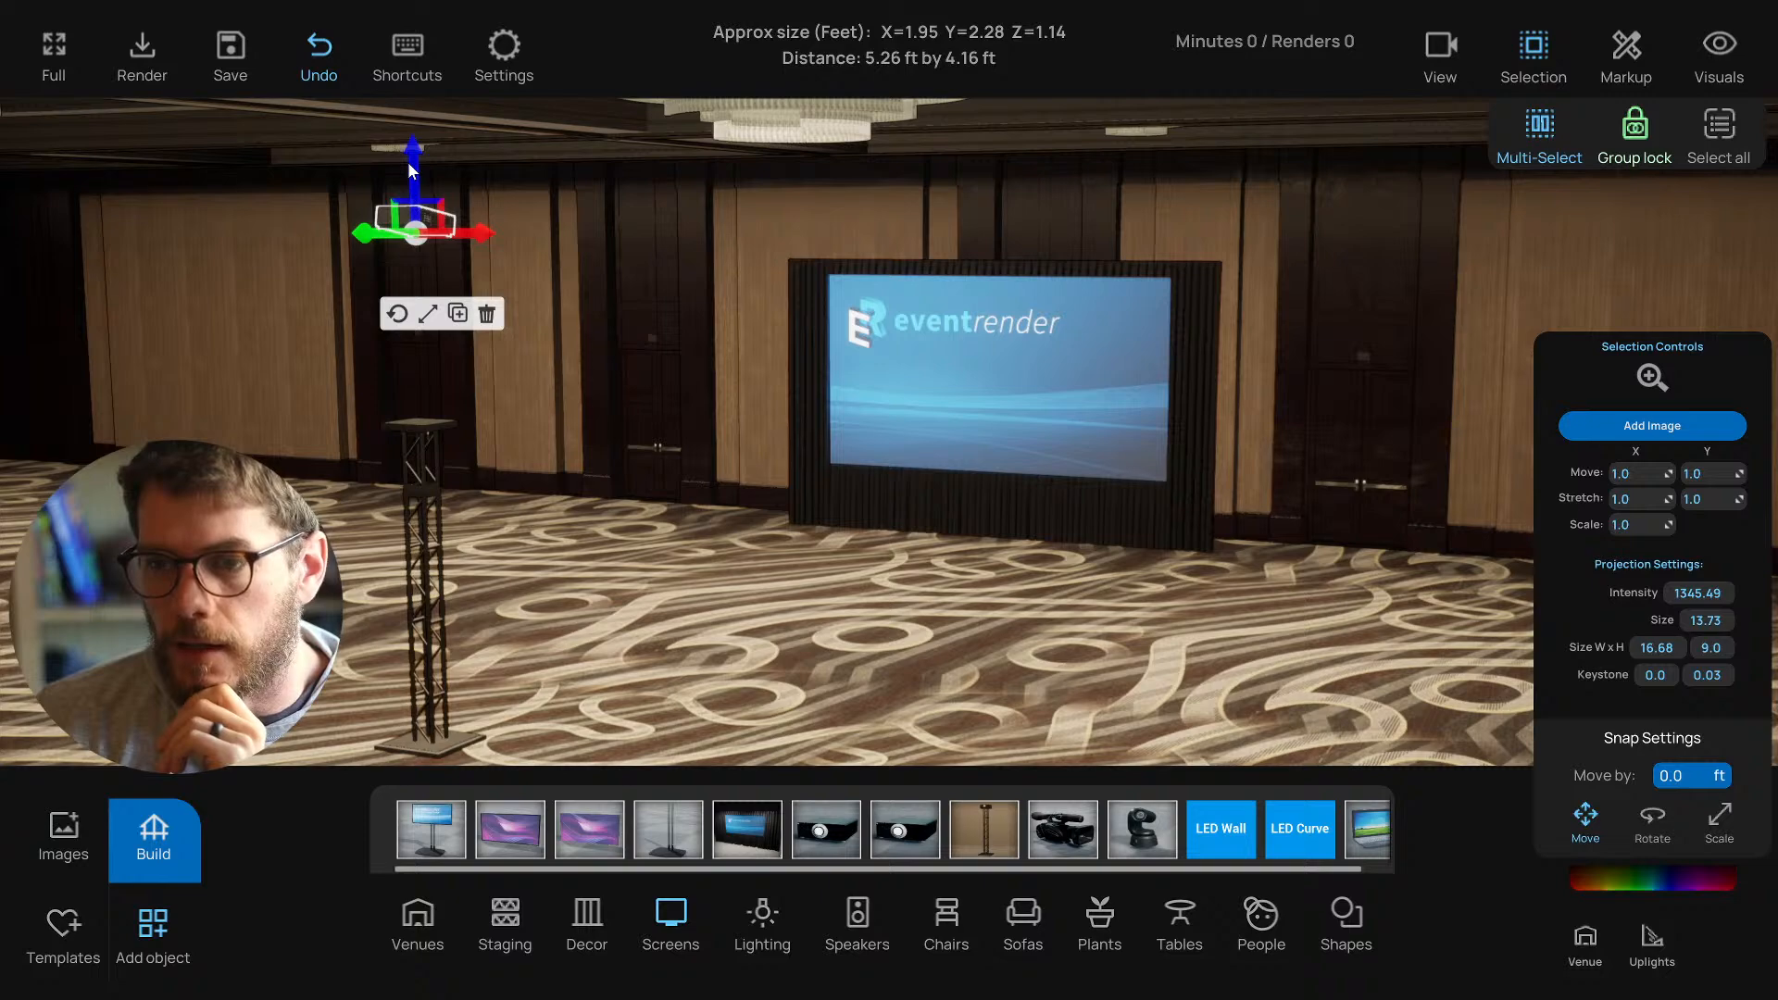
drag(581, 358, 688, 441)
key(d)
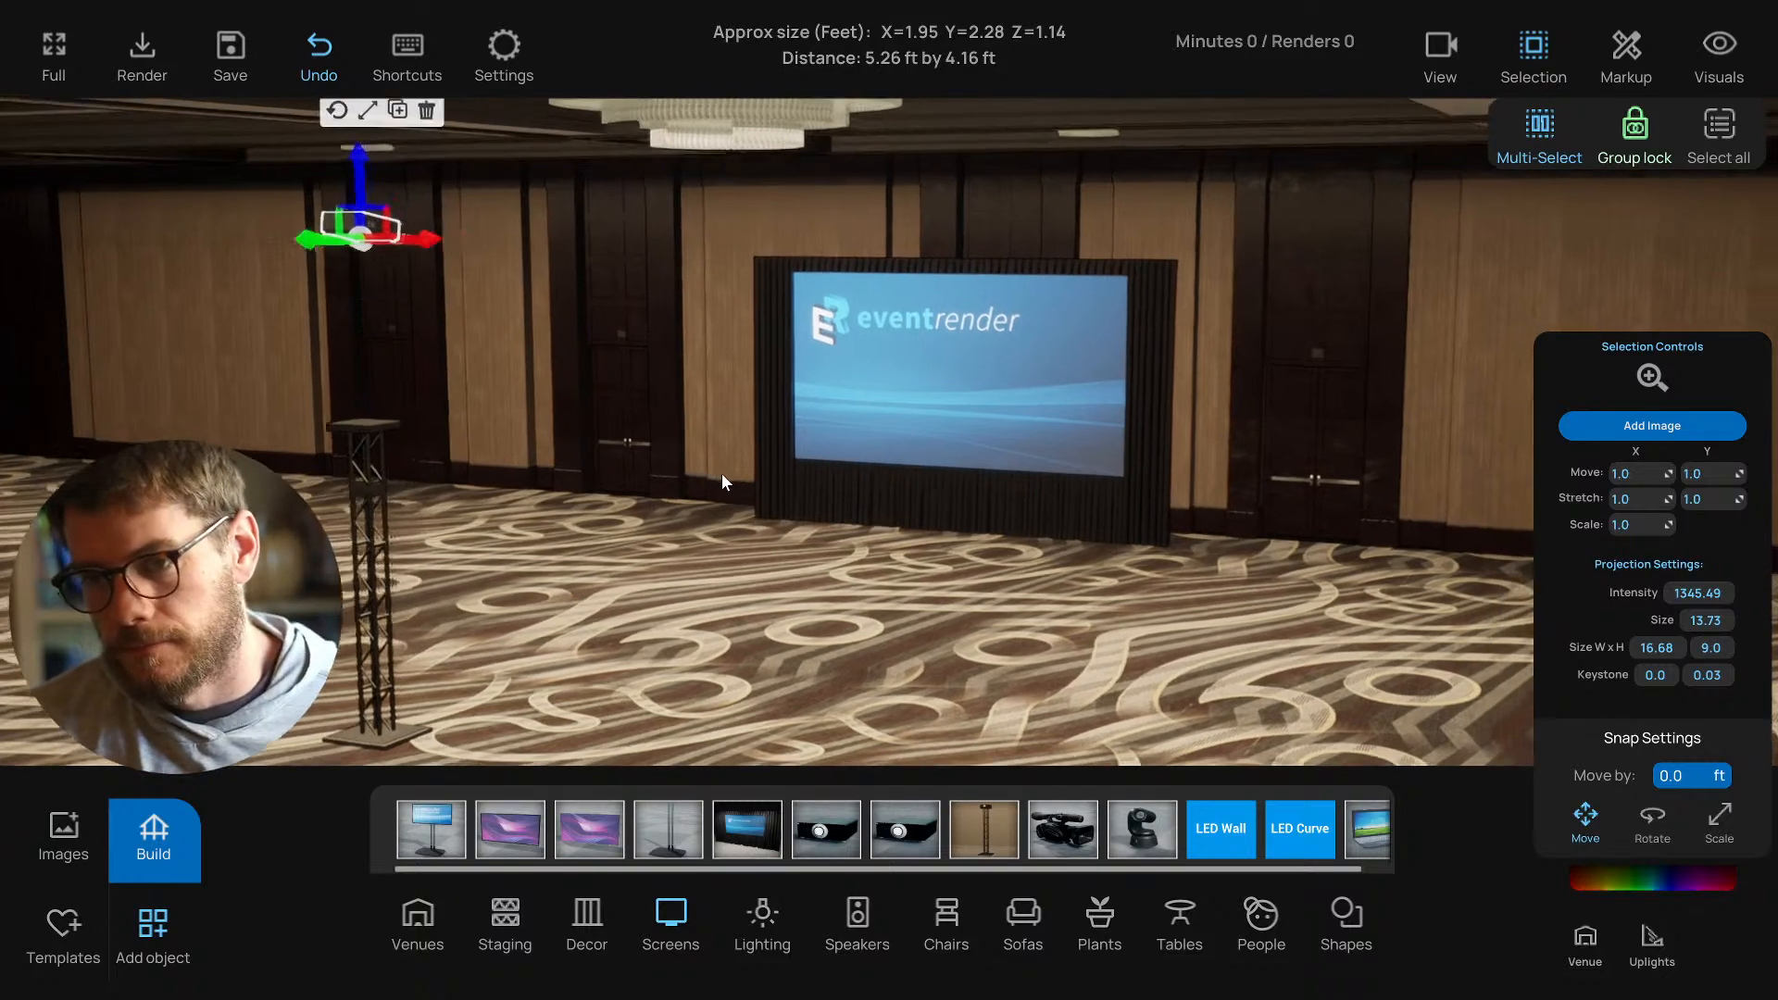
key(q)
click(636, 554)
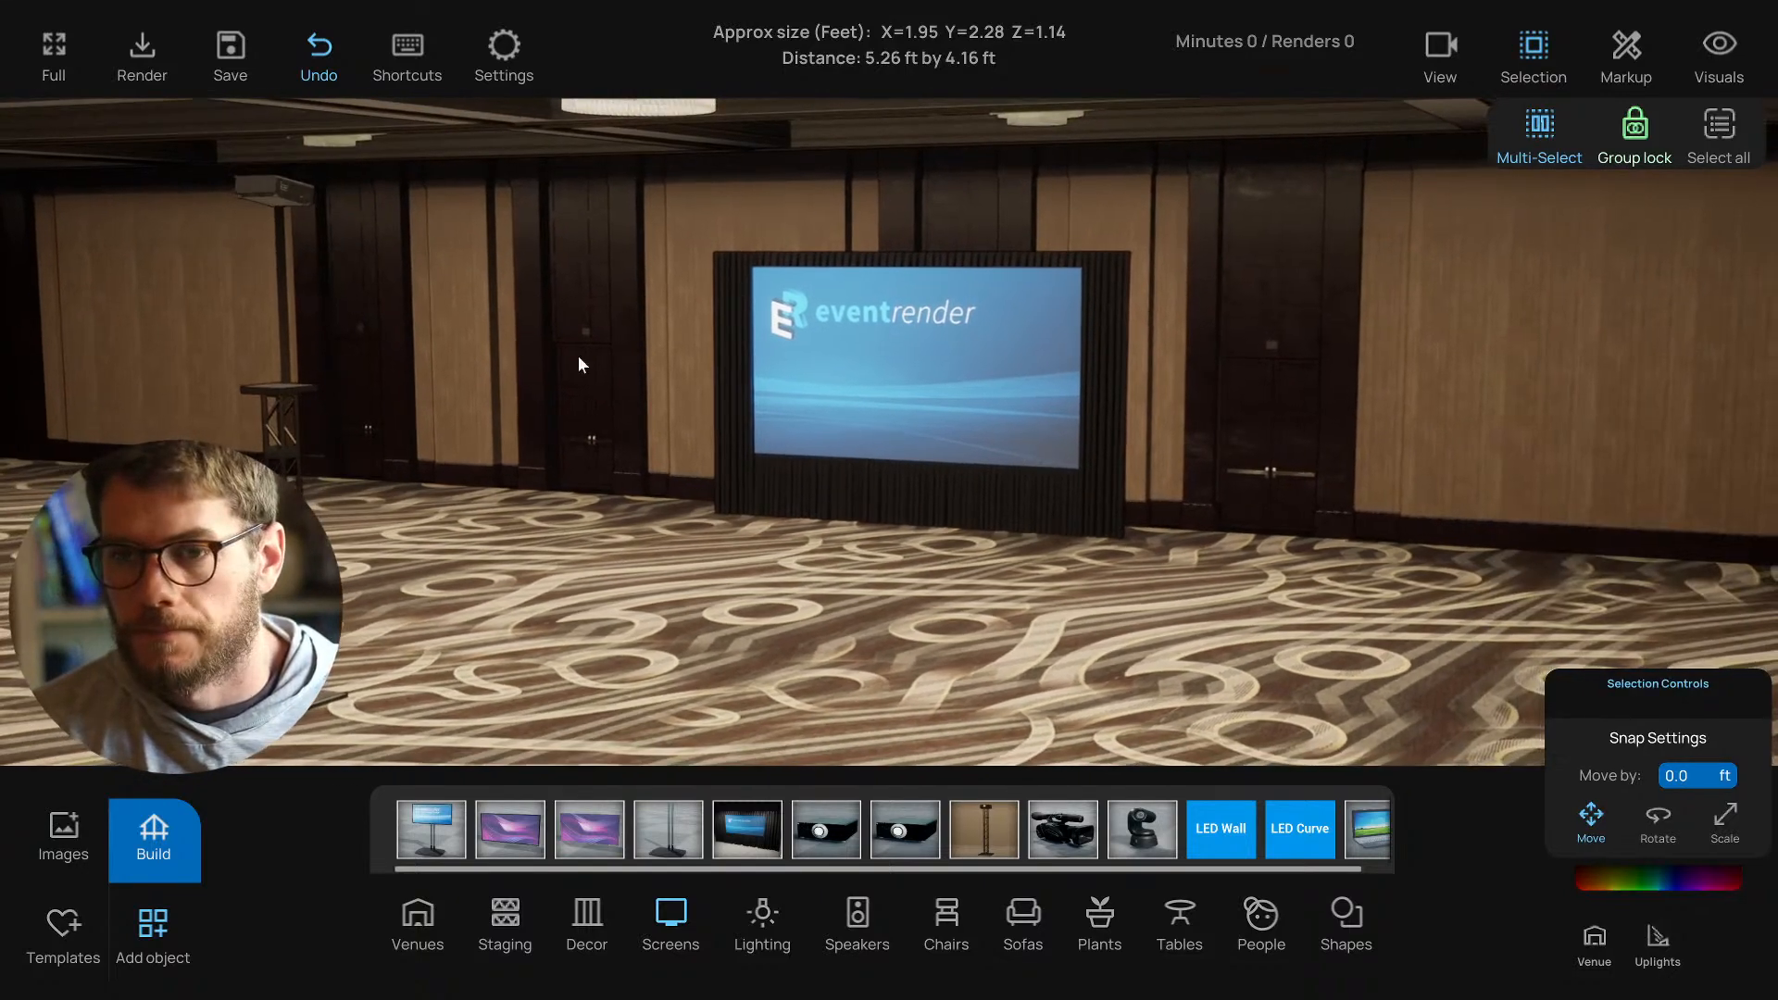
click(279, 186)
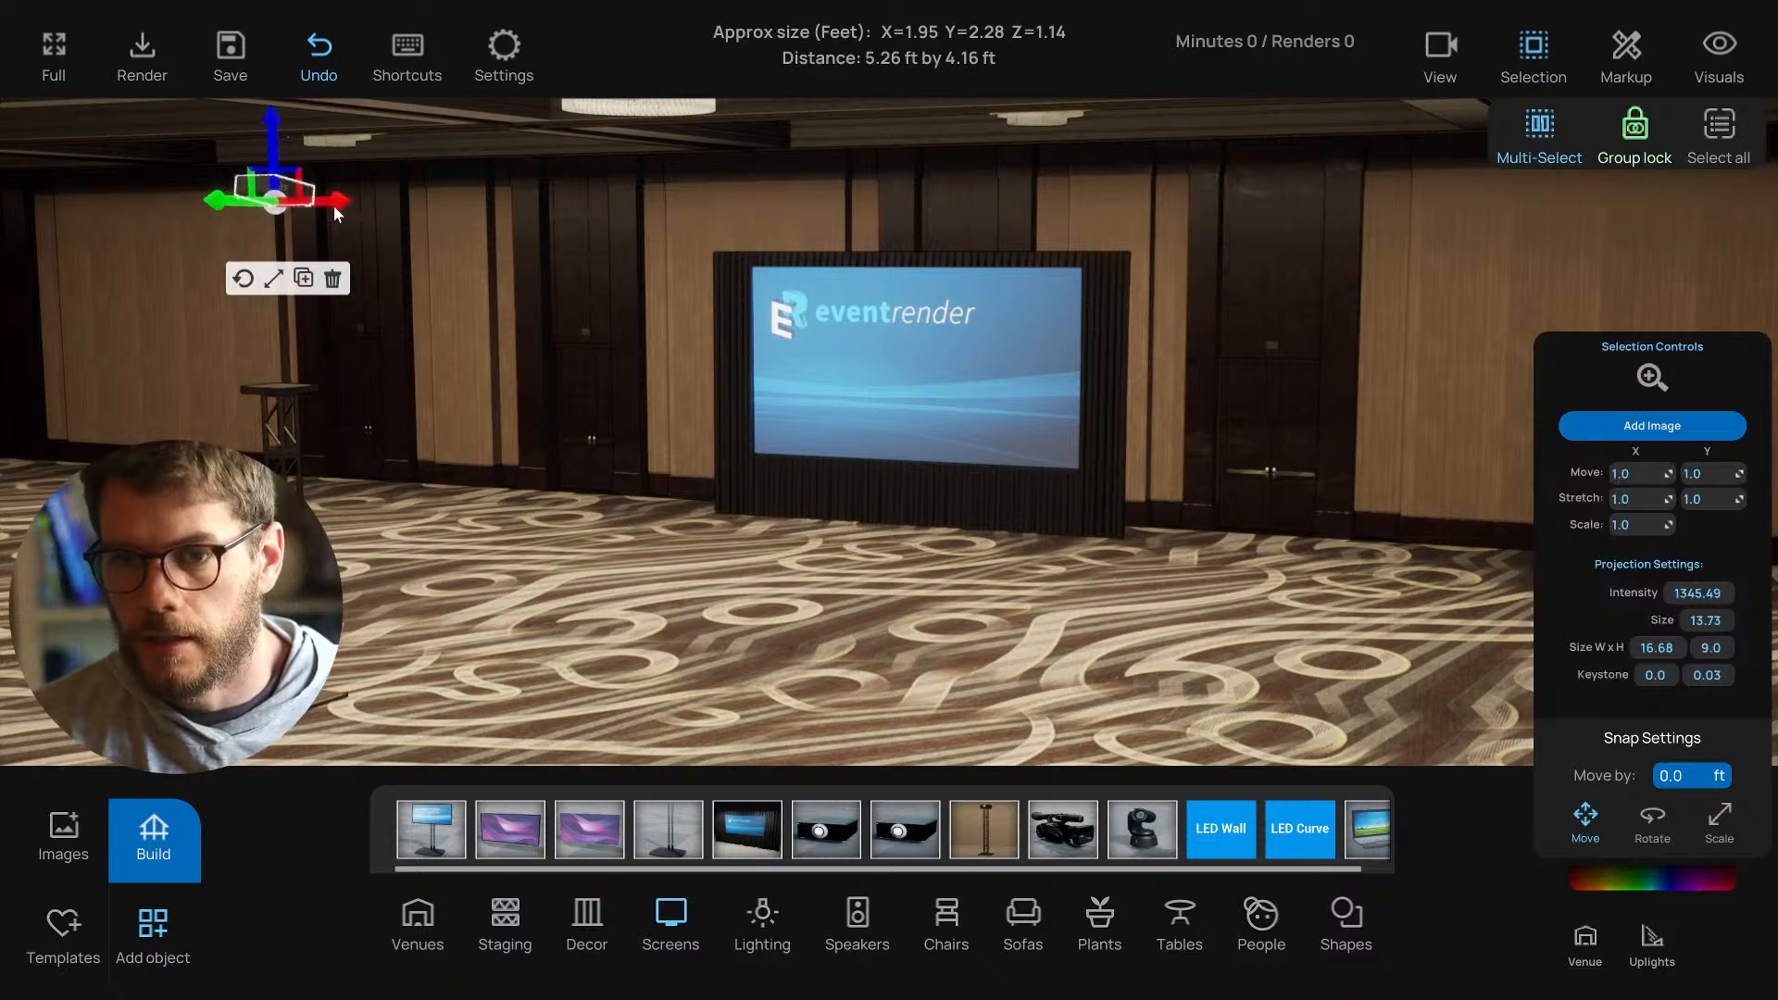
click(285, 514)
click(291, 410)
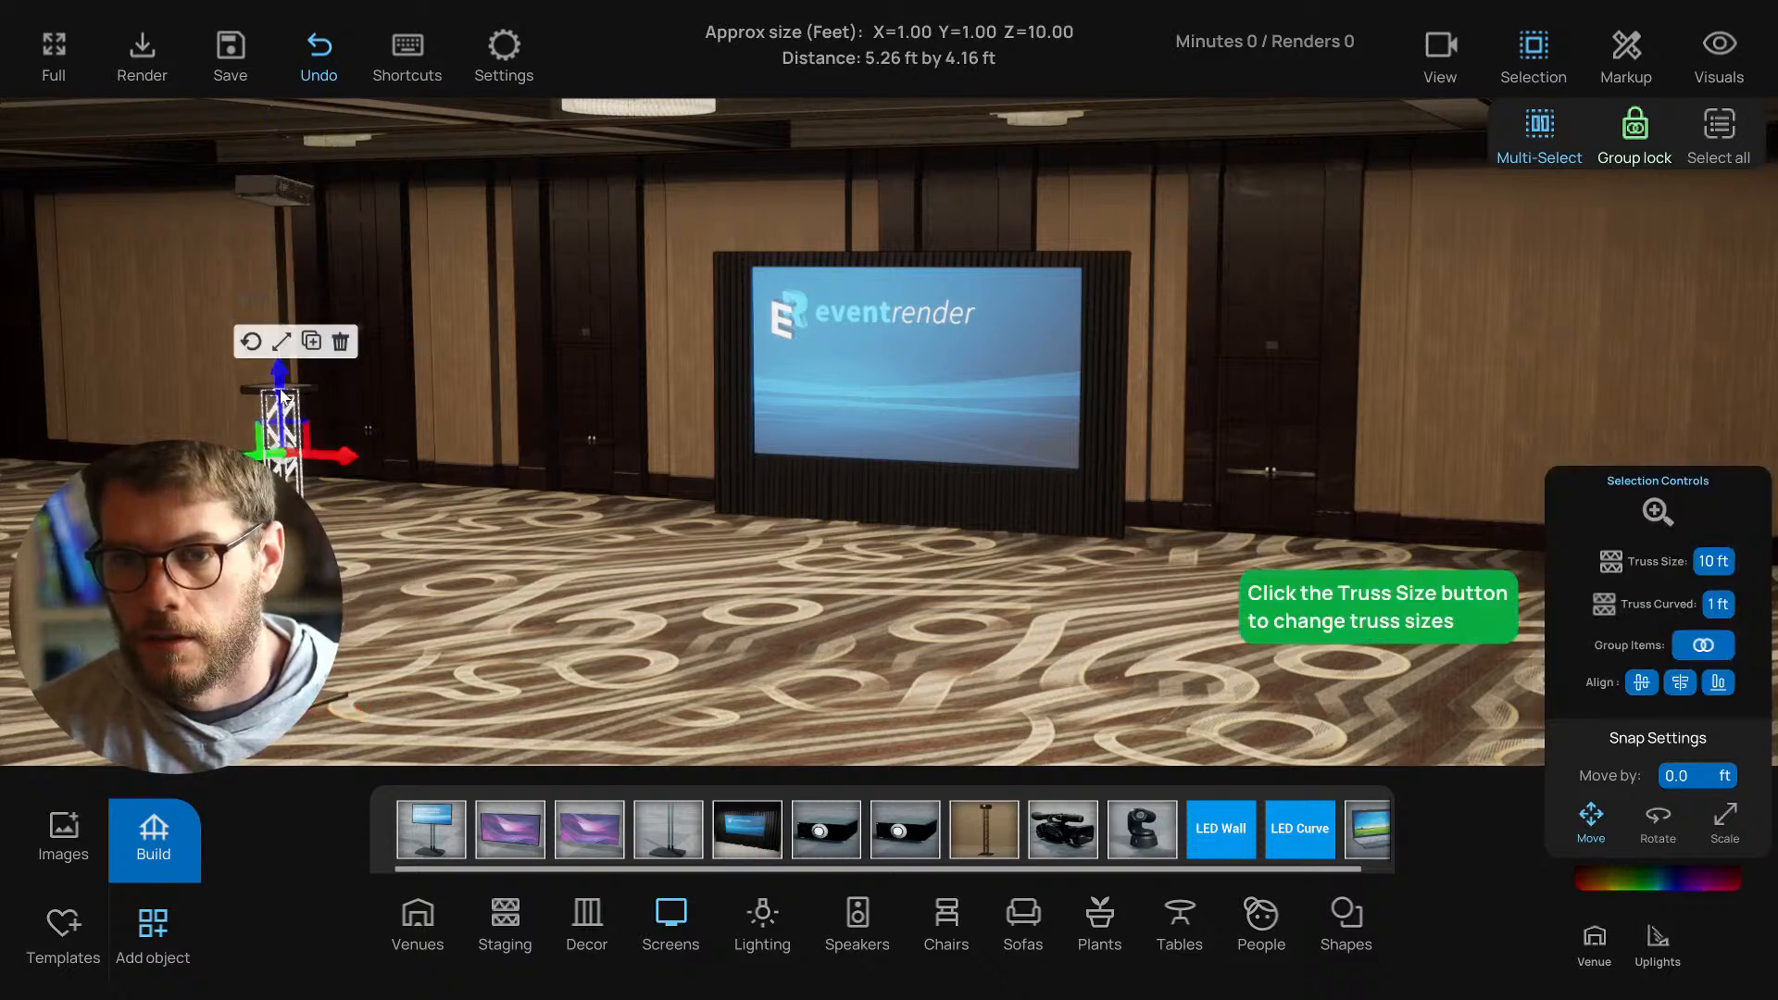
click(343, 428)
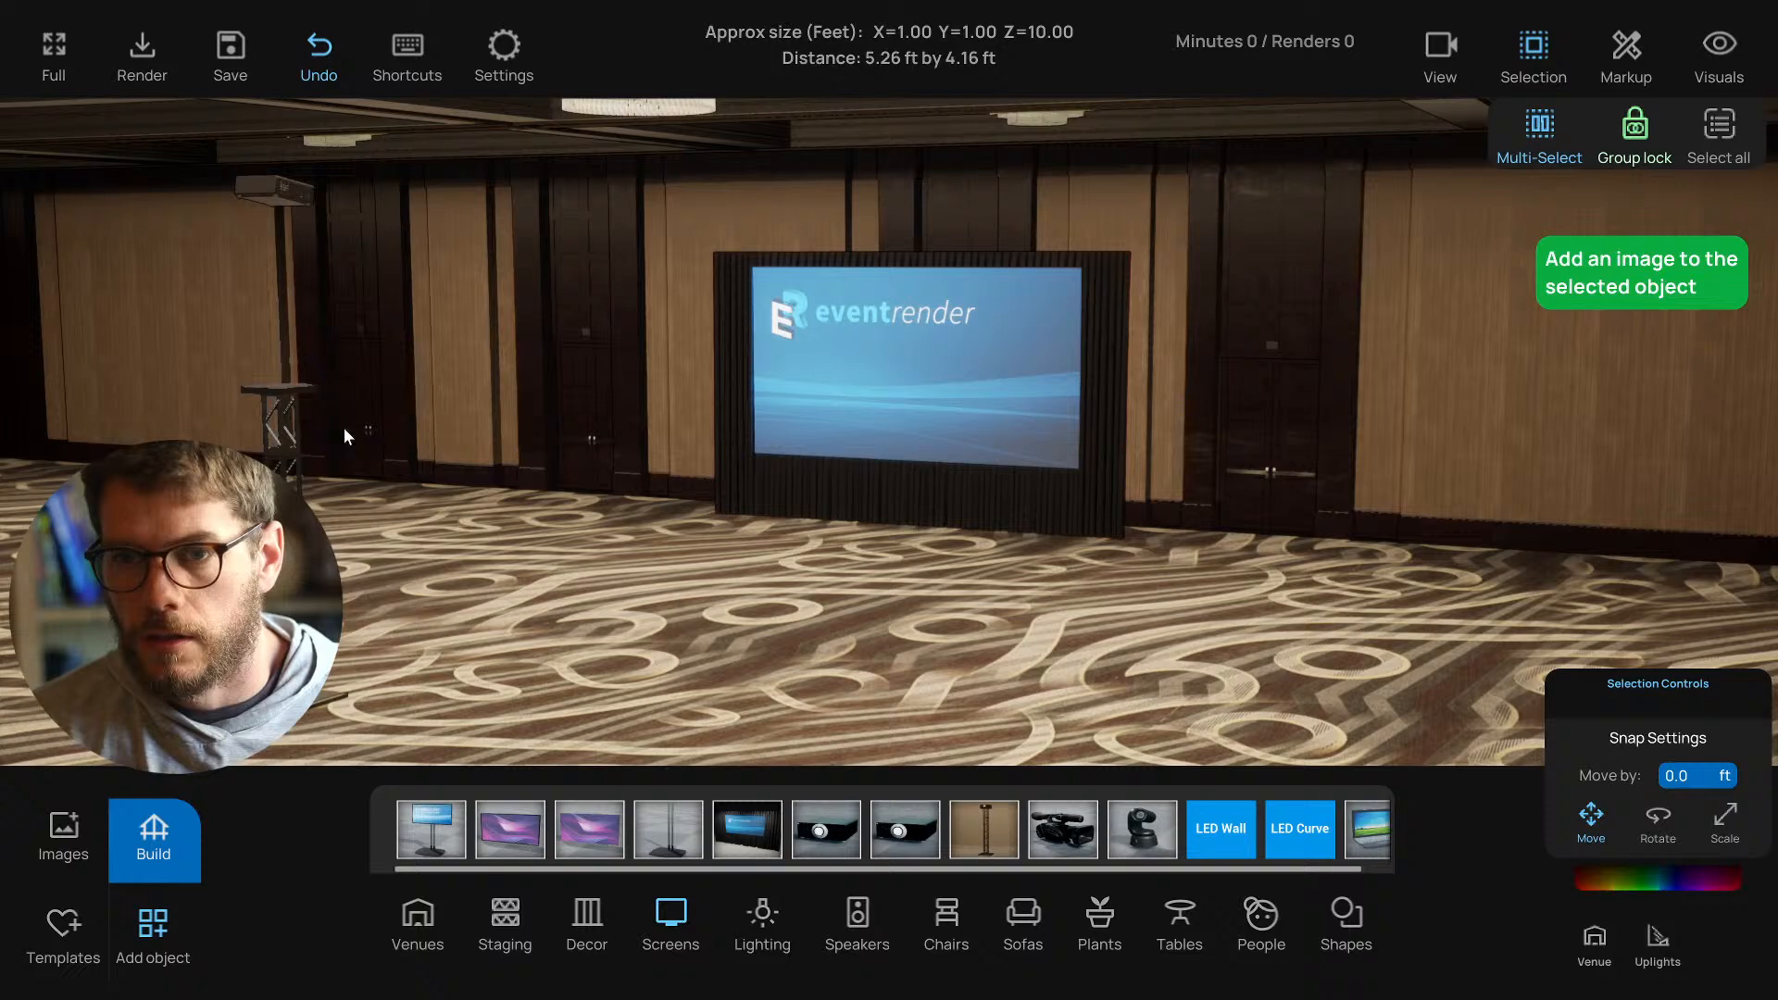
Copy the projector and place the duplicate beside the fast-fold screen so it projects onto the adjacent wall.
click(267, 189)
alt+drag(337, 200, 1173, 303)
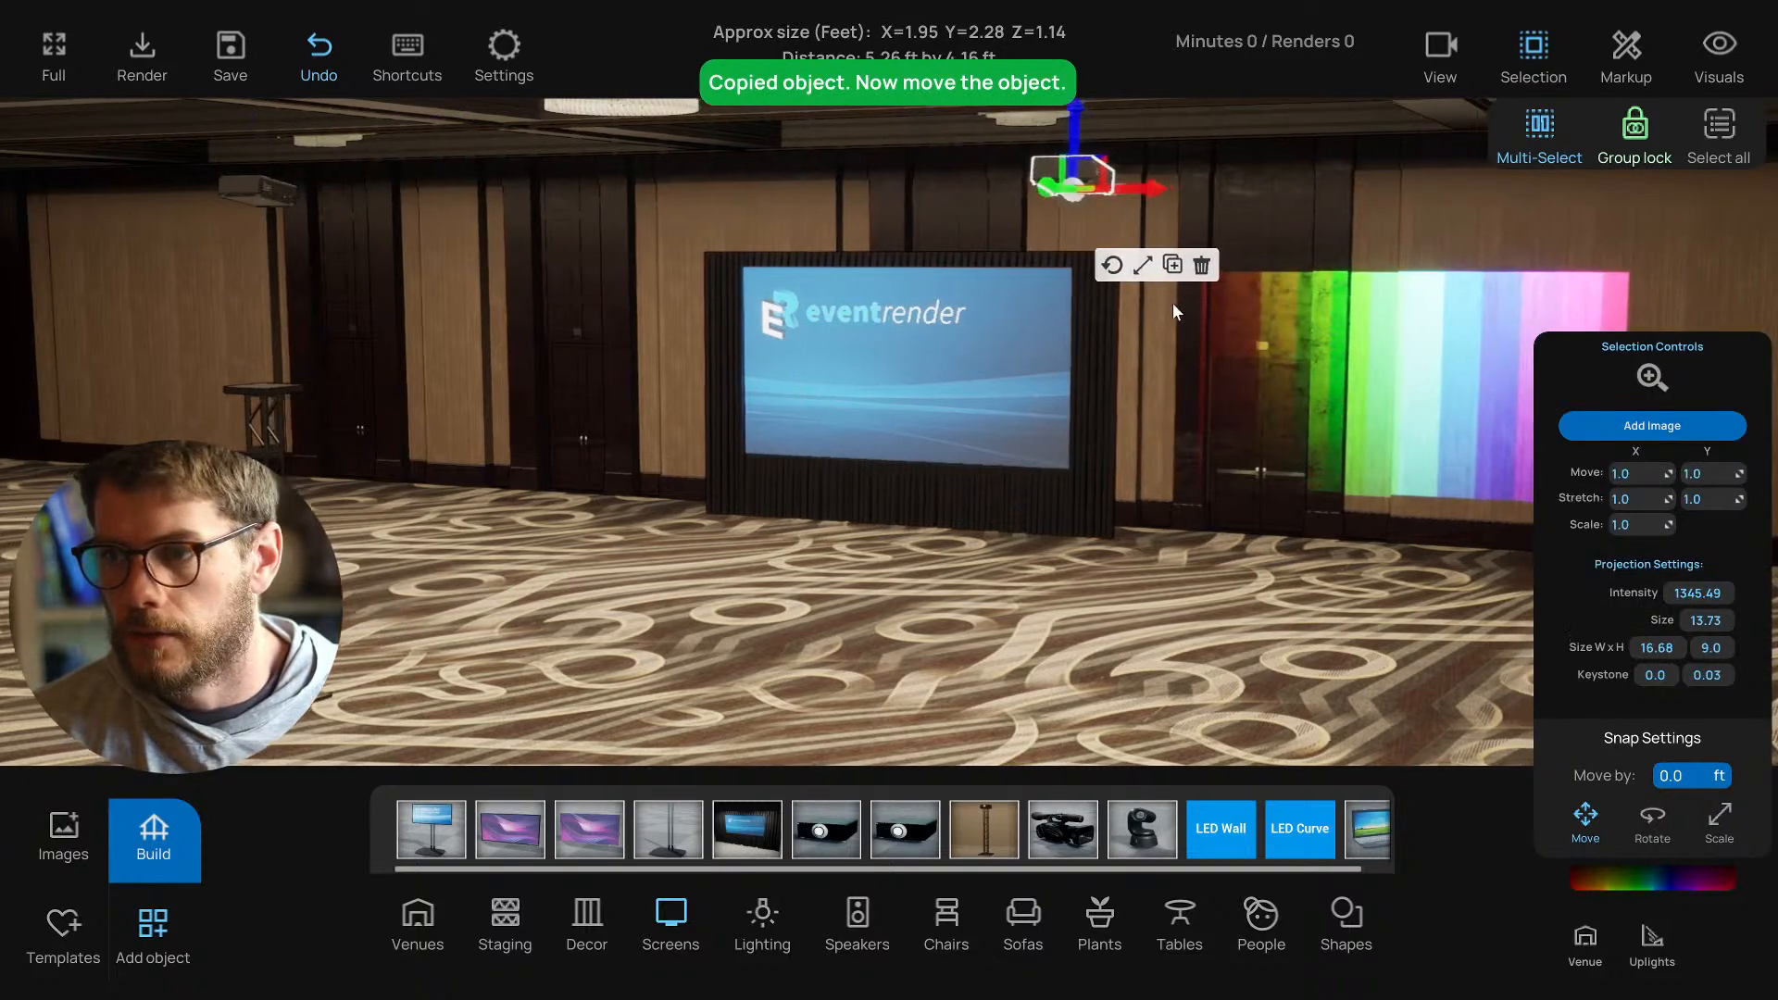
right_drag(1172, 303, 1081, 437)
click(963, 598)
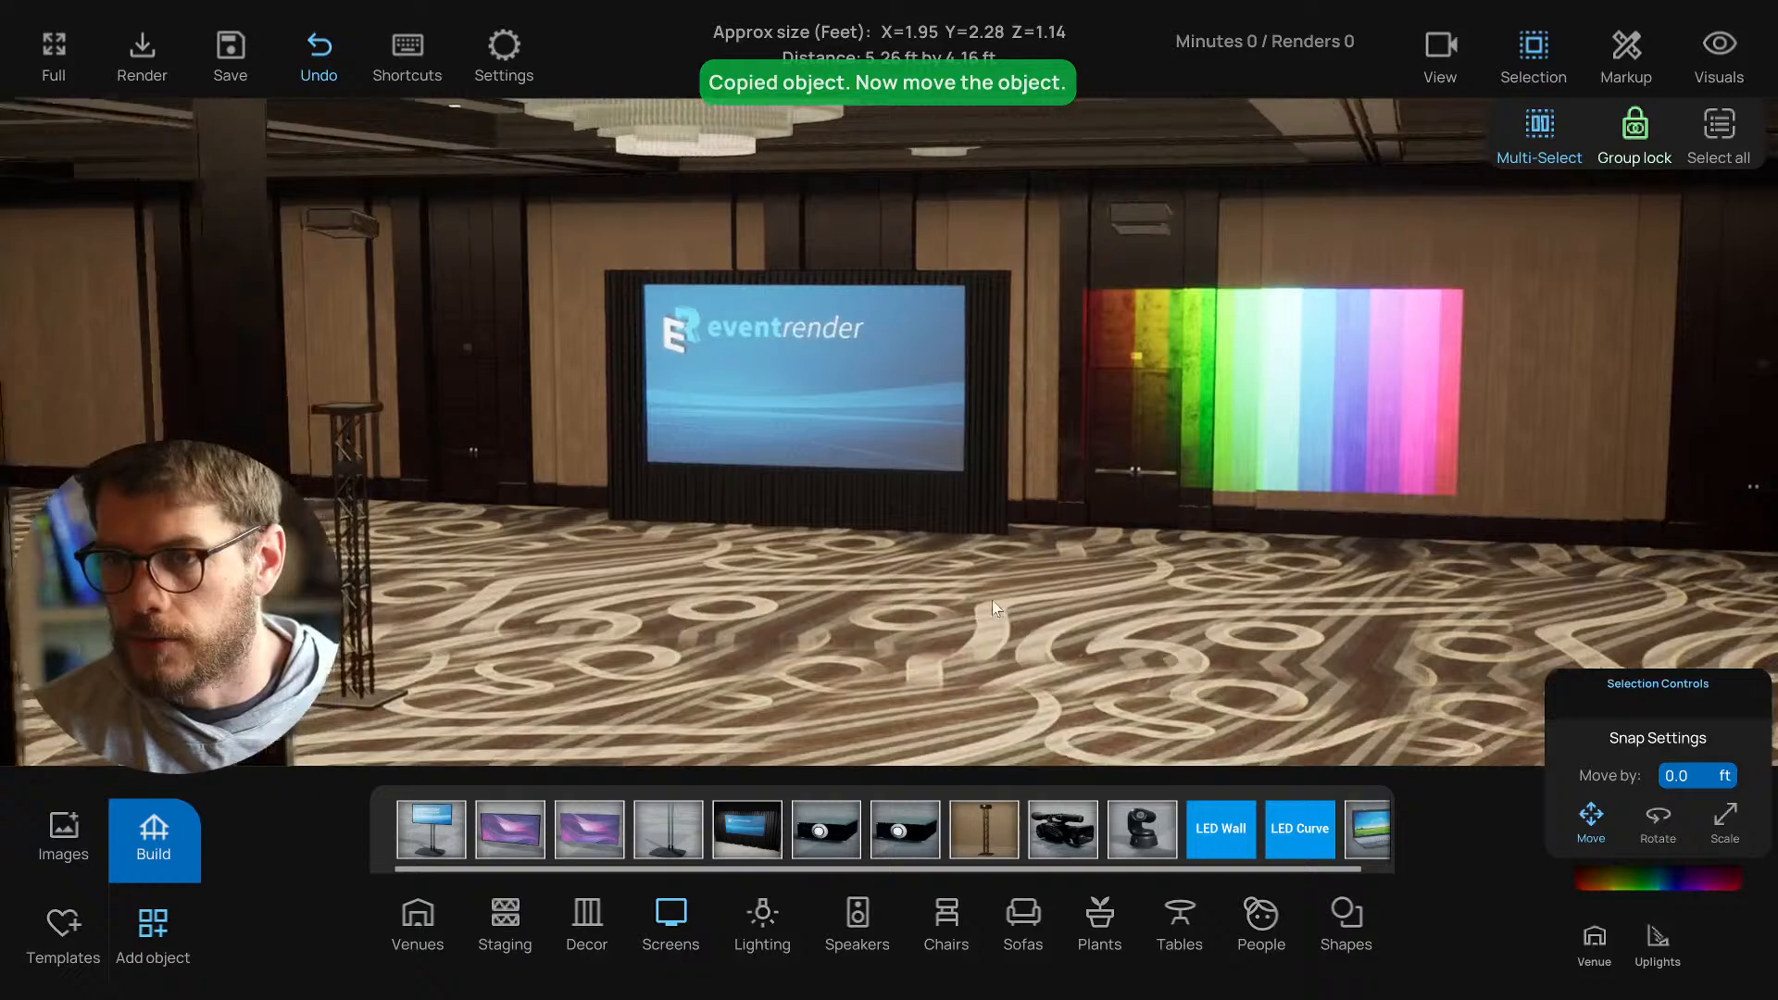
In the top view, select the fast-fold screen with its original projector and truss tower, and move them together to the area beside section B.
scroll(992, 600, up, 5)
right_drag(1089, 596, 1004, 543)
key(t)
scroll(1053, 576, down, 2)
scroll(1013, 582, up, 2)
scroll(996, 542, up, 2)
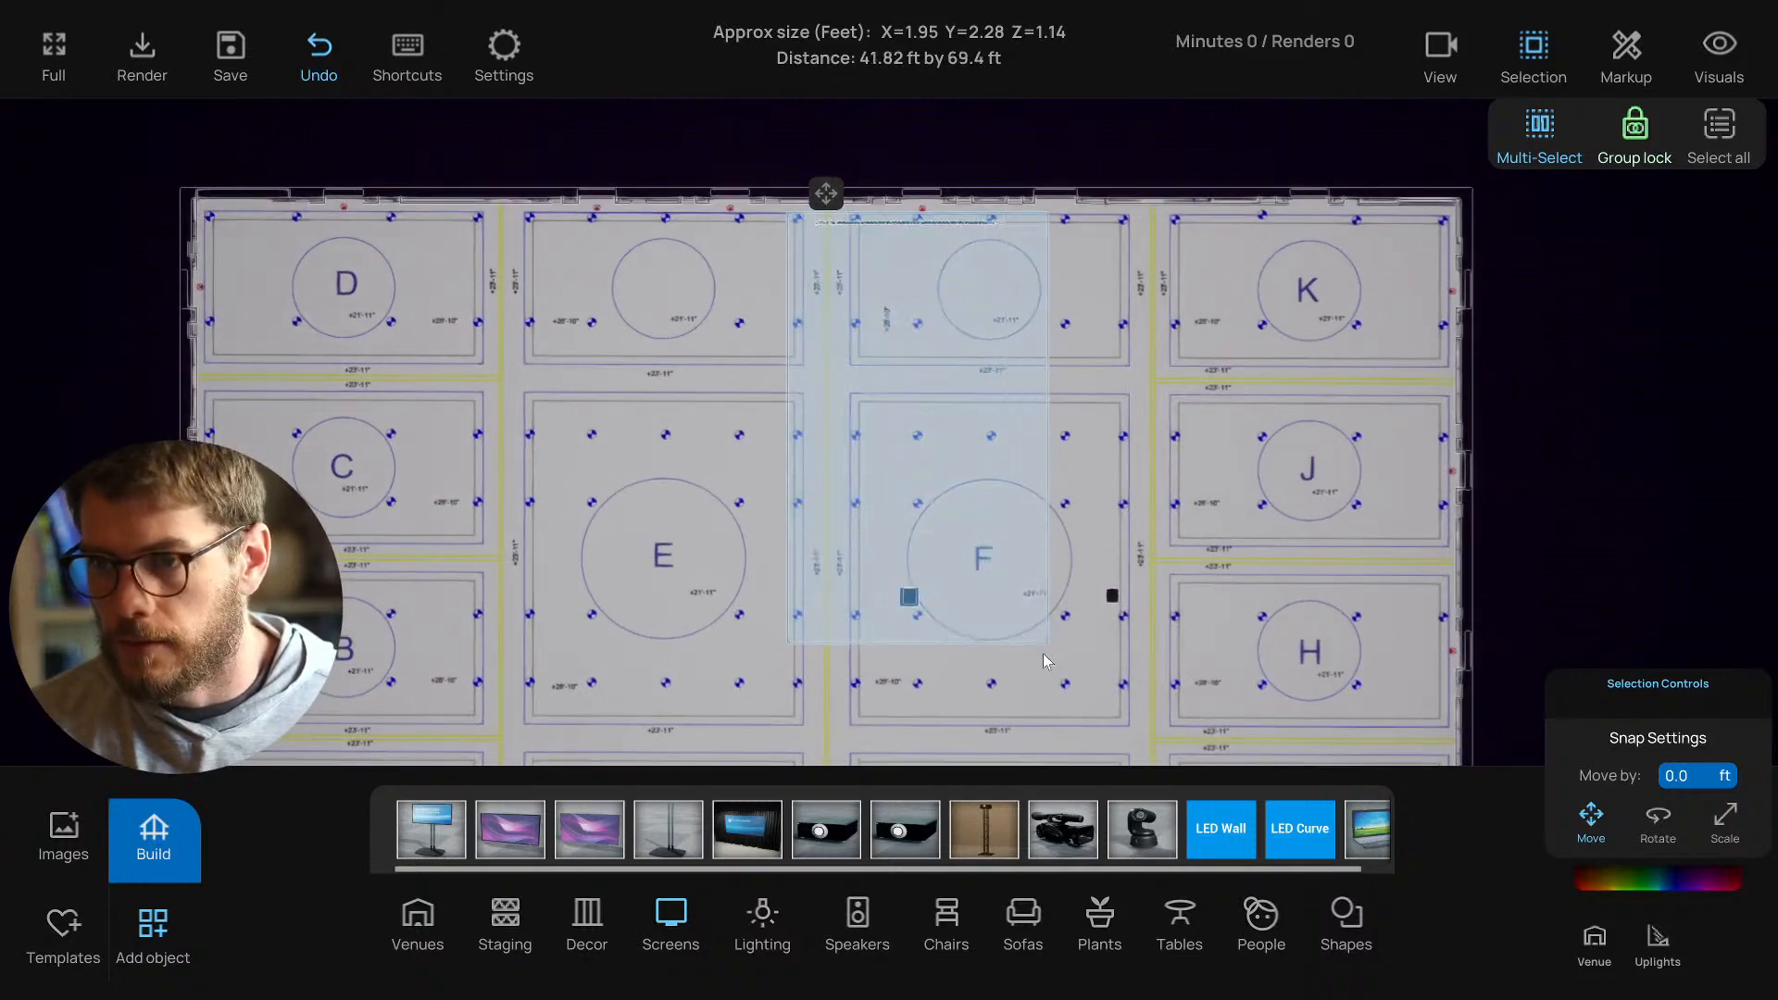
click(1013, 497)
drag(745, 600, 387, 591)
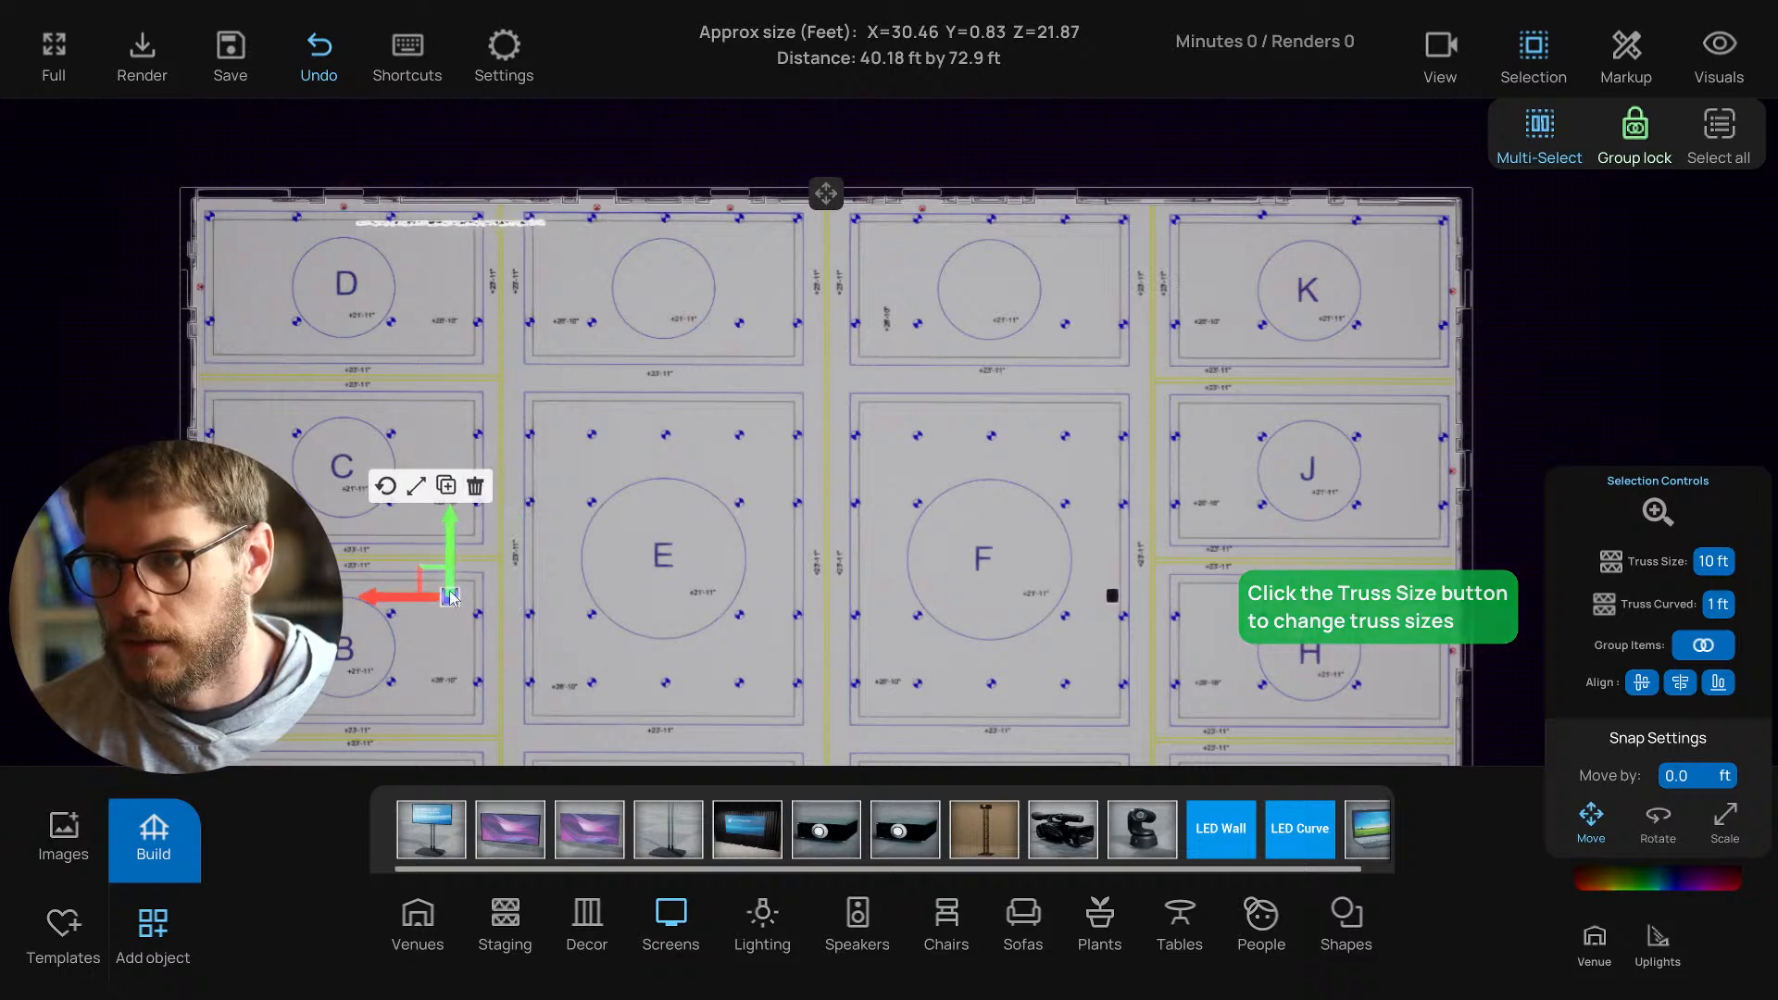
click(761, 544)
Move the copied projector to the room's centreline between sections E and F, and return to the perspective view.
click(1072, 598)
drag(1063, 599, 829, 526)
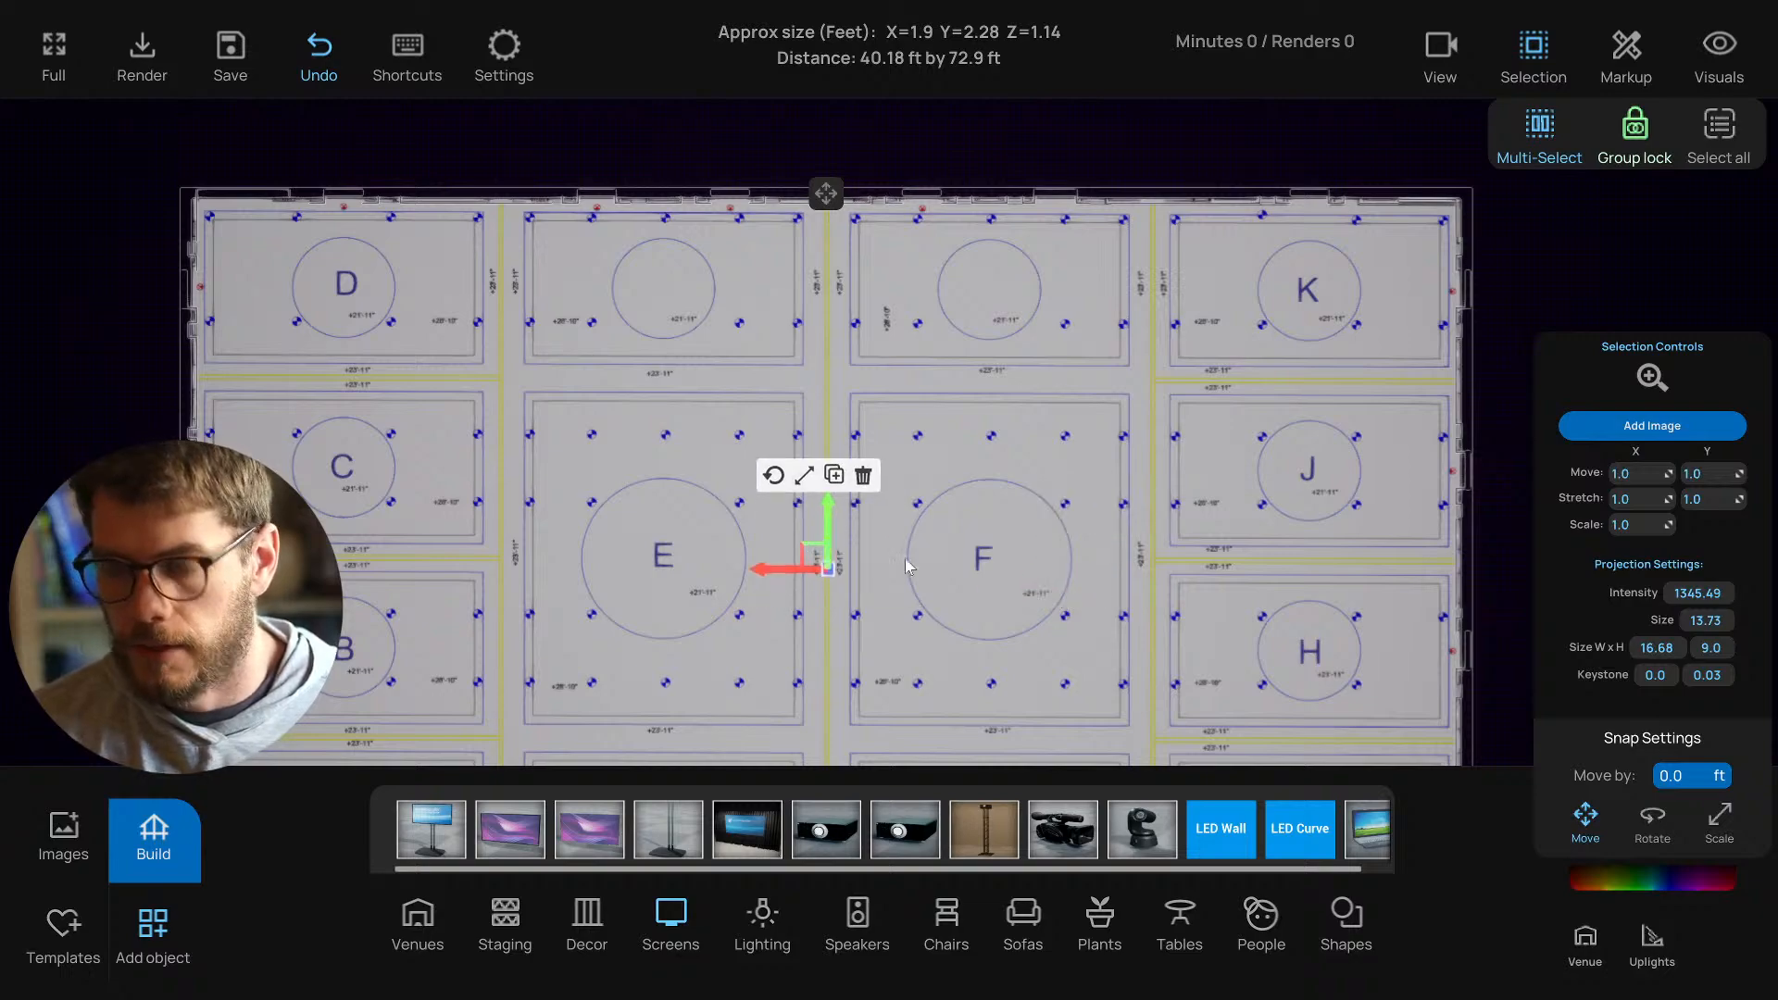
key(t)
right_drag(912, 559, 771, 725)
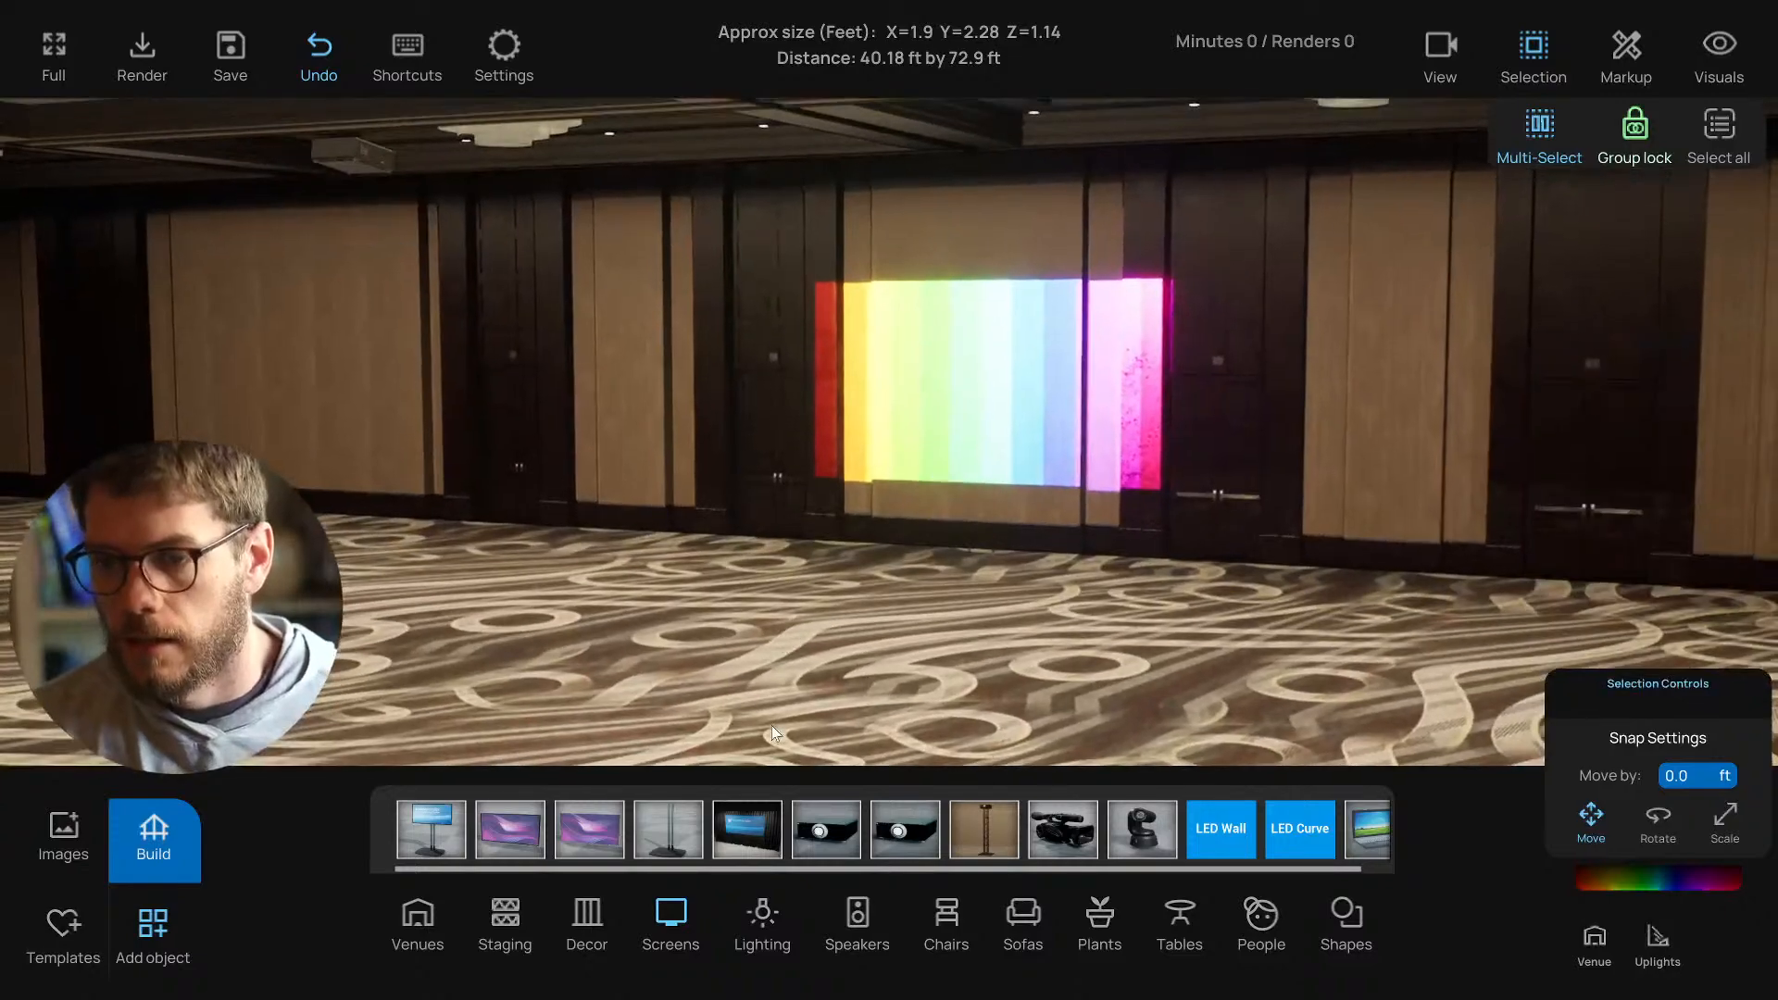
Place a 100 ft wide hanging truss using the second rigging layout, and set its height to 20 ft.
click(157, 846)
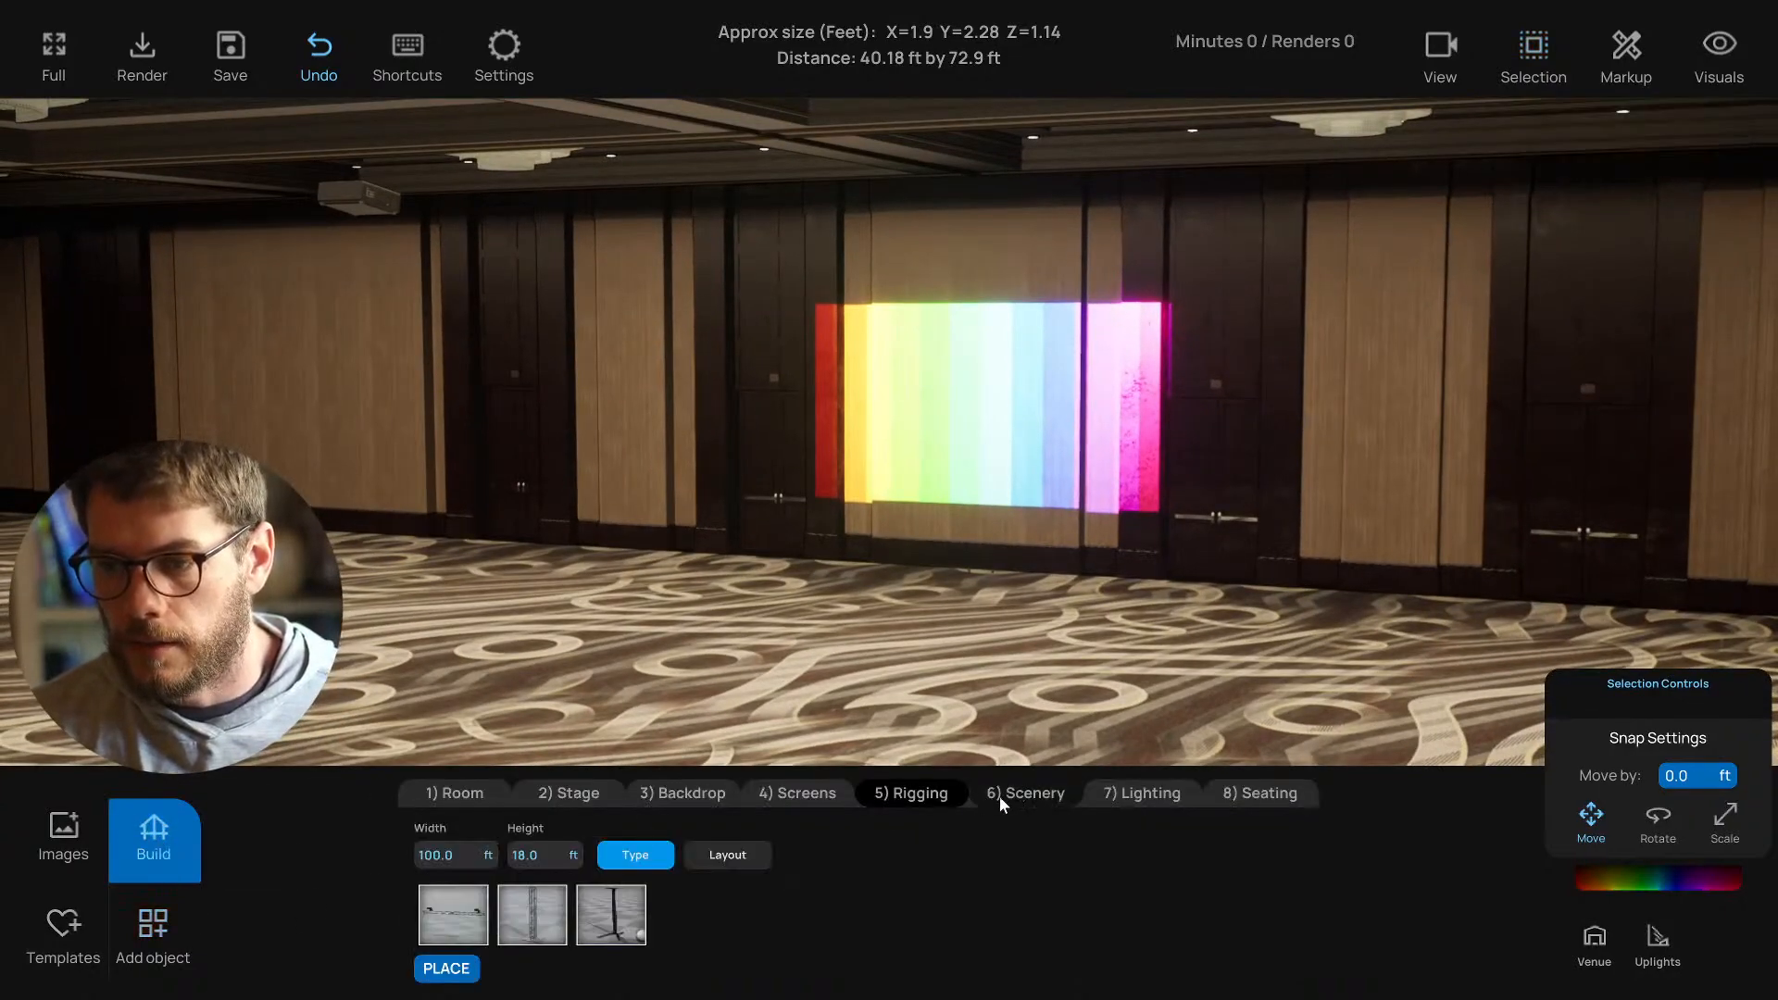
click(462, 901)
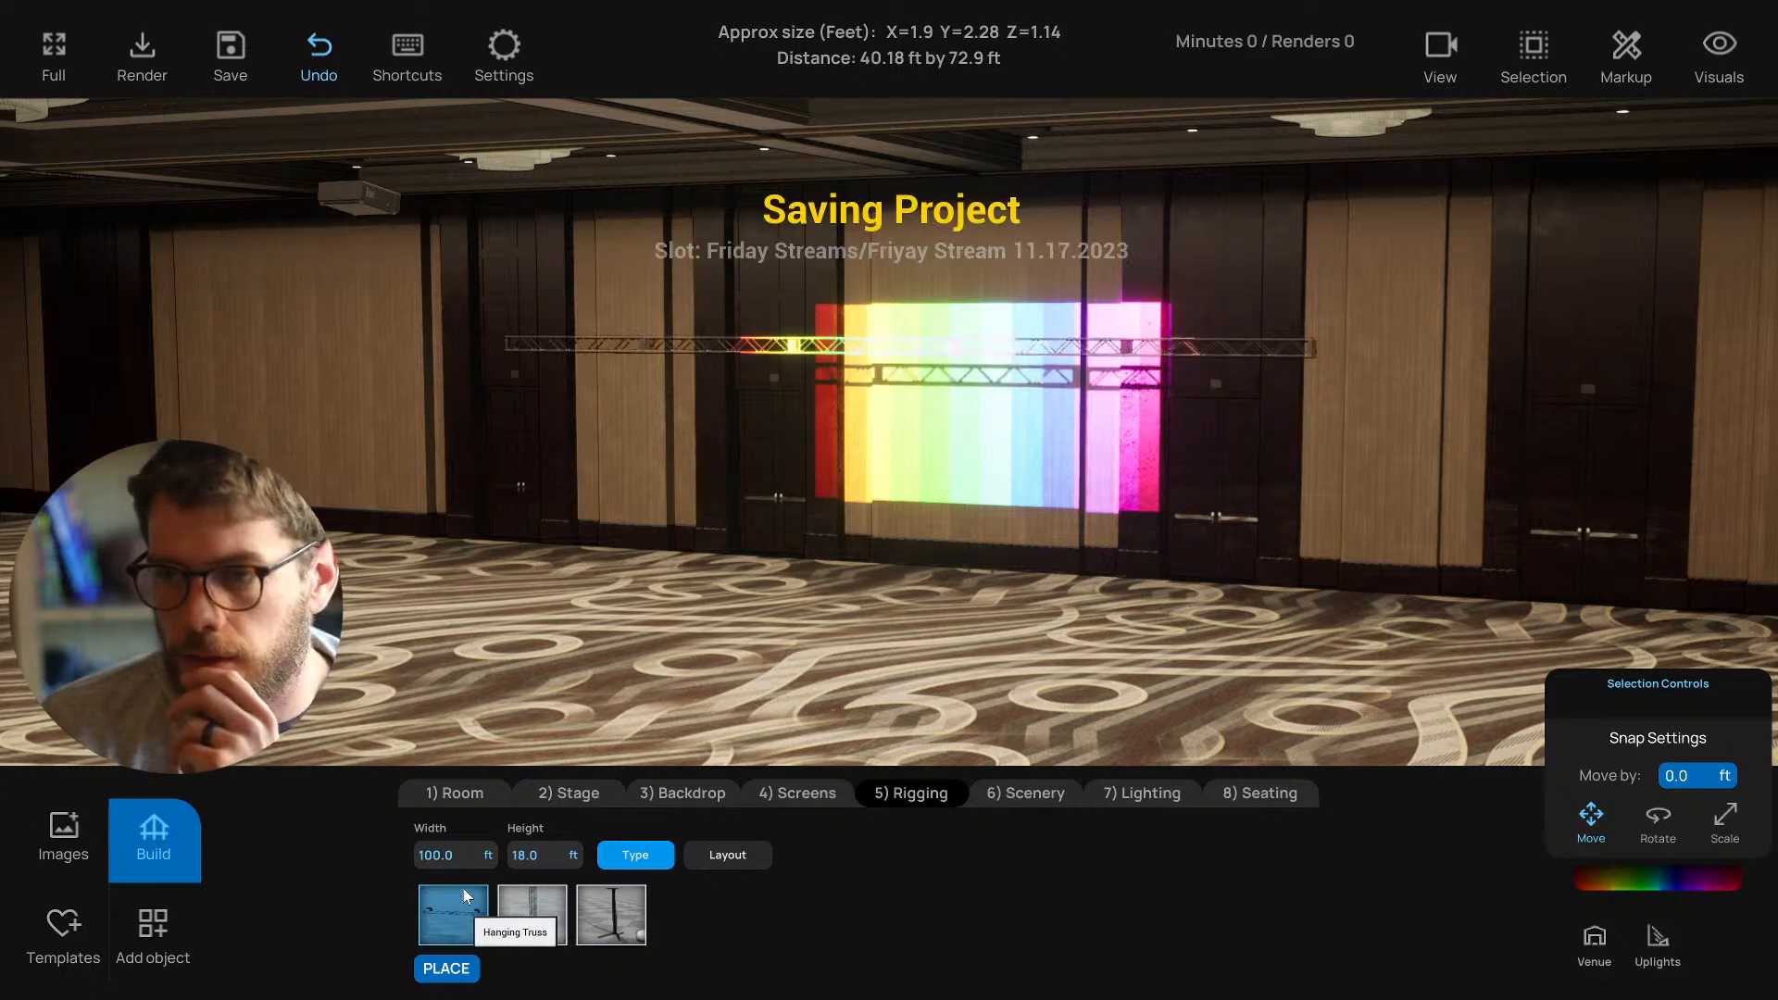
click(727, 855)
click(542, 915)
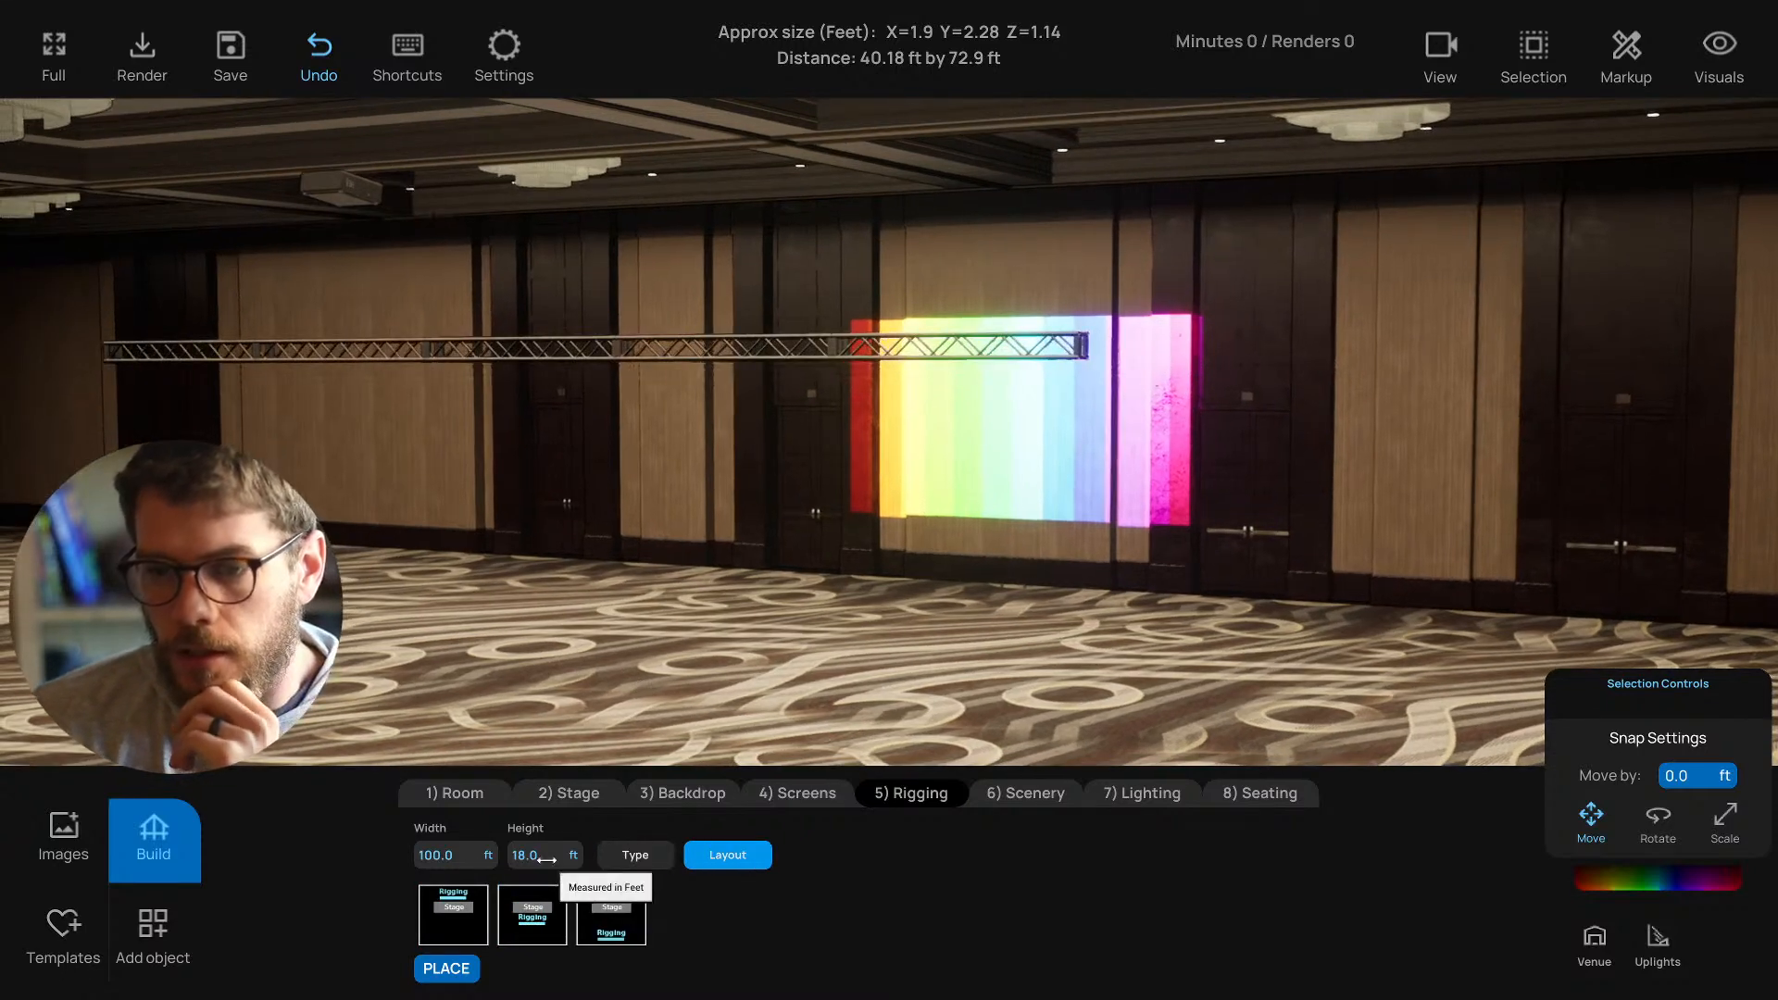
click(542, 856)
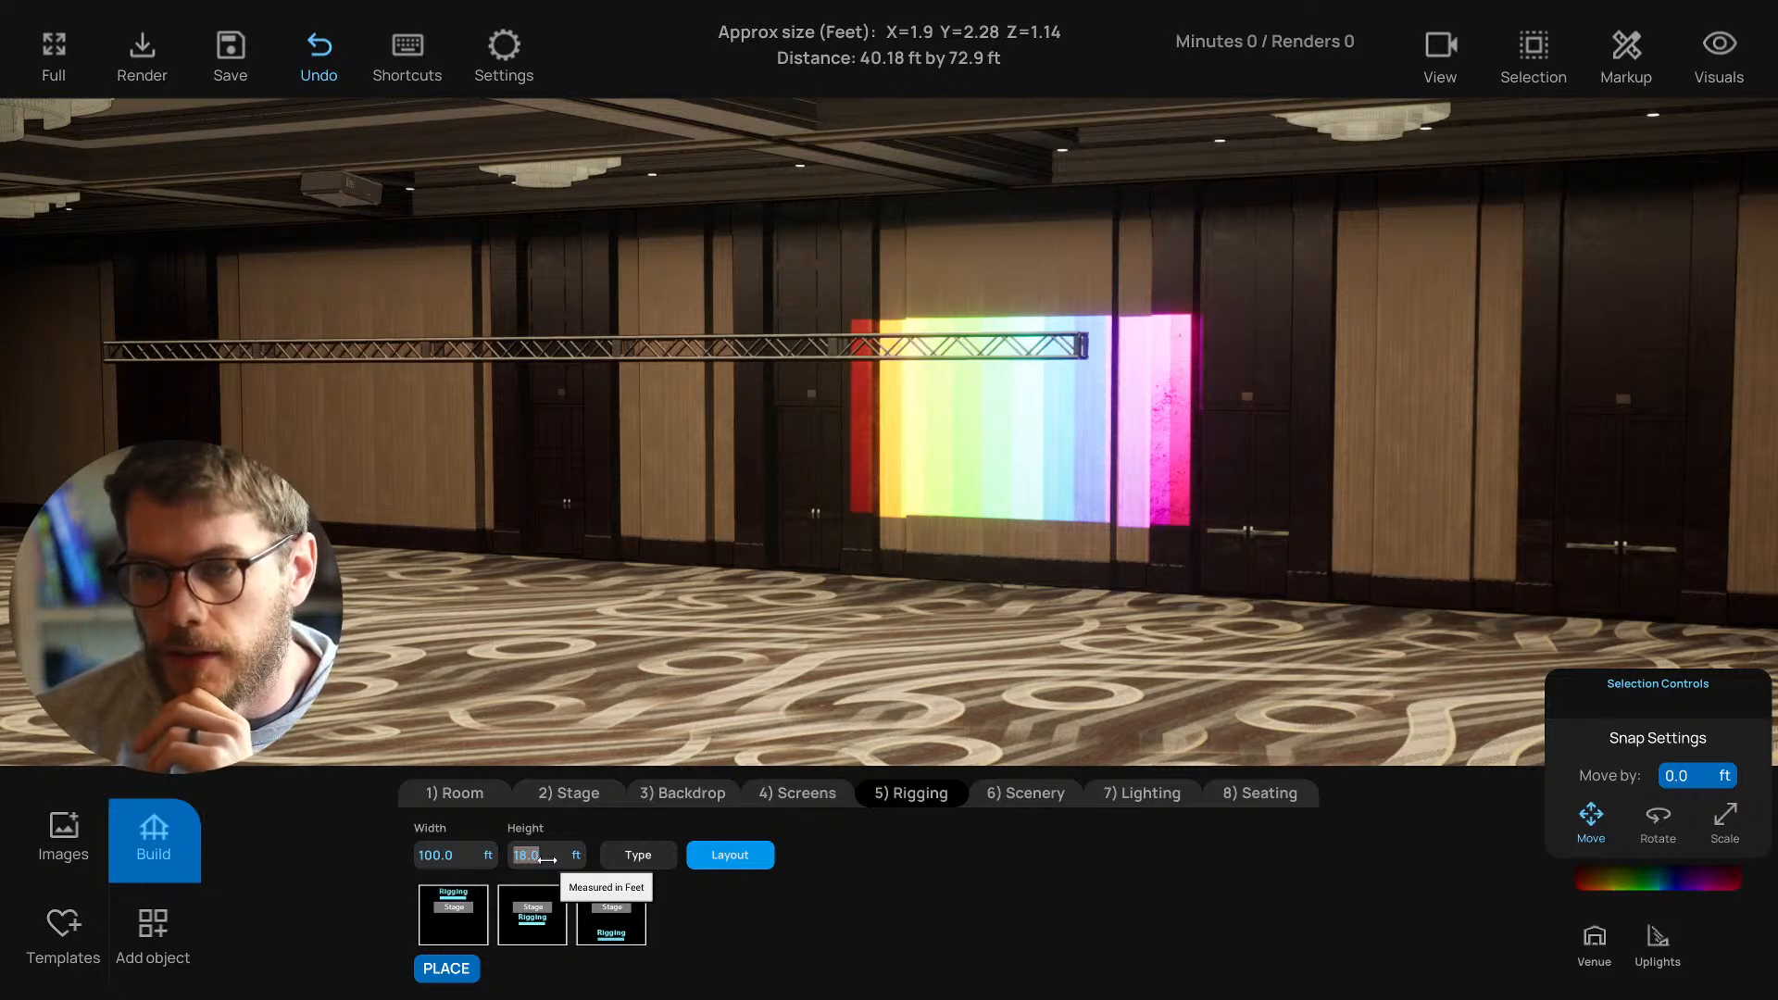
key(Return)
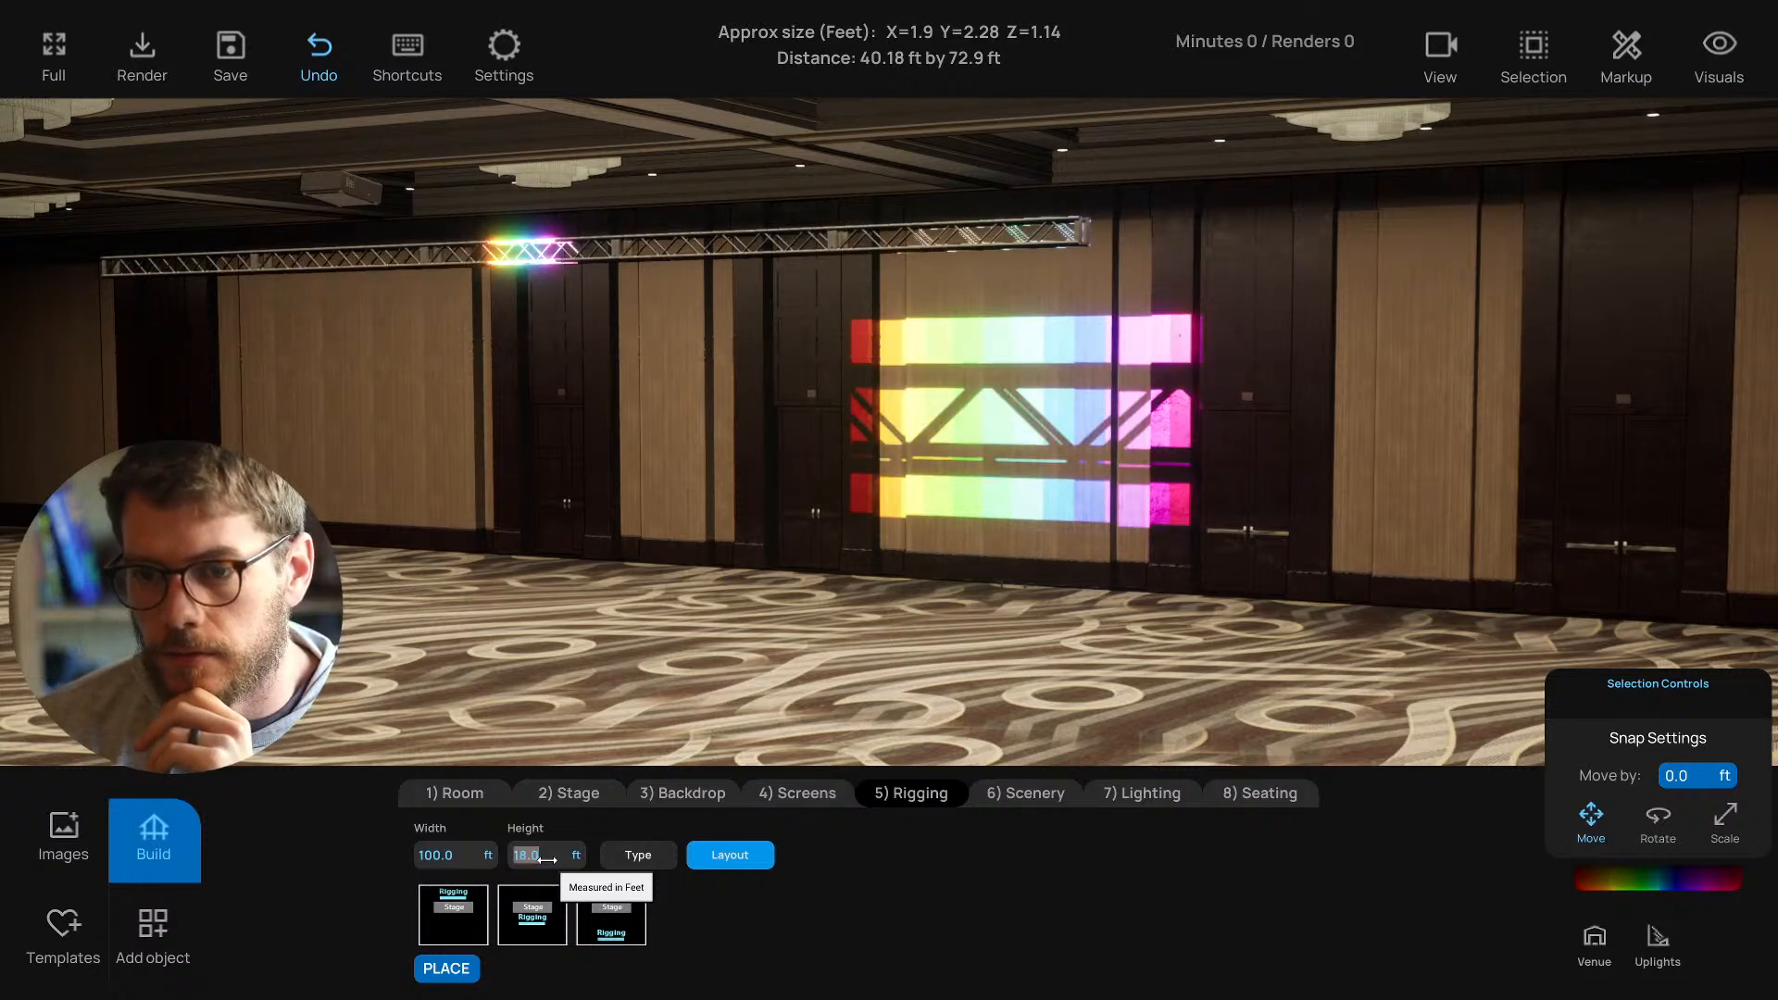
text(20)
key(Return)
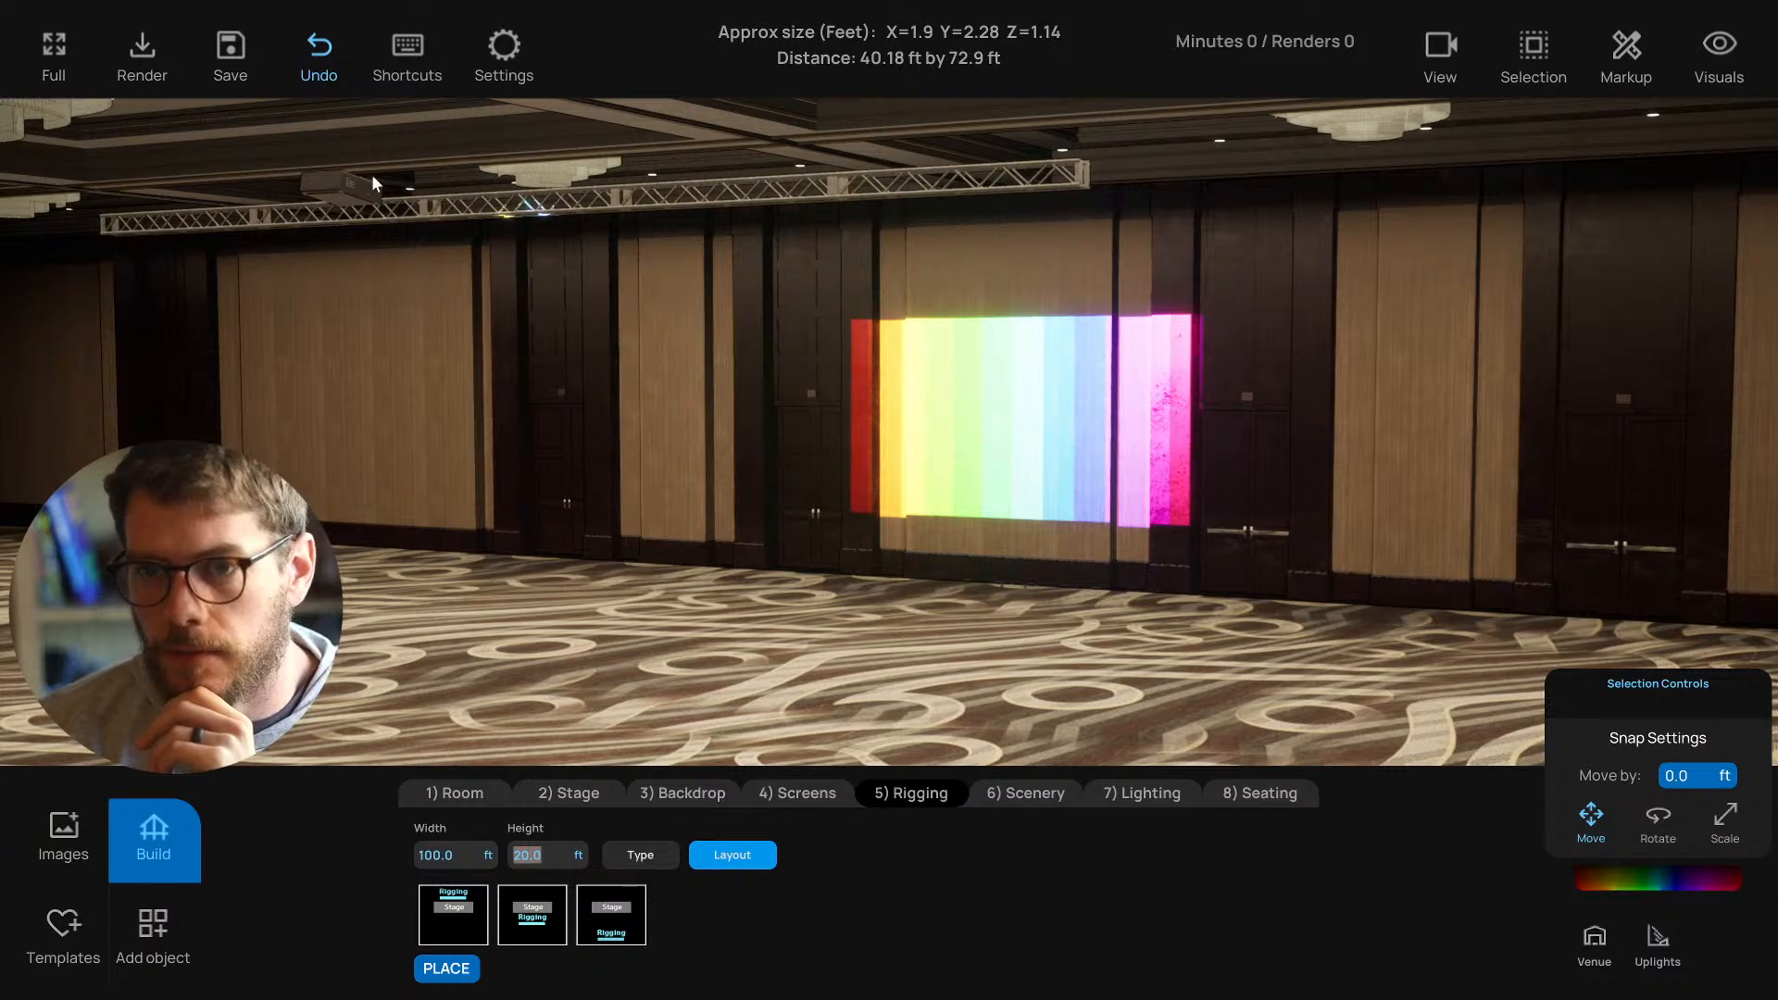
Move the copied projector along and down so it hangs just below the front of the hanging truss.
click(357, 194)
drag(289, 196, 425, 217)
drag(561, 158, 492, 236)
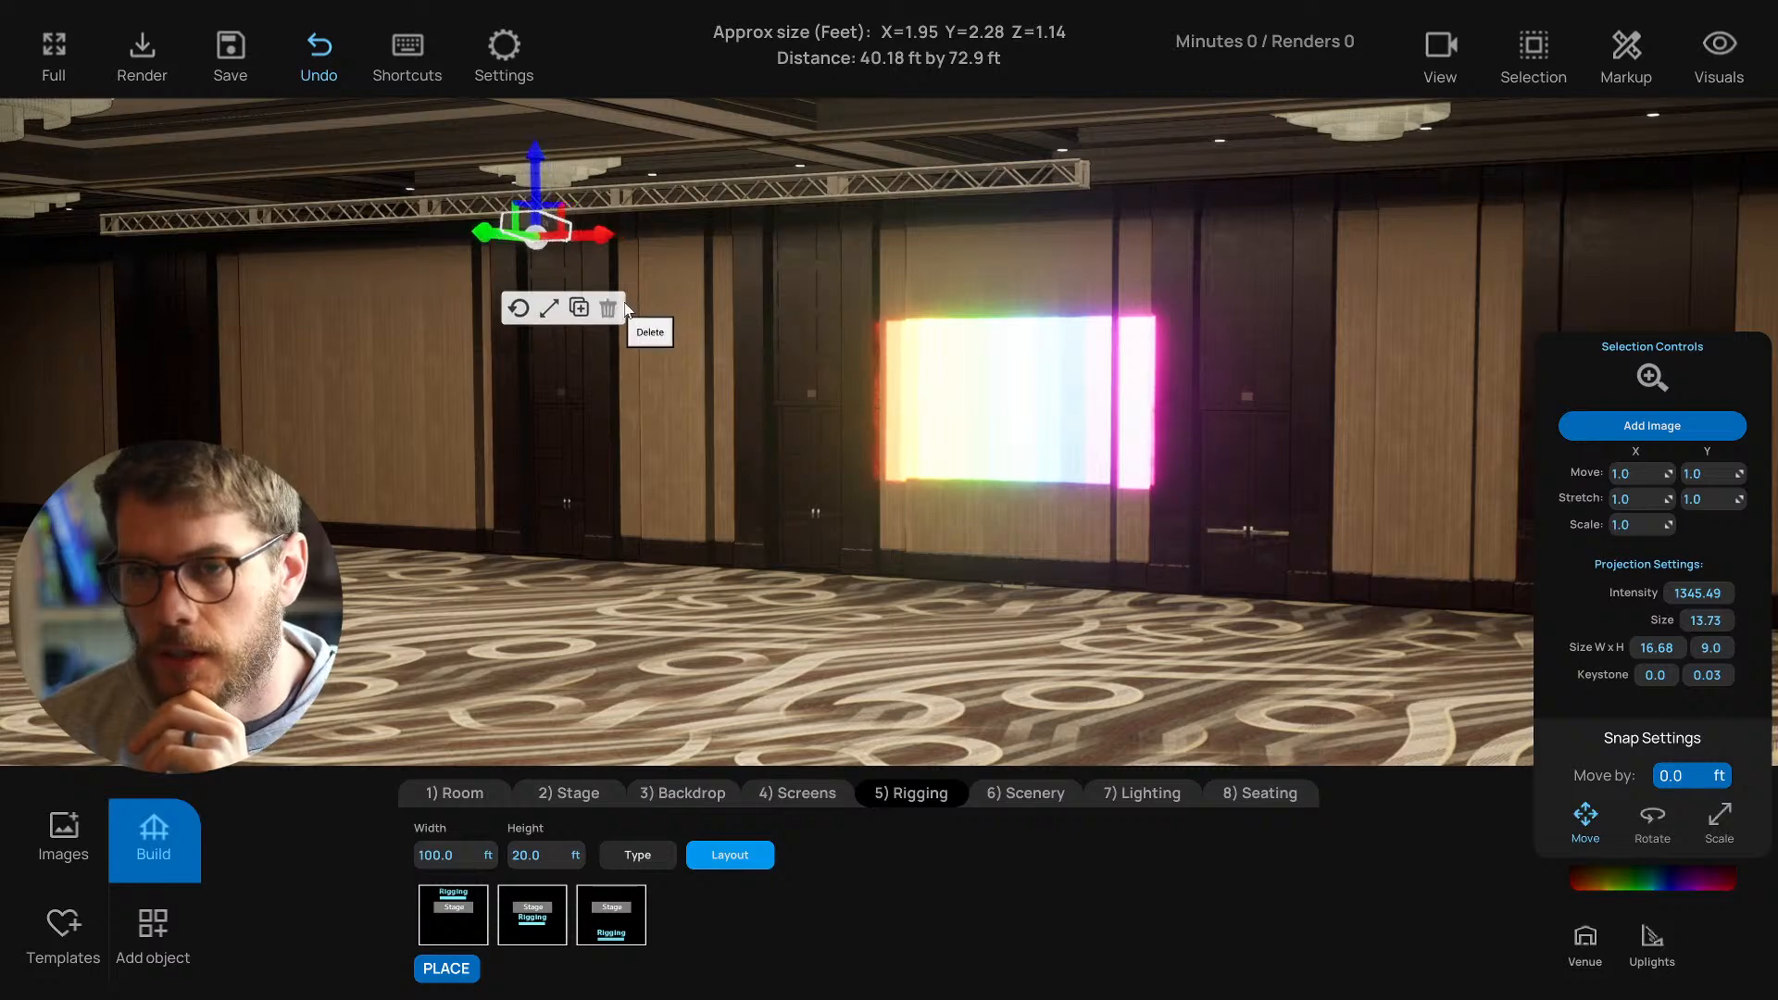
click(1652, 377)
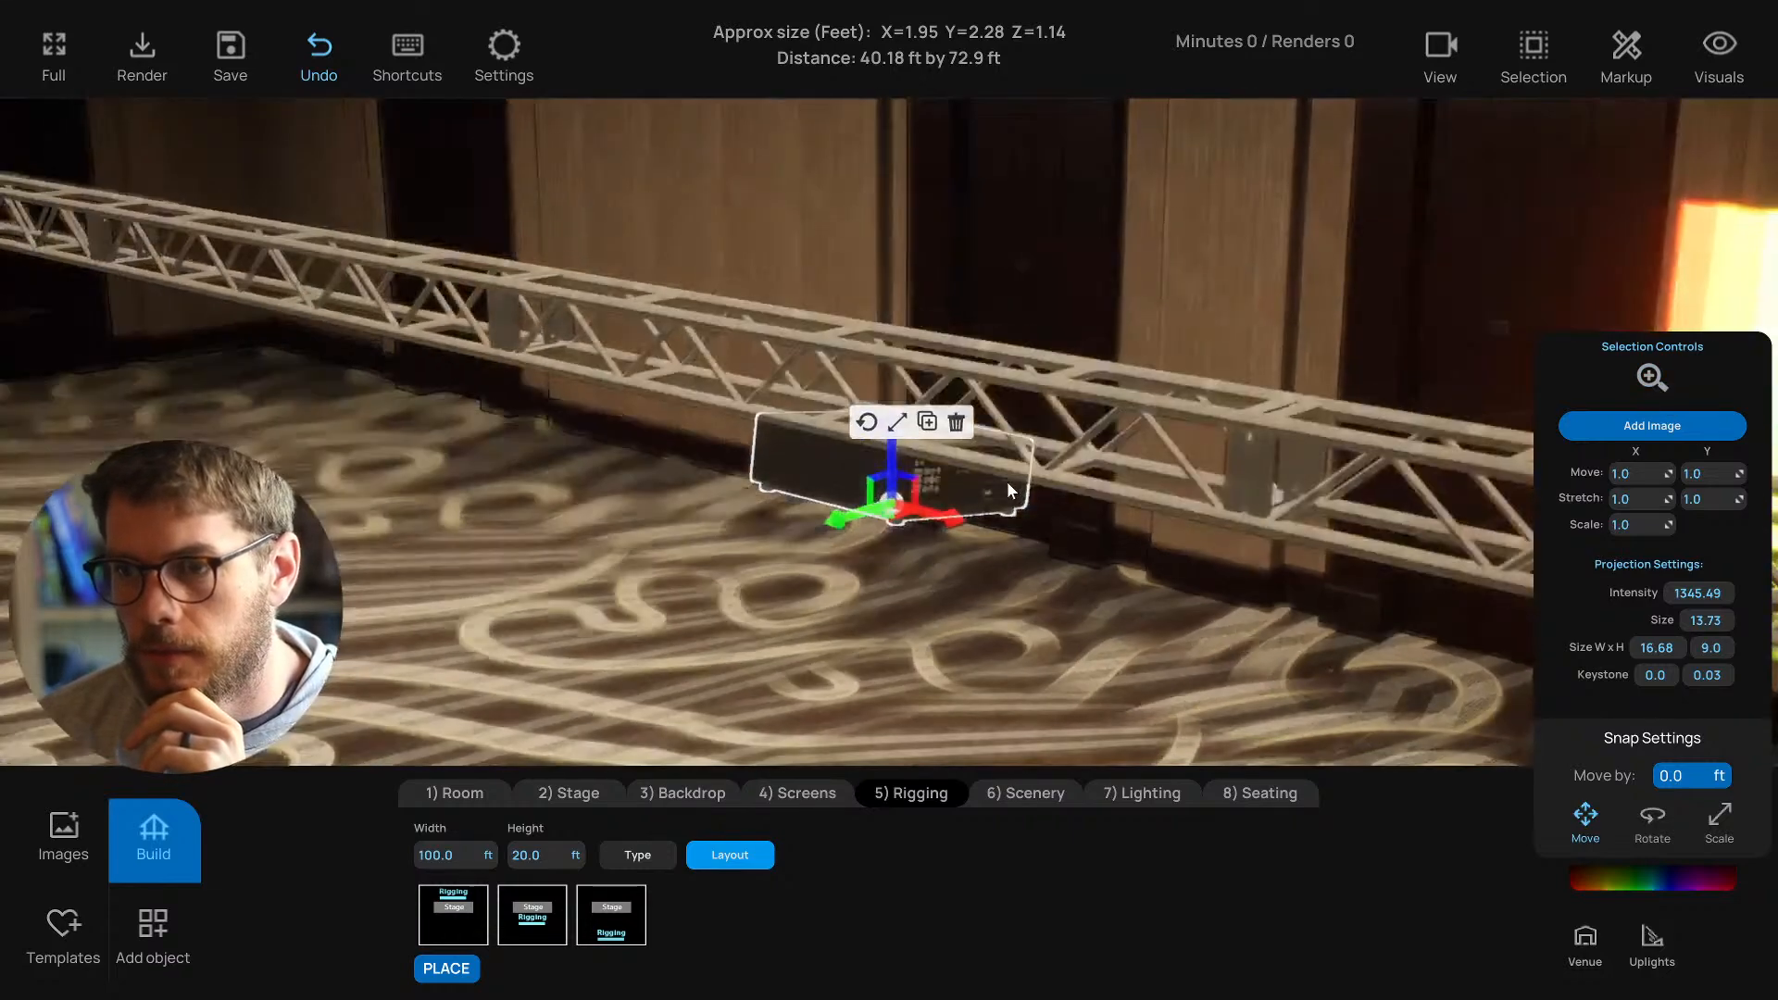
drag(854, 513, 829, 525)
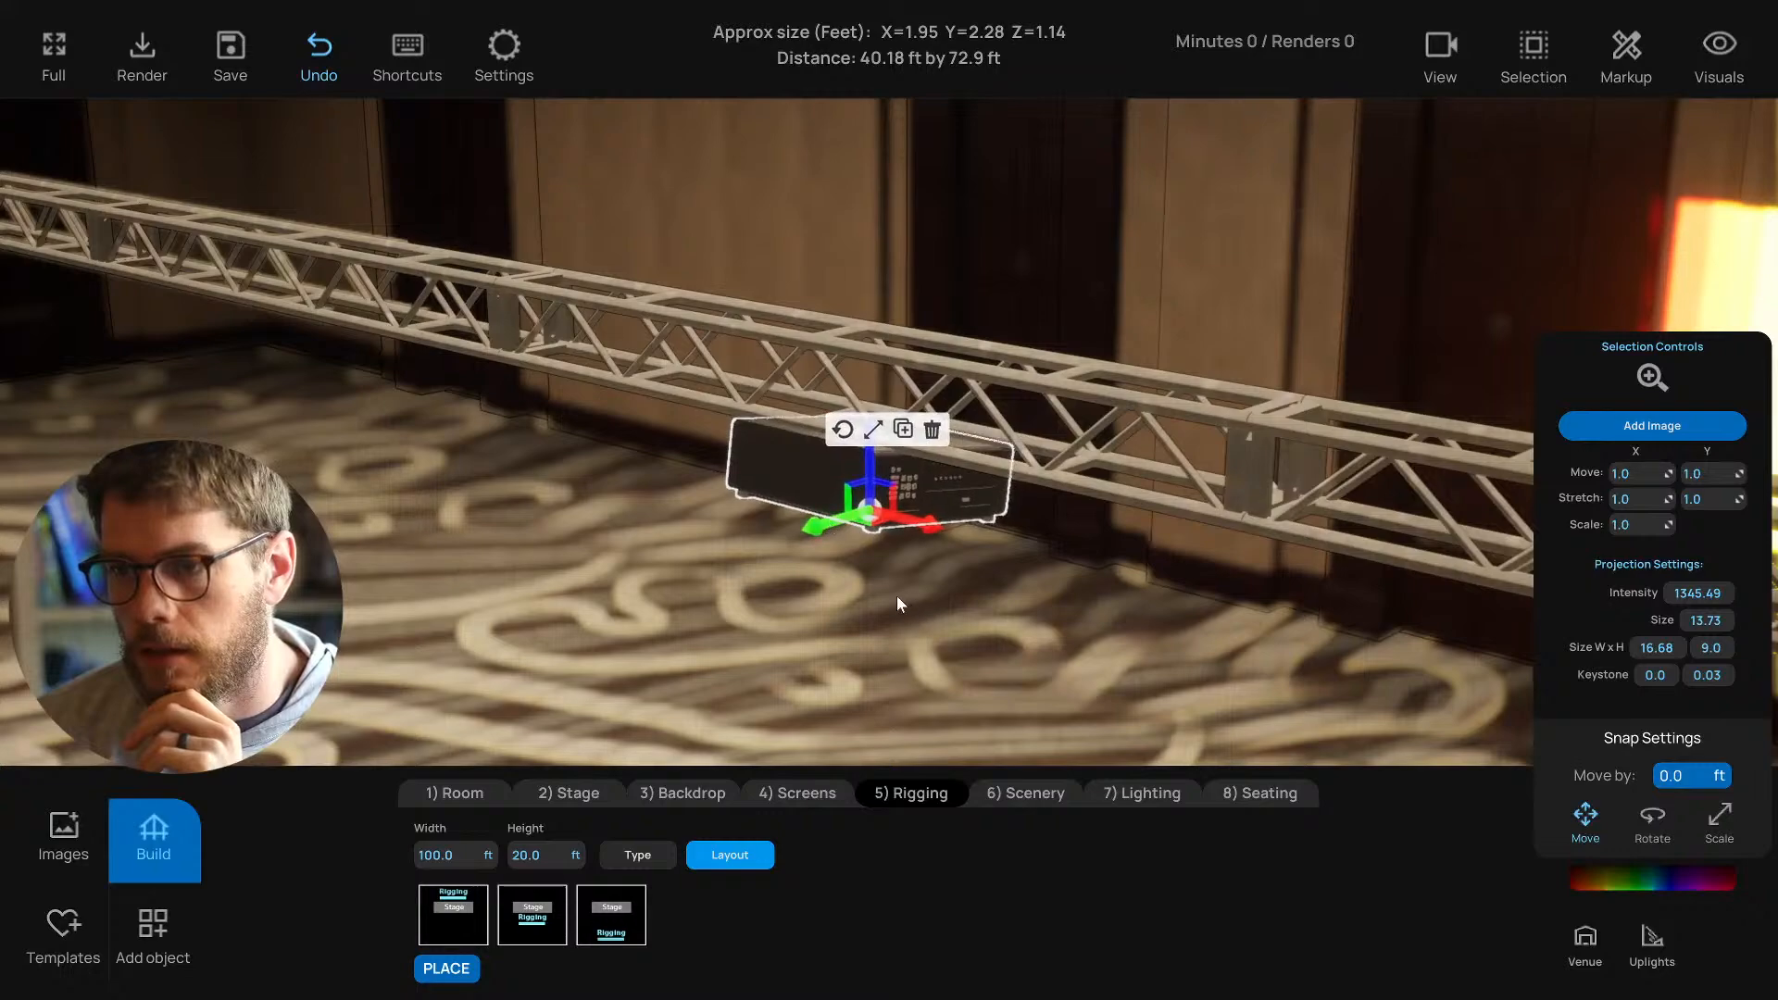
drag(897, 597, 1048, 590)
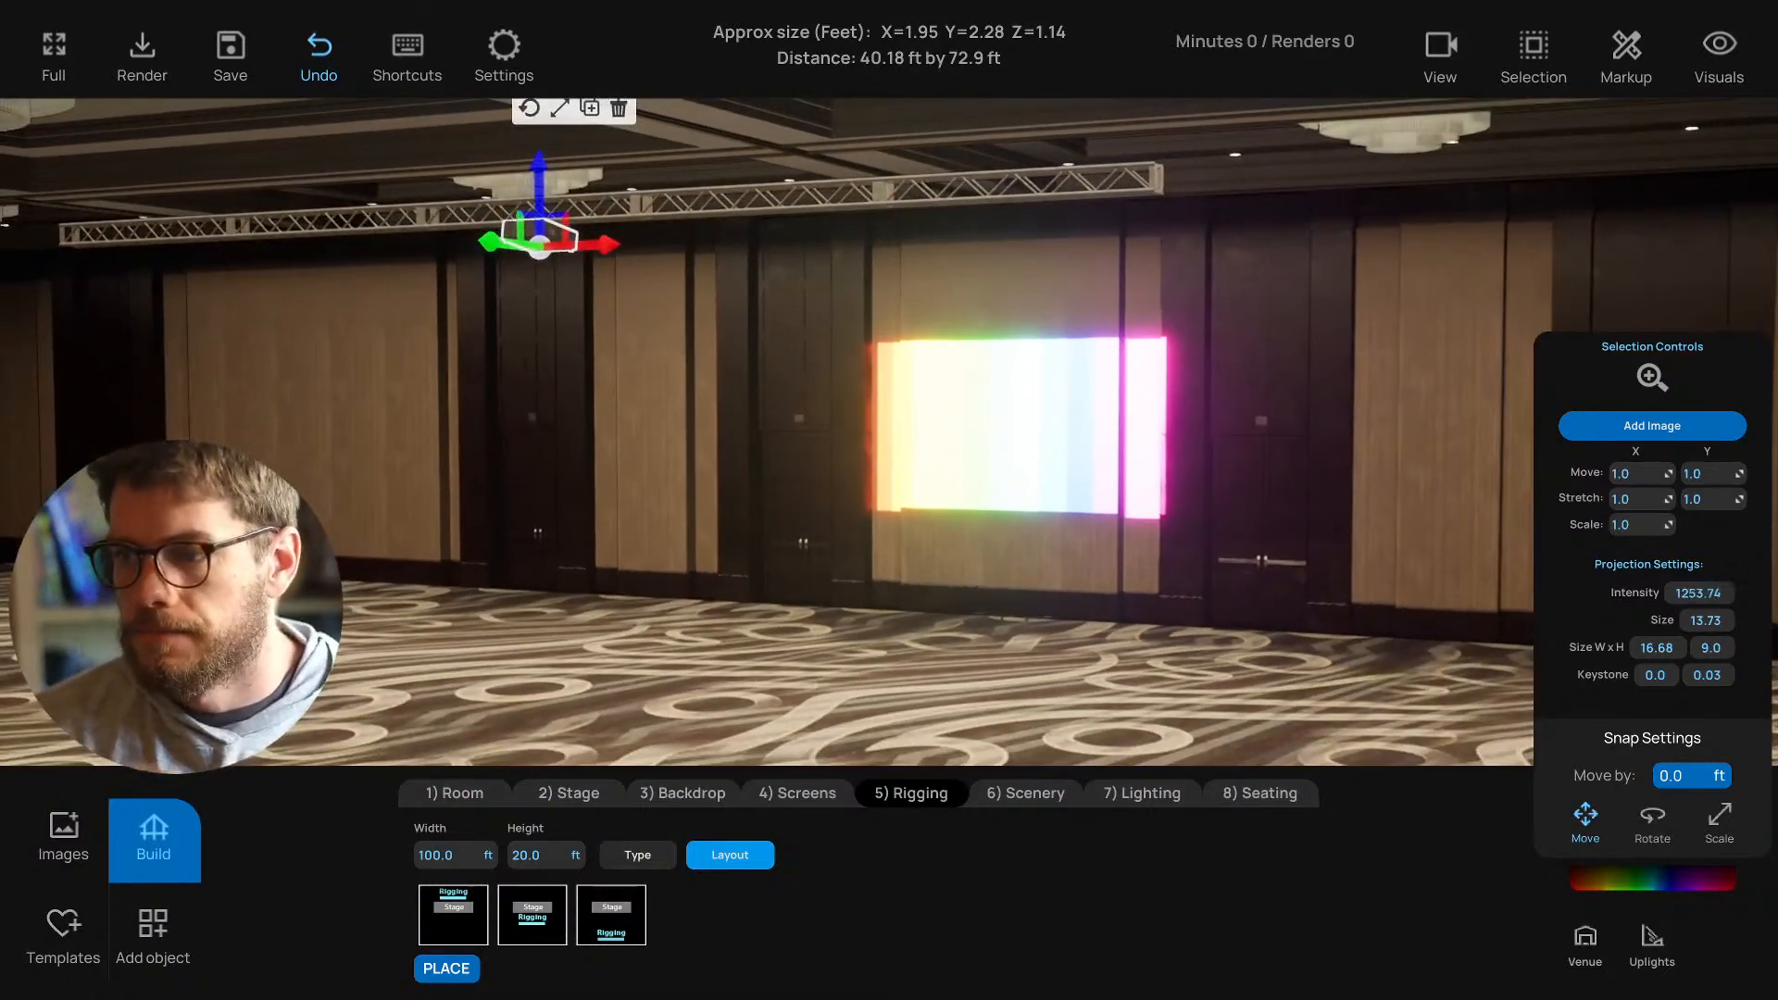
Set the copied projector's intensity to 445.09 and its projection size to 16.45, and deselect it.
drag(1700, 593, 1729, 621)
click(848, 685)
drag(847, 685, 857, 685)
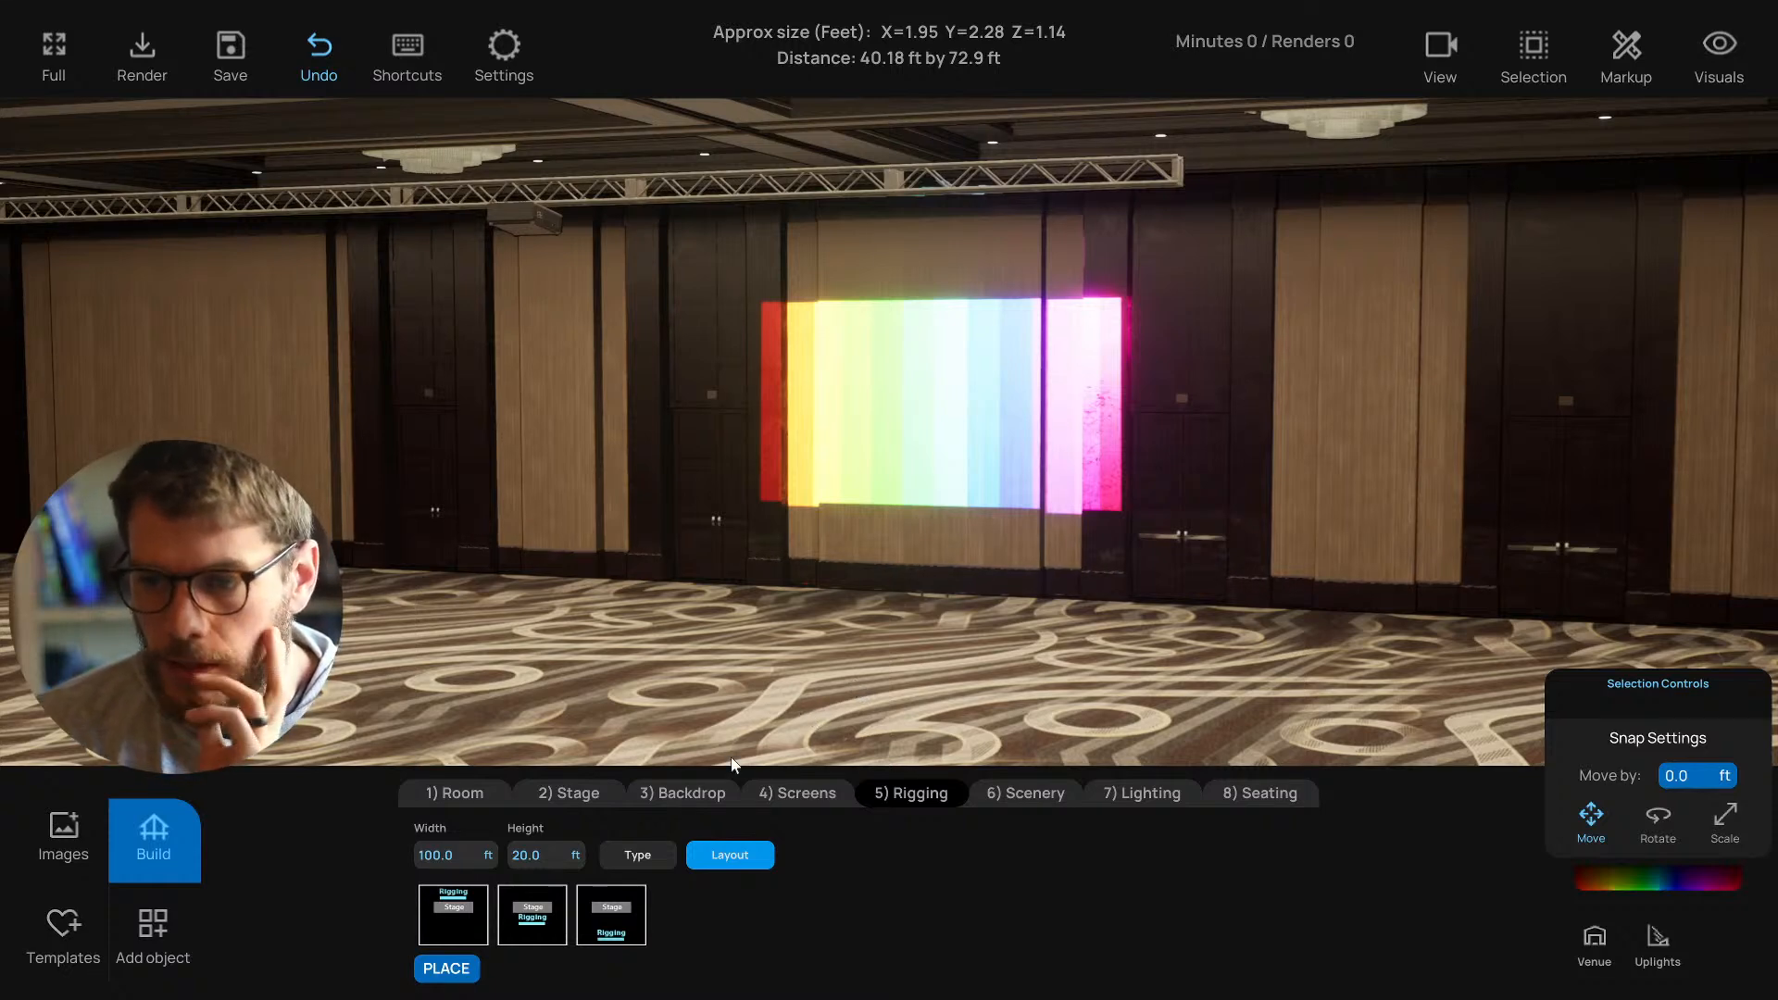
Place a 40 ft by 15 ft scenery wall of raised bevelled square tiles in front of the projection wall.
click(1051, 798)
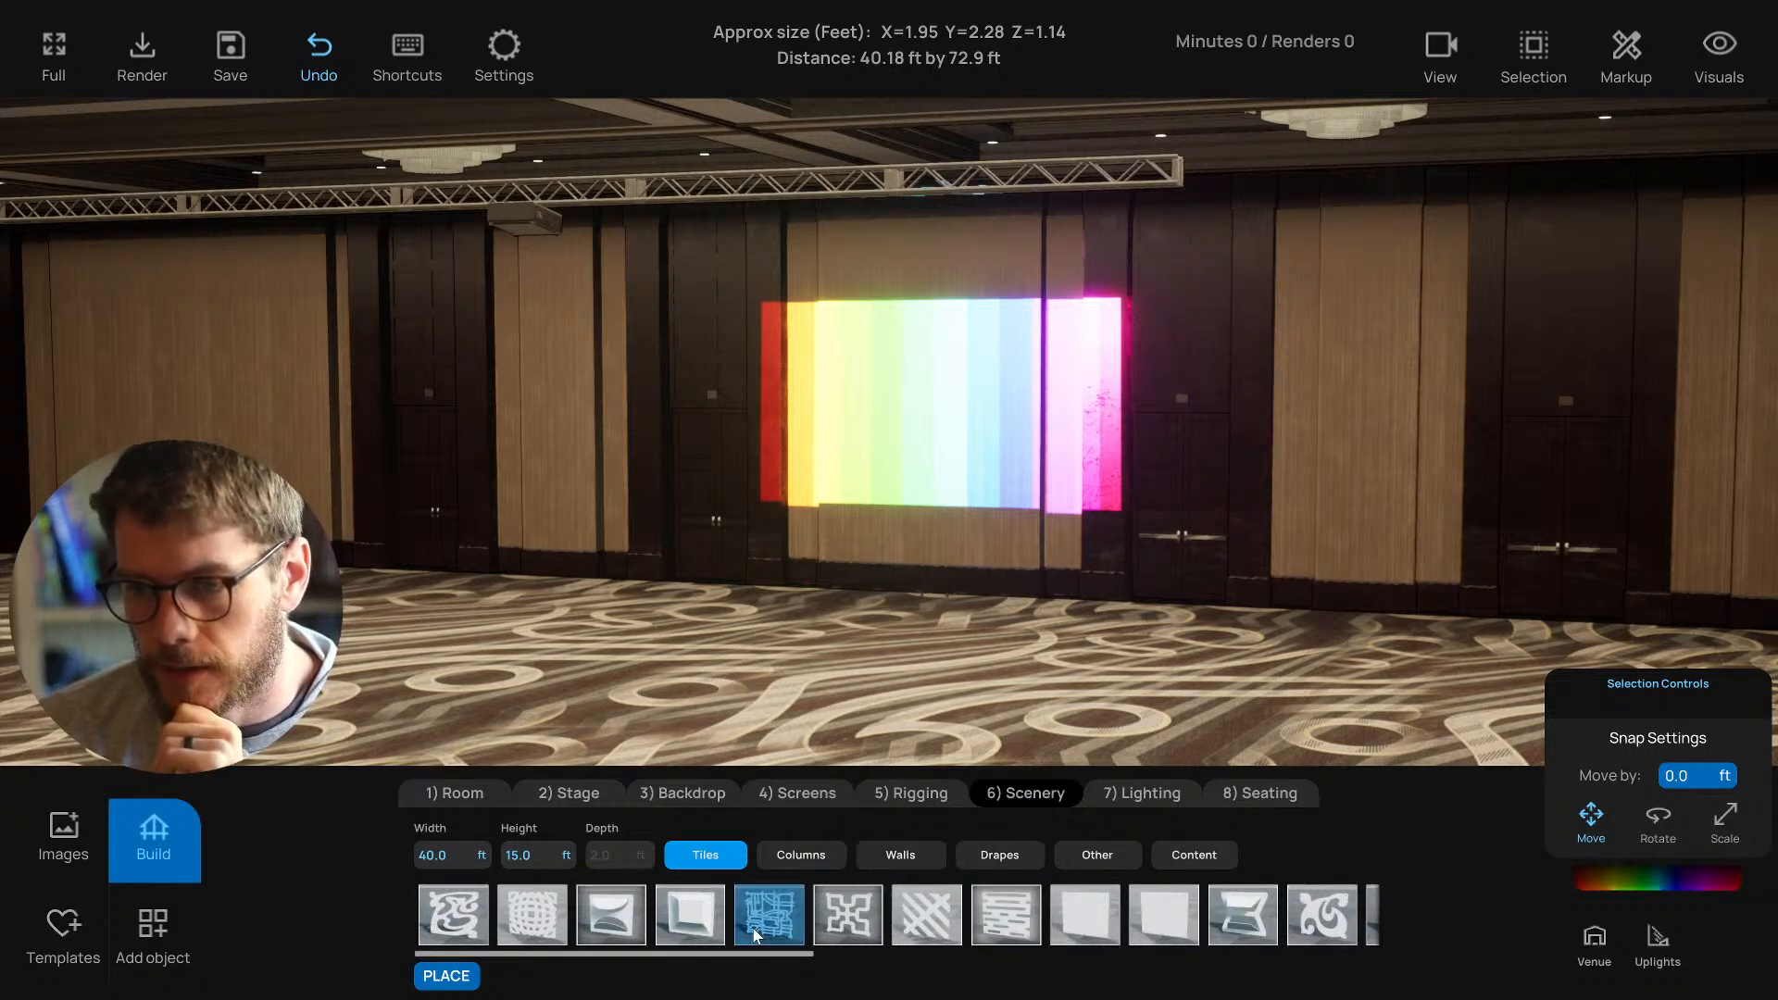
scroll(754, 936, down, 2)
scroll(754, 936, up, 3)
scroll(749, 727, down, 2)
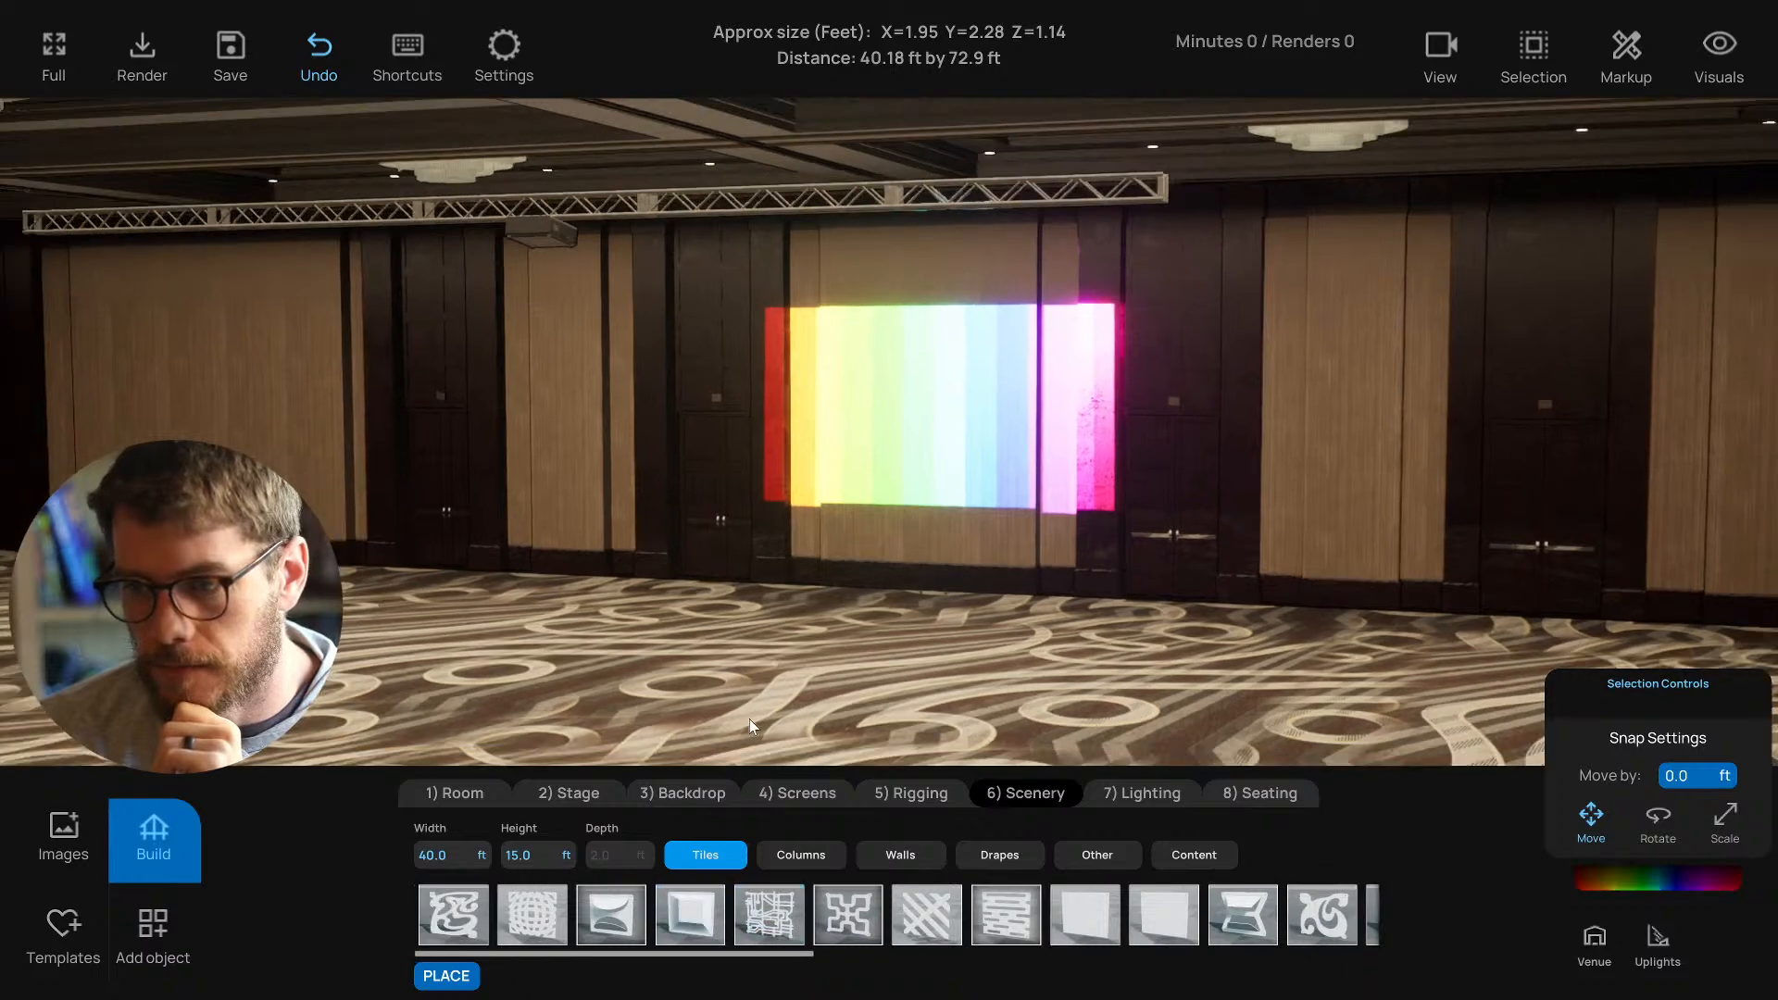
scroll(750, 719, down, 1)
scroll(759, 735, up, 1)
right_drag(791, 698, 792, 698)
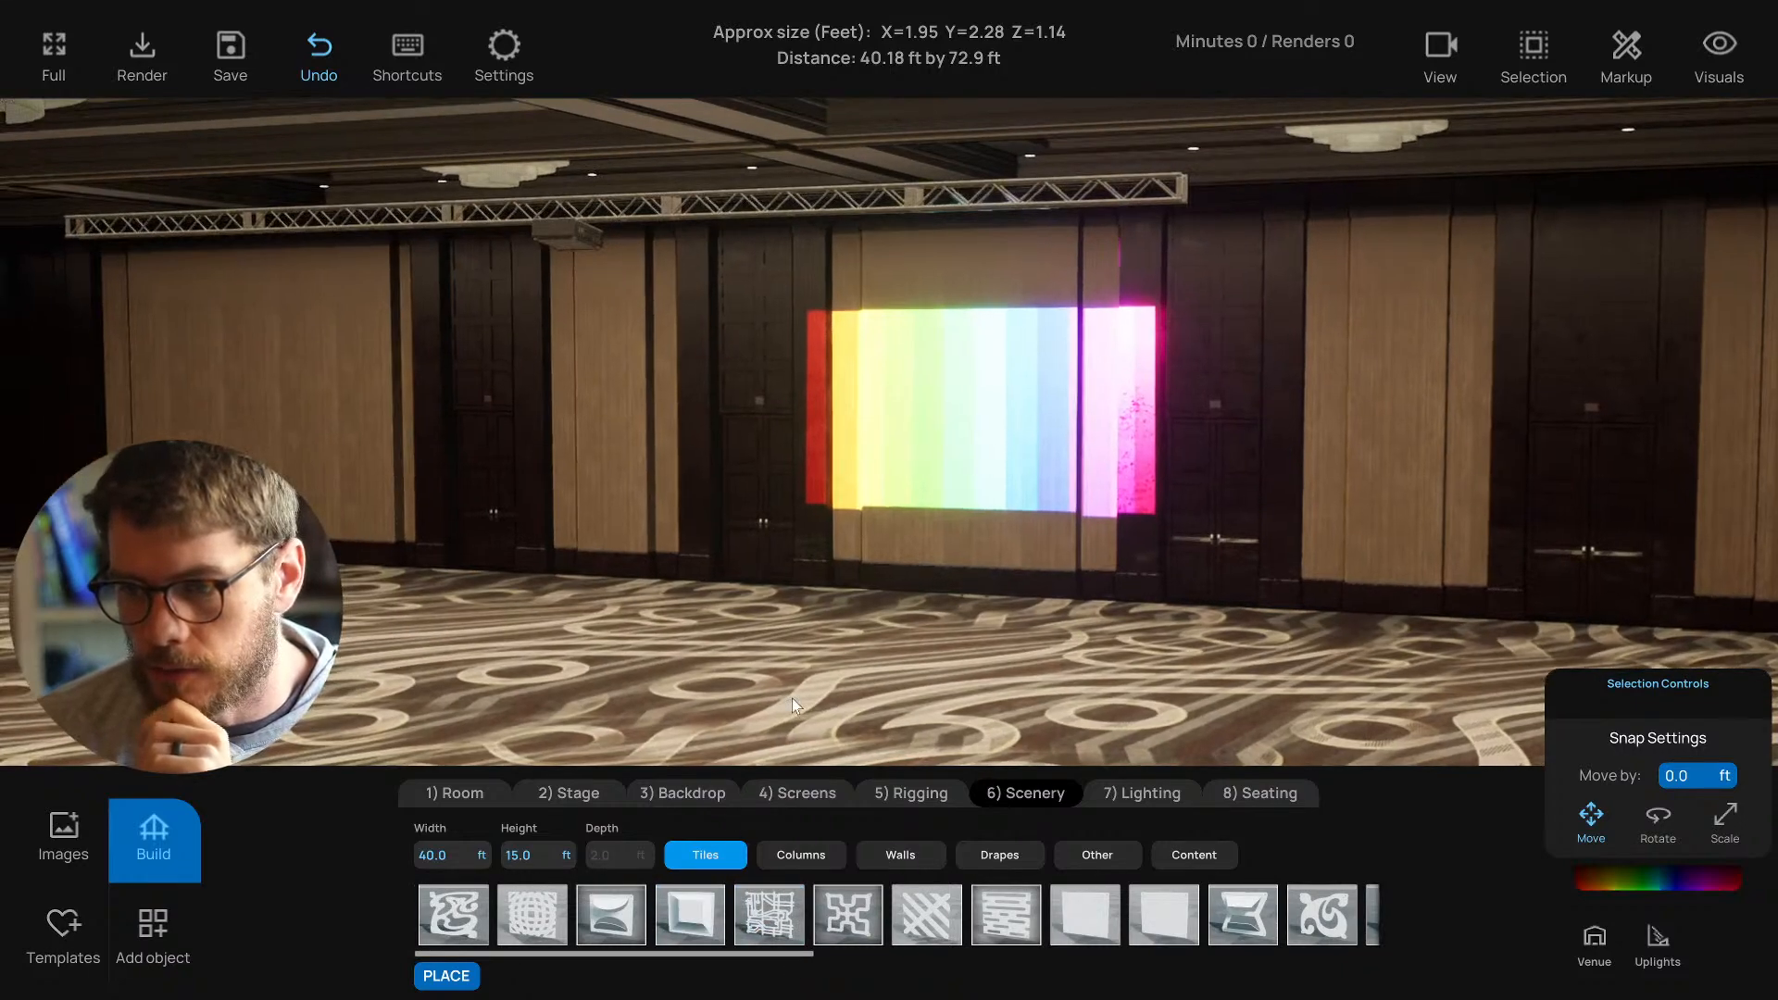
click(678, 919)
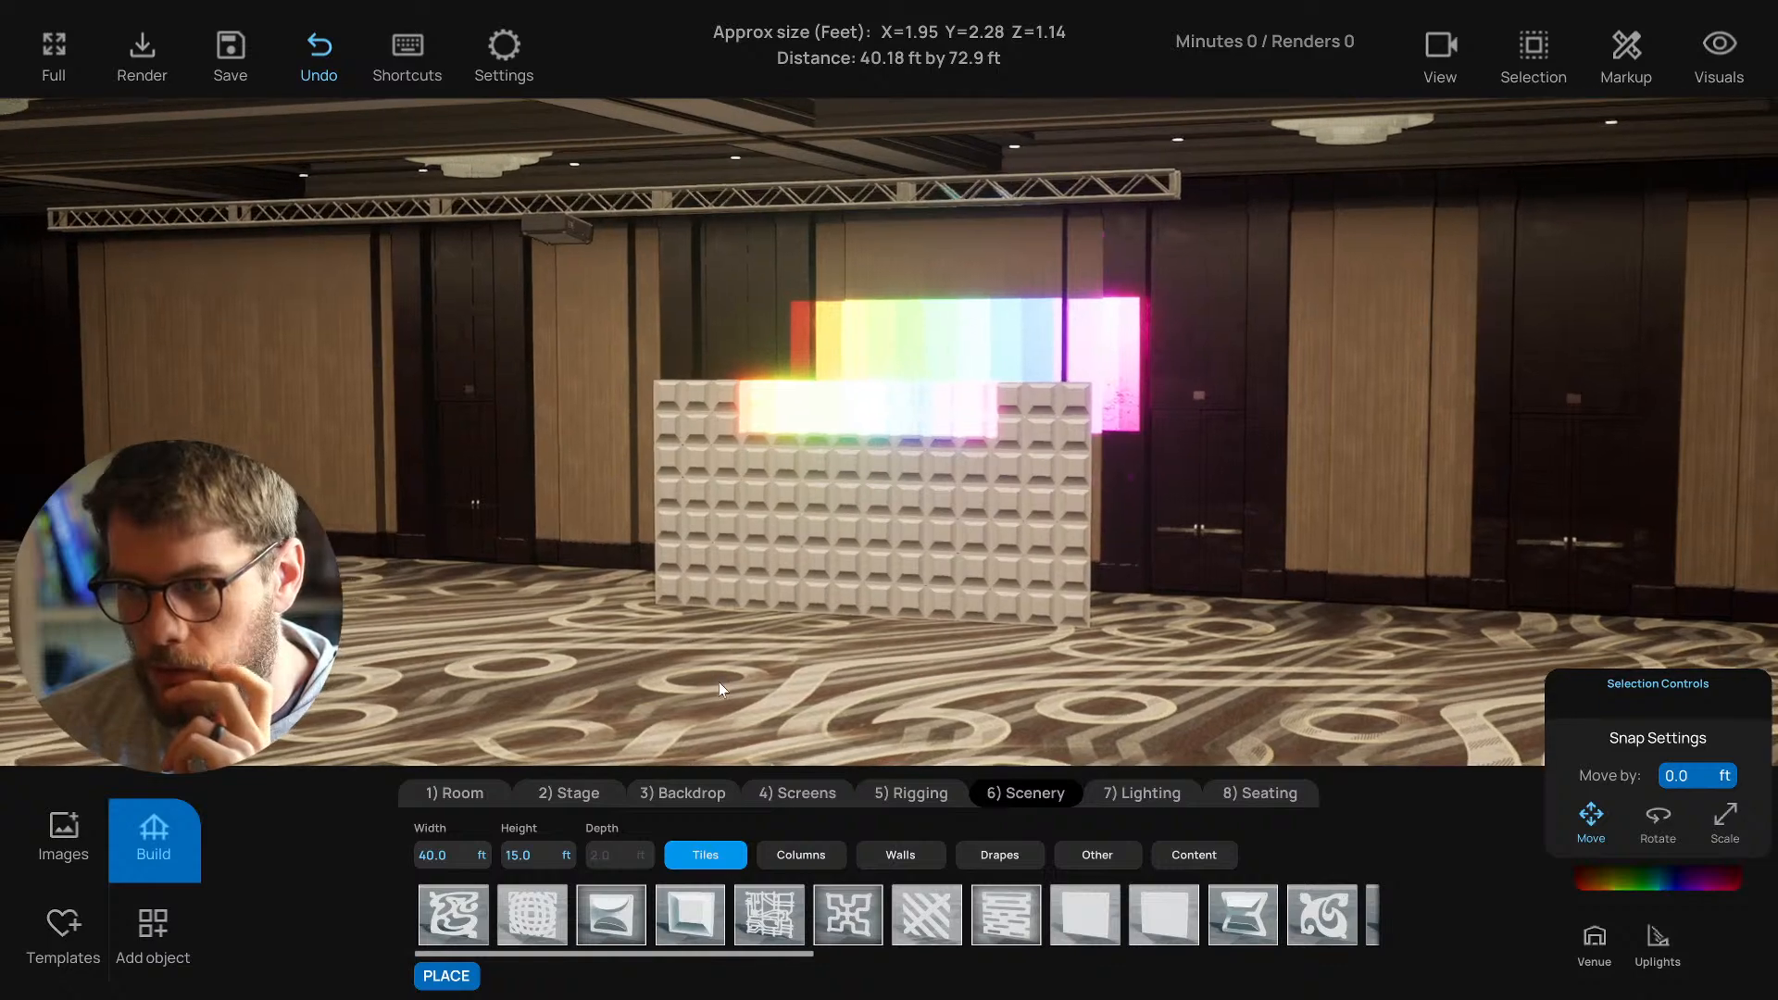
right_drag(719, 682, 719, 682)
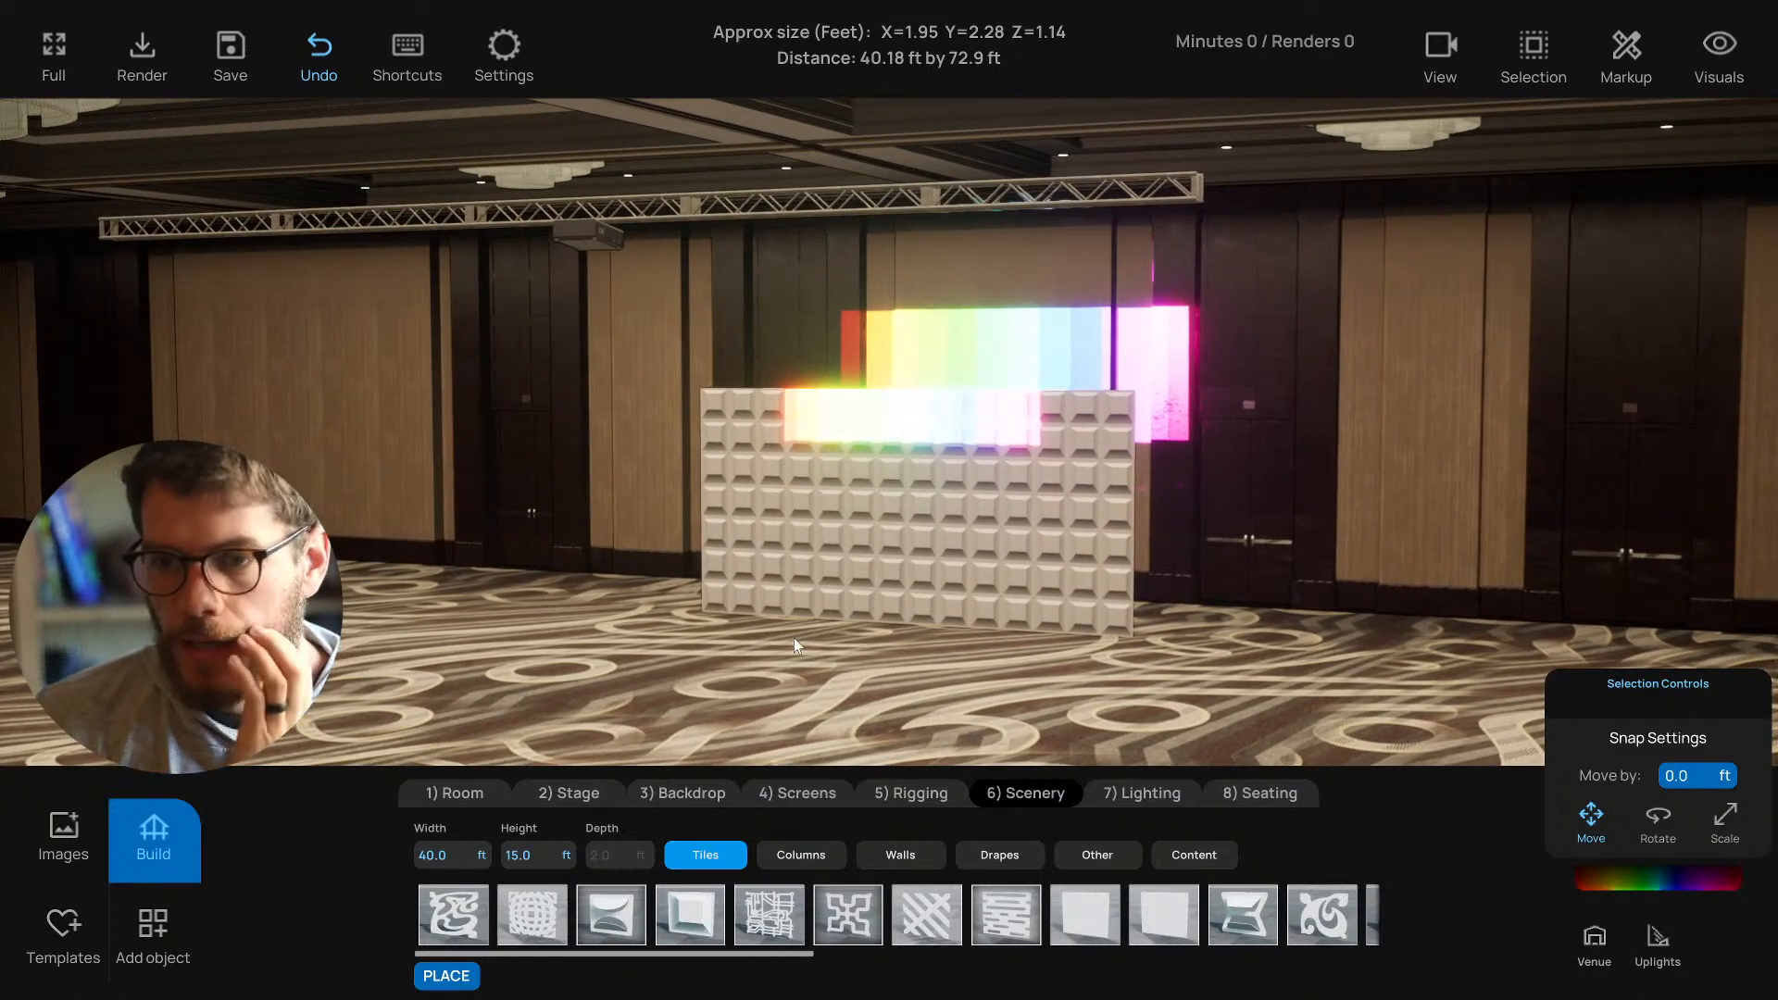
right_drag(758, 663, 771, 643)
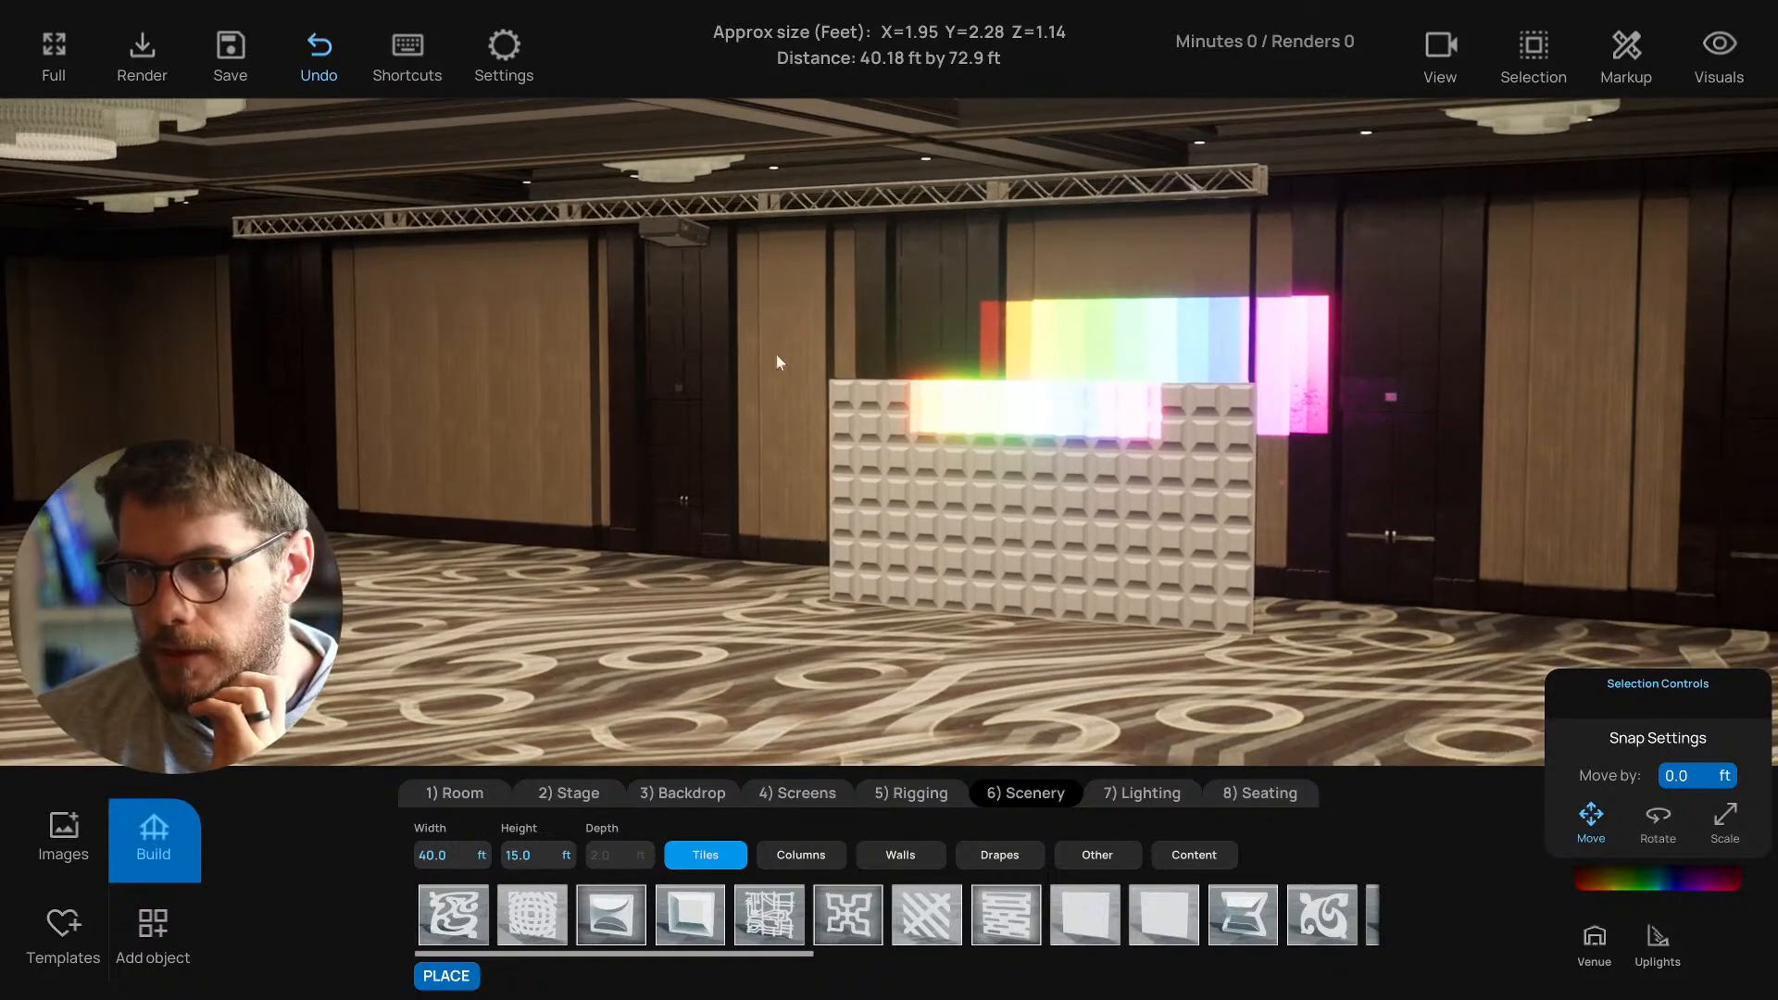
Examine from above where the hanging truss and its projector sit relative to the rigging points on the ballroom floor plan.
click(694, 239)
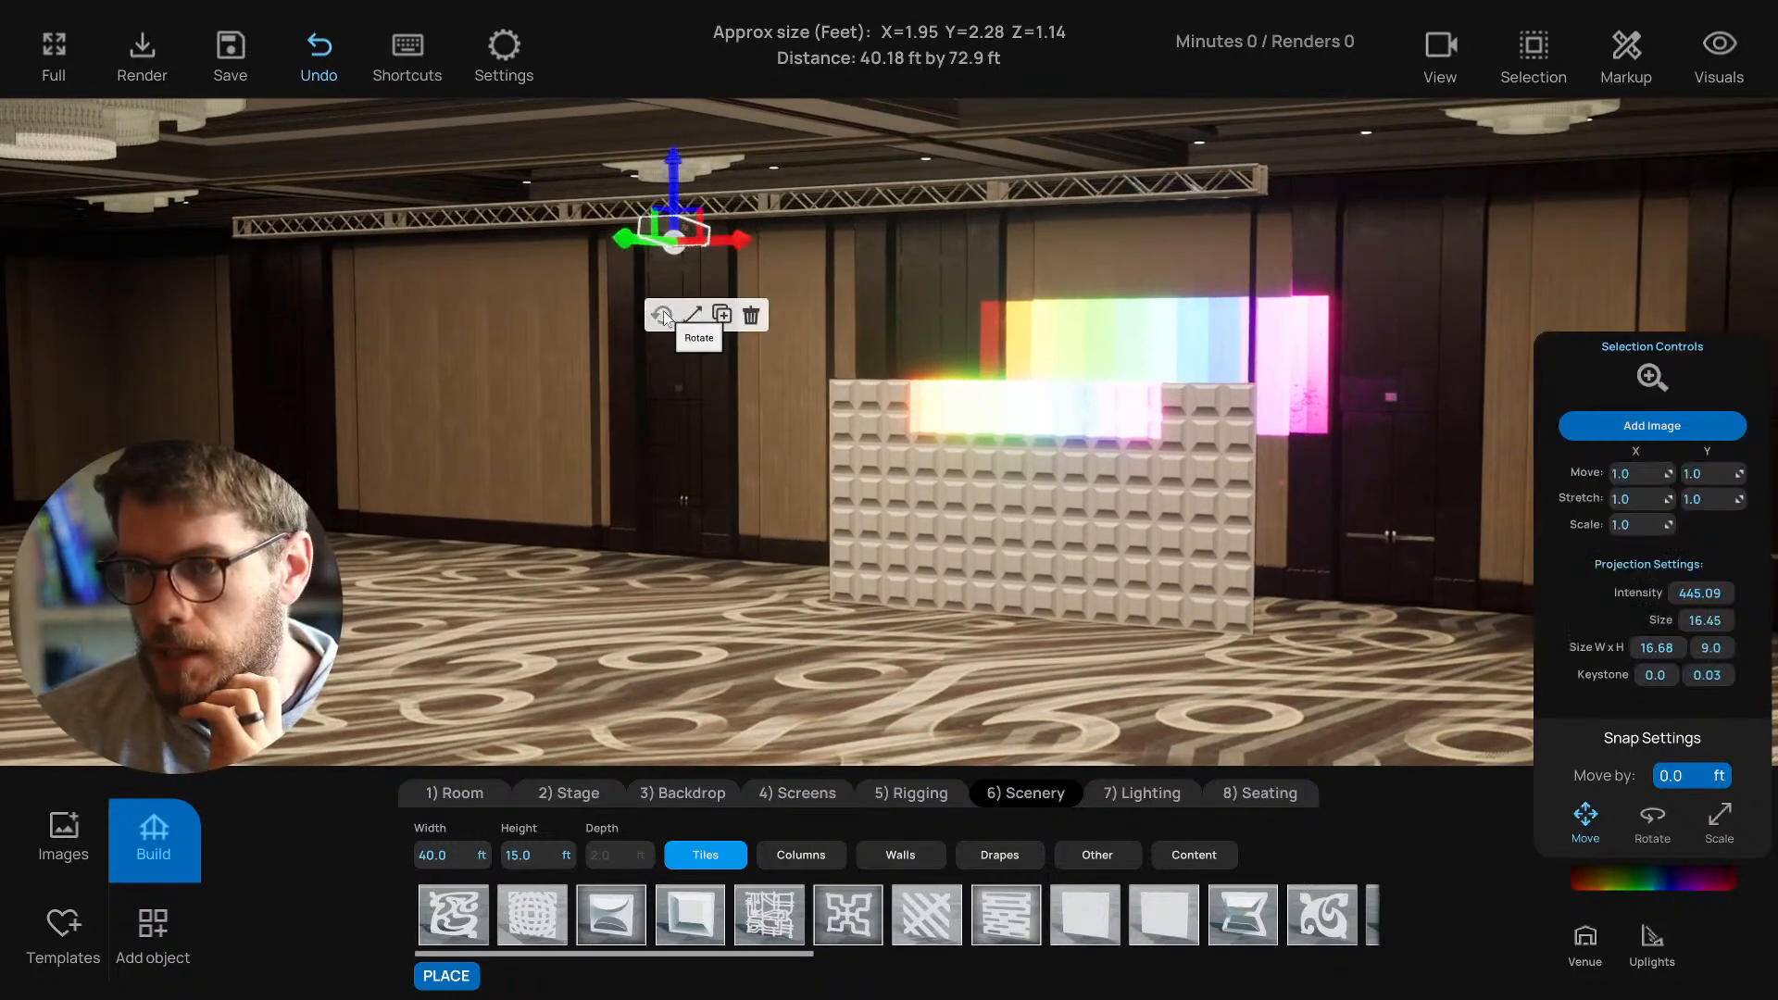
click(664, 309)
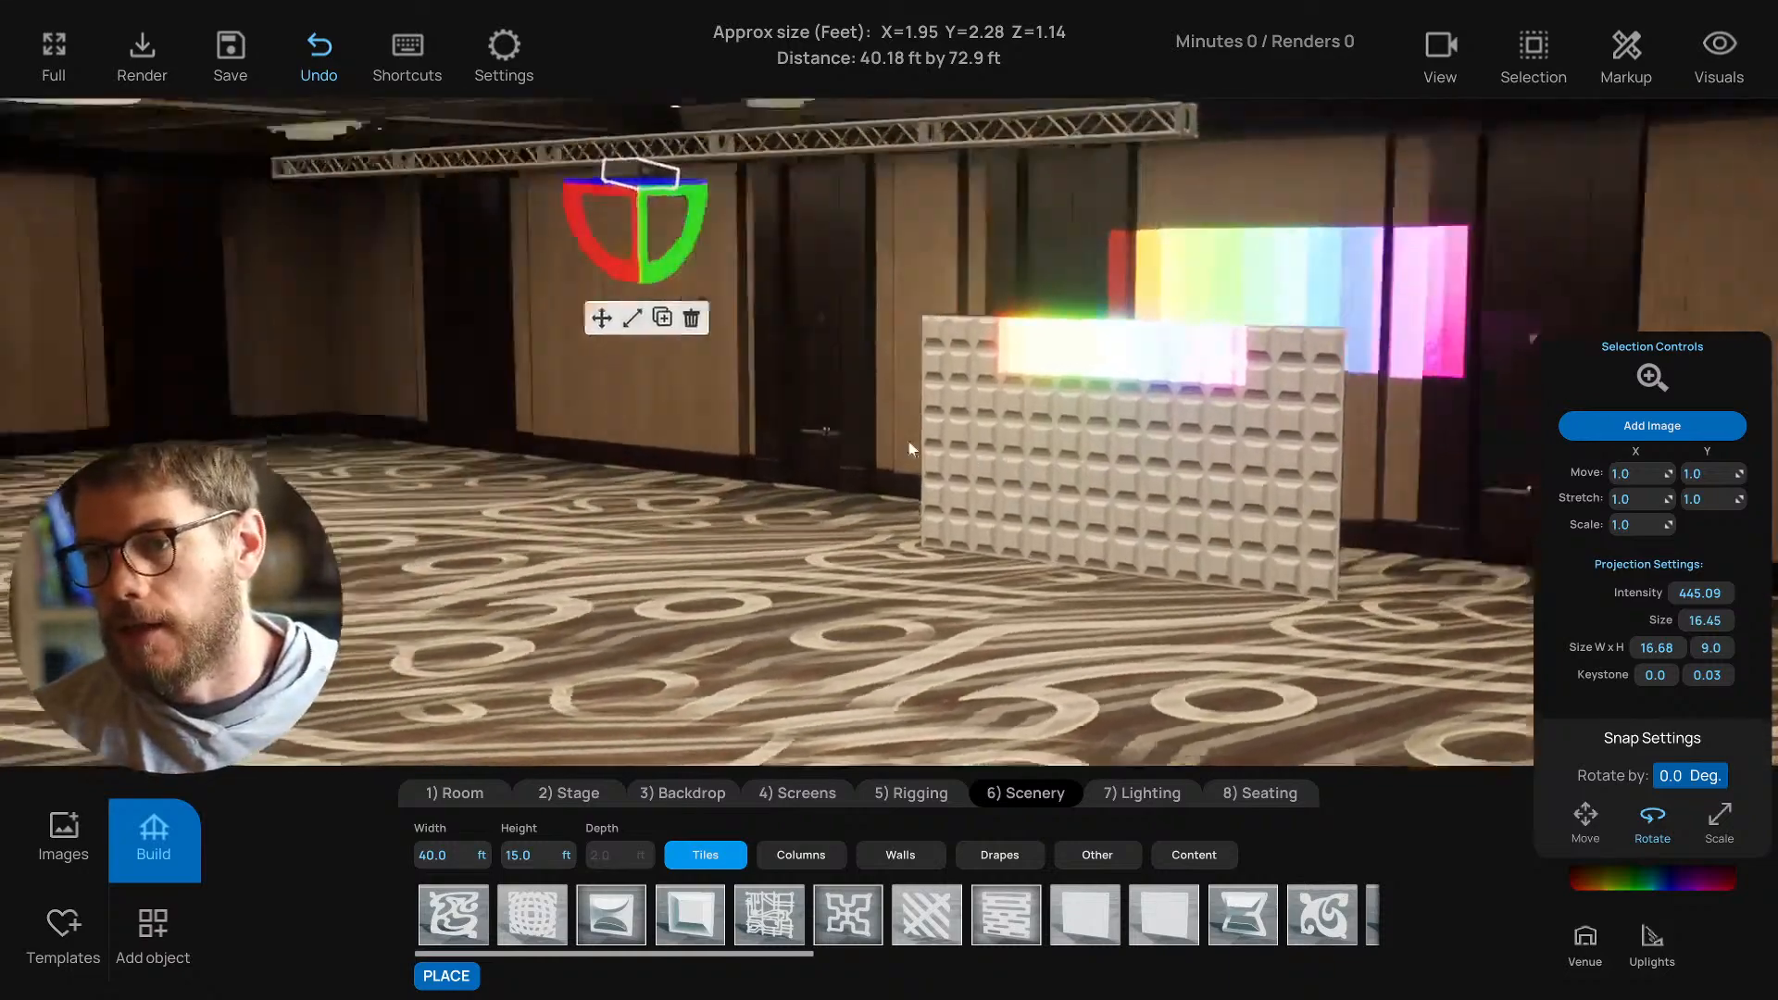
right_drag(911, 449, 806, 444)
key(d)
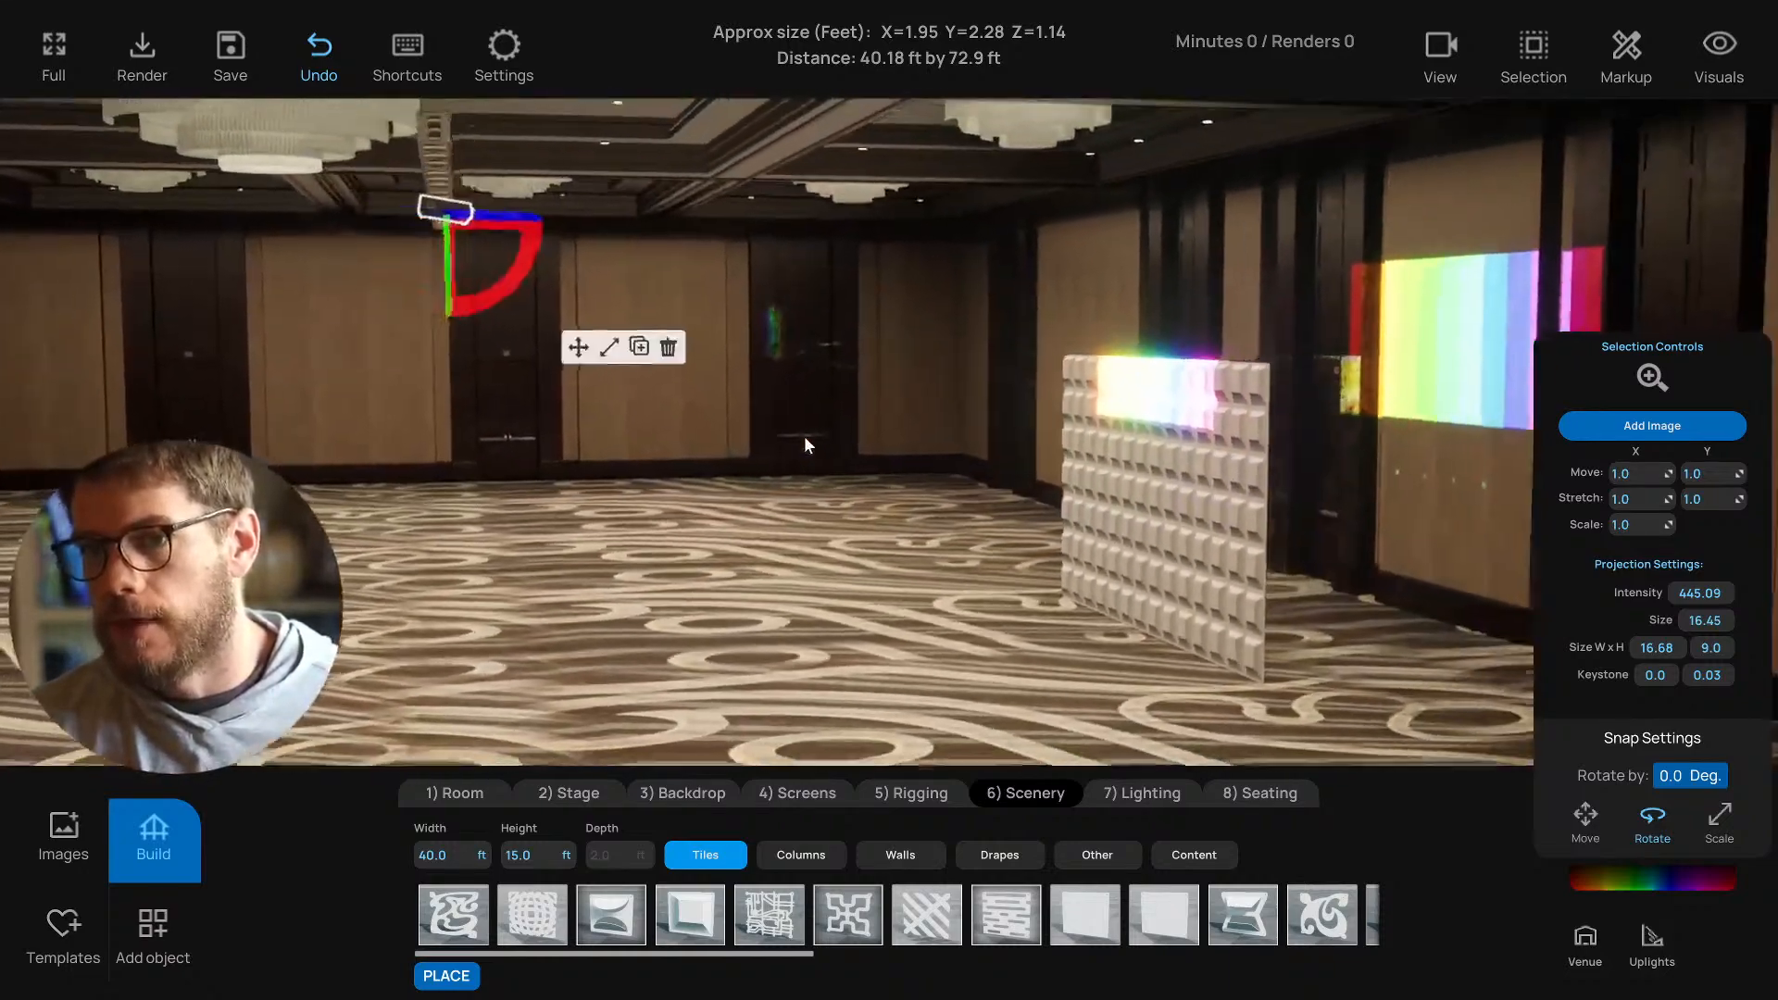
key(t)
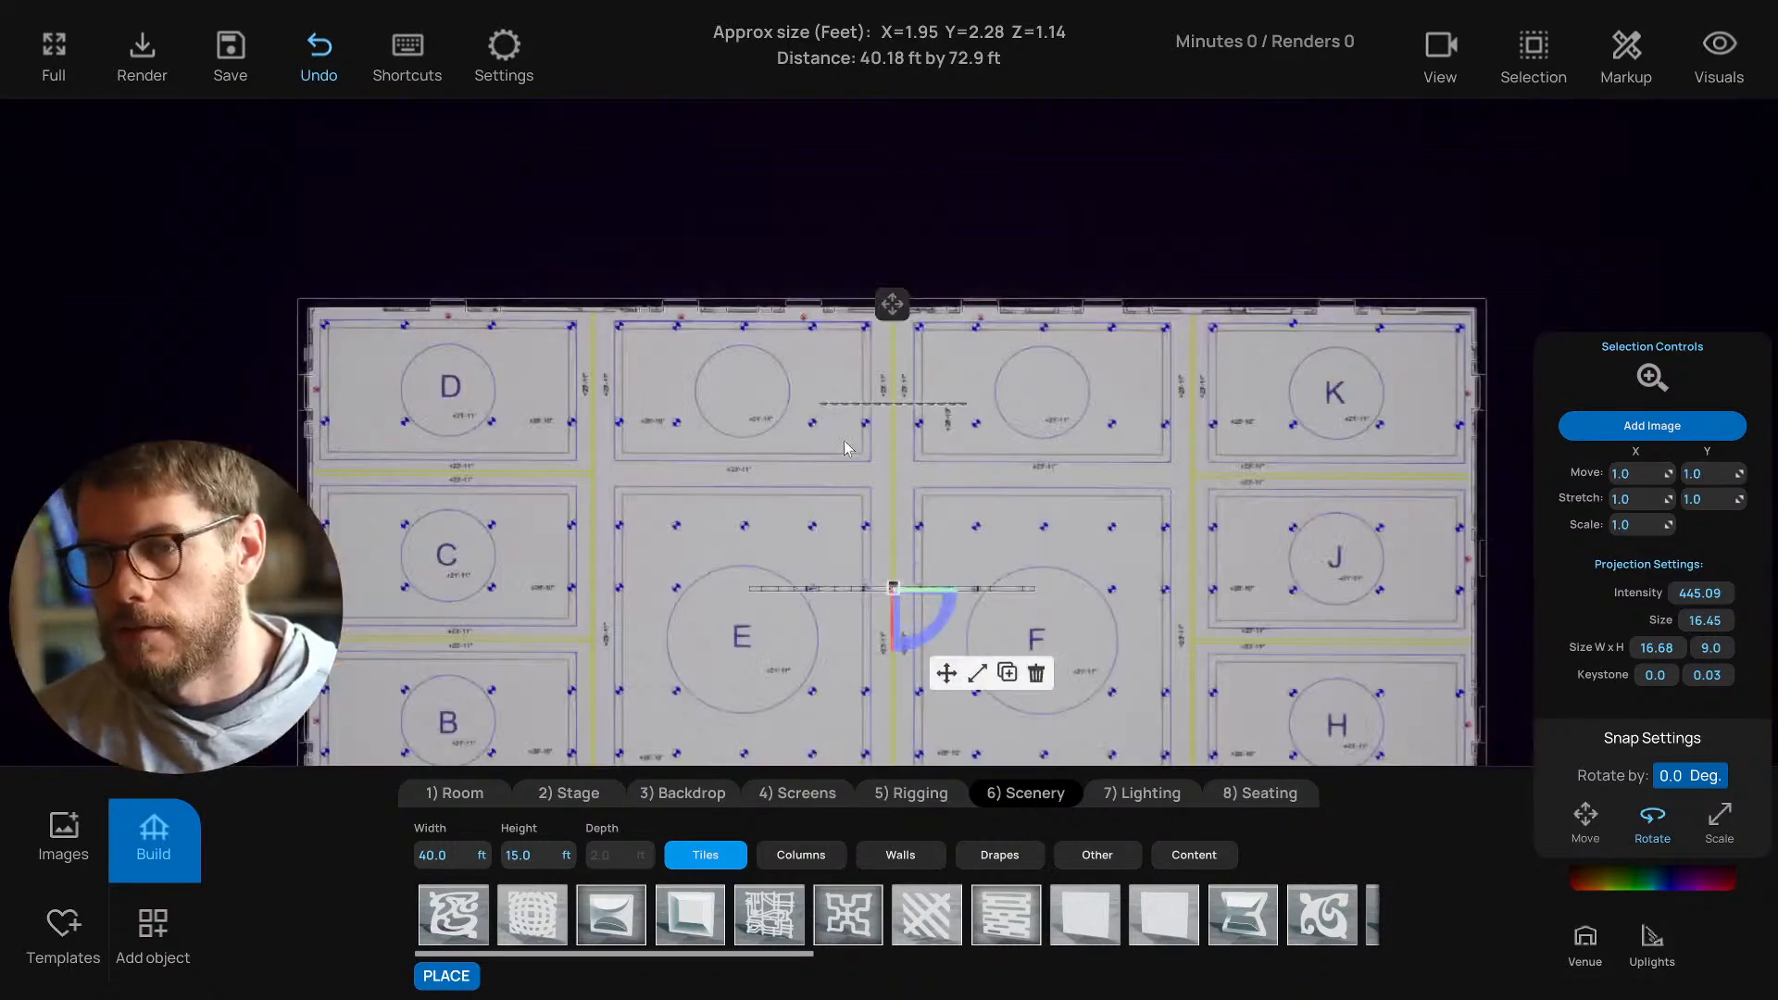
scroll(942, 541, up, 5)
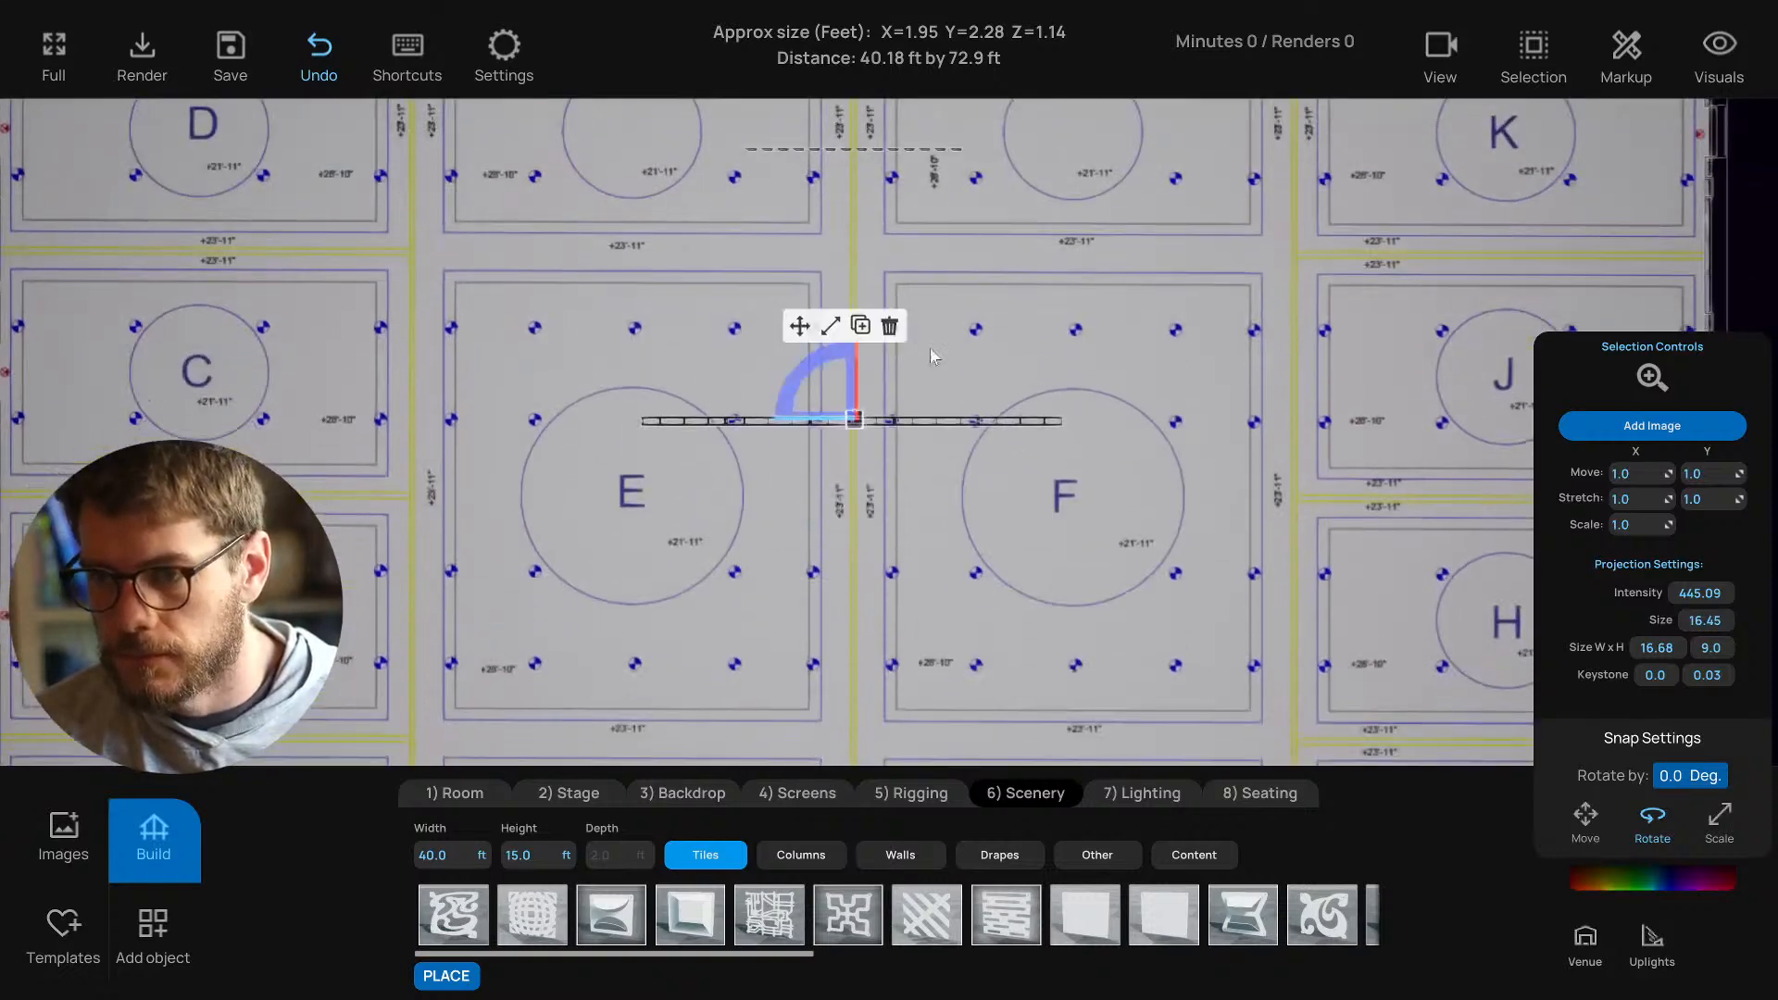
right_drag(949, 303, 684, 550)
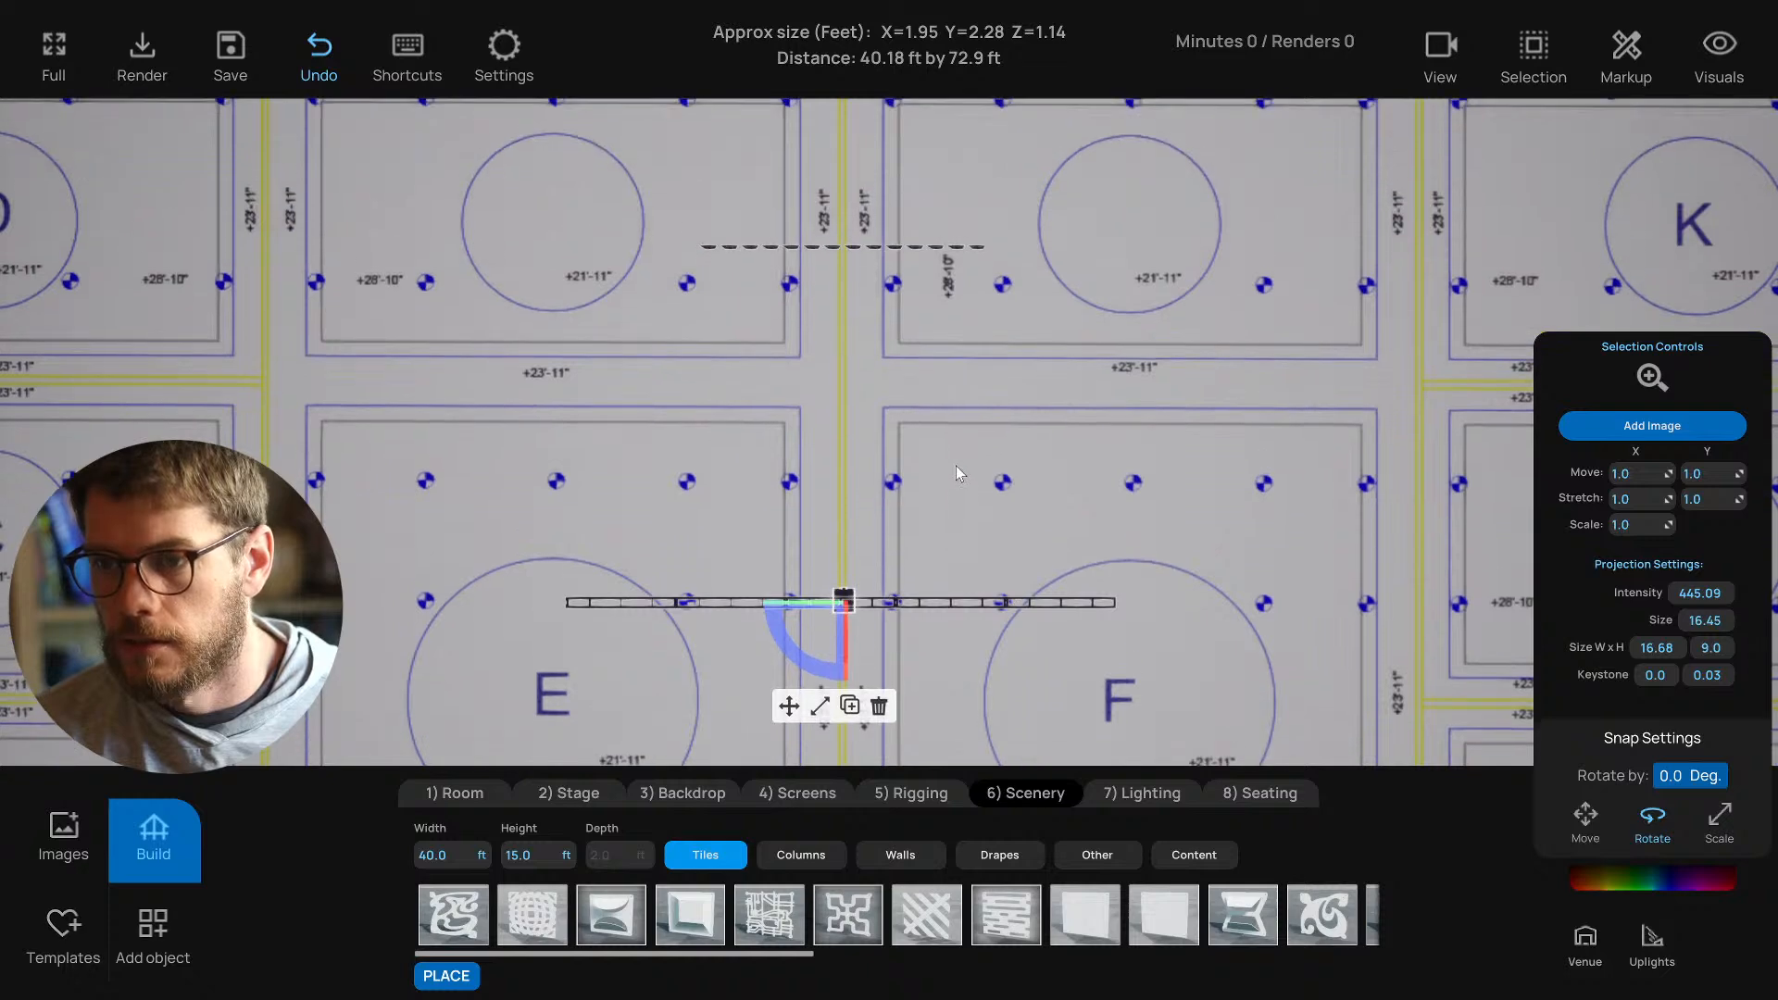
scroll(956, 465, down, 5)
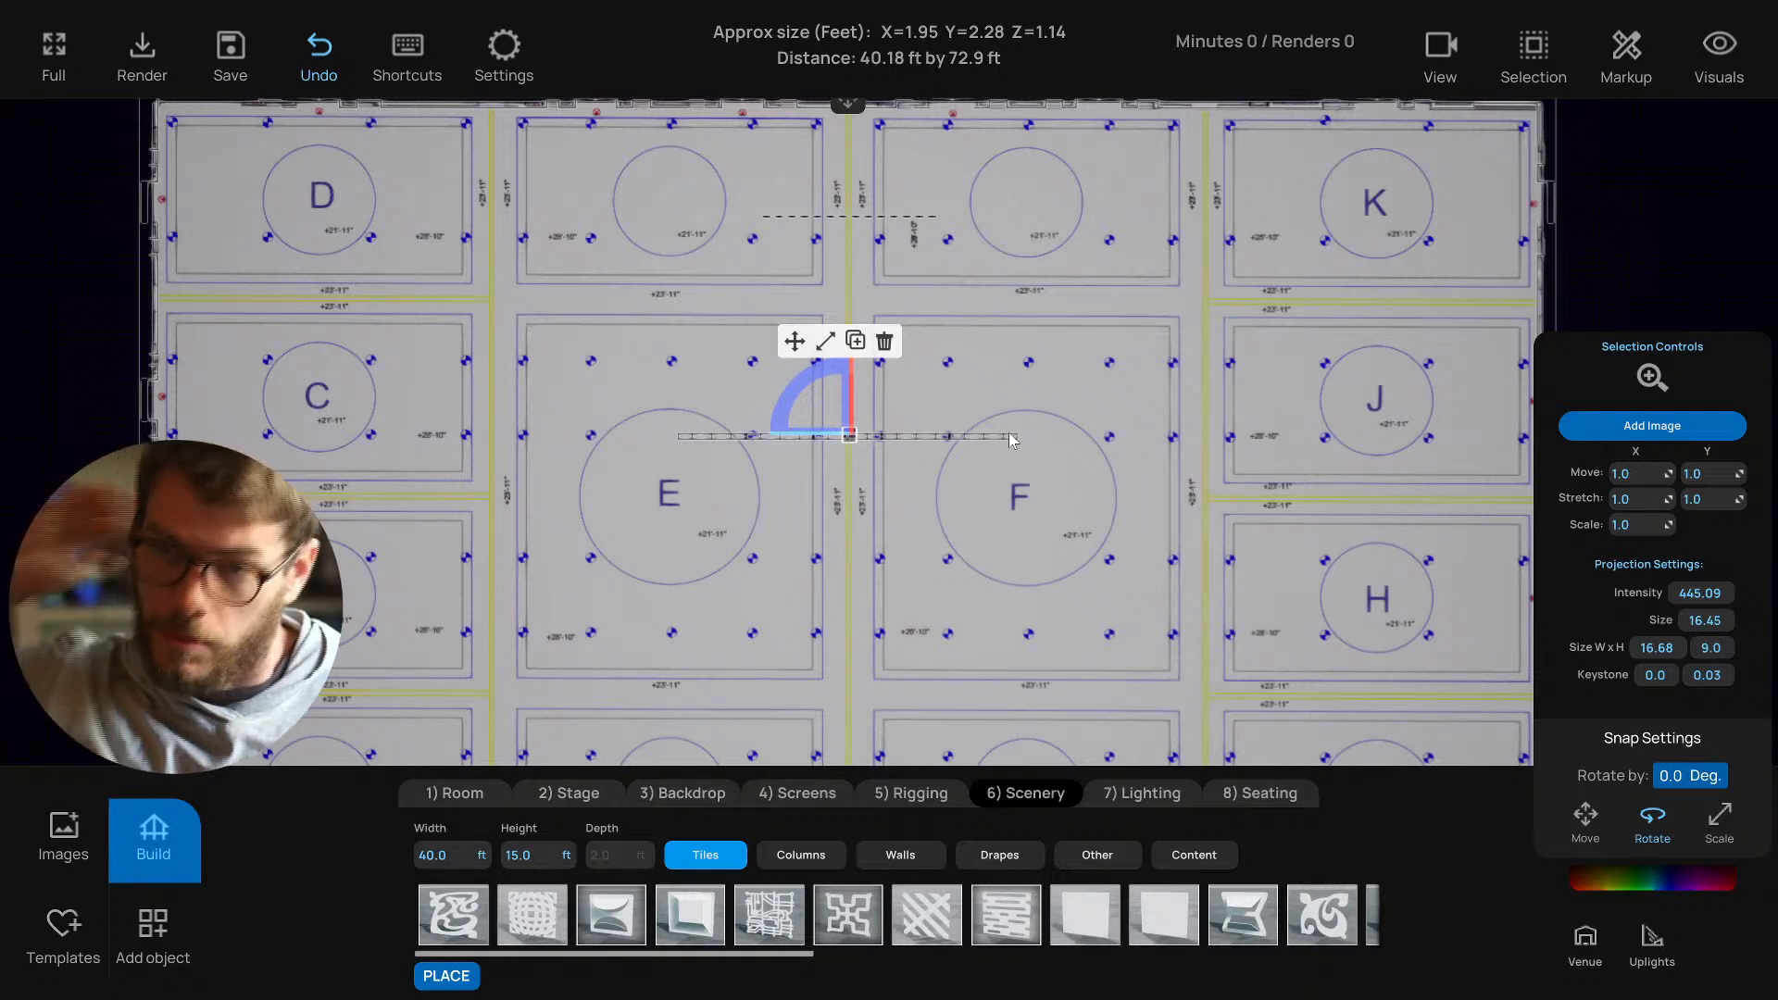
scroll(1006, 317, up, 3)
middle_drag(998, 317, 1007, 444)
Browse the list of venue models available for purchase and close it.
click(153, 926)
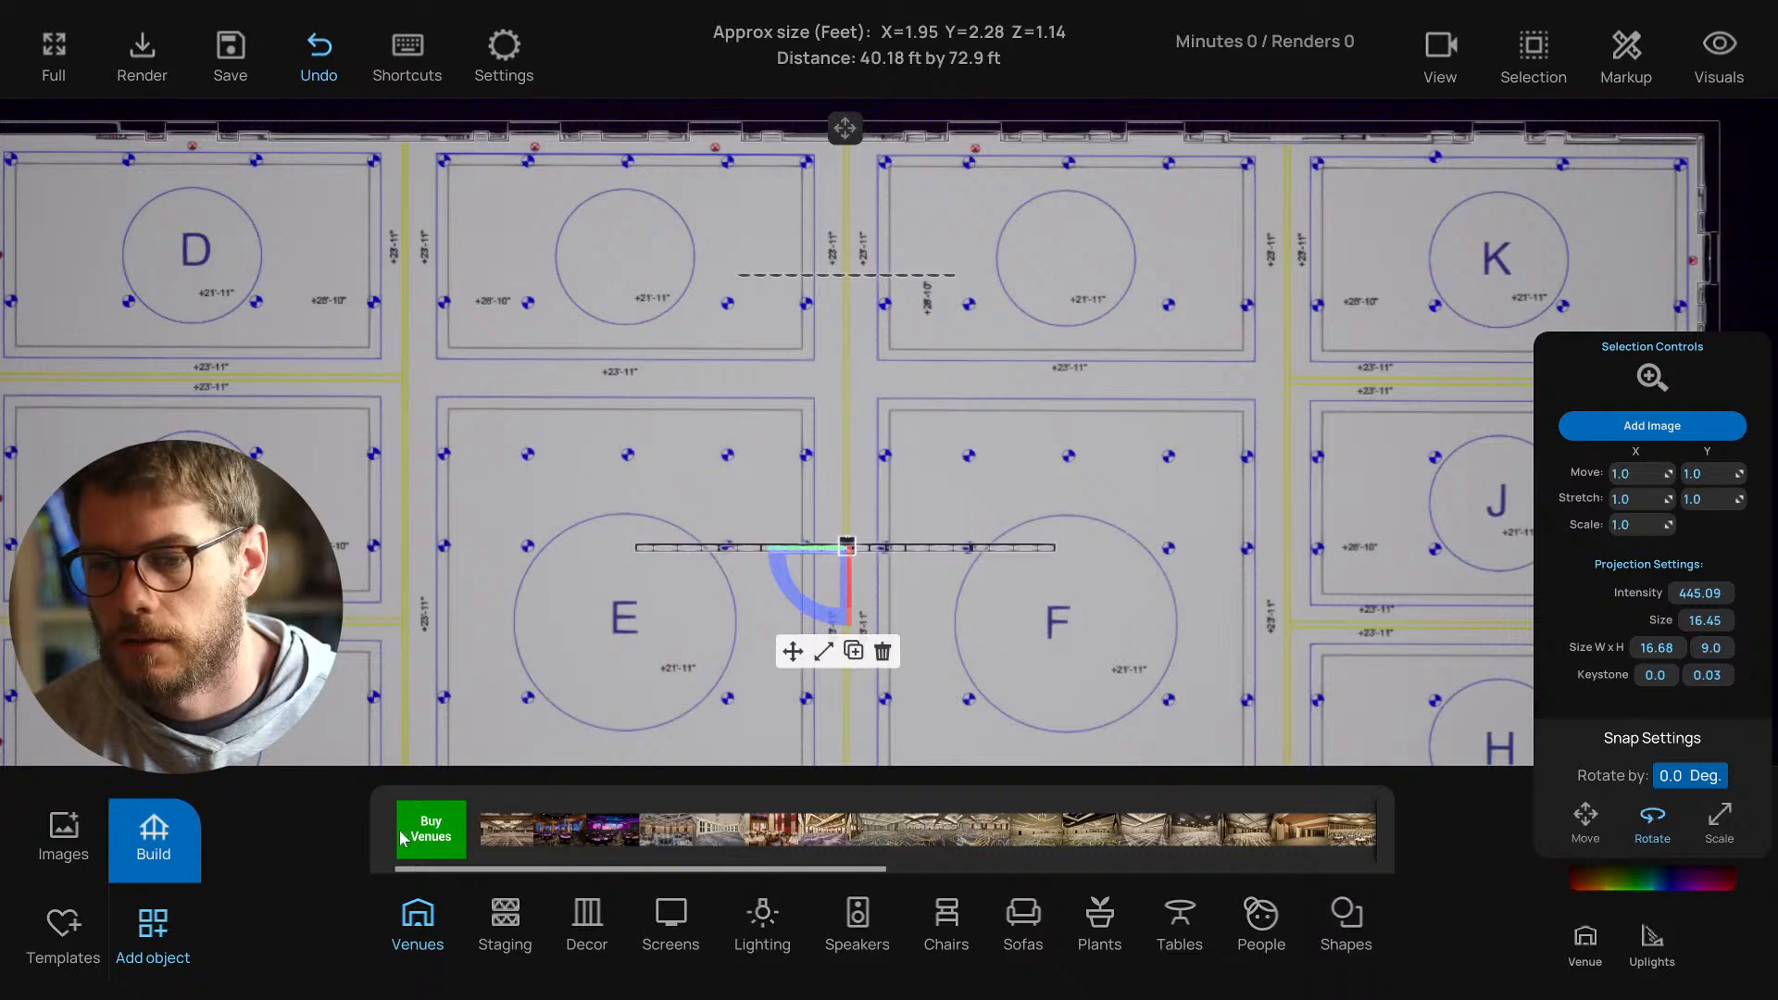
click(450, 833)
scroll(880, 593, down, 2)
scroll(880, 593, down, 5)
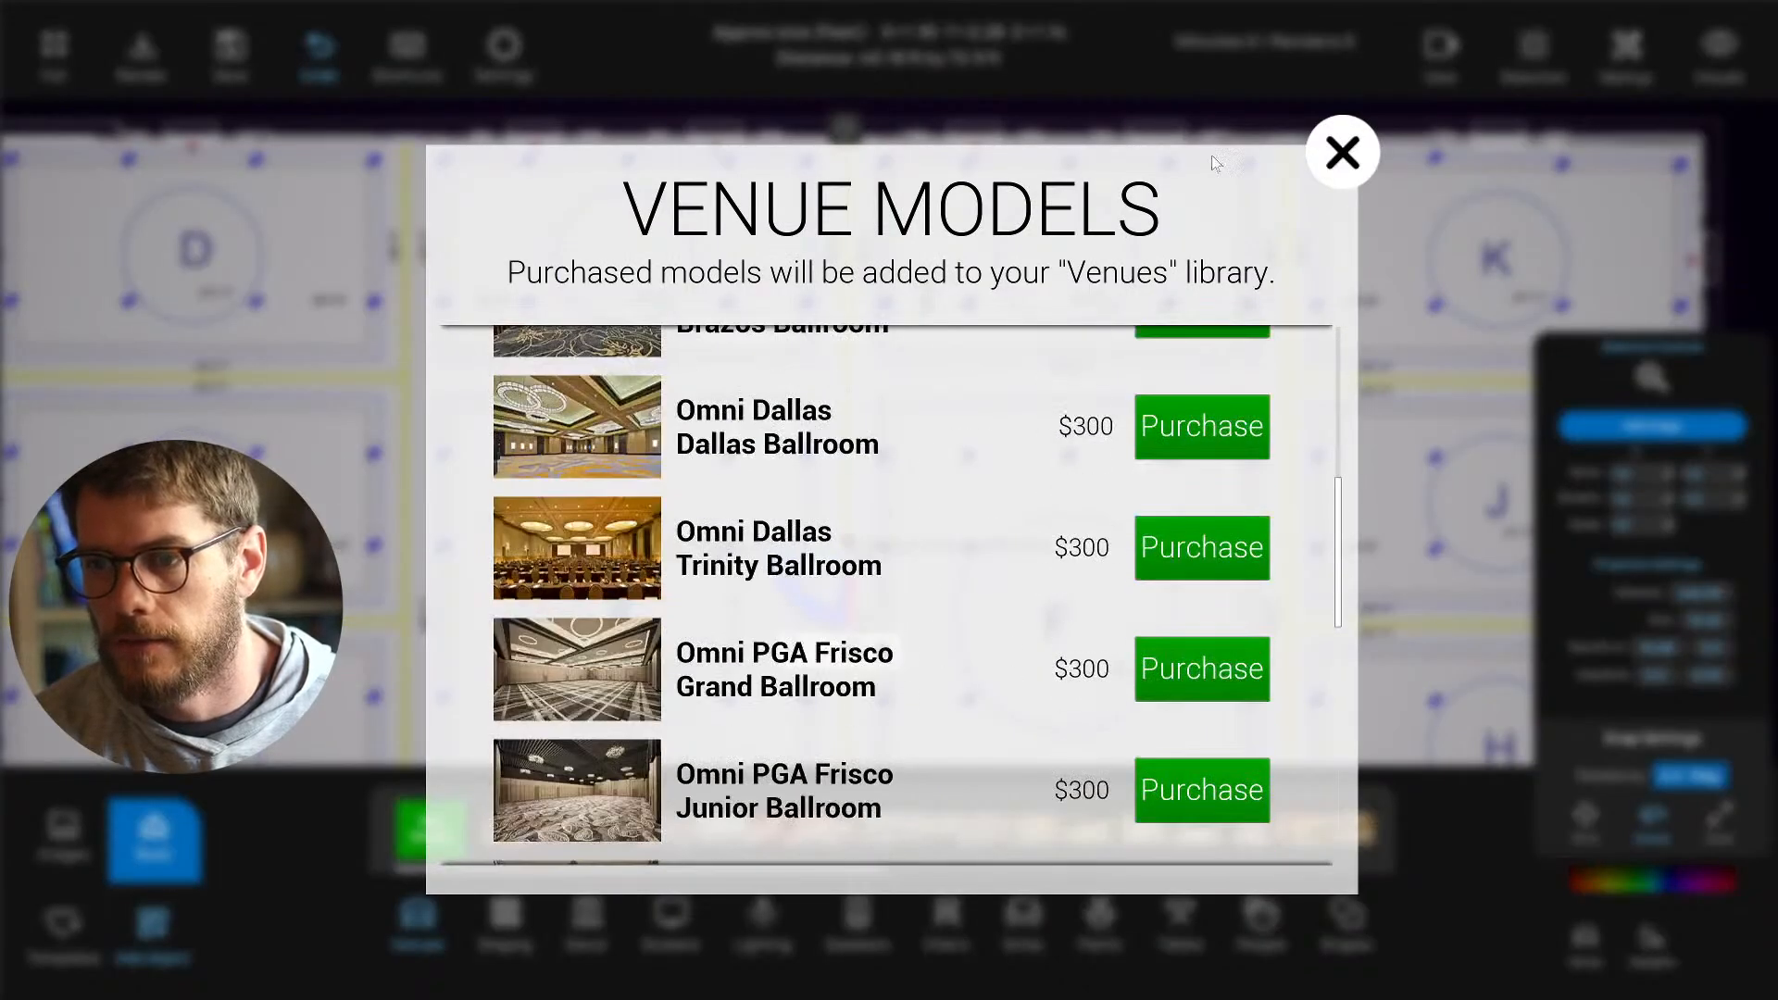
click(1343, 152)
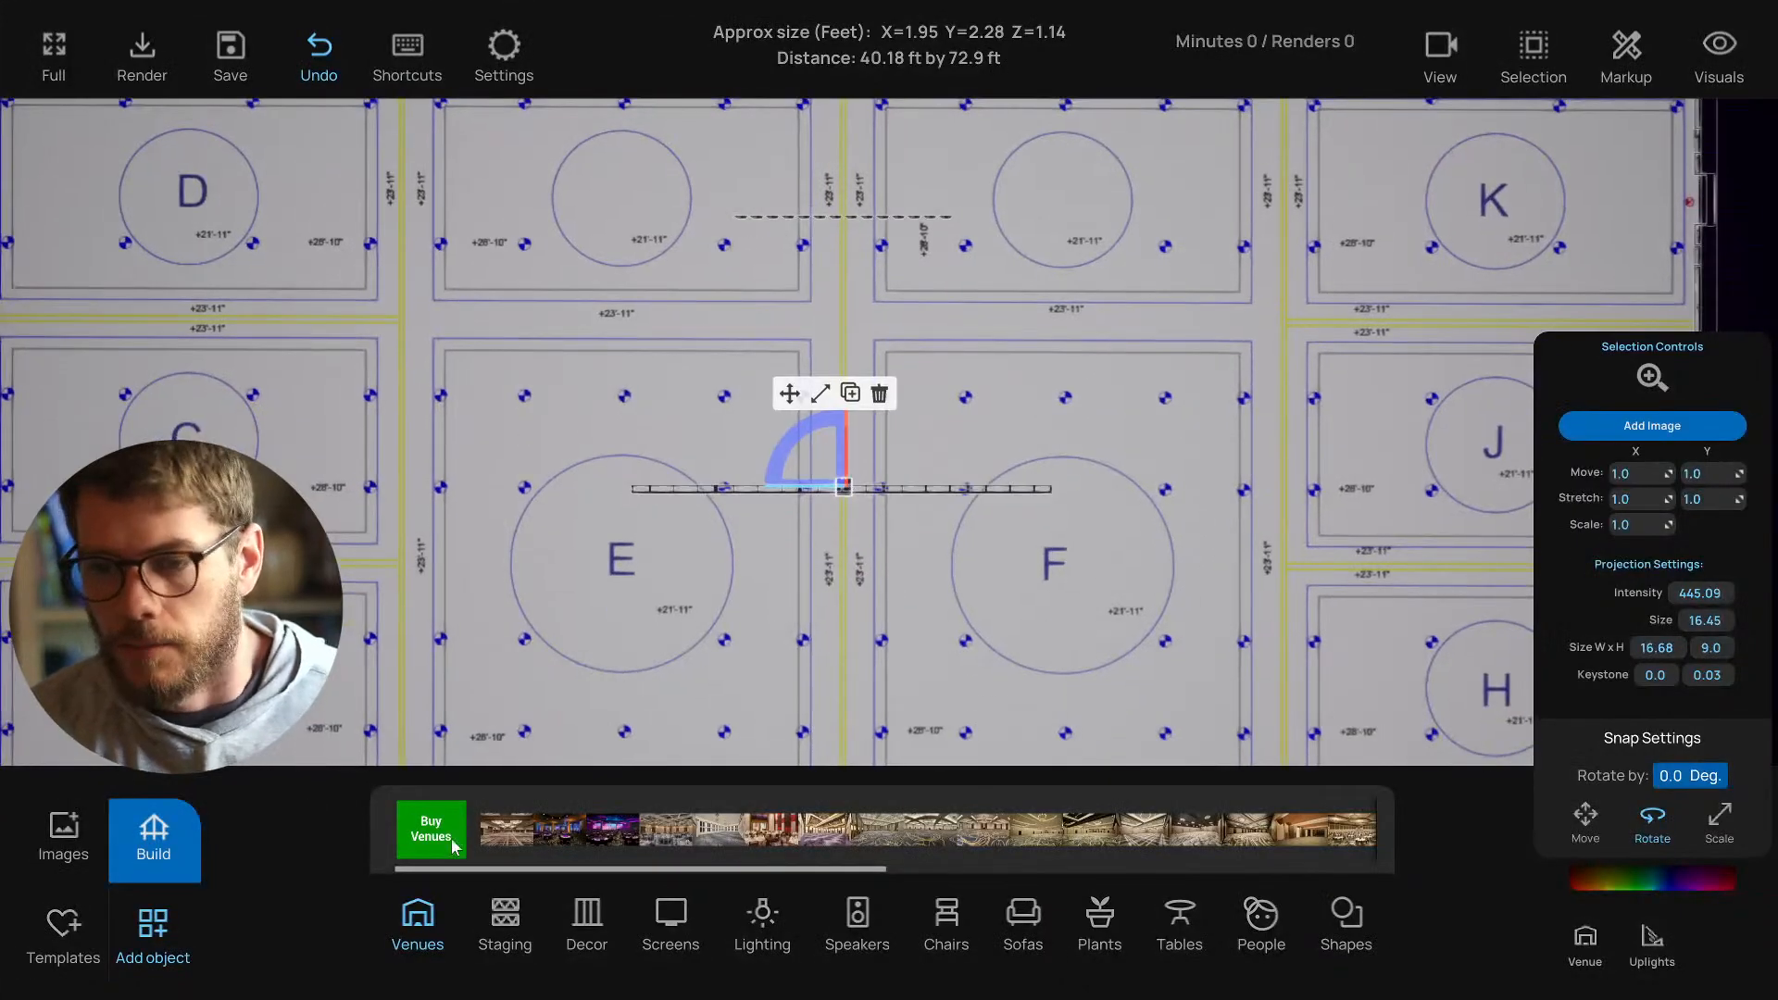
Review the plan's rigging points around the truss again, deselect the projector, and return to the perspective view.
click(154, 838)
scroll(871, 574, up, 3)
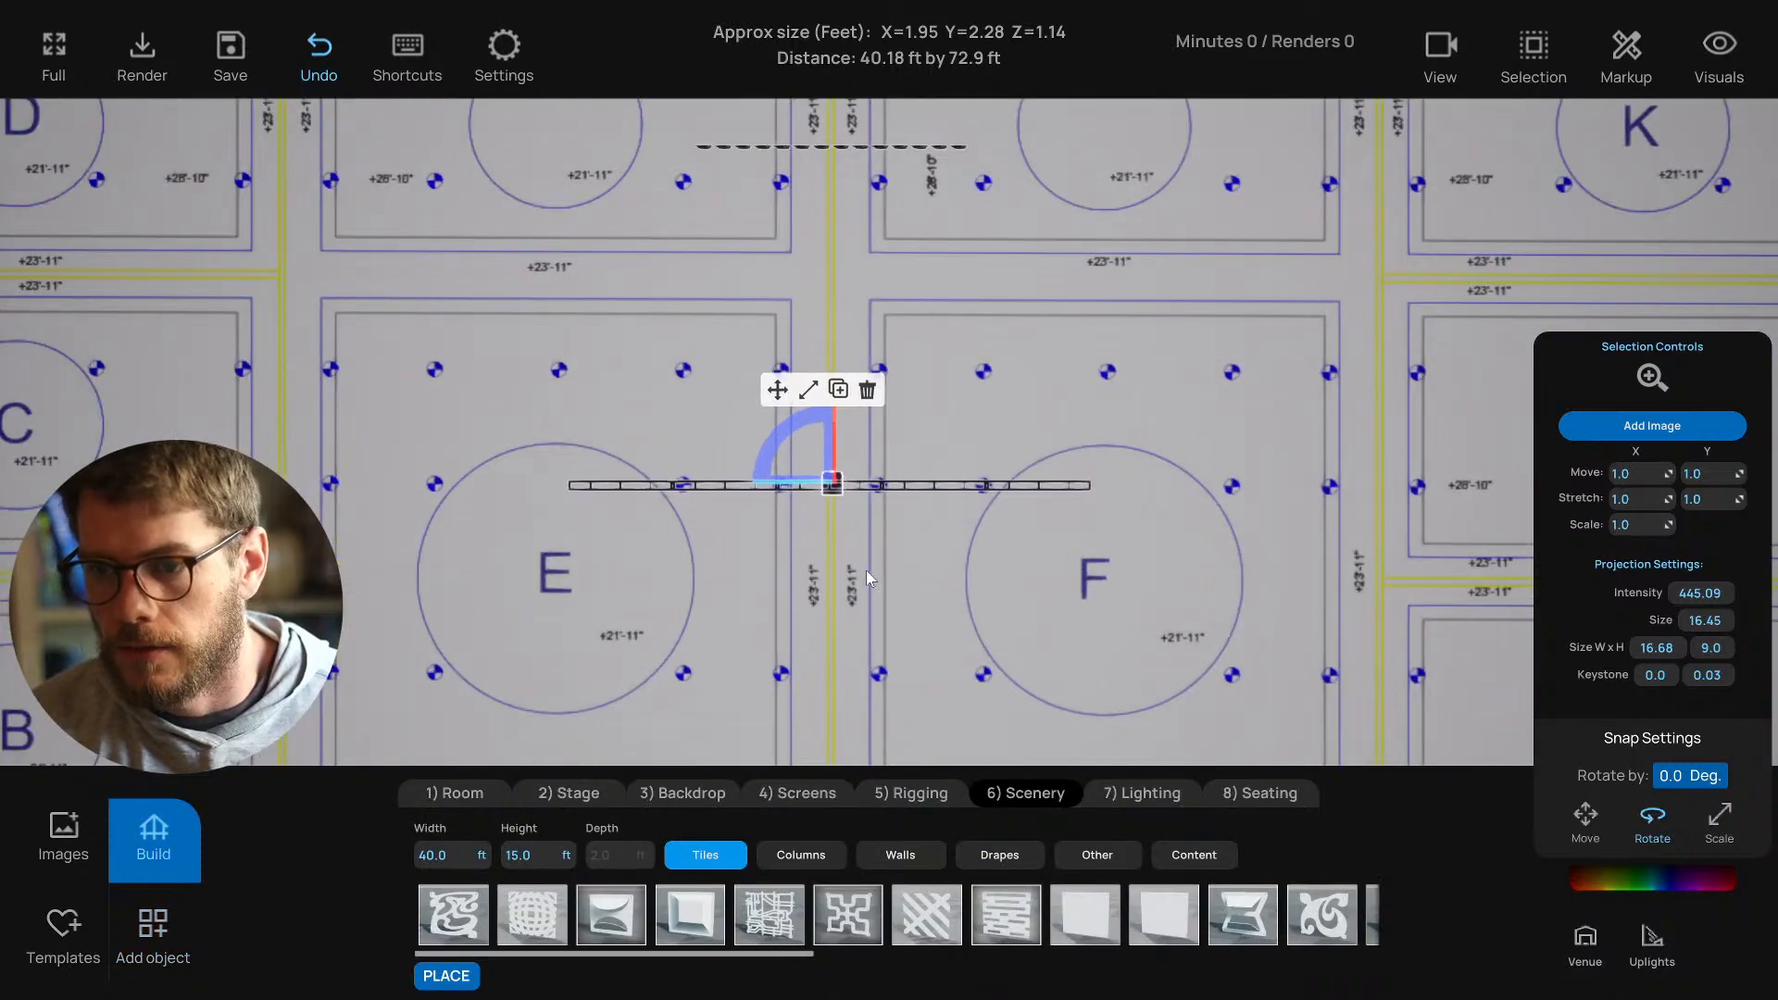
scroll(919, 519, down, 3)
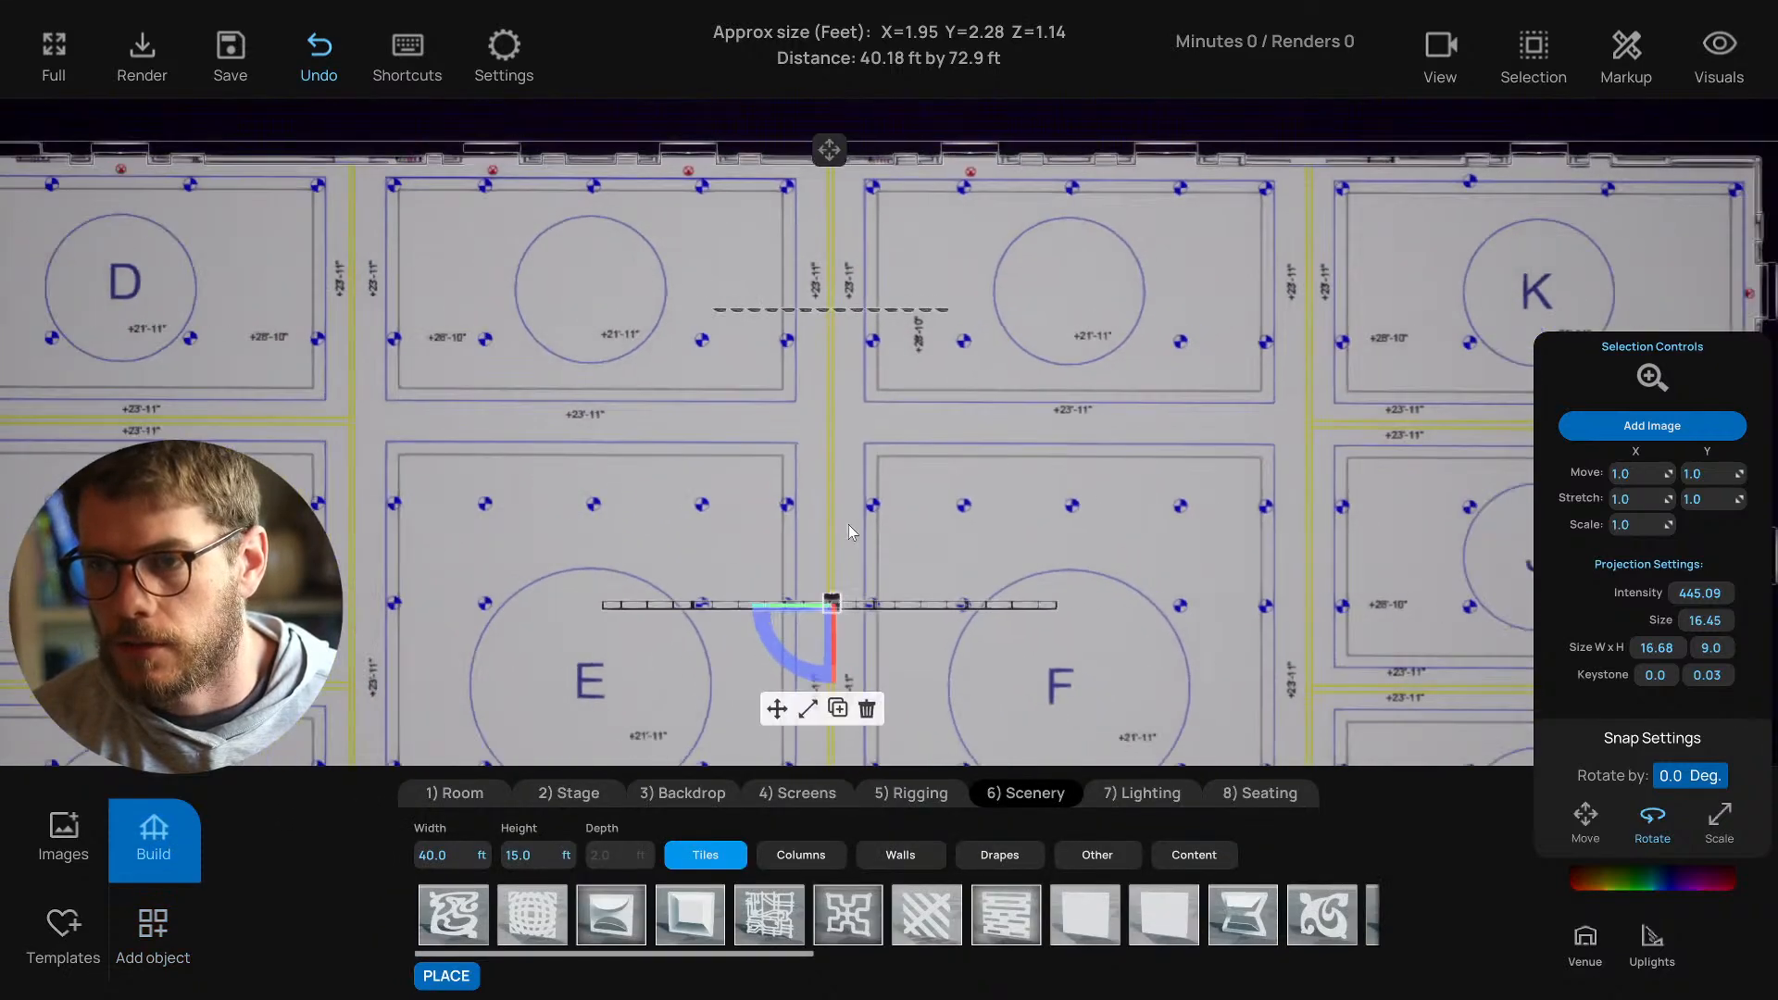
scroll(752, 501, down, 5)
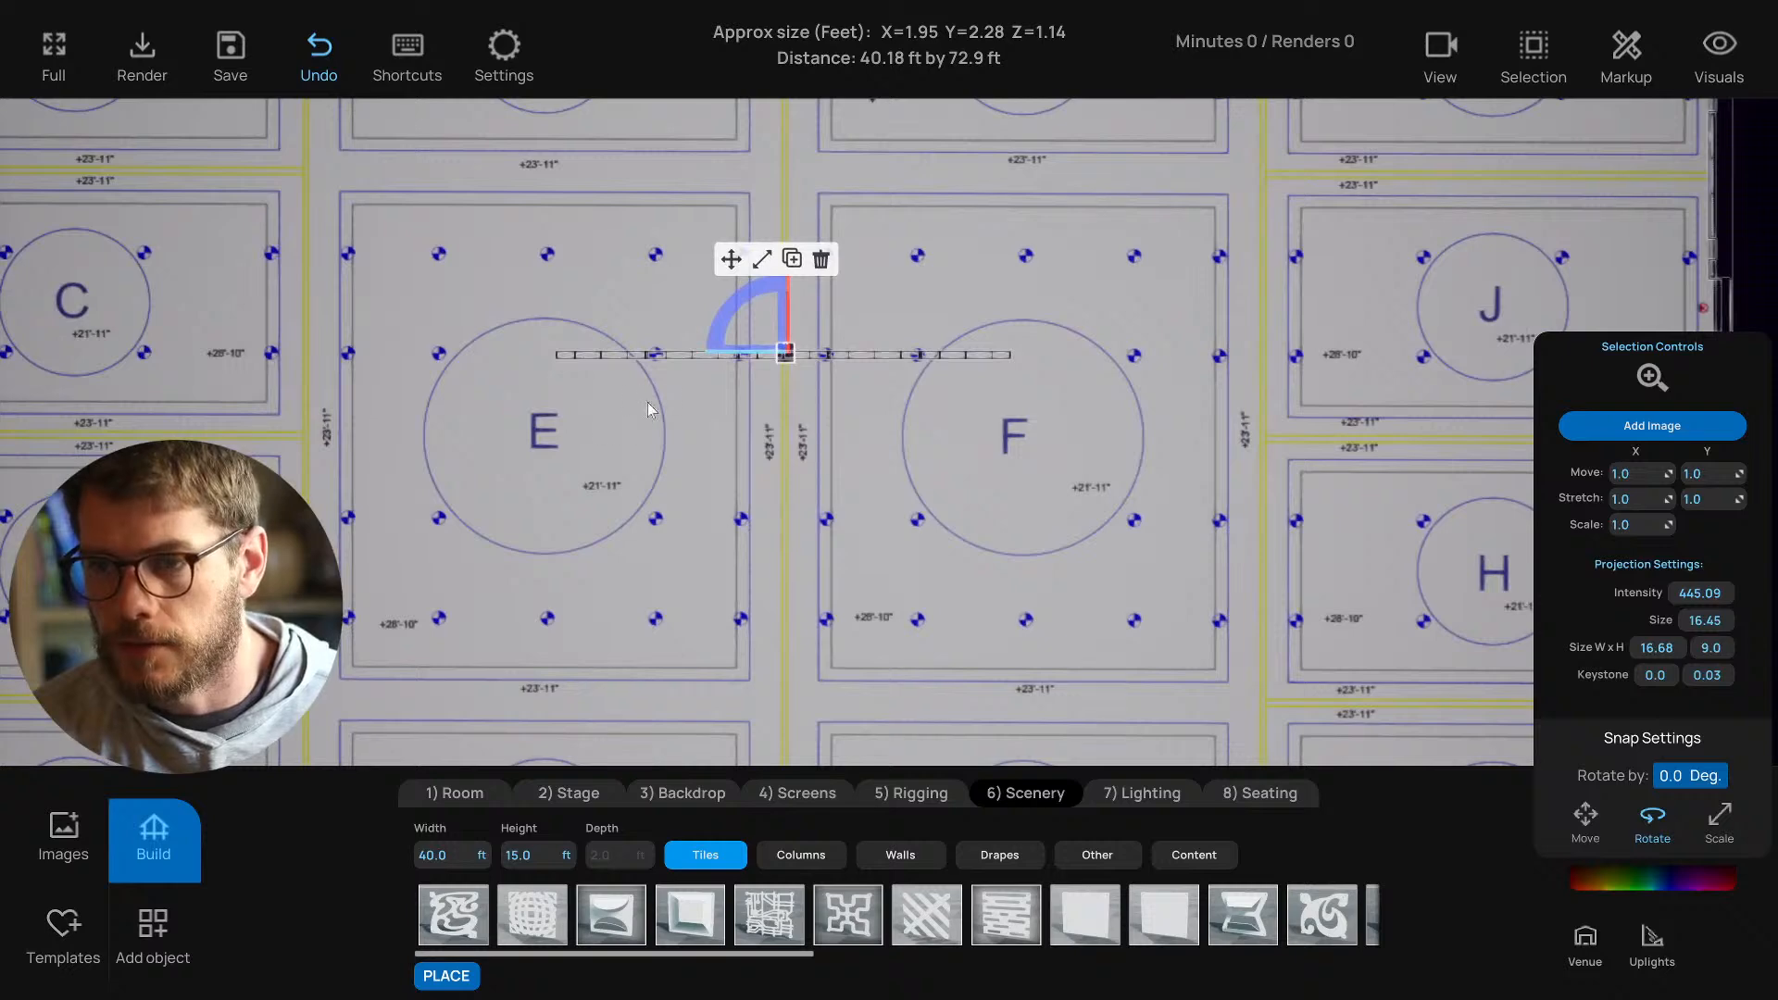
click(751, 515)
scroll(636, 444, up, 3)
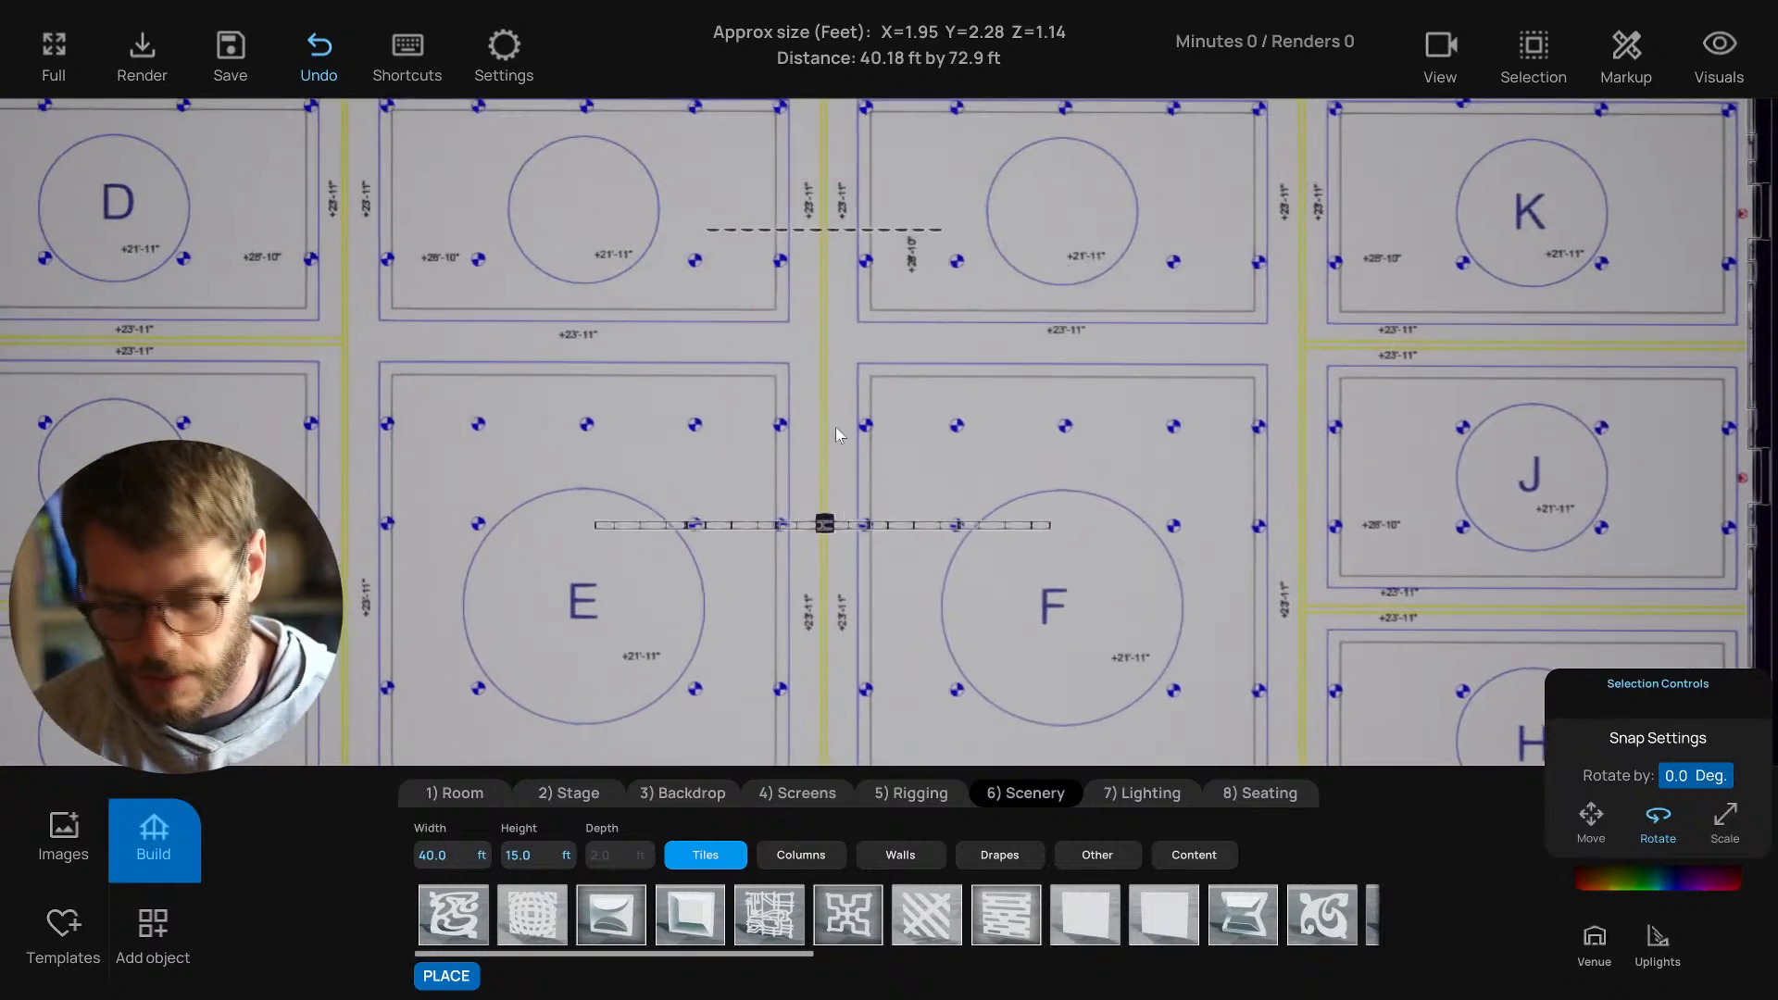
key(t)
Tilt the hanging projector down so that its whole image lands on the scenery tile wall.
right_drag(919, 553, 463, 264)
click(521, 169)
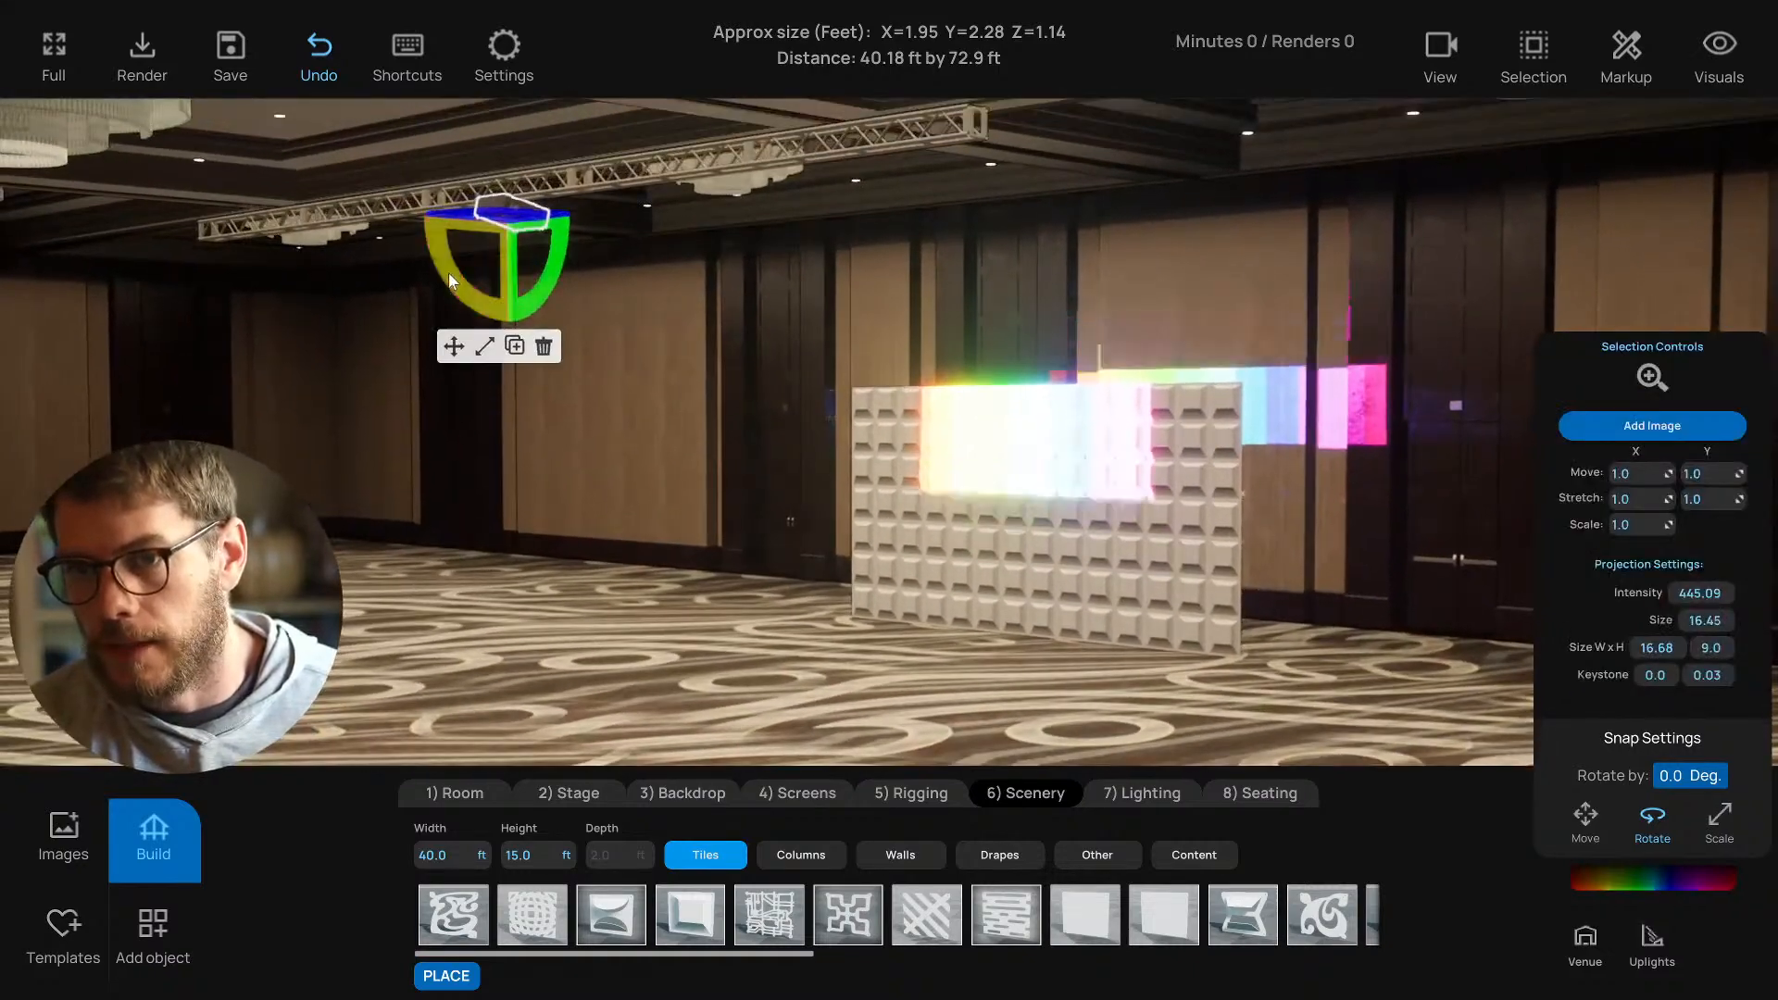
drag(449, 272, 442, 264)
right_drag(522, 307, 1409, 637)
Set the projector's intensity to 186.63, projection size to 23.38 and second keystone value to 0.16, and deselect it.
drag(1701, 593, 1626, 593)
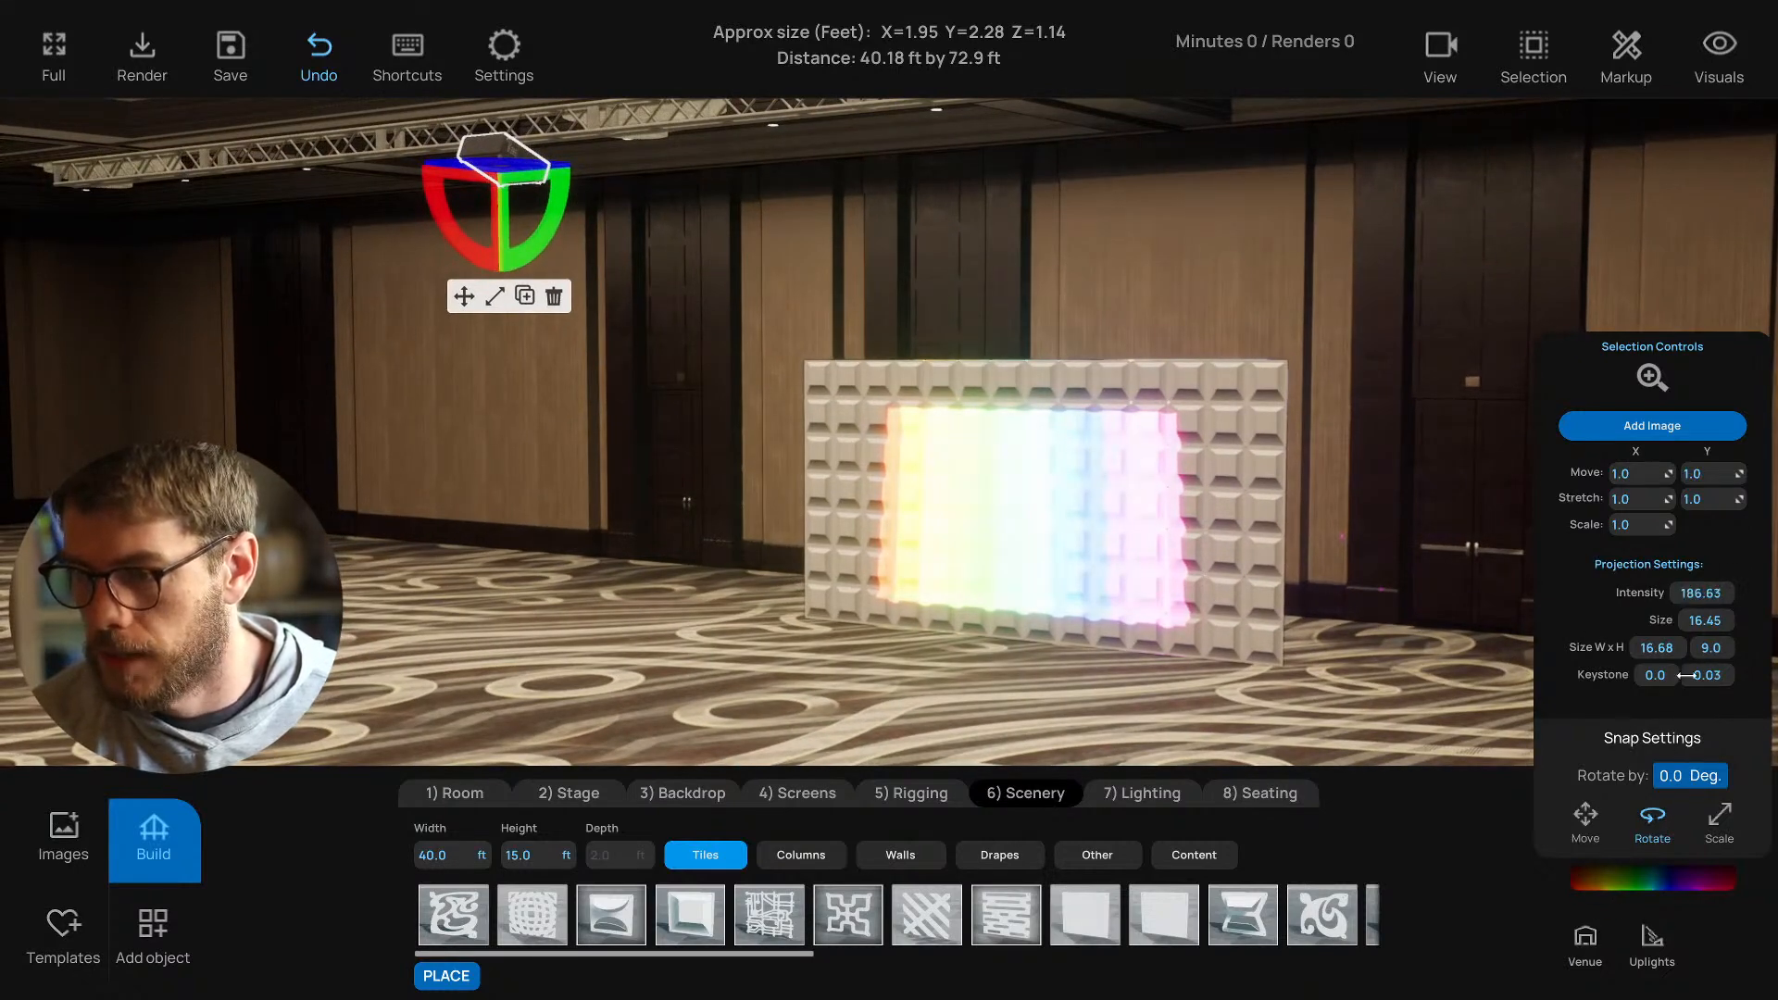
drag(1707, 675, 1720, 675)
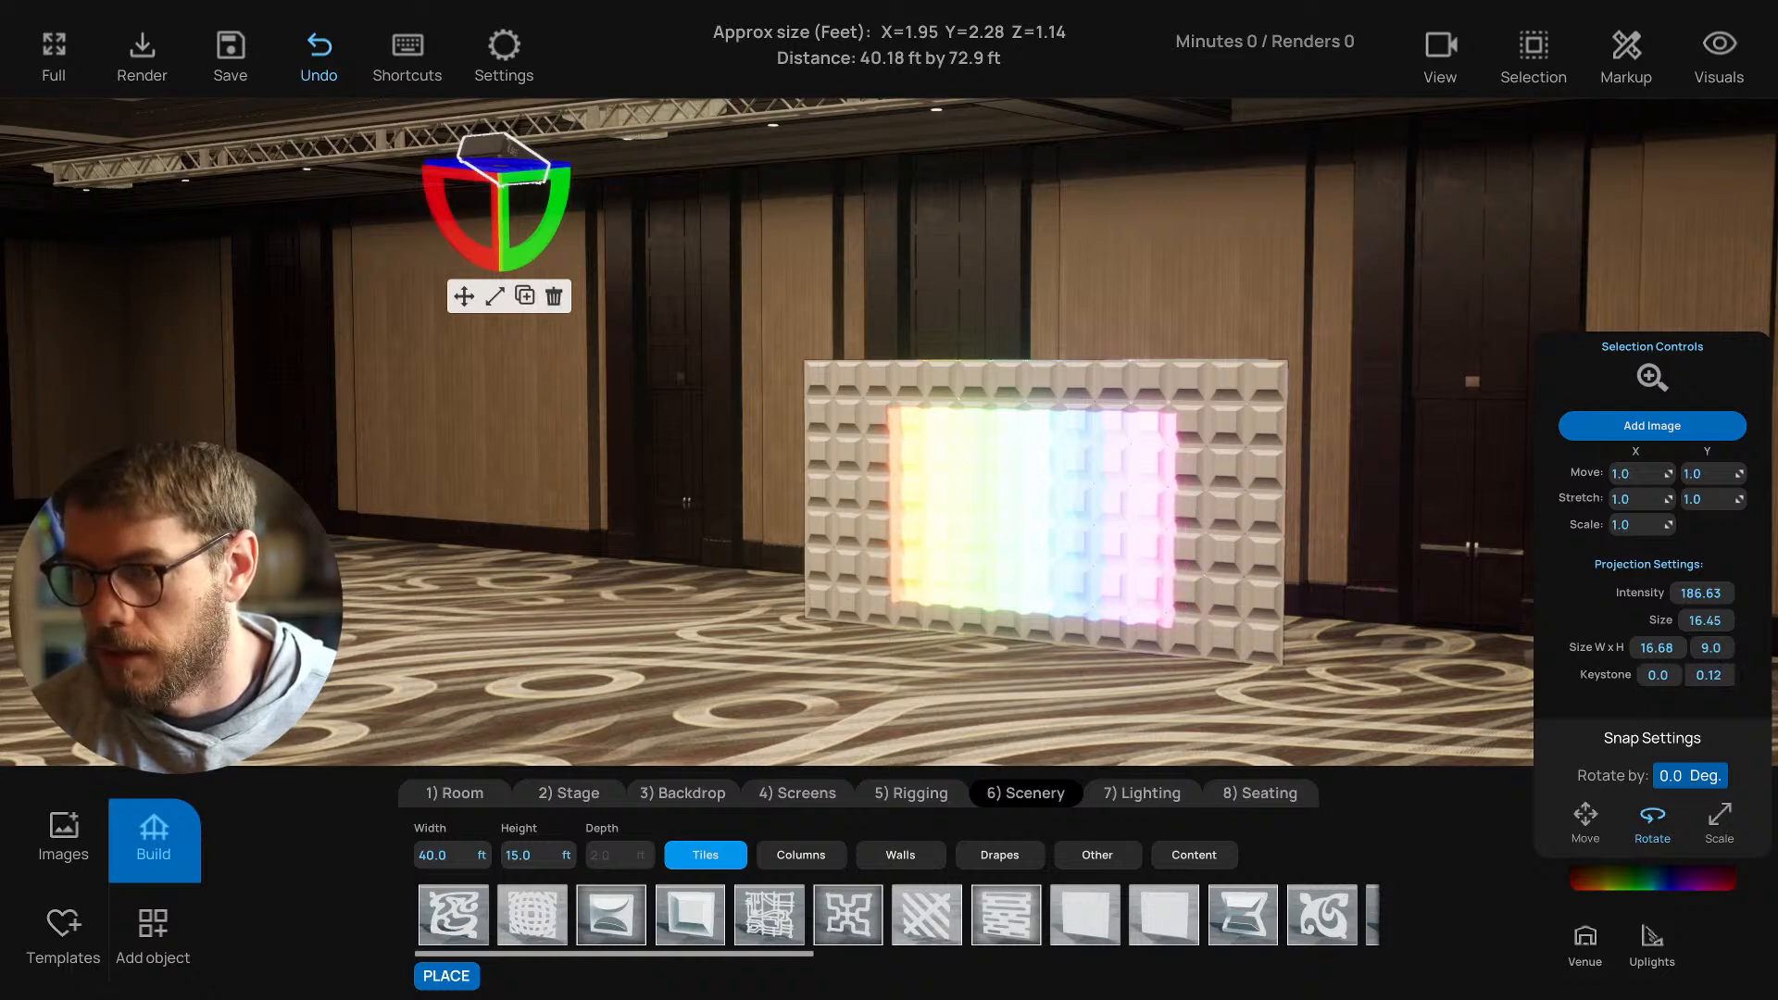
drag(1704, 621, 1732, 621)
drag(1336, 584, 1119, 619)
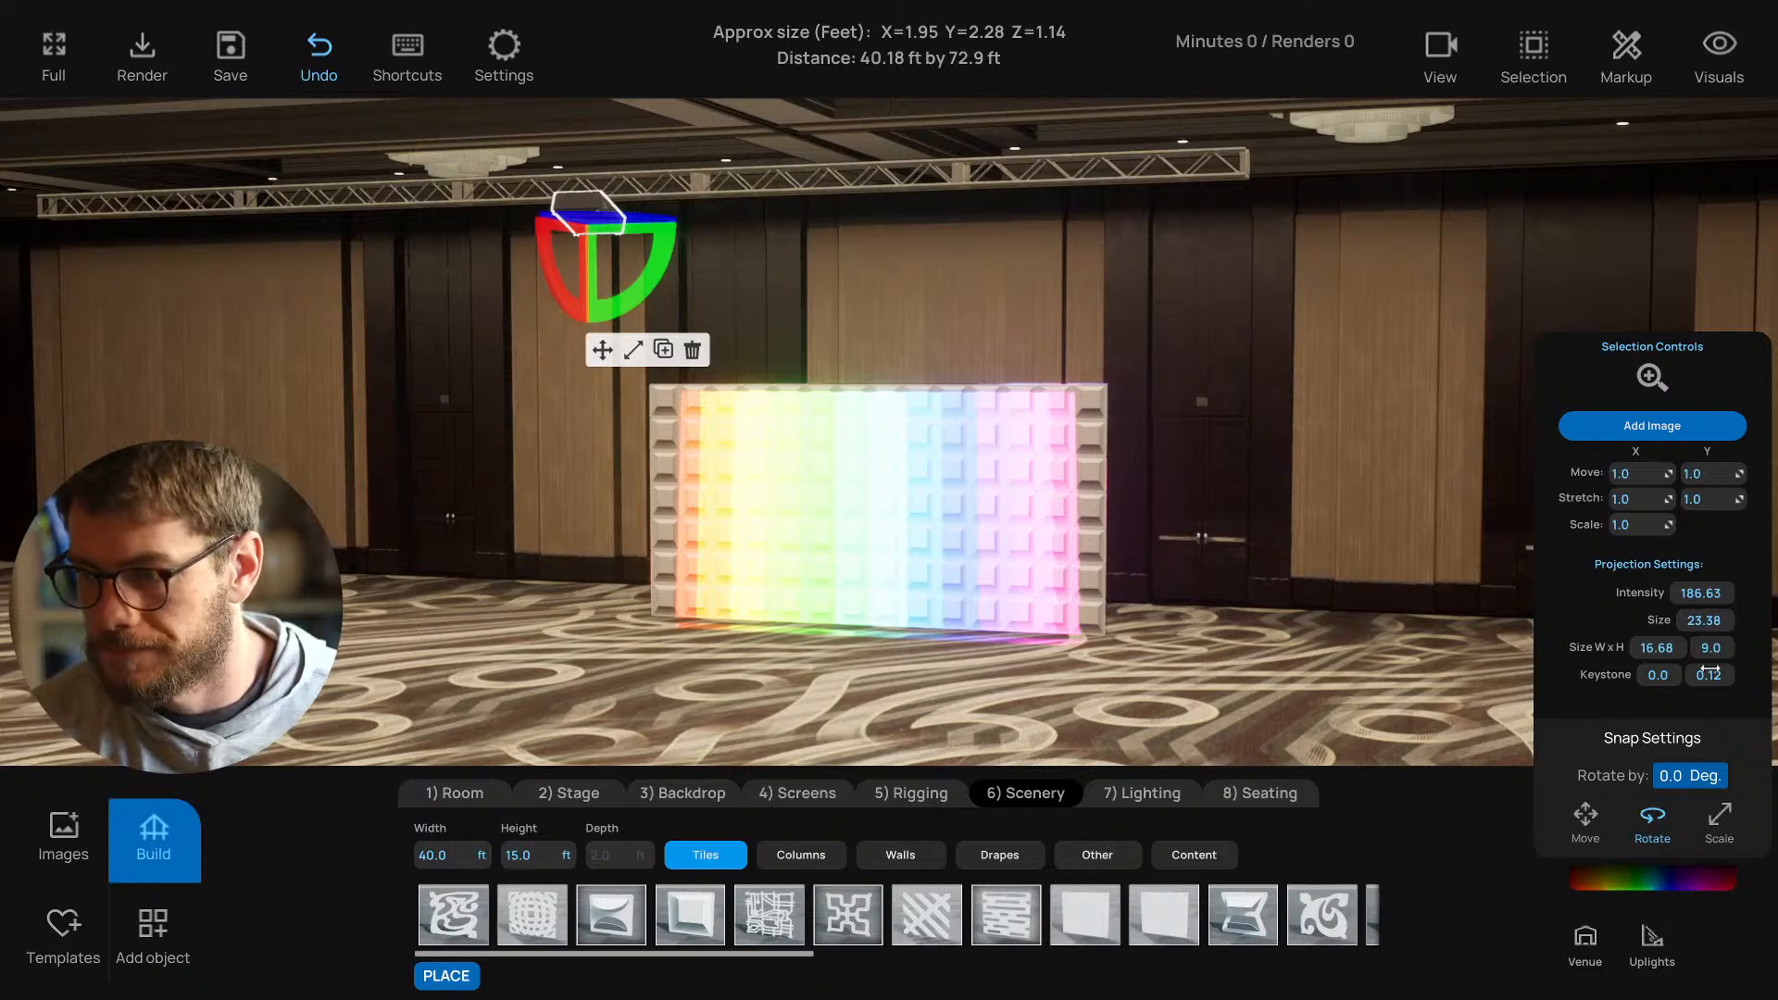
drag(1714, 679, 1721, 679)
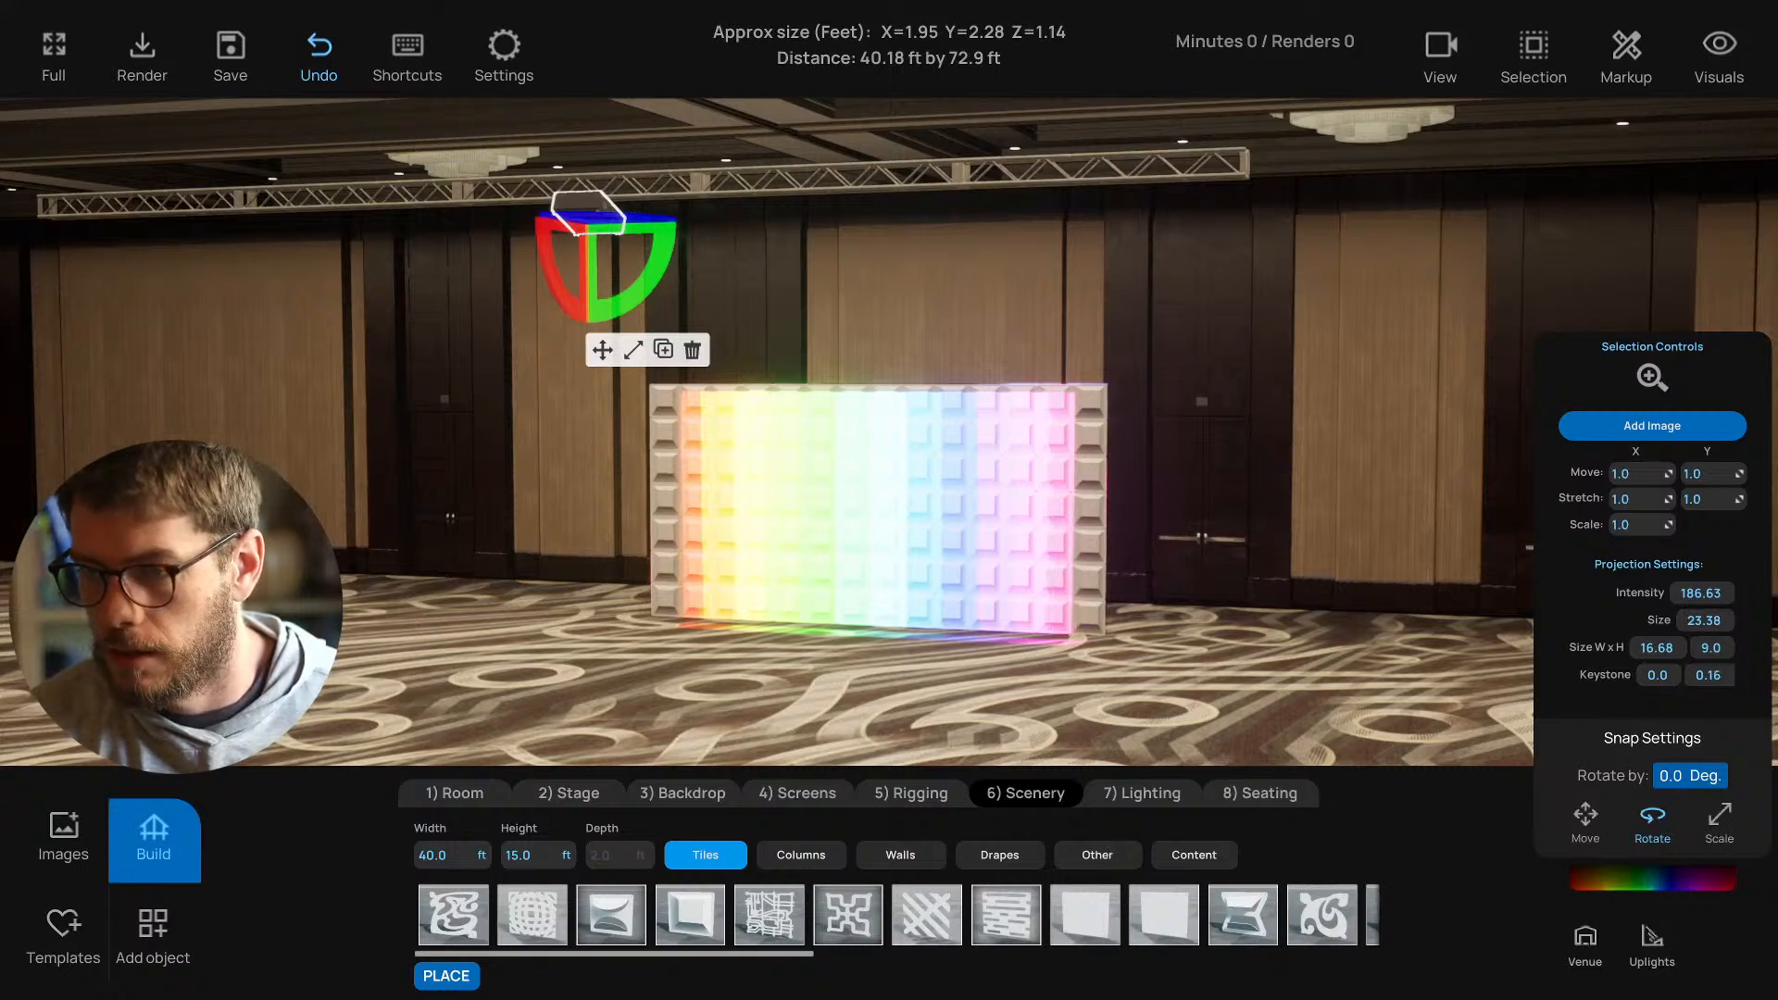
click(1342, 675)
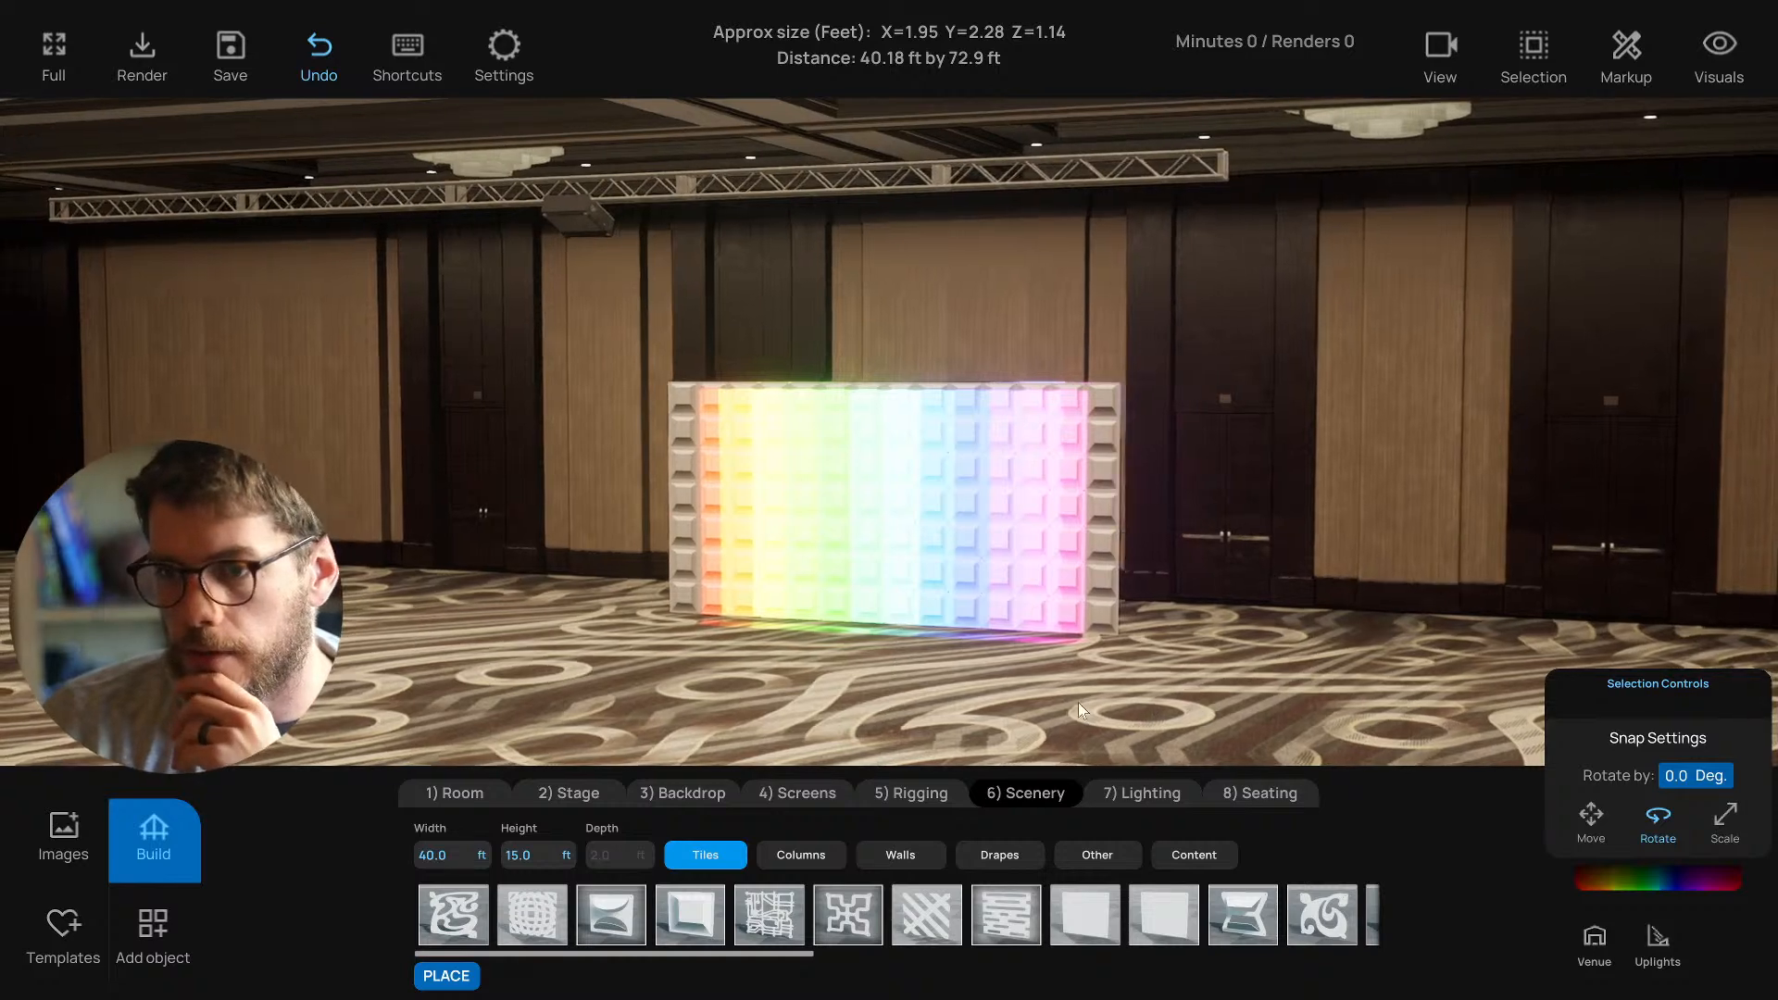
drag(1058, 704, 895, 679)
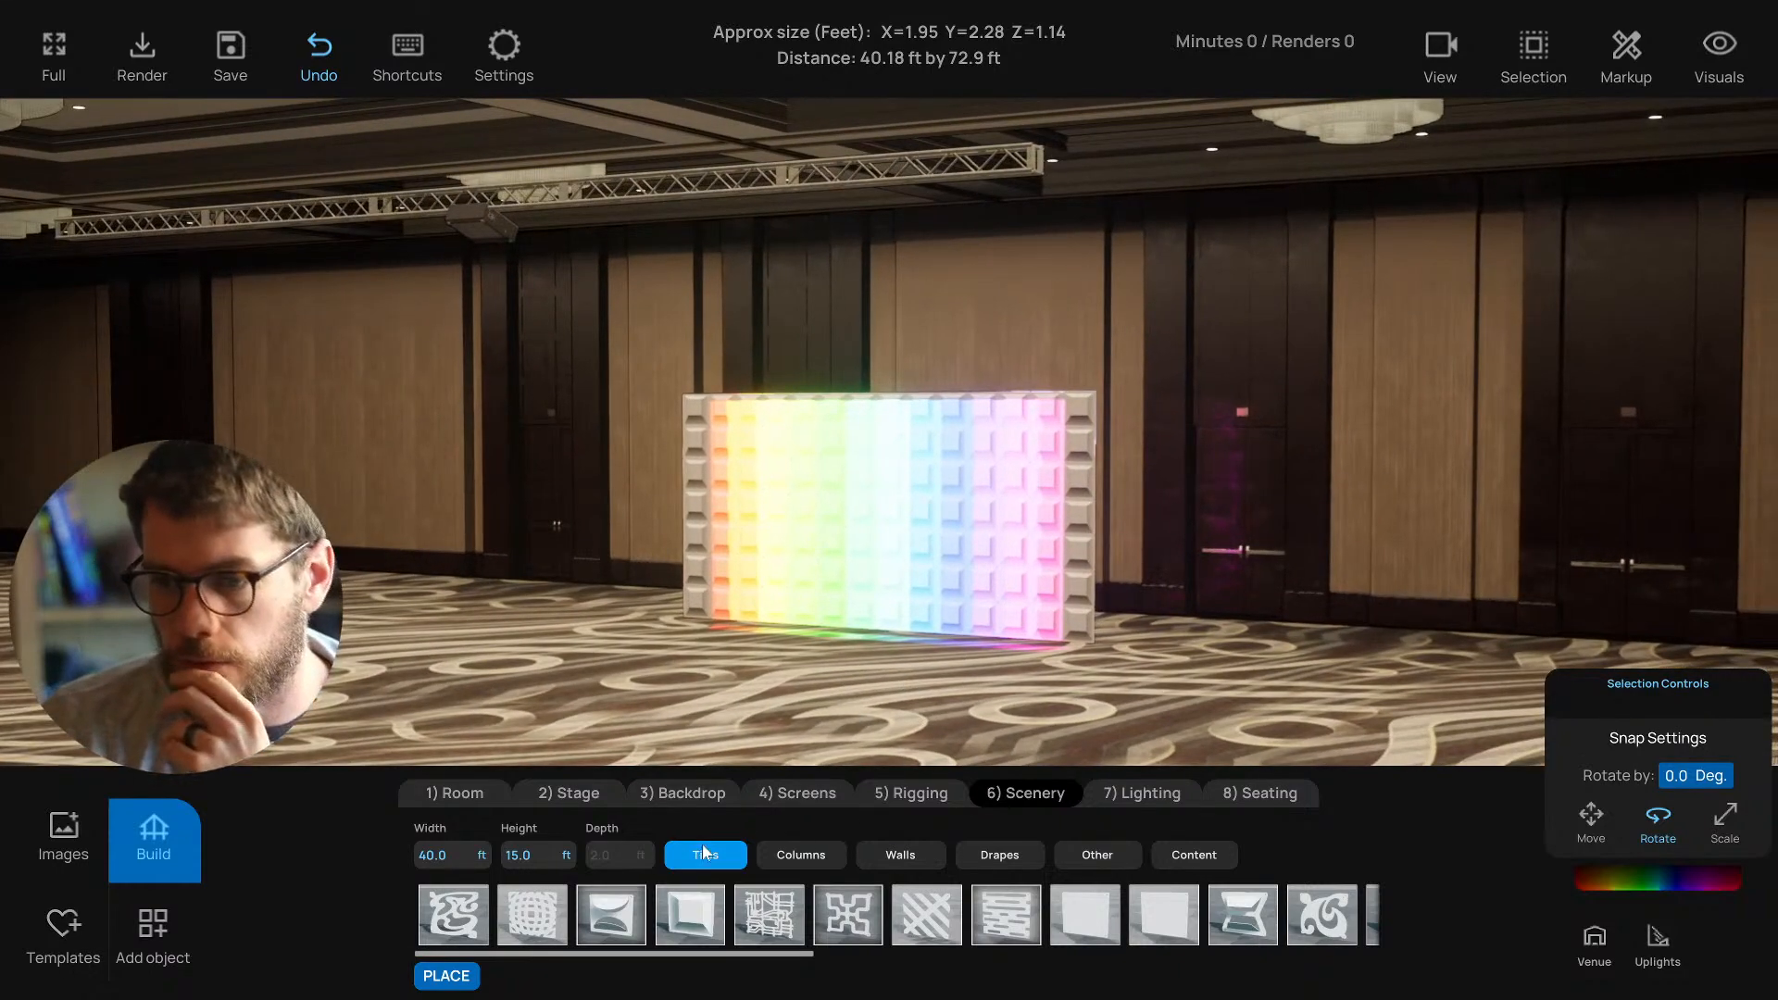
Resize the scenery tile wall to 50 ft wide and 18 ft high.
click(485, 851)
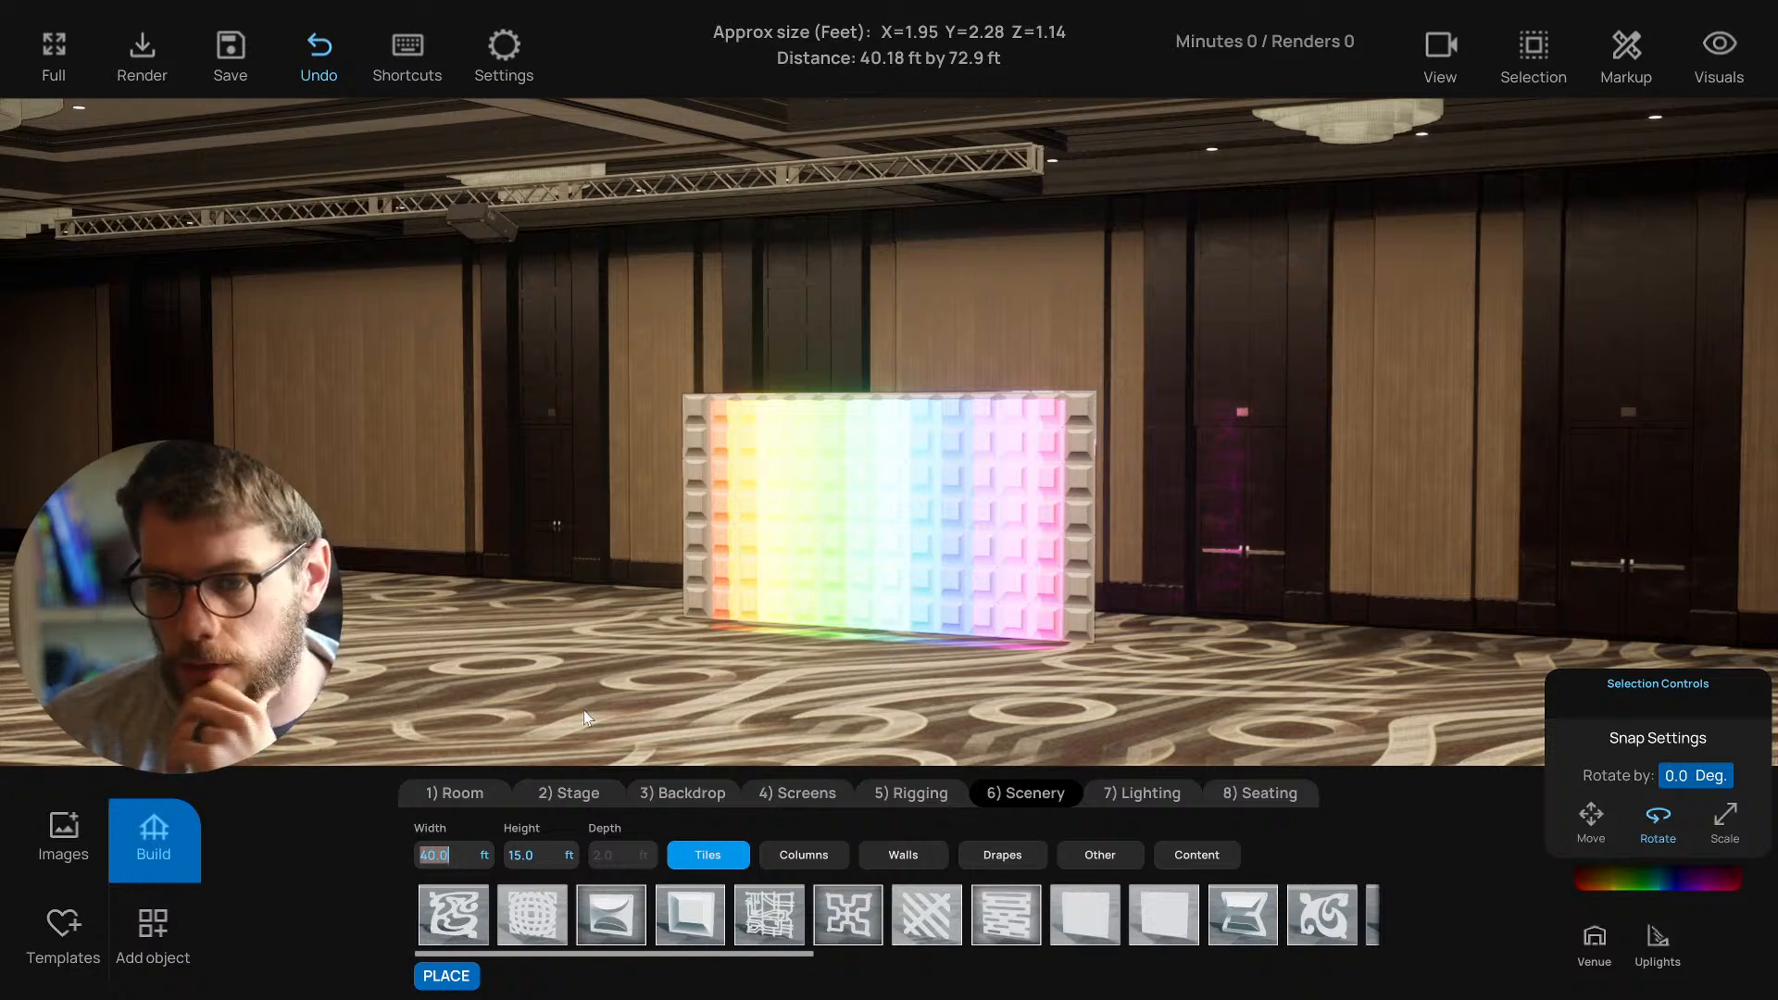
text(50)
key(Return)
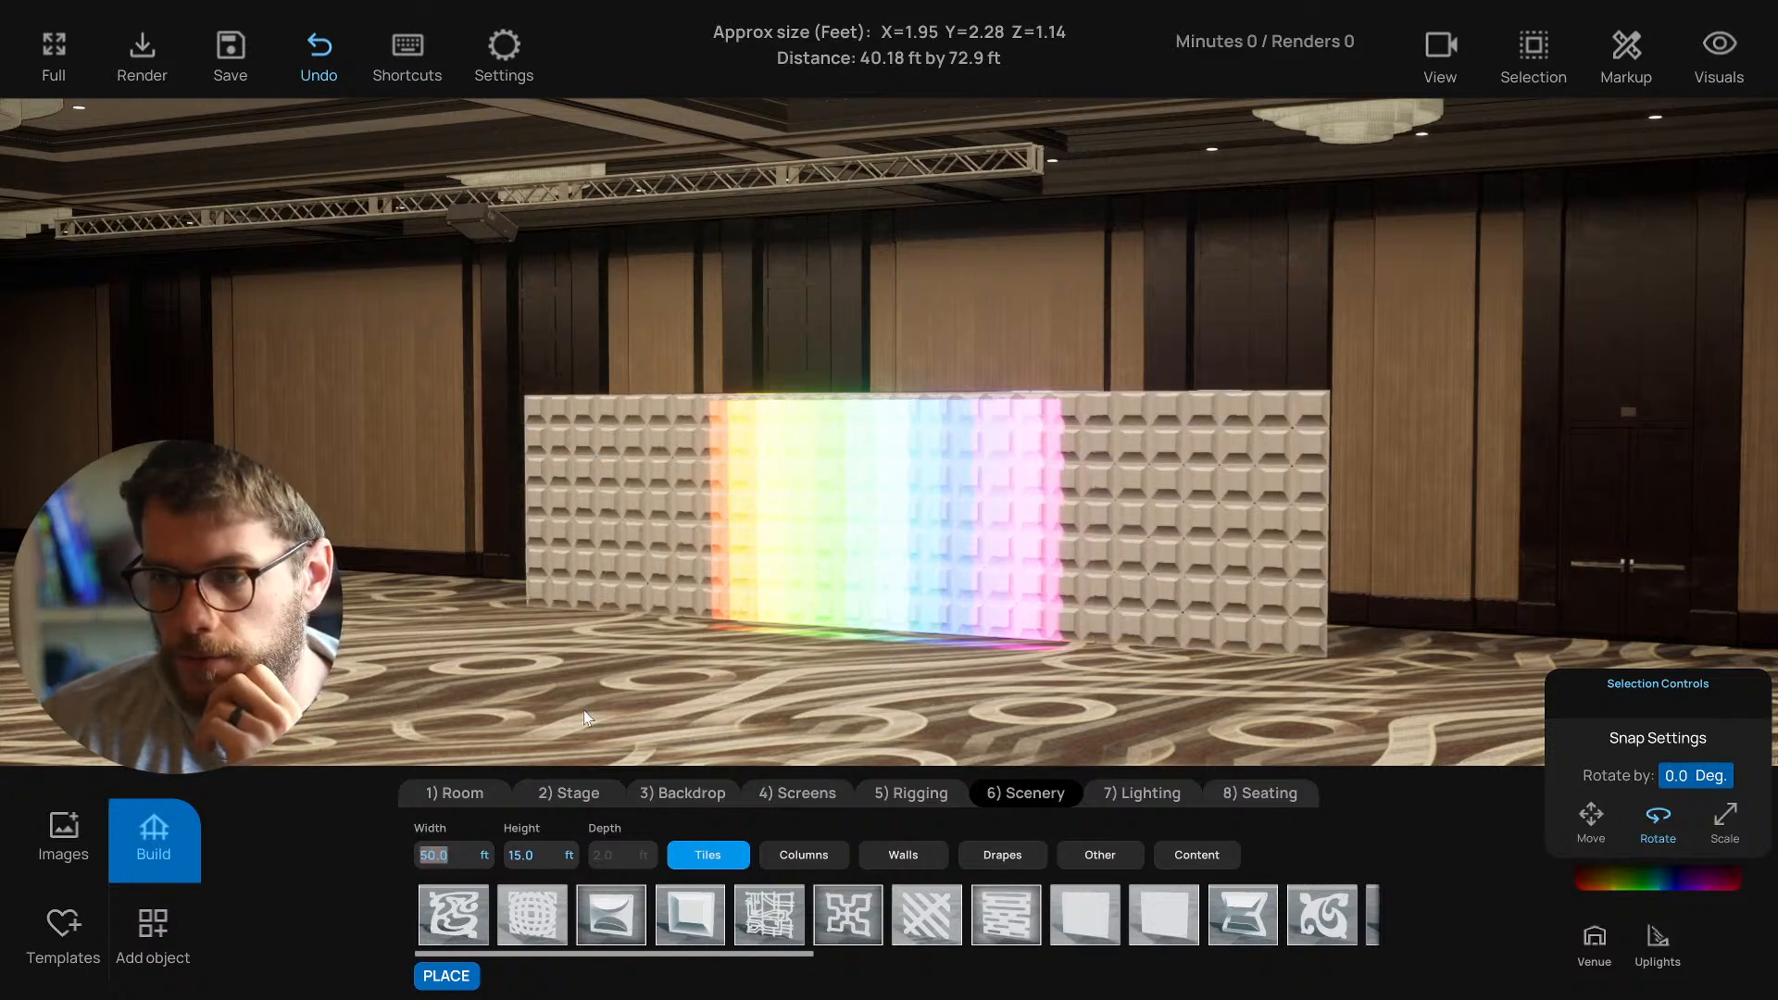
click(549, 859)
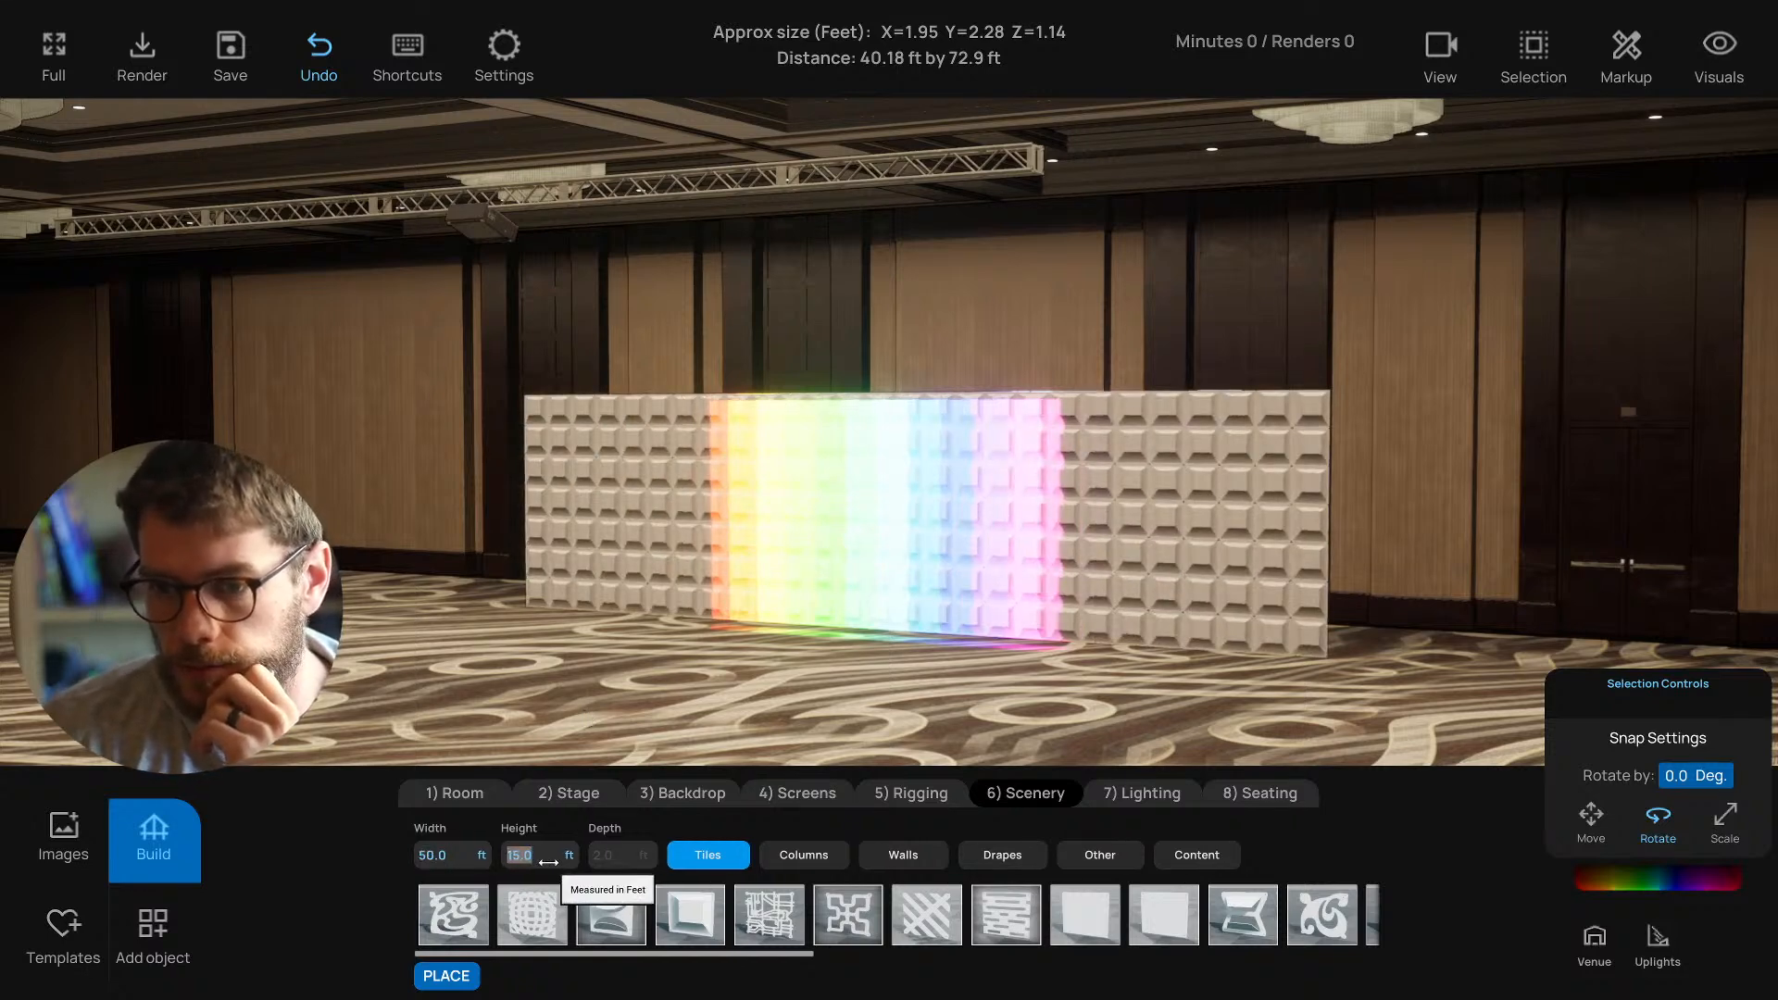
text(18)
key(Return)
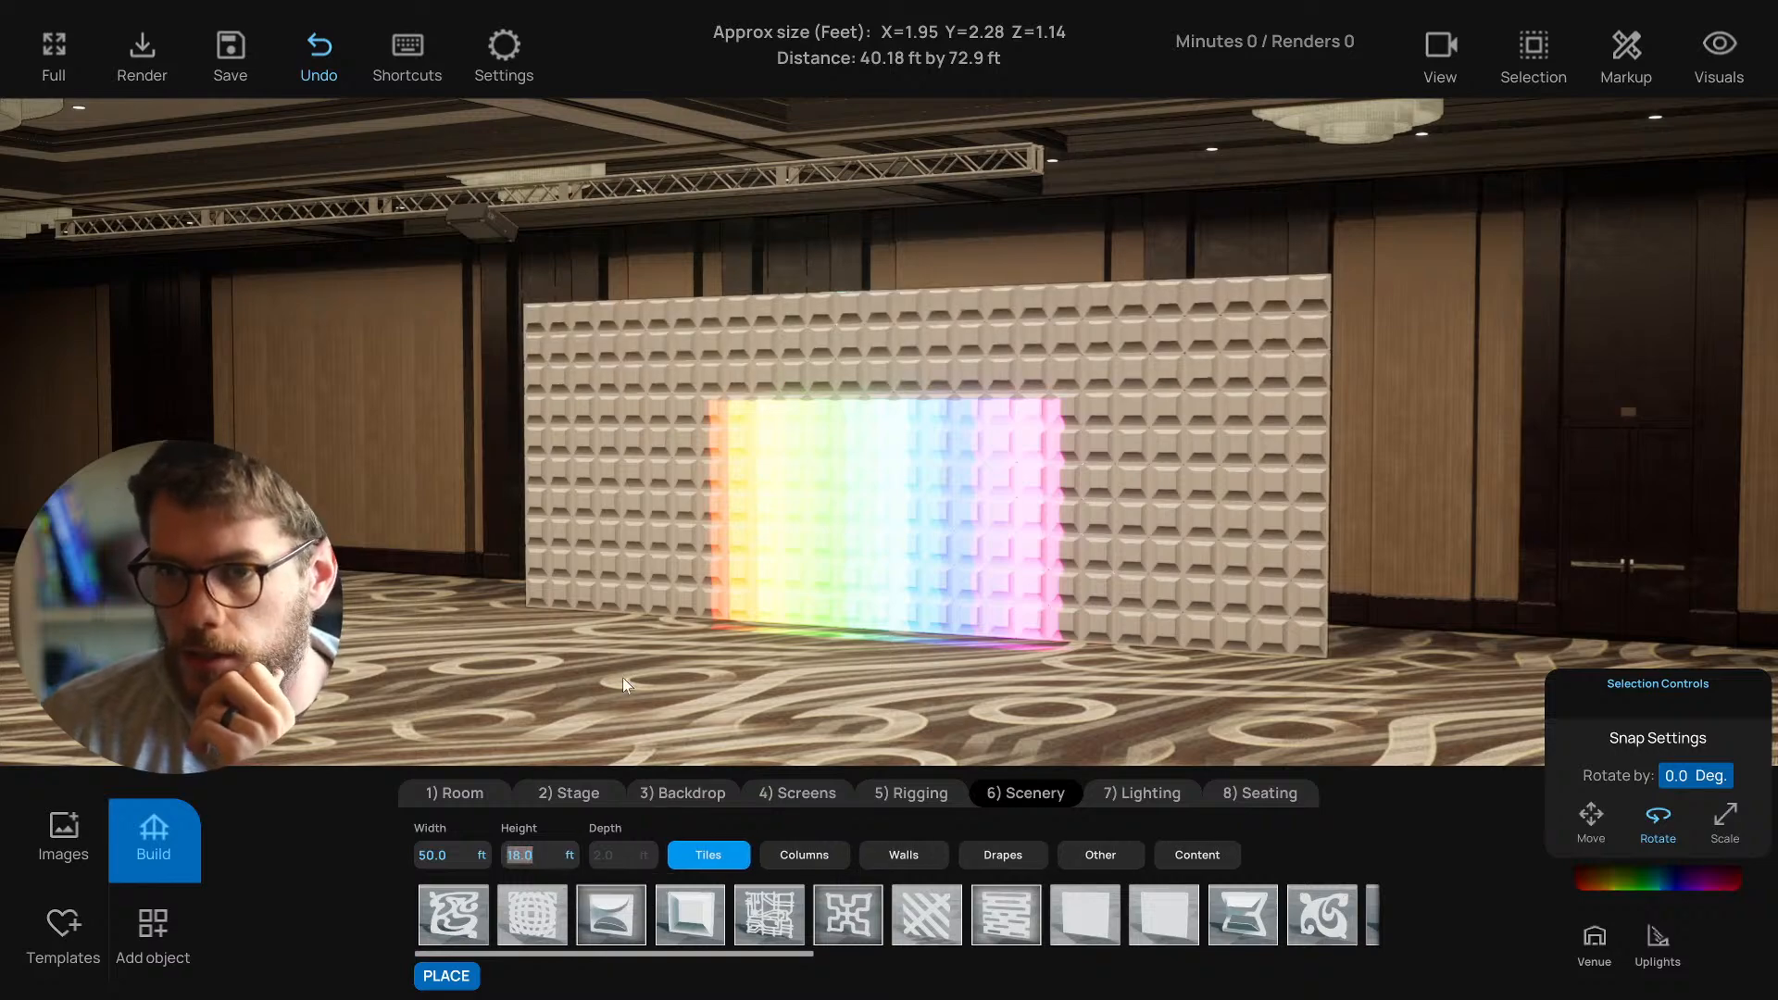
Aim the projector higher on the enlarged wall, and set its second keystone value to 0.08 and projection size to 37.19.
right_drag(642, 649, 642, 648)
key(s)
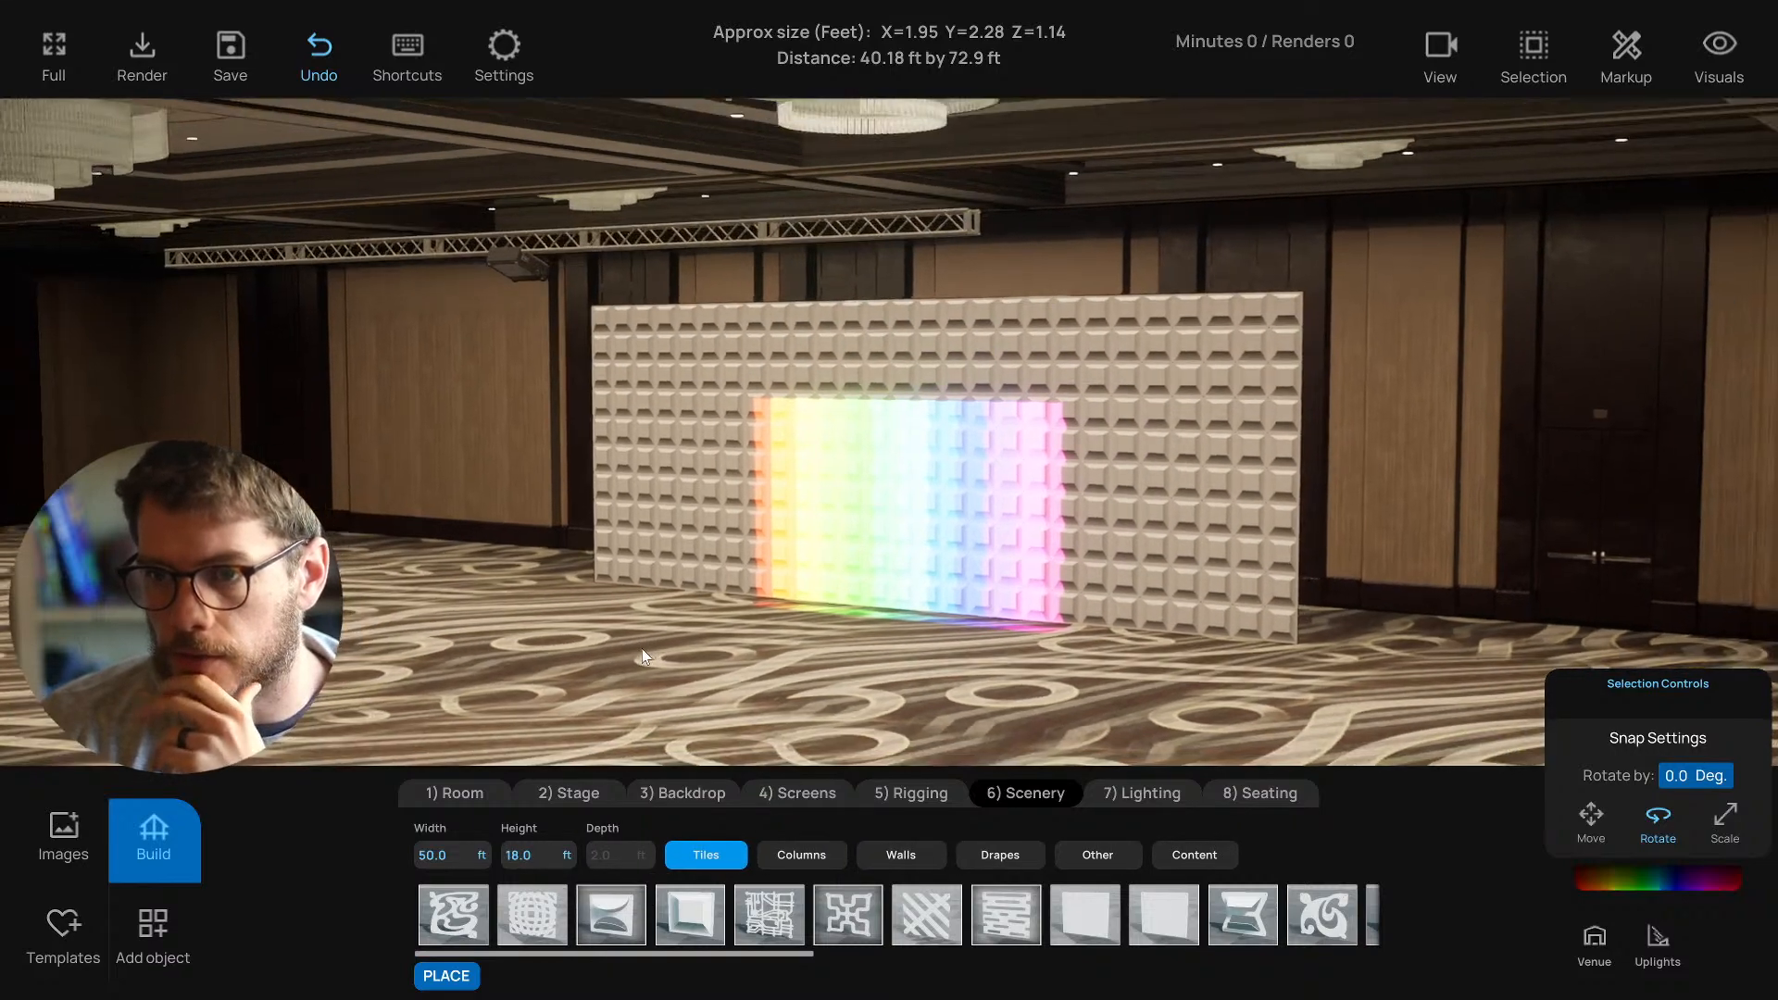
click(522, 264)
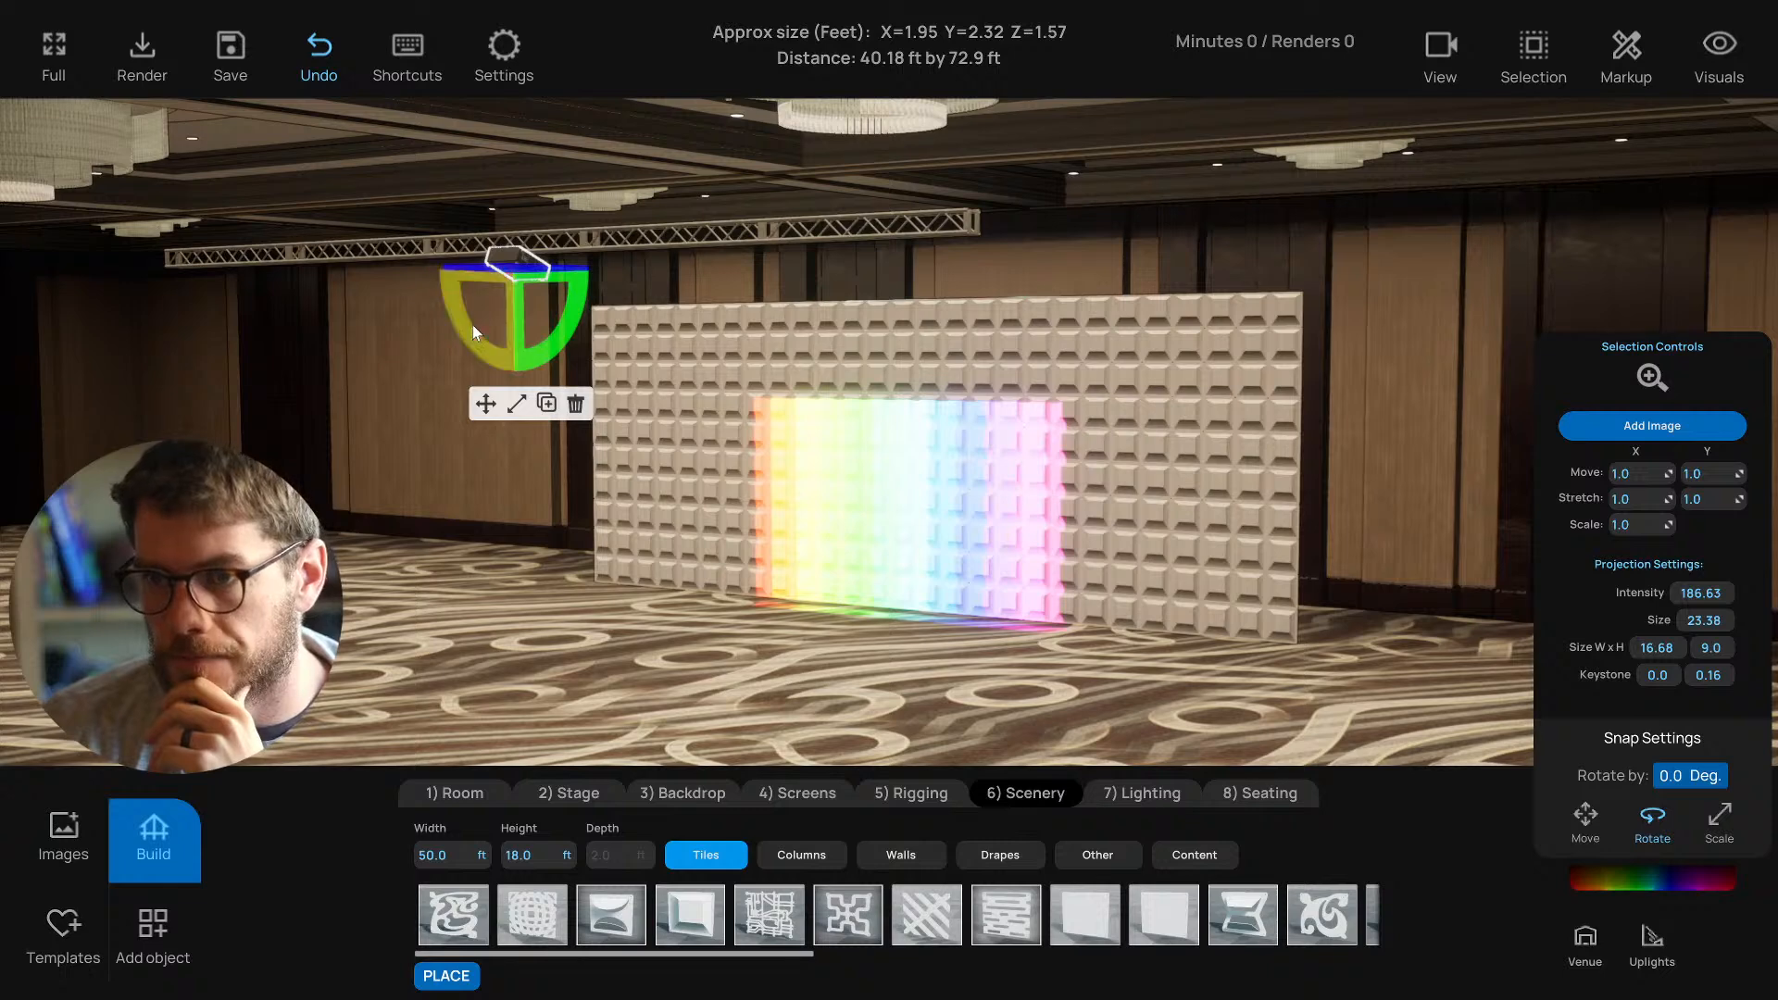
drag(478, 337, 479, 343)
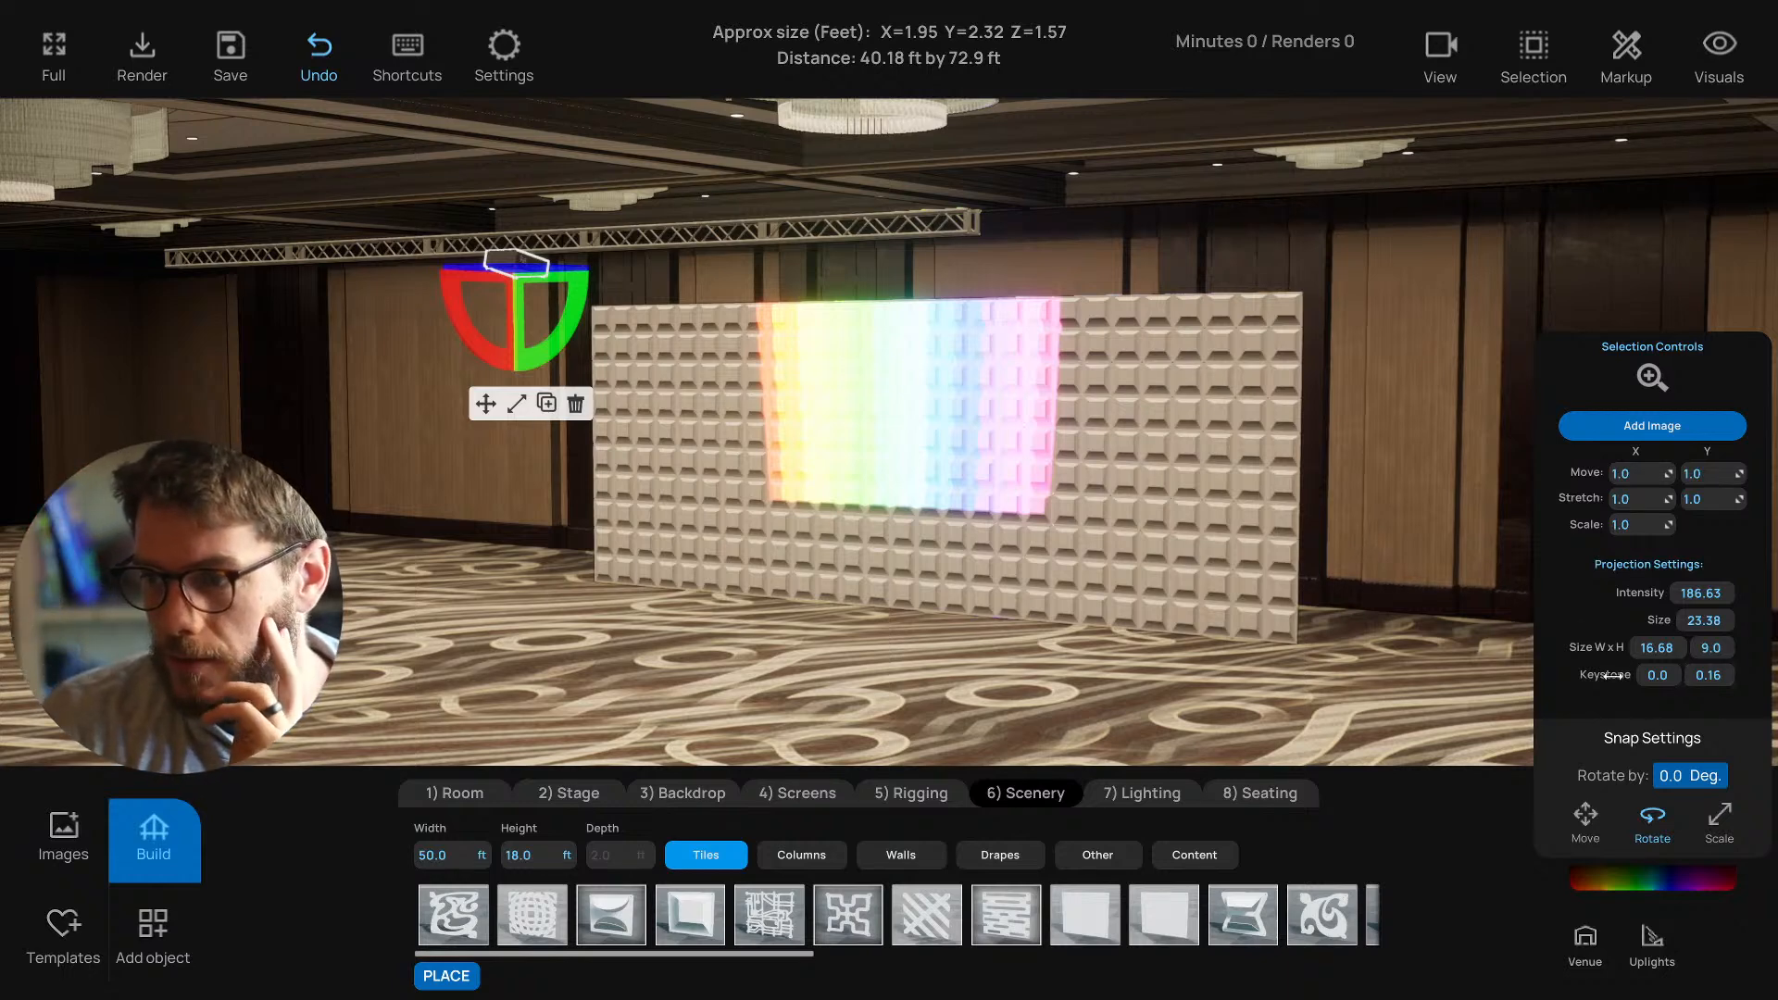
mouse_move(464, 334)
mouse_down()
mouse_move(475, 359)
mouse_move(461, 334)
mouse_up()
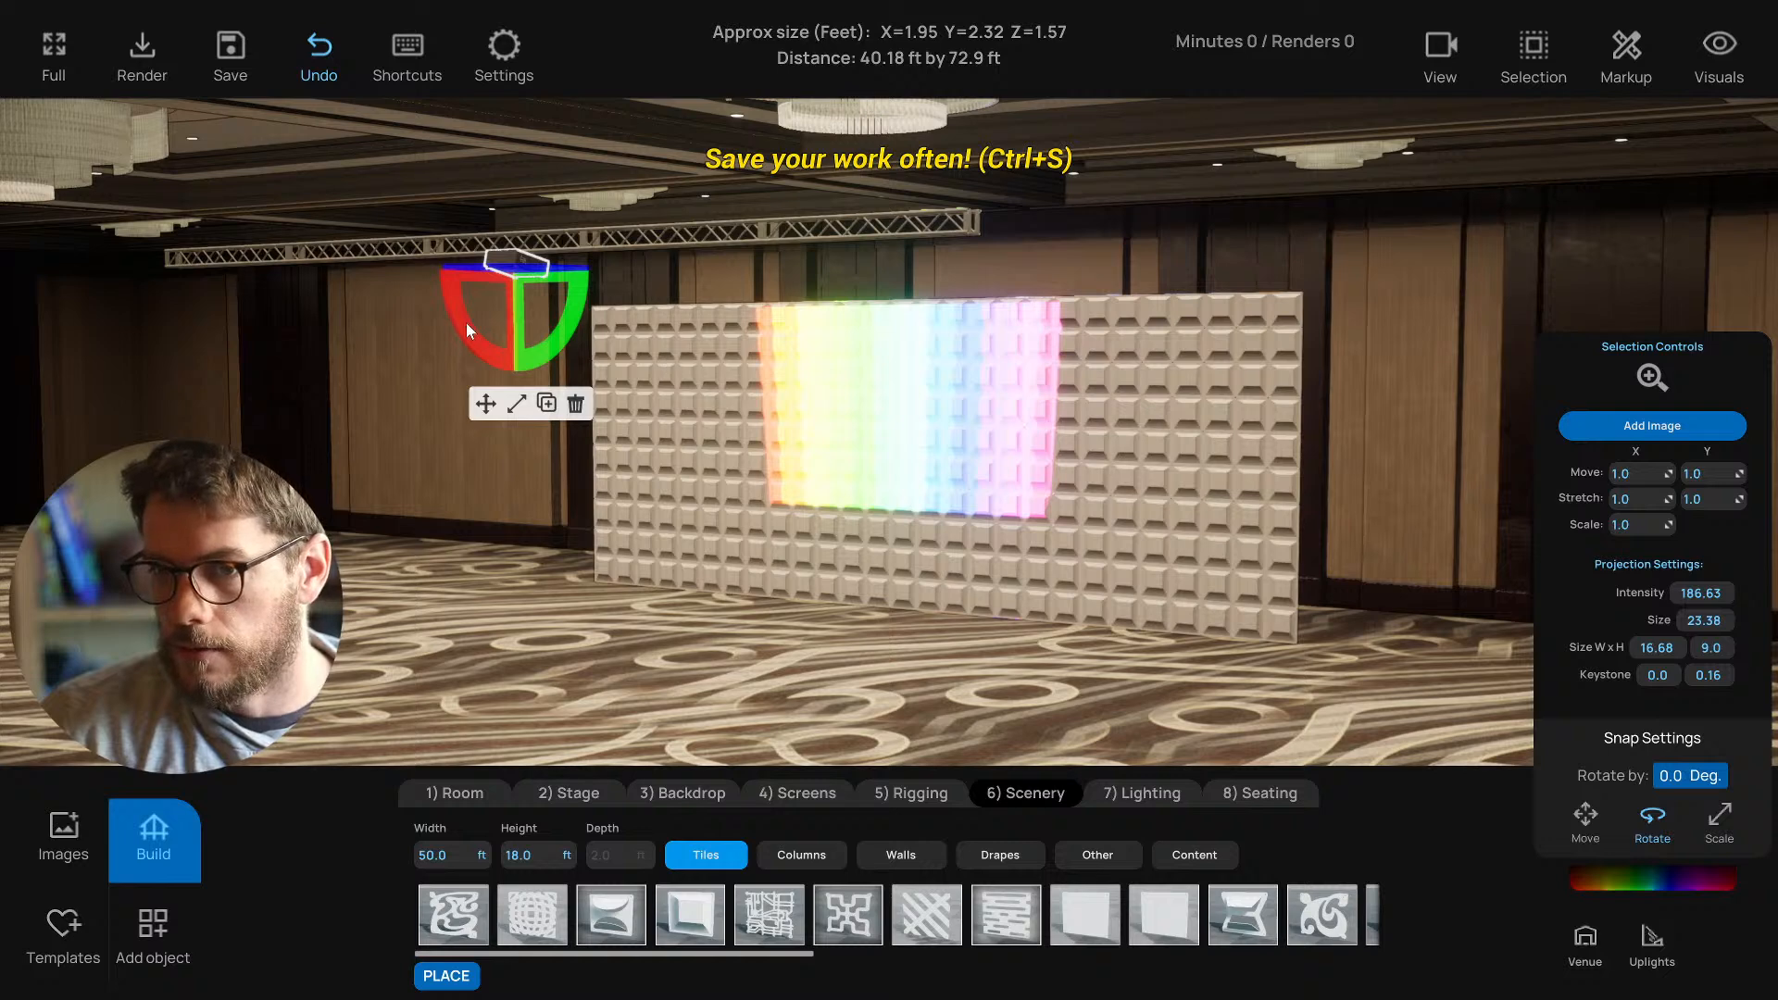
drag(468, 331, 470, 335)
drag(1708, 675, 1697, 624)
drag(1430, 582, 1130, 503)
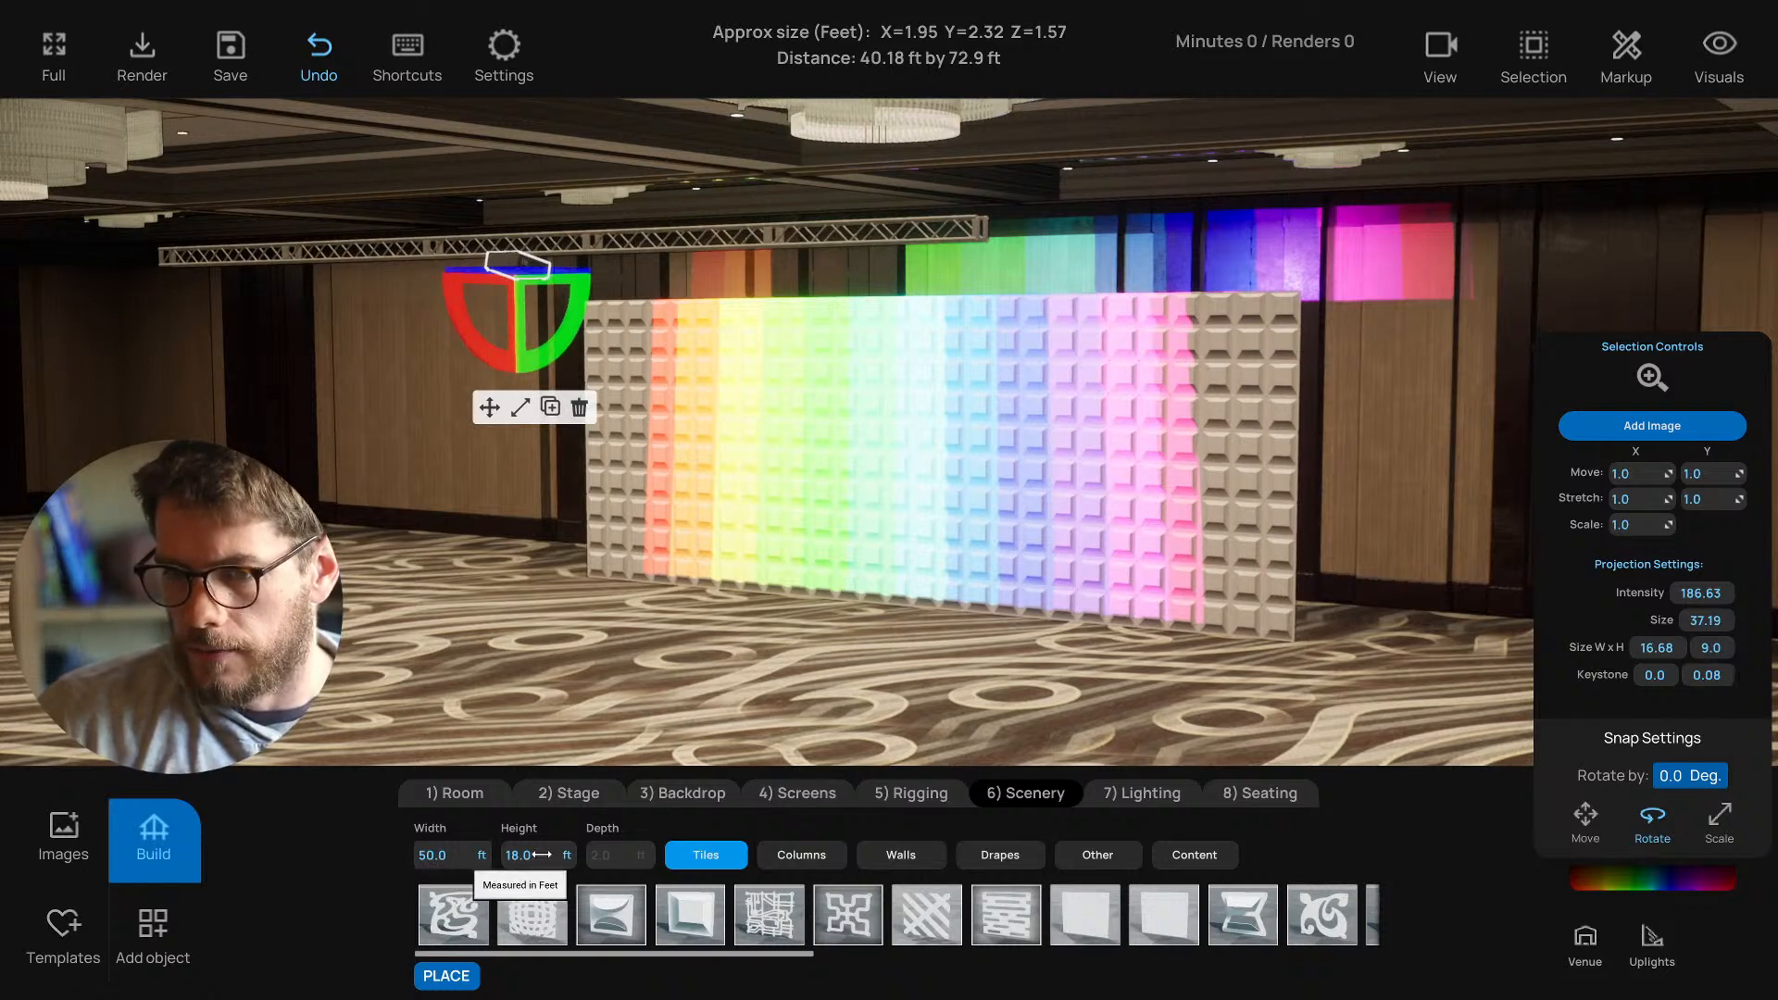
Set the projection's width to 50 and height to 18, and tilt the projector so the image is centred vertically on the tile wall.
click(1655, 648)
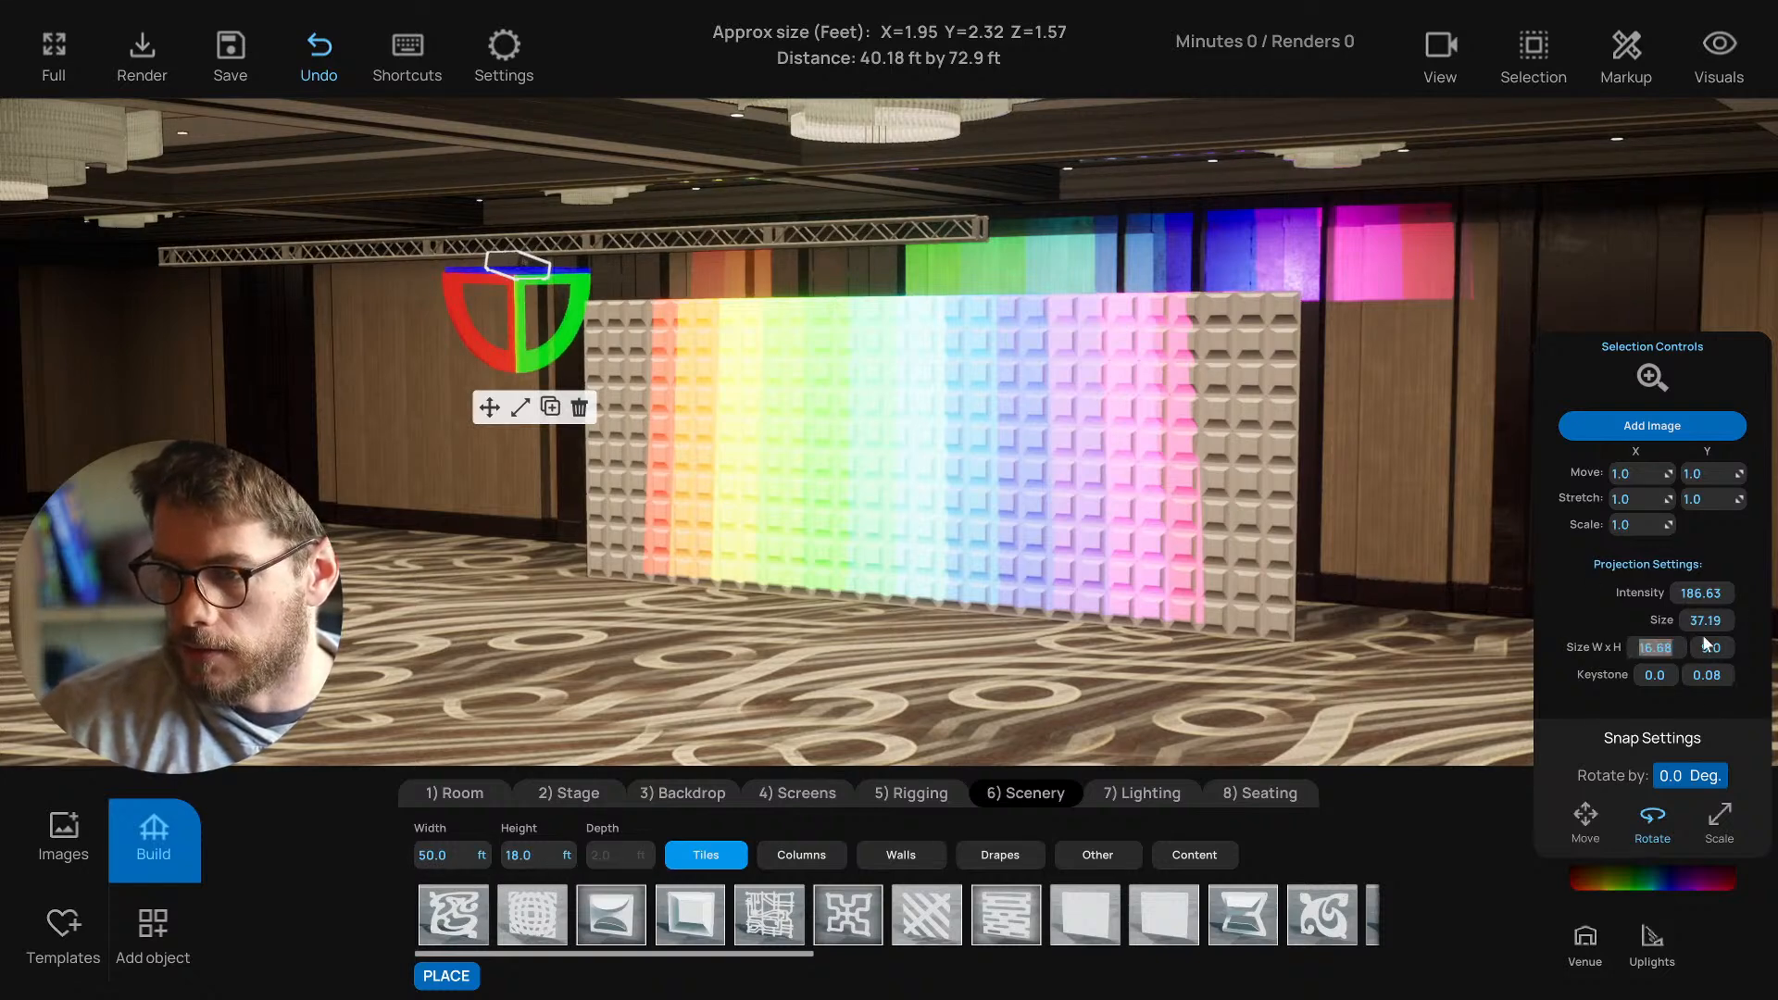
text(50)
key(Return)
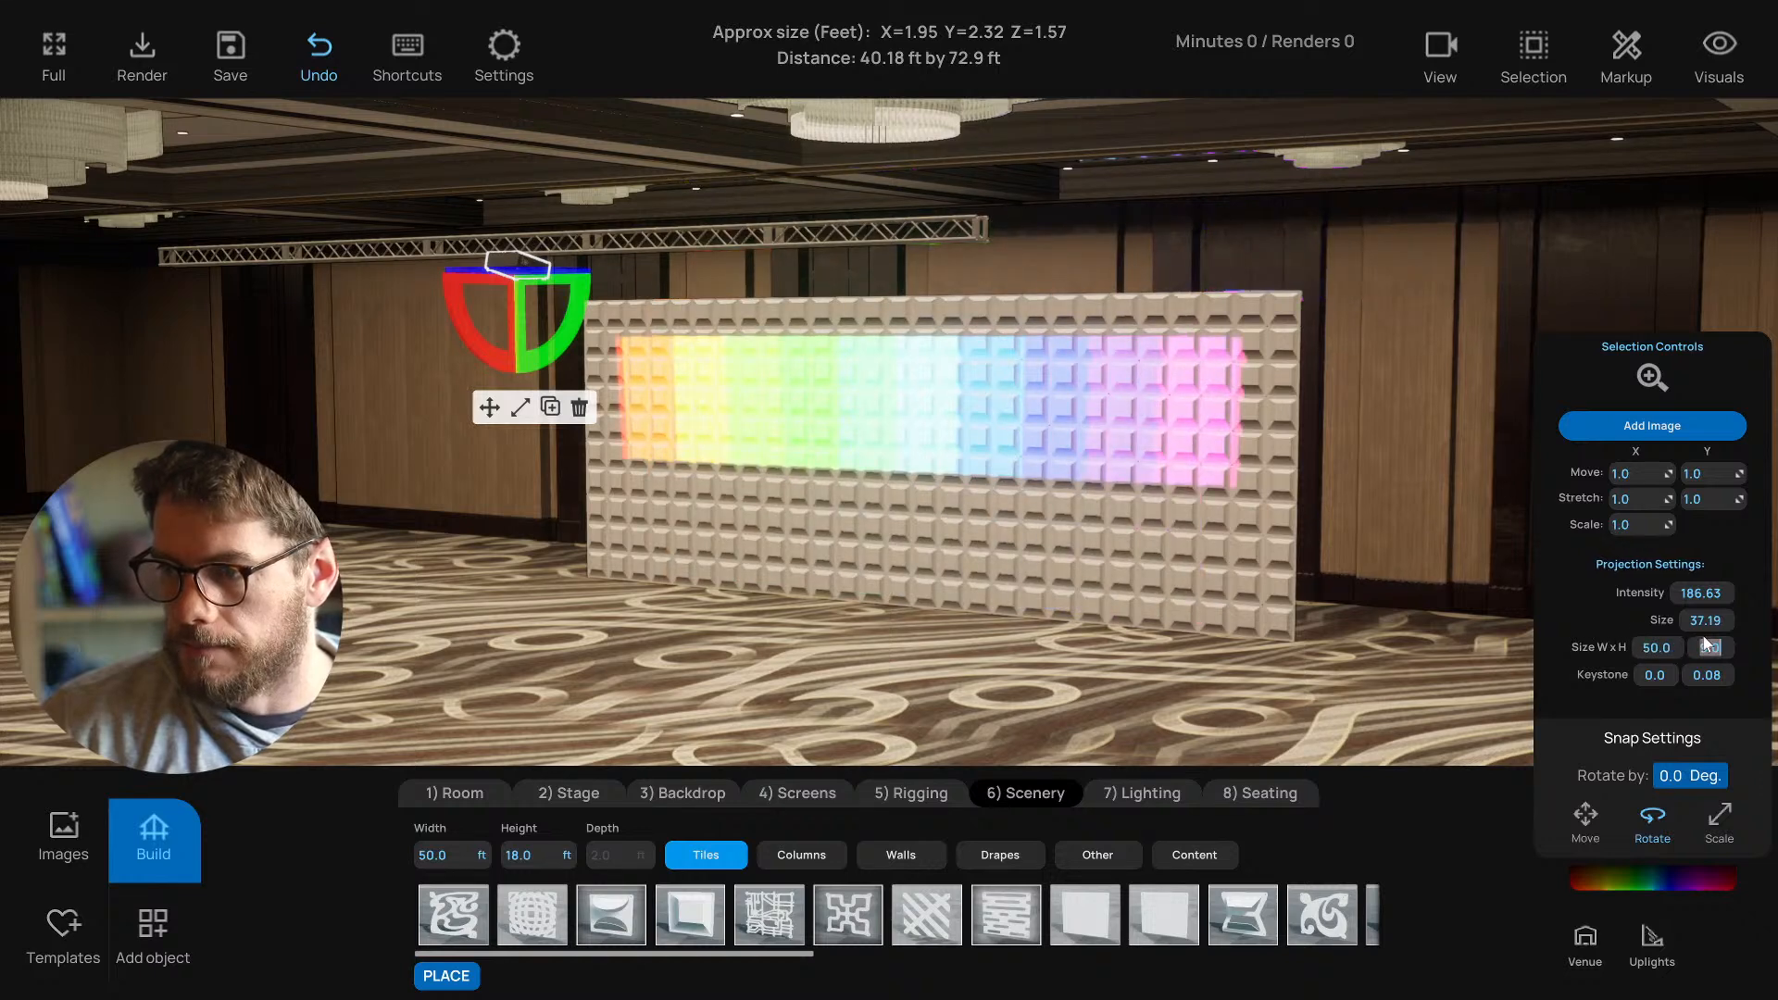
click(1707, 647)
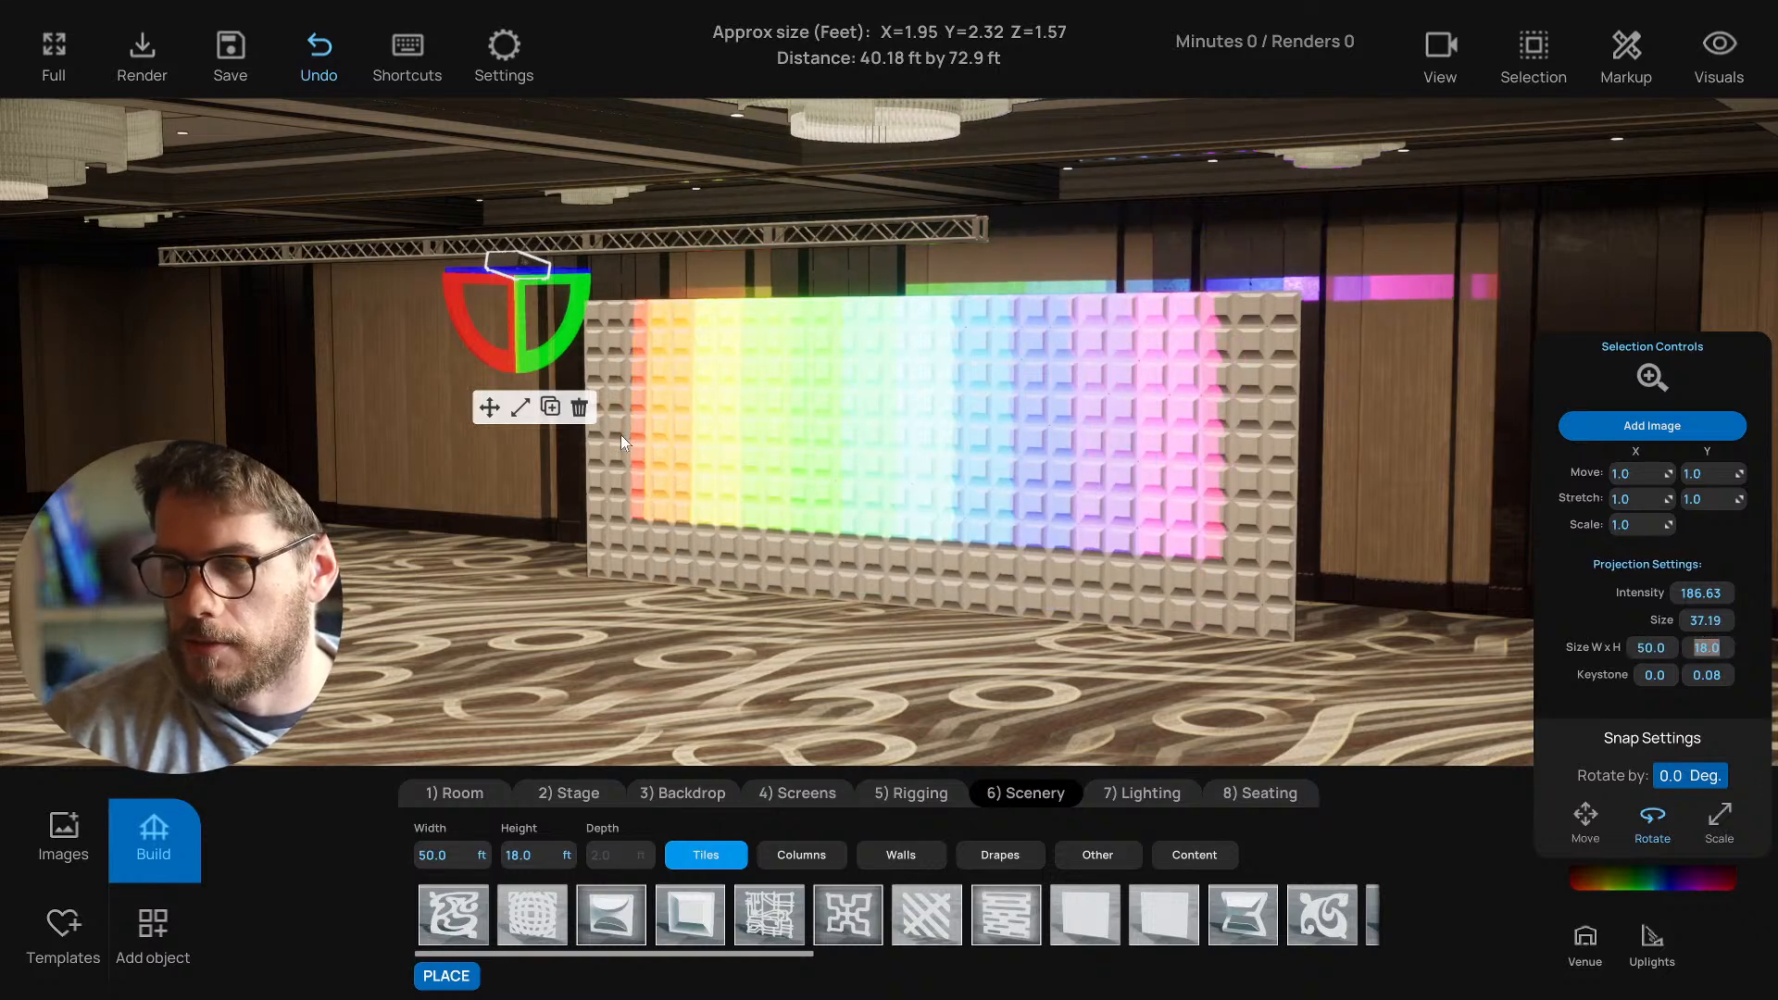
key(Return)
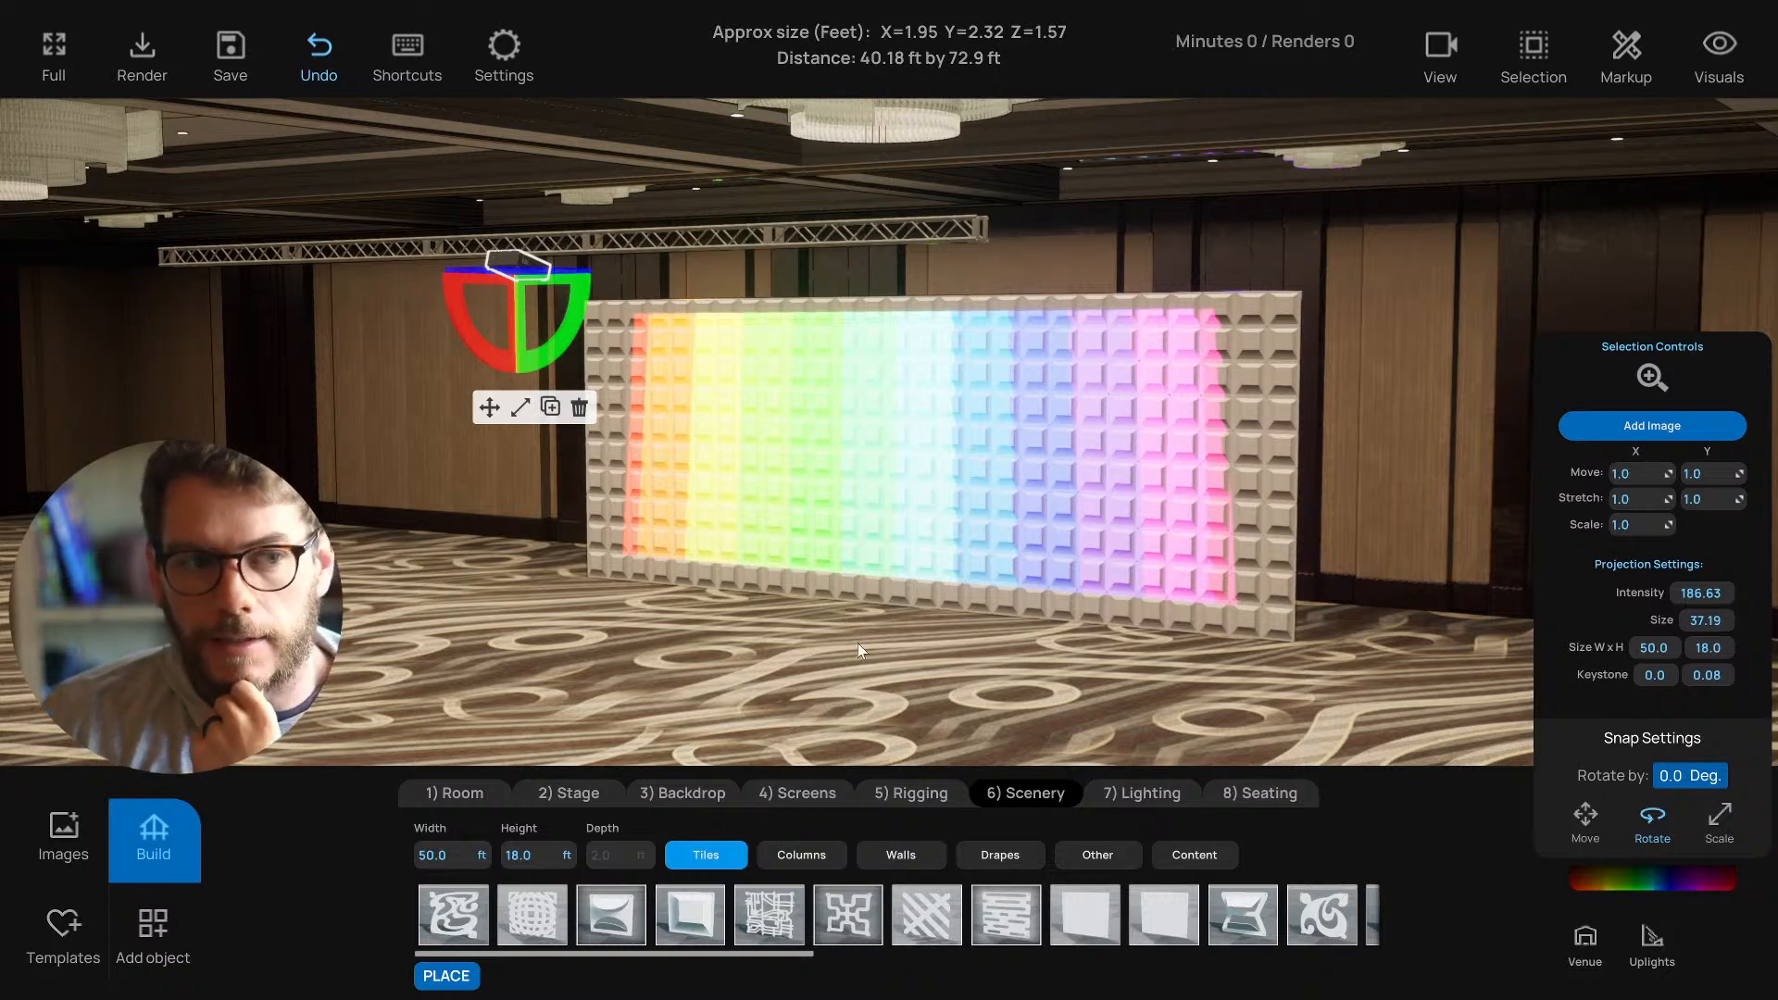
middle_drag(830, 655, 819, 656)
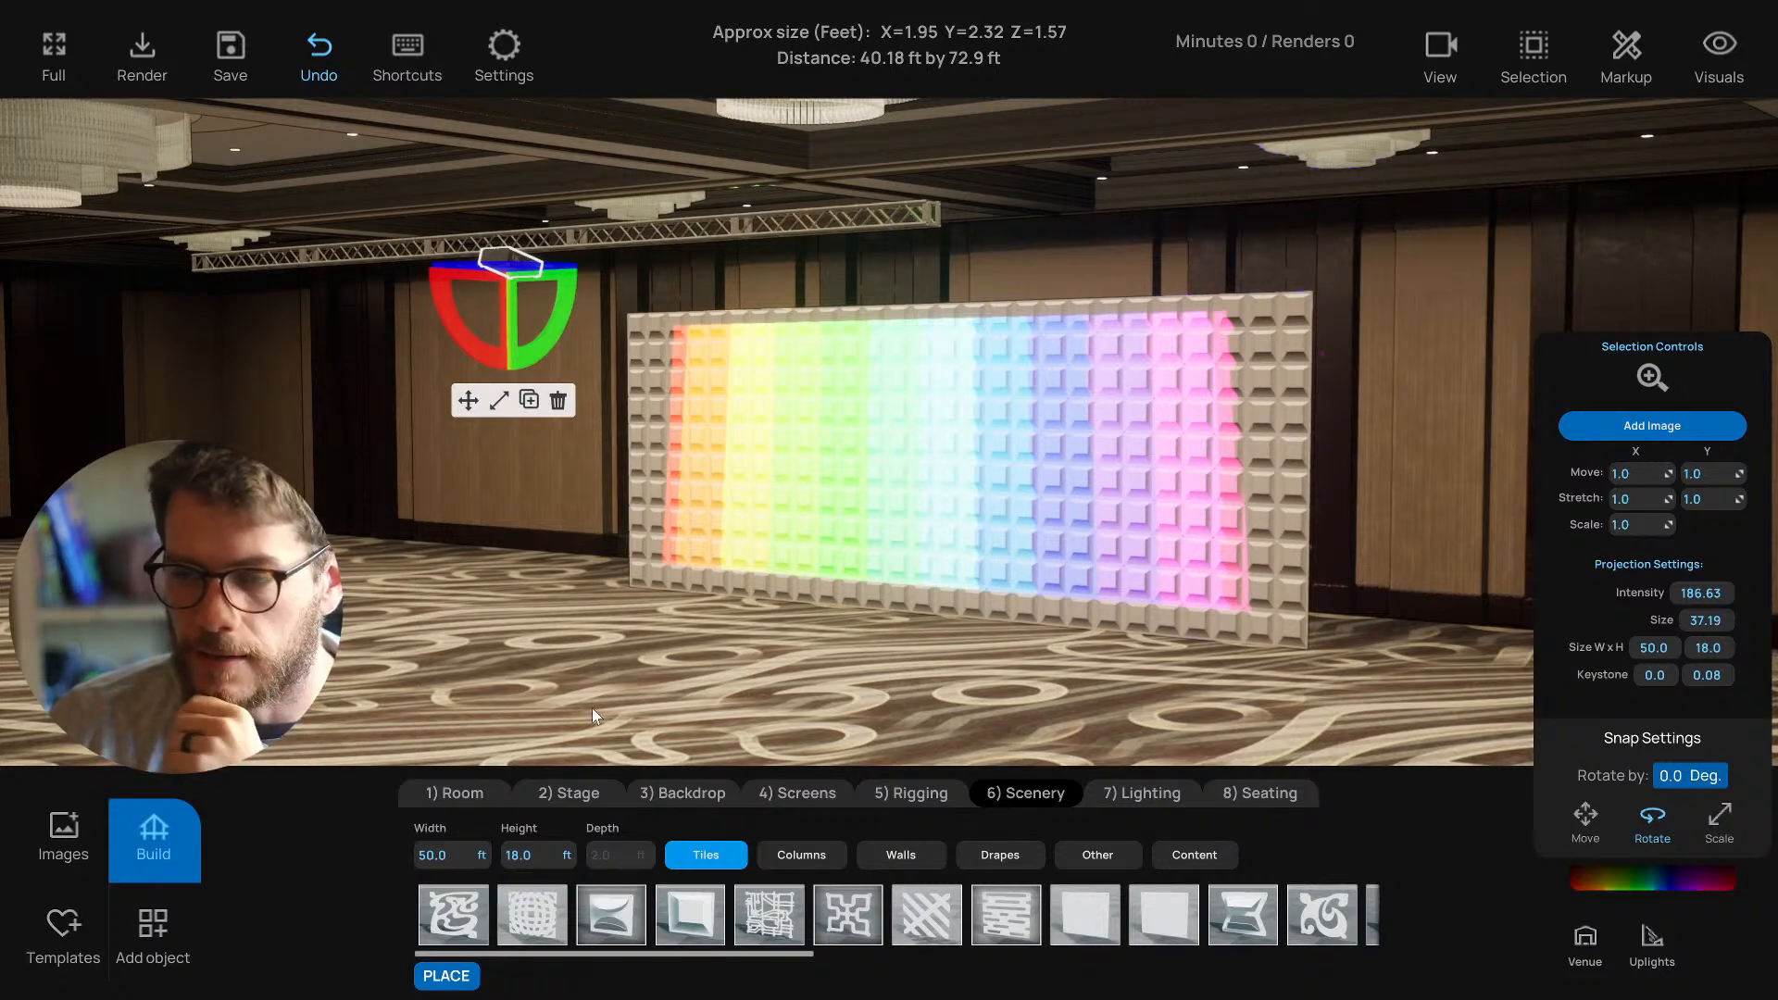
Set the projector's projection size to 43.02 and second keystone value to 0.17 so the image covers the whole tile wall.
middle_drag(593, 734, 600, 718)
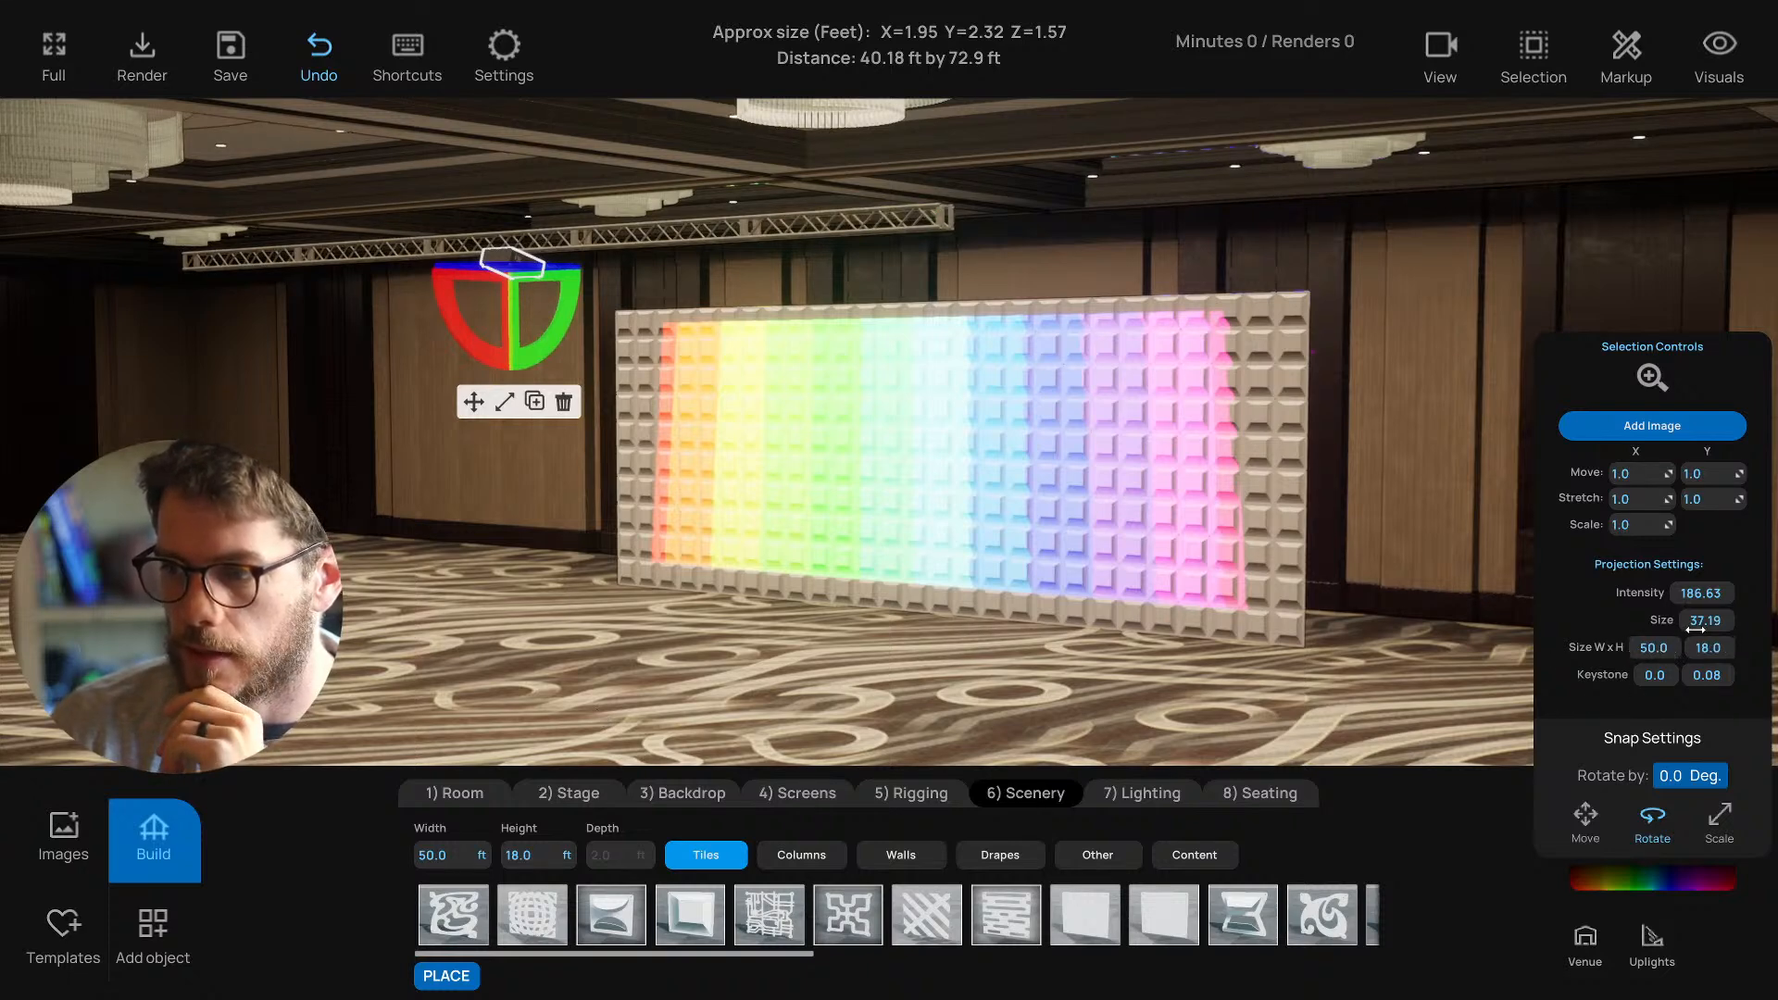
drag(1709, 621, 1721, 676)
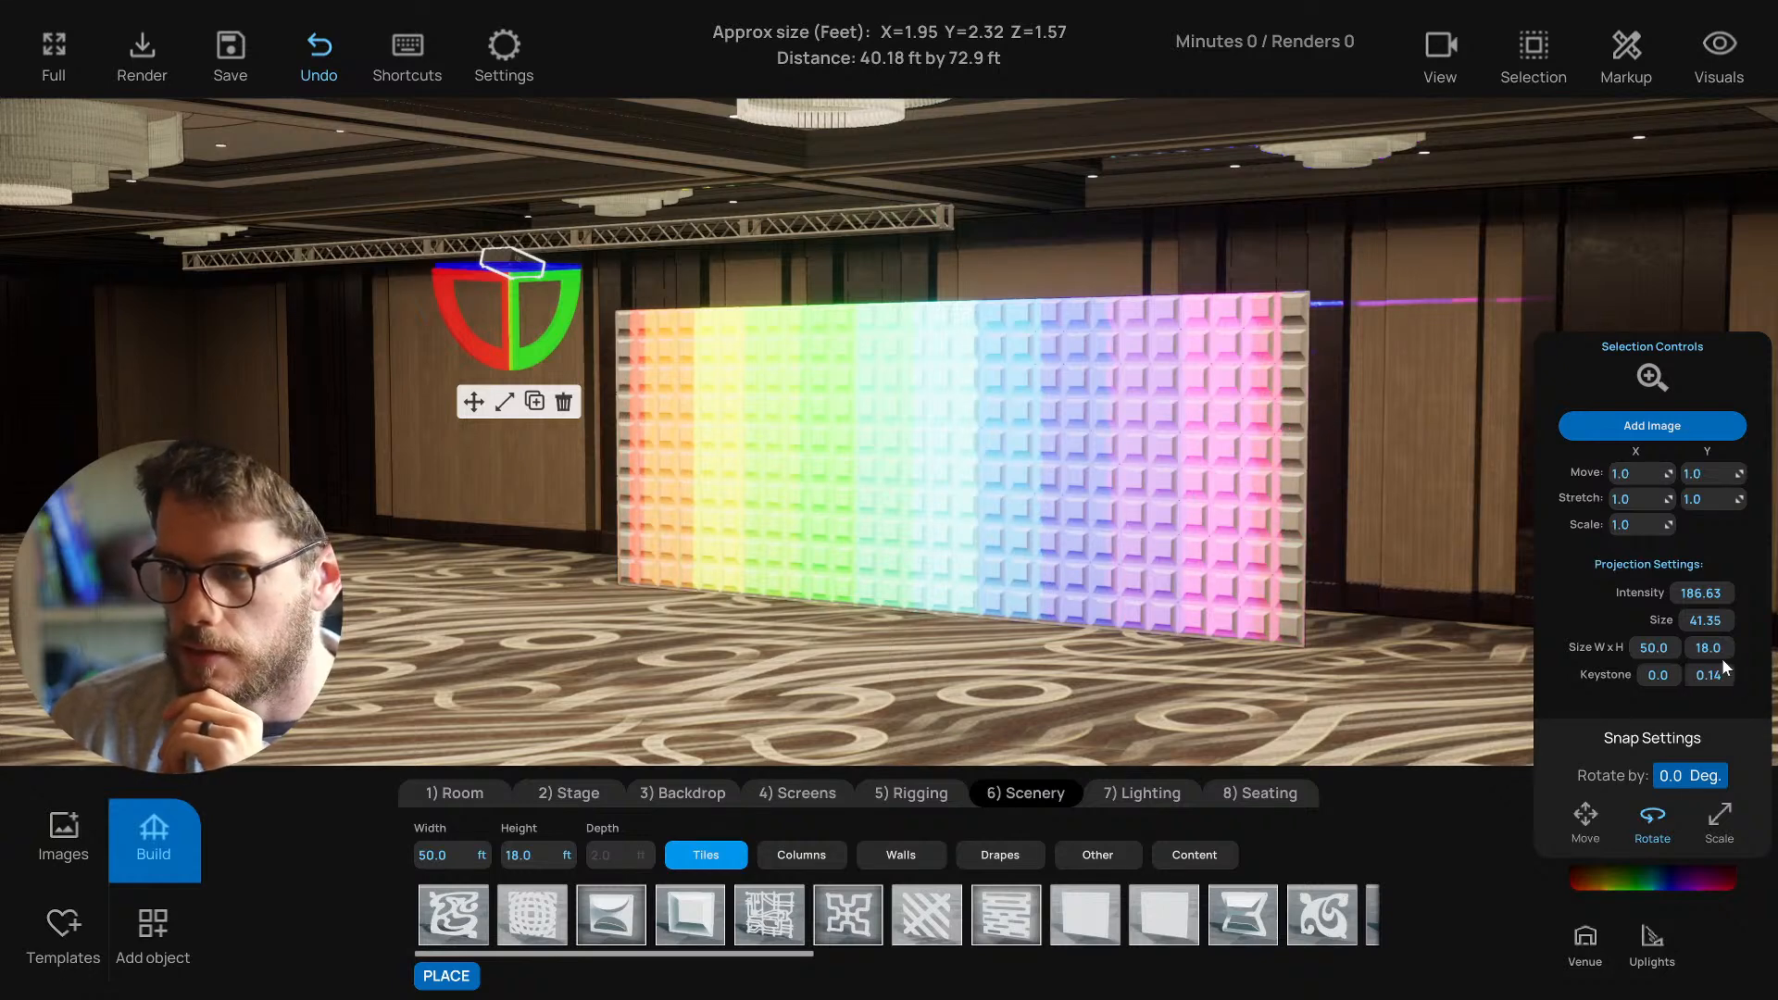
drag(1708, 623, 1714, 675)
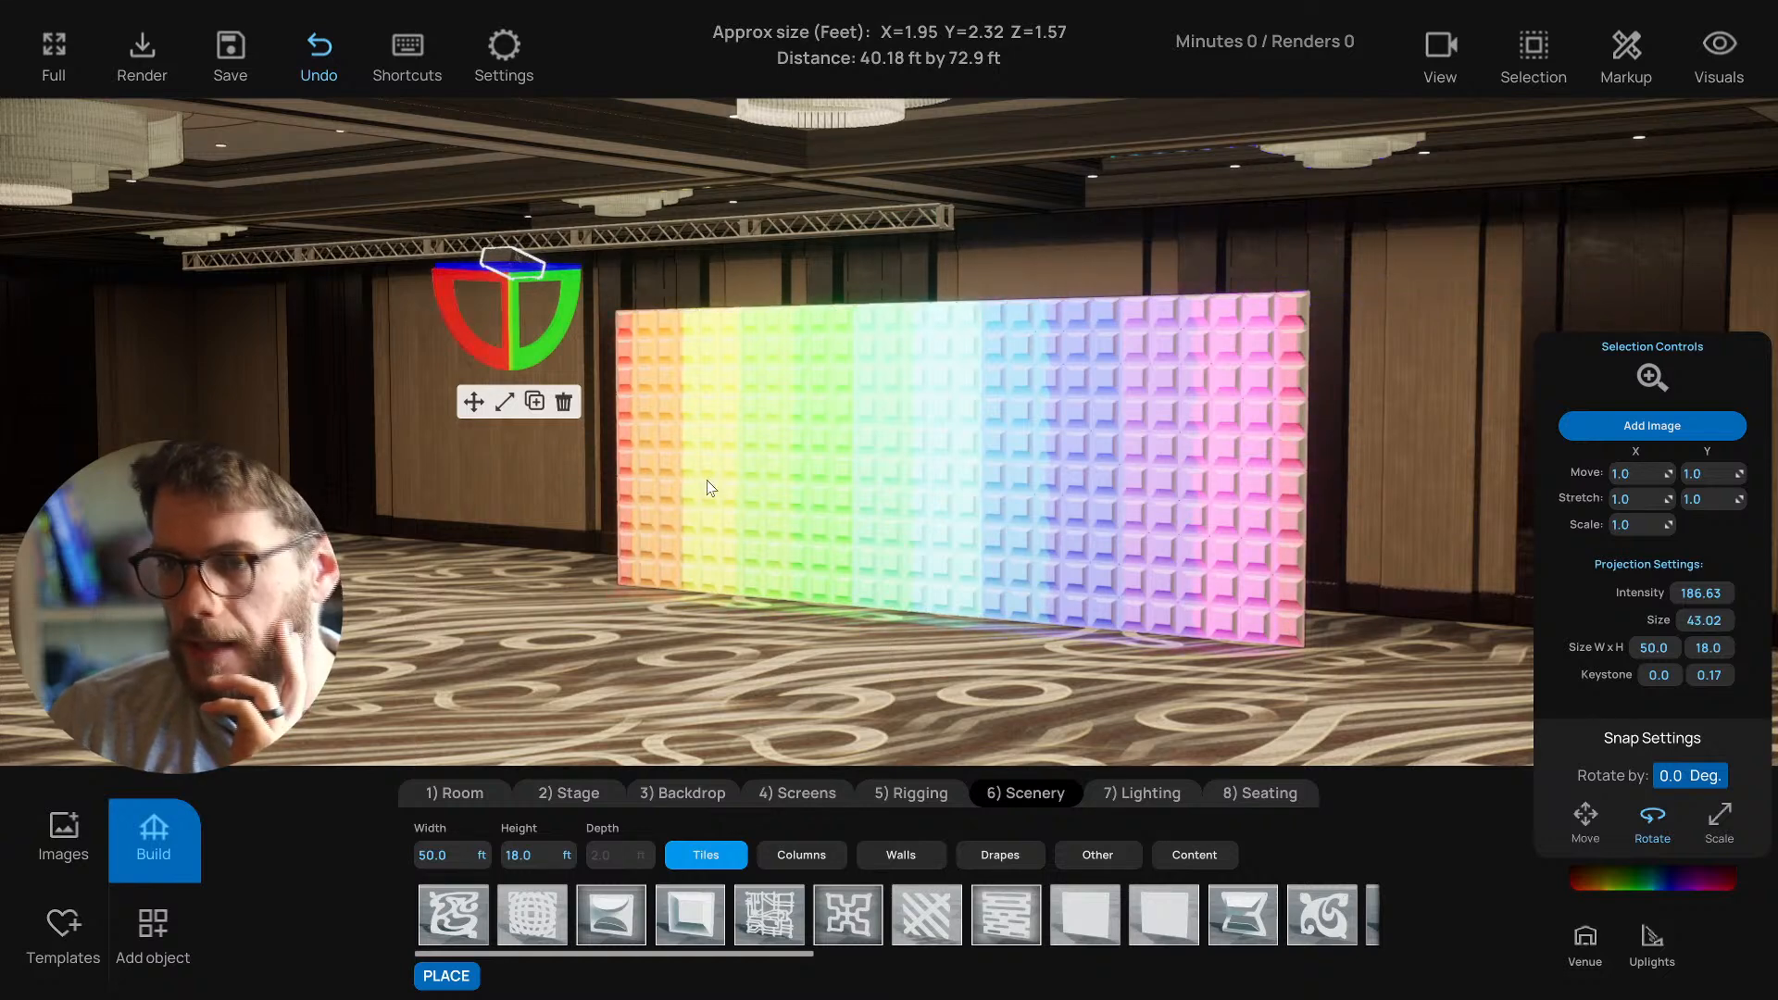
Switch from rotate to move mode and select the tile wall together with the projector on the truss.
click(878, 437)
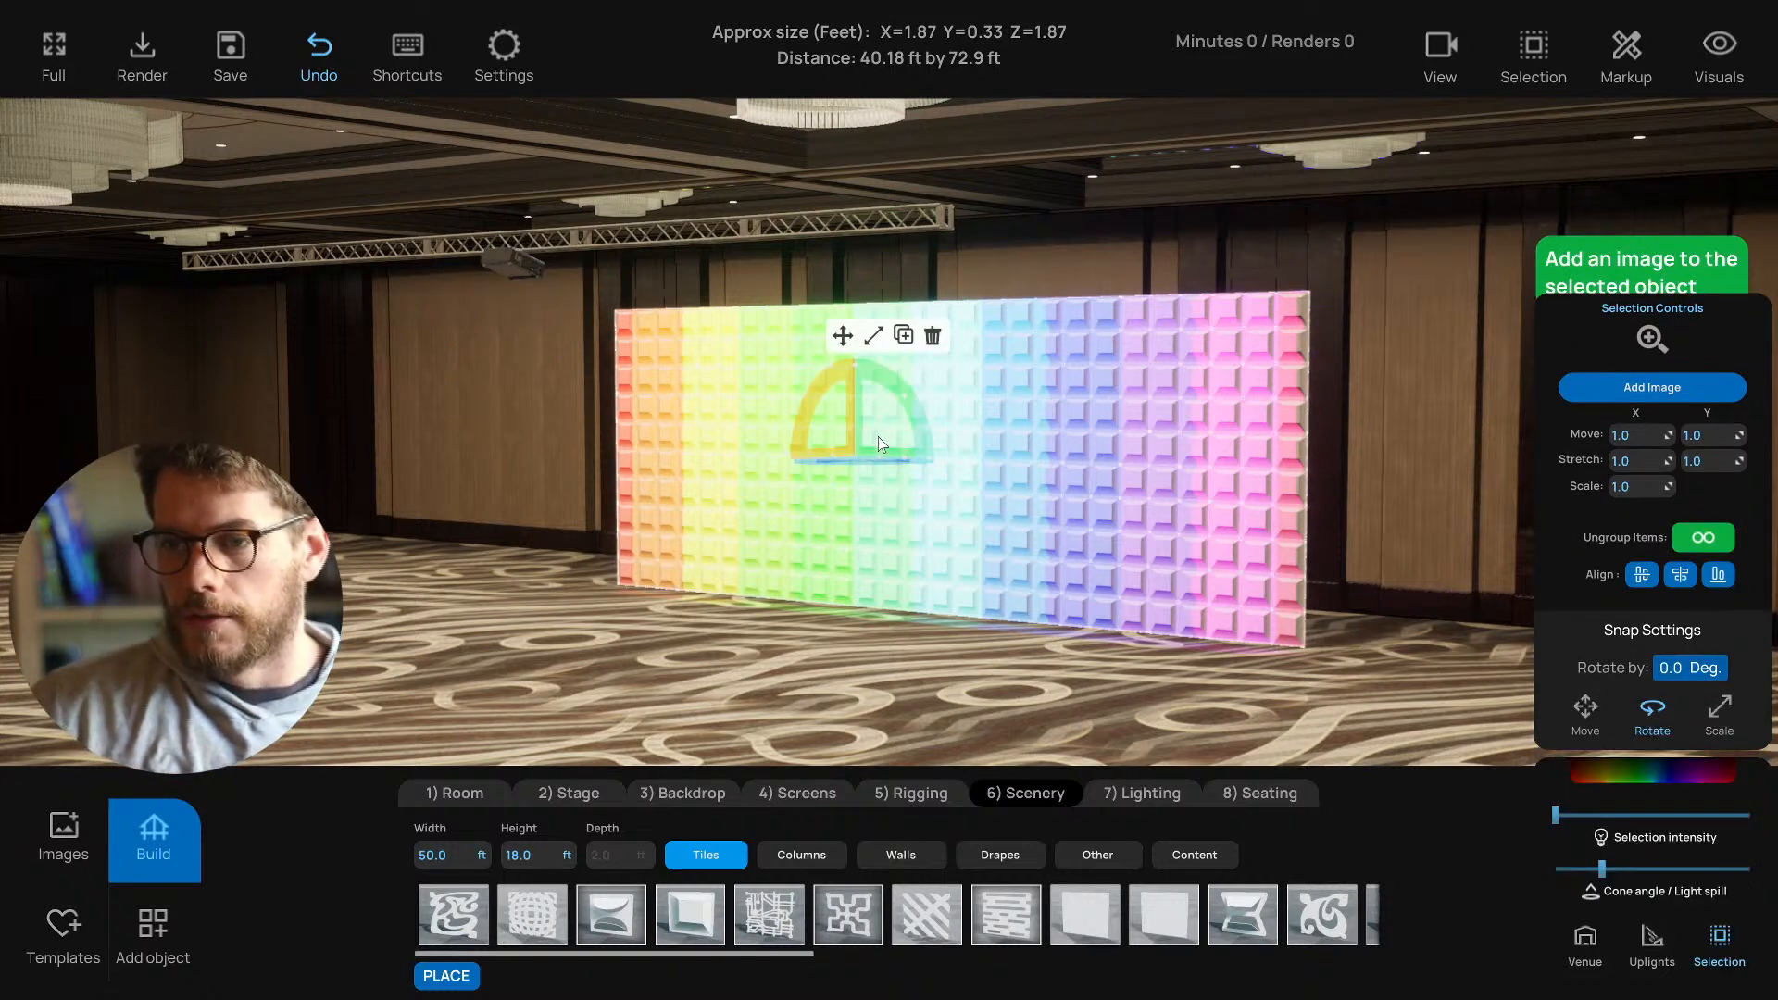
click(844, 337)
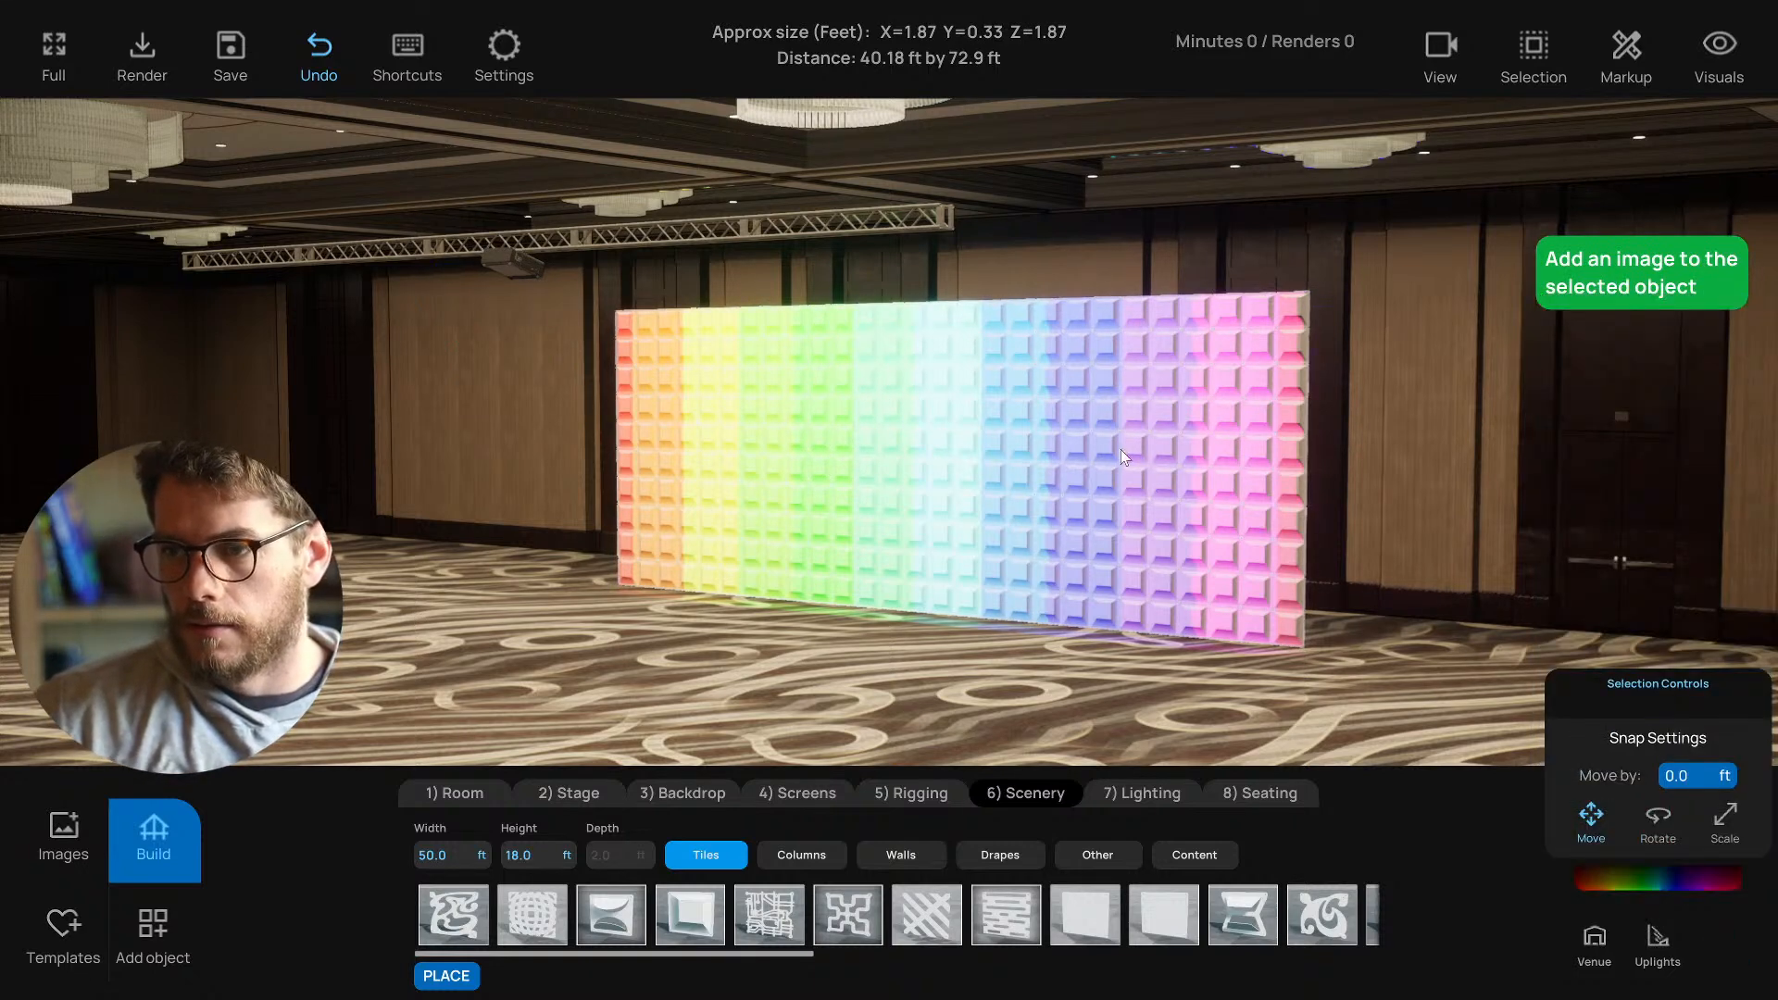
key(w)
key(d)
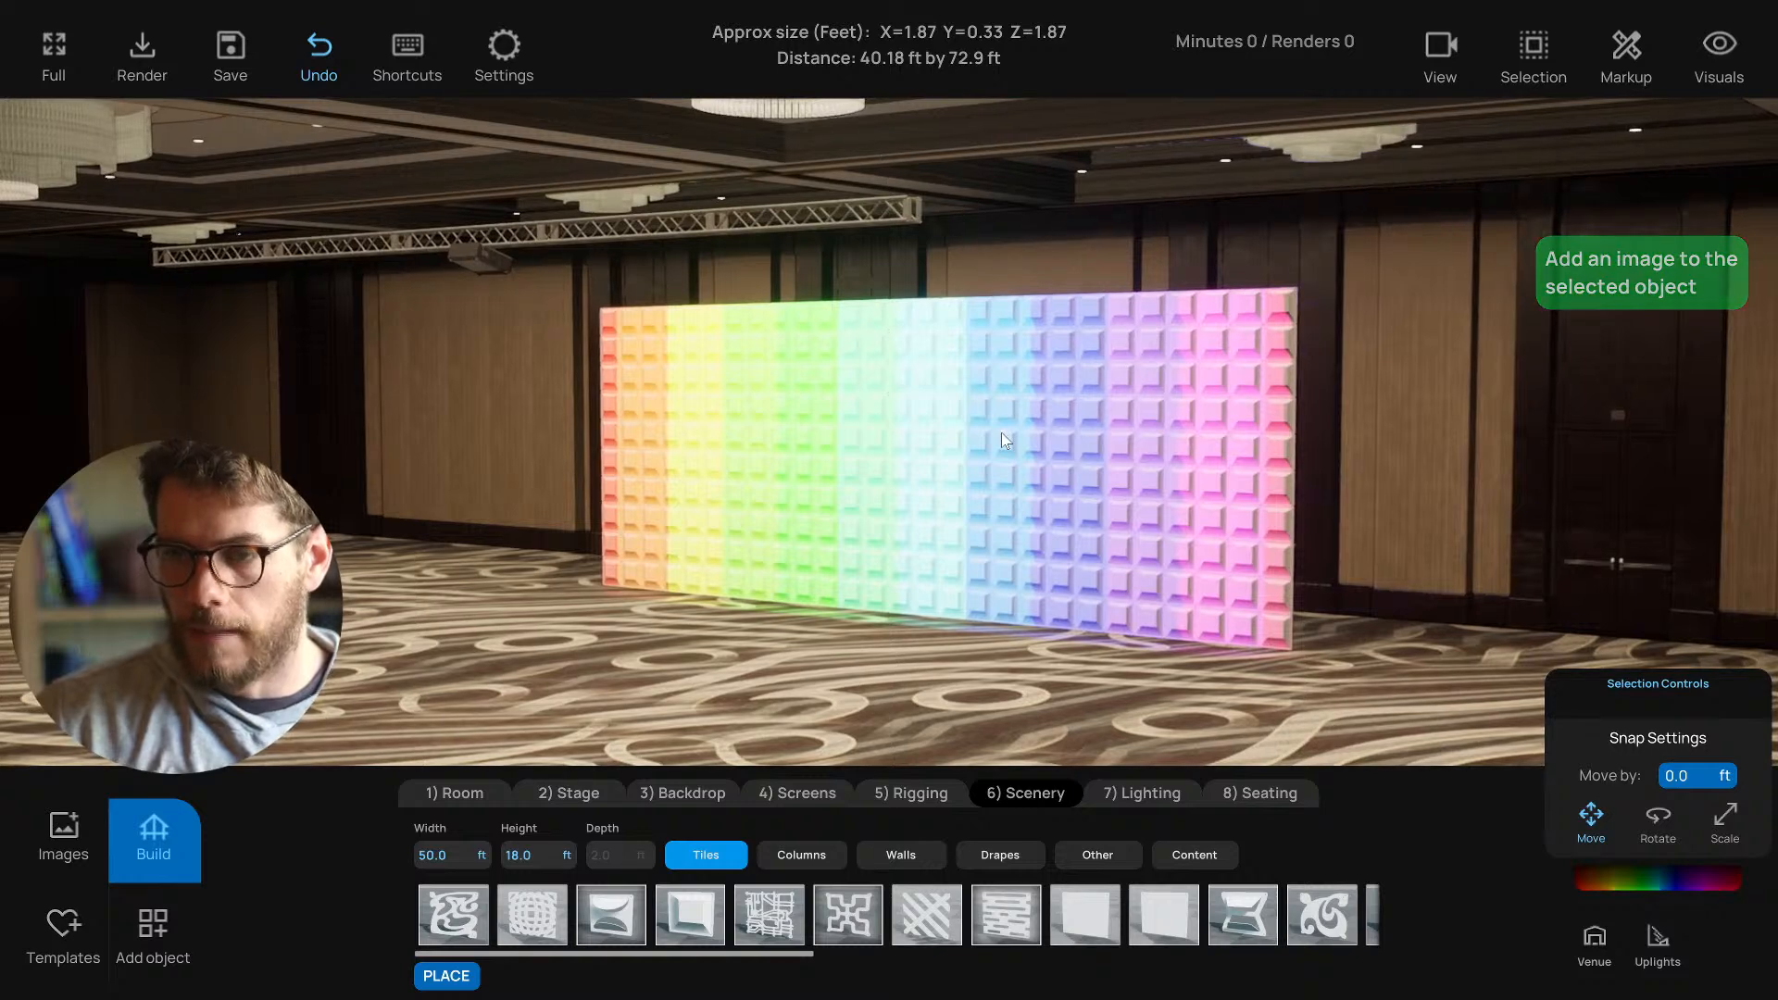
click(1002, 432)
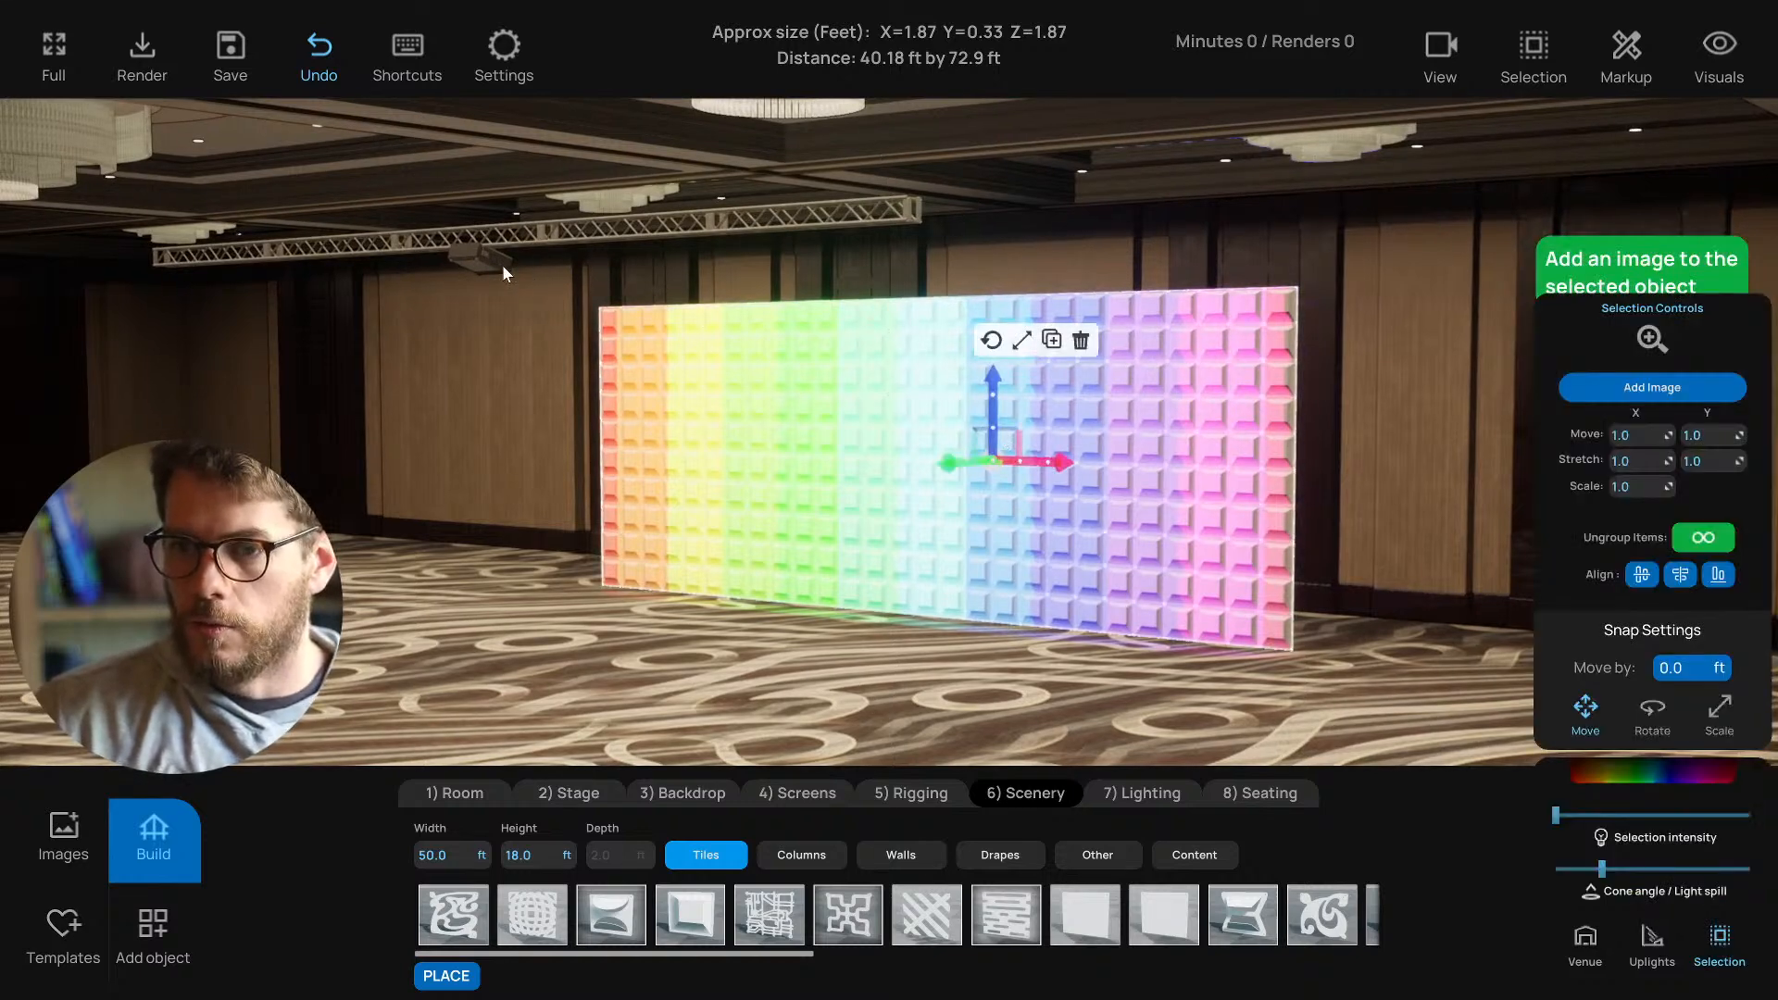
click(478, 259)
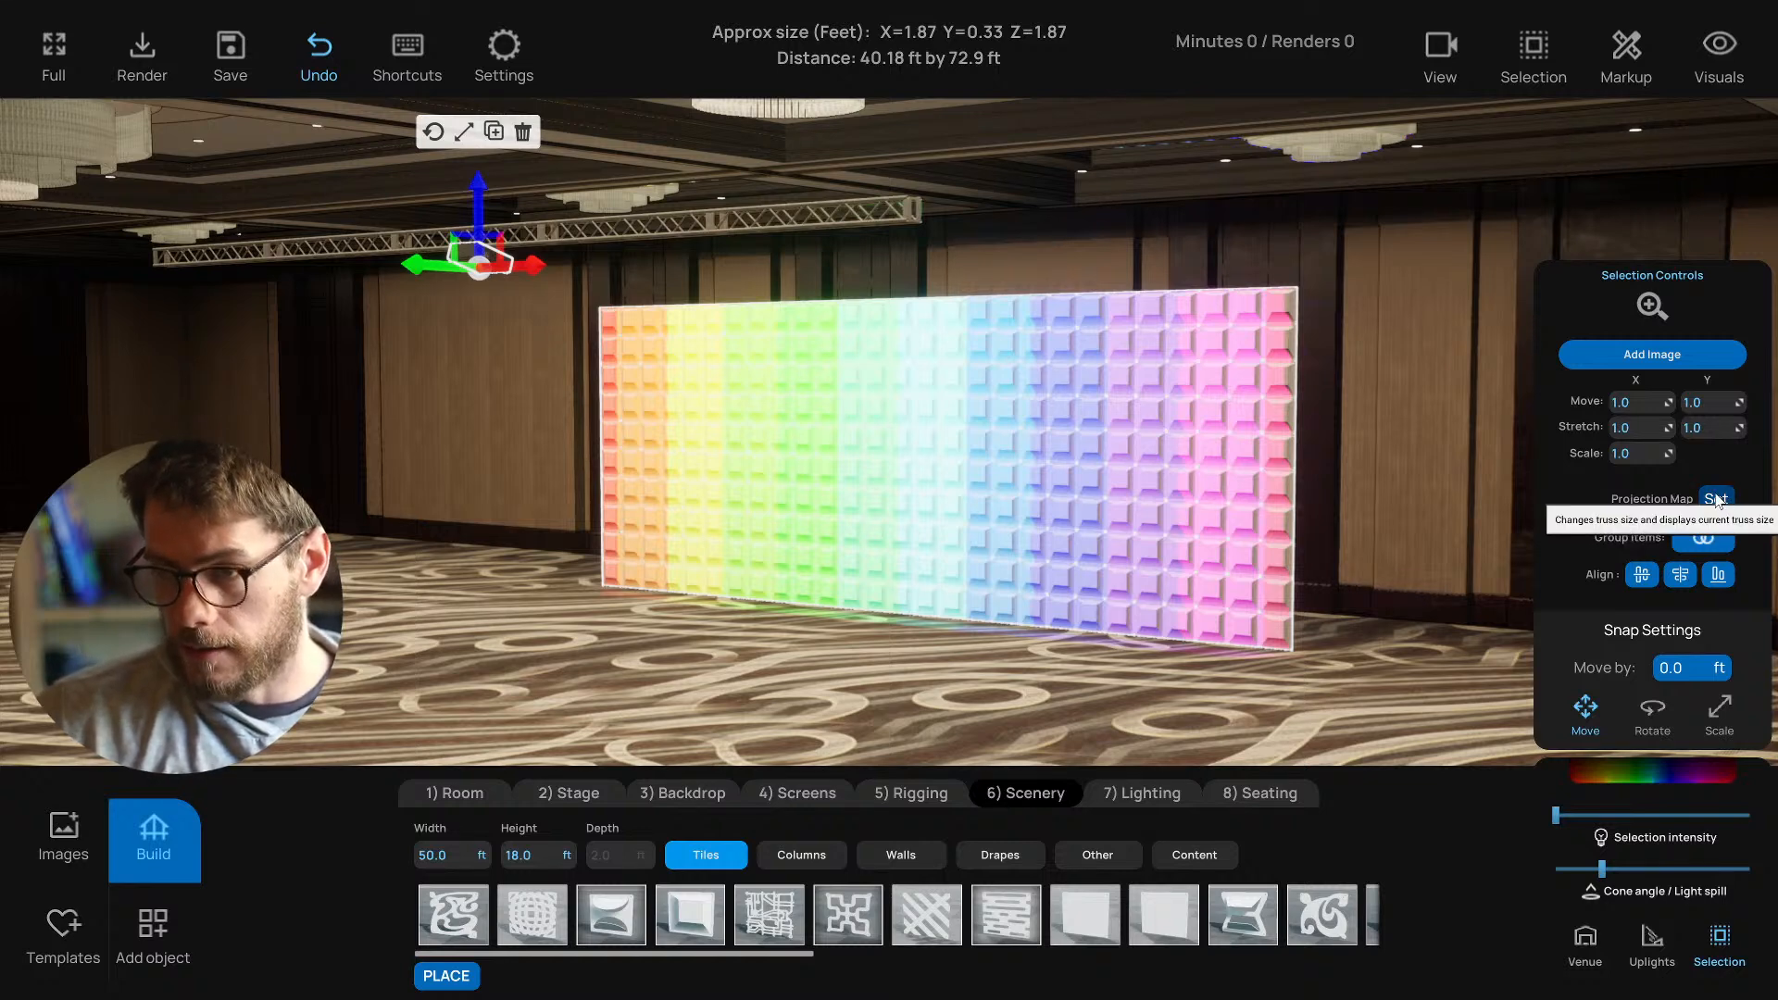
key(ctrl+s)
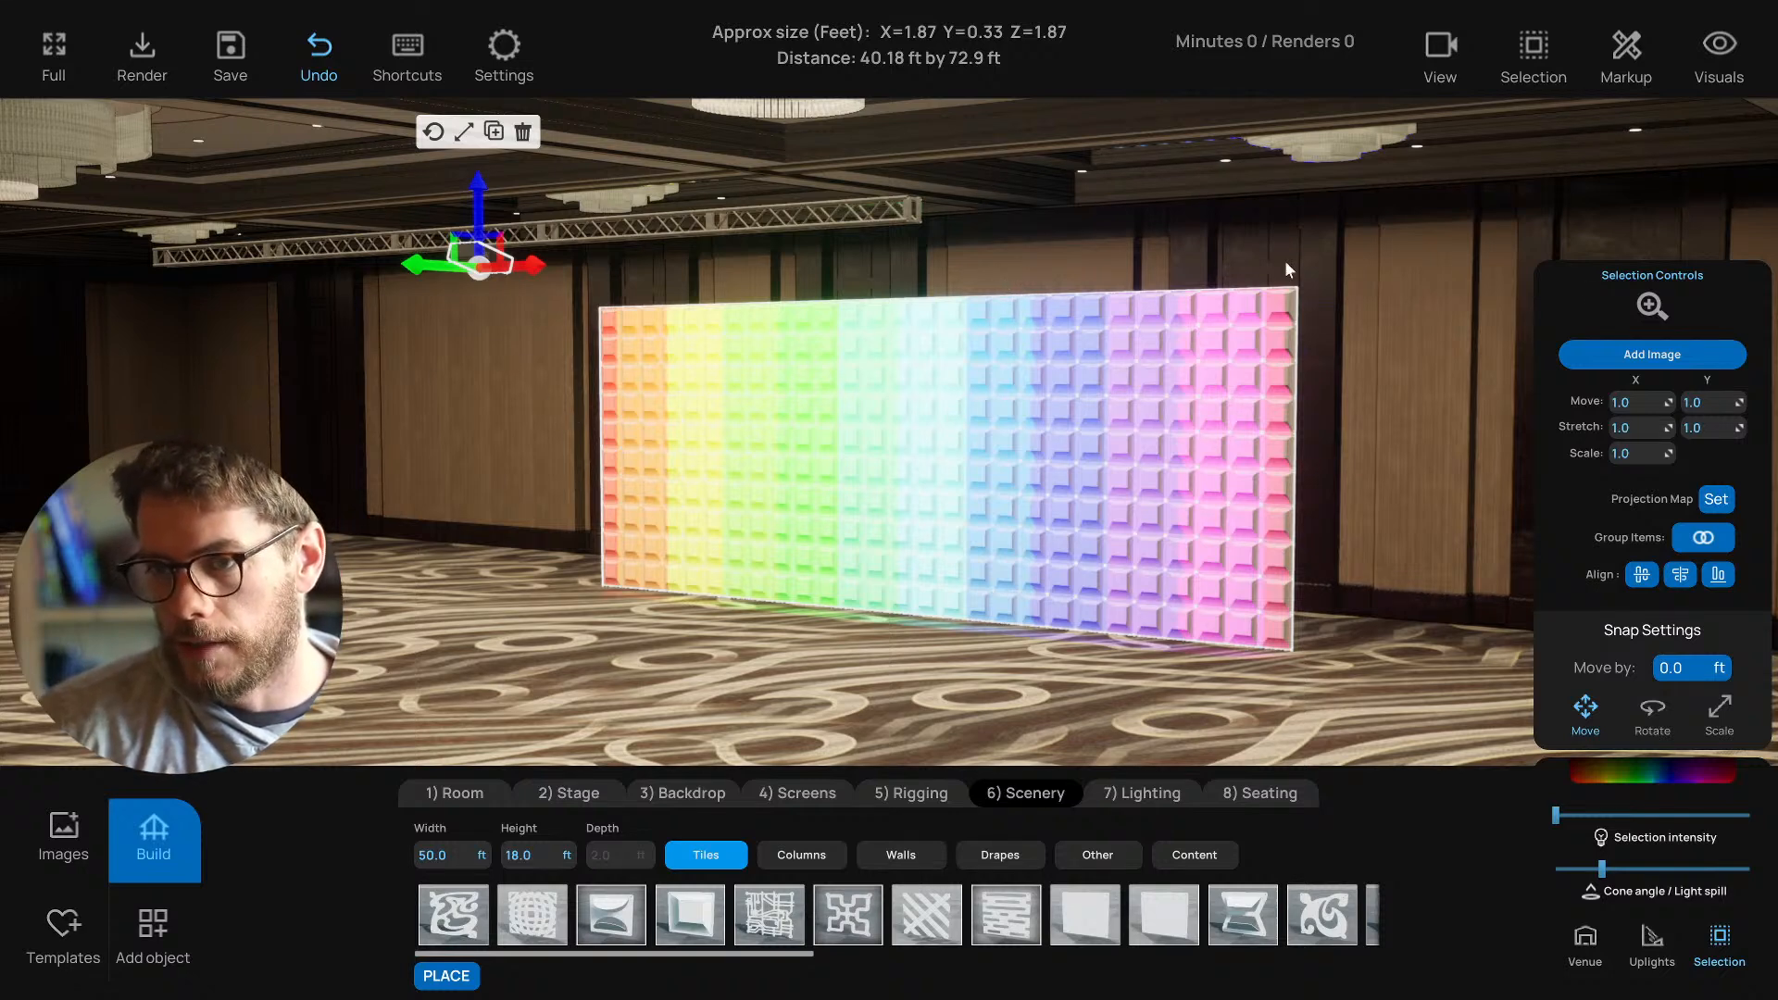
right_drag(869, 432, 882, 436)
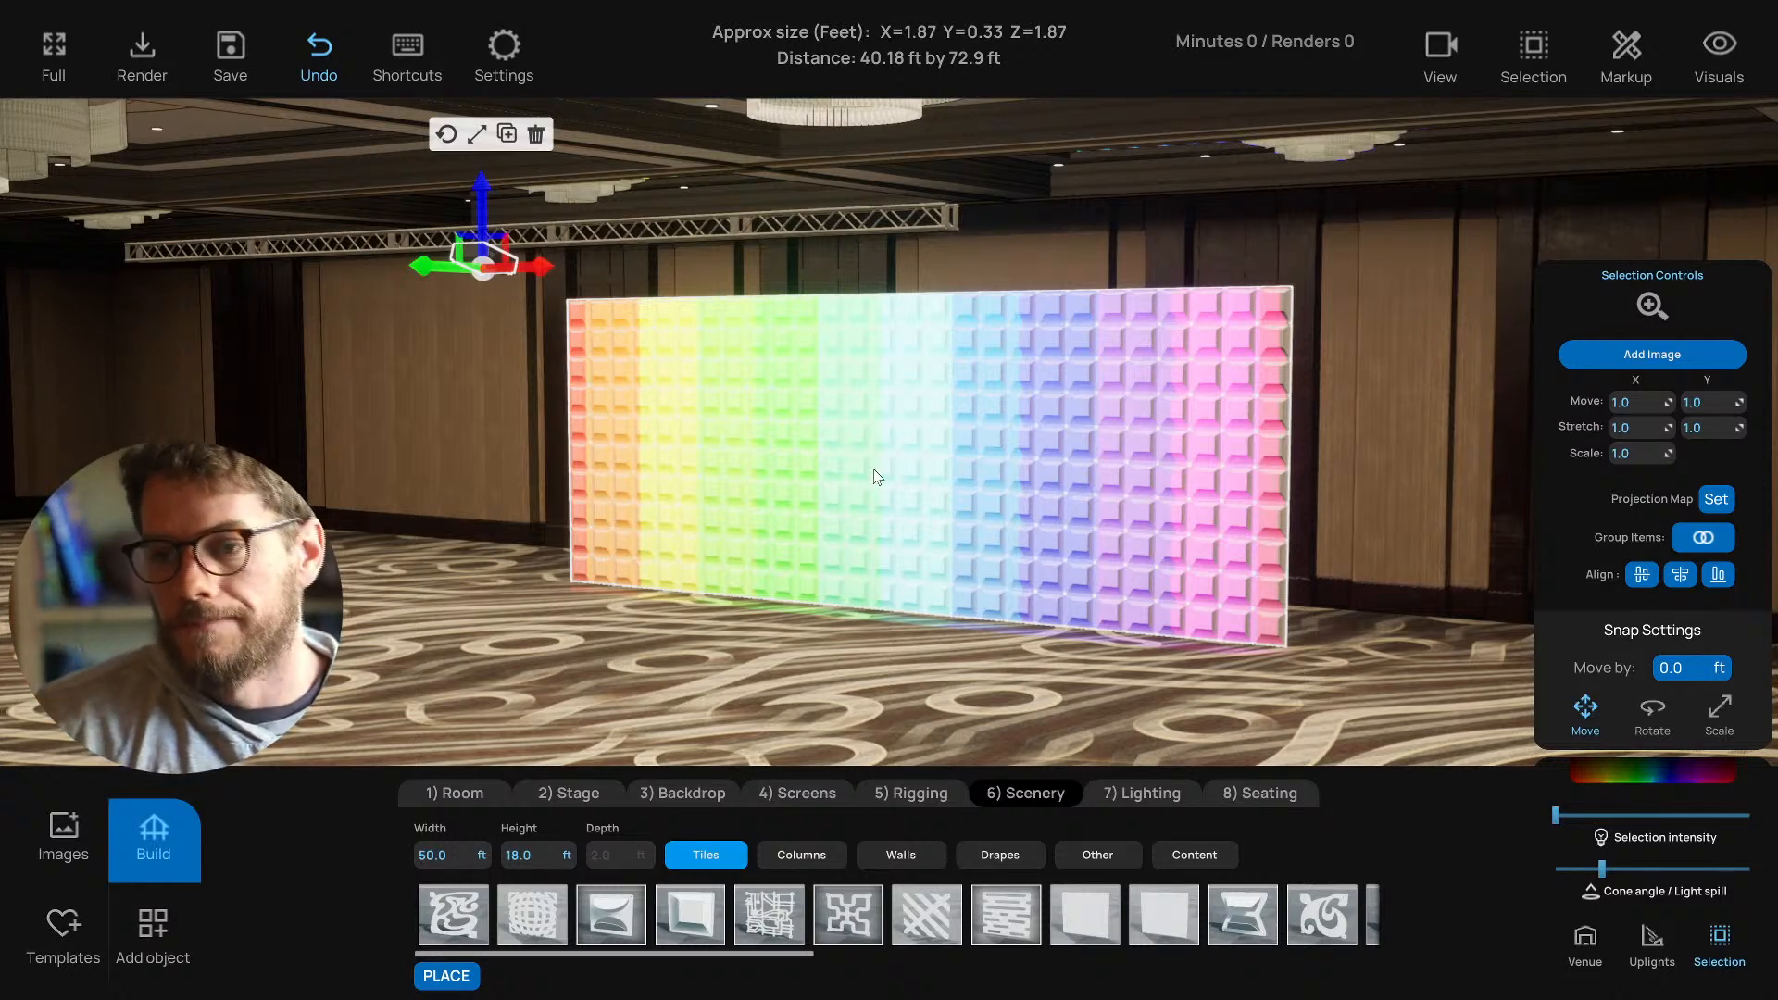
right_drag(861, 491, 871, 501)
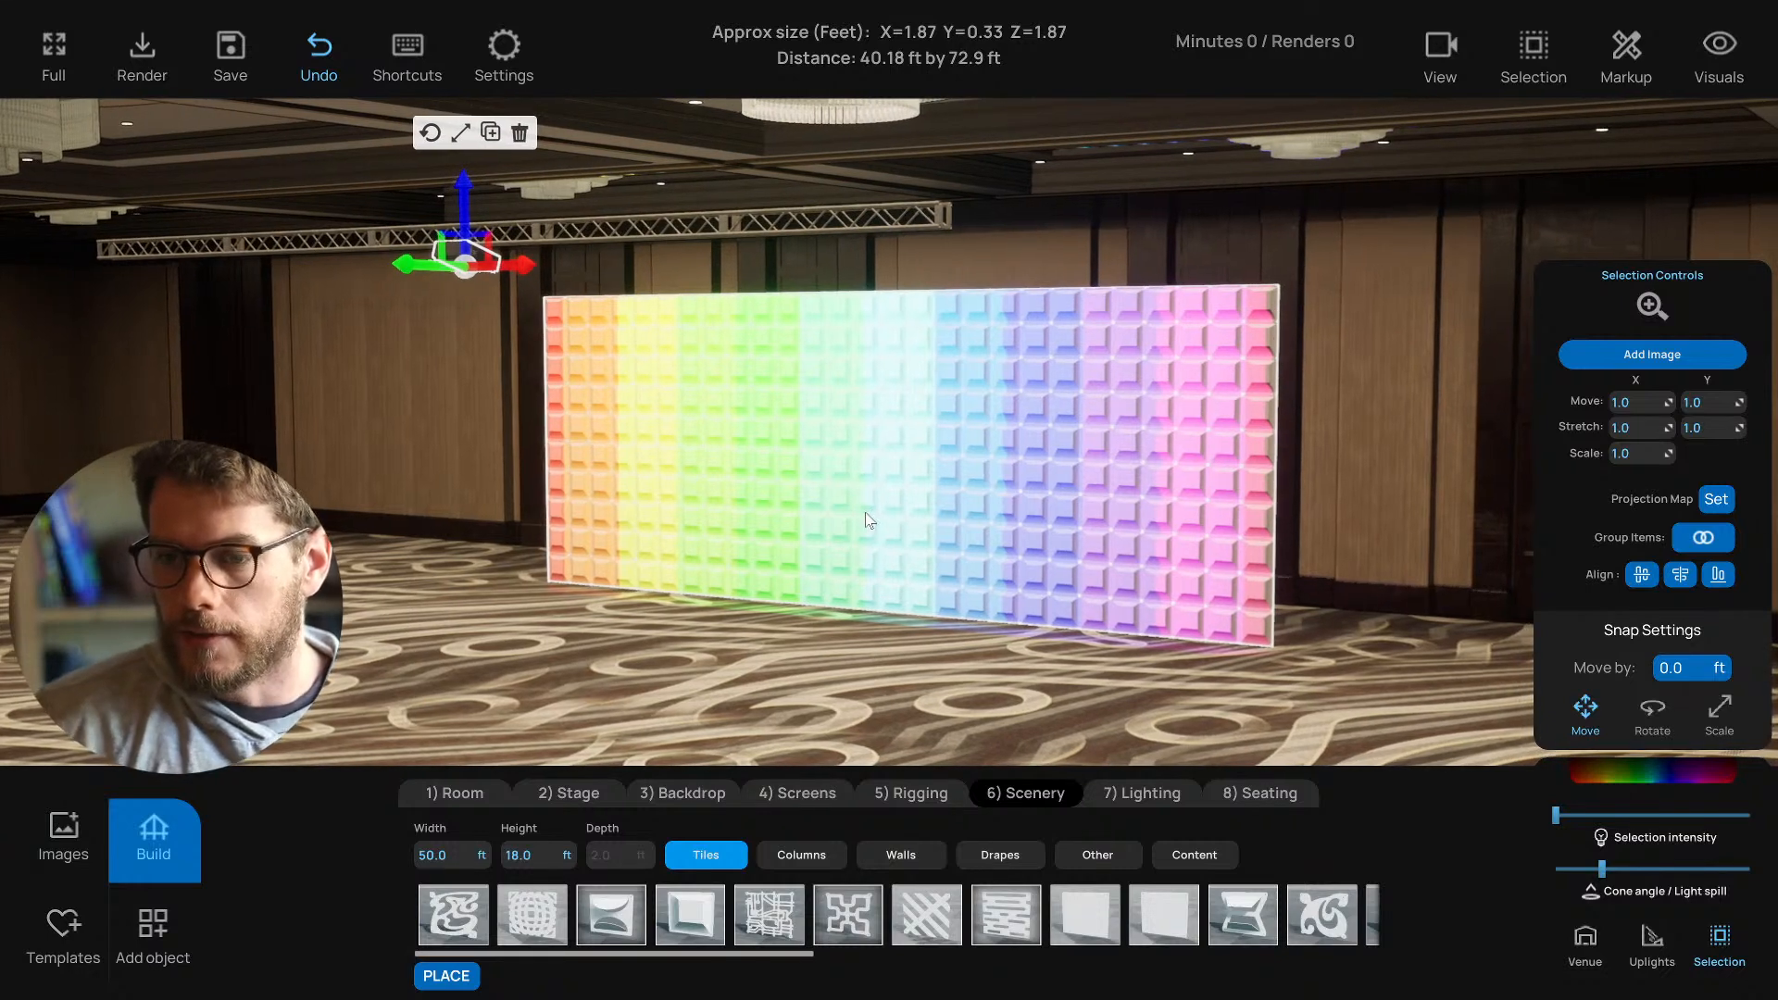
right_drag(865, 520, 869, 521)
click(868, 395)
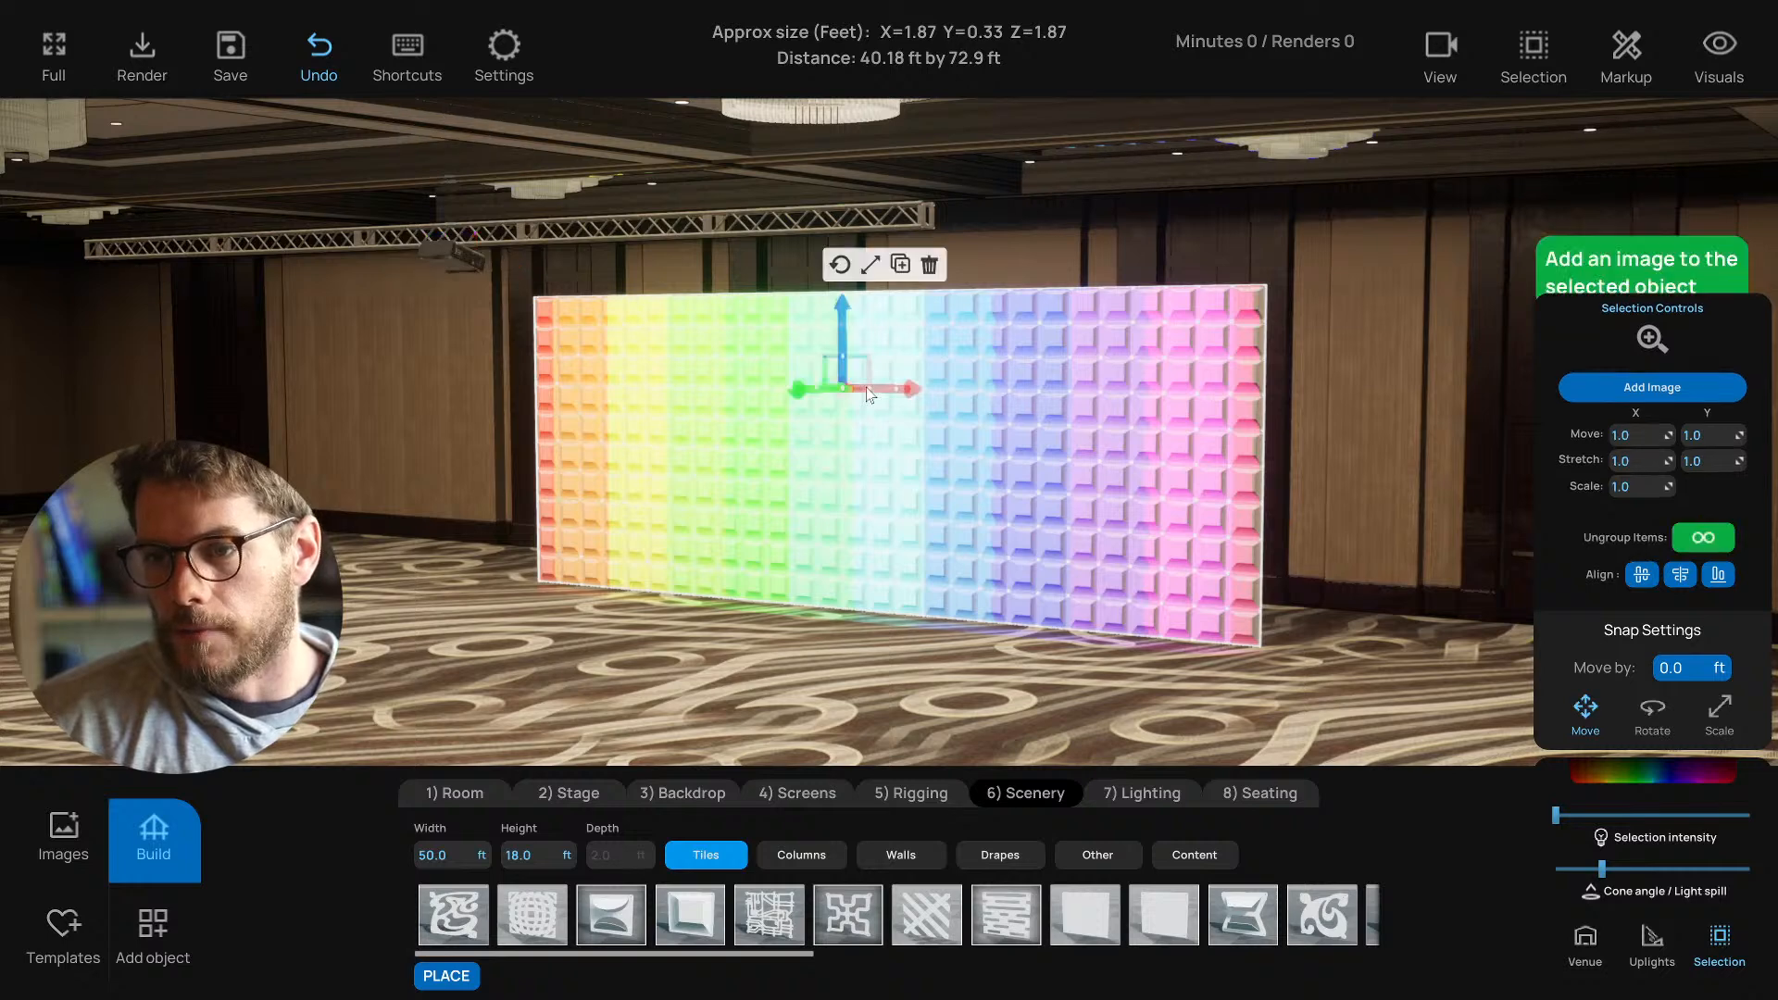
click(688, 653)
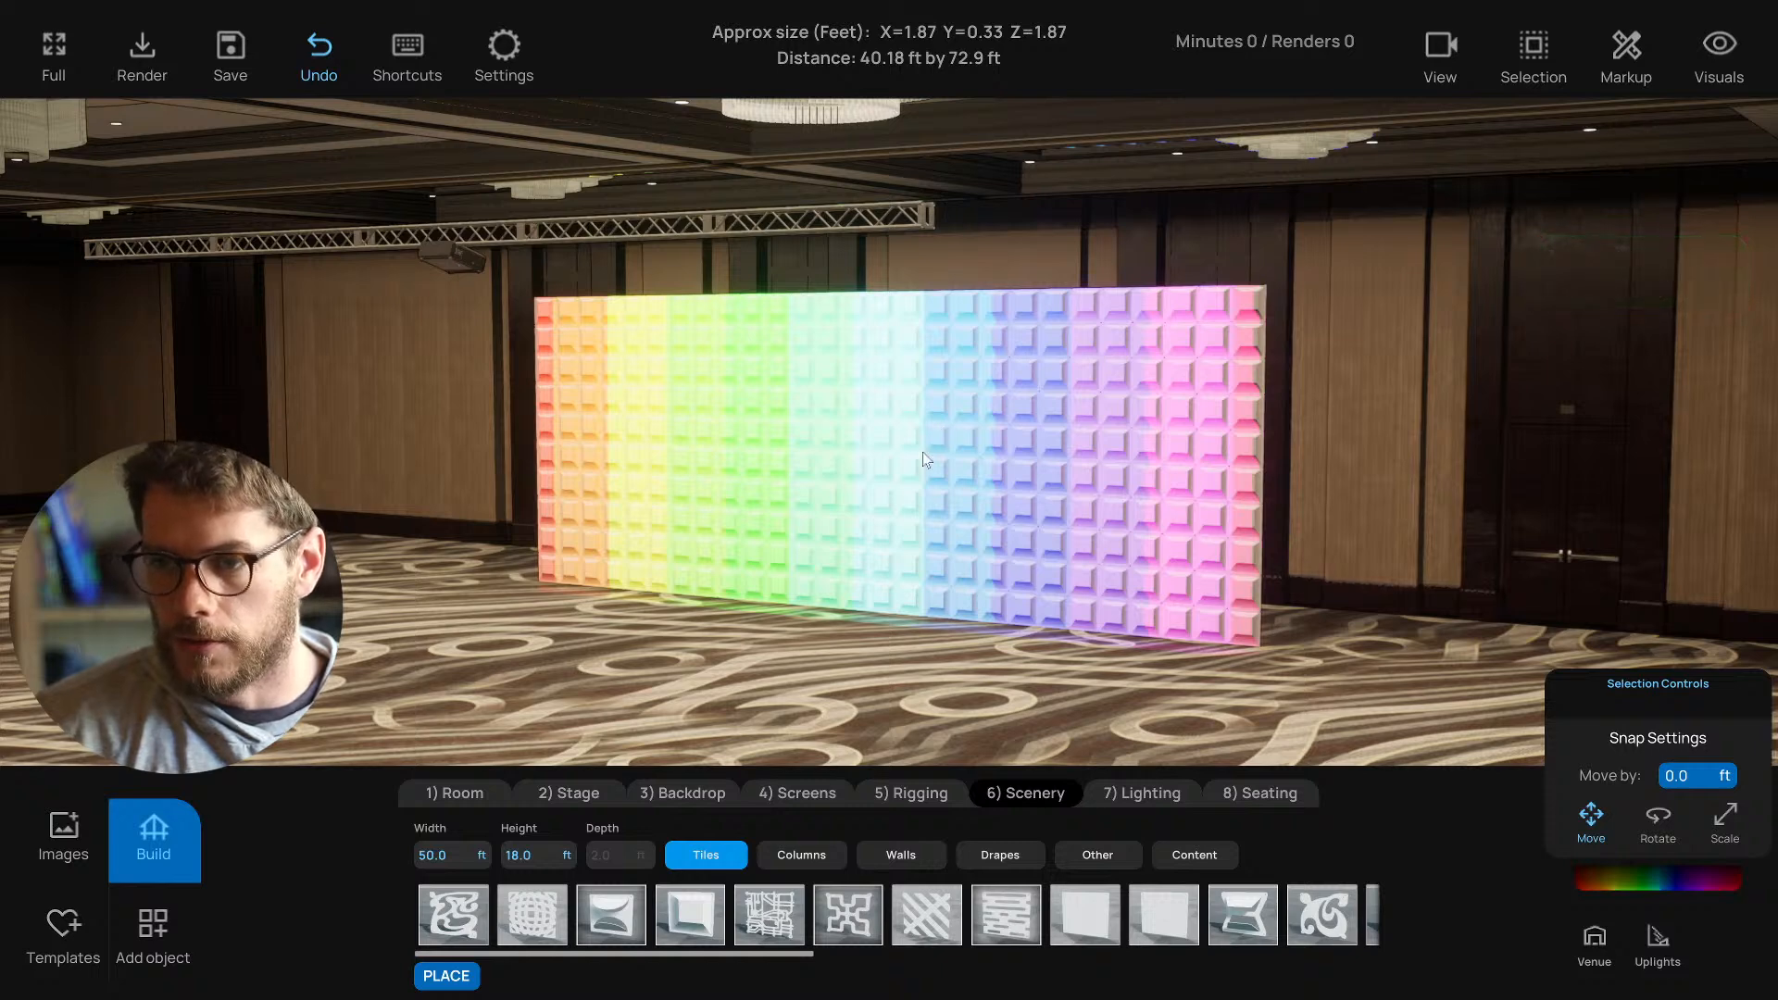
click(853, 496)
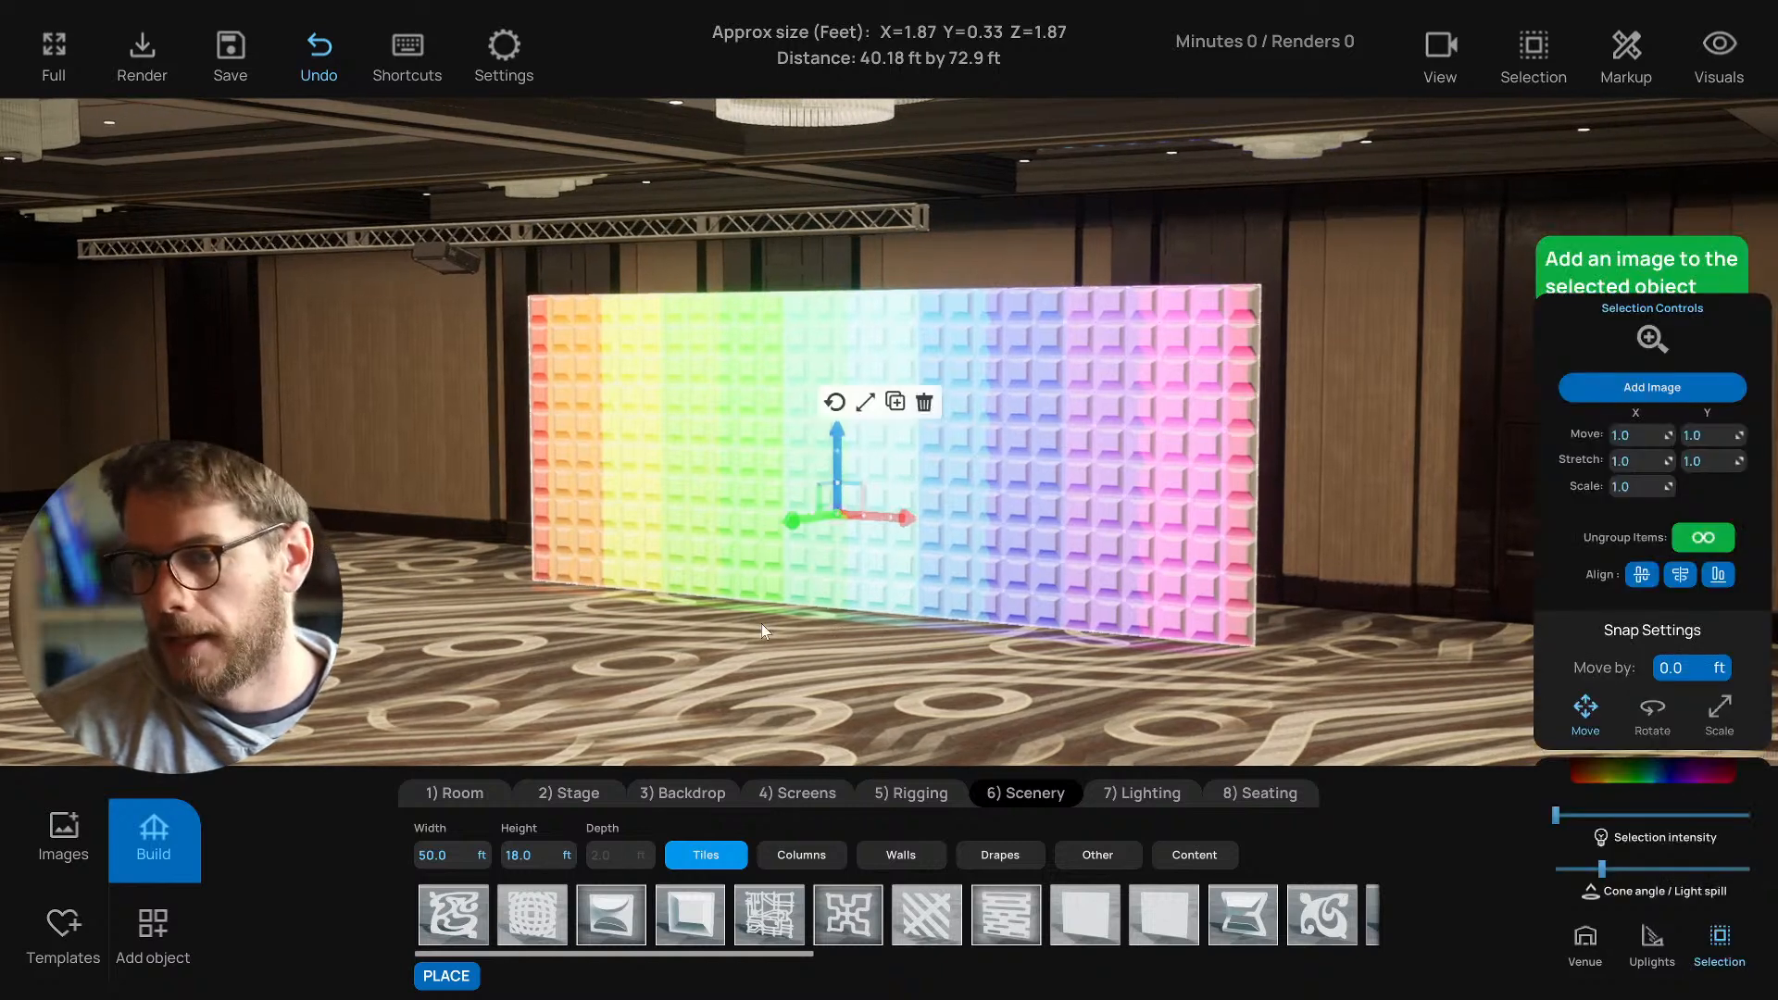
click(802, 480)
click(799, 476)
click(449, 261)
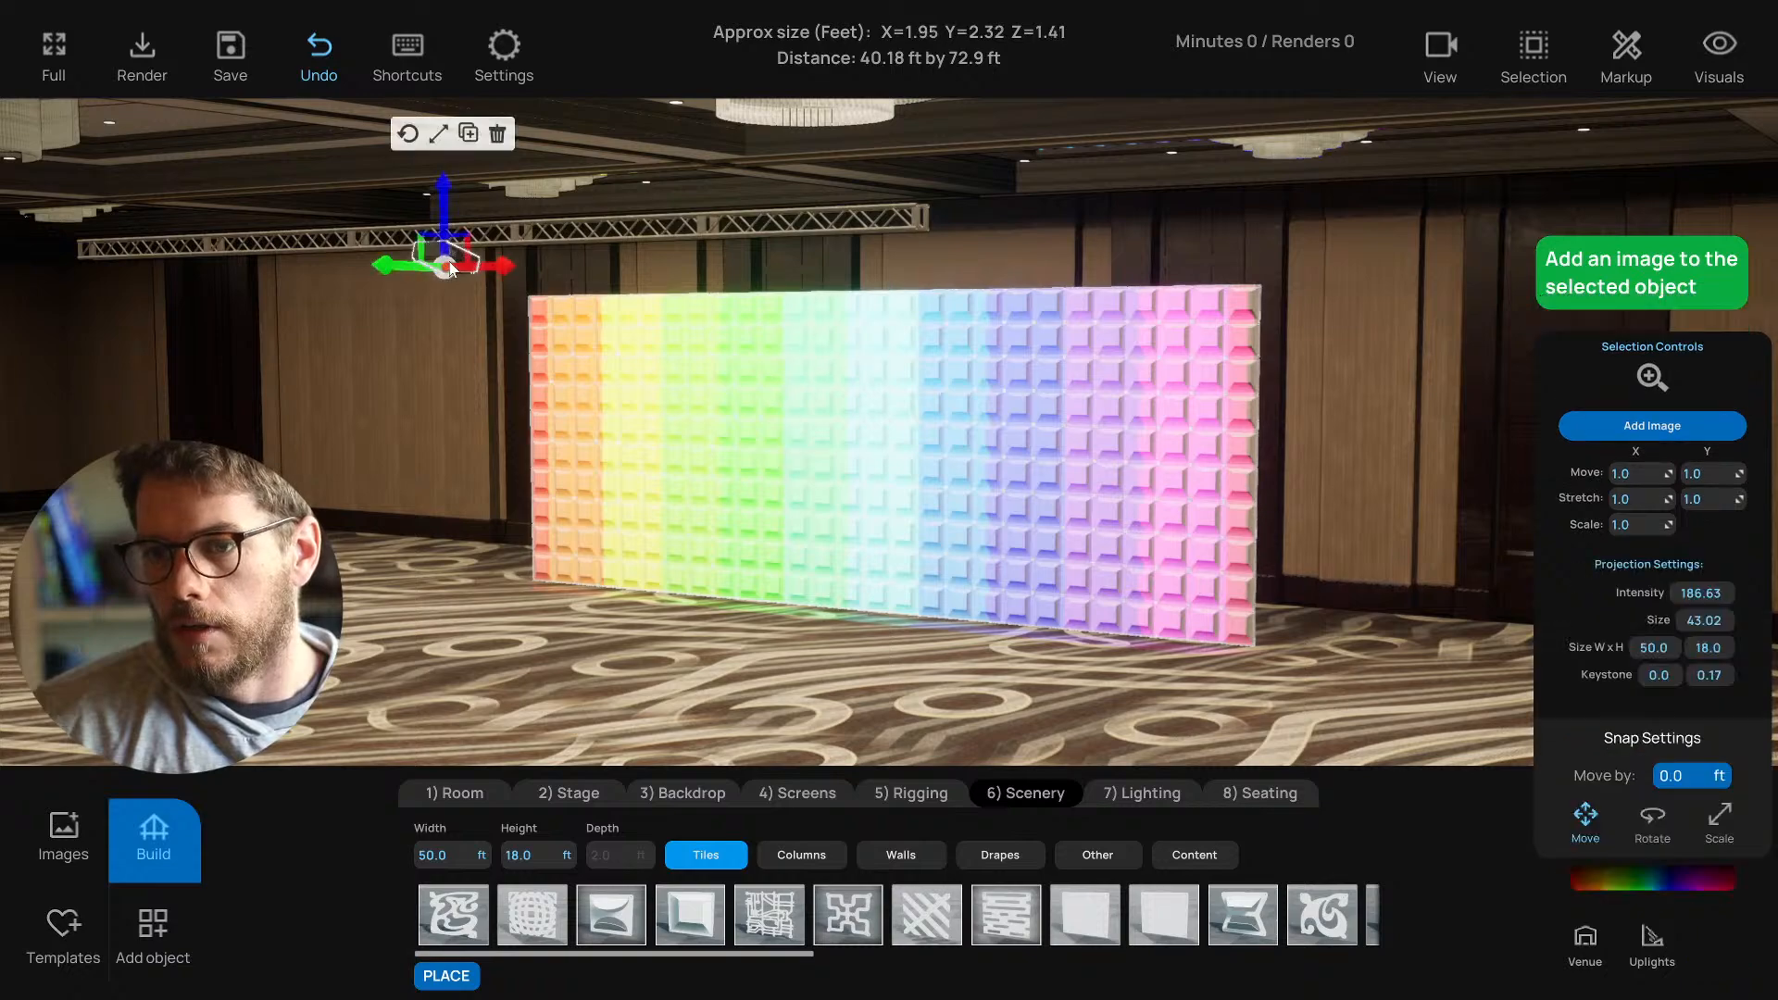
scroll(737, 498, up, 3)
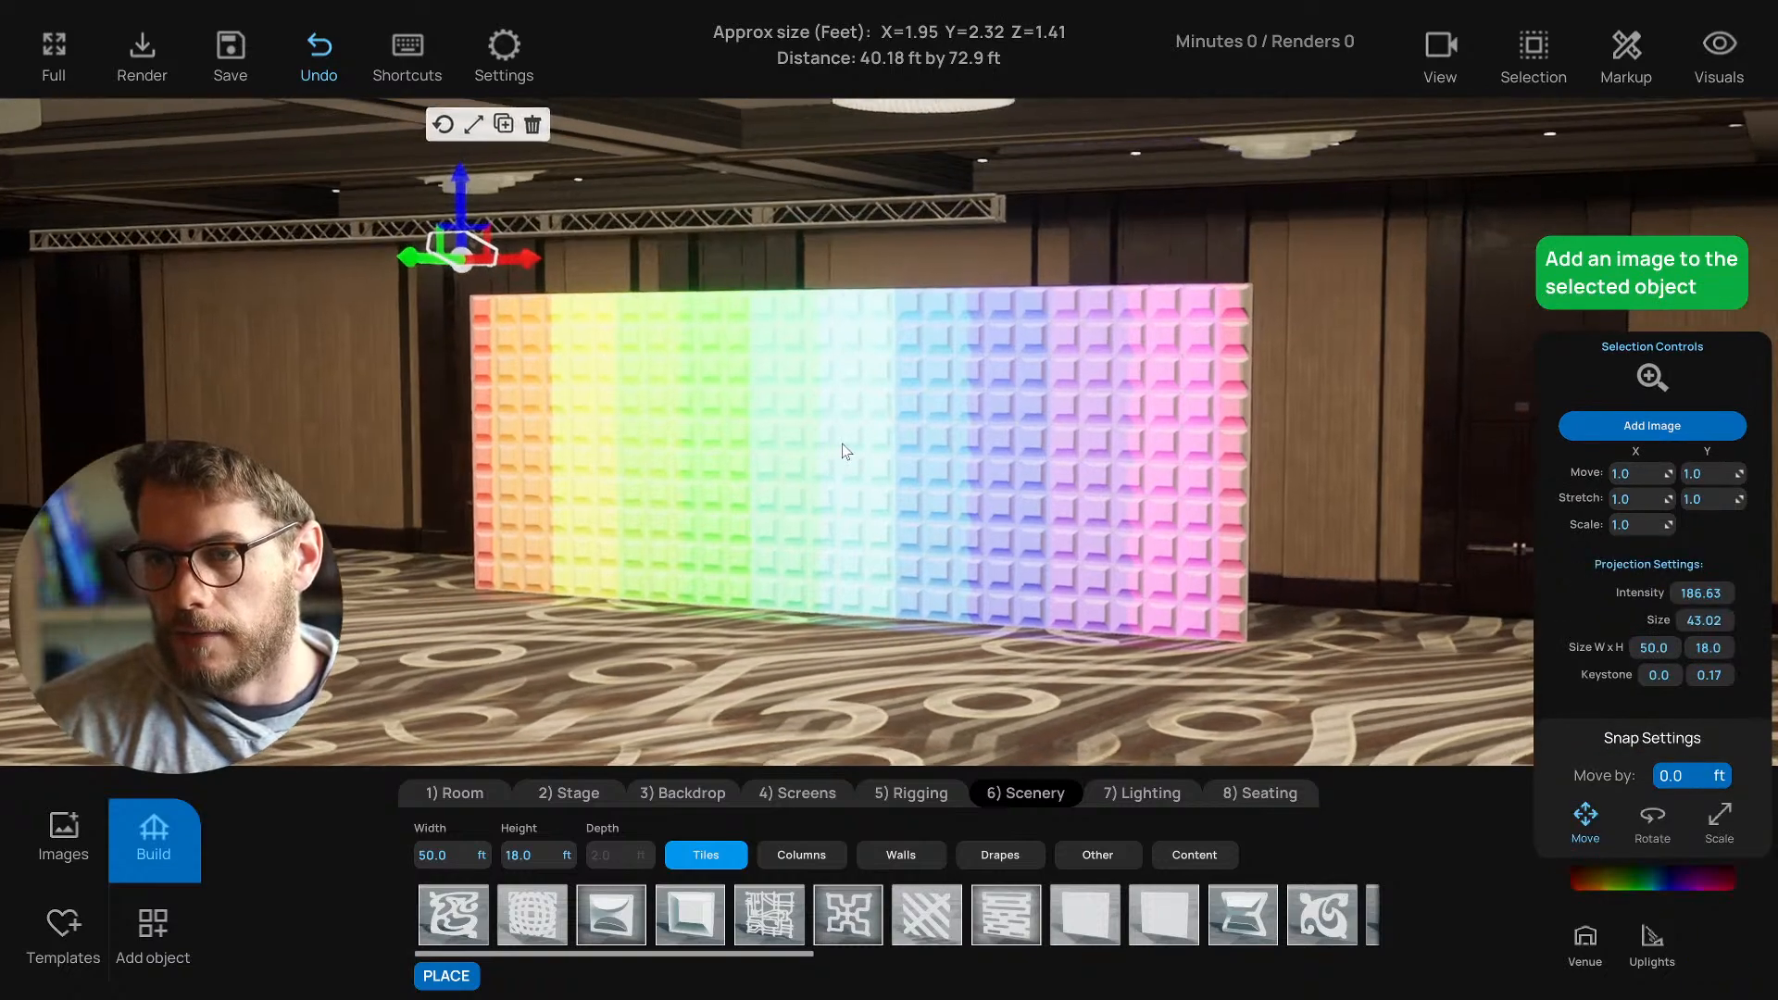
Turn on Multi-Select with Group lock, box-select a block of tiles in the wall's upper middle, and clear the selection.
click(755, 419)
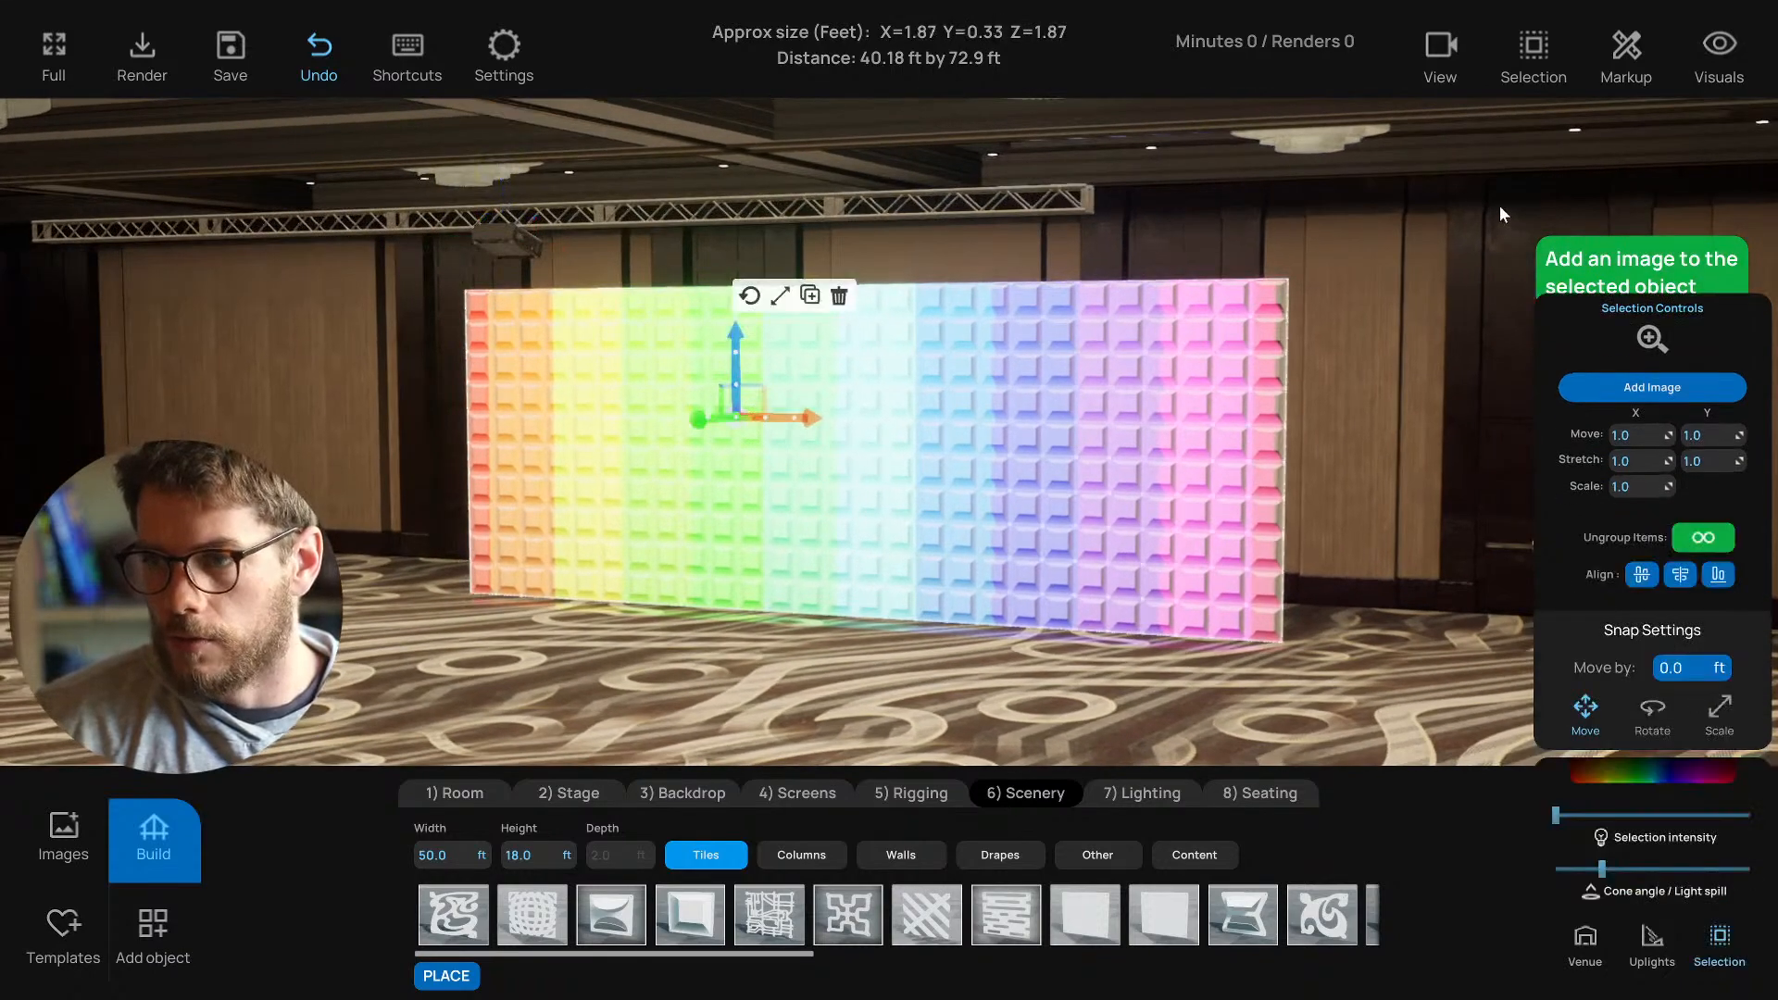
click(1535, 52)
drag(714, 478, 684, 498)
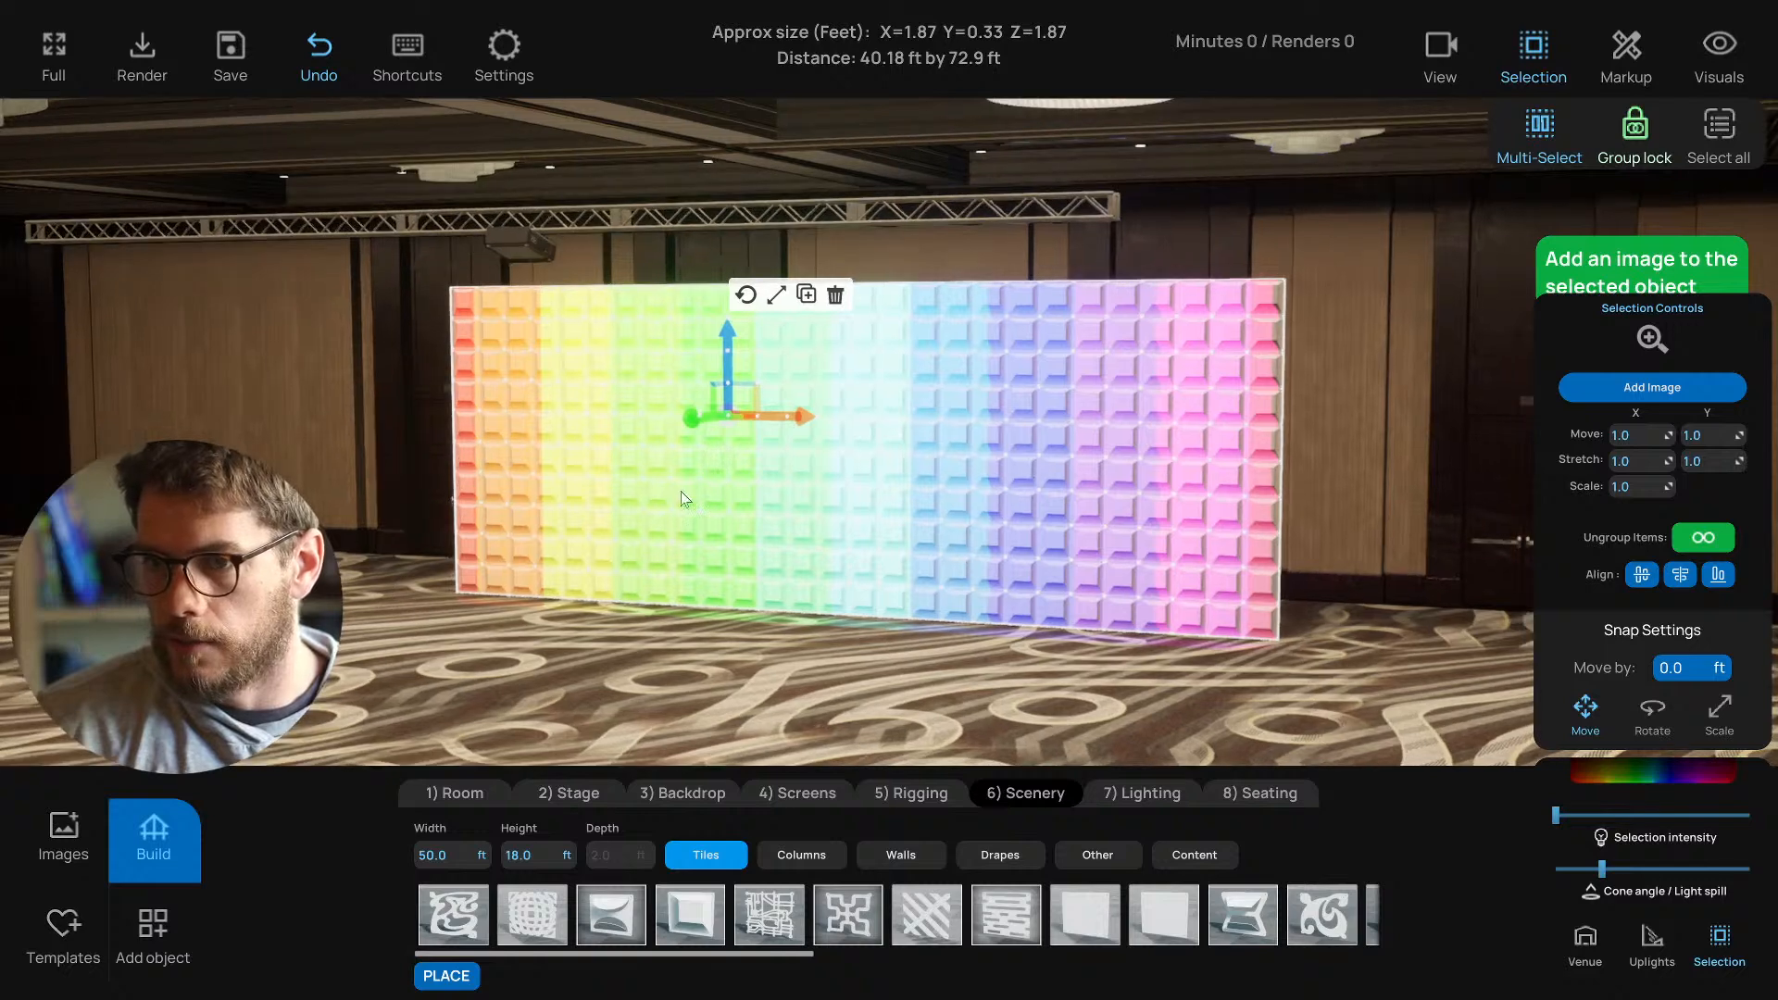
click(515, 645)
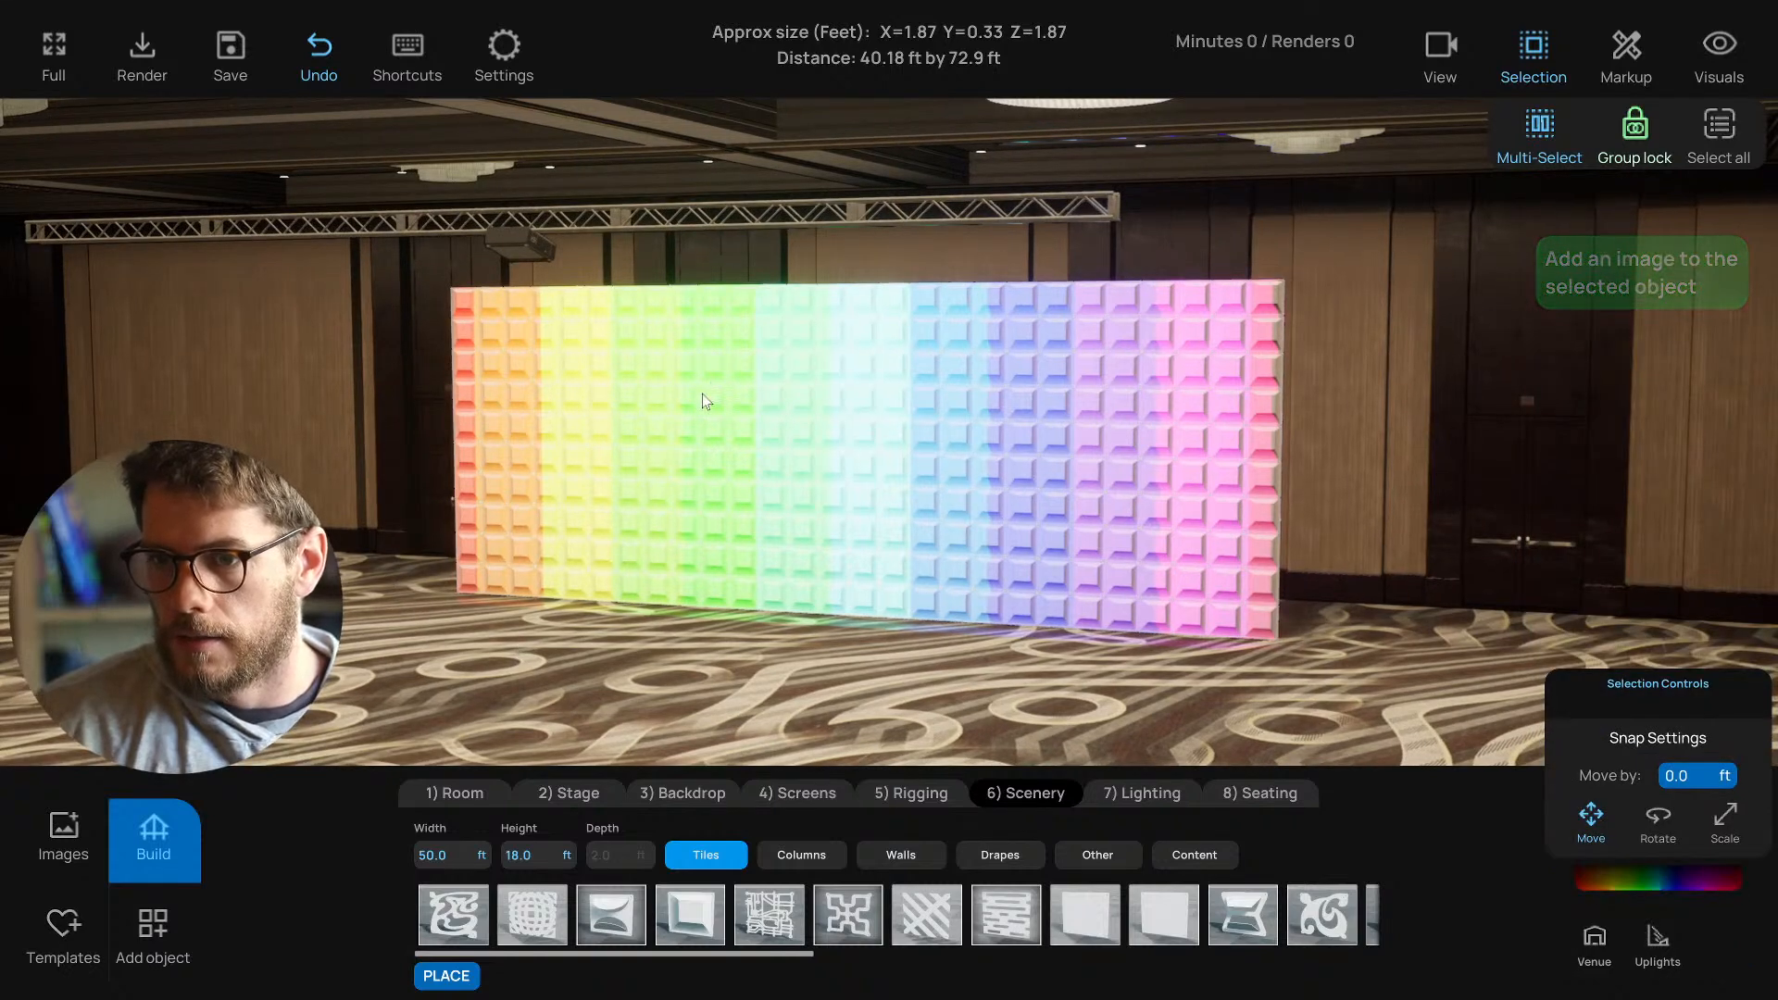
drag(727, 385, 947, 443)
scroll(940, 496, up, 5)
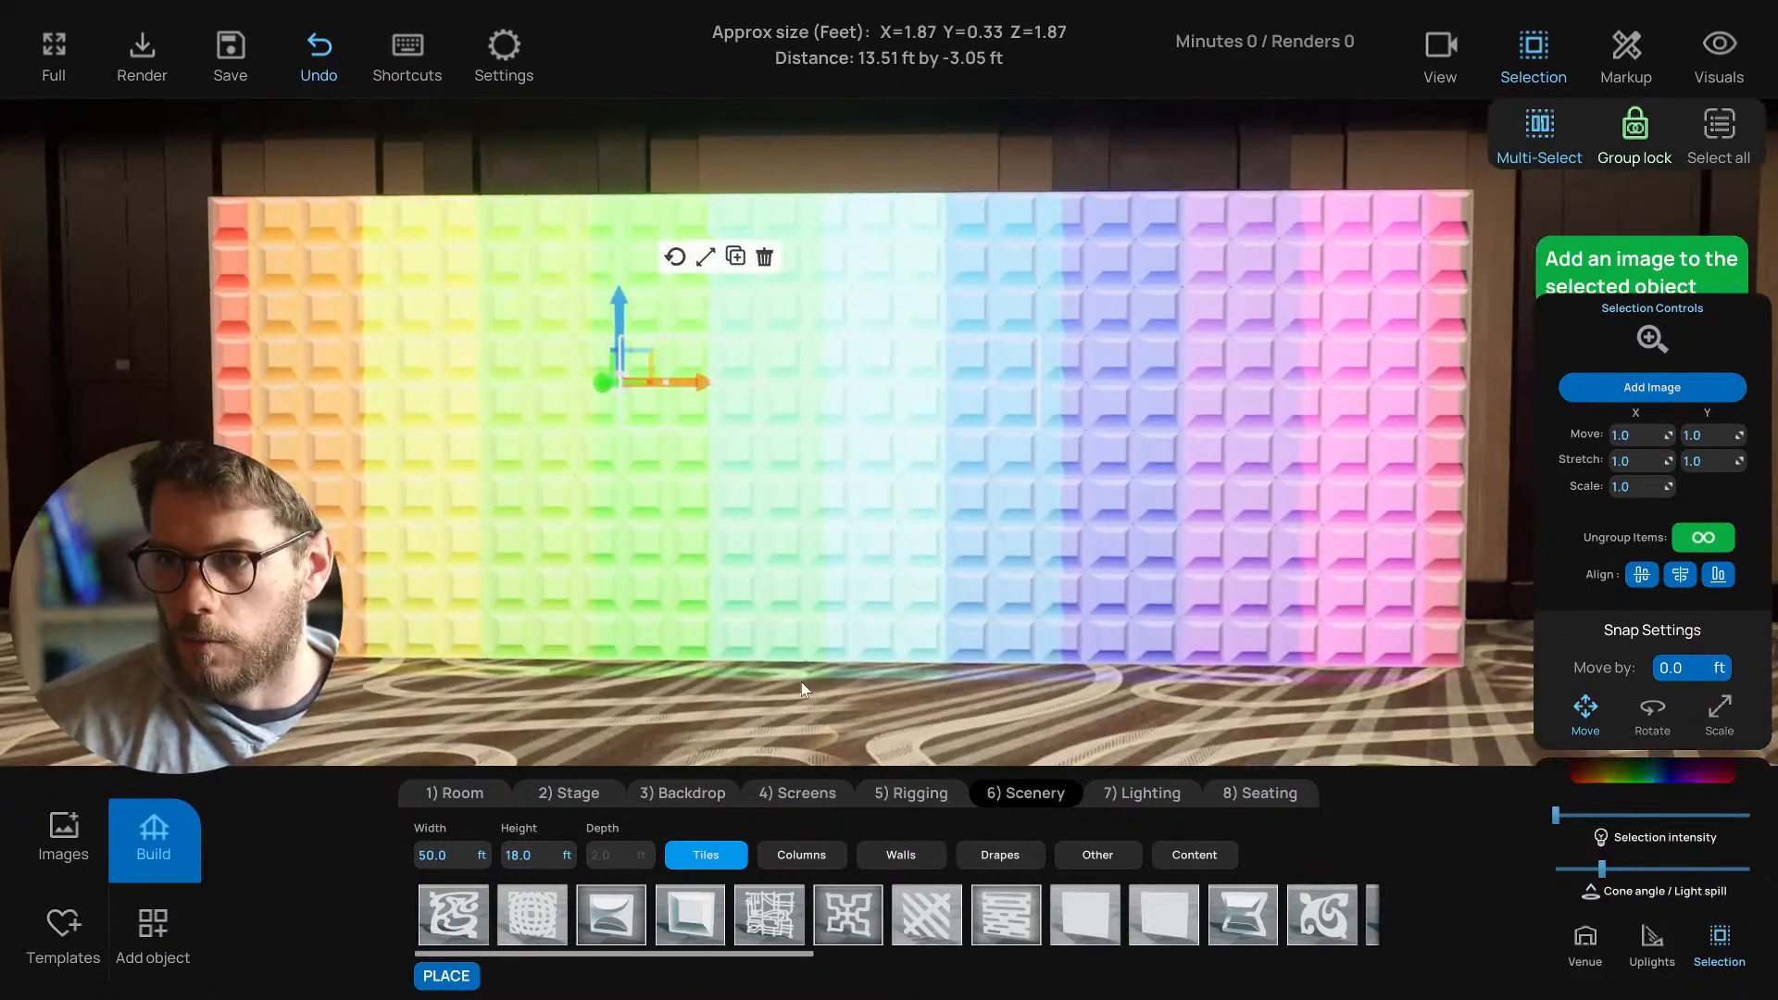
click(803, 687)
Set the projector's intensity to 58.08 and deselect it.
right_drag(802, 687, 750, 648)
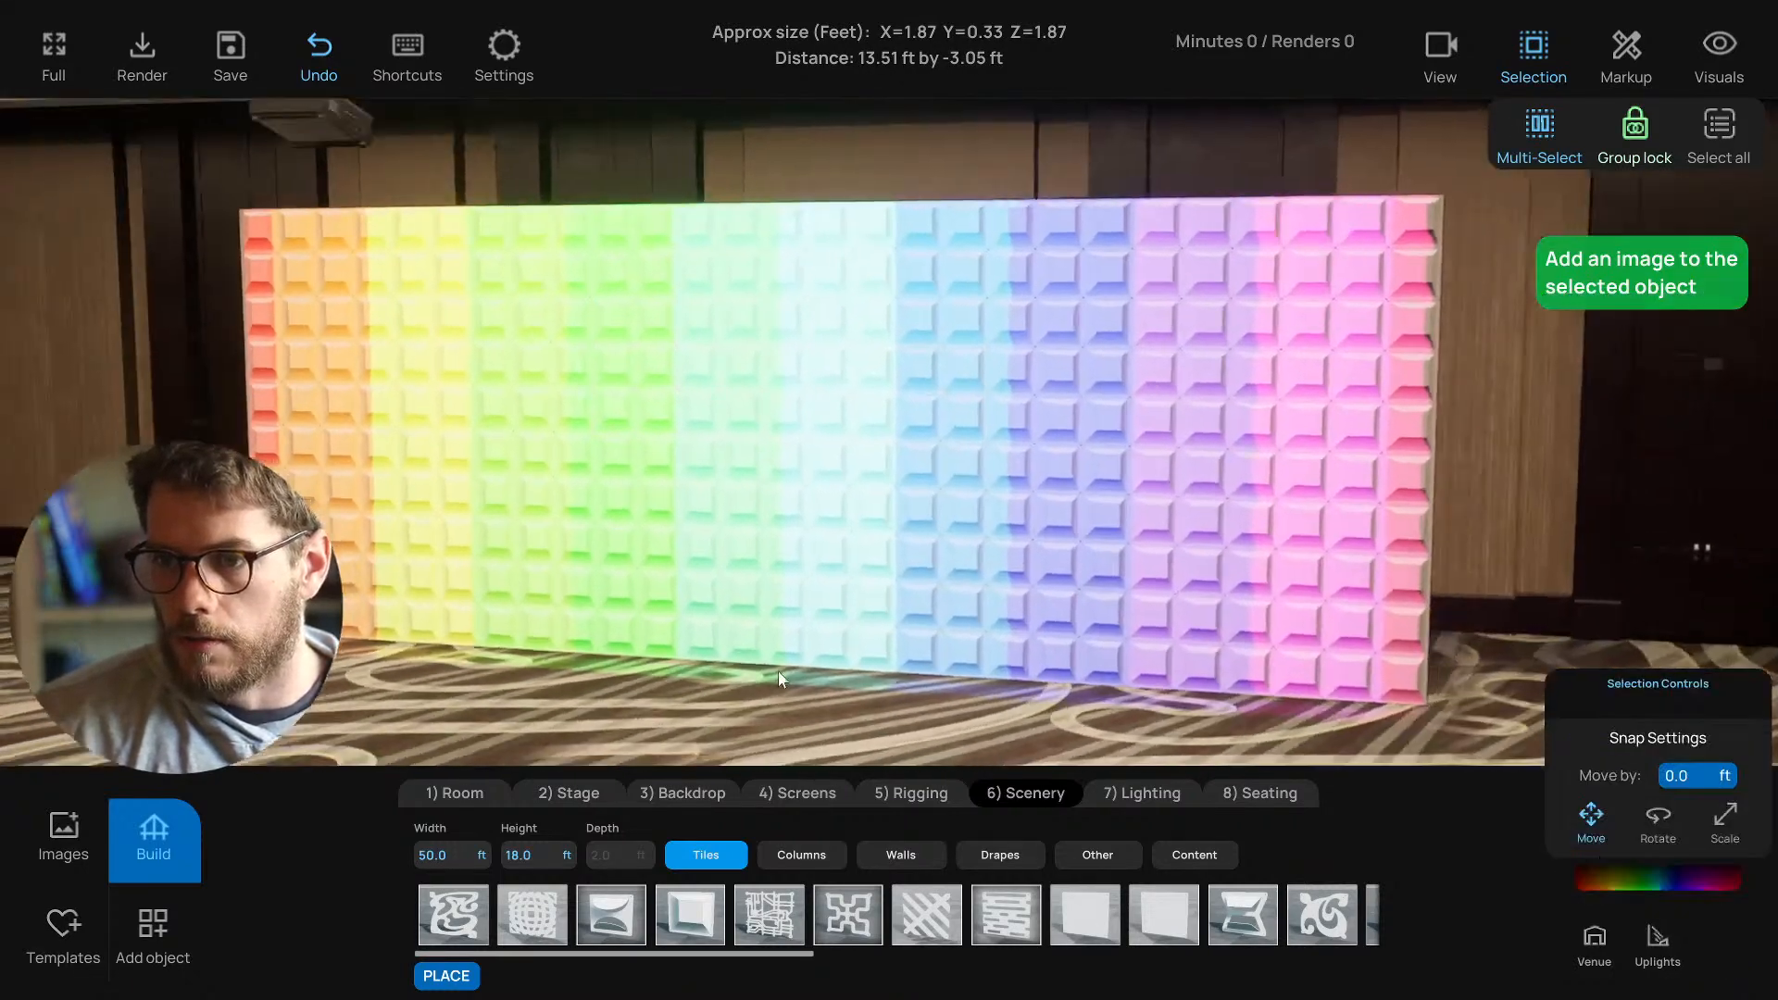
scroll(667, 481, down, 3)
click(398, 211)
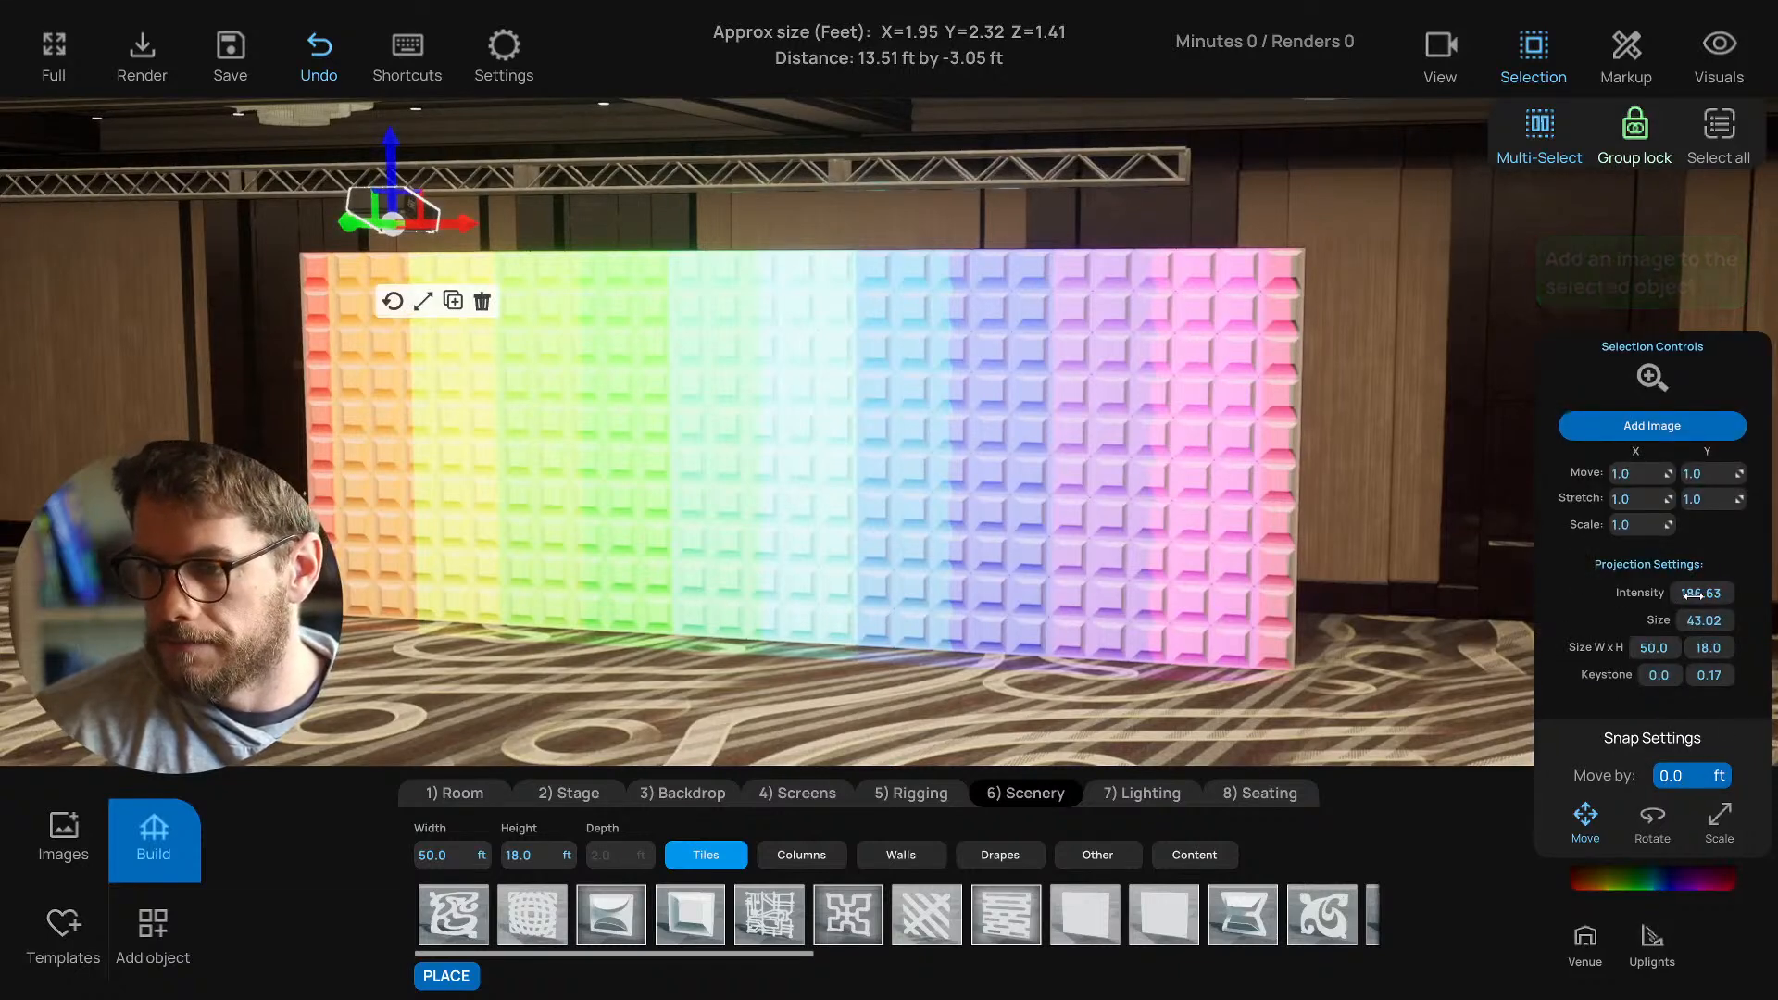
drag(1701, 593, 1590, 593)
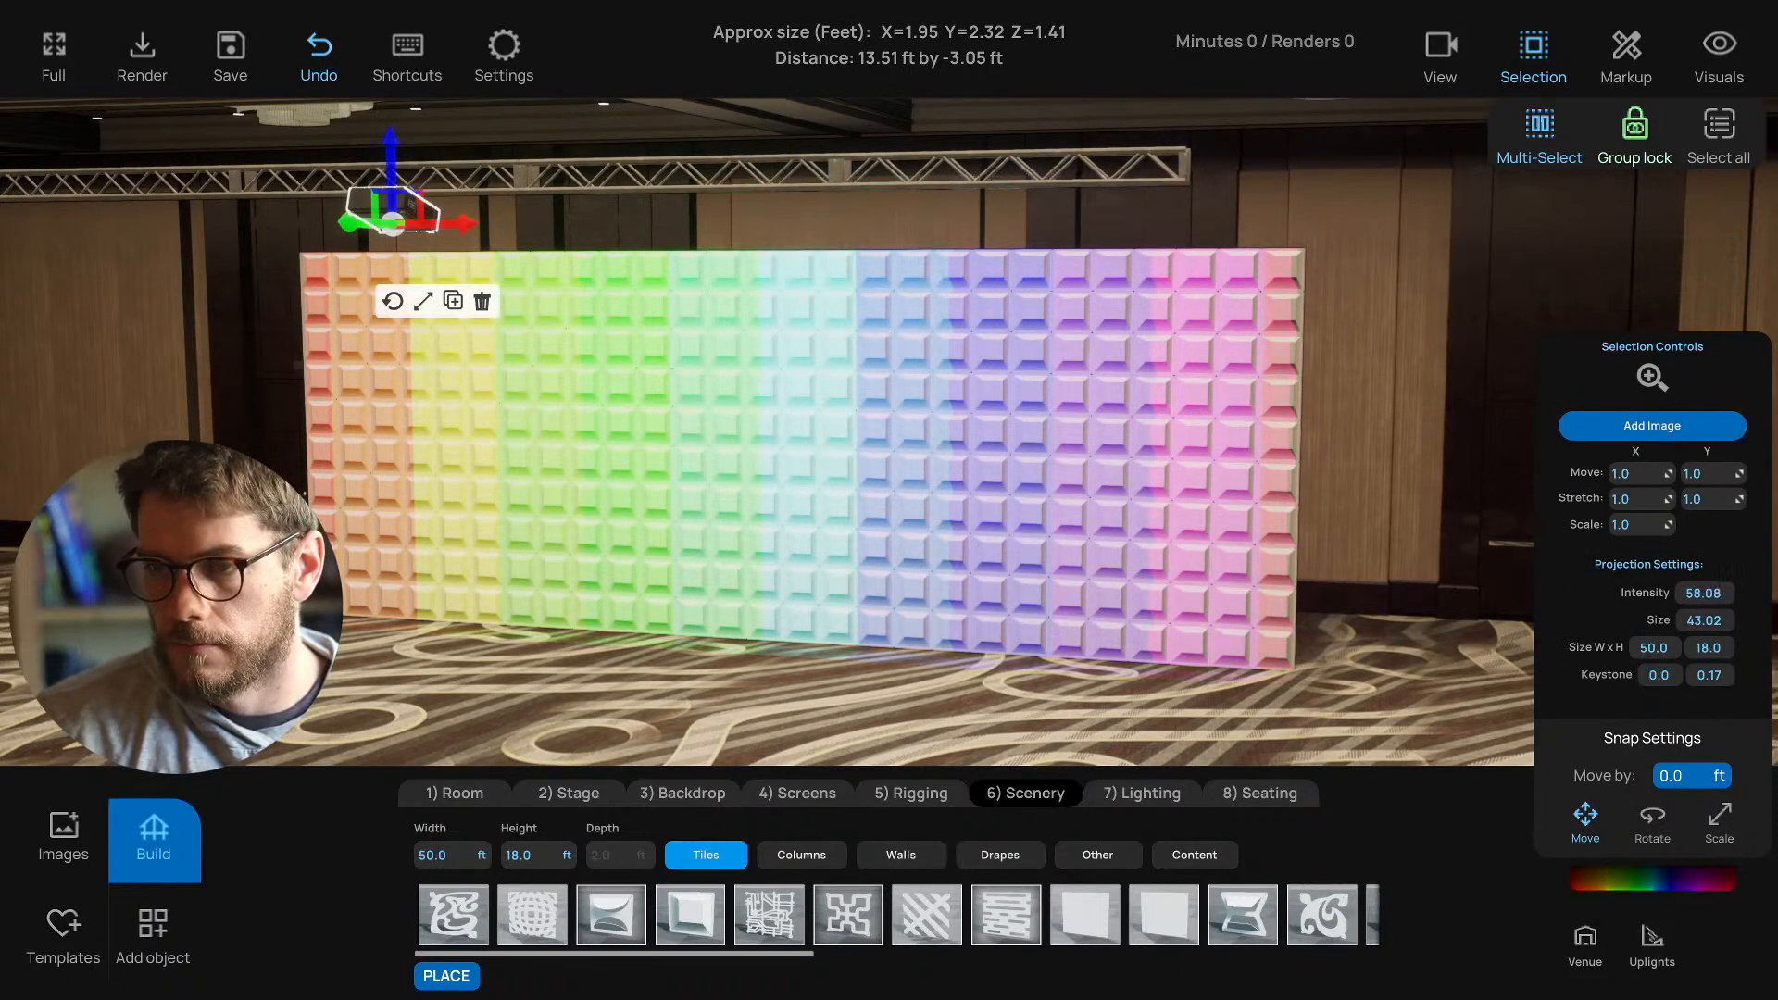
click(869, 692)
right_drag(871, 702, 915, 681)
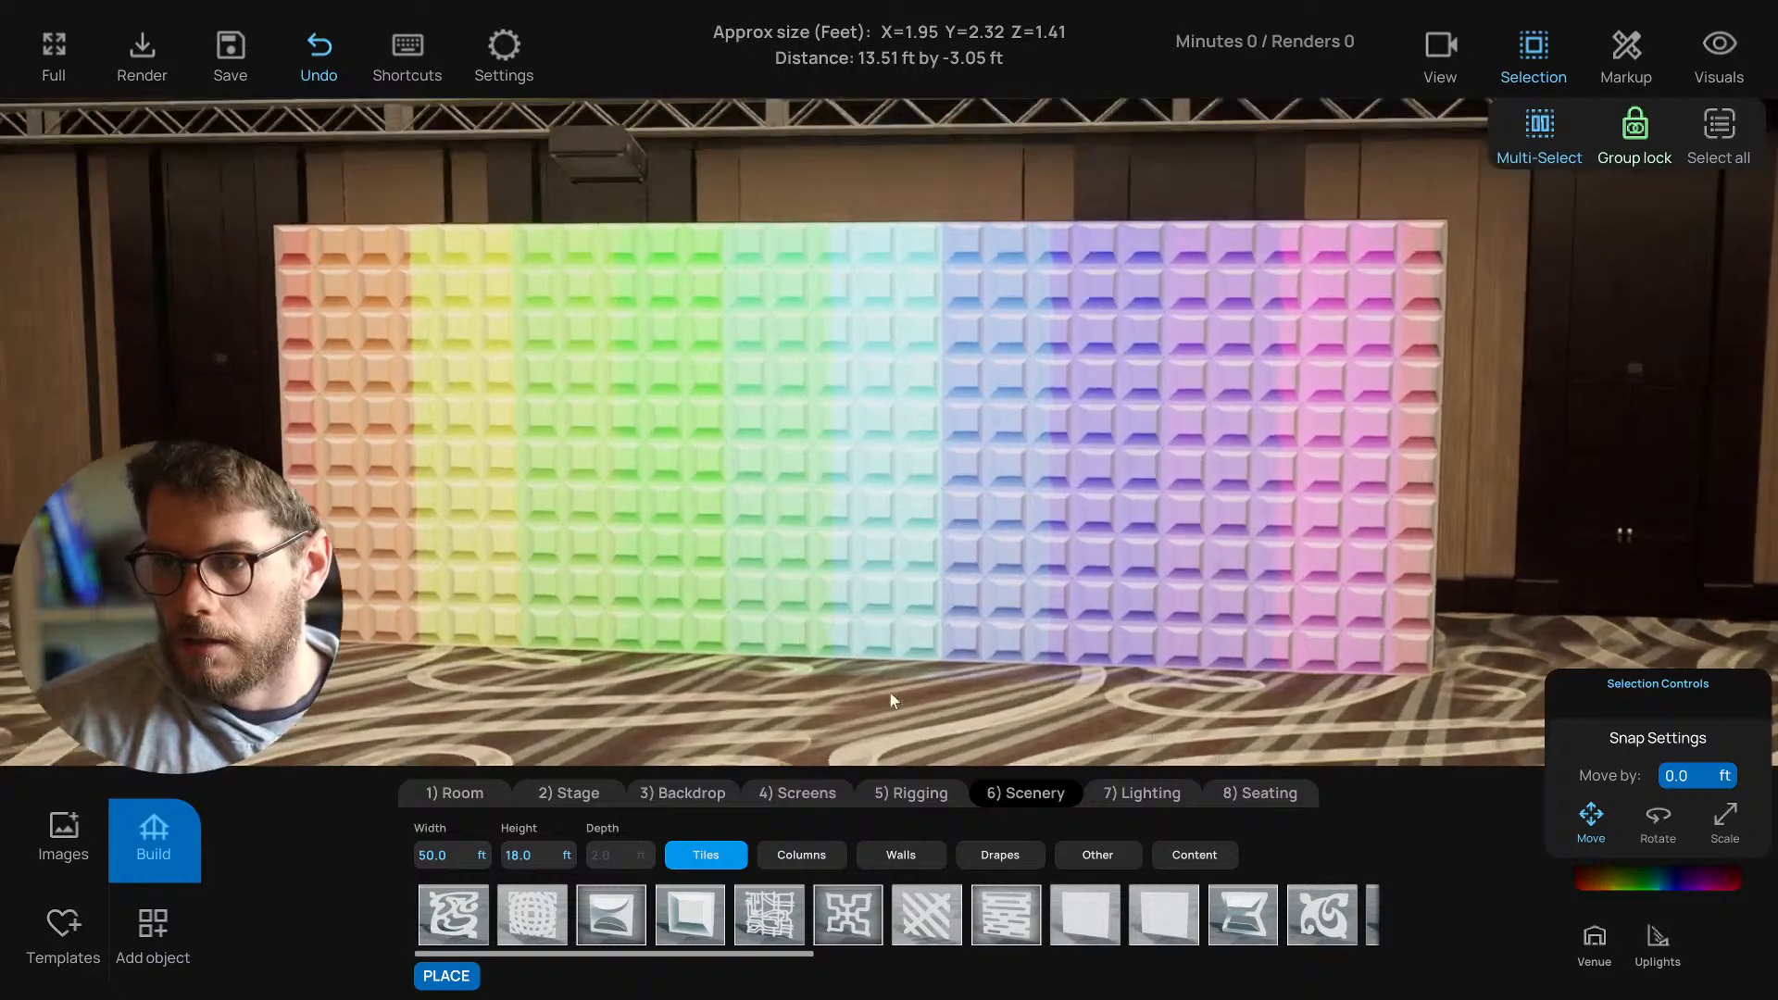
Box-select a horizontal strip of tiles in the upper middle of the wall and delete it to make an opening.
scroll(914, 682, up, 2)
right_drag(743, 343, 690, 399)
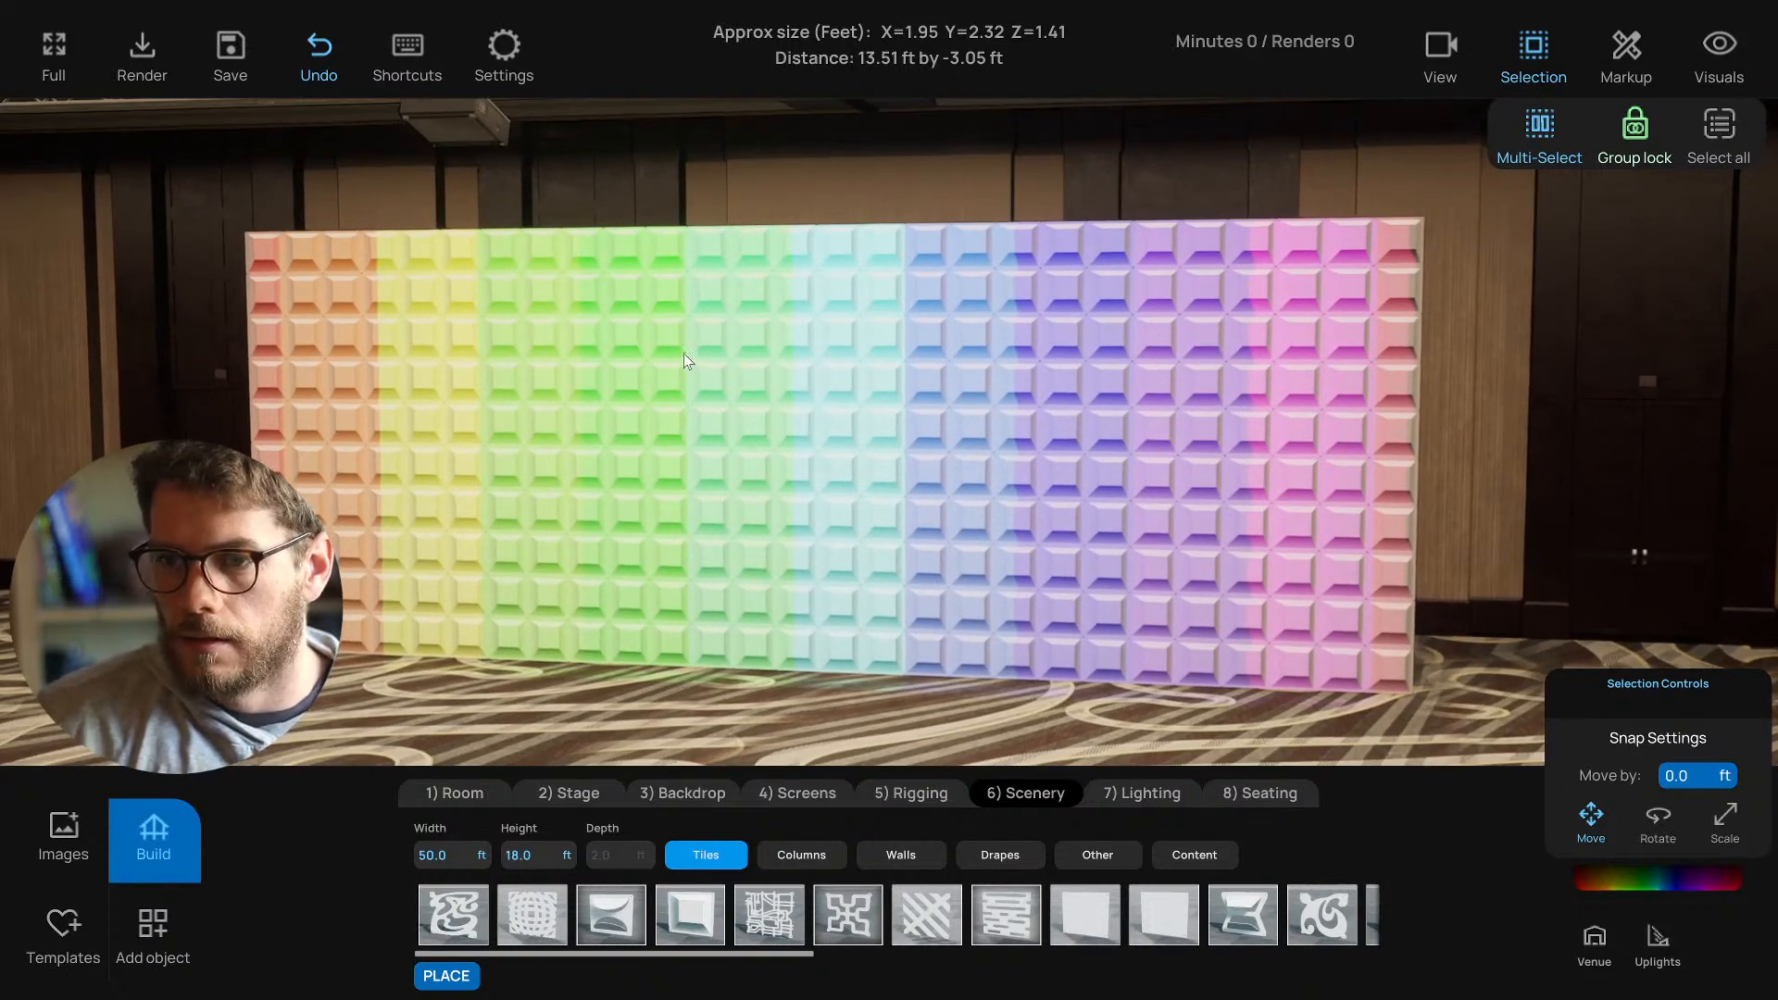
drag(627, 332, 965, 408)
right_drag(965, 419, 753, 454)
scroll(760, 459, down, 2)
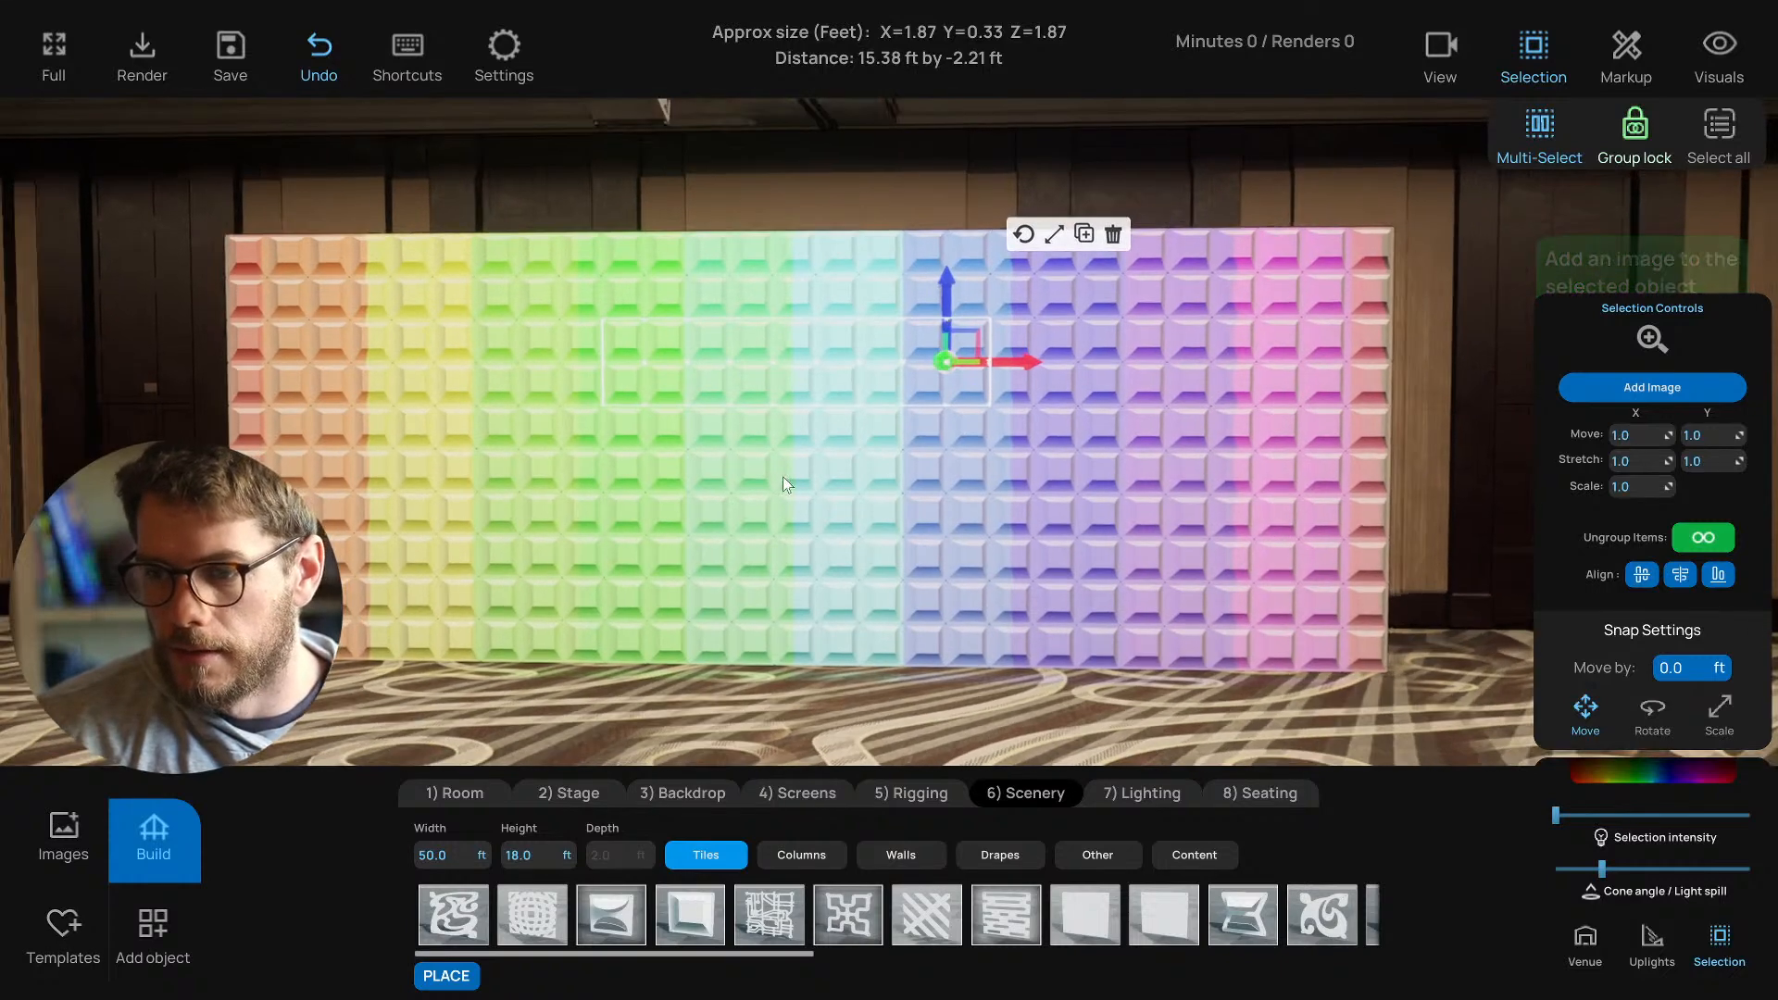
click(176, 925)
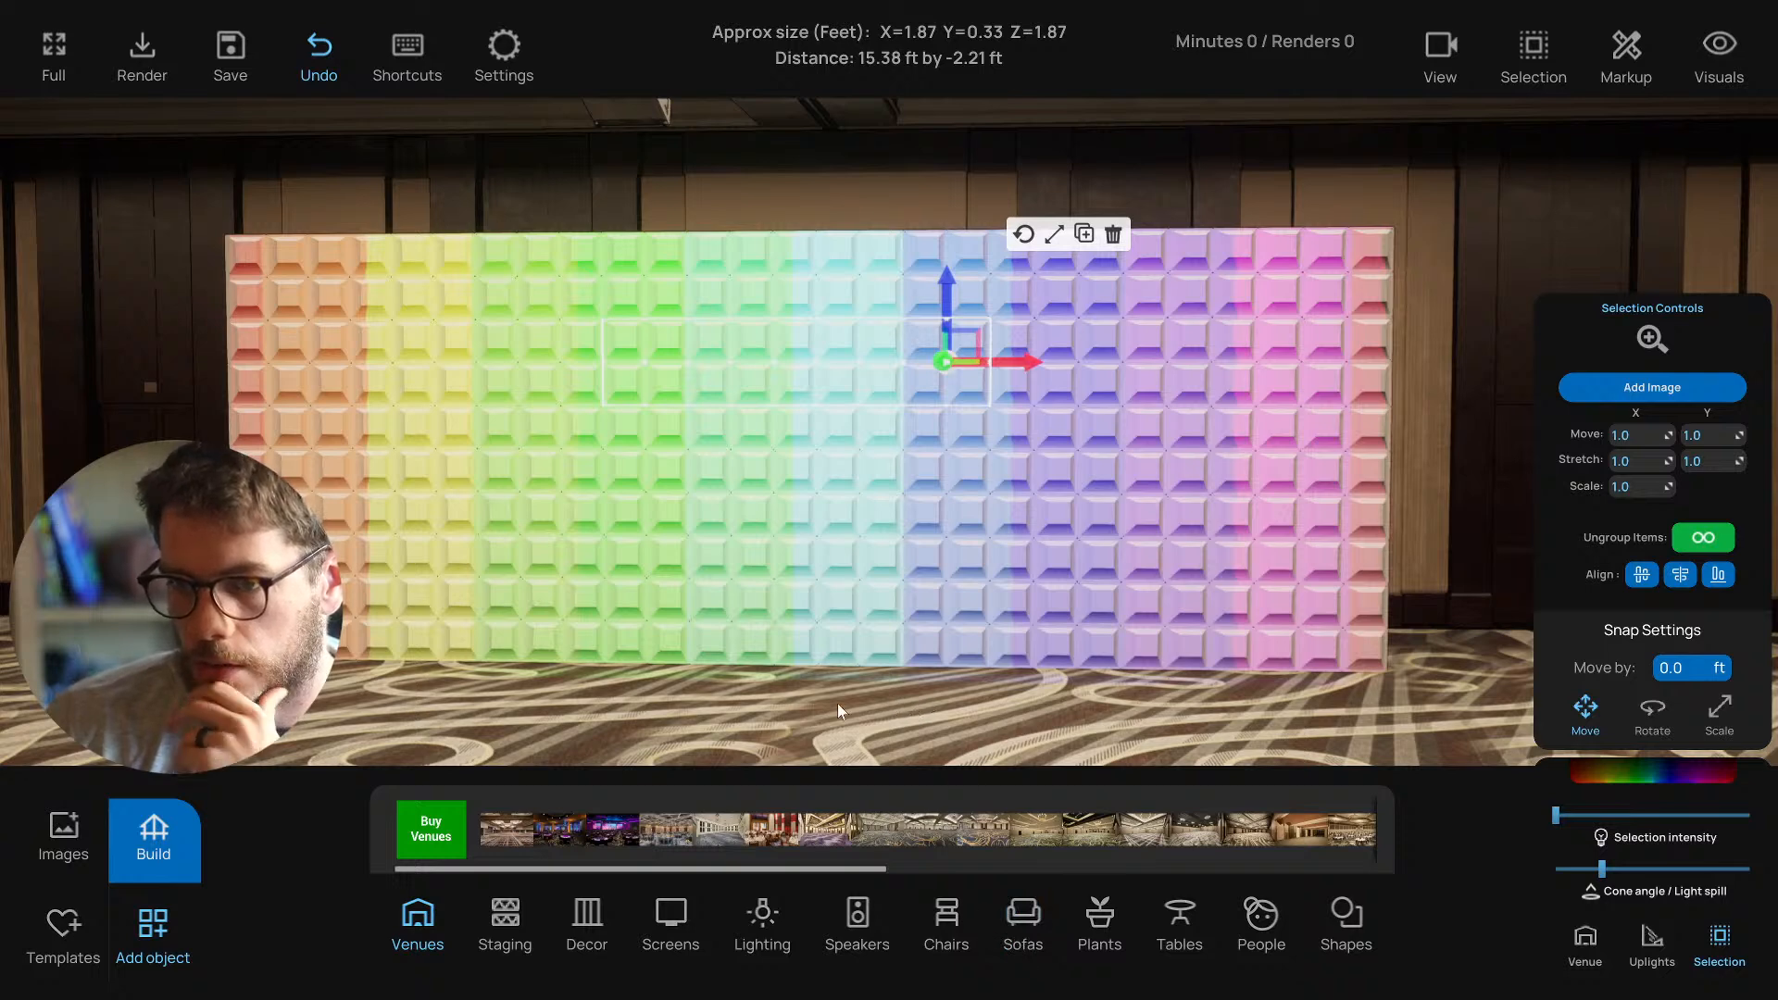
drag(830, 701, 821, 701)
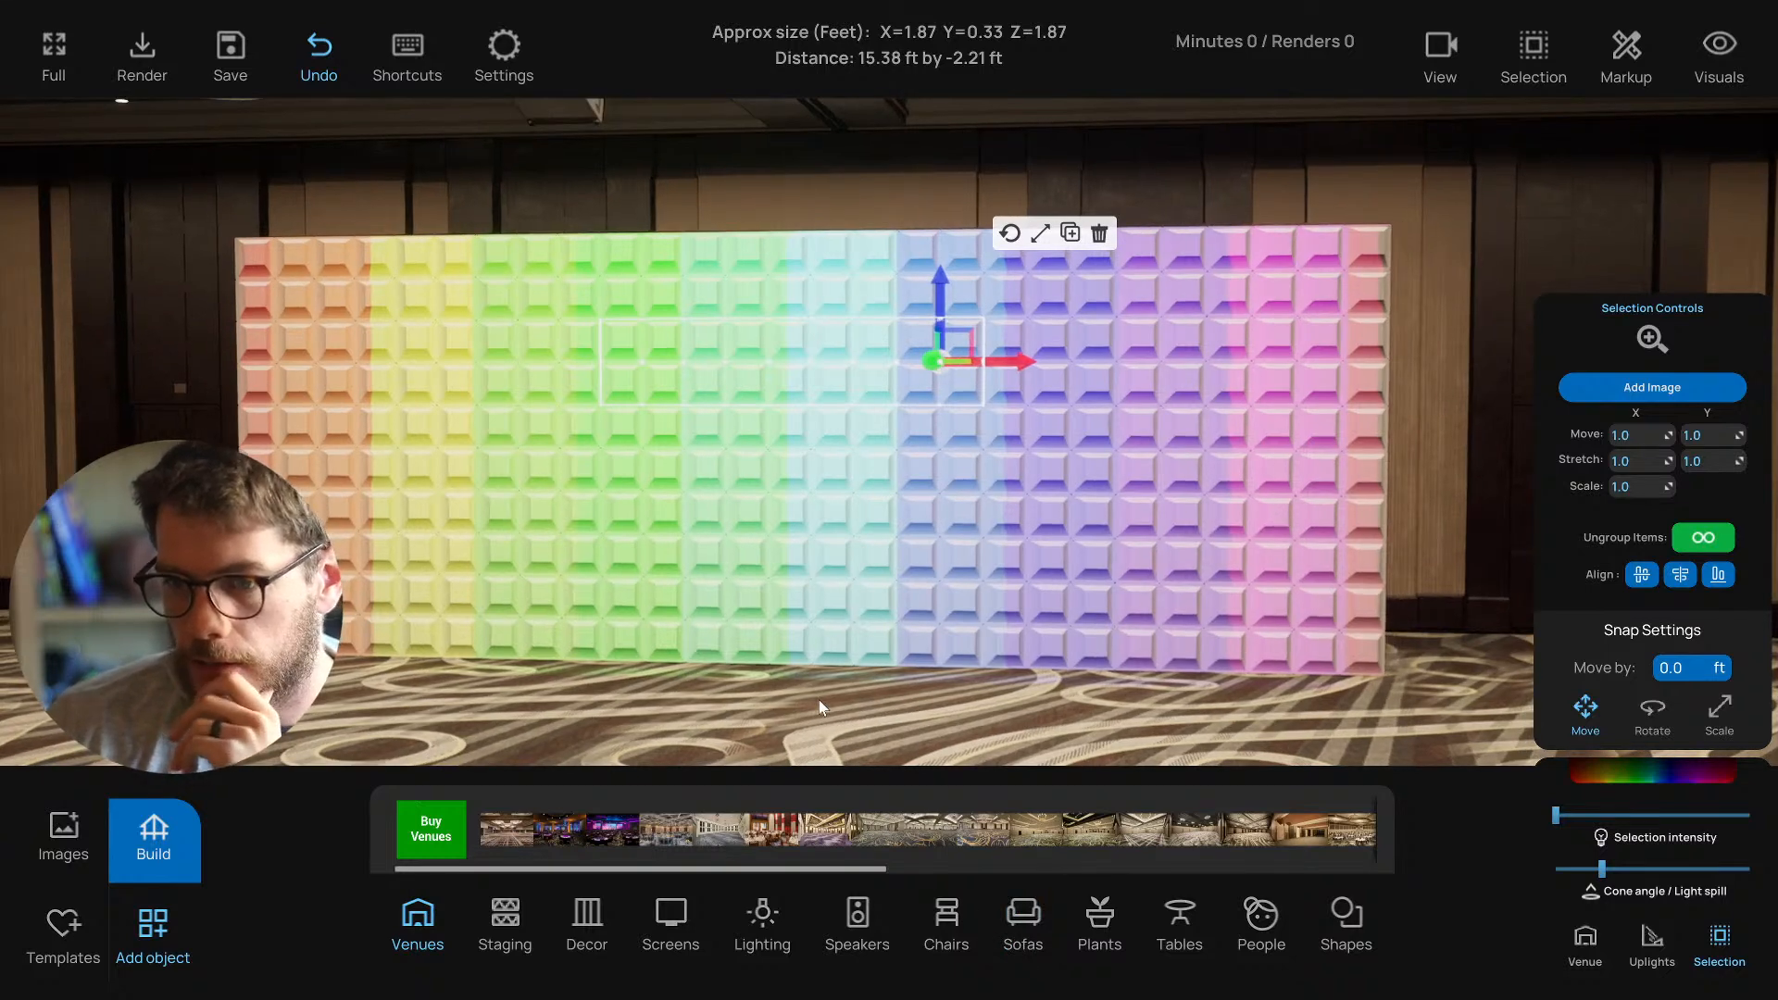
key(Delete)
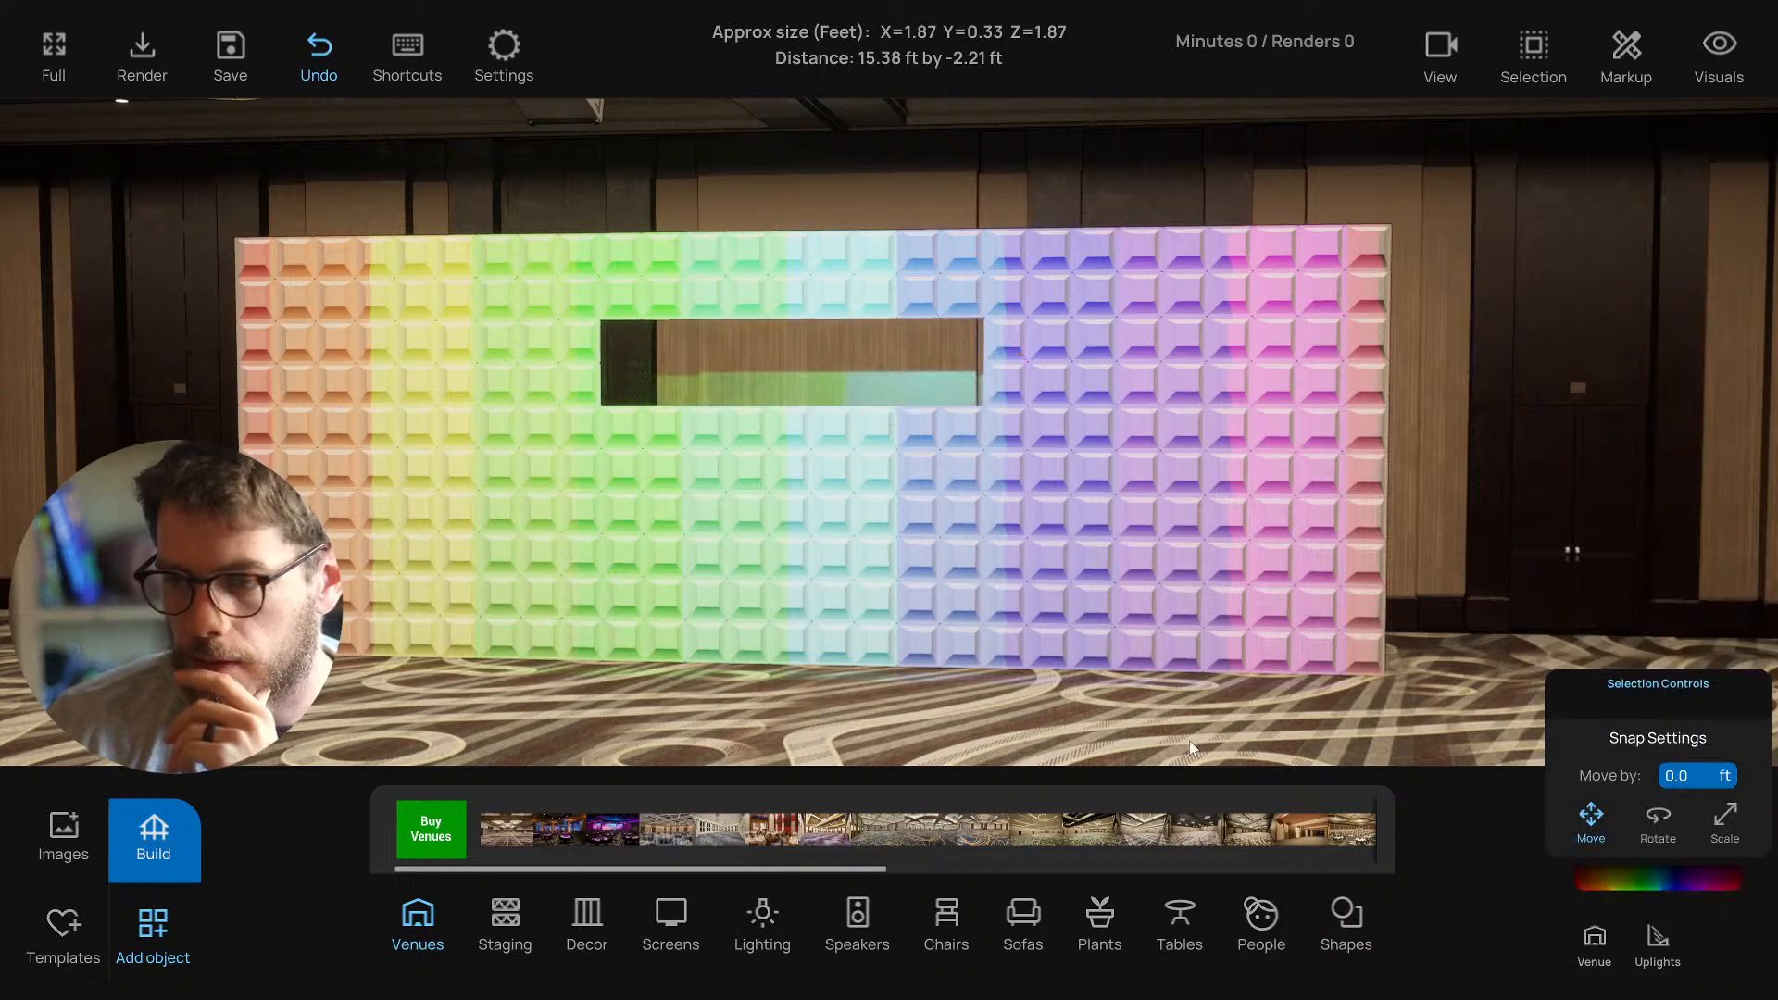
Place a 5 by 5 by 5 ft basic cube at the wall and raise it to the height of the opening.
click(1345, 921)
mouse_move(423, 841)
mouse_down()
mouse_move(741, 699)
mouse_move(756, 723)
mouse_up()
click(747, 658)
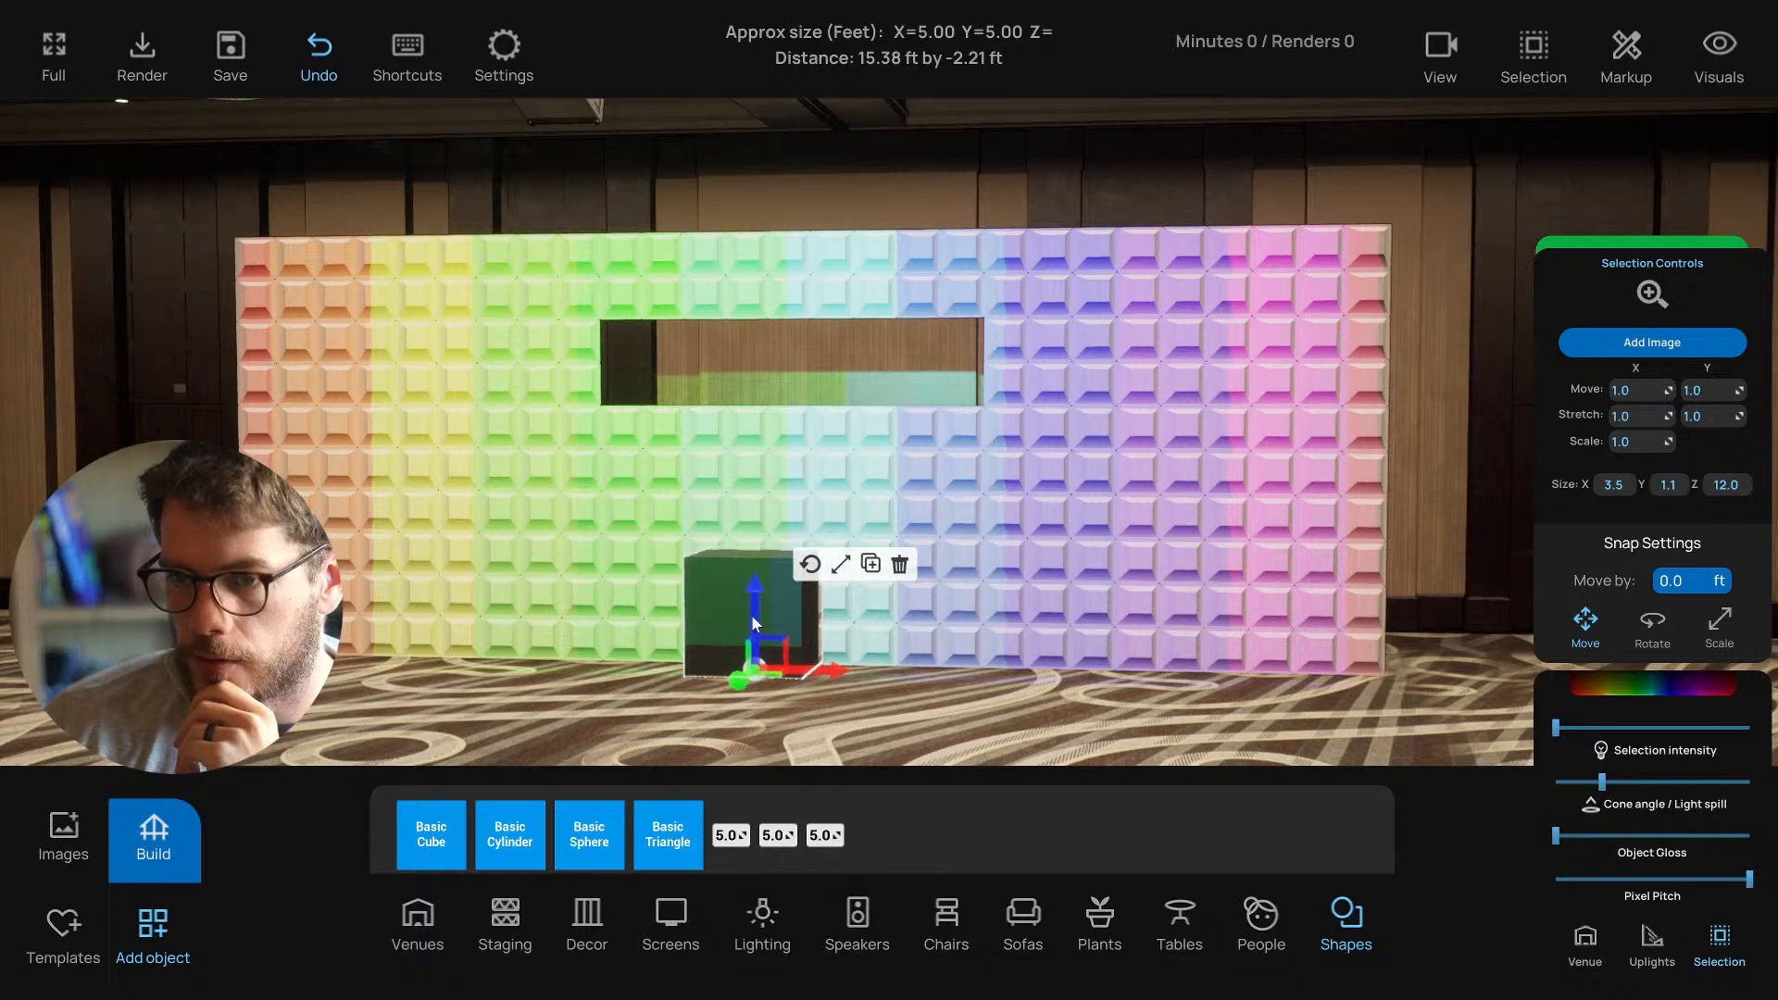
drag(752, 615, 783, 352)
Scale the cube wider and reduce its height so it fills most of the opening in the tile wall.
click(839, 282)
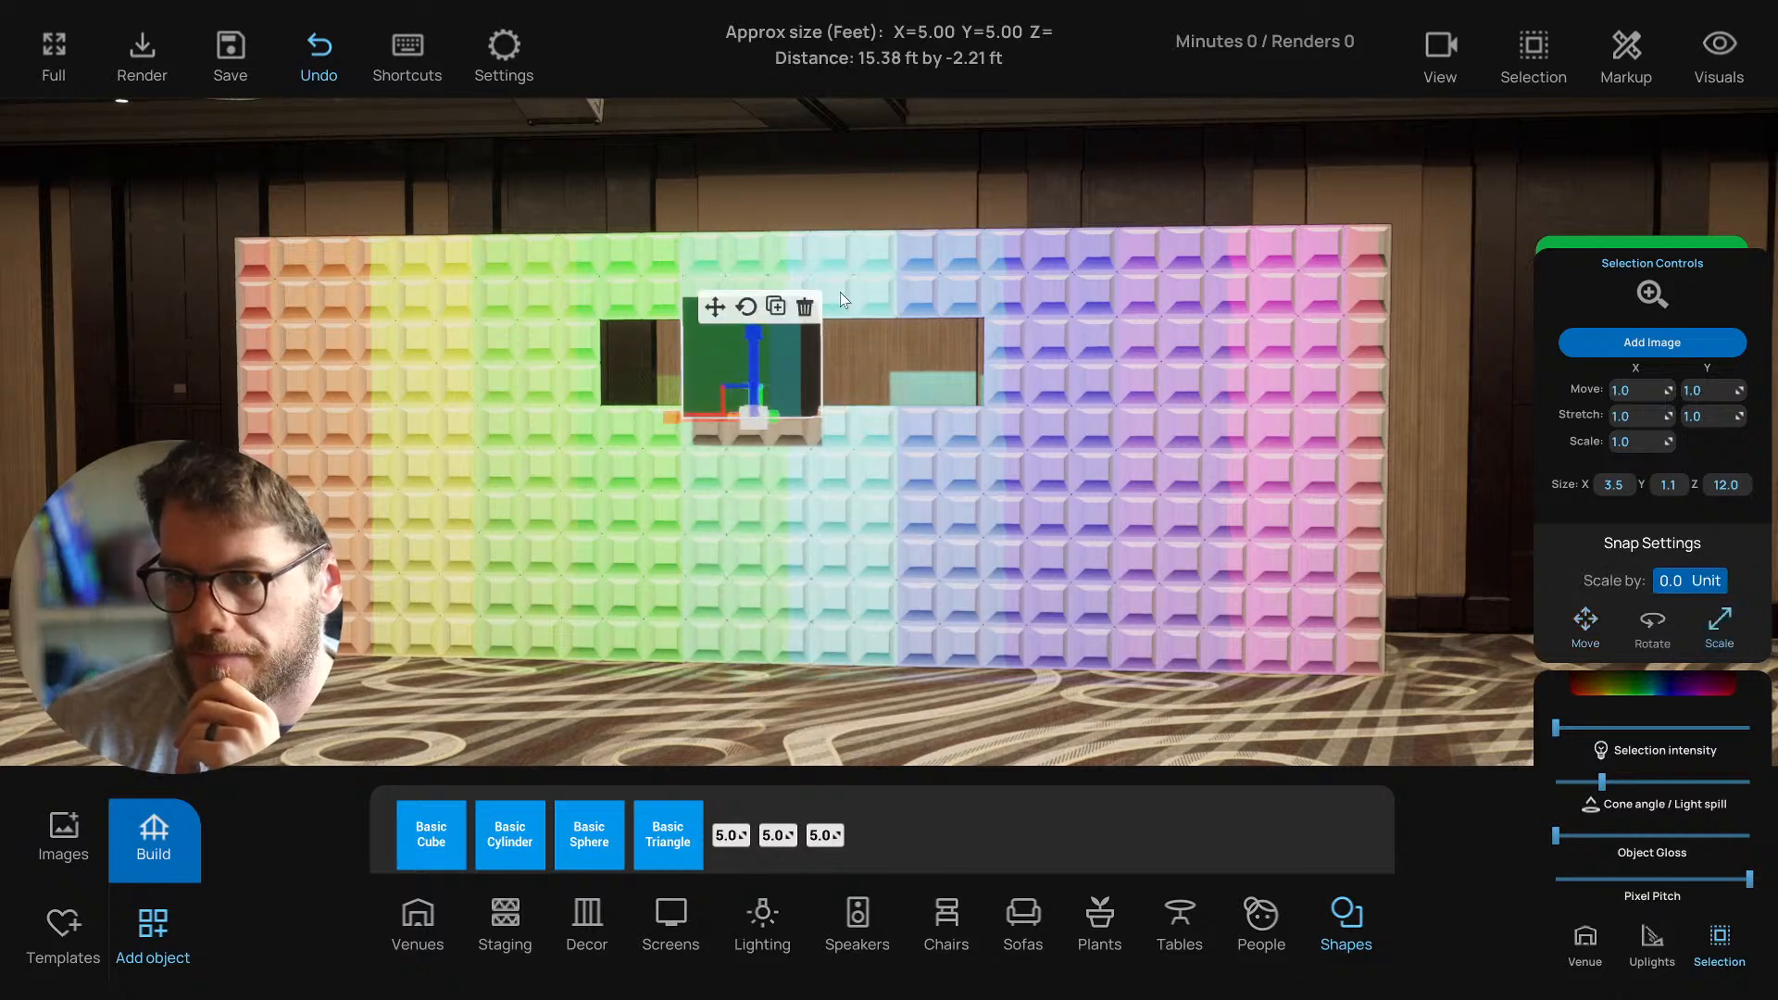
drag(675, 420, 555, 428)
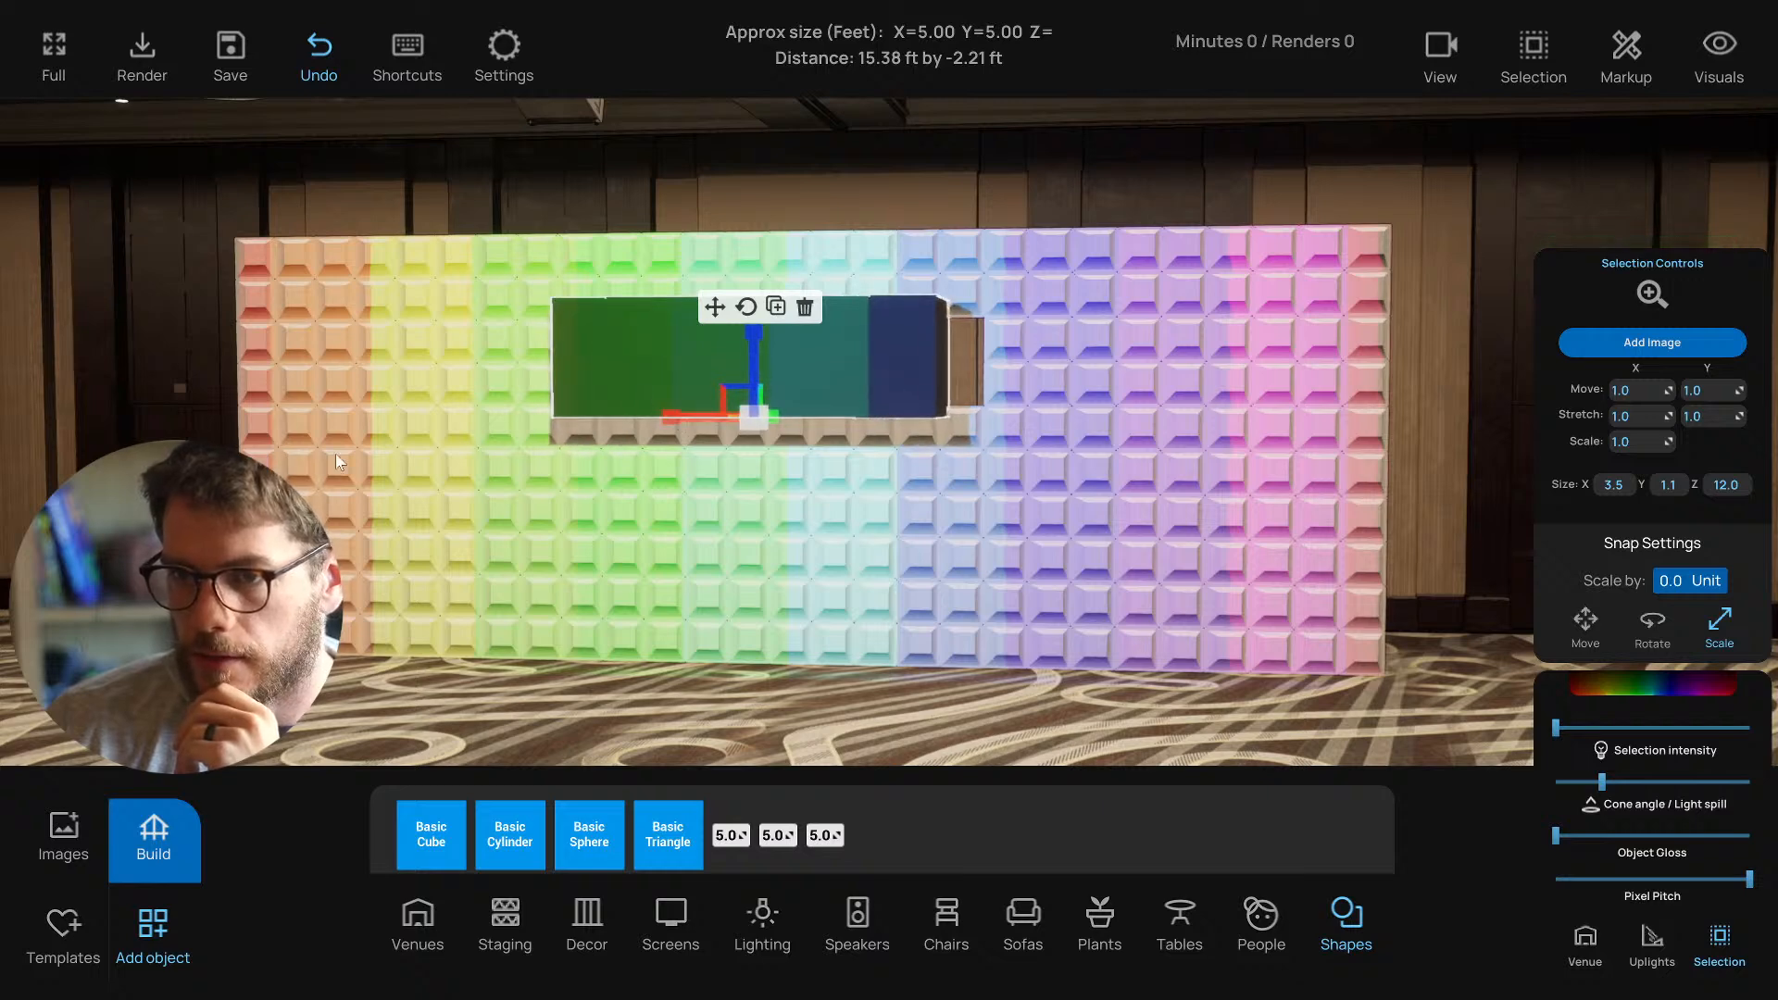
drag(748, 375, 746, 397)
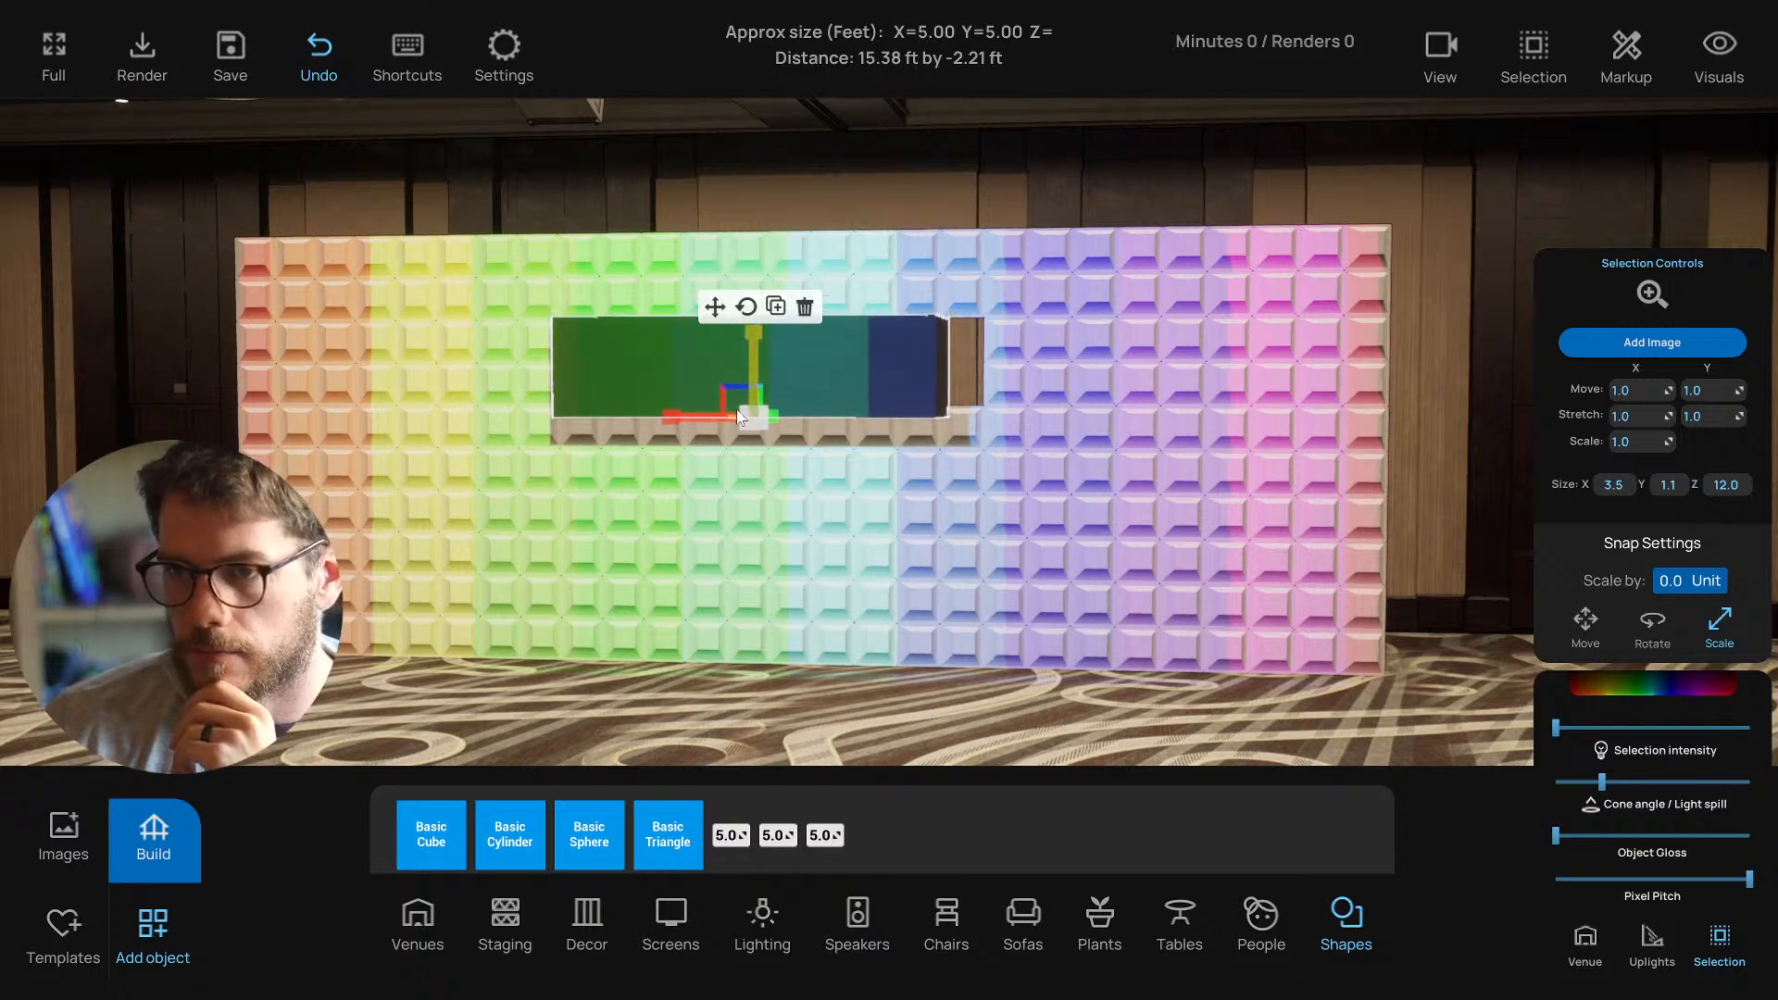
scroll(787, 407, up, 1)
middle_drag(834, 426, 897, 437)
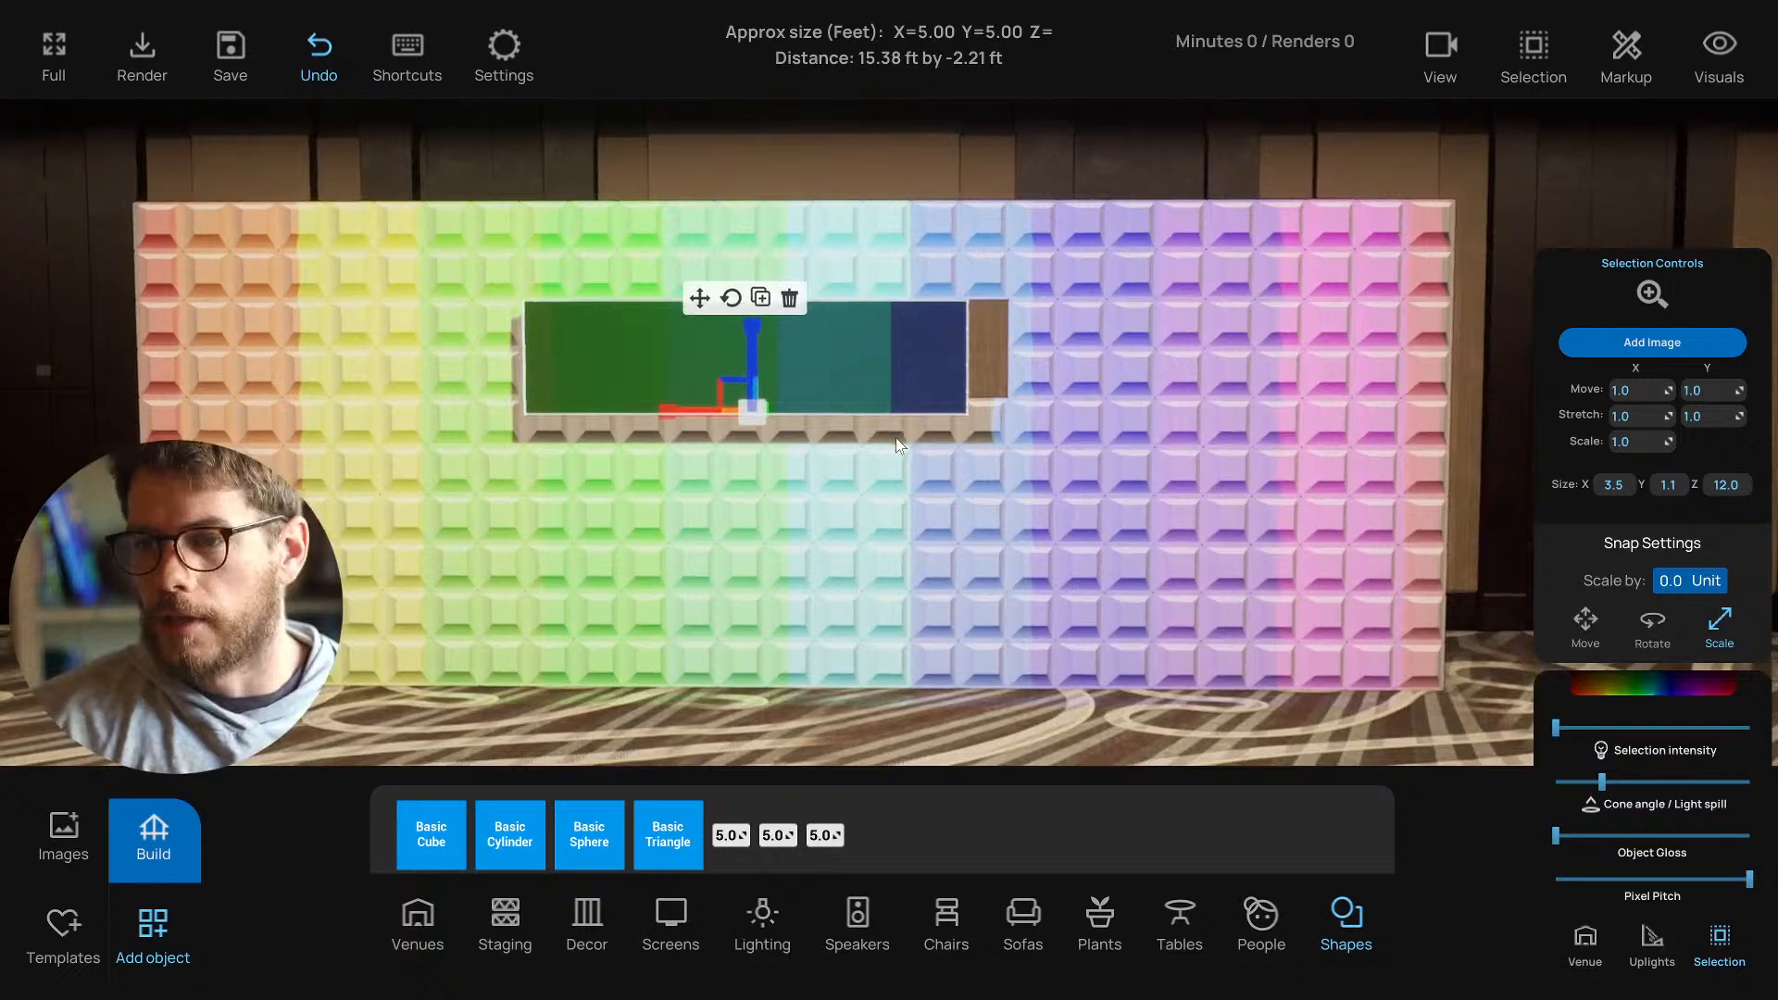
scroll(1261, 466, up, 2)
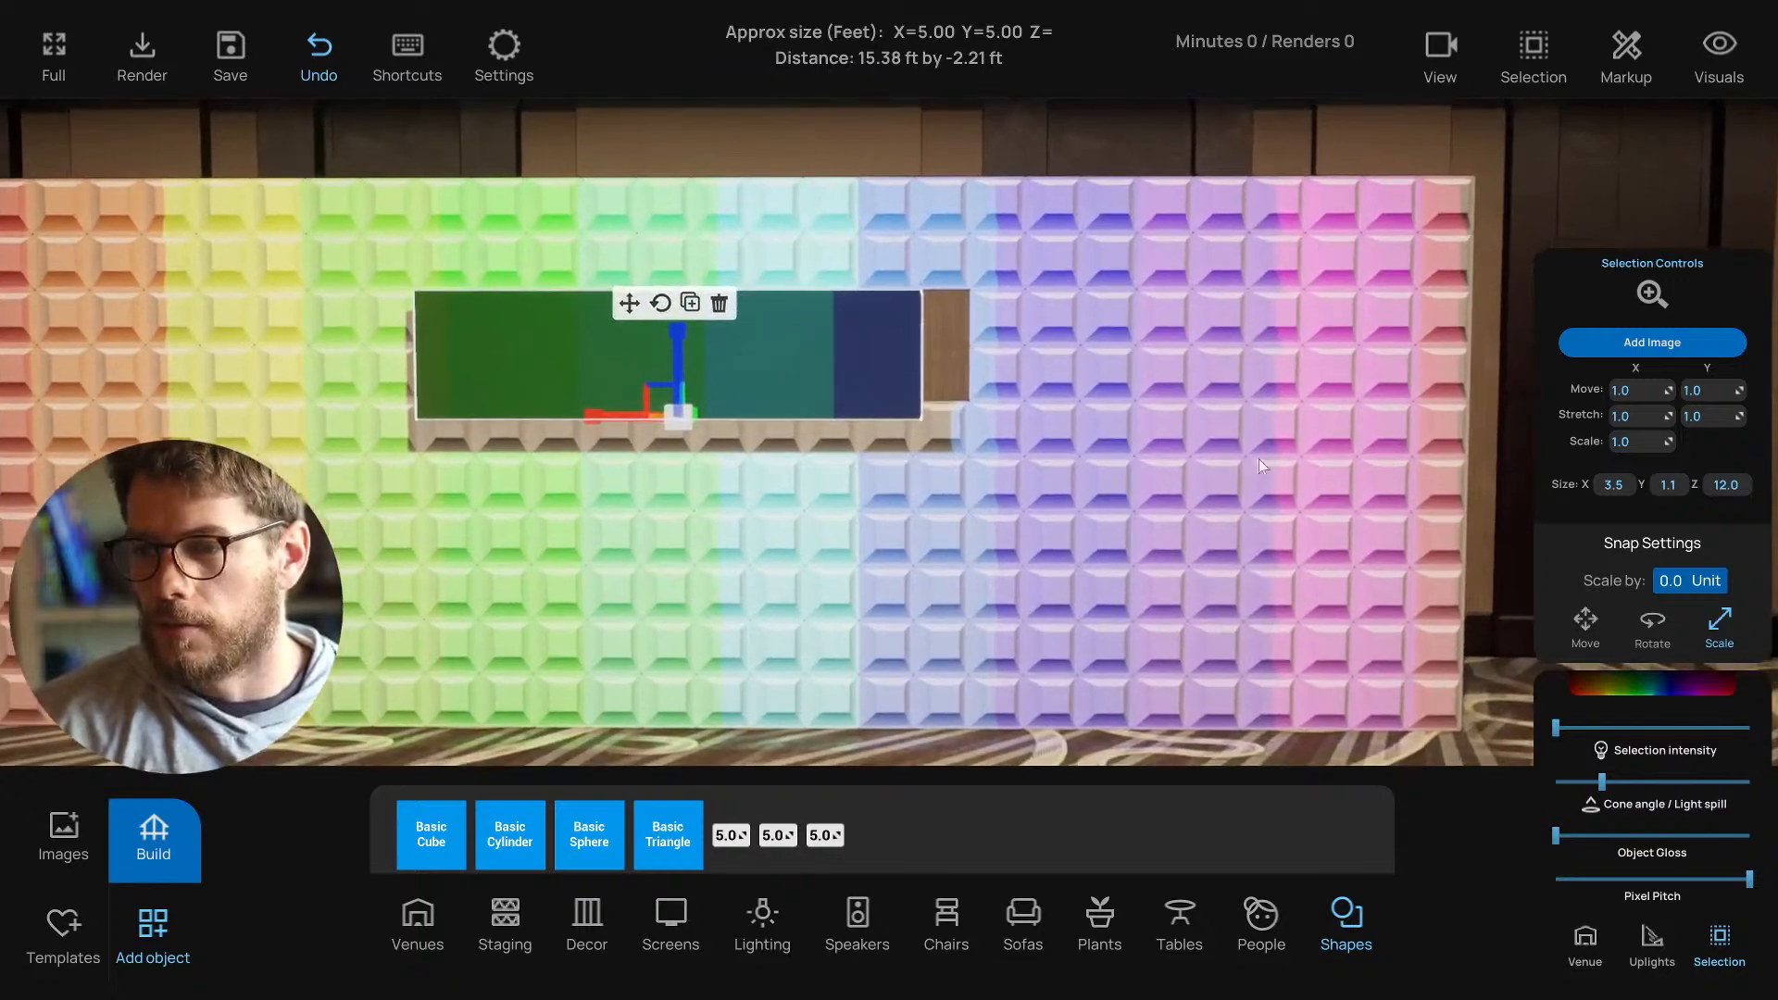
Reduce the cube's depth to a thin panel and set its colour to white.
right_drag(1055, 449, 815, 470)
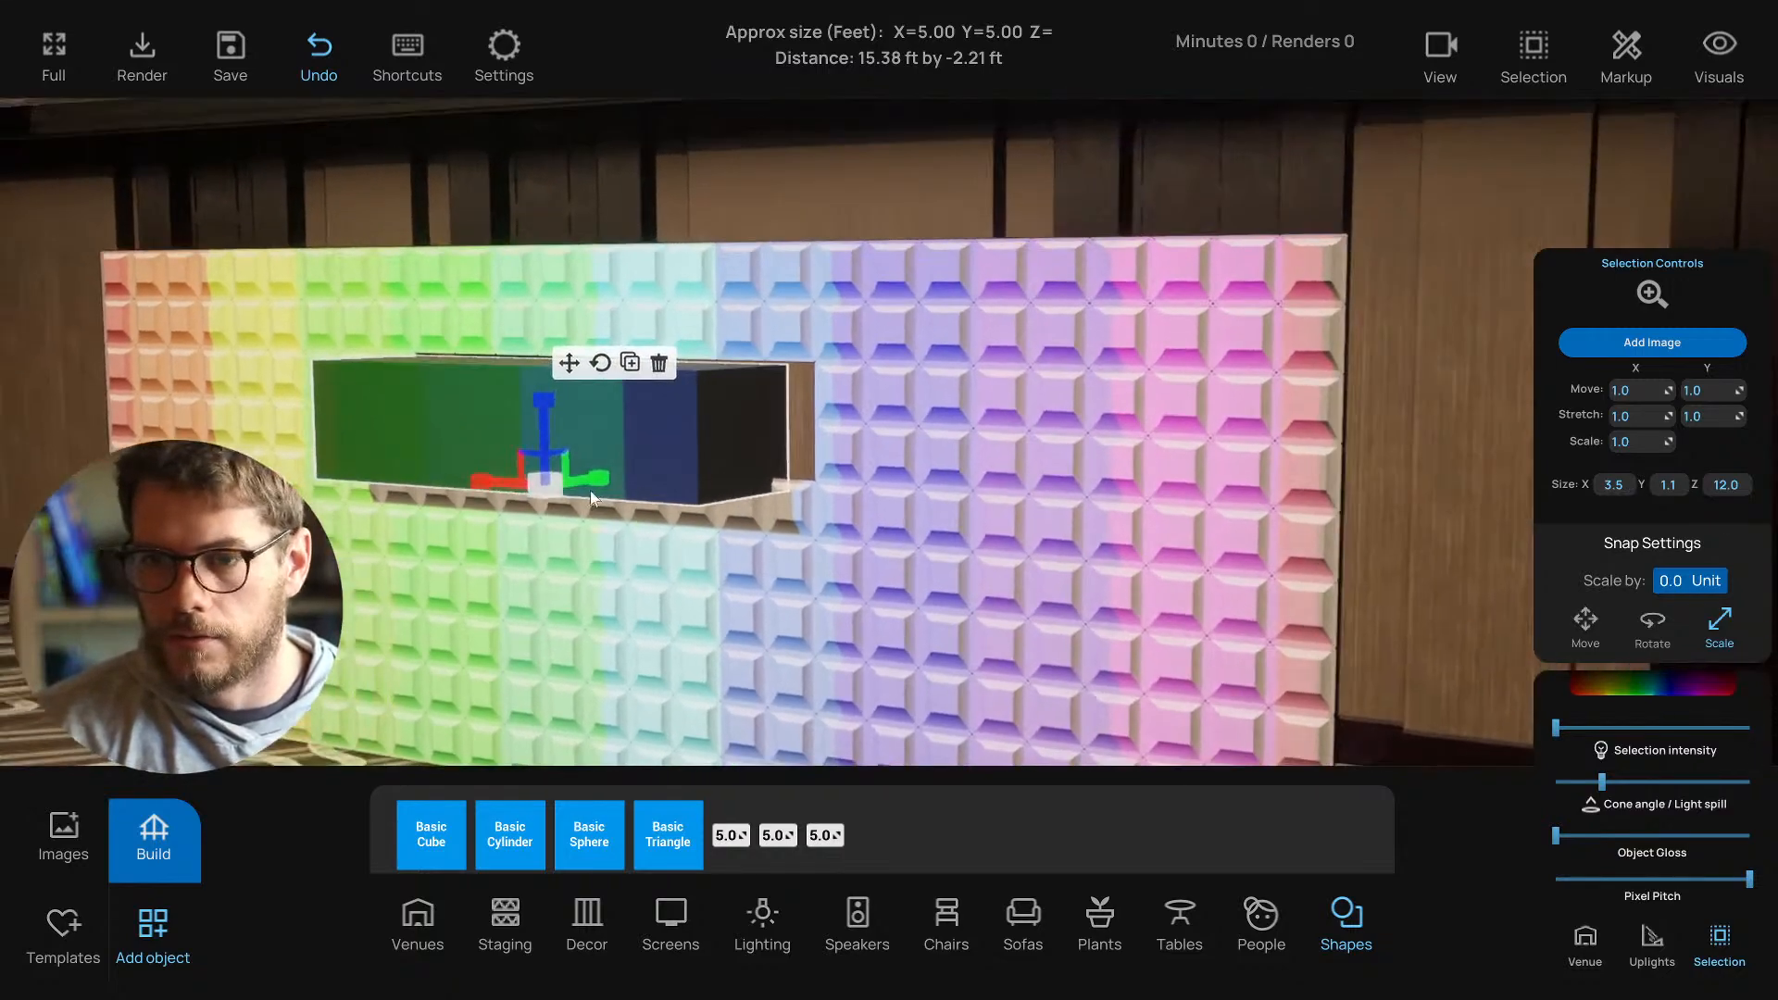
drag(602, 479, 468, 552)
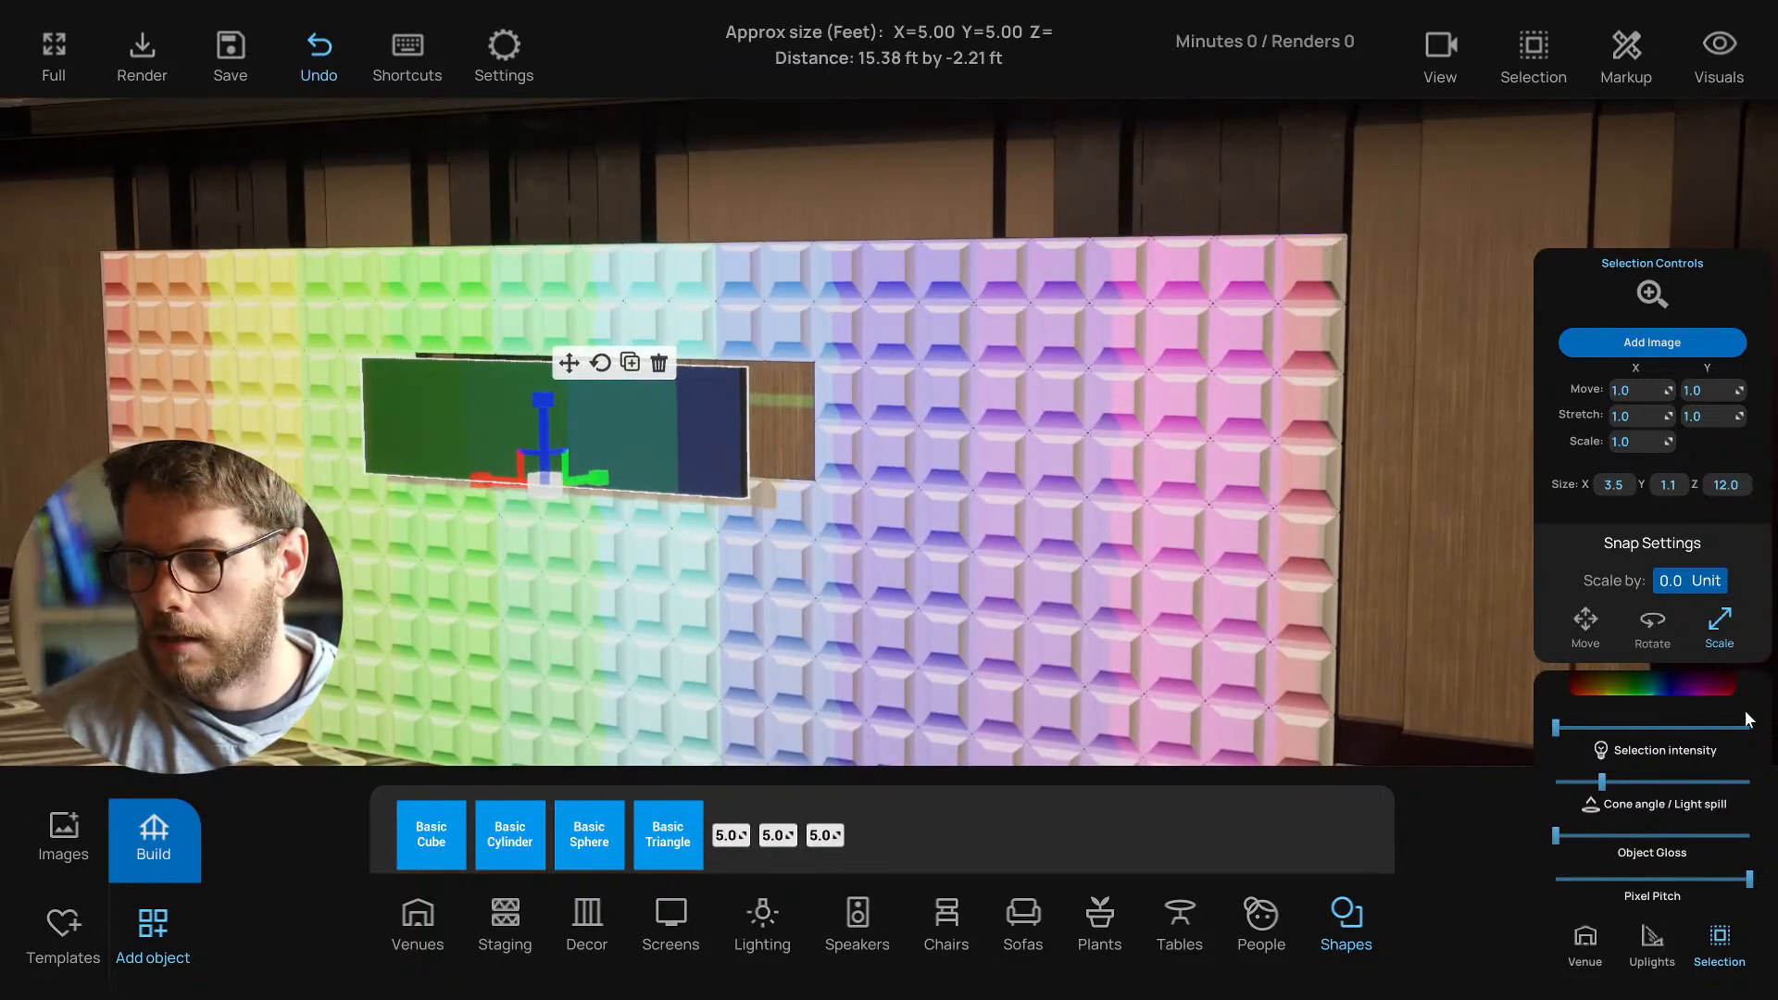
click(1693, 688)
drag(1638, 615, 1638, 579)
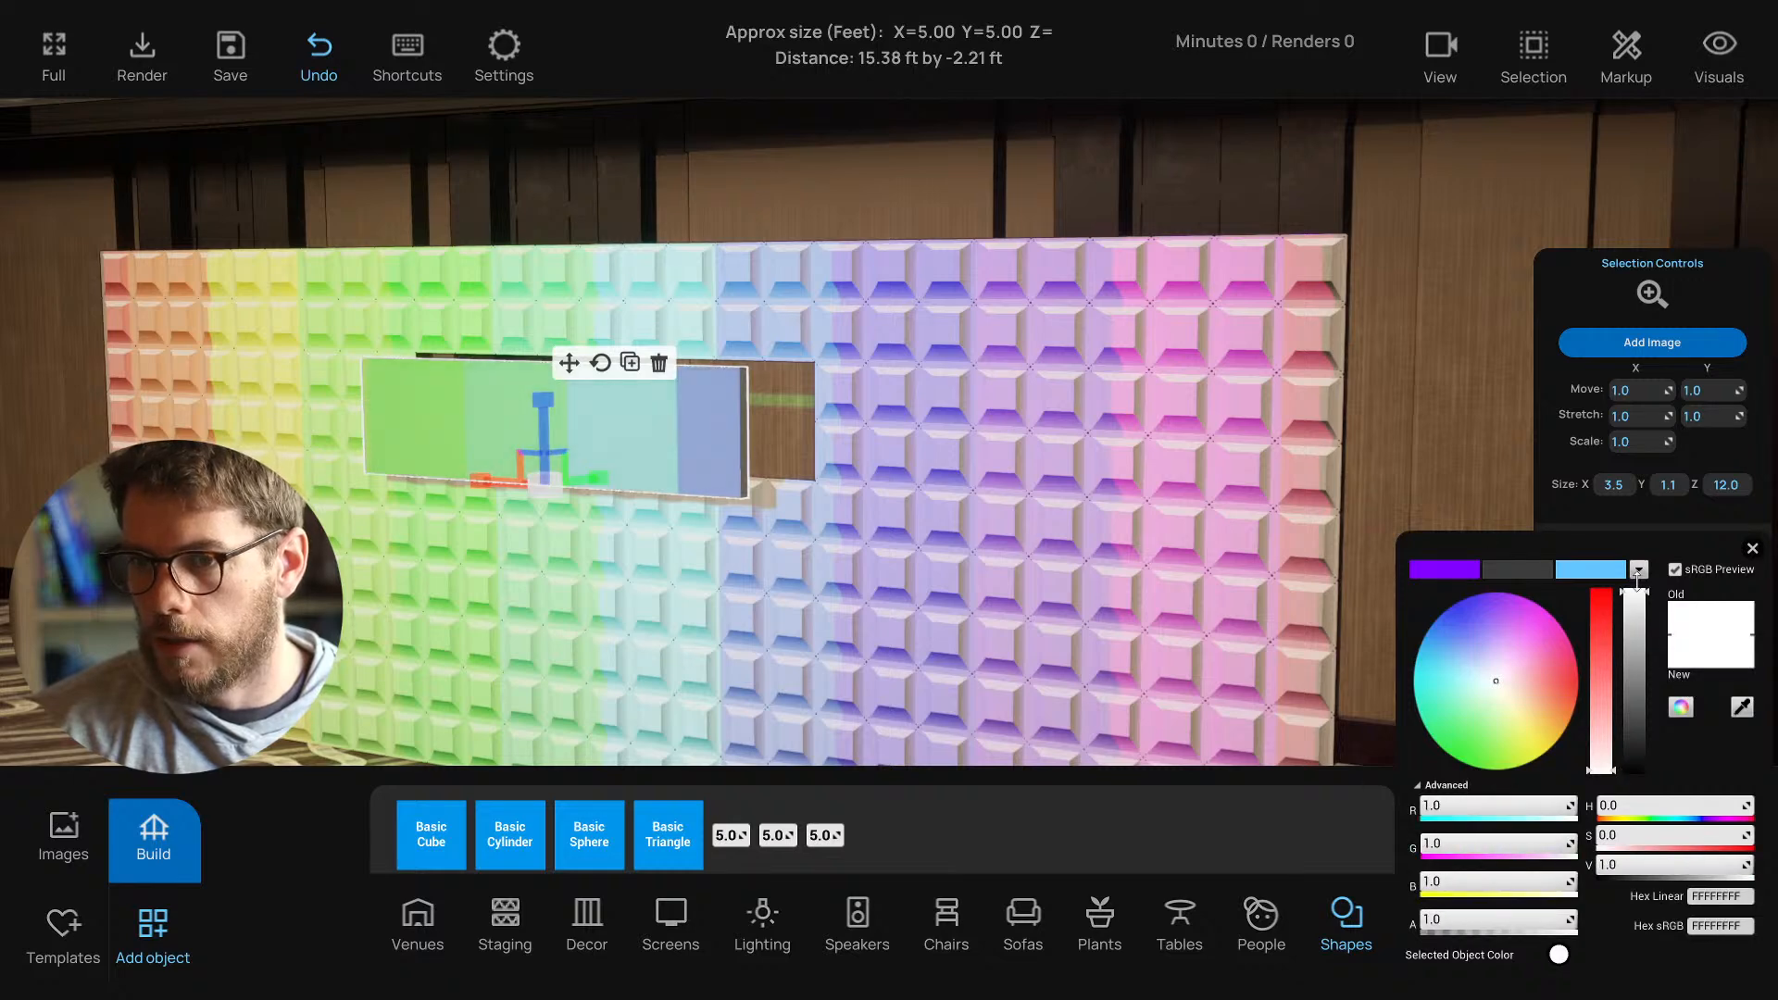
click(1752, 551)
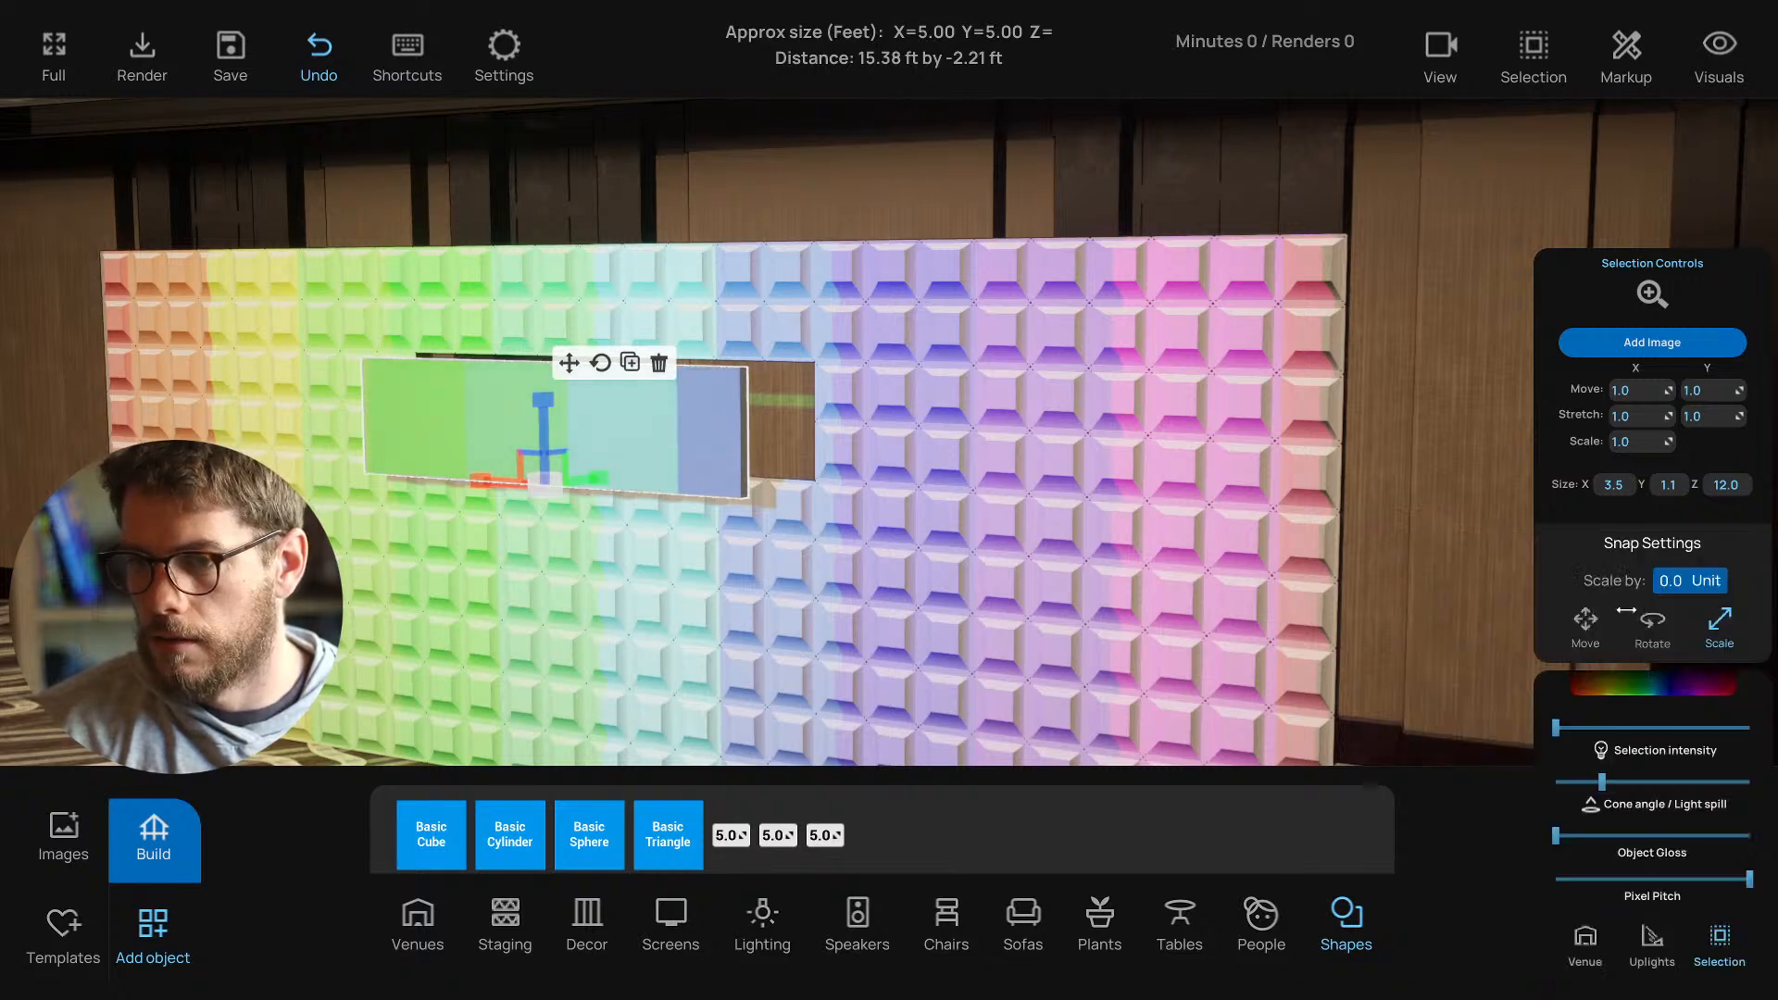
Move the thin panel sideways and slightly upward toward the opening in the tile wall.
key(w)
key(a)
key(d)
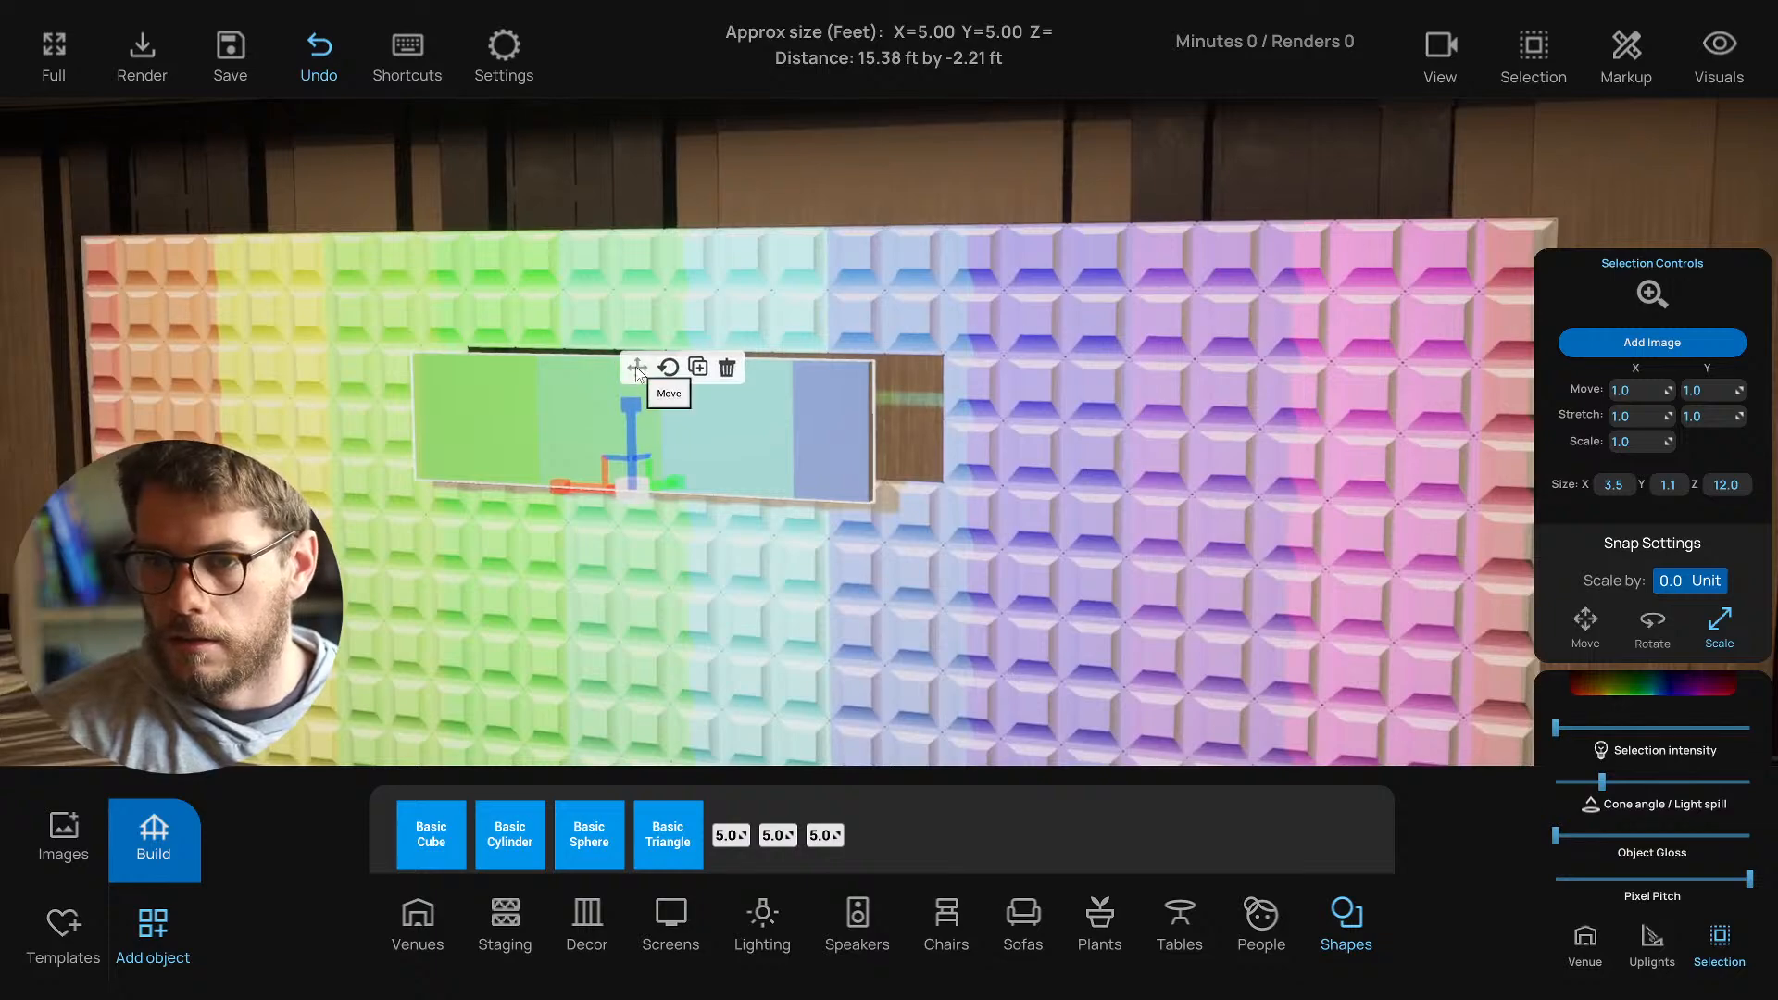
click(638, 368)
drag(657, 452, 691, 460)
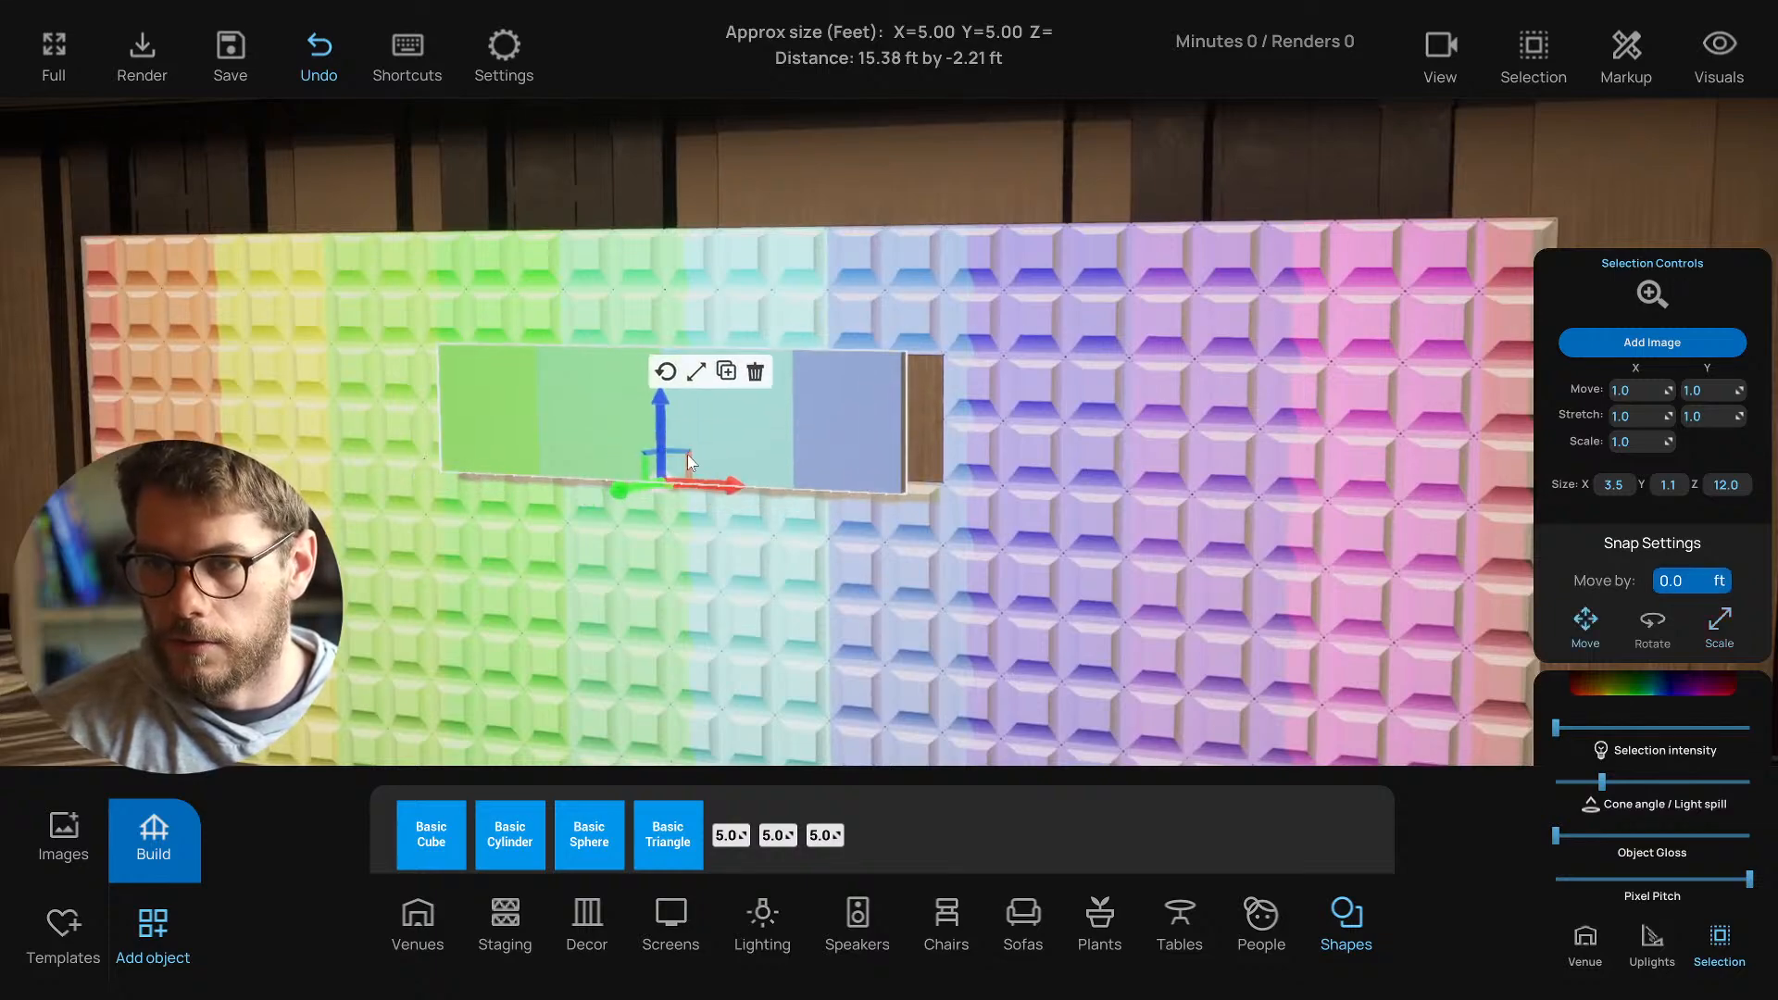
In the front view, line the panel up over the wall opening with its bottom edge on the opening's lower edge.
key(2)
scroll(874, 515, up, 5)
mouse_move(903, 489)
middle_down()
mouse_move(878, 501)
mouse_move(899, 507)
middle_up()
drag(960, 493, 980, 492)
click(1087, 339)
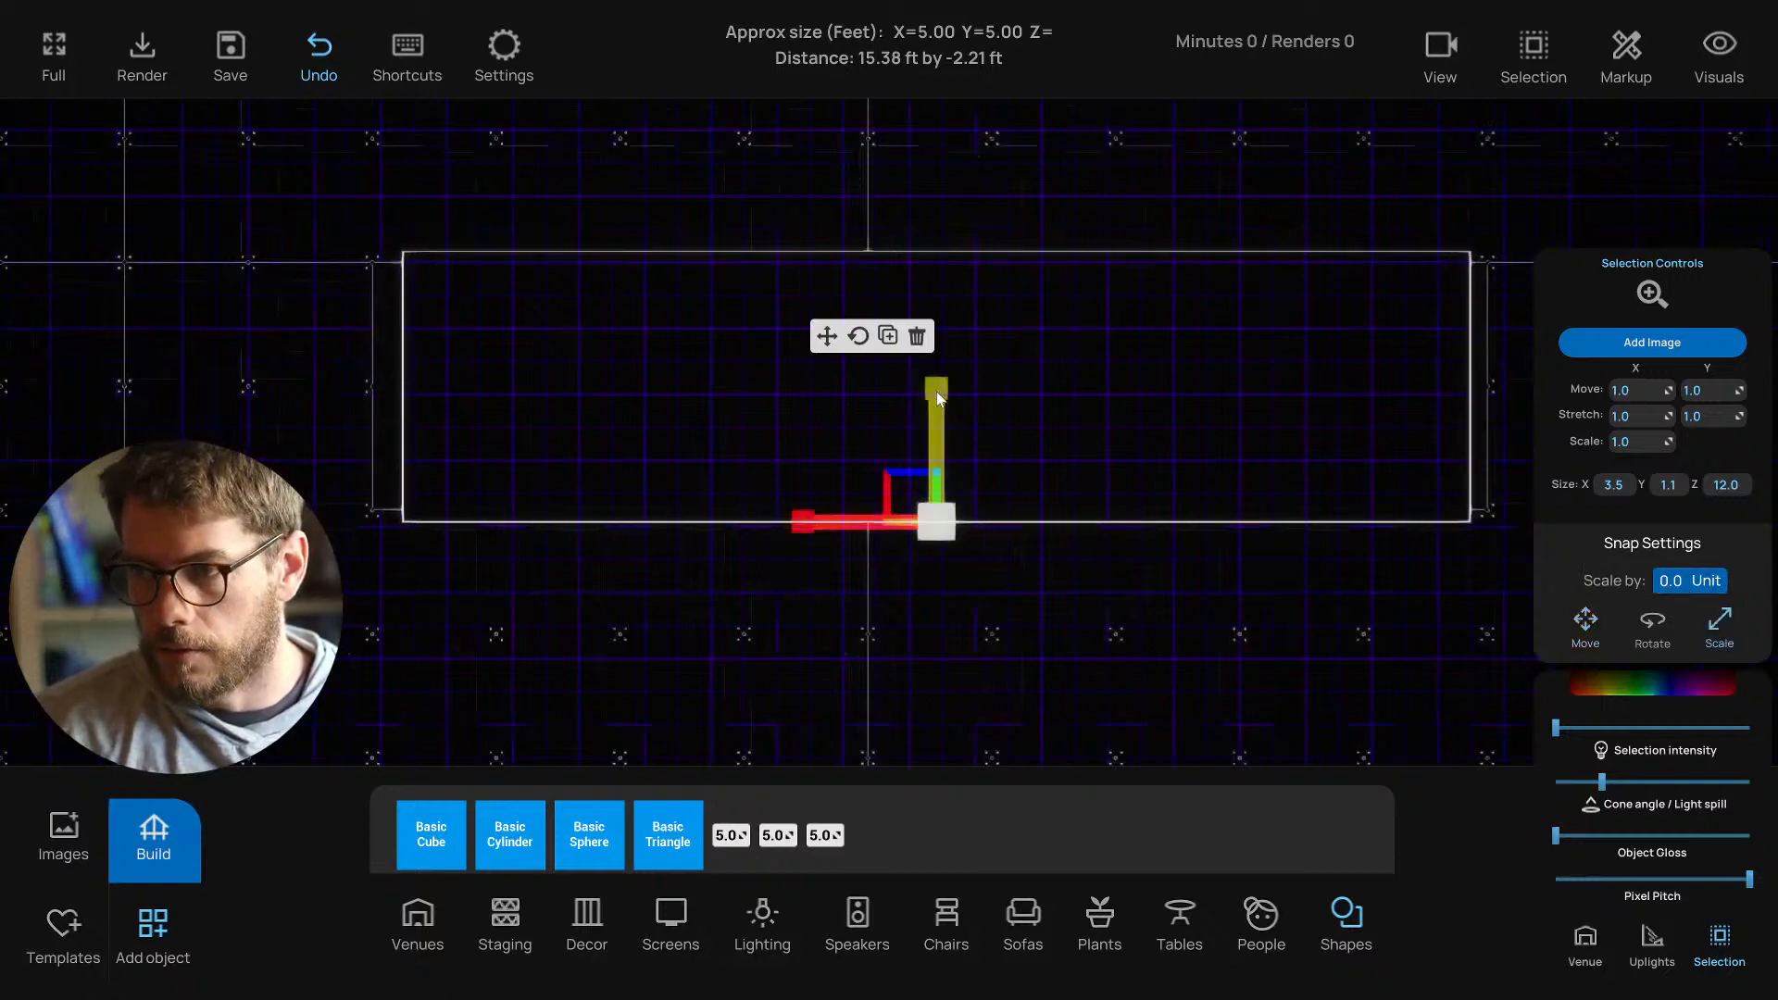
mouse_move(939, 398)
mouse_down()
mouse_move(942, 454)
mouse_move(937, 392)
mouse_up()
click(827, 337)
Widen the panel, trim its height and nudge it sideways so its outline matches the edges of the opening.
click(1085, 331)
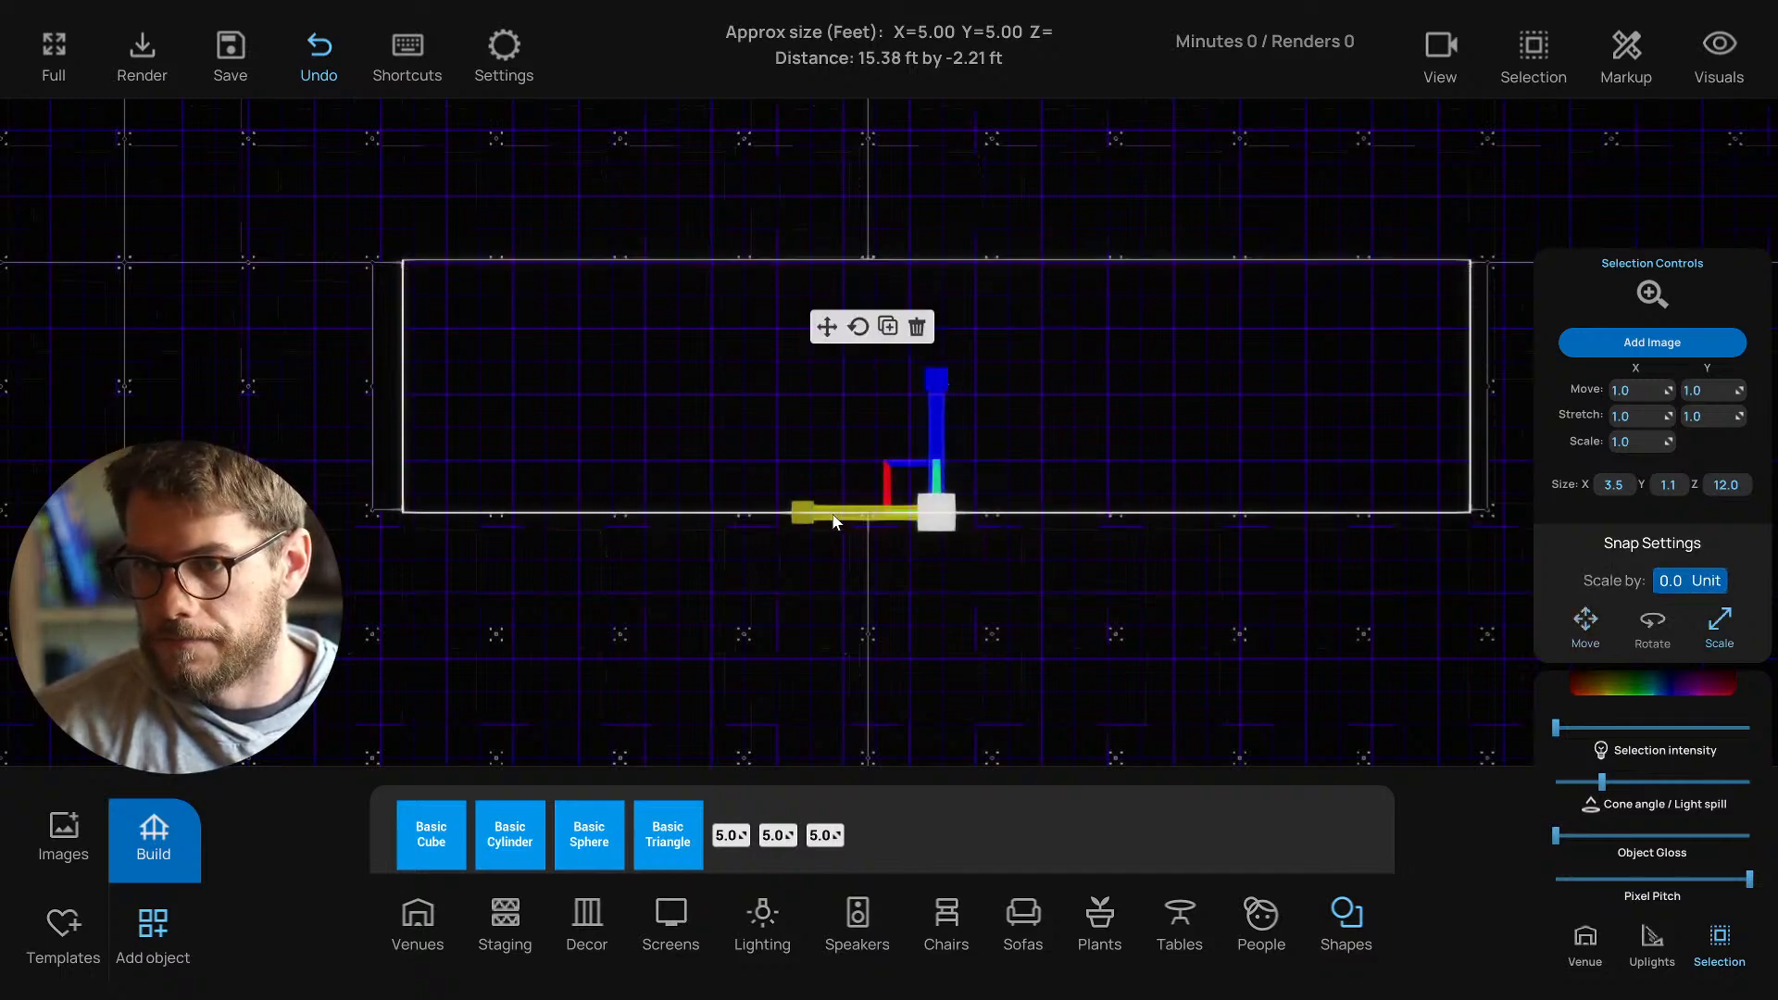
drag(837, 521, 686, 529)
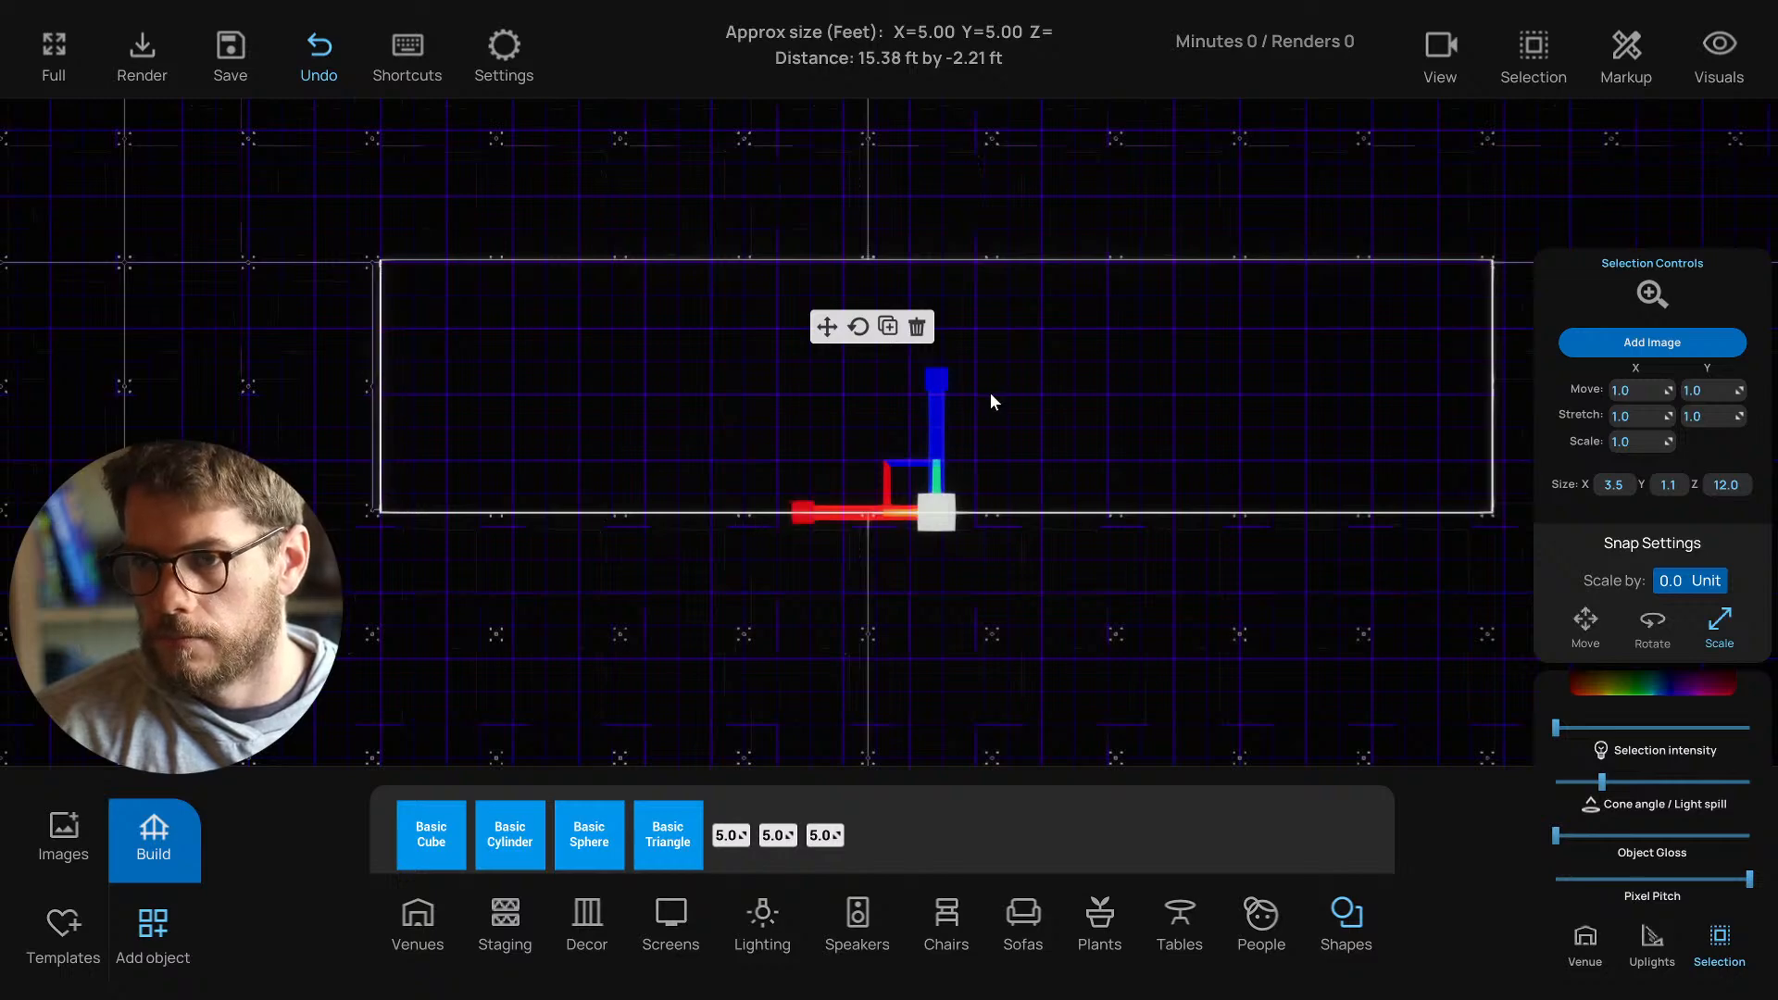
click(826, 328)
drag(1031, 512, 1019, 463)
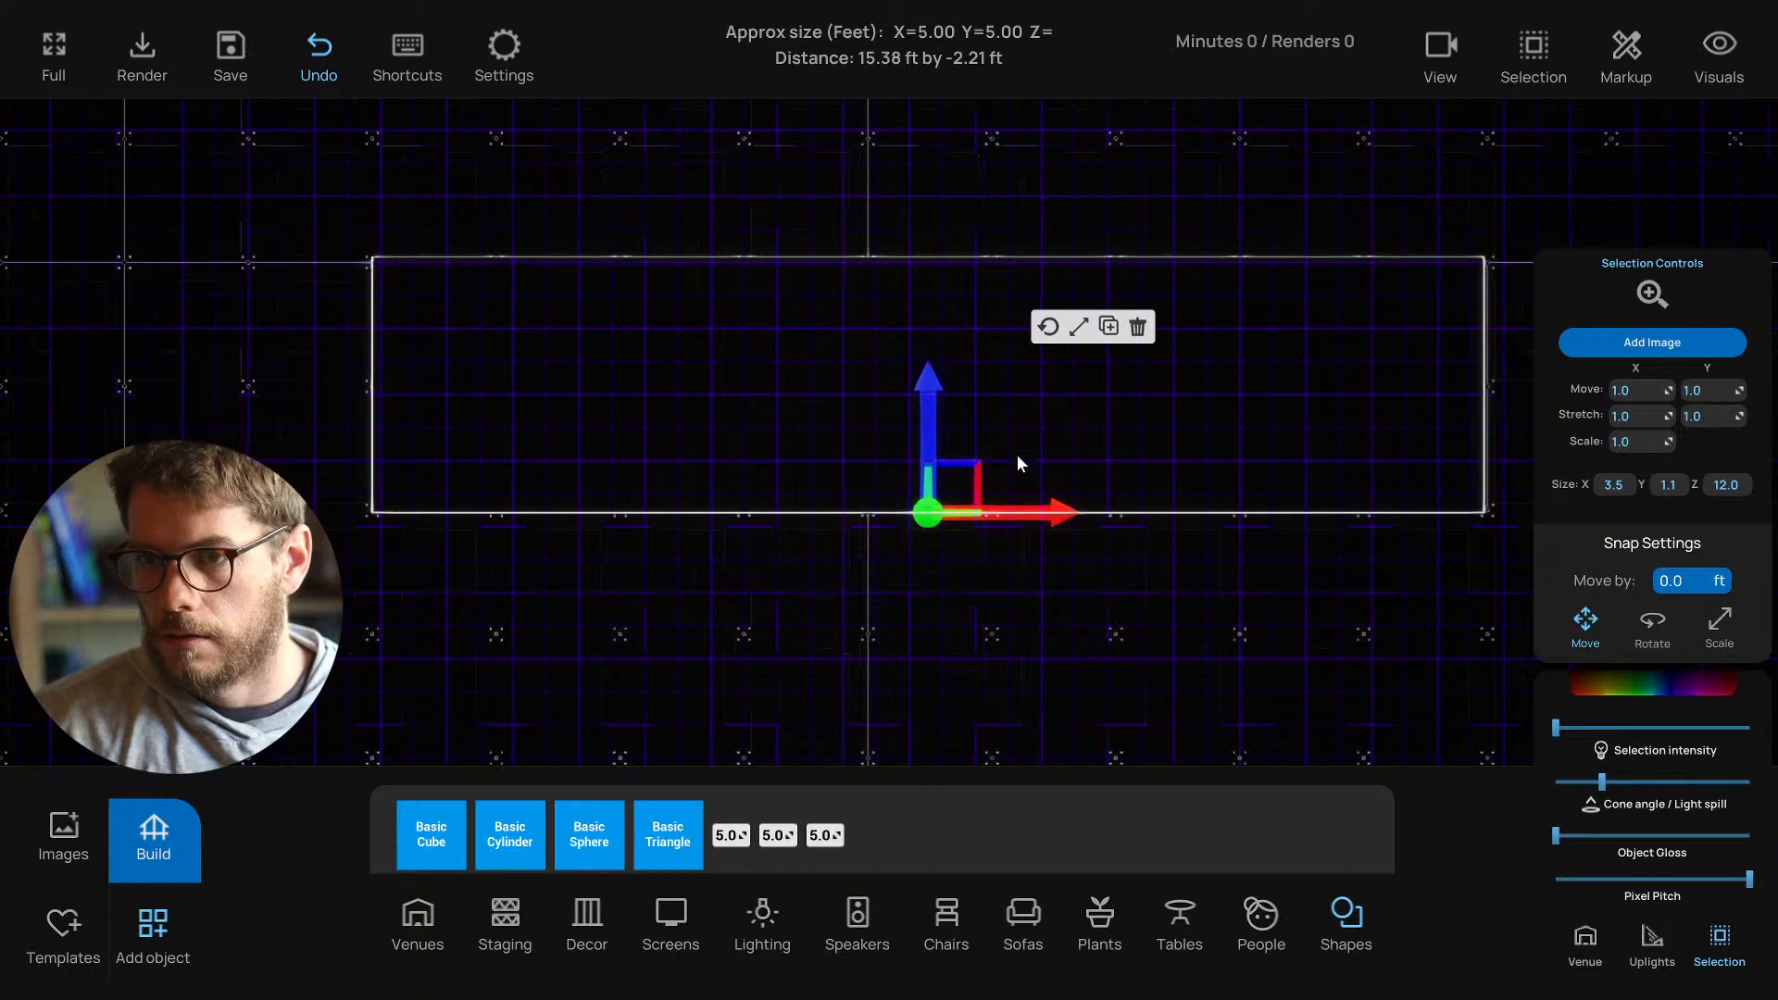
click(1078, 328)
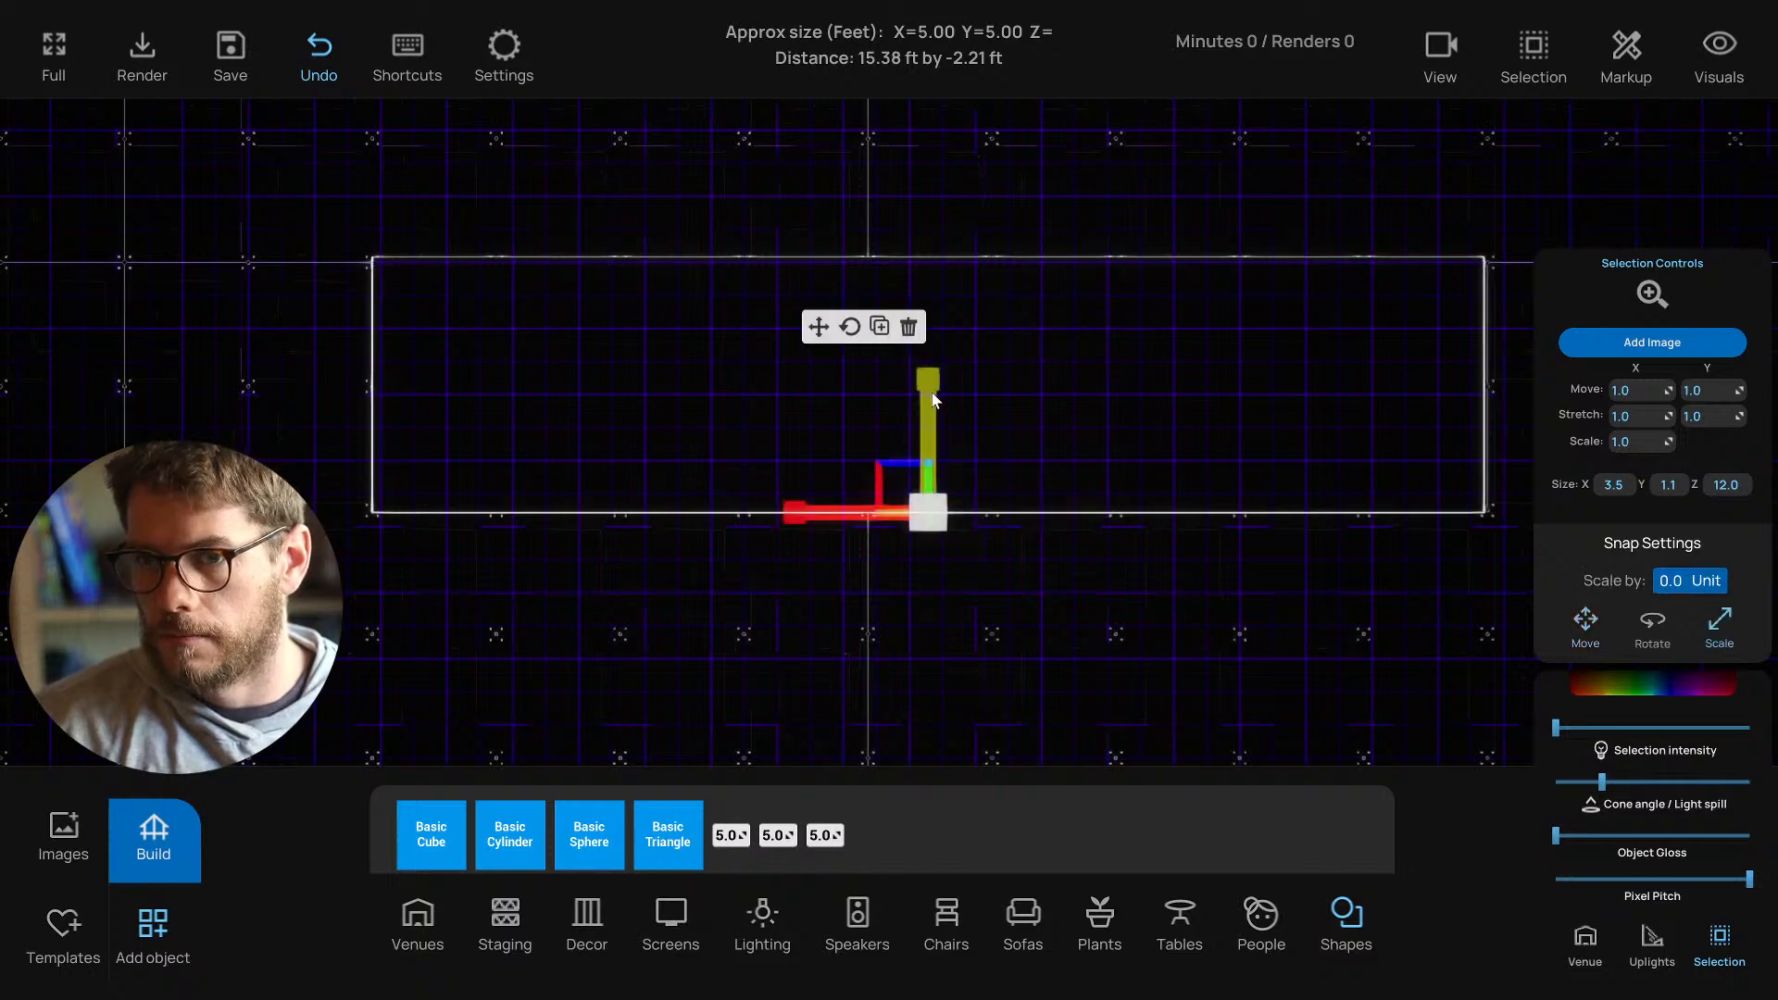
drag(933, 398, 922, 445)
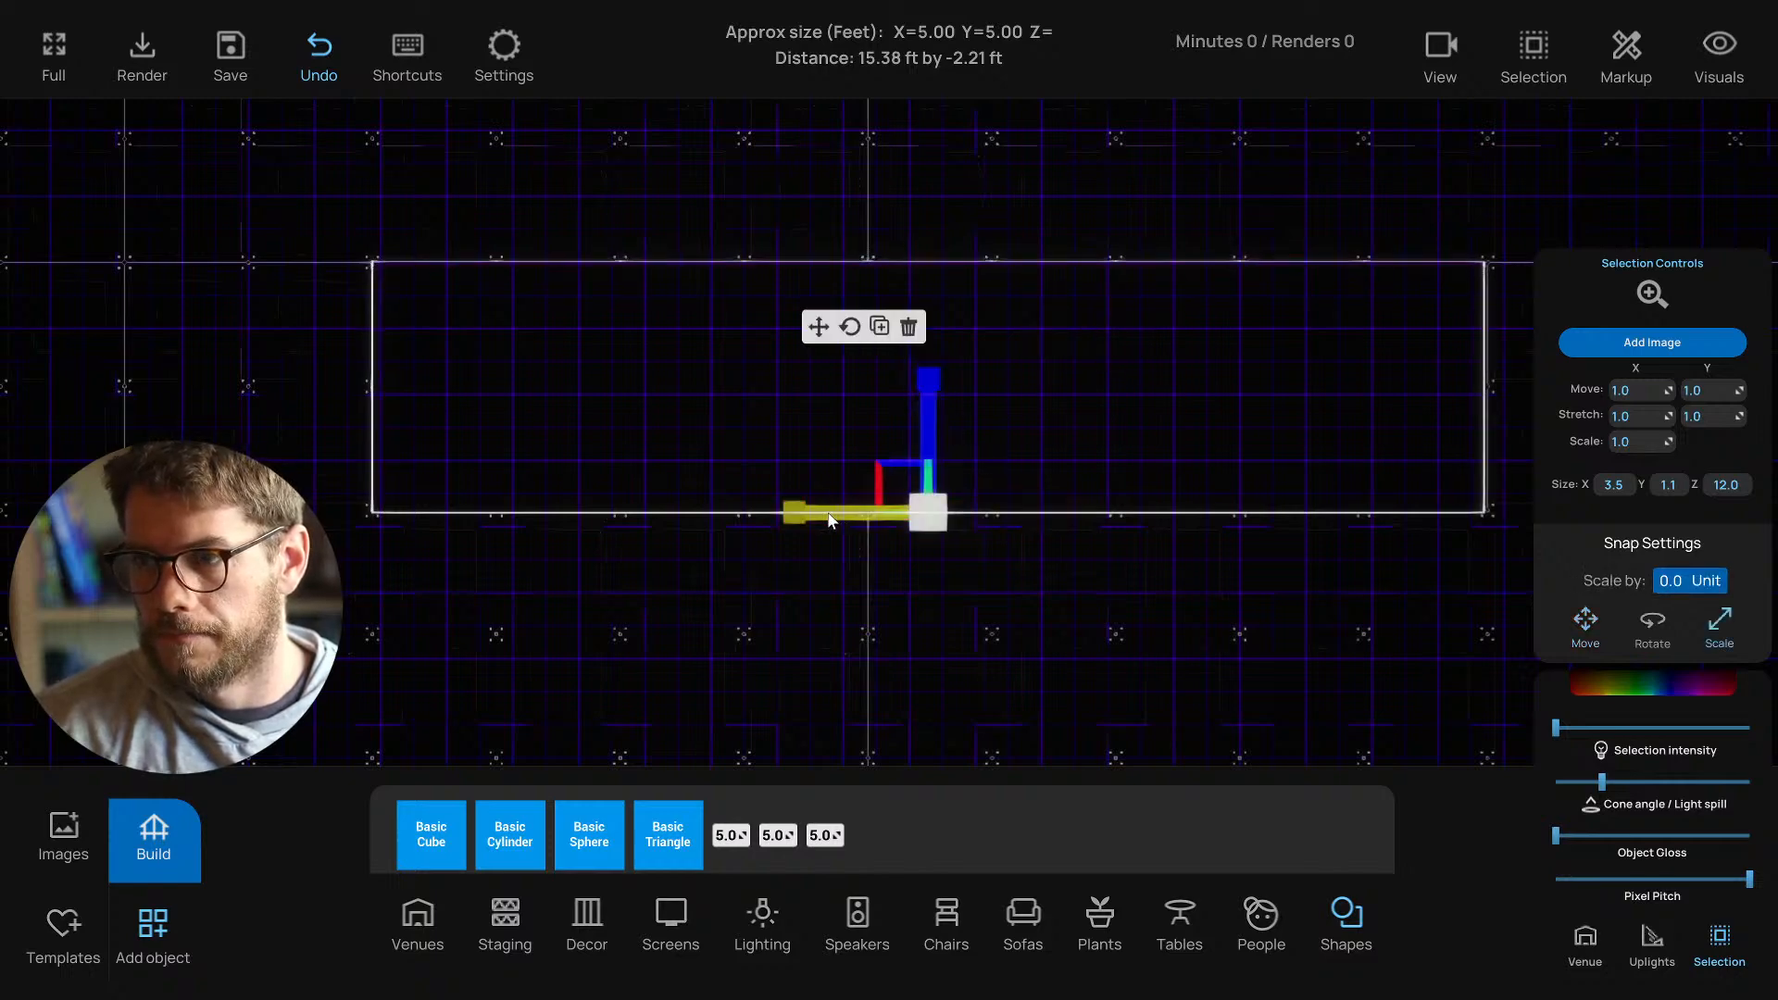
click(817, 328)
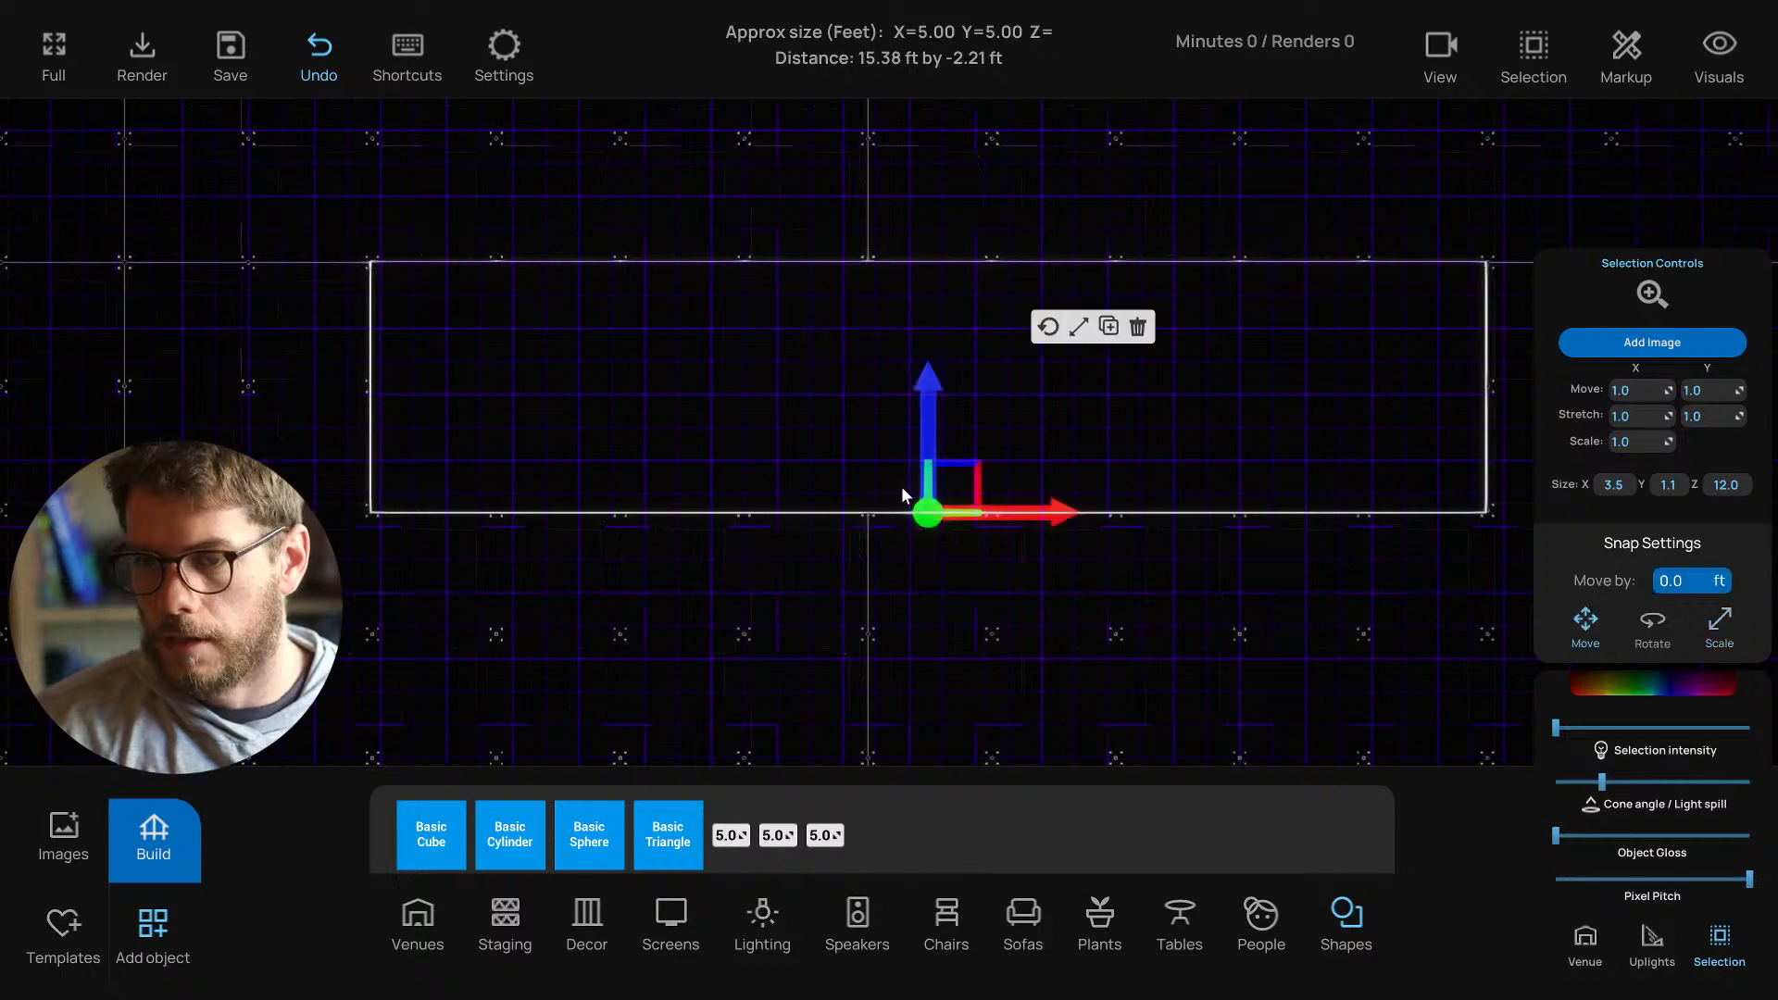
Back in the perspective view, push the panel into the opening so it sits flush with the tiles, and reselect it.
scroll(998, 480, up, 5)
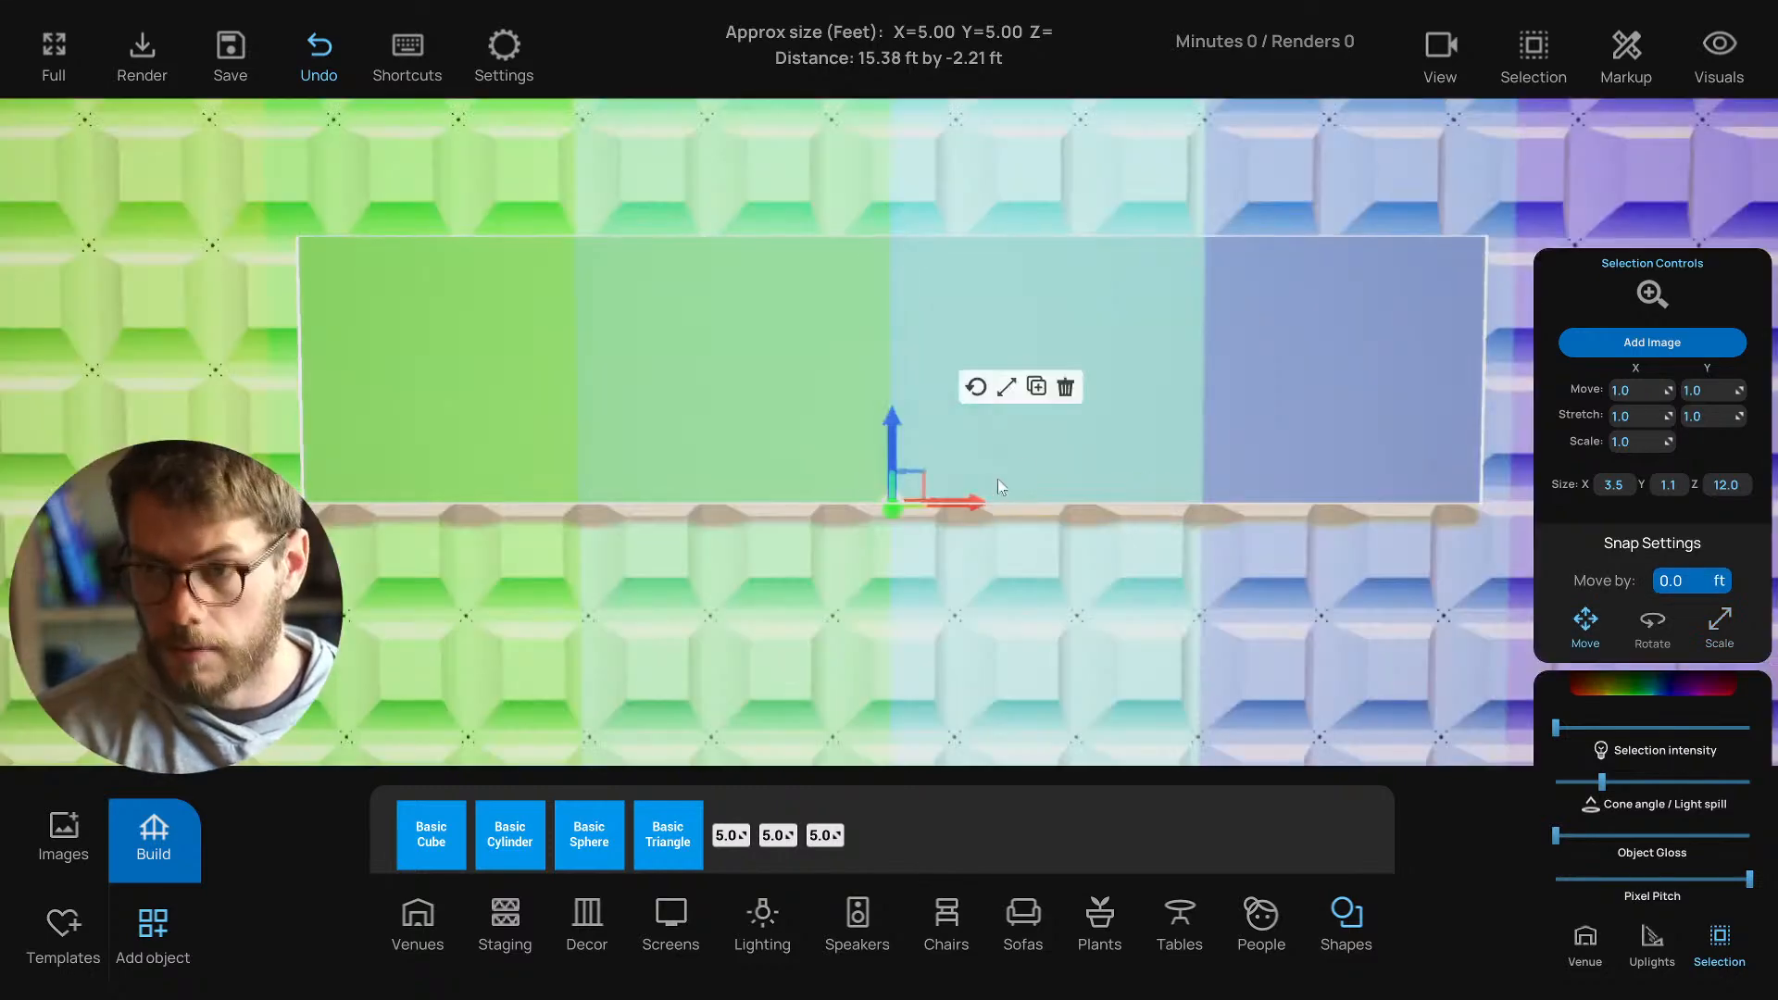
drag(998, 480, 893, 491)
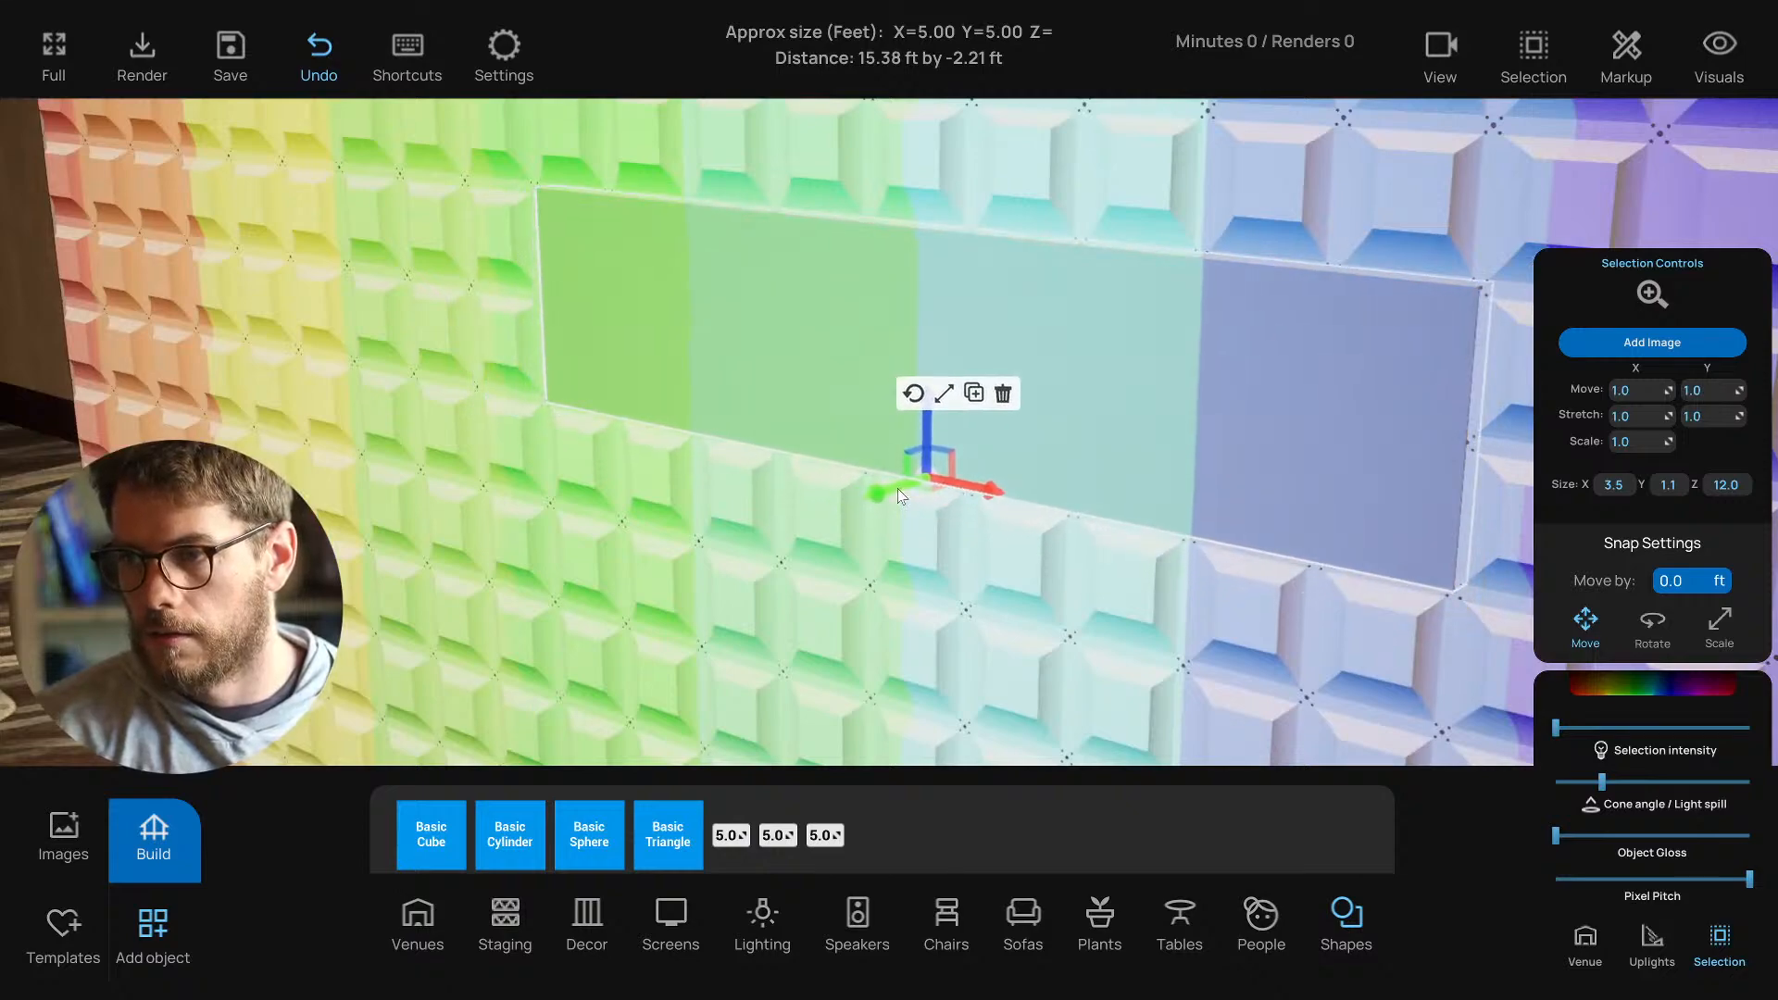
scroll(894, 489, down, 6)
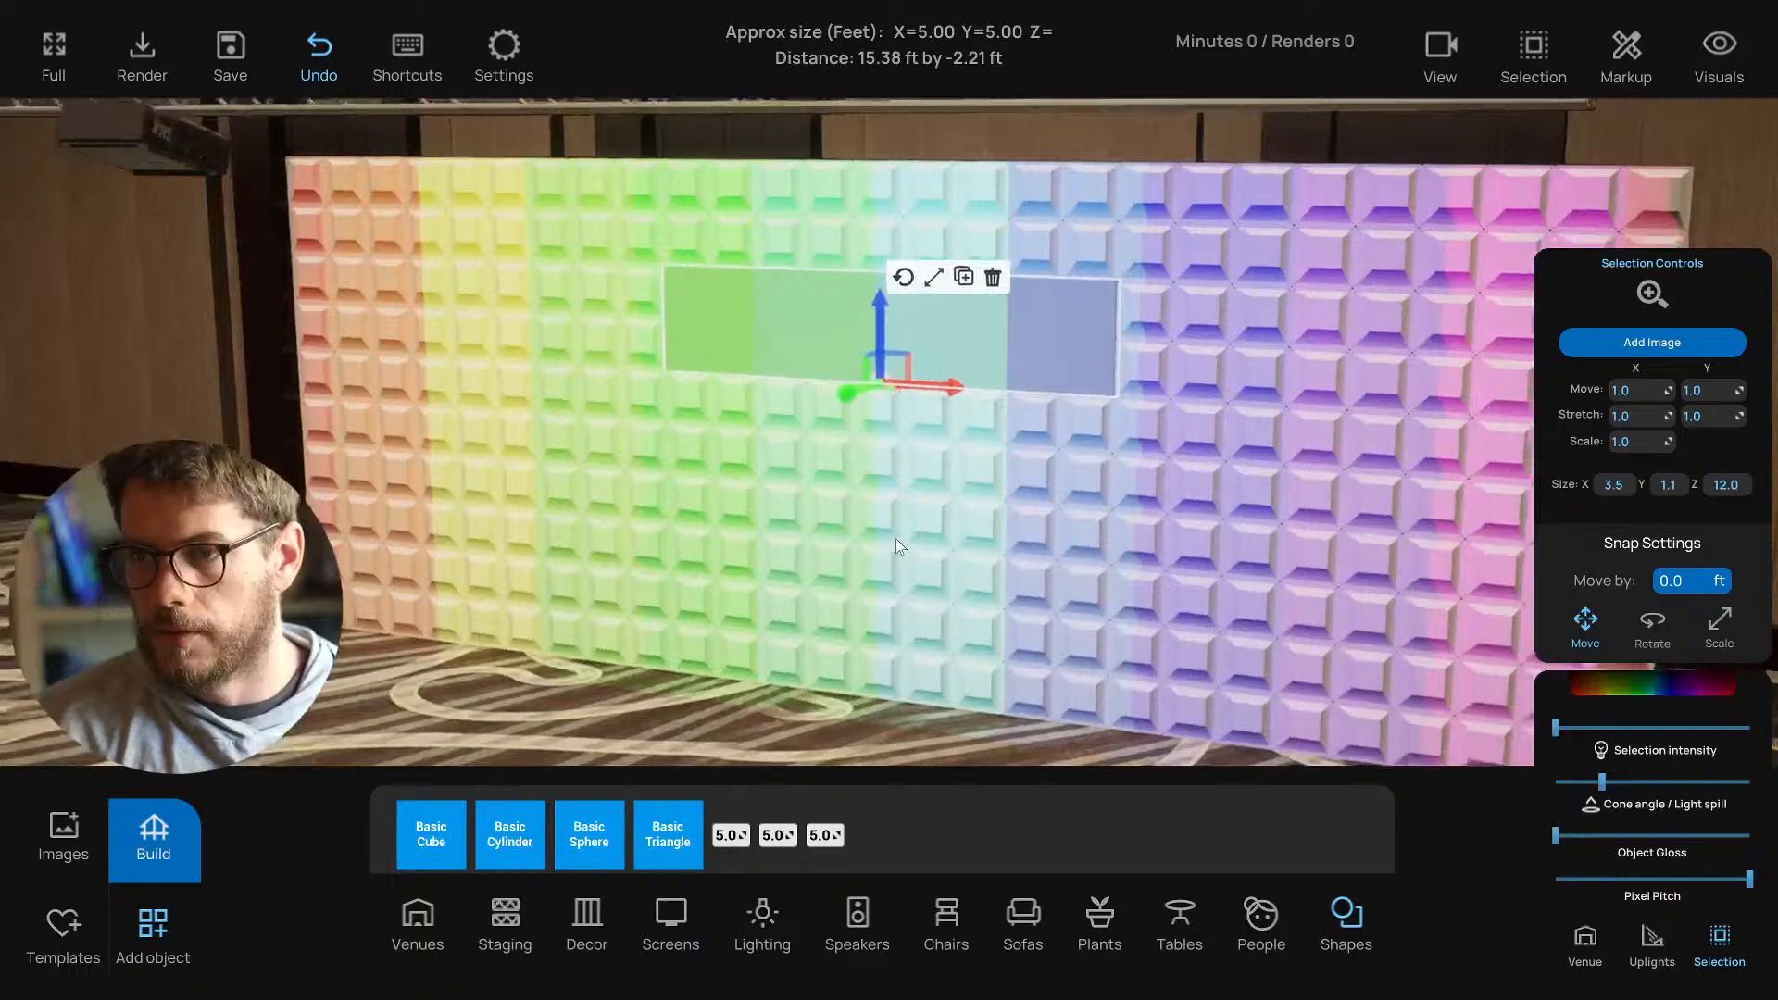
drag(896, 547, 1002, 298)
click(1003, 299)
click(919, 230)
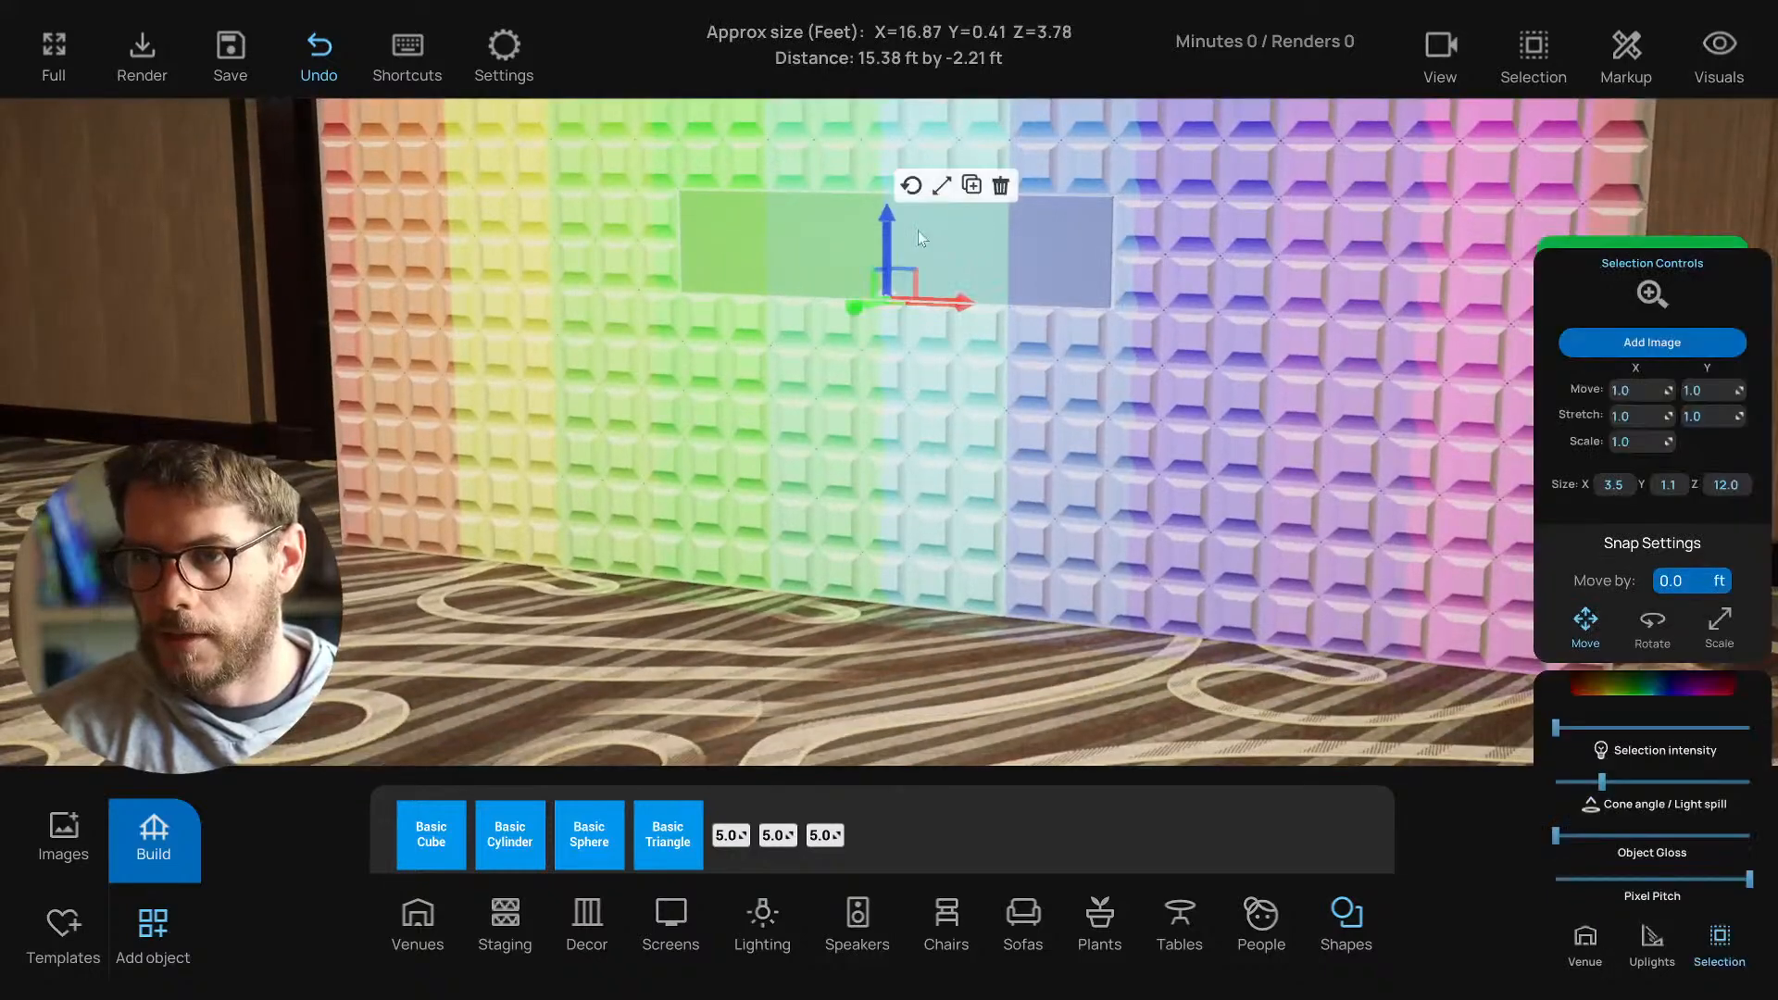
Apply the blue eventrender background image from the image library to the selected panel.
click(63, 834)
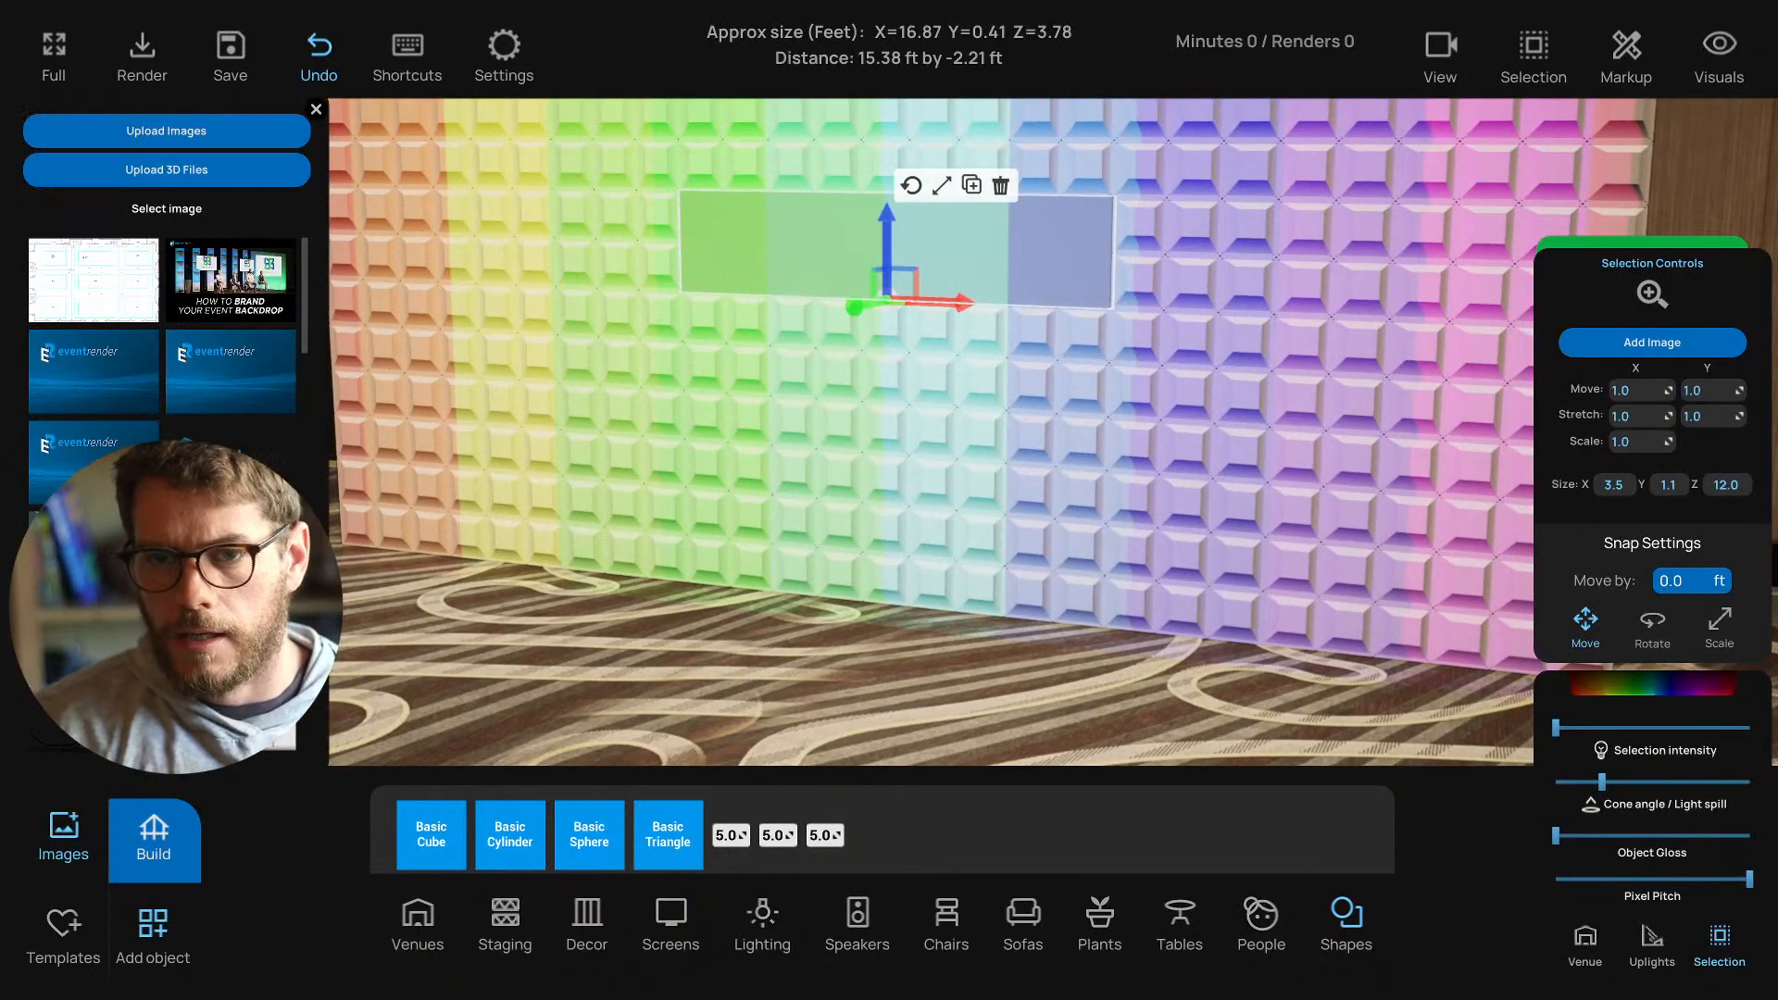
scroll(162, 370, down, 2)
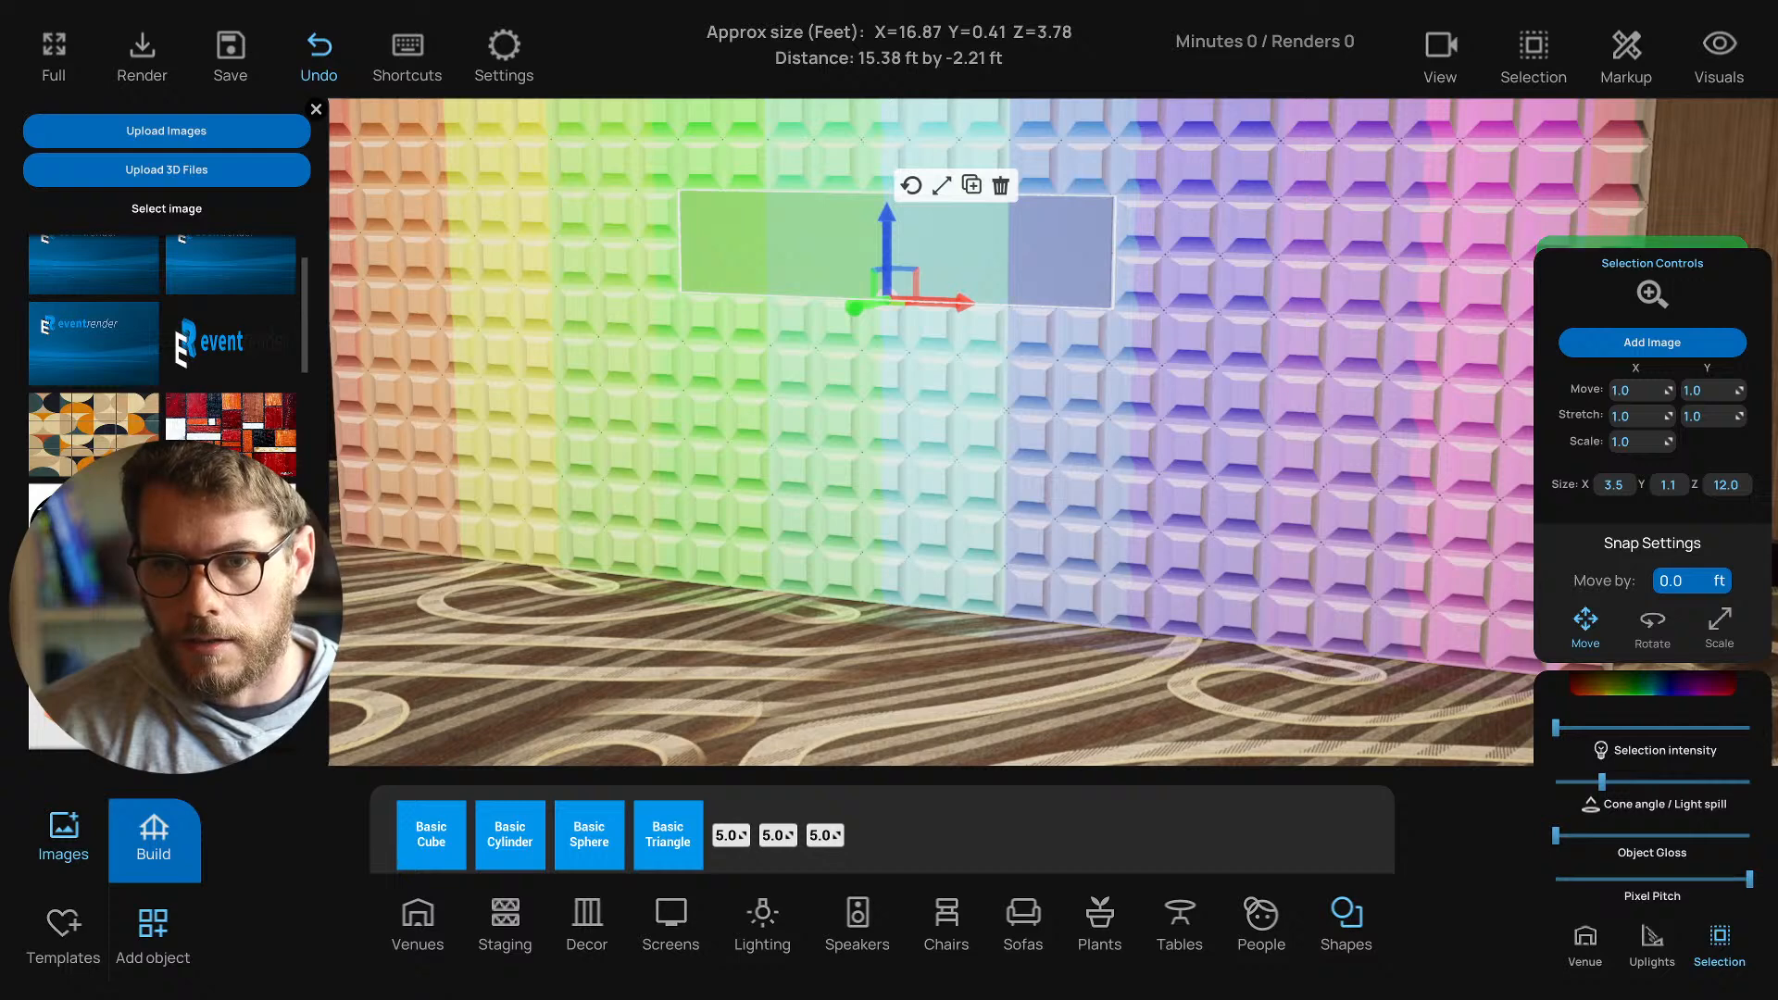
scroll(162, 371, down, 2)
scroll(162, 371, up, 5)
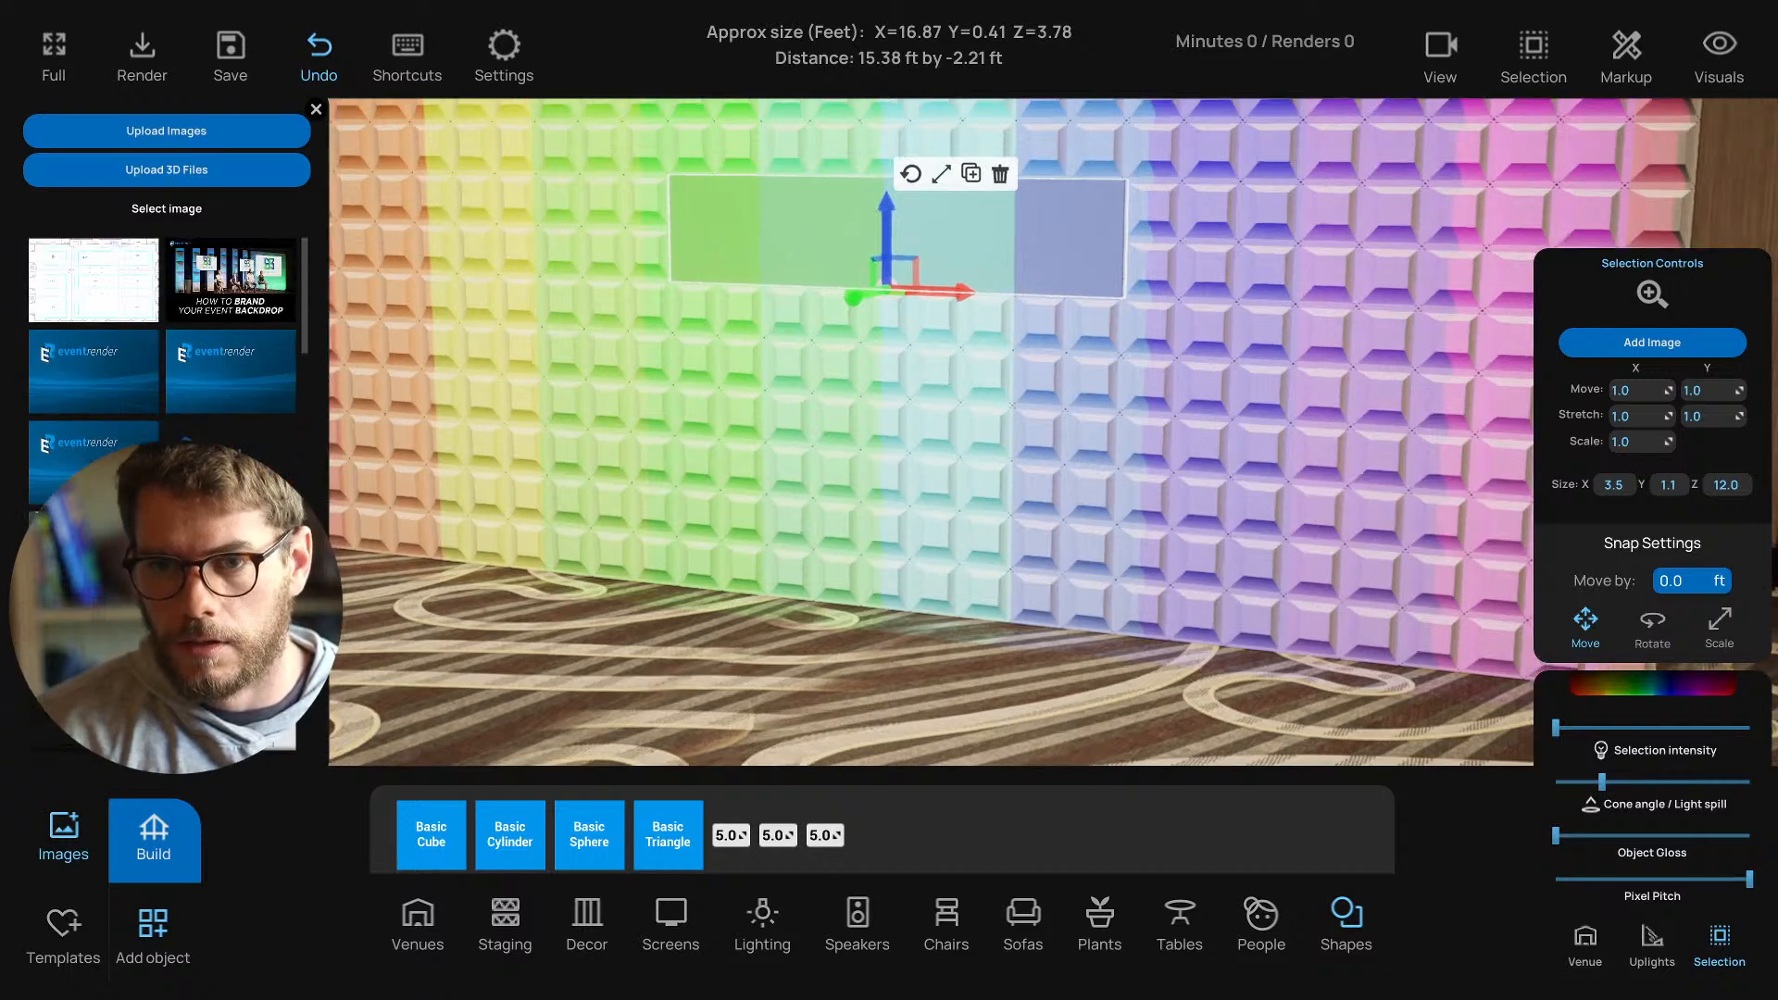
click(230, 464)
right_drag(641, 409, 661, 409)
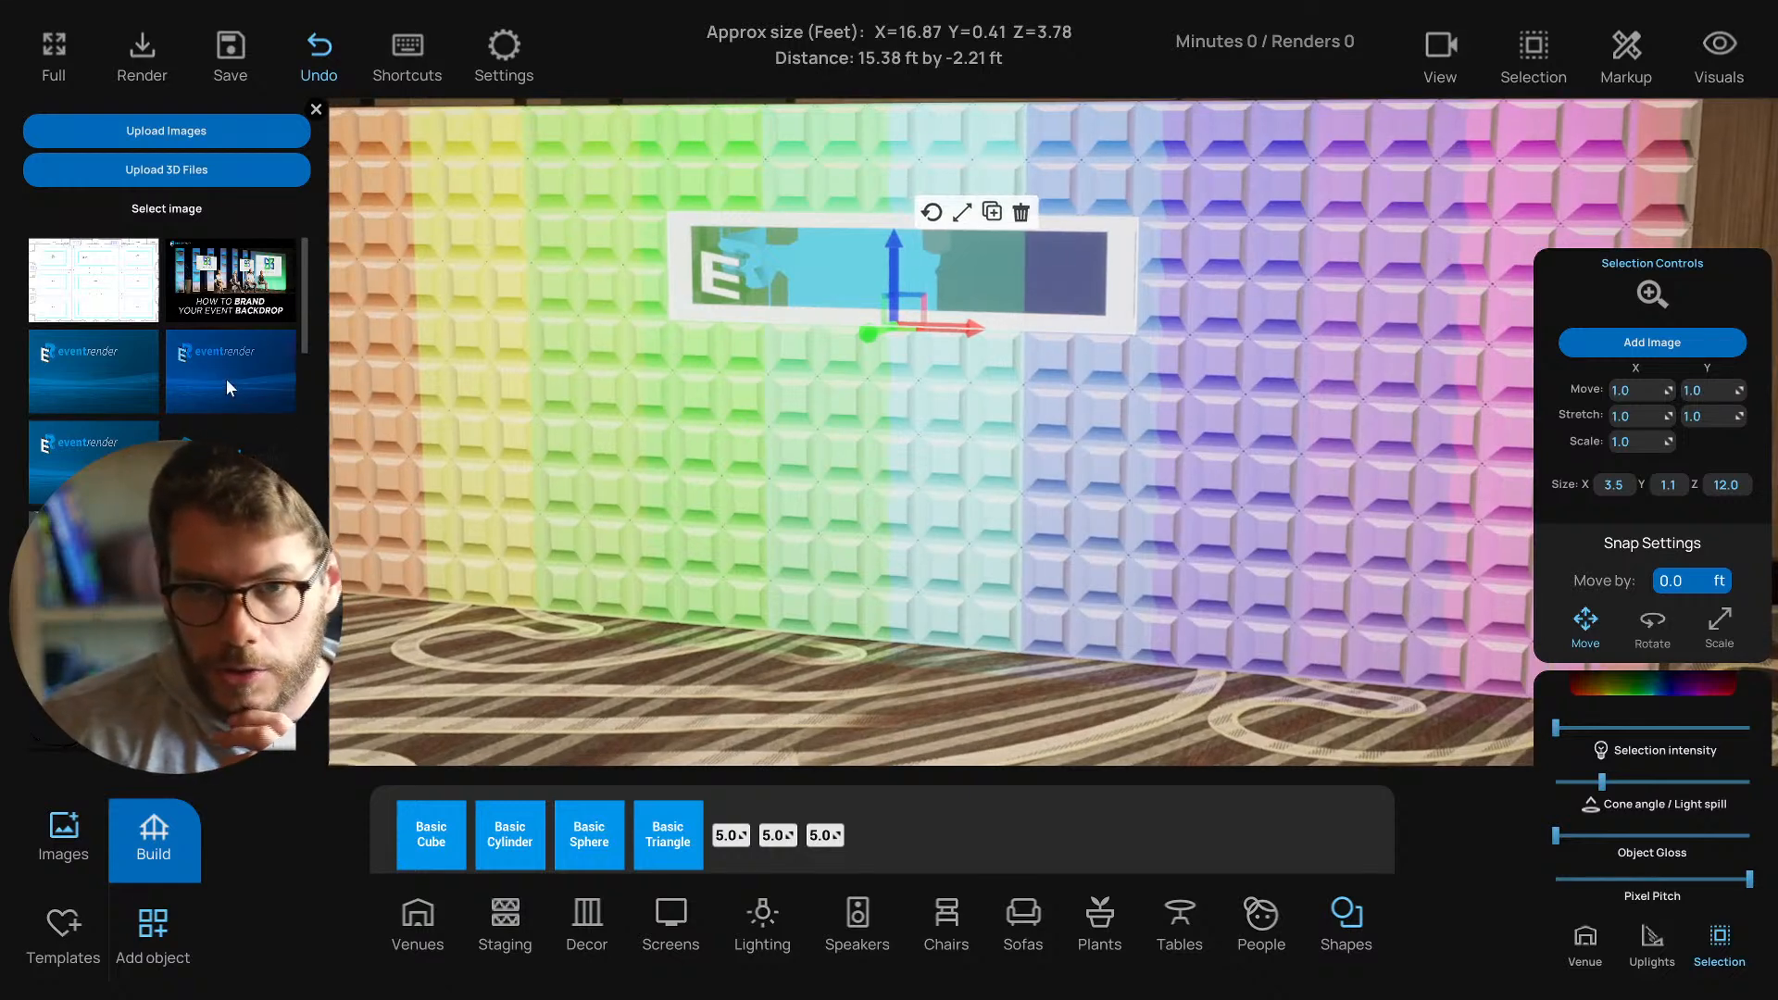
right_drag(786, 400, 838, 414)
scroll(843, 402, down, 1)
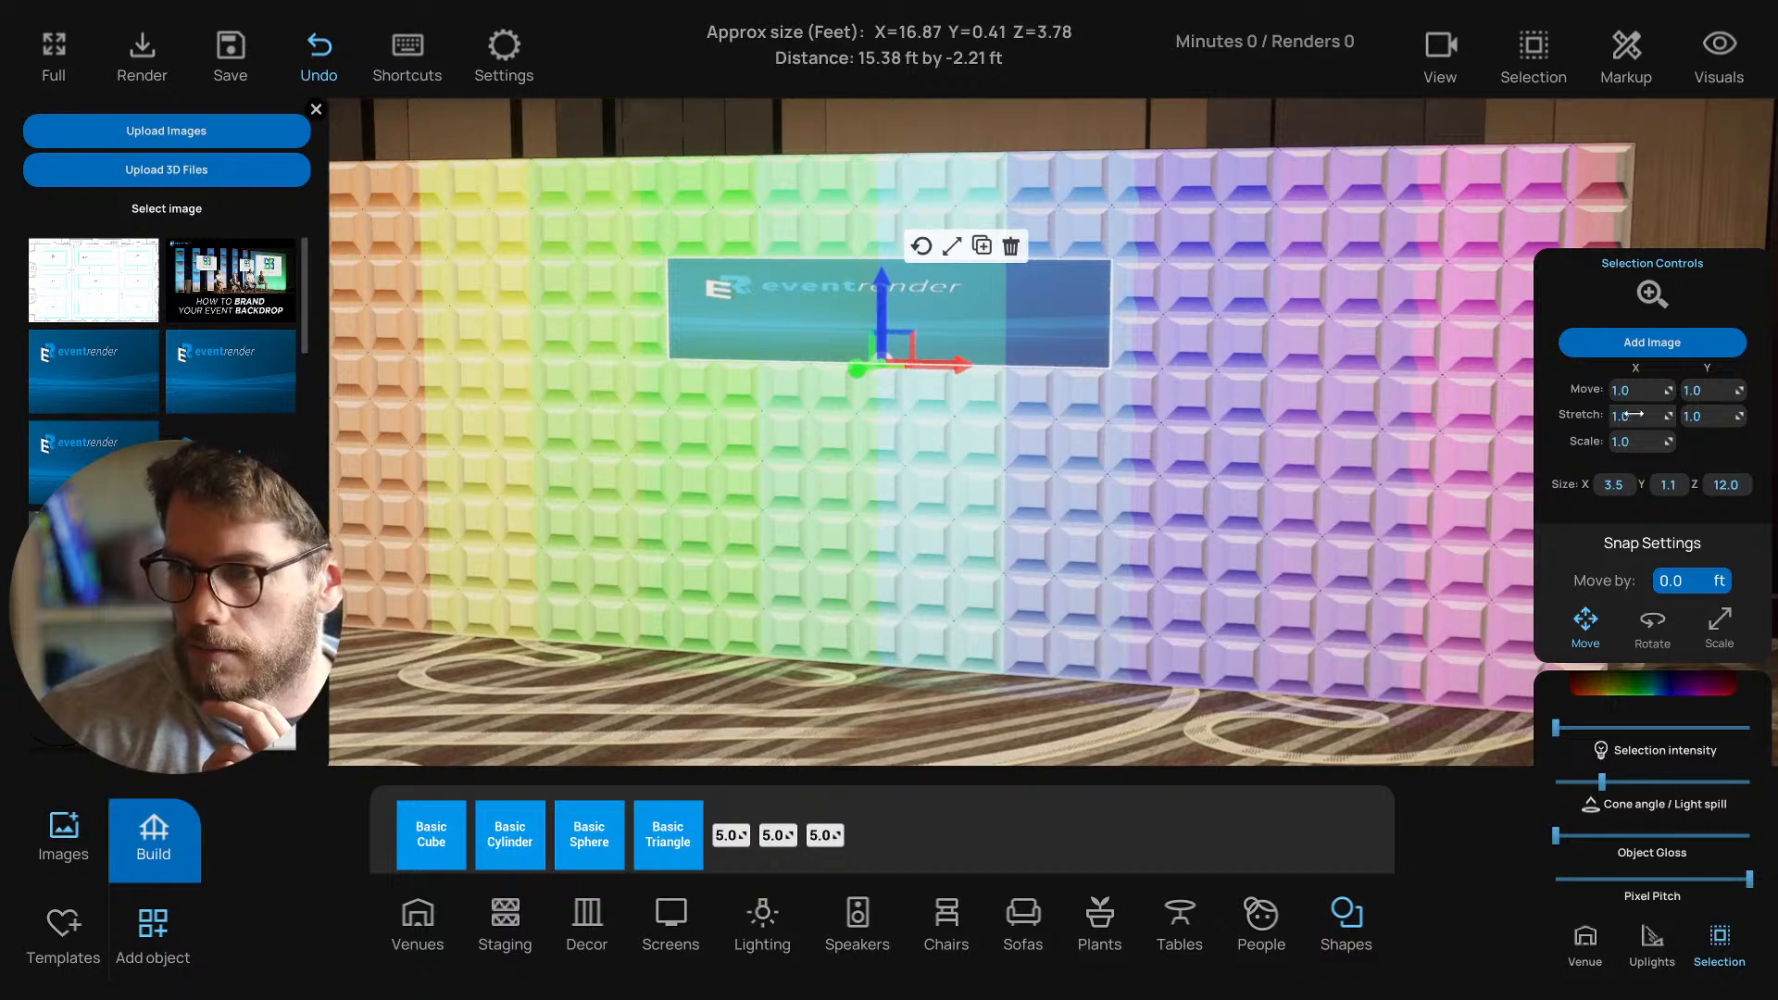
Fit the eventrender image on the panel with stretch X 0.757 and Y 0.343 and move Y 1.093.
scroll(1635, 416, down, 3)
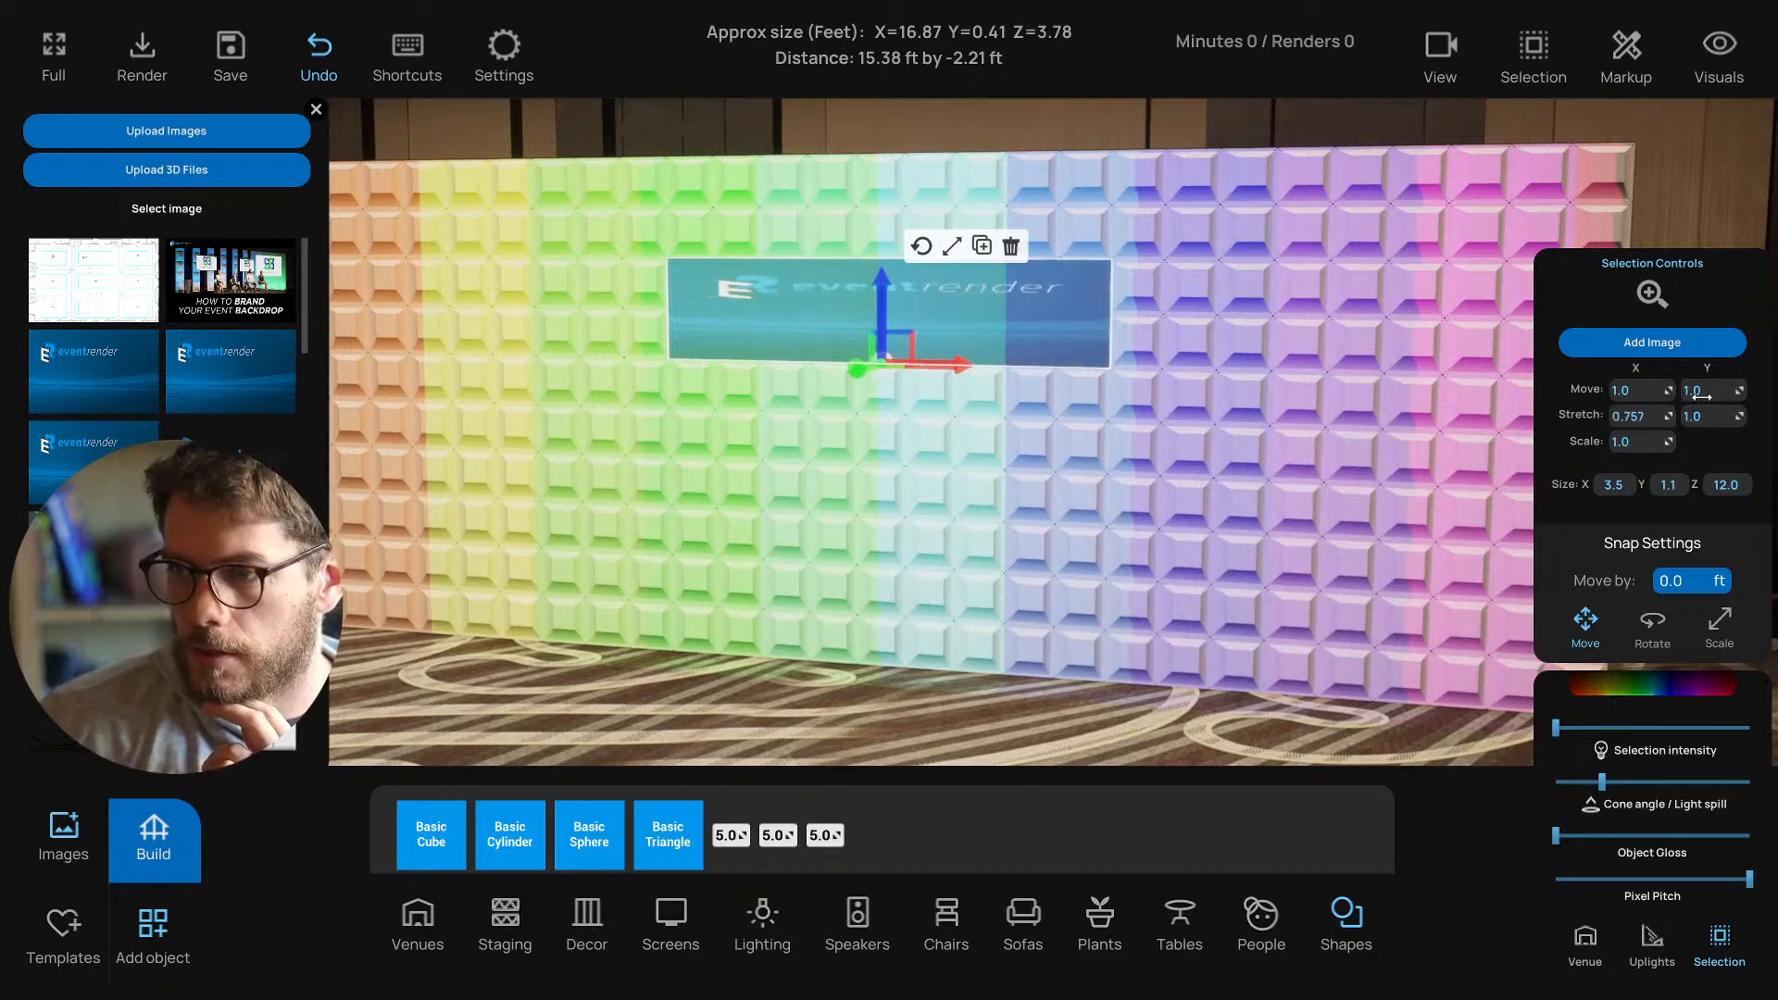
scroll(1701, 395, up, 8)
mouse_move(1704, 391)
mouse_down()
mouse_move(1684, 391)
mouse_move(1691, 417)
mouse_move(1756, 392)
mouse_move(1704, 417)
mouse_move(1728, 391)
mouse_up()
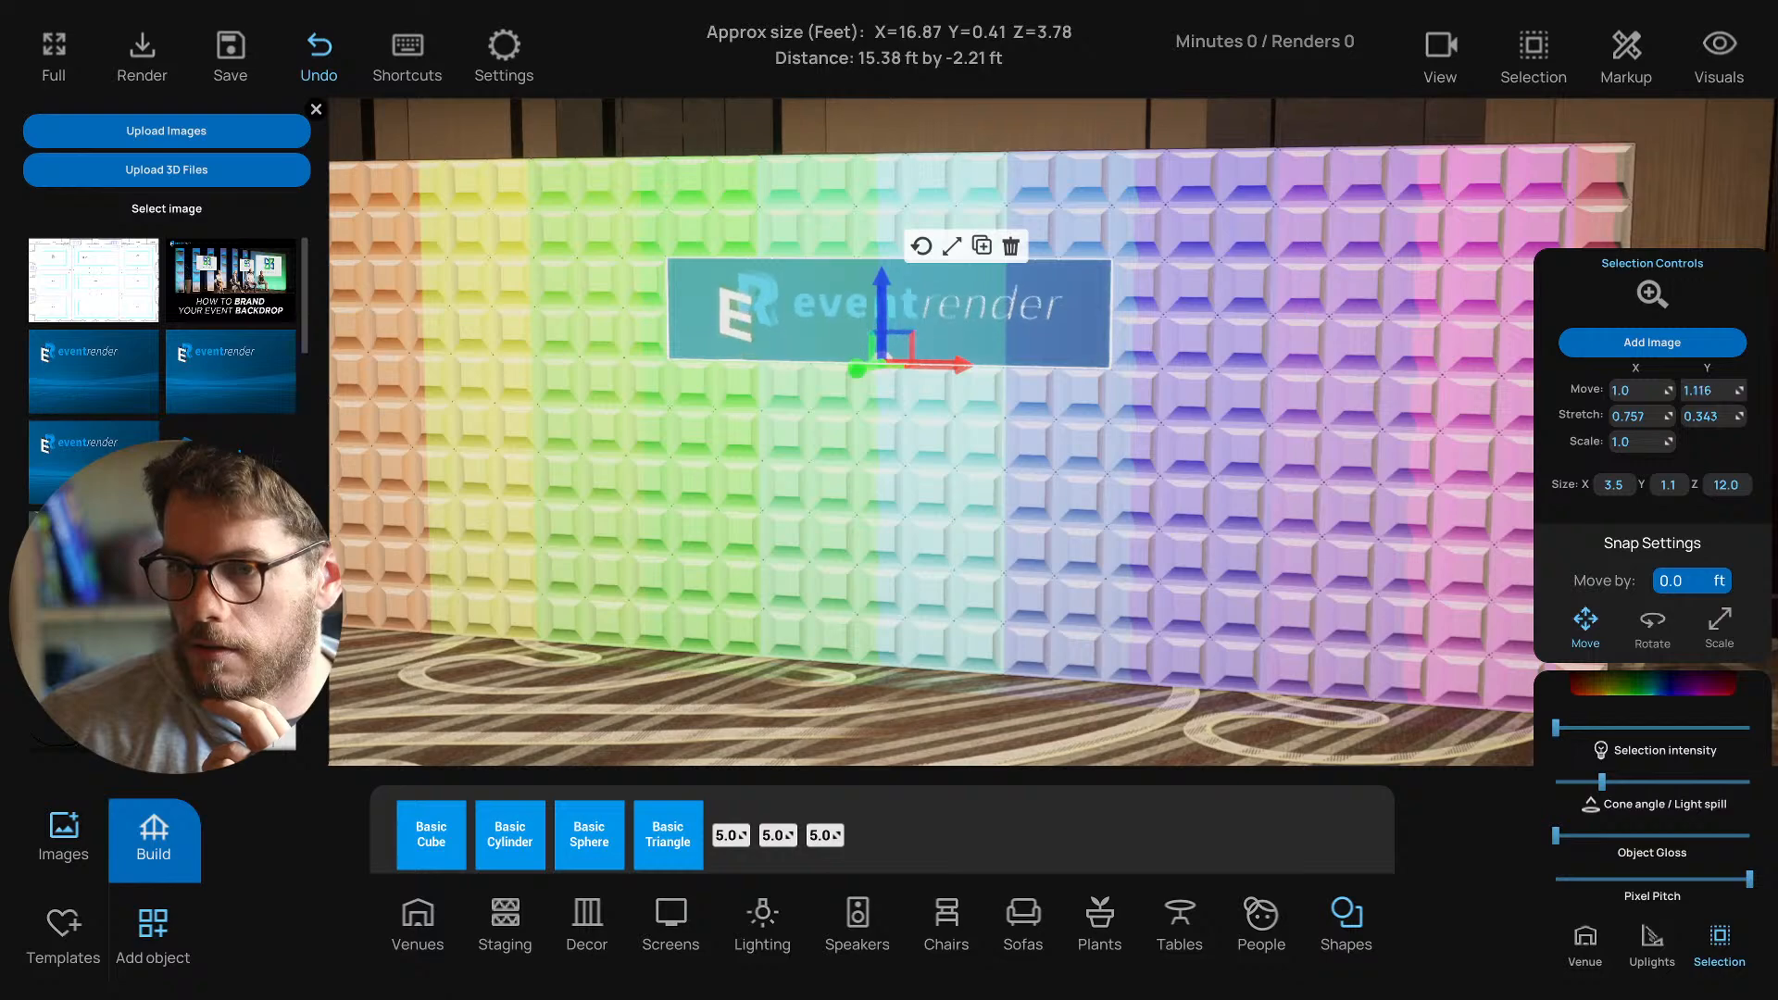
Raise the panel's selection intensity to about a fifth of the range and set its cone angle / light spill to the minimum.
key(d)
key(s)
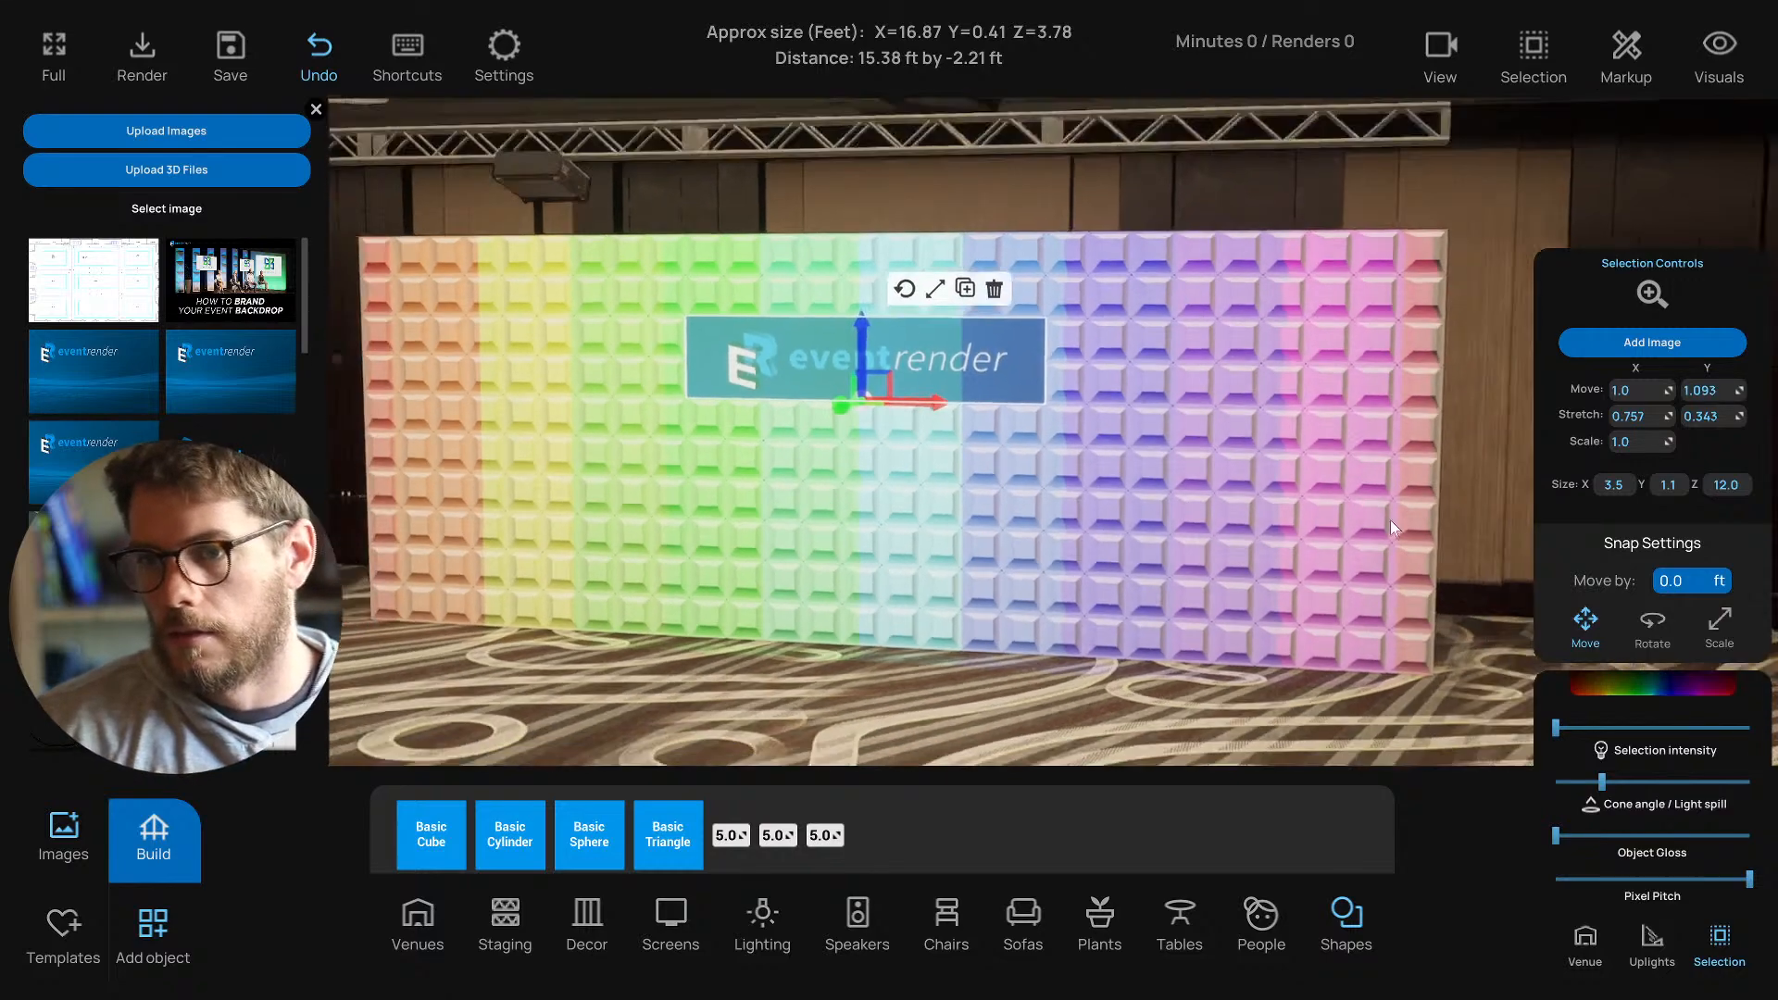
key(a)
right_drag(1335, 546, 1336, 580)
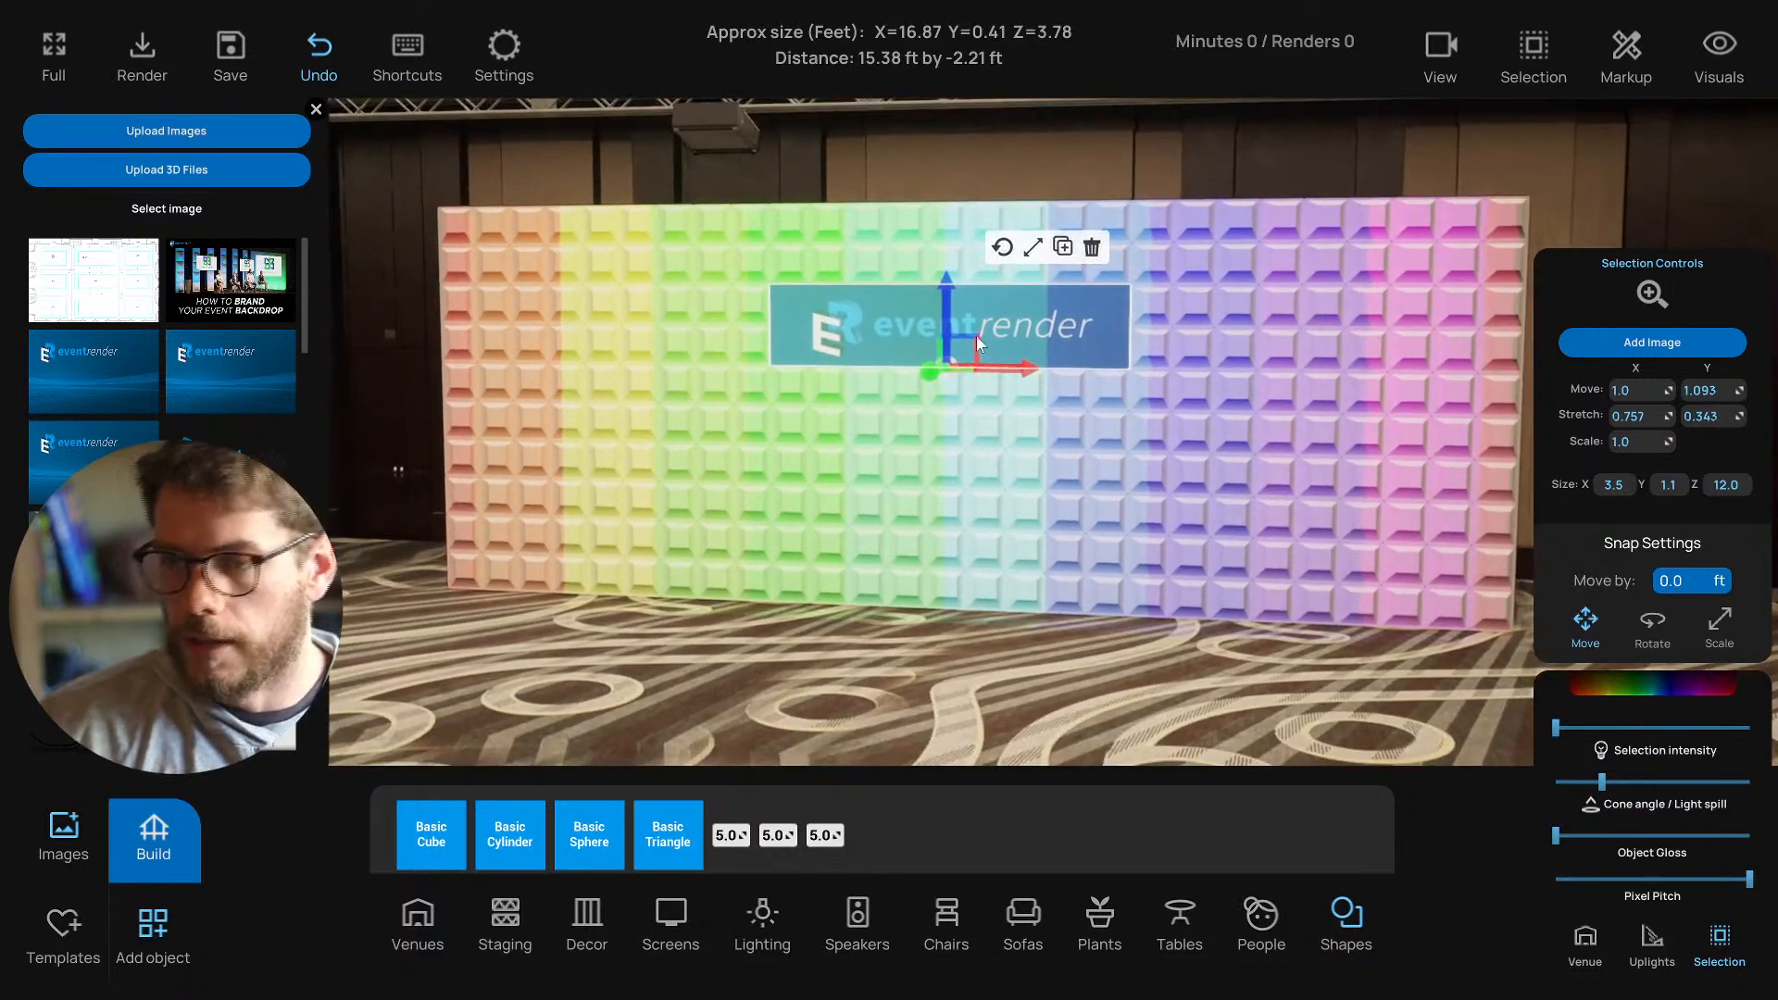
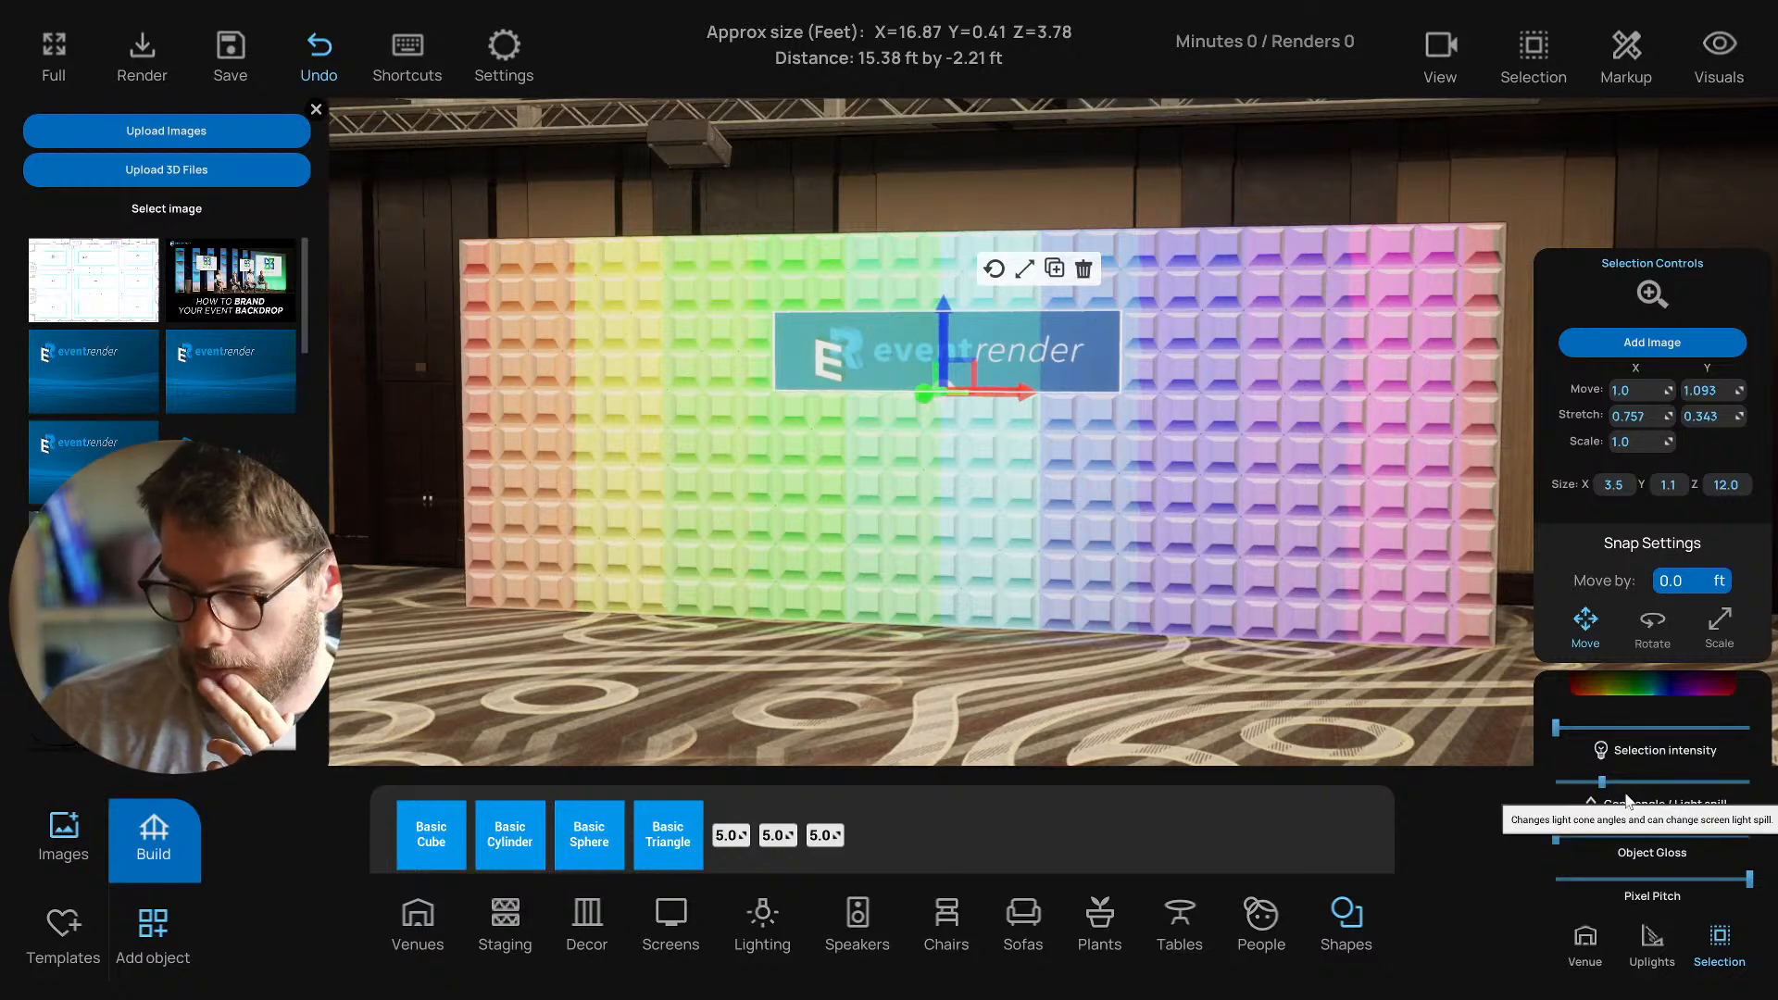
drag(1605, 788, 1643, 787)
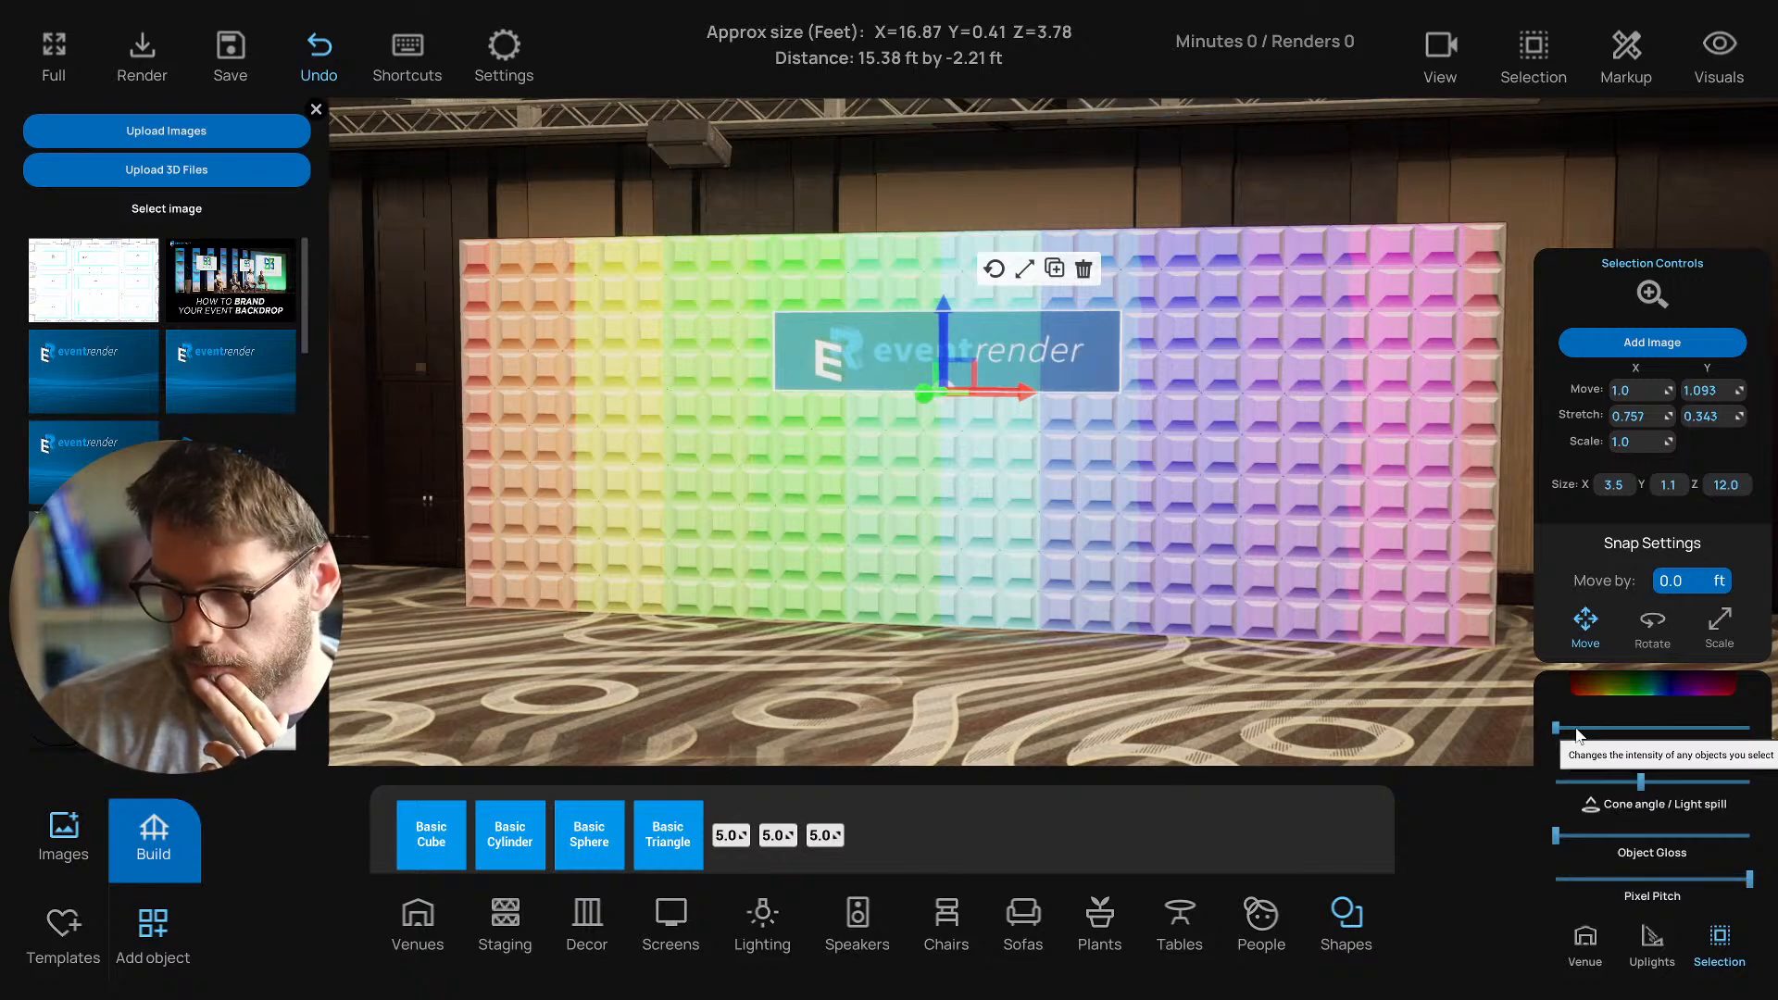
drag(1558, 729, 1612, 730)
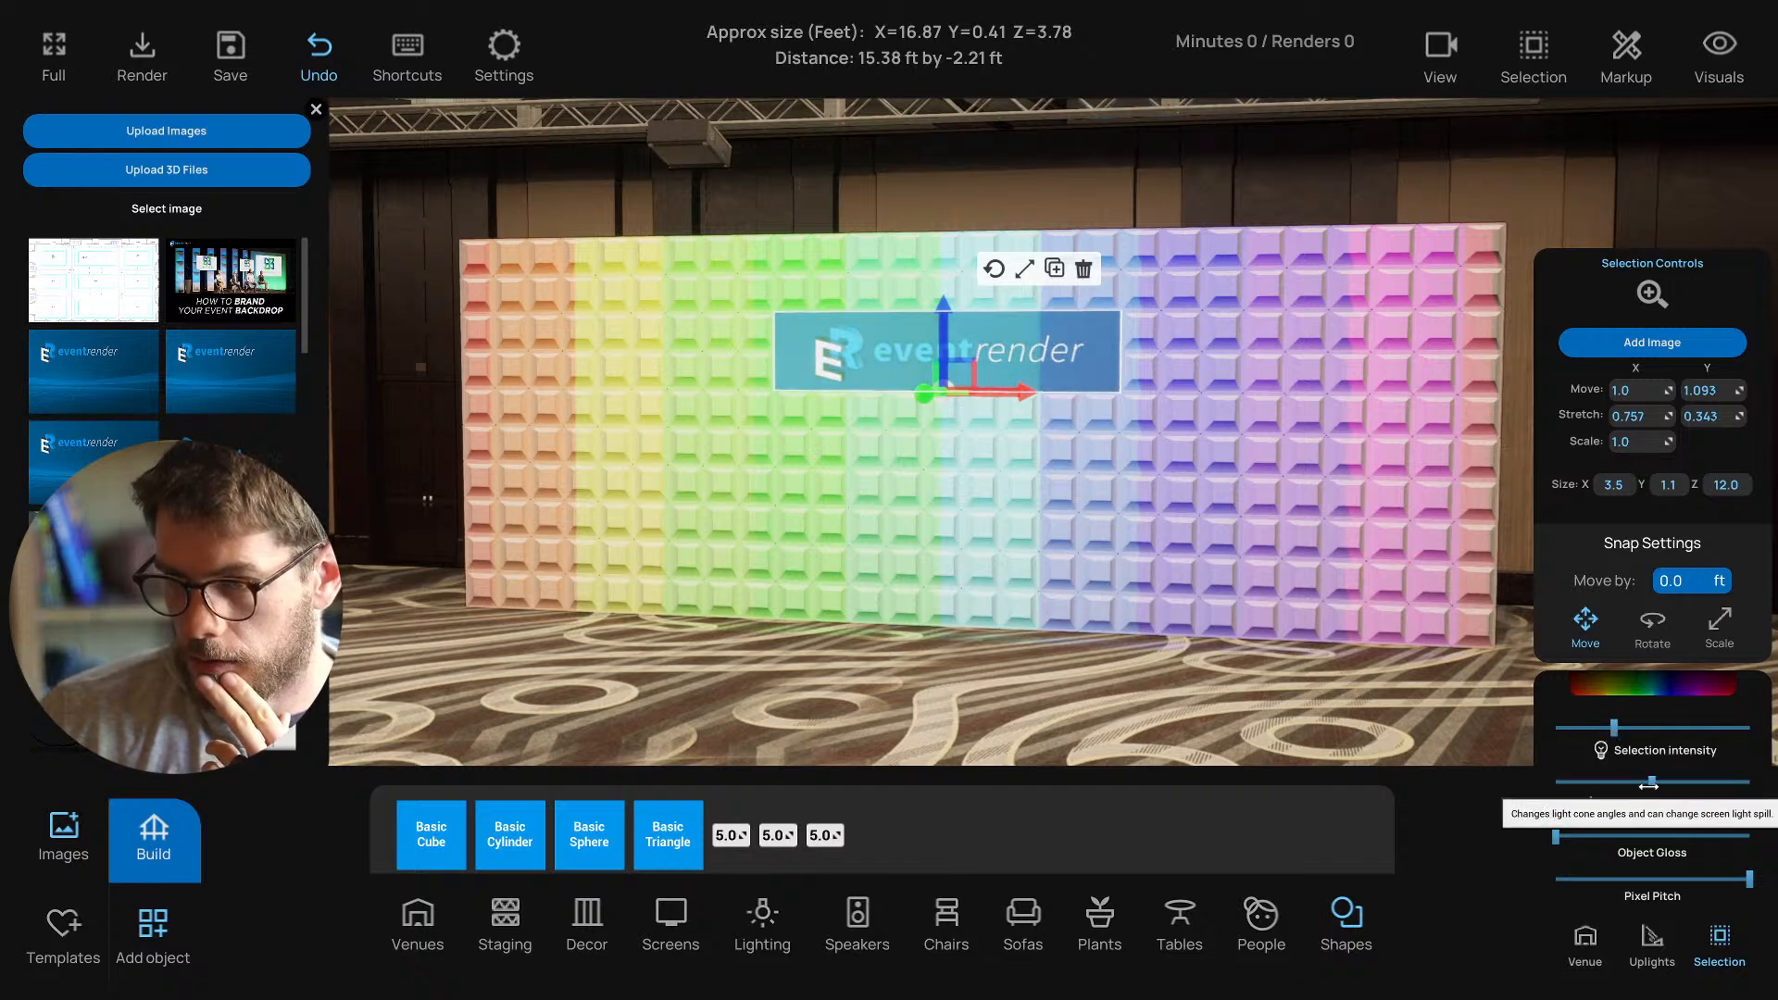
drag(1634, 792, 1598, 730)
Select the grouped tile wall around the eventrender panel.
drag(1053, 709, 1182, 678)
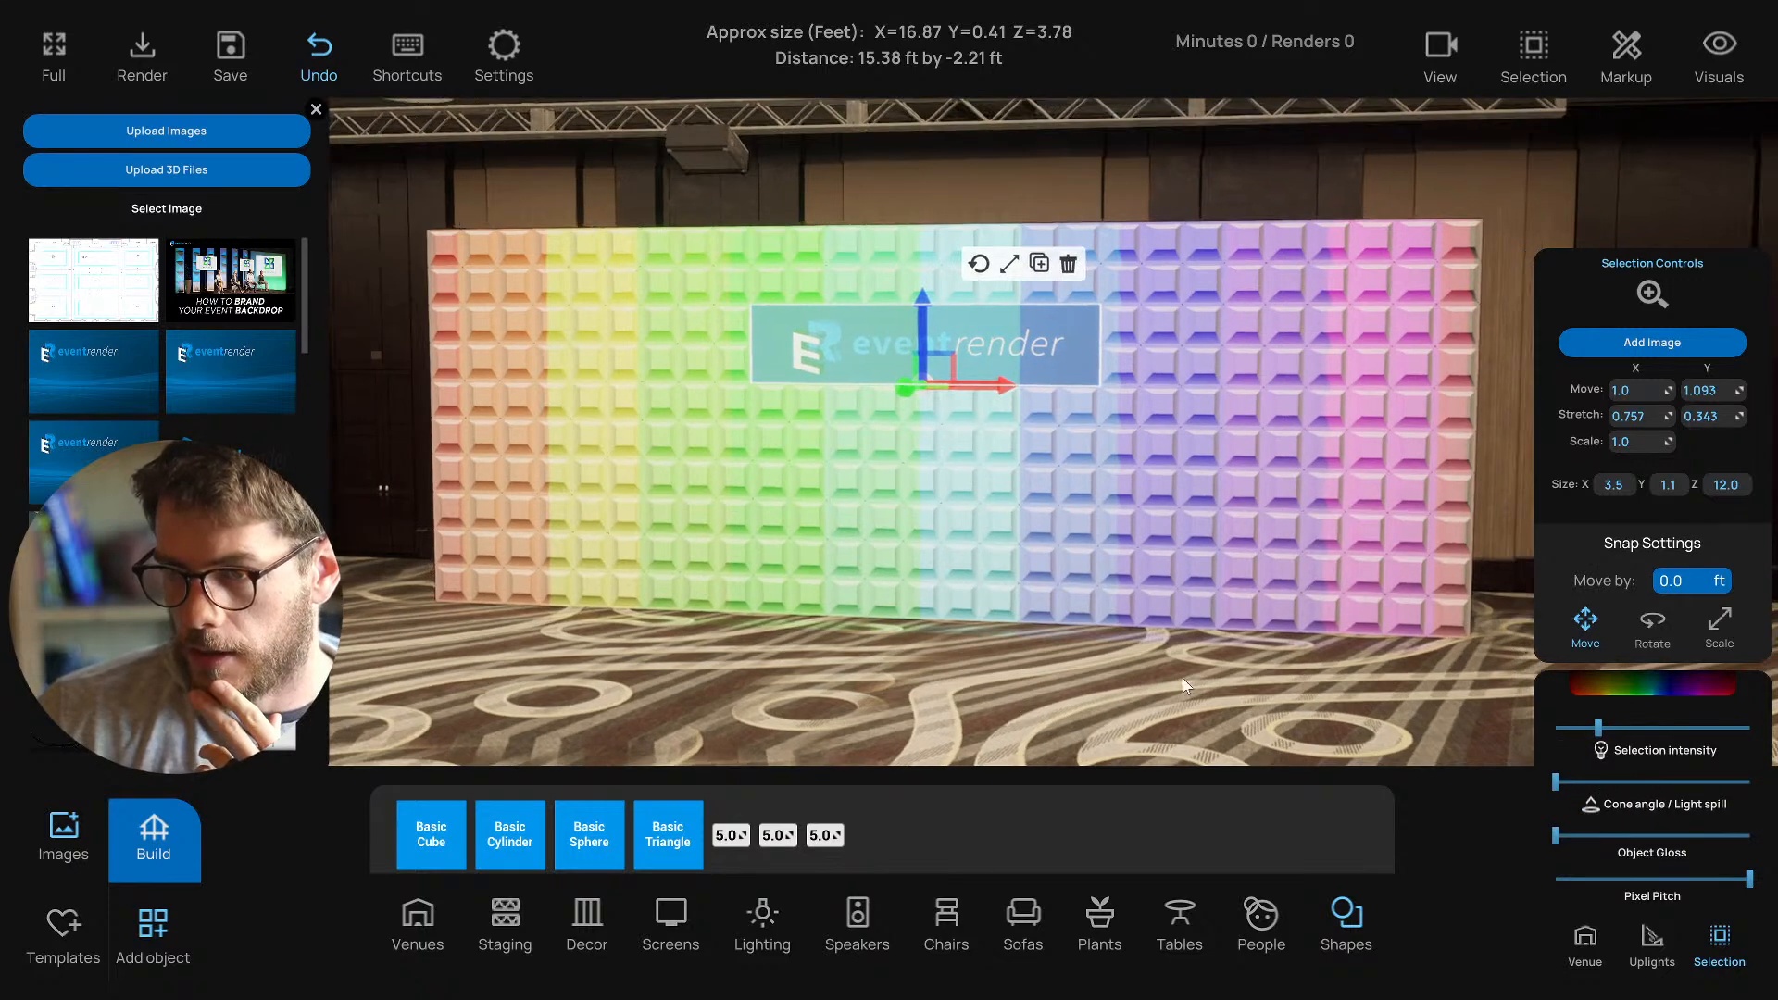
scroll(1108, 644, down, 2)
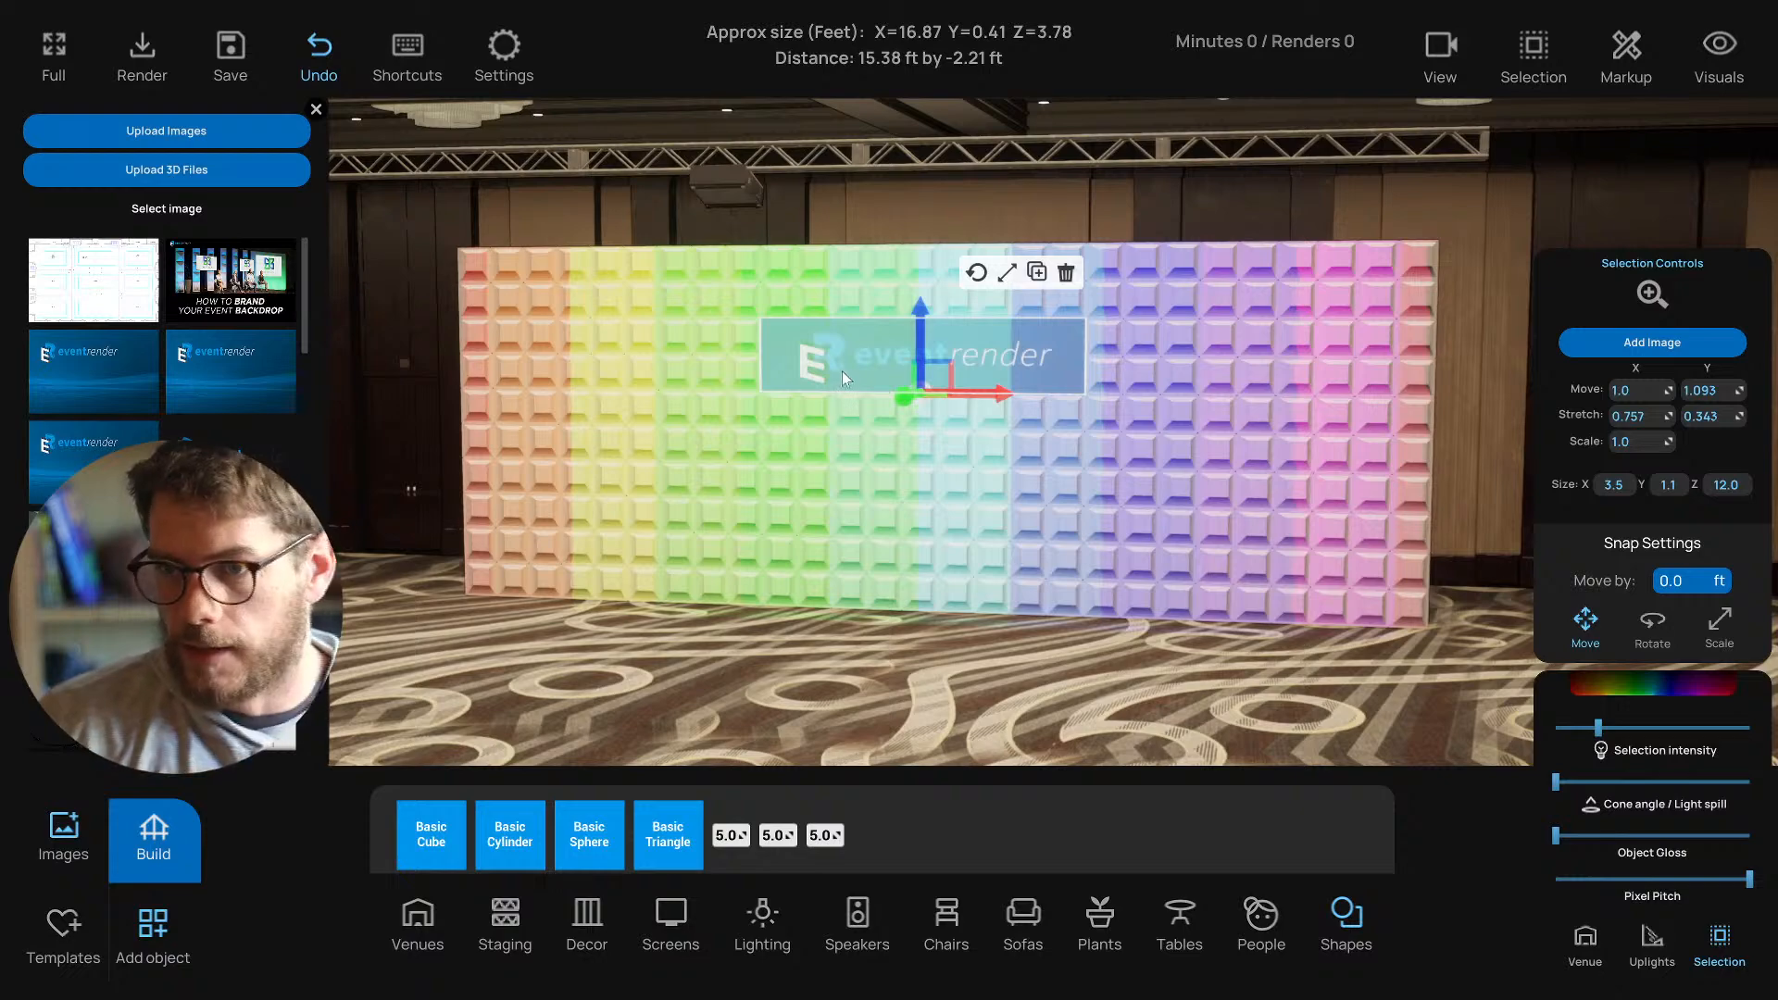
drag(842, 372, 815, 397)
scroll(806, 395, down, 2)
click(760, 401)
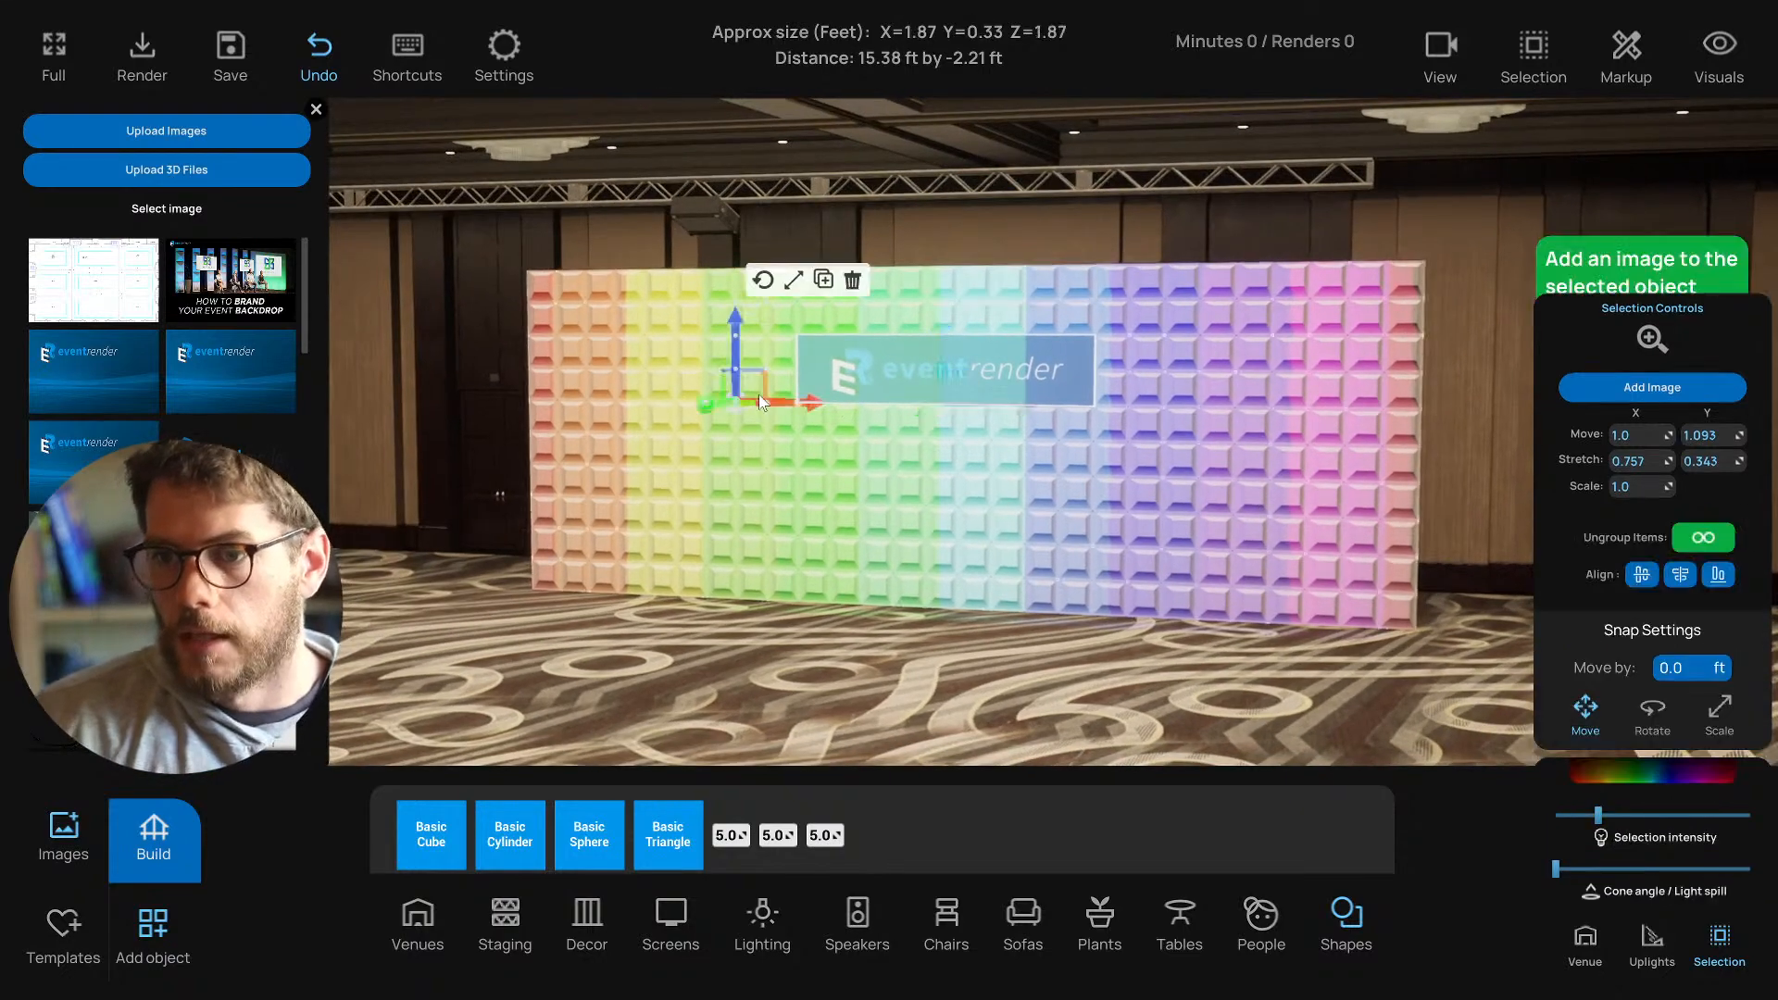
drag(1107, 474, 1087, 474)
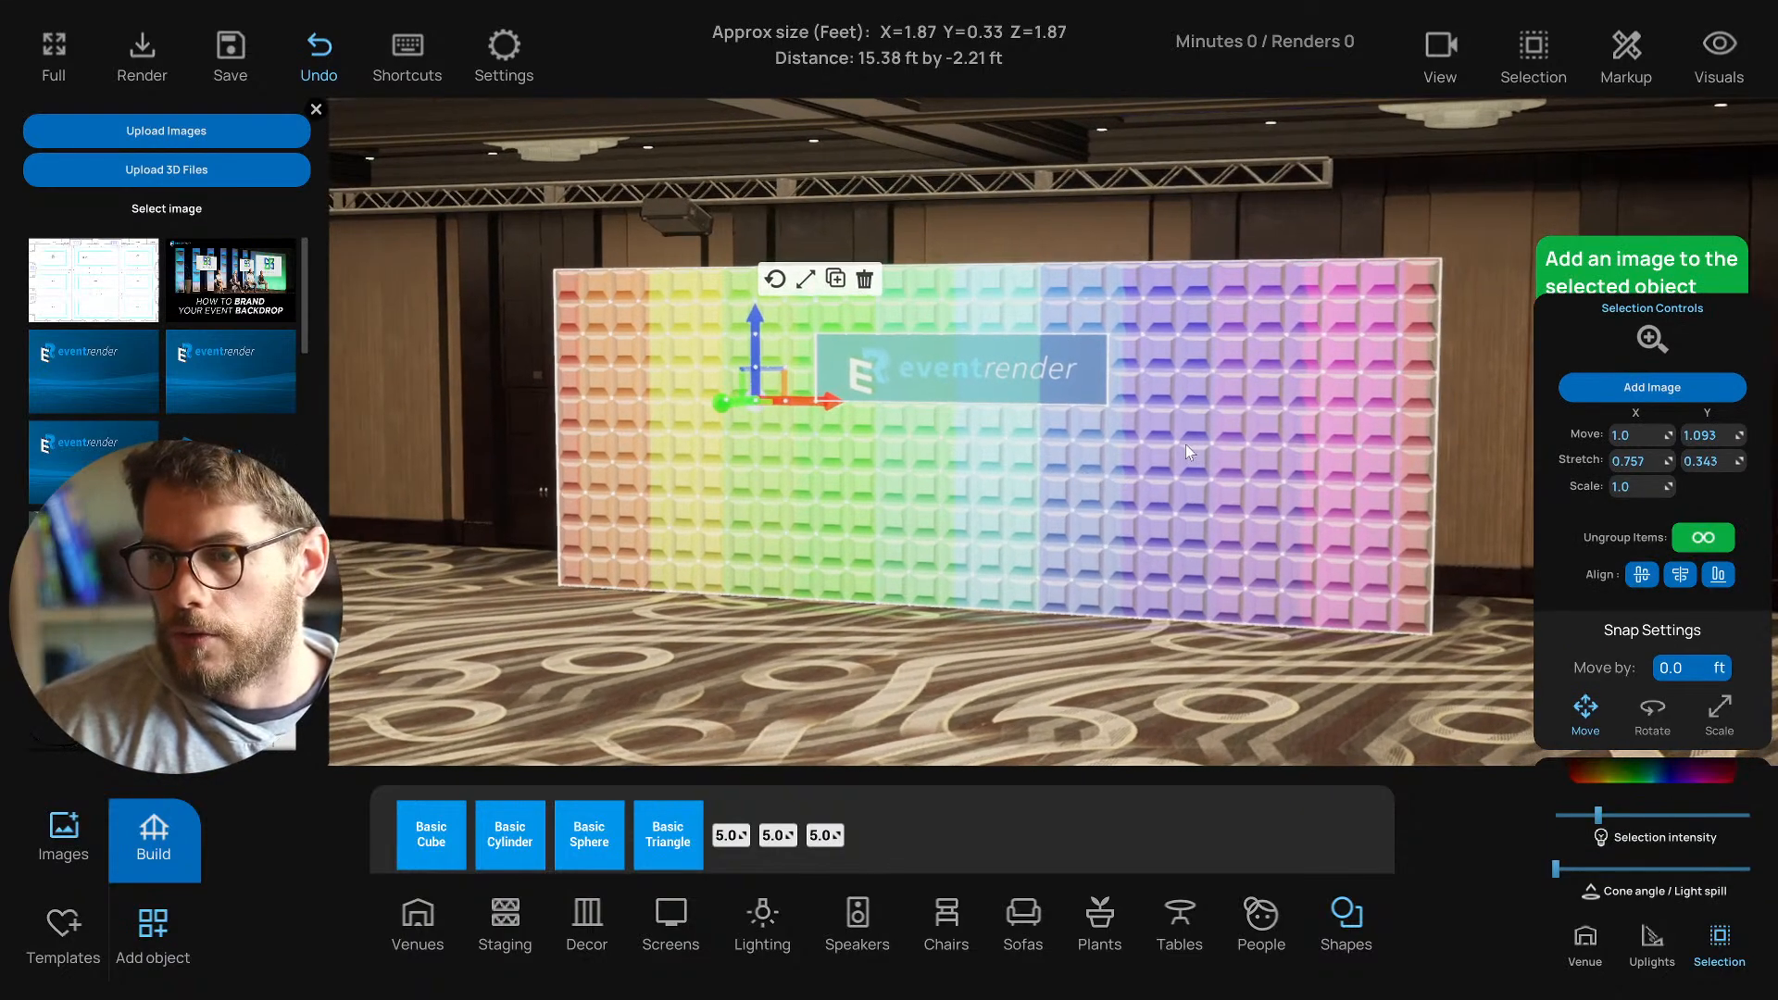
key(Escape)
click(1208, 525)
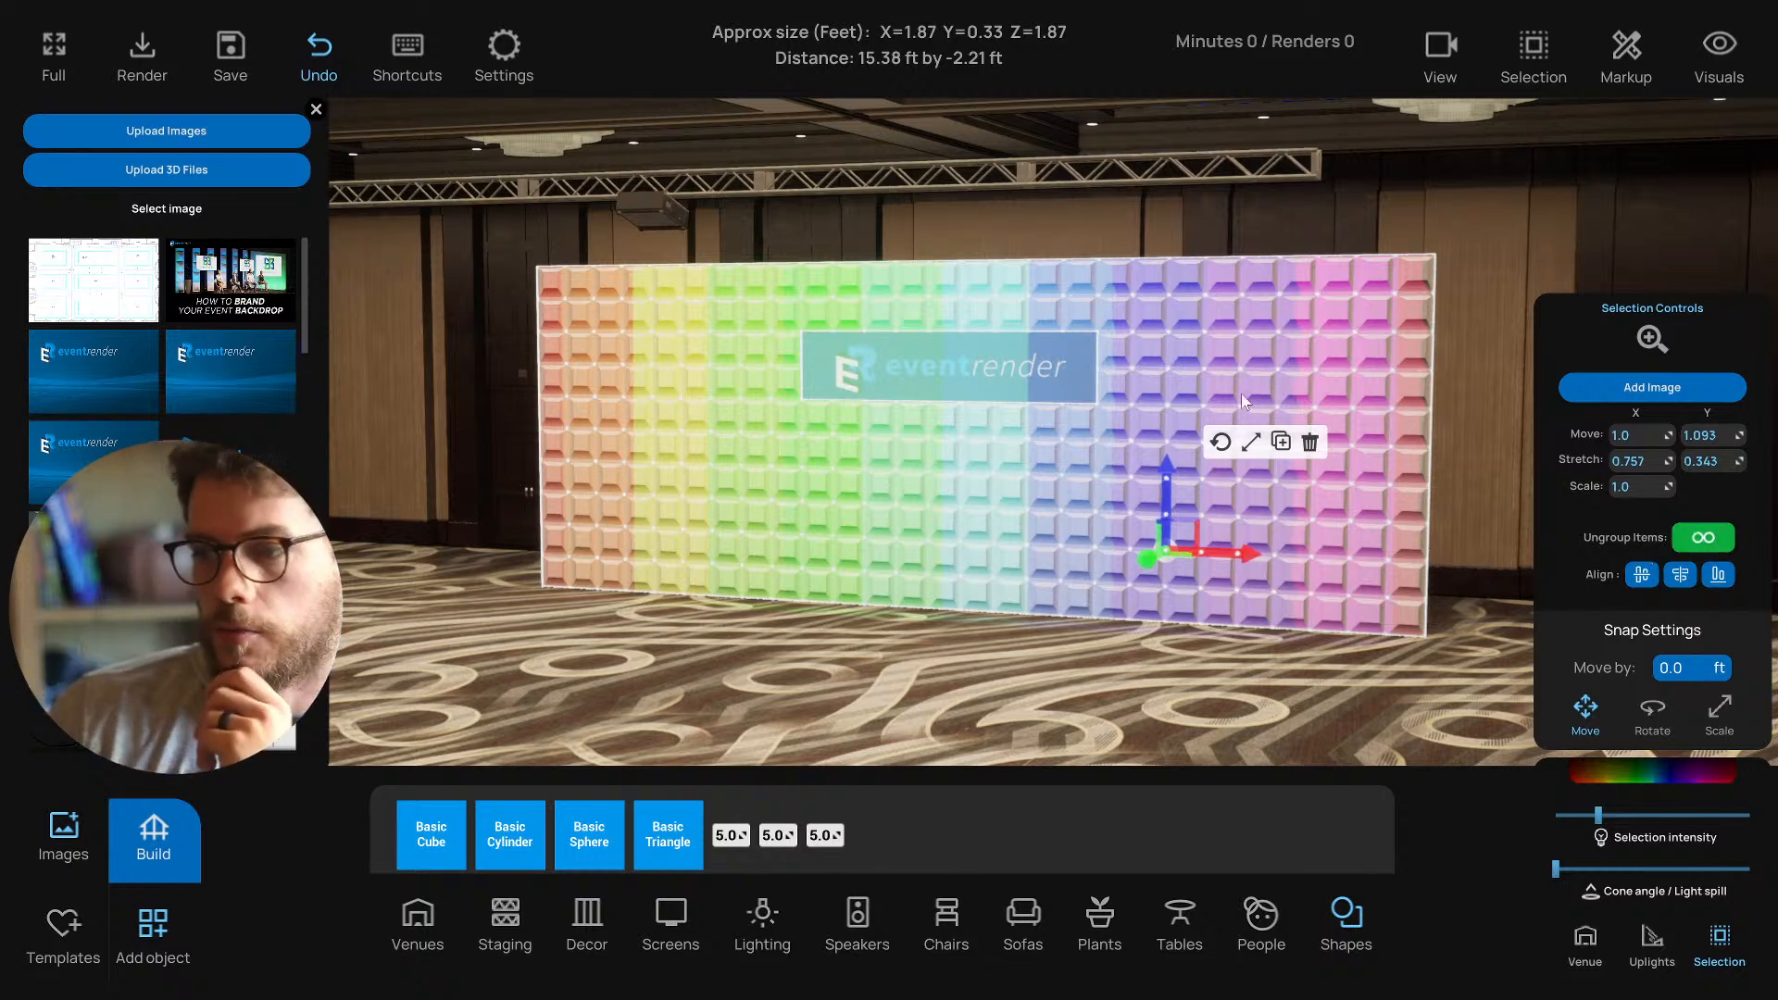
click(917, 231)
click(941, 274)
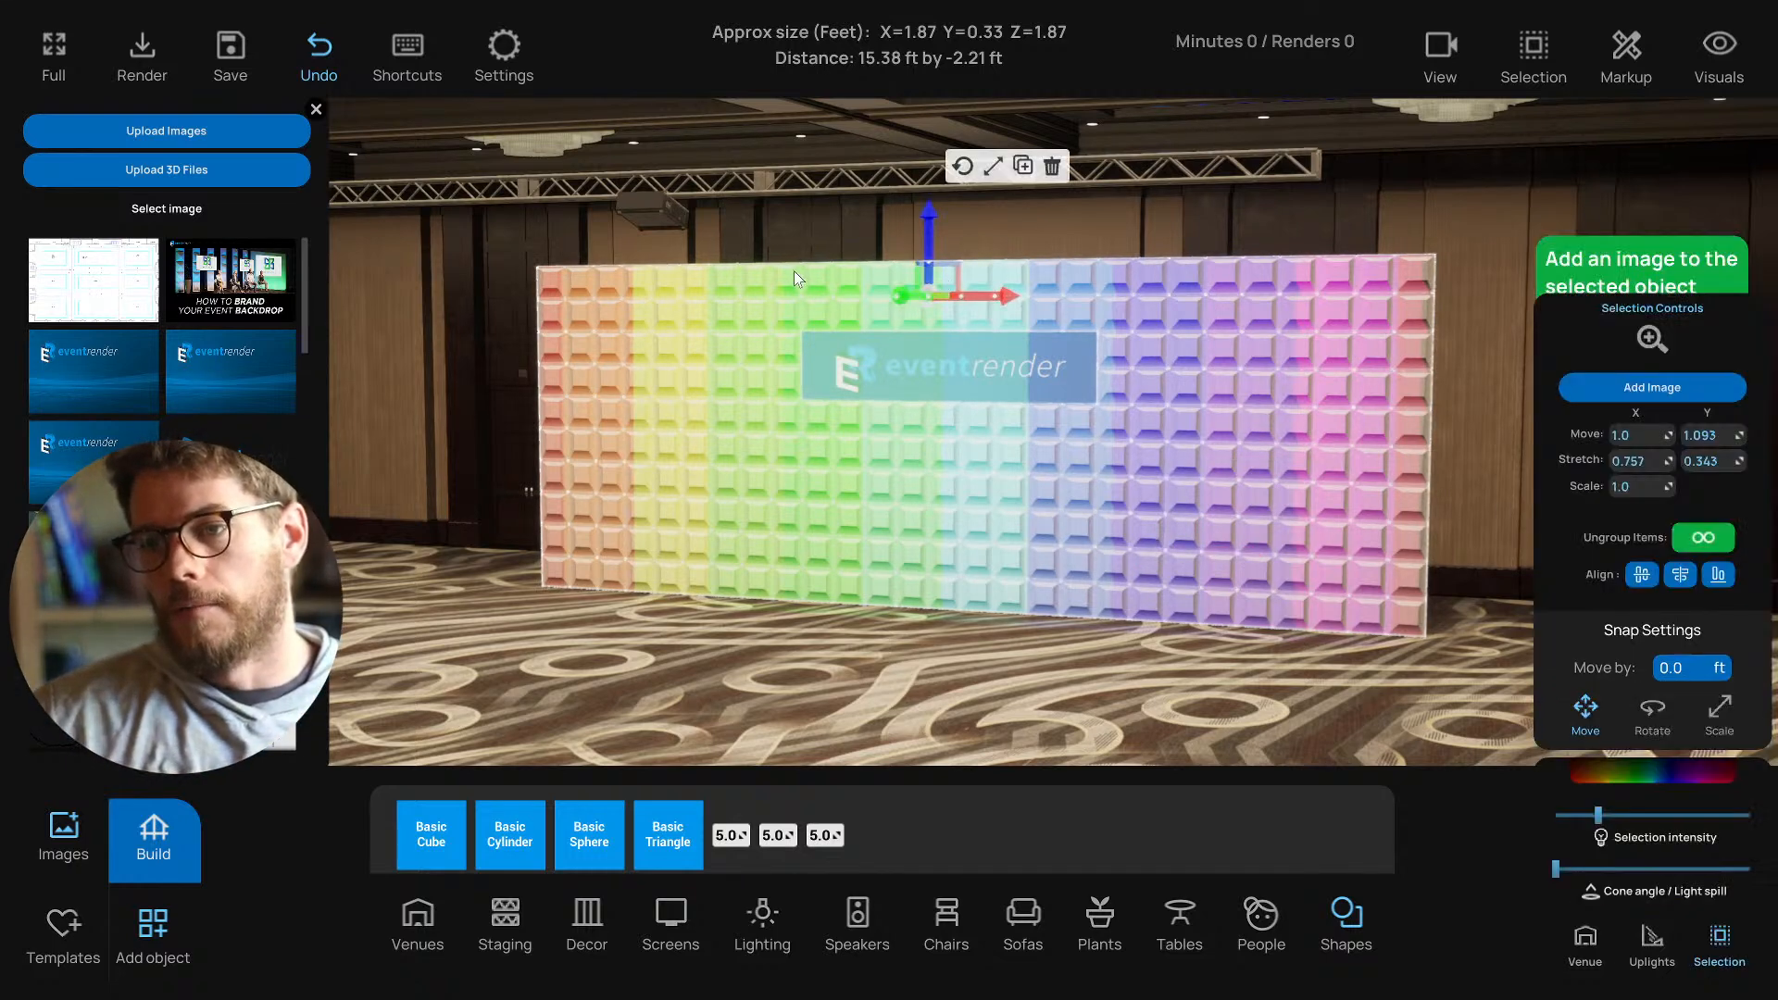
Add the truss-hung projector to the tile wall selection and set its projection map onto the wall.
click(775, 295)
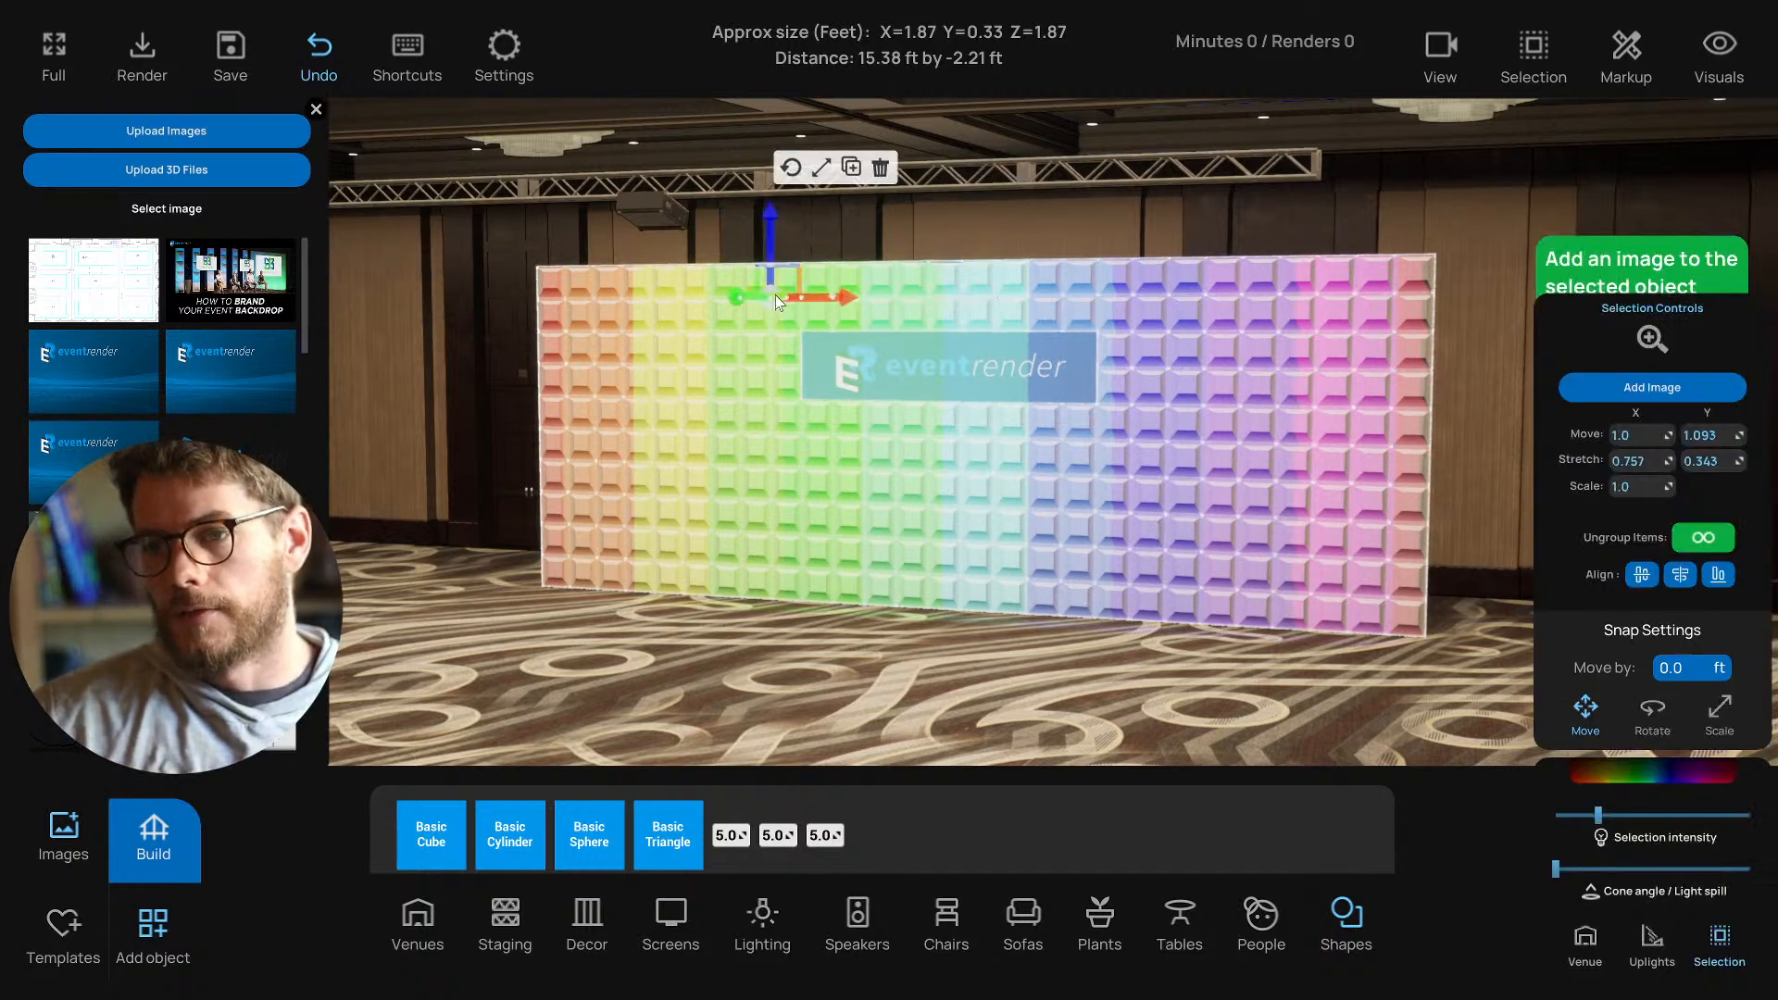
click(659, 215)
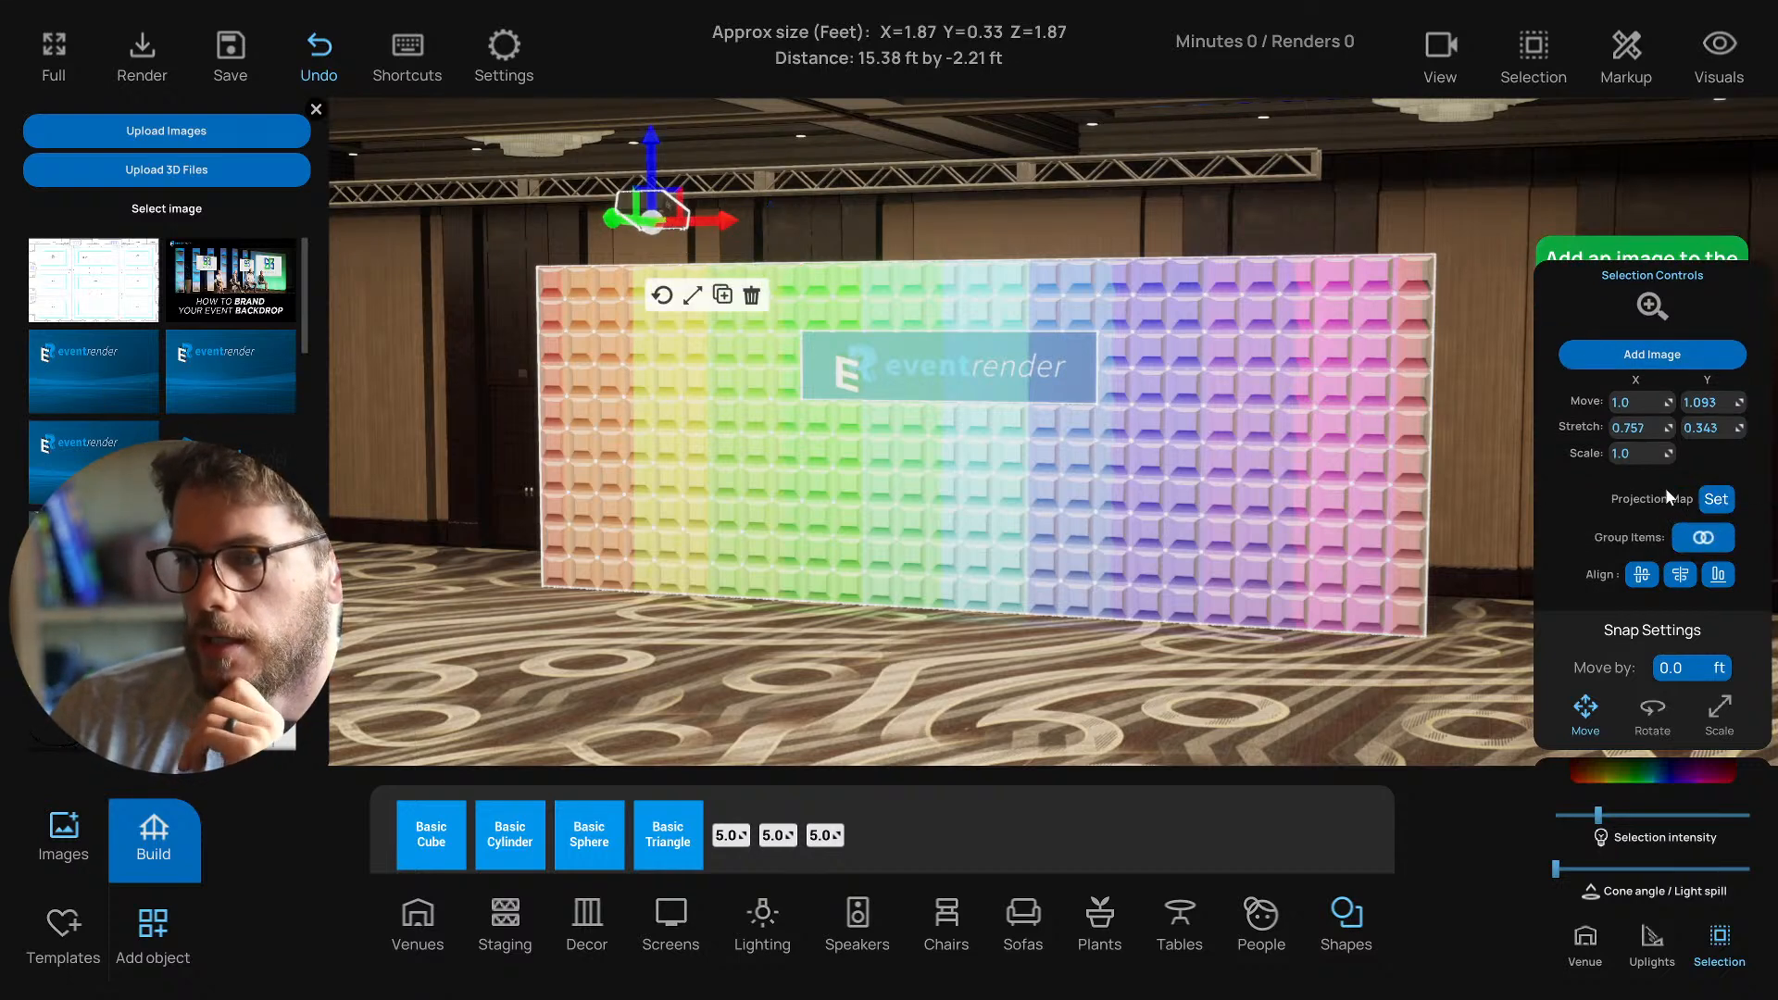
click(1716, 501)
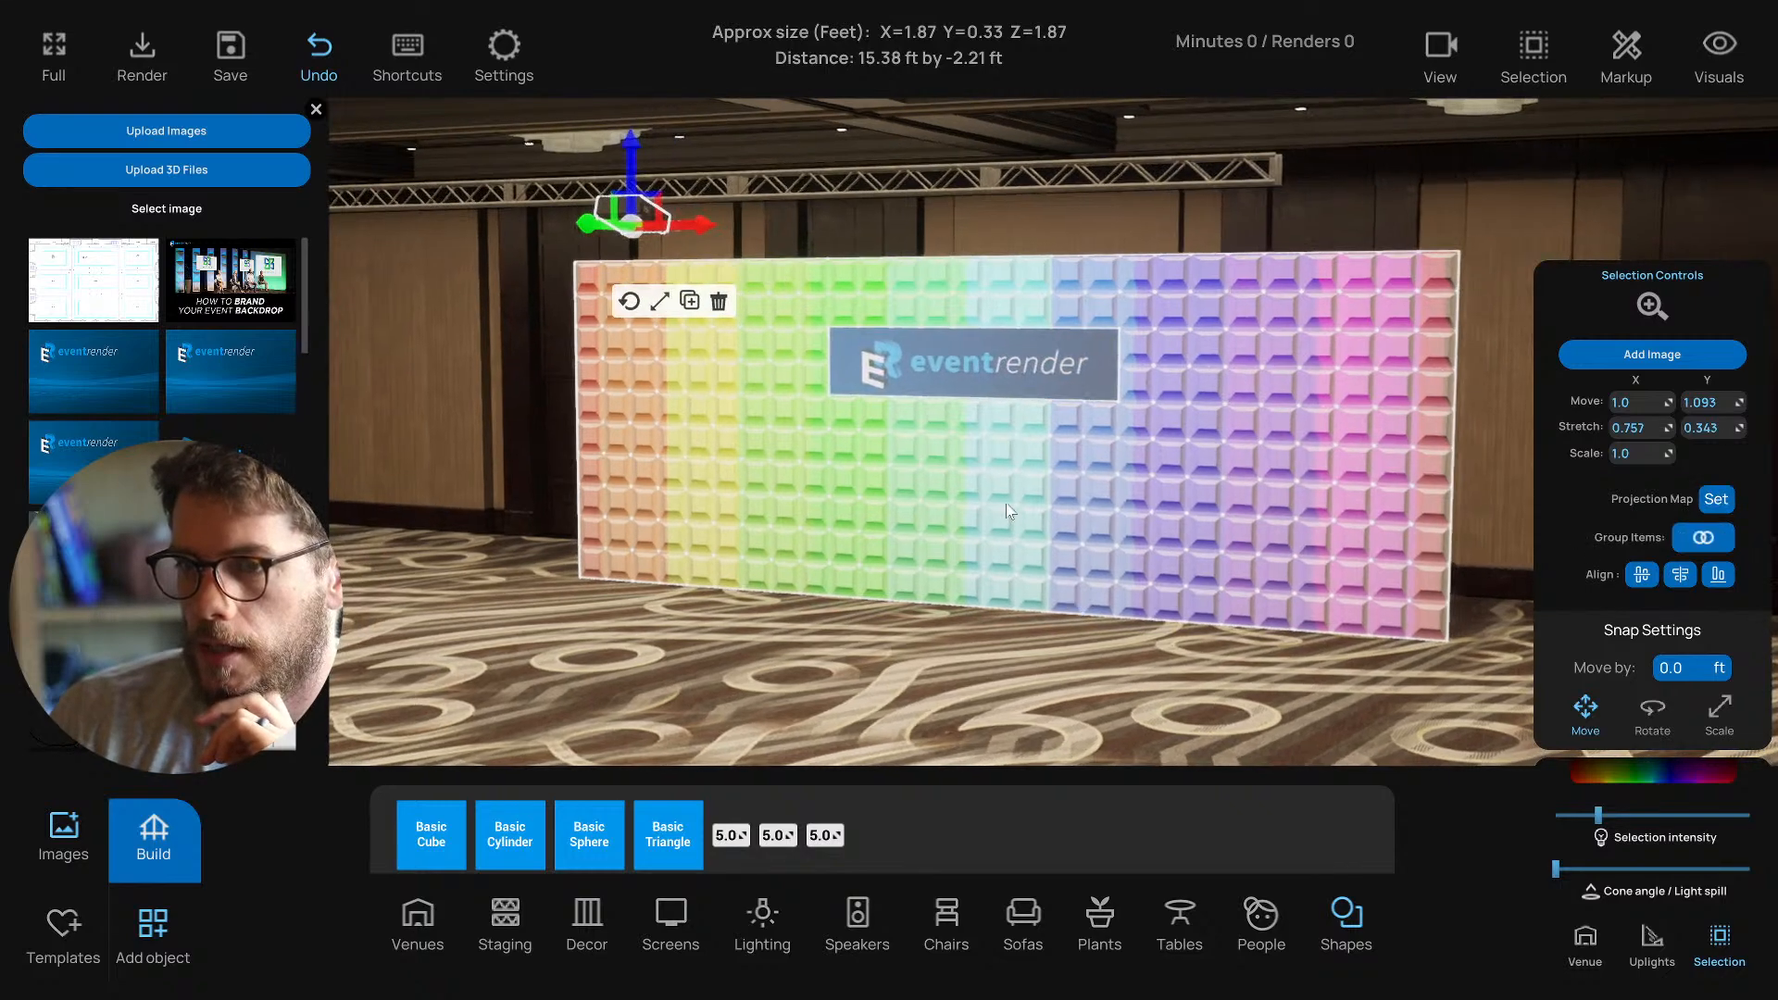
scroll(1001, 443, up, 4)
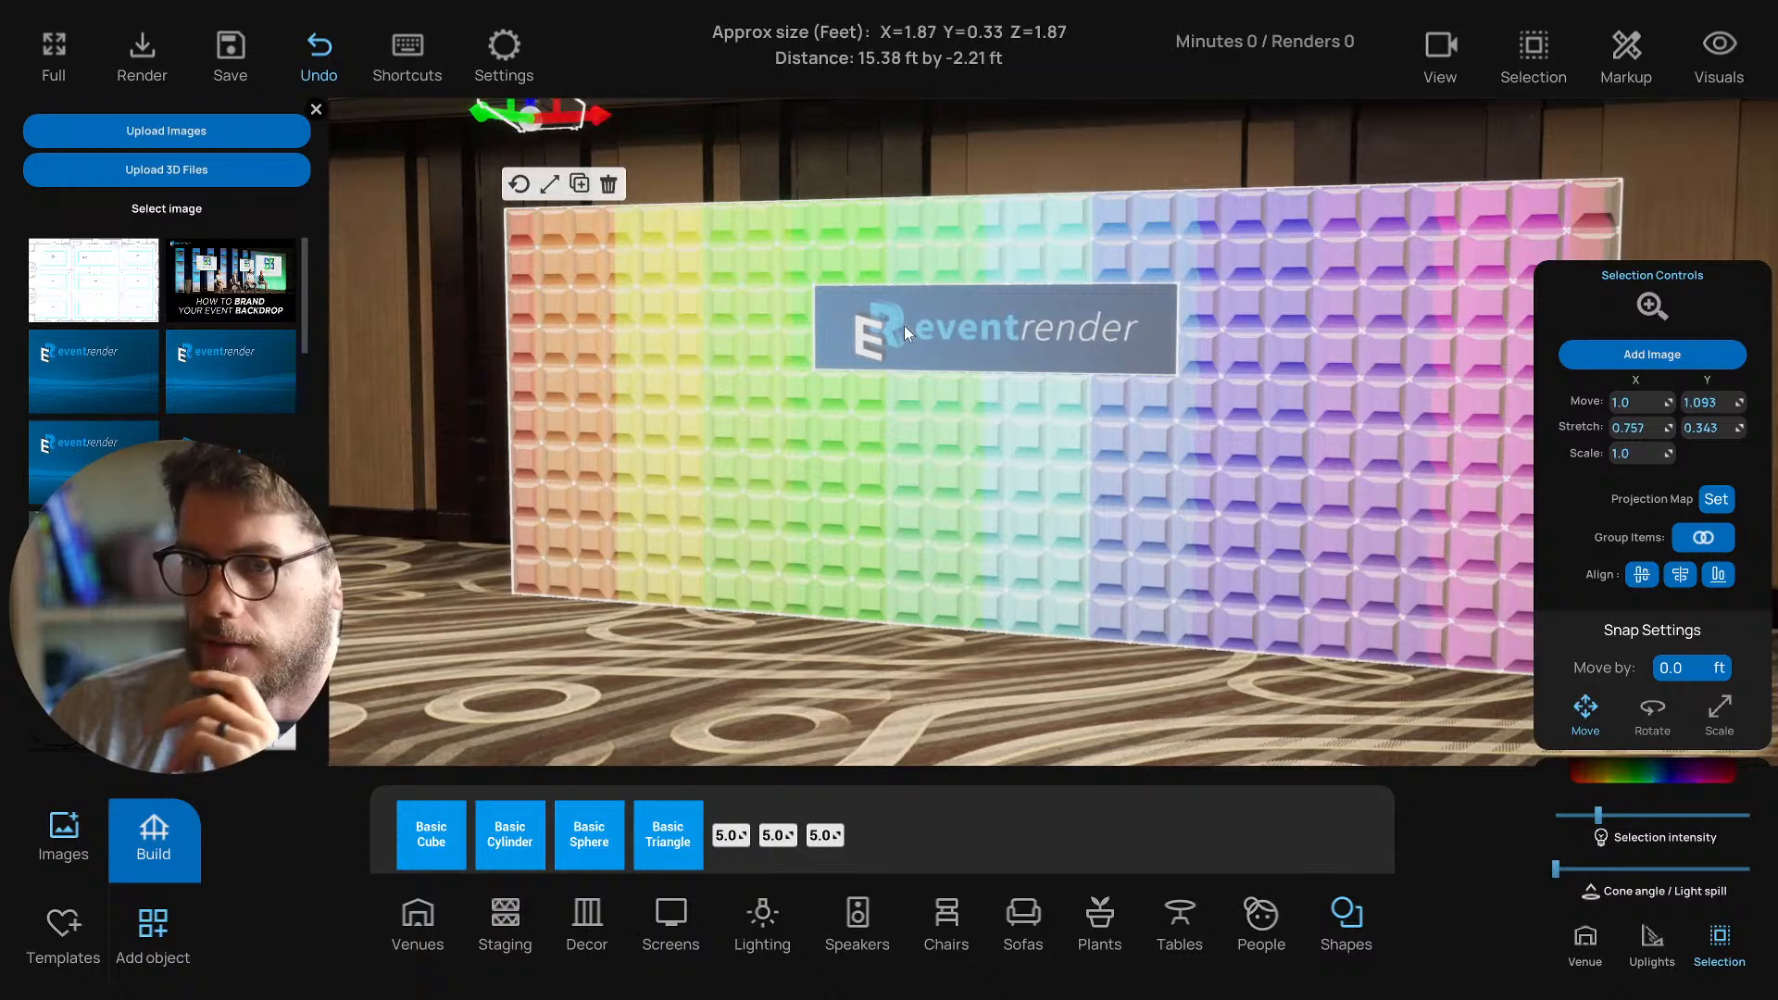
drag(815, 560, 998, 326)
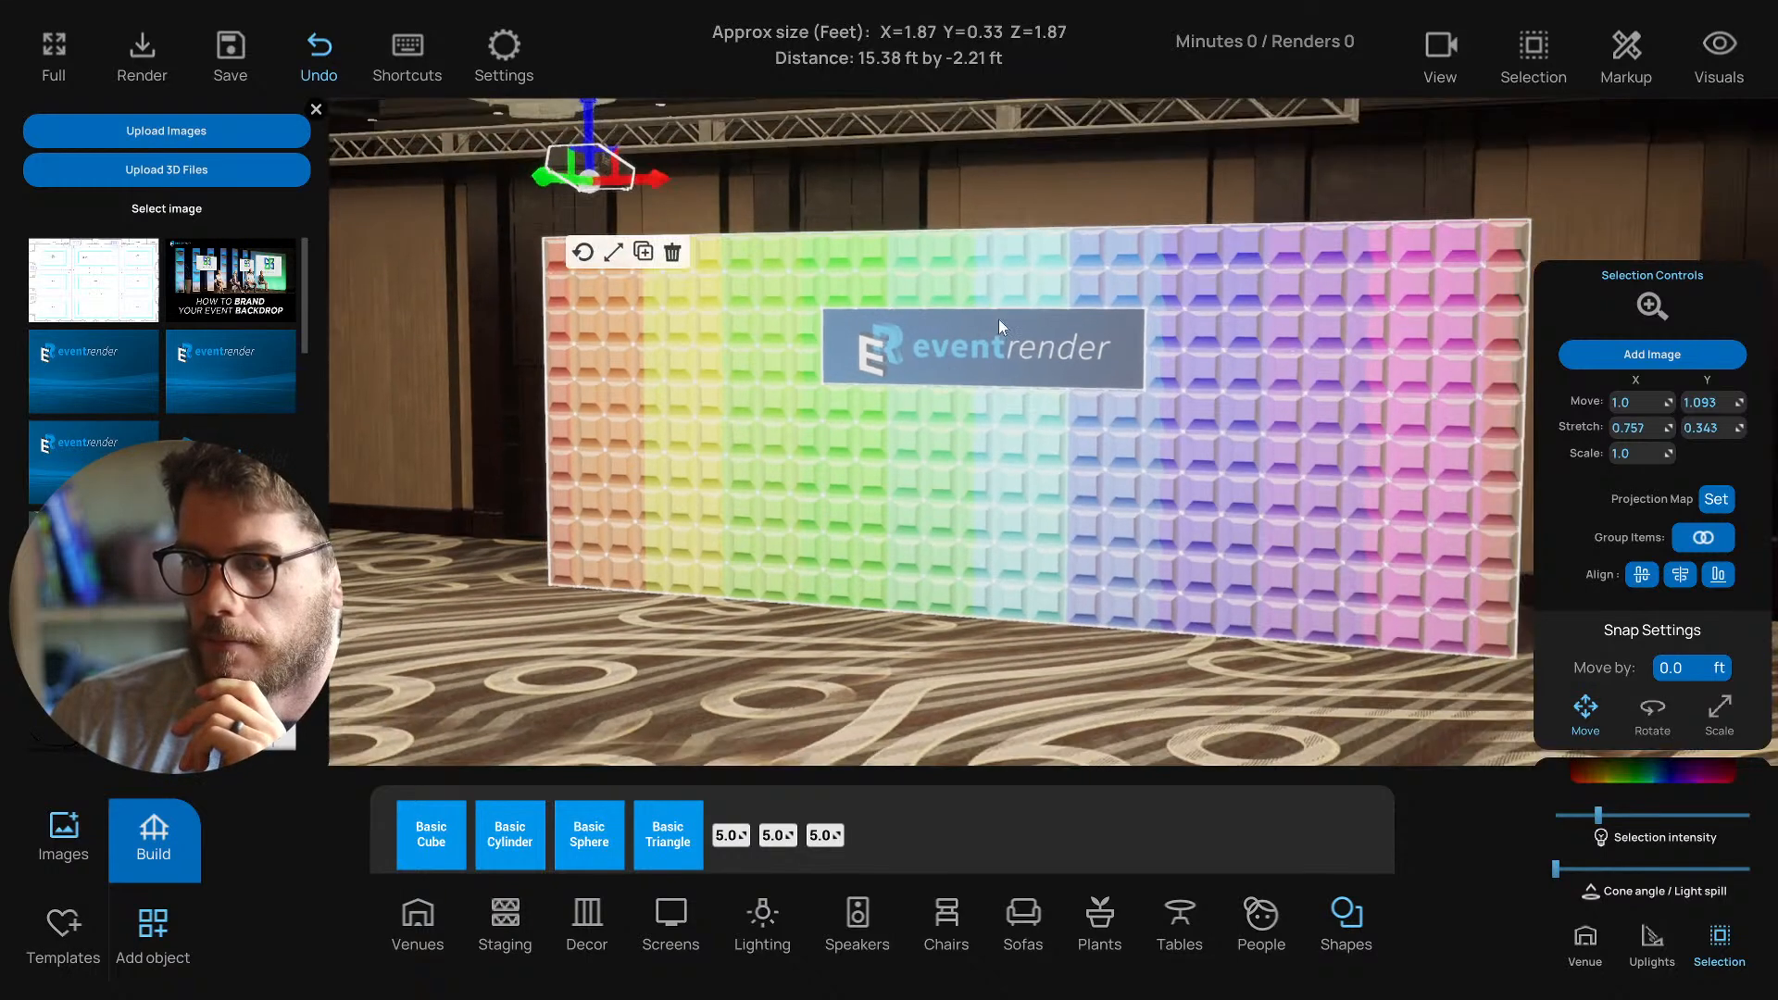
click(946, 341)
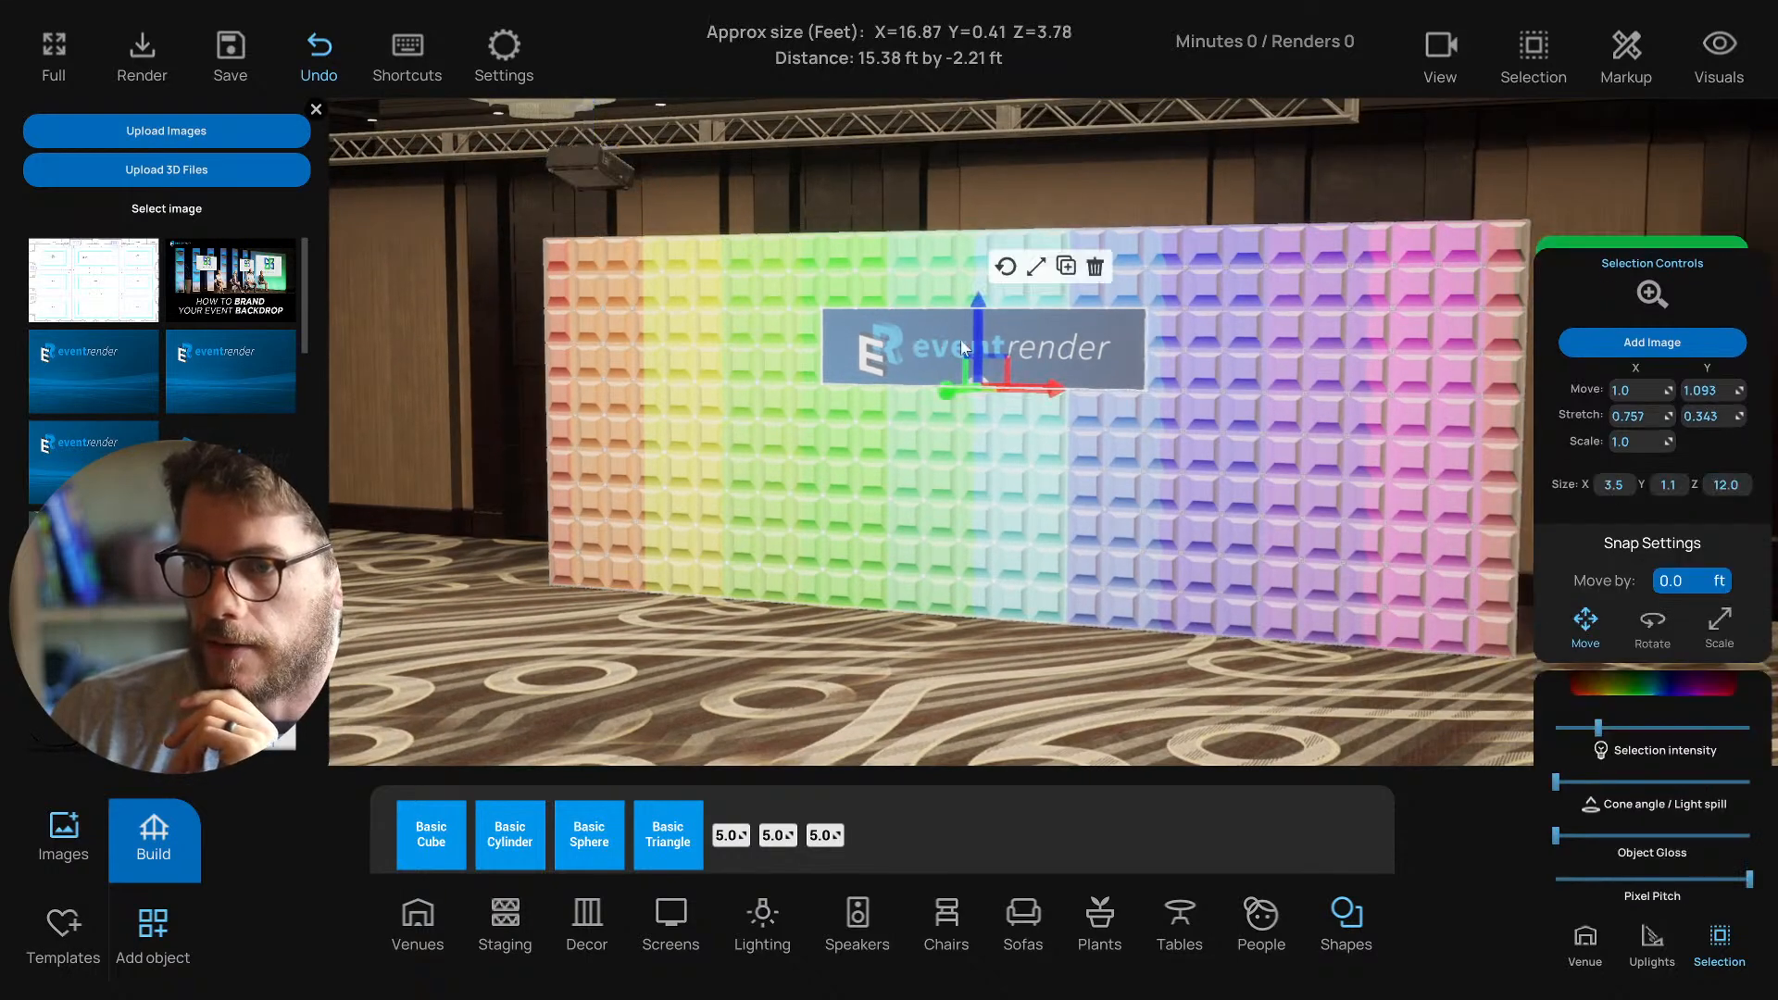
drag(906, 343, 915, 342)
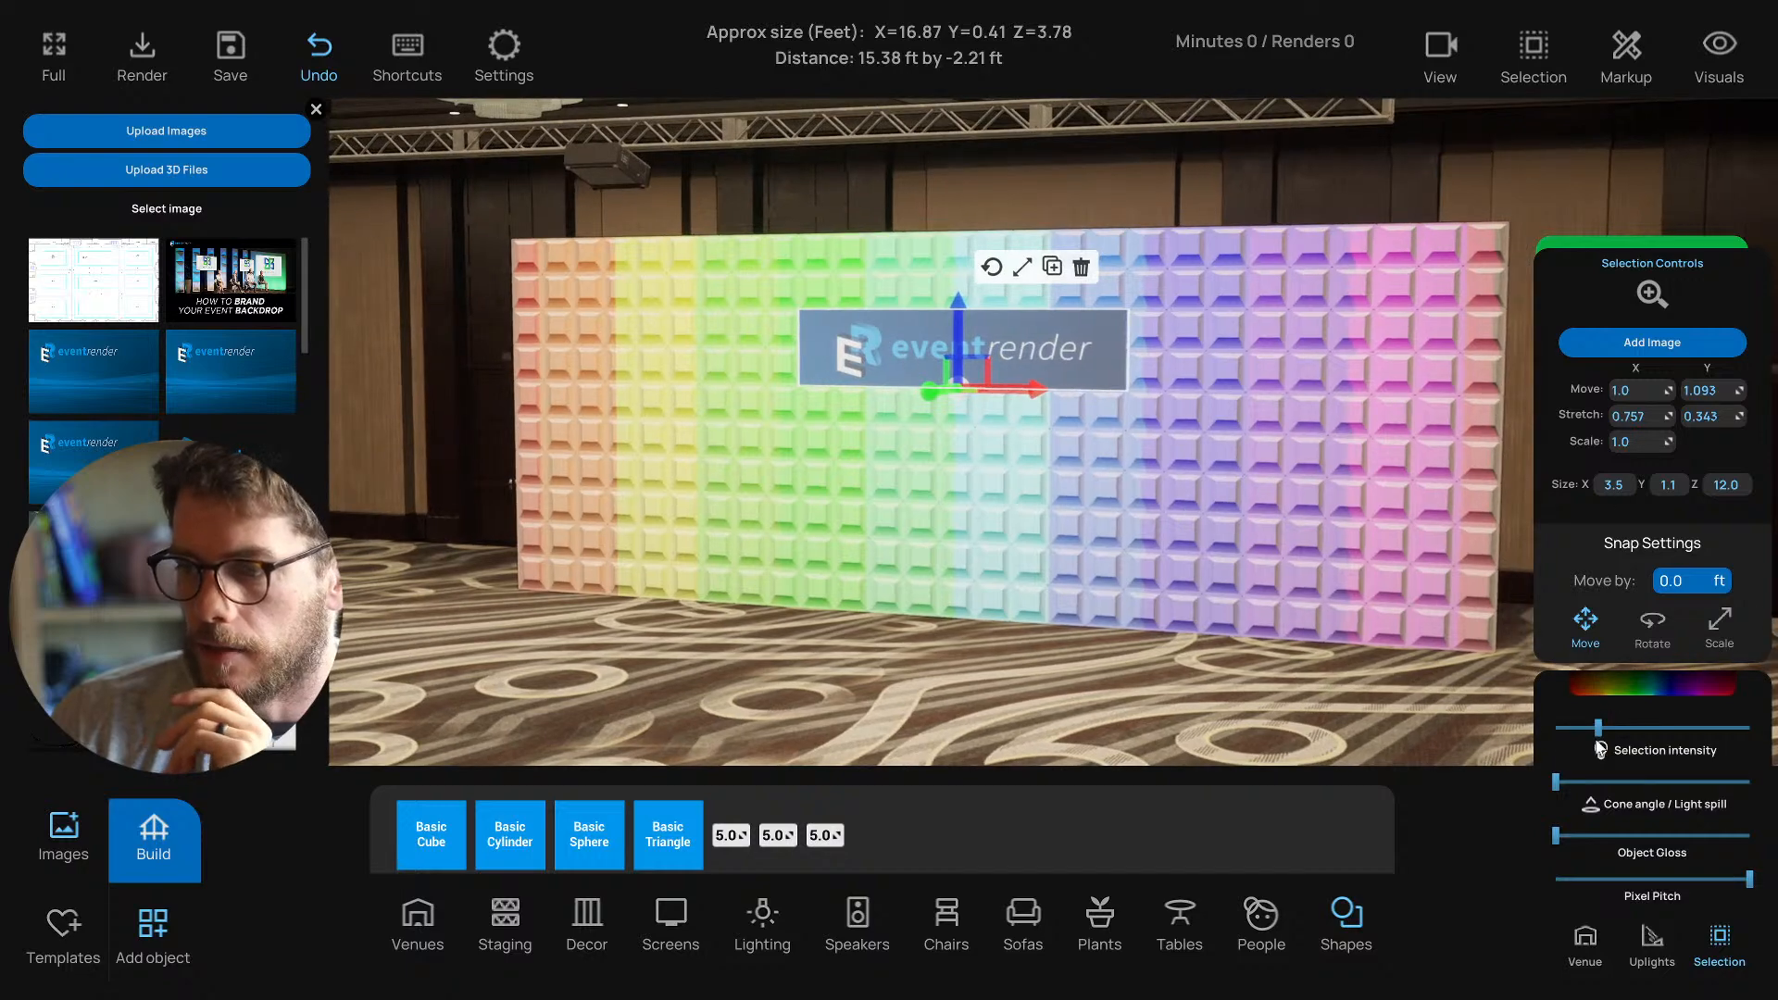
drag(1515, 749, 854, 414)
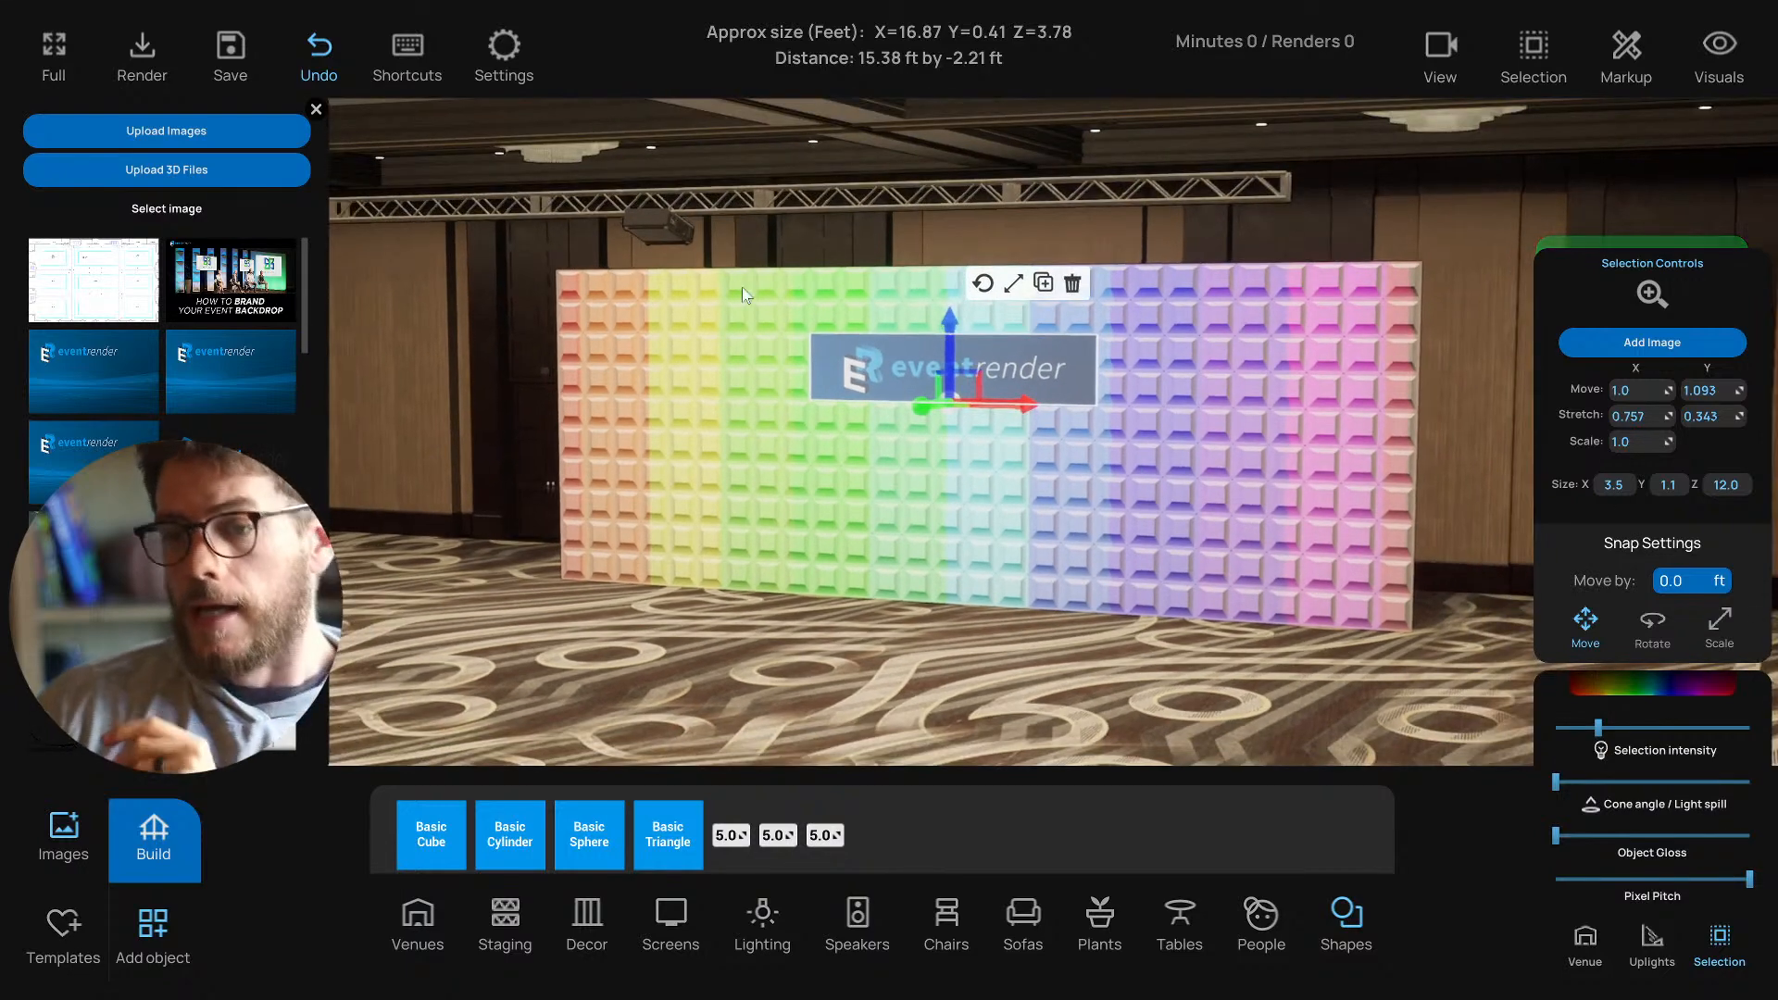
Try moving the truss-hung projector sideways along the truss and upward, and undo both moves.
click(674, 229)
drag(921, 353, 1253, 411)
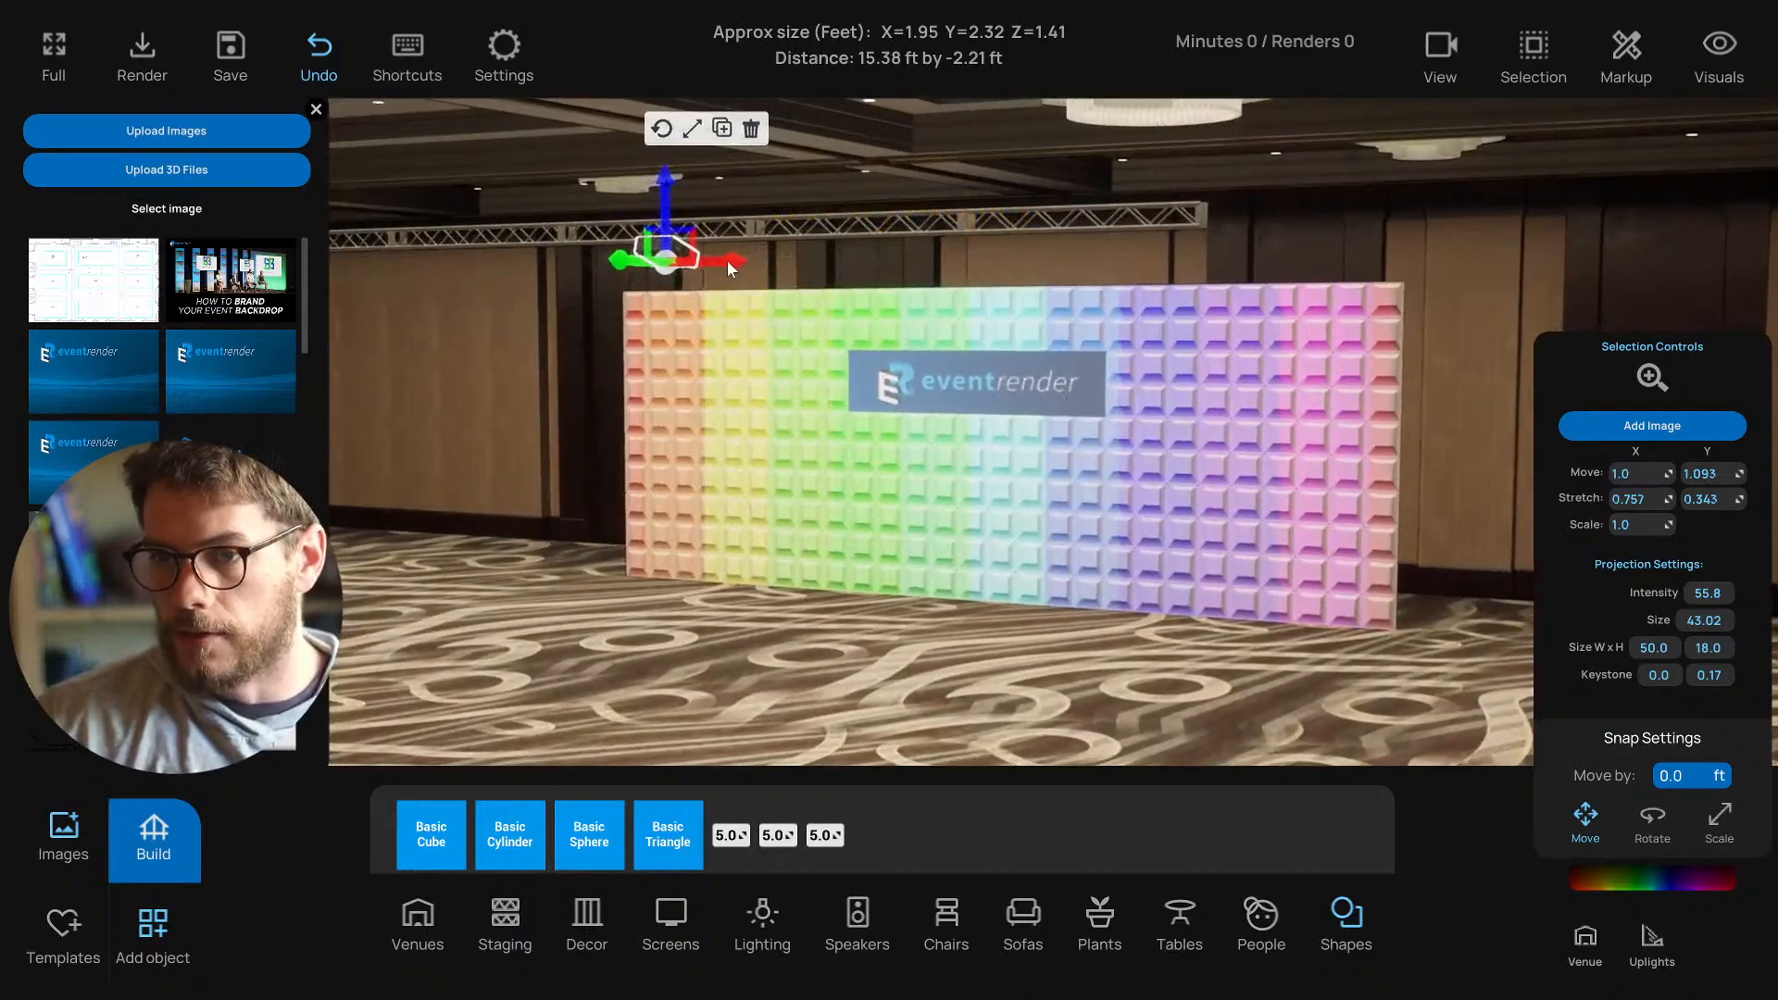
drag(725, 261, 1165, 319)
drag(1096, 212, 1048, 154)
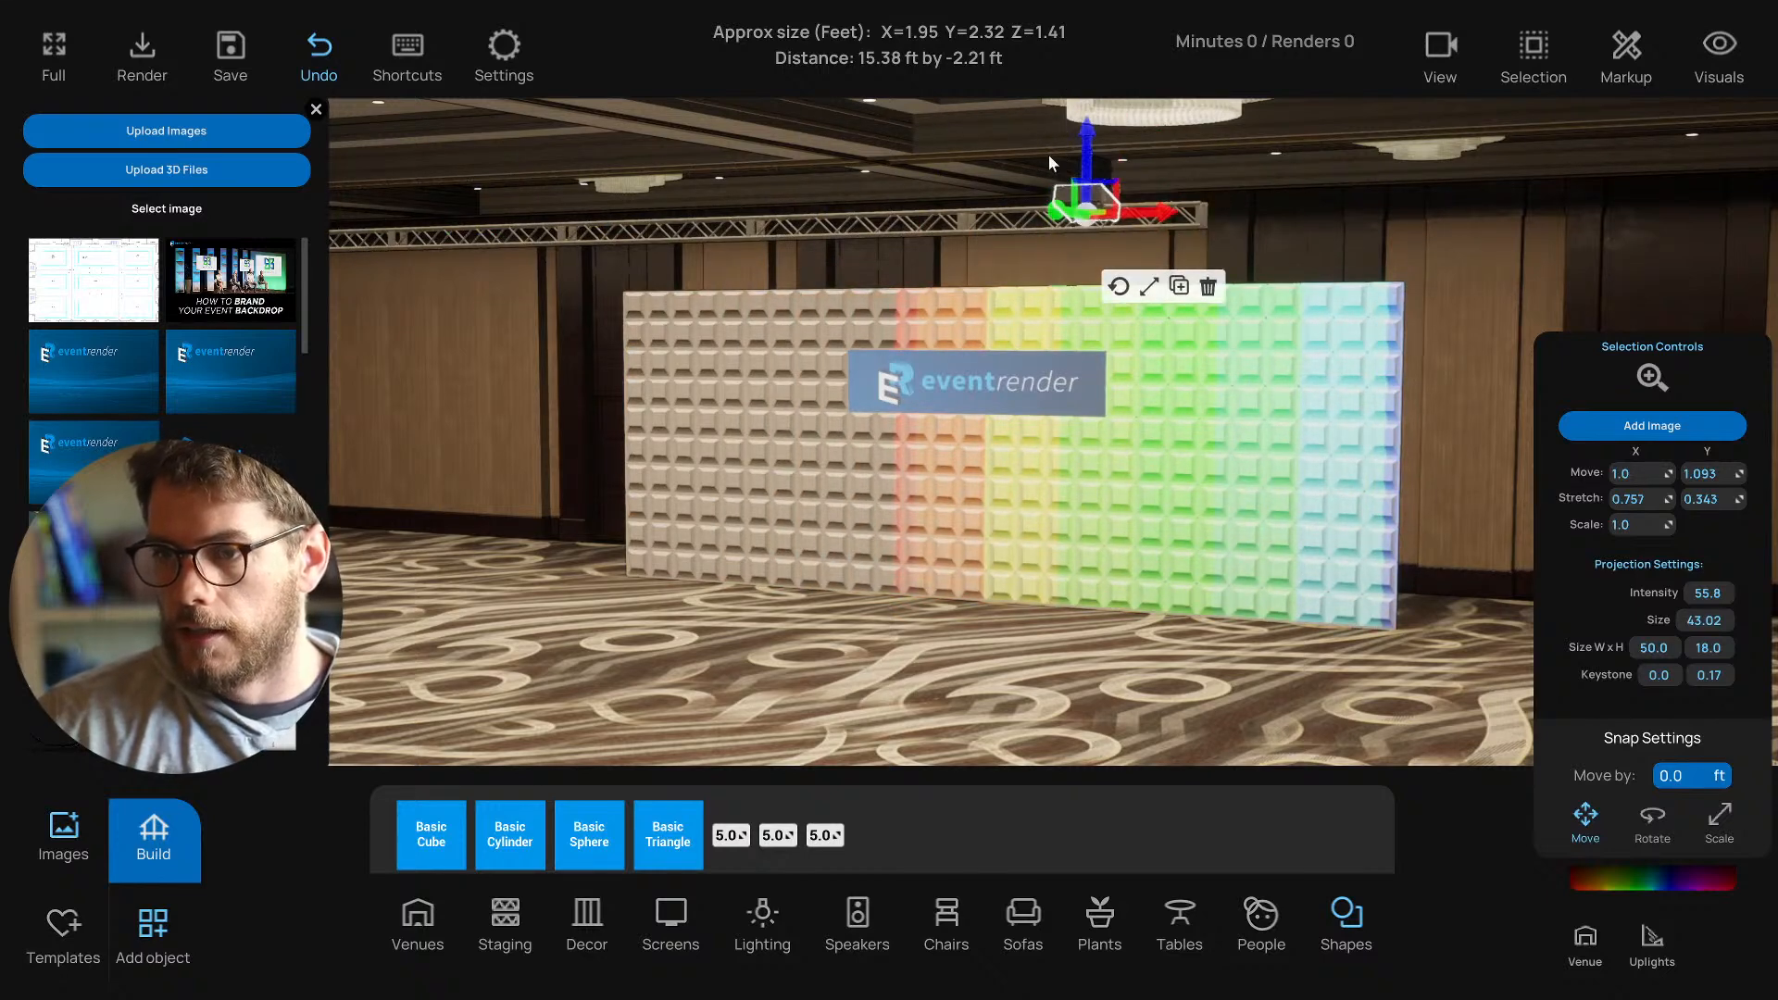
click(320, 48)
click(319, 49)
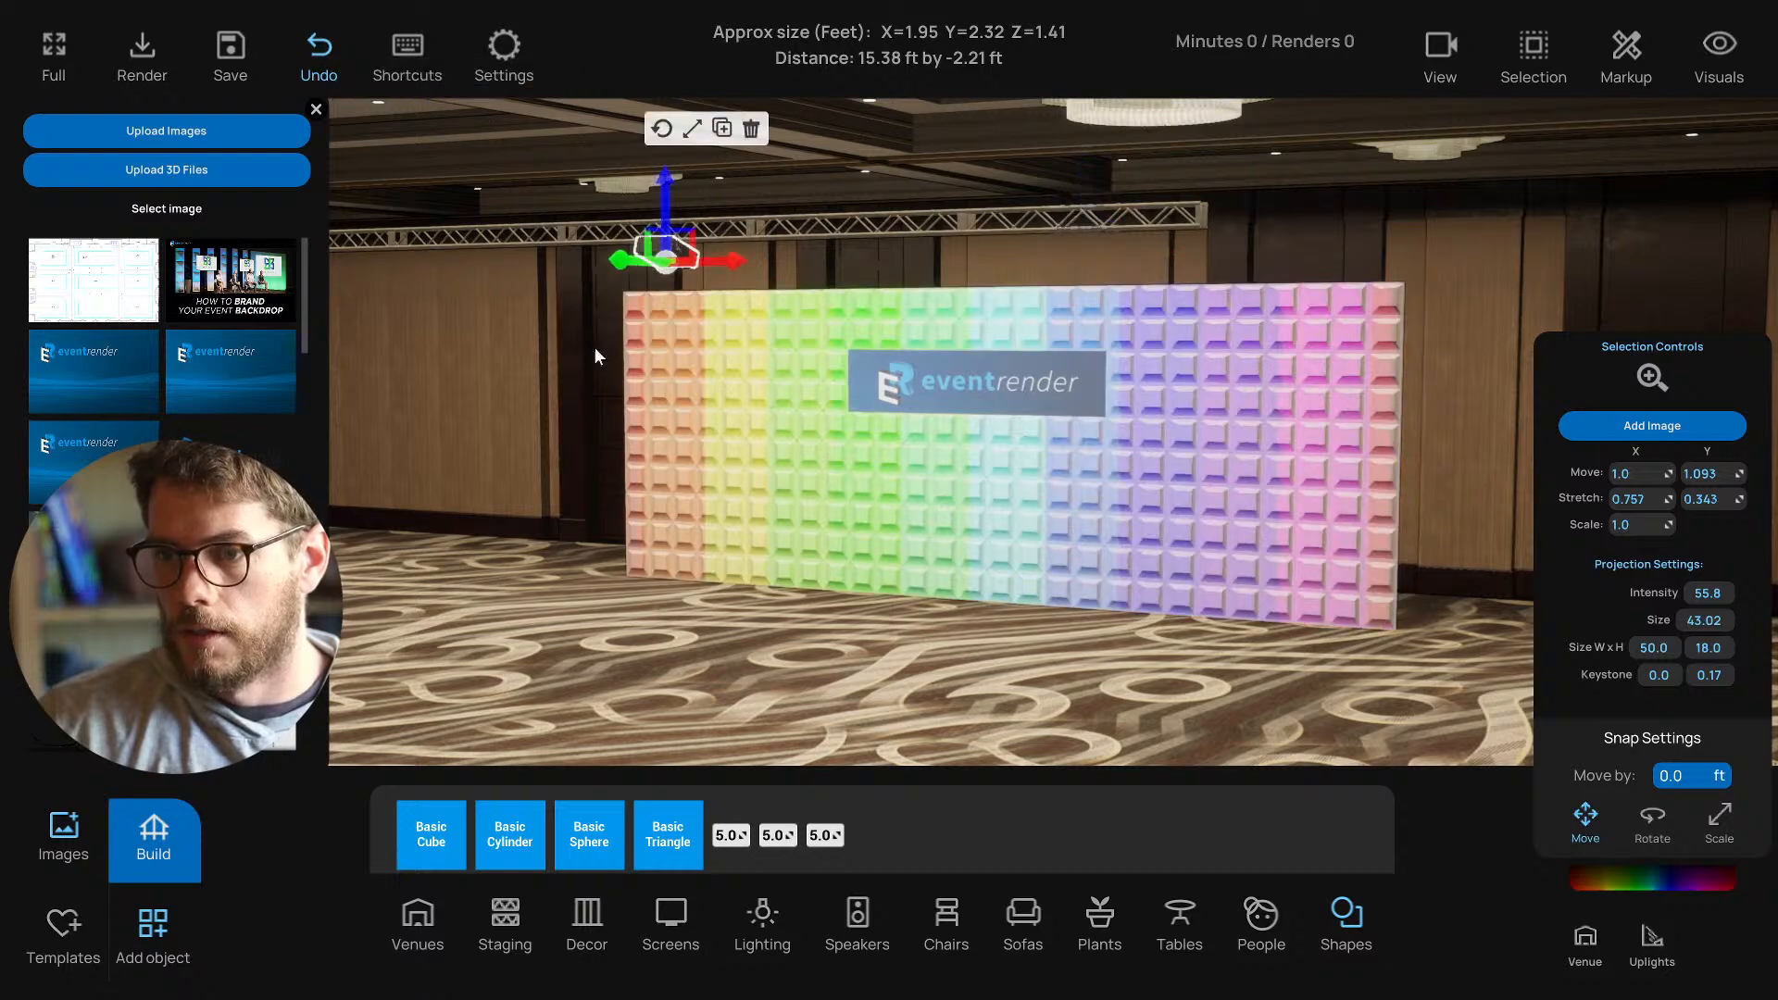
click(1024, 298)
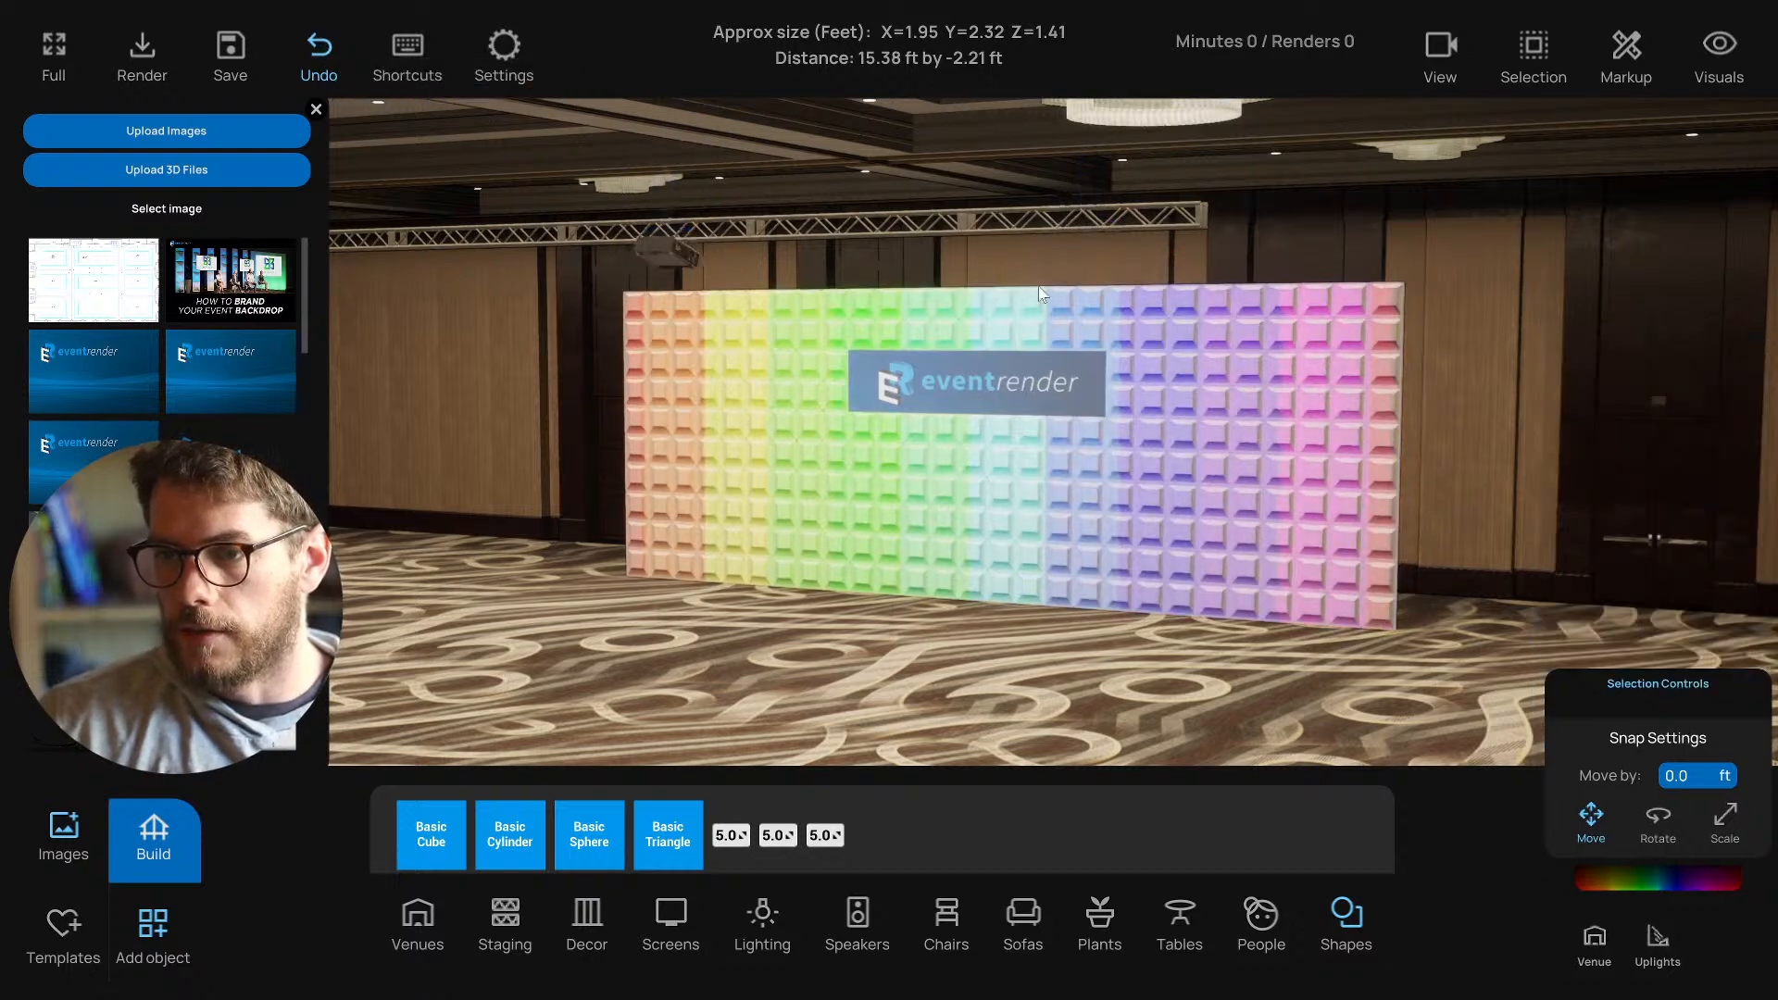
drag(1025, 298, 1064, 297)
scroll(1063, 296, up, 2)
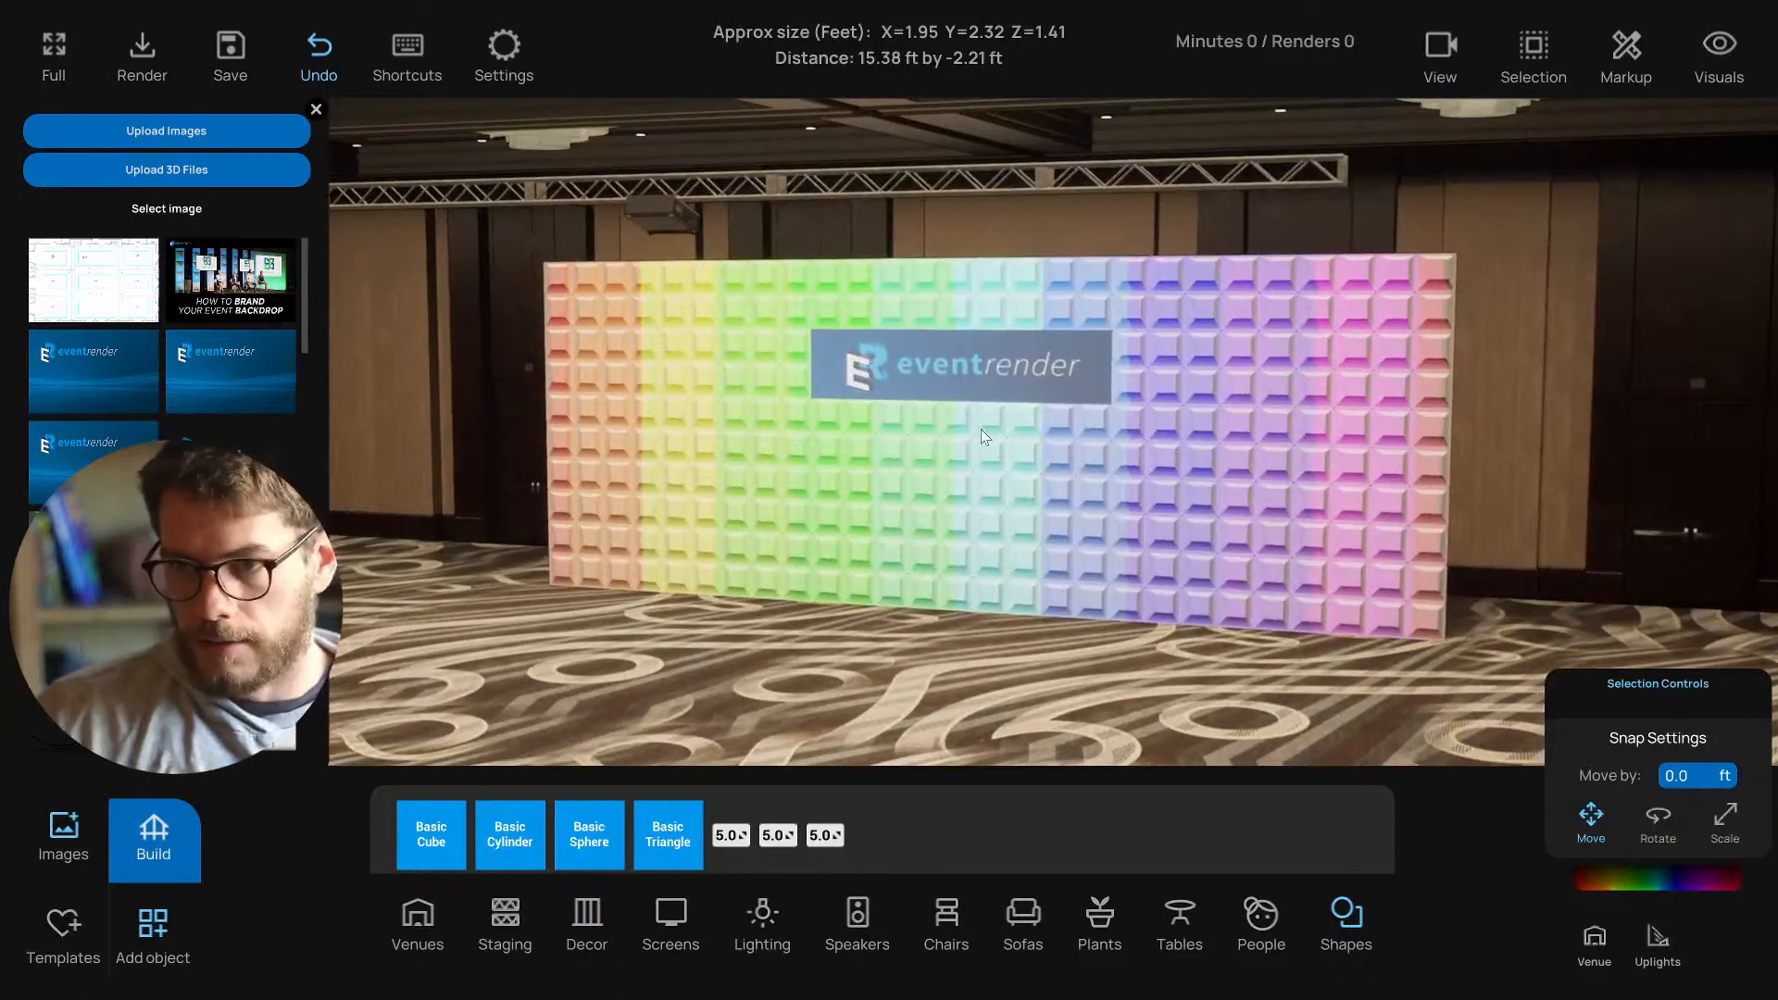
Apply the "Welcome! The show will begin shortly" image from the image library to the truss-hung projector.
click(667, 224)
drag(1055, 281, 981, 341)
scroll(981, 342, up, 1)
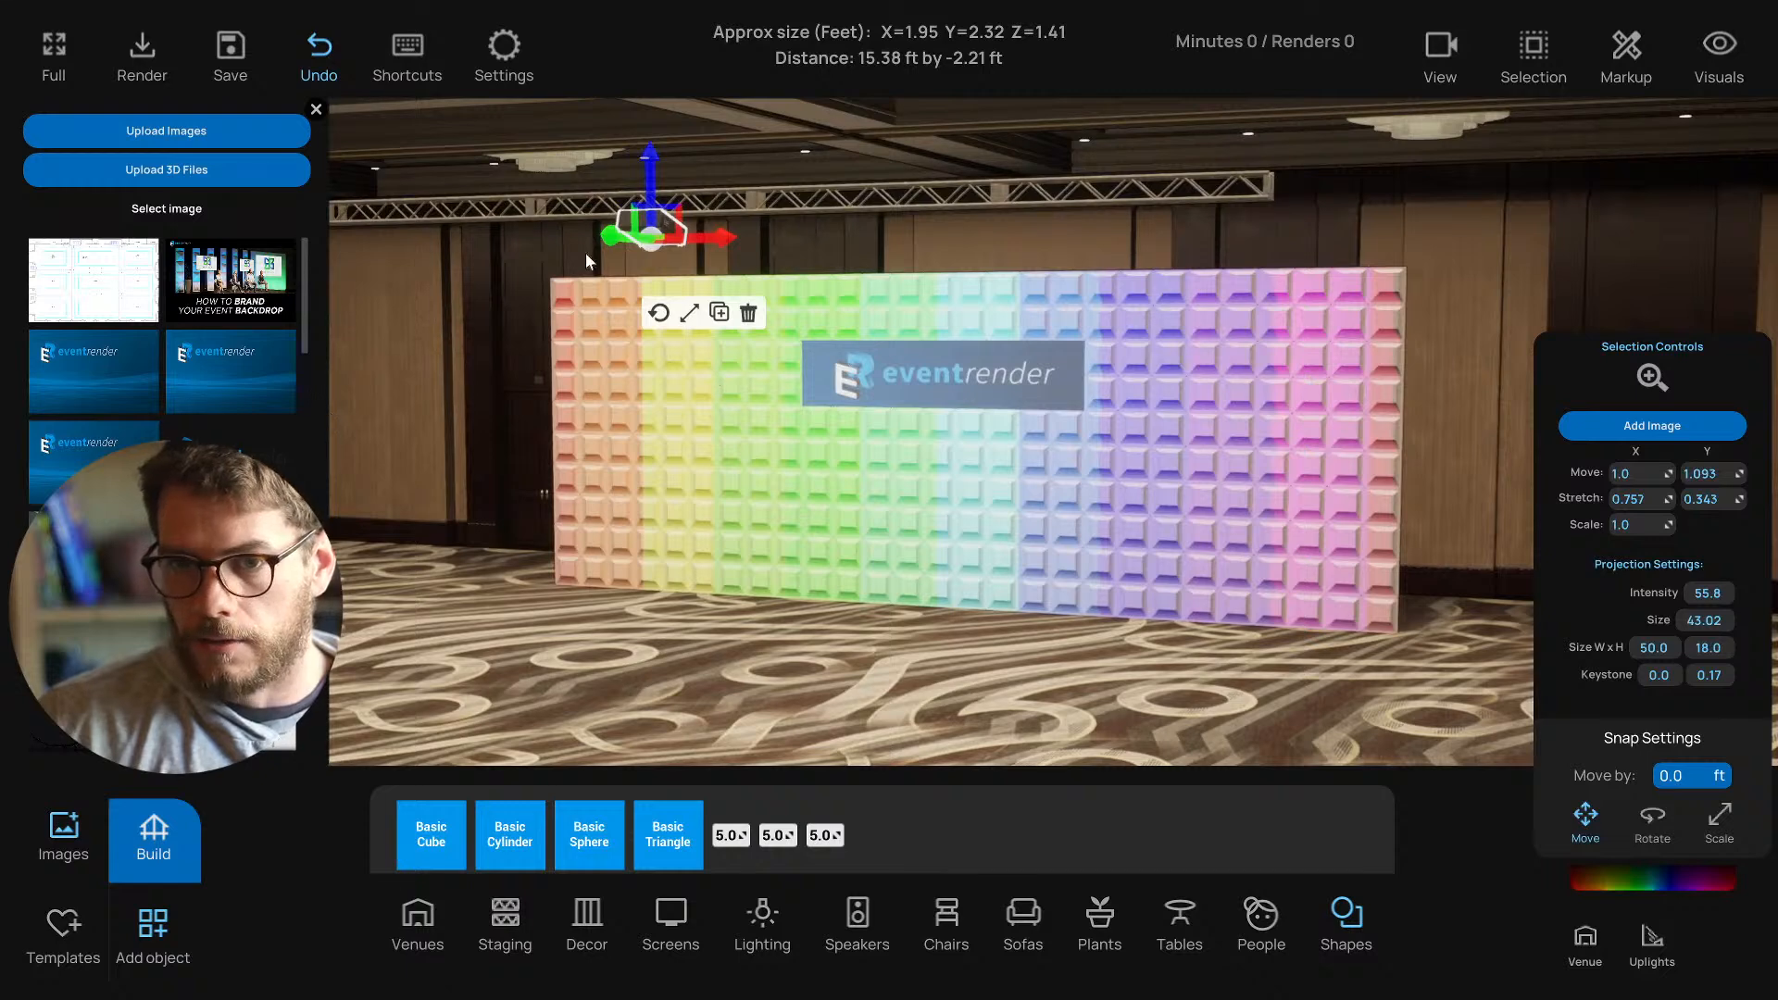
drag(686, 389, 617, 404)
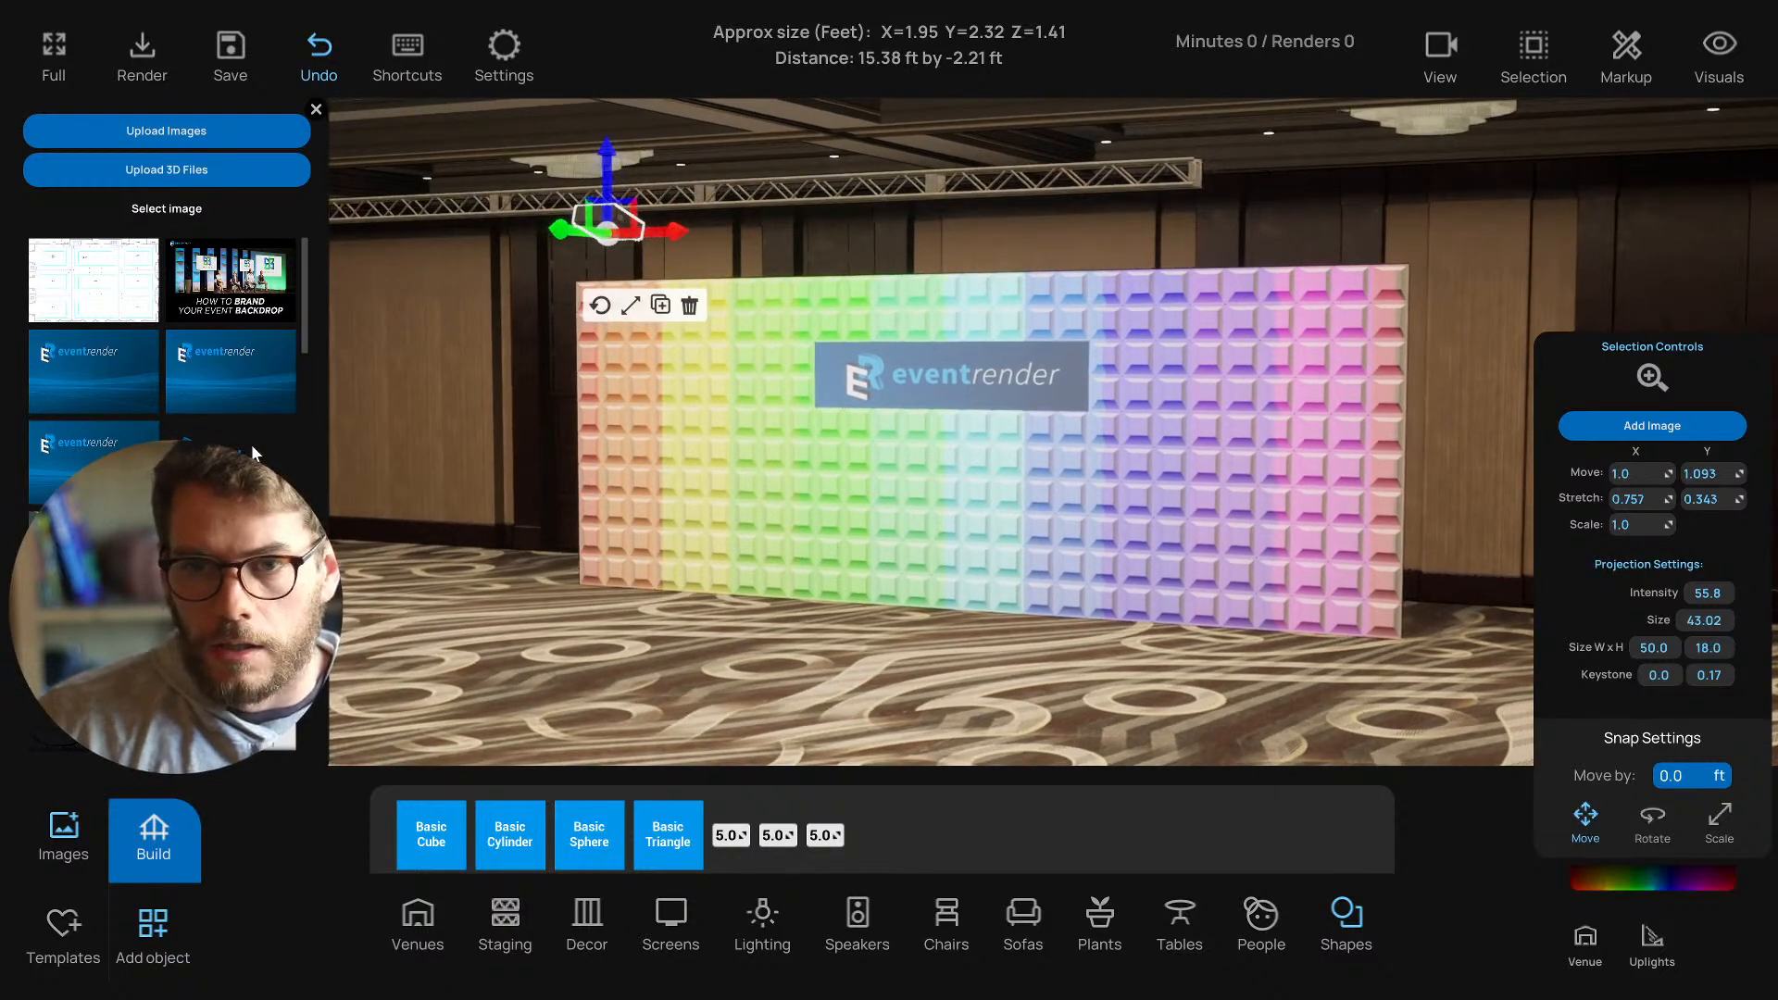
scroll(252, 452, down, 10)
scroll(252, 449, down, 10)
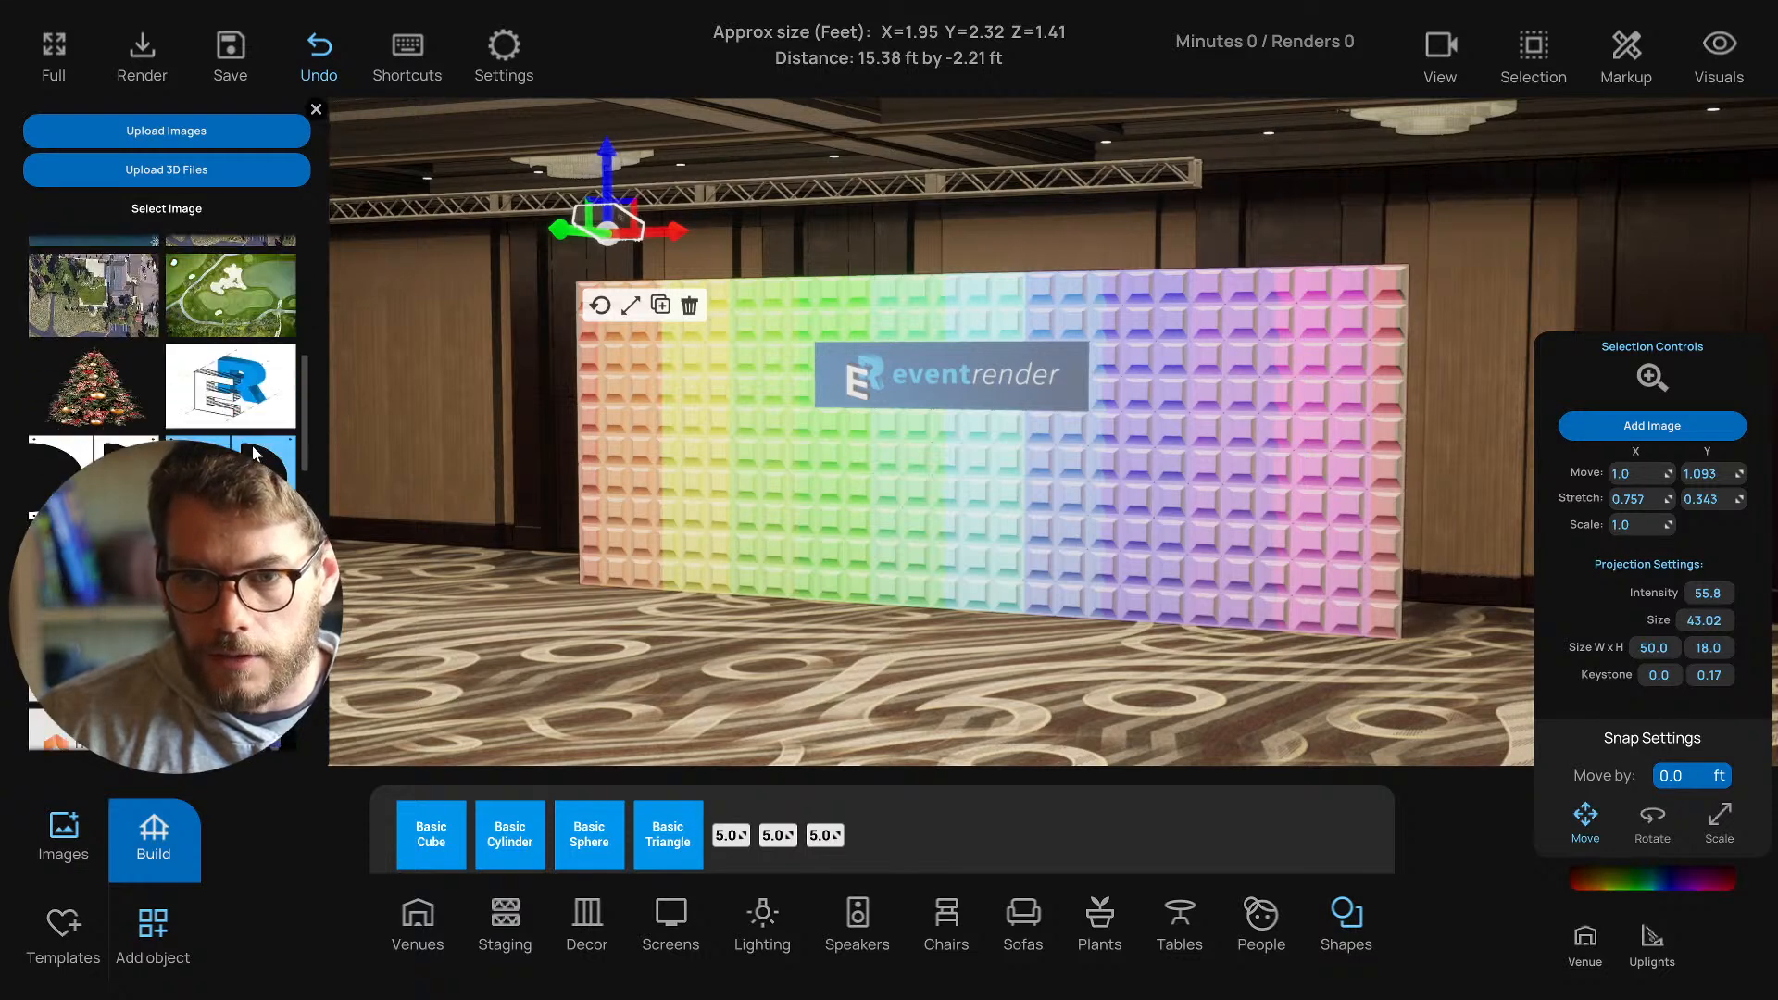
scroll(255, 451, down, 10)
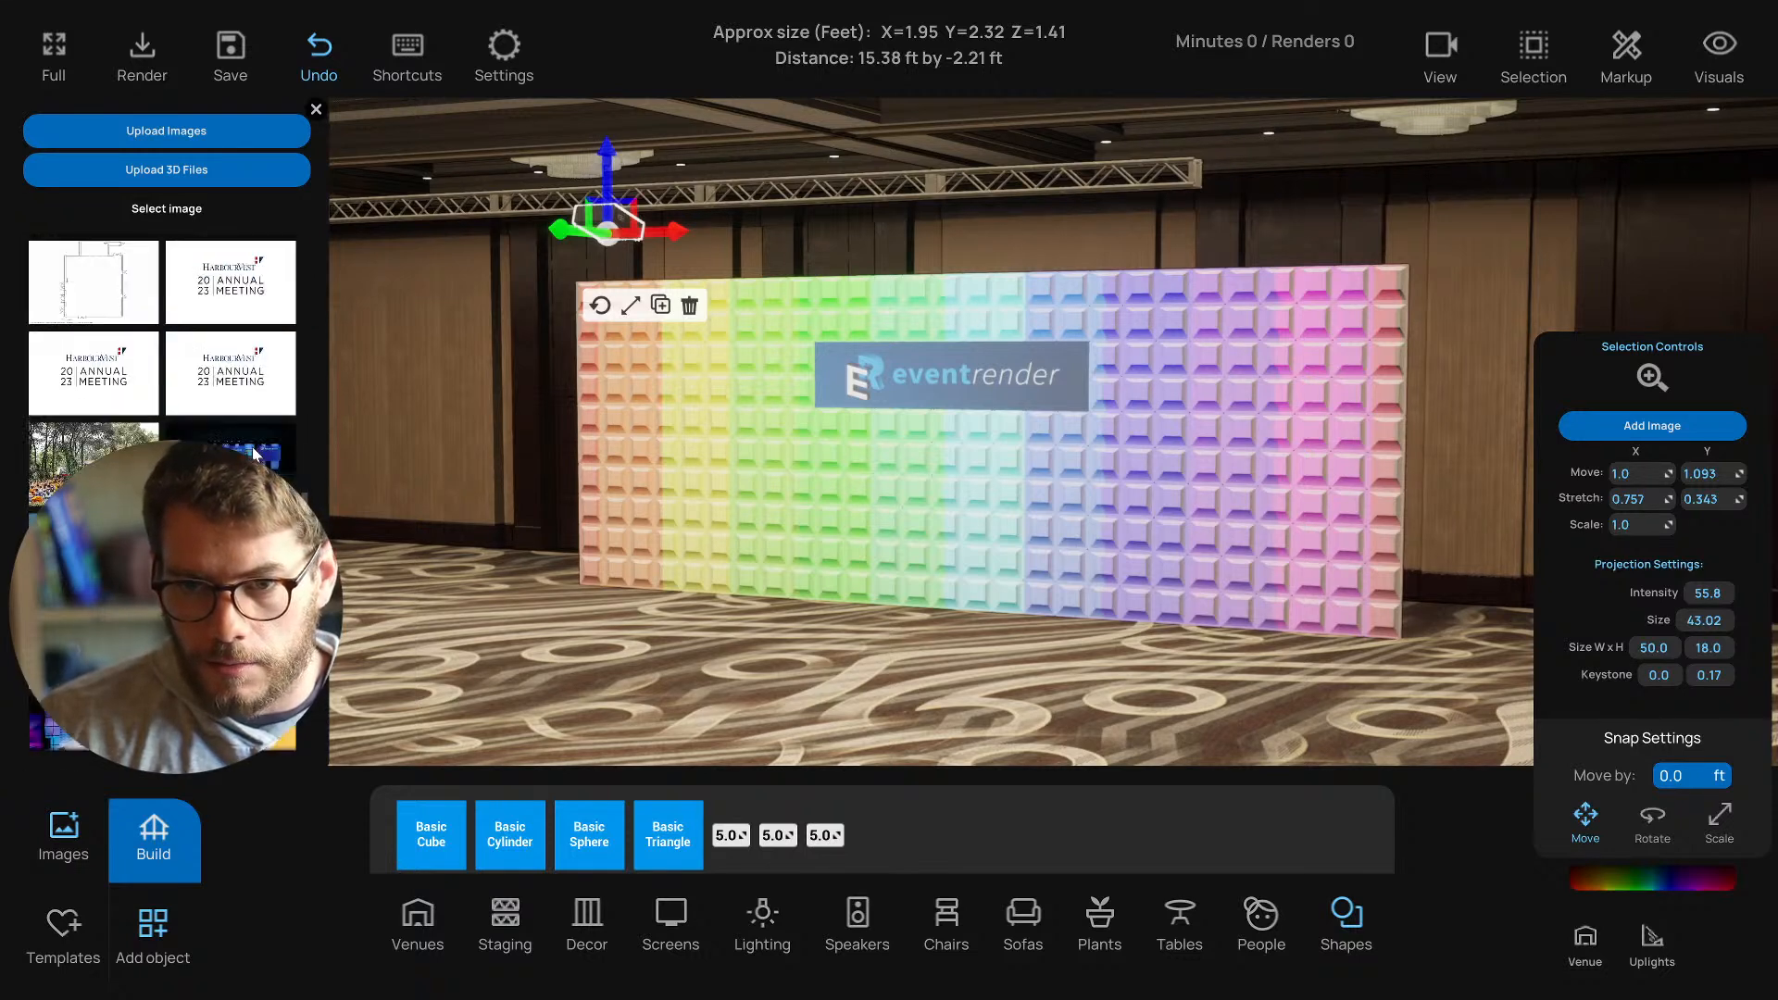
scroll(255, 454, down, 10)
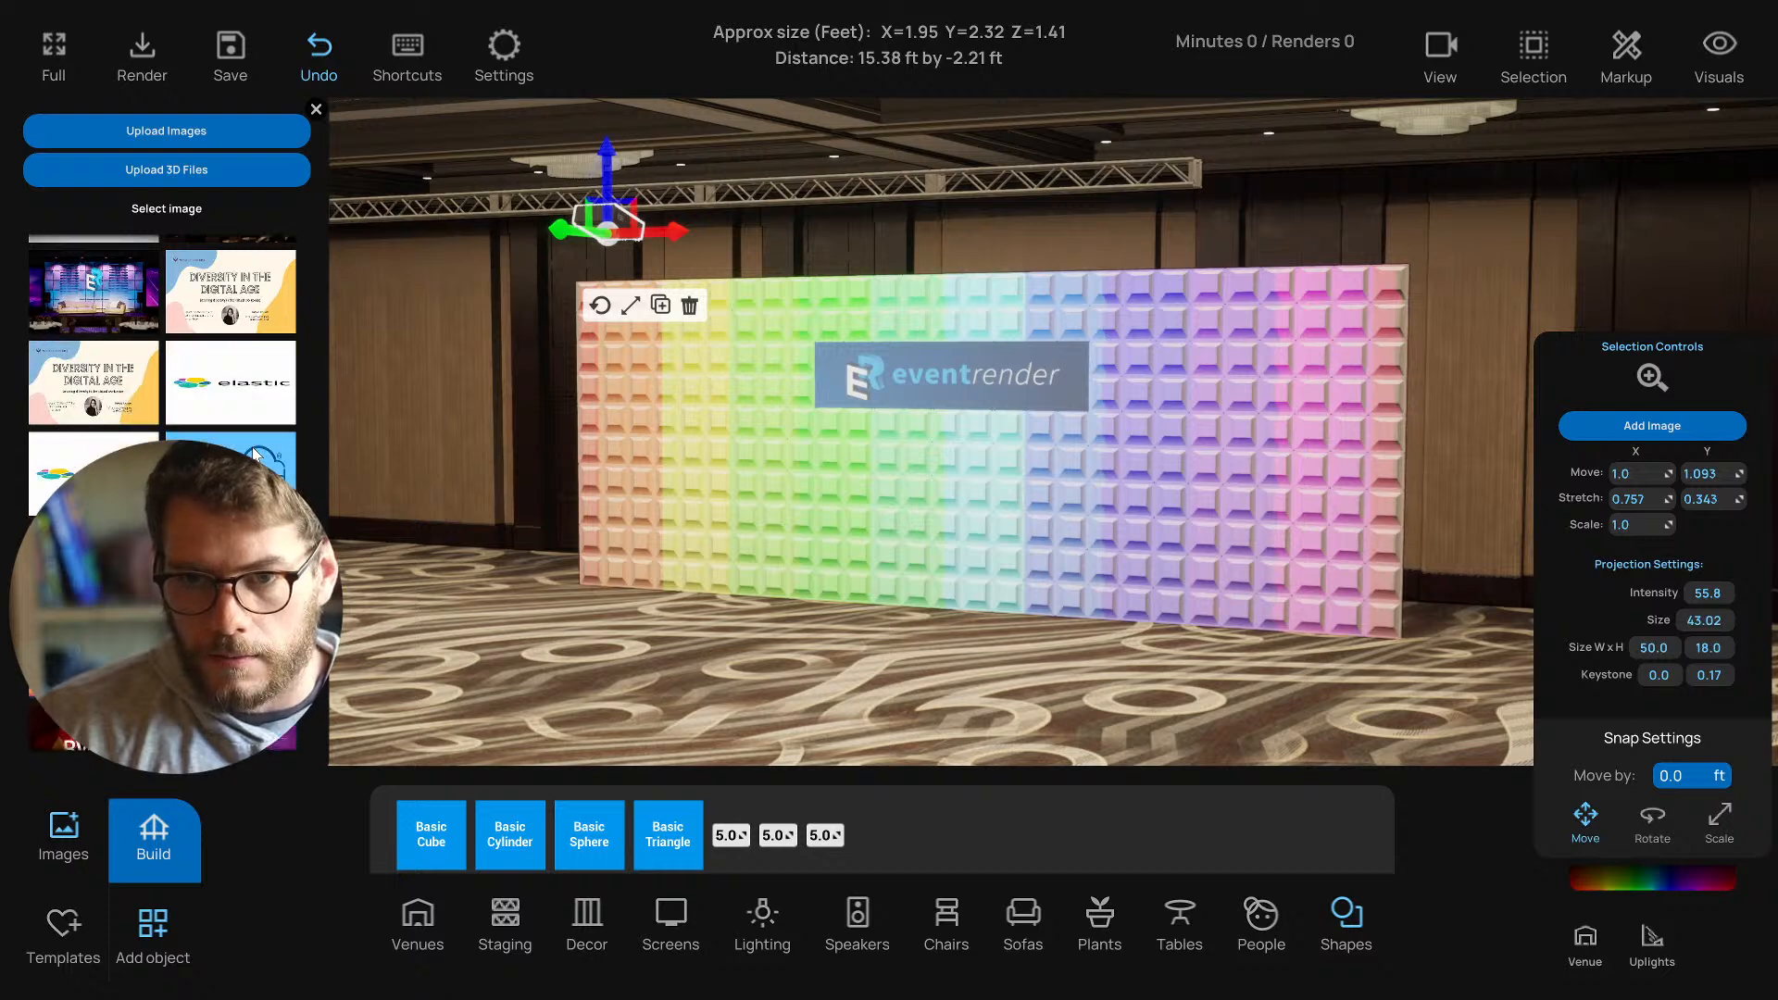
scroll(252, 447, down, 2)
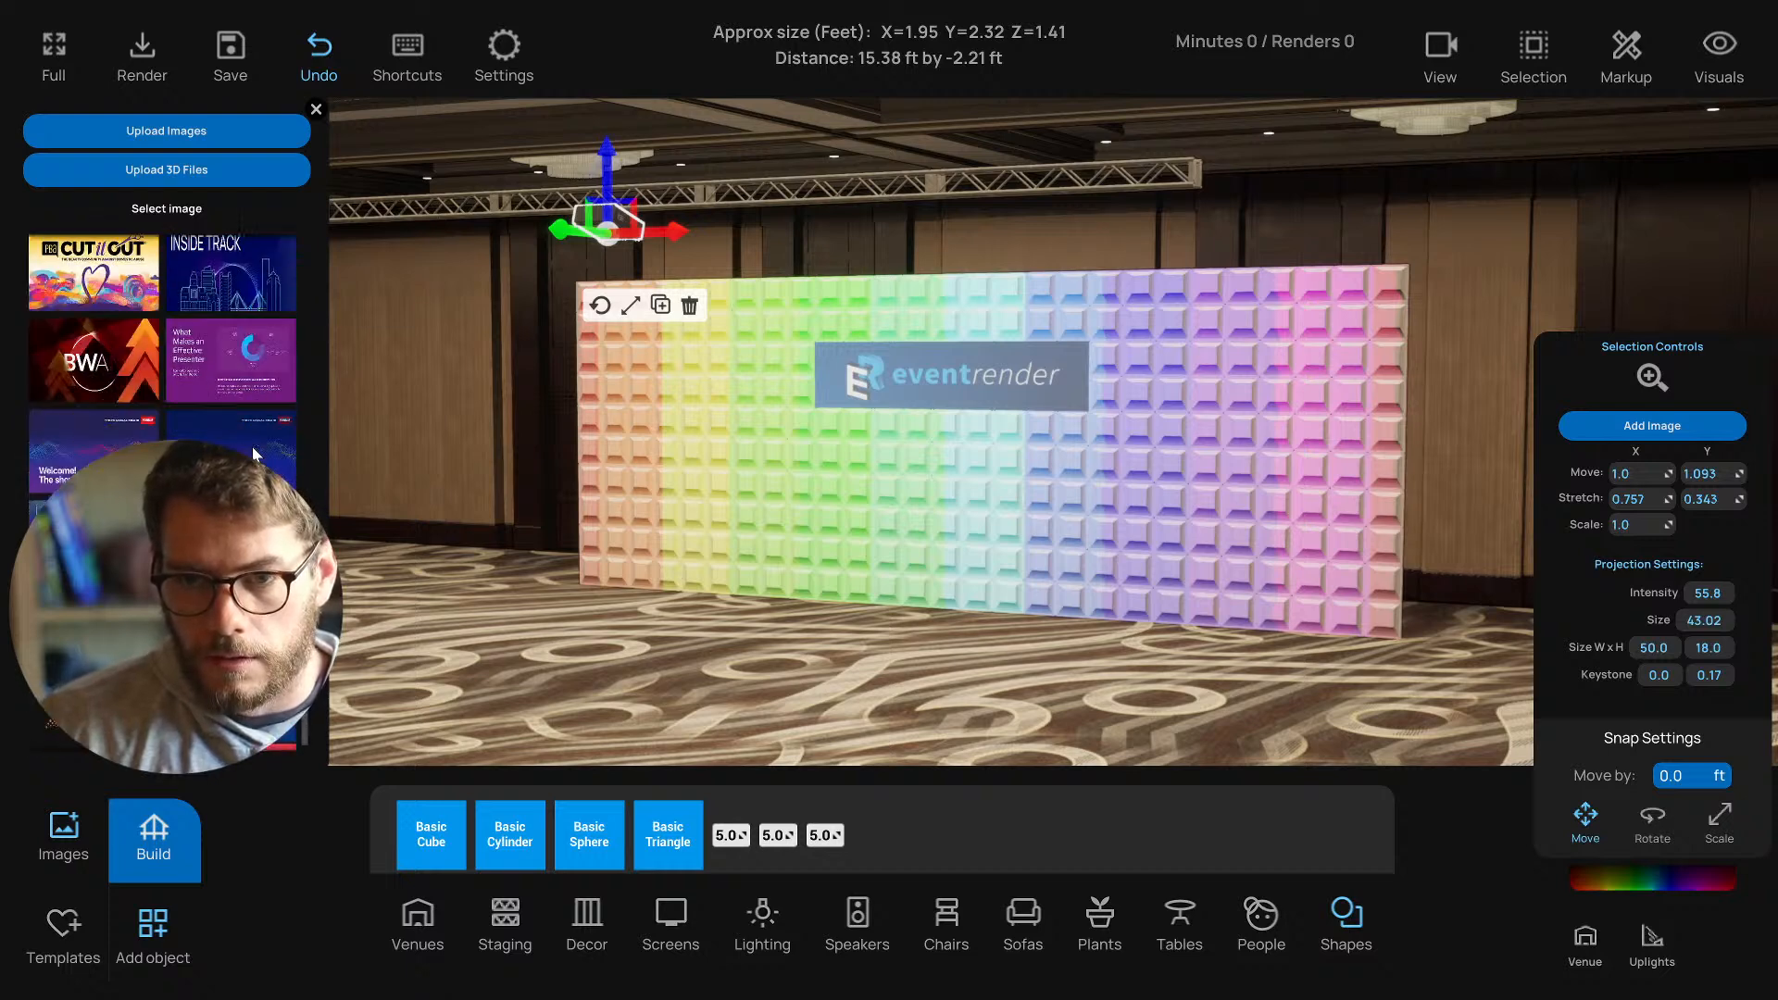
click(103, 442)
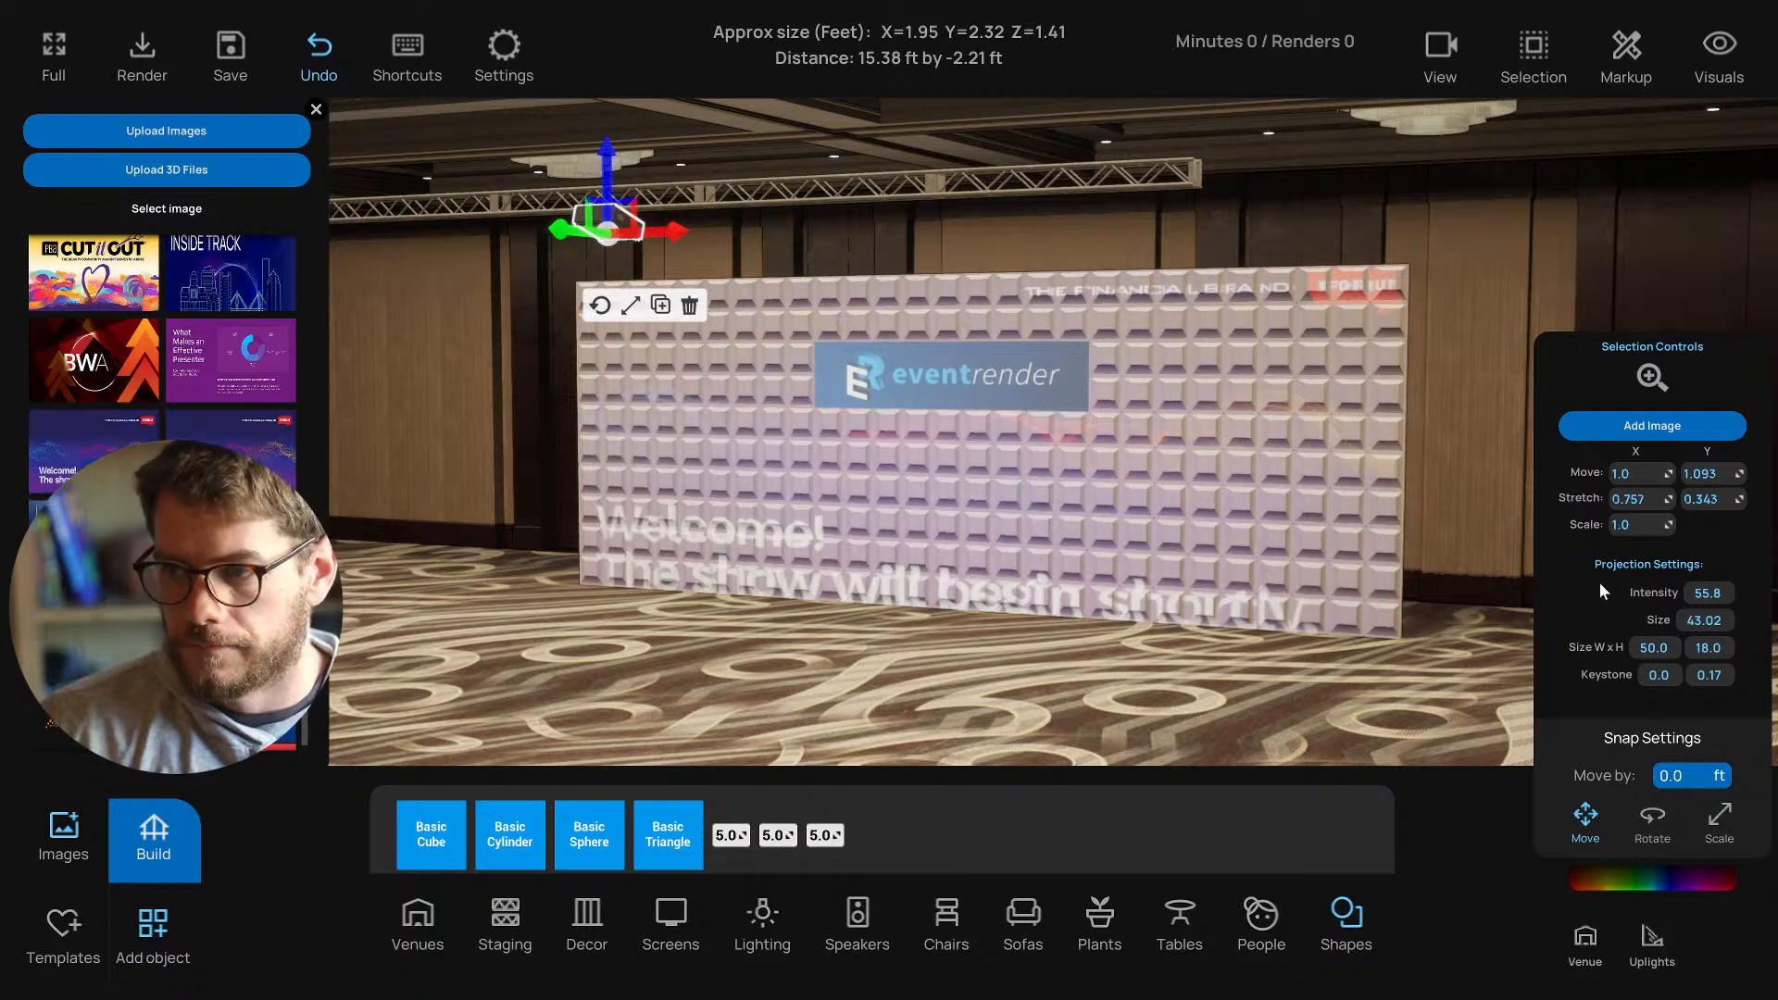
Enlarge the projection to size 55.37 and raise its intensity to 493.78.
drag(1707, 622, 1702, 718)
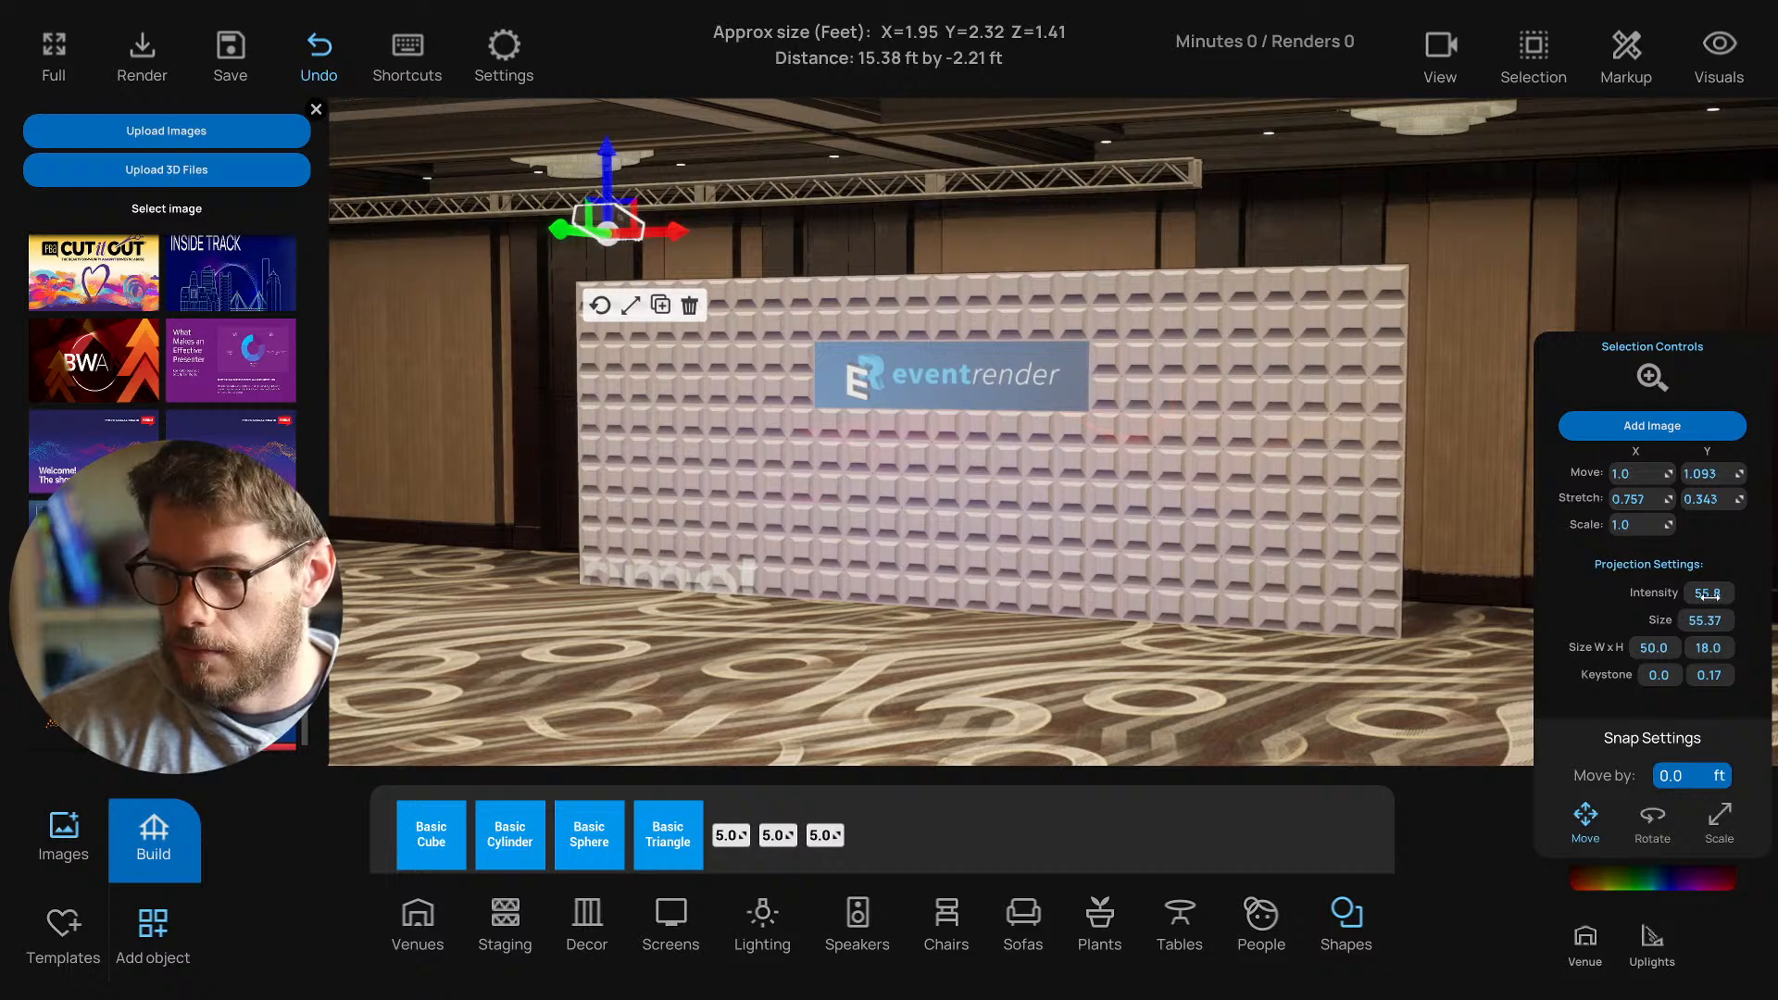
drag(1708, 593, 1704, 695)
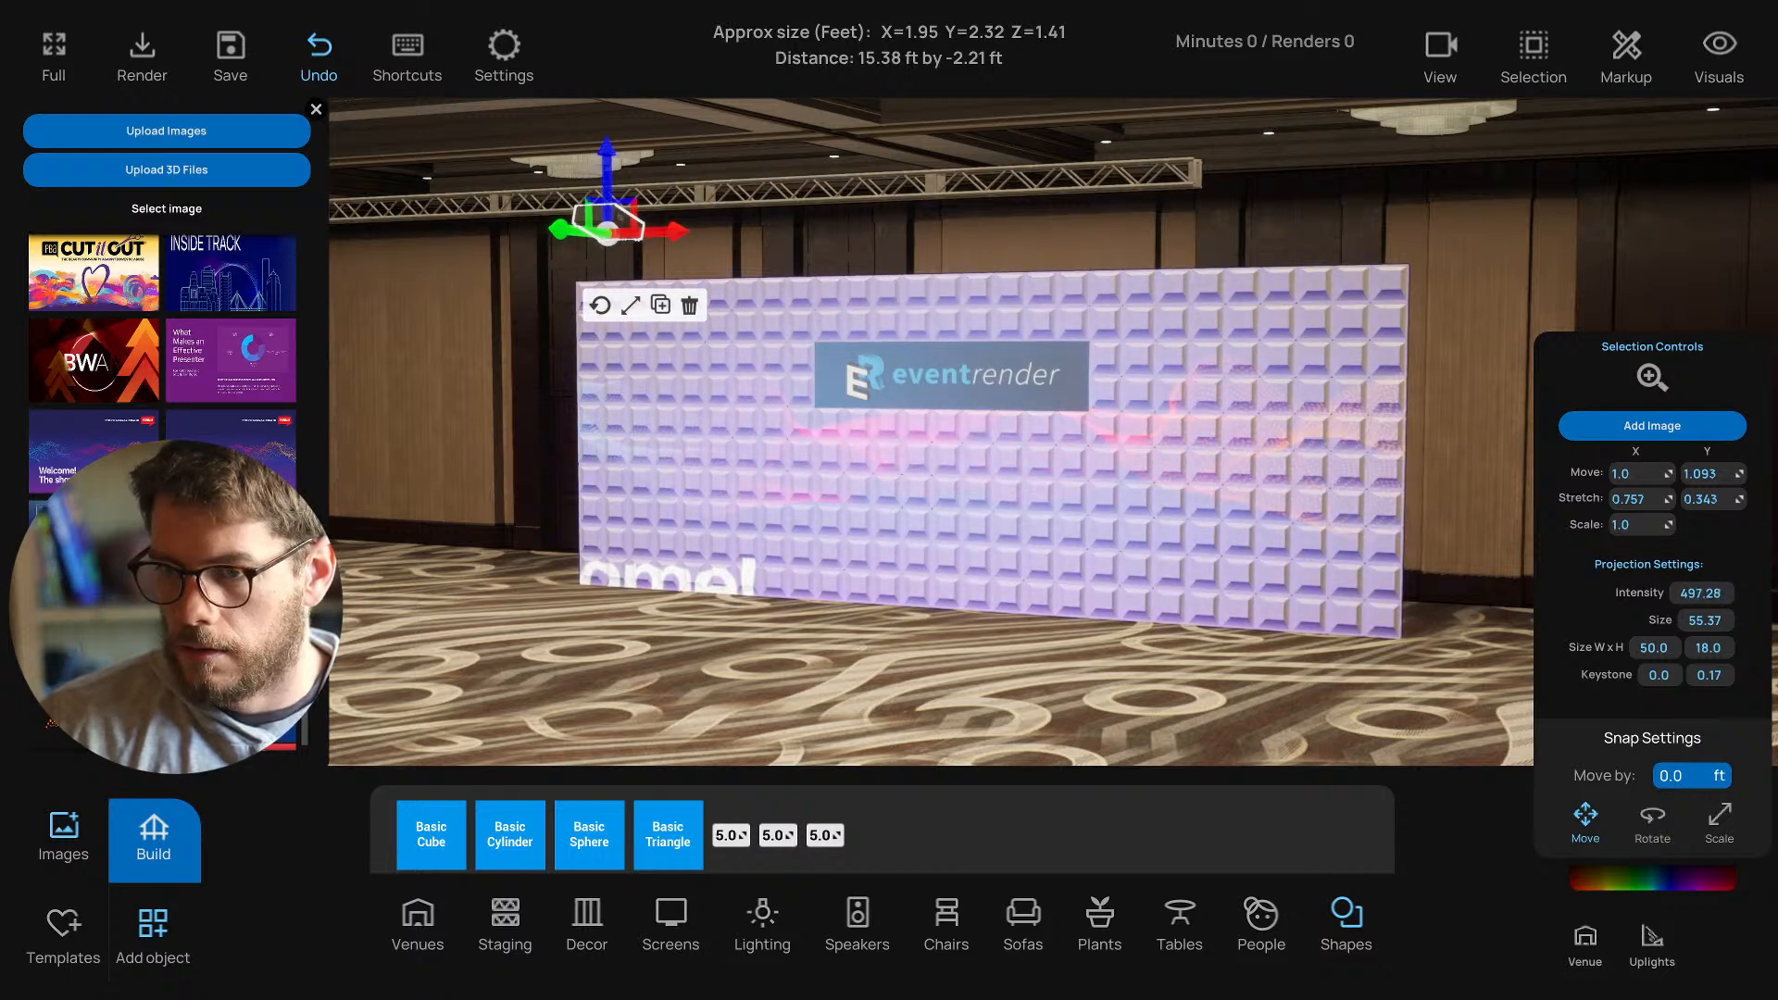
Lower the venue's room lighting to about an eighth of its range.
drag(1640, 868, 1589, 869)
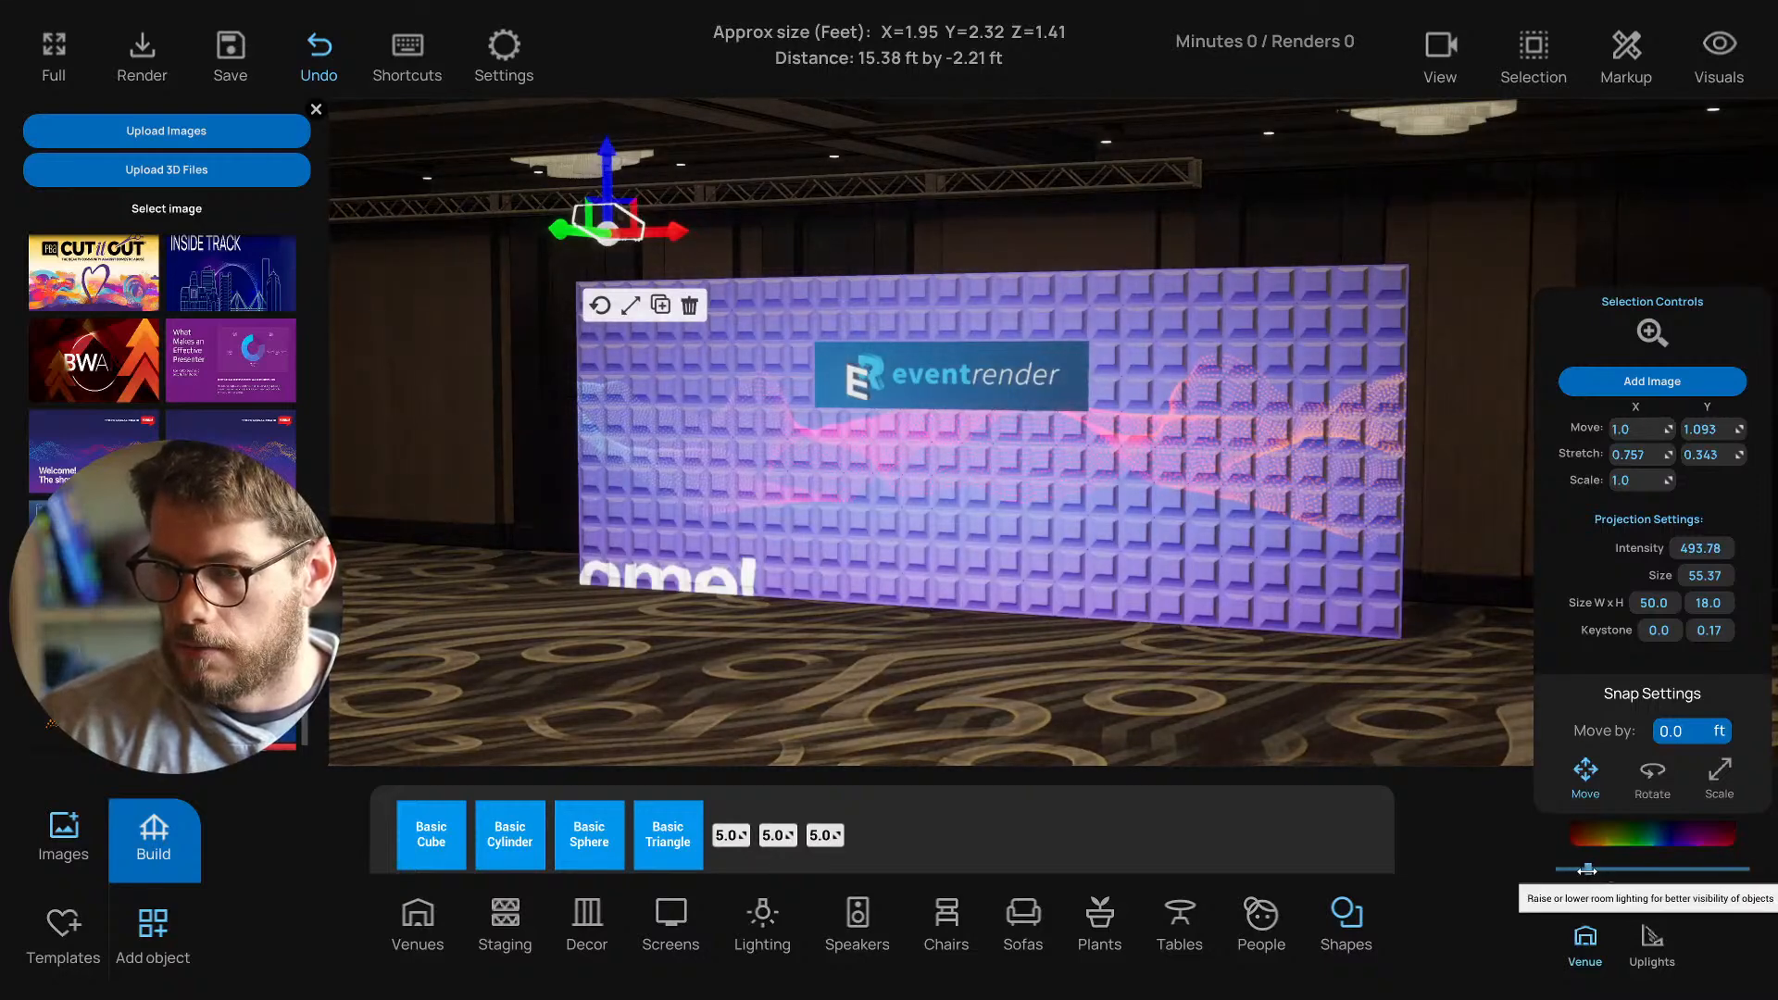
drag(1588, 871, 1568, 871)
drag(1568, 871, 1580, 871)
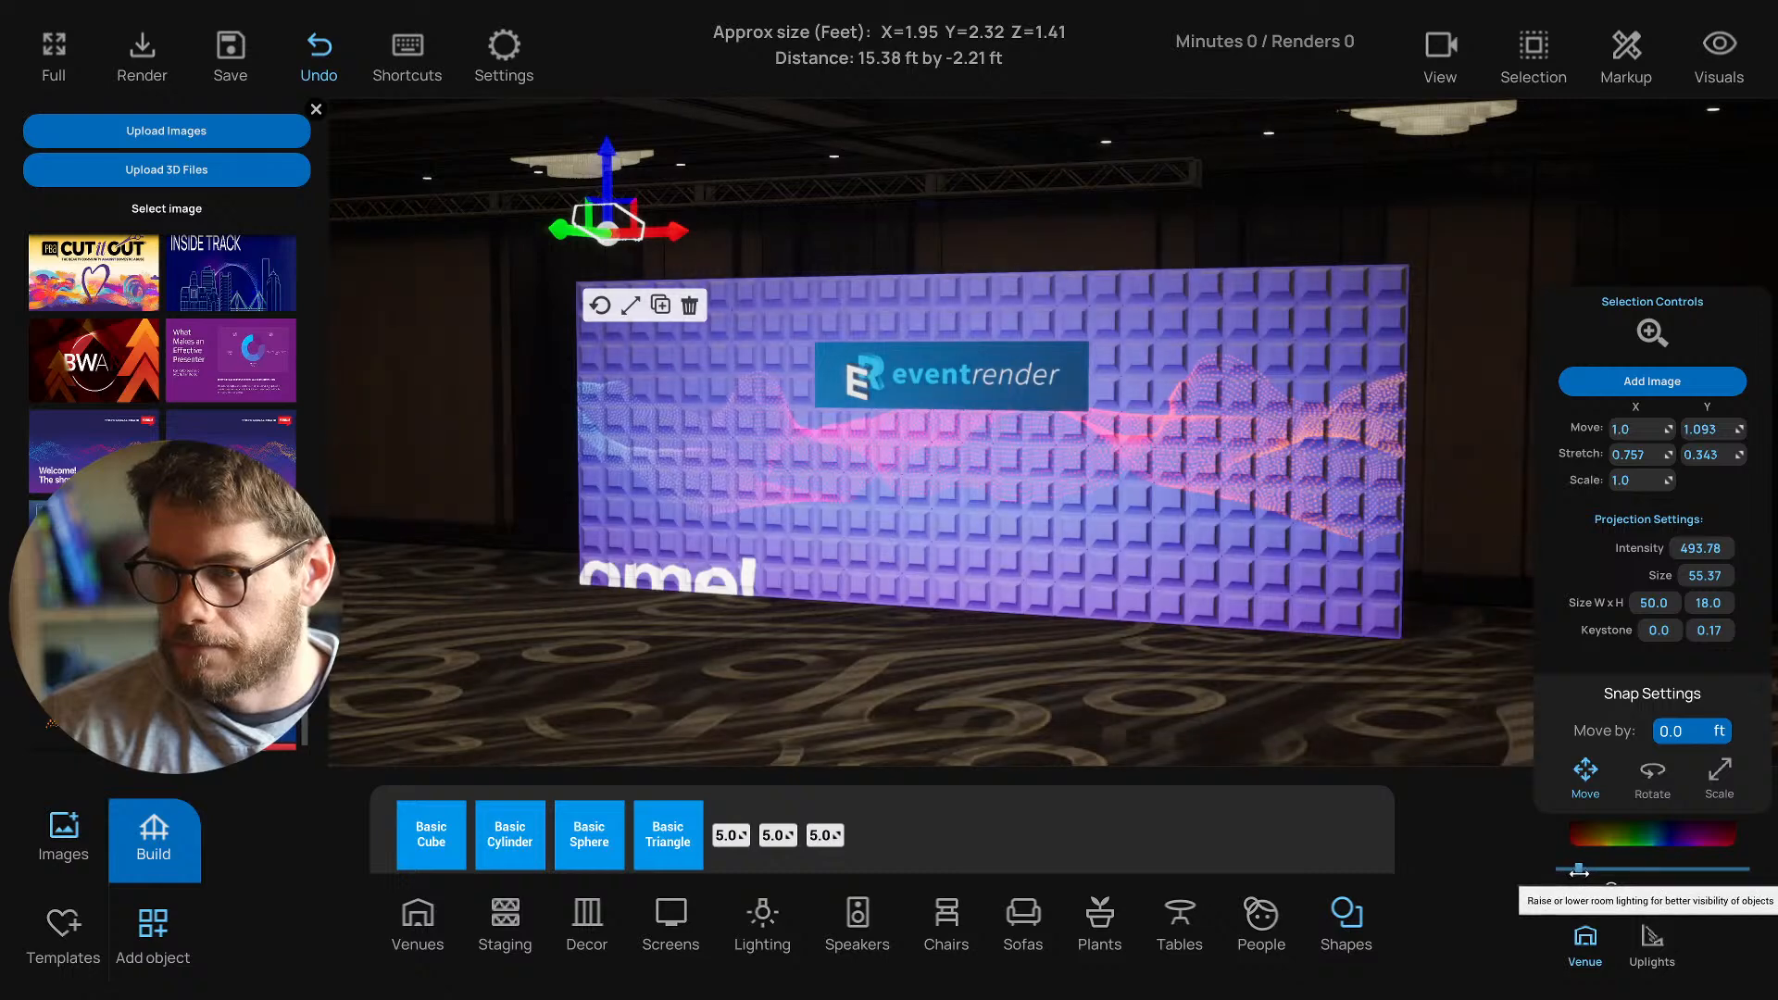
click(1600, 963)
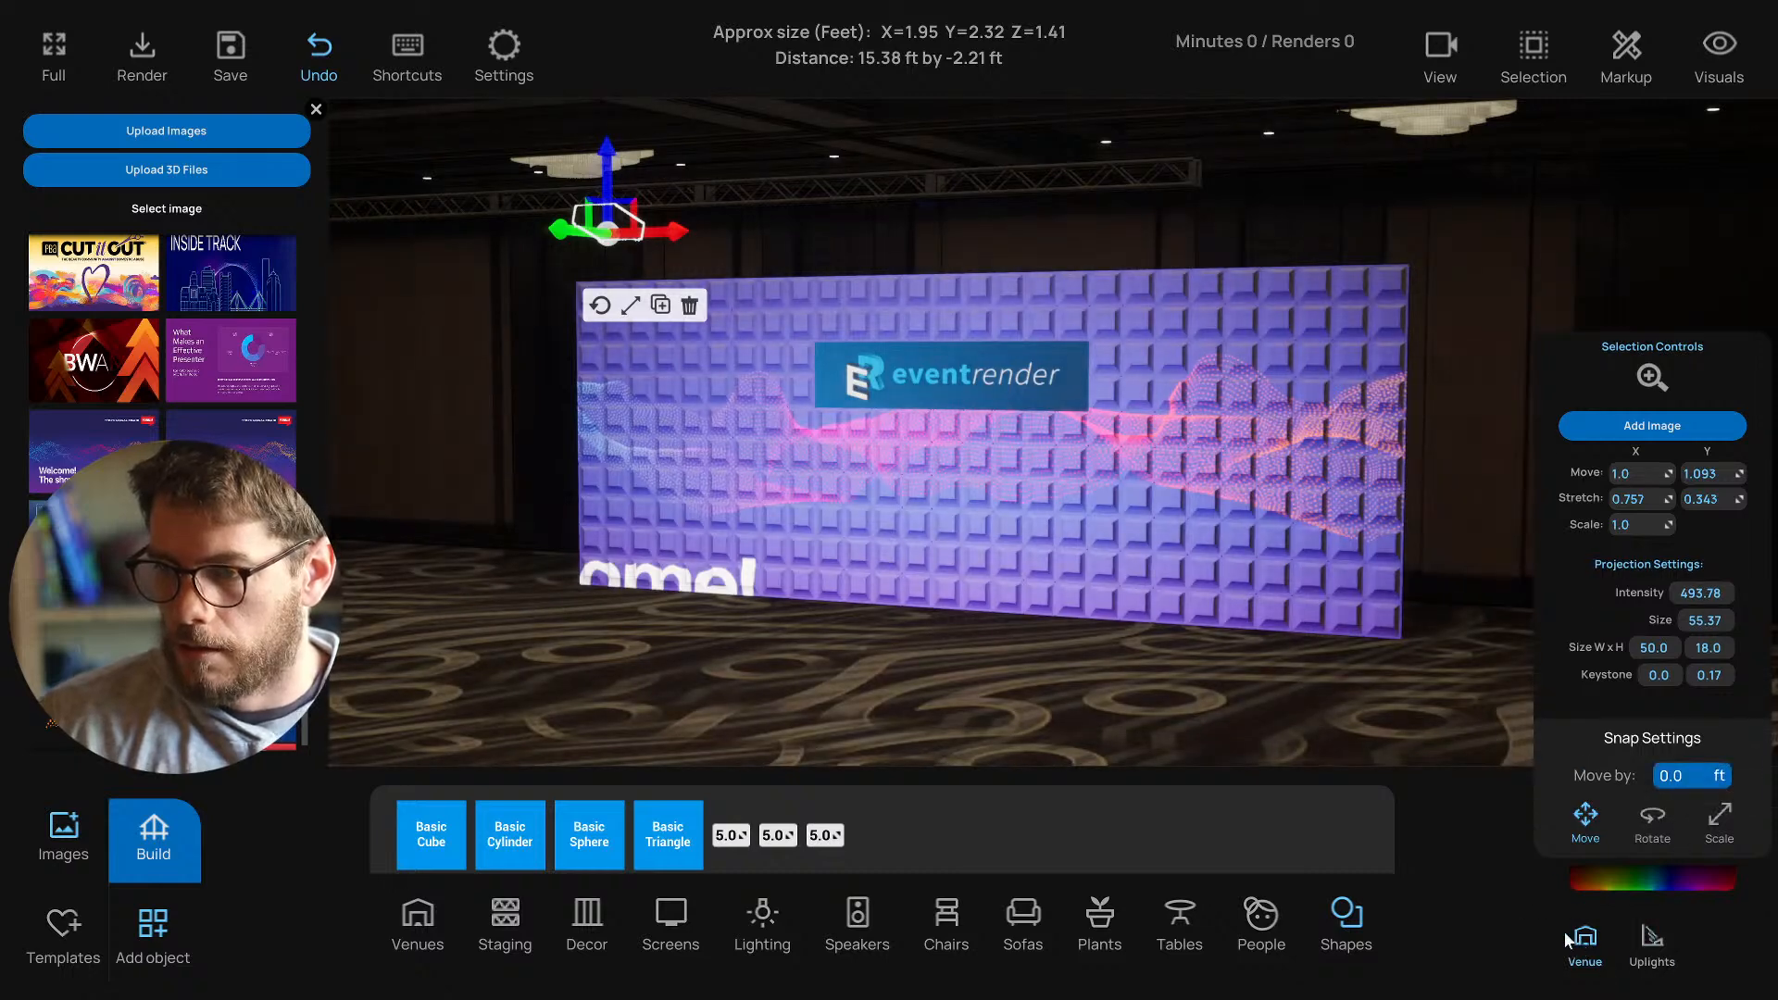
Rotate the projector slightly to shift the projection on the tile wall and set its intensity to 320.51.
mouse_move(1696, 595)
mouse_down()
mouse_move(1723, 595)
mouse_move(1671, 593)
mouse_move(1734, 593)
mouse_move(1667, 592)
mouse_up()
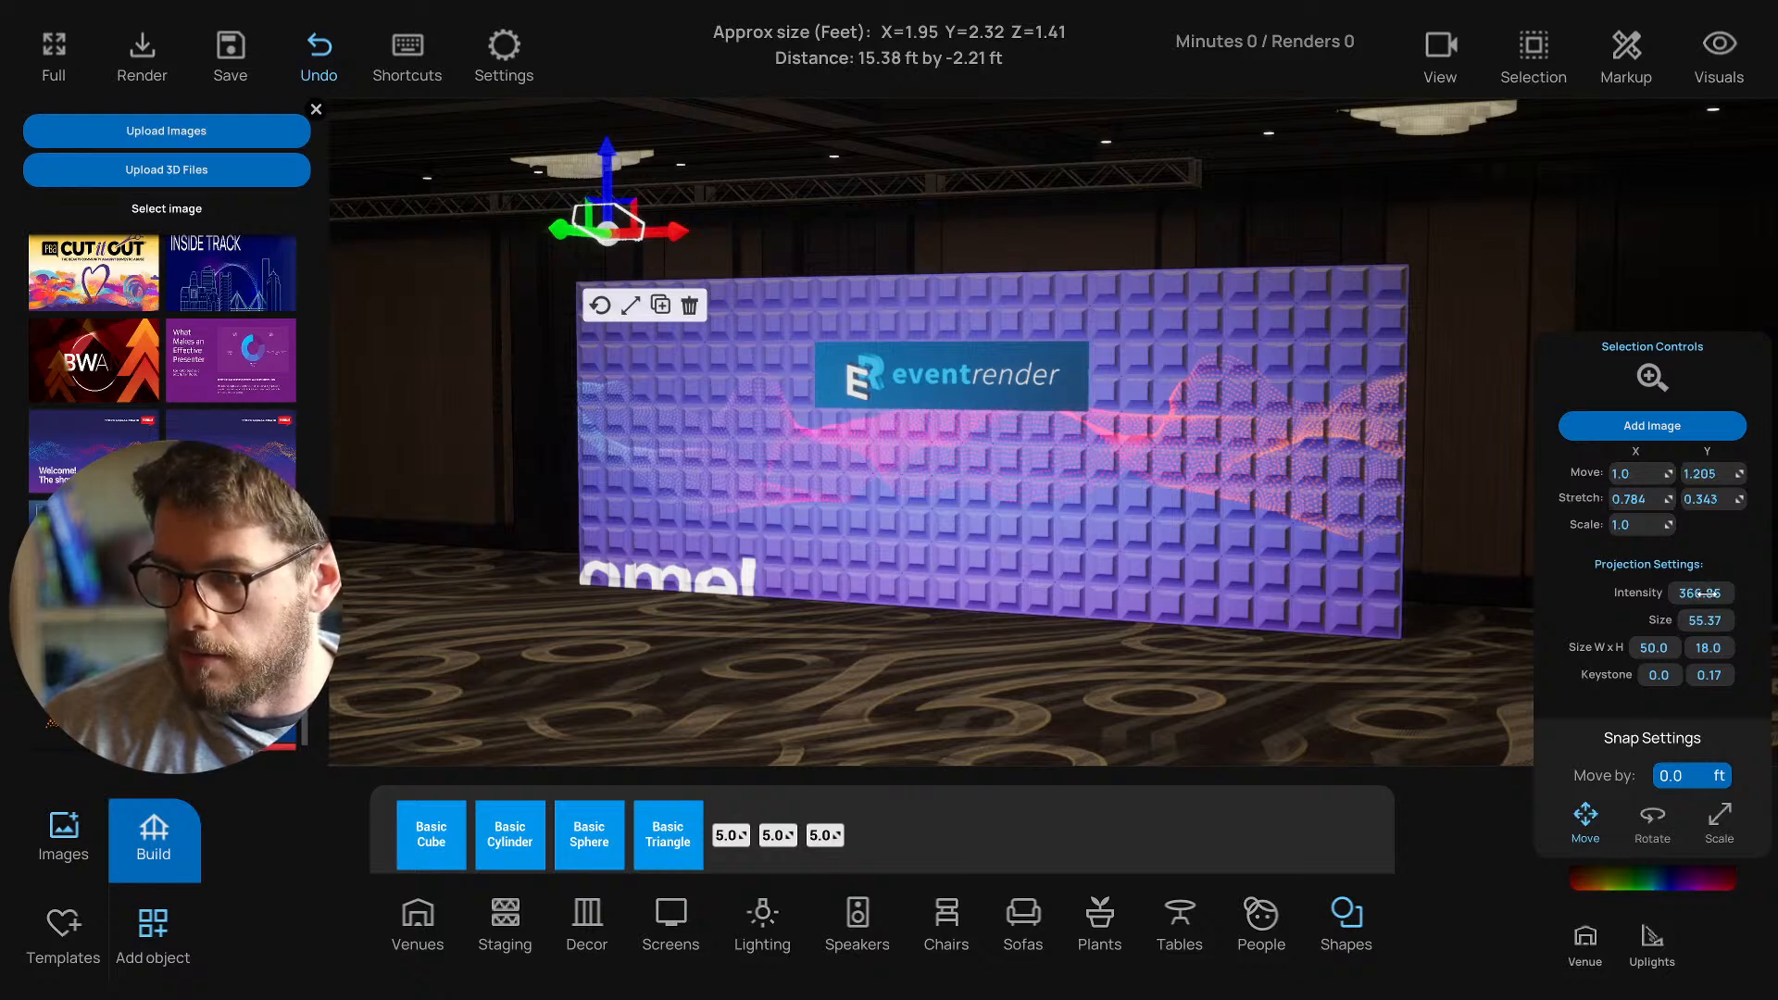
click(600, 305)
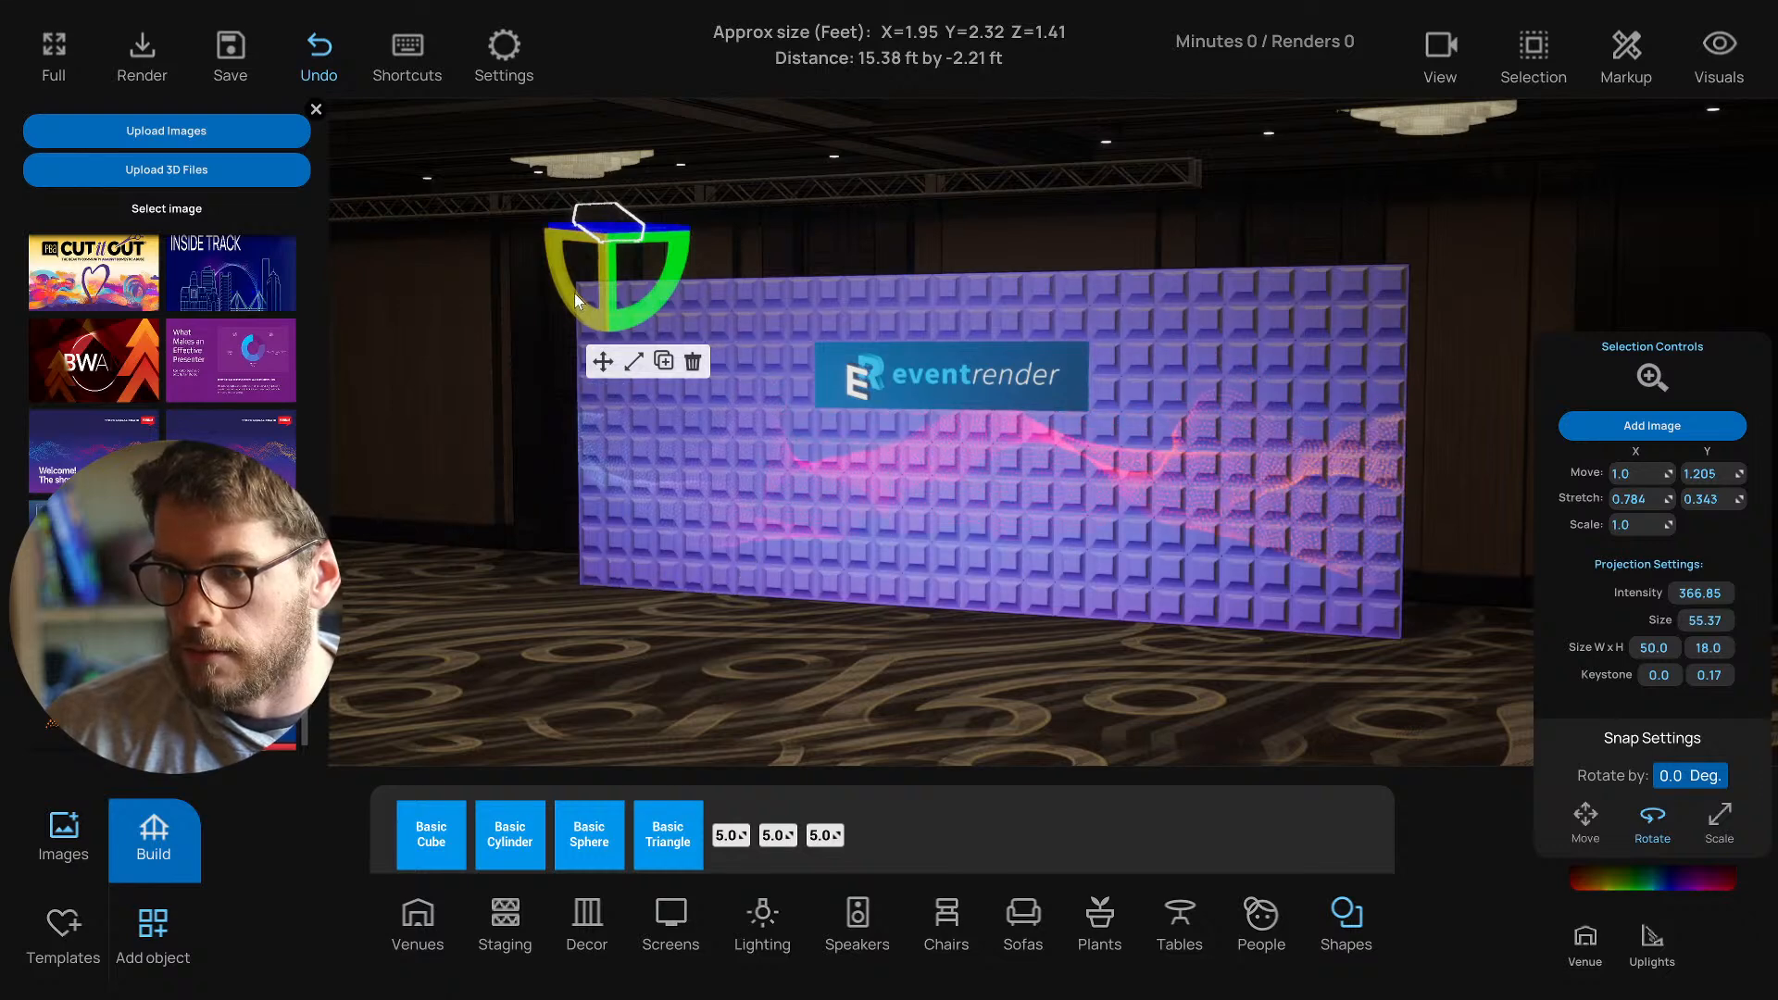
mouse_move(1707, 589)
mouse_down()
mouse_move(1734, 589)
mouse_move(1681, 593)
mouse_up()
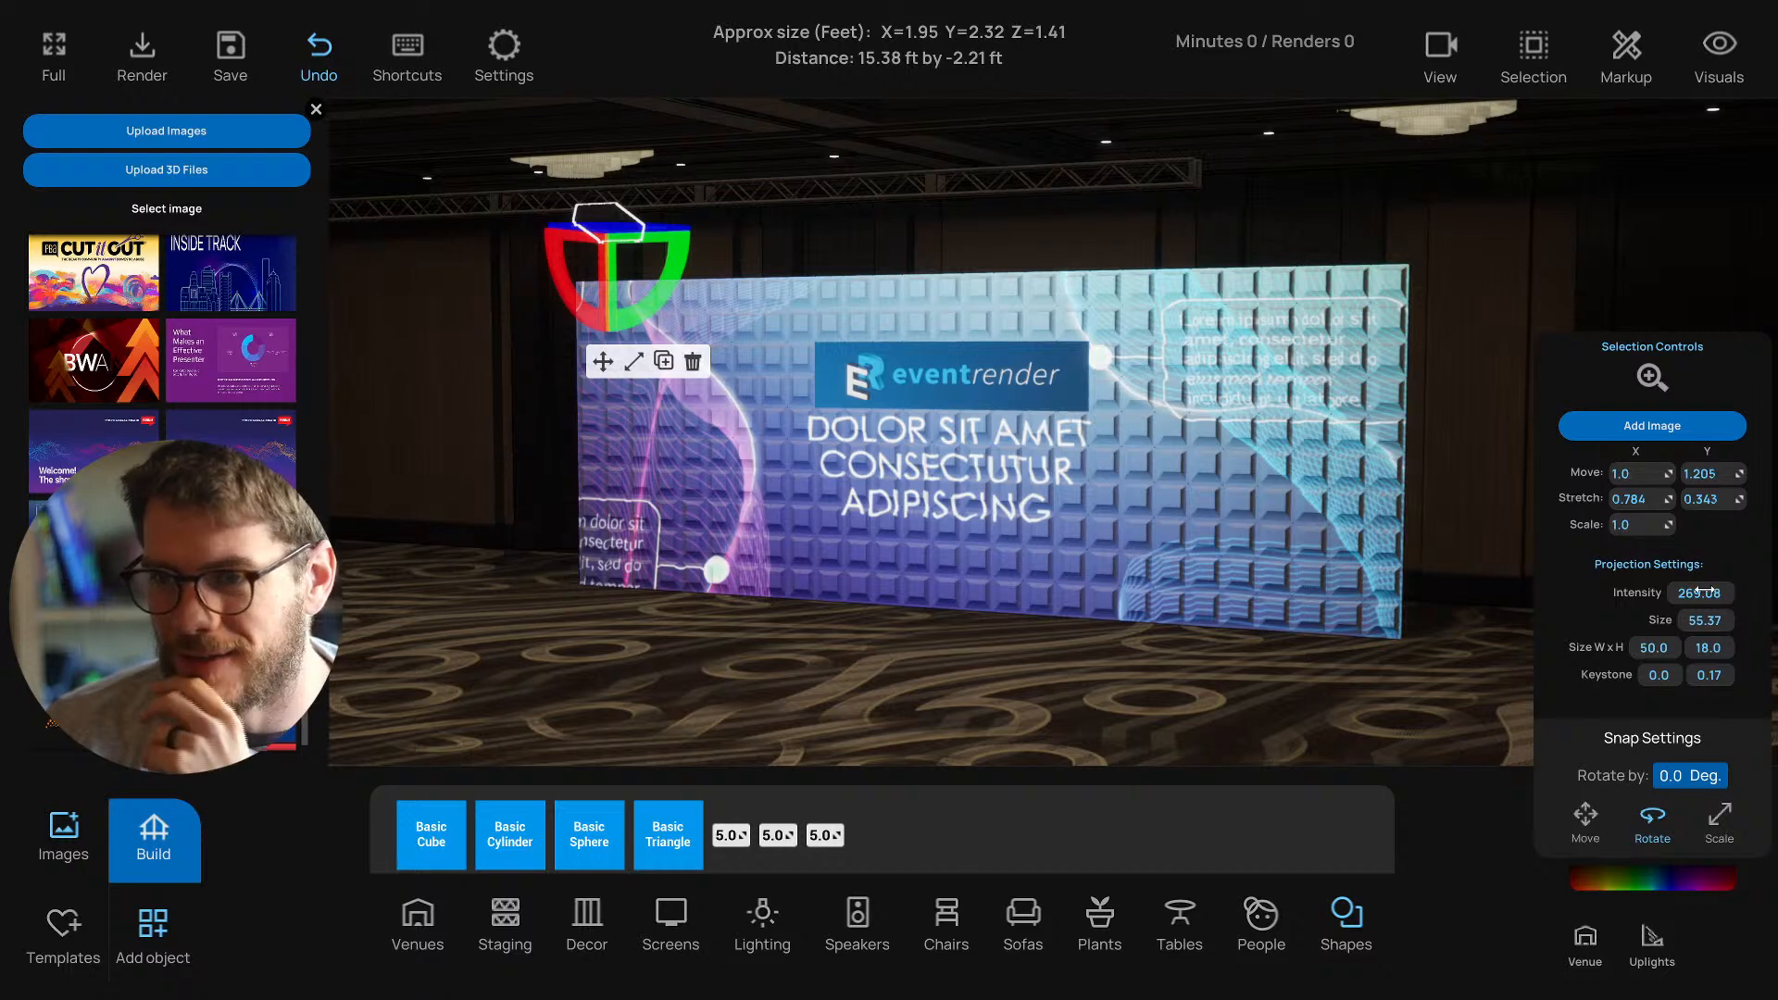
mouse_move(1703, 593)
mouse_down()
mouse_move(1623, 593)
mouse_move(1705, 593)
mouse_up()
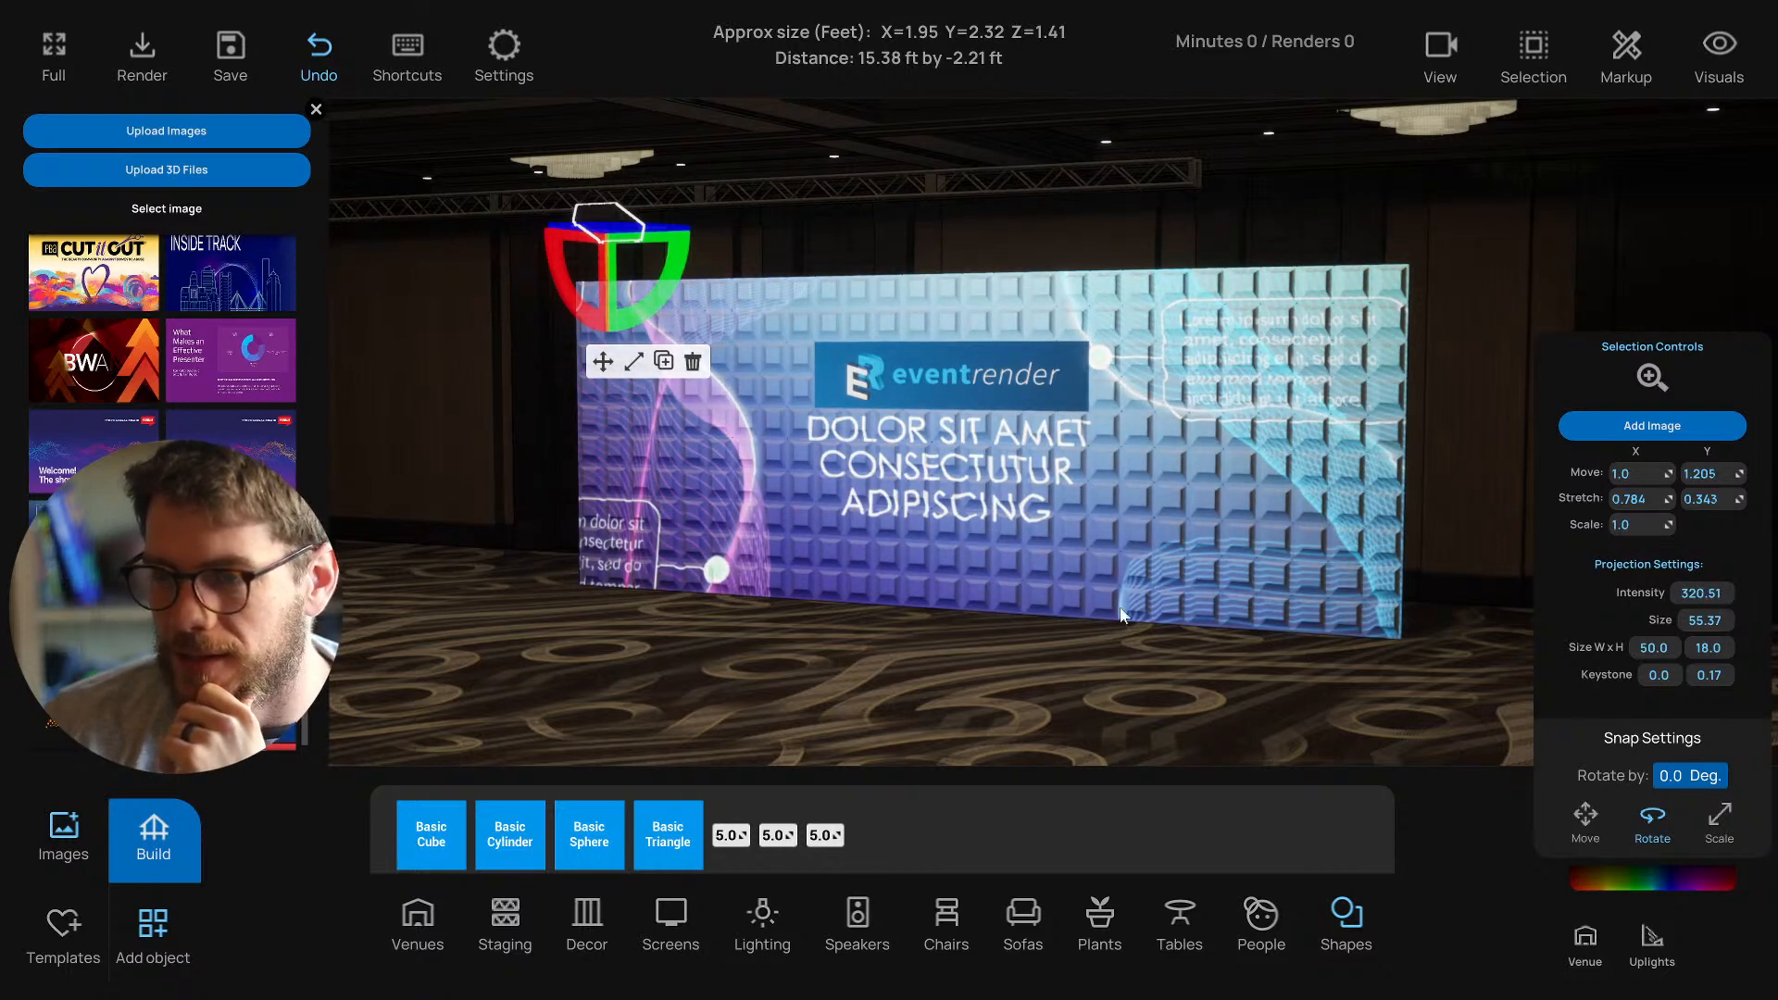
Reduce the projector's intensity to 227.77 for the orange chevron artwork projected on the tile wall.
scroll(1014, 596, down, 5)
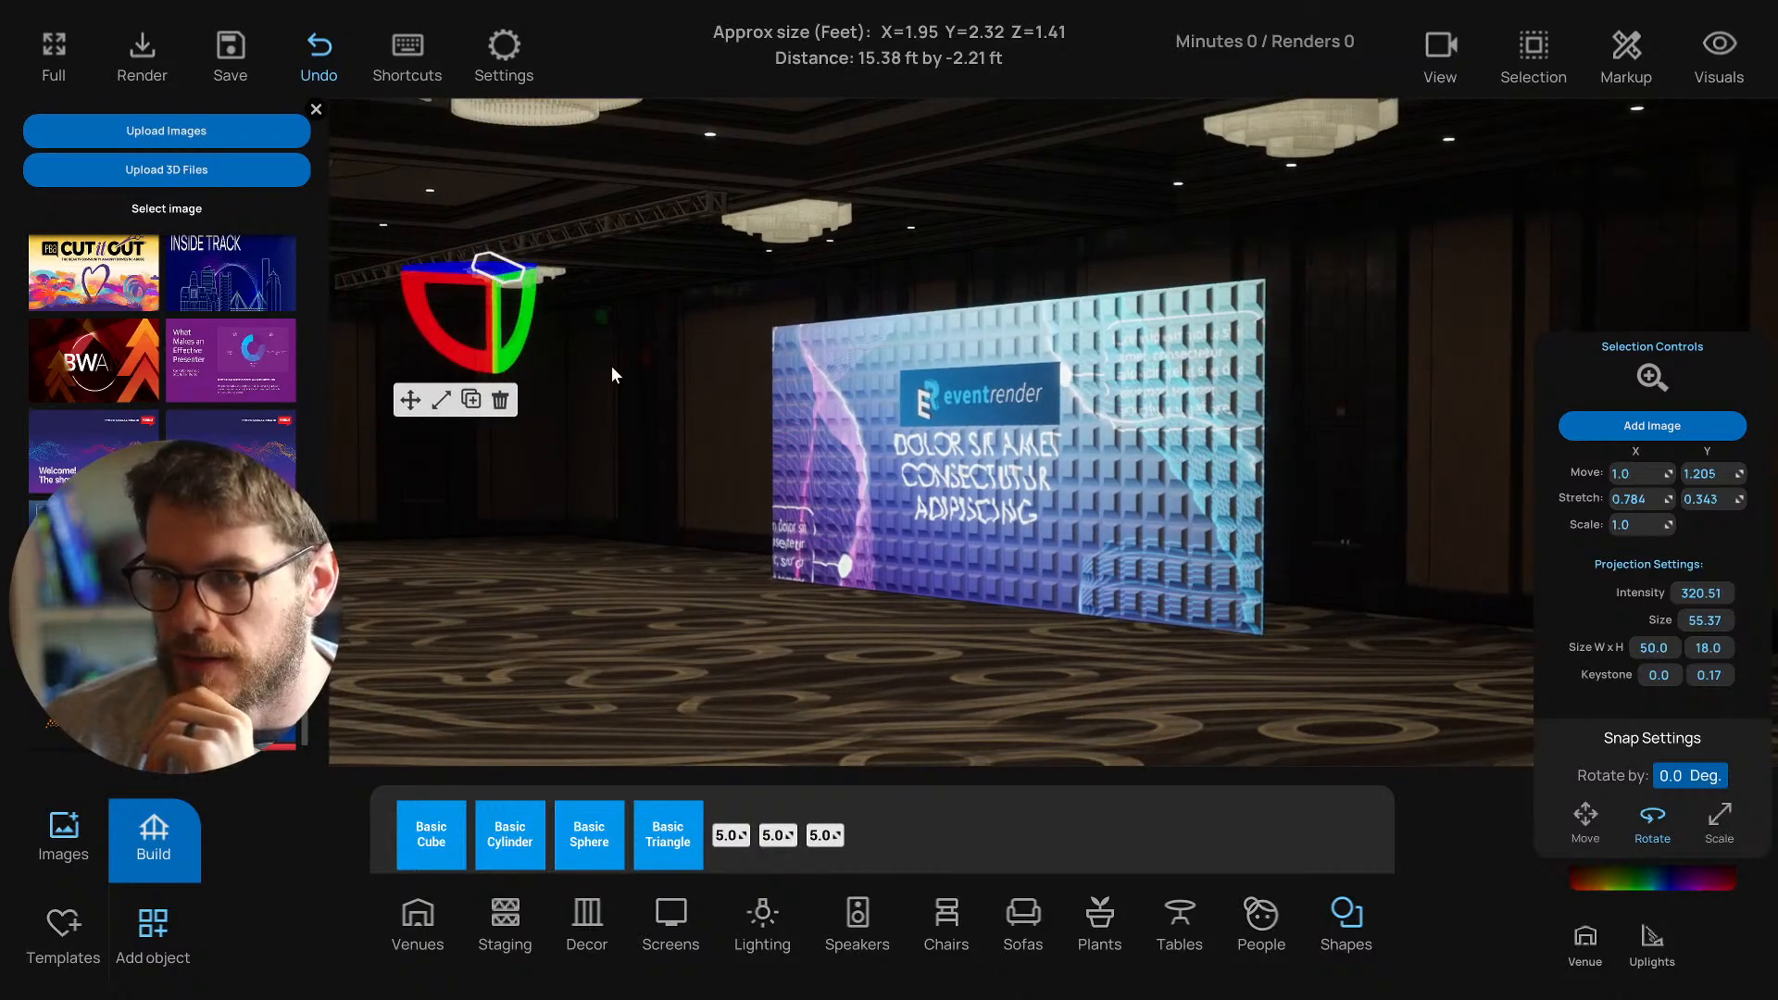
scroll(611, 375, up, 2)
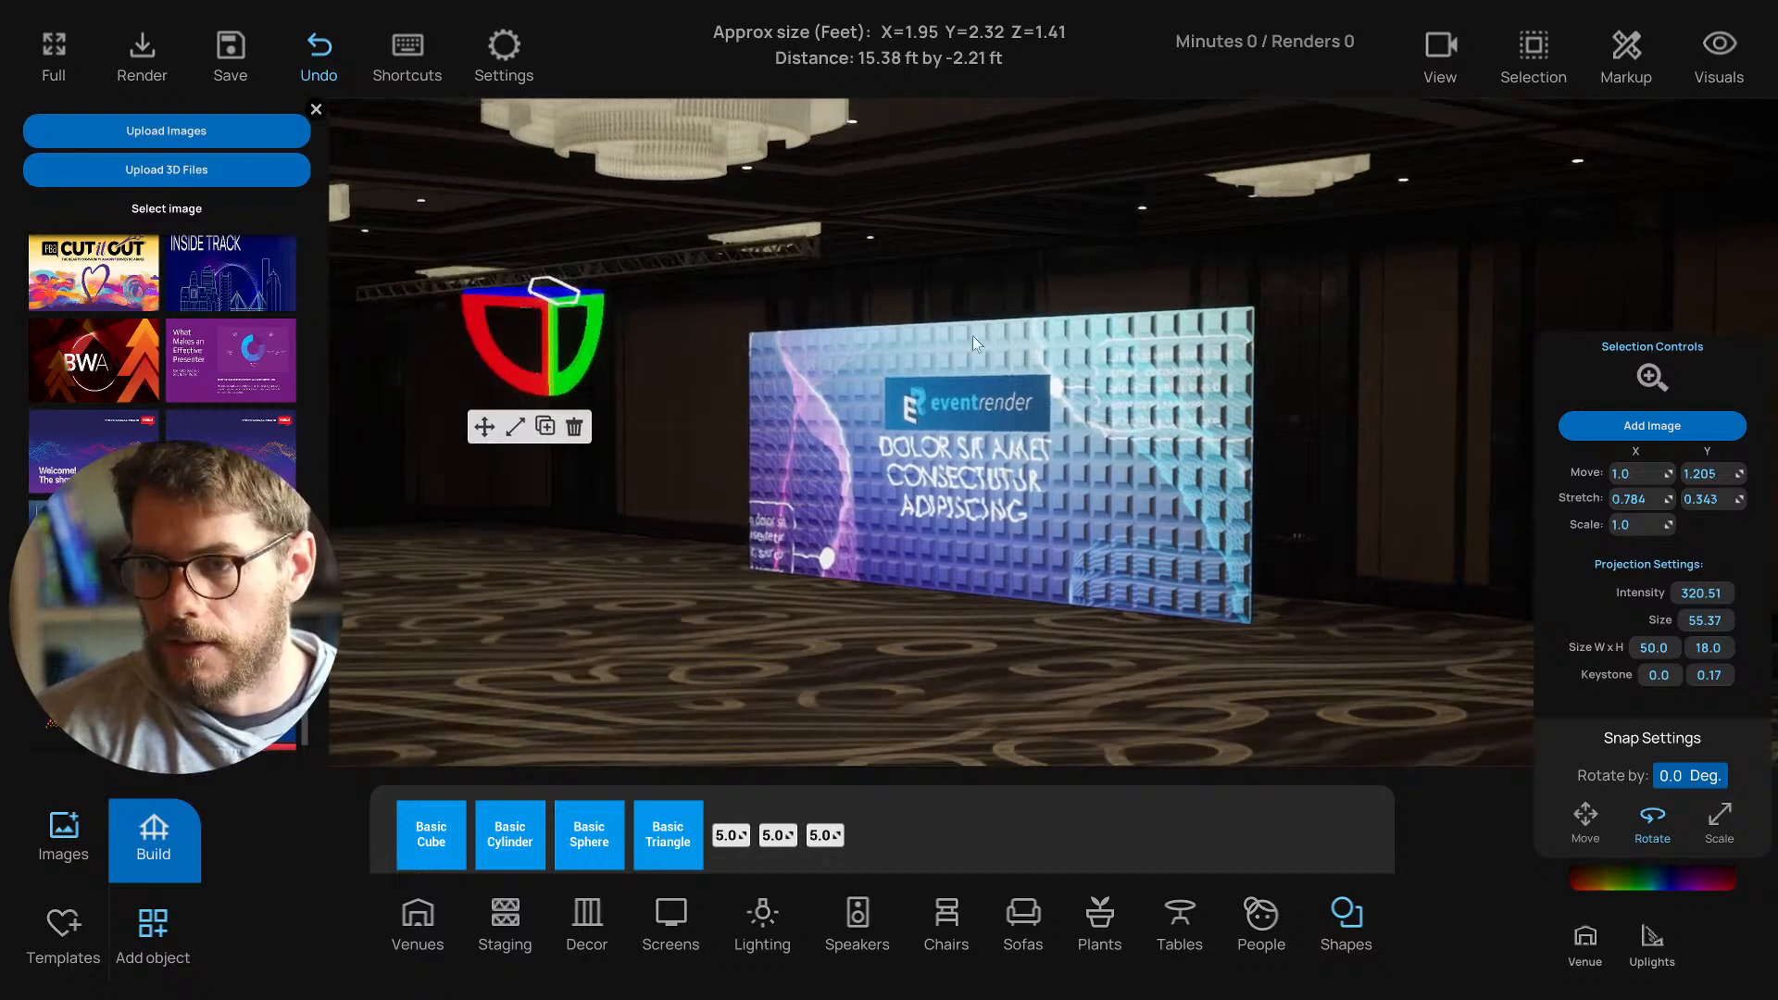
scroll(977, 387, up, 2)
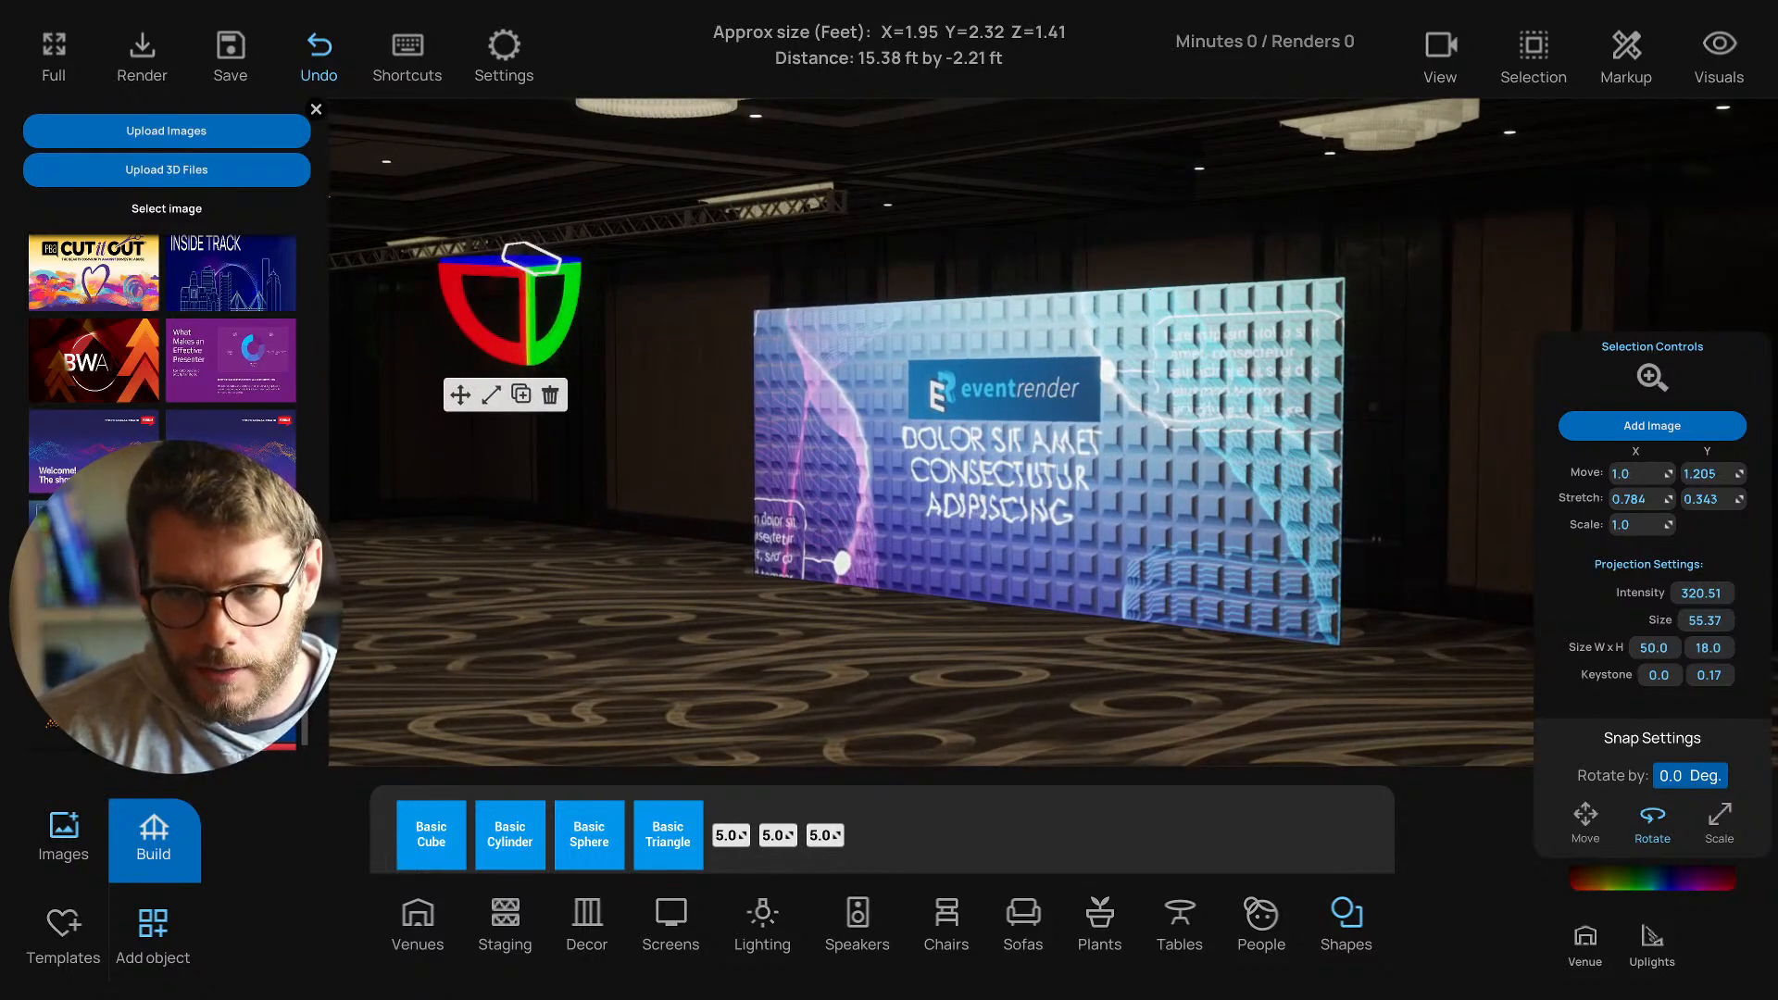
scroll(737, 520, up, 2)
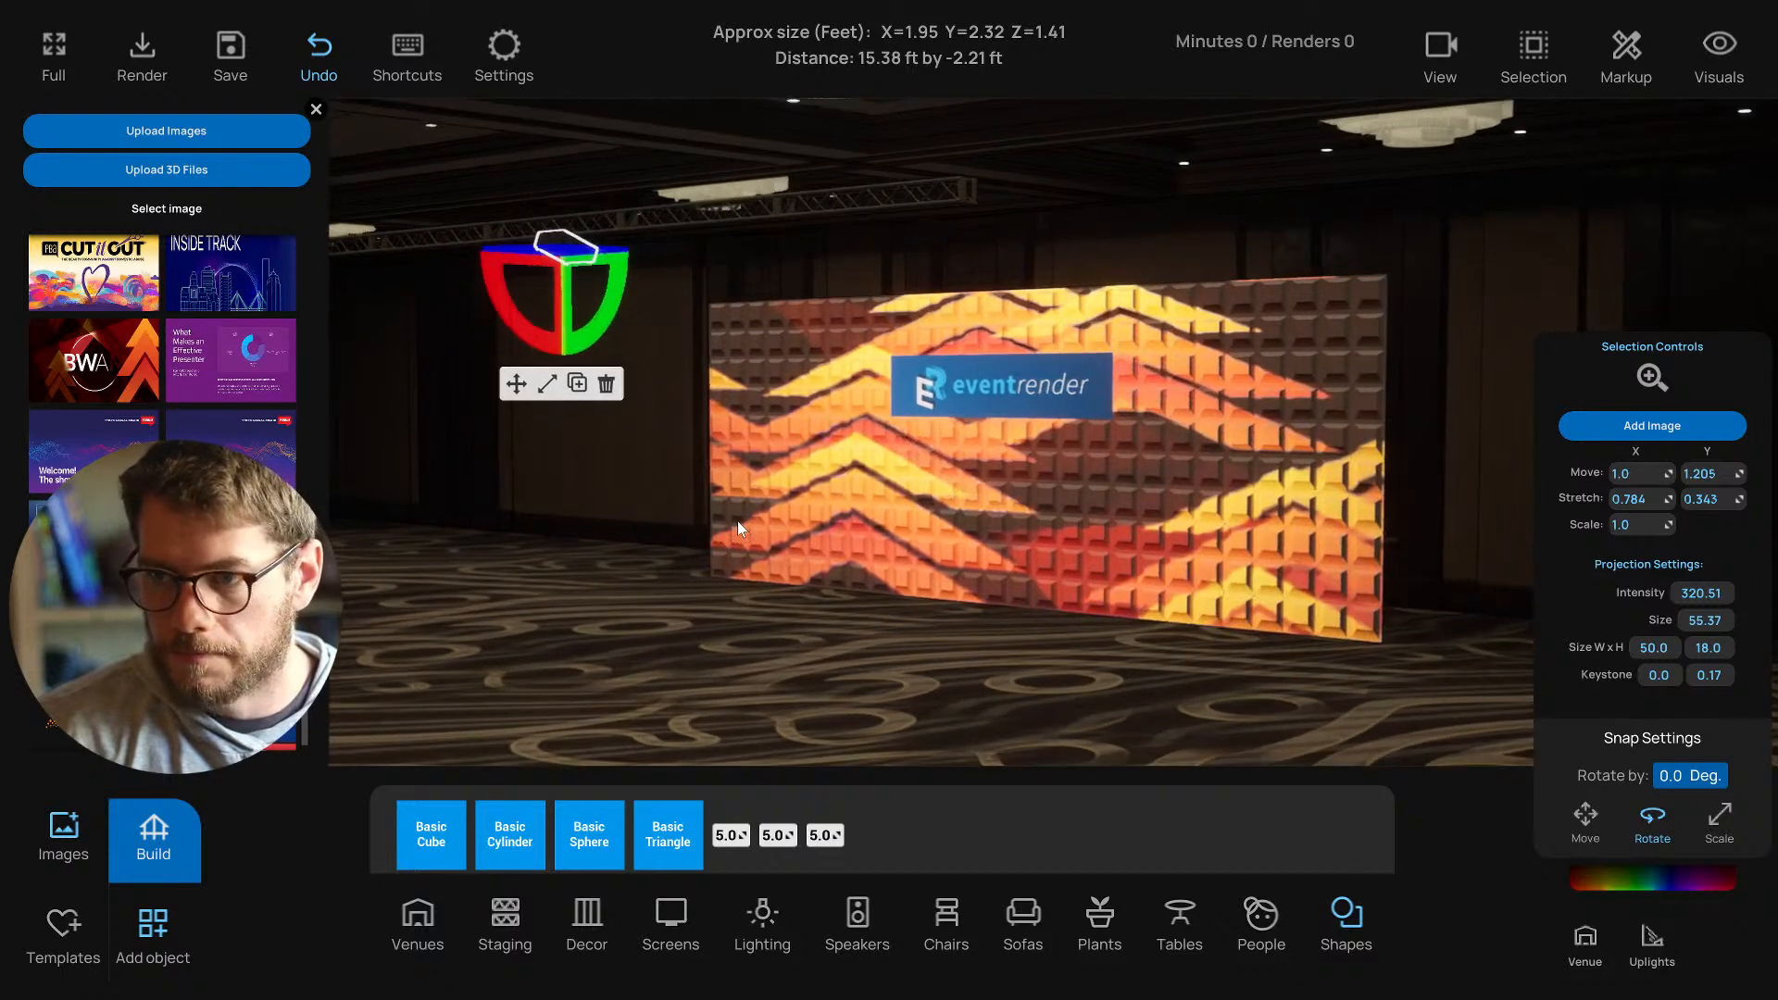
drag(1247, 639, 1258, 641)
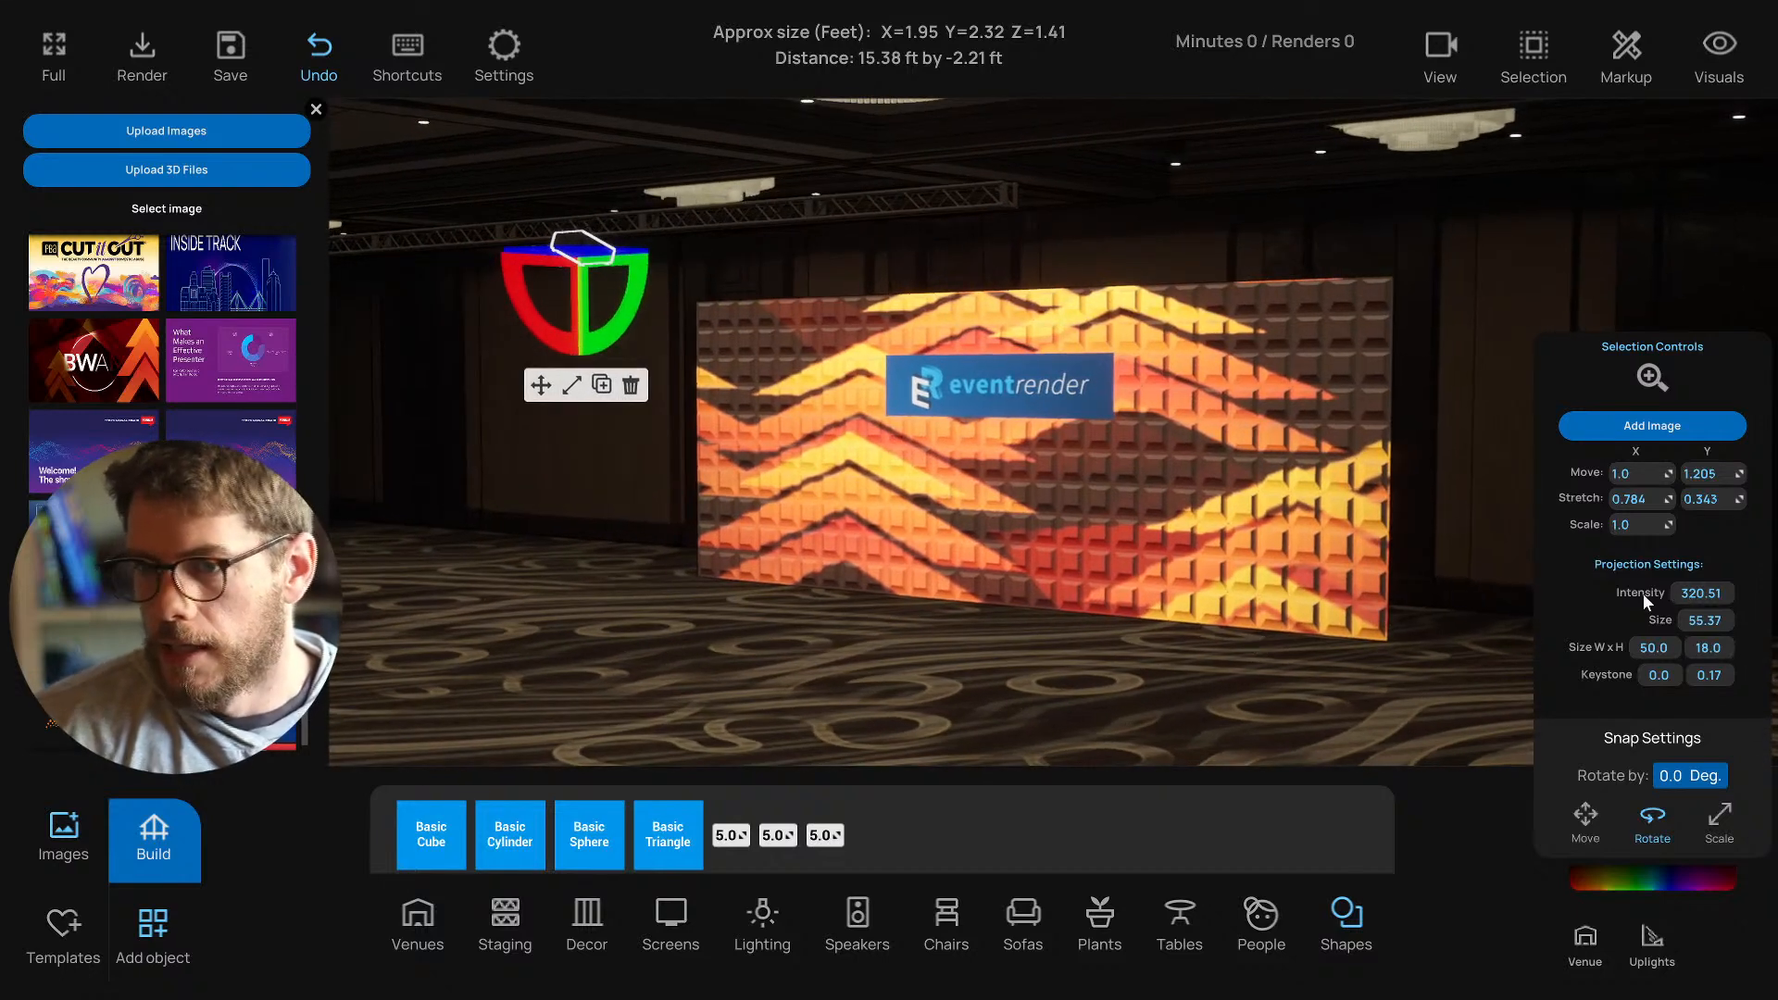
drag(1645, 598, 1589, 598)
drag(1038, 570, 880, 579)
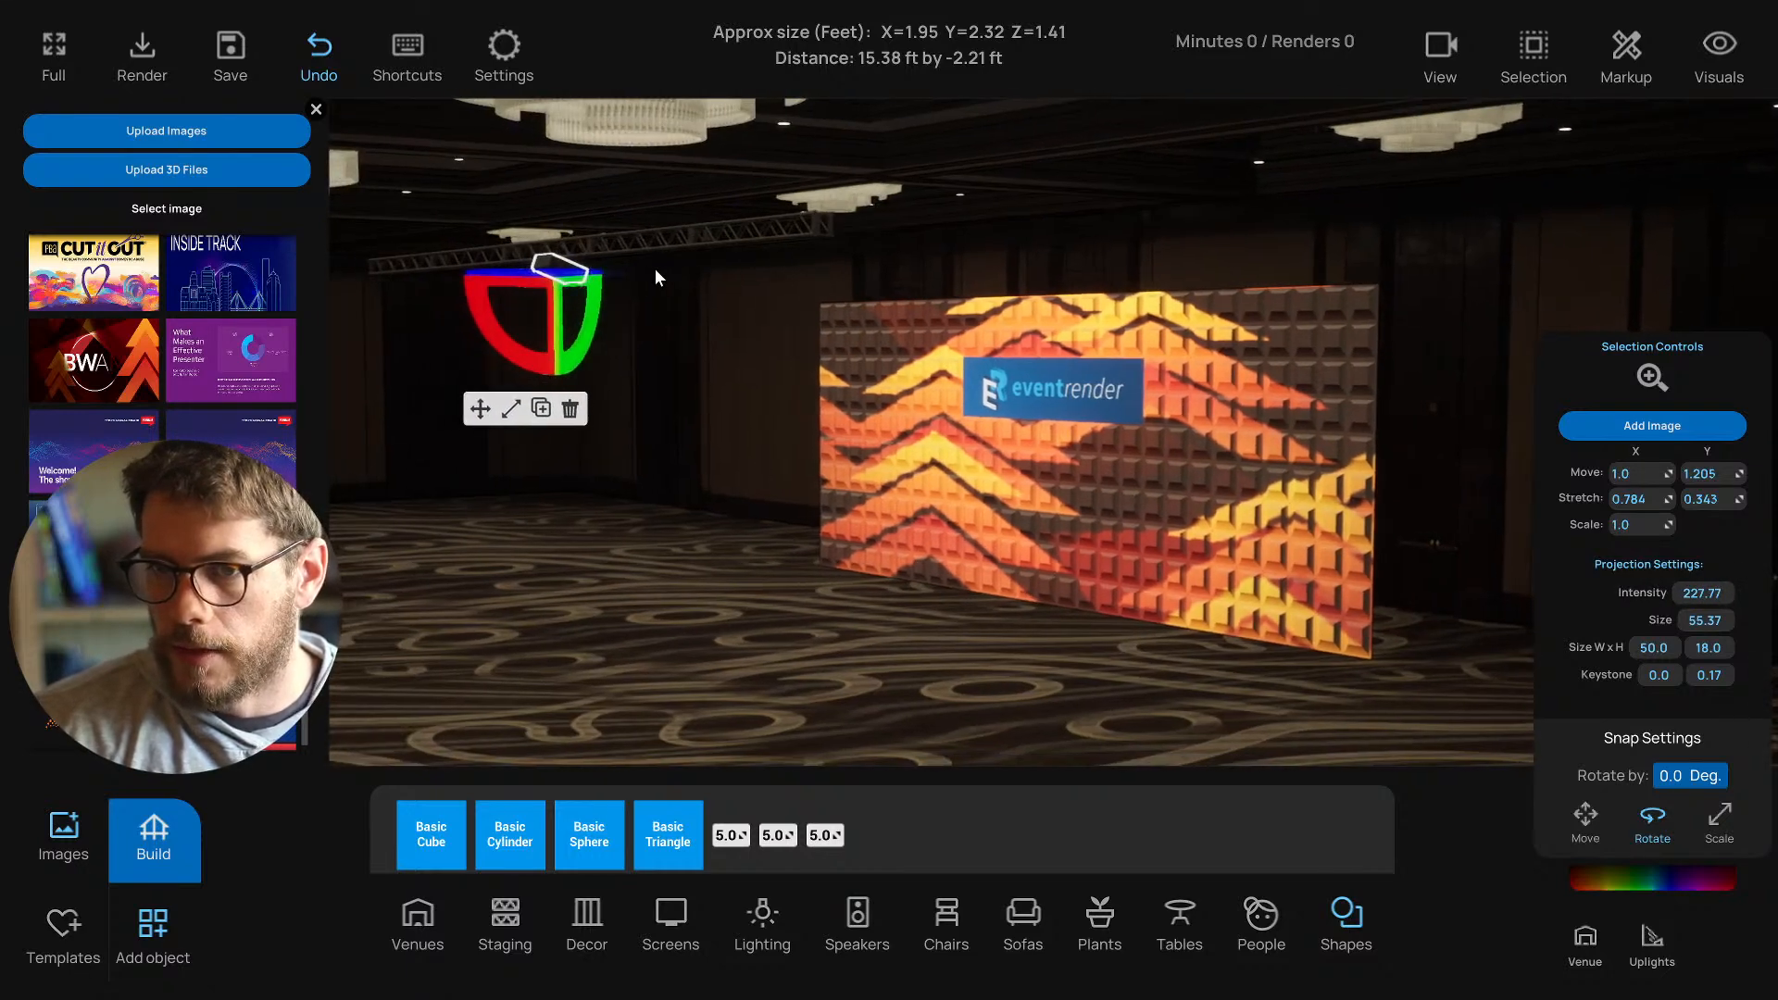
Move the truss and projector together farther back from the tile wall, working in the plan view.
shift+click(659, 243)
key(t)
scroll(878, 497, down, 1)
scroll(887, 413, up, 8)
right_drag(877, 497, 857, 381)
scroll(886, 413, down, 8)
click(1035, 347)
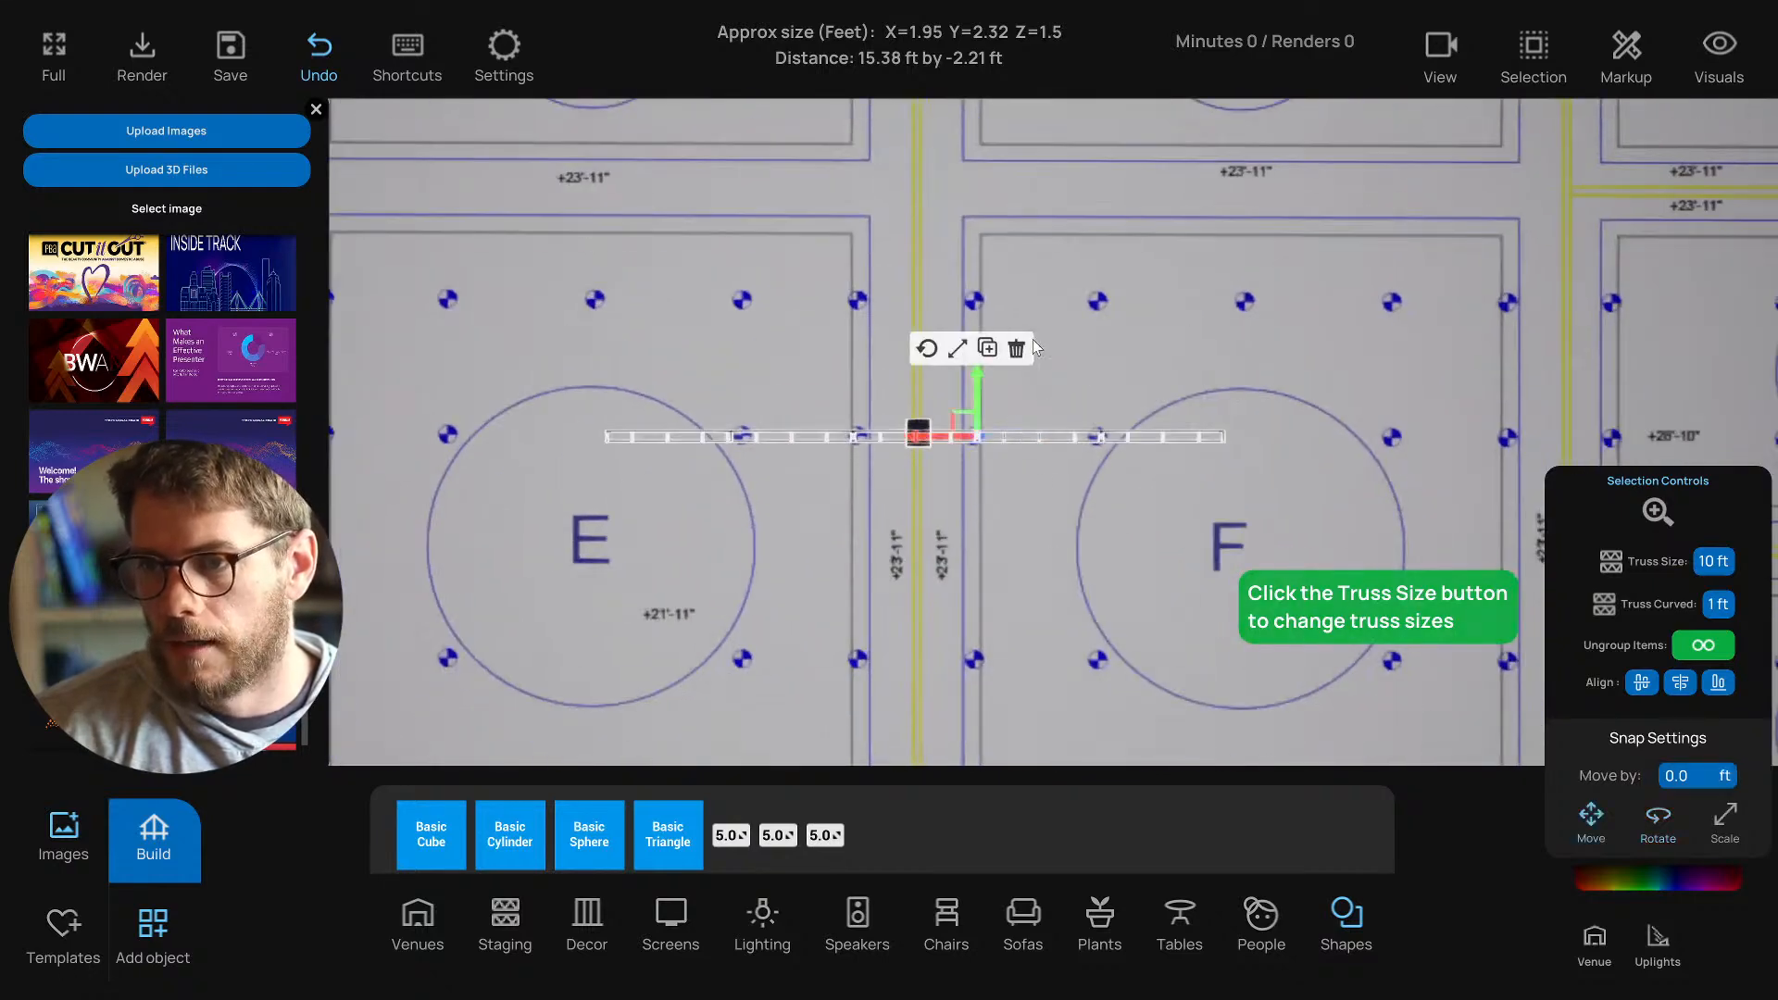
scroll(1035, 346, down, 3)
drag(961, 436, 965, 570)
click(908, 585)
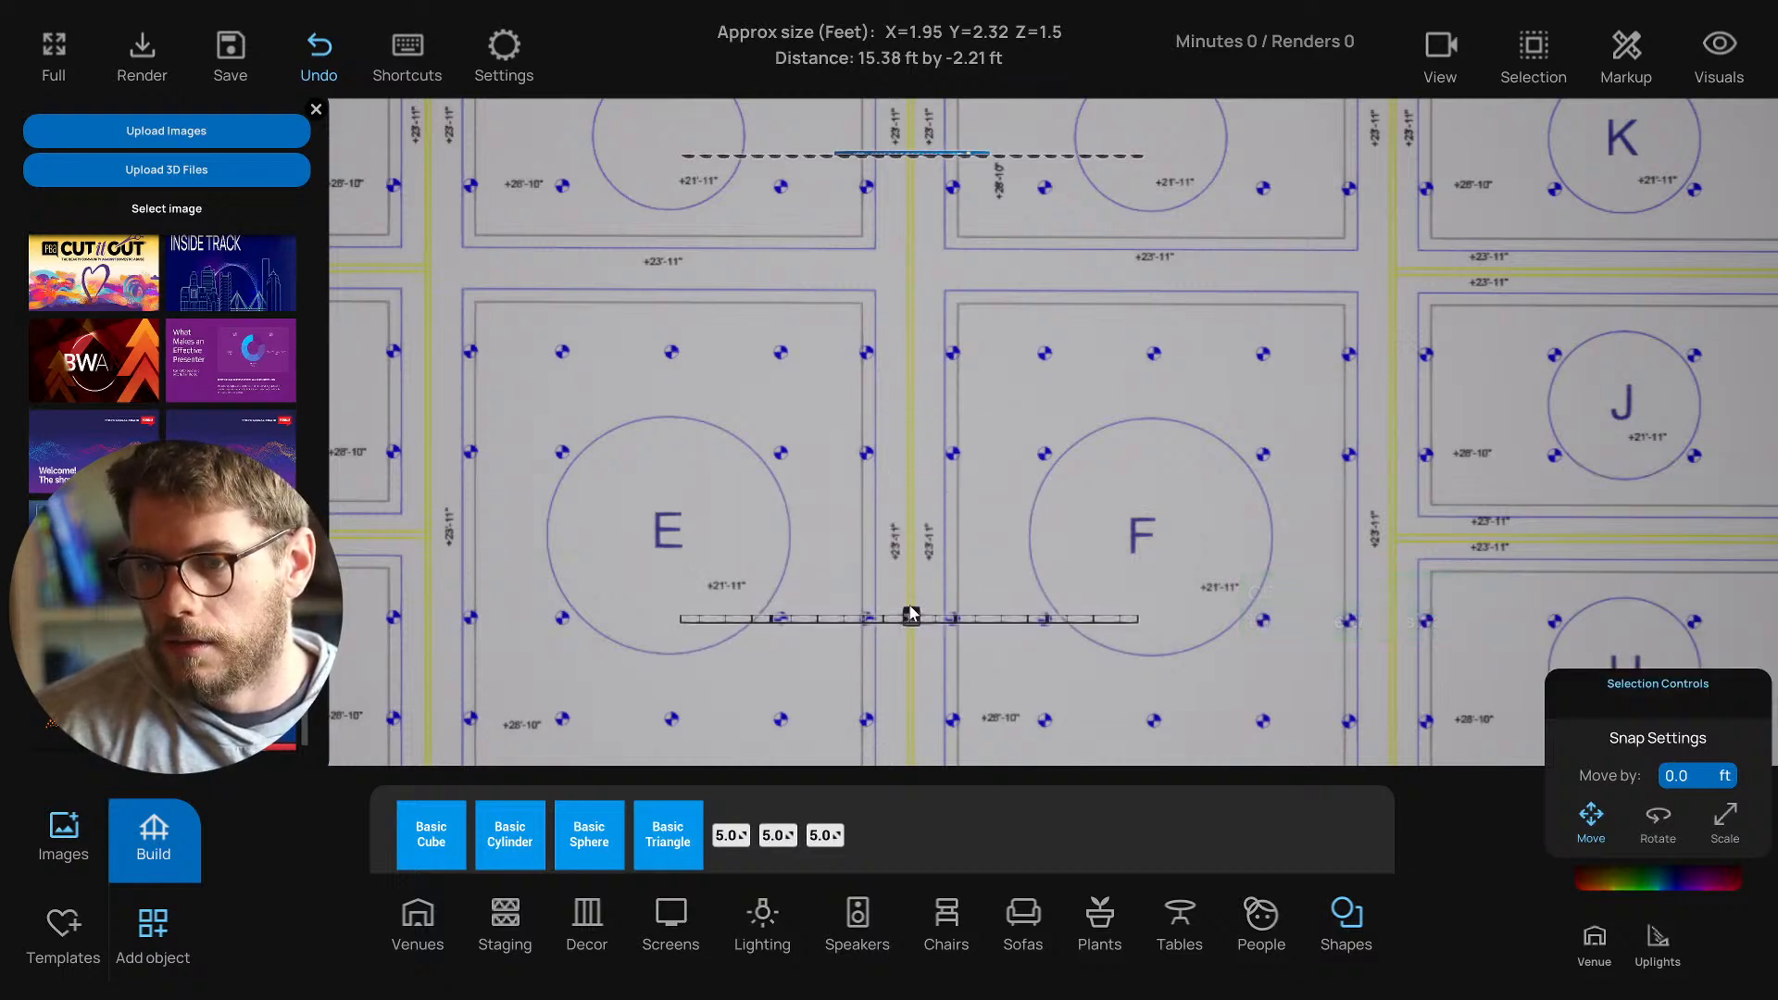
Select the repositioned projector and reduce its projection size to 28.56.
click(911, 614)
key(f)
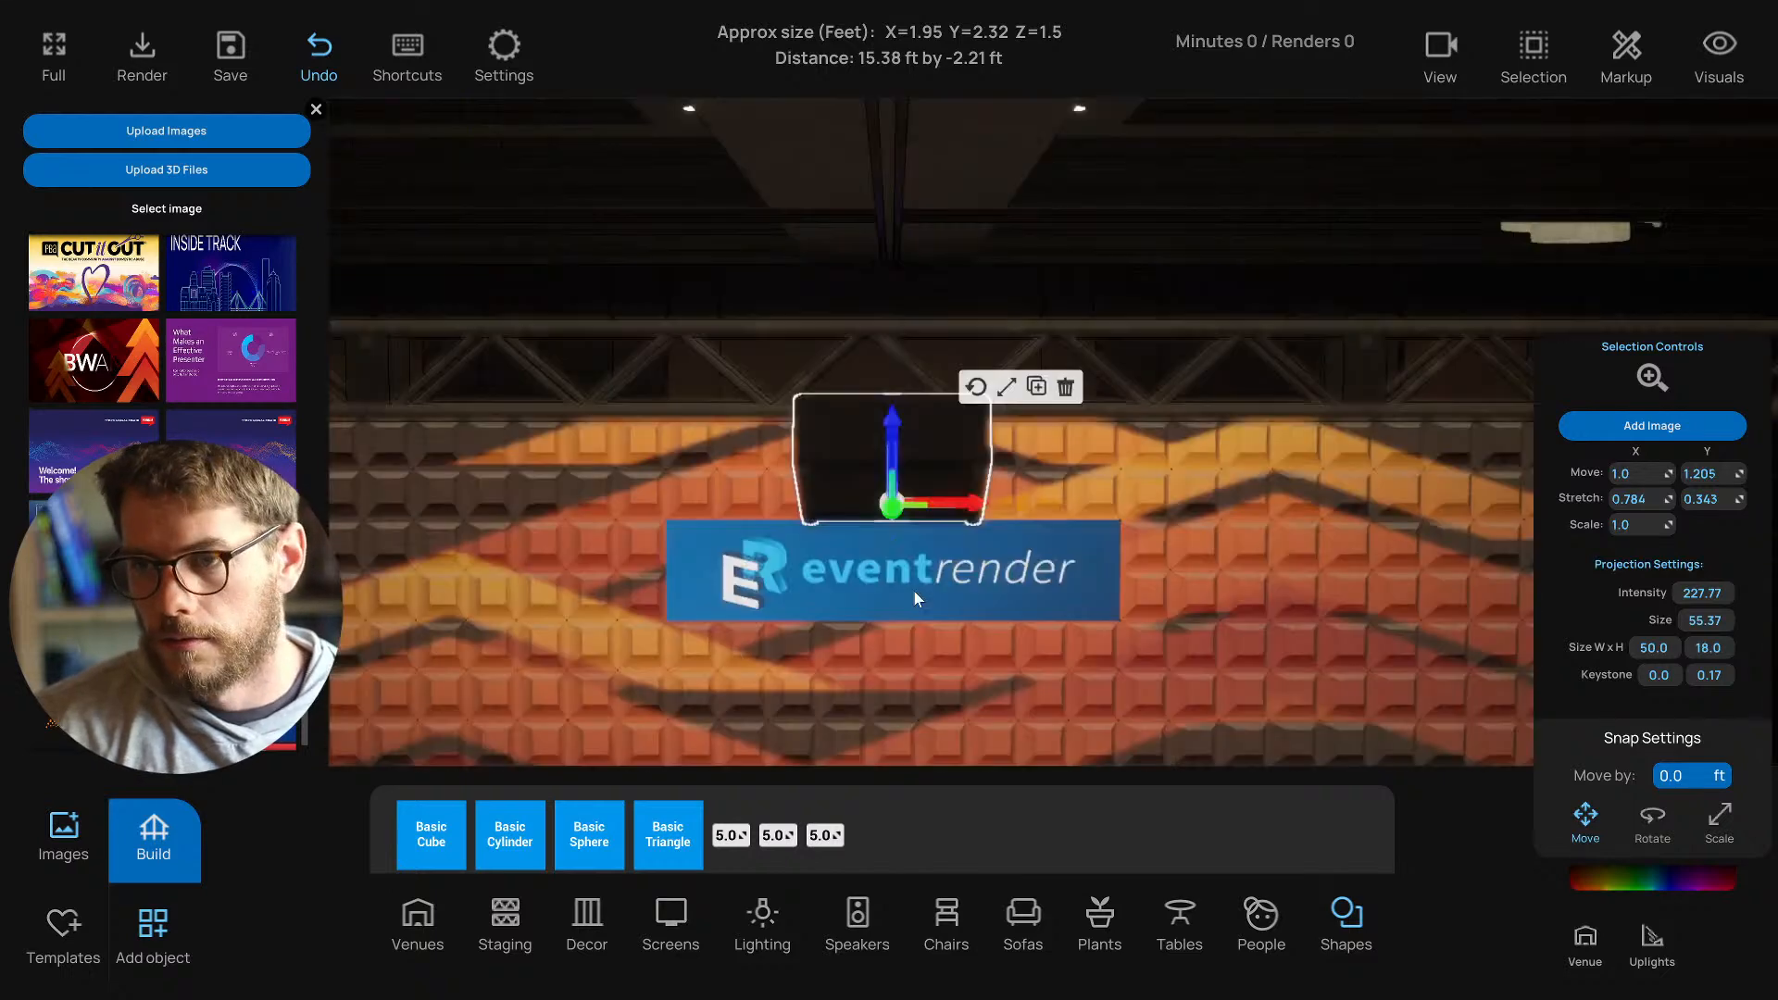
scroll(1104, 587, down, 3)
right_drag(1105, 588, 1059, 592)
key(s)
key(d)
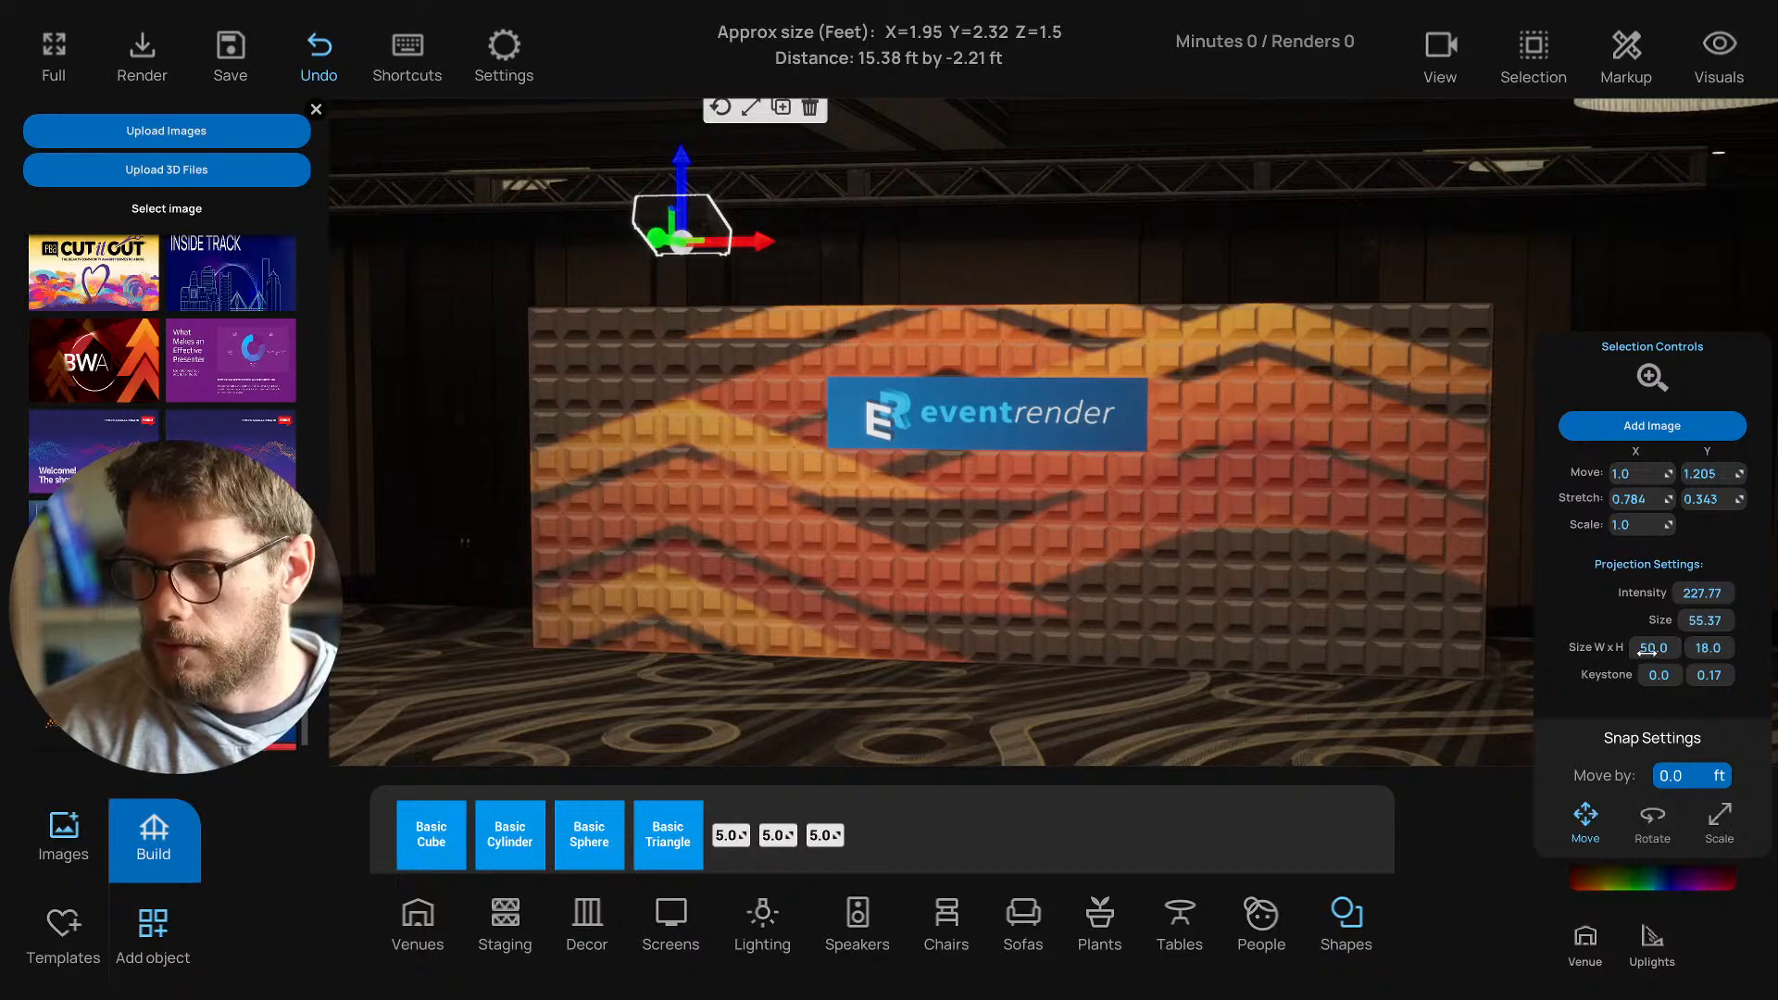
drag(1707, 621, 1647, 620)
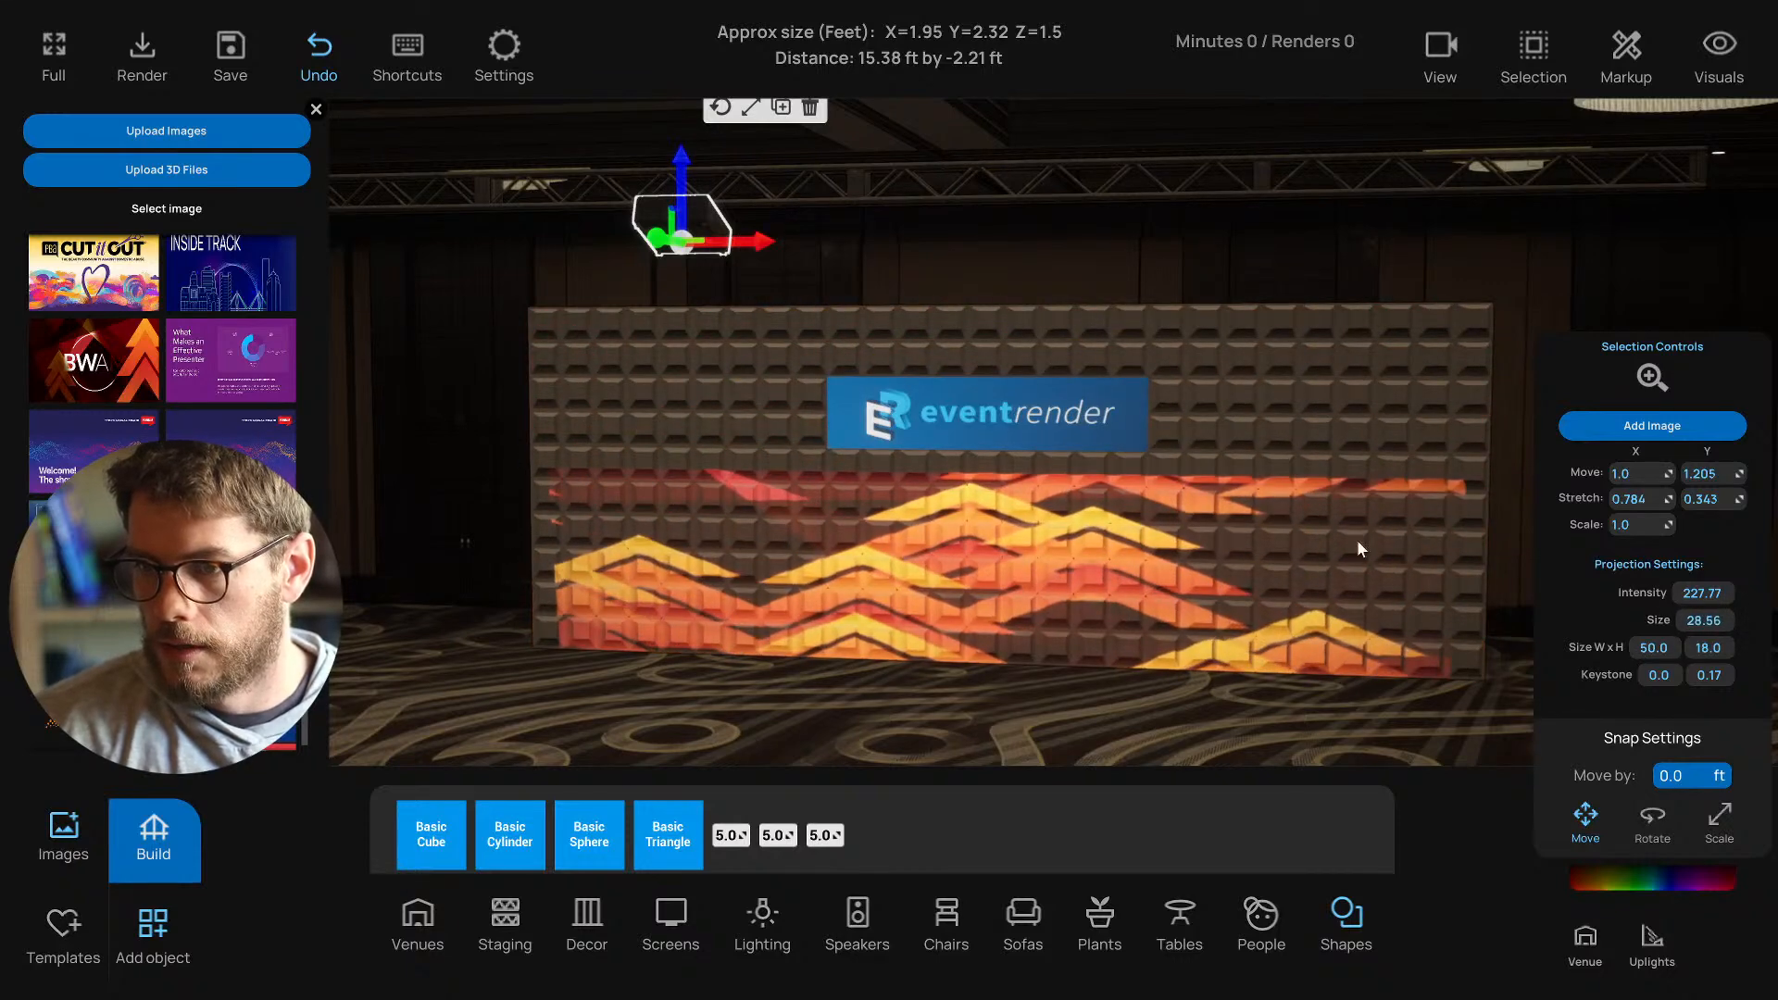
Tilt the projector upward so its image lines up with the tile wall and set the vertical keystone to 0.07.
click(720, 111)
drag(669, 247, 658, 293)
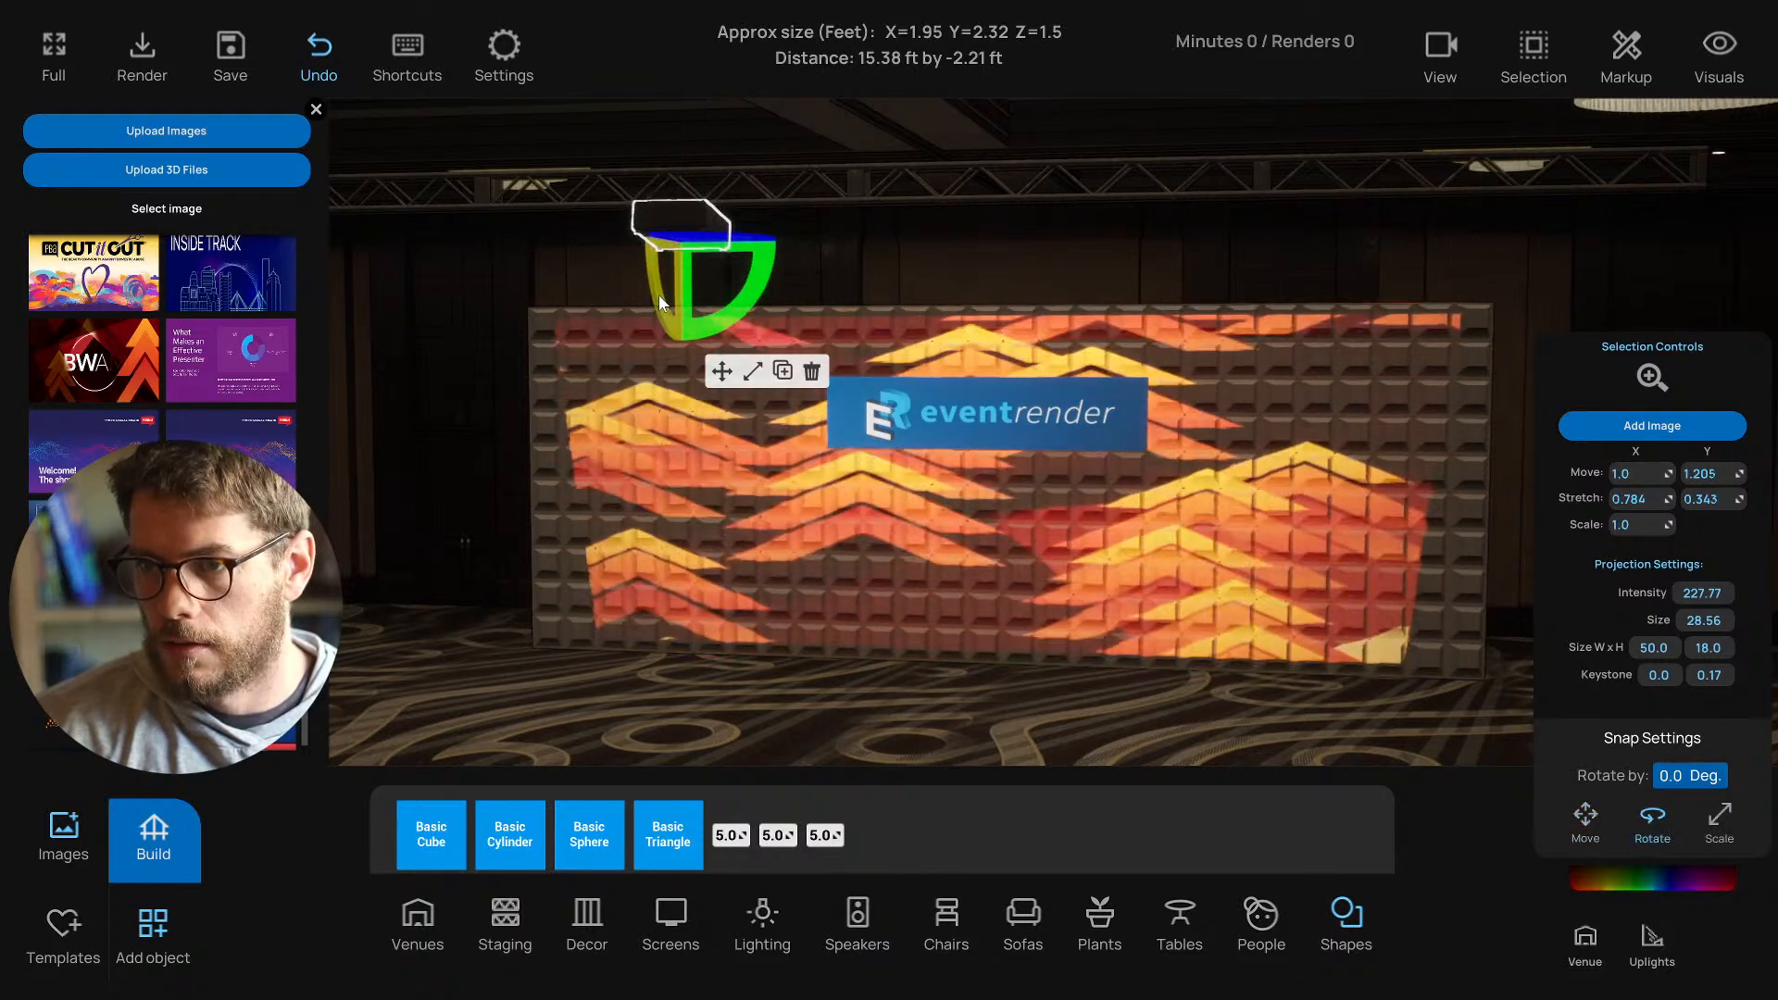
drag(1712, 676, 1700, 676)
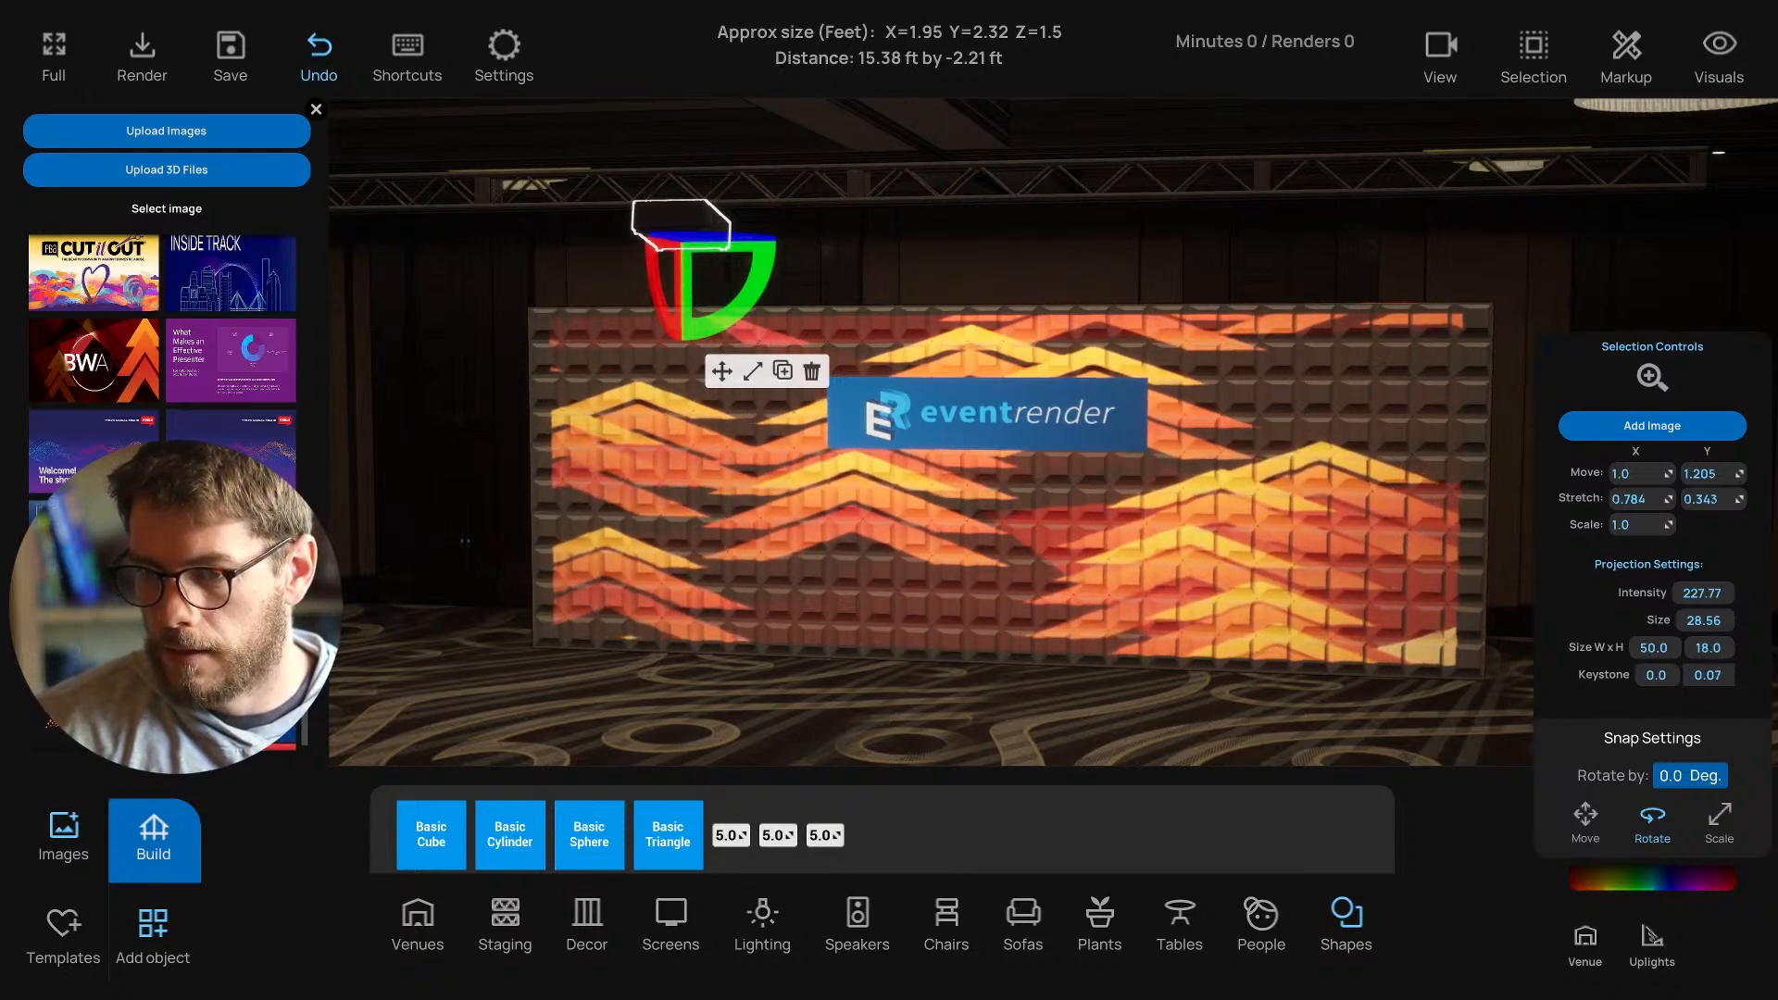
drag(1720, 678, 1717, 678)
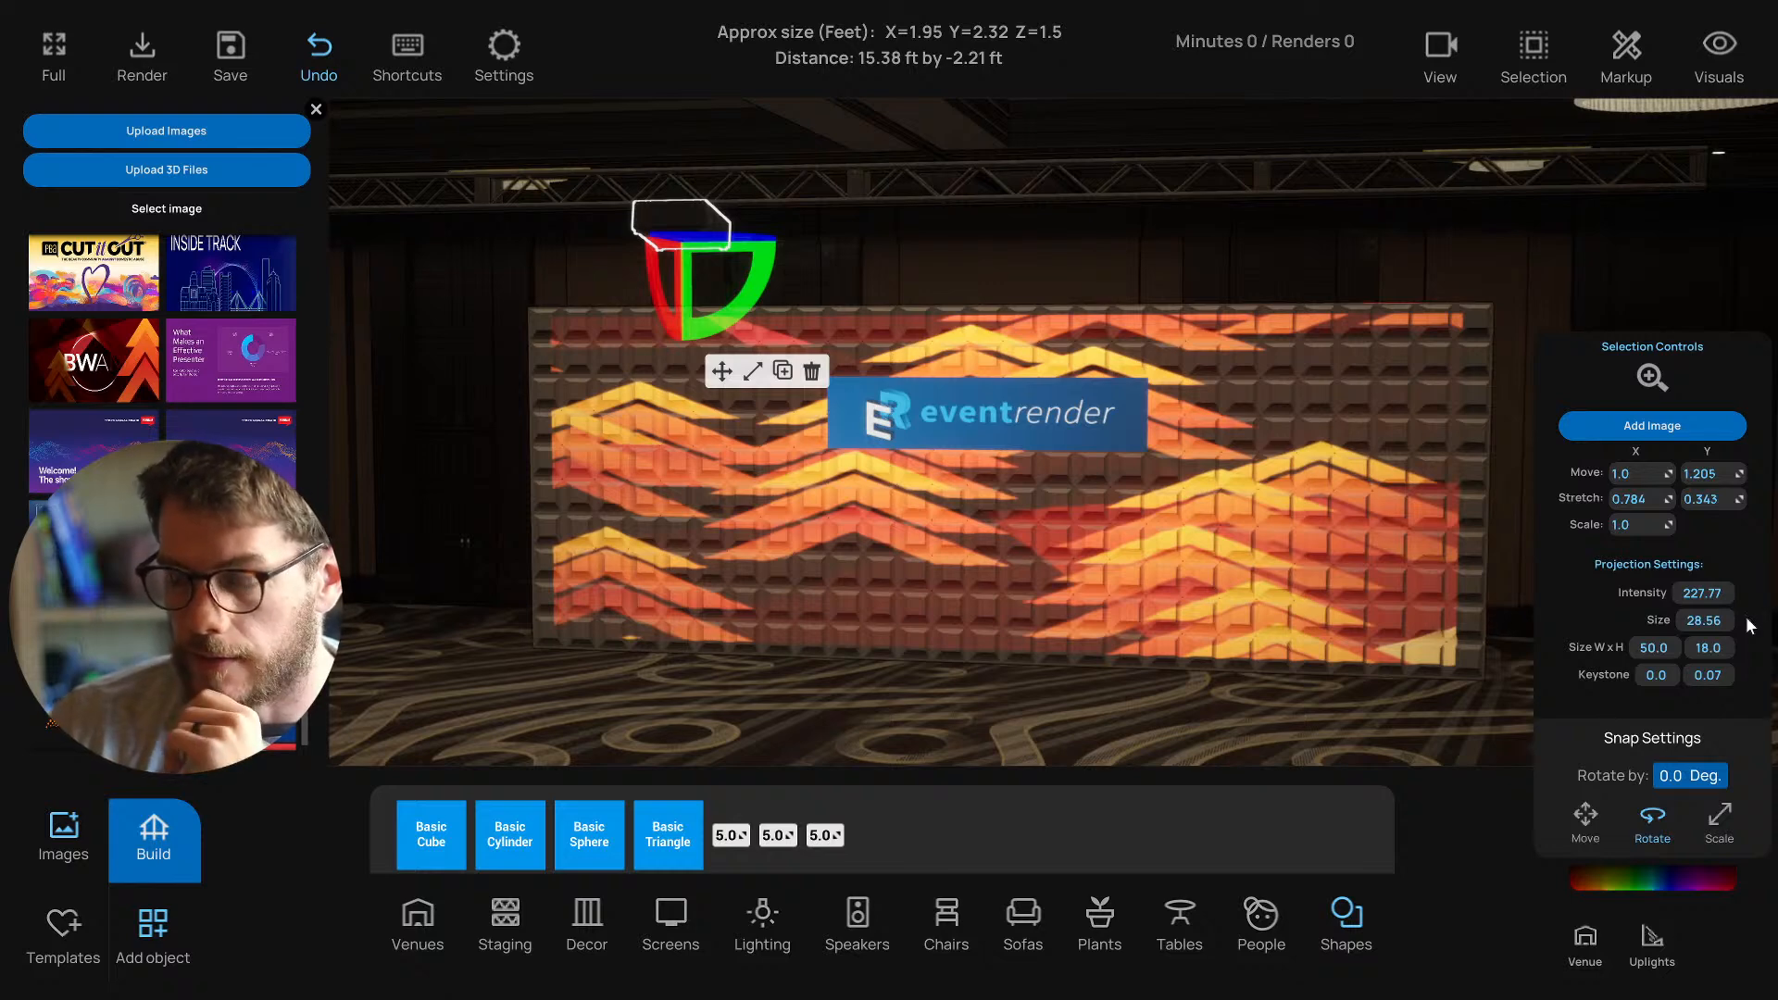
Set the projection size to 30.18 so the artwork spans the whole tile wall.
drag(1705, 620, 1755, 621)
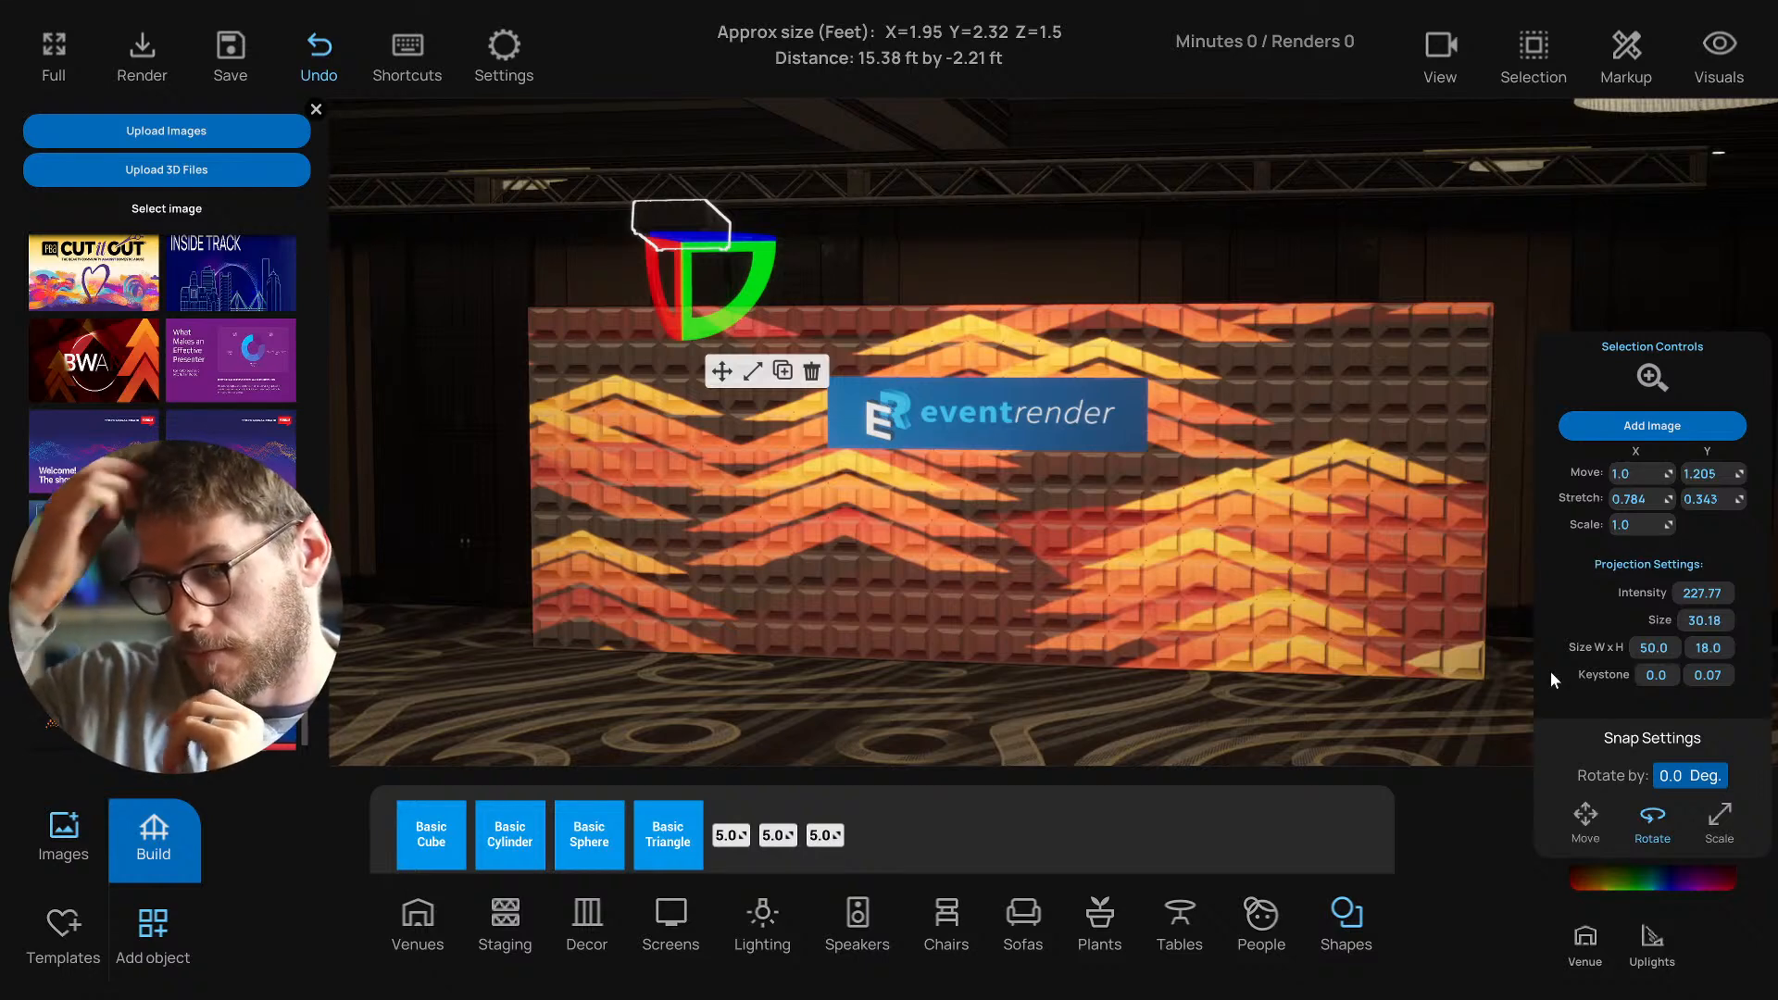
scroll(1097, 591, down, 2)
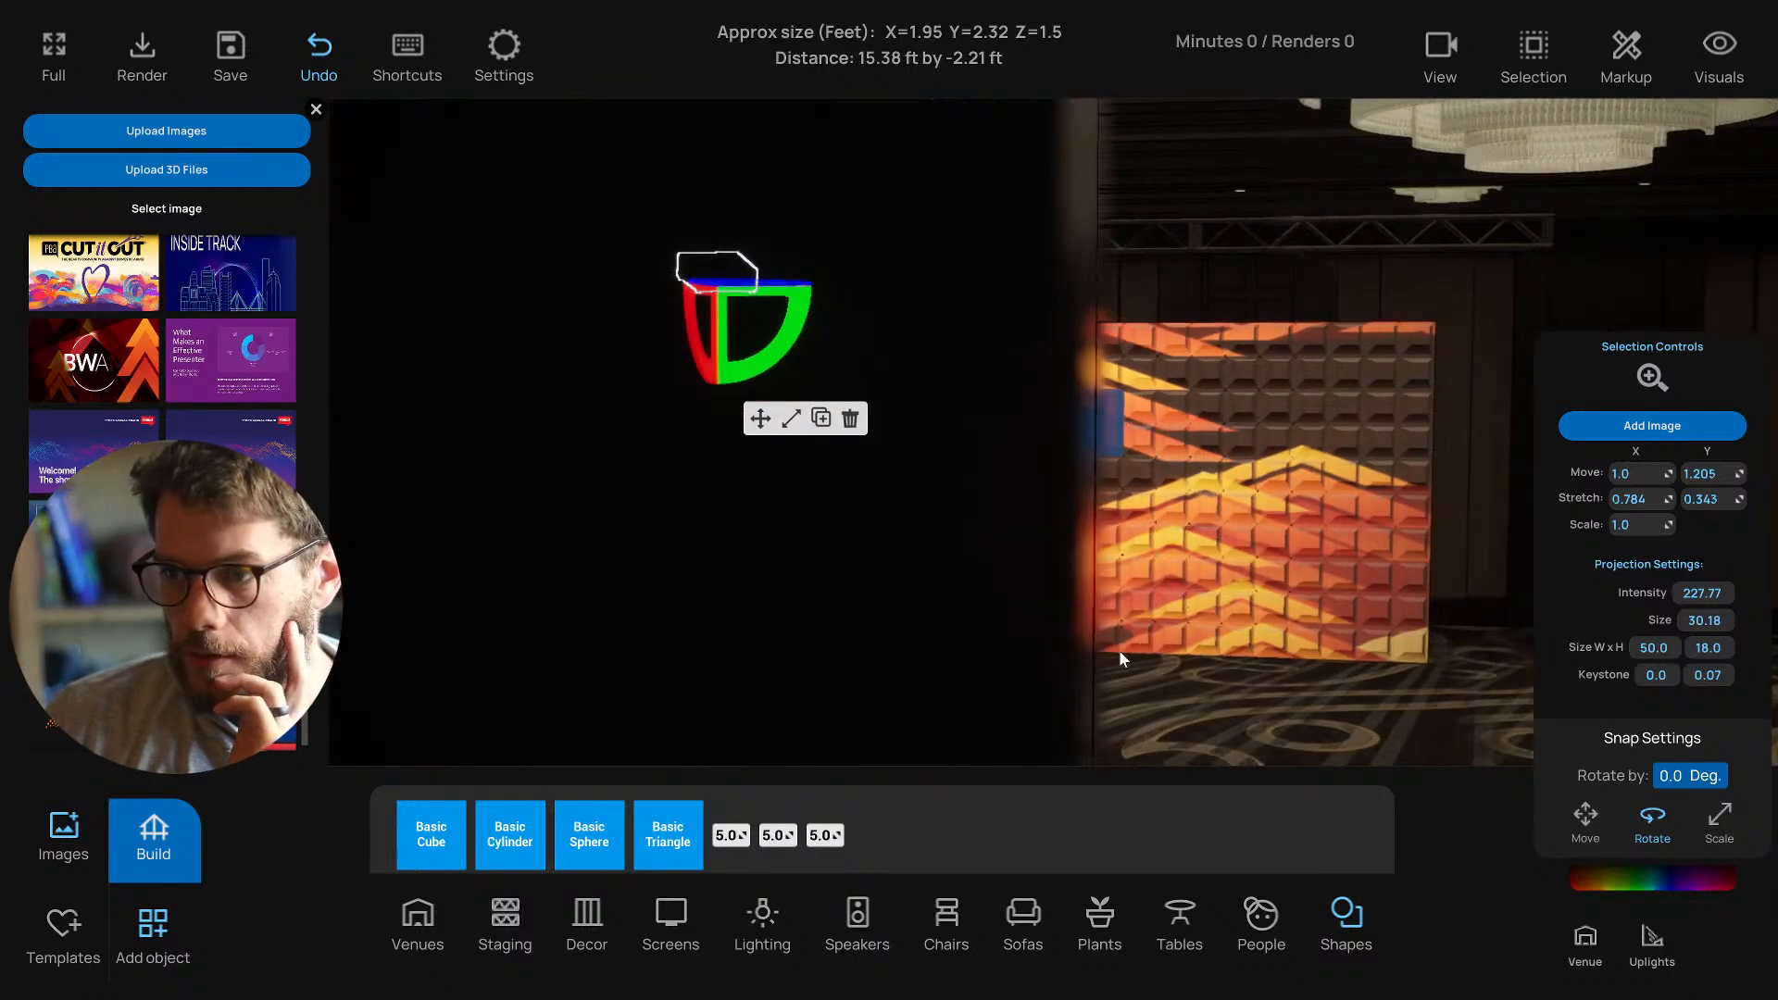
right_drag(1119, 650, 1104, 665)
scroll(1104, 665, up, 3)
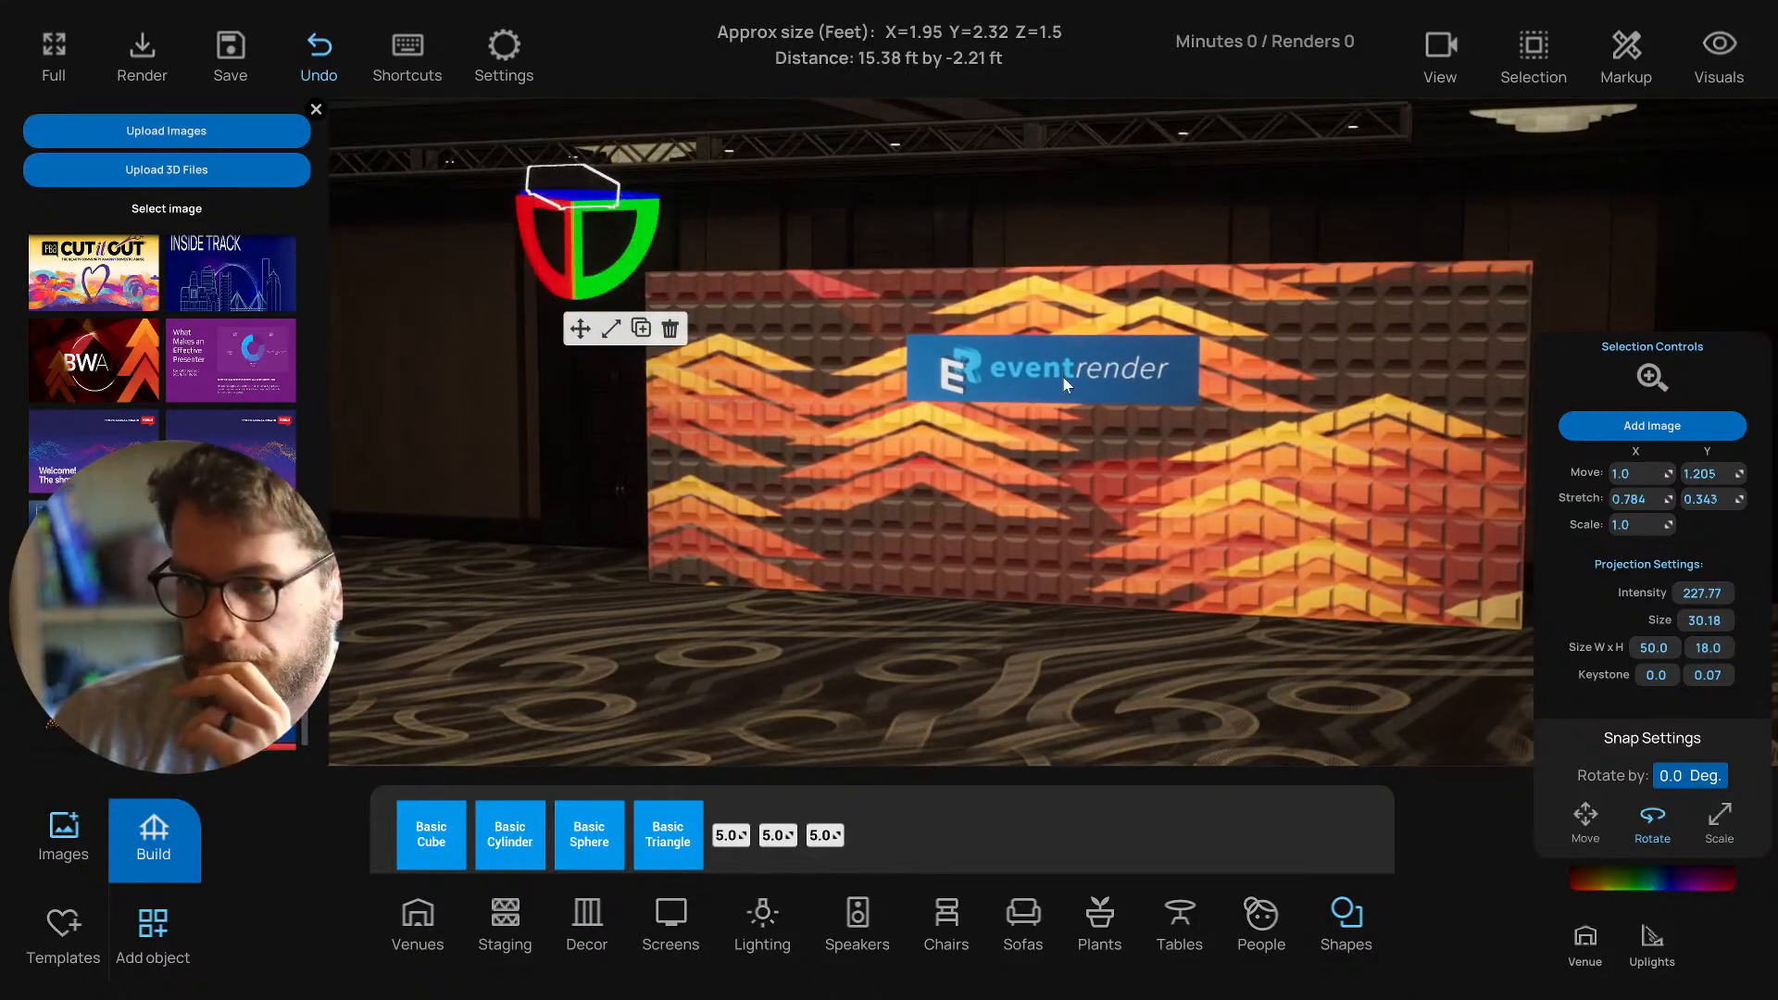
Dim the eventrender panel to near-minimum intensity with no light spill and a gloss of about one sixth.
click(1063, 380)
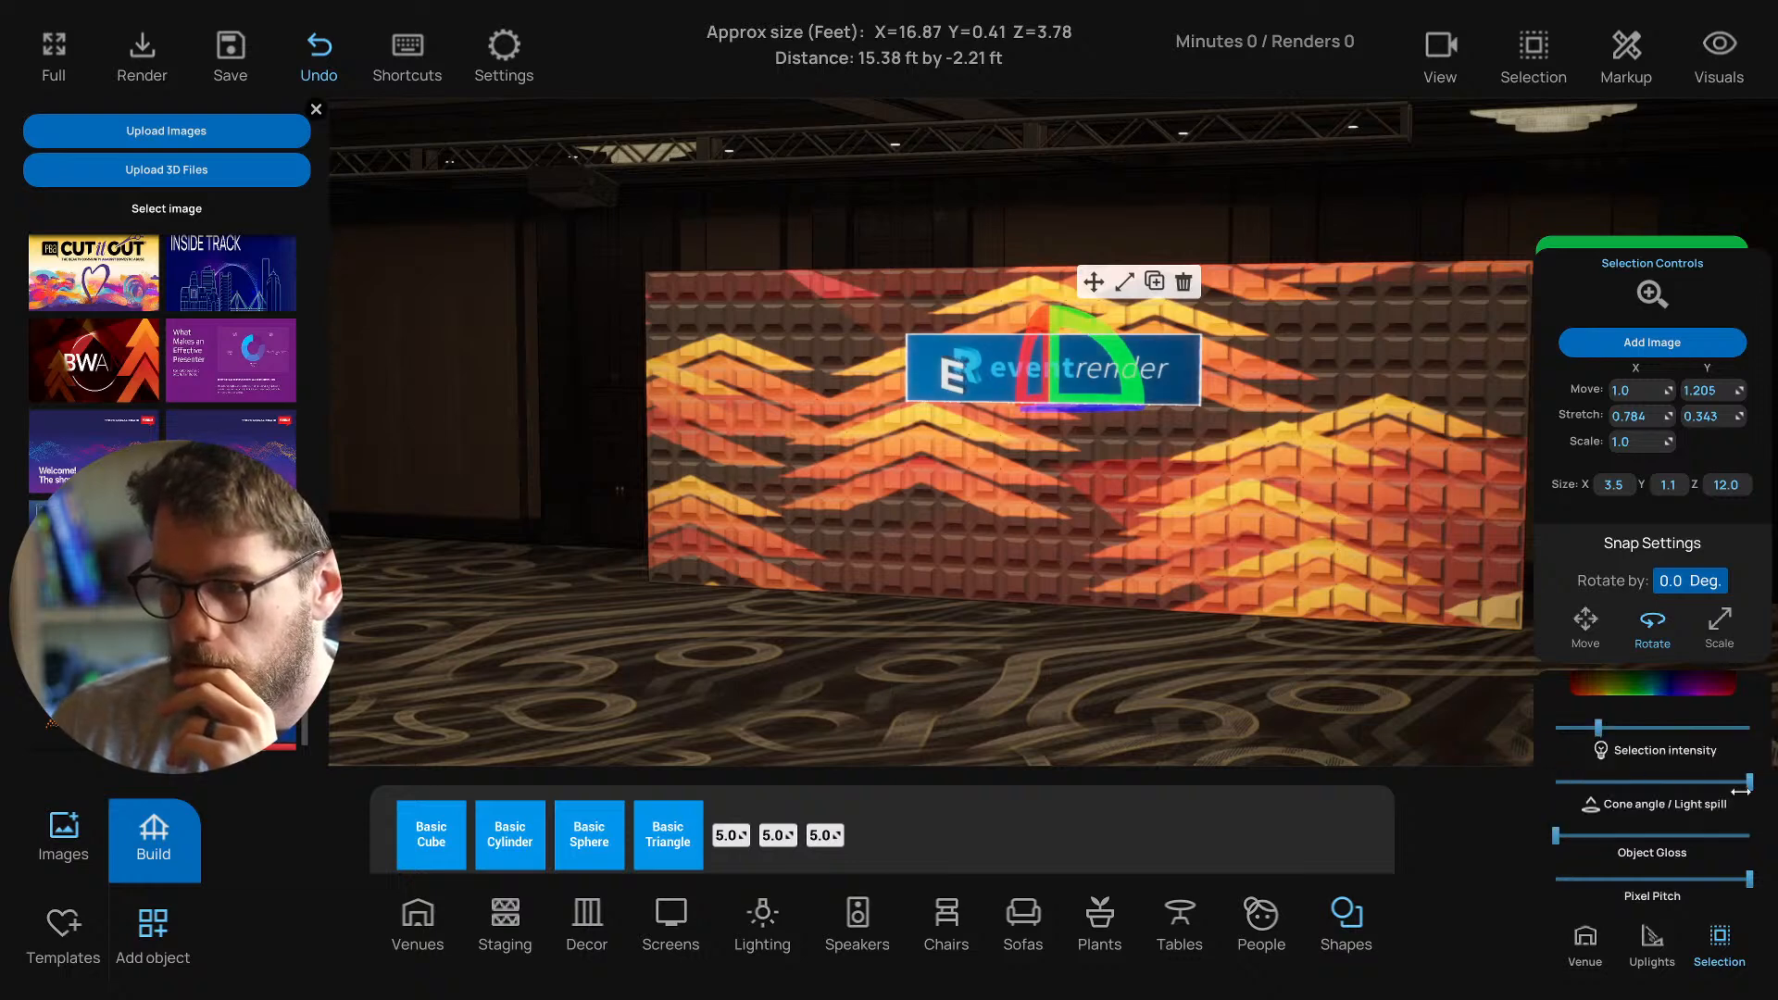
drag(1639, 835, 1589, 837)
drag(1598, 728, 1567, 730)
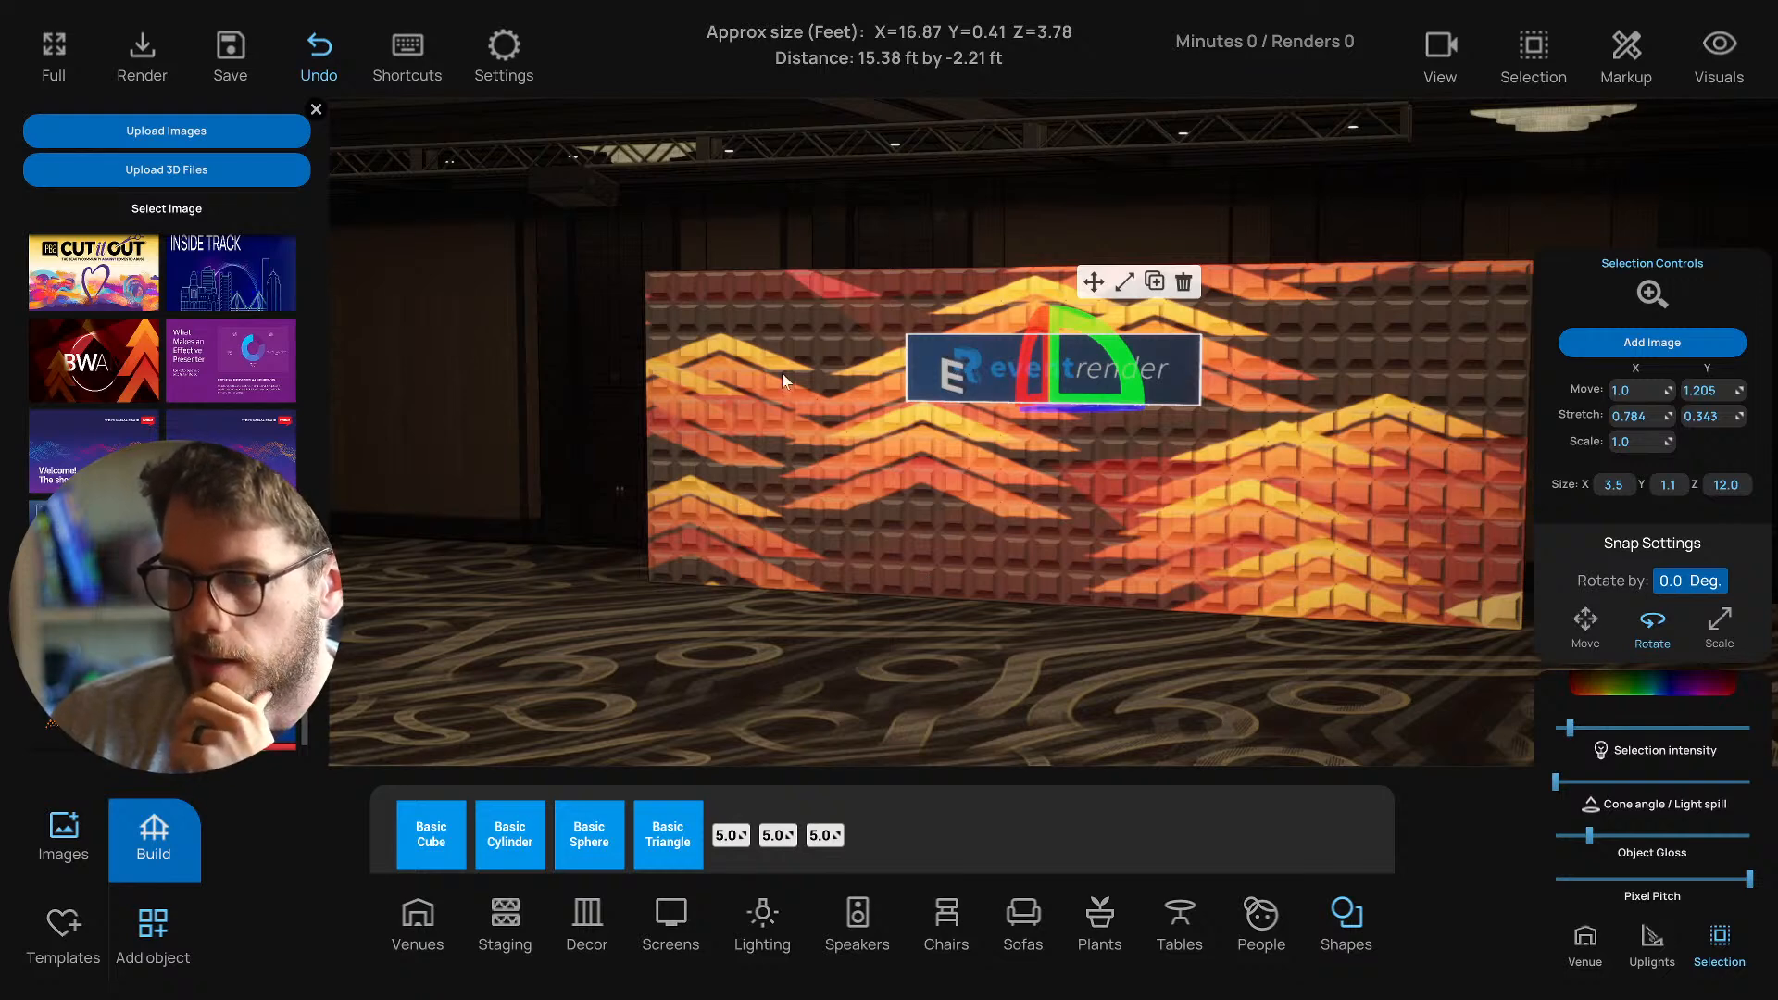
drag(782, 373, 669, 344)
drag(623, 200, 617, 325)
click(618, 389)
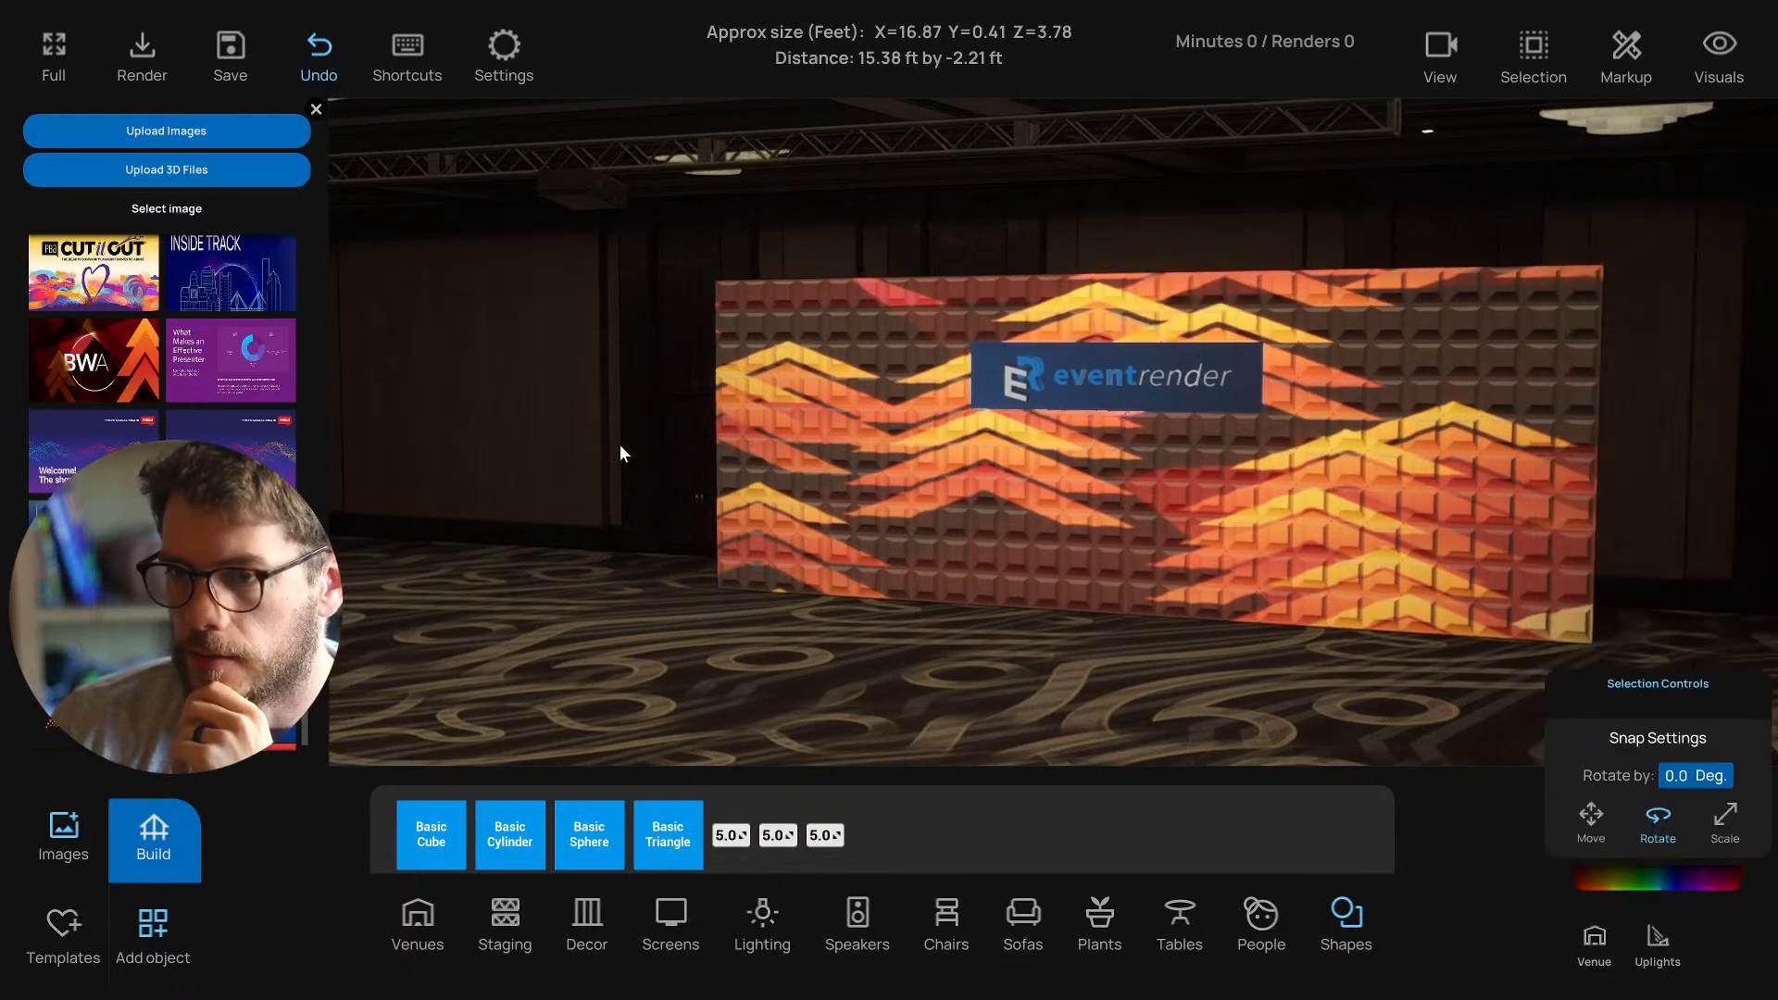
Place a row of six hanging spotlights with a width of 80 ft in the ballroom.
click(152, 838)
click(1104, 796)
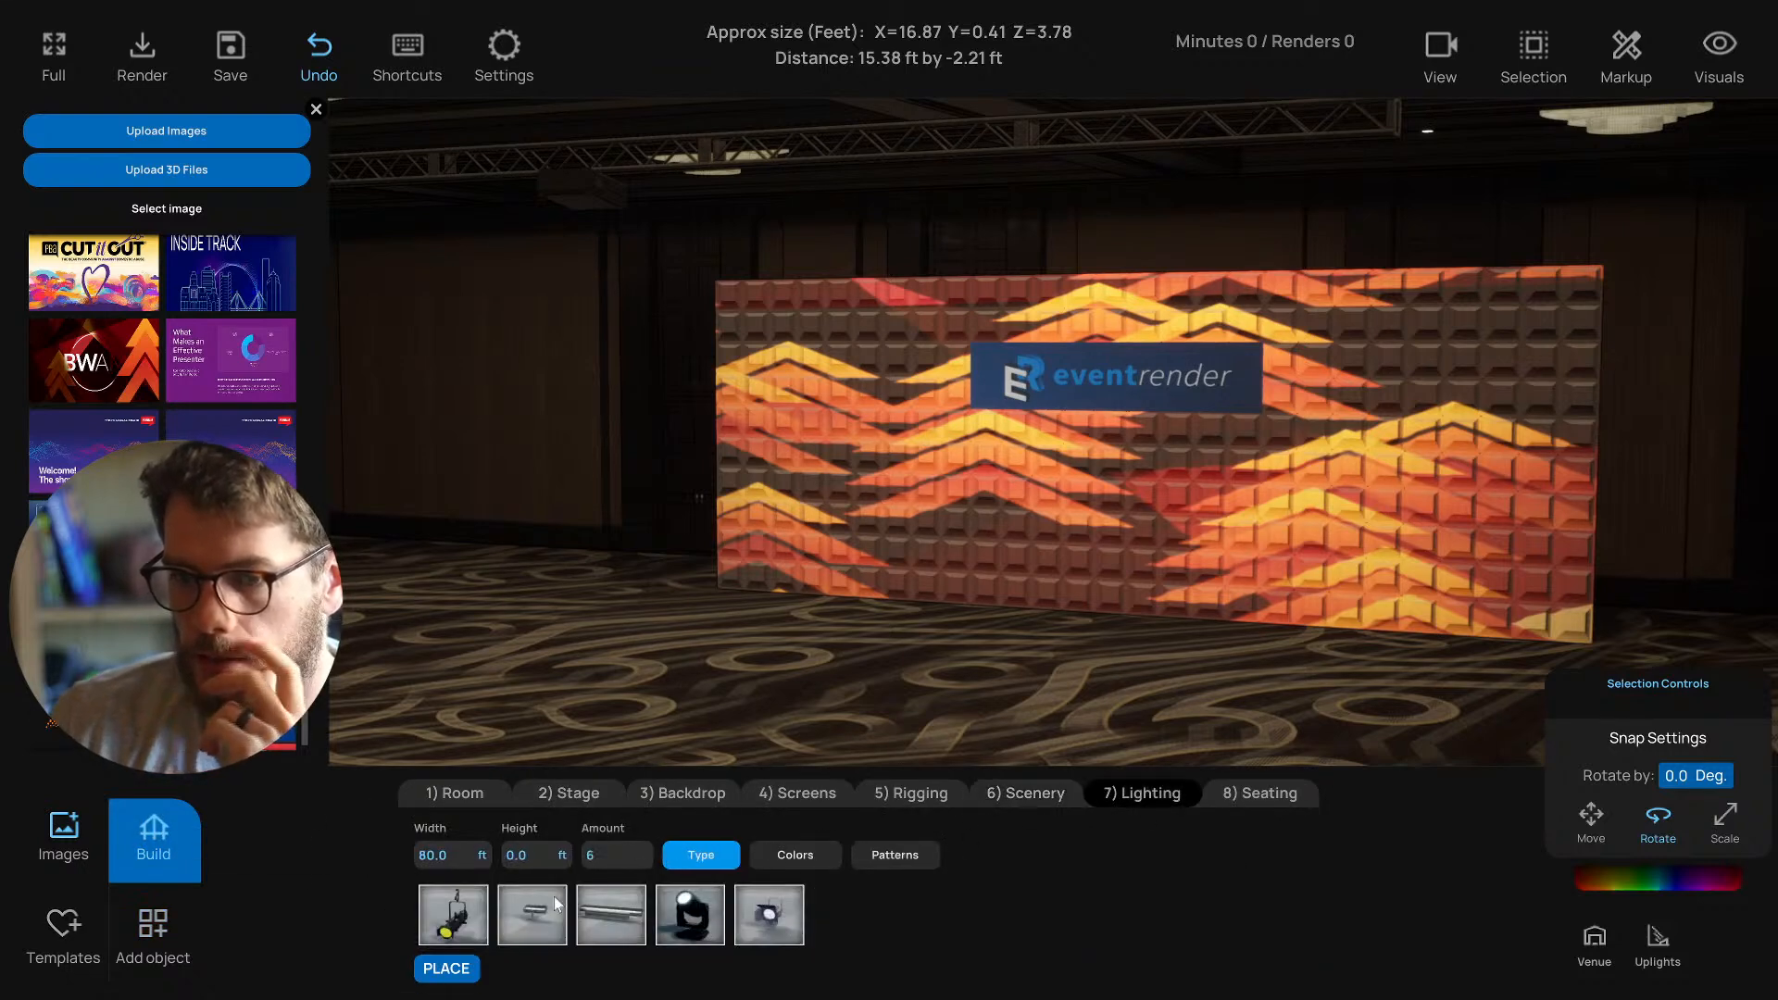
click(443, 912)
drag(876, 289, 881, 348)
Raise the venue's room lighting to about a quarter of its range.
click(1595, 940)
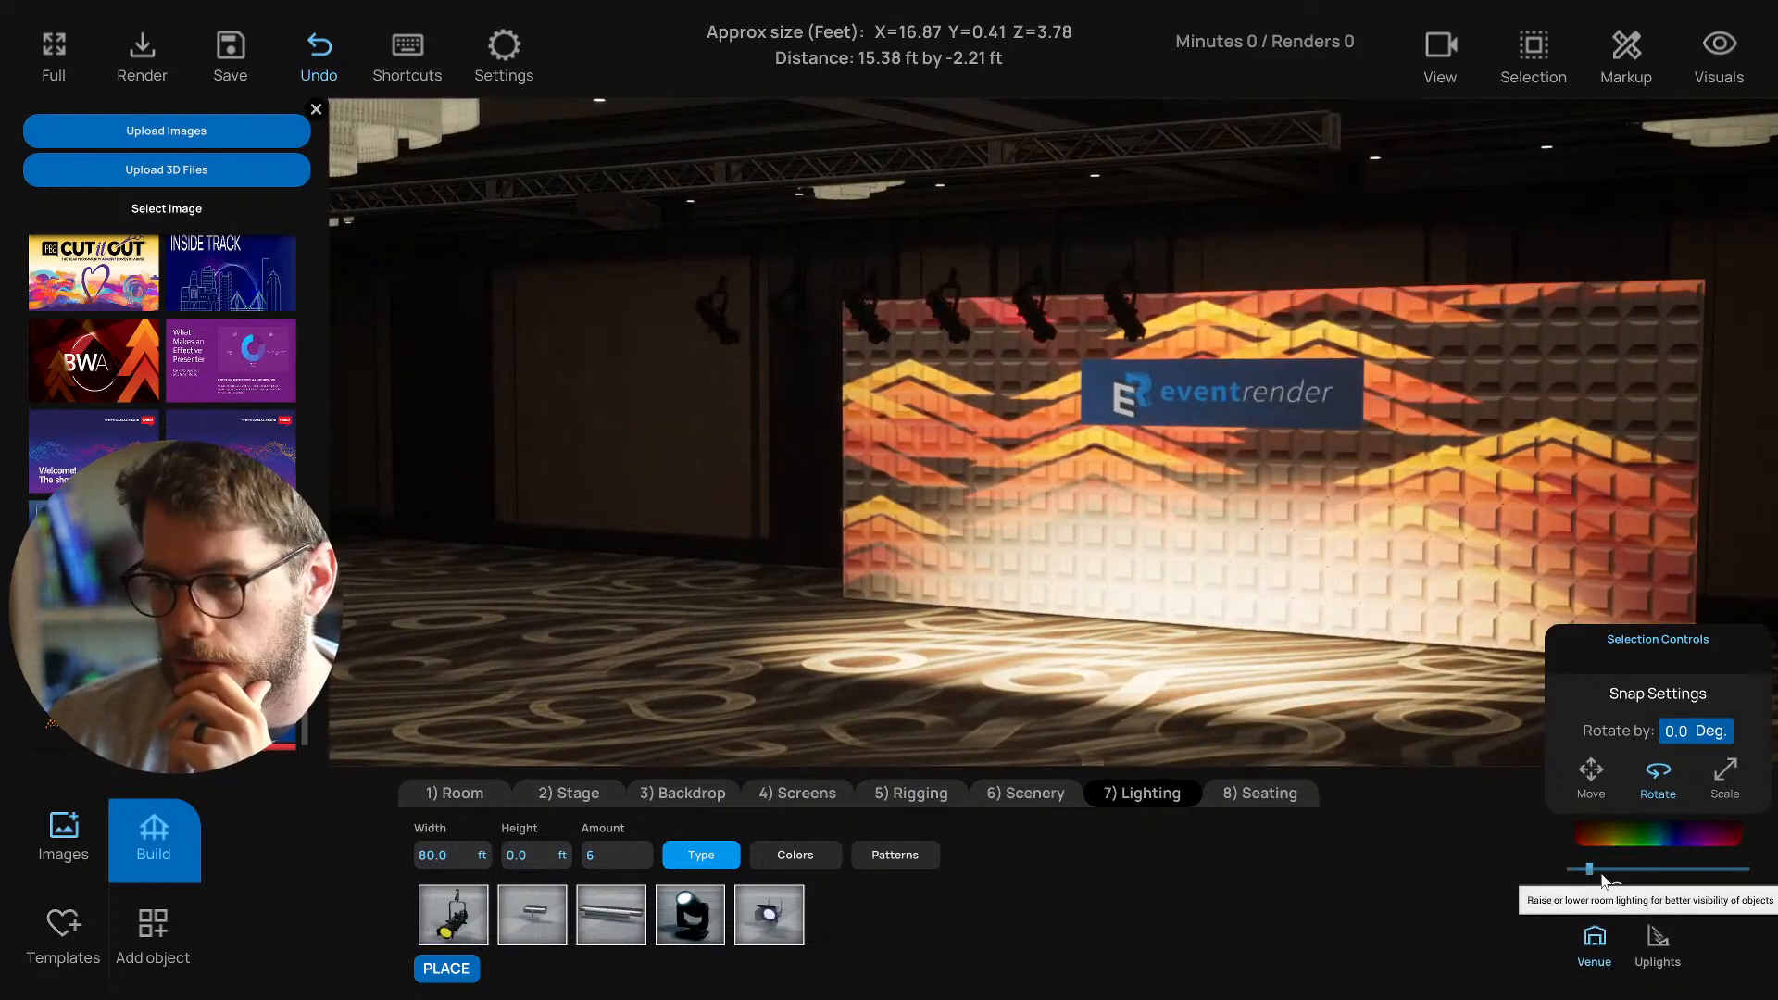
click(1608, 868)
drag(1071, 700, 818, 714)
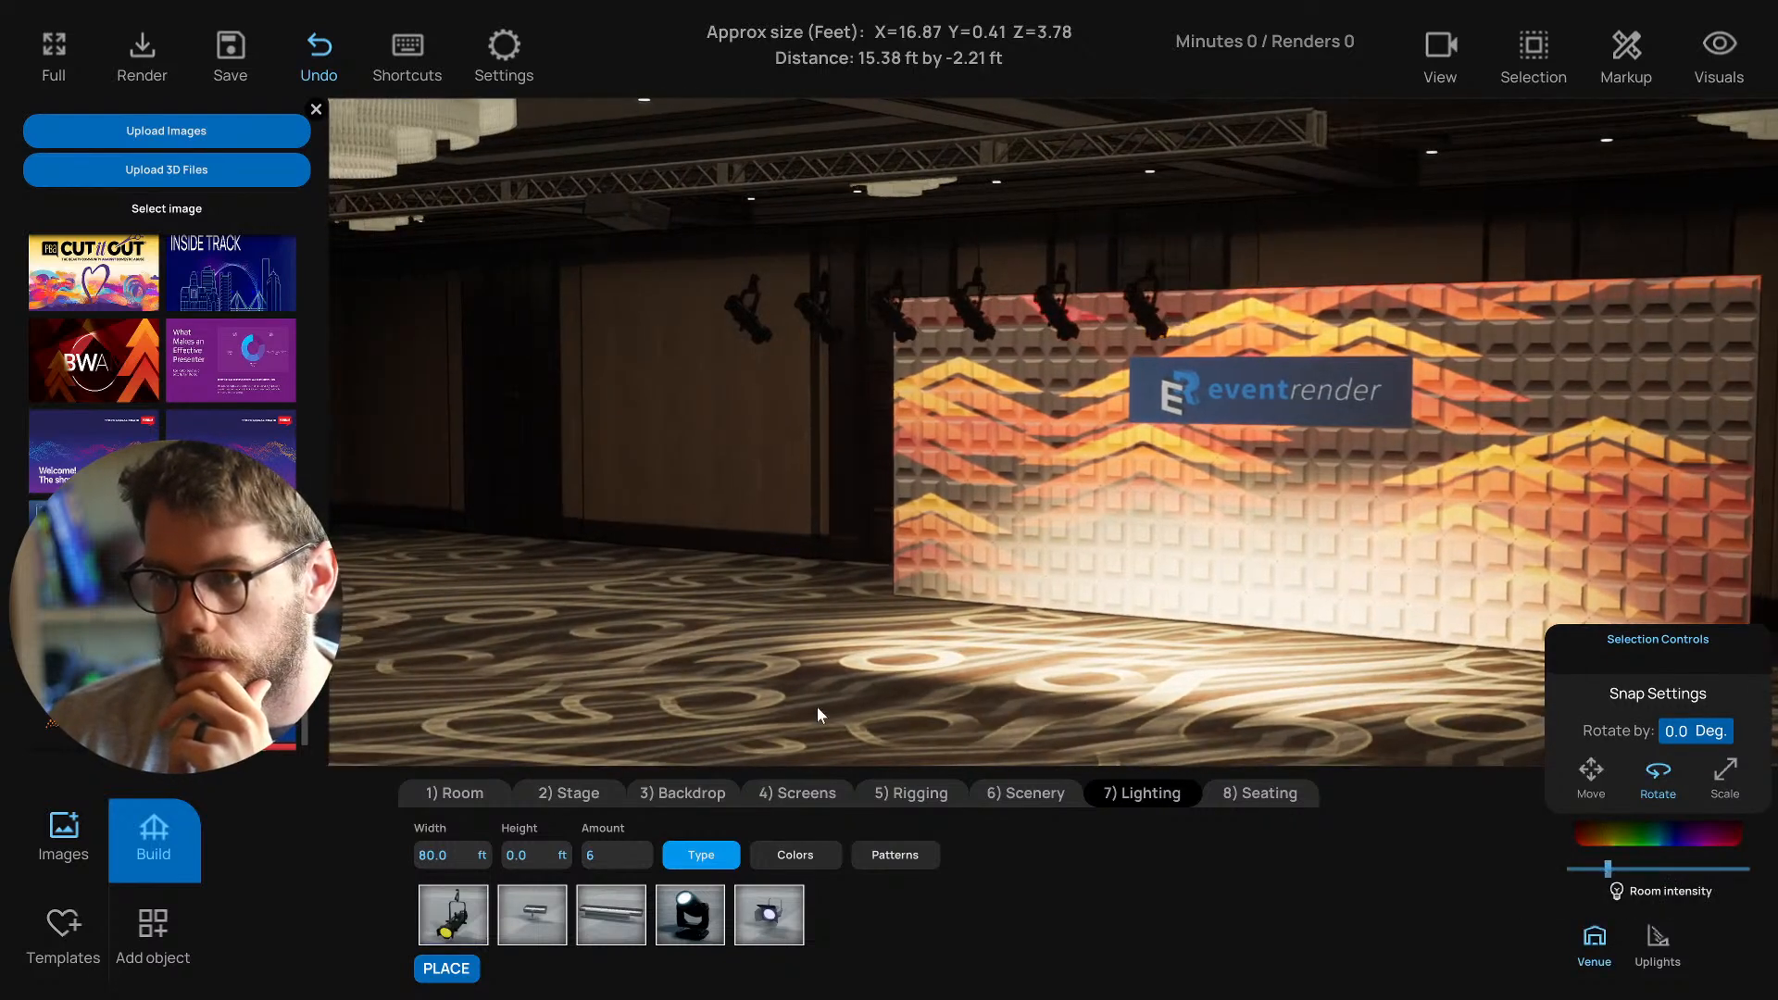
Move the row of six spotlights back from the tile wall and position it at the projector truss.
click(970, 325)
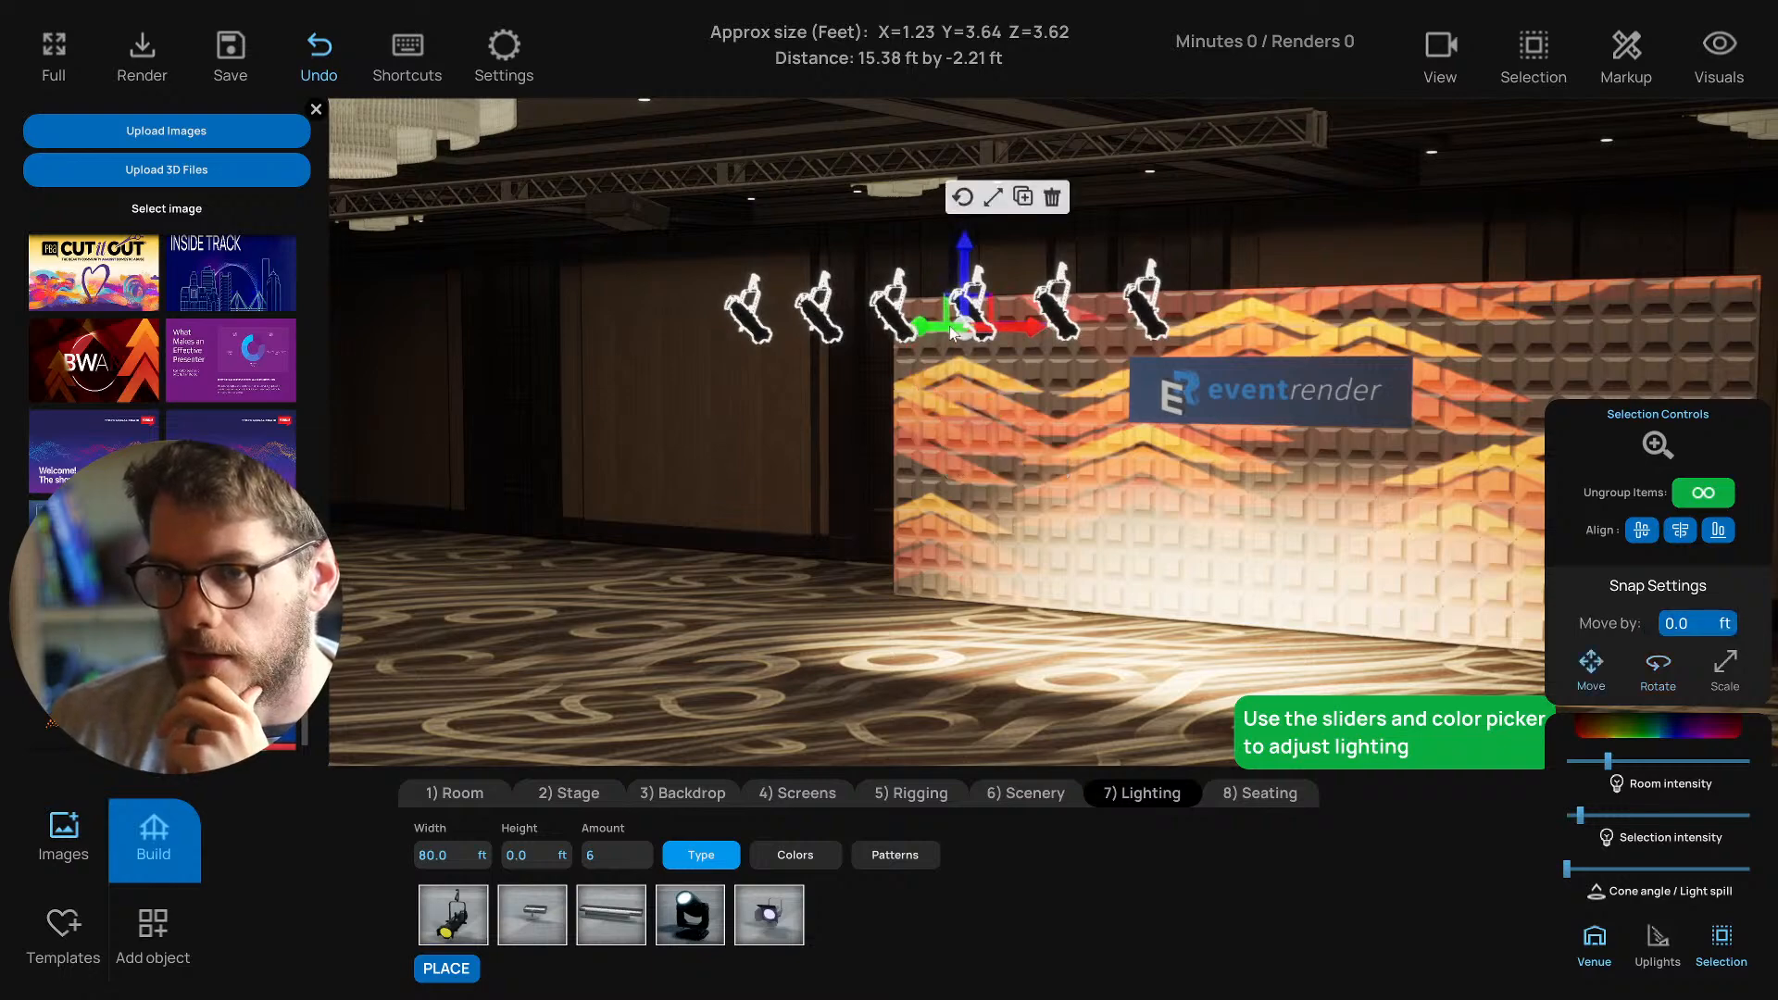
drag(949, 326, 636, 317)
drag(697, 243, 655, 274)
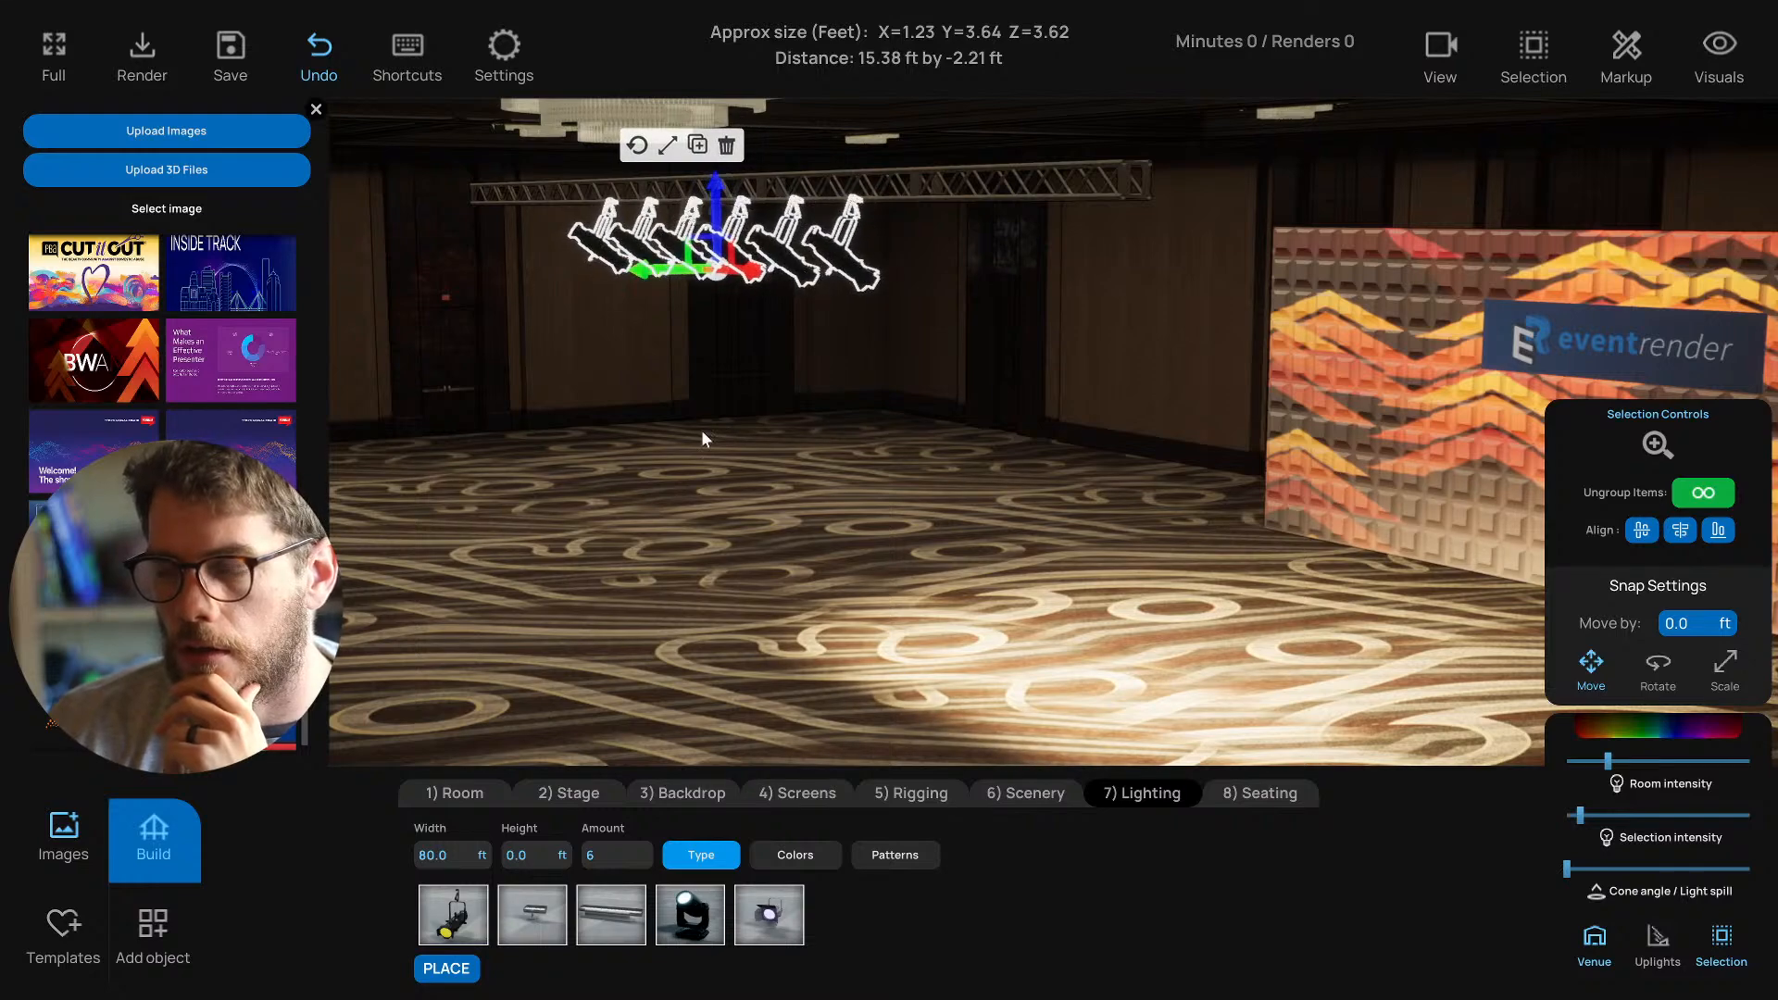
drag(703, 430, 722, 315)
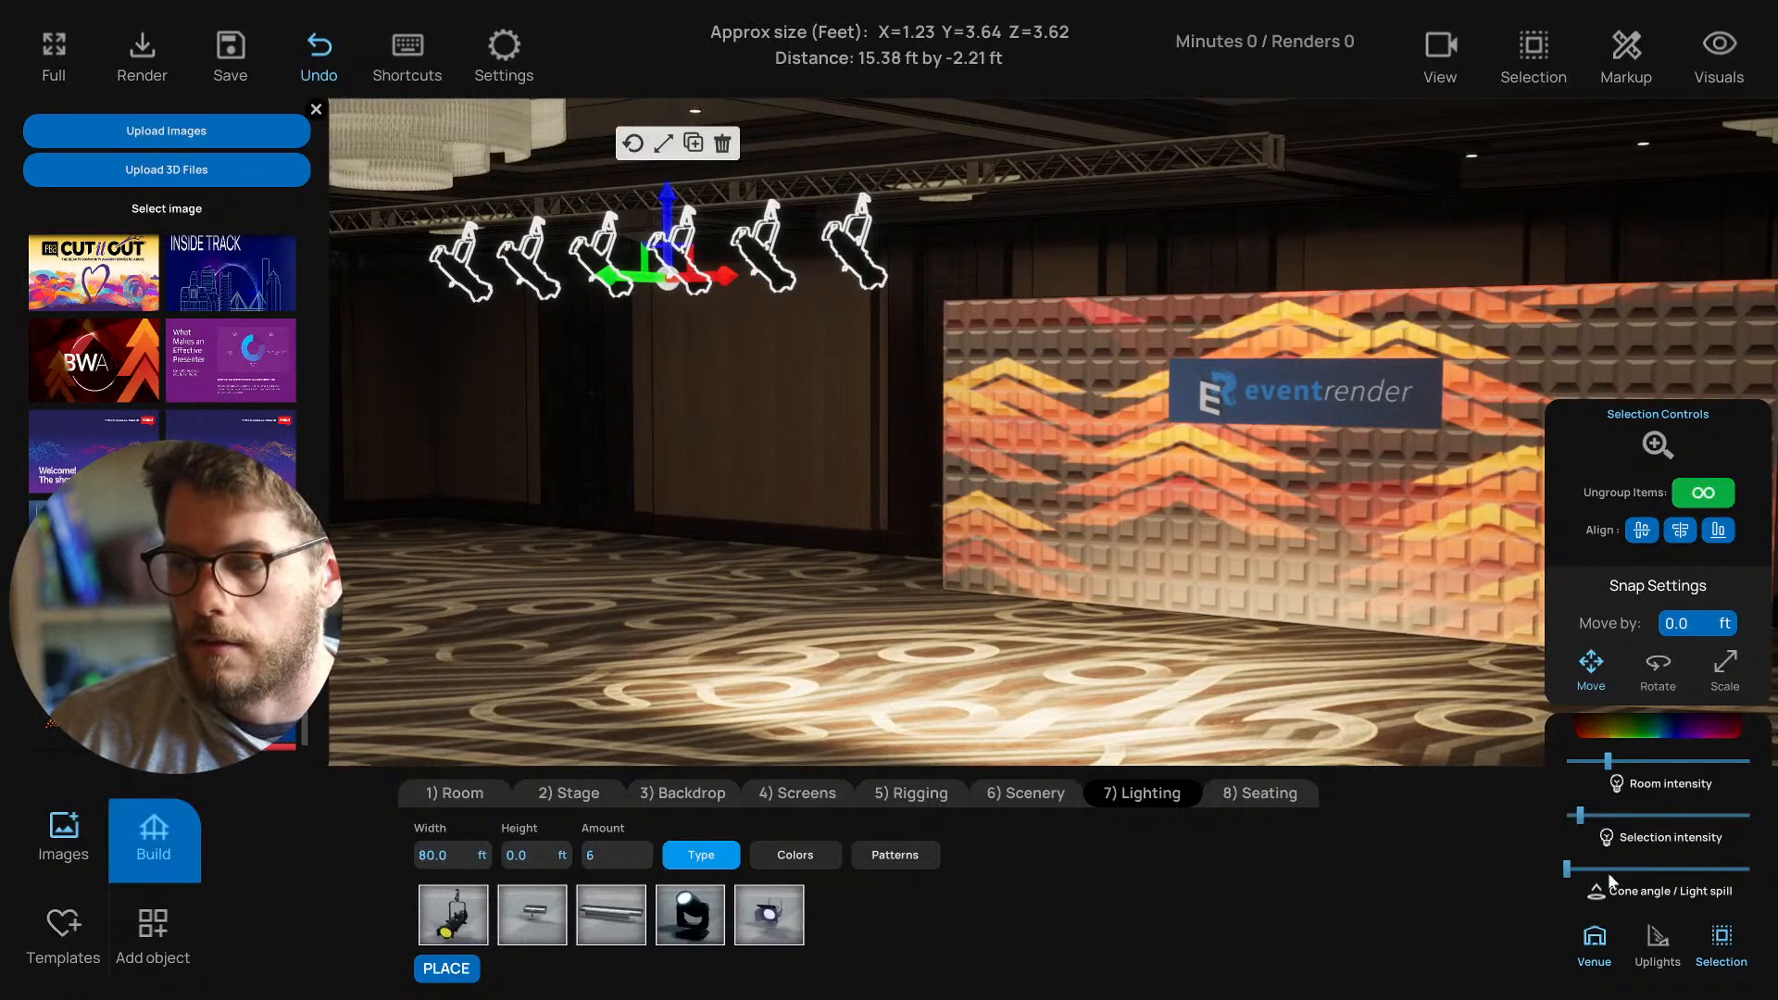
Tilt the six spotlights up toward the tile wall and widen their cone angle to about a quarter.
click(634, 143)
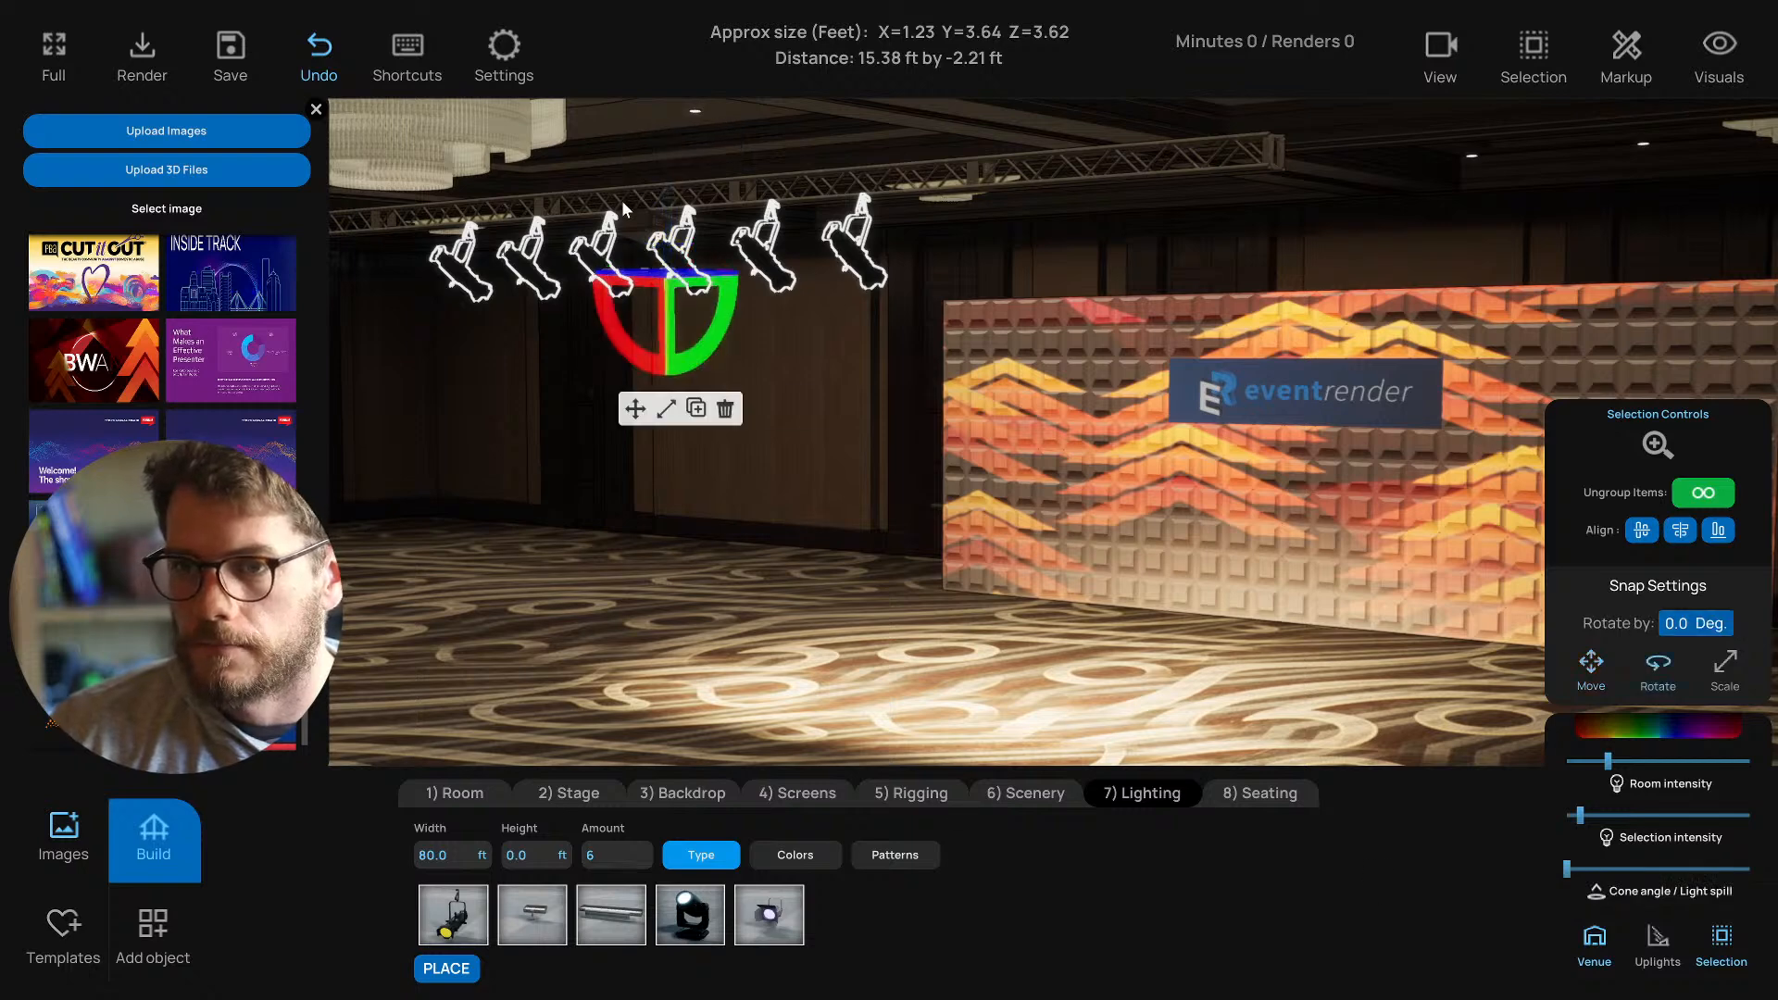
drag(615, 334, 620, 337)
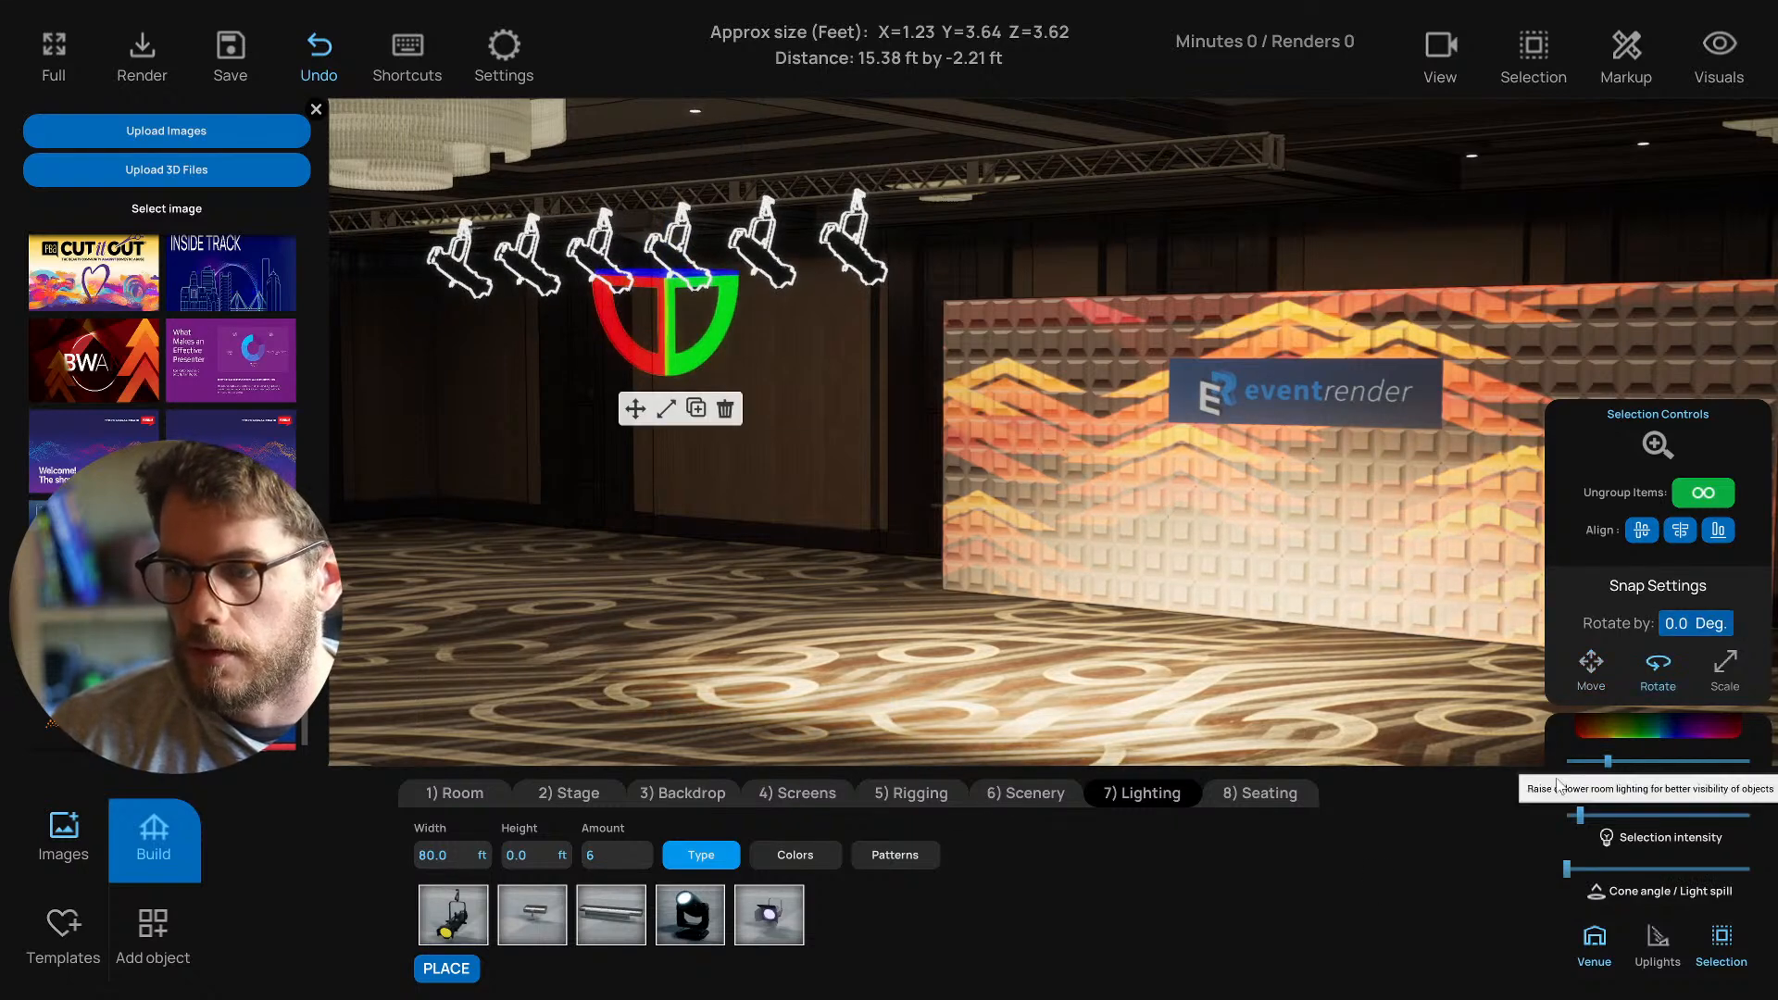
drag(1571, 871, 1615, 868)
drag(611, 316, 618, 334)
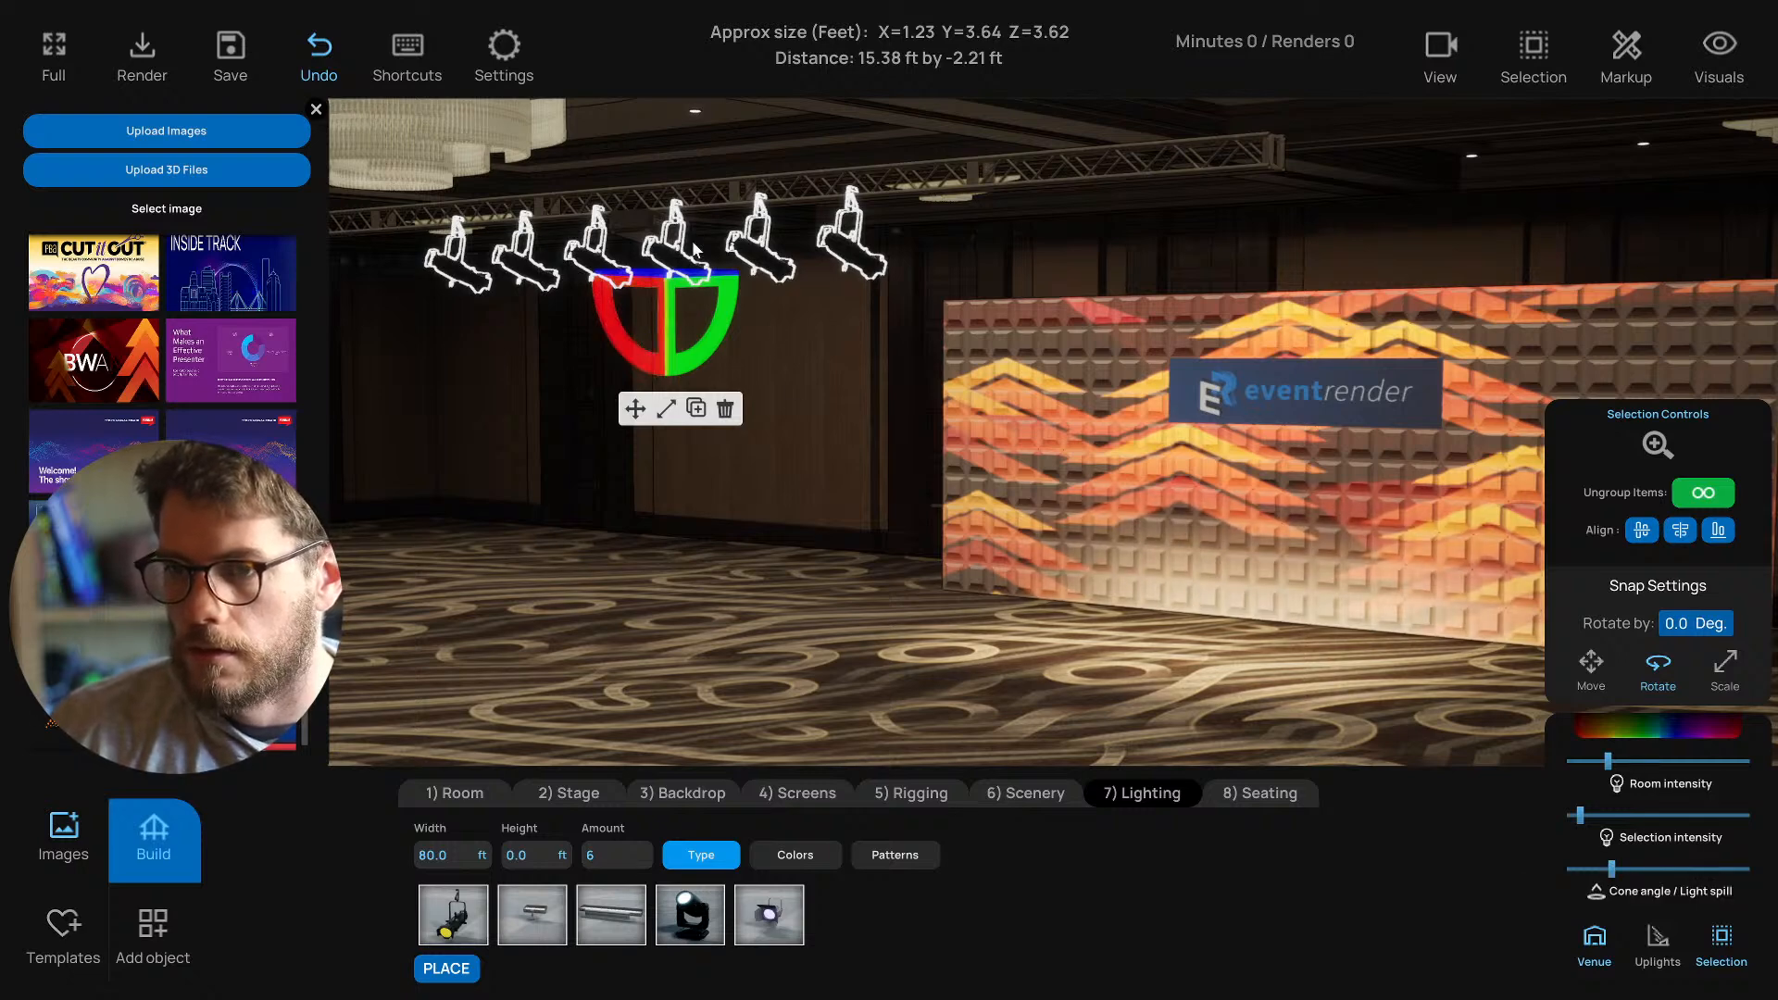
Multi-select the two outer spotlights at each end of the row and reduce their intensity to zero.
click(671, 260)
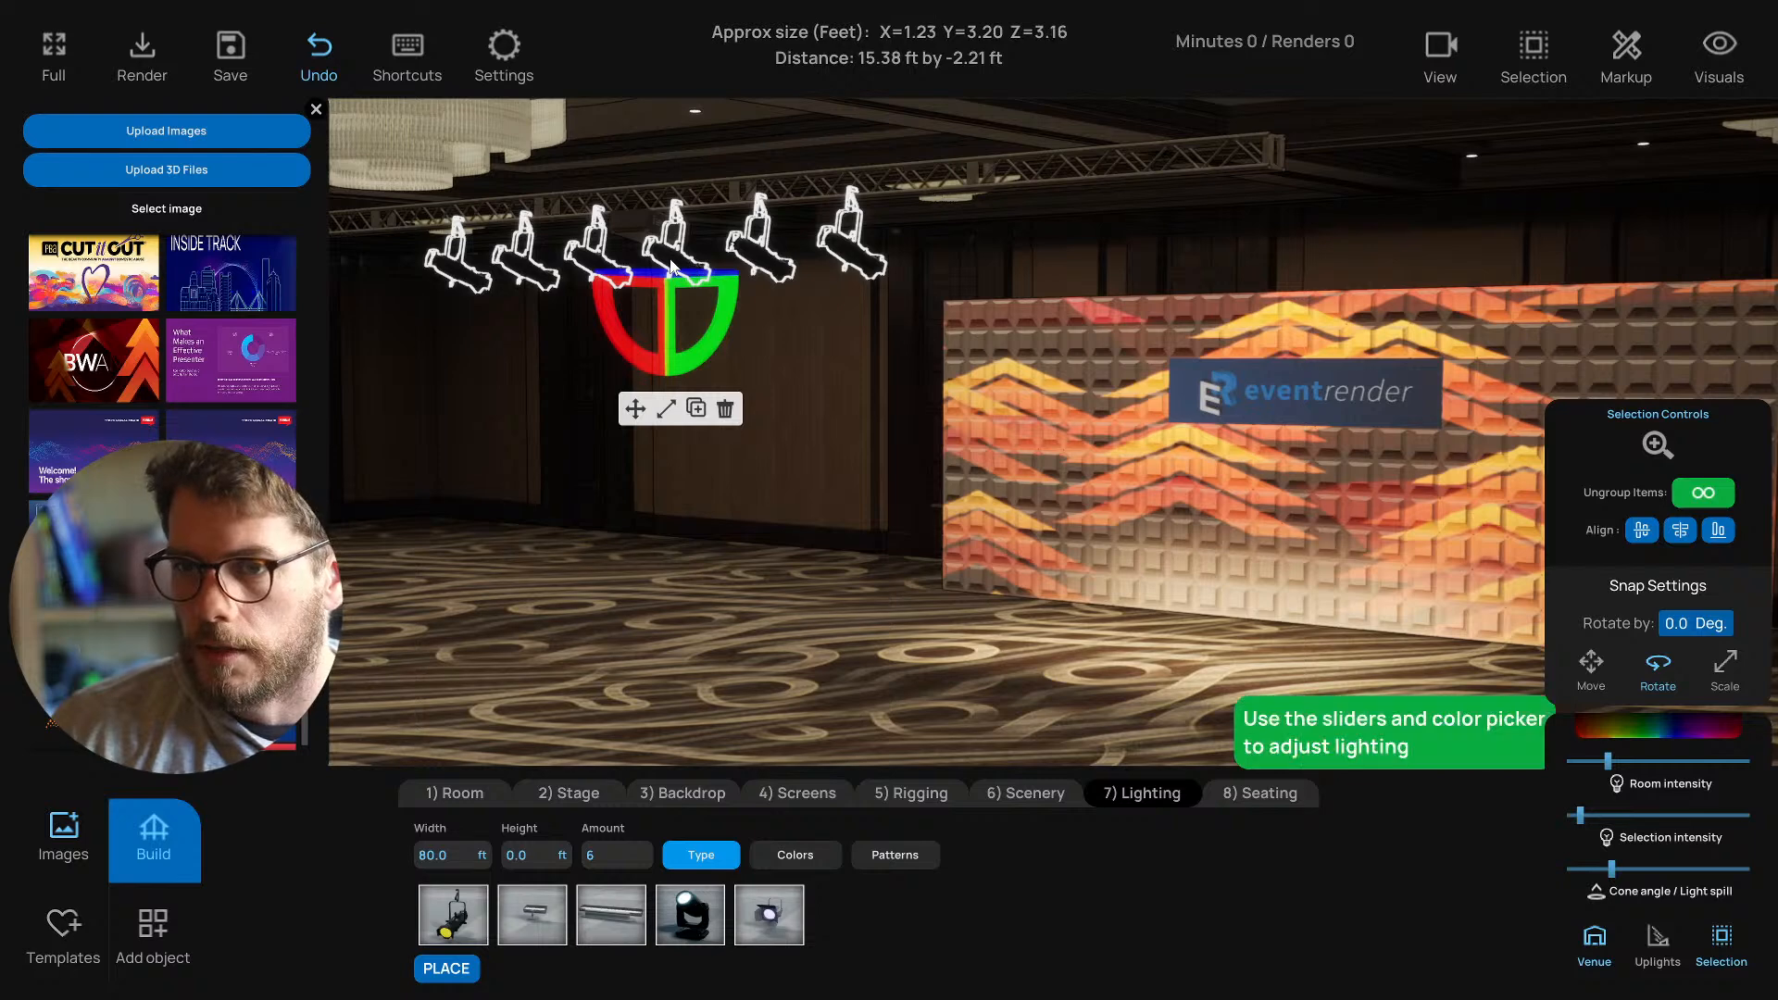
right_drag(693, 168, 715, 158)
middle_drag(717, 159, 778, 147)
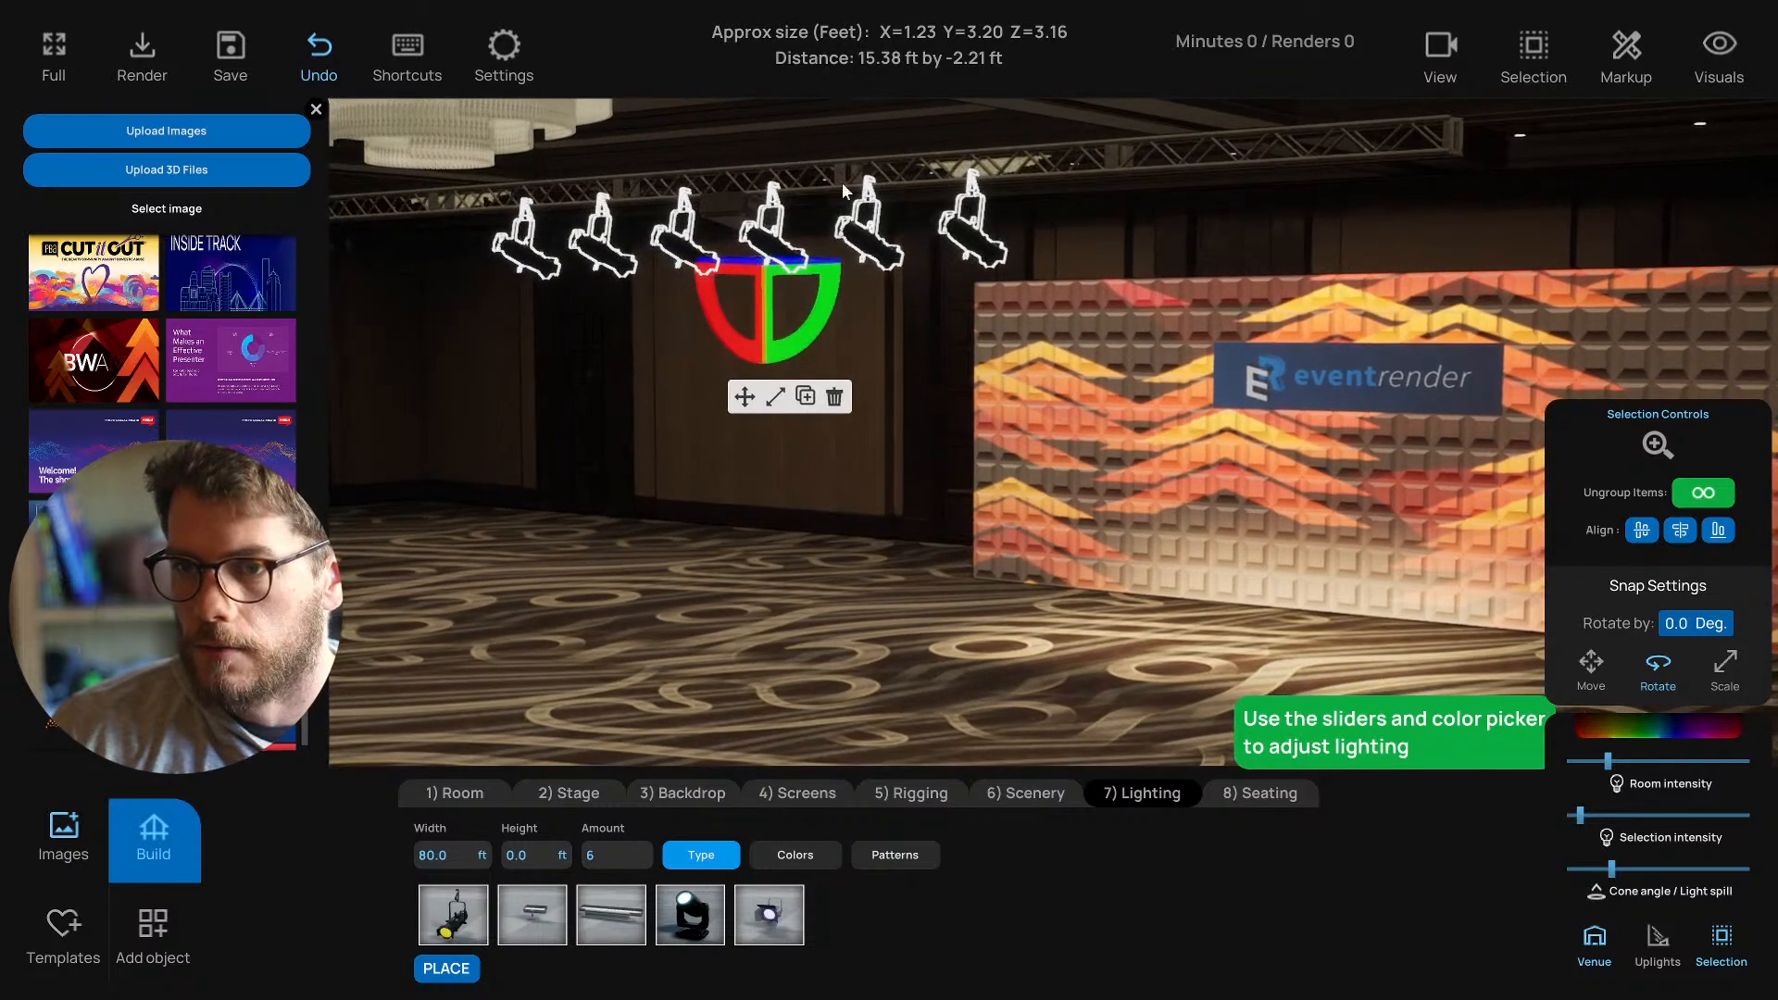
click(1533, 51)
click(1540, 129)
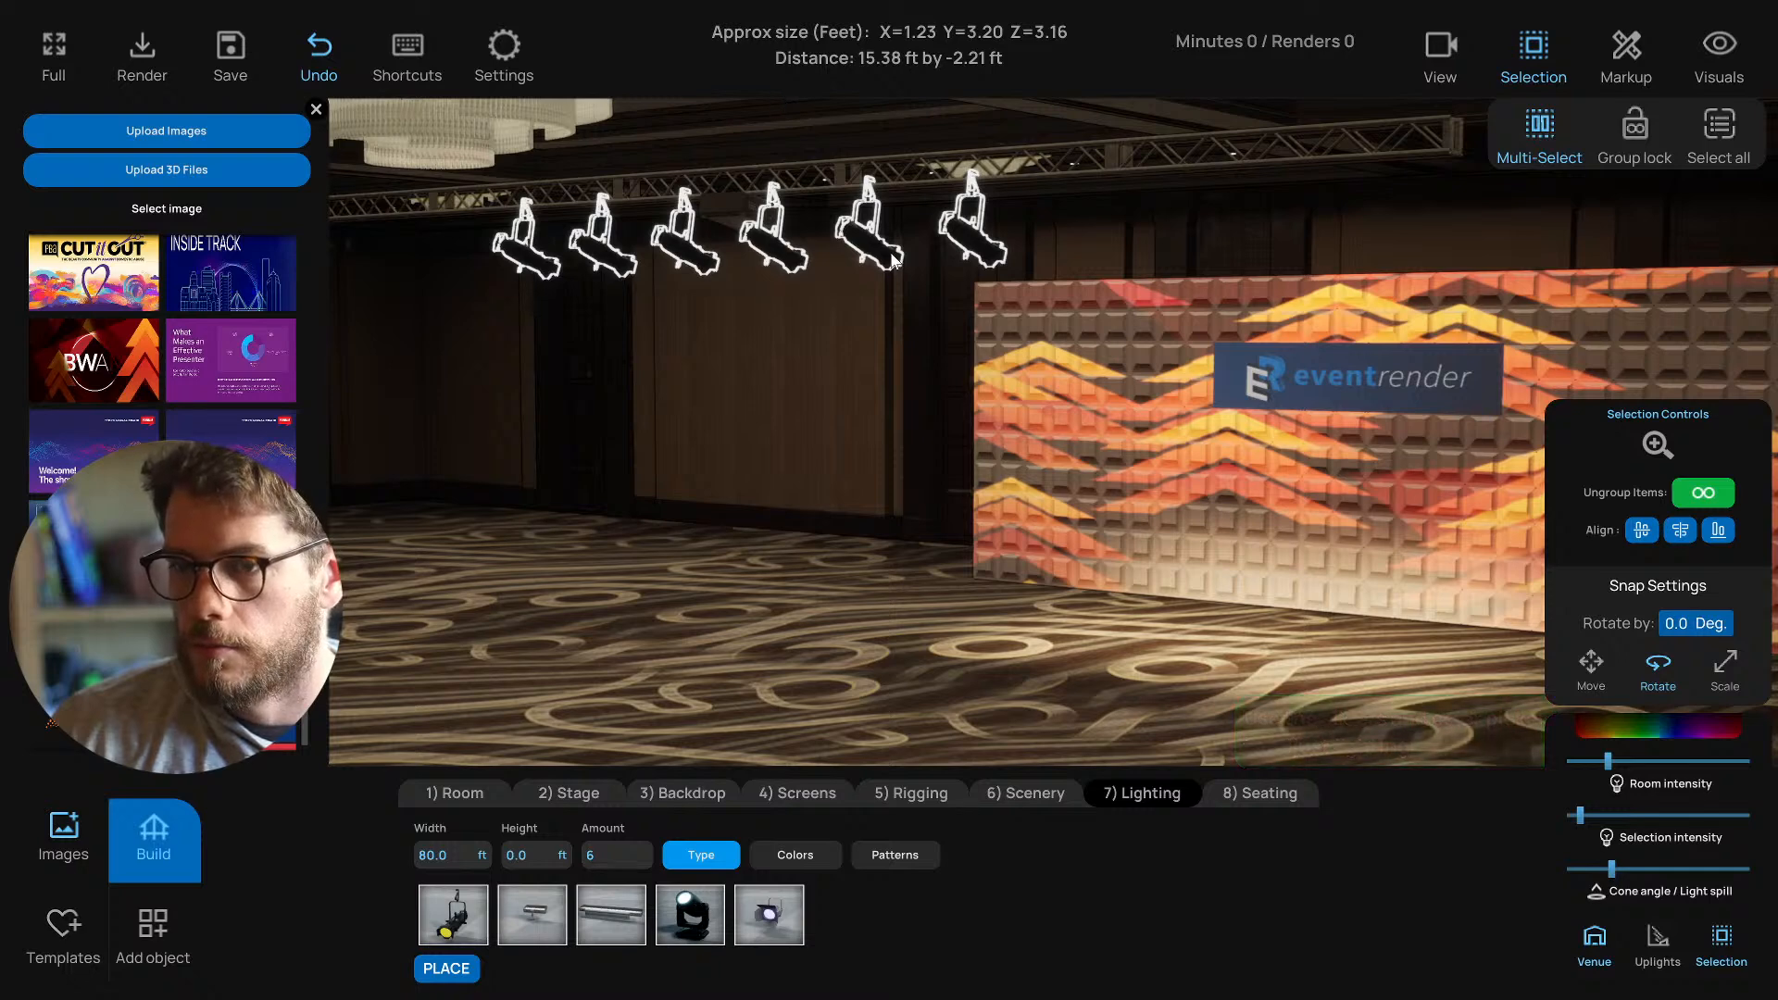
click(892, 263)
click(963, 241)
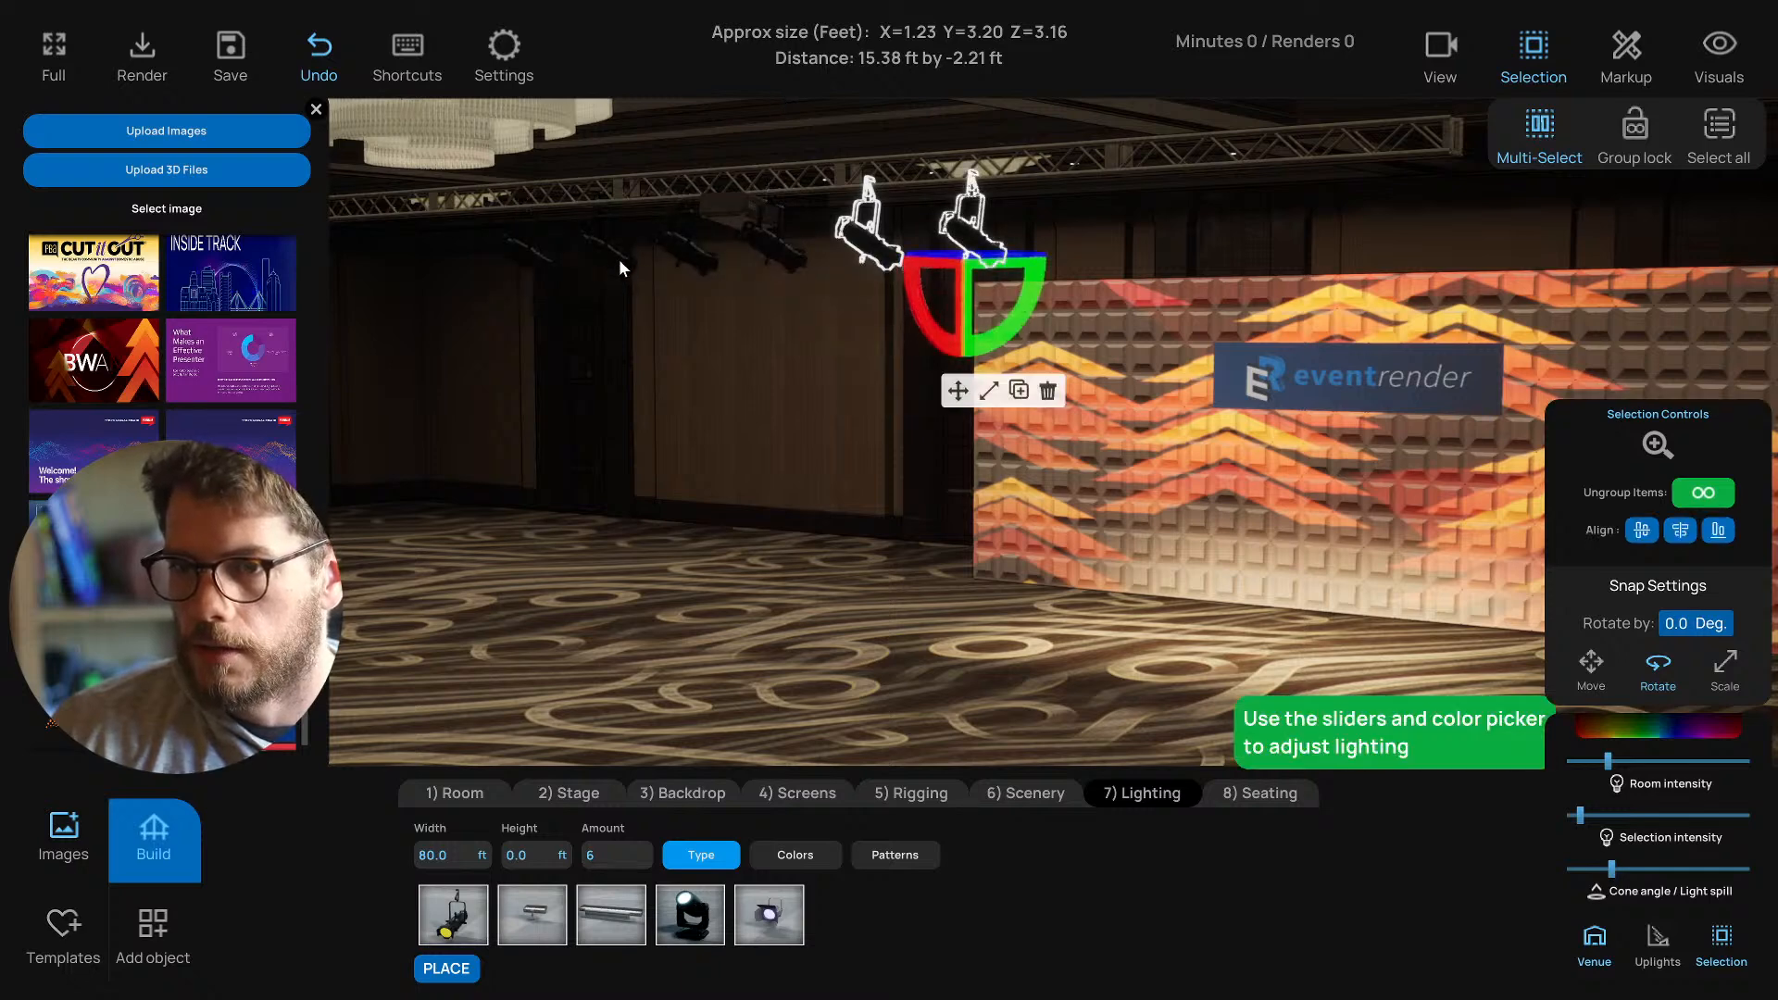
click(619, 258)
click(516, 255)
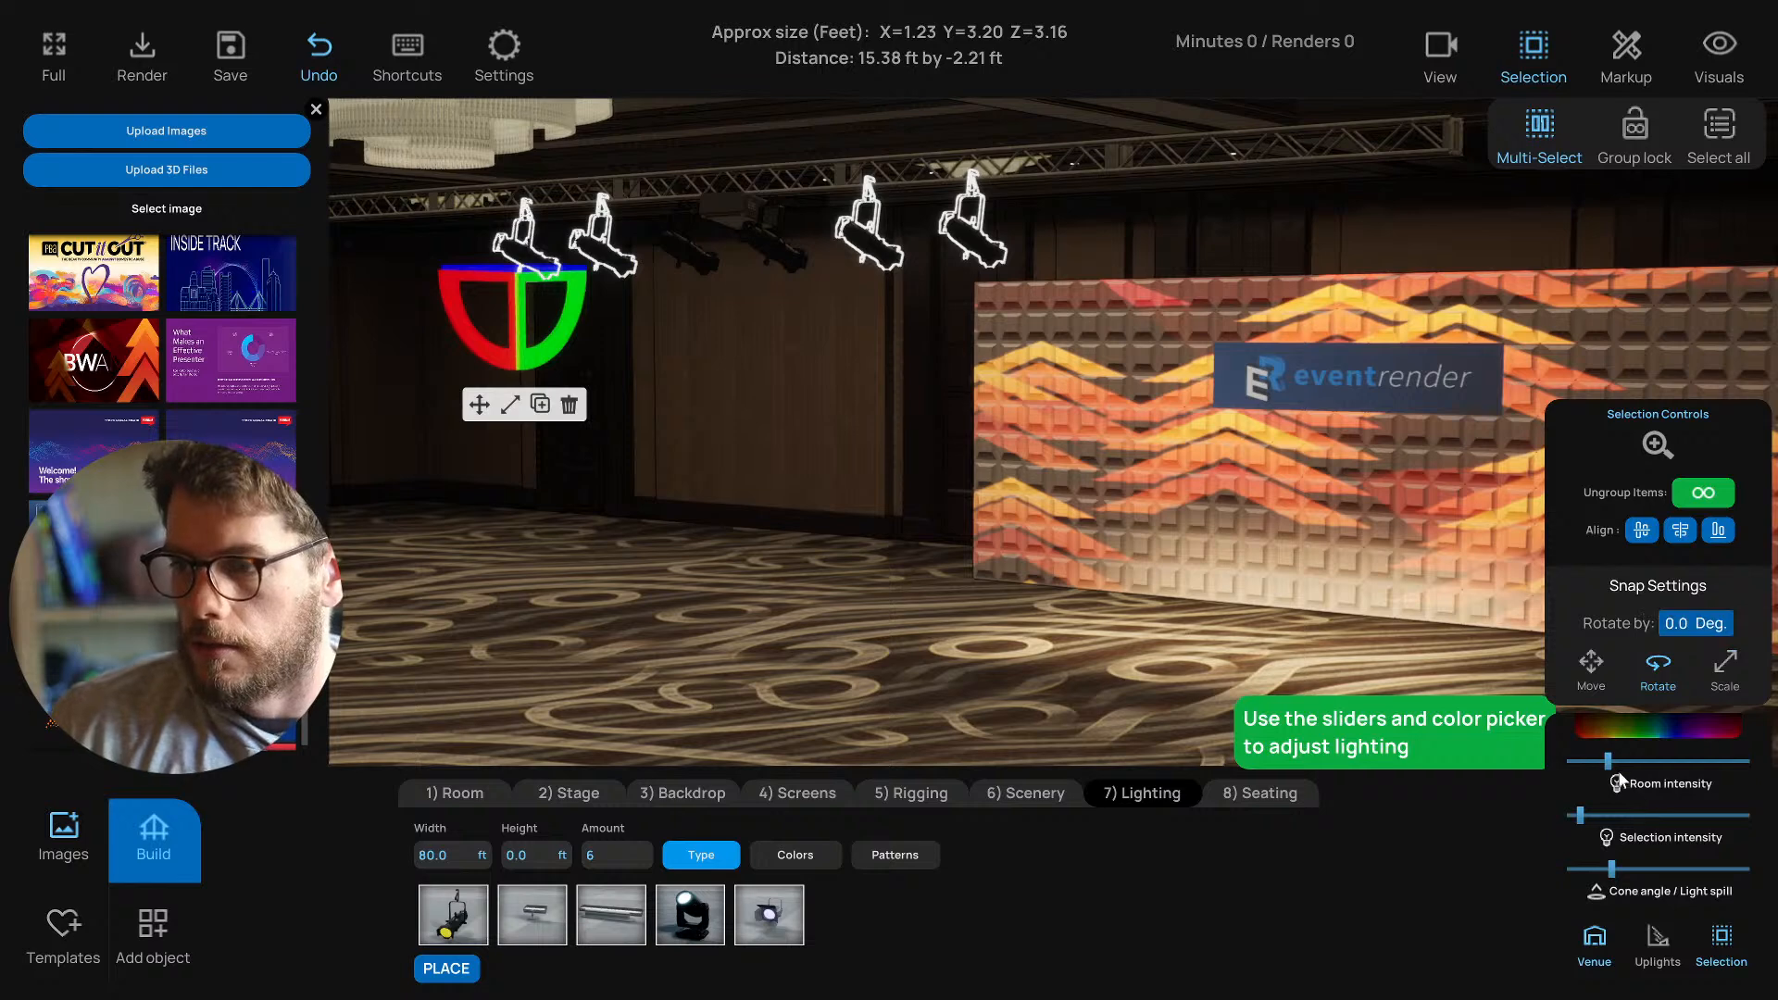
drag(1581, 815, 1540, 819)
click(1599, 942)
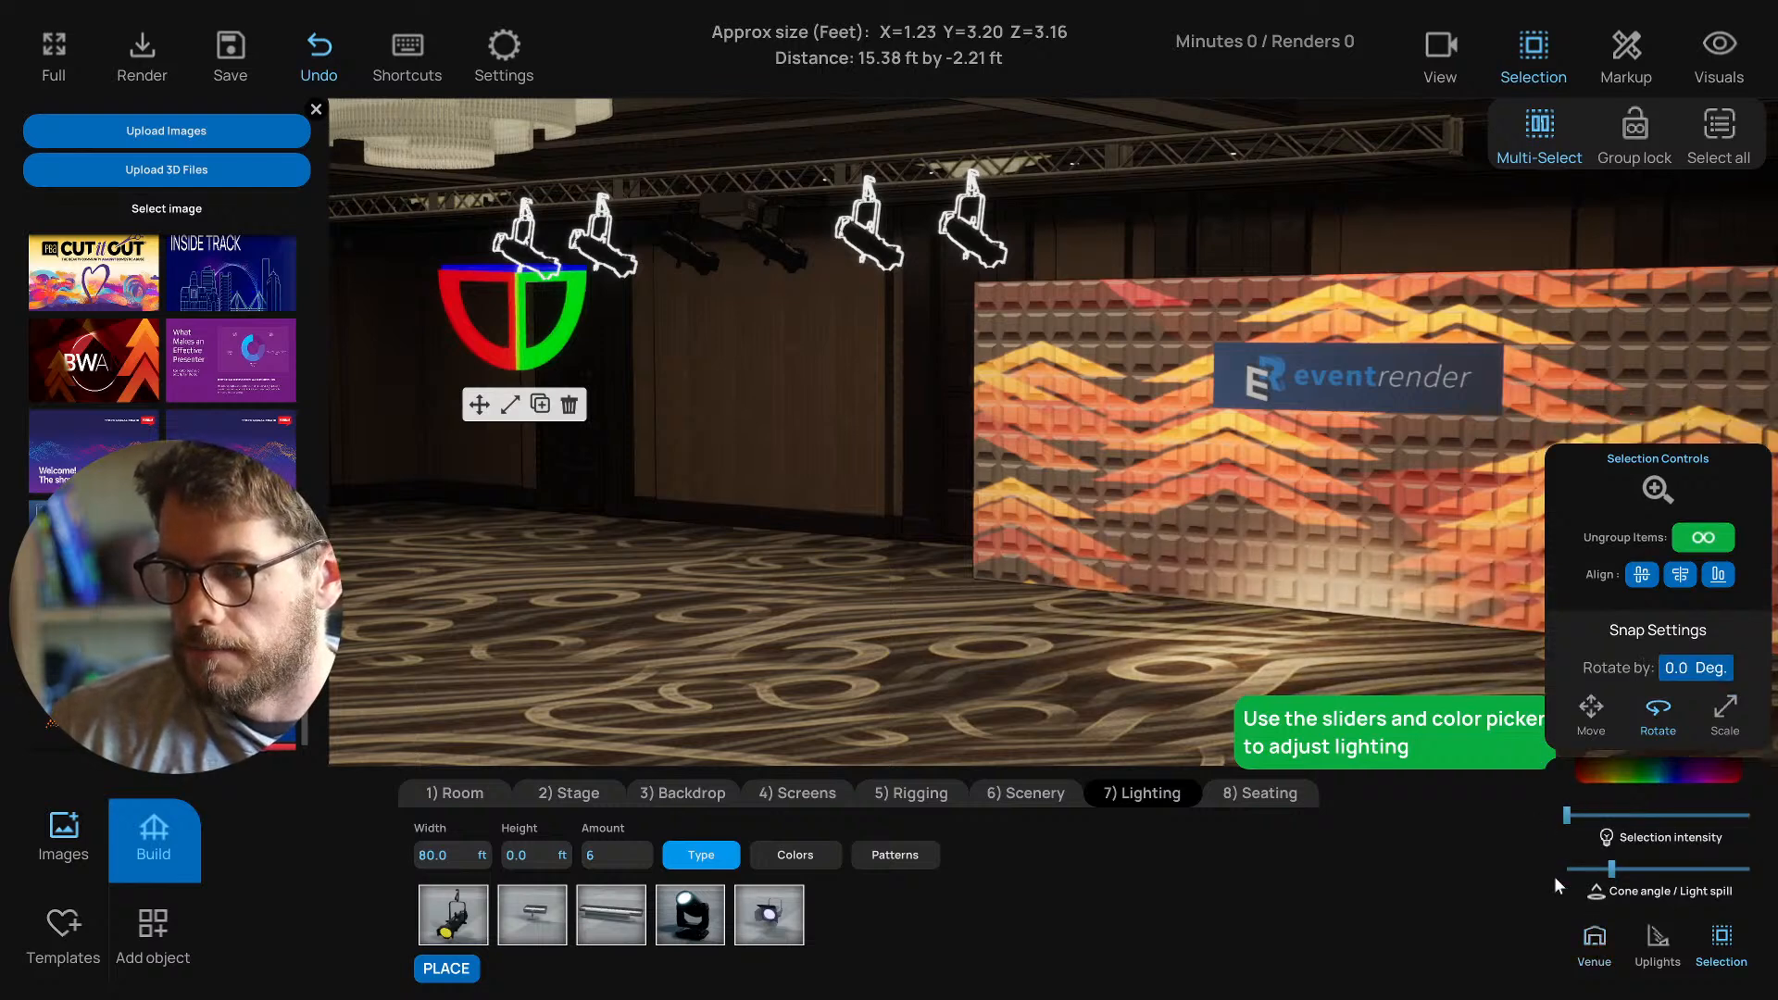
Aim each of the two middle spotlights at the eventrender panel on the tile wall.
click(698, 254)
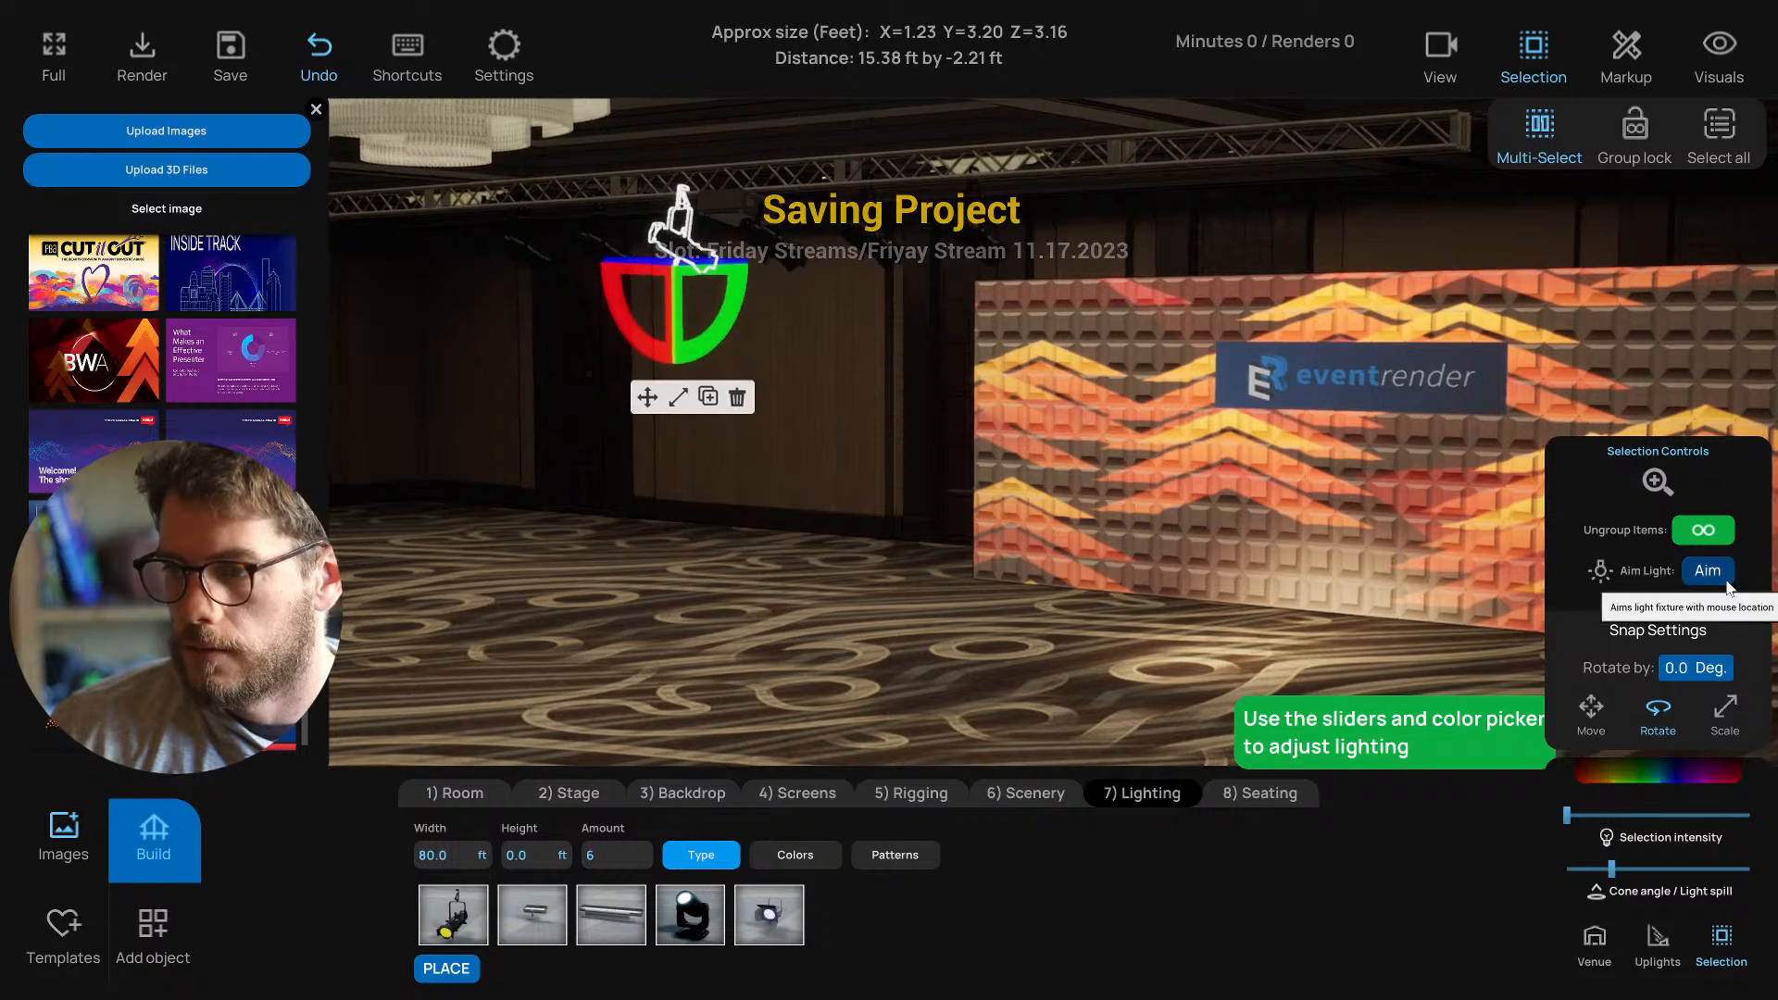
click(1708, 570)
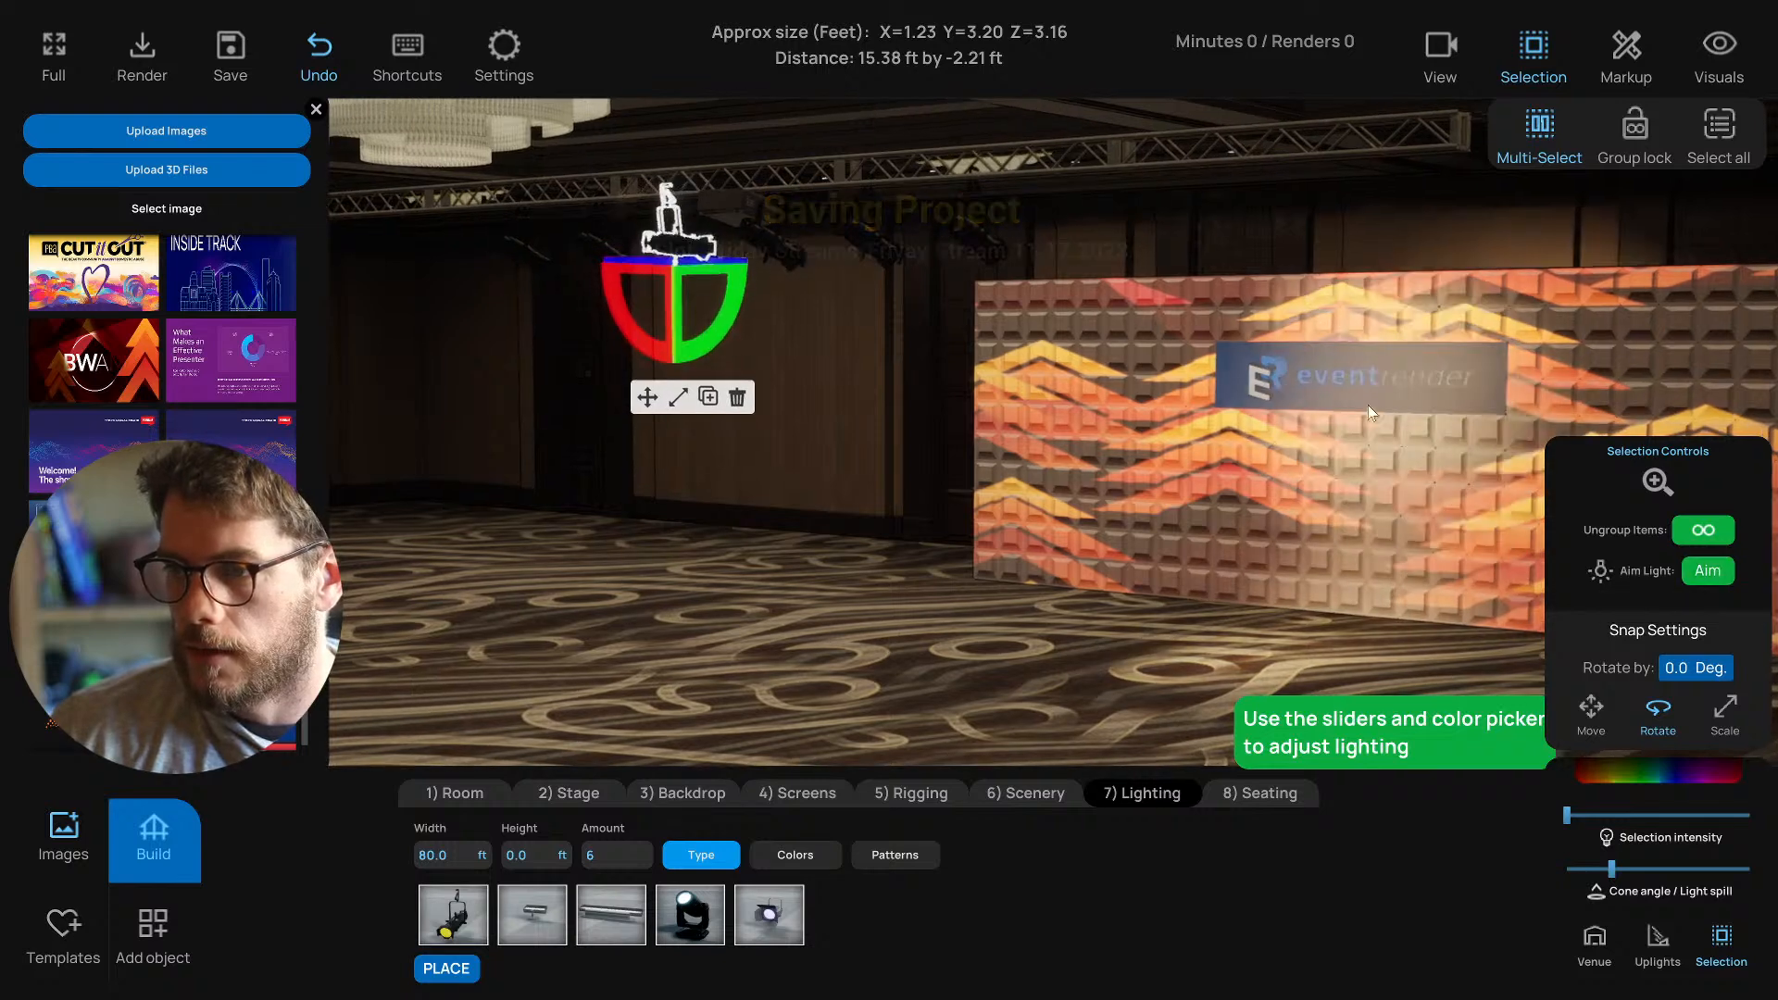
click(1292, 386)
click(783, 245)
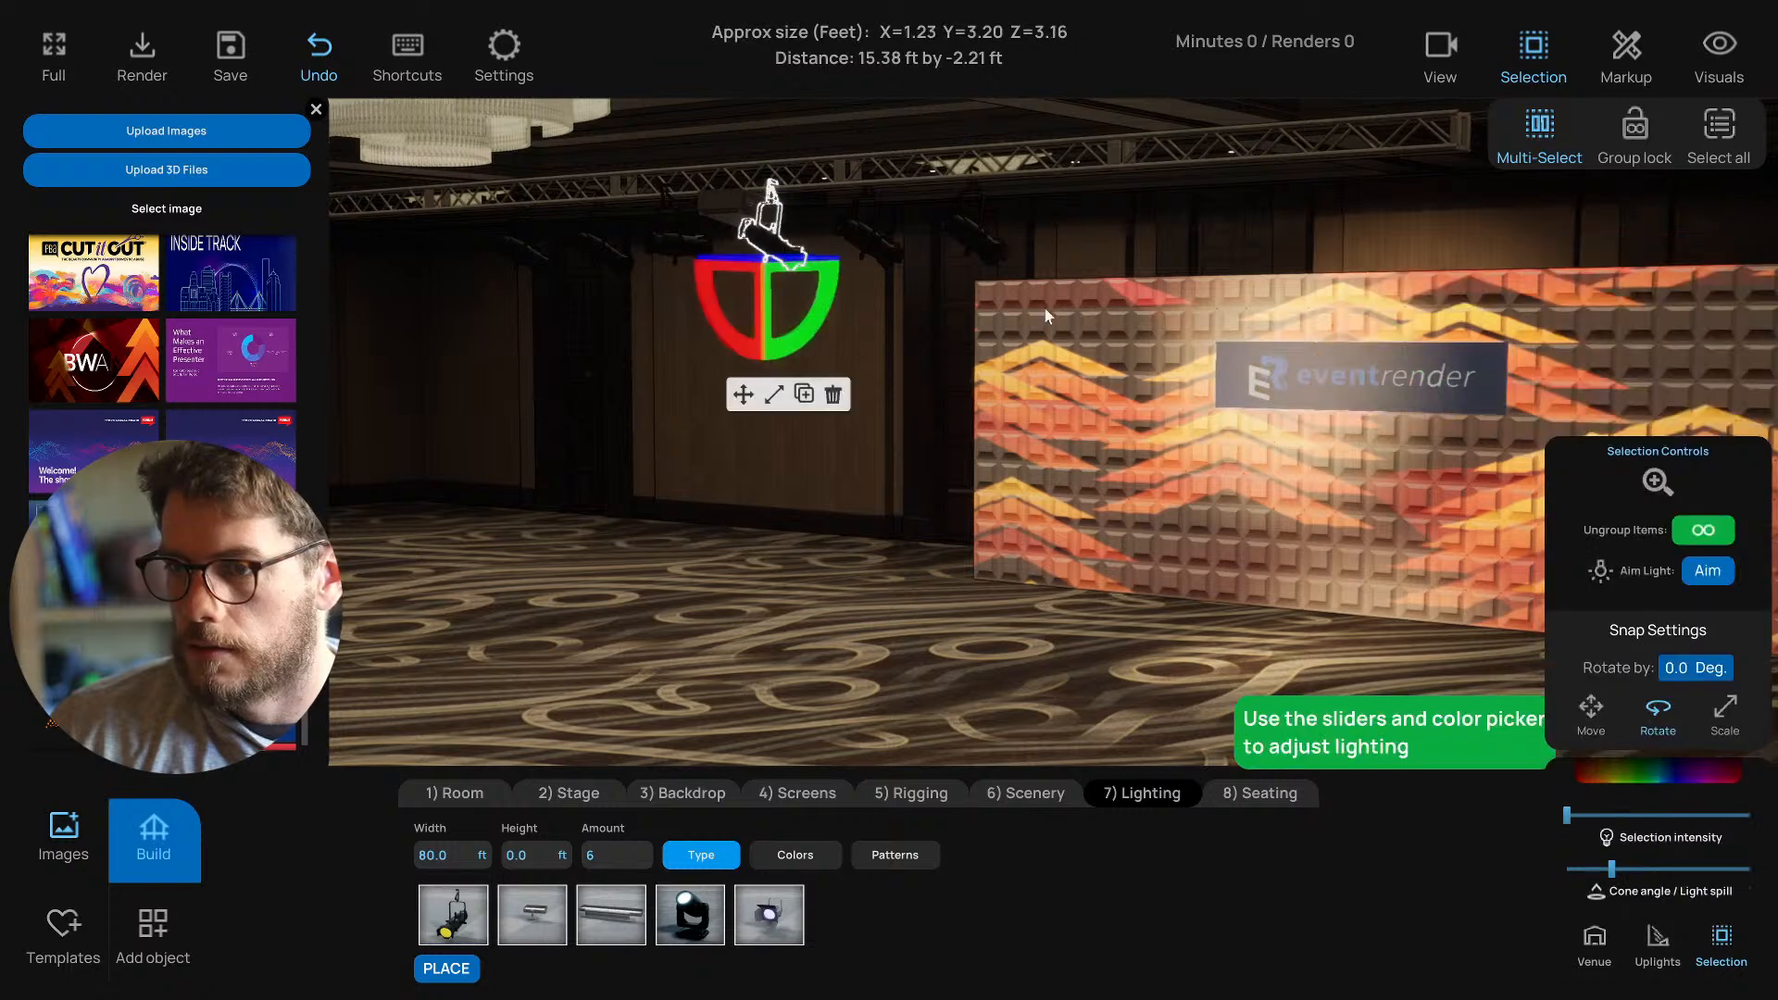
click(1418, 392)
Select both middle spotlights together and narrow their cone angle to about a tenth of its range.
click(770, 246)
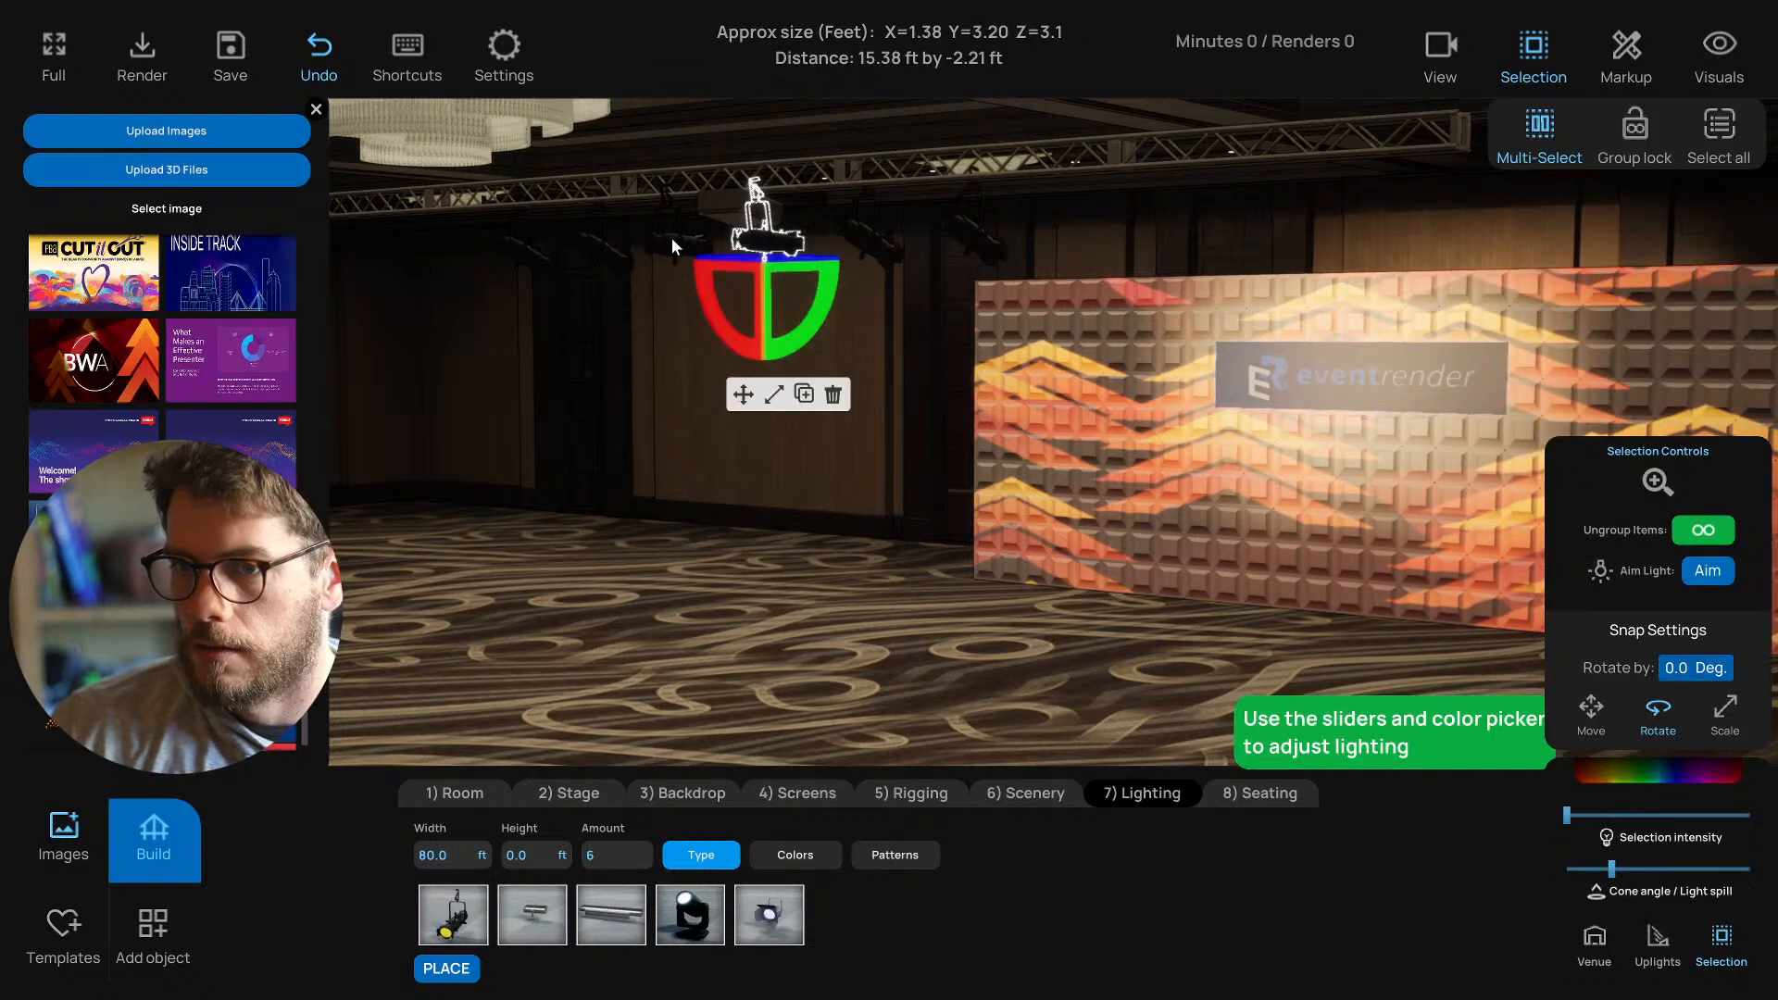
click(670, 237)
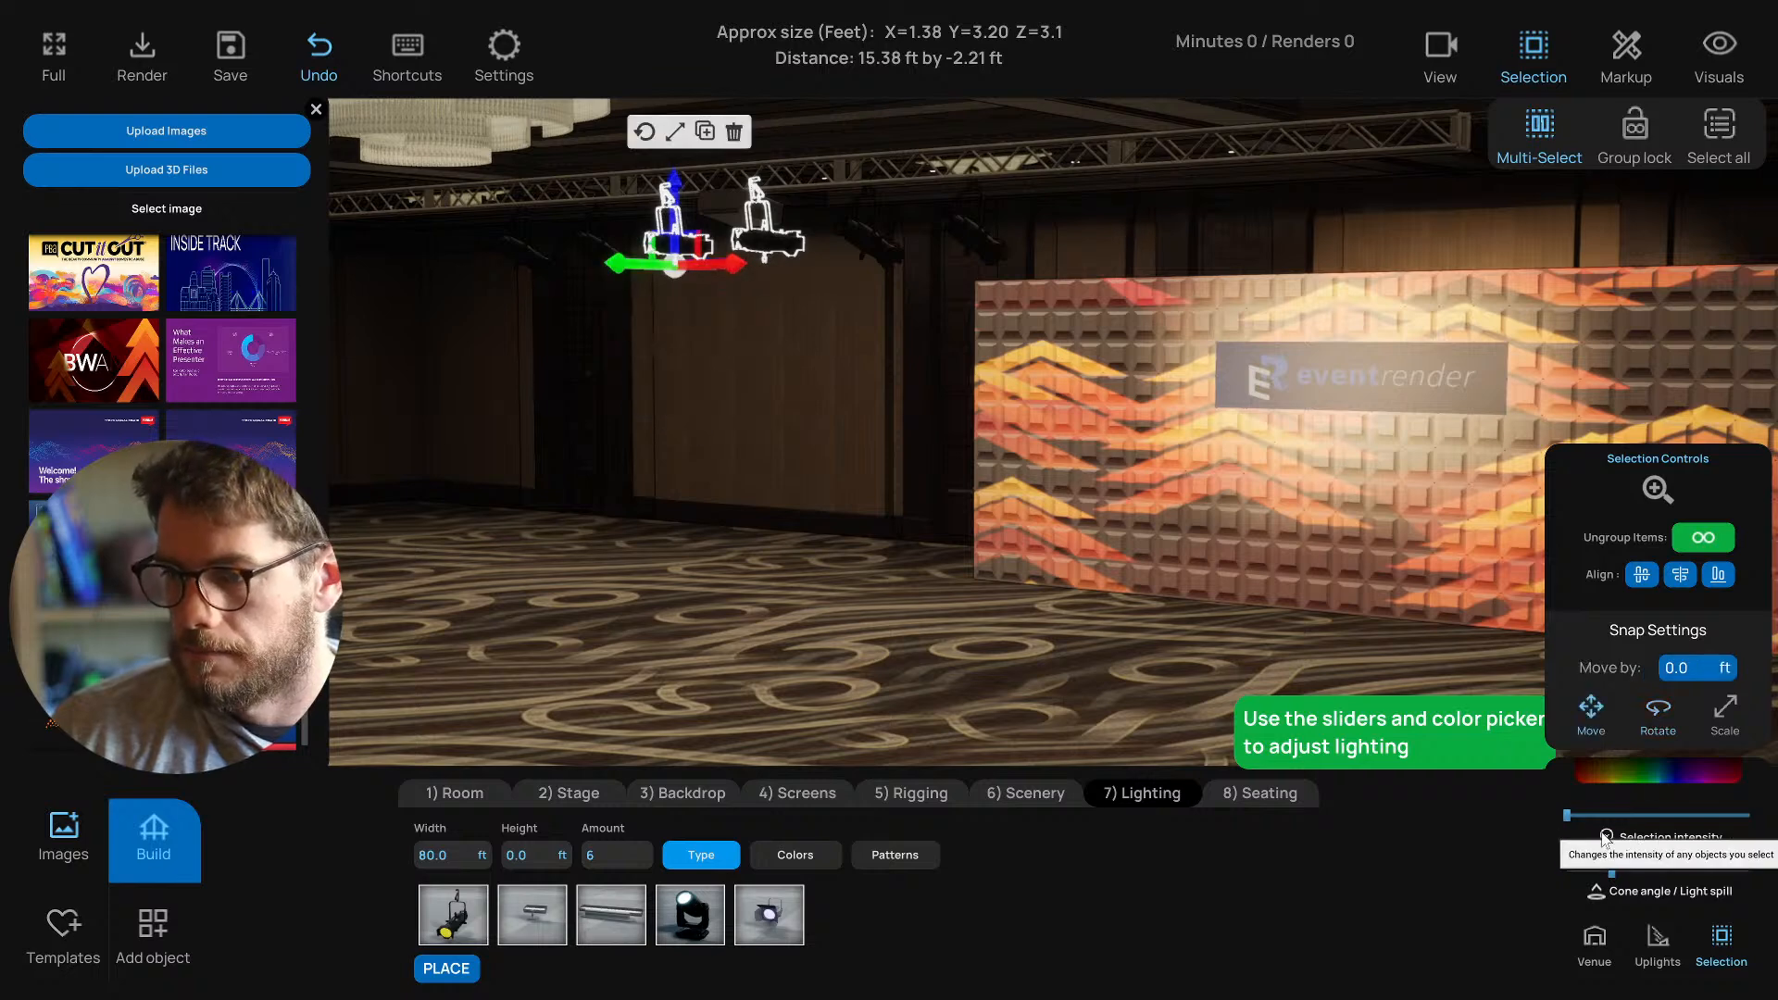
drag(1607, 867, 1586, 868)
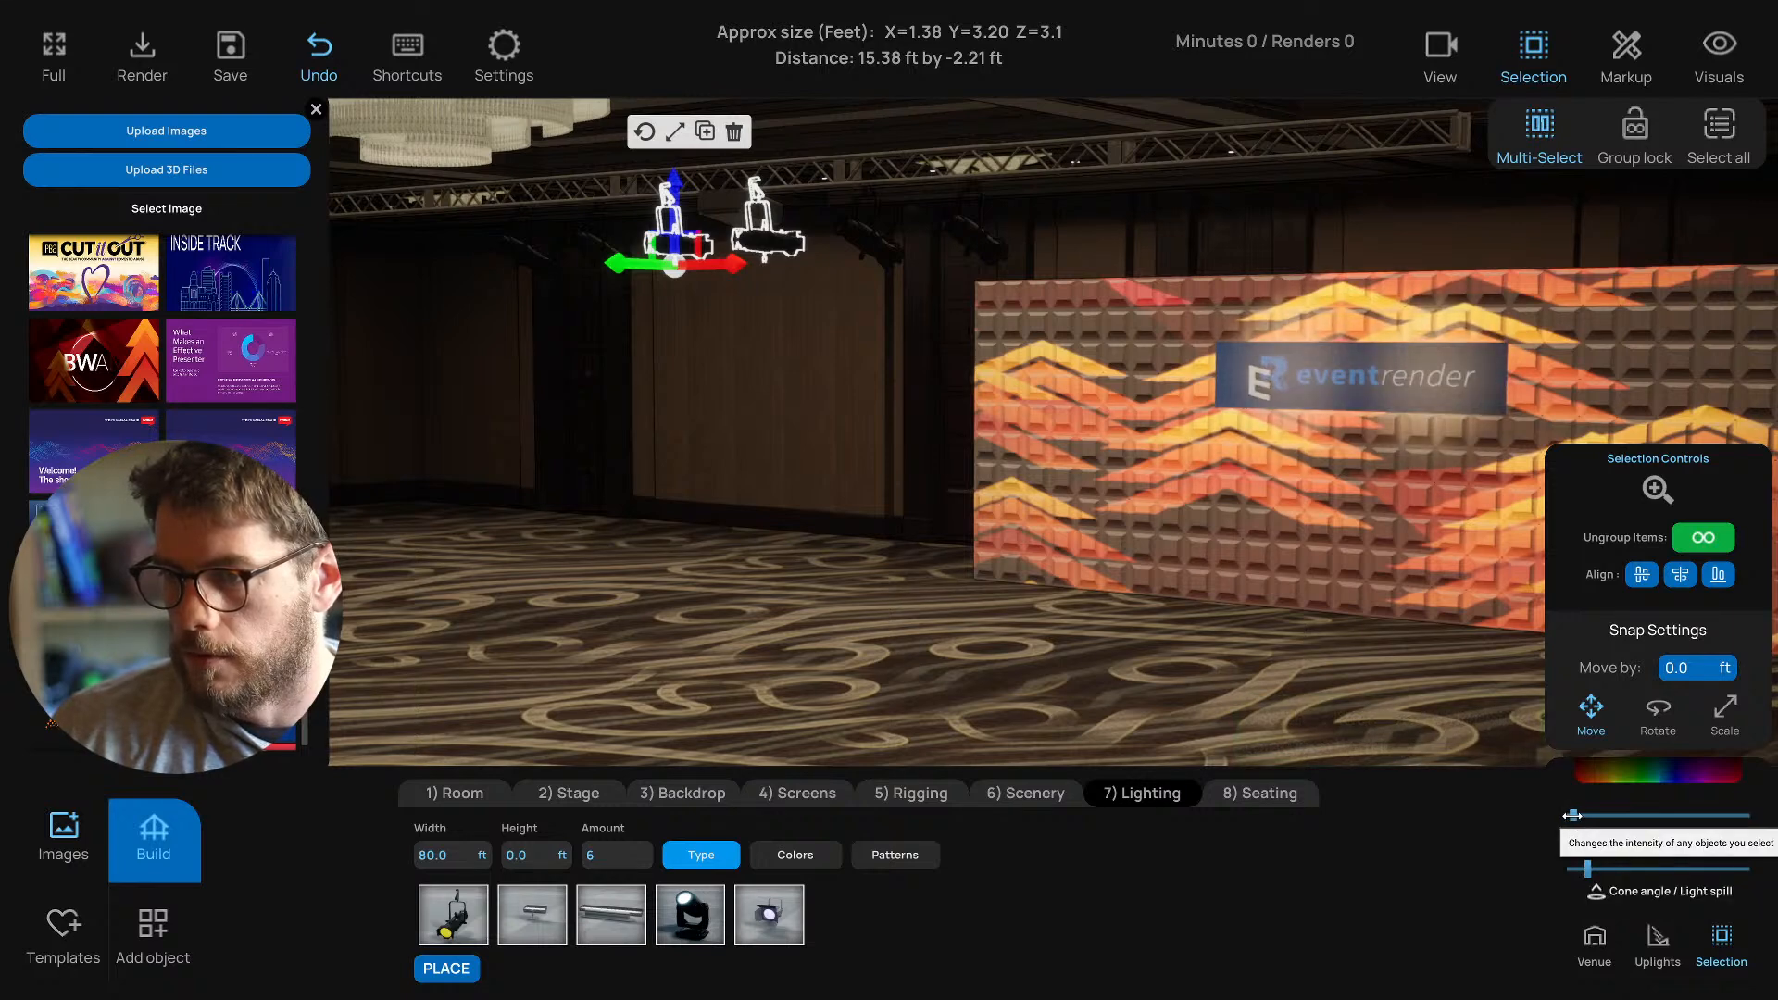
Widen both middle spotlights' cone angle slightly, and re-aim one at the eventrender panel's centre and the other at its E logo.
drag(1589, 869, 1573, 817)
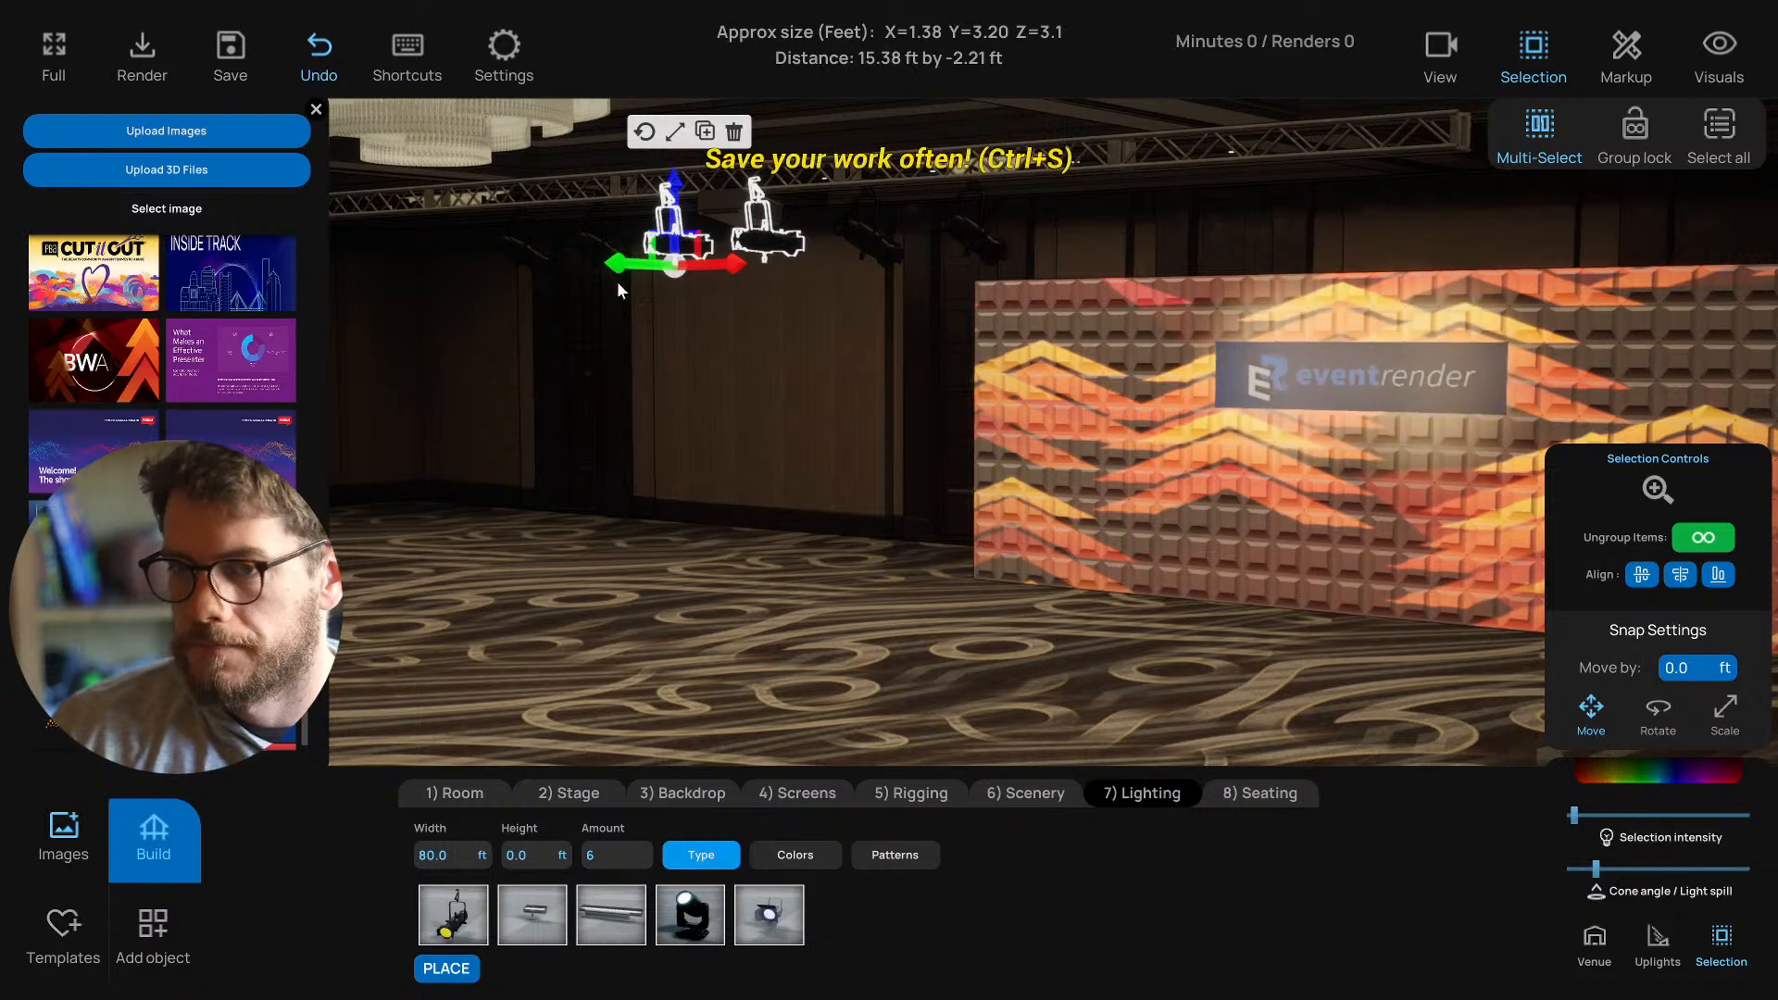
click(785, 258)
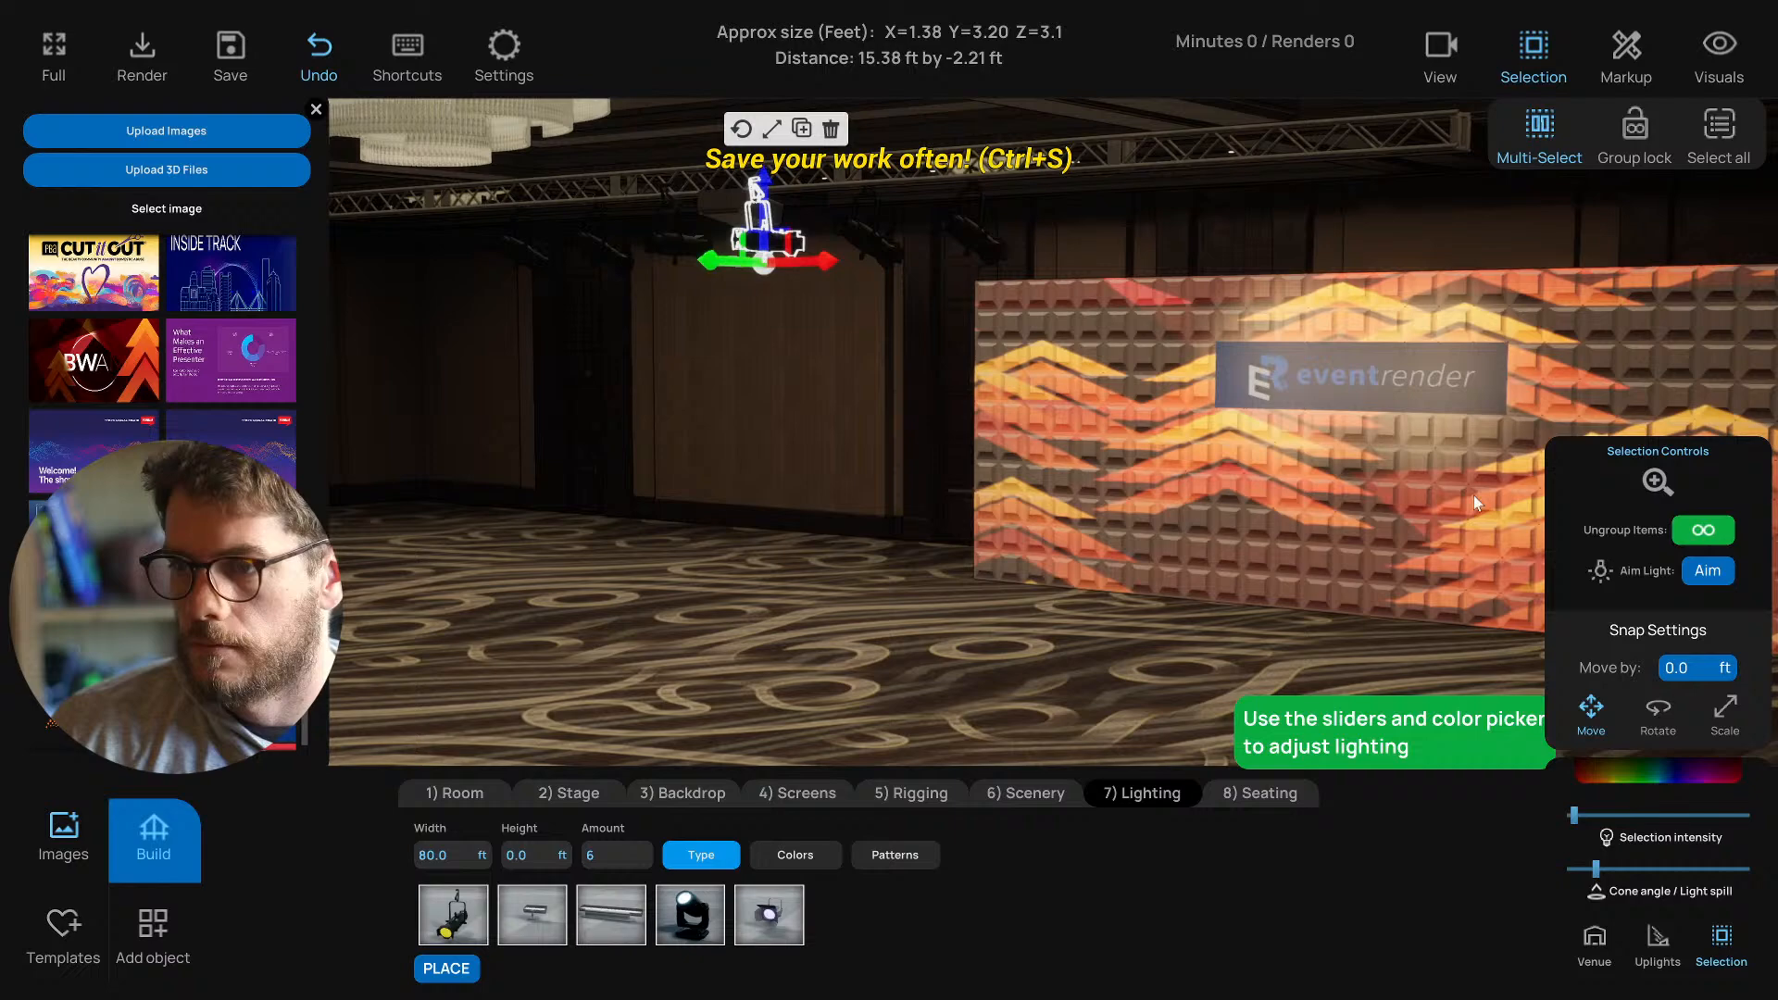
click(1687, 572)
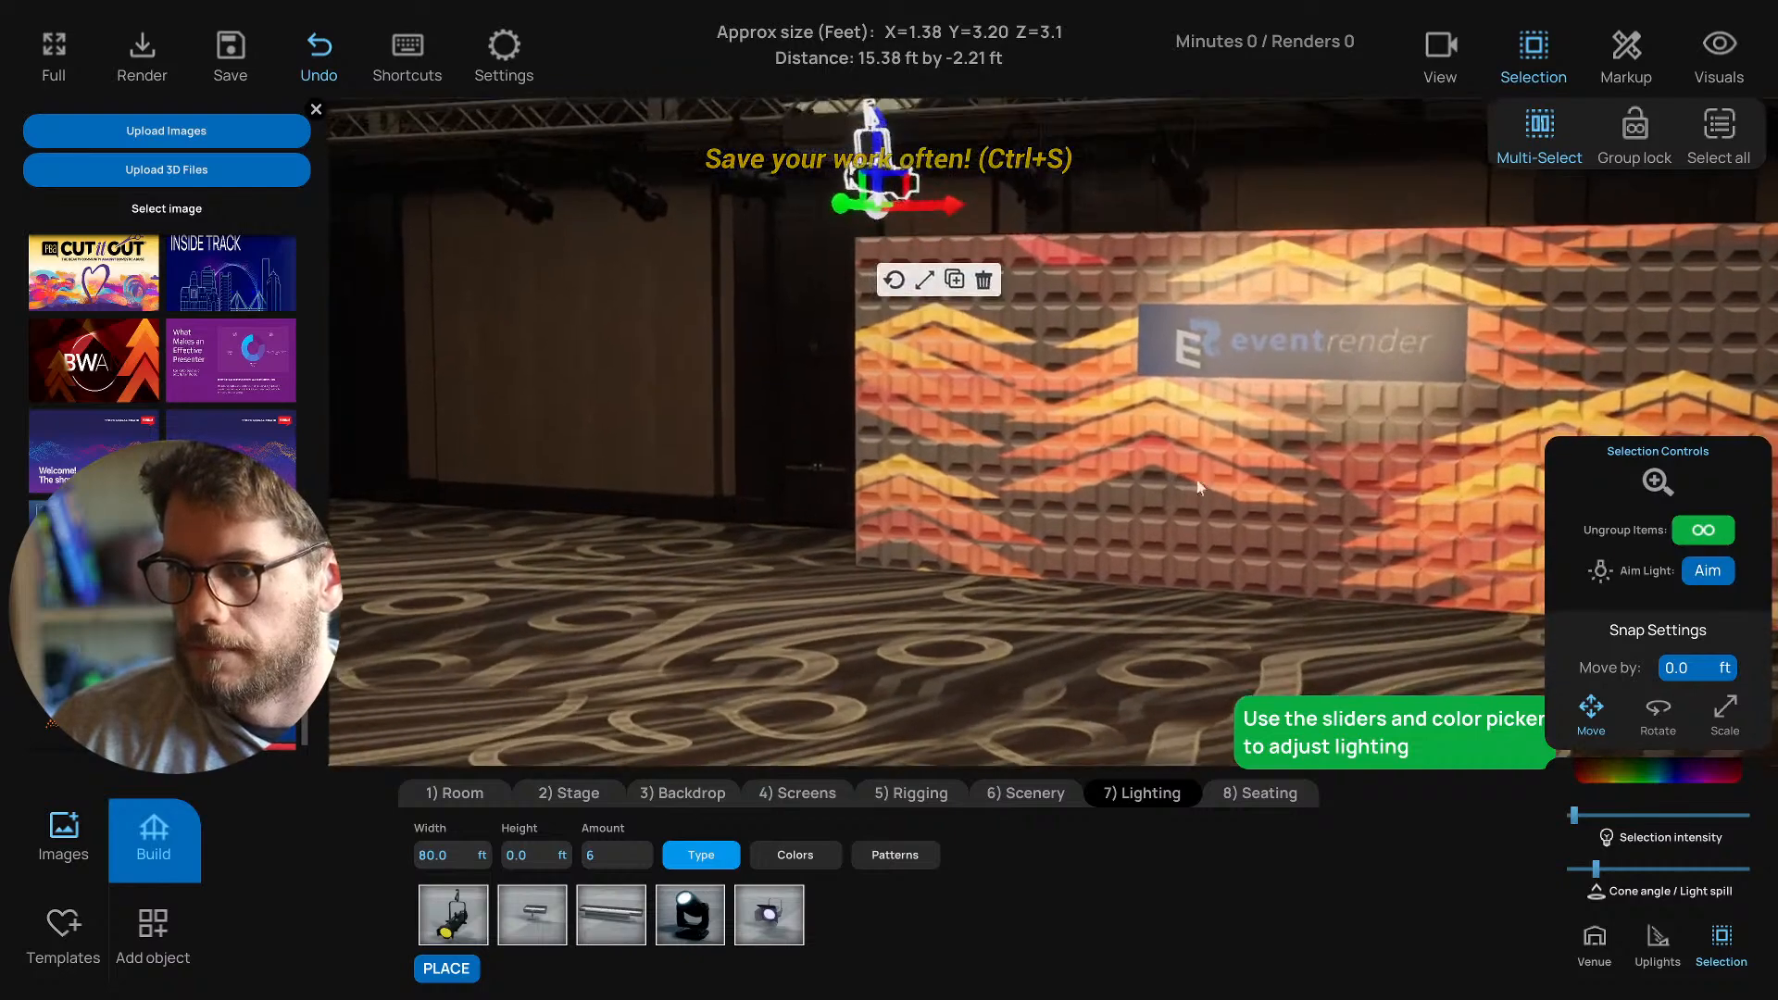
click(1682, 561)
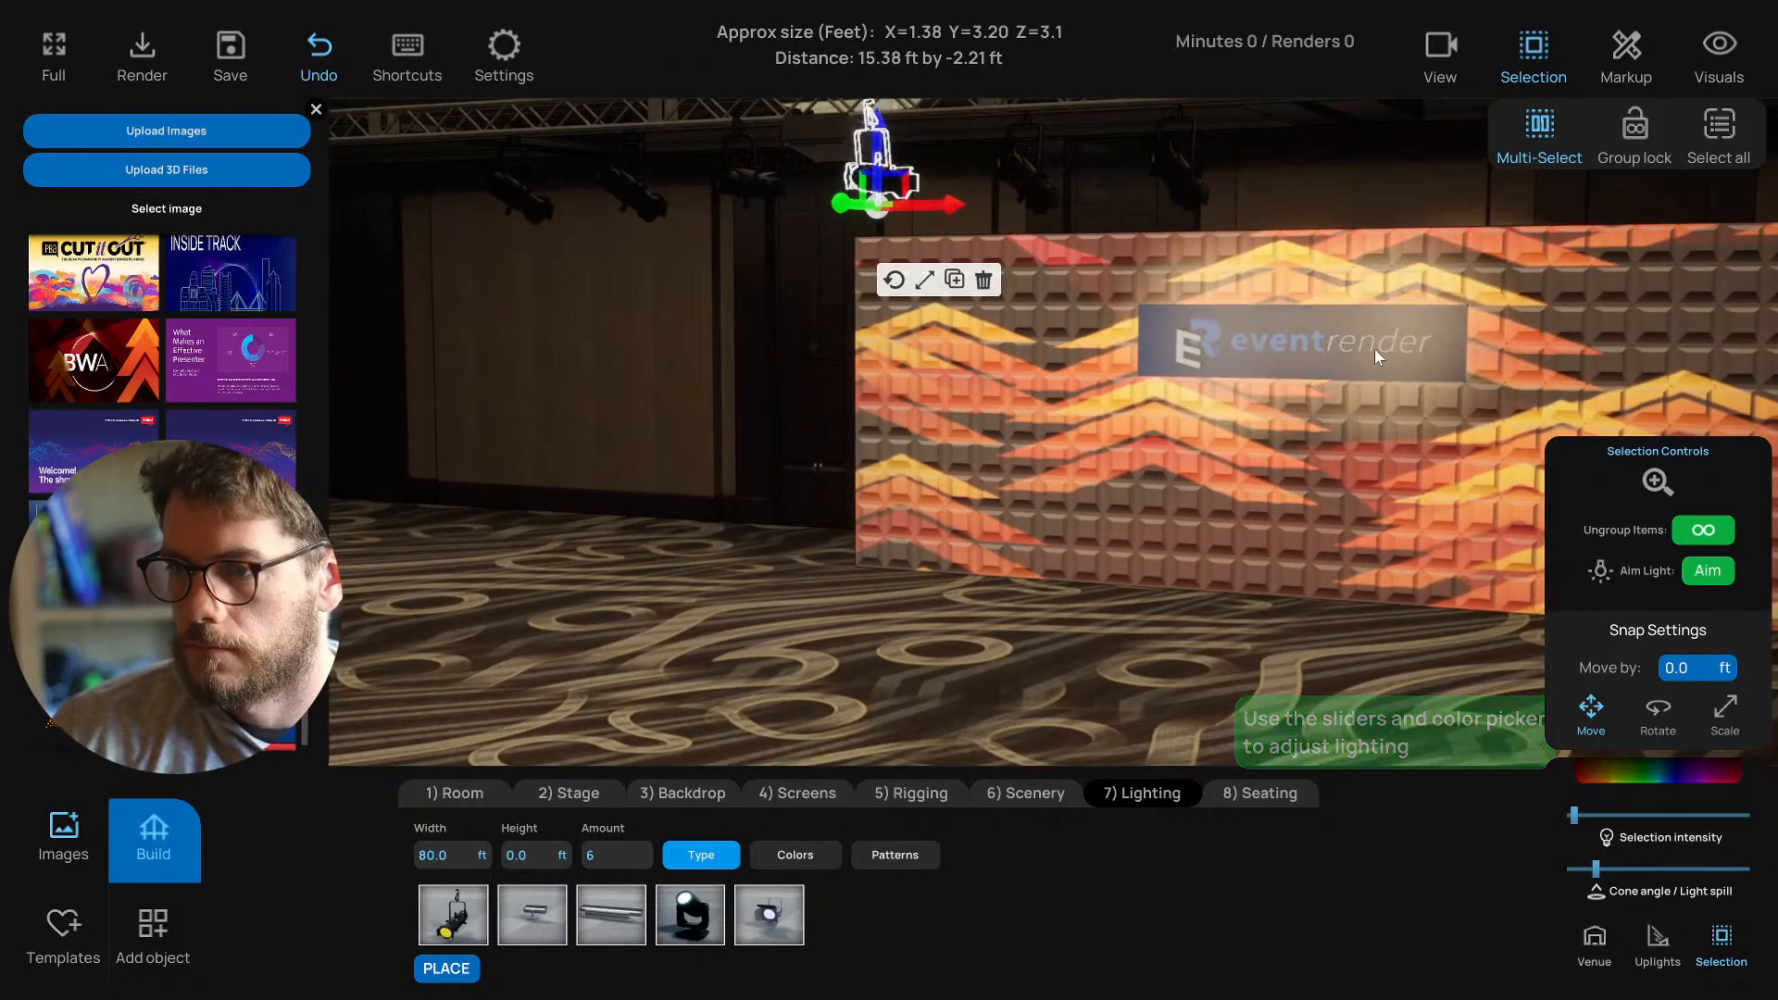
click(1292, 348)
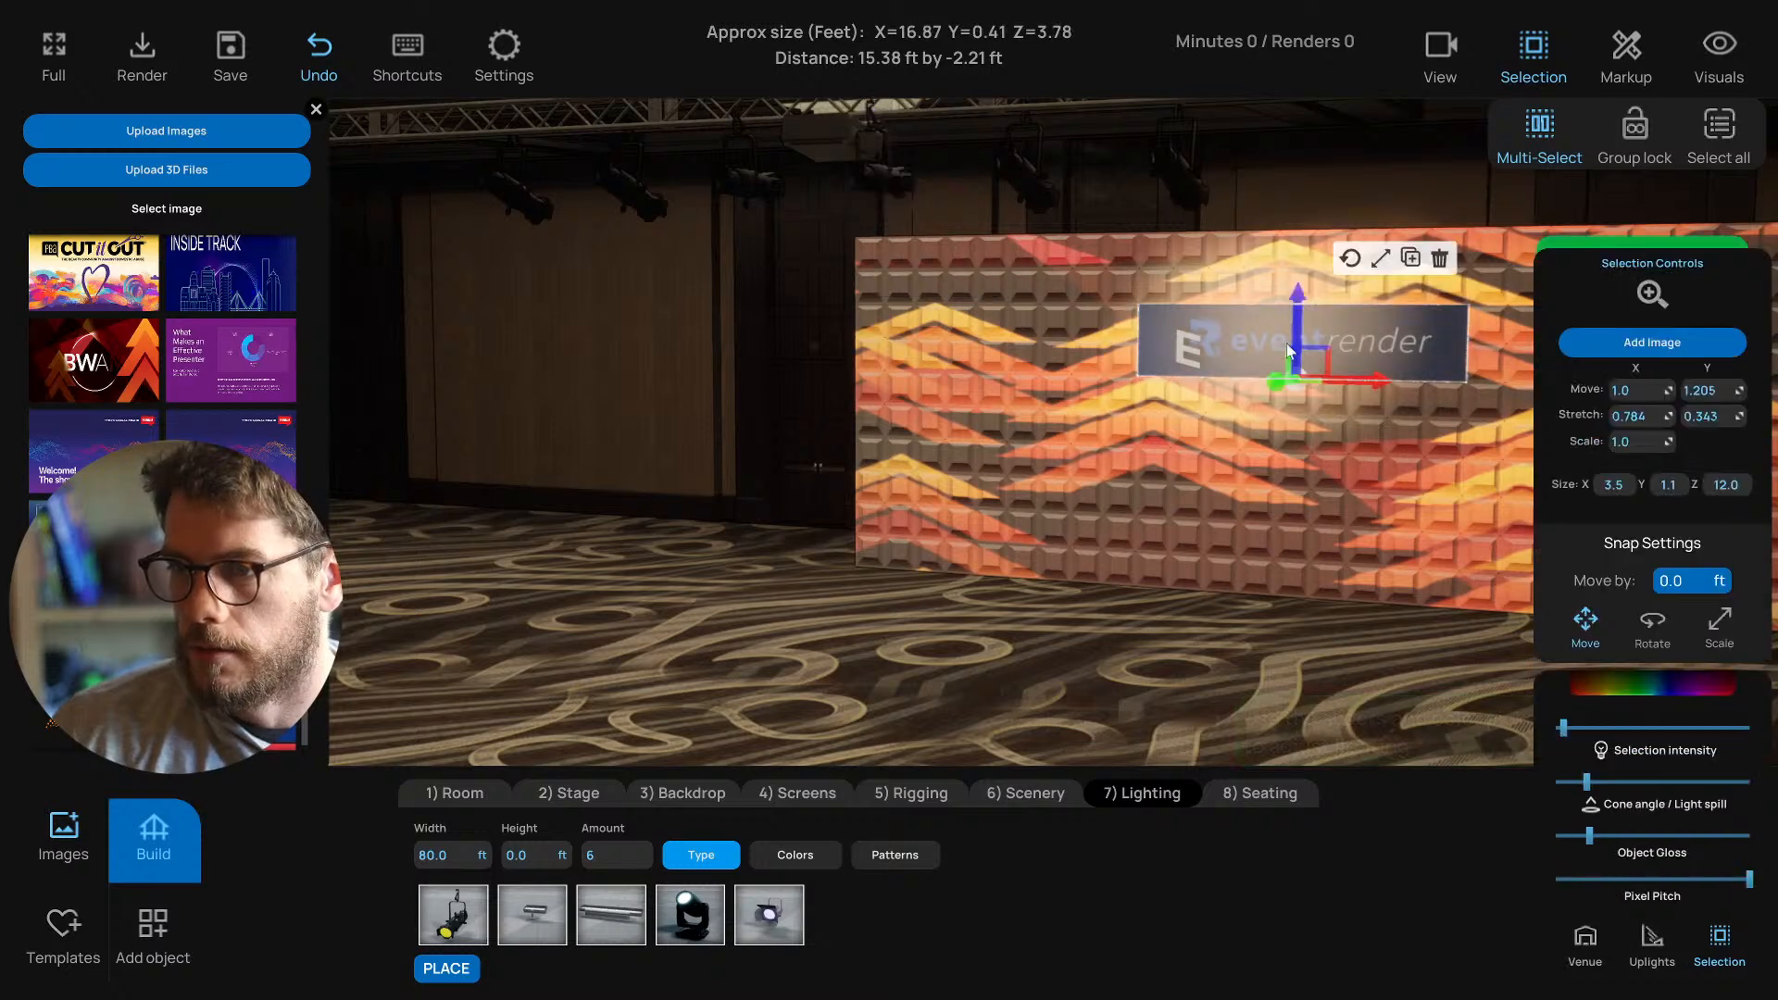
scroll(675, 200, up, 2)
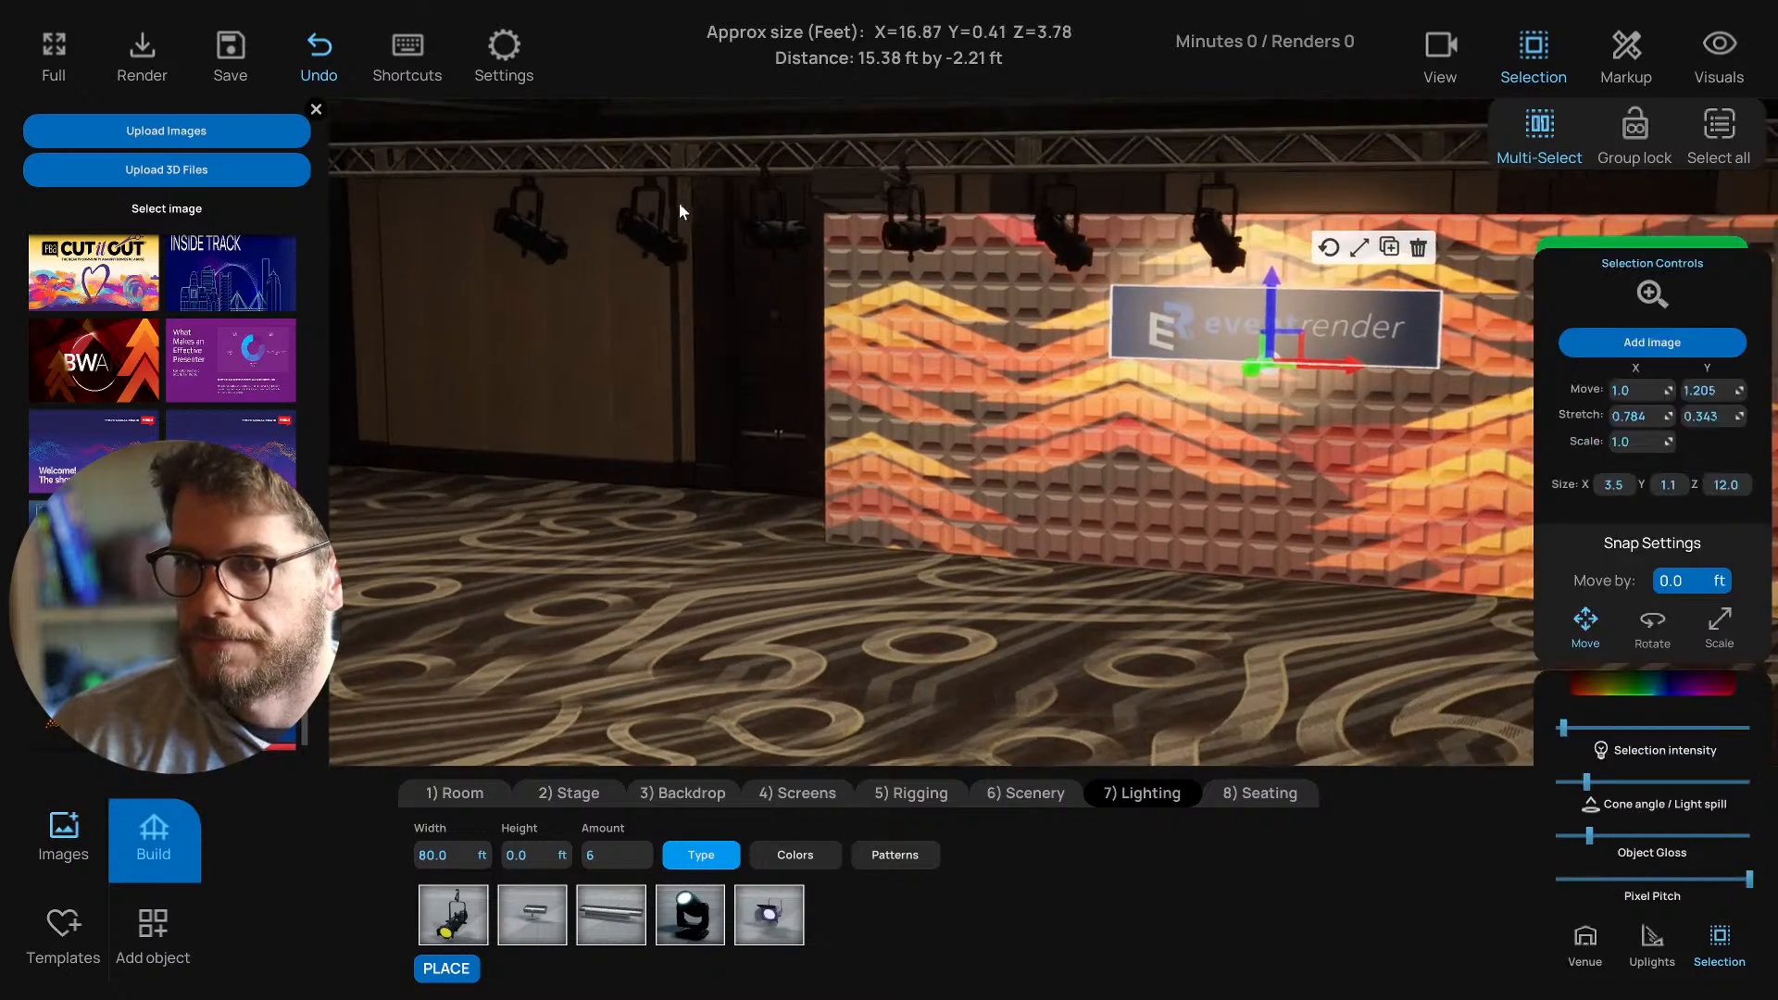
click(782, 230)
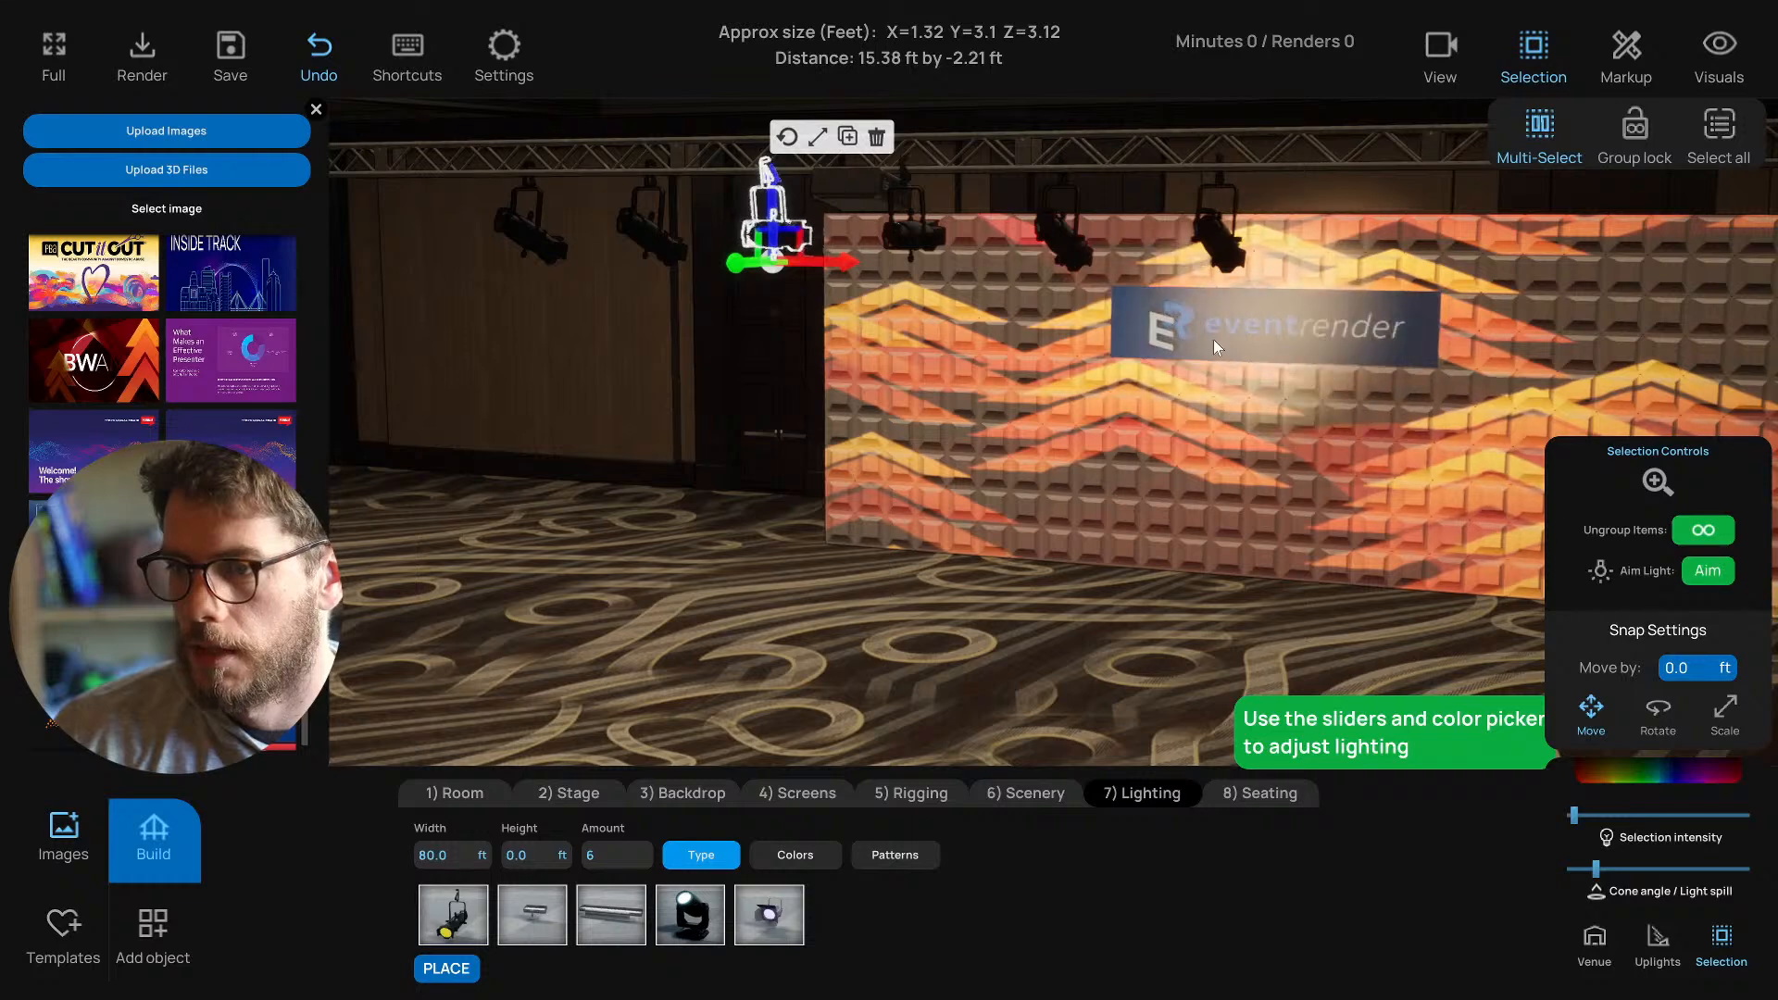
click(1171, 339)
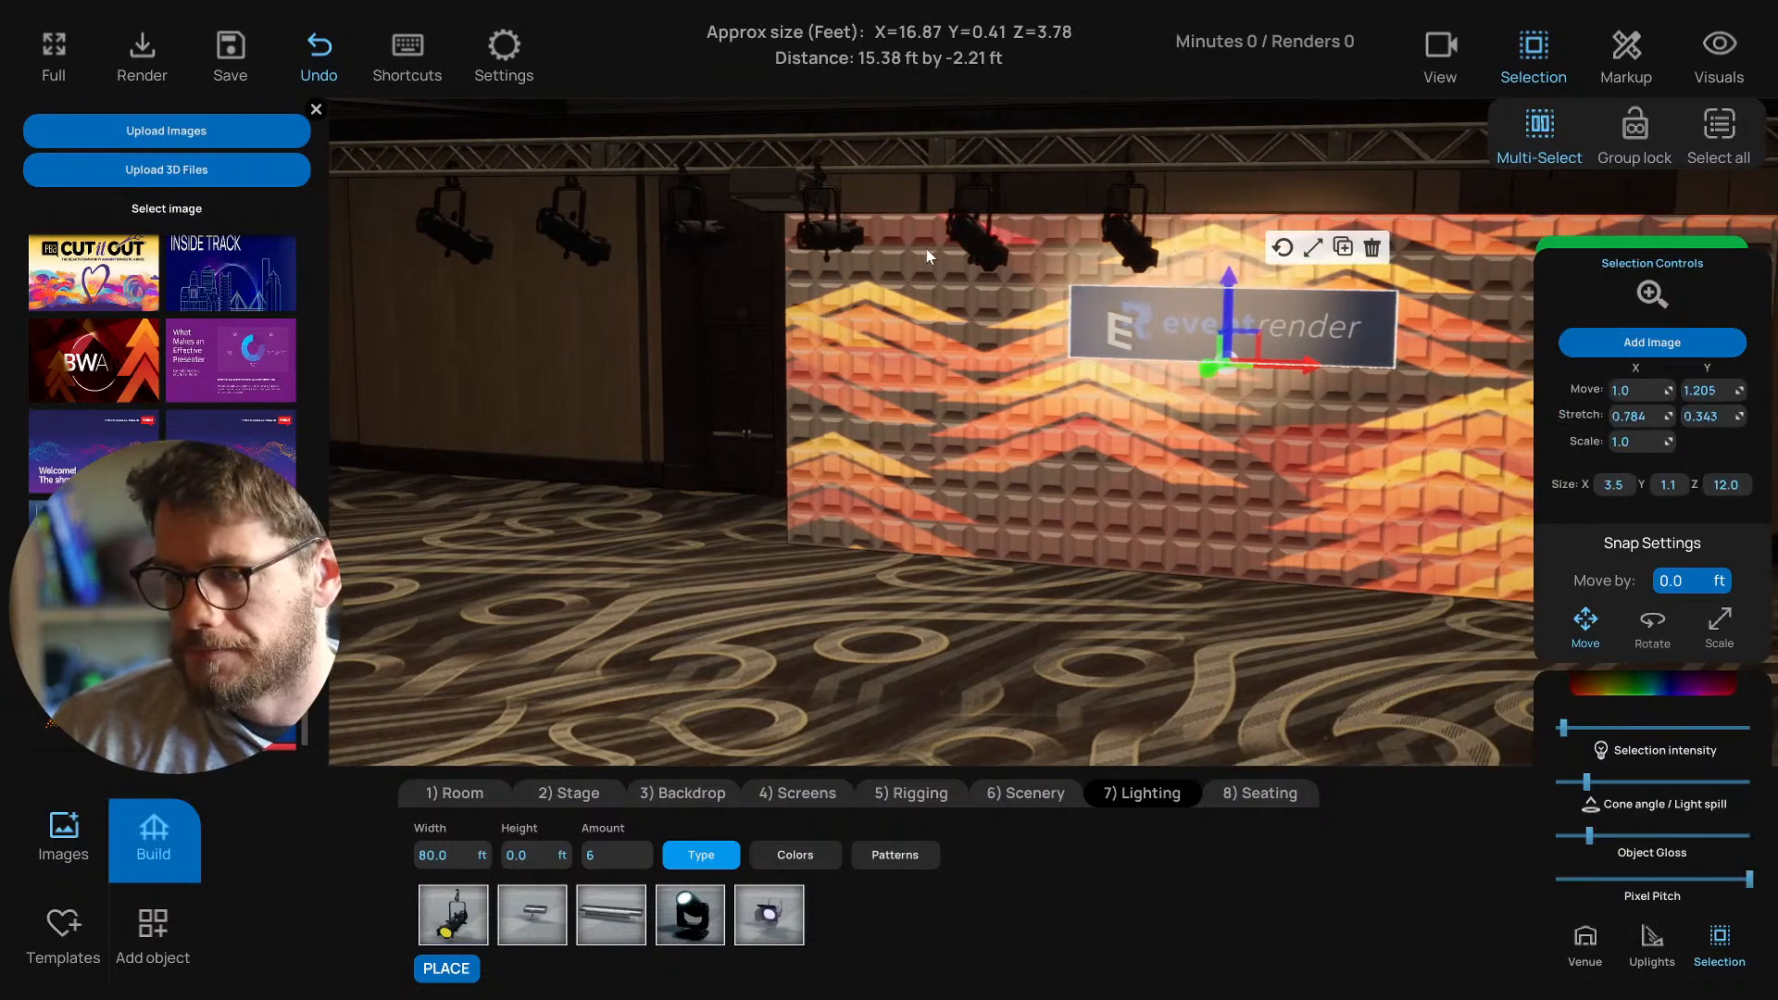
Select the two unlit spotlights at the far end of the row together and move them further along the truss.
click(878, 259)
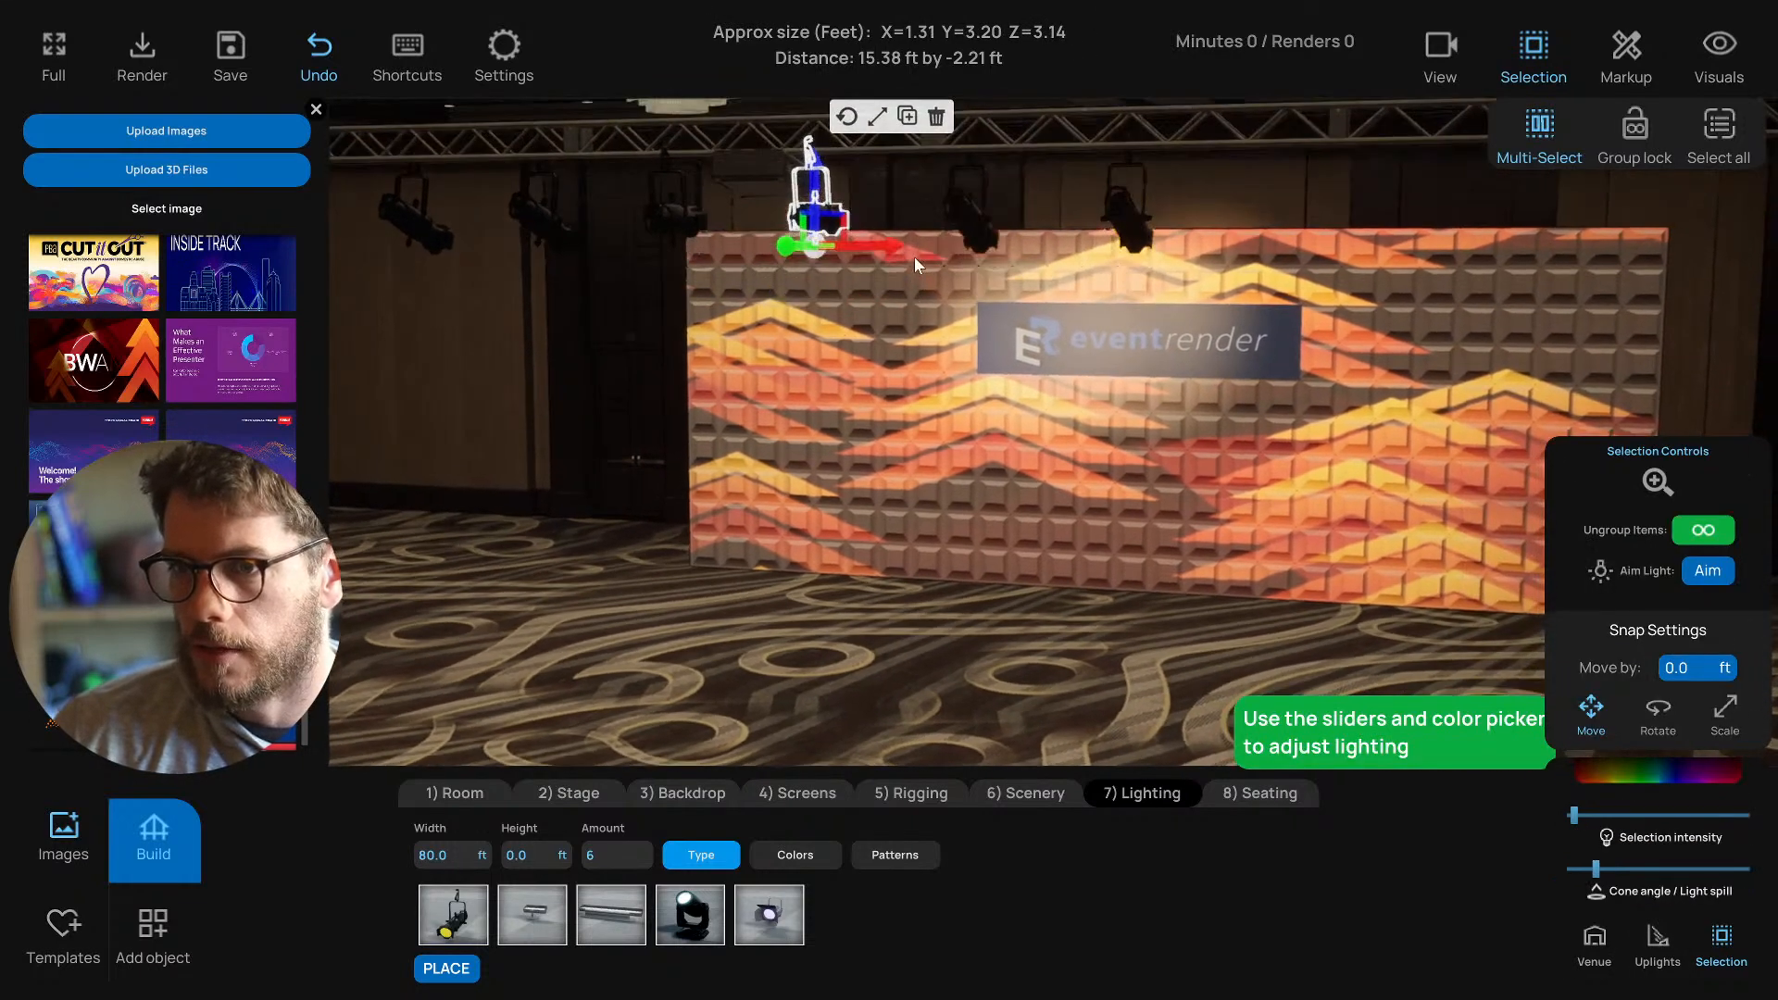
click(975, 239)
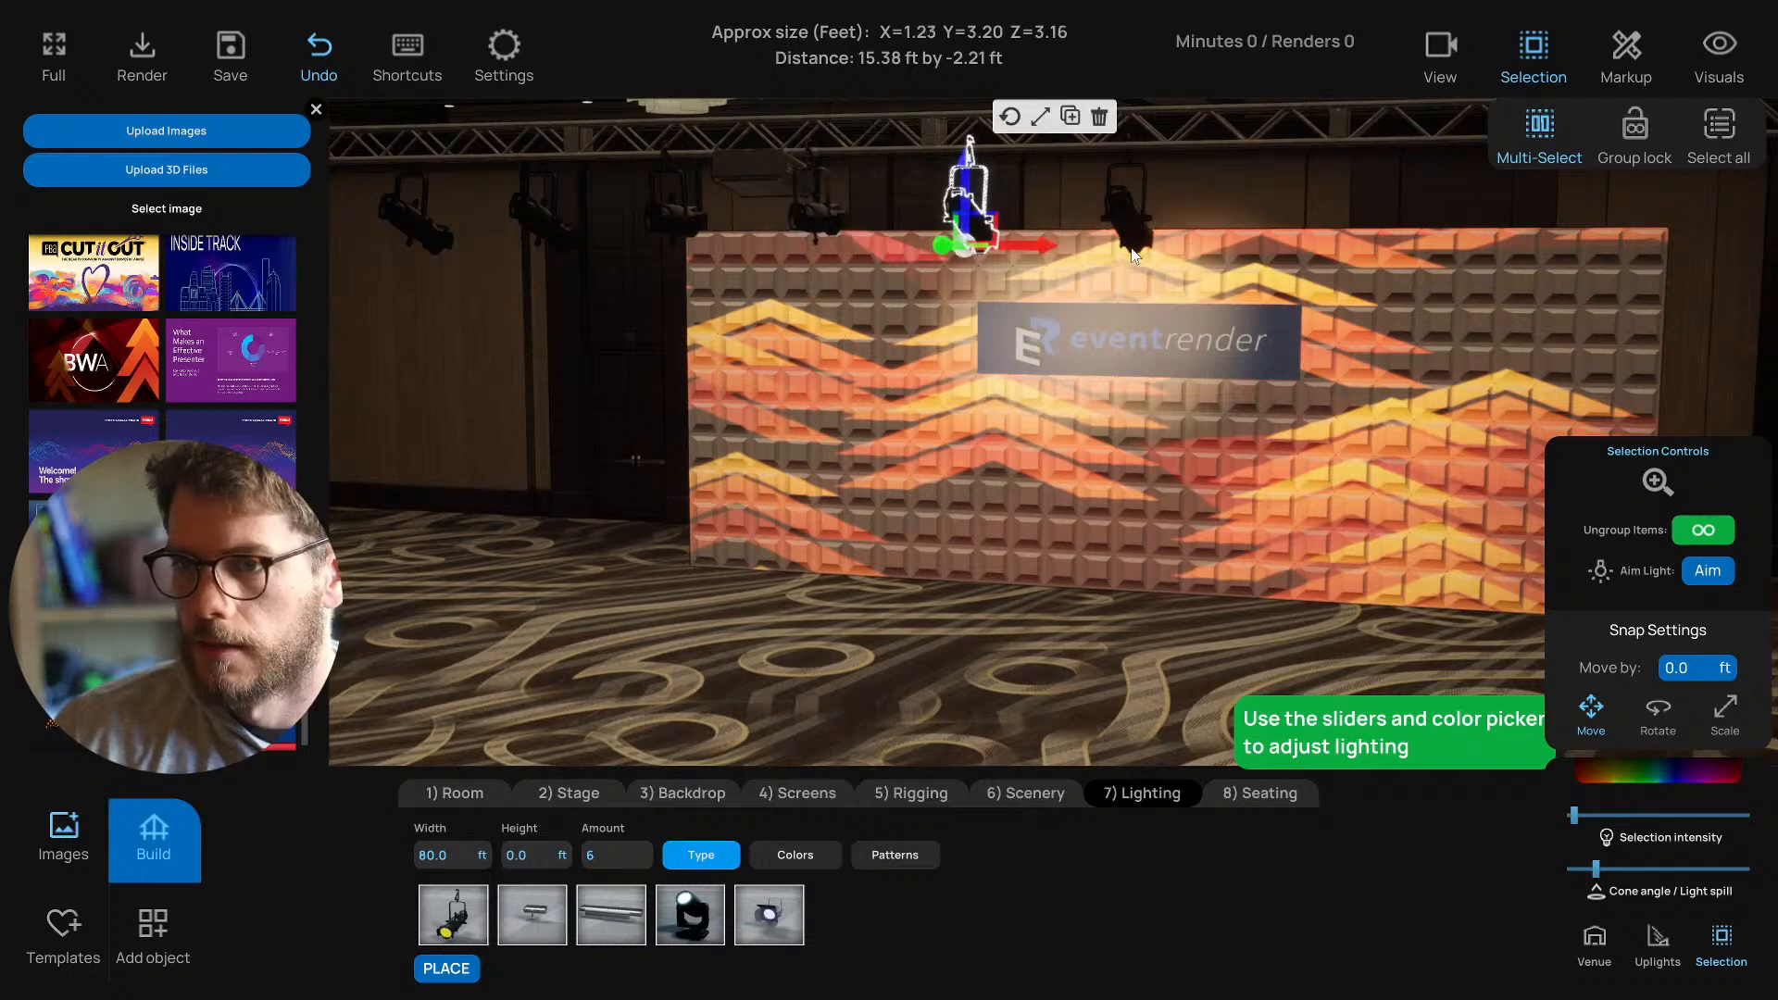
click(1141, 241)
drag(1198, 246, 1448, 250)
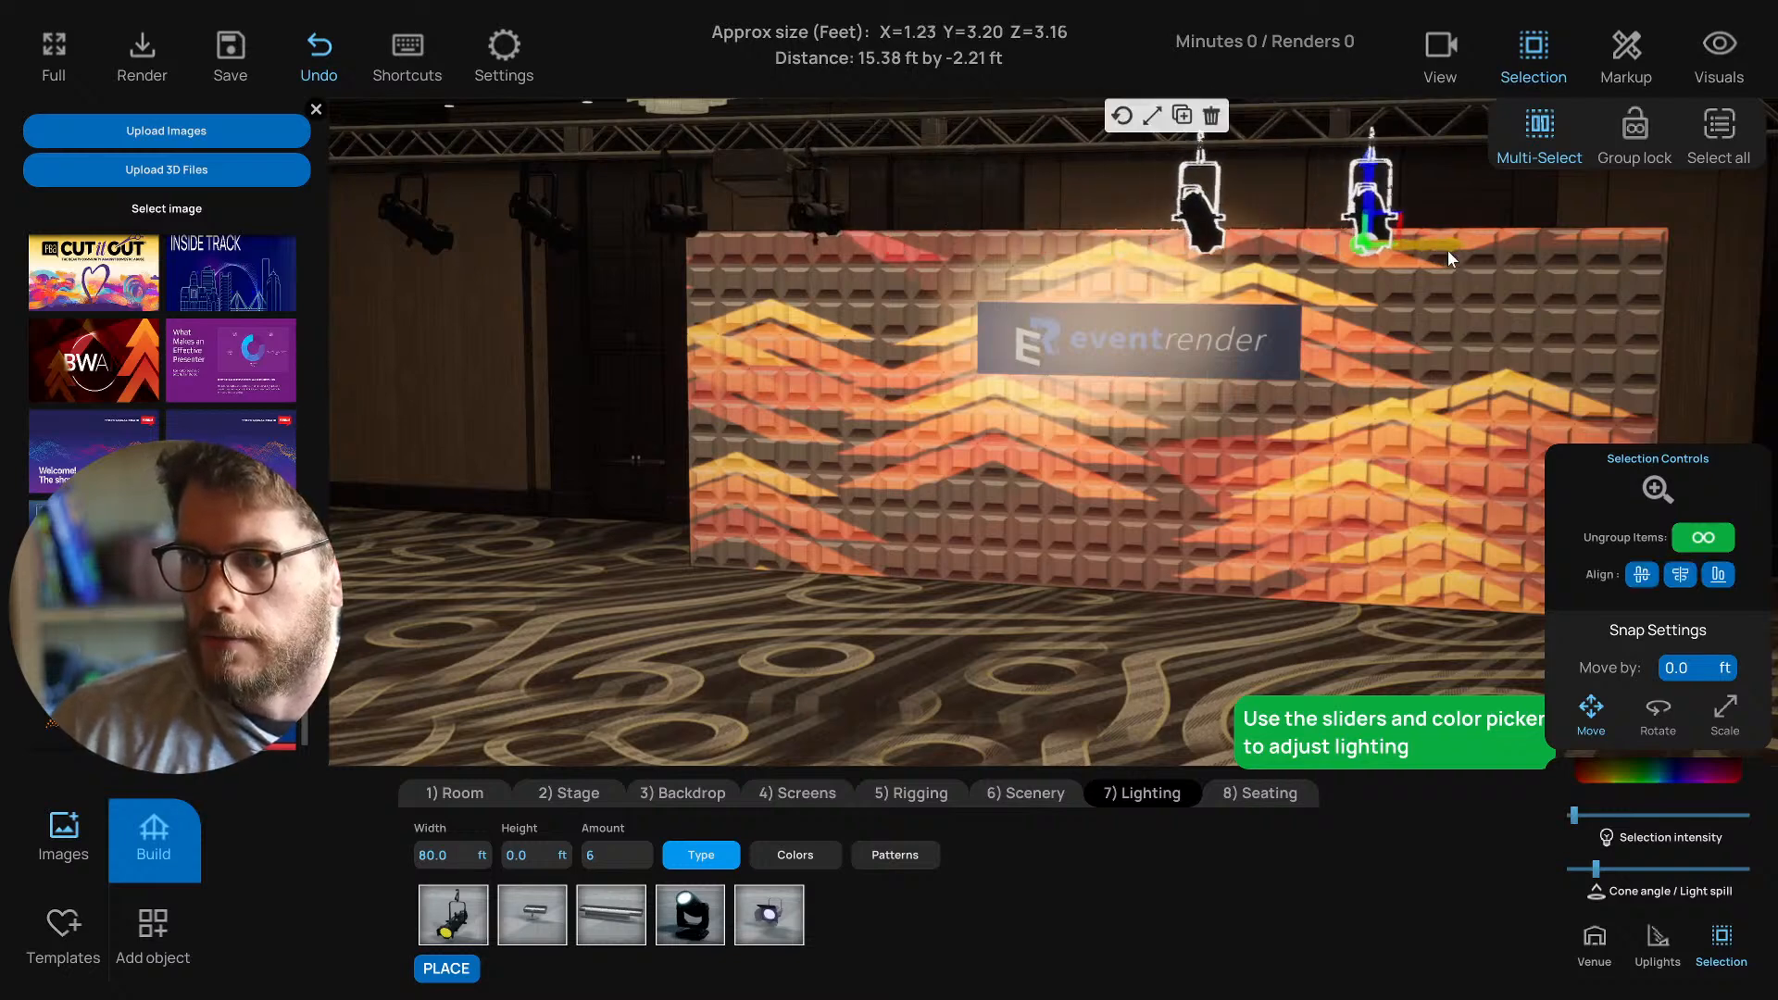
Duplicate the lit spotlight nearest the gap, move the copy along the truss, and aim it at the "render" part of the panel.
click(812, 212)
key(ctrl+c)
drag(884, 245, 1025, 259)
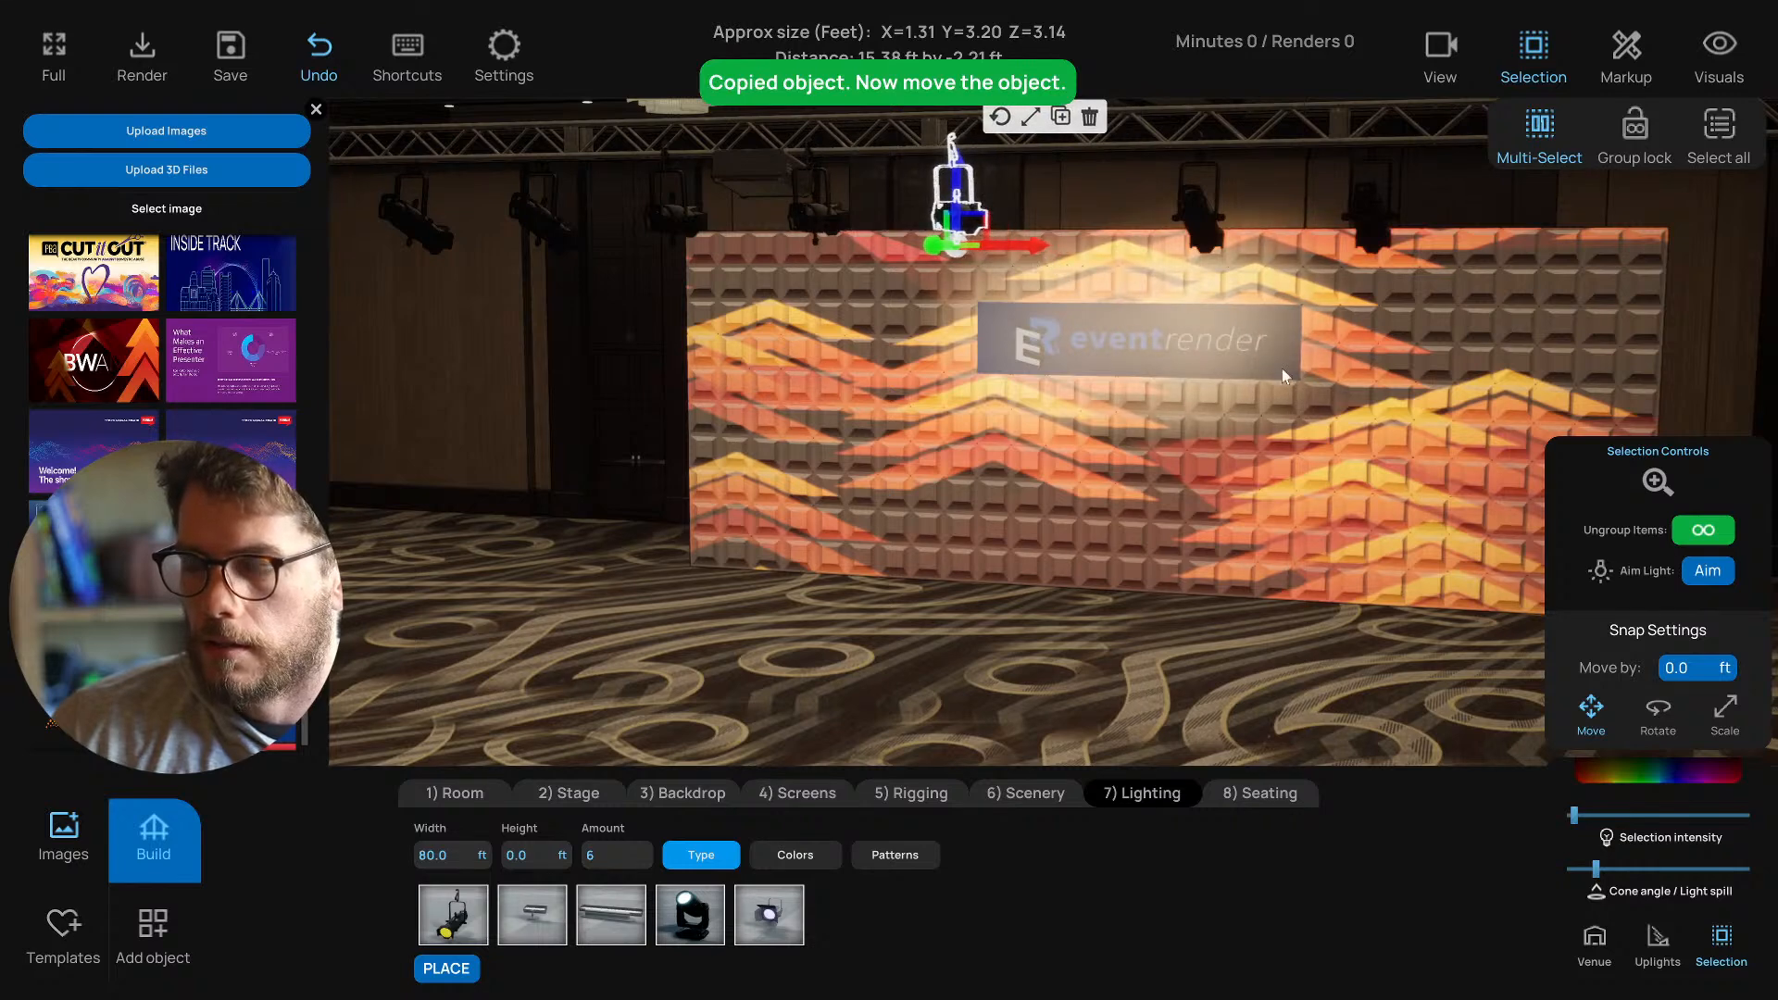
click(1722, 583)
click(1238, 354)
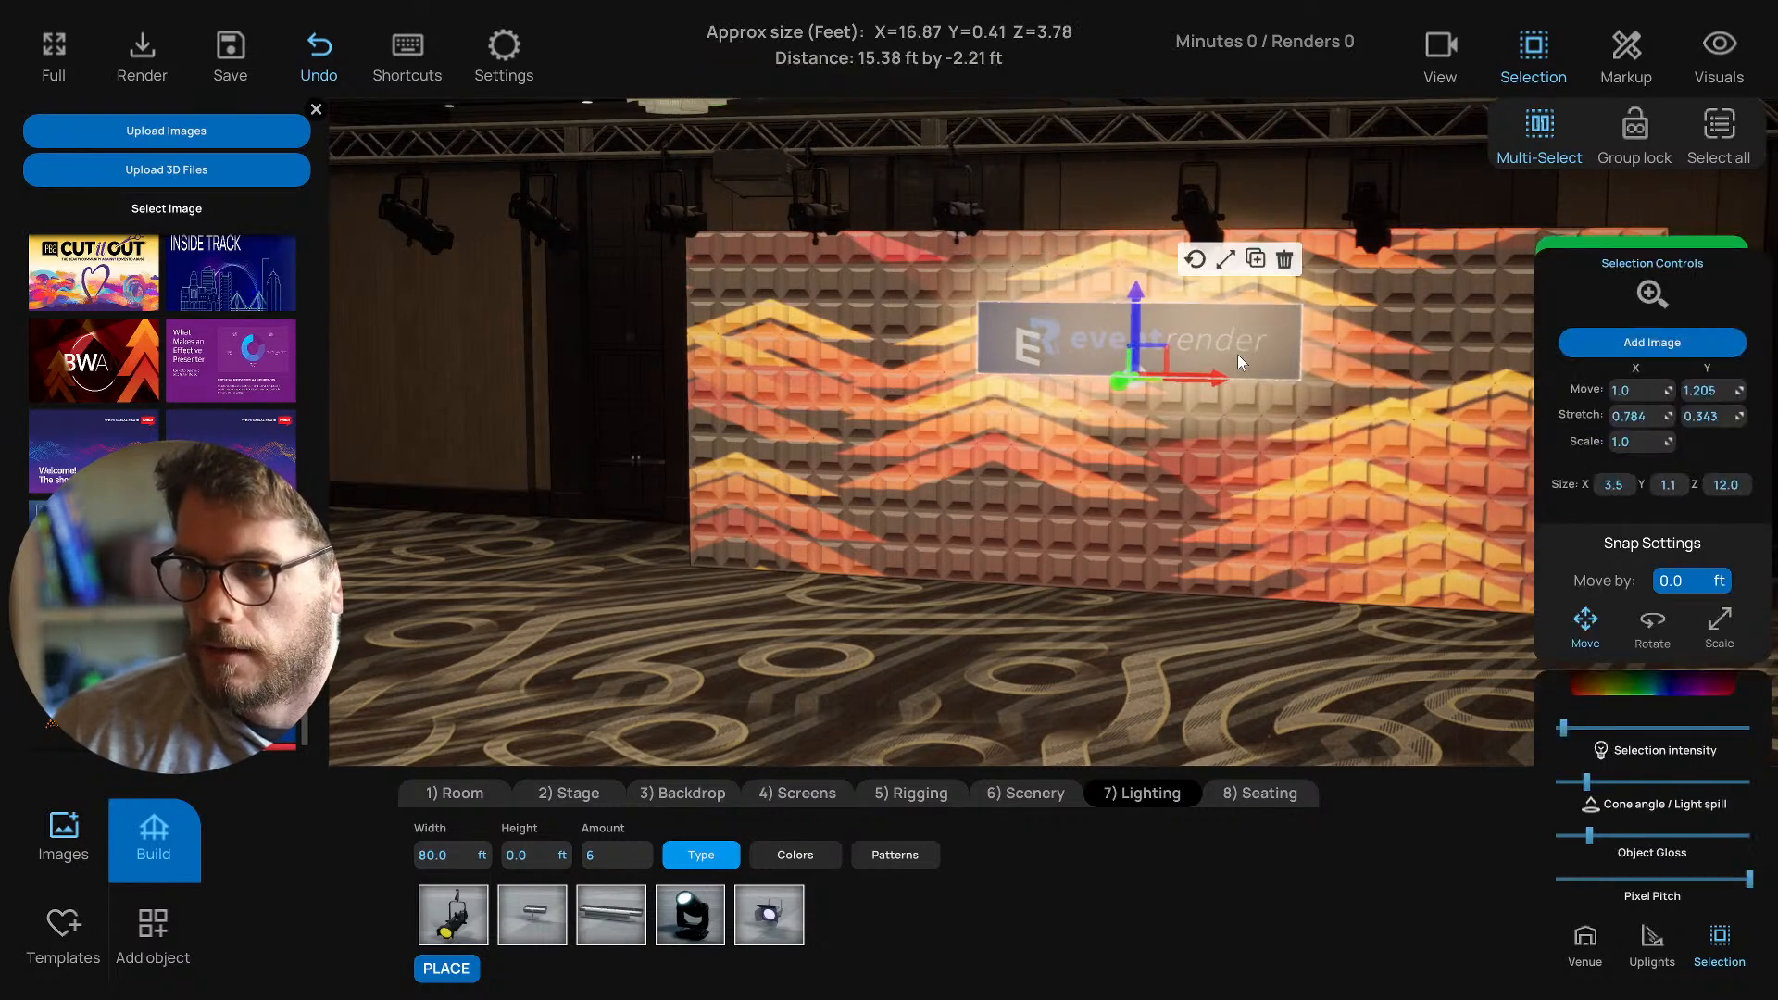
Select all three lit spotlights together, lower their intensity close to zero, and narrow their cone angle to about a tenth of its range.
click(950, 218)
click(812, 213)
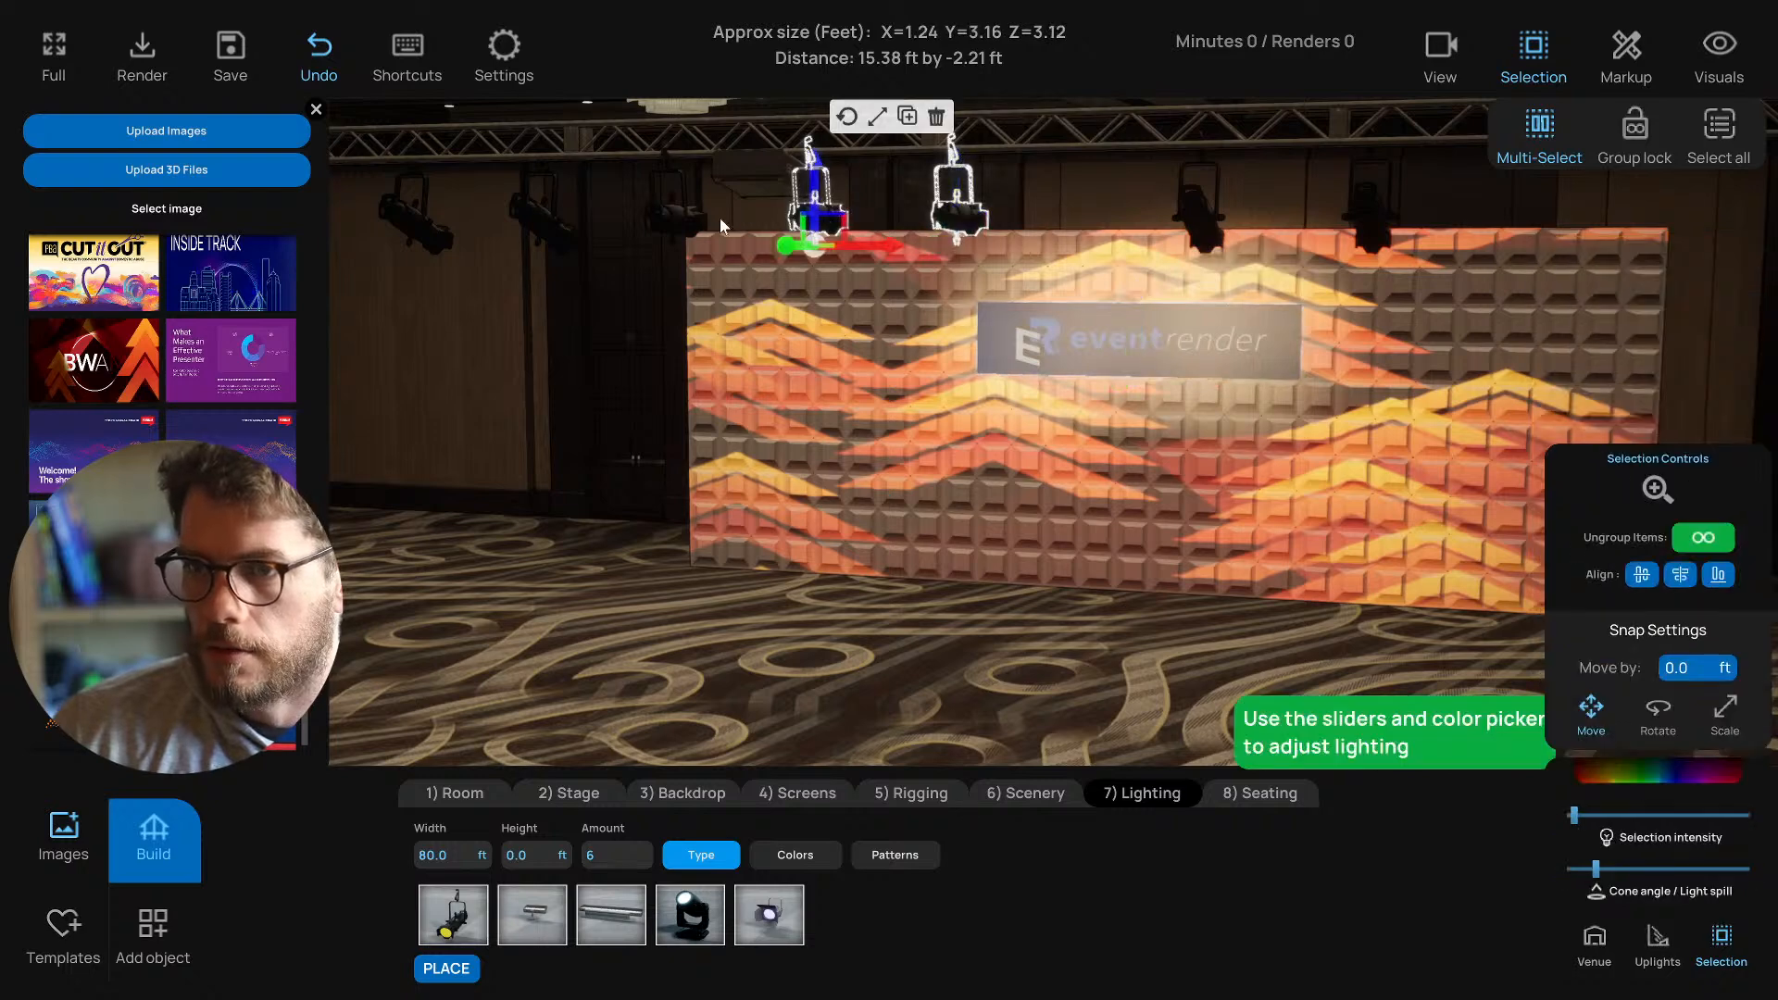
click(681, 211)
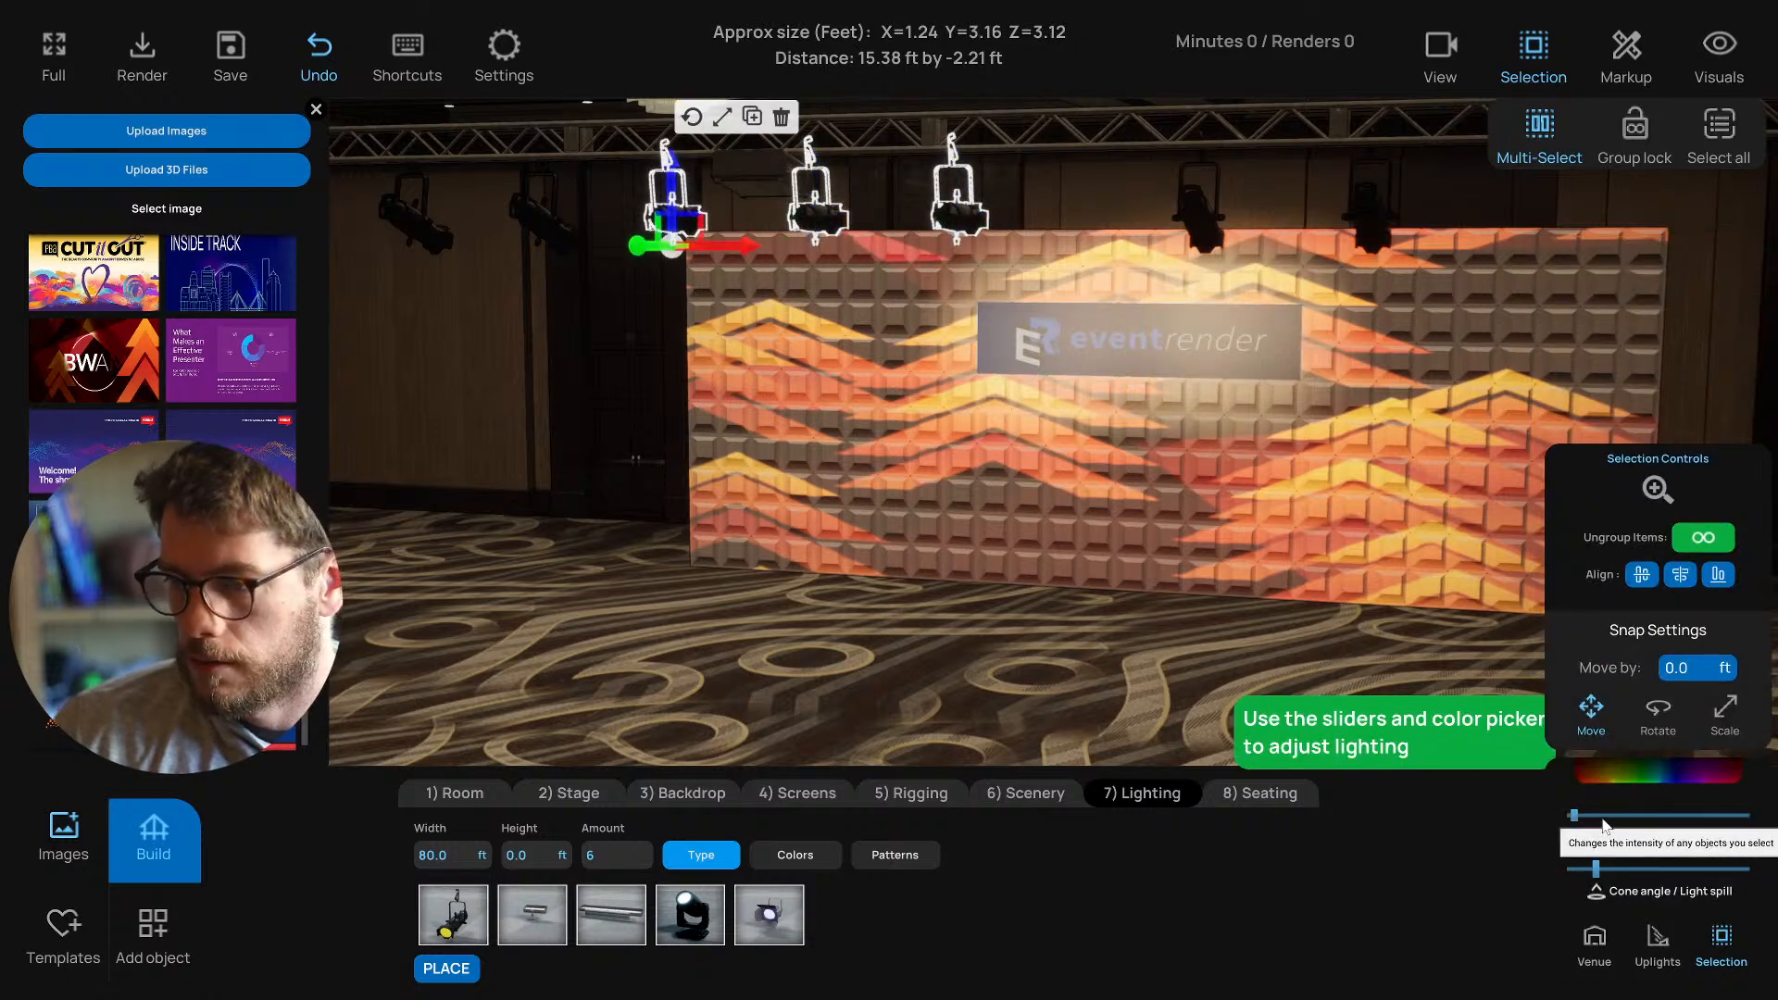
drag(1574, 816, 1585, 869)
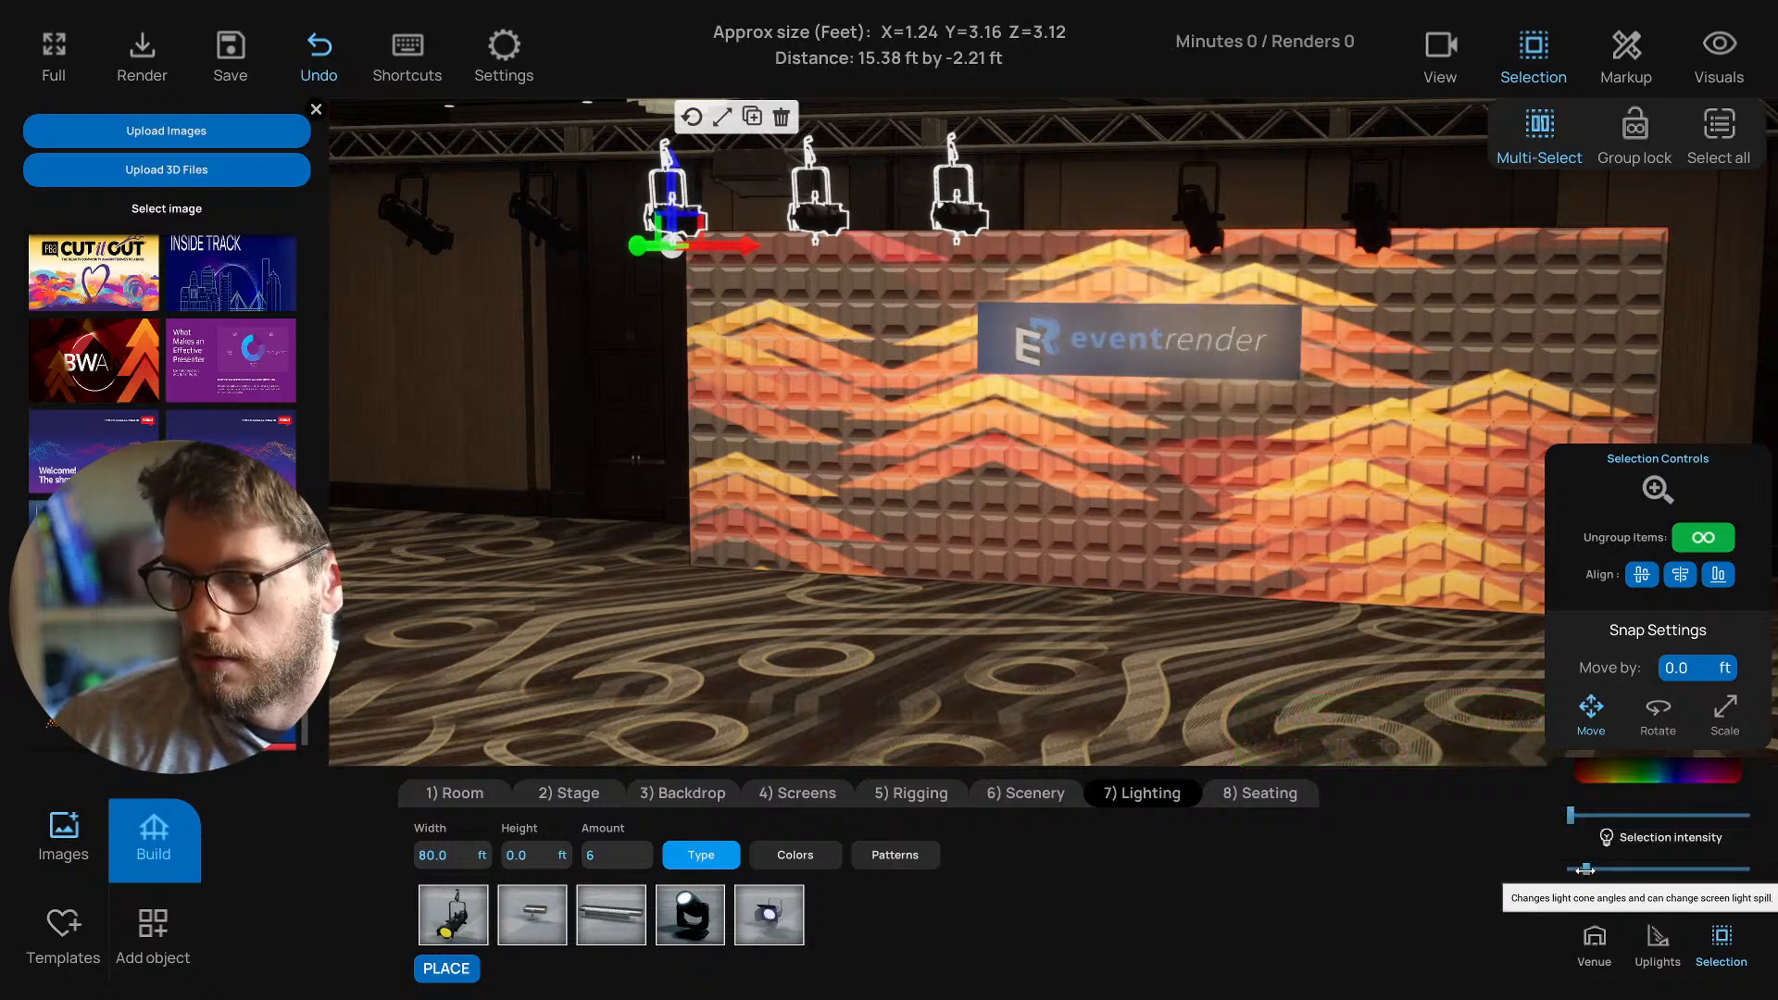
right_drag(1402, 687, 1007, 378)
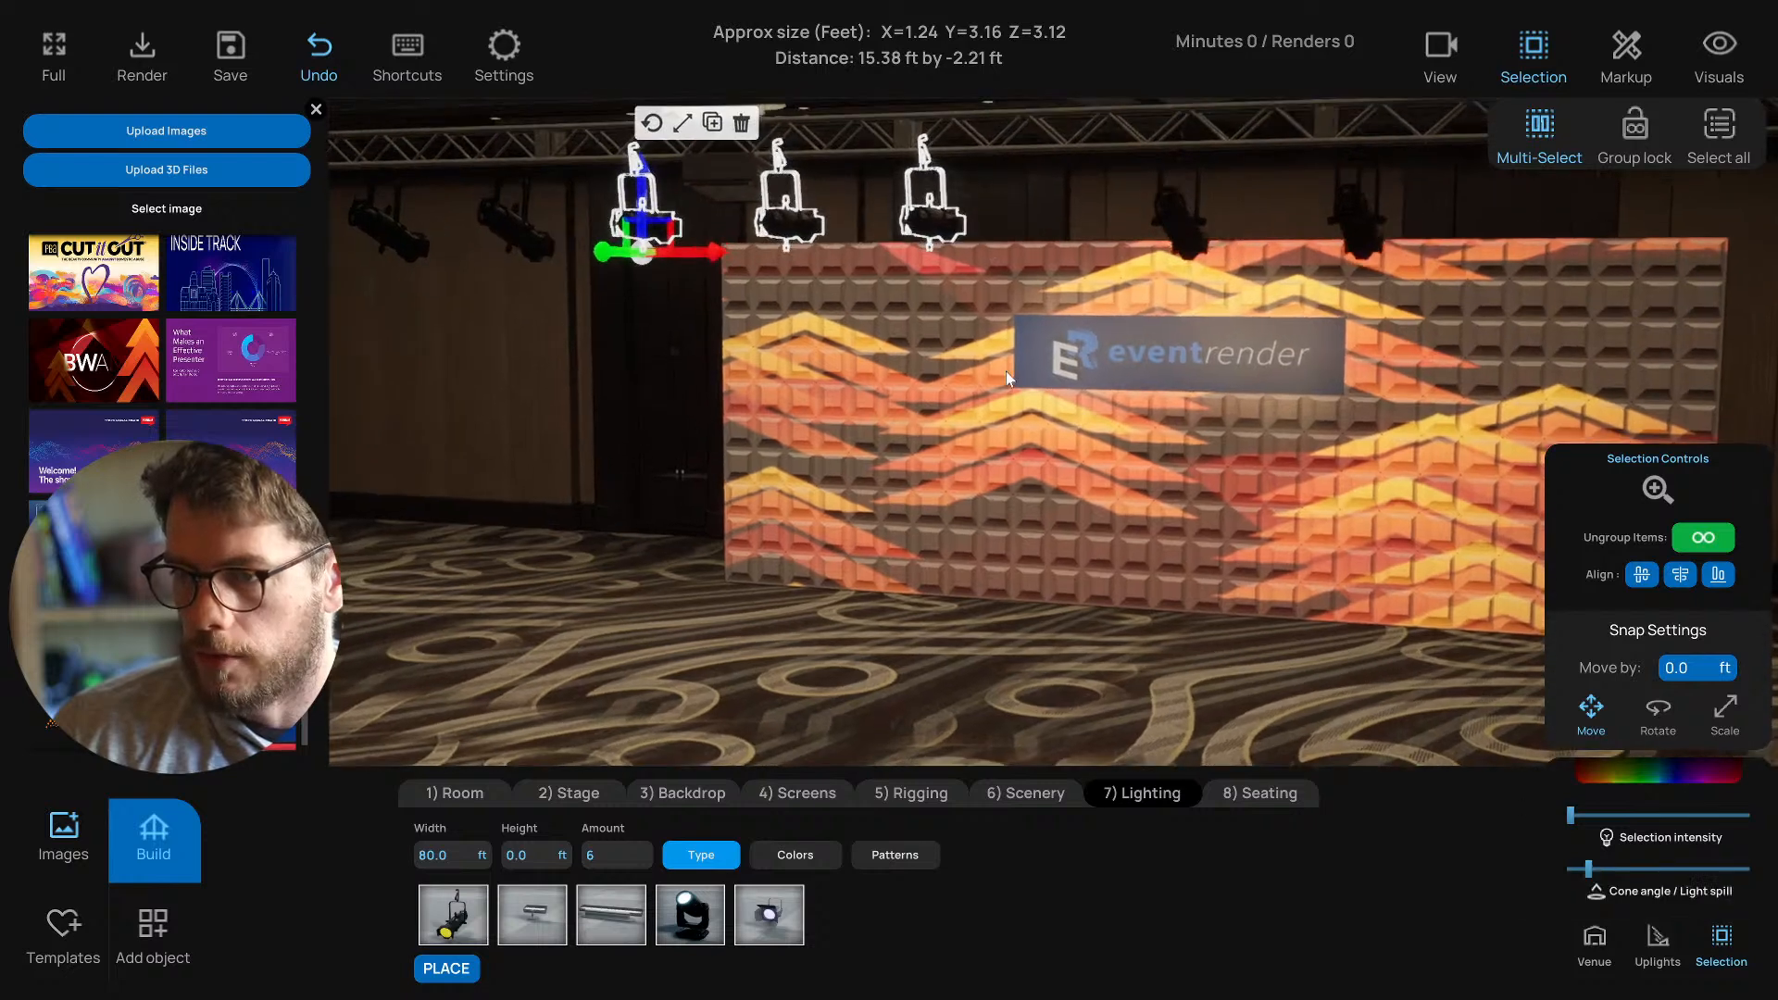
Examine the lit eventrender panel and look through the seating, scenery, decor and sign objects for another panel option.
click(654, 123)
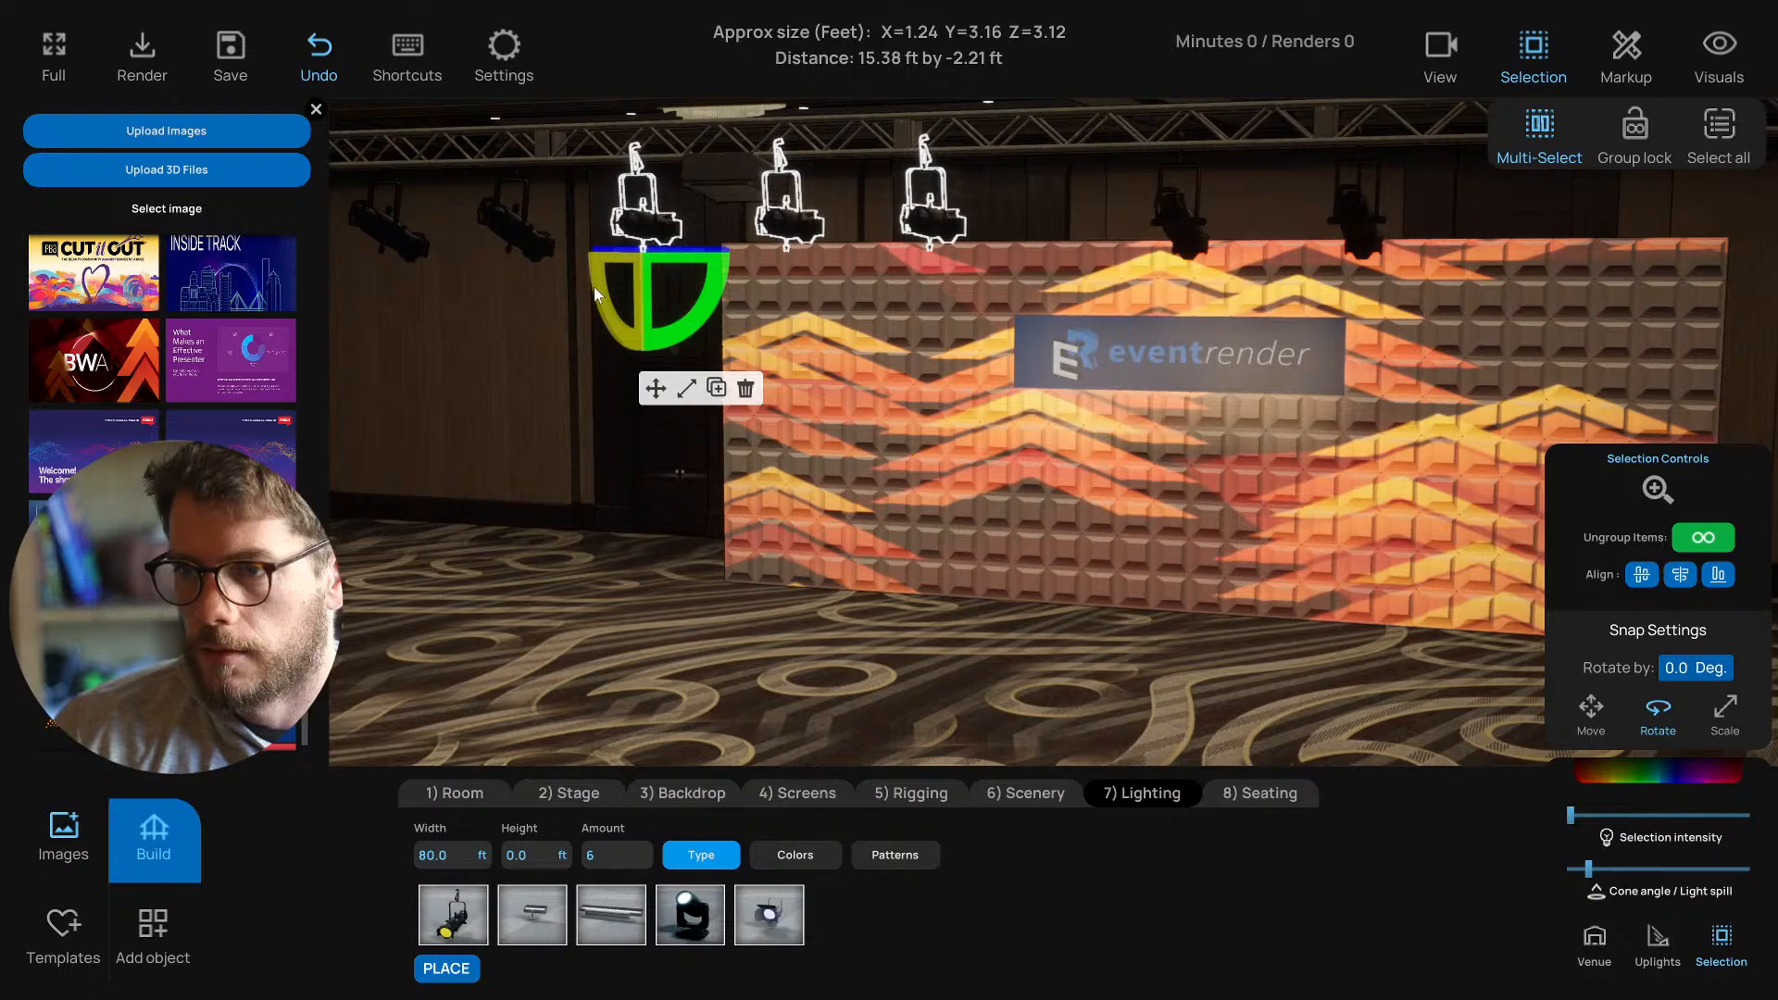
click(1158, 350)
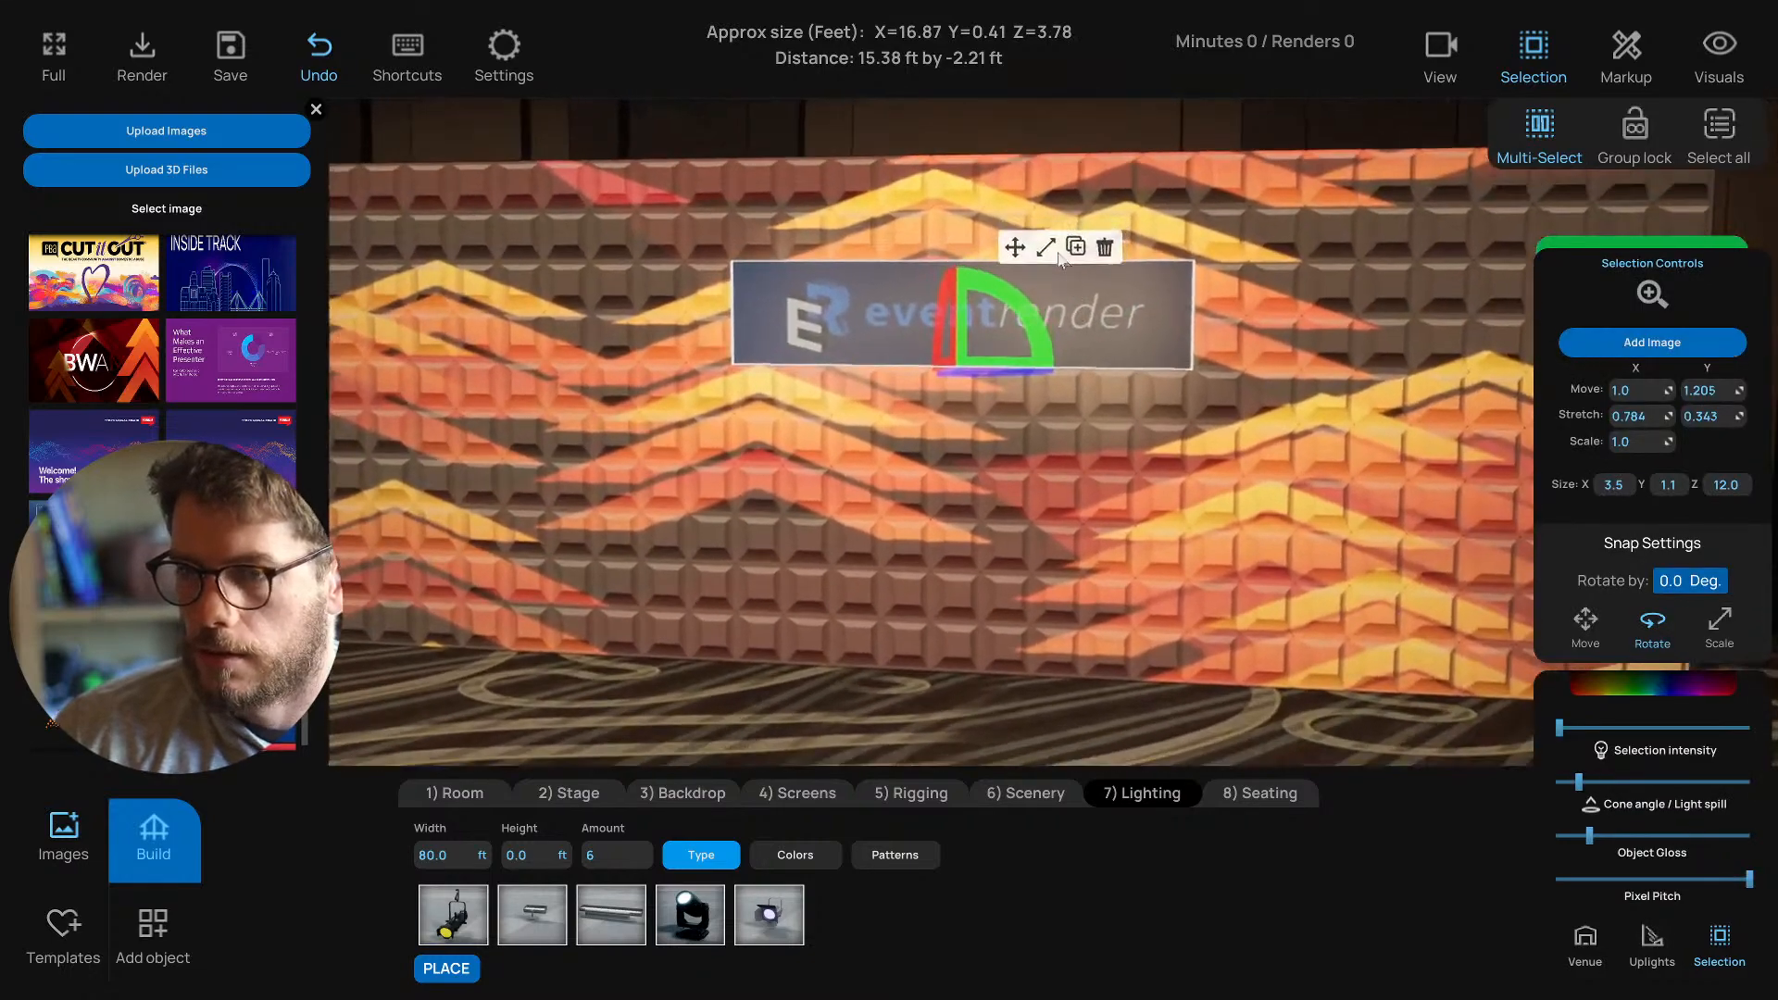
click(1262, 794)
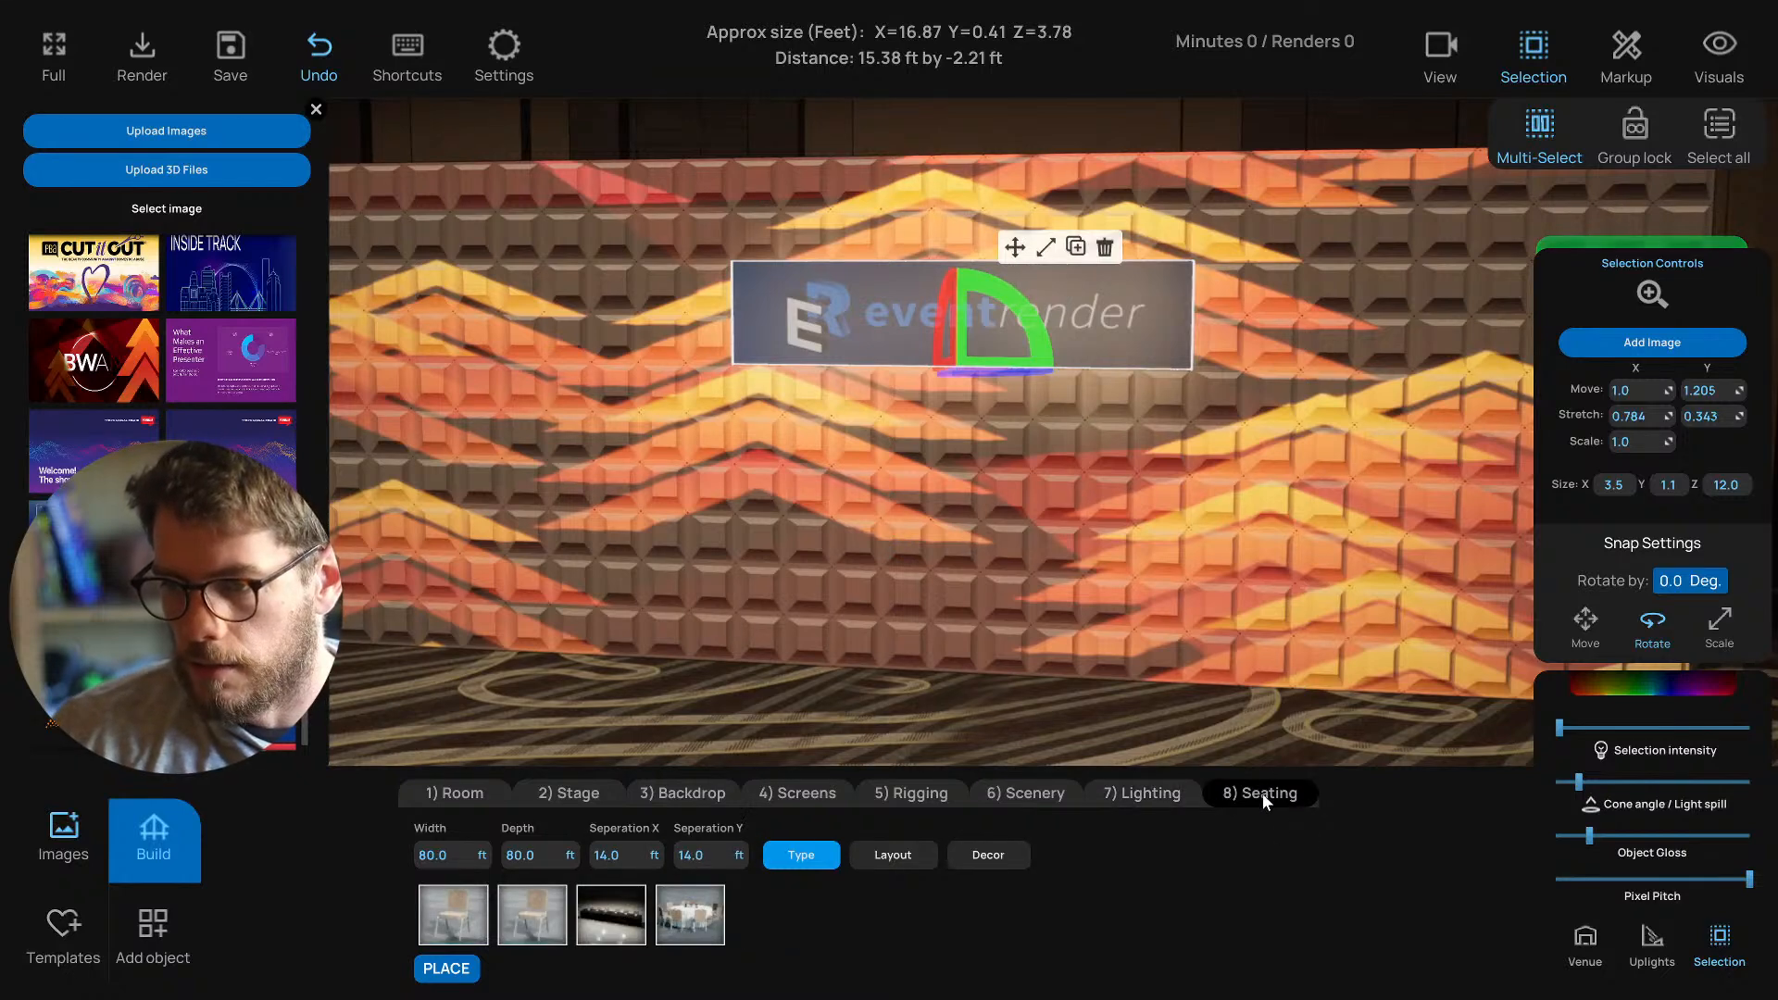
click(1014, 797)
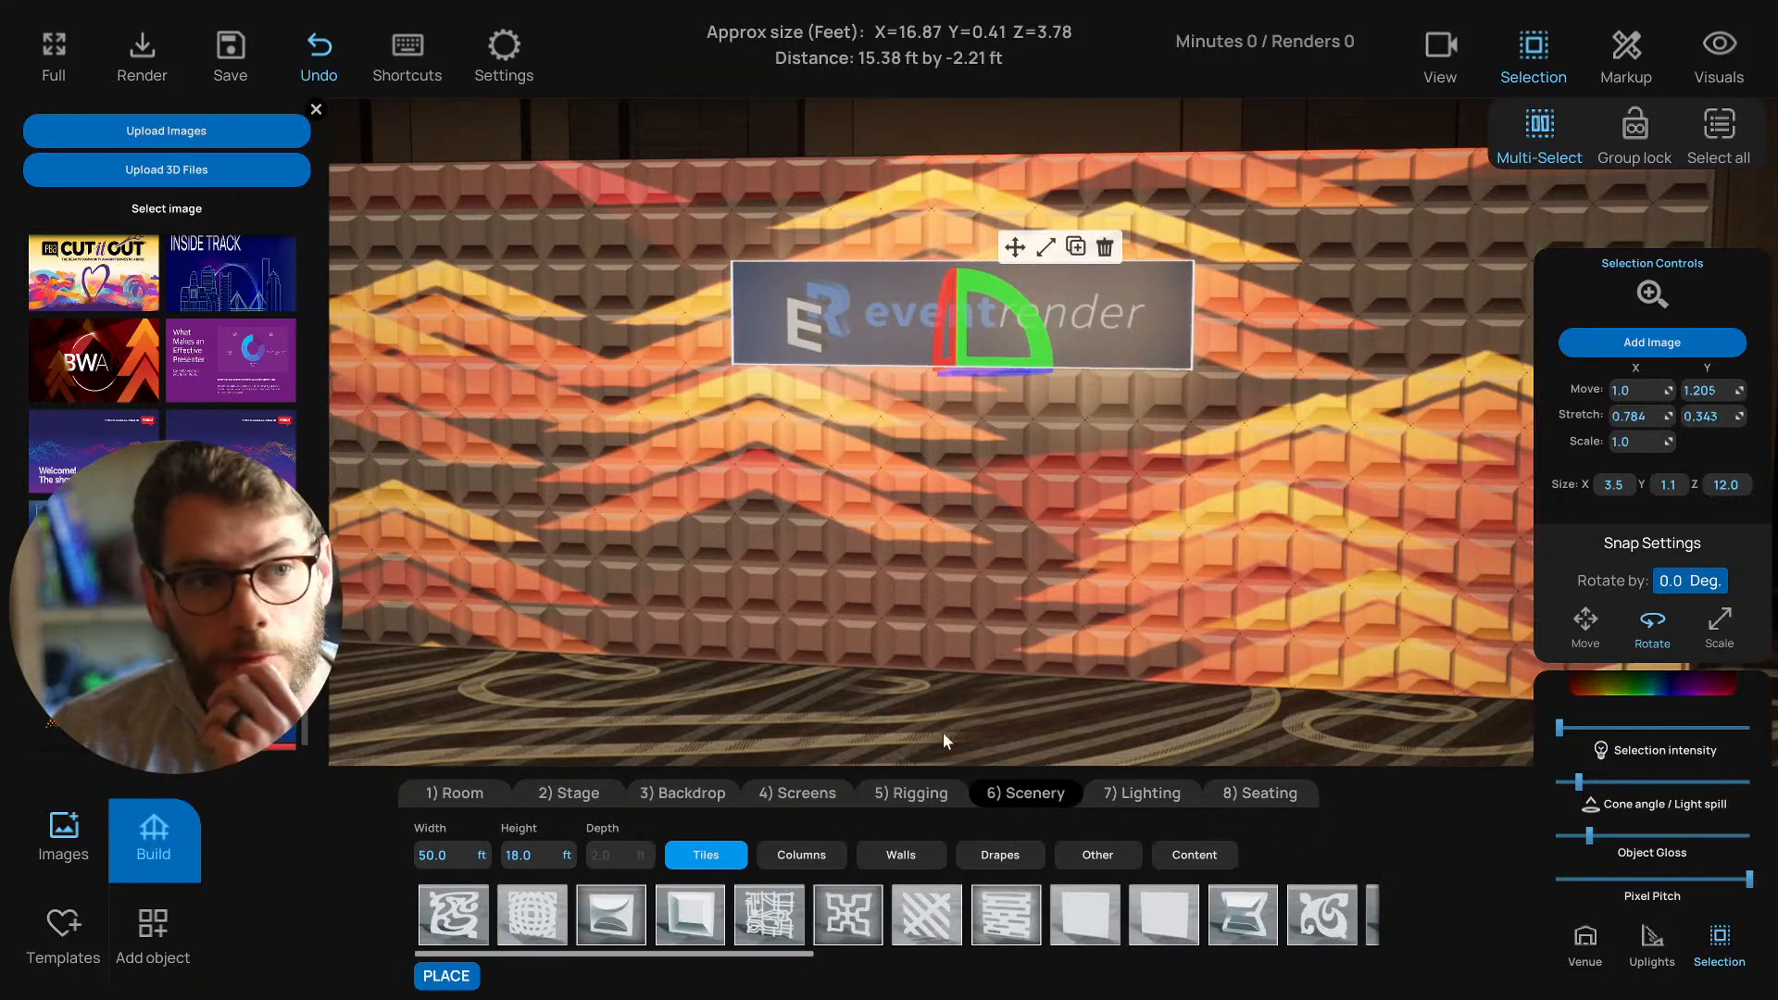
click(909, 741)
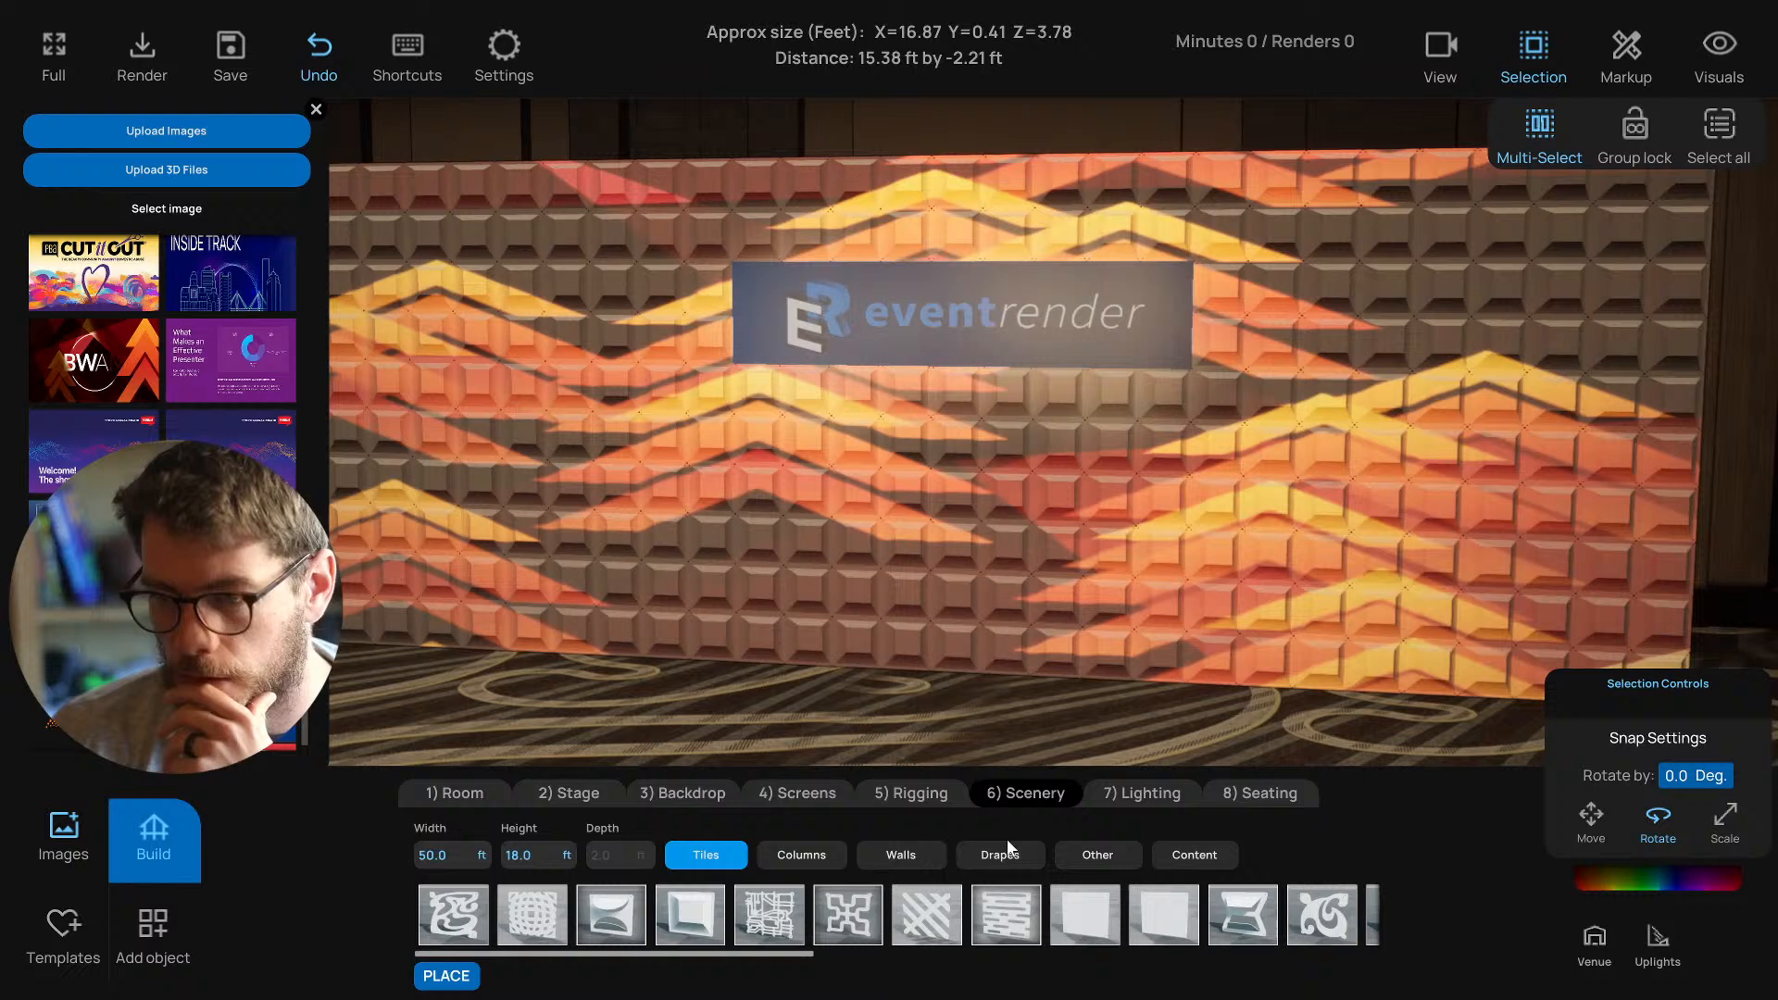
click(1076, 903)
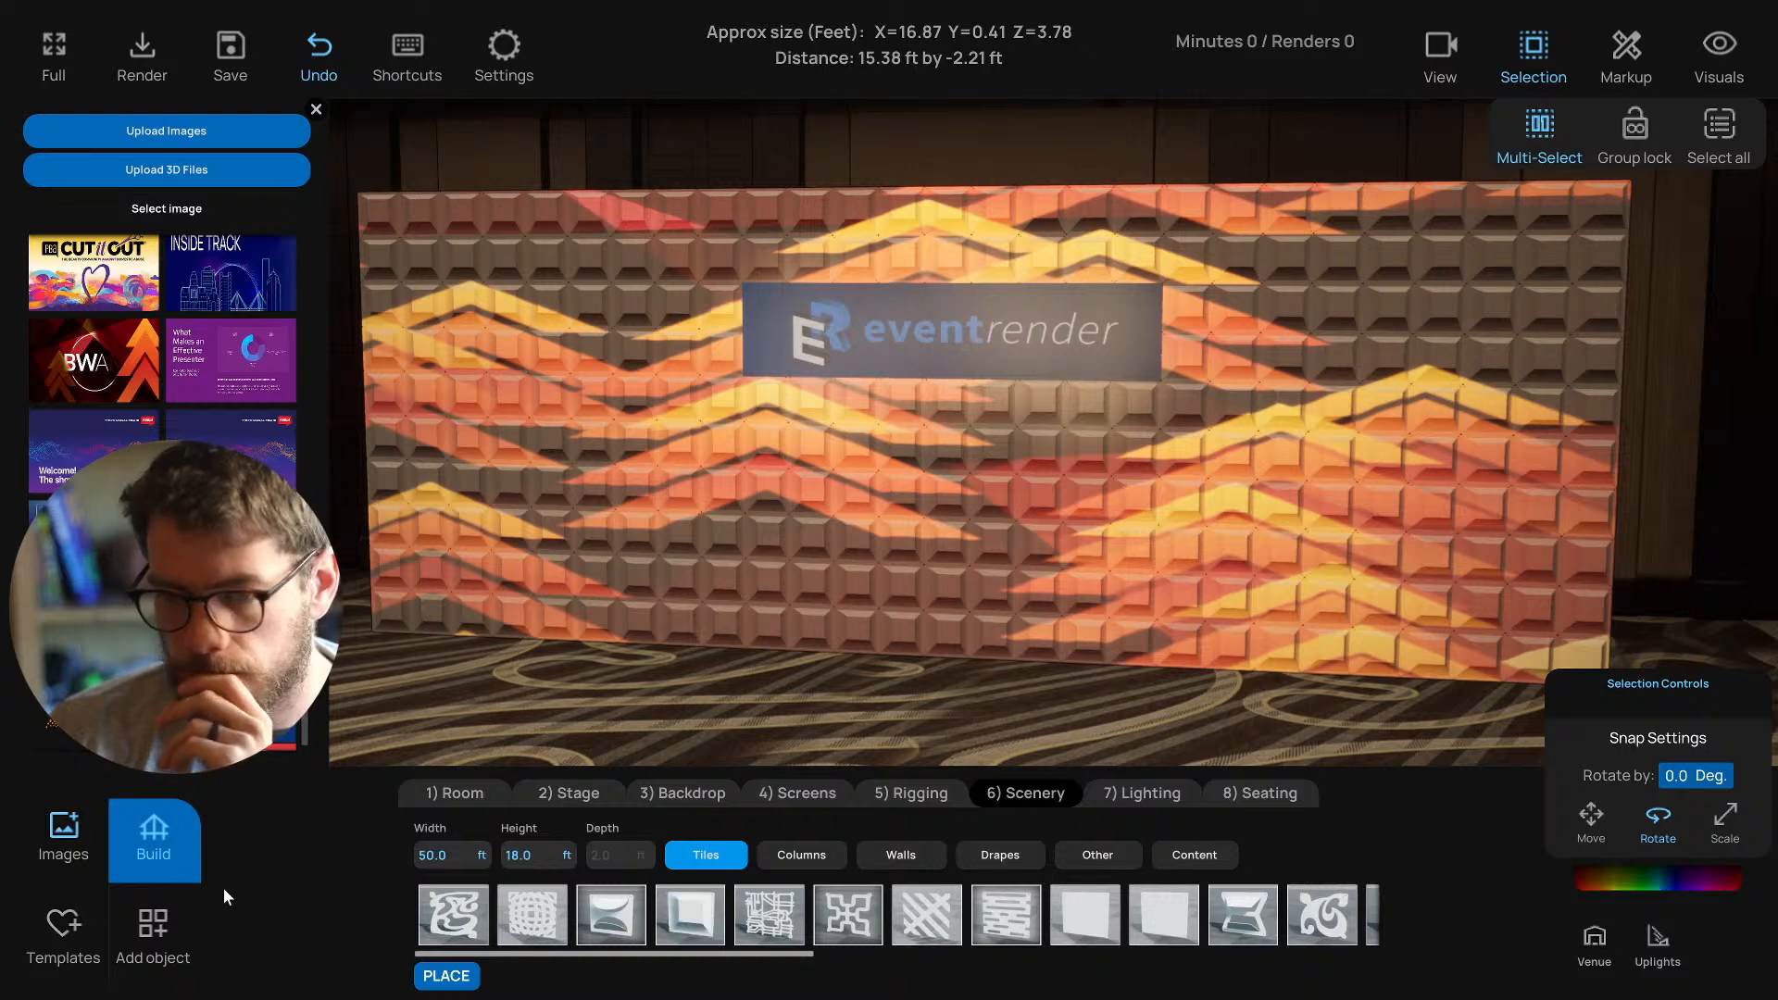
click(174, 930)
click(587, 919)
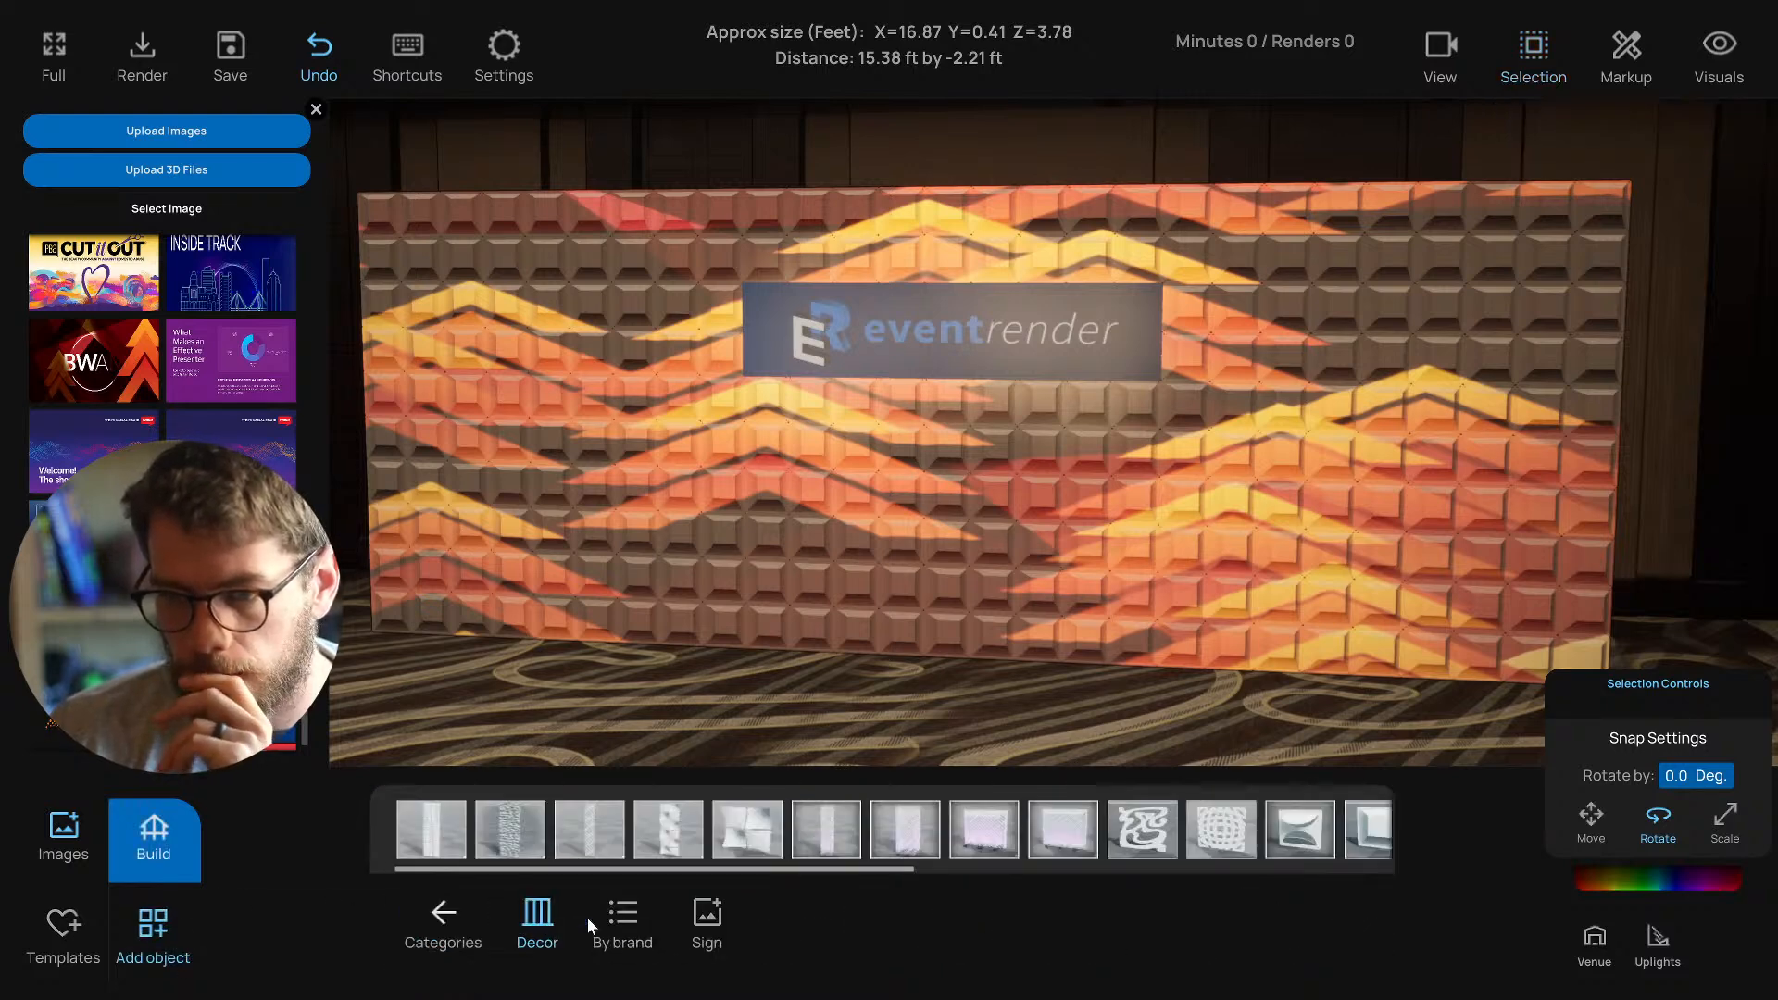
click(693, 922)
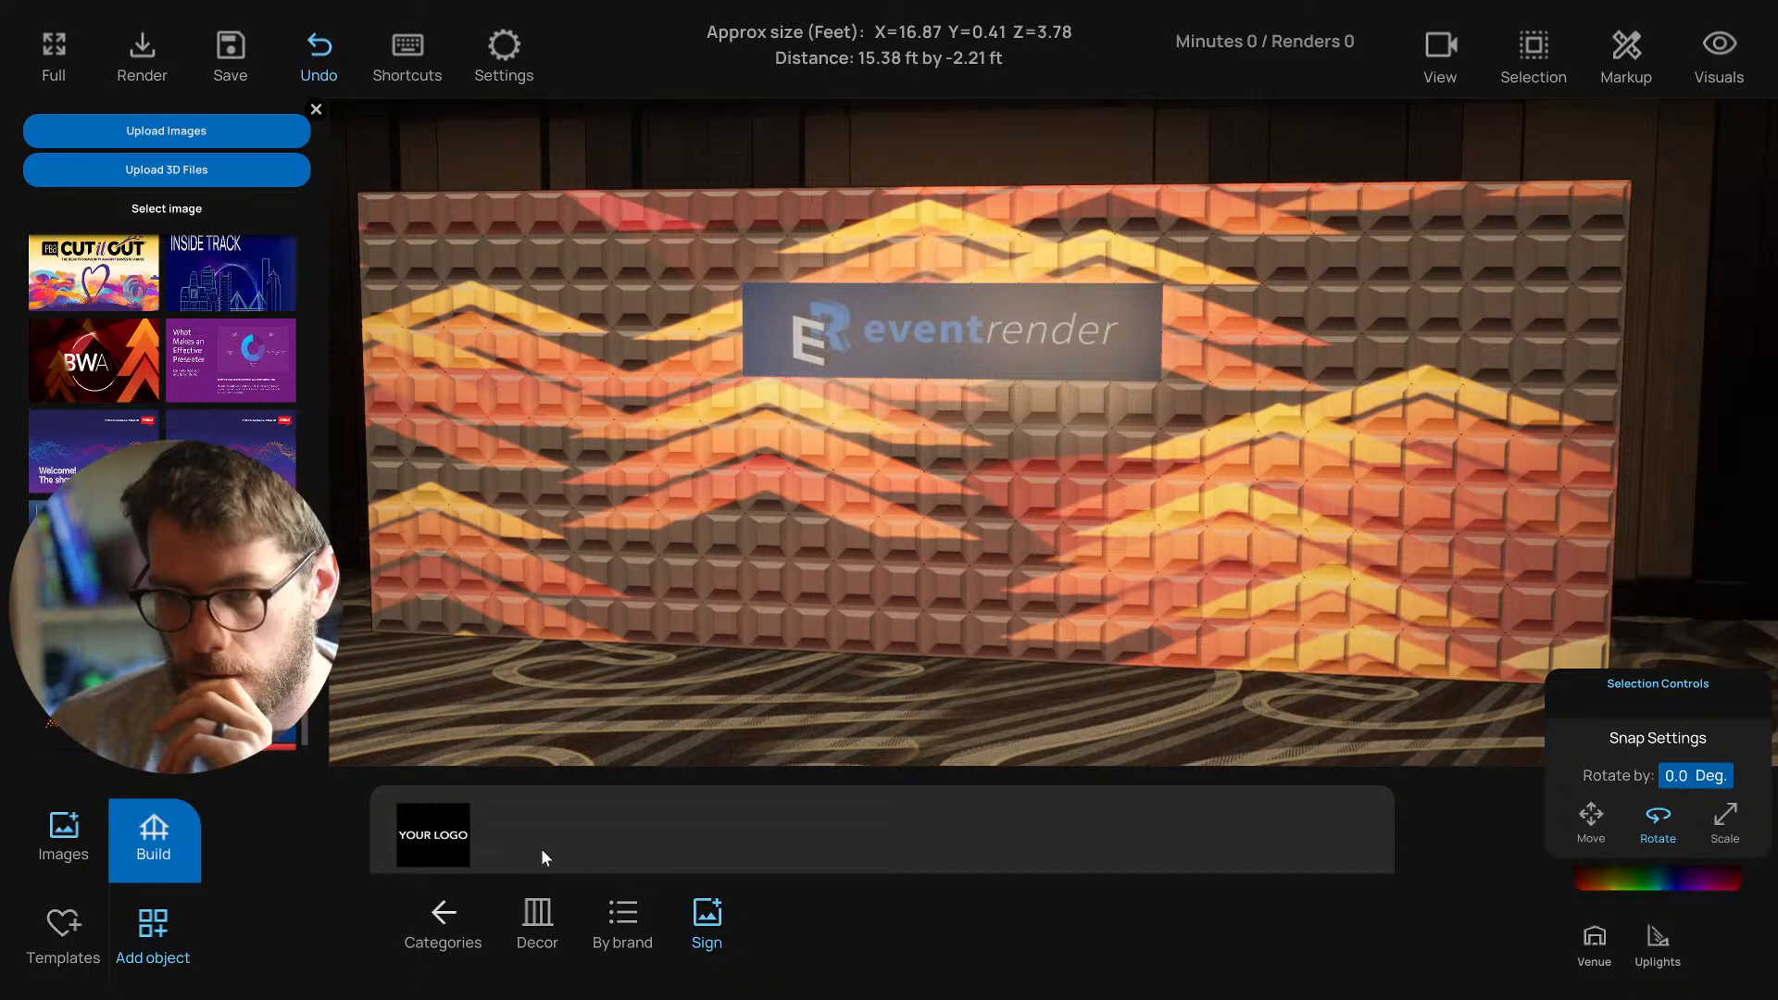
click(154, 833)
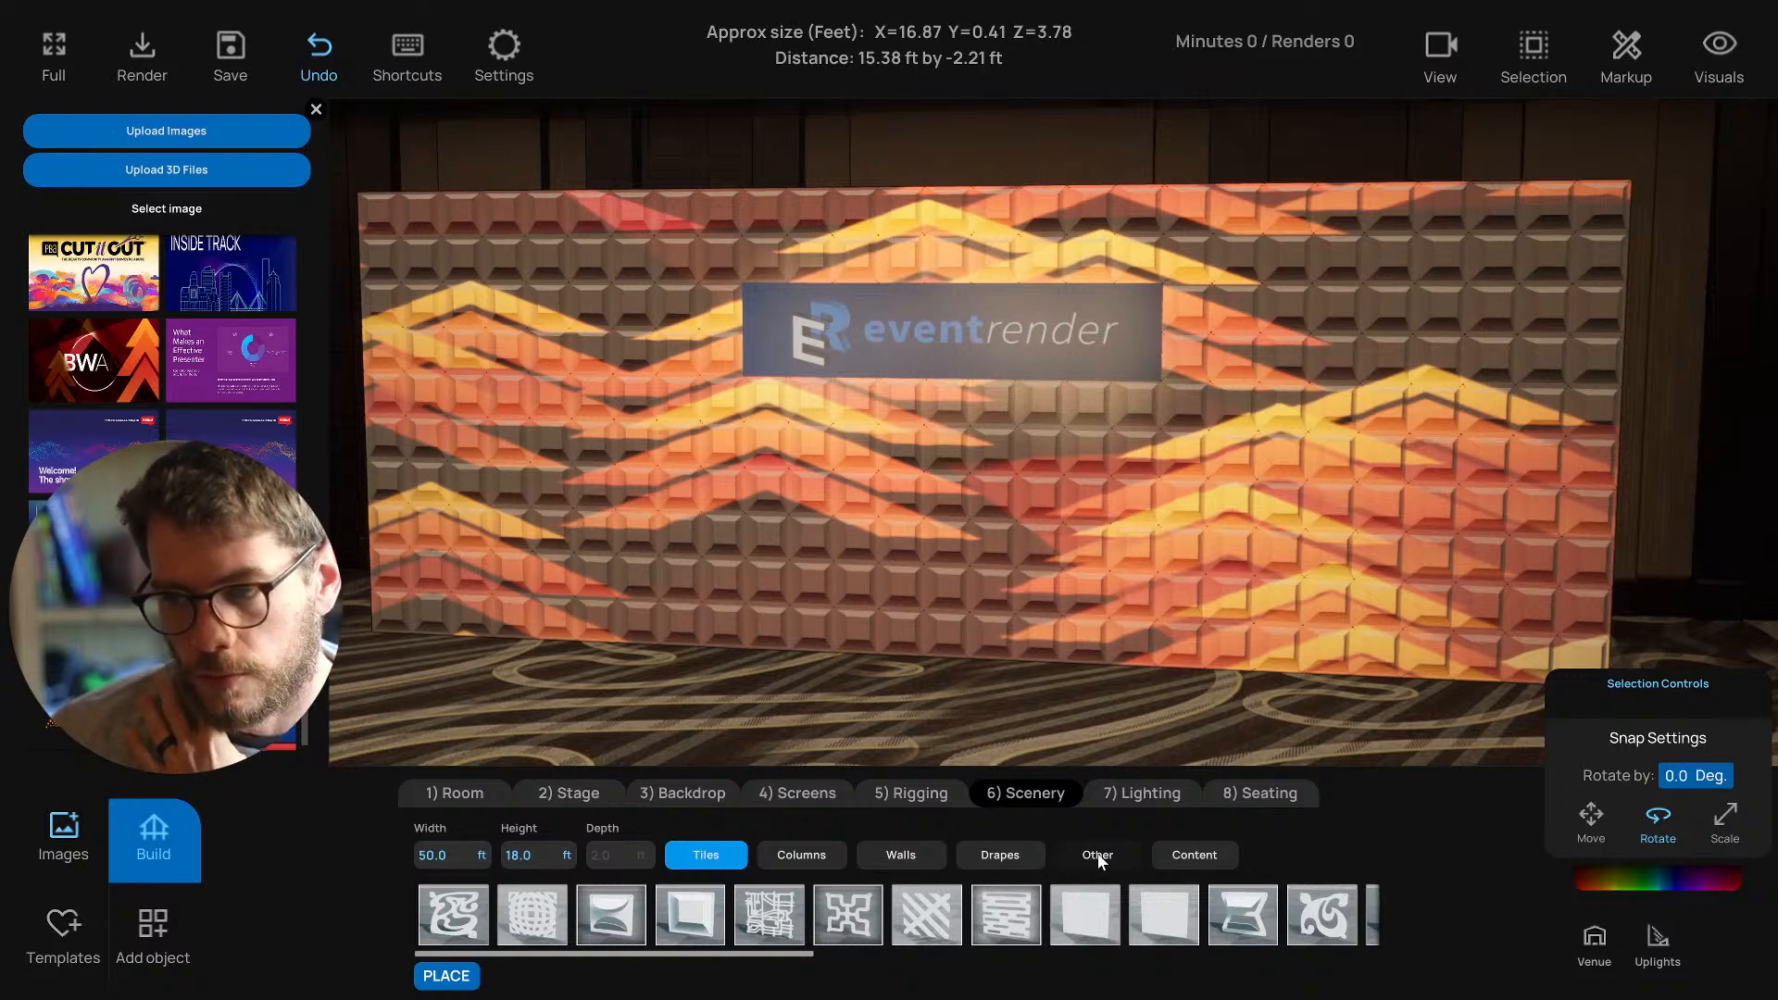
Choose the Expressive Structures Printed Flat RexFrame from the scenery walls.
click(901, 855)
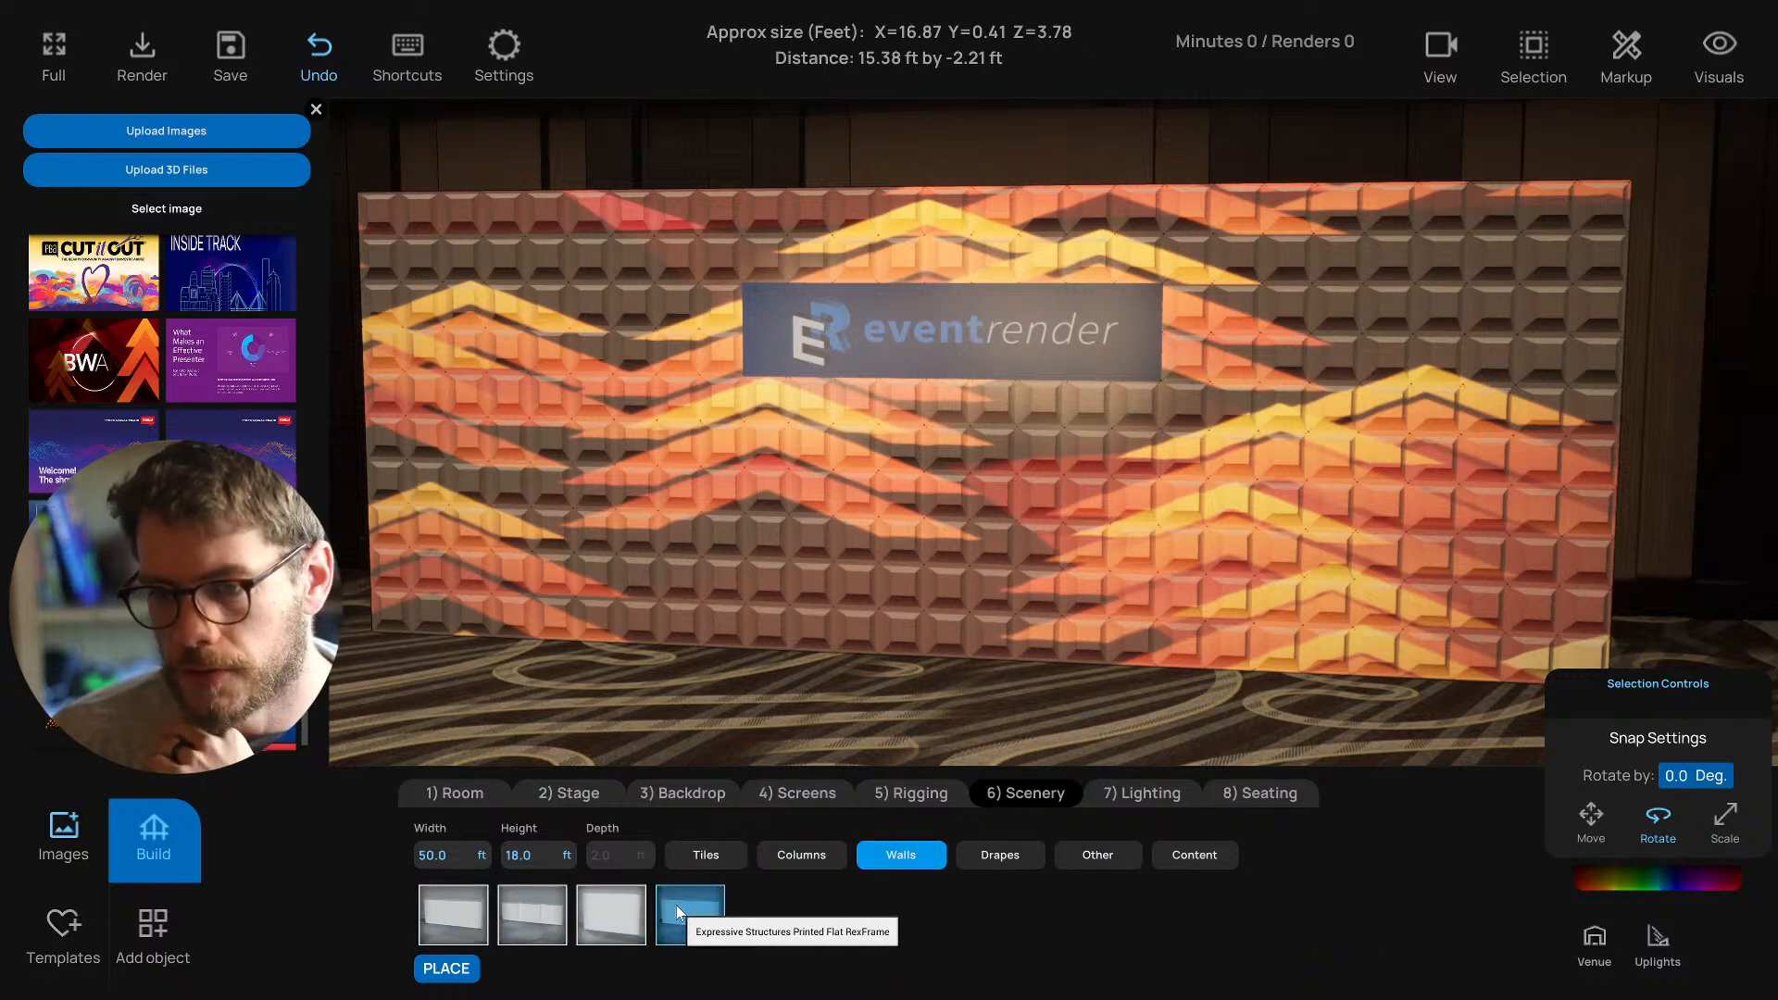
right_drag(712, 724, 720, 722)
click(688, 926)
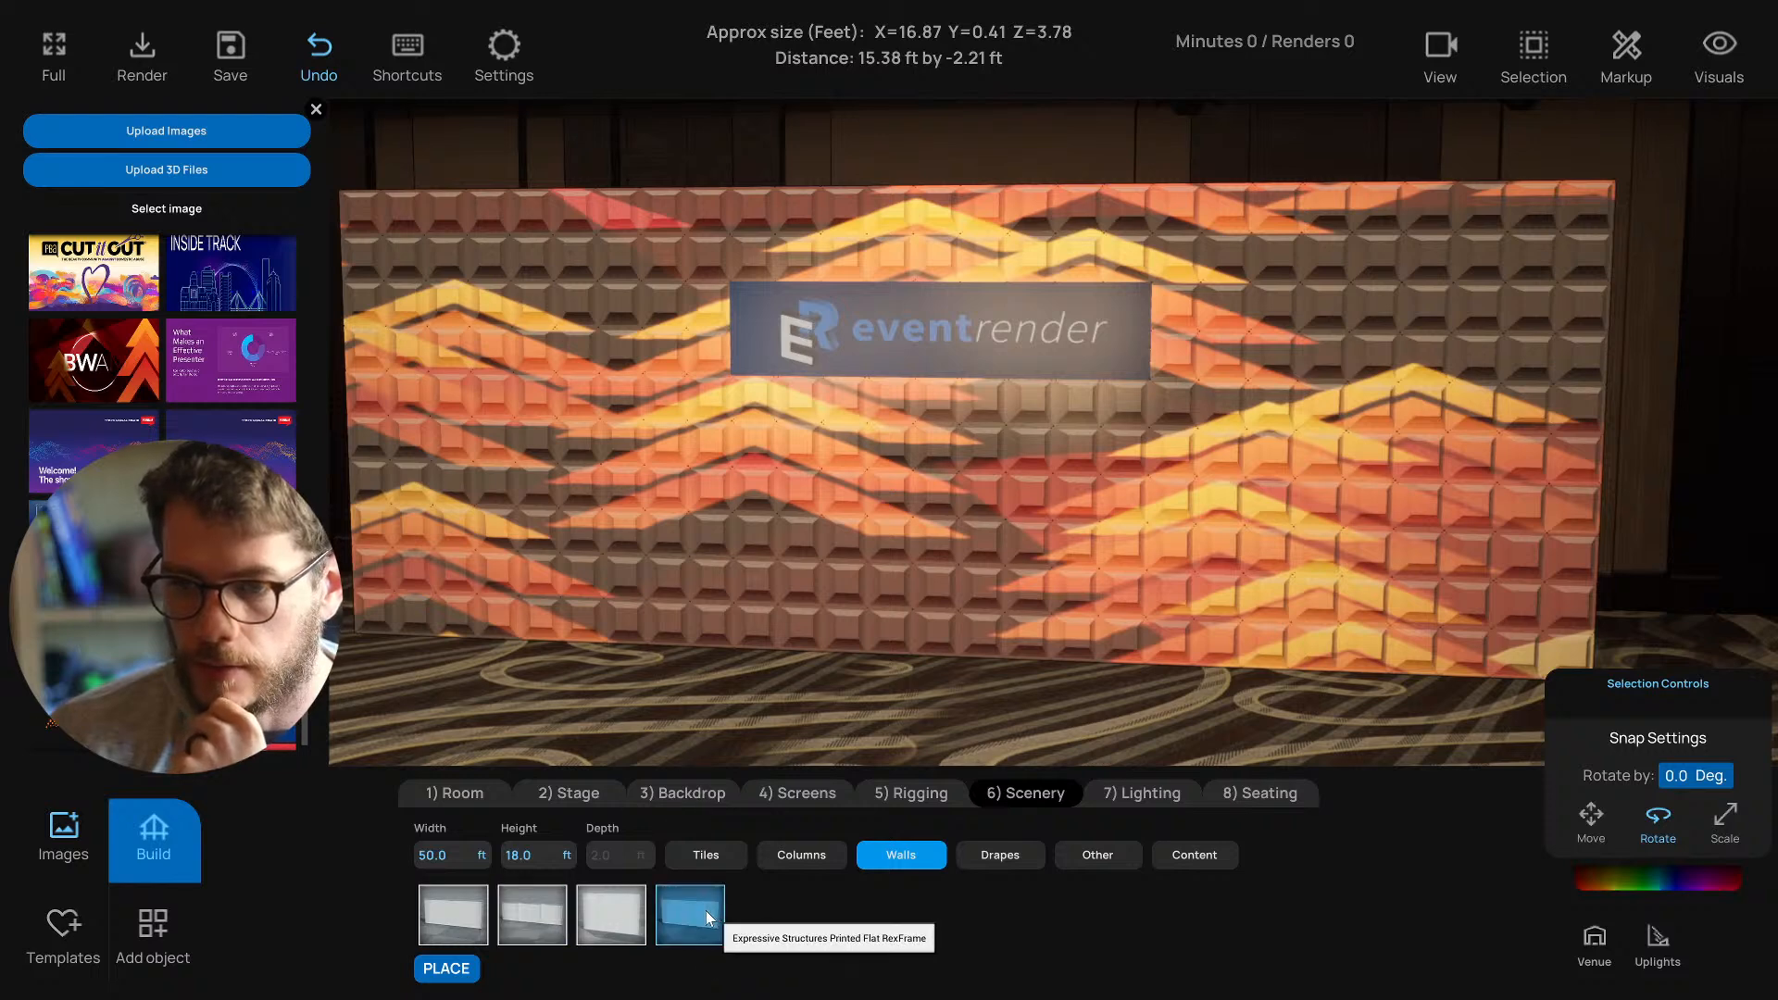
right_drag(1241, 476, 1265, 471)
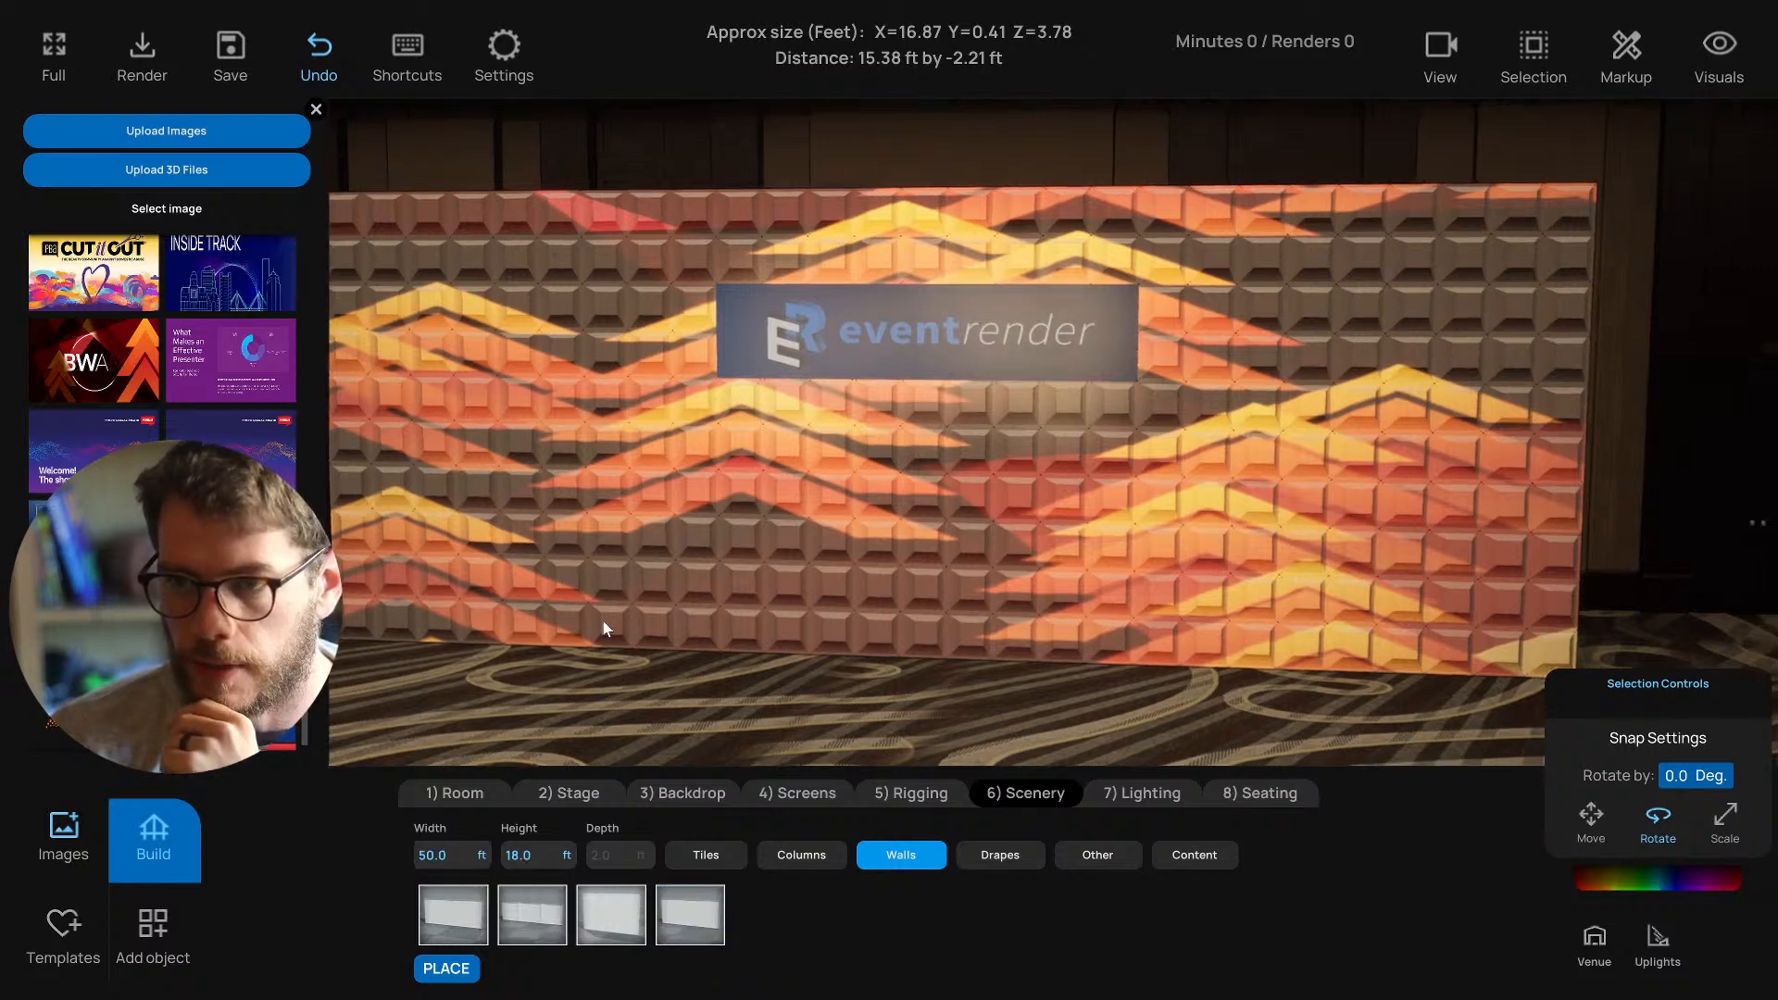
right_drag(501, 731, 494, 723)
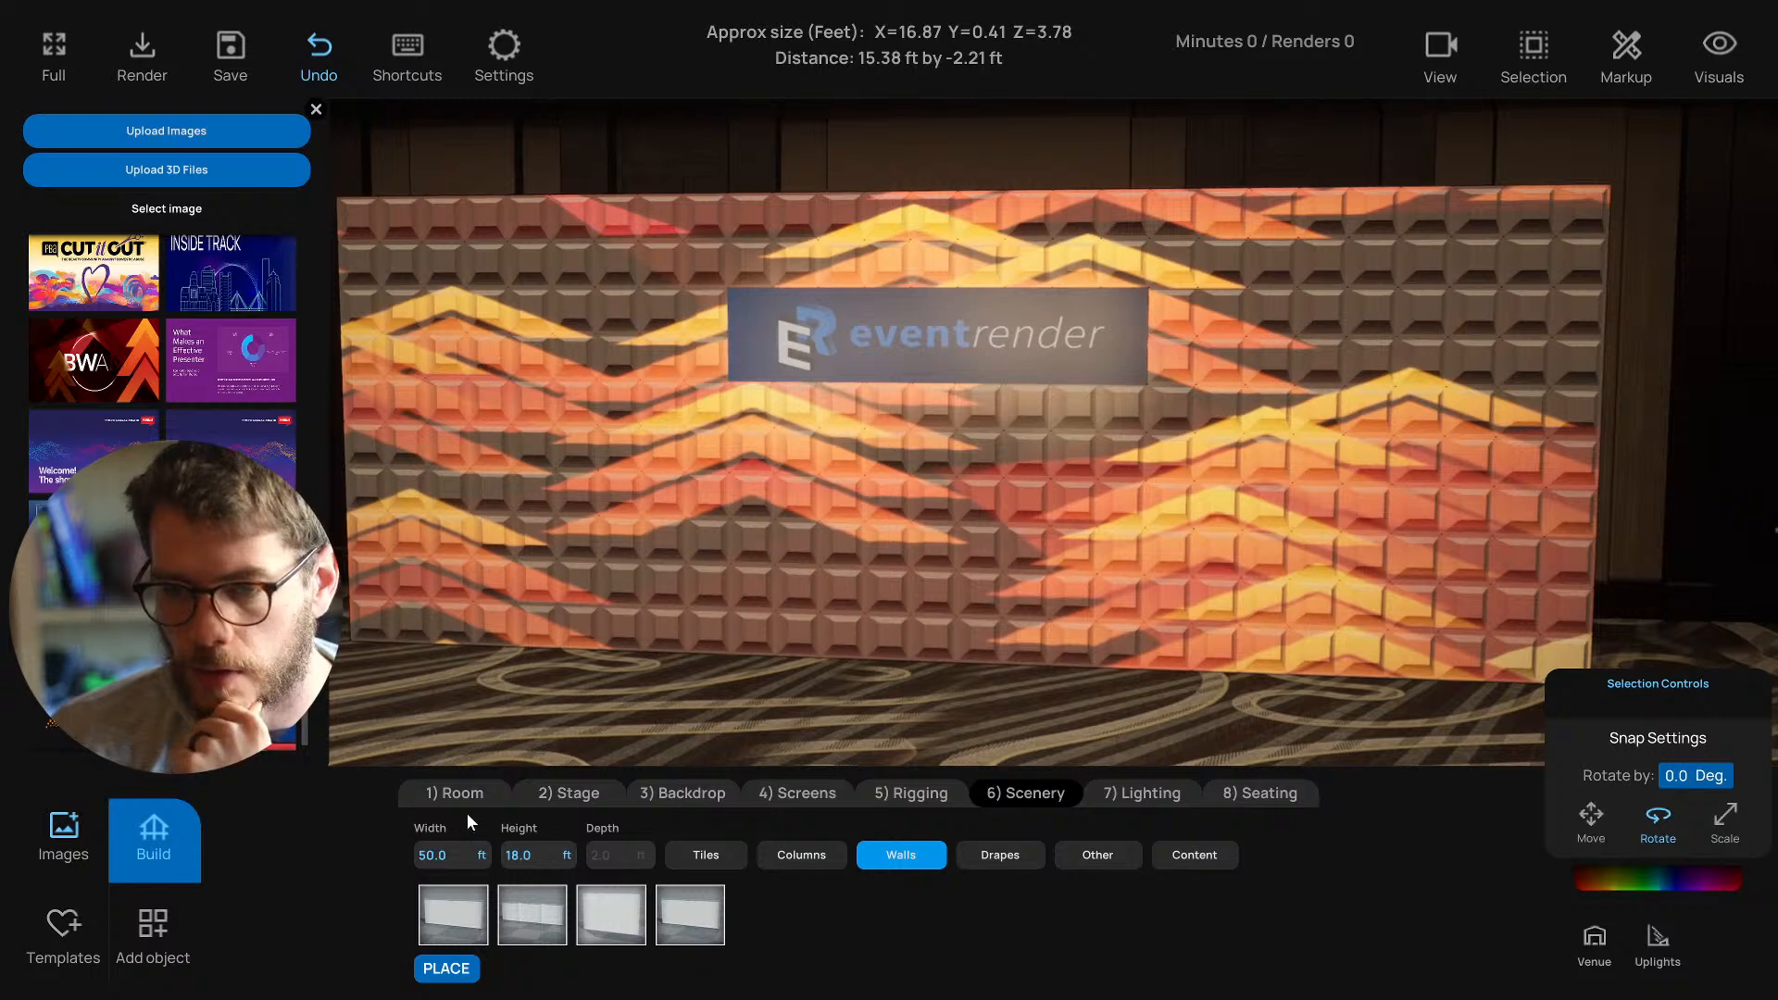
Place the scenery wall and set its width to 18 ft and its height to 4 ft.
click(446, 857)
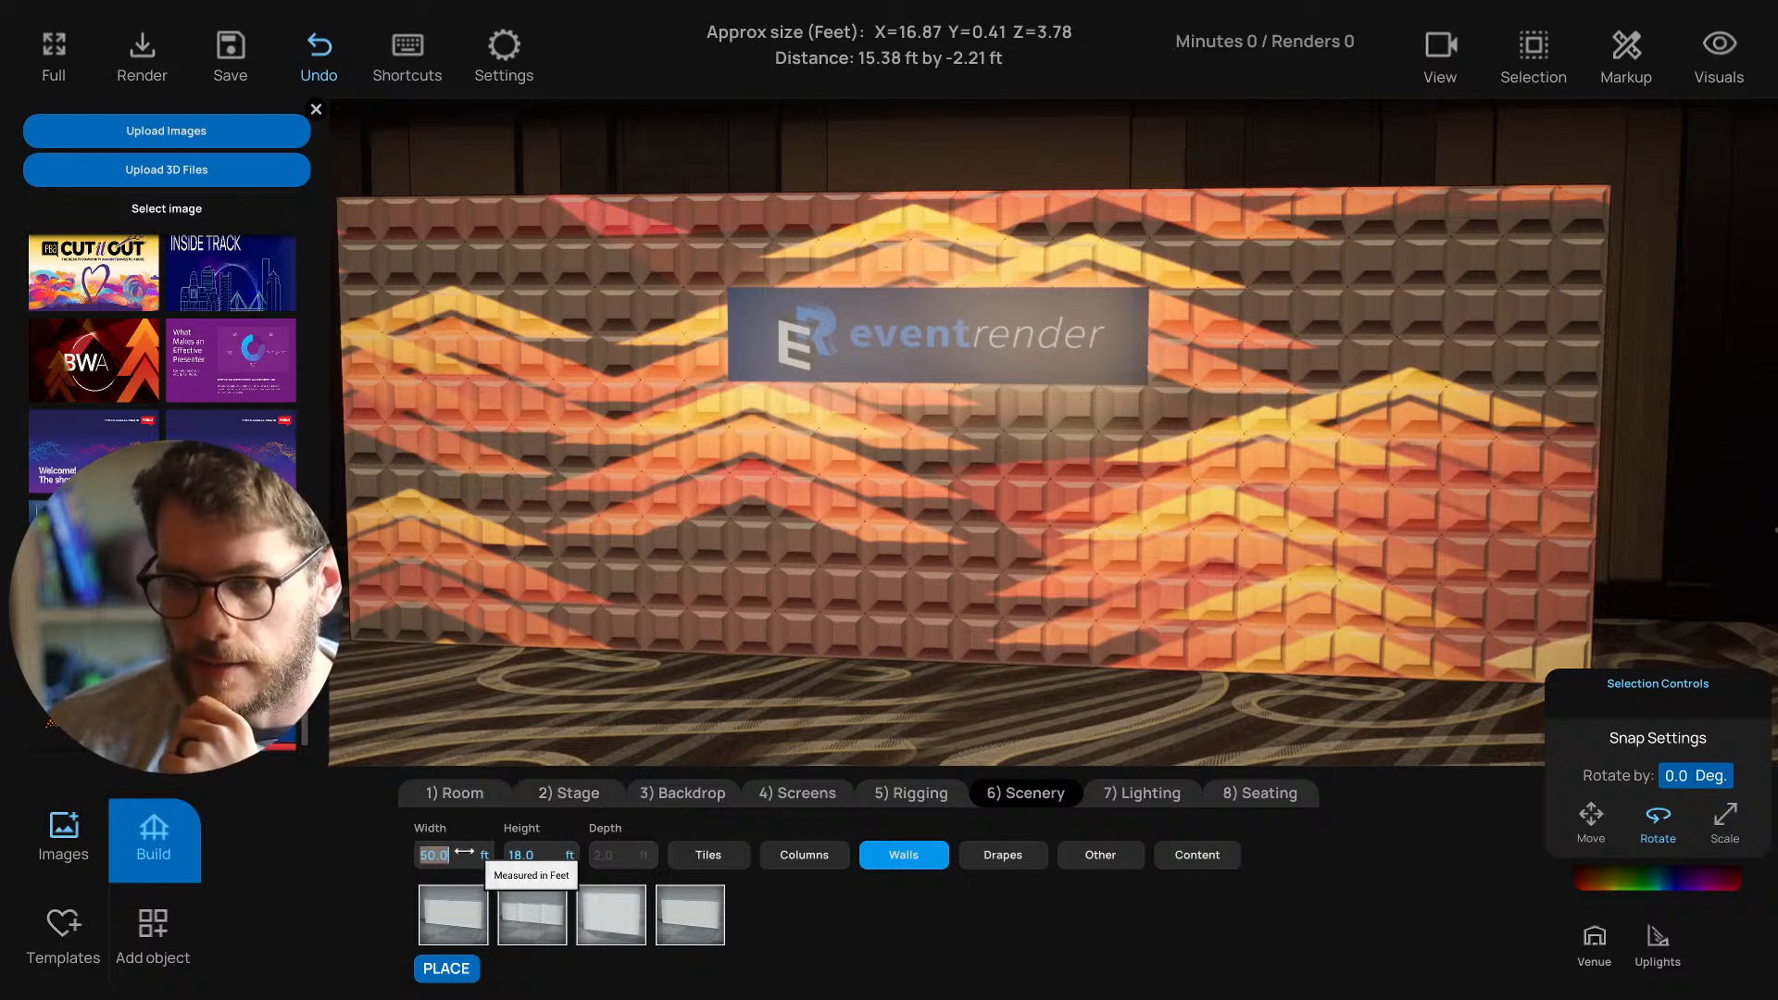
text(1)
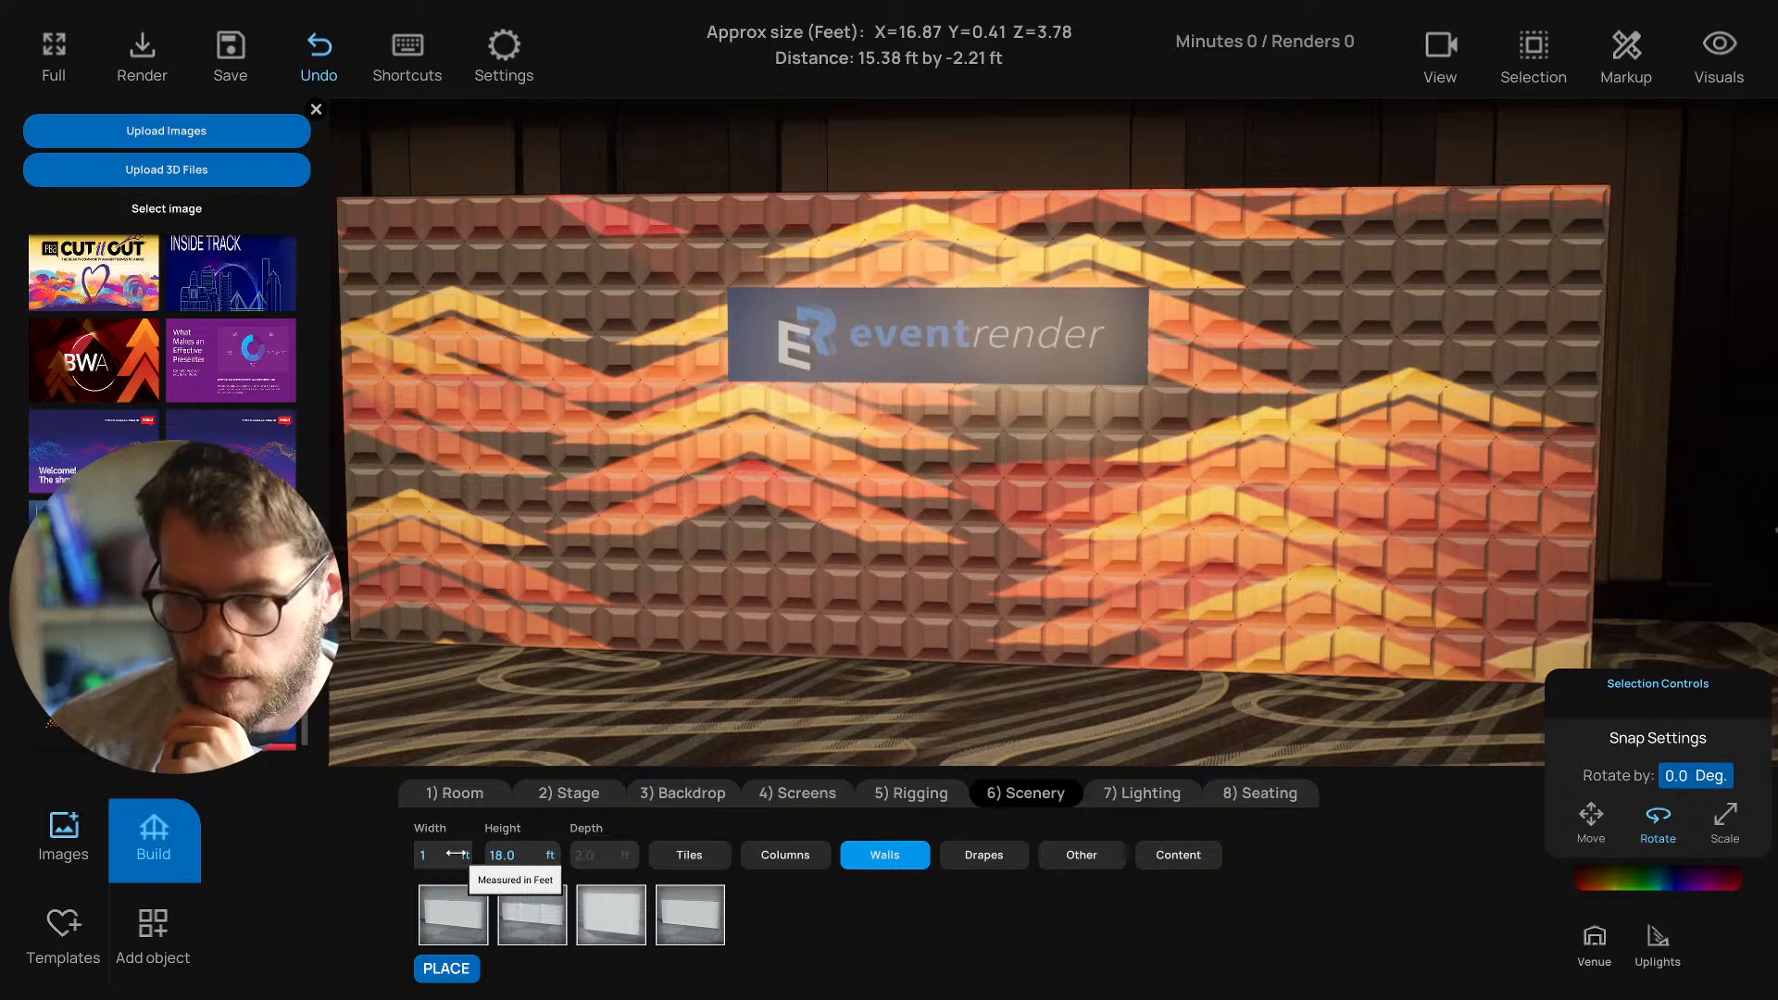
click(446, 969)
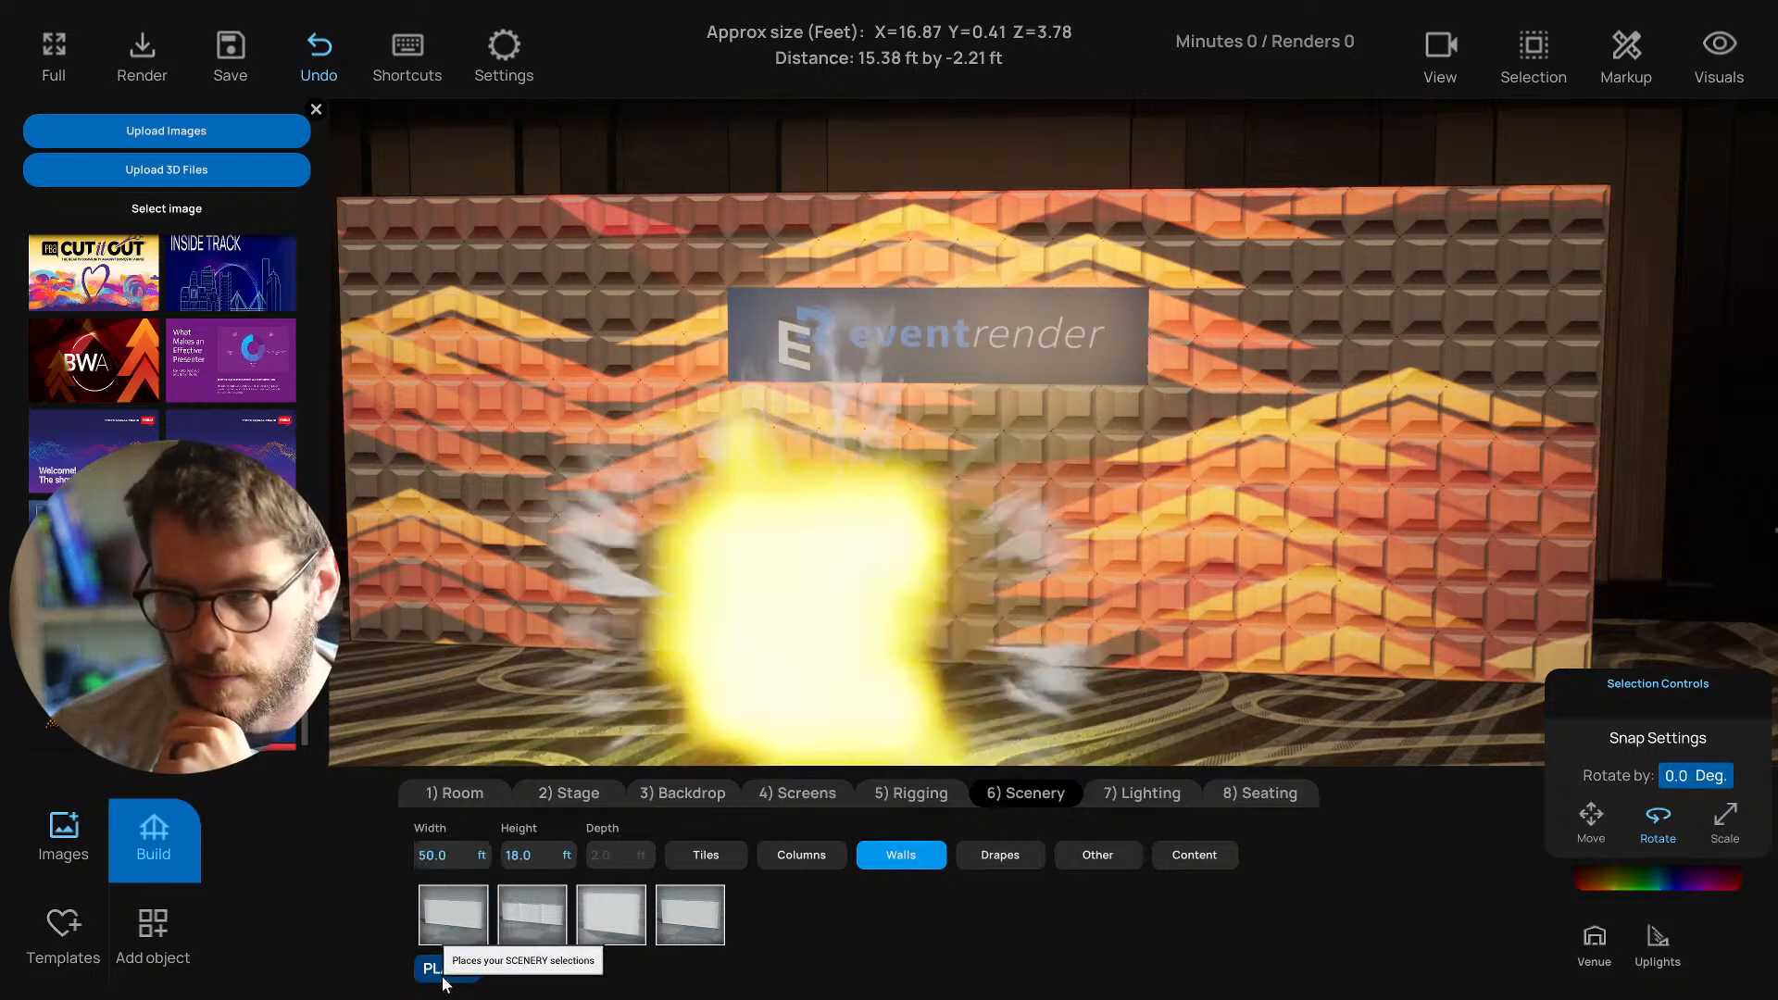
click(442, 860)
text(18)
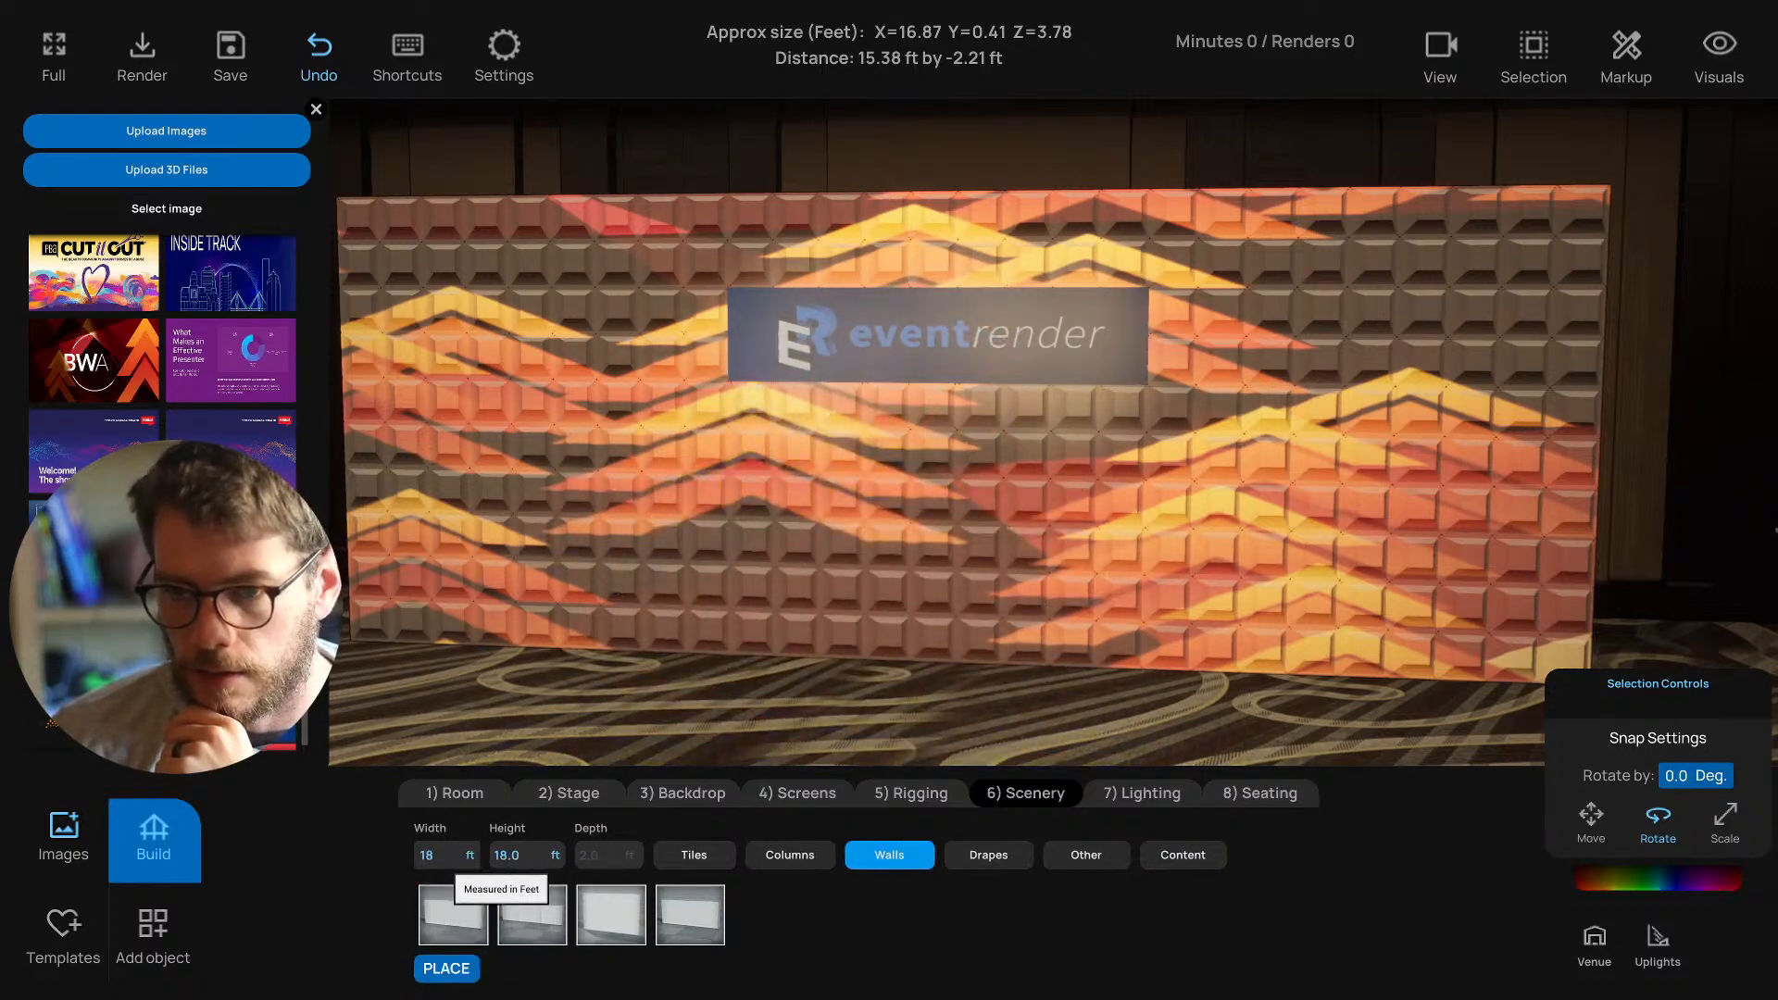
key(Return)
click(526, 856)
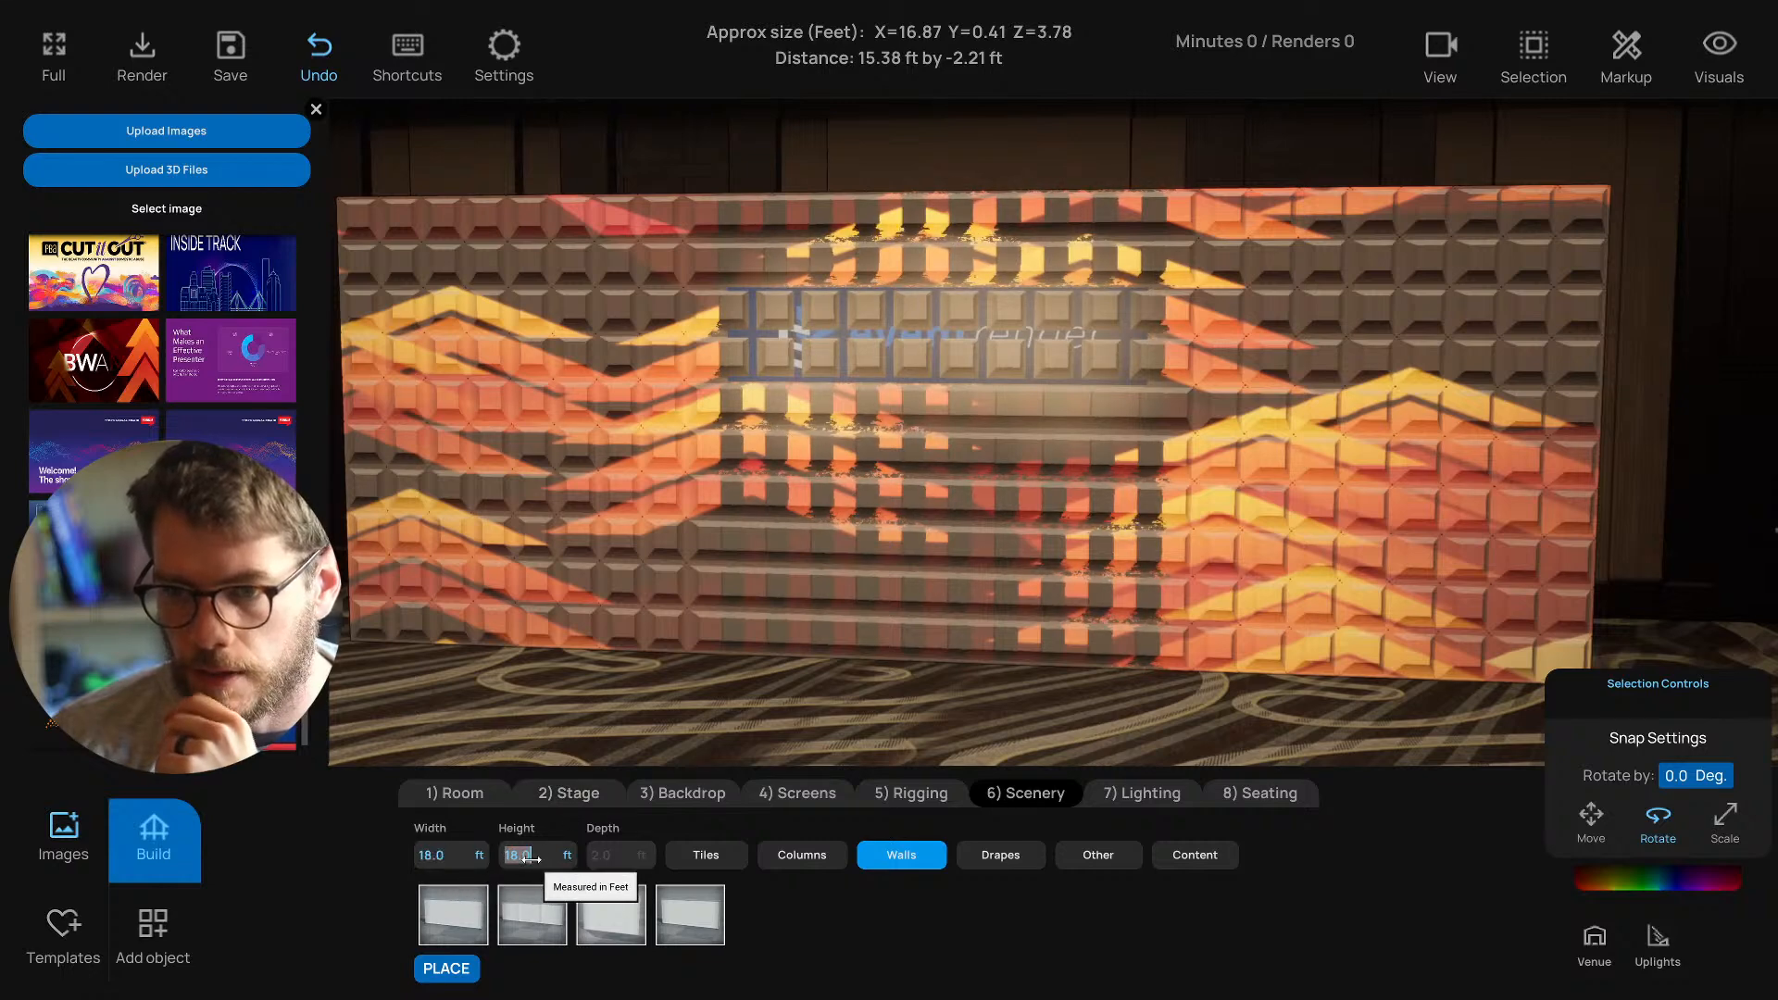
text(4)
key(Return)
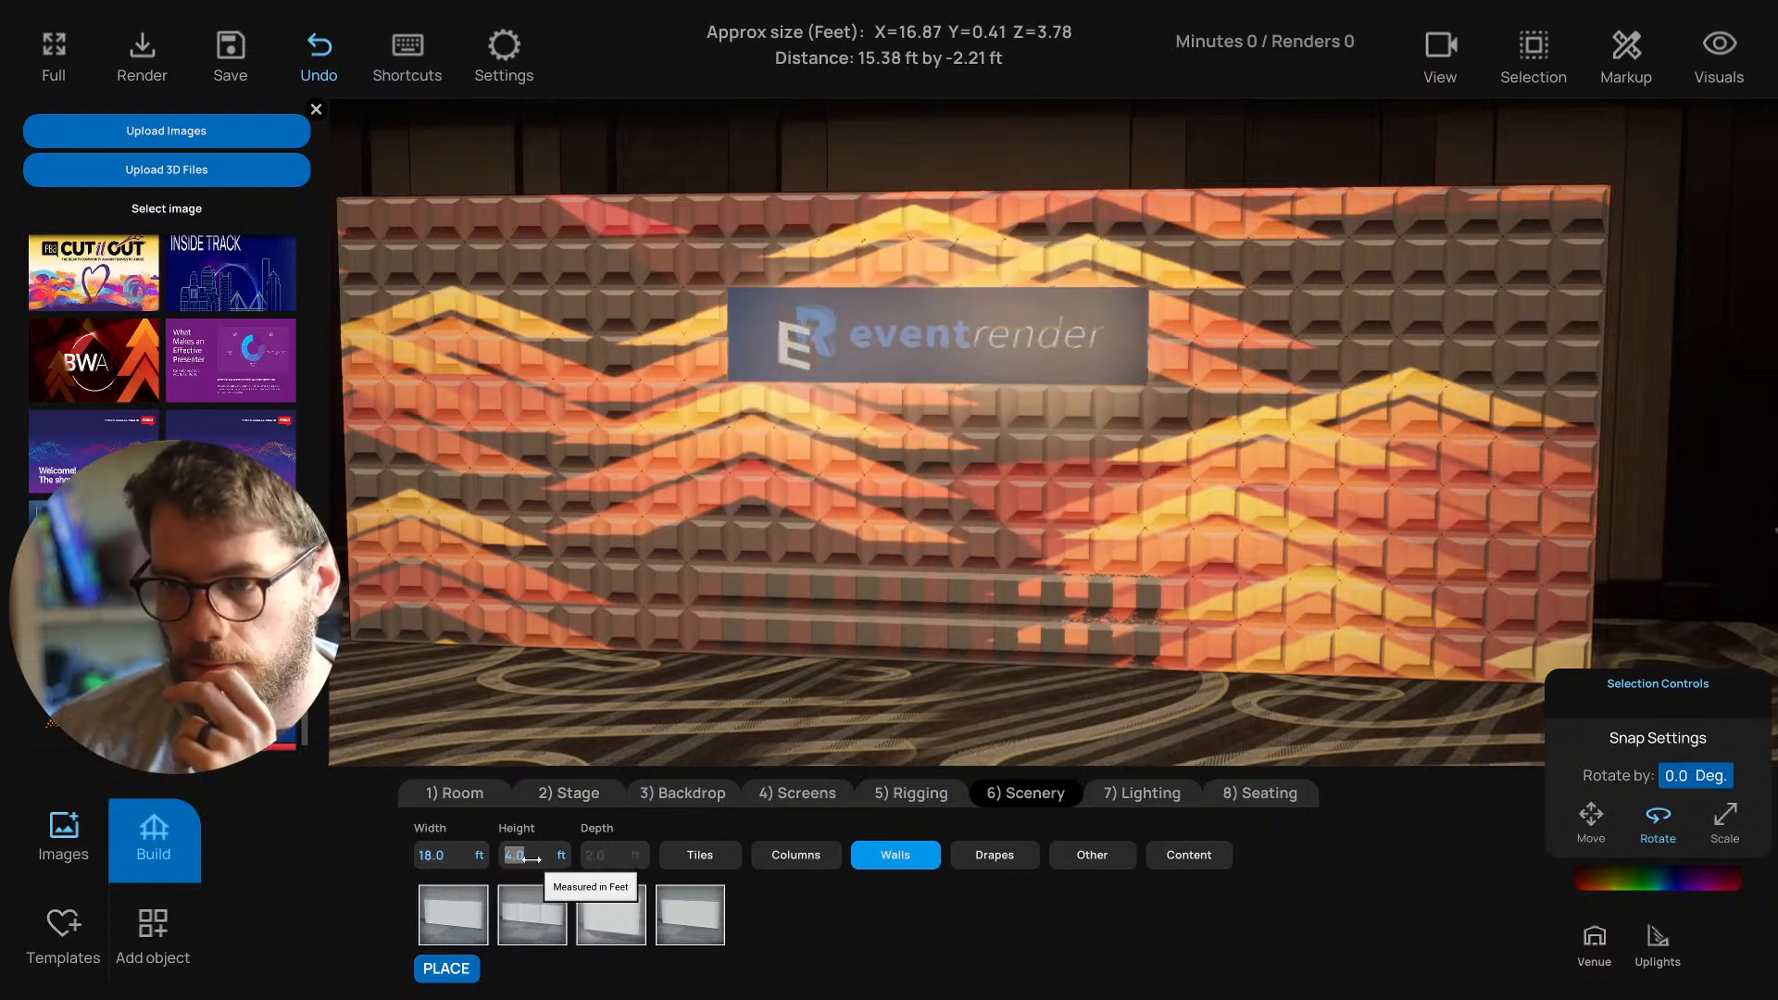
Turn on group lock and remove the separate tile group overlapping the base of the tiled backdrop.
click(875, 629)
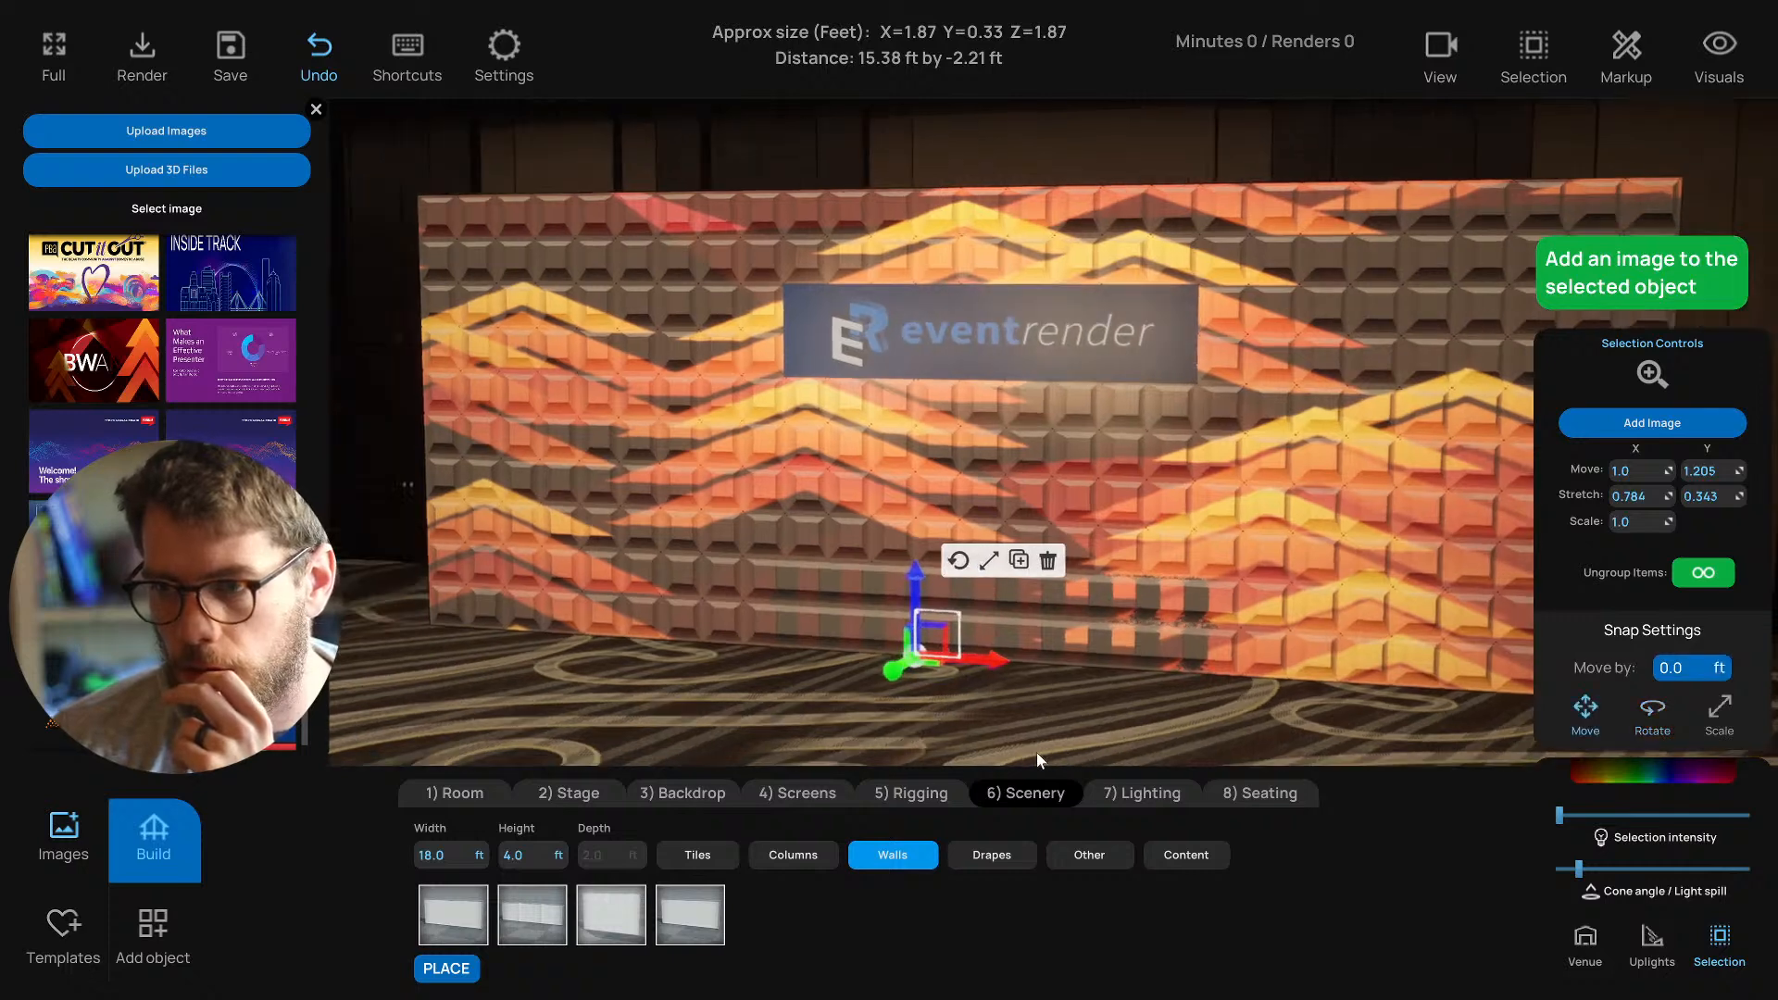
click(1036, 752)
click(1103, 639)
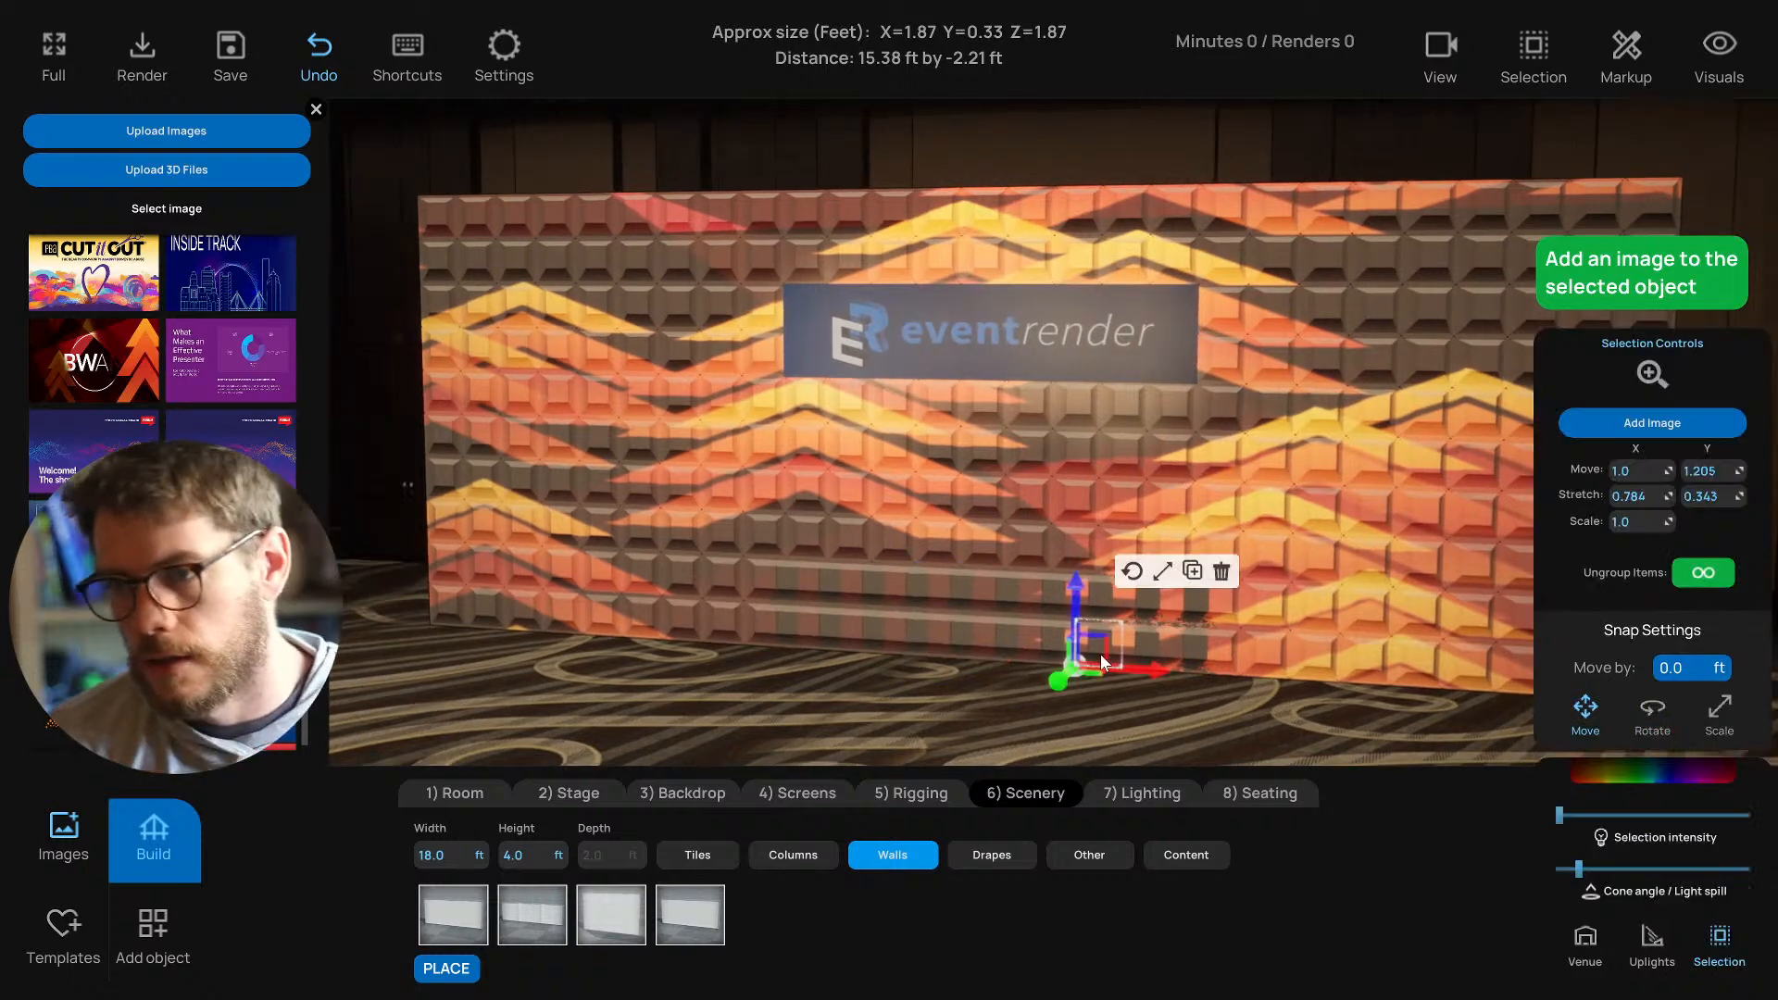
click(1173, 735)
click(1534, 45)
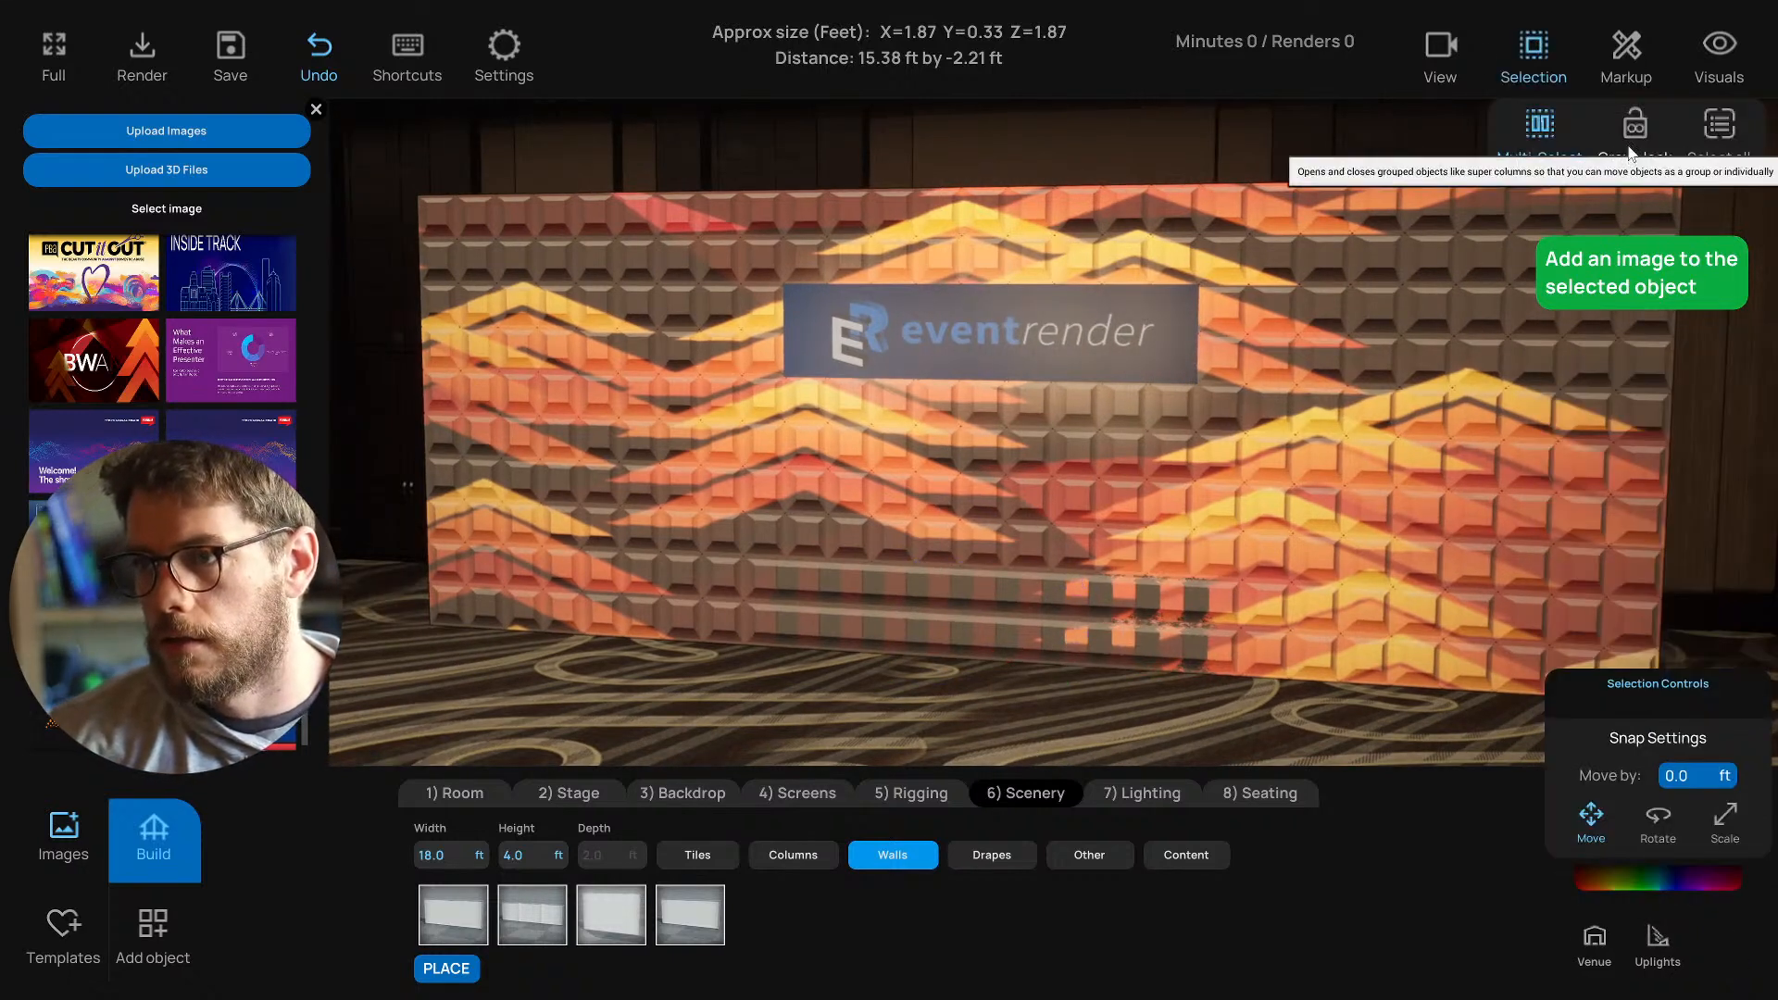
click(1408, 497)
drag(1336, 567, 1303, 521)
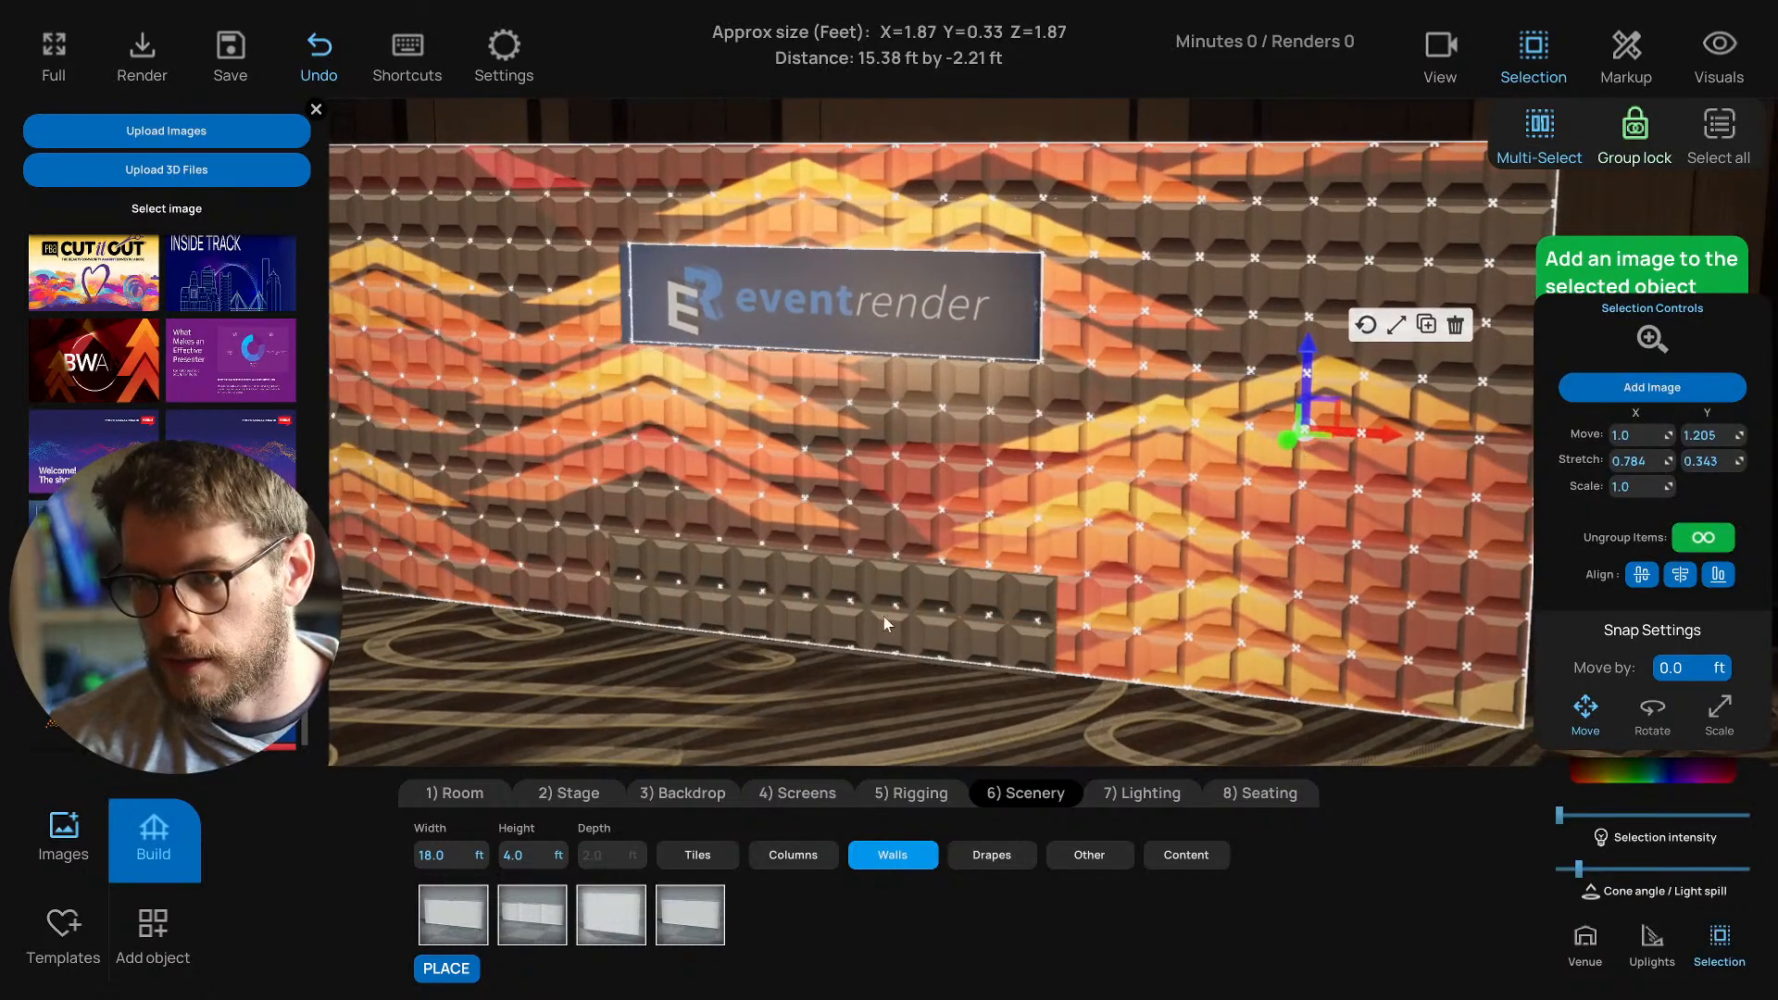
click(883, 615)
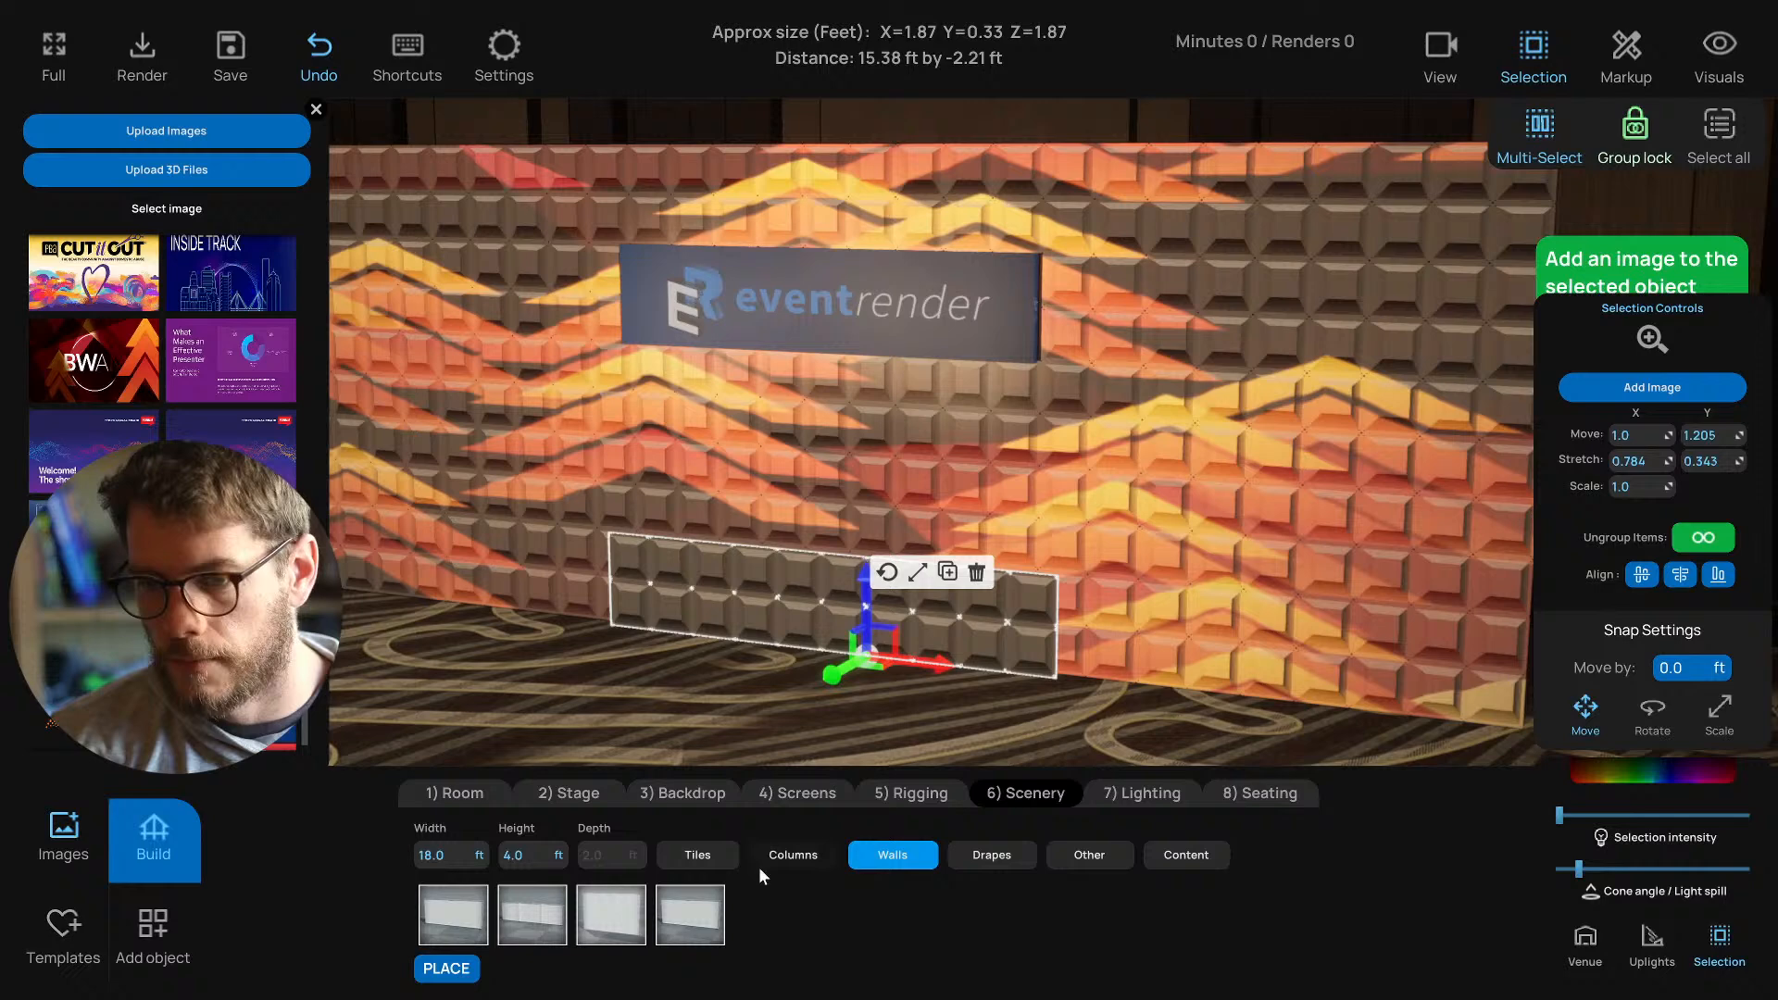
Place a flat 18 ft wide, 4 ft high wall panel and move it out in front of the backdrop's base.
click(690, 913)
click(776, 636)
mouse_move(752, 667)
mouse_down()
mouse_move(770, 675)
mouse_move(746, 697)
mouse_up()
click(1093, 669)
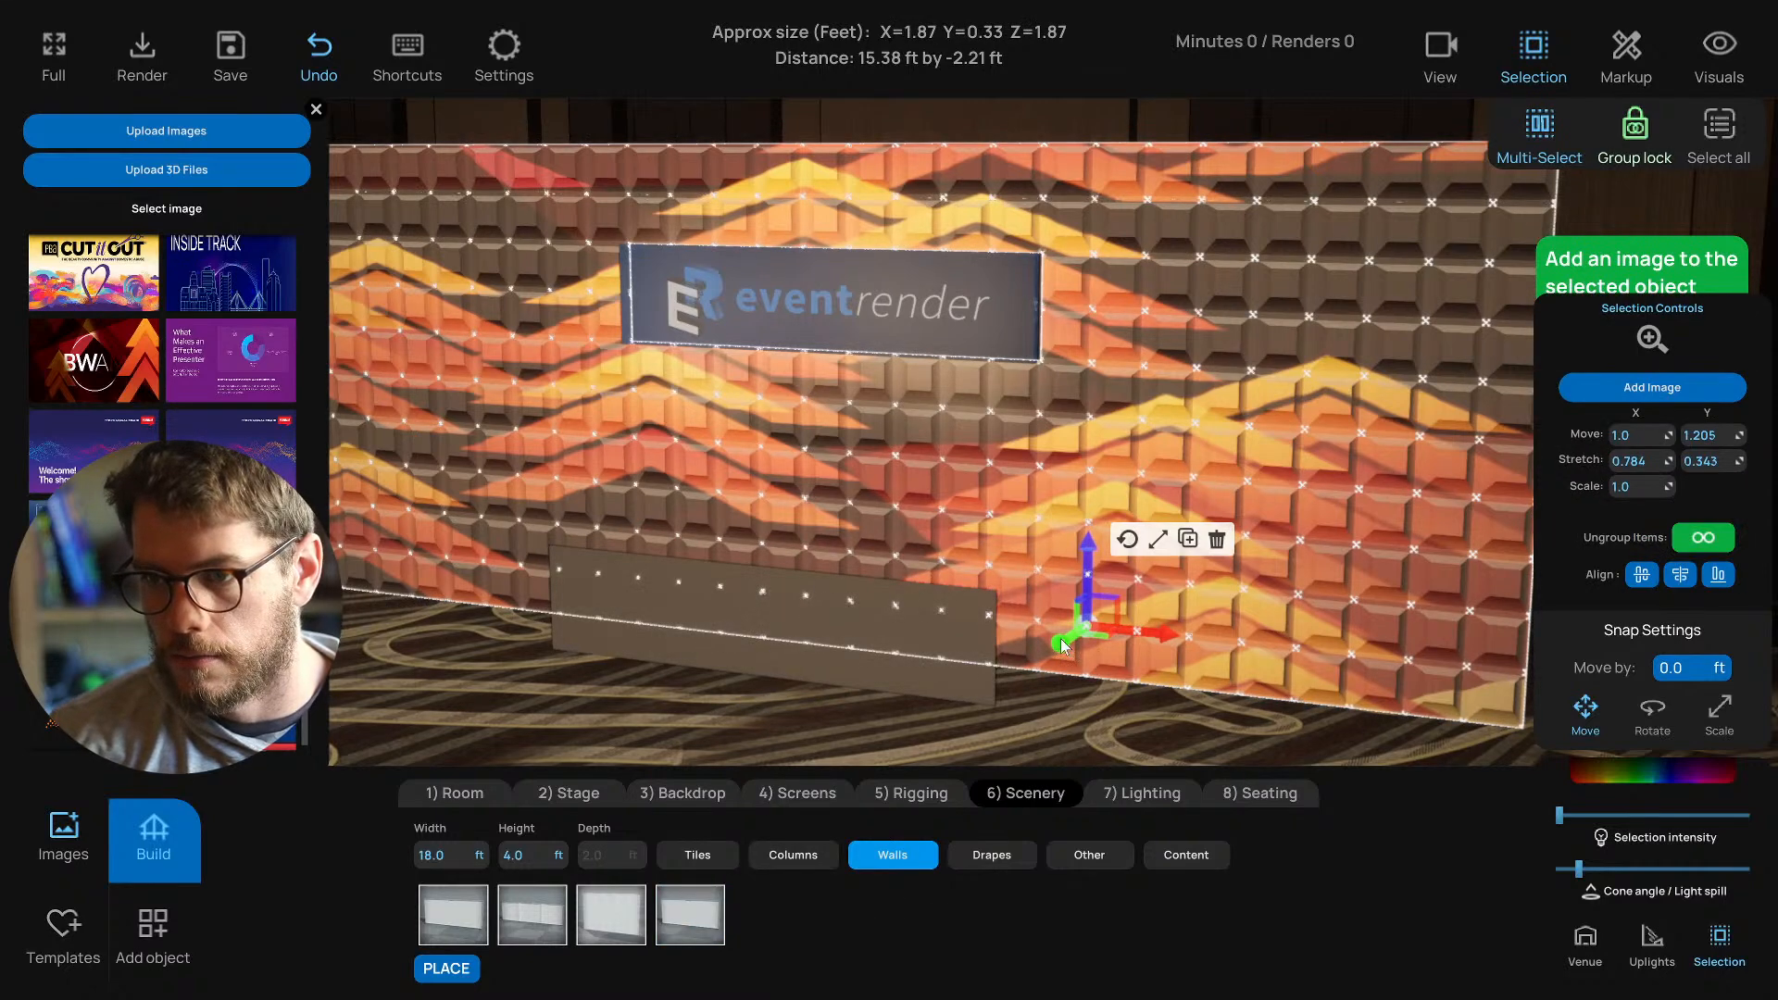
click(904, 671)
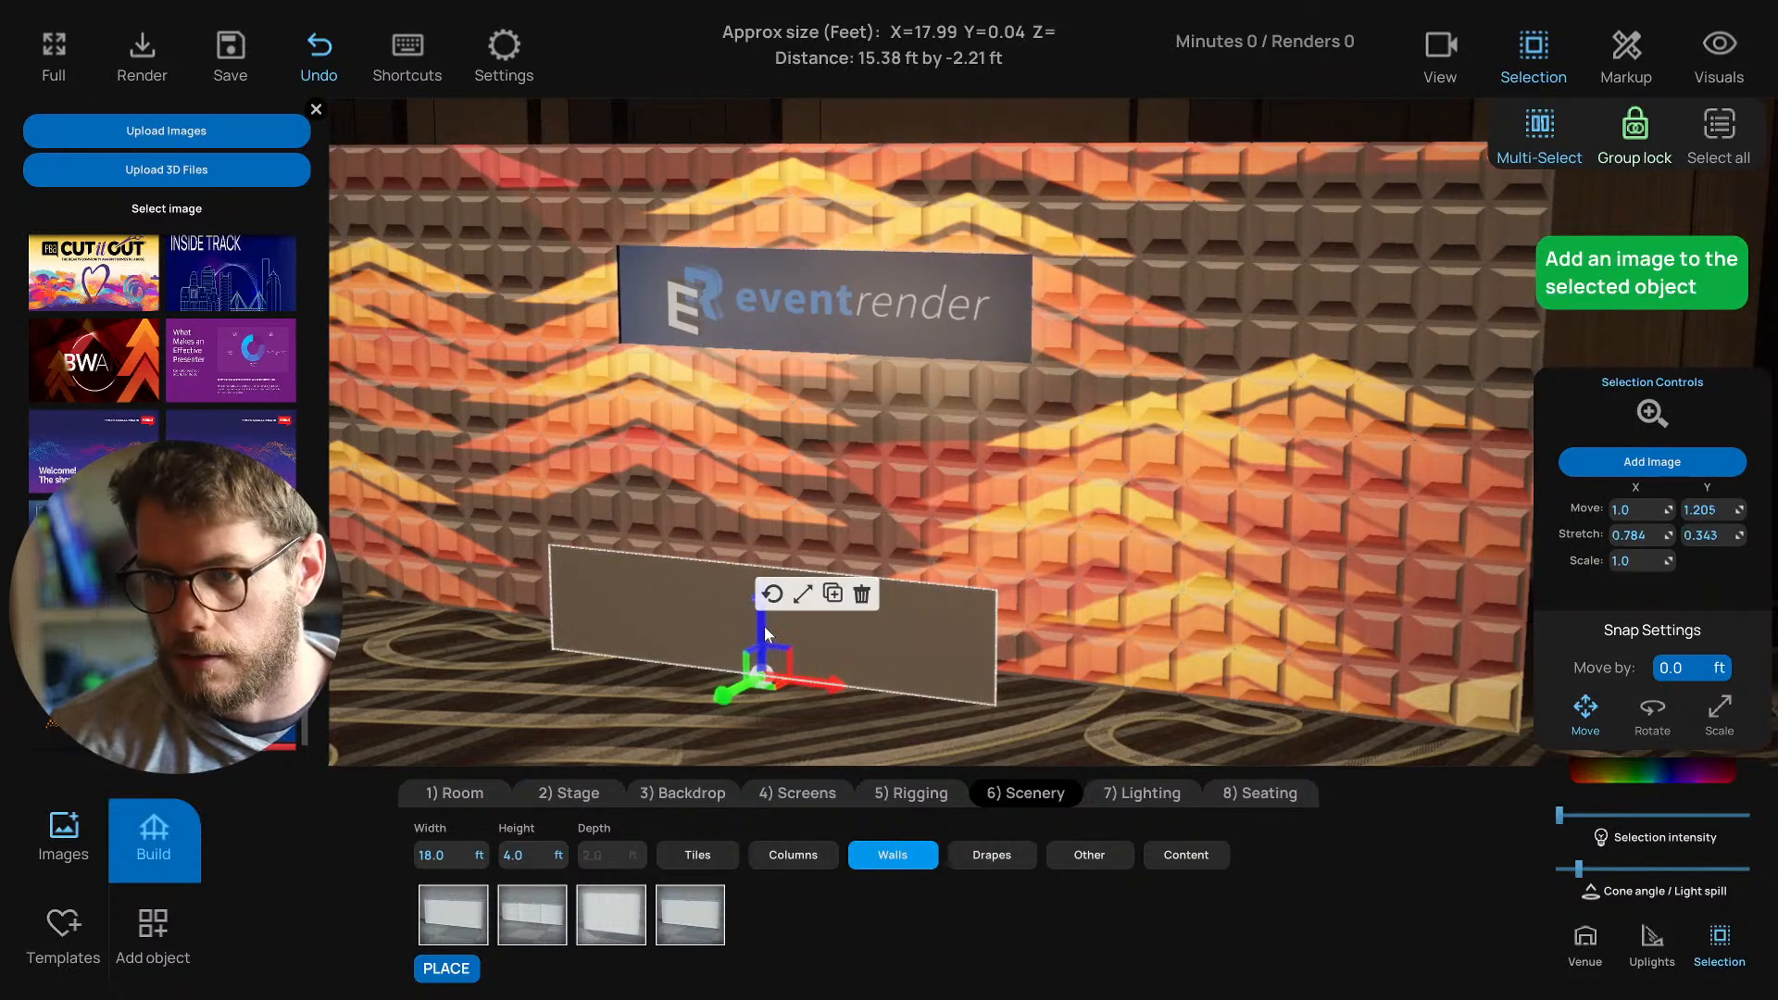
Delete the existing logo sign from the middle of the backdrop.
click(832, 344)
key(Delete)
click(709, 607)
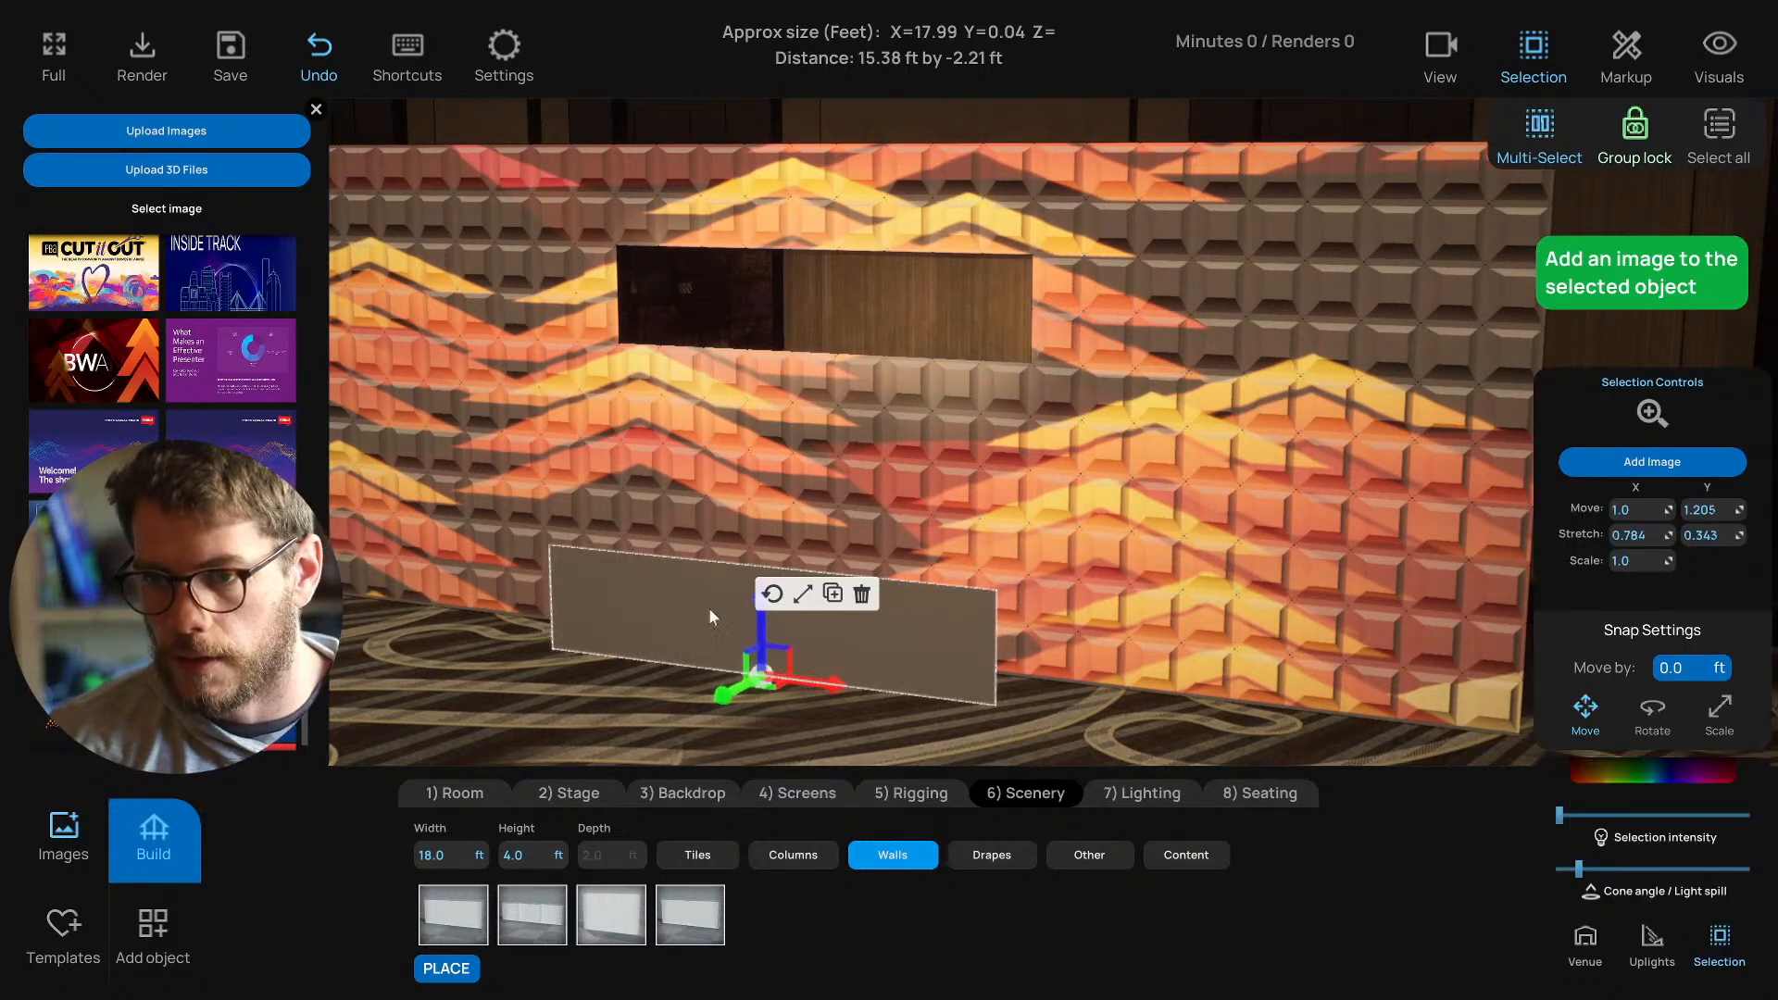
Apply the logo image from the image library to the new flat panel and set its Y image offset to 1.422.
scroll(167, 370, up, 15)
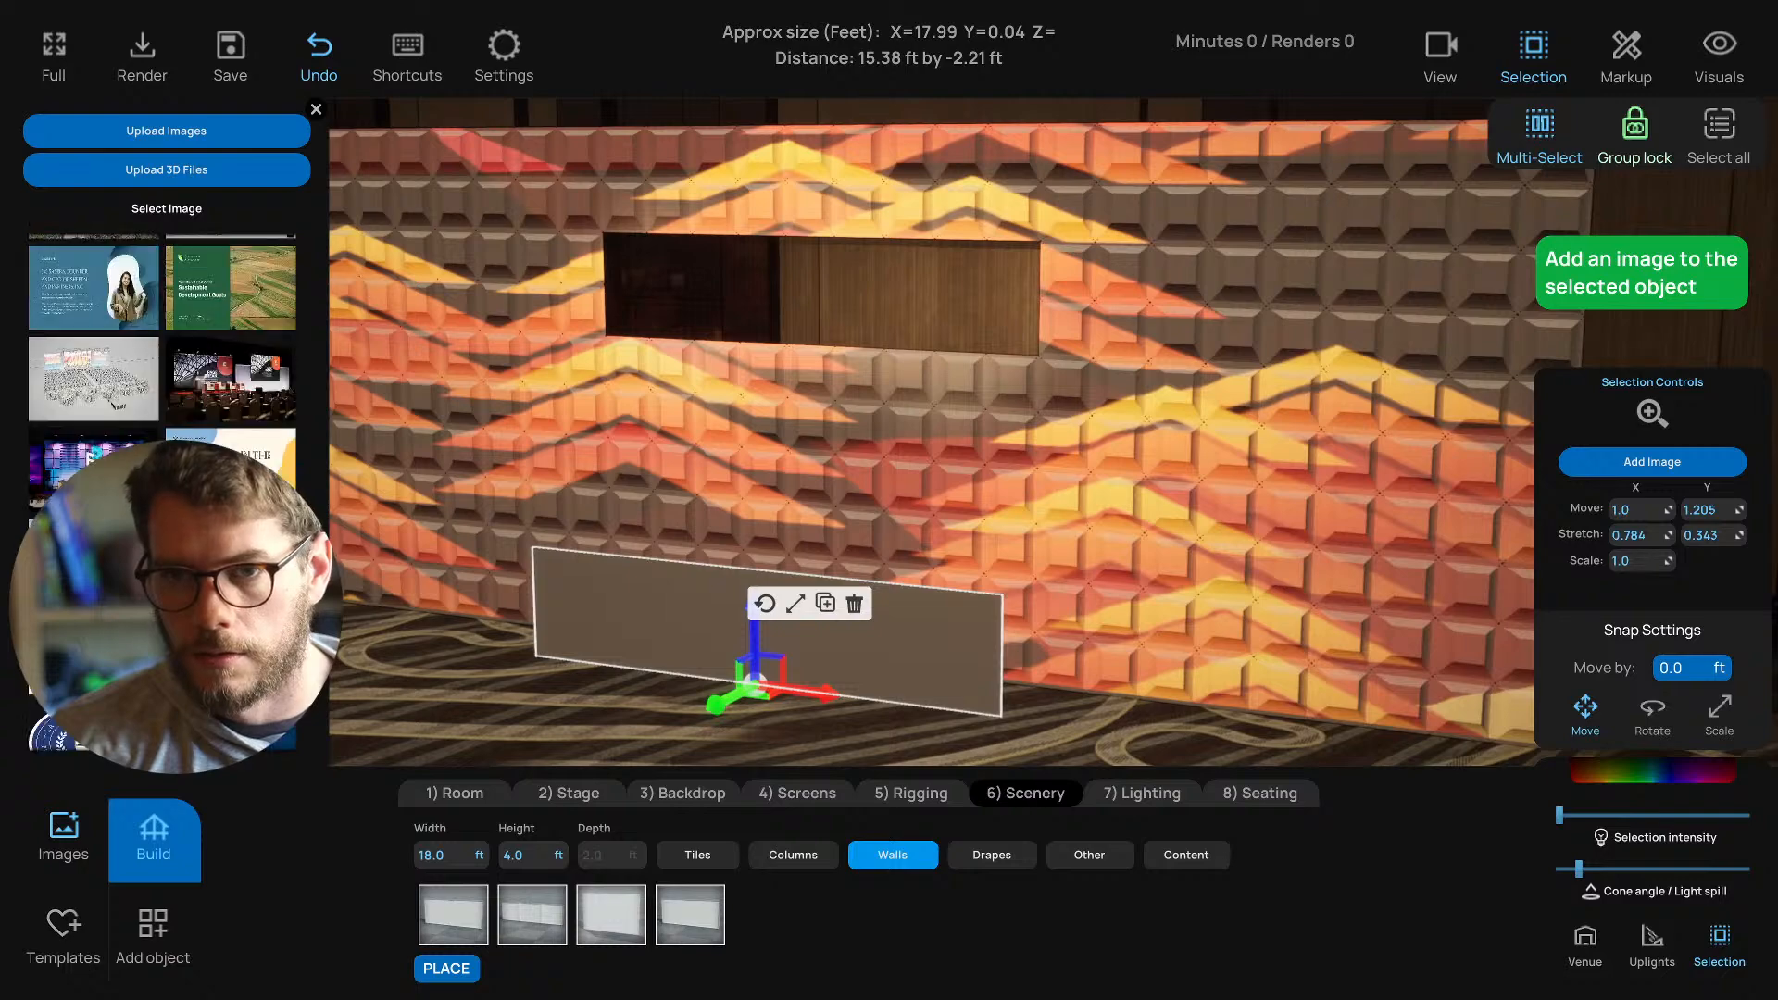
scroll(162, 371, up, 10)
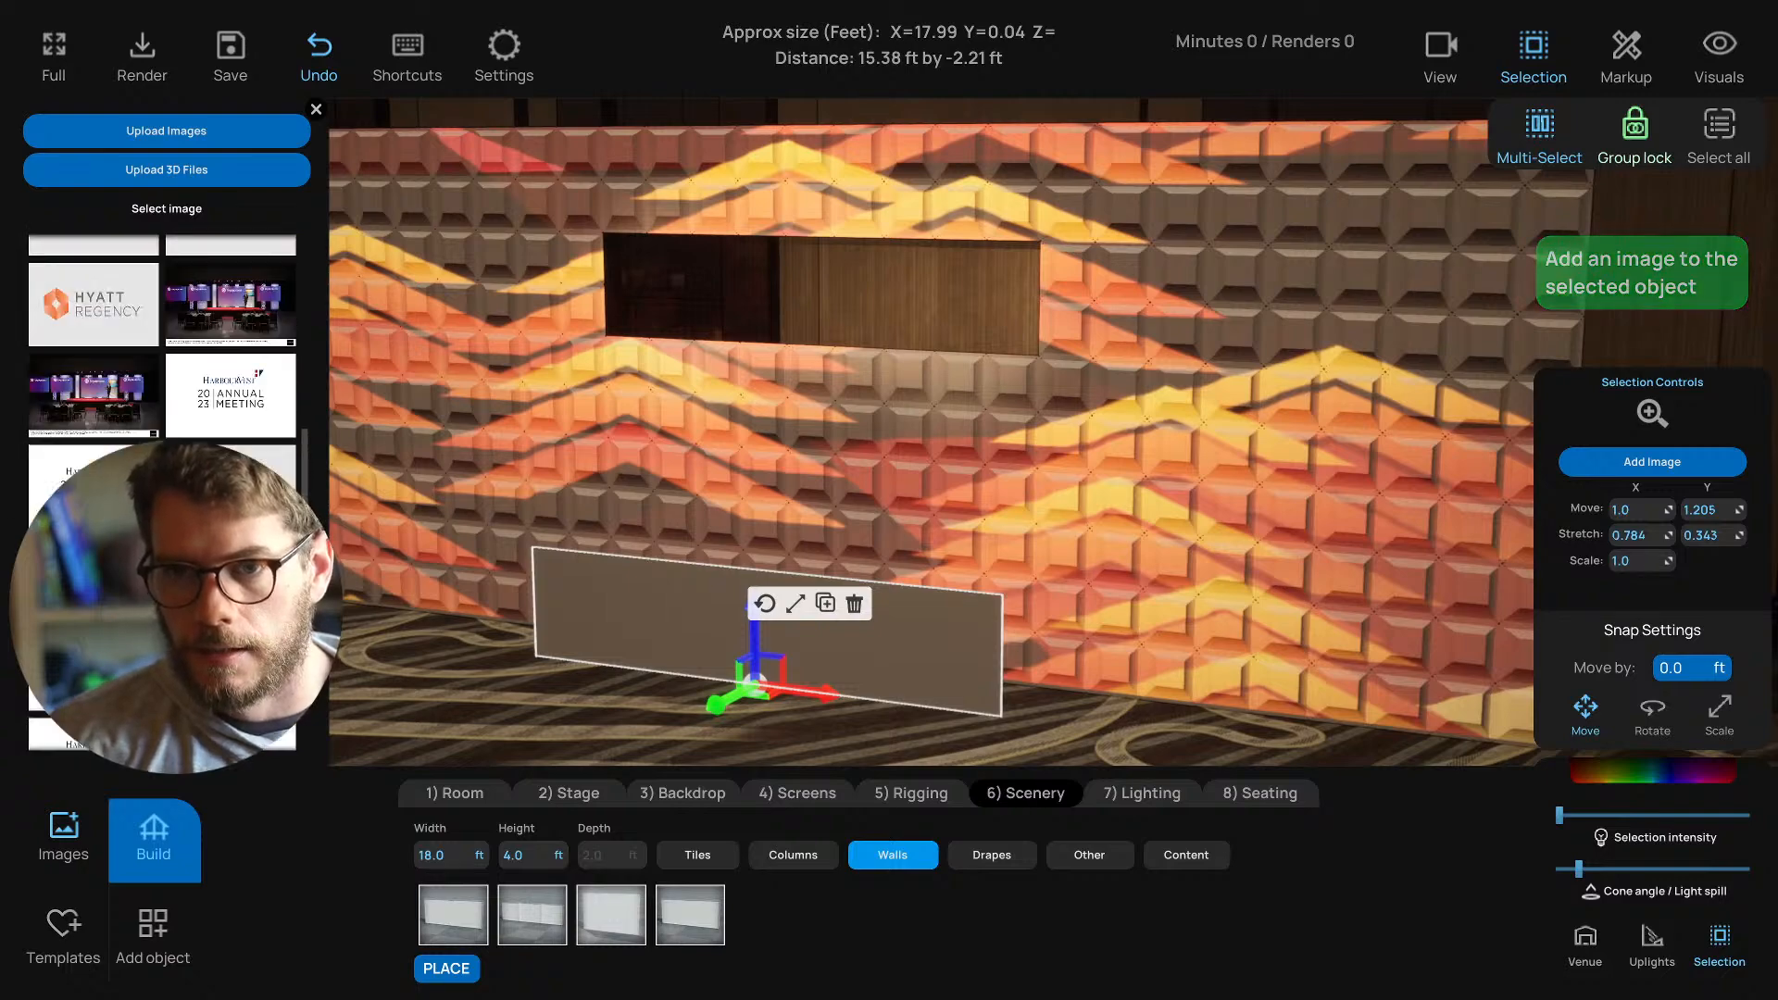
scroll(162, 370, up, 10)
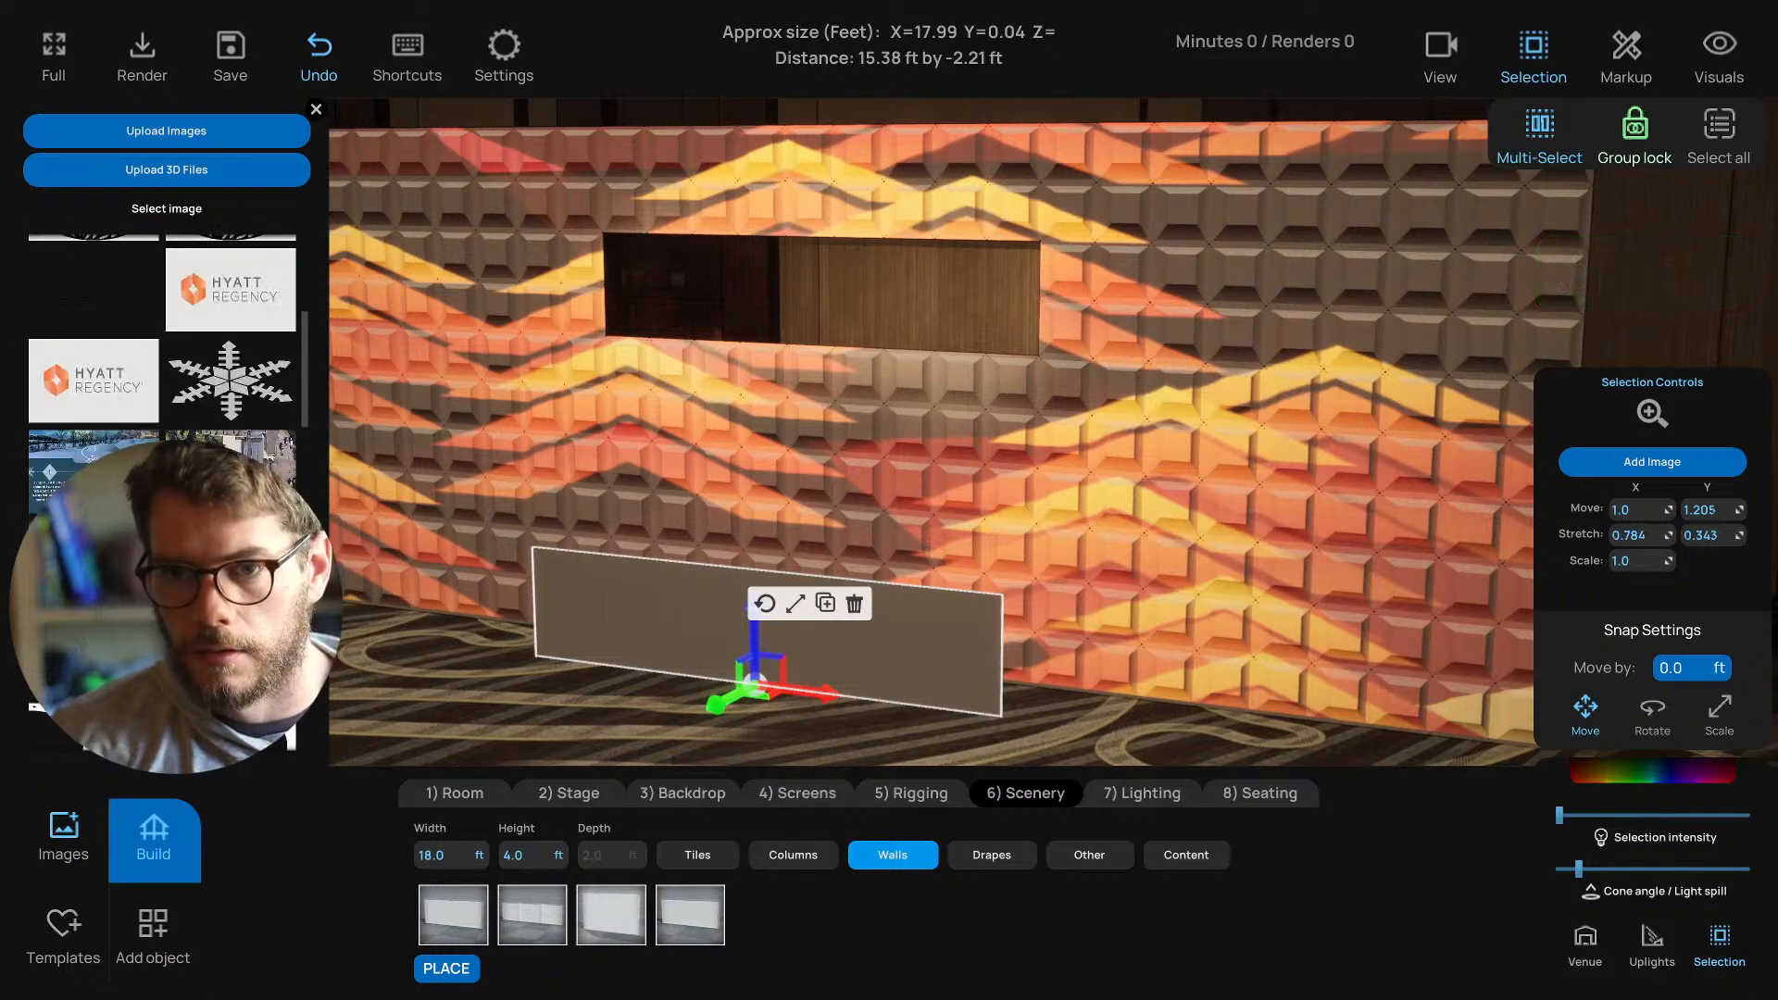
scroll(163, 371, up, 3)
scroll(926, 426, up, 3)
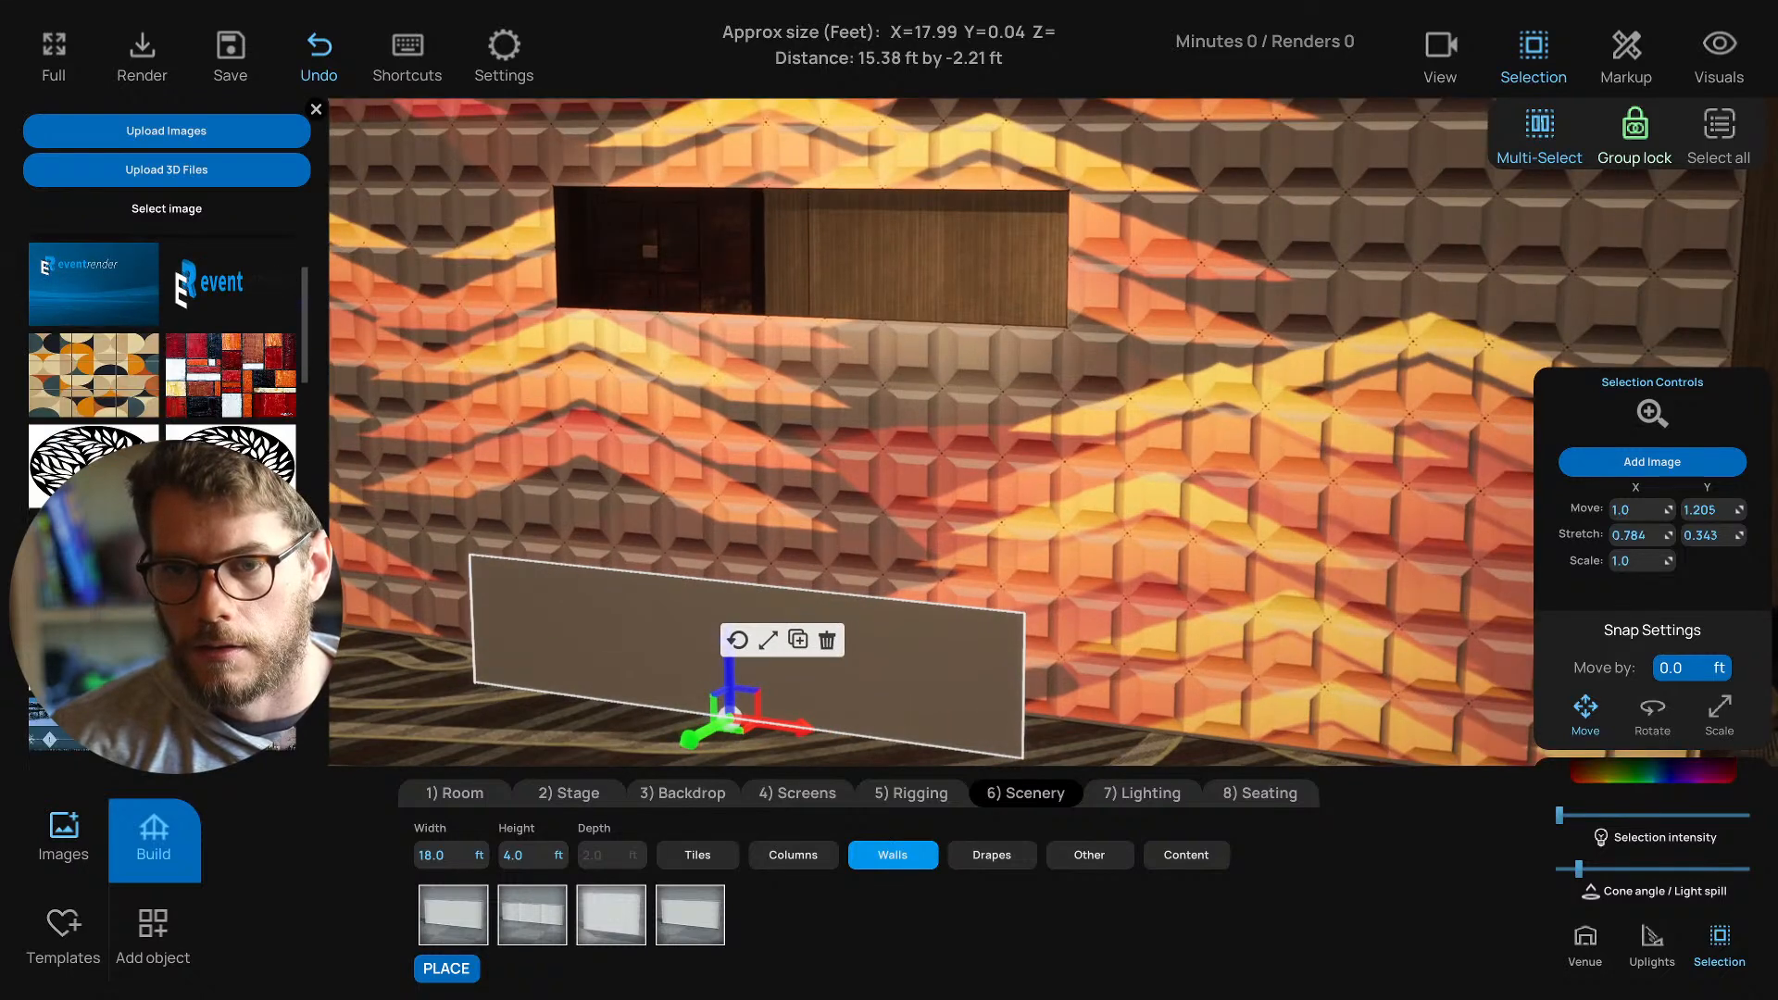
scroll(162, 371, down, 10)
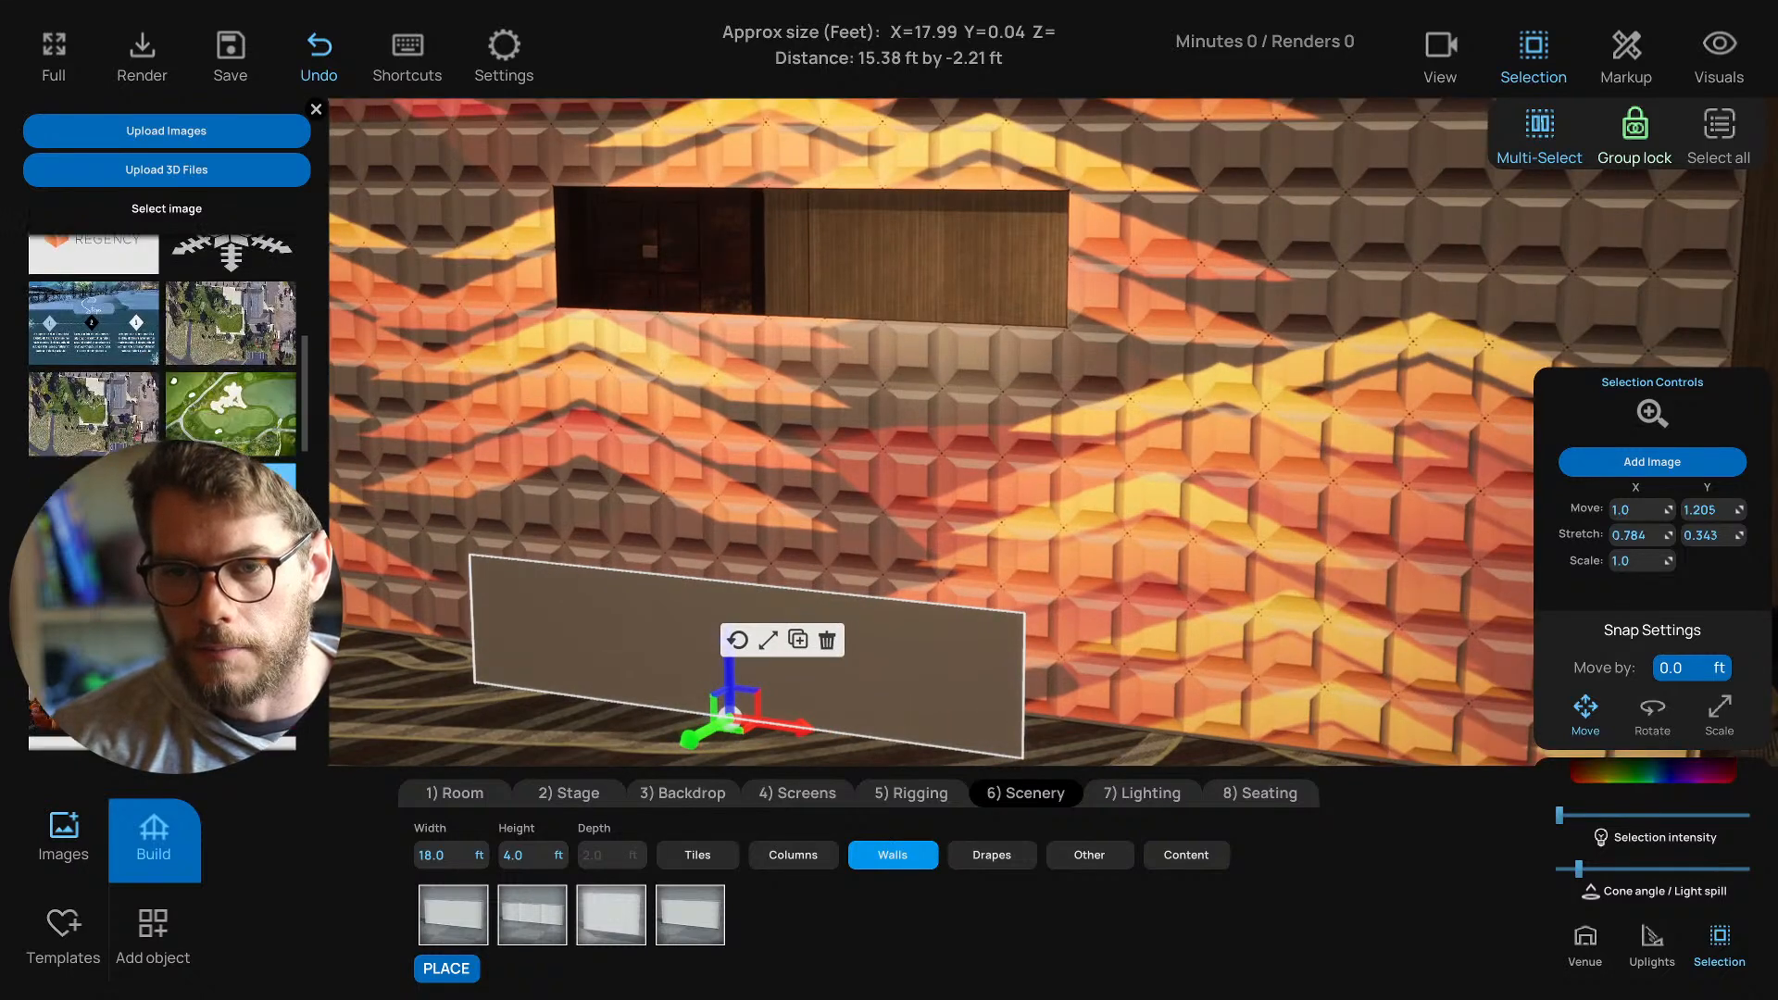
key(d)
key(a)
key(s)
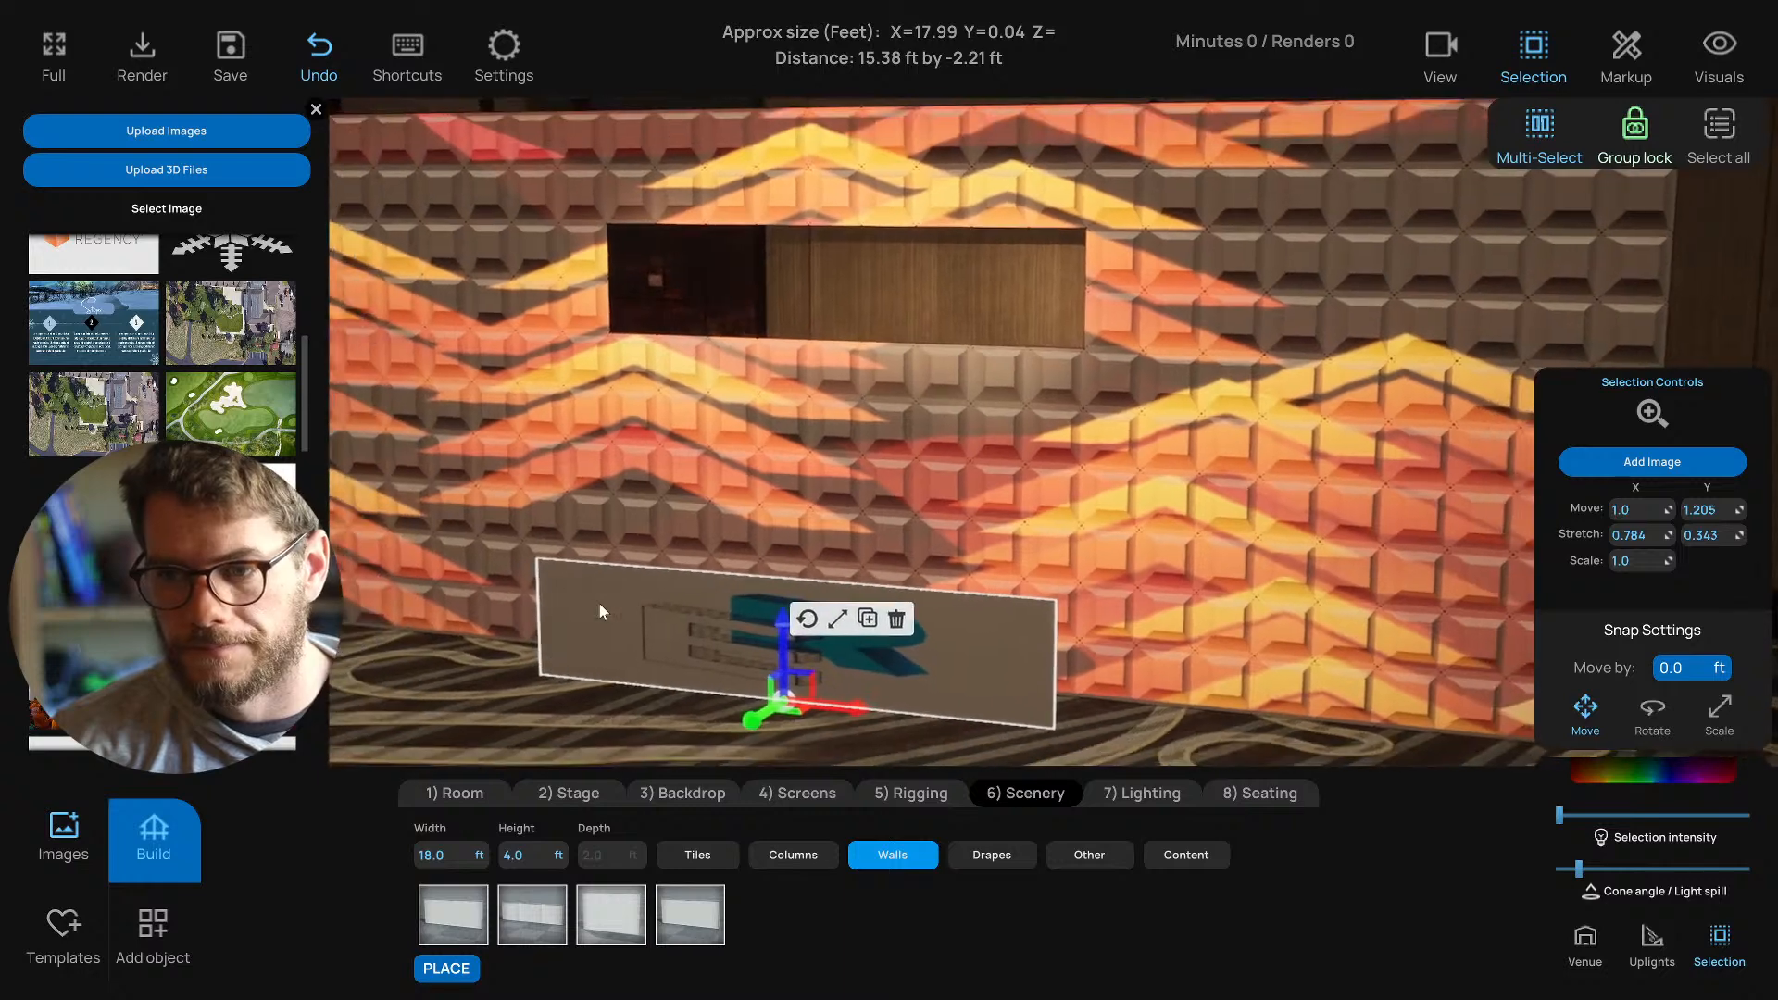
mouse_move(1698, 512)
mouse_down()
mouse_move(1682, 511)
mouse_move(1713, 512)
mouse_up()
Look through the image library for another version of the logo to use on the panel.
scroll(185, 370, down, 3)
scroll(185, 370, up, 4)
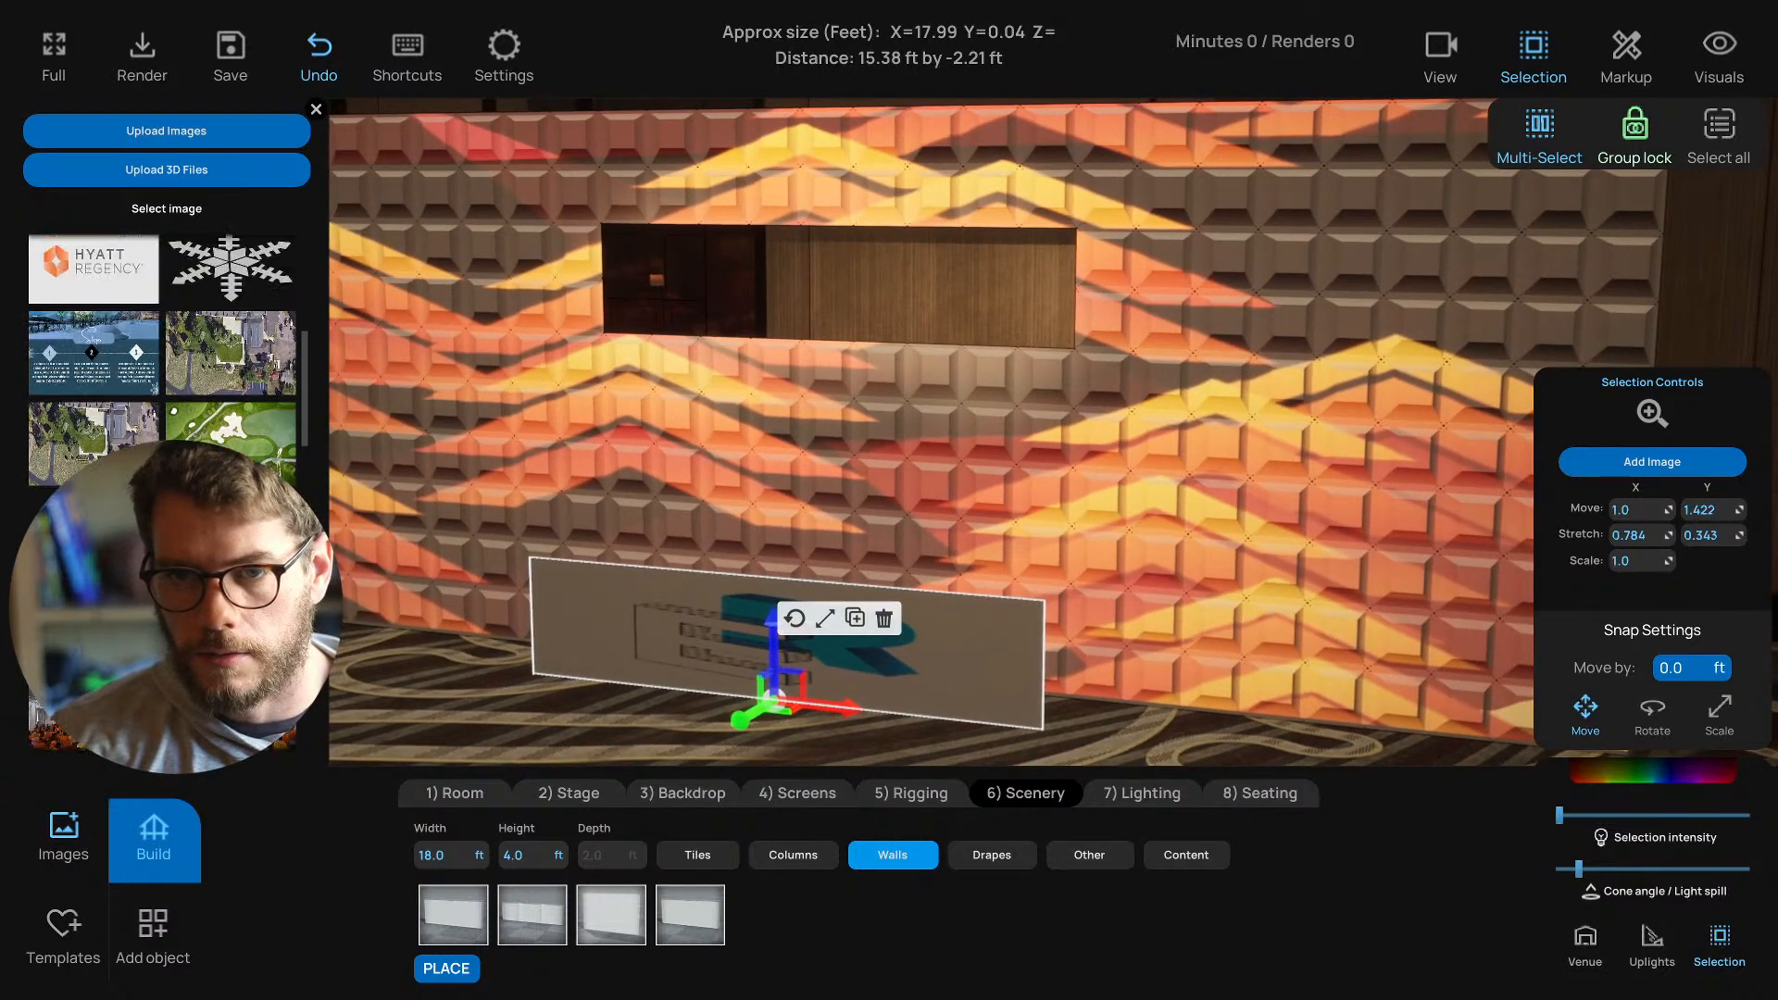
scroll(185, 370, down, 3)
scroll(186, 371, down, 7)
scroll(185, 371, up, 5)
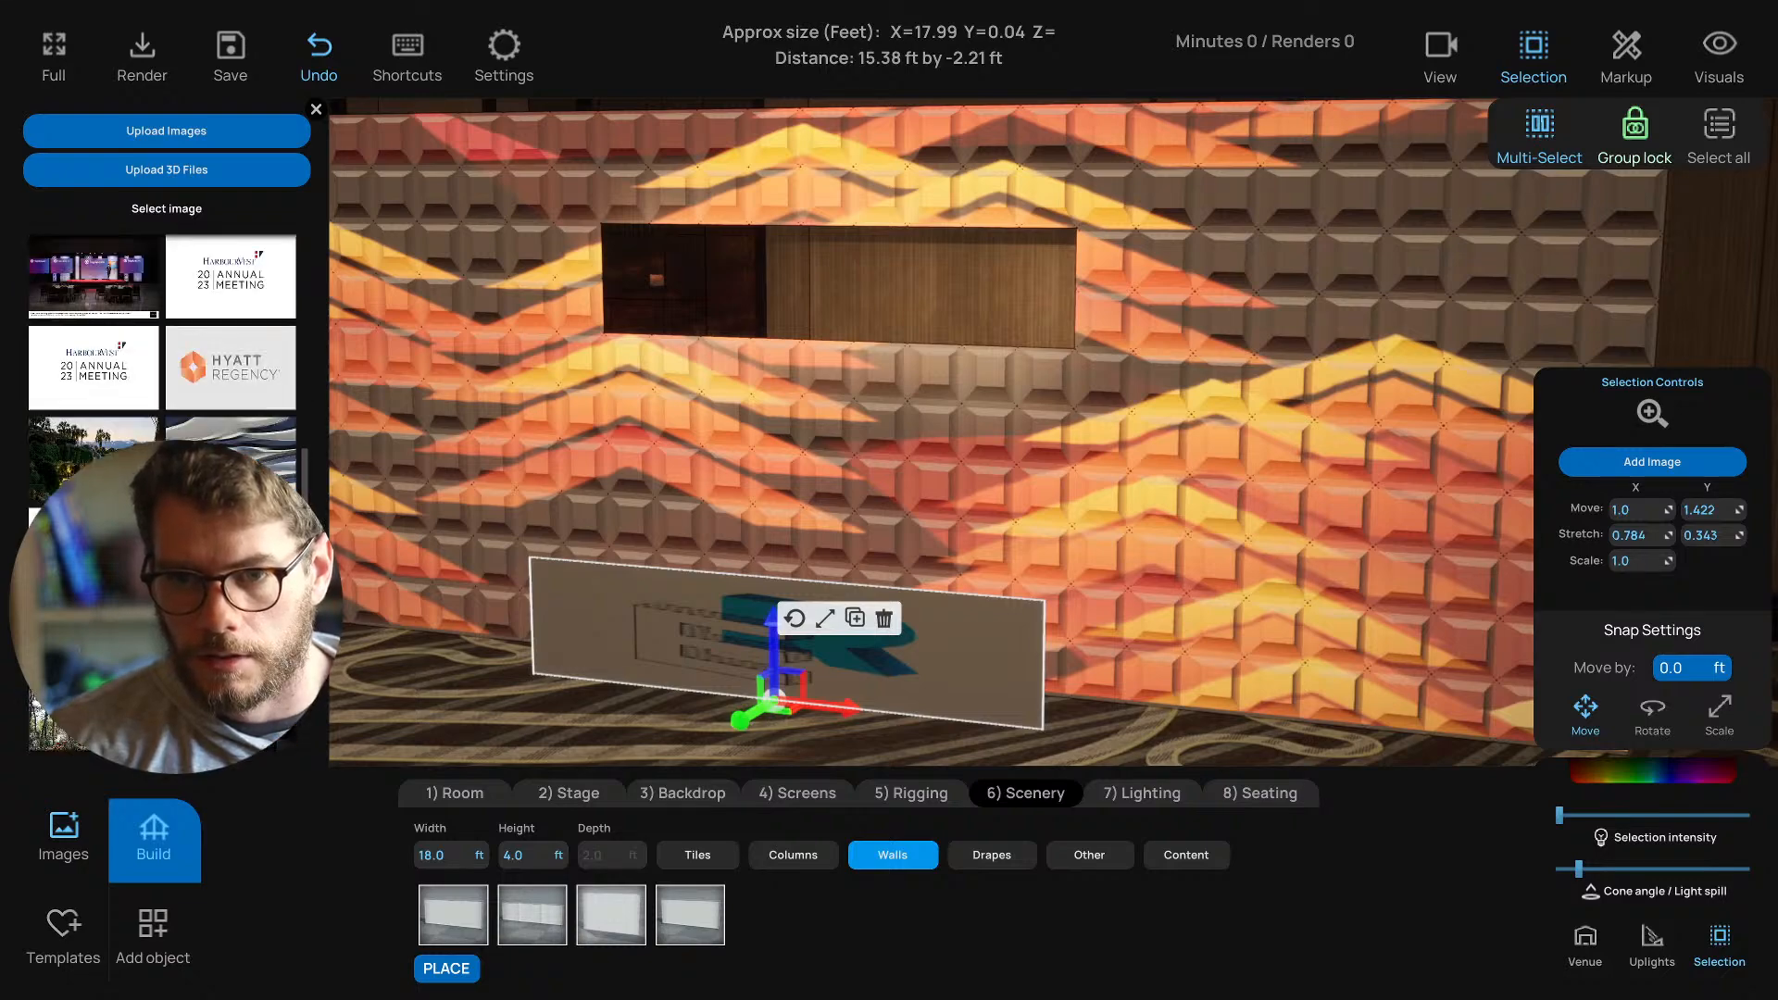
scroll(185, 371, up, 8)
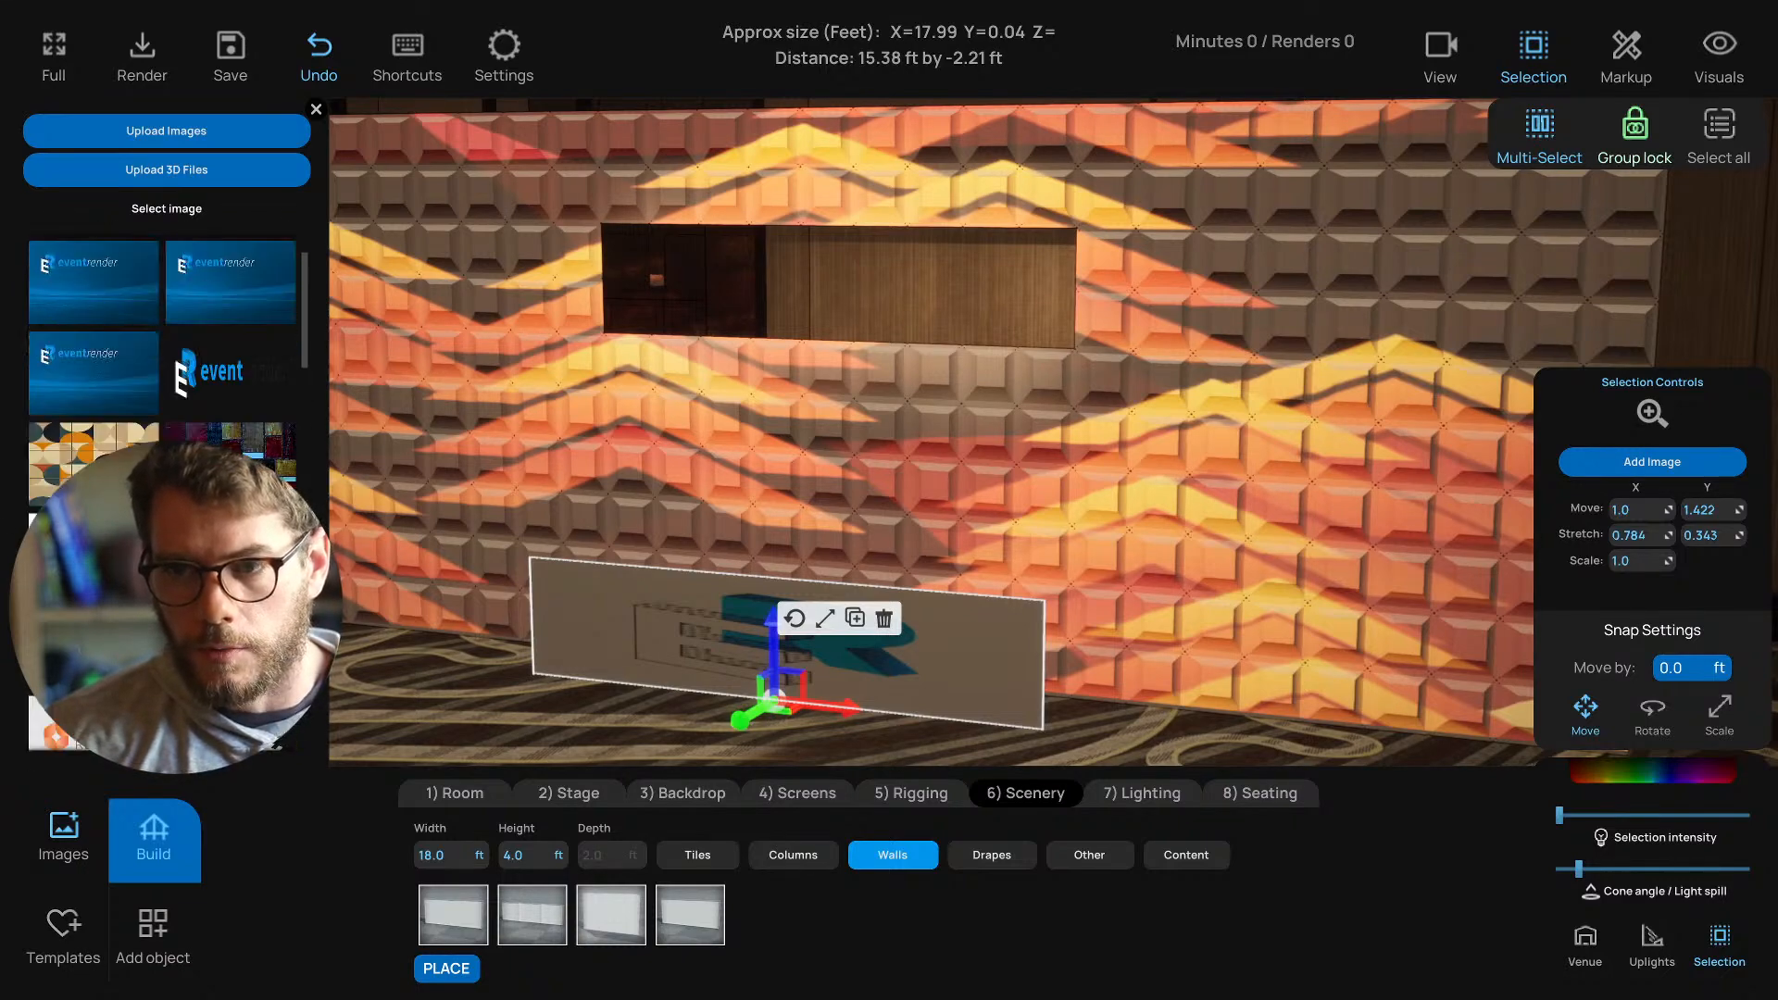
scroll(889, 432, up, 1)
scroll(539, 537, down, 4)
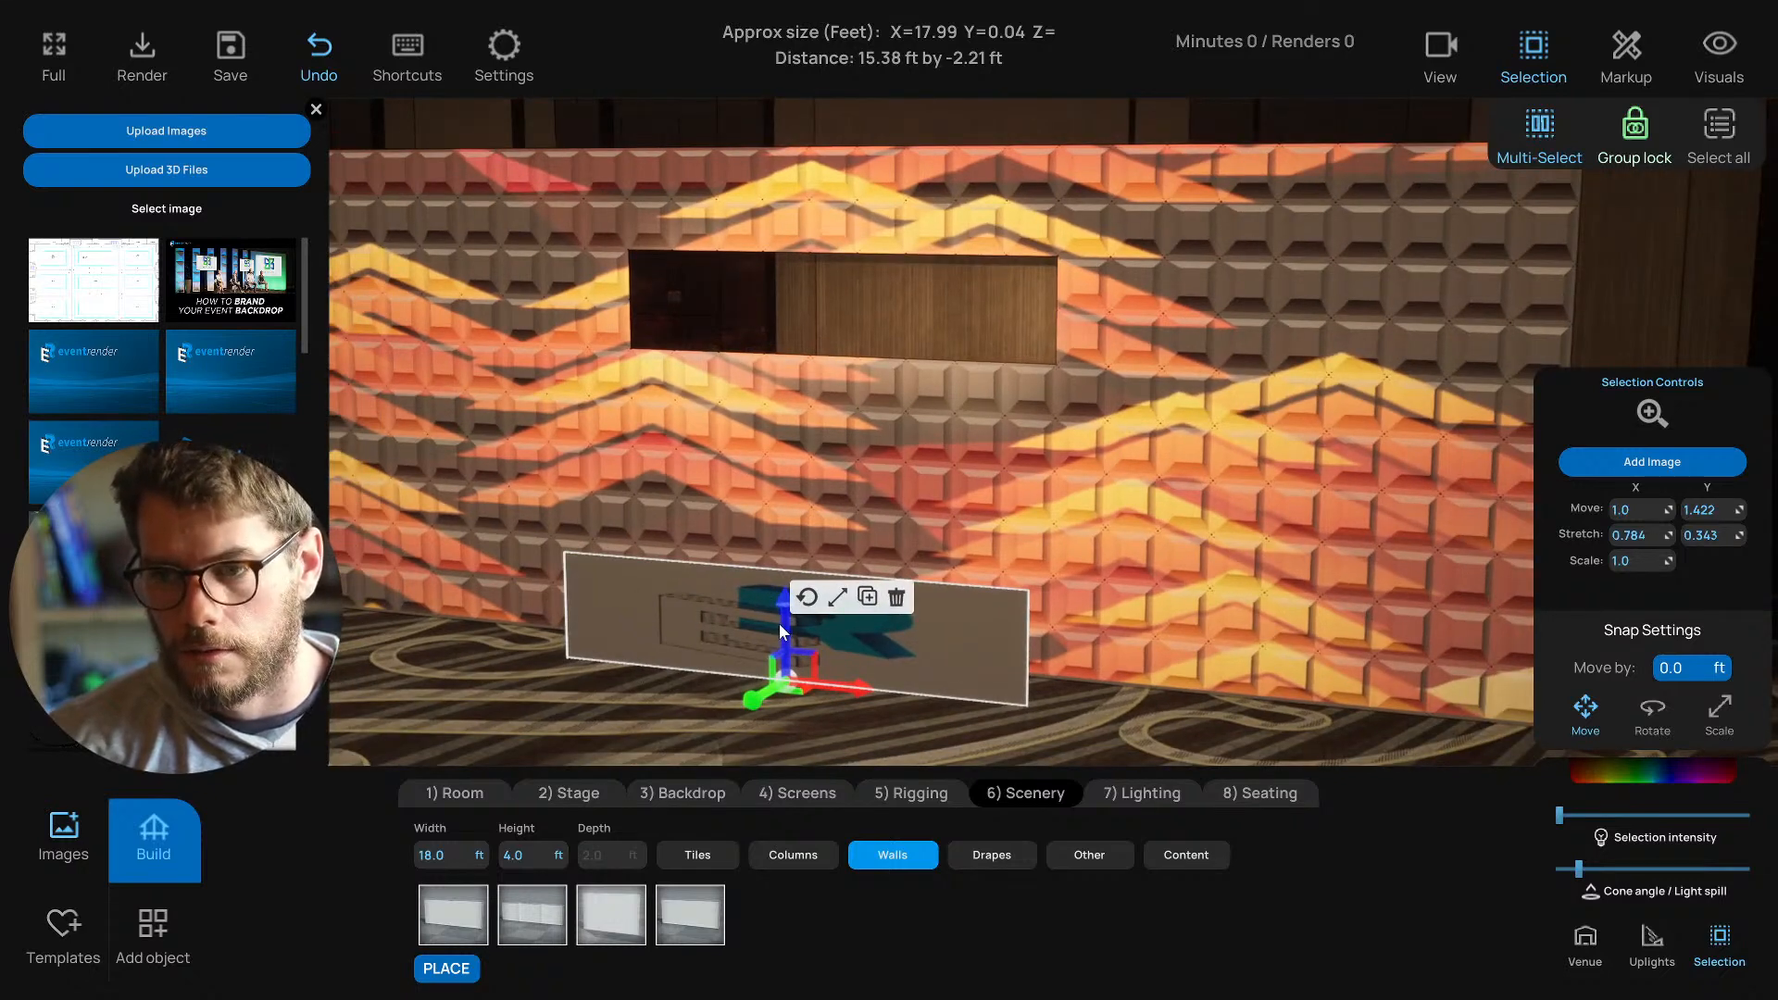
scroll(167, 370, down, 3)
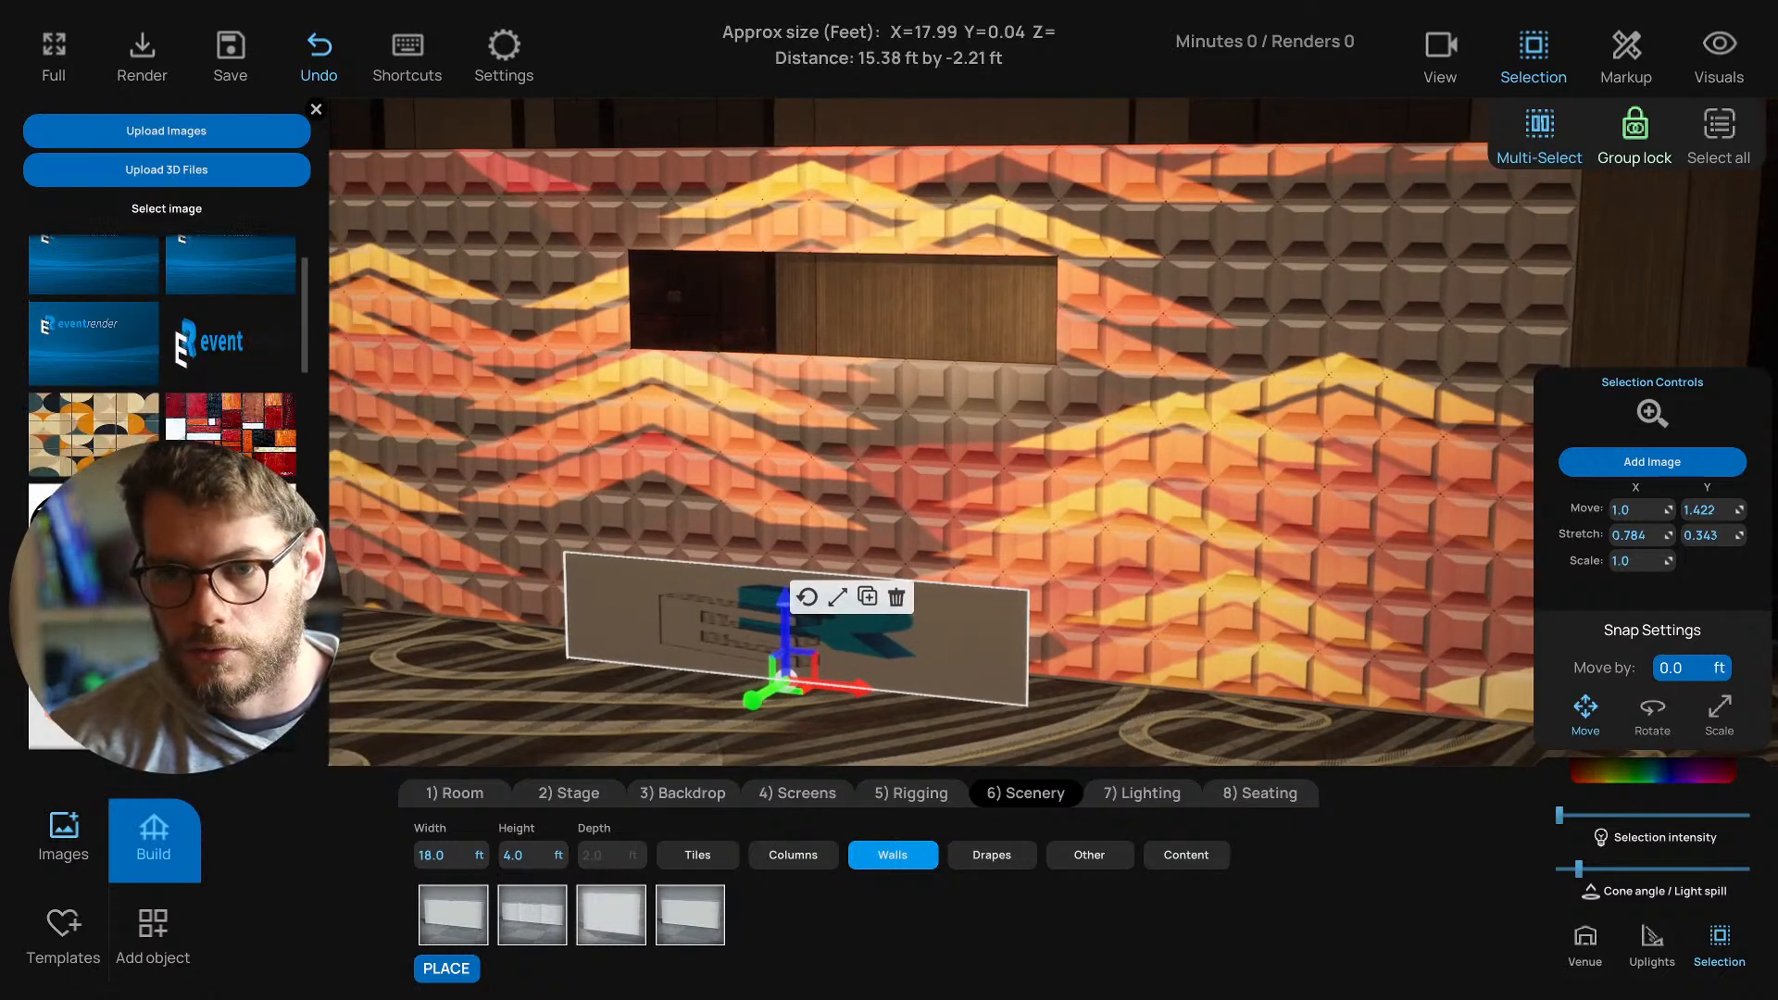
scroll(297, 282, up, 3)
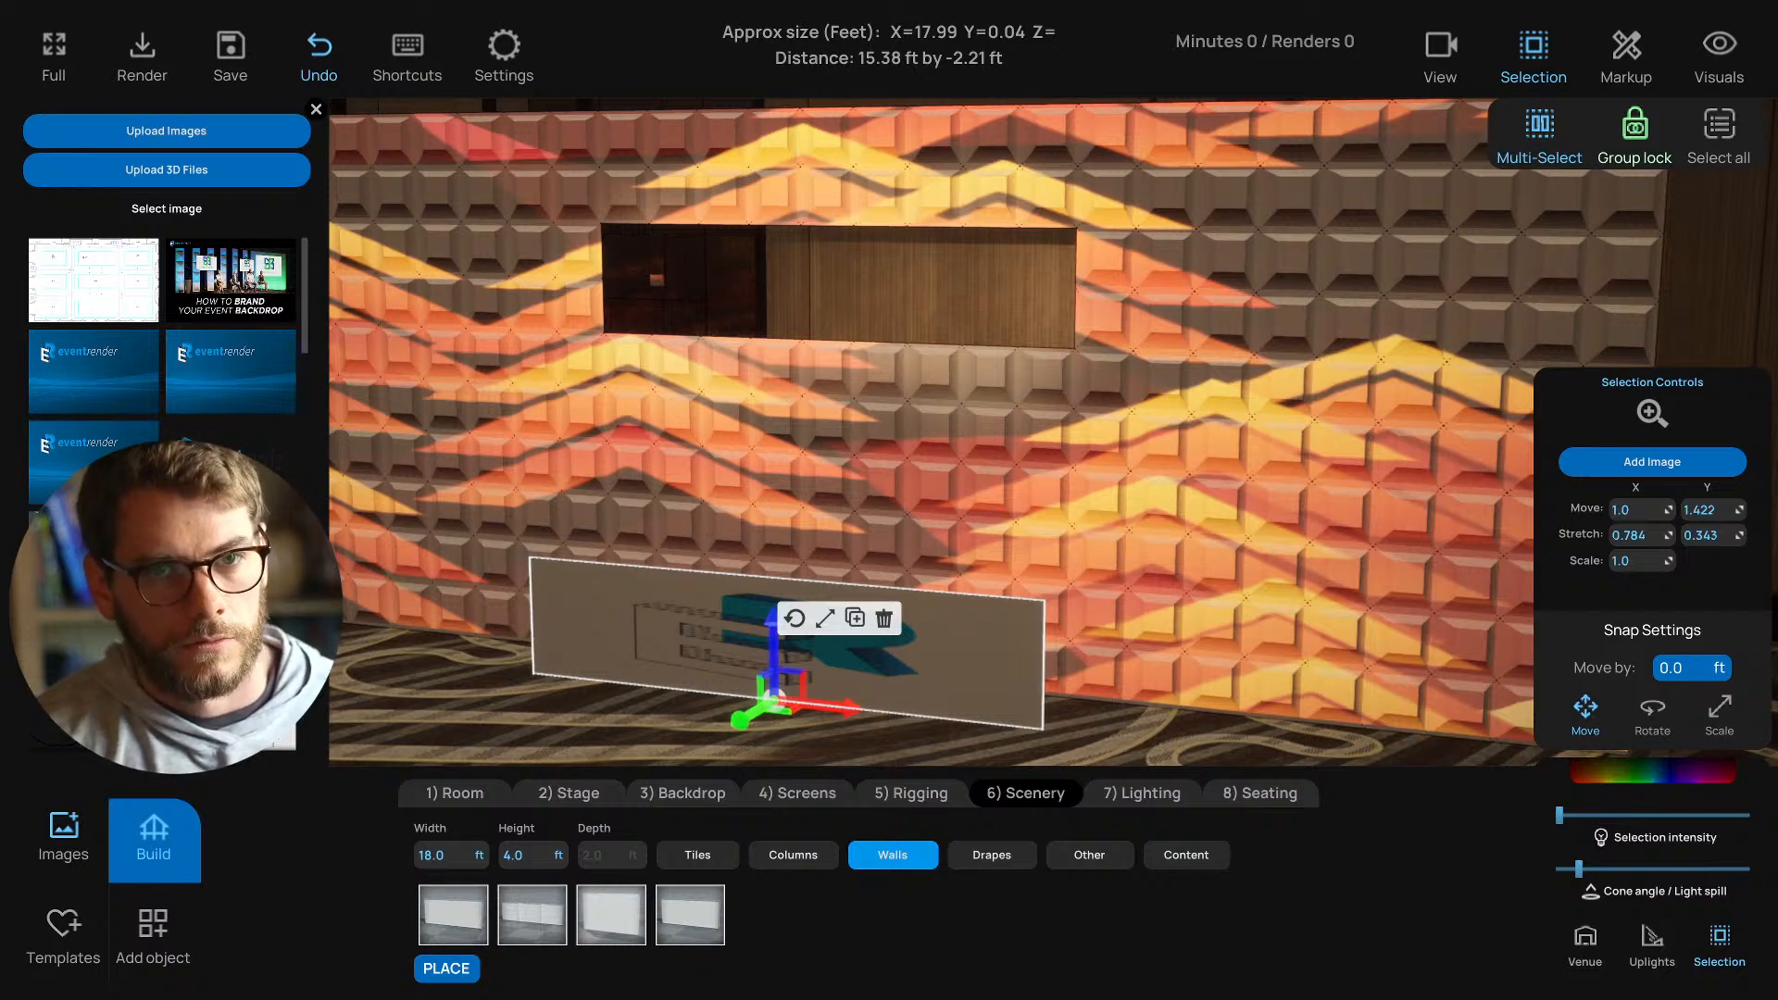
Load the full eventrender logo from a copied direct image link and apply it to the flat panel.
key(alt+Tab)
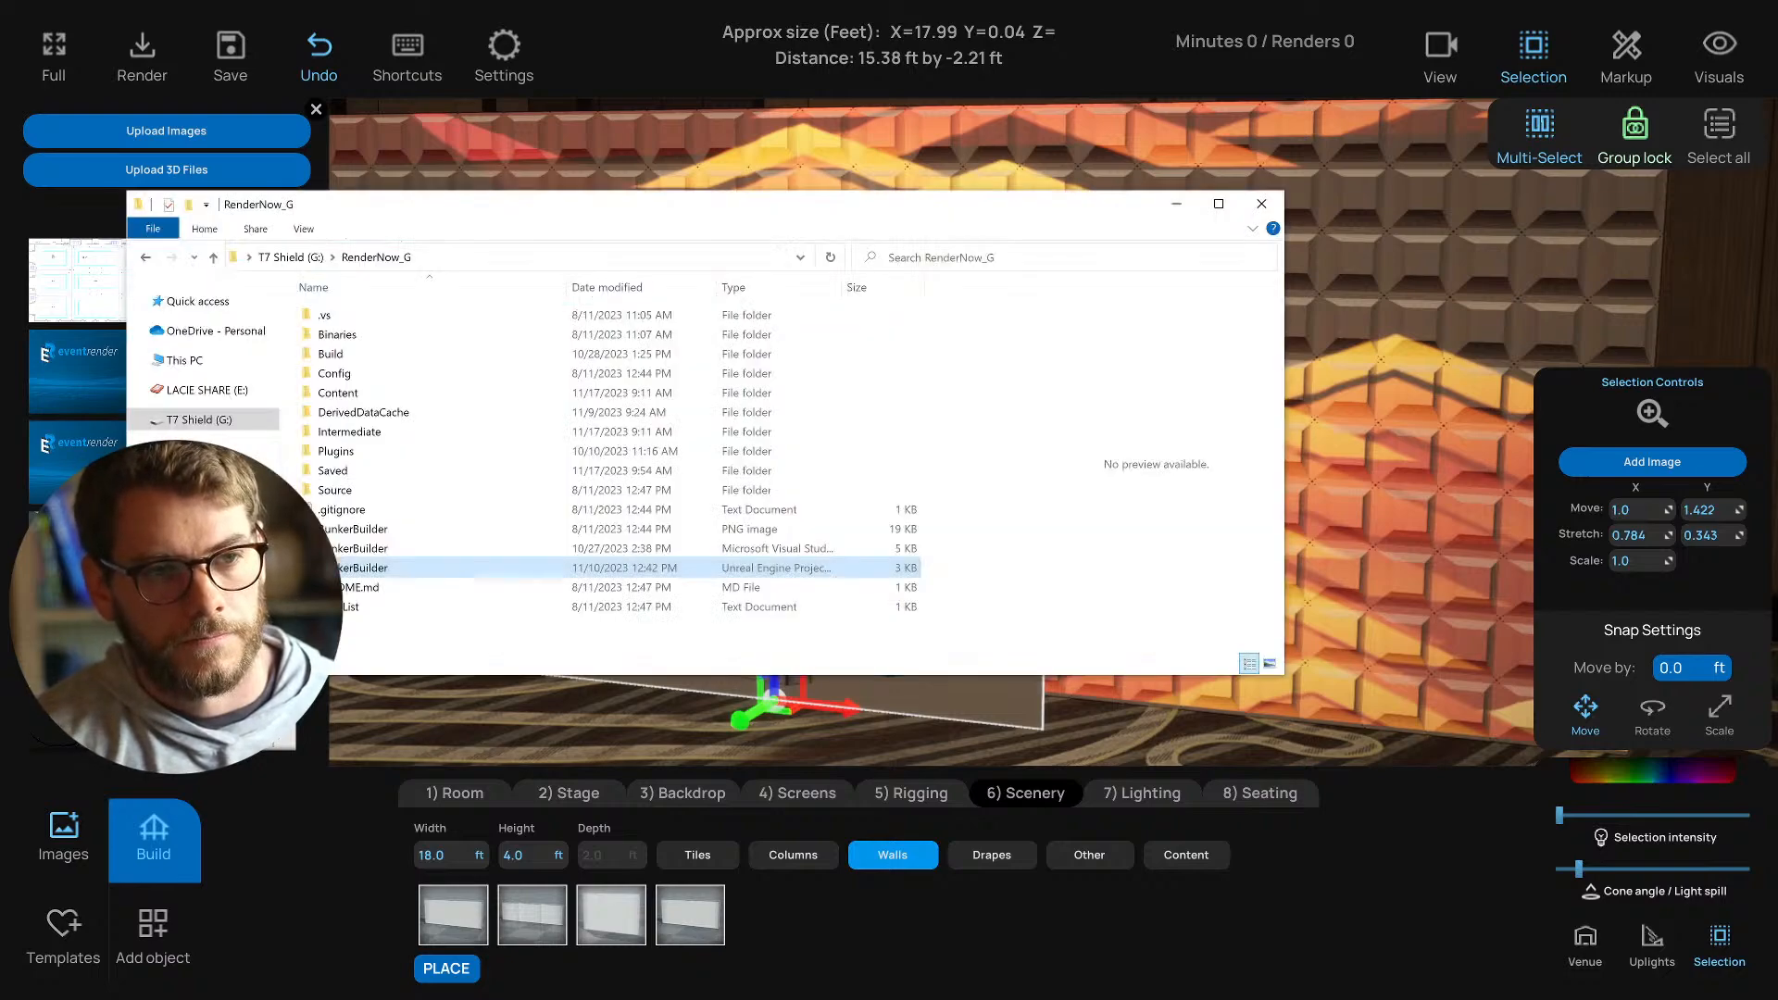
drag(624, 211, 0, 593)
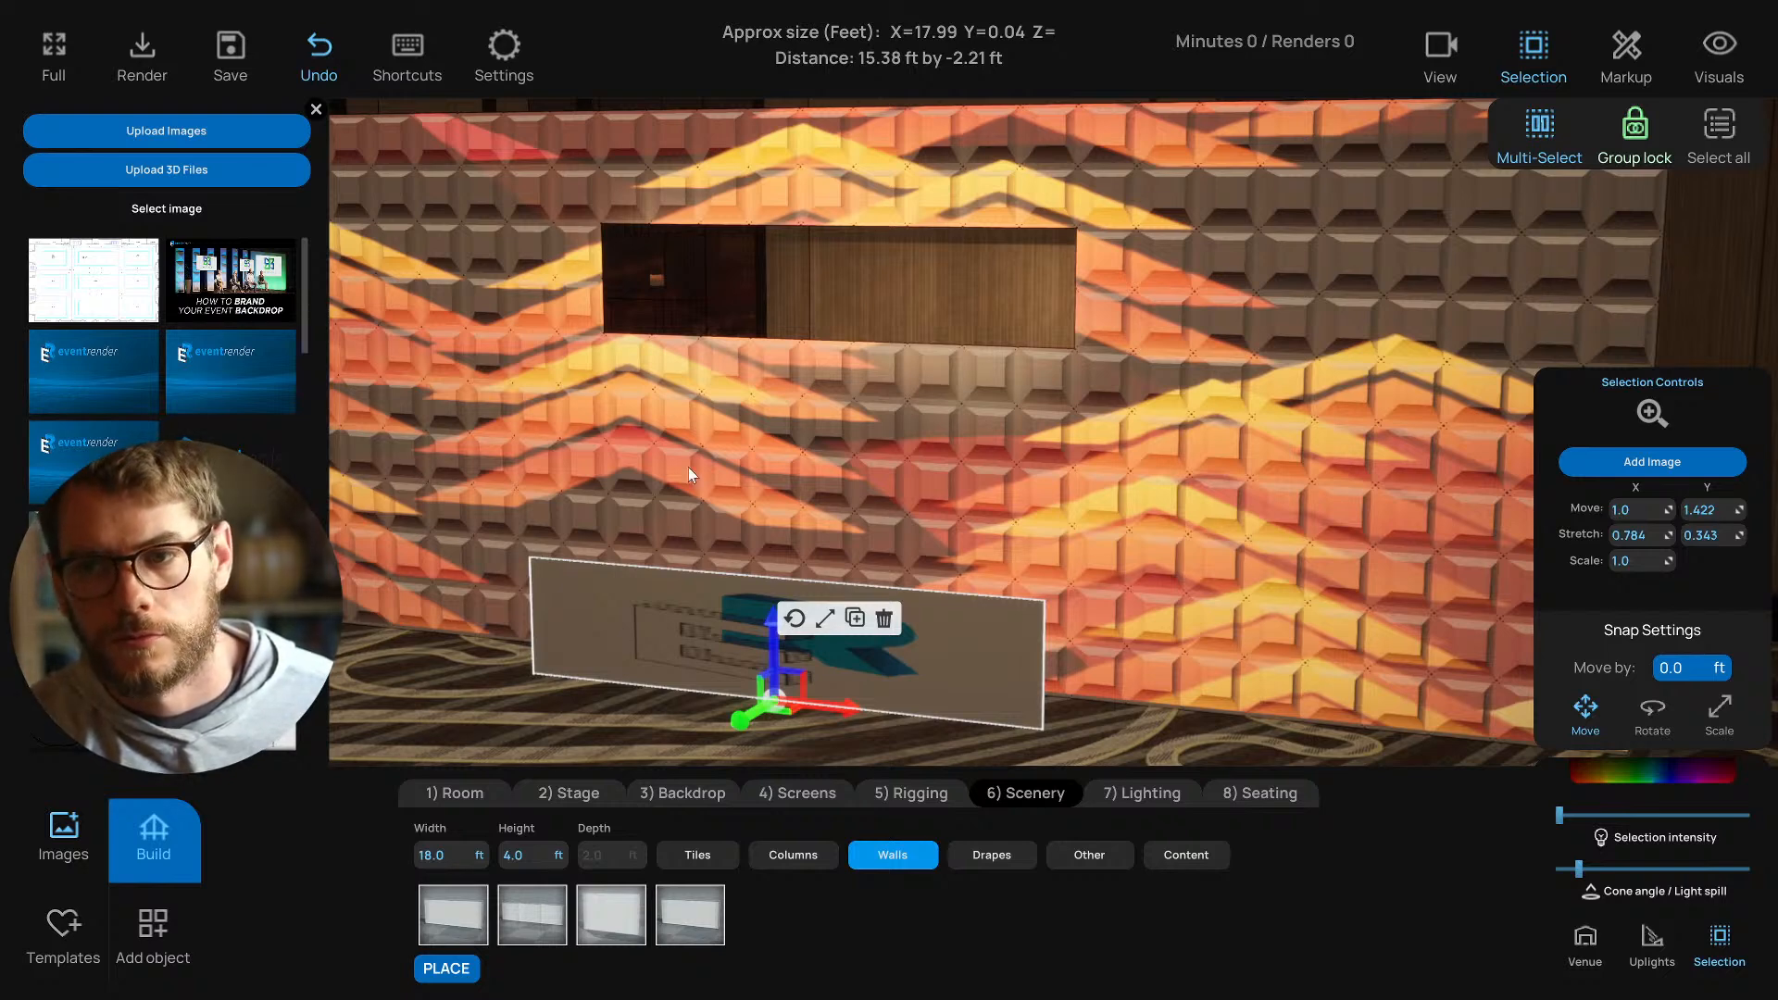
right_drag(688, 467, 430, 297)
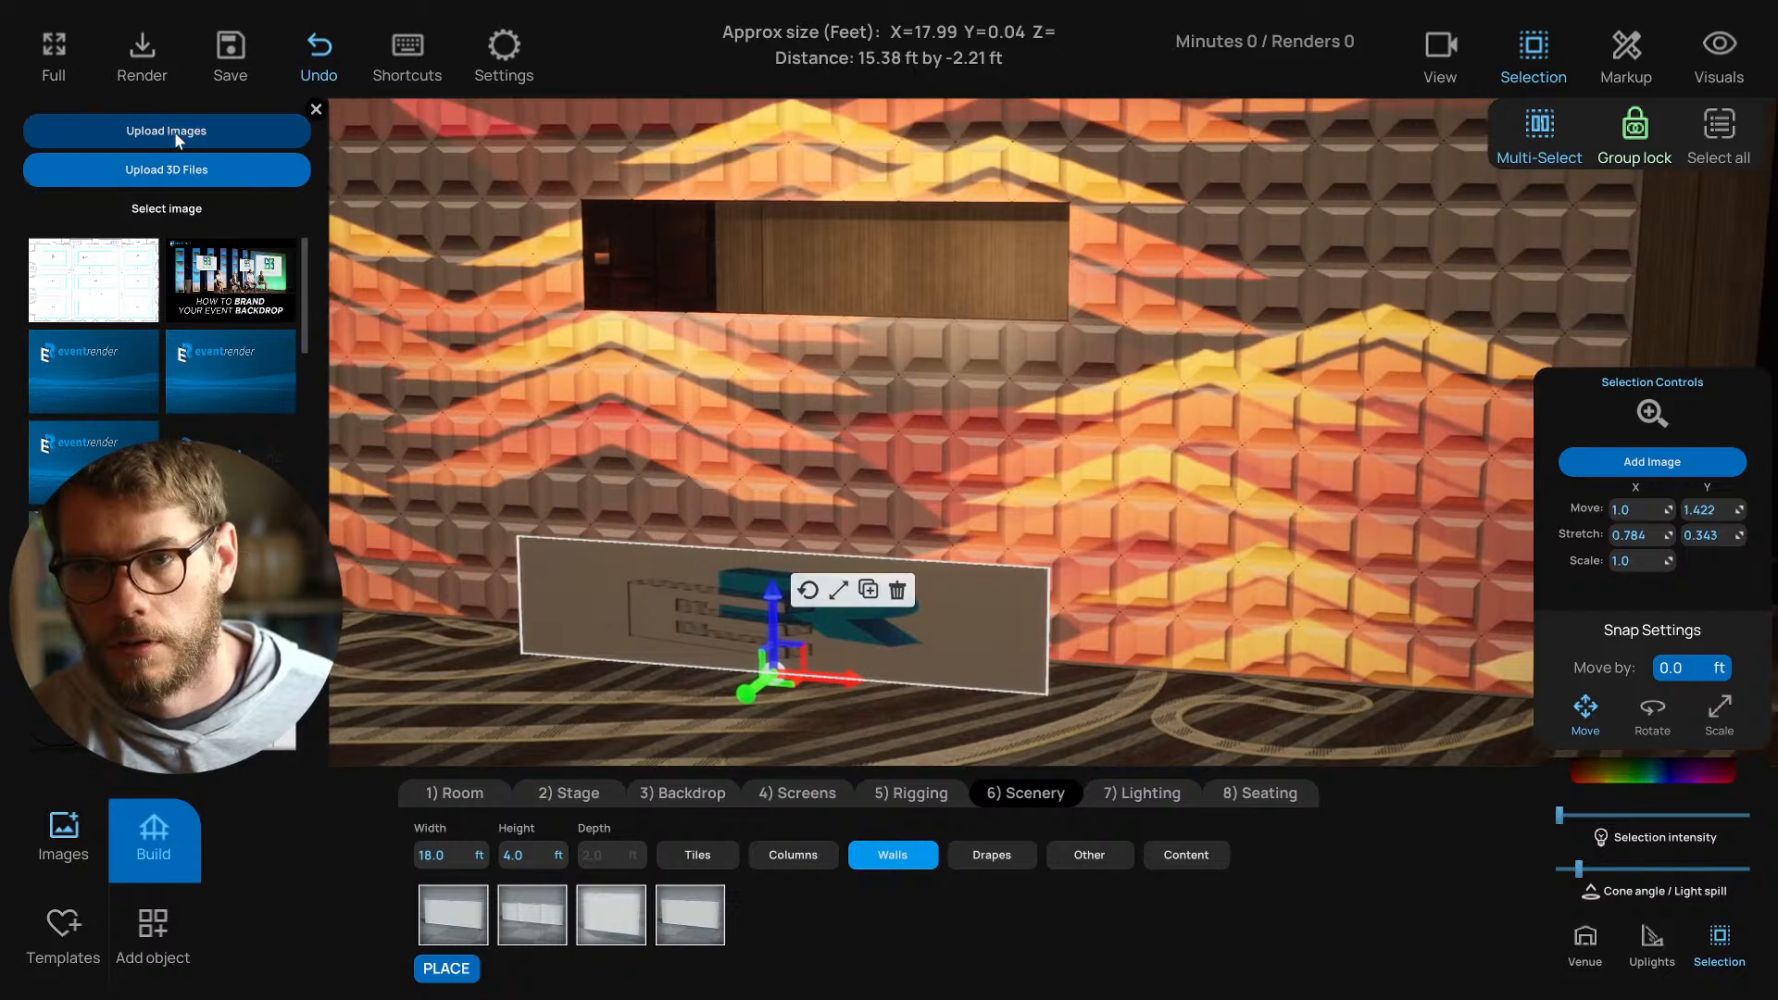
click(1634, 463)
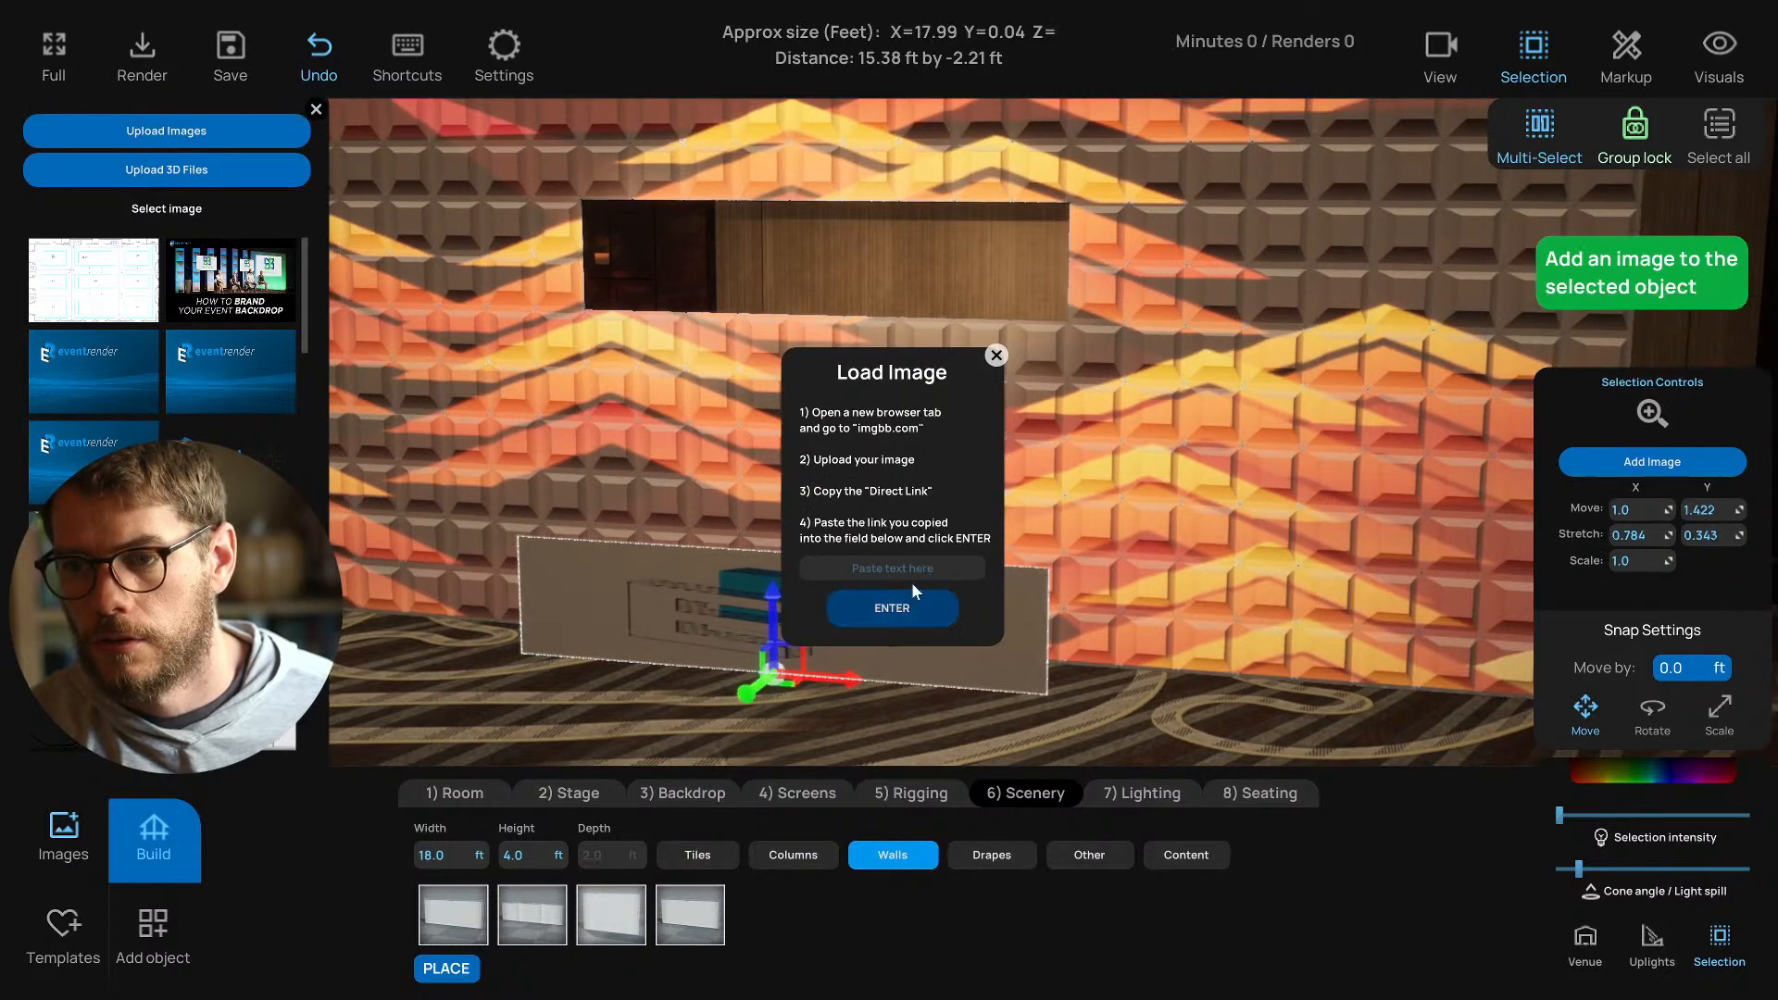
key(ctrl+v)
click(898, 610)
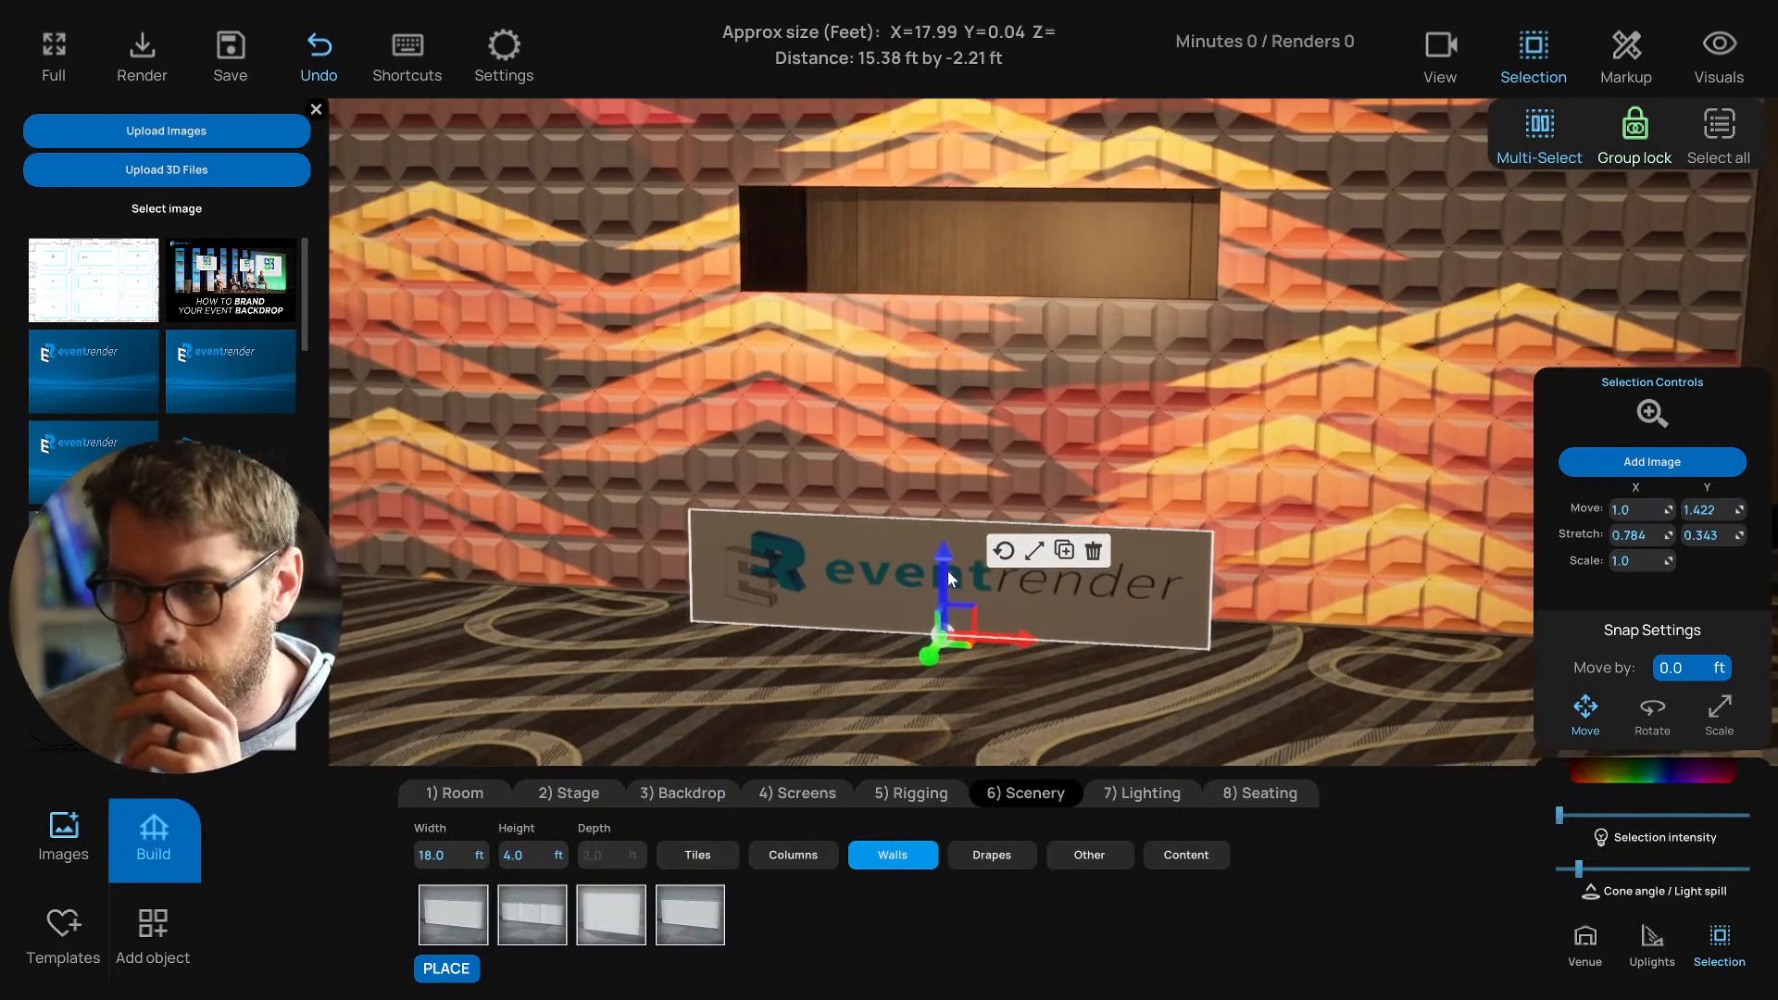
Raise the logo panel into the backdrop's rectangular opening, scale it down slightly and align it sideways to fit.
drag(947, 570, 970, 225)
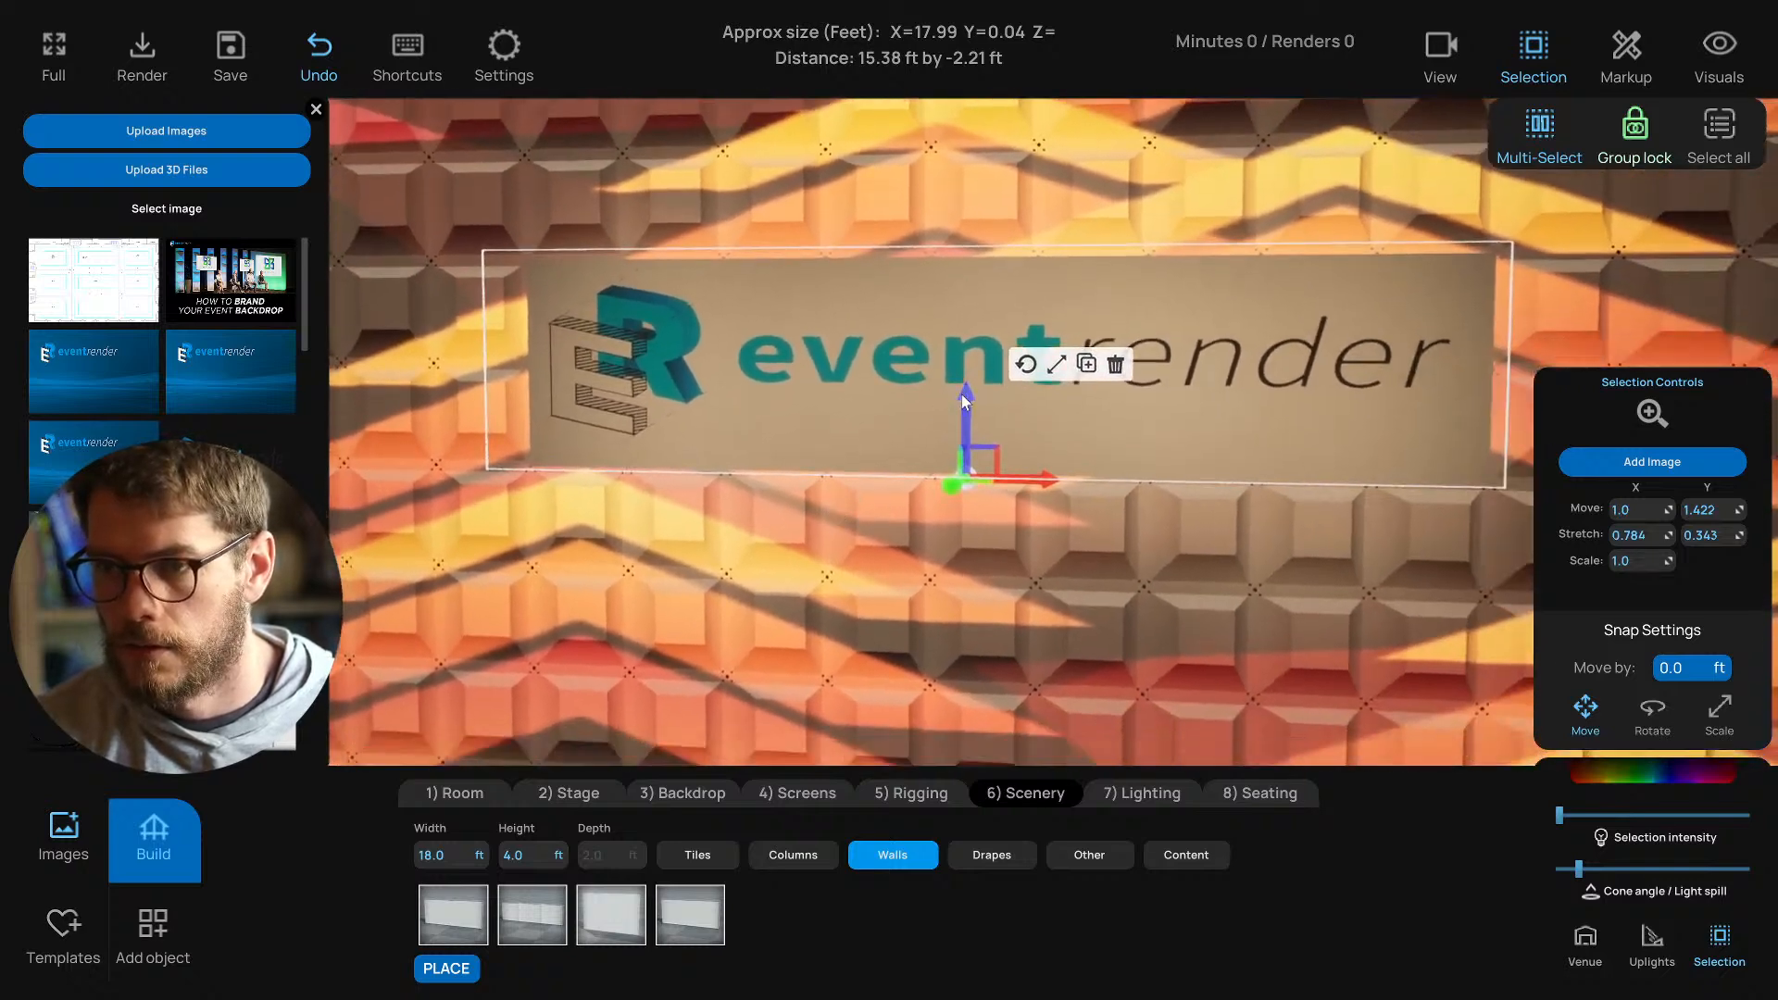
click(1056, 371)
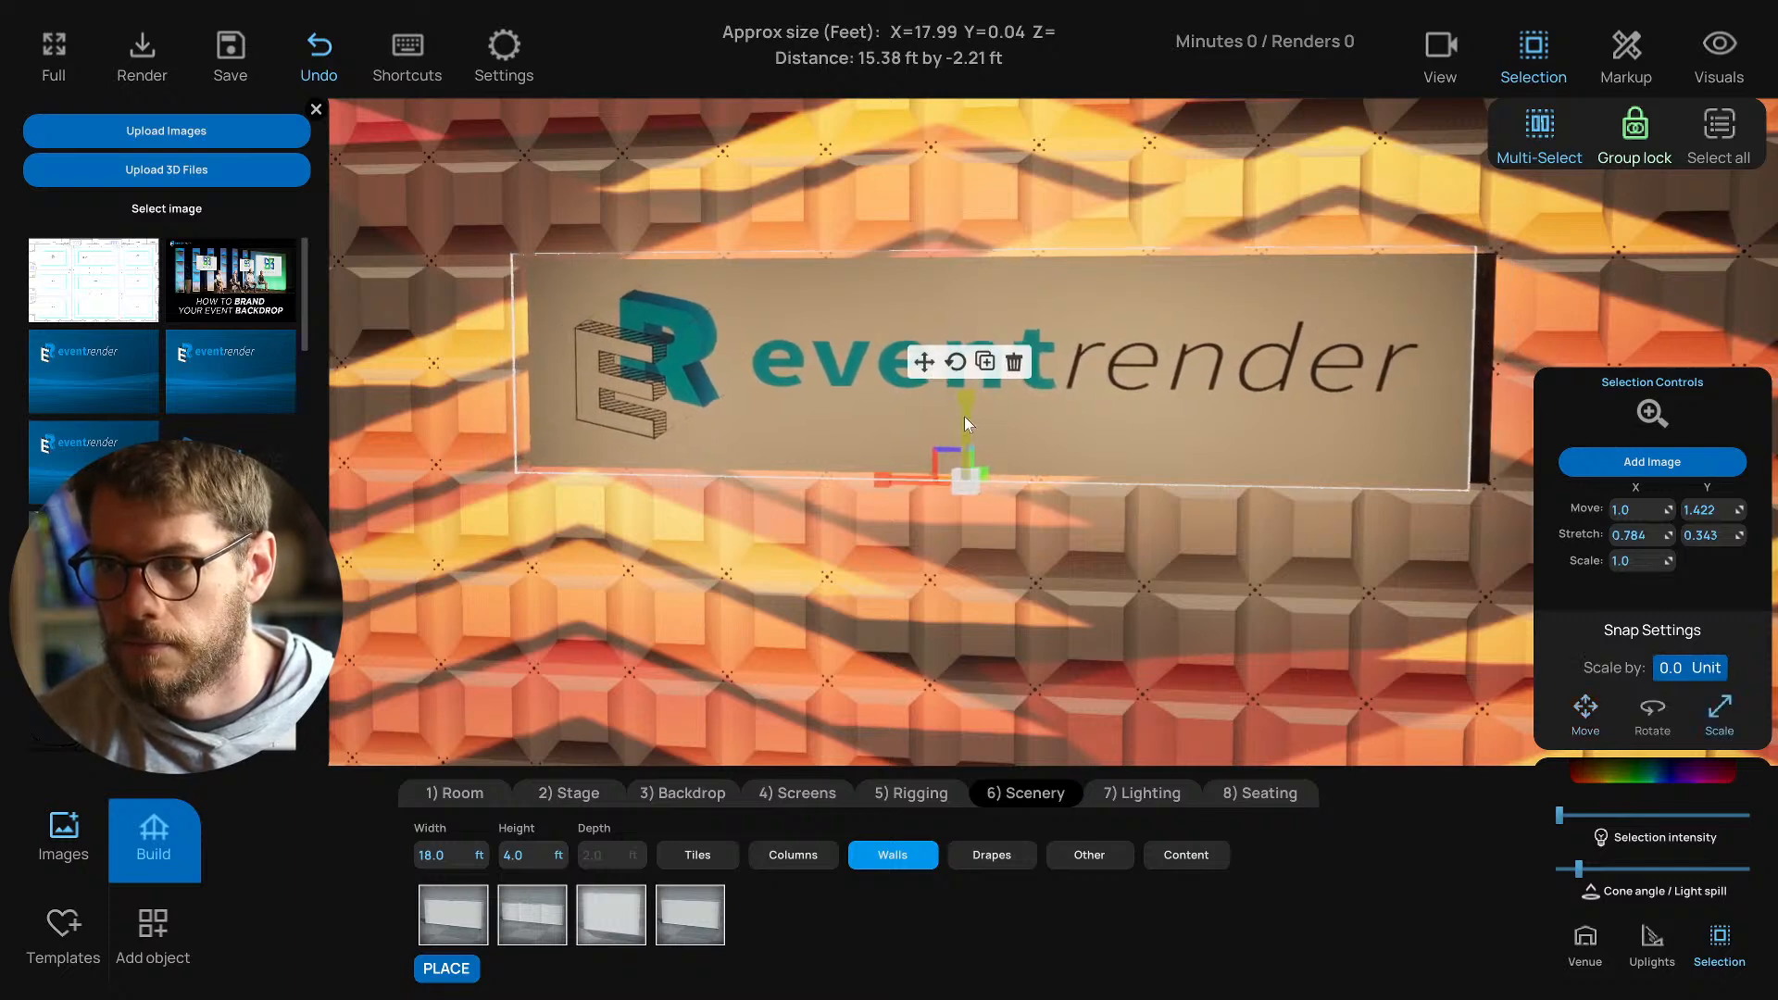
click(923, 360)
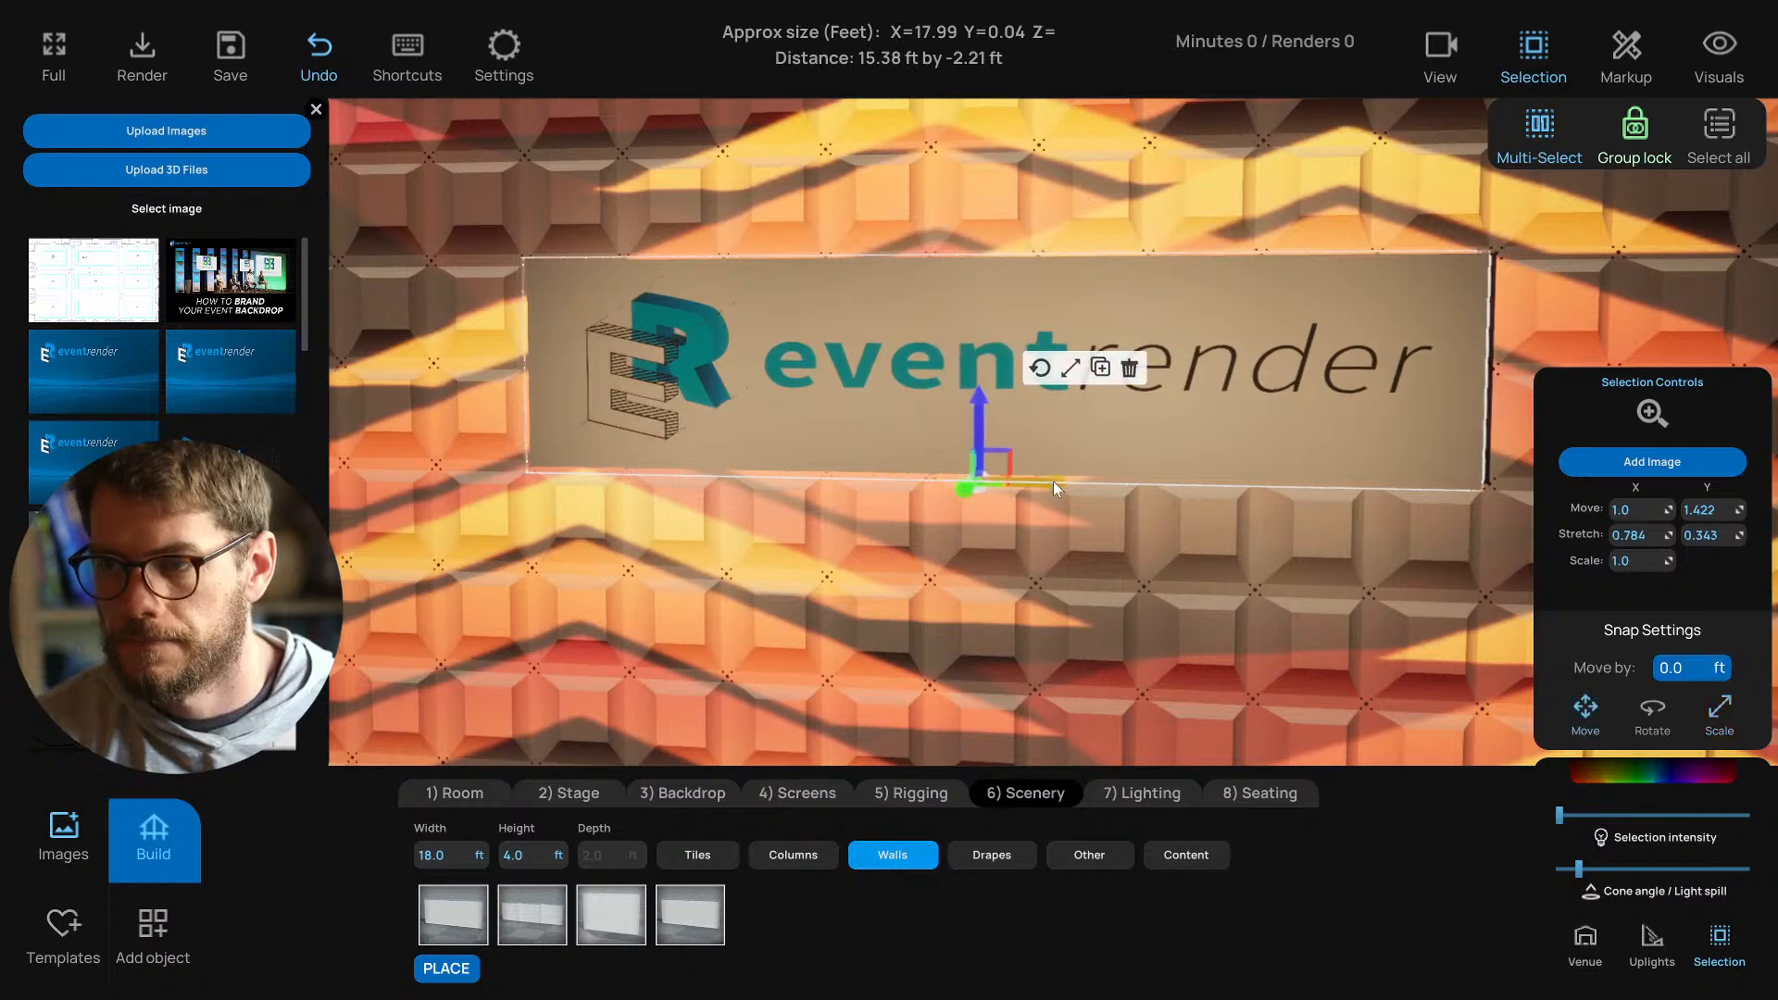
scroll(1018, 537, down, 5)
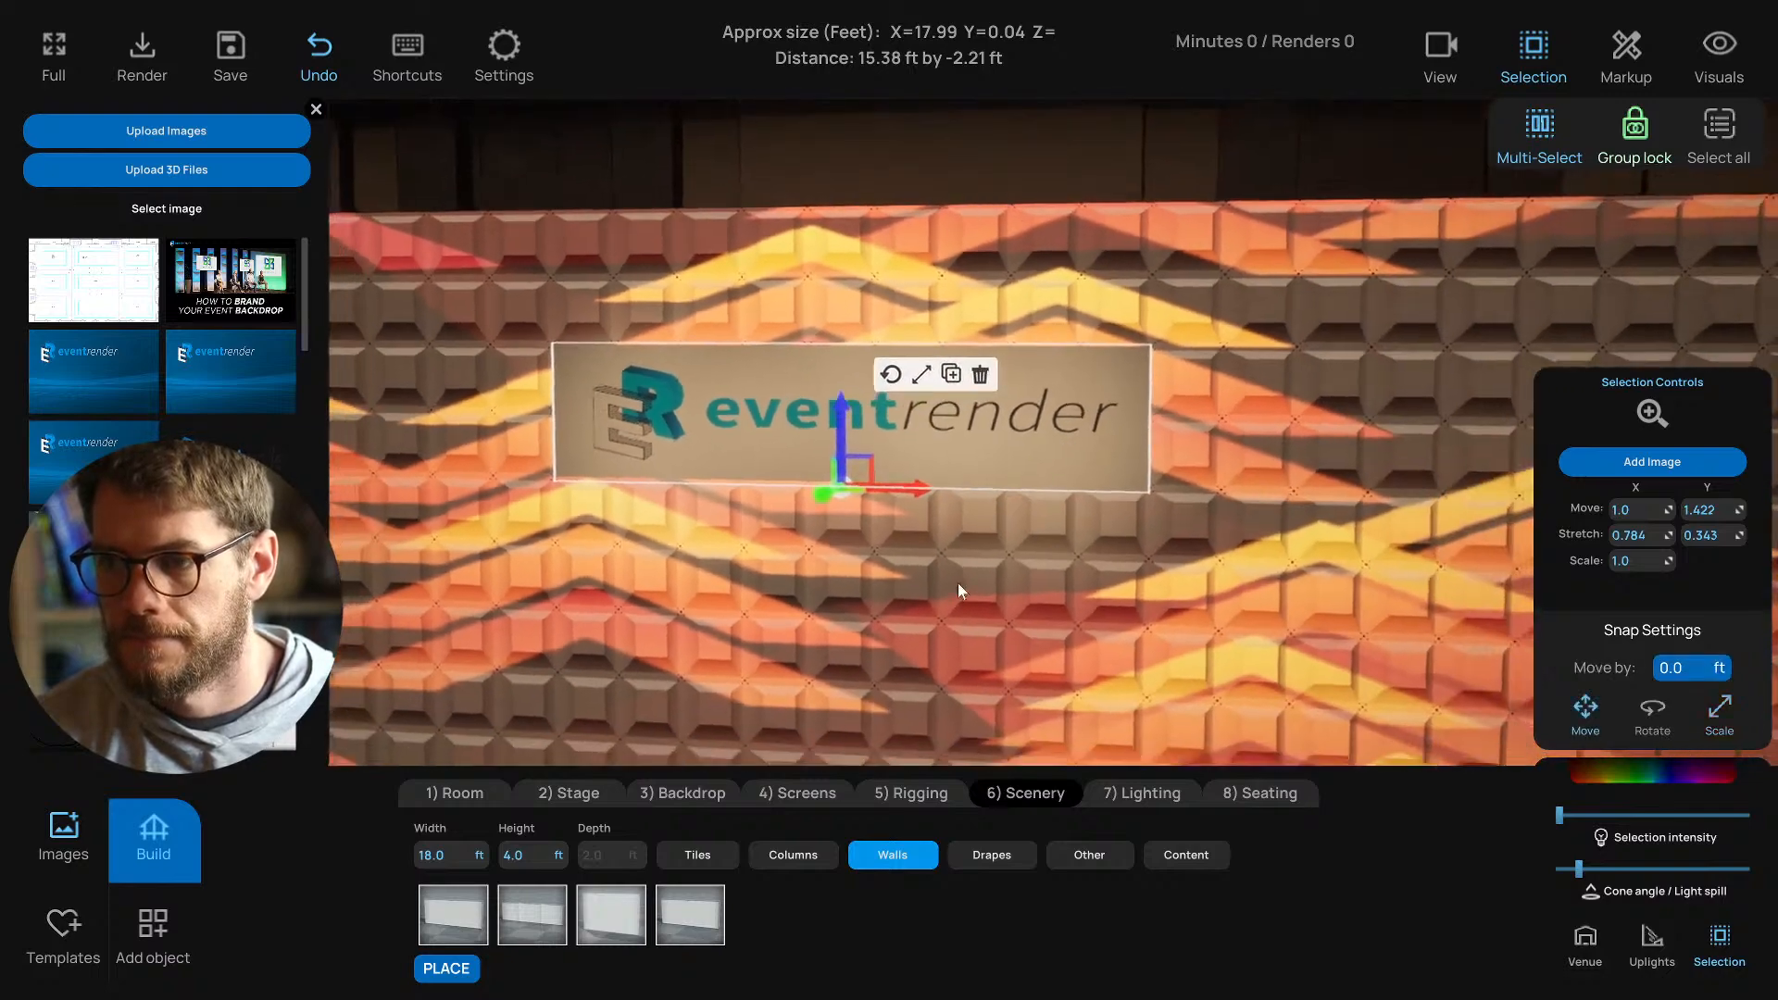
click(913, 599)
scroll(908, 606, down, 5)
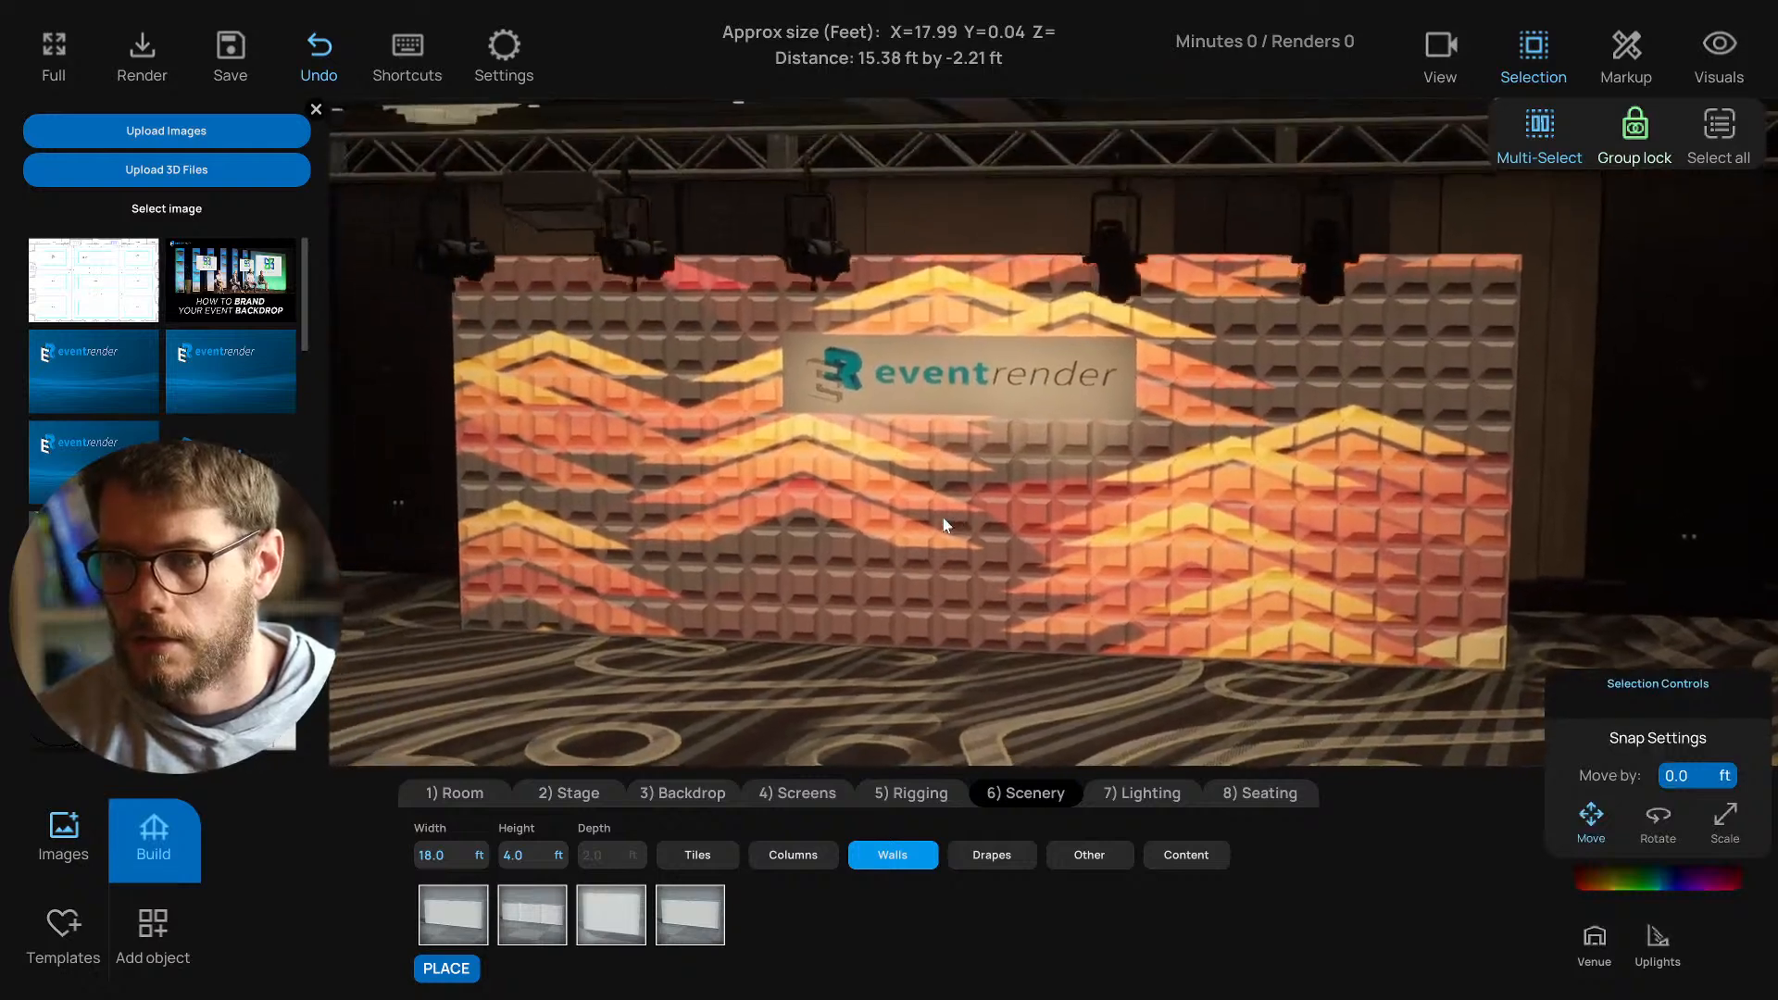
Turn off group lock and slightly raise the intensity and widen the cone angle of three truss lights near the logo.
click(695, 261)
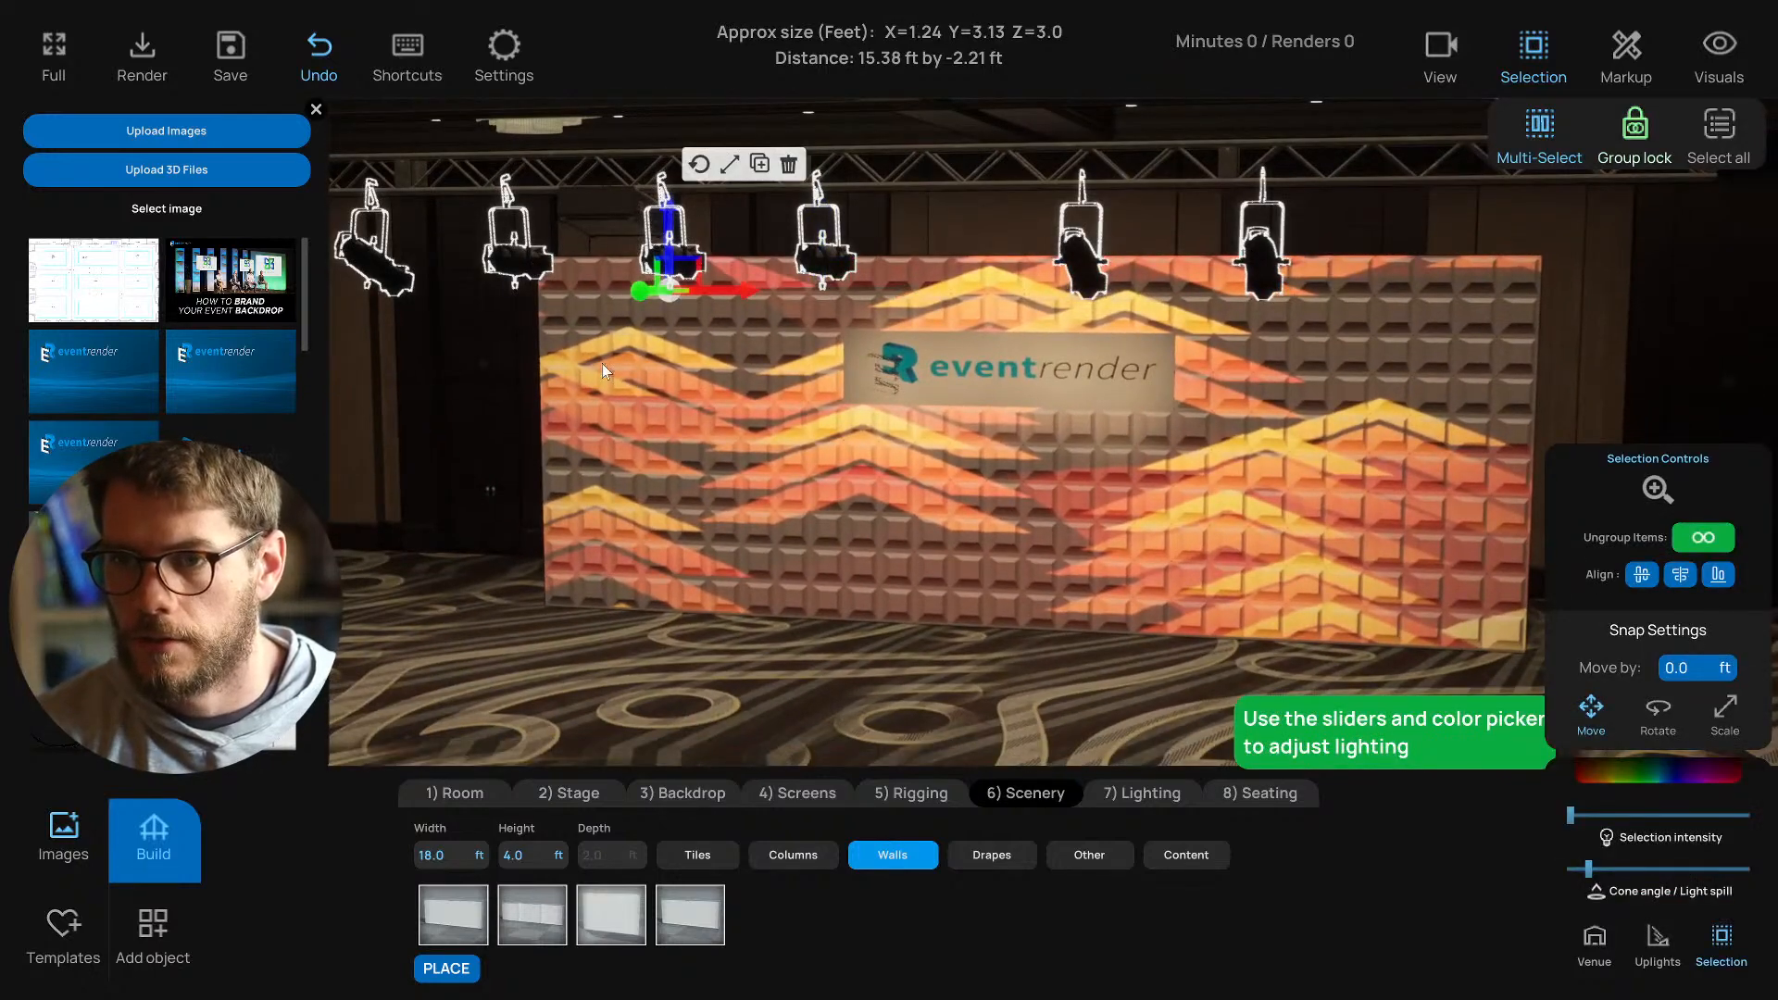
key(a)
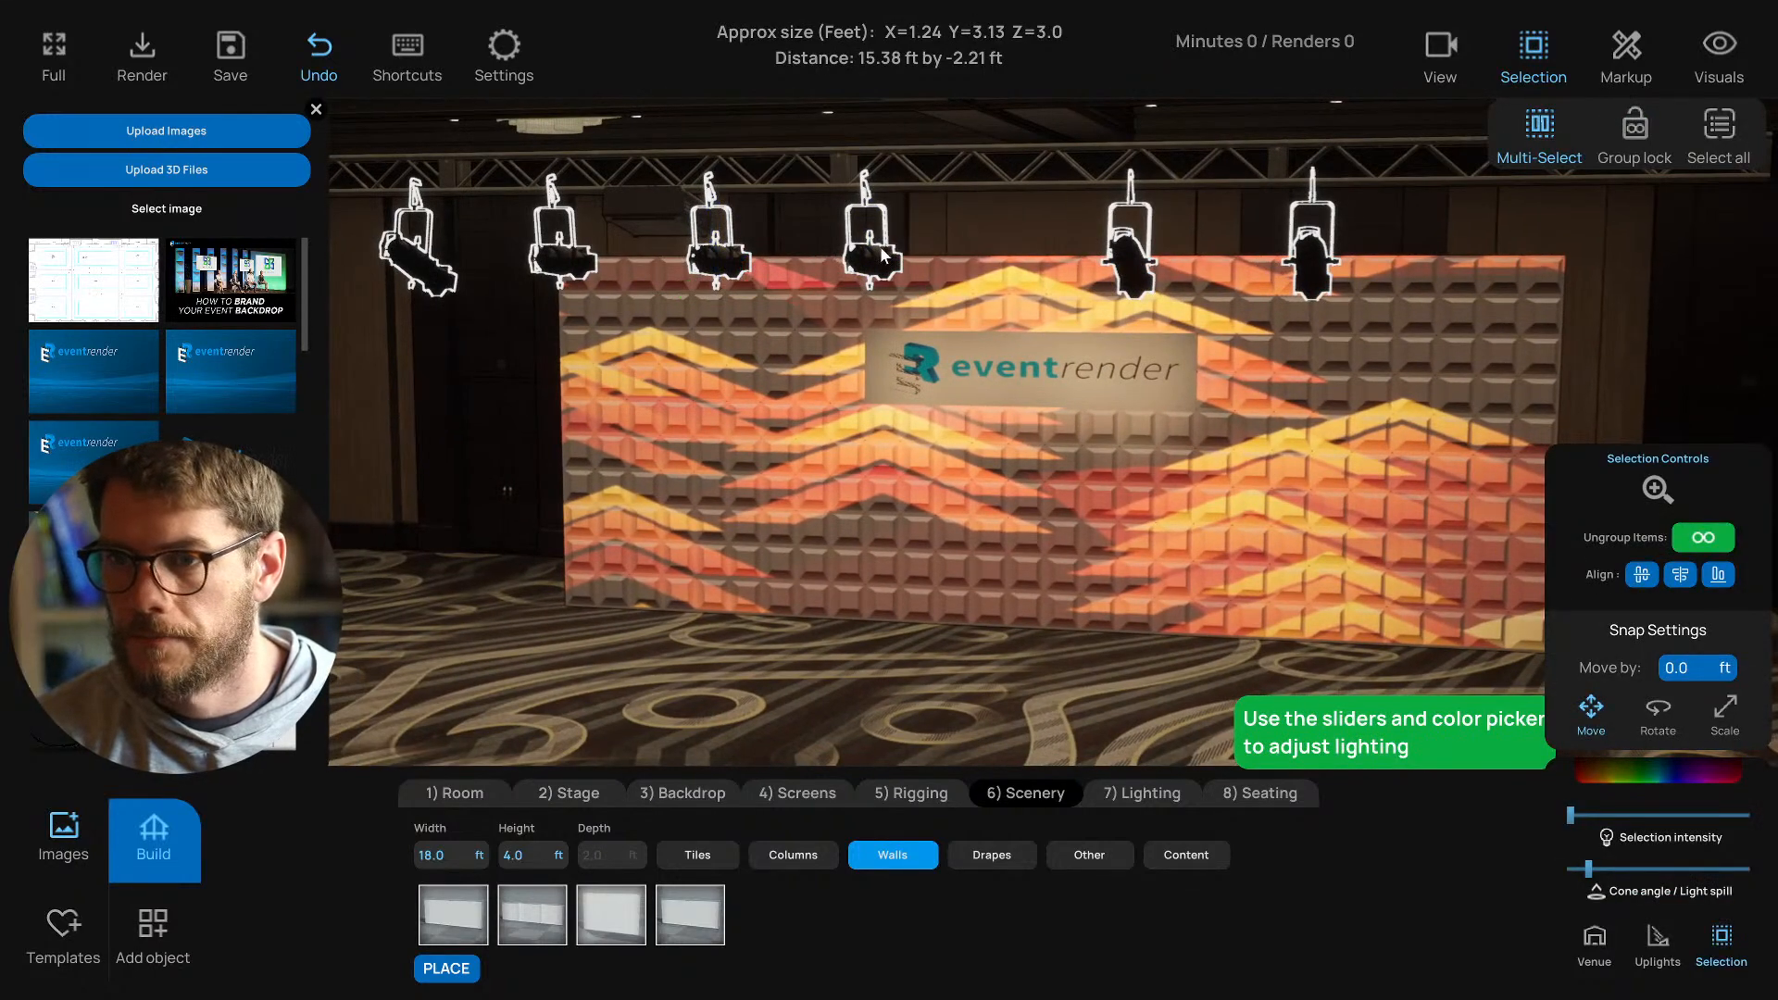
click(884, 259)
click(567, 271)
right_drag(1121, 400, 1045, 416)
drag(1589, 870, 1575, 815)
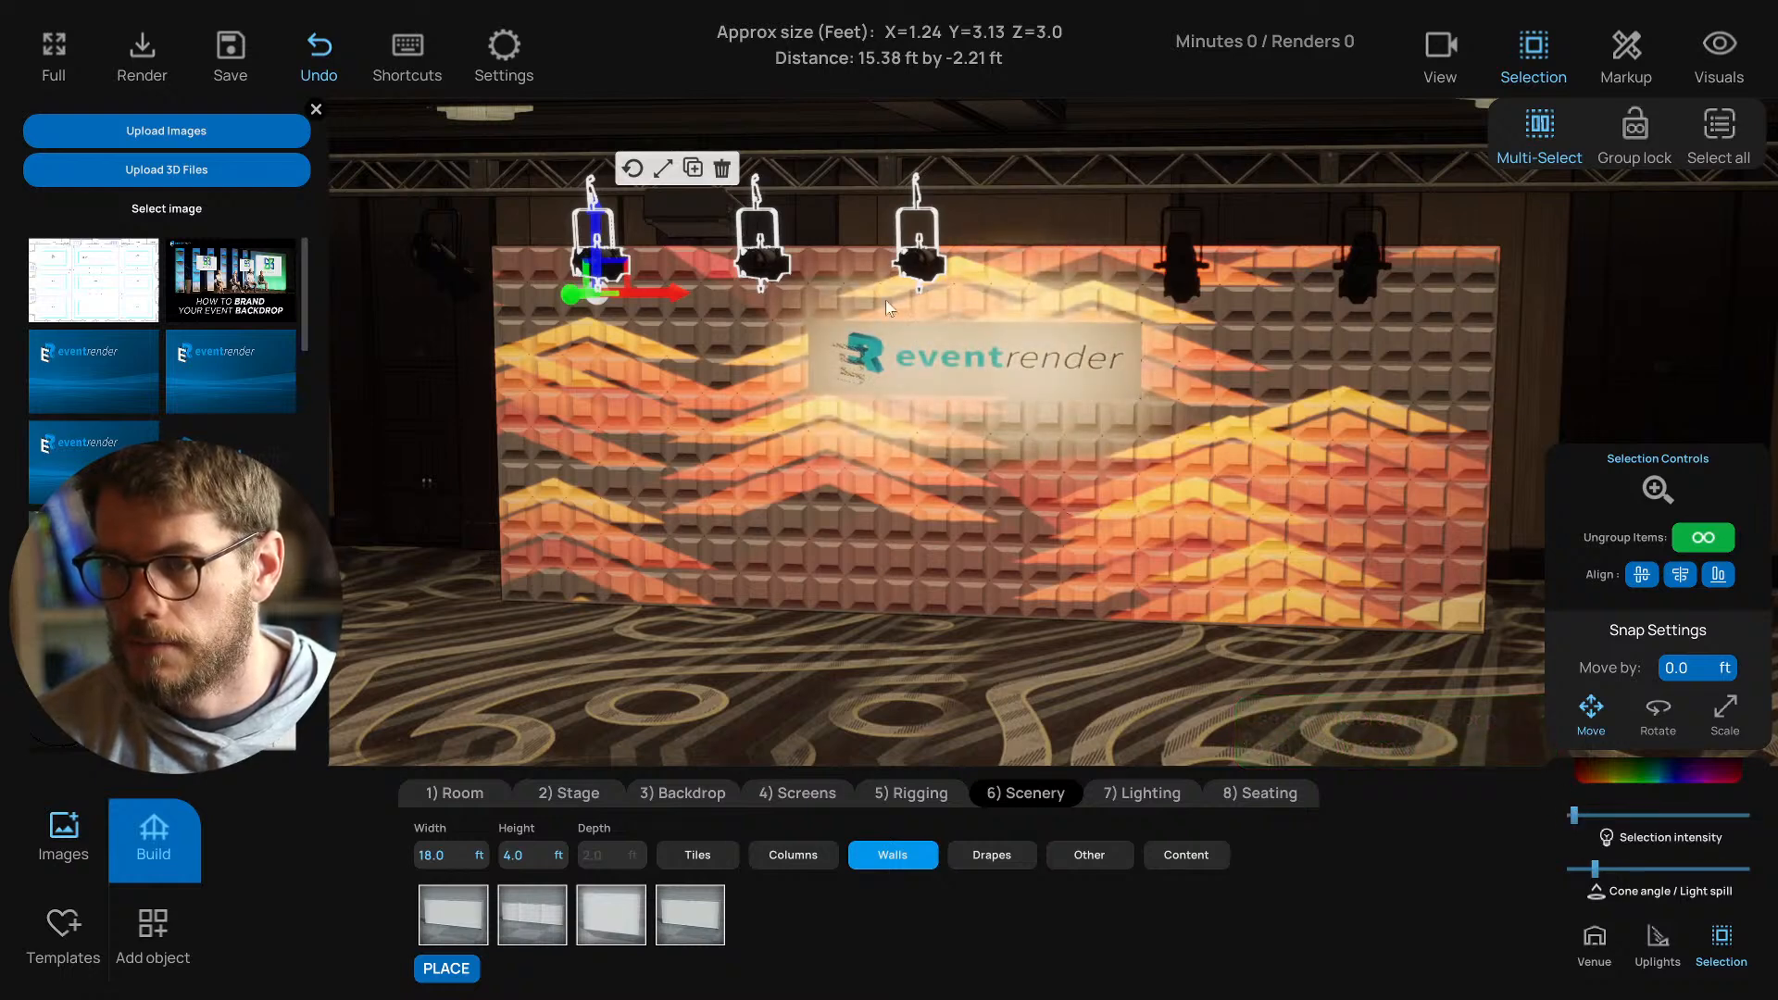
drag(886, 300, 938, 362)
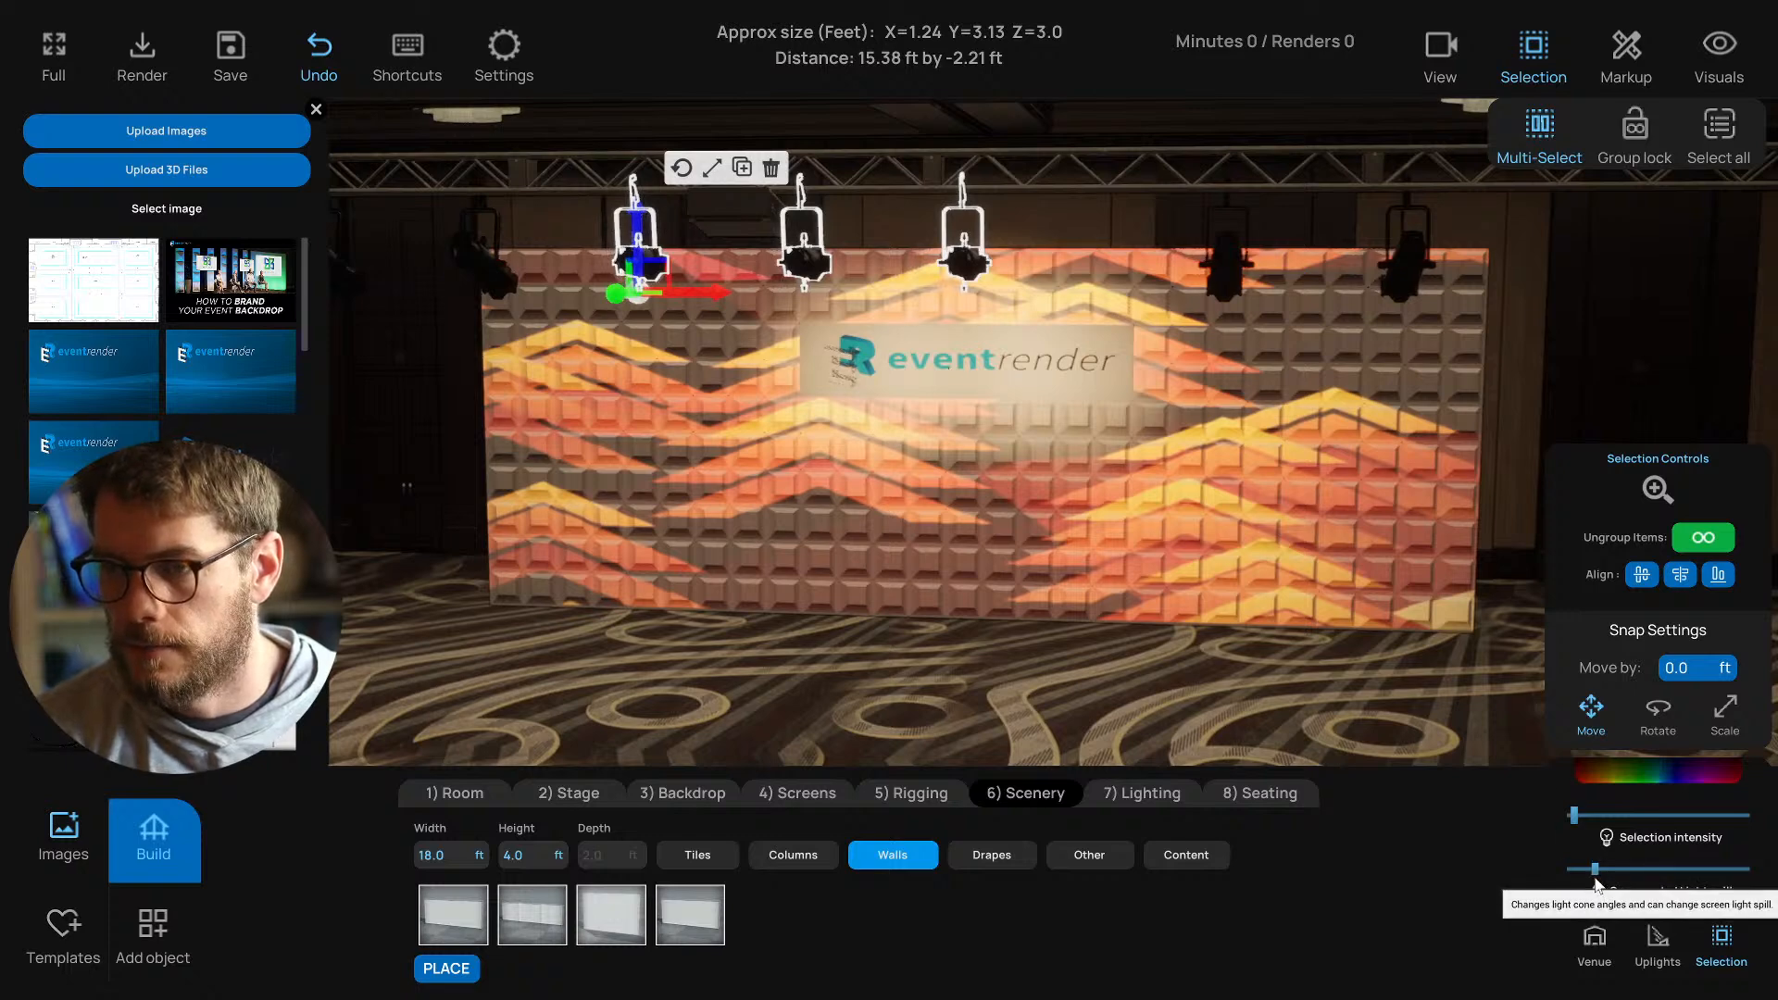
drag(1596, 875, 1590, 872)
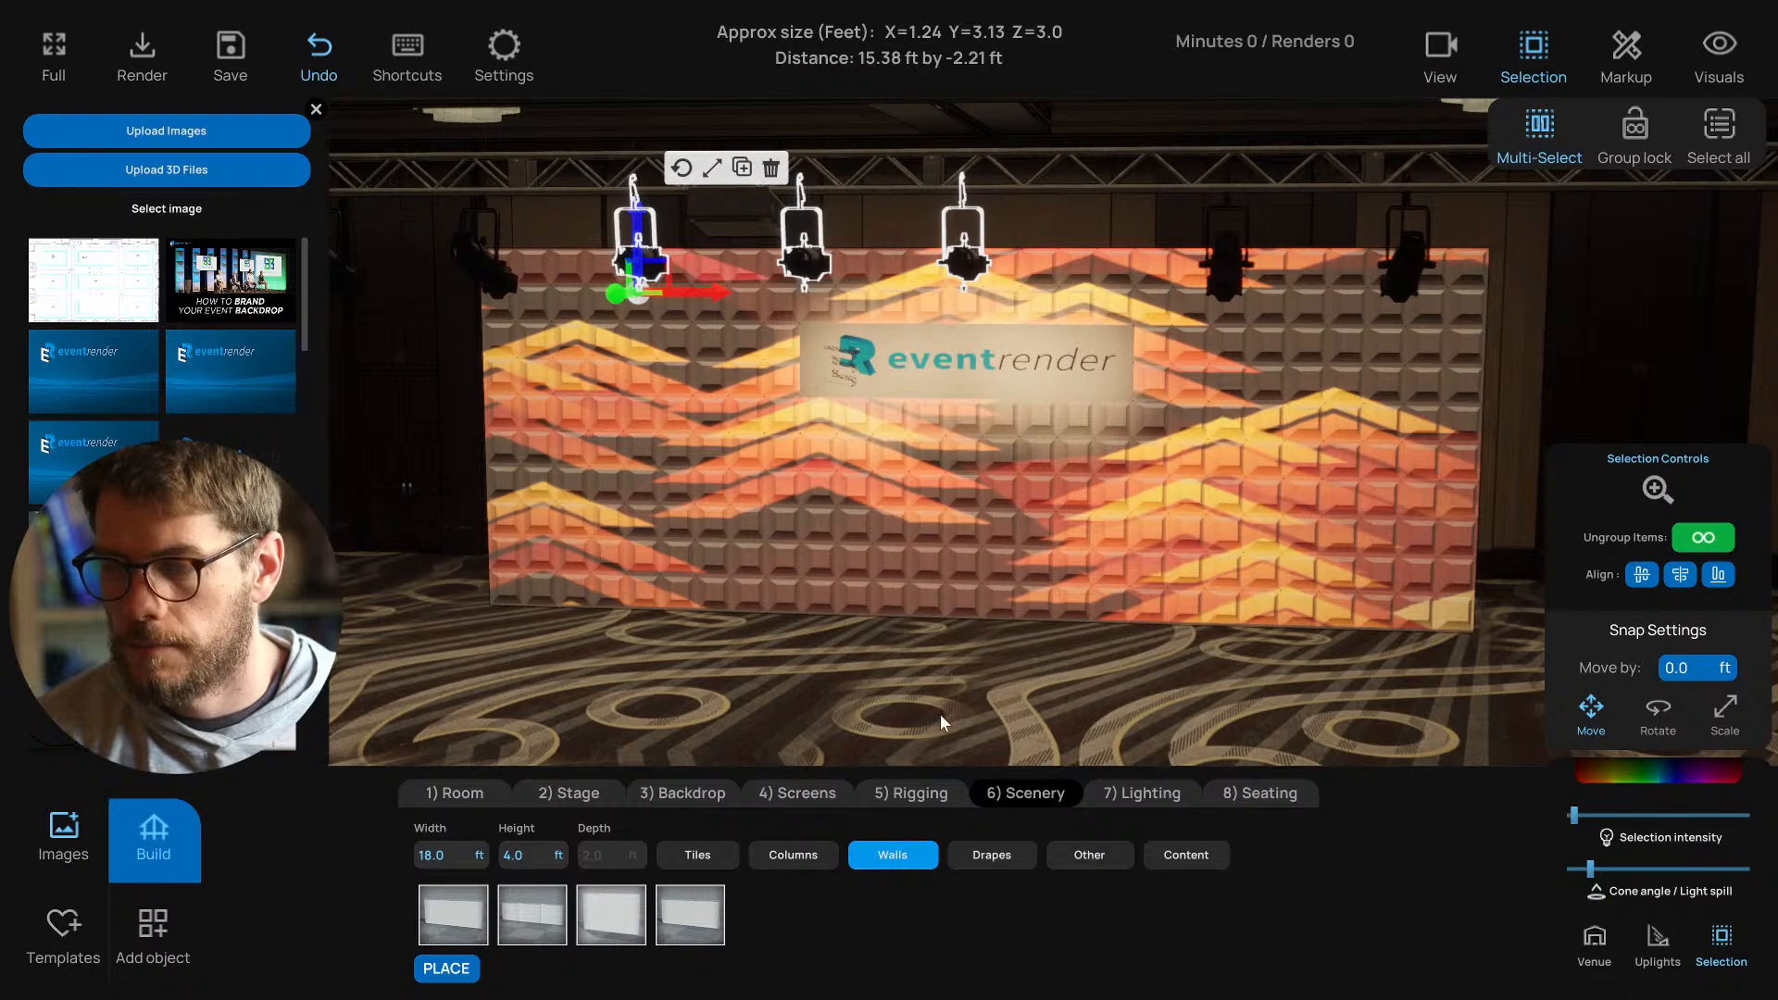
Dim the room lighting slightly, and set the backdrop projector to intensity 439.17, size about 30 and vertical keystone 0.06.
drag(904, 722, 1291, 792)
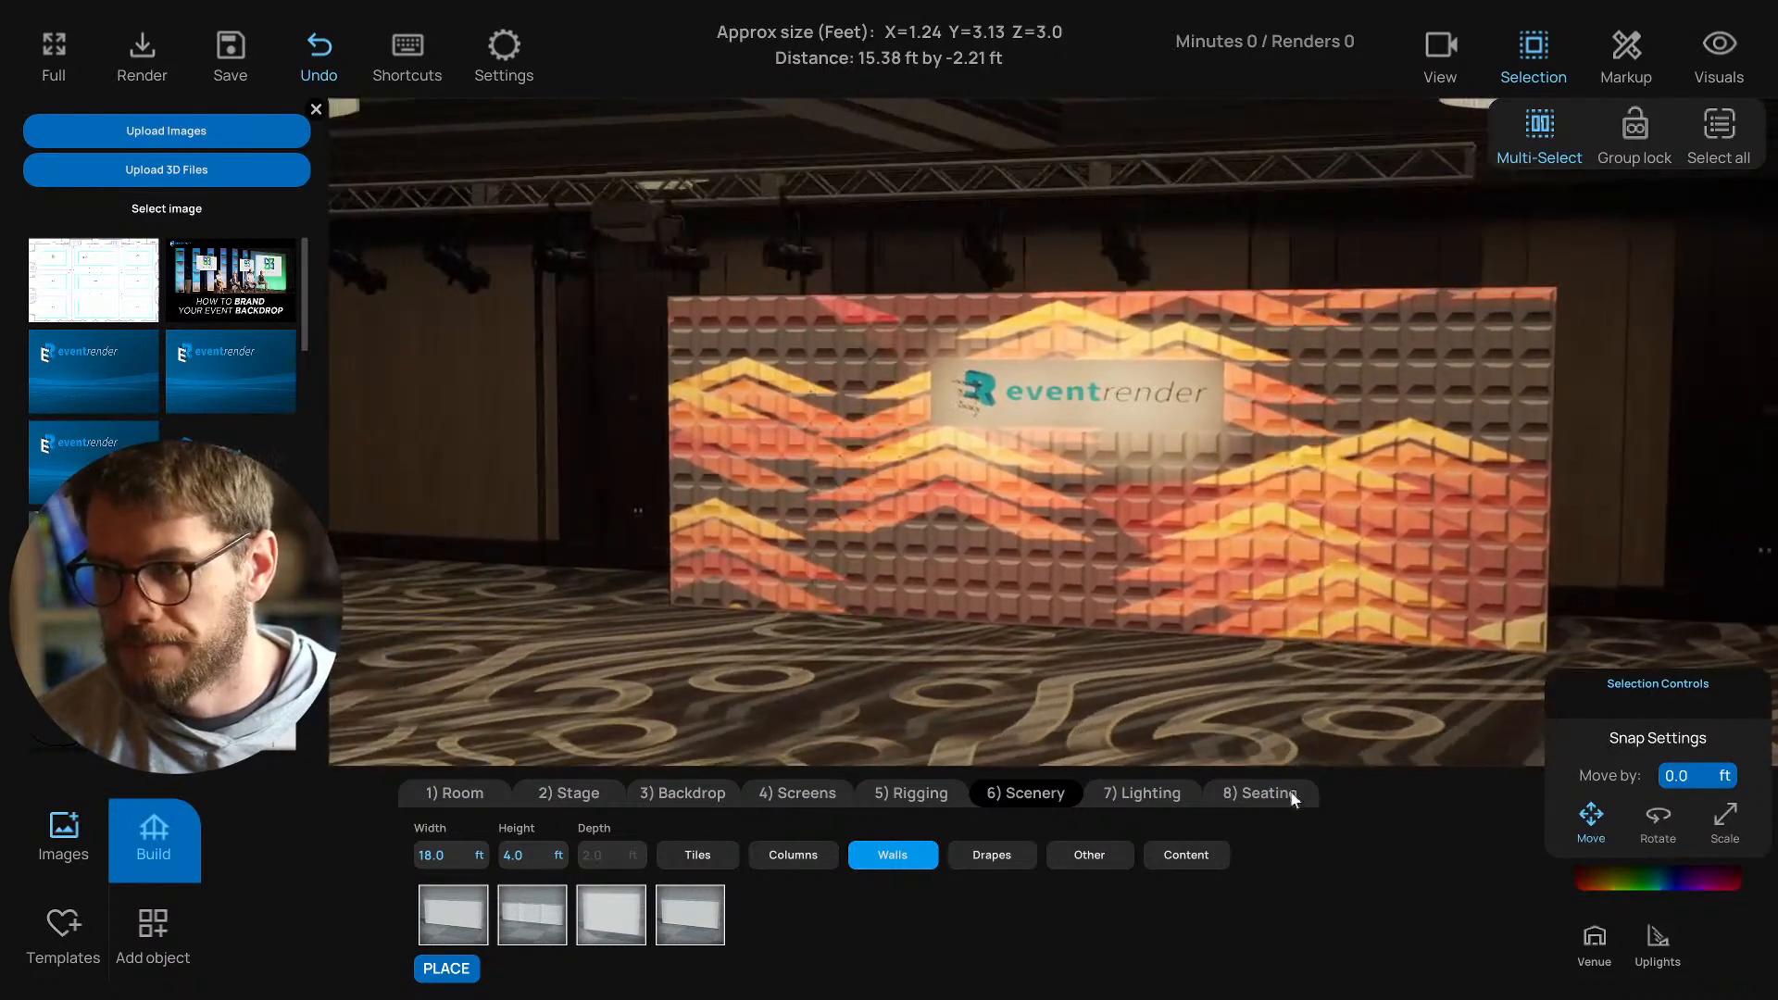
click(1594, 963)
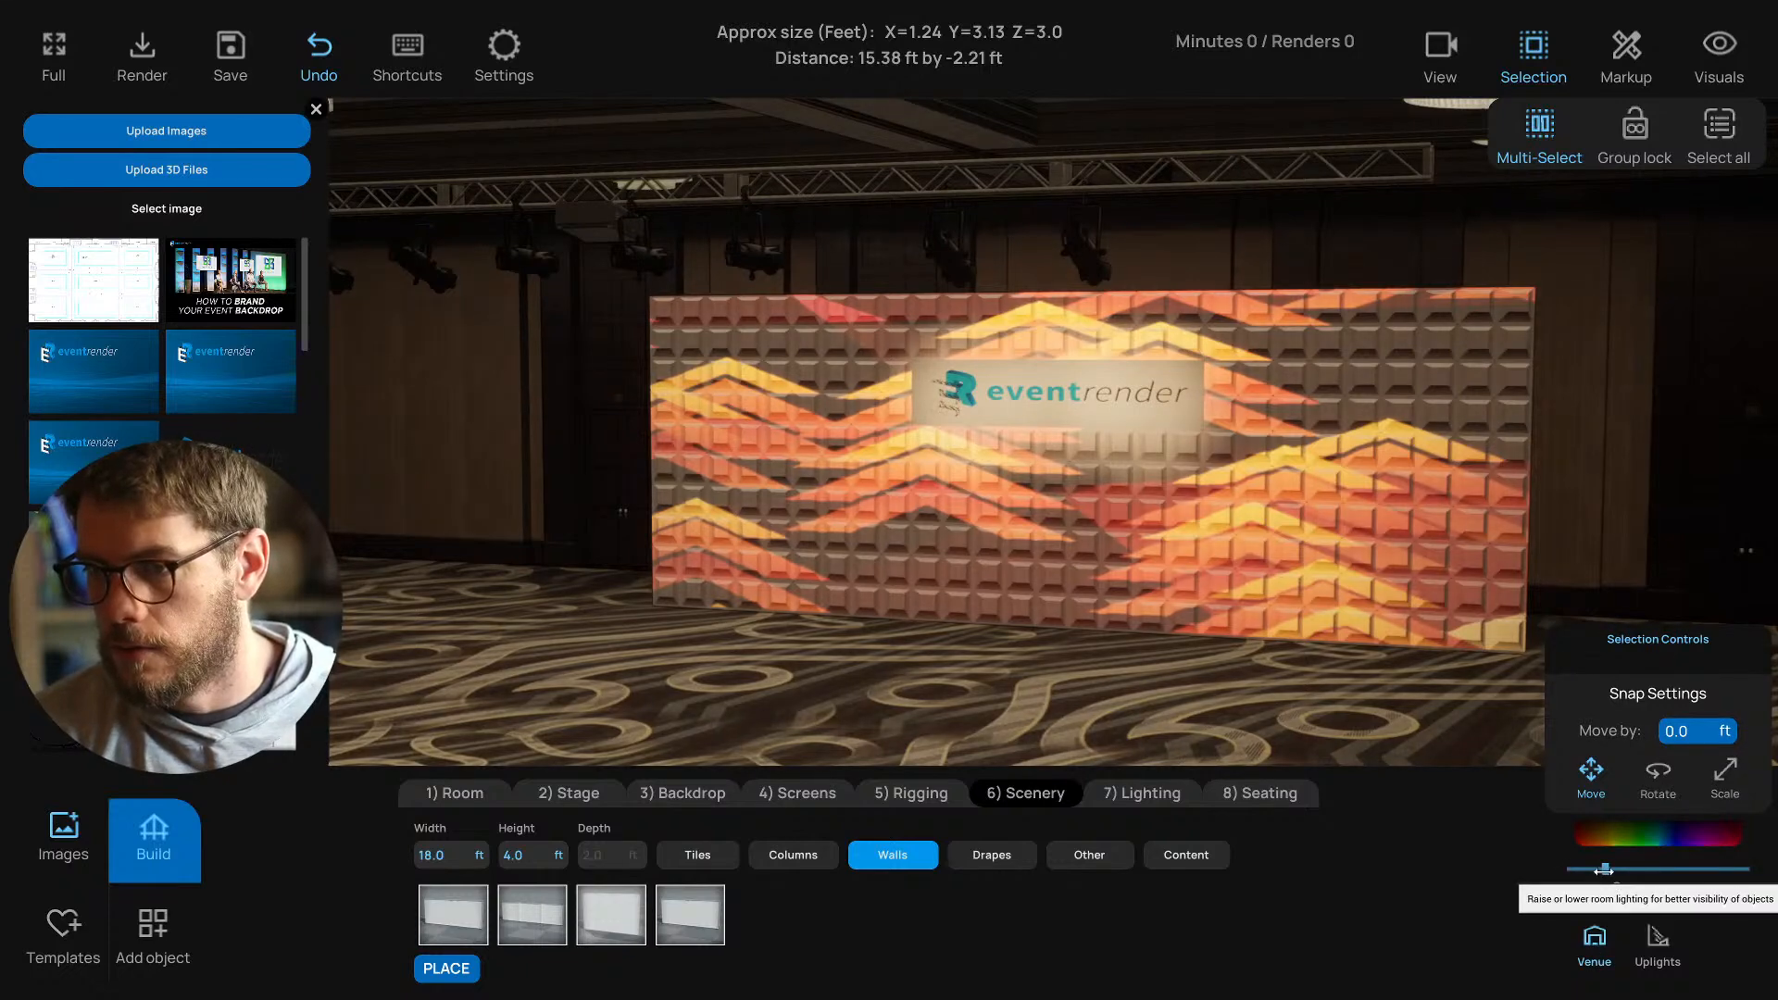
click(658, 302)
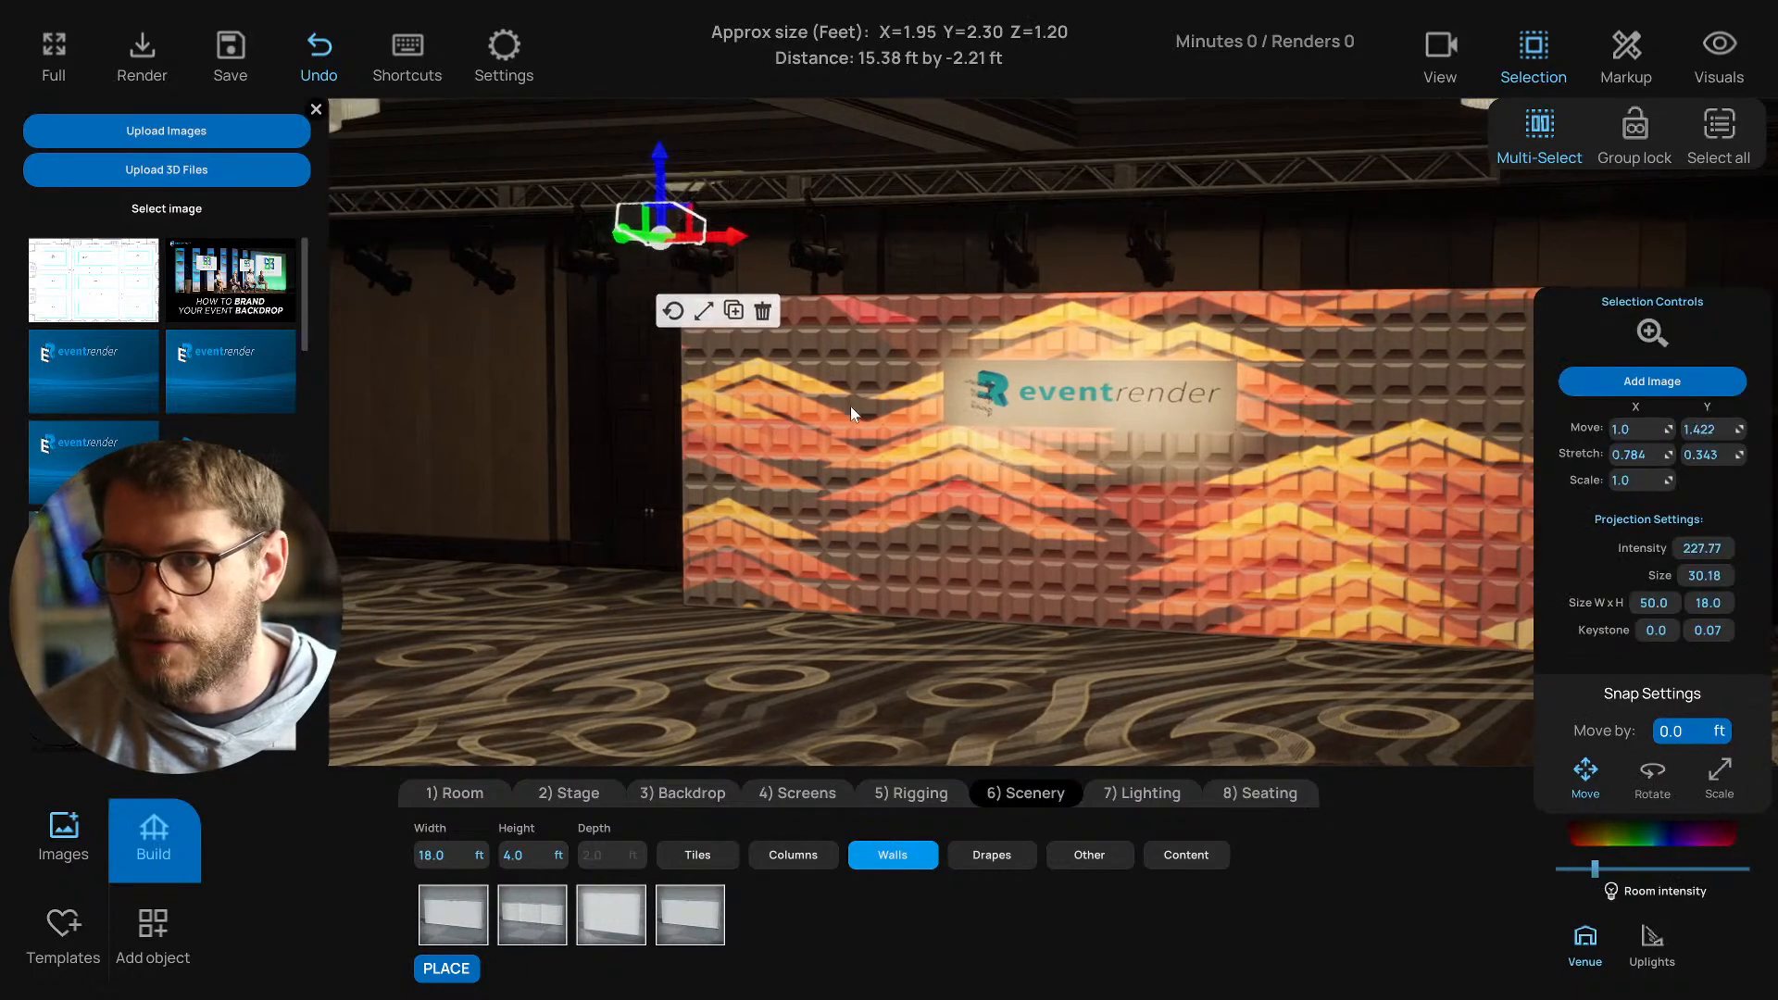
click(1593, 945)
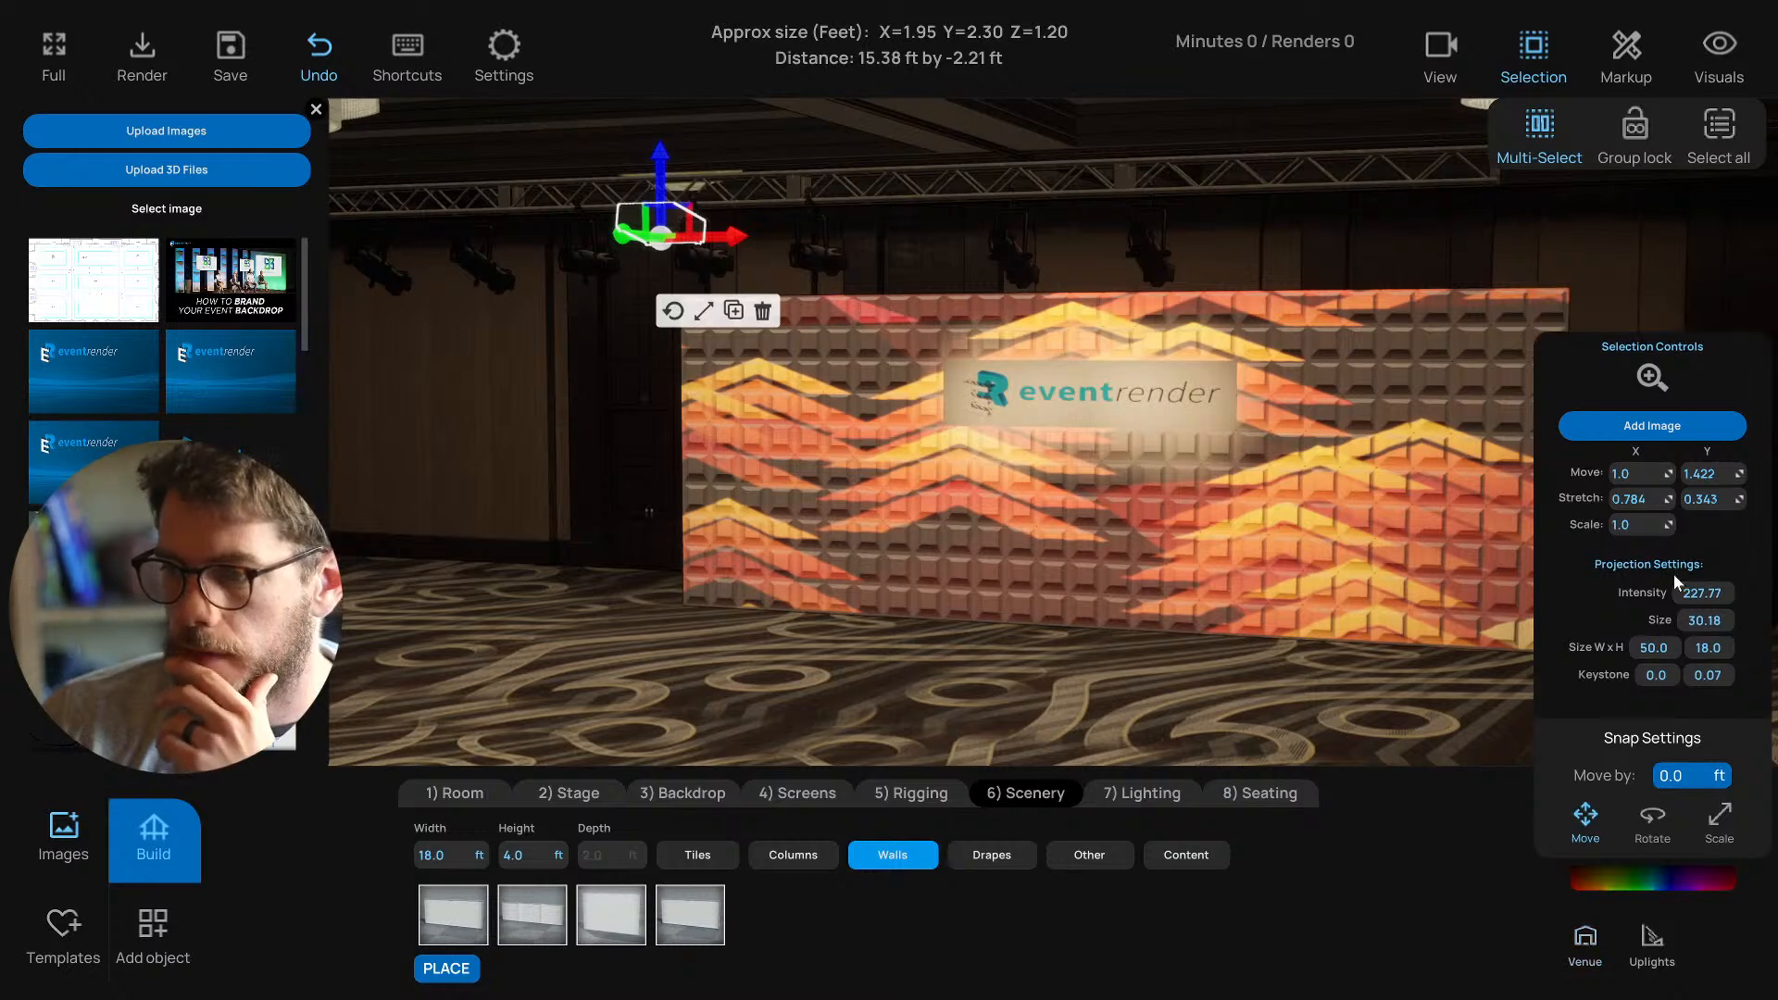
mouse_move(1703, 593)
mouse_down()
mouse_move(1723, 592)
mouse_move(1694, 621)
mouse_move(1715, 621)
mouse_up()
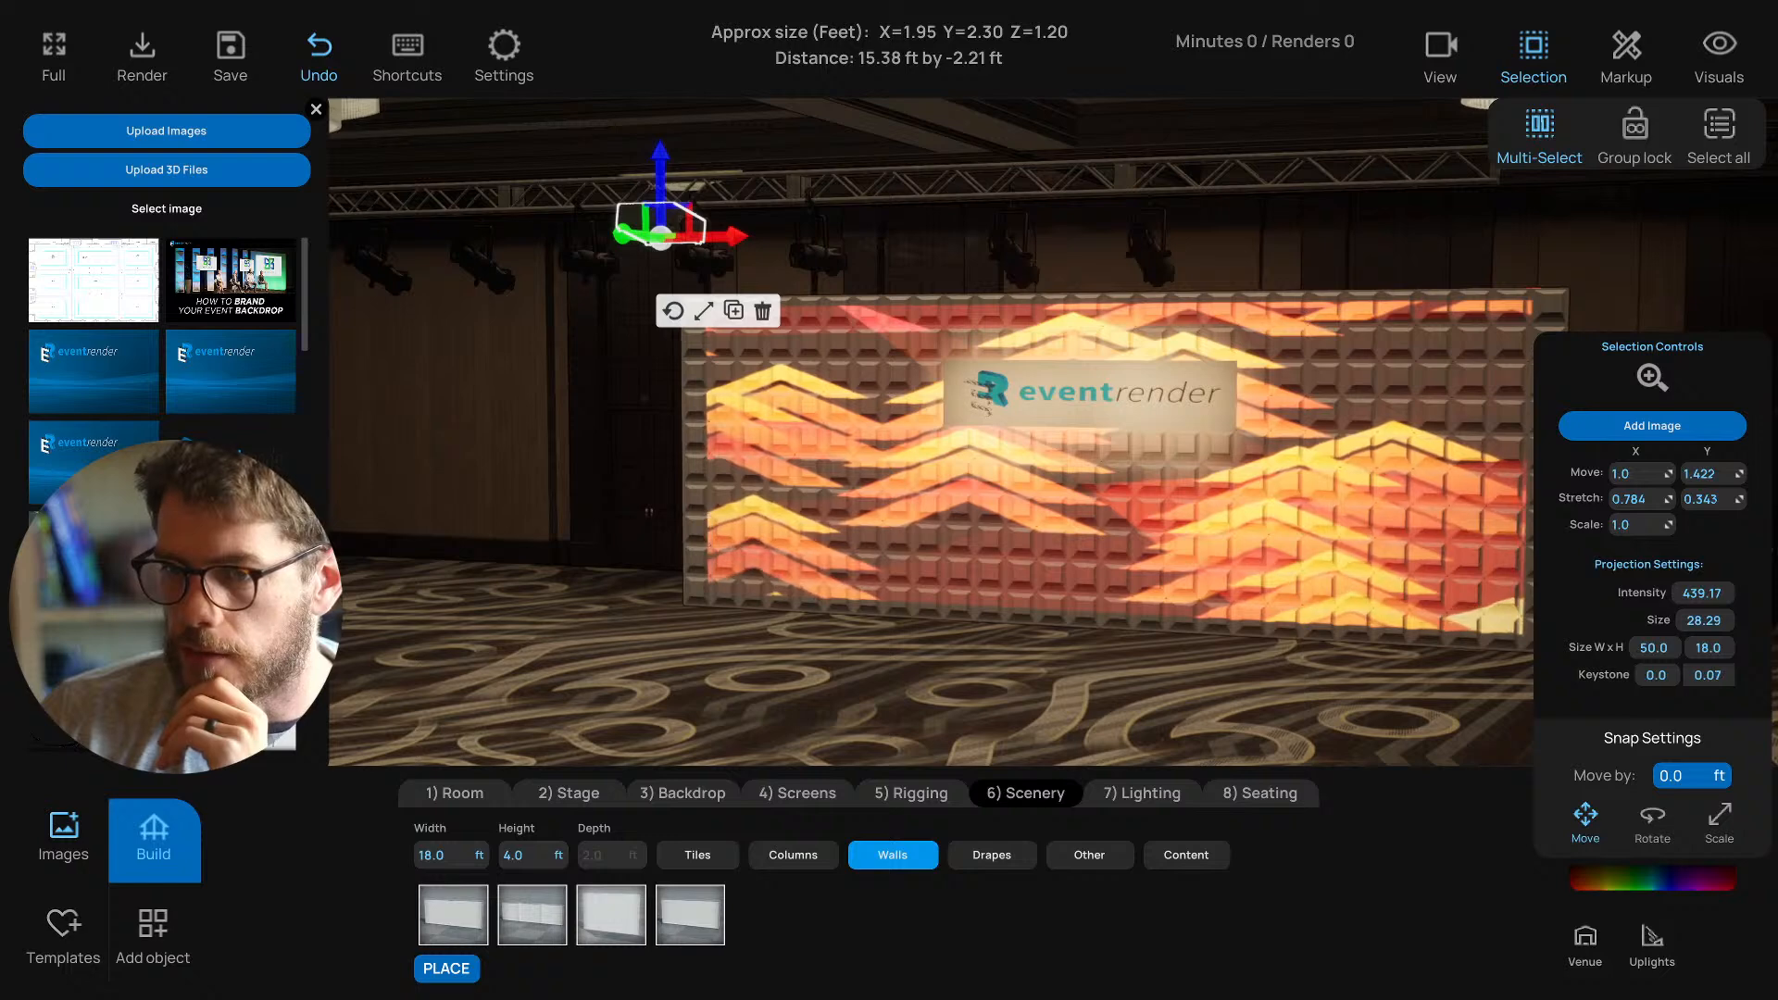
drag(1708, 676, 1712, 619)
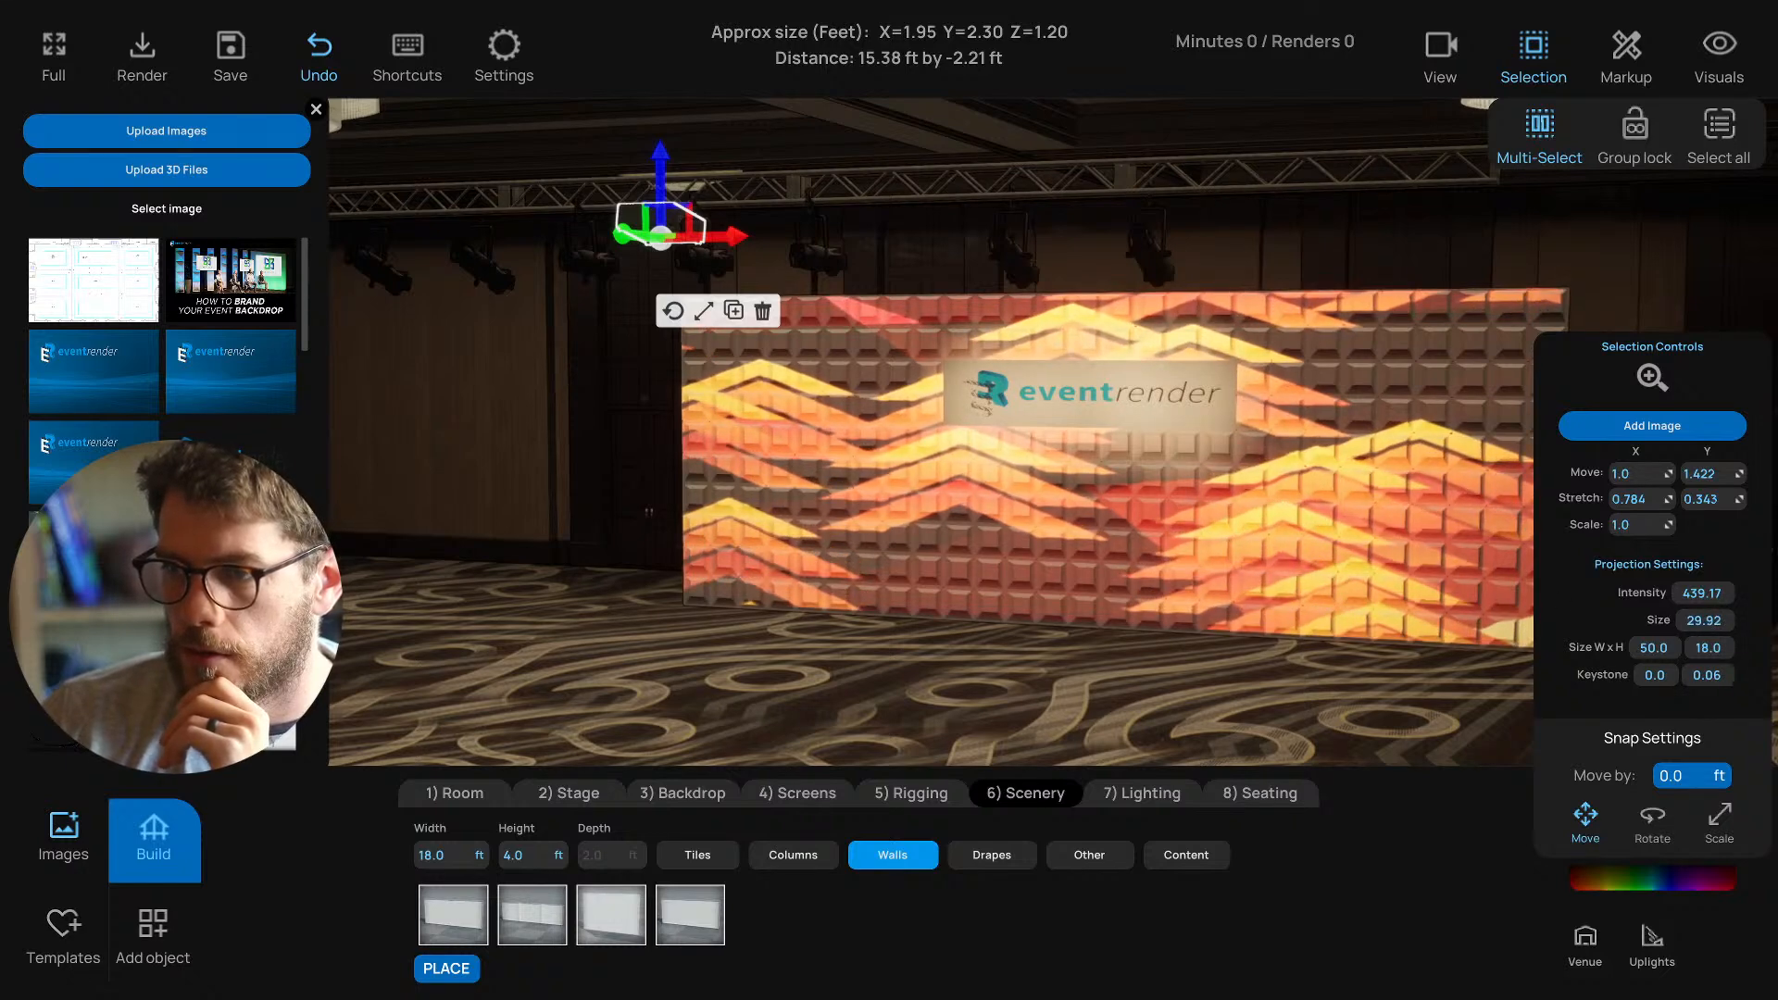
Try a duplicate of the projector farther along the backdrop, and delete the copy.
click(995, 721)
drag(995, 720, 1115, 252)
click(762, 242)
key(ctrl+c)
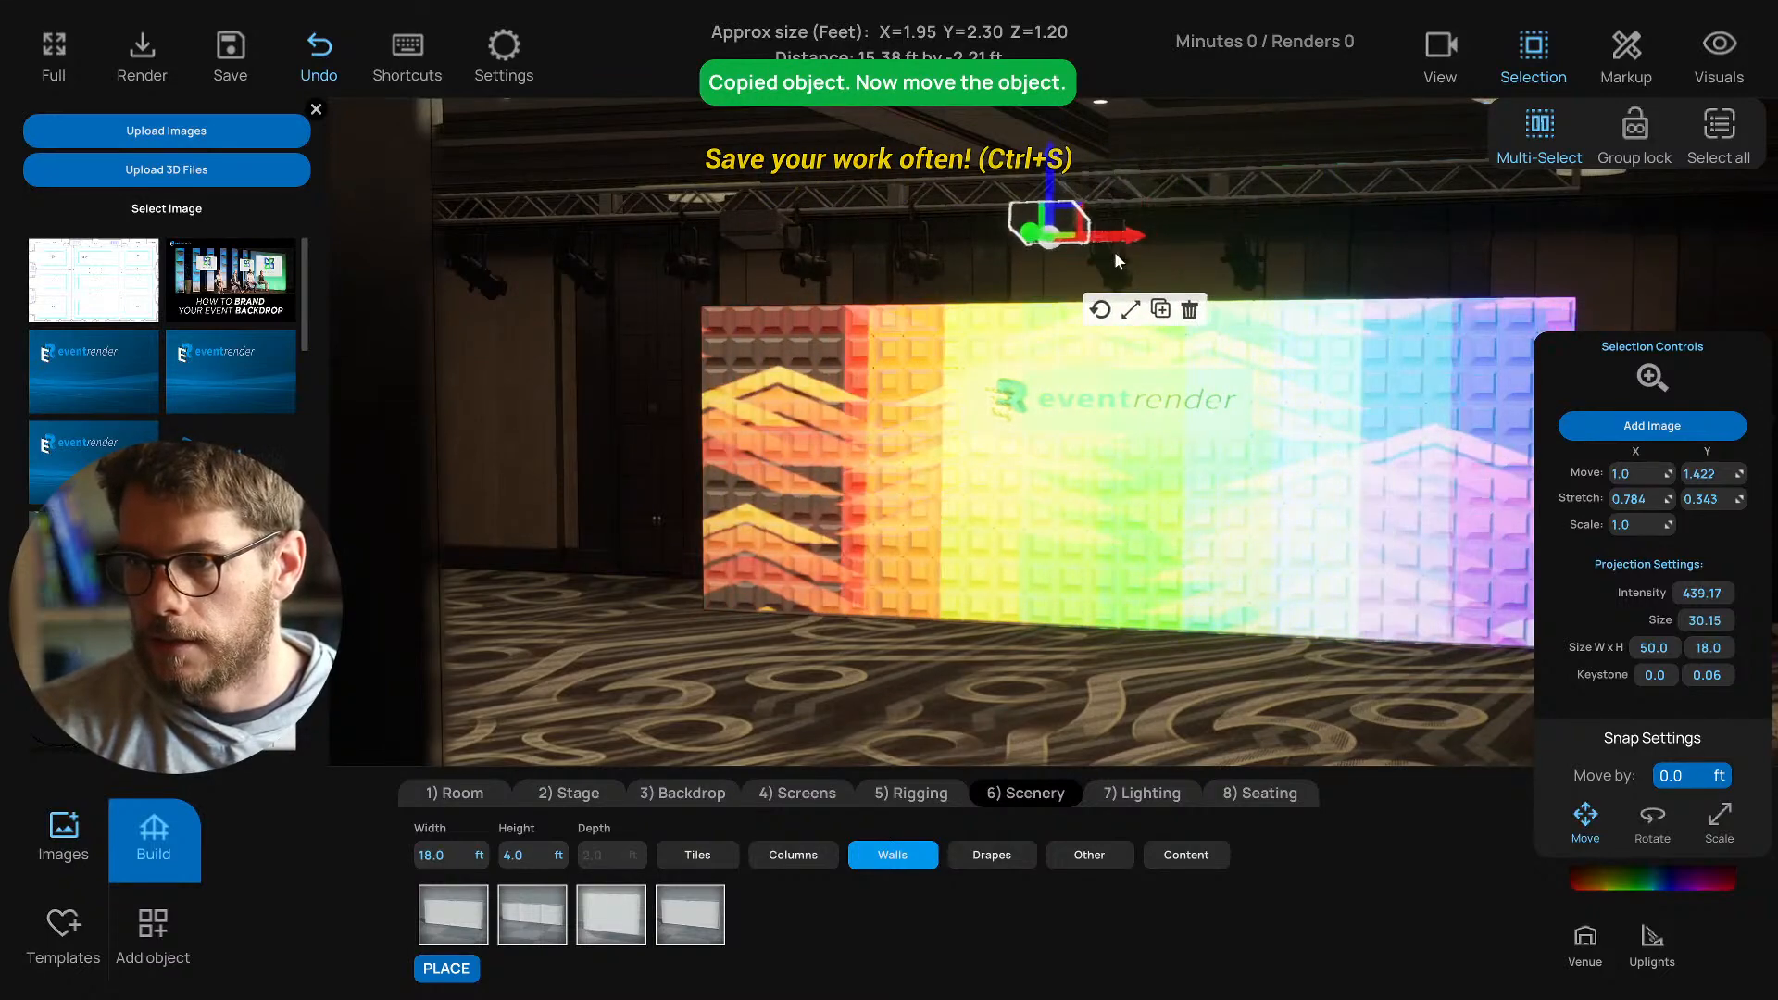
click(1188, 306)
Replace the projector's image with the purple "Welcome! The show will begin shortly." slide from the image library.
drag(1129, 450, 853, 468)
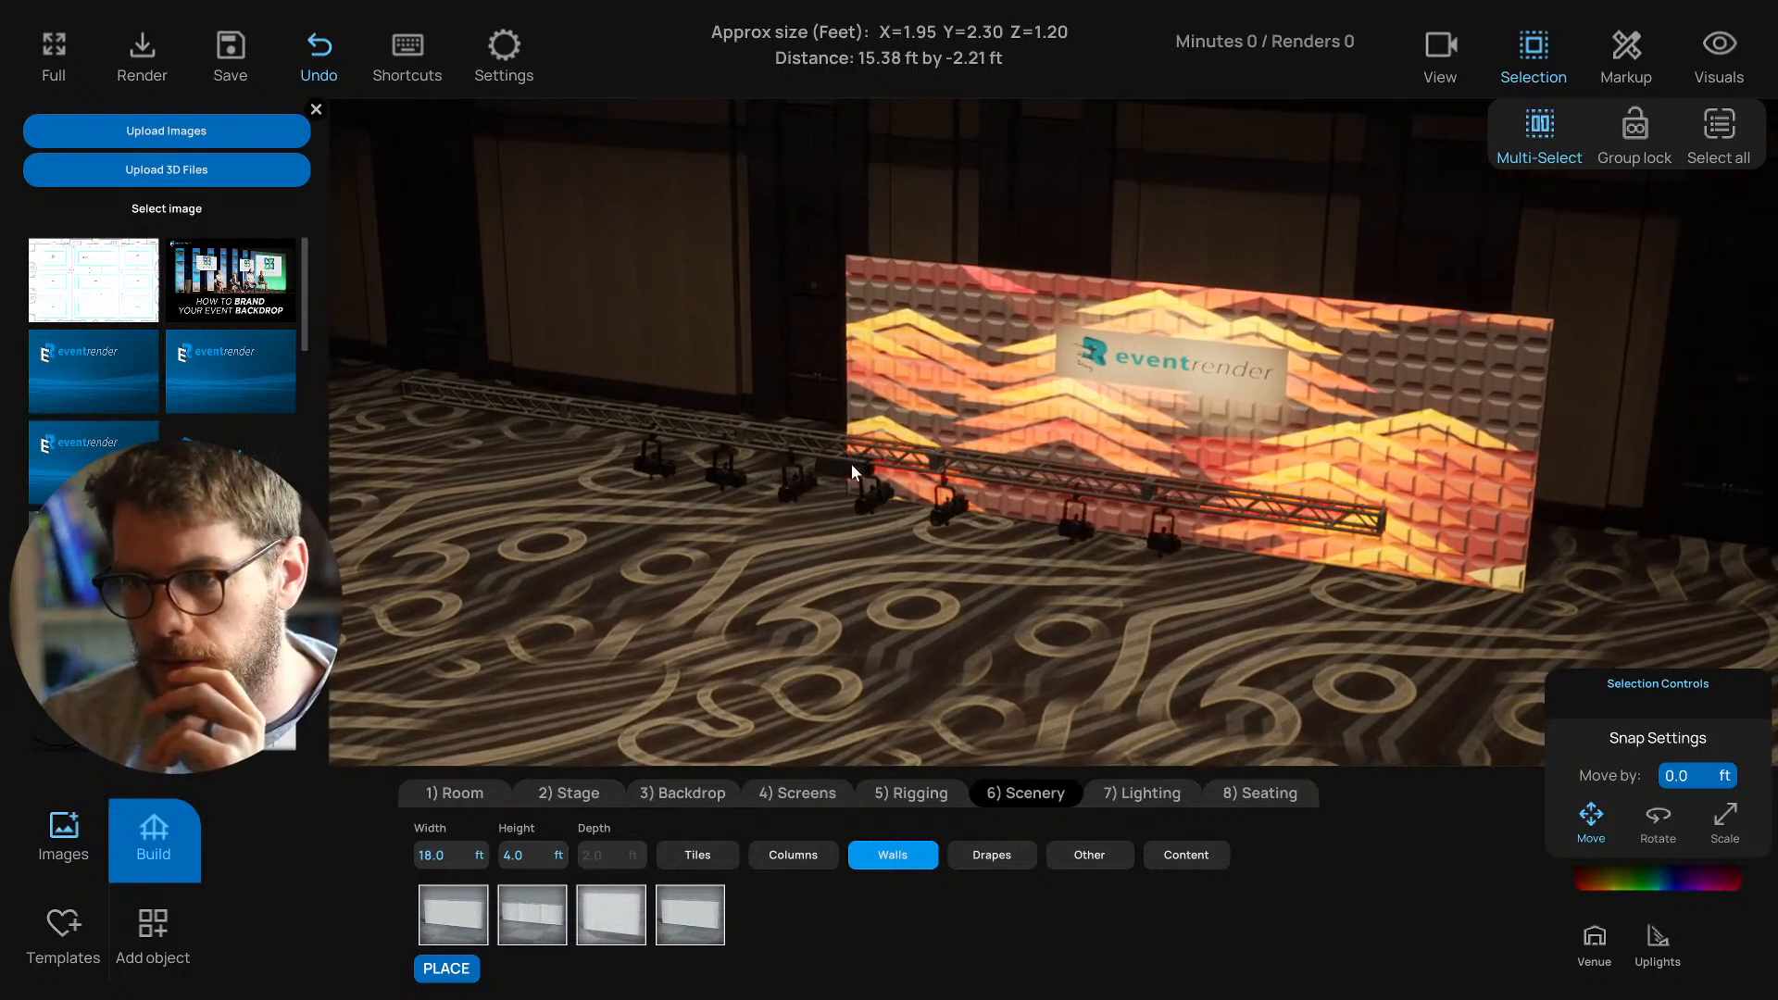
click(853, 470)
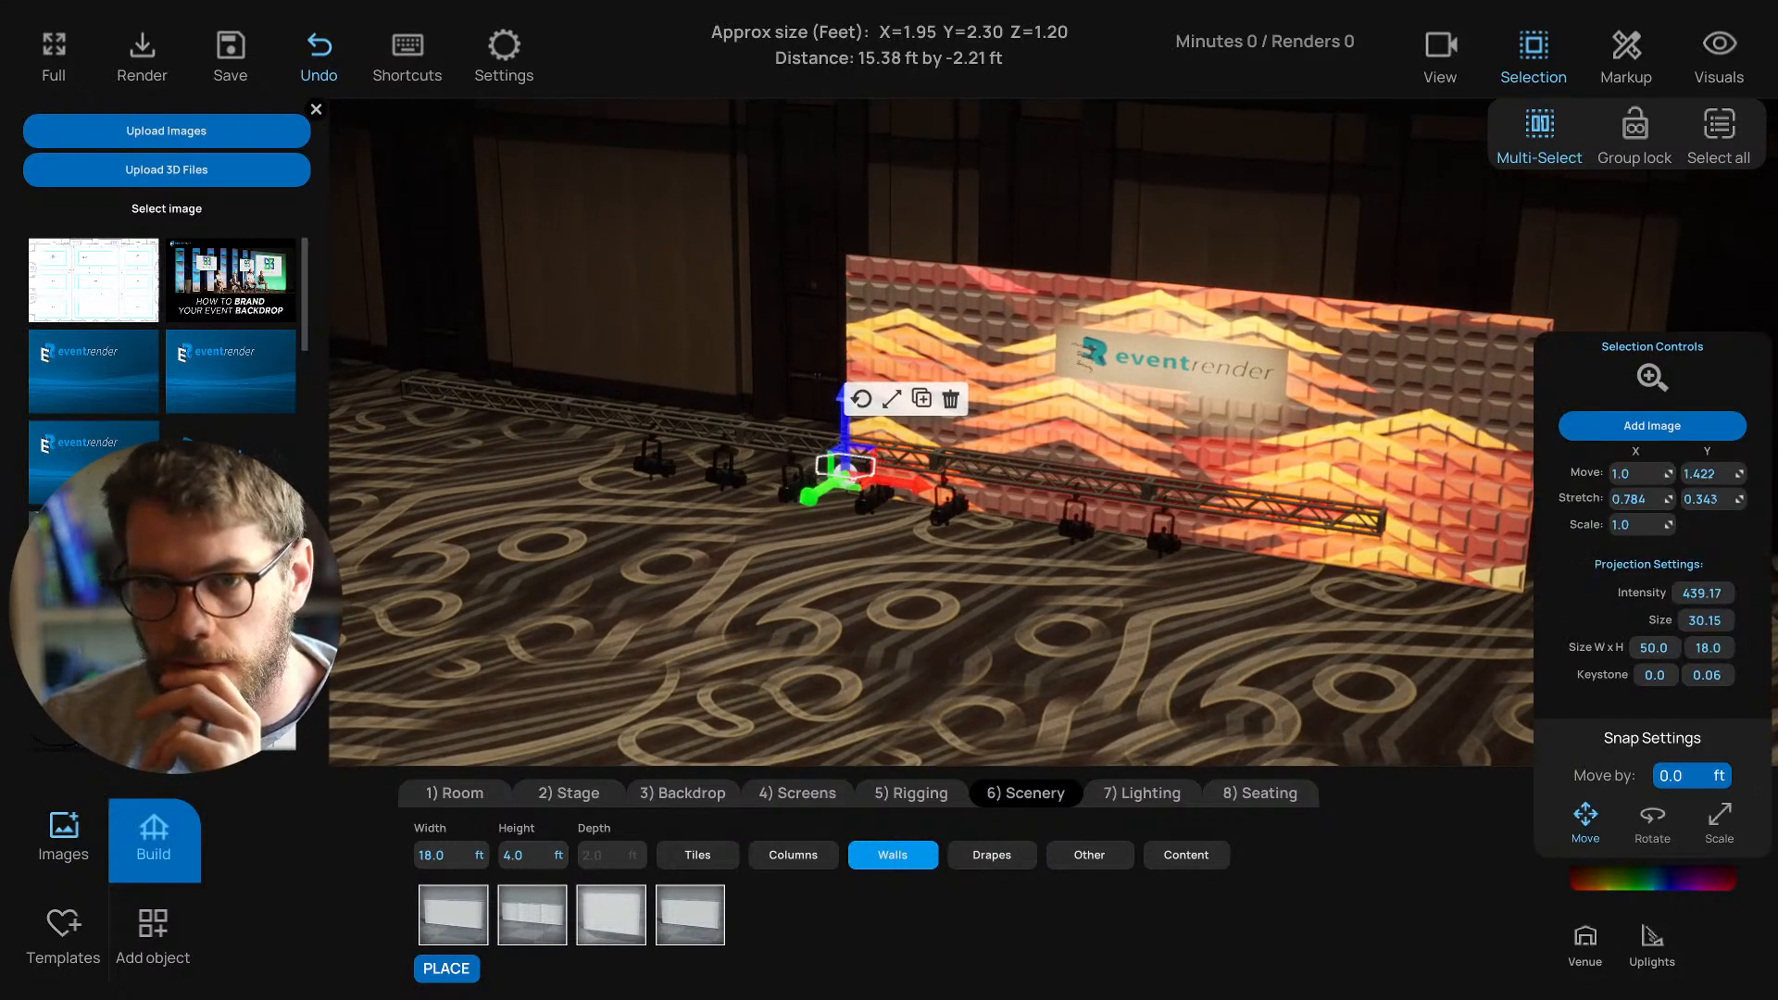
scroll(852, 472, up, 1)
scroll(162, 370, down, 10)
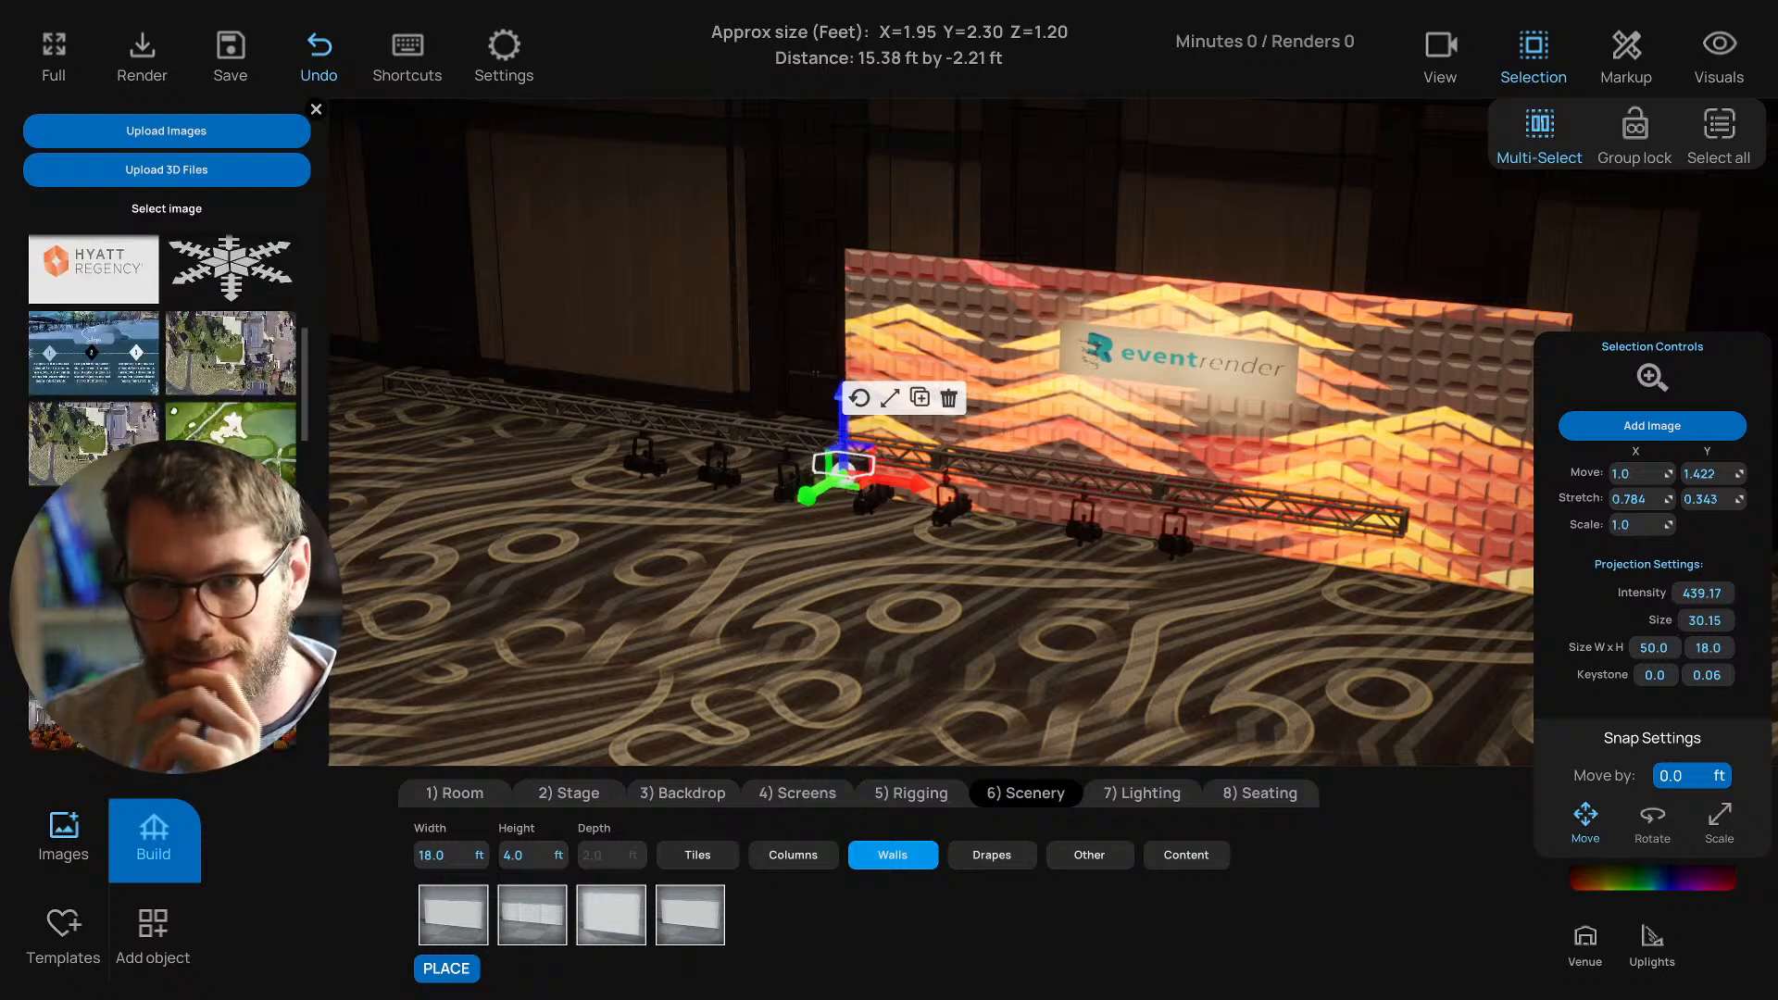
scroll(162, 371, down, 10)
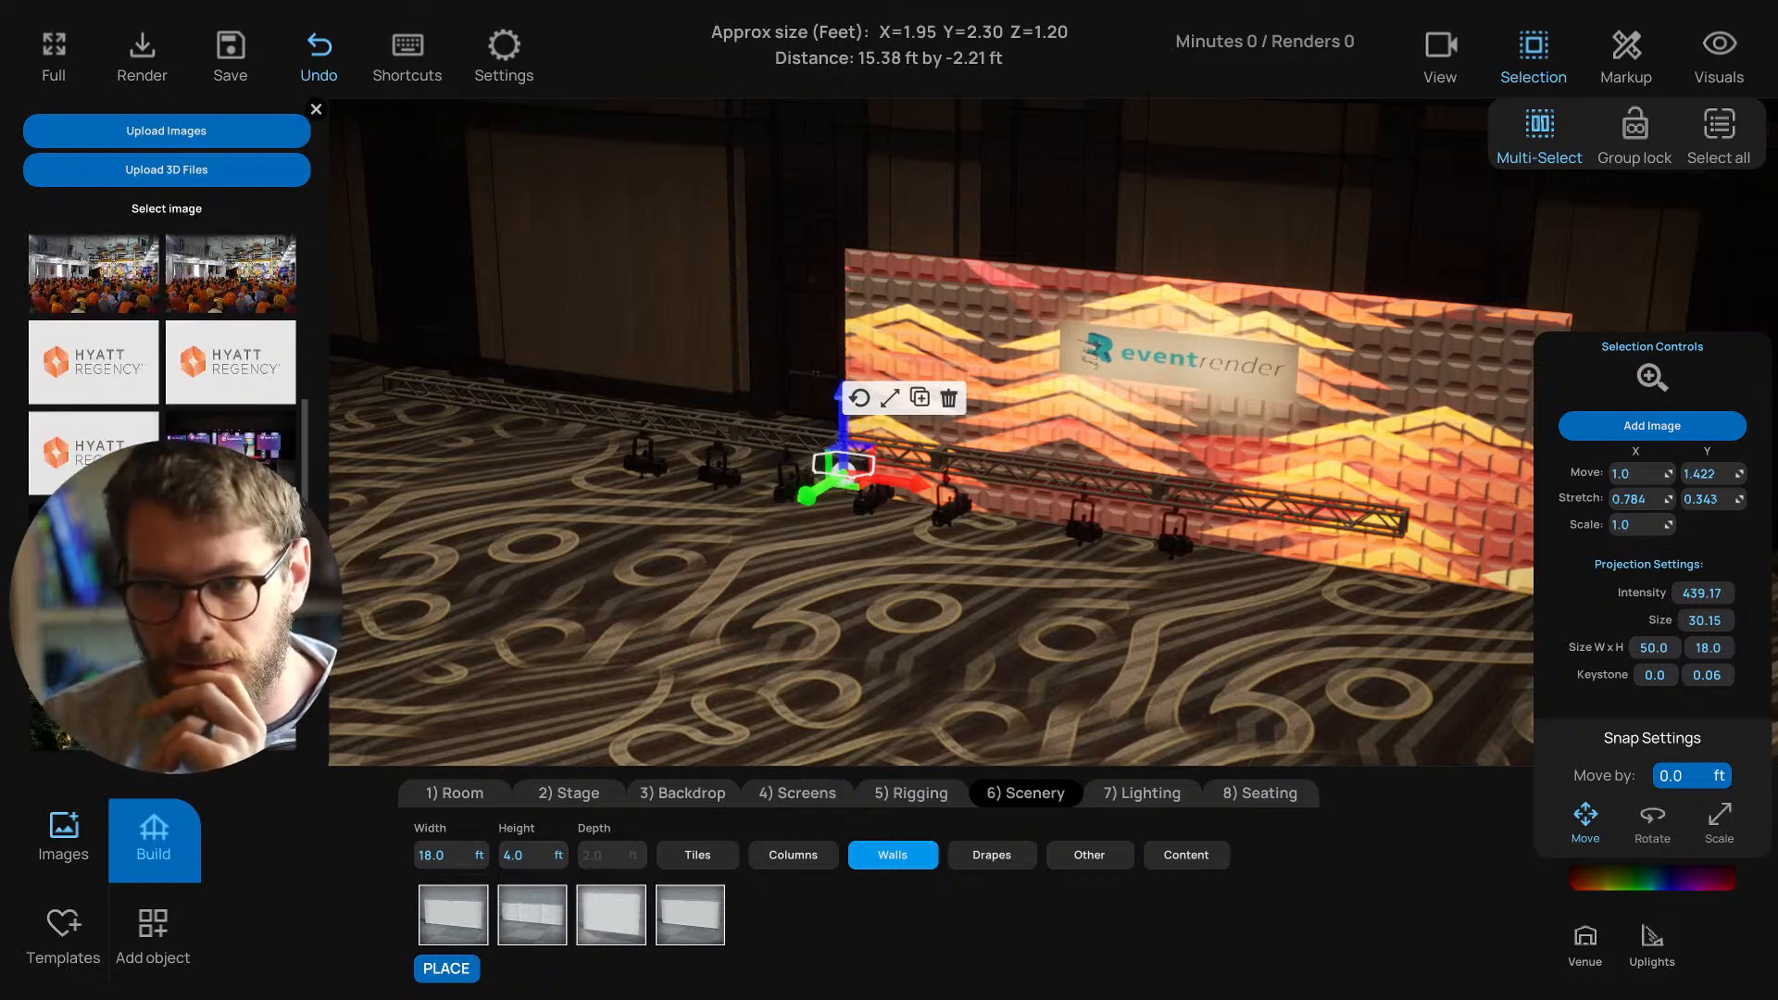
scroll(162, 370, down, 10)
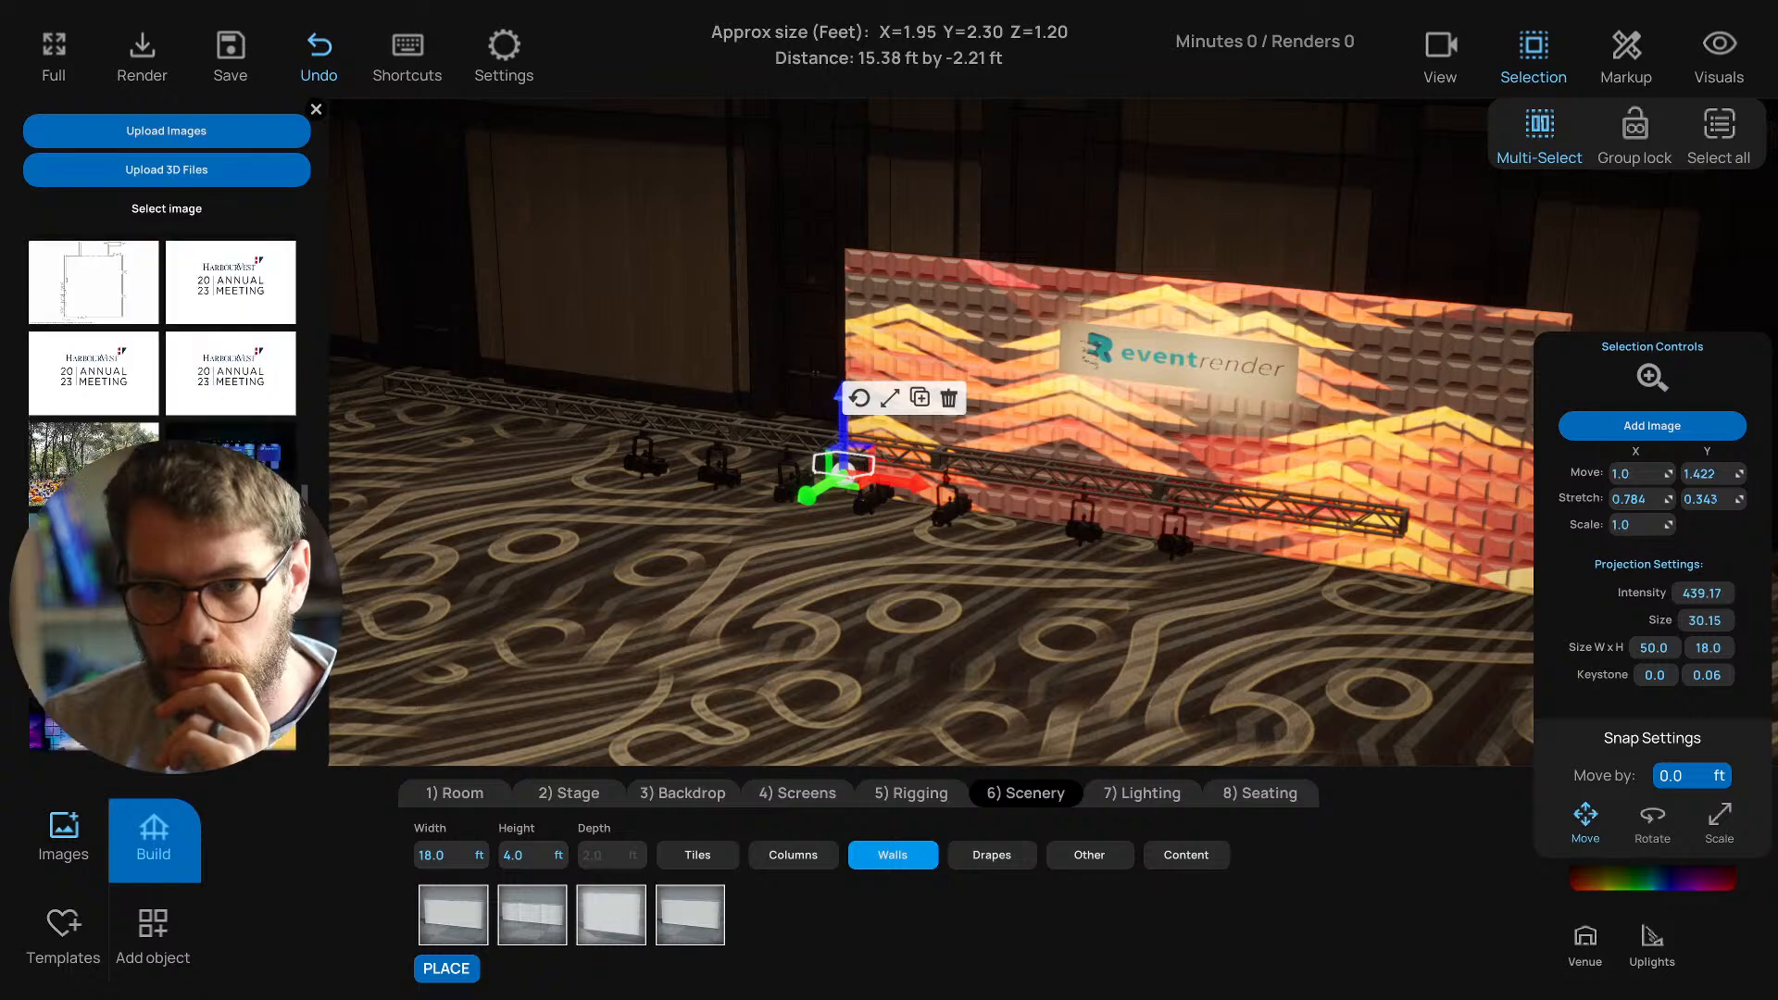
scroll(162, 371, down, 10)
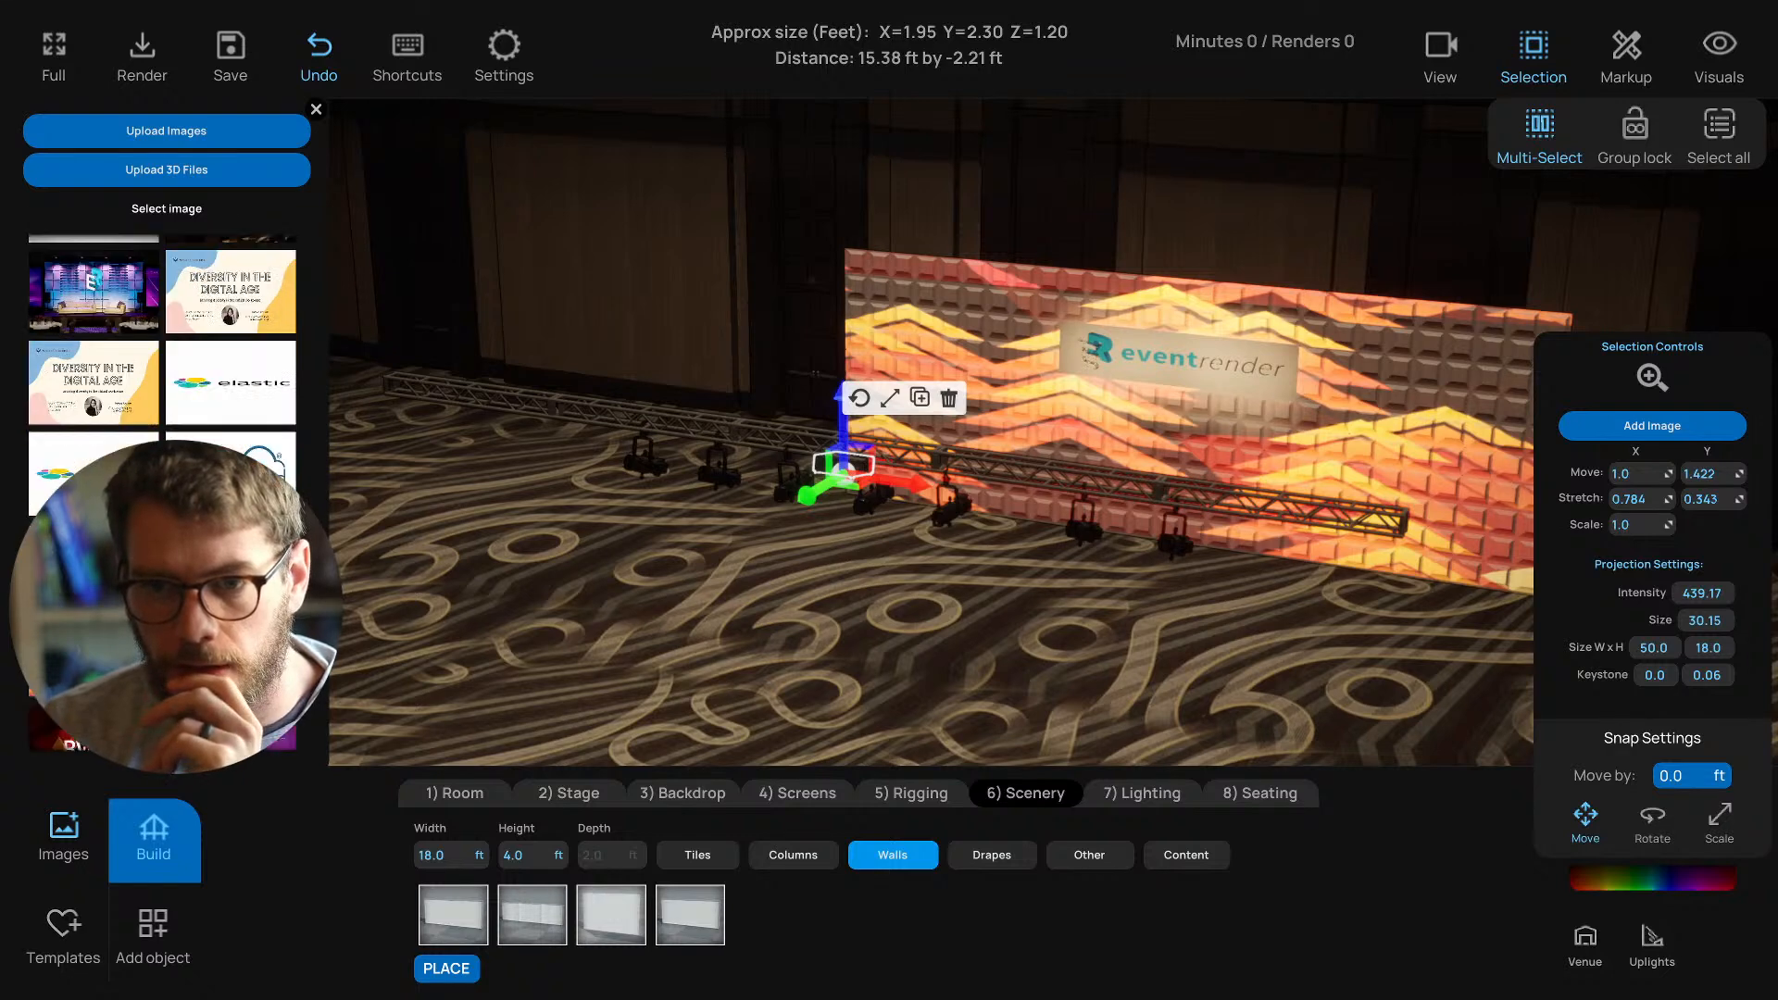
scroll(162, 371, down, 5)
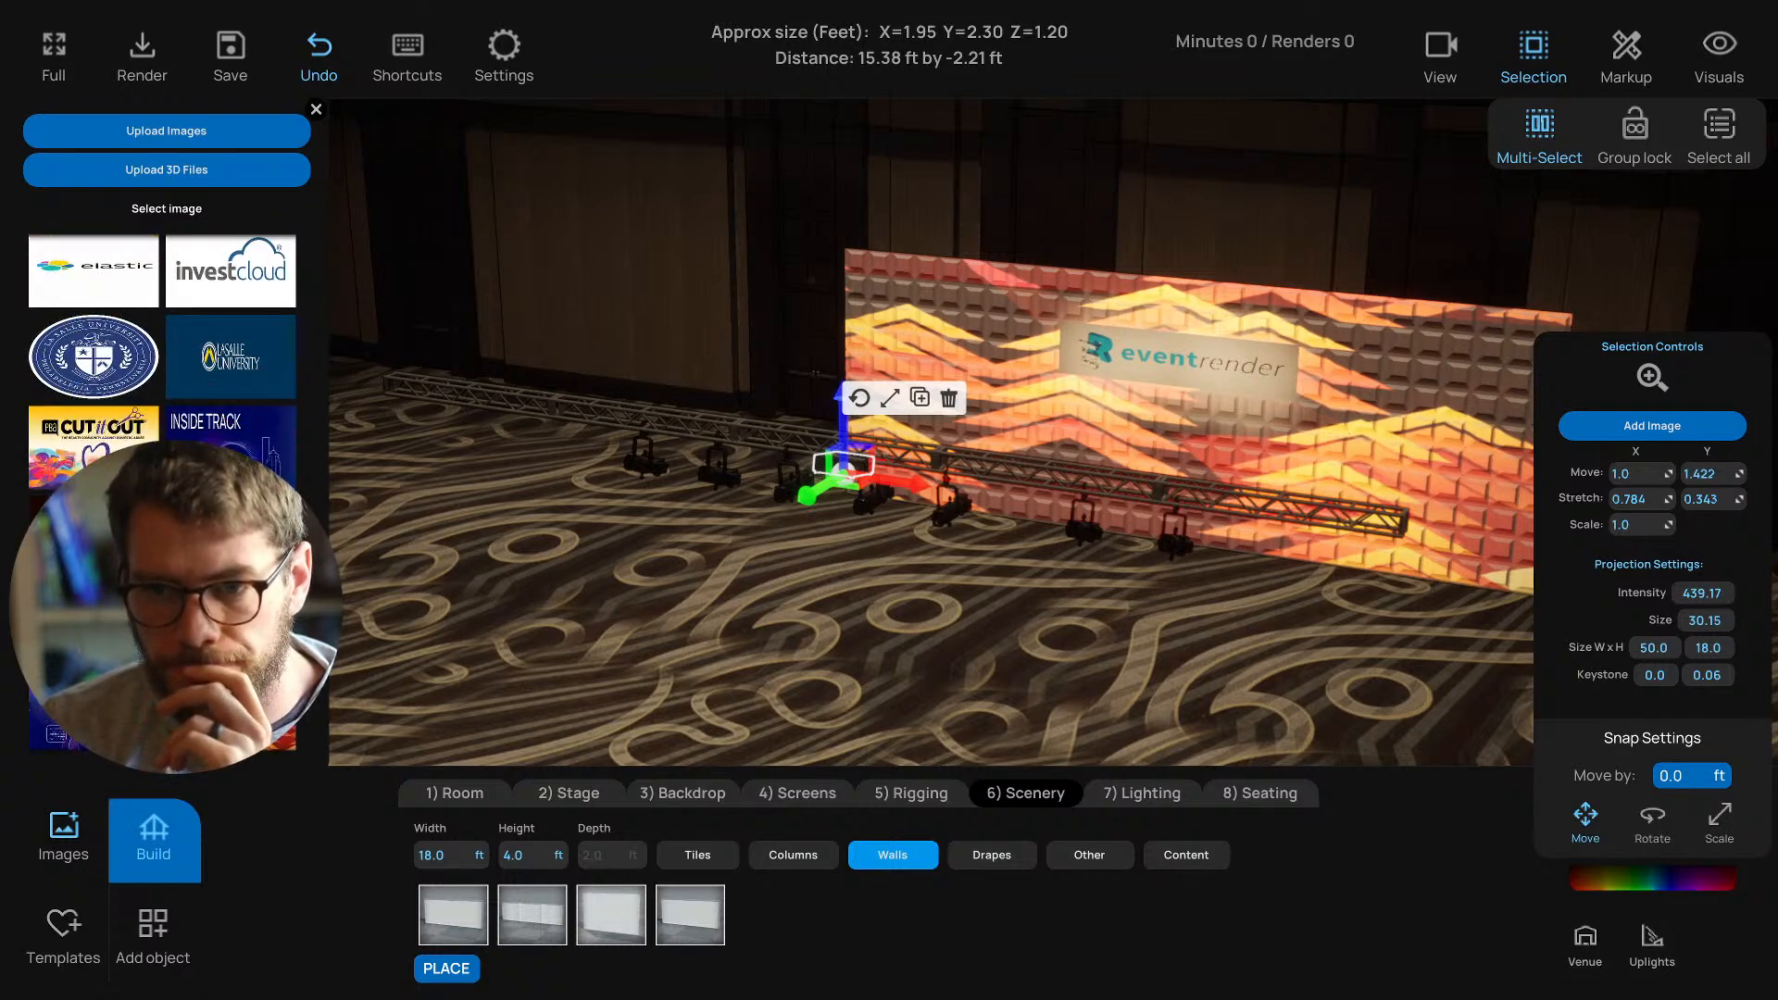
scroll(162, 371, down, 8)
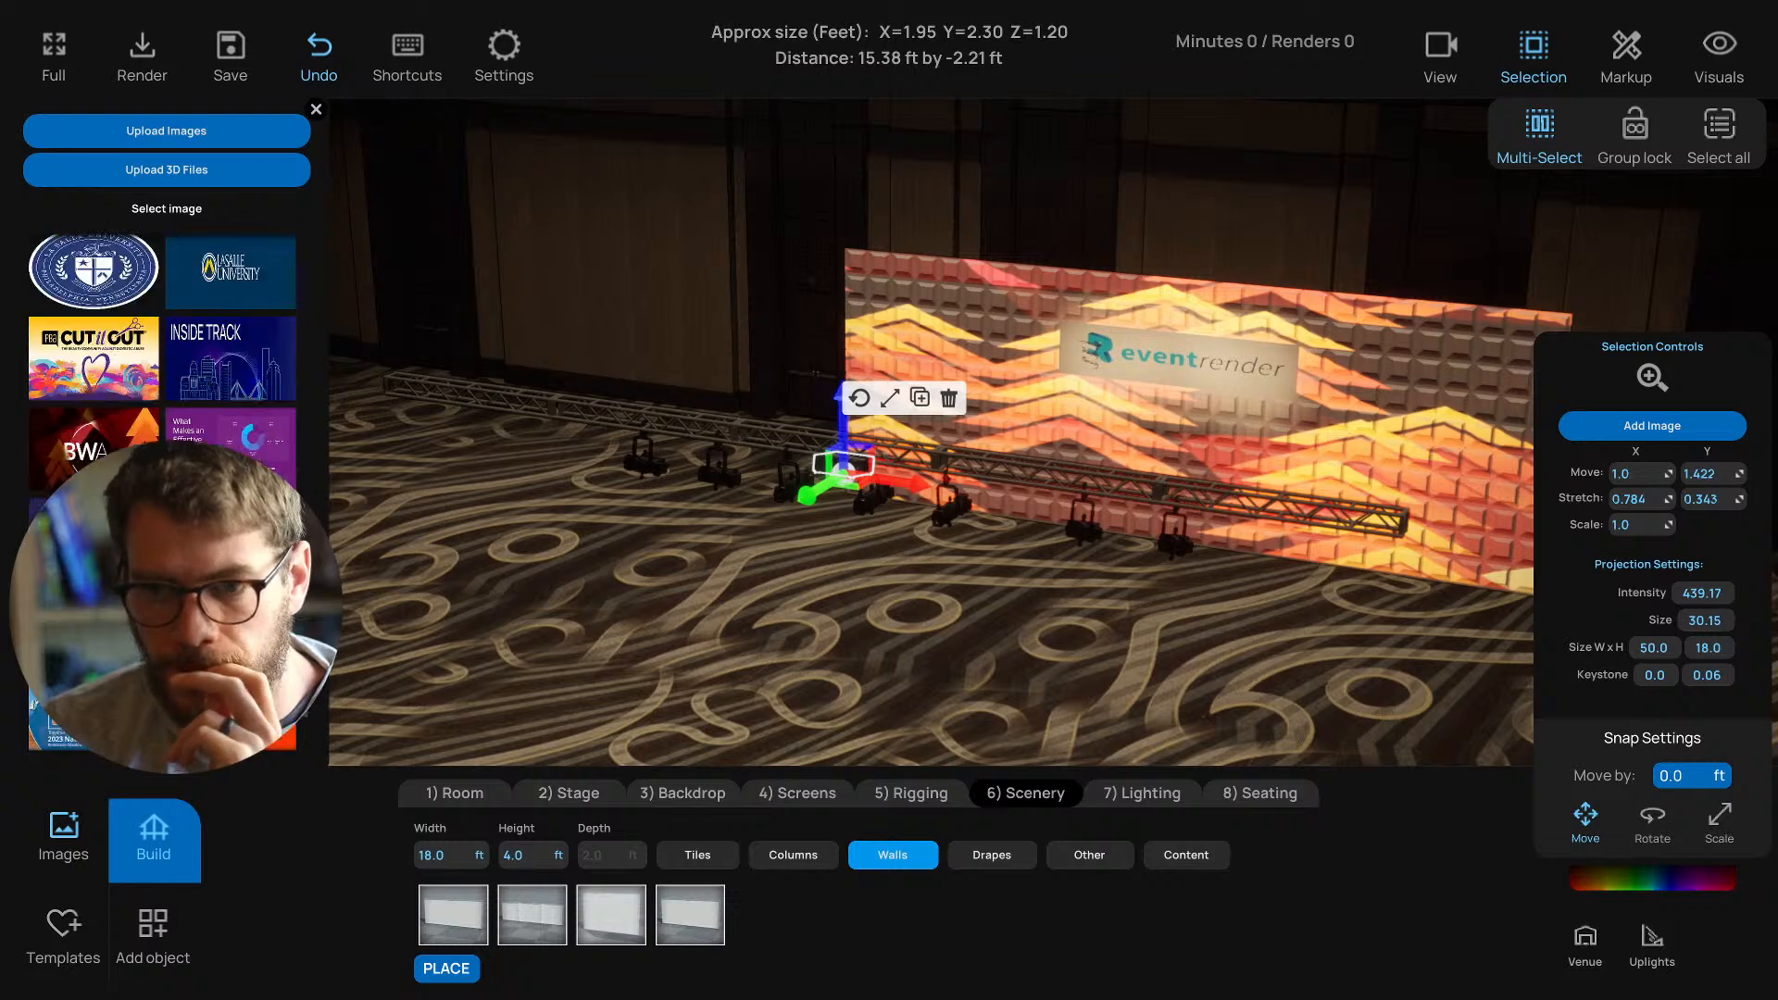
scroll(162, 371, down, 2)
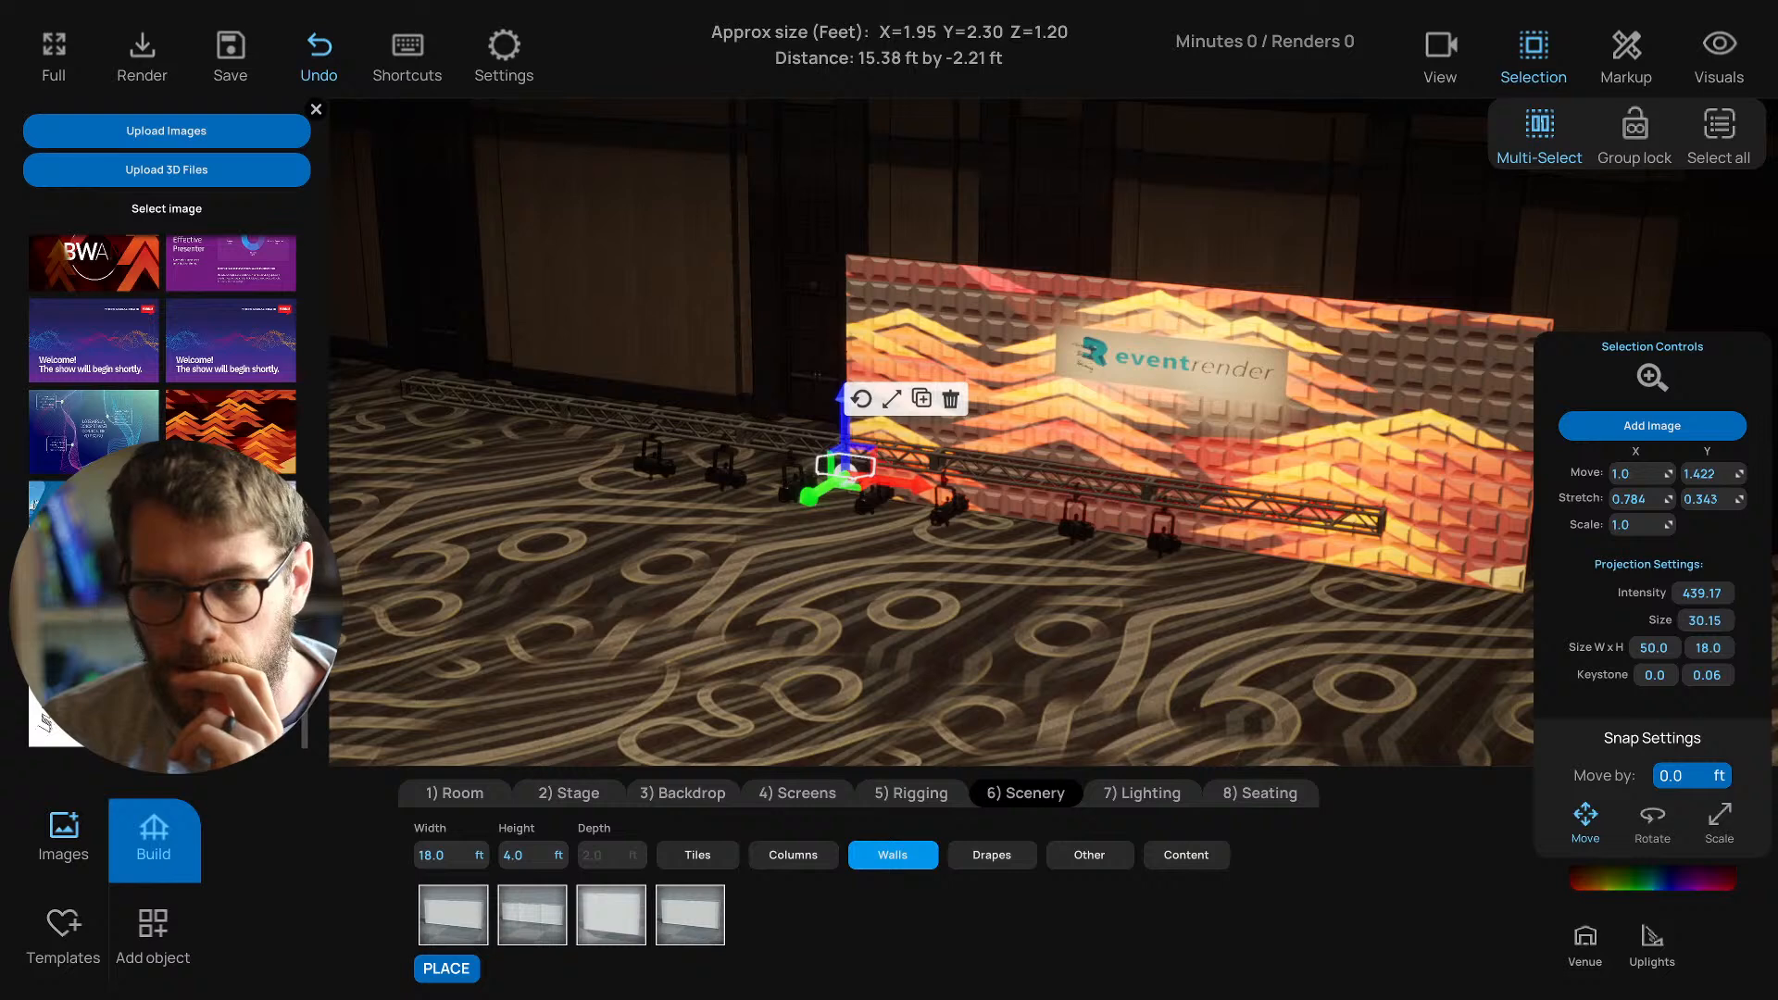
scroll(120, 430, up, 1)
click(92, 398)
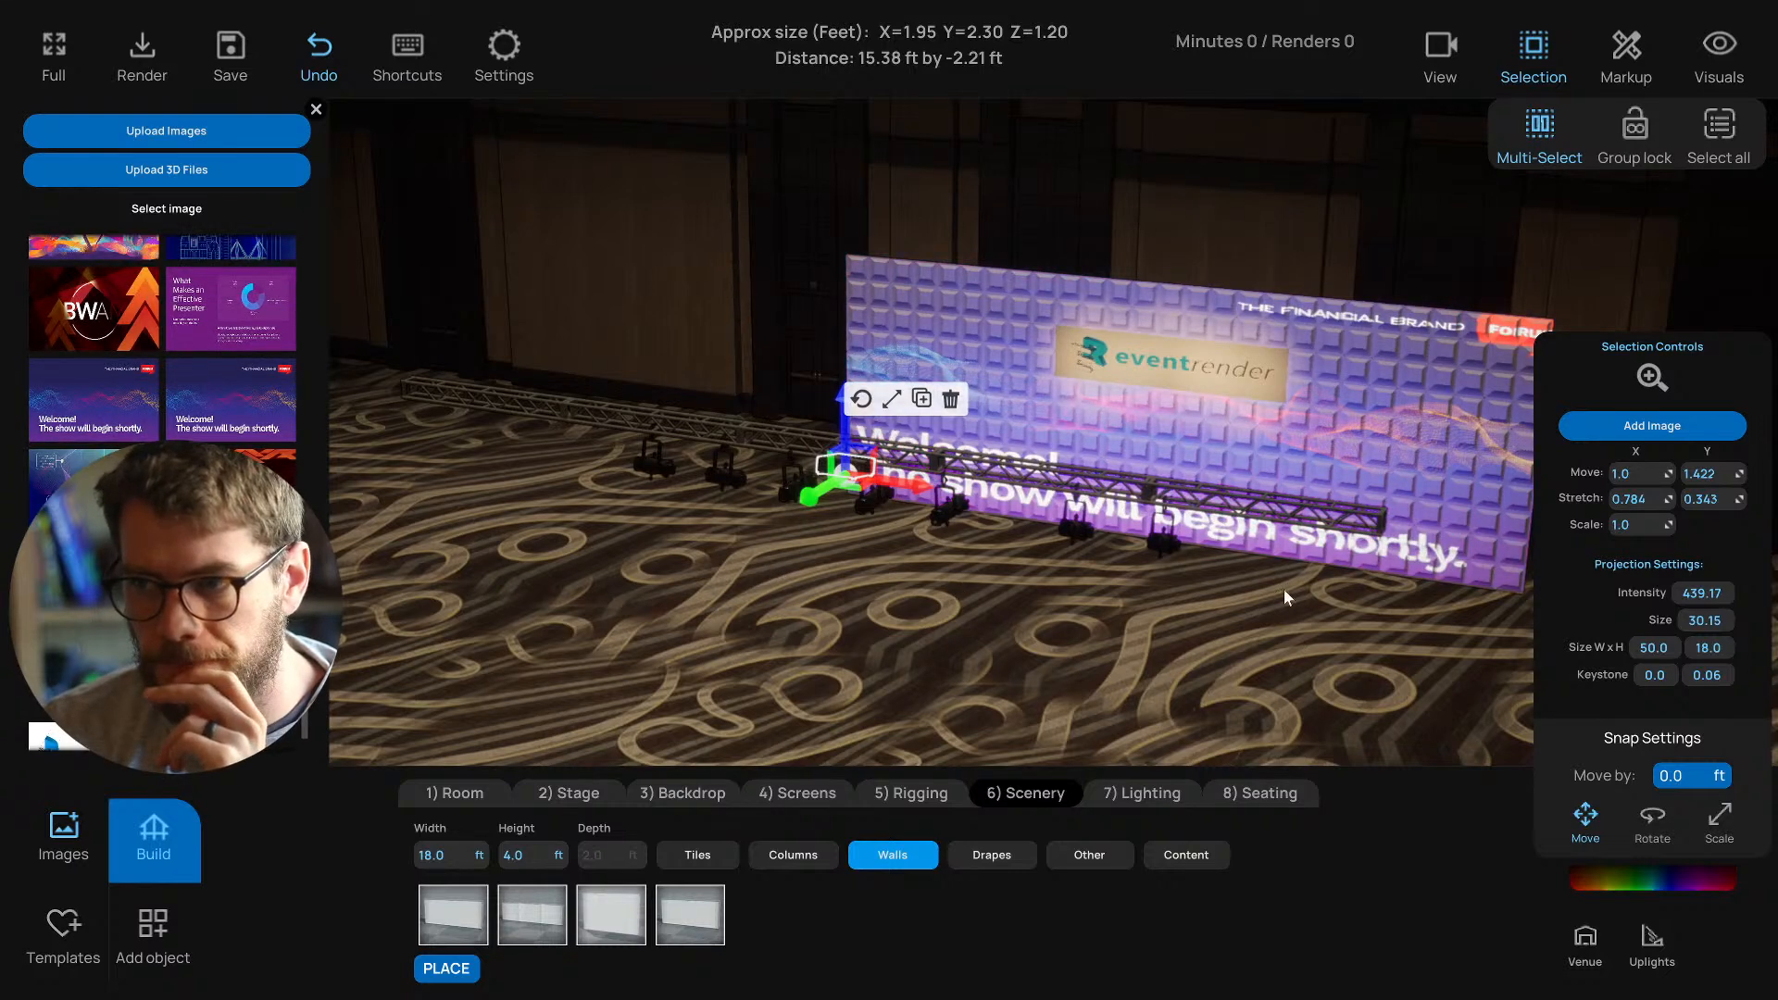
scroll(162, 371, down, 1)
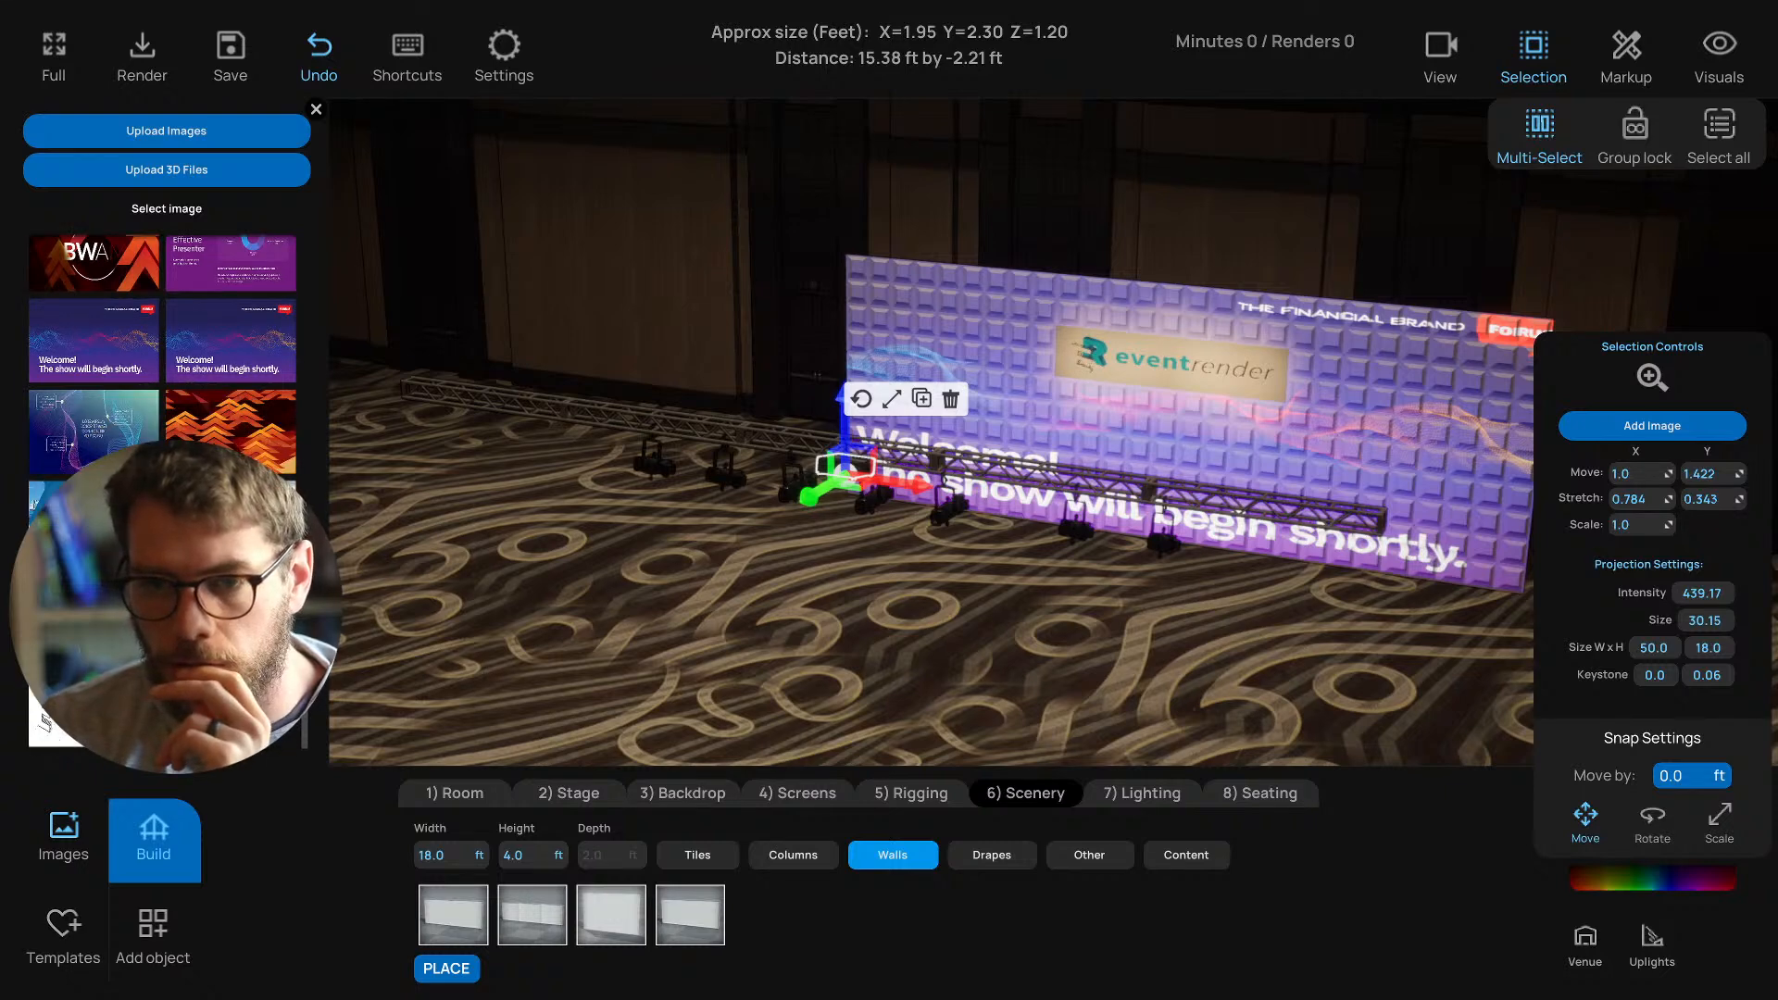
scroll(162, 370, down, 5)
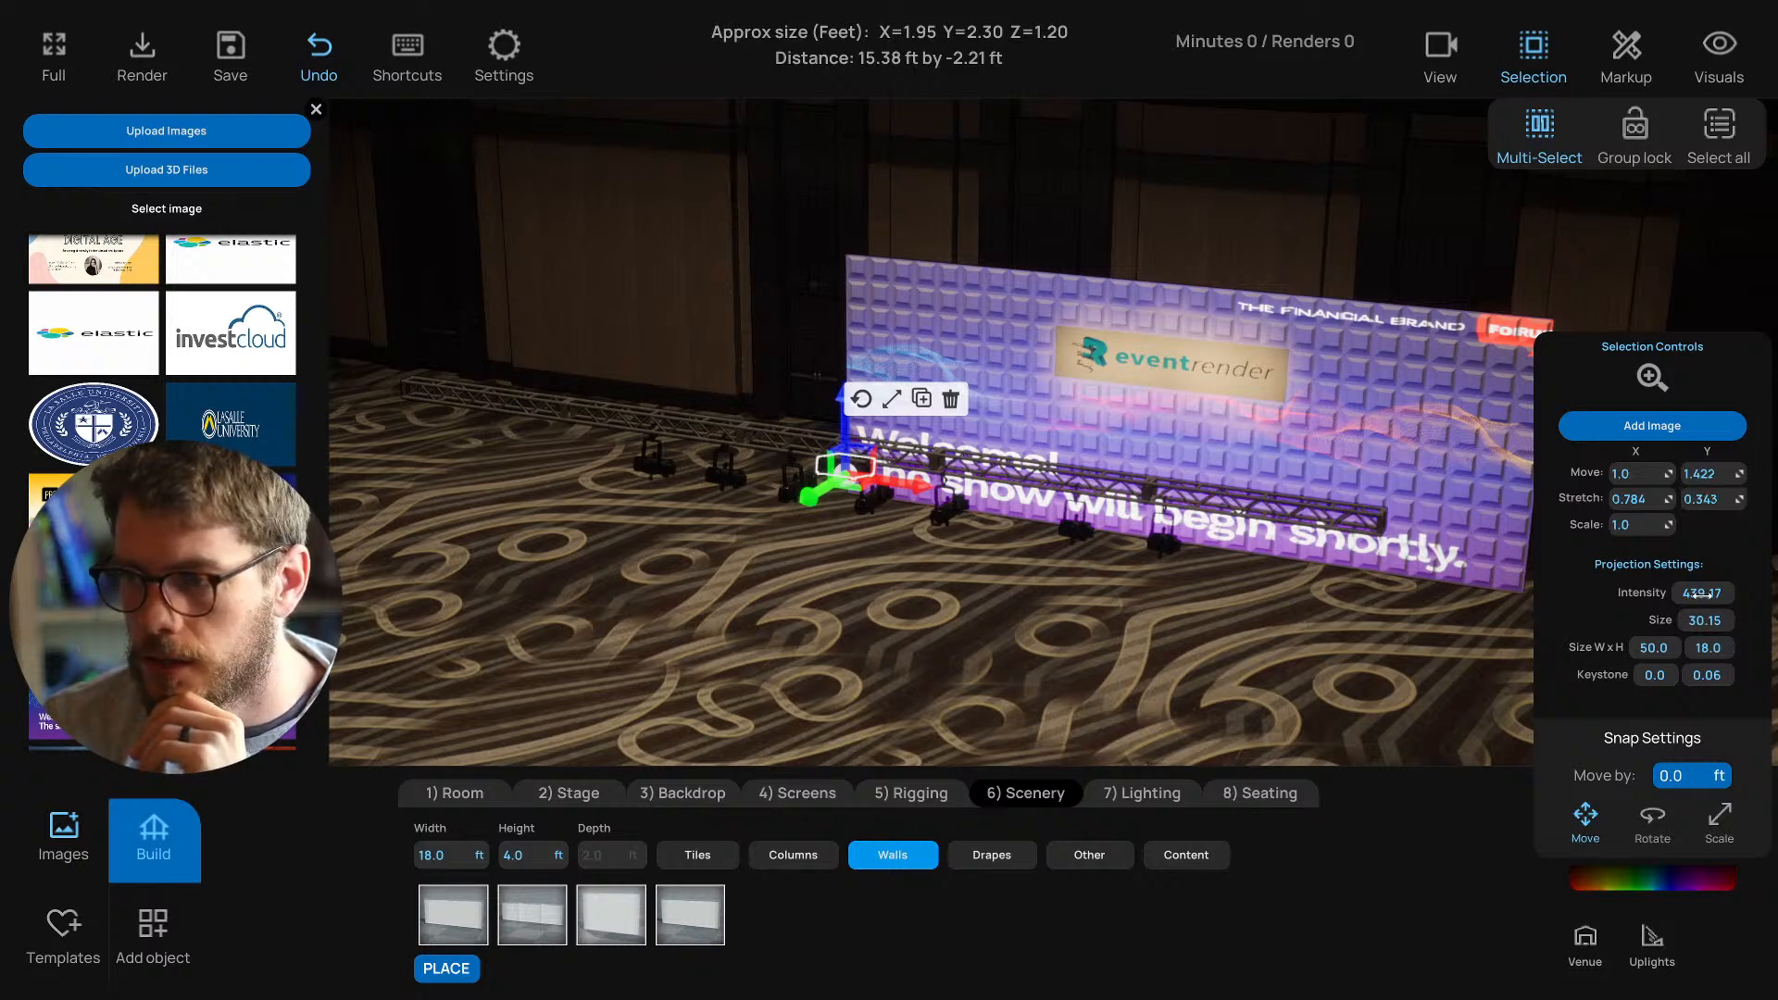
Enlarge the projection to size 47.96 so the slide's text falls outside the backdrop, and raise the projector's intensity.
drag(1702, 620, 1732, 620)
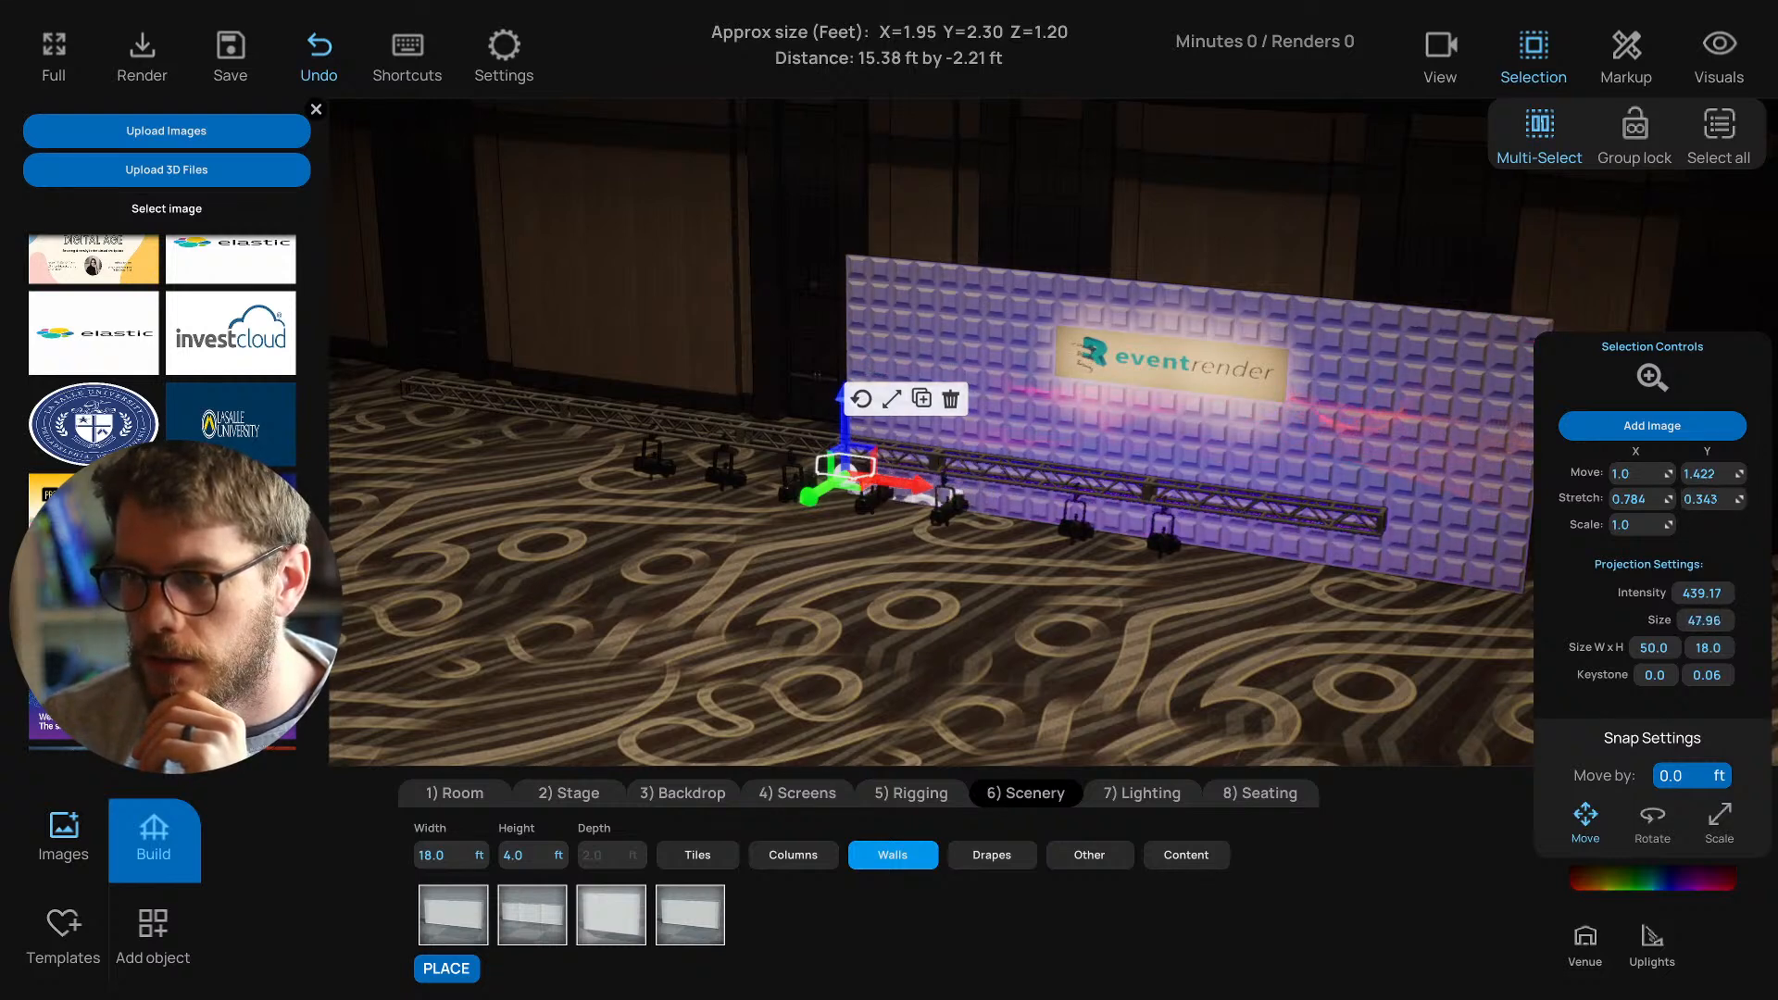
drag(1702, 593, 1751, 593)
click(1177, 684)
scroll(1175, 664, up, 5)
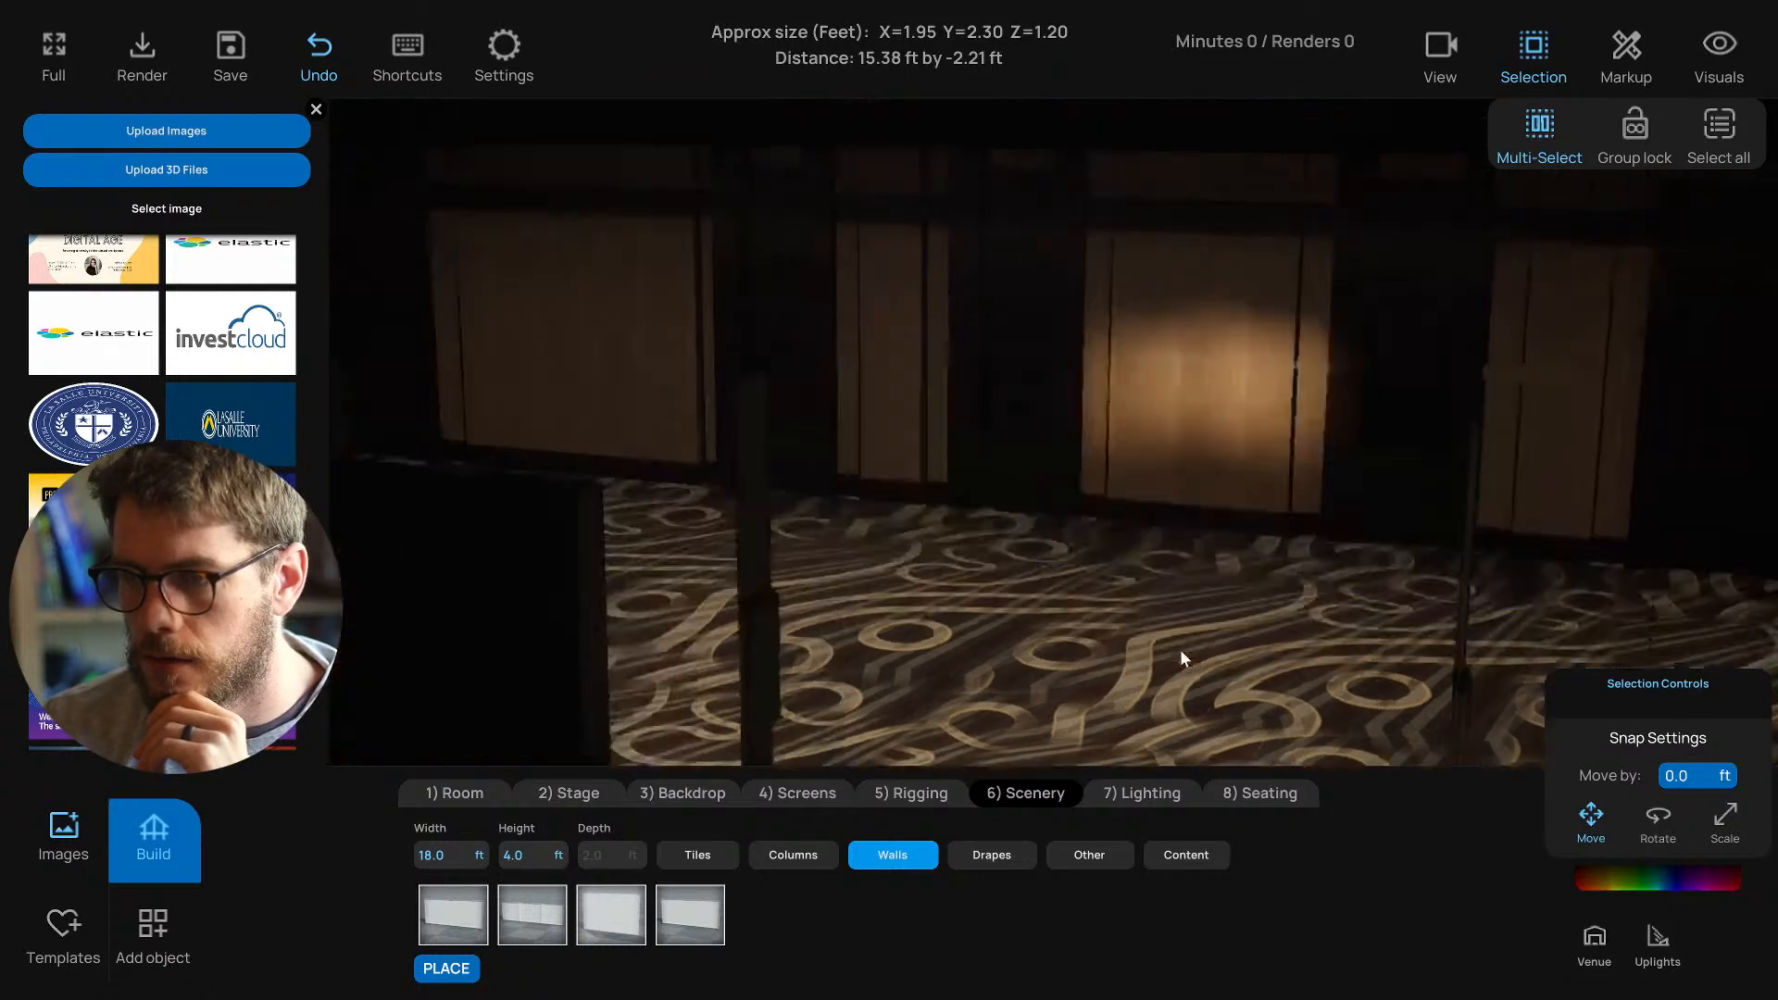
scroll(1180, 649, down, 5)
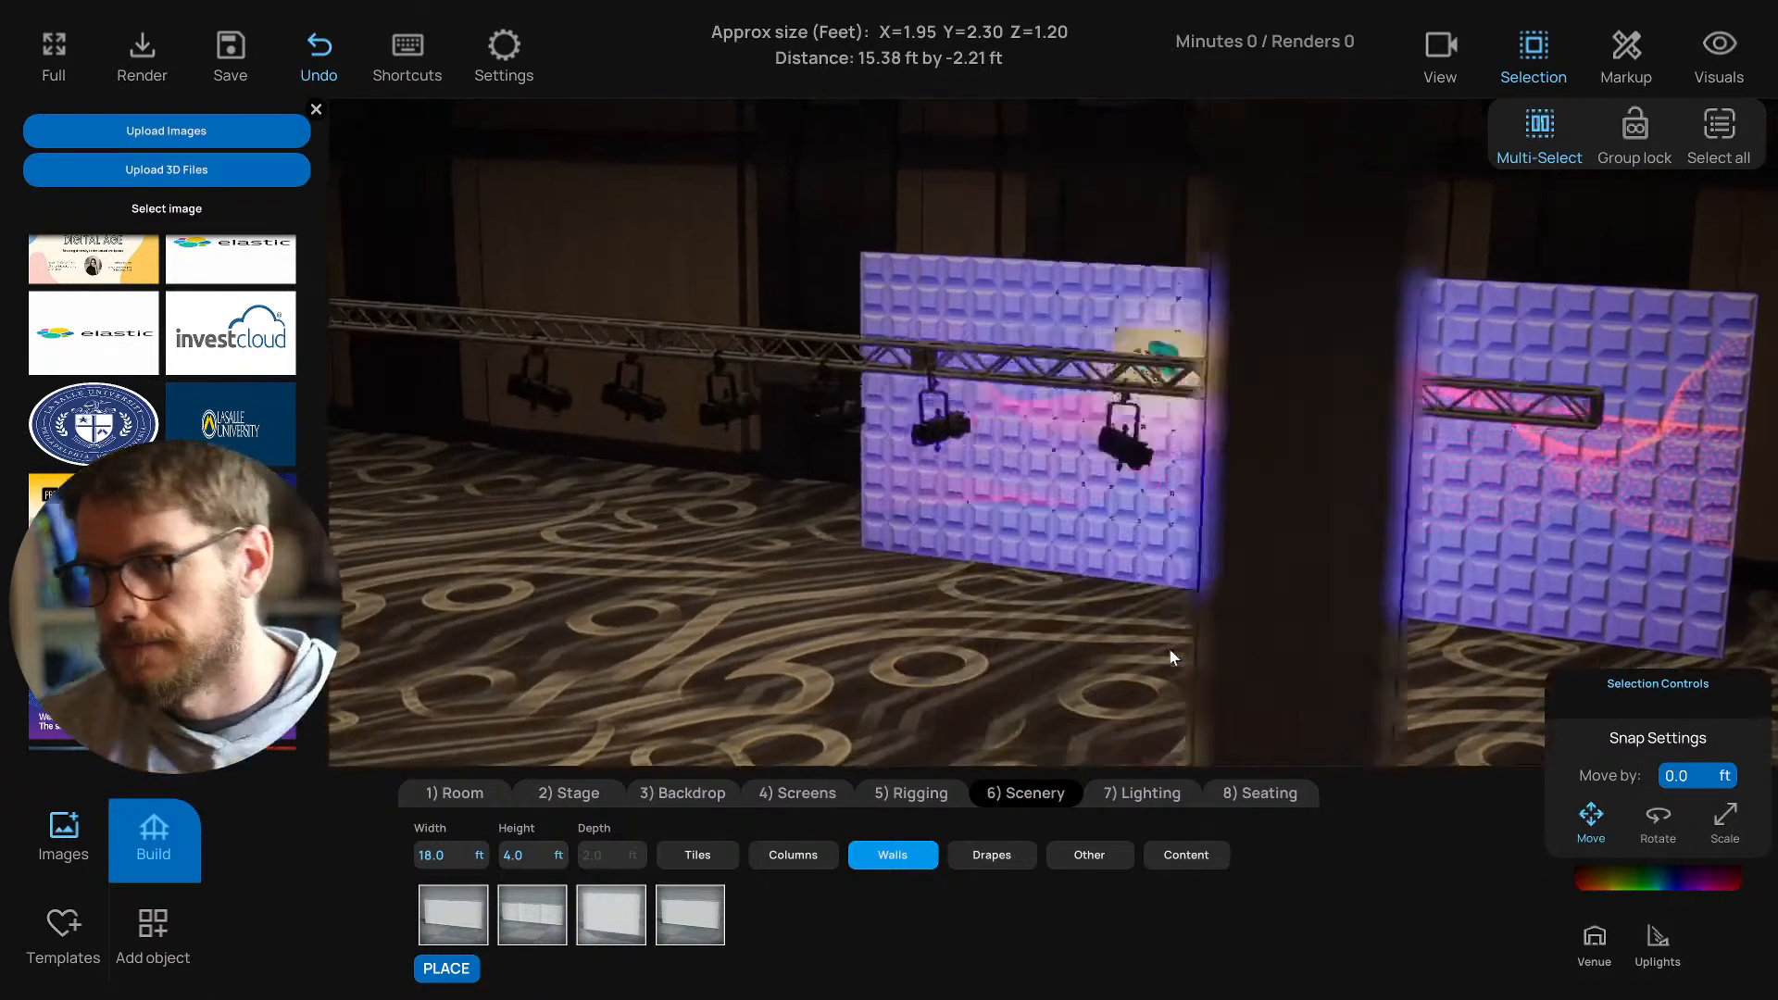
middle_drag(1170, 651, 1616, 238)
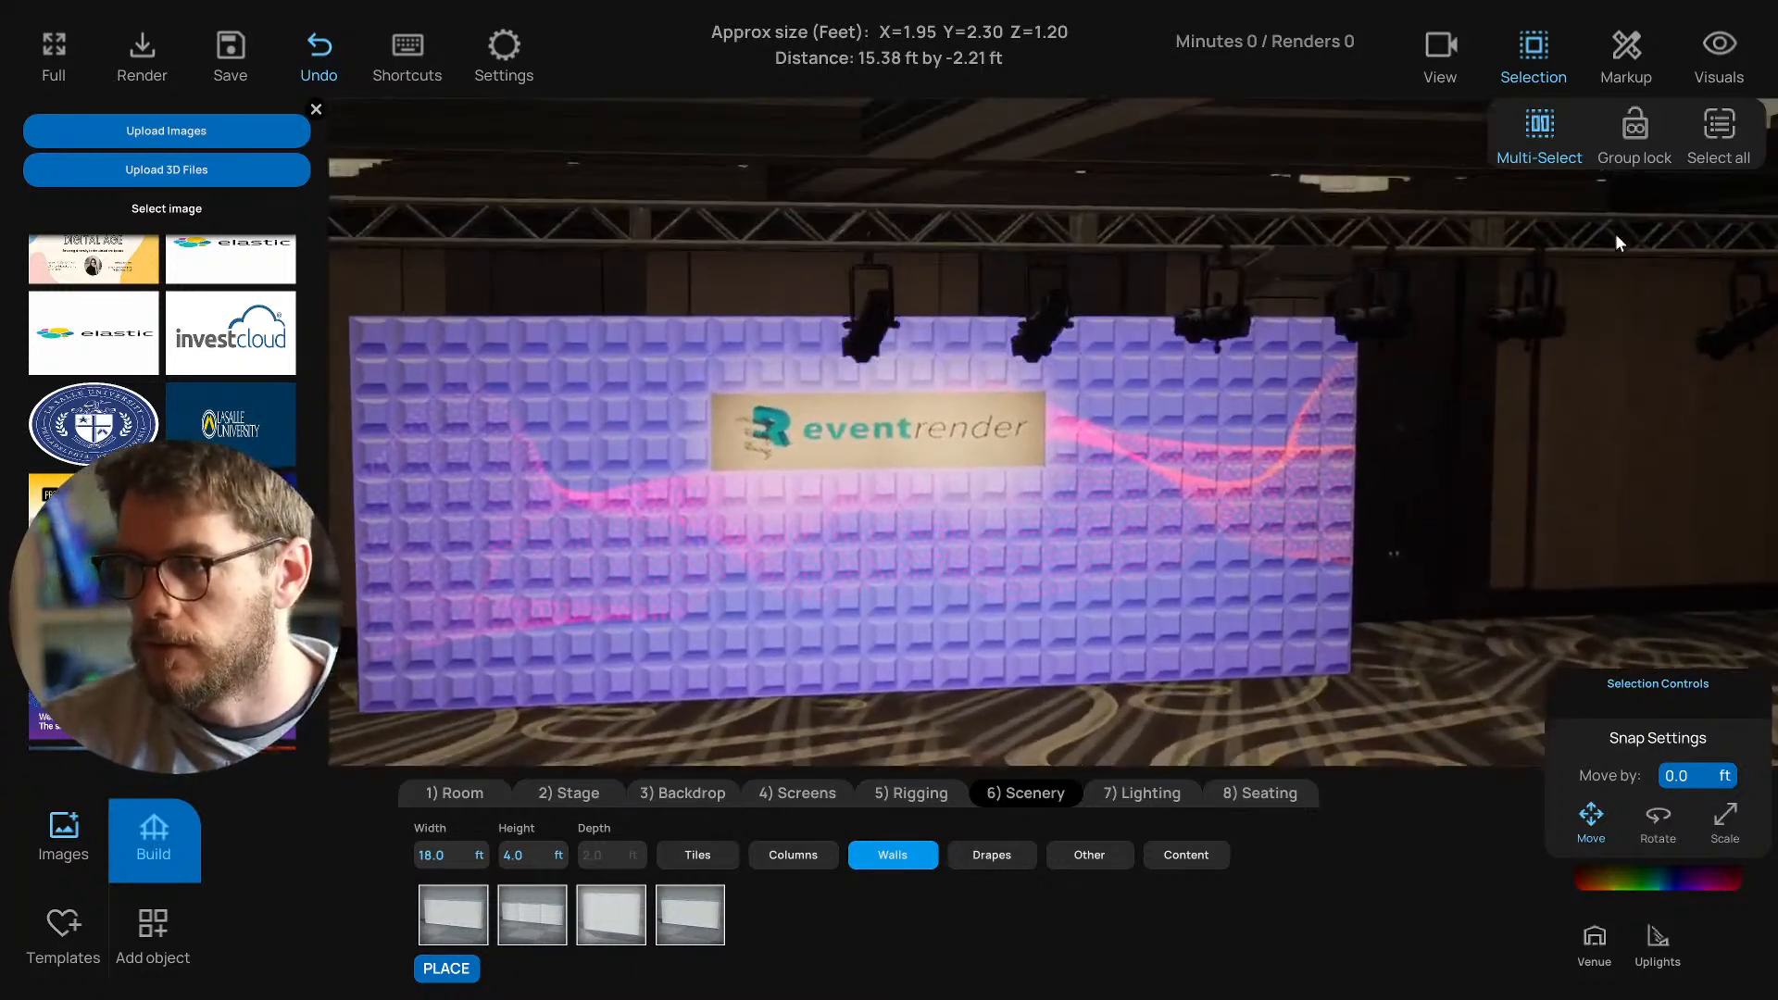
Add the haze effect to the scene and raise the haze density to roughly the middle of its range.
click(1719, 53)
click(1721, 119)
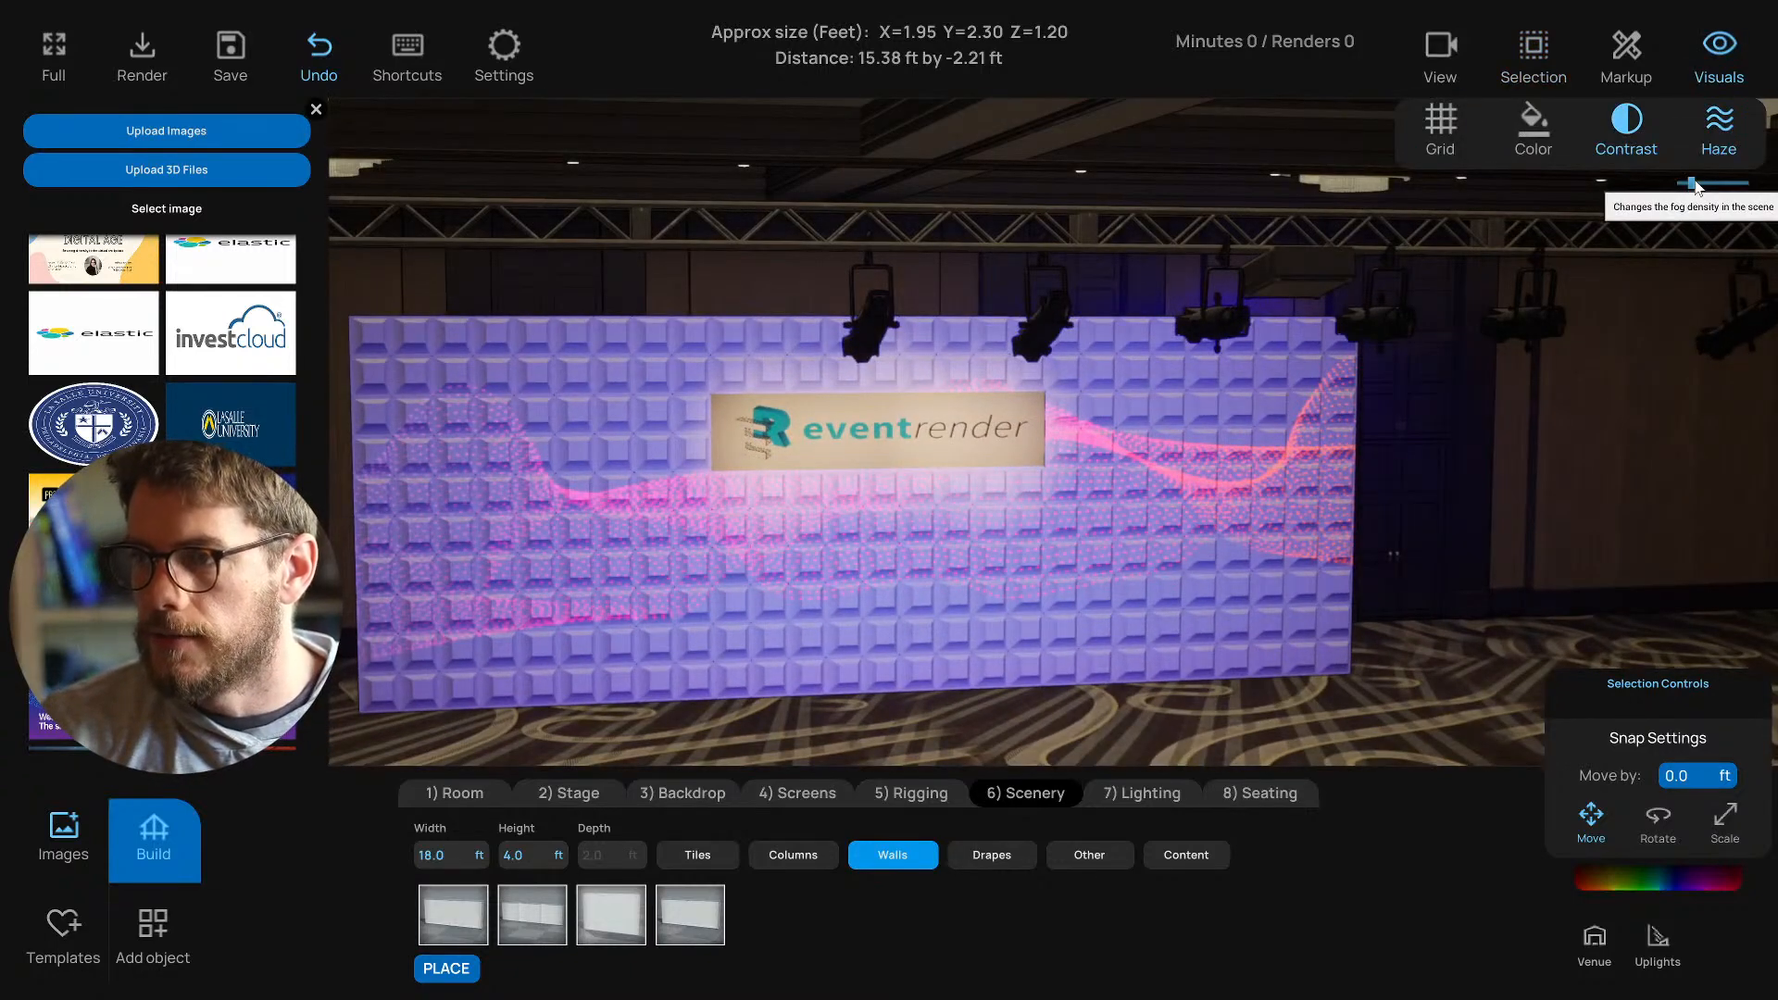
middle_drag(1278, 452, 1242, 293)
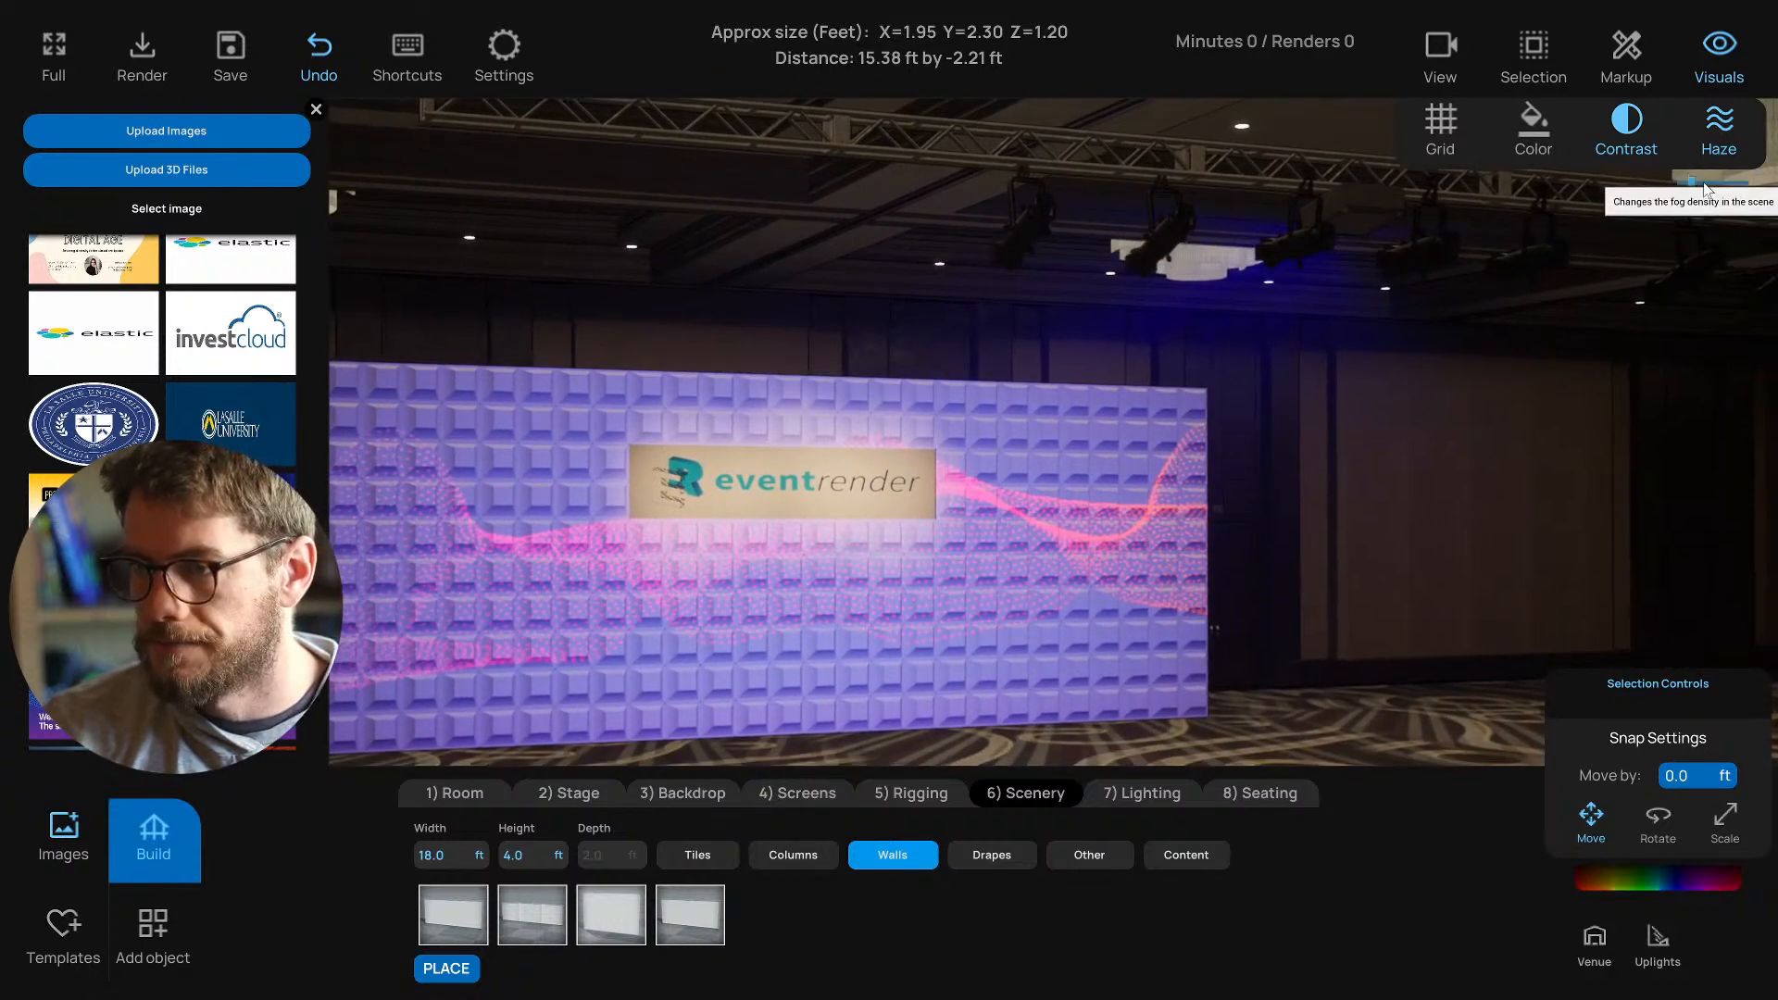
drag(1692, 183, 1720, 183)
middle_drag(1219, 380, 706, 362)
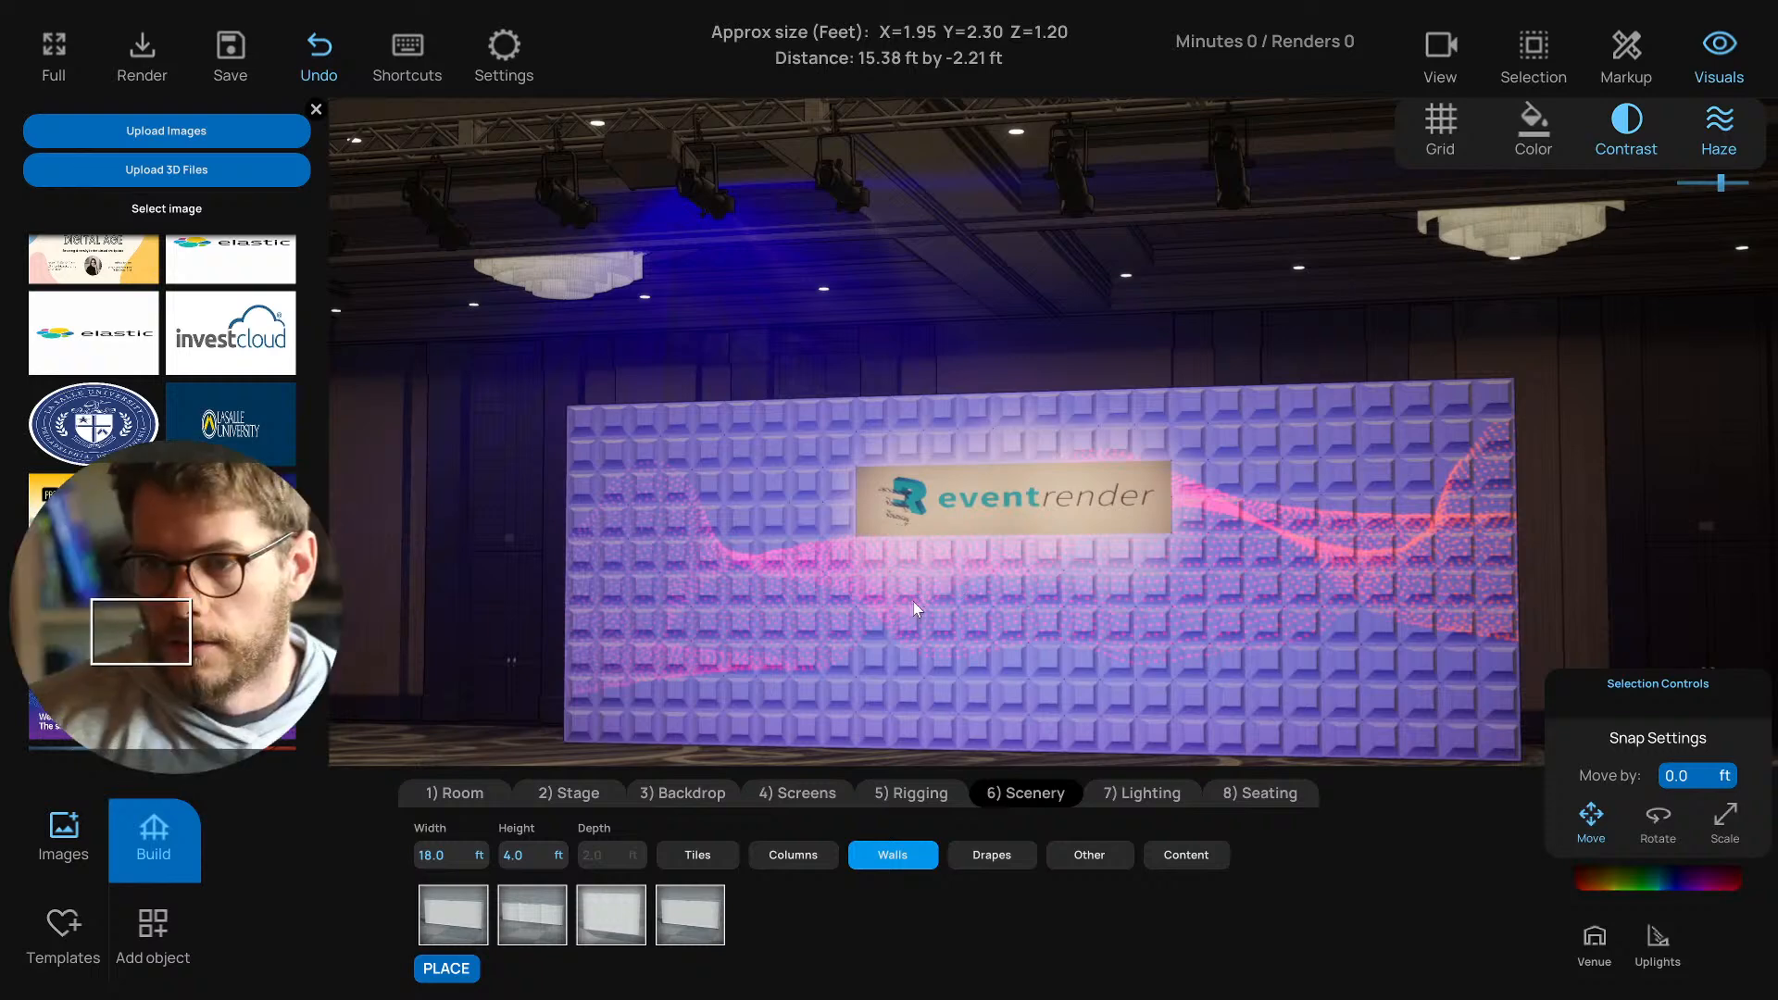
right_drag(915, 602, 915, 613)
scroll(914, 613, down, 3)
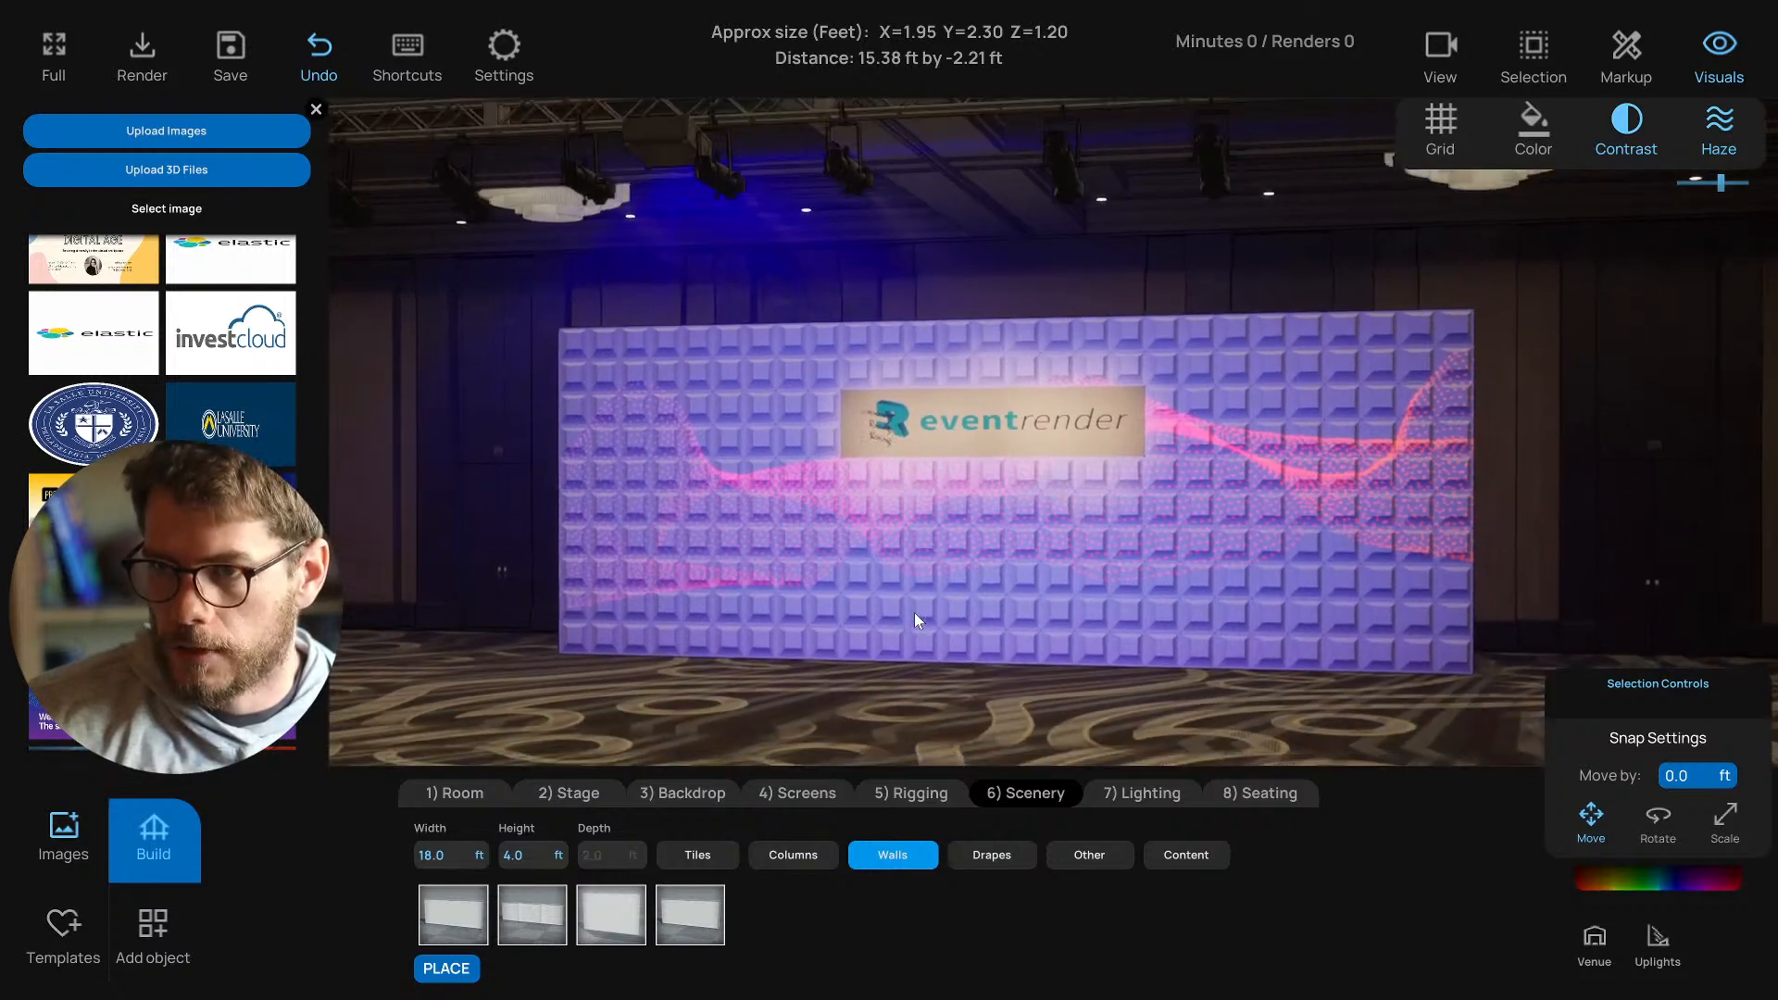
scroll(914, 613, up, 4)
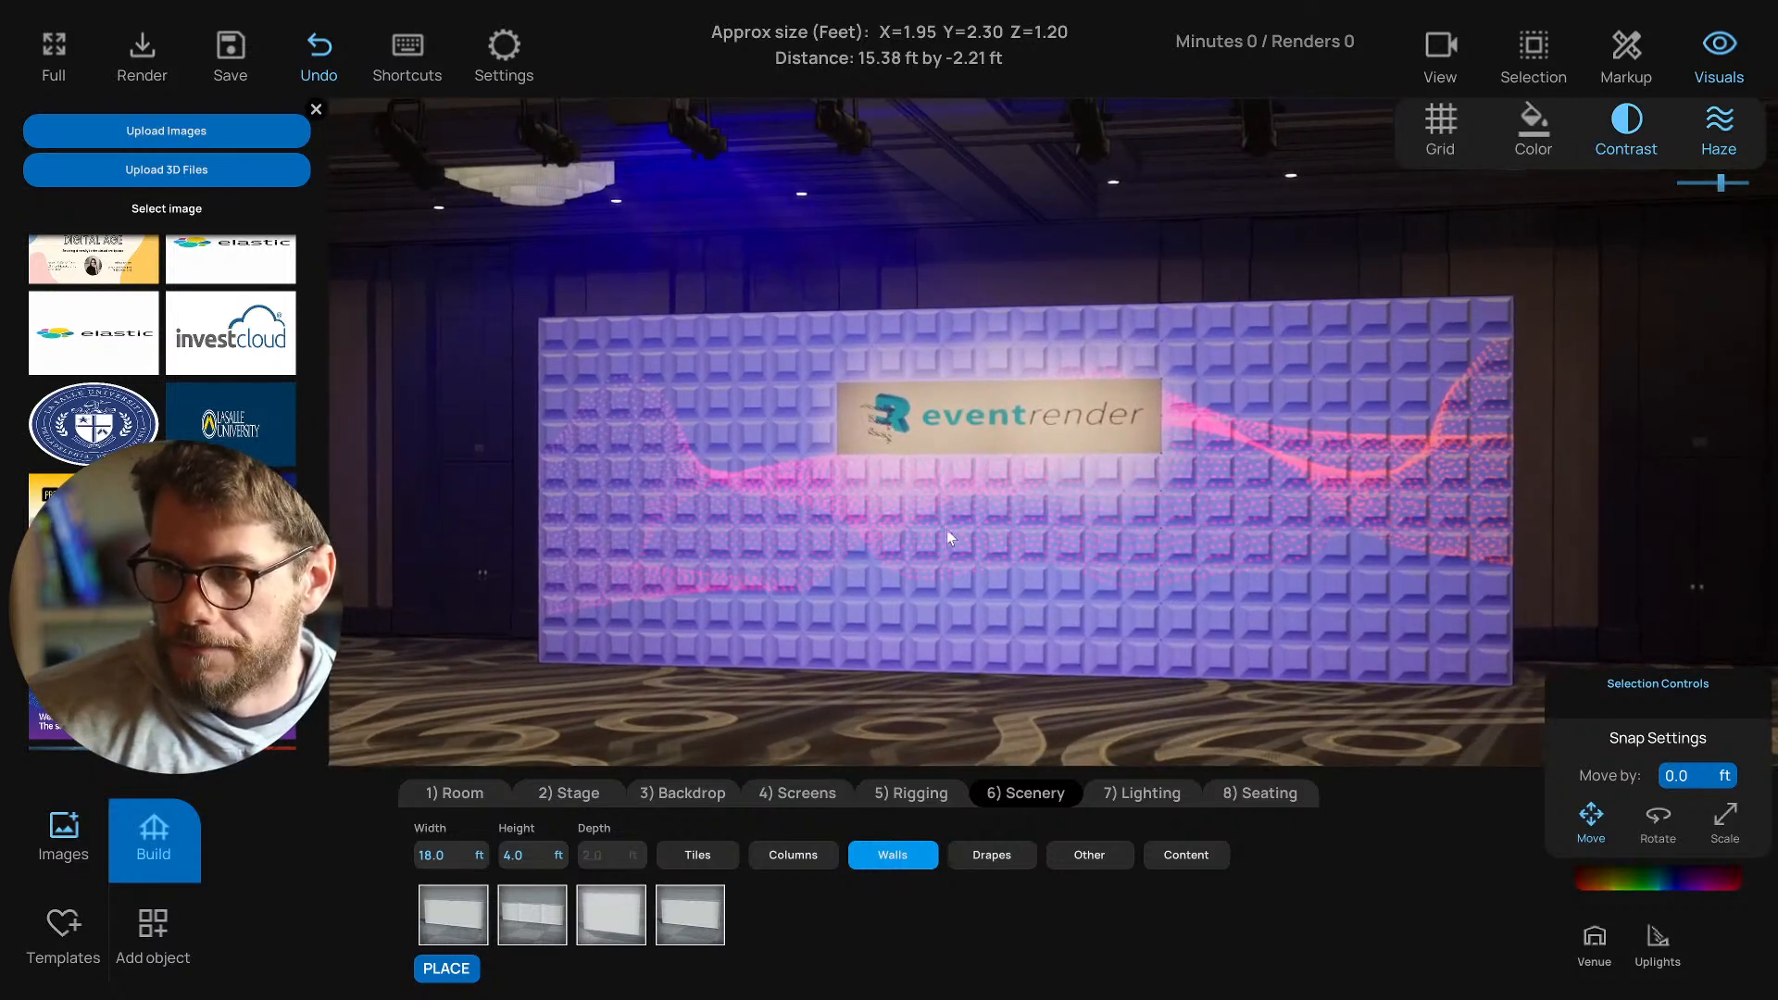
Check the stream quality, distance unit and camera focus settings, and close the visual options and the image library.
click(503, 54)
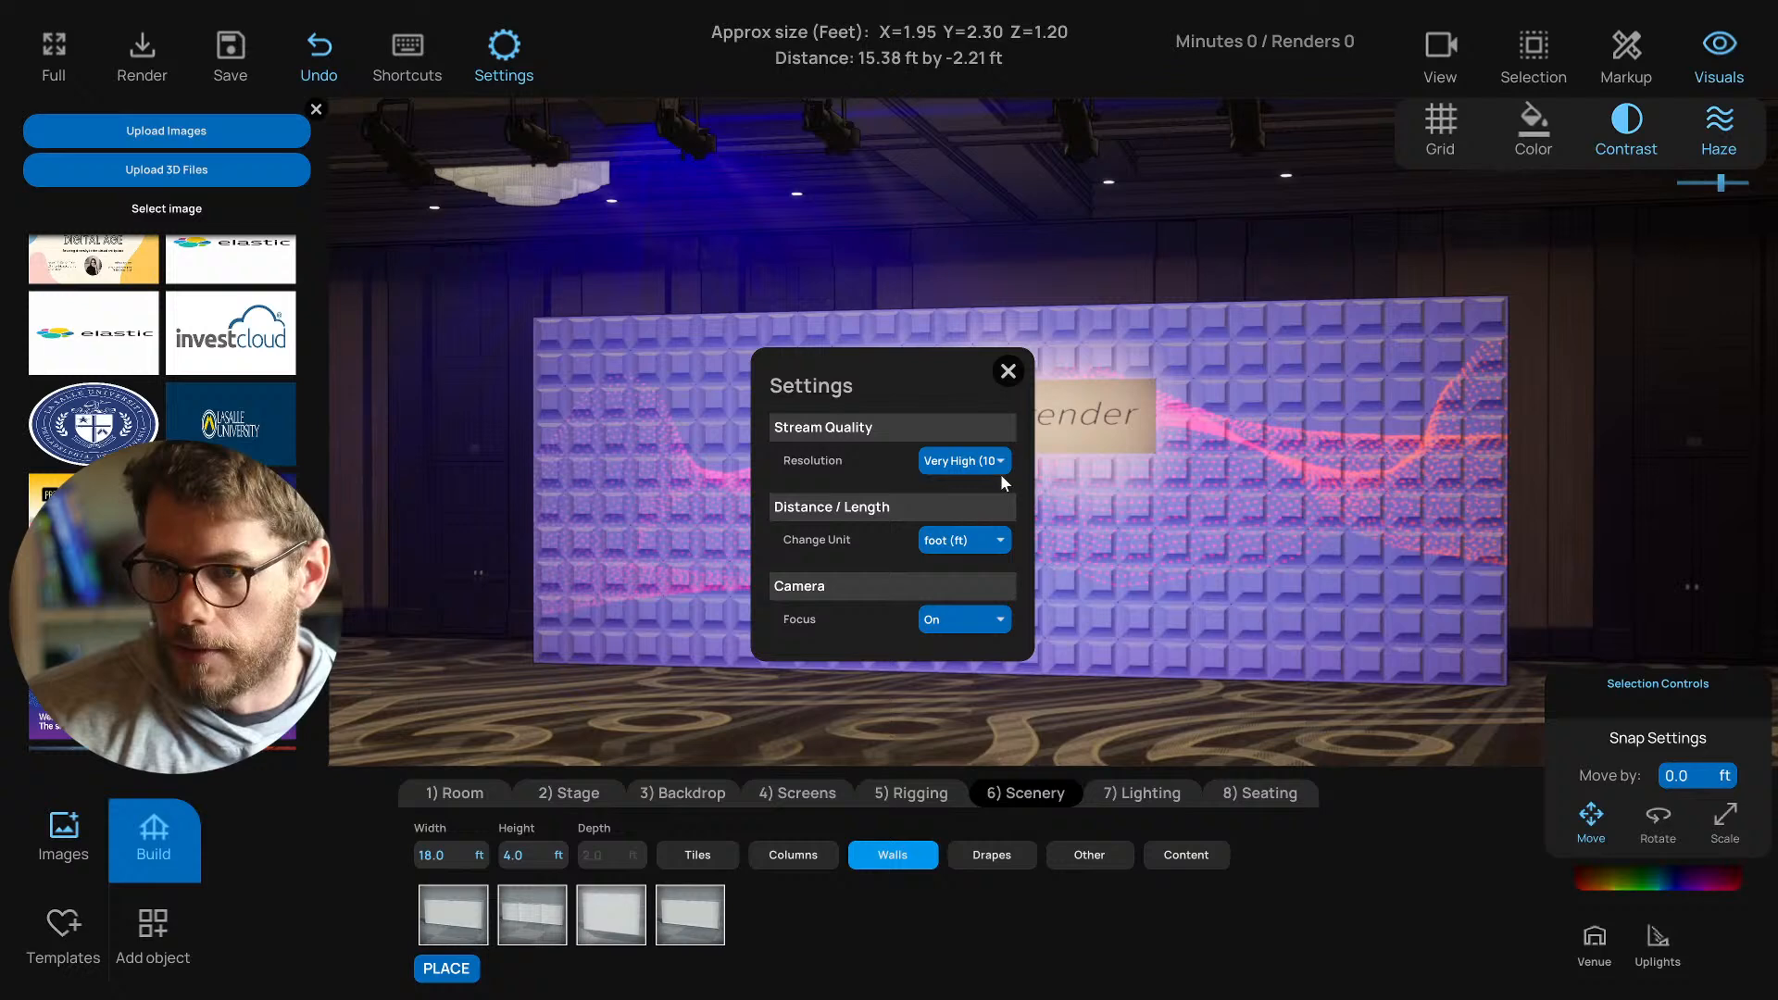
click(1007, 370)
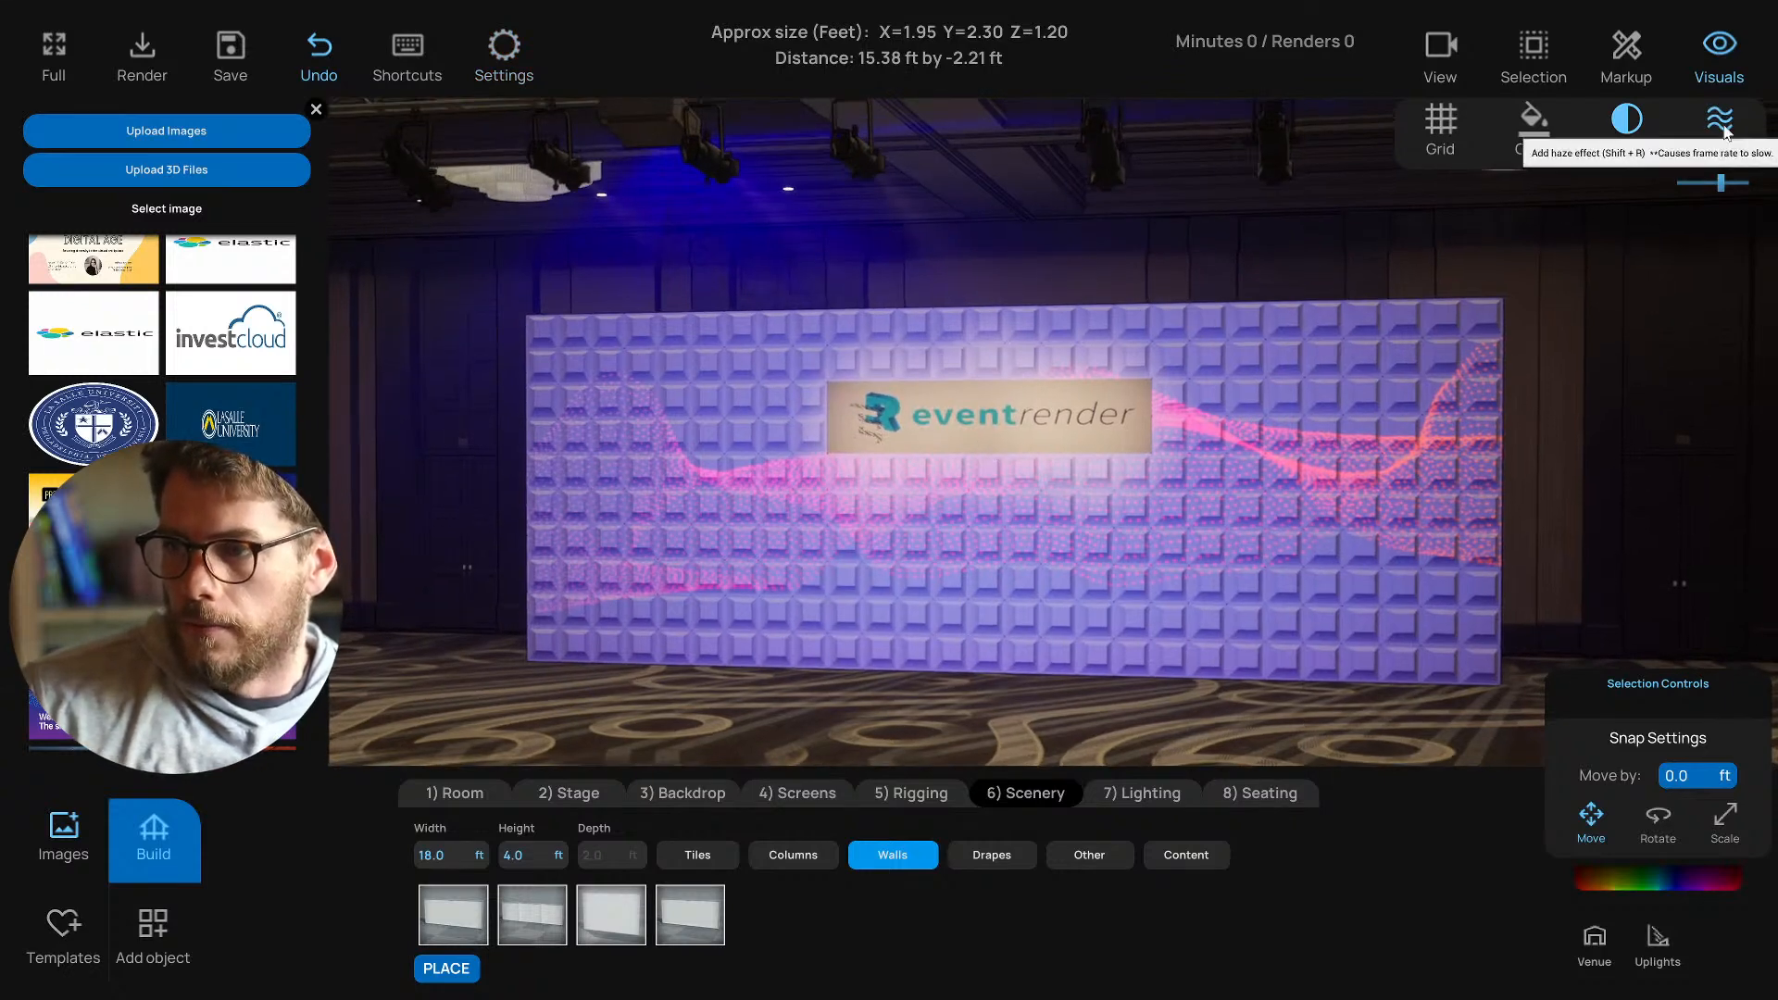
click(1721, 48)
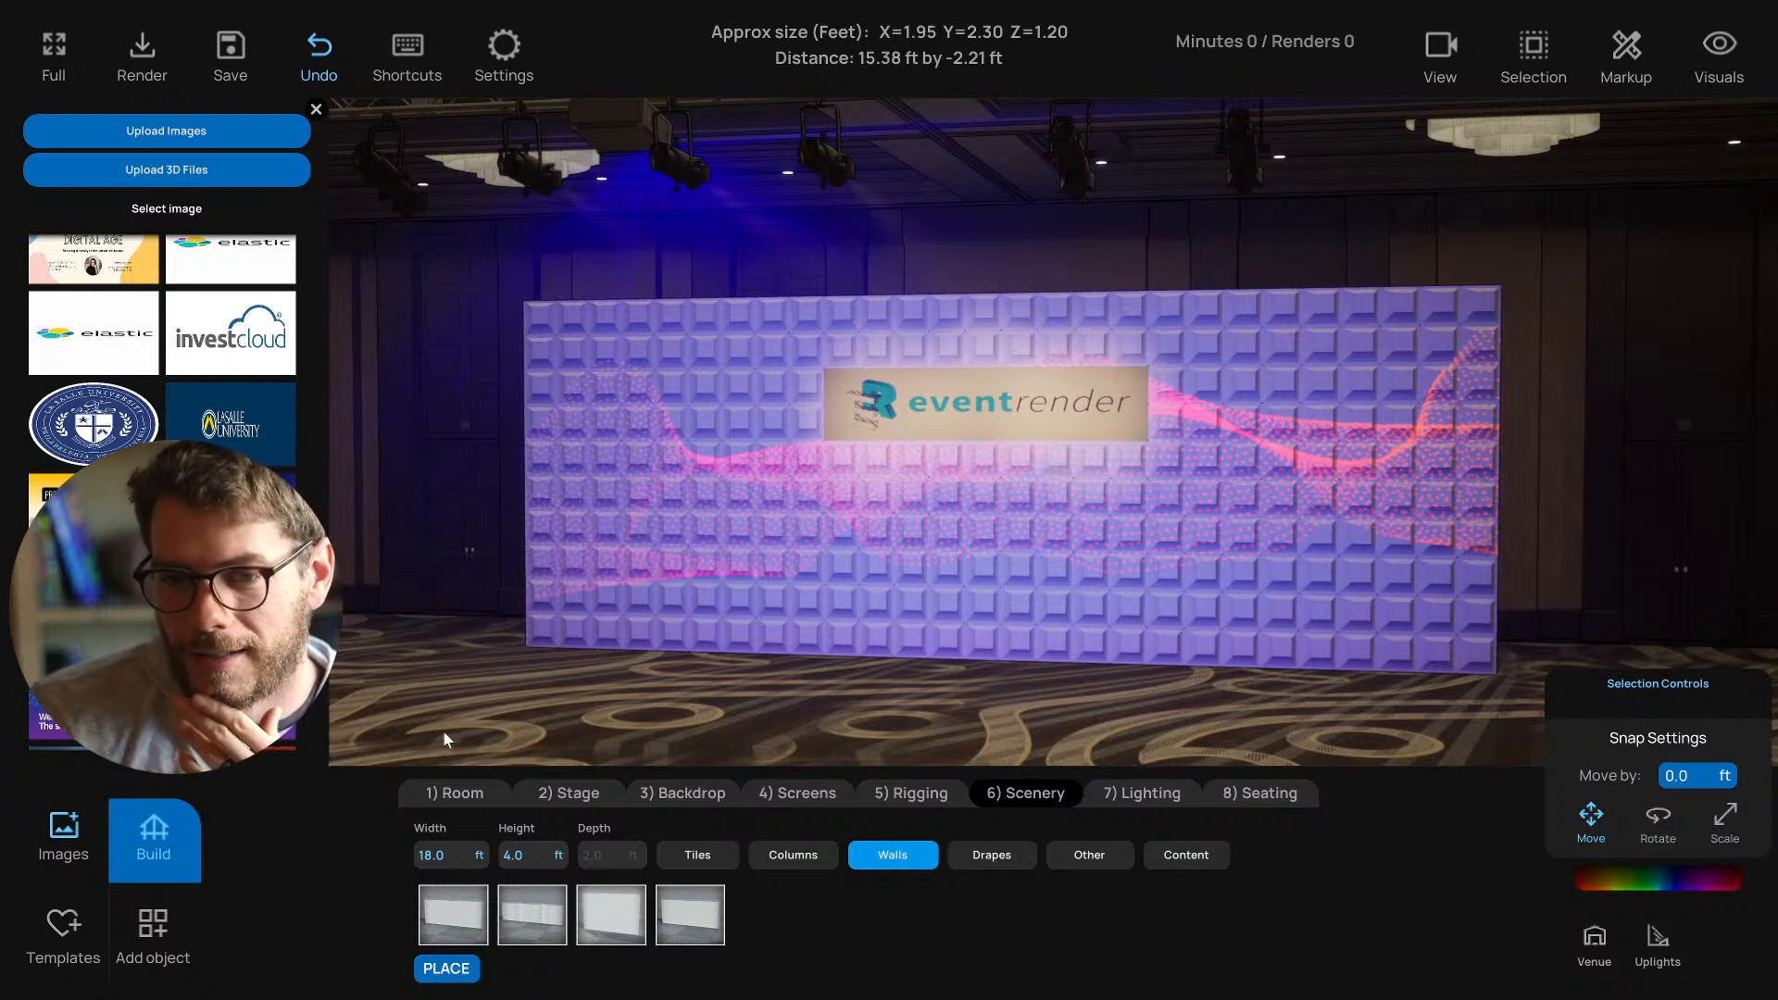
click(315, 112)
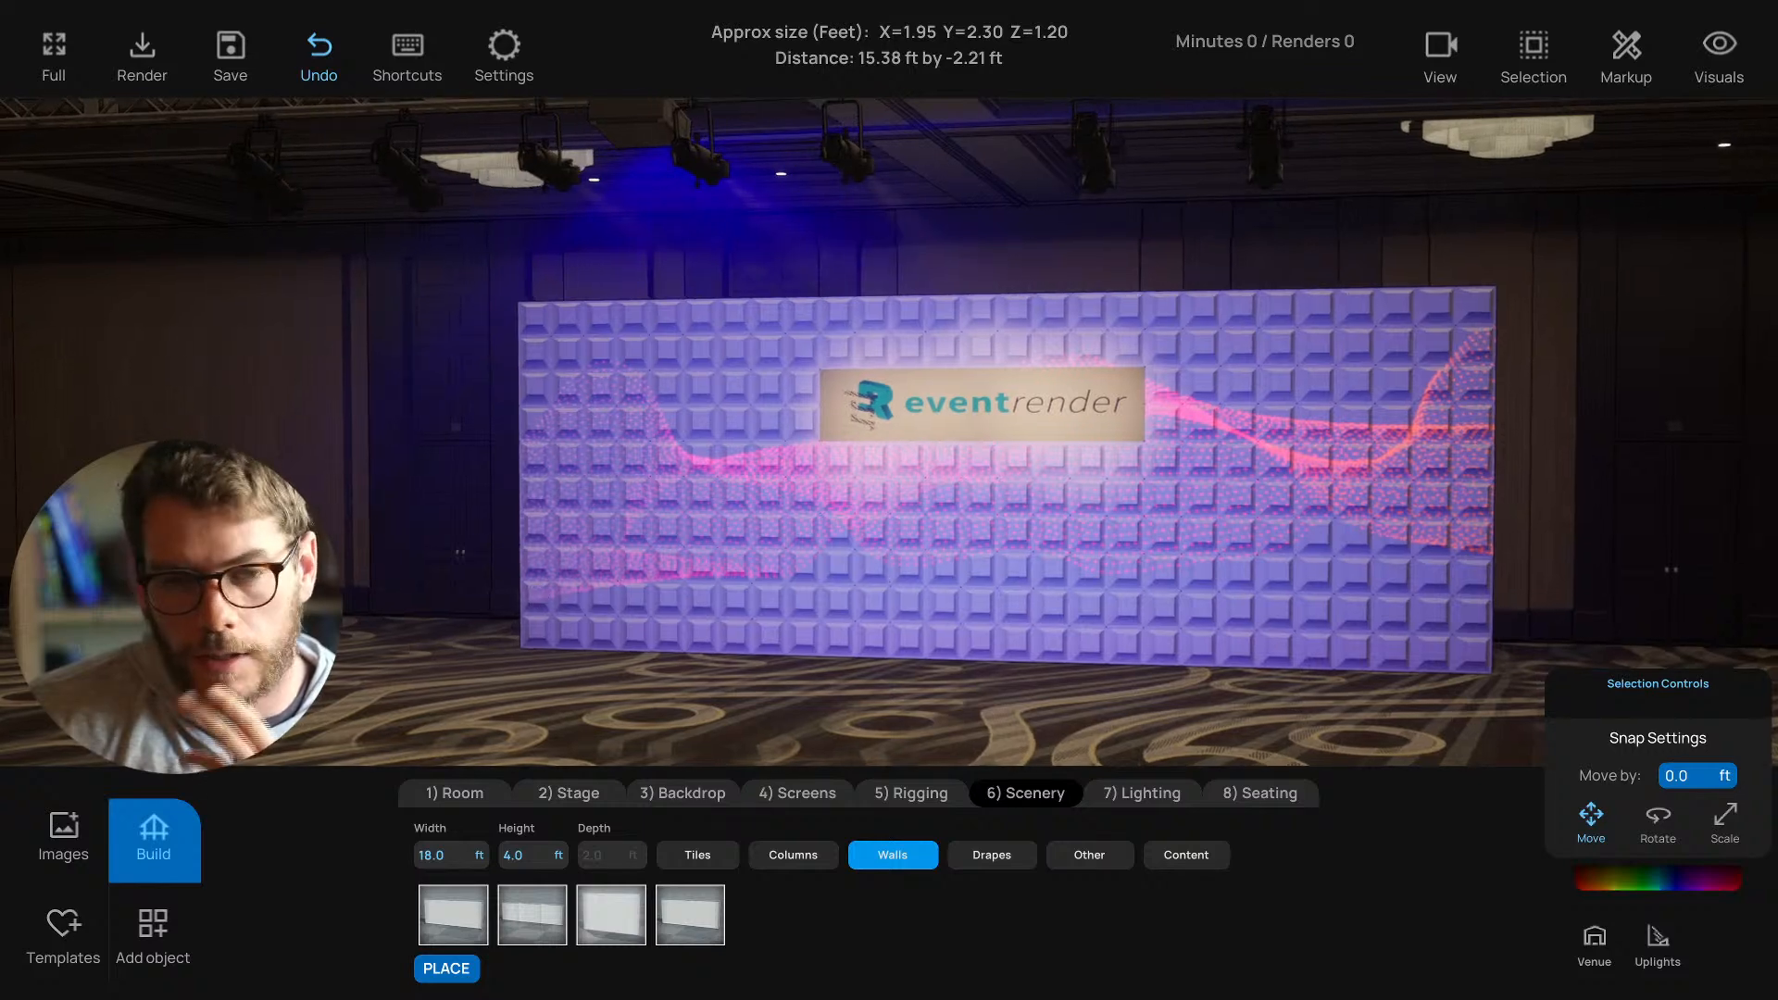
Place a black stage platform 24 ft wide, 16 ft deep and 2 ft high in front of the backdrop.
drag(758, 623, 748, 629)
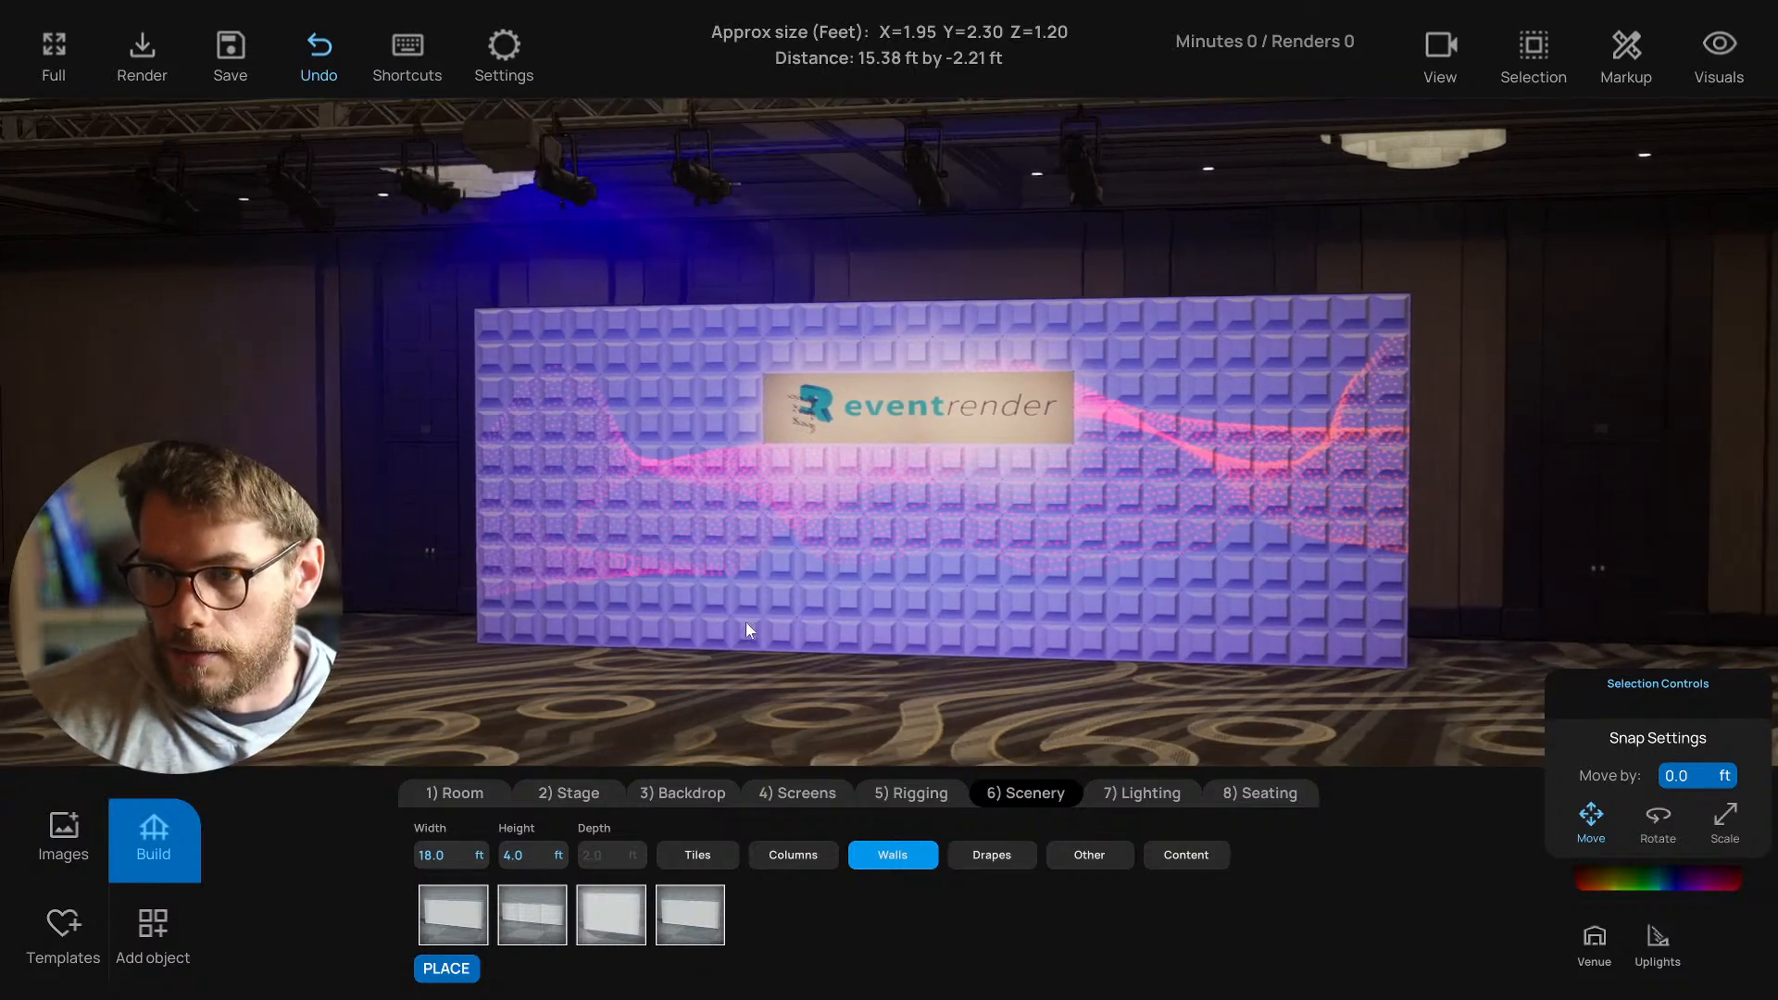
click(590, 794)
click(453, 913)
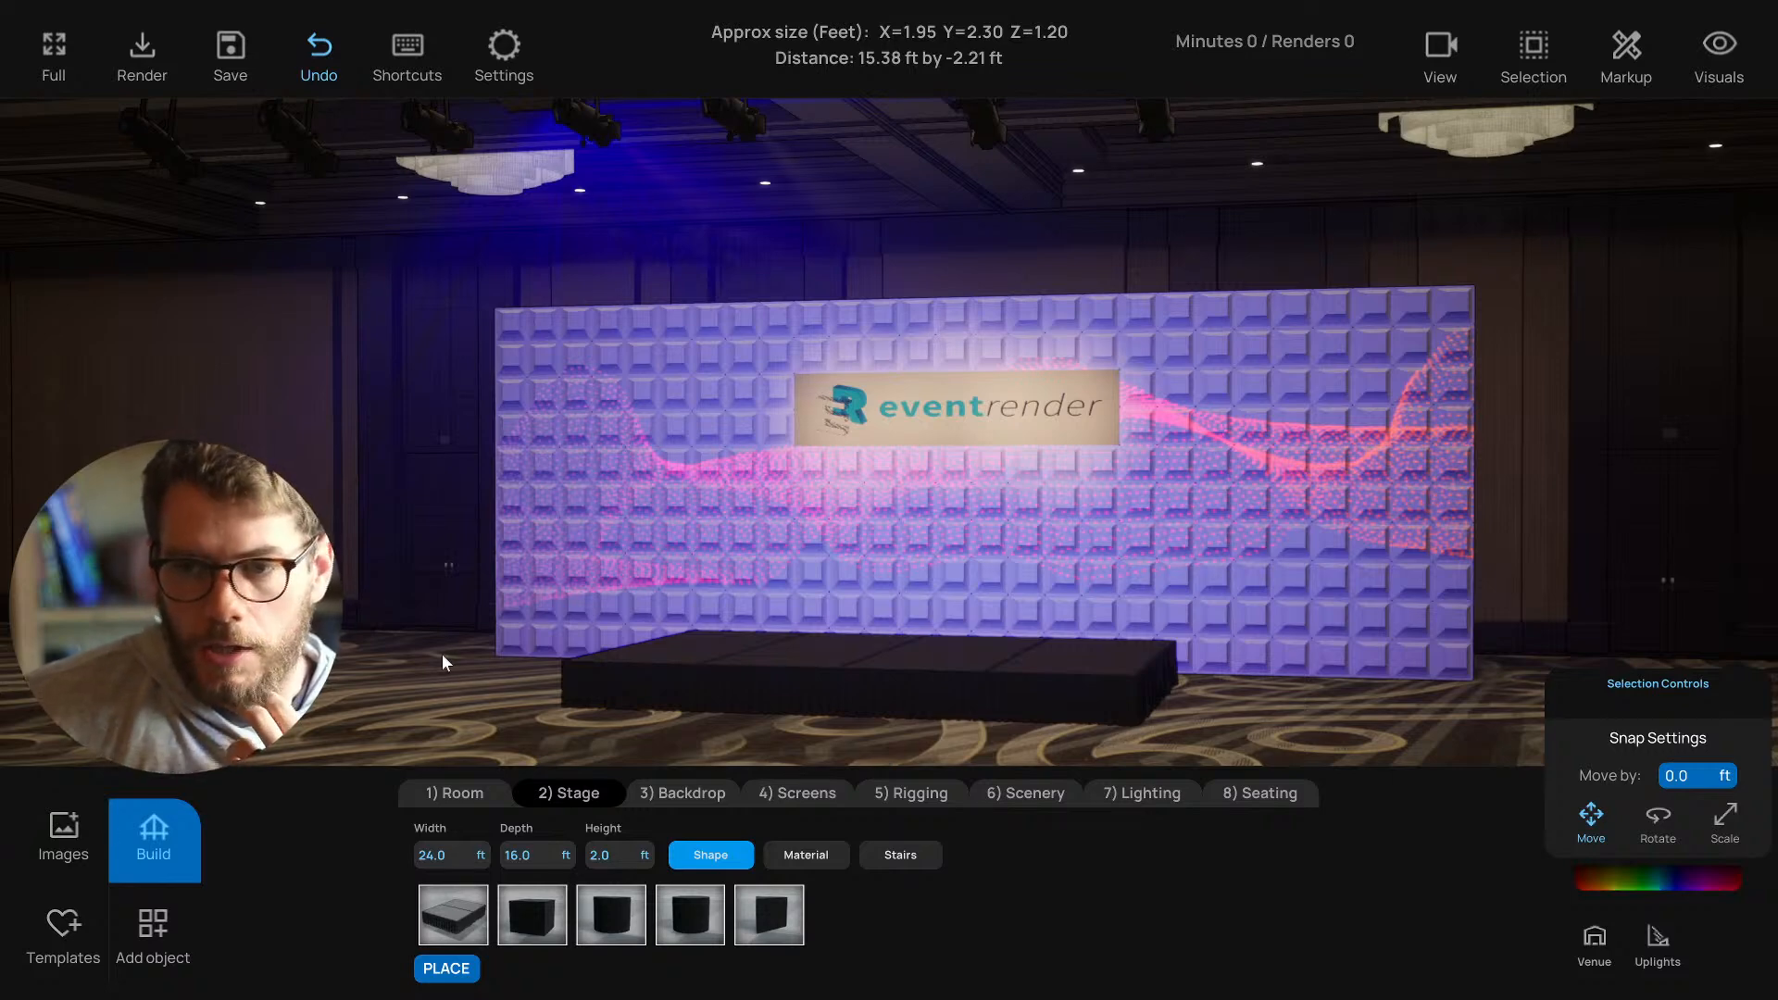
drag(430, 645, 425, 642)
middle_drag(425, 642, 425, 643)
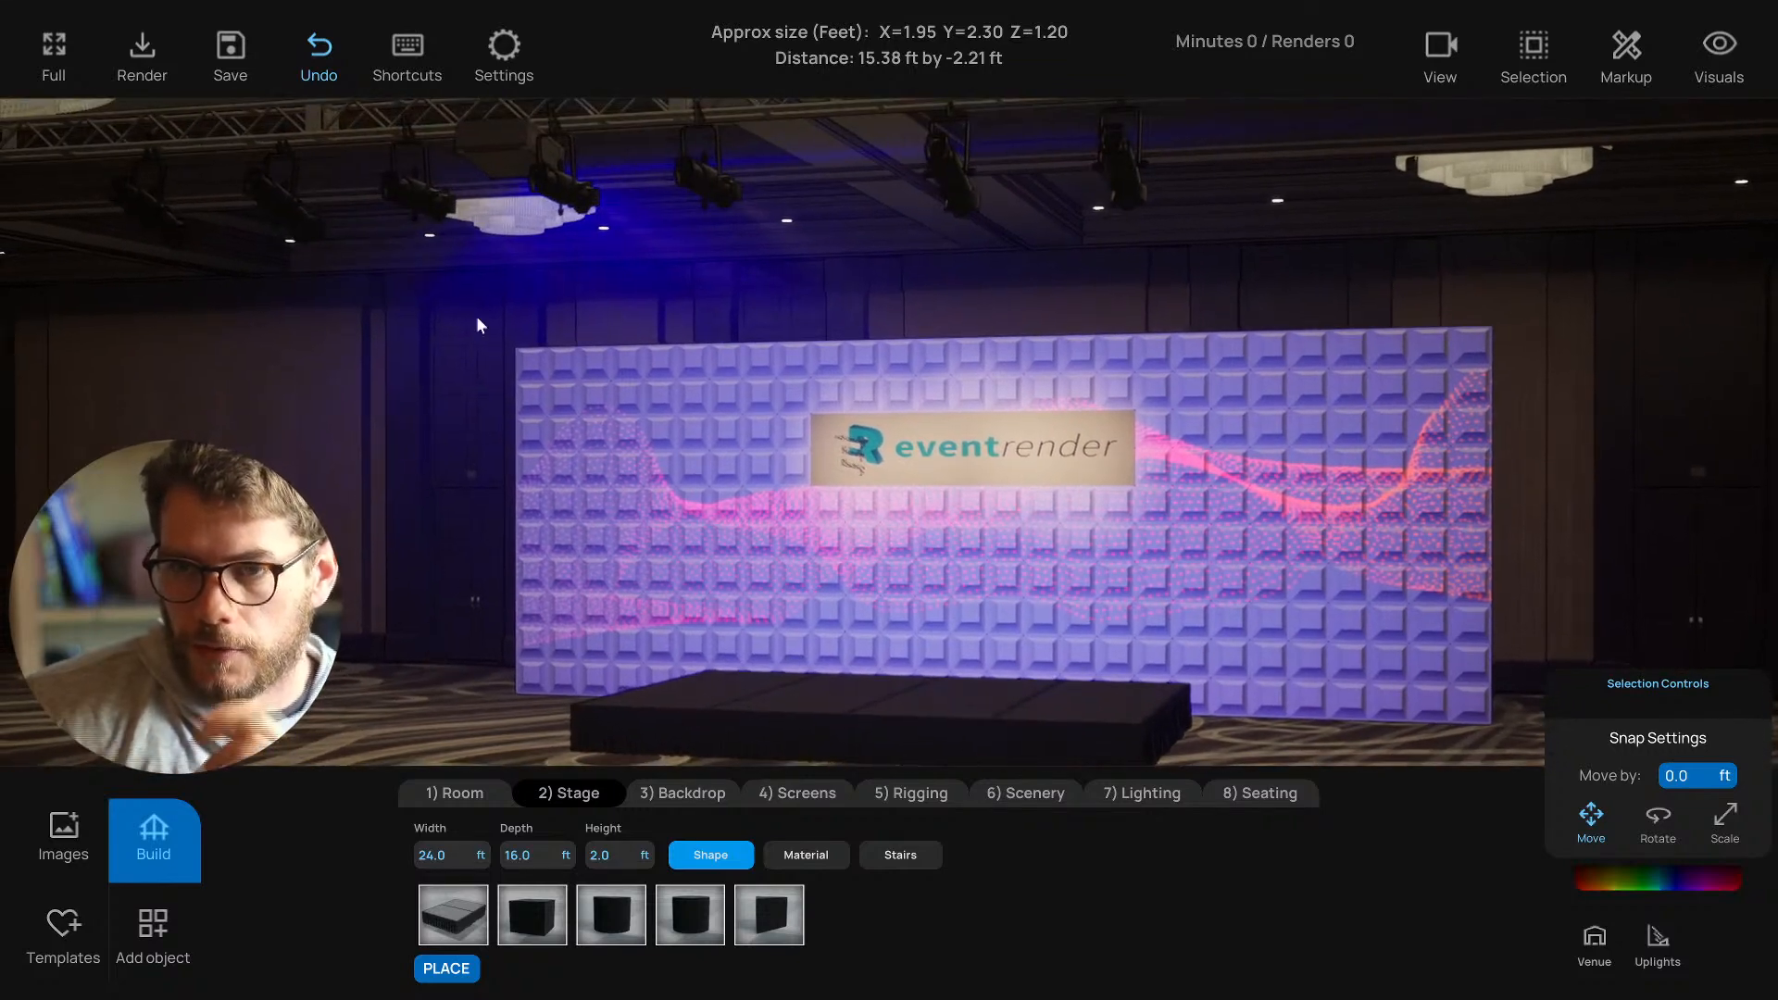
Turn on group lock, select the whole tiled backdrop together with the ceiling projector, and clear the selection.
click(505, 146)
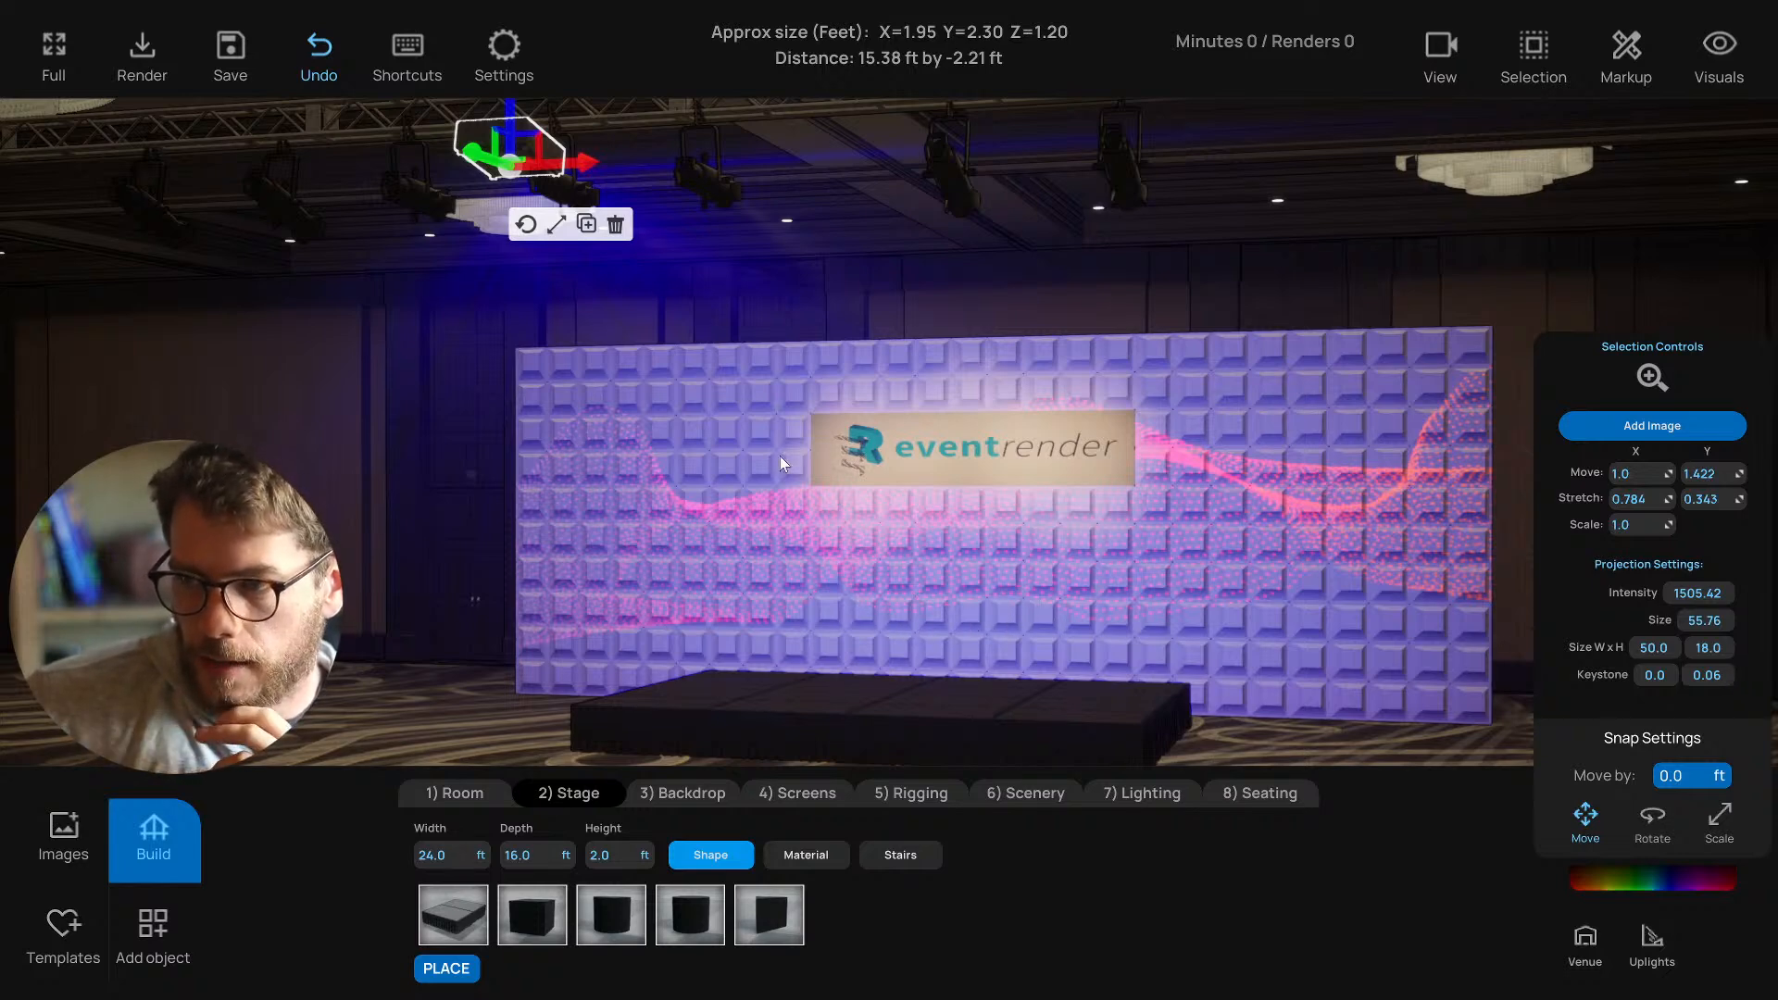
click(788, 504)
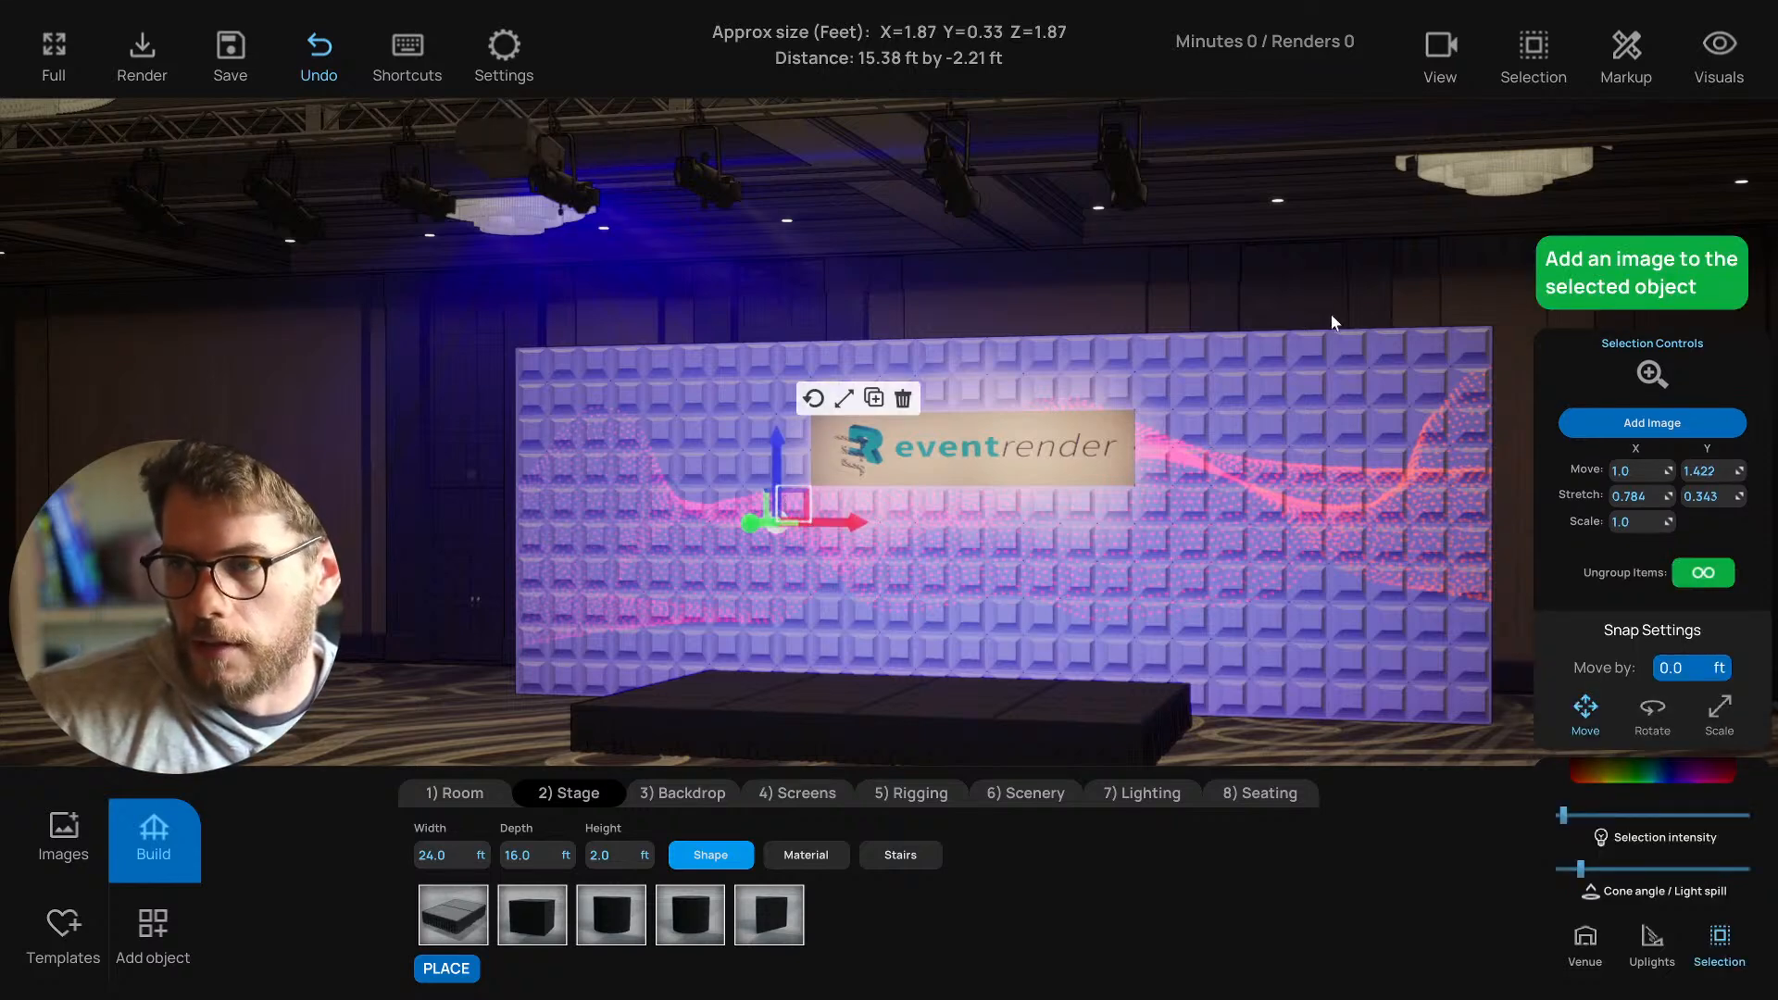
click(1560, 58)
click(1631, 158)
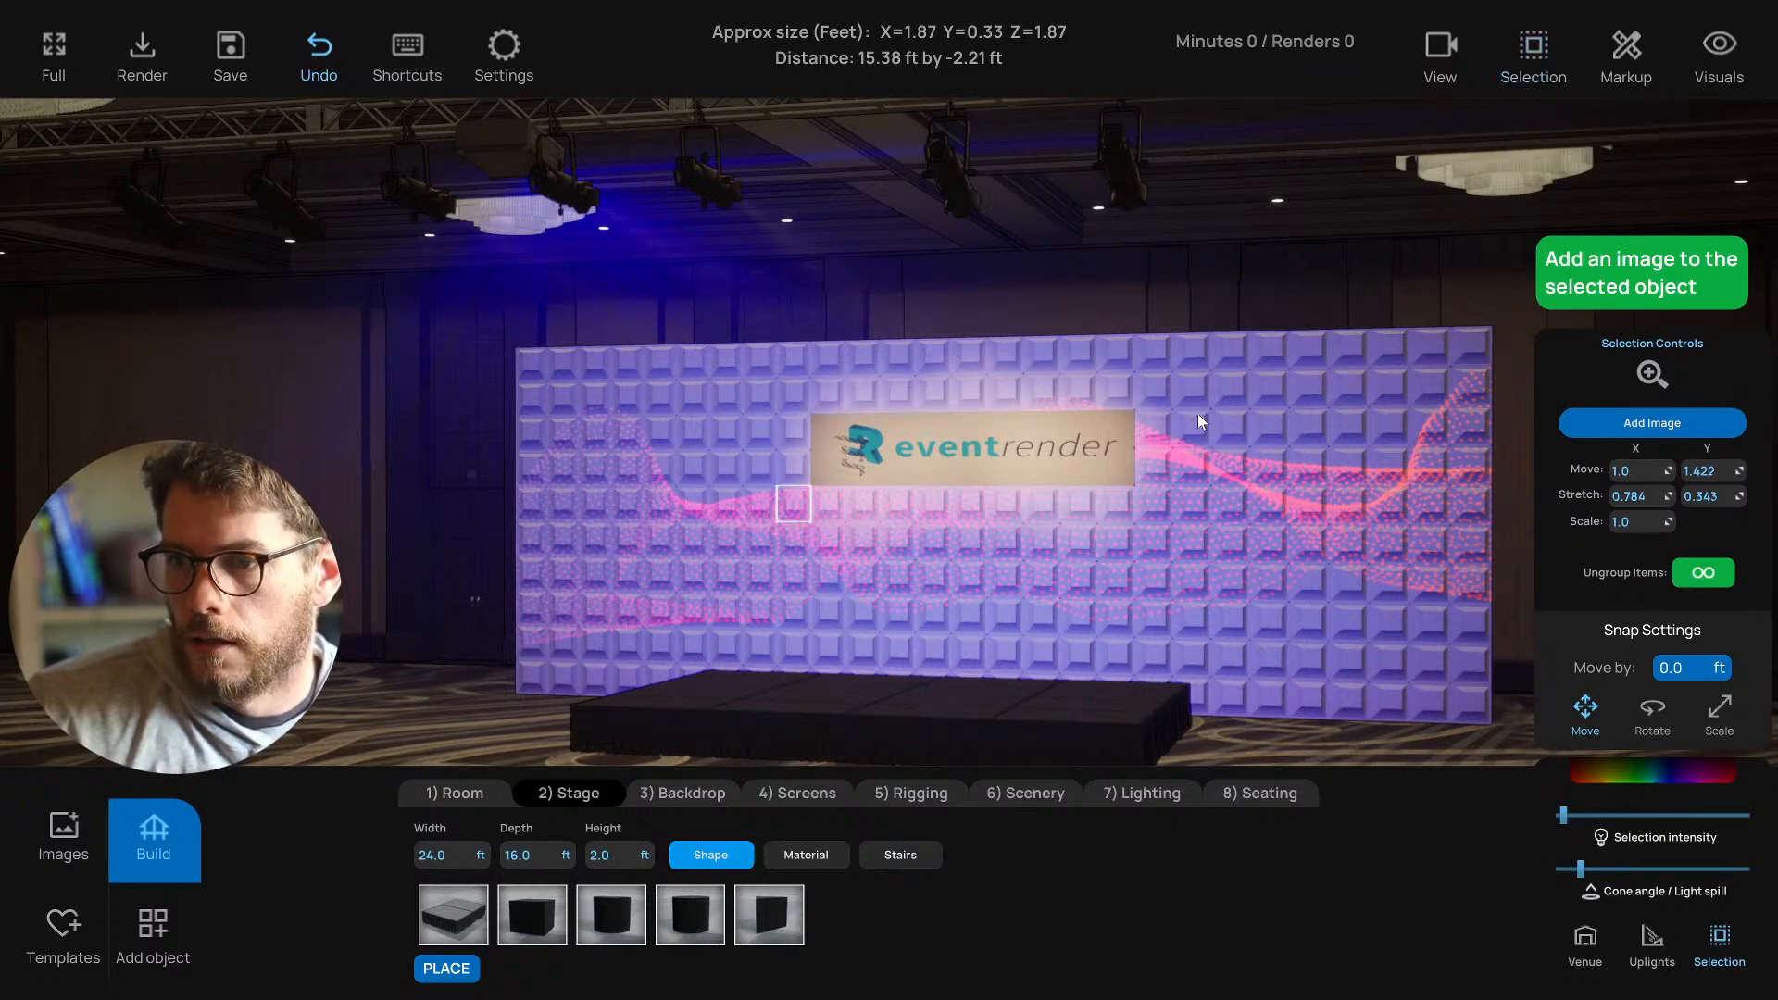
click(1213, 447)
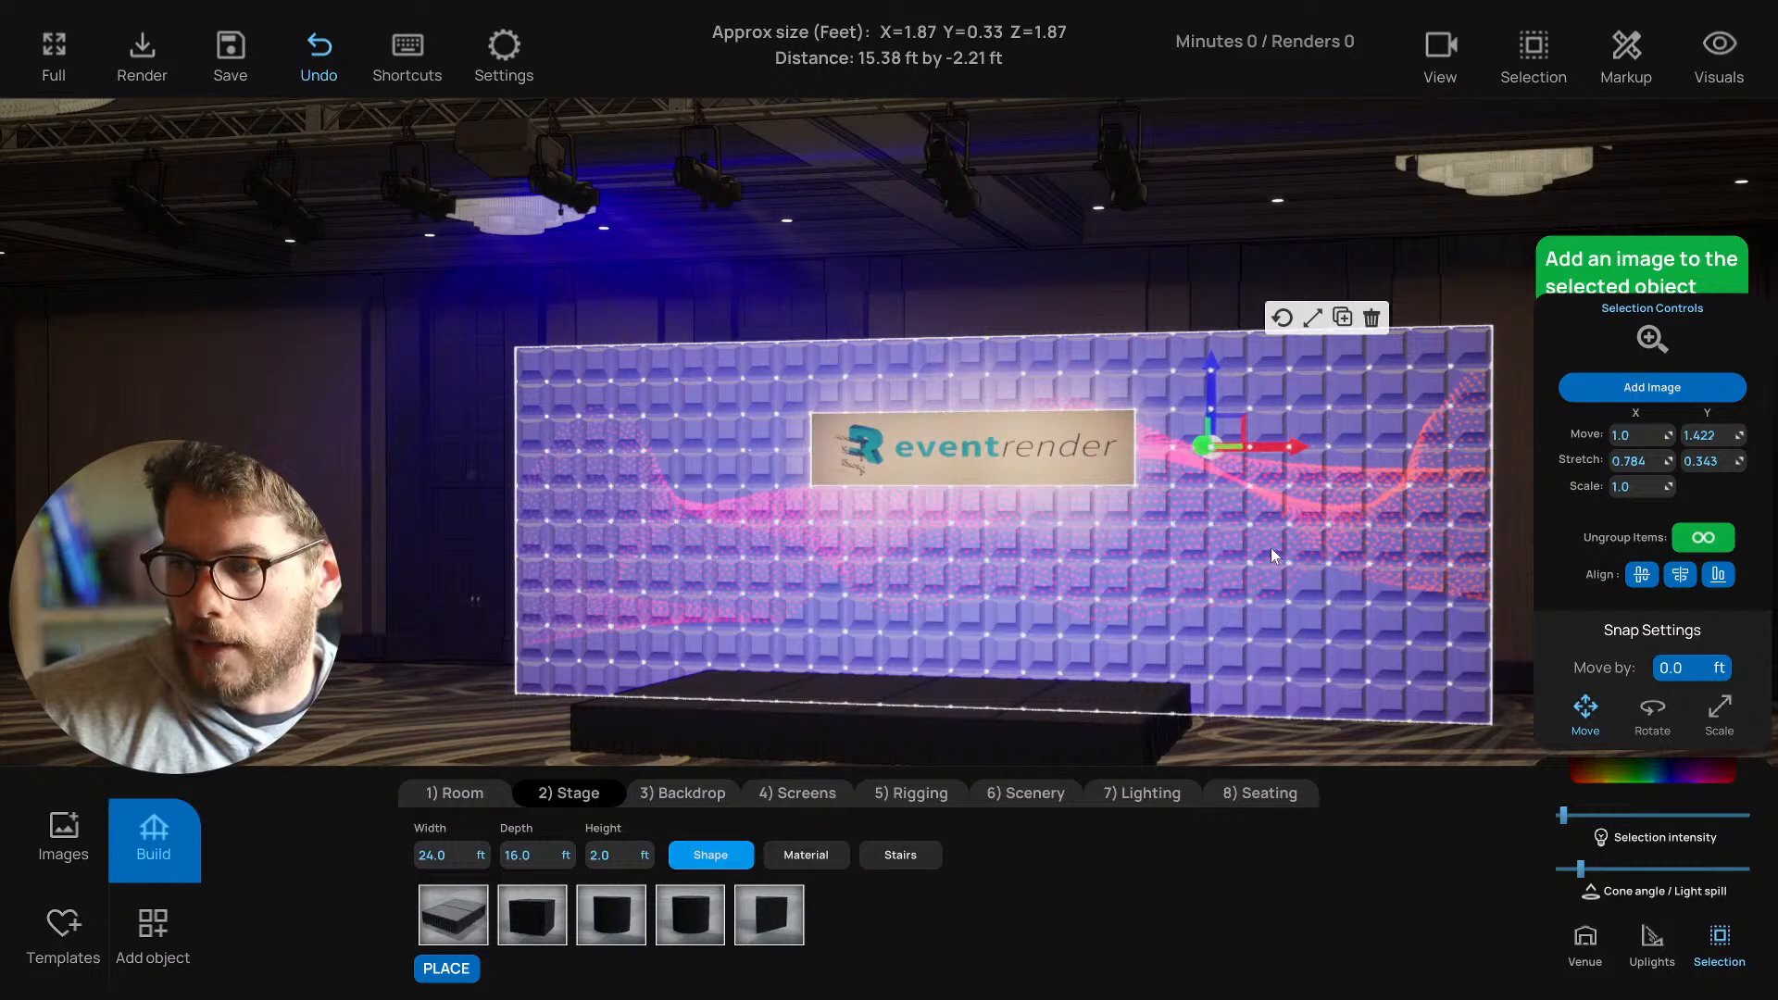
click(500, 154)
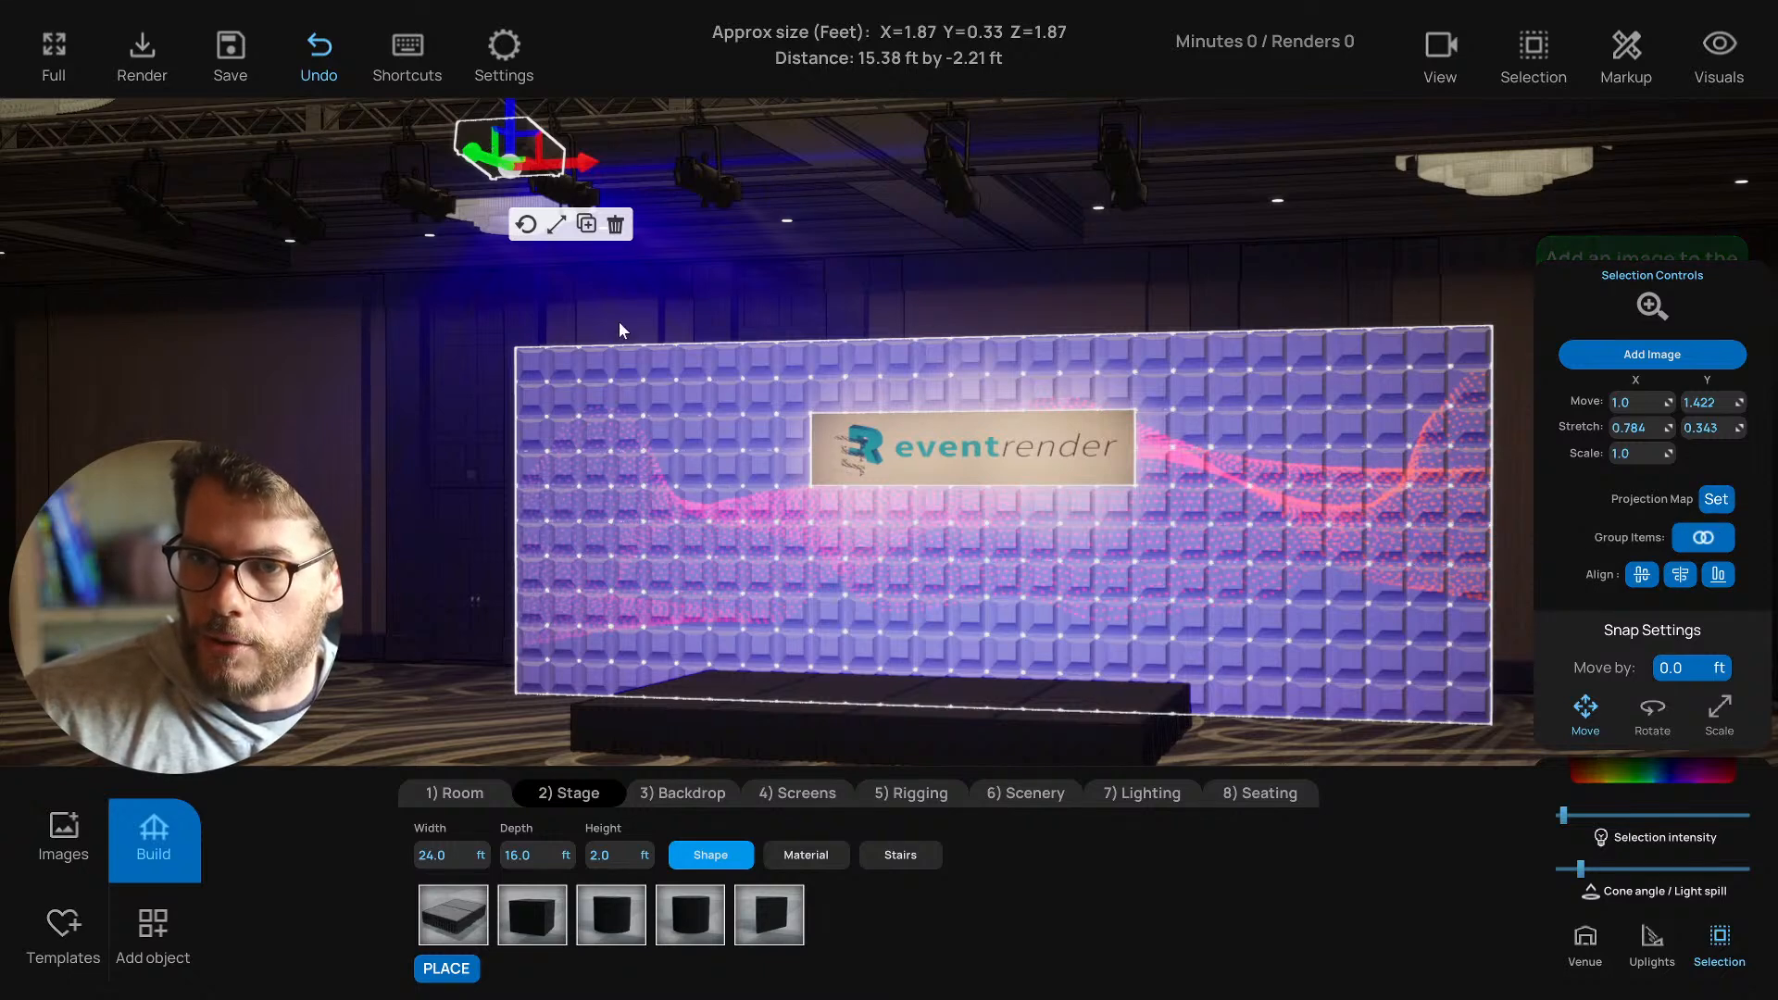
click(892, 305)
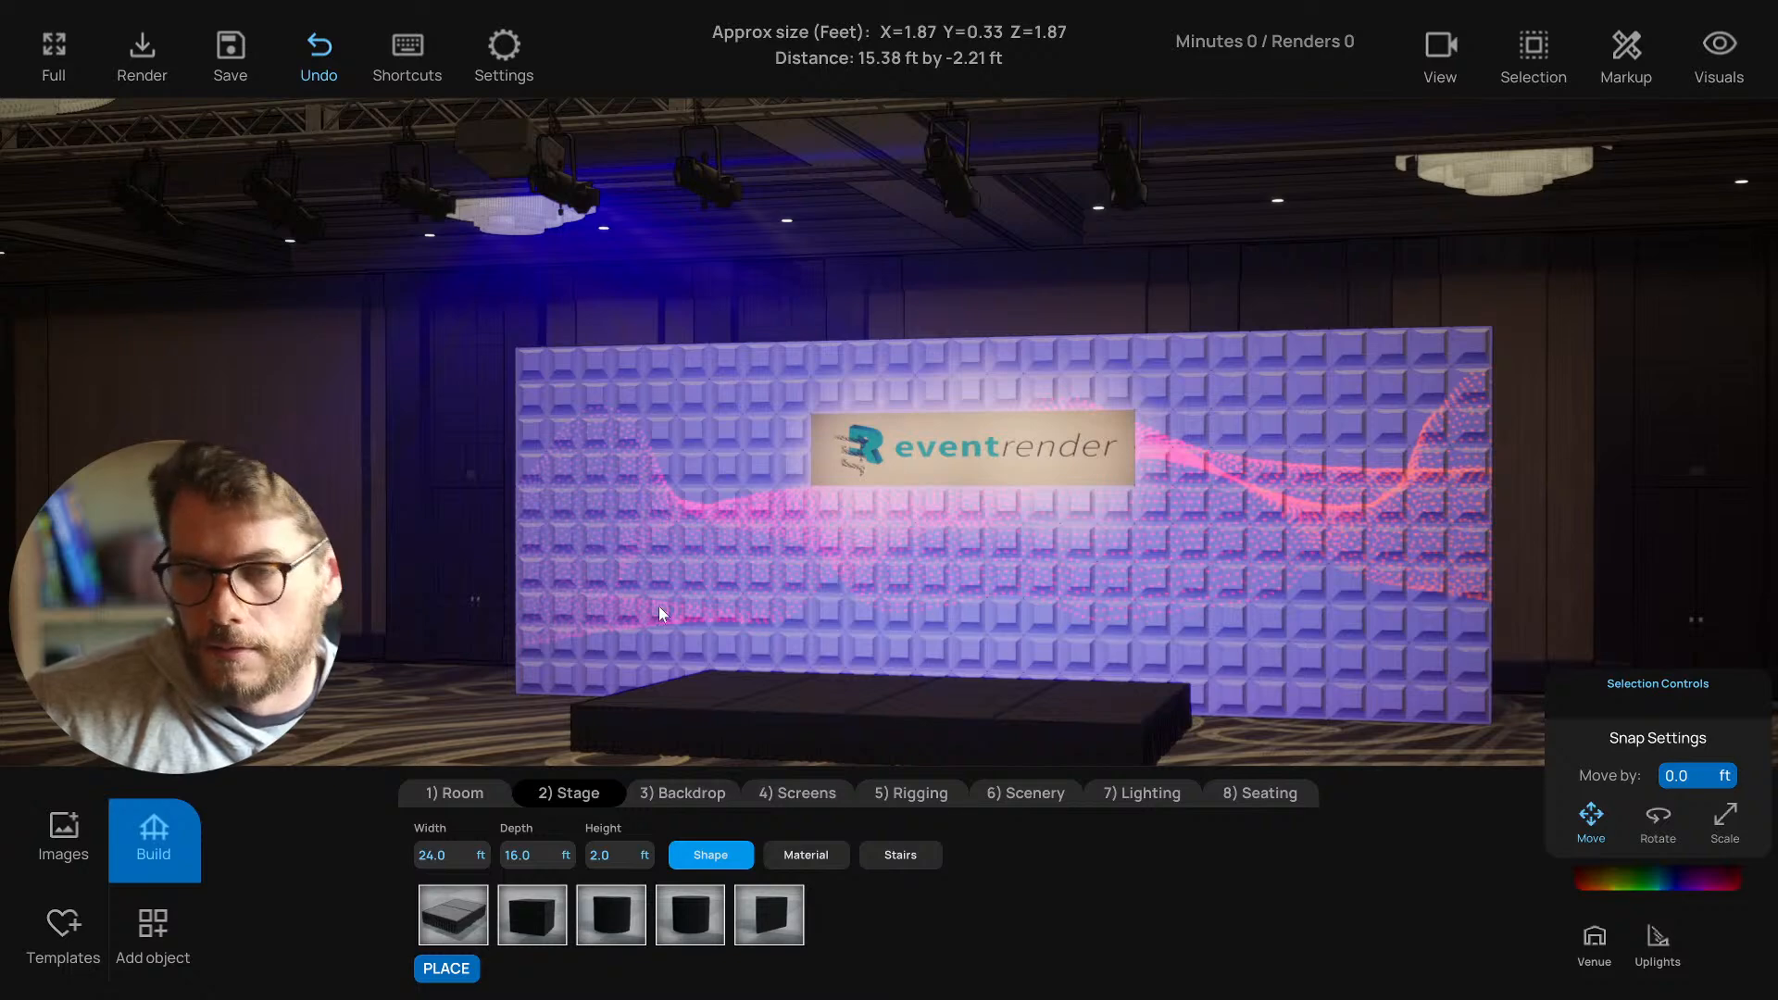
Add a projector from the screens library and move it along the floor in front of the stage.
drag(642, 599, 608, 699)
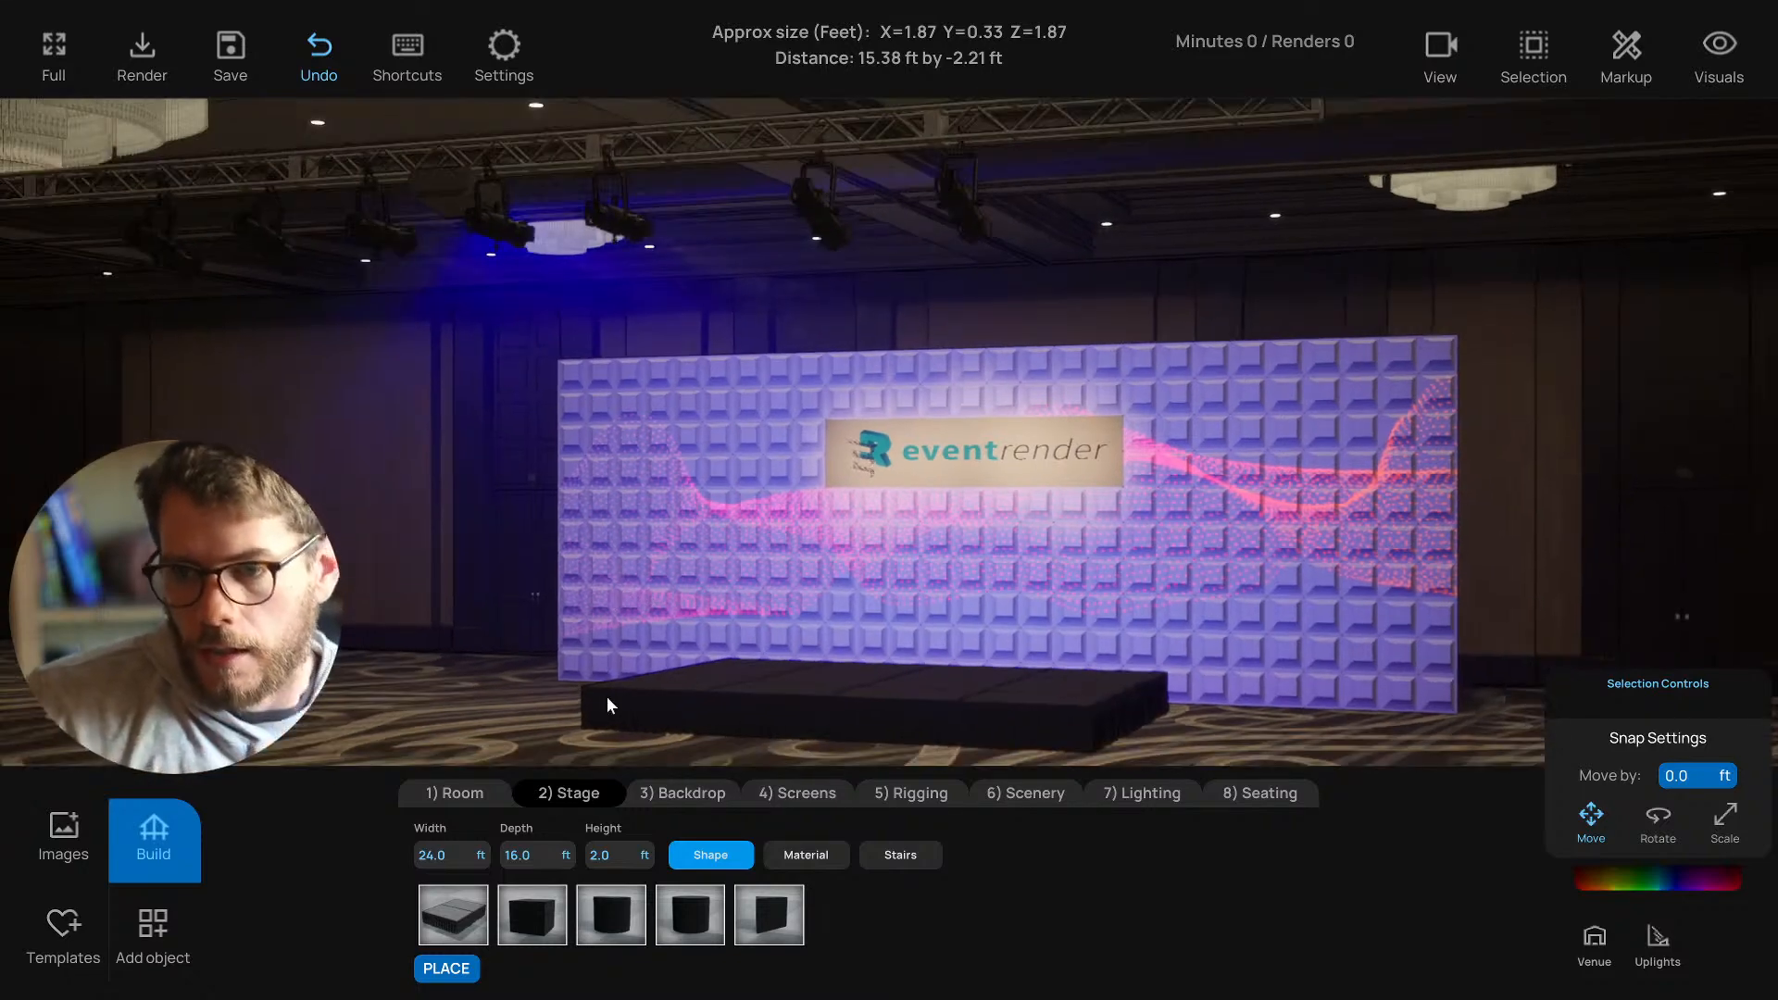
click(153, 927)
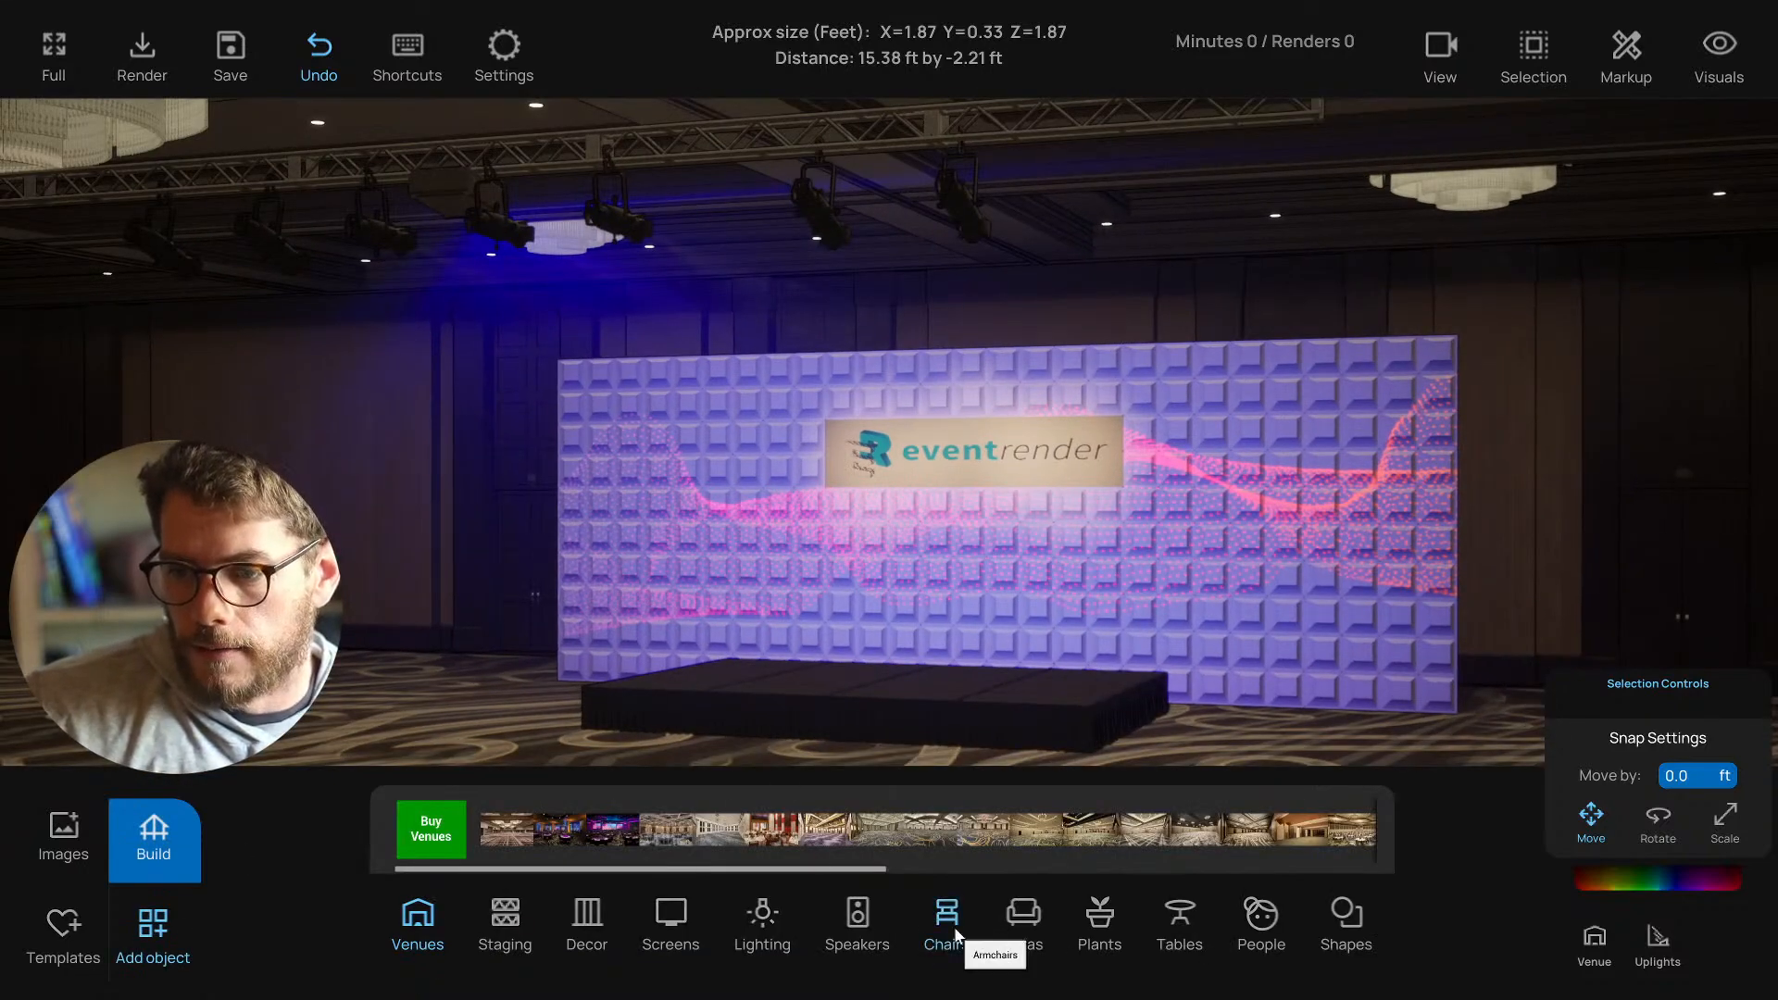
click(671, 918)
drag(806, 755, 820, 723)
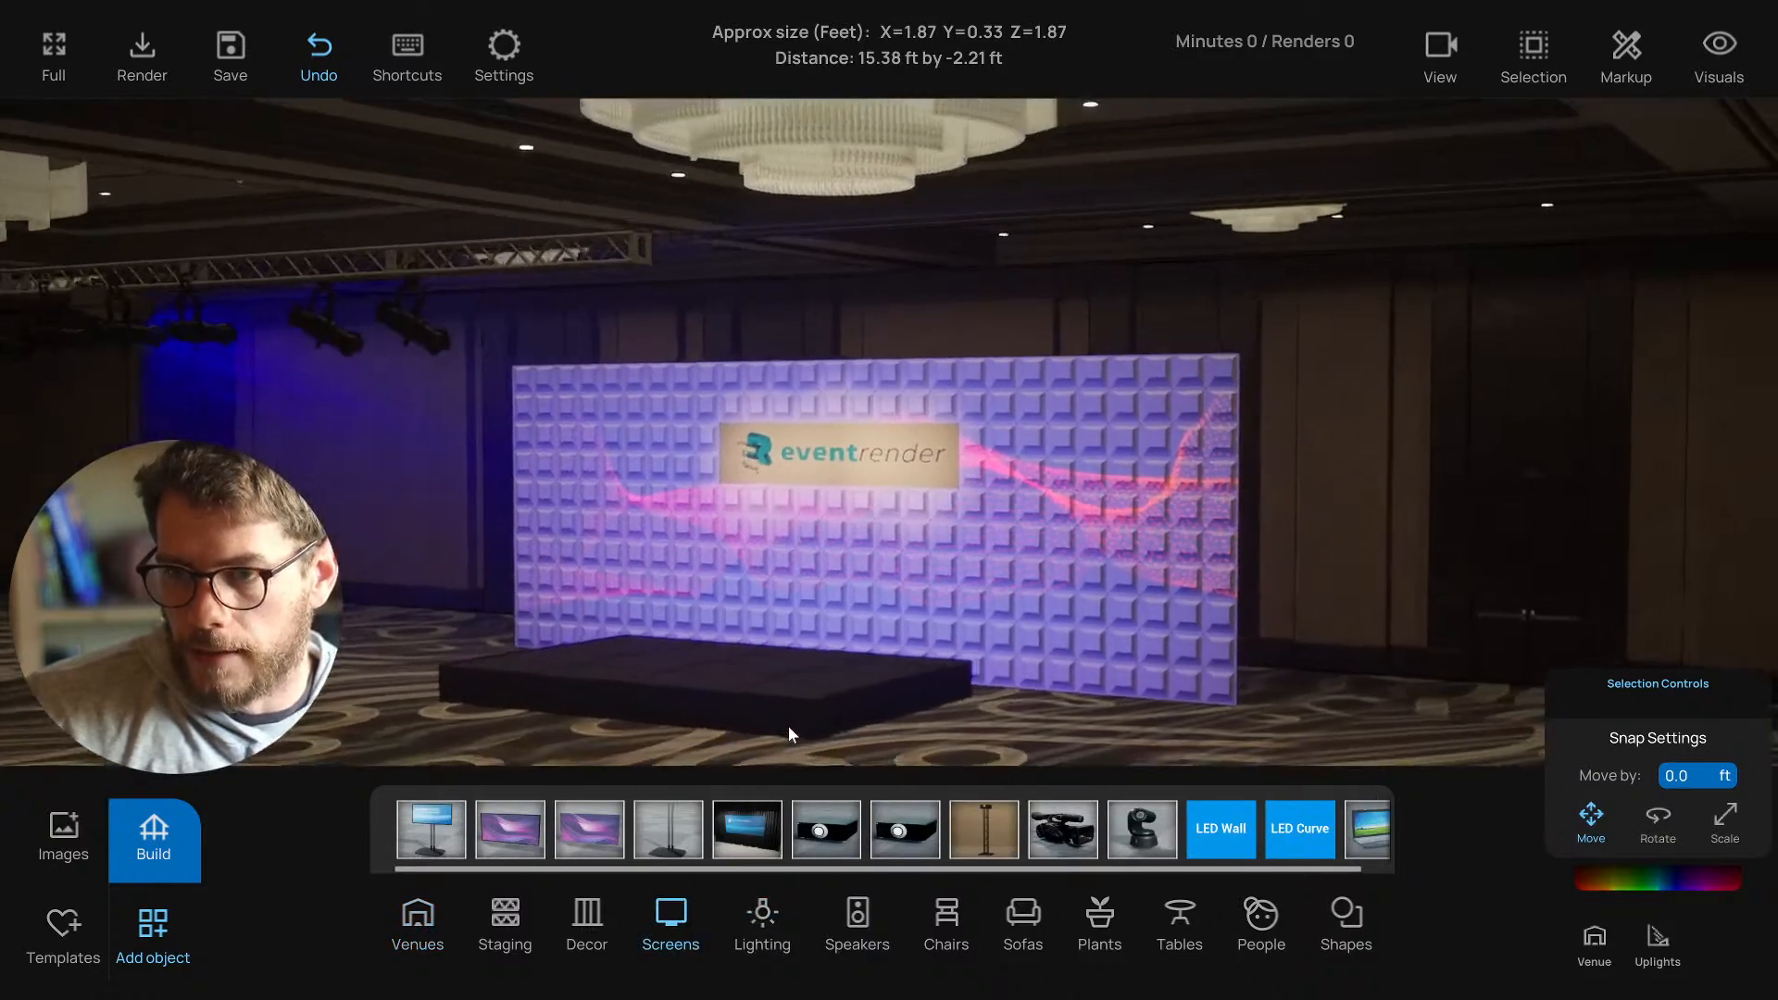
click(826, 830)
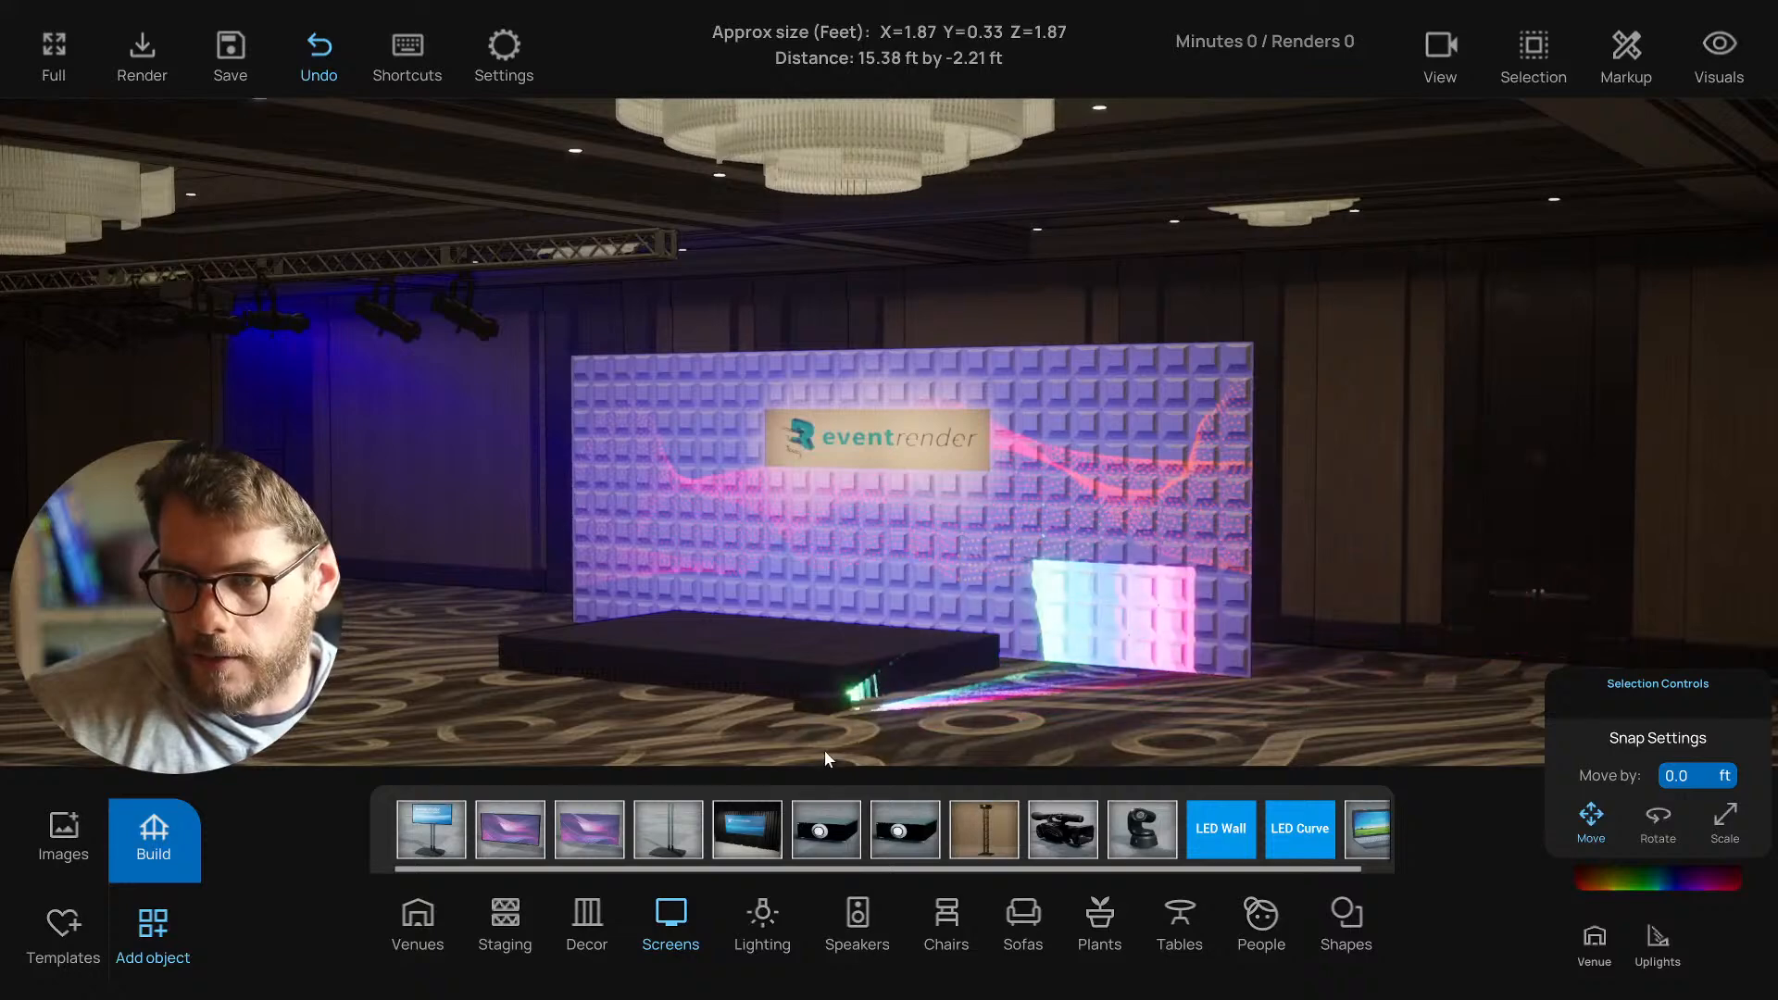
click(828, 700)
drag(834, 706, 742, 738)
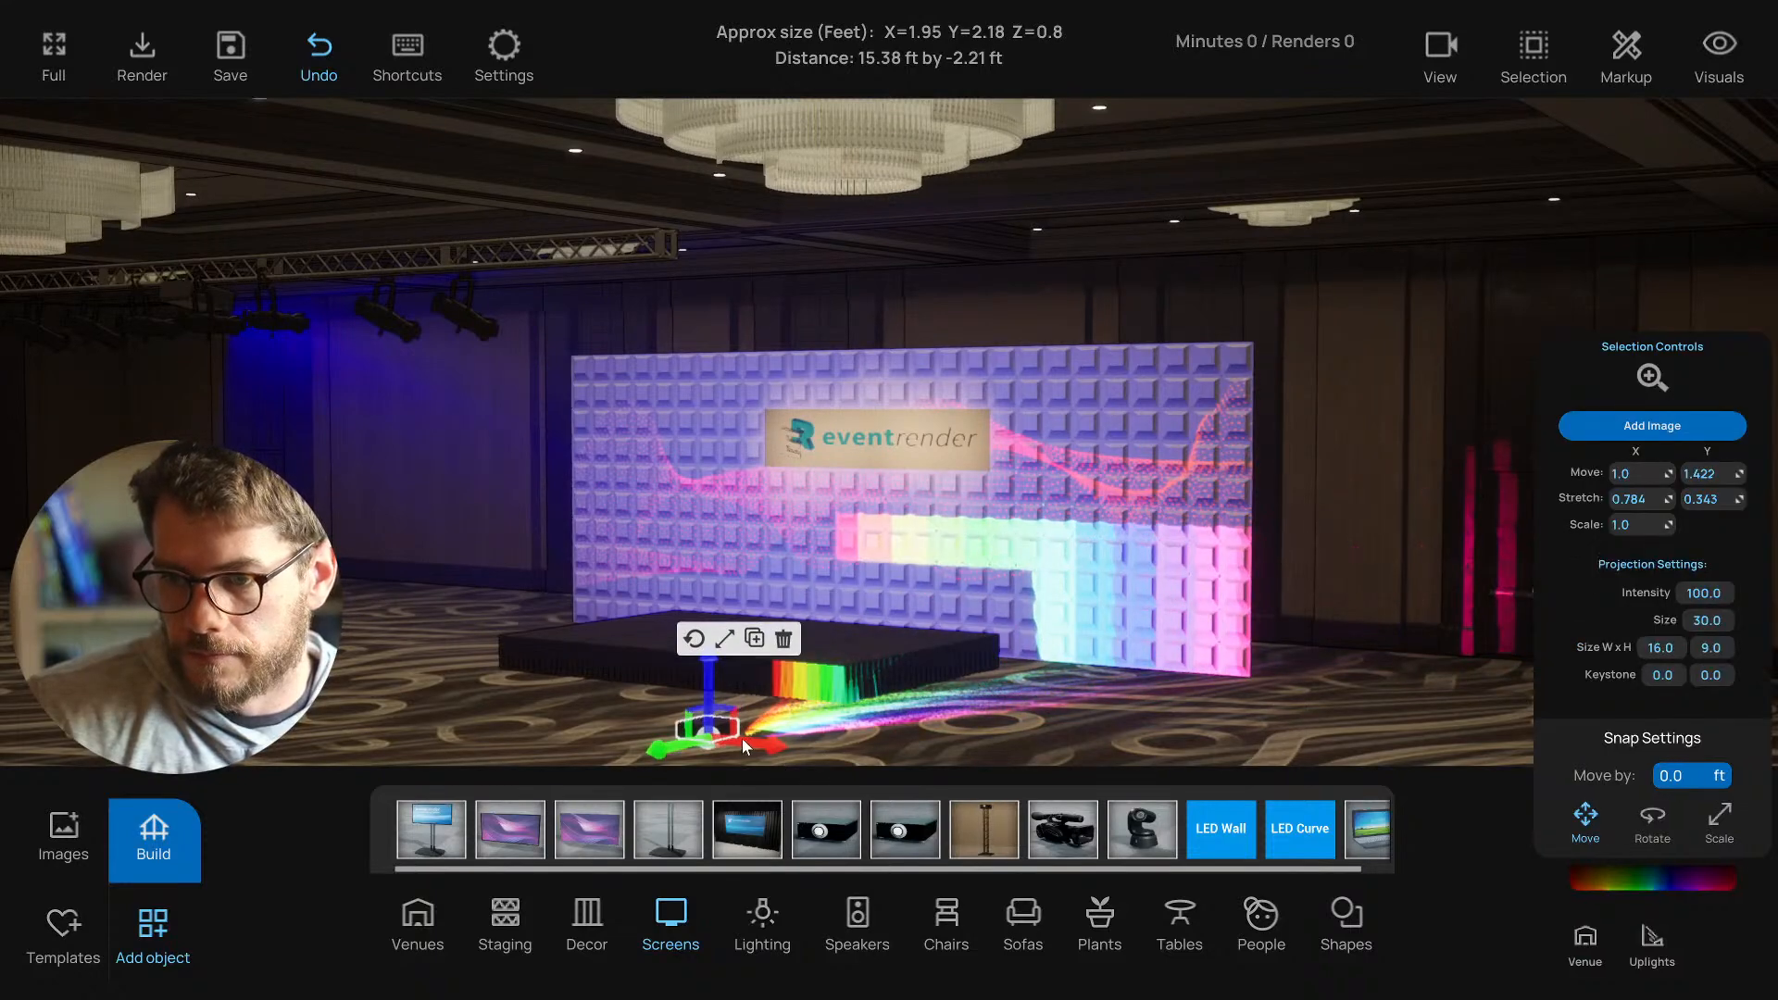
Raise the added projector to around the backdrop's mid-height, try its projection on the backdrop, and delete it.
drag(704, 660, 1112, 606)
right_drag(1112, 606, 1030, 608)
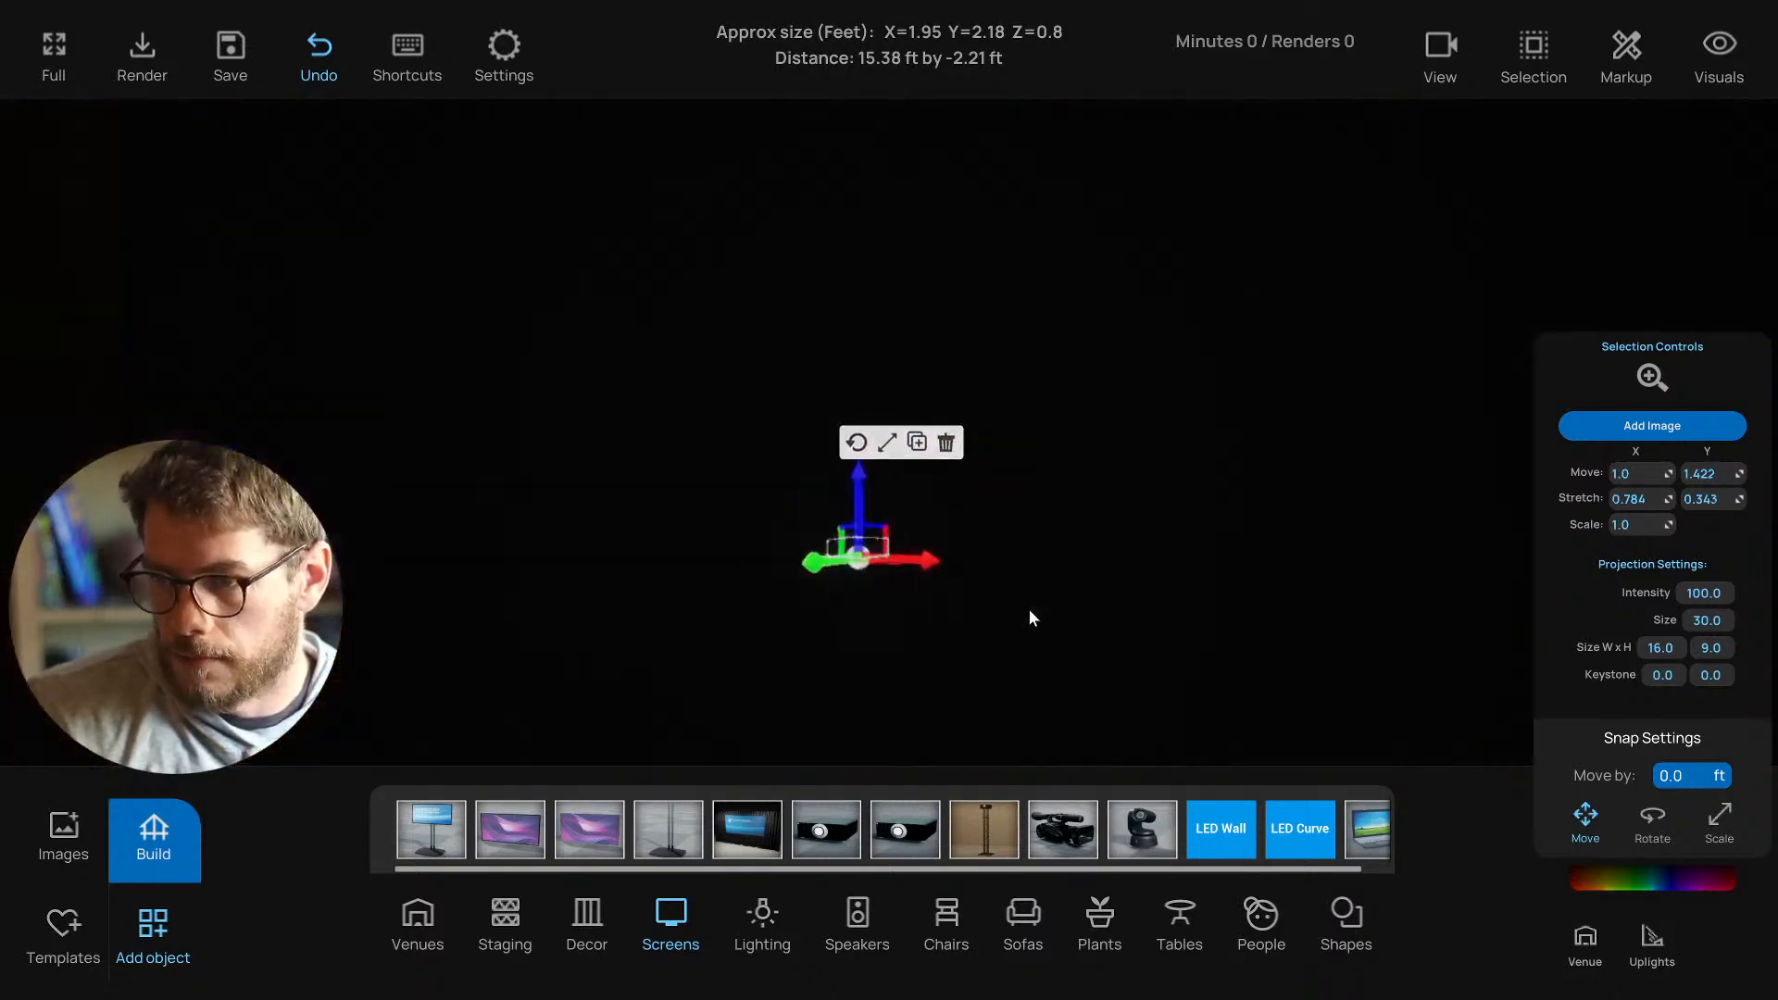
click(869, 525)
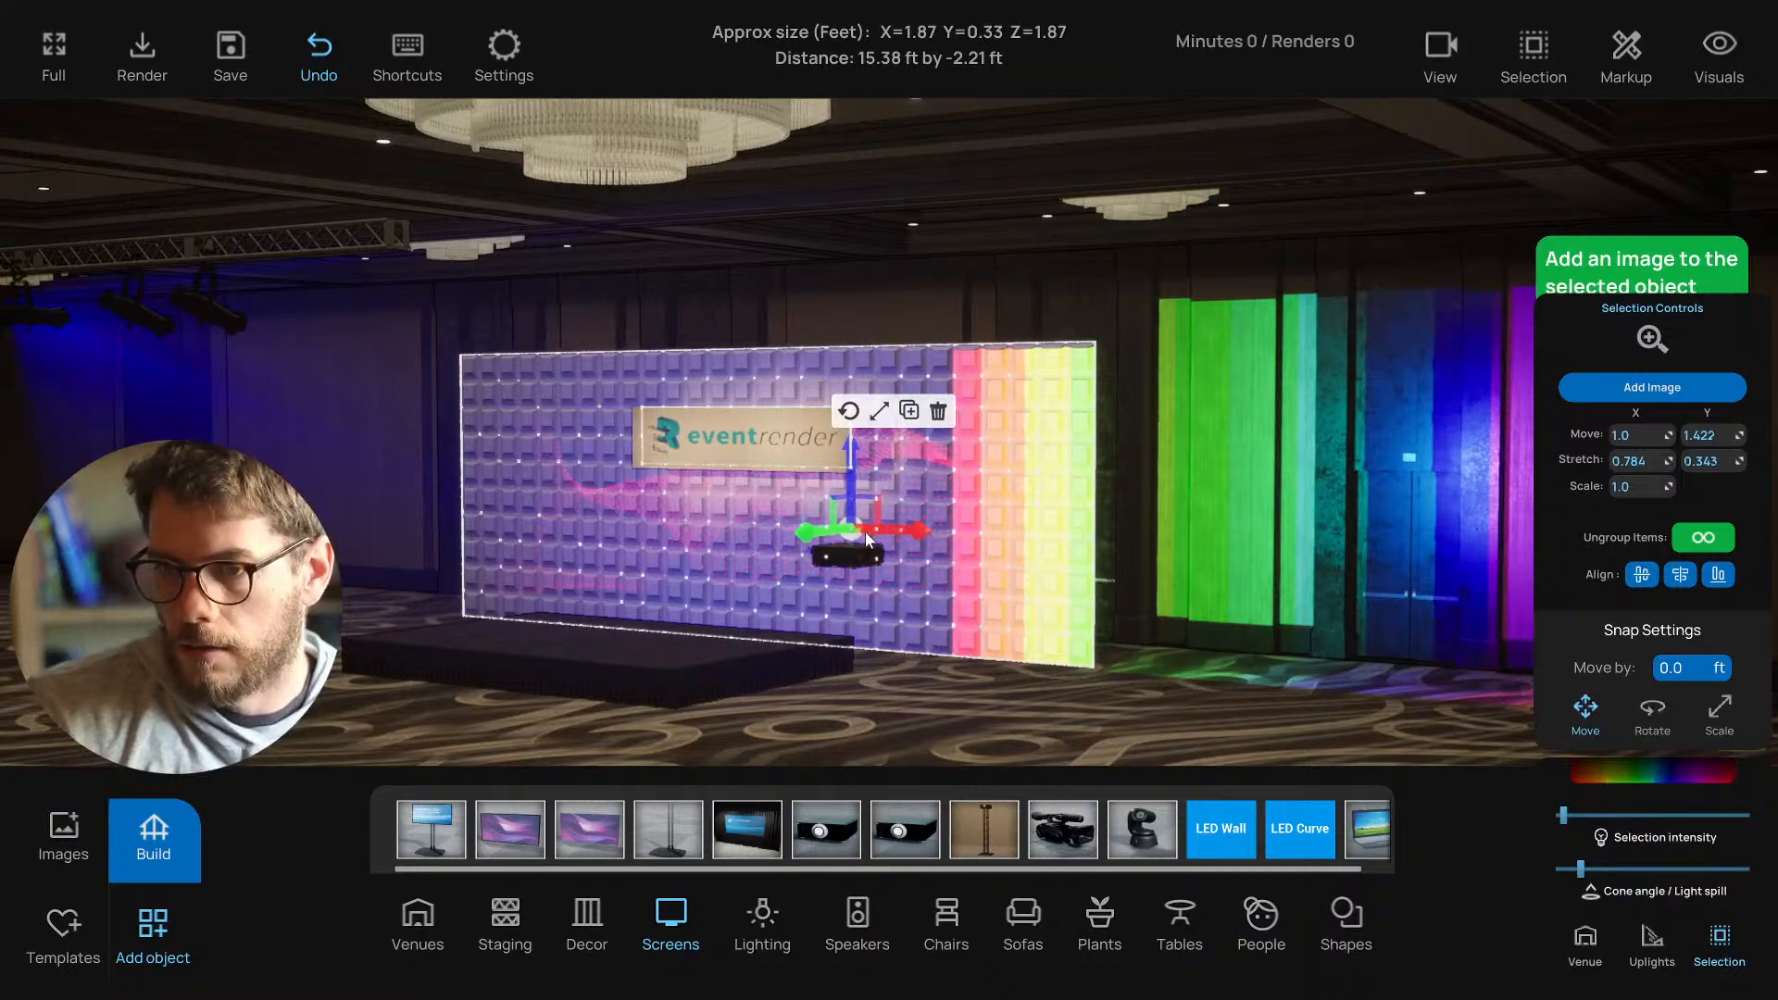
click(860, 557)
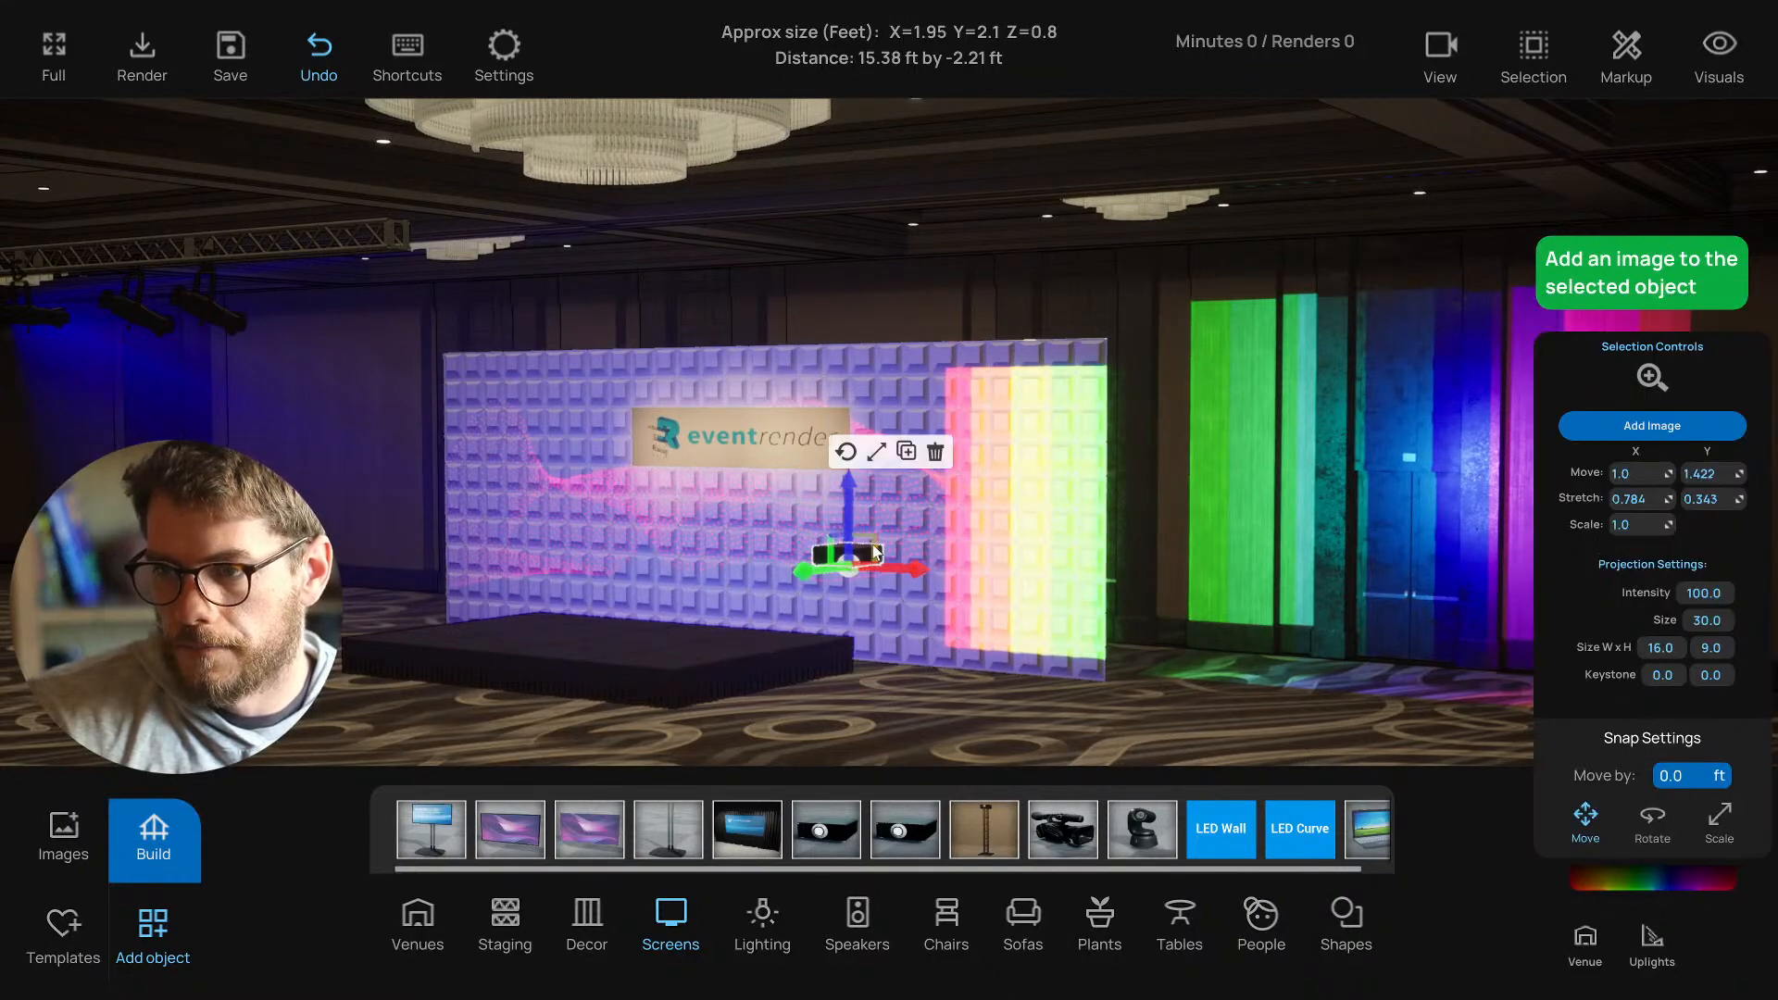
drag(873, 545, 832, 587)
scroll(892, 603, down, 2)
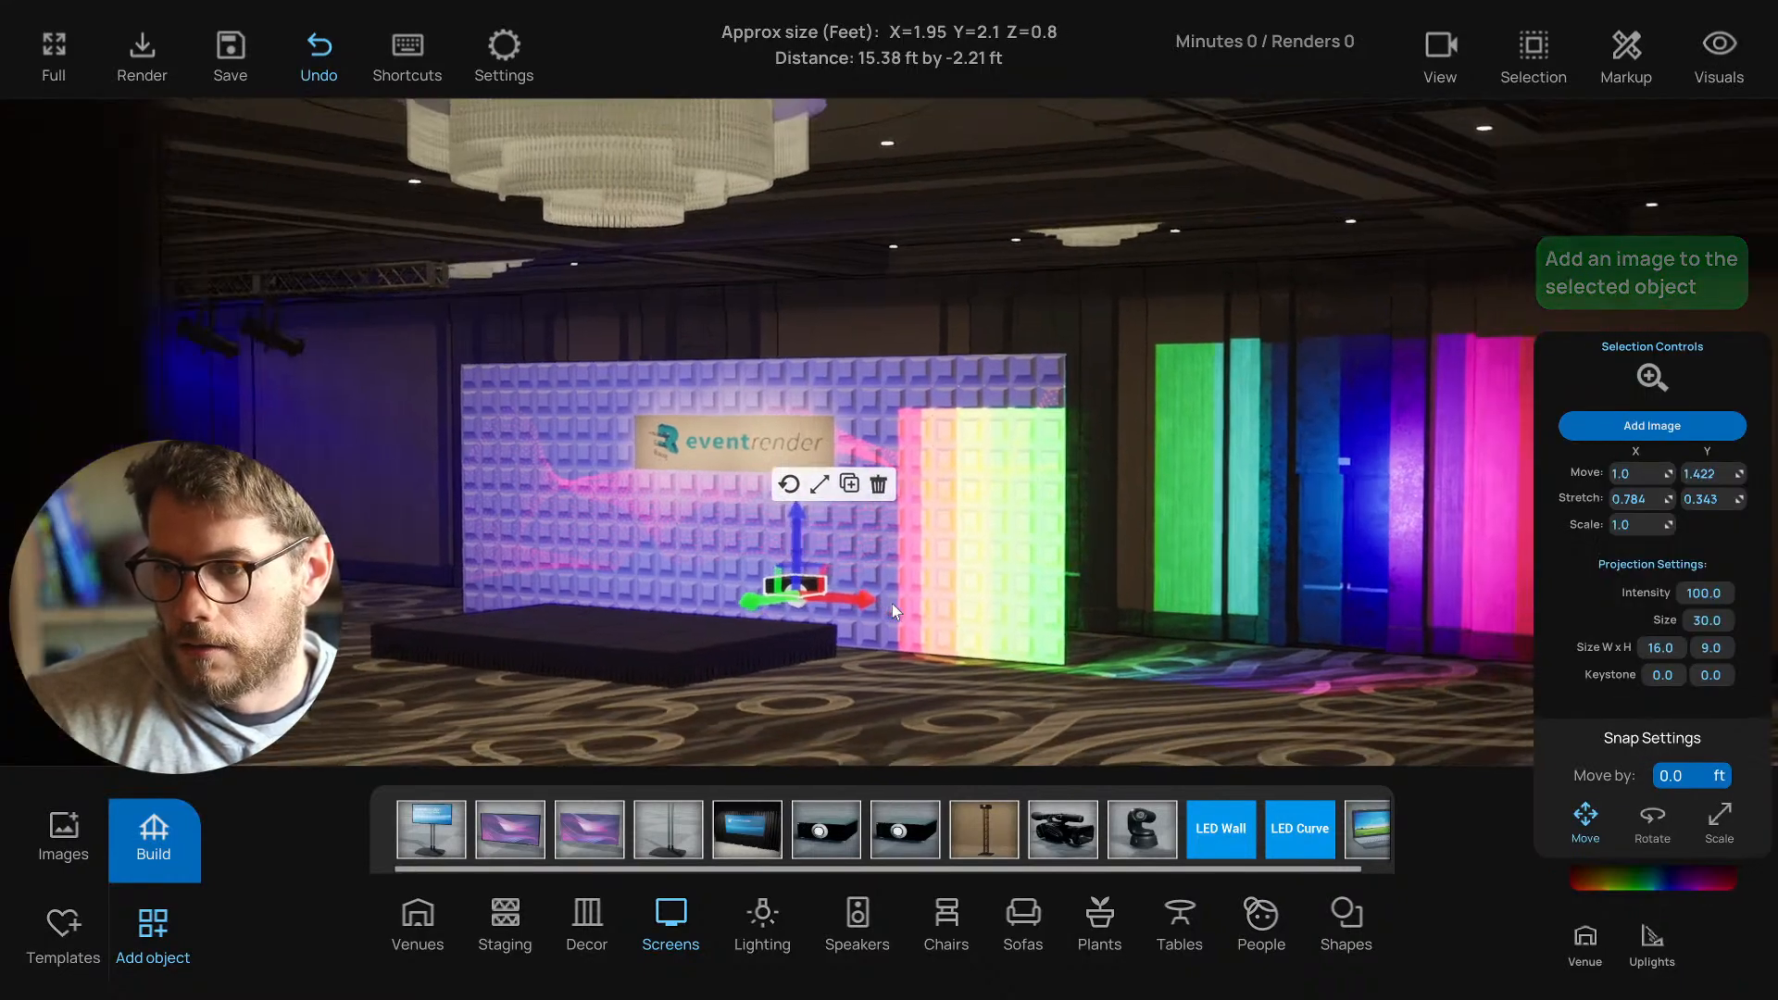
key(Delete)
key(w)
key(a)
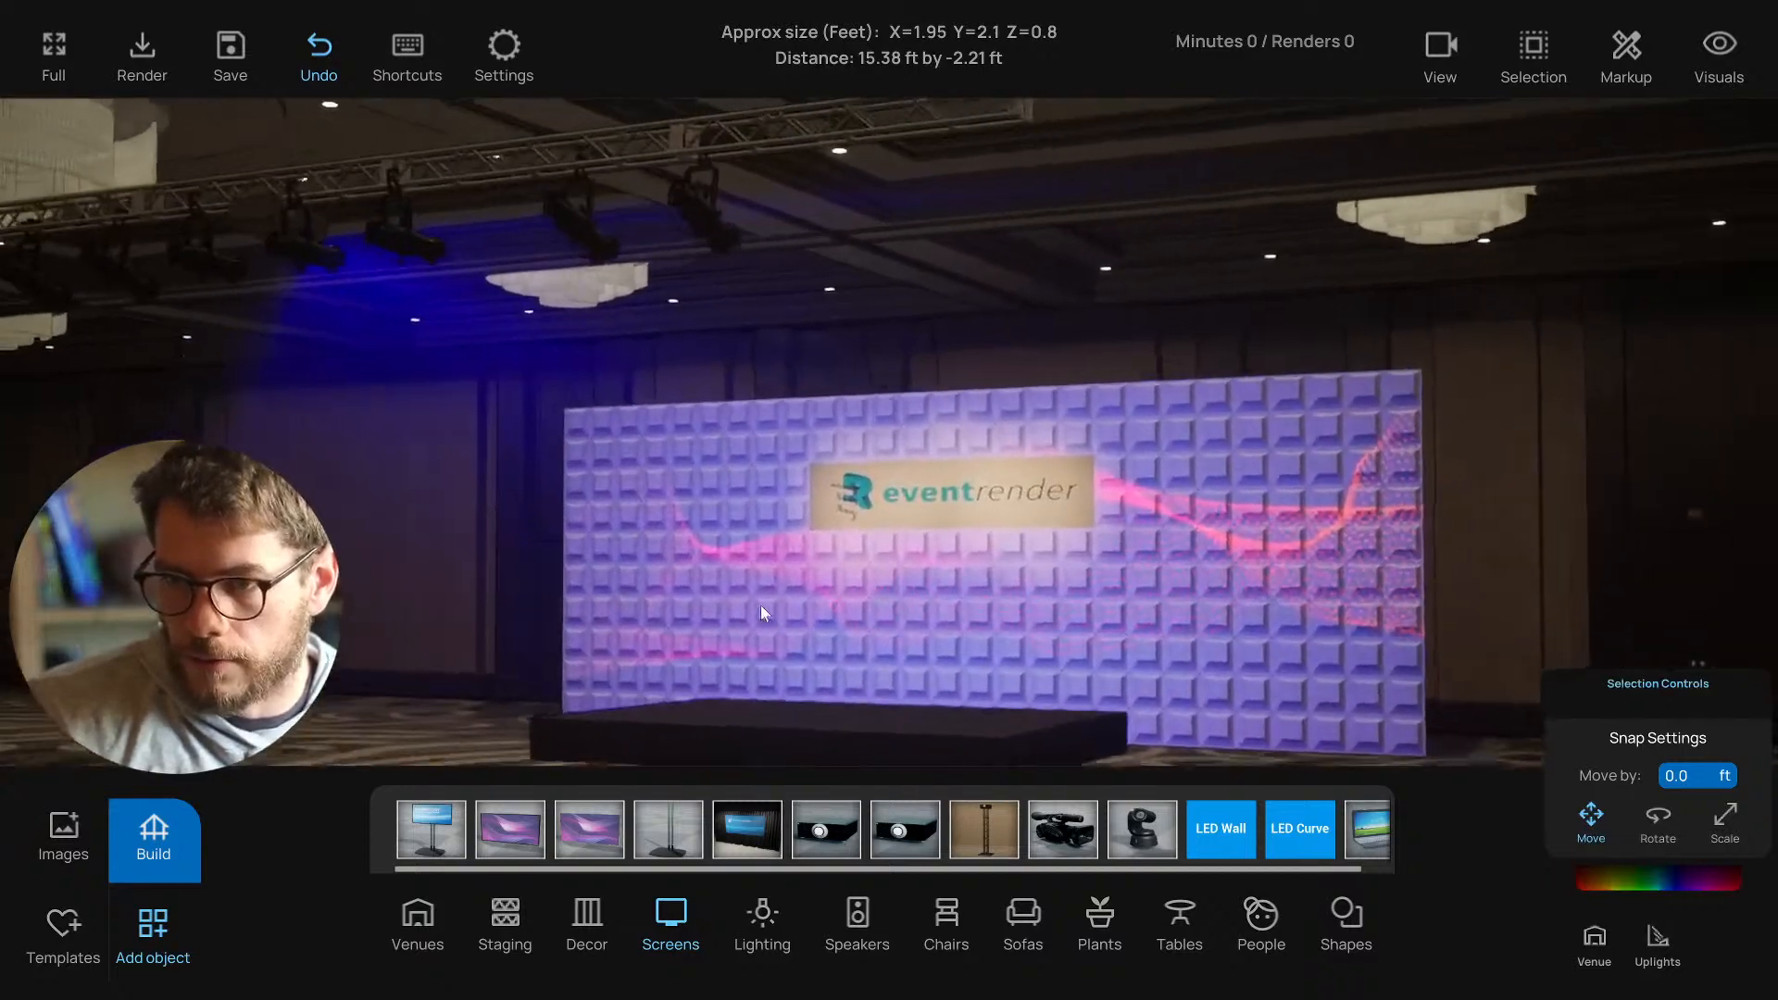
Turn off group lock and enable multi-selection so the truss lights can be picked individually.
click(556, 272)
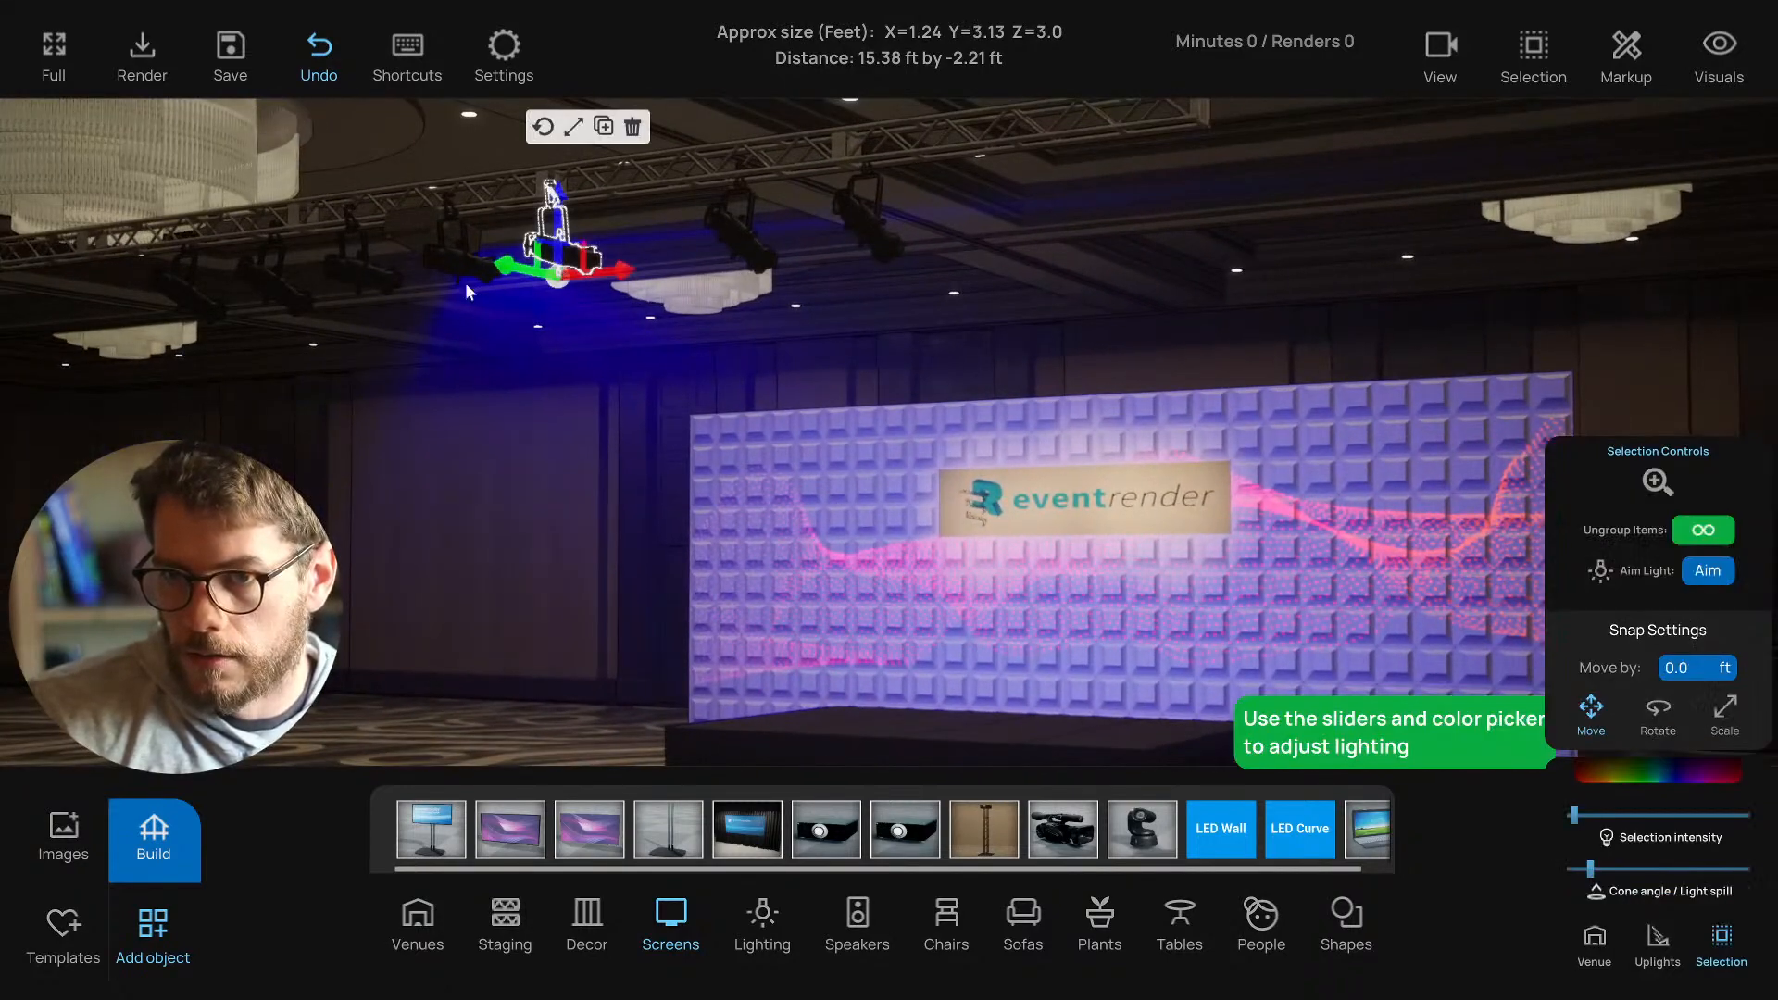
click(465, 282)
click(1540, 65)
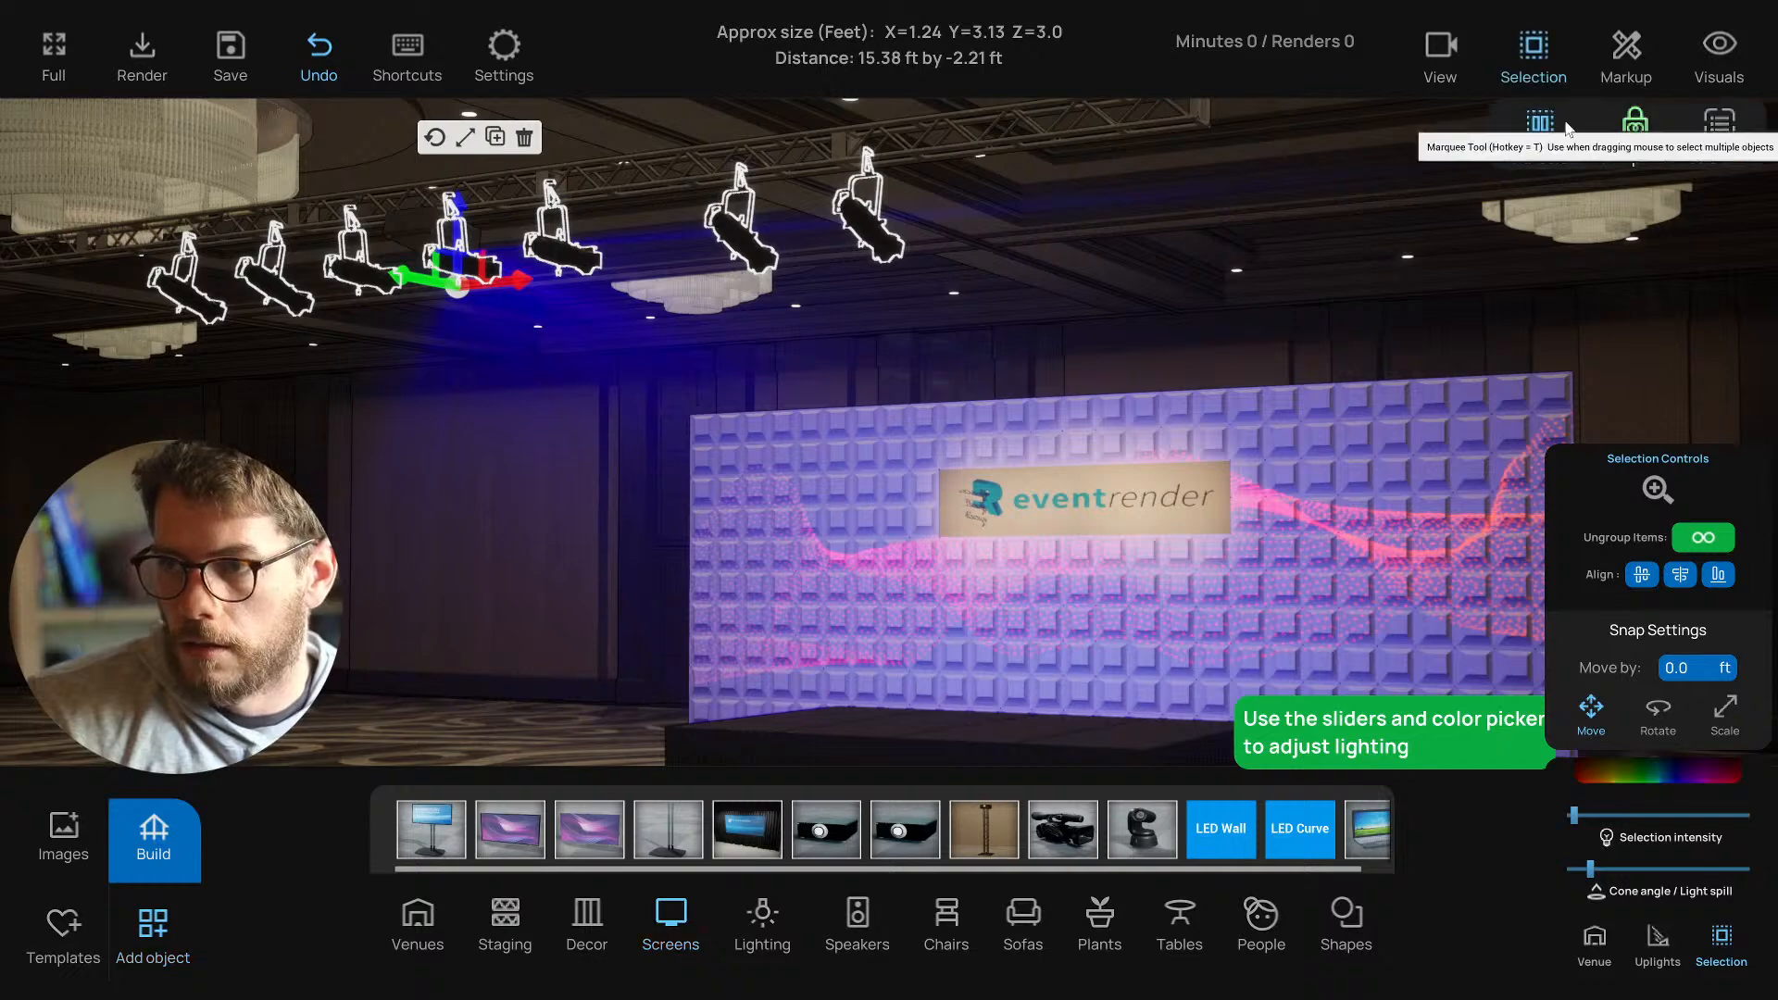
Tint three adjacent lights in the middle of the truss row pale blue-violet (linear hex 8383FFFF) and slightly raise their intensity.
click(549, 262)
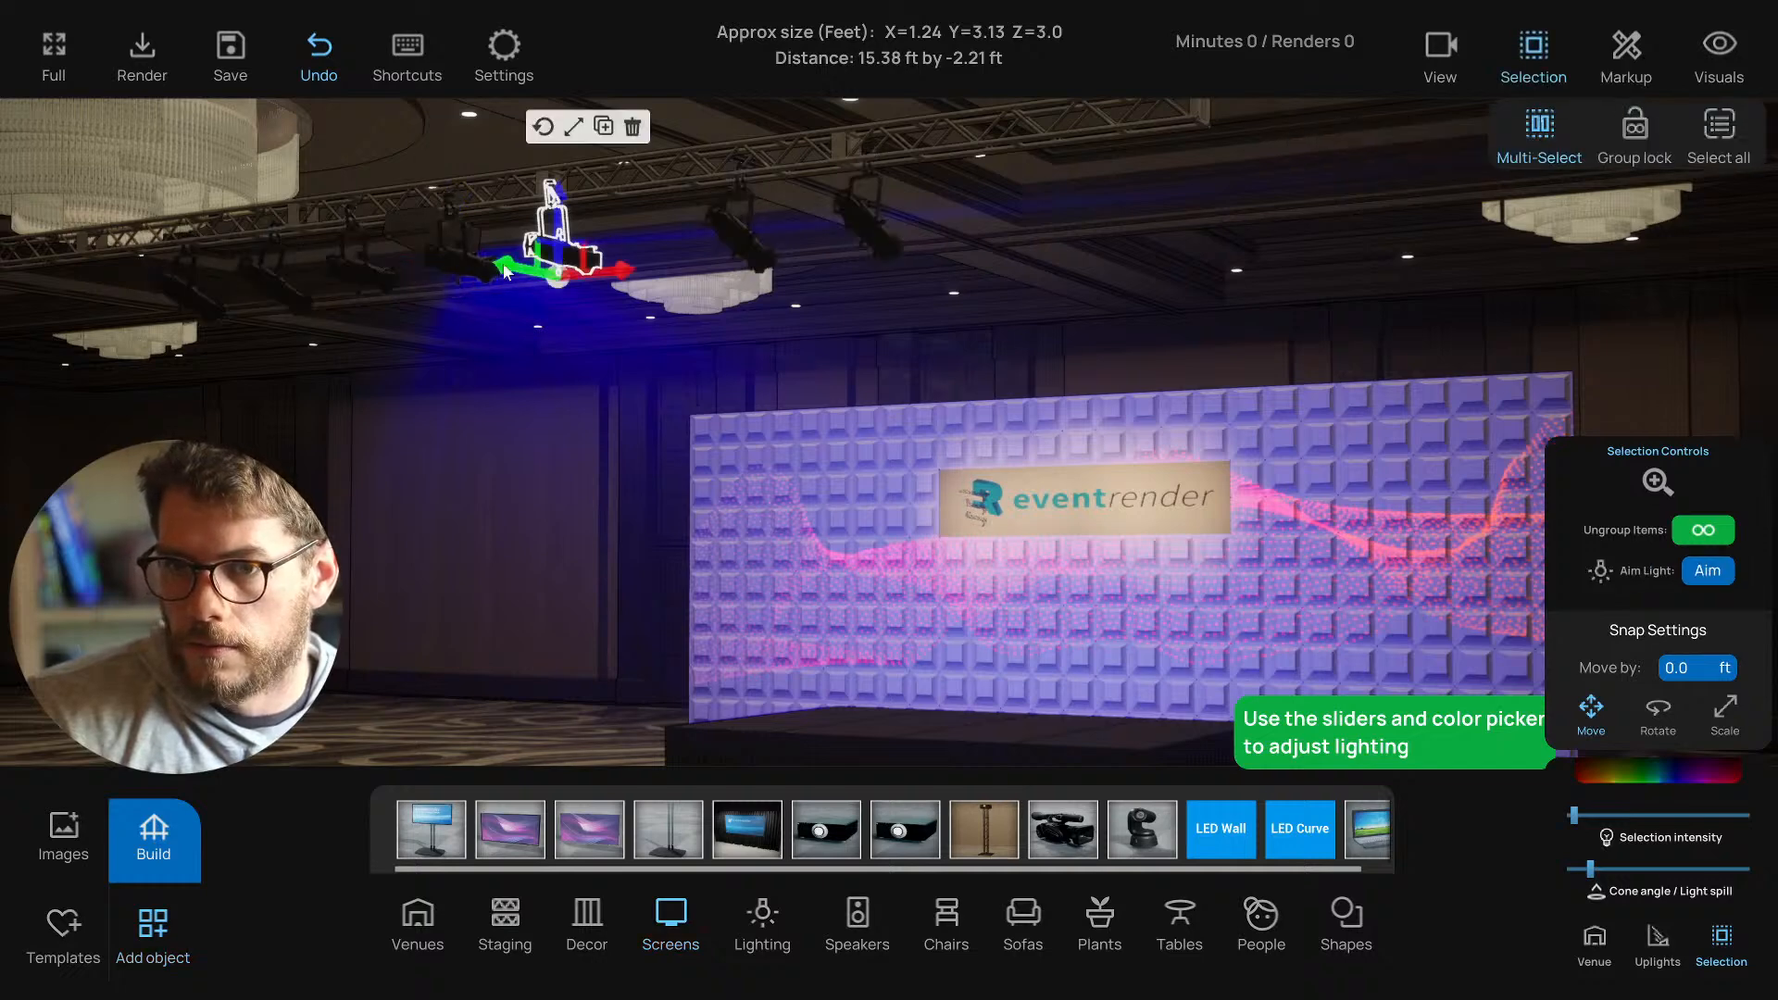
click(447, 271)
click(409, 297)
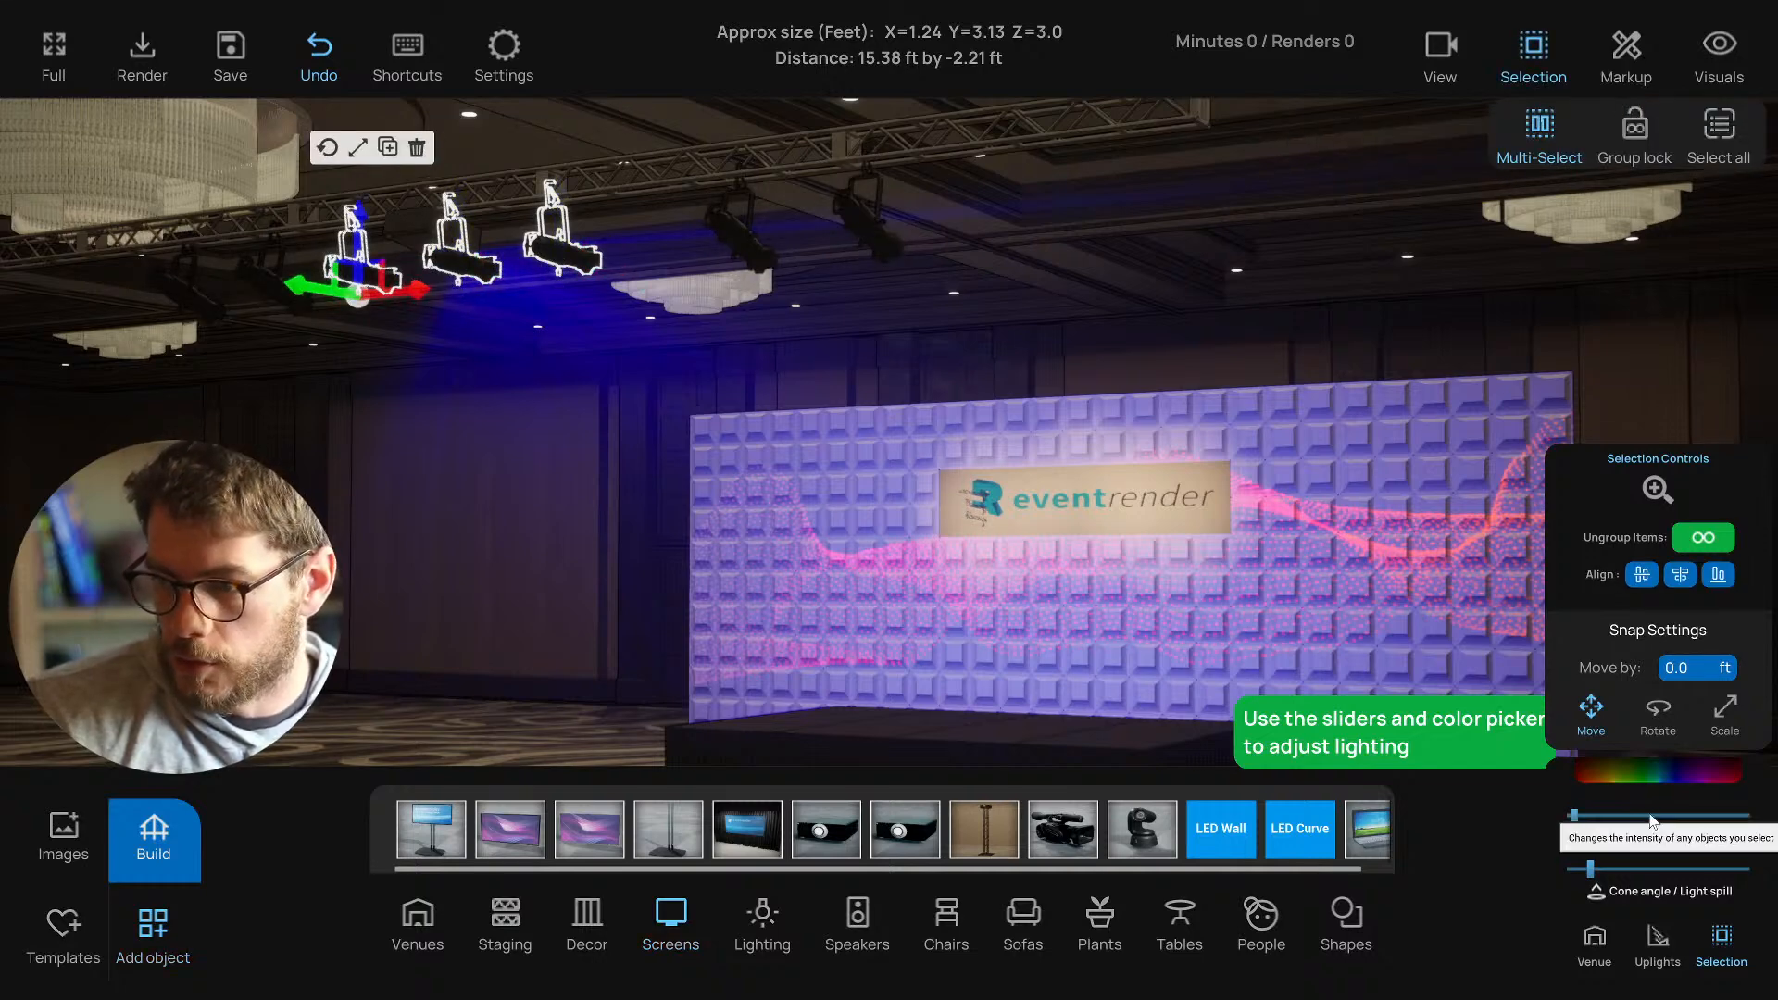
click(1659, 770)
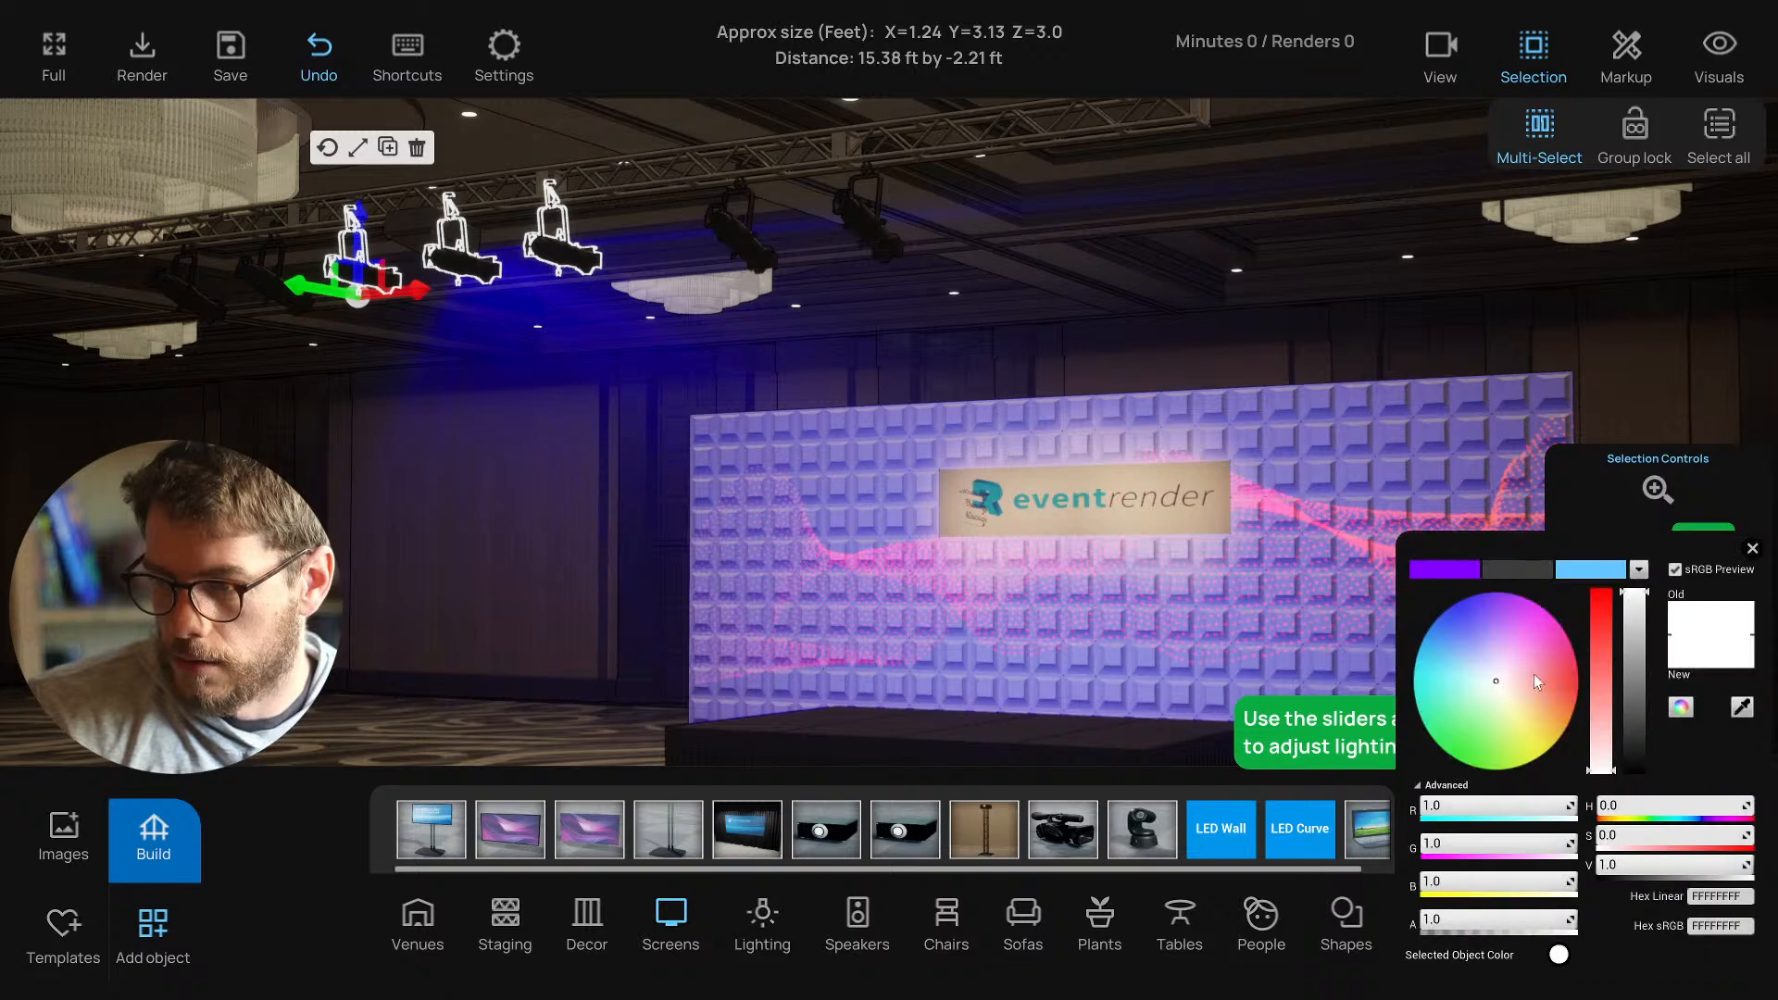
click(1475, 643)
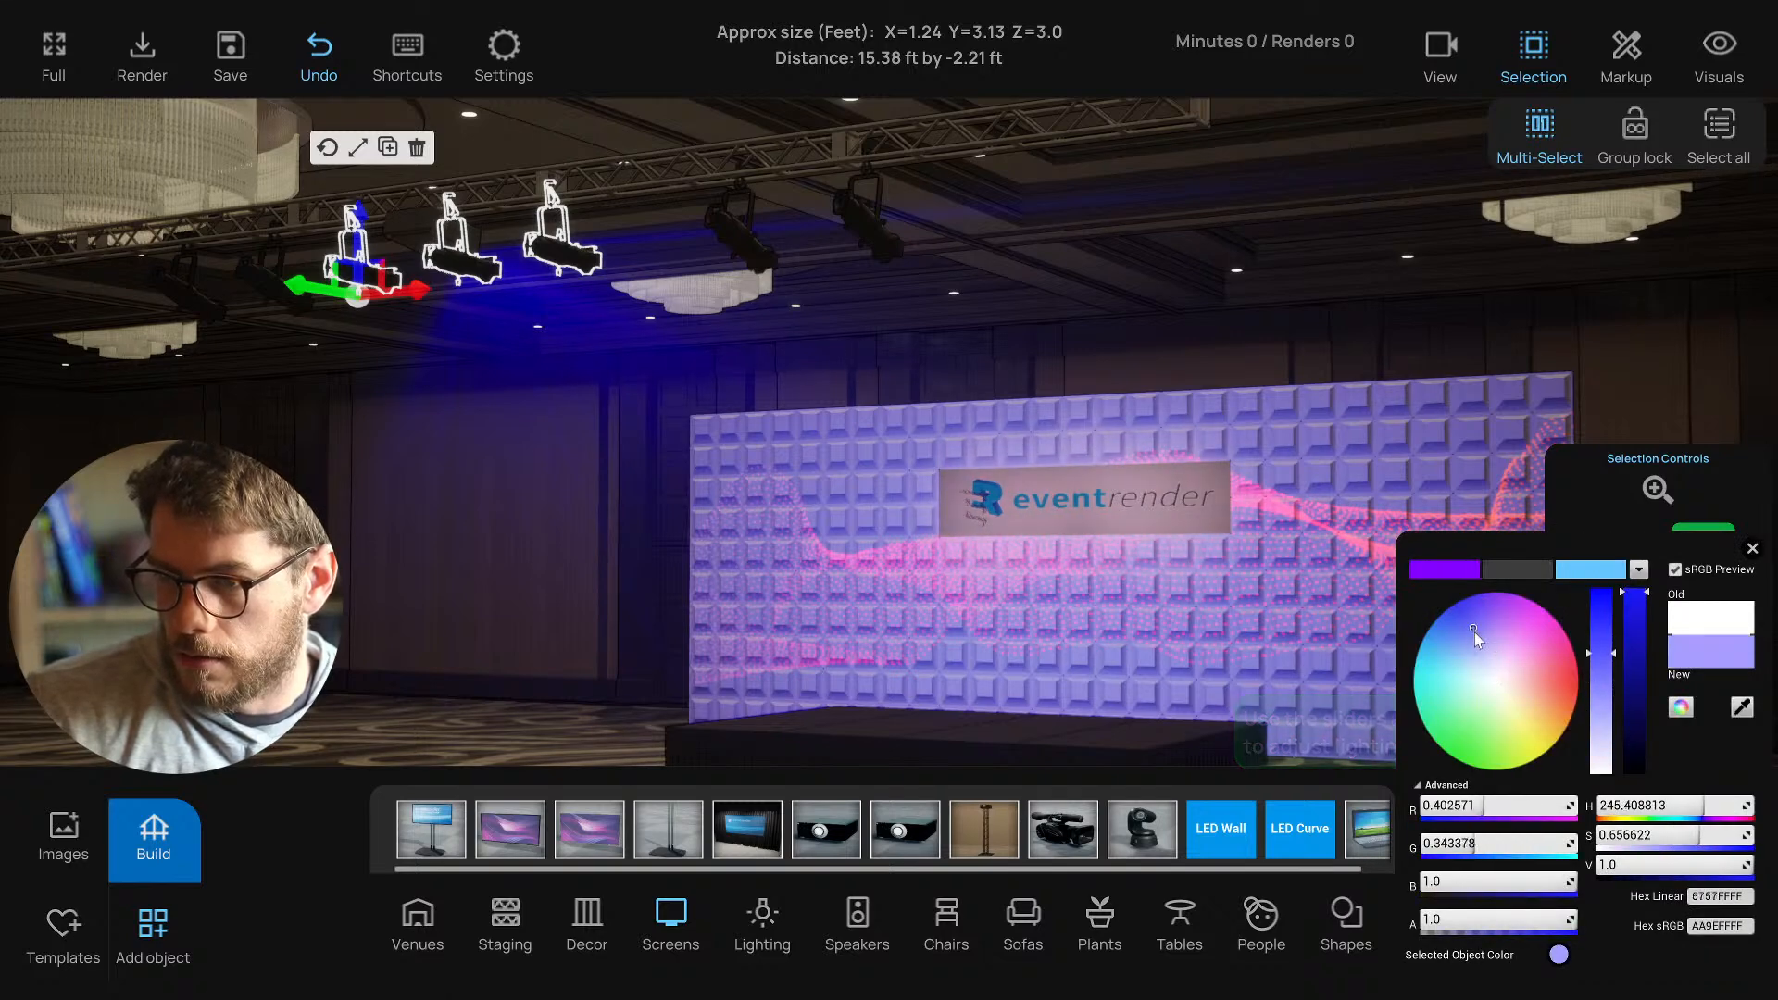
drag(1597, 670, 1599, 698)
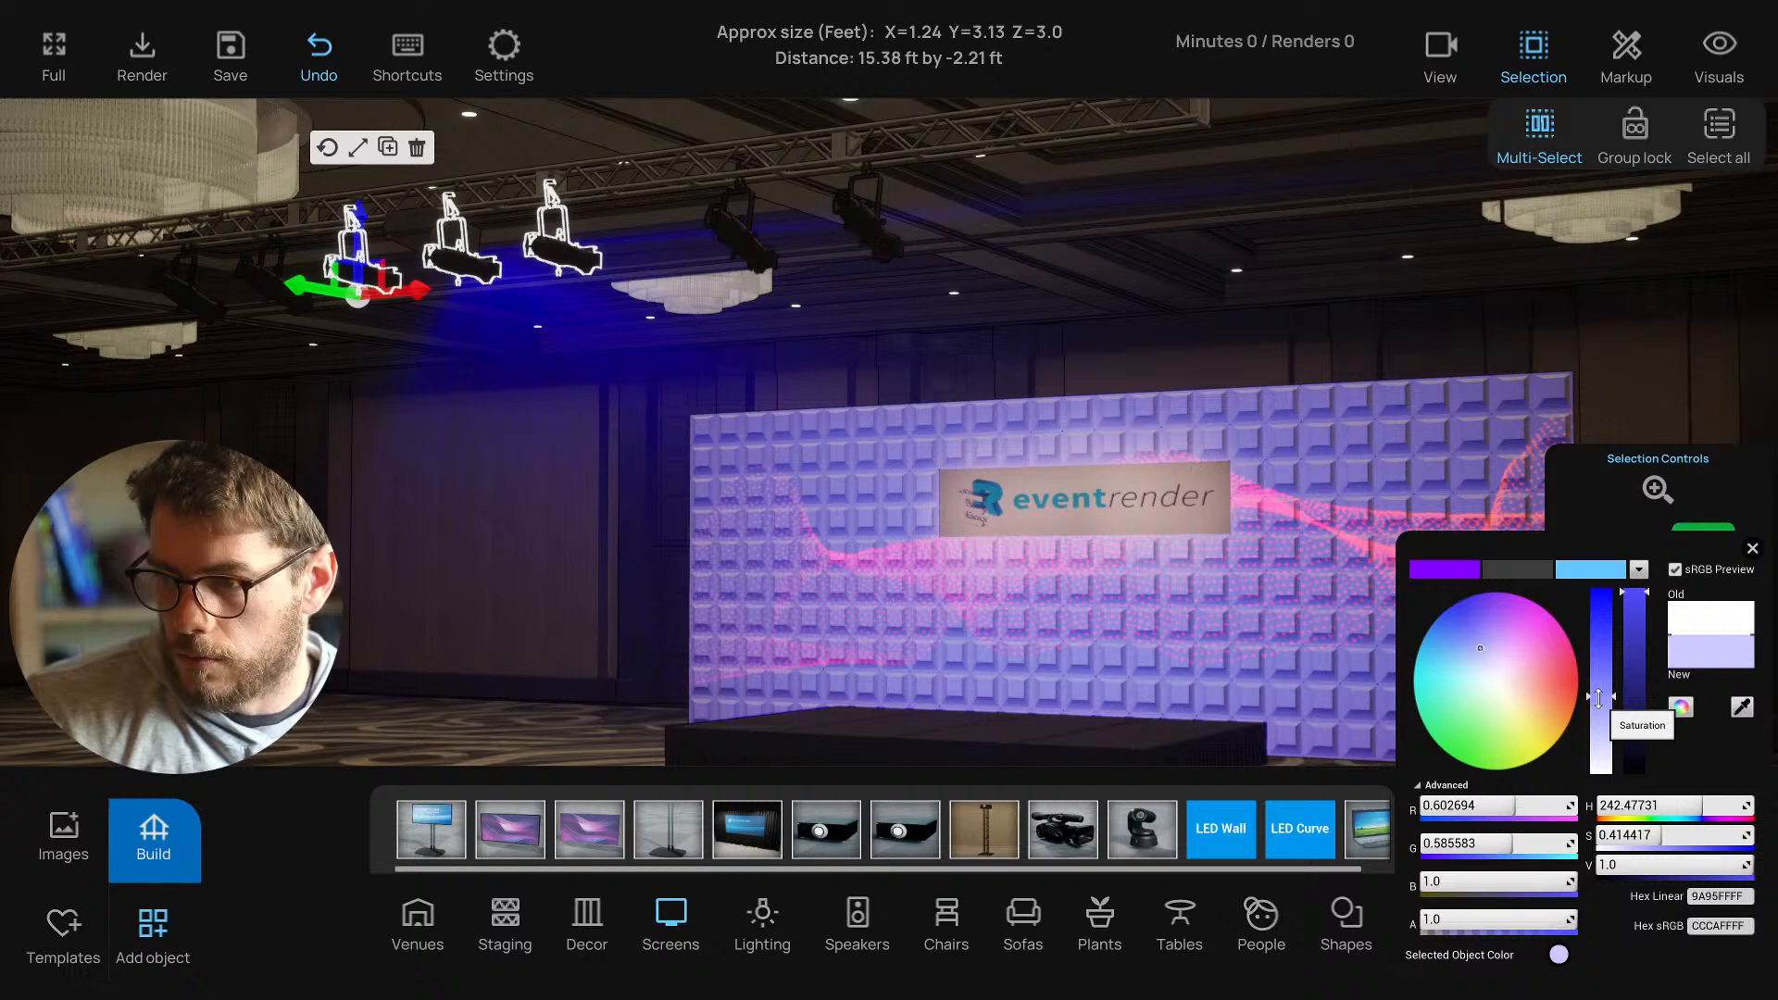
click(1478, 646)
click(1476, 644)
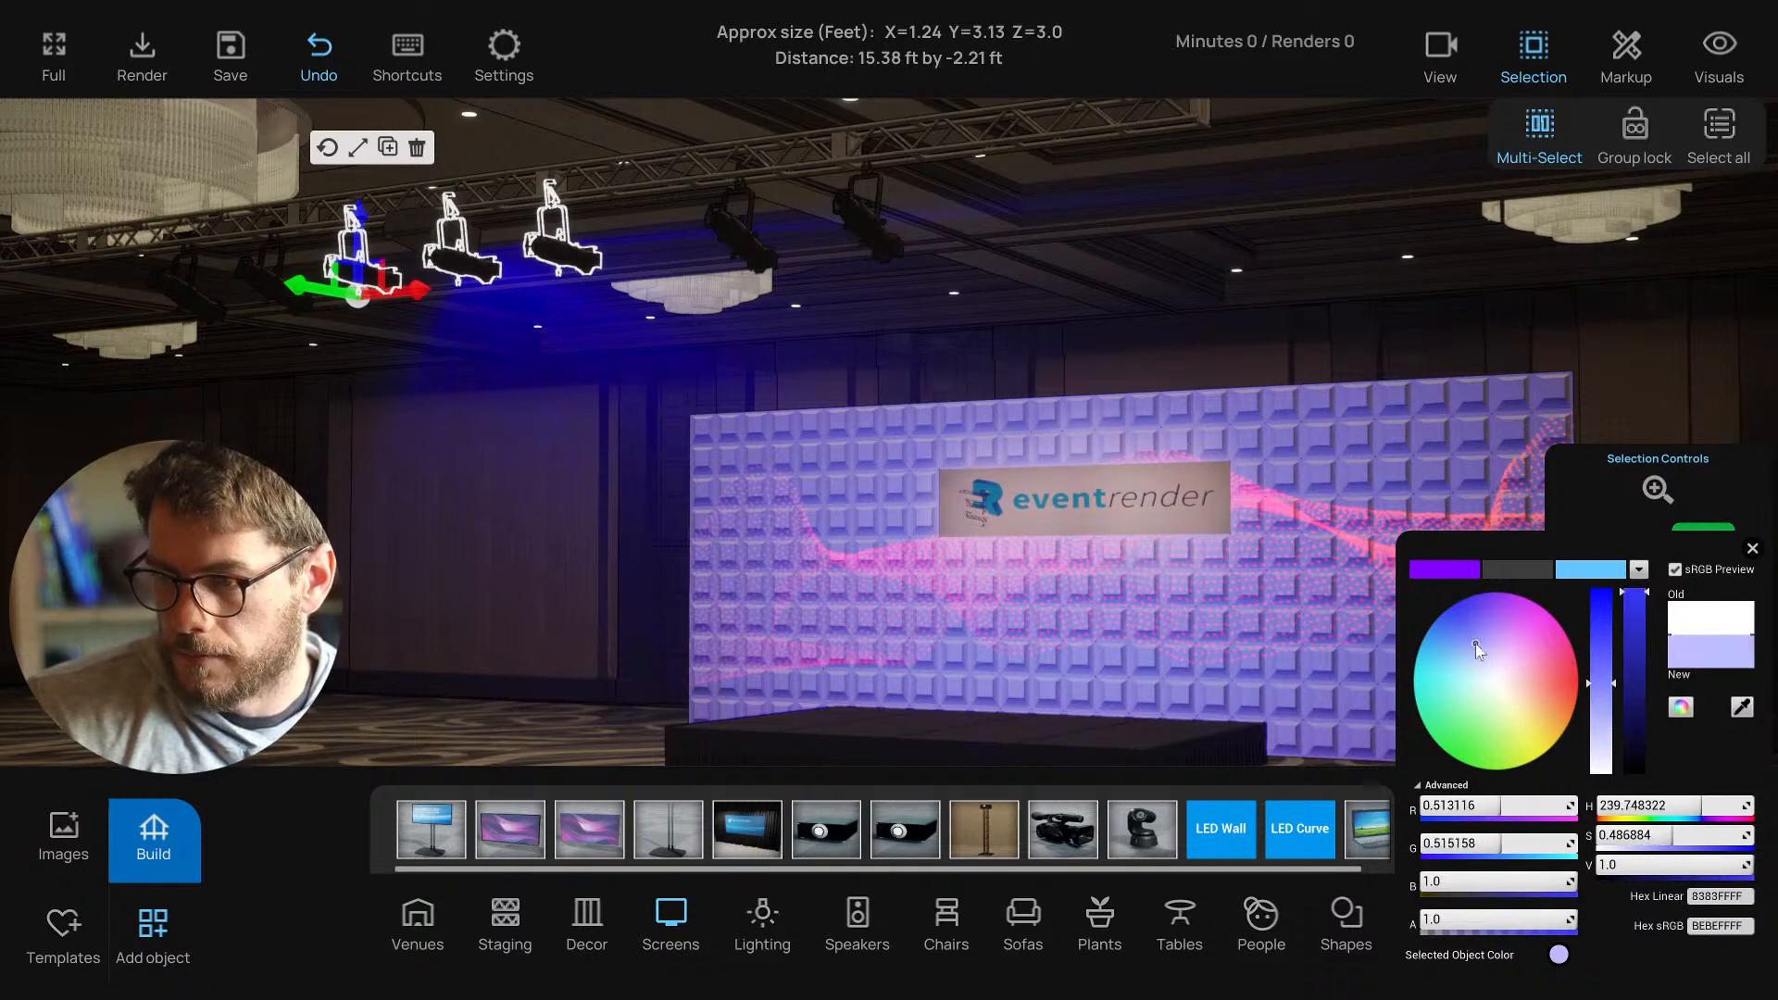
click(1752, 550)
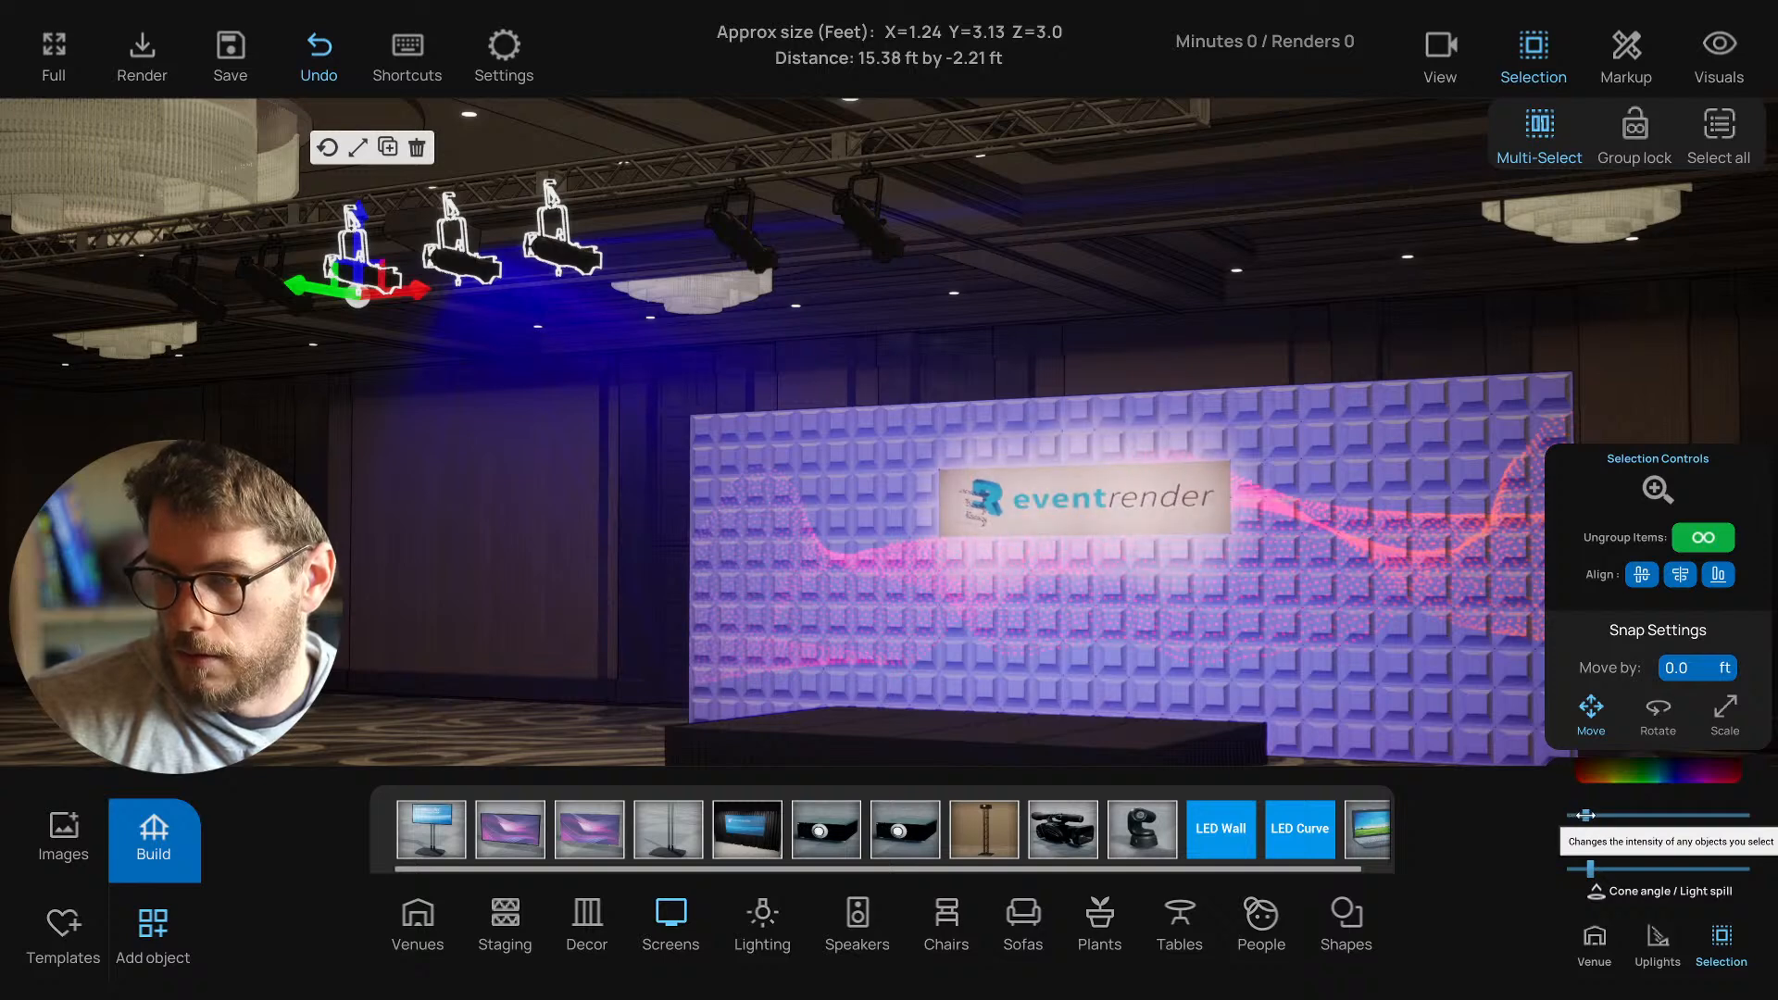
click(1059, 372)
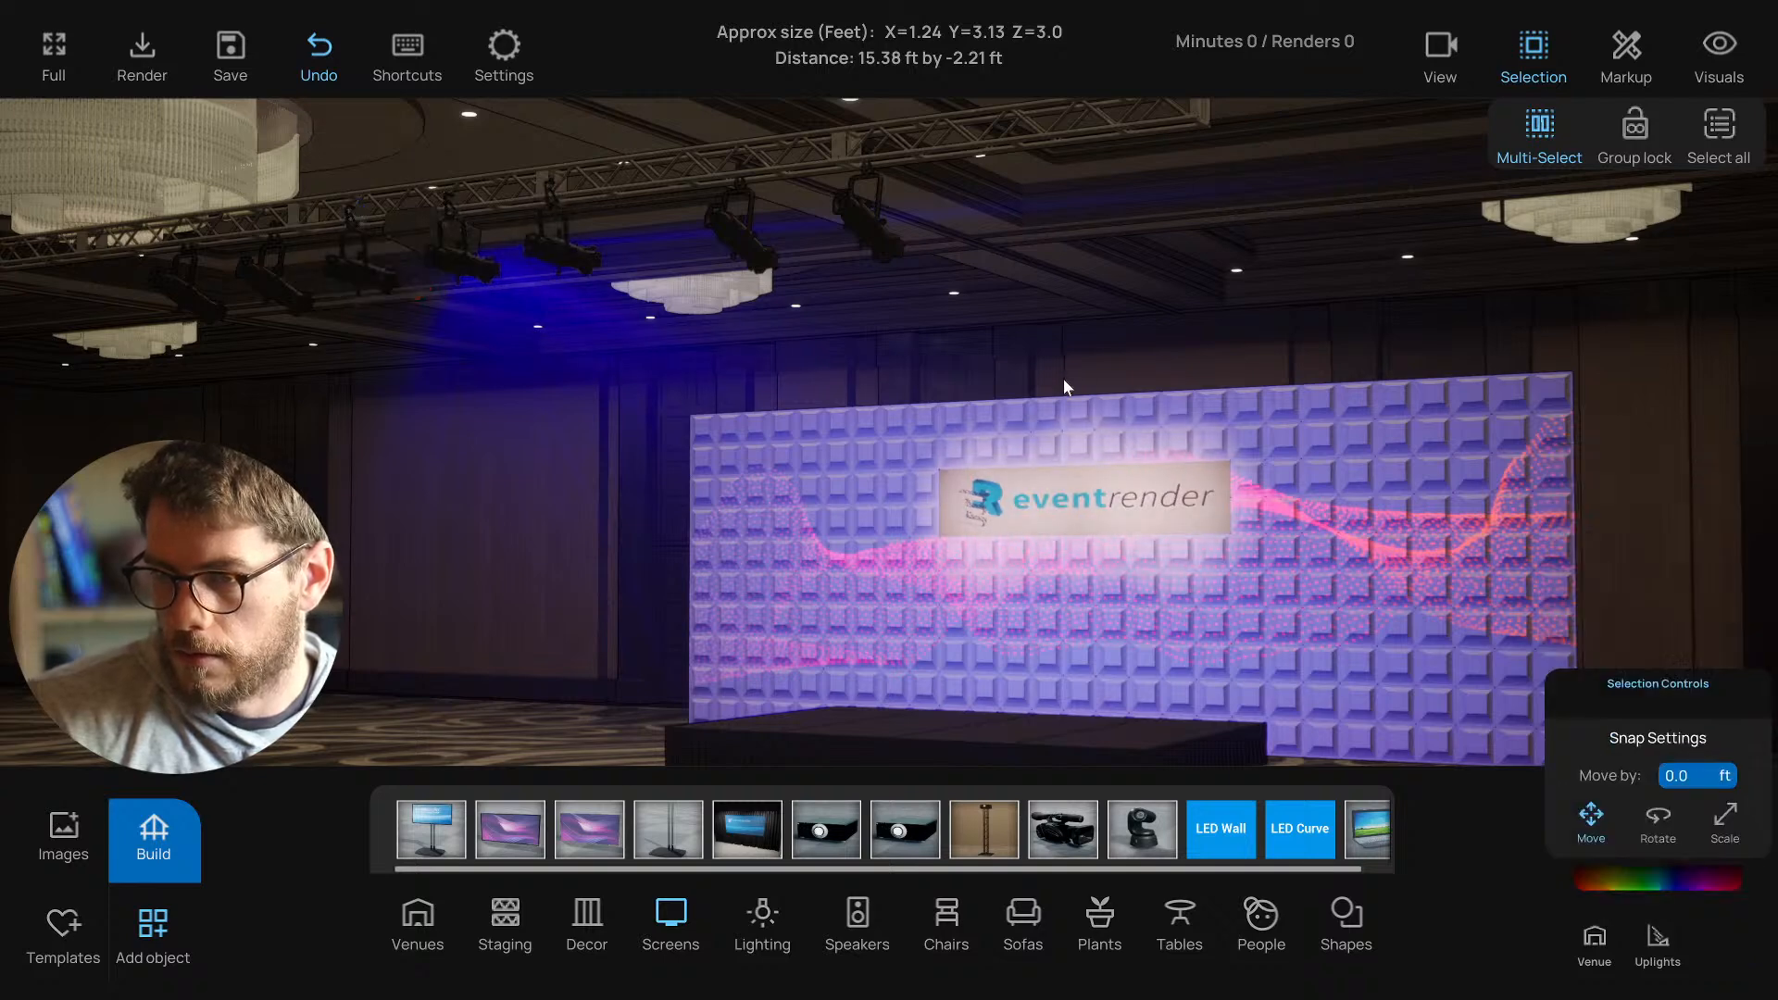
Save the scene.
key(ctrl+s)
right_drag(1050, 487, 786, 715)
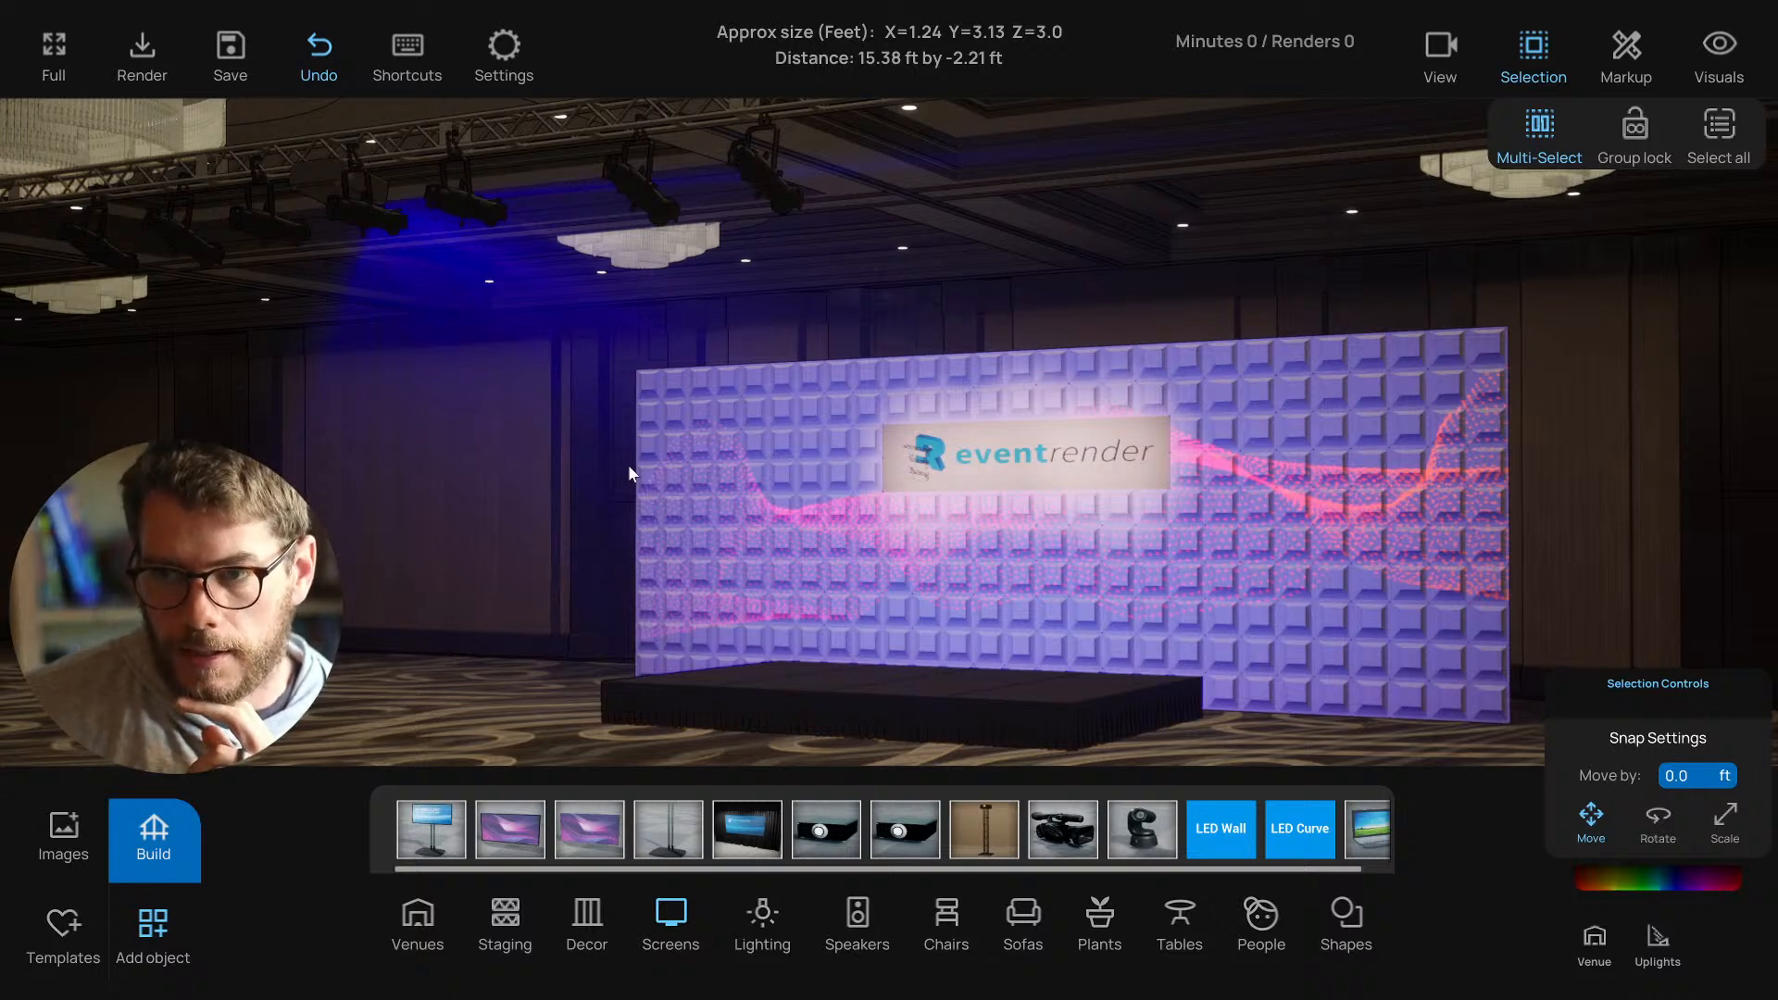
drag(630, 472, 609, 470)
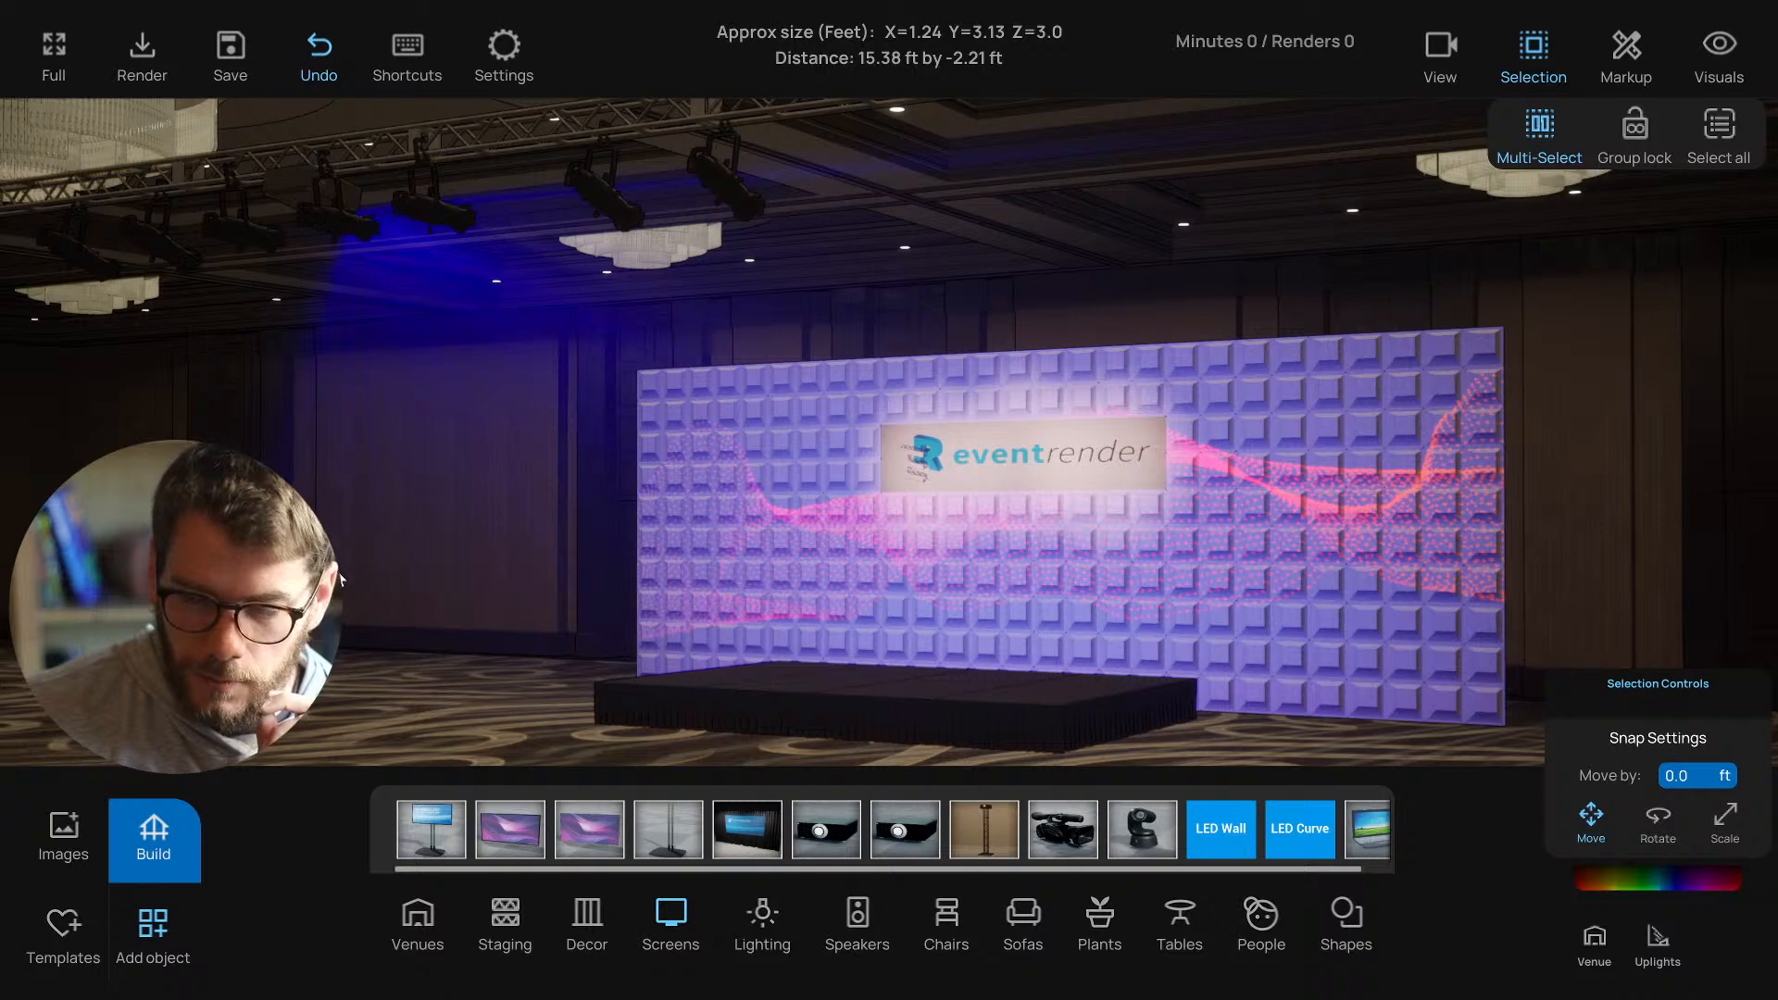
drag(332, 563, 341, 569)
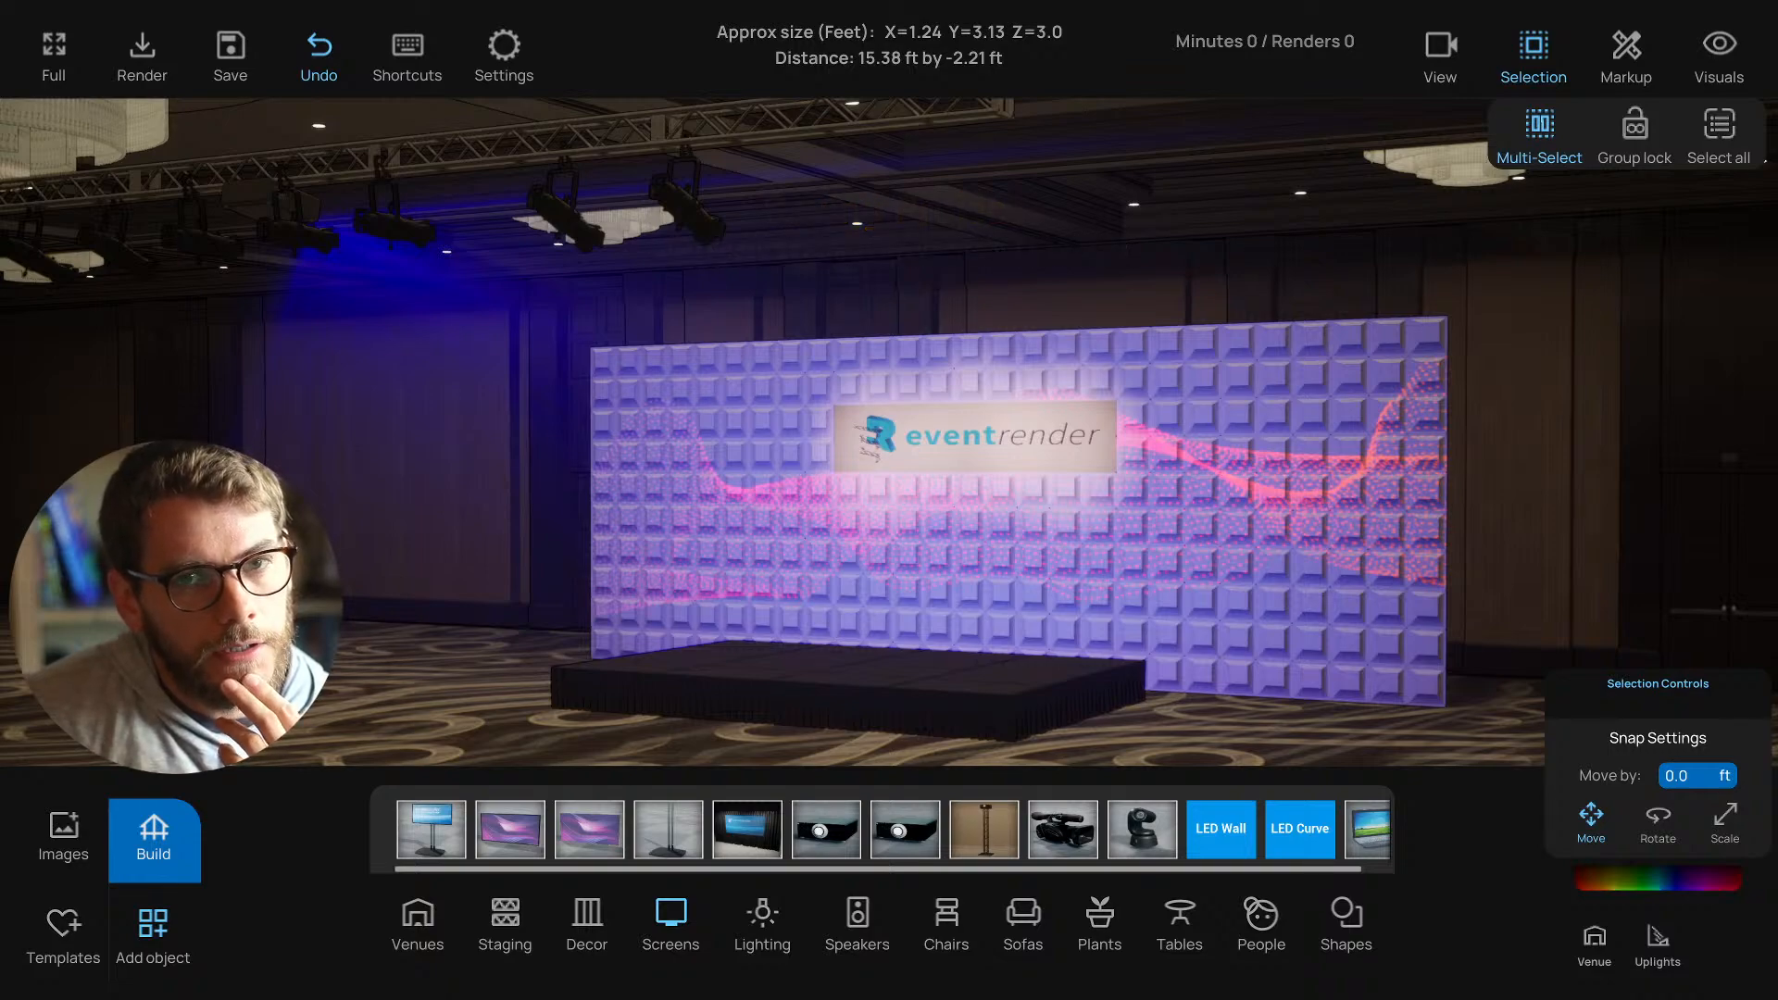
Switch to the browser and look through the "wide abstract graphic" image results for a usable wide background.
key(alt+Tab)
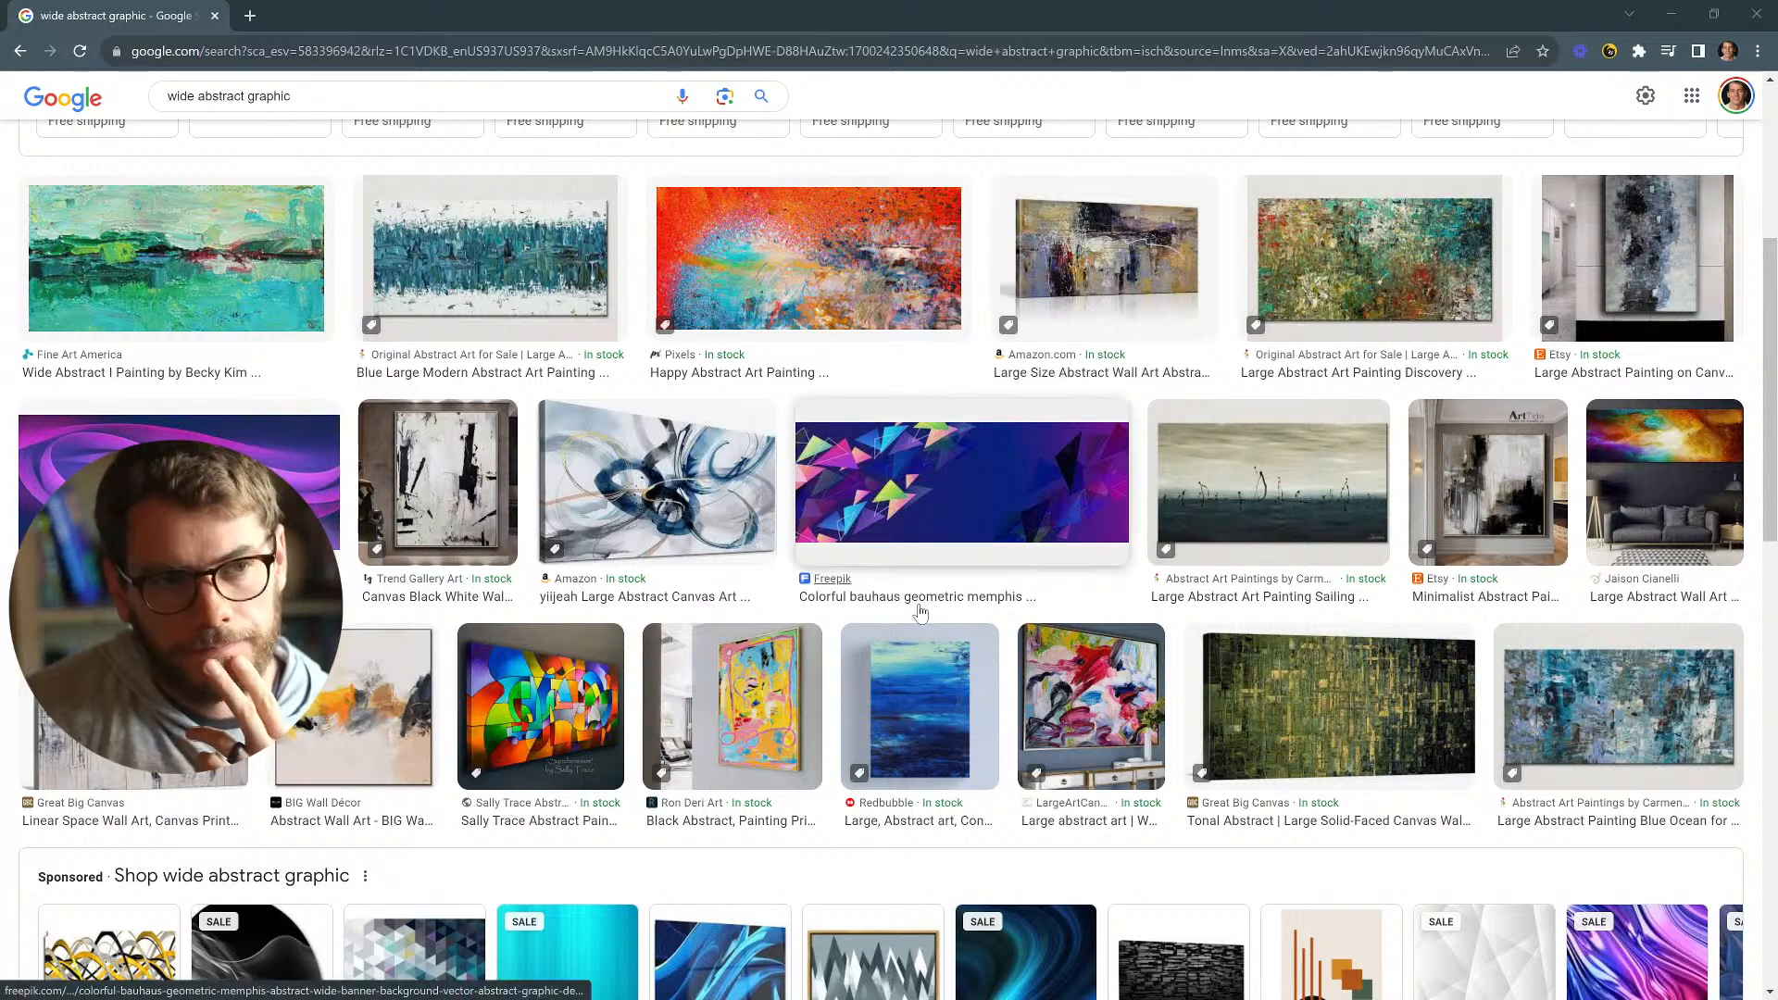
scroll(920, 612, down, 2)
scroll(920, 611, down, 1)
scroll(920, 611, up, 3)
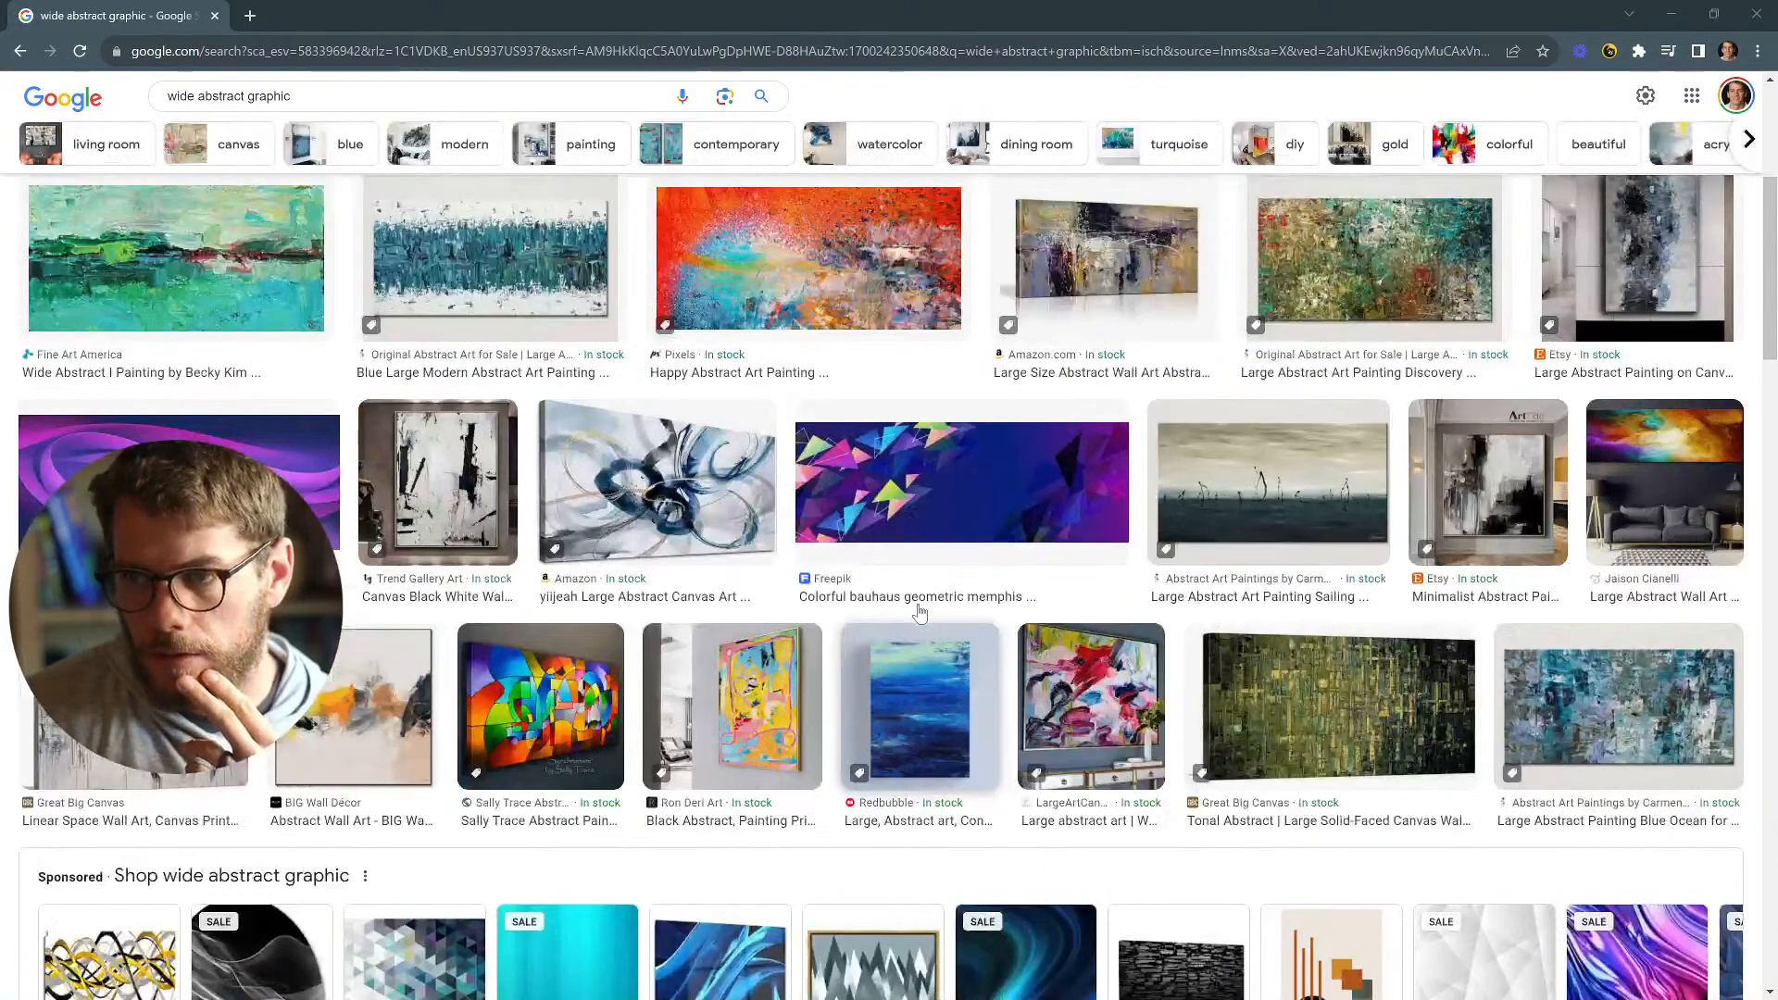
scroll(922, 612, down, 10)
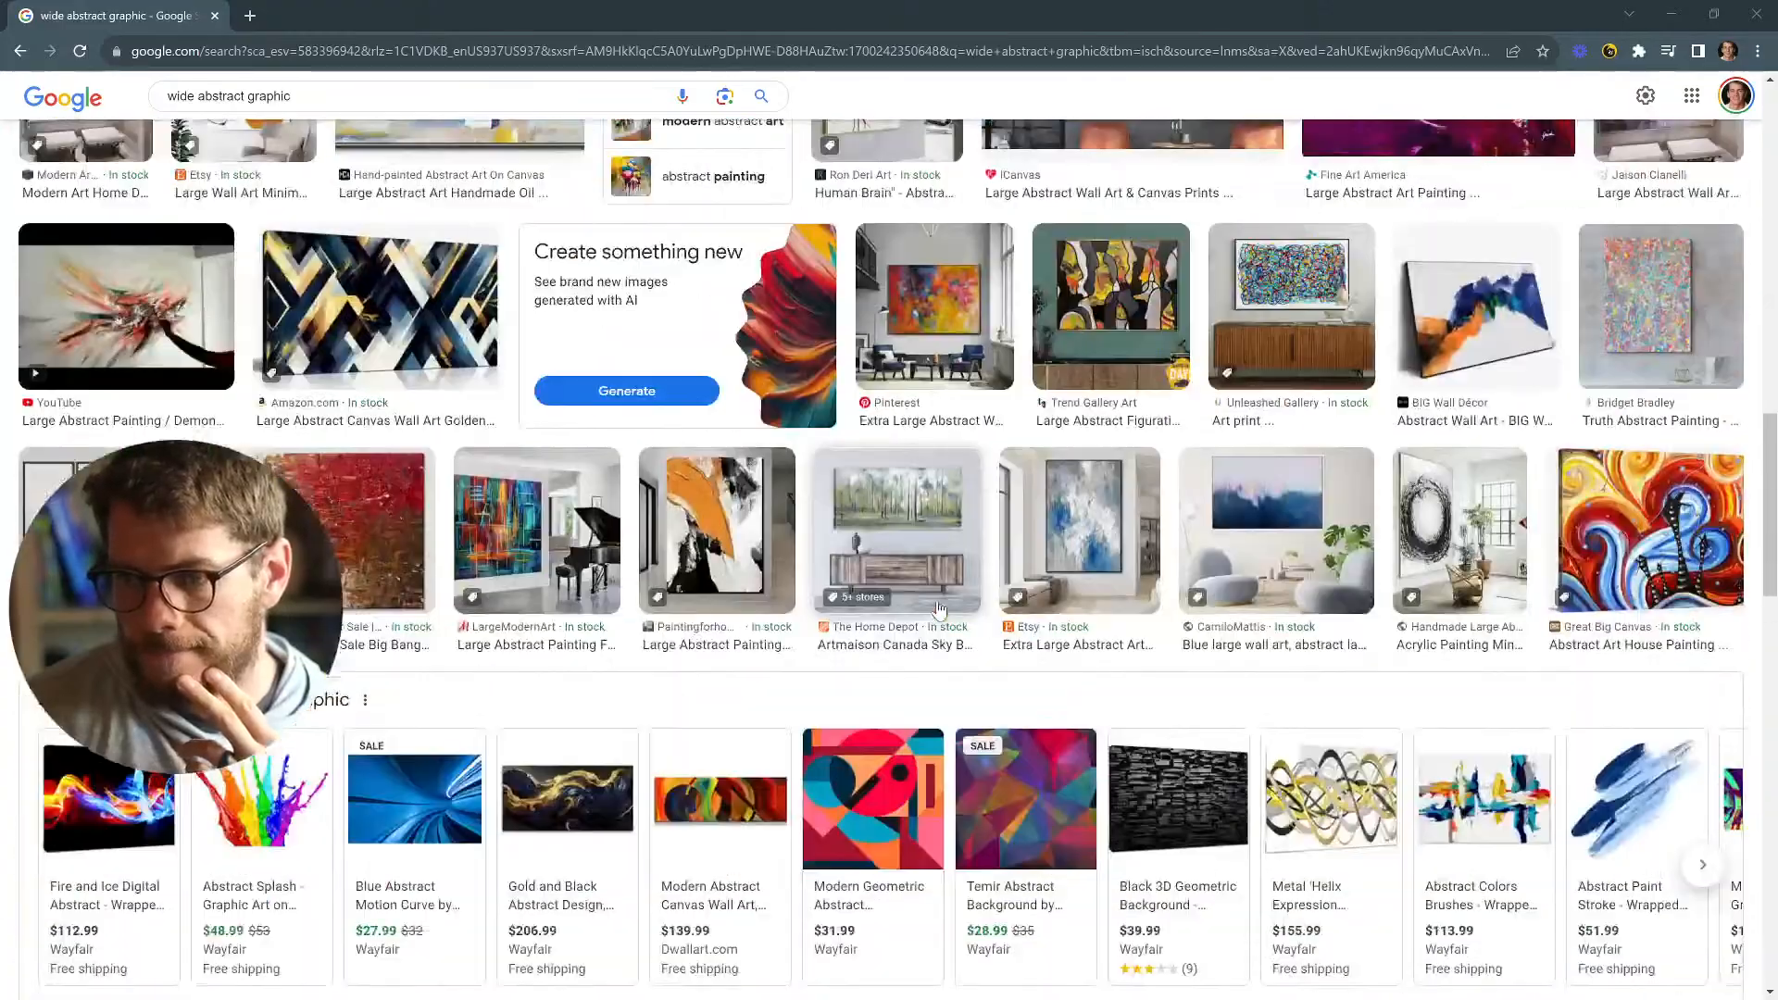
scroll(940, 609, down, 3)
scroll(941, 608, up, 15)
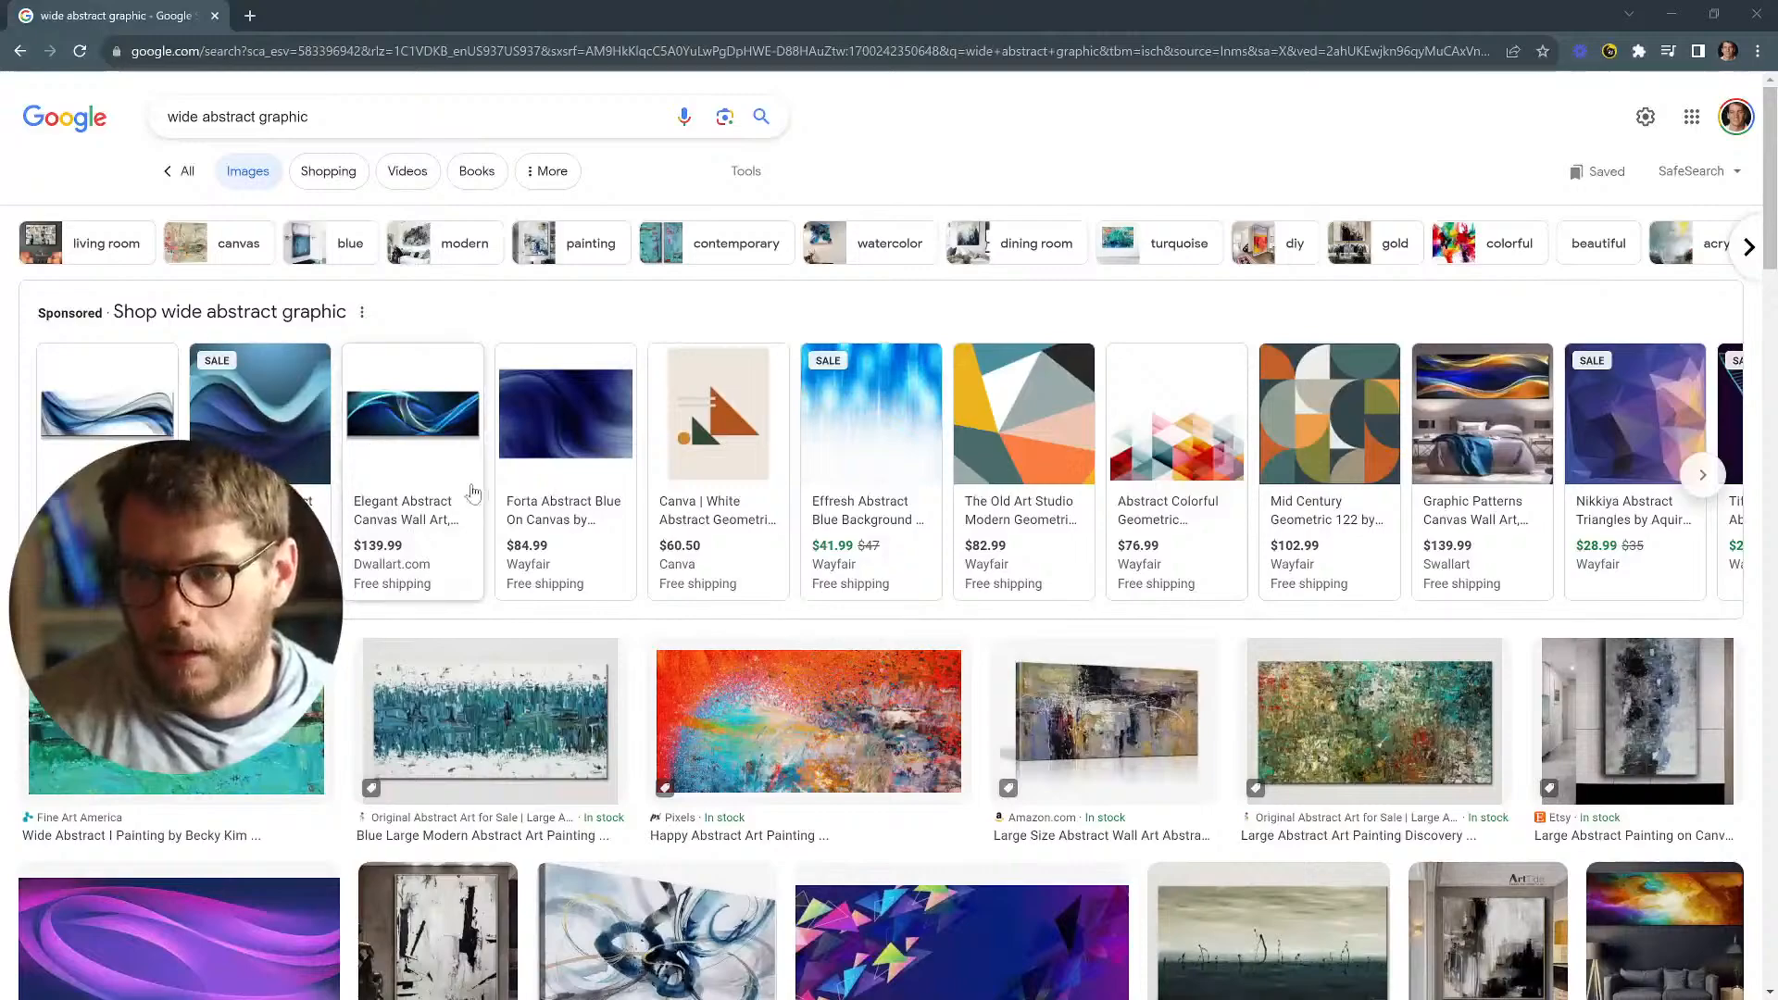
scroll(473, 494, down, 6)
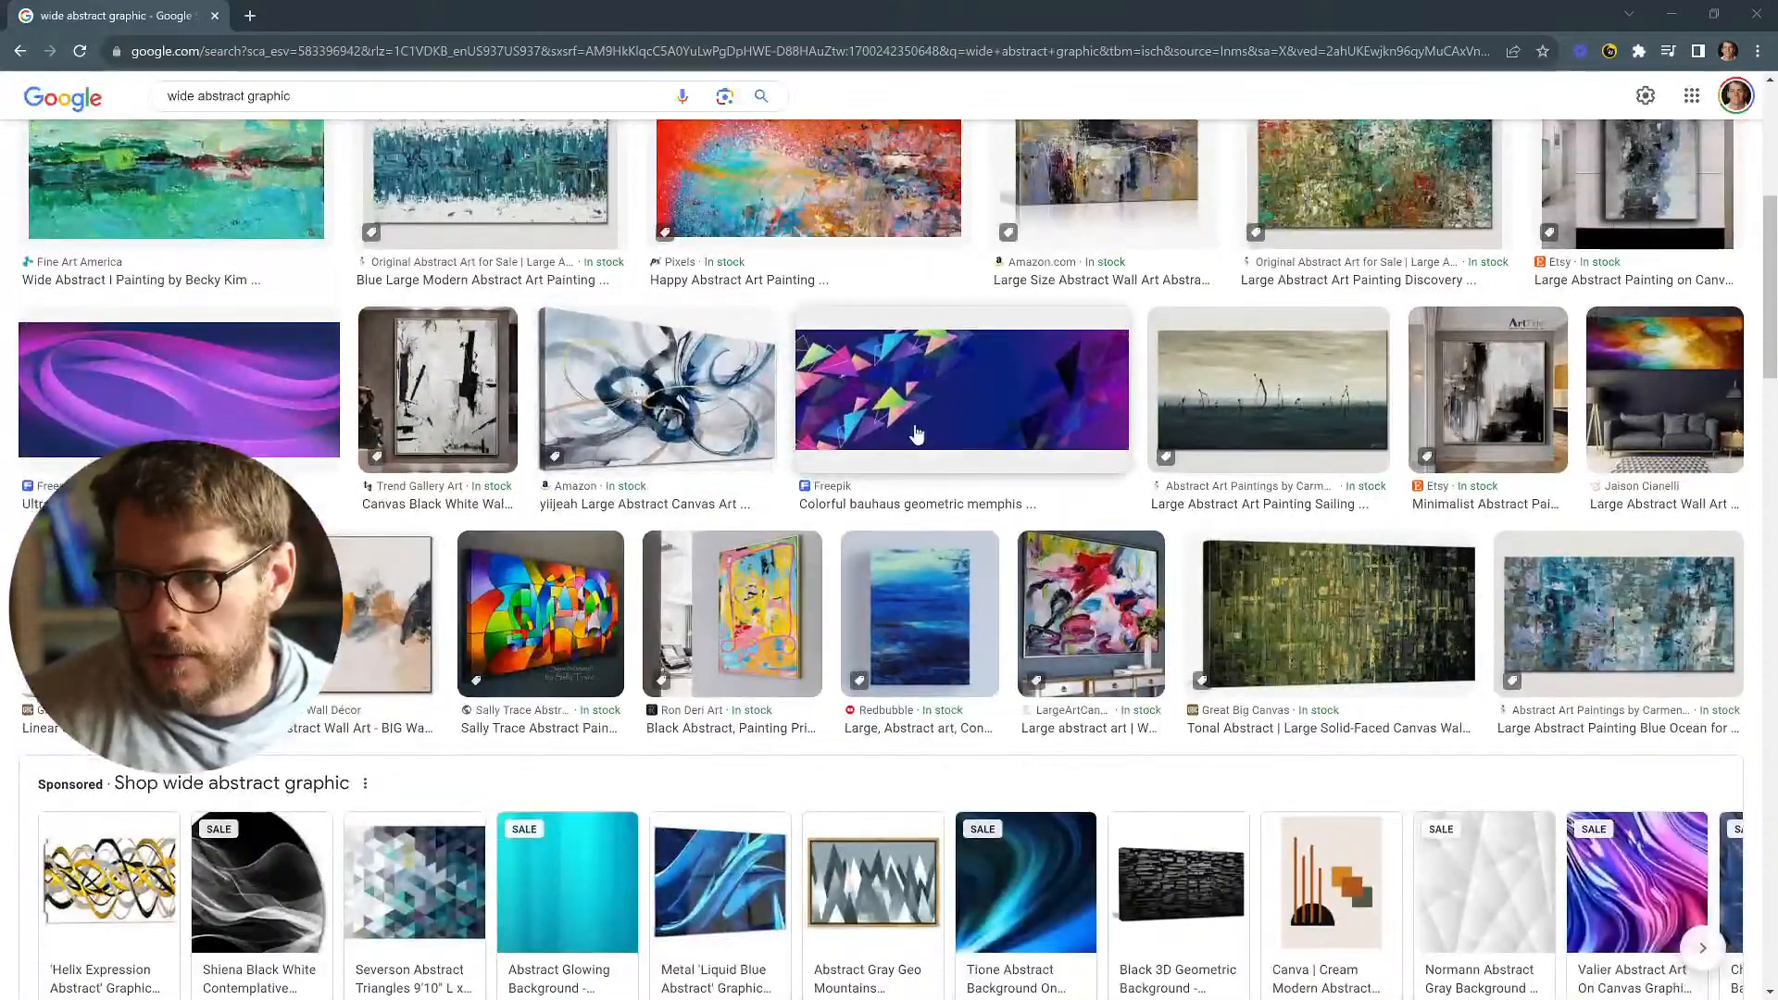
scroll(745, 537, down, 3)
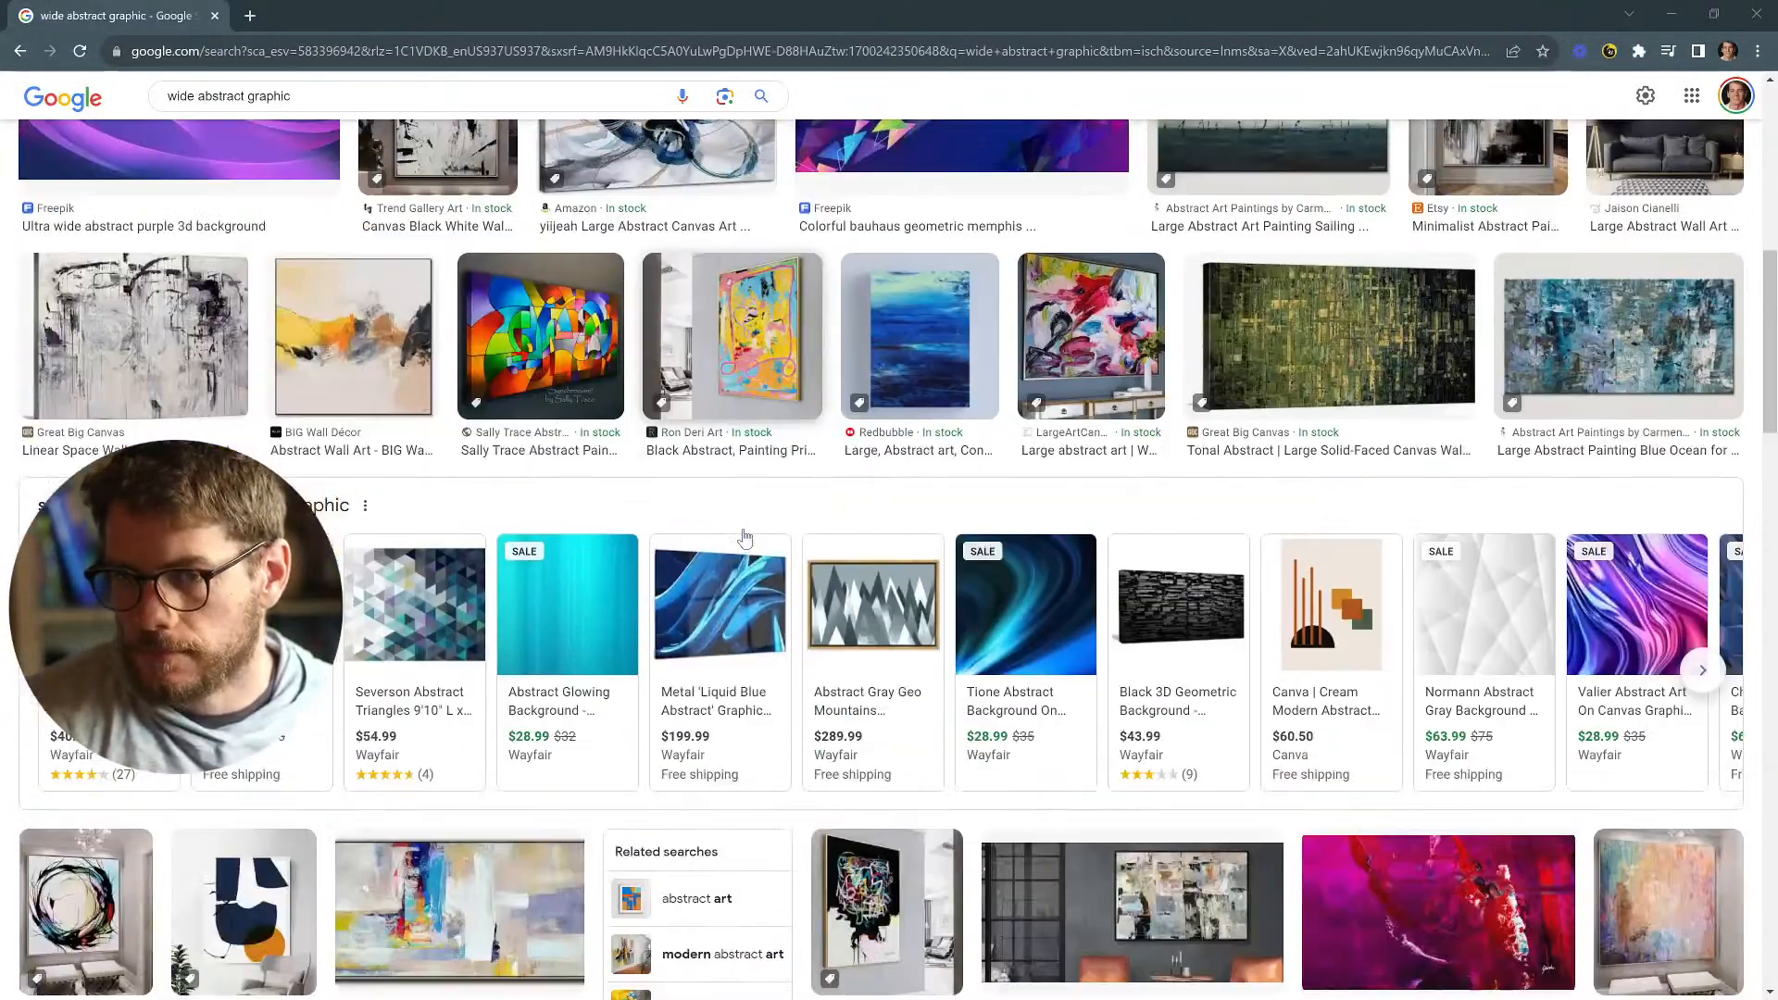
scroll(746, 537, up, 3)
Preview the Ultra wide abstract purple 3d background image, look through its related images, and briefly open its Freepik source page.
click(254, 397)
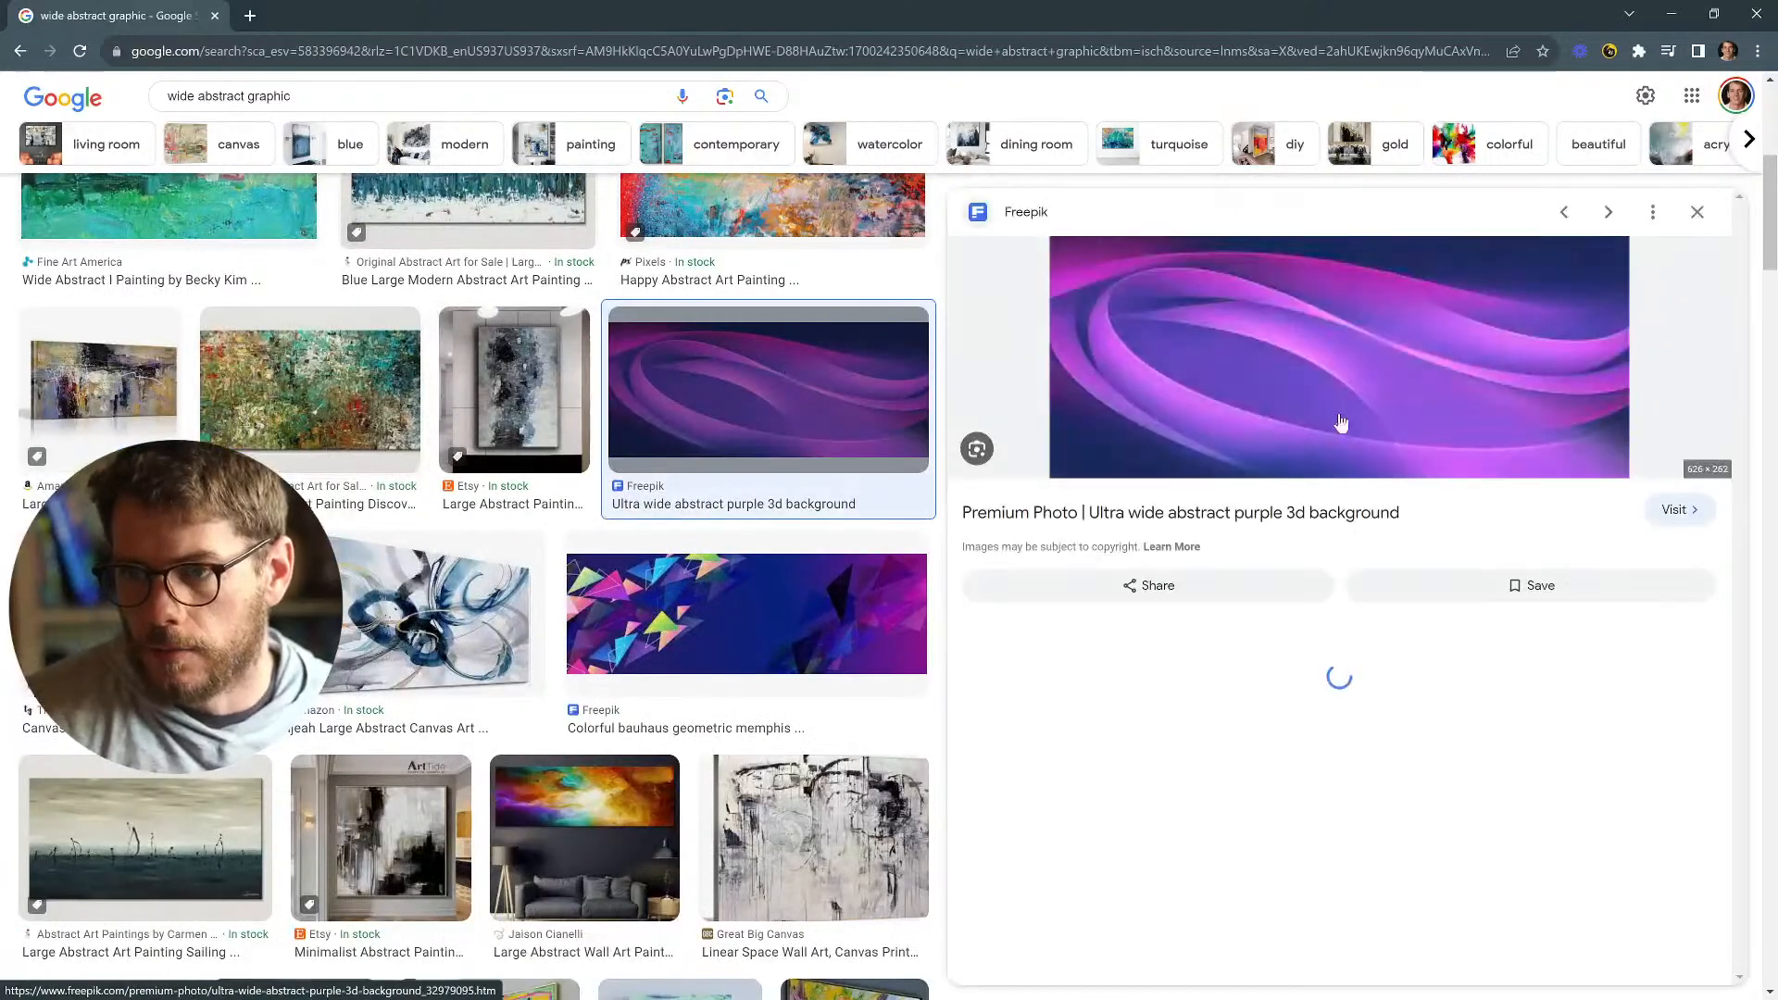
scroll(1314, 409, down, 2)
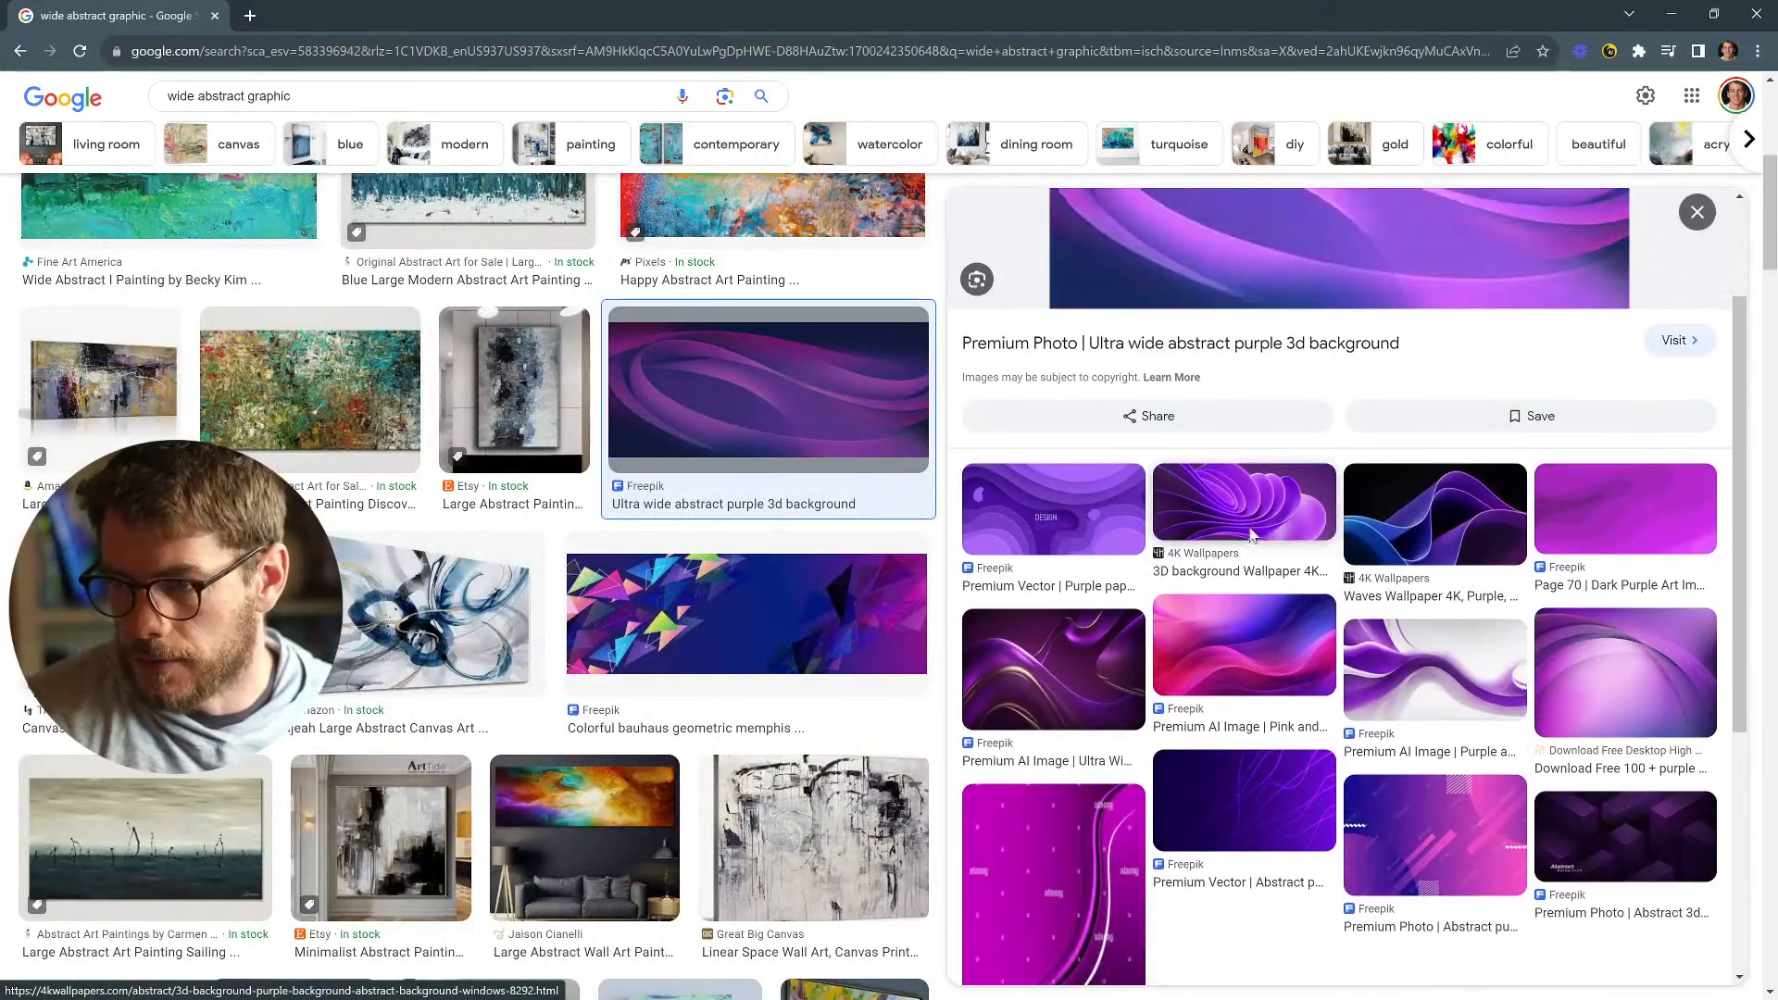
scroll(1251, 535, up, 2)
scroll(1253, 537, down, 2)
scroll(1251, 540, down, 1)
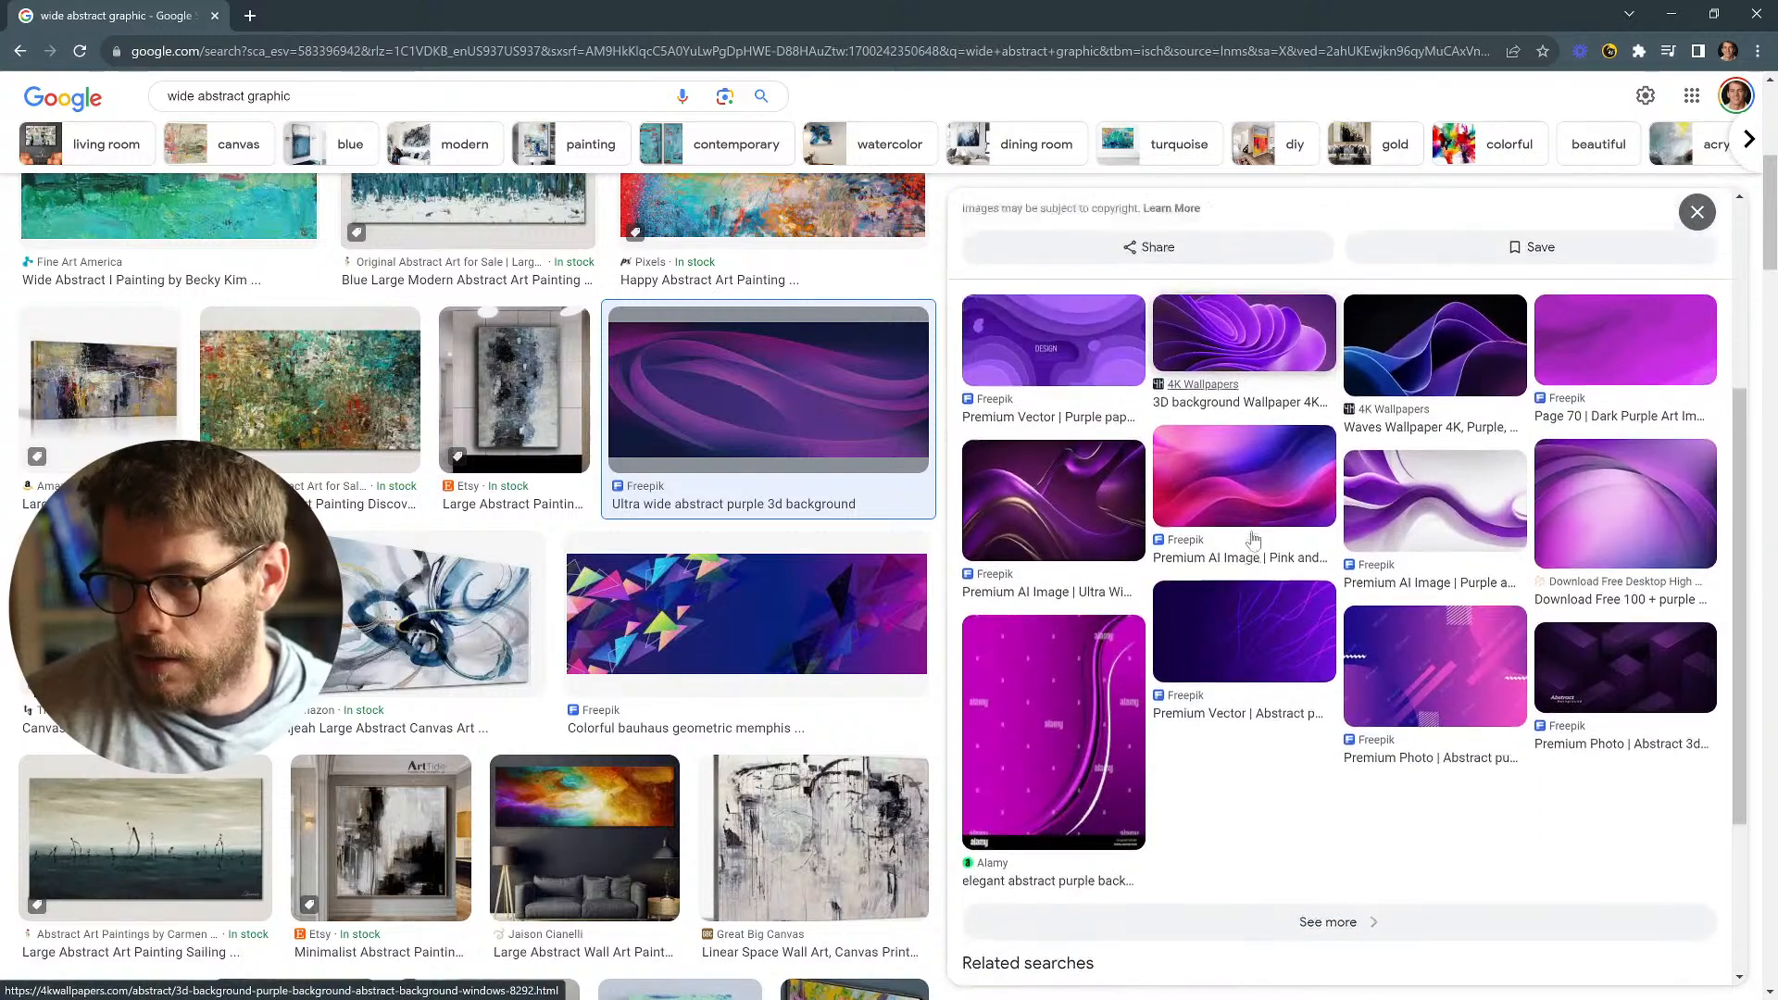
scroll(1363, 426, up, 4)
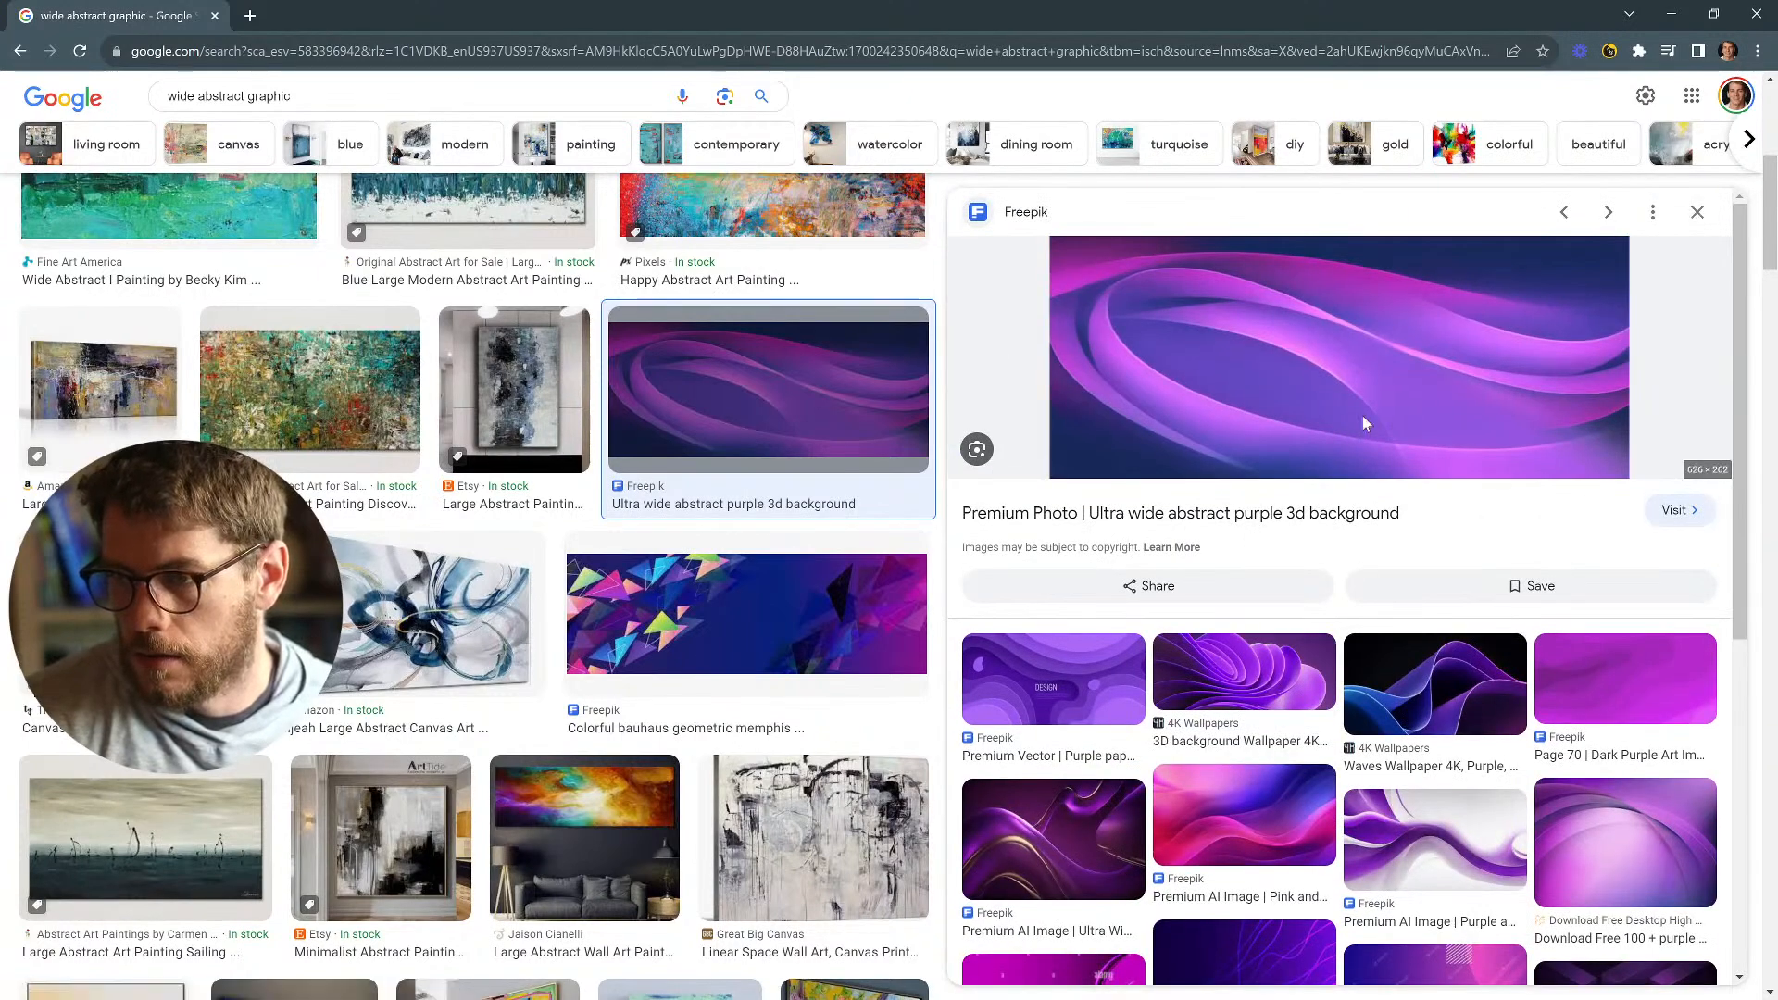
click(1363, 425)
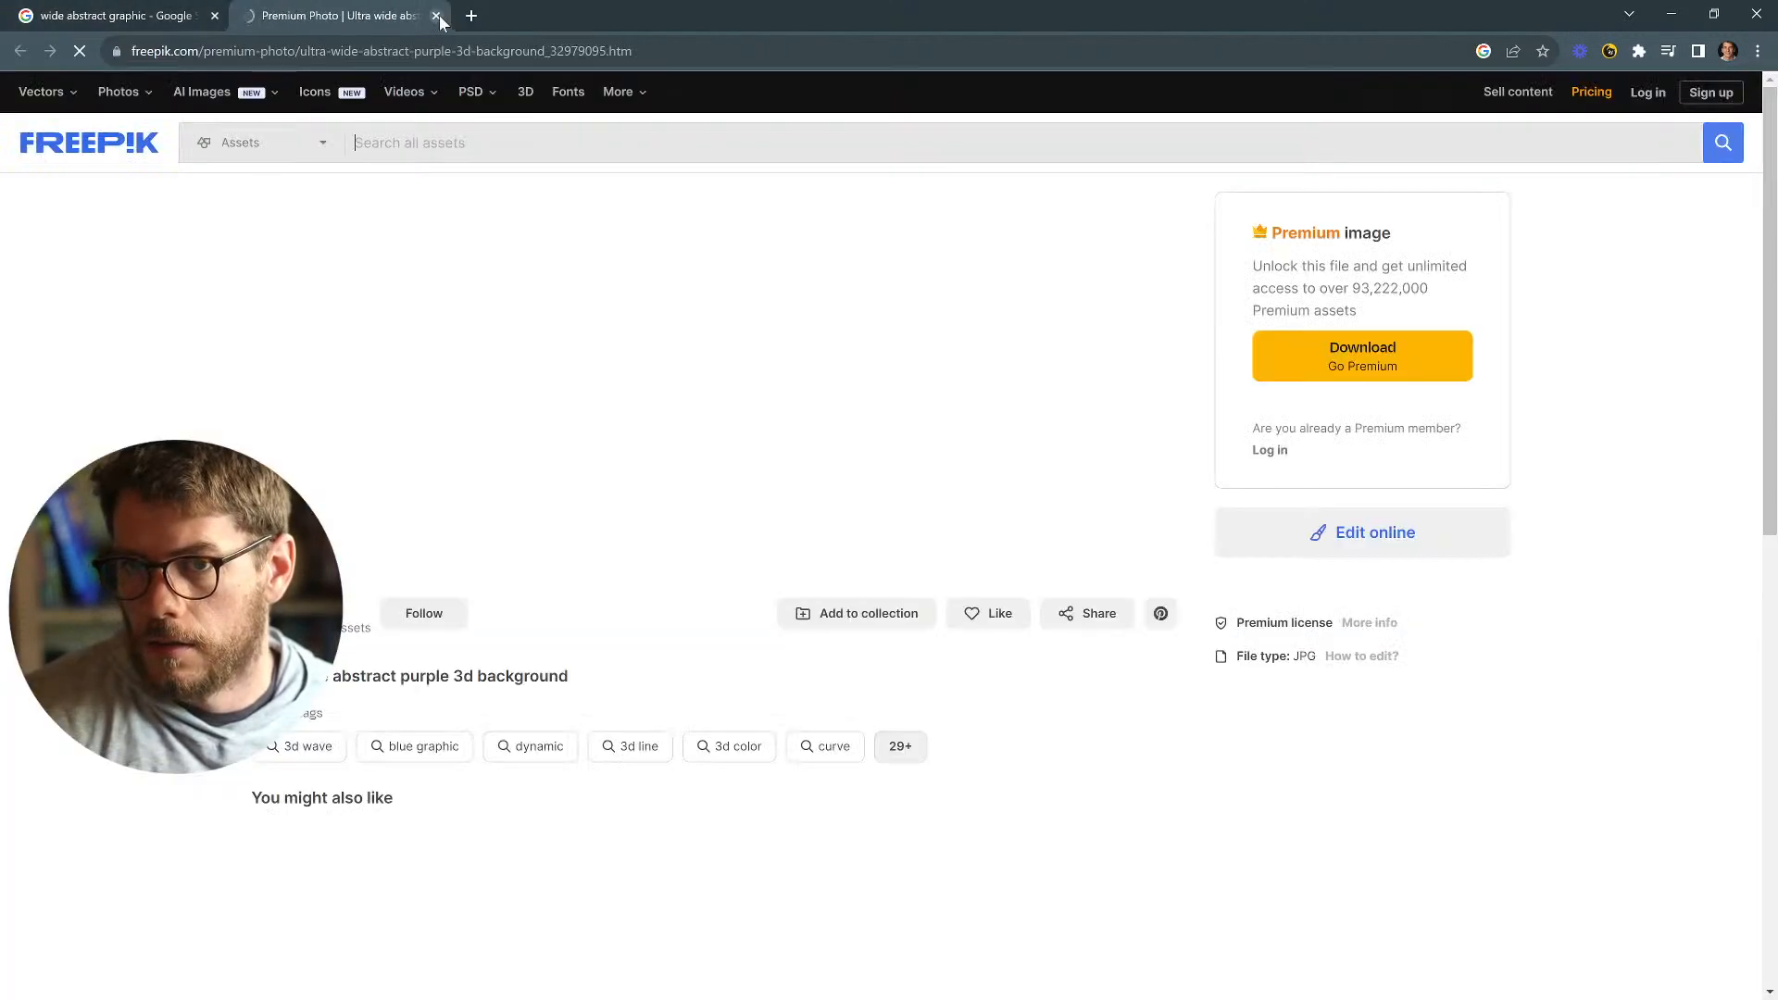
click(437, 16)
Open the ultra wide purple 3d background image in its own tab and try to save it to Downloads.
right_click(1209, 320)
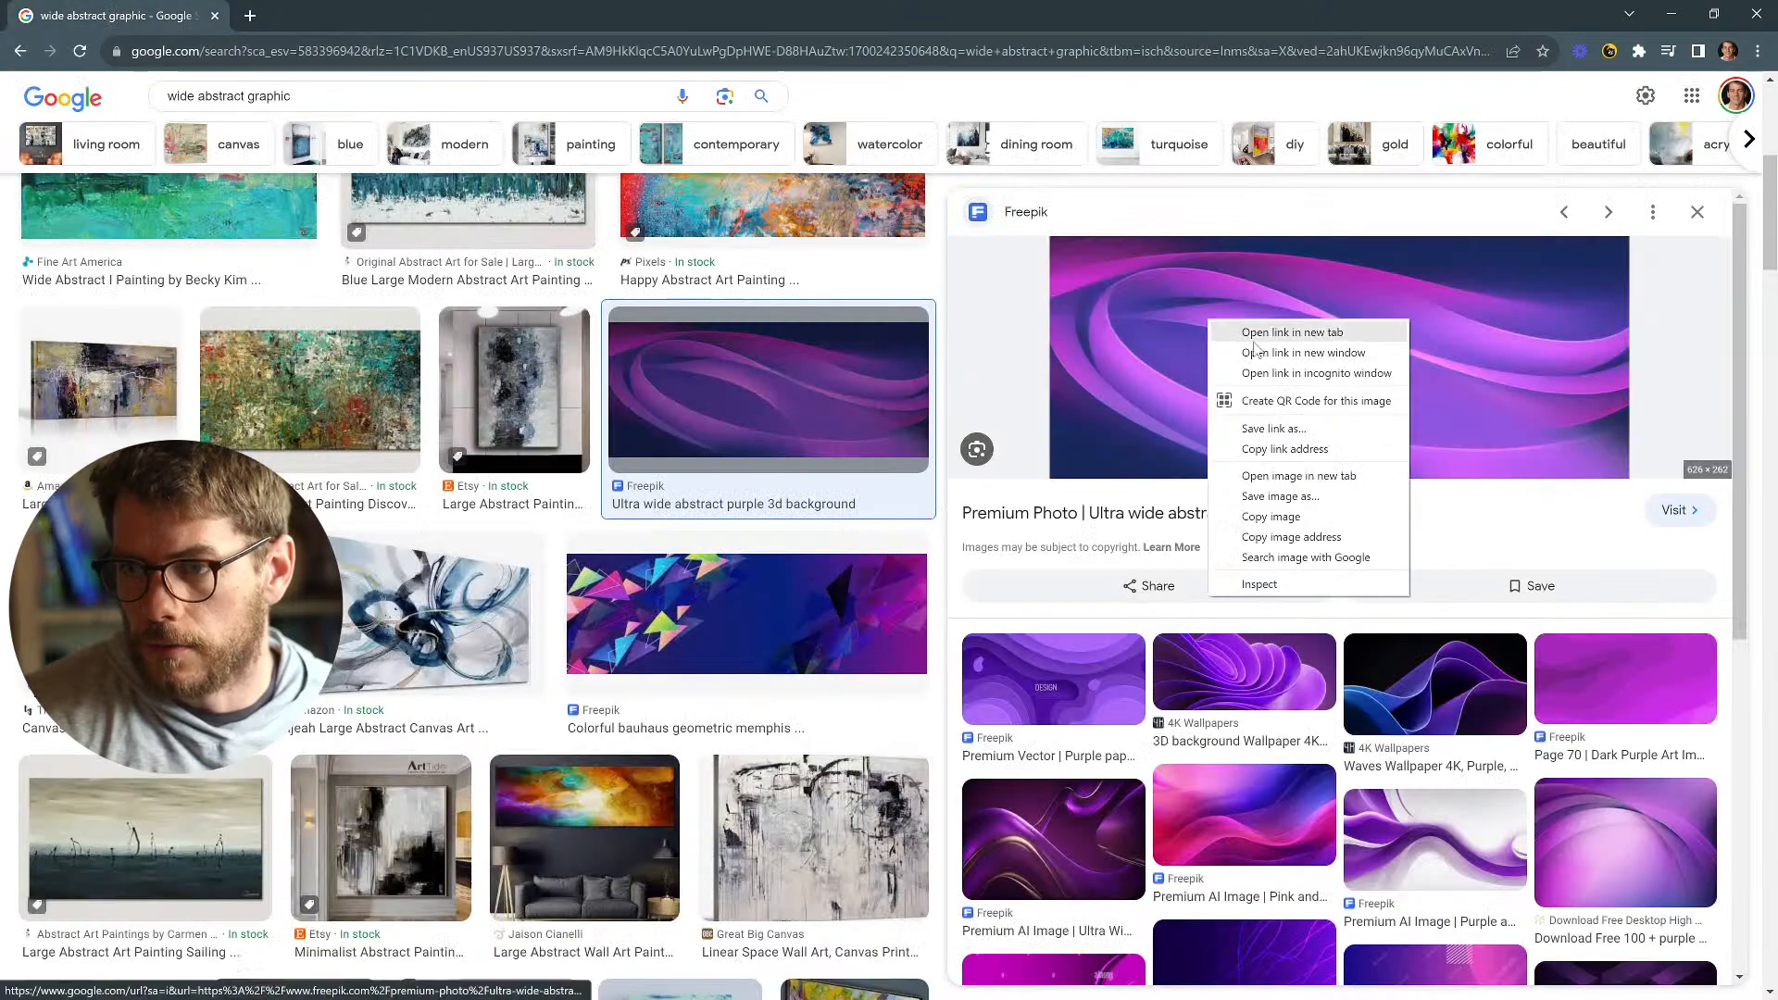
click(1284, 475)
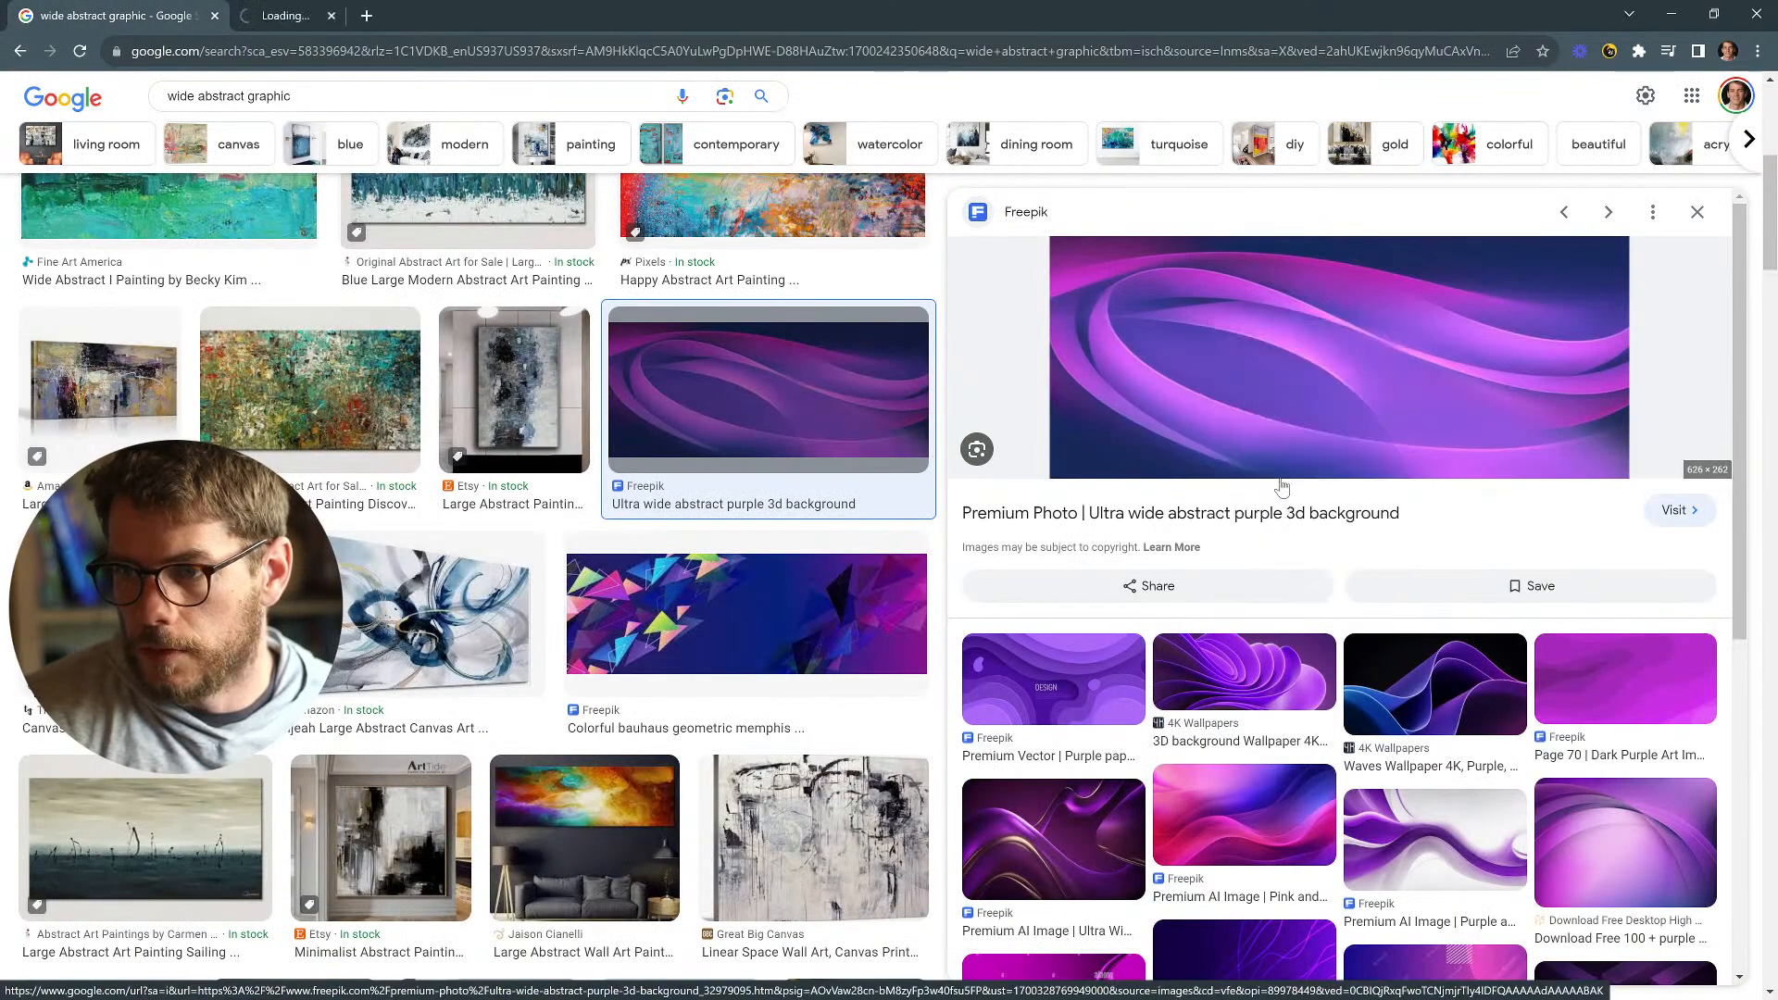
key(ctrl+Tab)
right_click(786, 477)
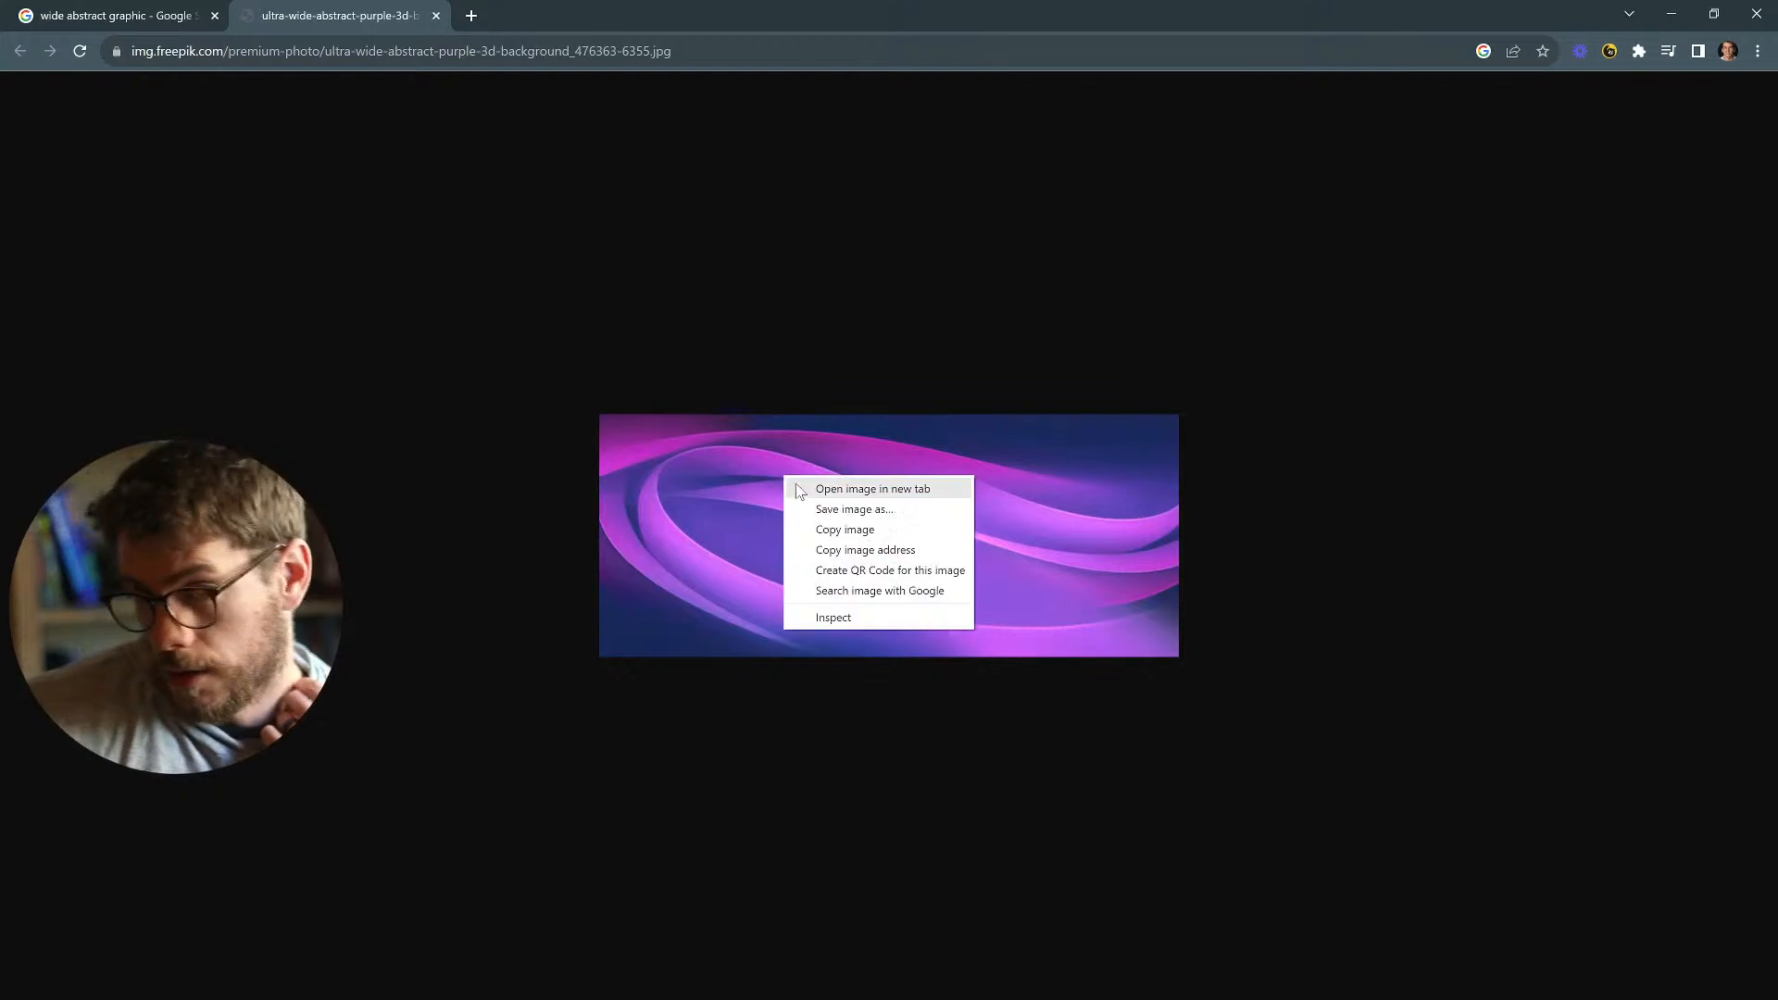
click(843, 510)
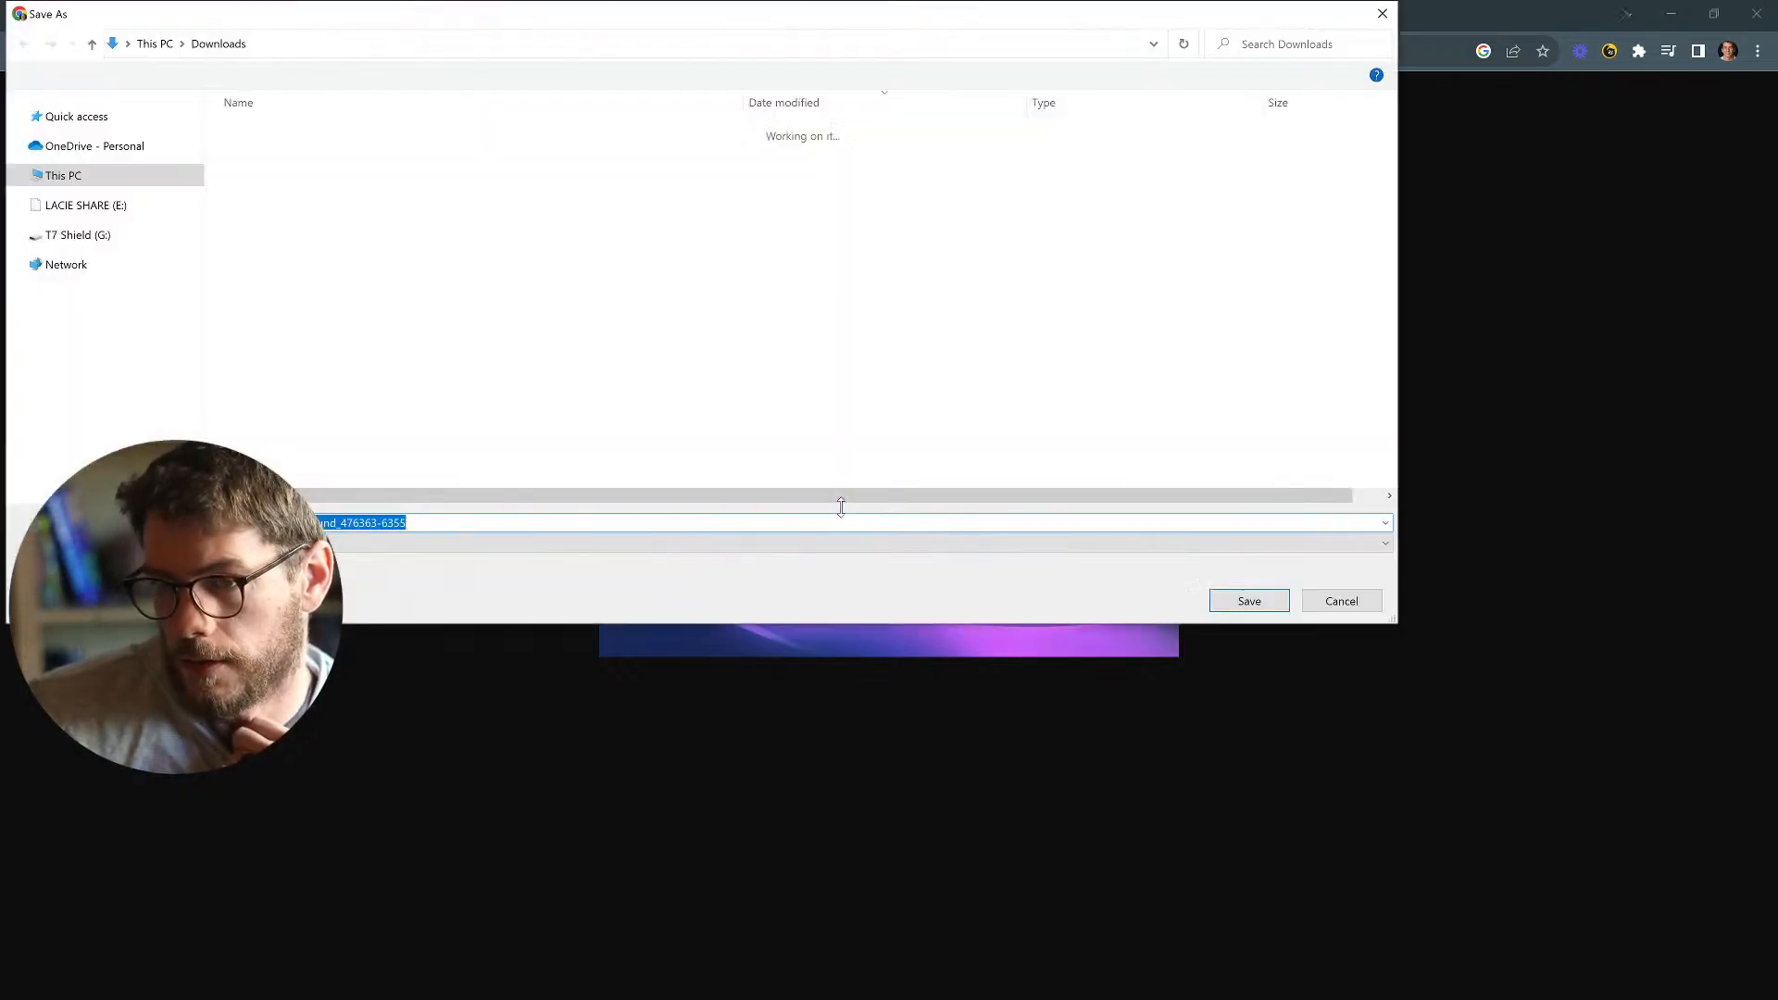
click(1341, 602)
click(436, 16)
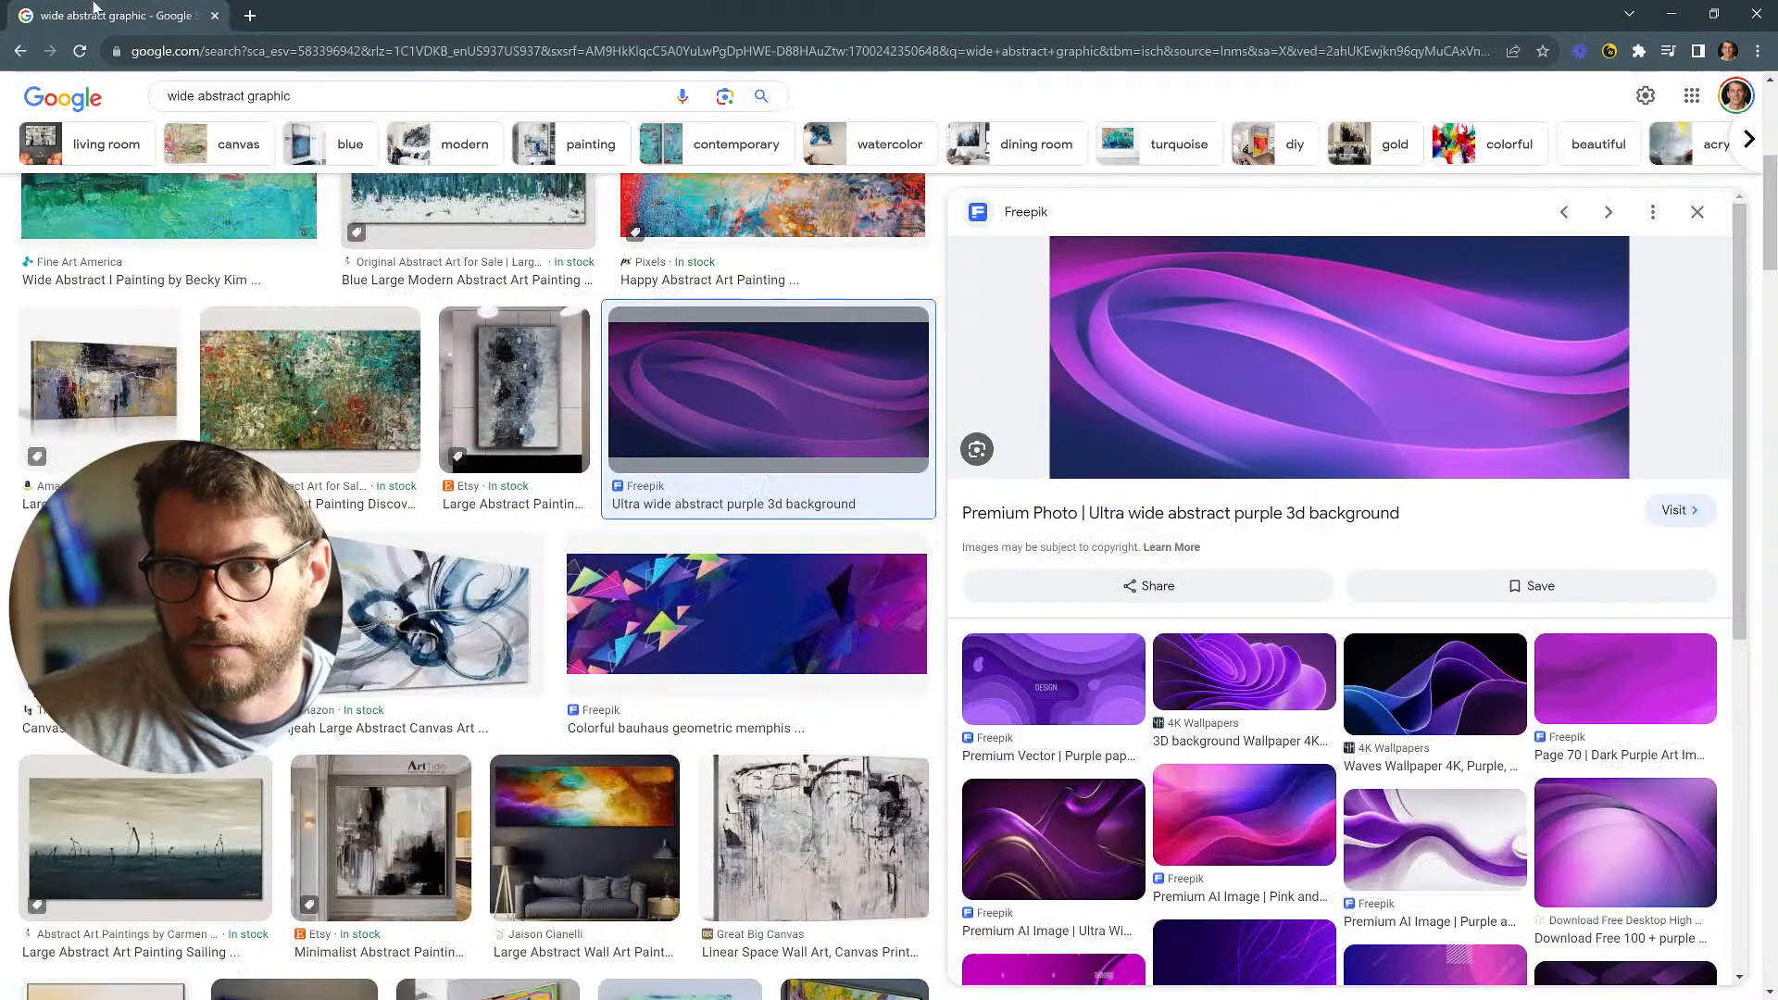
Look through related images, previewing the pink and purple abstract background and the colorful spiral design.
scroll(701, 581, down, 3)
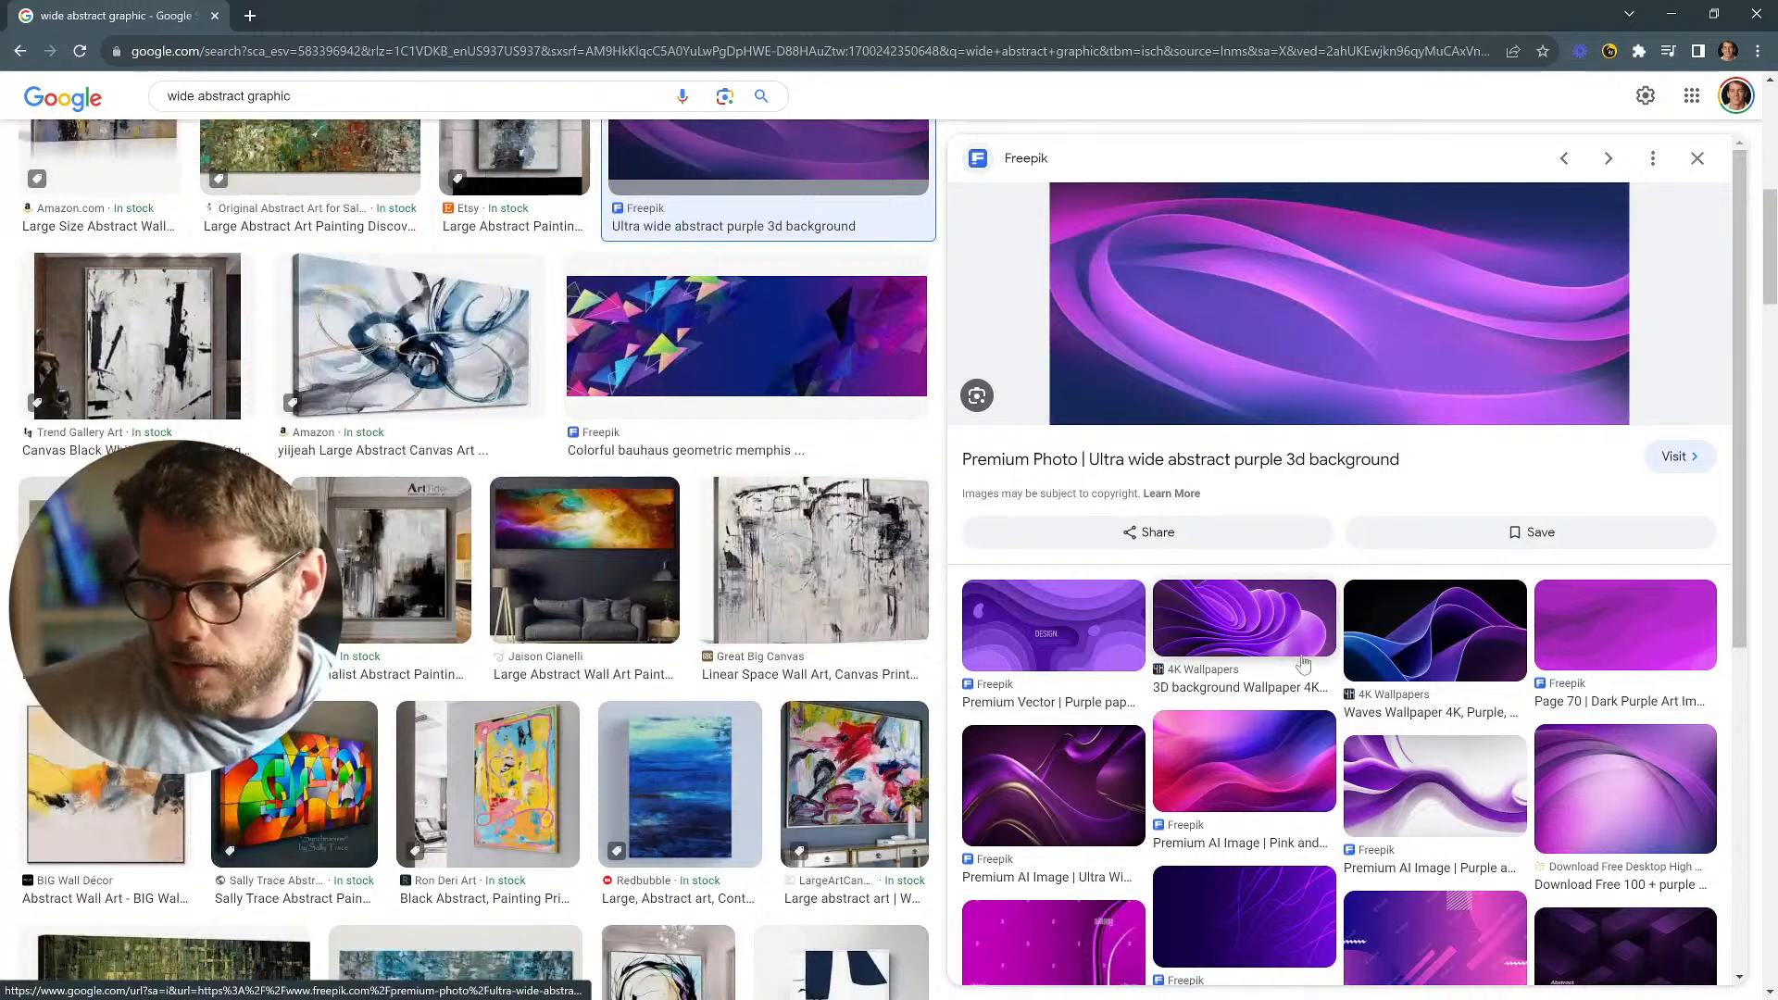
scroll(1292, 660, down, 1)
scroll(1291, 659, down, 2)
scroll(1291, 659, up, 1)
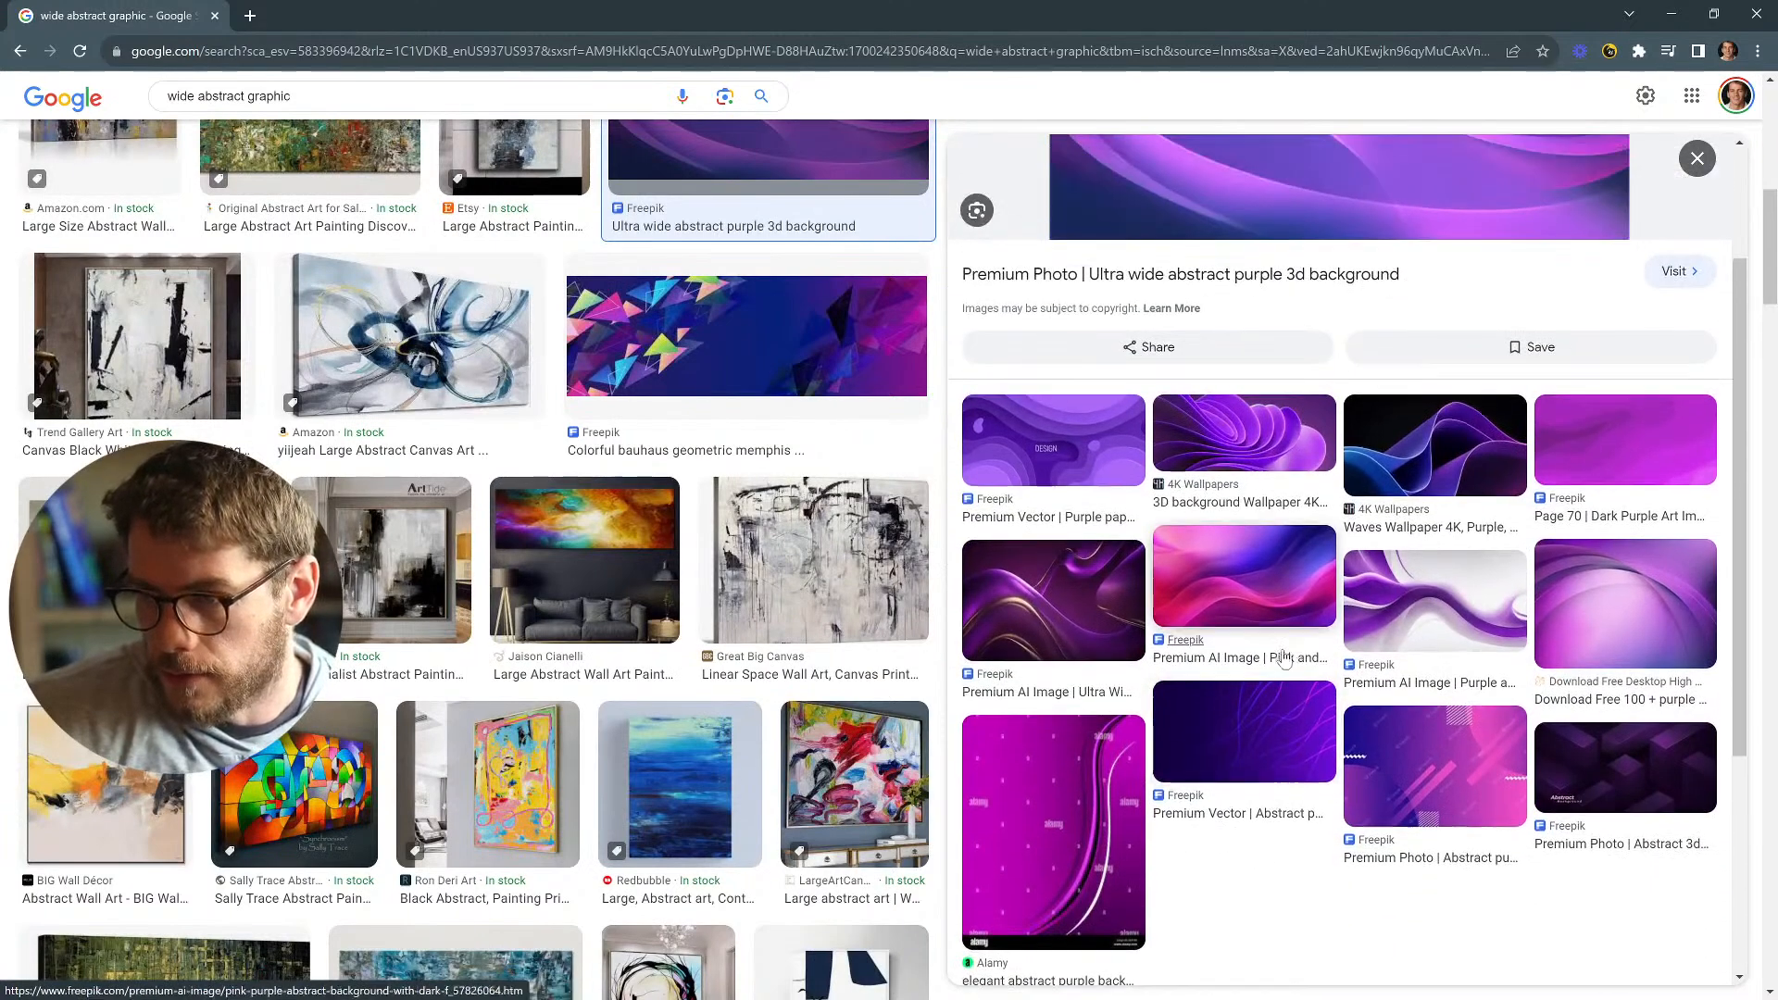
click(1274, 603)
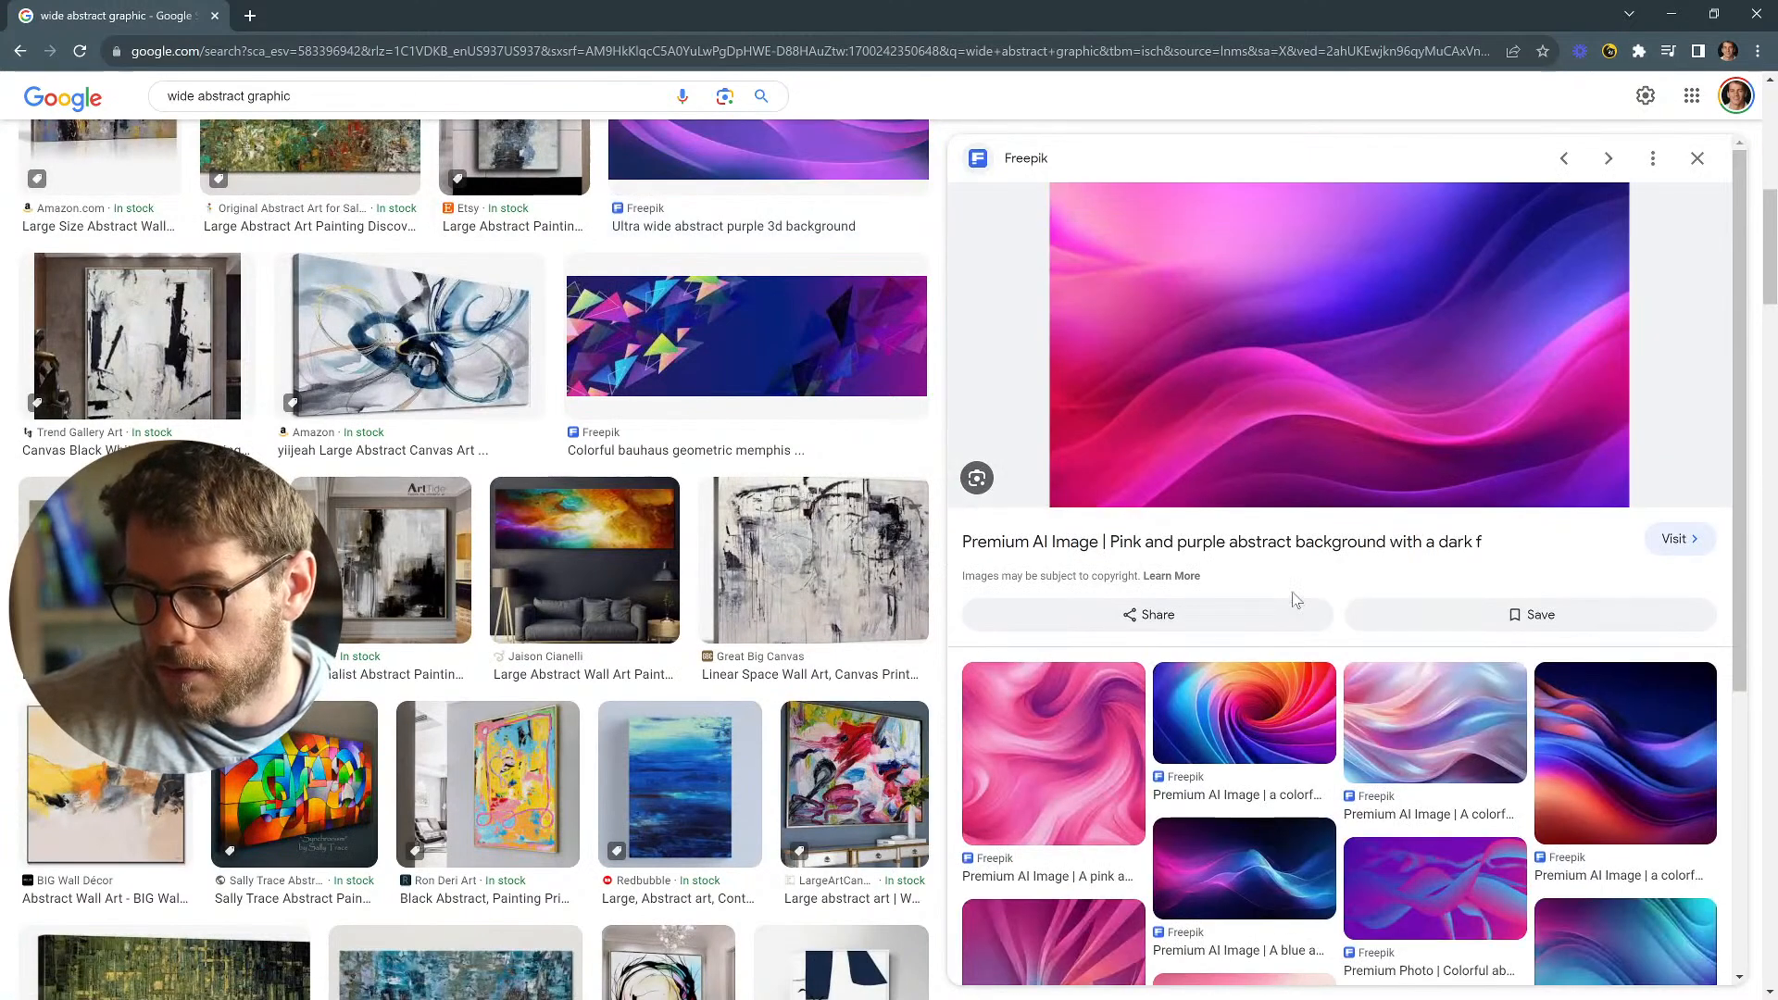
scroll(1295, 599, down, 2)
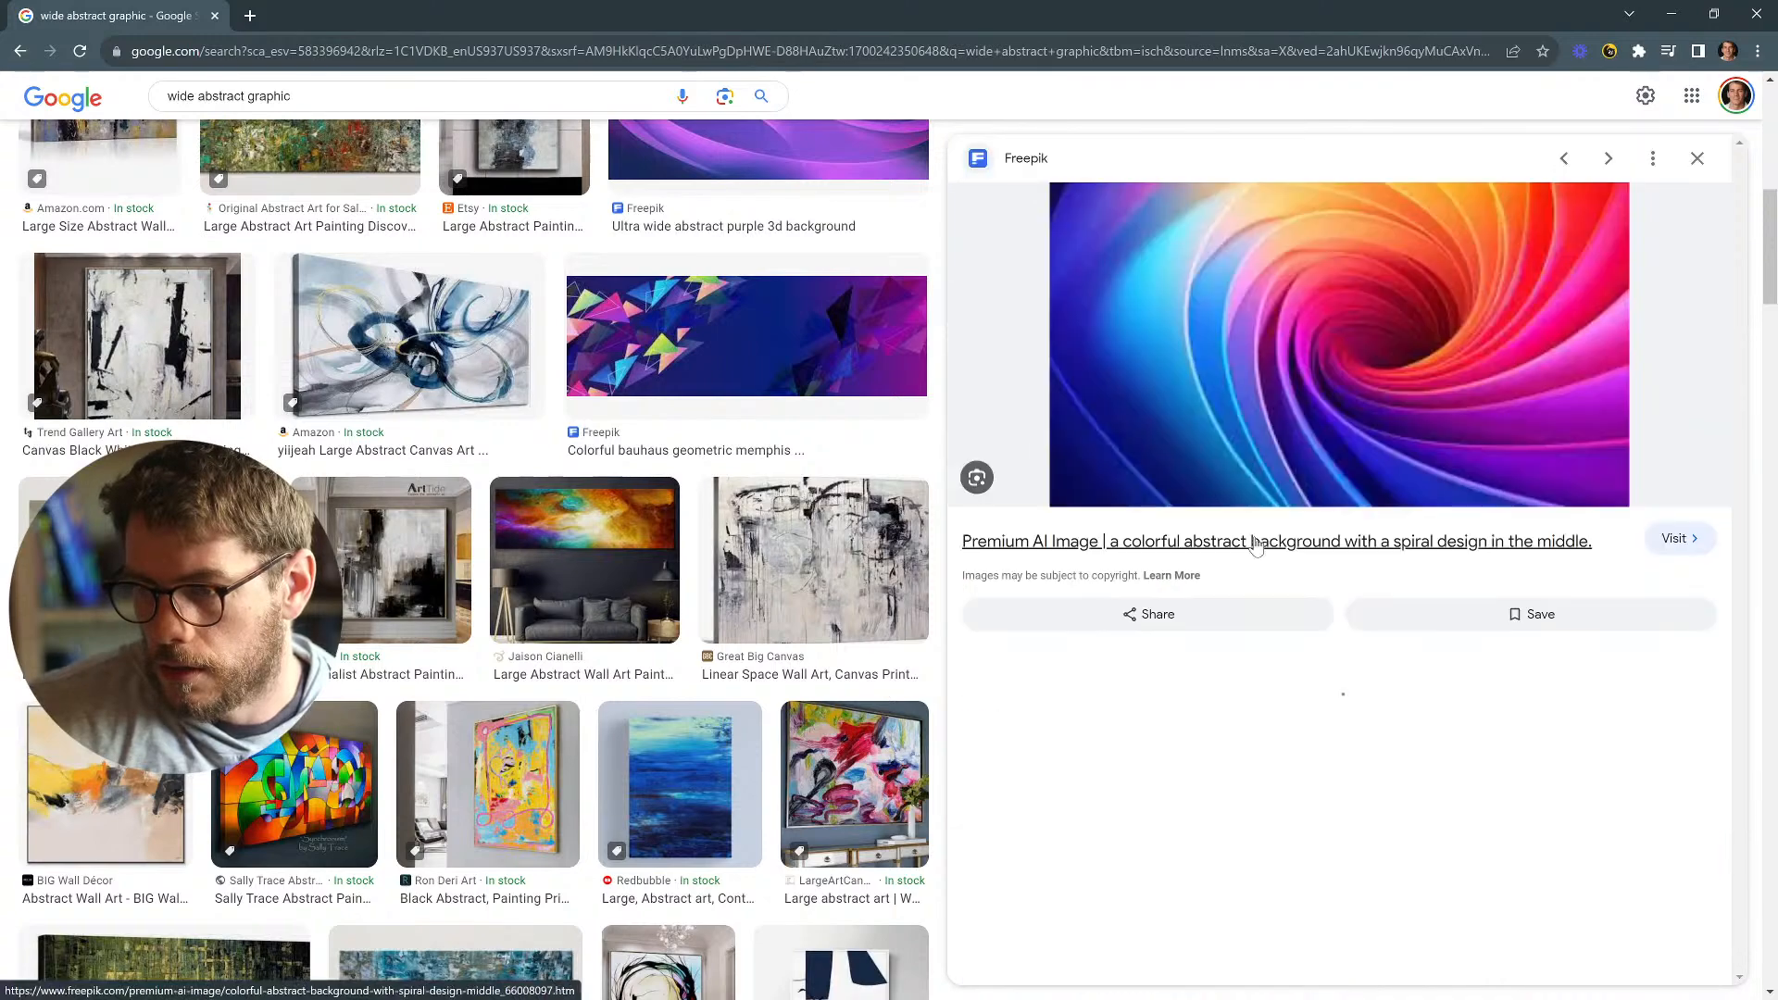
click(1315, 556)
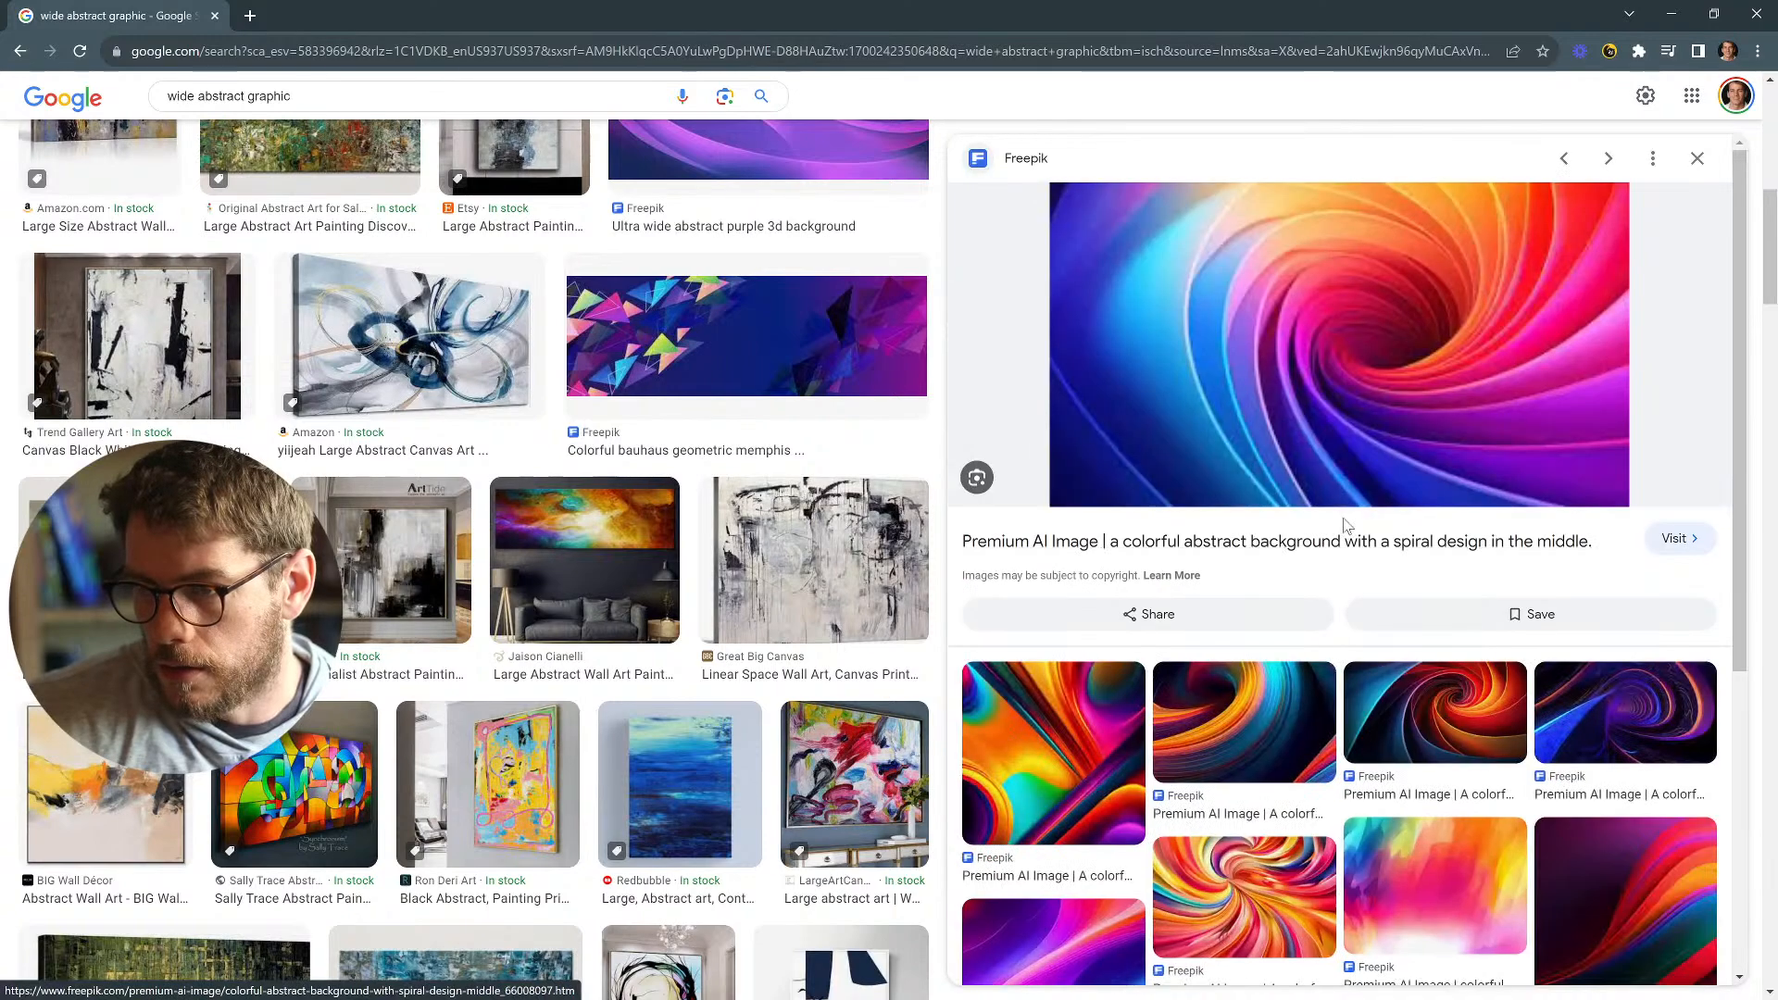
scroll(1320, 521, down, 2)
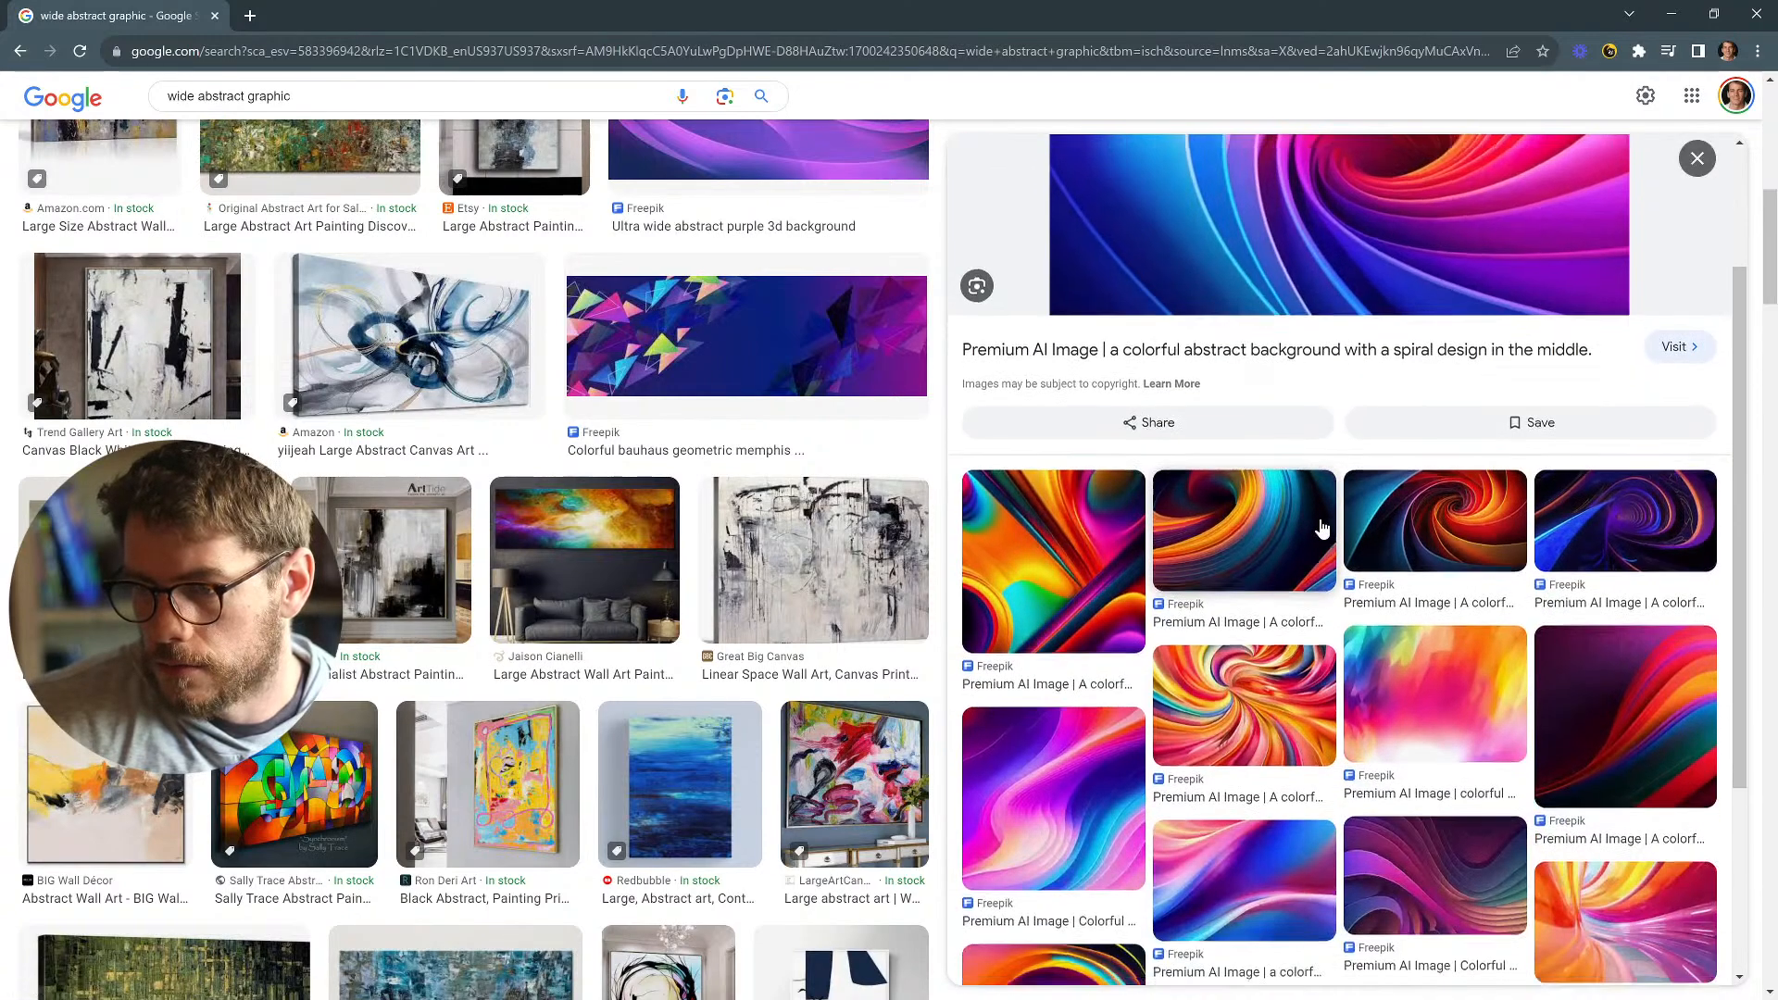
scroll(1265, 400, up, 2)
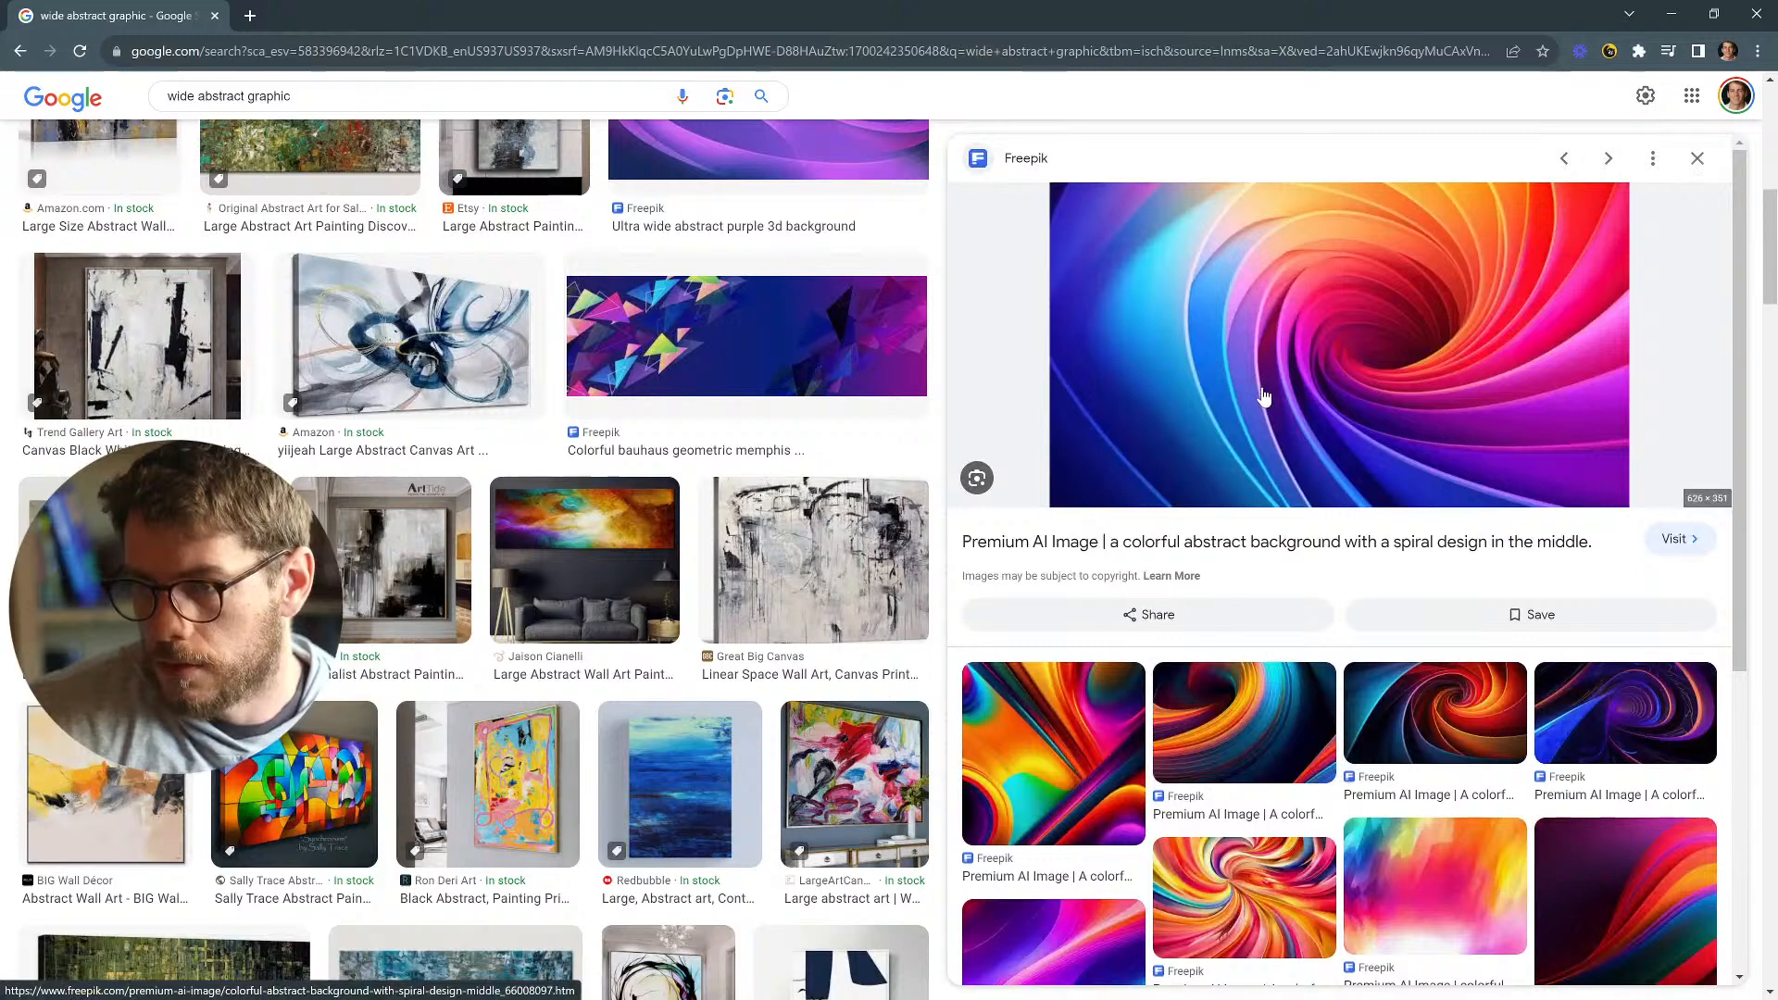
scroll(1289, 488, down, 3)
scroll(1260, 407, up, 3)
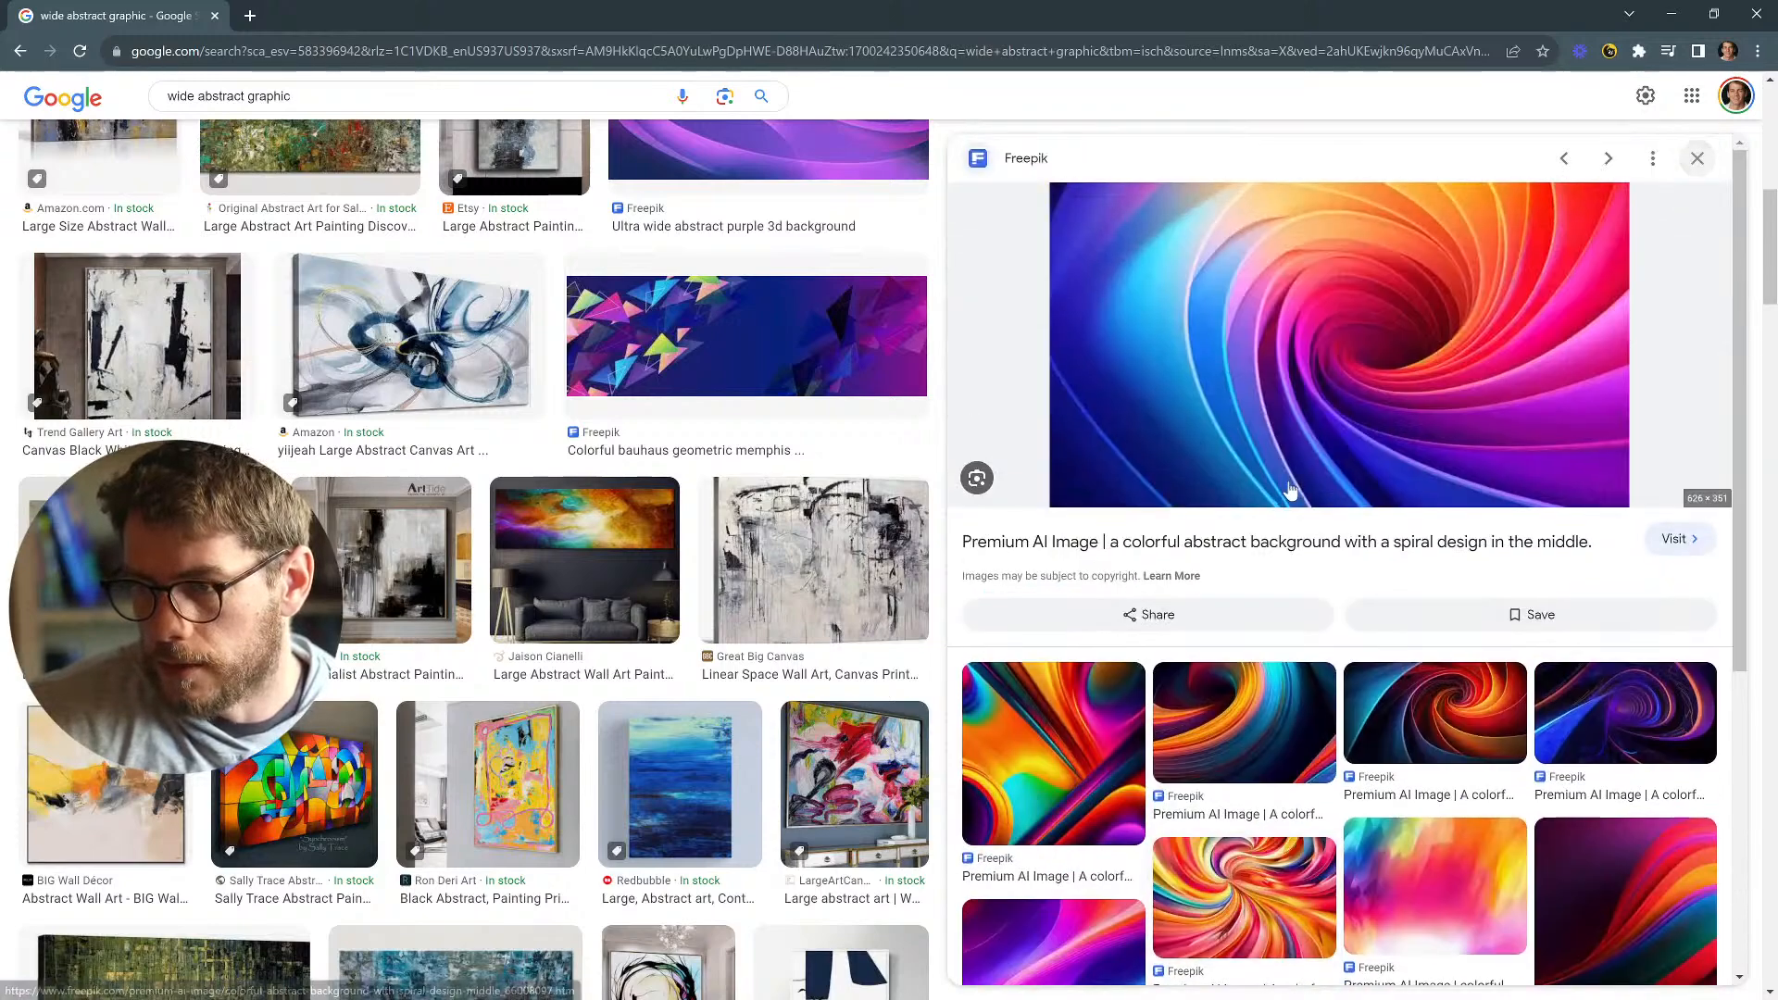
Open the colorful spiral image in its own tab and try to save it, checking the file type choices.
right_click(1212, 373)
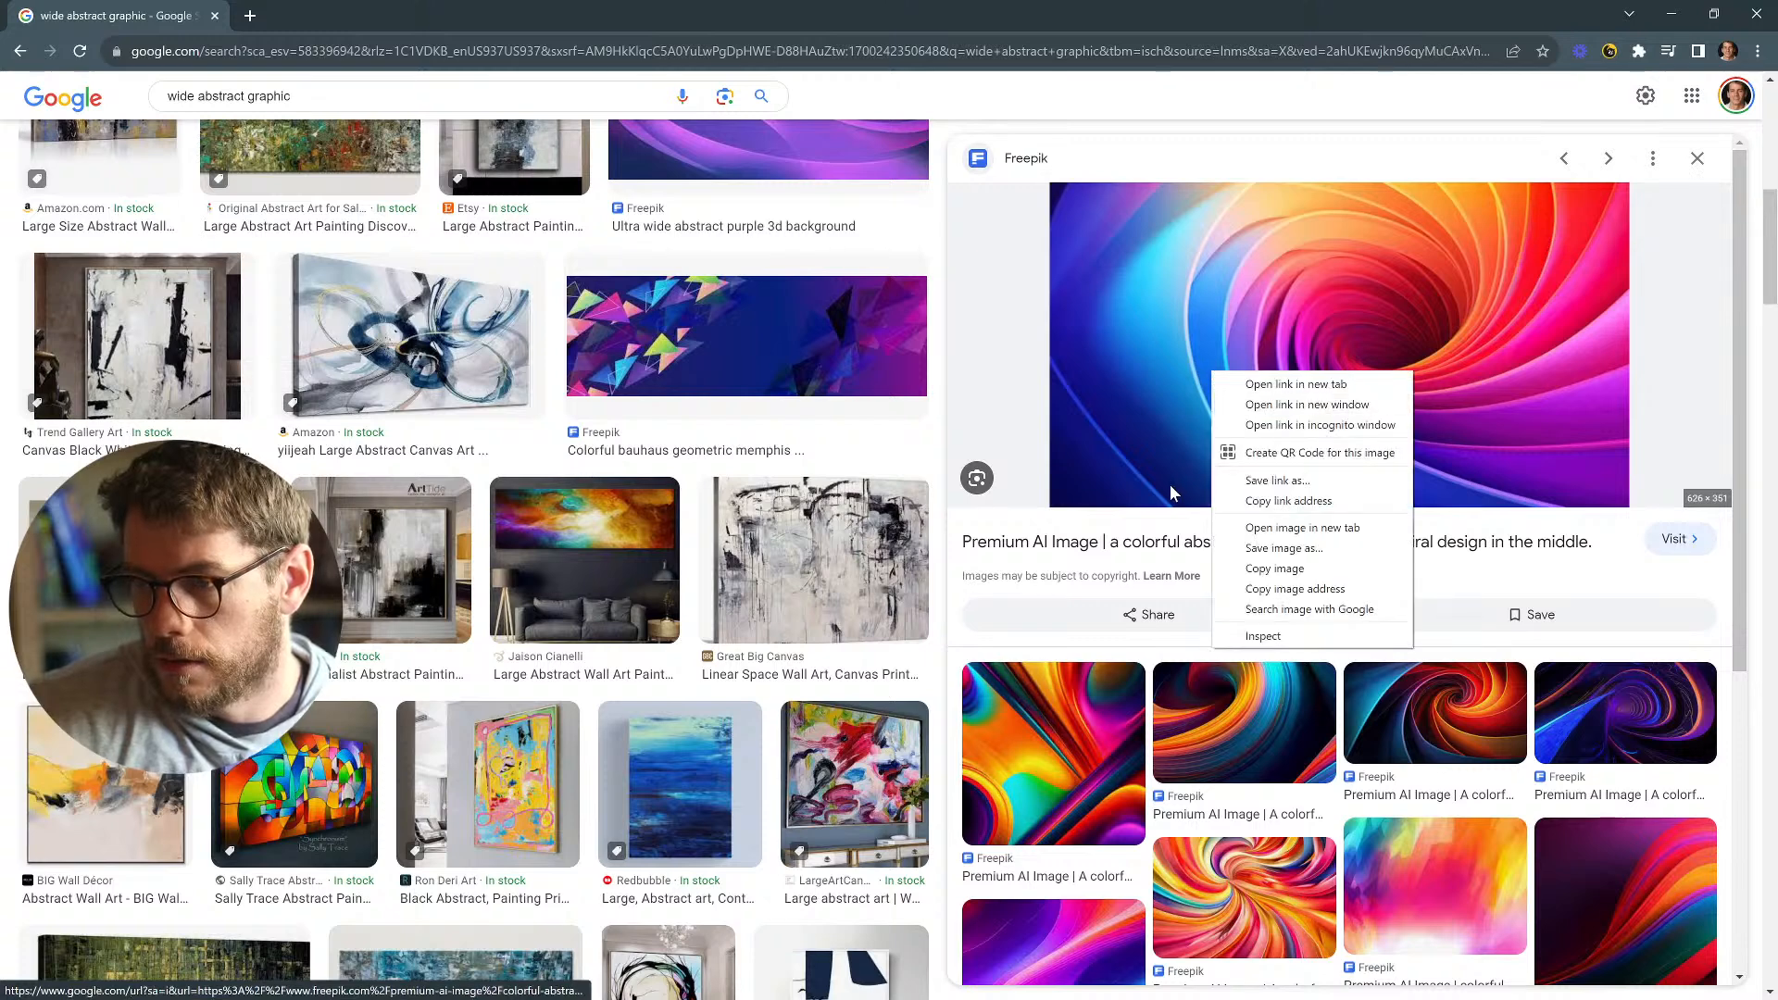
click(1292, 528)
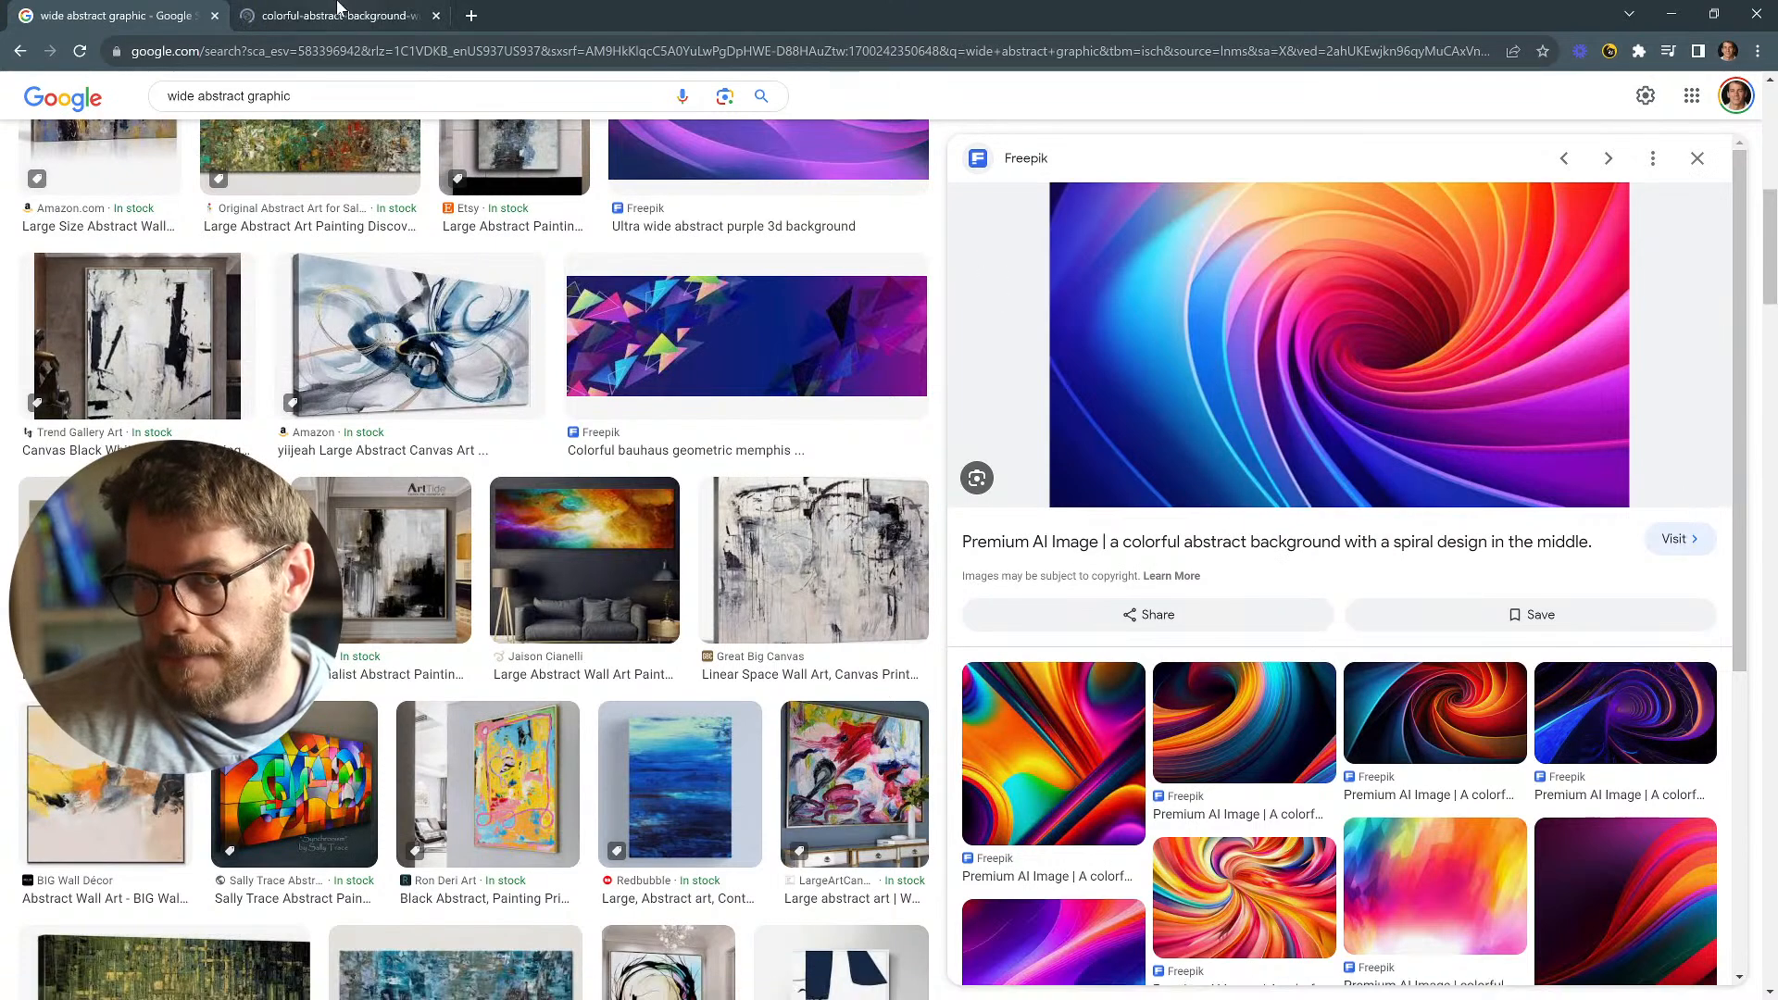
click(337, 12)
right_click(773, 481)
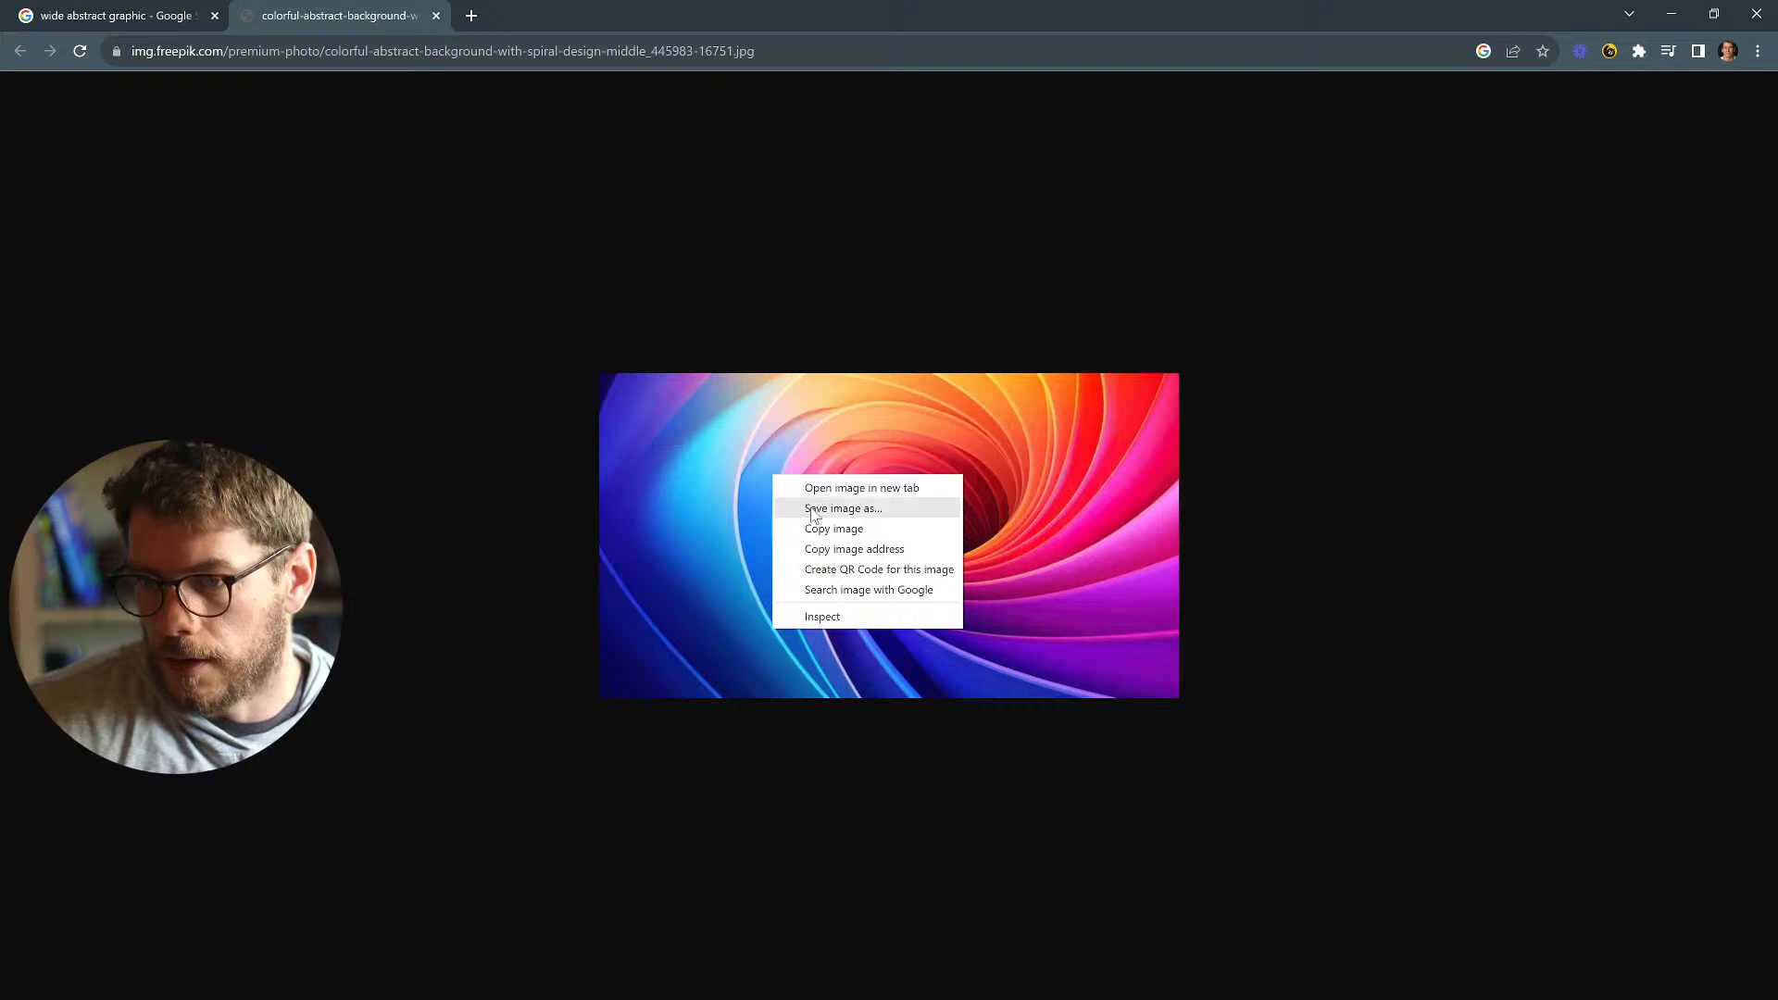
click(816, 509)
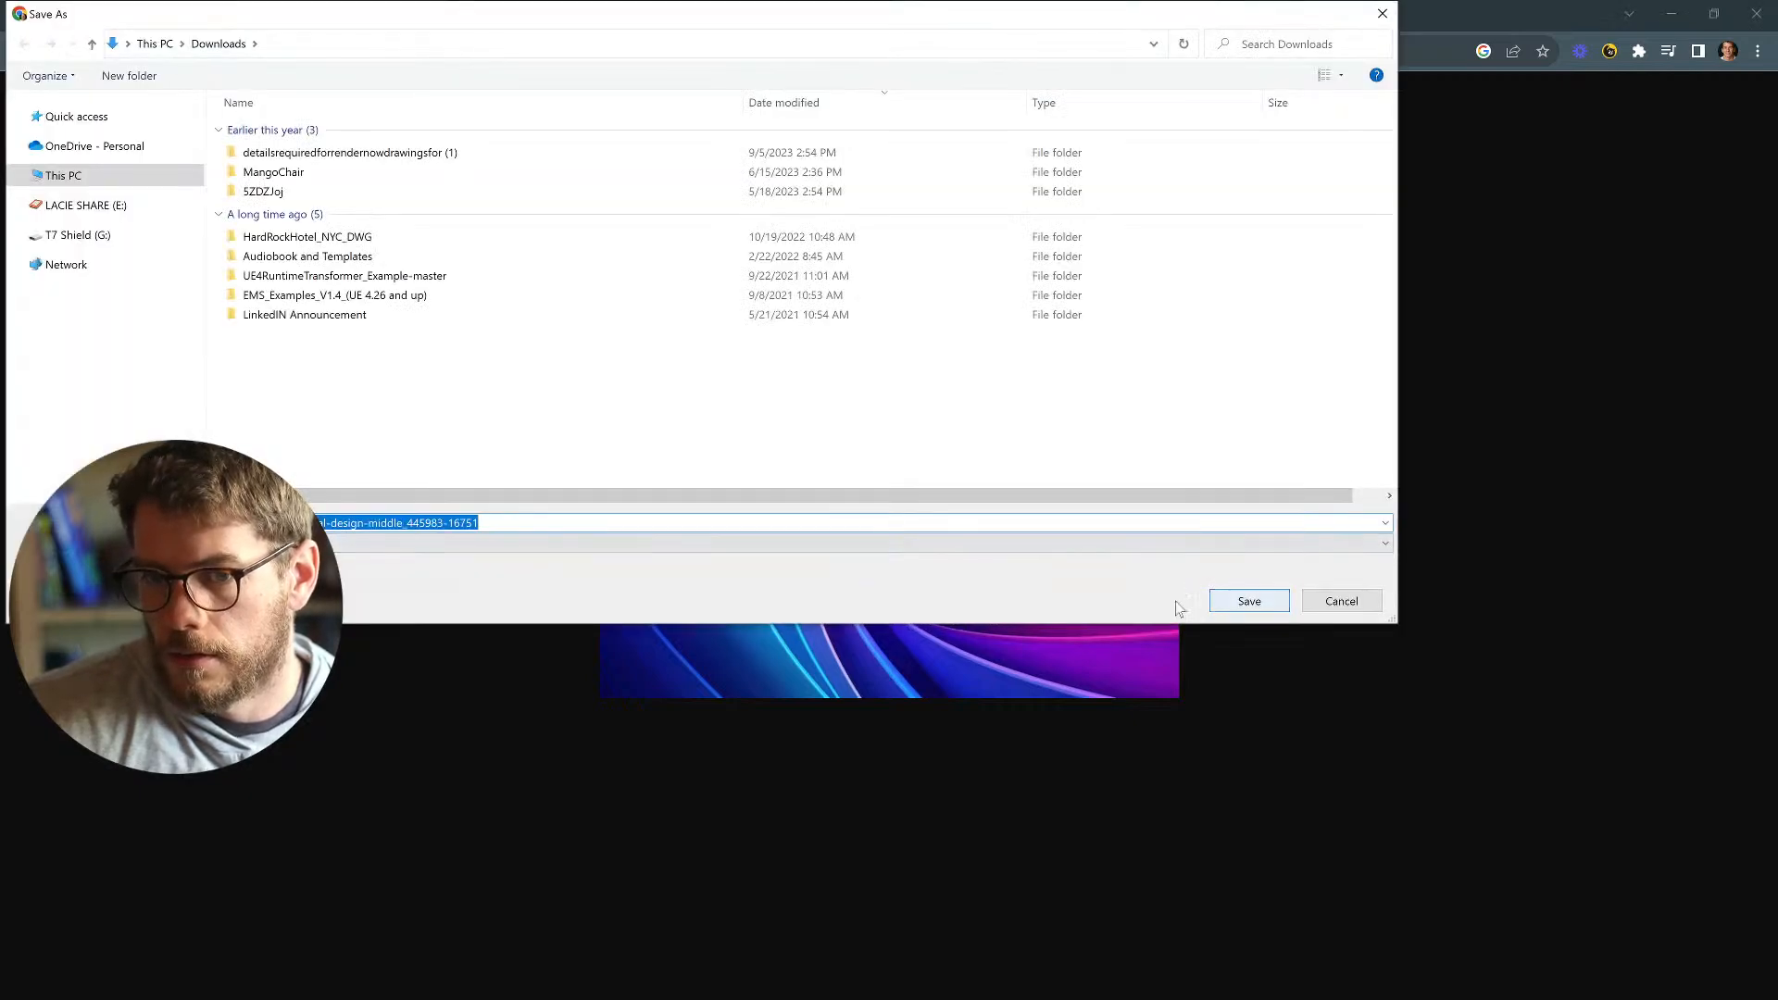
click(600, 544)
click(729, 578)
click(1328, 604)
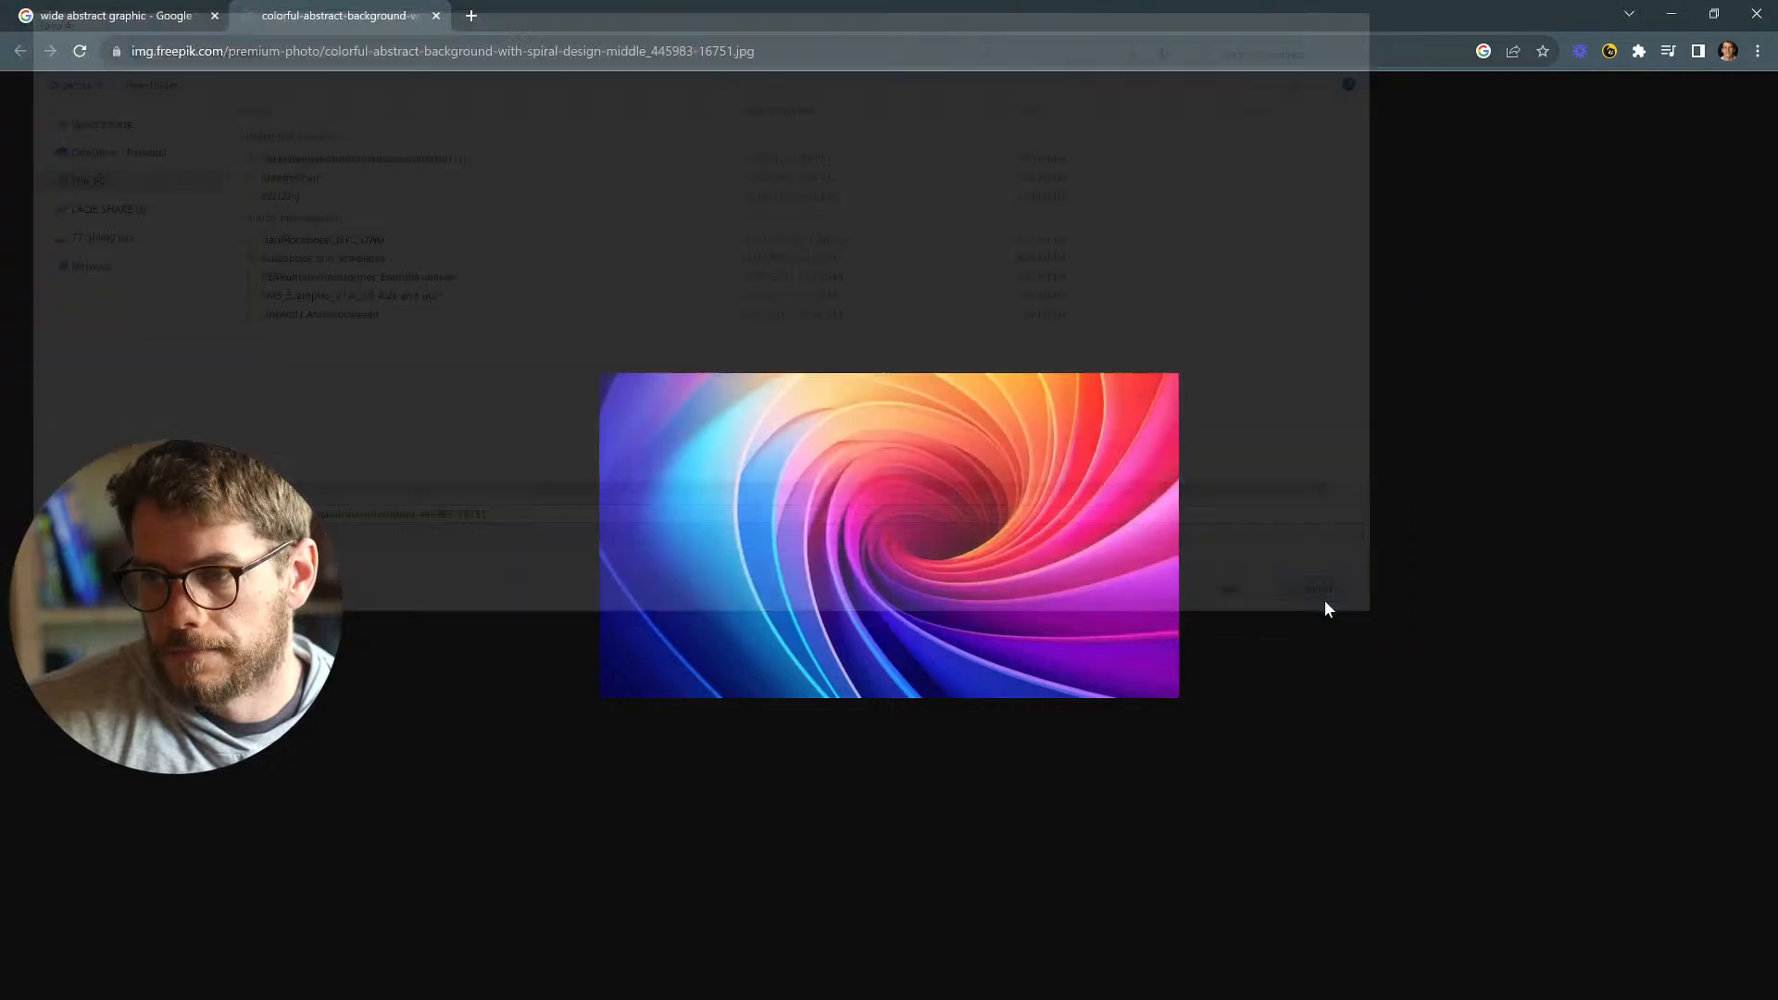
click(169, 20)
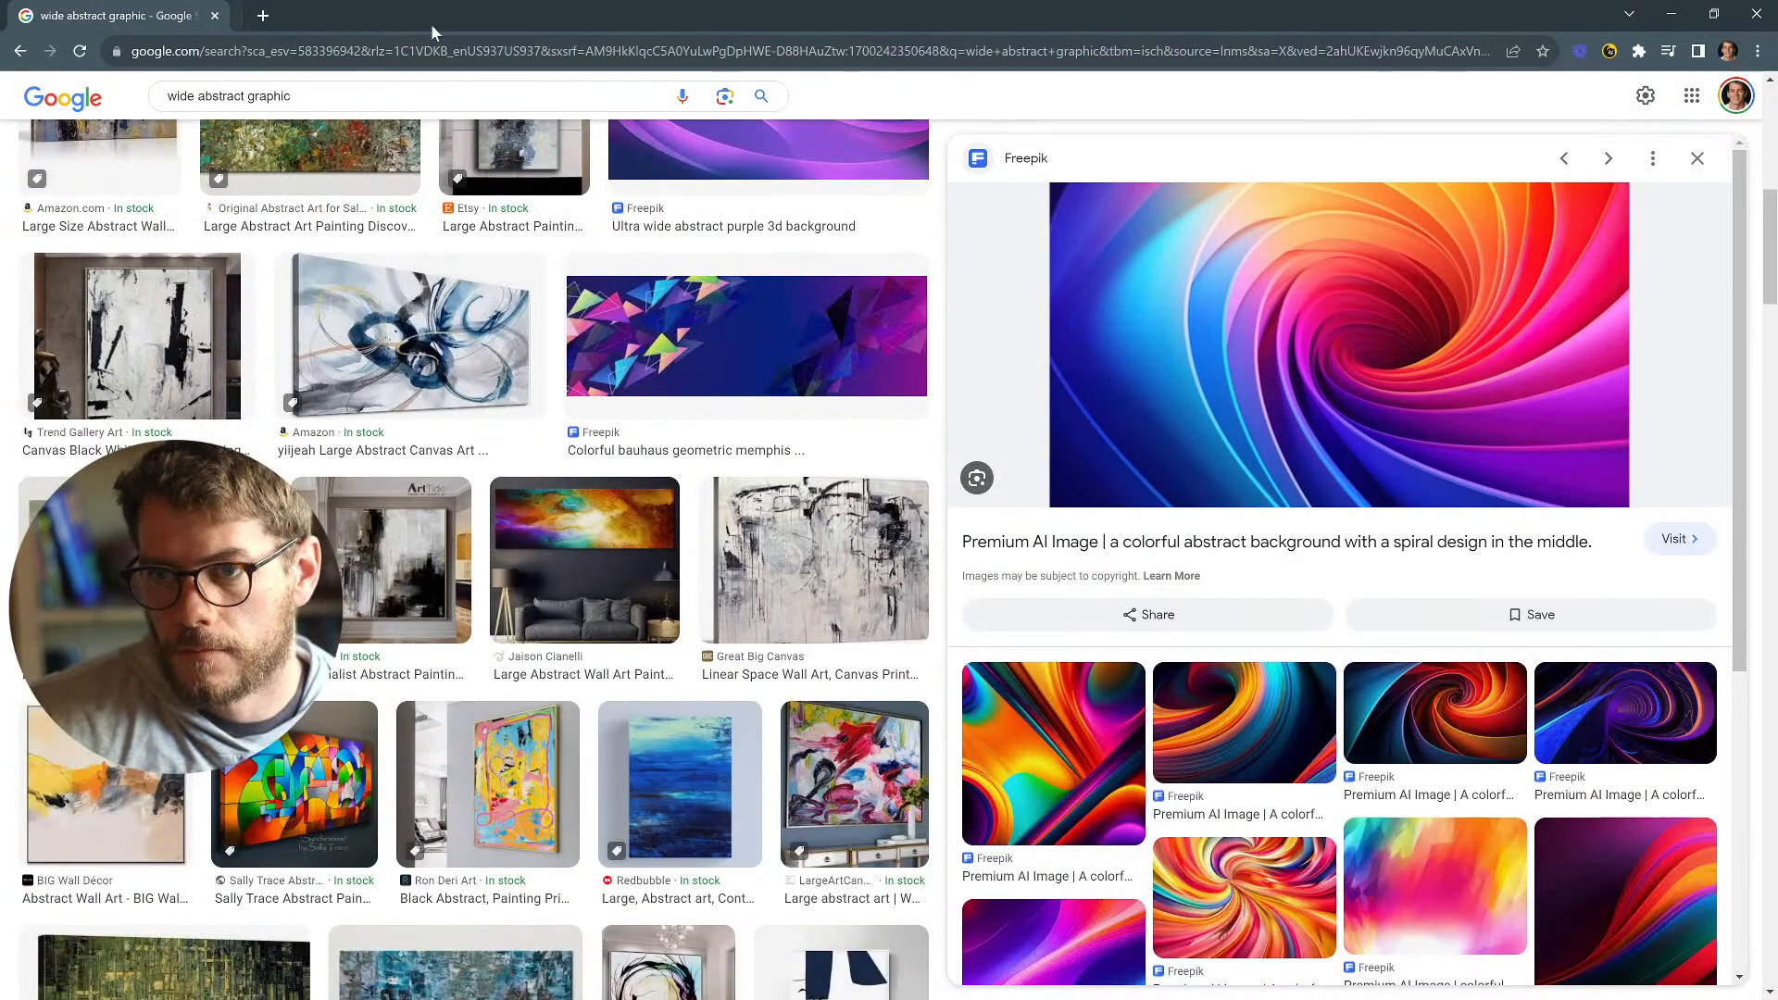
Preview the ultra wide purple 3d background again and look through its related images.
scroll(732, 389, up, 3)
click(735, 396)
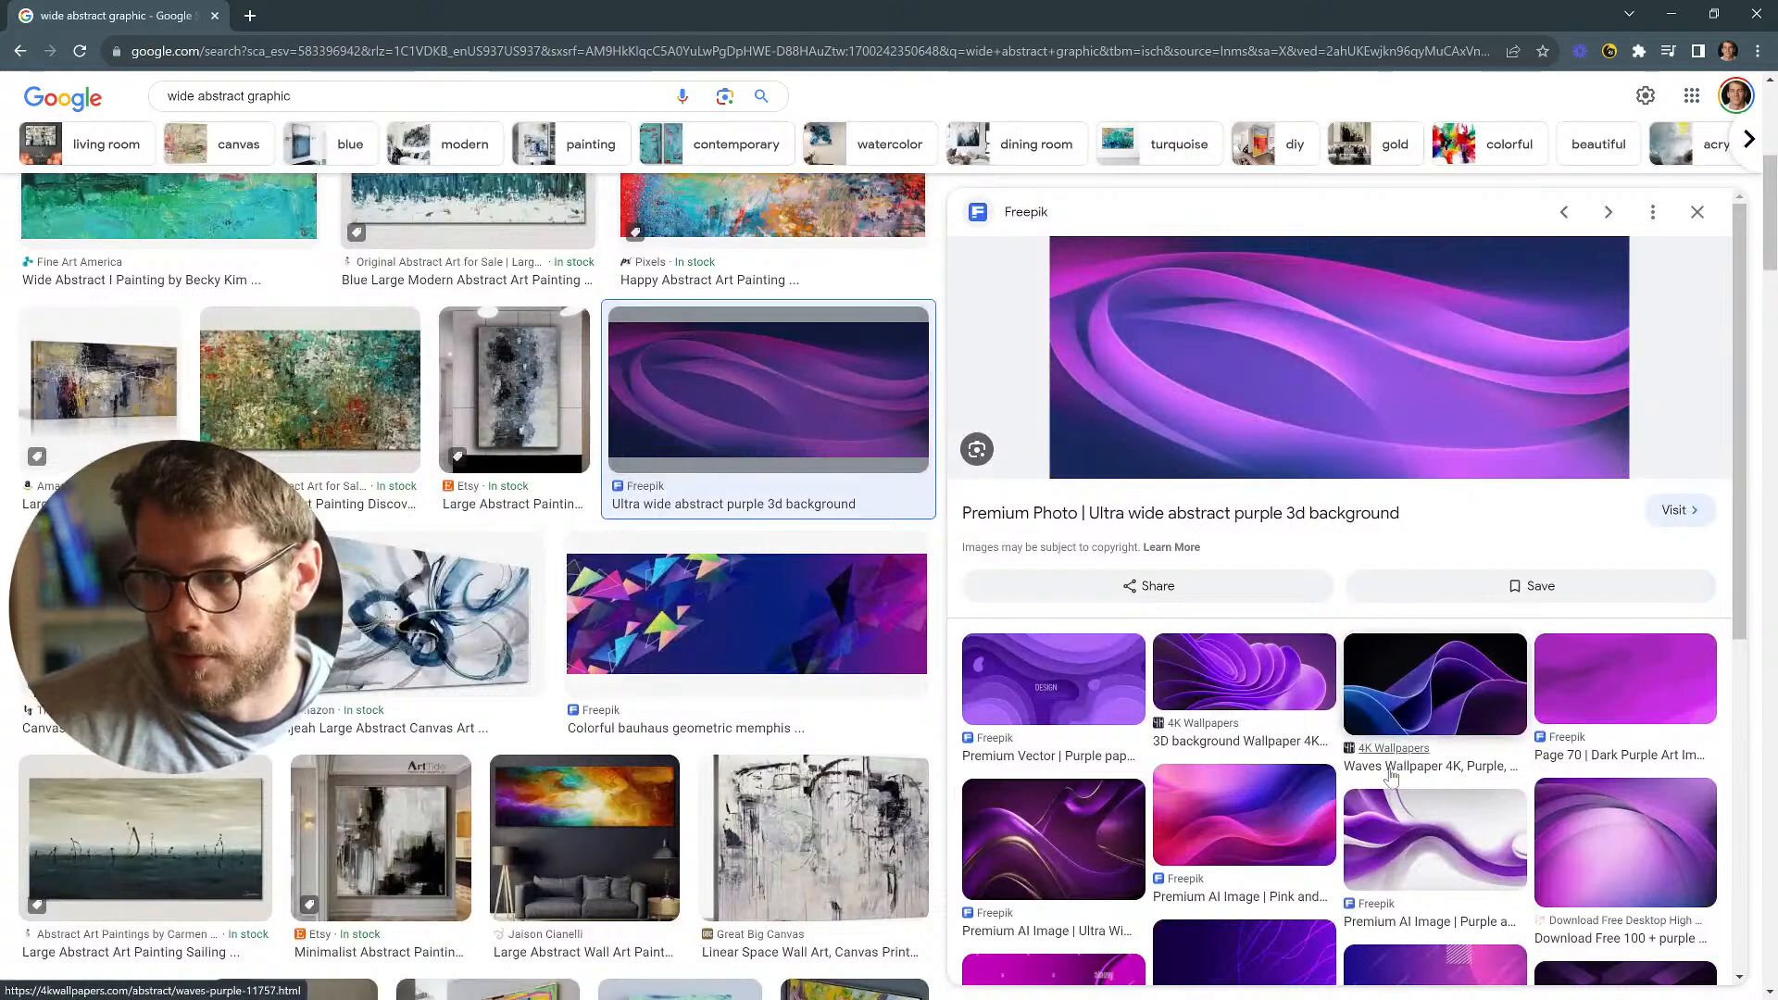
scroll(1391, 777, down, 4)
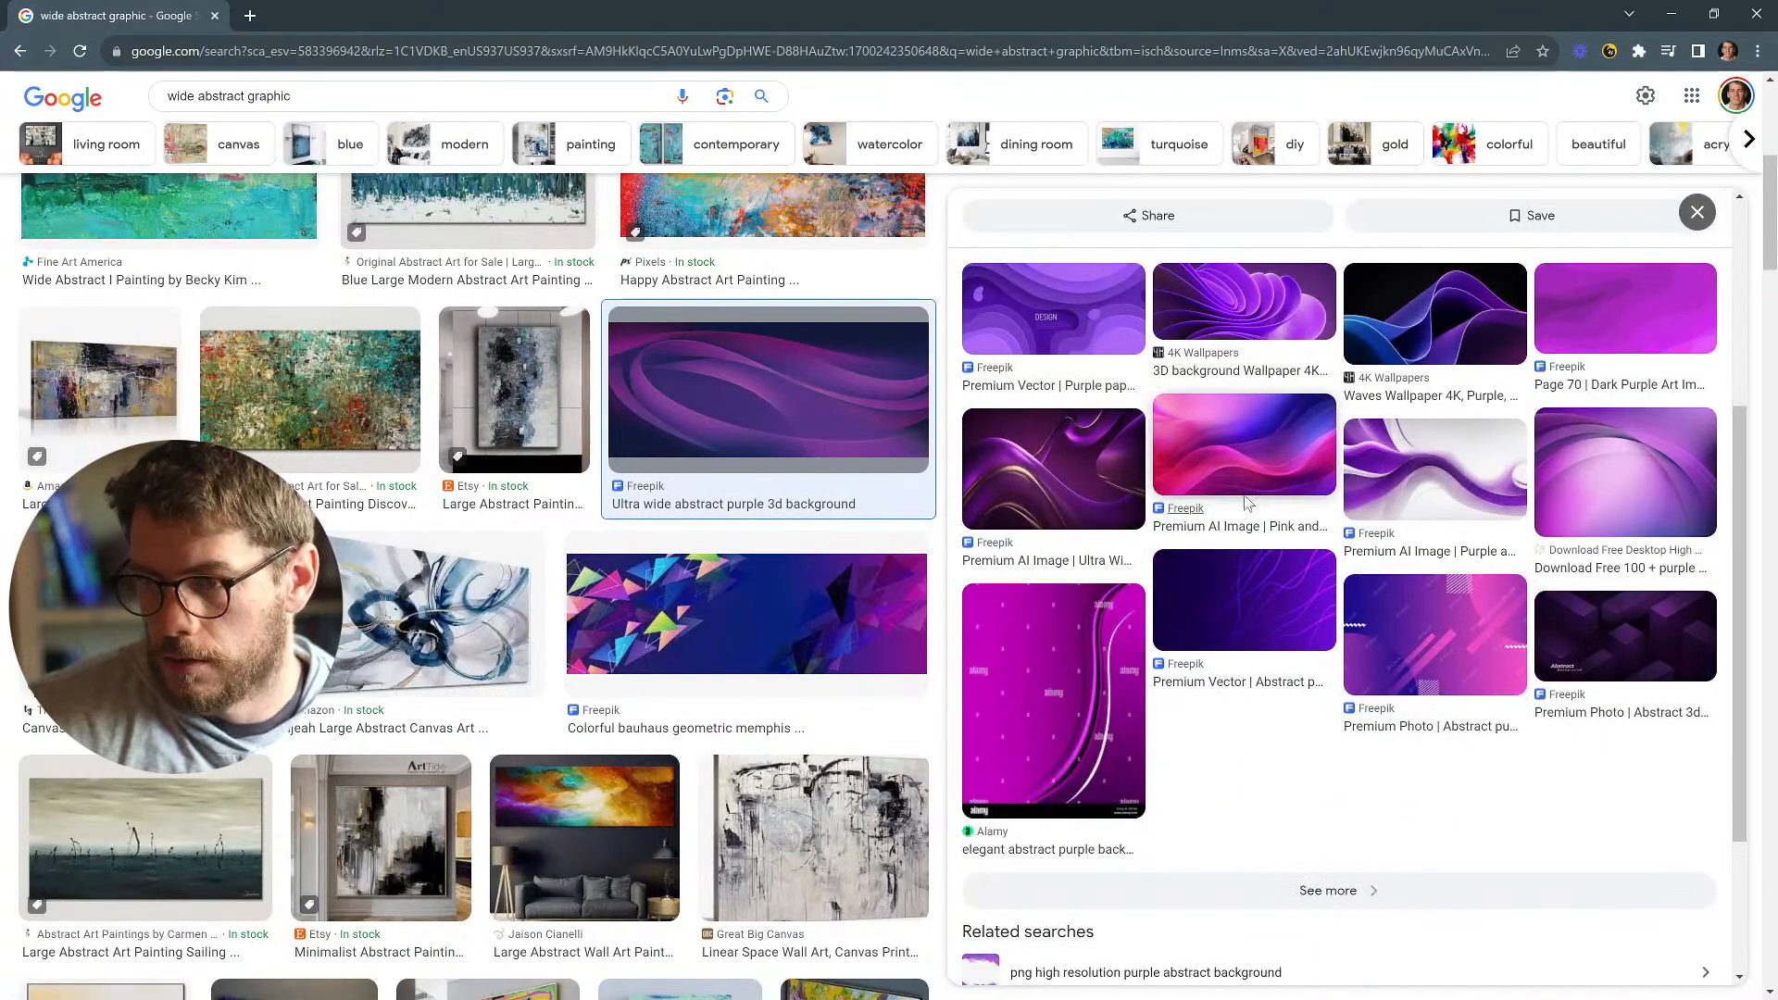
scroll(600, 625, up, 6)
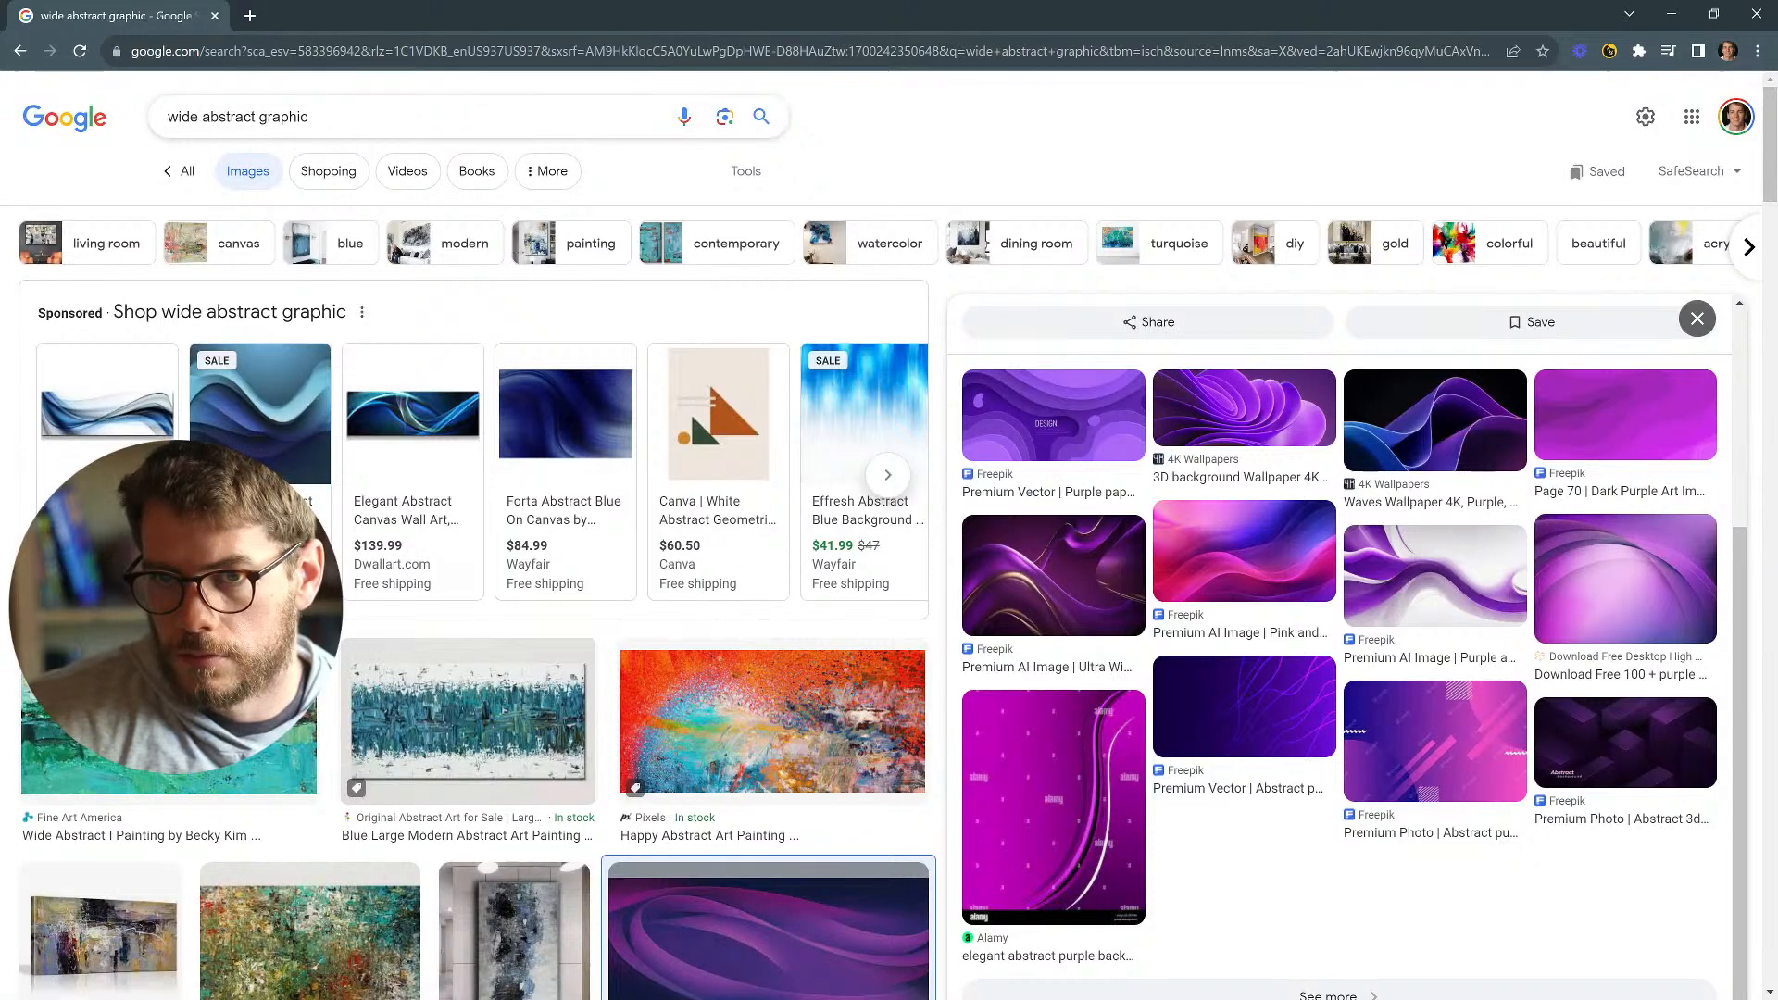
Refine the image search to "wide abstract tech graphic" and look through the results.
click(256, 117)
text(tech)
key(Return)
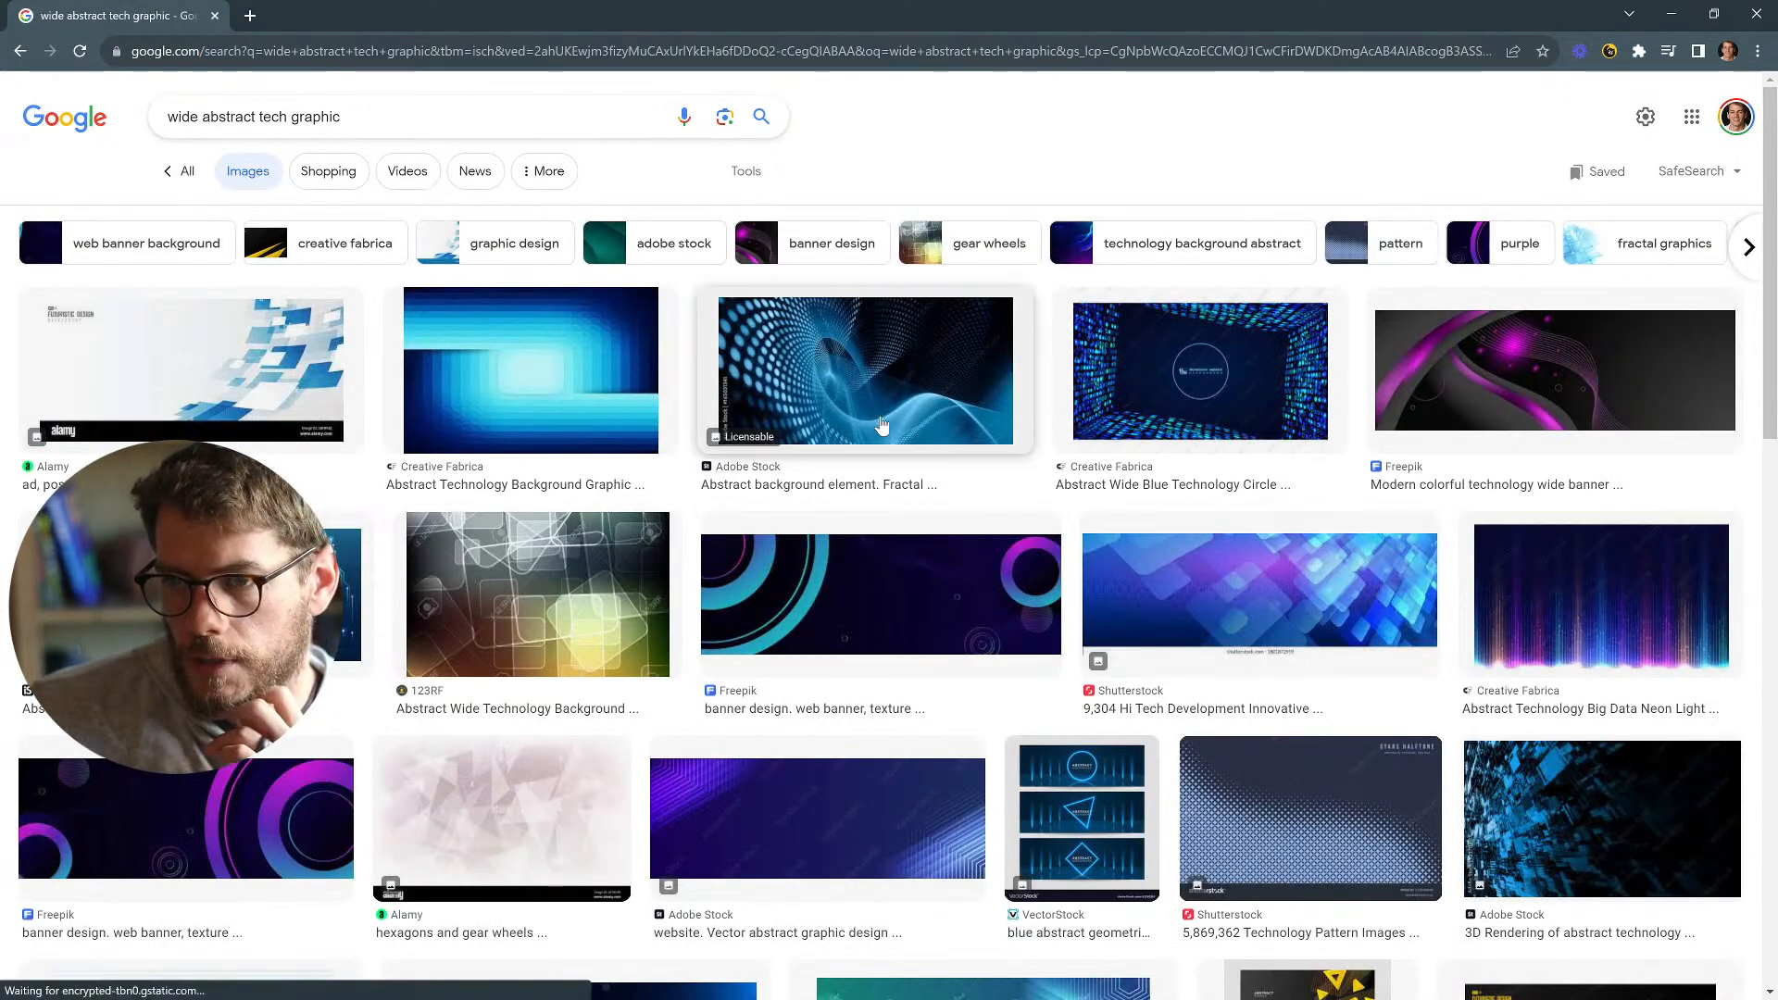
scroll(880, 428, down, 5)
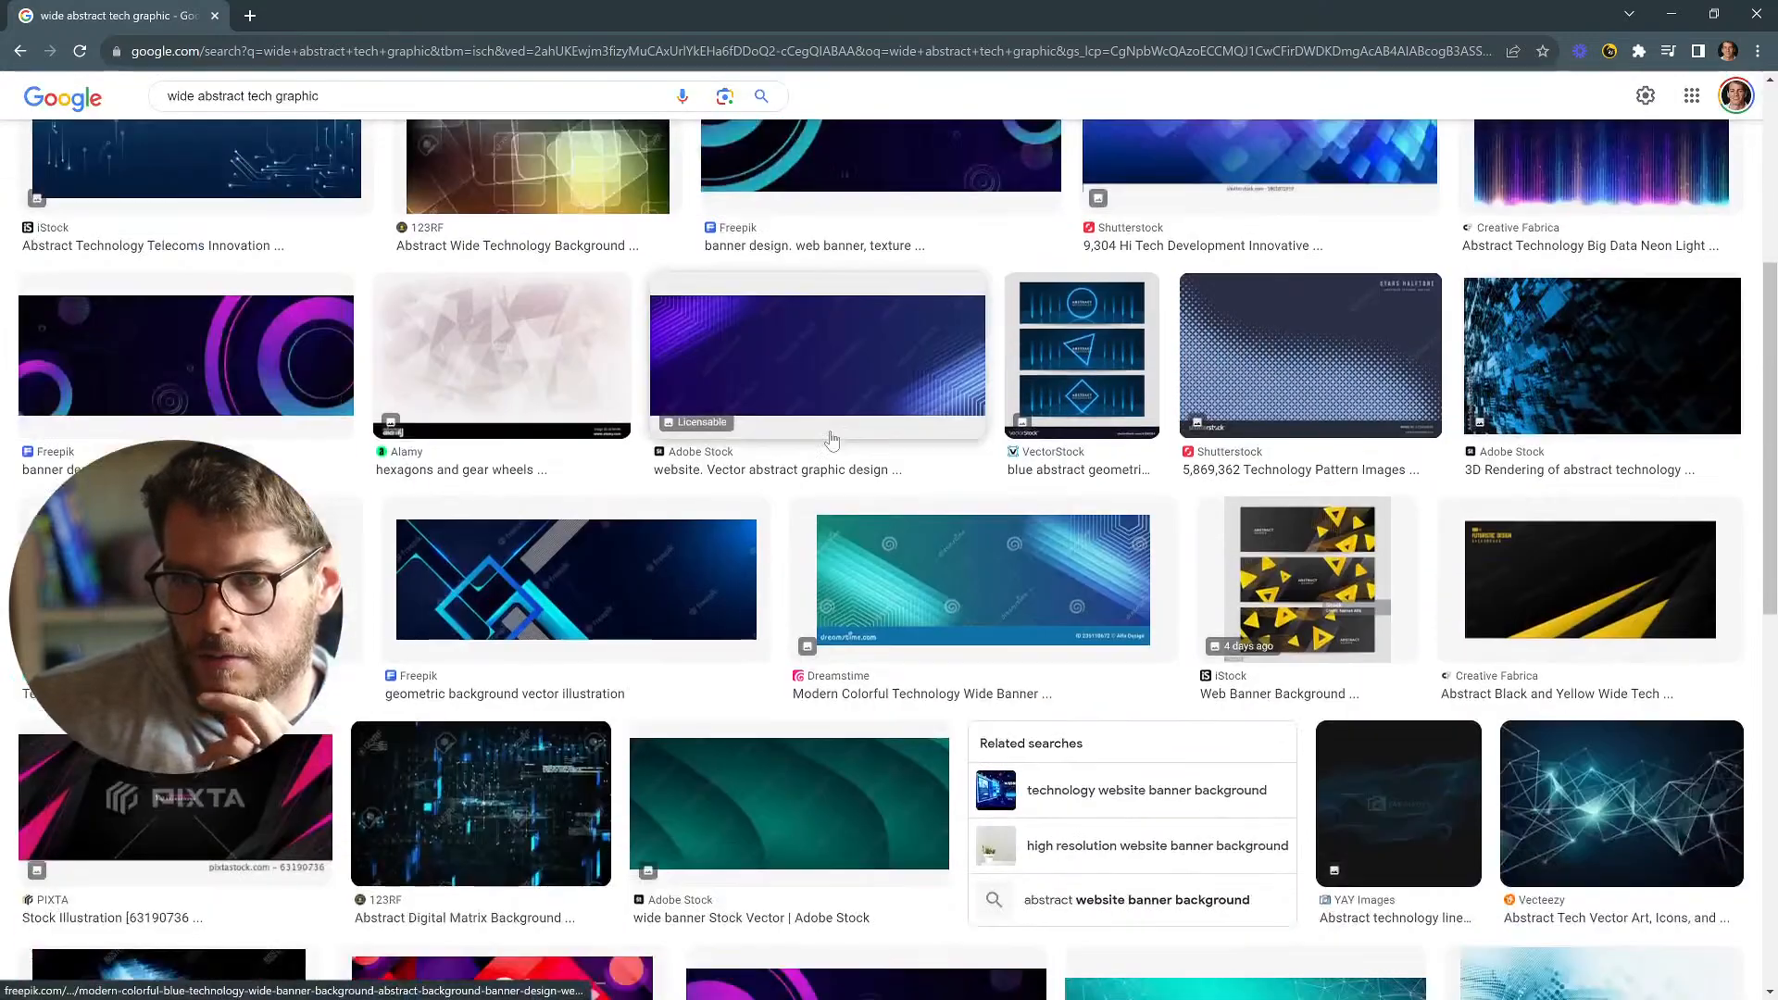
Look through the wide abstract tech graphic results and preview the teal and blue Depositphotos banner.
scroll(831, 441, down, 5)
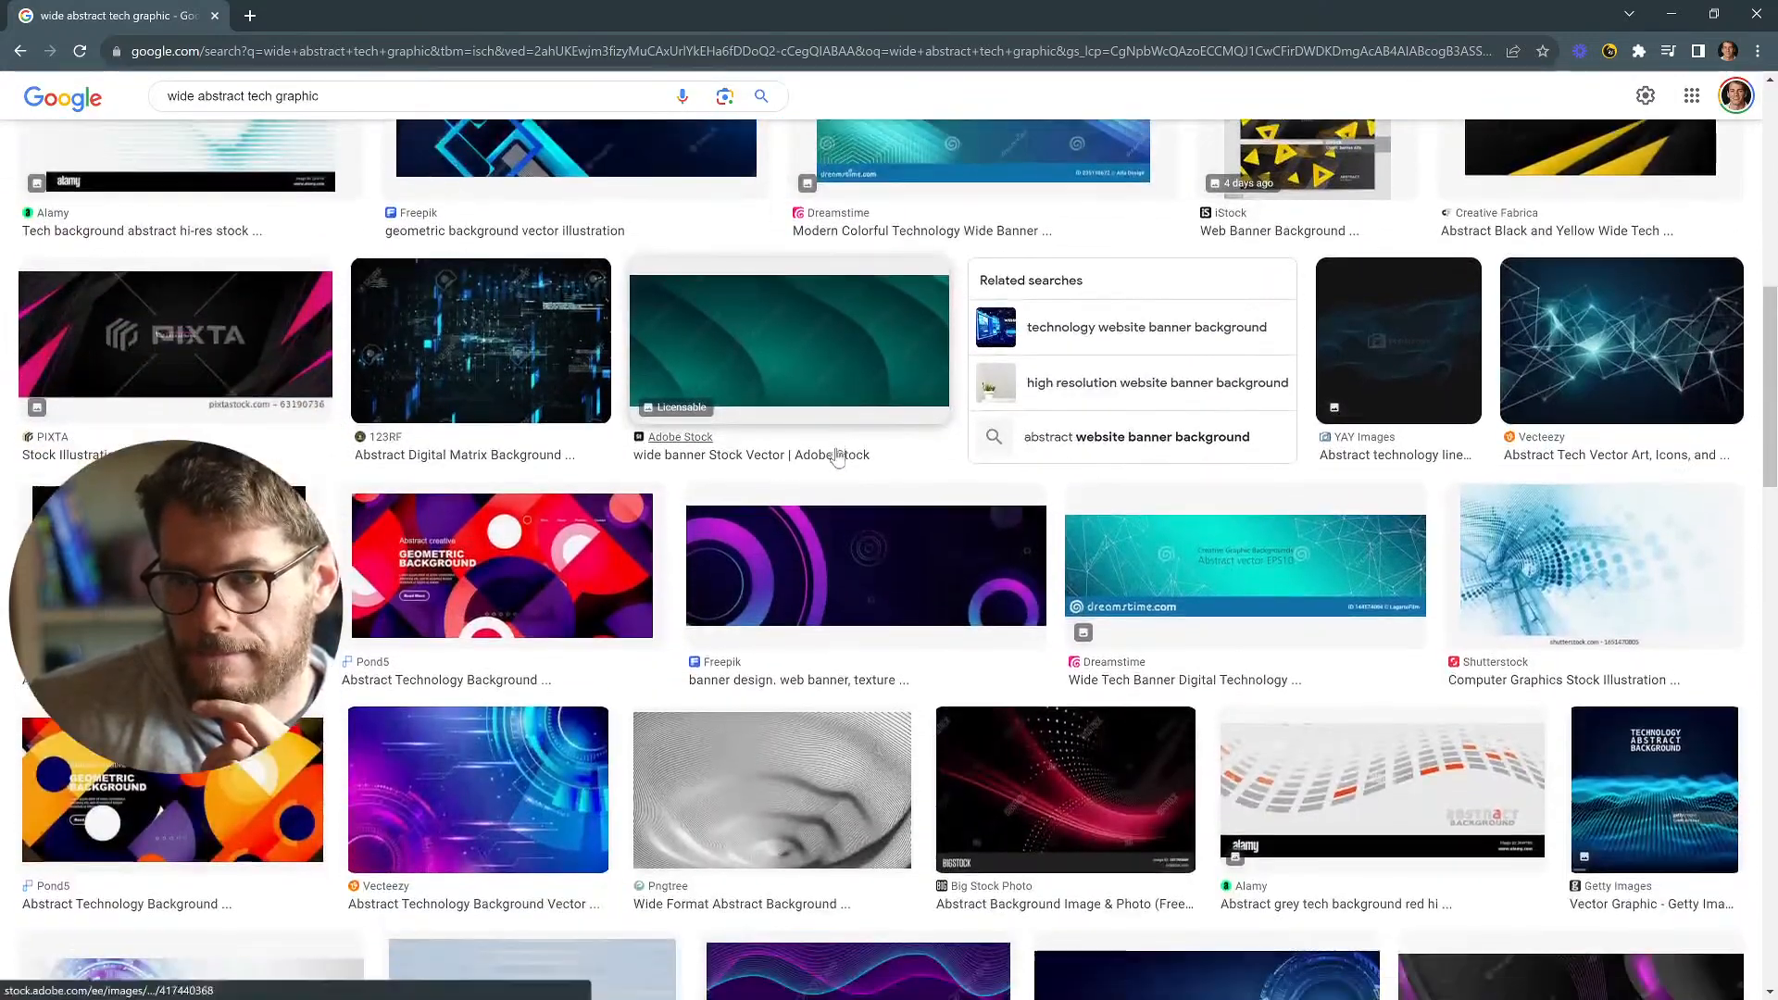
scroll(836, 454, down, 2)
scroll(838, 428, down, 2)
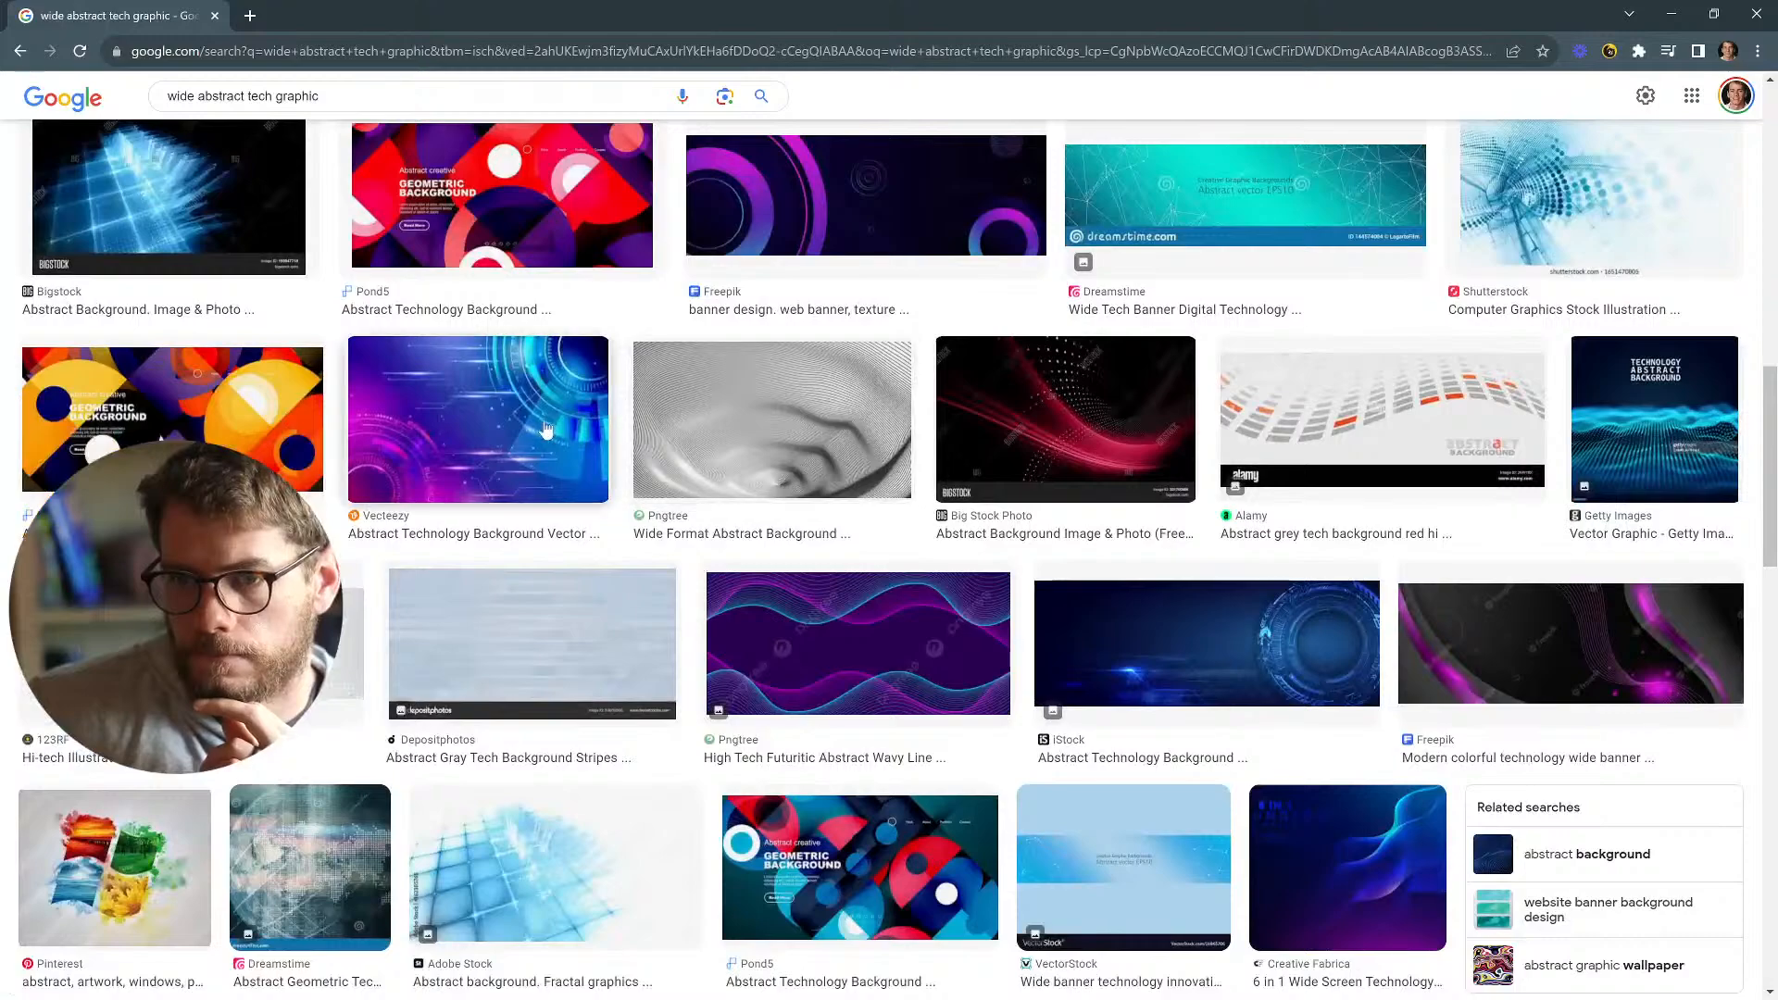
scroll(891, 575, down, 1)
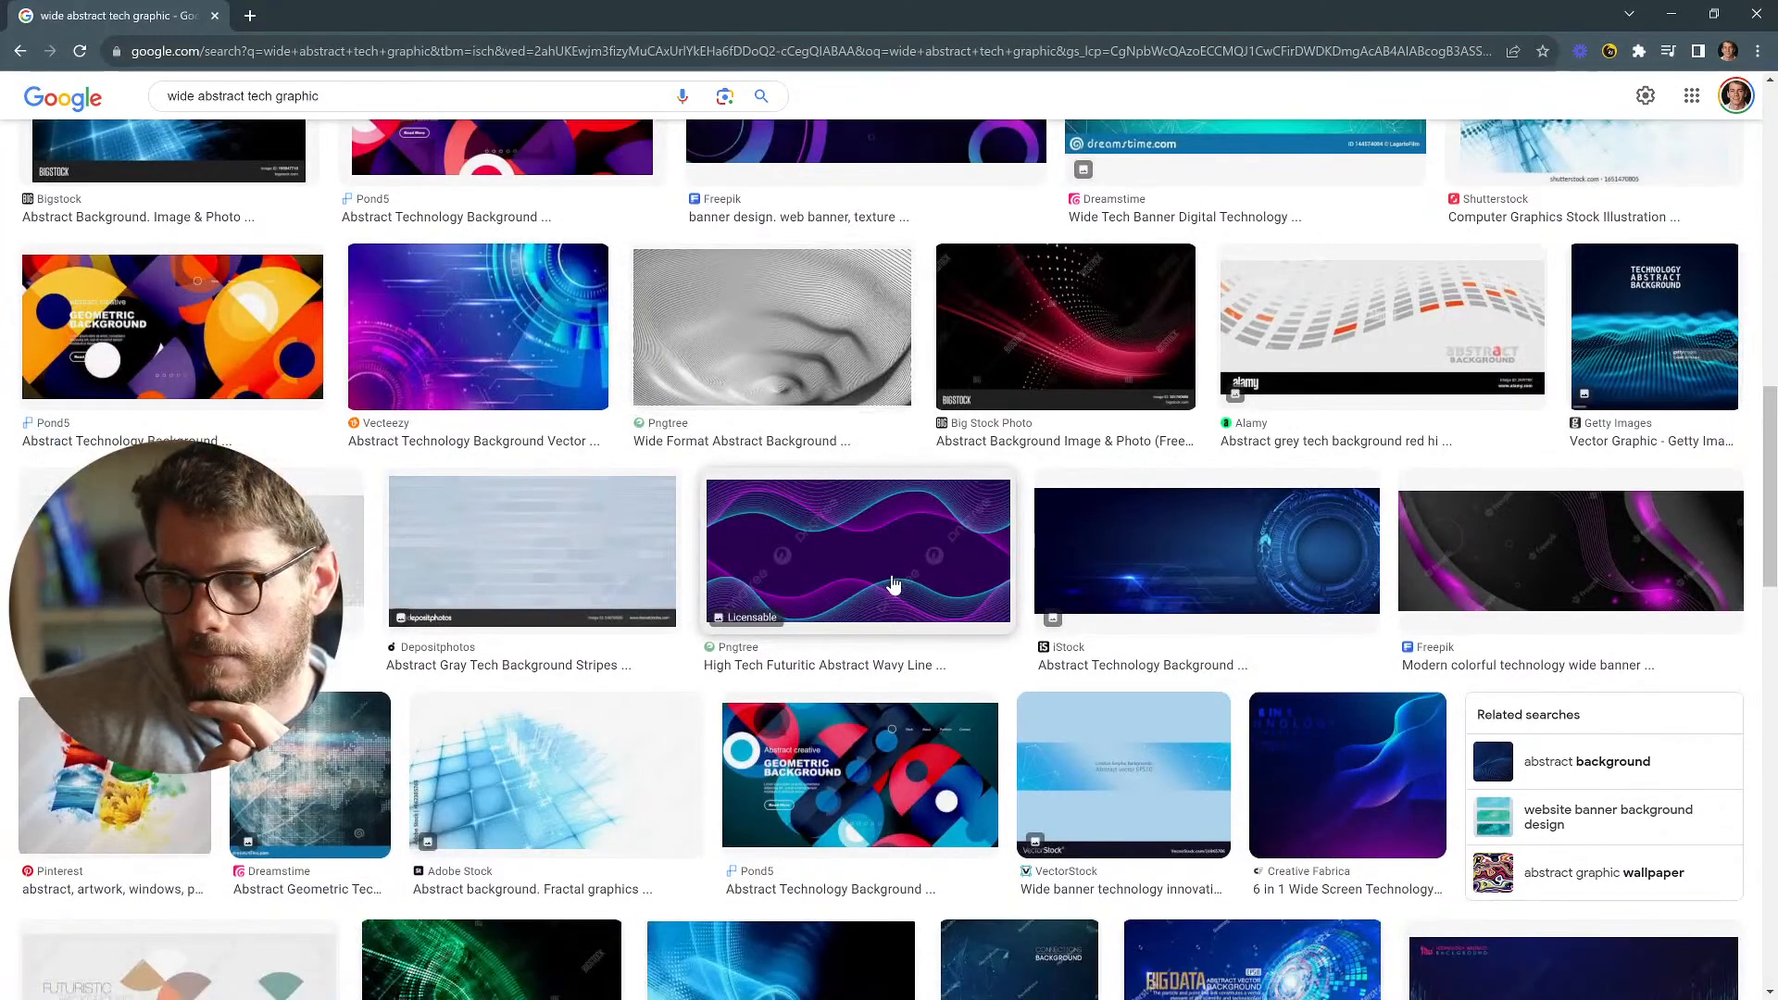
scroll(893, 584, down, 5)
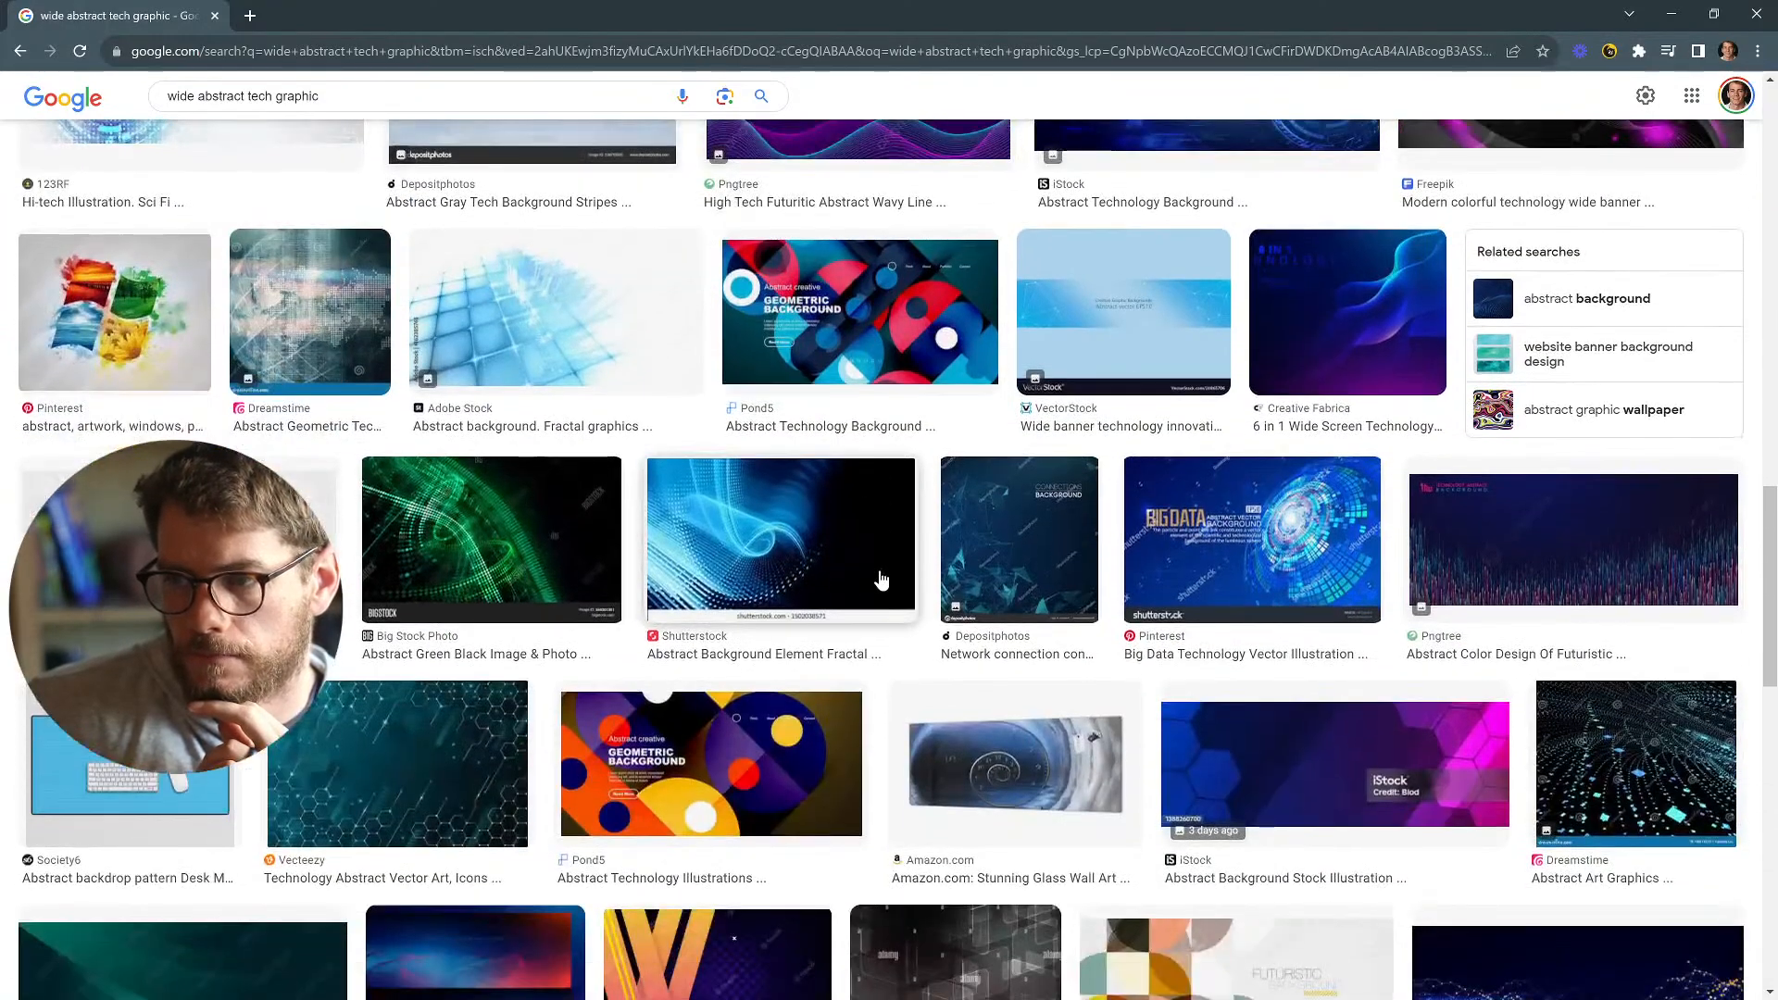
scroll(881, 580, down, 4)
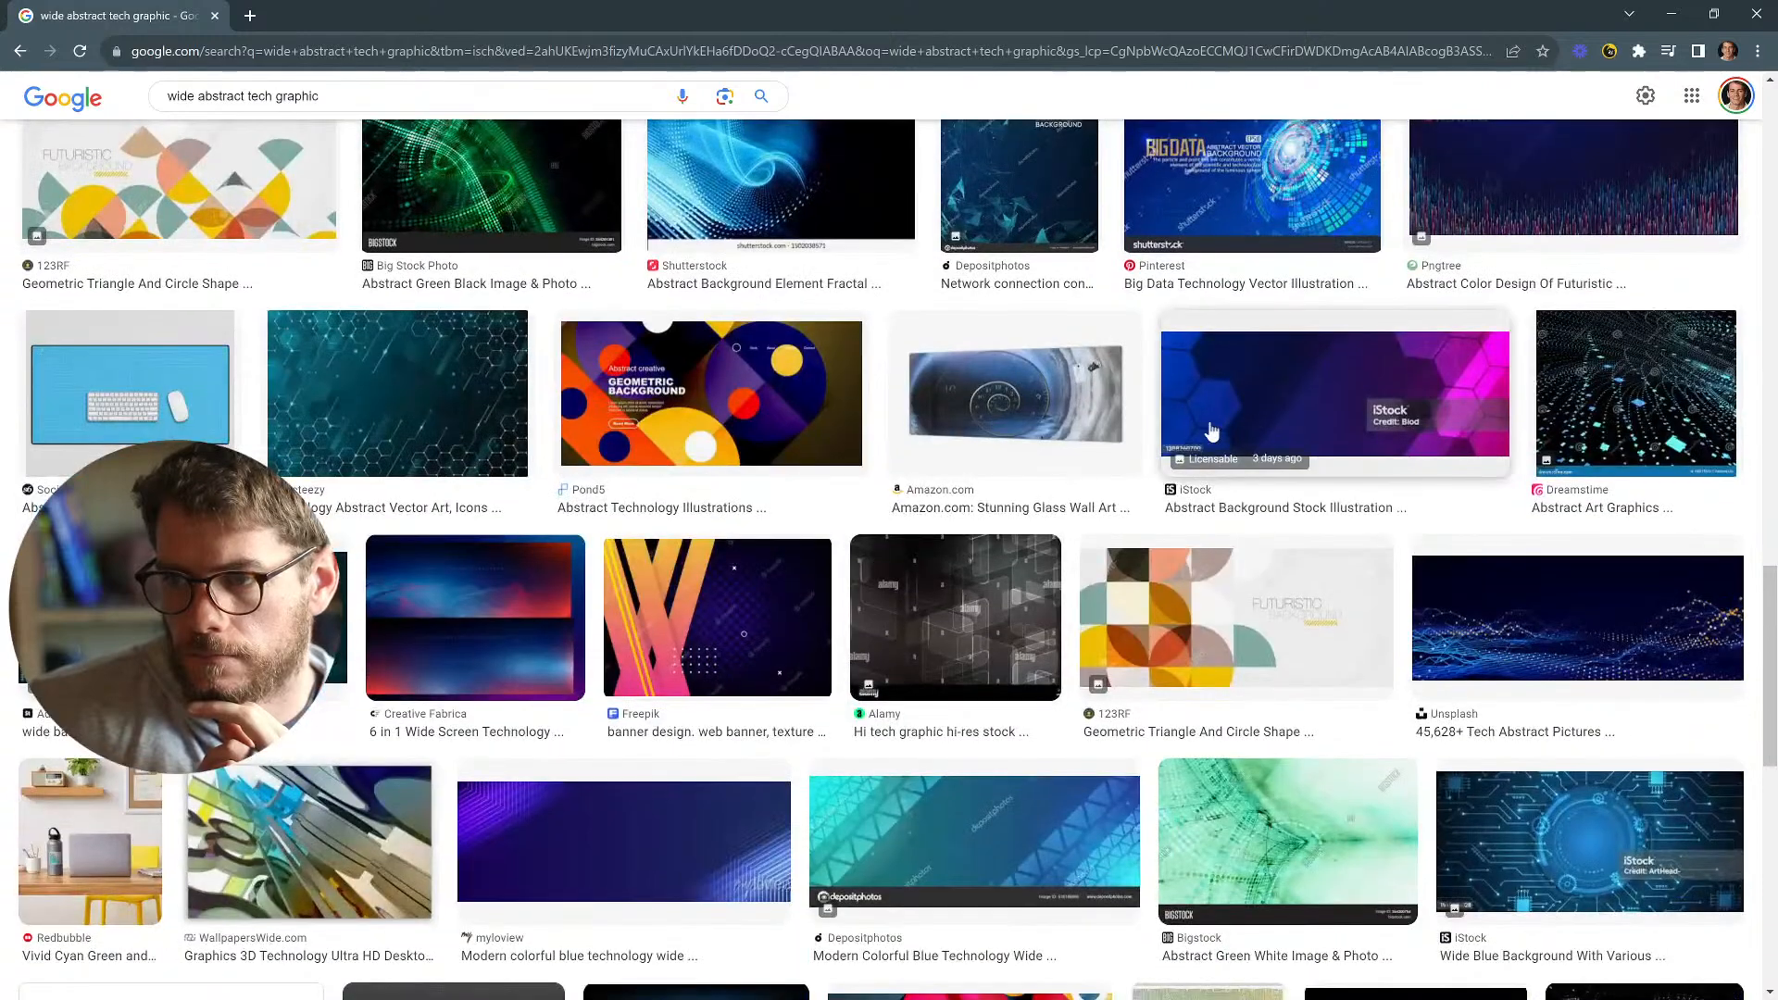
scroll(529, 562, down, 3)
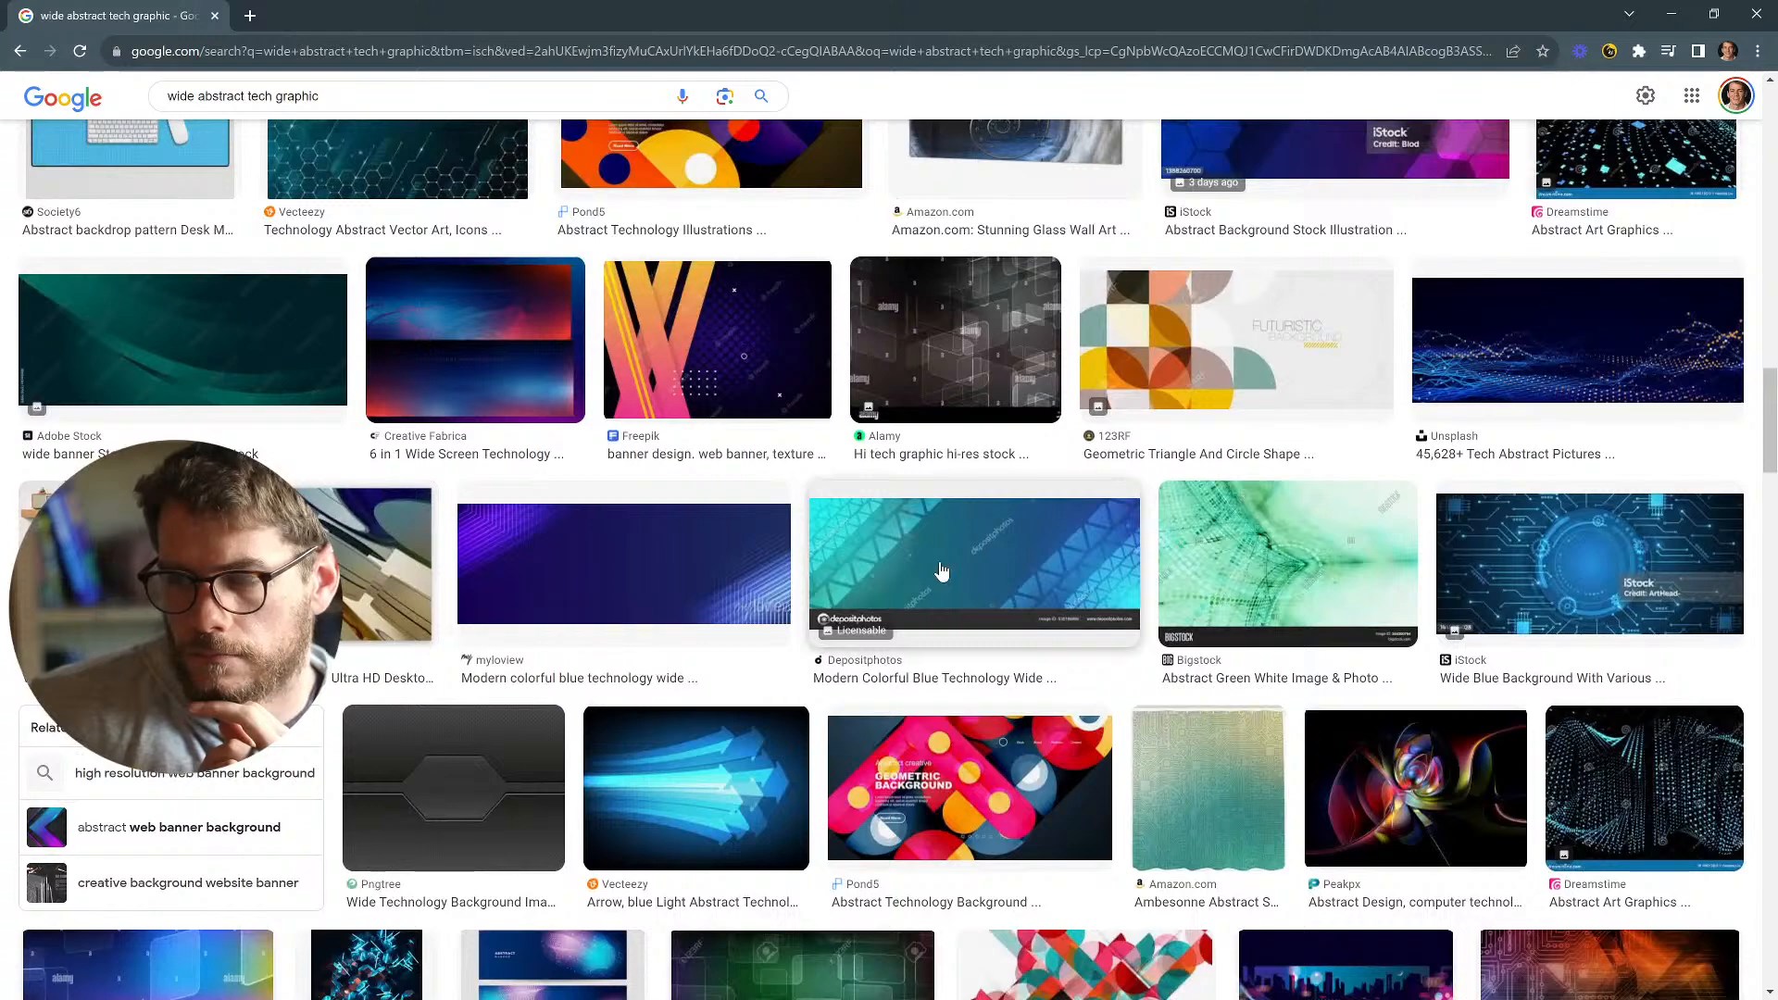
click(943, 572)
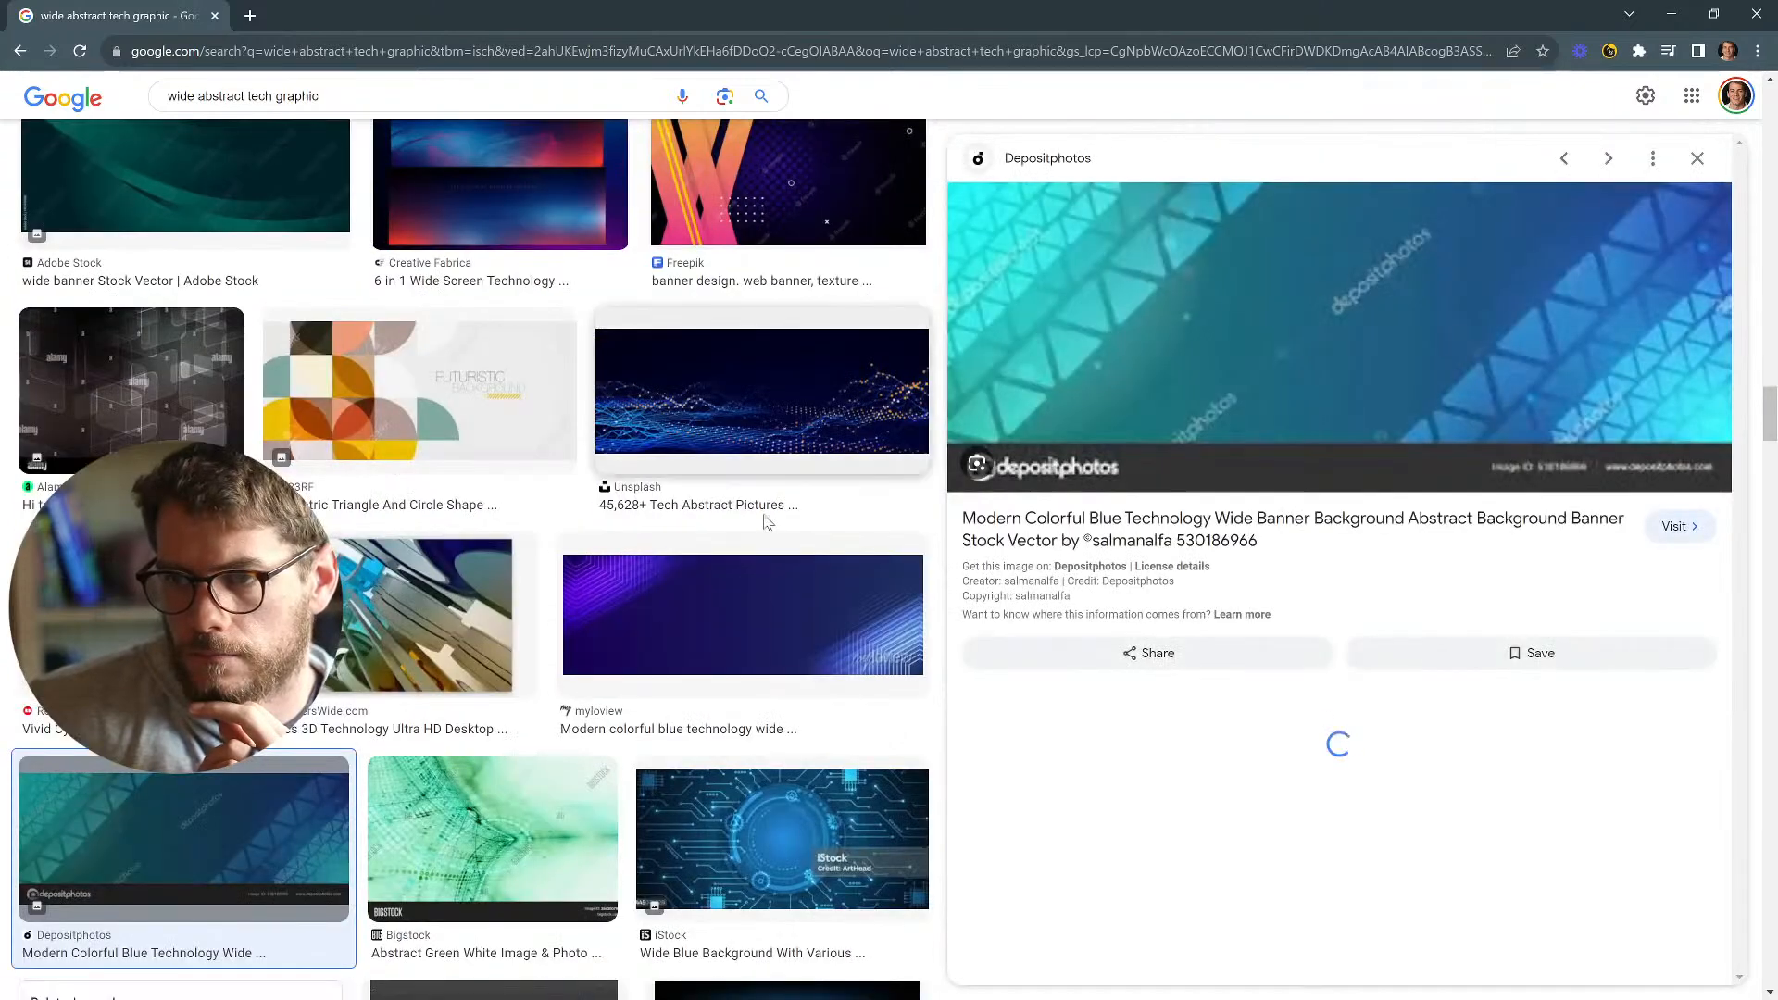
Look further down the image results and preview the dark blue to cyan Shutterstock circuit graphic.
scroll(629, 574, down, 10)
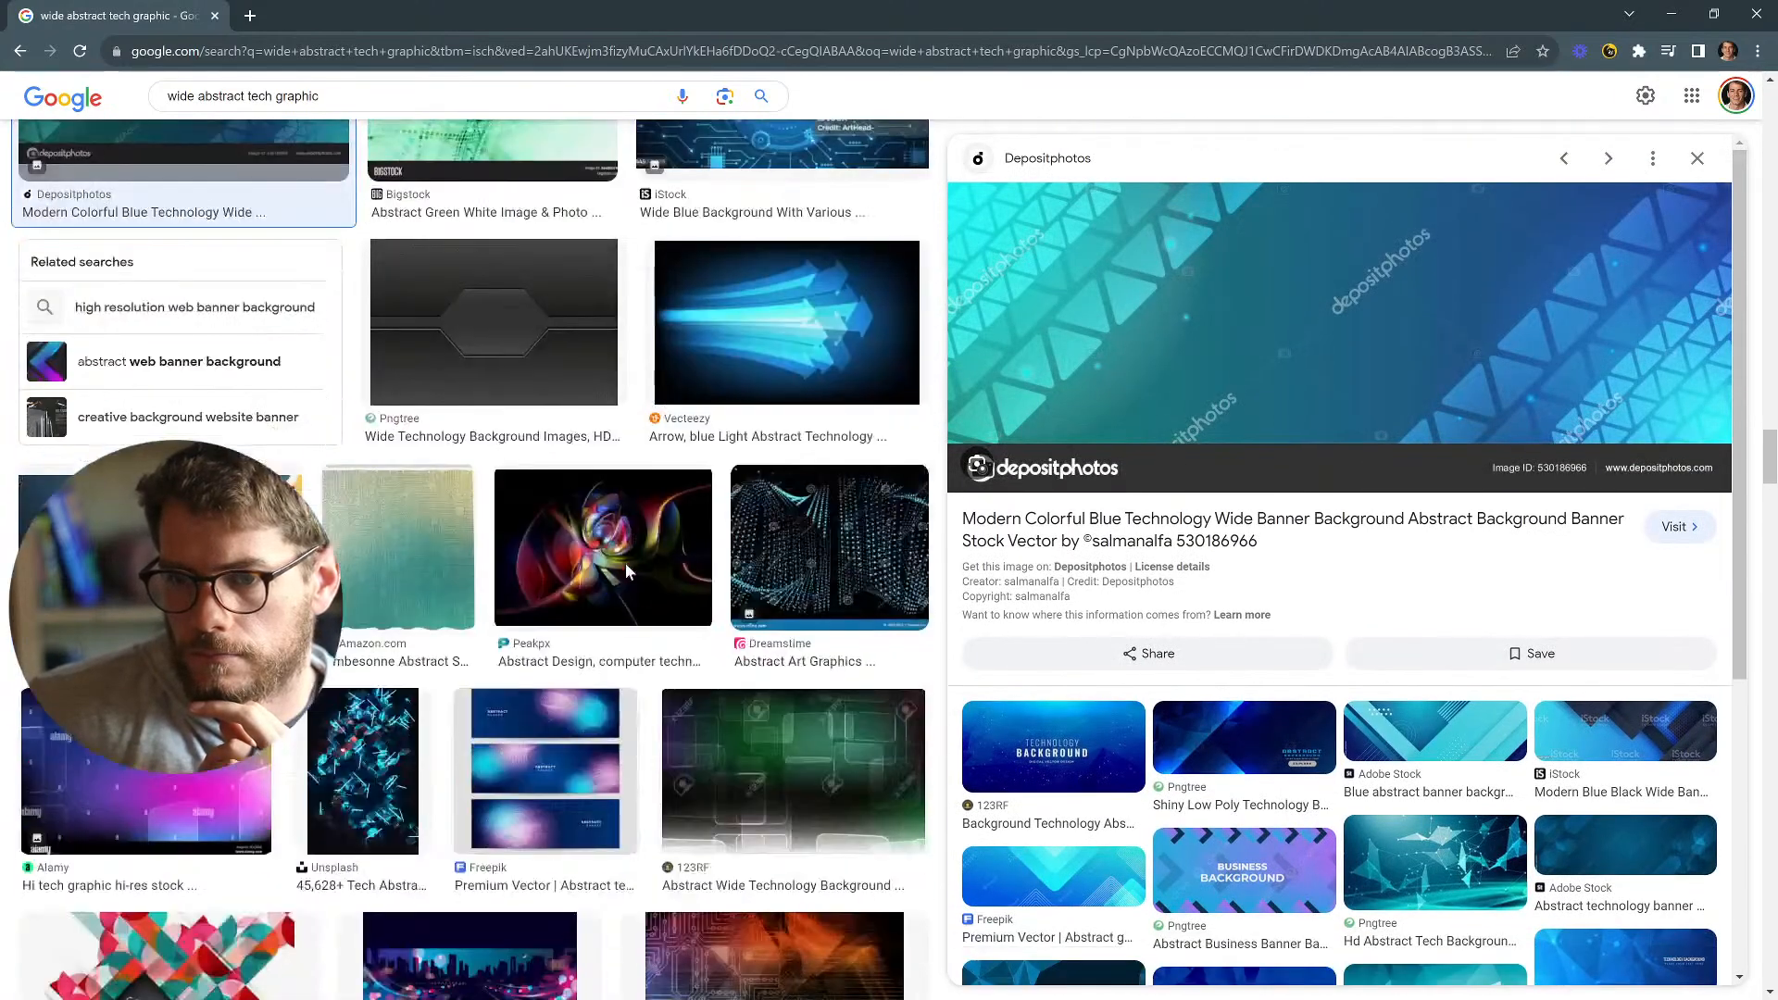
scroll(627, 571, down, 3)
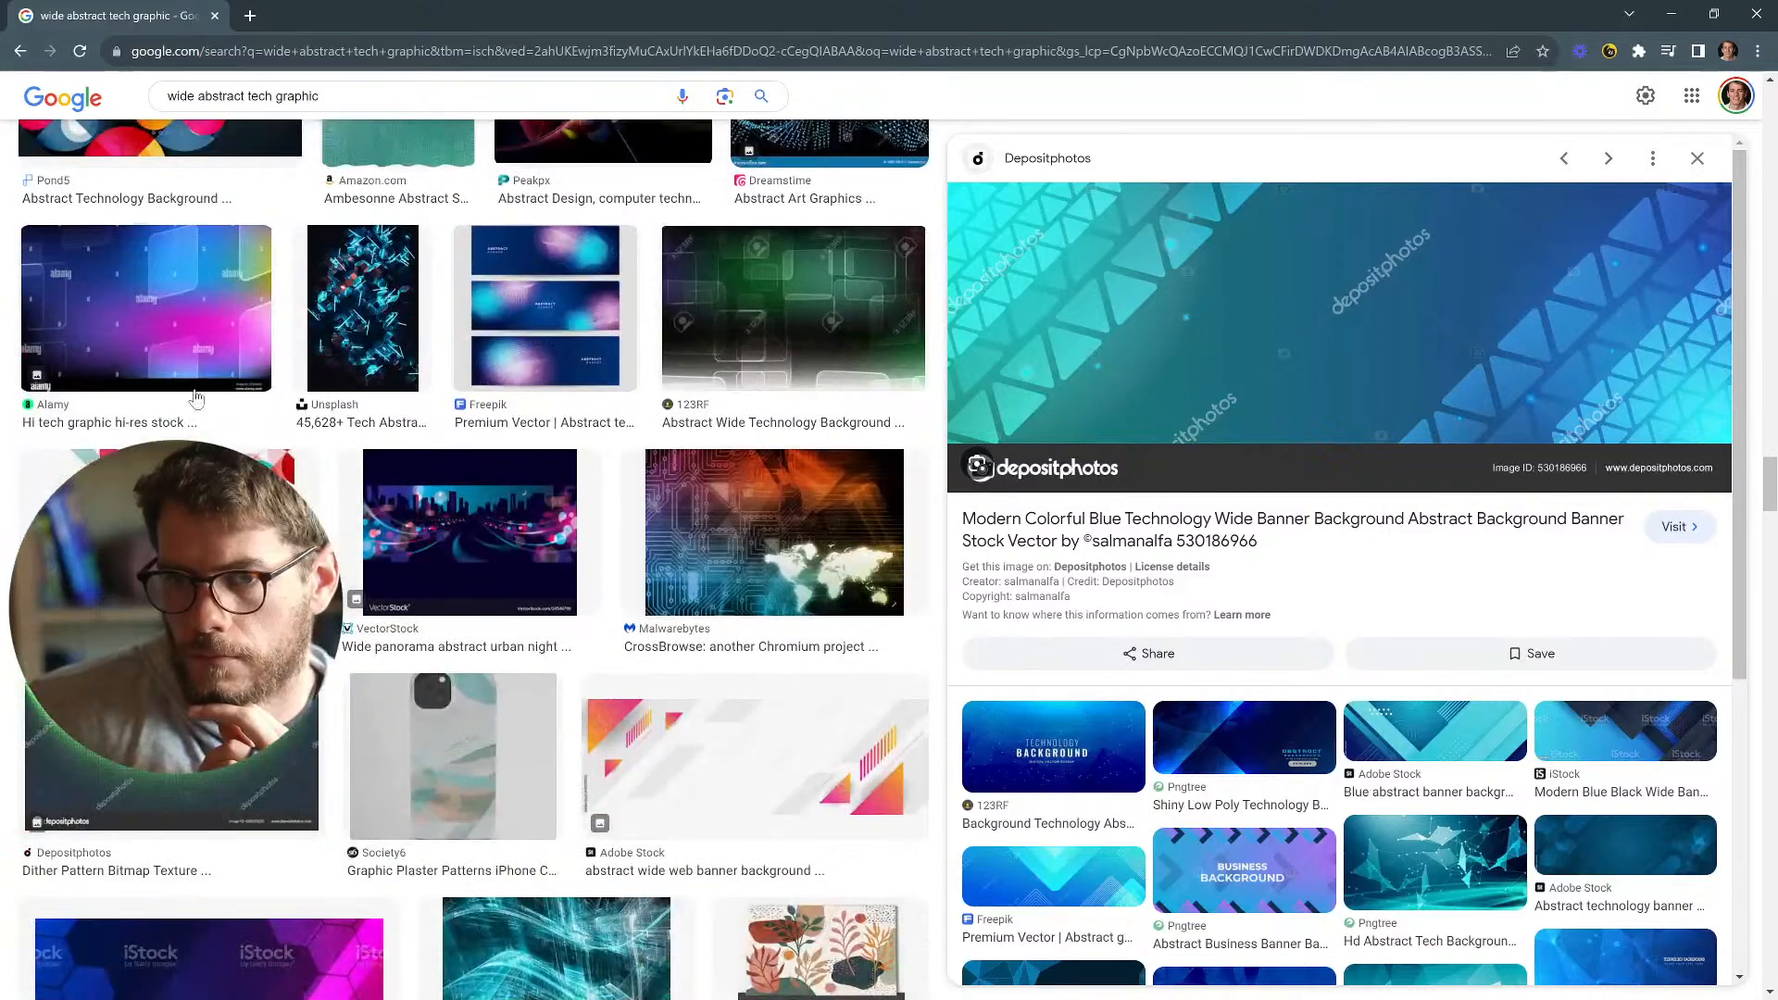
scroll(560, 577, down, 8)
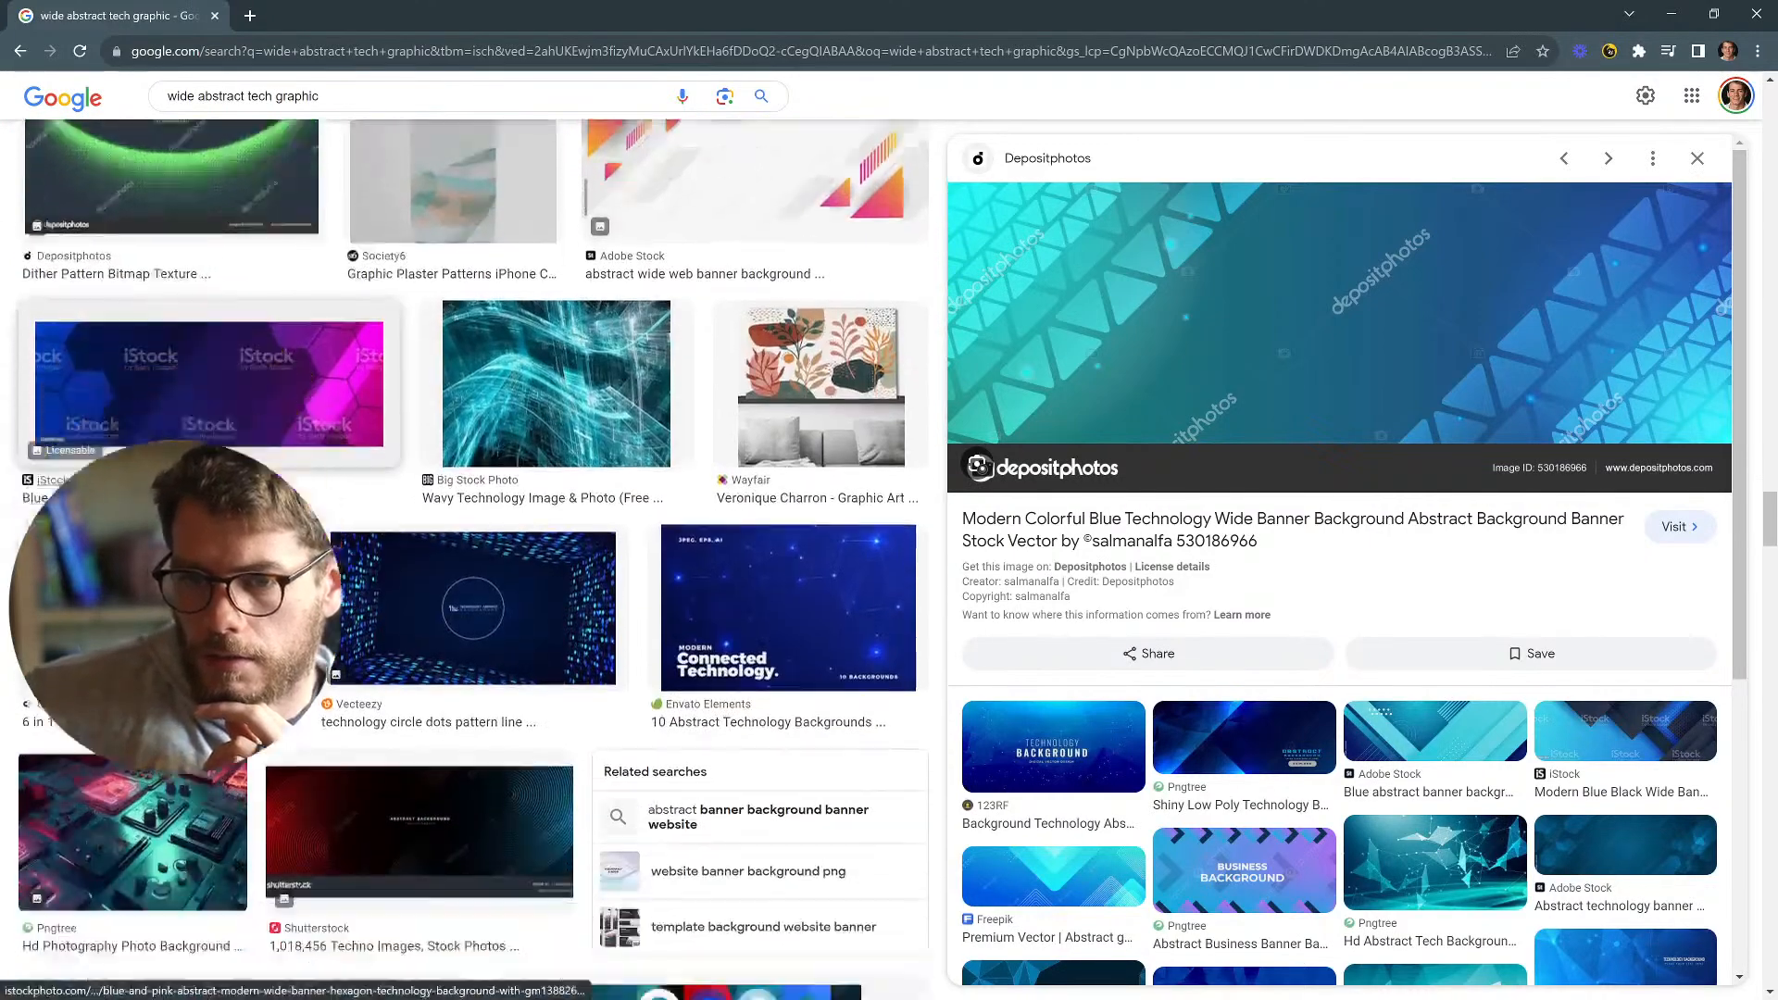
scroll(424, 636, down, 8)
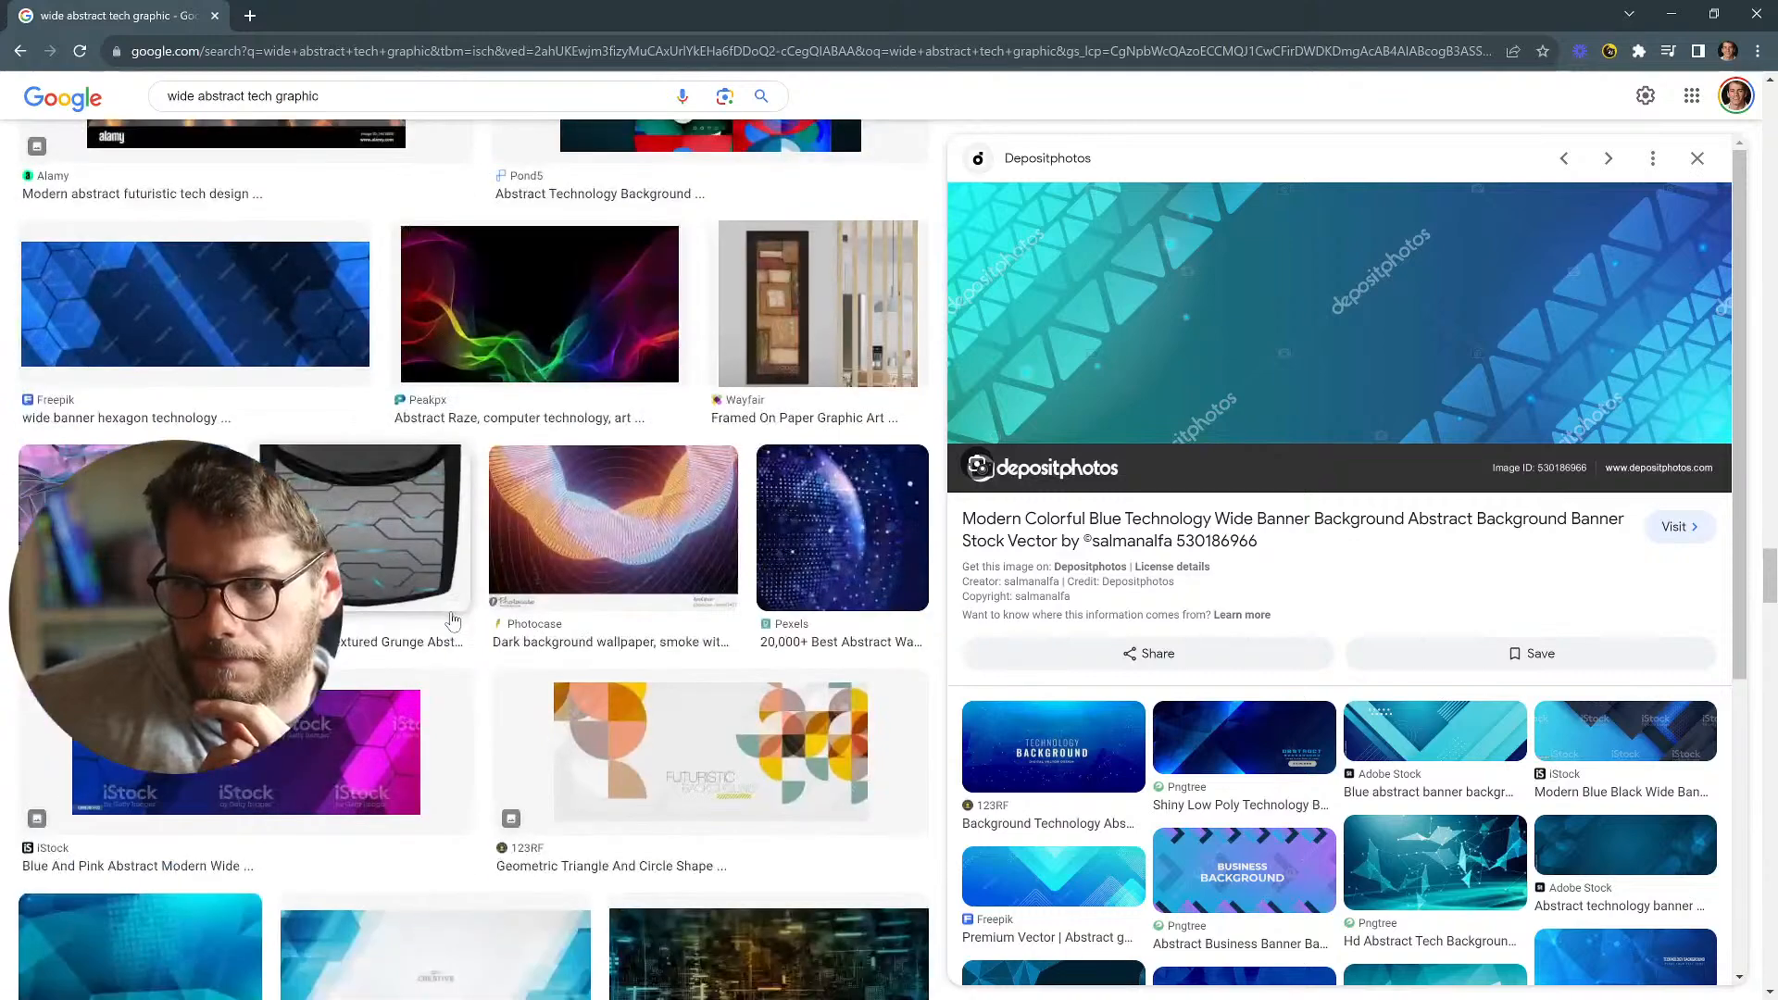
scroll(310, 433, down, 7)
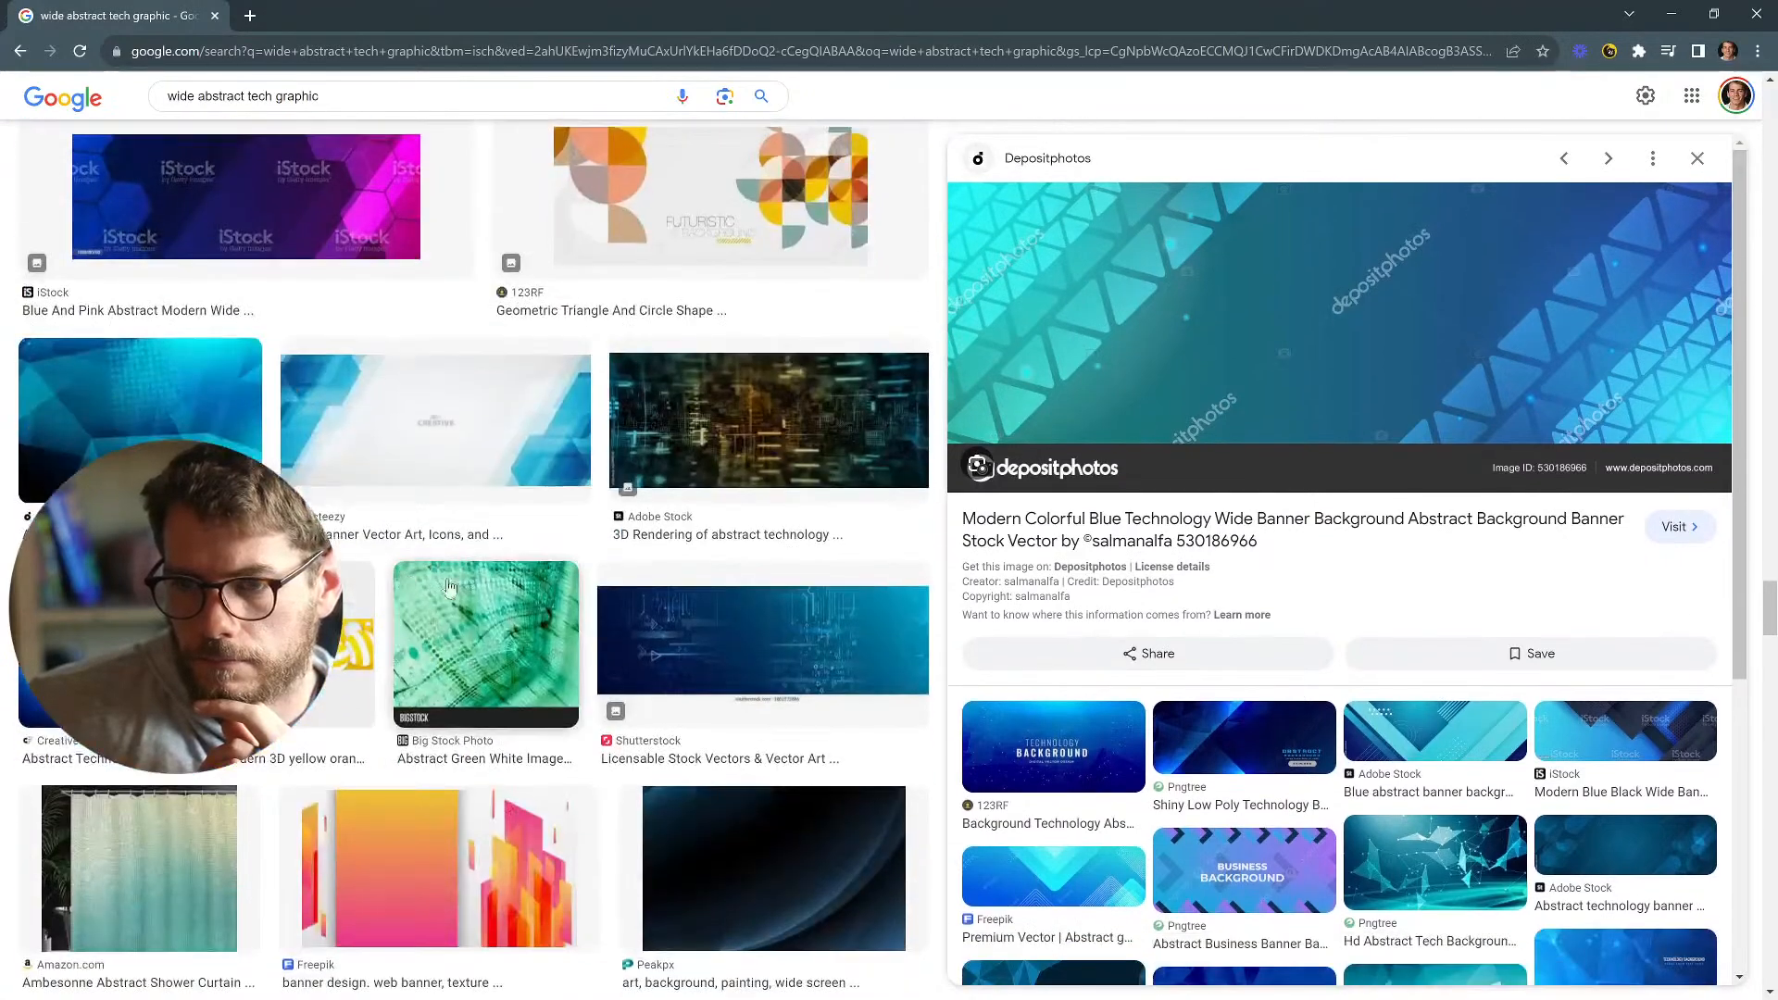
click(725, 626)
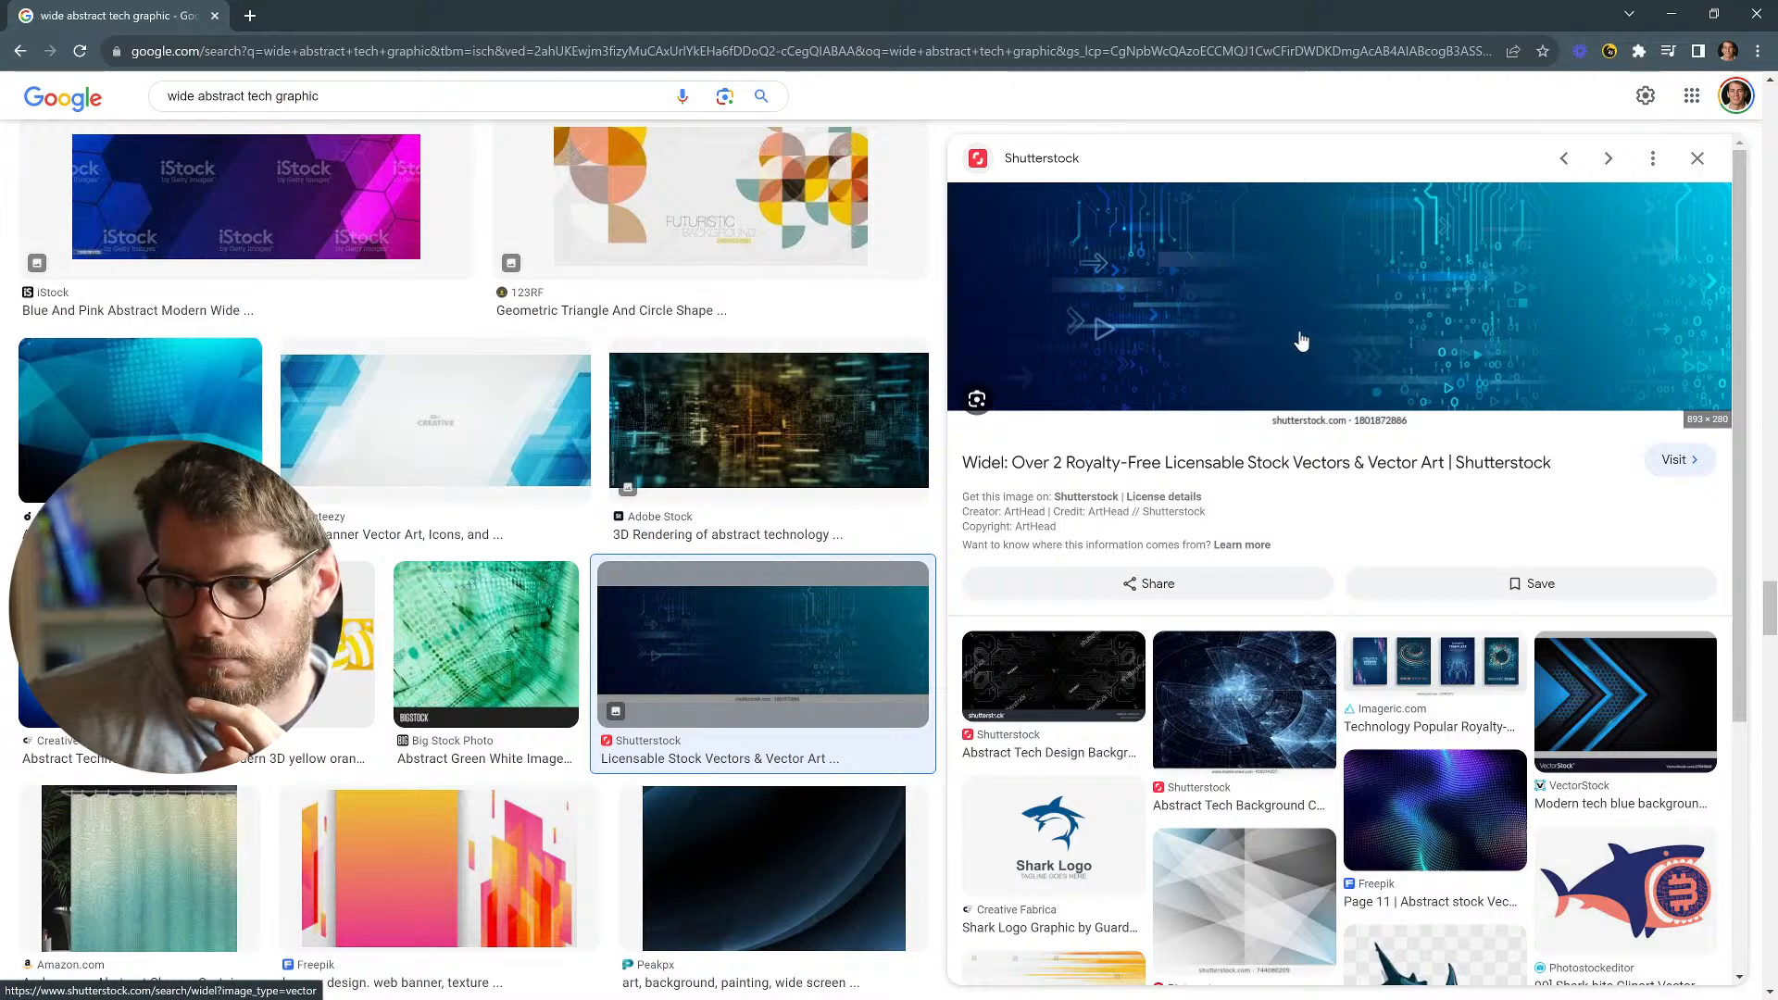
scroll(626, 424, down, 3)
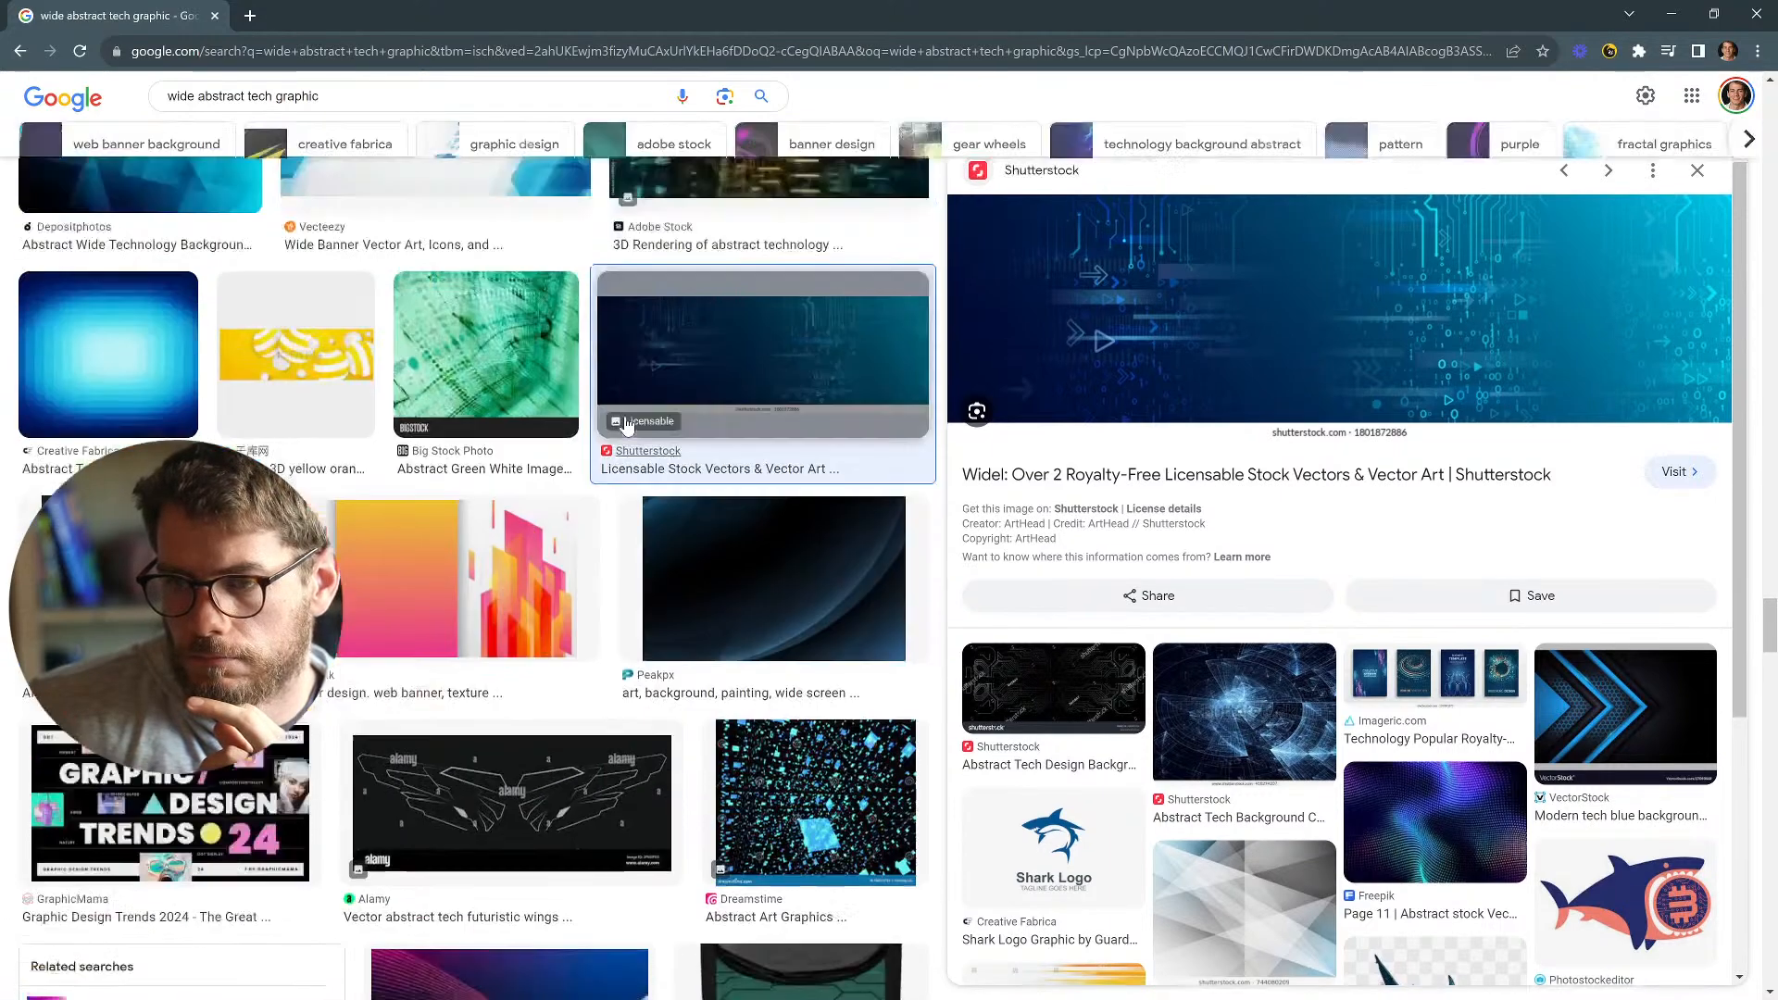
scroll(627, 425, up, 3)
Open the blue circuit graphic in its own tab and check the option to save it as a file.
right_click(1286, 346)
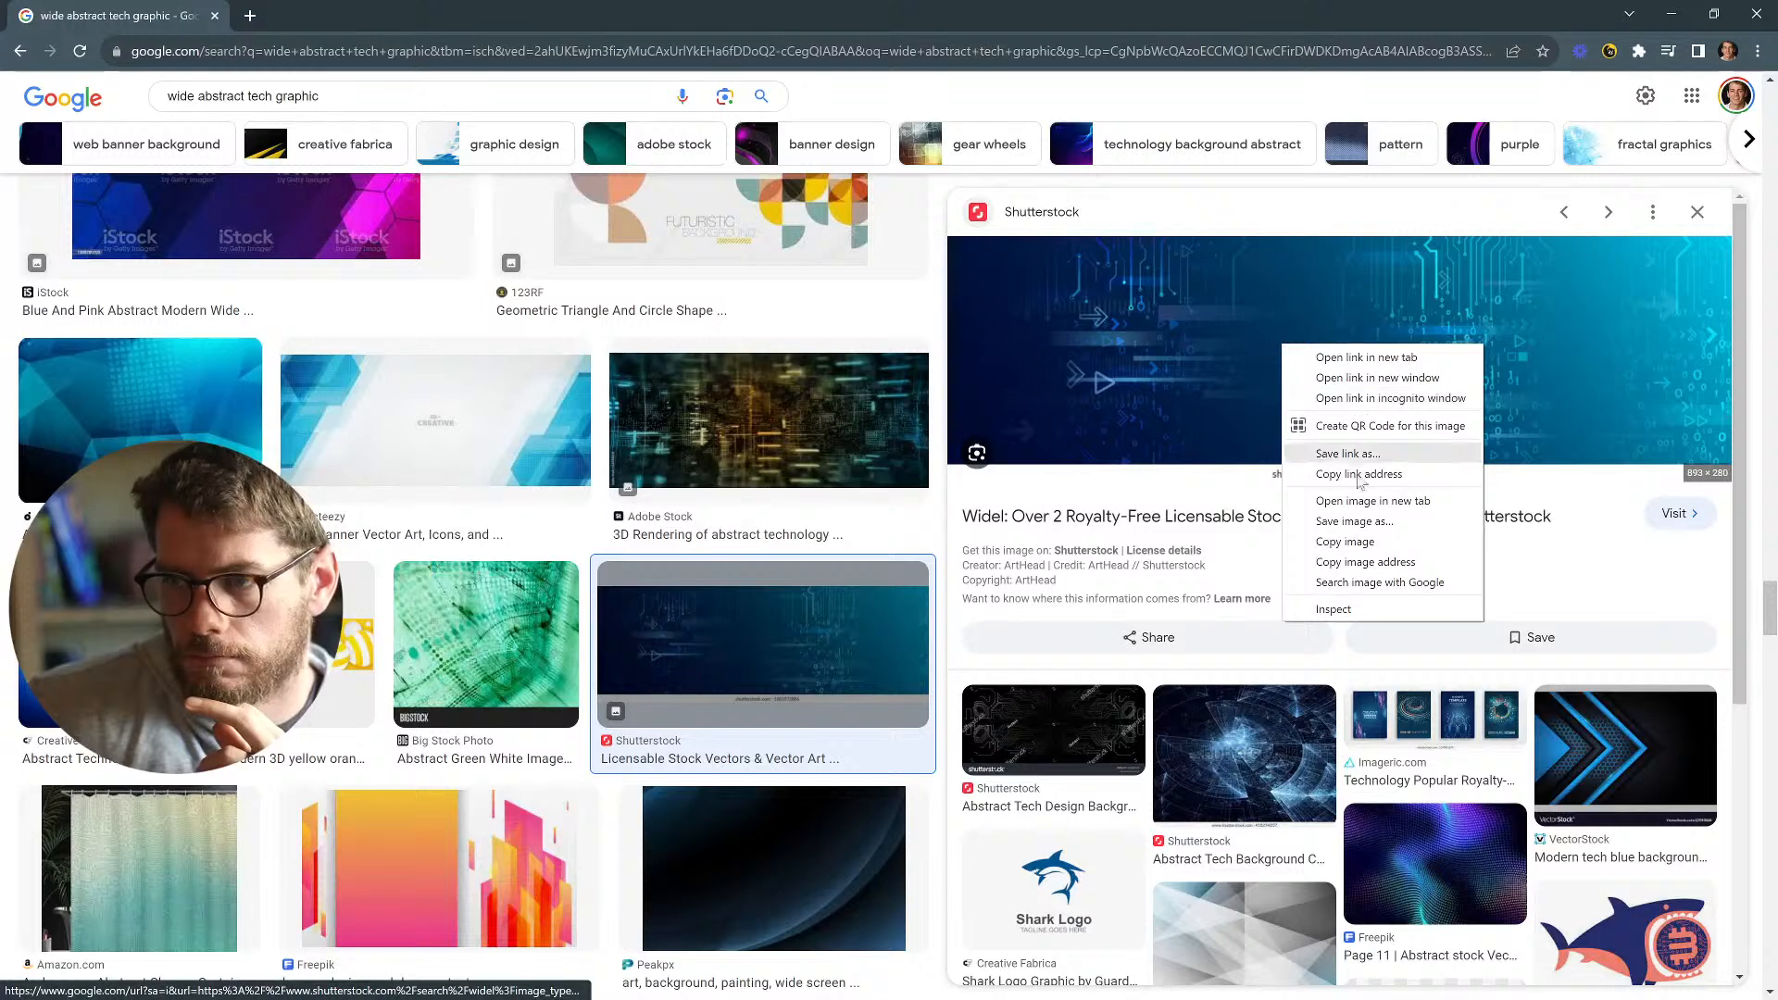
click(1358, 502)
click(377, 14)
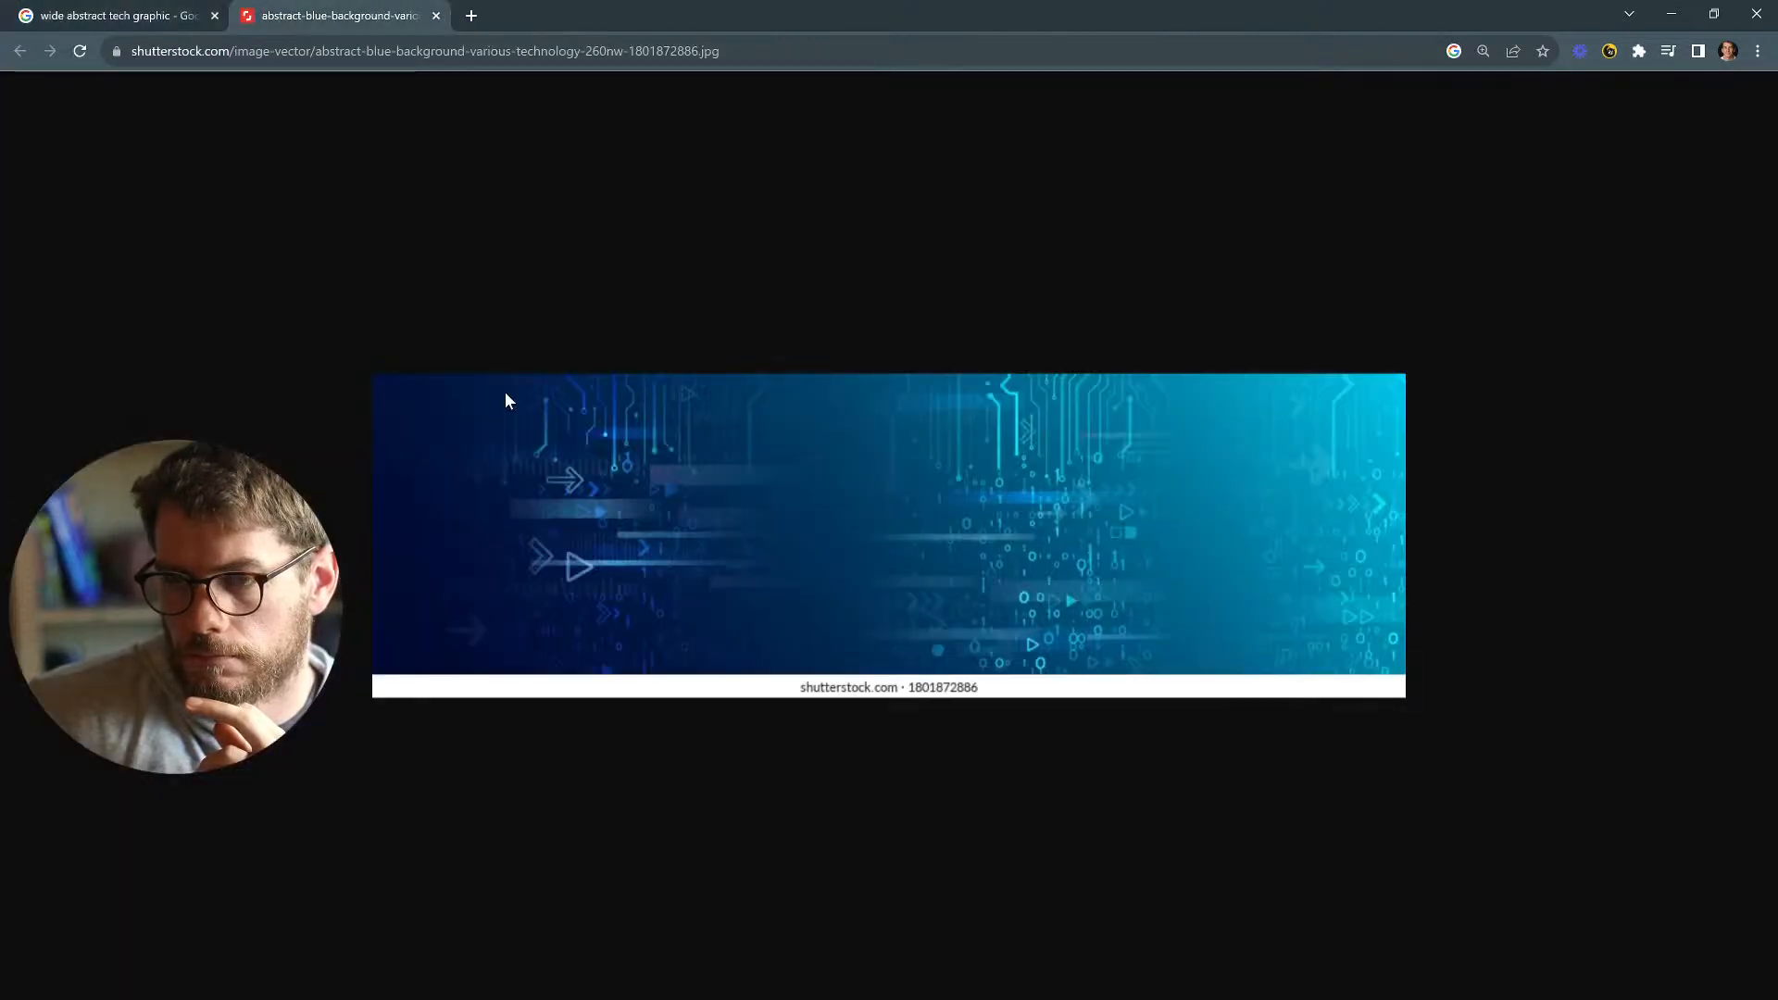
right_click(619, 515)
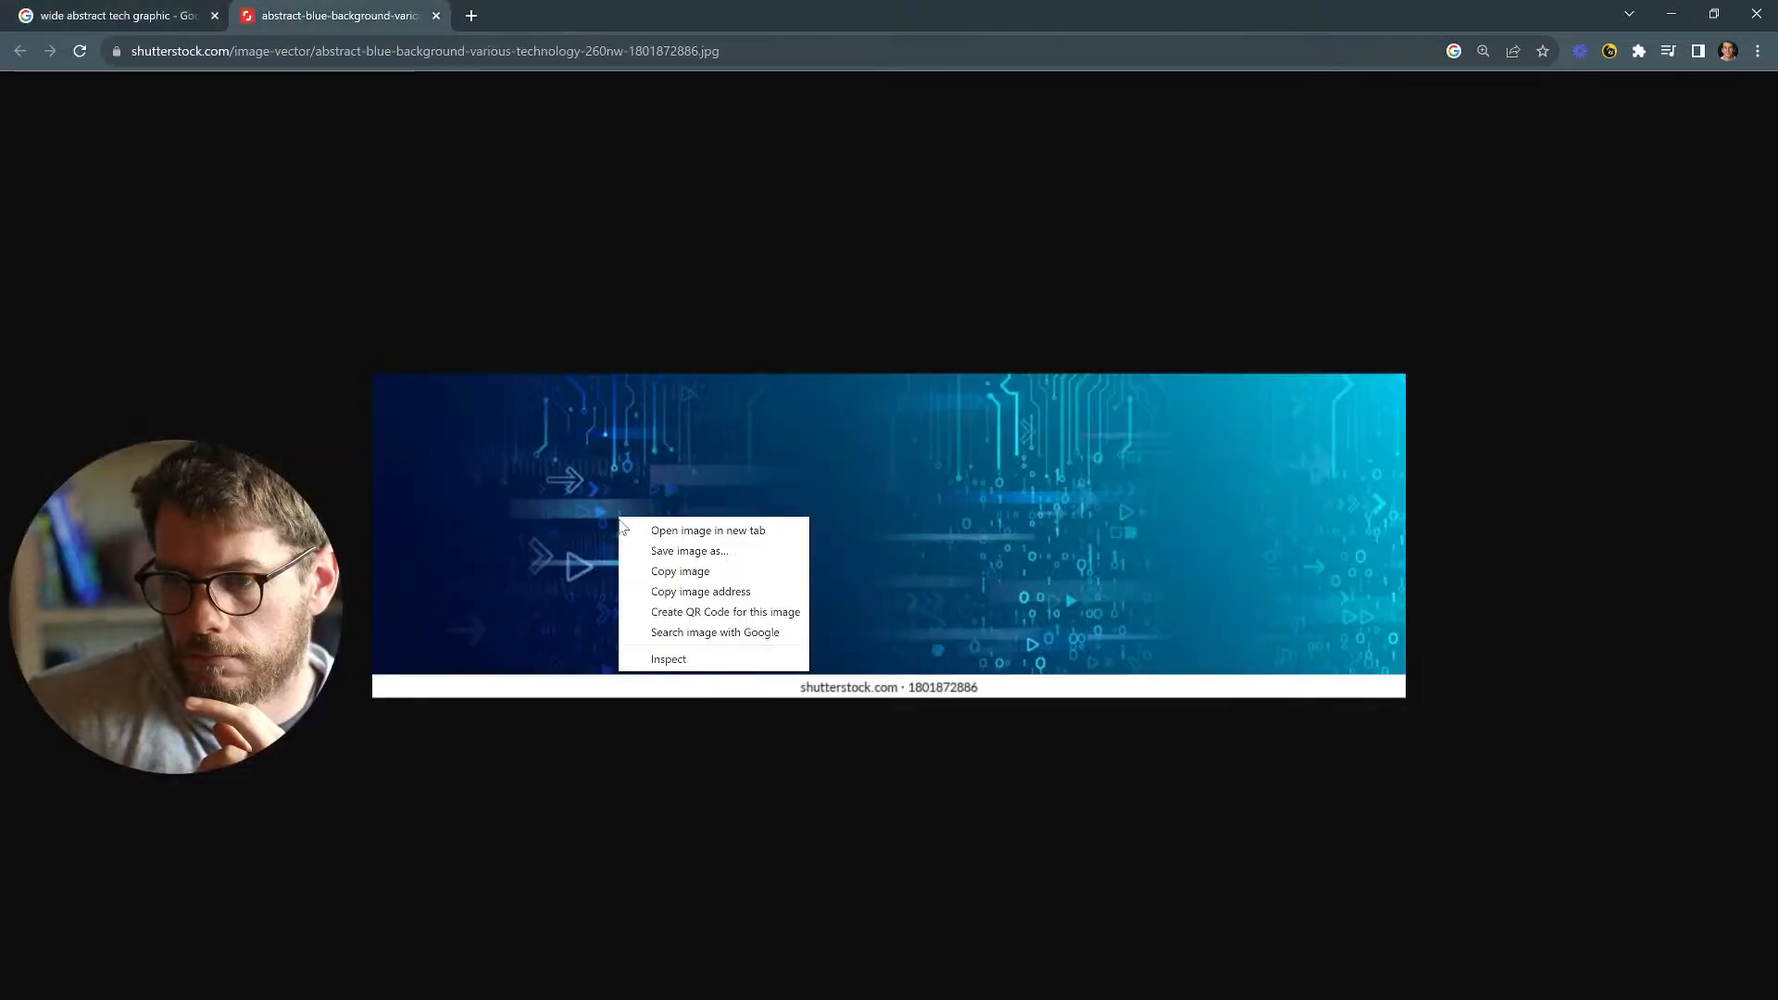
click(697, 550)
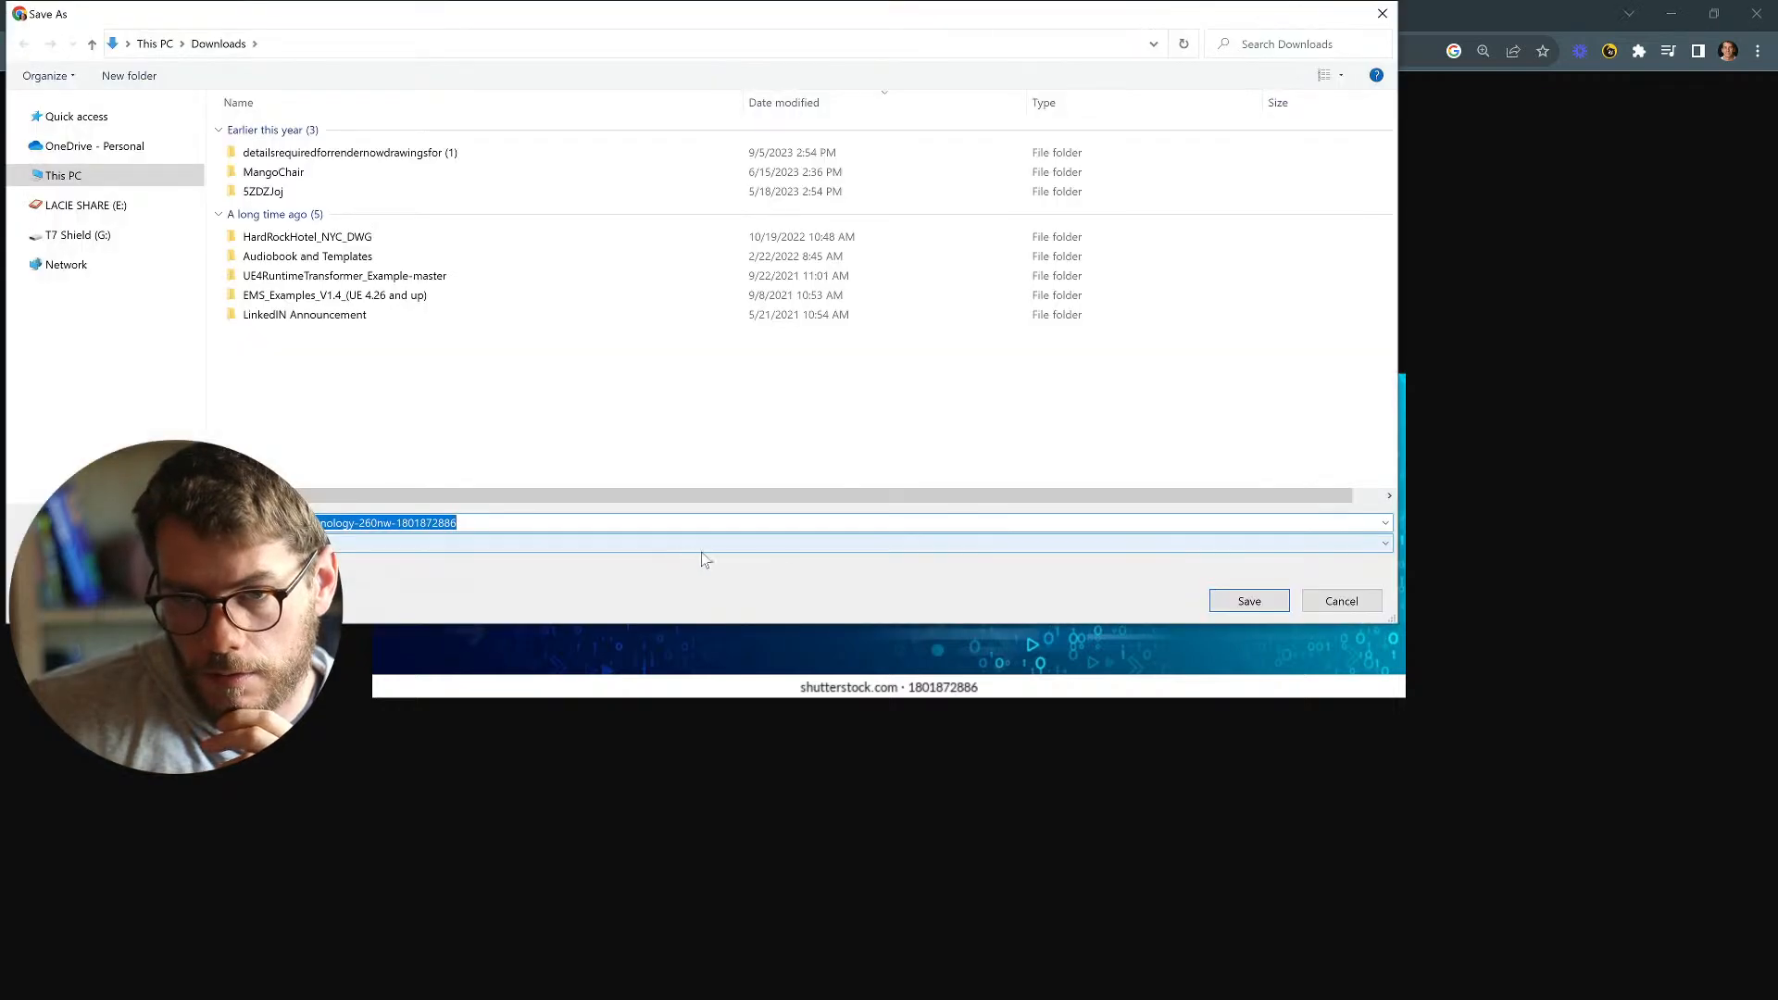
click(1348, 598)
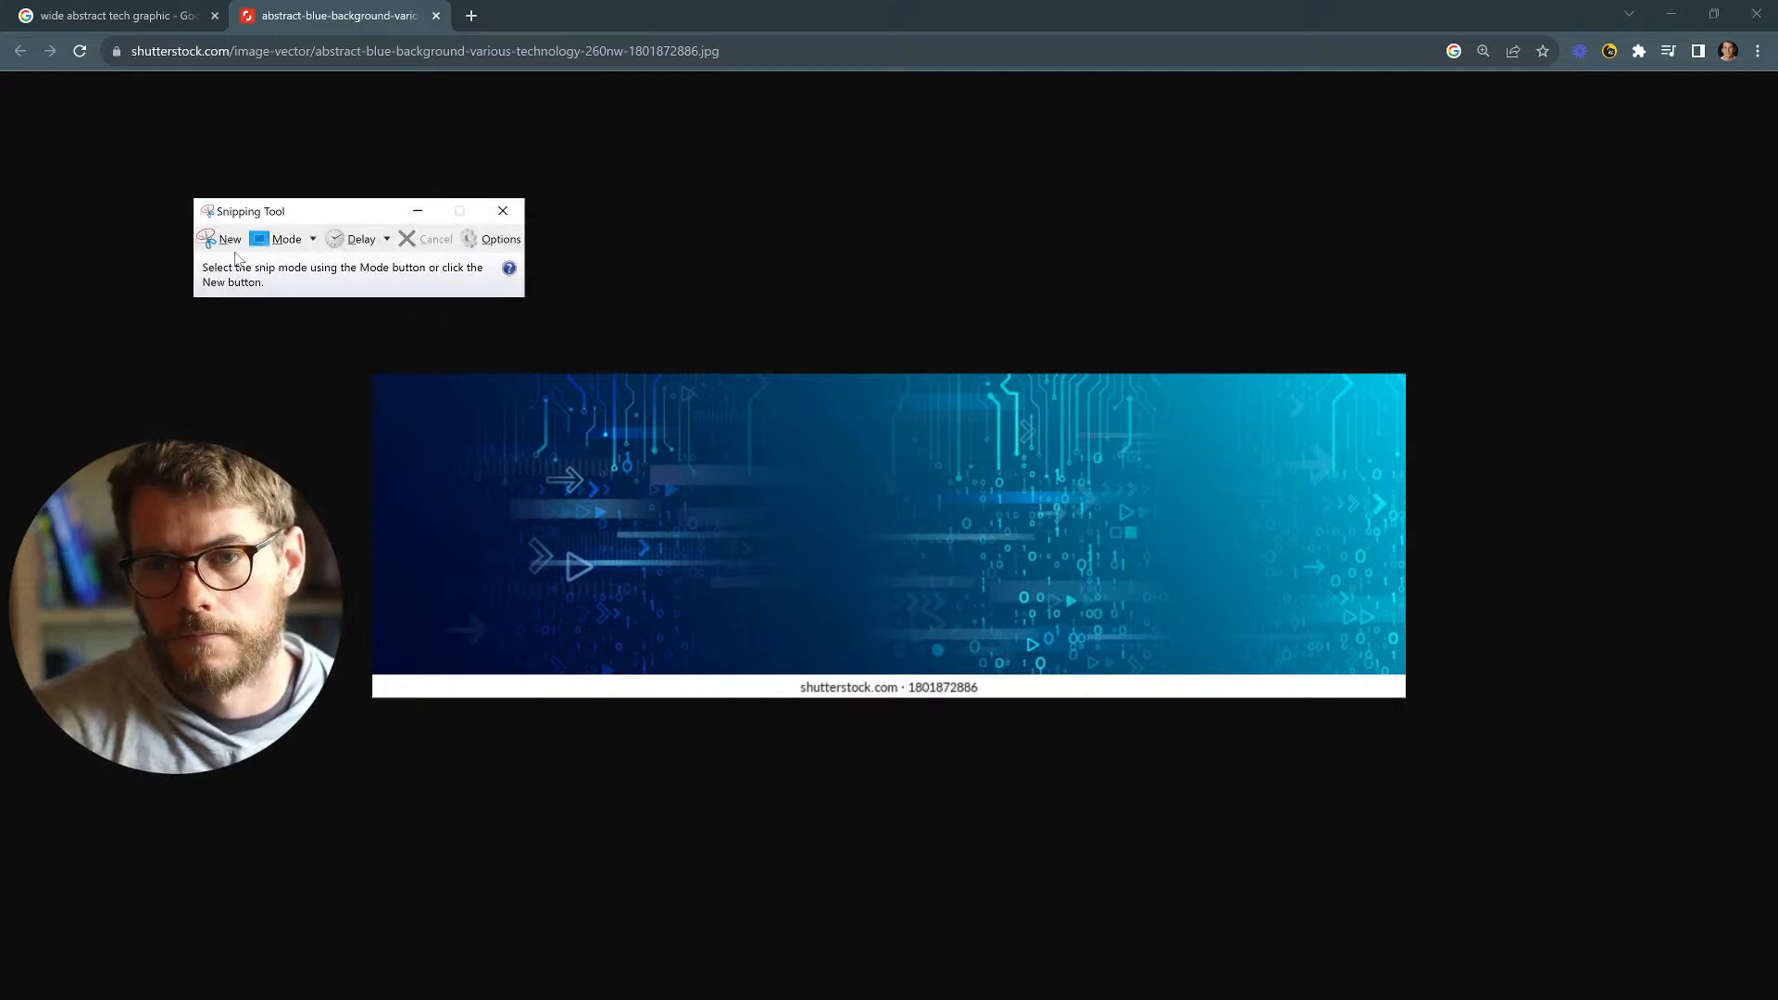
Capture the blue circuit graphic without its white caption strip using Snipping Tool, and dismiss the pop-up notification.
click(223, 242)
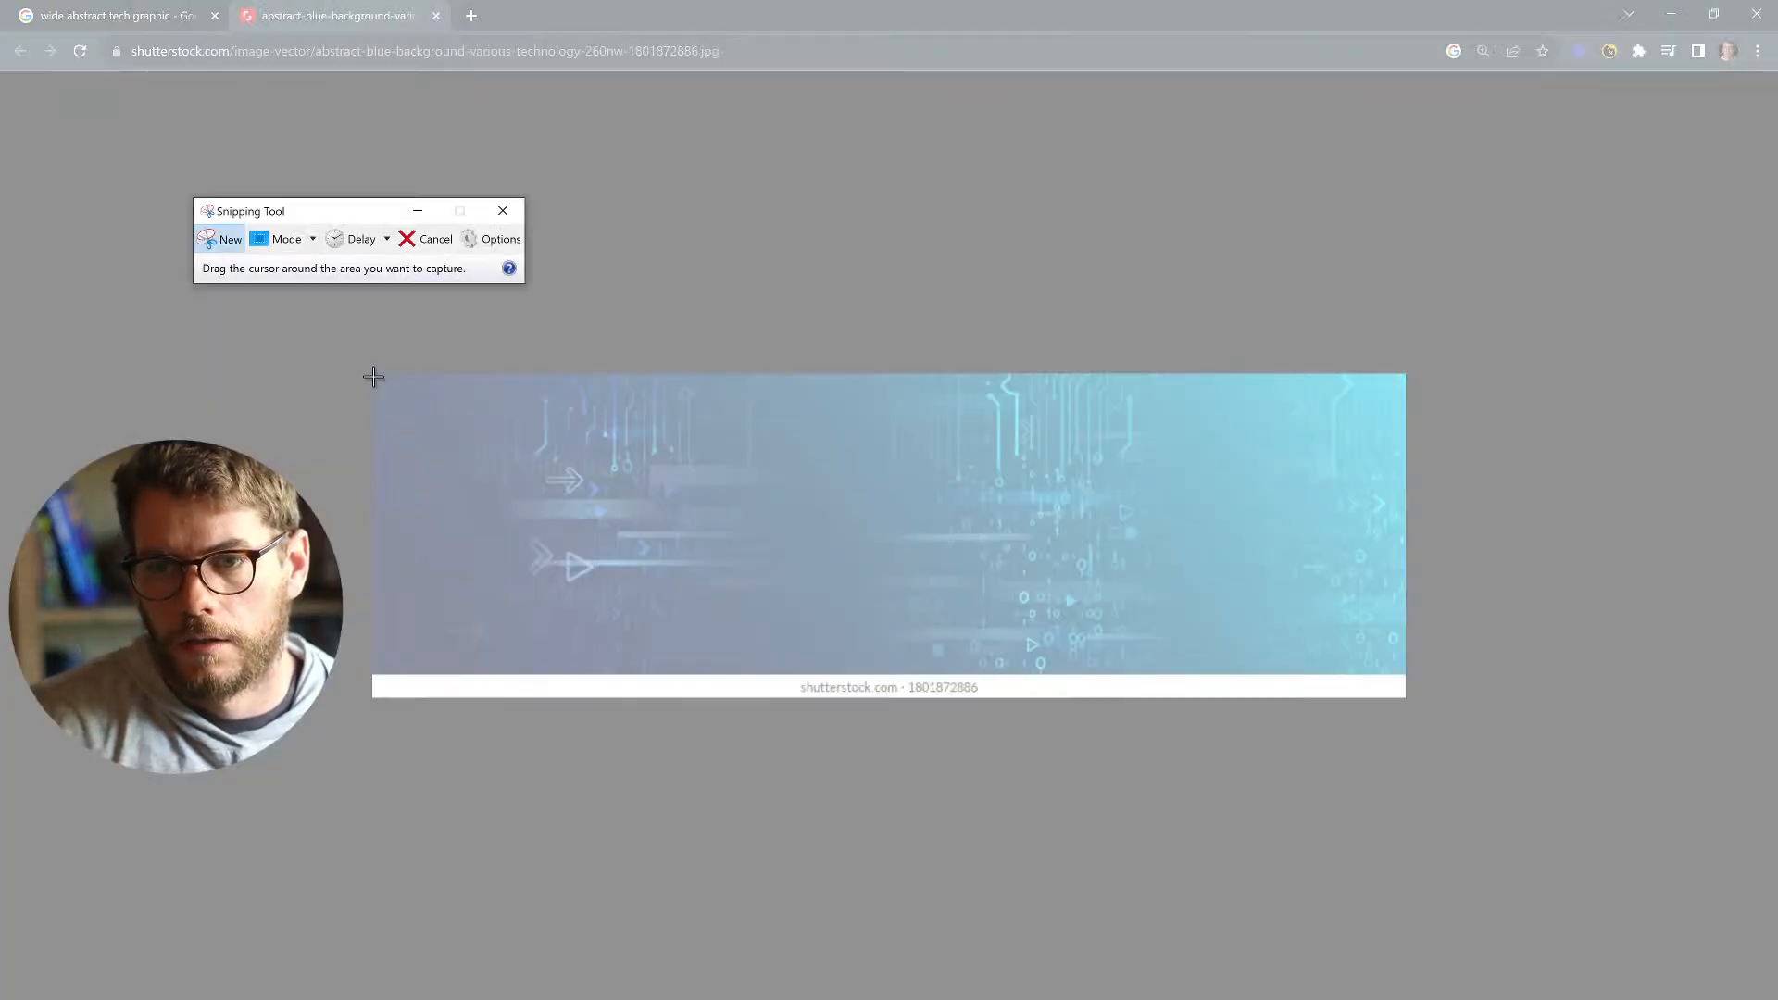
drag(373, 377, 1406, 674)
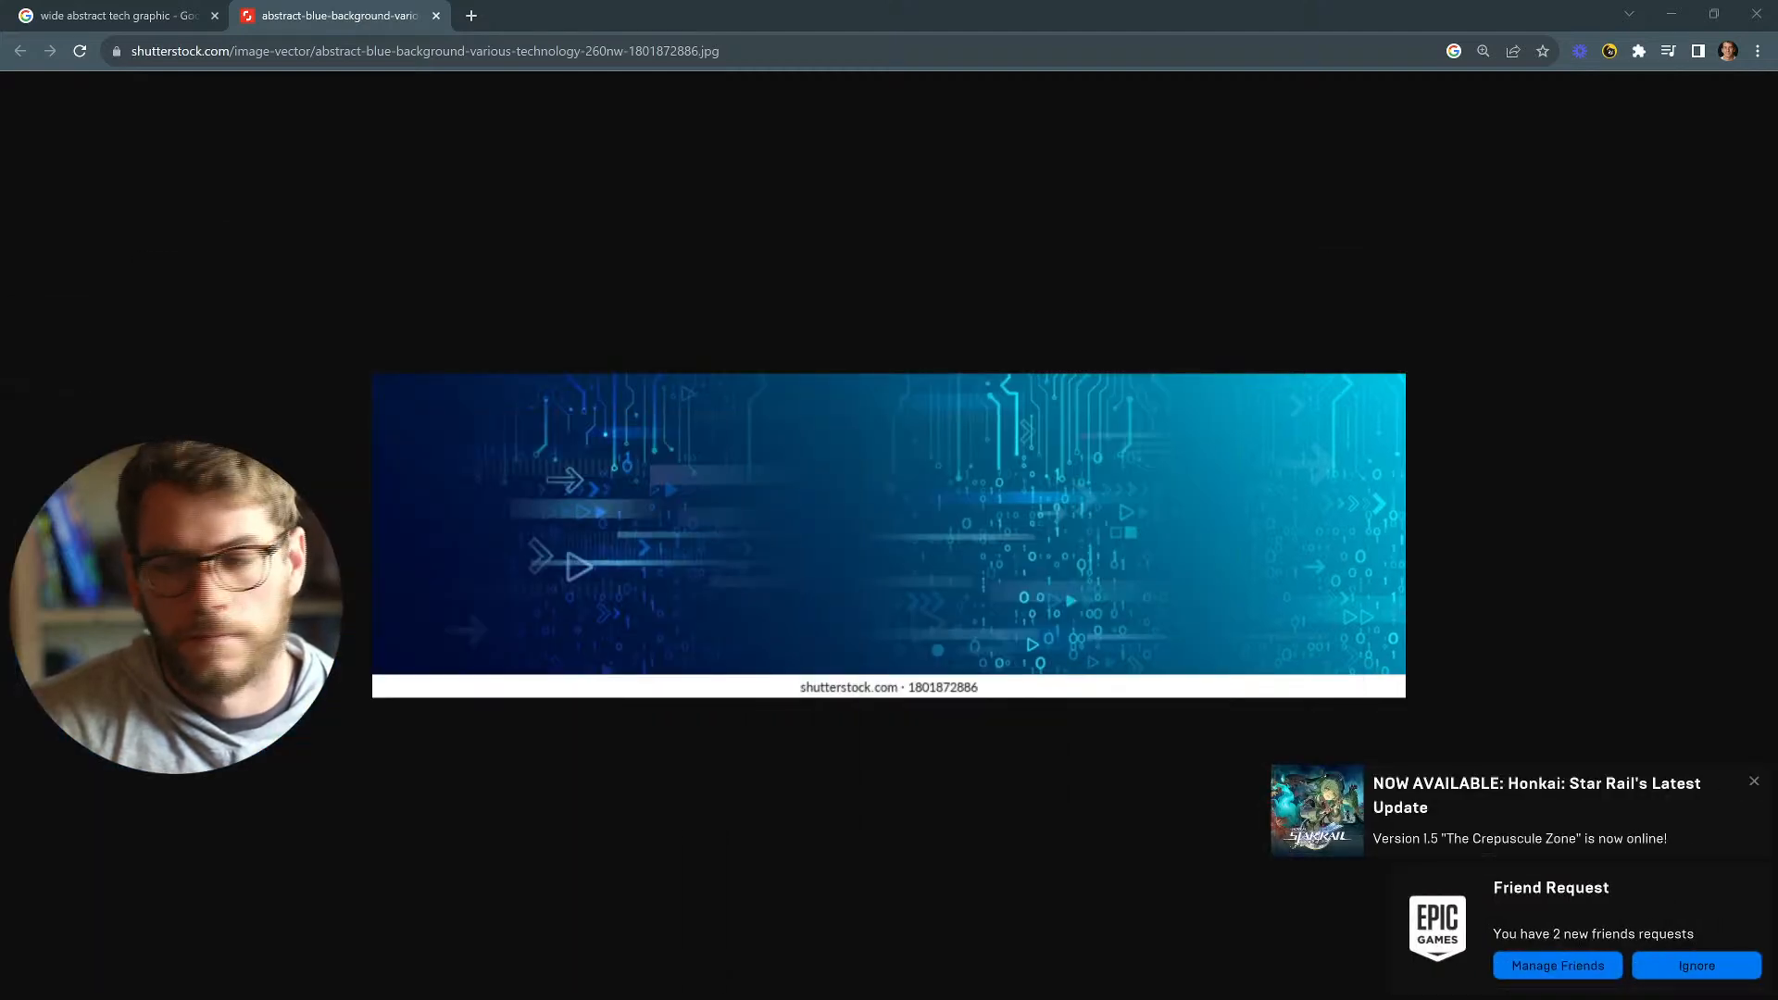
click(1755, 783)
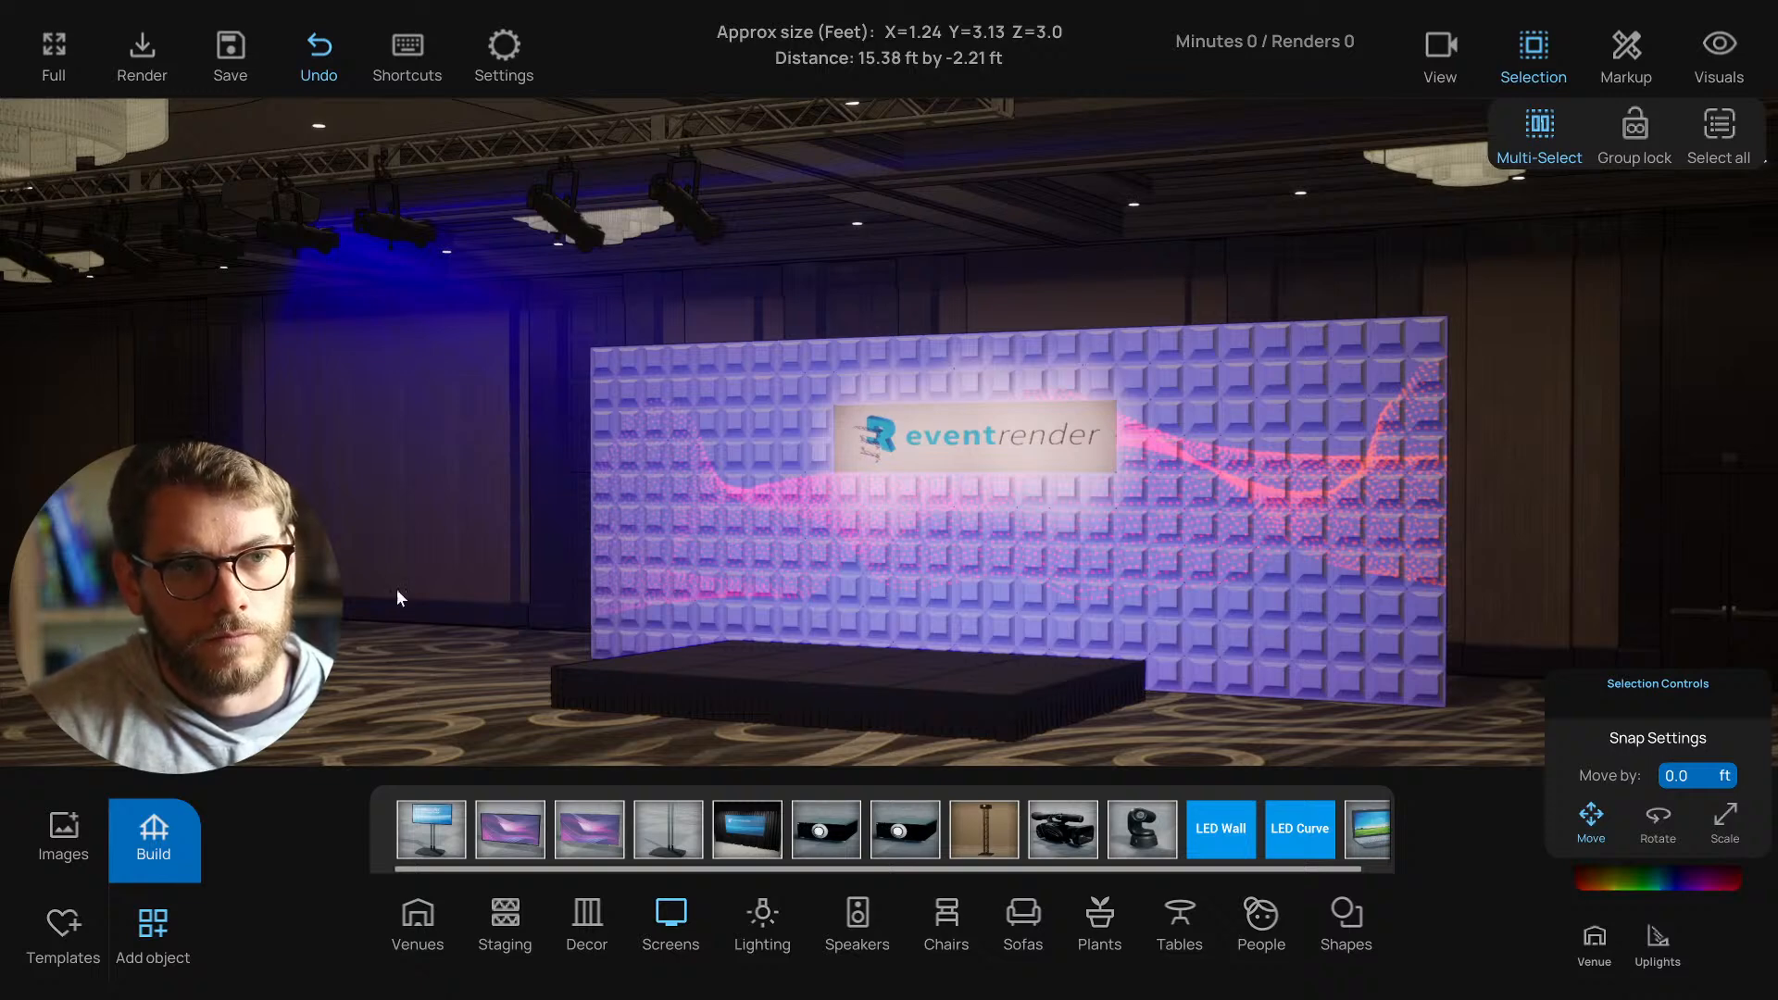
Return to the event scene and upload the captured graphic by pasting its direct link.
drag(797, 481, 776, 481)
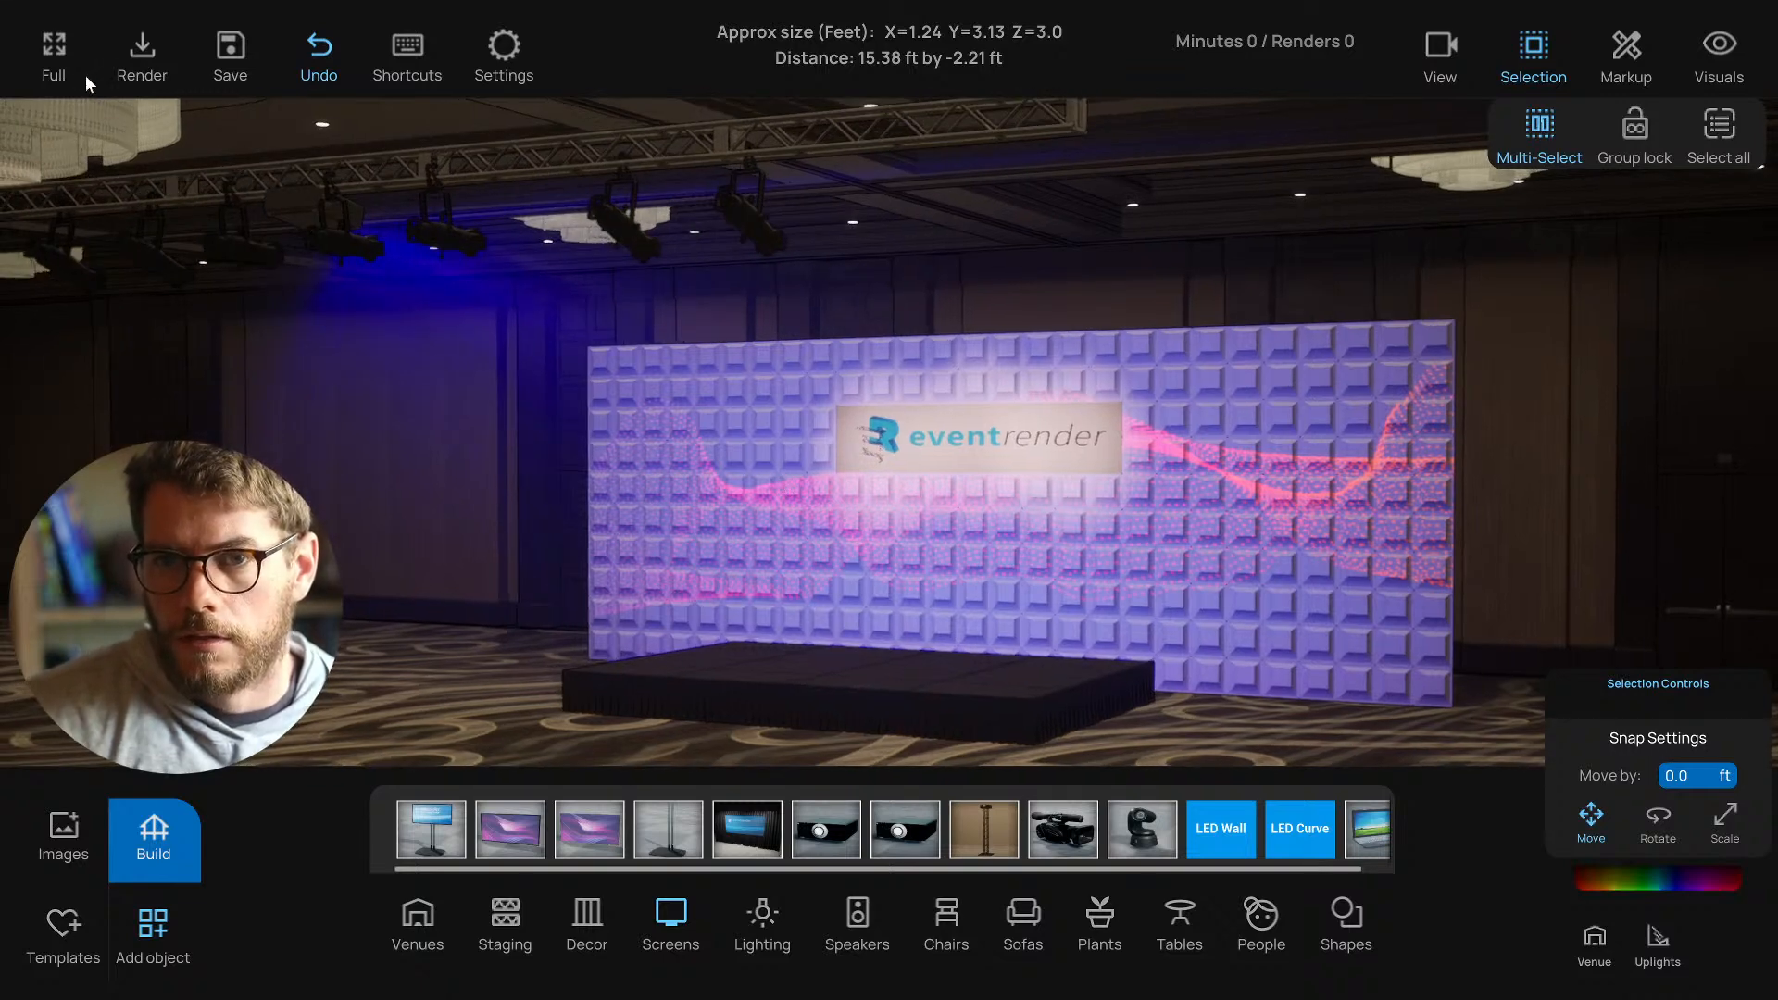
drag(309, 186, 324, 203)
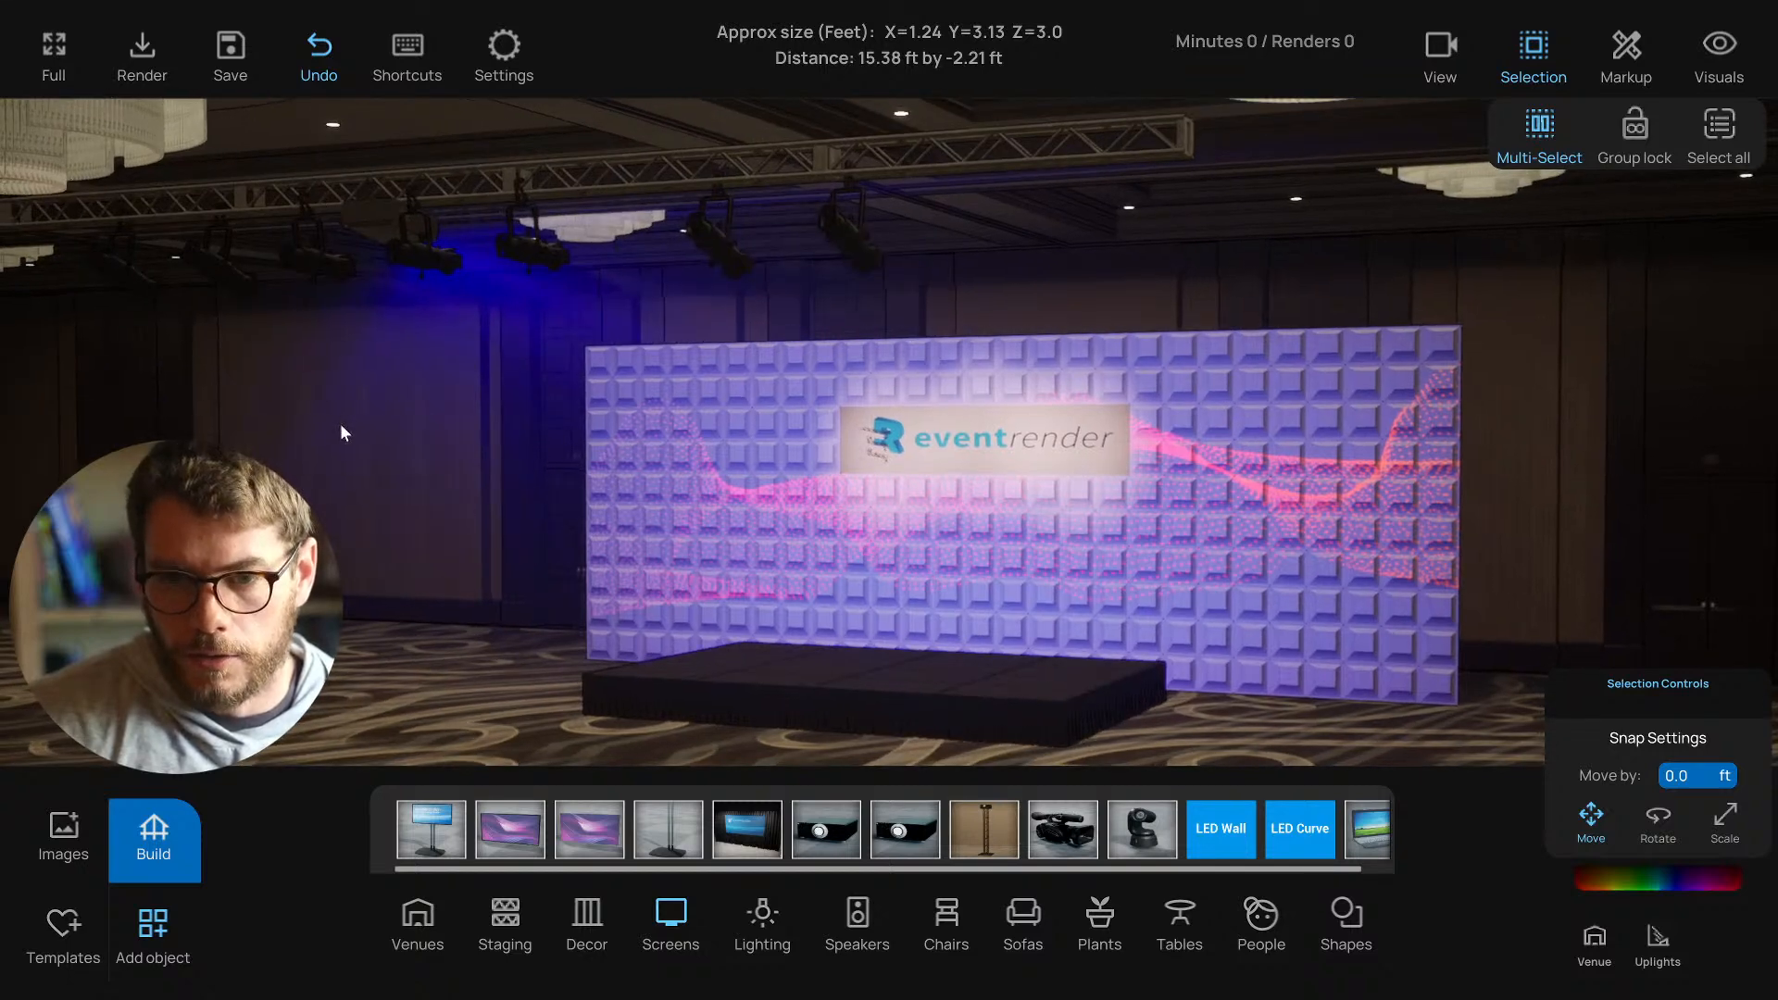
click(61, 828)
click(141, 136)
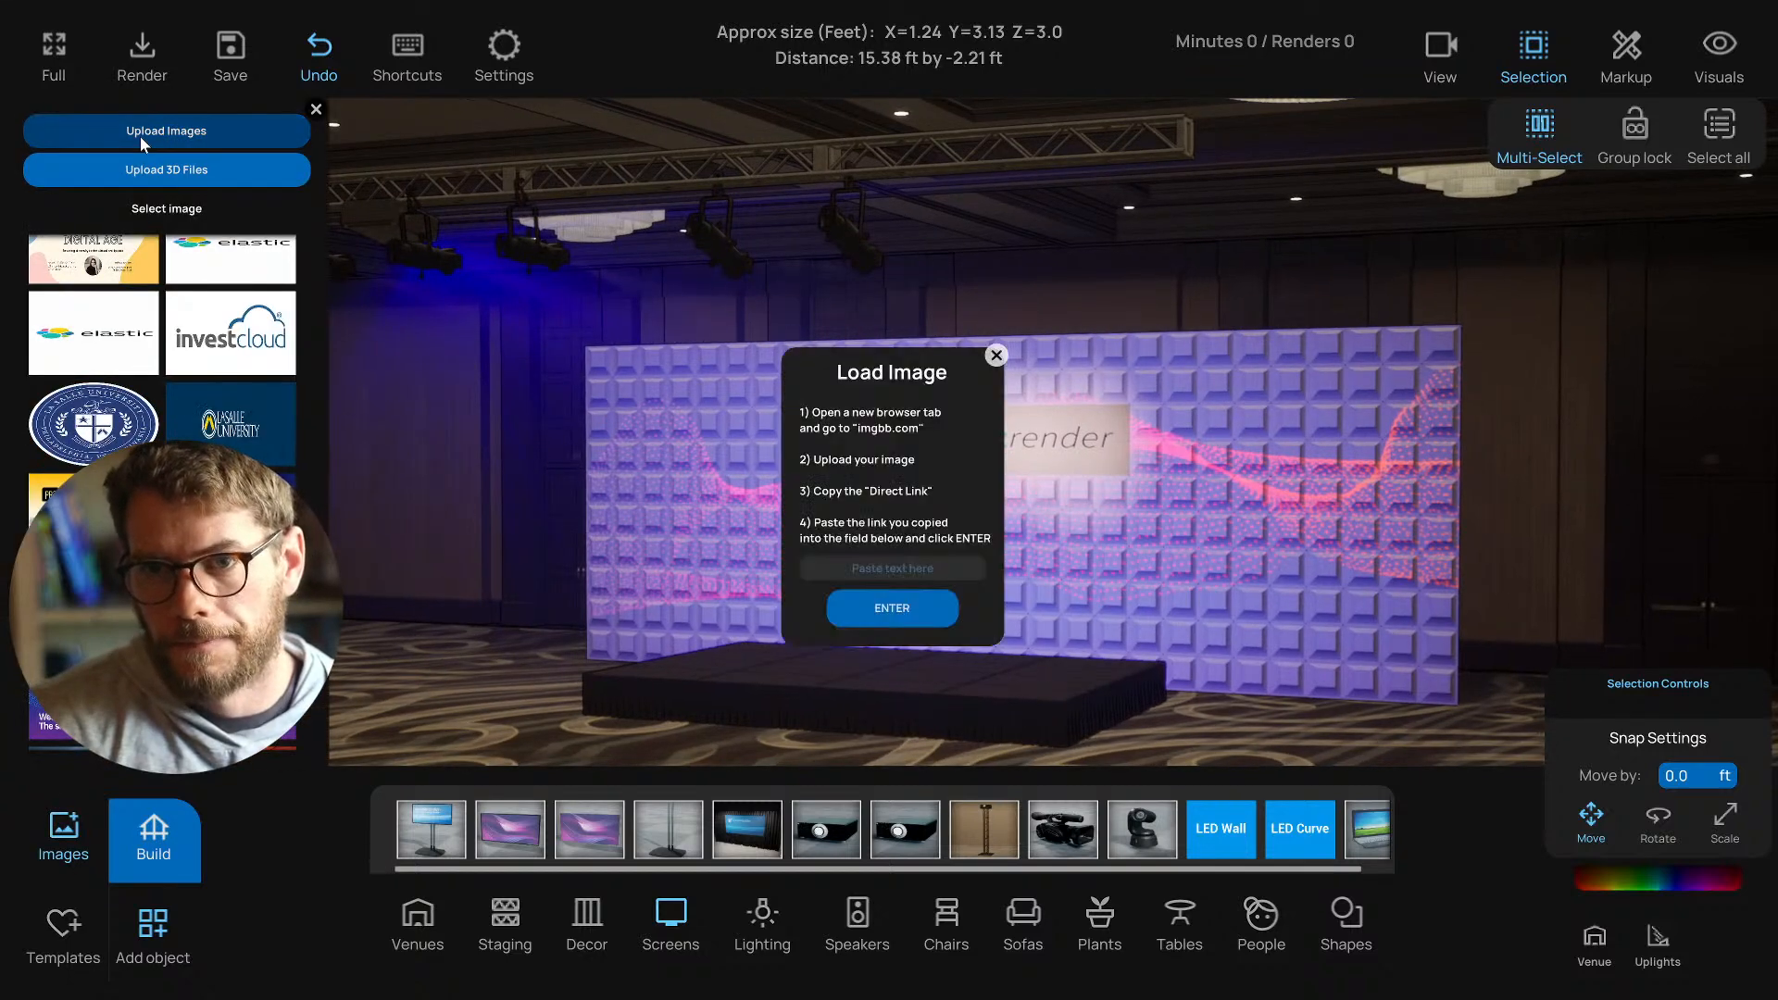
key(ctrl+v)
click(906, 608)
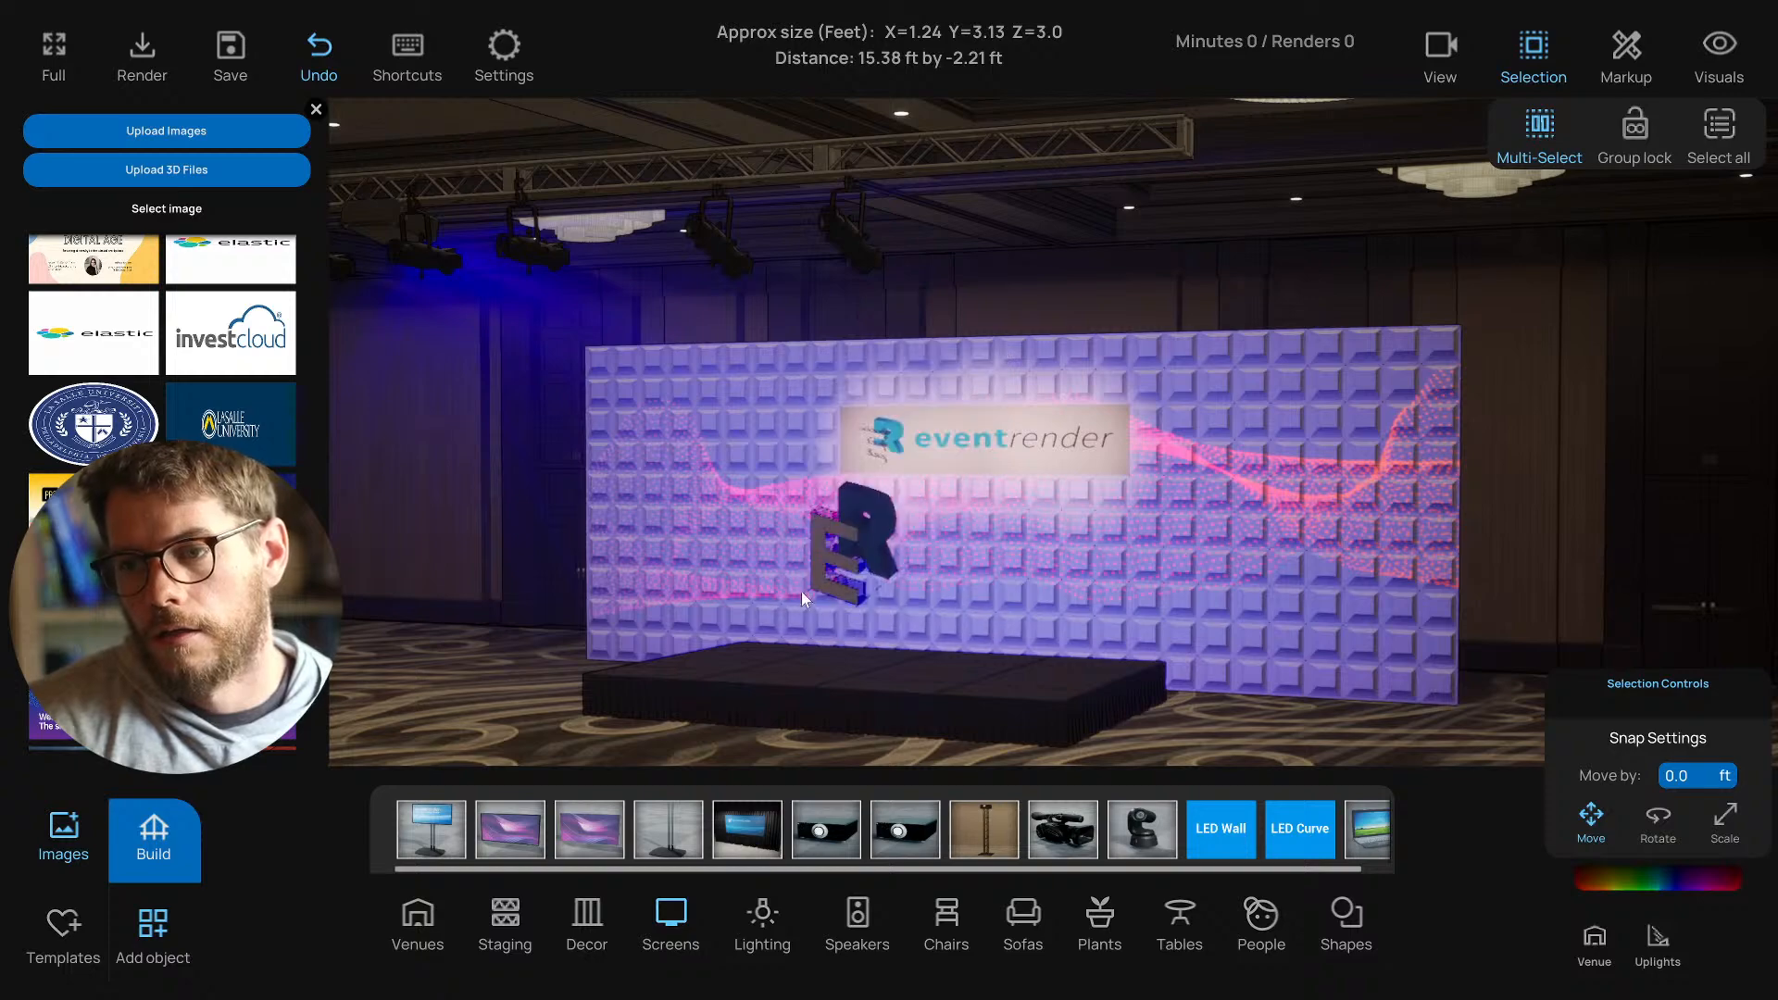
Delete the square image panel standing above the stage in front of the backdrop.
mouse_move(789, 596)
mouse_down()
mouse_move(817, 594)
mouse_move(785, 602)
mouse_up()
scroll(819, 596, up, 4)
scroll(786, 603, down, 2)
click(926, 500)
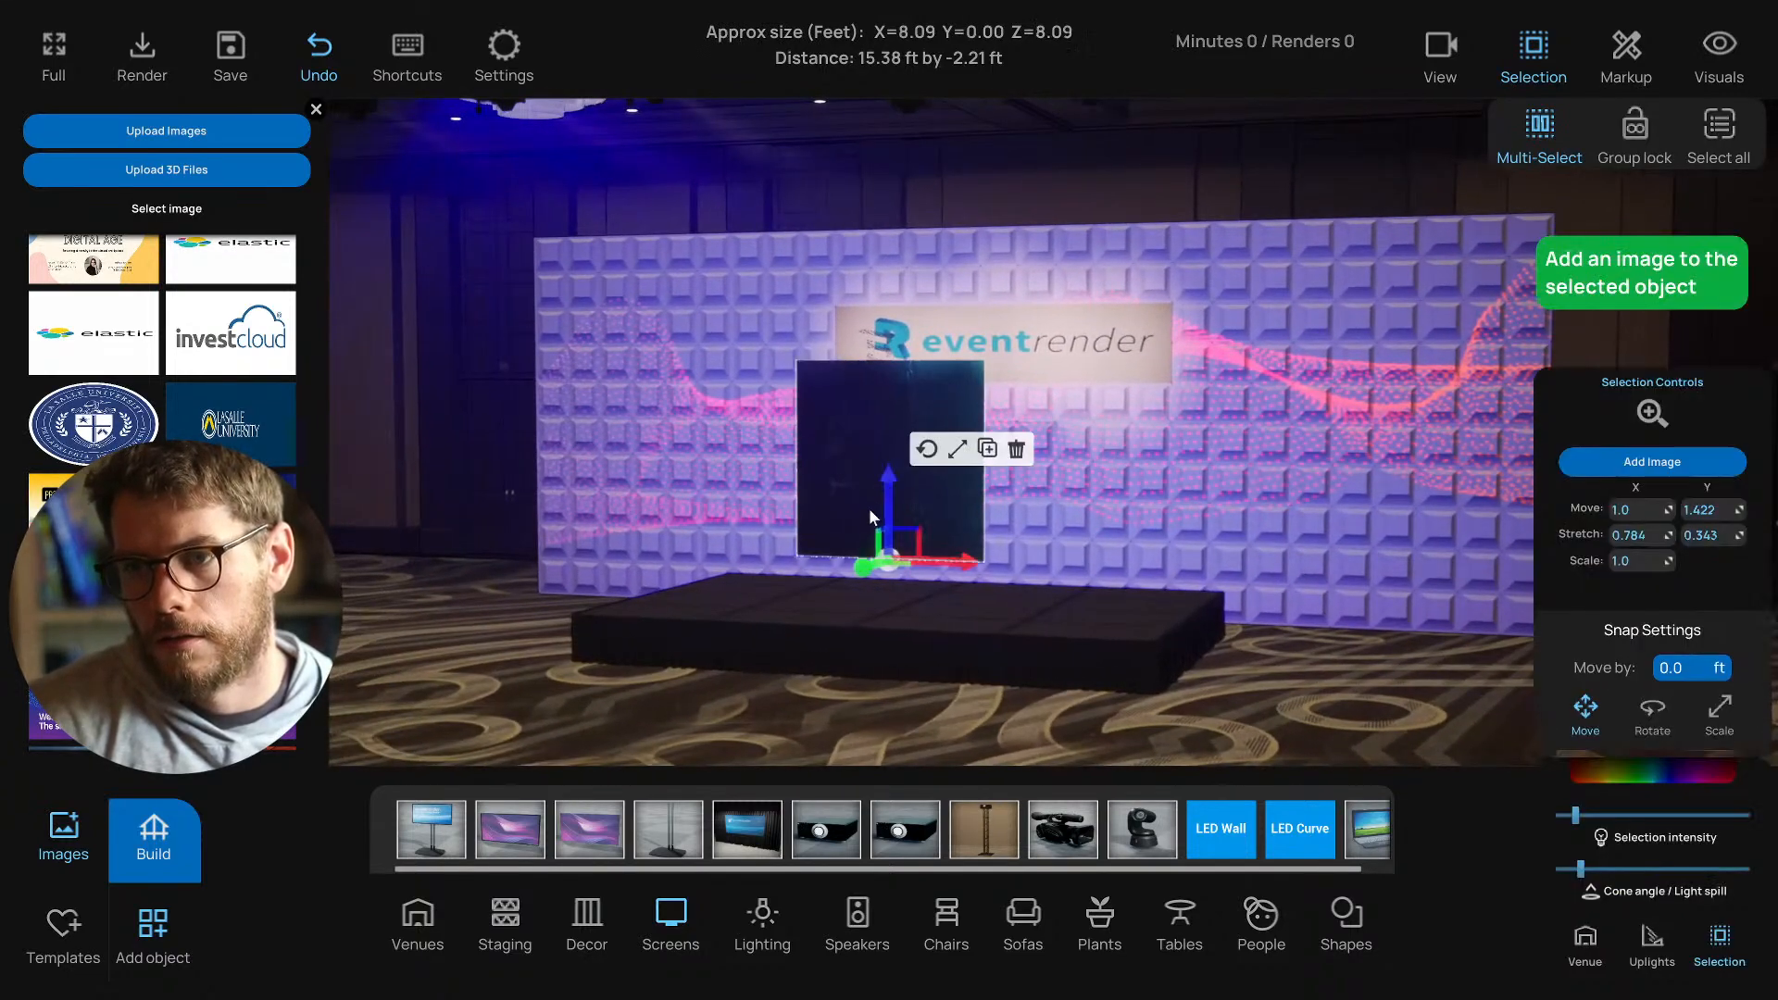
drag(869, 508, 877, 508)
scroll(204, 537, down, 7)
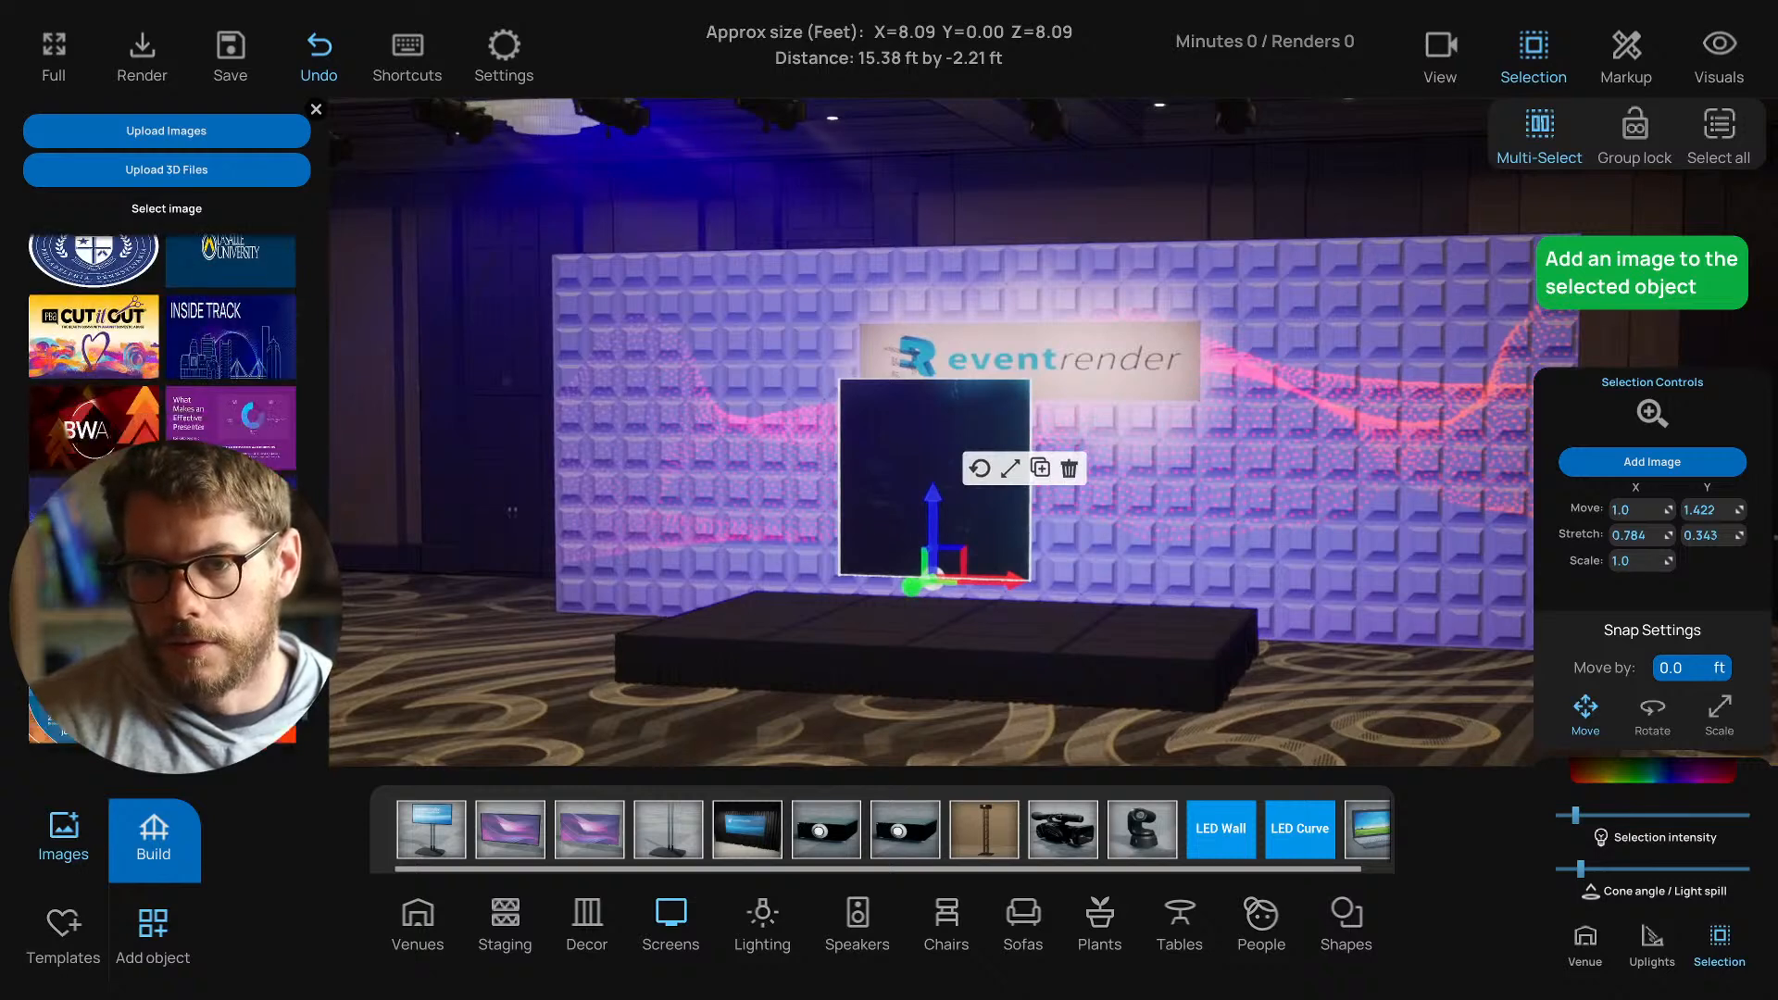
click(1062, 455)
Select the projector above the backdrop and apply the uploaded graphic from the image library to it.
click(644, 197)
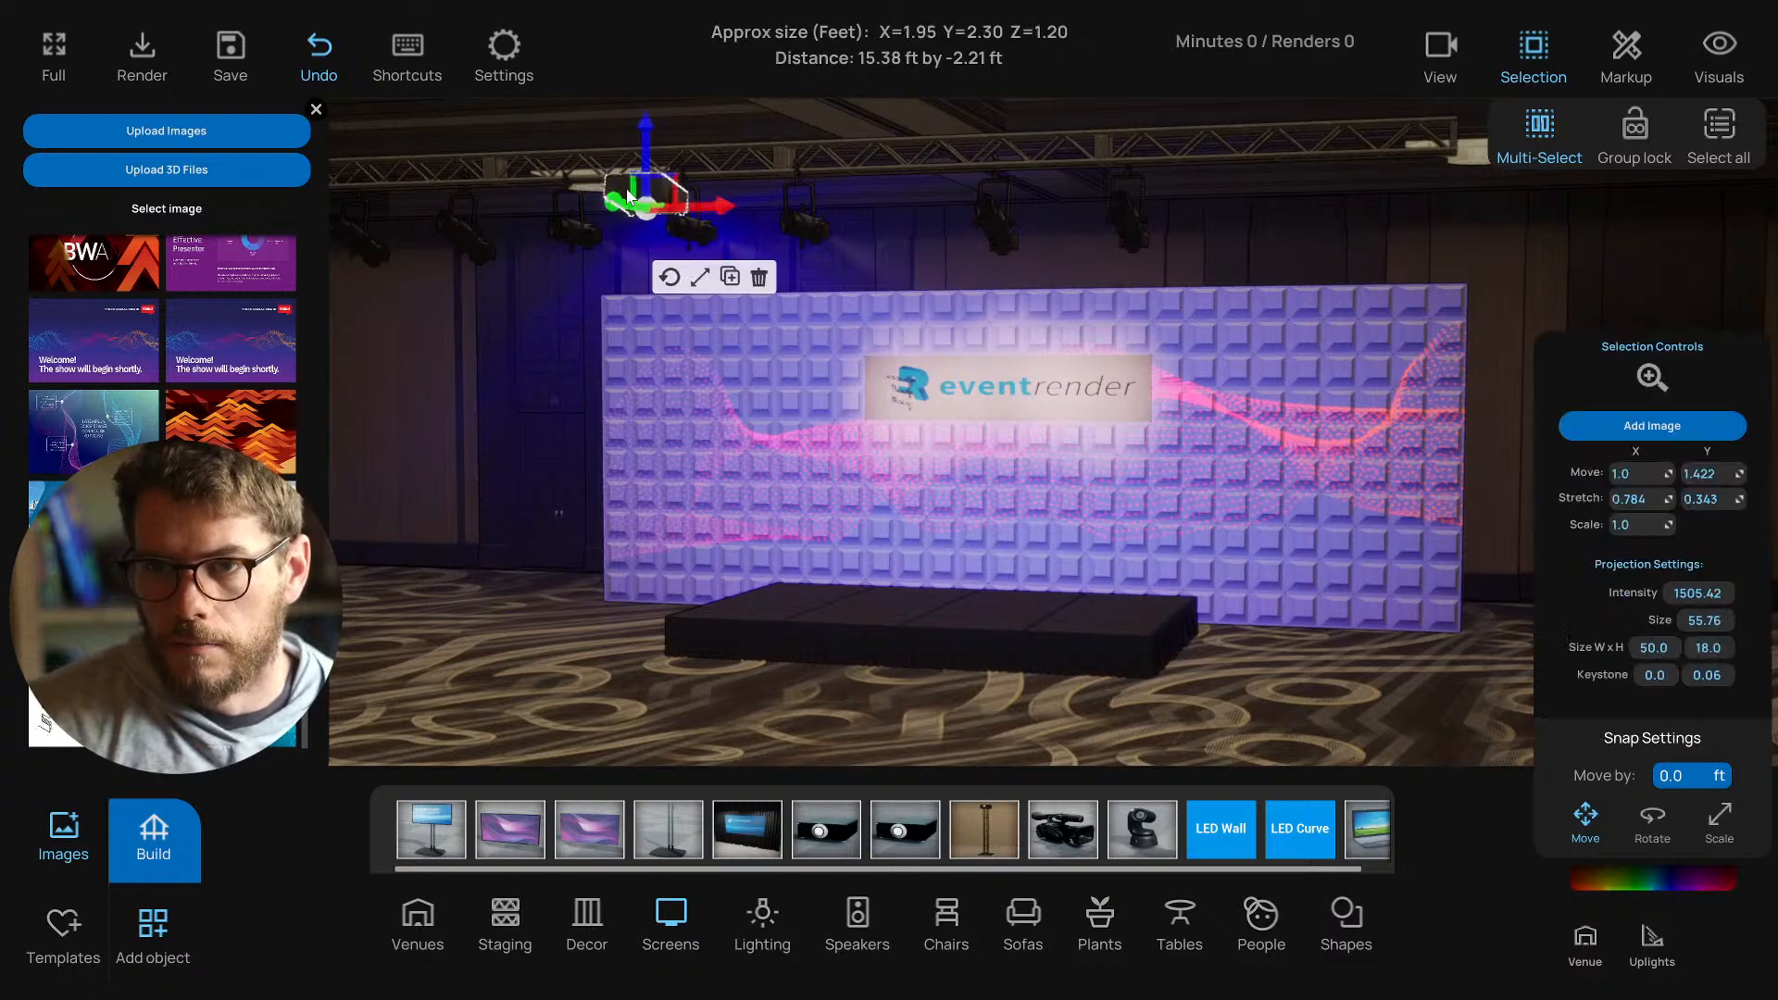
click(231, 697)
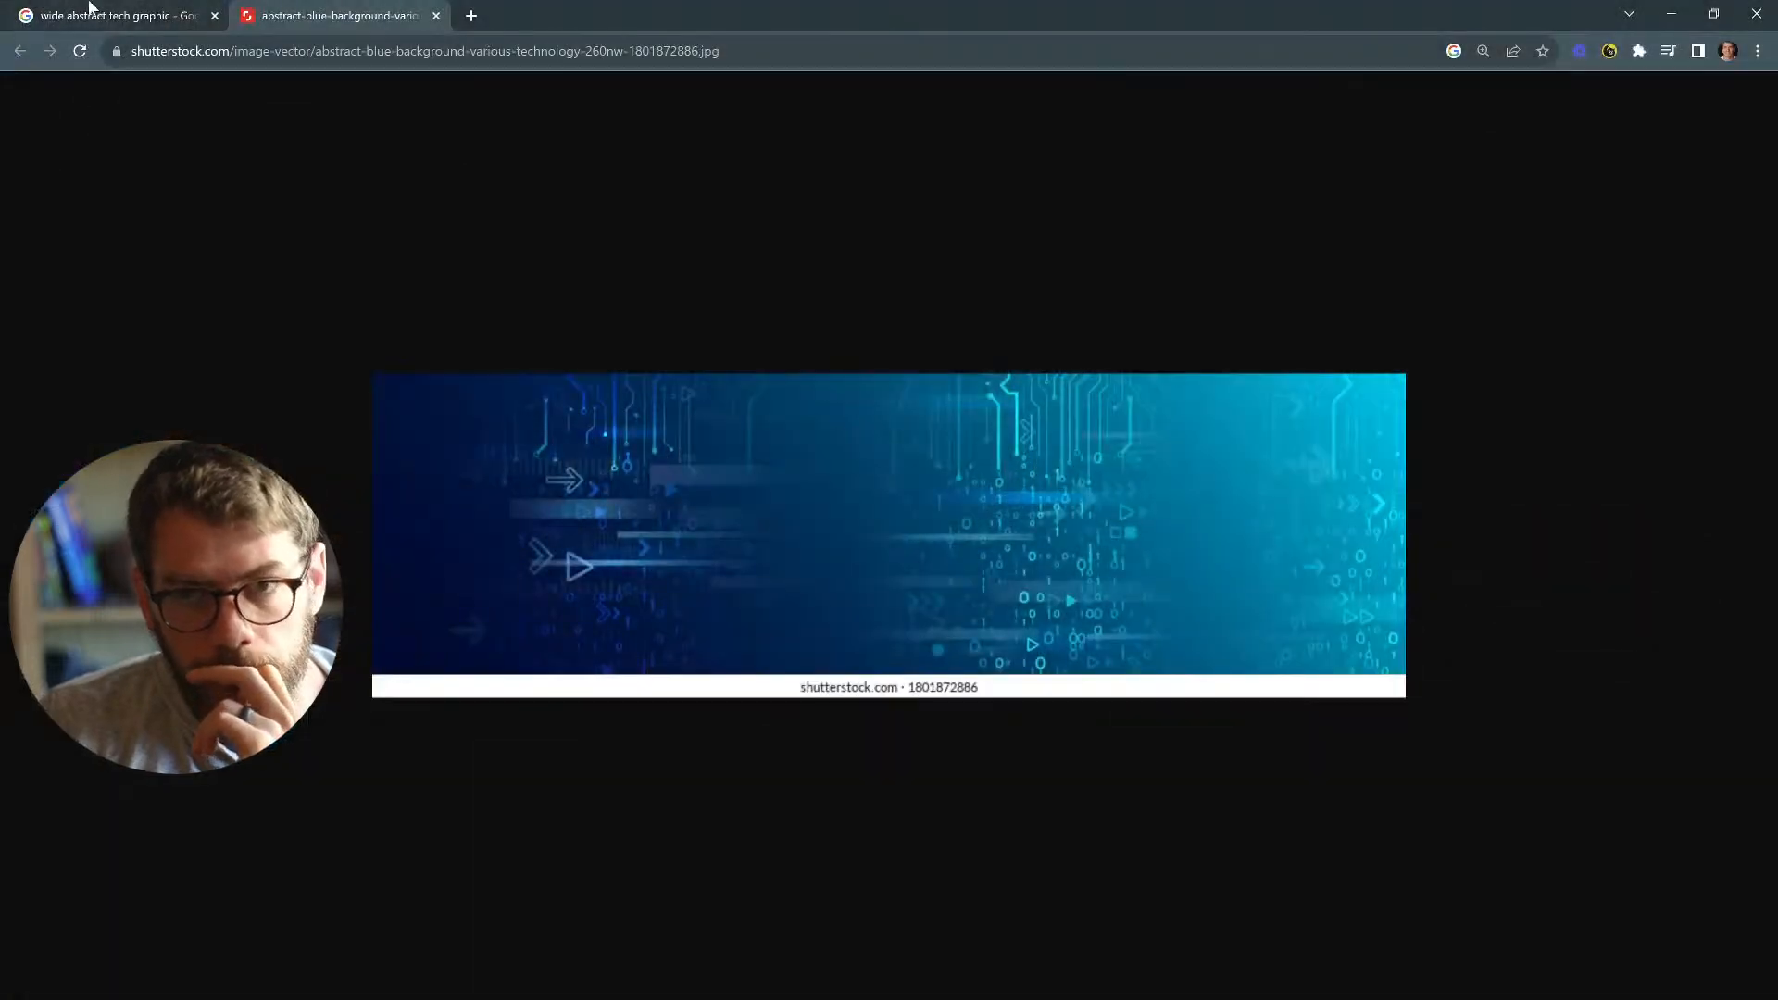
Close the circuit graphic's browser tab, preview the blue and white Vecteezy banner, and look through more image results.
click(436, 16)
scroll(436, 593, up, 2)
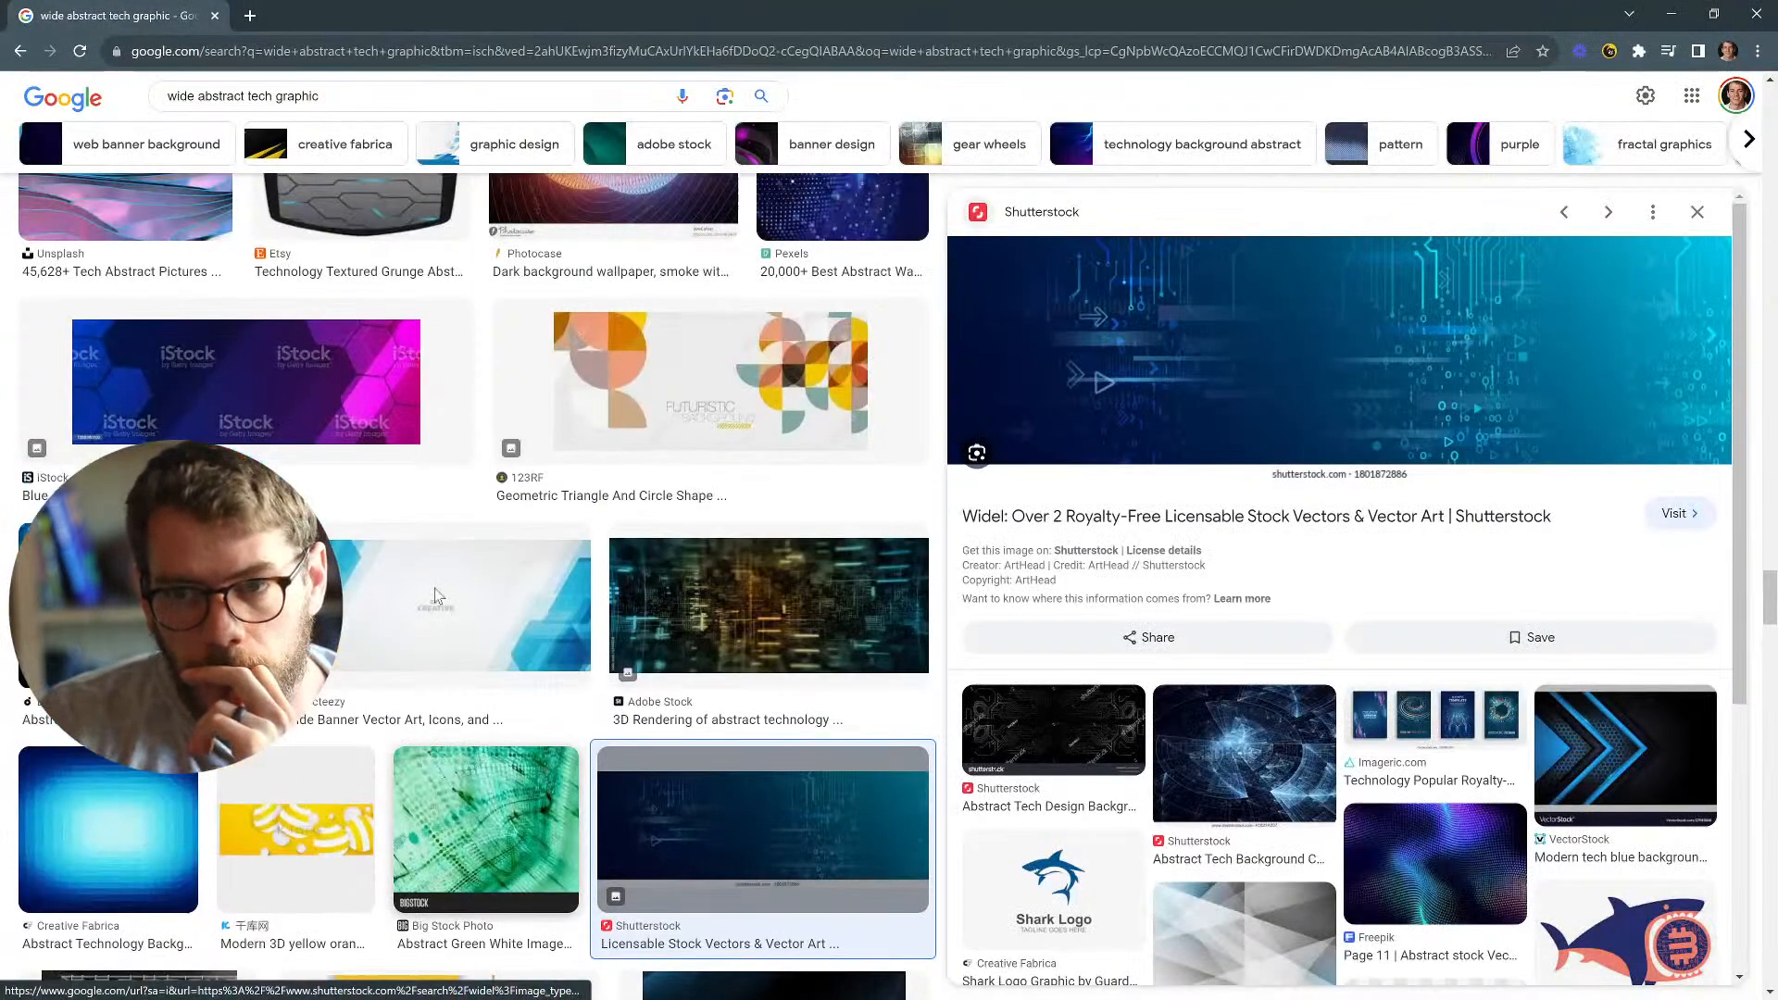
click(458, 639)
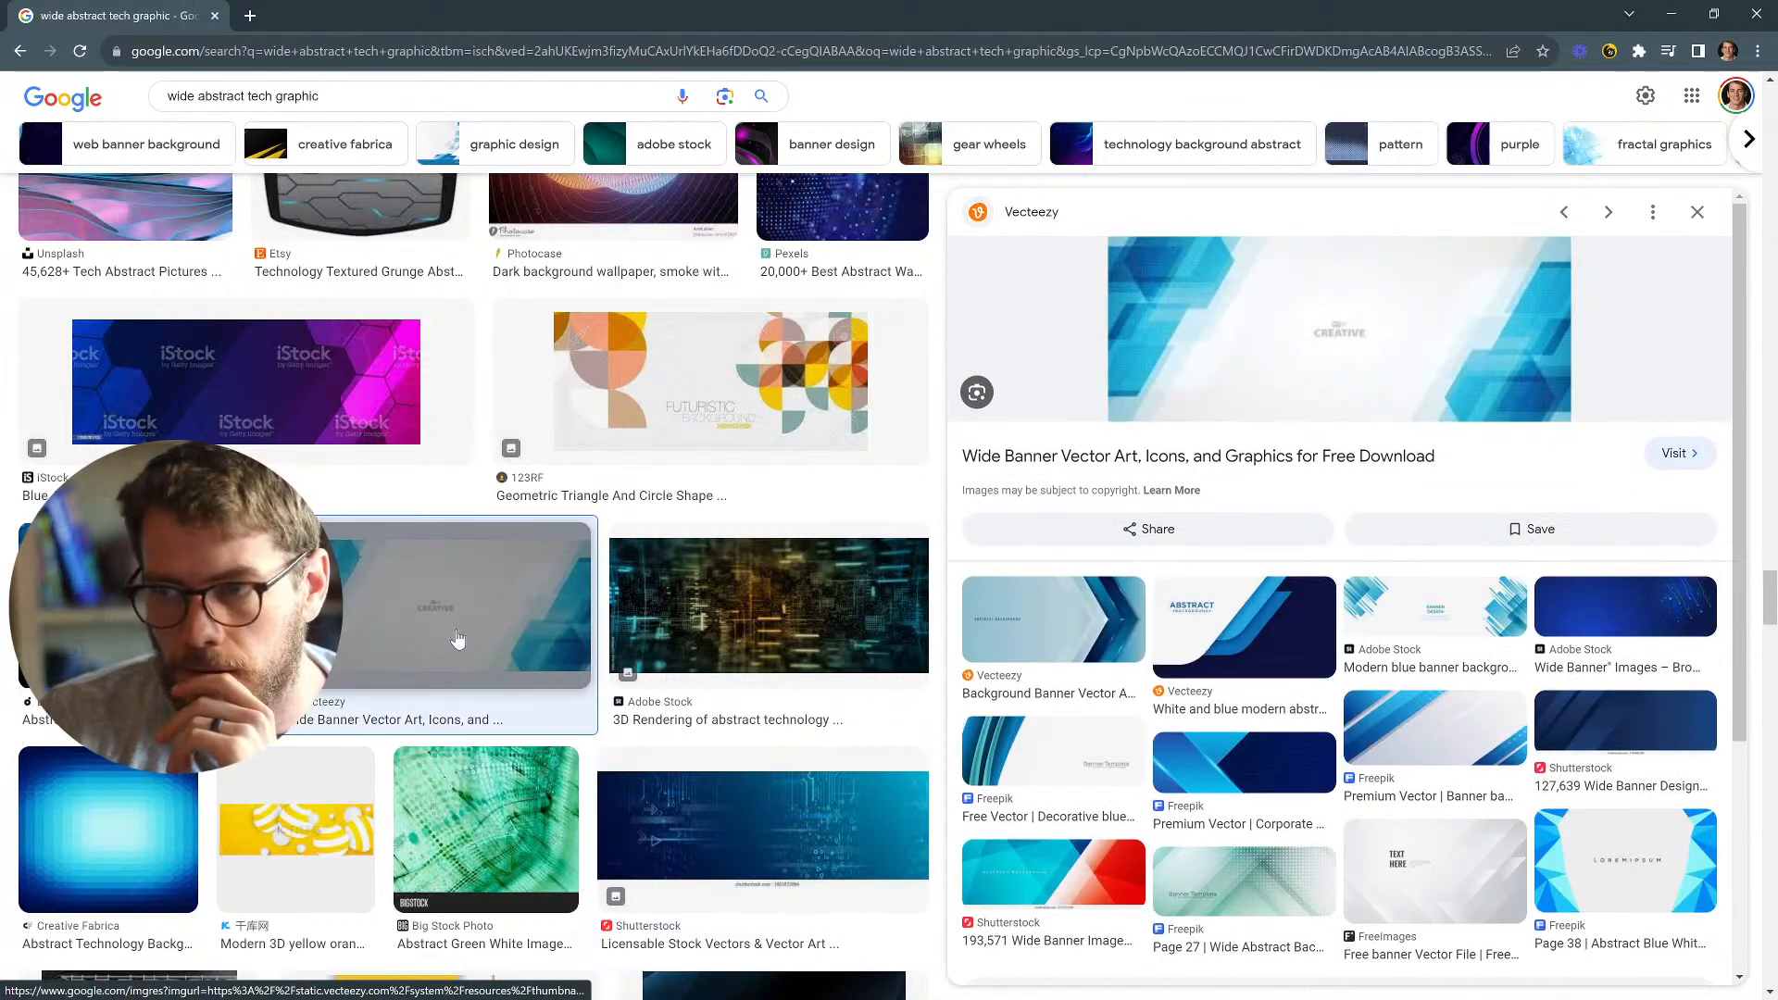
scroll(453, 639, down, 8)
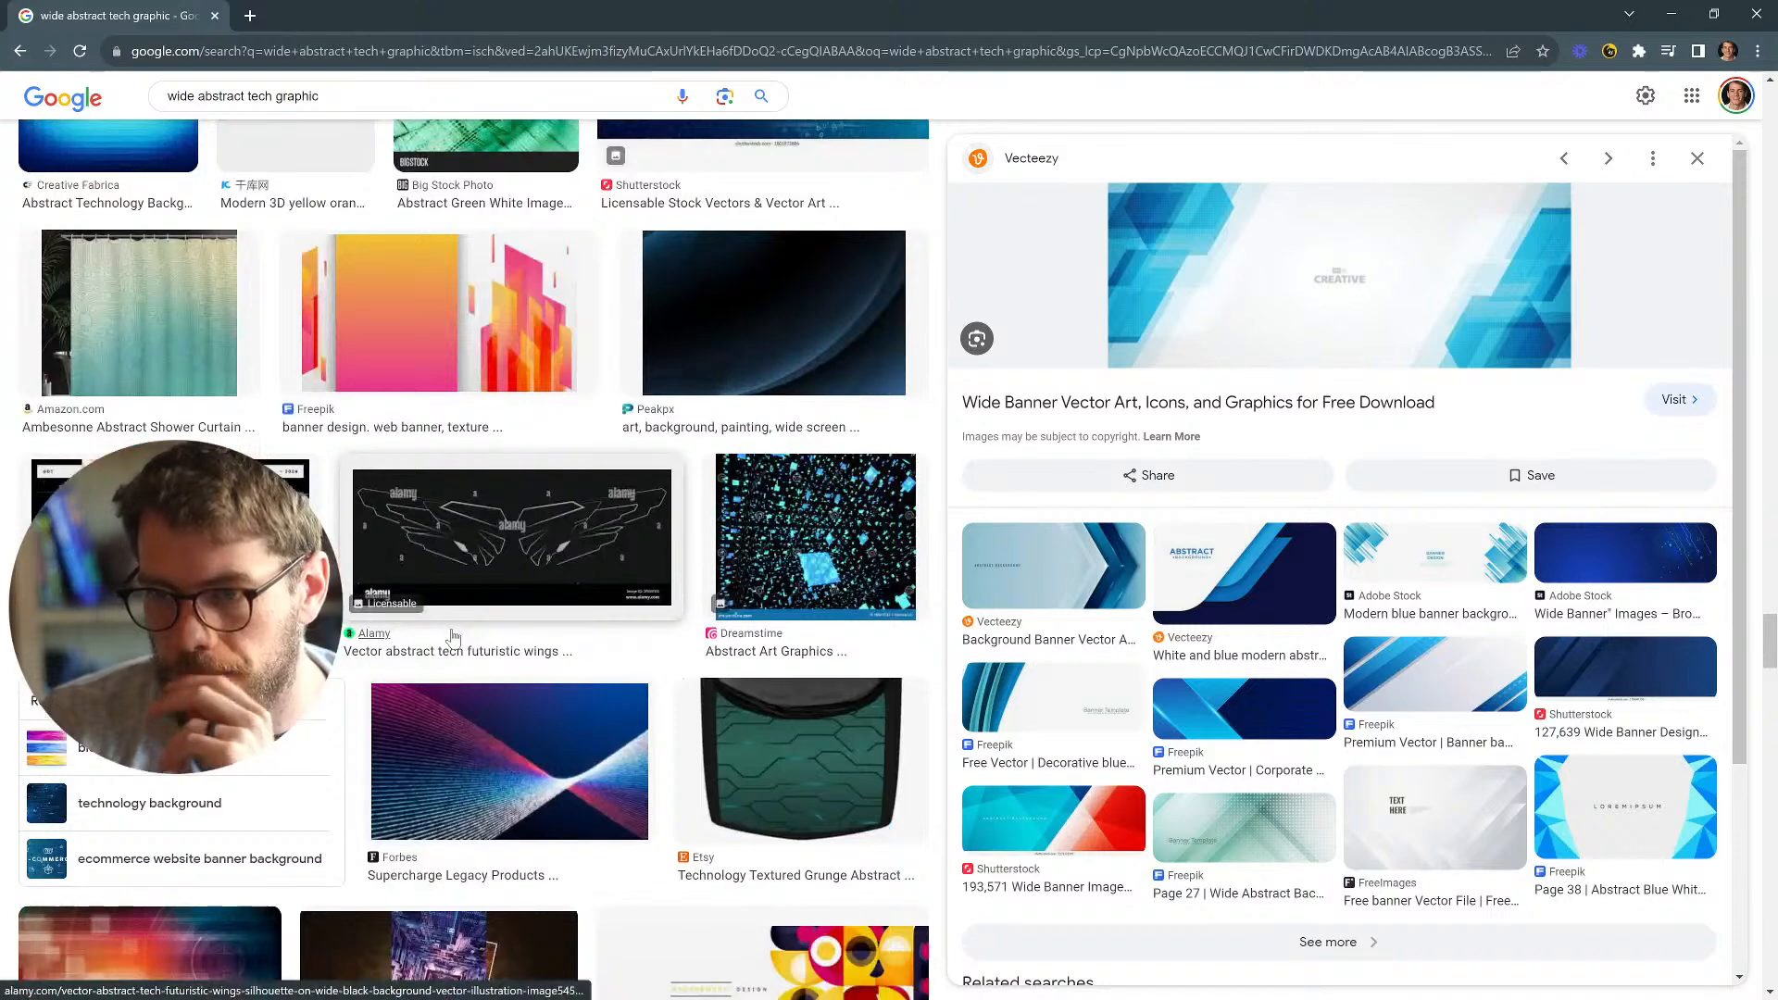
scroll(681, 380, down, 3)
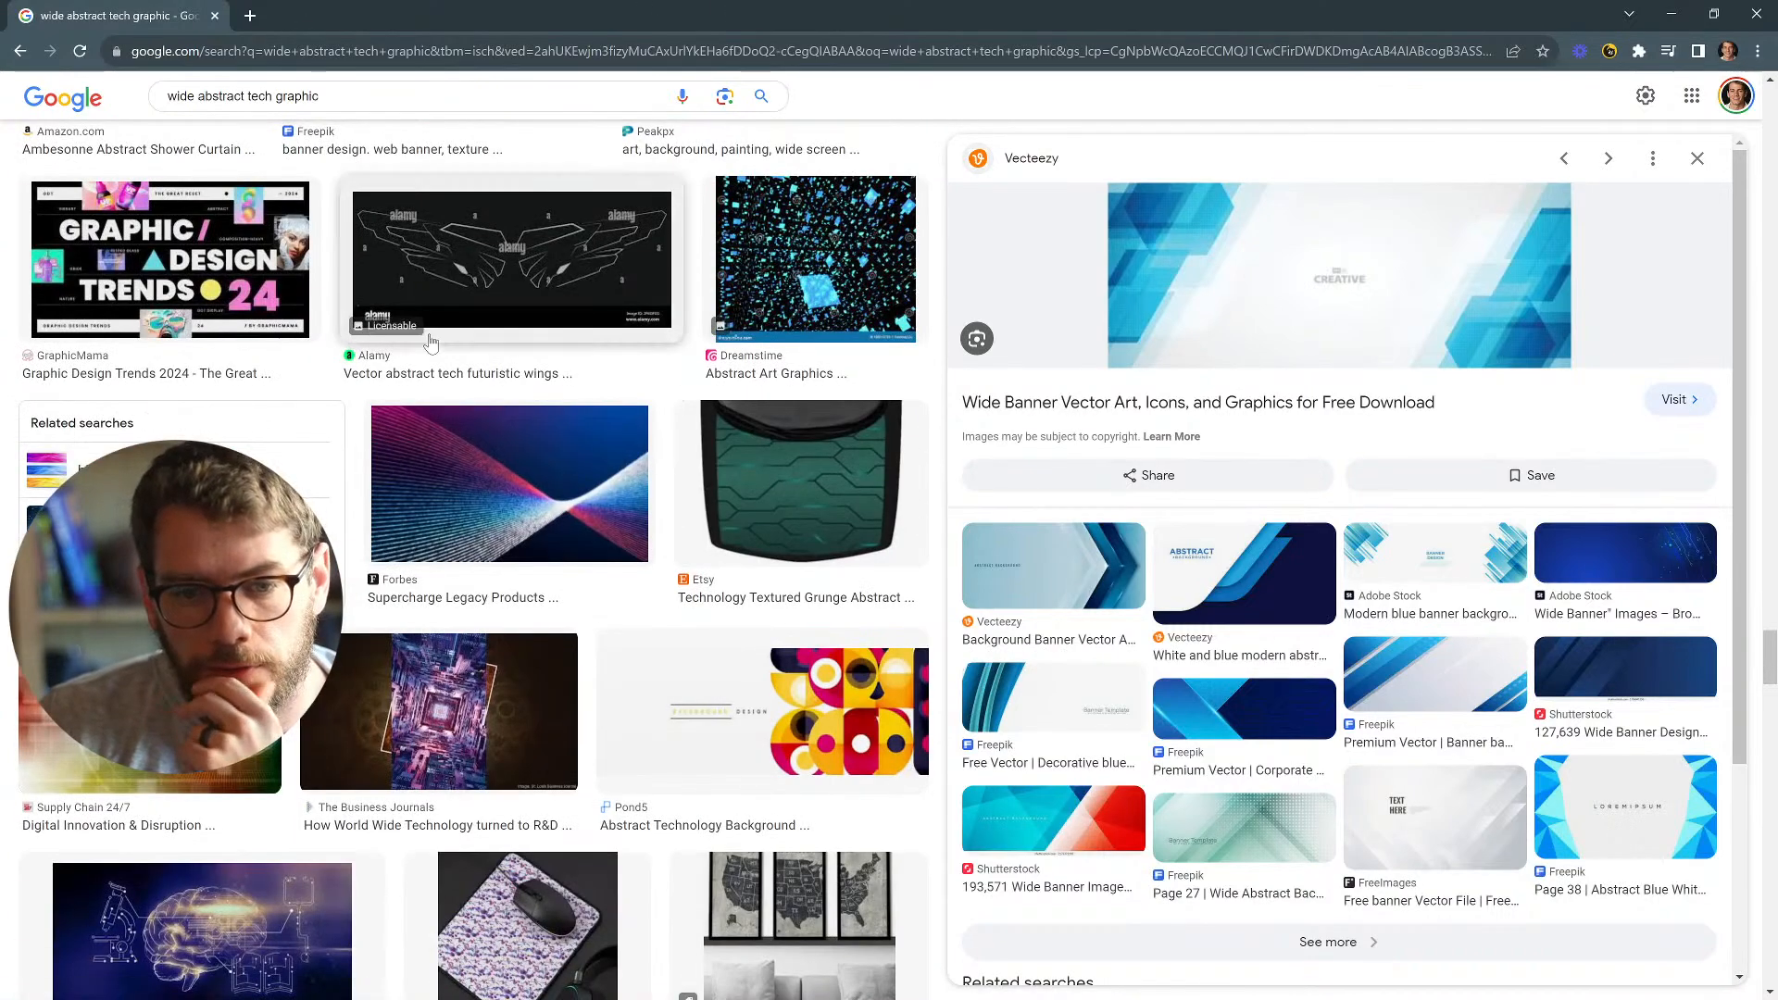
scroll(500, 548, down, 5)
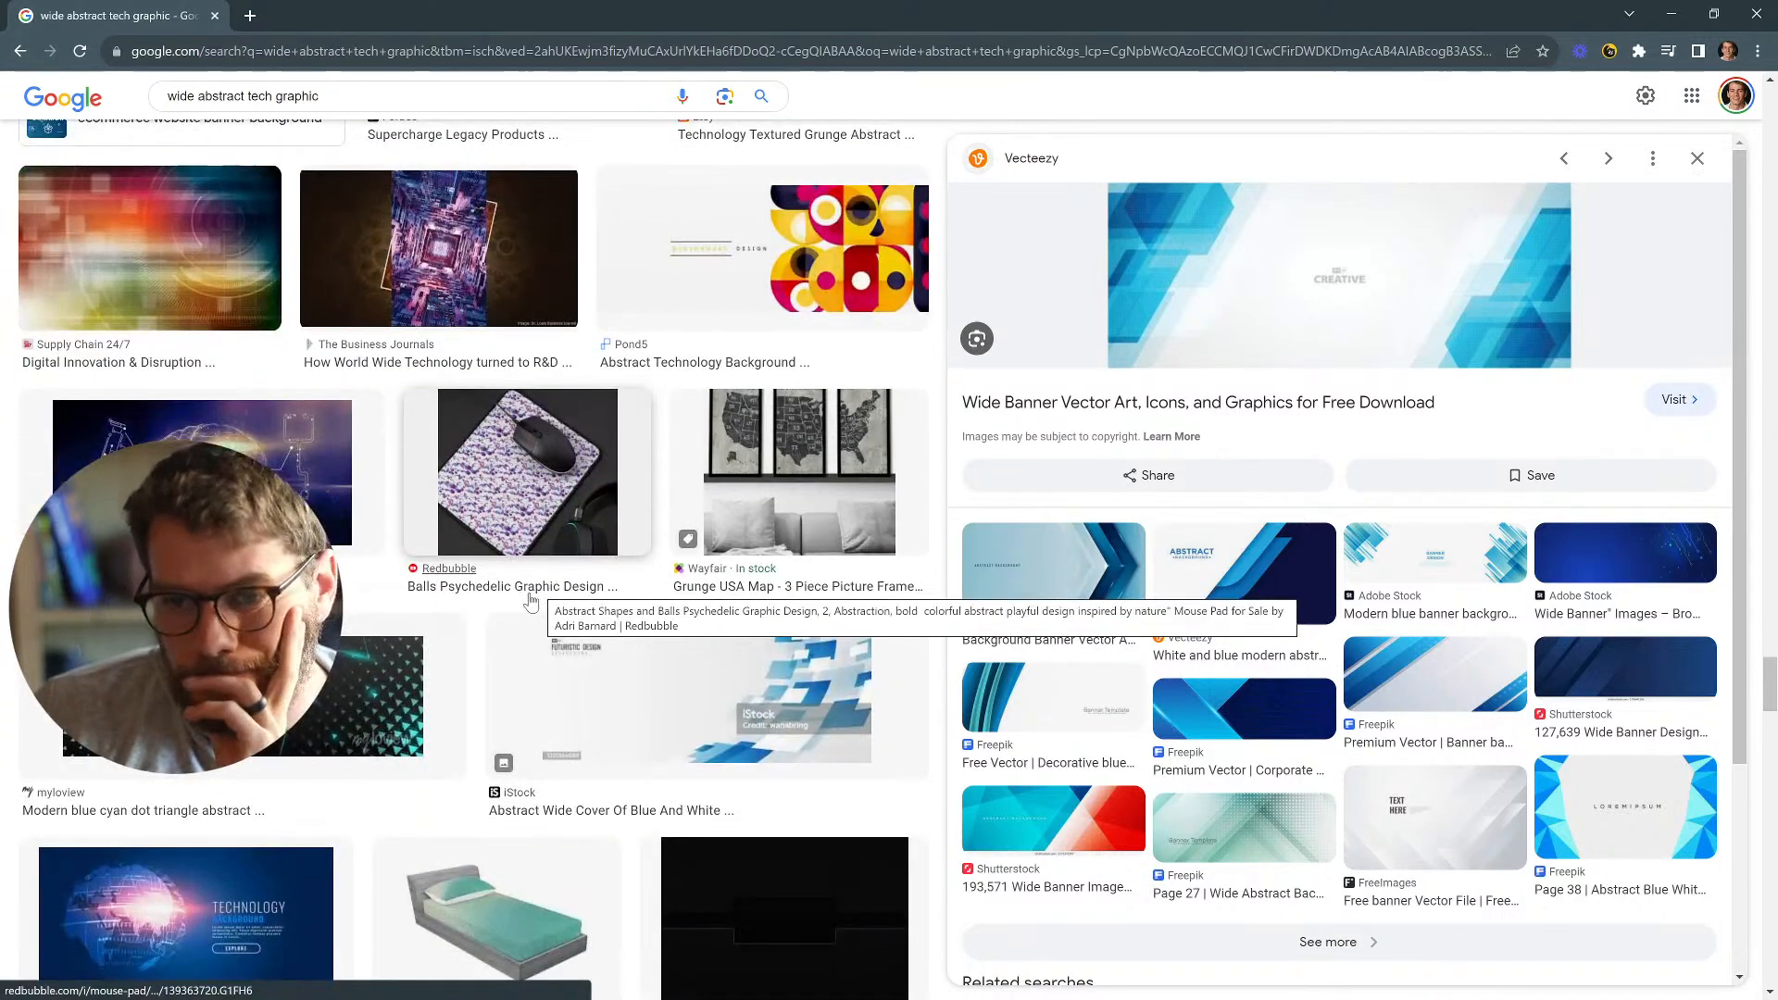
Look through more wide abstract tech image results, preview the Getty Images tech background, and check its related images.
scroll(540, 593, down, 1)
scroll(360, 692, down, 8)
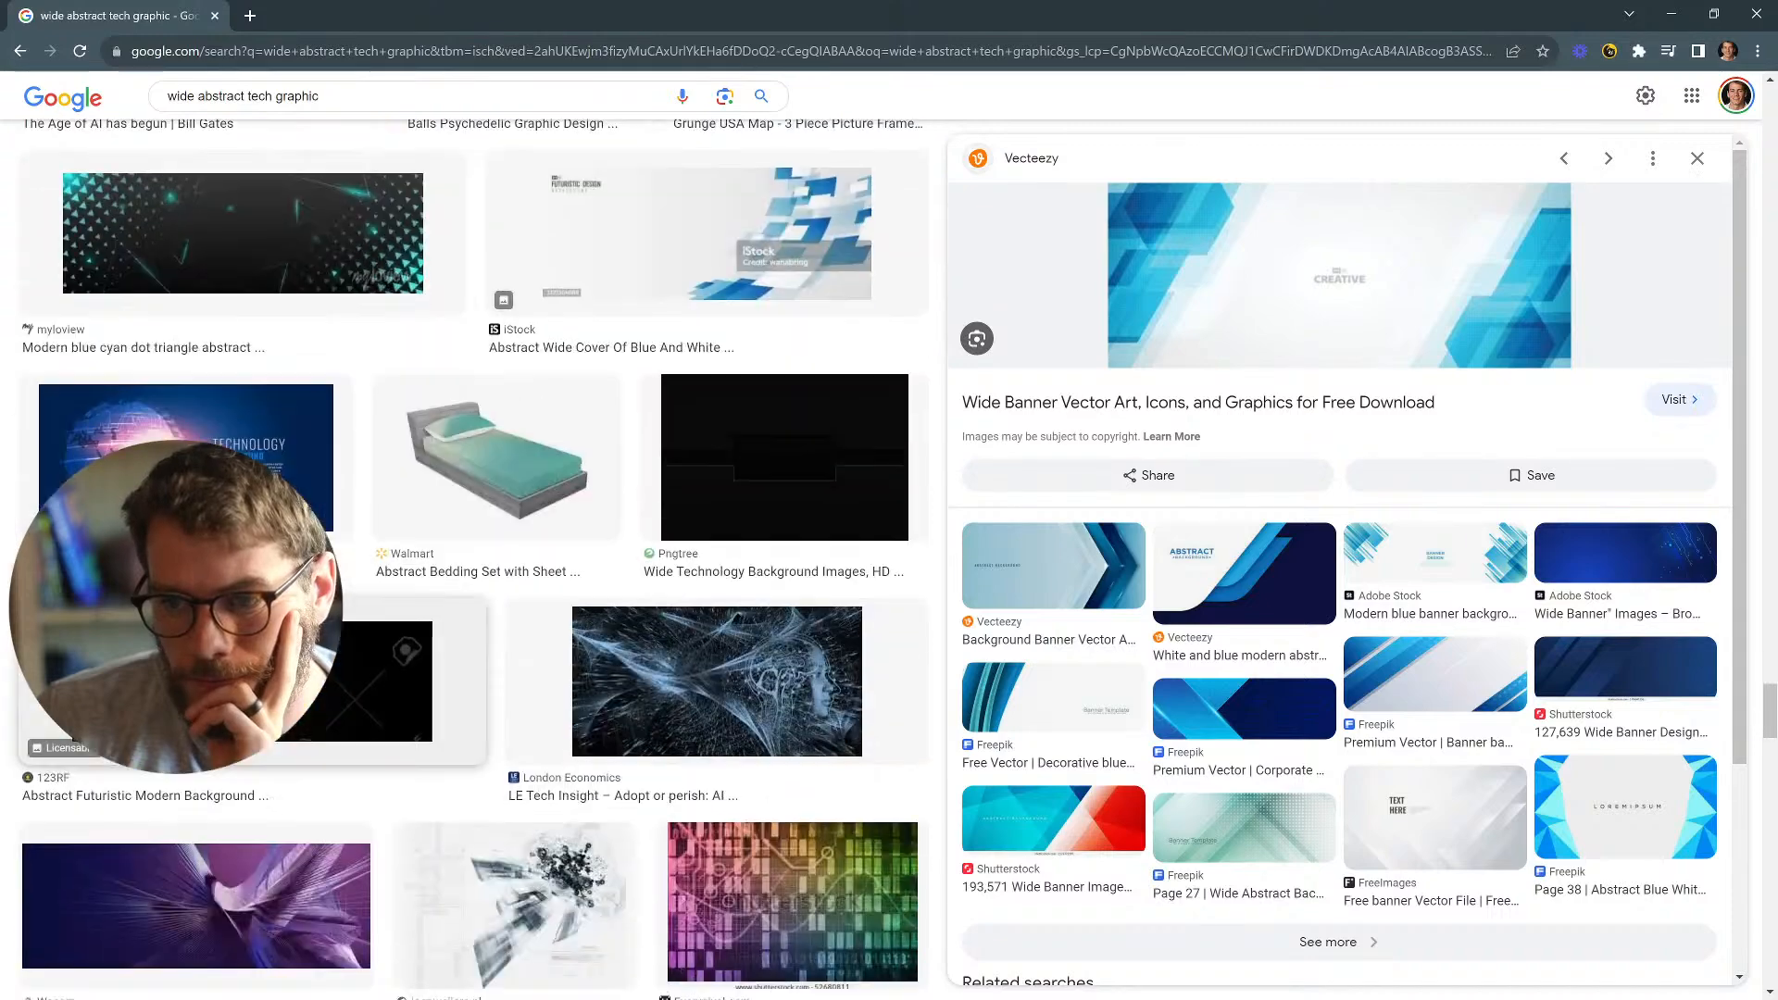
scroll(361, 692, down, 3)
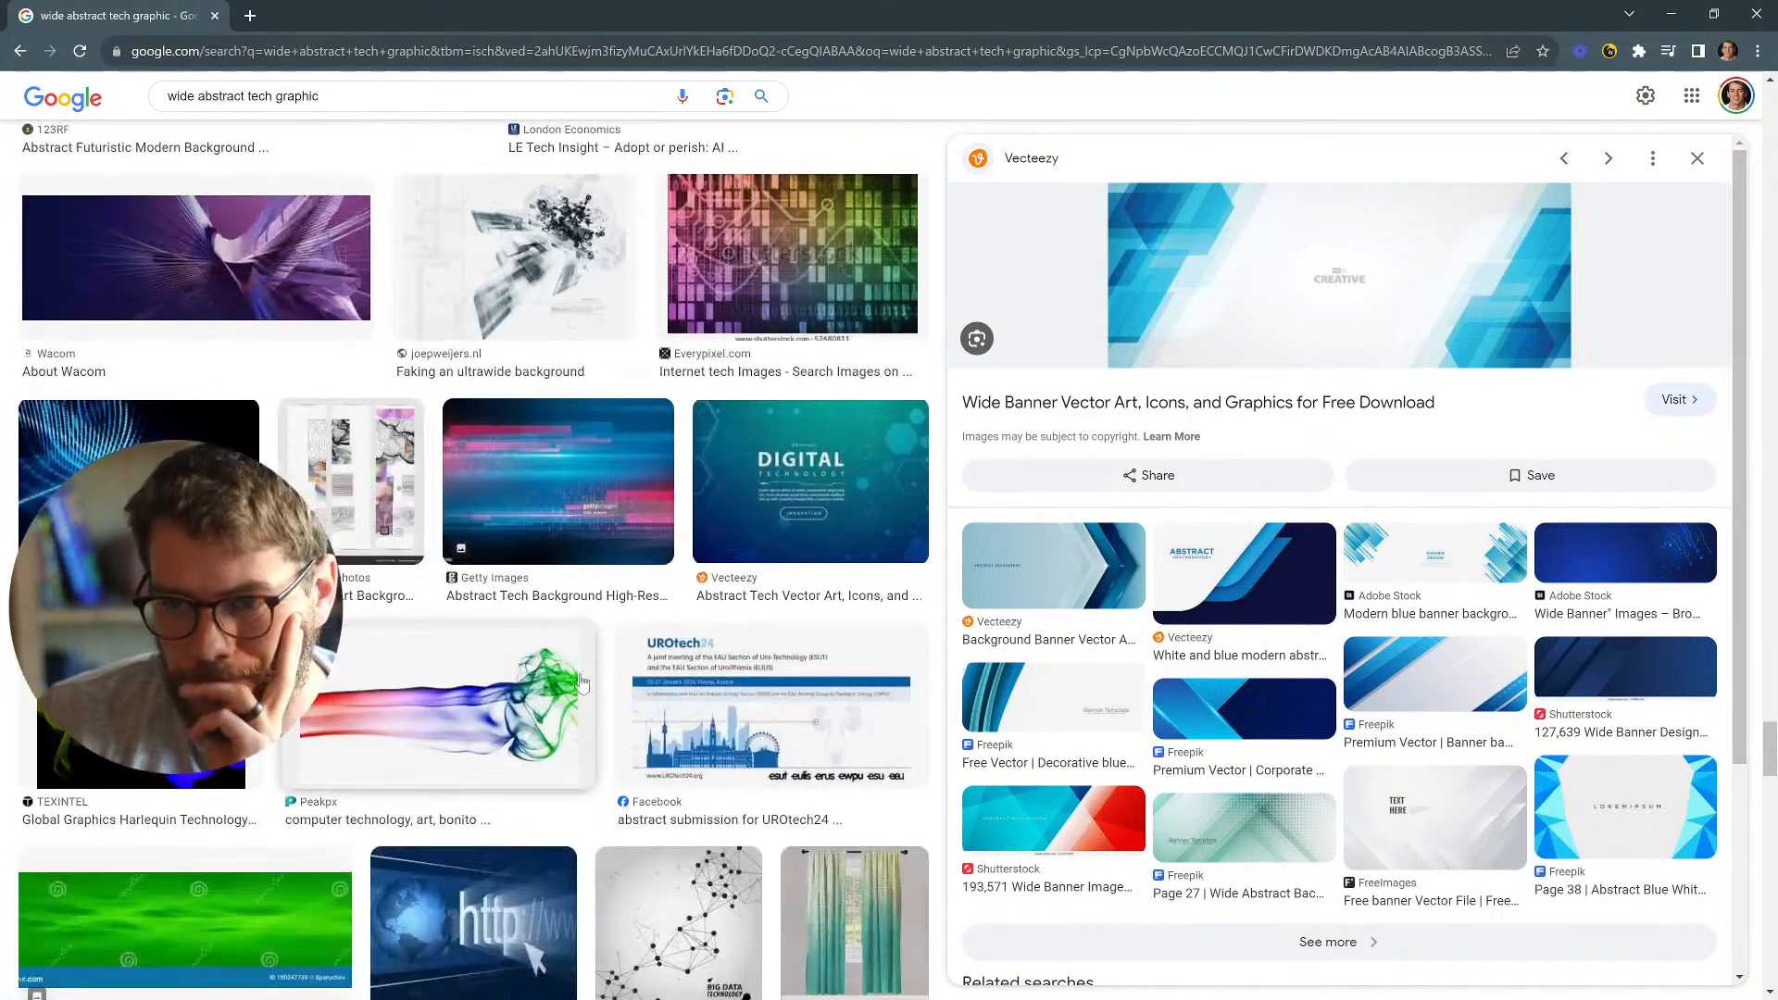
click(582, 478)
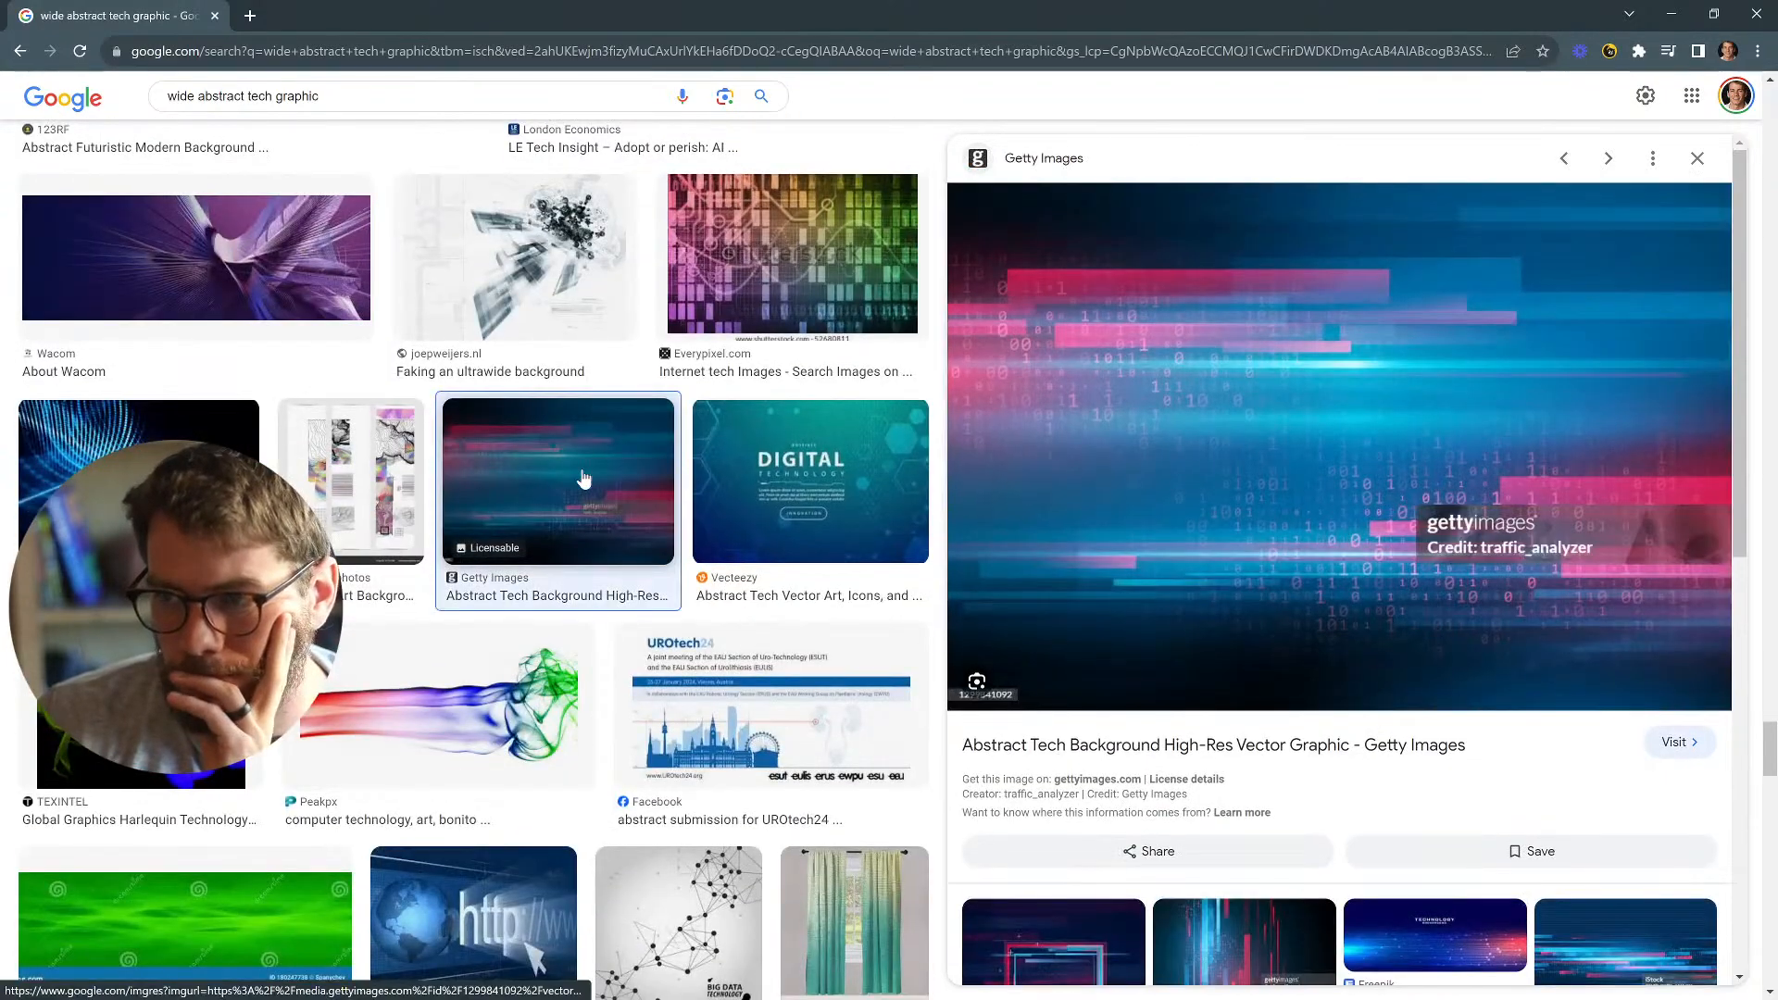
scroll(555, 540, down, 2)
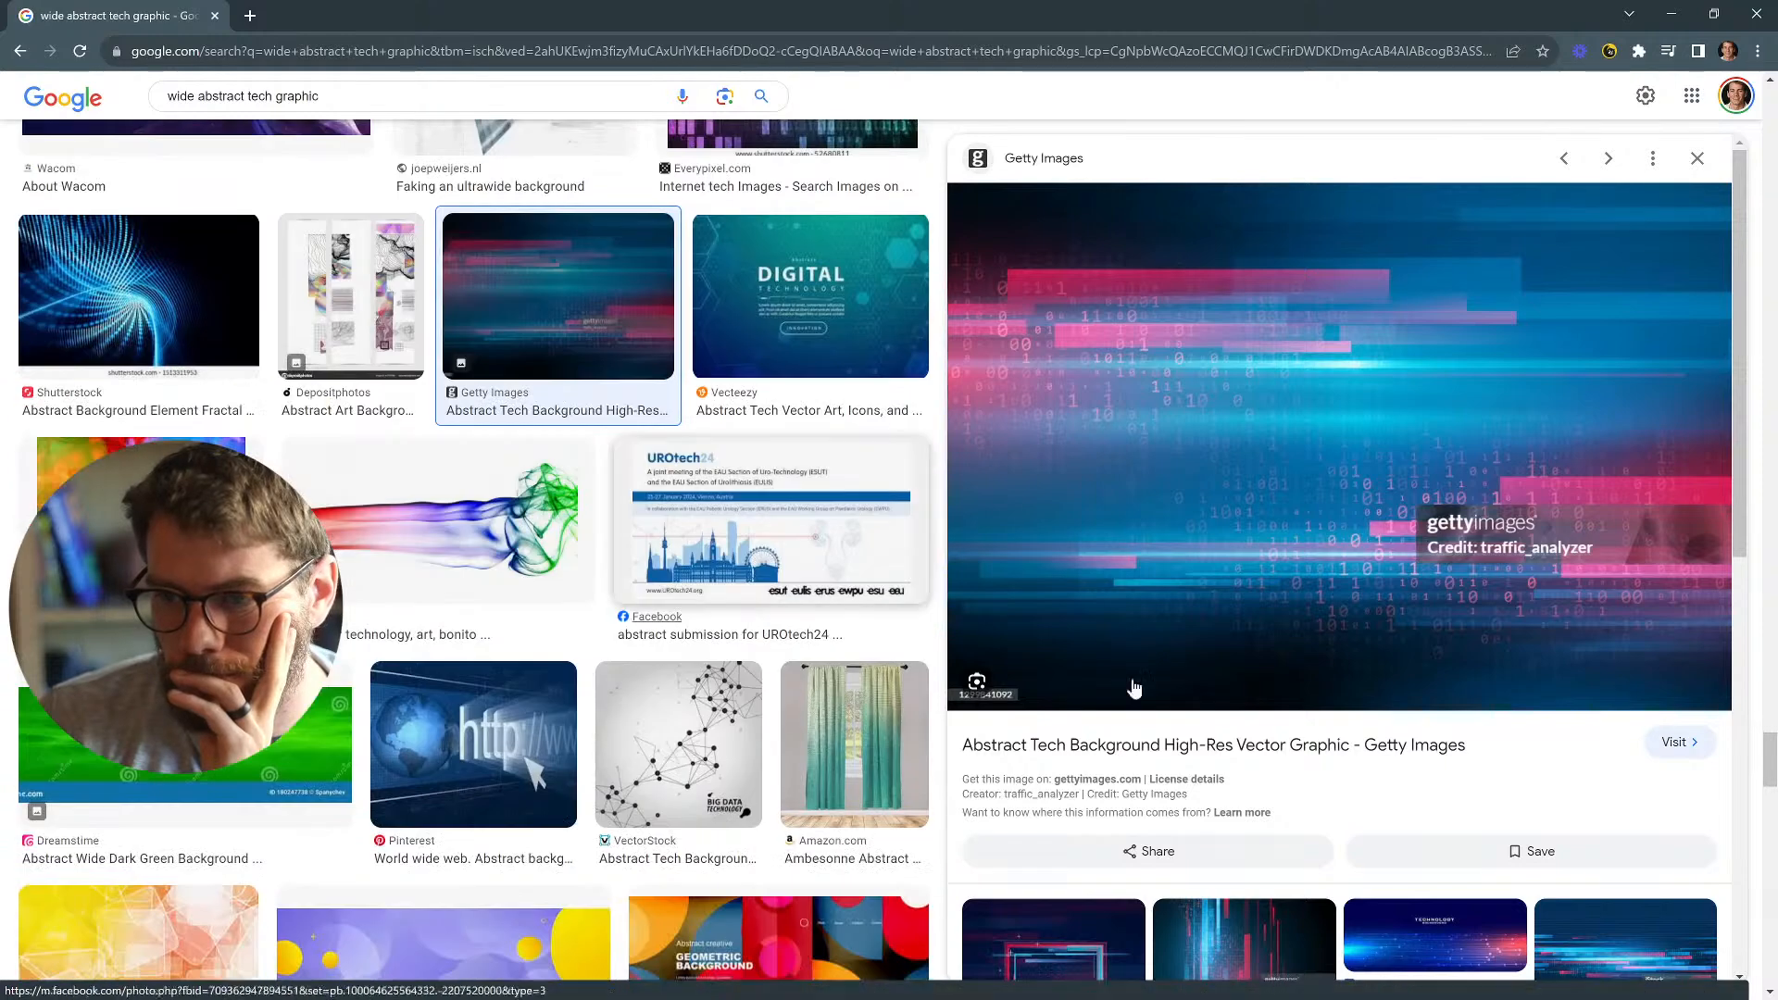
scroll(1131, 682, down, 4)
scroll(1214, 537, down, 3)
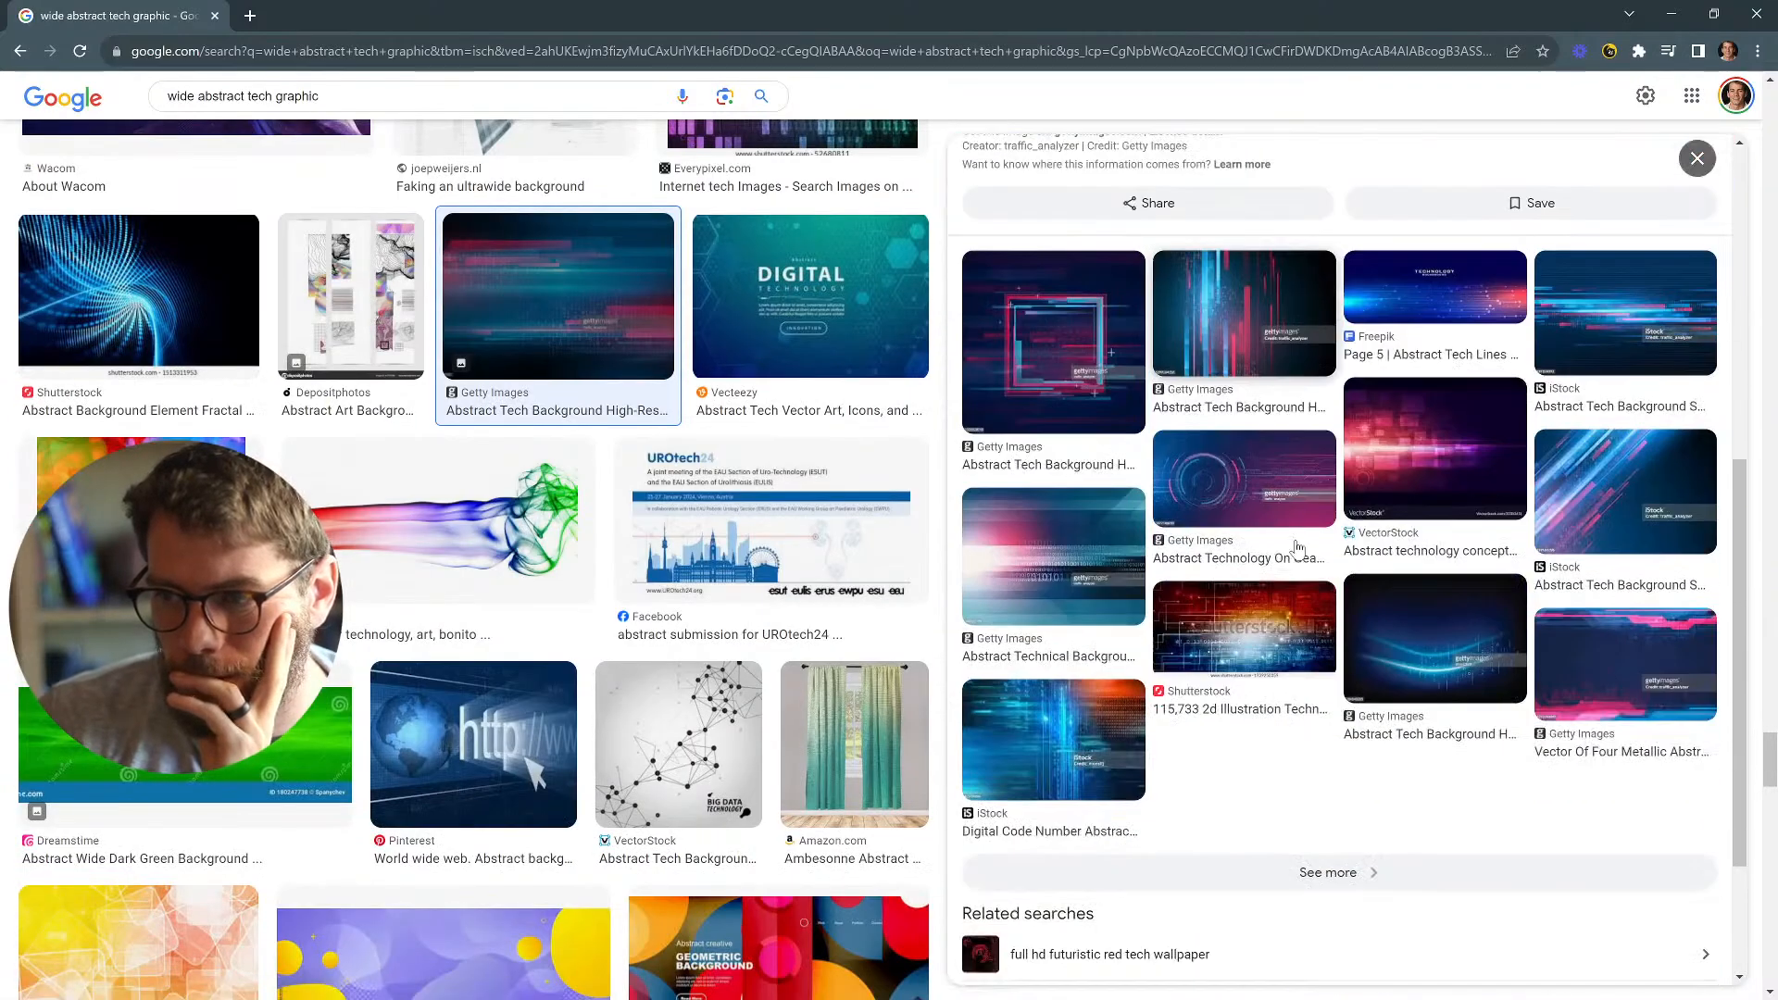
Close the open photo viewer windows and return to the event scene, facing the projected backdrop.
click(1672, 13)
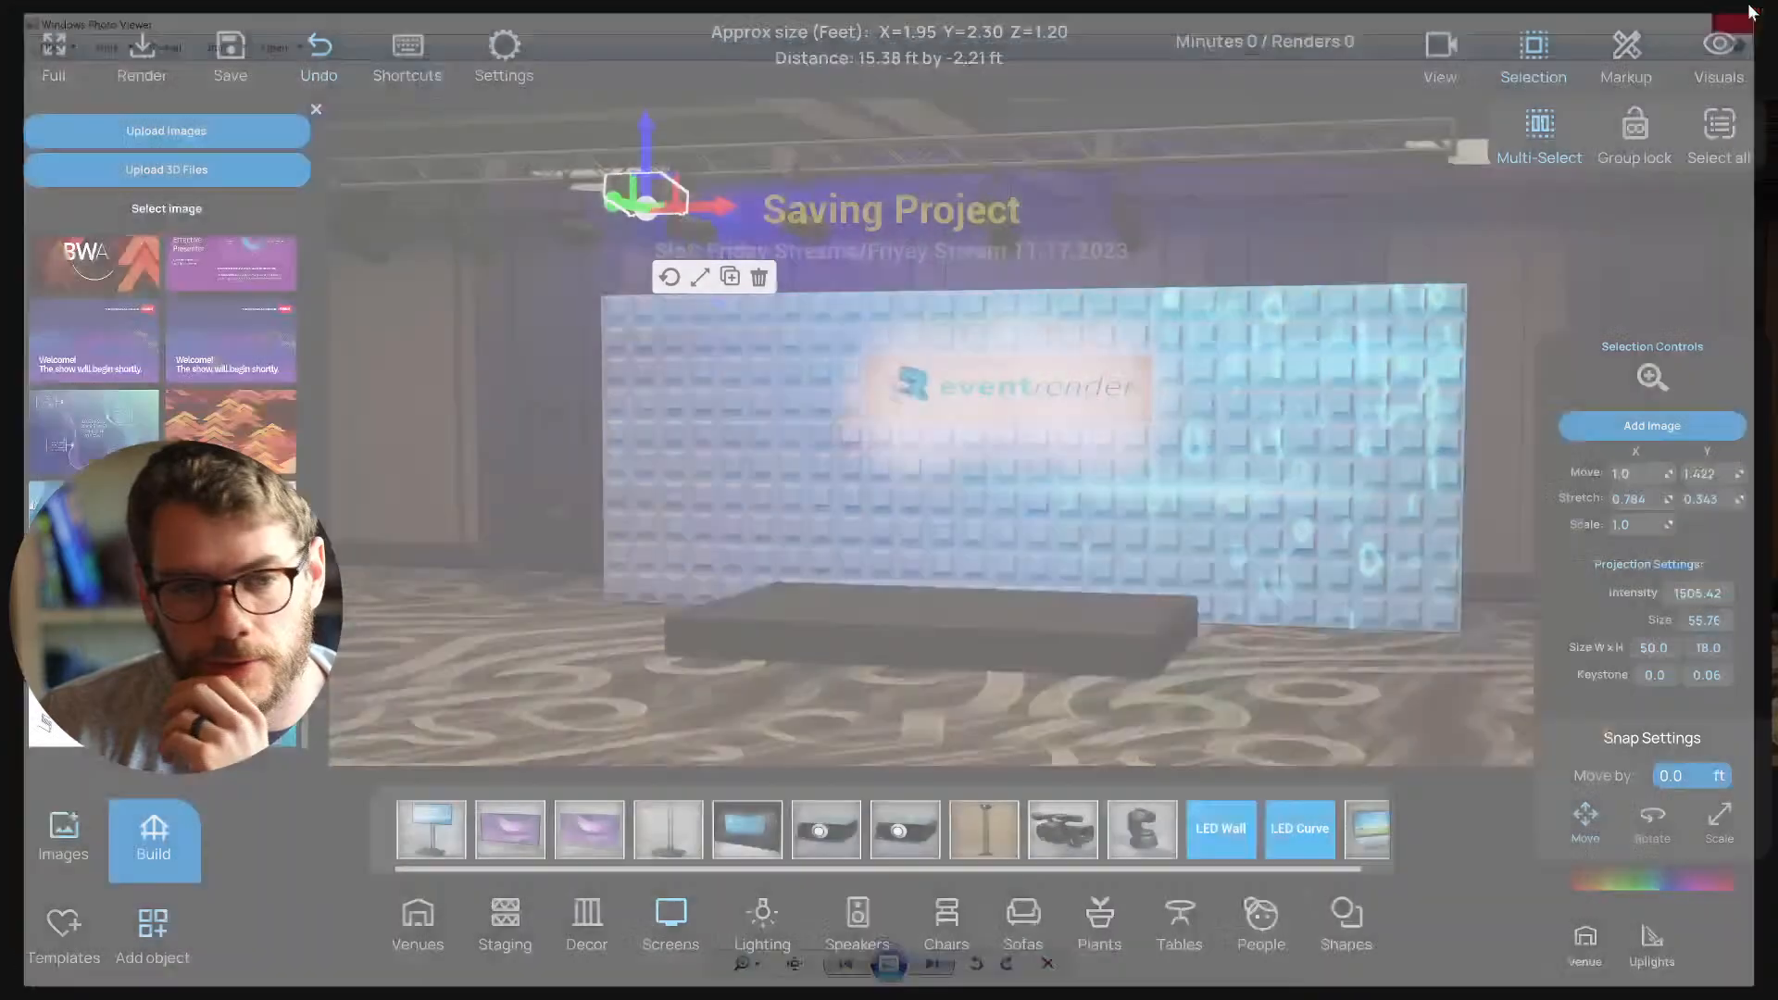
click(1756, 9)
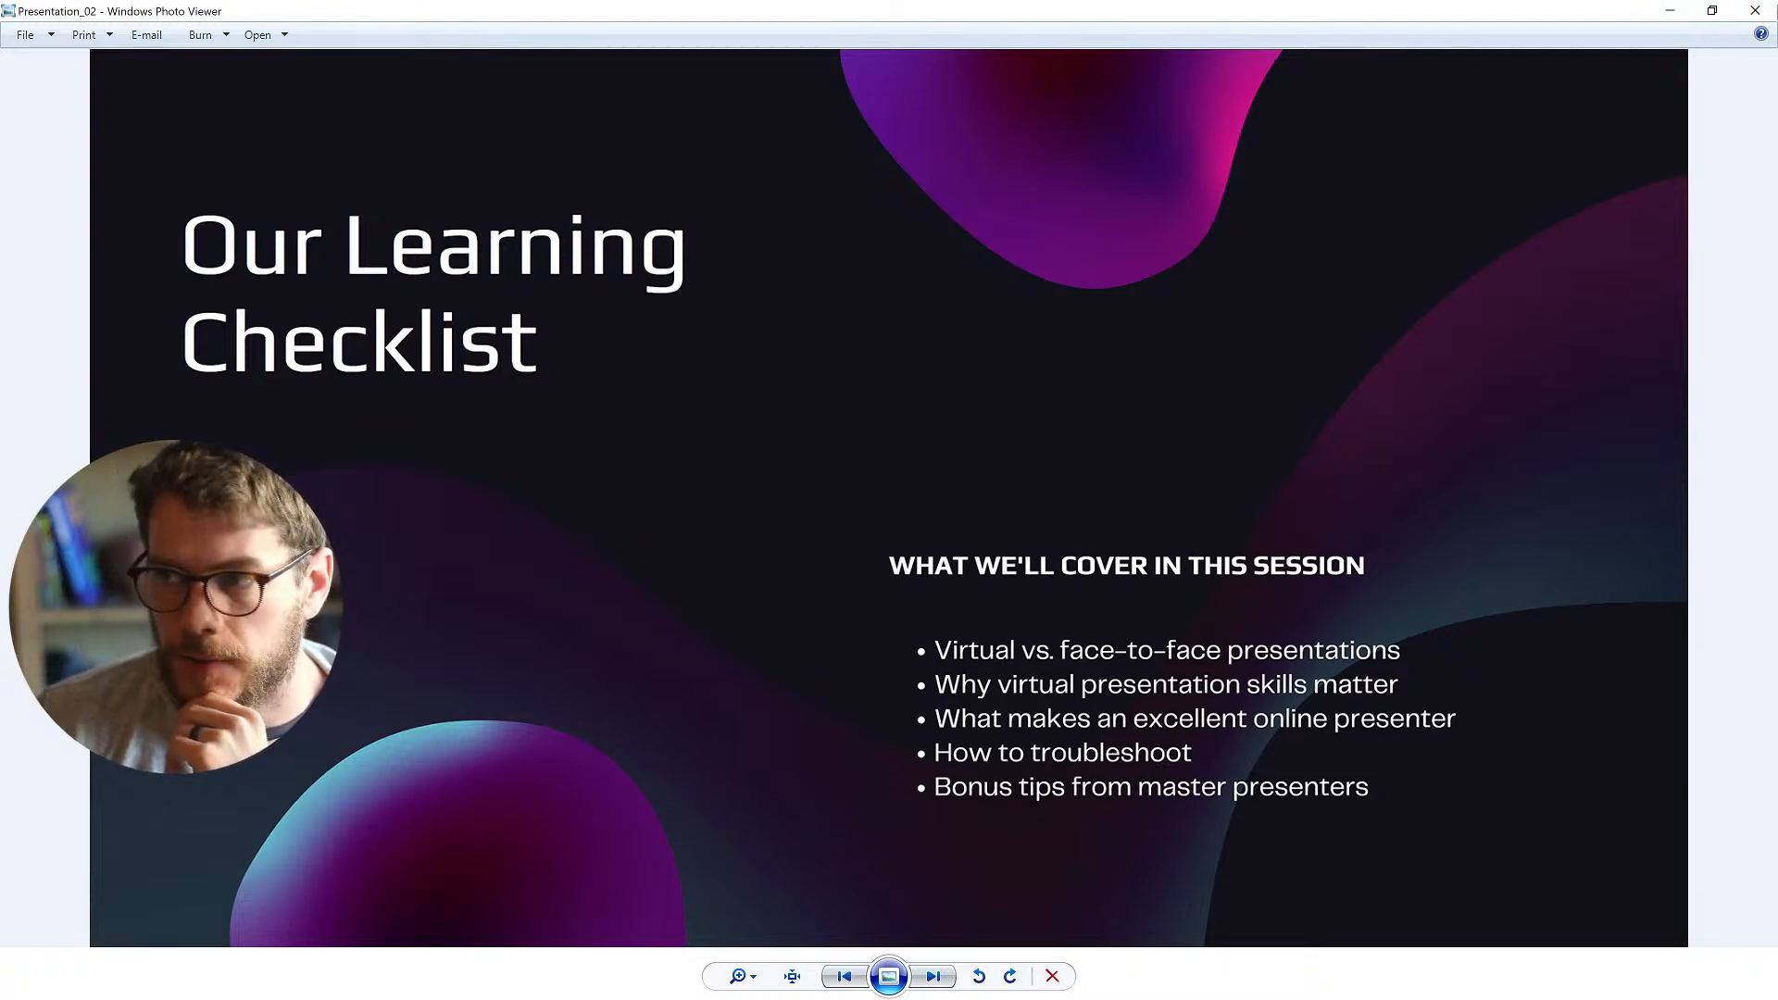
click(1760, 11)
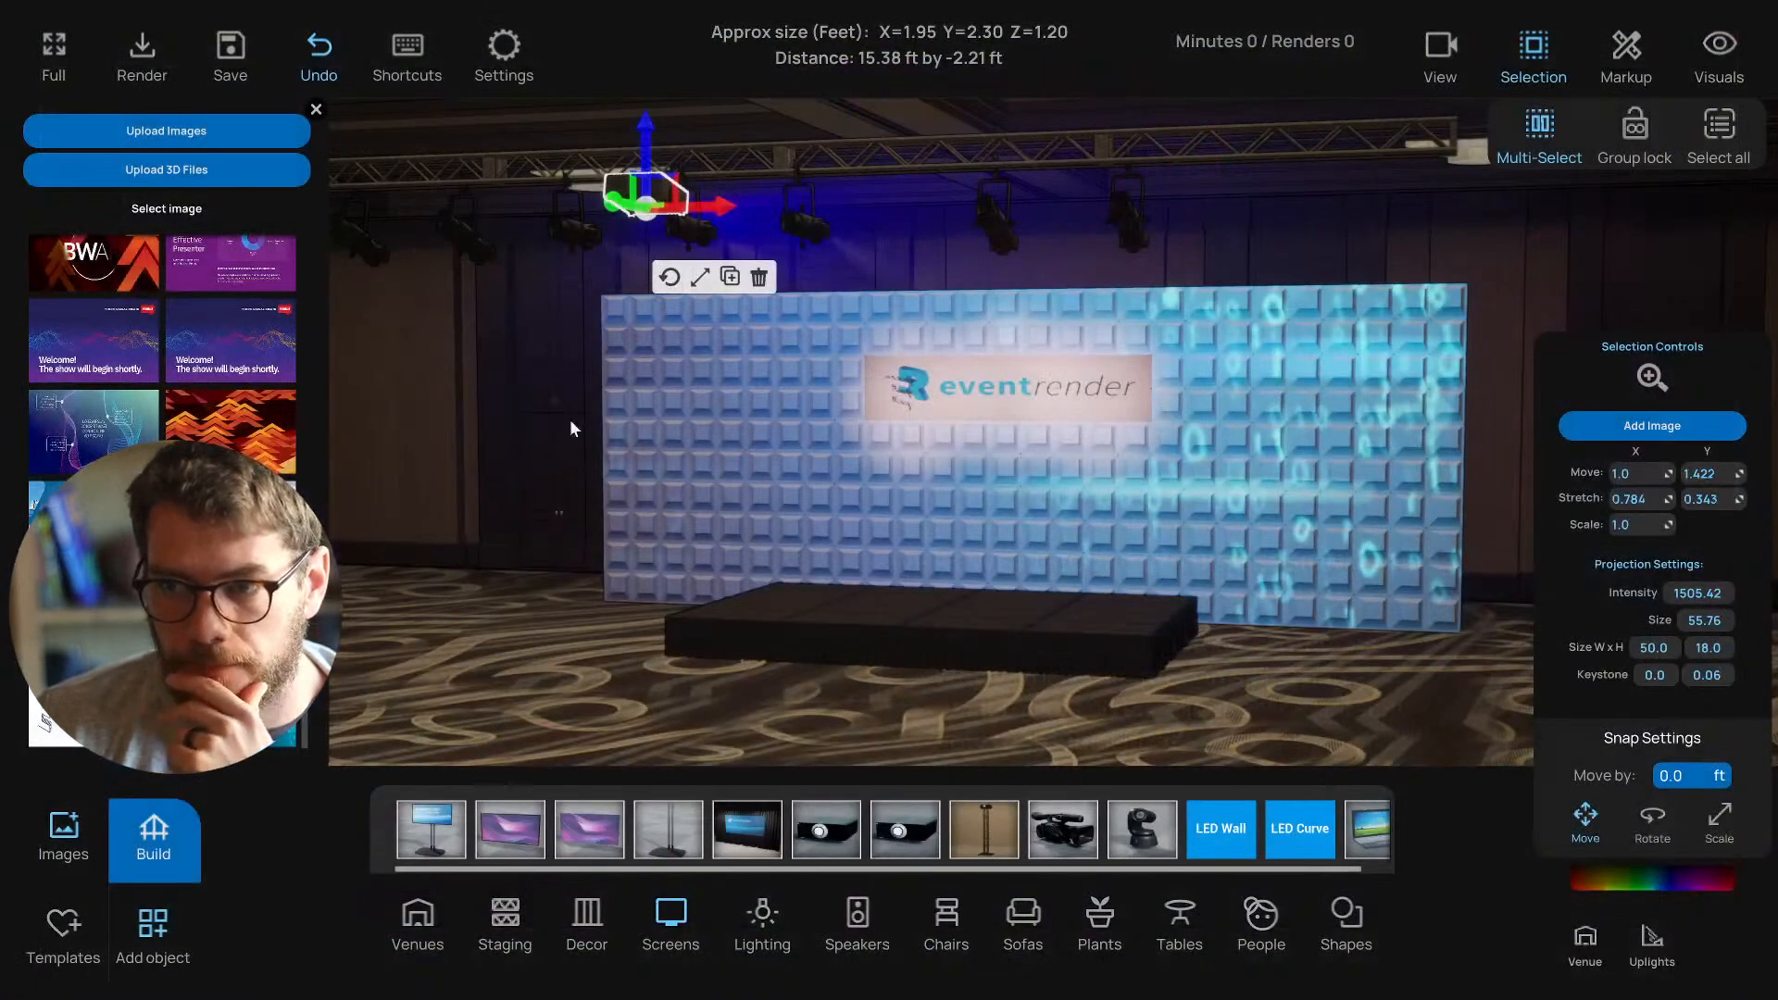
drag(587, 487, 774, 470)
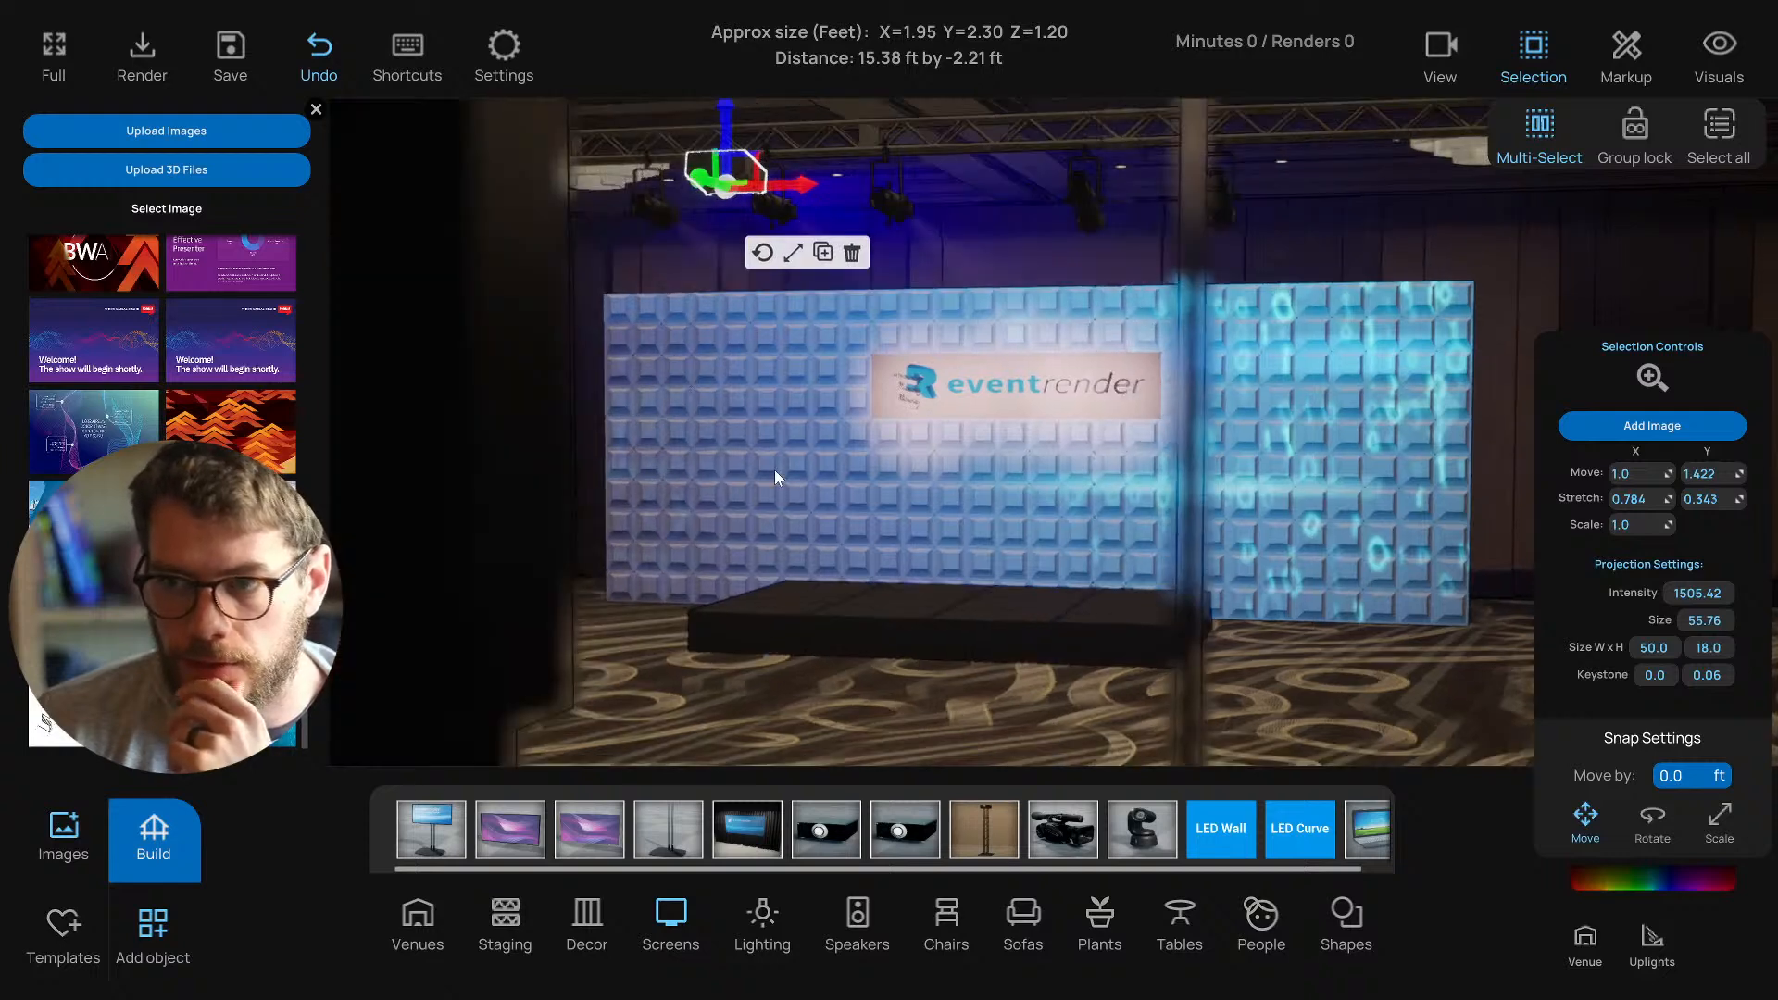
scroll(766, 479, up, 3)
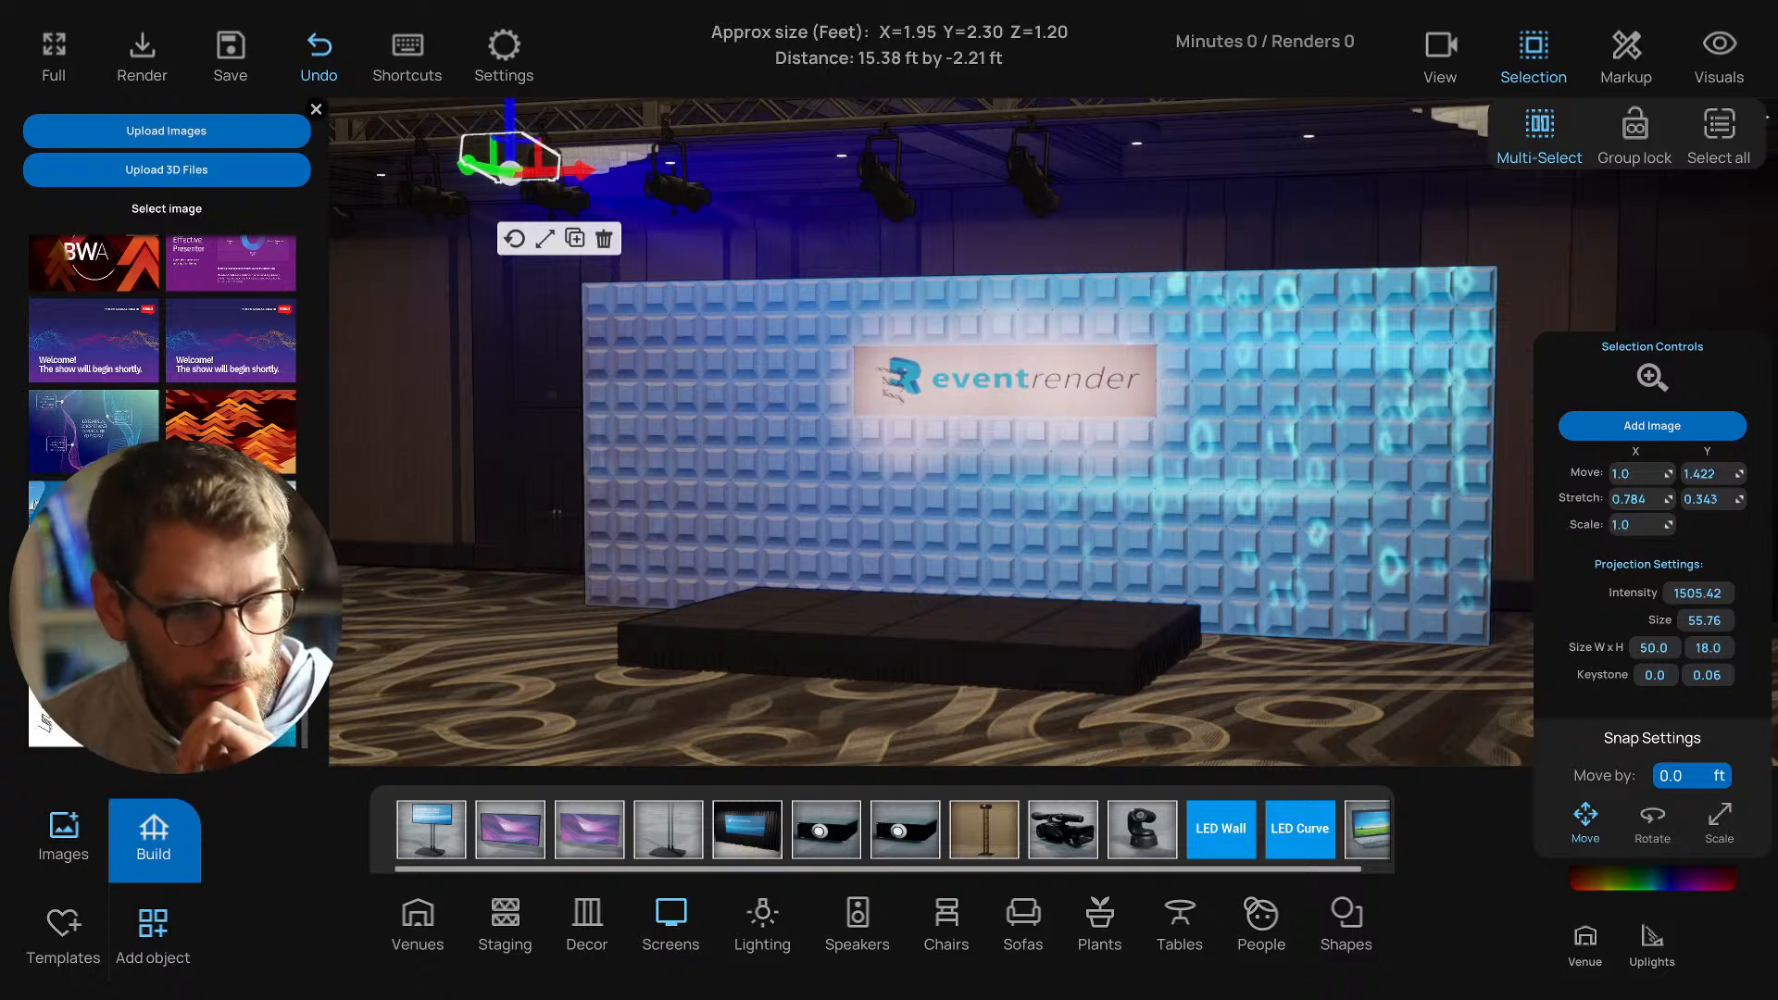
key(alt+Tab)
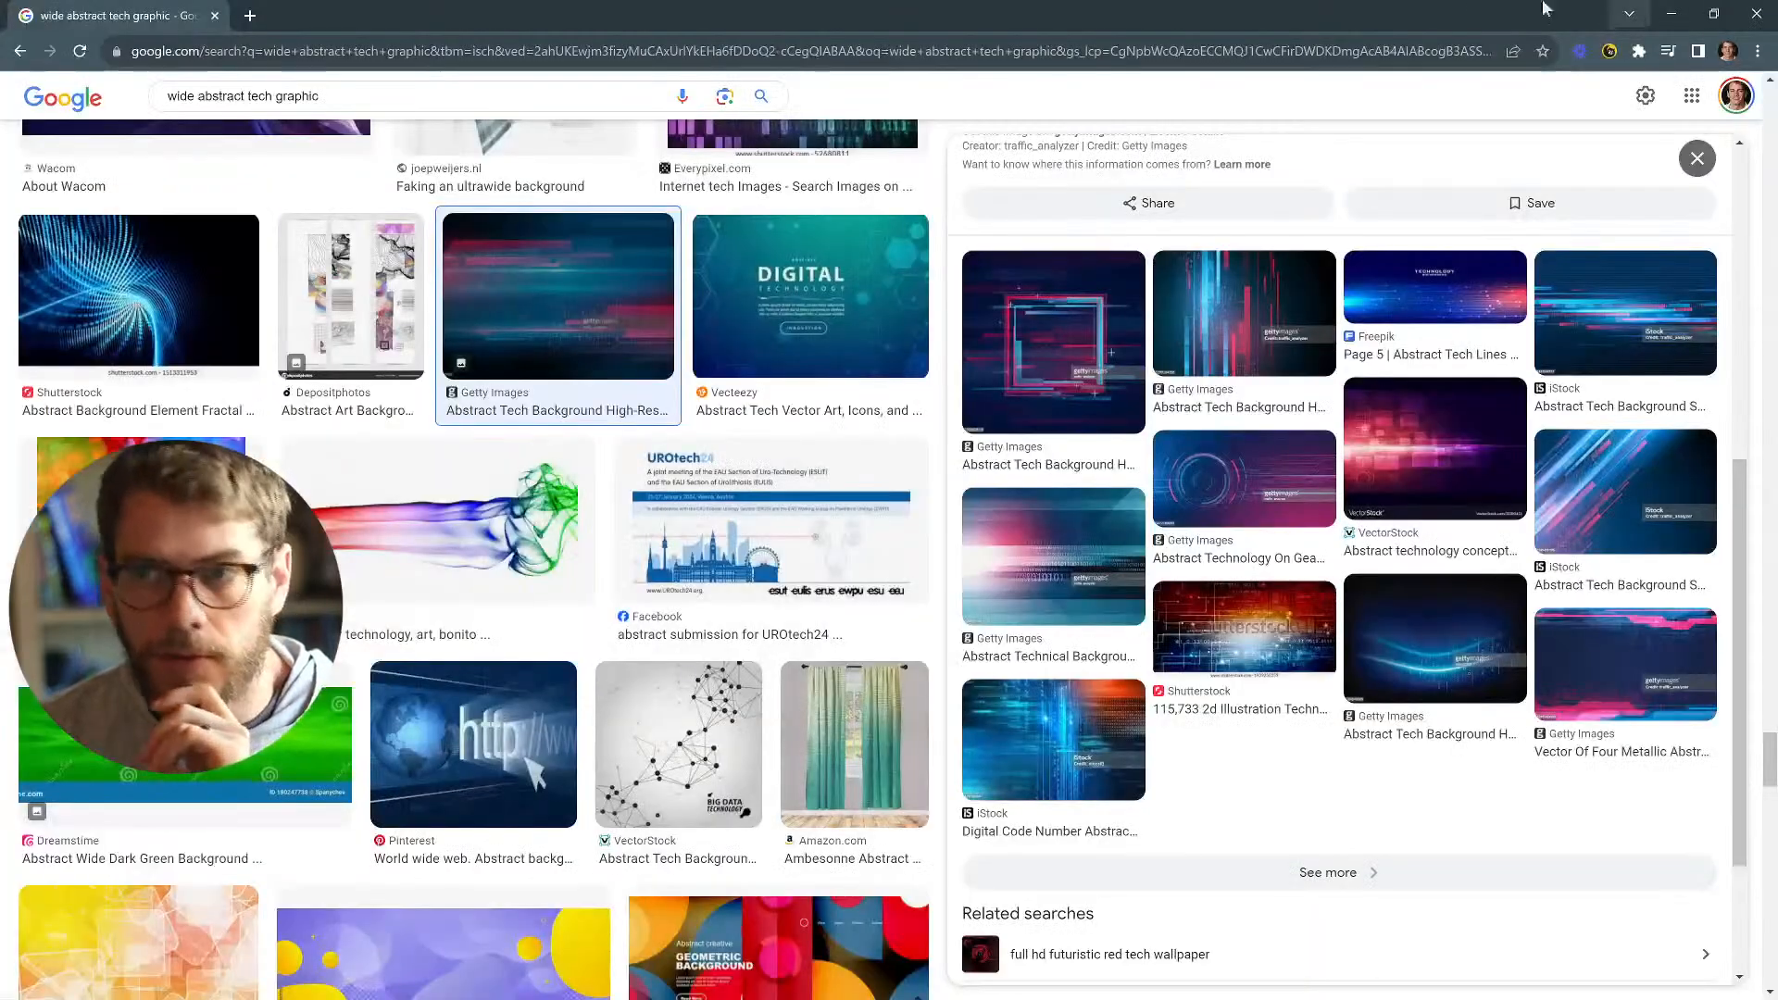
click(1658, 9)
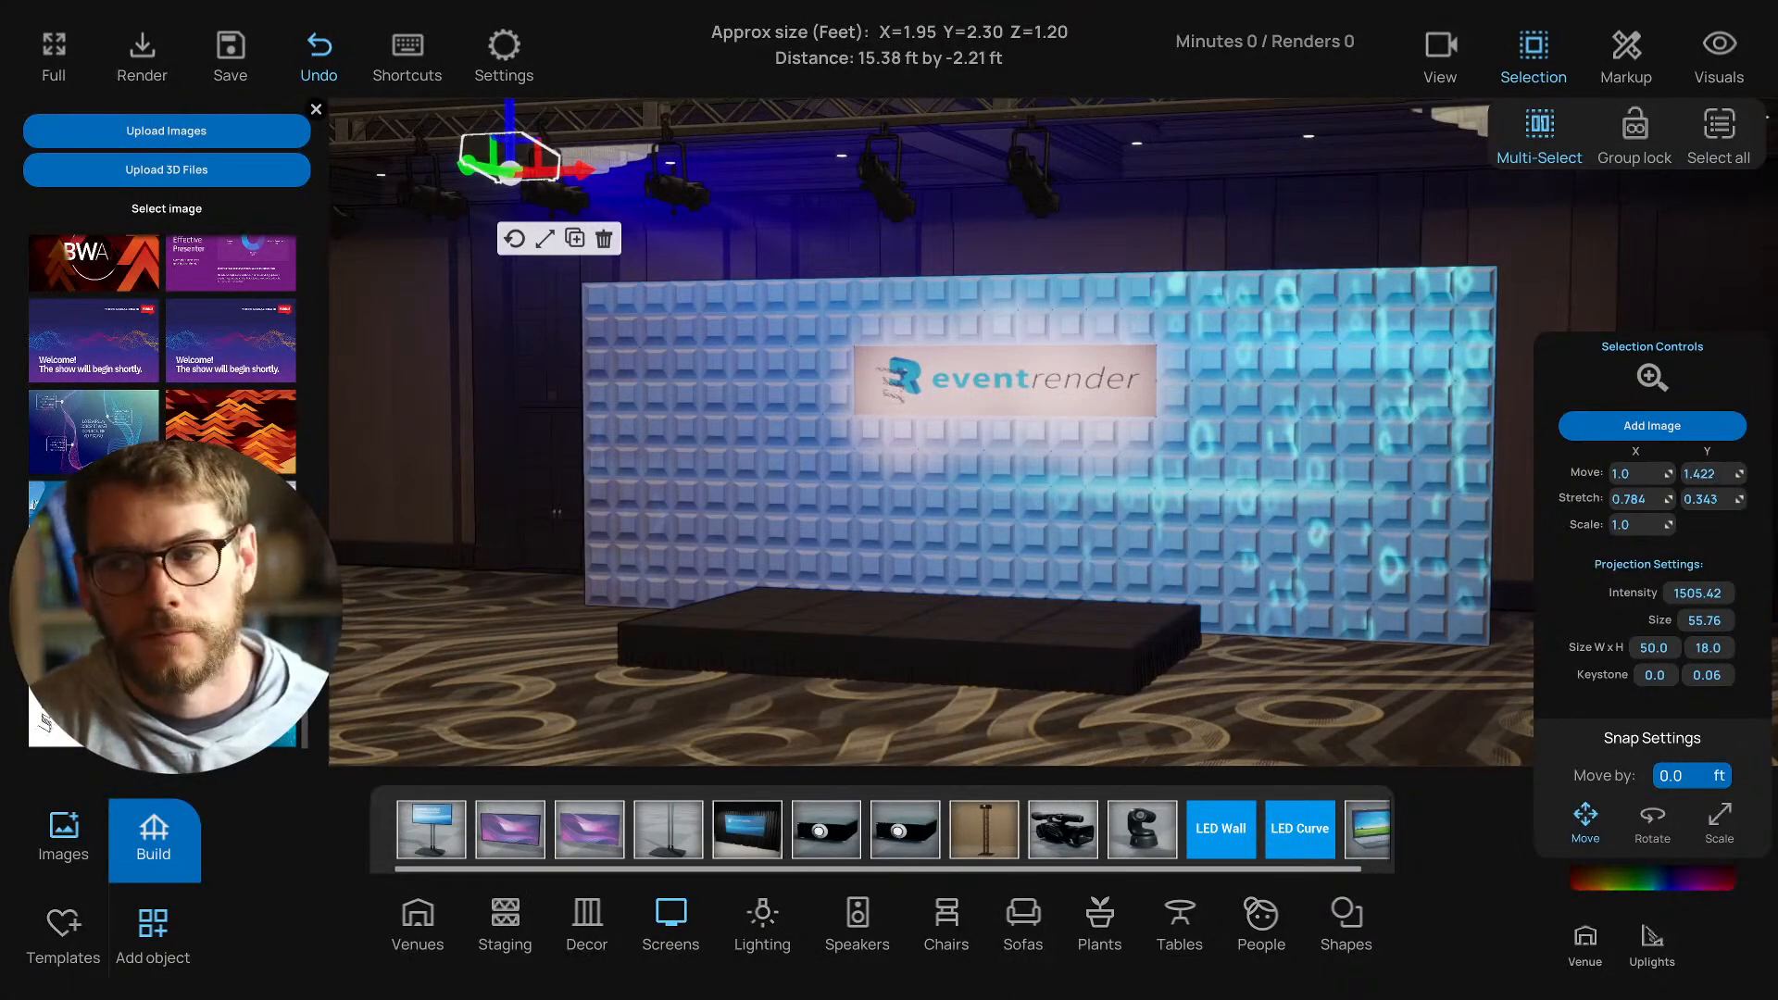
middle_drag(686, 452, 682, 453)
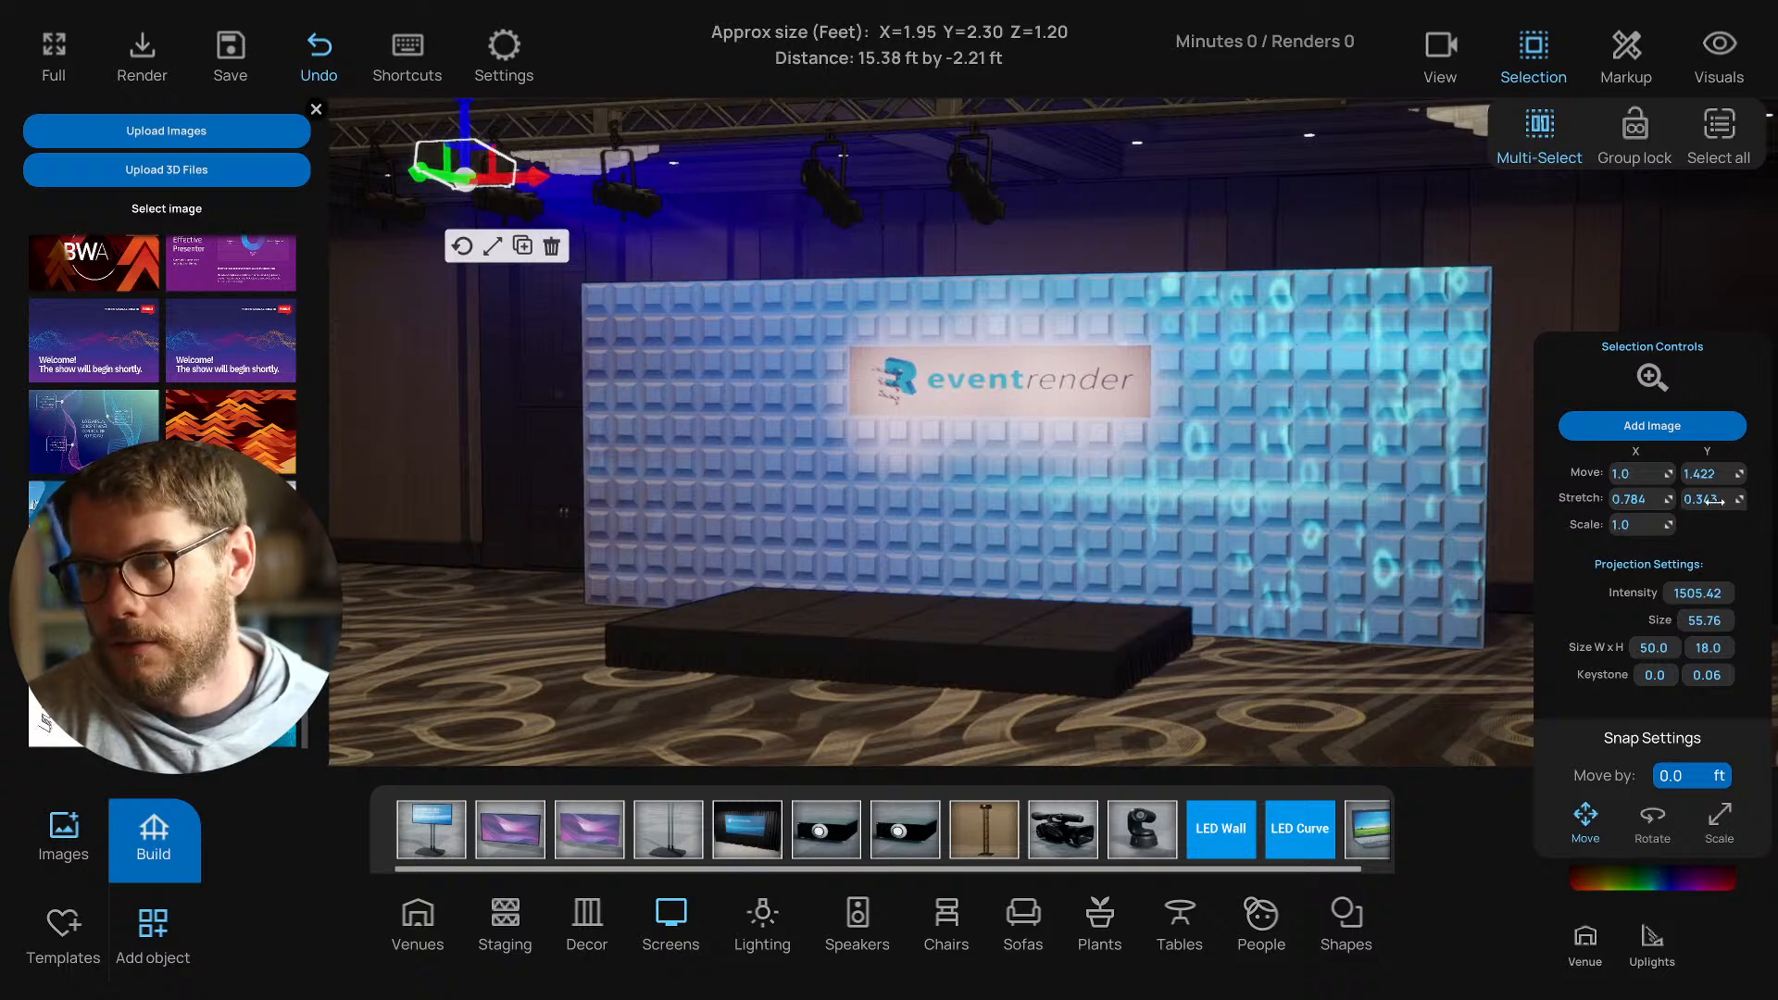
Set the projector's projection intensity to 1312.36, its size to 43.23, and its projection width to 85.51.
drag(1707, 622, 1557, 622)
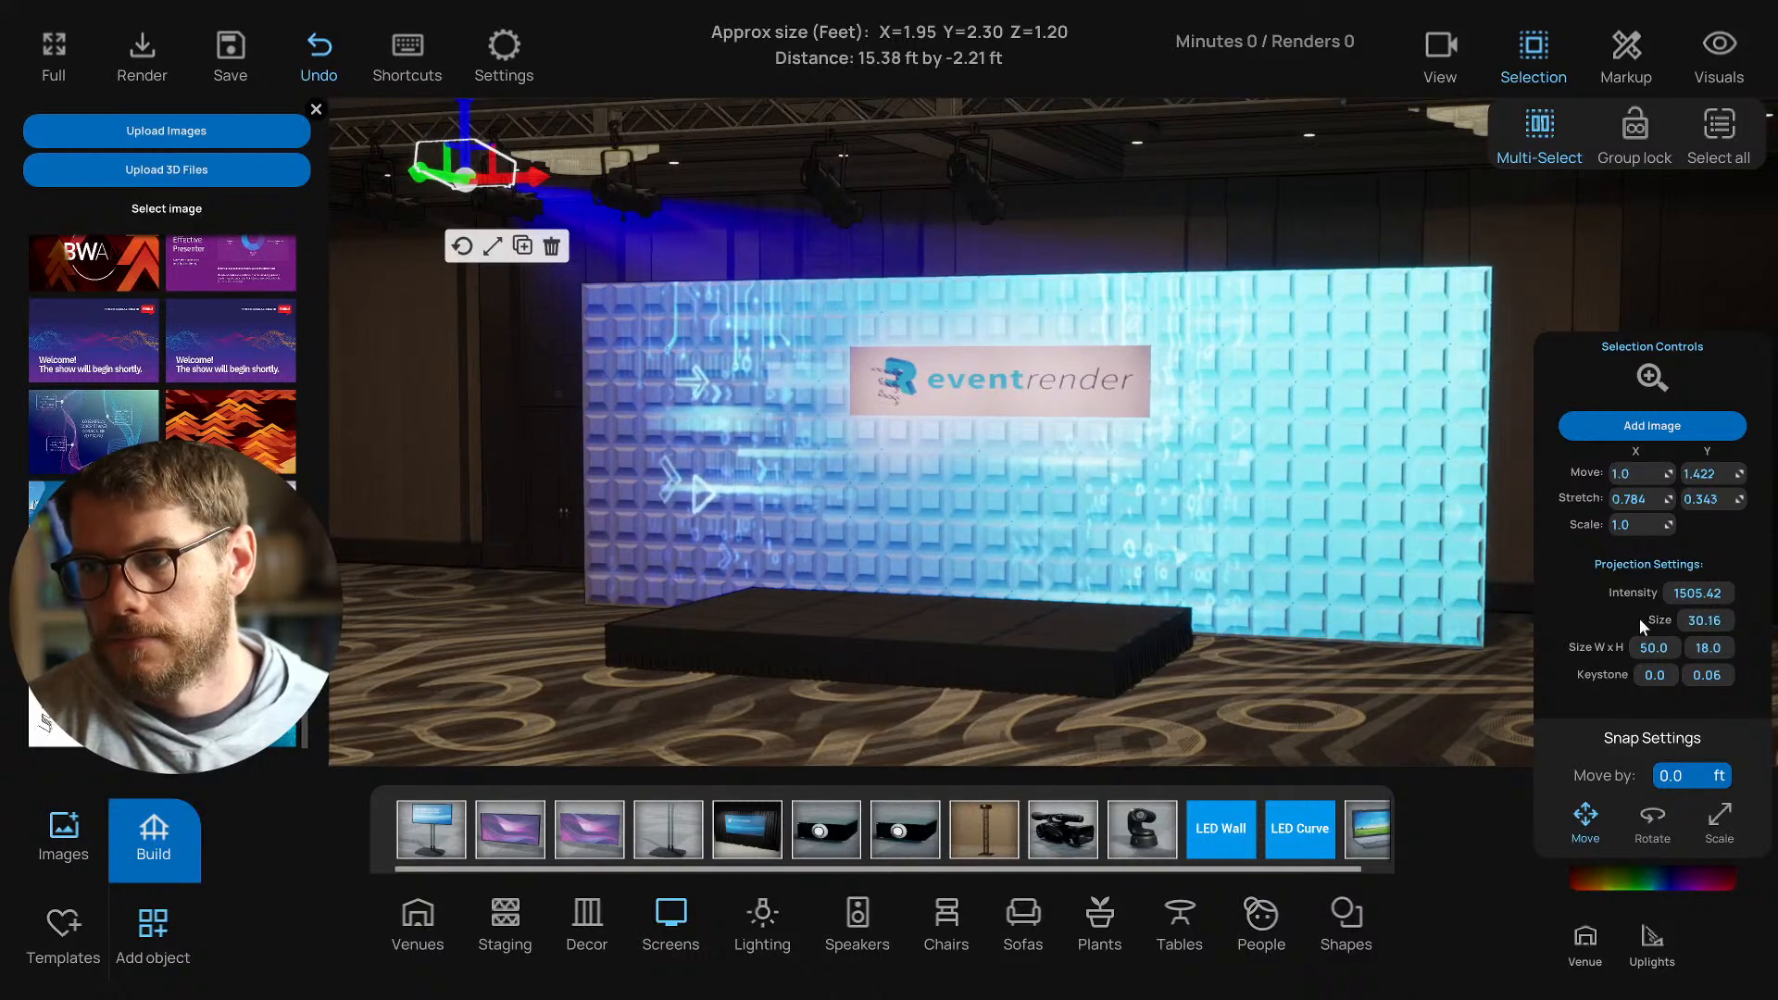
drag(1701, 593, 1642, 593)
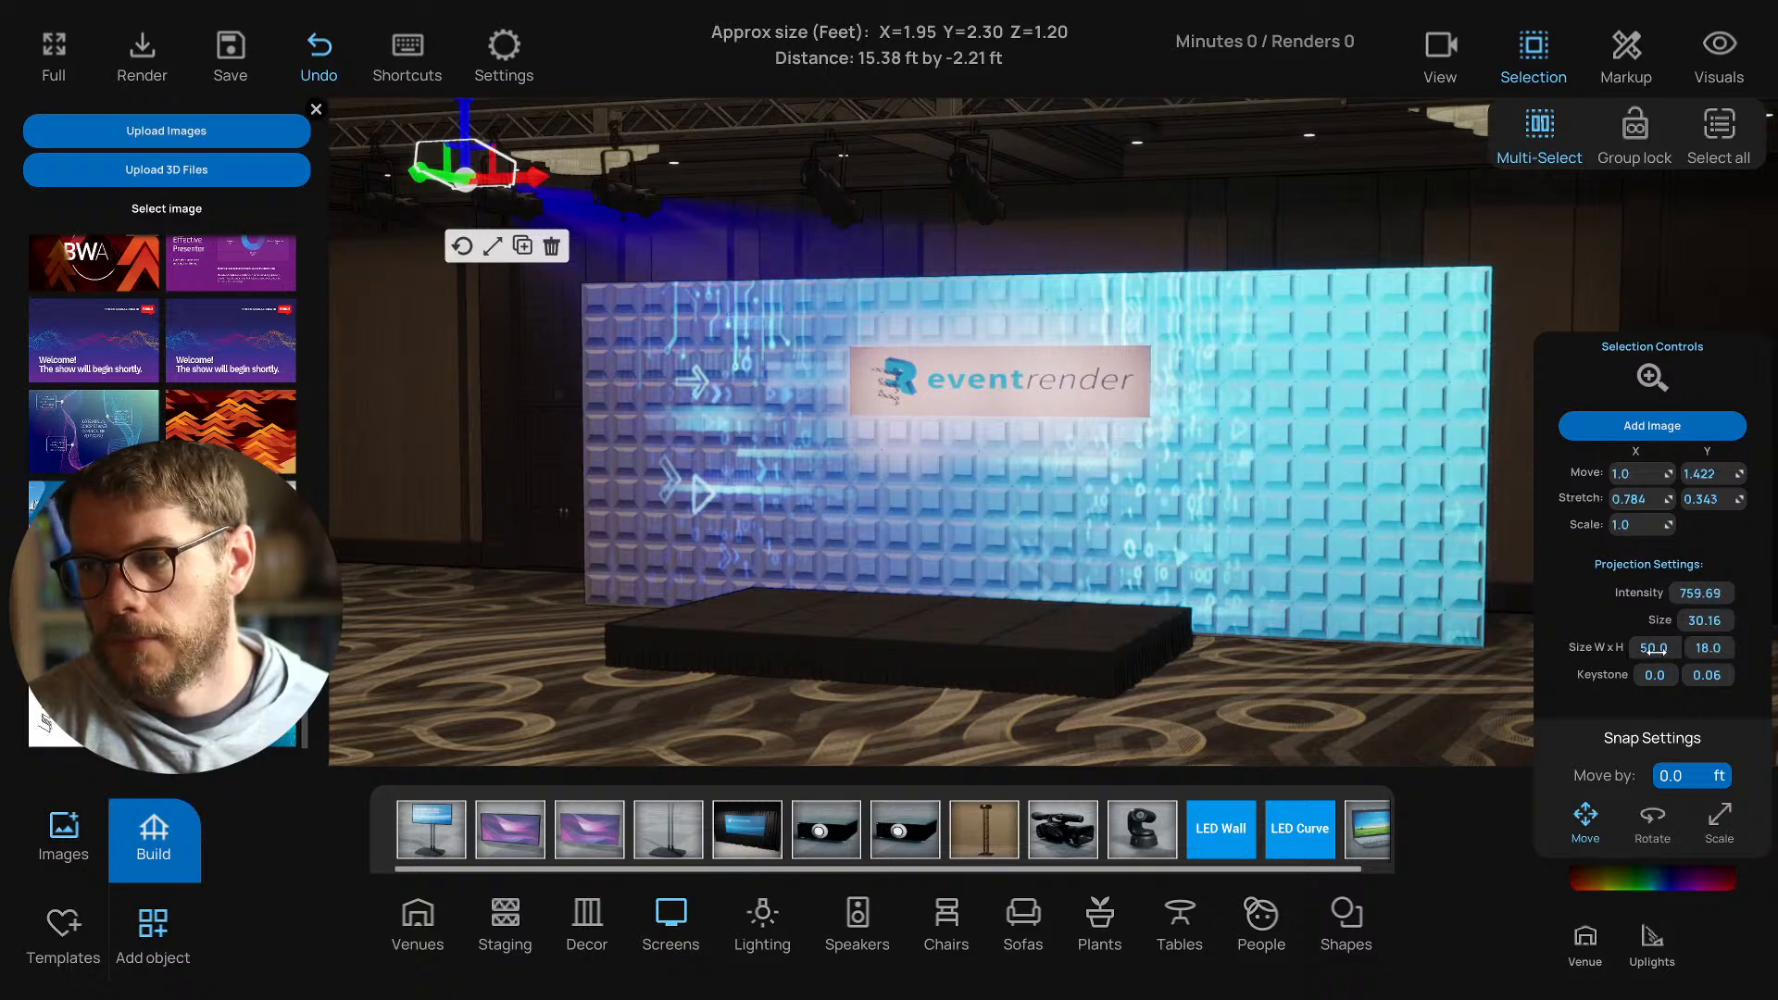
drag(1656, 650, 1697, 593)
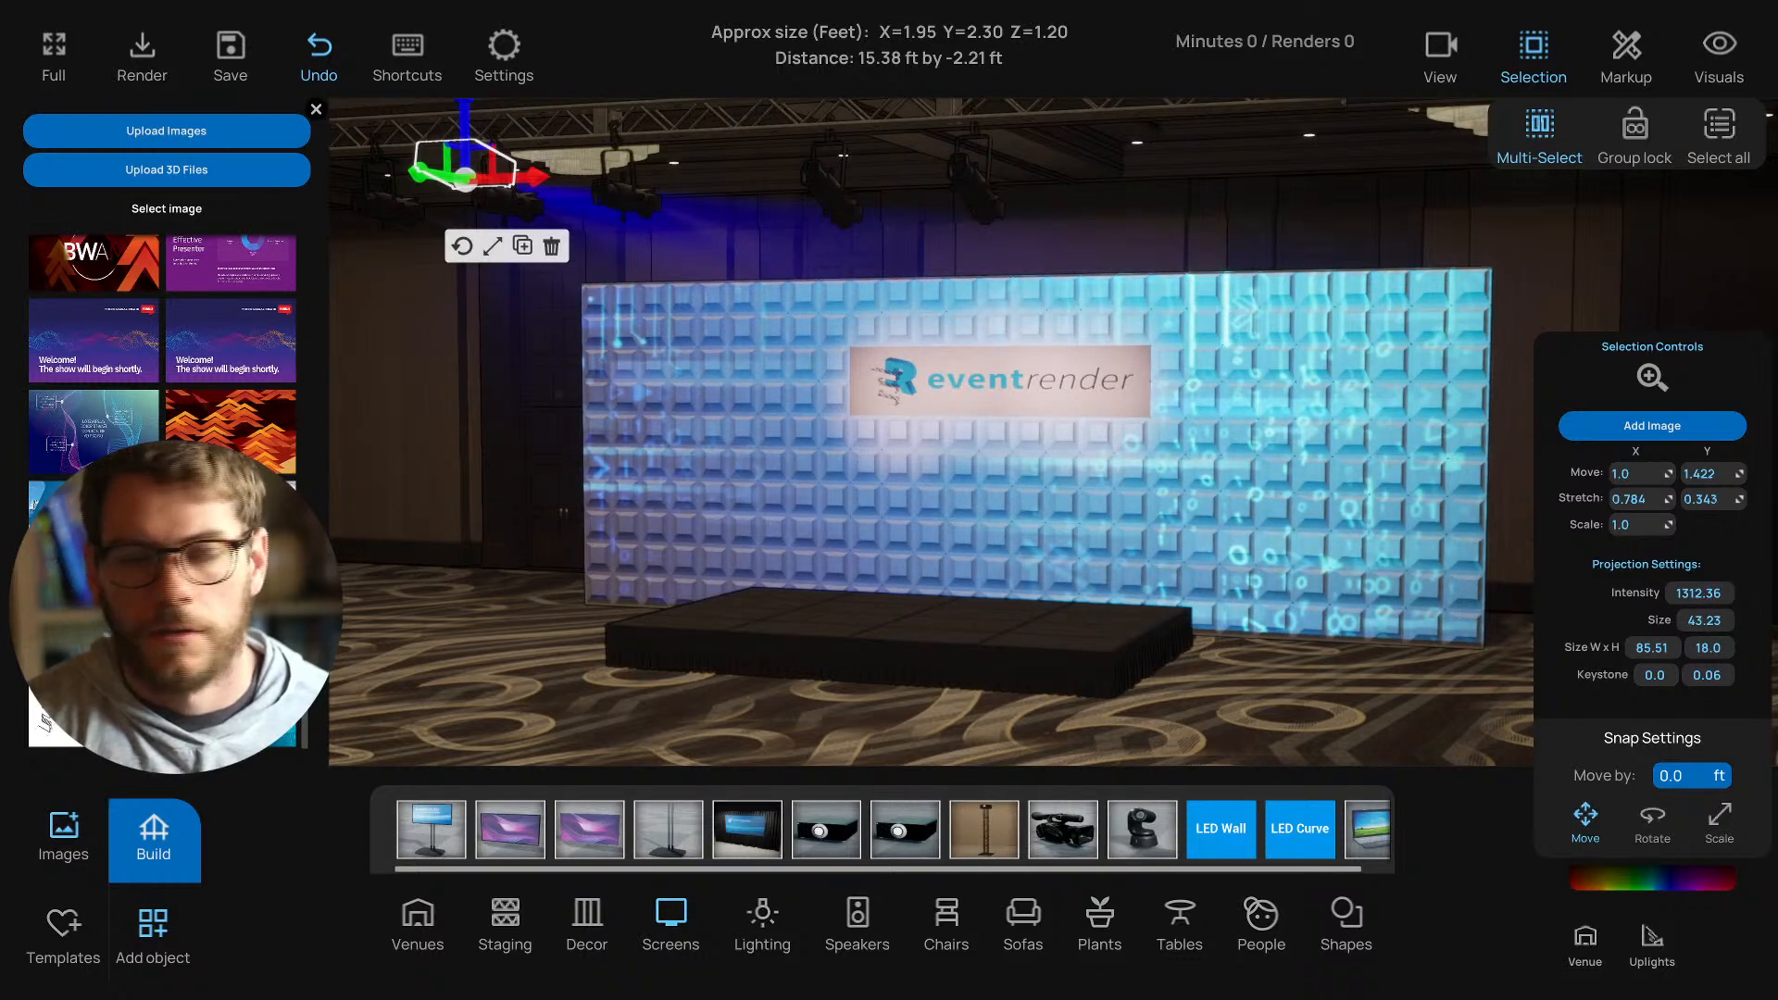
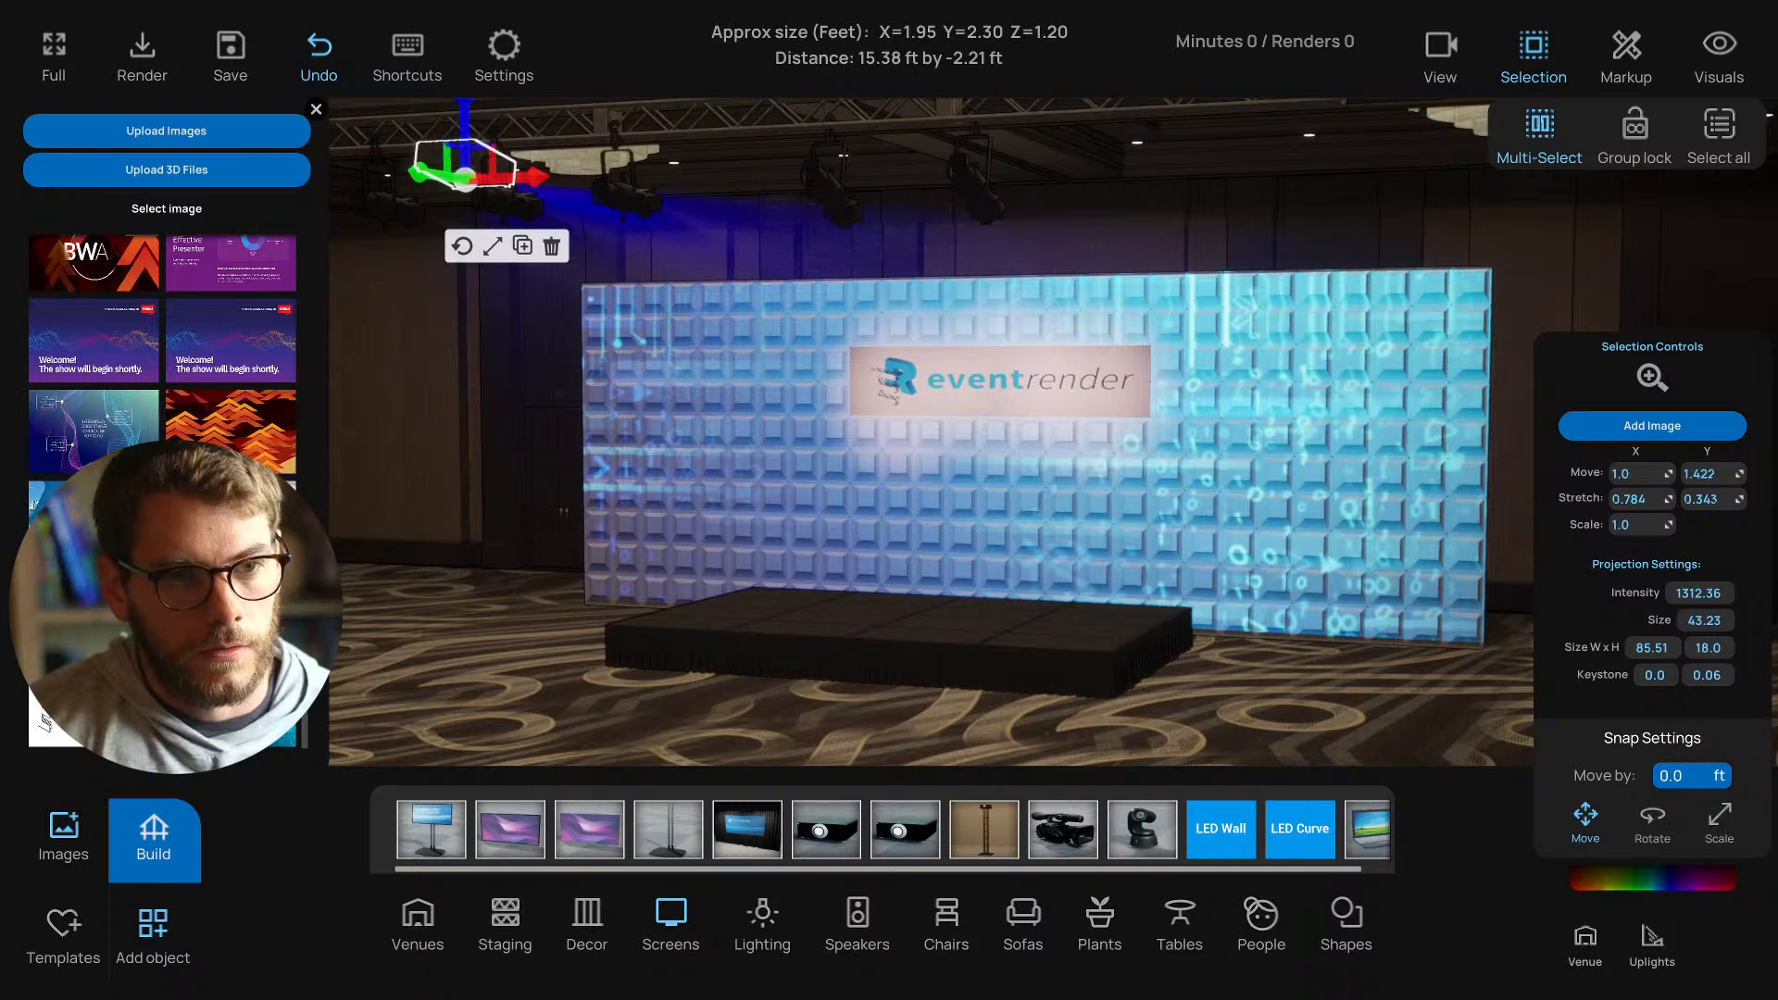
key(ctrl+n)
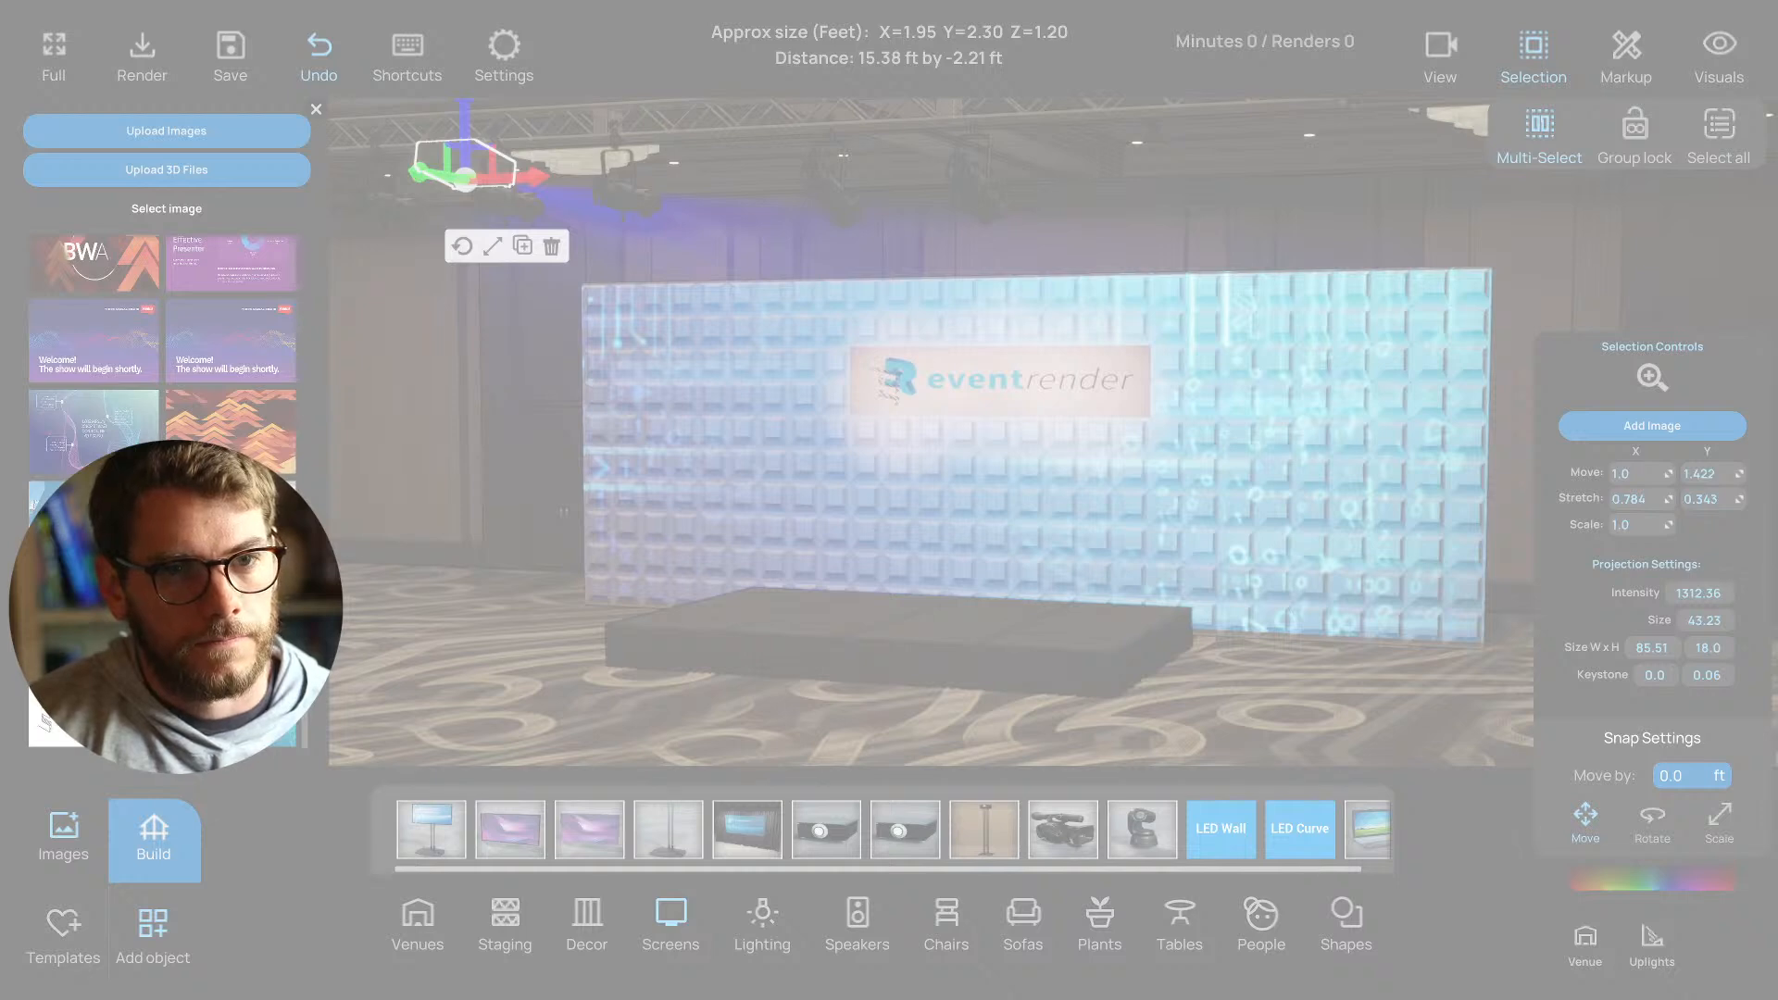
drag(0, 468, 6, 874)
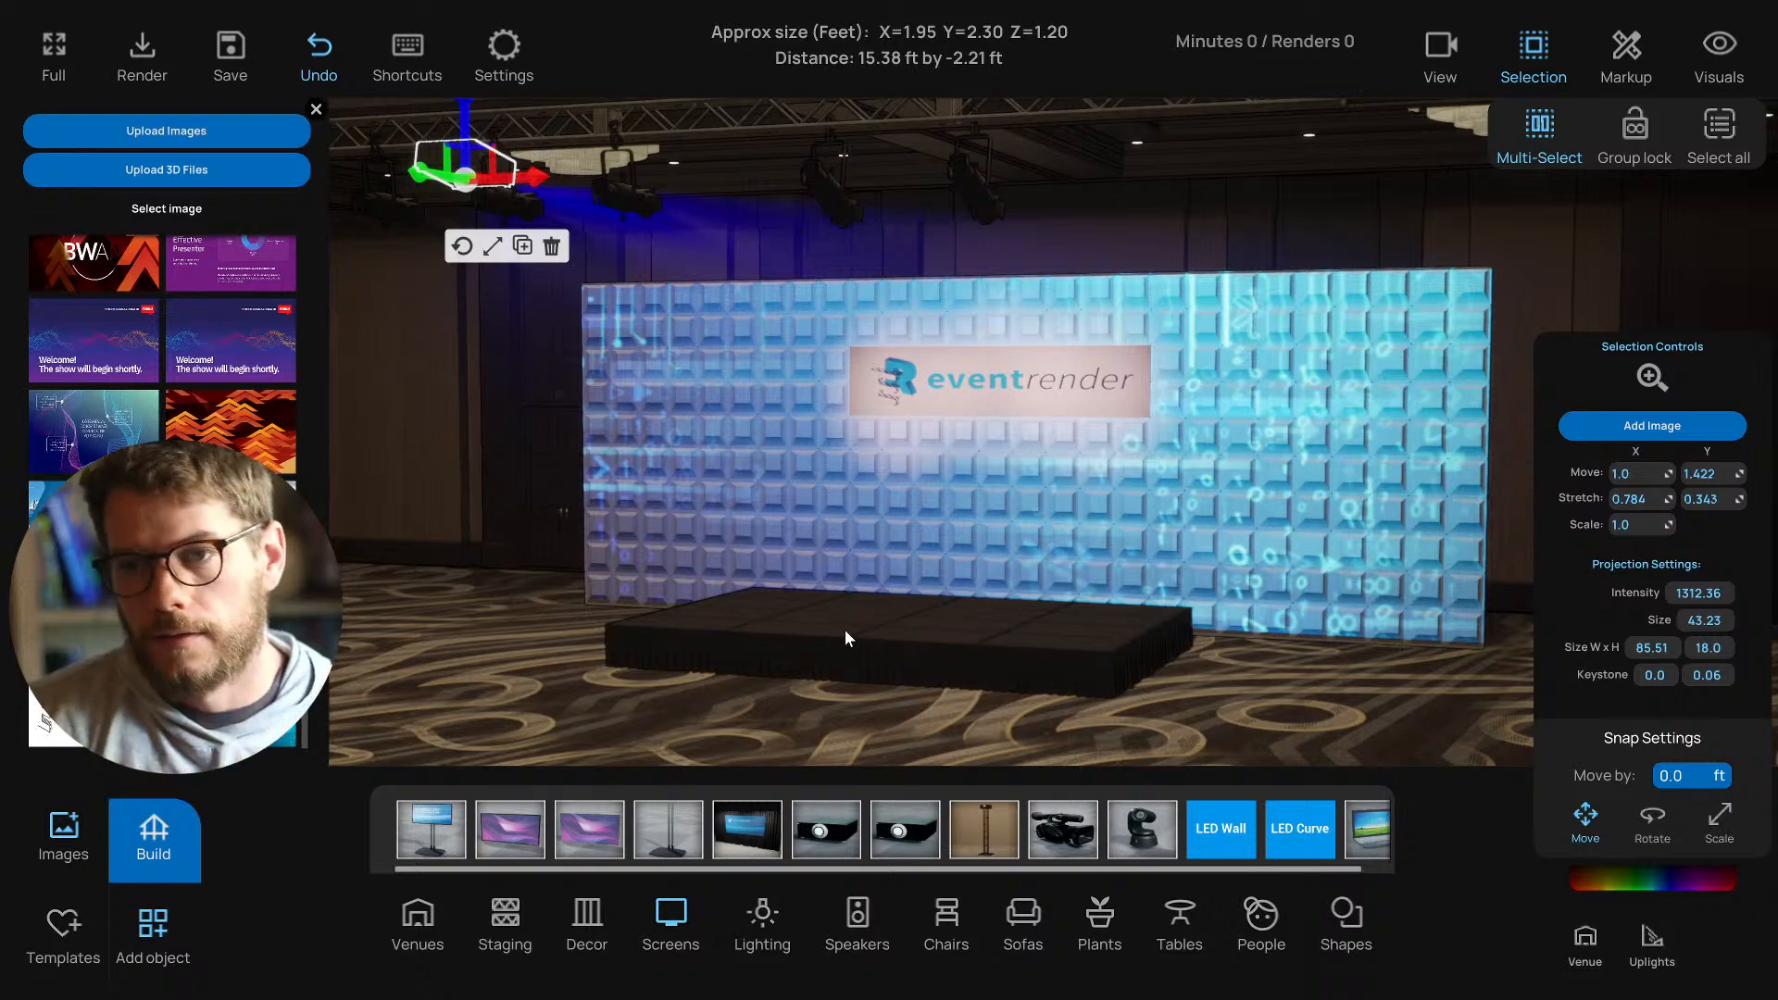
Upload the blue arrow graphic by pasting its direct link so that the selected projector casts it onto the backdrop.
key(s)
key(d)
key(w)
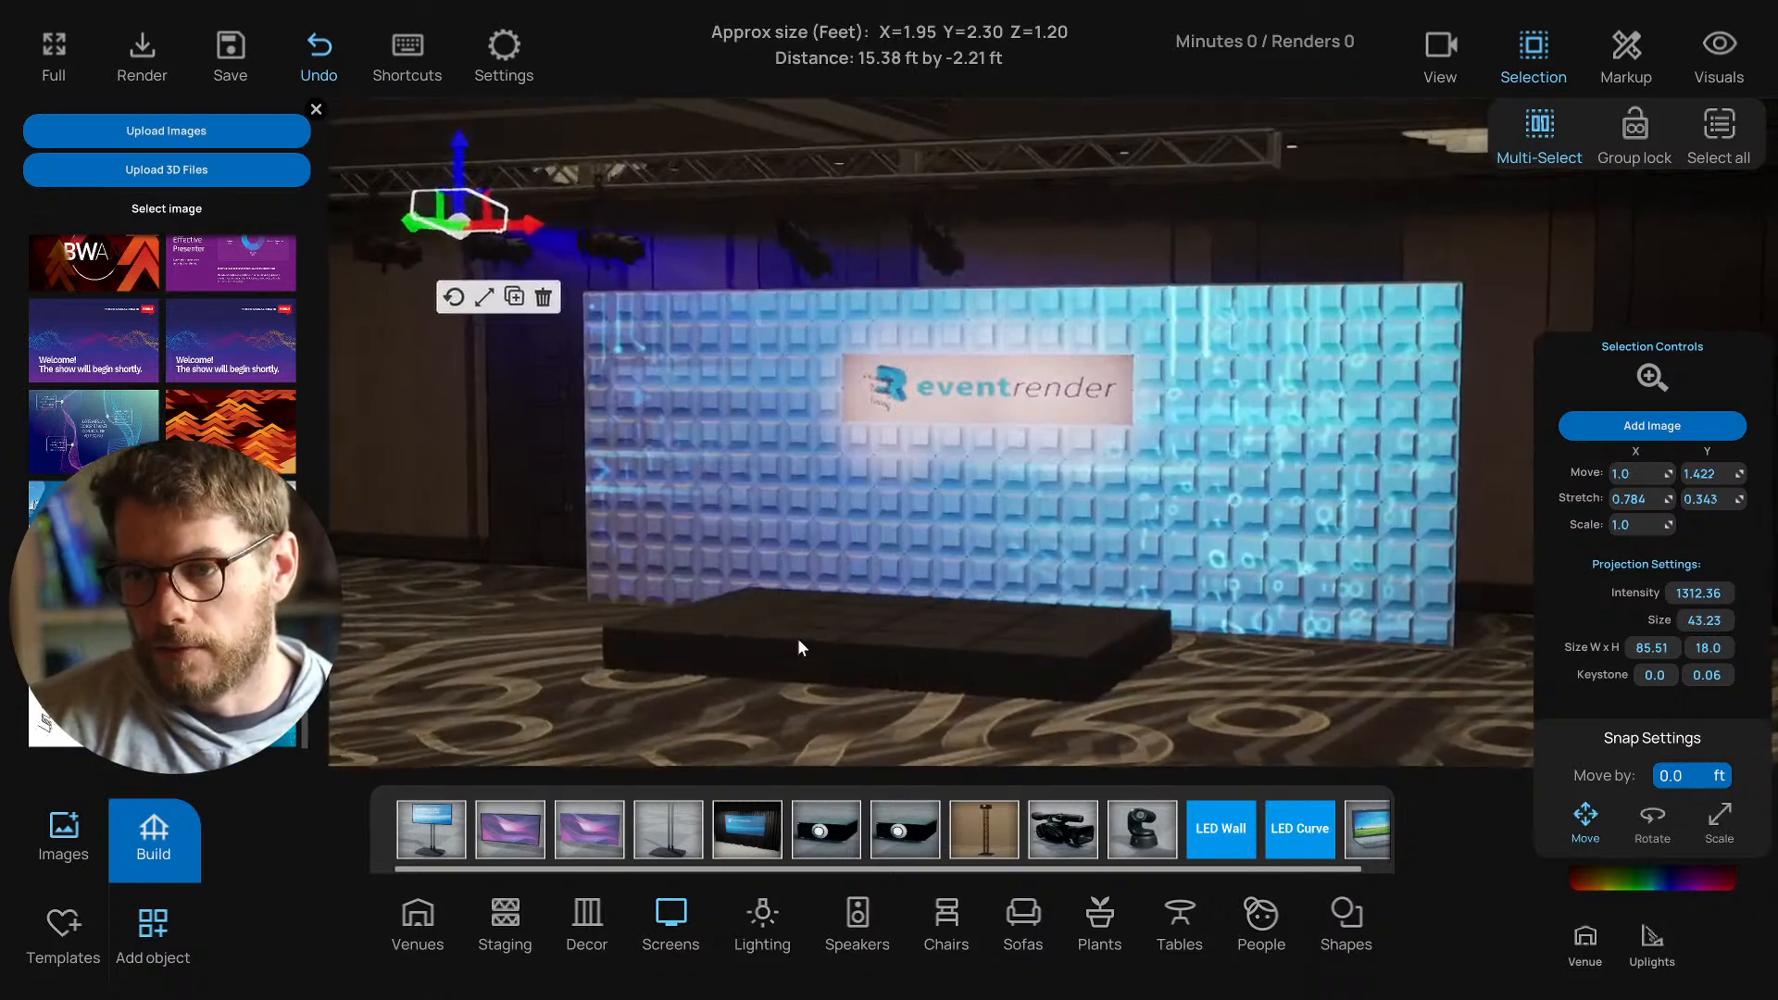
key(d)
key(s)
key(a)
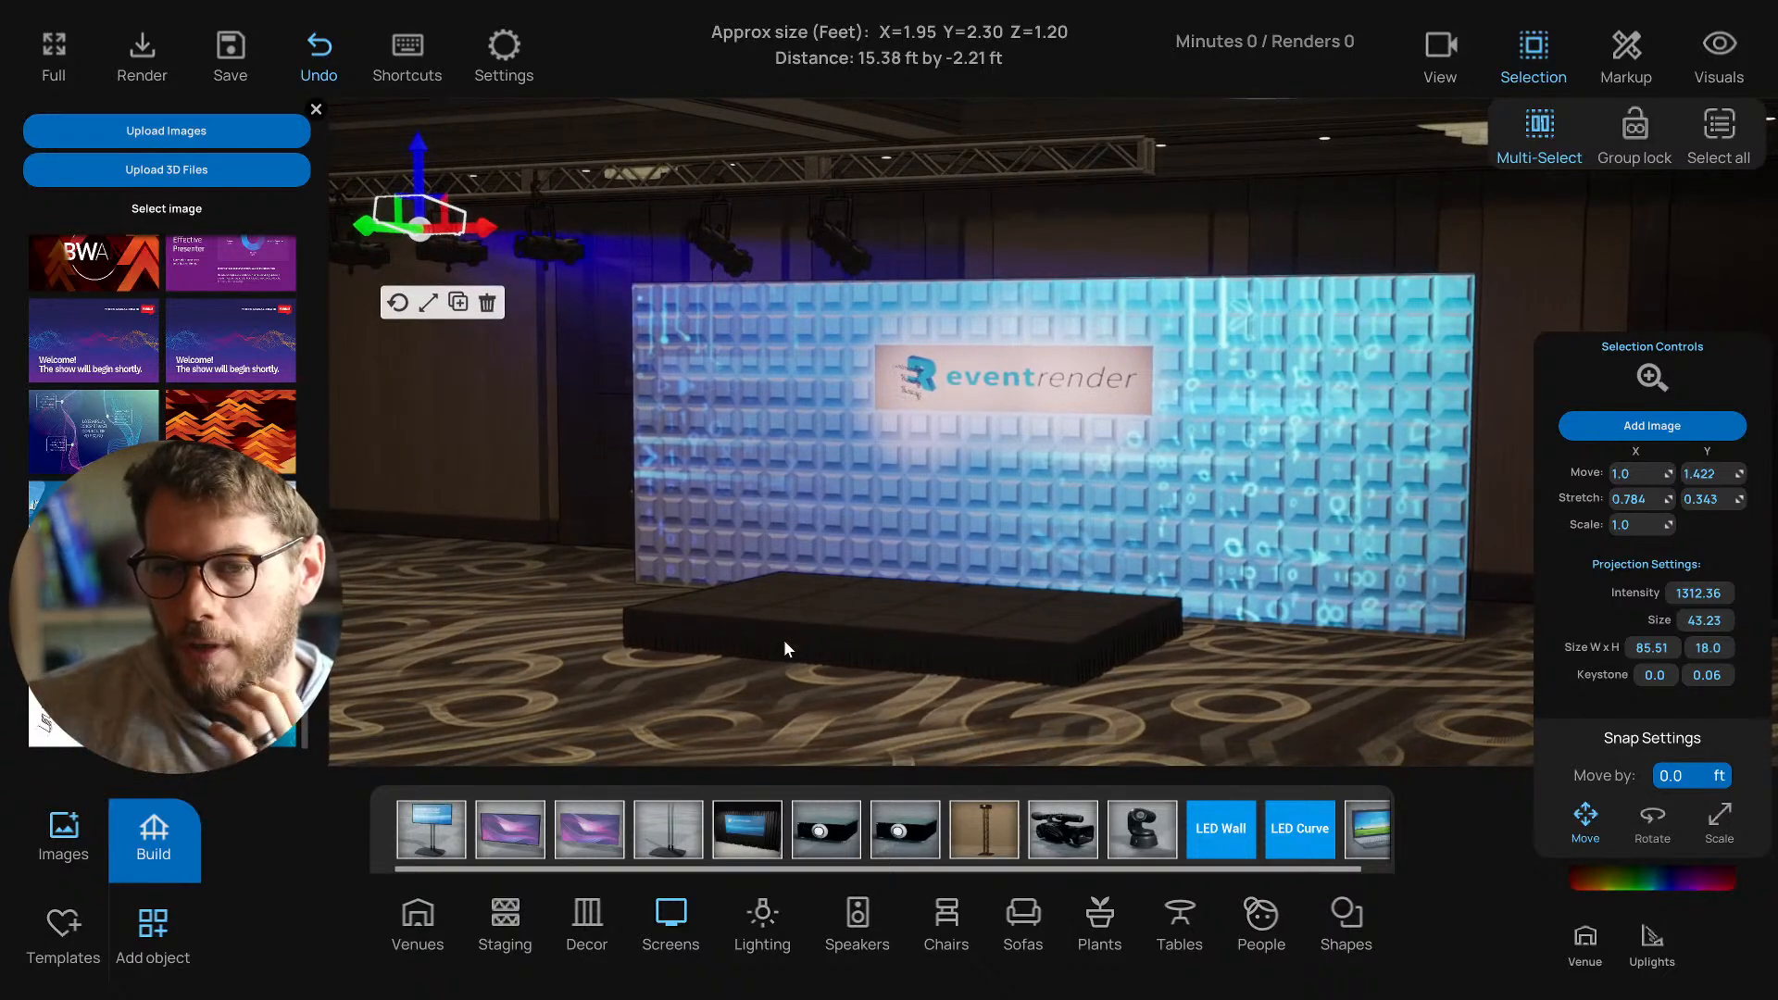
click(185, 132)
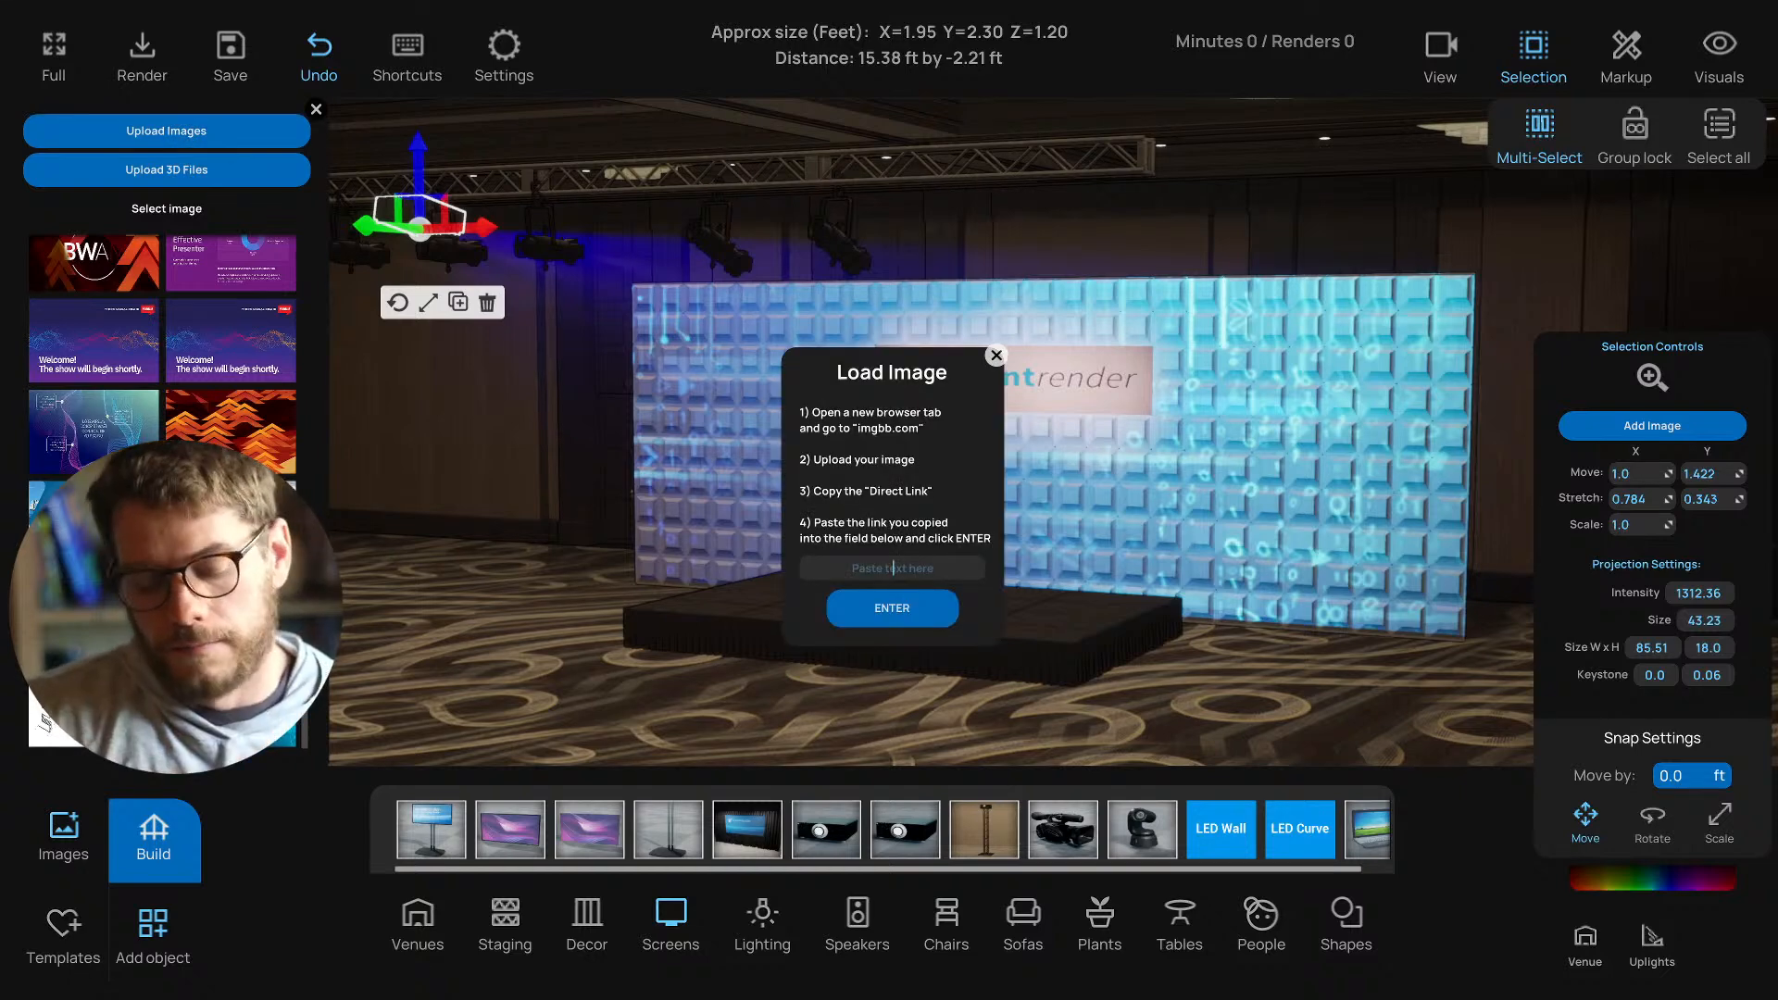
key(ctrl+v)
click(891, 607)
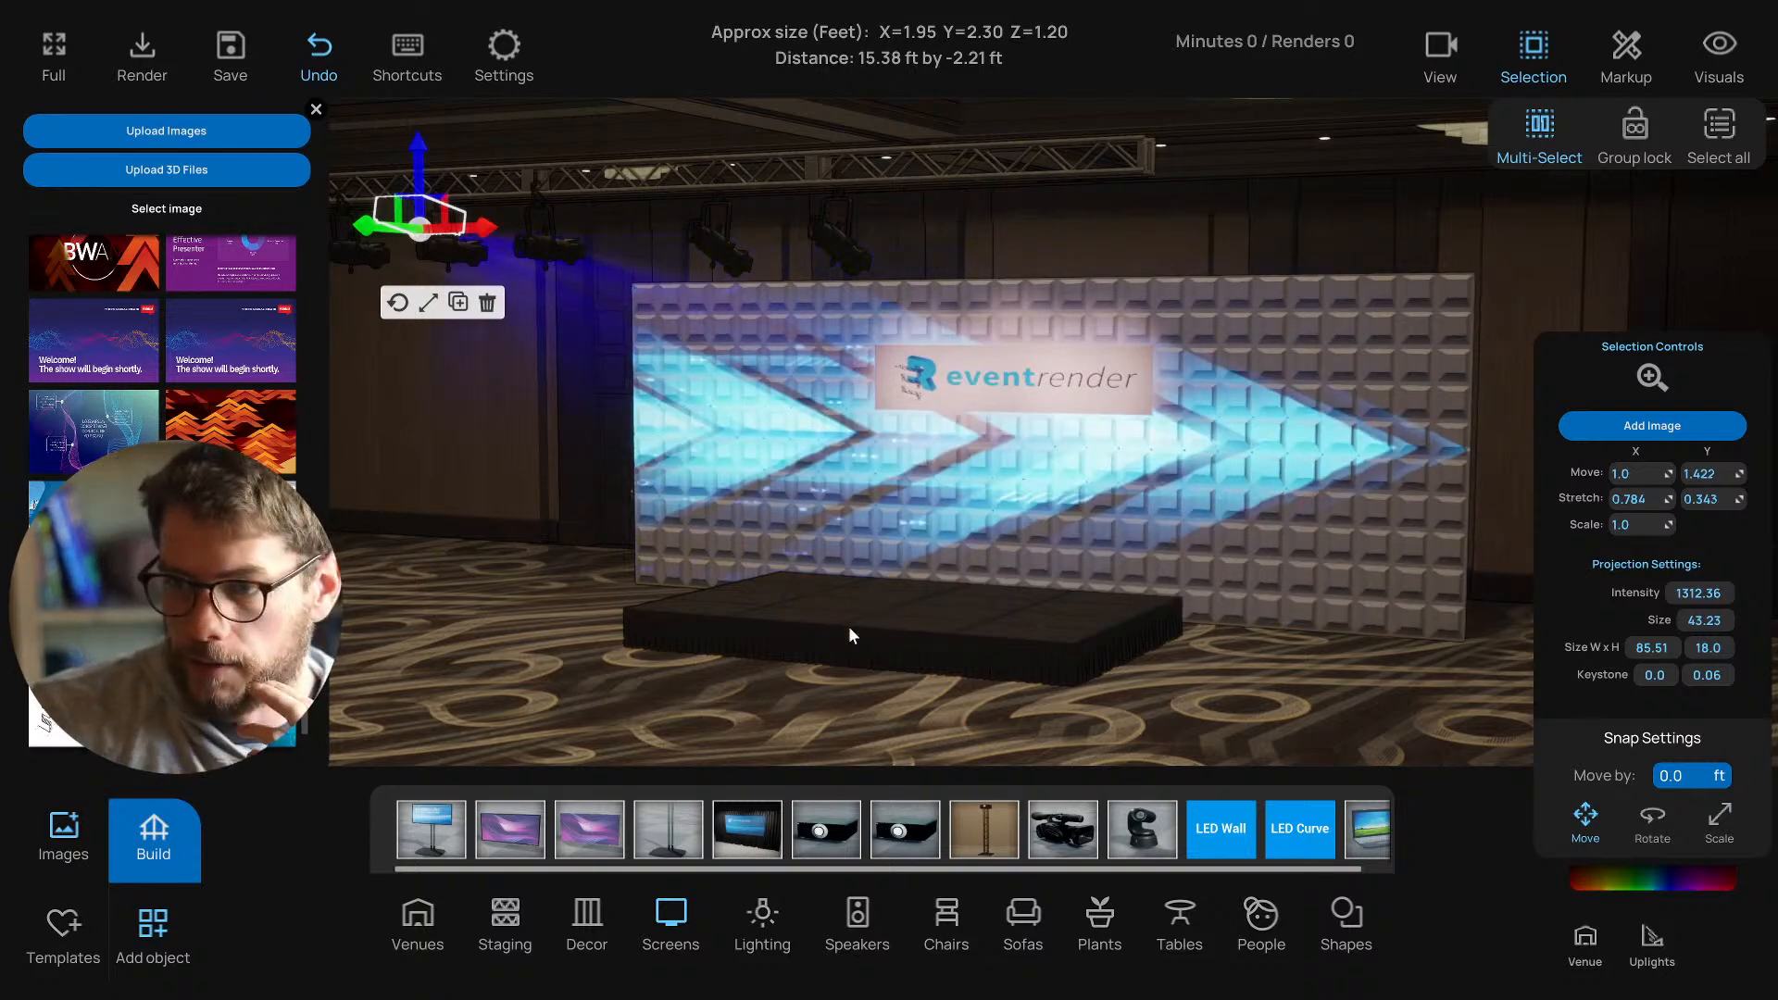
Close the image library and examine how the arrow graphic falls across the tiled backdrop from several angles.
drag(772, 645, 844, 655)
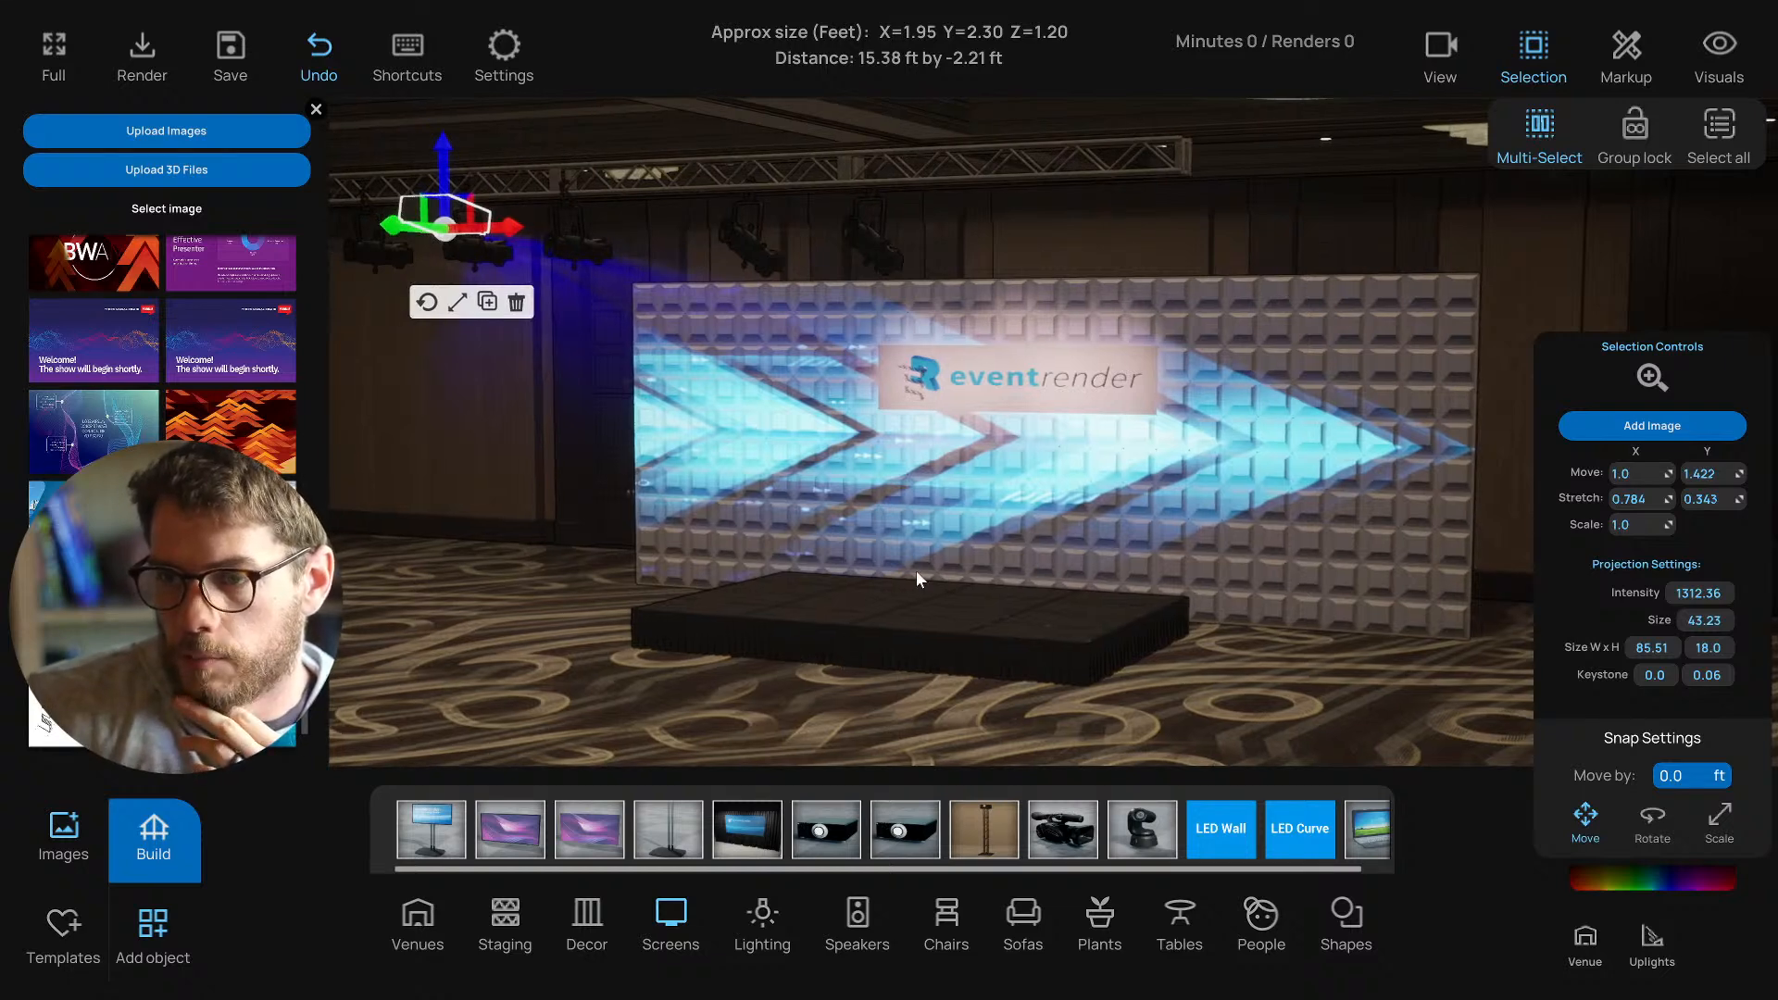
drag(915, 571, 913, 570)
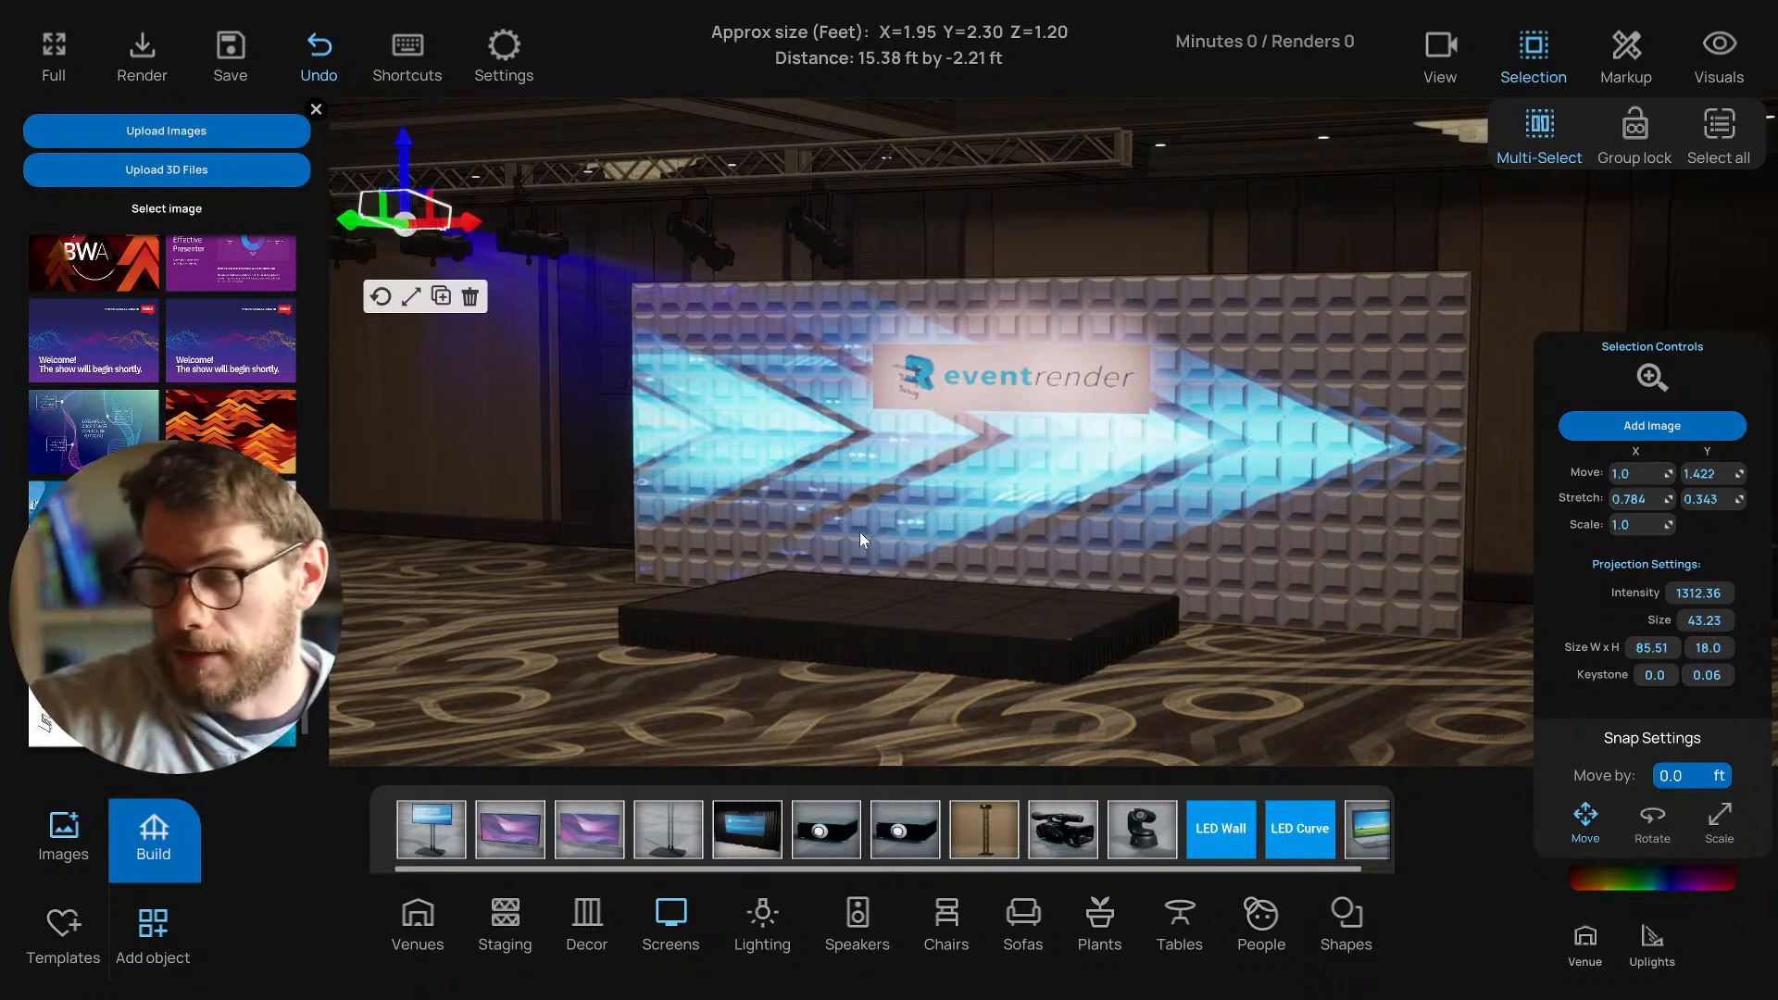
drag(870, 386, 706, 421)
scroll(804, 463, down, 3)
scroll(804, 463, up, 3)
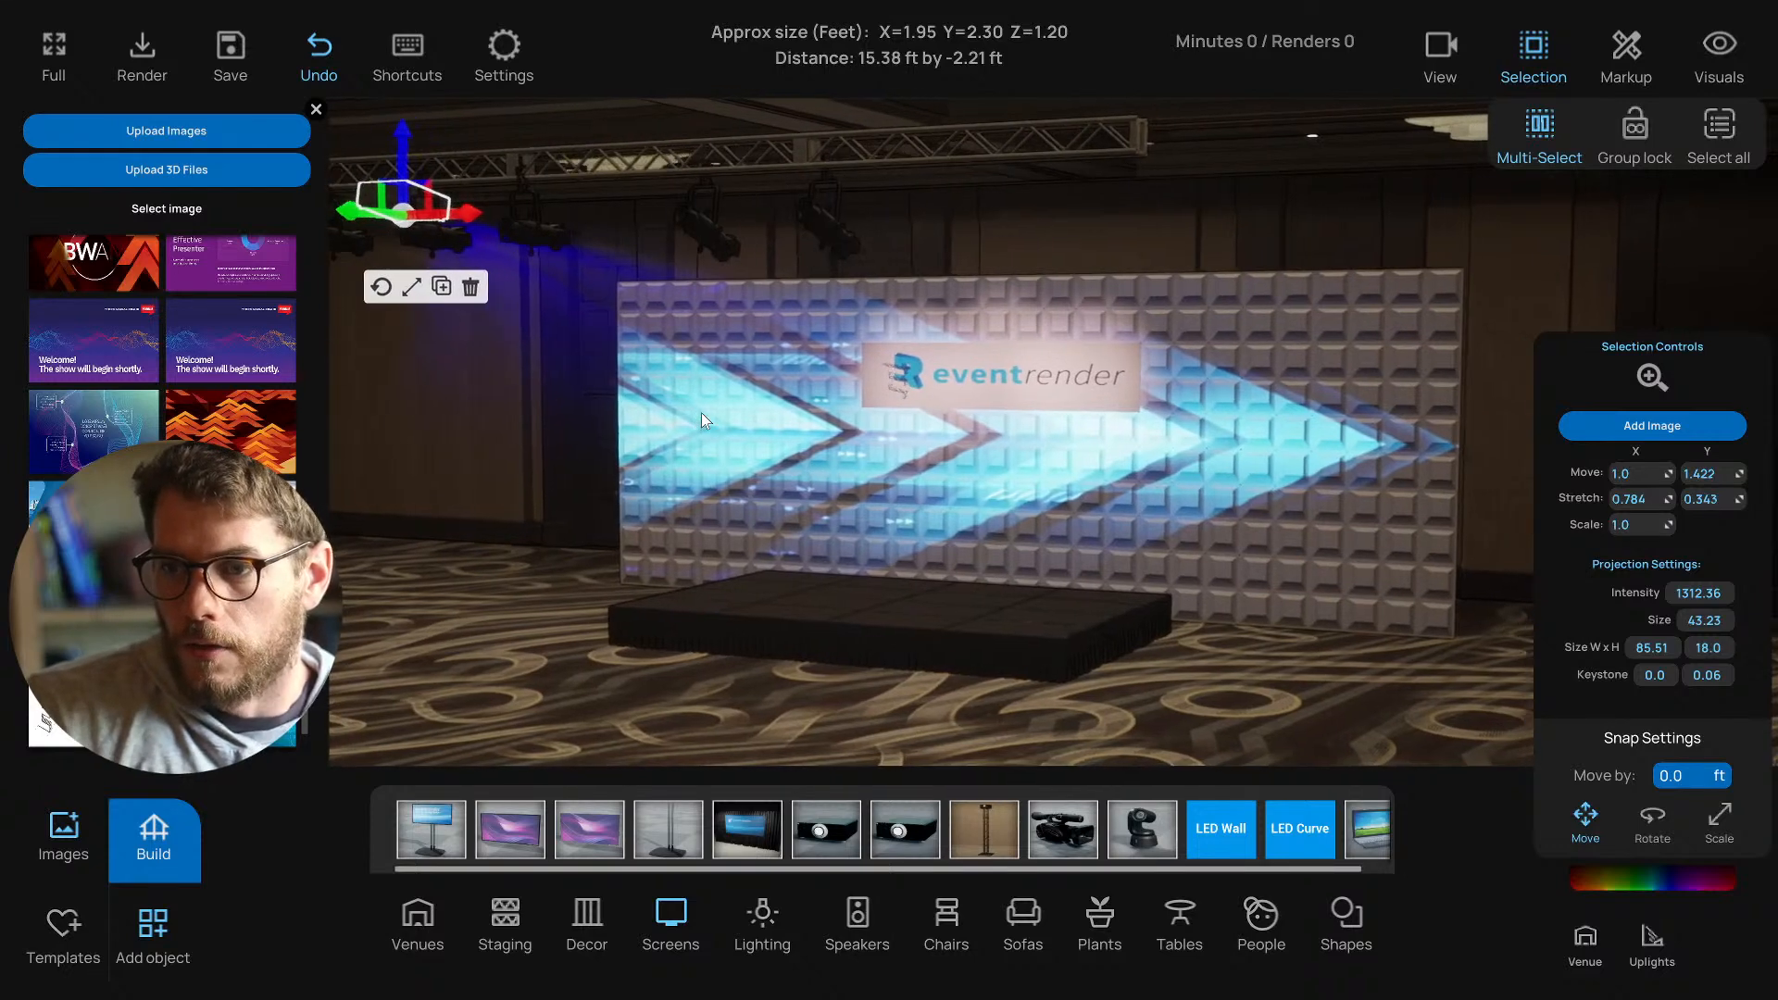
click(316, 111)
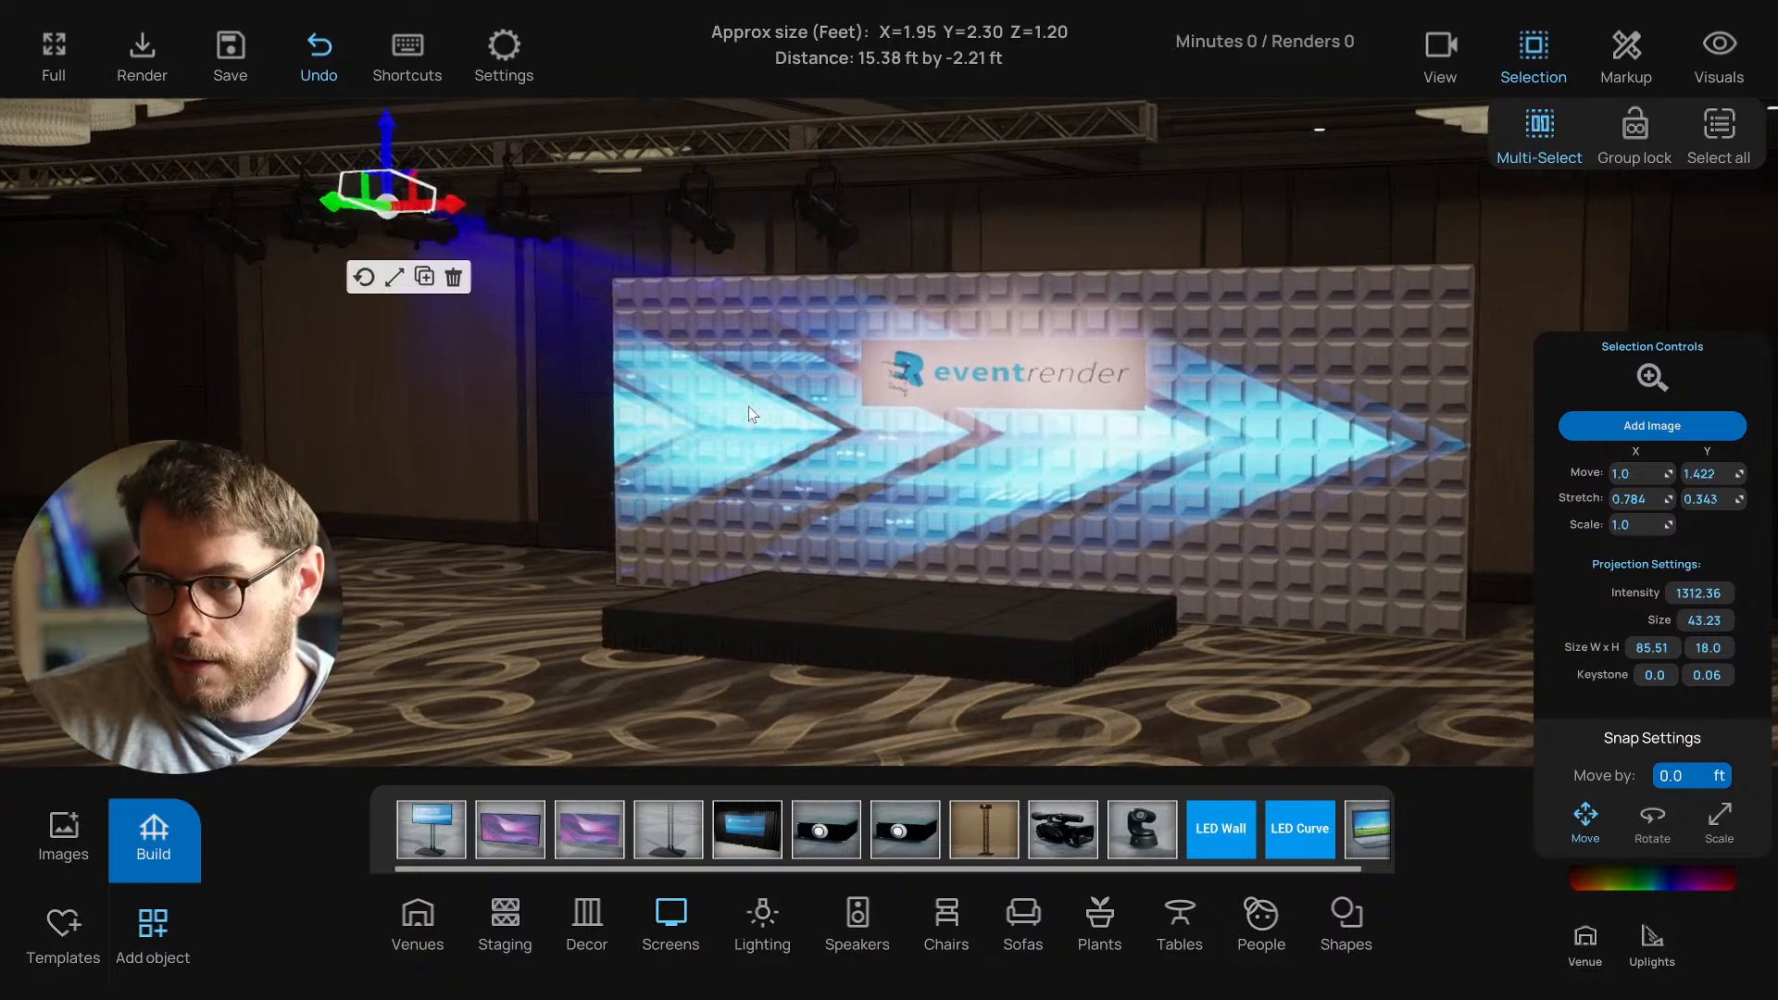
drag(750, 409, 708, 401)
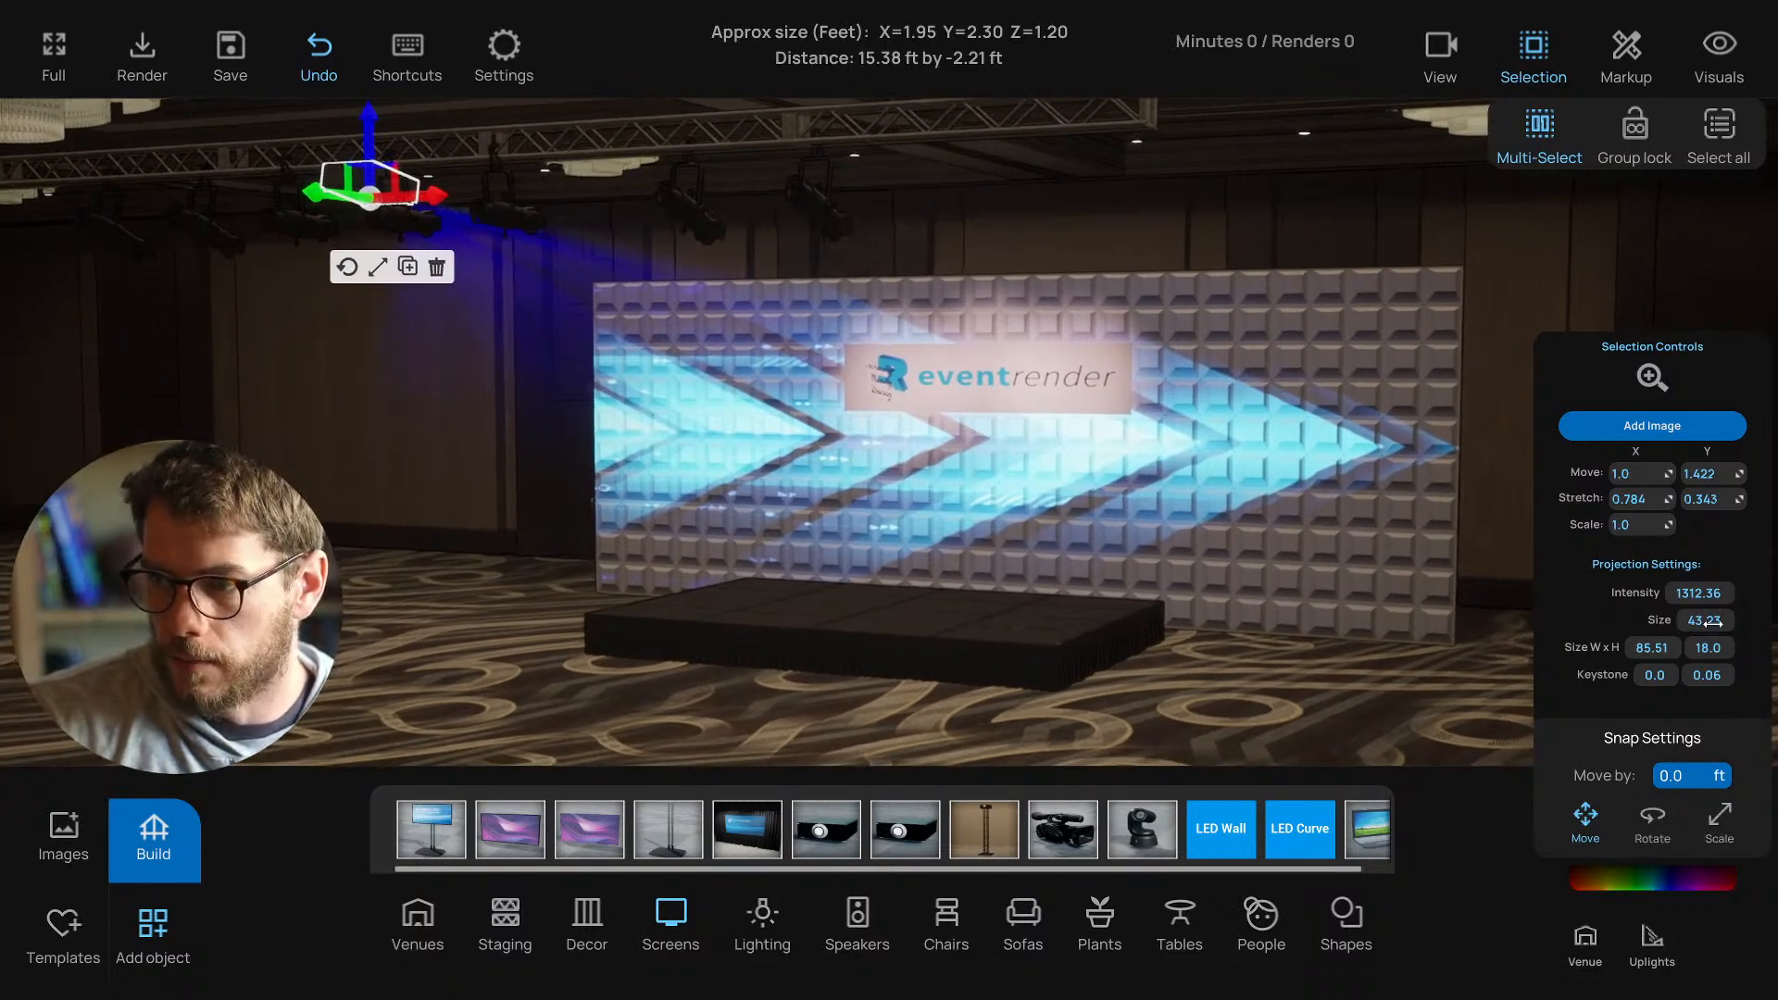
key(d)
key(d)
scroll(1109, 637, down, 1)
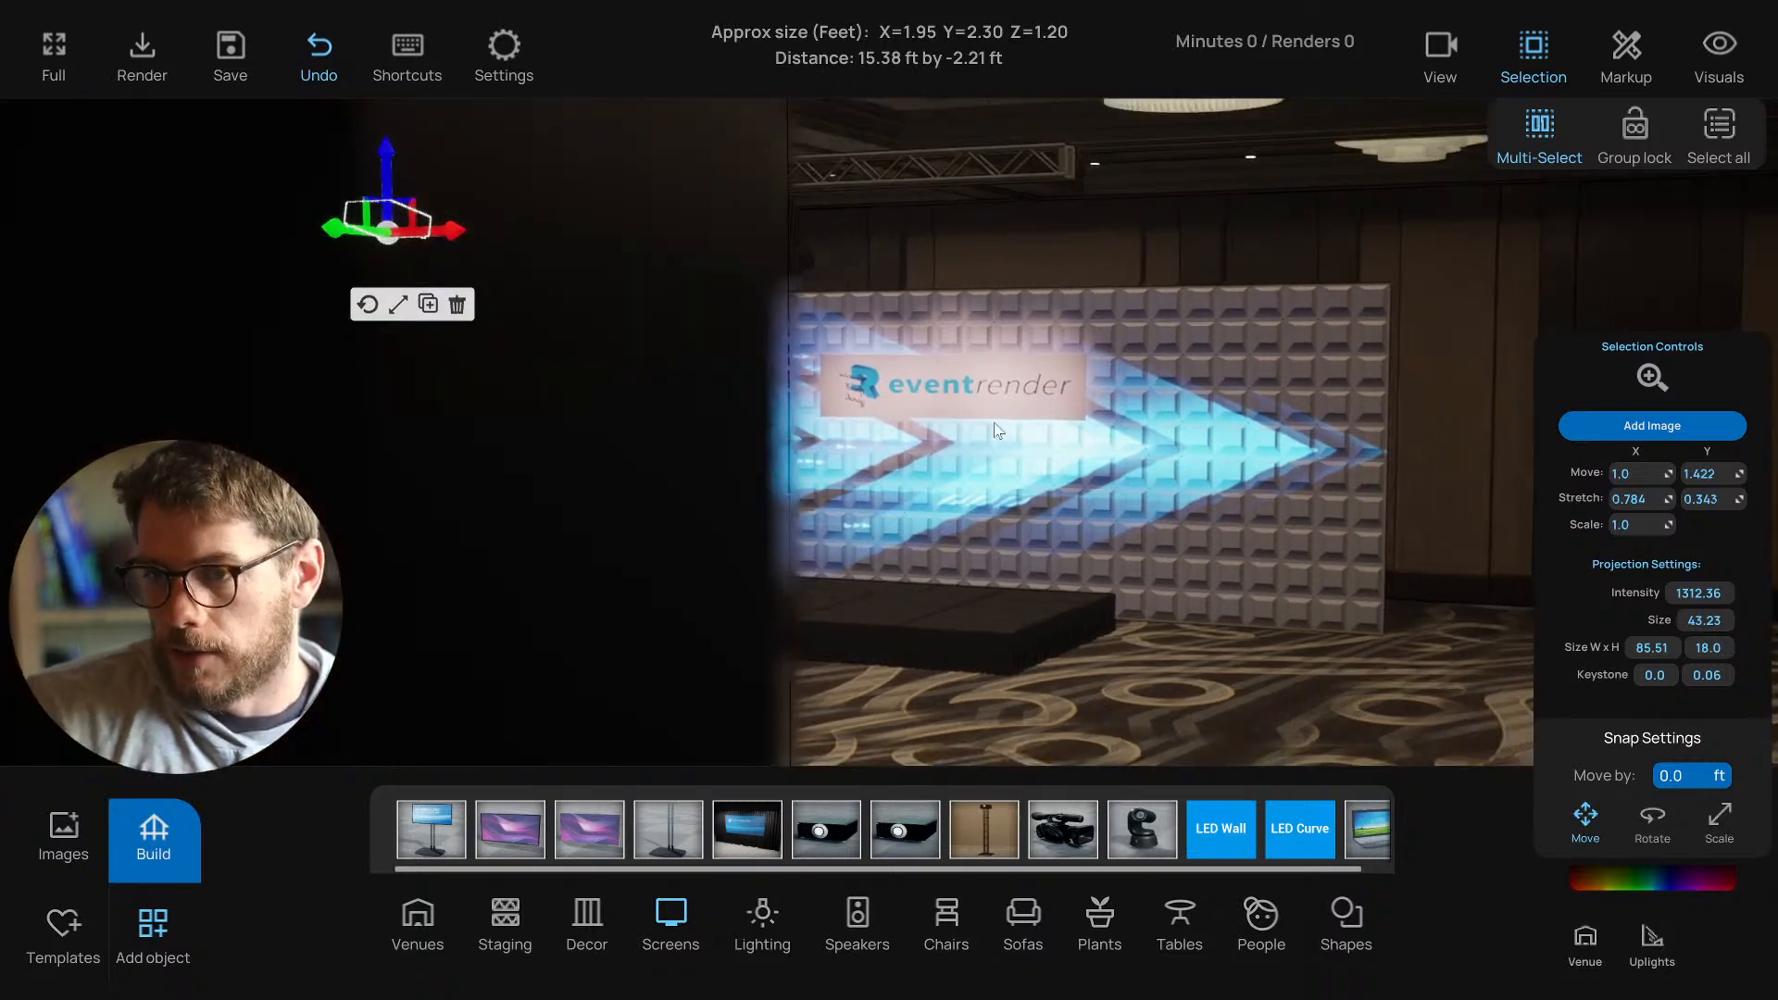
scroll(936, 480, up, 2)
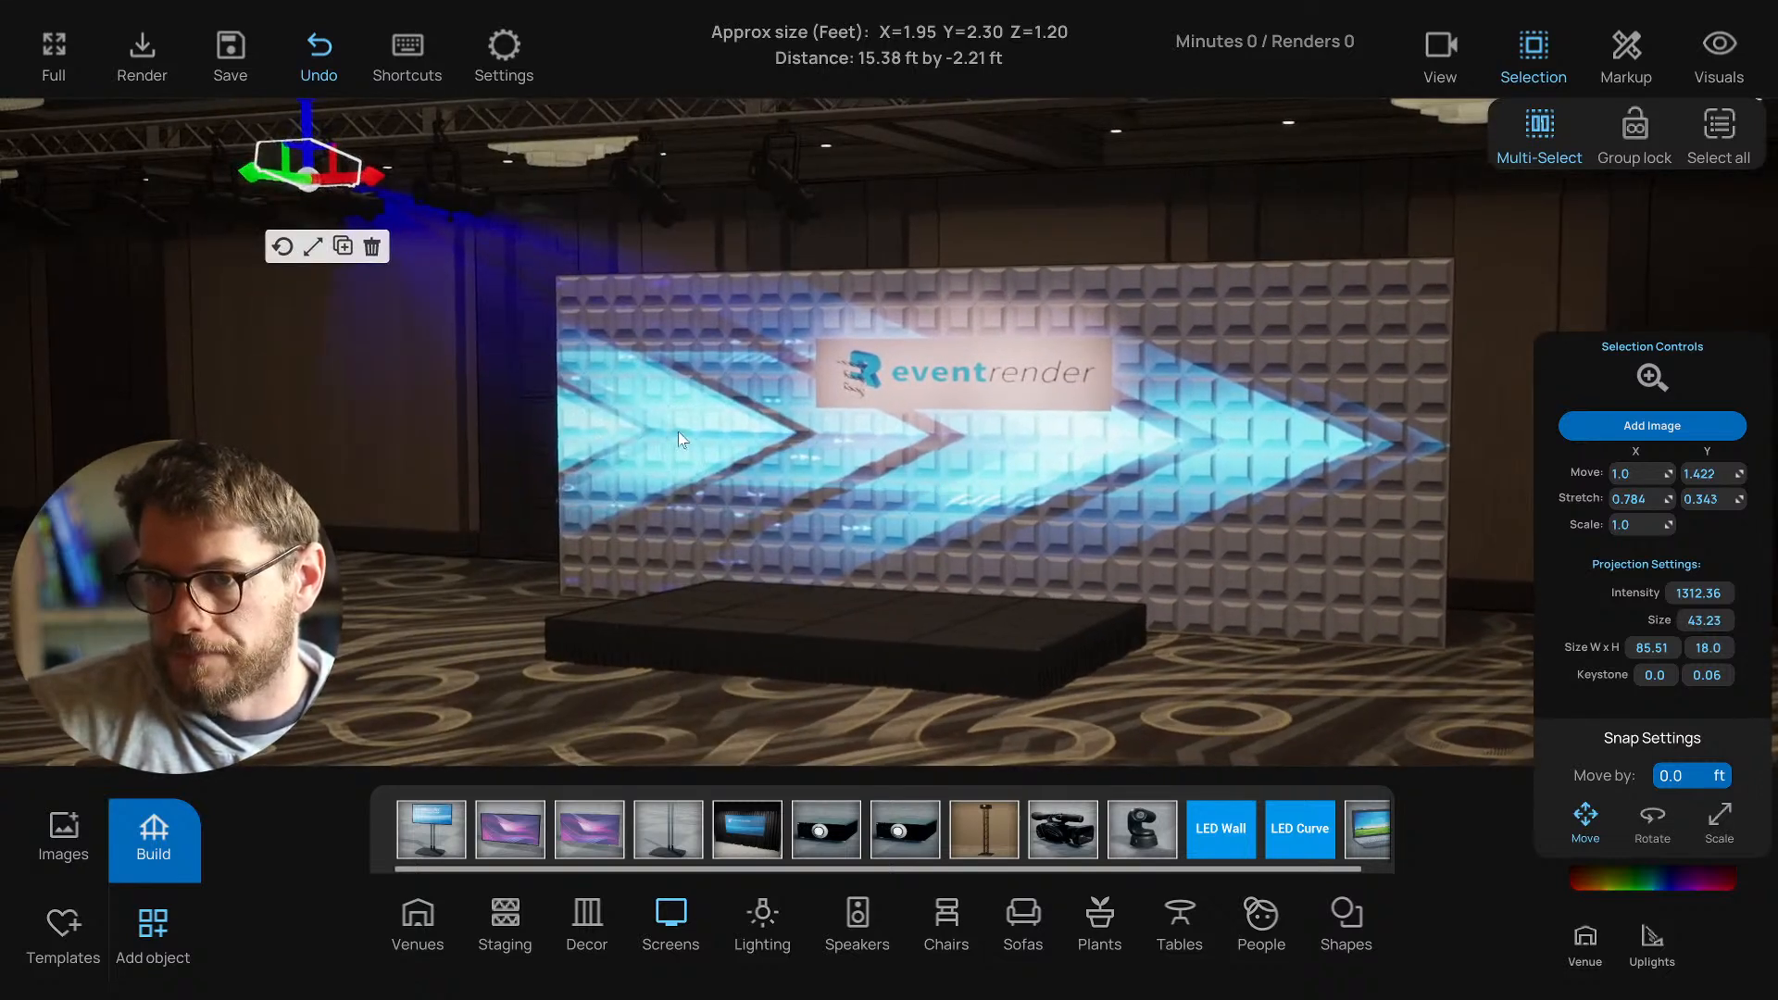
Turn on group lock and select the whole tiled backdrop as one group.
click(1169, 507)
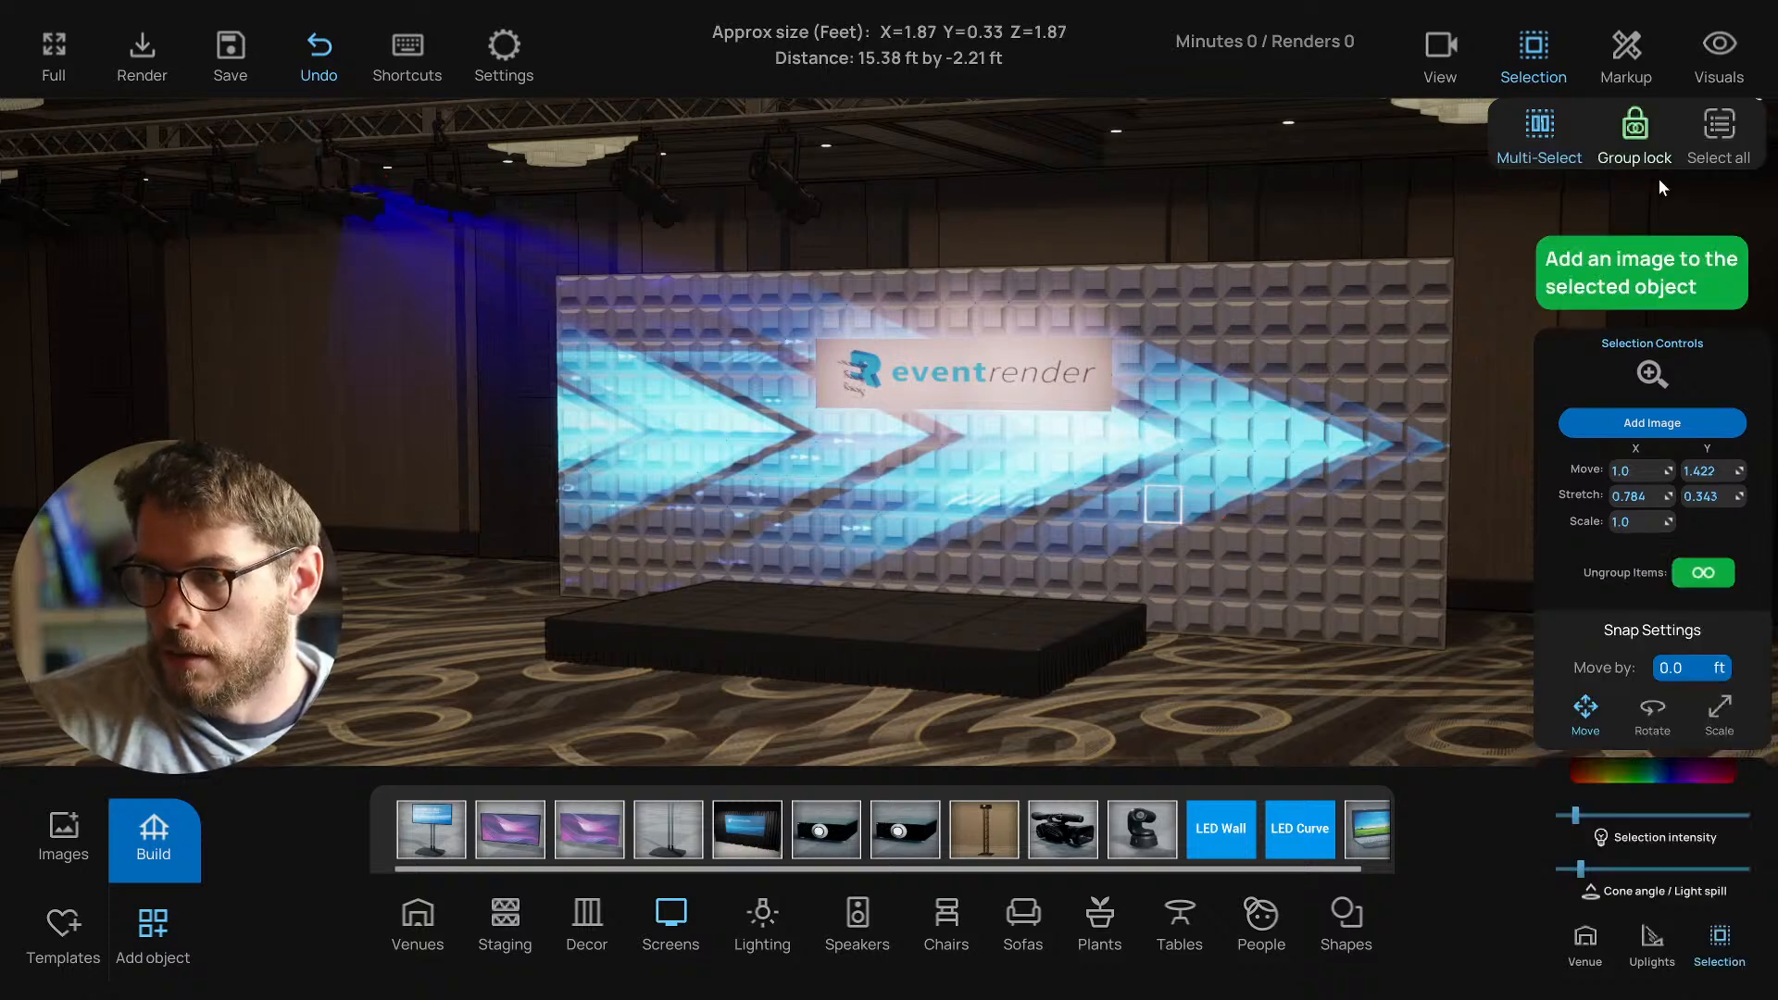
click(1637, 129)
click(1192, 391)
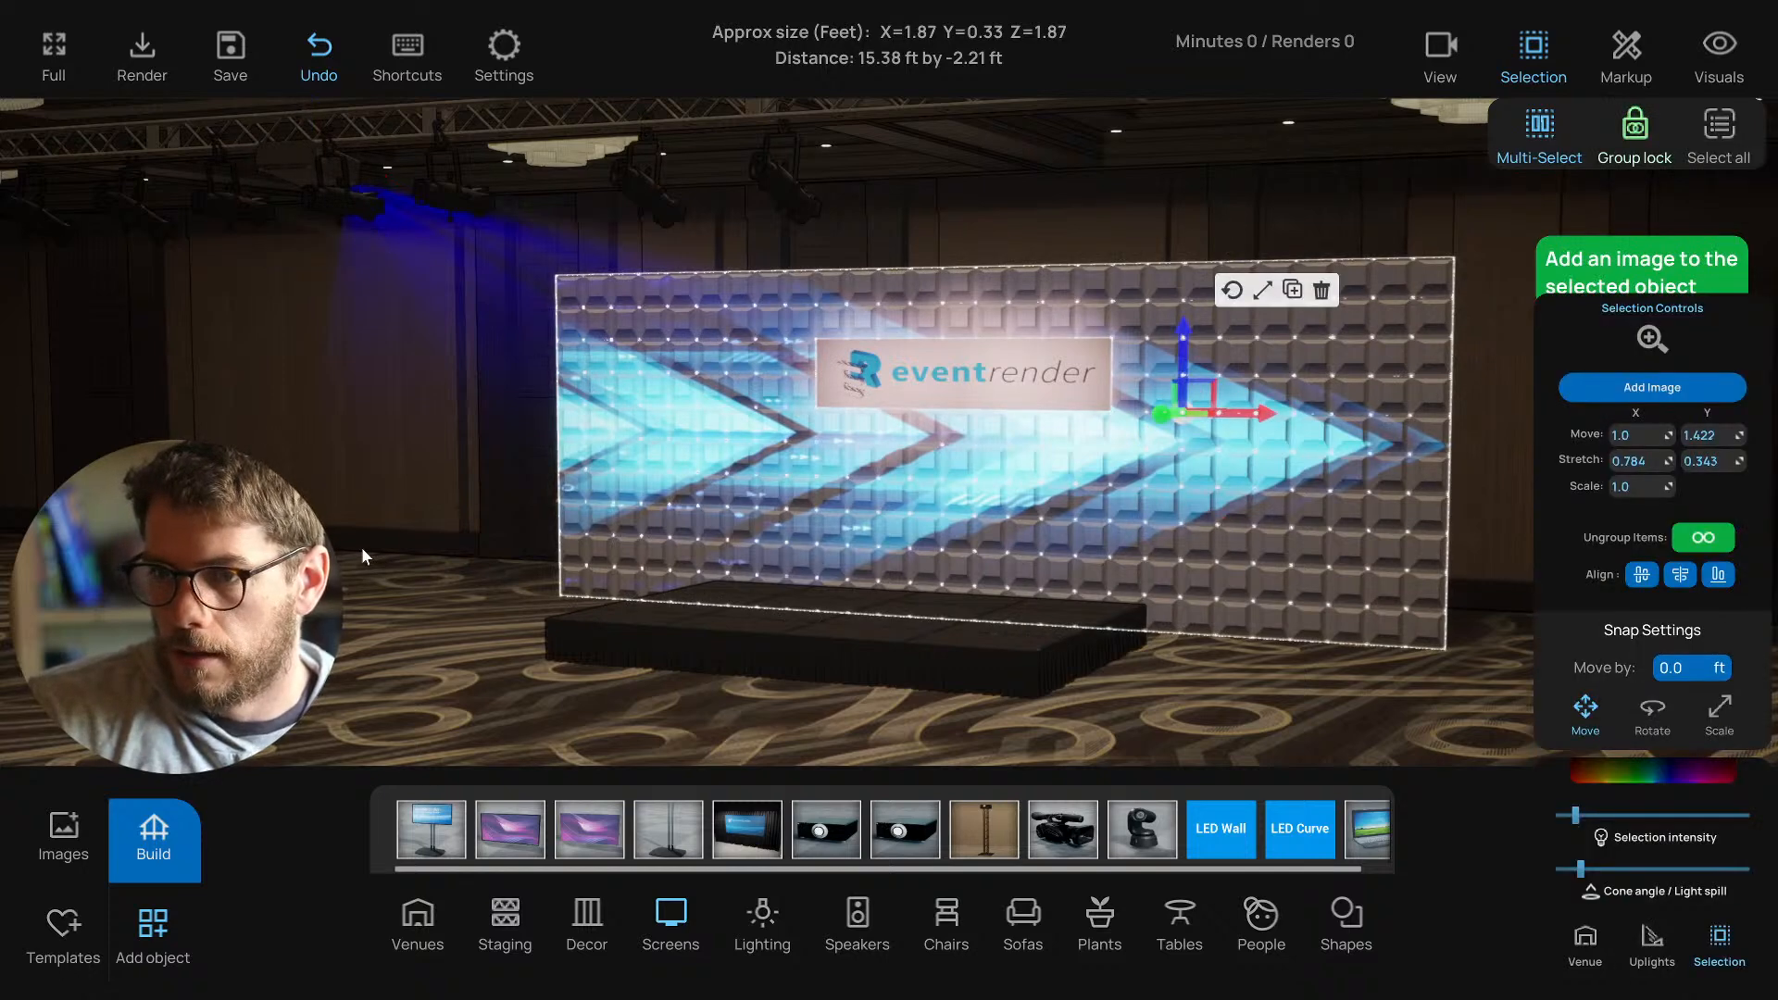
Move the projector farther from the backdrop and set its projection size to 27.9 and intensity to 1893.84.
click(362, 445)
click(373, 190)
click(398, 183)
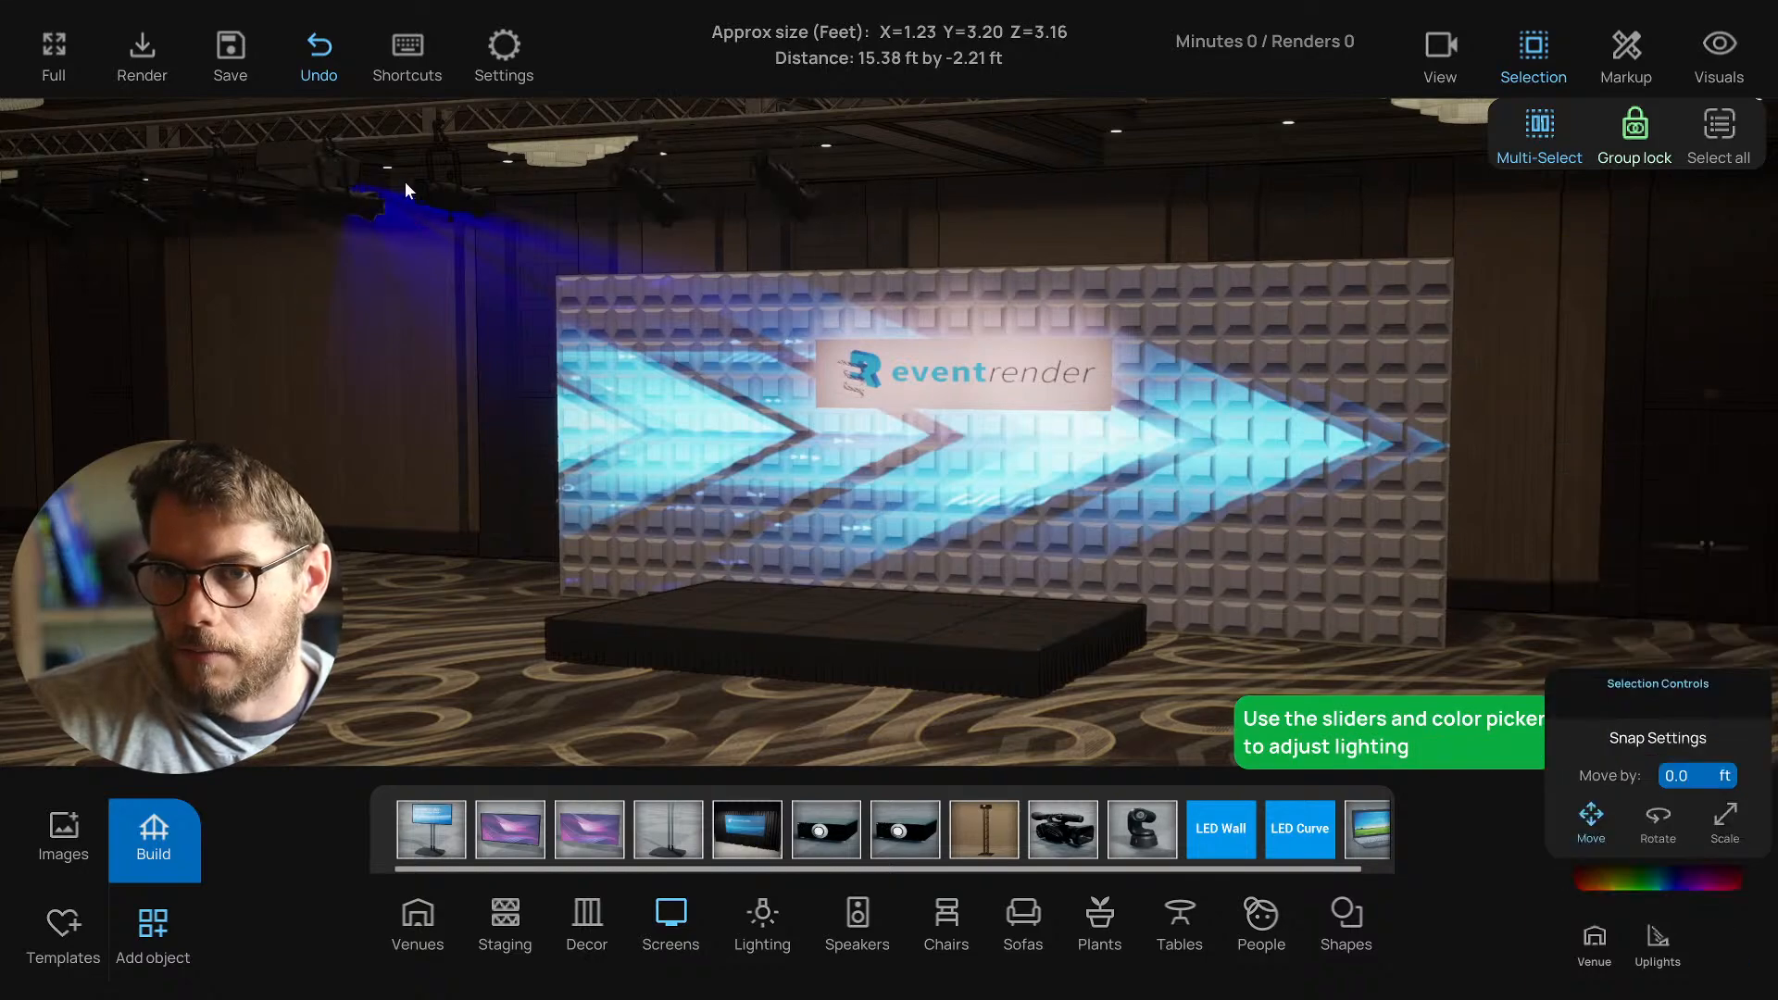
drag(381, 169, 753, 452)
click(542, 313)
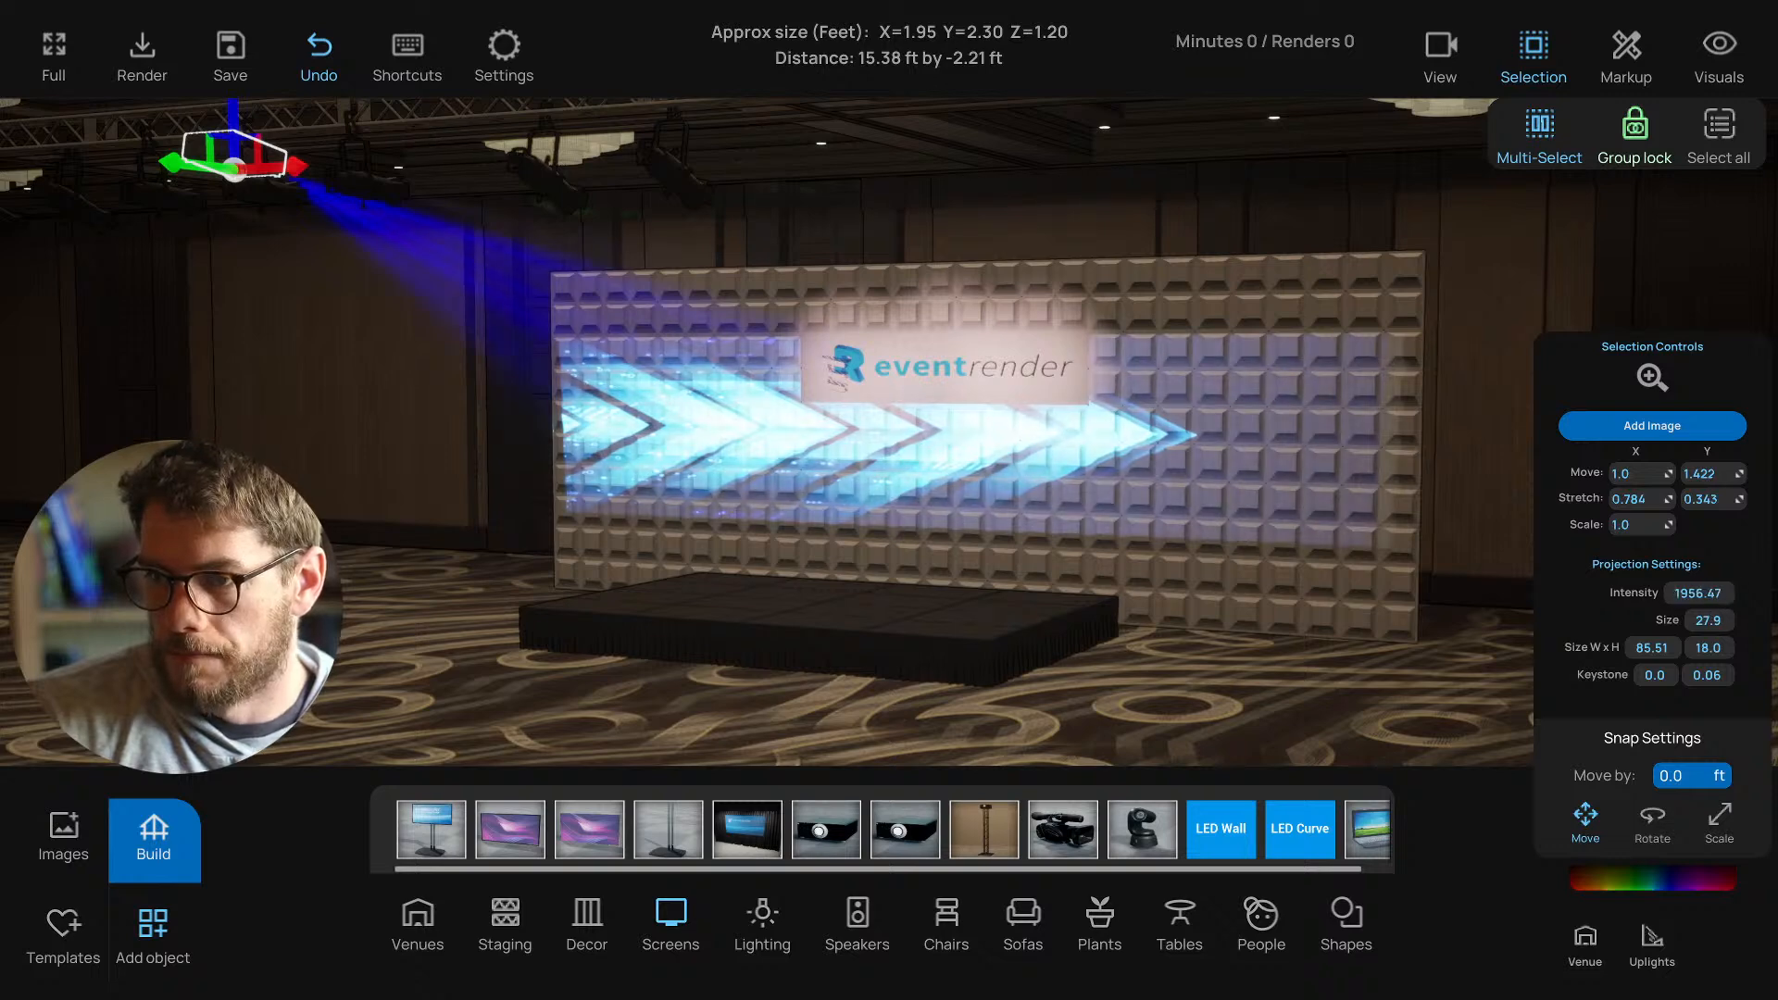
drag(1698, 593, 1692, 592)
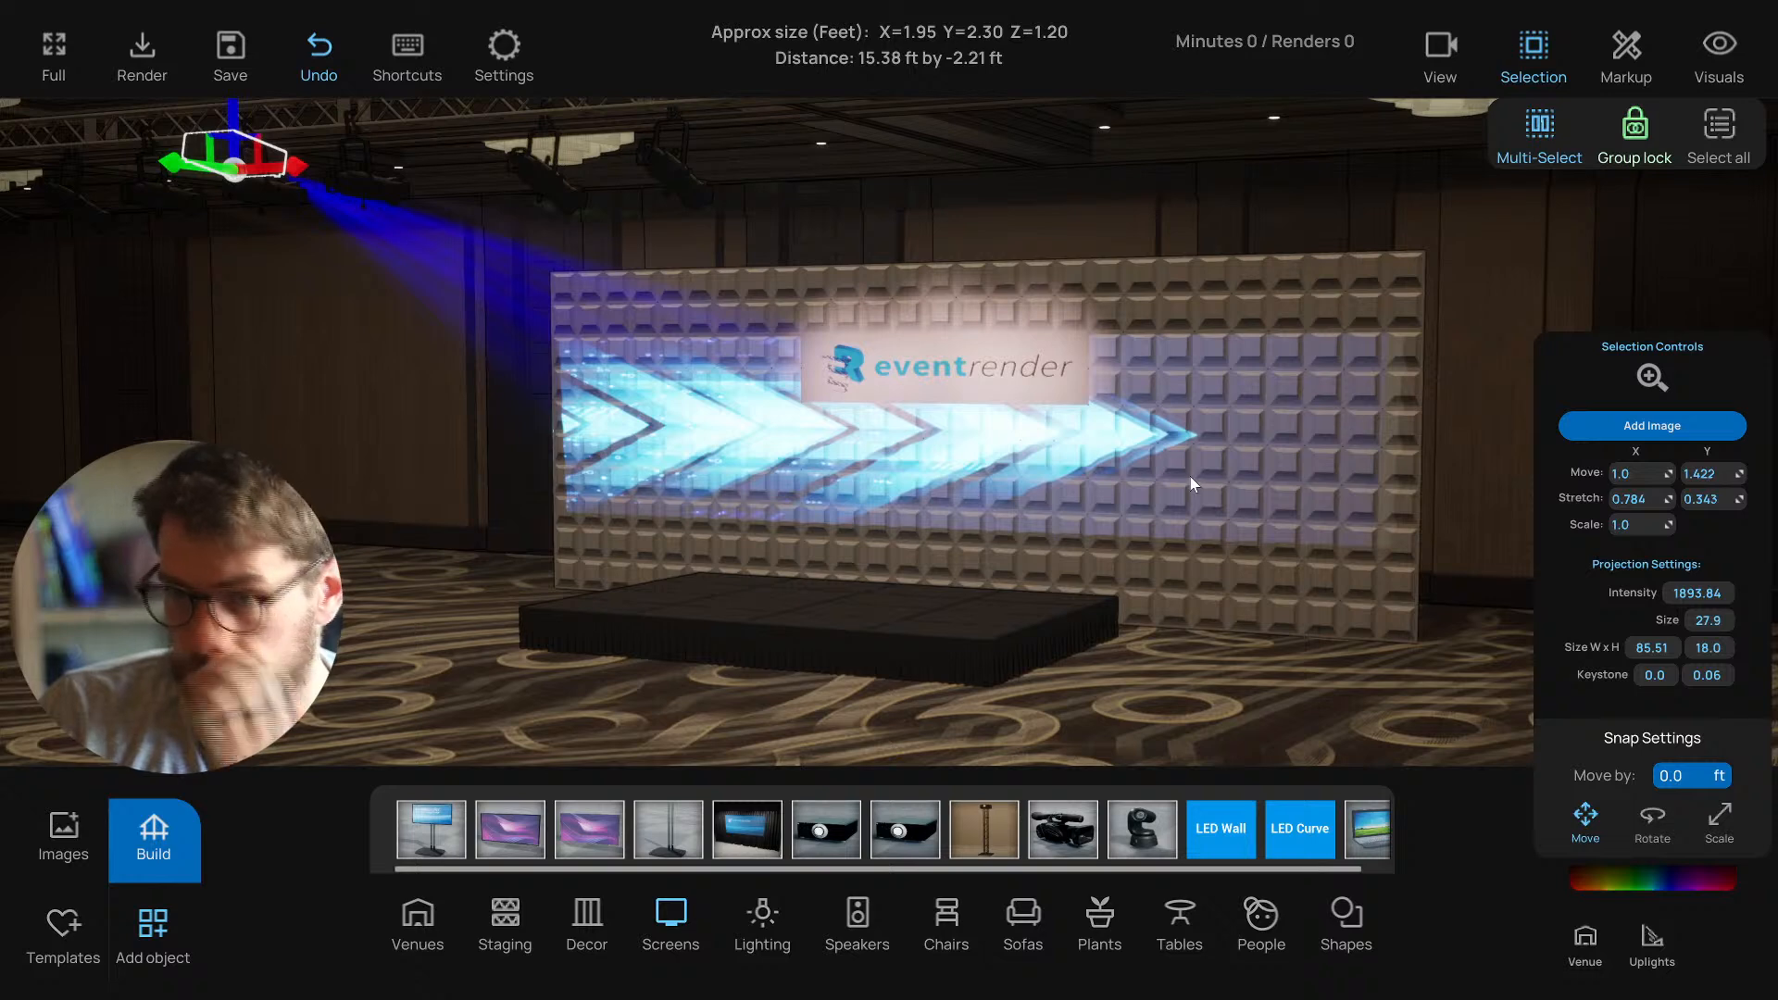
Set the projector's intensity to 1199.8, its projection size to 32.04, and its projection width and height to 98.53 by 32.8.
mouse_move(1705, 597)
mouse_down()
mouse_move(1662, 597)
mouse_move(1701, 598)
mouse_up()
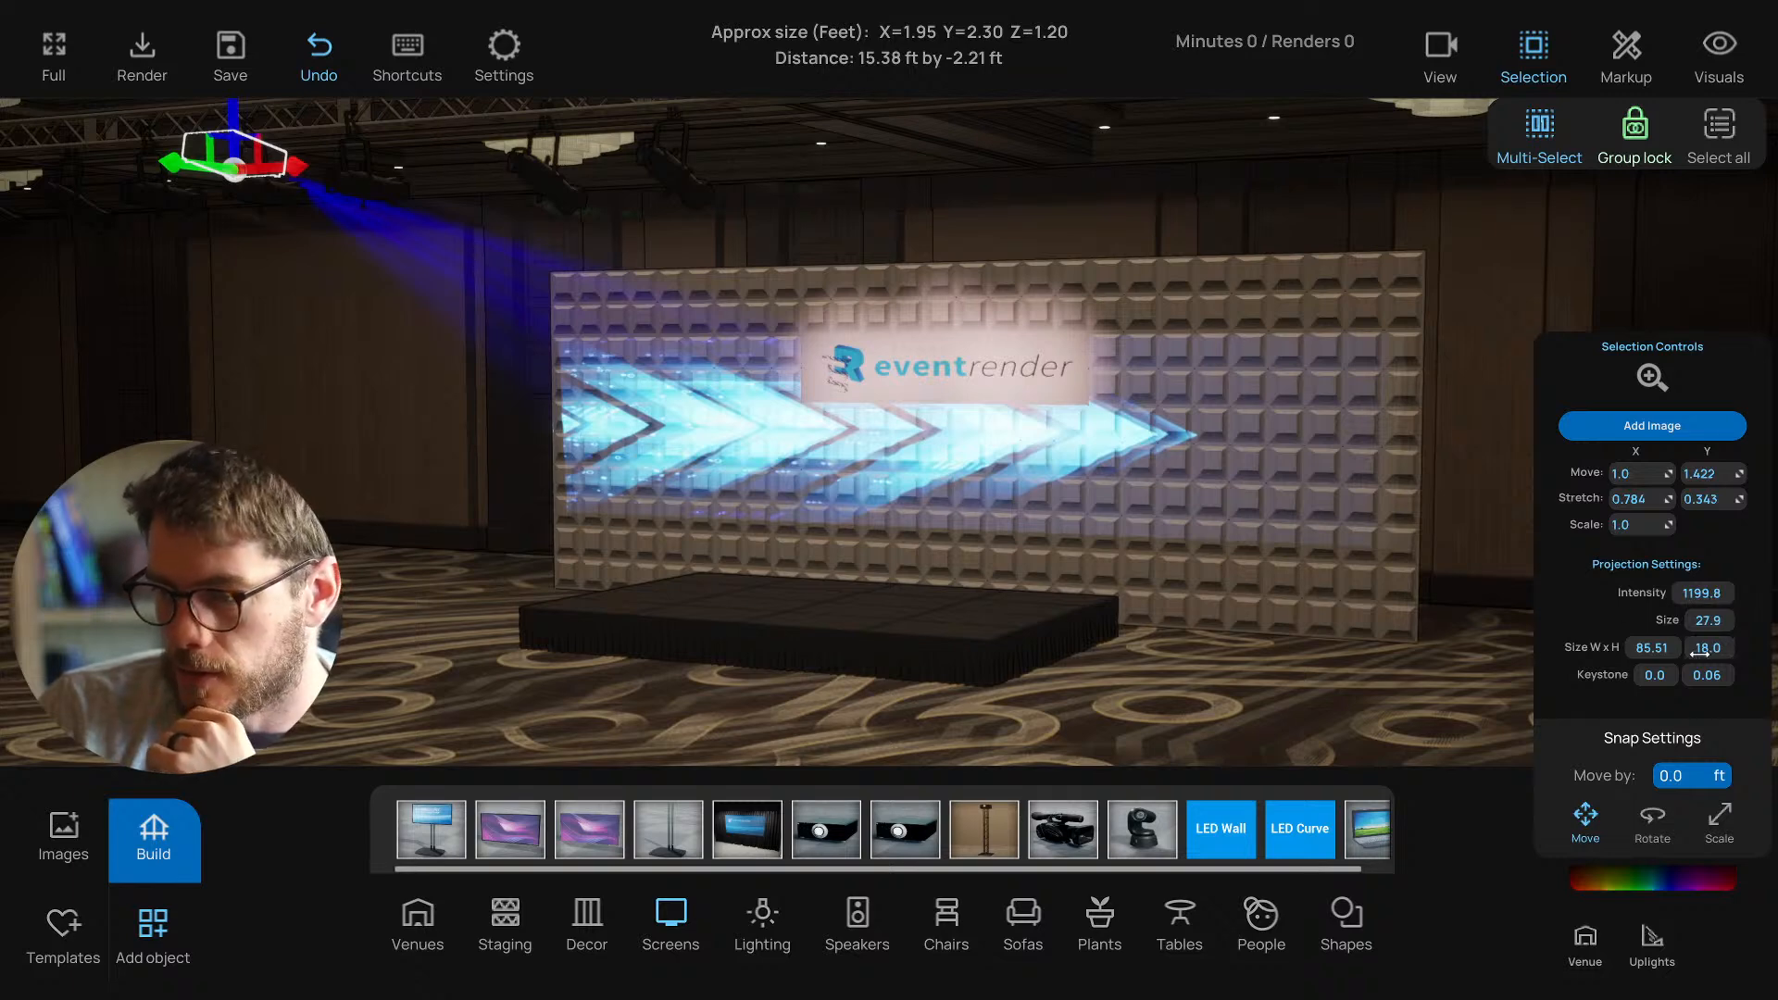
drag(1709, 651, 1739, 621)
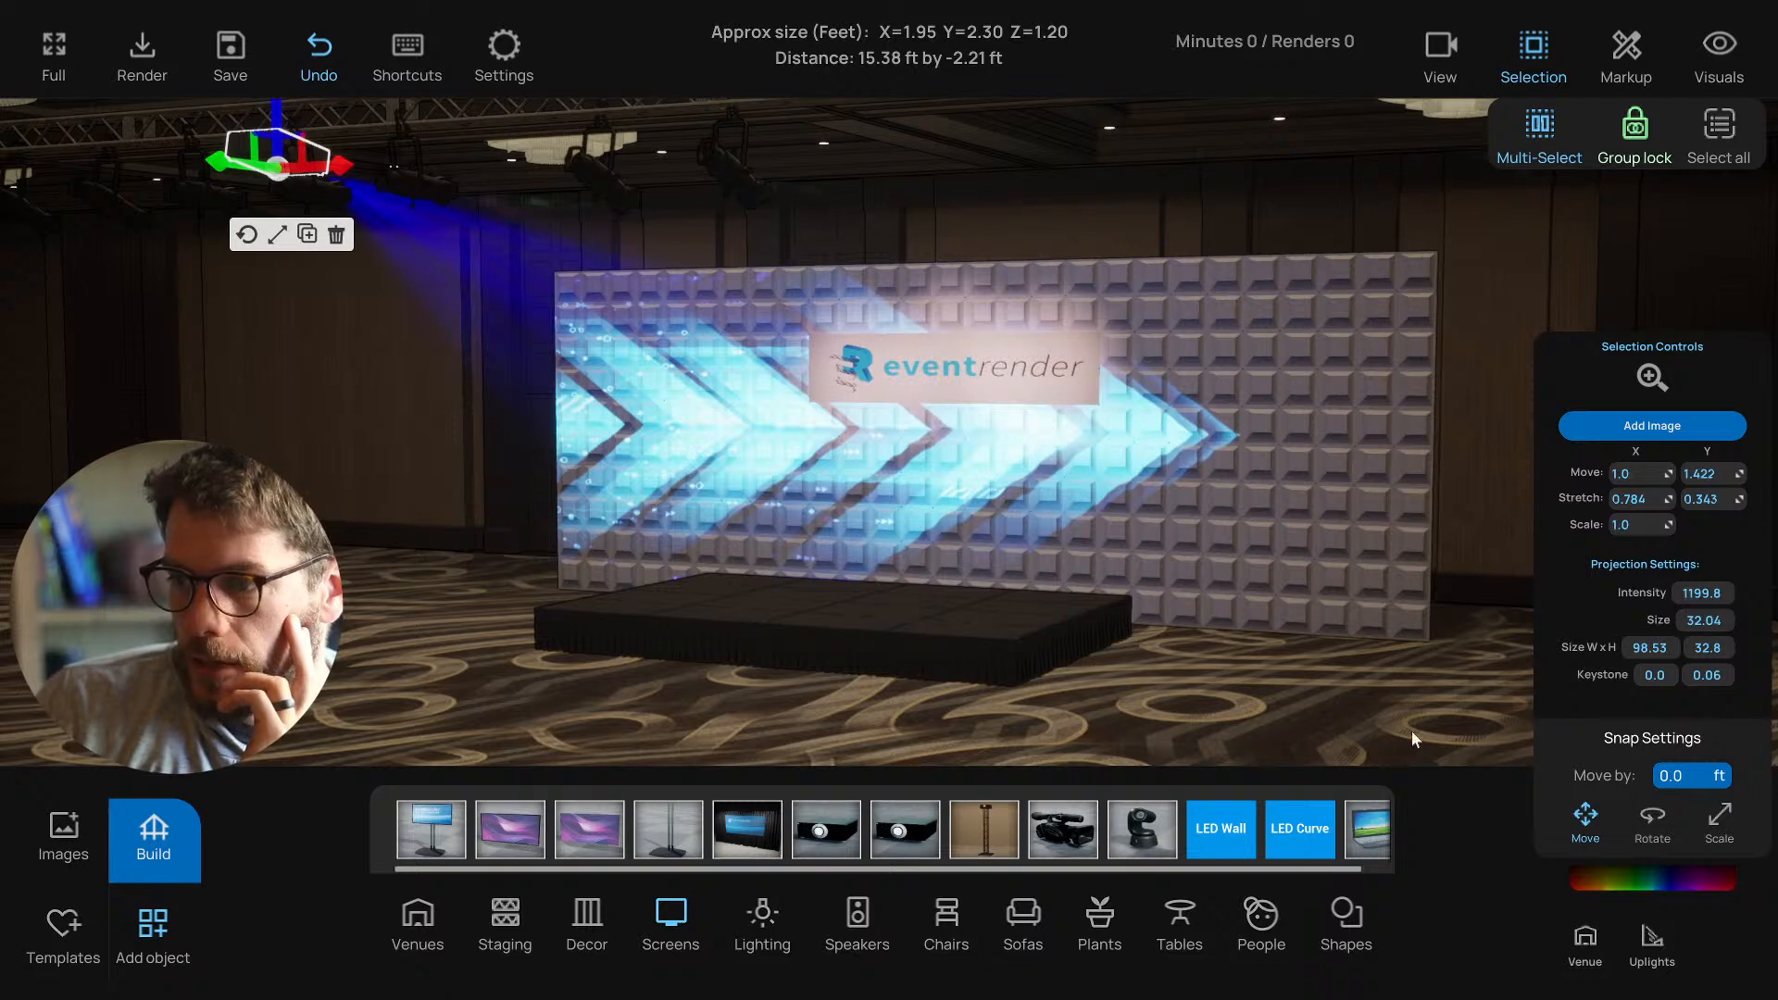
click(1197, 735)
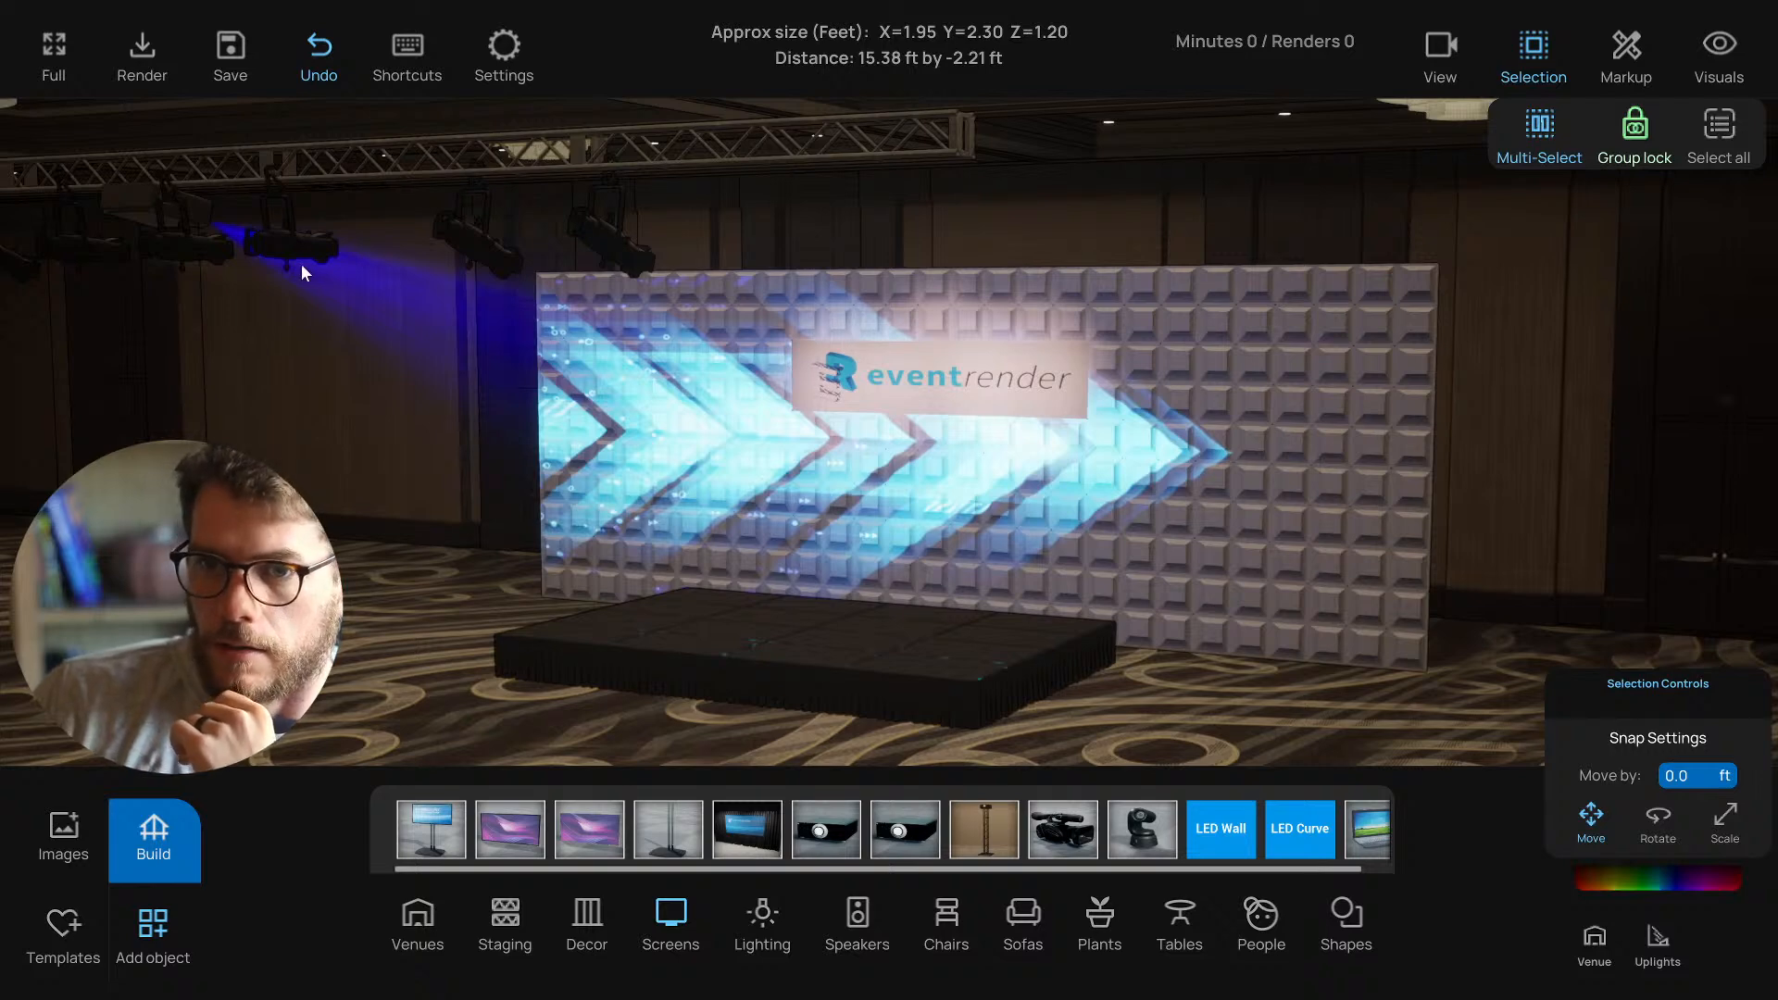
Try sliding the projector sideways toward the middle of the backdrop, and undo the move.
click(854, 375)
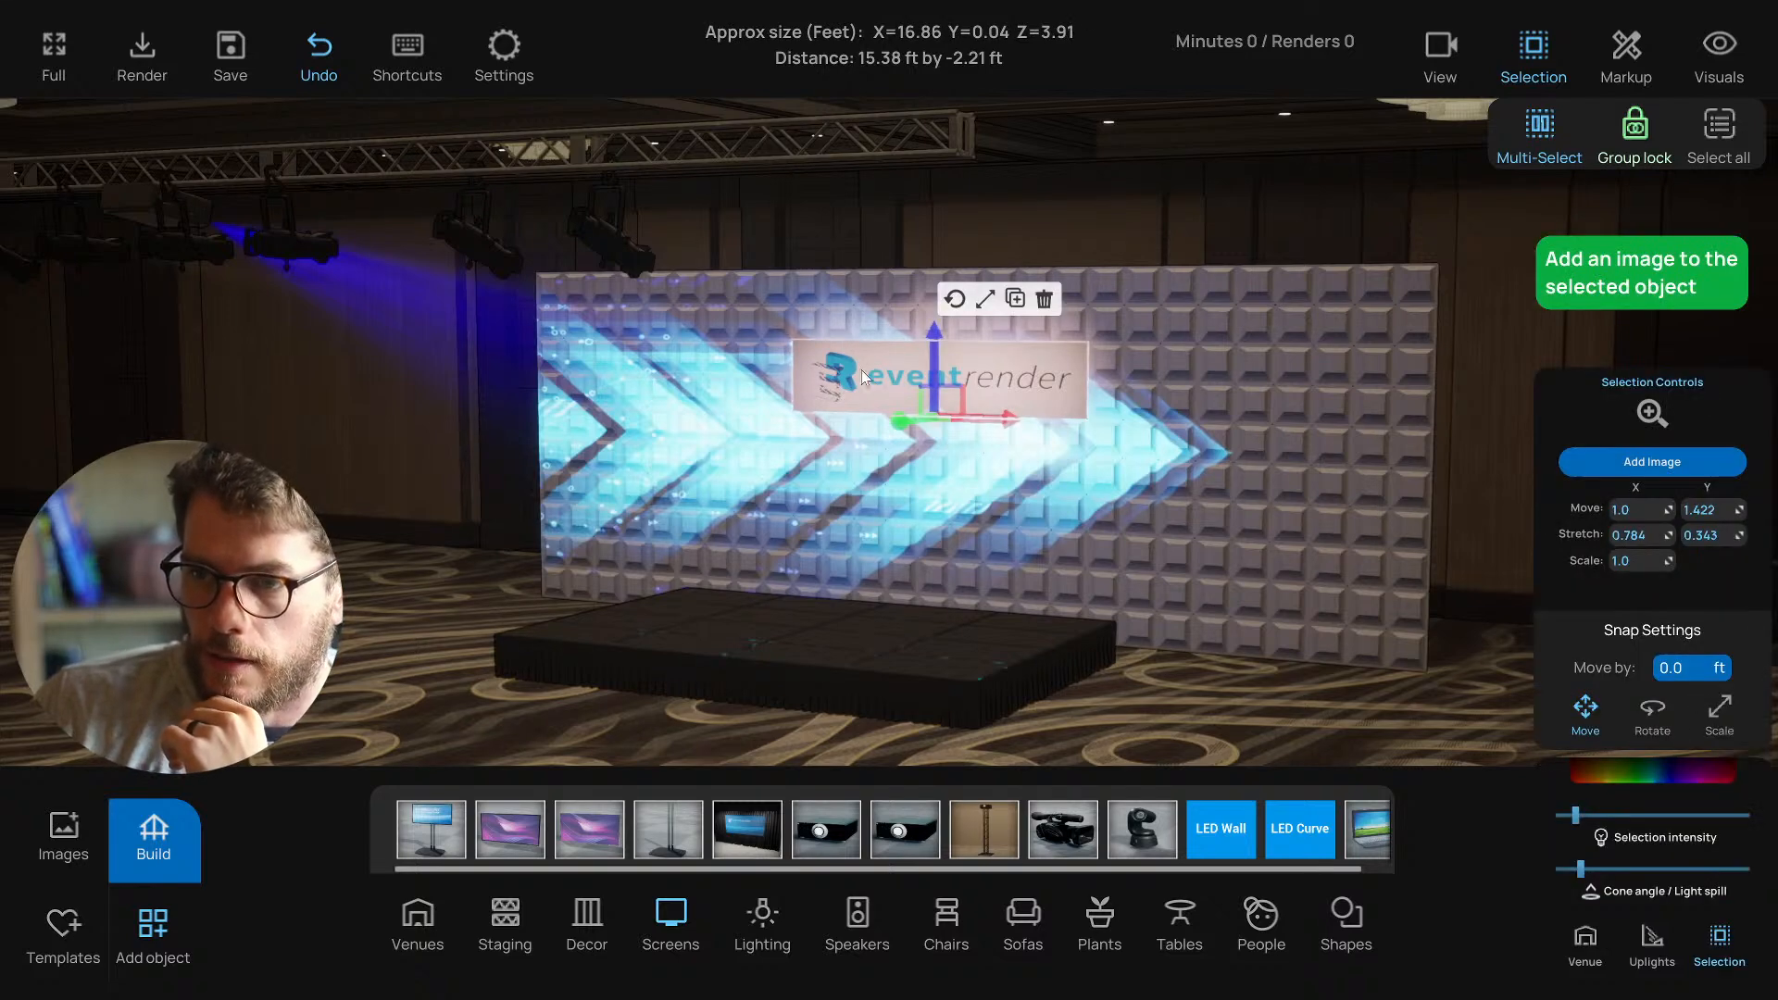
click(1195, 230)
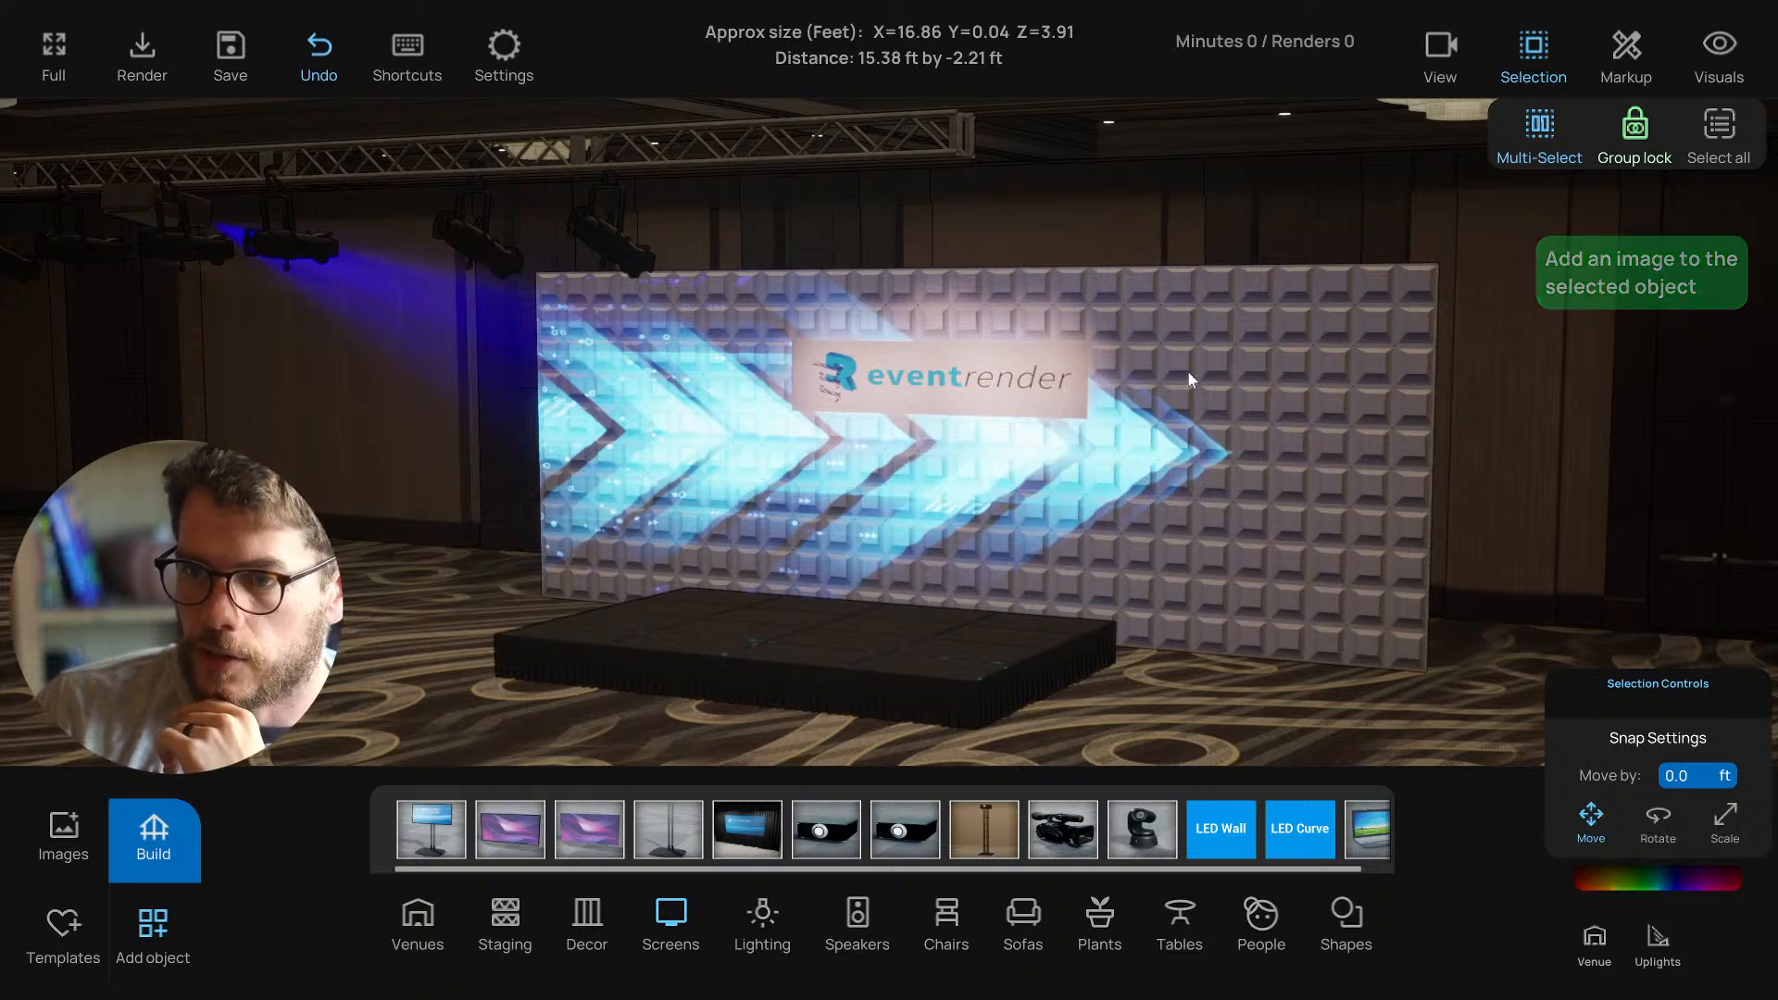
right_drag(126, 203, 195, 208)
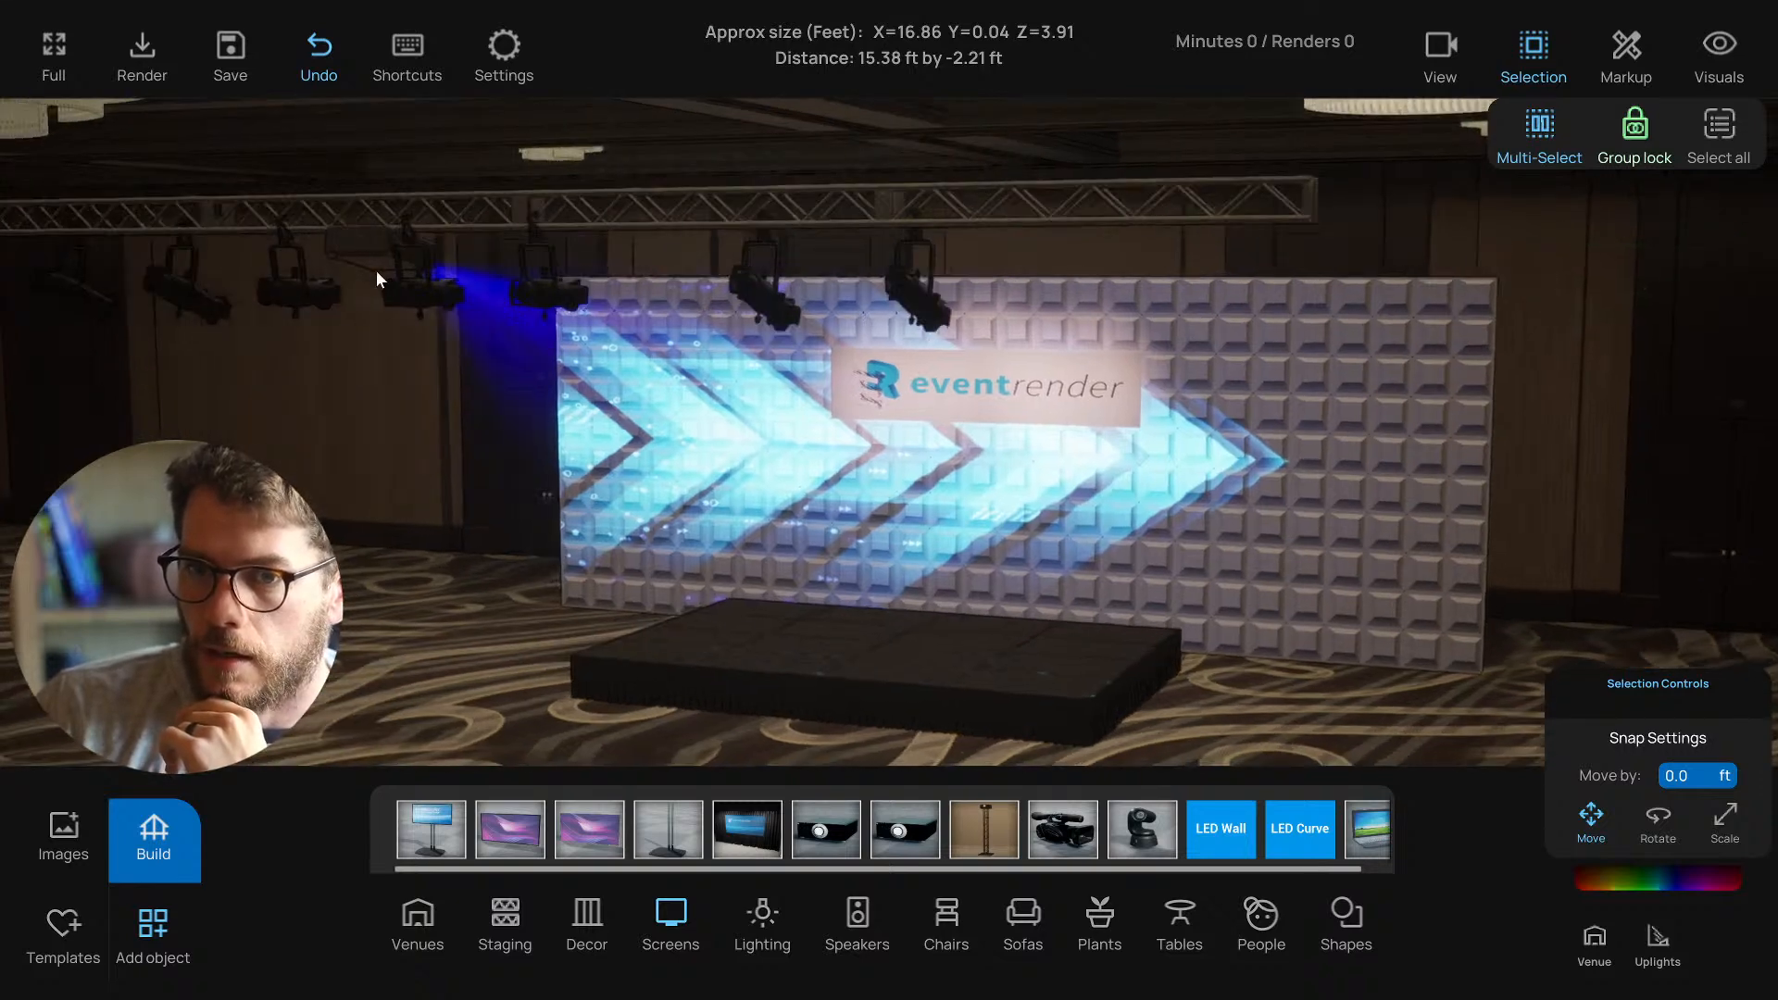
click(377, 267)
right_drag(824, 398, 785, 388)
scroll(786, 388, down, 2)
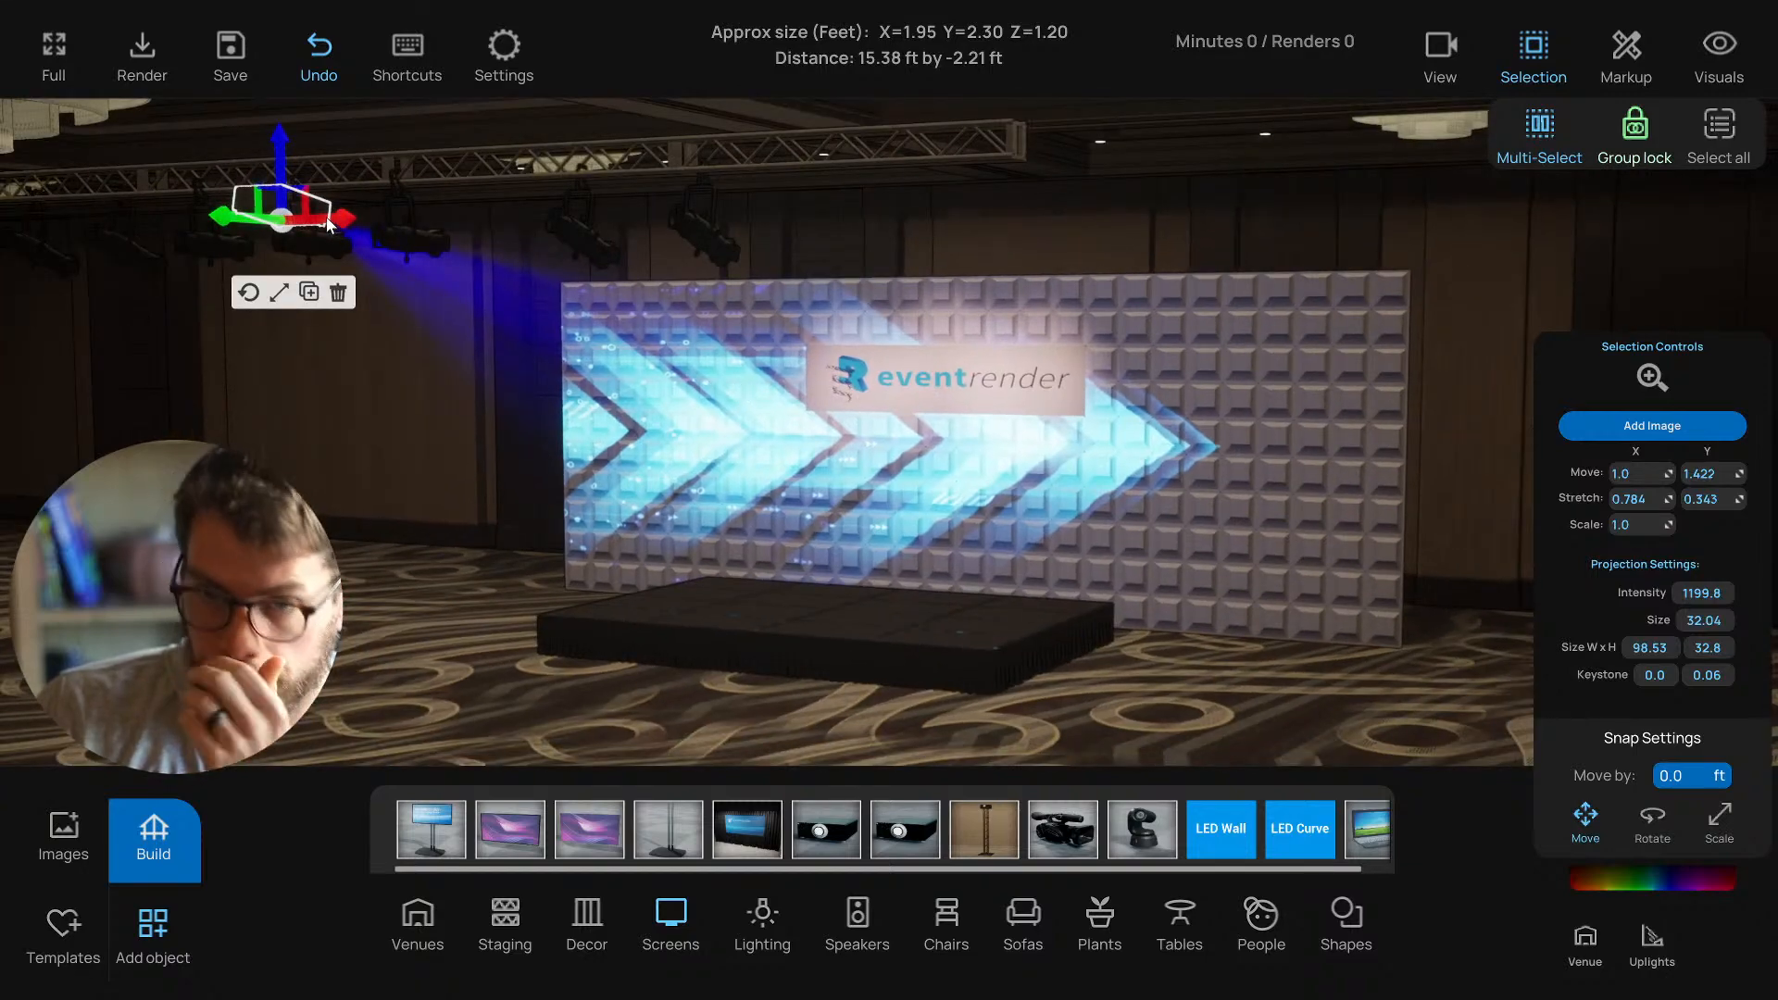
drag(326, 218, 585, 267)
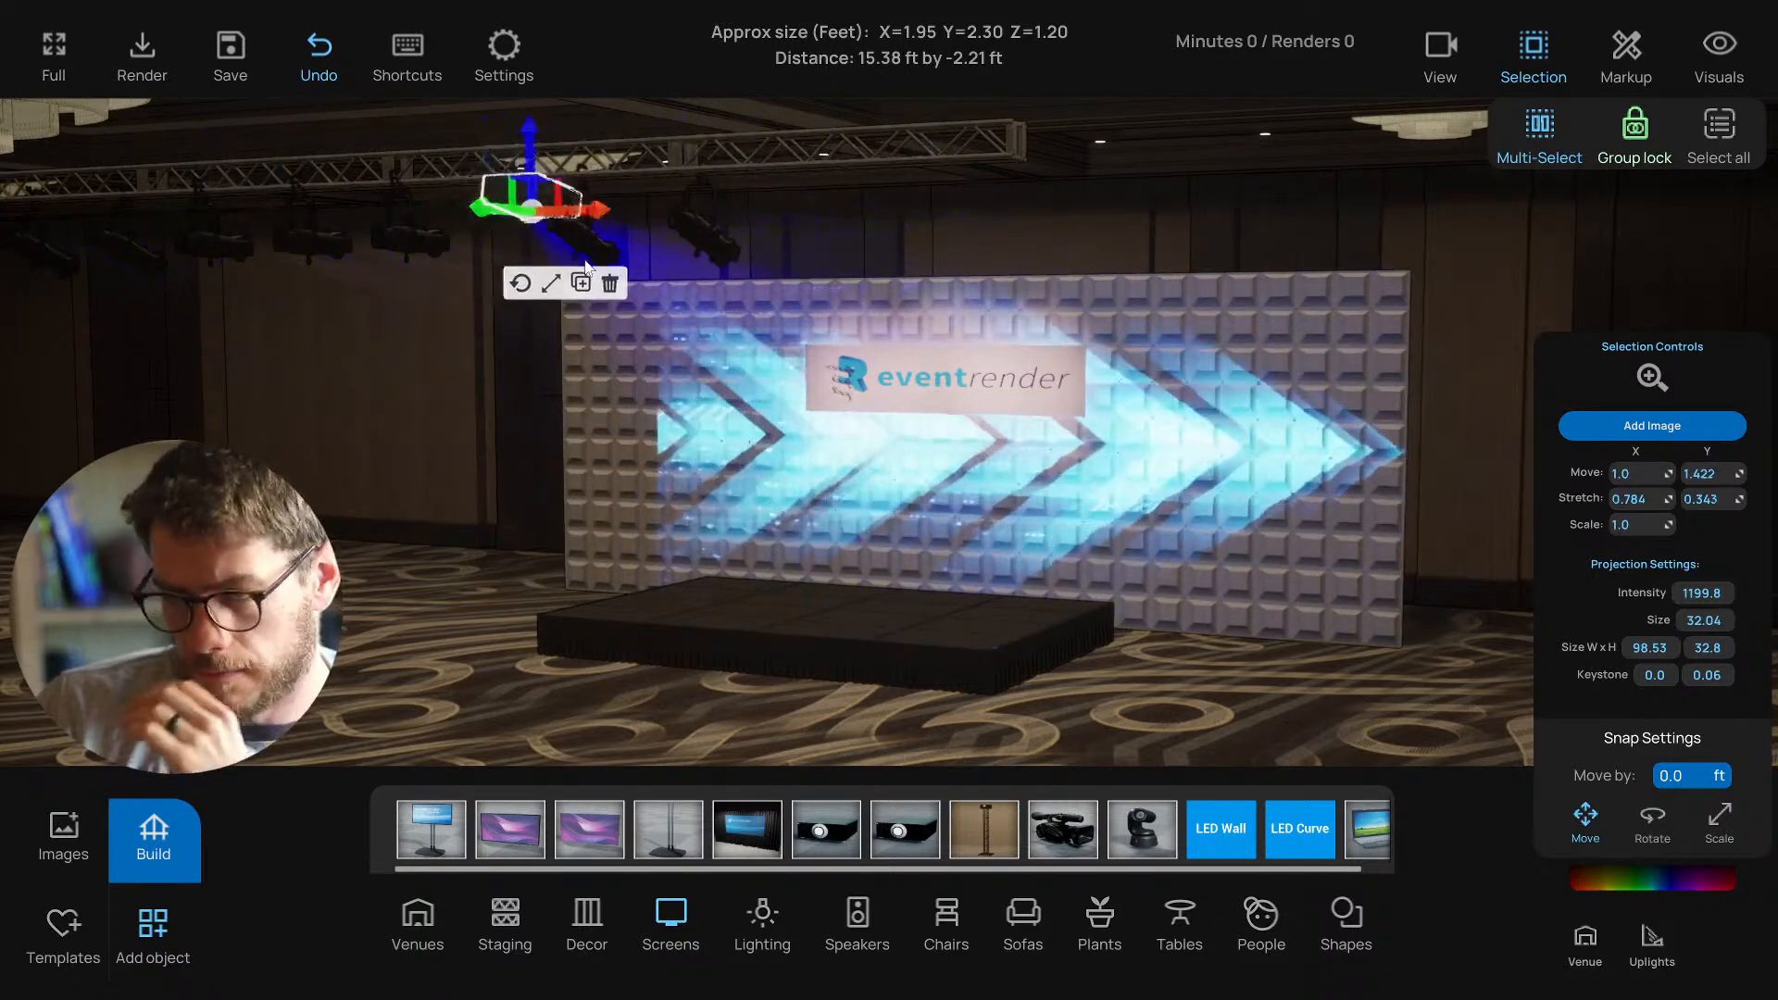
click(321, 44)
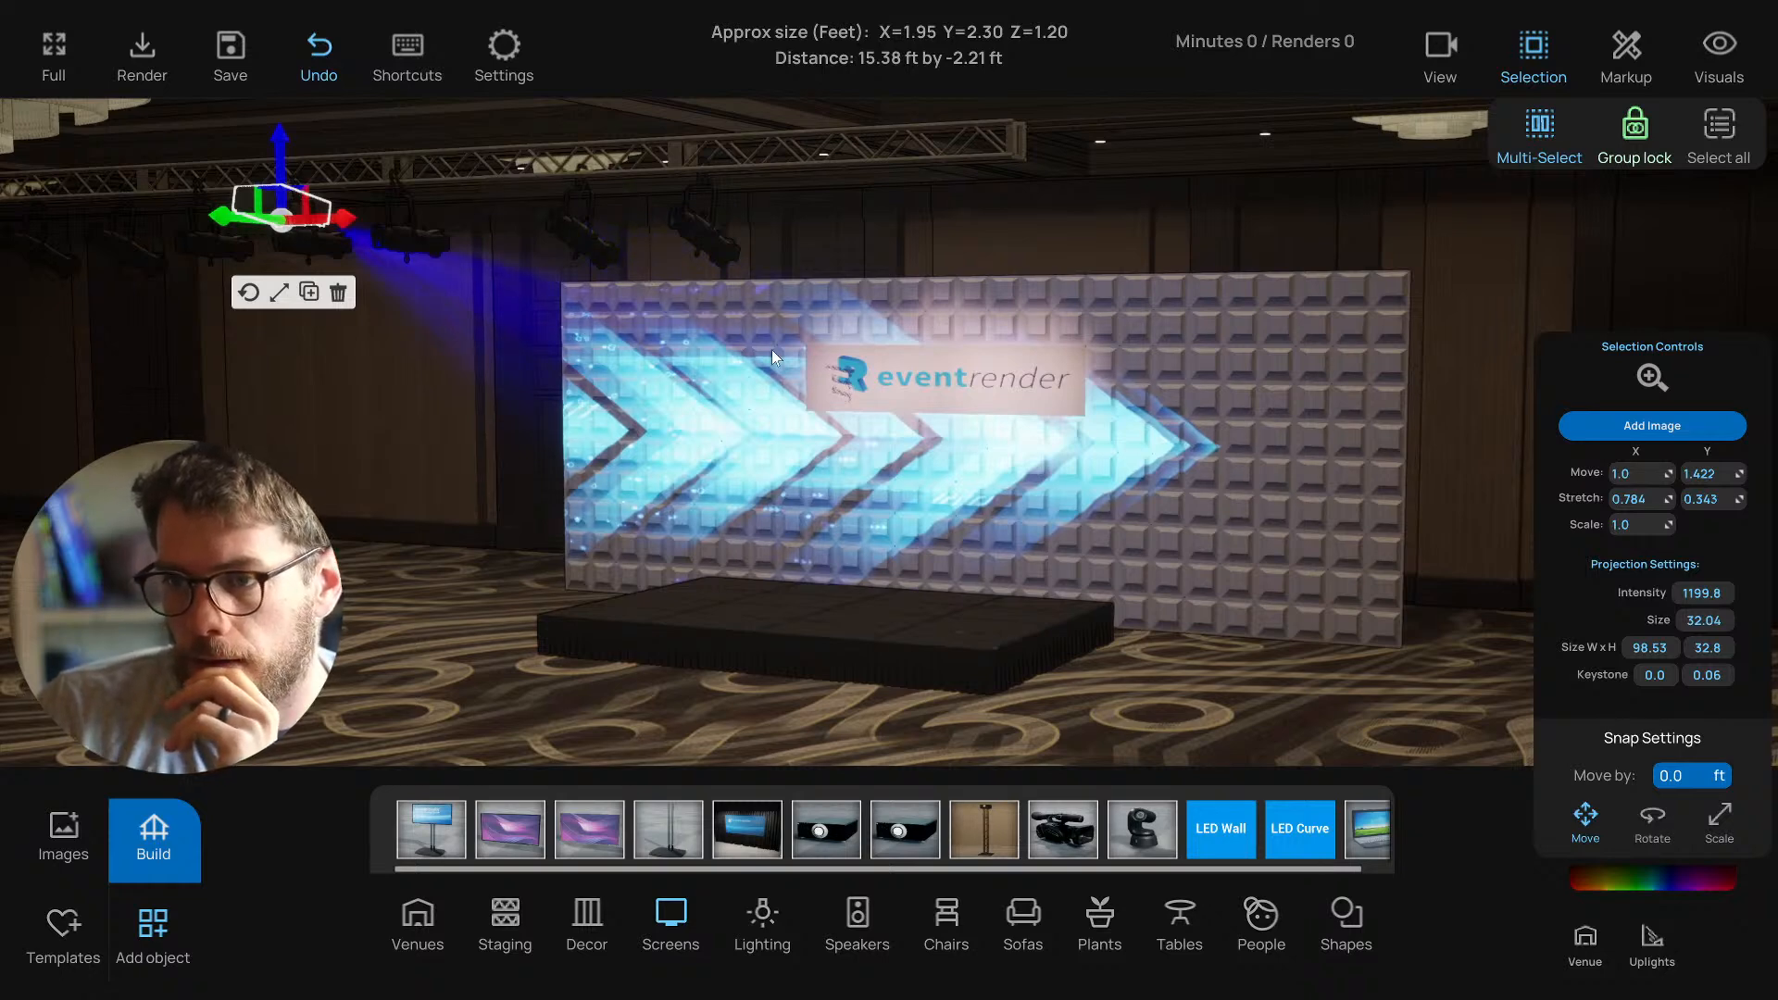
Set the projector's projection size to 36.71 and briefly select it together with the tiled backdrop.
drag(1705, 615, 1741, 615)
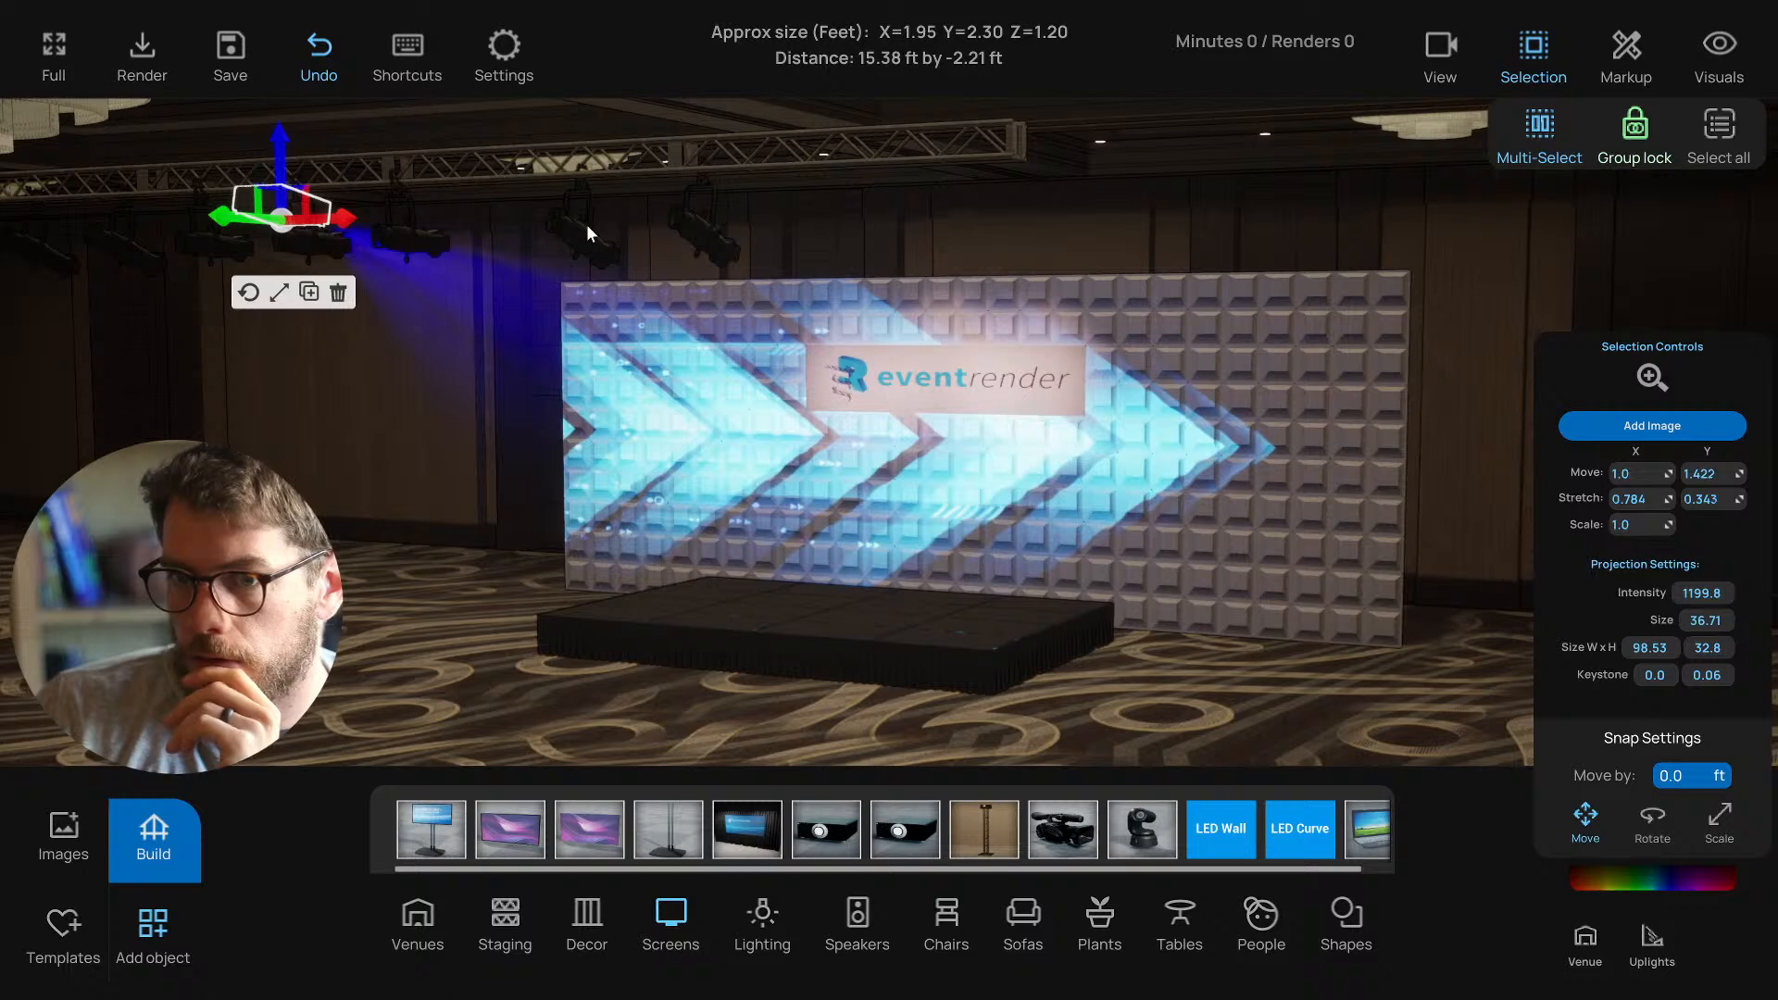
click(1123, 348)
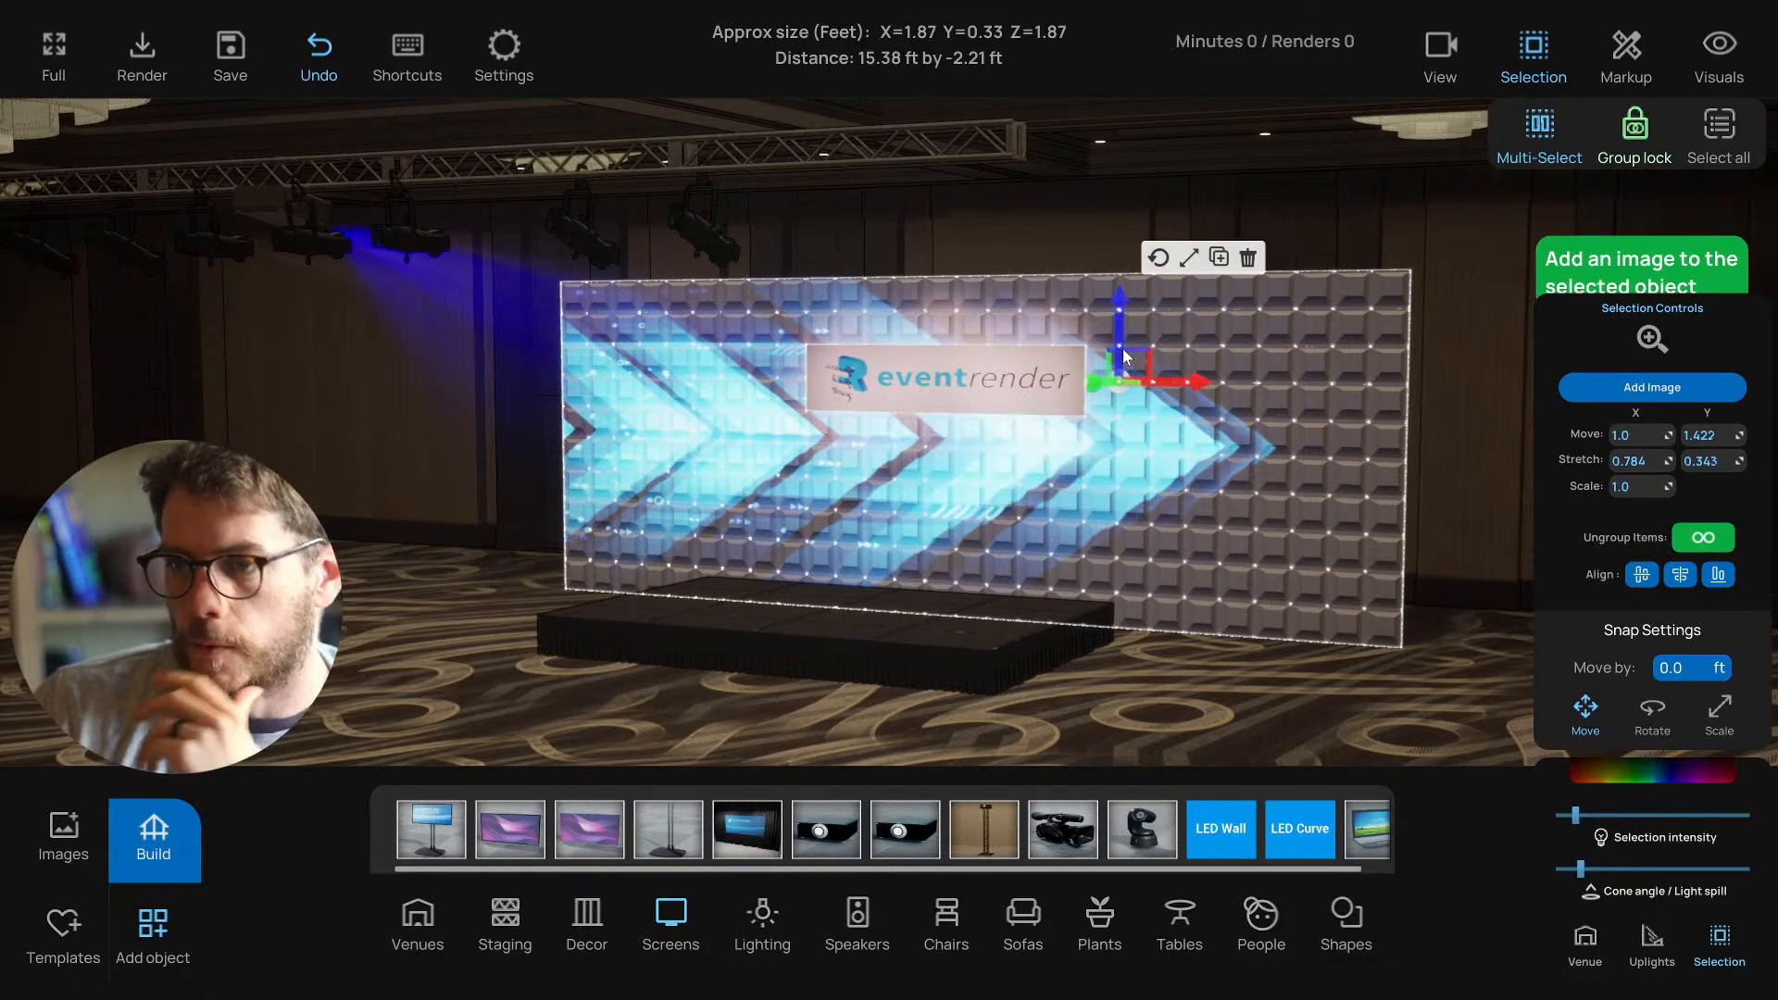
click(259, 204)
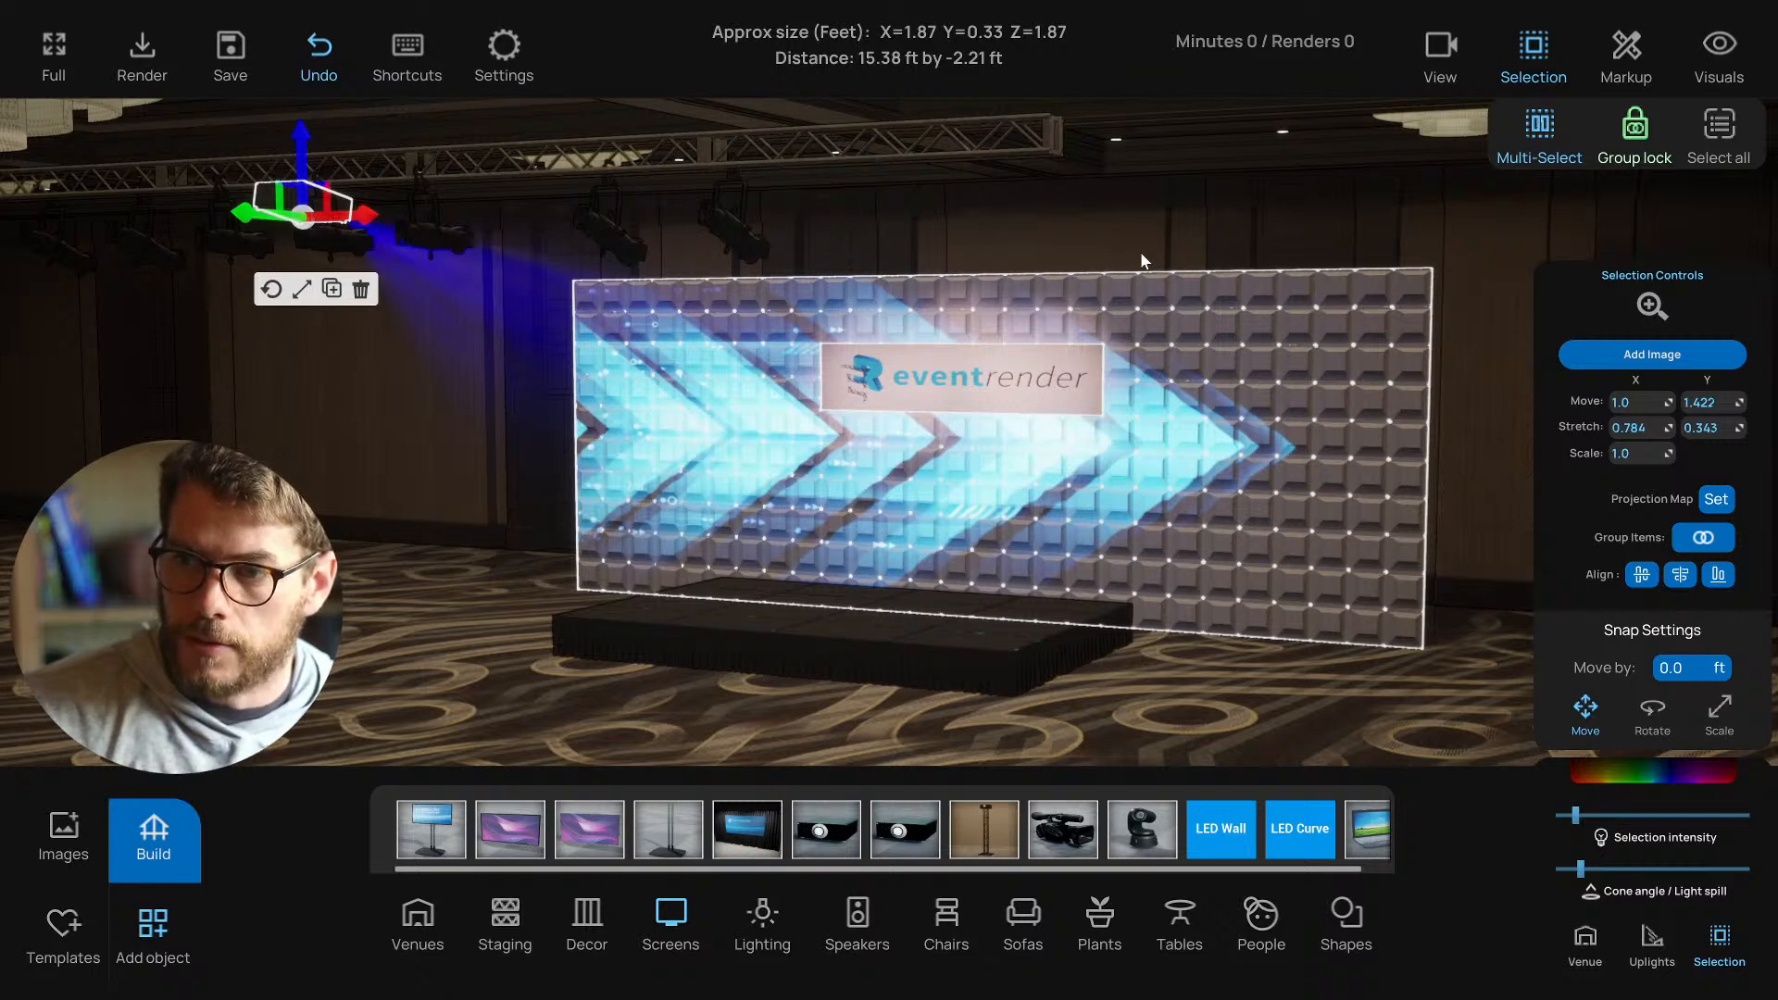
drag(1141, 255, 1114, 341)
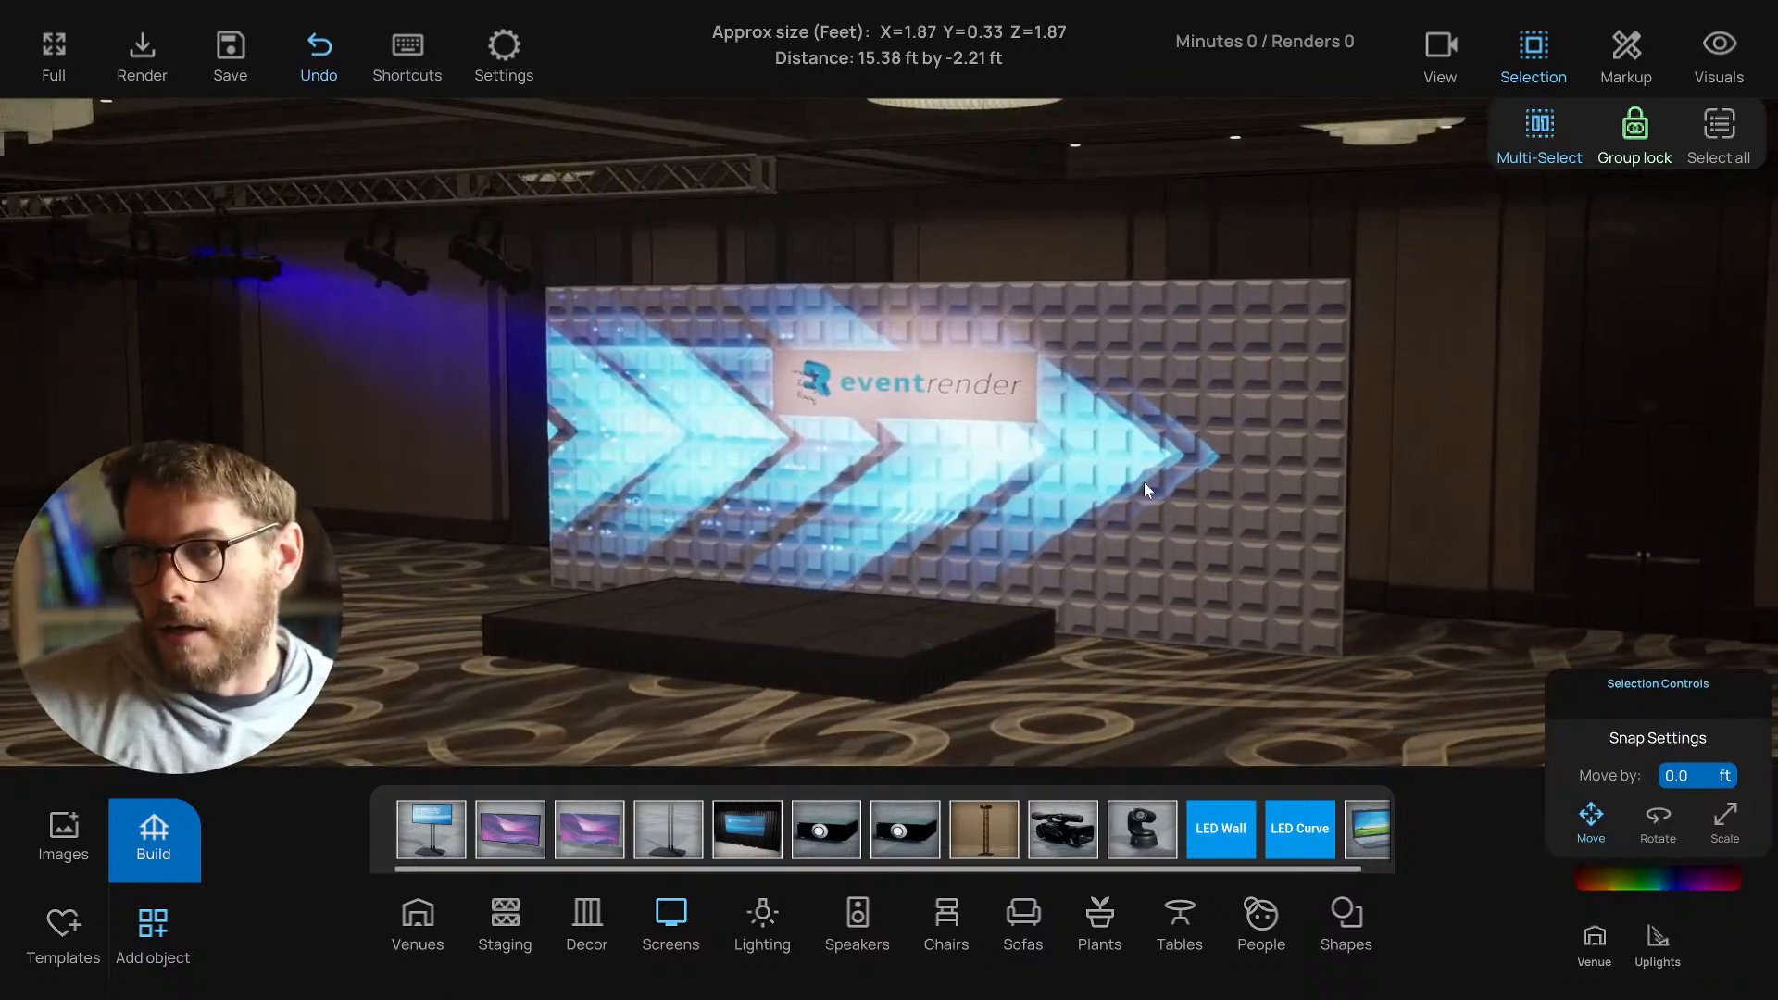
Bring up the scenery building options and delete the grouped tiled backdrop behind the stage.
drag(1145, 489, 1132, 508)
click(190, 847)
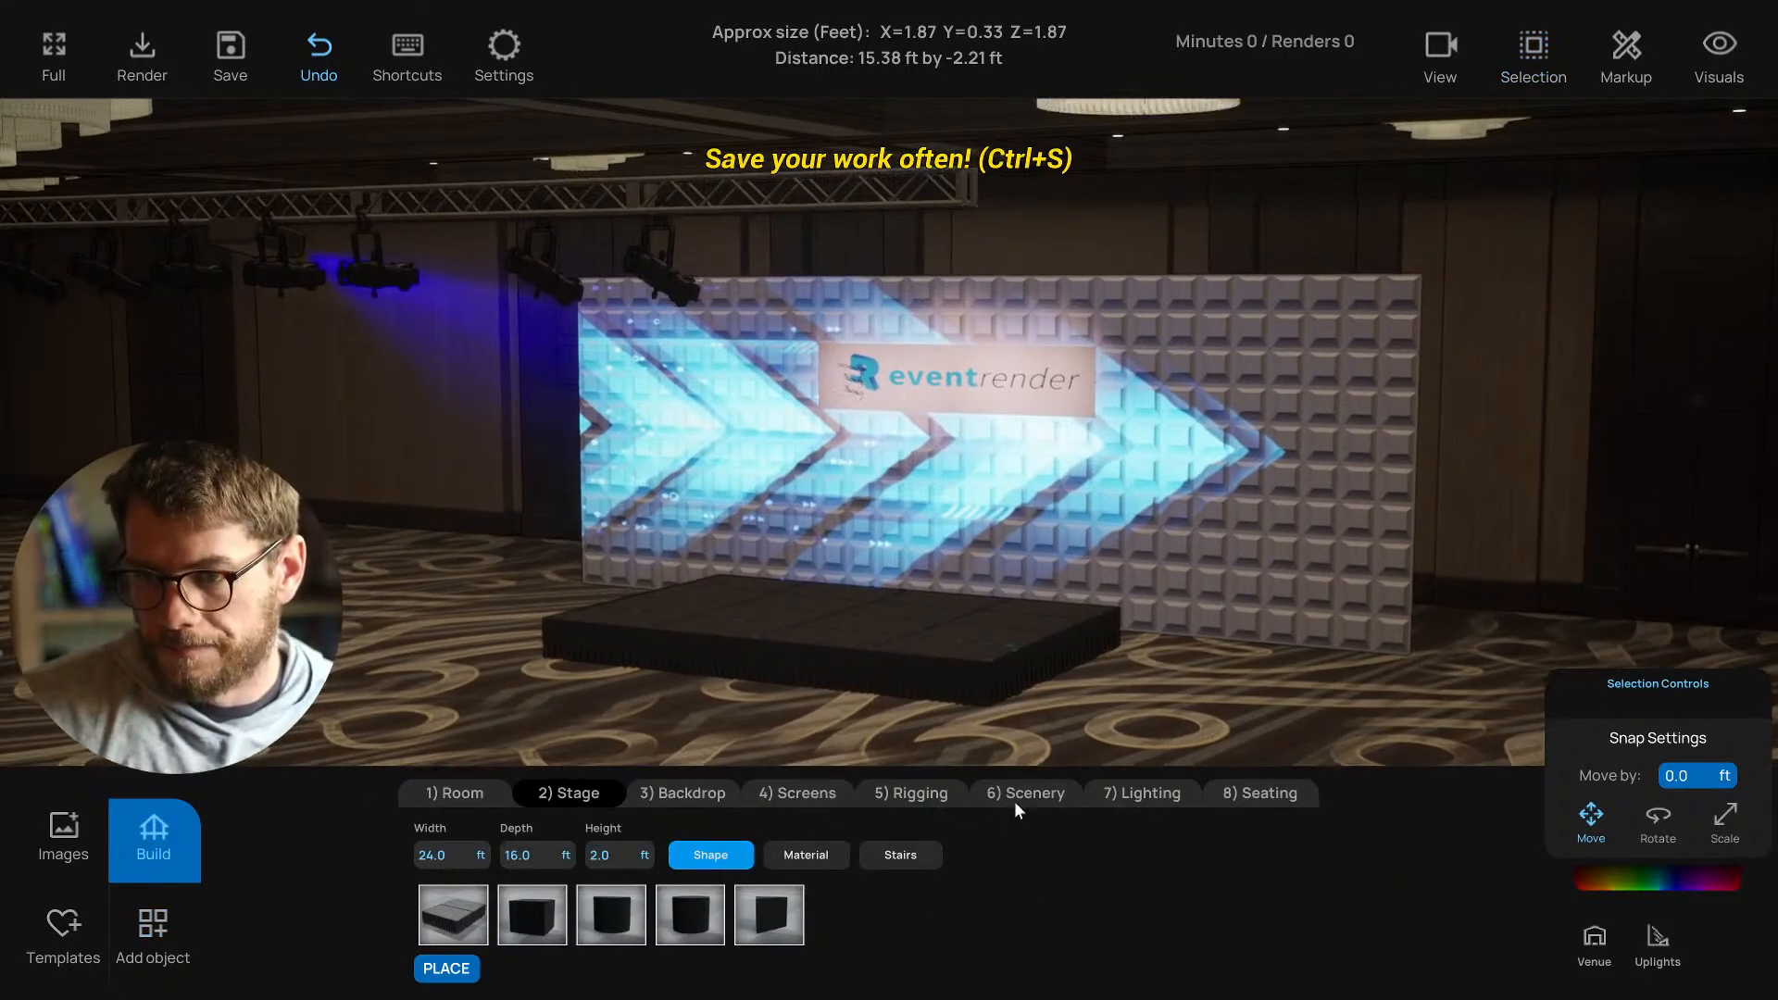
click(1014, 802)
click(1237, 567)
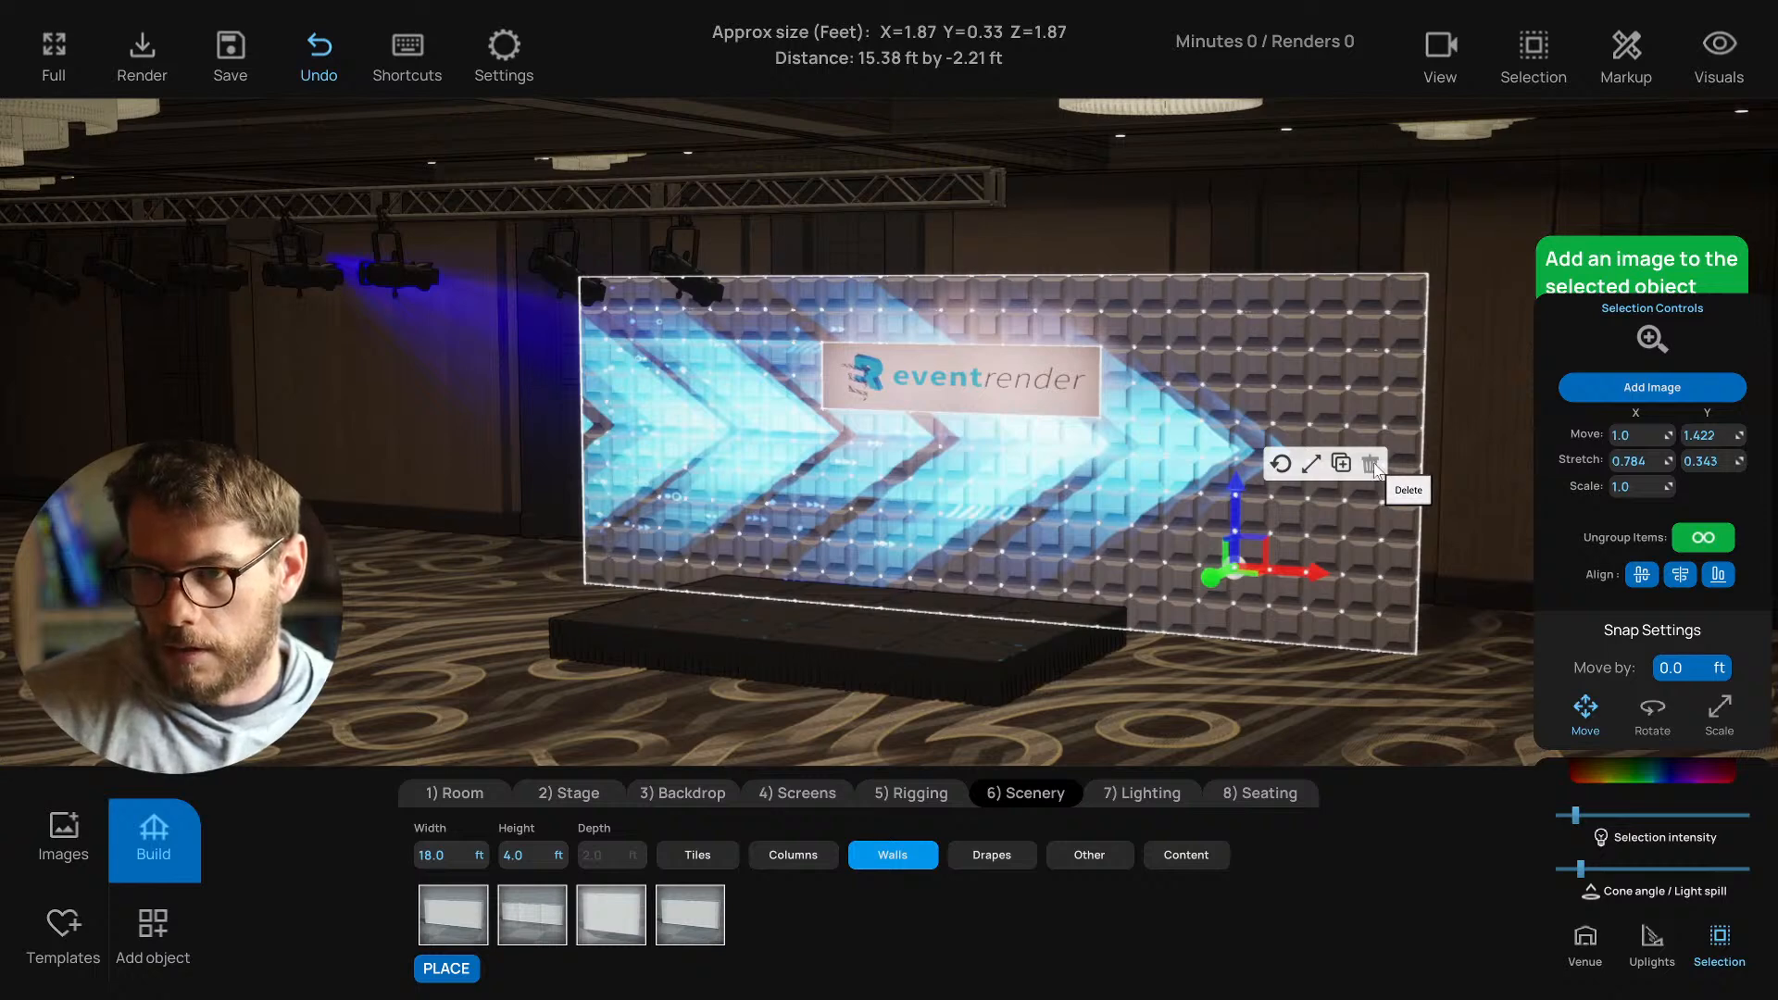
click(1371, 464)
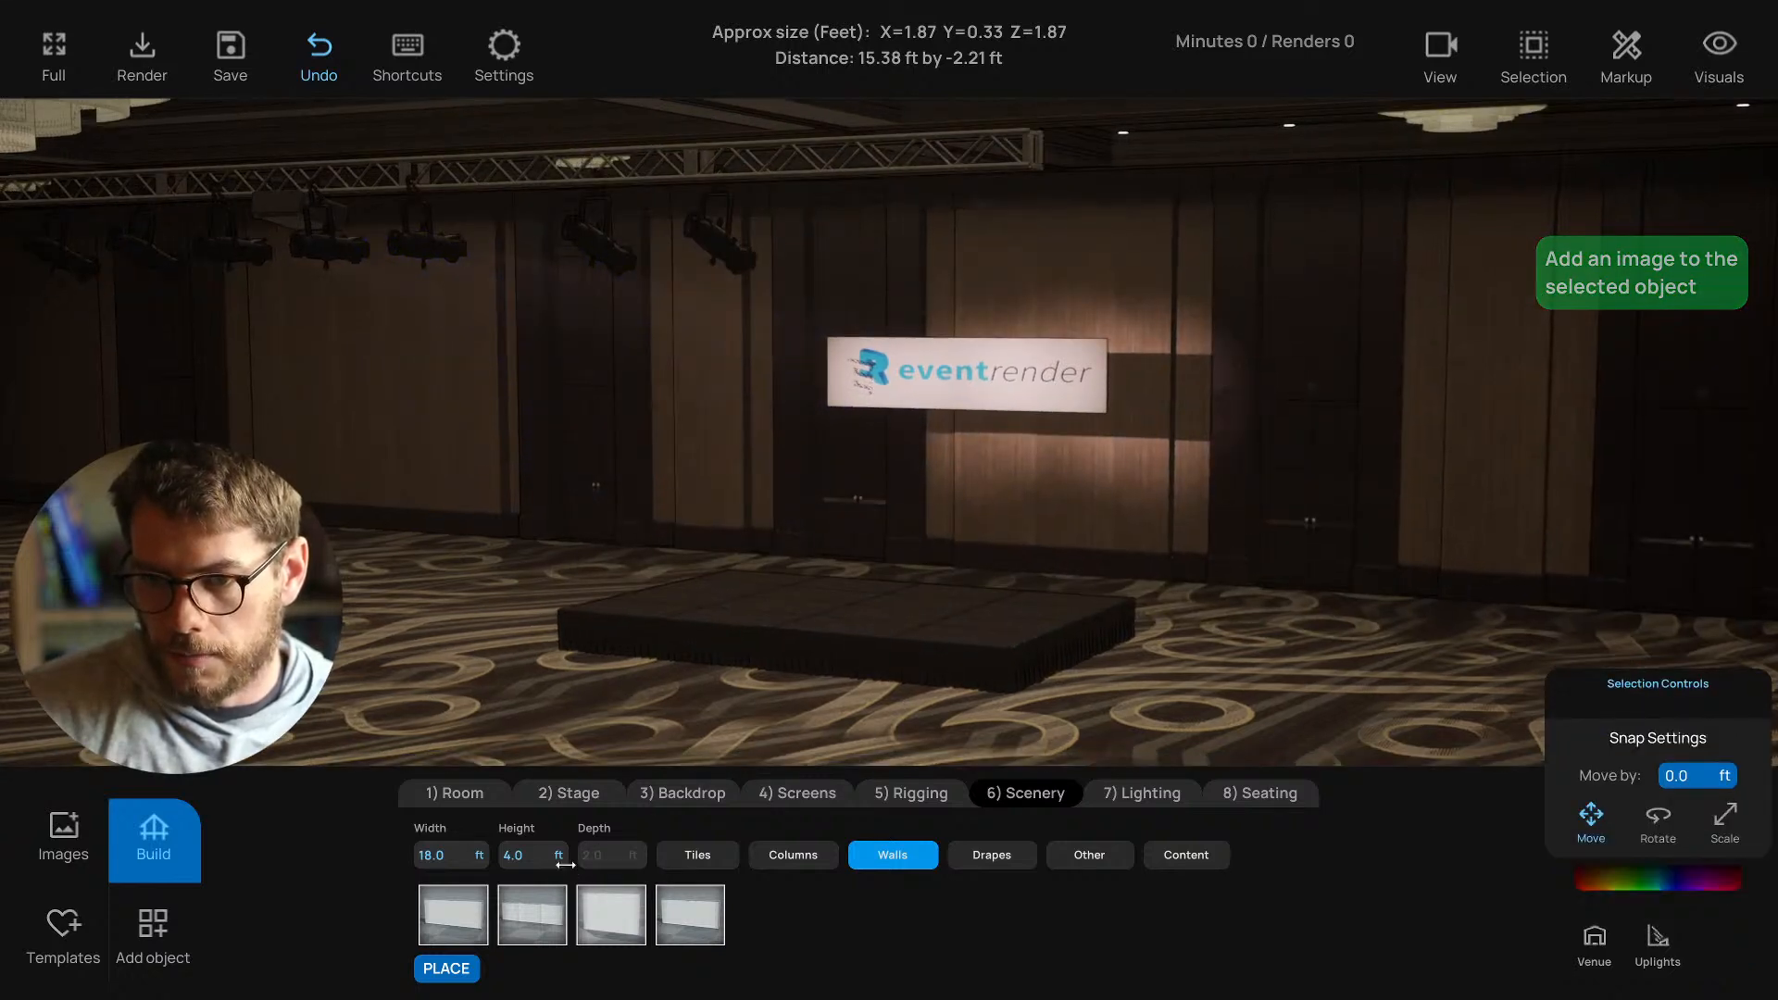
Look through the scenery types, generate a plain 18 by 4 ft wall at the stage's rear, and select it.
click(794, 857)
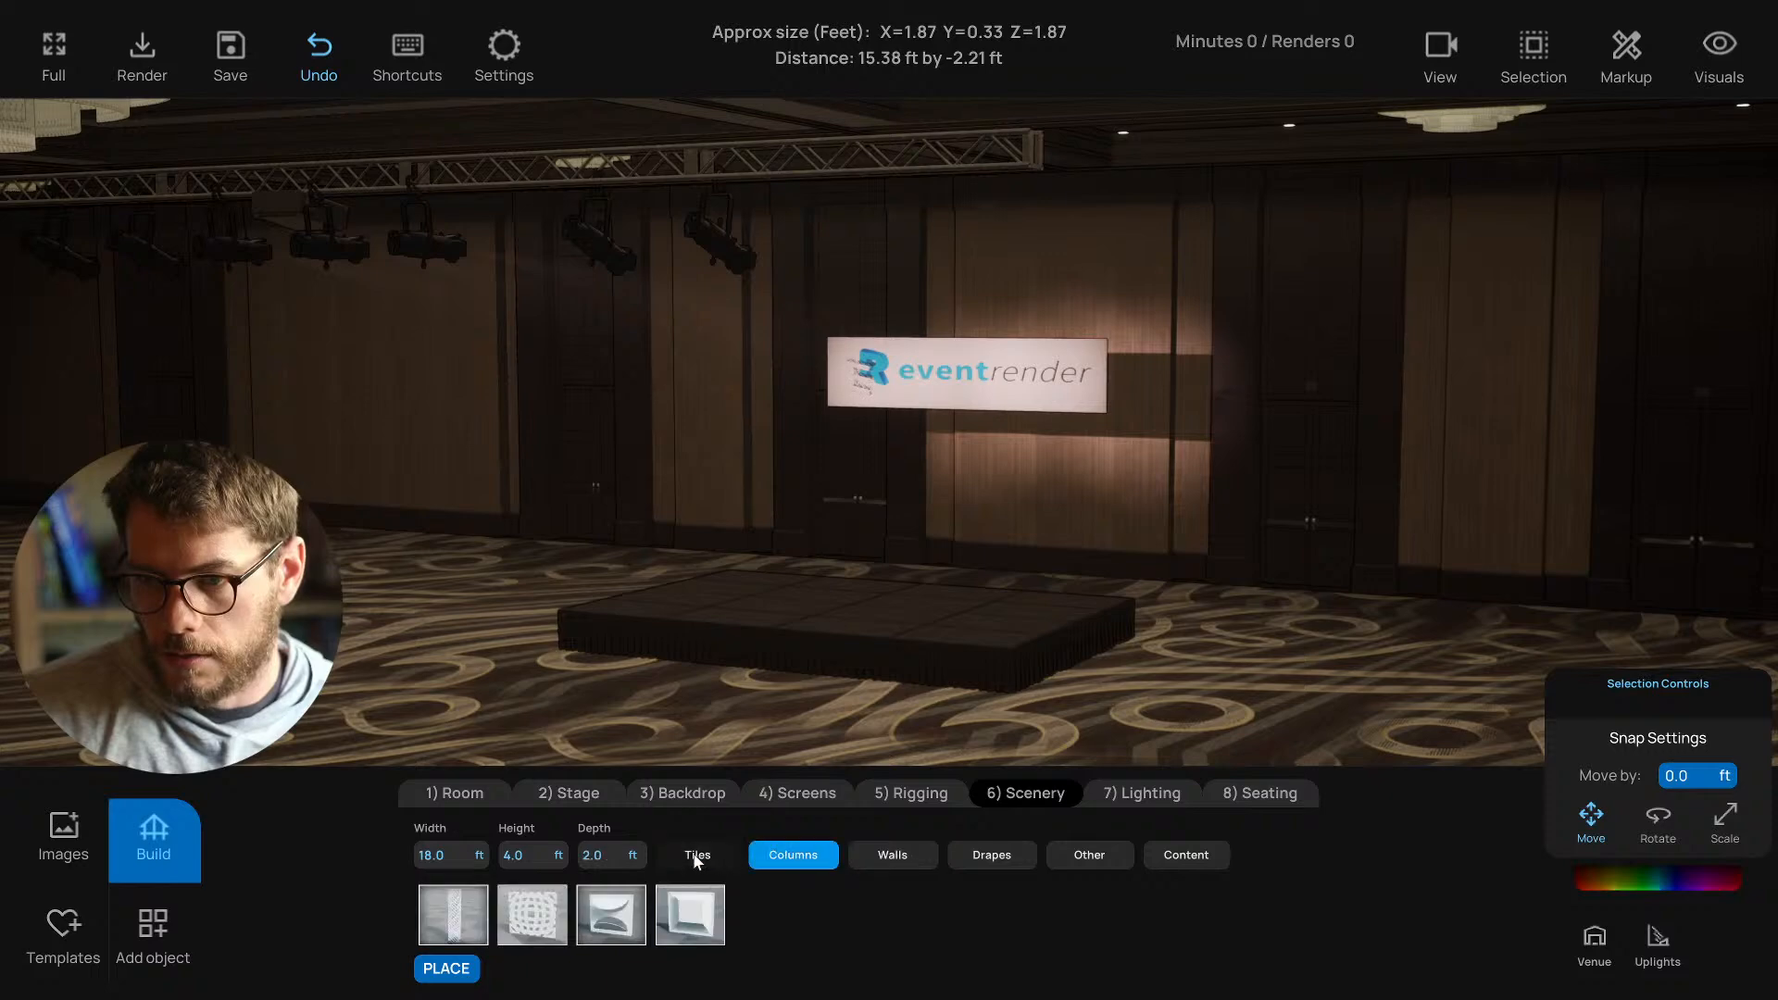
click(981, 854)
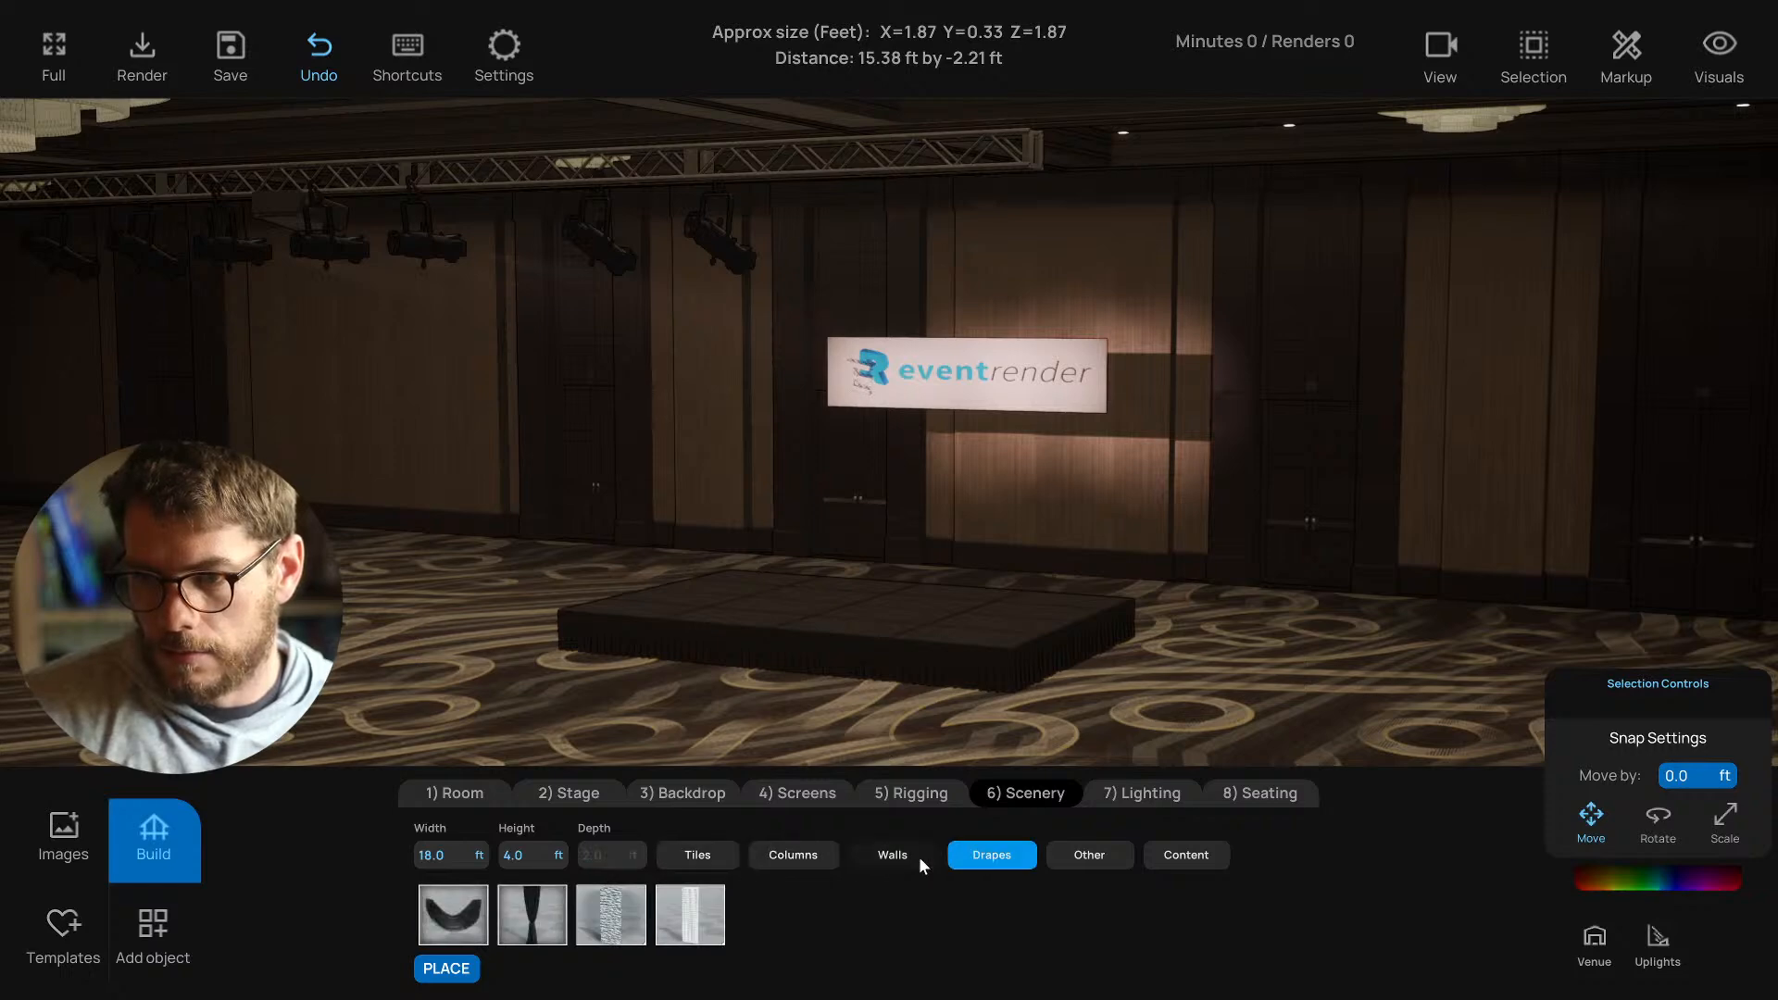
click(895, 855)
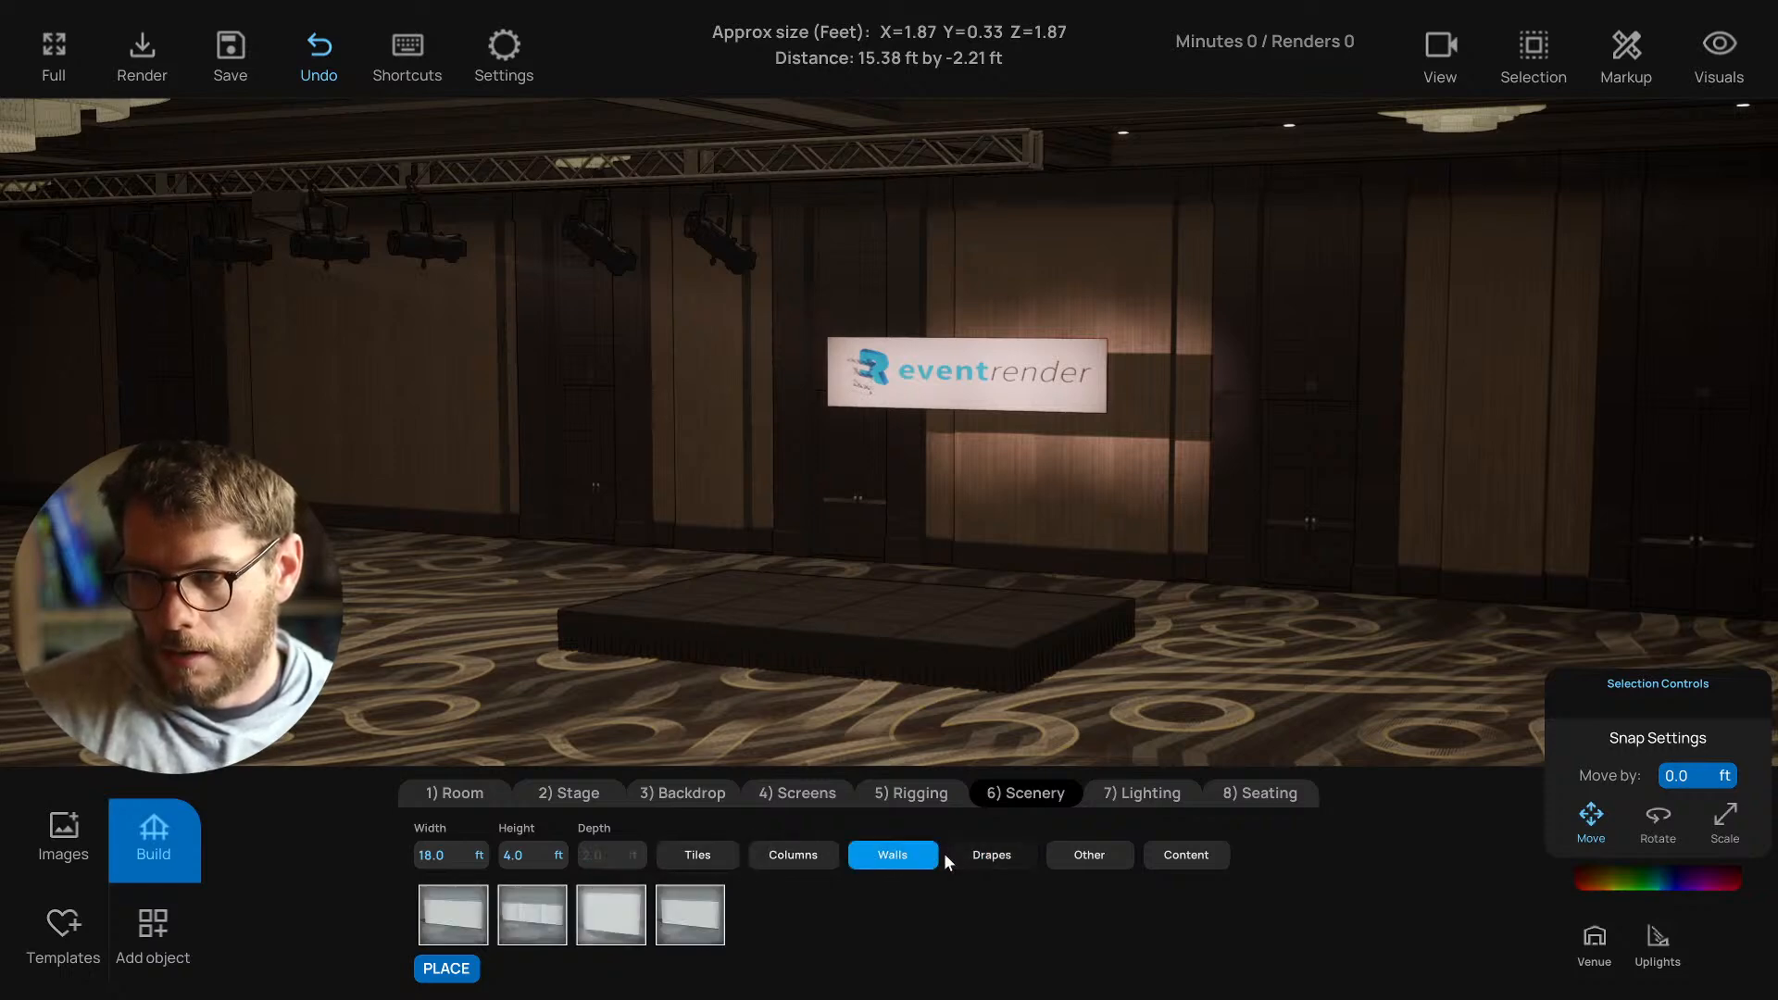
click(624, 913)
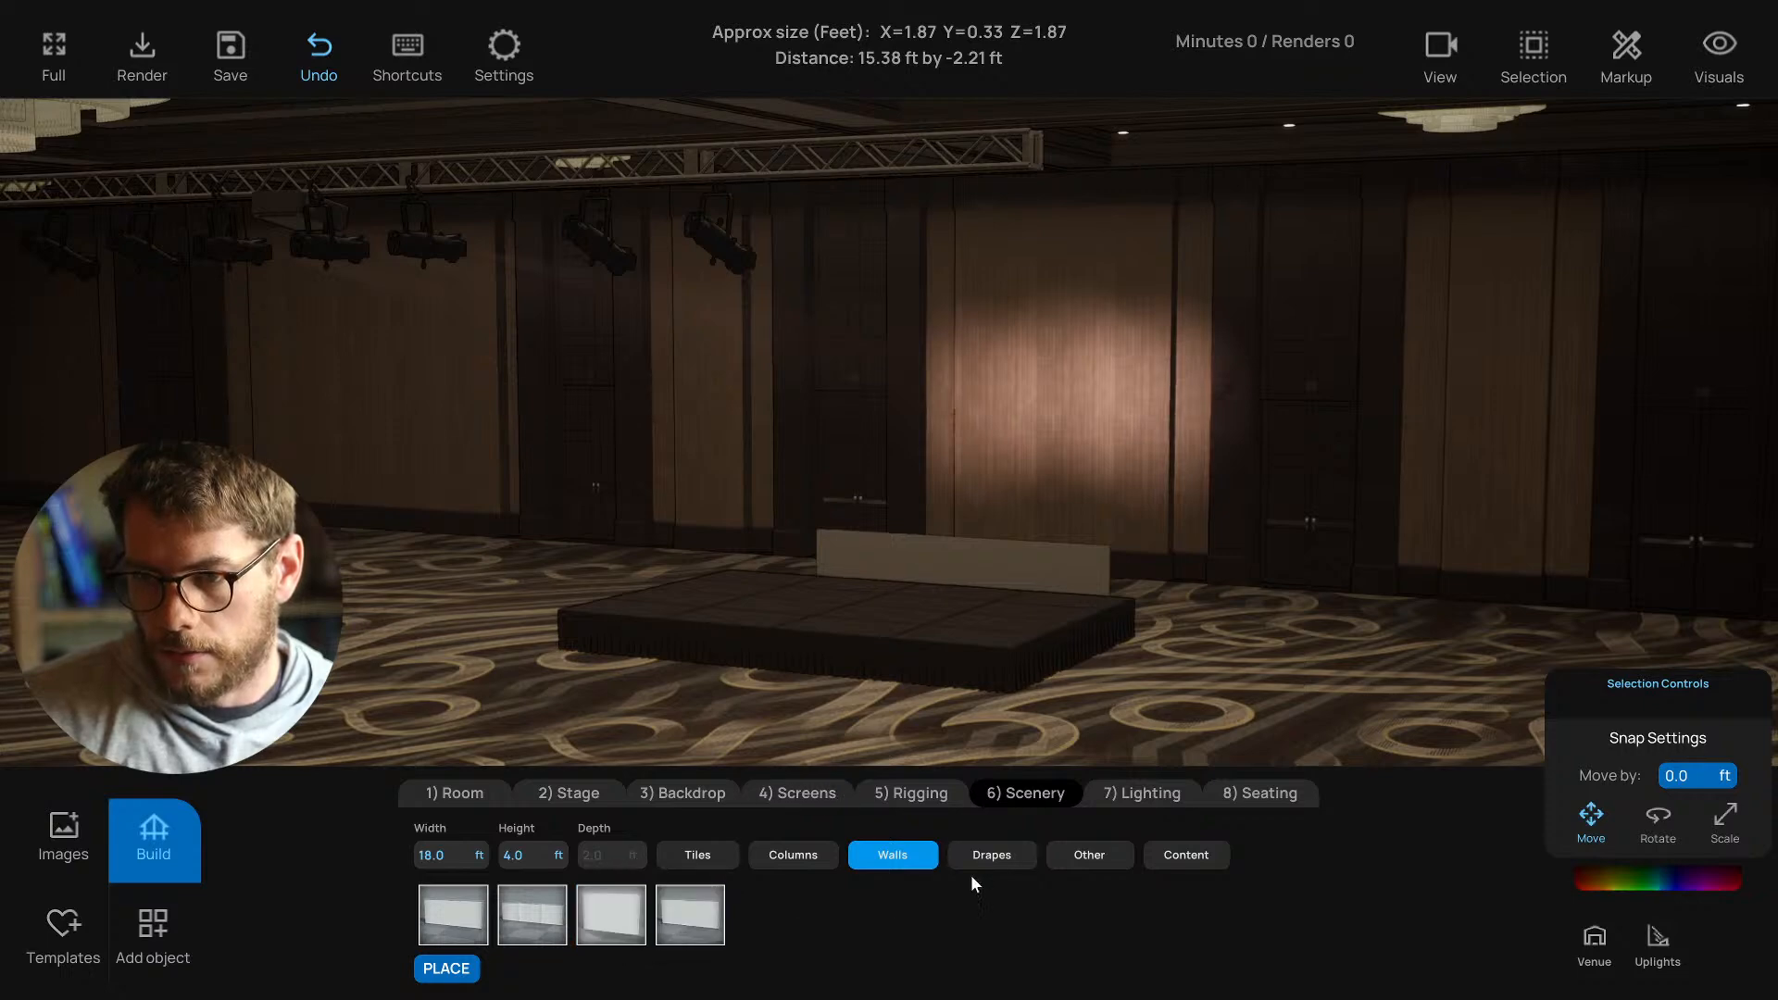
click(960, 572)
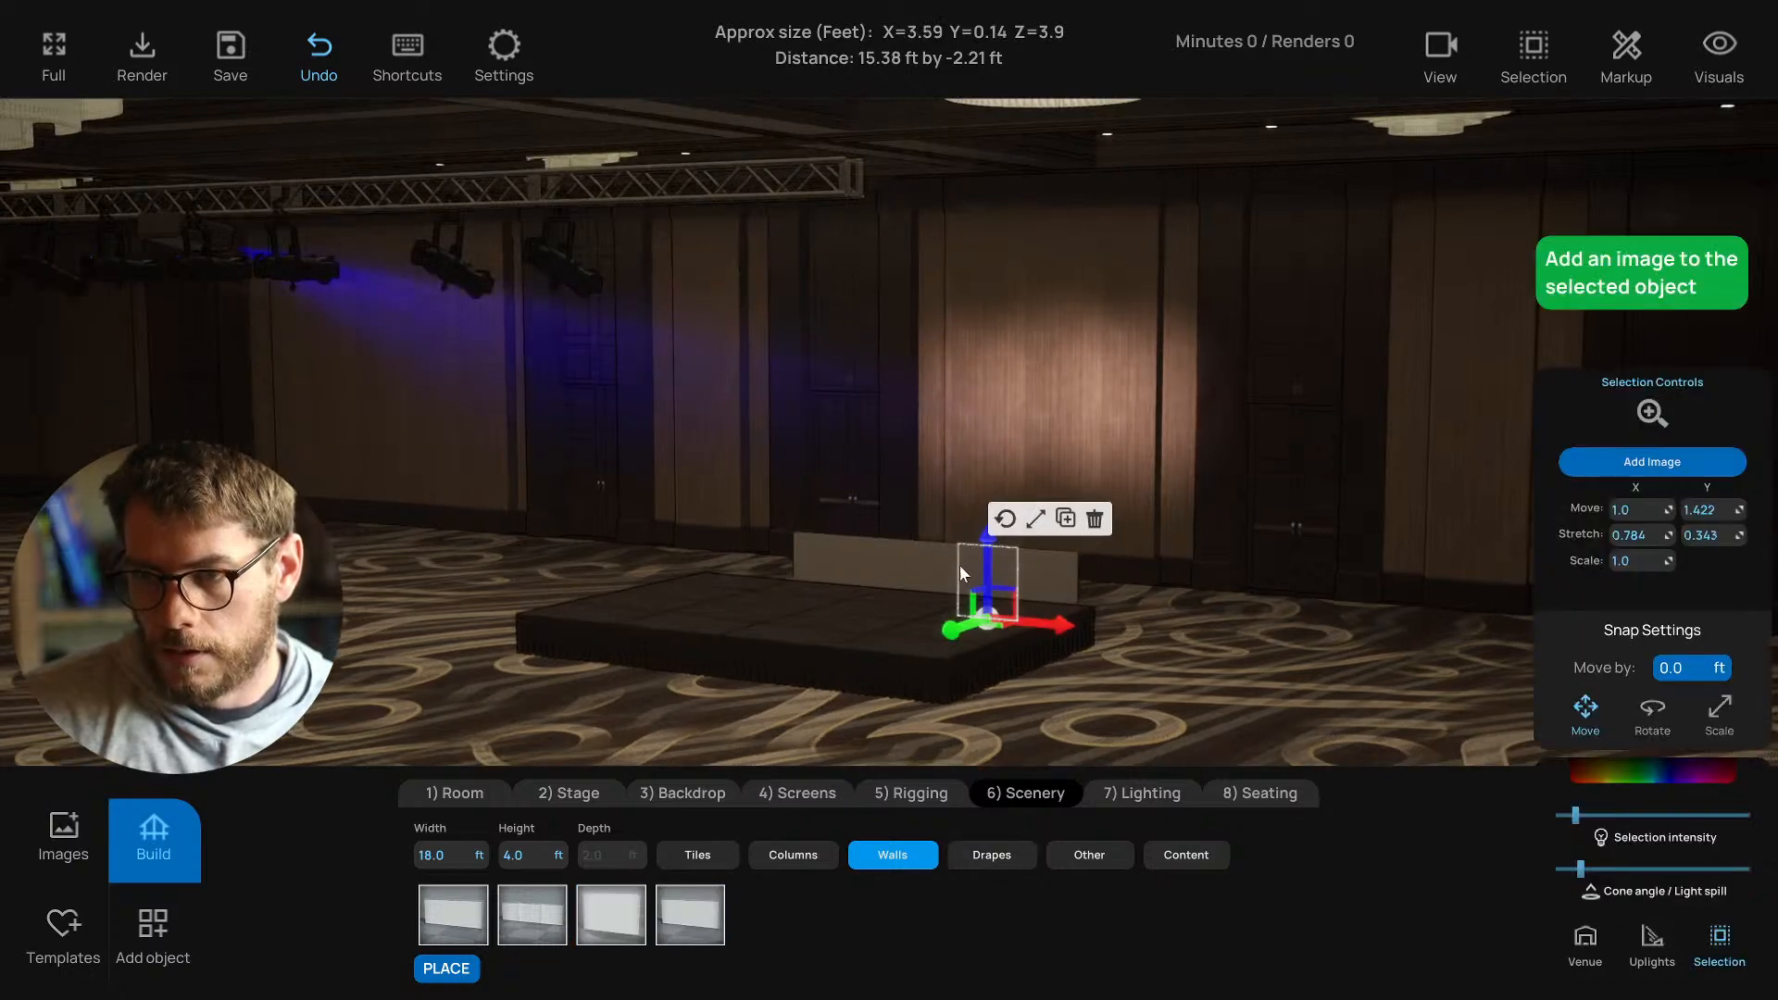
click(709, 720)
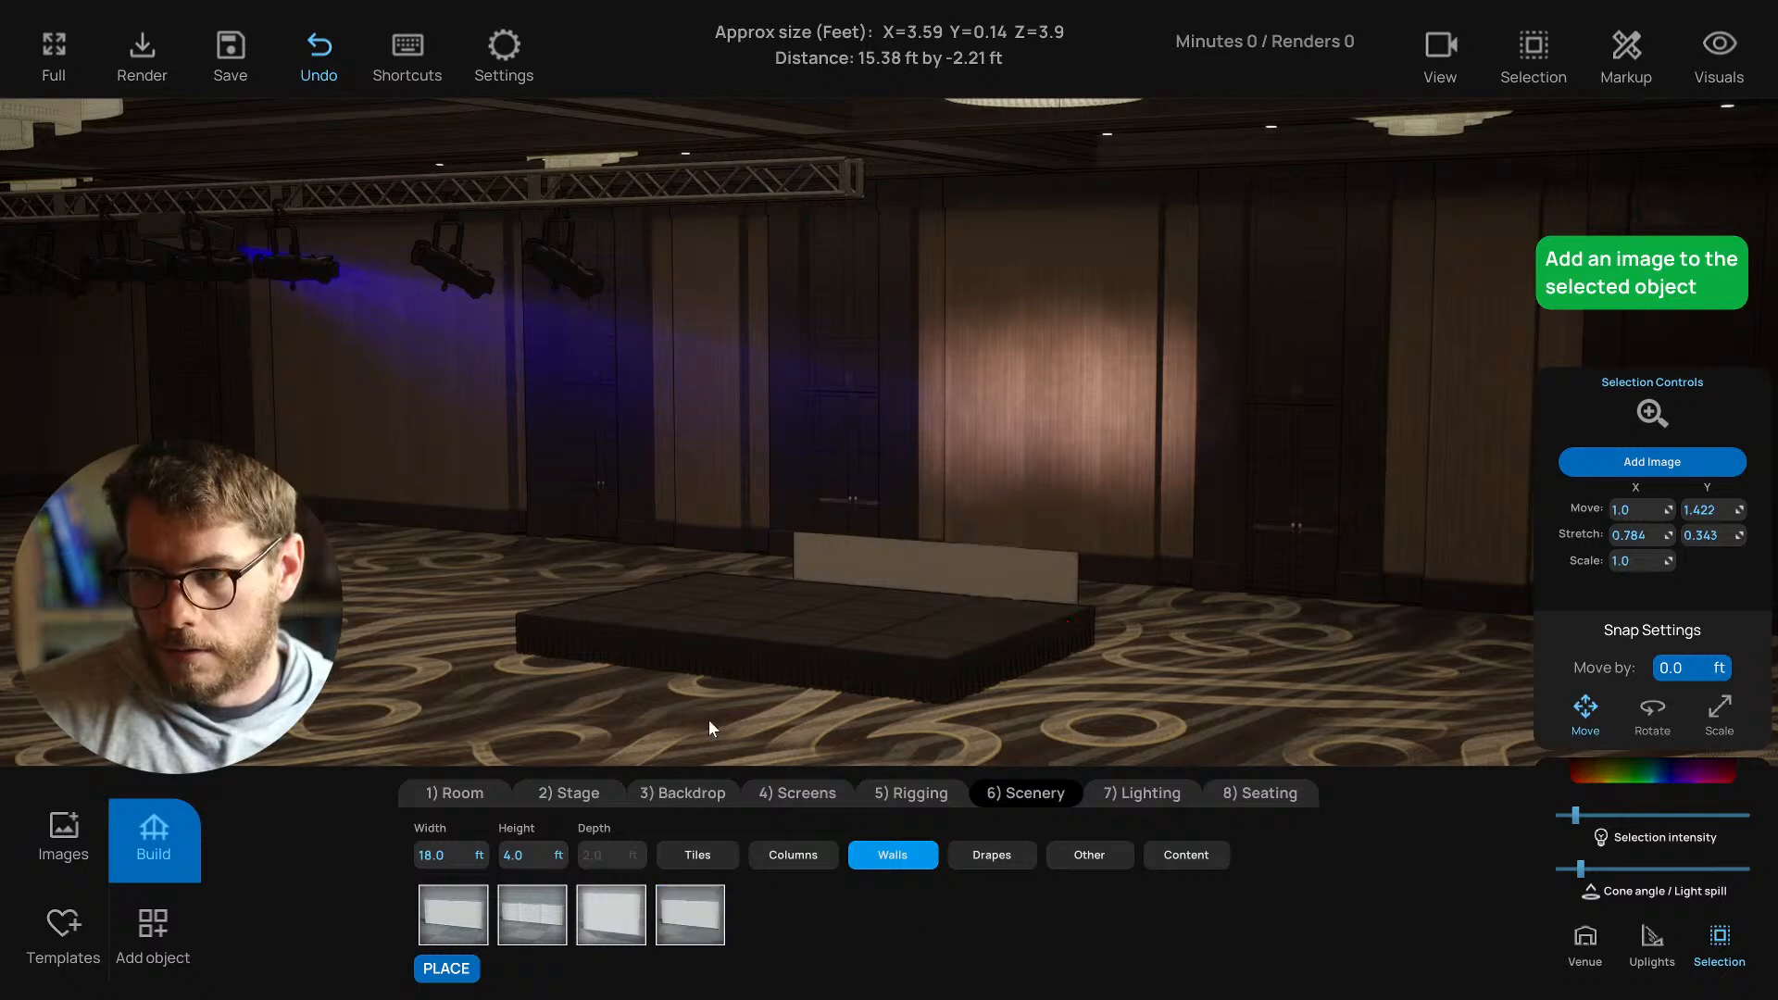
click(879, 553)
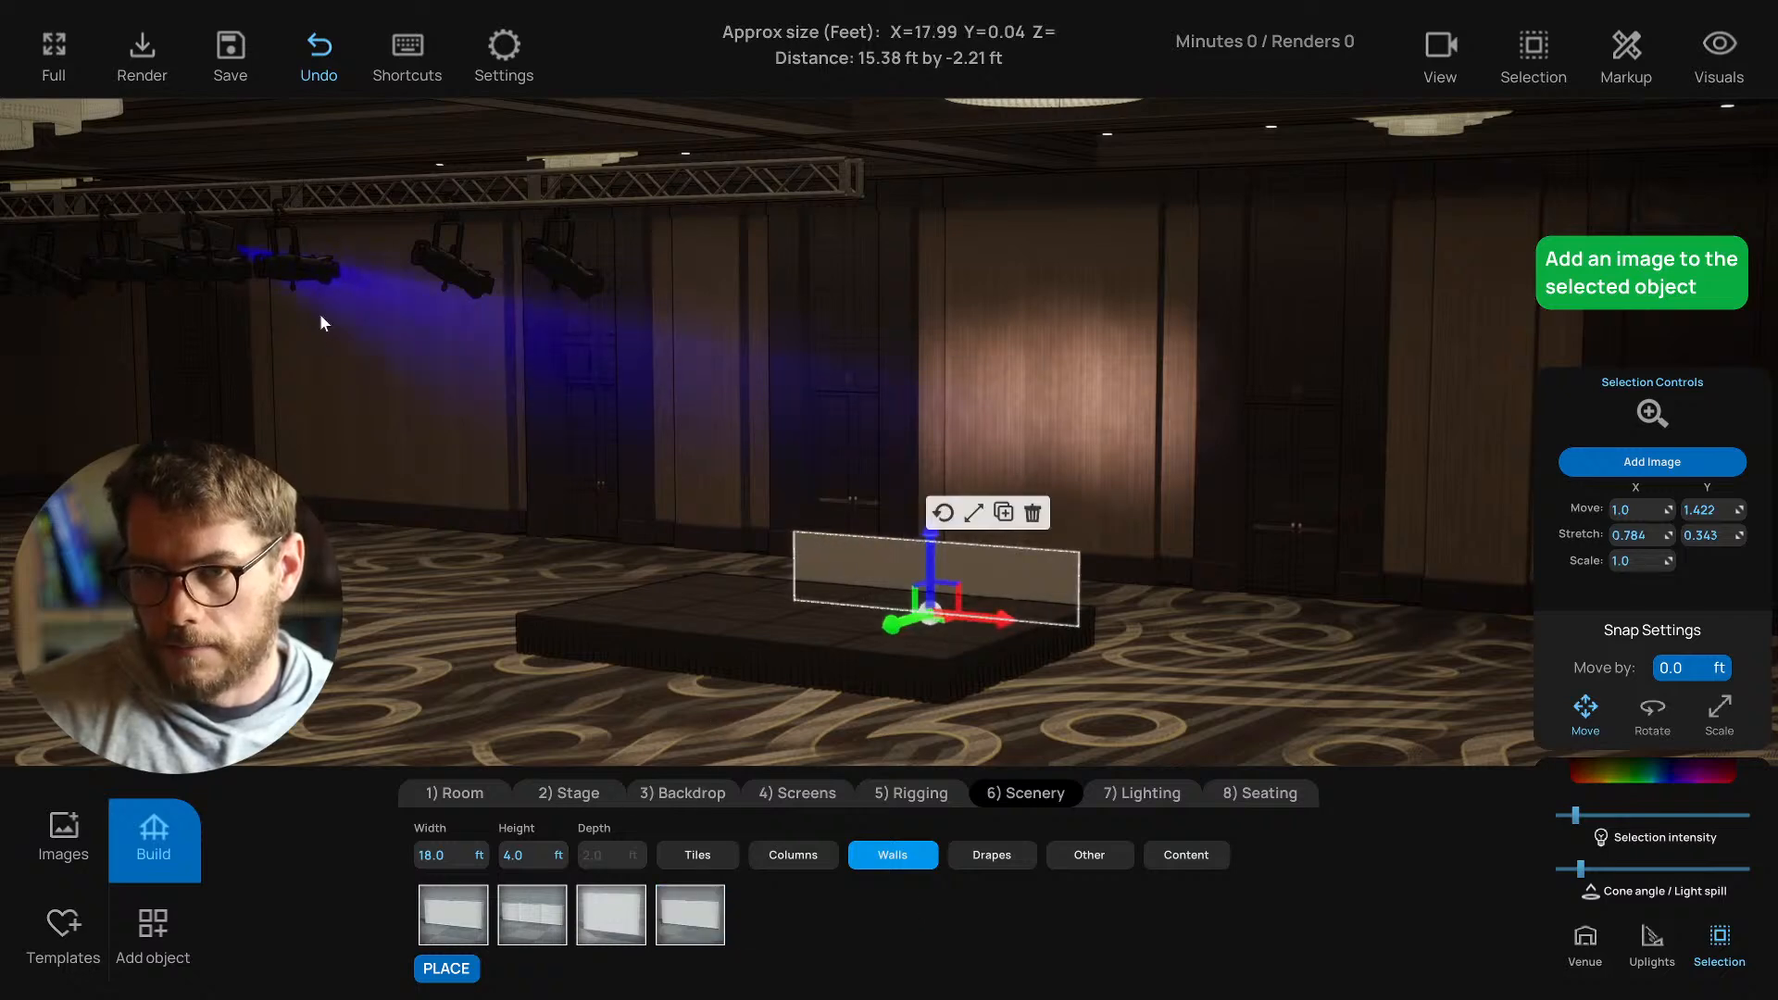
Apply the eventrender logo to the selected wall, raise it high above the stage, and place it permanently.
click(67, 820)
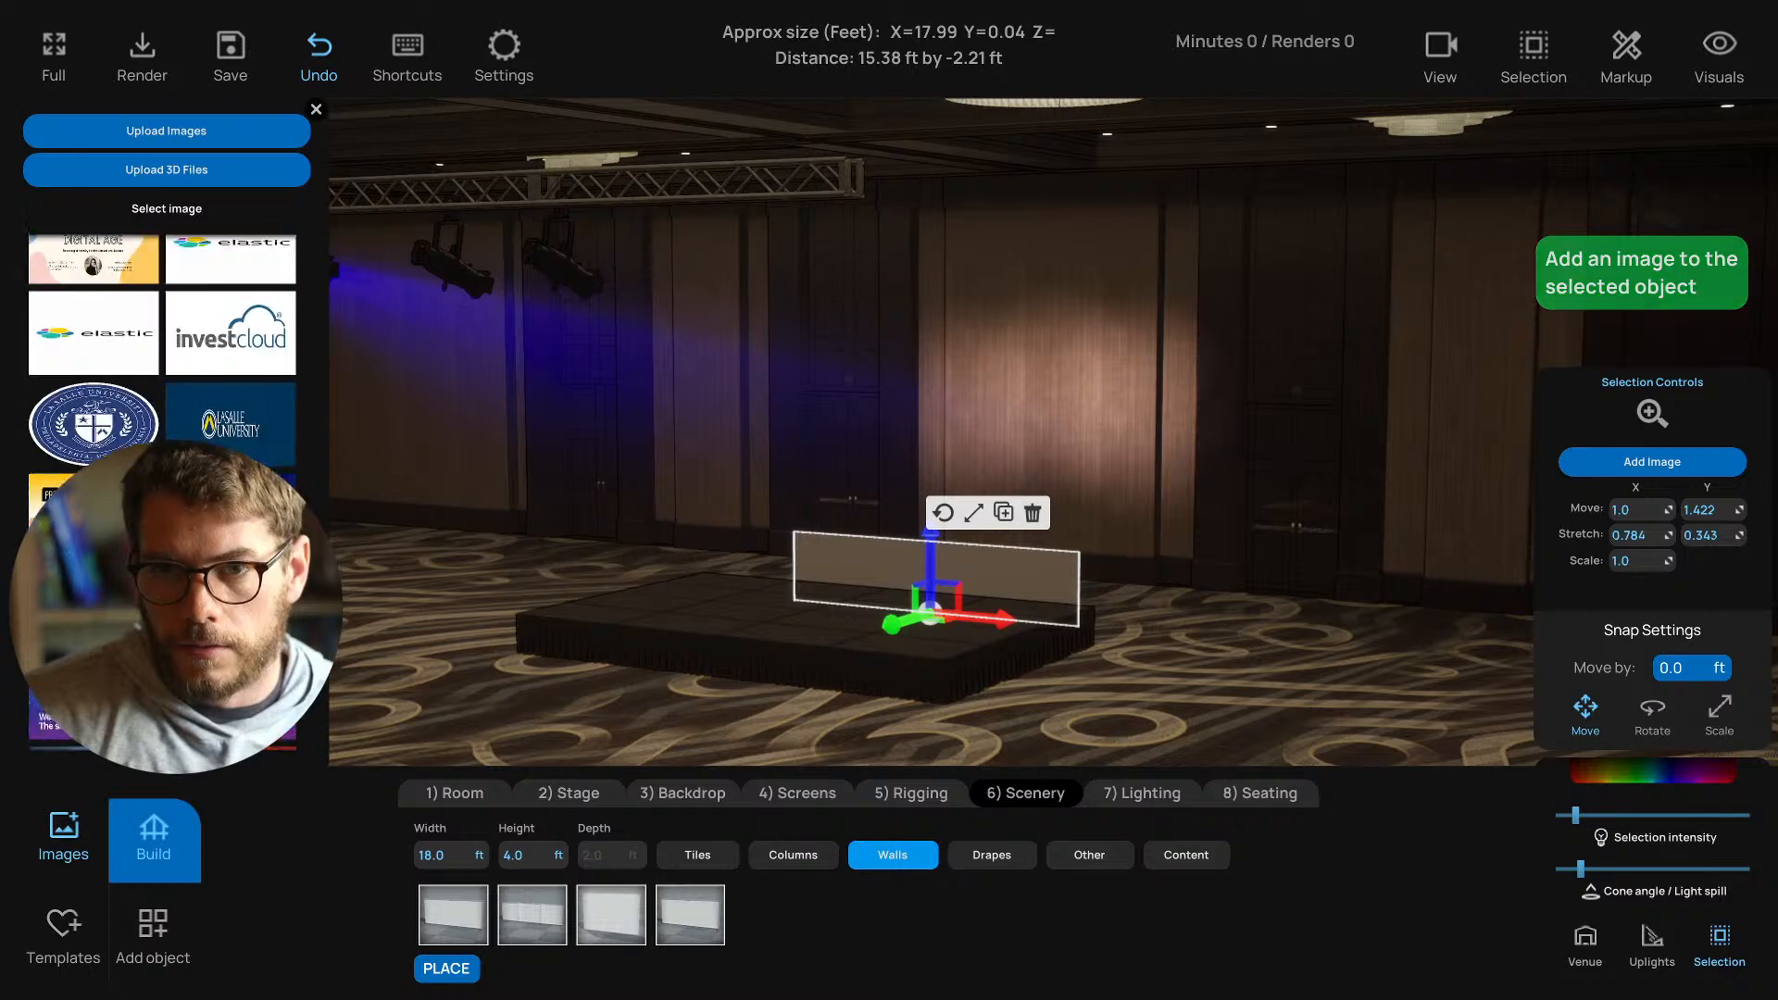
scroll(94, 424, down, 5)
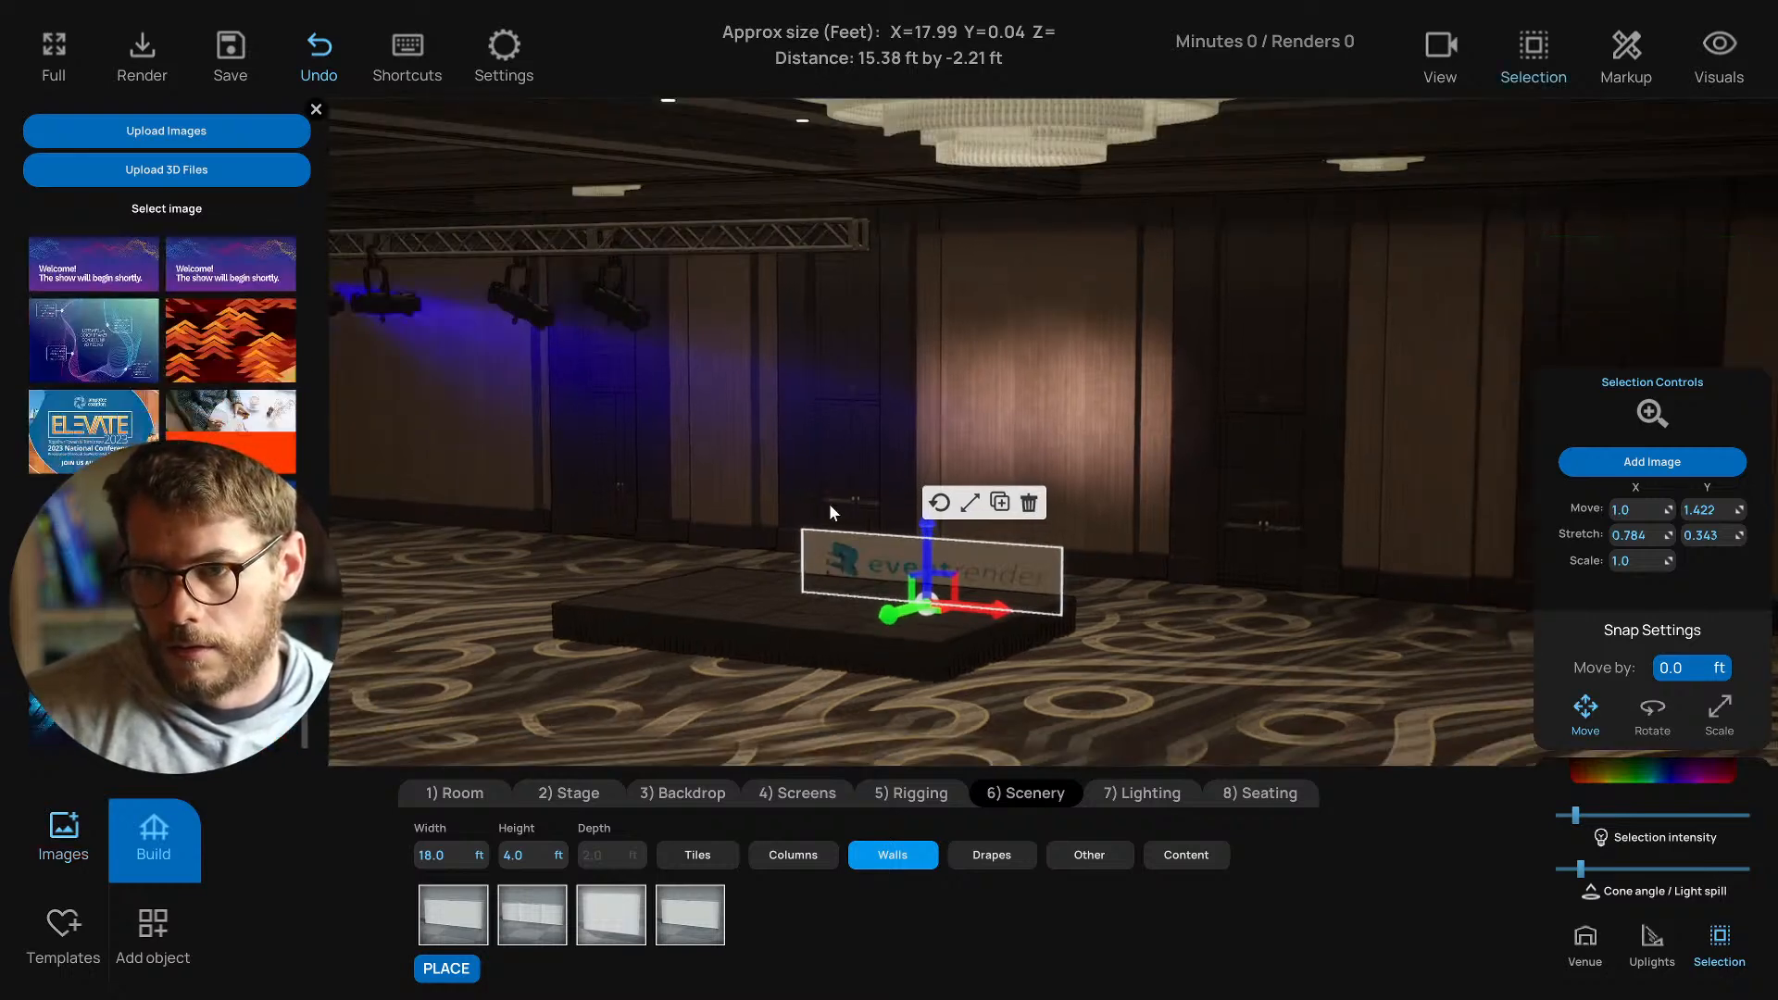
drag(911, 546, 925, 348)
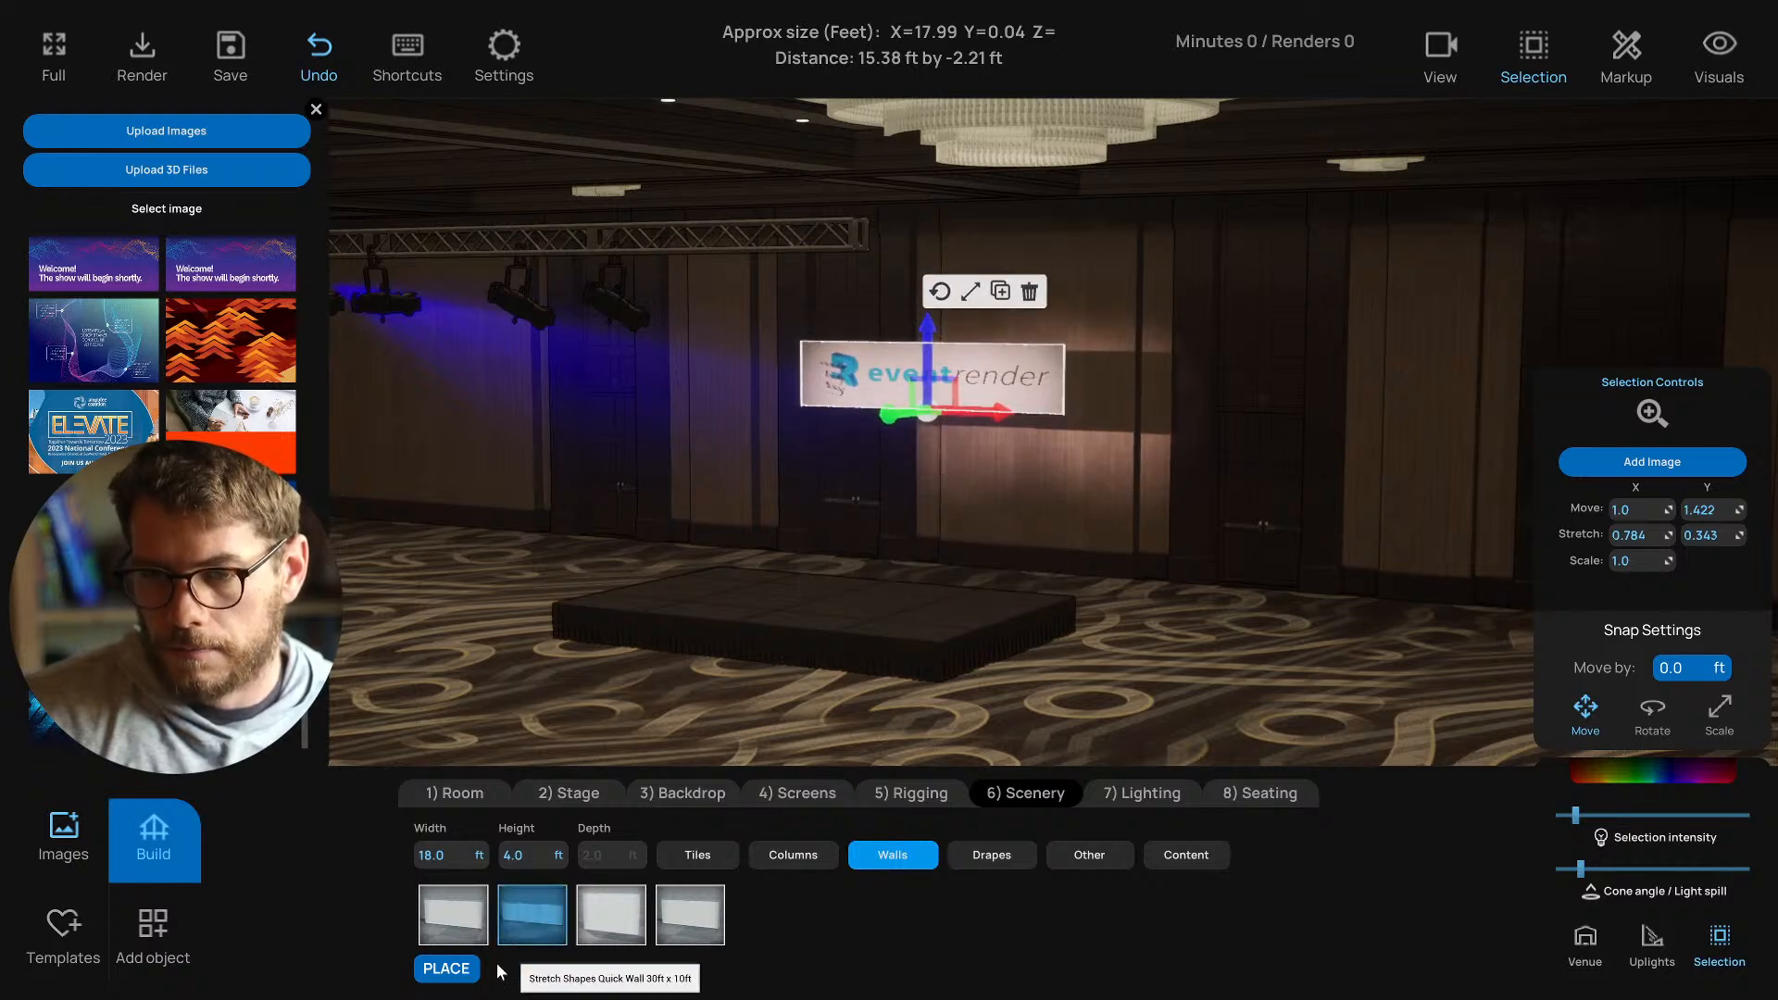
click(461, 968)
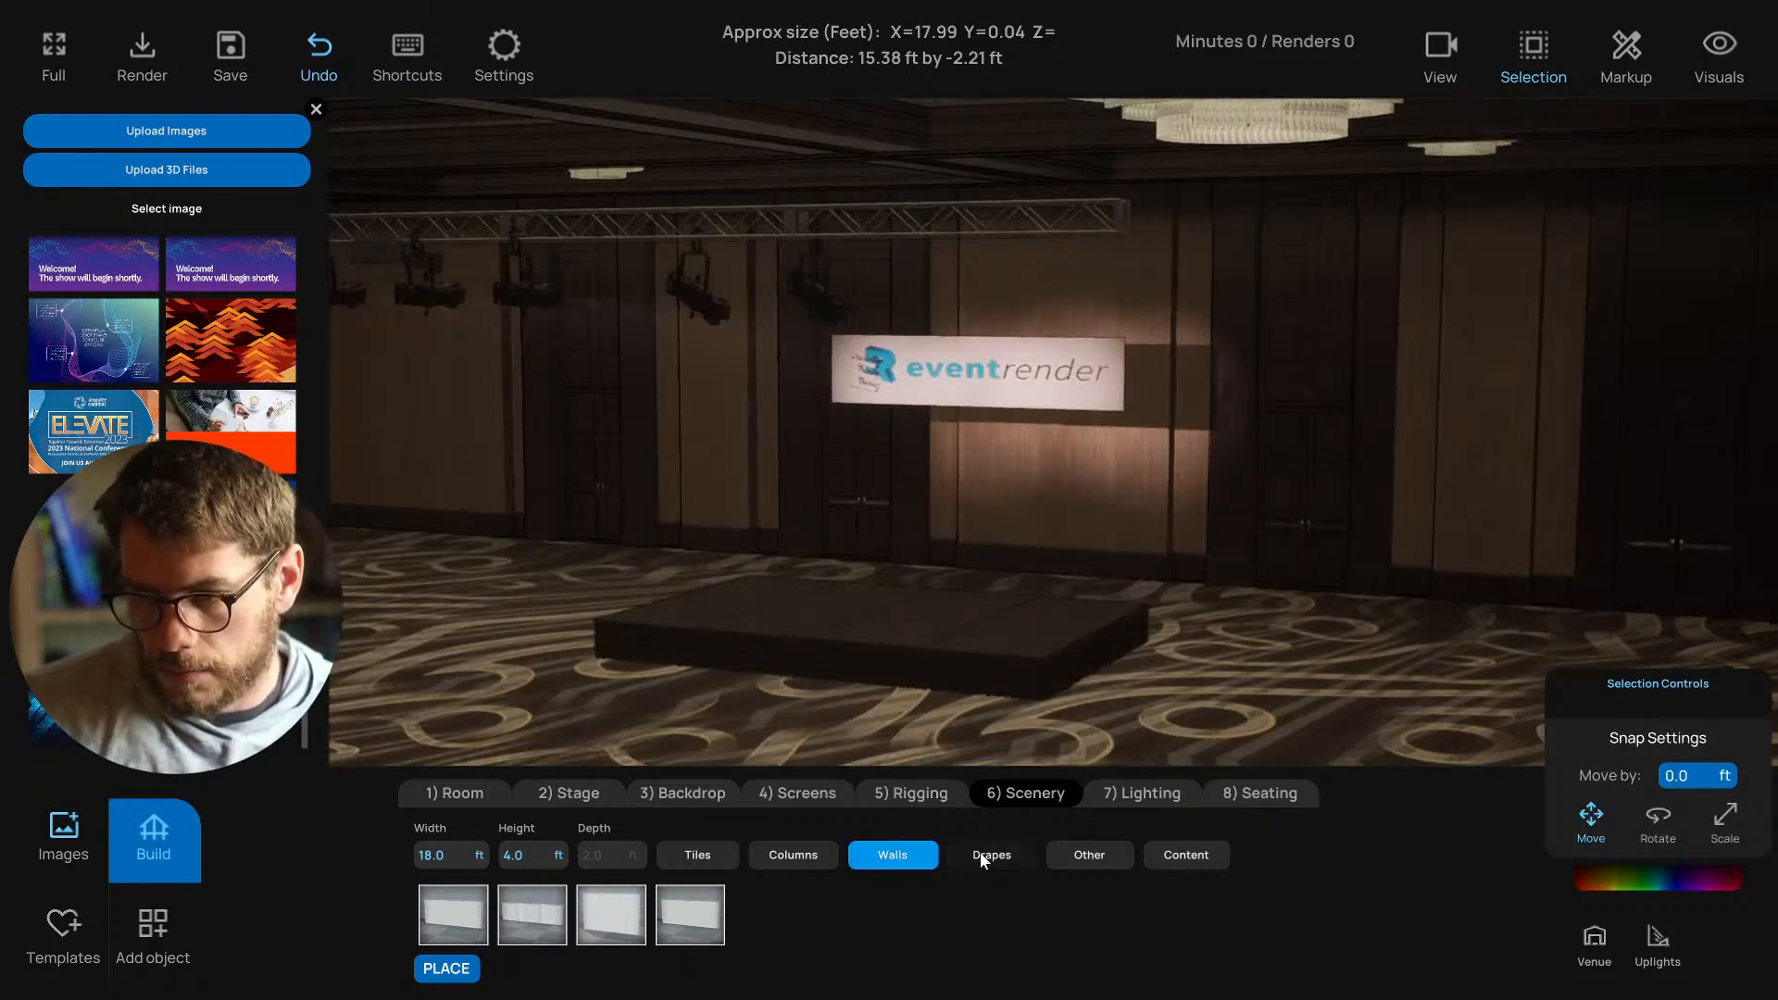
Try an 18 by 4 ft draped swag at the stage's rear and look through the other scenery types.
click(987, 855)
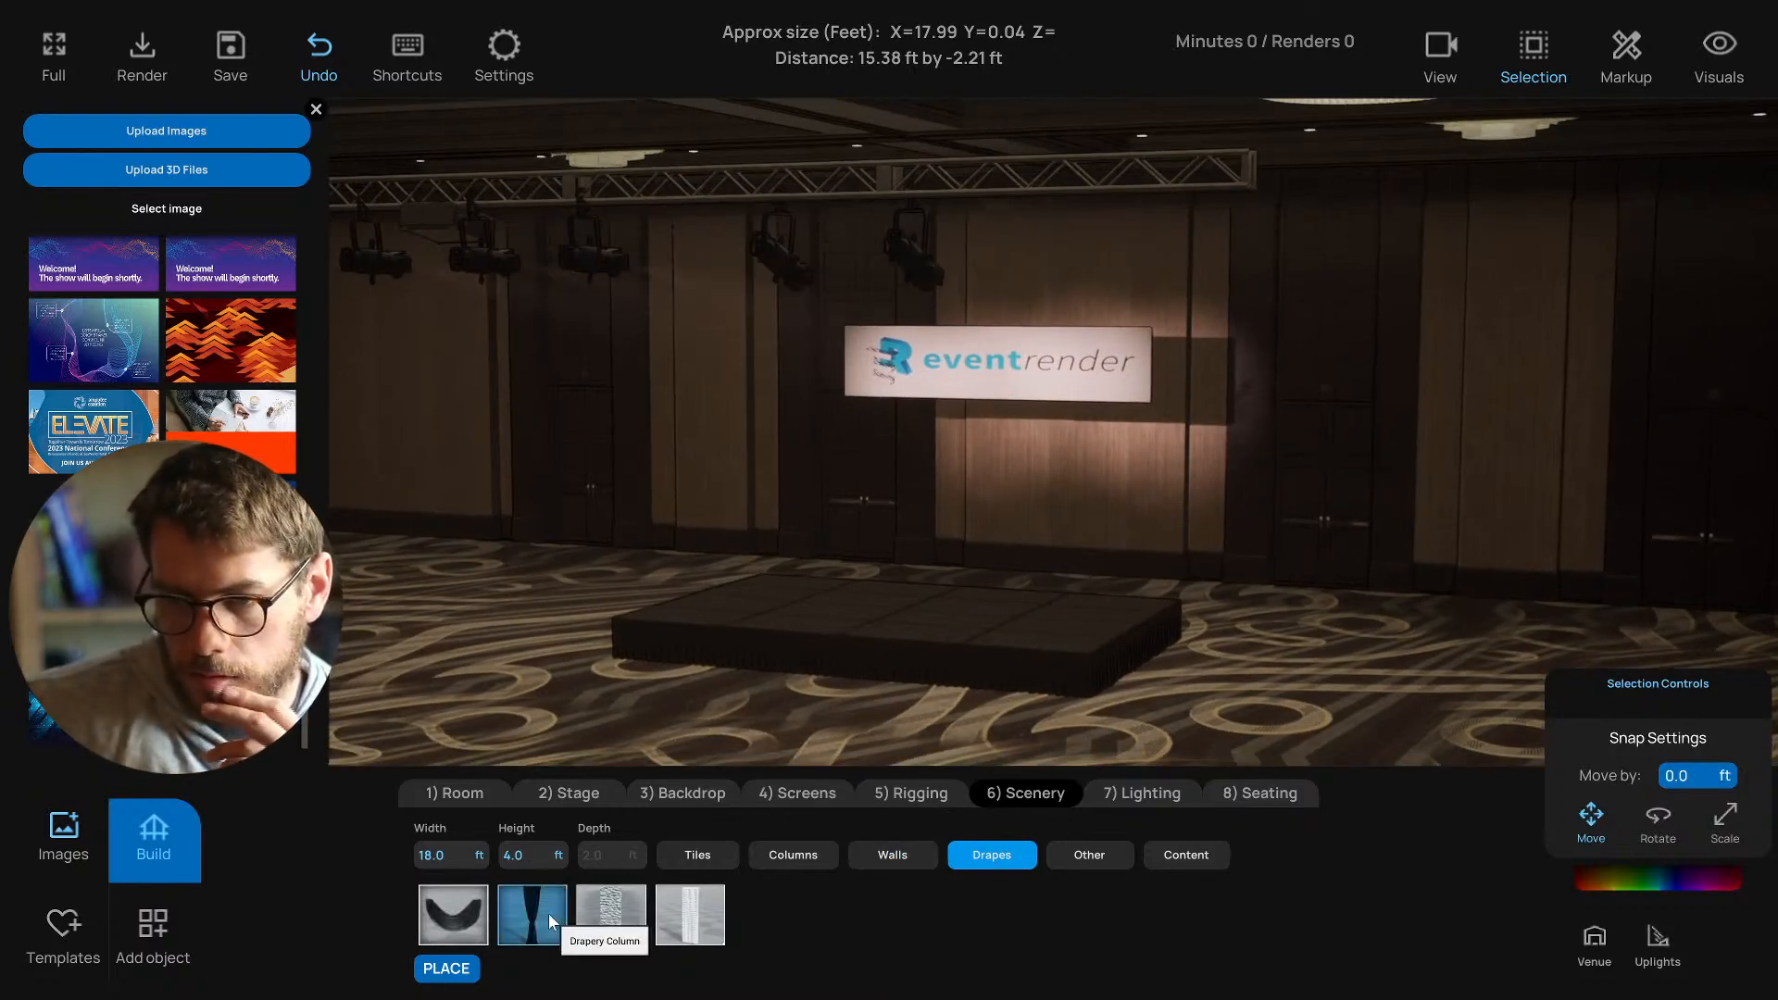
click(452, 917)
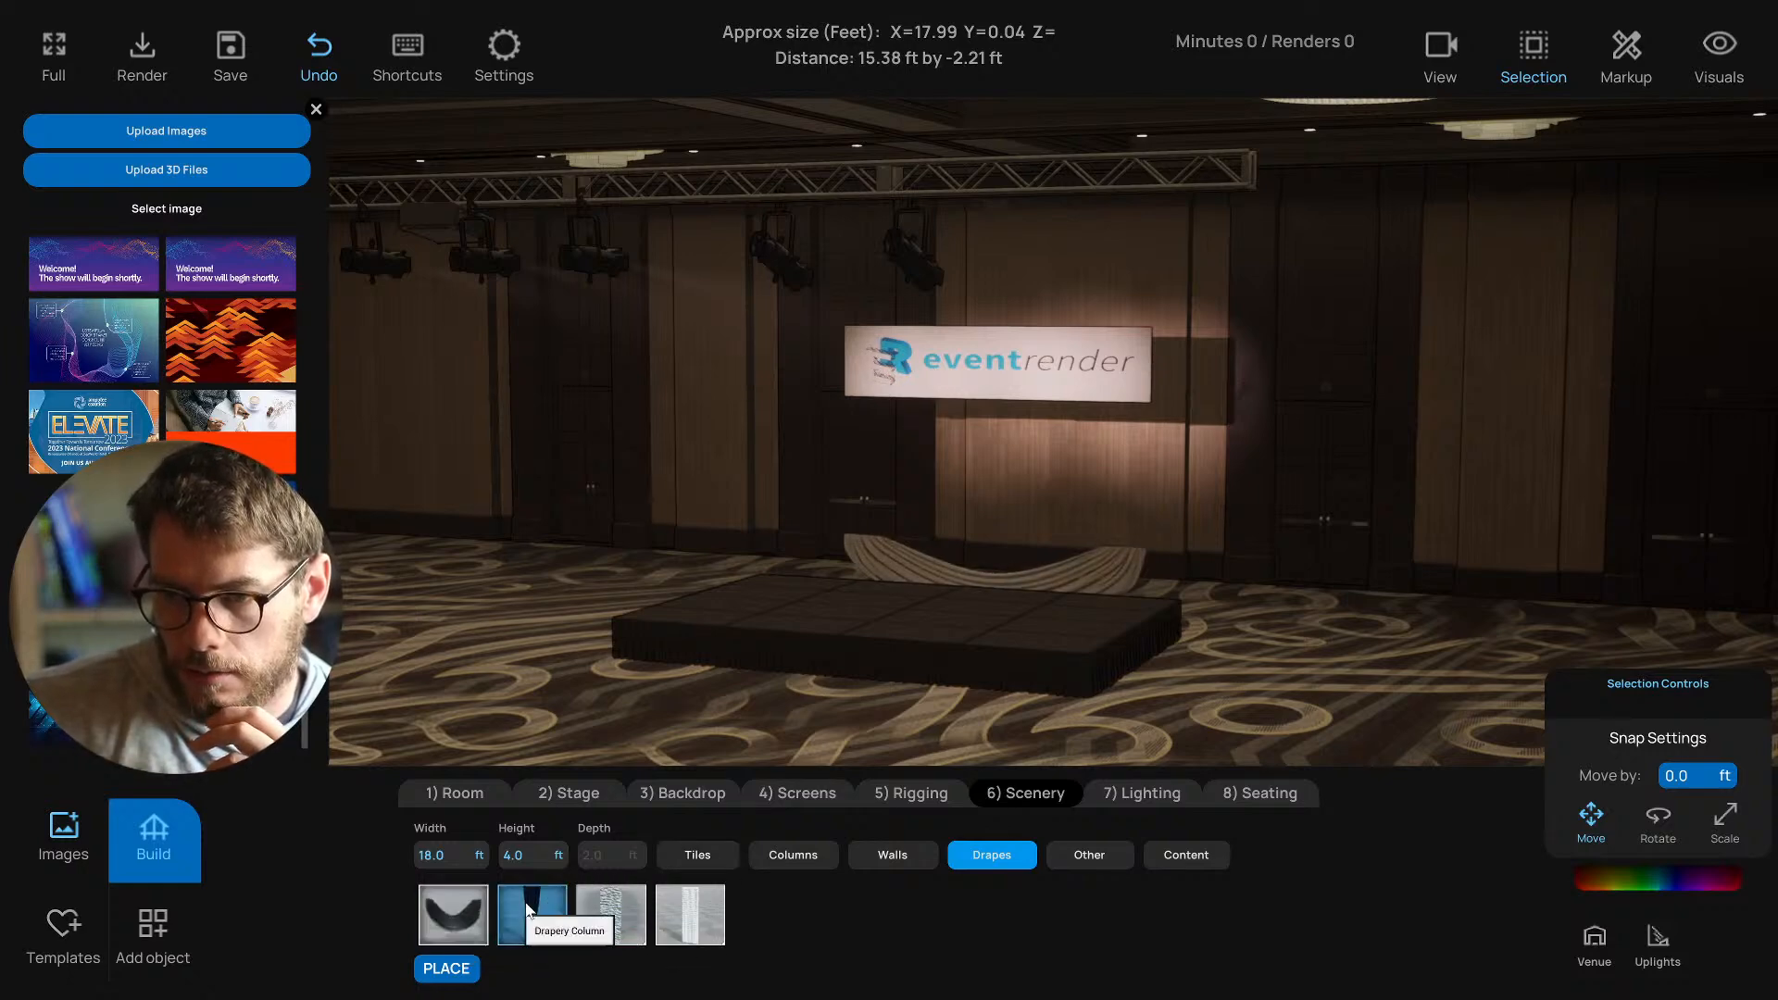
click(1092, 854)
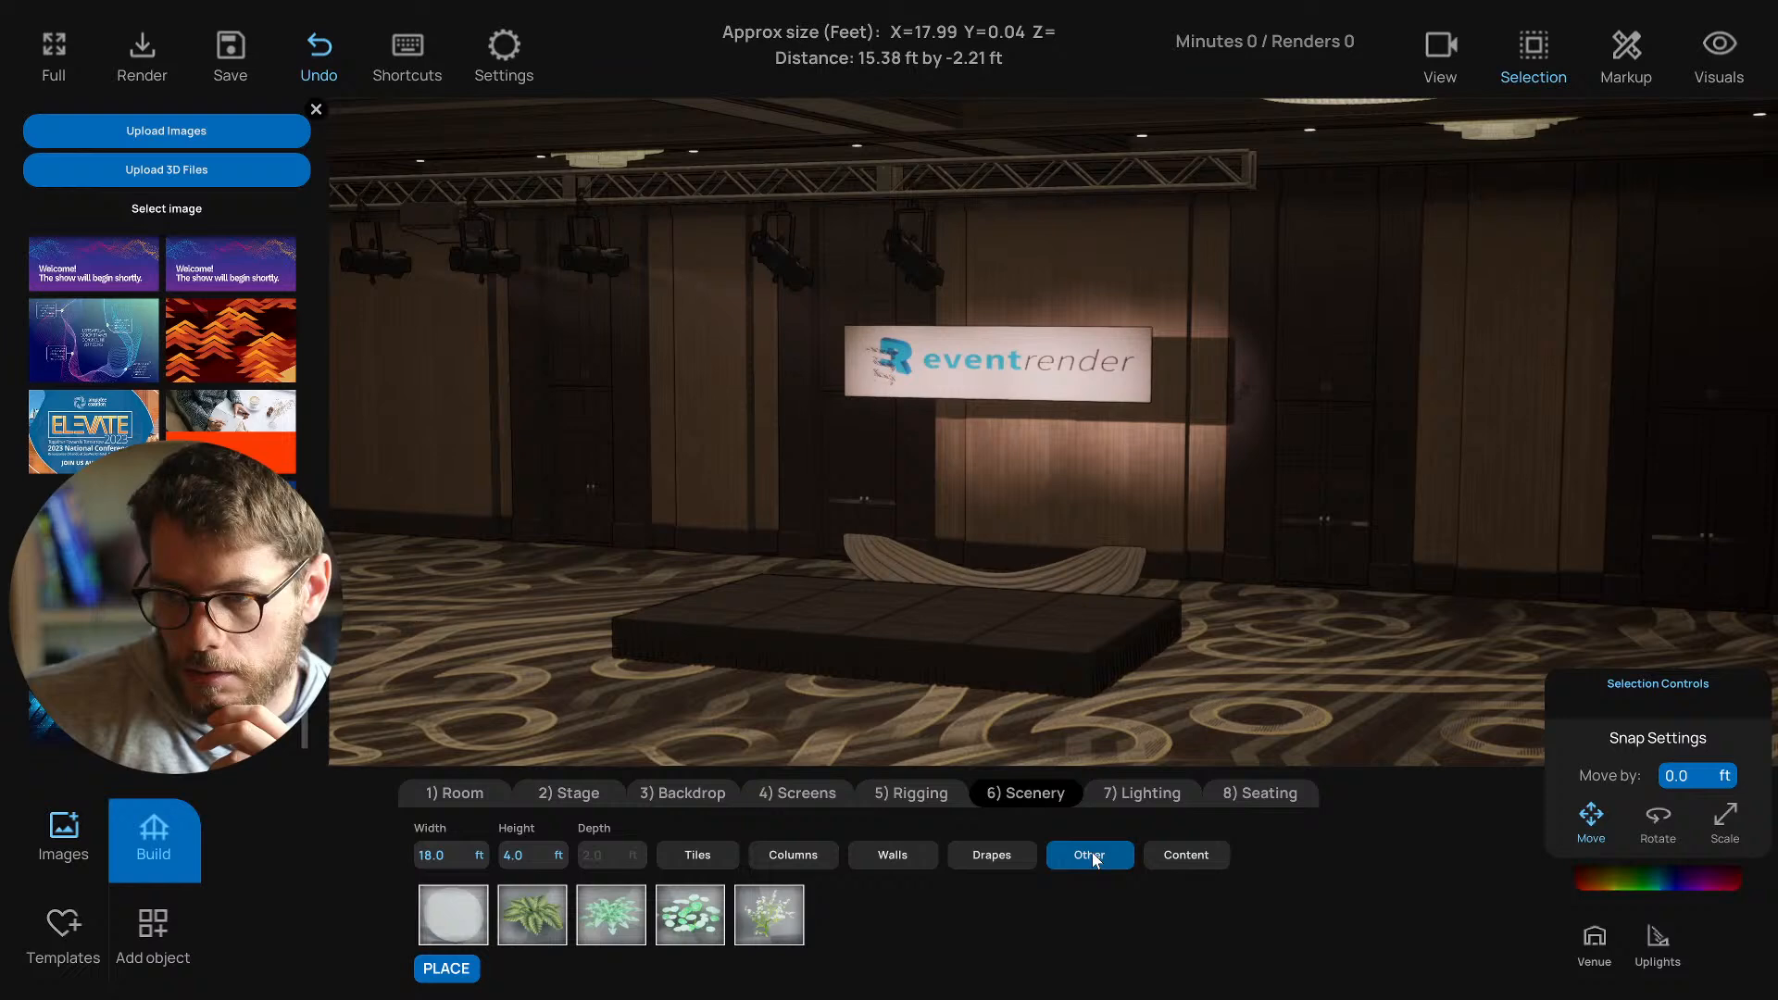
click(992, 854)
click(903, 855)
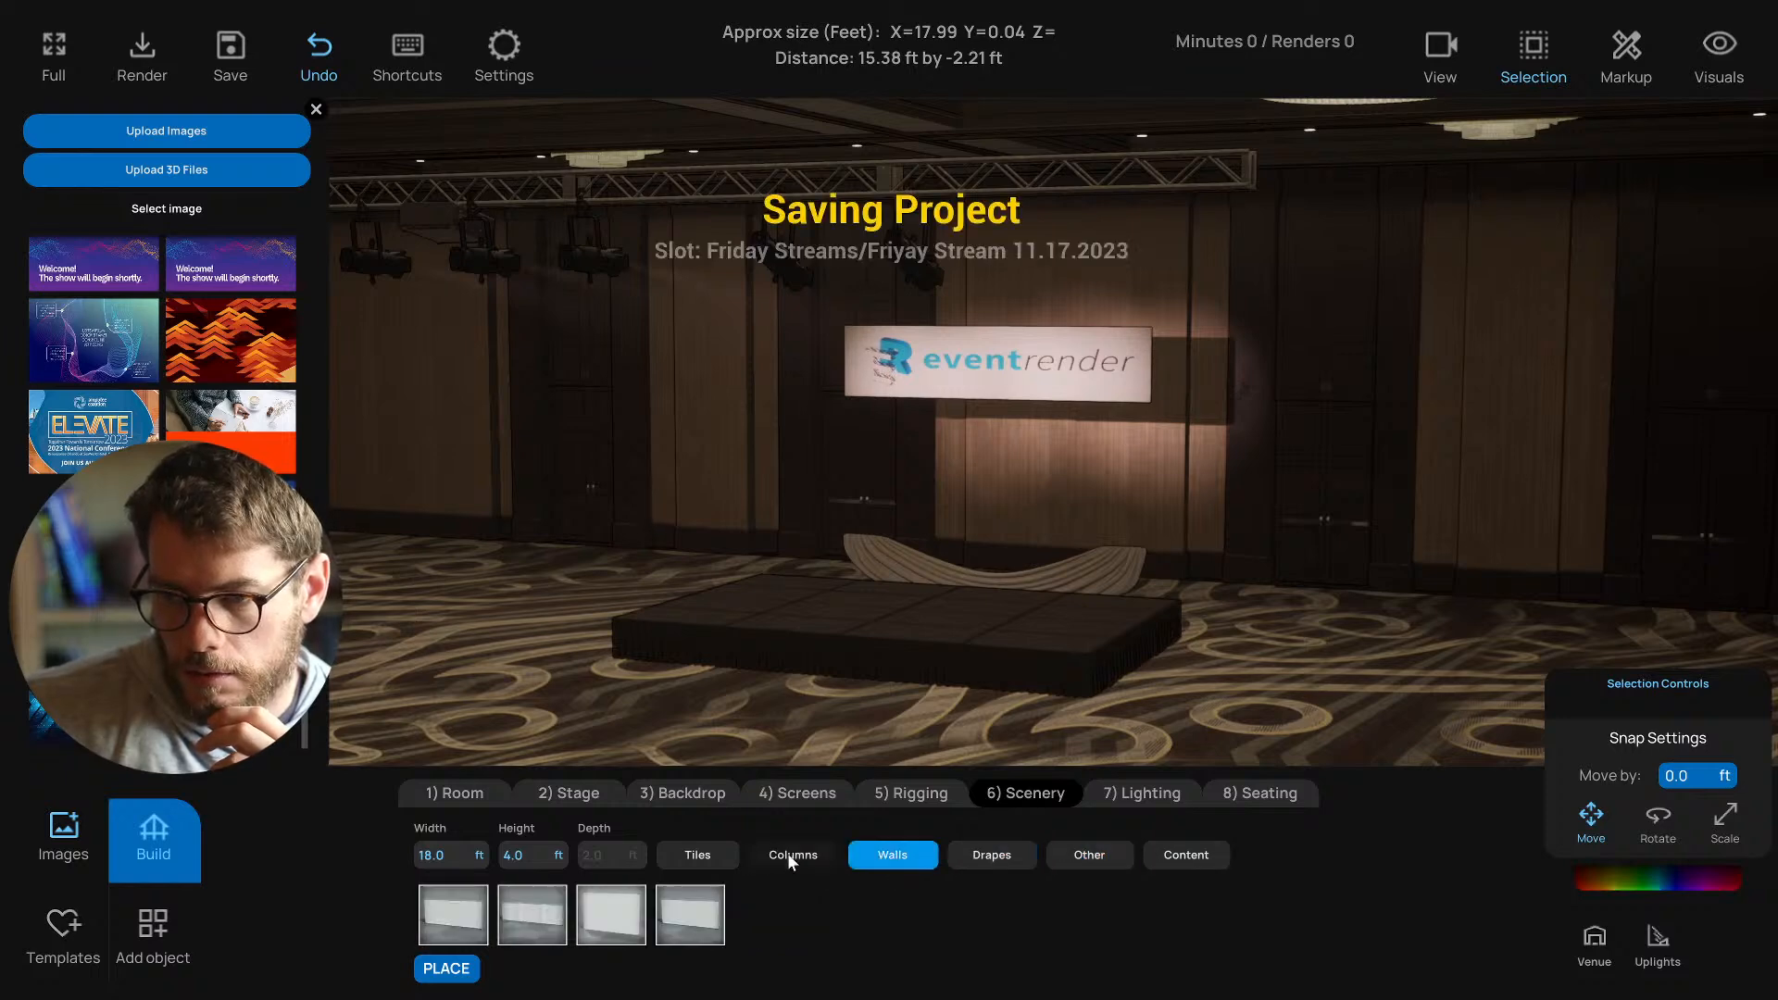
click(787, 853)
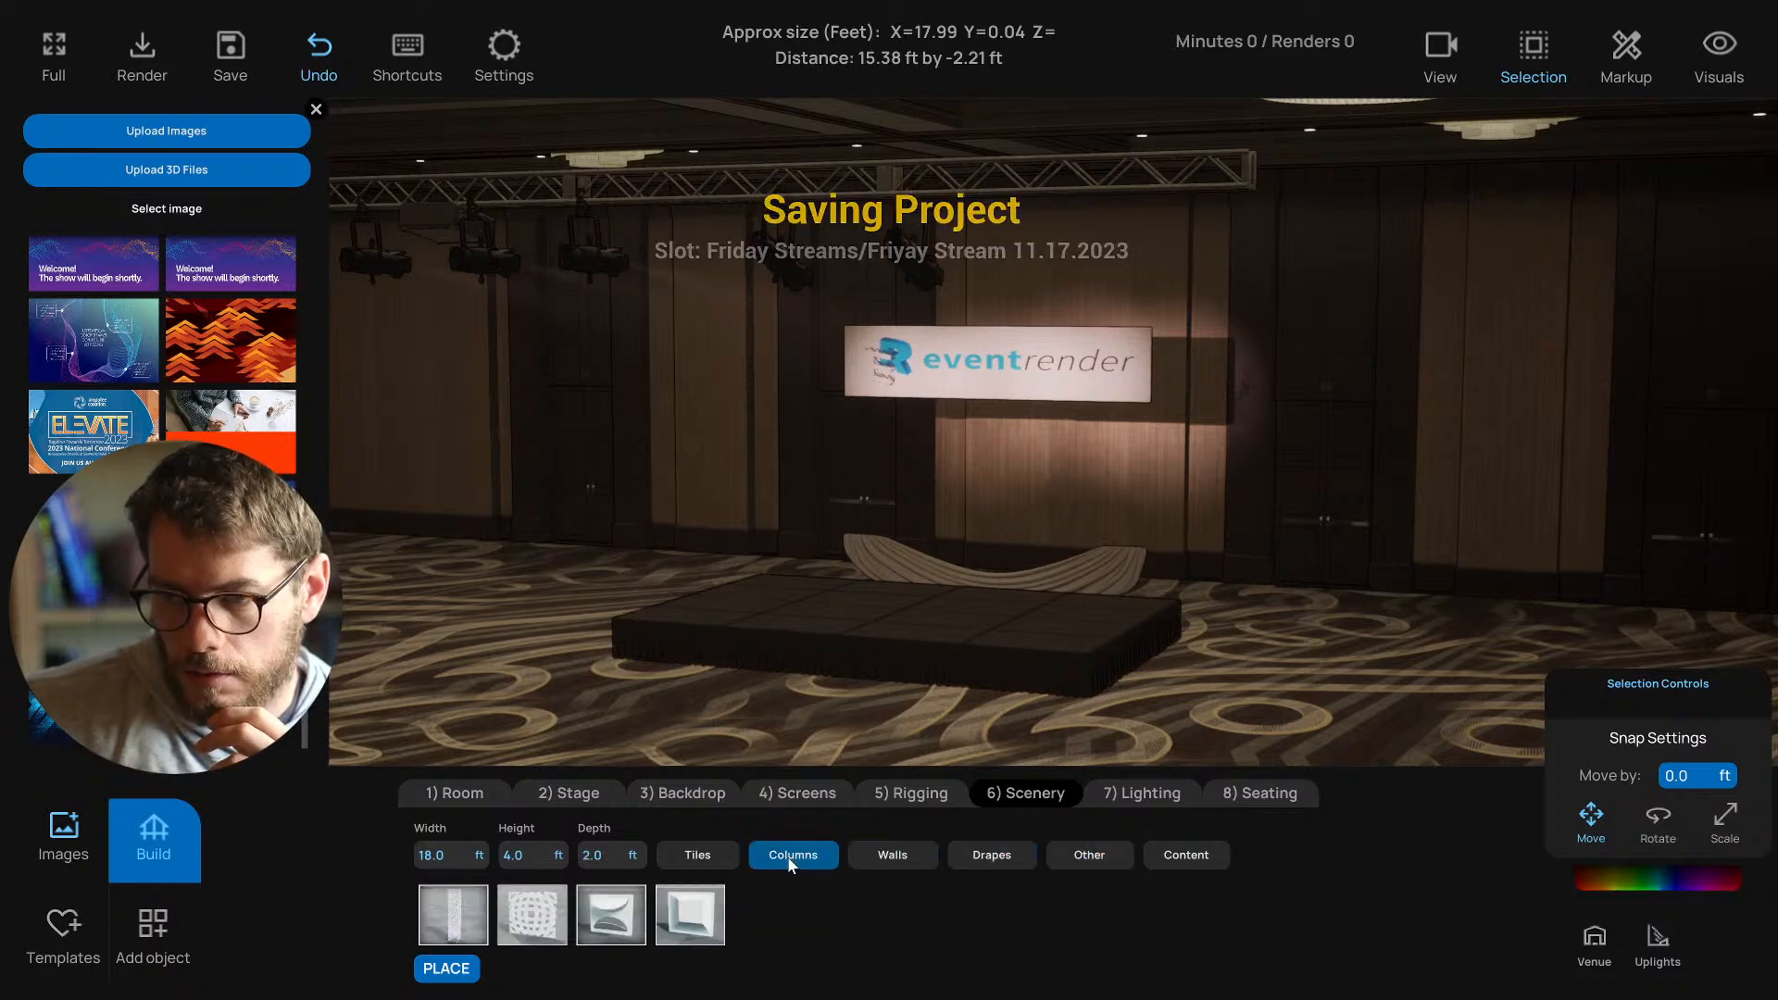
Look through the tile patterns and generate a bevelled square-tile wall, 18 by 4 ft, at the stage's rear.
click(726, 860)
scroll(1091, 917, down, 2)
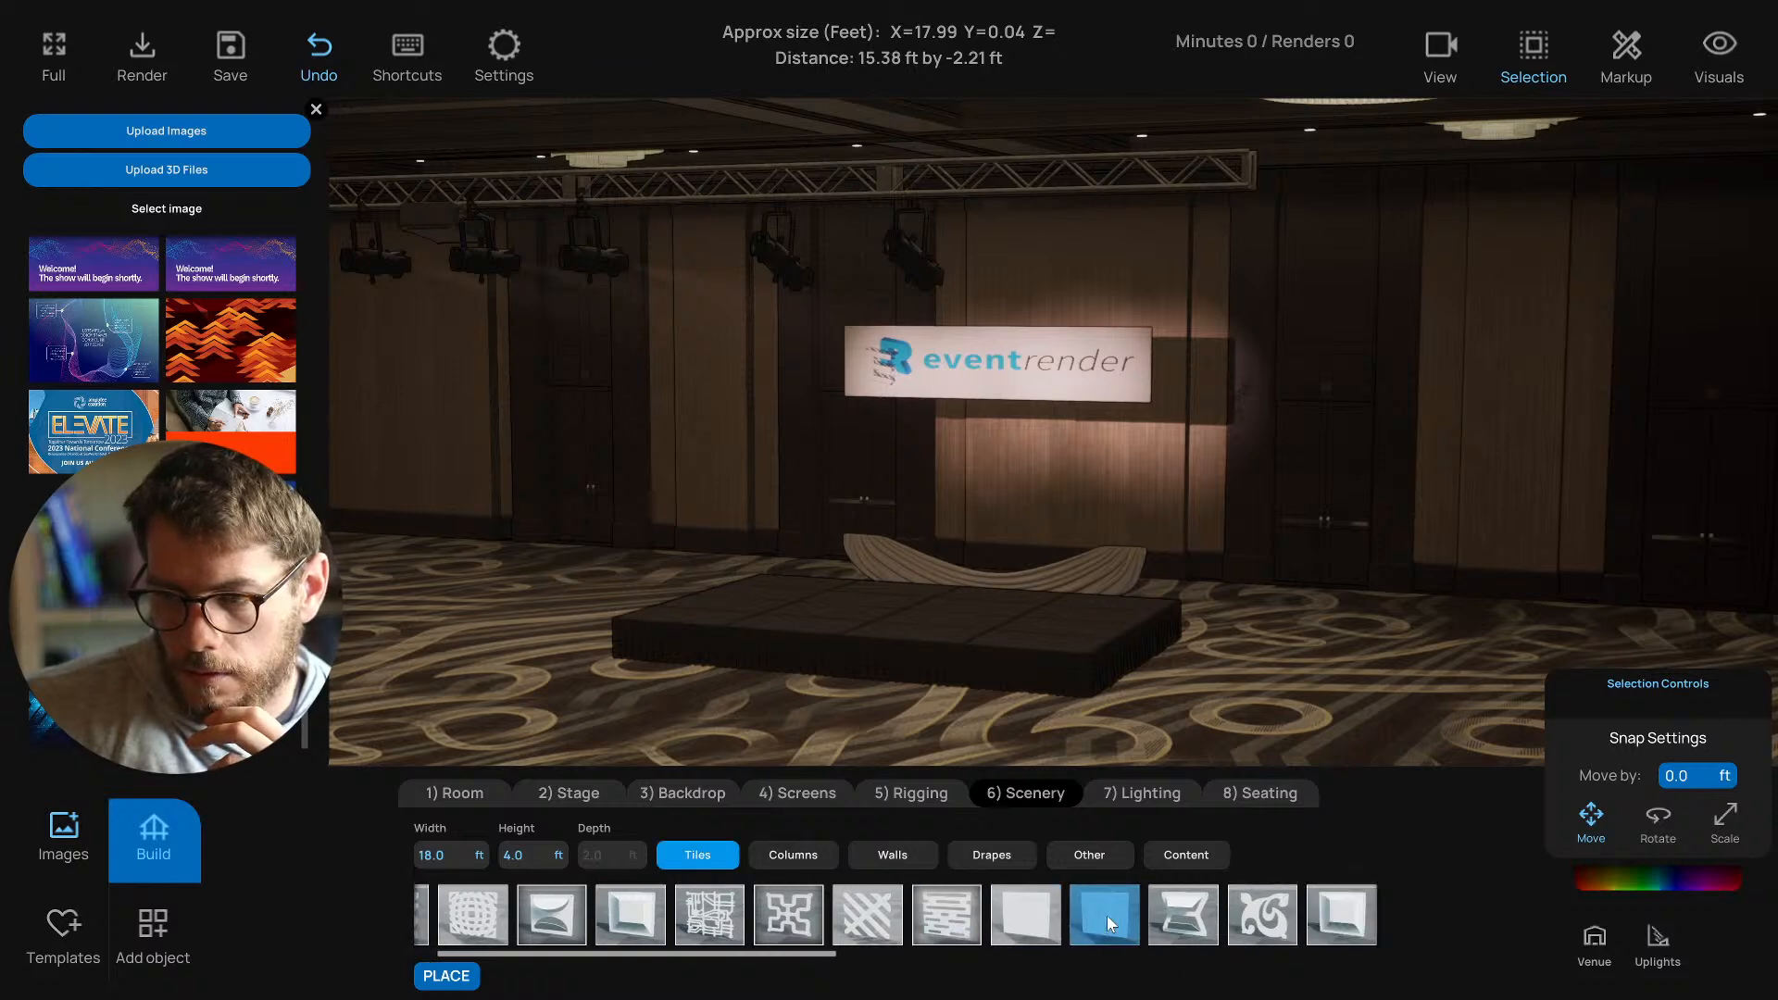
scroll(1204, 915, down, 1)
click(1236, 917)
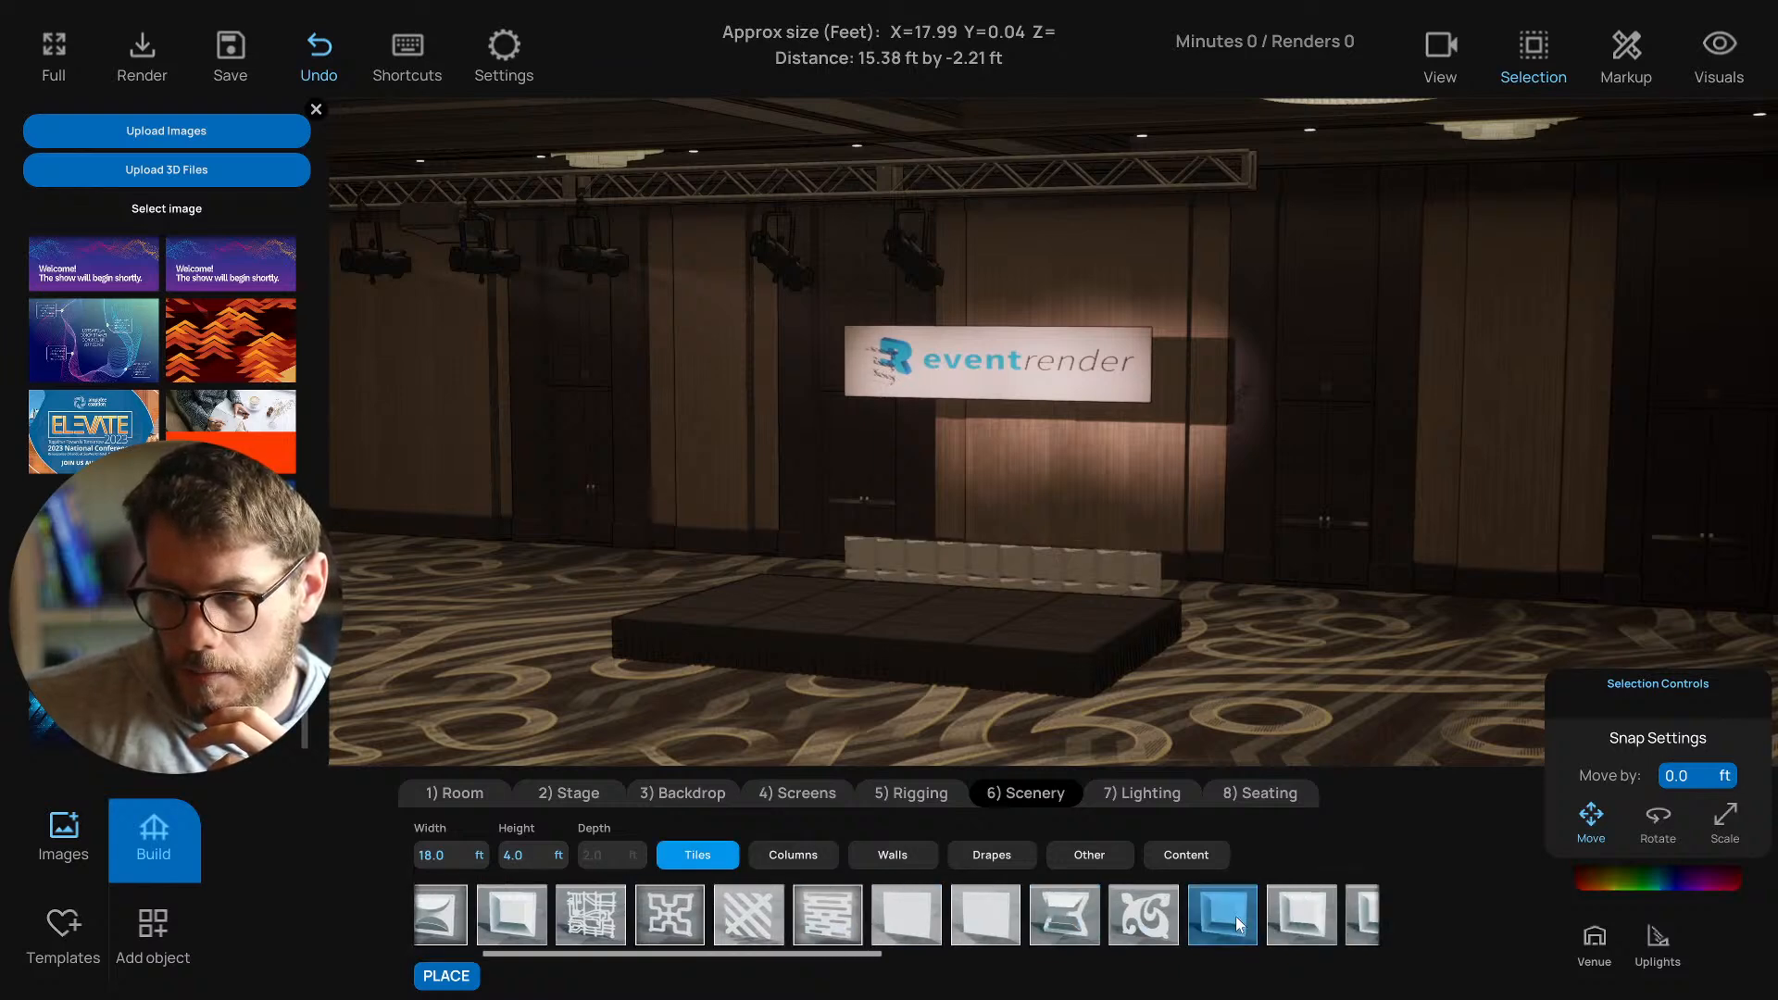
Set the tile backdrop's width to 50 ft and its height to 18 ft.
click(456, 859)
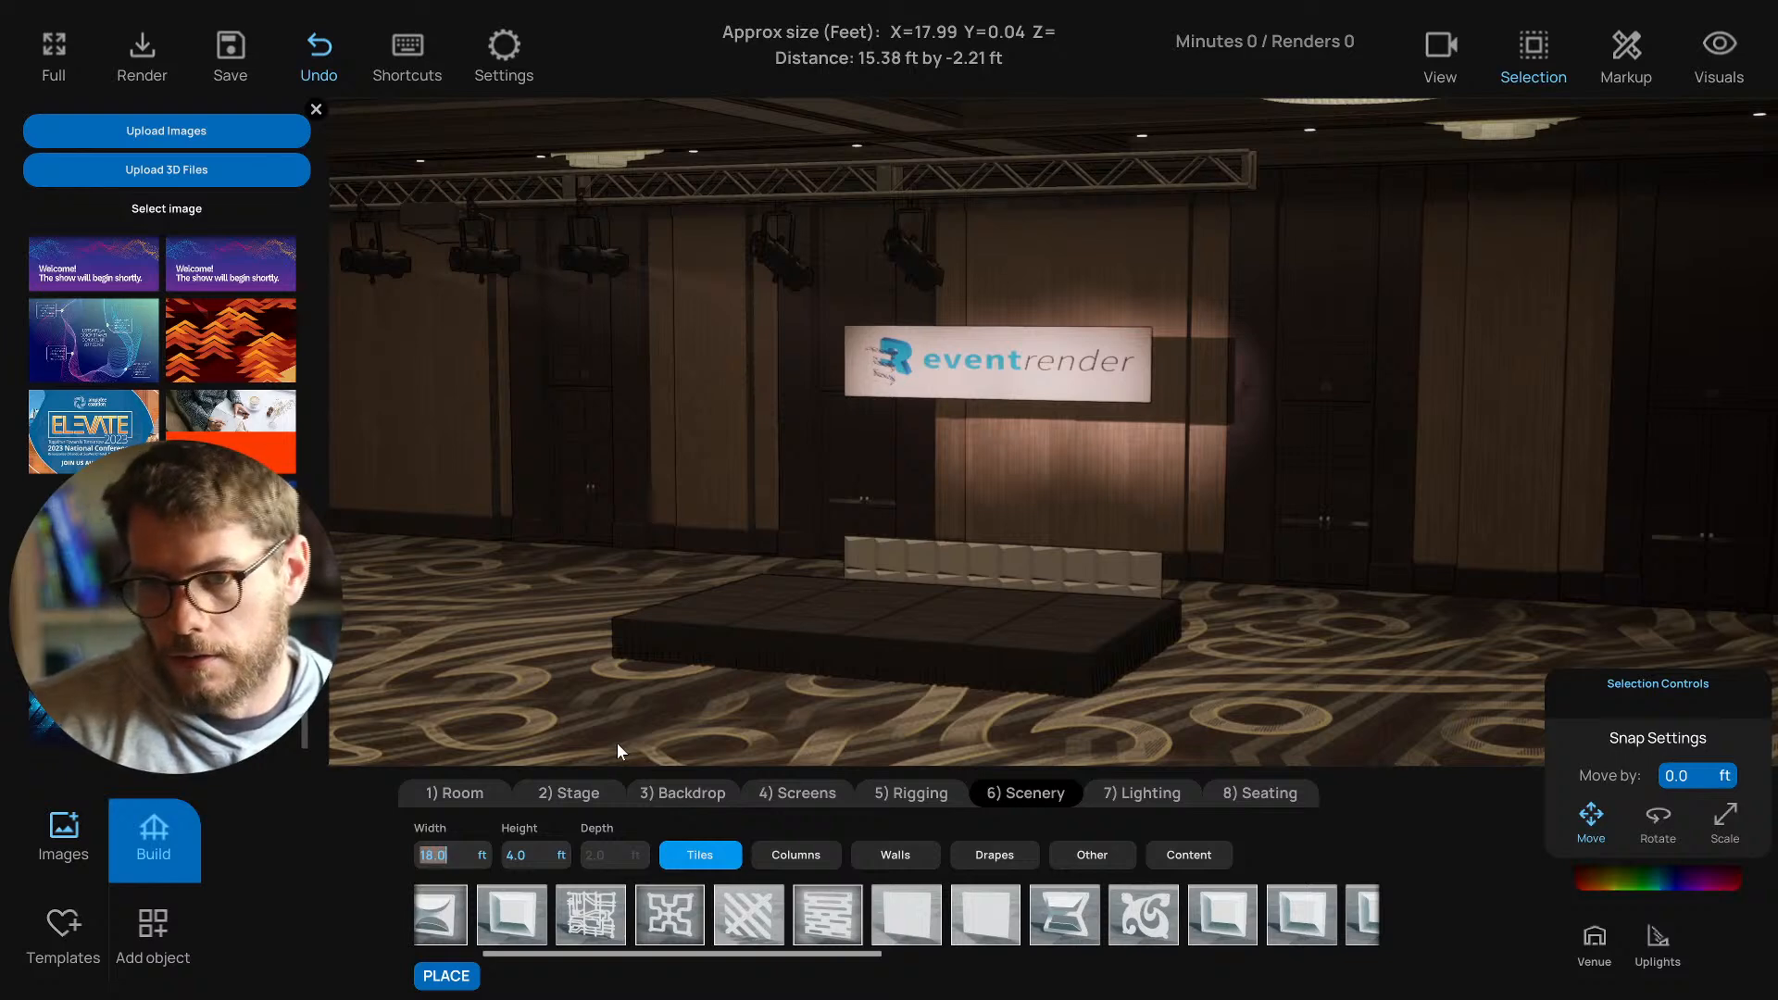
text(0)
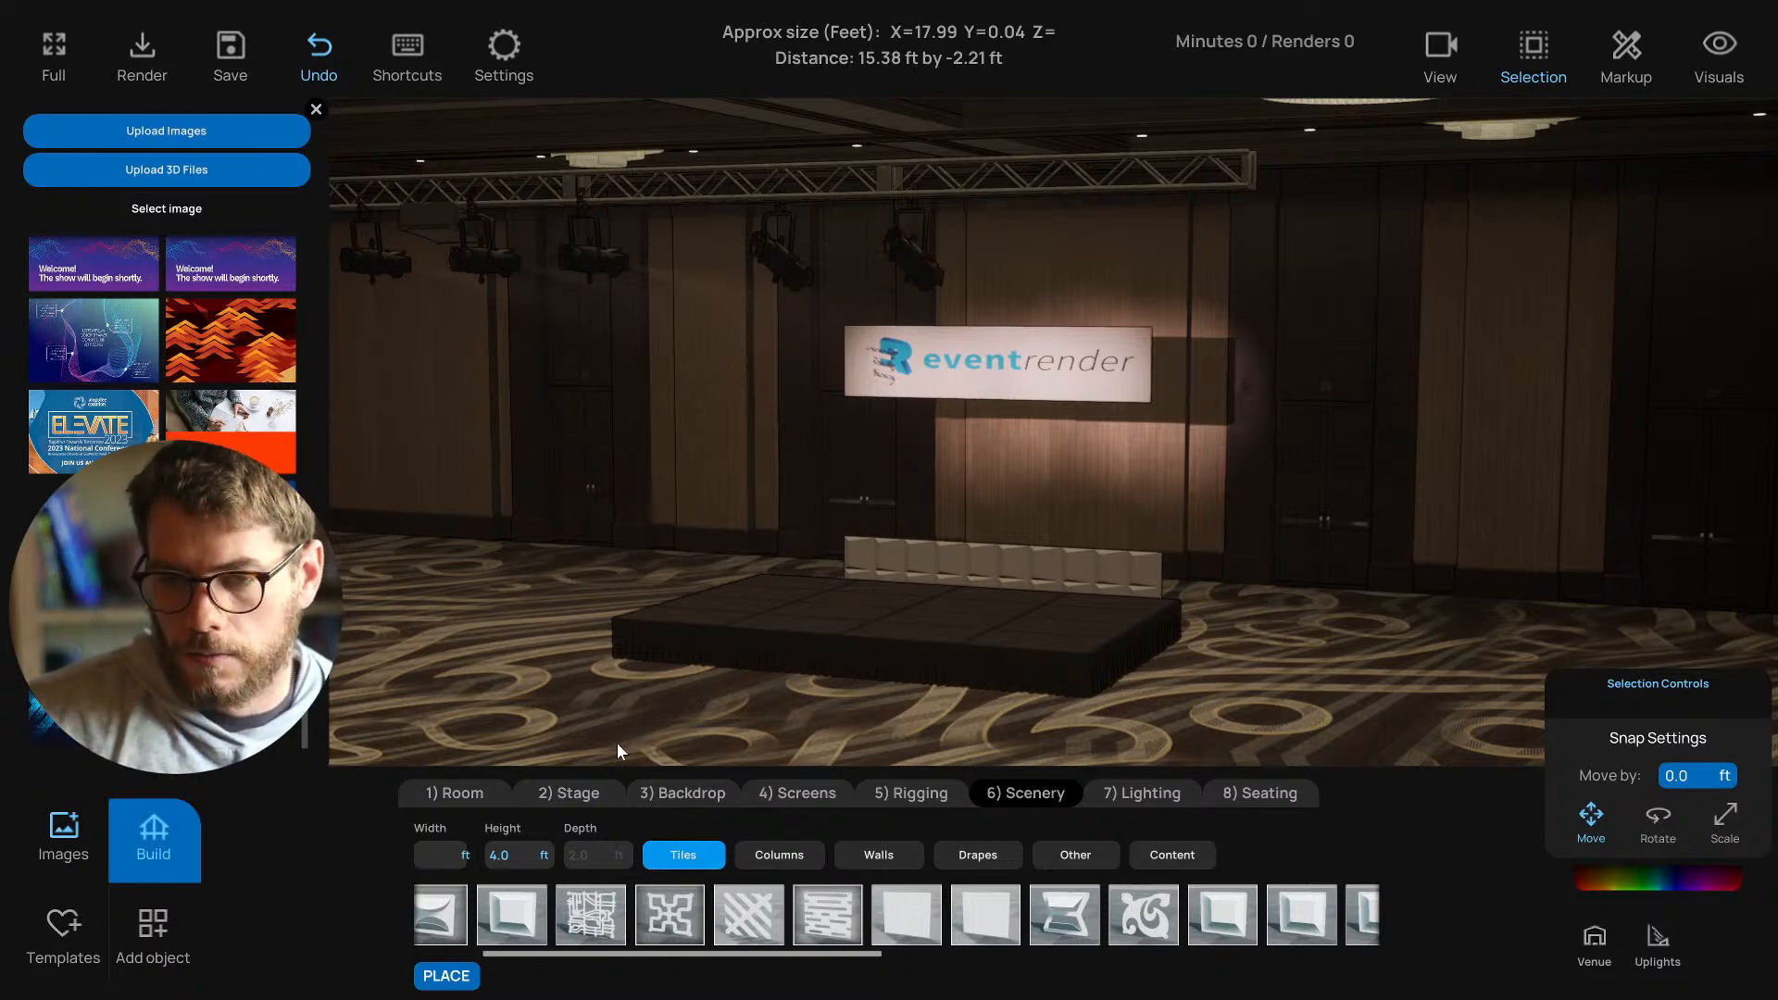
key(Return)
key(Tab)
text(18)
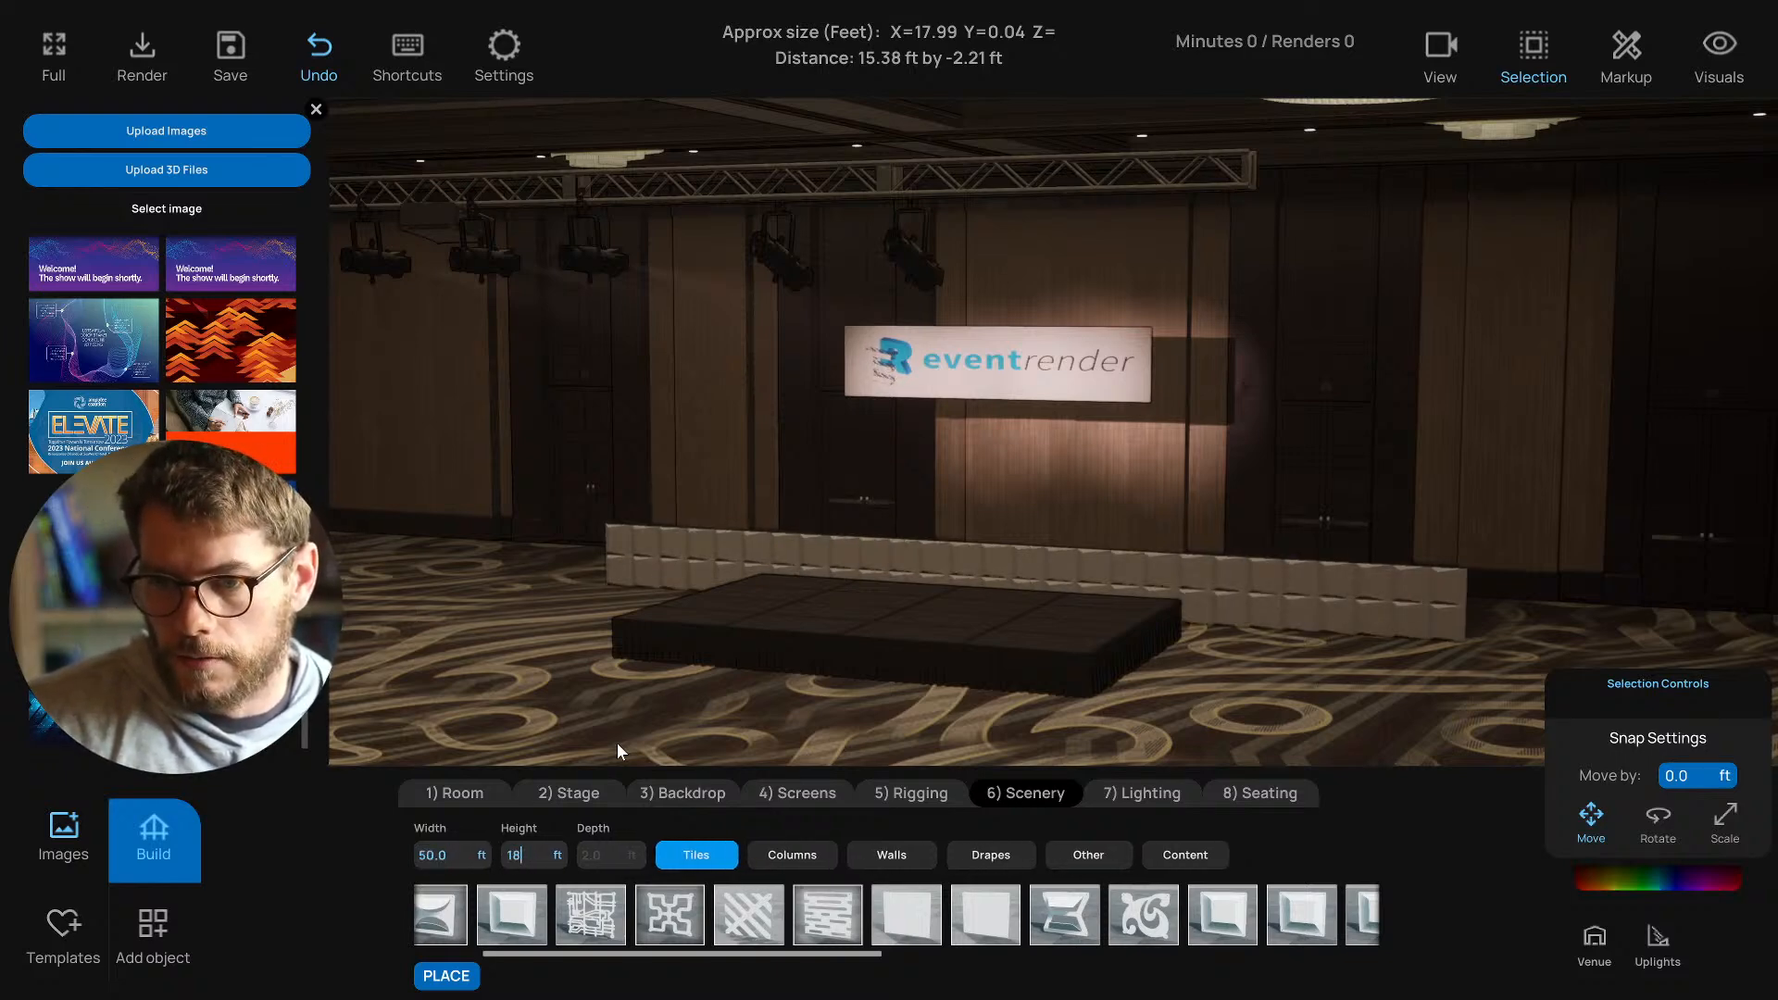
key(Return)
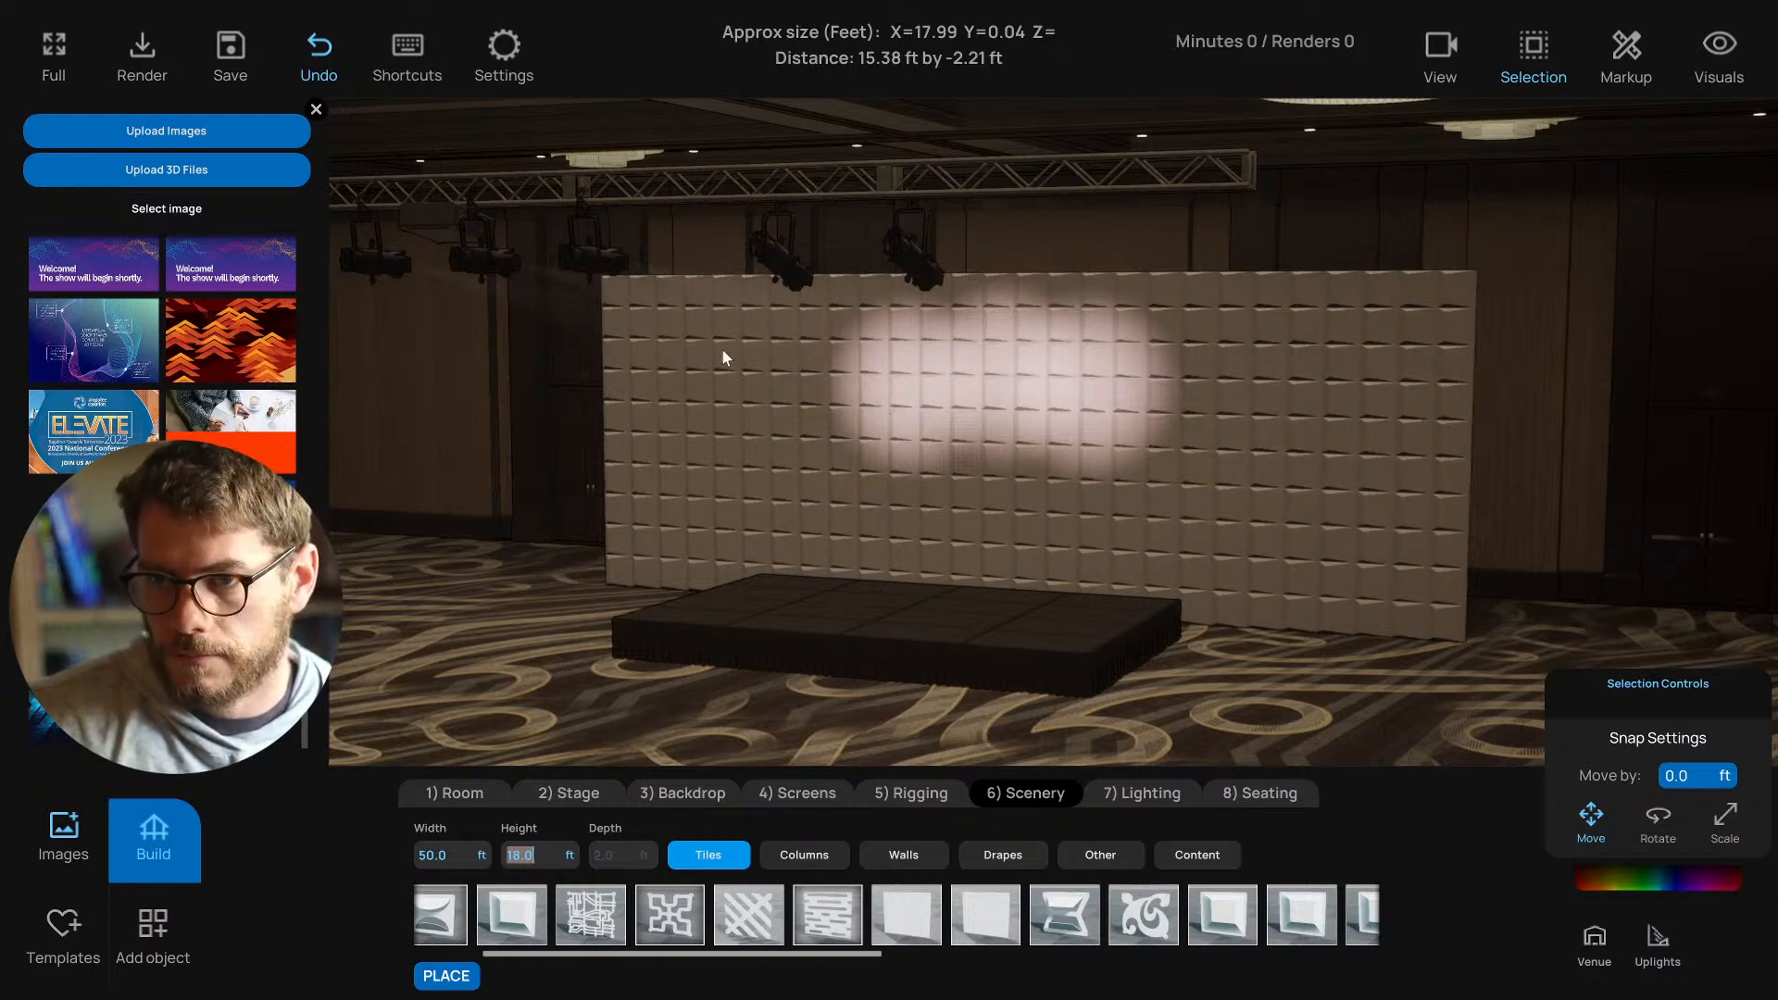
Select the square-tile backdrop together with the truss projector and projection-map the blue arrow graphic onto it.
click(693, 348)
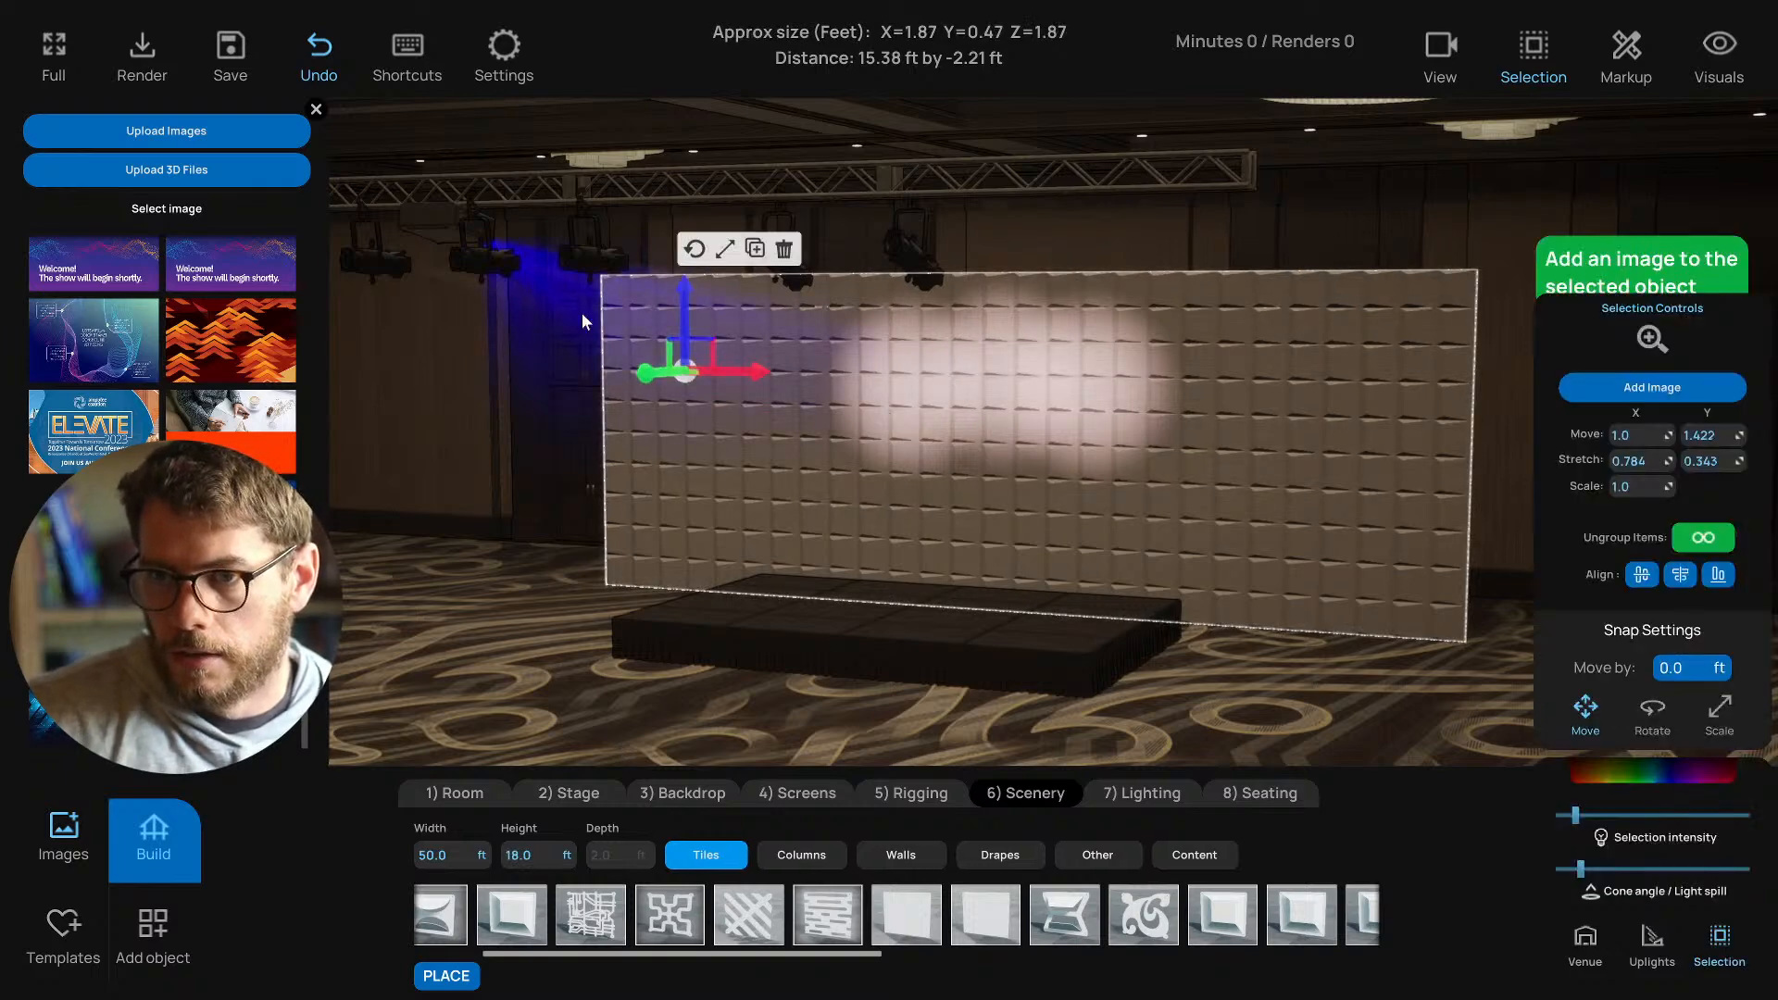
click(429, 225)
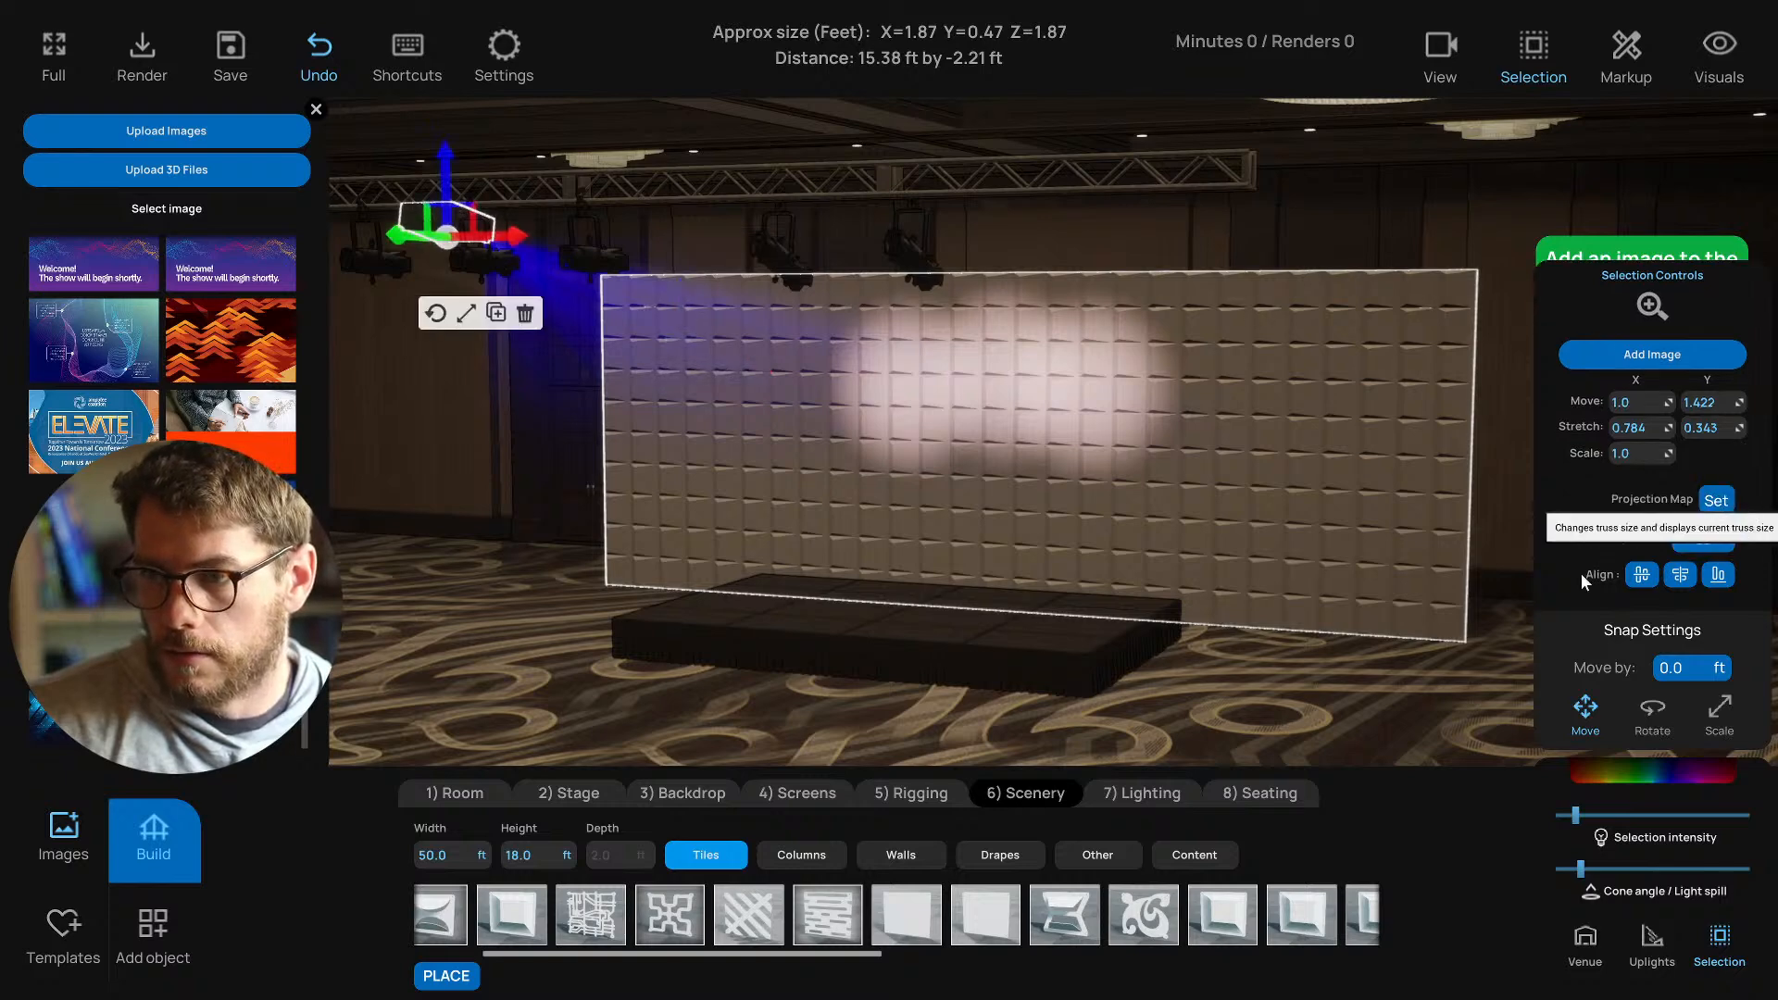
key(d)
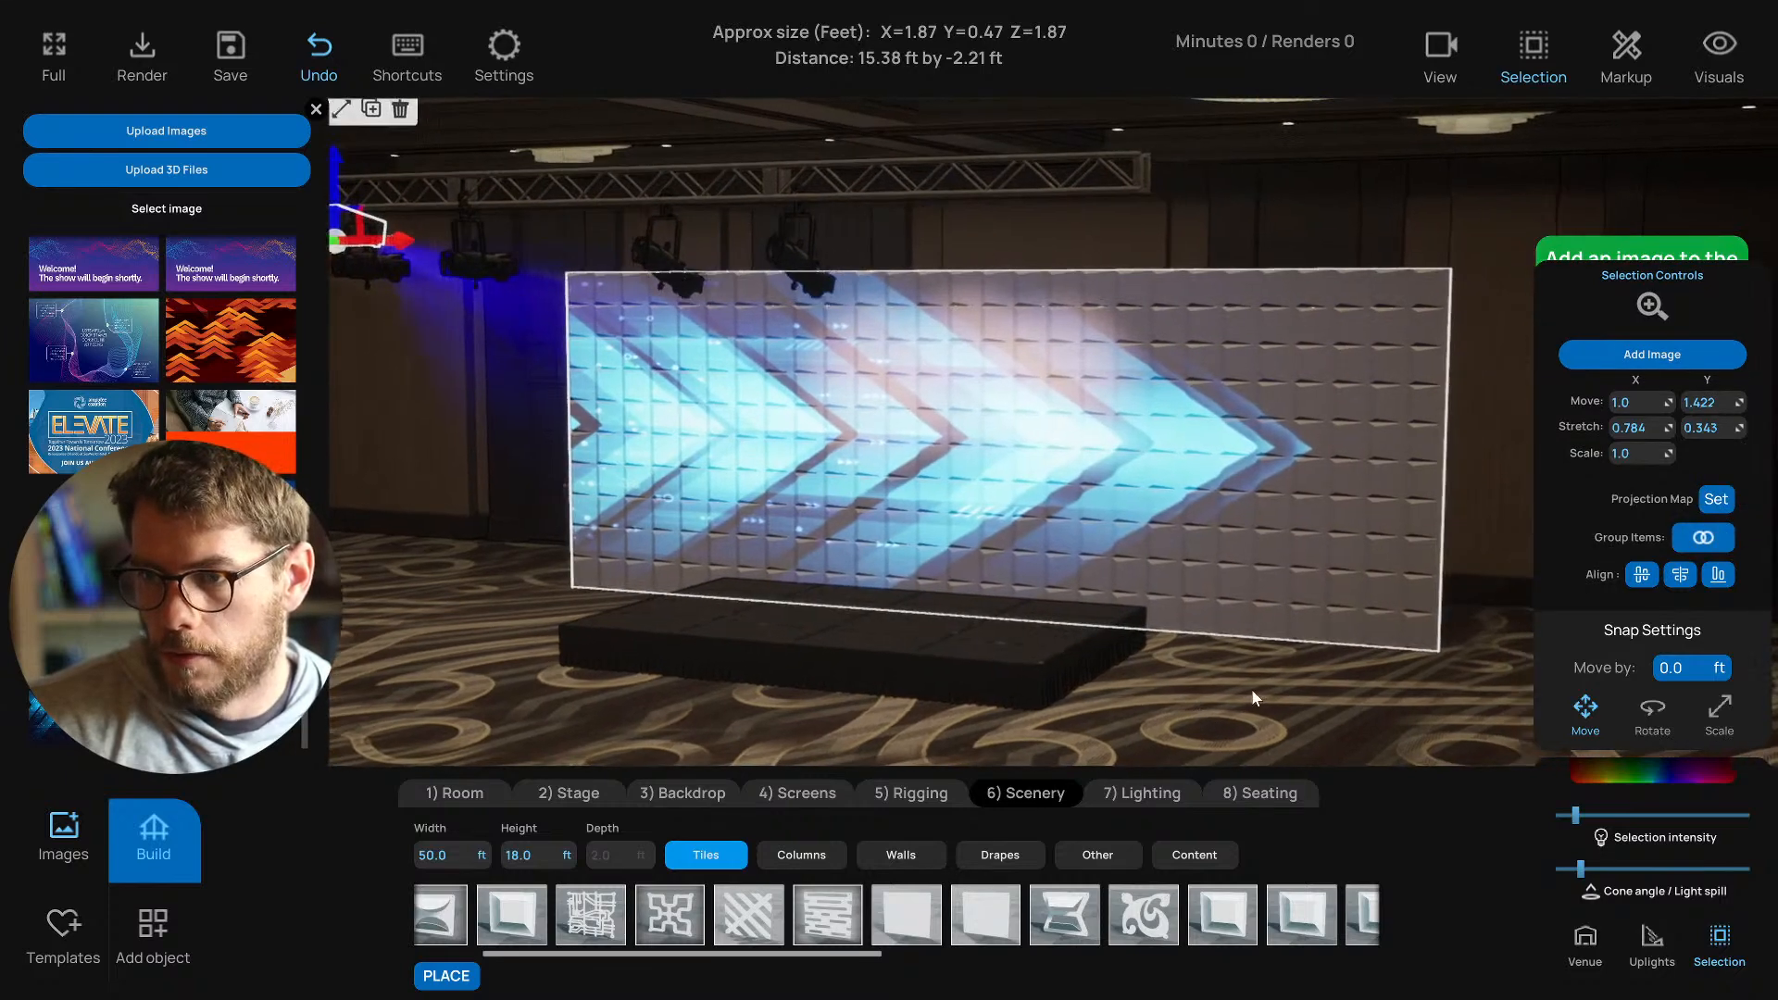
drag(1253, 692, 1188, 703)
drag(1136, 649, 1019, 653)
drag(950, 677, 1005, 663)
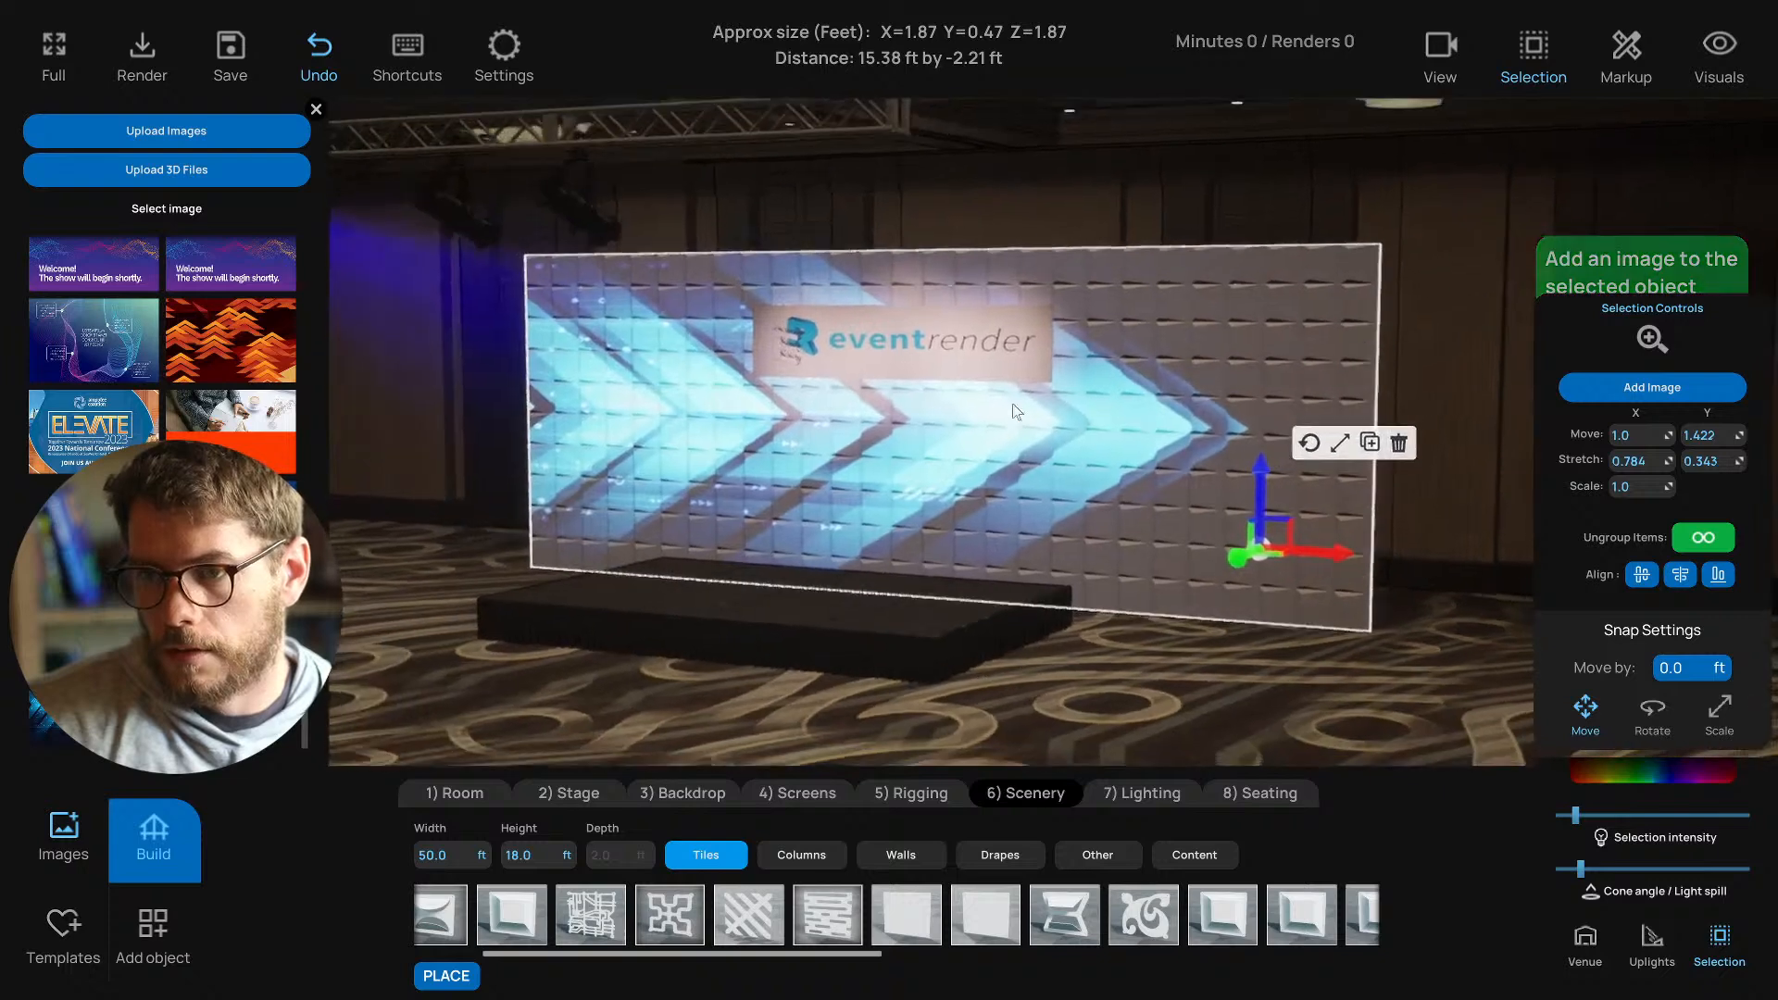
click(889, 375)
drag(857, 398, 952, 506)
click(1128, 607)
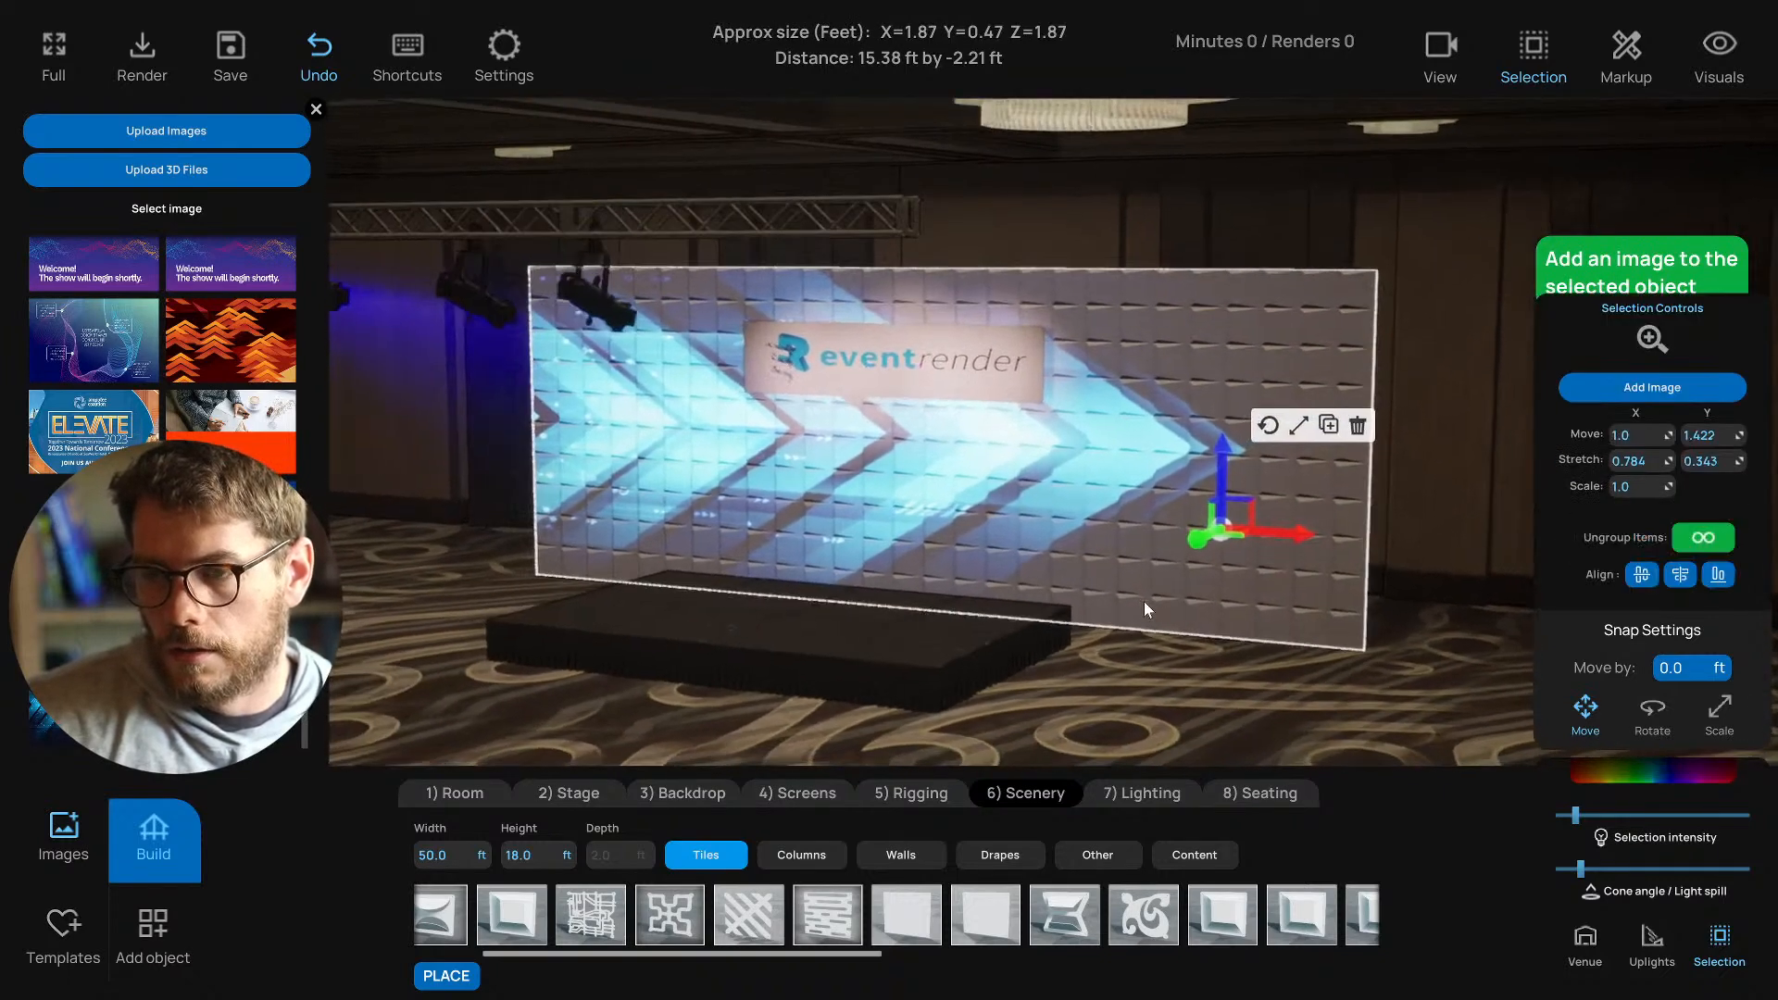
Switch the backdrop to the open geometric tile pattern and projection-map the blue arrow graphic onto it with the truss projector.
click(1065, 915)
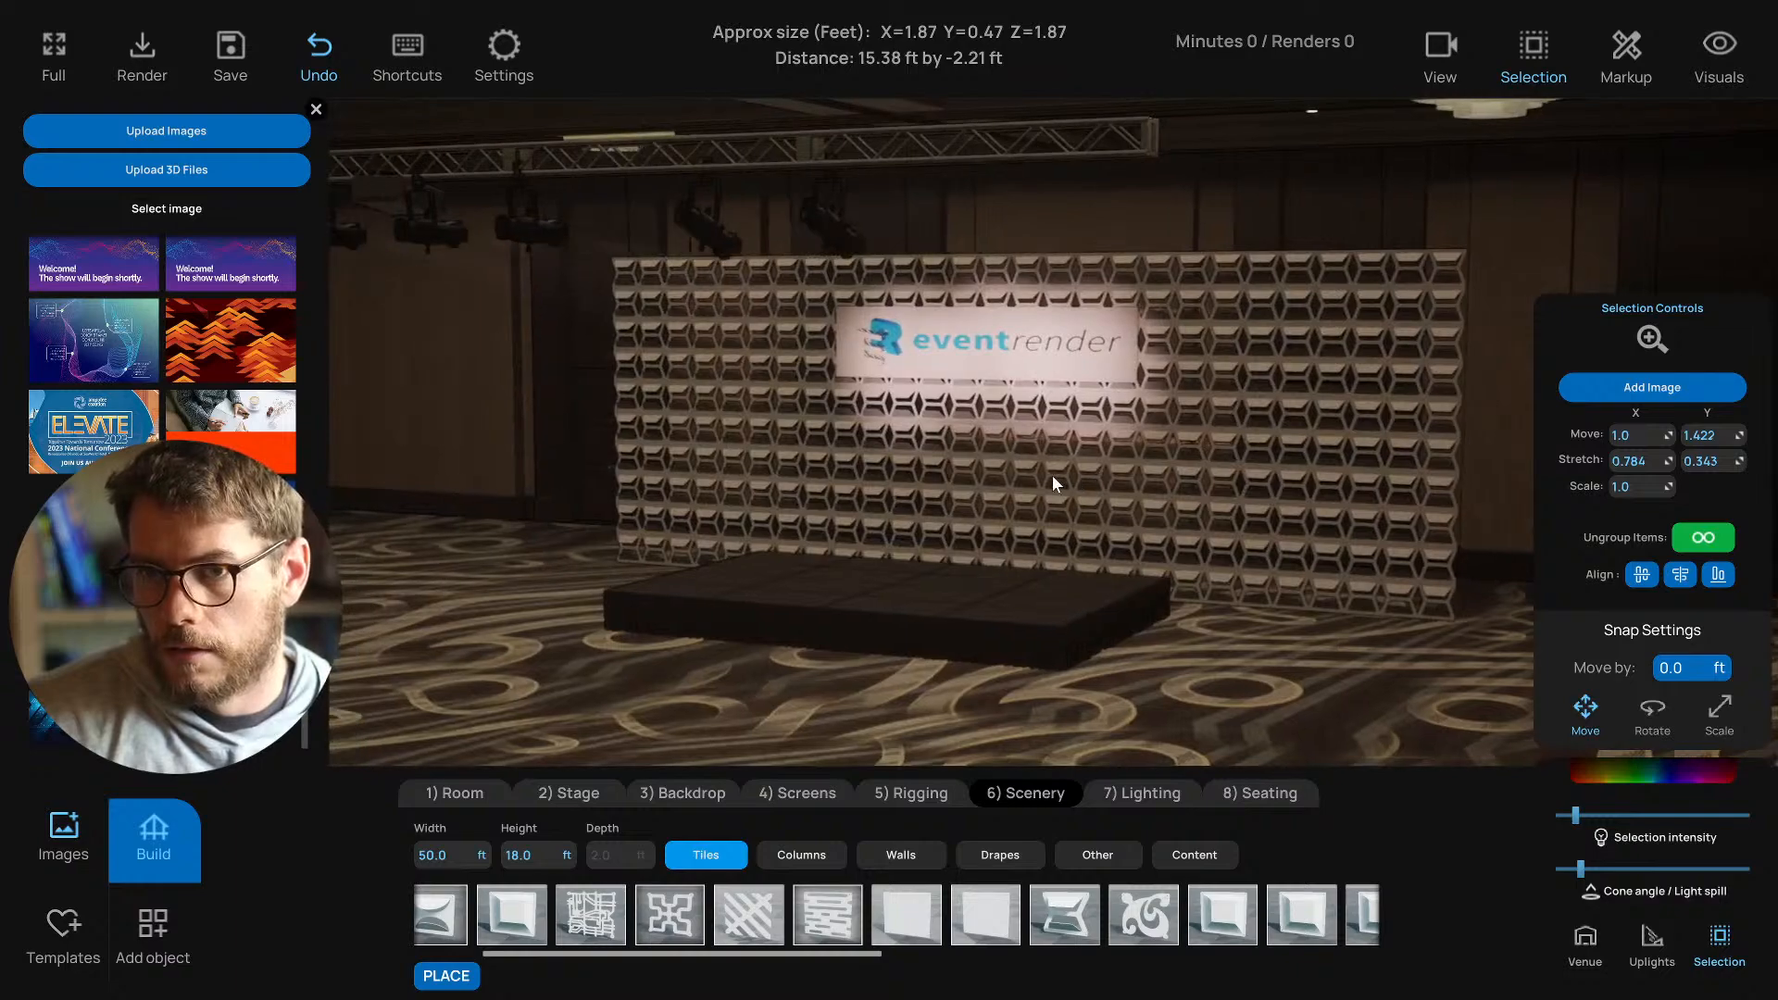
click(827, 474)
shift+click(386, 205)
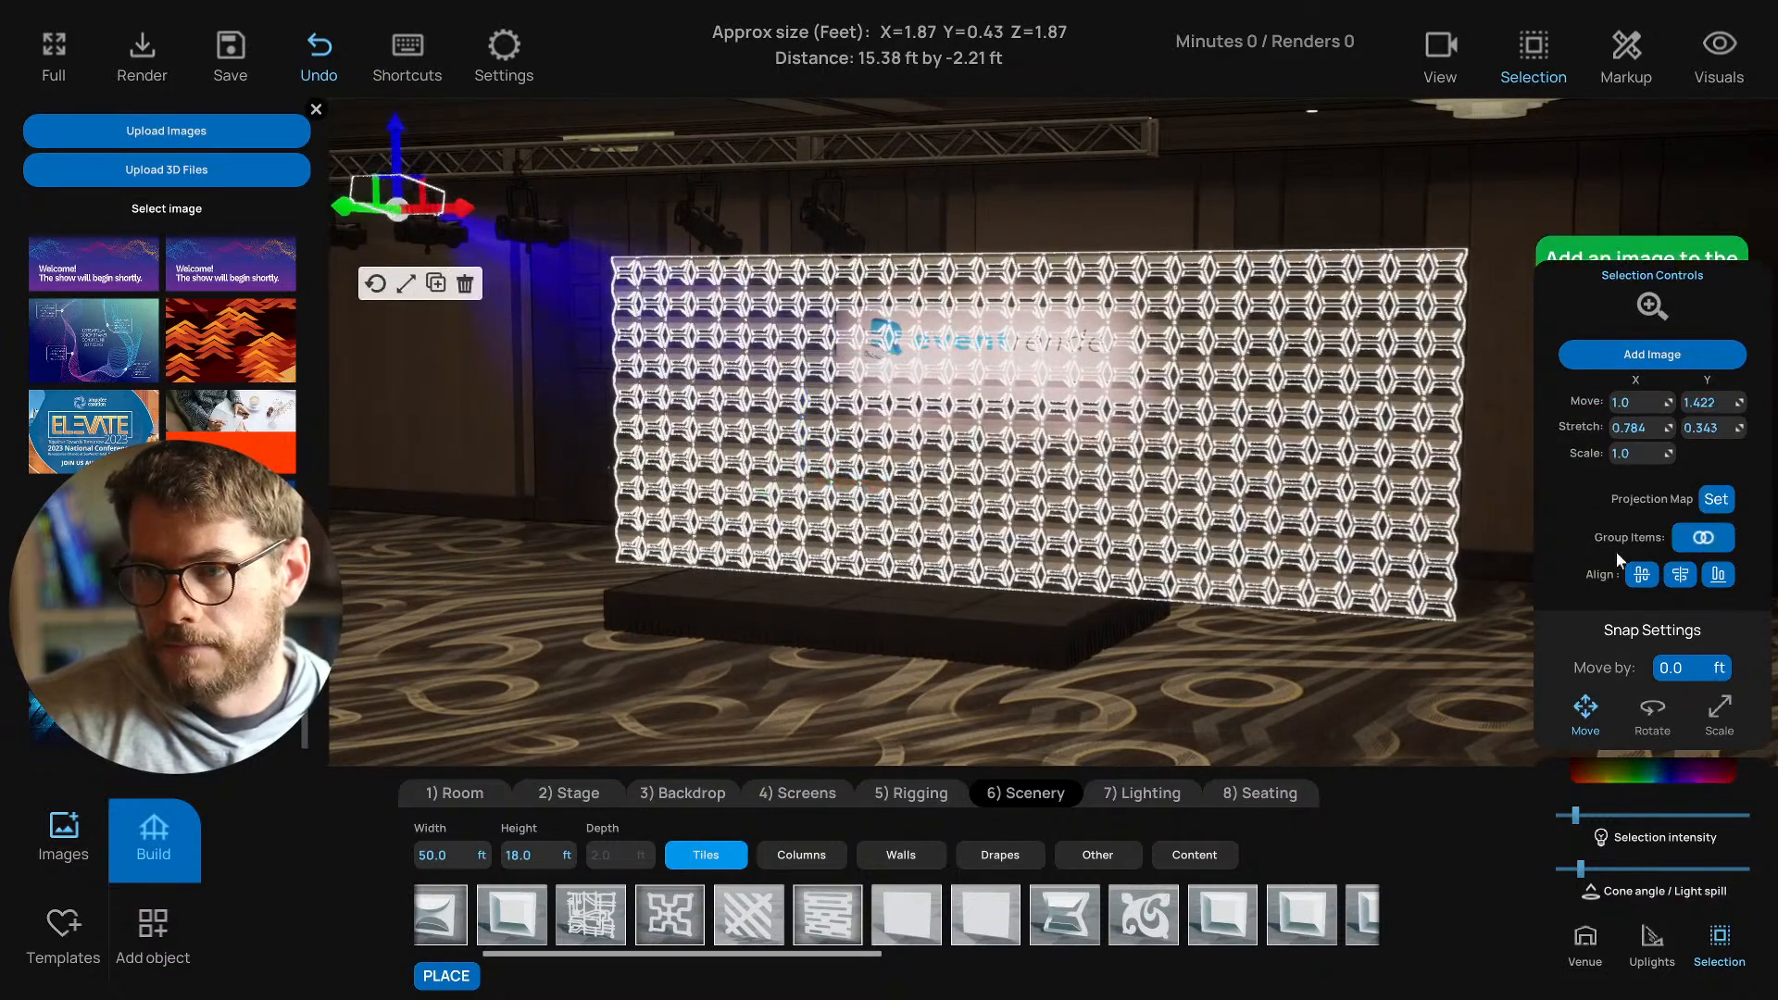
click(1274, 704)
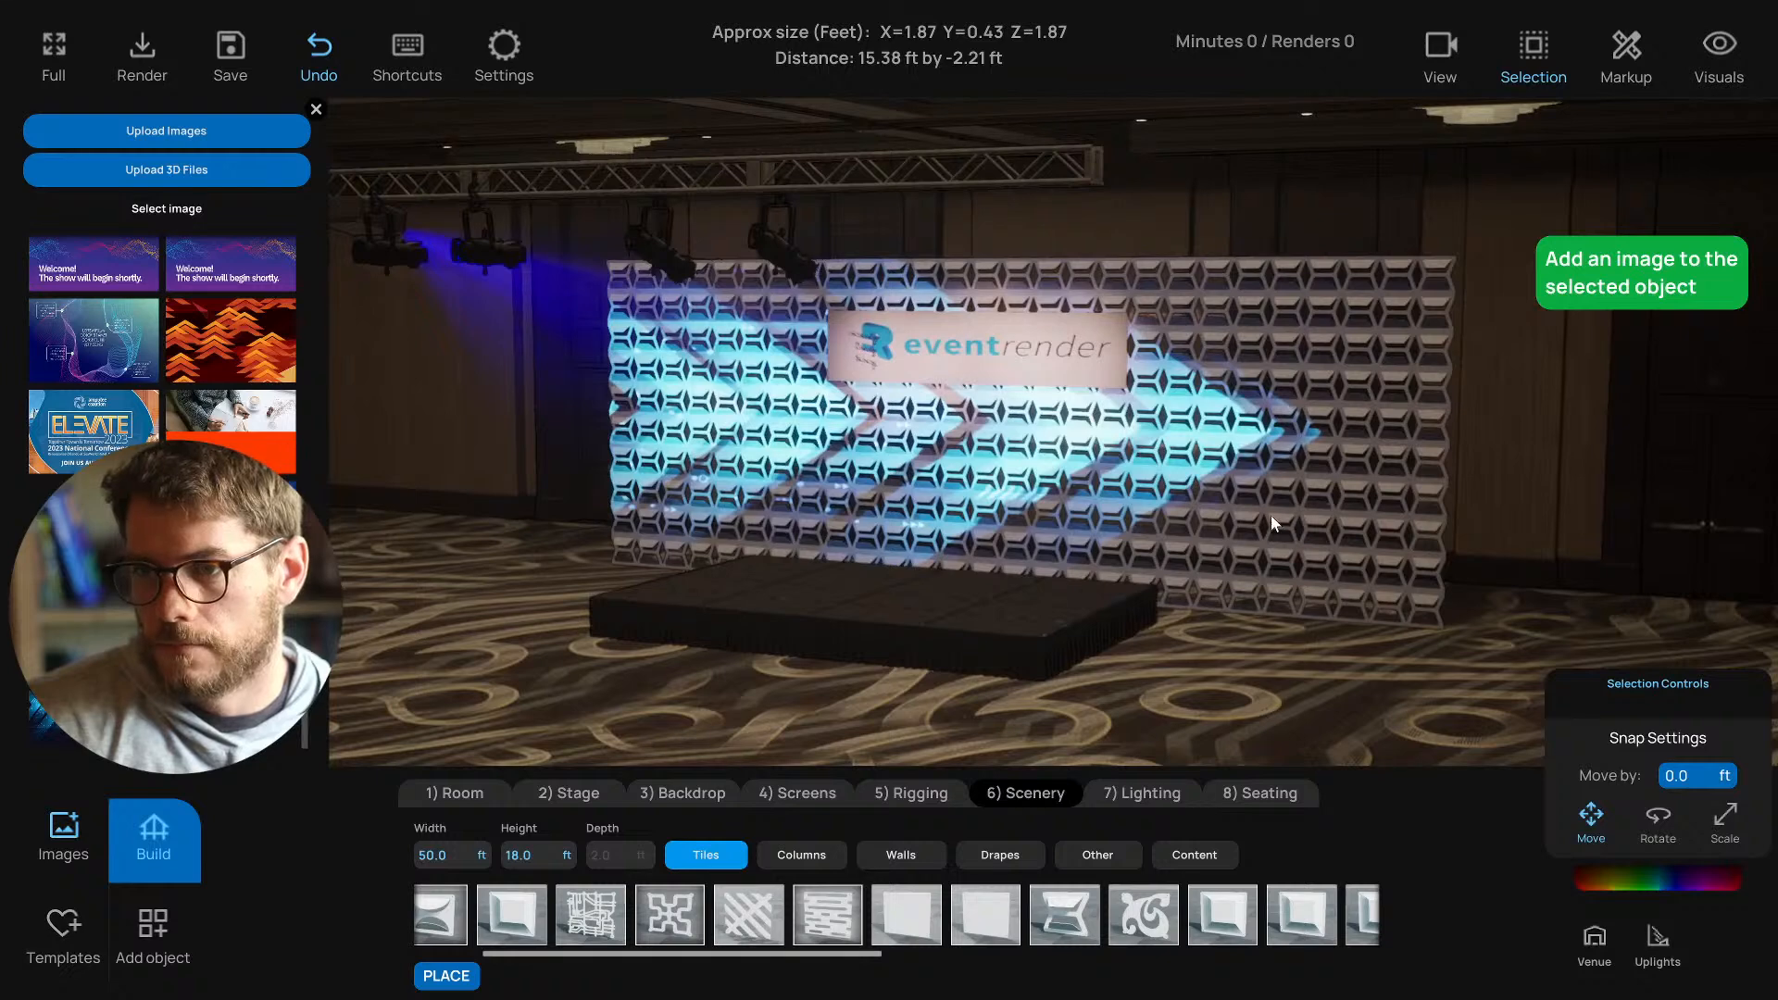
Switch the backdrop to the plain flat tile and projection-map the blue arrow graphic onto it with the truss projector.
click(928, 911)
click(986, 903)
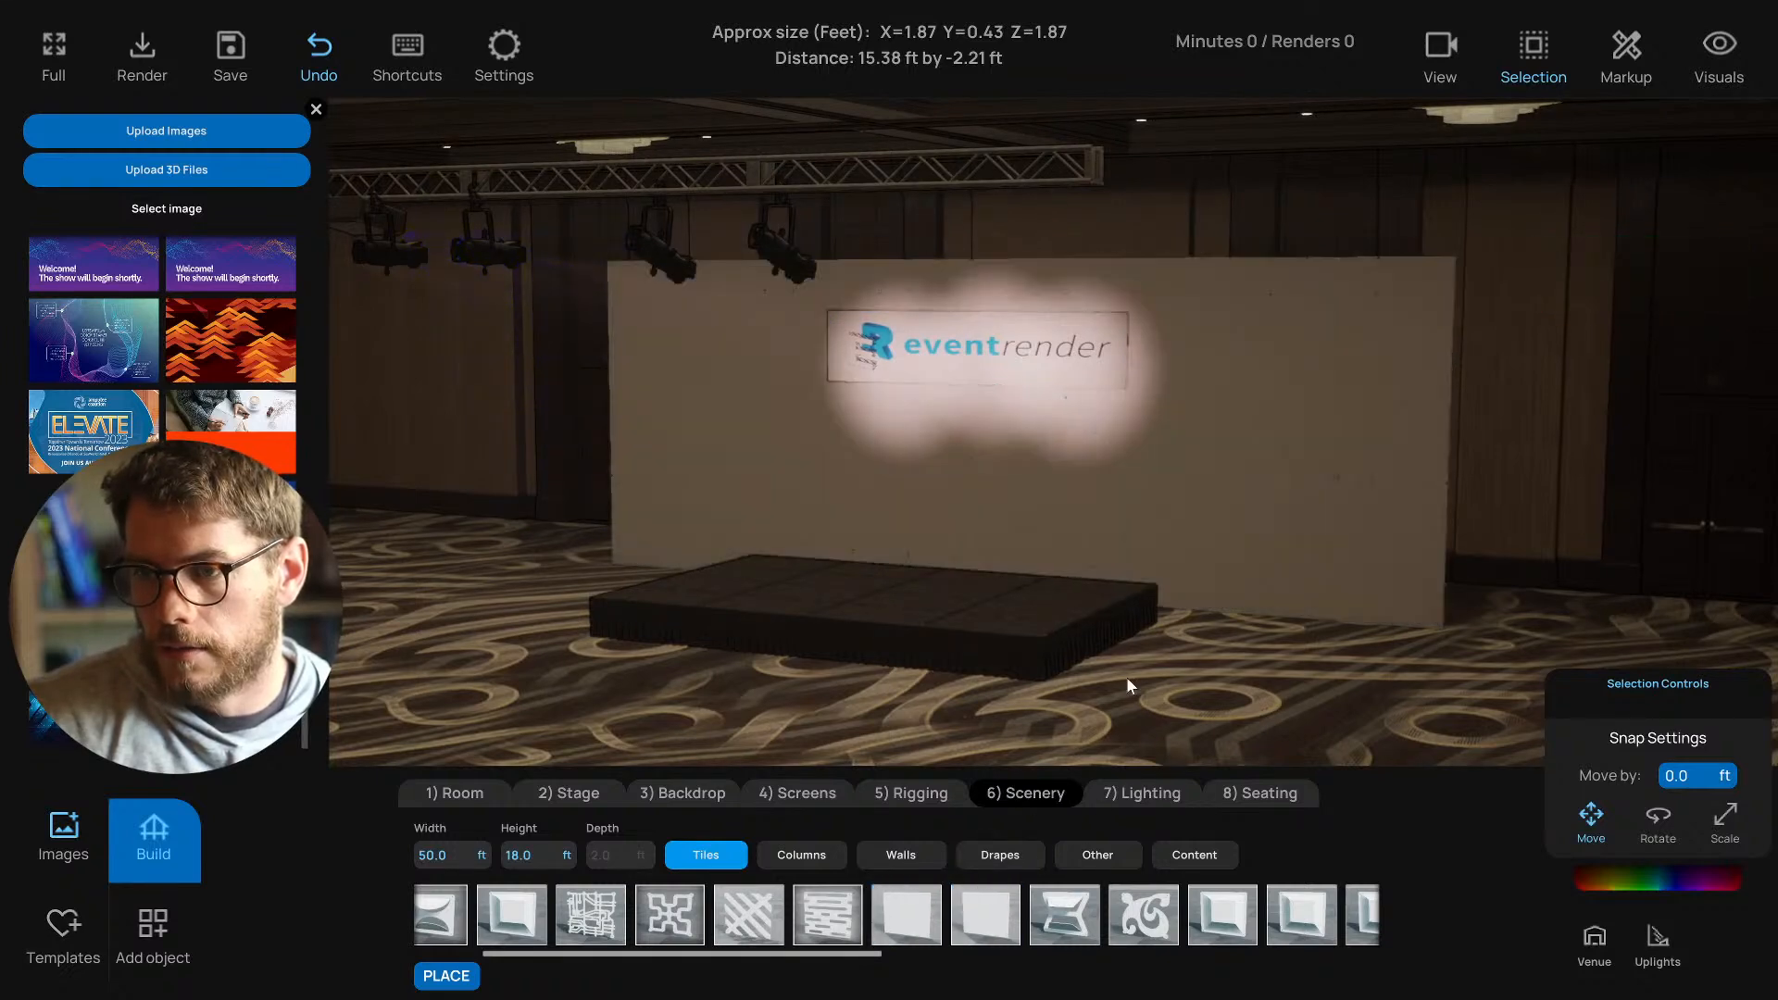
click(1203, 550)
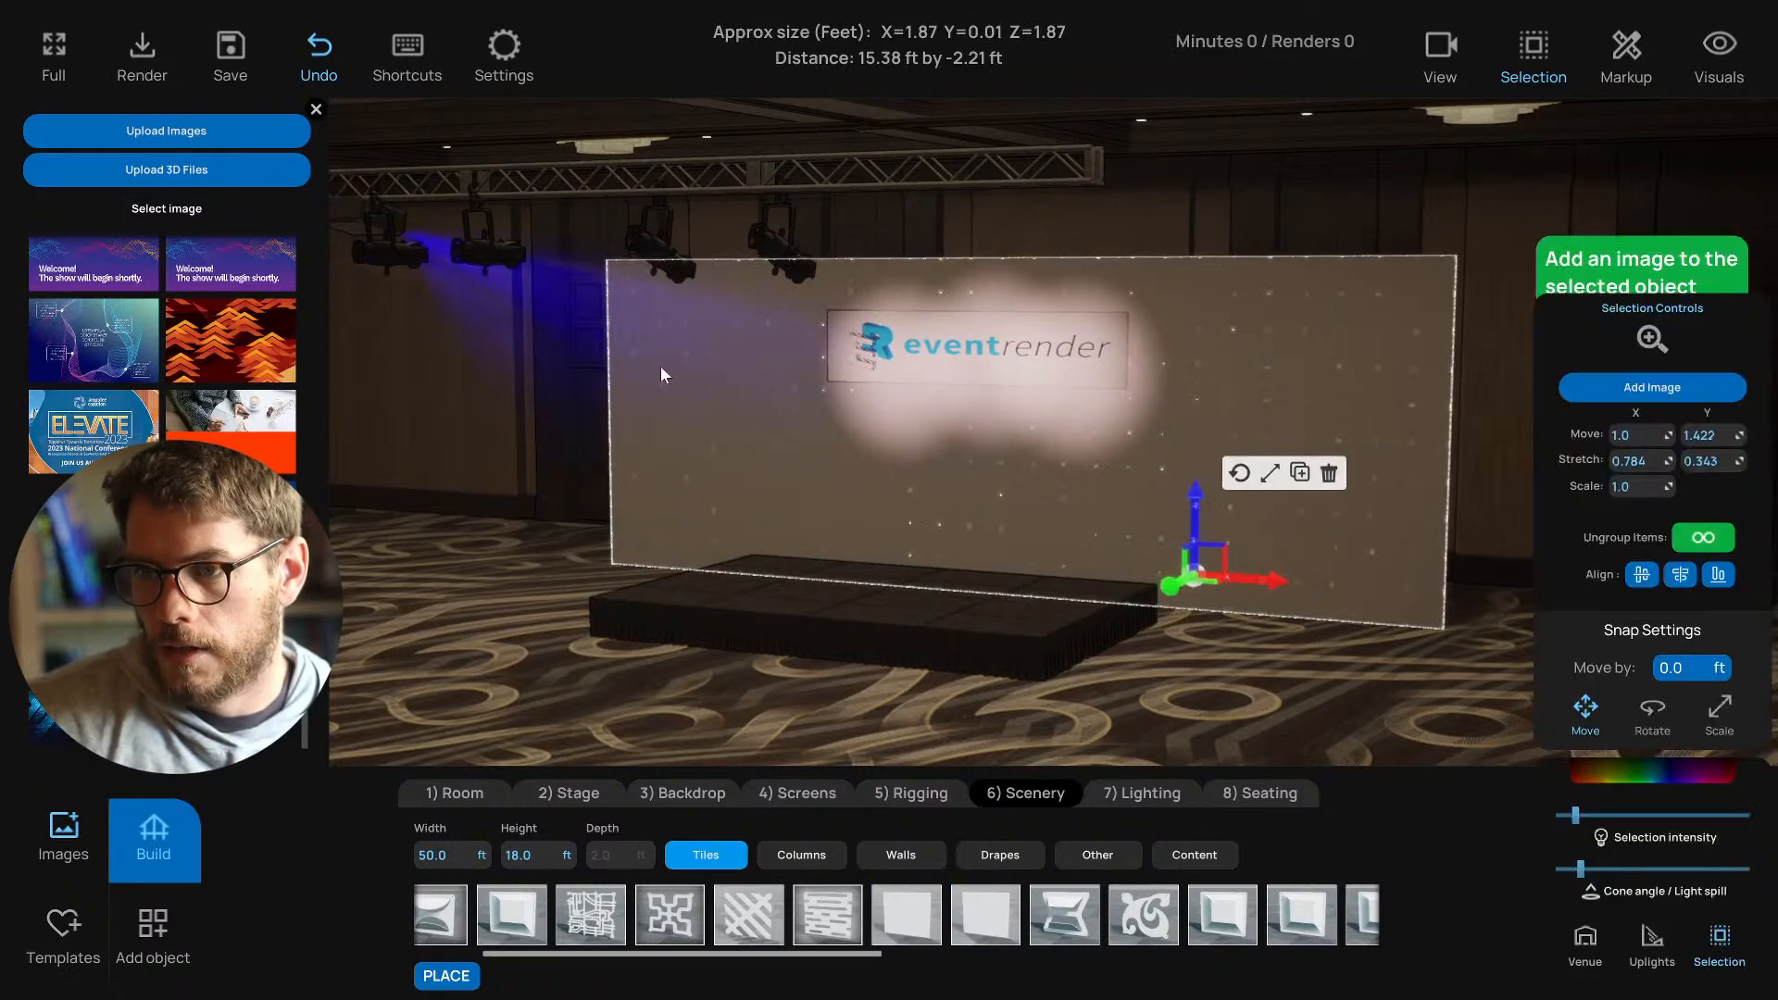
click(359, 220)
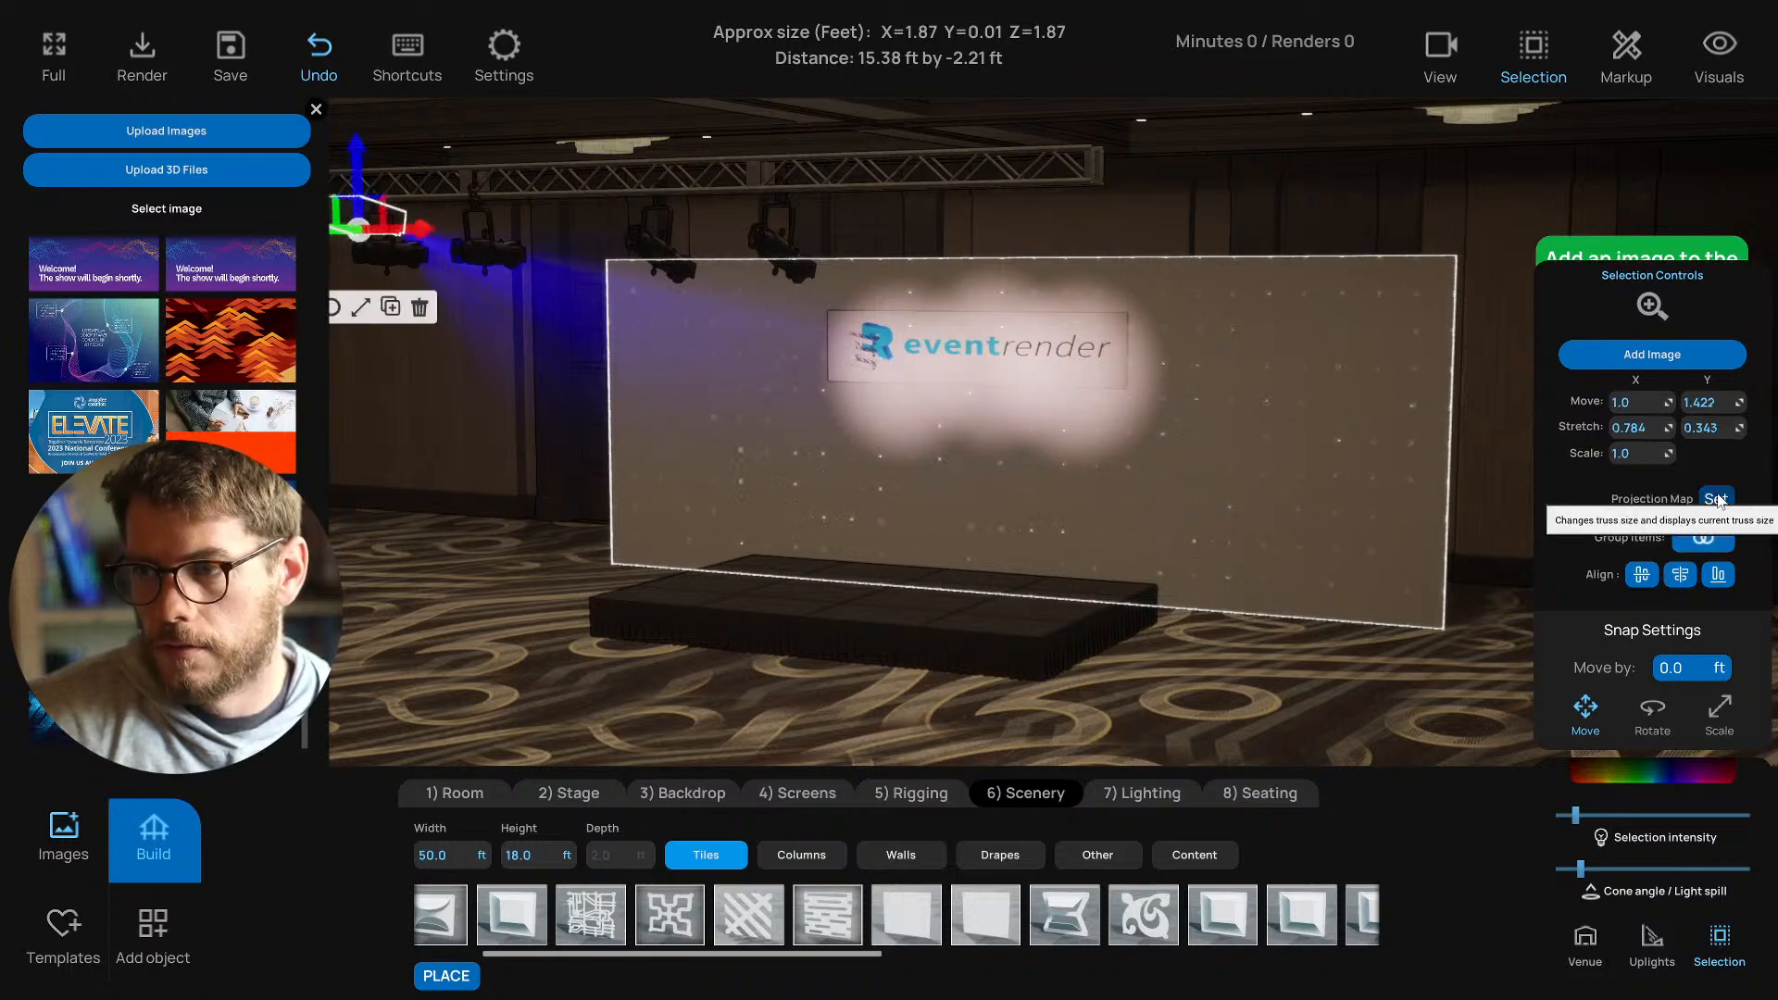
click(1714, 501)
click(1214, 715)
key(w)
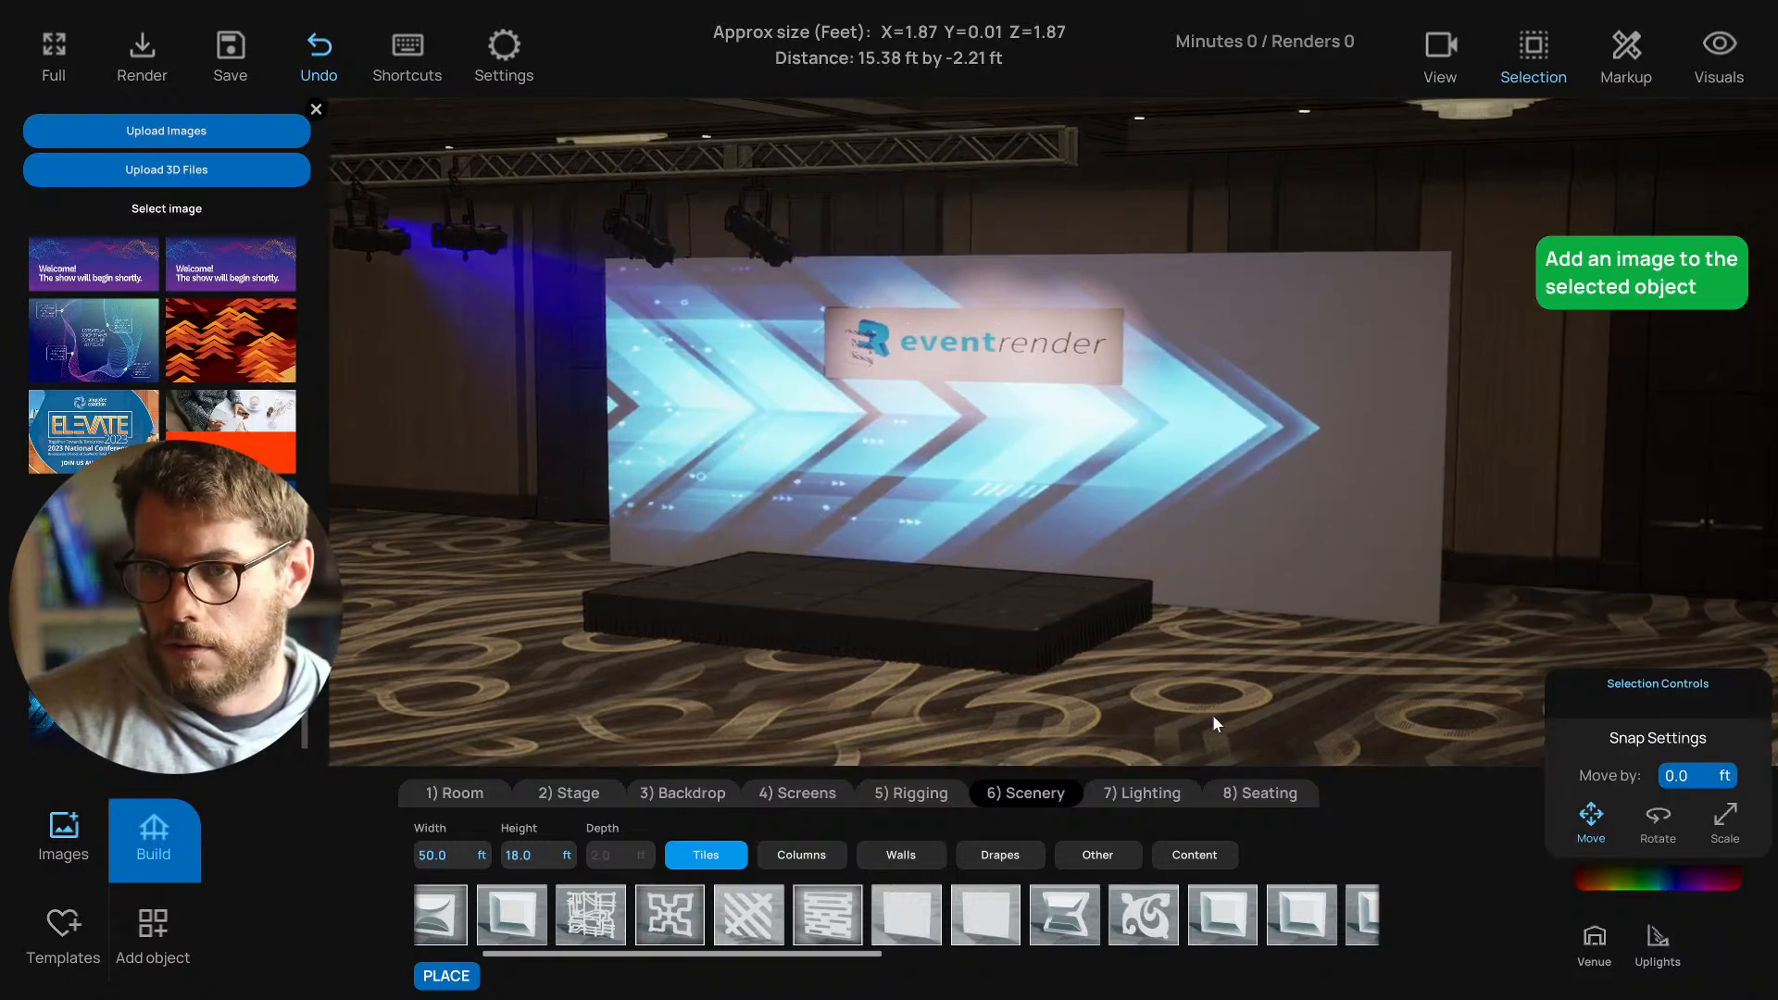
Try further tile patterns, settle on the 3D cube pattern, and projection-map the blue arrow graphic onto that backdrop.
scroll(1158, 919, down, 1)
scroll(1157, 919, down, 2)
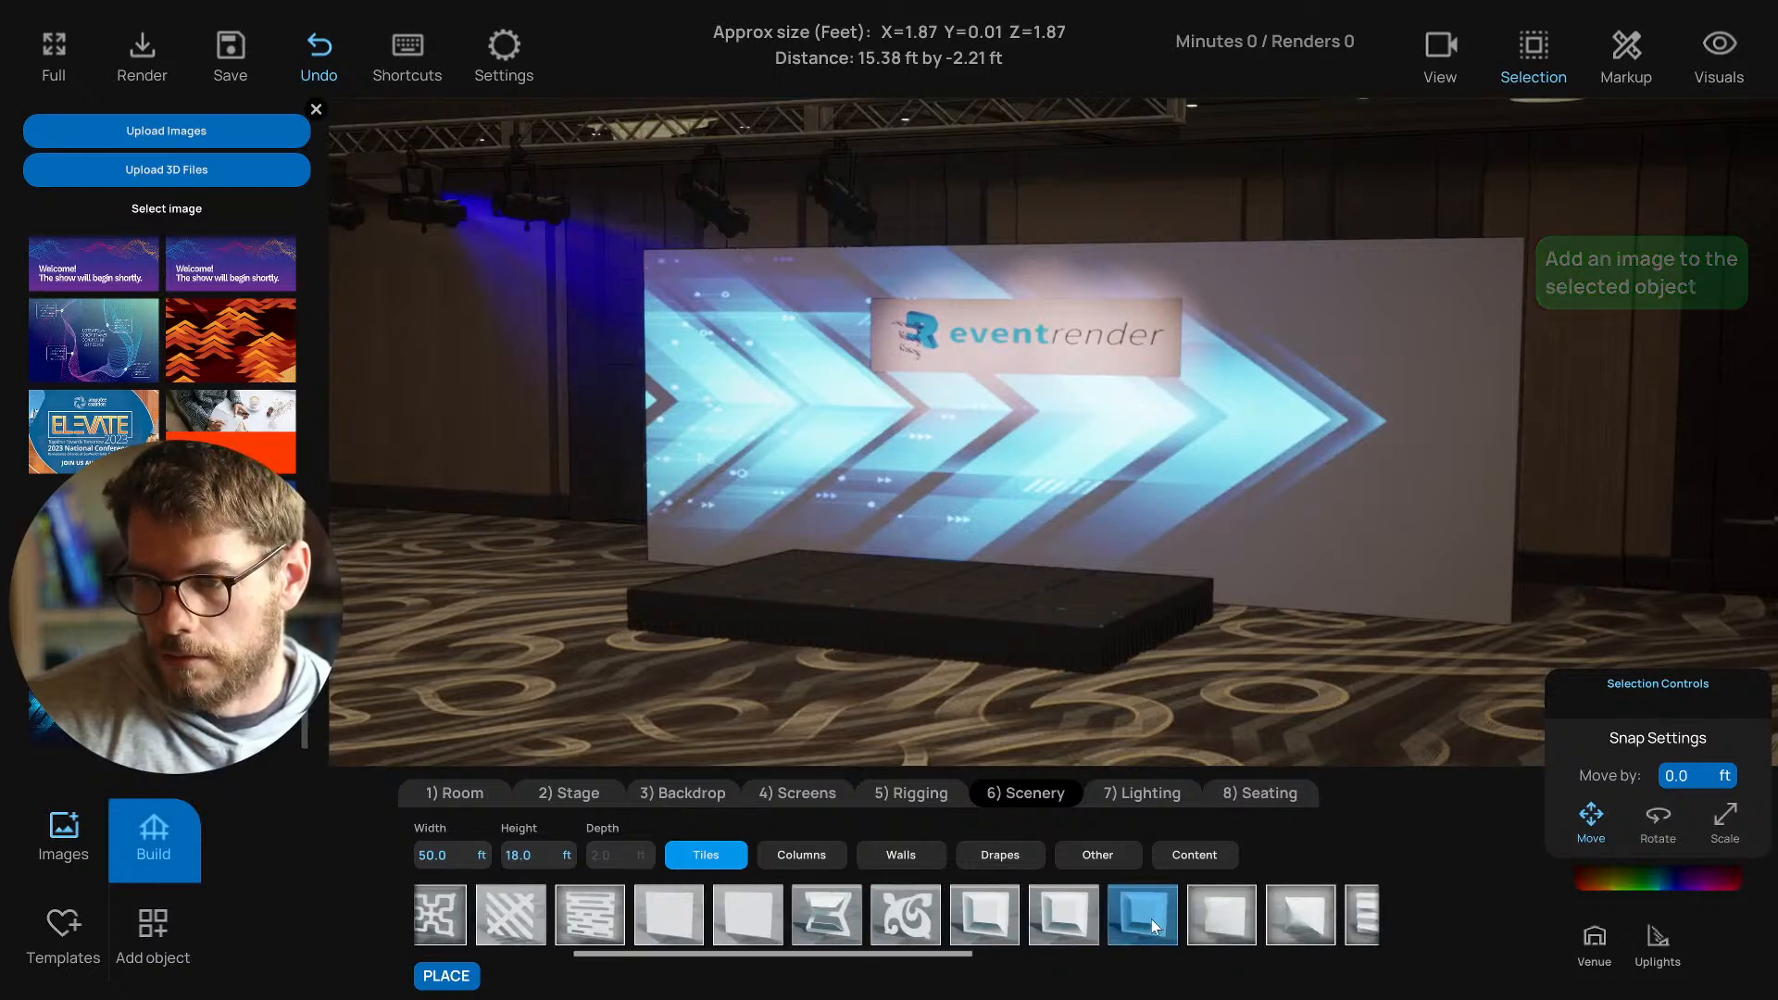
click(1152, 919)
click(1077, 933)
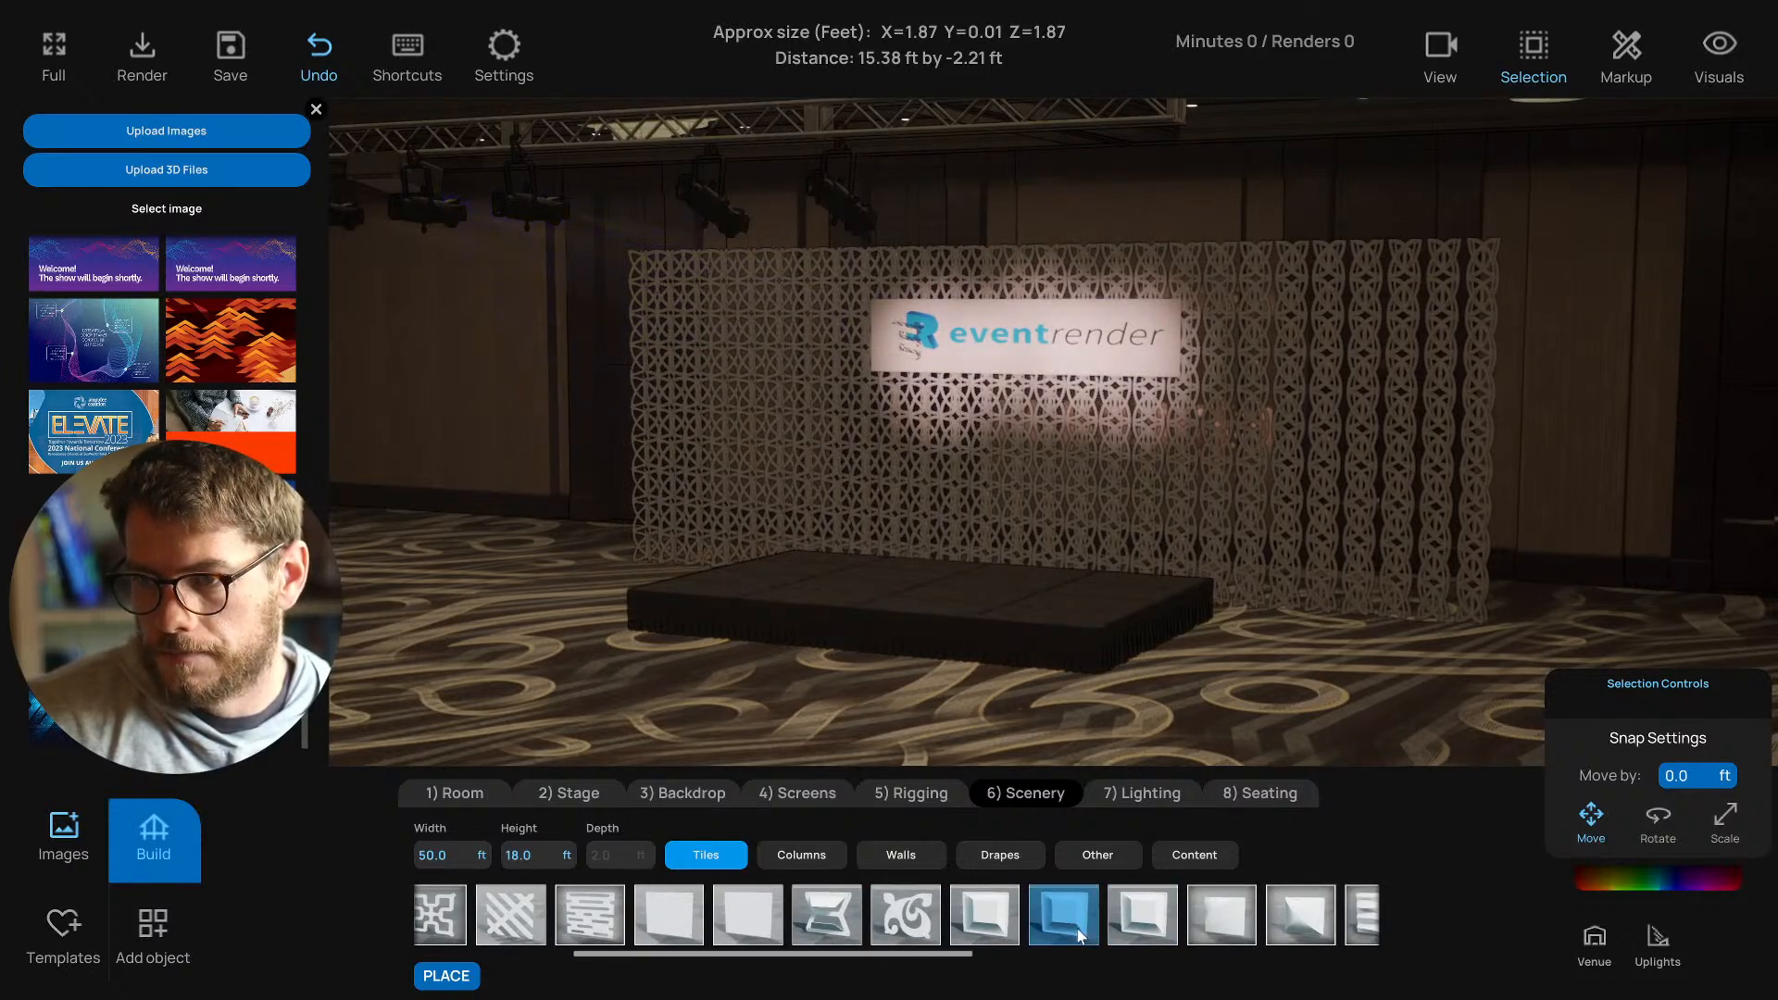
click(1219, 491)
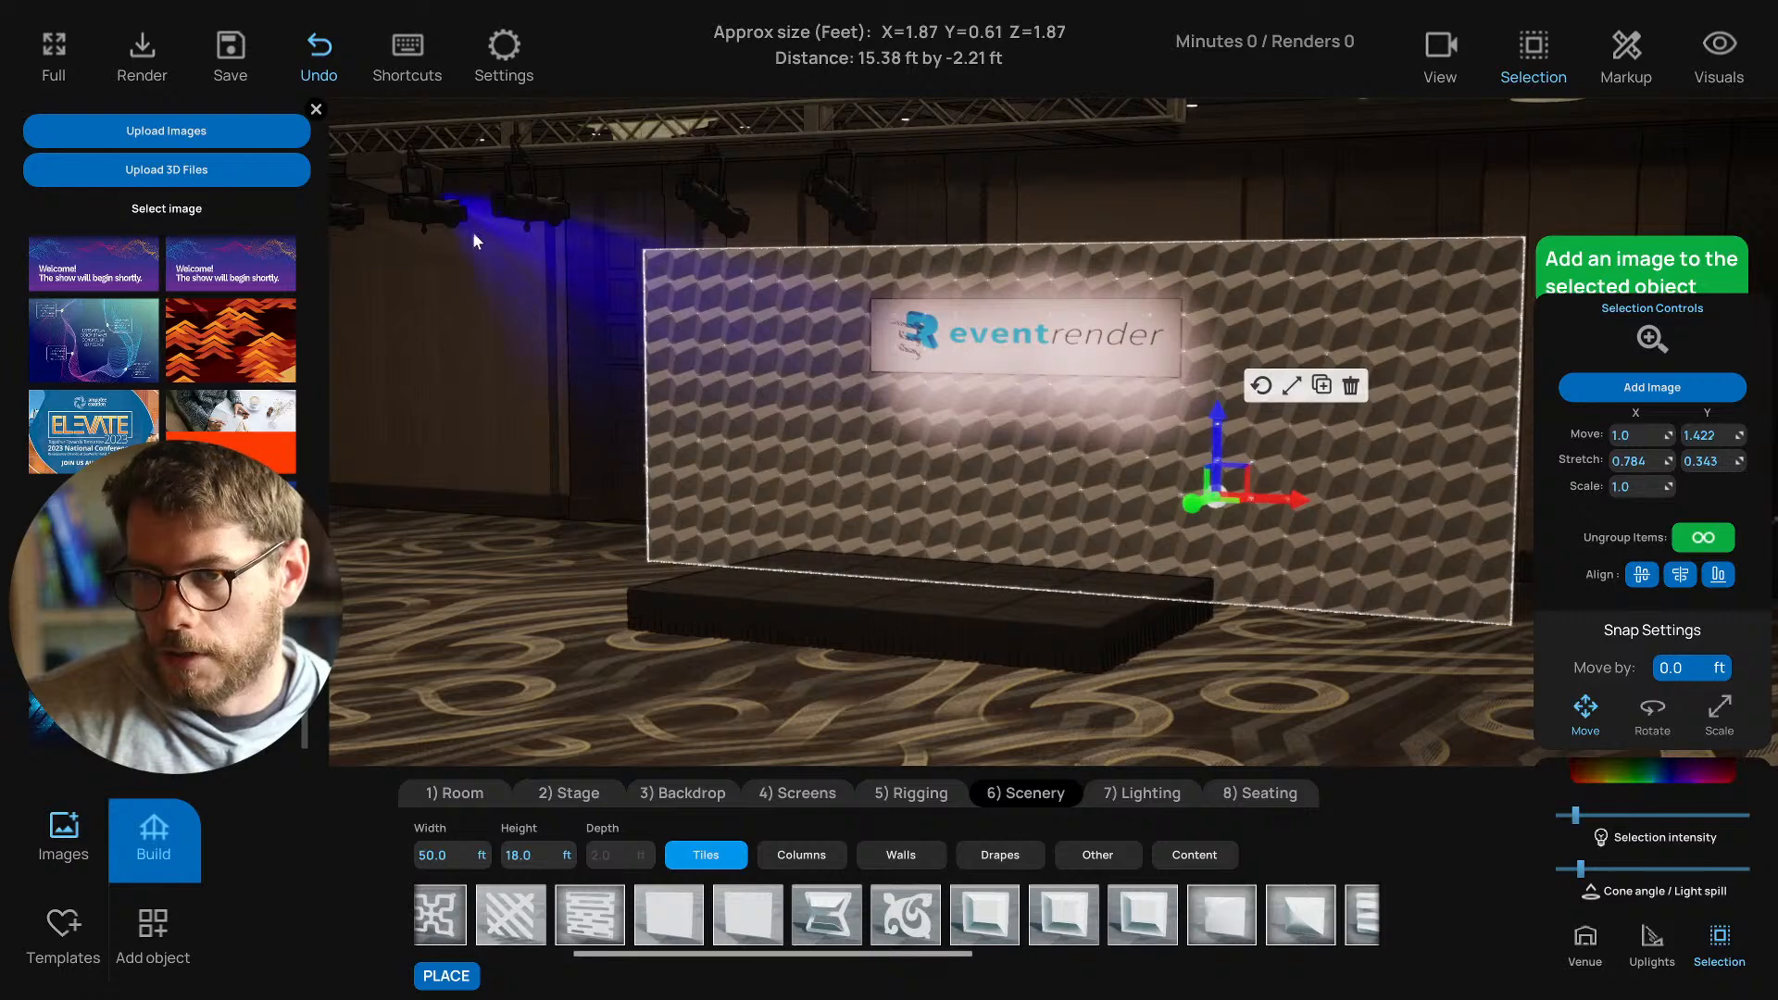
shift+click(383, 178)
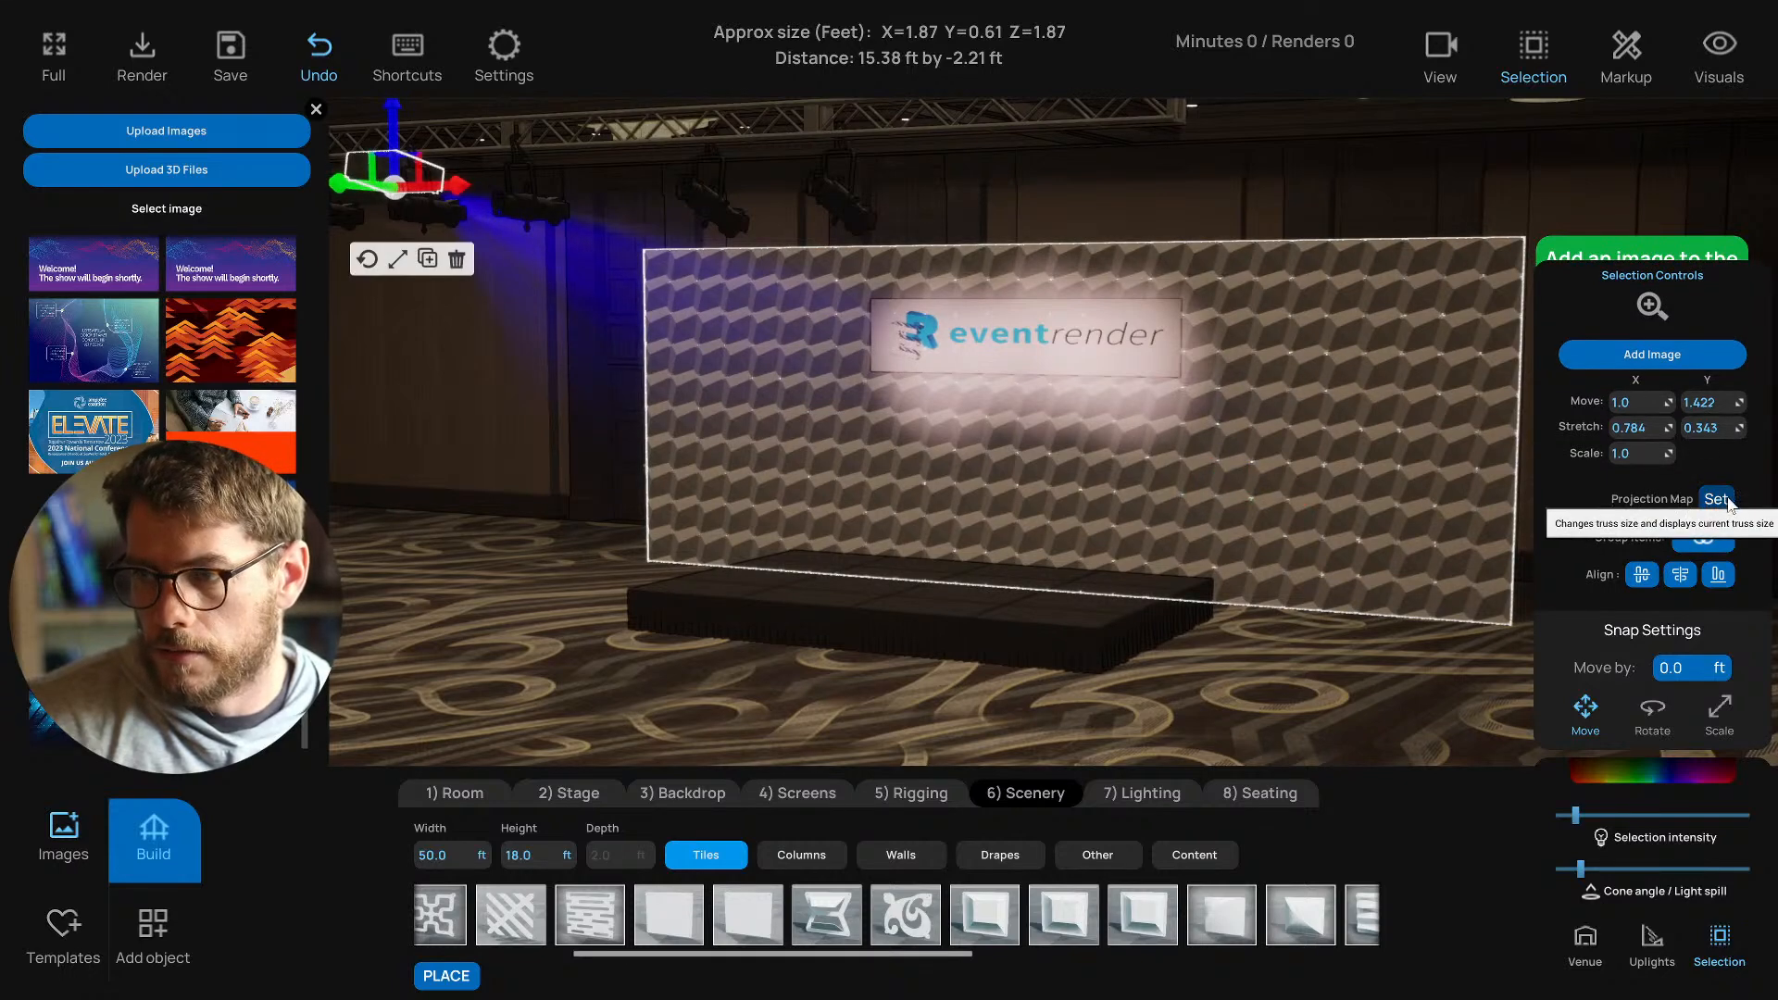
click(1267, 728)
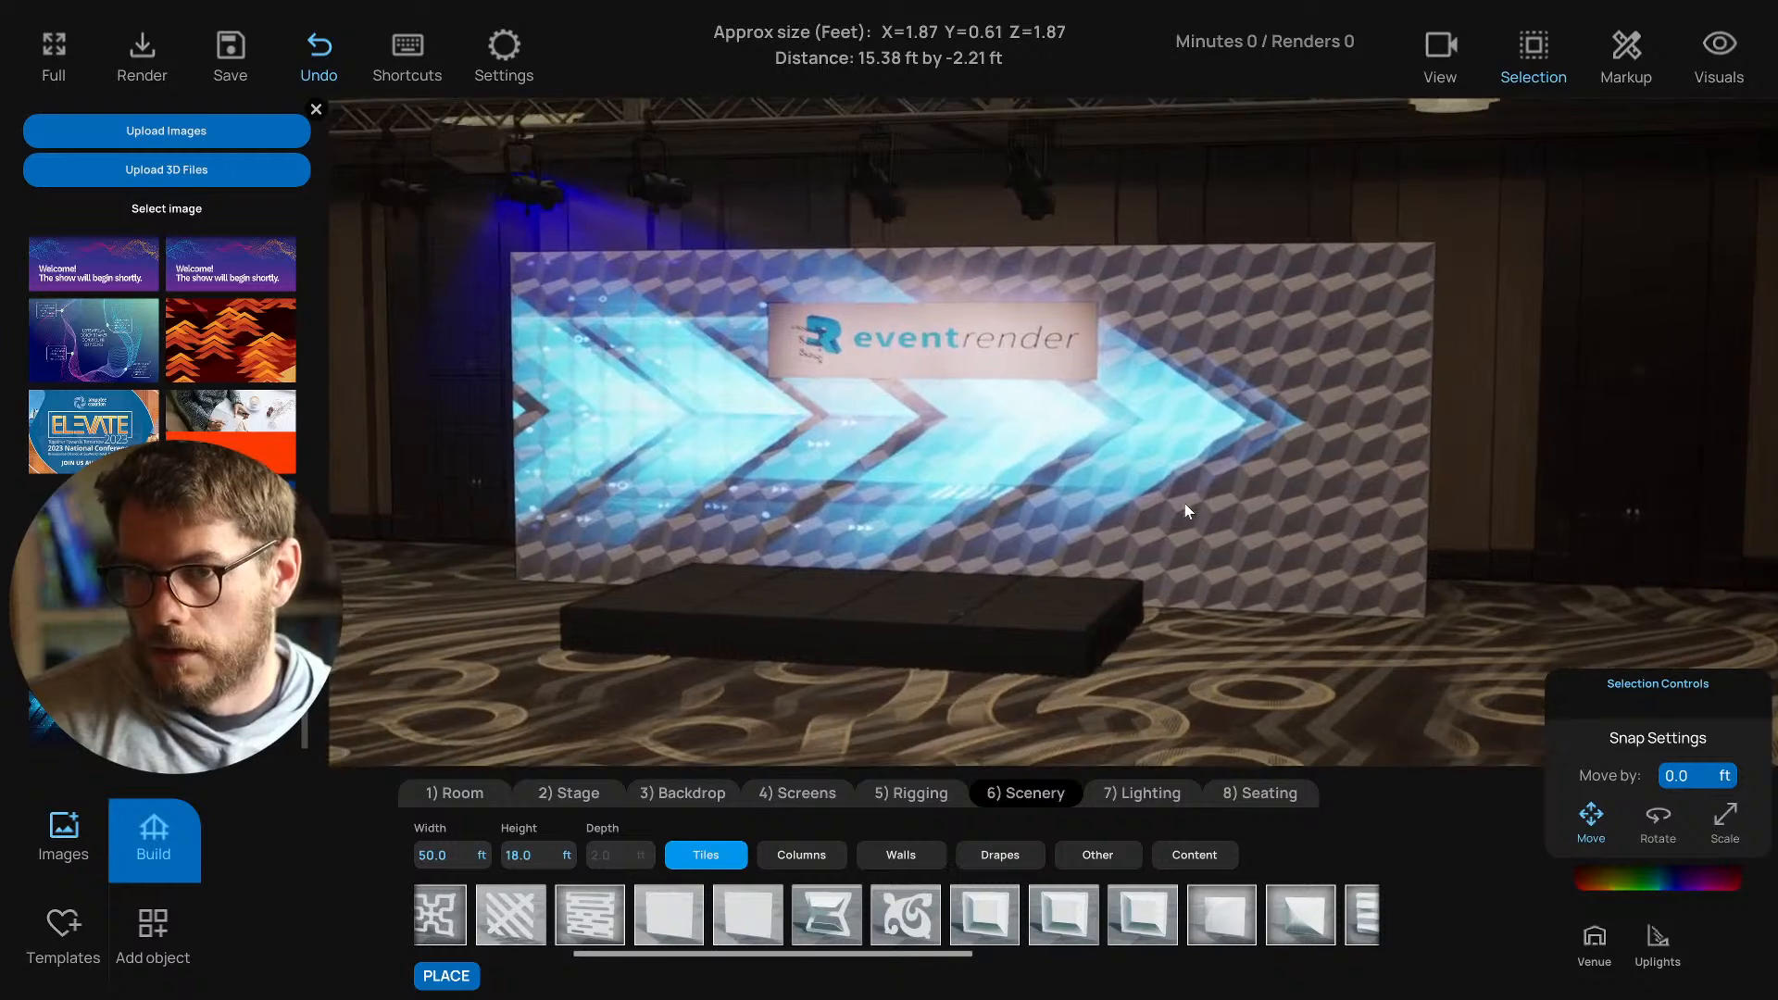
Delete the cube-patterned backdrop behind the stage and raise the venue's room lighting intensity.
click(1185, 503)
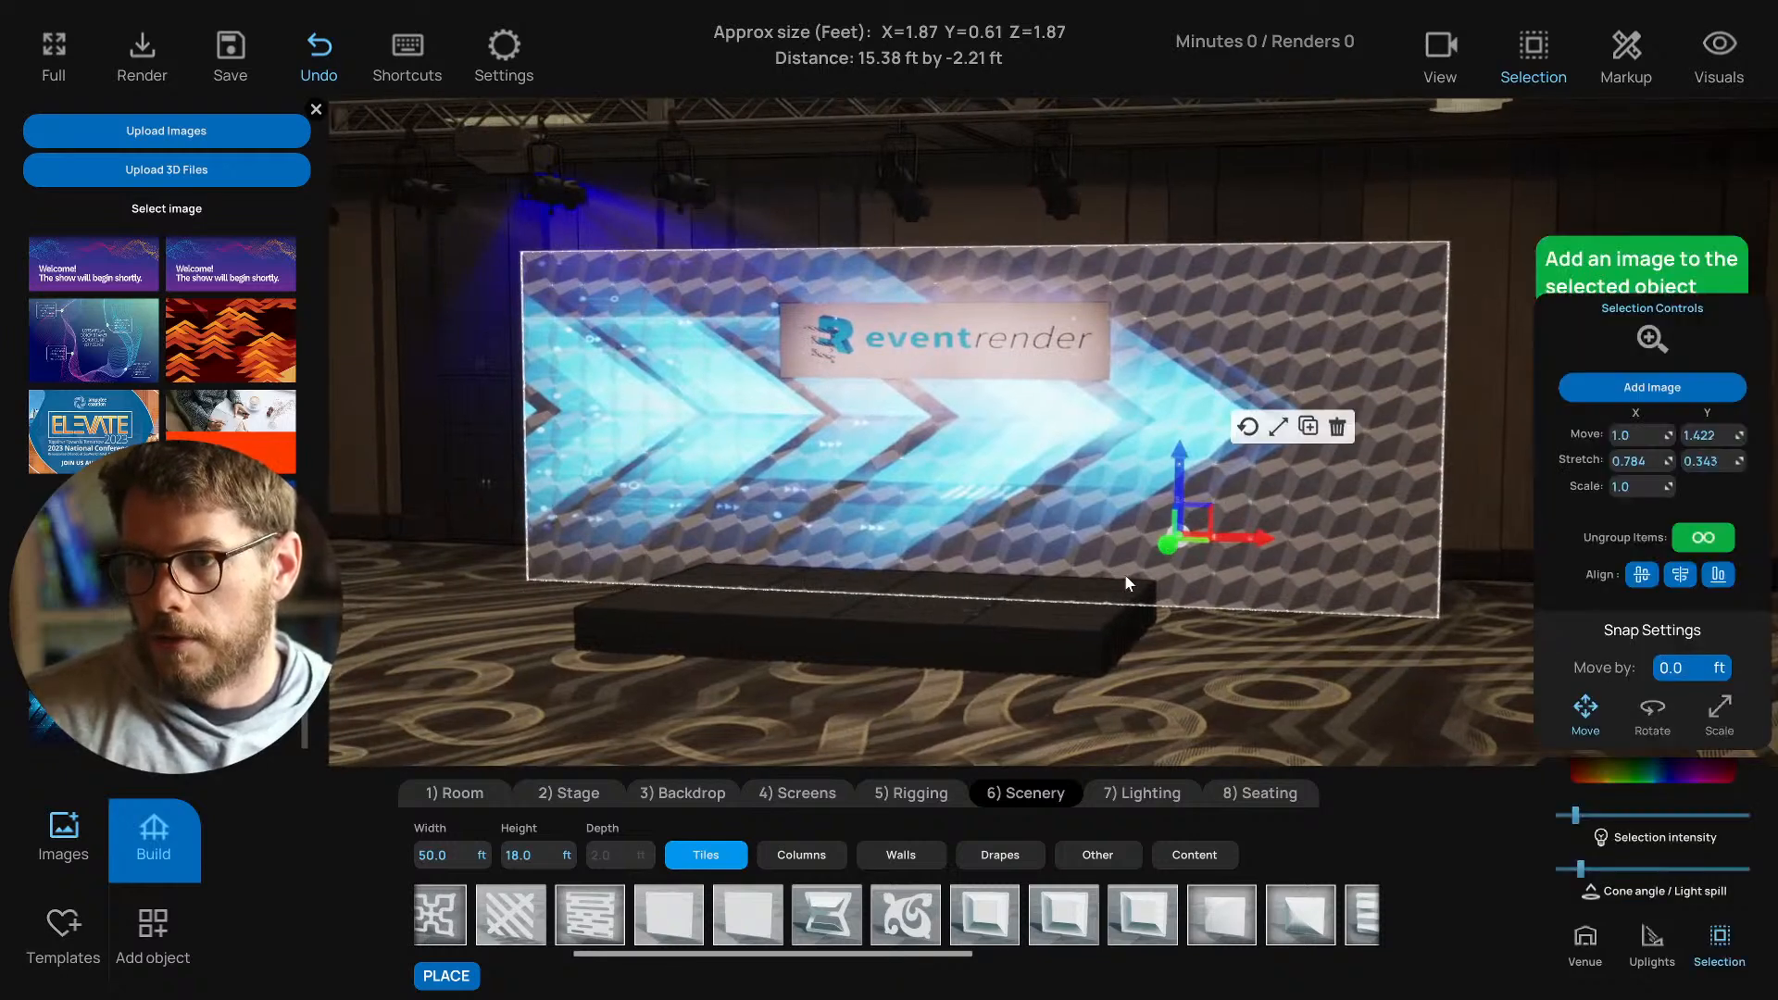
key(Delete)
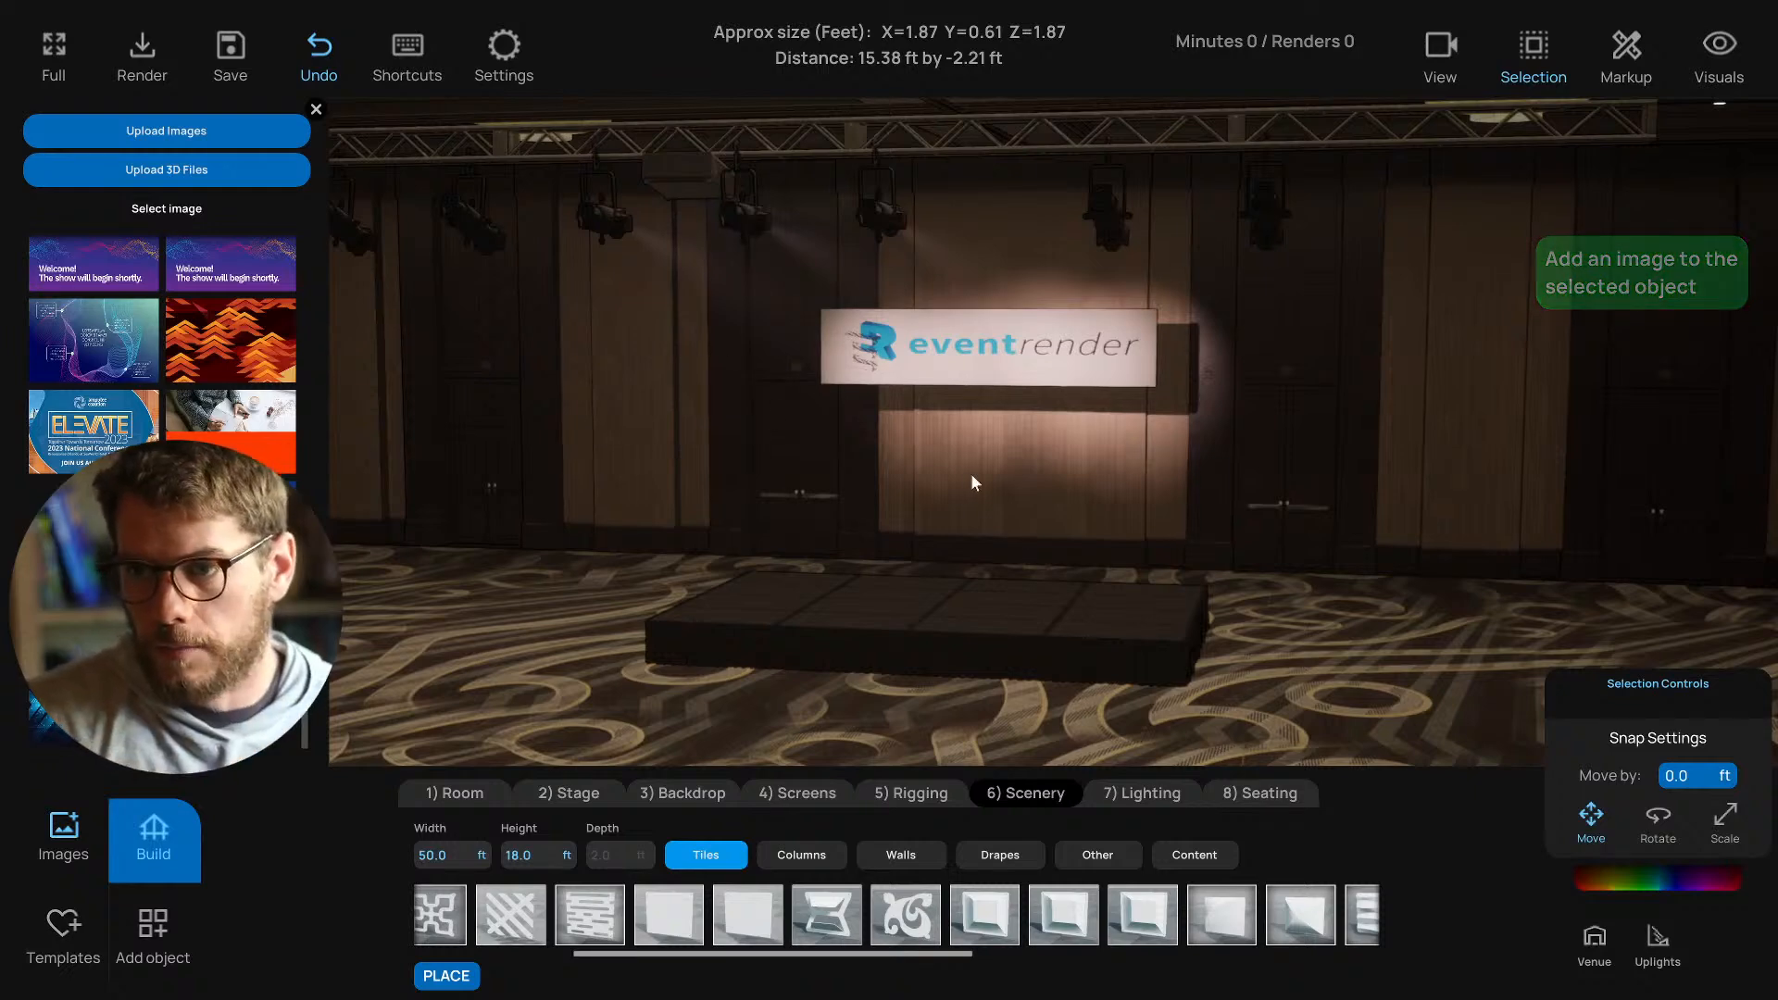
scroll(980, 472, up, 2)
click(1595, 943)
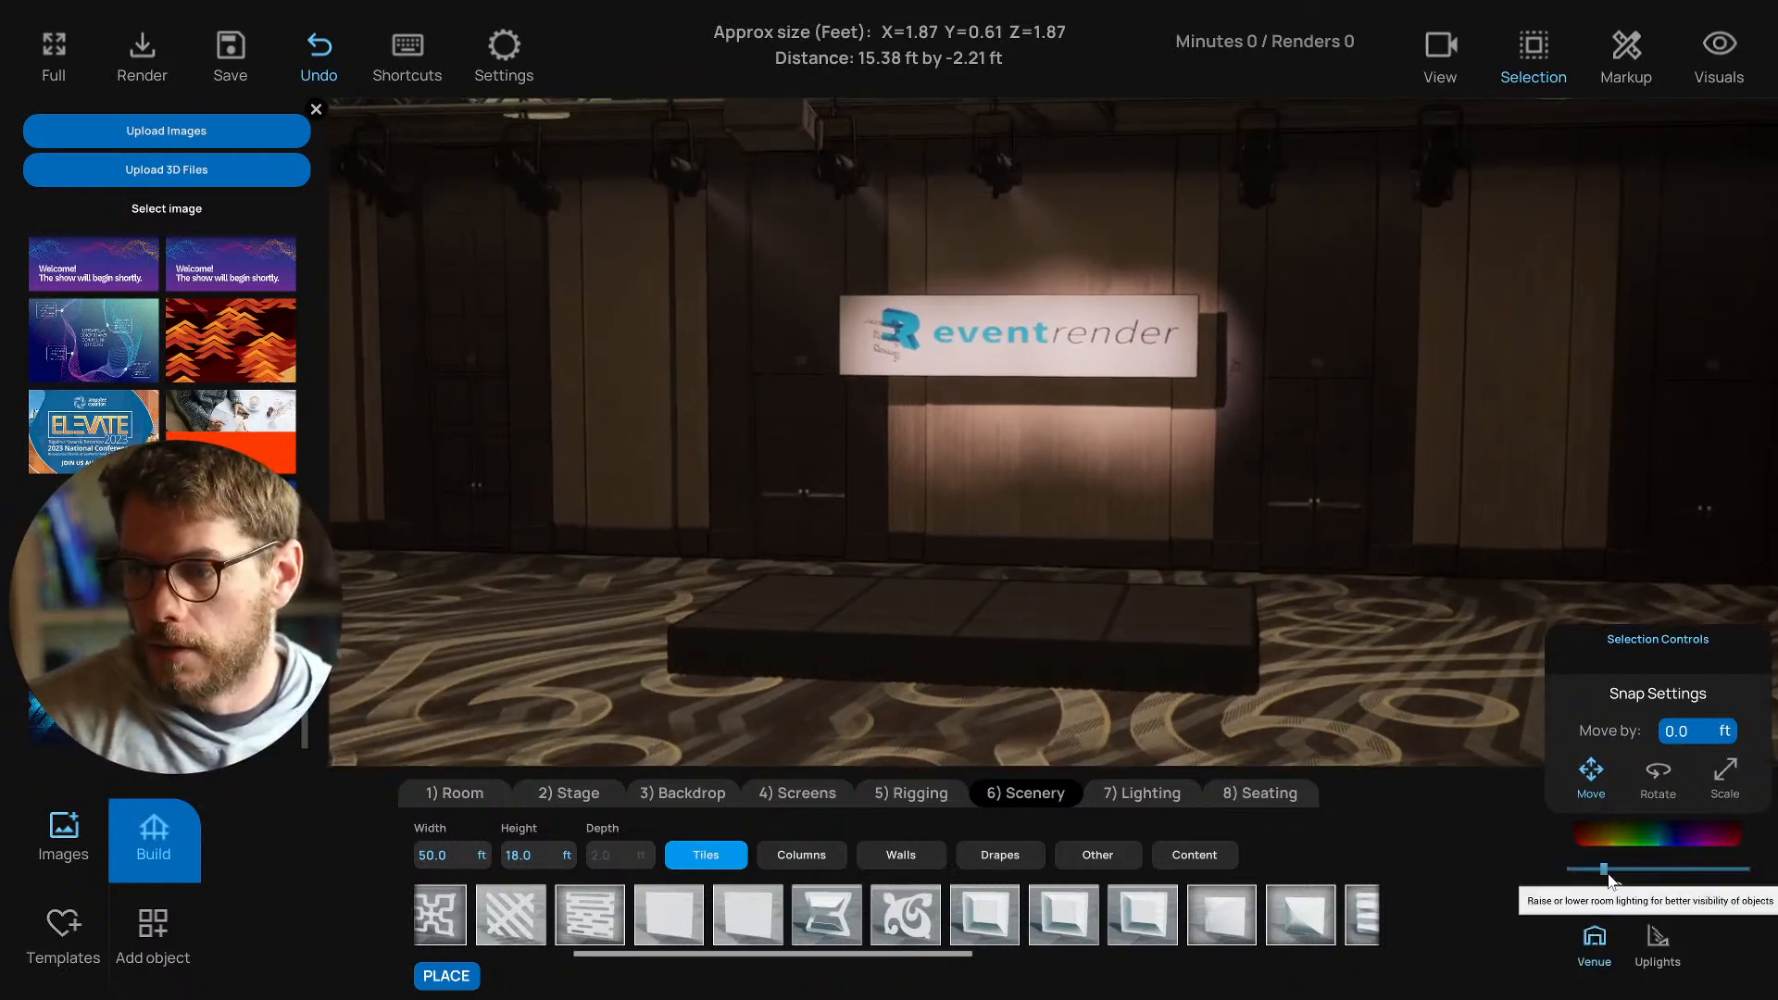
drag(1611, 869, 1640, 868)
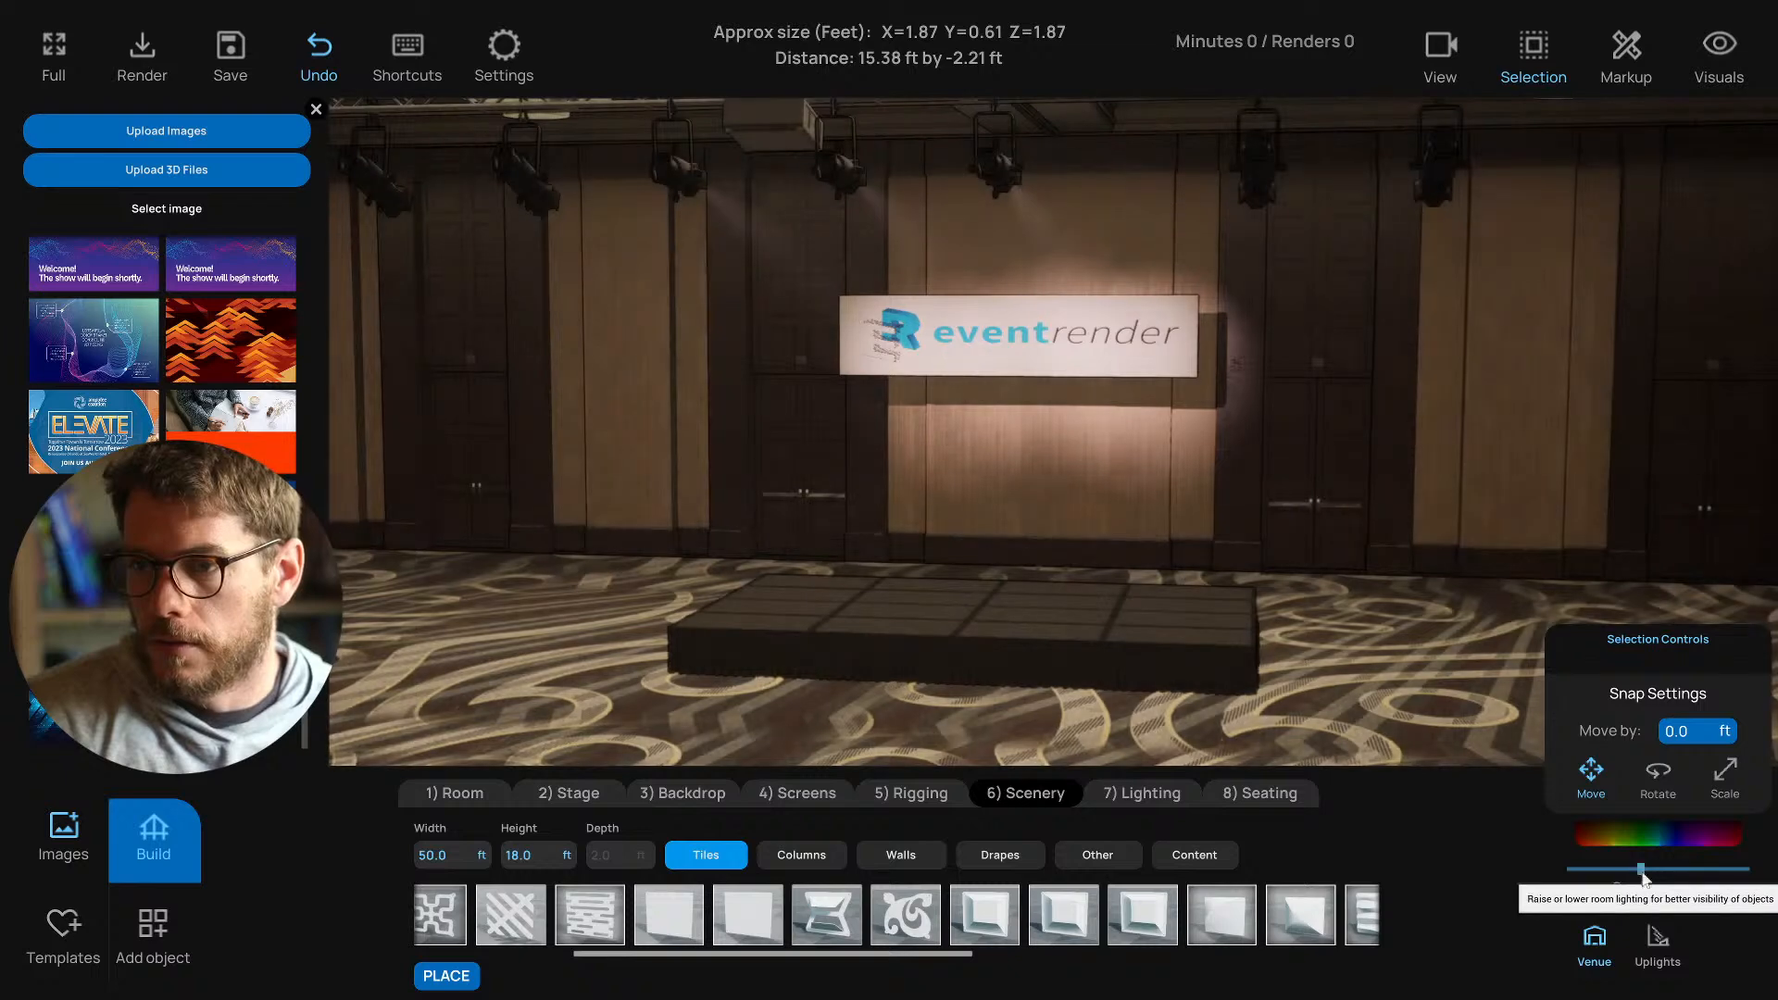
Close the image library and briefly check the visuals options.
click(316, 109)
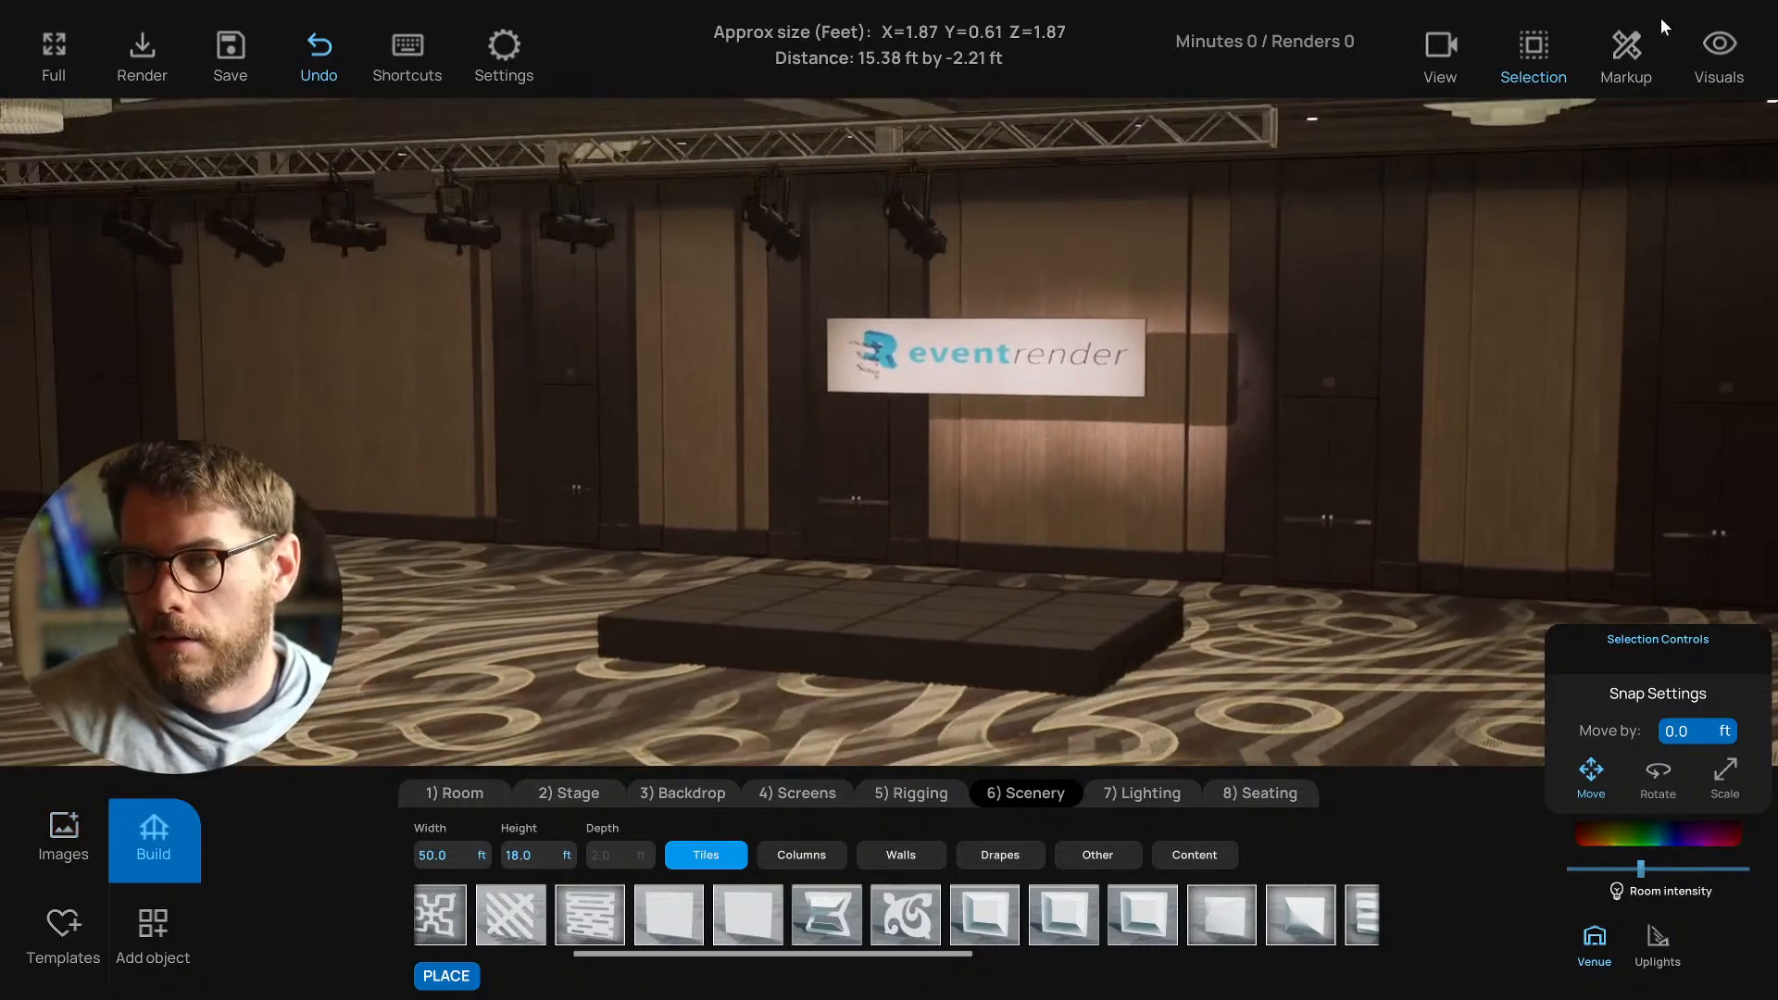
click(1723, 48)
click(1735, 51)
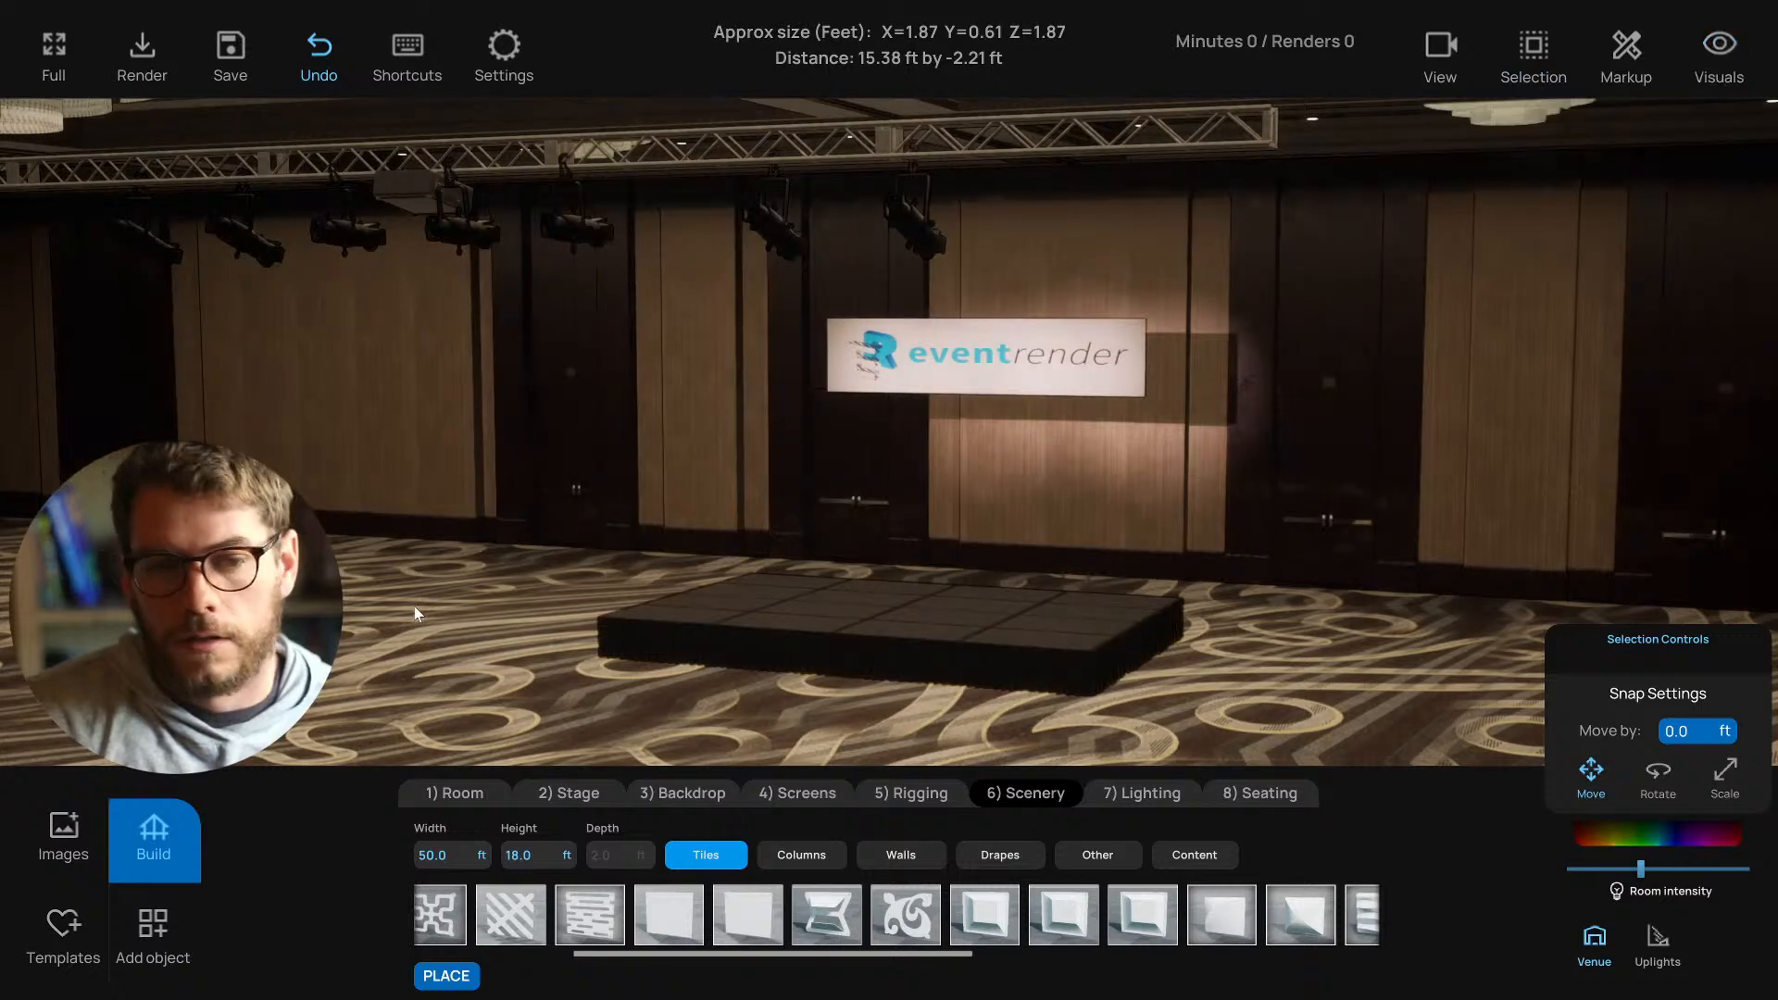
middle_drag(776, 547, 769, 609)
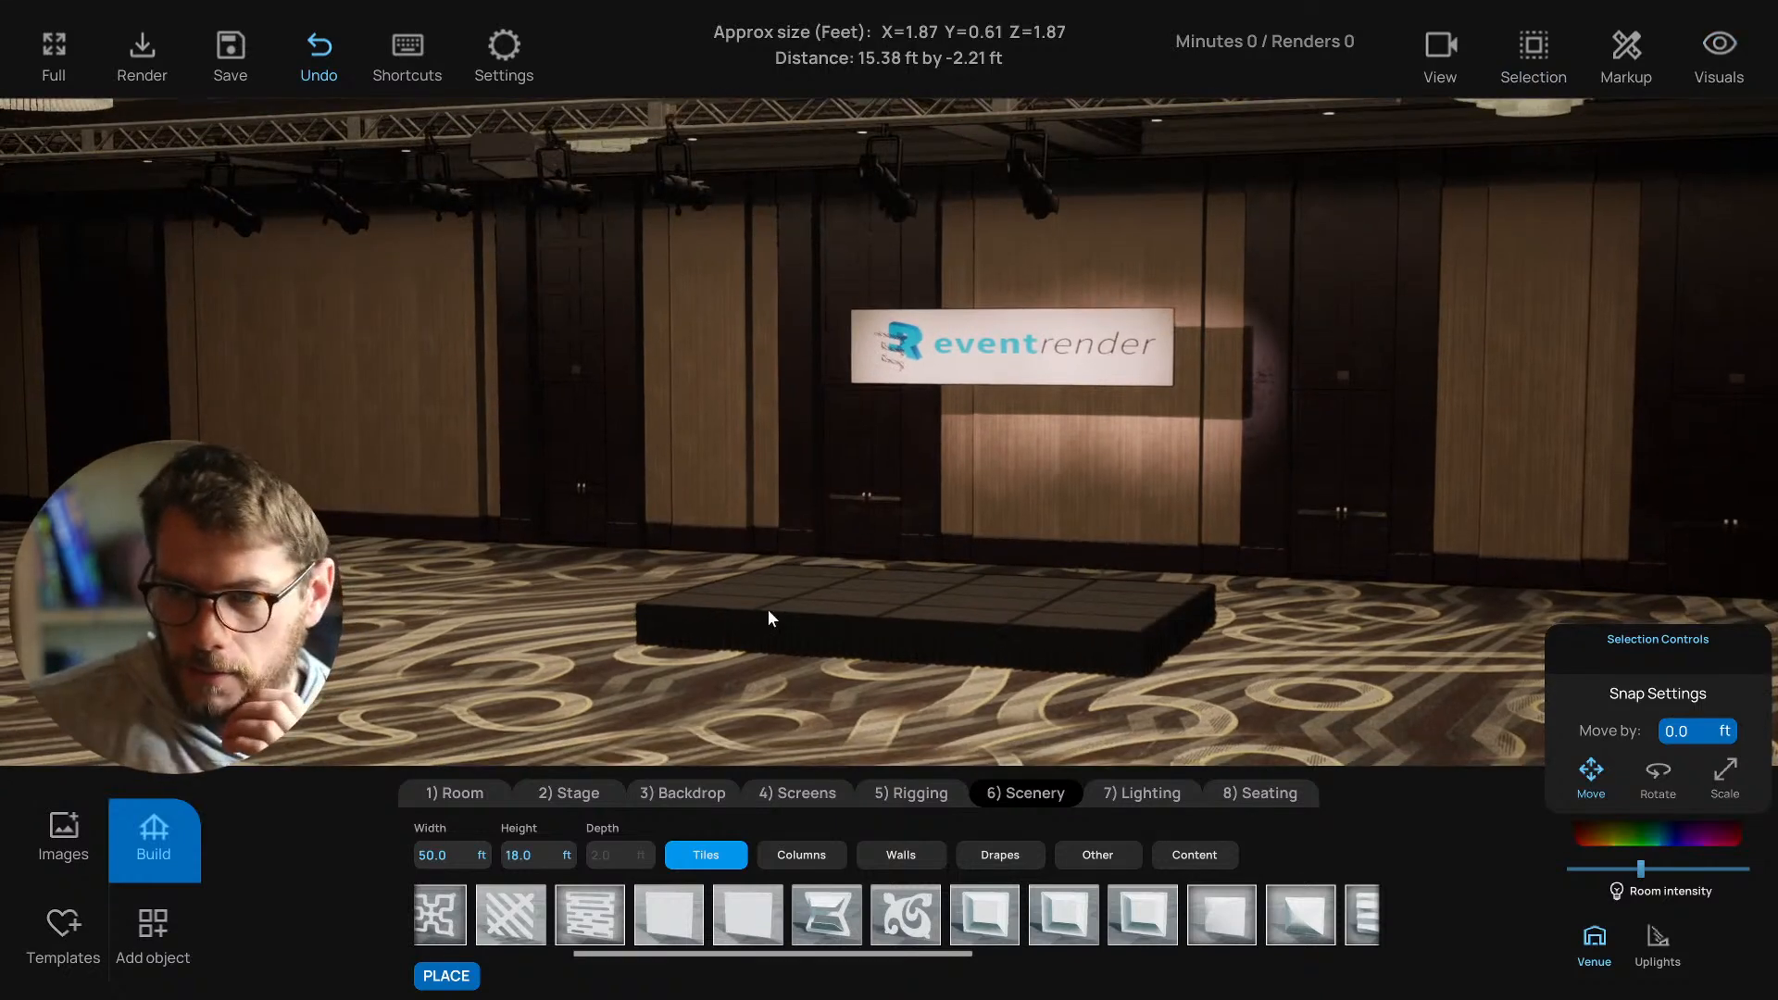
Duplicate the projector on the truss and lower the copy slightly.
click(491, 283)
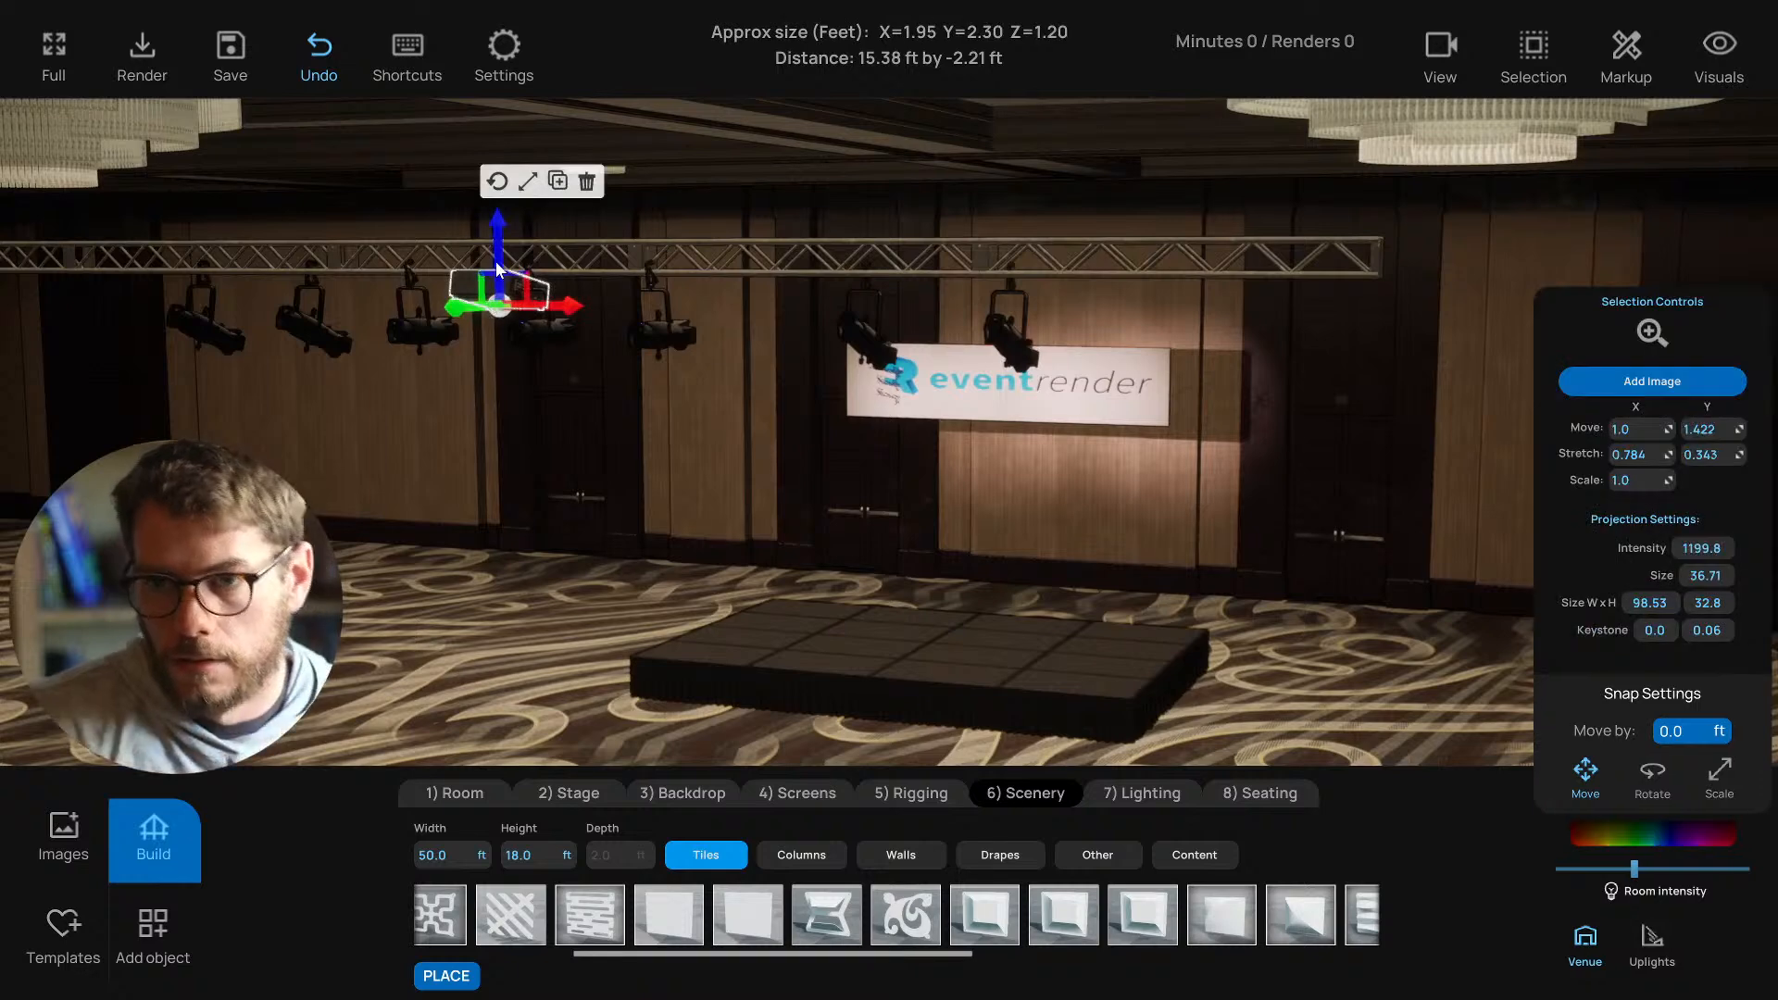
key(ctrl+d)
drag(500, 233, 499, 261)
middle_drag(727, 619, 665, 569)
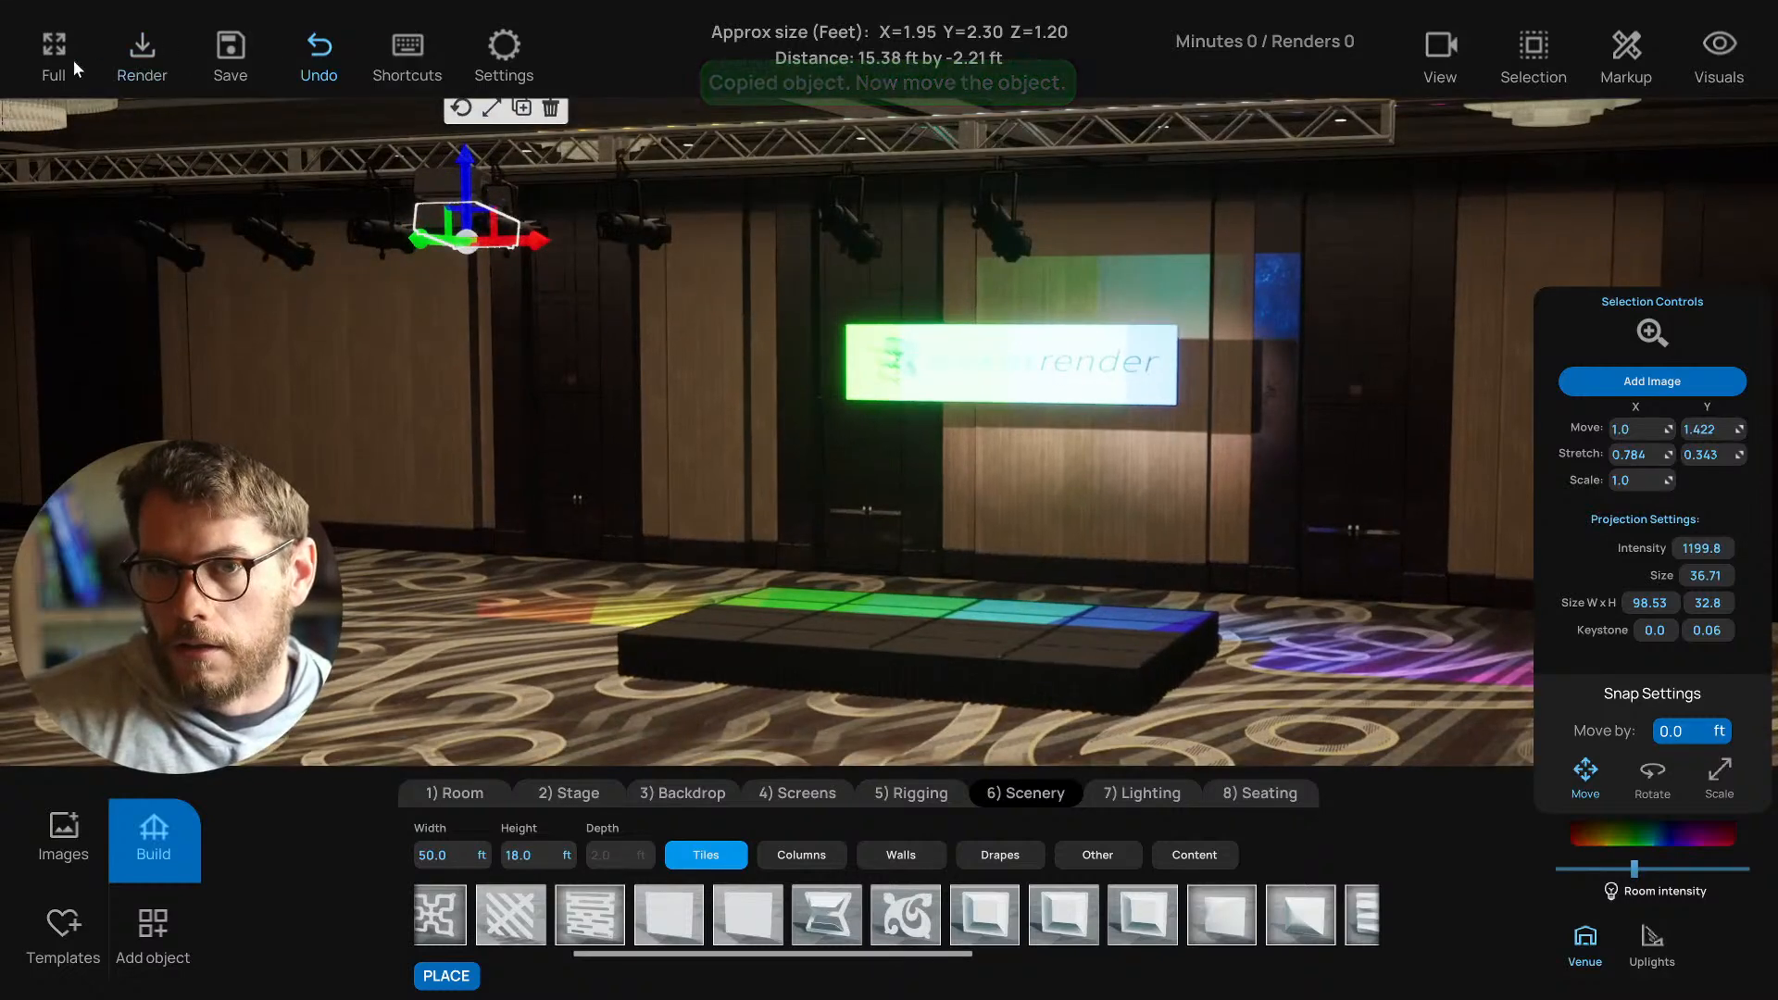
Apply the blue arrow graphic to the copied projector and set its intensity to 30807.37 and its size to 39.24.
click(65, 833)
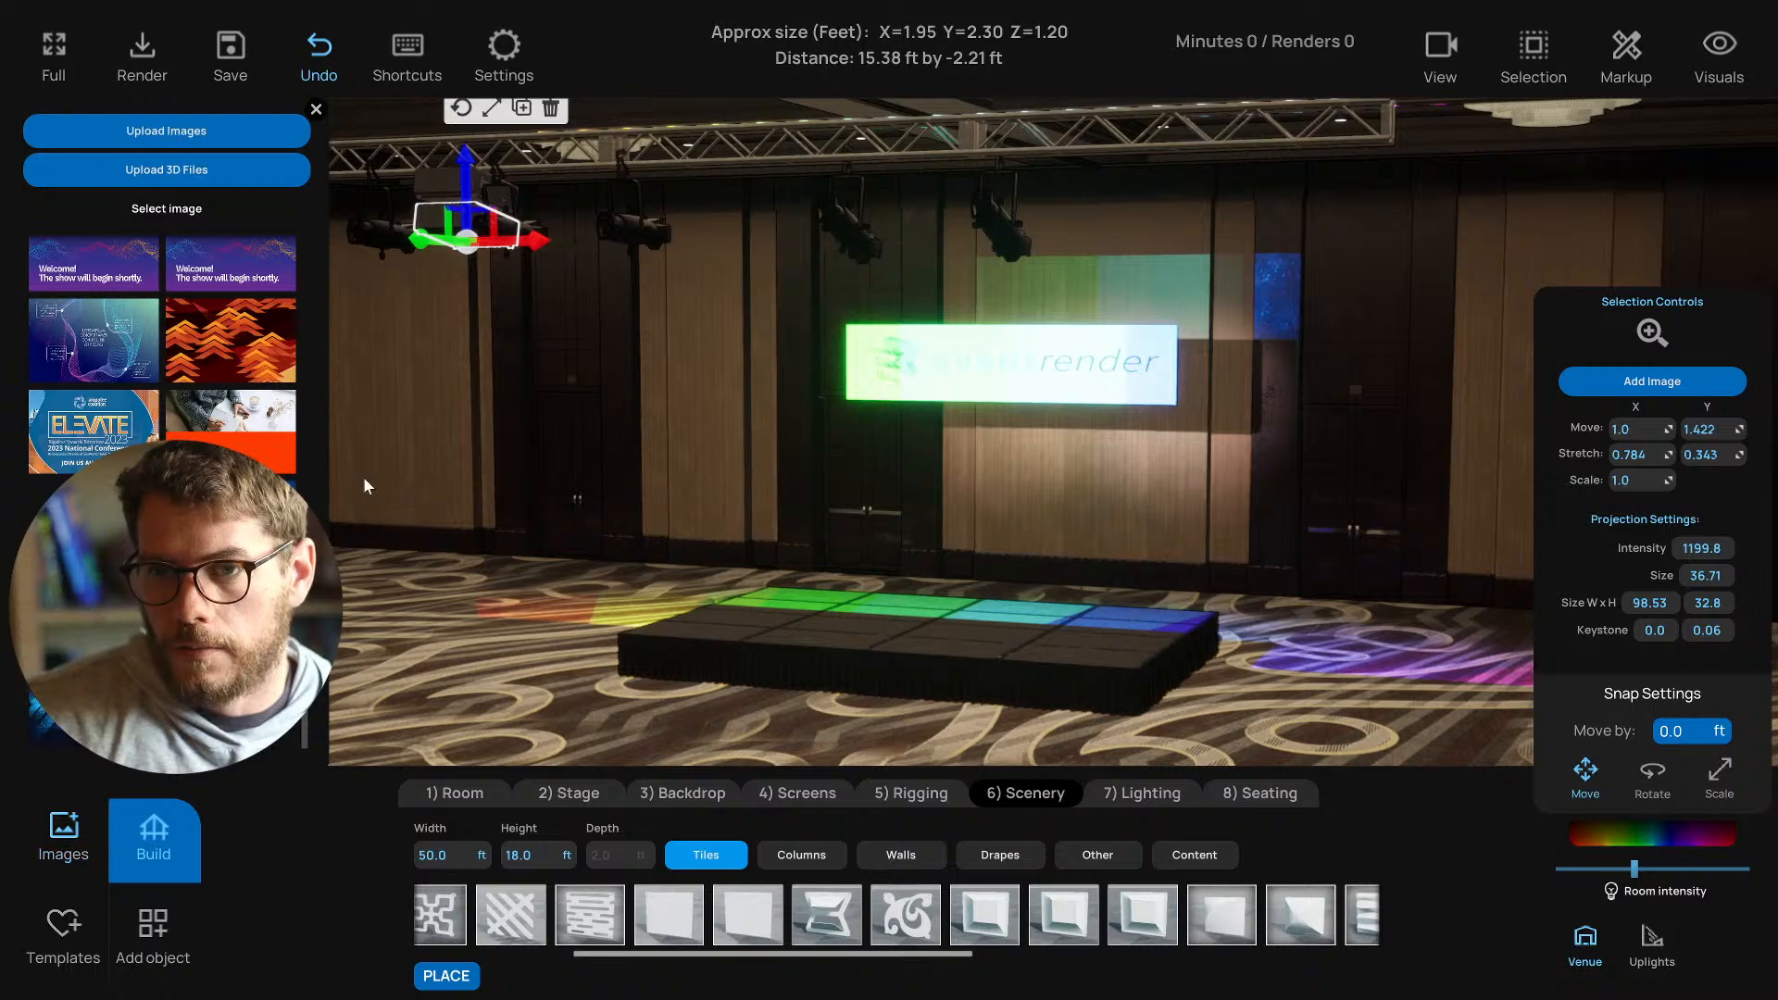
click(316, 109)
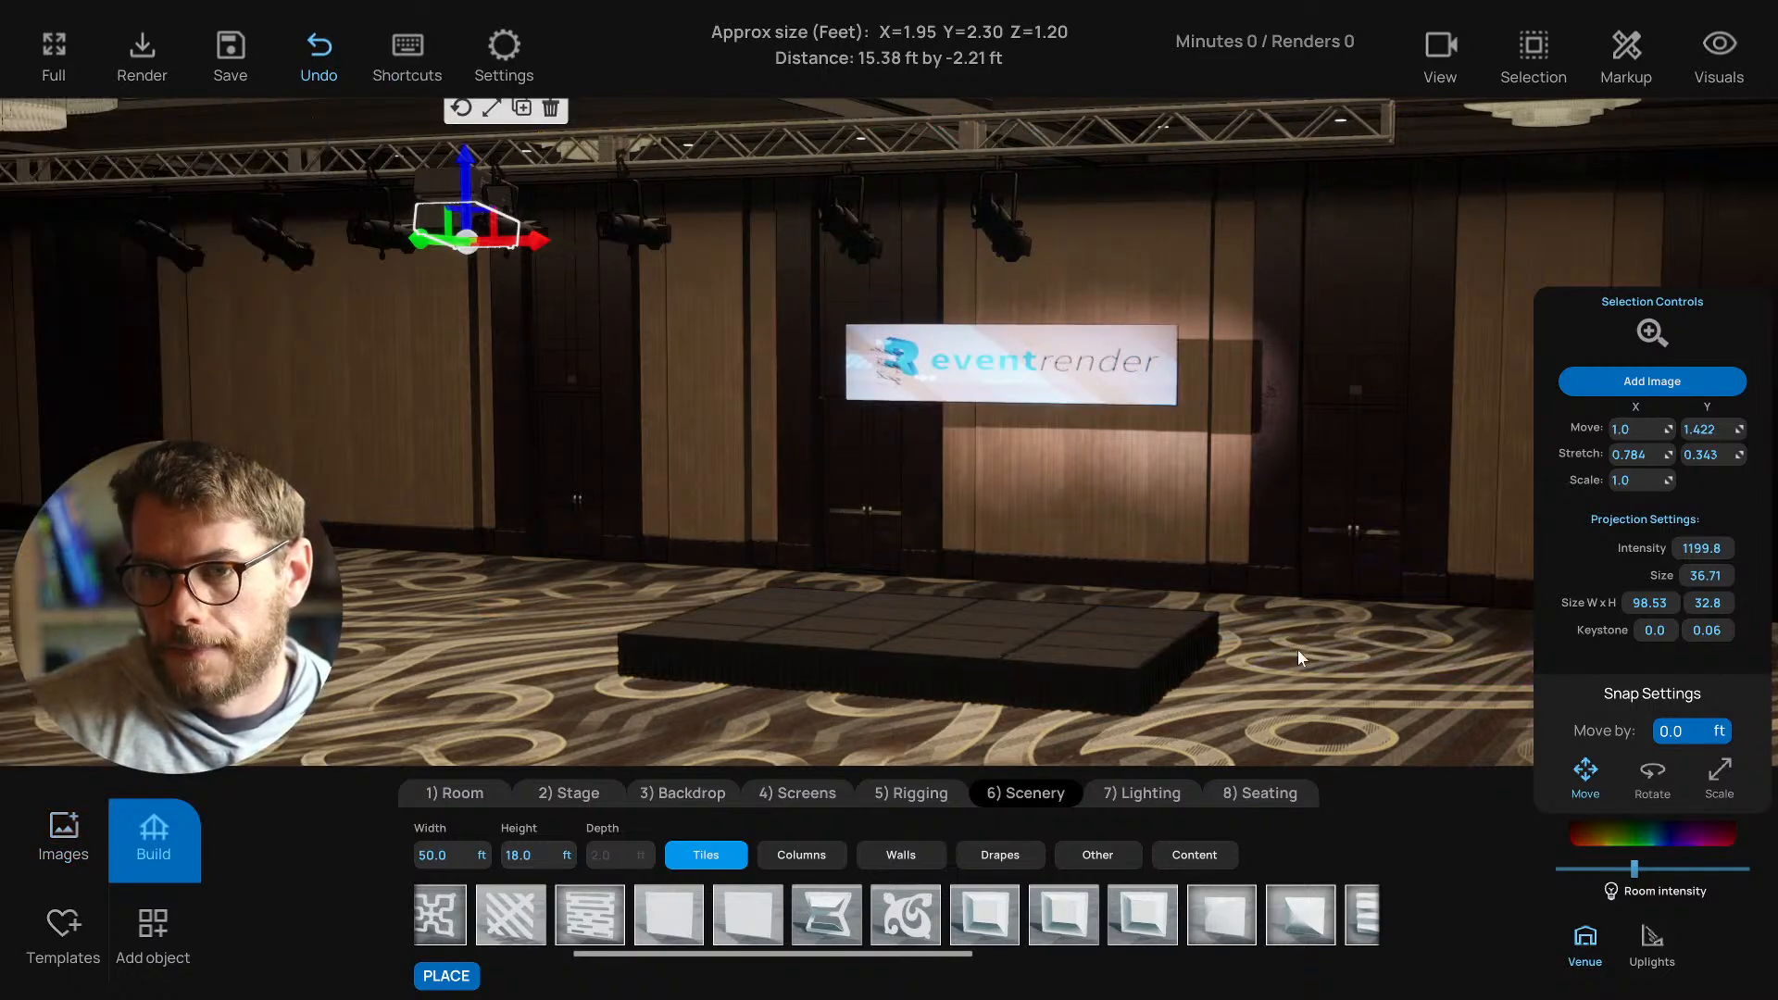
drag(1698, 549, 1732, 578)
key(s)
key(e)
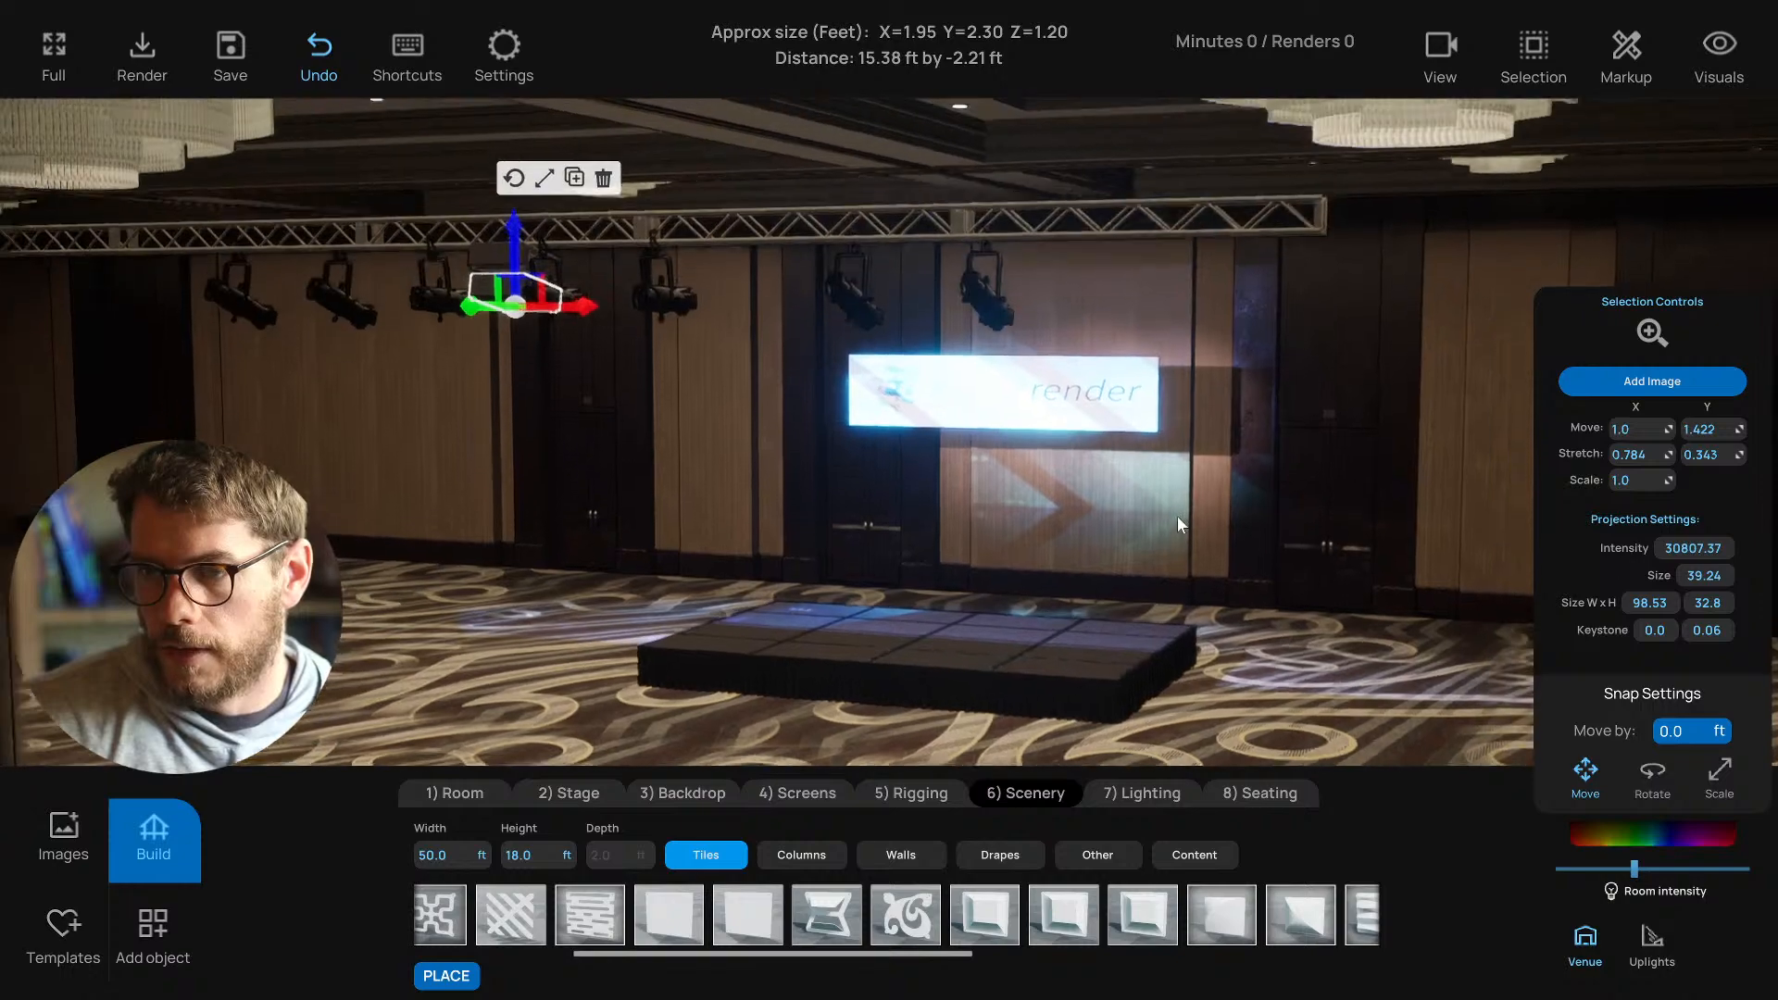
Rotate the copied projector on the truss to re-aim its arrow graphic over the raised logo panel and deselect it.
key(q)
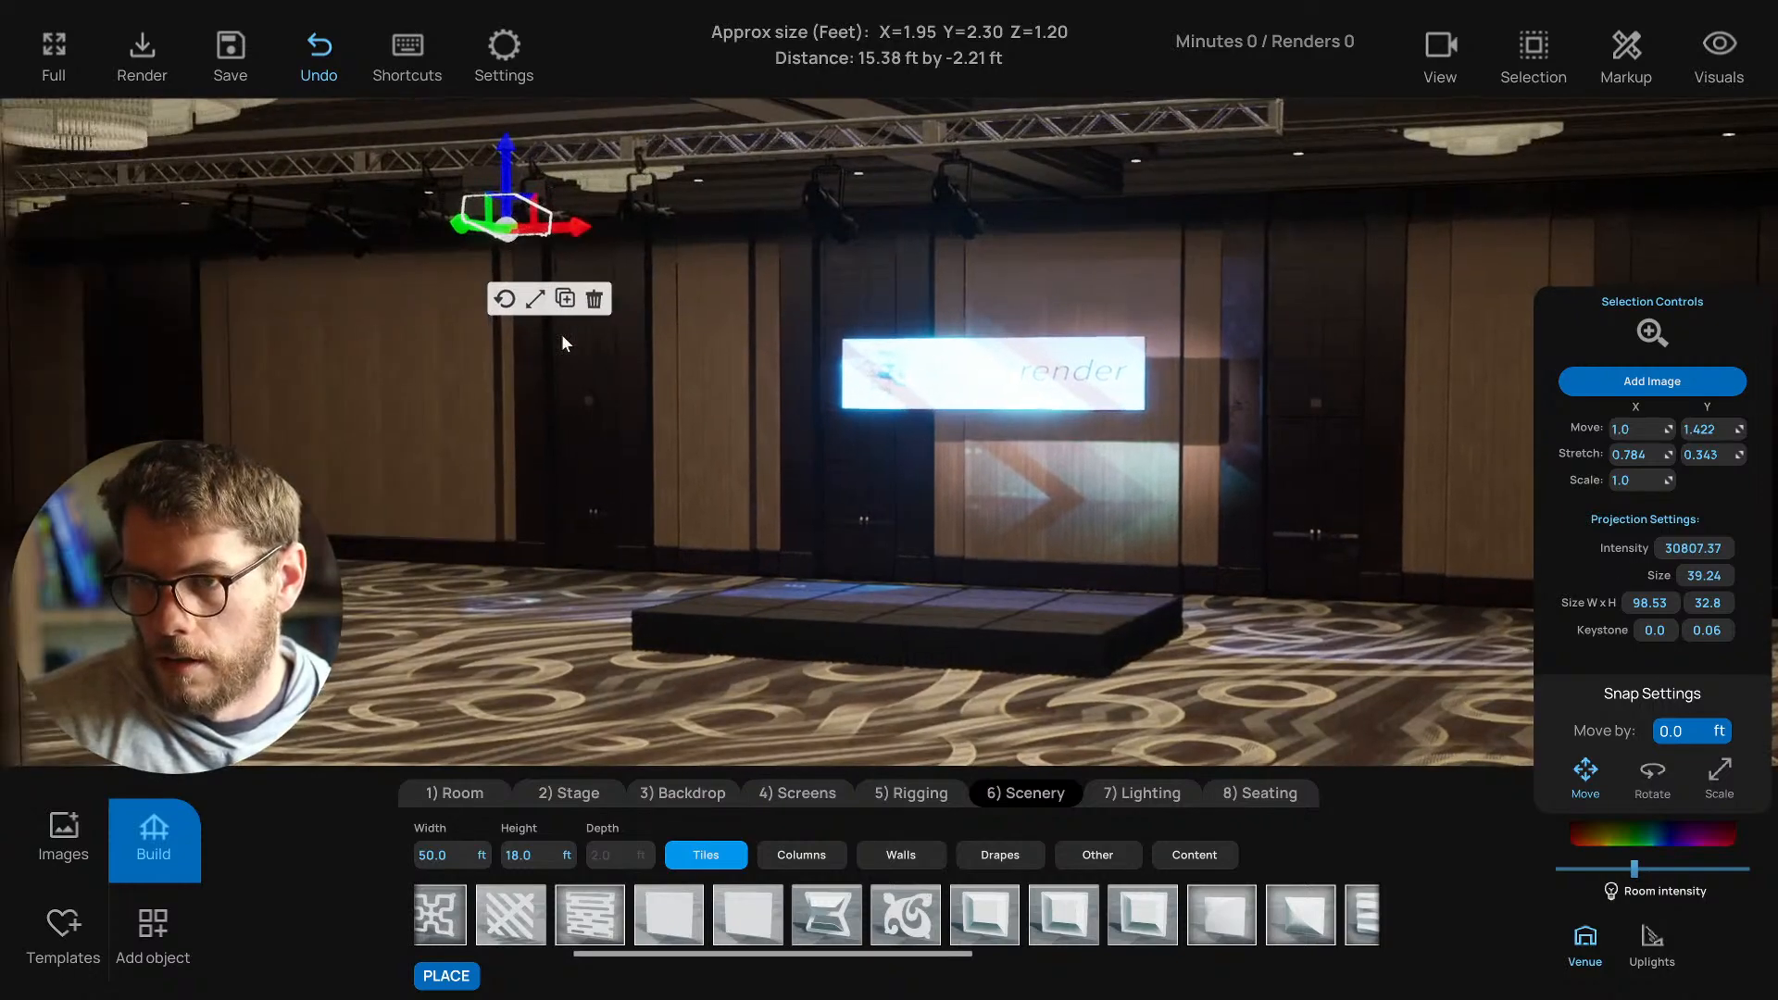
click(515, 301)
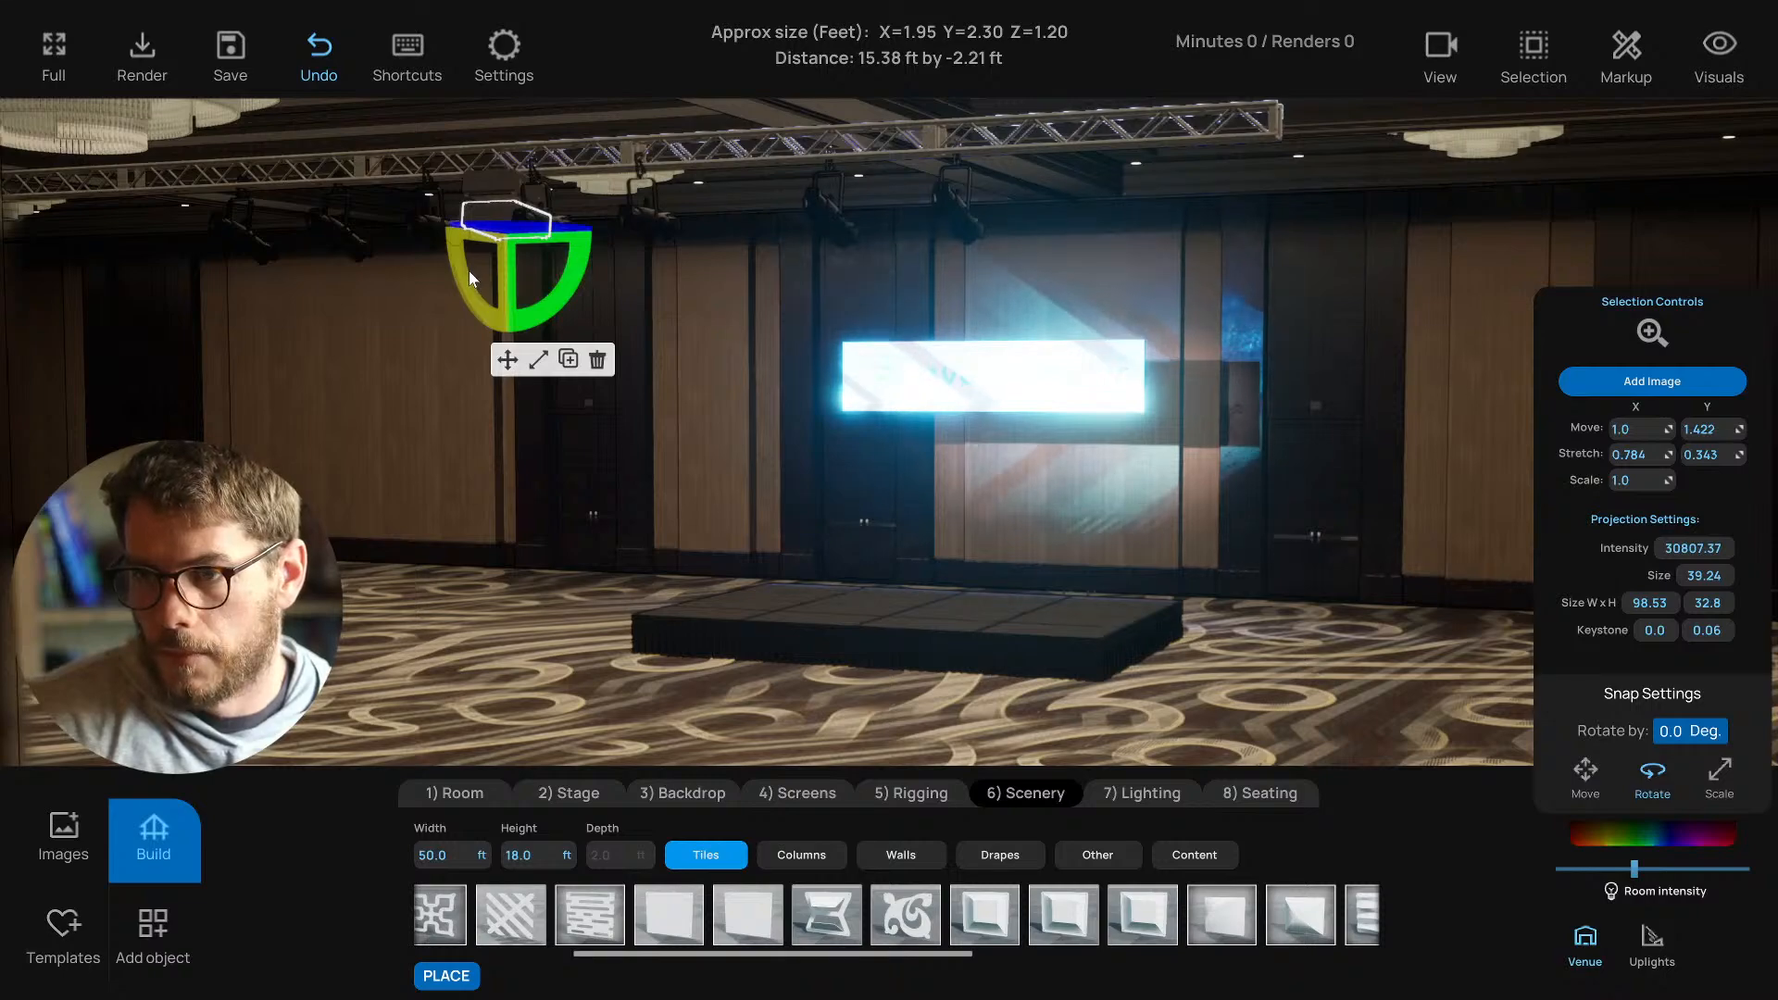
middle_drag(775, 378, 598, 571)
click(591, 574)
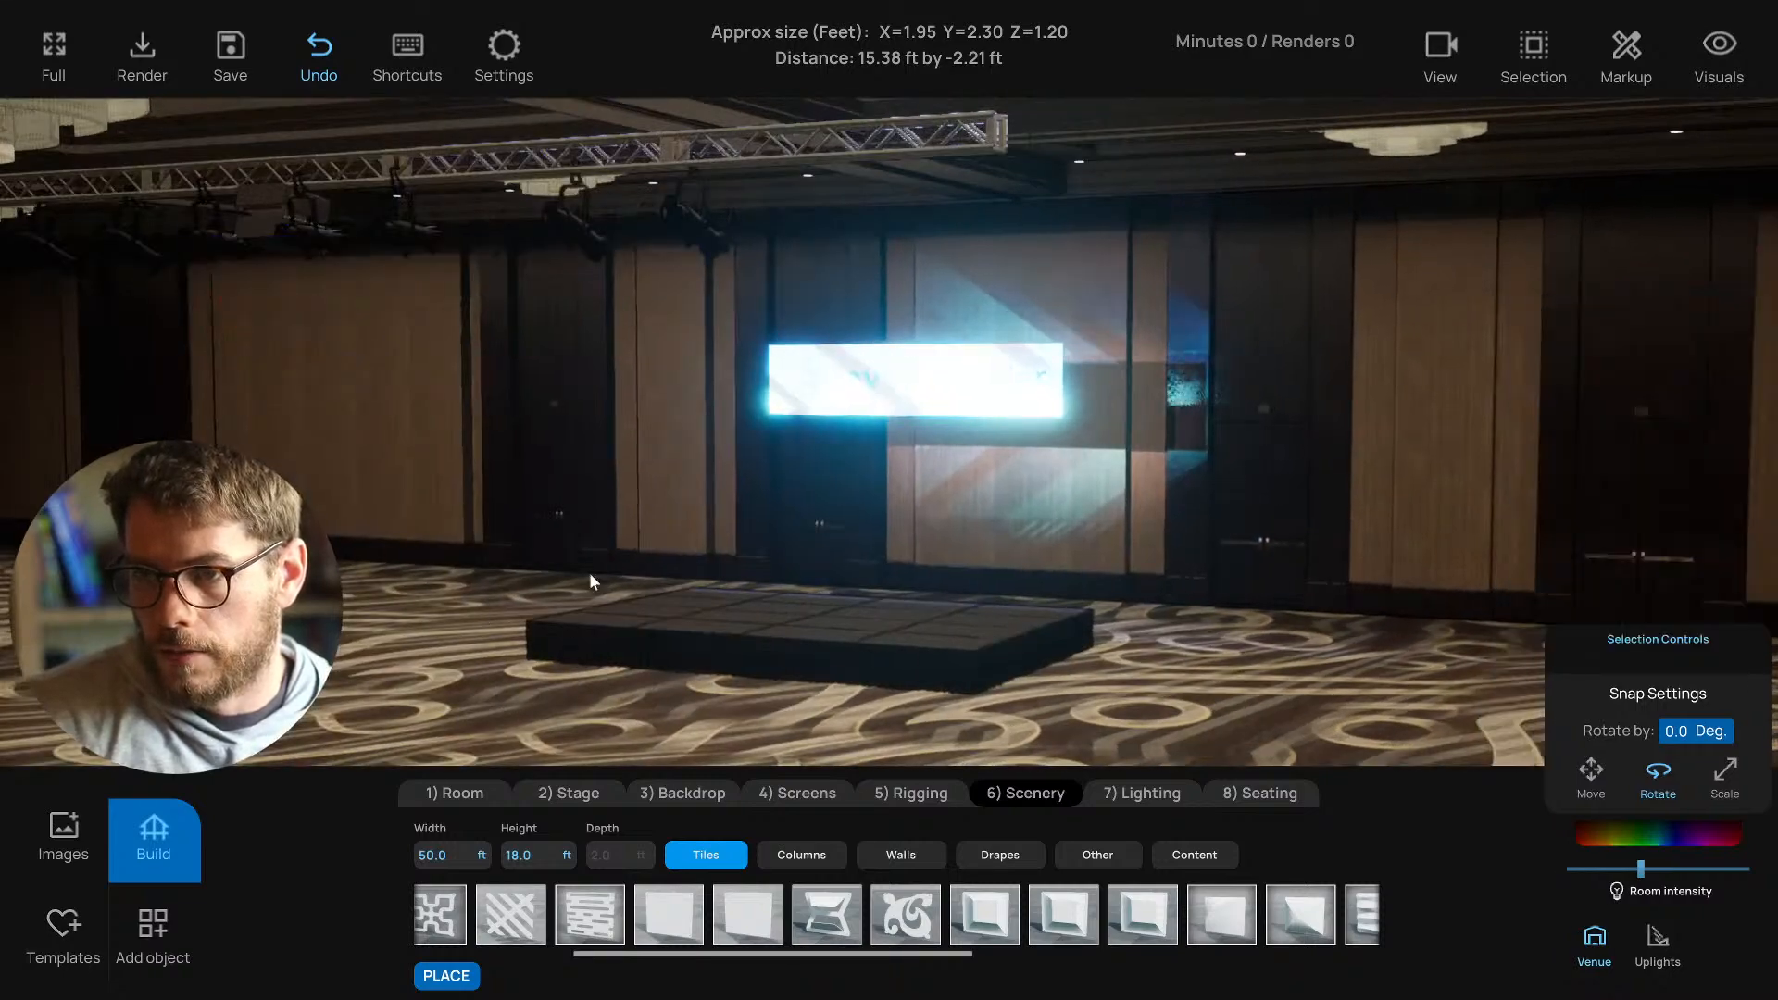
key(w)
right_drag(825, 492, 894, 492)
key(a)
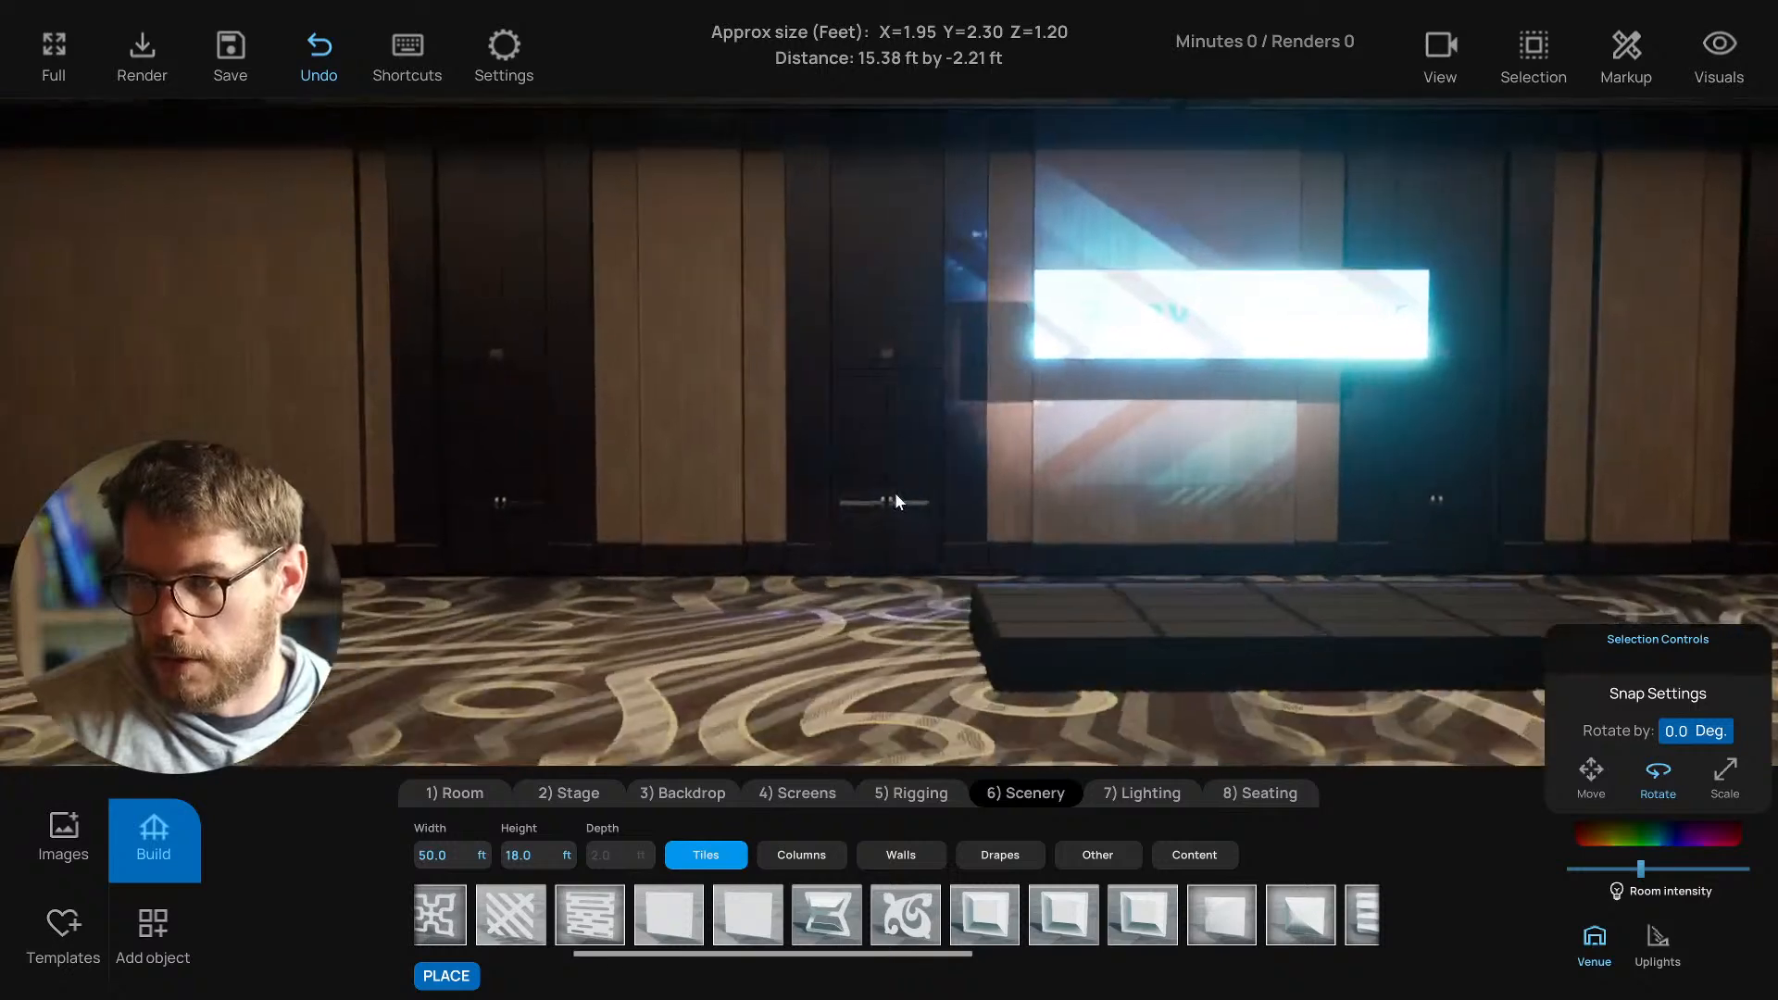
key(s)
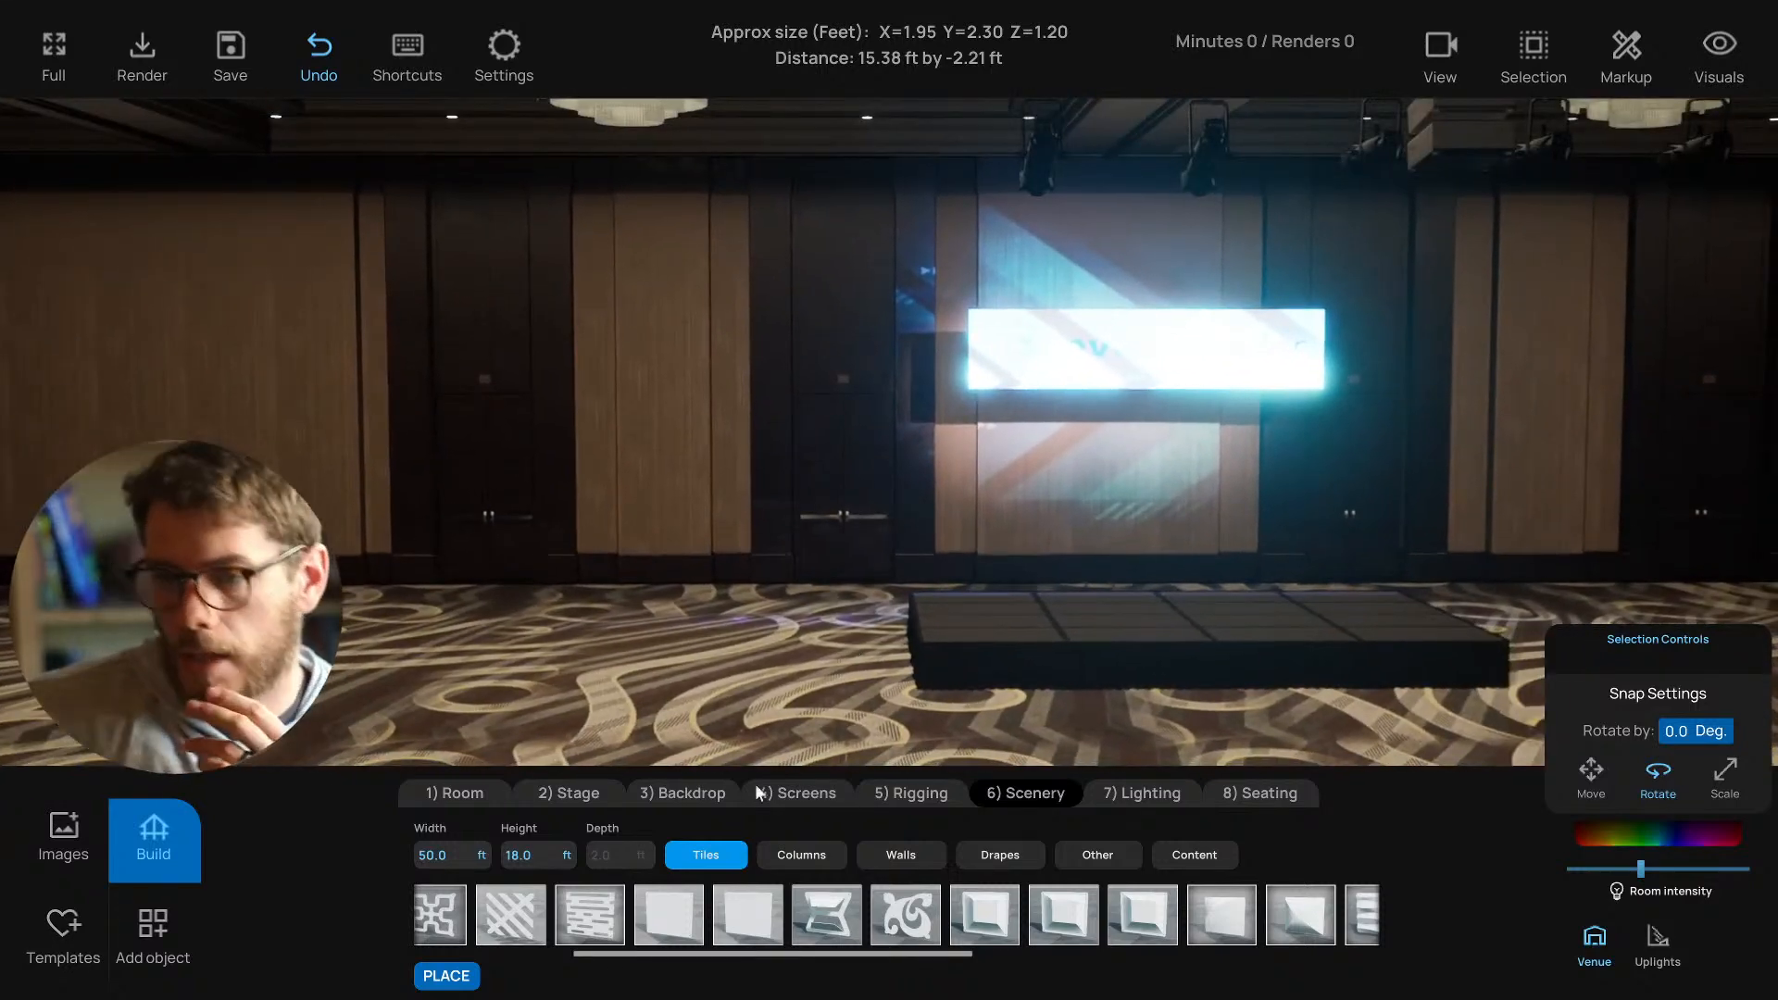
Browse the scenery tile designs back to the start of the list and look over the stage area.
scroll(506, 915, up, 1)
scroll(504, 910, up, 3)
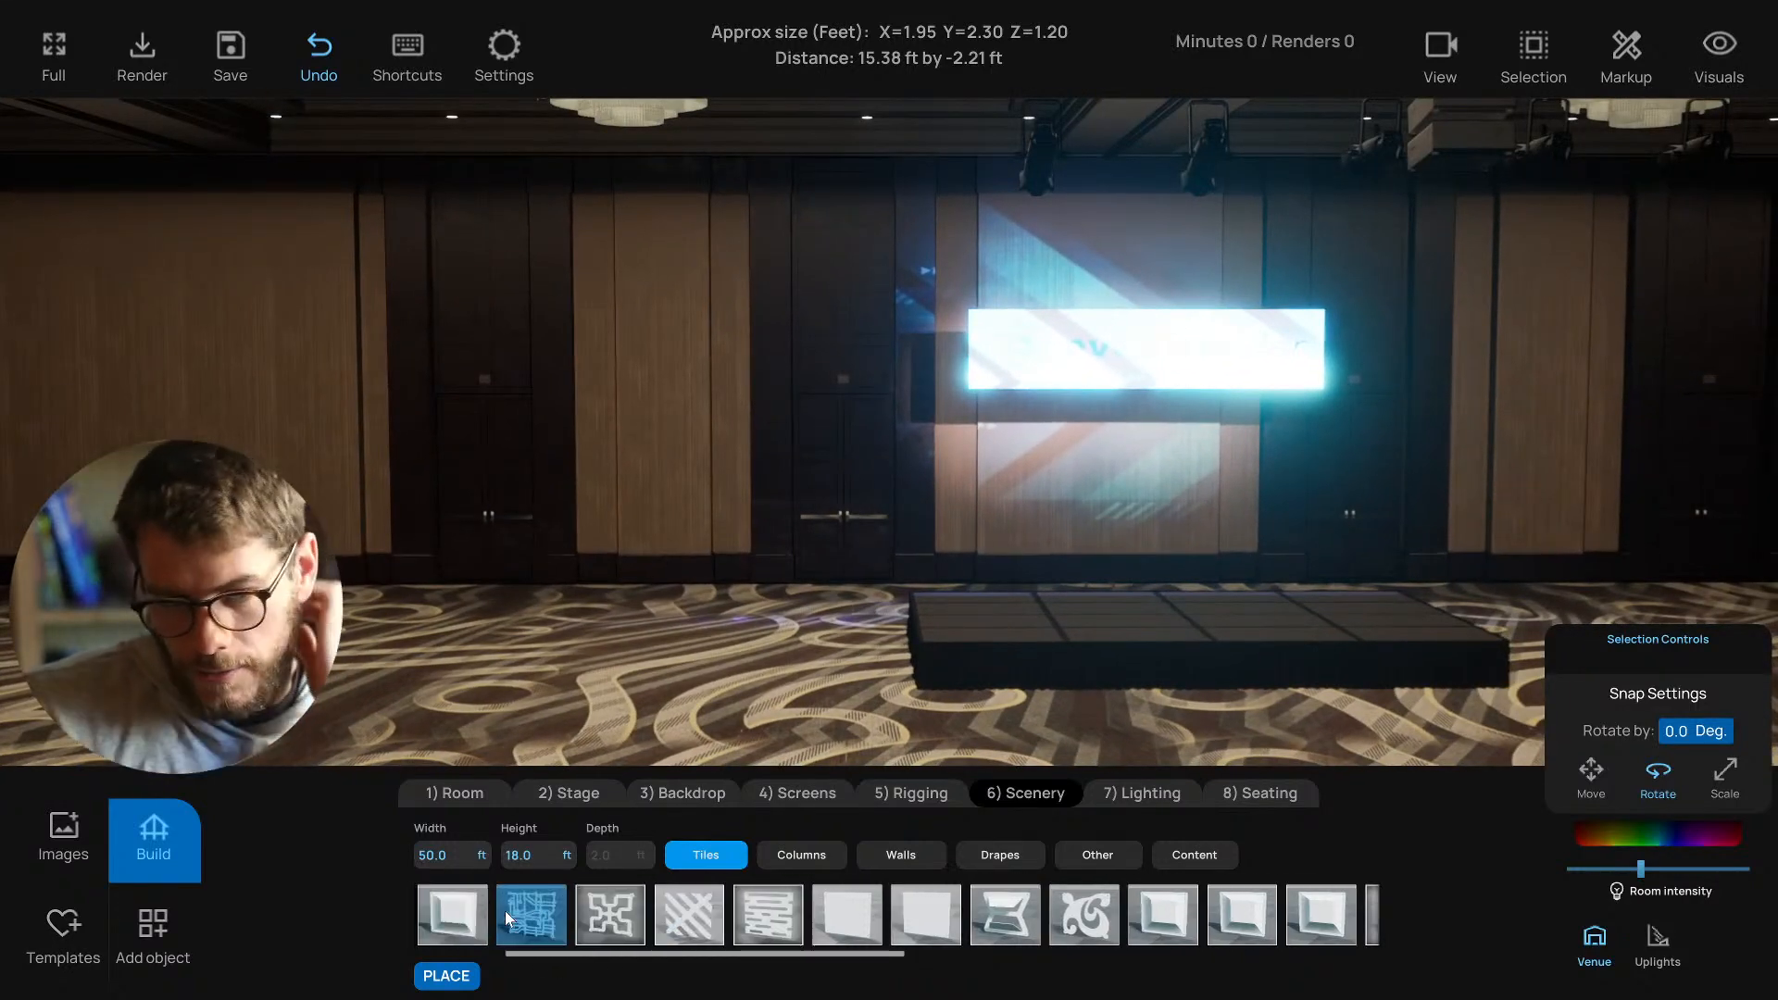
scroll(524, 920, up, 1)
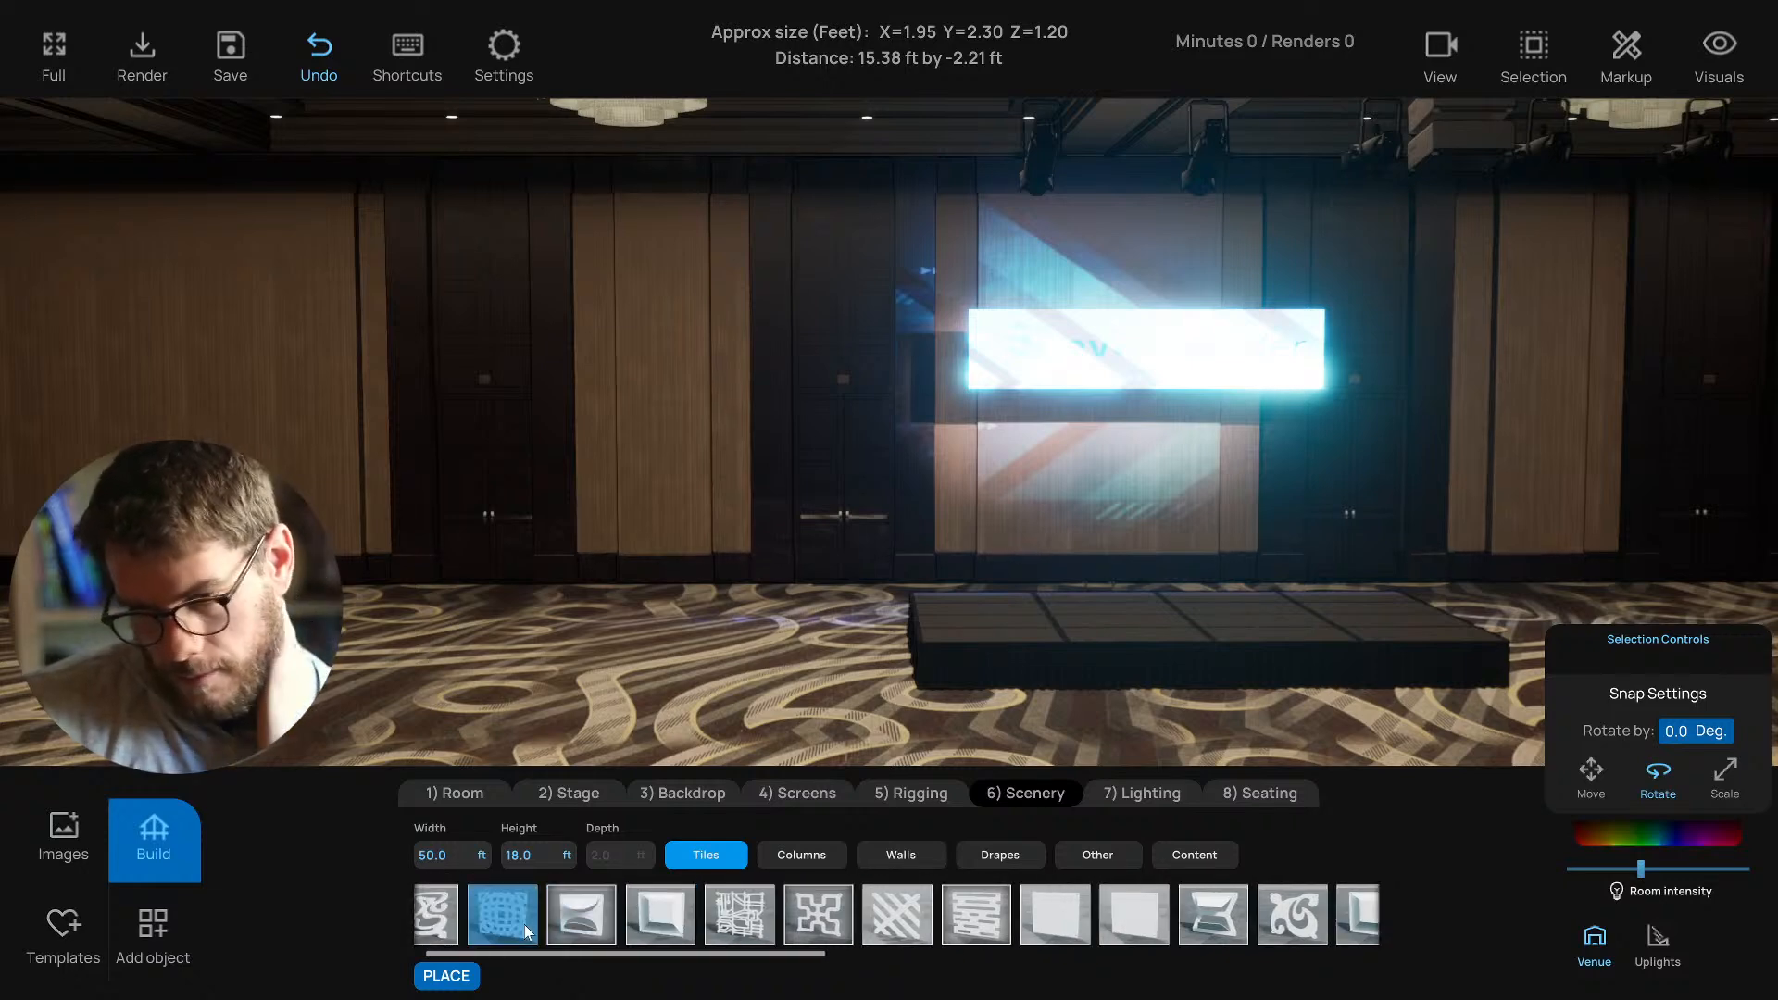
scroll(788, 662, up, 1)
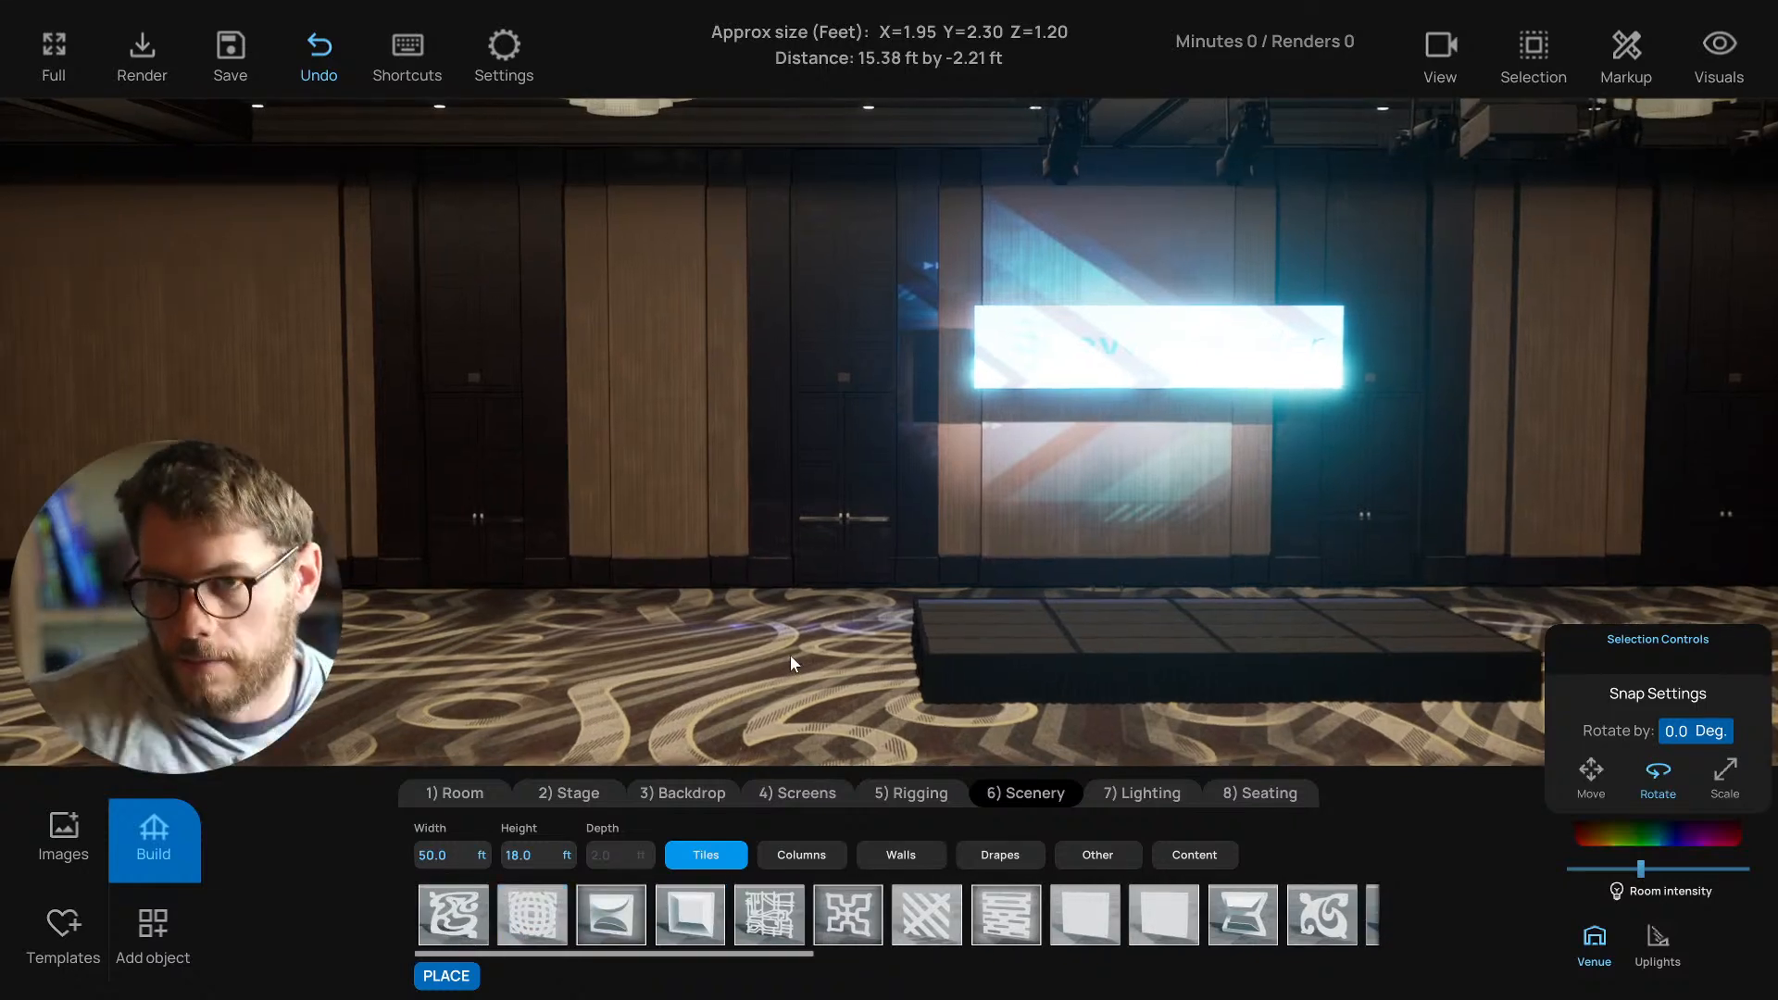
key(d)
right_drag(794, 654, 893, 646)
key(a)
key(d)
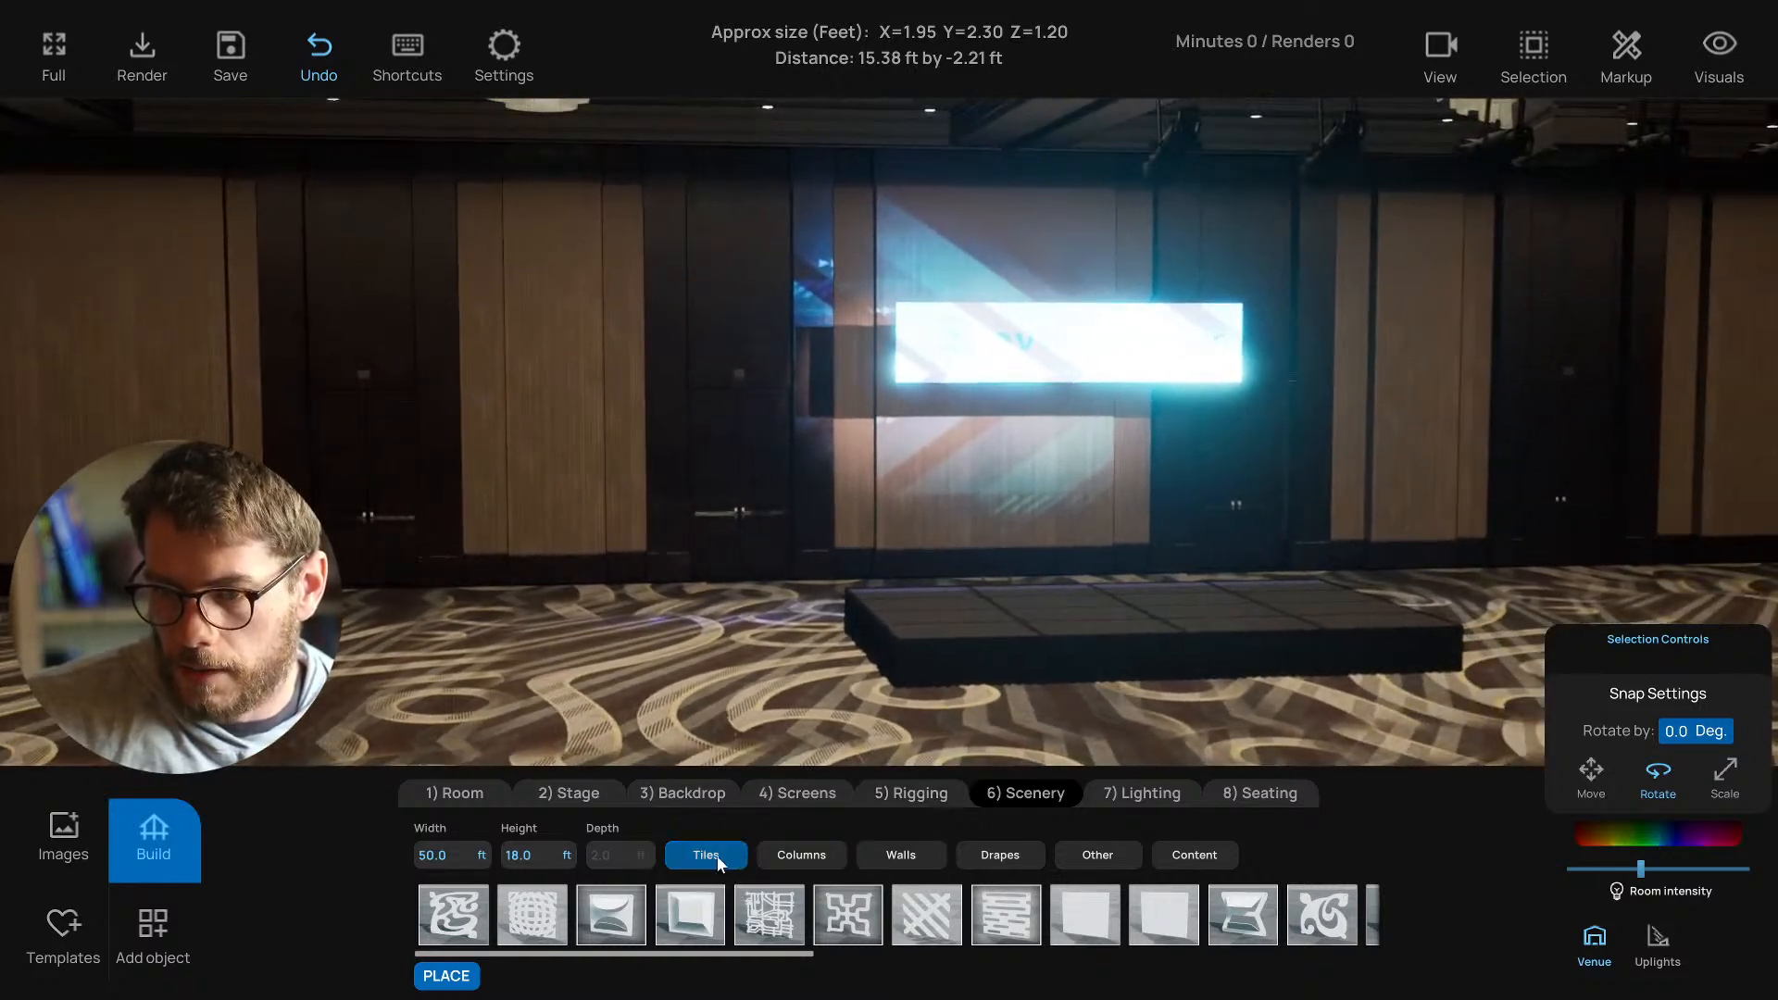
key(s)
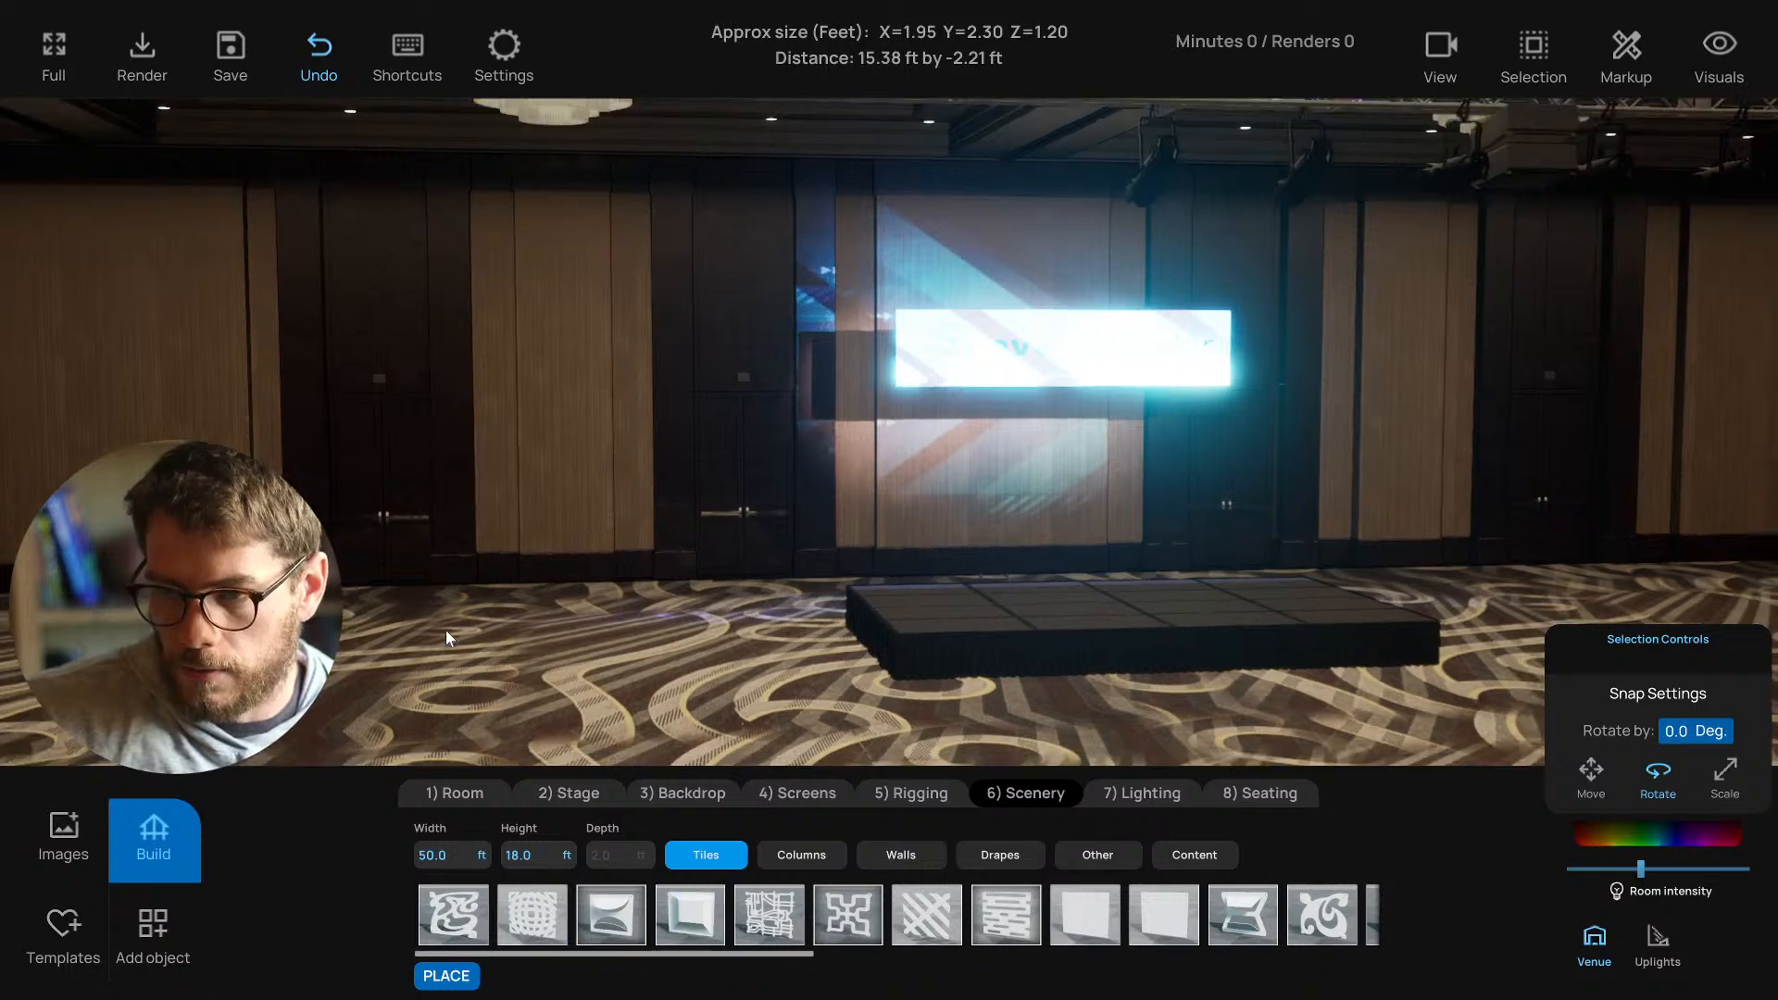
Browse the stage templates and try the Minimal one with a plain uplit backdrop and two side screens.
click(65, 925)
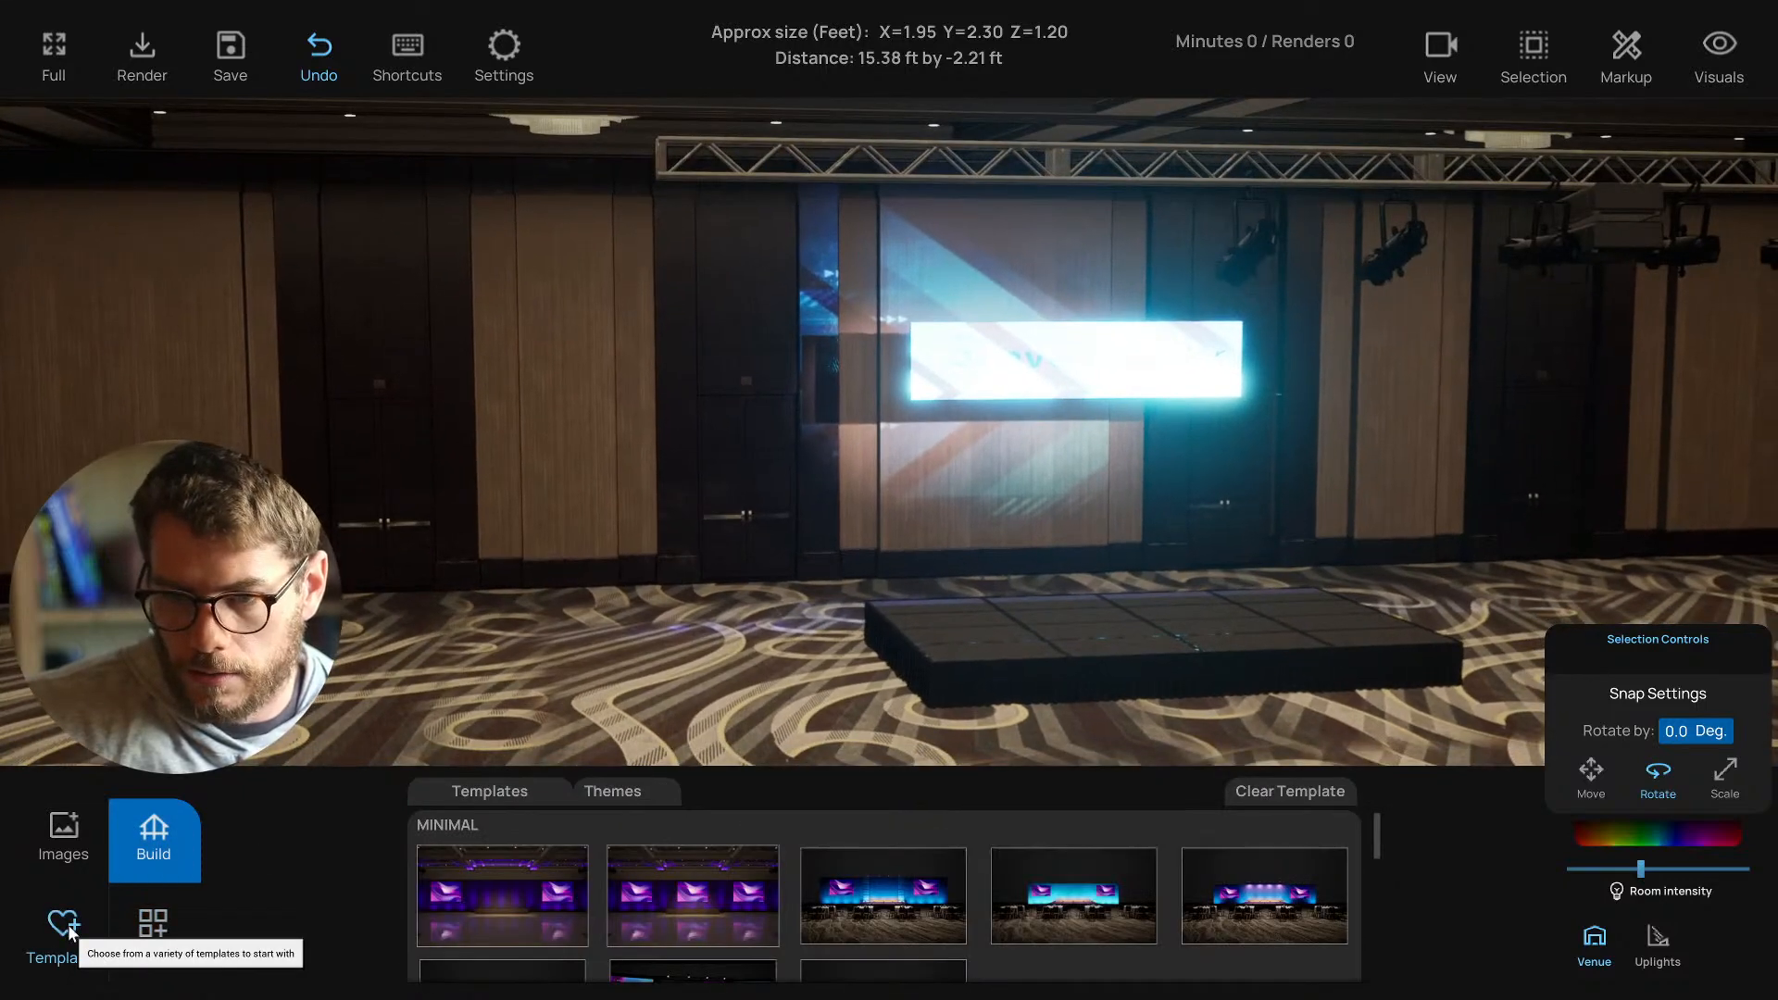
key(a)
scroll(708, 874, down, 1)
scroll(708, 875, down, 1)
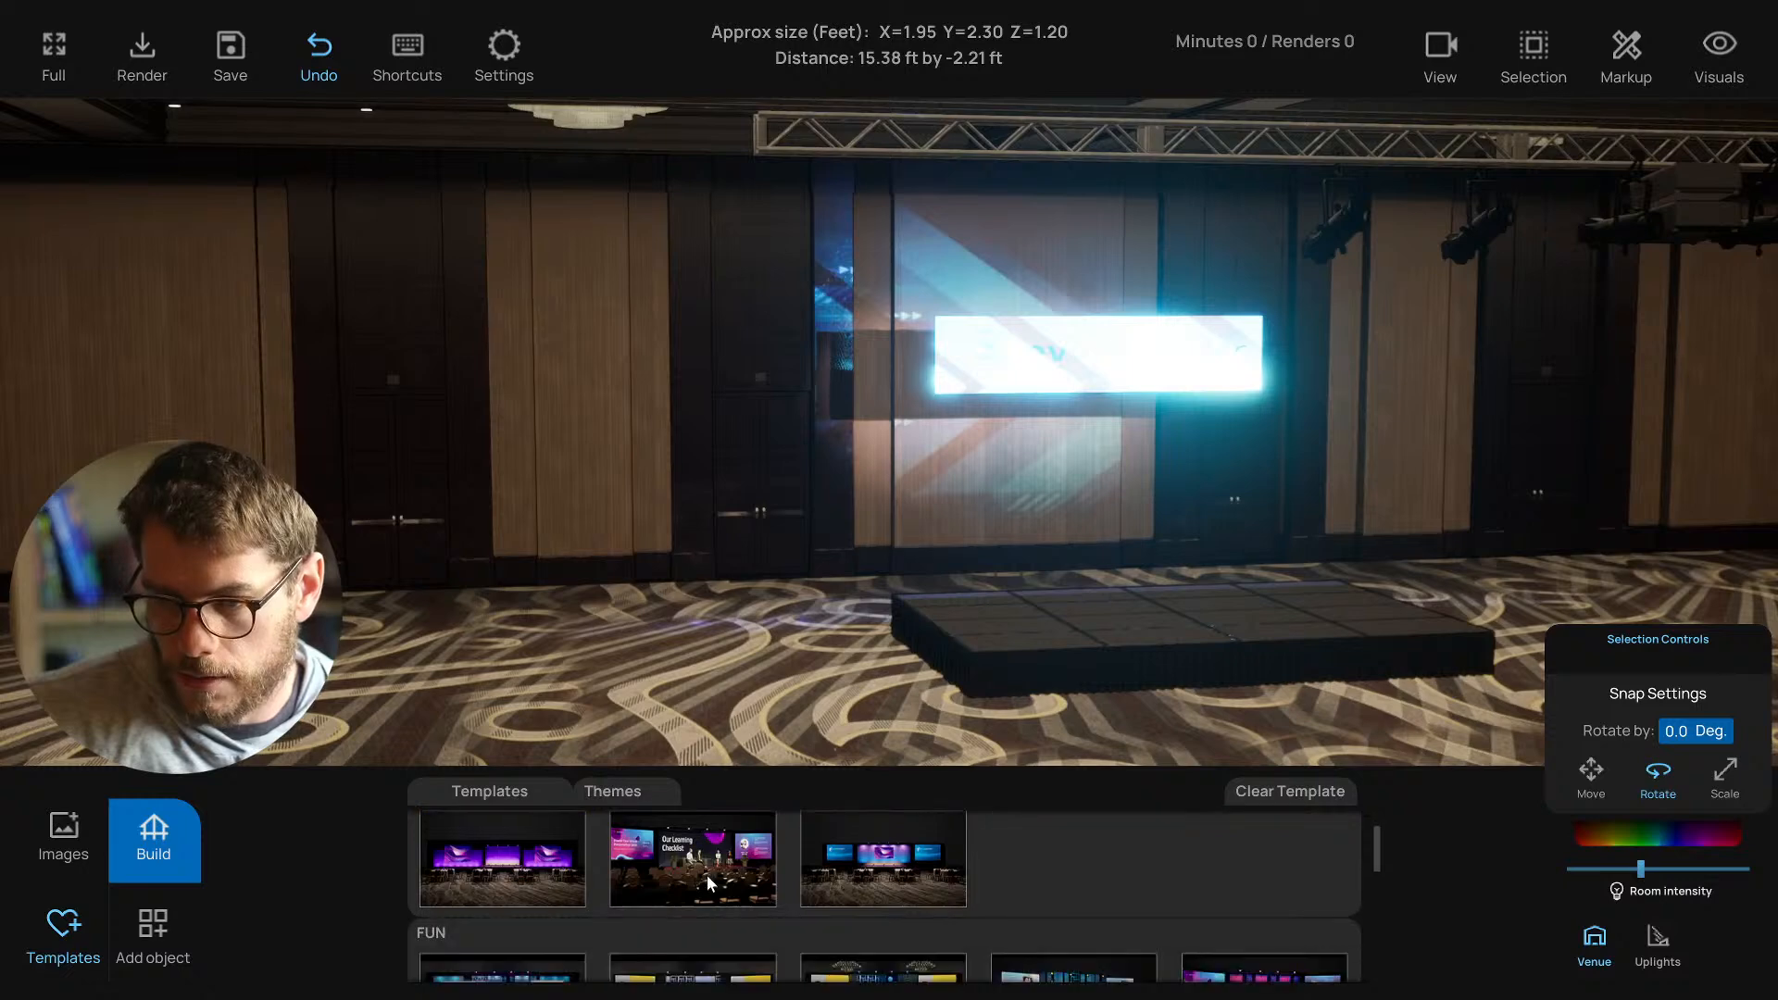
scroll(708, 880, up, 2)
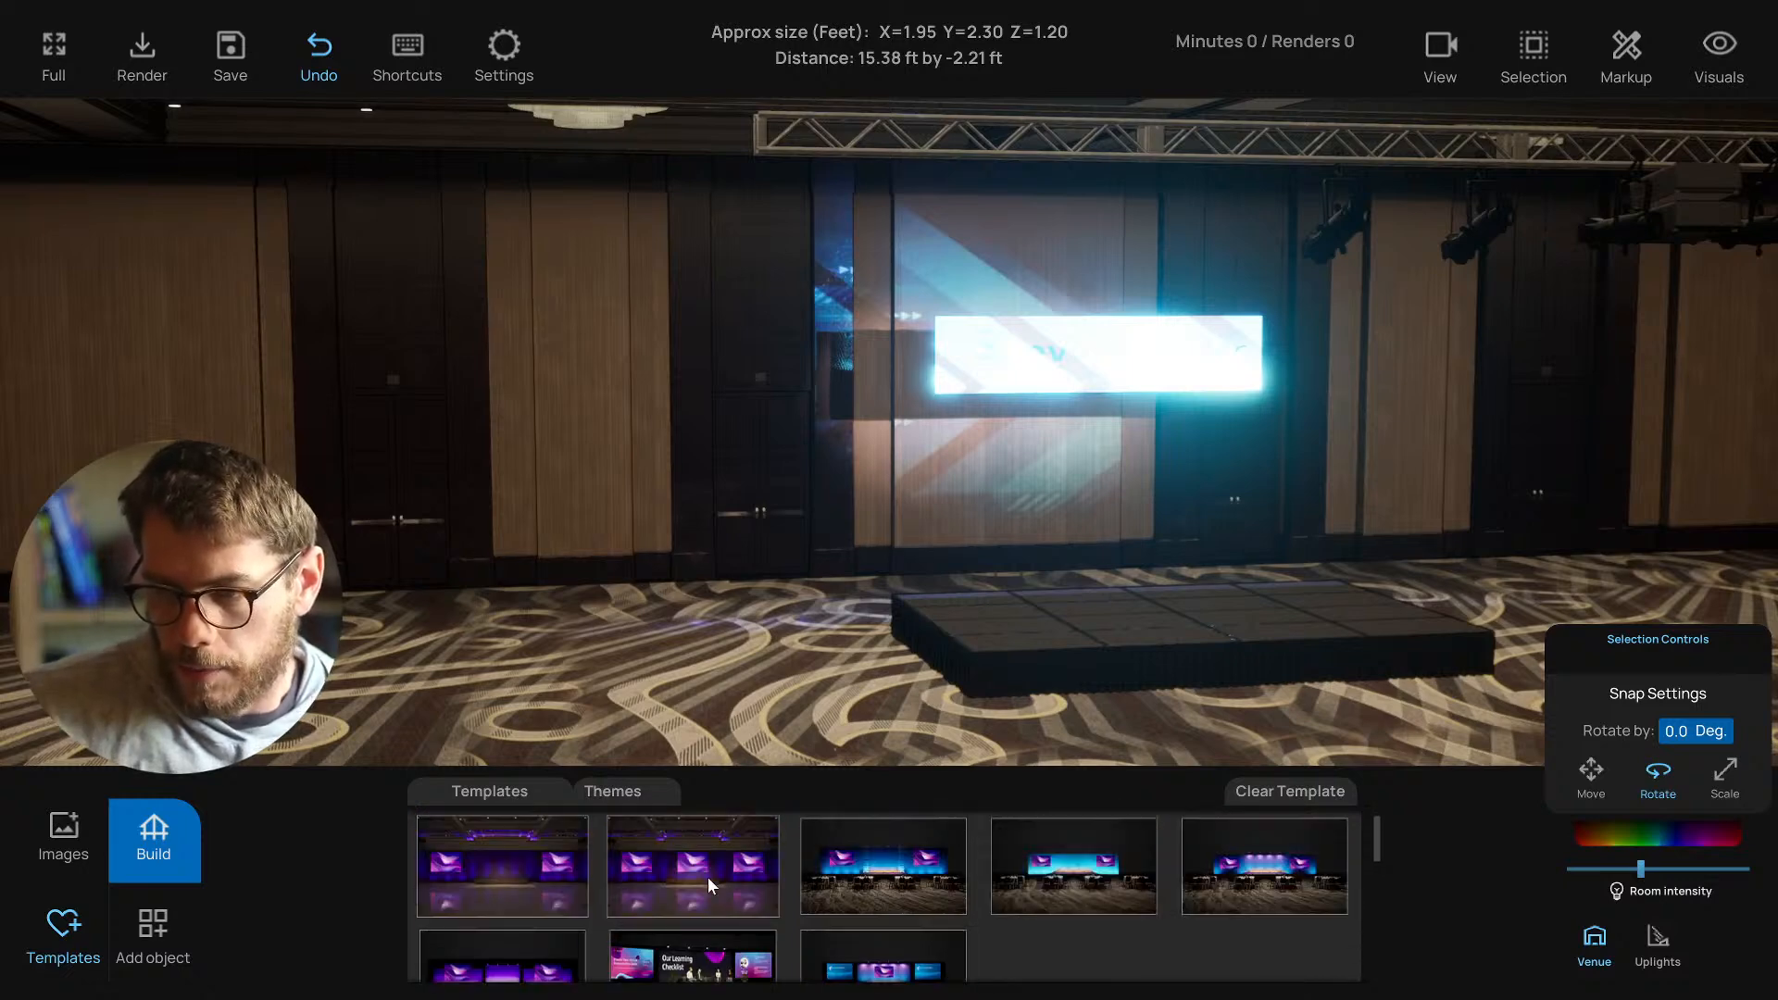
click(1066, 867)
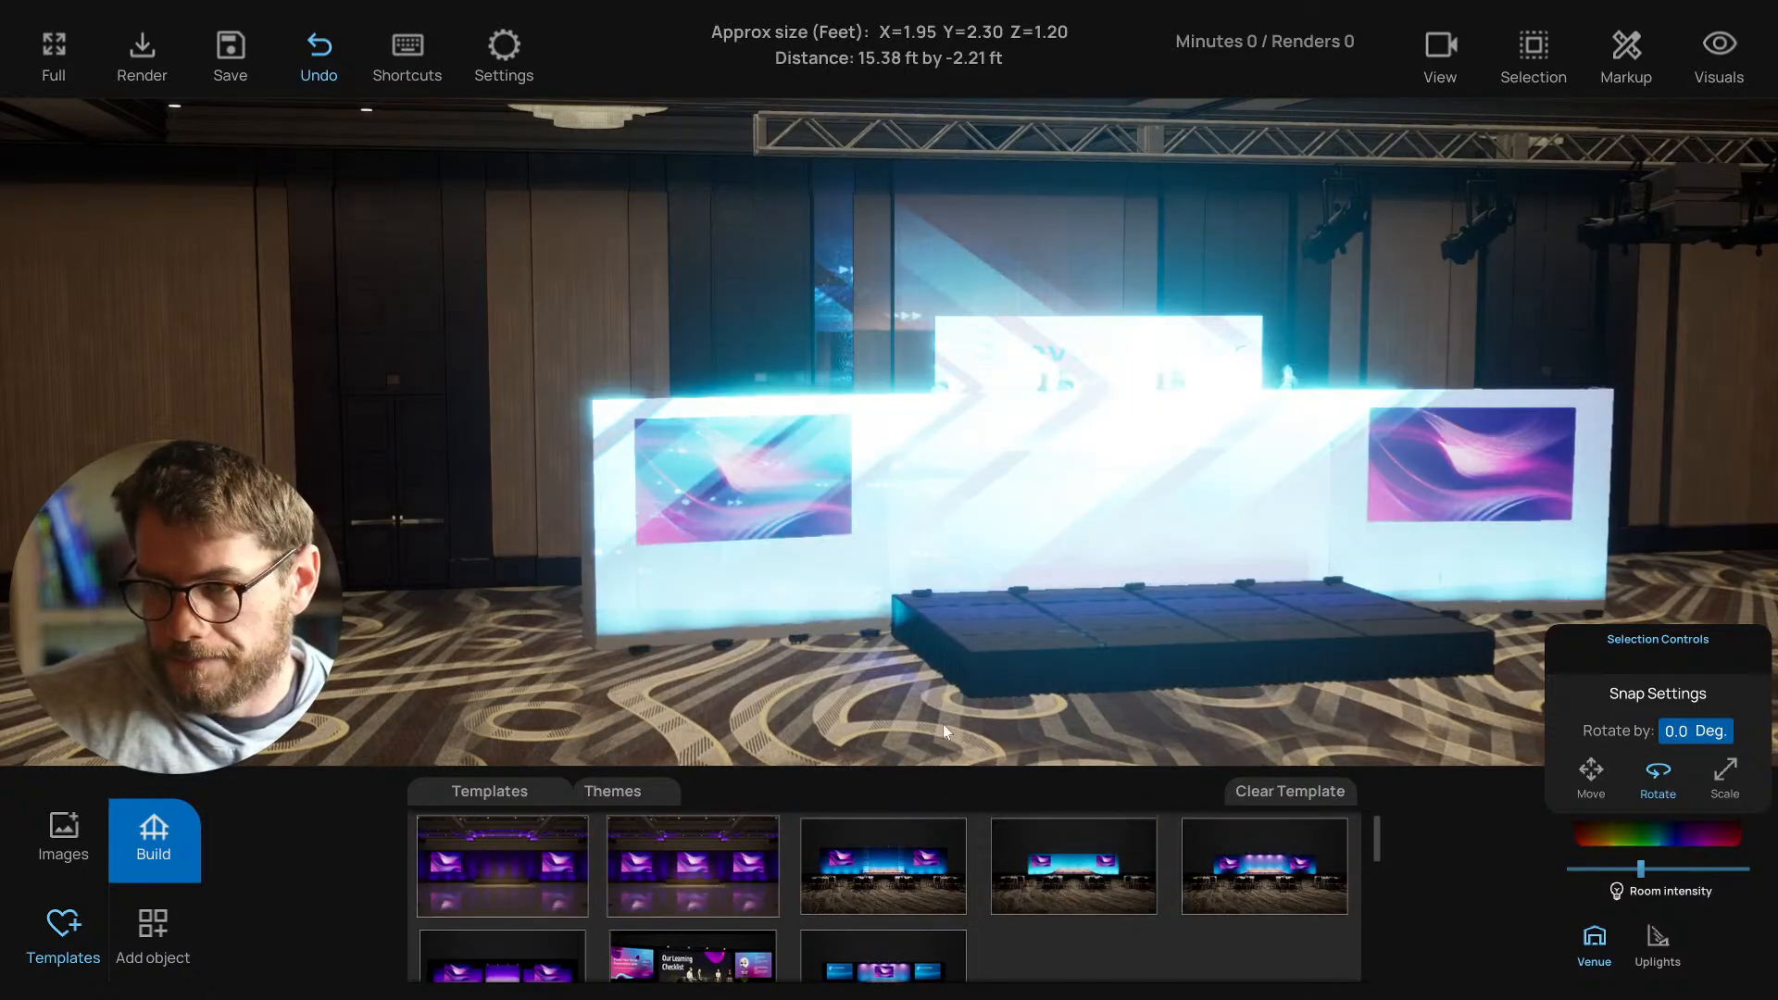
key(q)
key(d)
key(s)
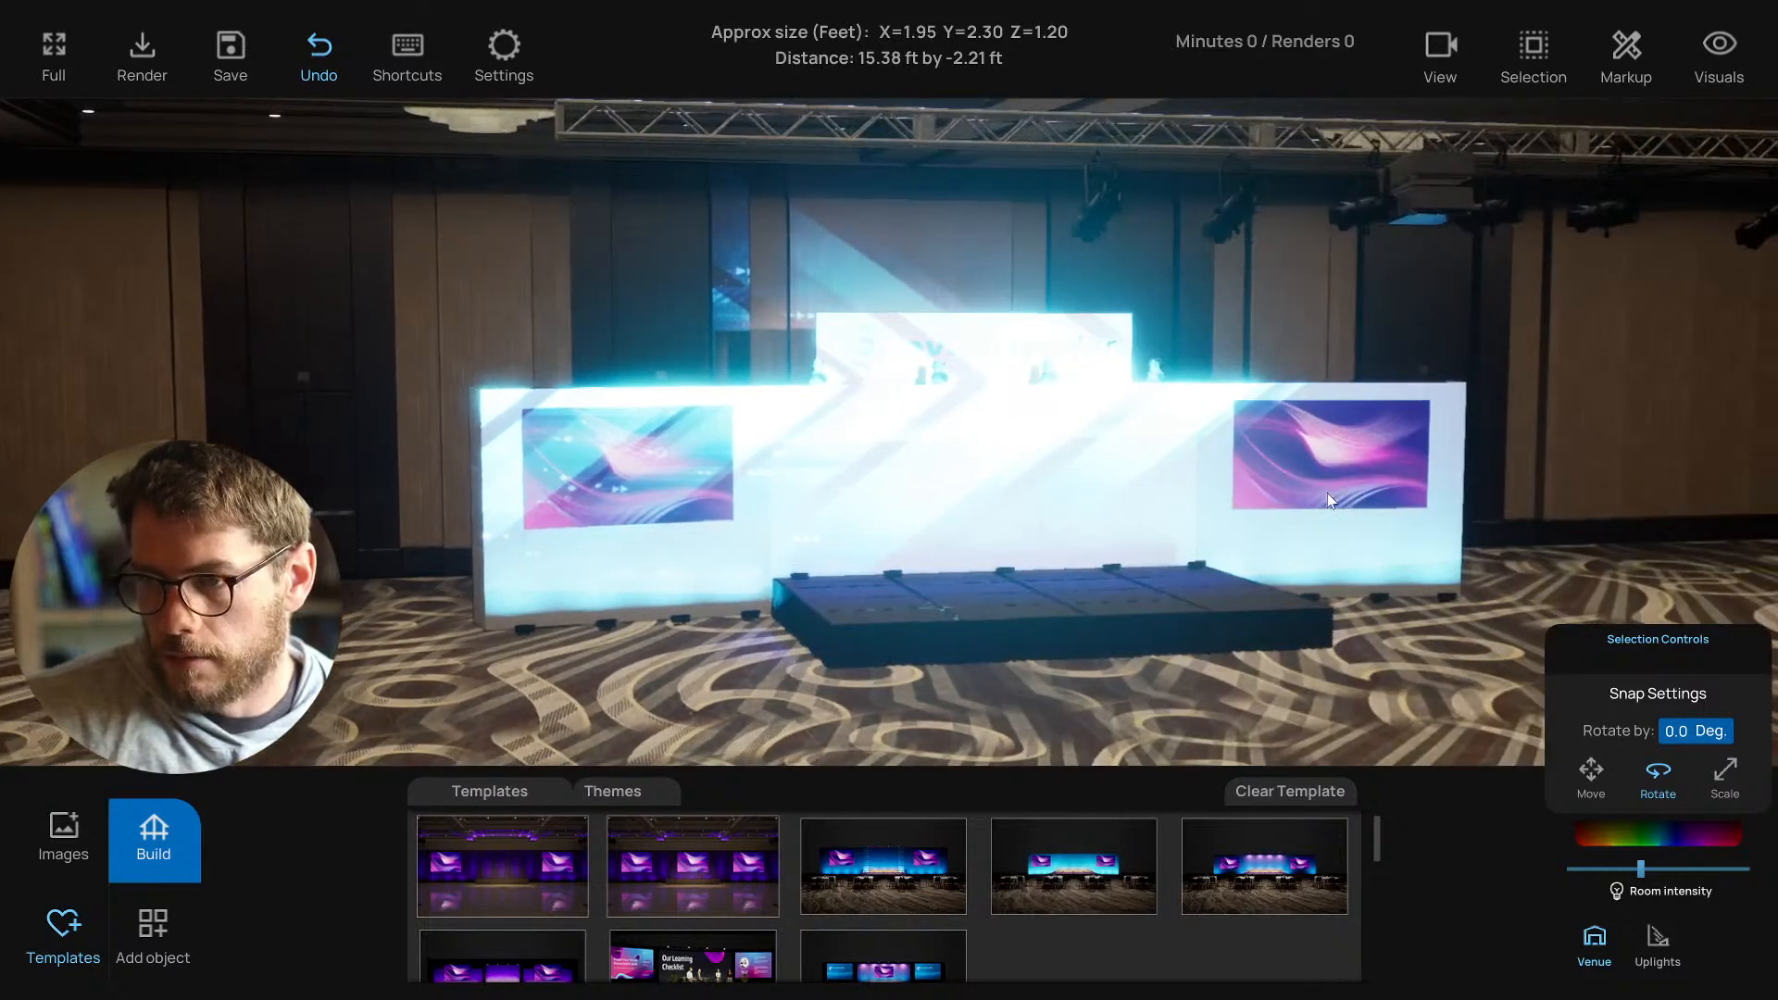
Lower the projector's intensity to 1182.53 and try the Minimal template with two illuminated columns dividing the backdrop.
click(1419, 214)
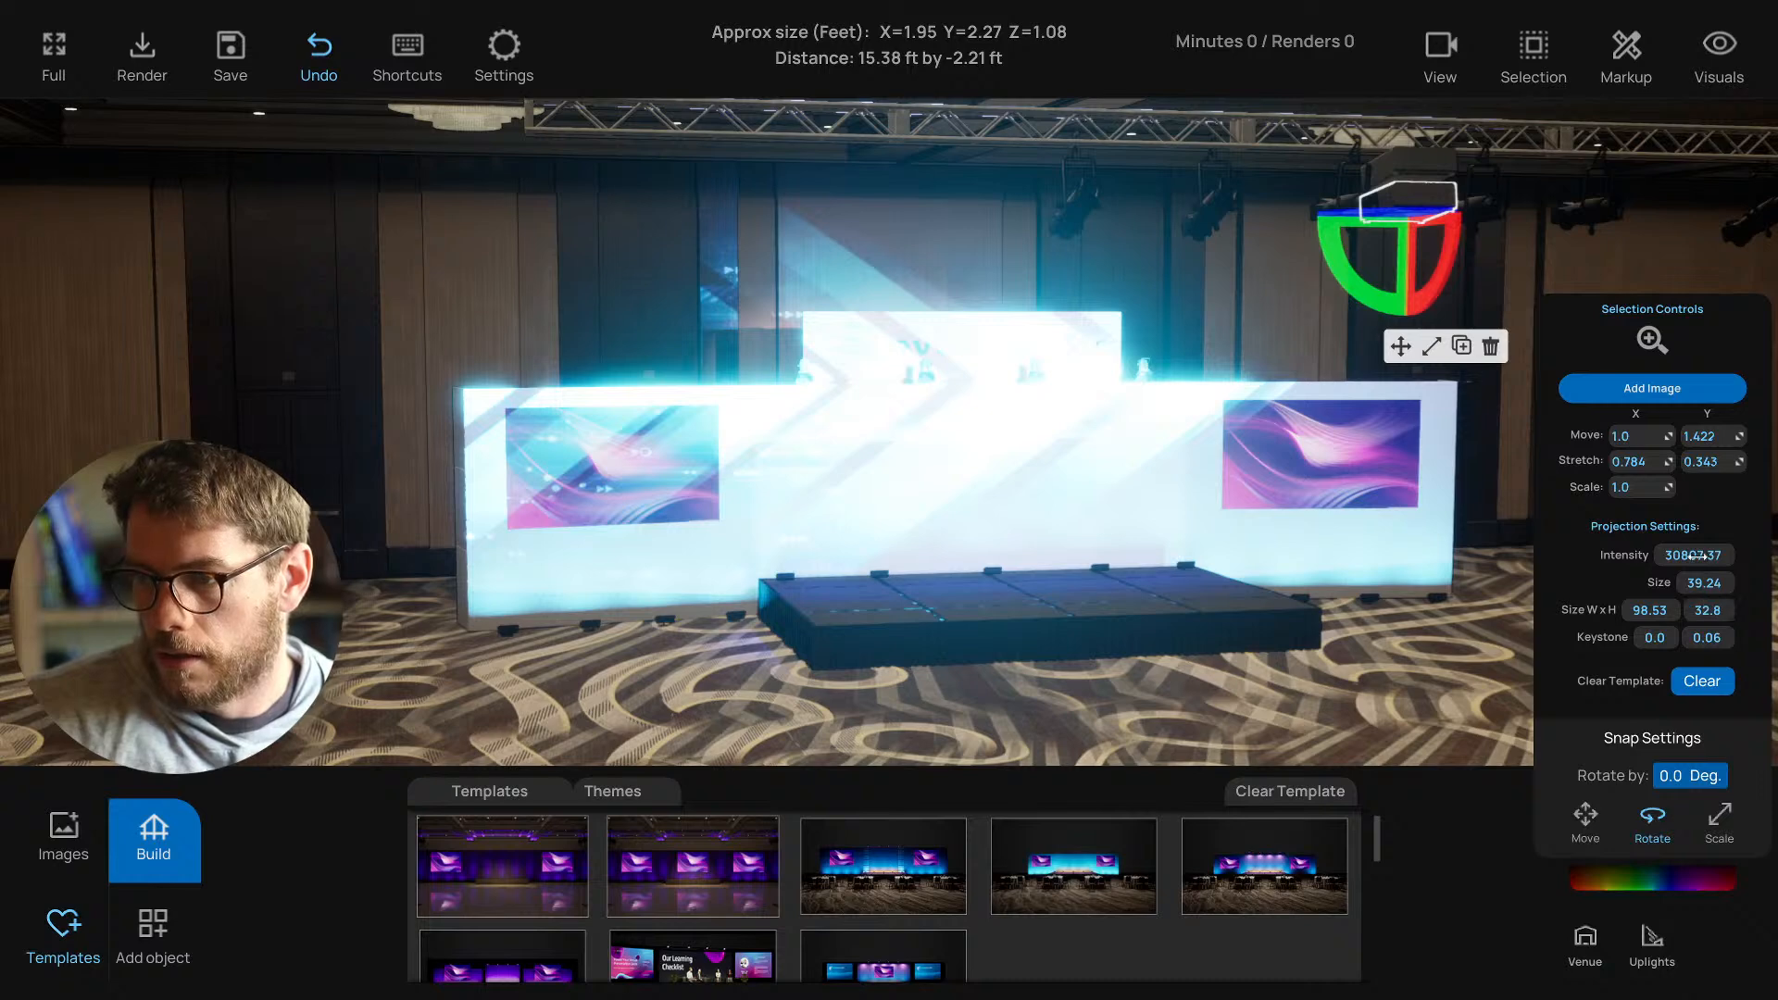
drag(1695, 556, 1658, 556)
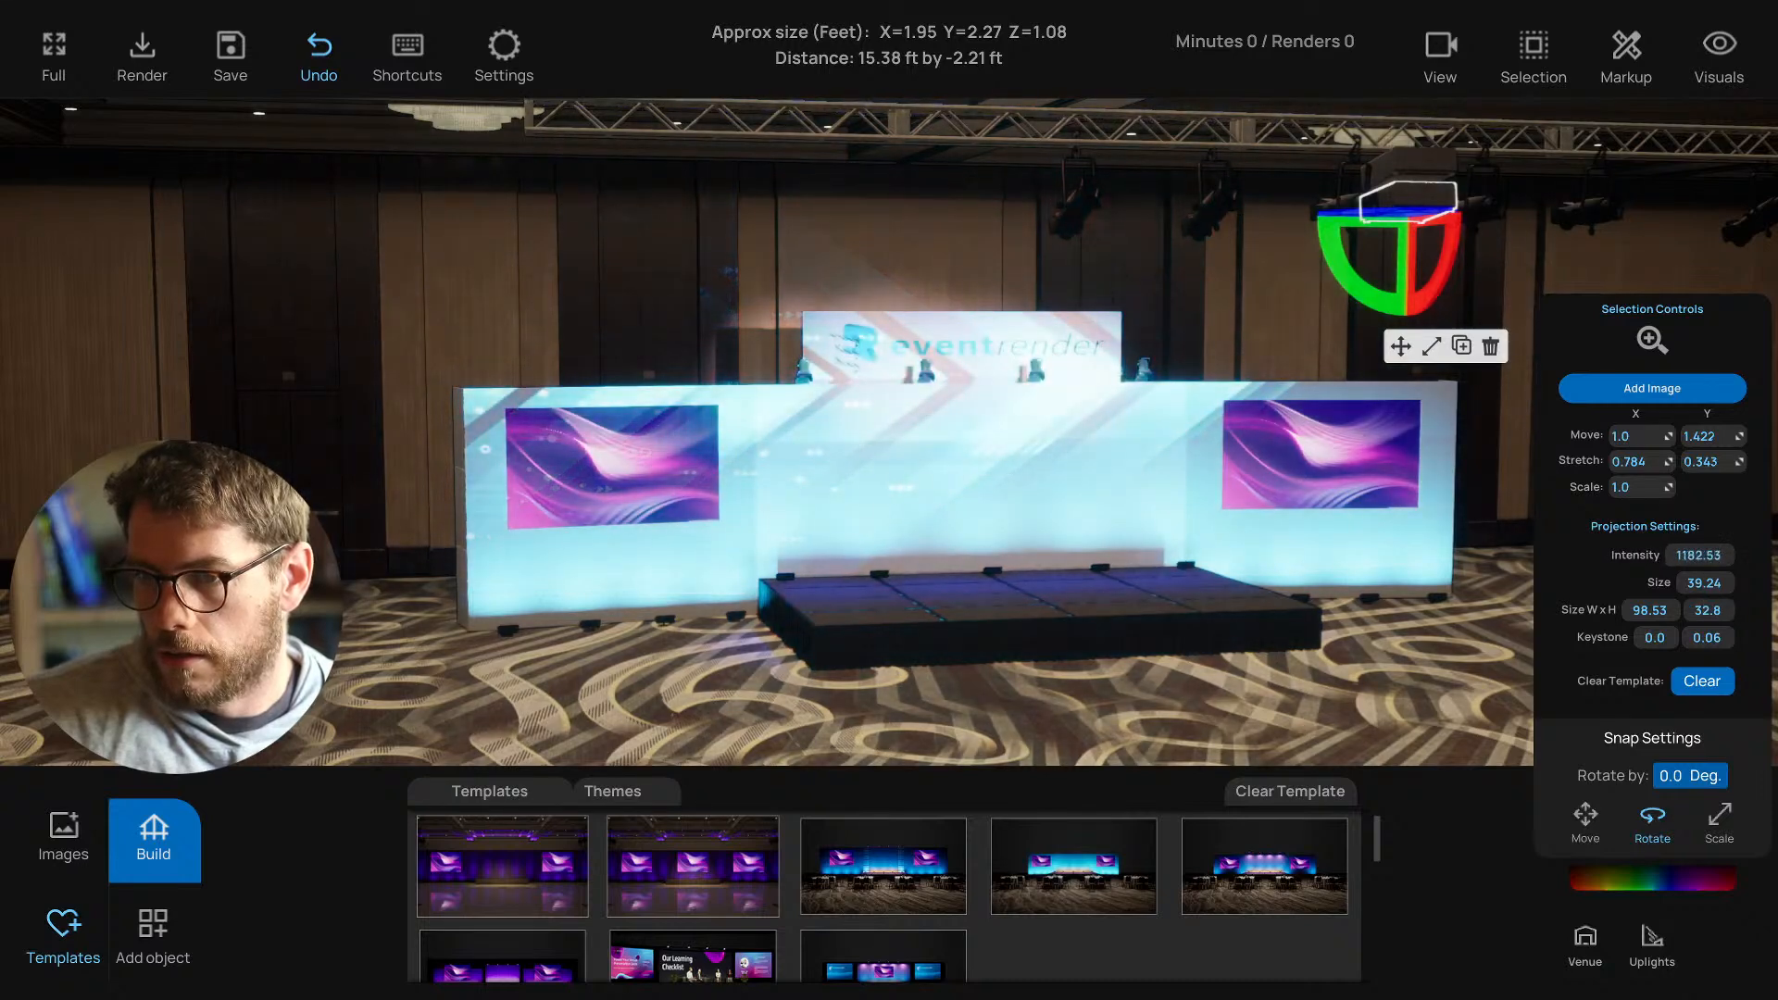
click(1408, 719)
drag(1408, 719, 1371, 681)
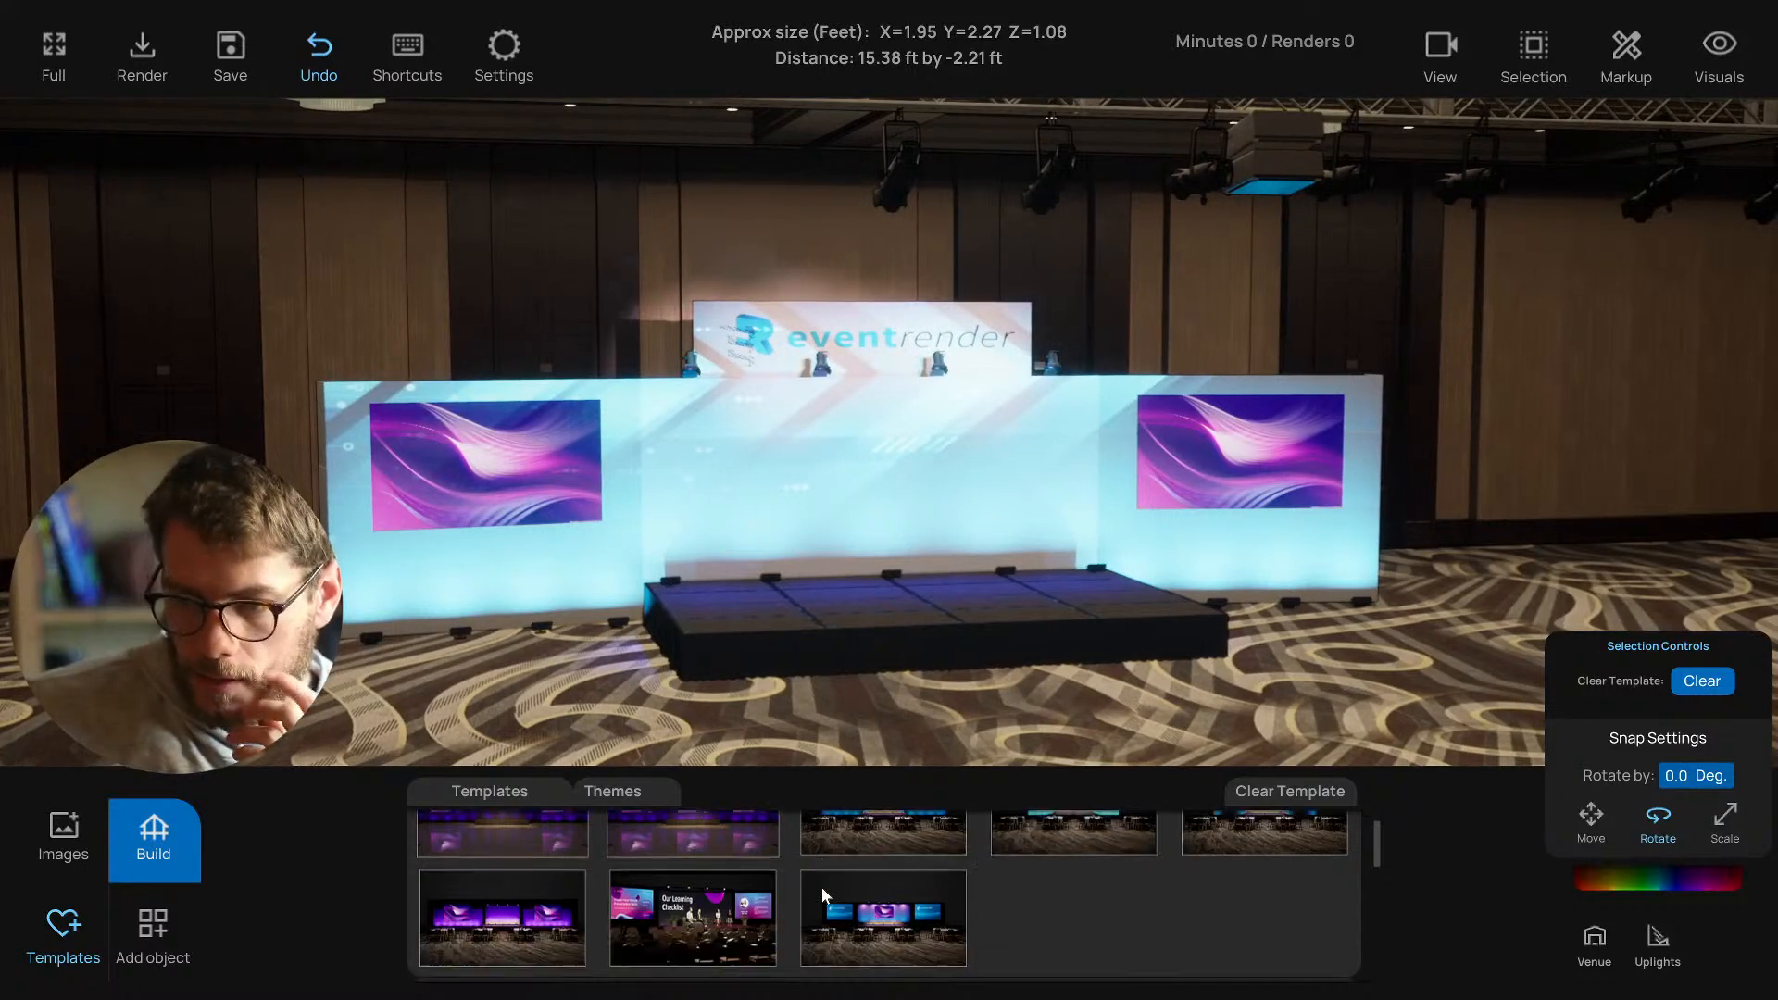
scroll(821, 888, down, 1)
click(878, 859)
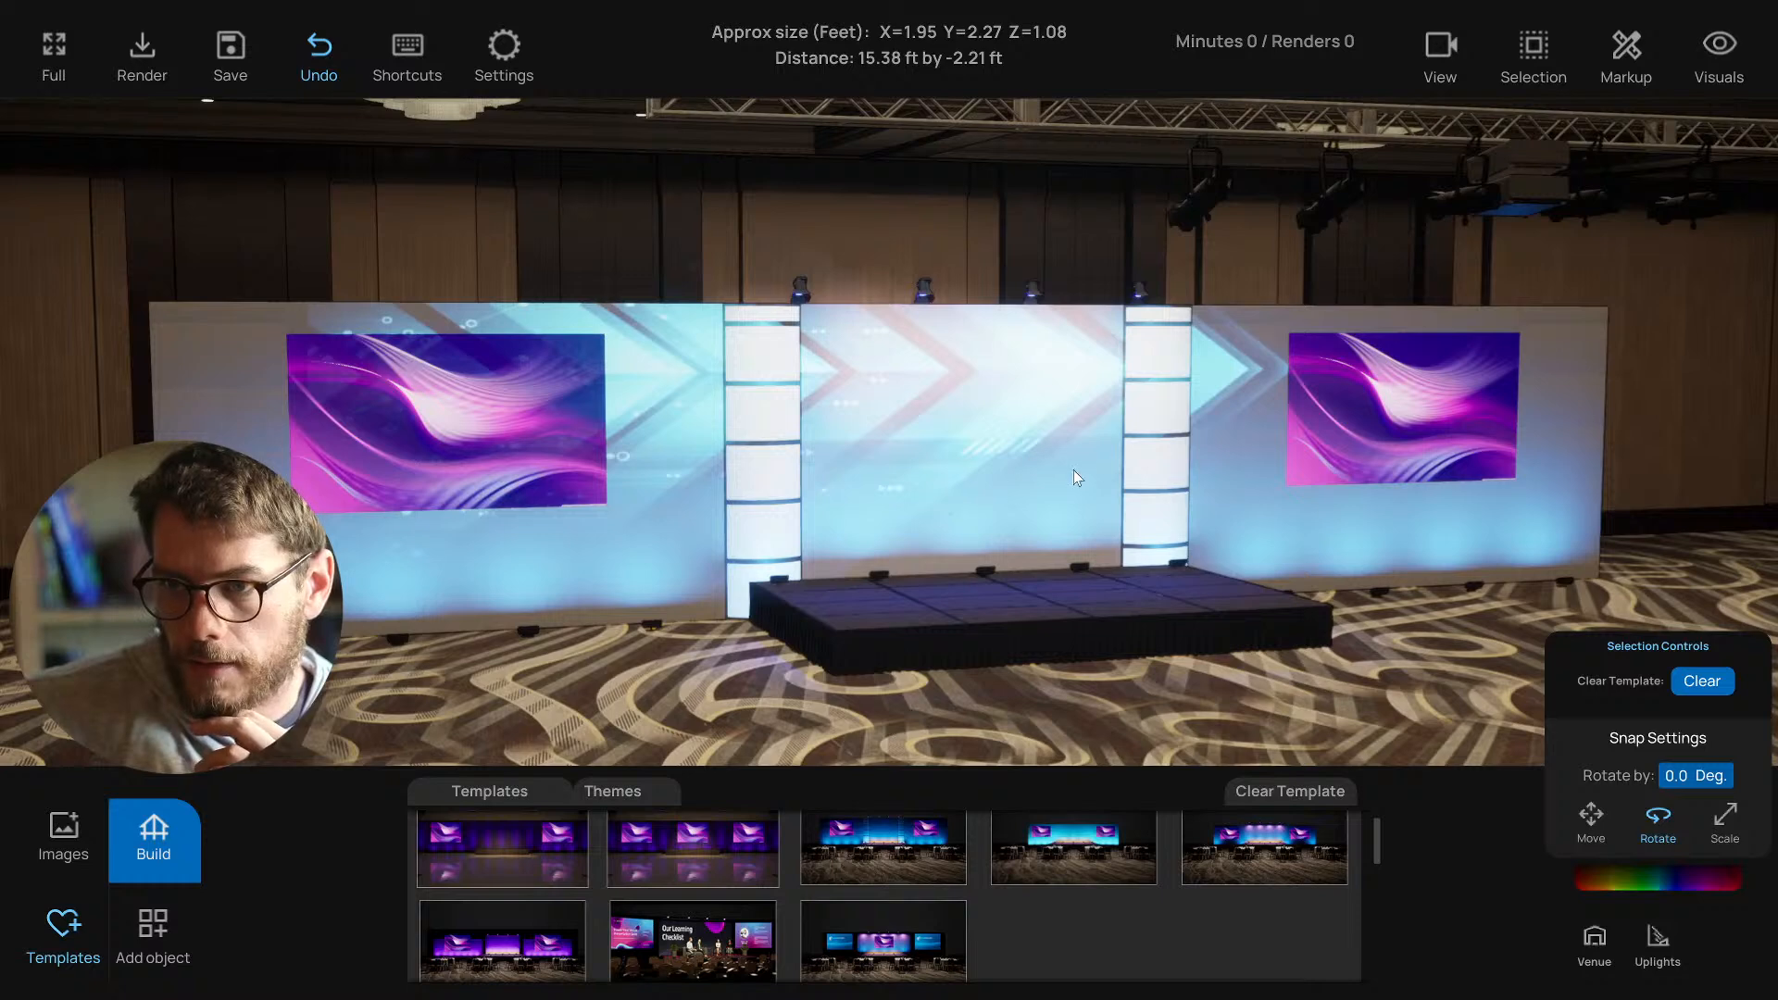
Set the projector's intensity to 700.84 and dim the venue's room lighting.
click(1521, 205)
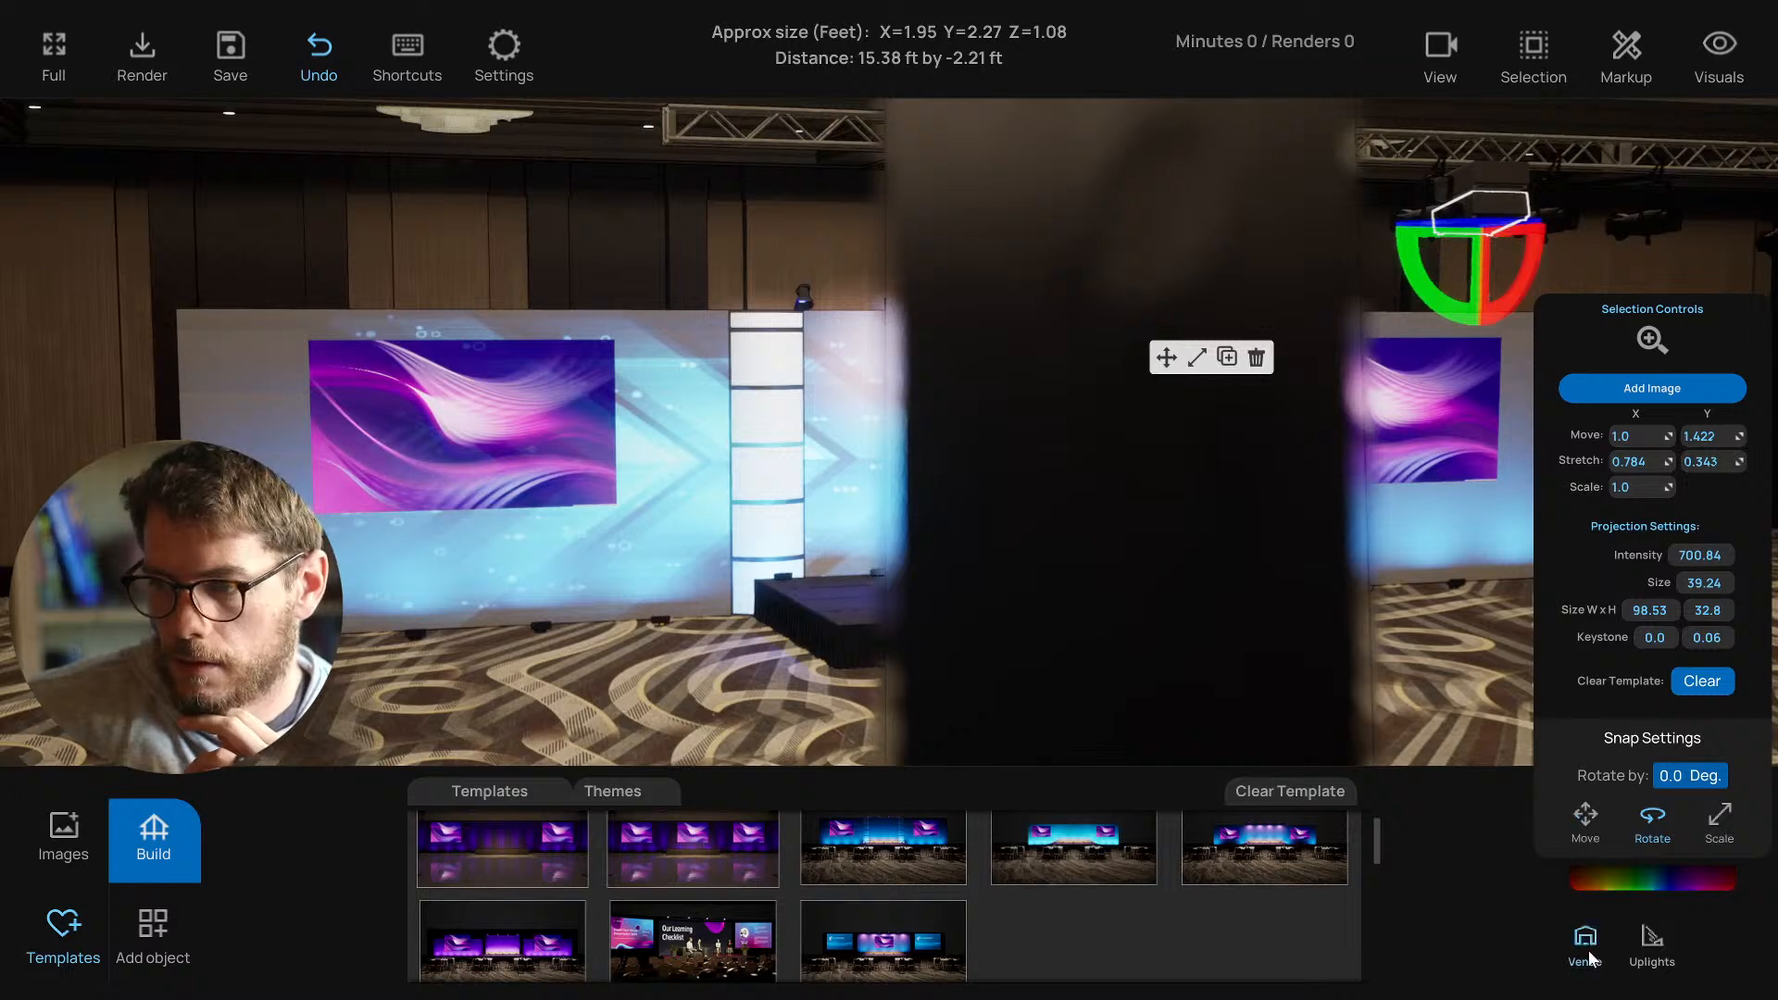
click(1587, 947)
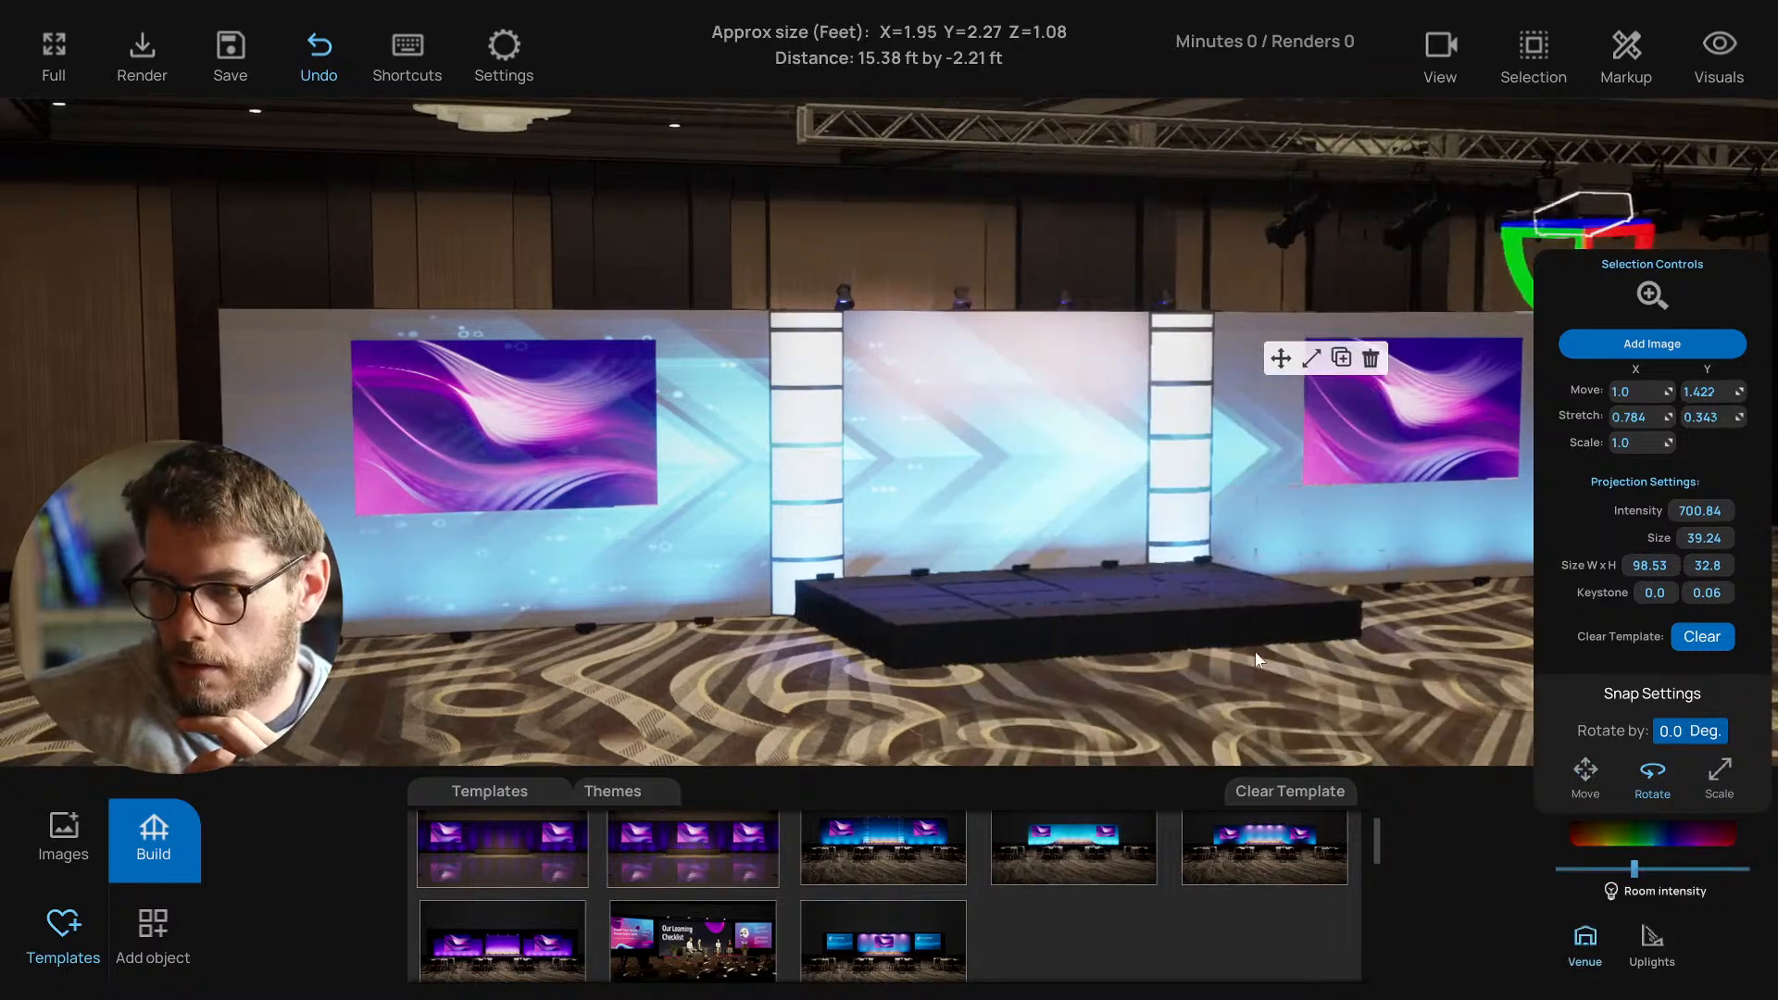
click(1593, 868)
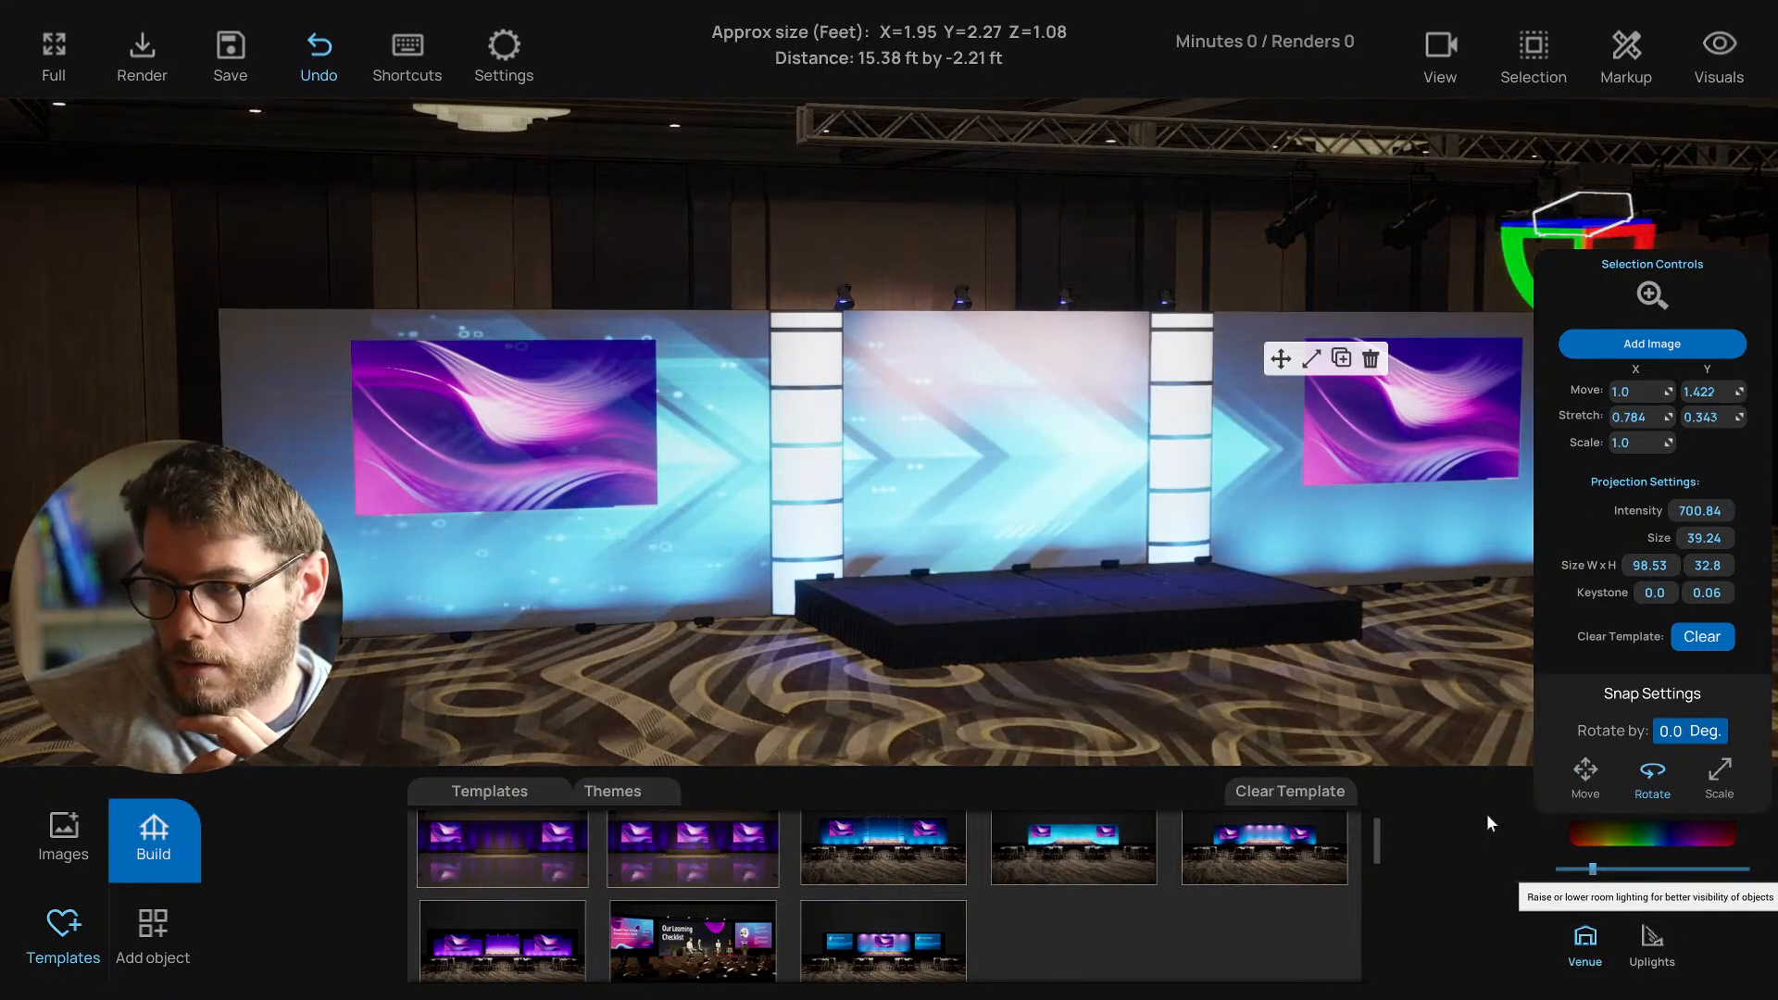
click(1299, 720)
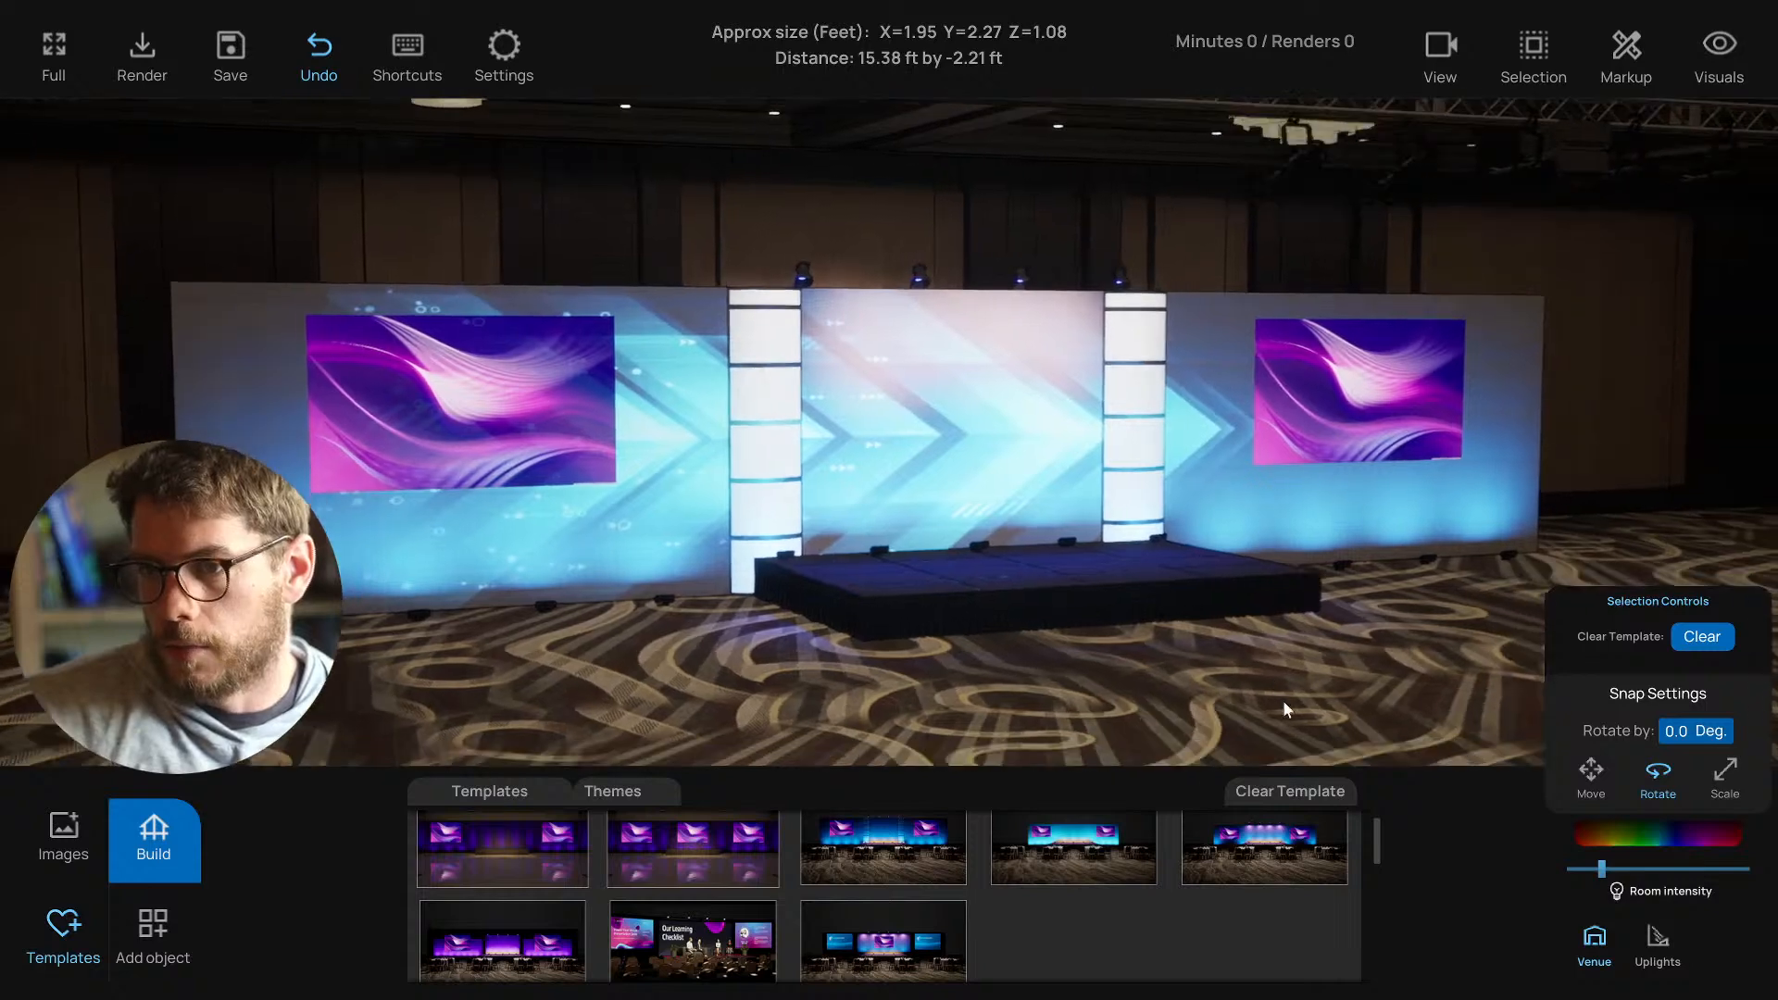
Try the Minimal template with pink stage lighting, followed by the one with three screens and dark side drapes.
click(1271, 852)
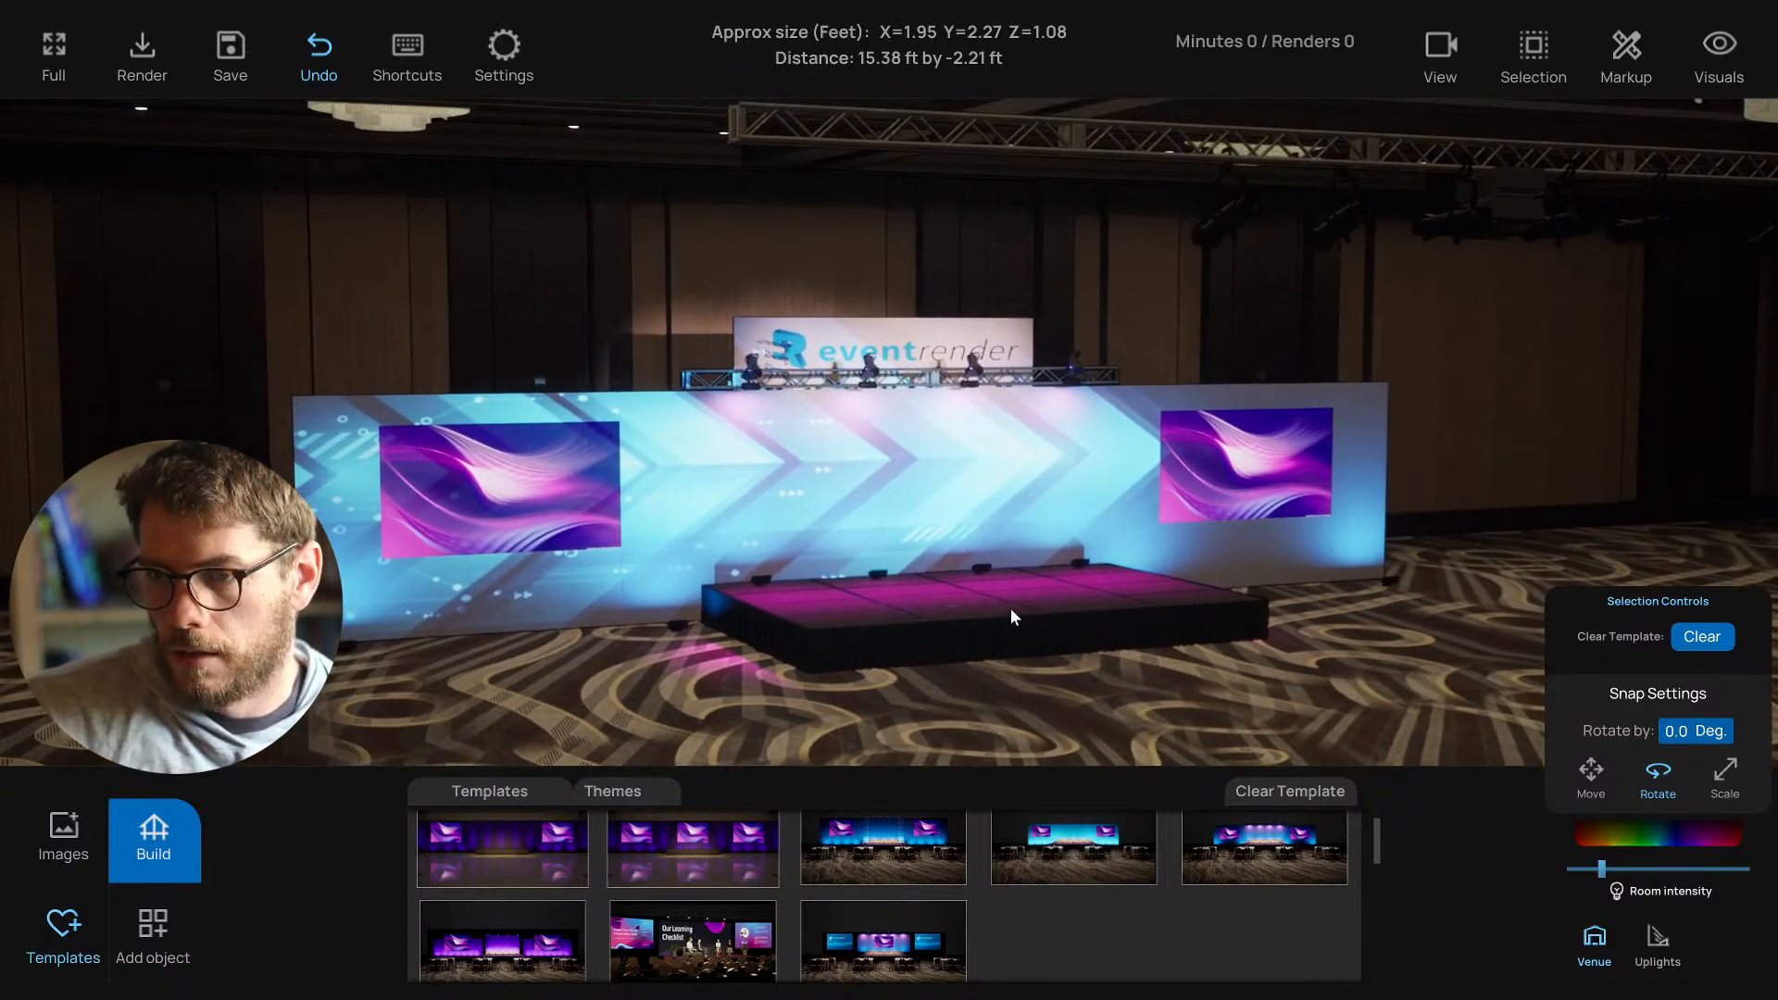
scroll(1028, 903, down, 1)
click(884, 894)
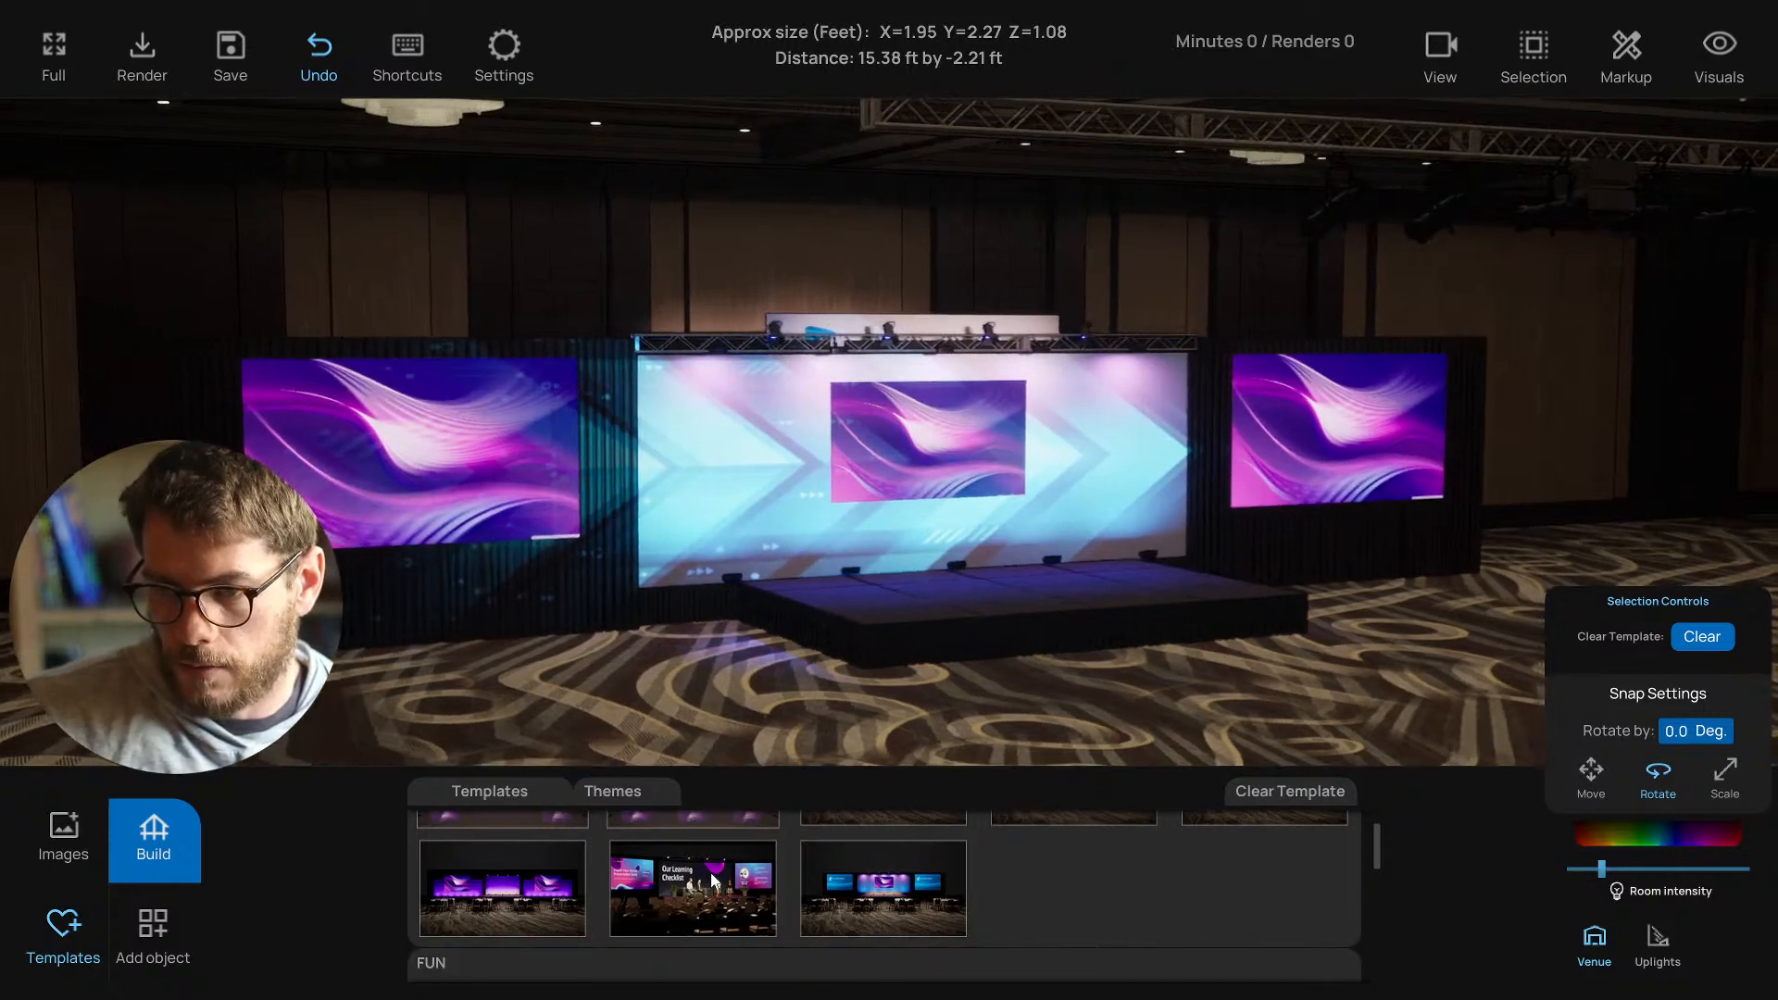
Apply the blue three-screen template from the row directly above the Elegant group.
scroll(697, 877, down, 1)
scroll(701, 880, up, 2)
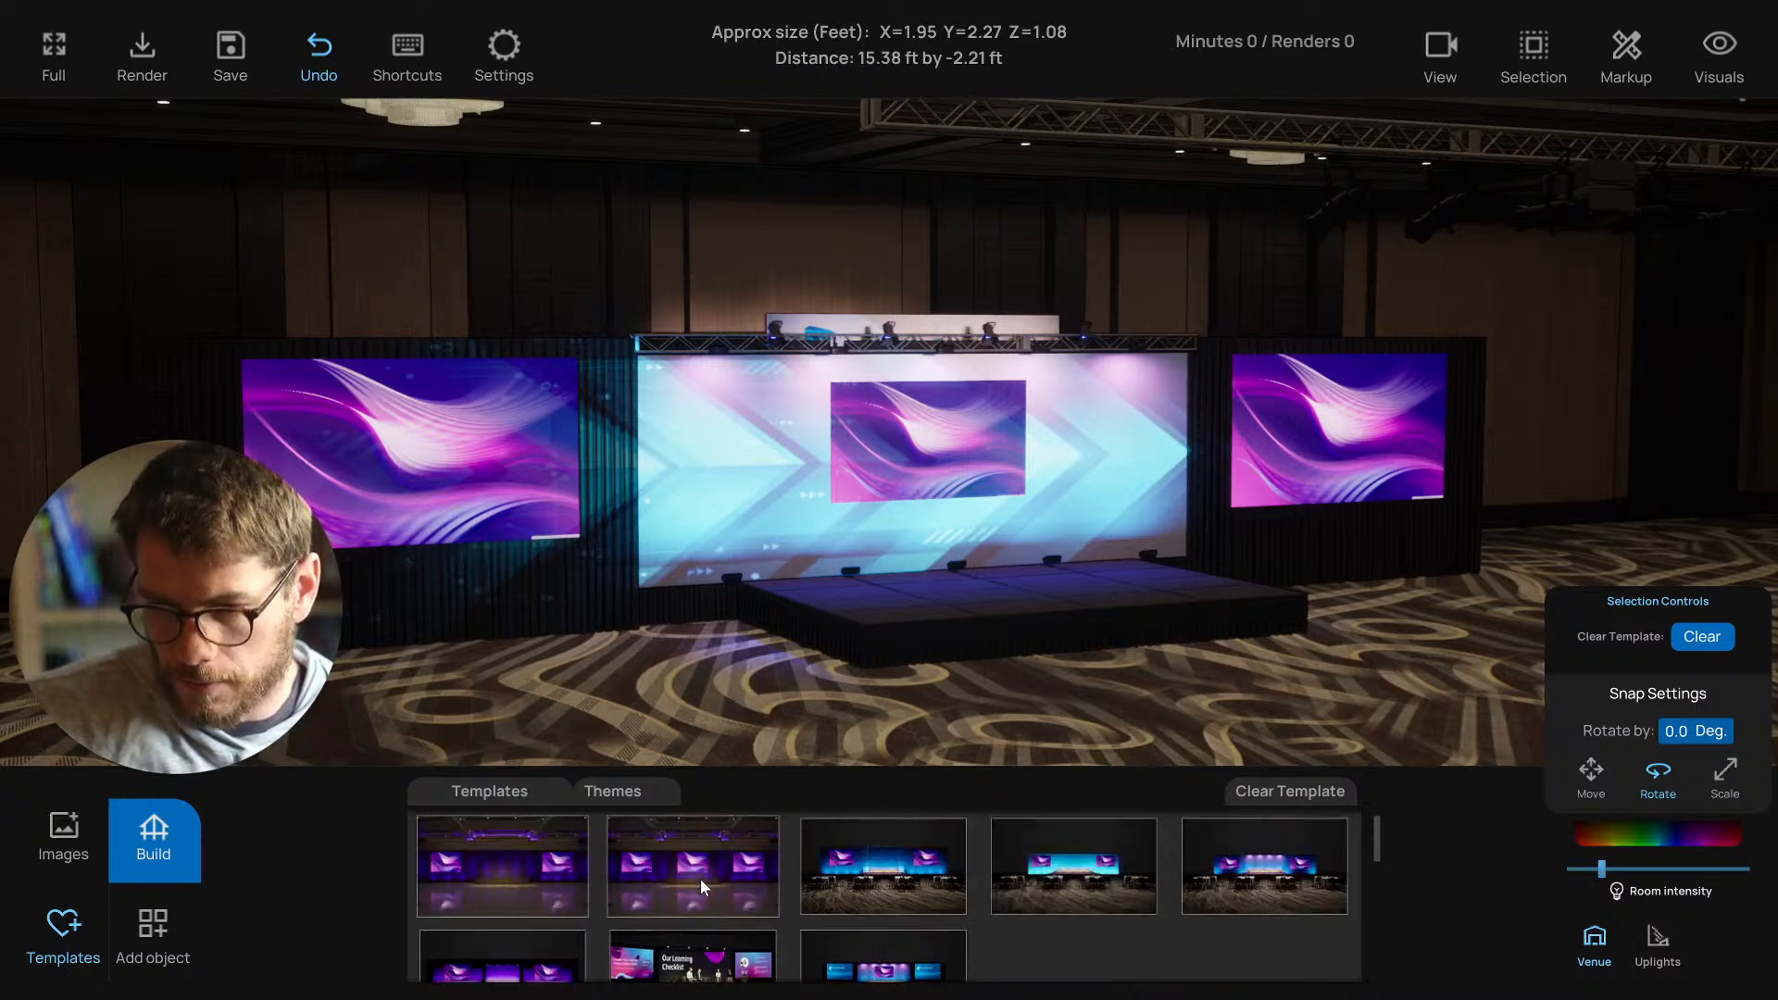
scroll(700, 880, down, 3)
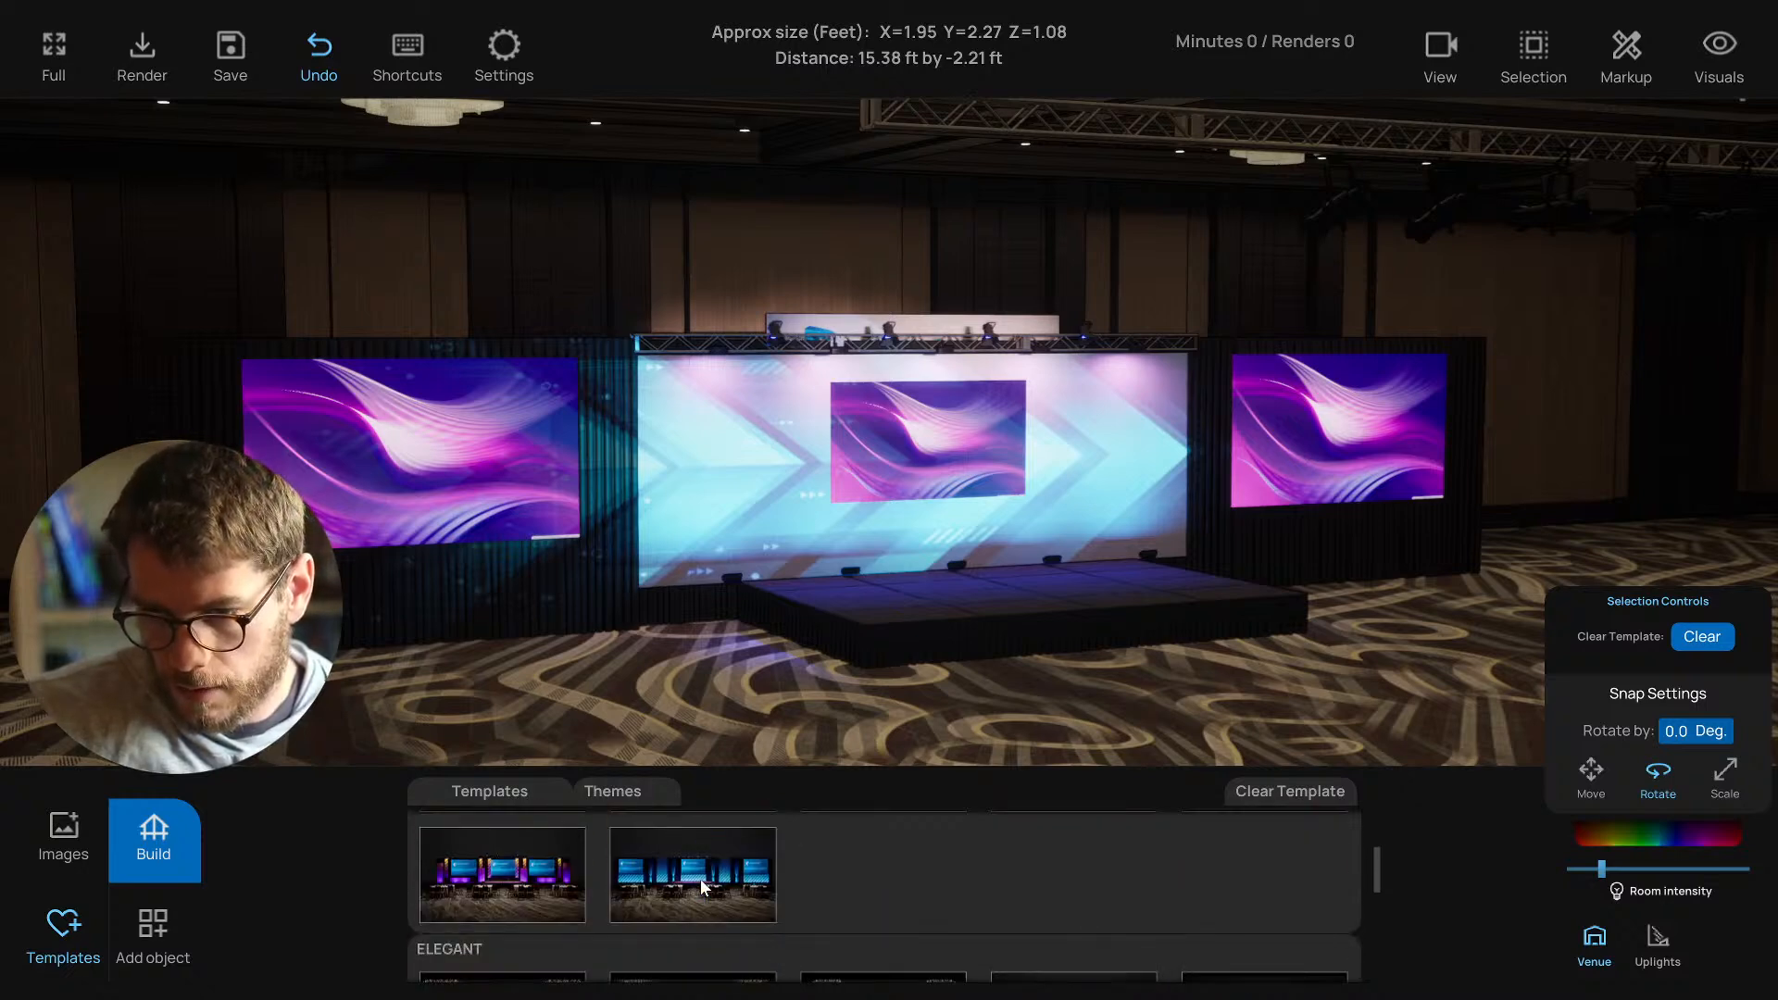
click(700, 880)
Select both tall light panels flanking the stage together with the projector on the truss.
click(702, 521)
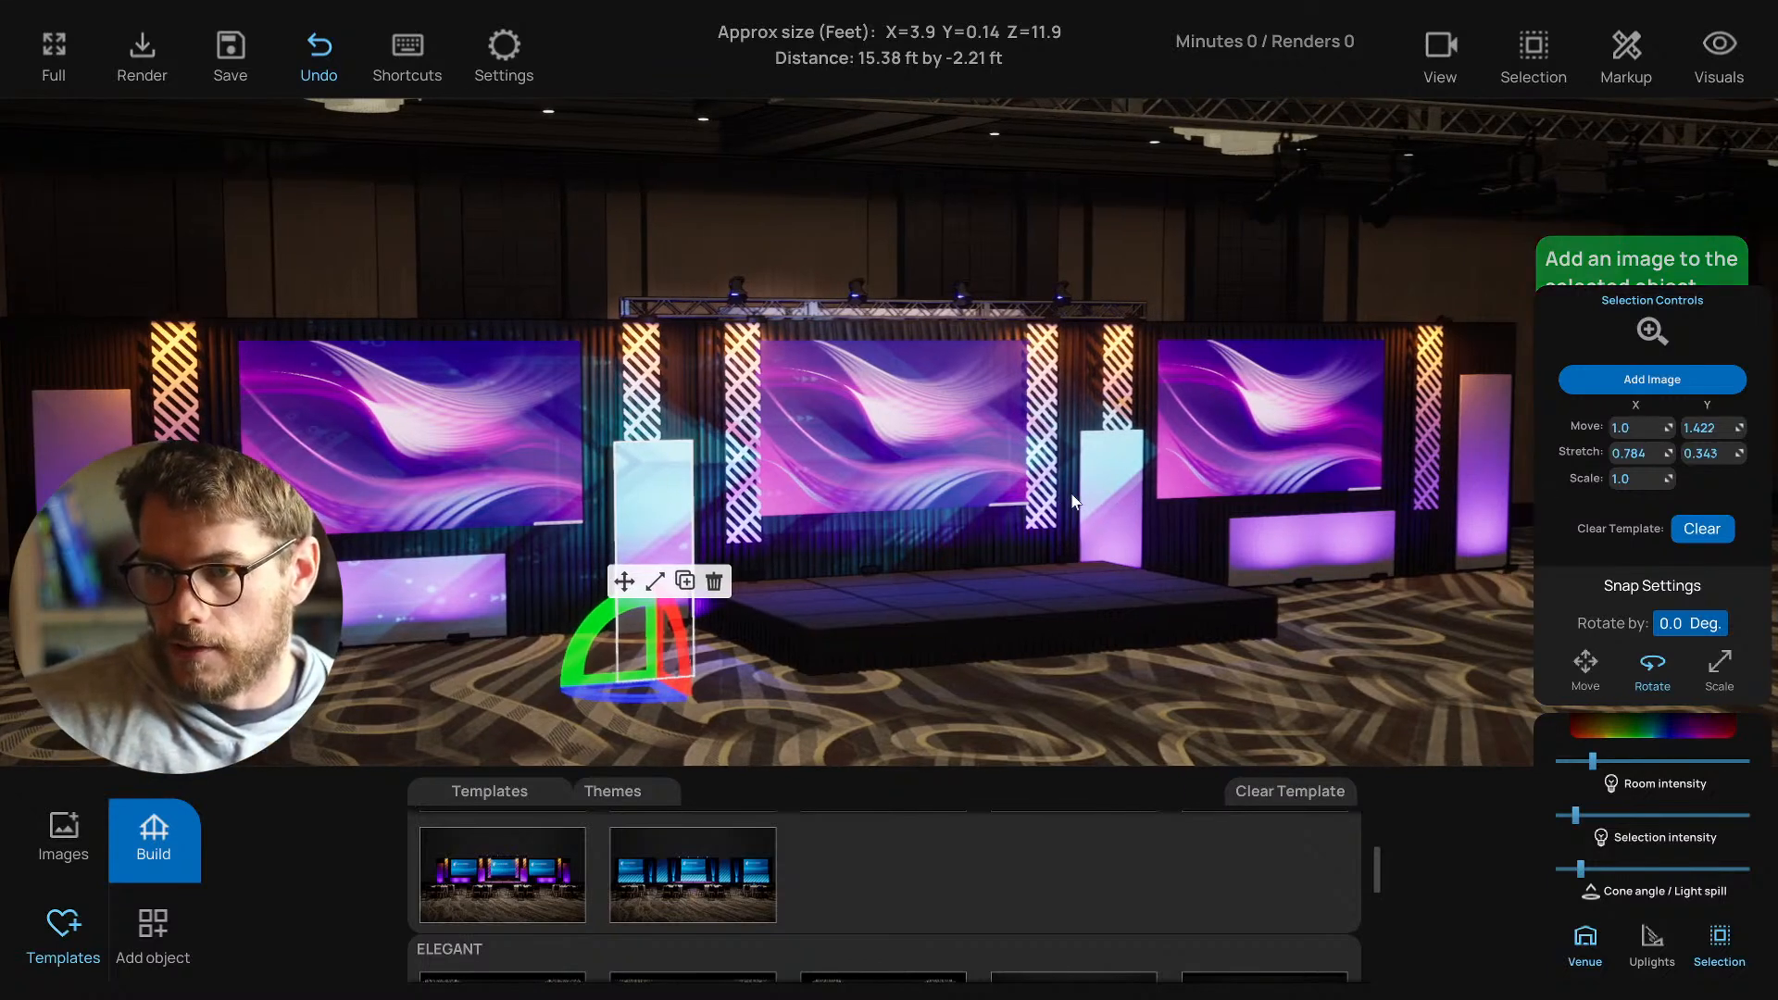
drag(1292, 535, 764, 508)
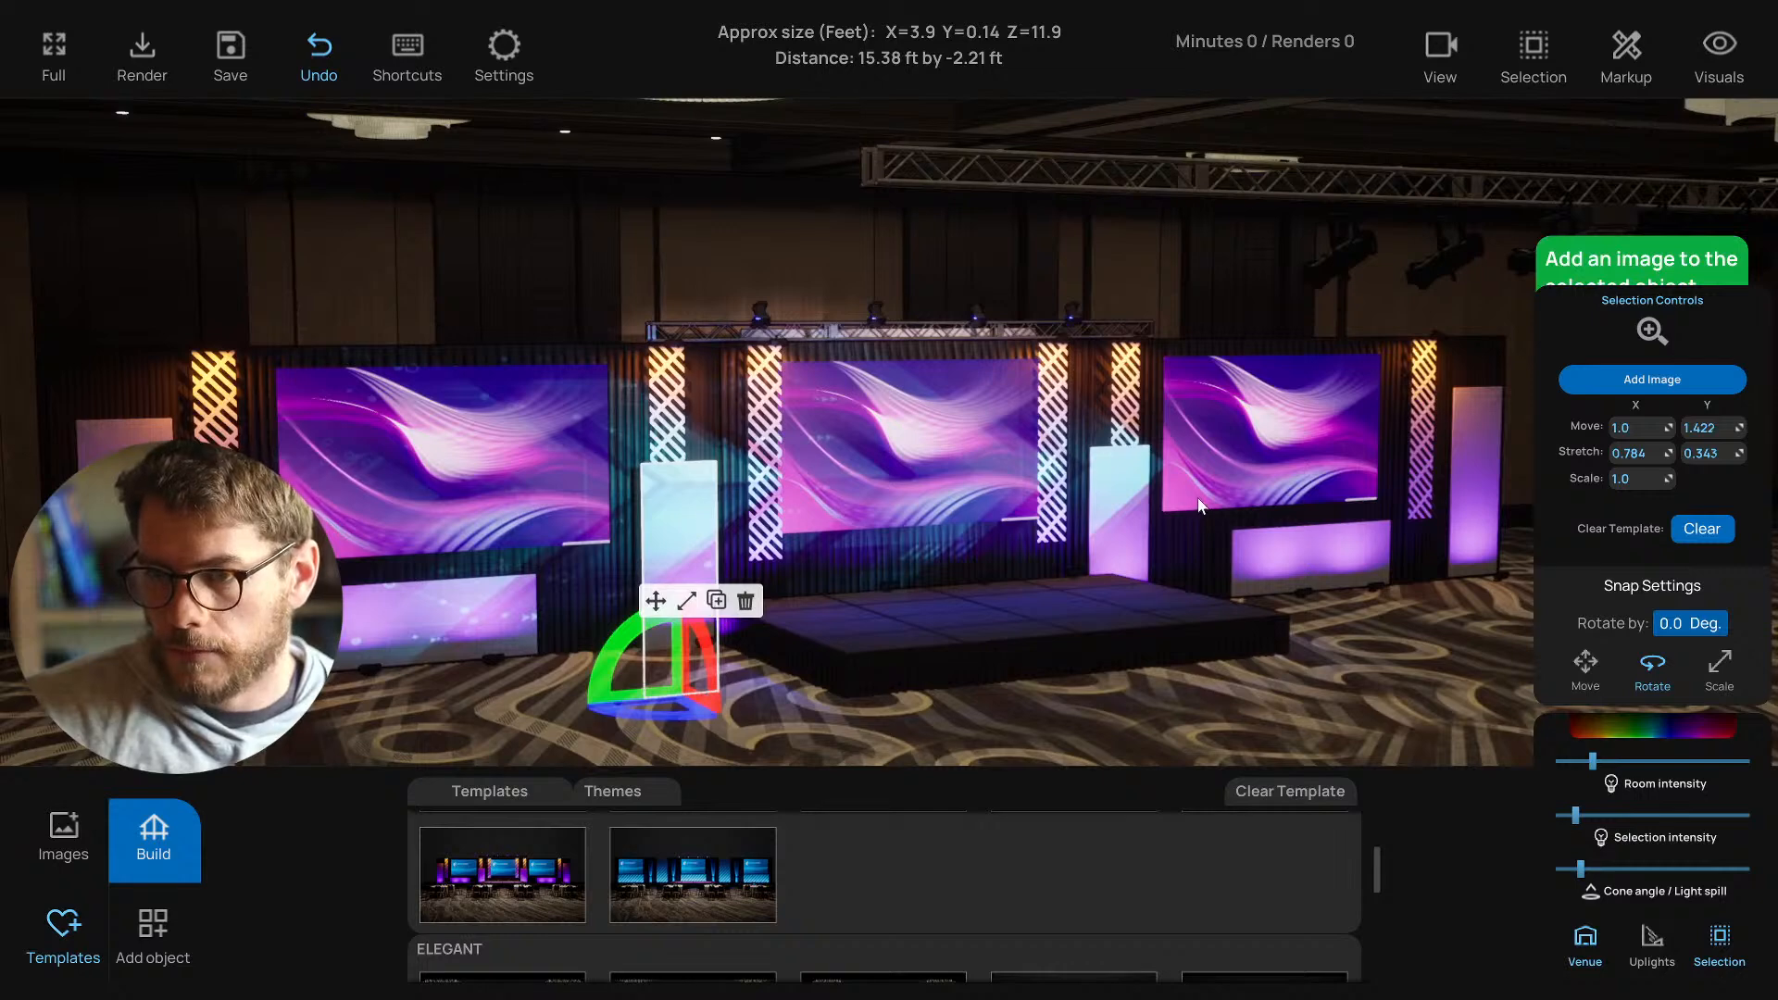
shift+click(1130, 486)
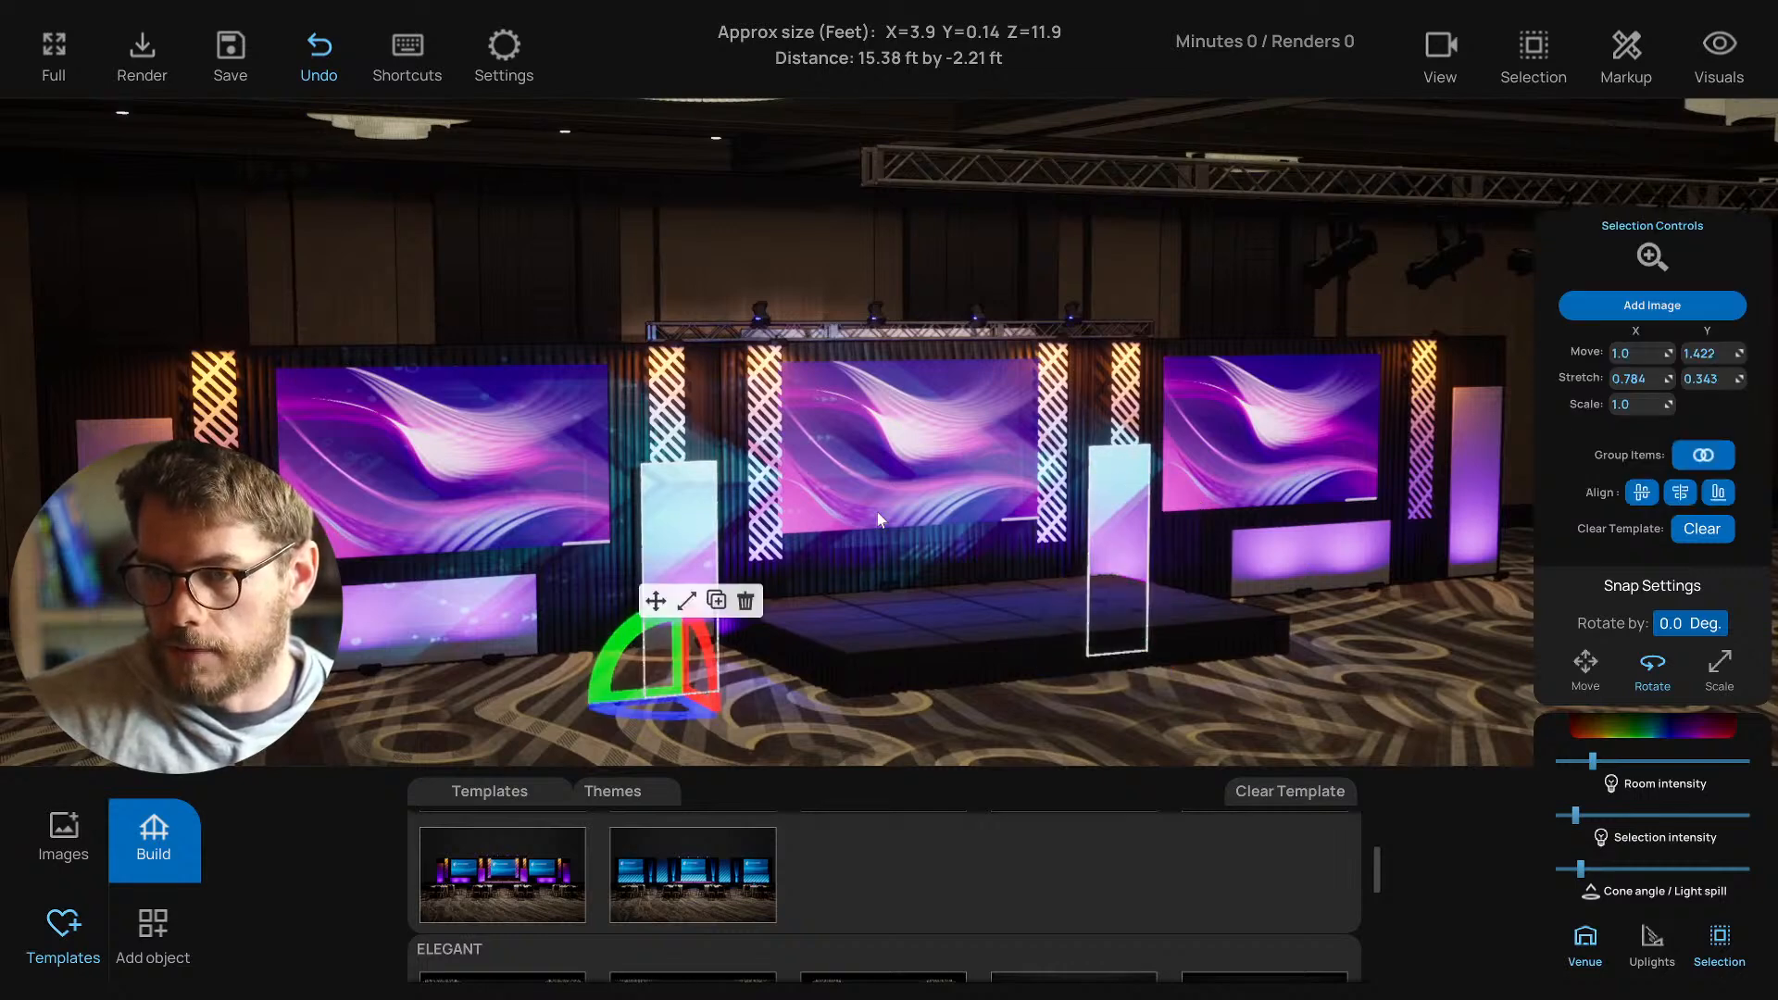
drag(880, 520, 1372, 318)
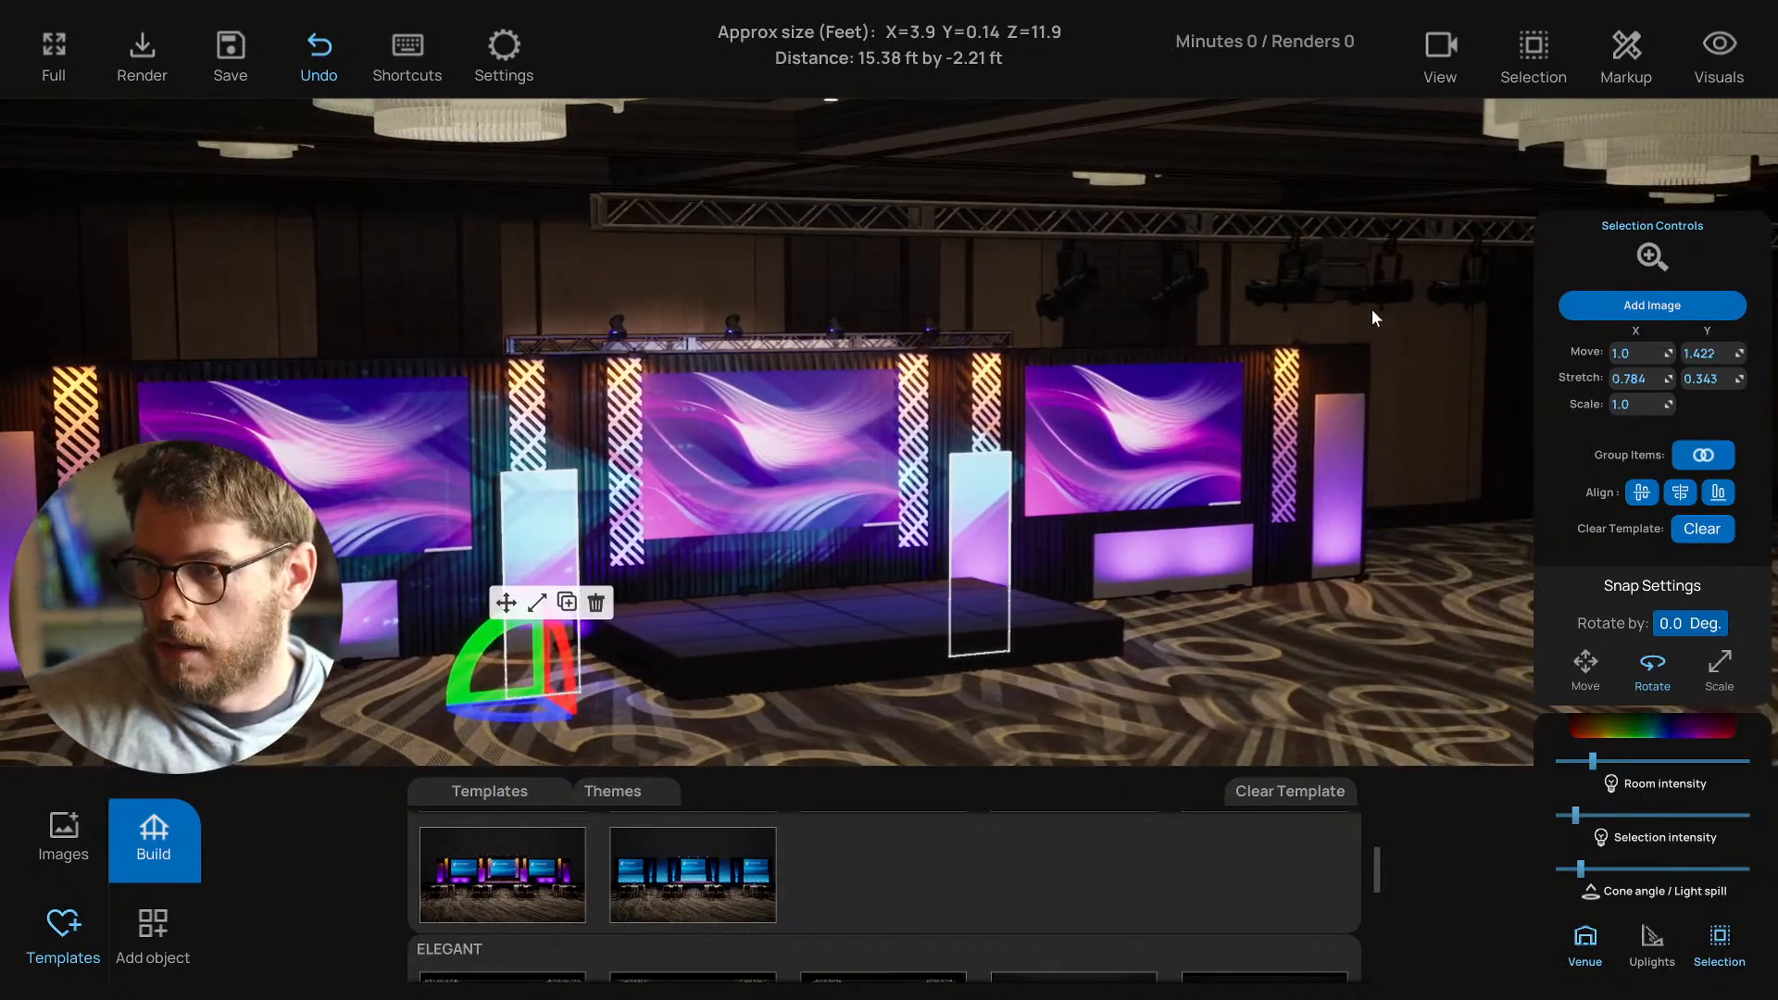
click(1339, 298)
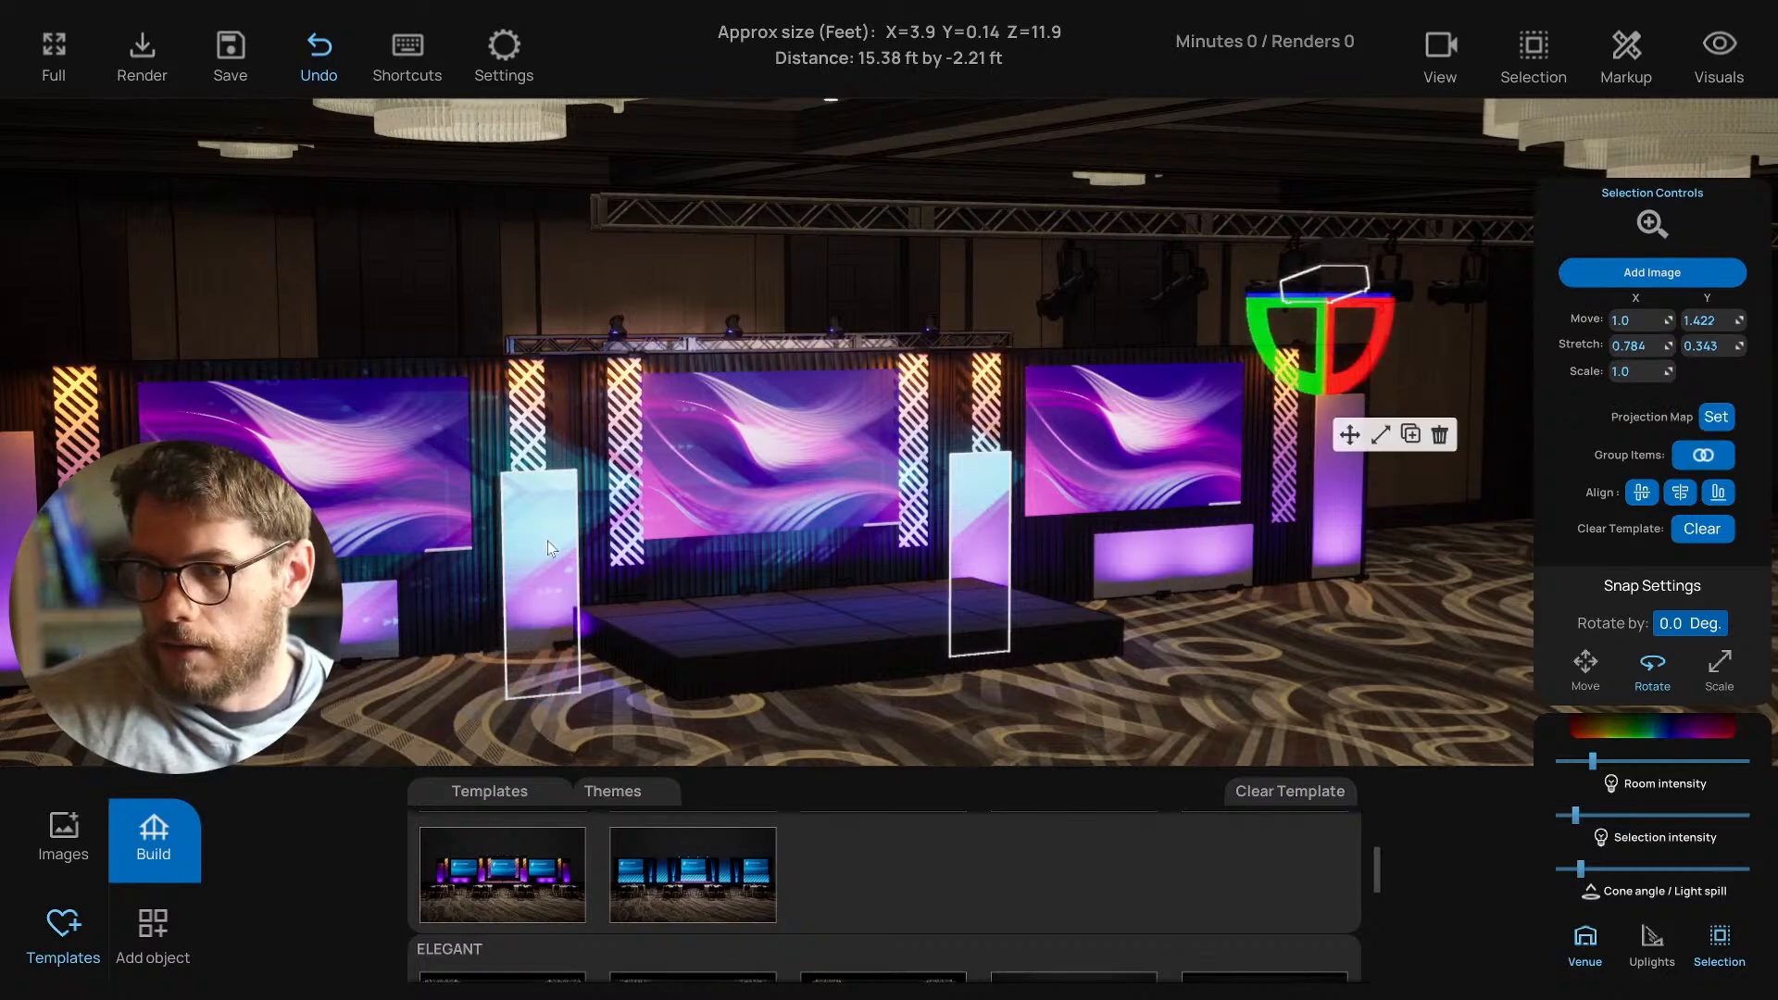
Set the projector's intensity to 0 and projection-map it onto the two tall light panels flanking the stage.
click(1332, 298)
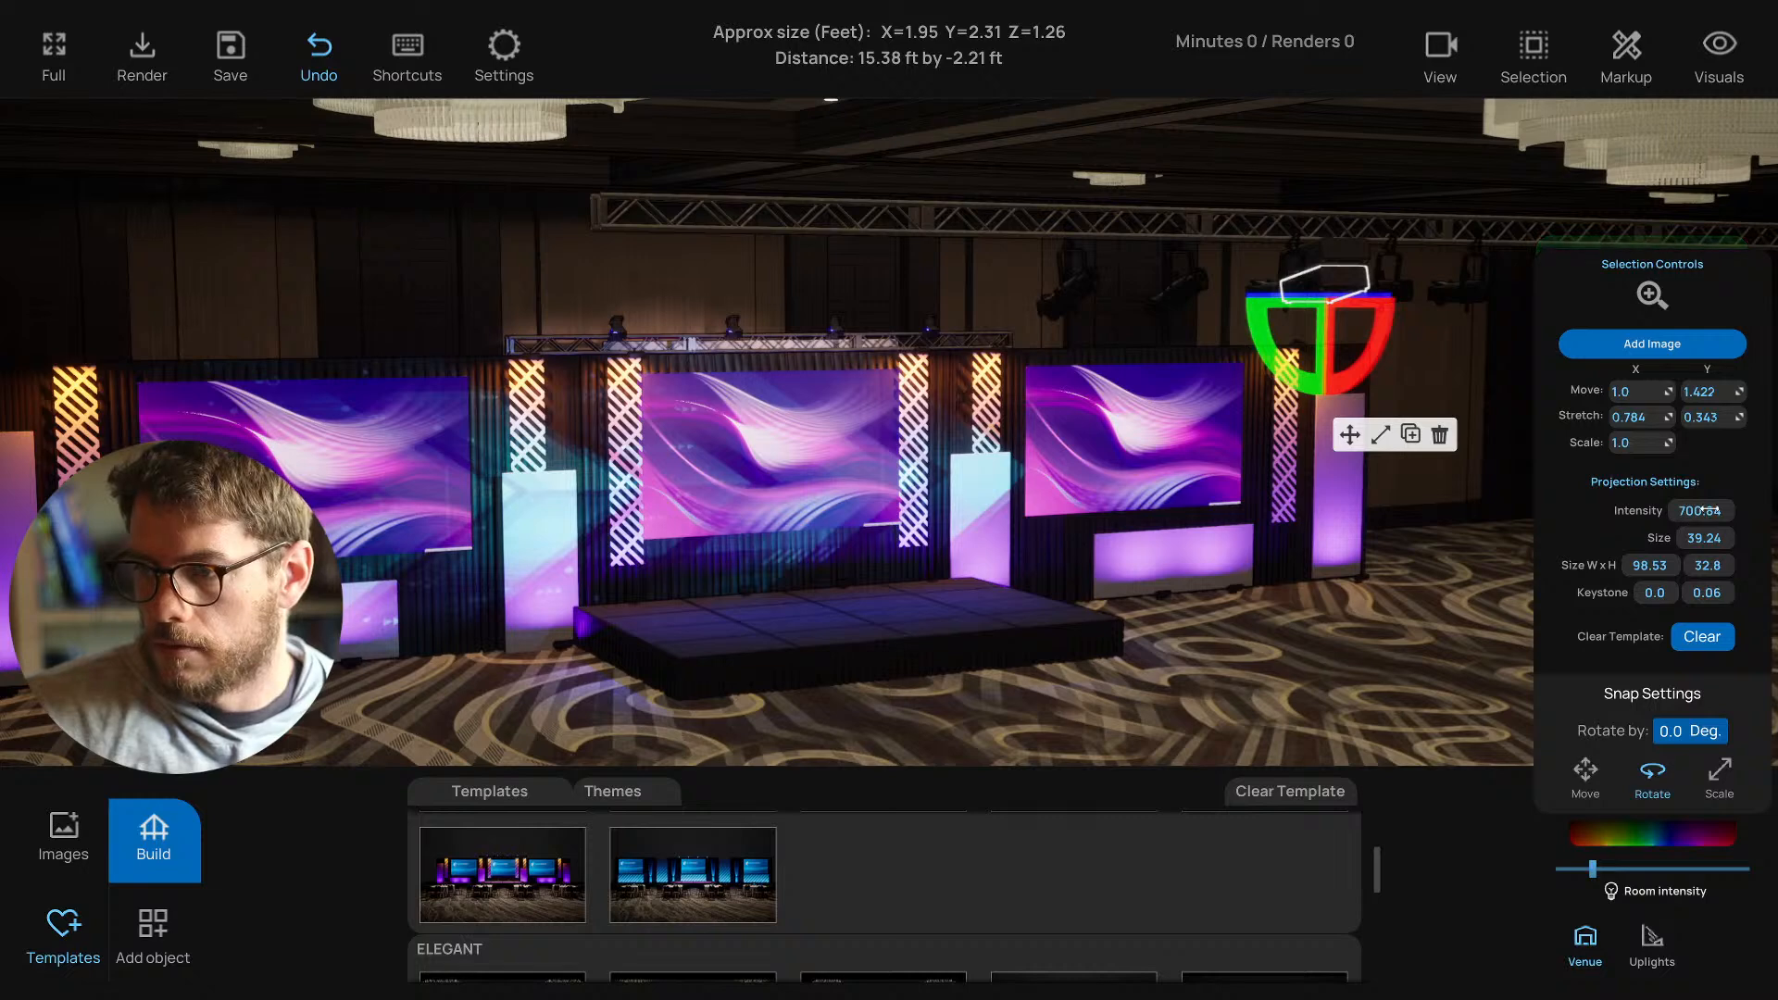
key(BackSpace)
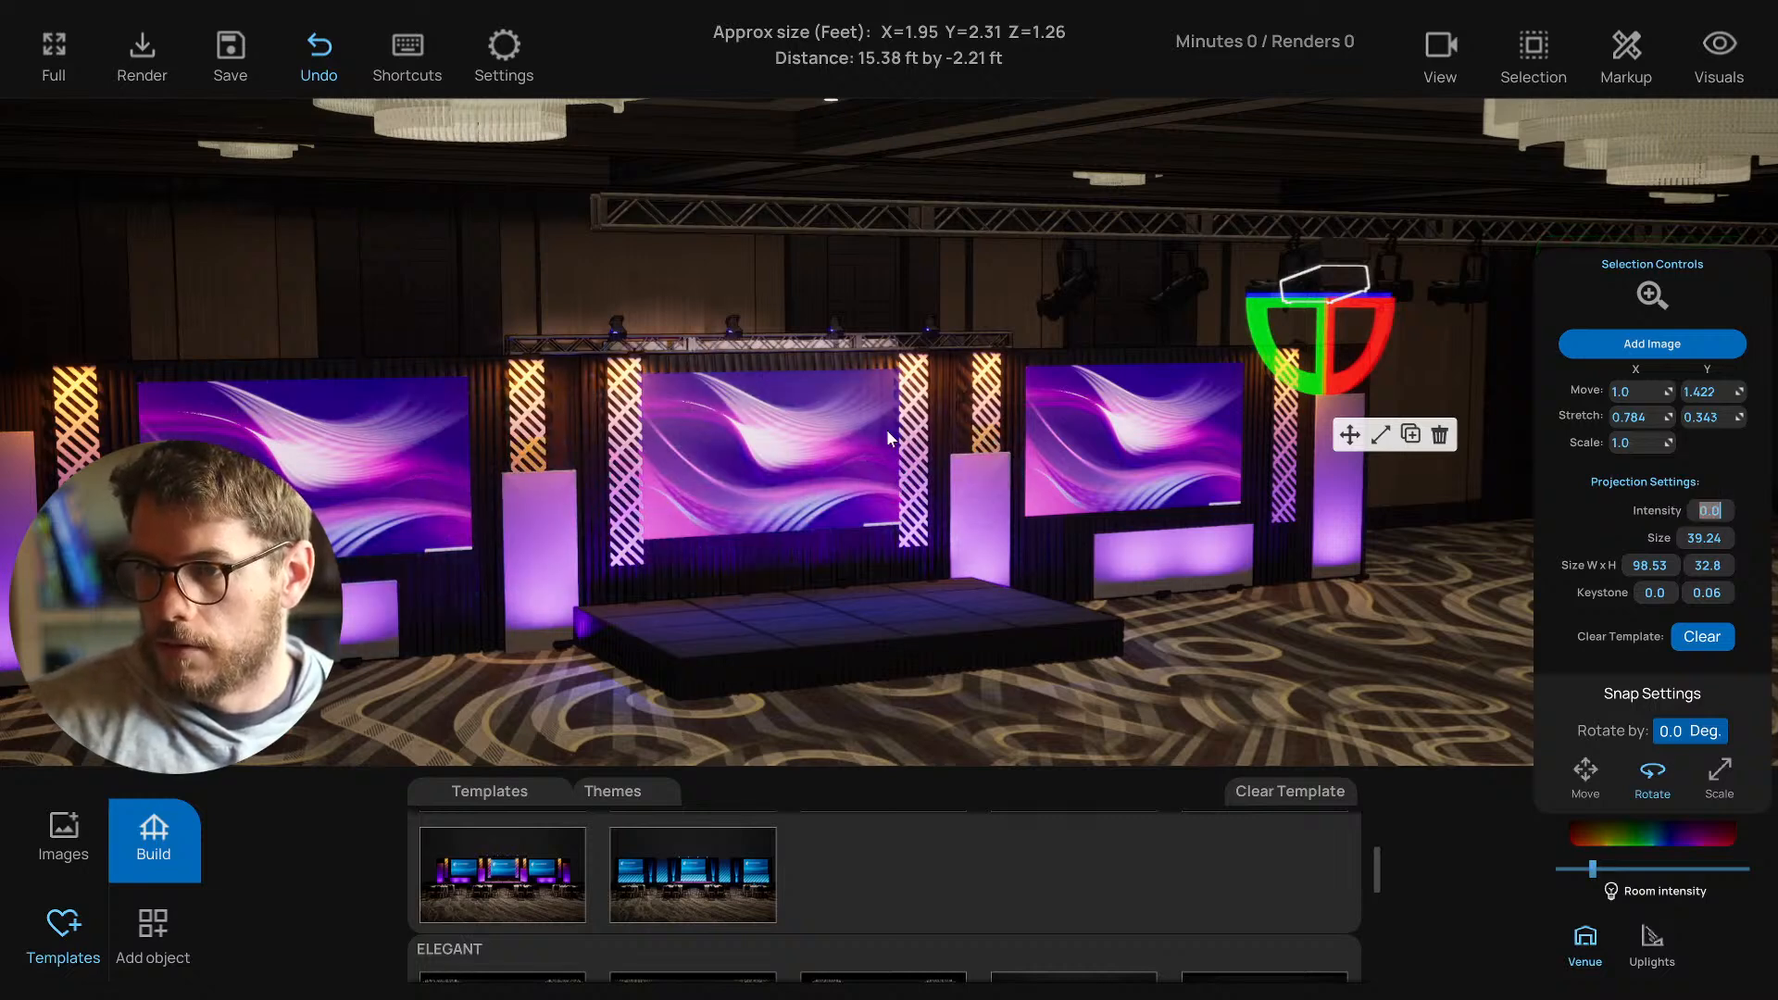
click(553, 529)
shift+click(980, 496)
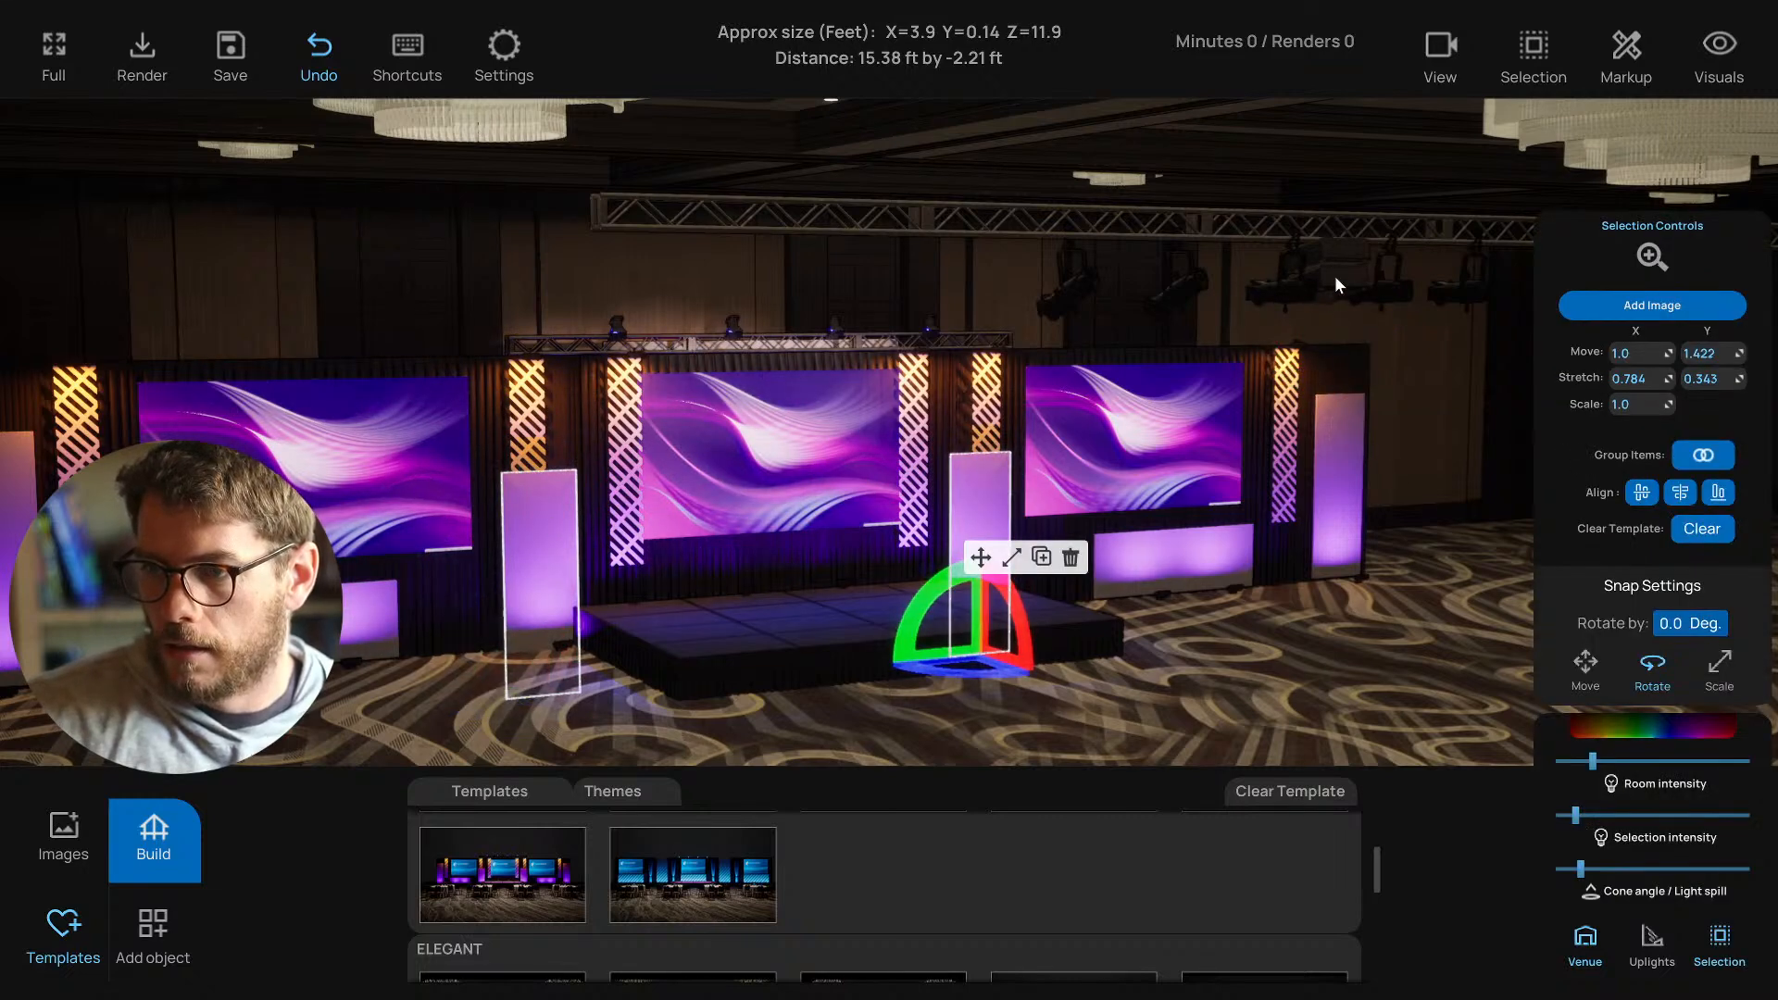
shift+click(1329, 249)
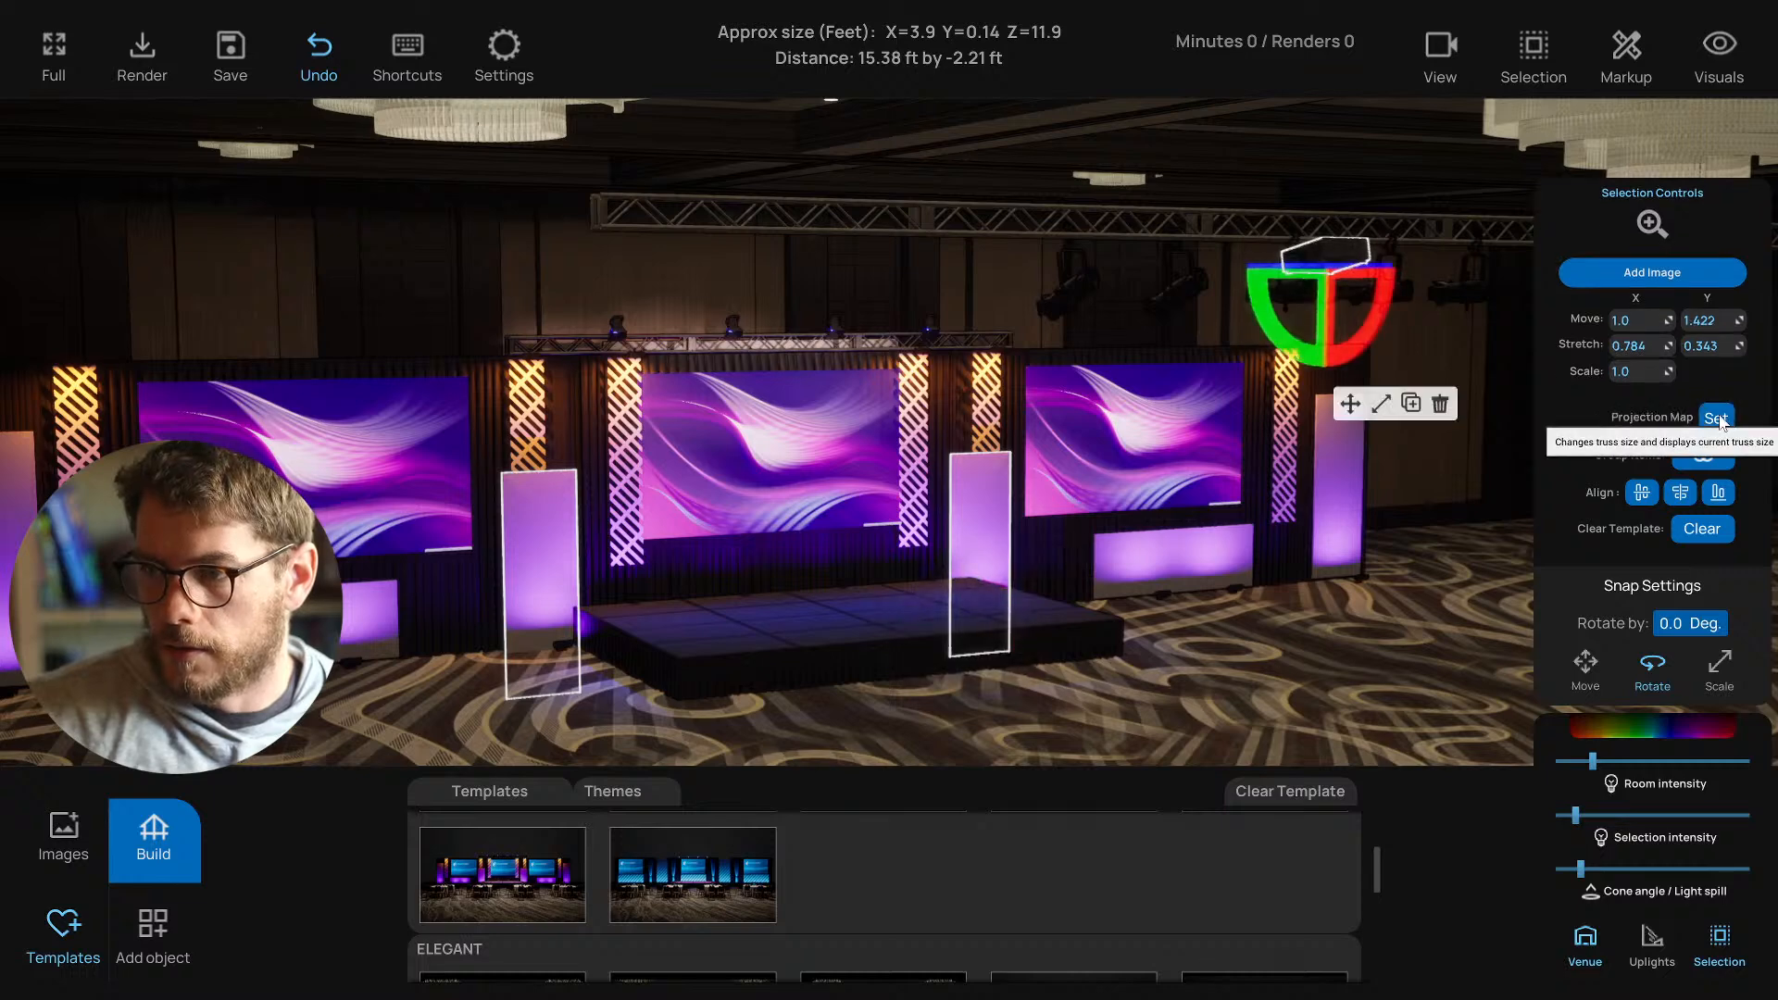
right_drag(1107, 565, 1114, 569)
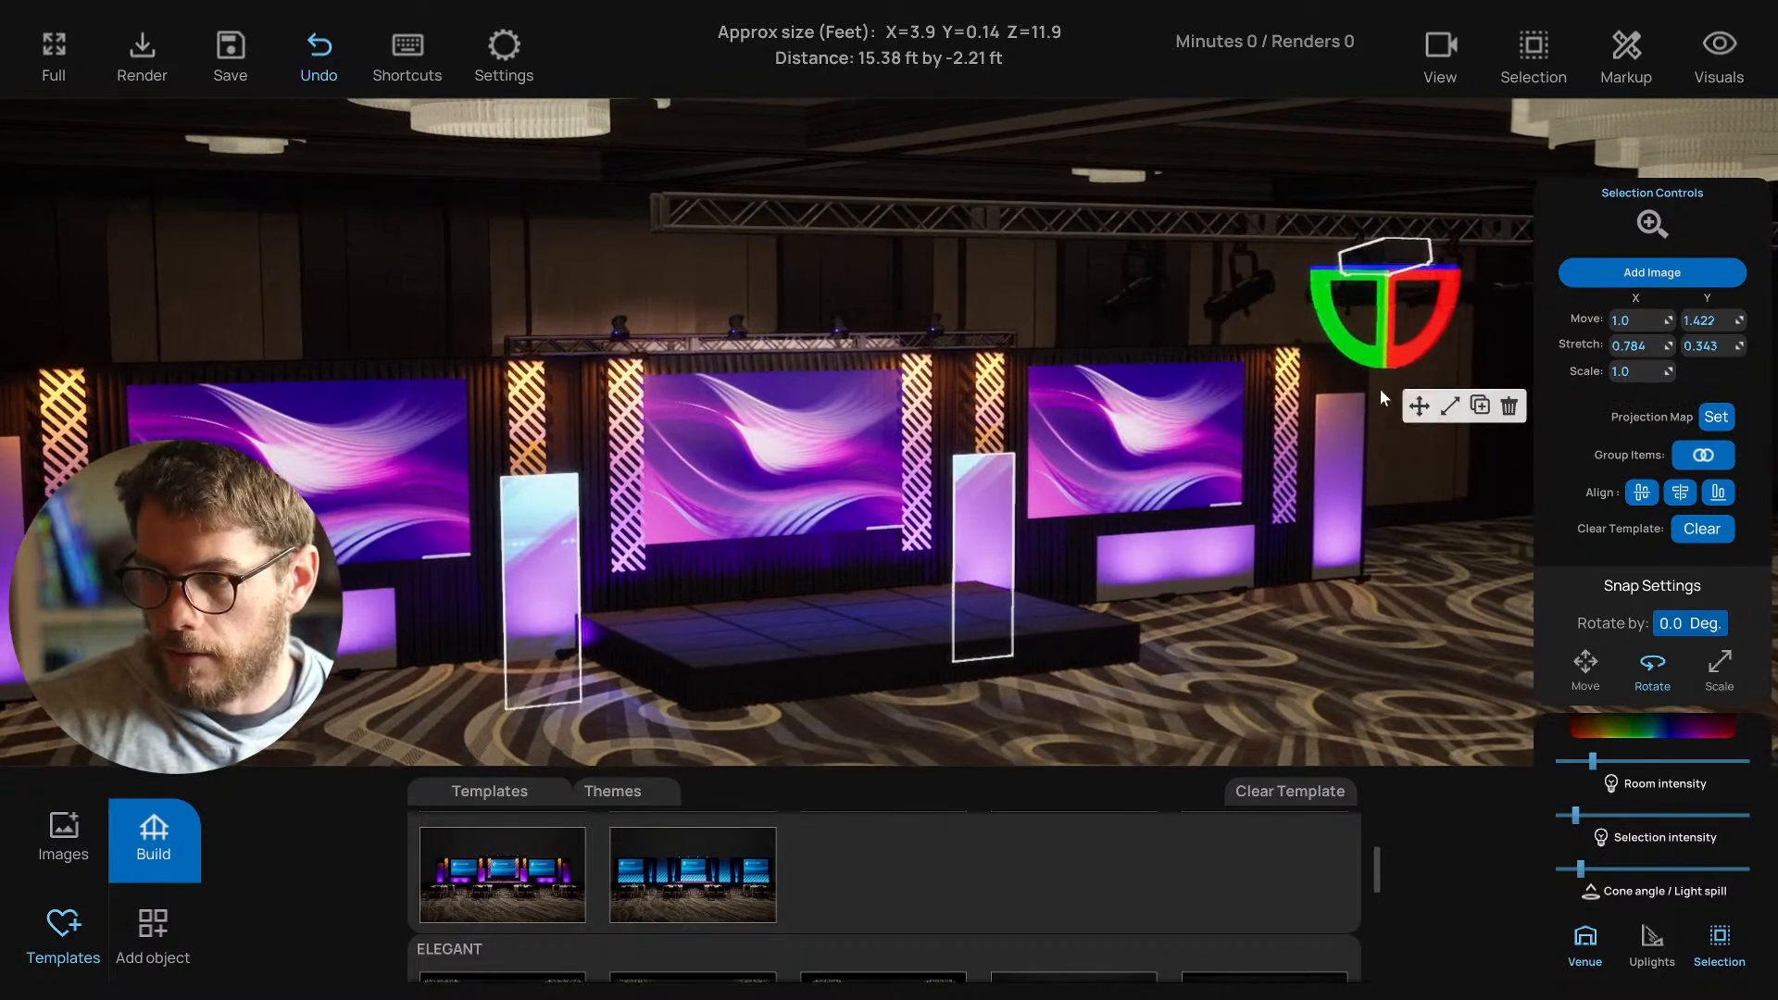
Rotate the projector slightly, then set its intensity to 1199.8 and its projection size to 24.07.
drag(1410, 349, 1411, 350)
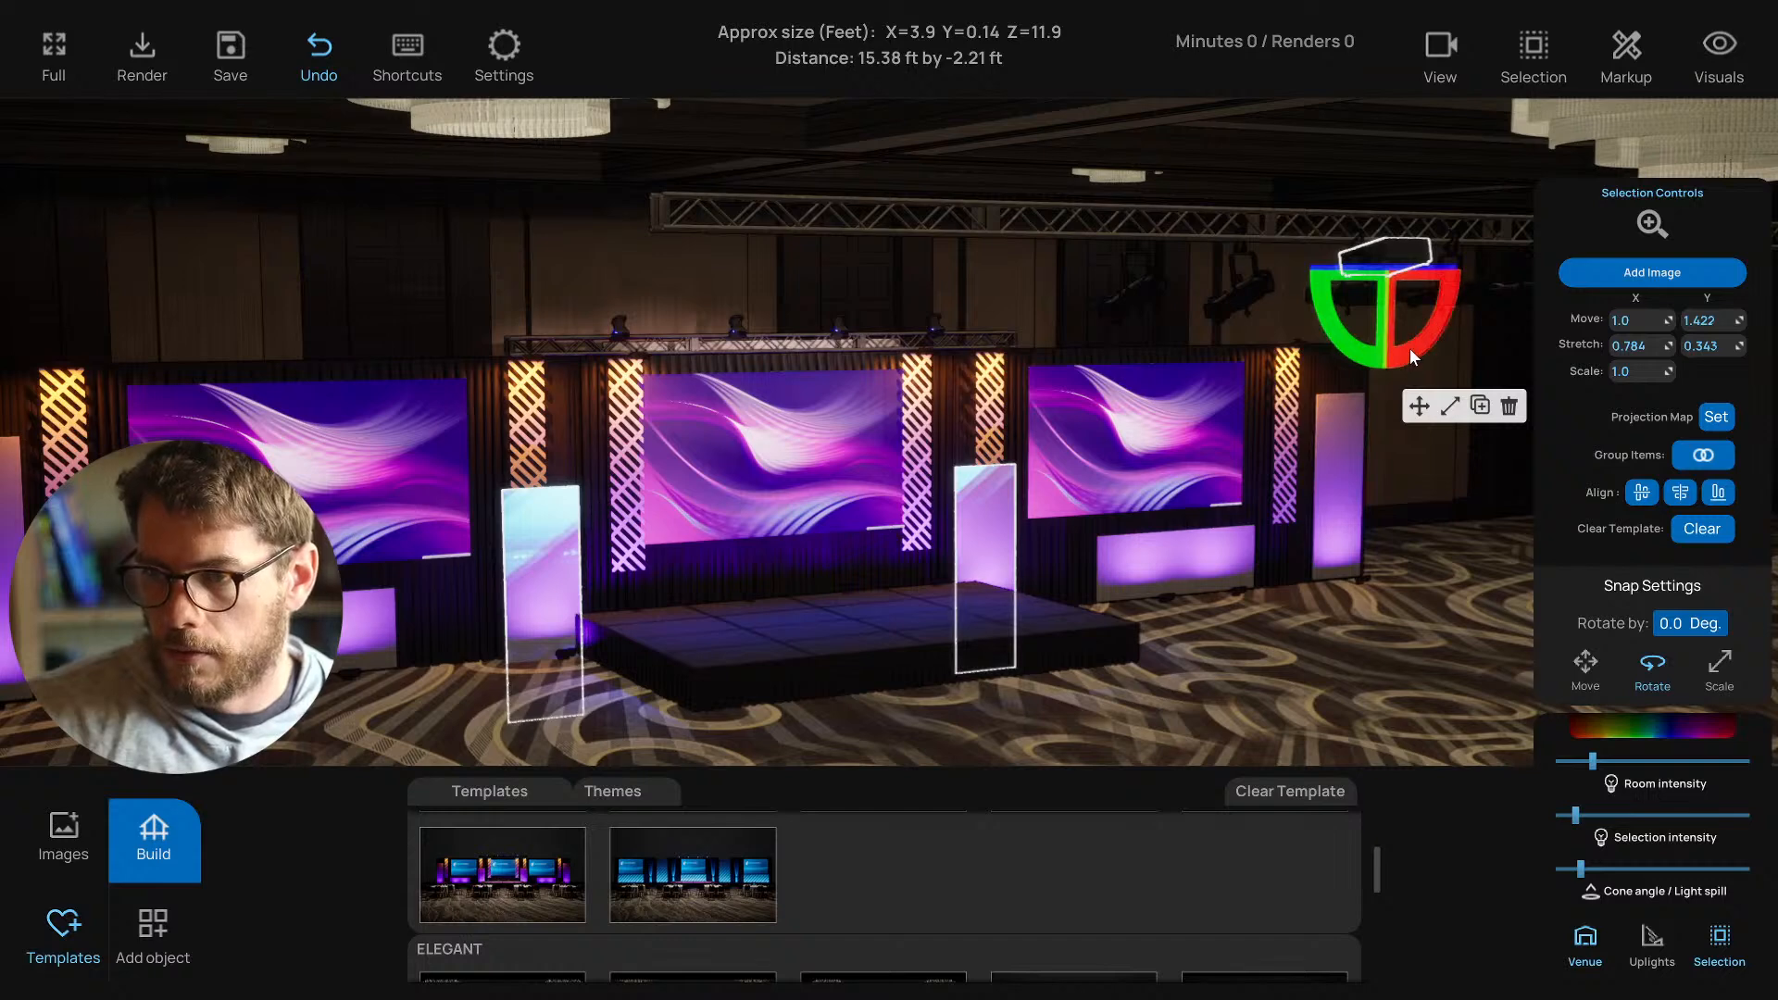
click(1377, 250)
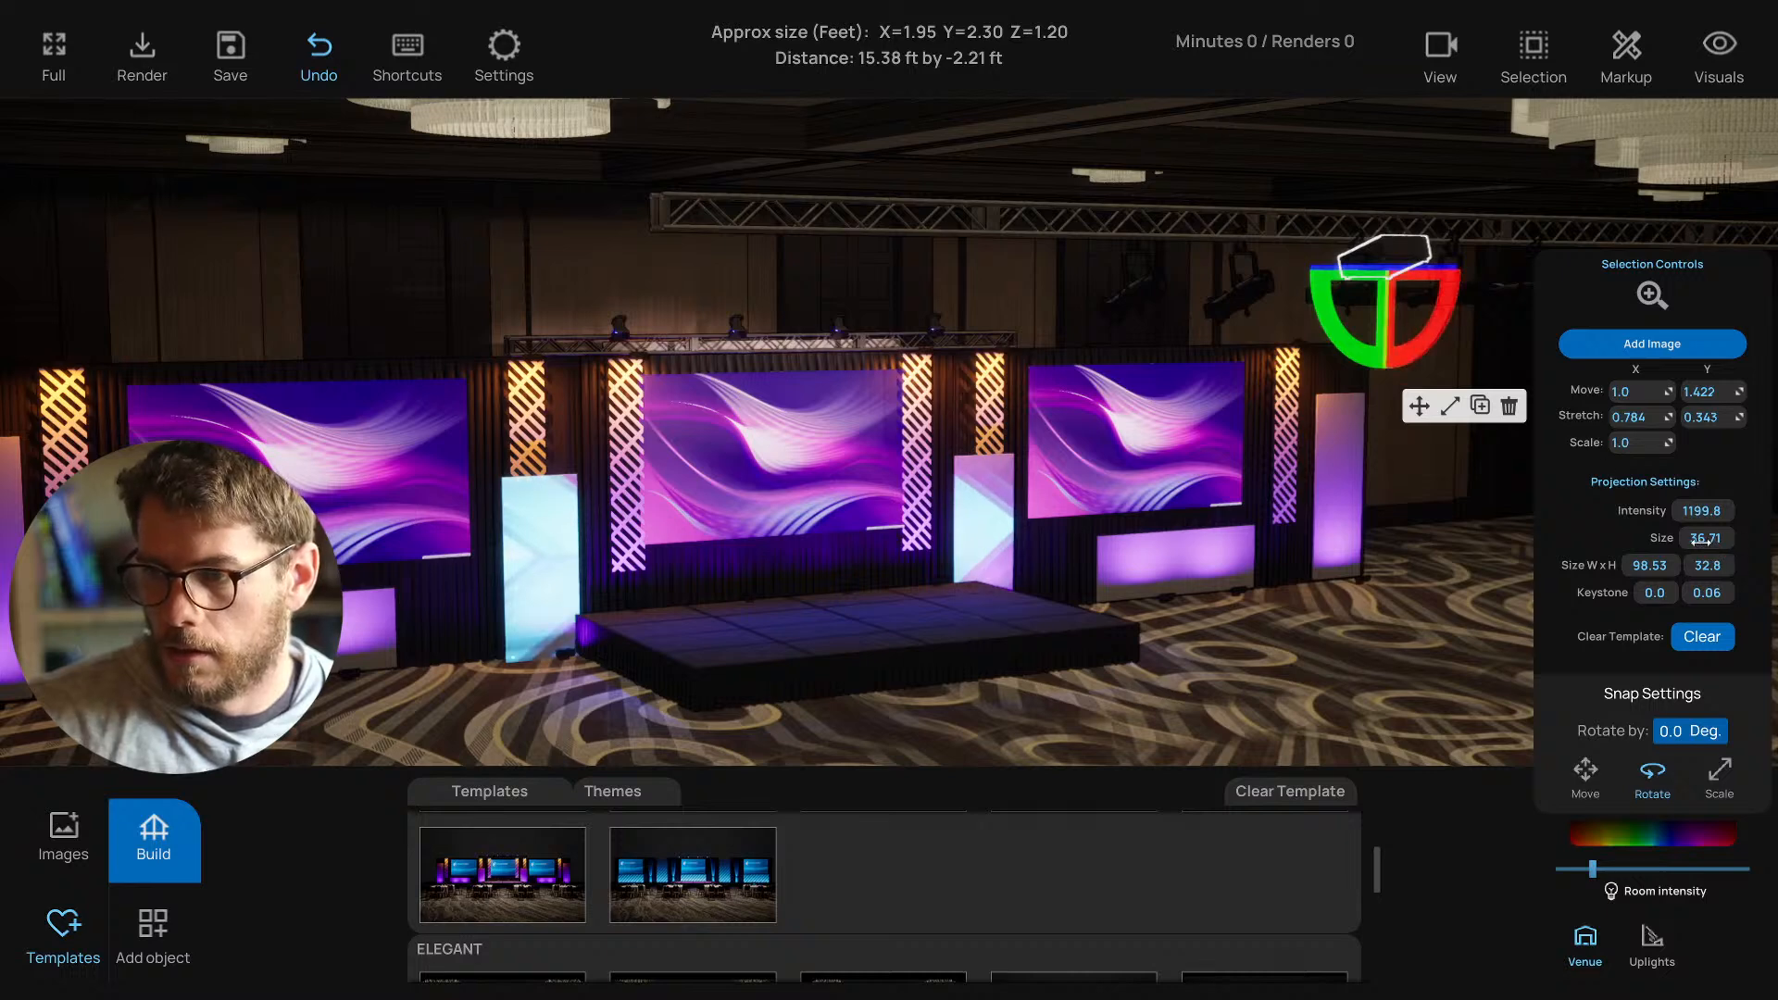
drag(1702, 541, 1668, 541)
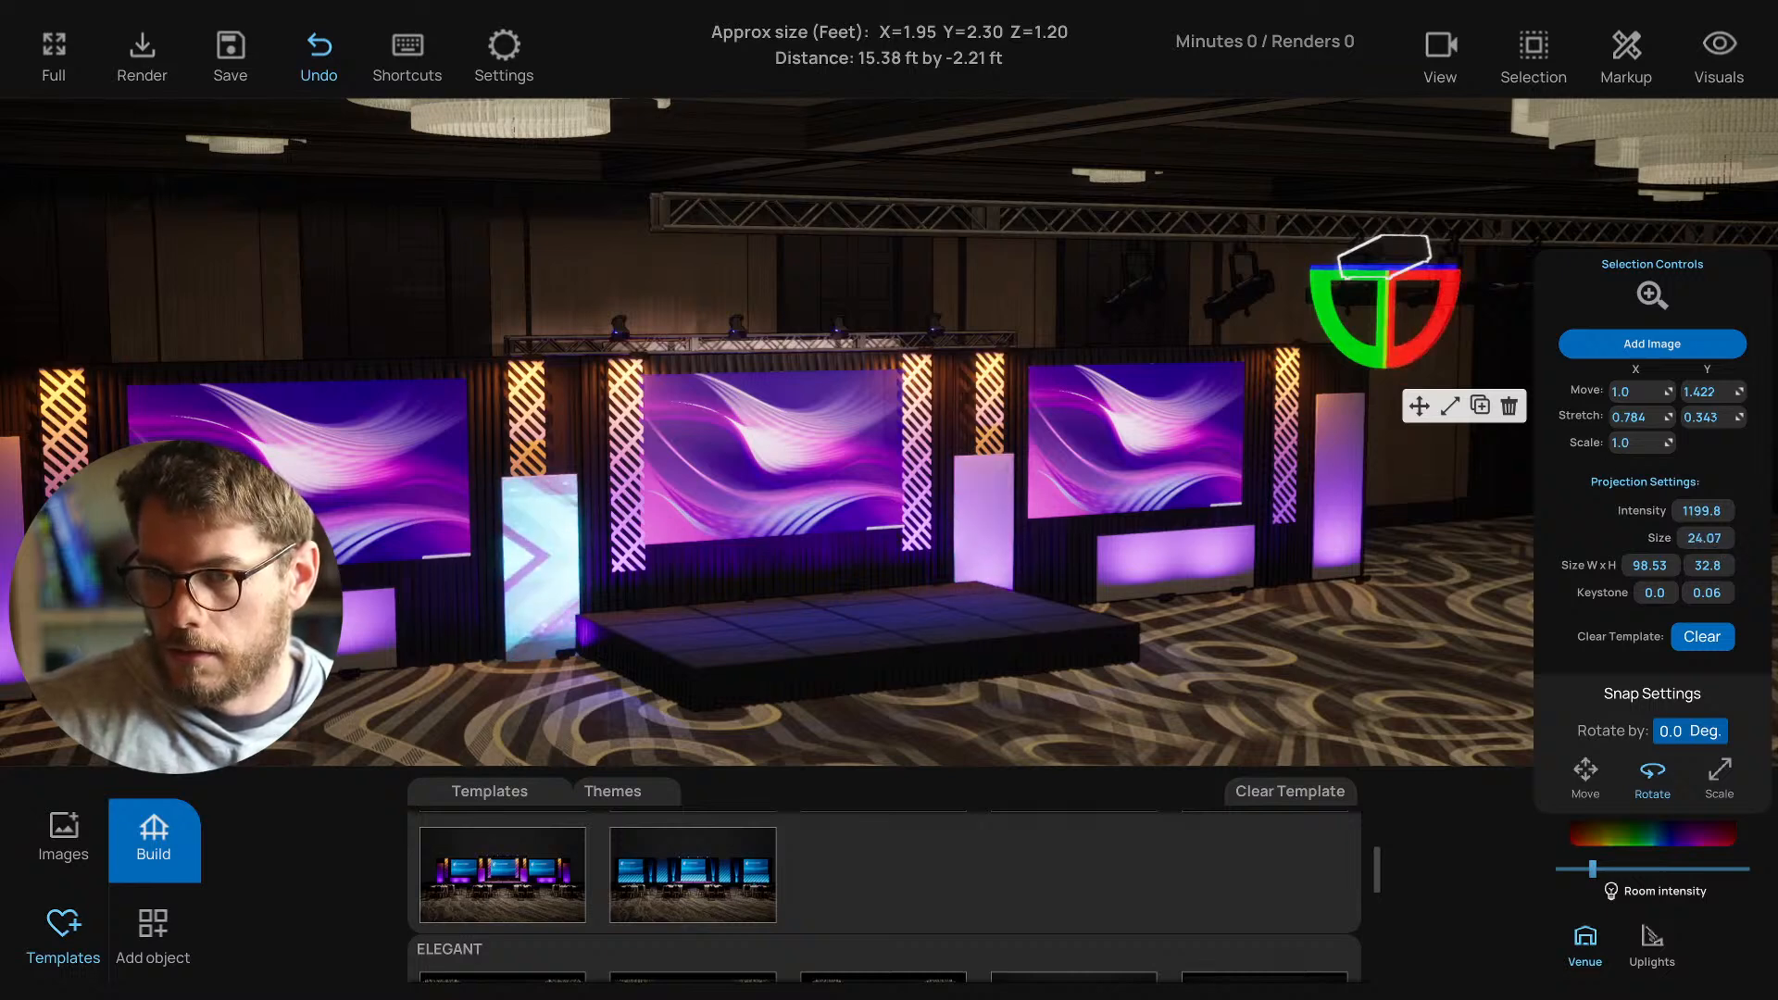
Duplicate the projector and move the copy along the truss to its right end.
right_drag(1350, 481, 972, 396)
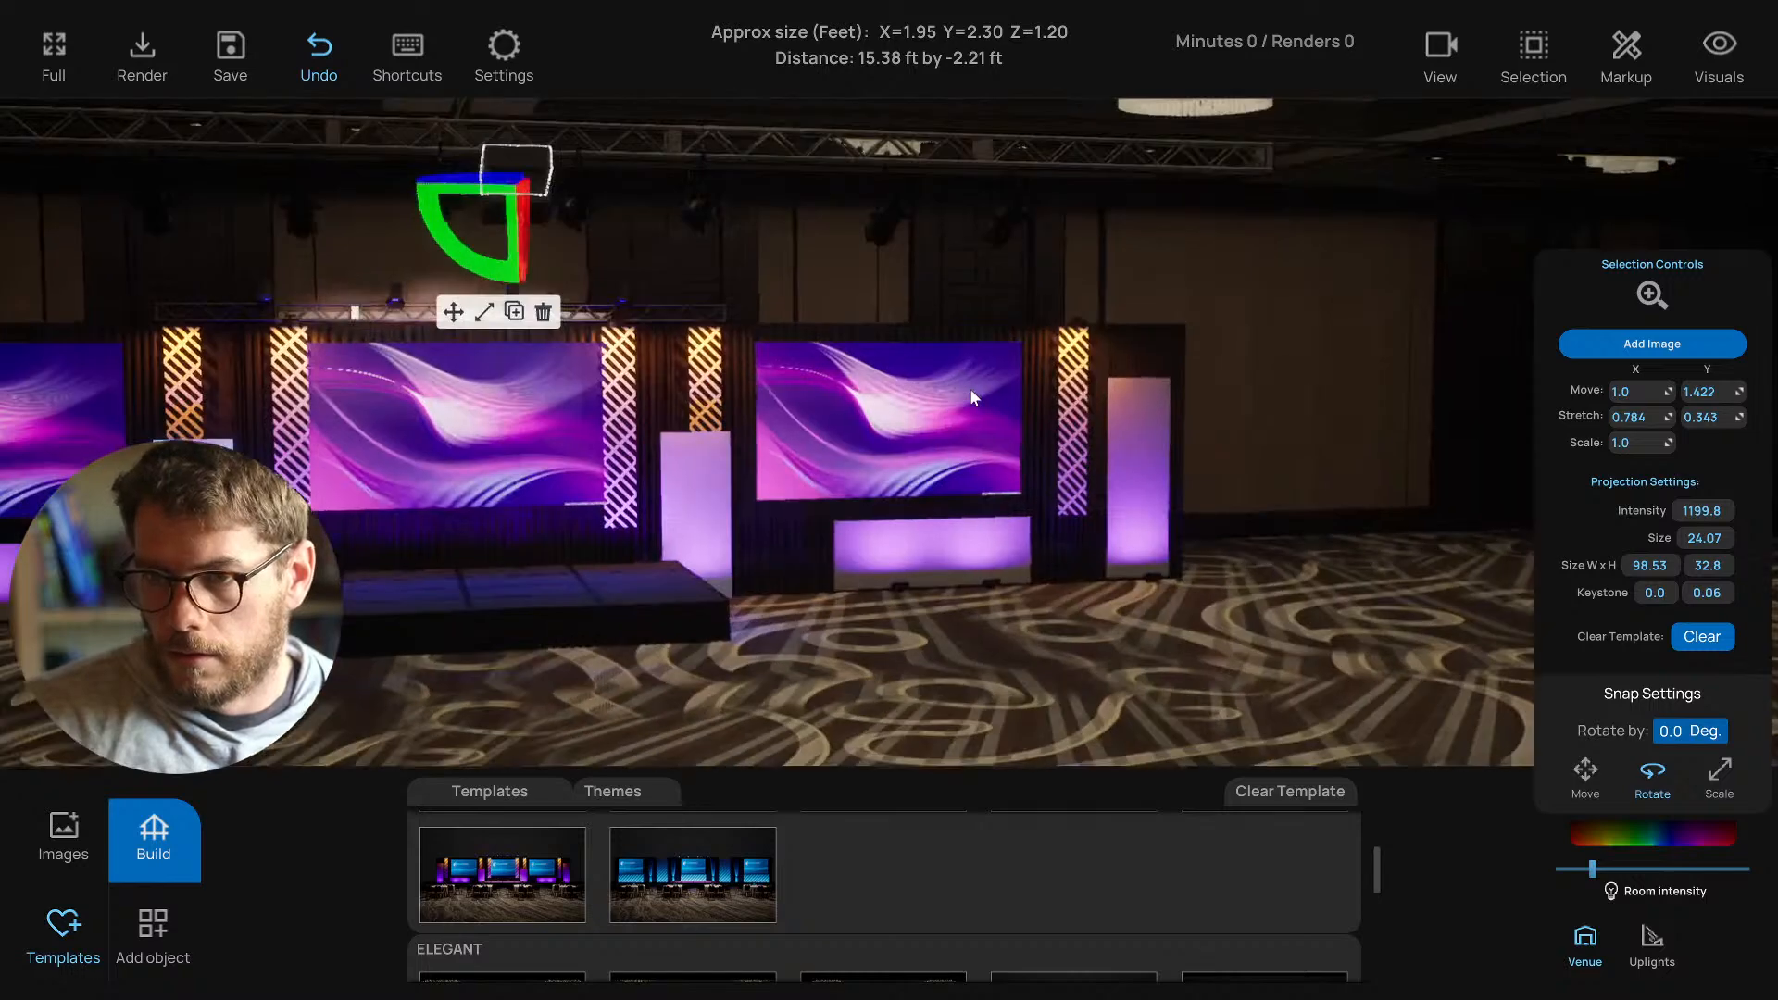
click(446, 328)
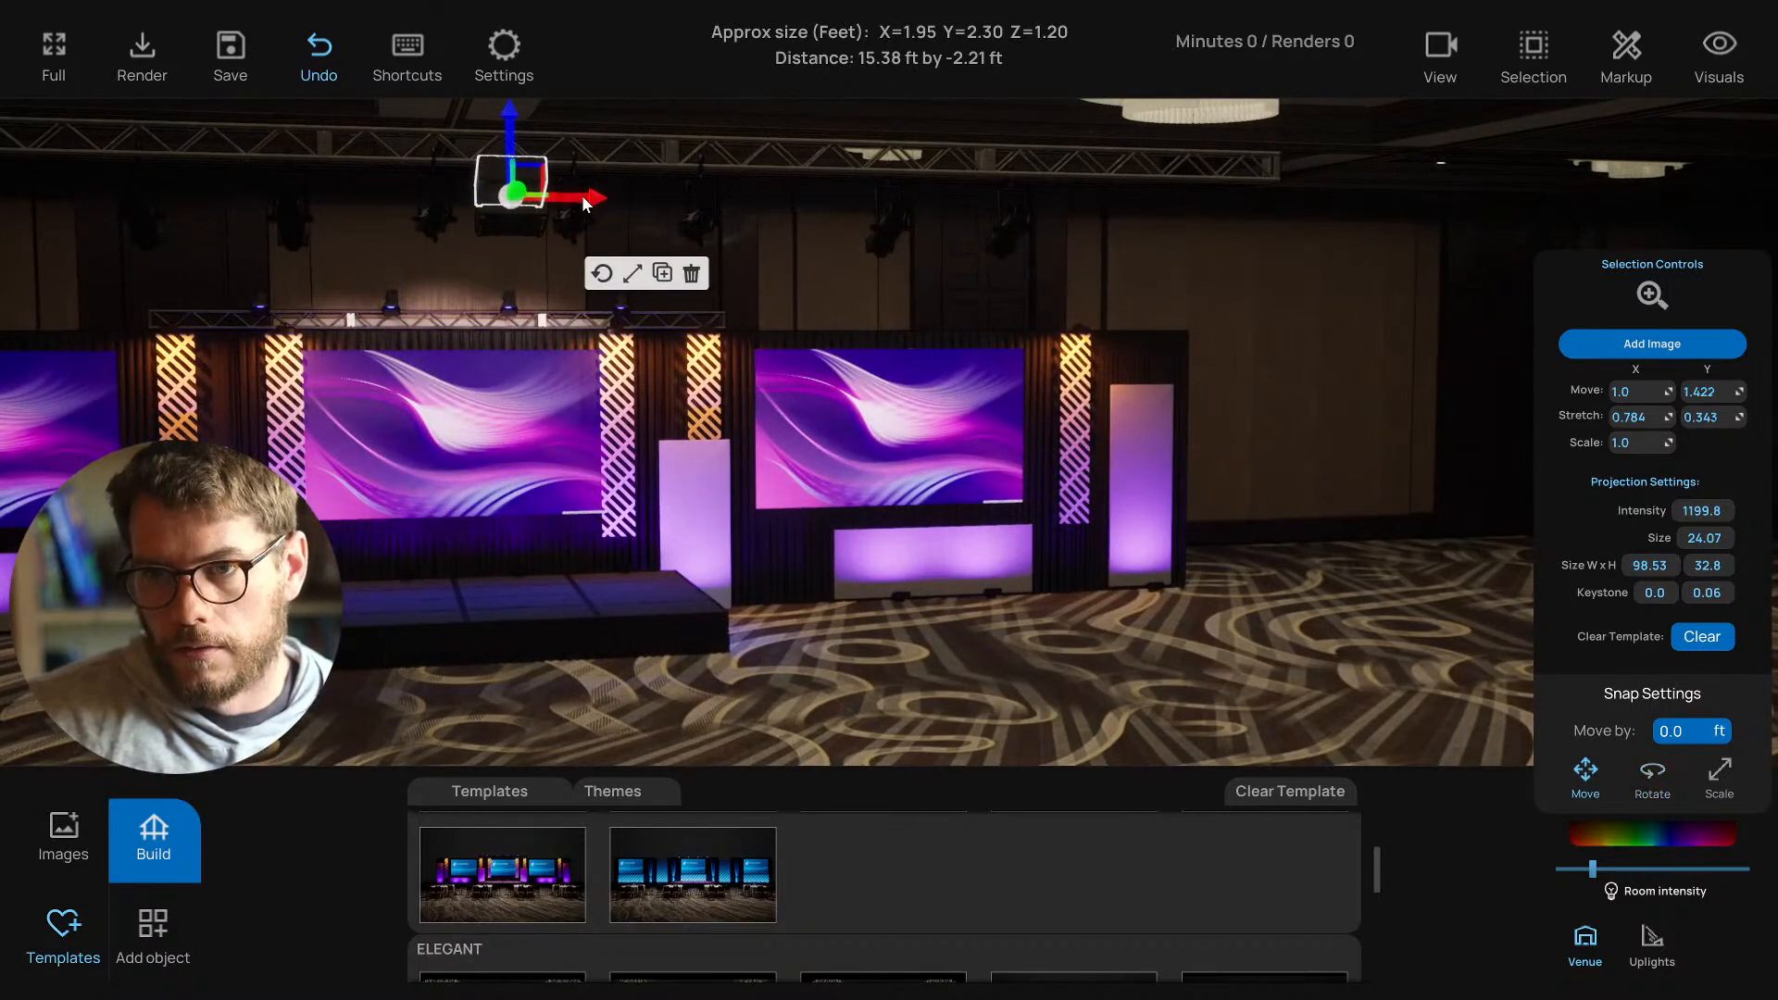
drag(582, 194, 1245, 130)
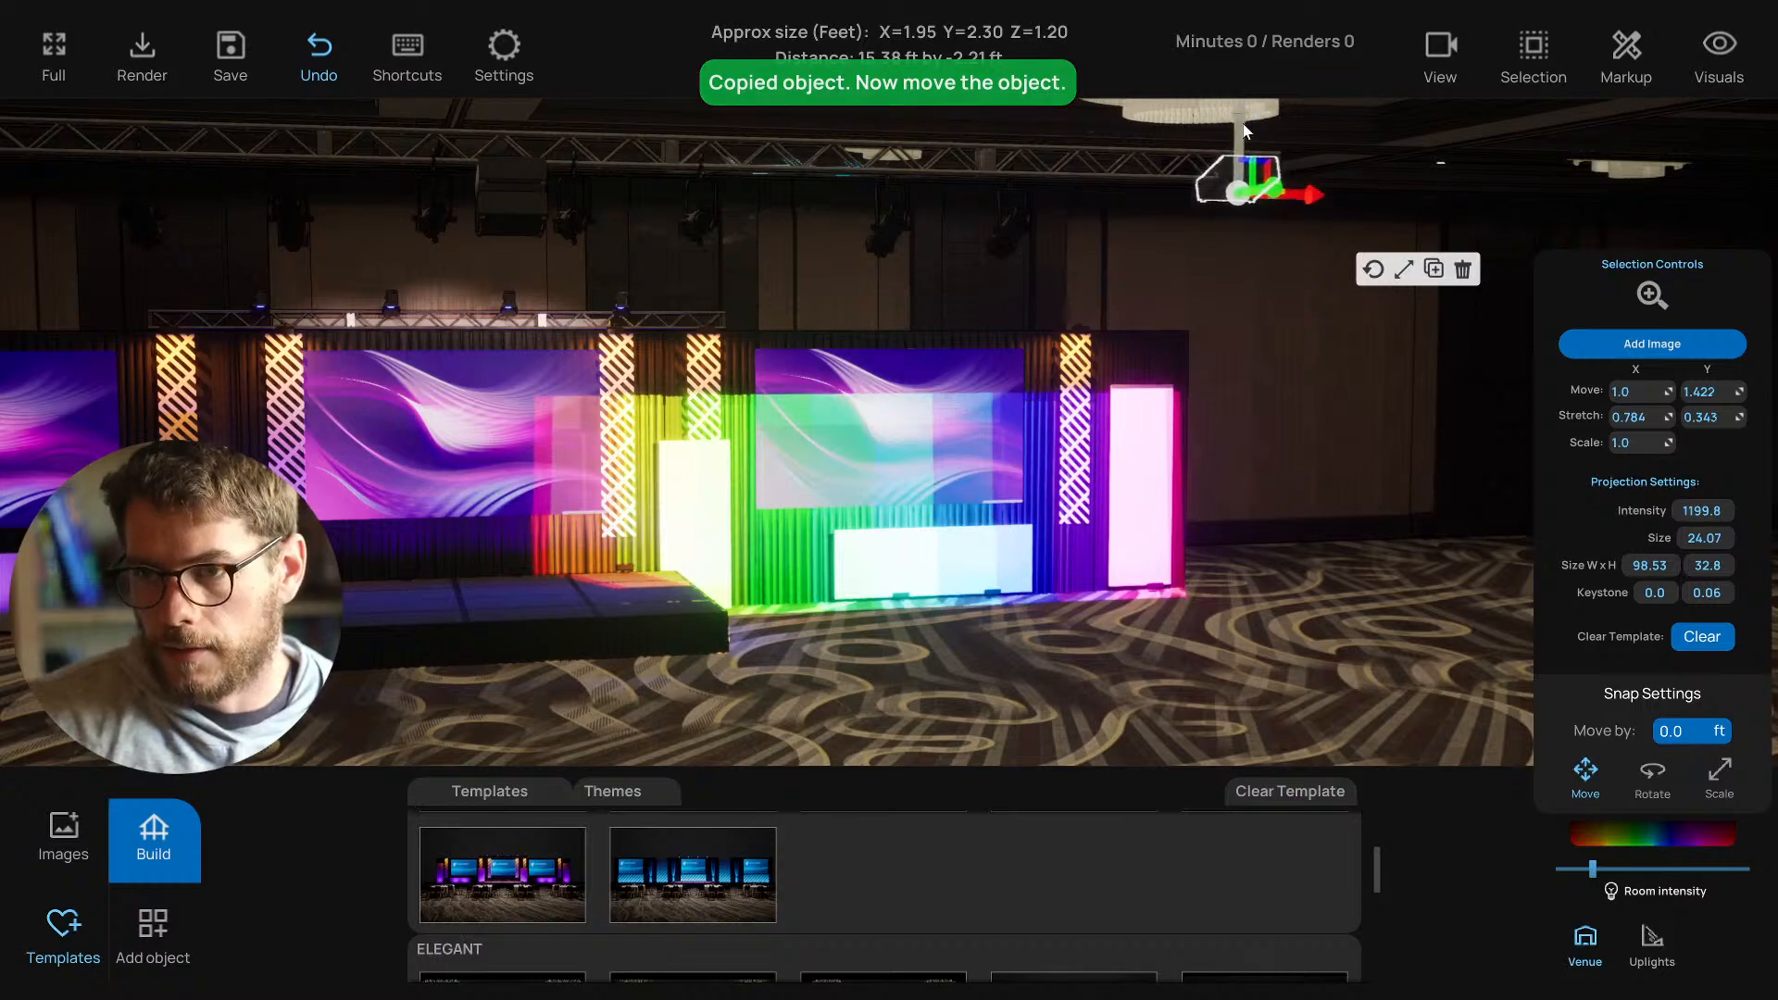
right_drag(1167, 262, 1098, 271)
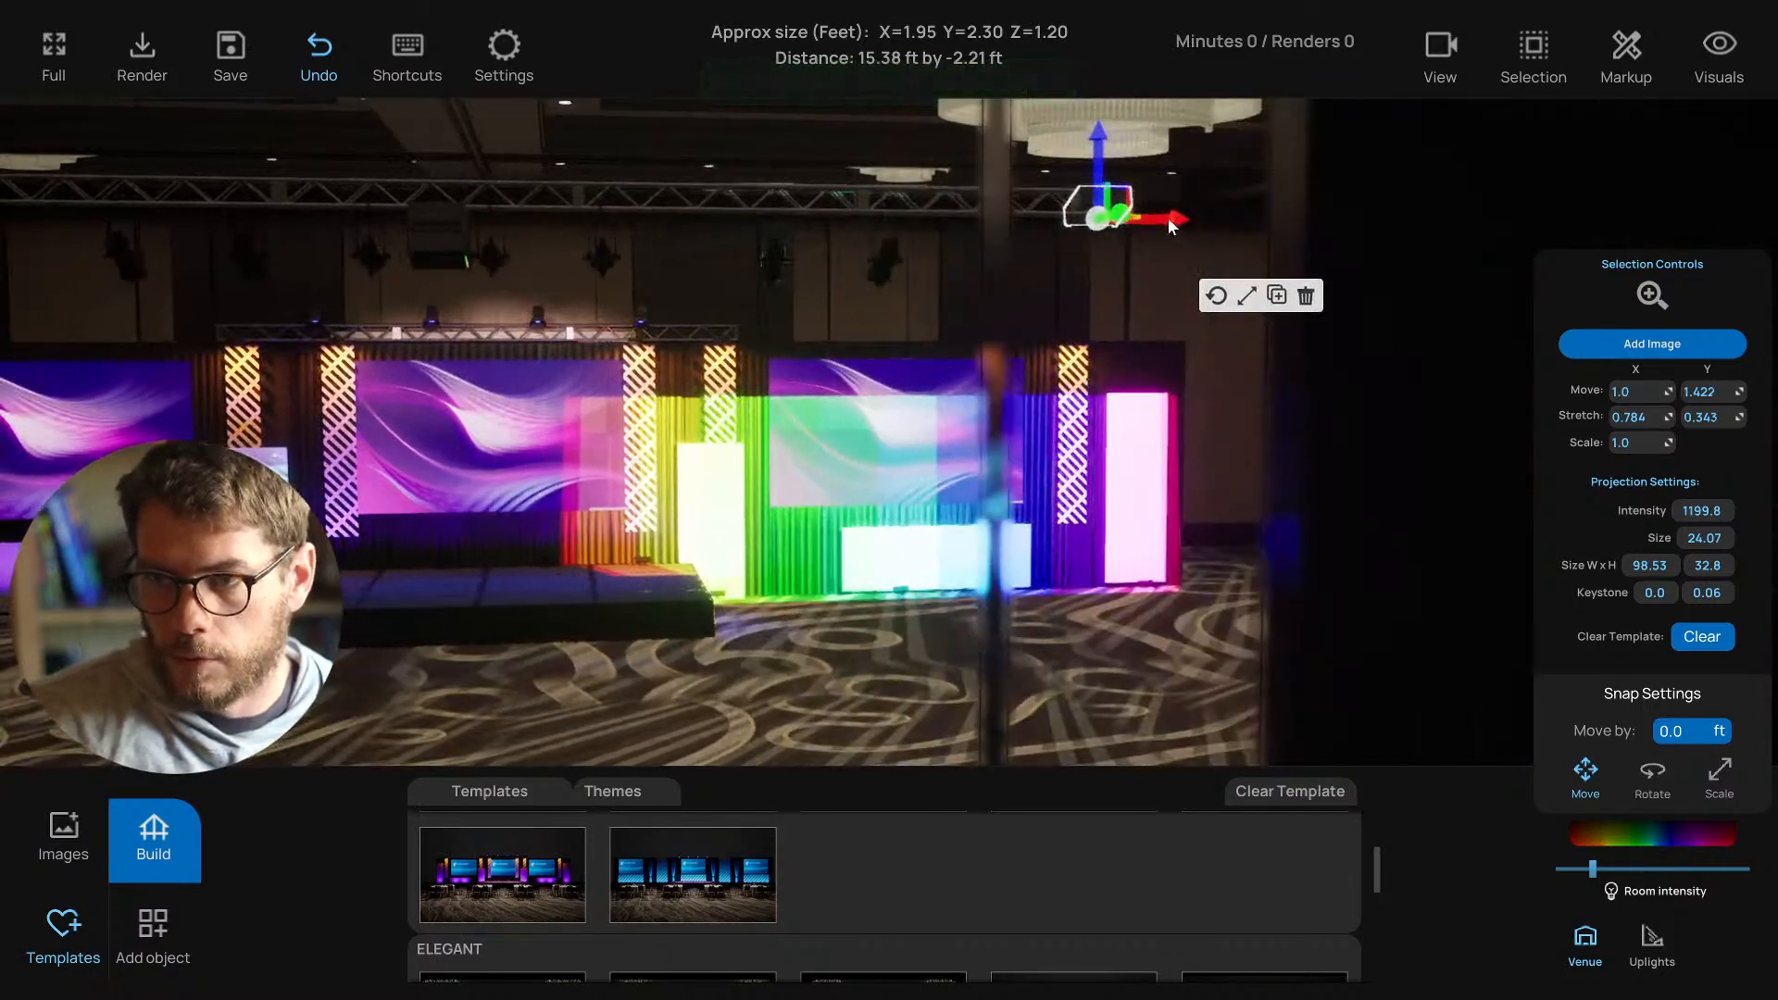
Duplicate the right-end projector and position the copy at the left end of the truss.
alt+drag(1169, 220, 172, 219)
right_drag(440, 294, 467, 298)
key(a)
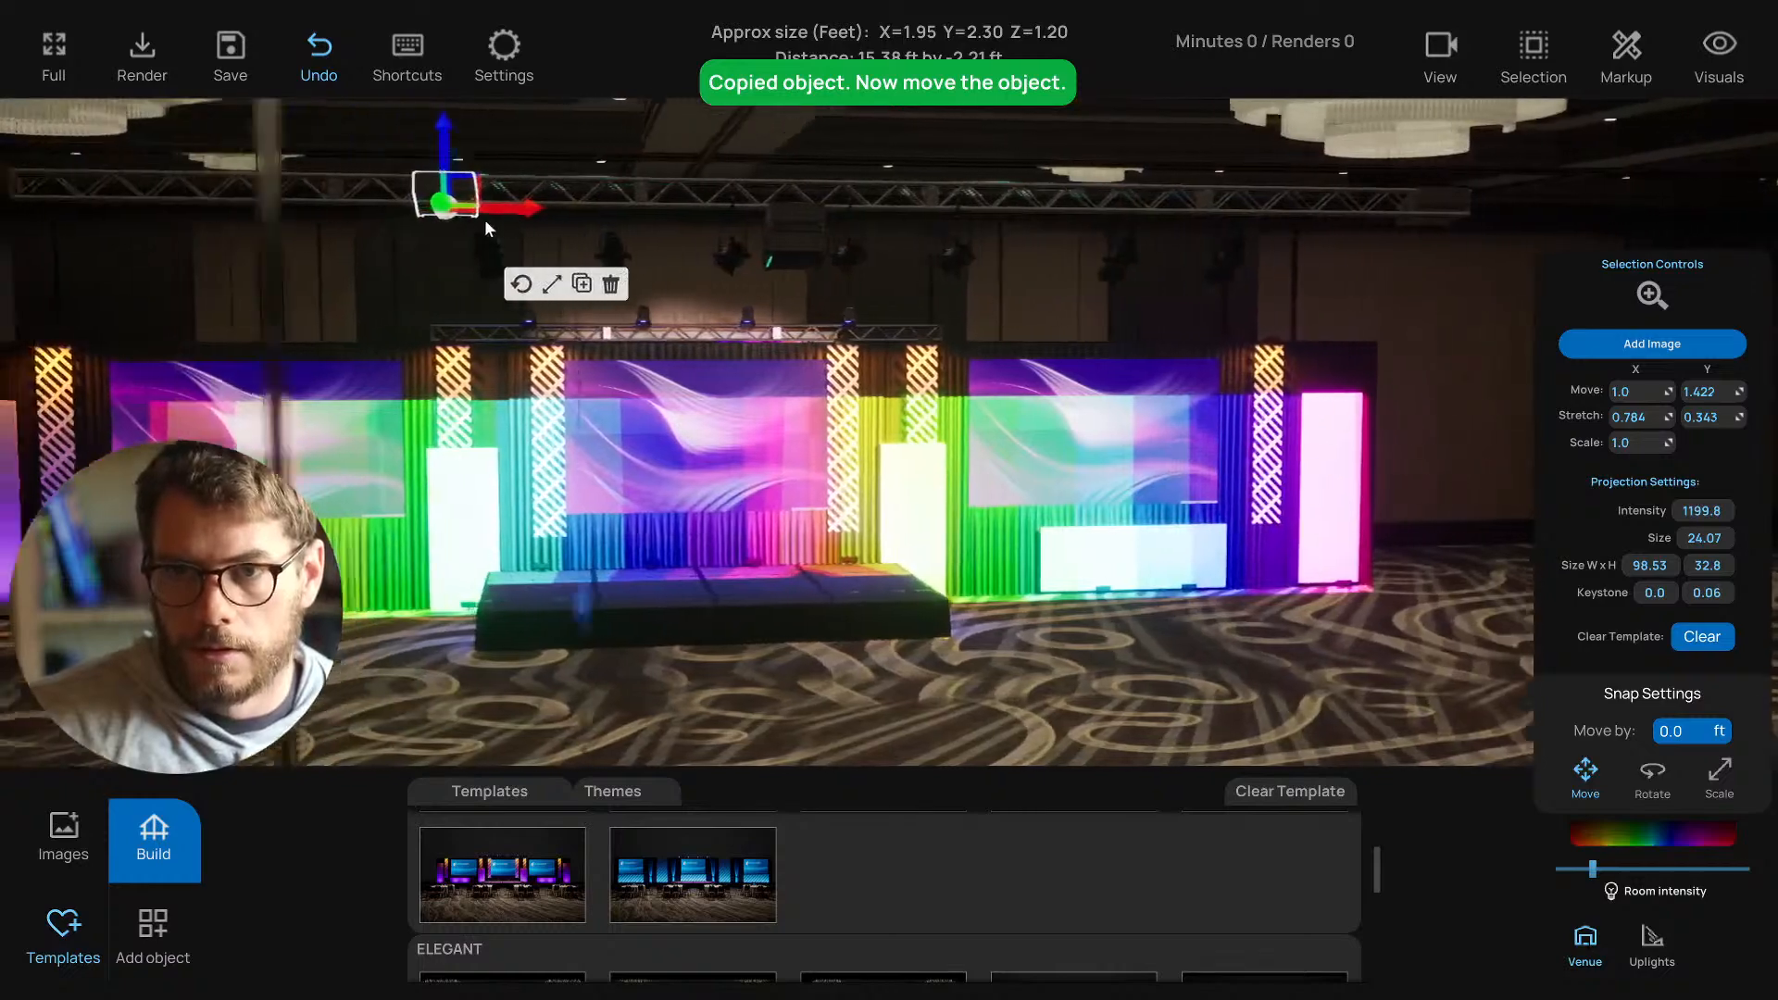
drag(519, 209, 188, 207)
key(e)
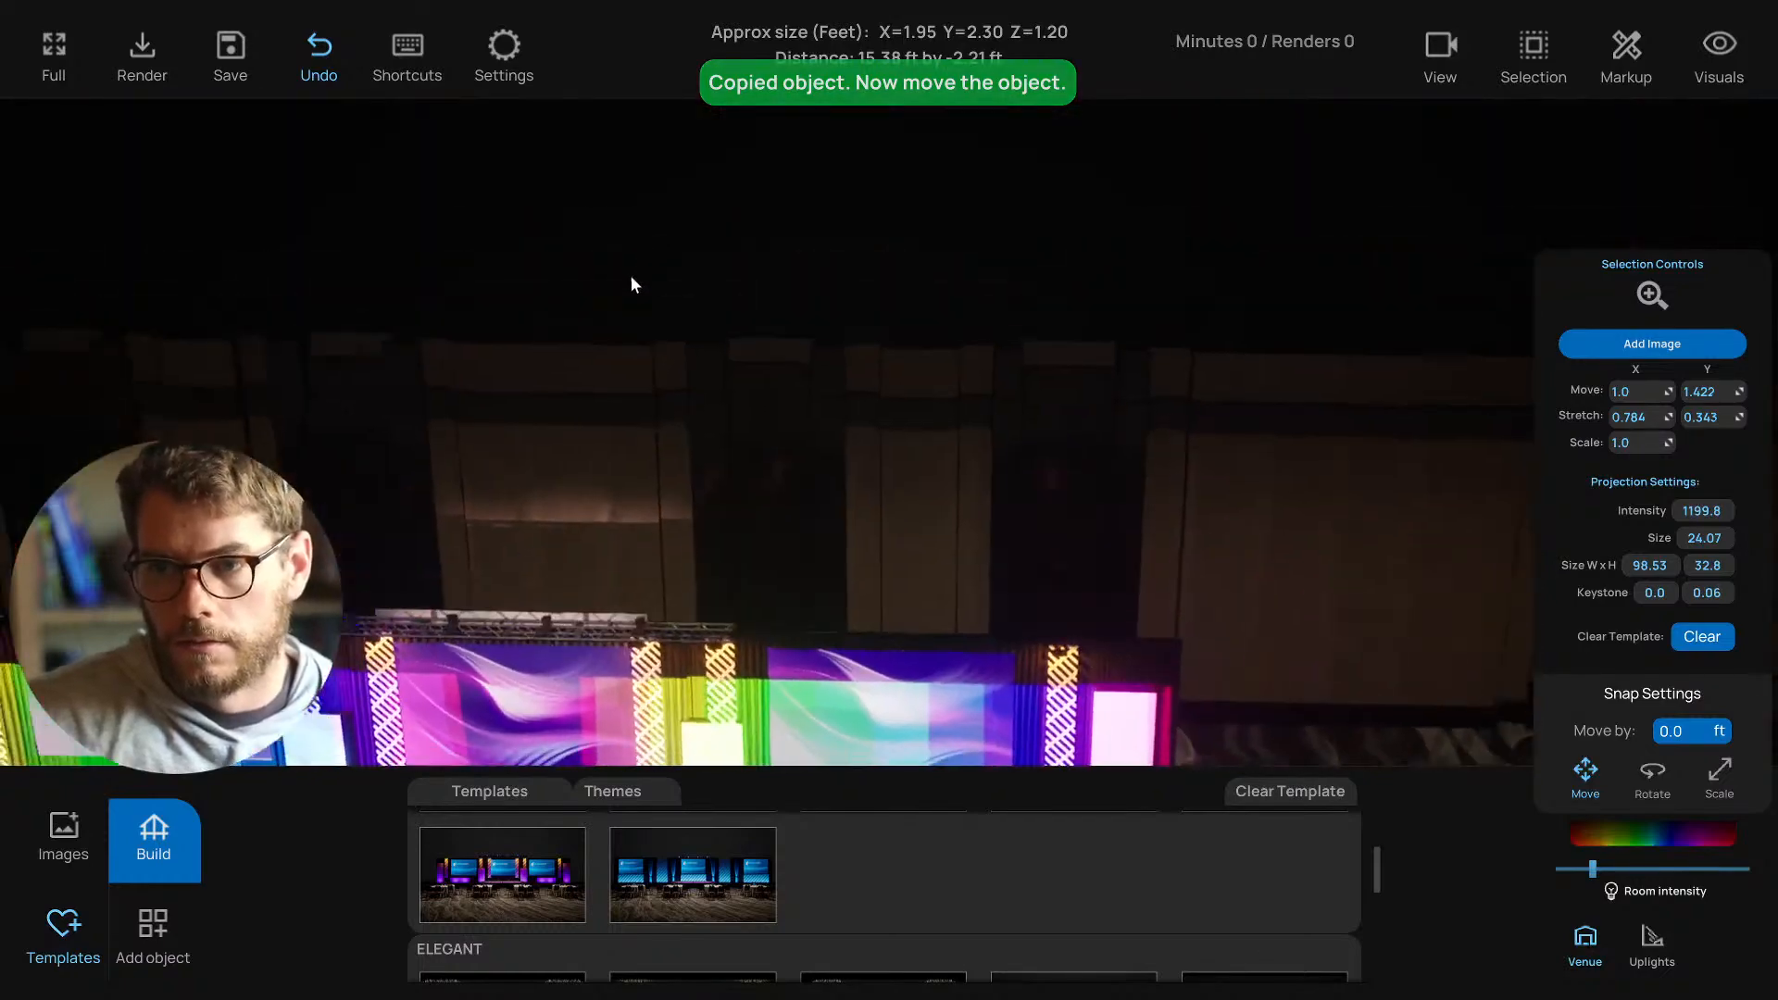
key(s)
key(e)
key(q)
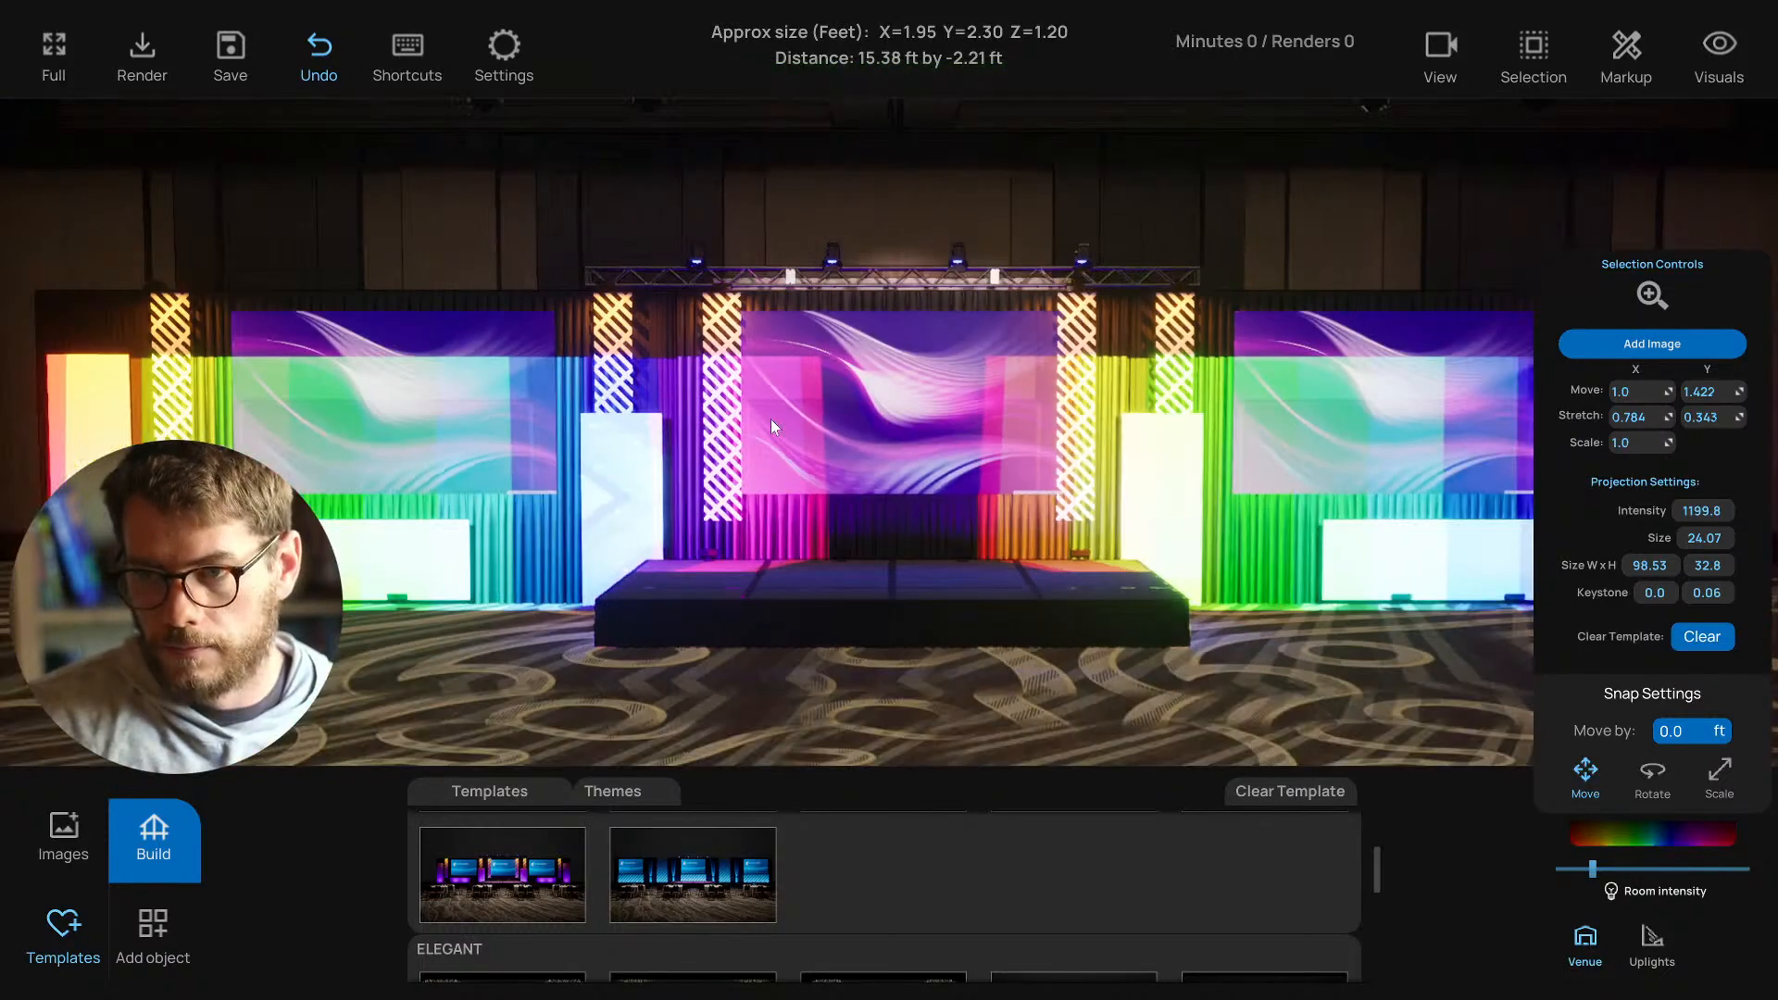
right_drag(771, 419, 760, 489)
key(e)
key(s)
key(s)
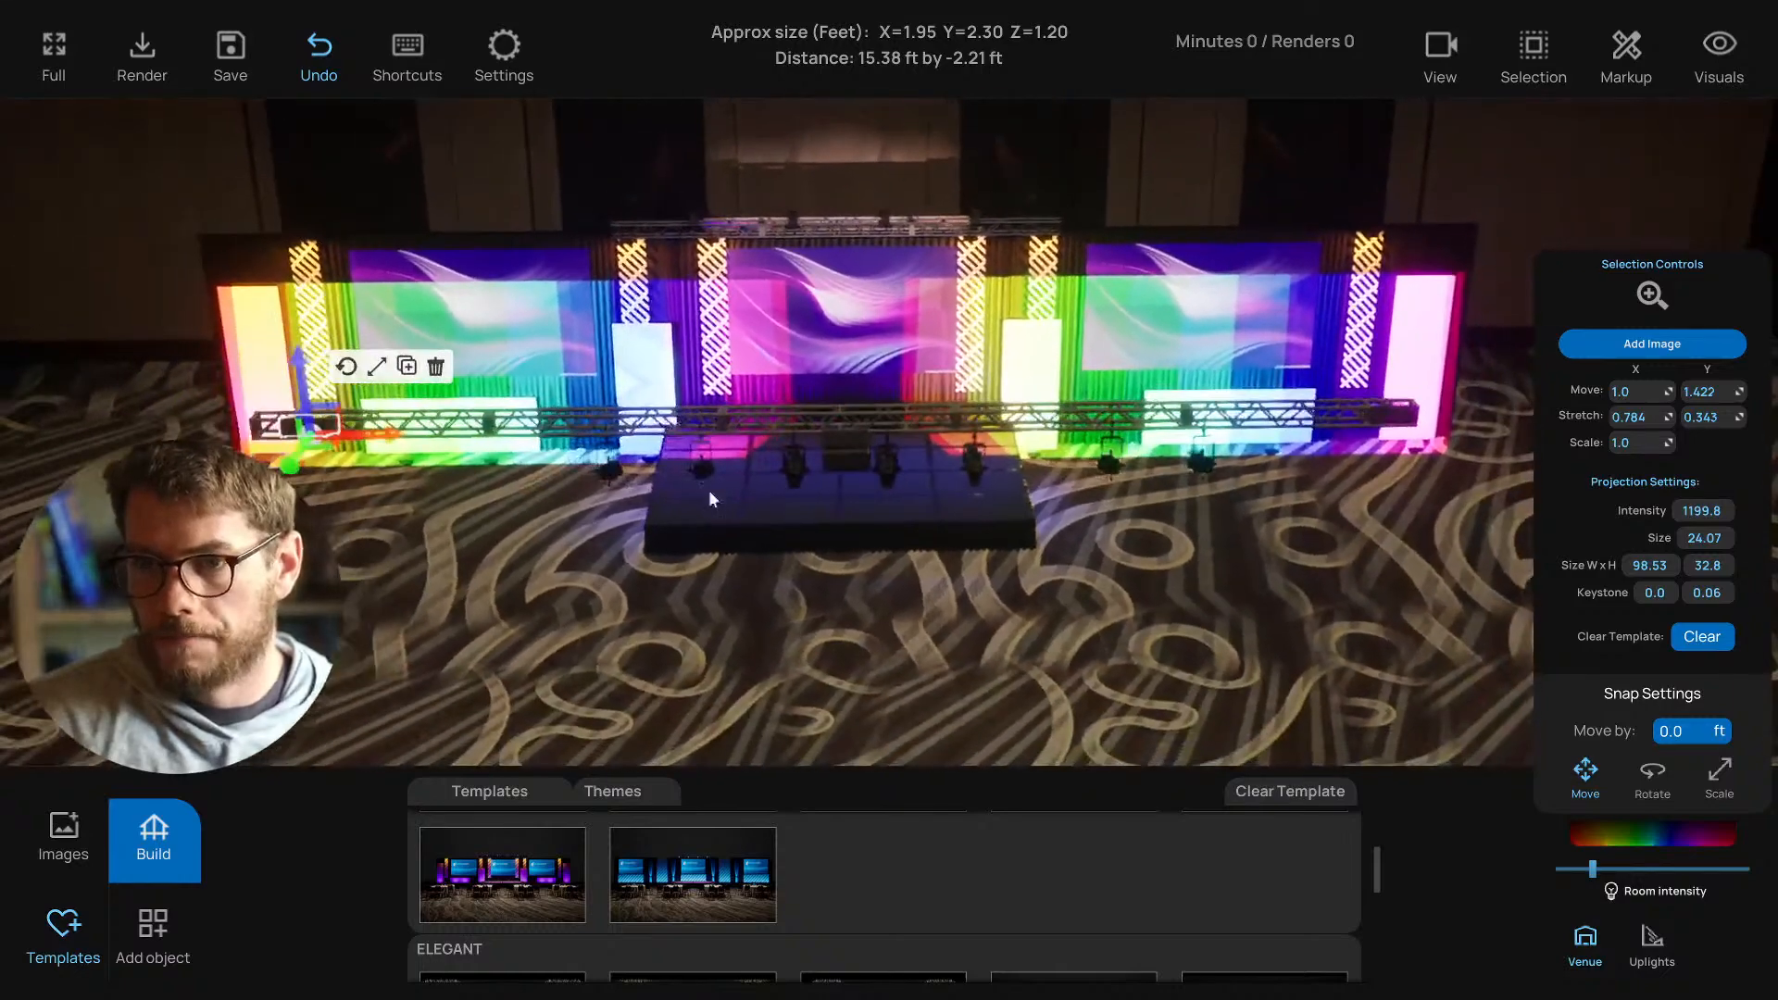
drag(371, 435, 354, 435)
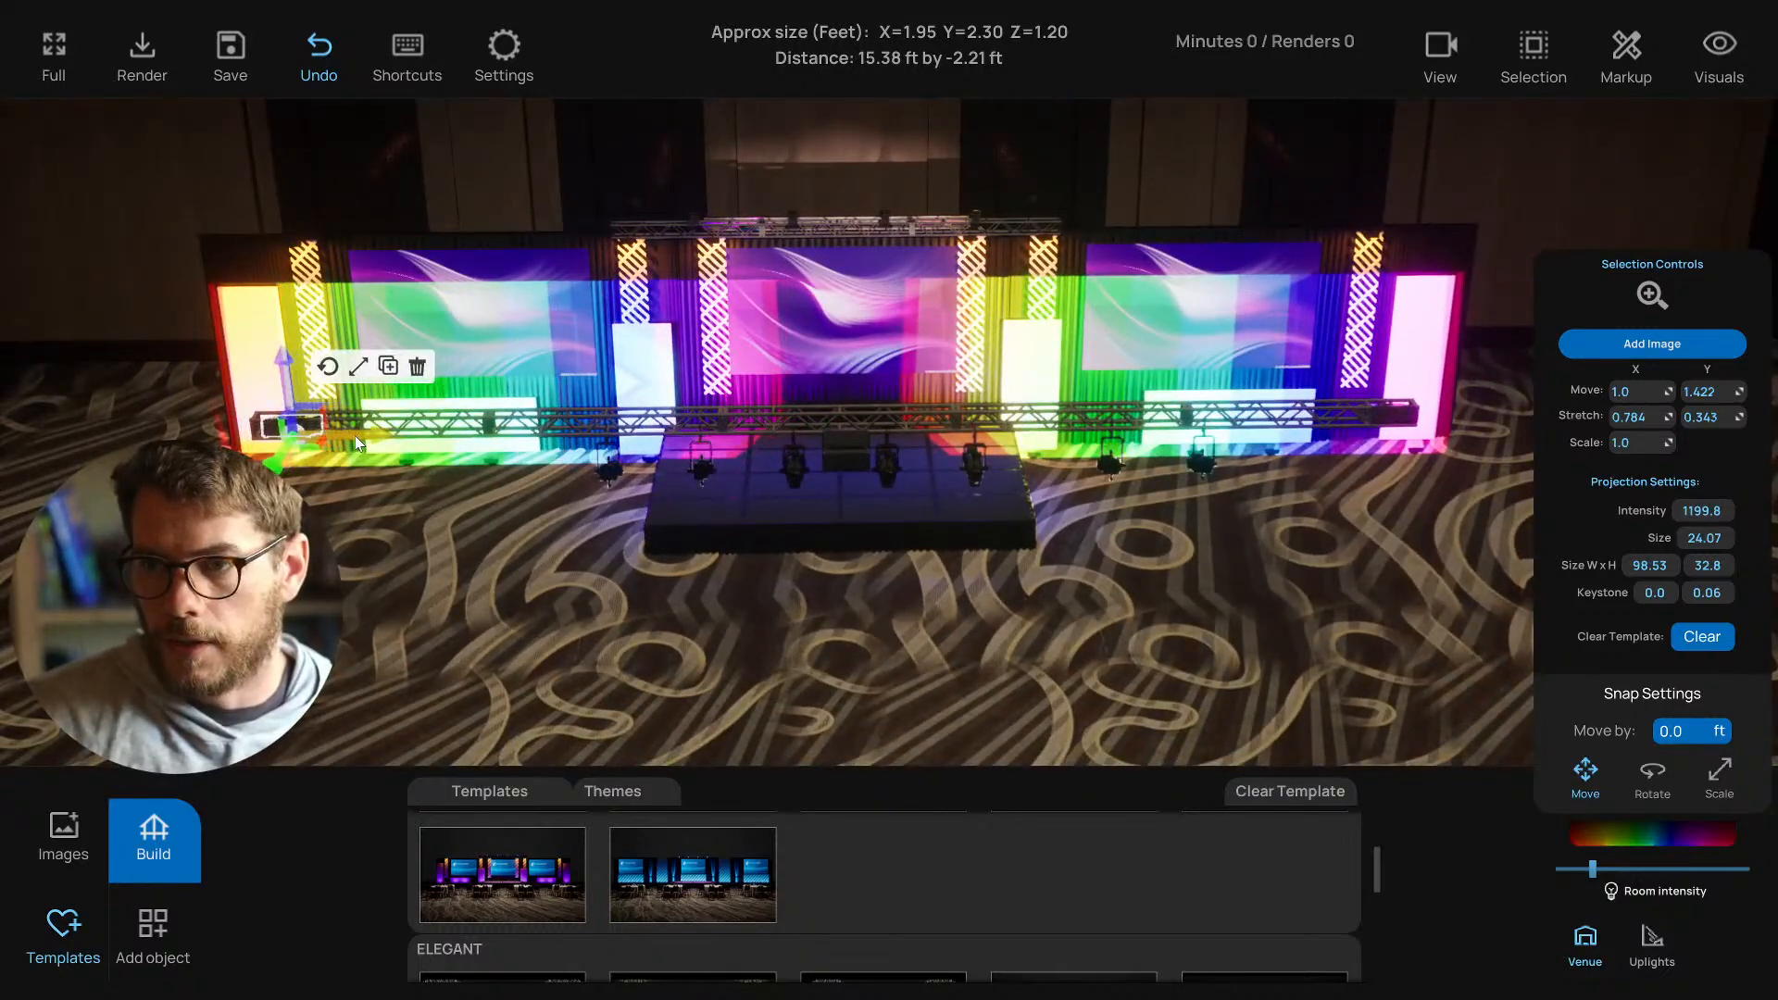
Projection-map the left-end projector onto the two tall panels and the low panel on the stage's left side.
right_drag(587, 508, 466, 496)
key(a)
click(519, 412)
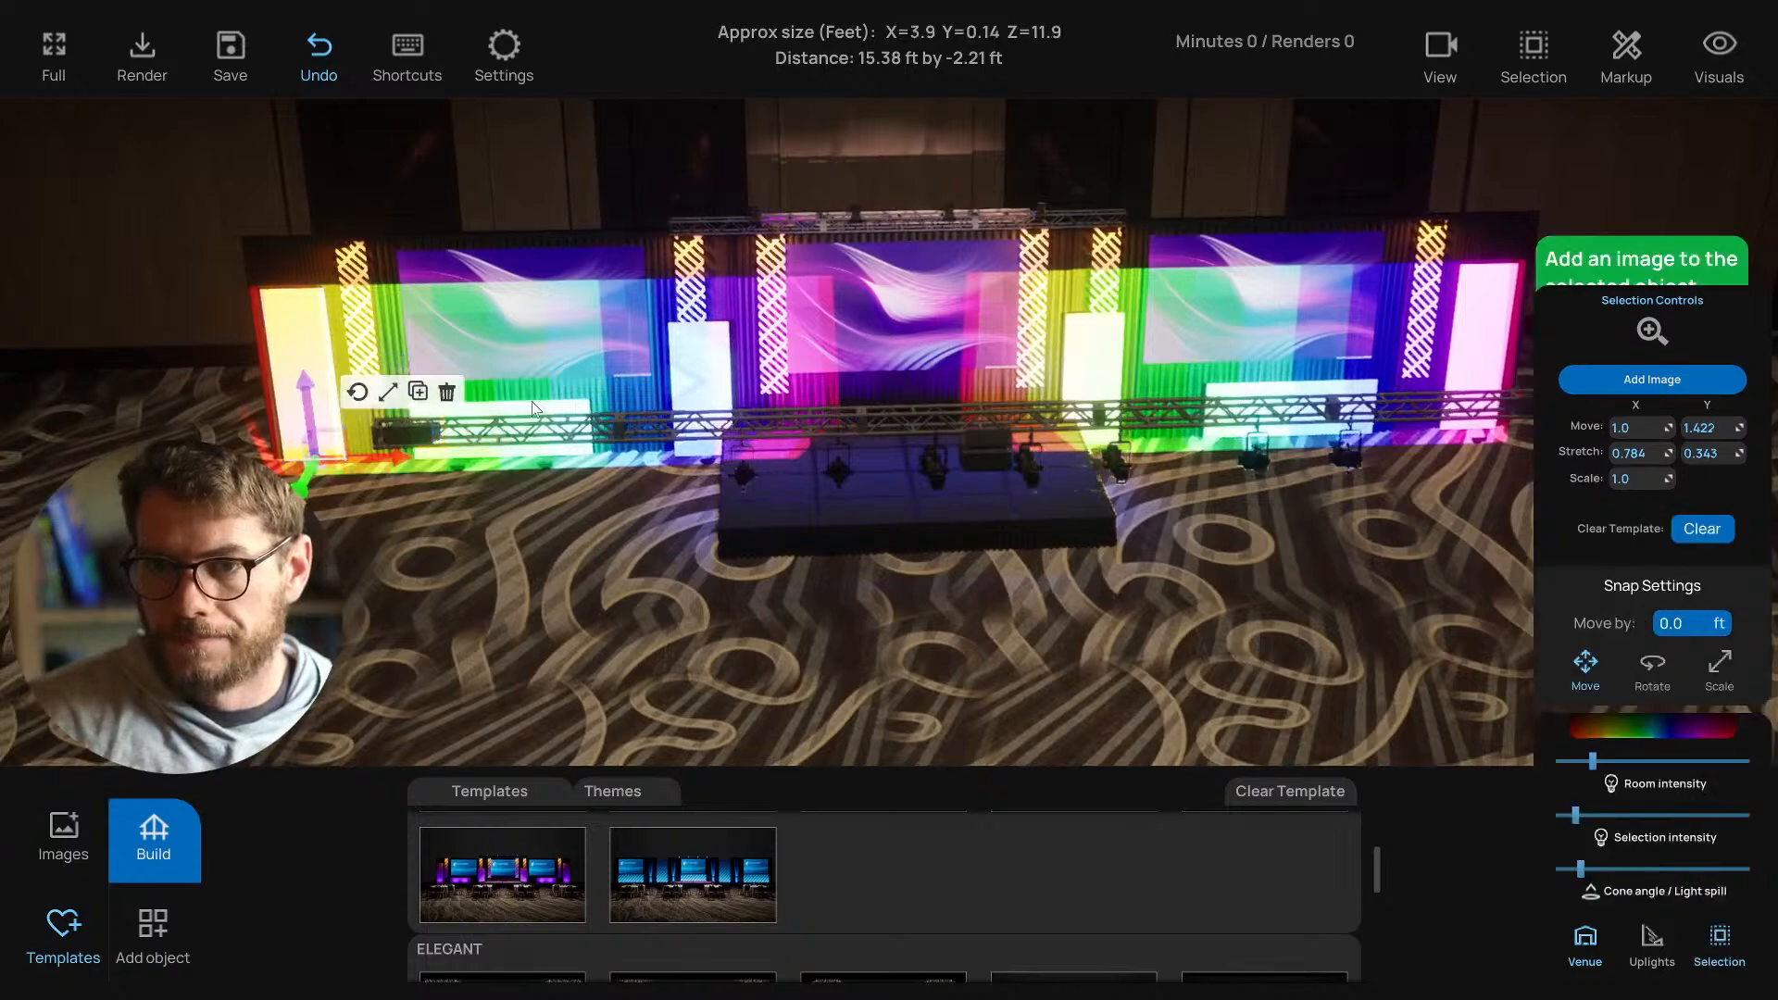
shift+click(704, 343)
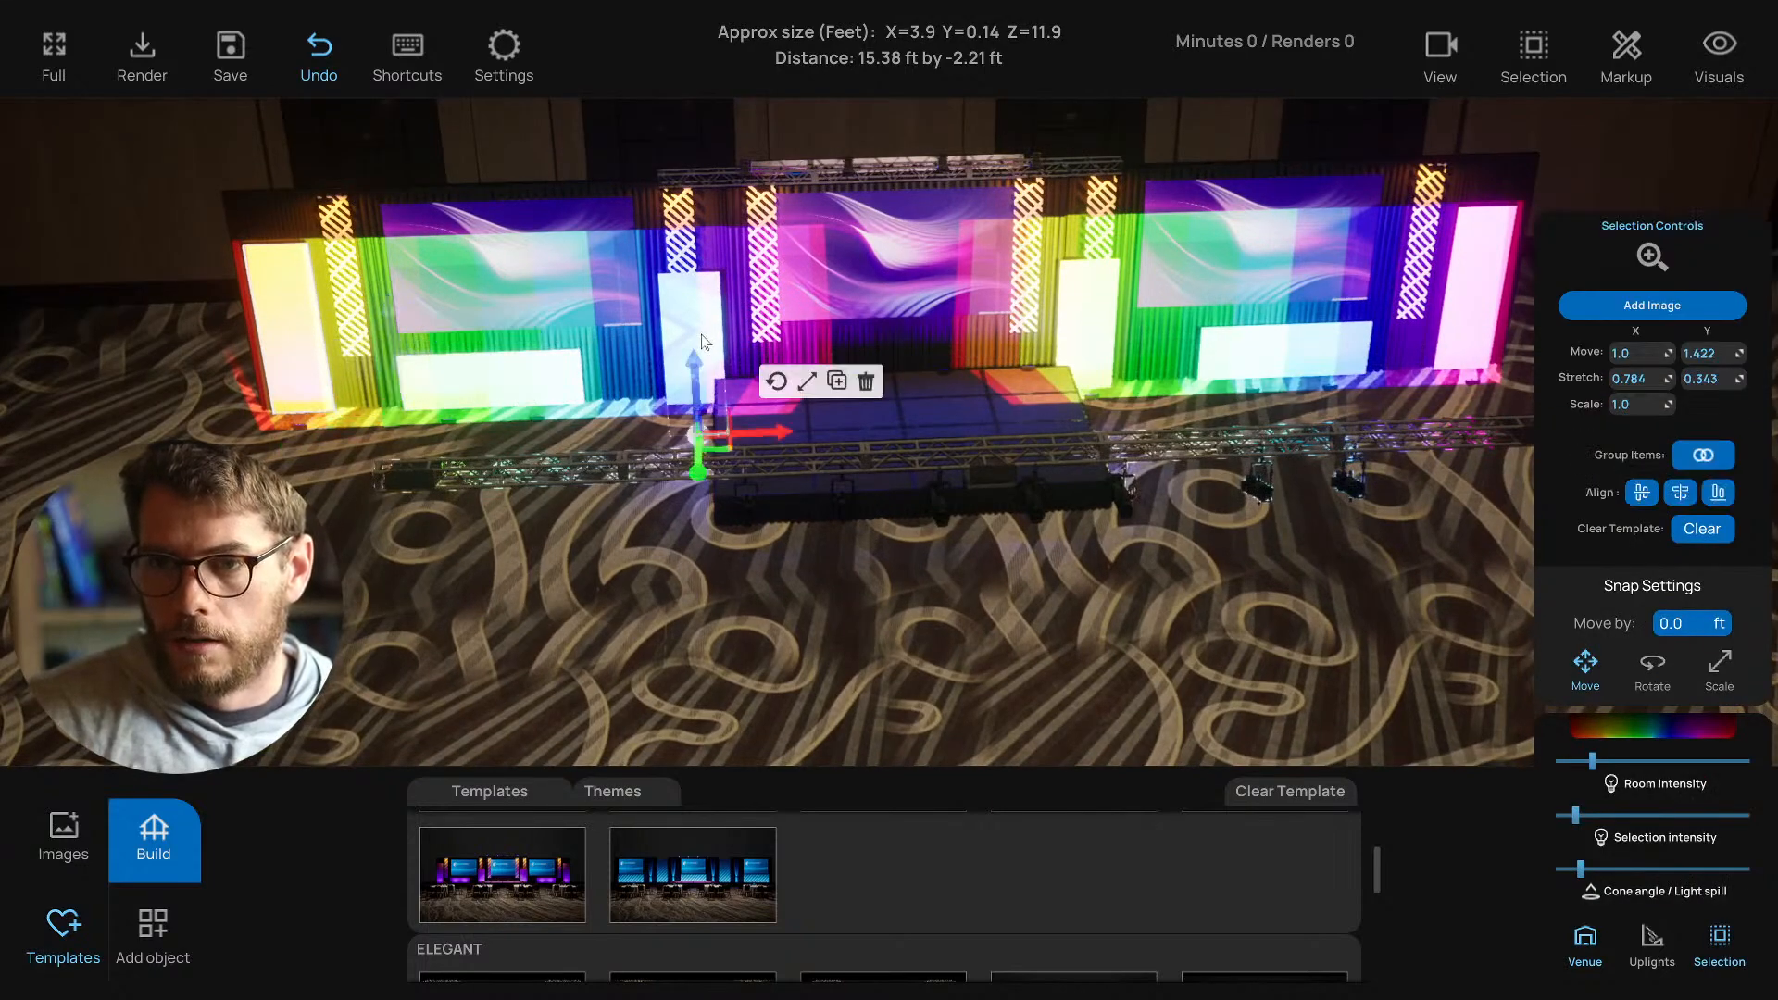
shift+click(415, 478)
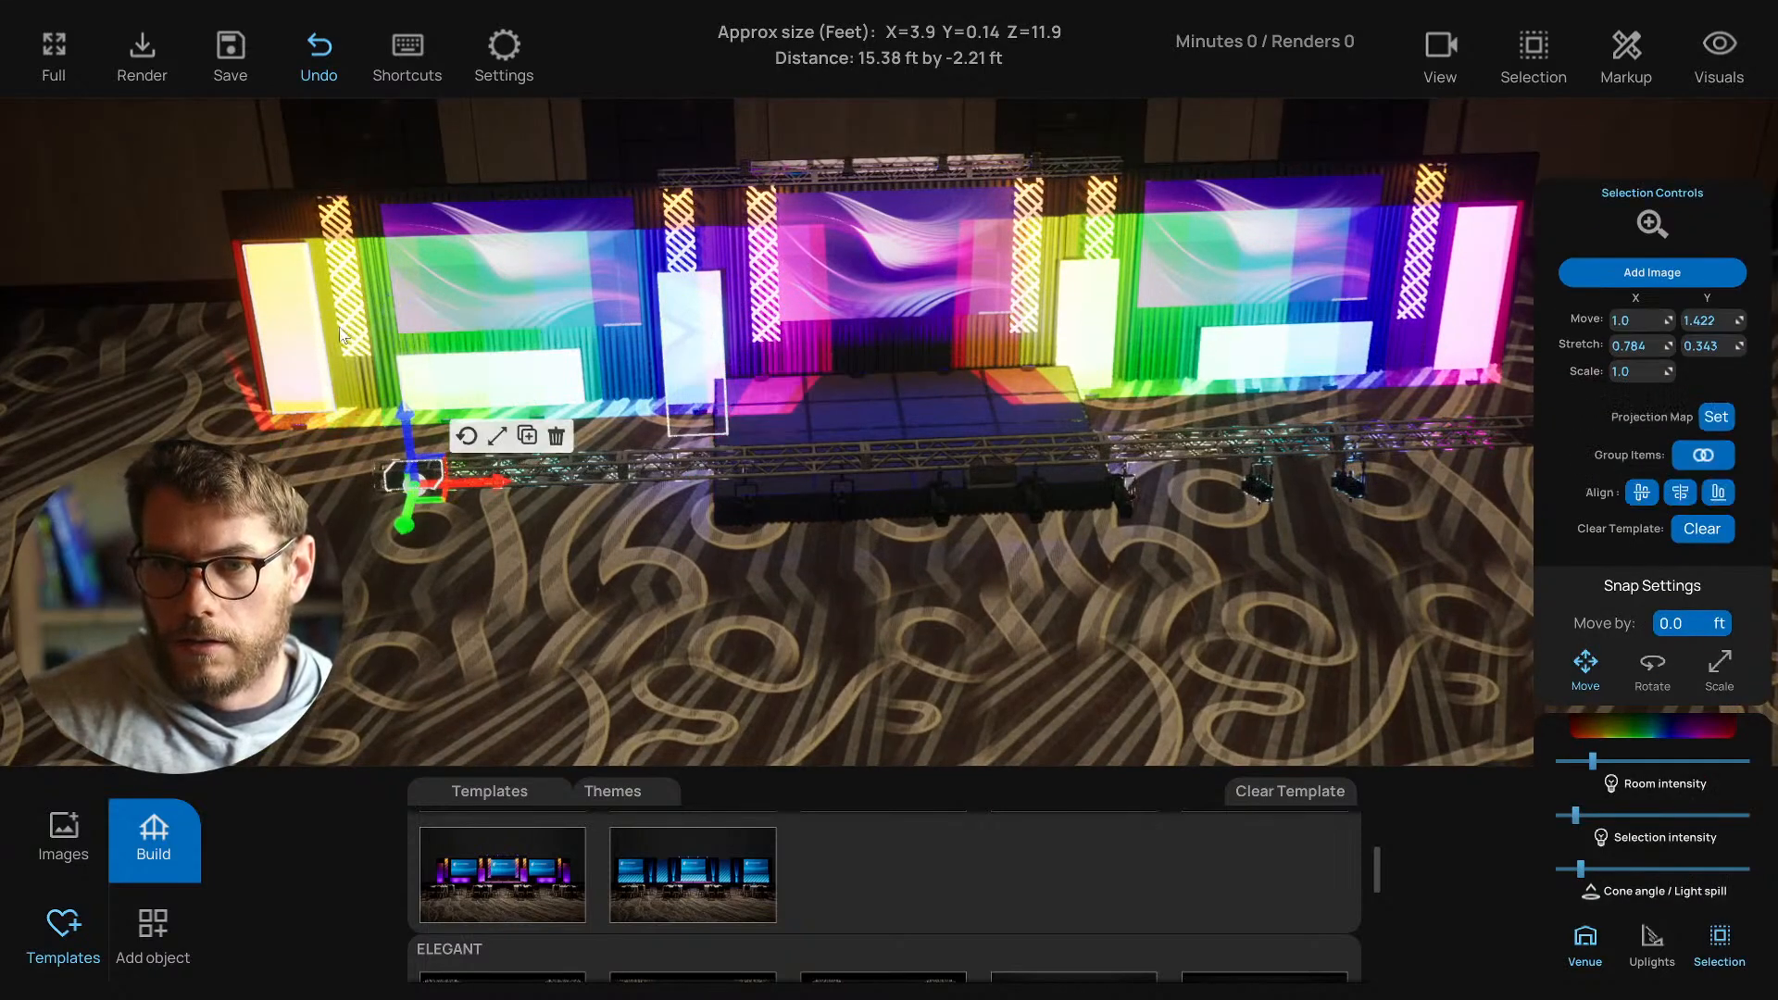
click(1704, 455)
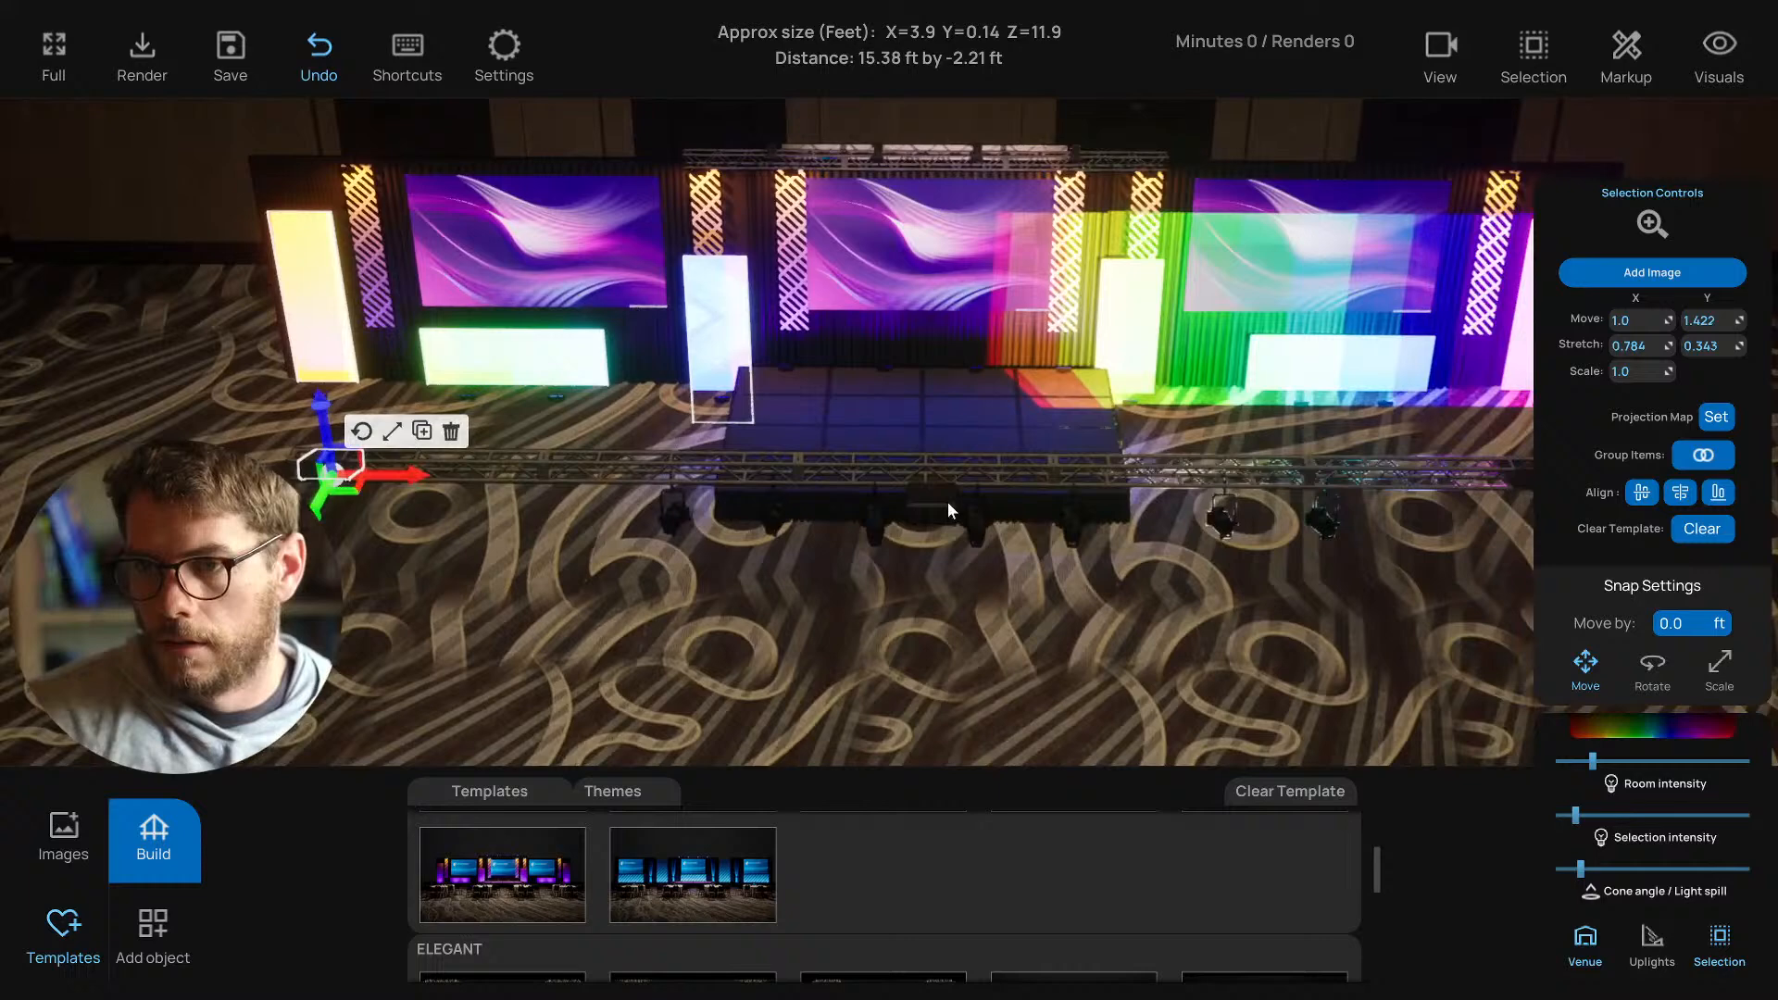
Delete the middle projector and projection-map the right-end projector onto the two tall panels and the low panel on the stage's right side.
click(948, 502)
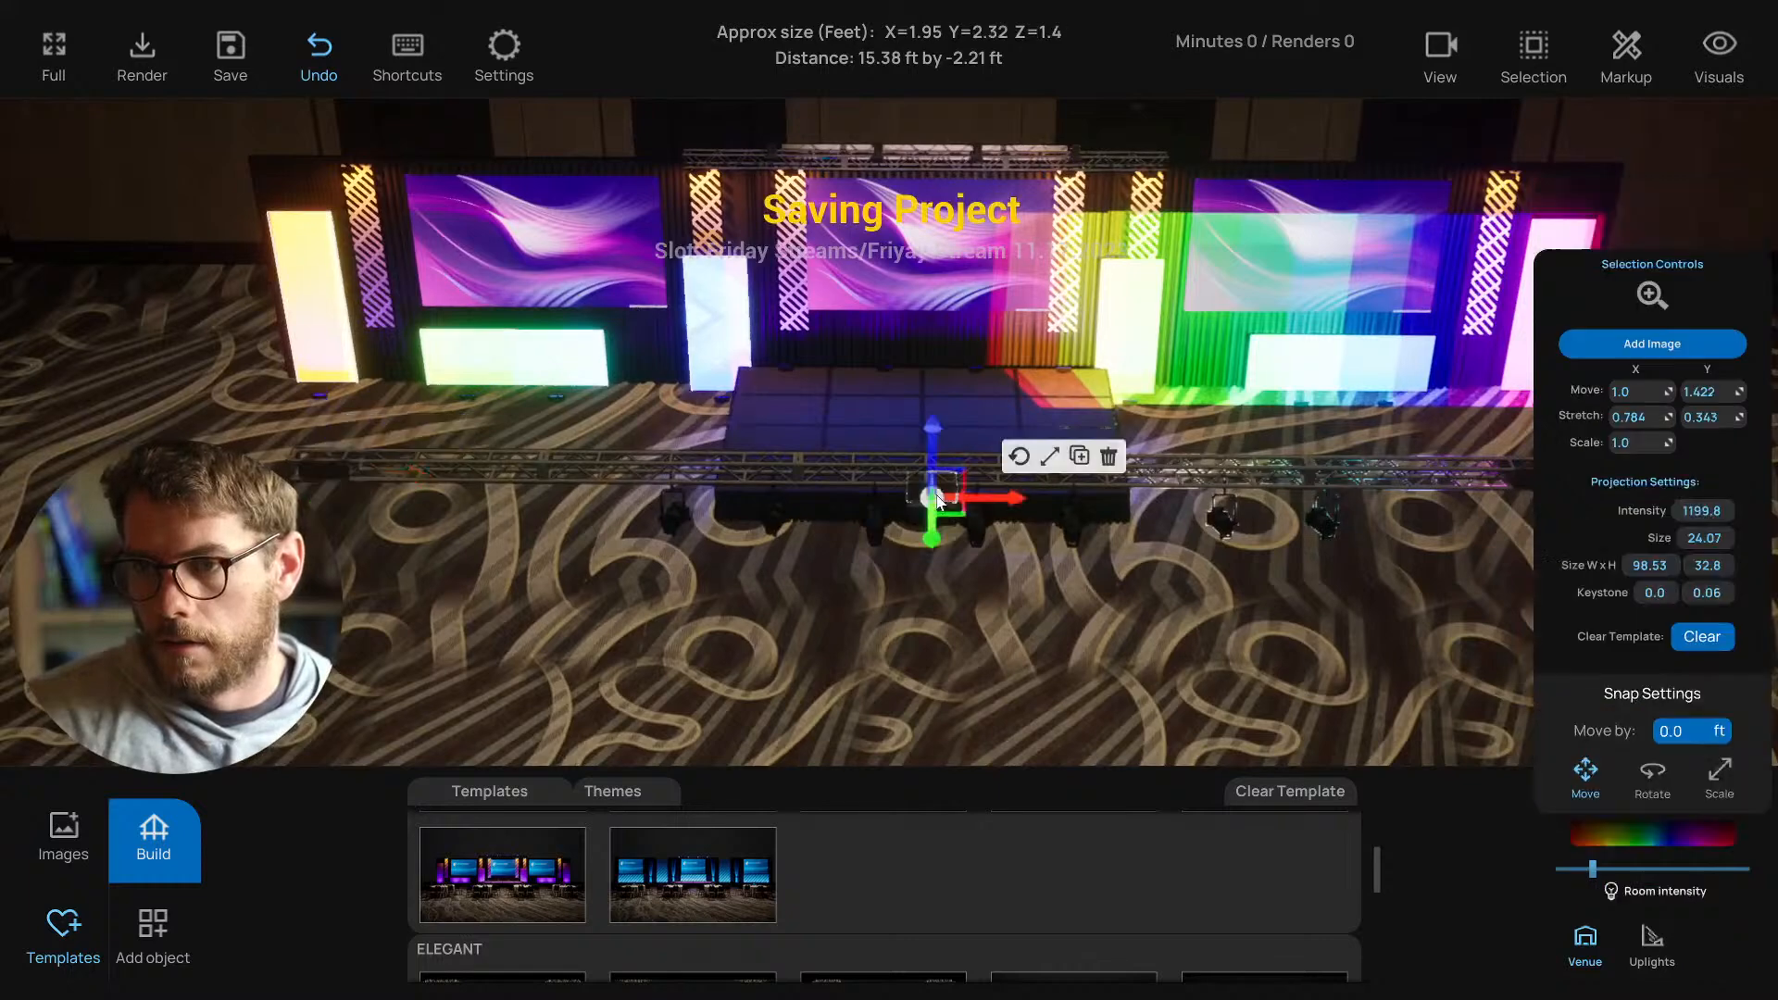
click(1110, 458)
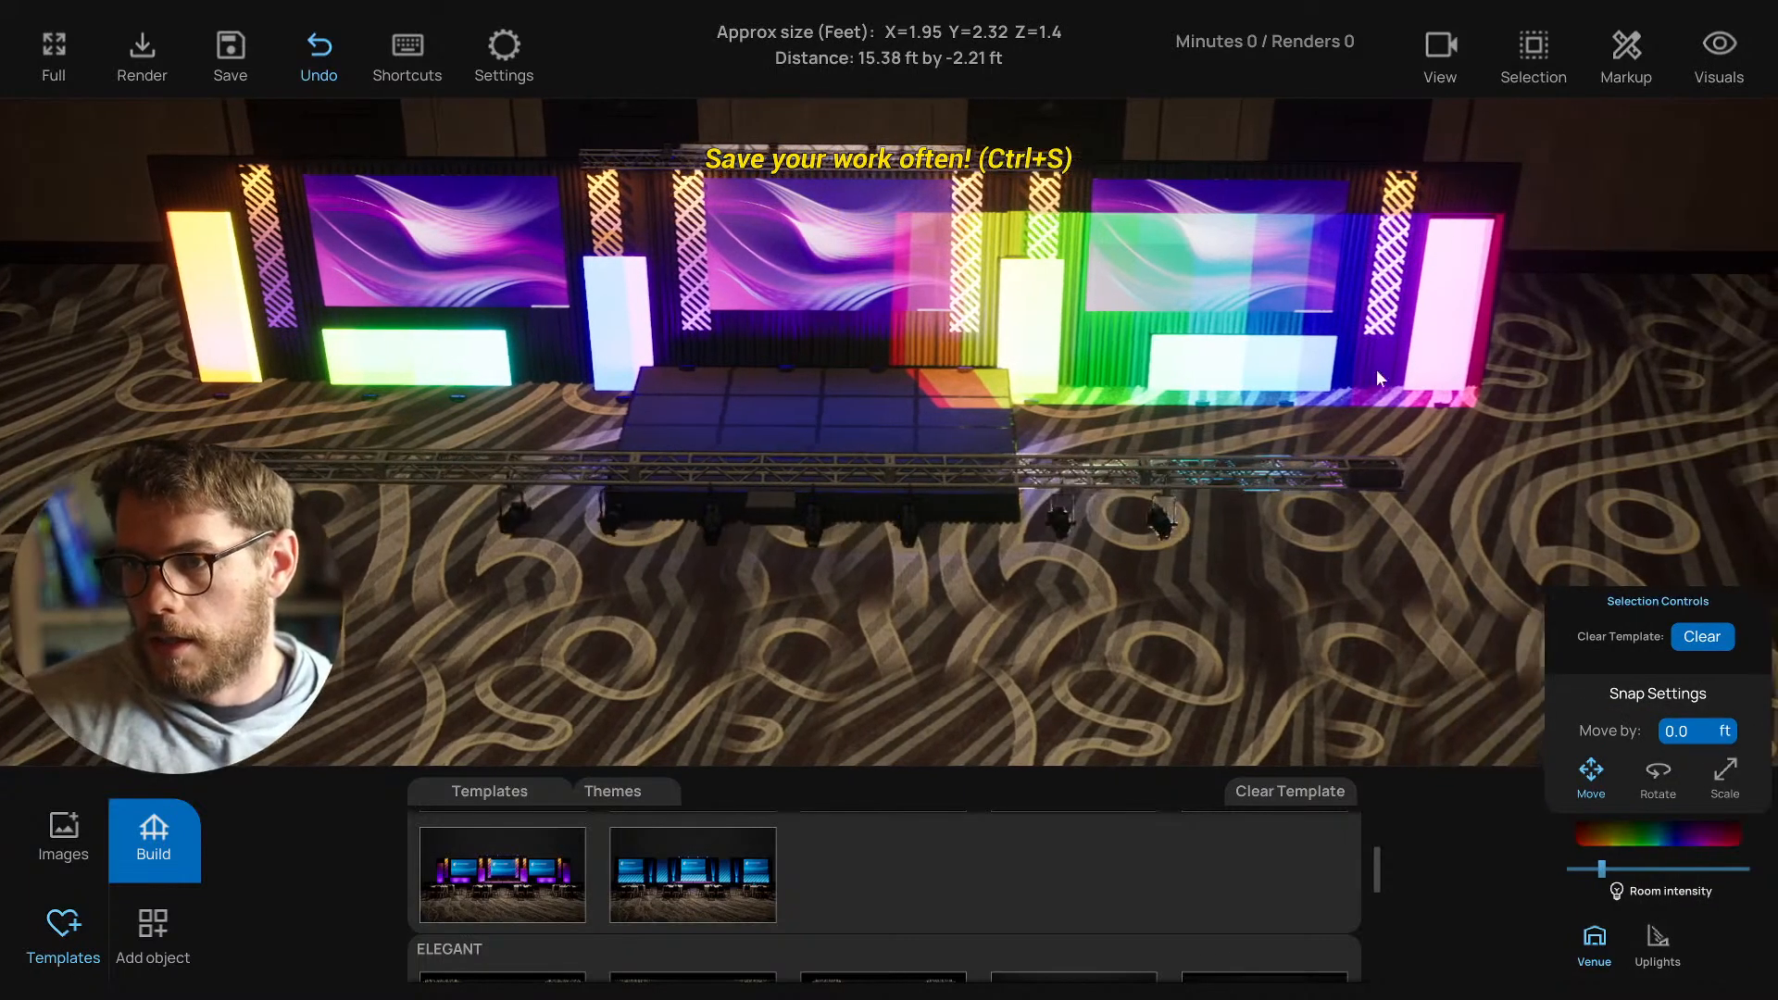
click(1354, 355)
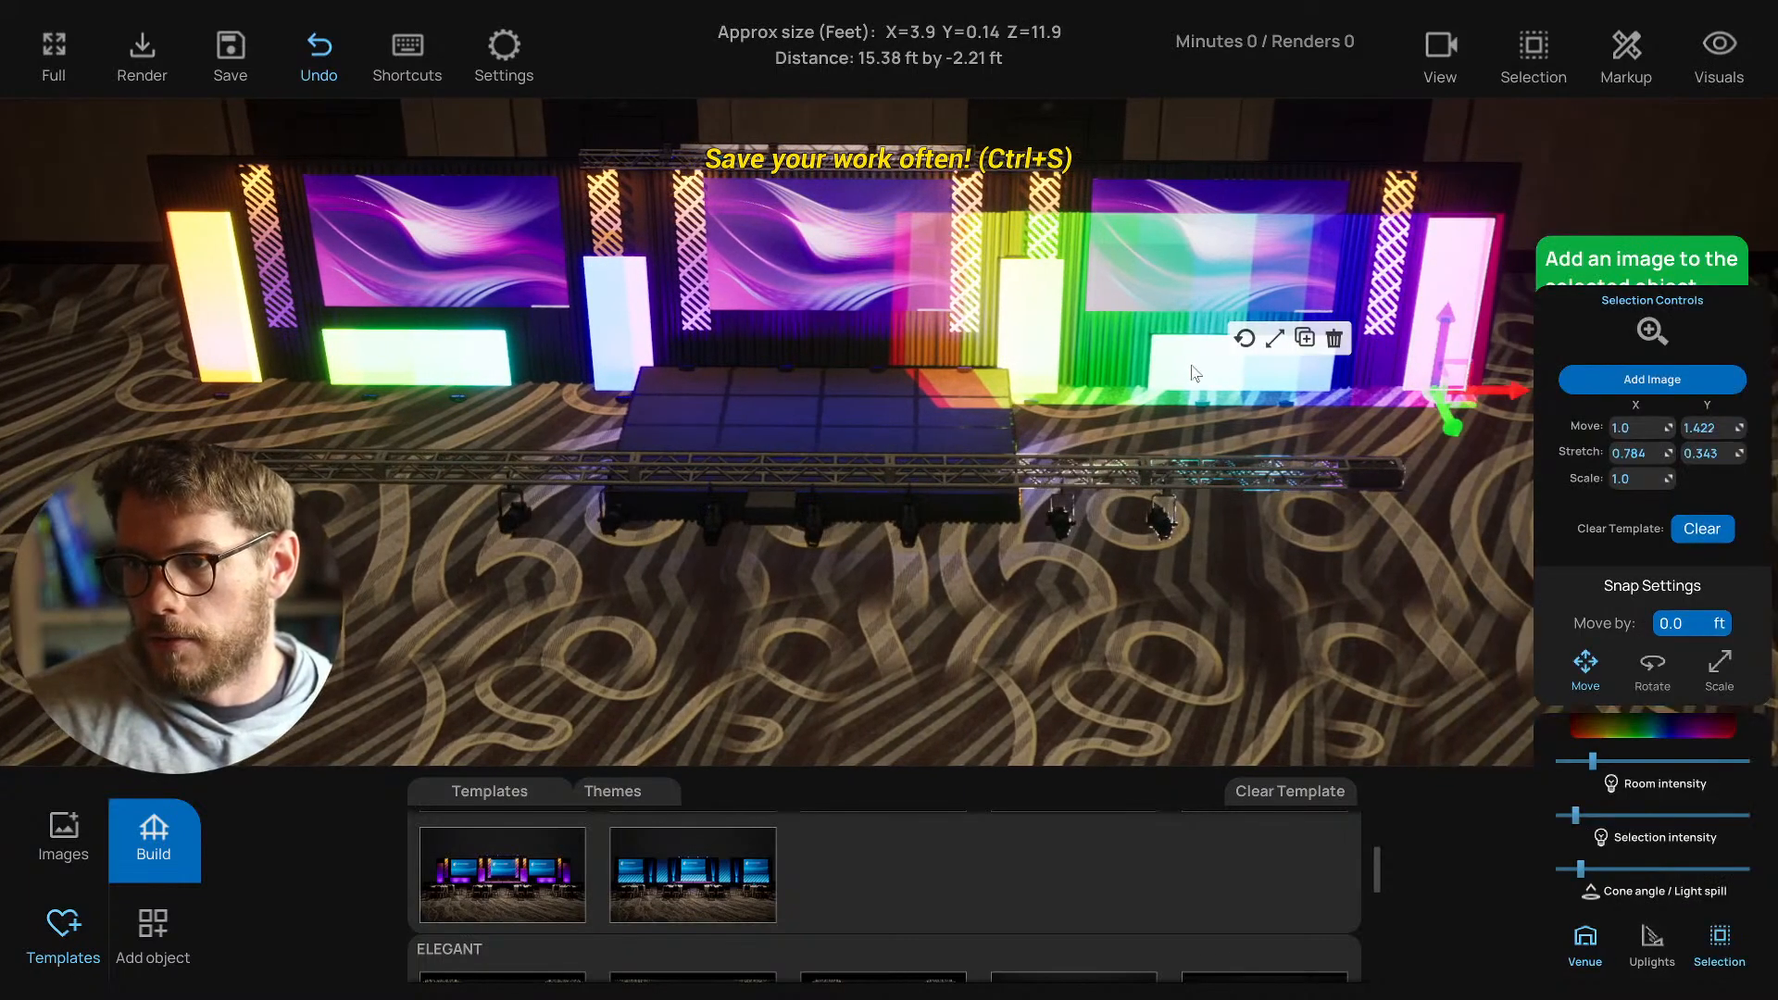
click(1025, 334)
drag(1239, 457, 1291, 493)
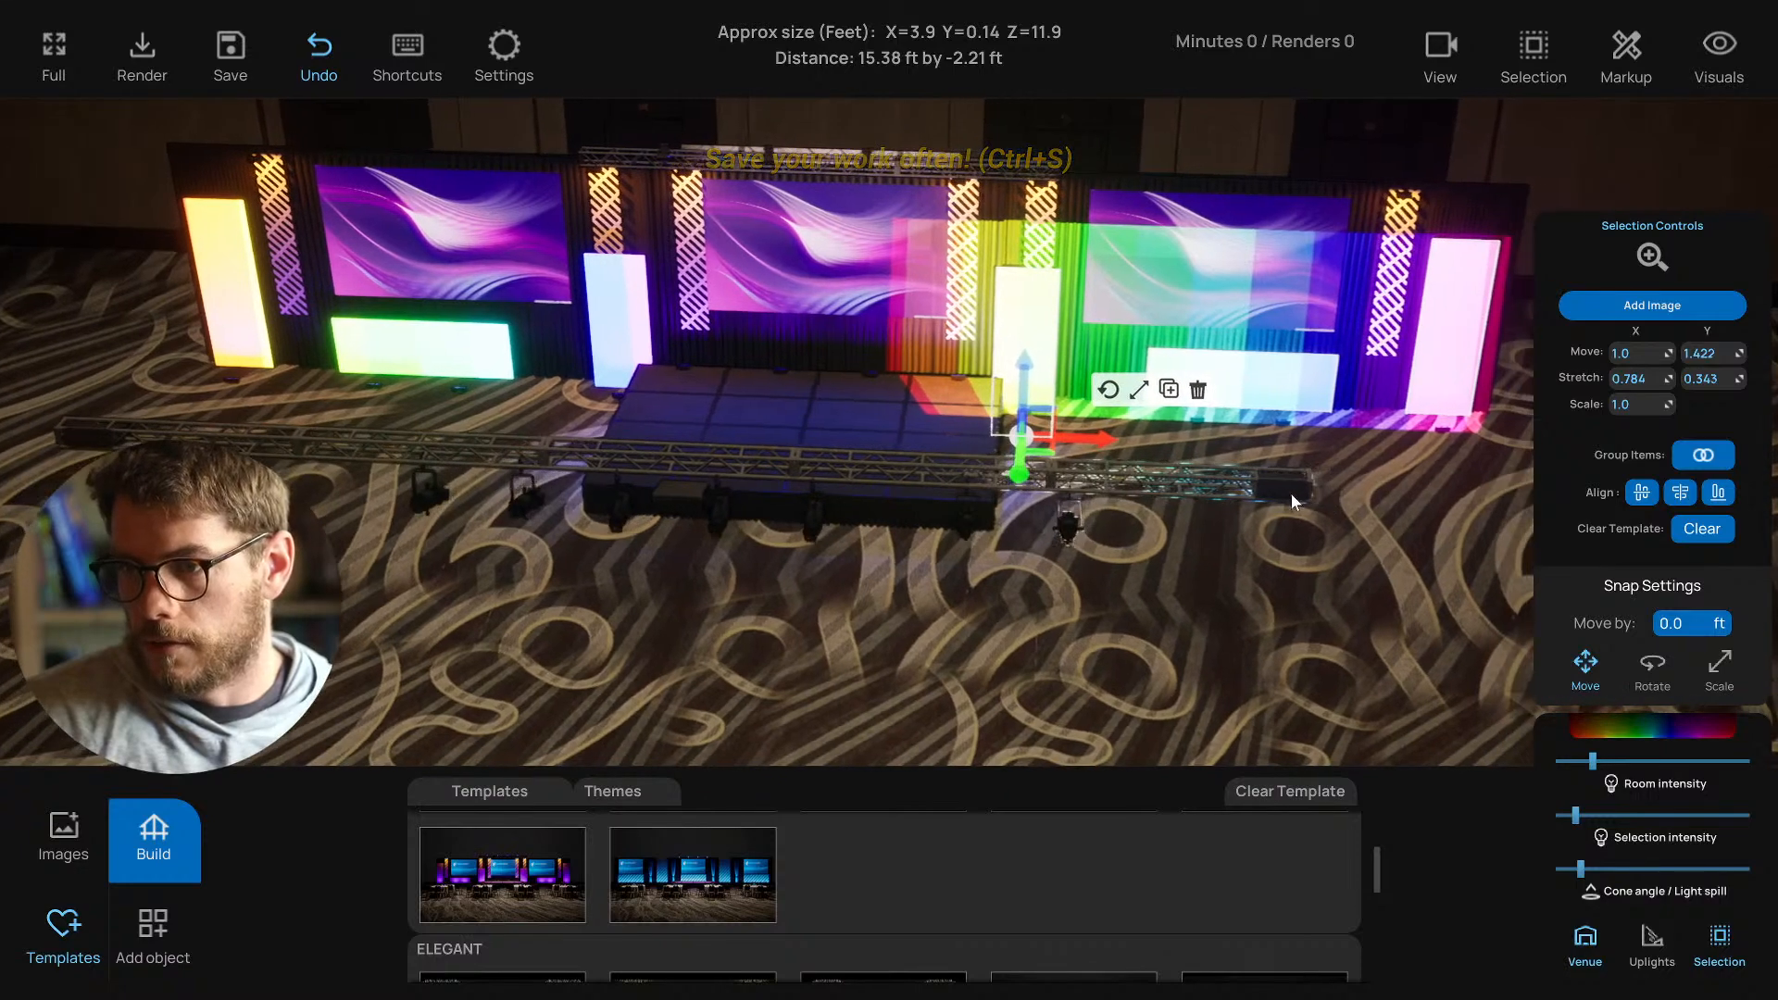
click(1285, 496)
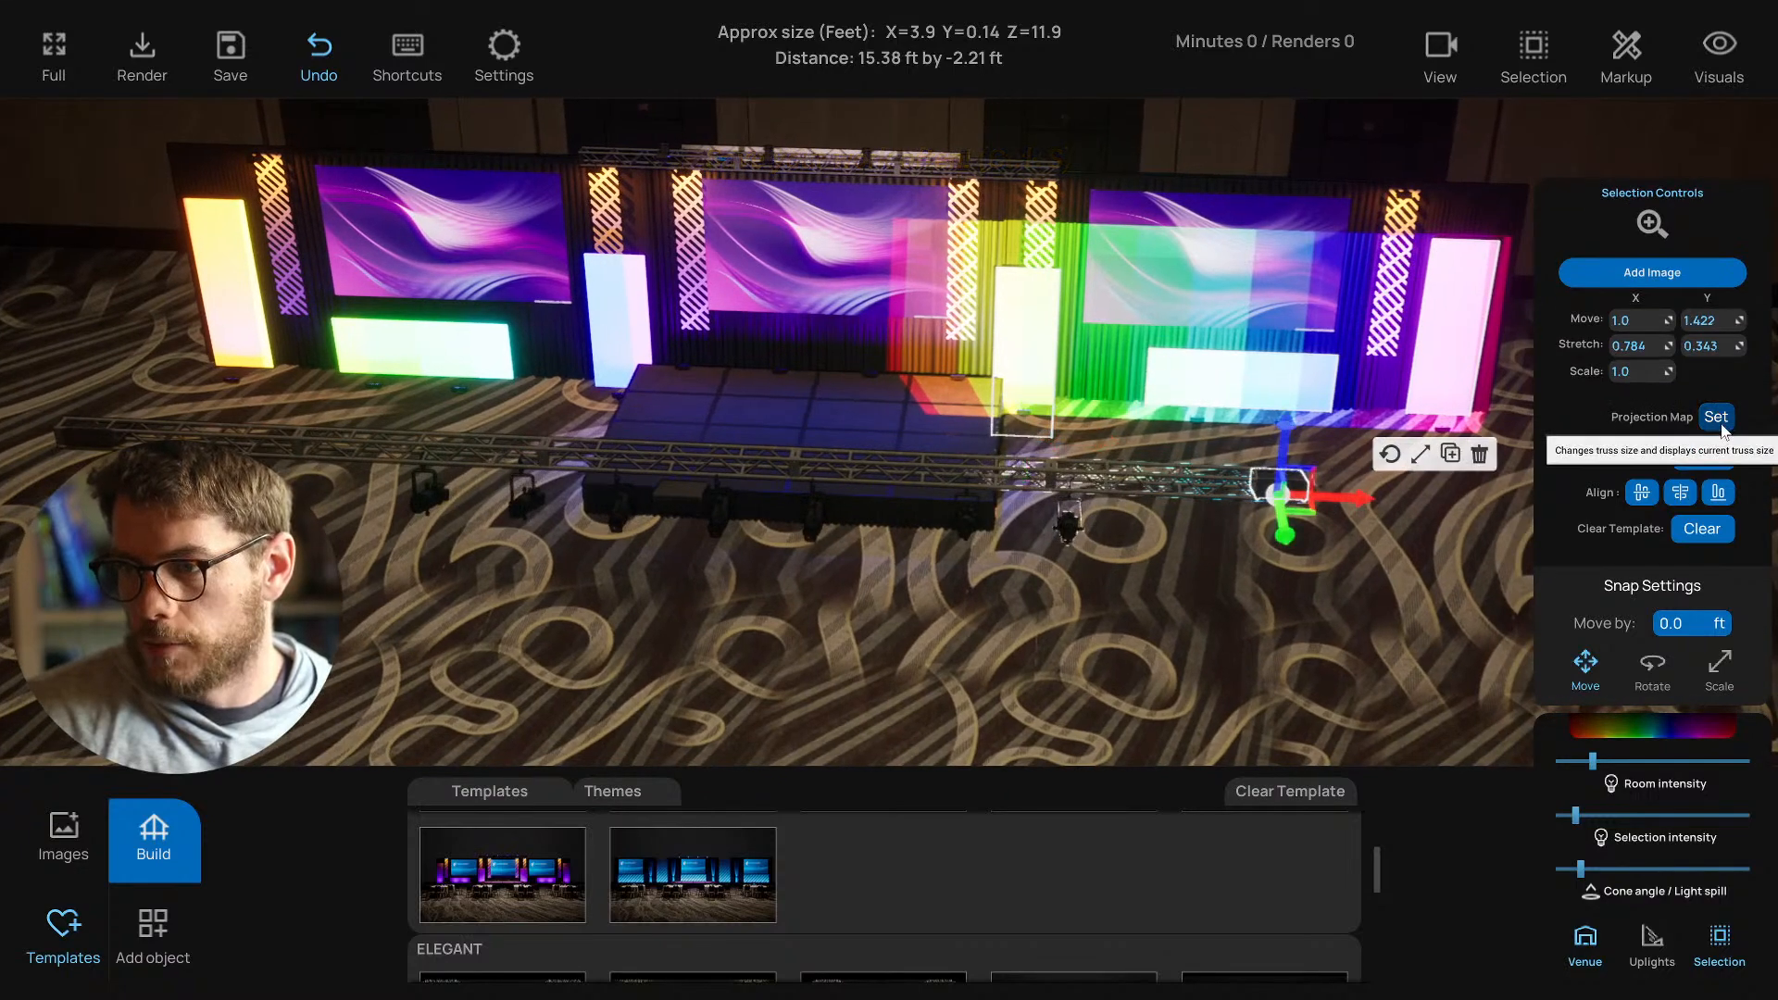
drag(1253, 559, 1227, 500)
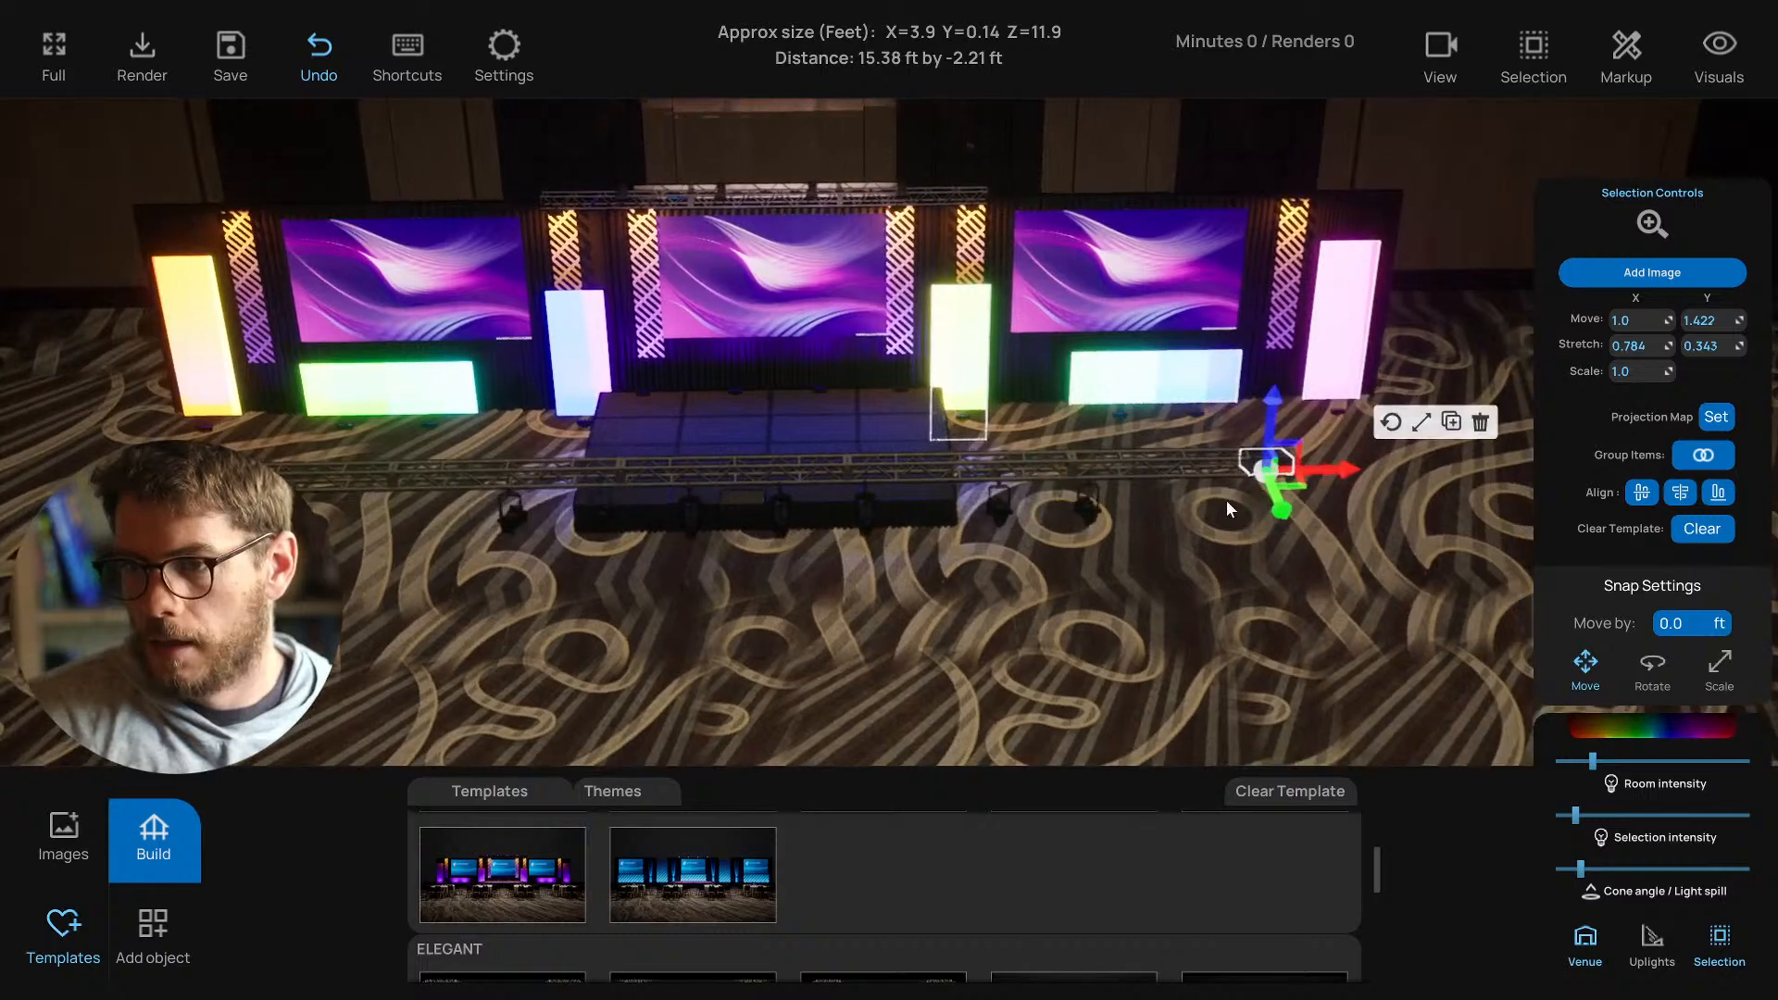
Select both truss-end projectors together and rotate them slightly.
click(1229, 505)
click(1308, 459)
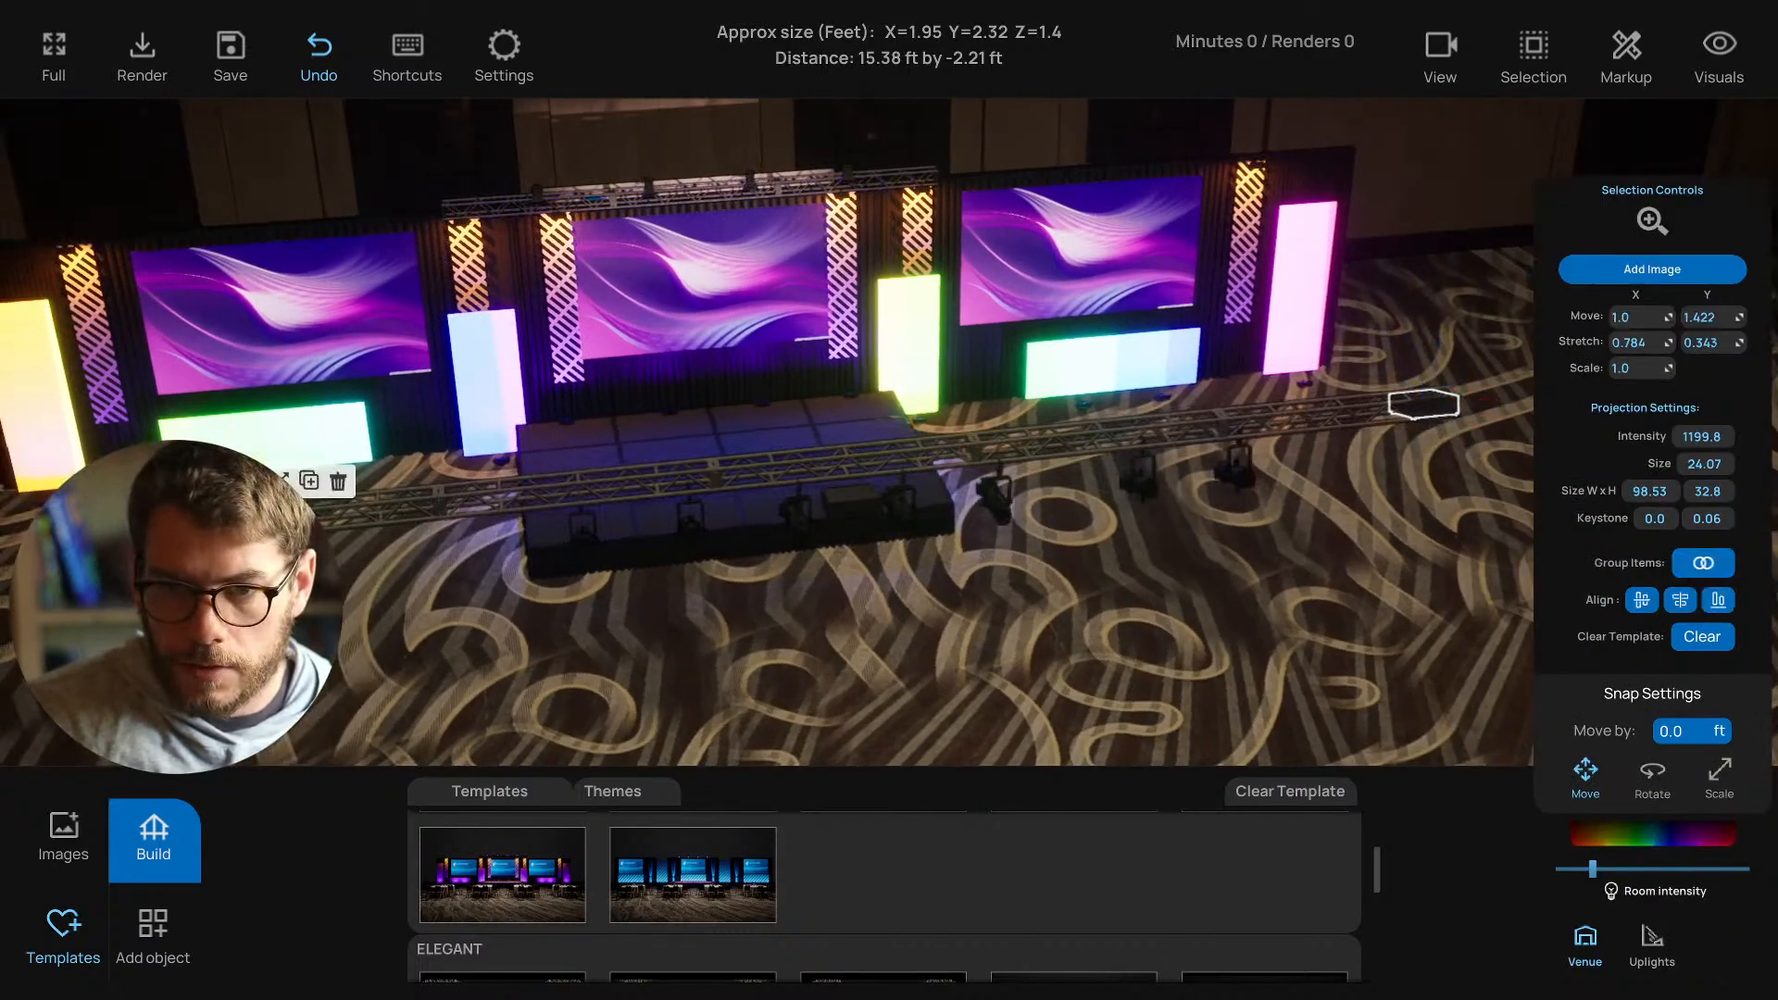
drag(276, 500, 279, 520)
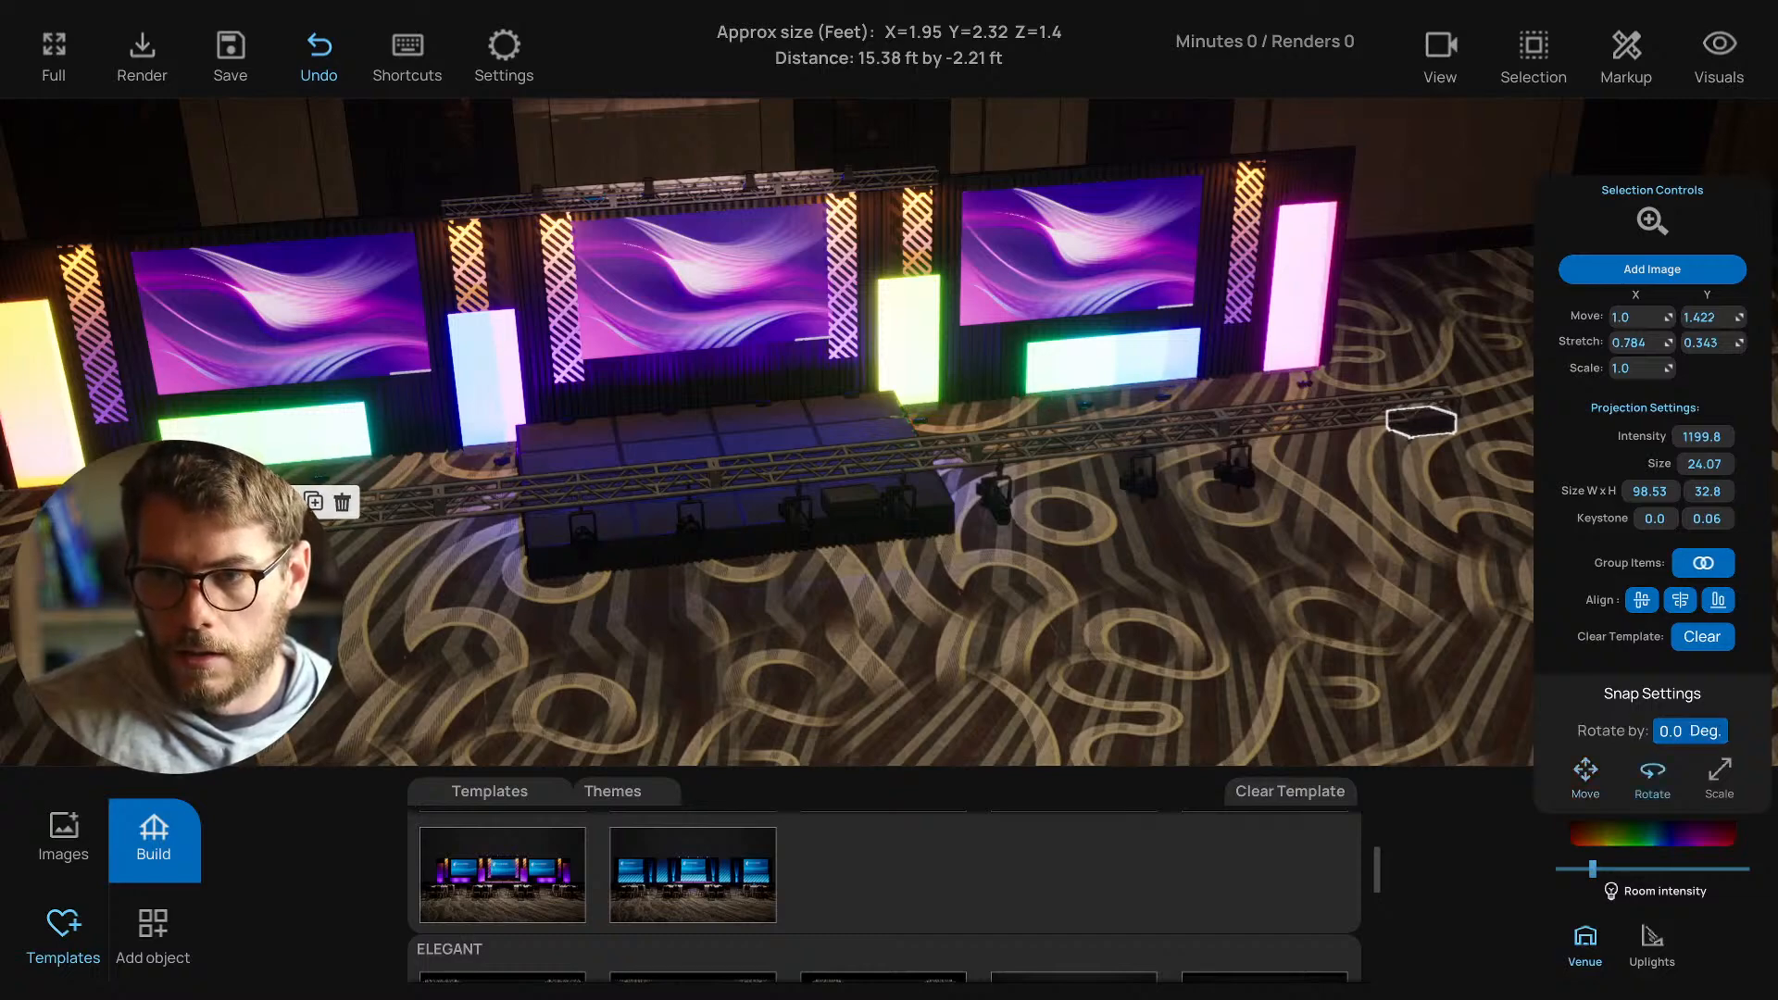
Apply the pale blue and purple graphic with arrow shapes to both projectors and set their projection size to 28.04.
middle_drag(816, 555, 973, 548)
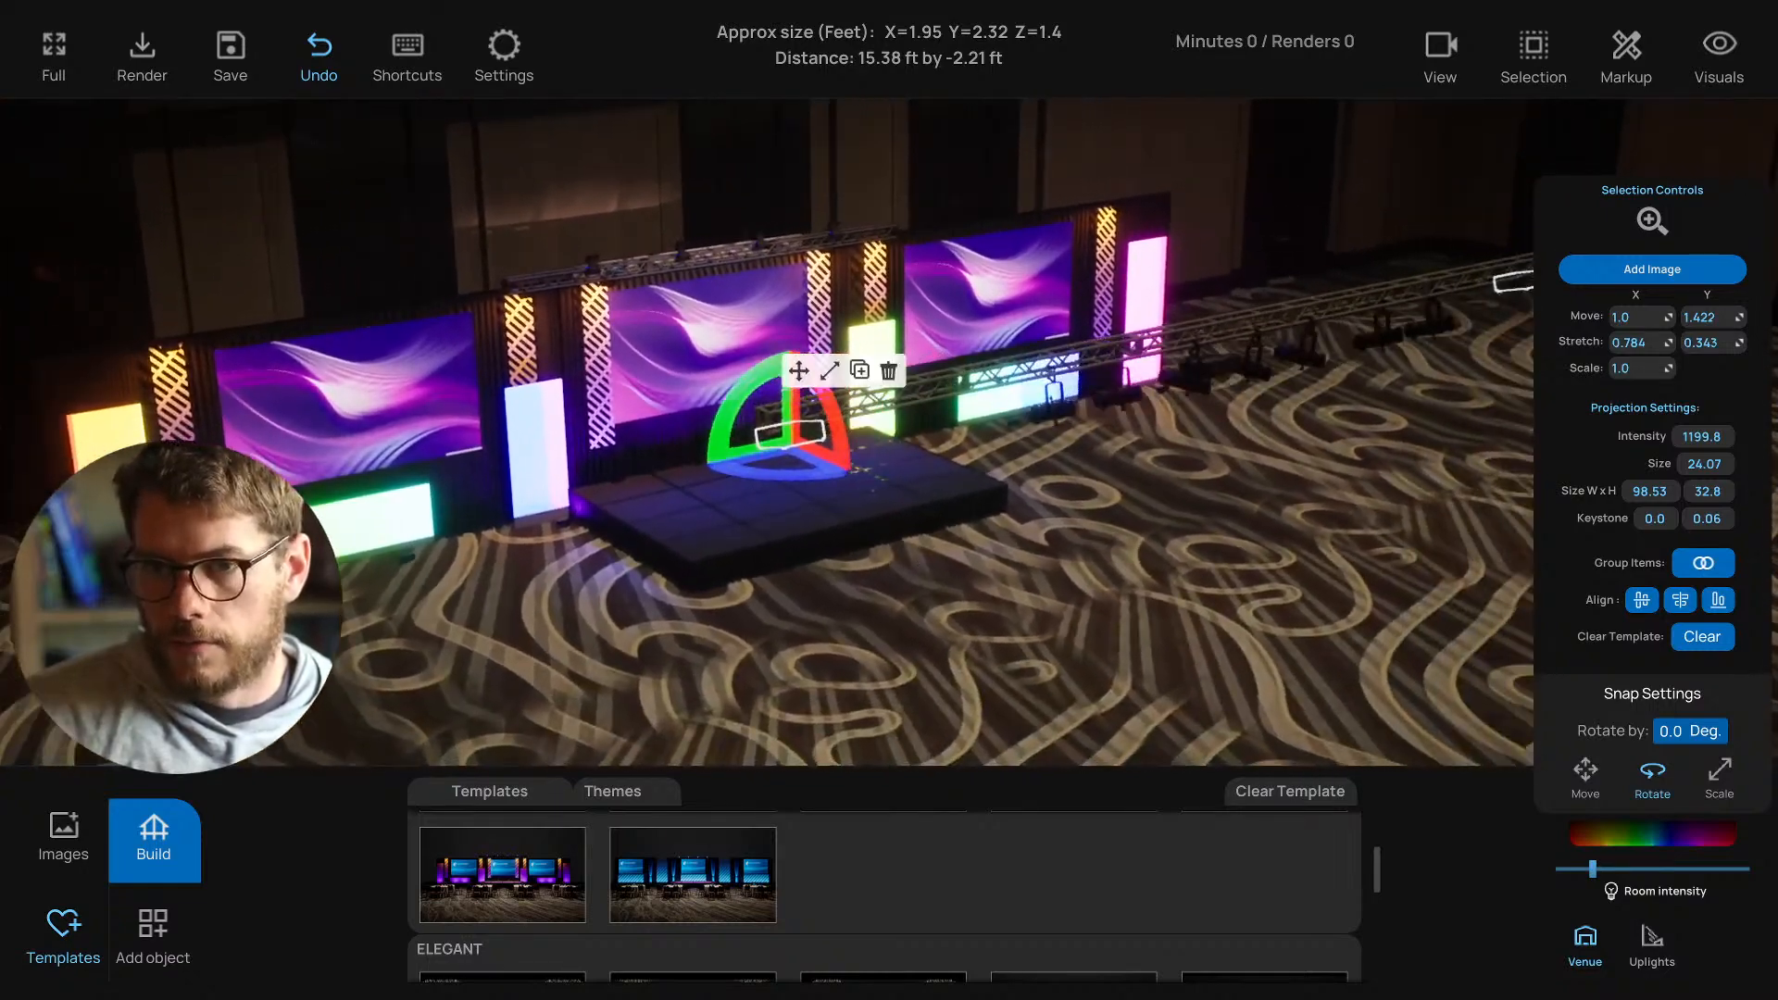
click(65, 832)
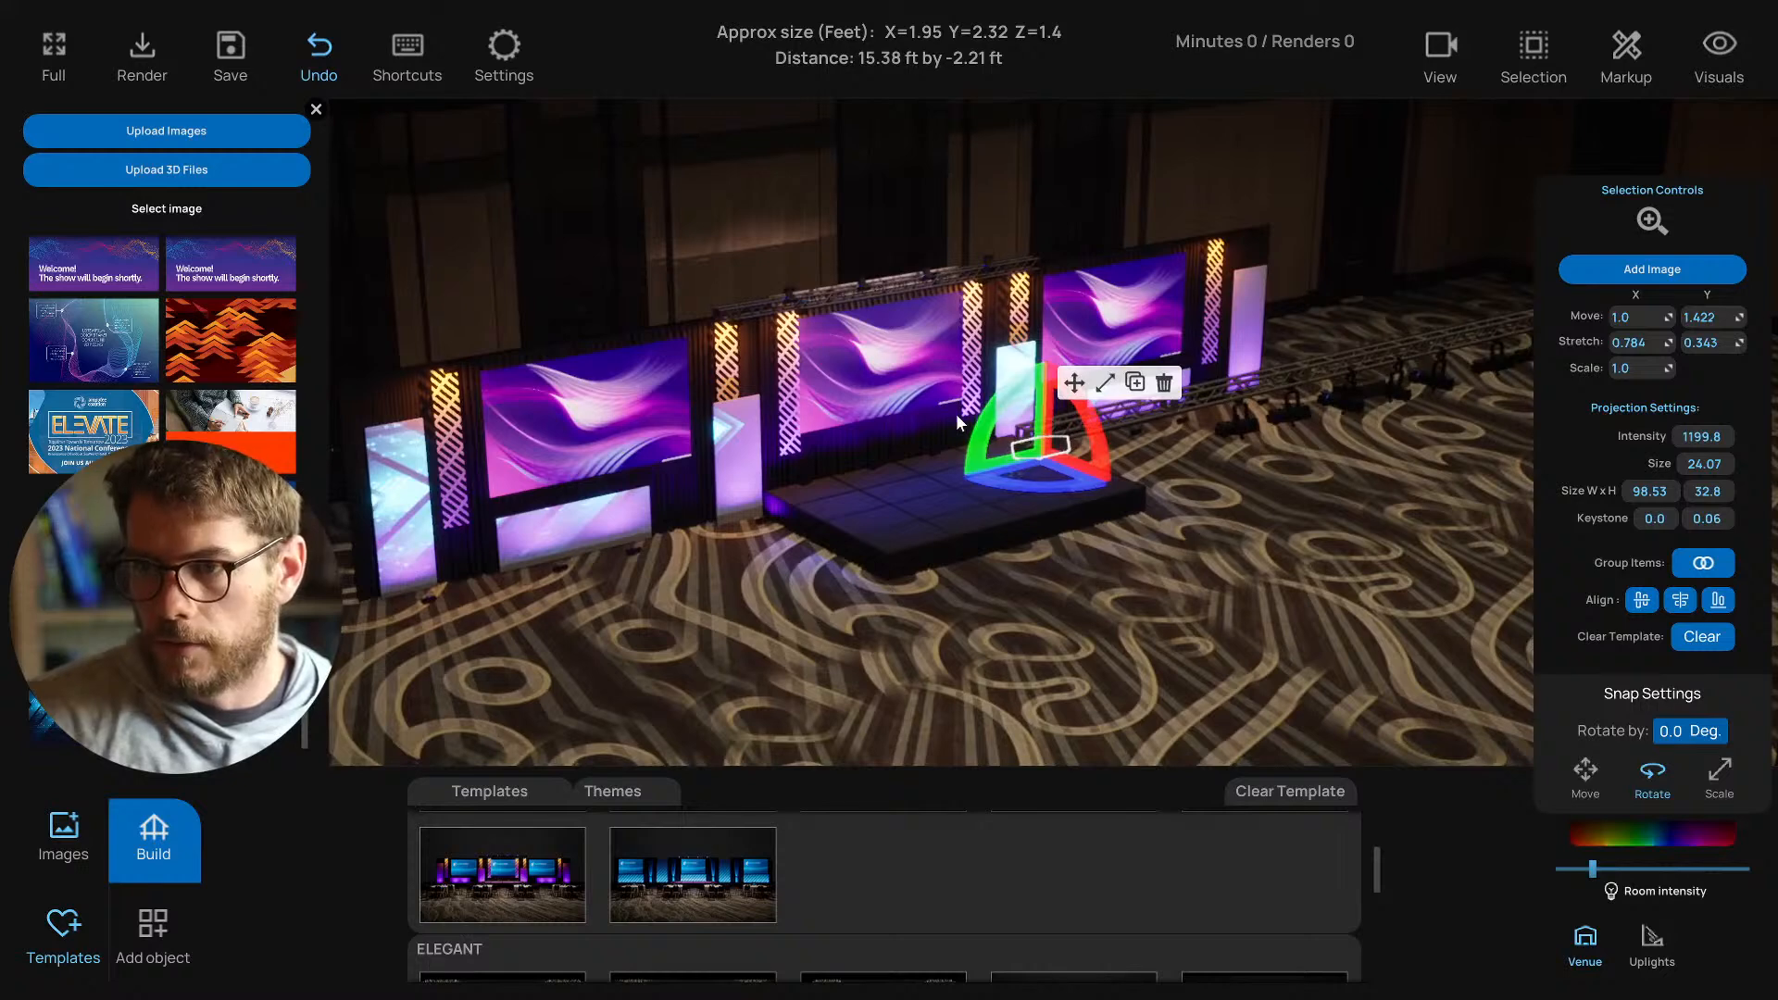
drag(1712, 463, 1741, 463)
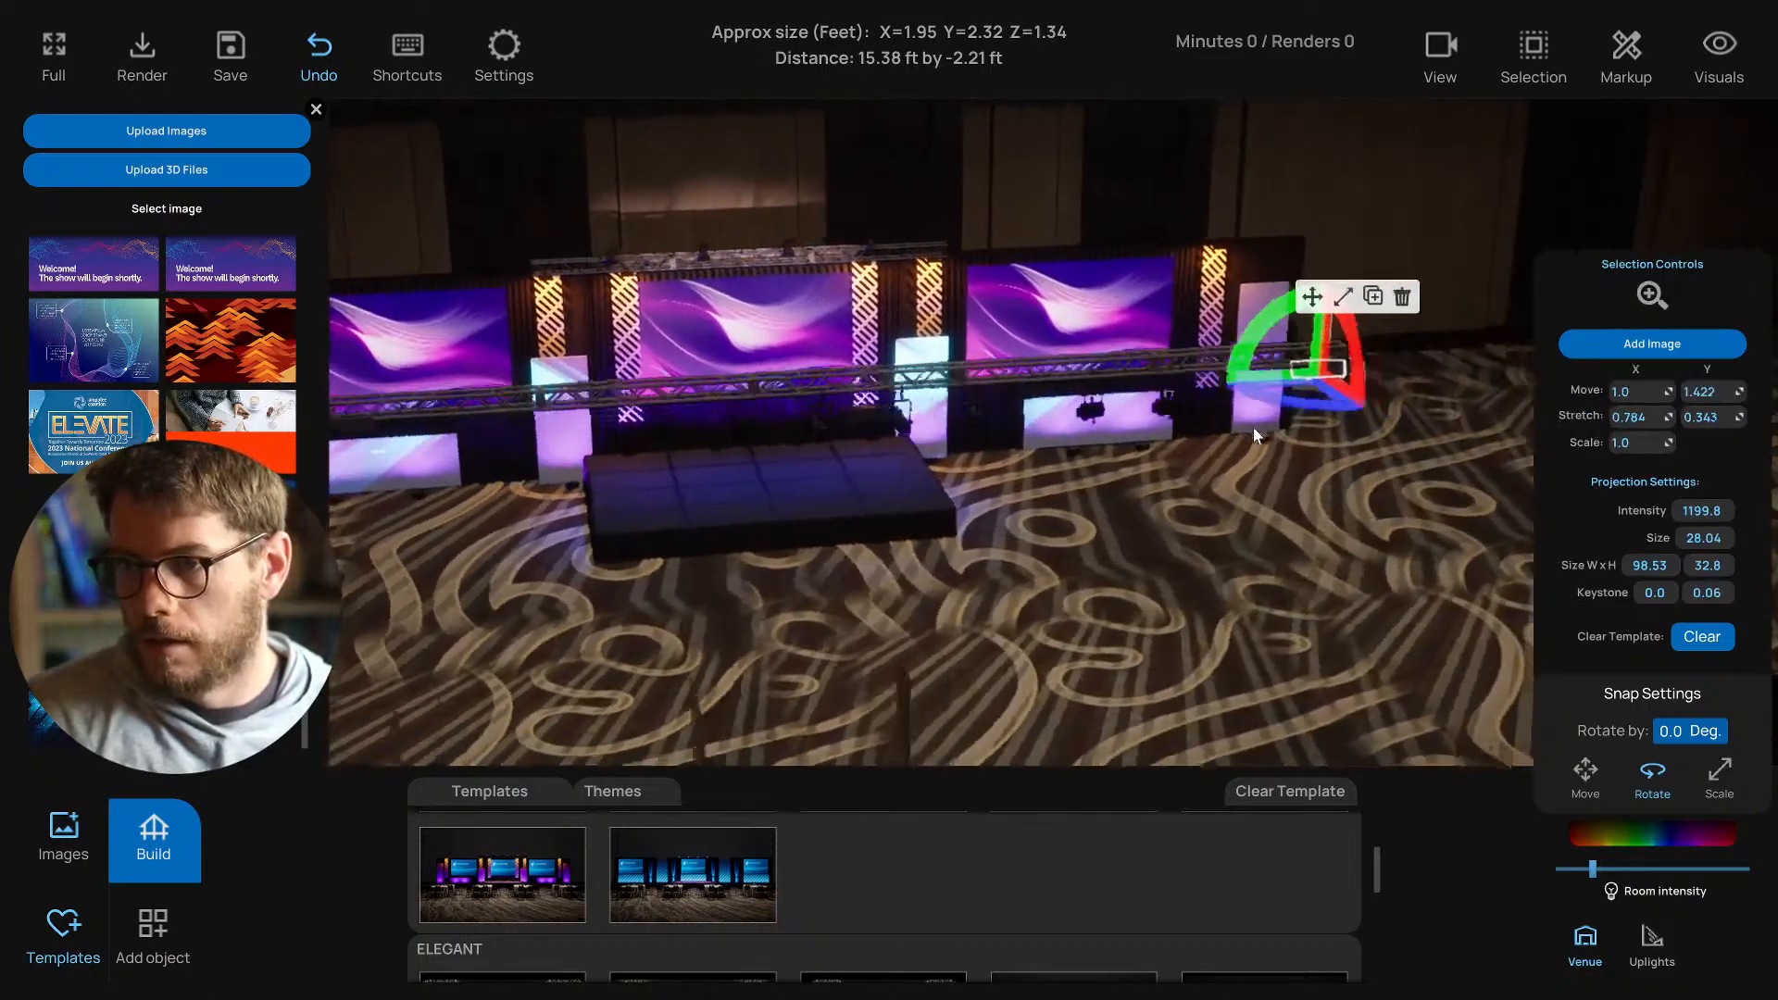
Slide the right-end projector outward along the truss and adjust the left-end projector's sideways position to shift the graphics on the panels.
click(981, 330)
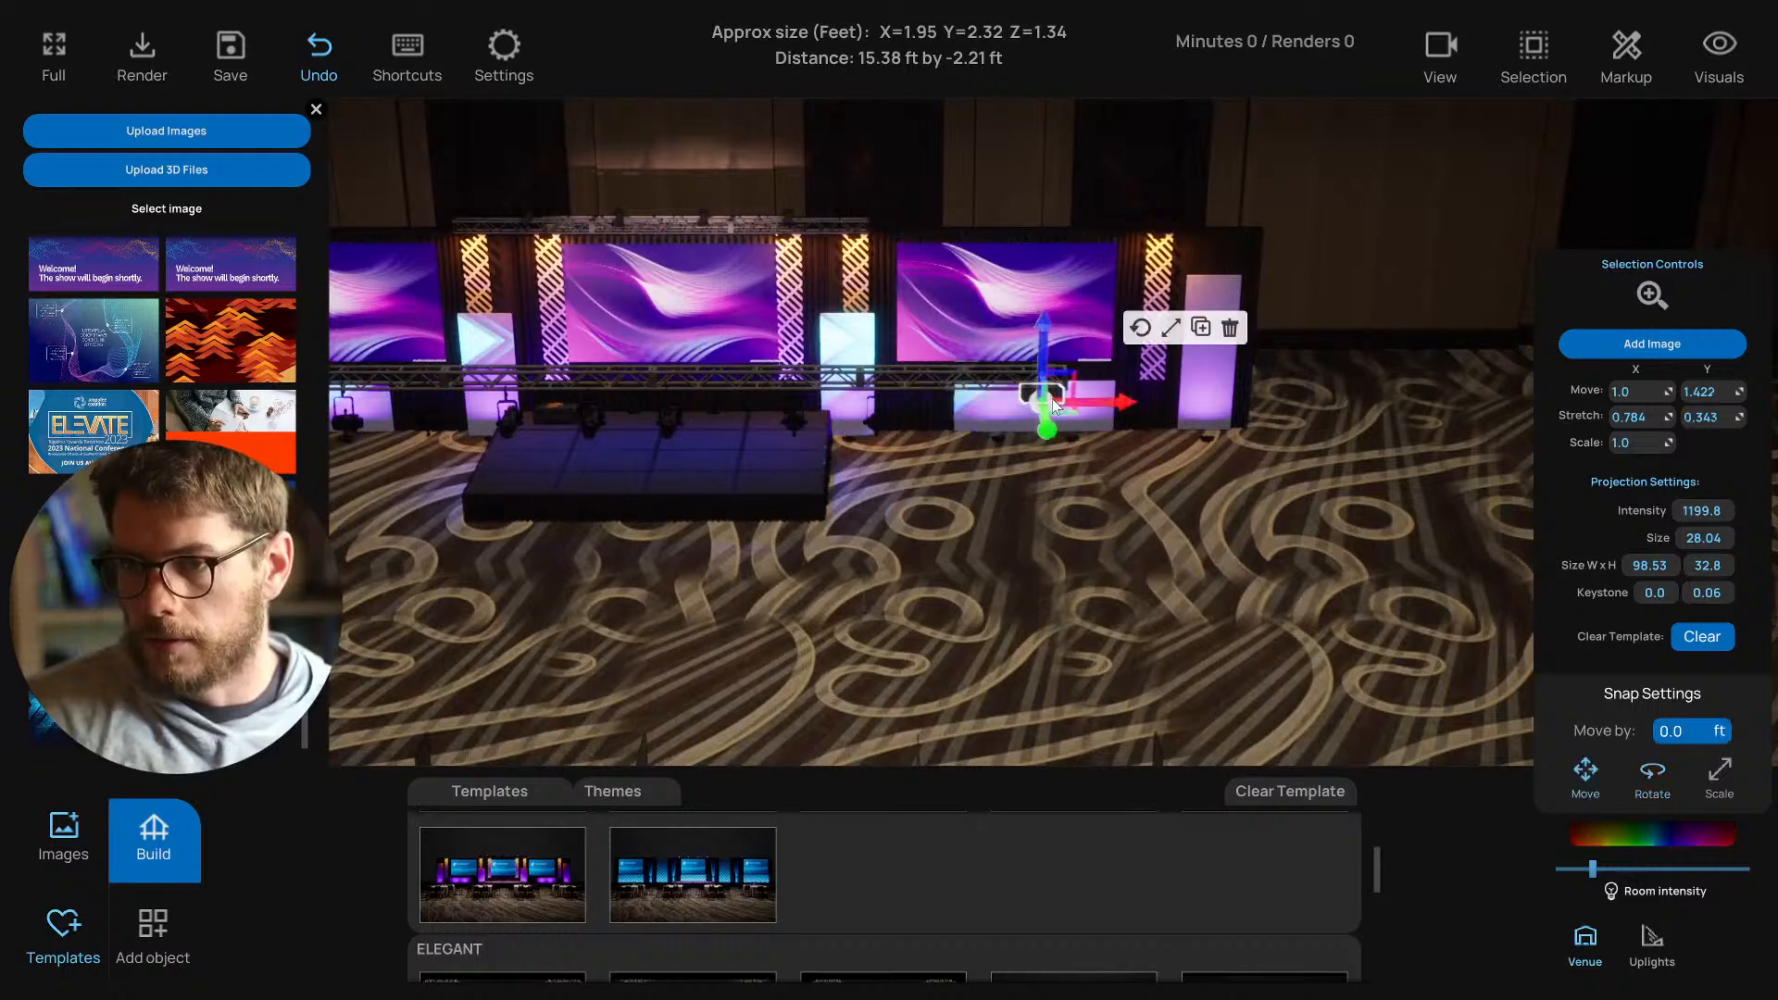
drag(1112, 404, 1314, 419)
click(1008, 530)
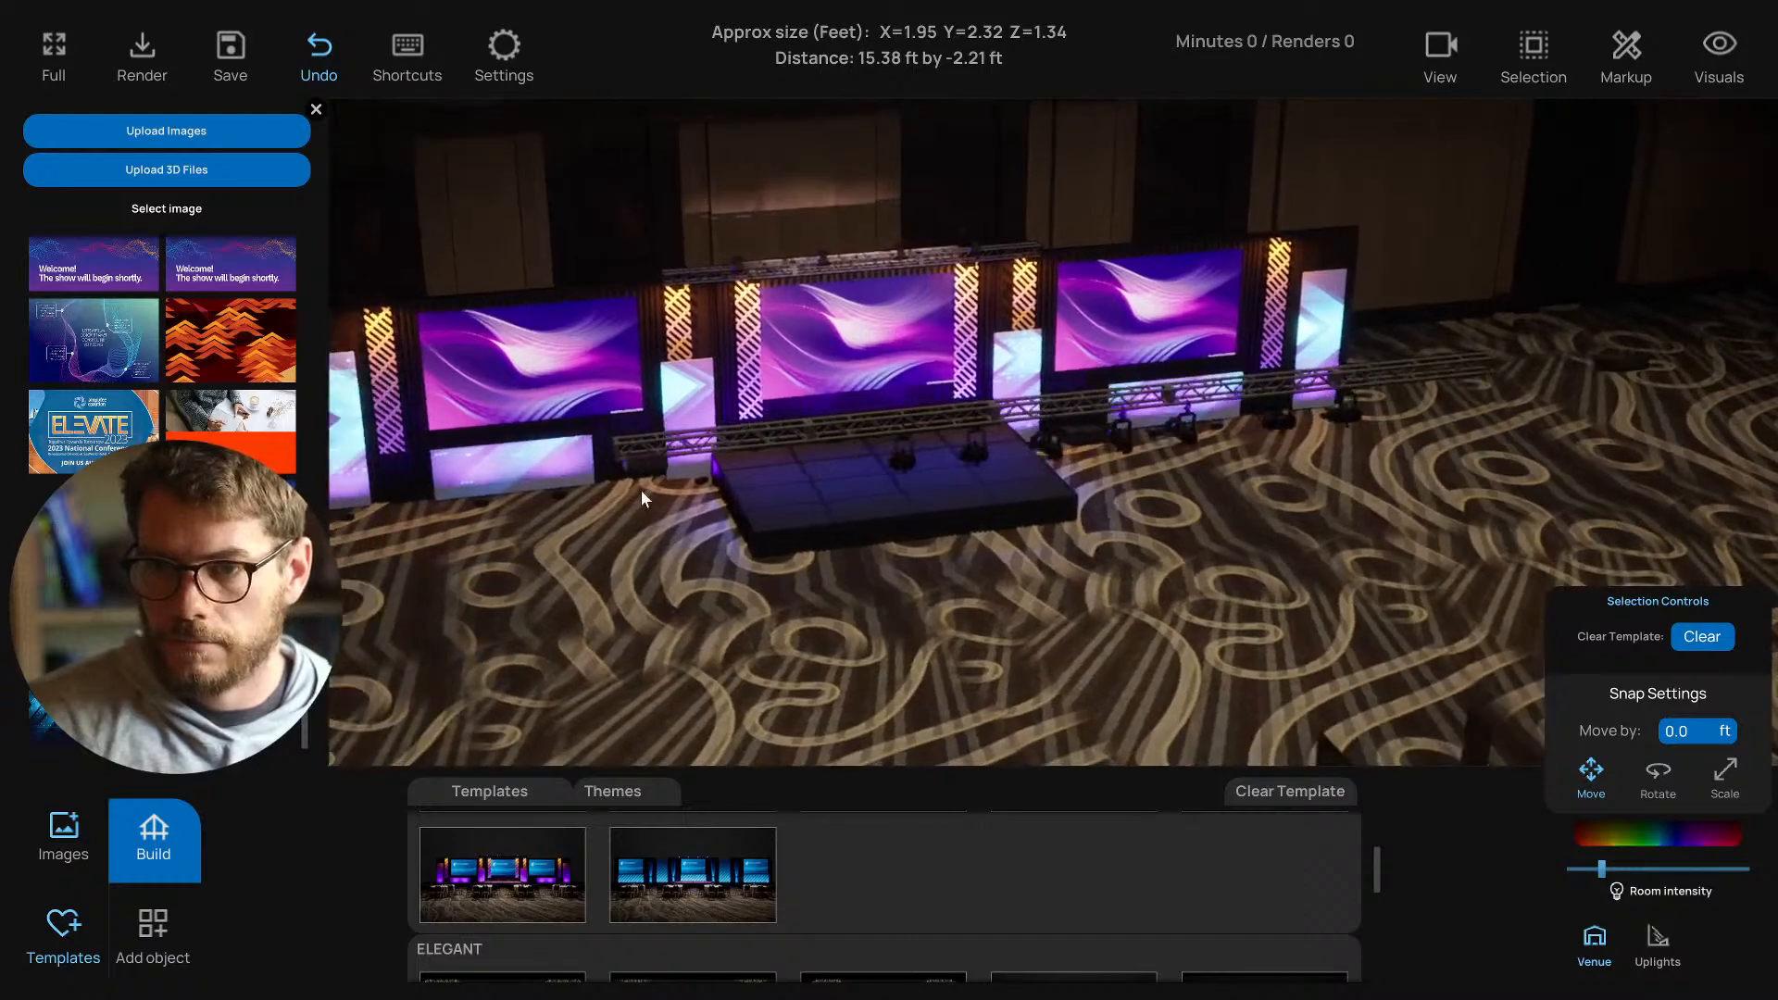
click(659, 476)
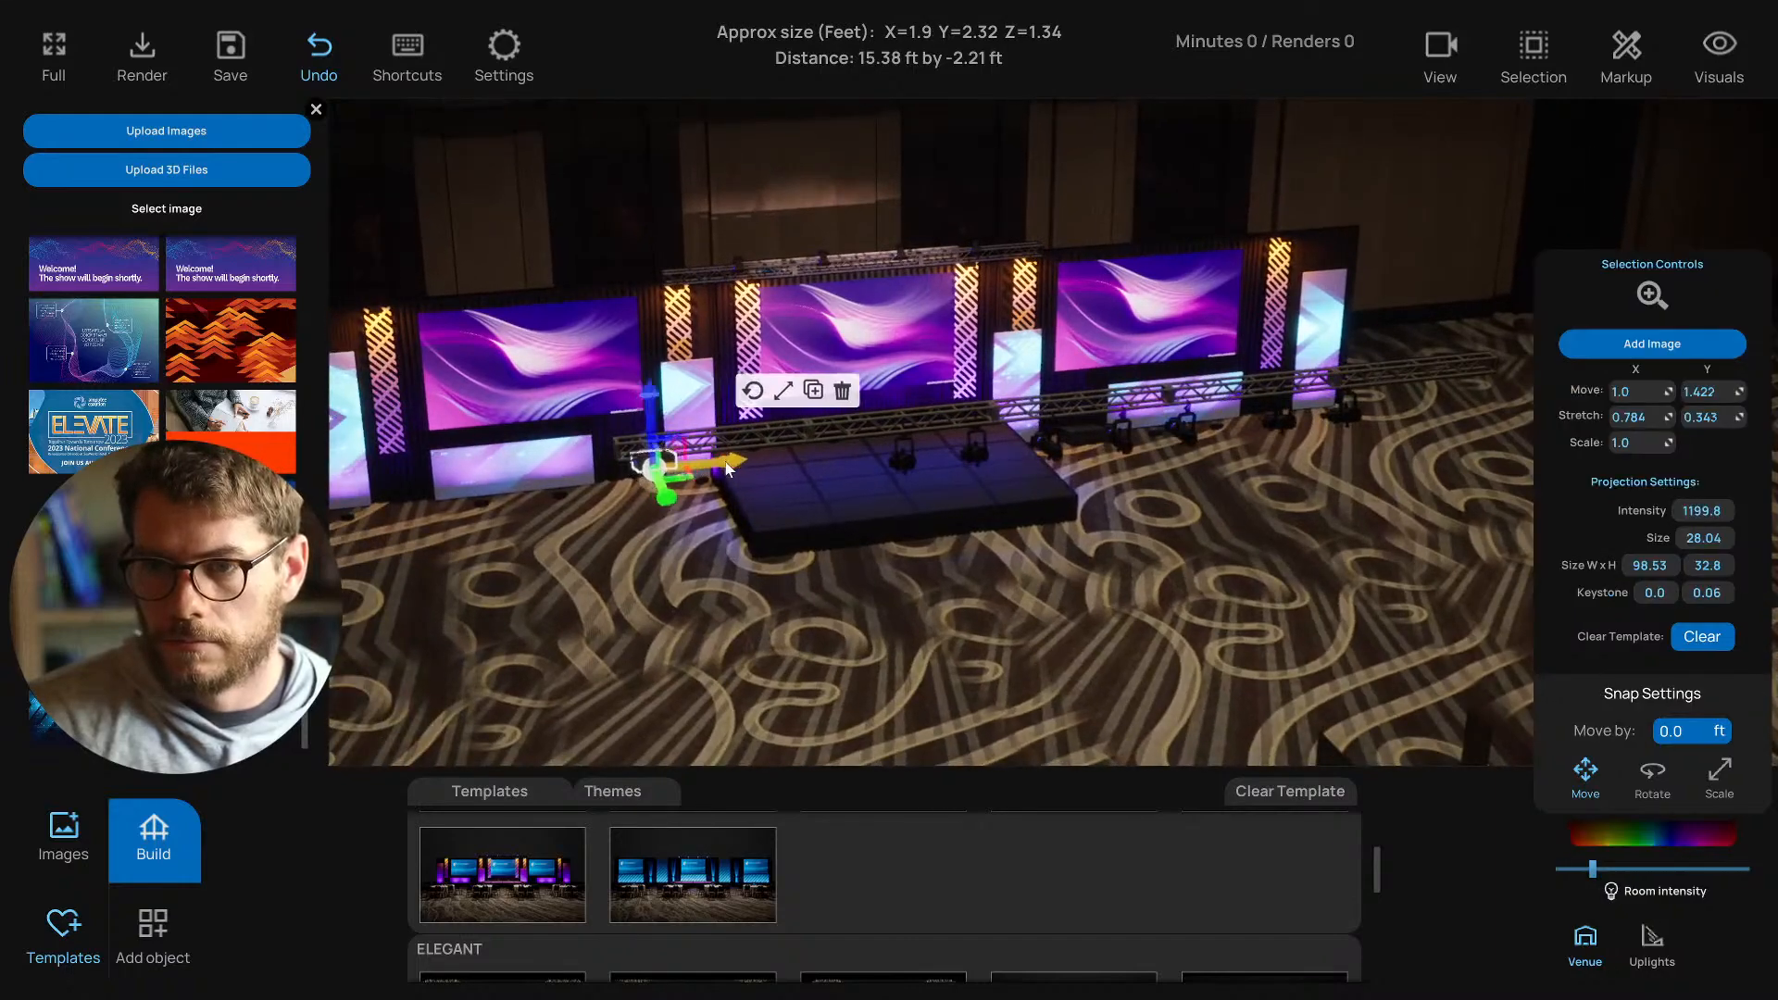
click(737, 592)
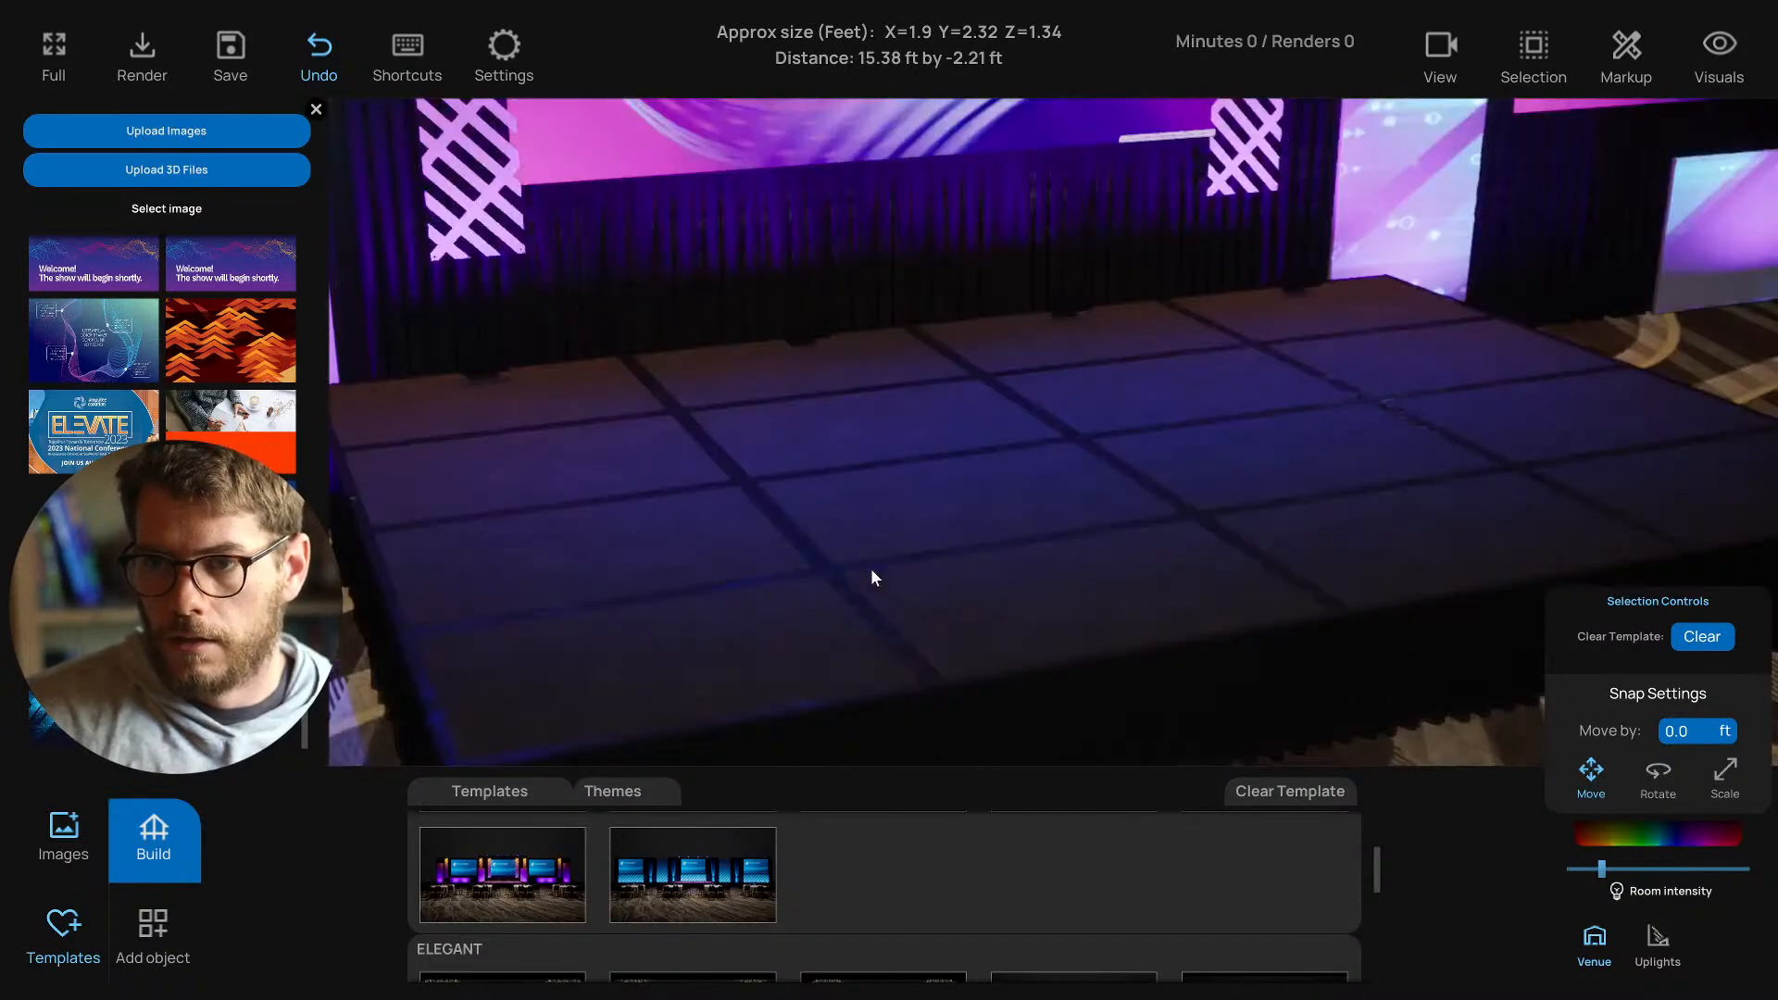
Close the image library and inspect the projected graphics on the stage panels from the front and side.
right_drag(871, 569, 702, 485)
click(318, 111)
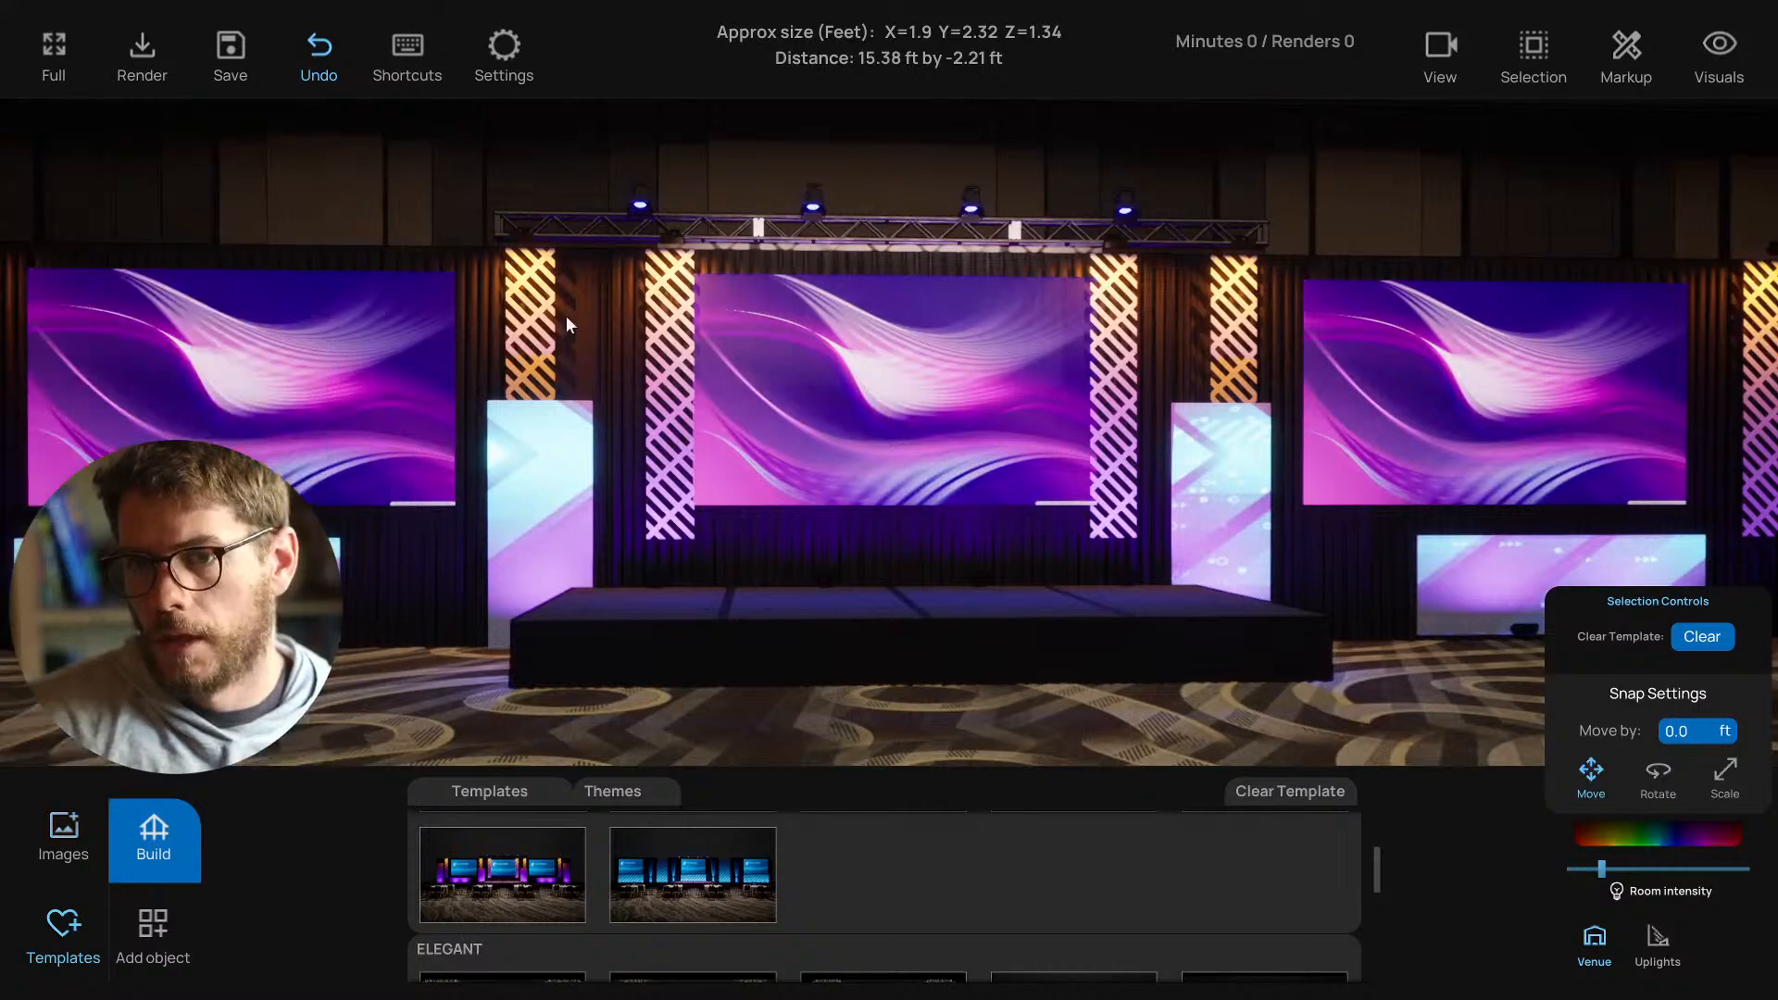
right_drag(565, 315, 947, 386)
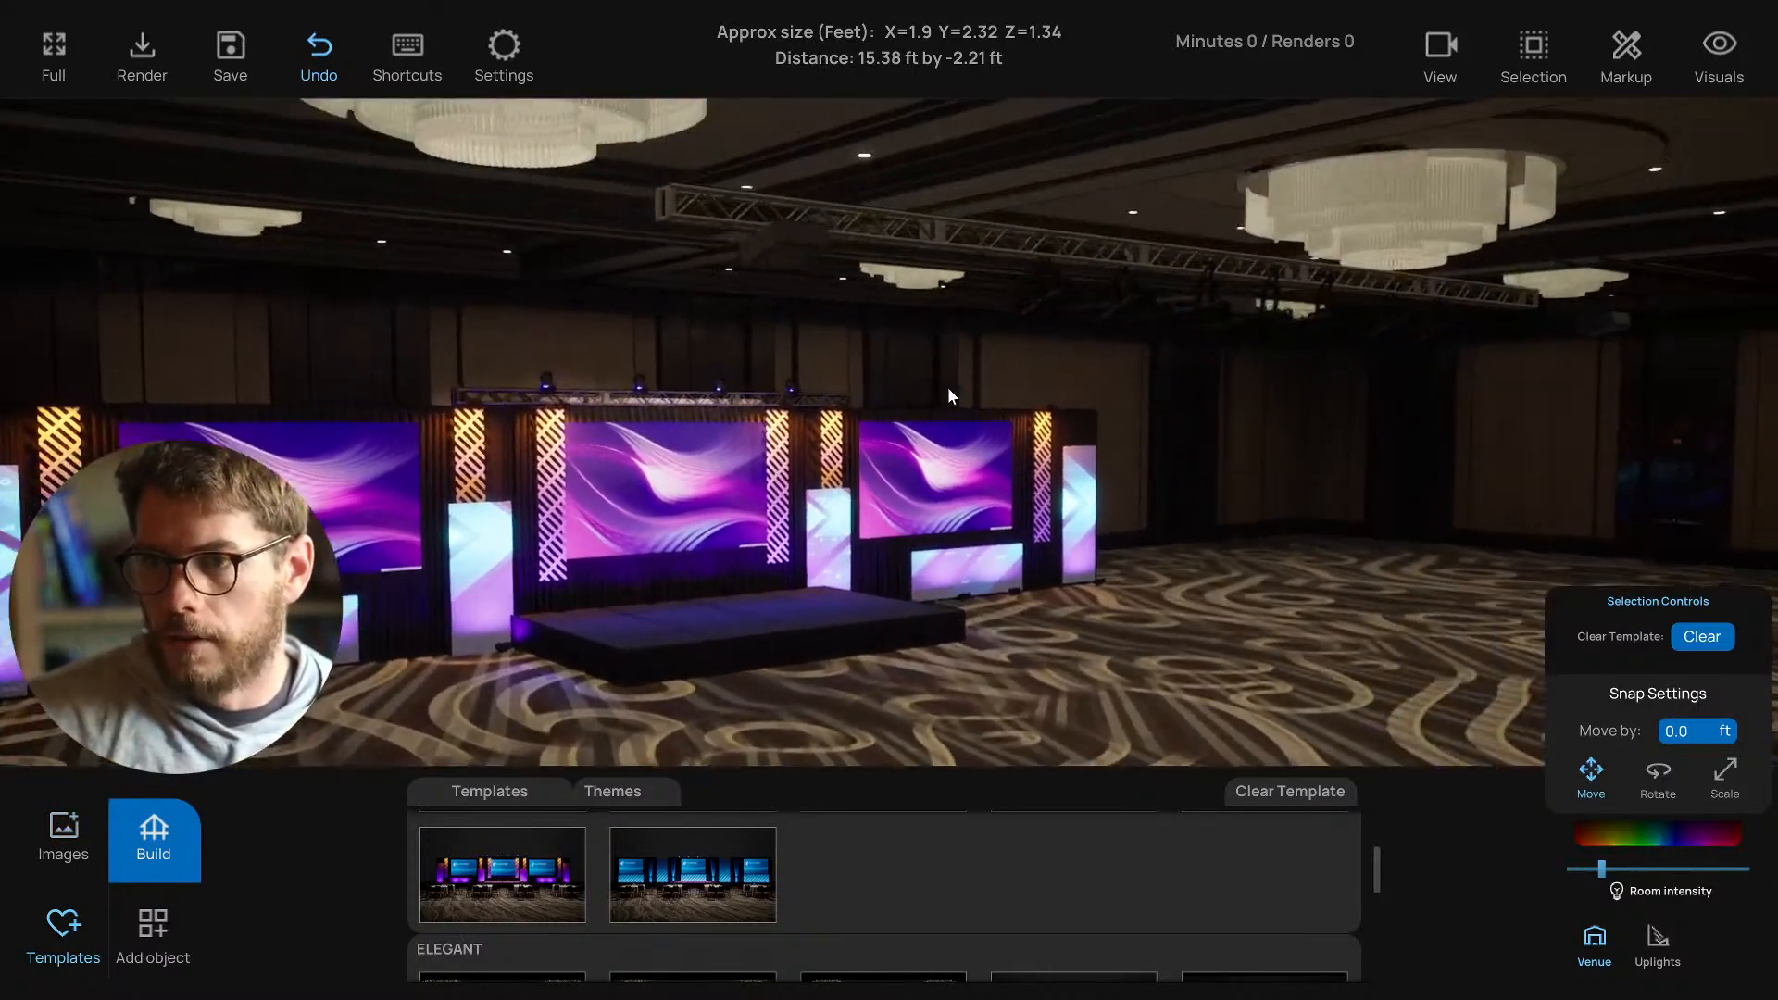
Select both truss-end projectors, trying slightly brighter room lighting and dimming it again.
click(765, 237)
right_drag(1388, 382, 1482, 389)
drag(1594, 869, 1612, 869)
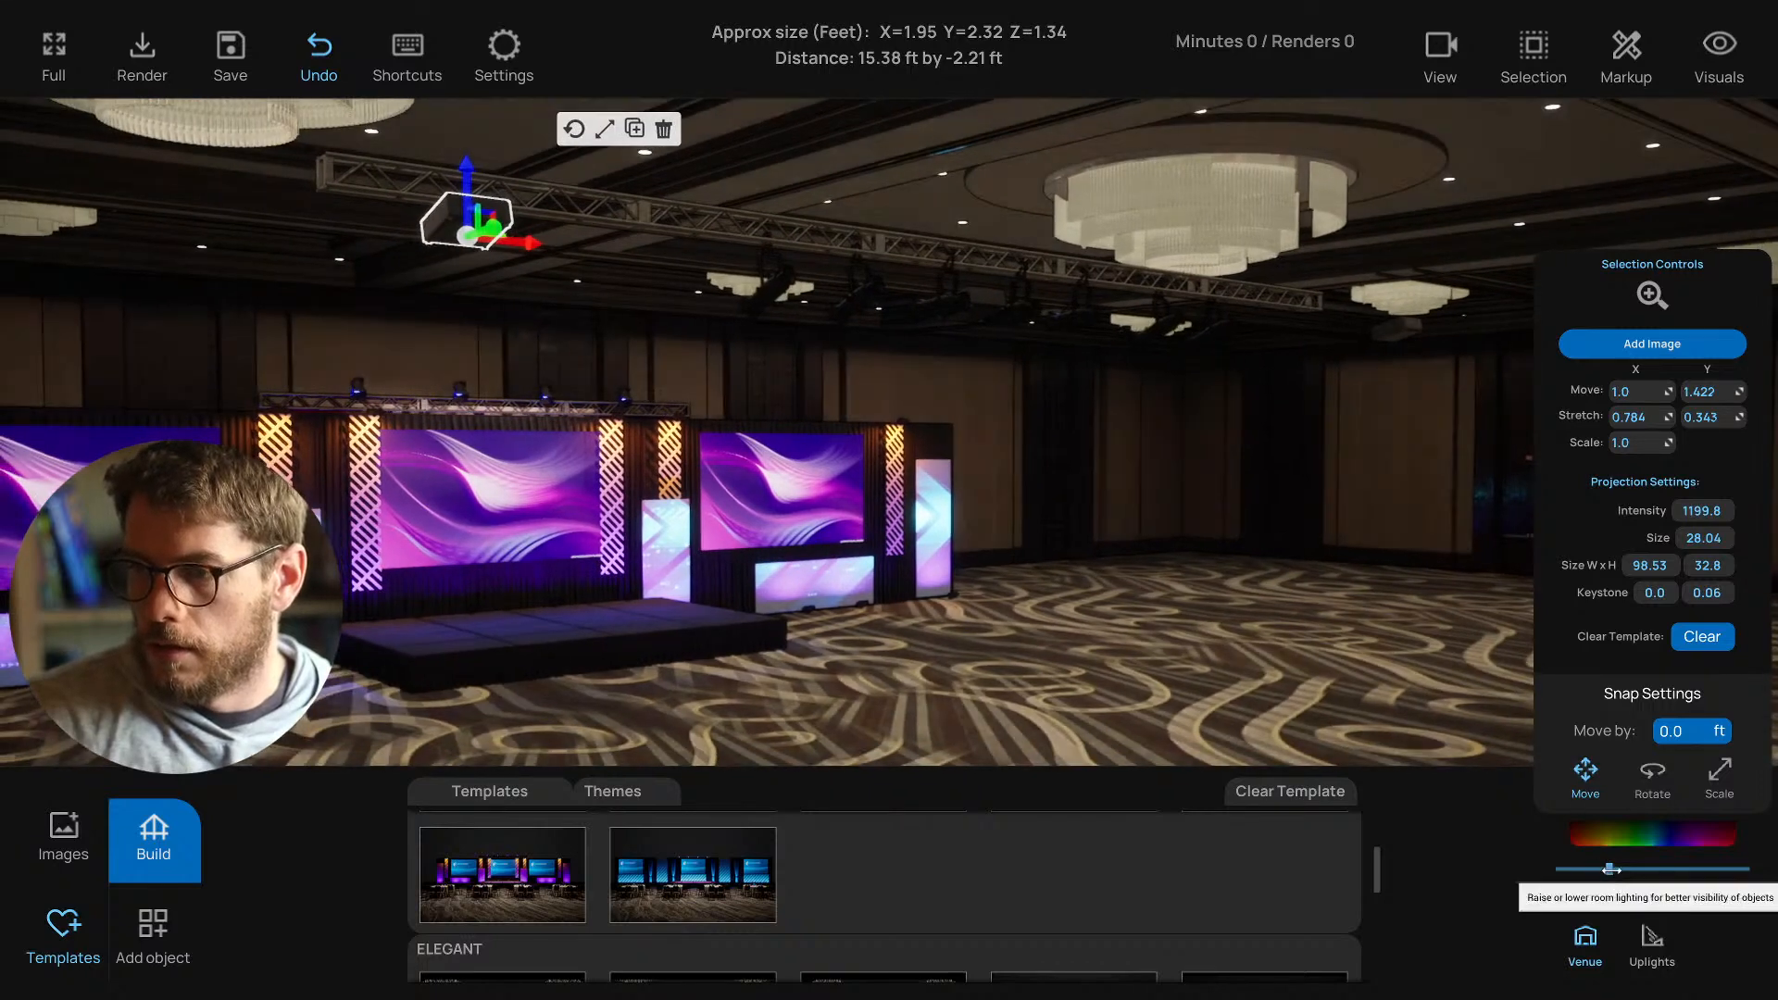
shift+click(1403, 343)
drag(1600, 871, 1592, 871)
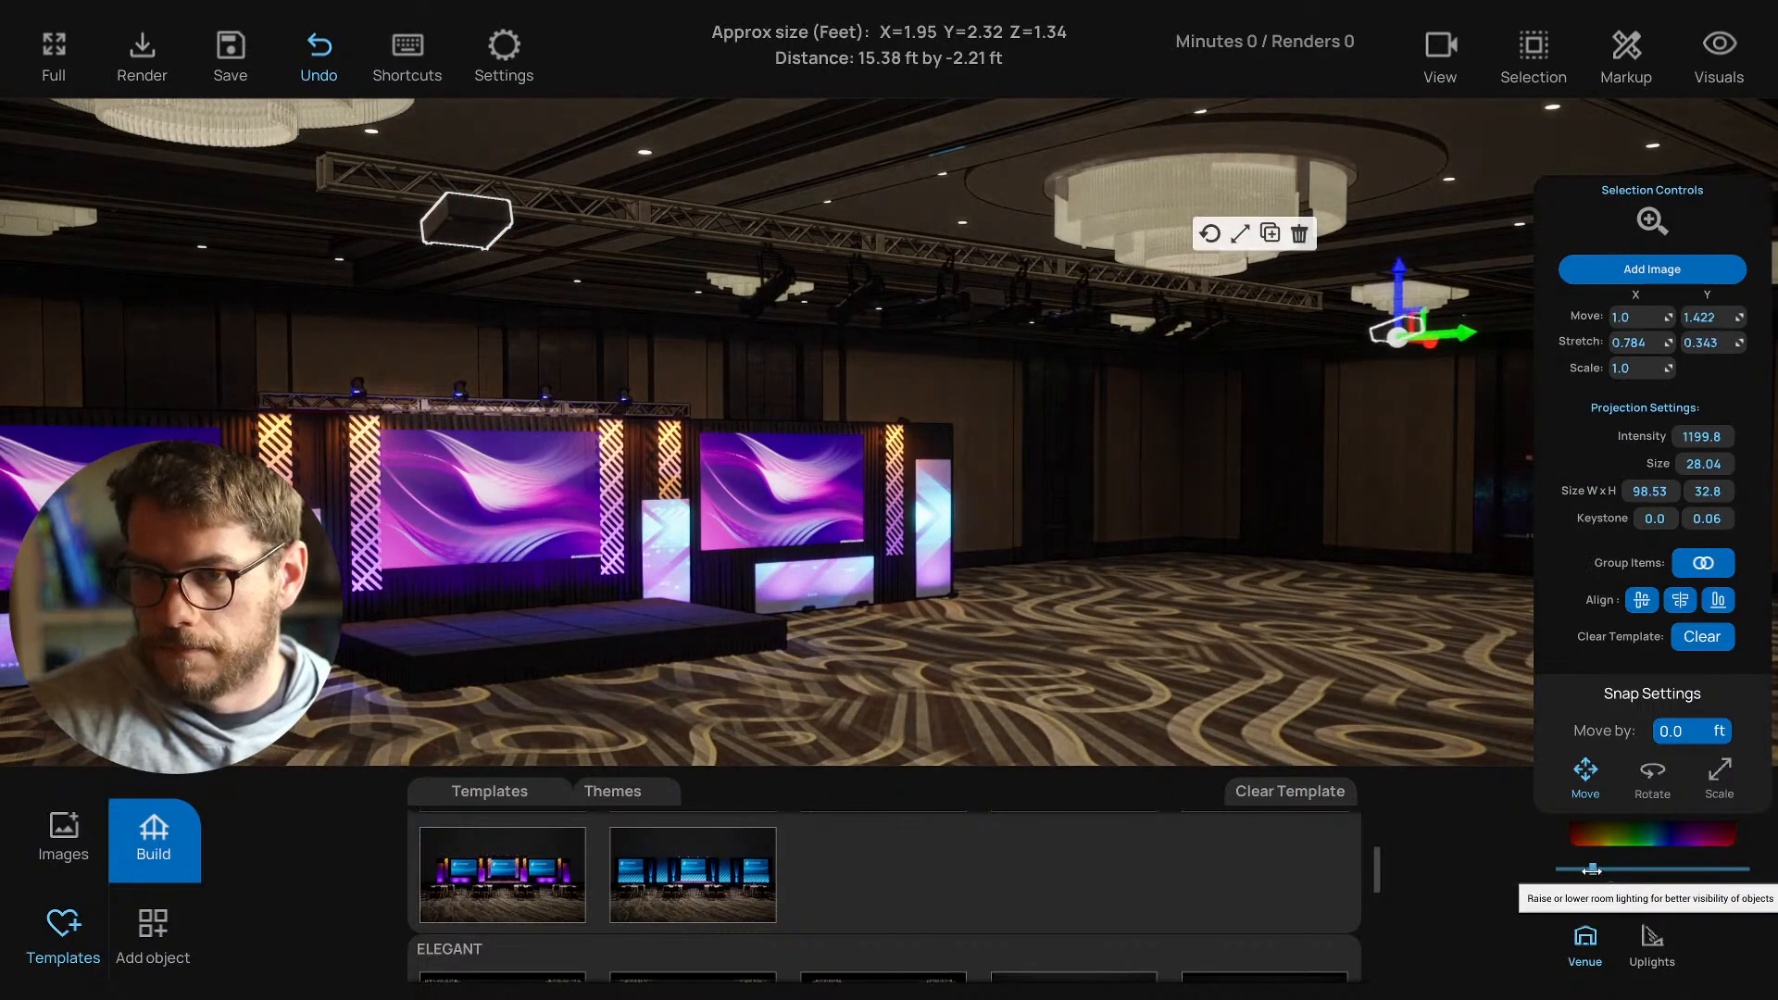
Set the projection intensity of the two selected projectors to 887.92.
right_drag(1088, 576, 1082, 575)
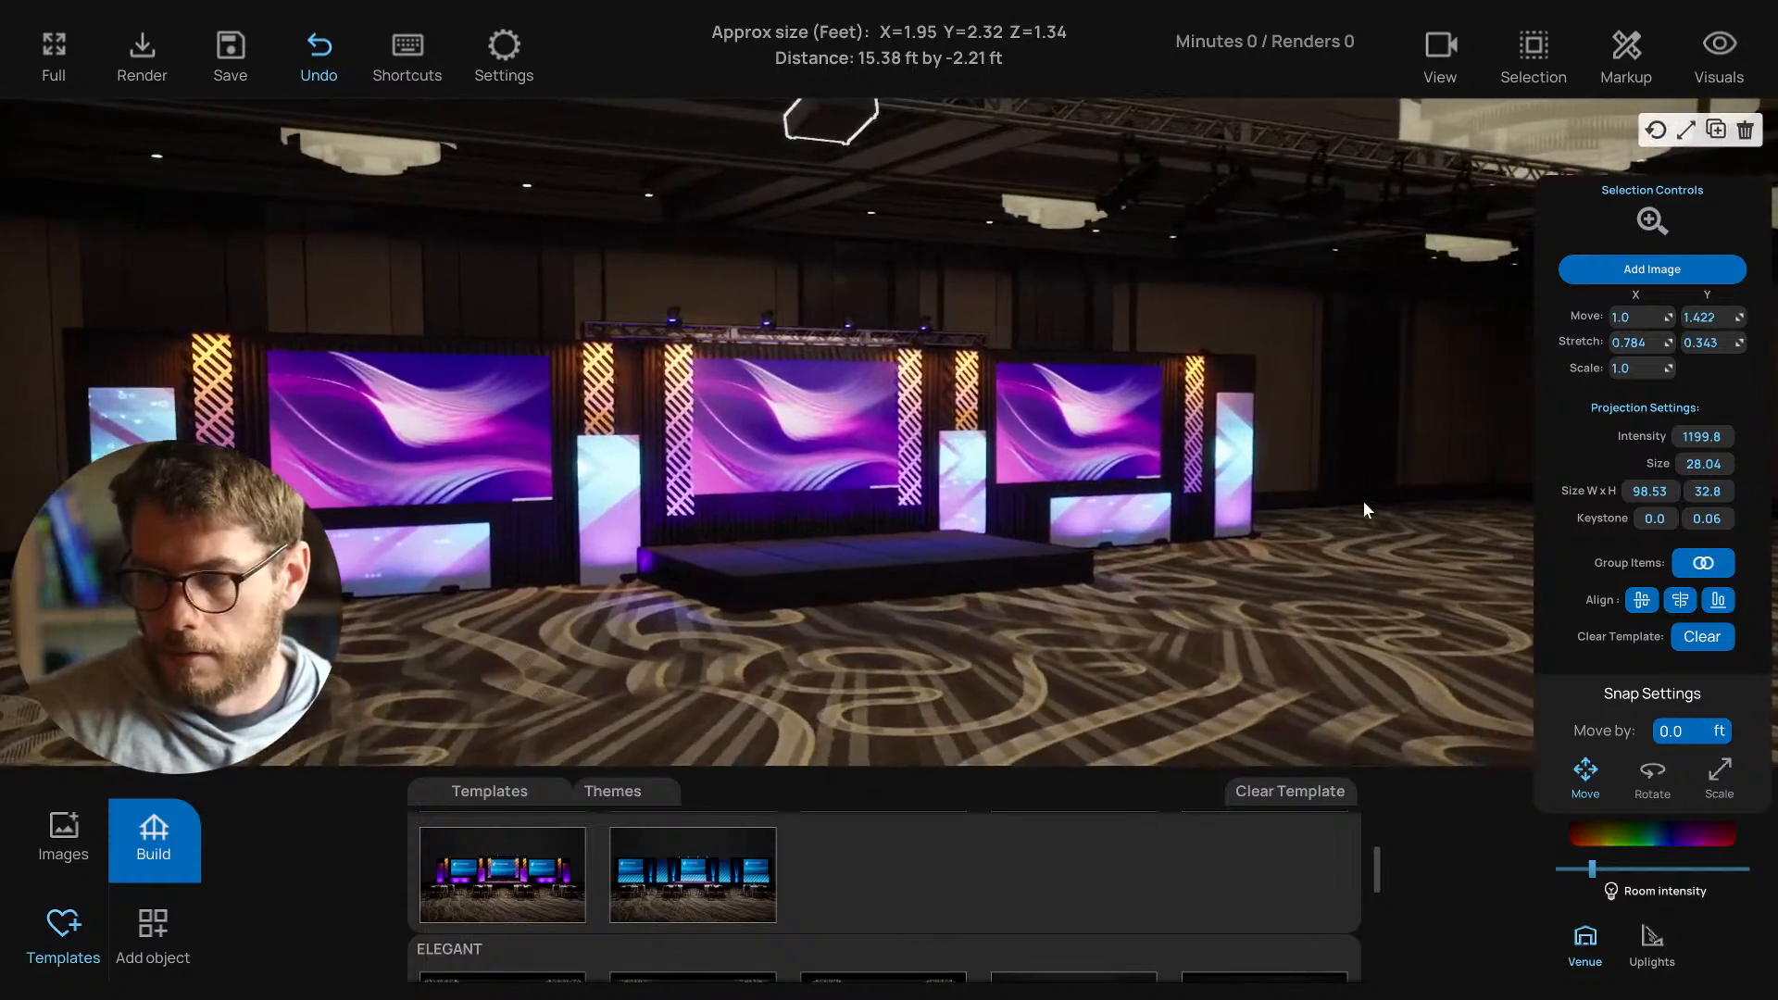
mouse_move(1702, 436)
mouse_down()
mouse_move(1667, 436)
mouse_move(1741, 436)
mouse_move(1689, 436)
mouse_up()
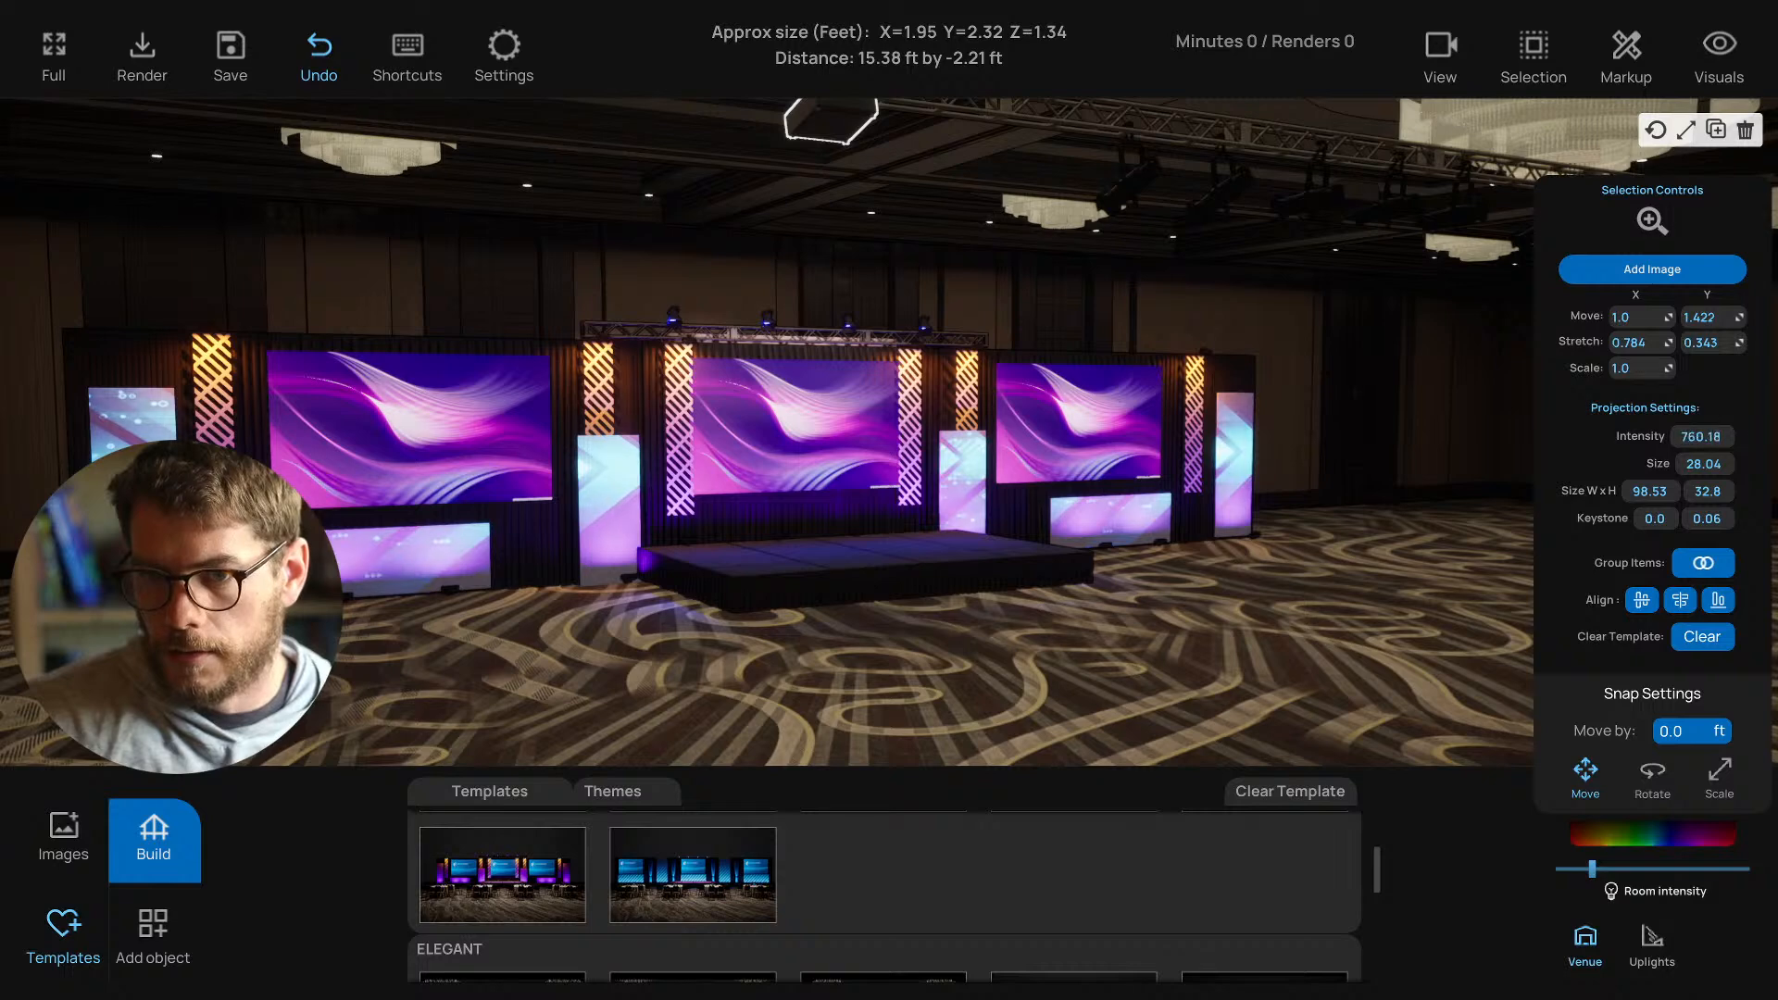
Try the sunset, Welcome and INSIDE TRACK images on the projected side and lower panels.
click(60, 824)
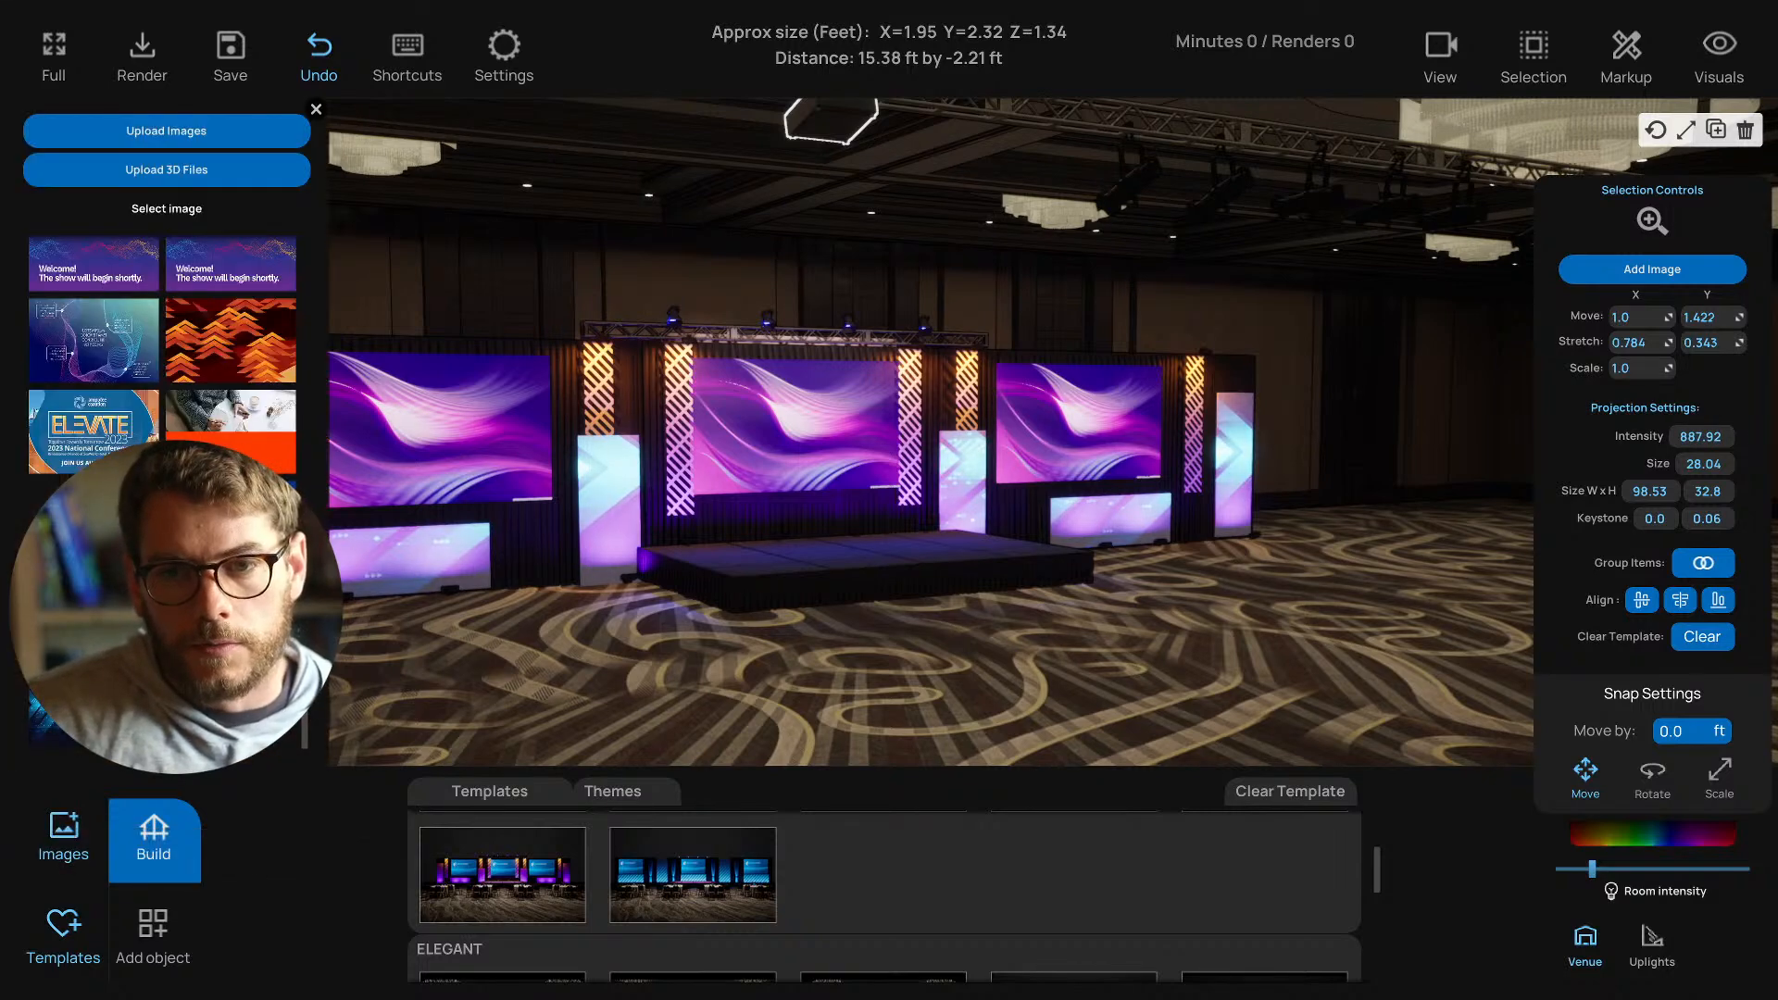
scroll(167, 408, up, 2)
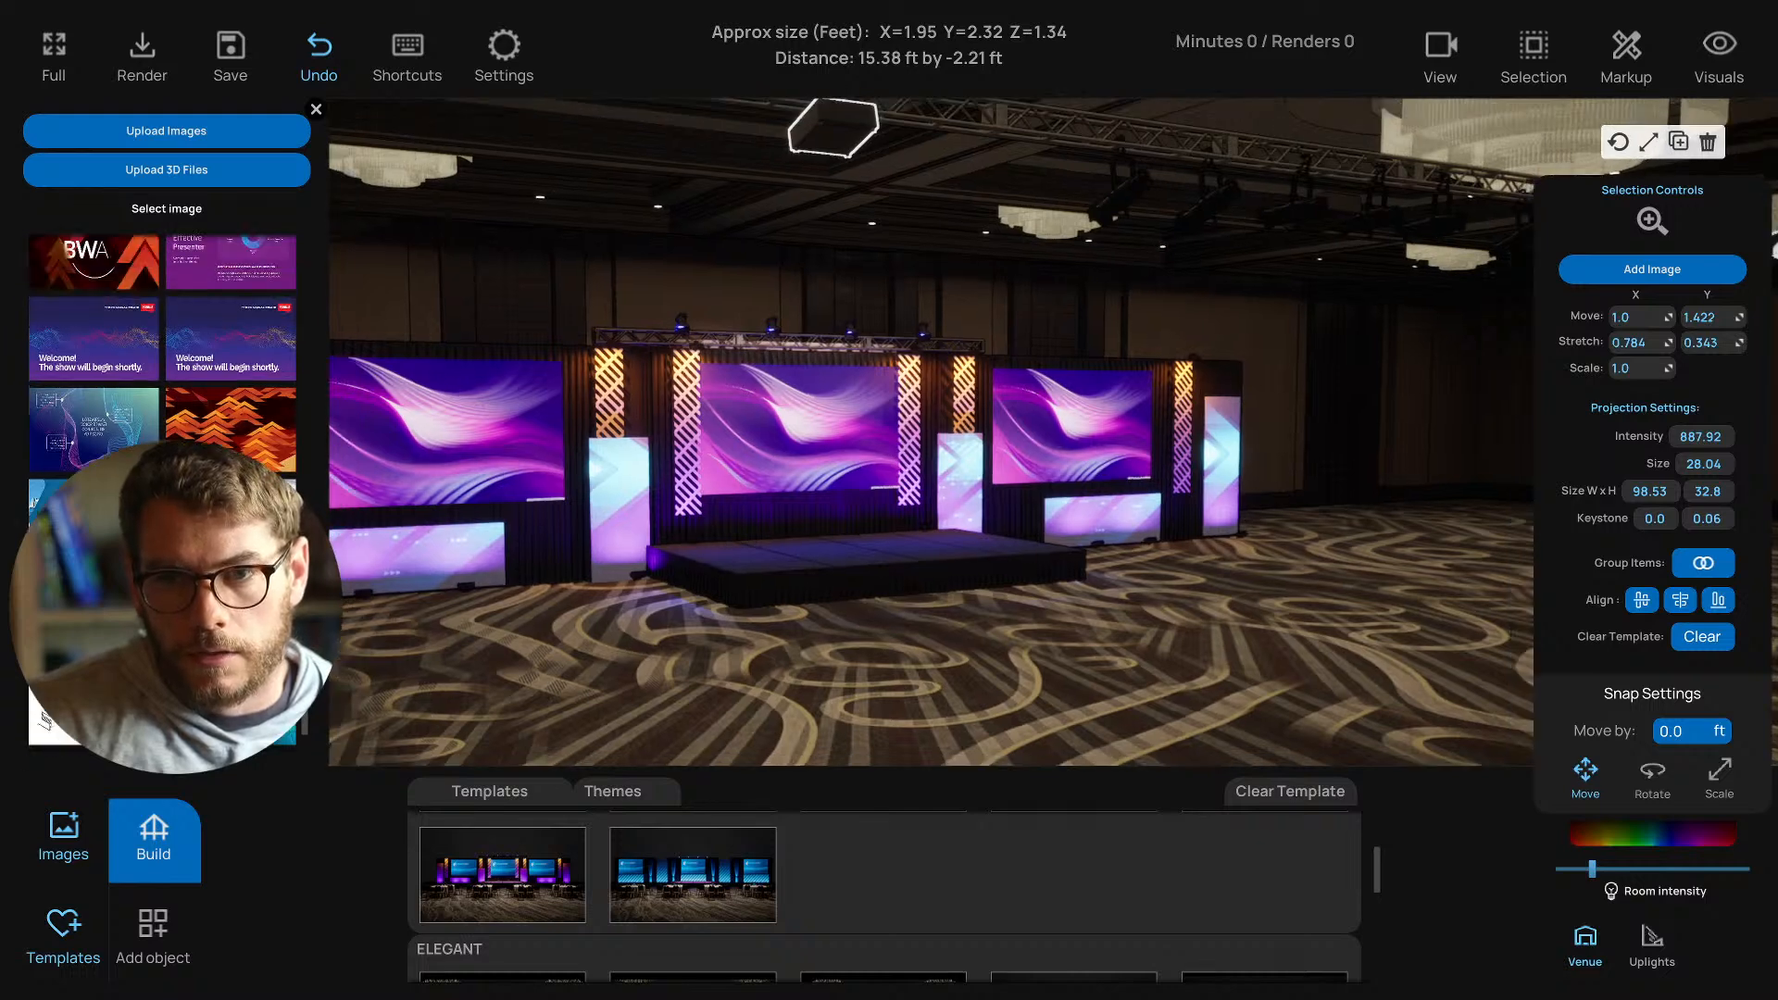
key(a)
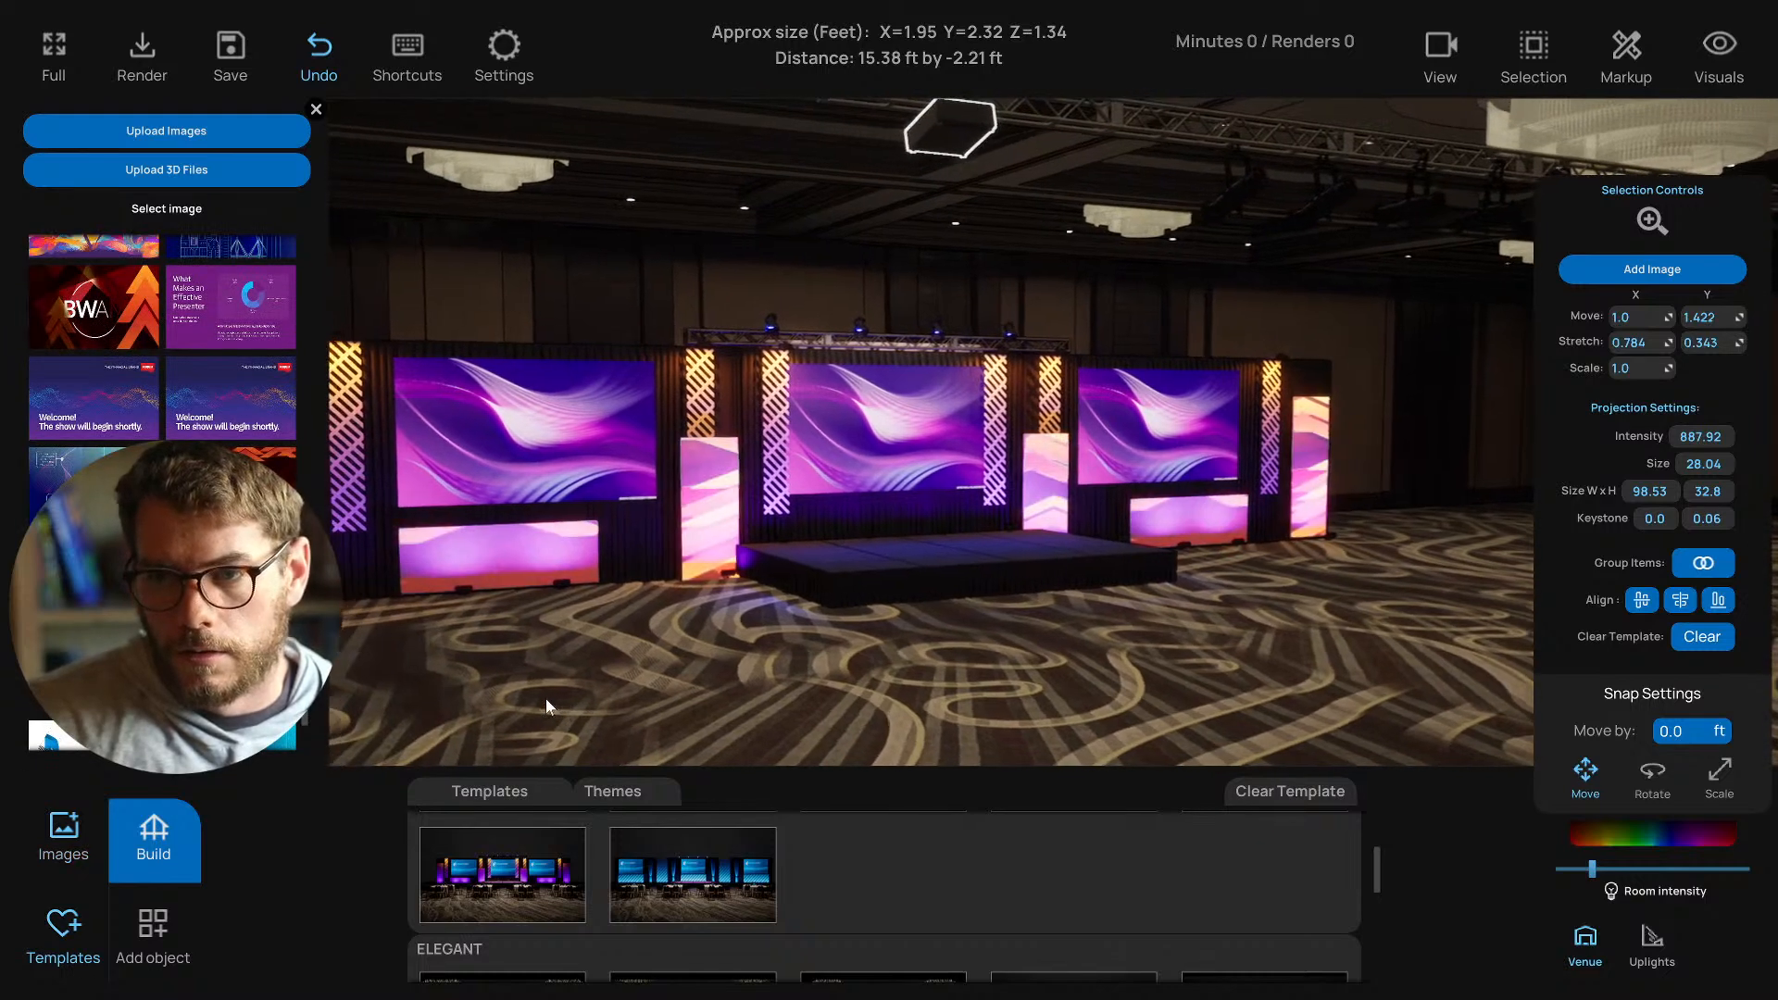
key(s)
right_drag(547, 699, 553, 699)
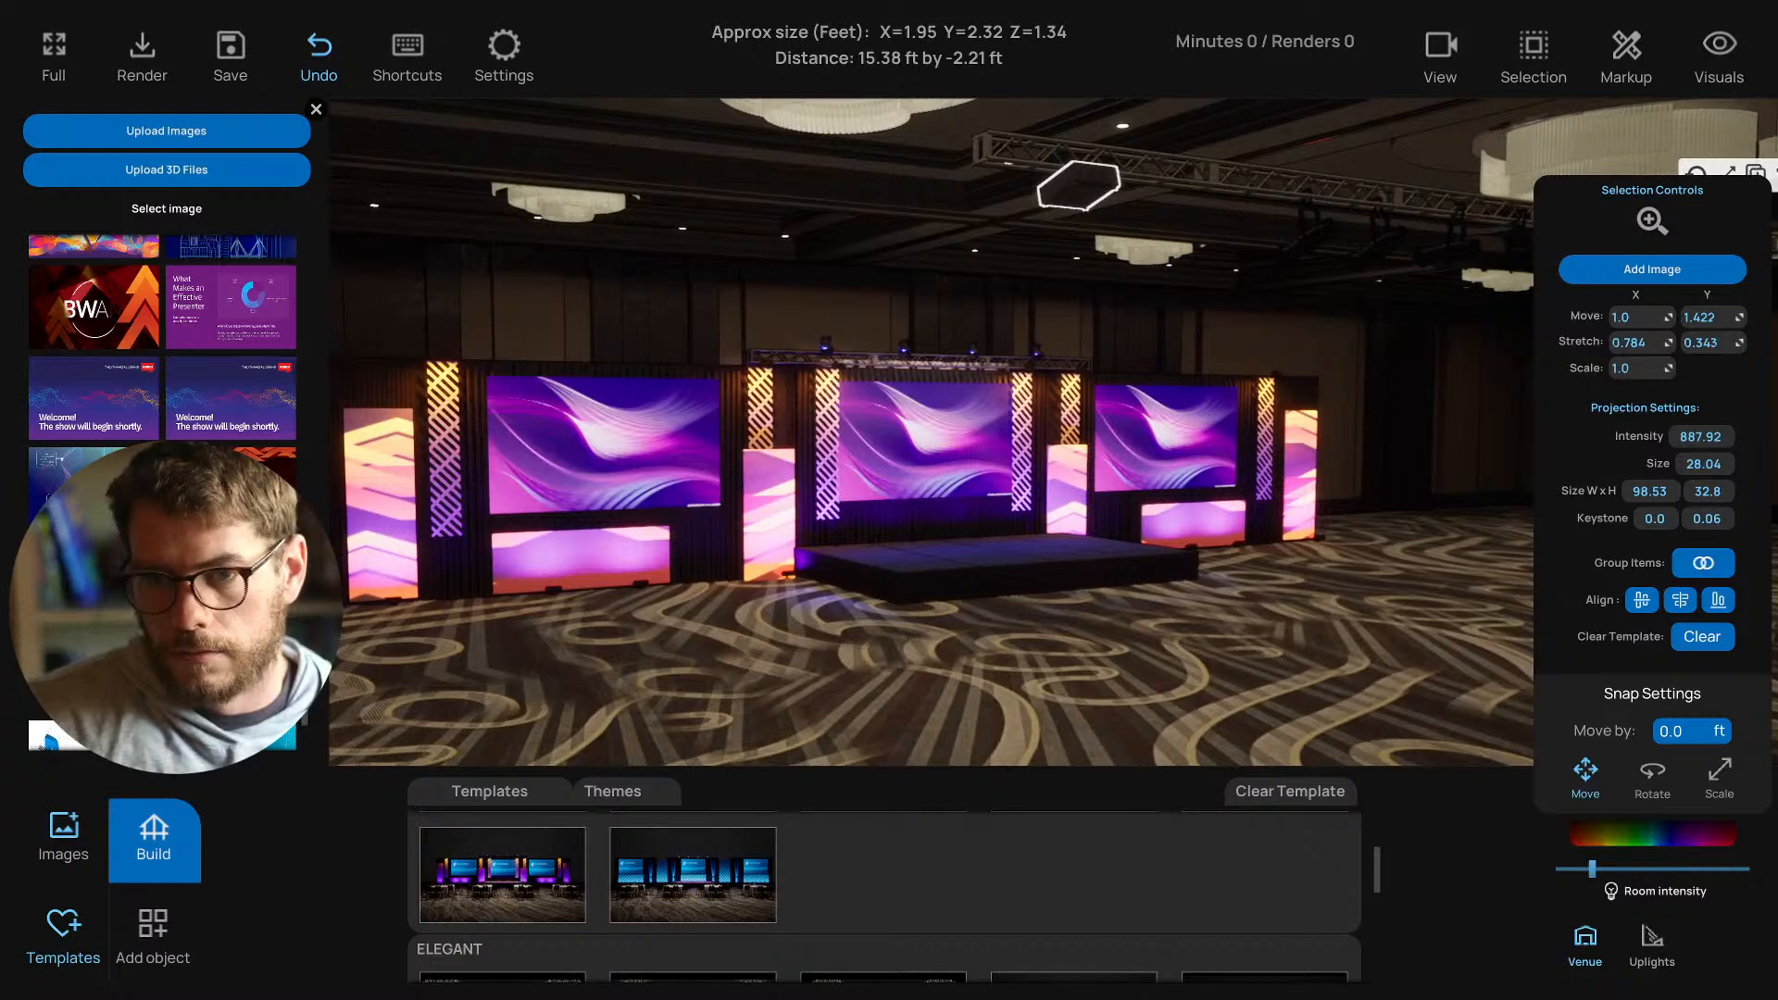
scroll(162, 370, up, 1)
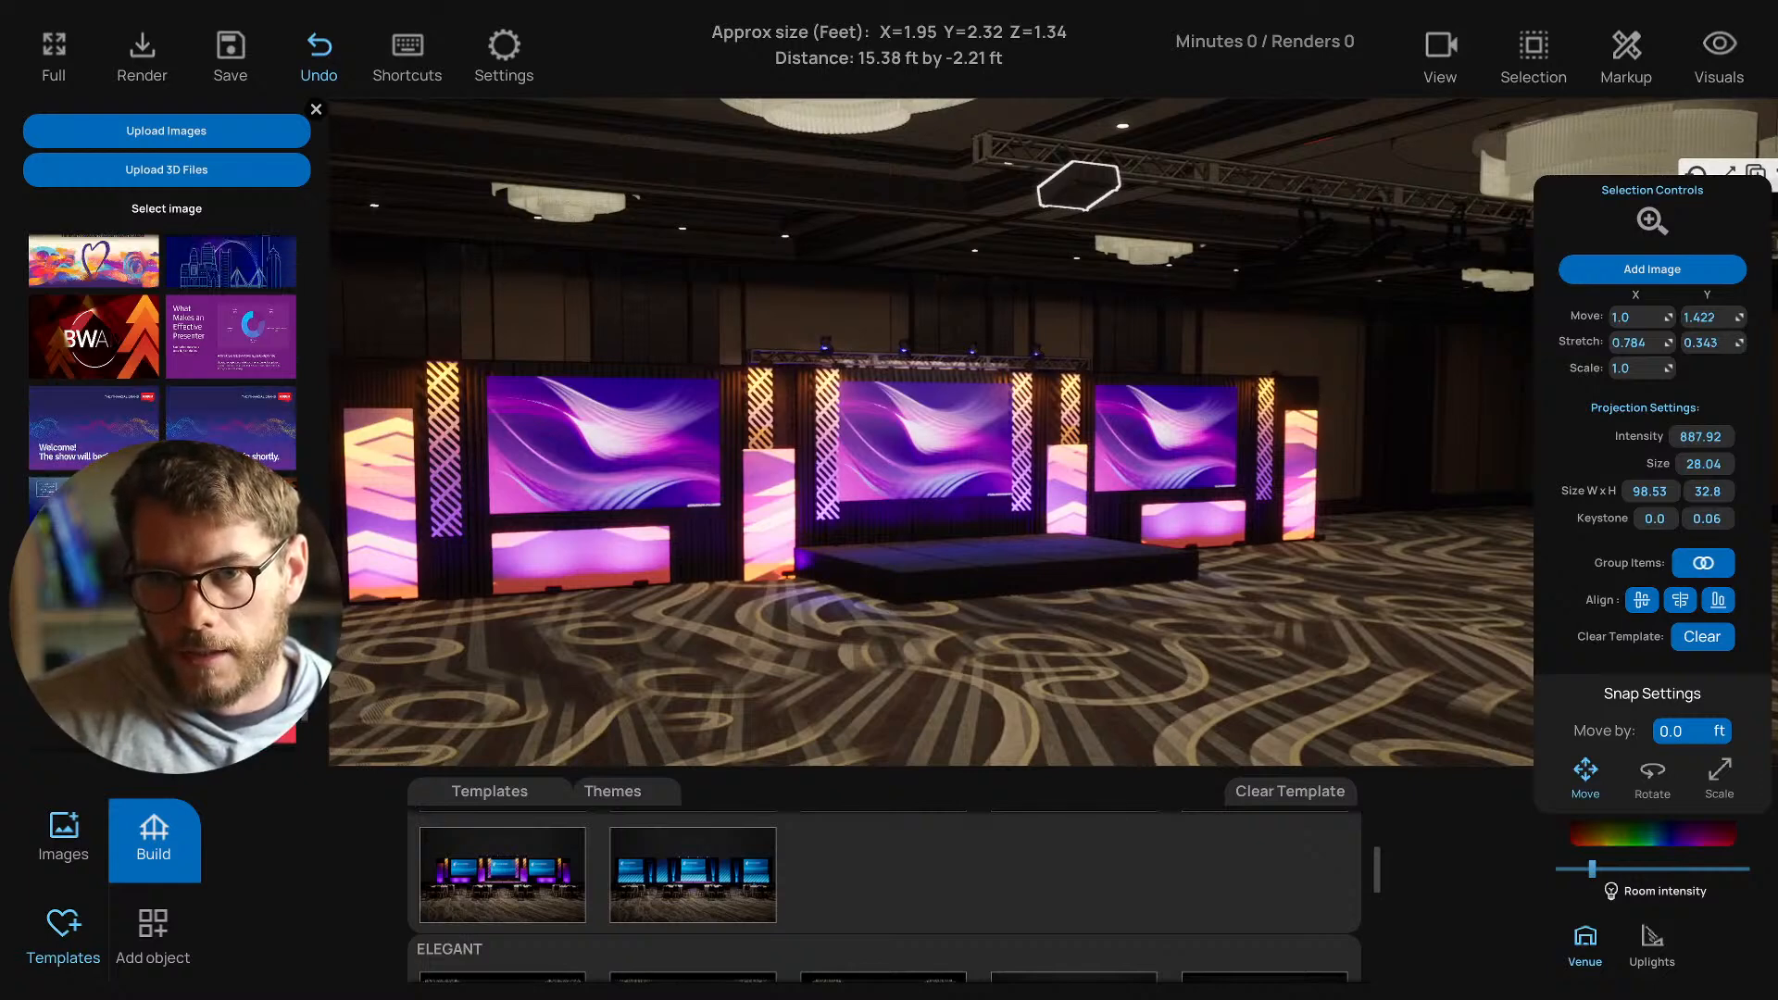
scroll(162, 370, up, 2)
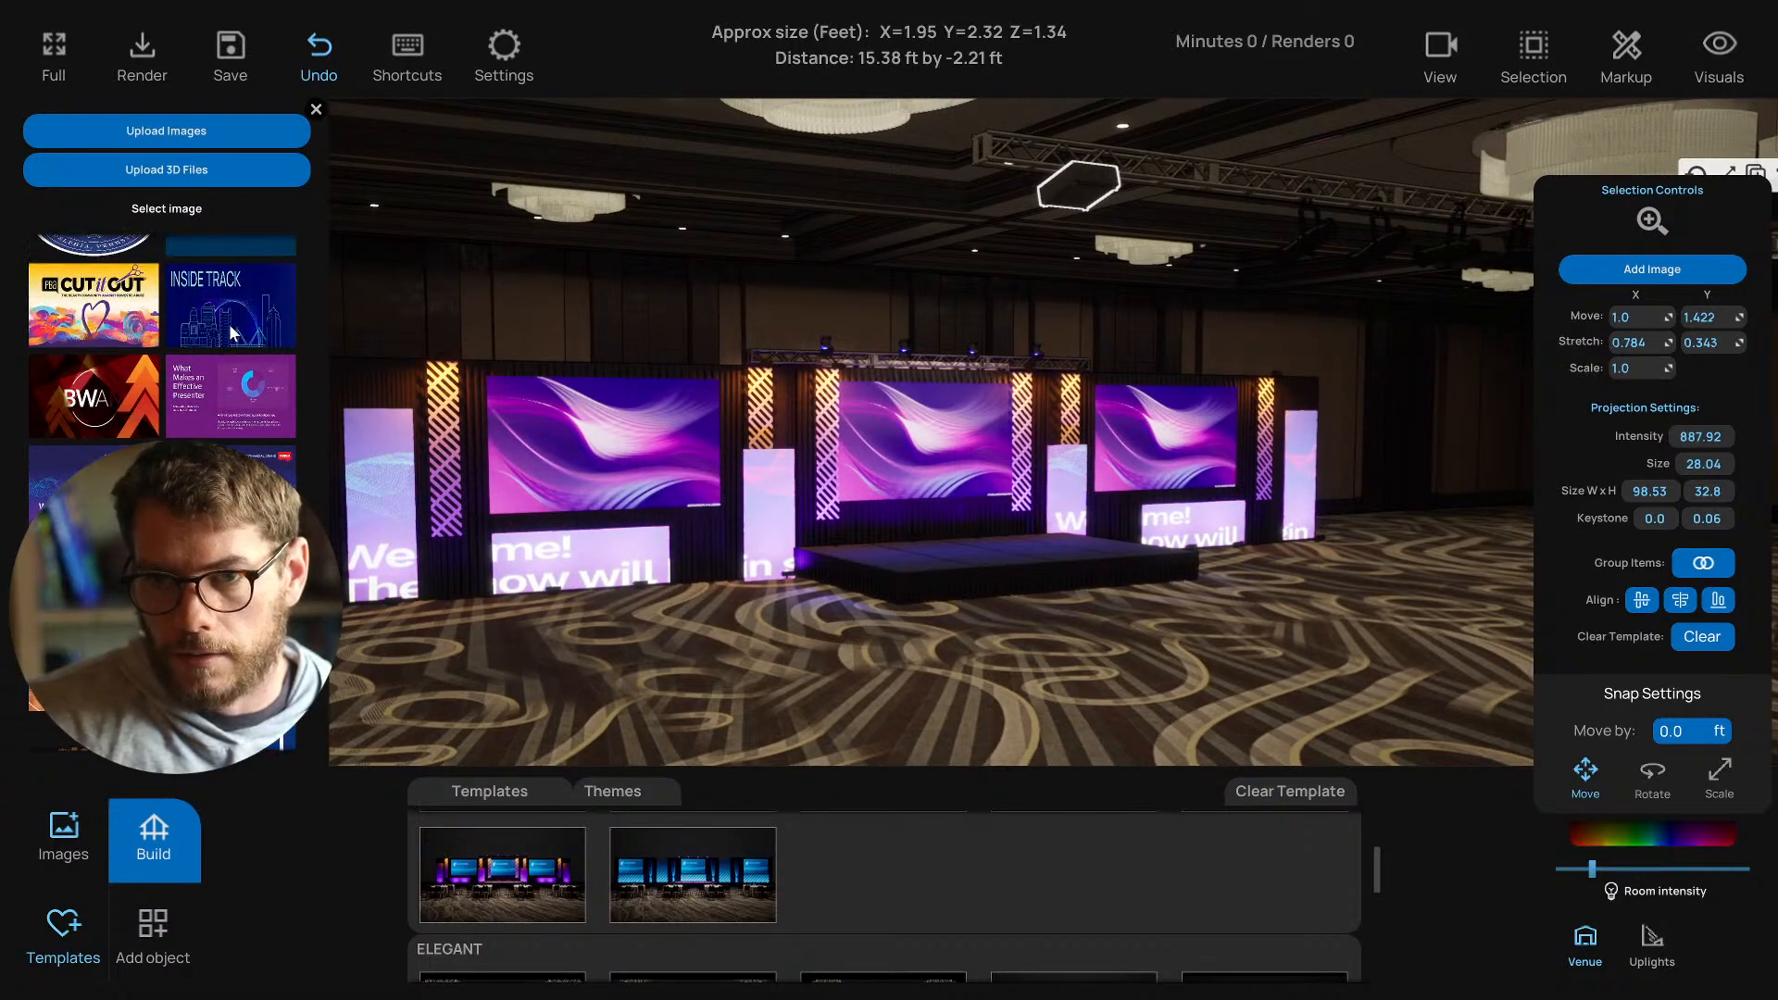
Apply the light-blue arrow image to the projected side and lower panels and close the image library.
scroll(162, 371, down, 4)
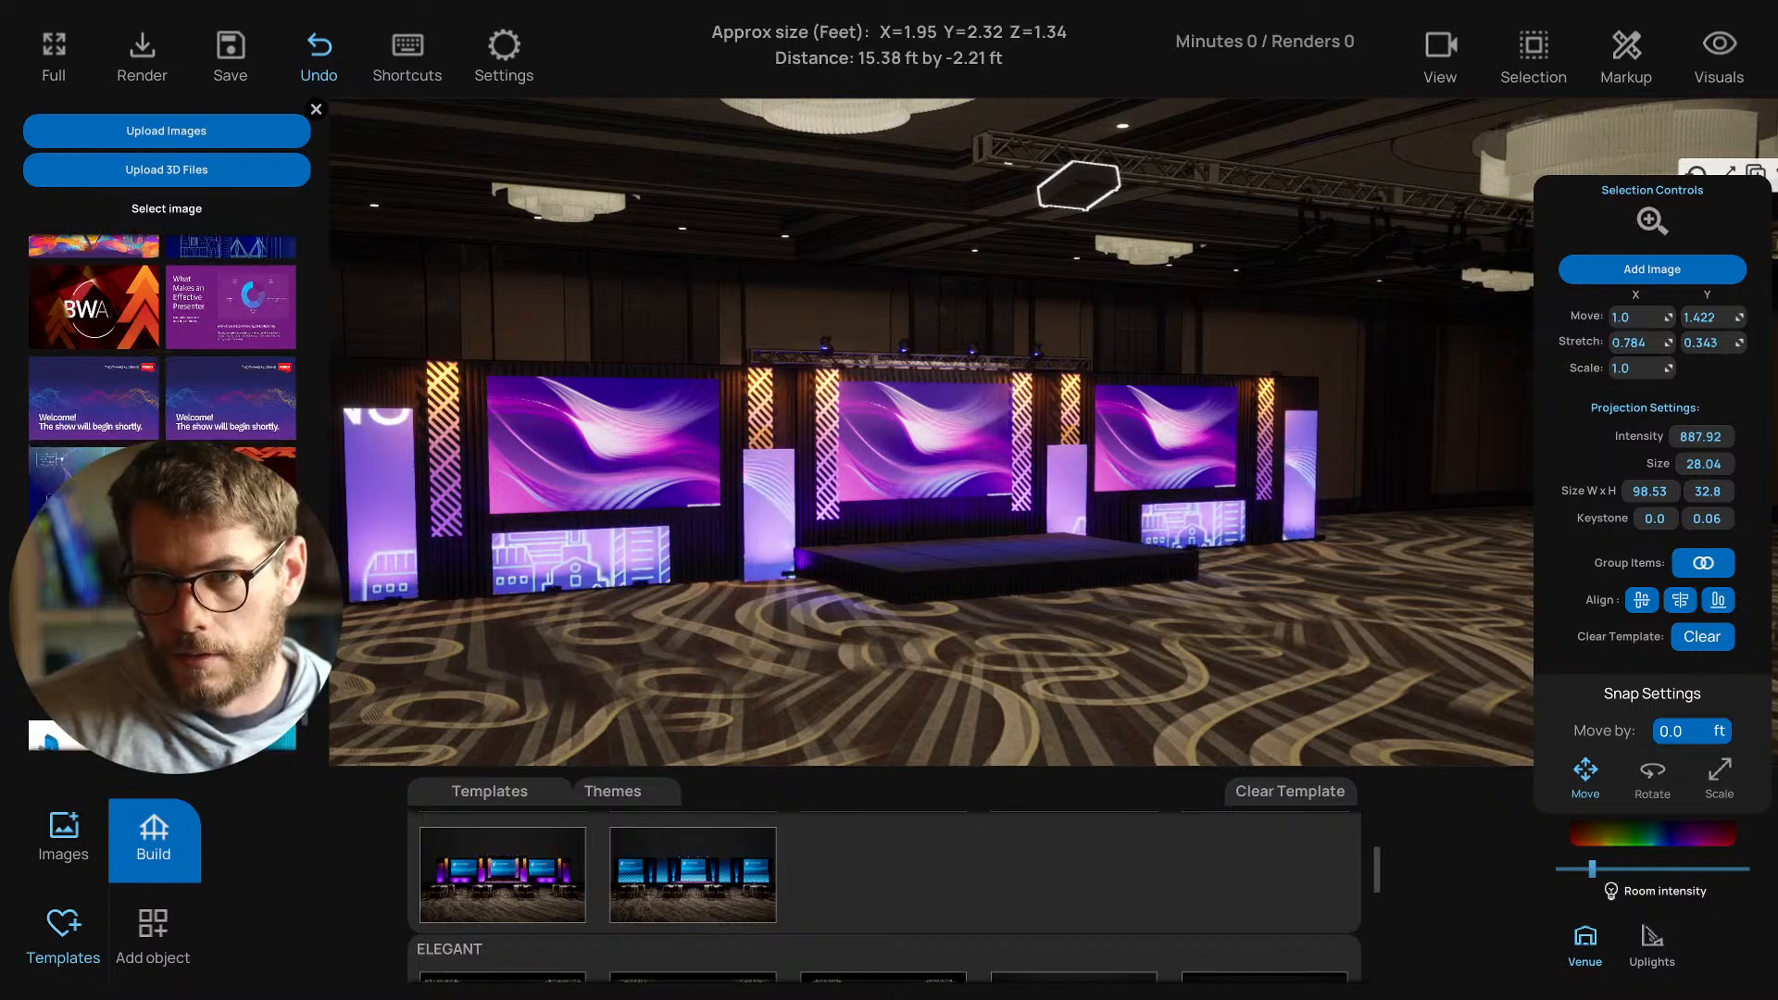
scroll(162, 371, down, 3)
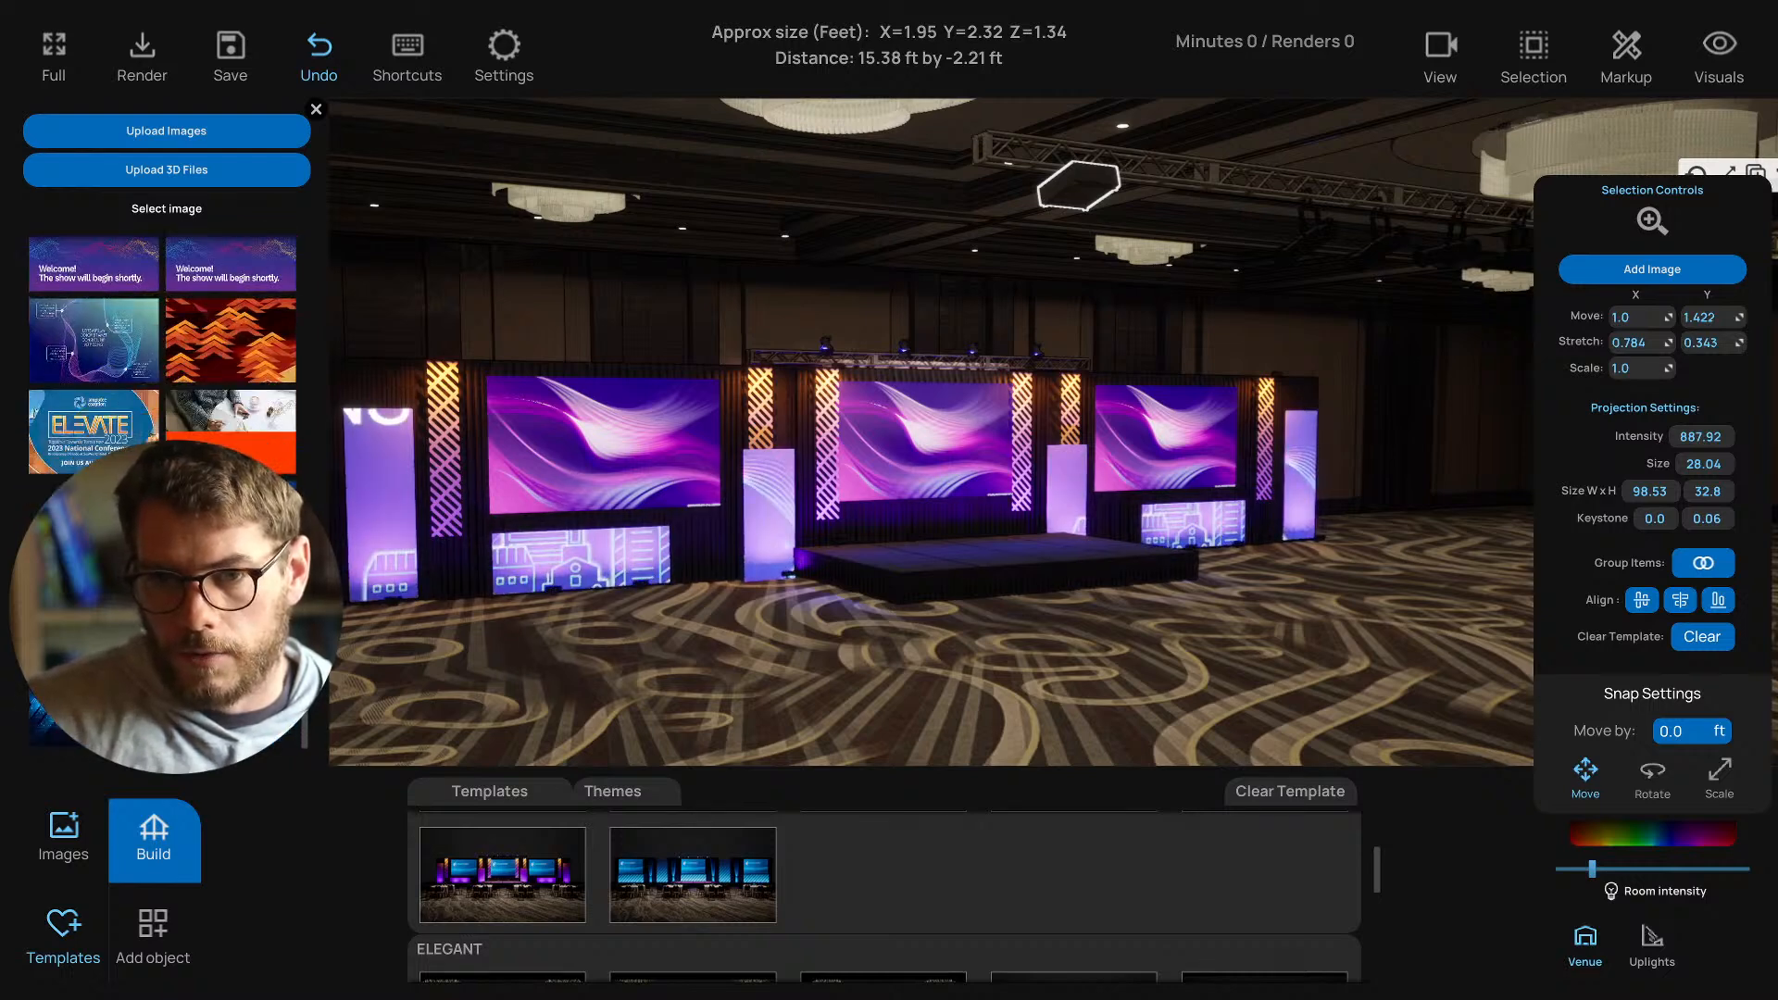
click(231, 612)
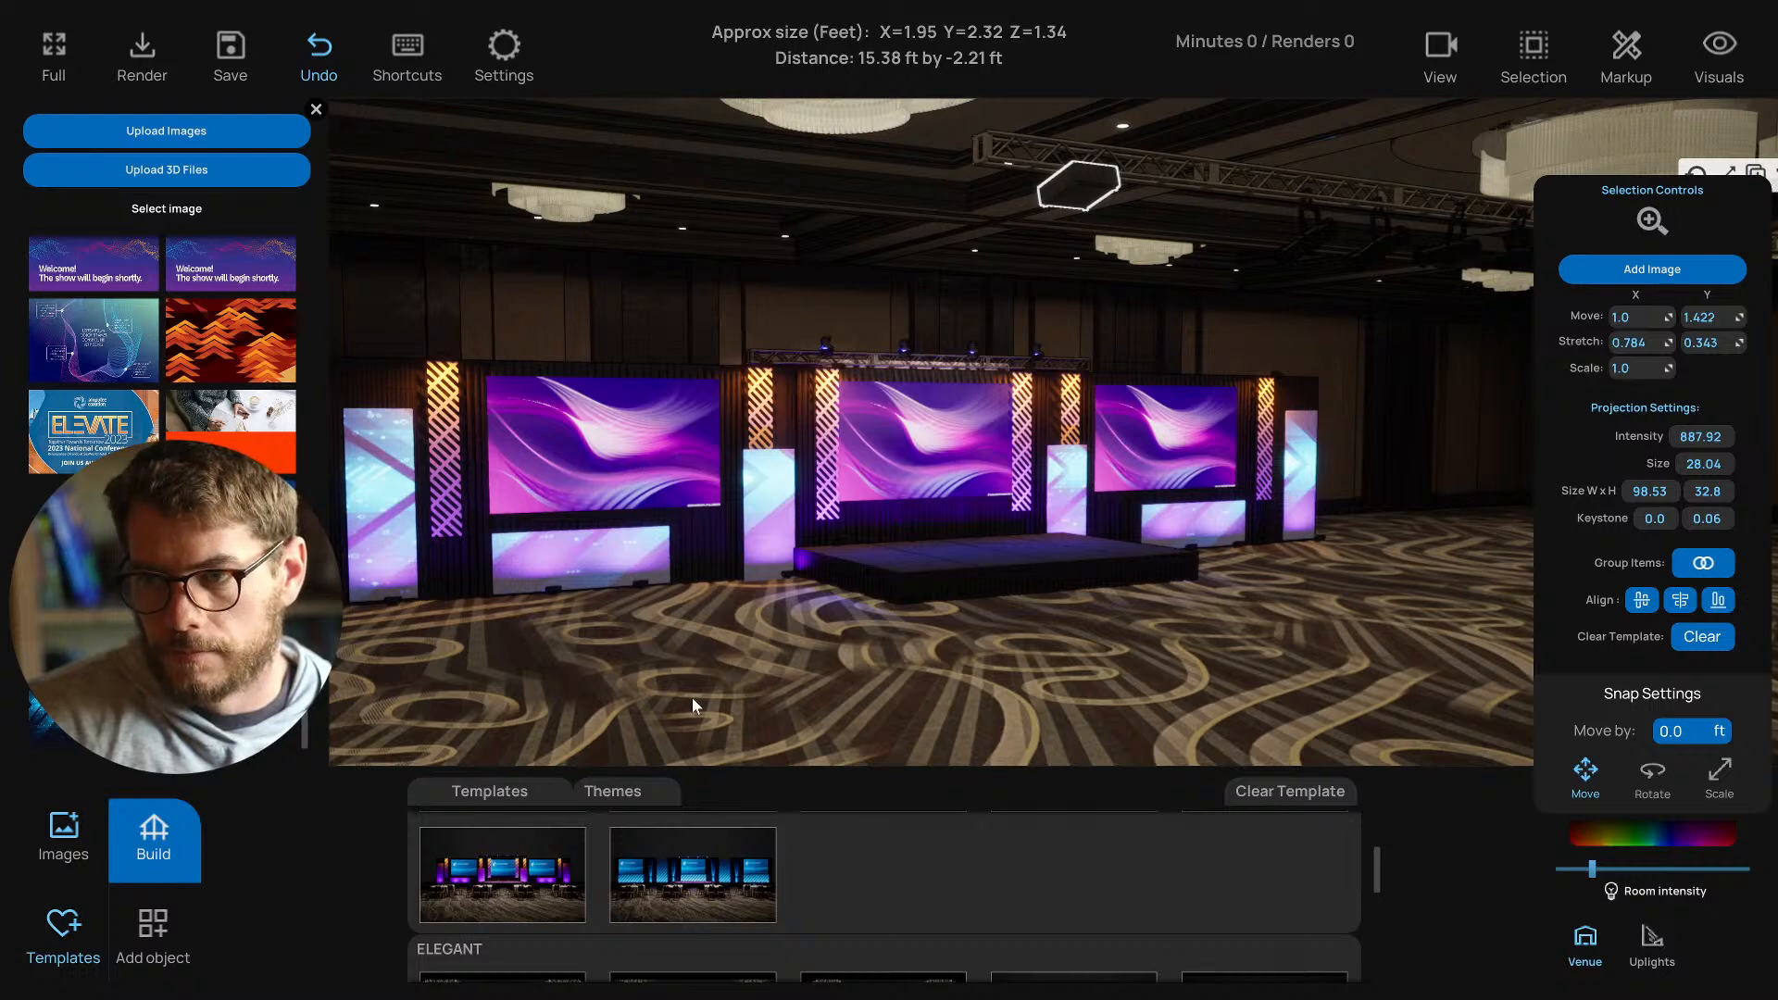
click(316, 113)
Working from a side view, select the small lights beside the back truss above the lattice panels and group them.
right_drag(681, 576, 669, 493)
key(f)
key(l)
scroll(804, 515, up, 5)
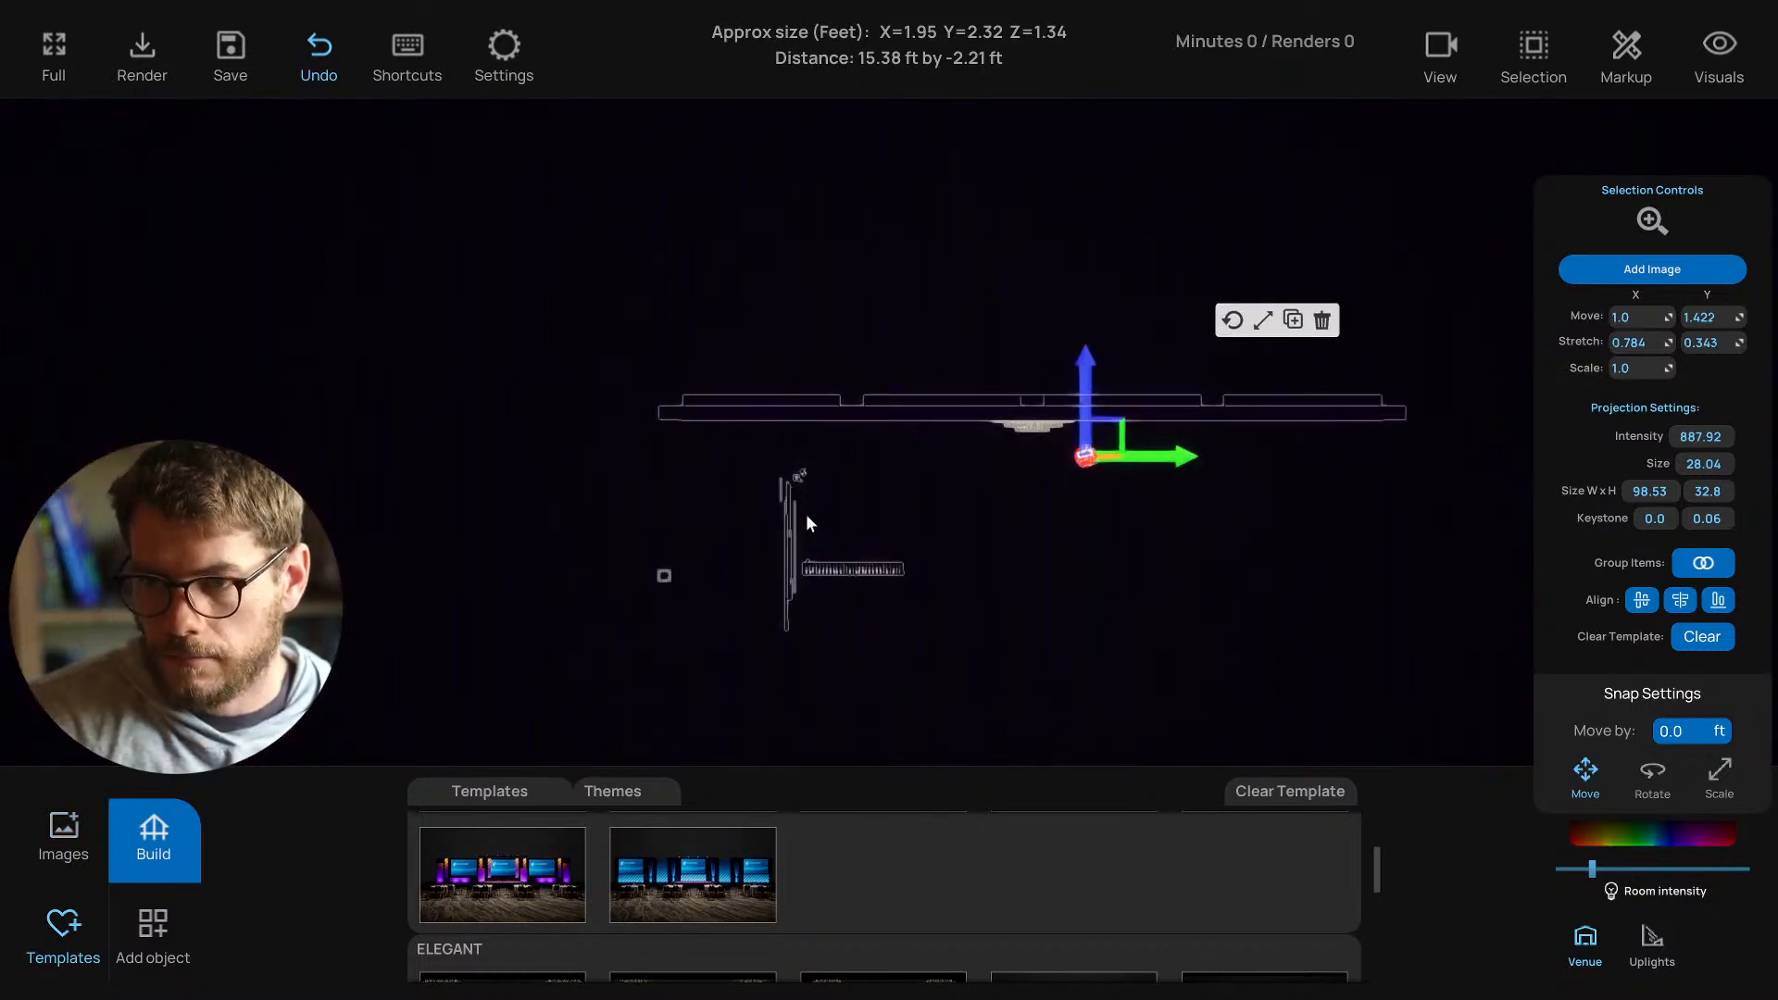
click(830, 515)
scroll(777, 473, up, 1)
double_click(770, 473)
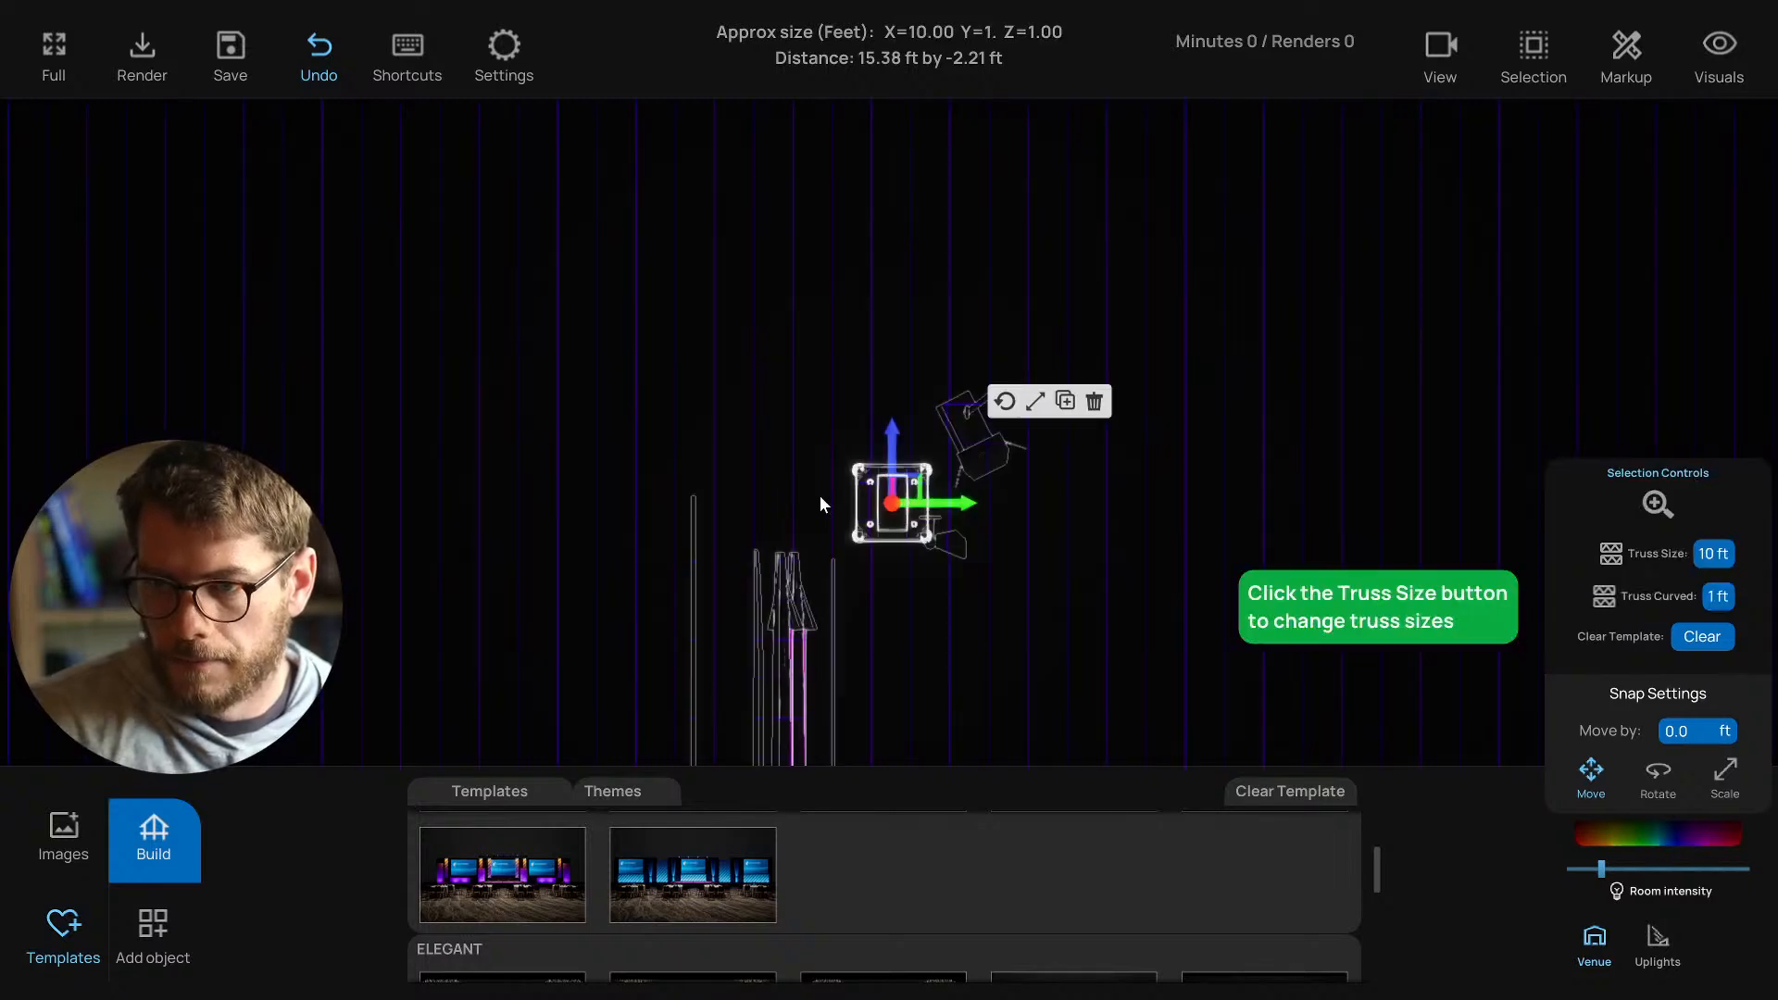
scroll(818, 497, down, 5)
click(776, 432)
scroll(865, 536, up, 2)
middle_drag(865, 536, 920, 359)
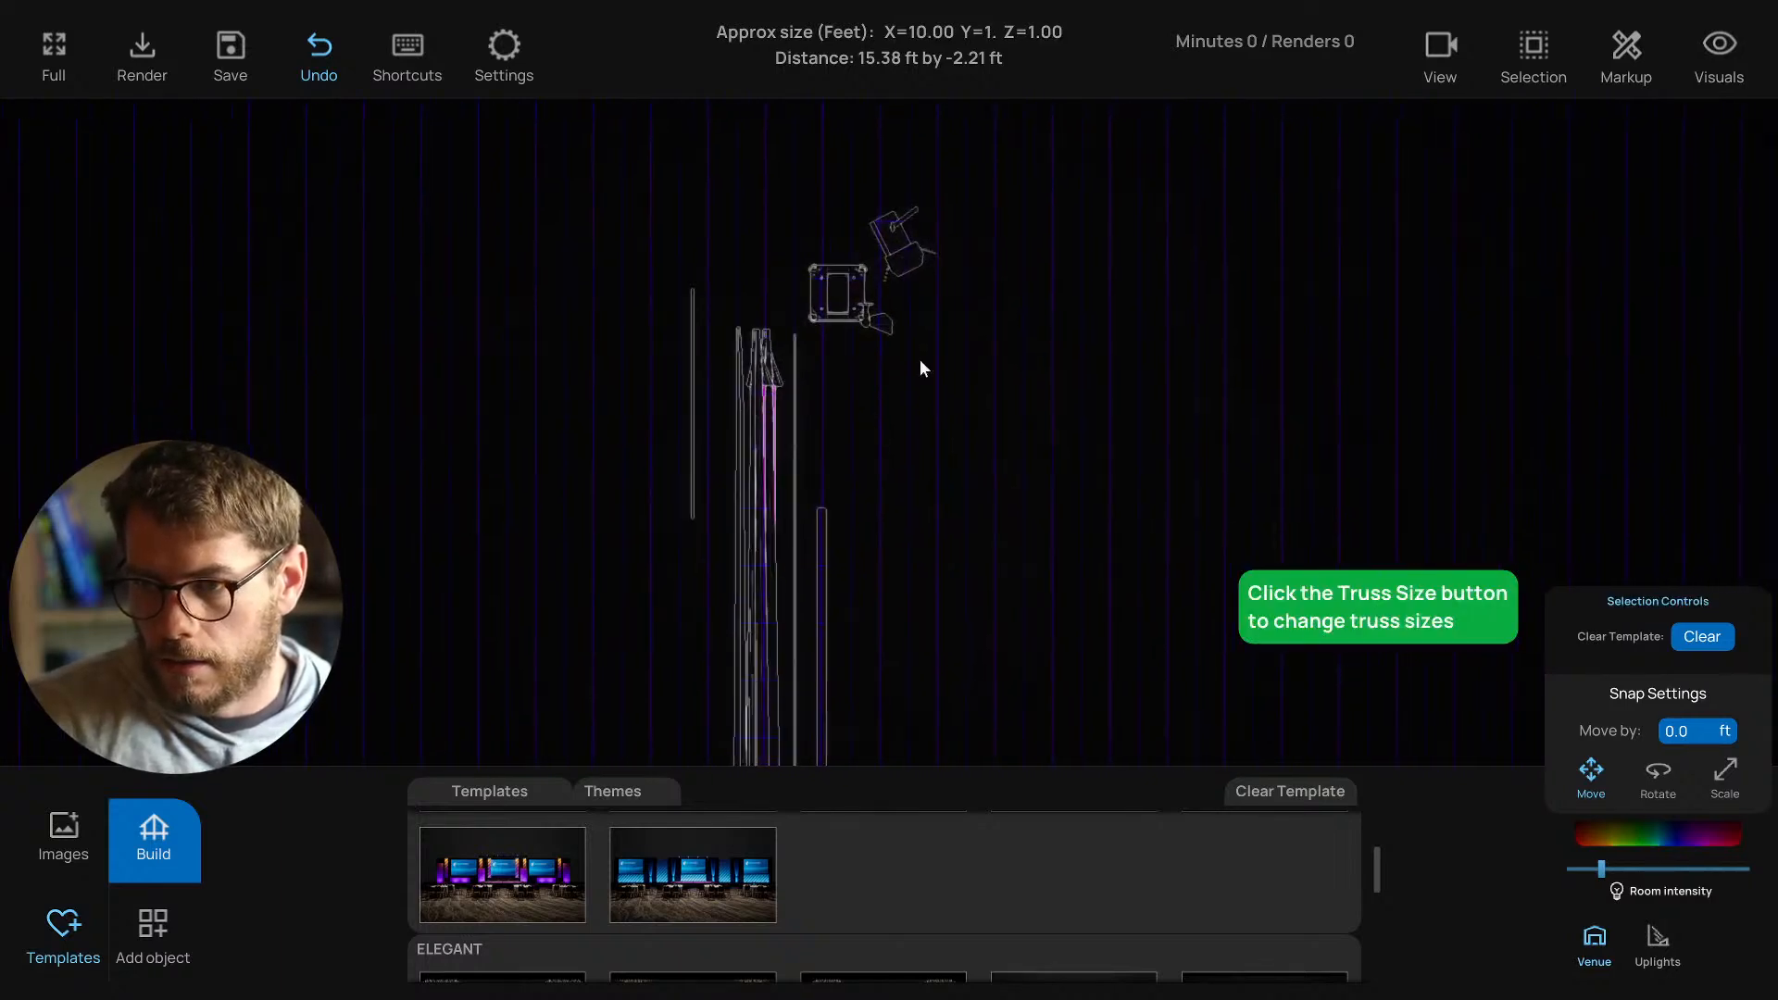
click(882, 322)
scroll(891, 371, down, 4)
middle_drag(919, 619, 891, 528)
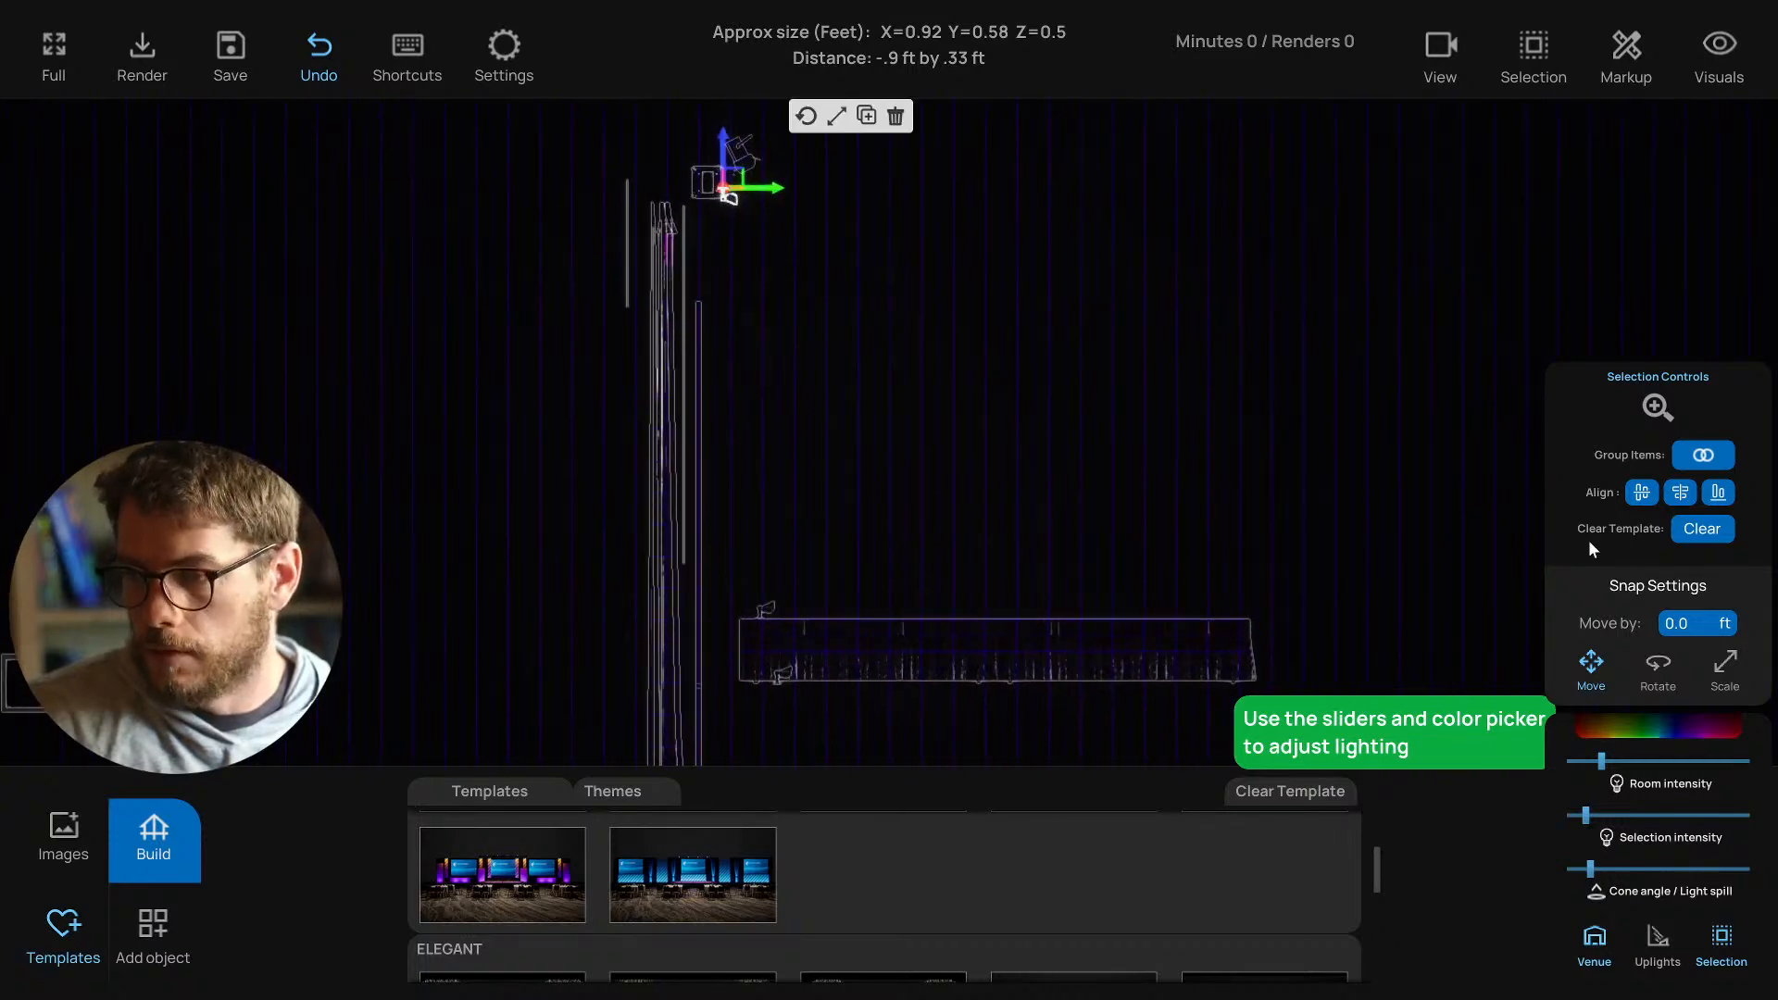
click(1699, 455)
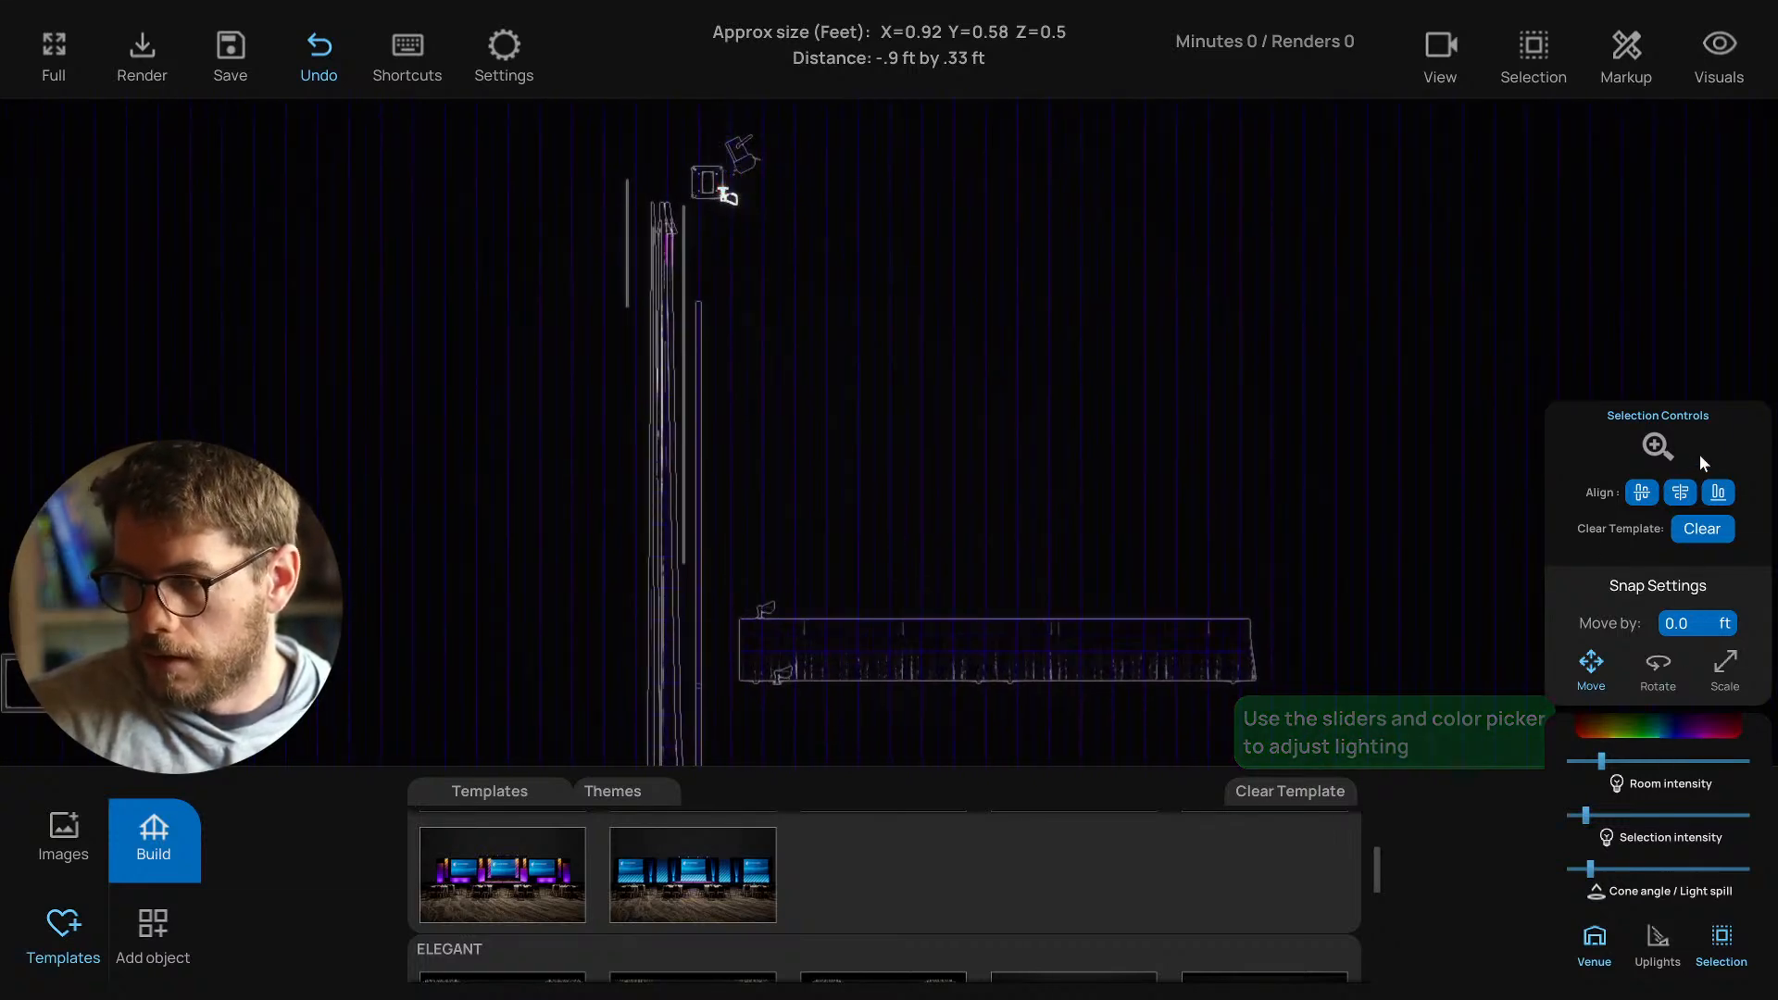
Select the small lights on the rear edge of the stage deck and group them.
click(857, 567)
click(787, 609)
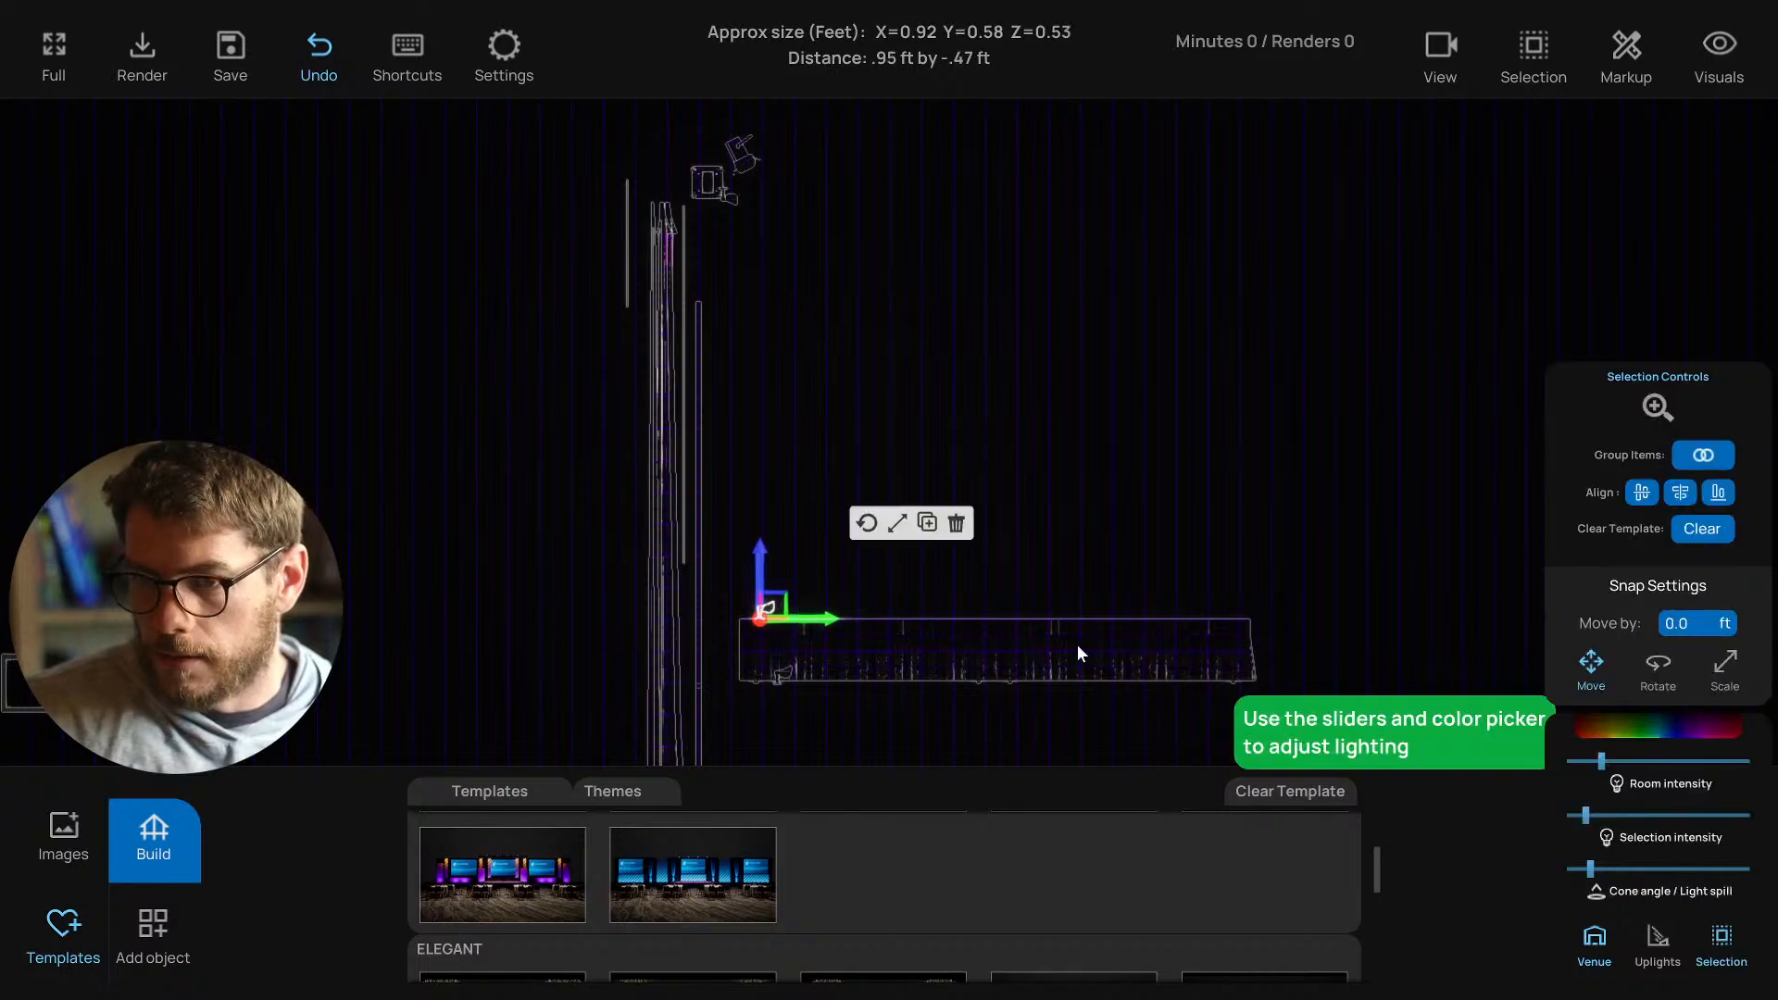
click(1701, 457)
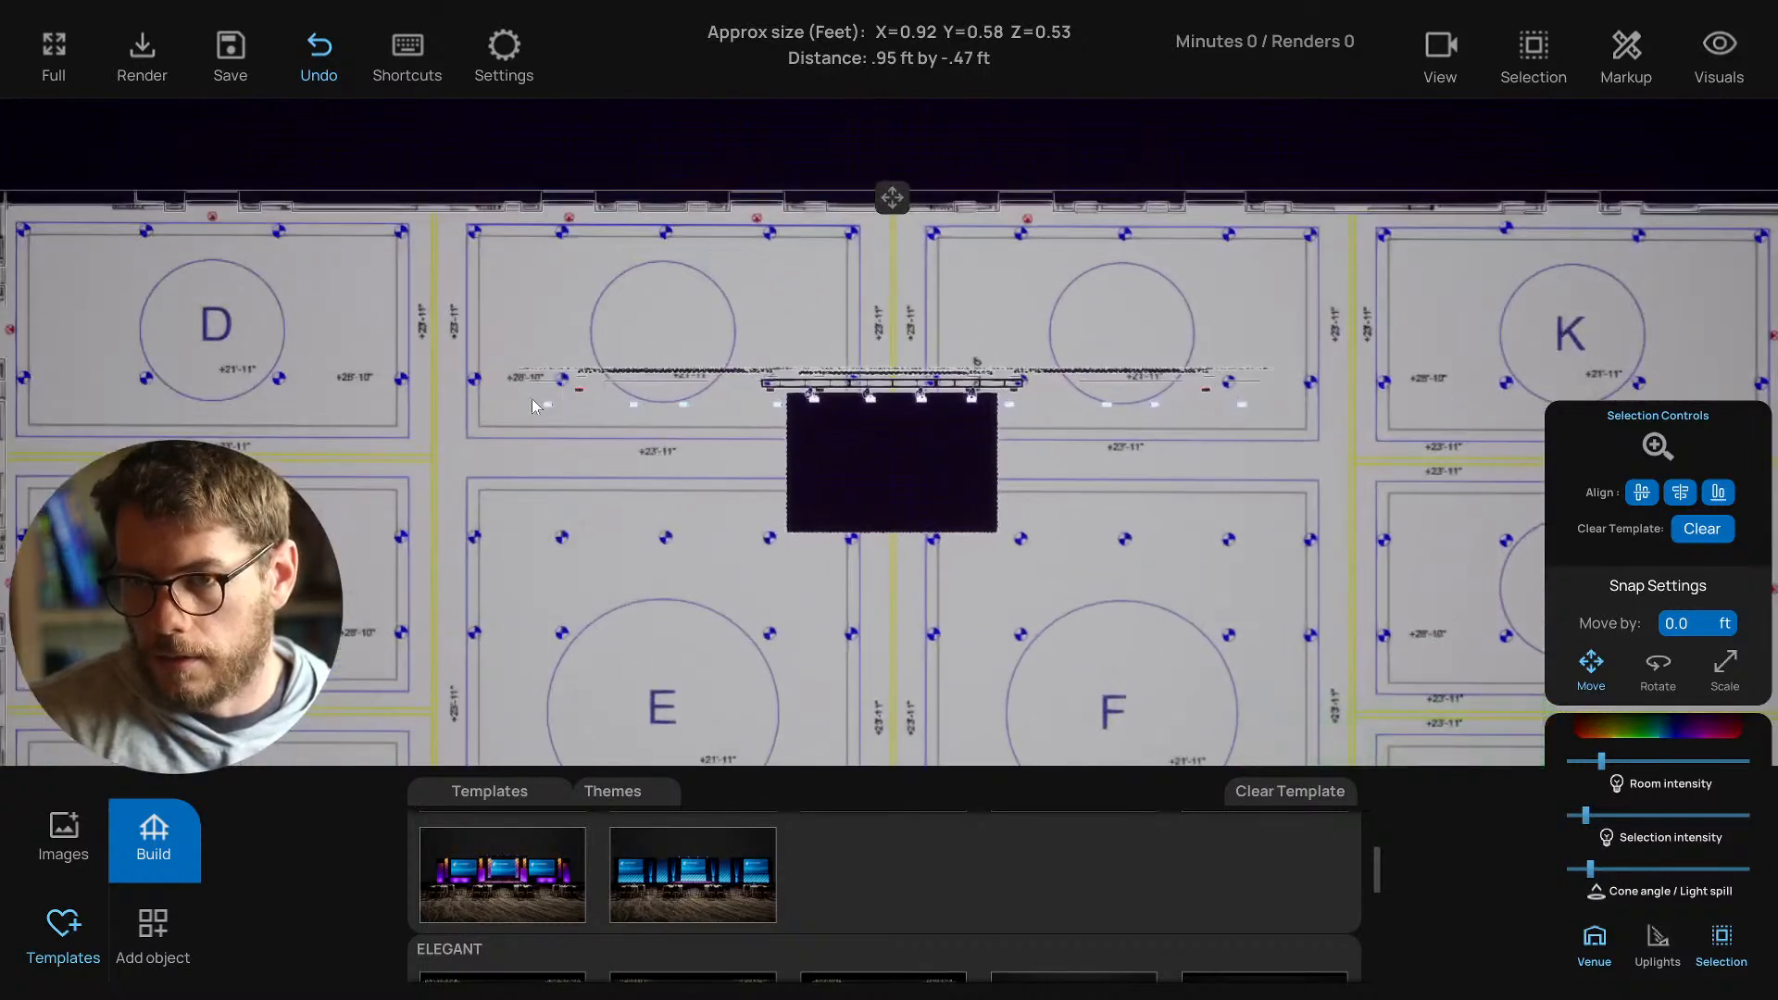
Select the floor lights in front of the panels on both sides of the stage, lower their intensity to the minimum and group them.
drag(533, 399, 774, 414)
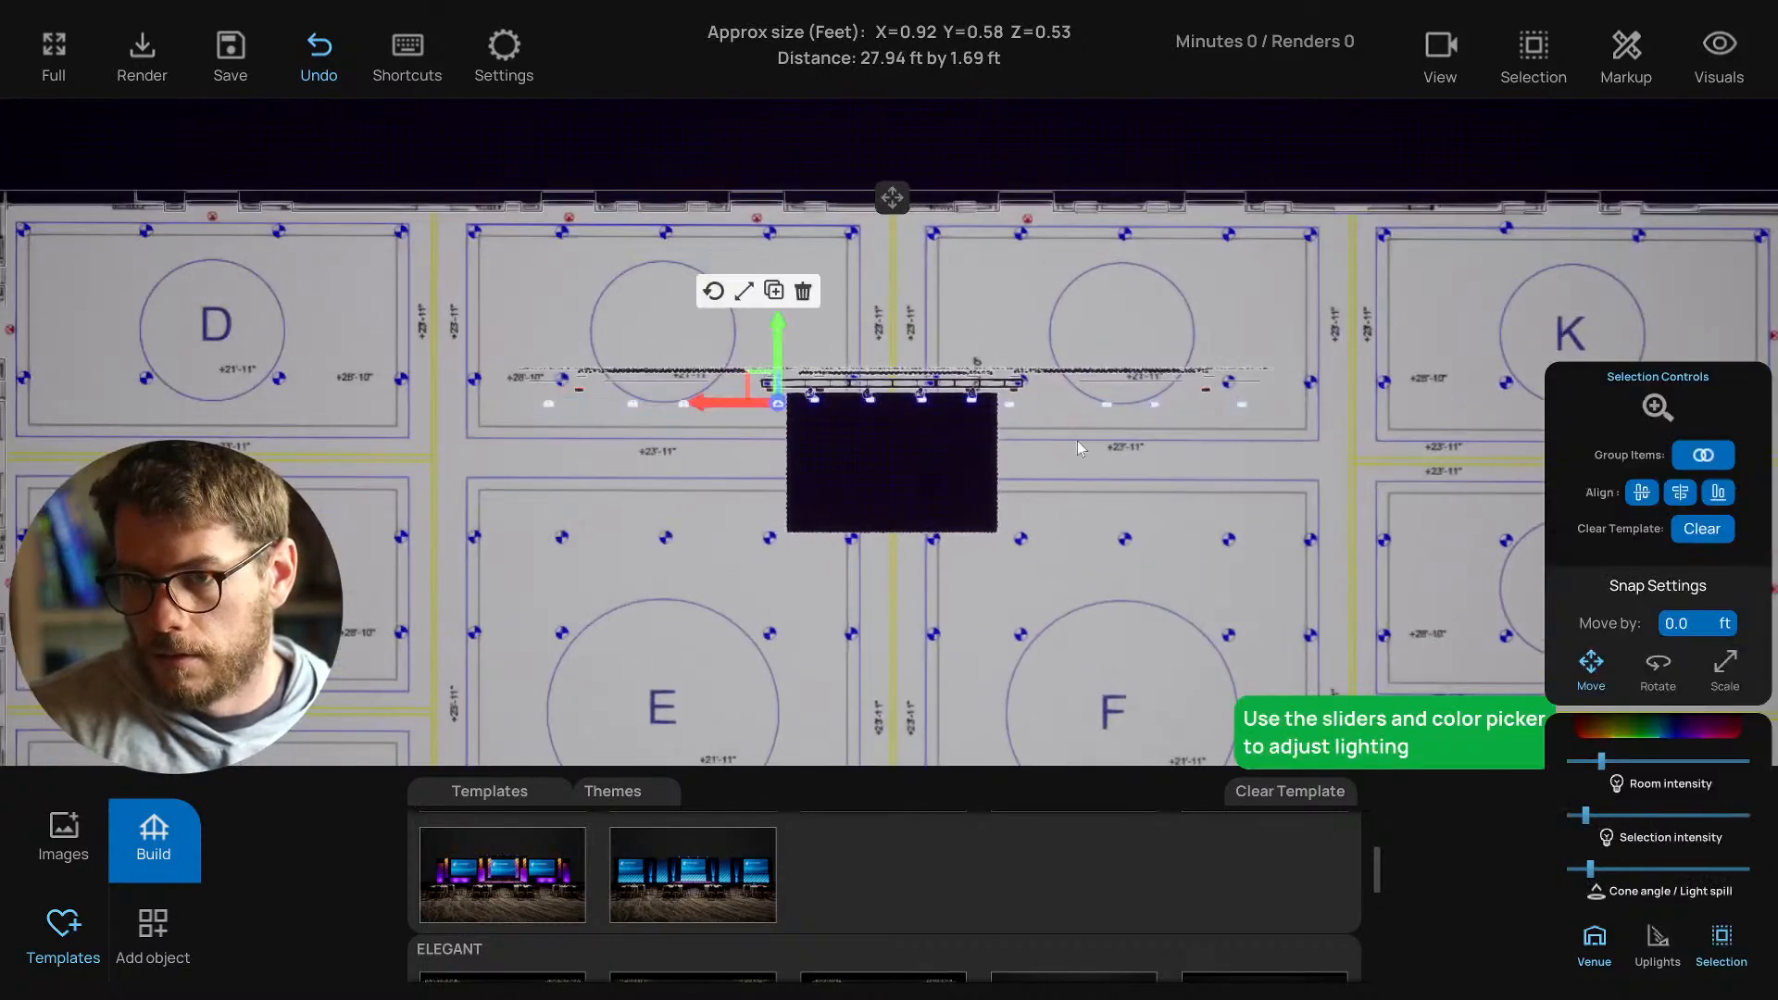
key(t)
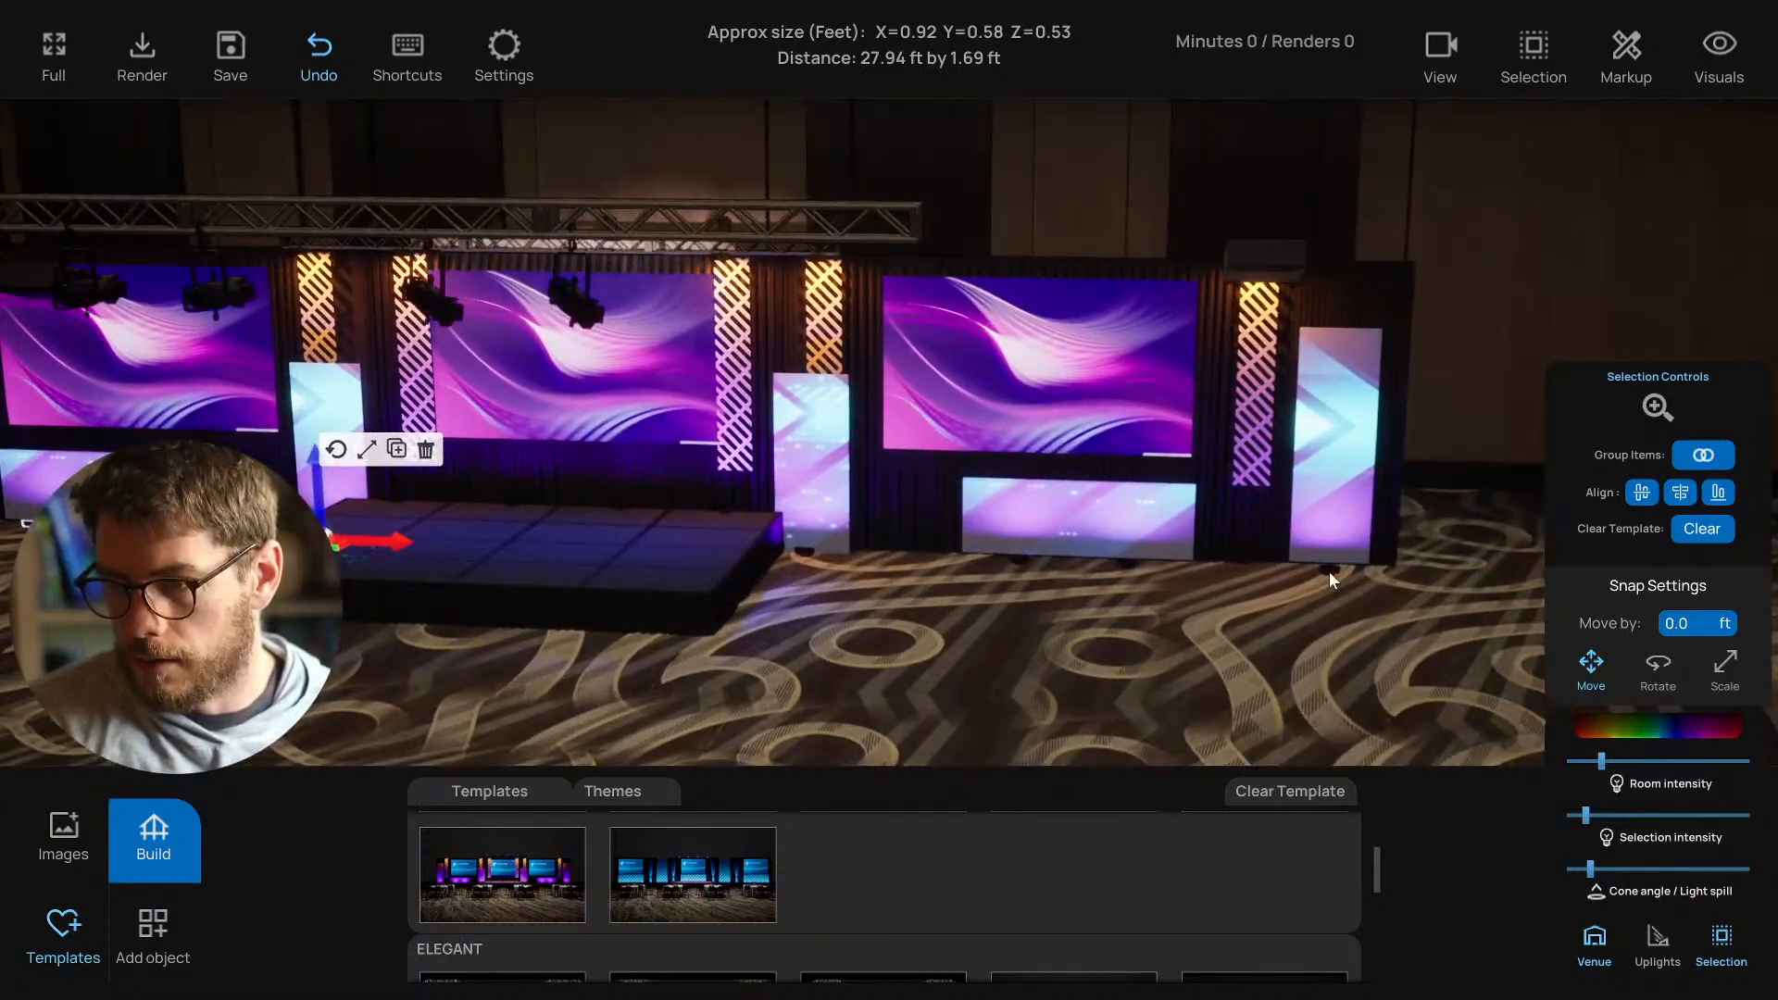
click(1331, 571)
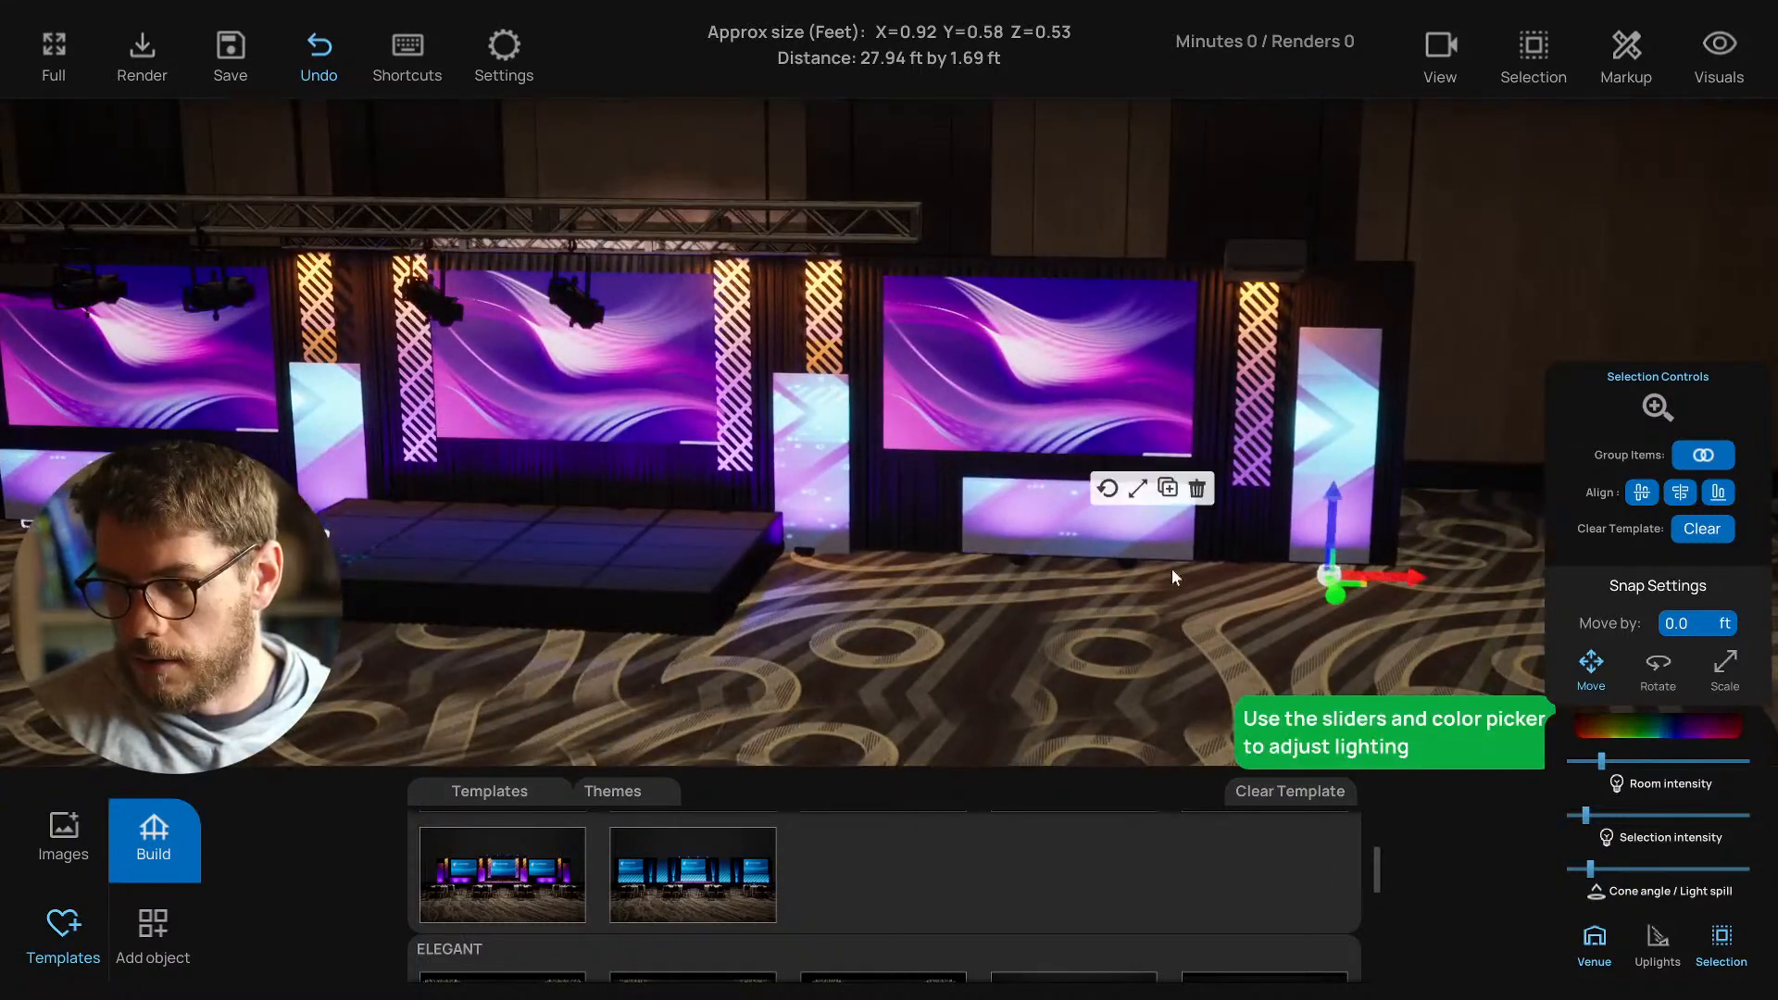
click(1125, 568)
click(1019, 565)
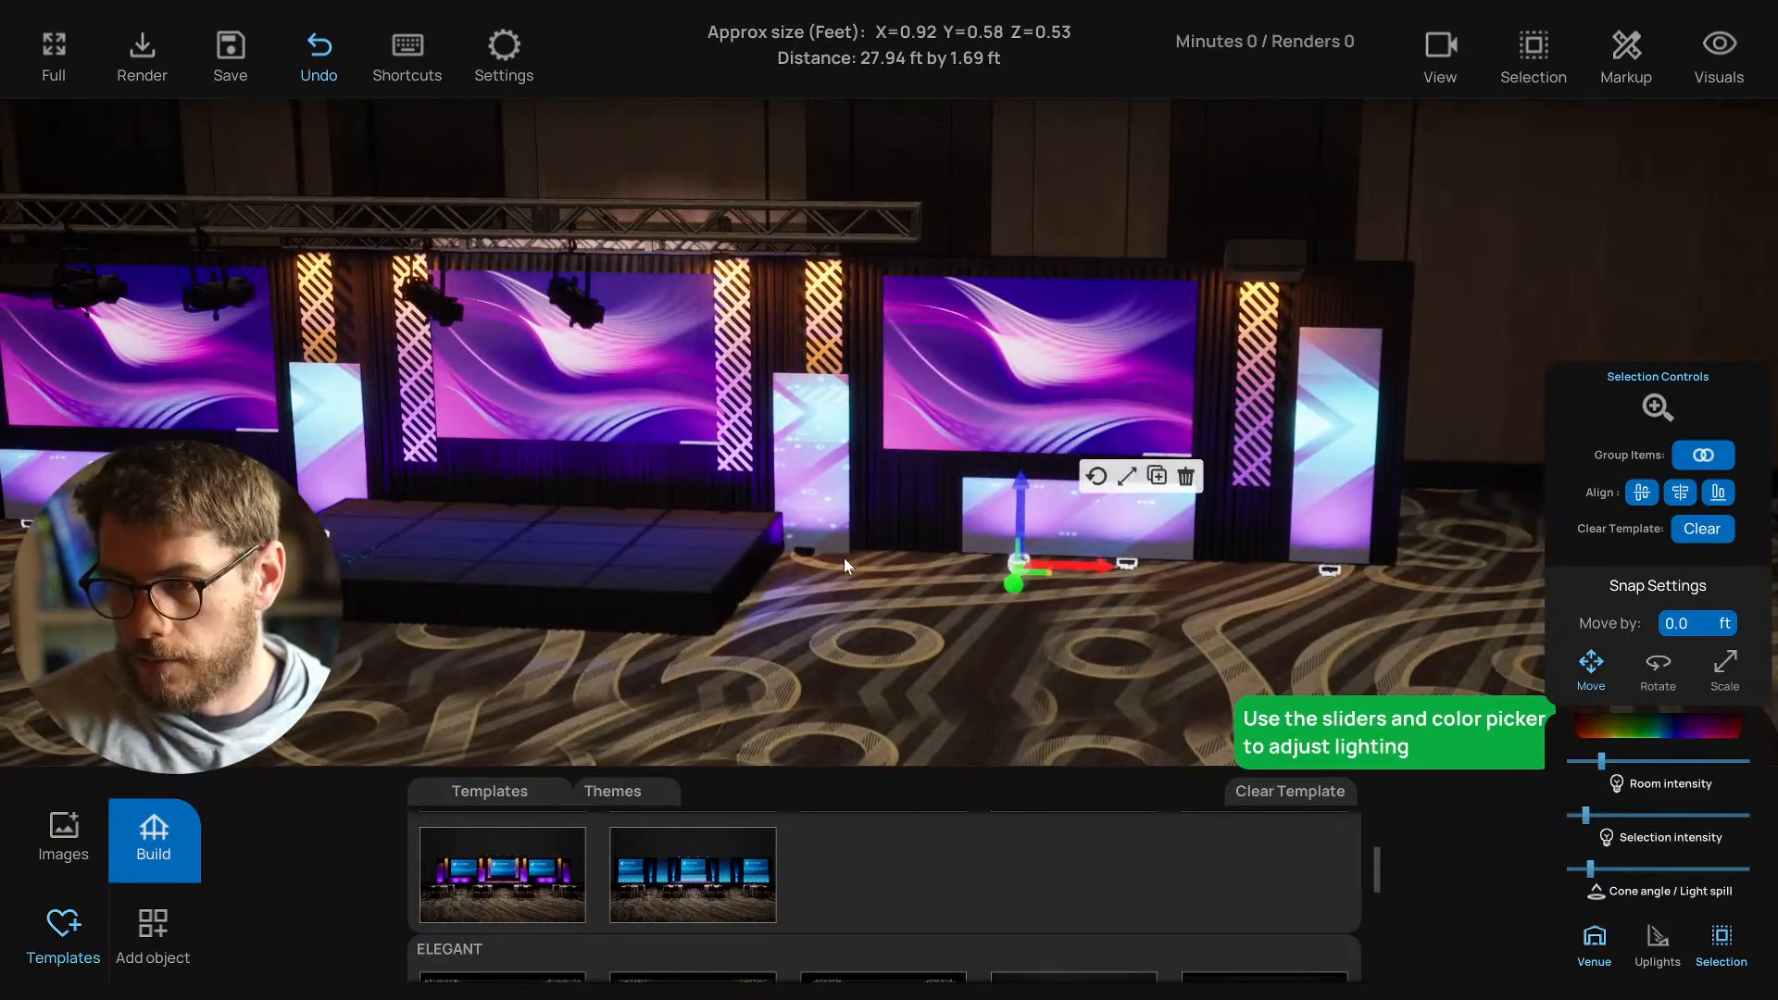
click(804, 558)
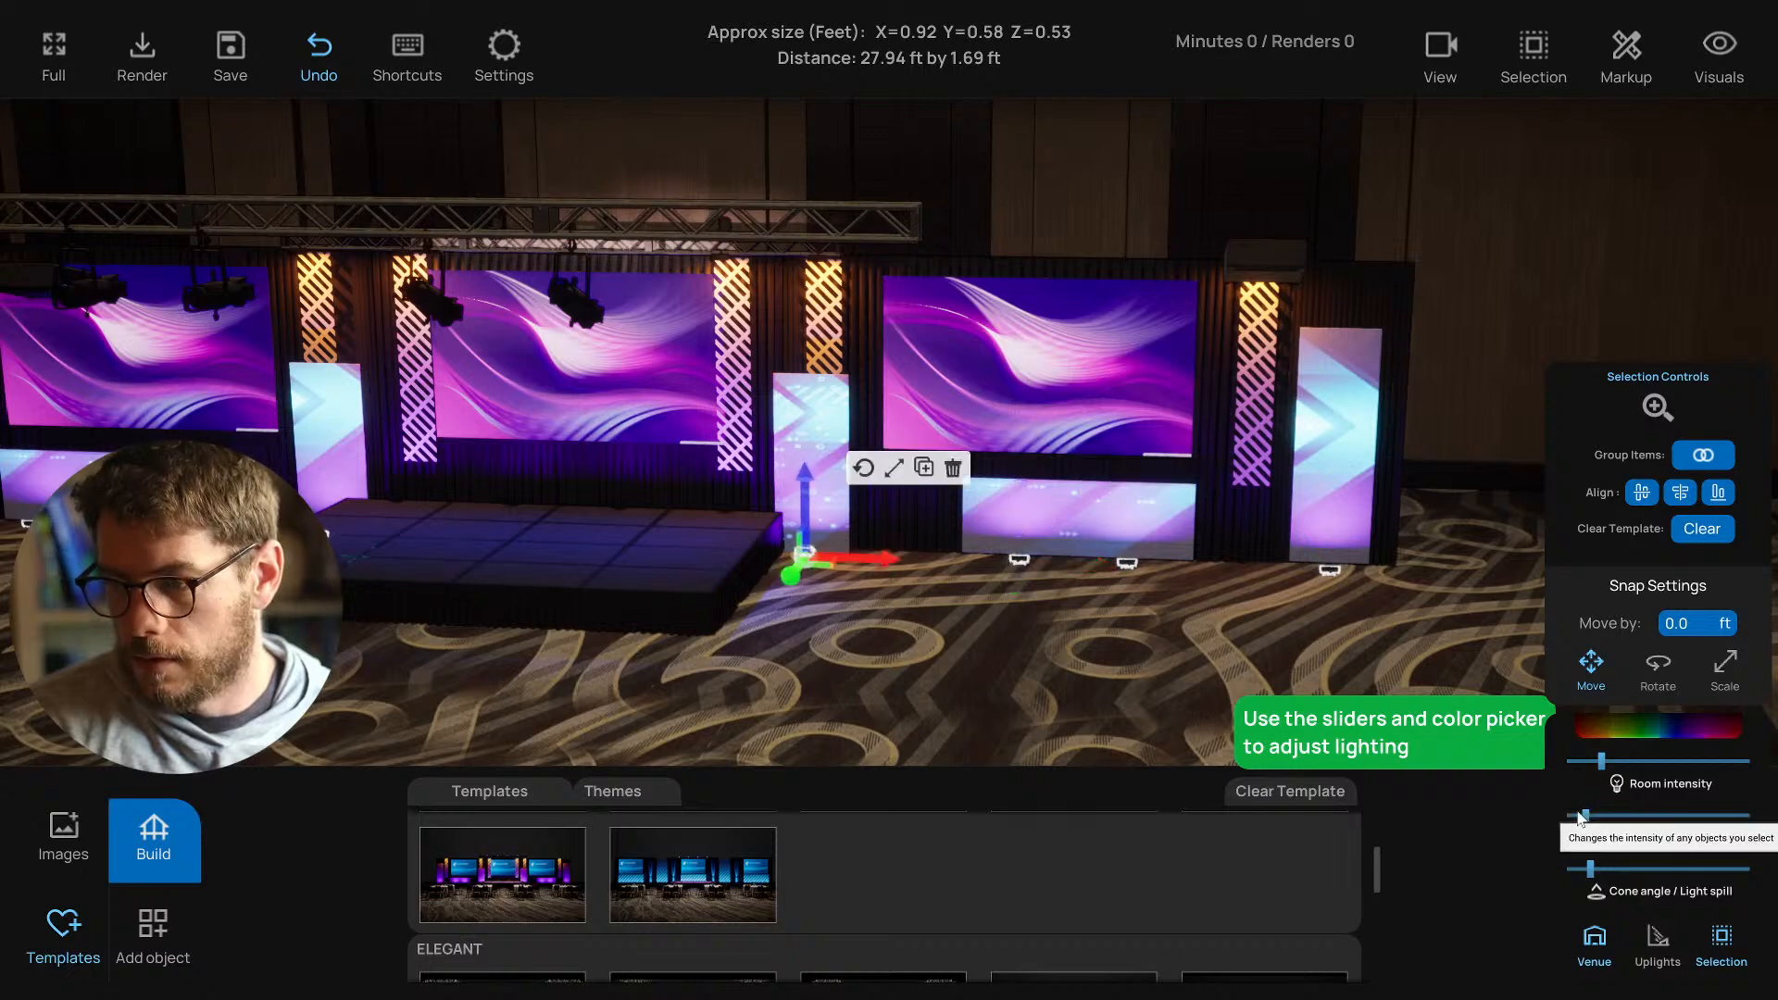
drag(1582, 817, 1519, 815)
click(1705, 455)
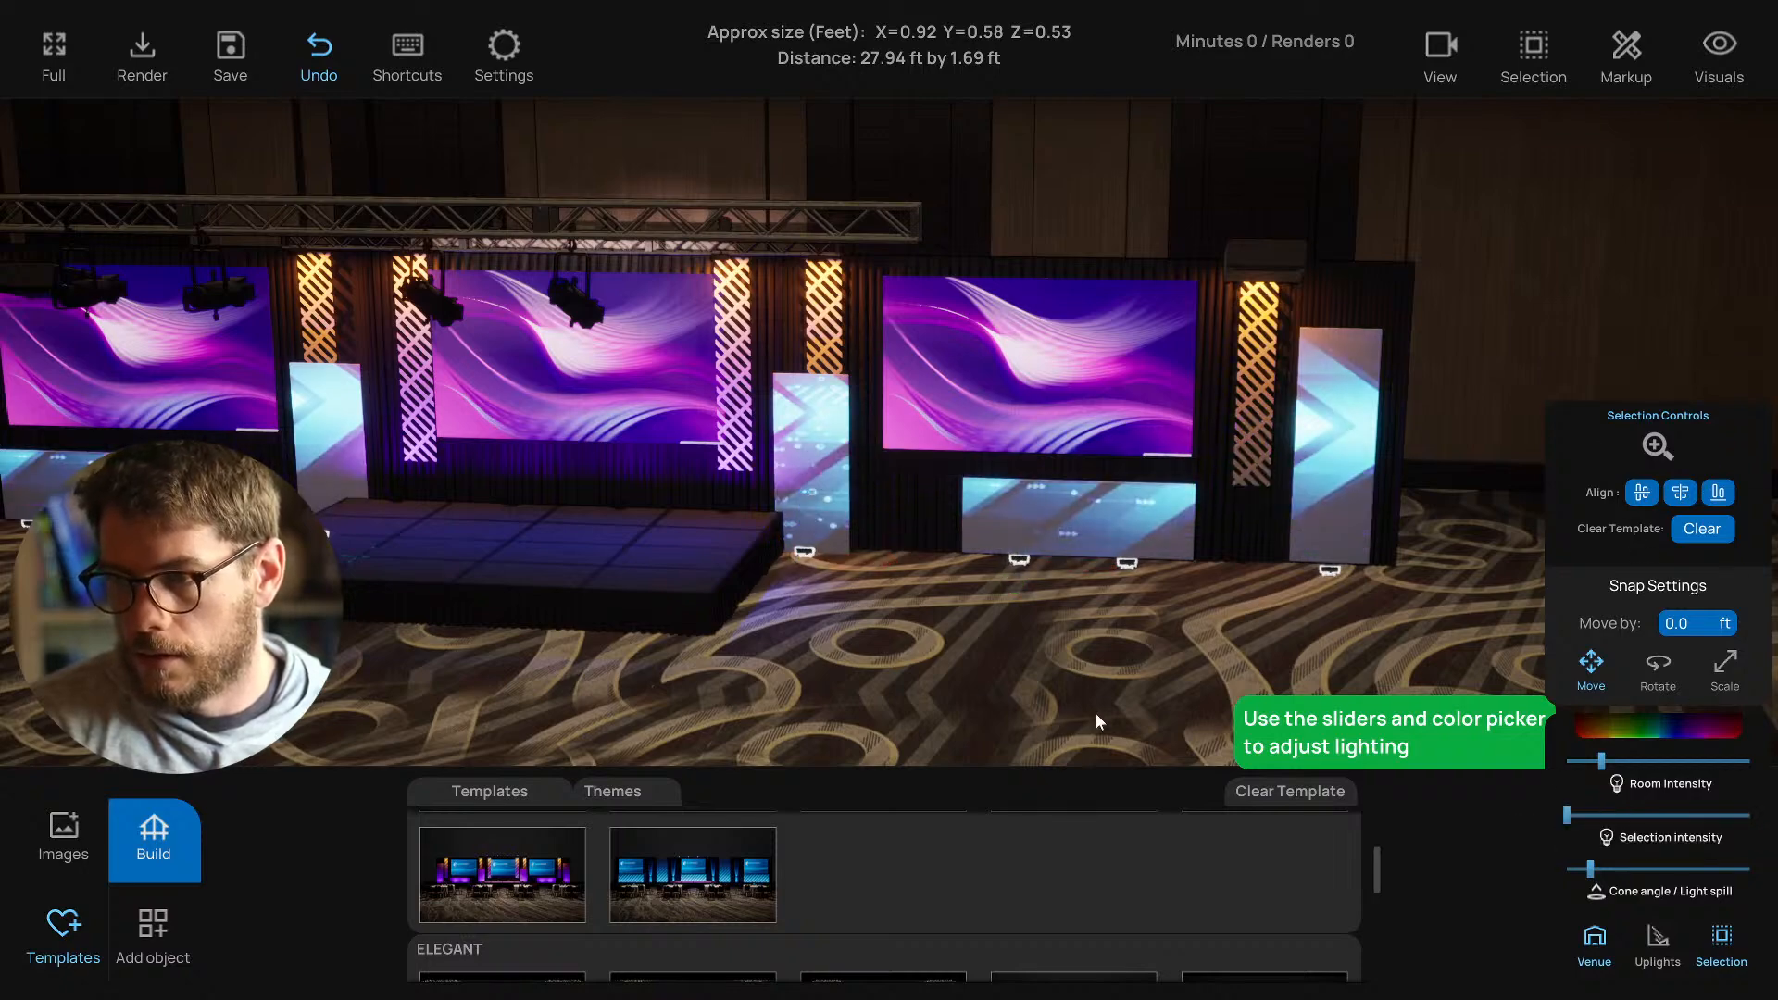
Recolor the grouped lights above the lattice panels to blue-violet, hex sRGB 4F00FFFF.
scroll(1047, 707, down, 4)
drag(1043, 708, 1171, 679)
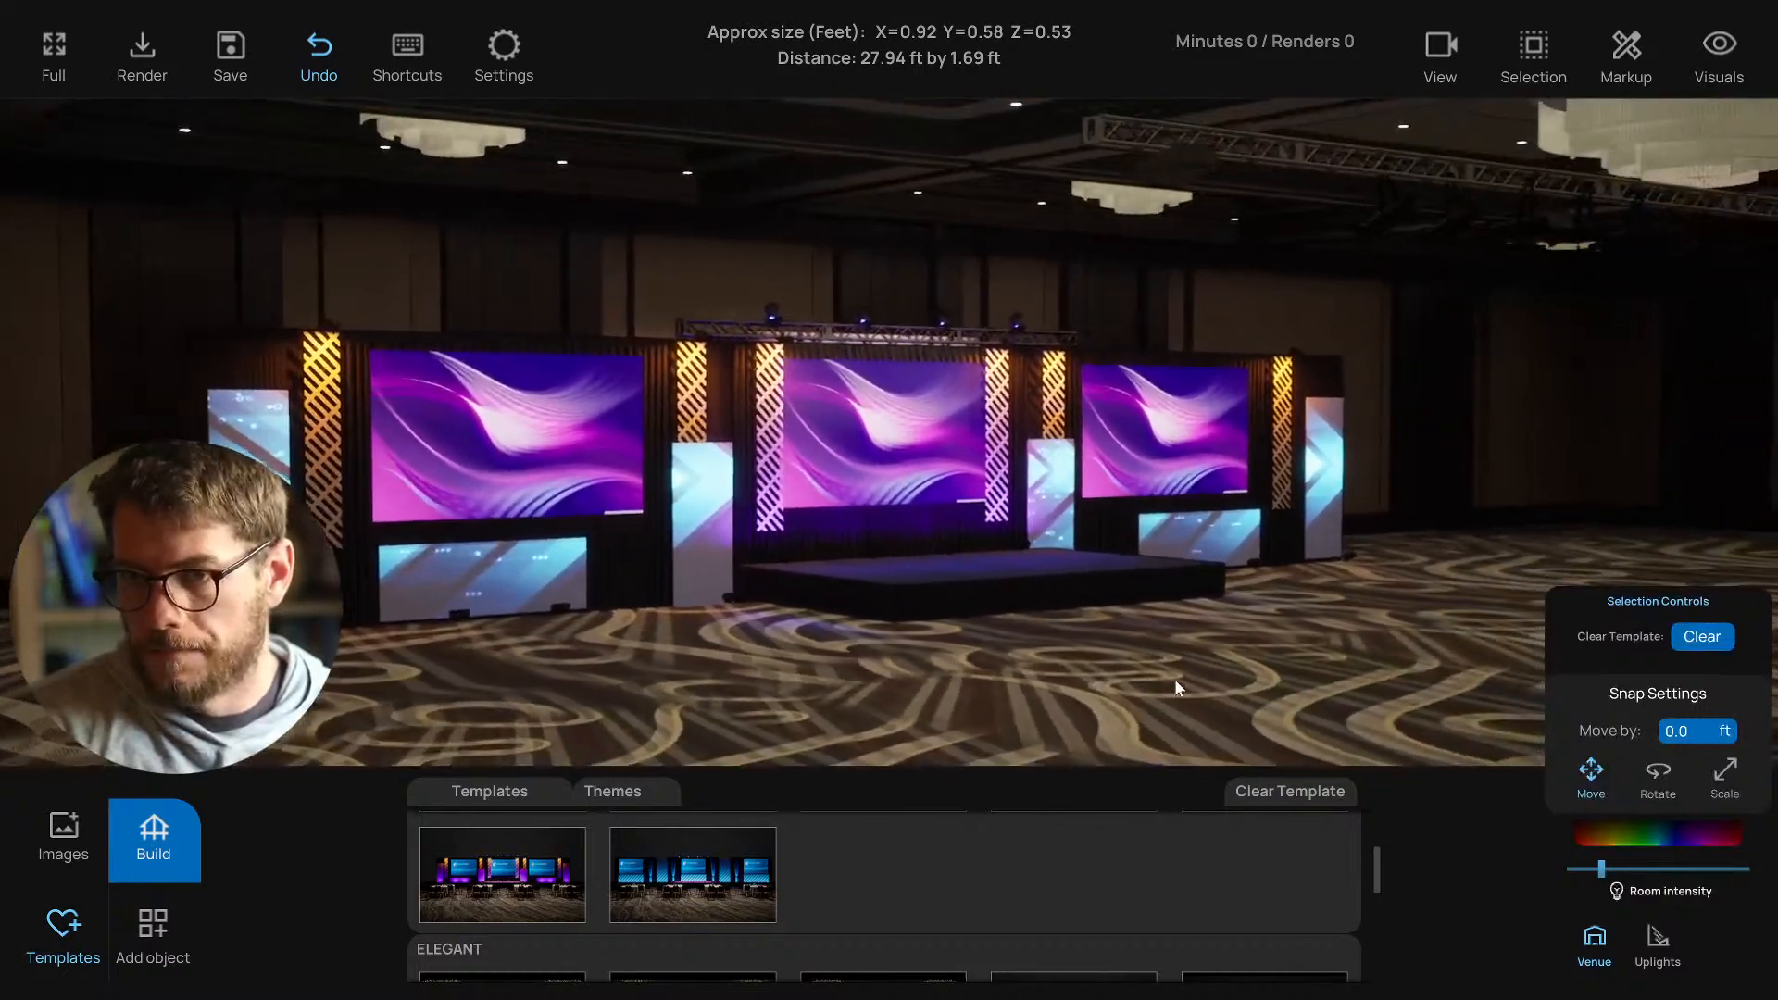
click(758, 343)
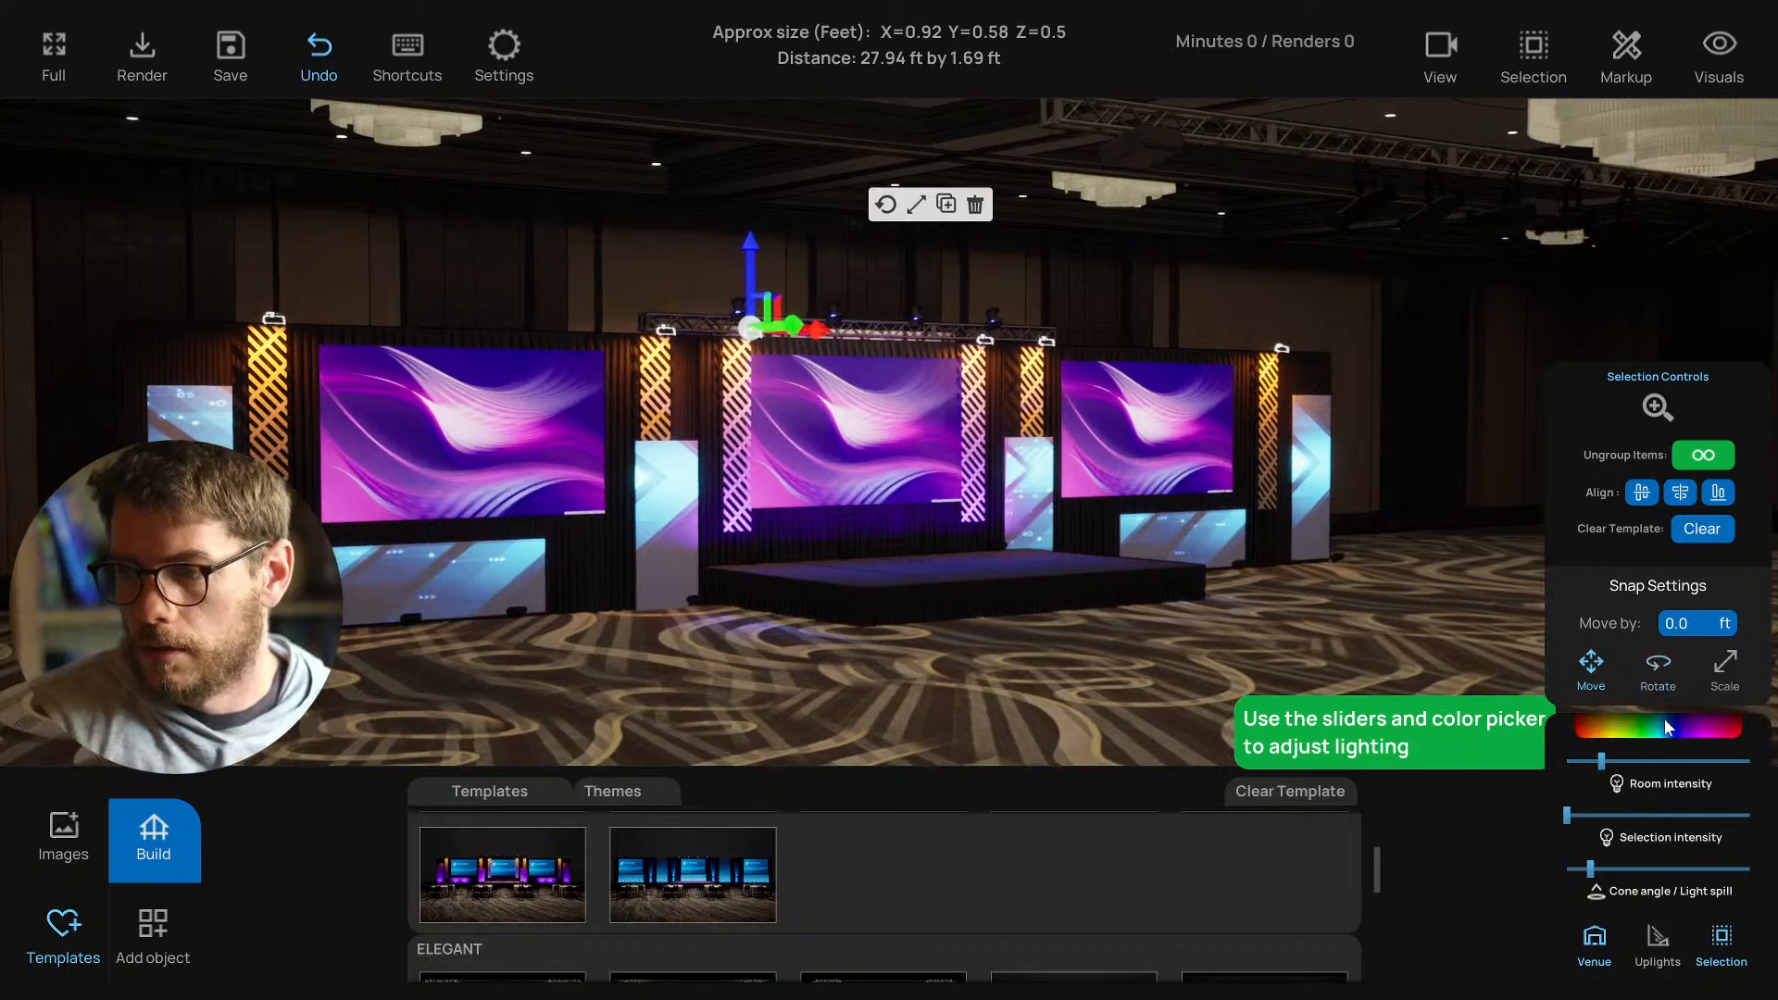
click(1664, 725)
drag(1465, 646, 1432, 641)
right_drag(1044, 665, 1044, 666)
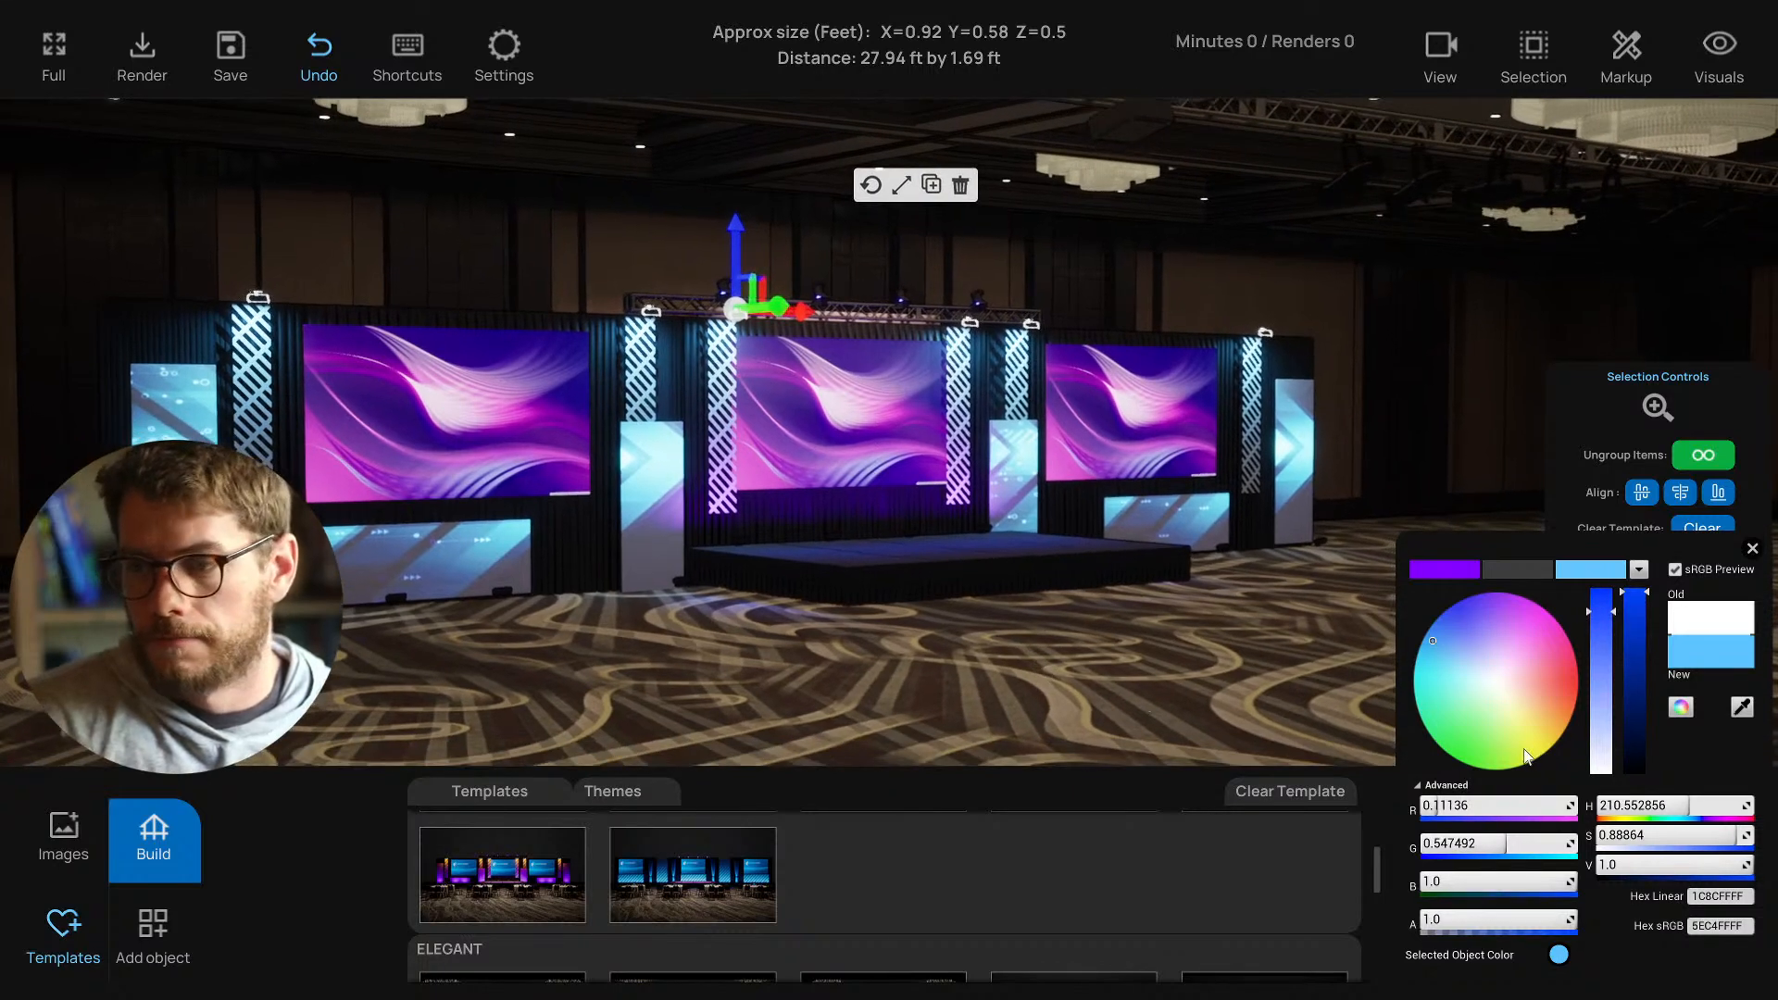
mouse_move(1534, 693)
mouse_down()
mouse_move(1523, 613)
mouse_move(1406, 669)
mouse_move(1458, 600)
mouse_up()
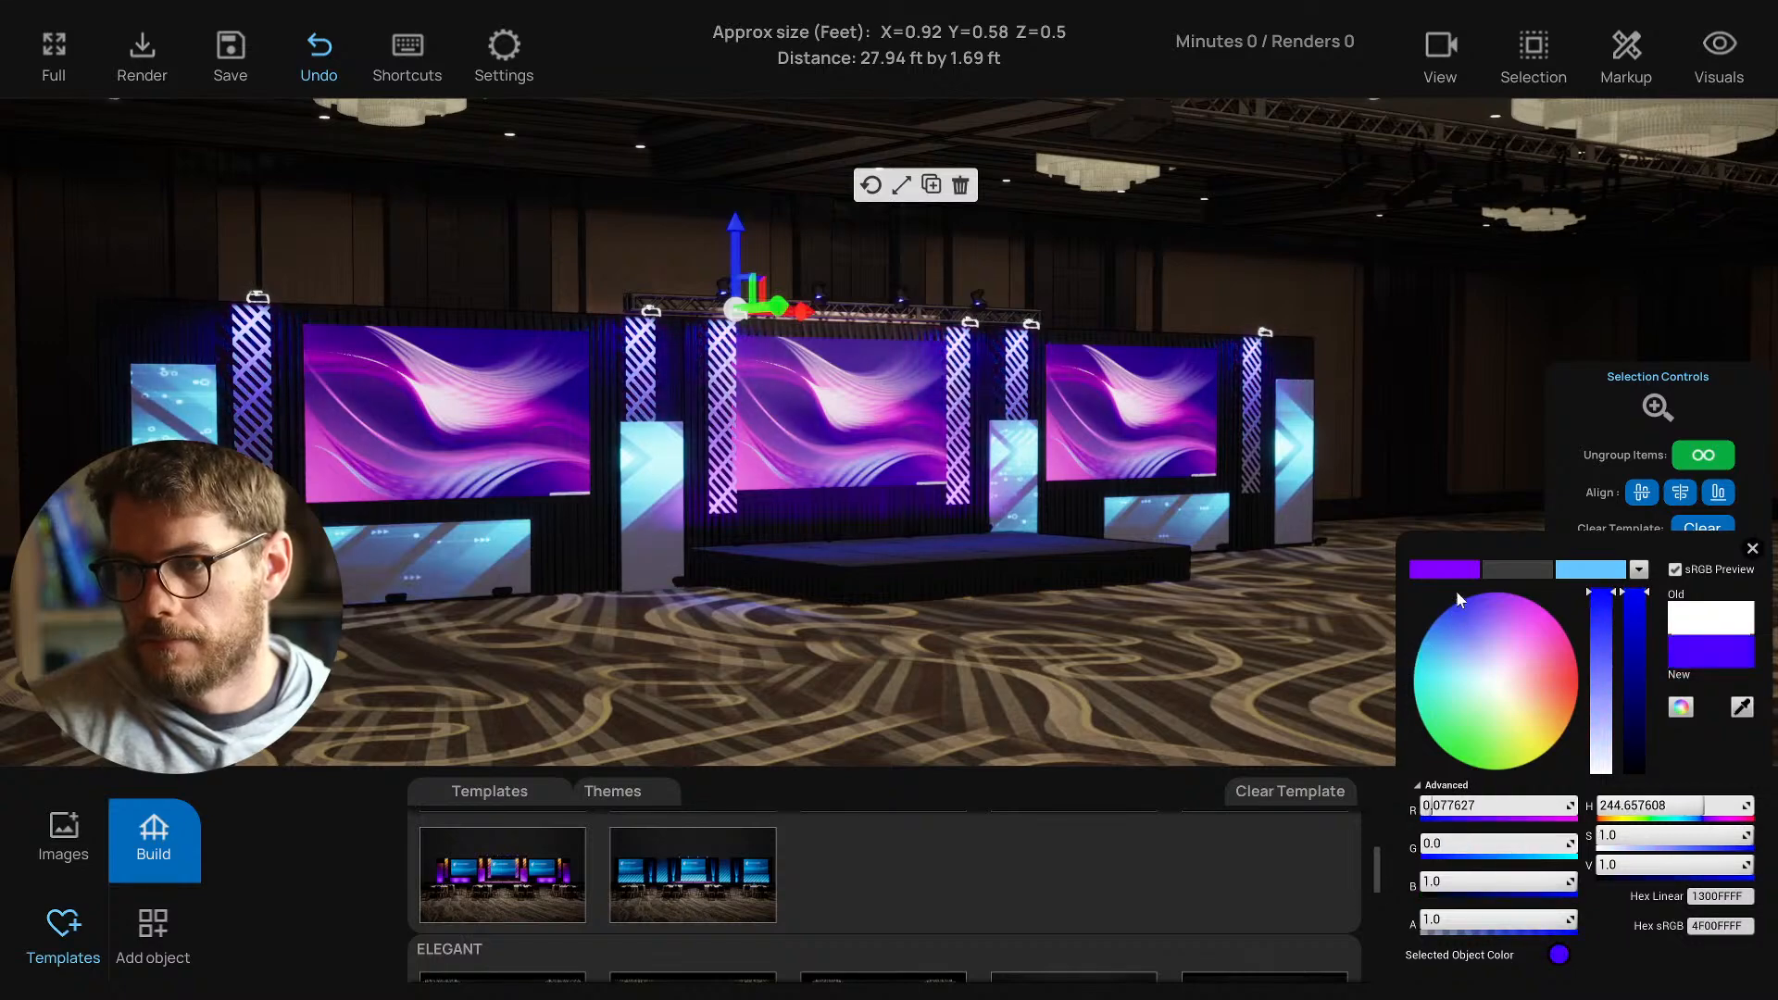
click(1754, 549)
Select the three main screens together and apply the dark image with cyan arrows to them.
click(1116, 662)
right_drag(1116, 662, 974, 632)
click(1024, 698)
click(491, 437)
shift+click(869, 410)
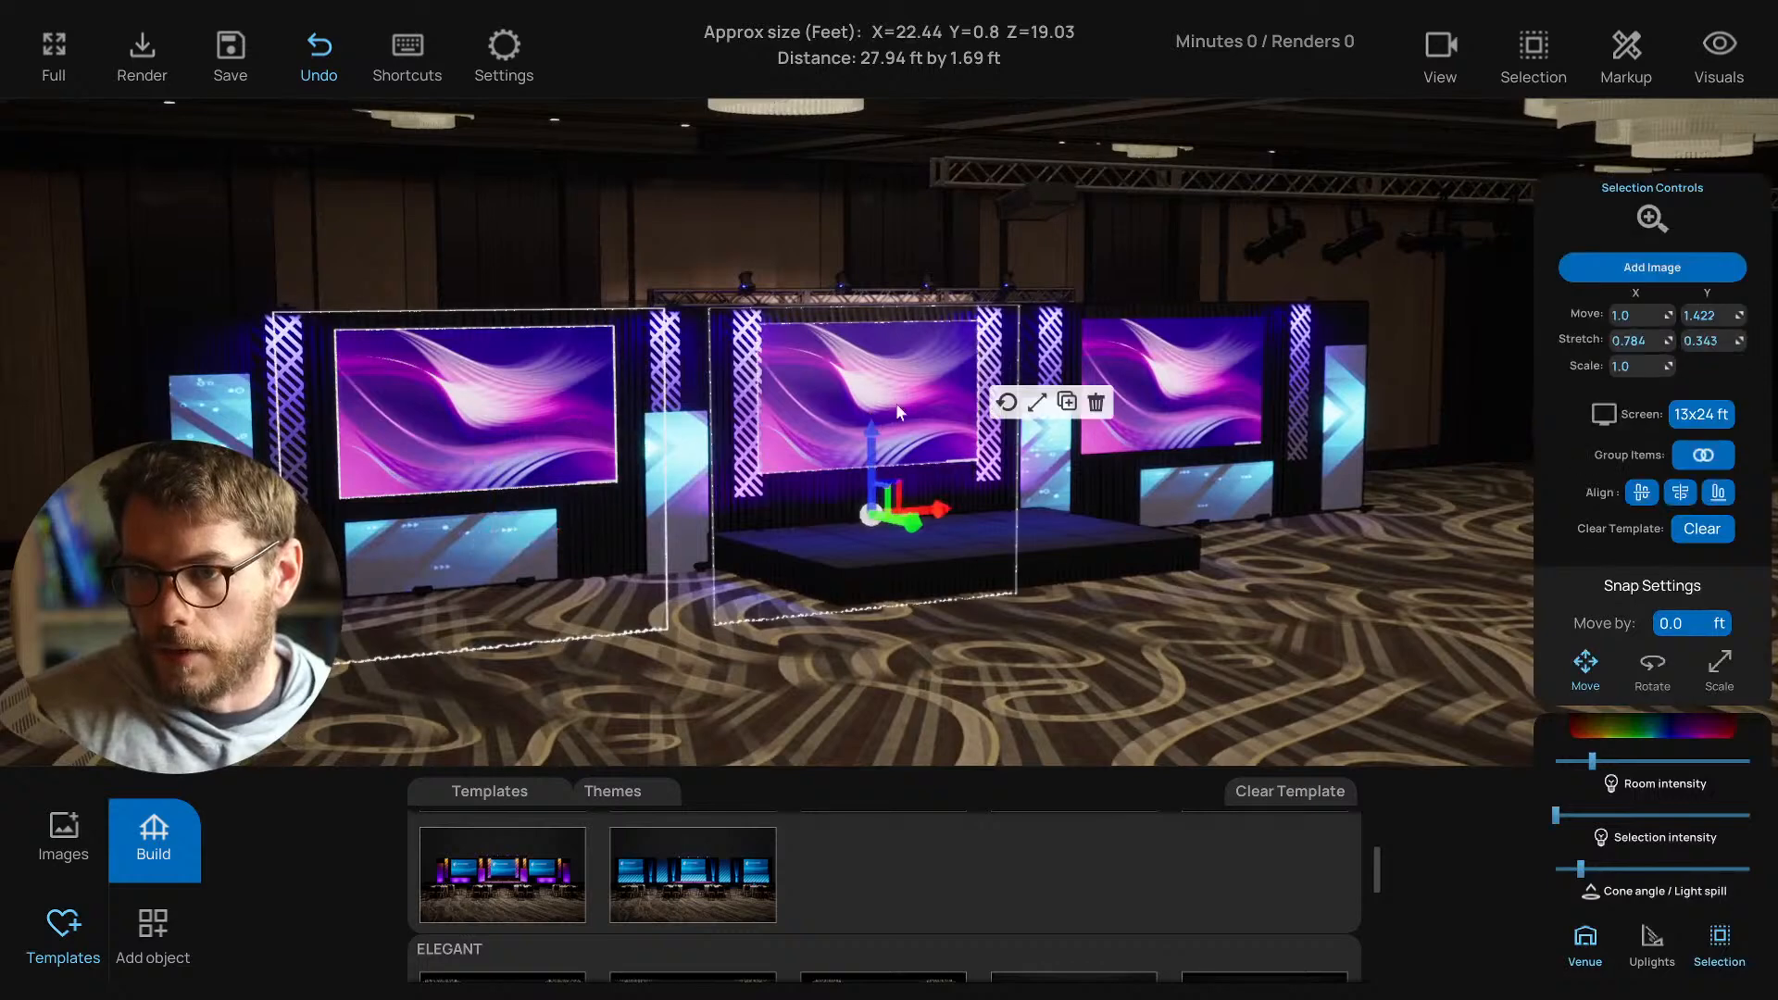
shift+click(1209, 403)
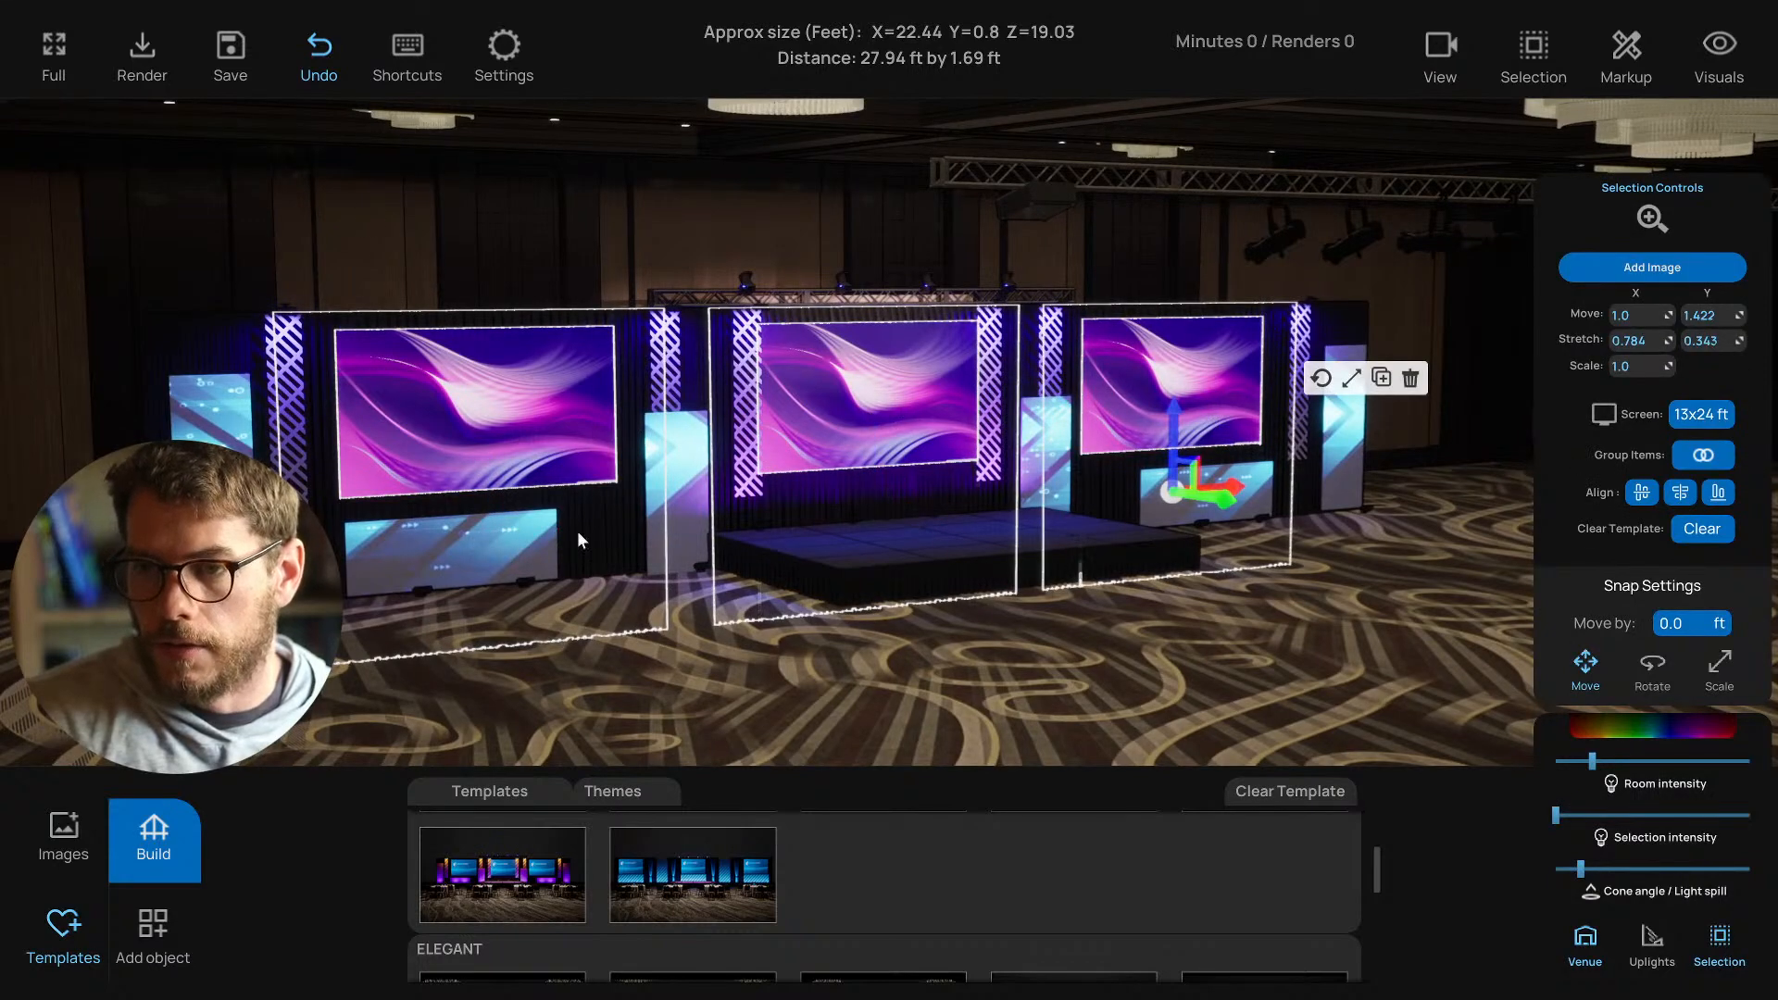
right_drag(1223, 276, 1134, 273)
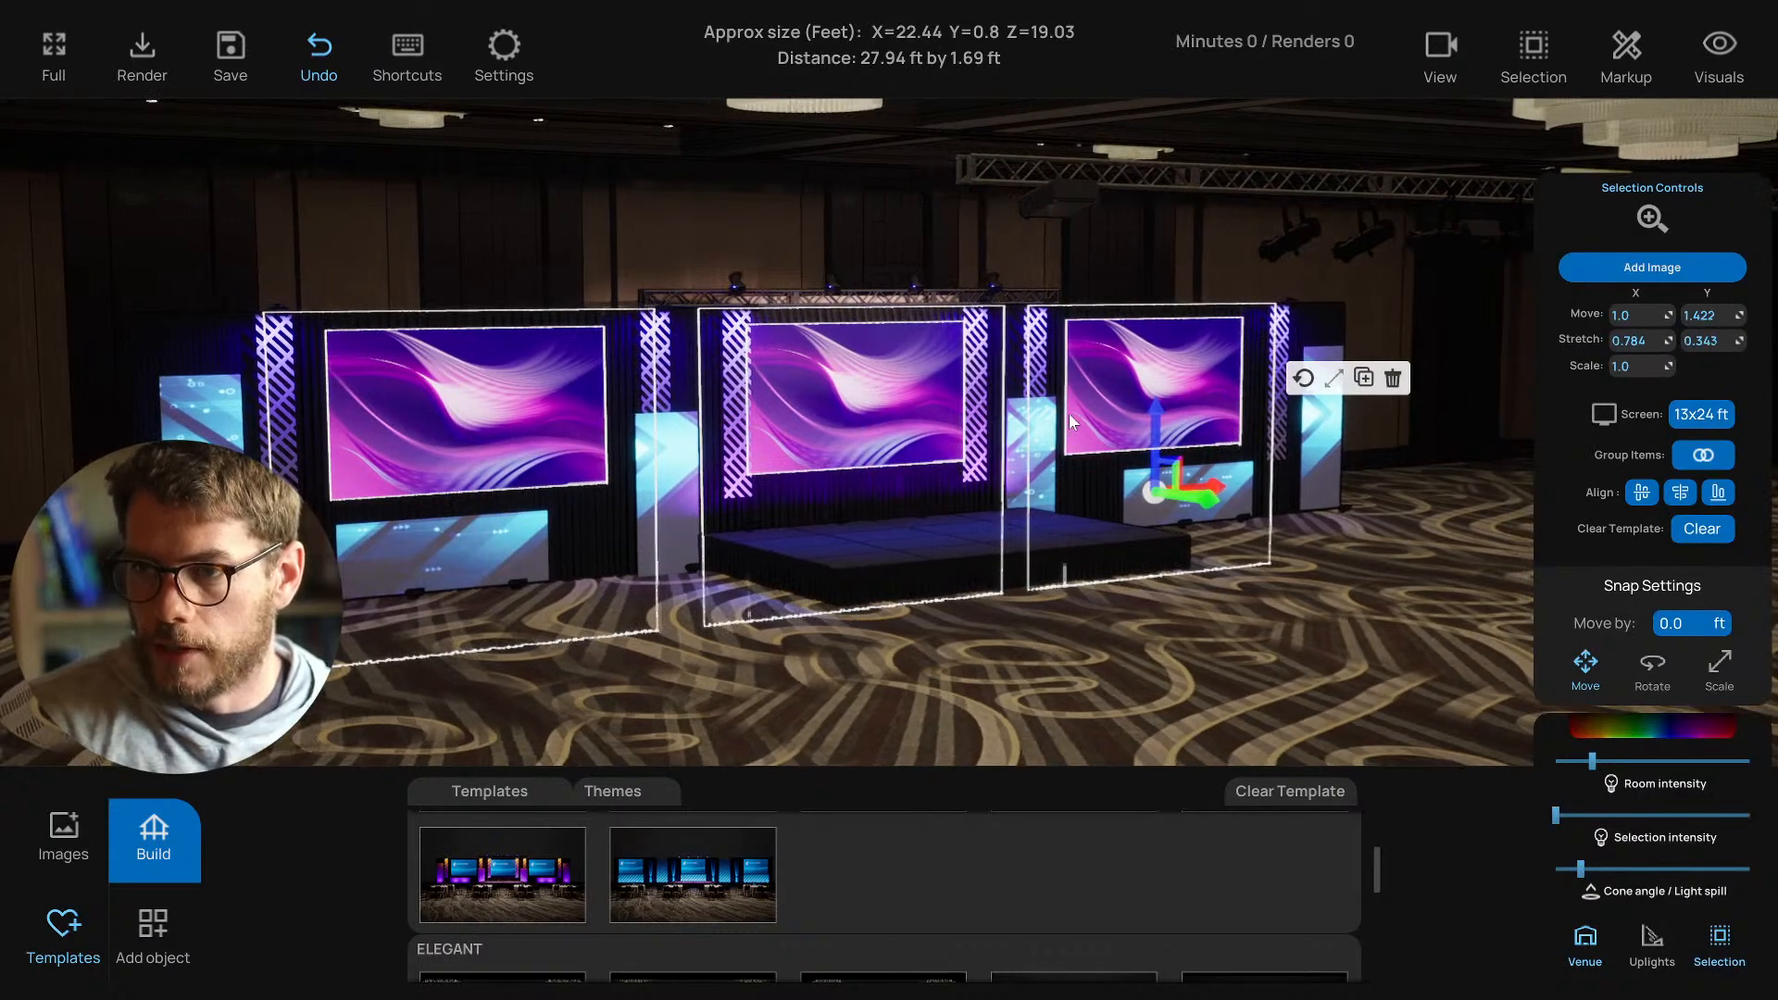
click(63, 831)
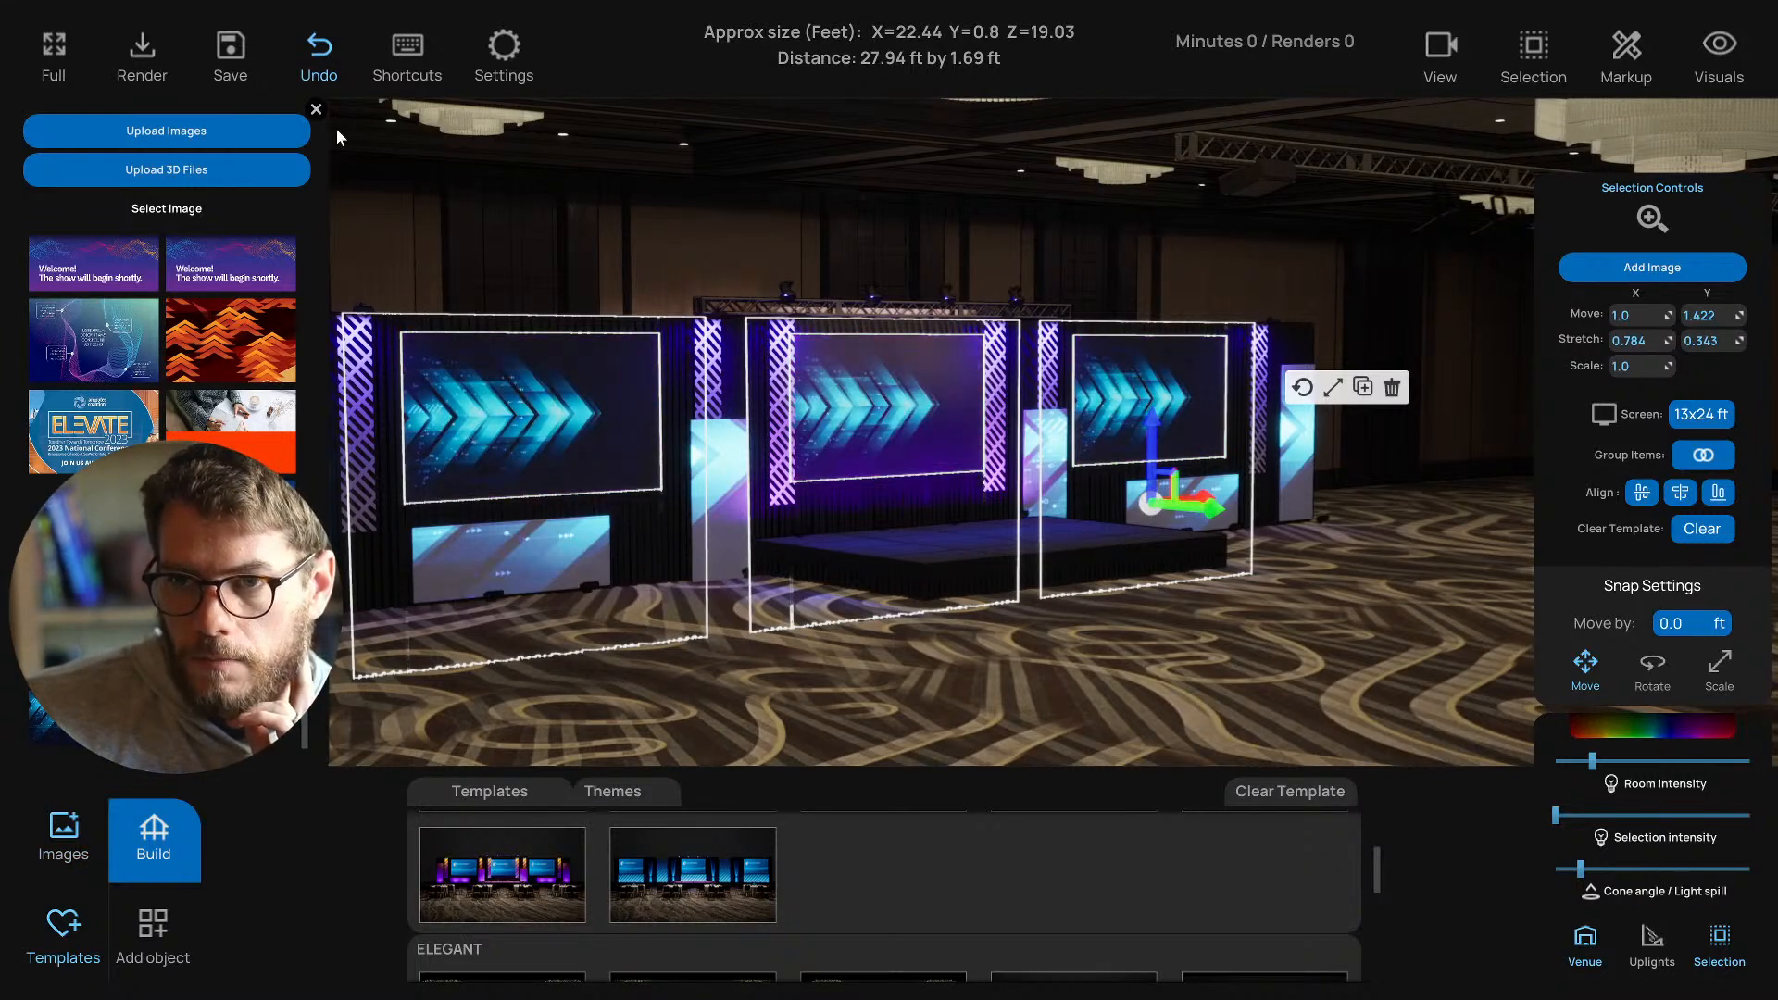
click(316, 112)
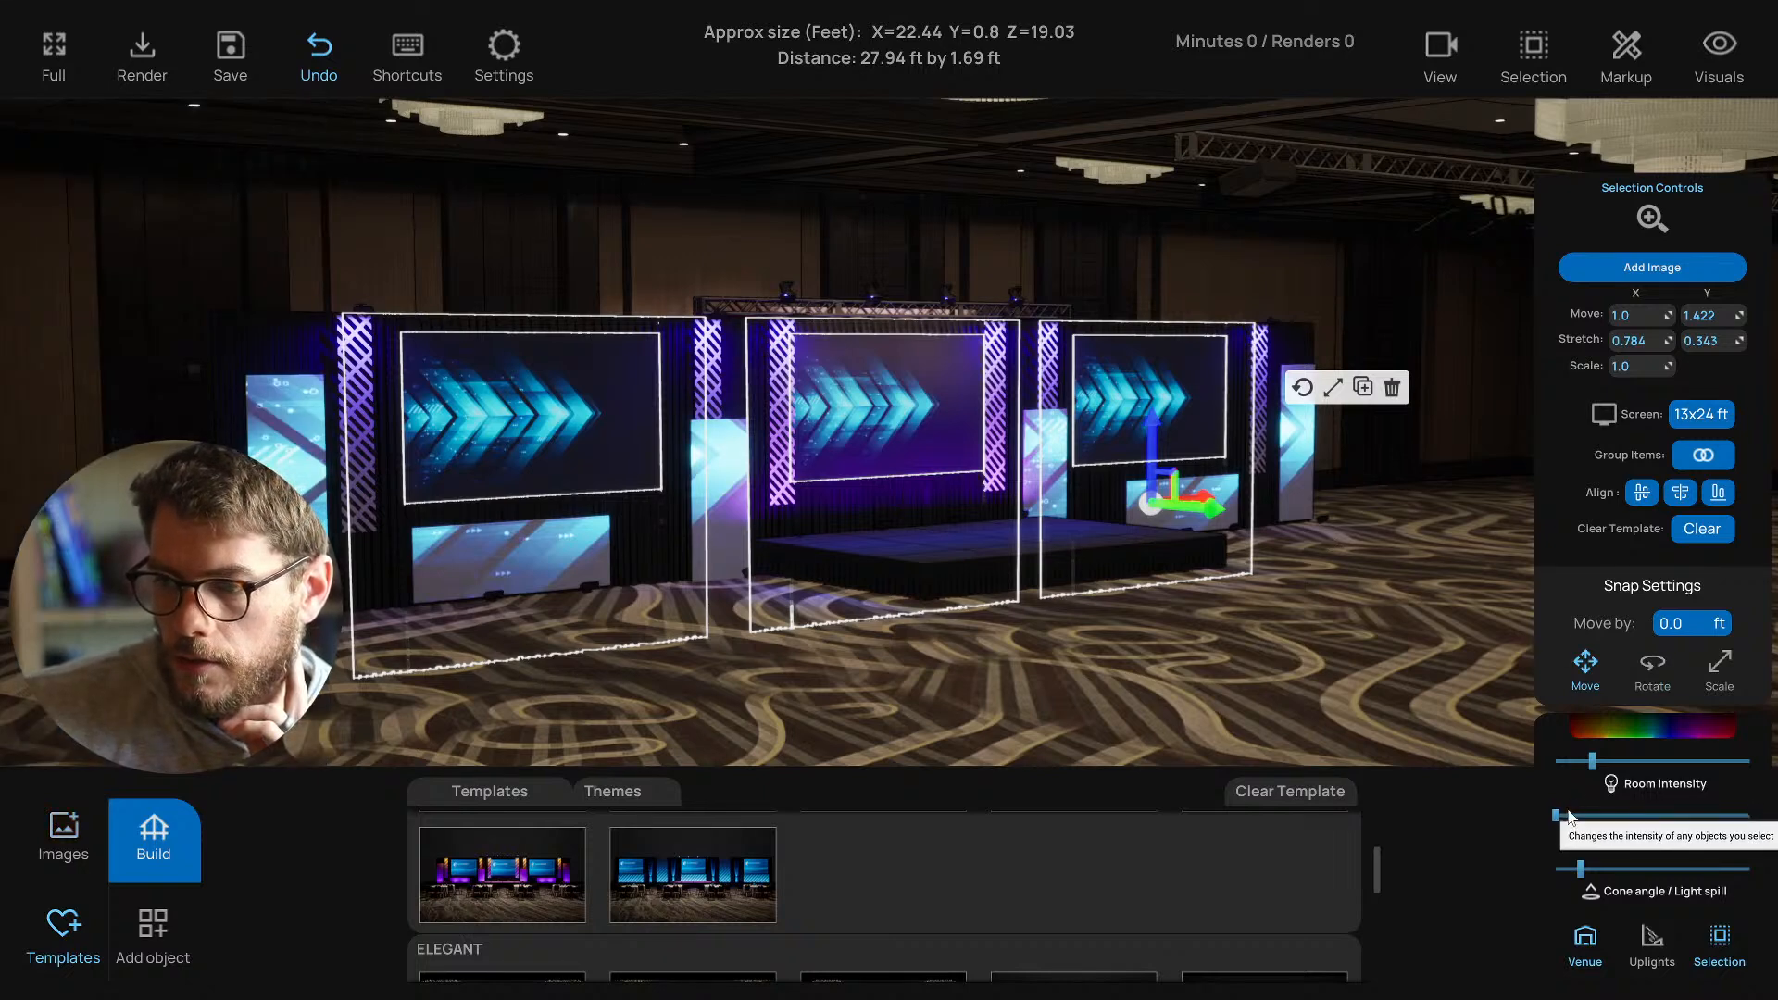
Raise both the intensity and the light spill of the three main screens to the maximum, and deselect them.
mouse_move(1731, 819)
mouse_down()
mouse_move(1560, 813)
mouse_move(1757, 819)
mouse_up()
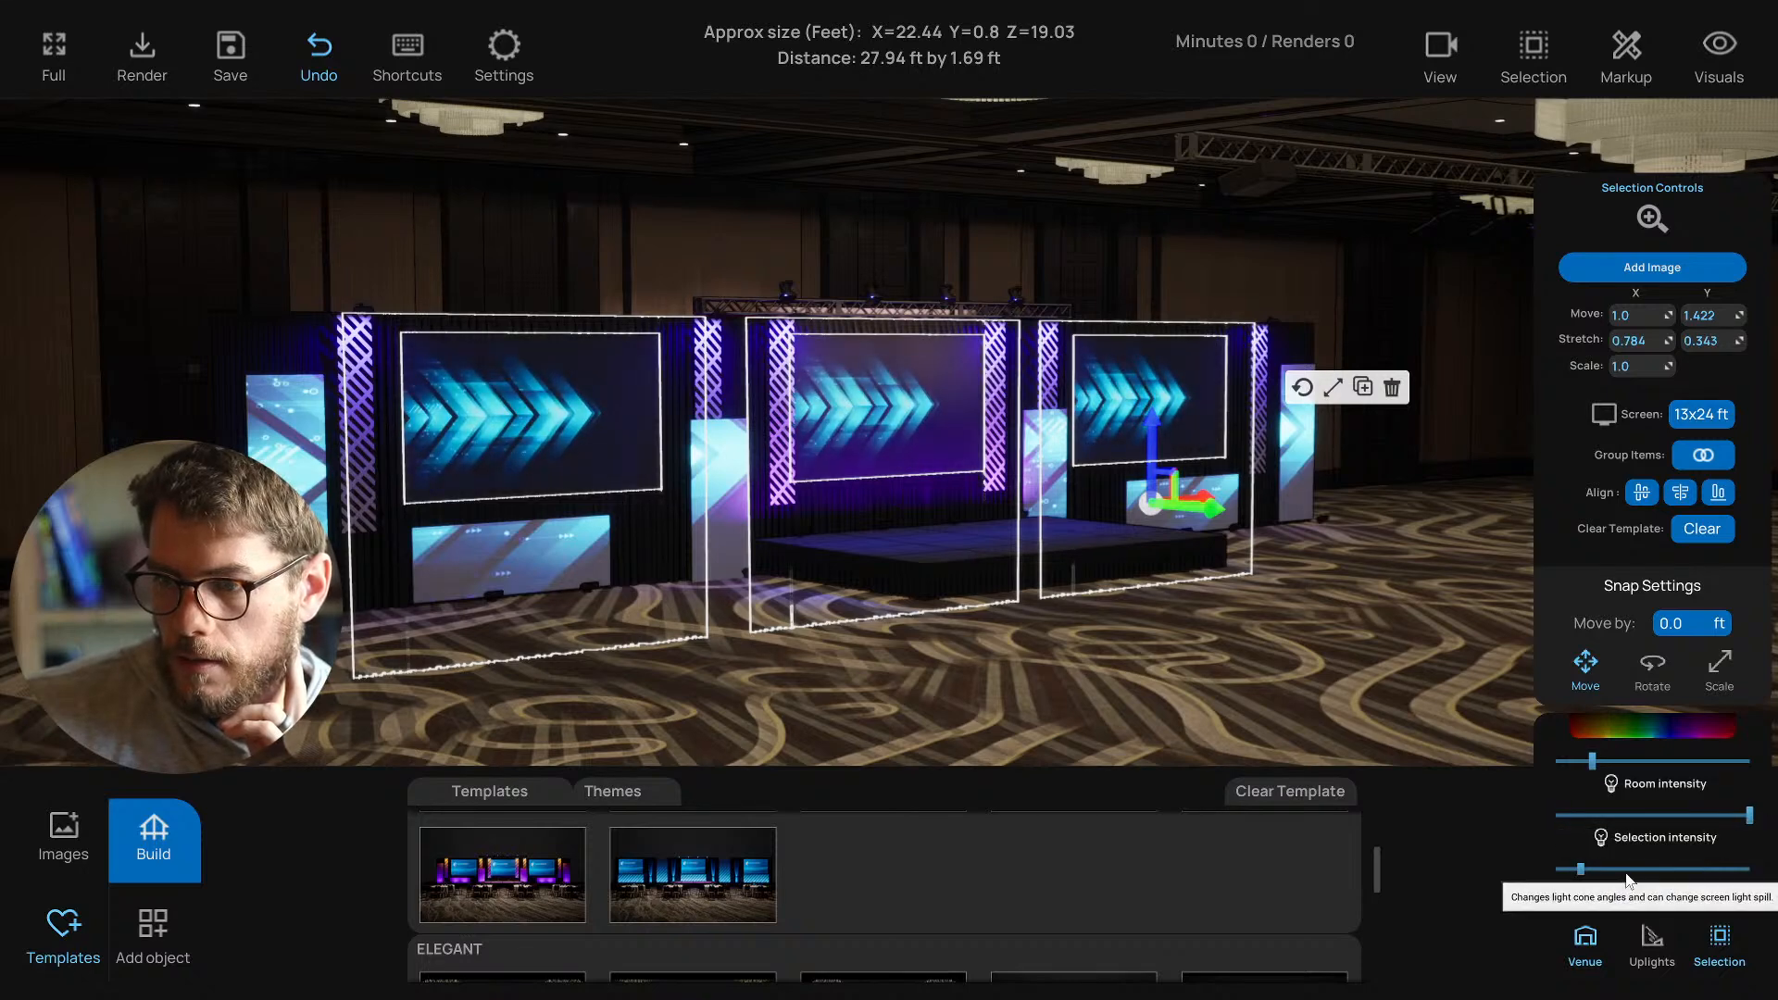
drag(1627, 870, 1748, 865)
click(1375, 674)
right_drag(1374, 675, 1177, 684)
drag(1158, 687, 730, 541)
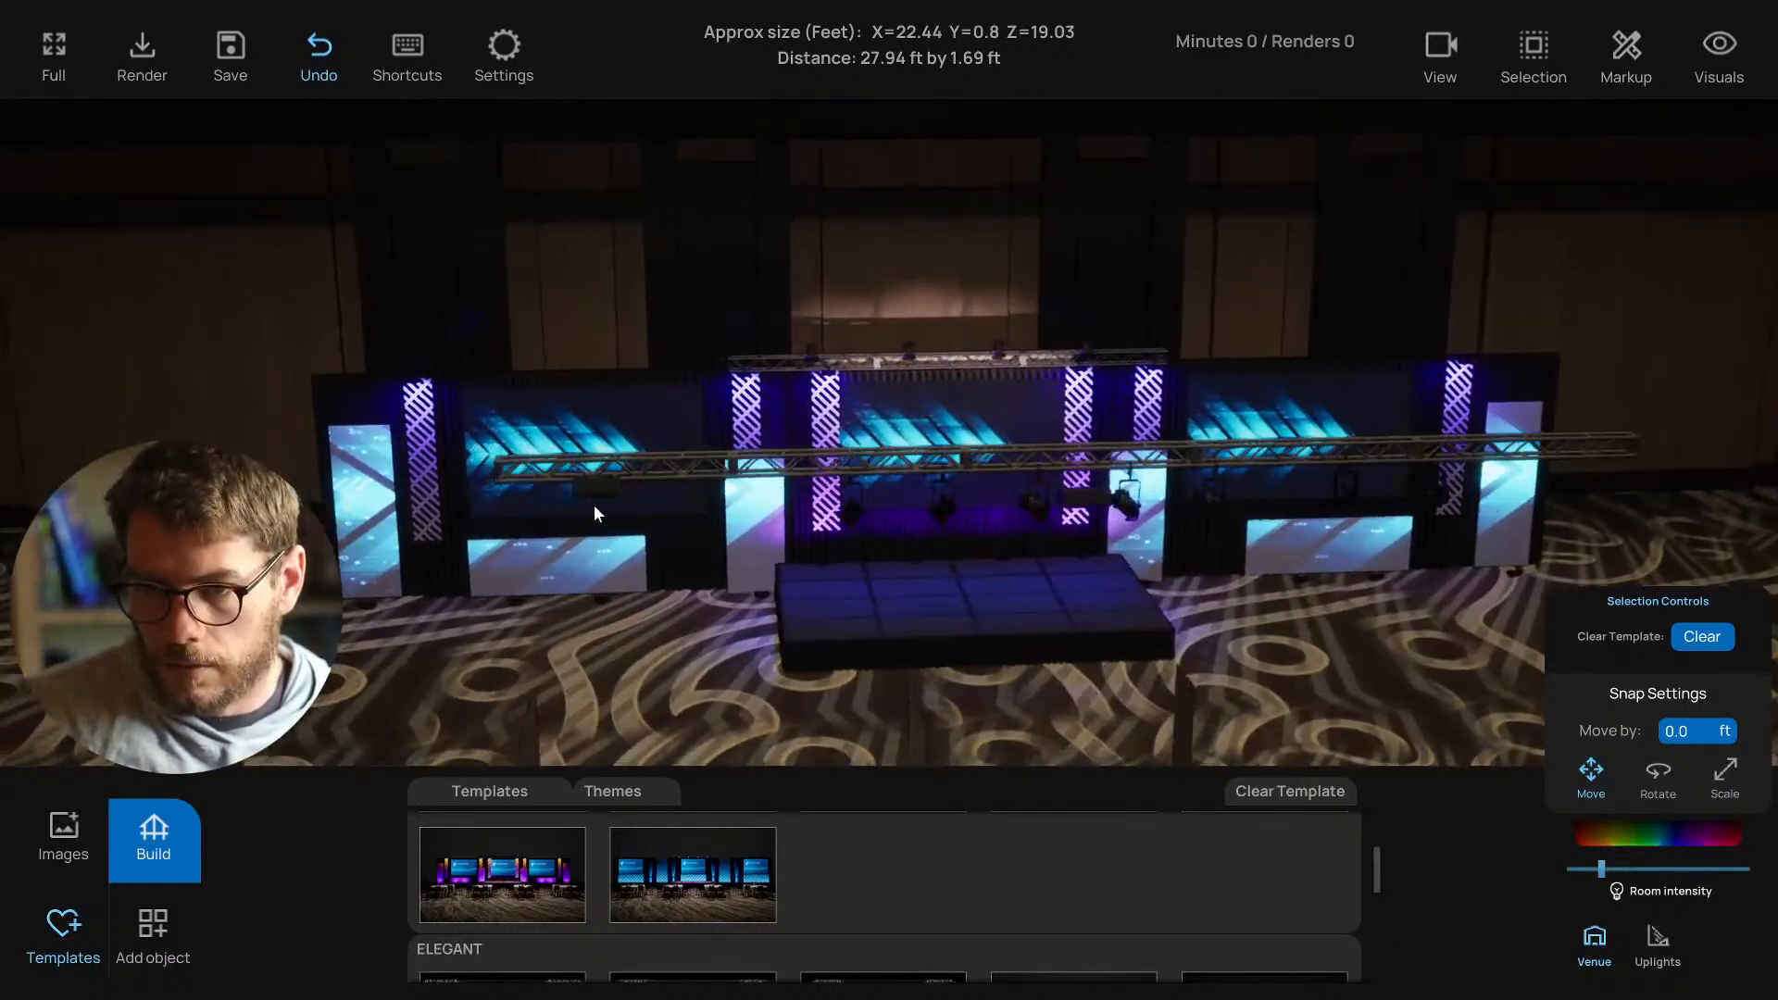
Select the projectors at the two outer ends of the front truss and raise their projection intensity to 978.86.
click(595, 505)
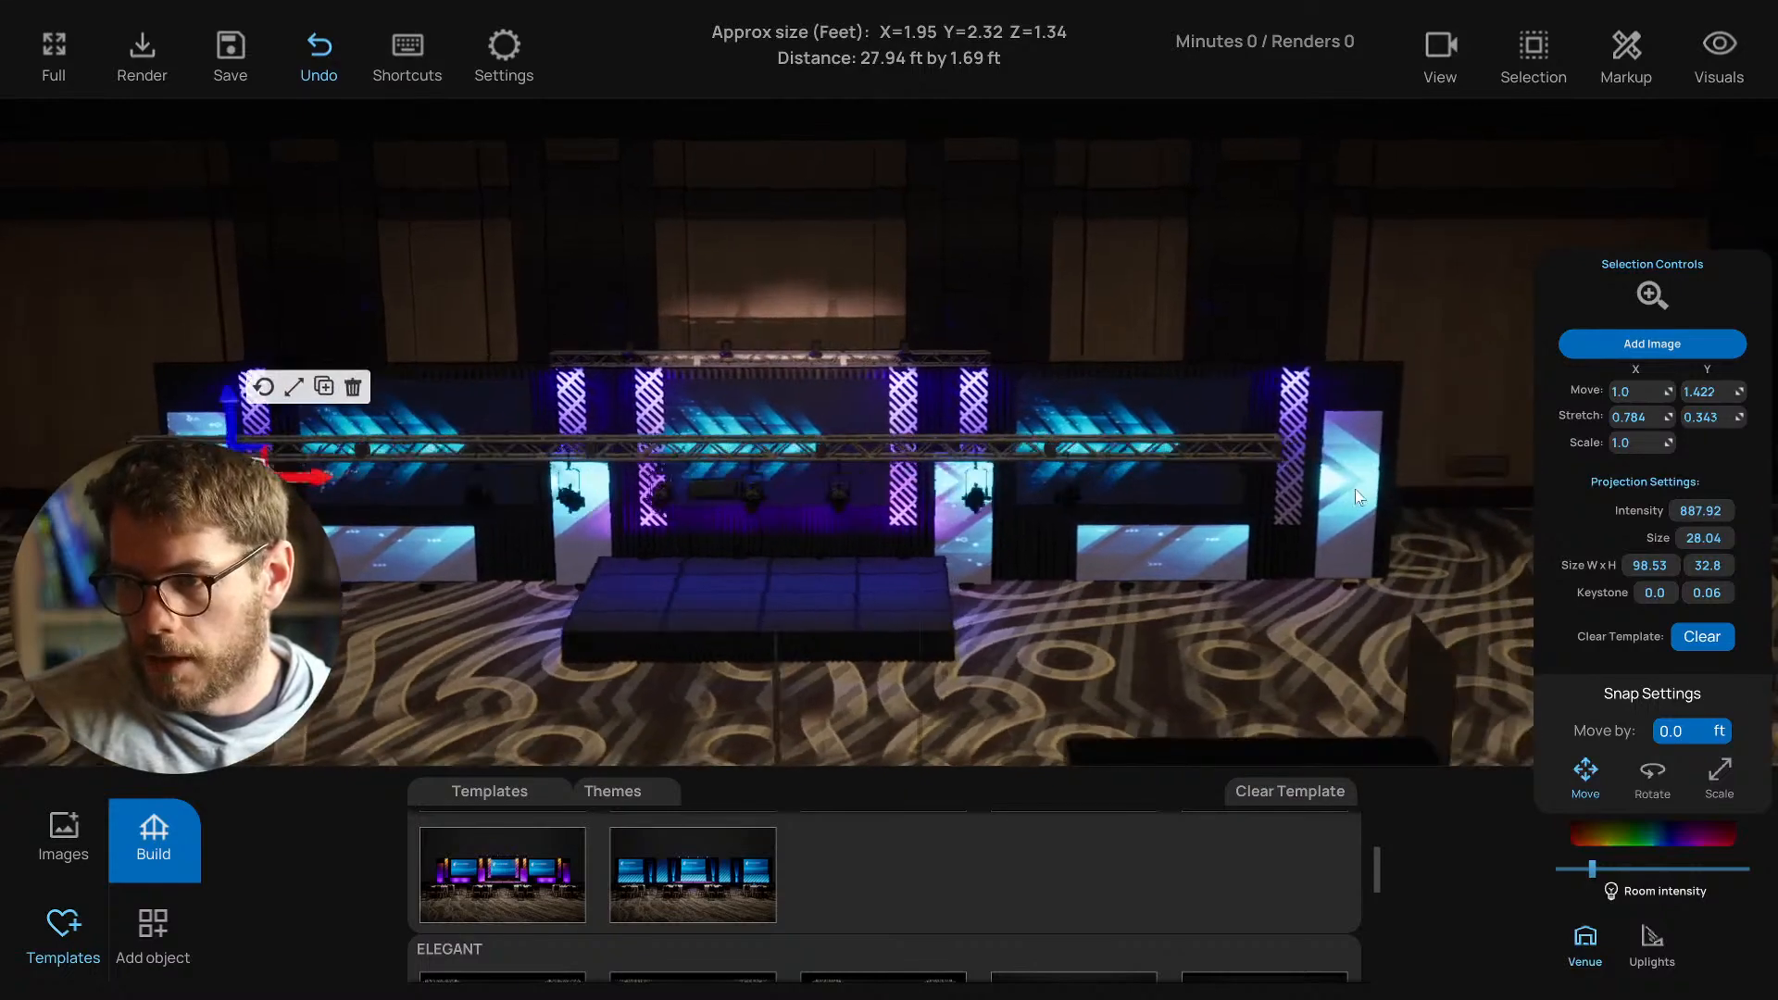
shift+click(1331, 482)
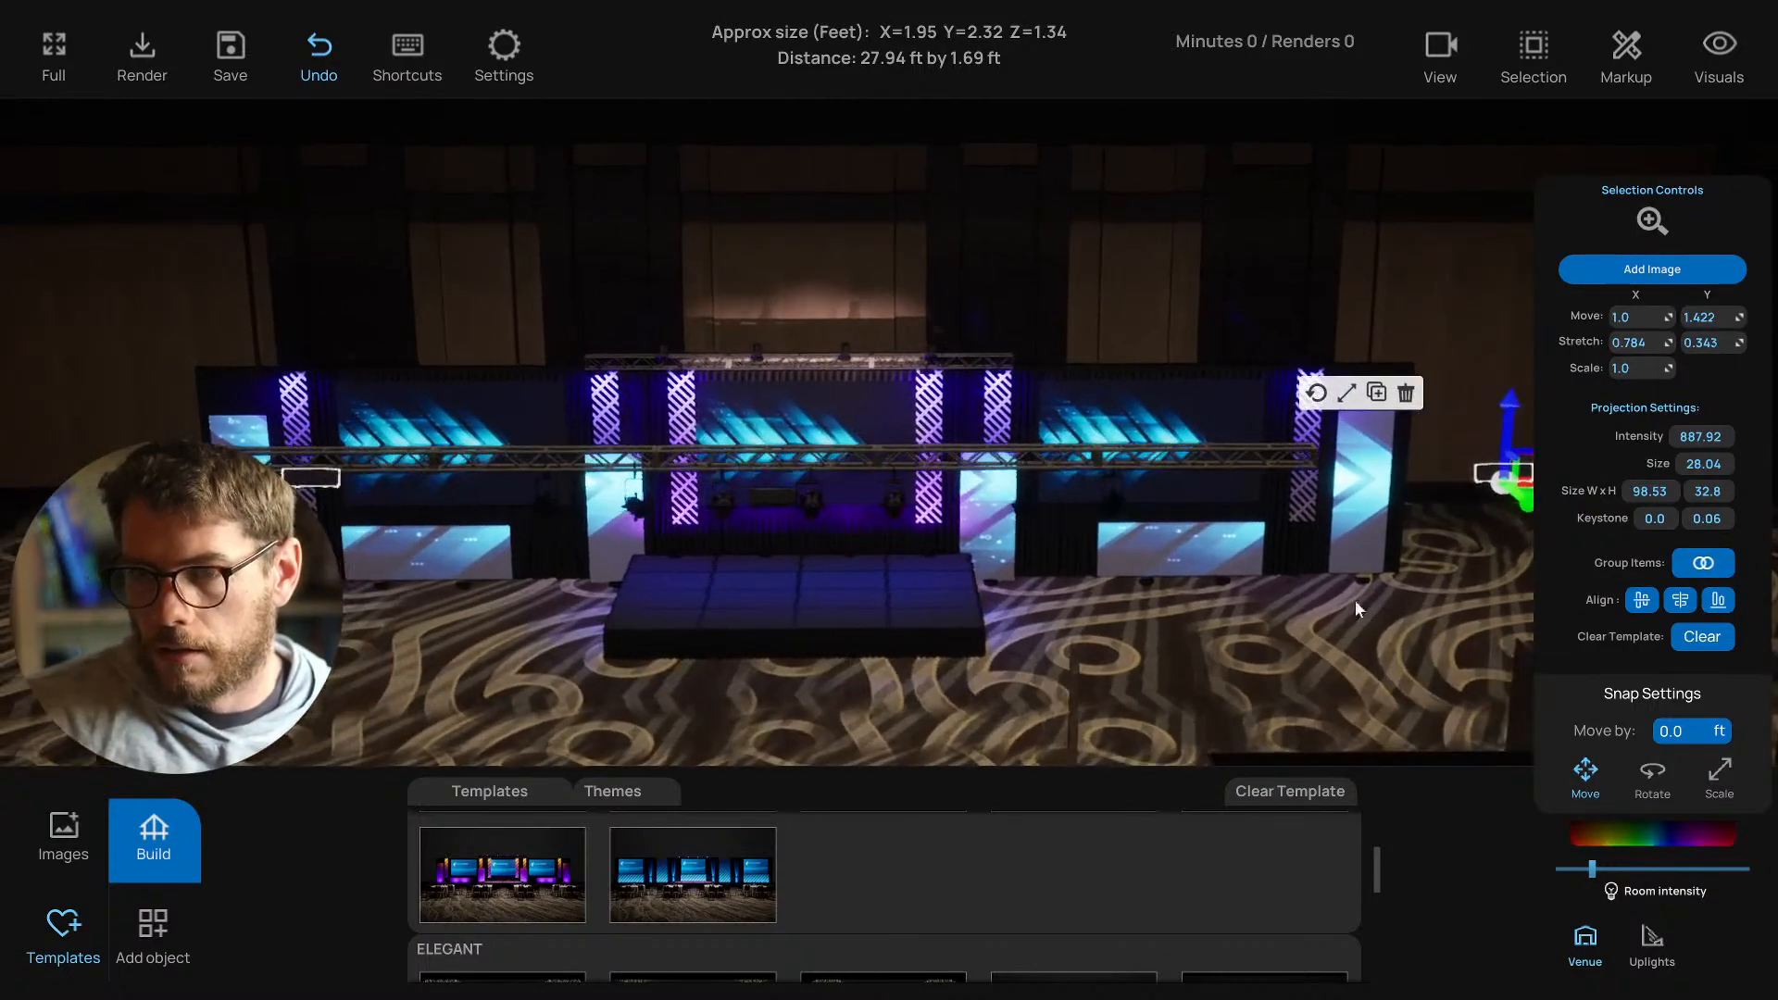
click(1586, 954)
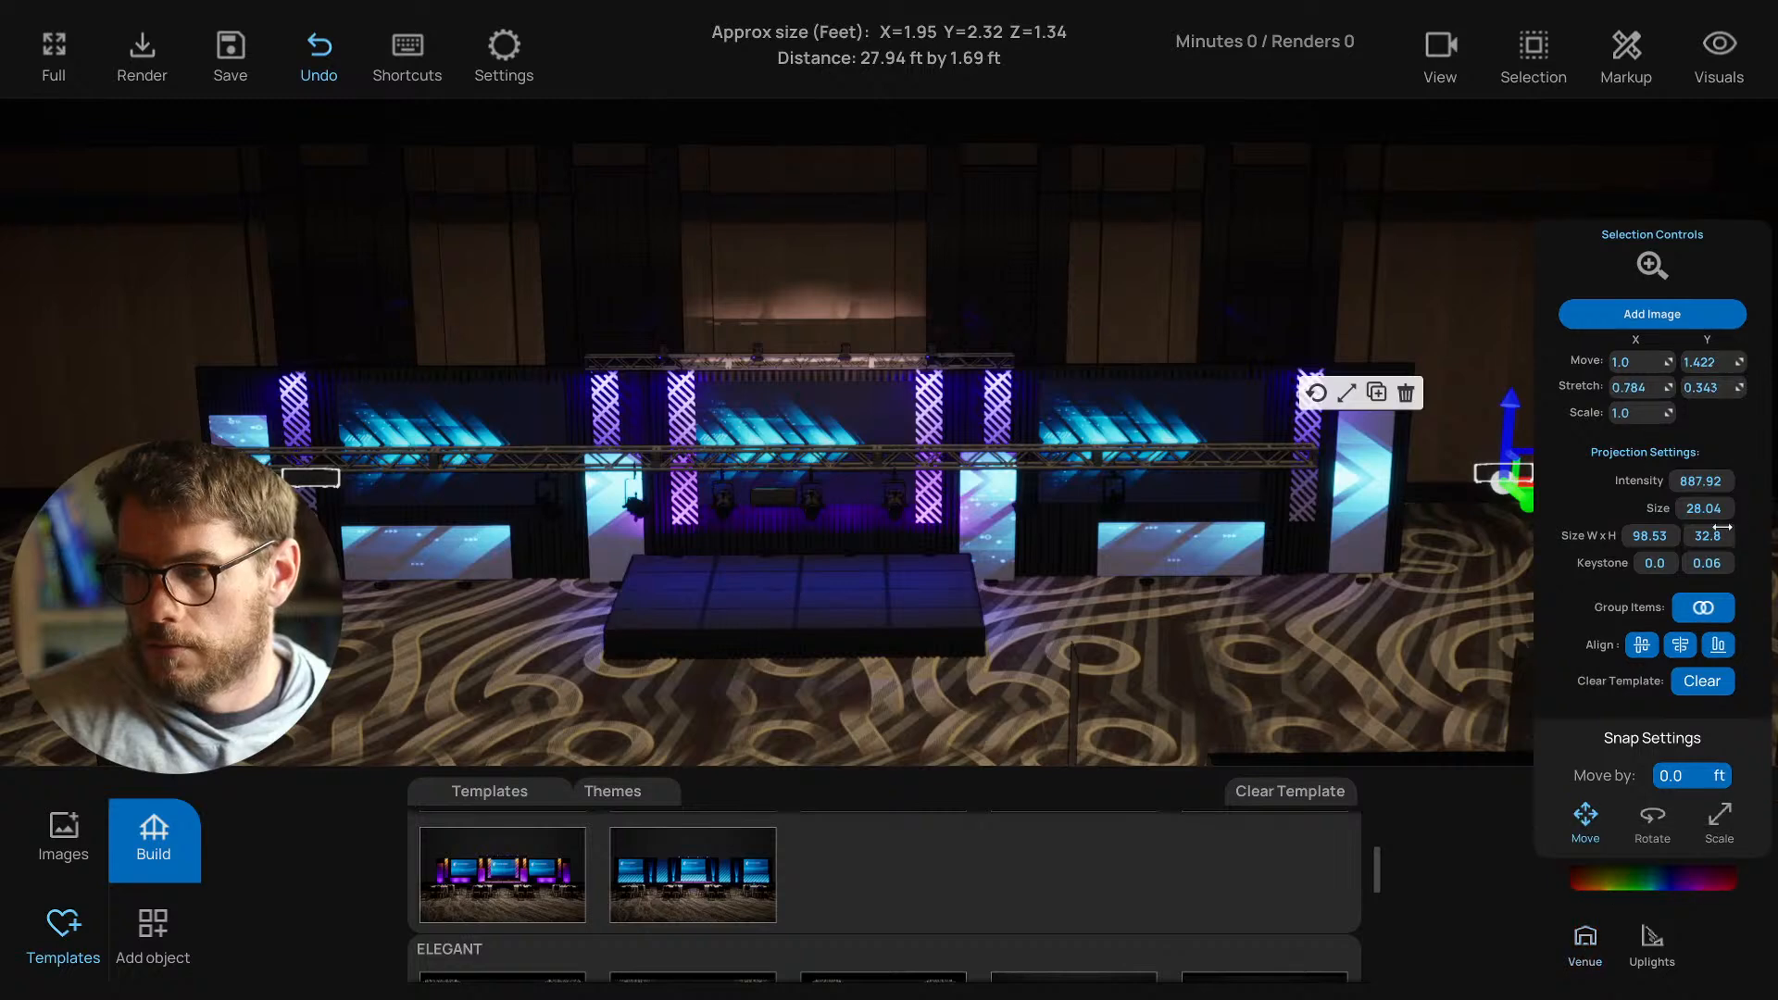
drag(1454, 510, 1434, 508)
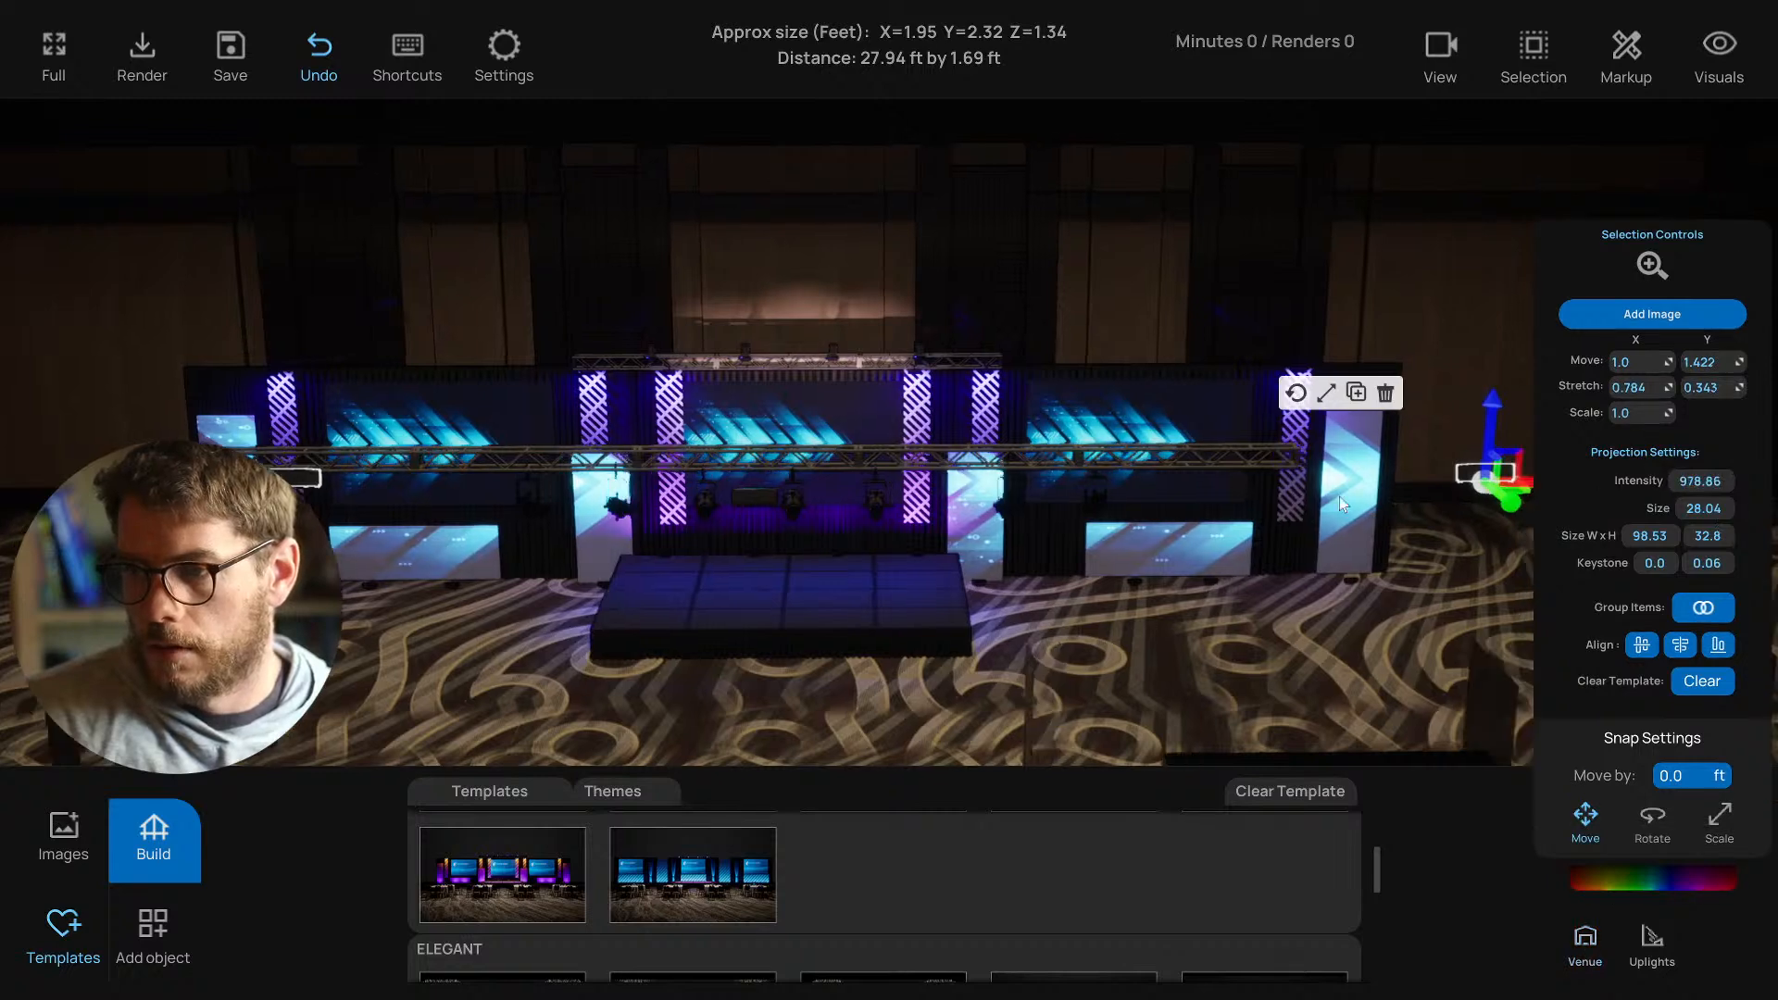
Rotate the two selected outer projectors to adjust their aim at the side panels, and deselect them.
click(1287, 396)
drag(1158, 507, 1475, 402)
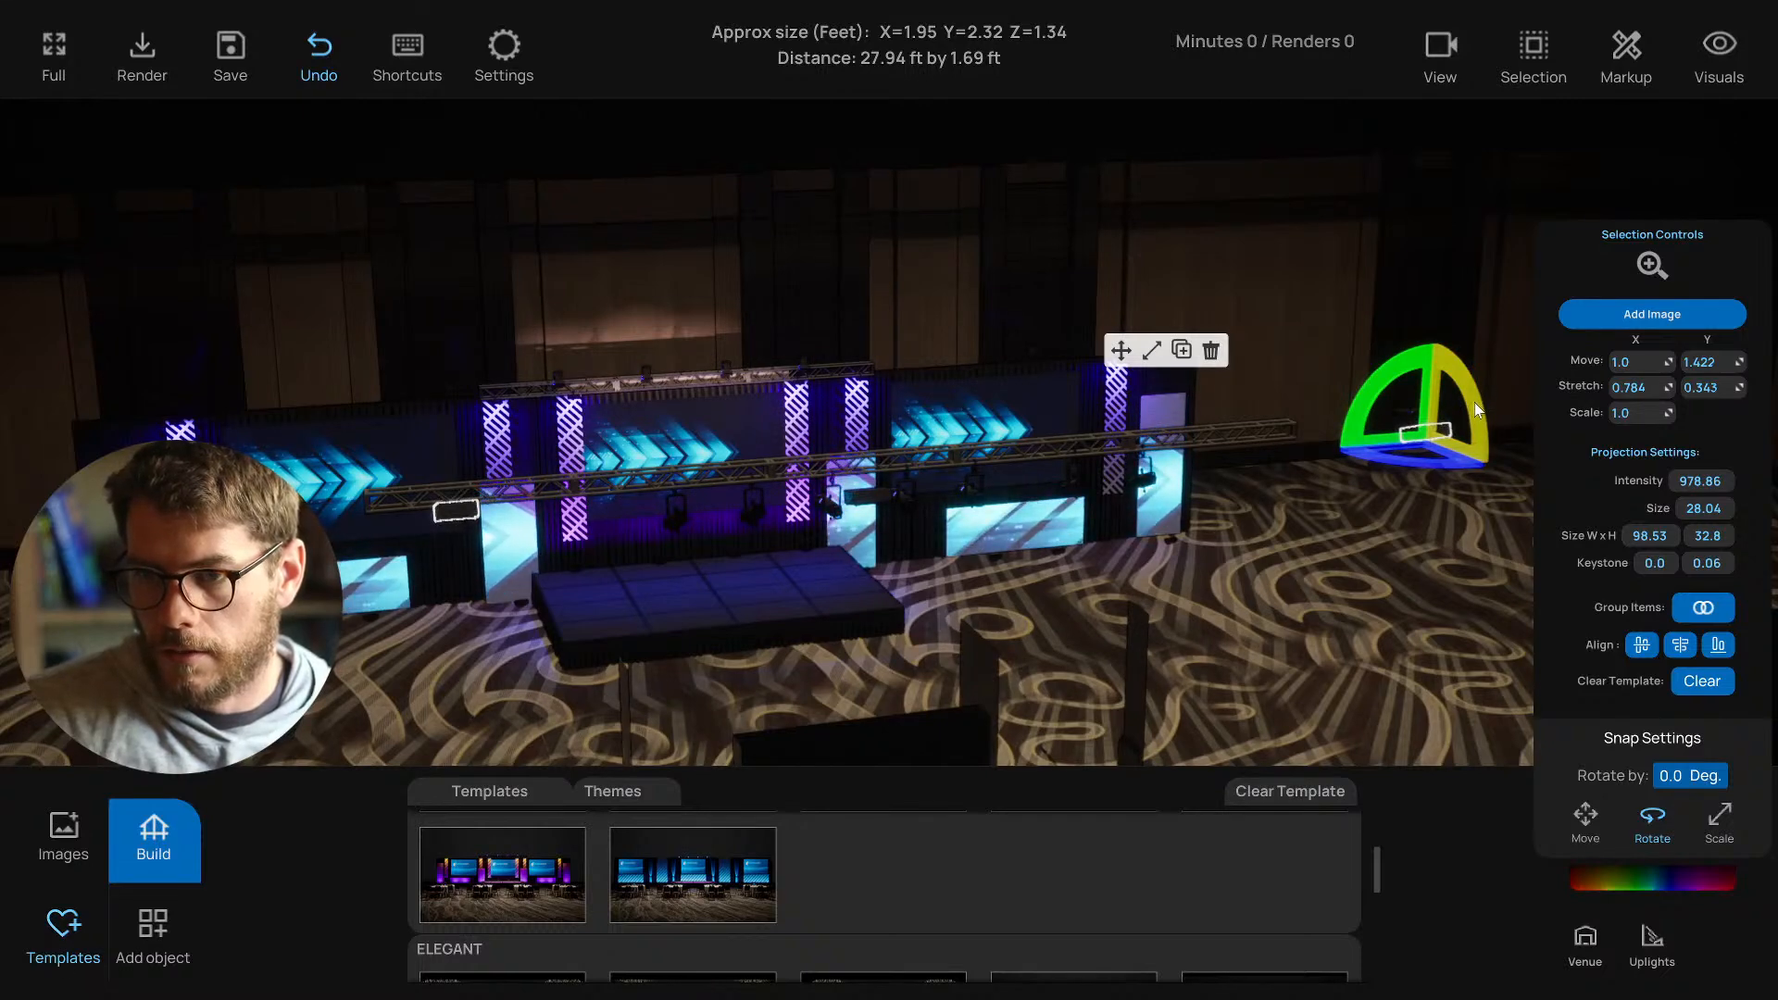
drag(1190, 614, 1110, 603)
drag(1145, 389, 1274, 363)
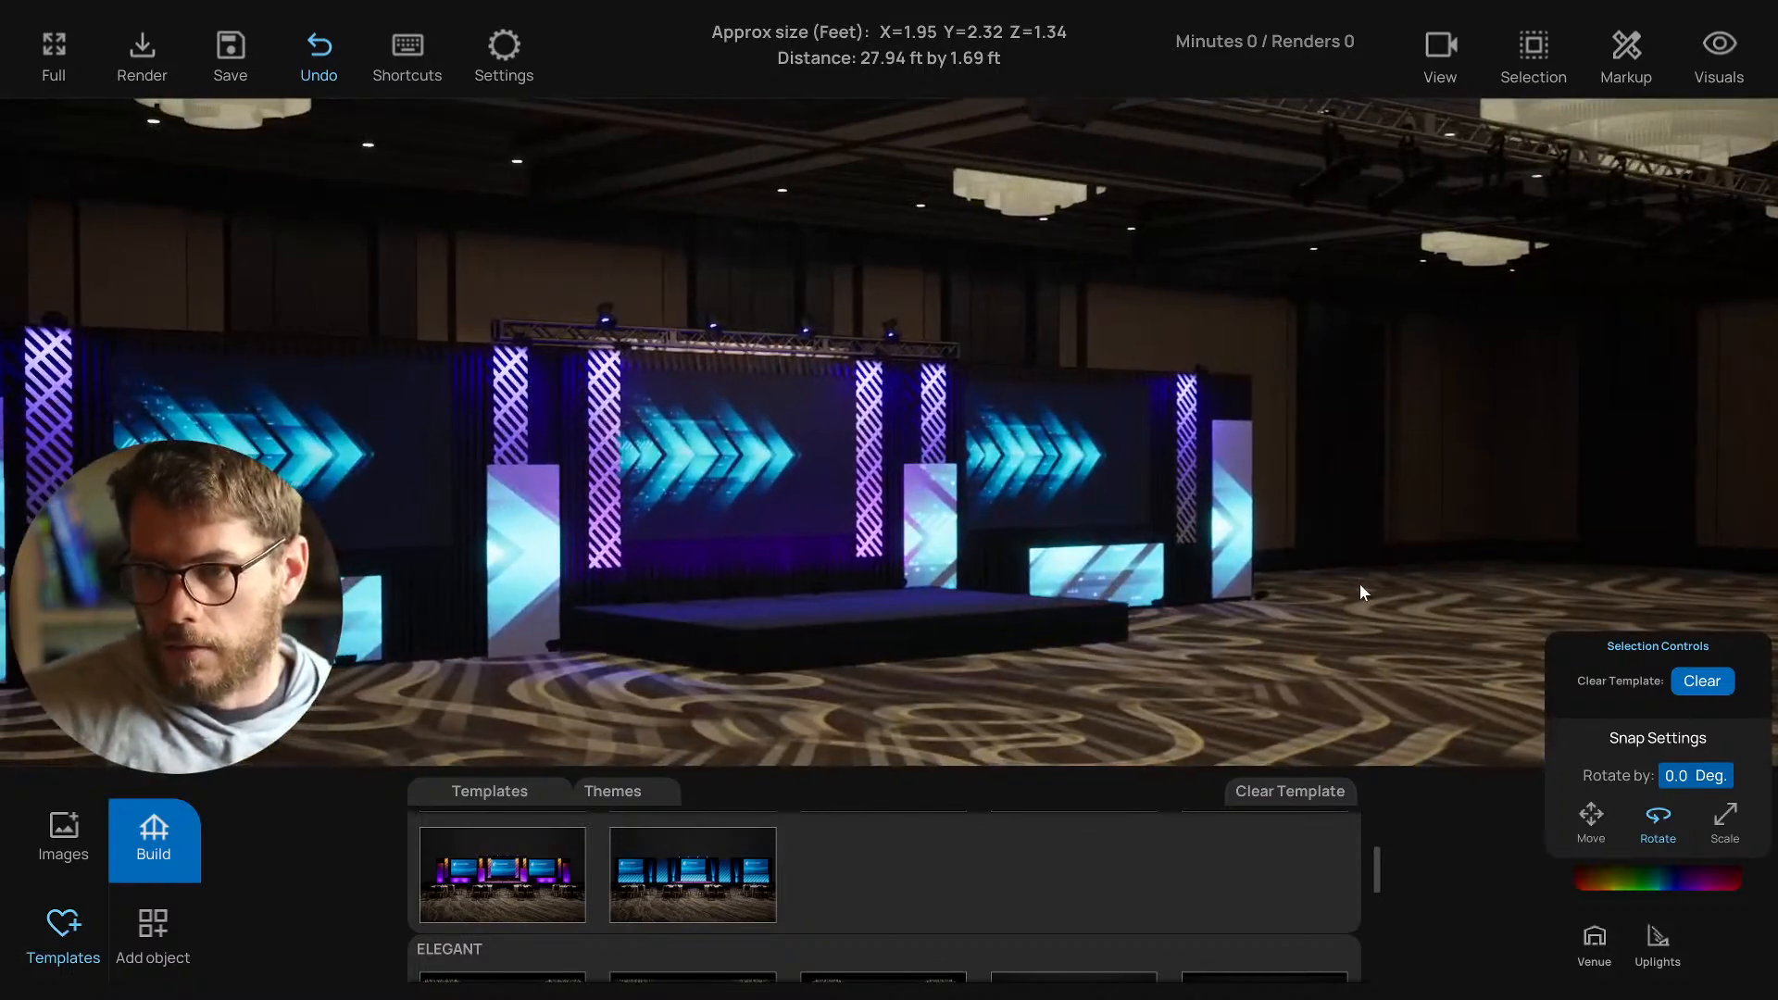
In the top view, select the whole stage set, including the deck, screens, panels and rear truss, and delete it.
key(t)
scroll(1278, 547, down, 2)
scroll(1149, 497, up, 4)
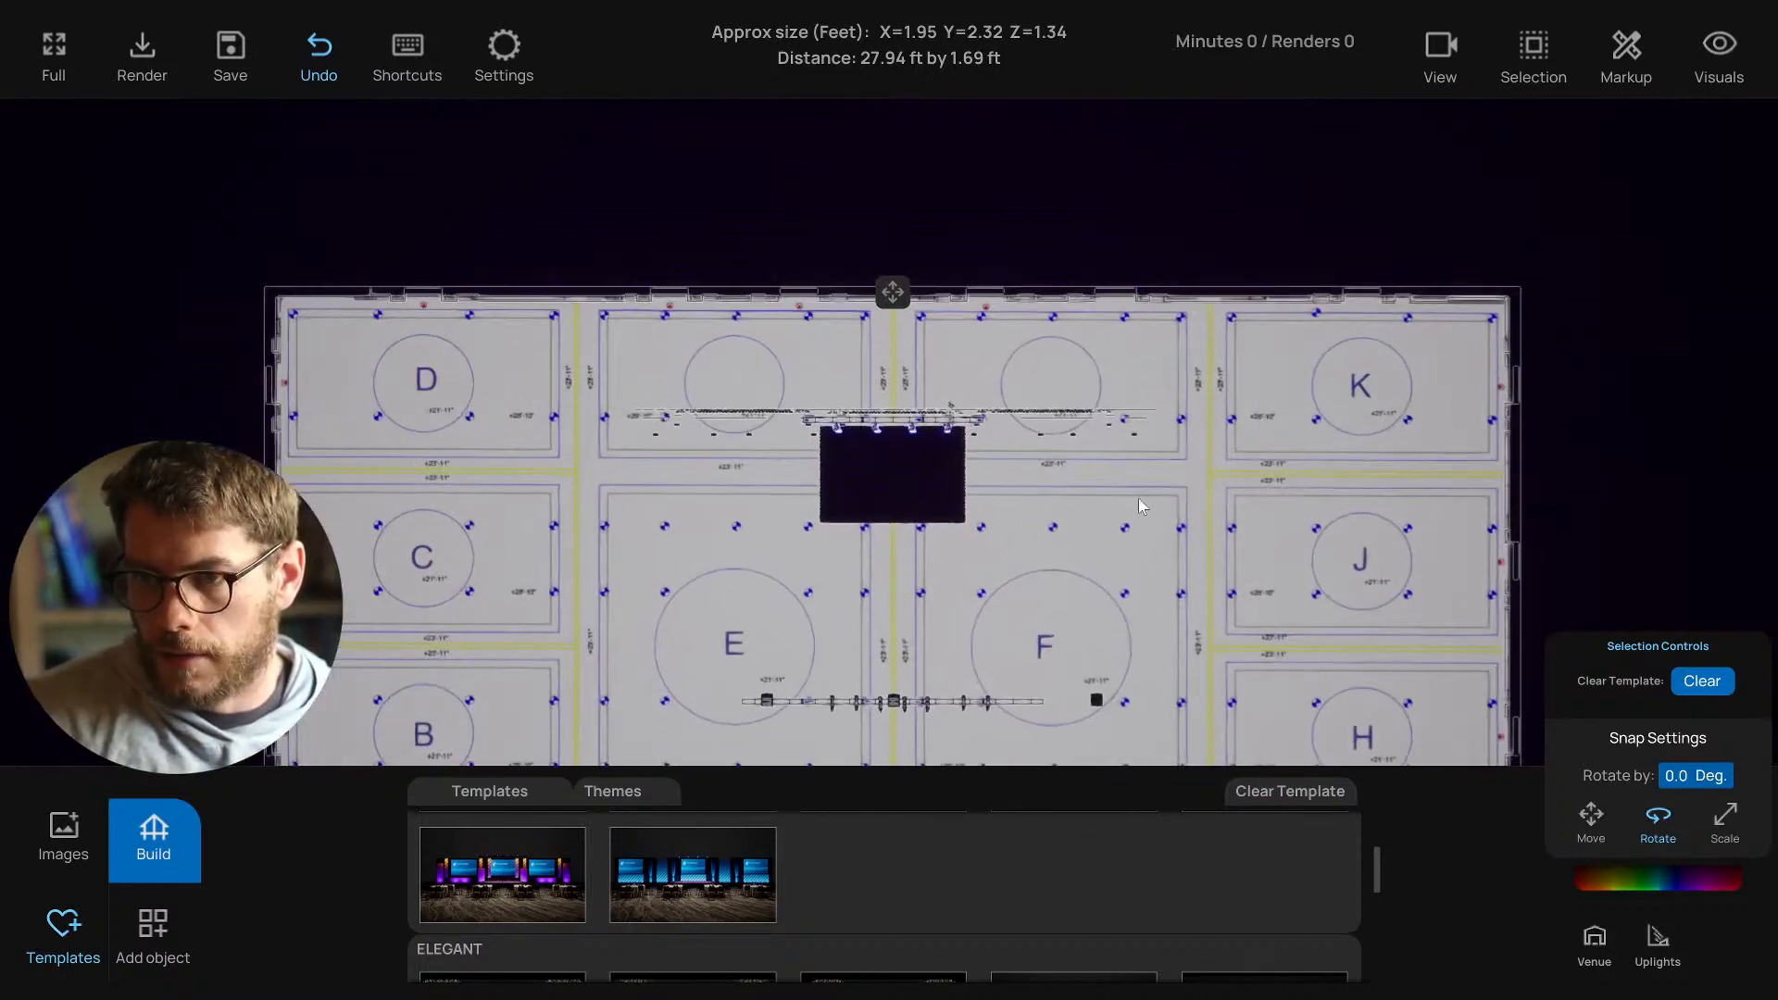
scroll(1103, 481, up, 4)
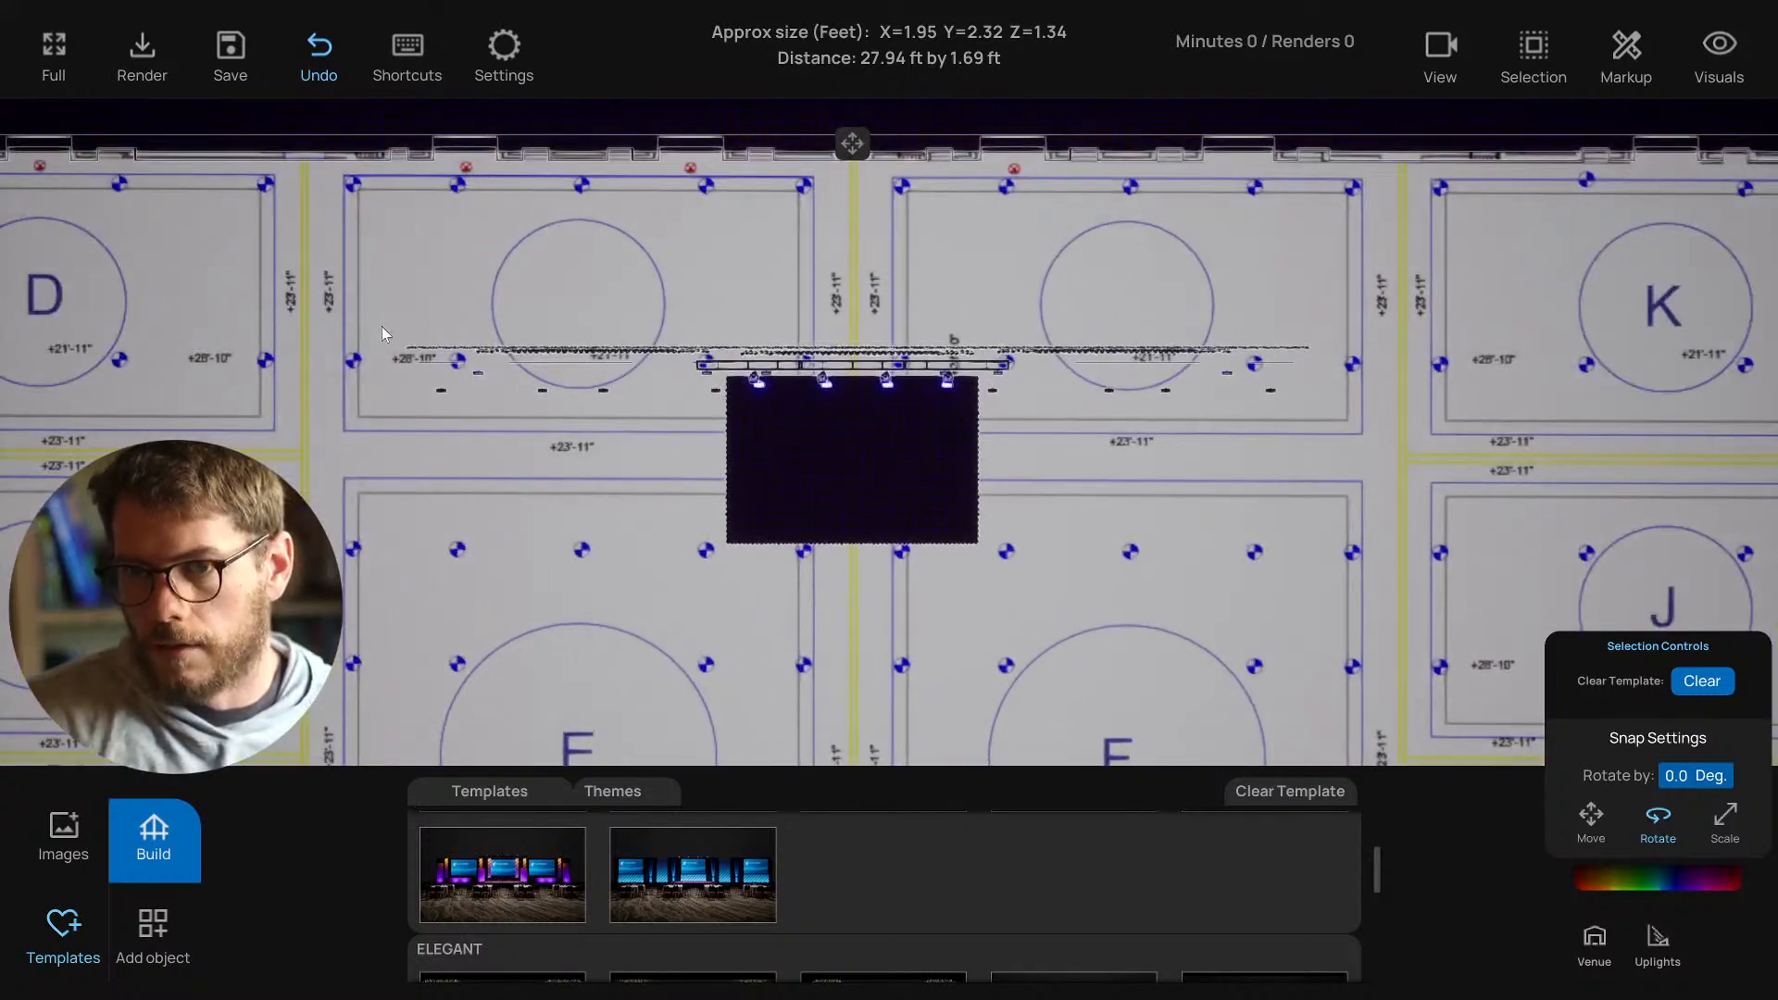
drag(386, 333, 1358, 402)
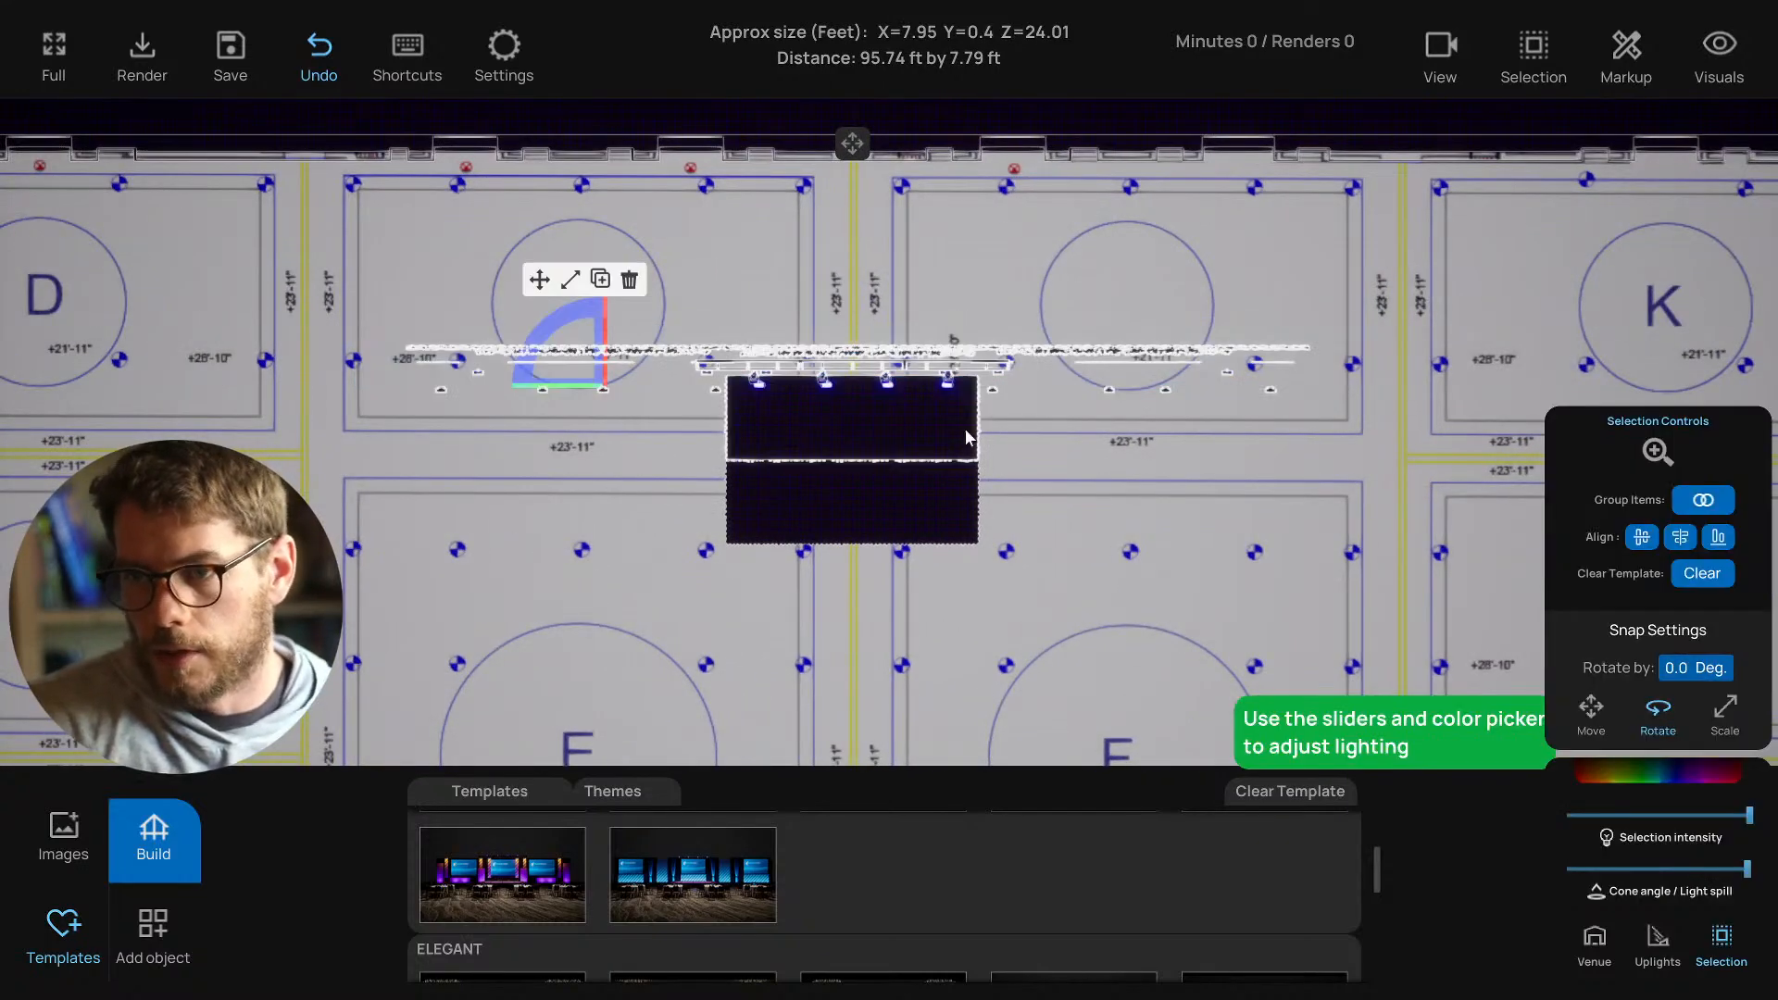
click(892, 436)
click(1074, 488)
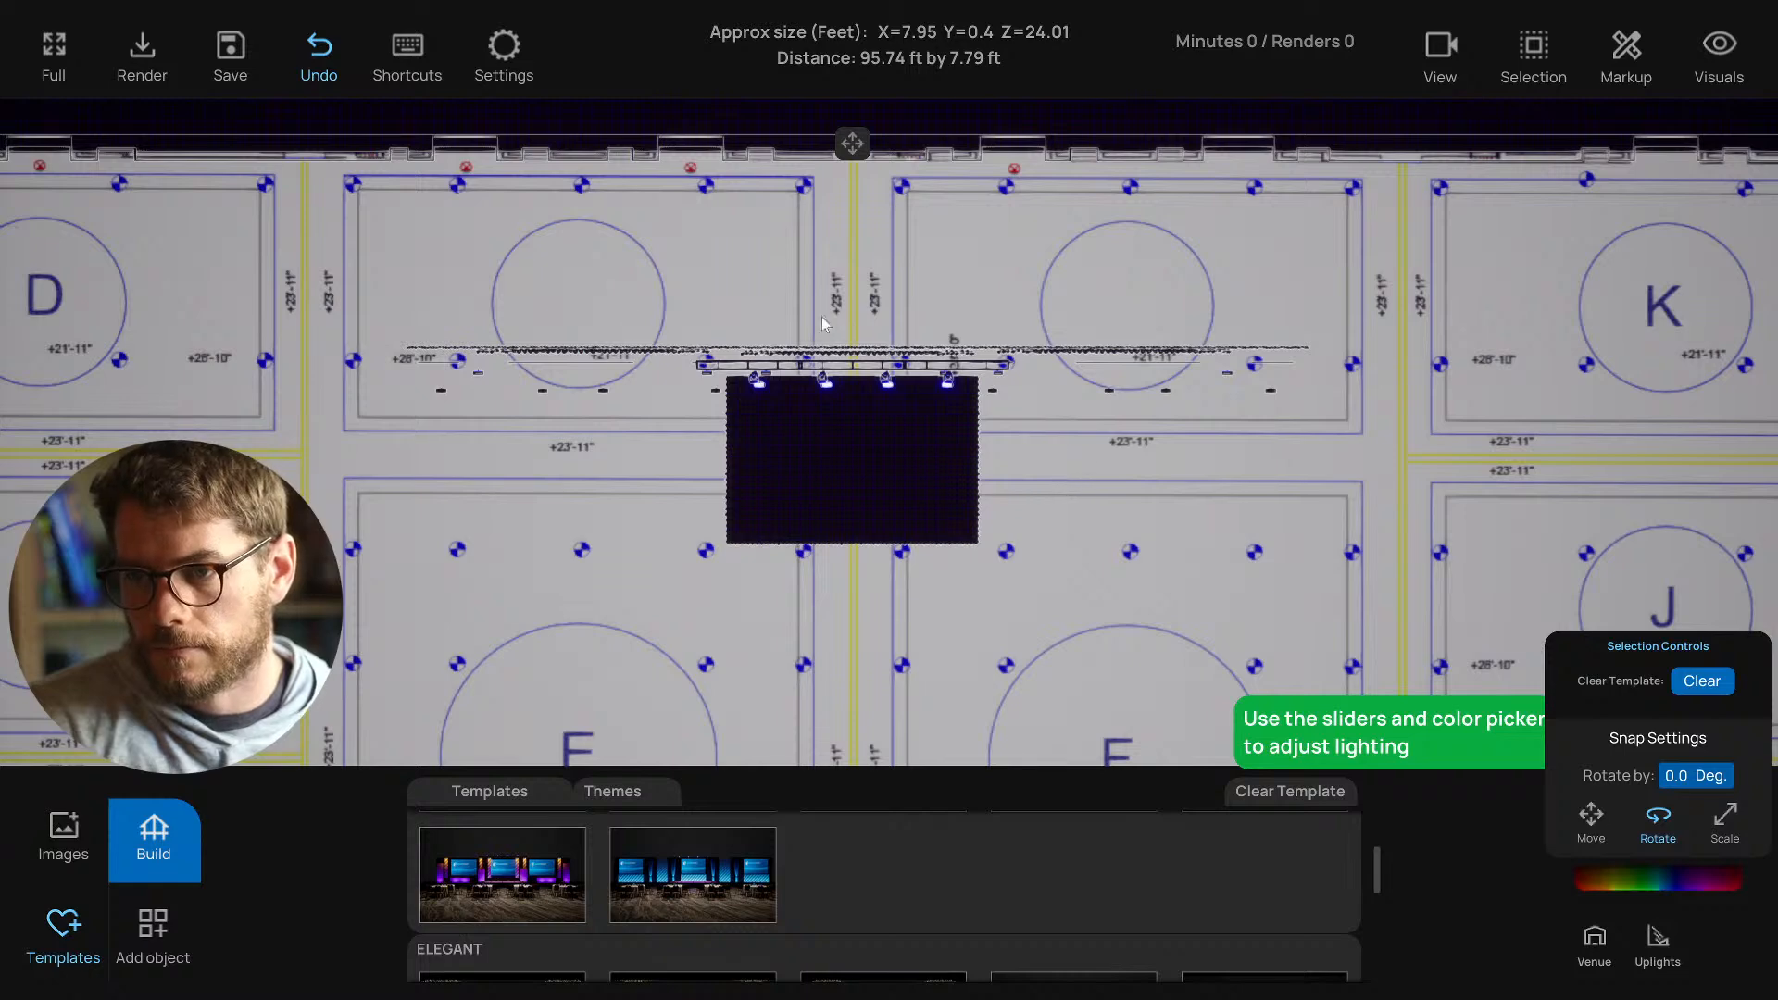
drag(344, 294, 1370, 607)
key(Delete)
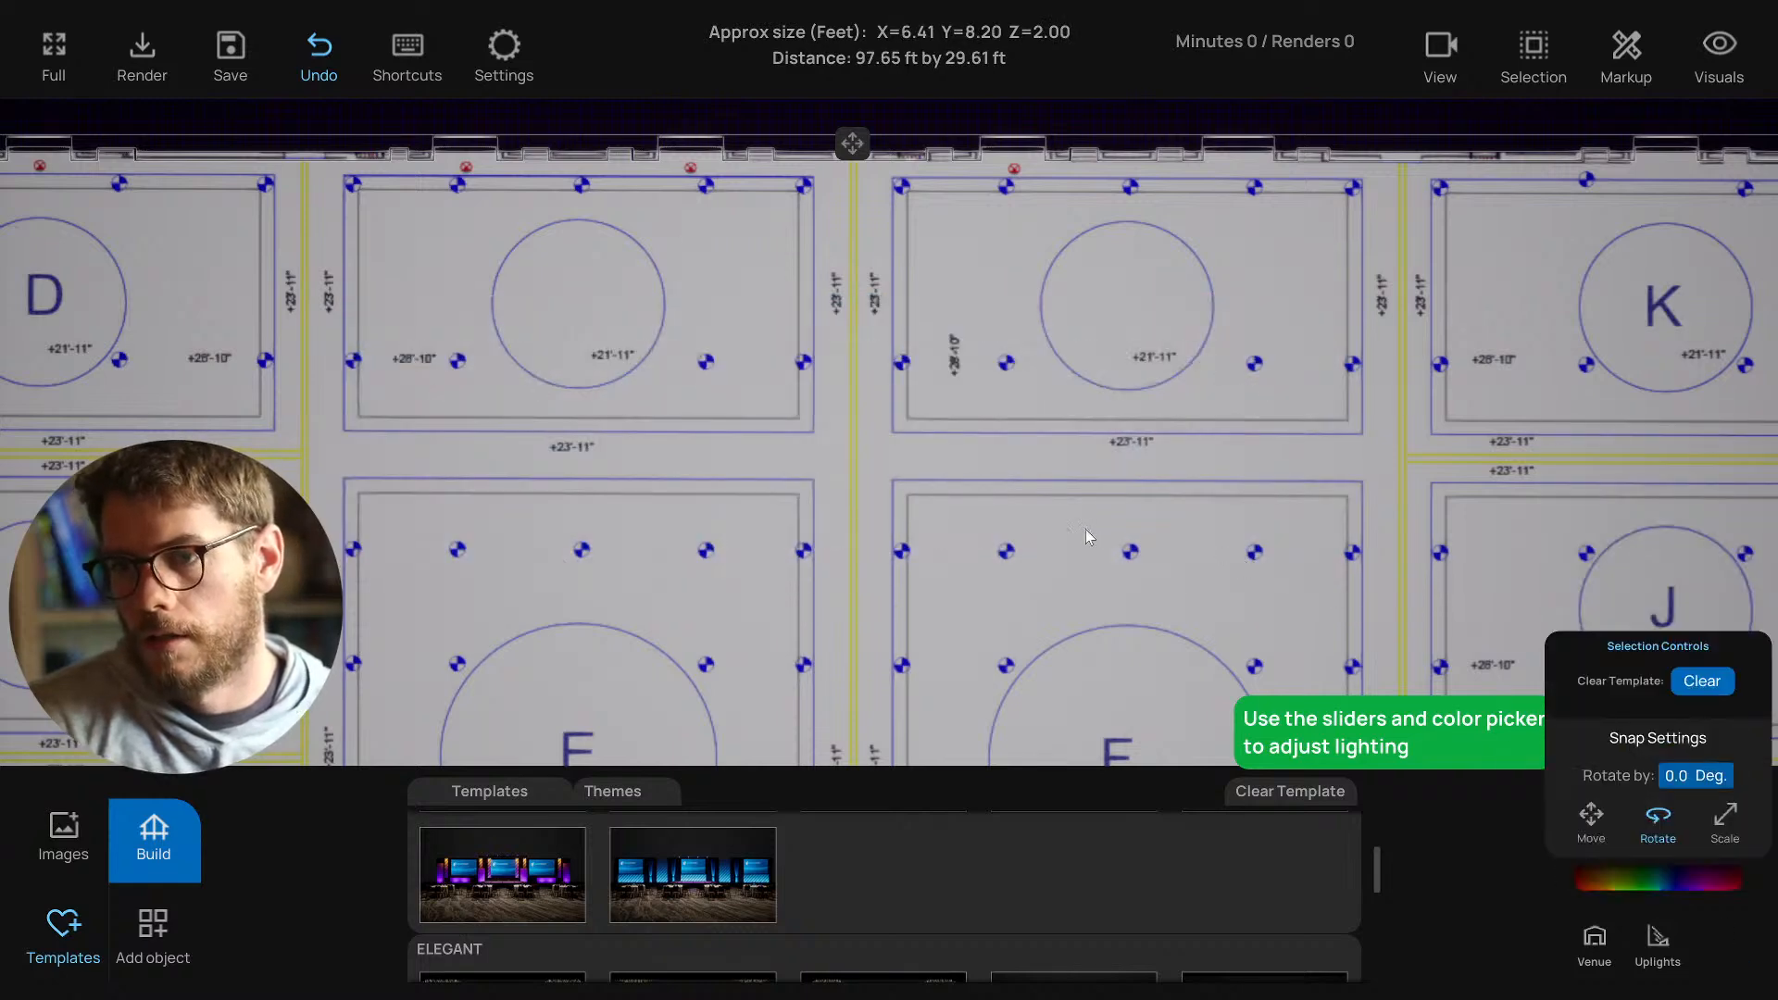
Move the projector beyond the end of the front truss slightly closer to the truss, and deselect it.
middle_drag(1085, 530, 1077, 374)
click(1171, 510)
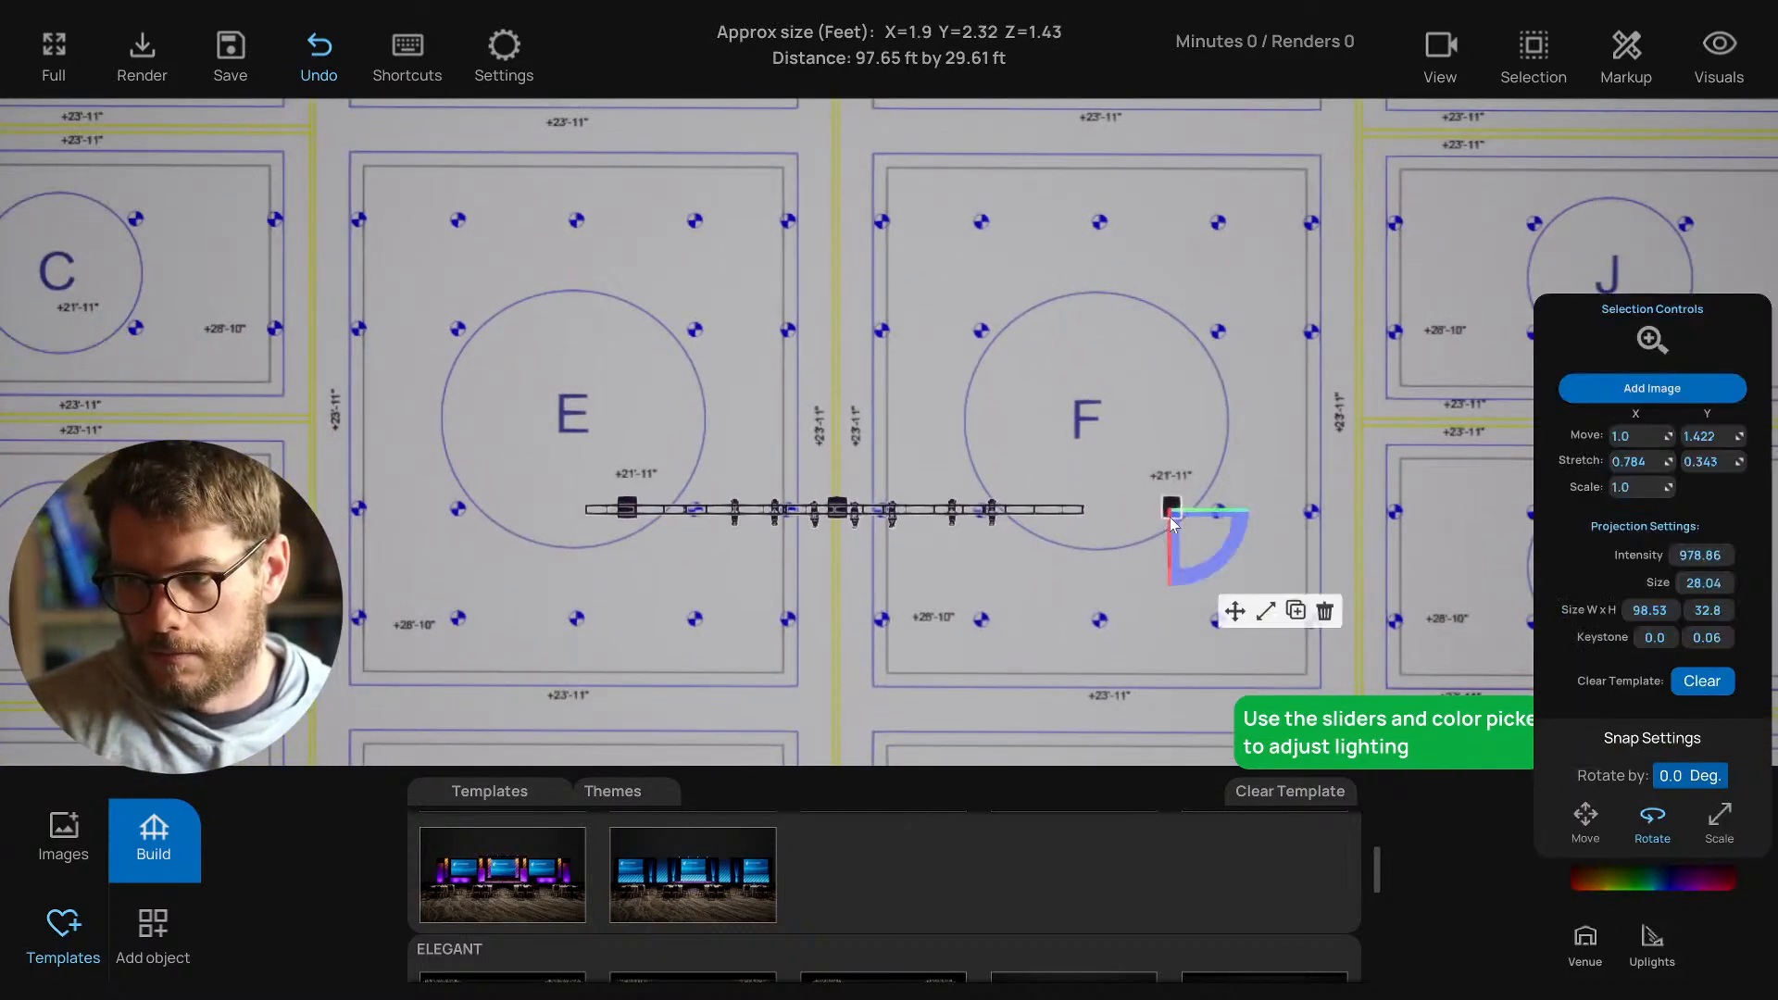
click(1235, 612)
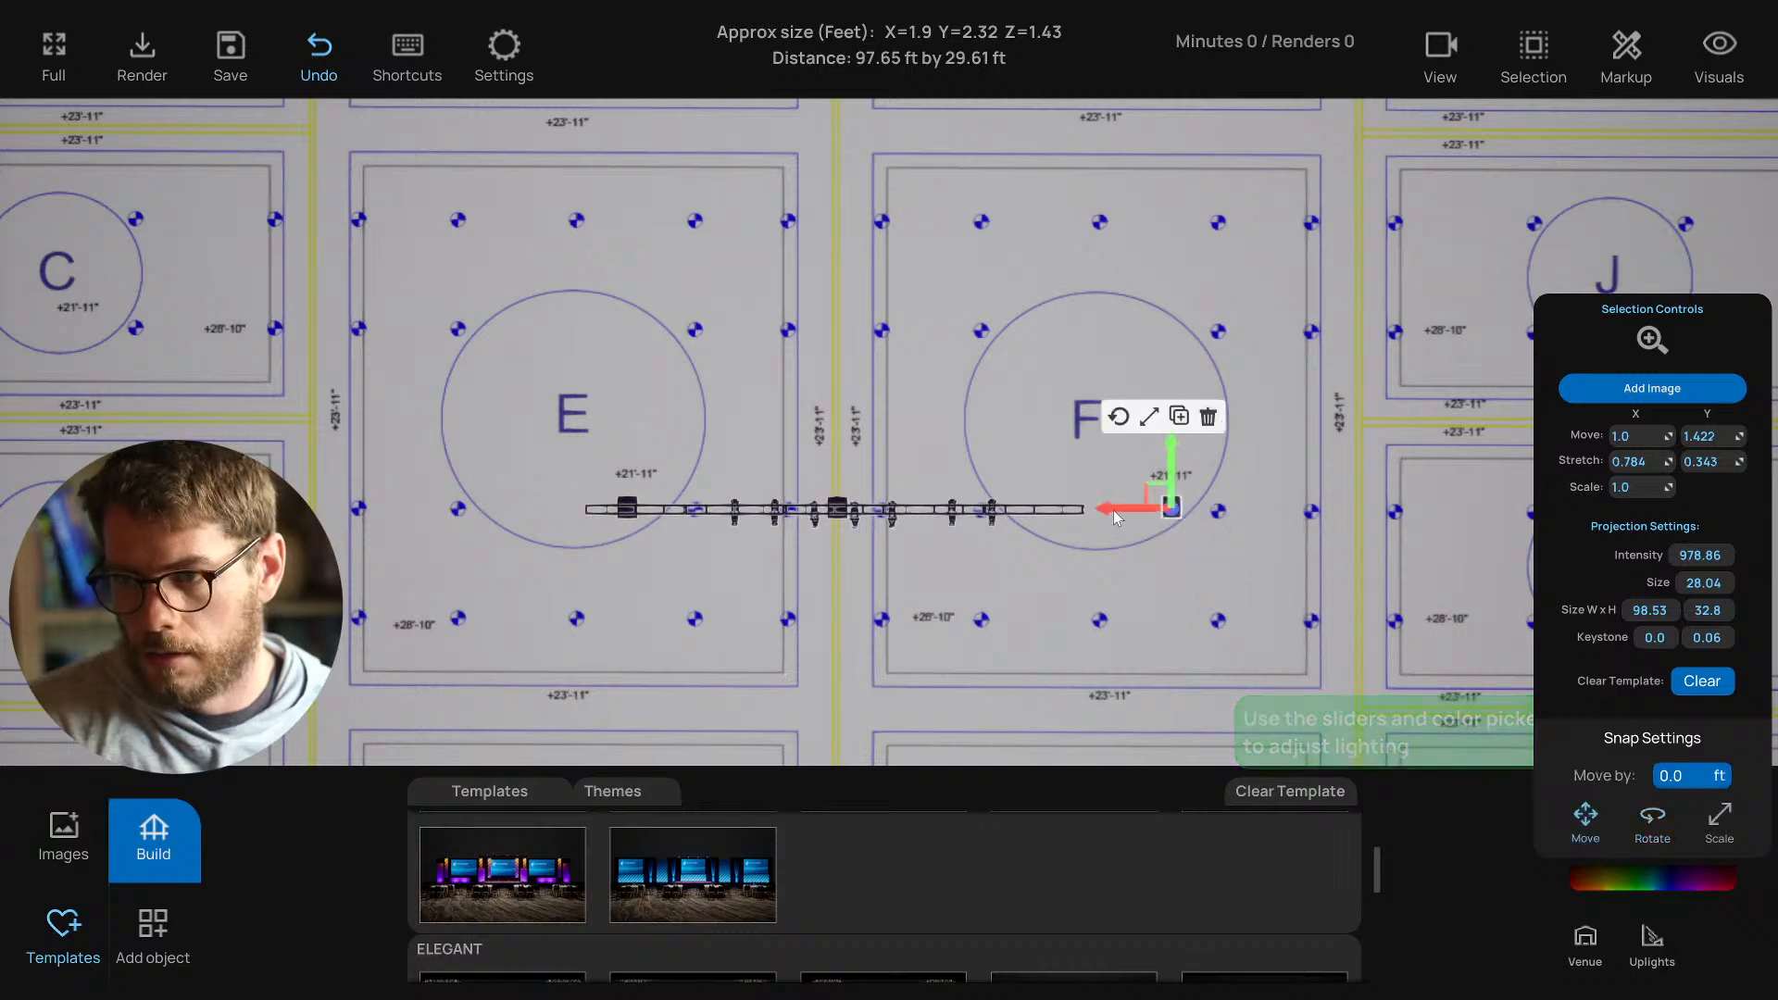
click(1050, 573)
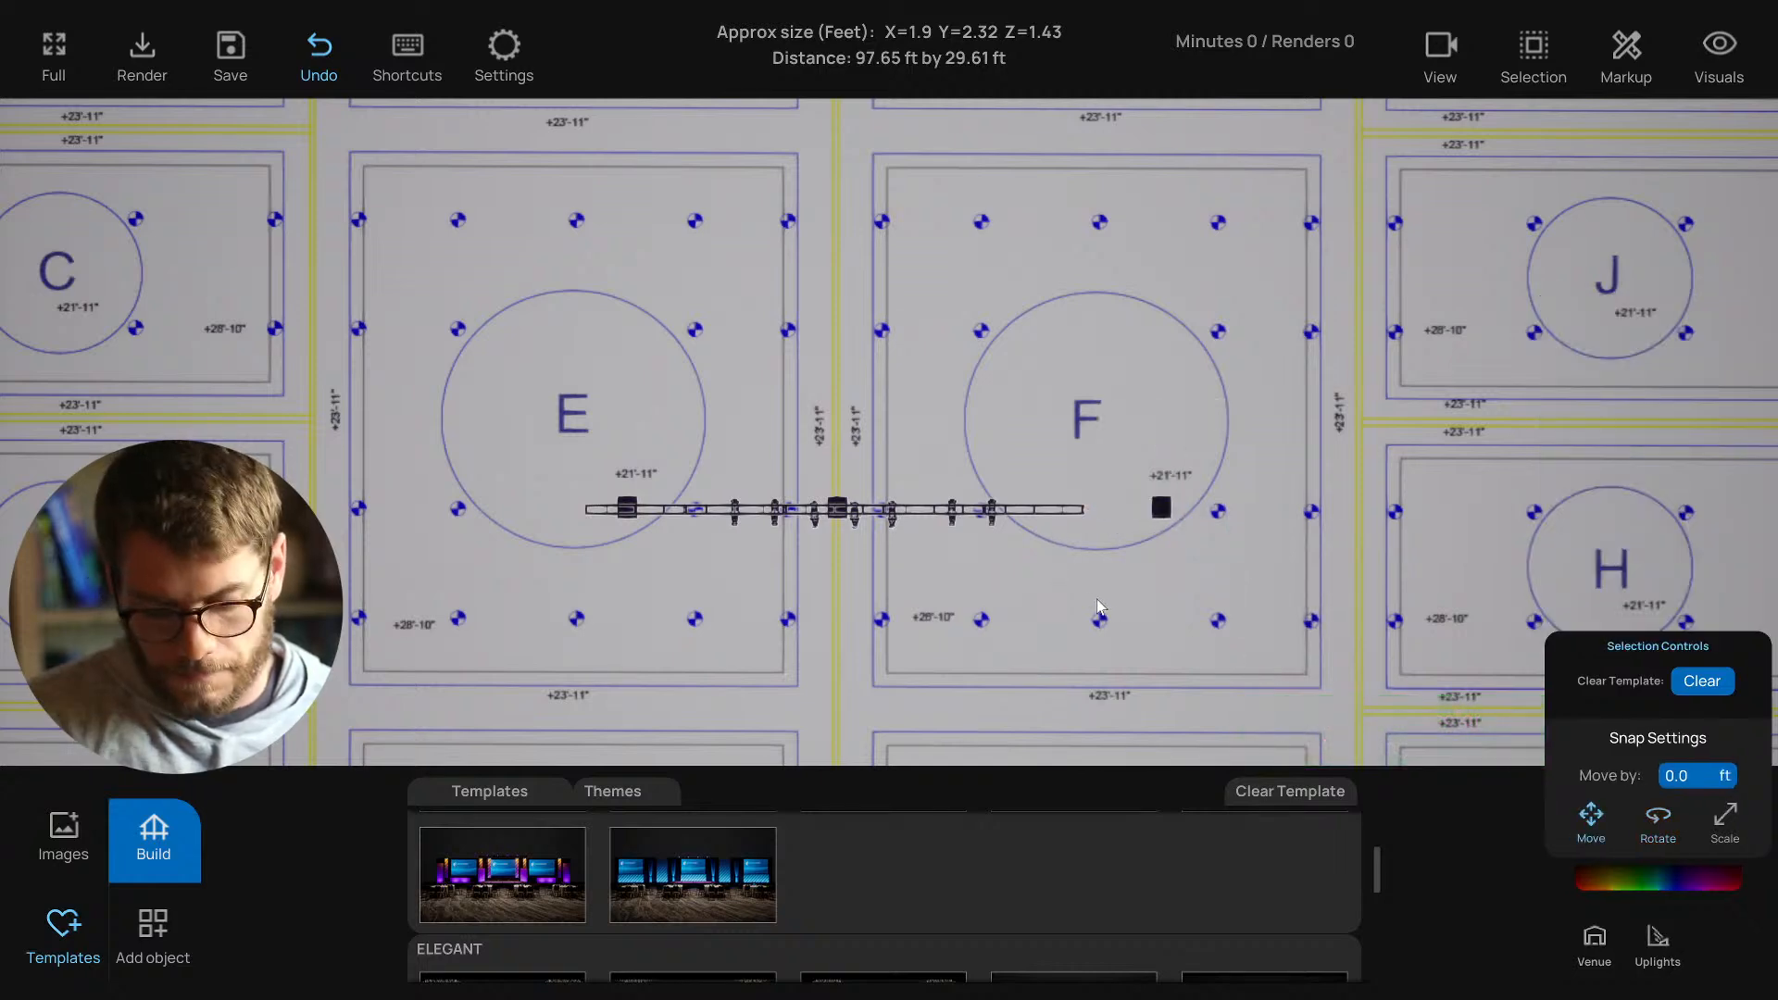
Return to the perspective view of the front truss and raise the room intensity to a little over half.
key(v)
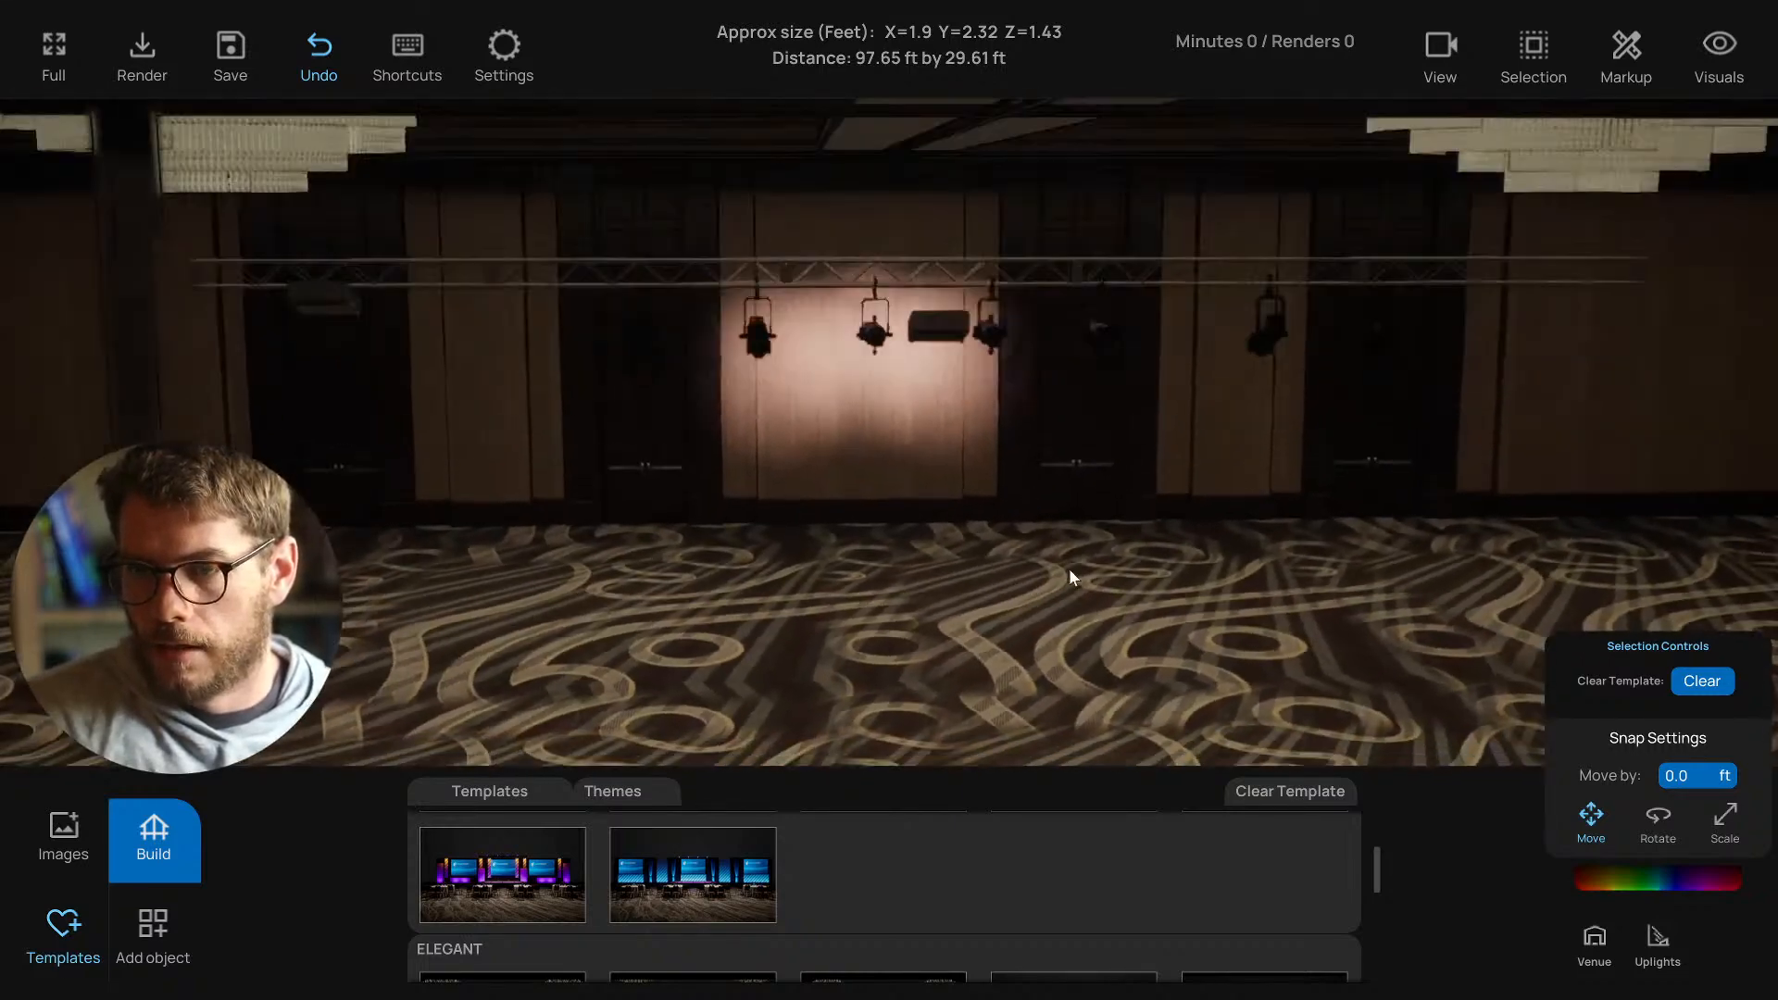
click(1595, 937)
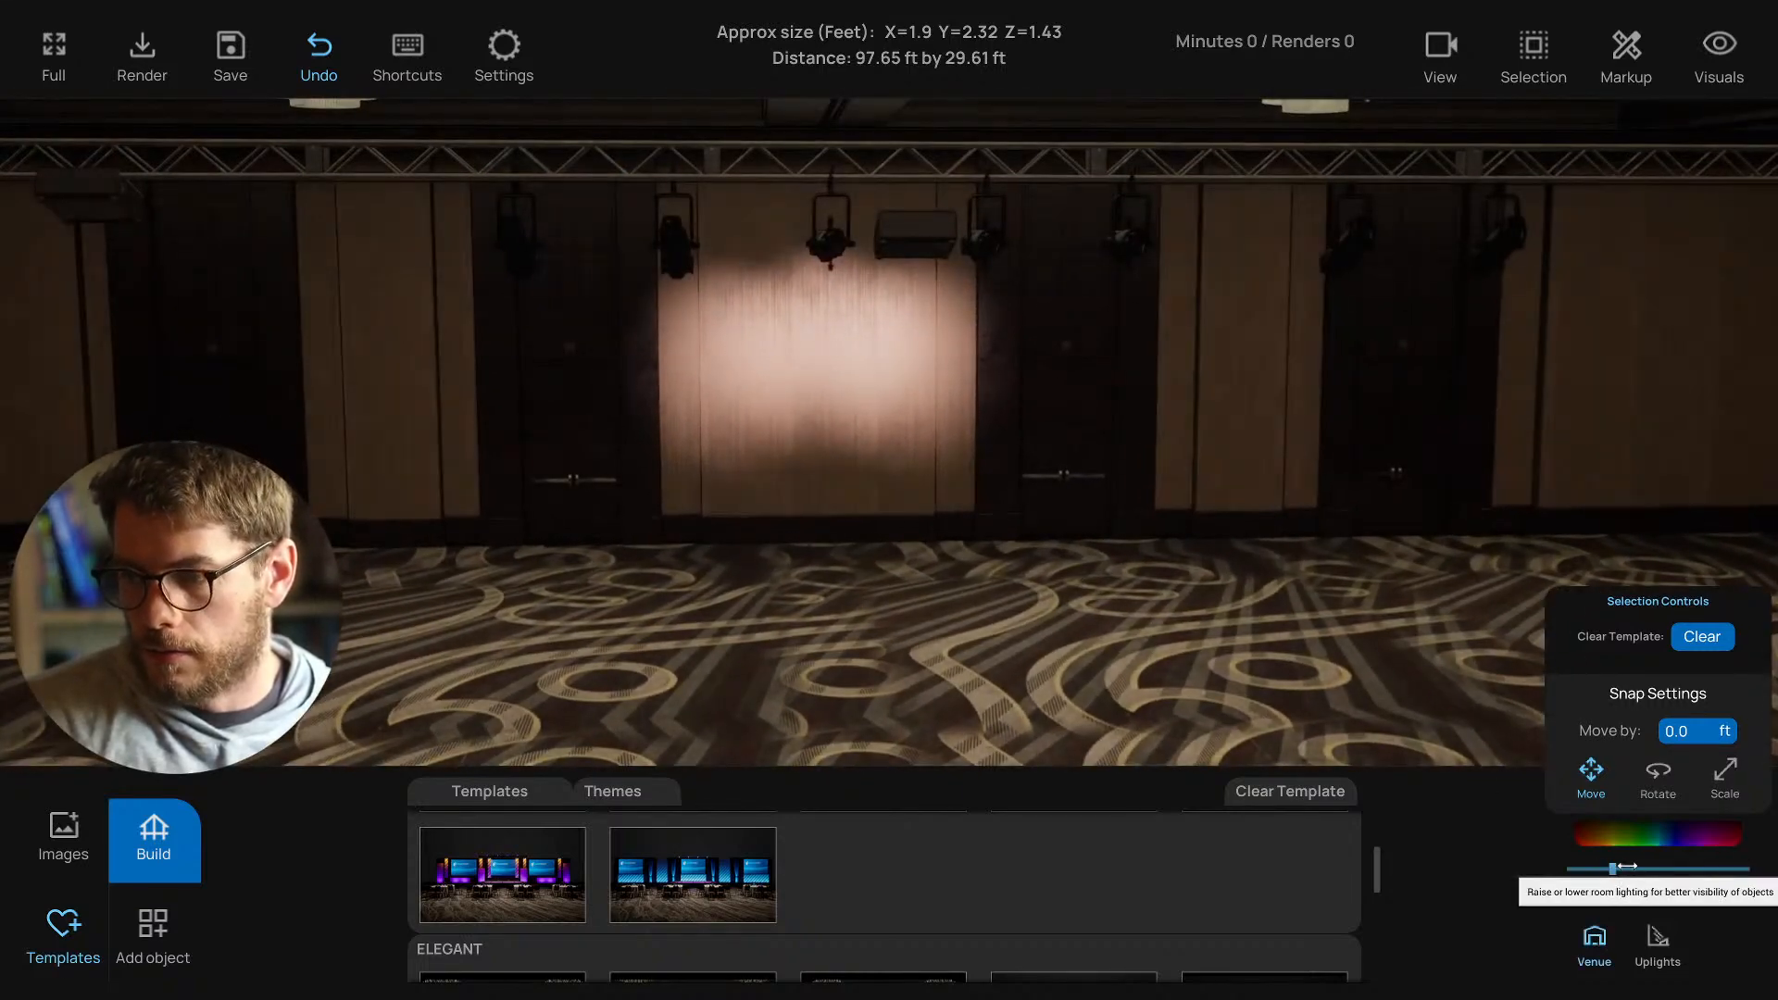
drag(1628, 866, 1678, 867)
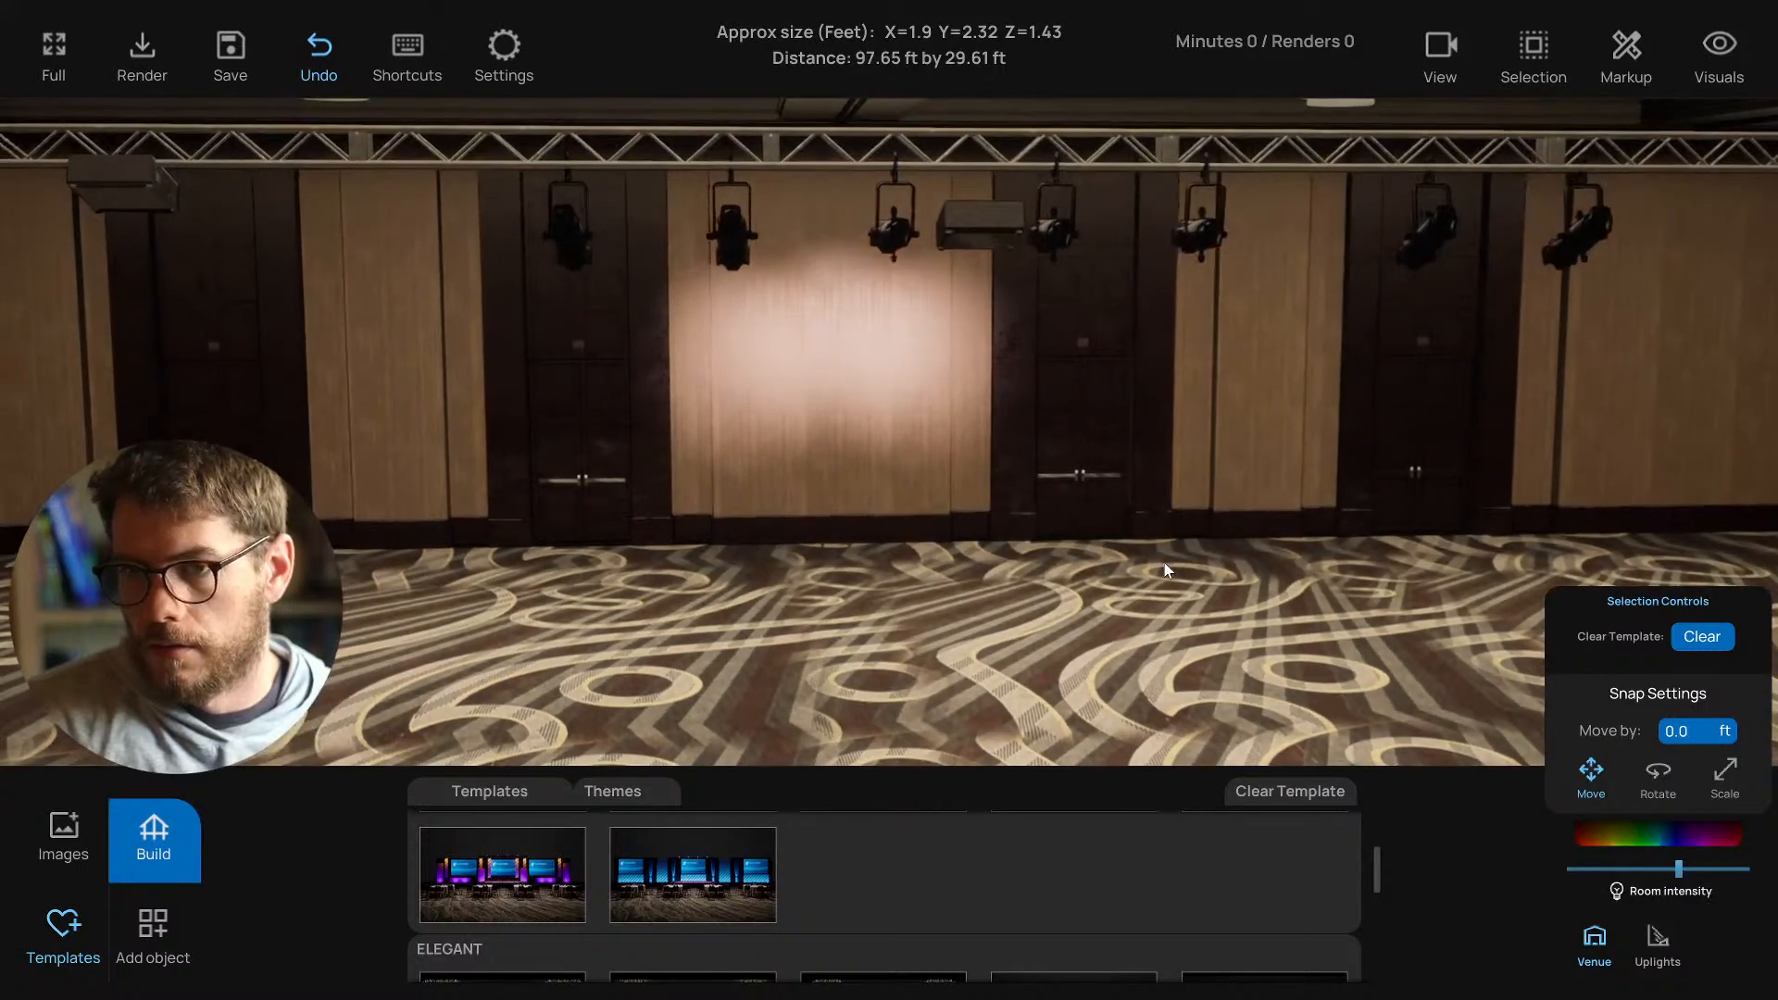
Raise the middle projector slightly so it sits closer to the front truss, and deselect it.
click(954, 223)
drag(977, 180, 980, 152)
click(864, 491)
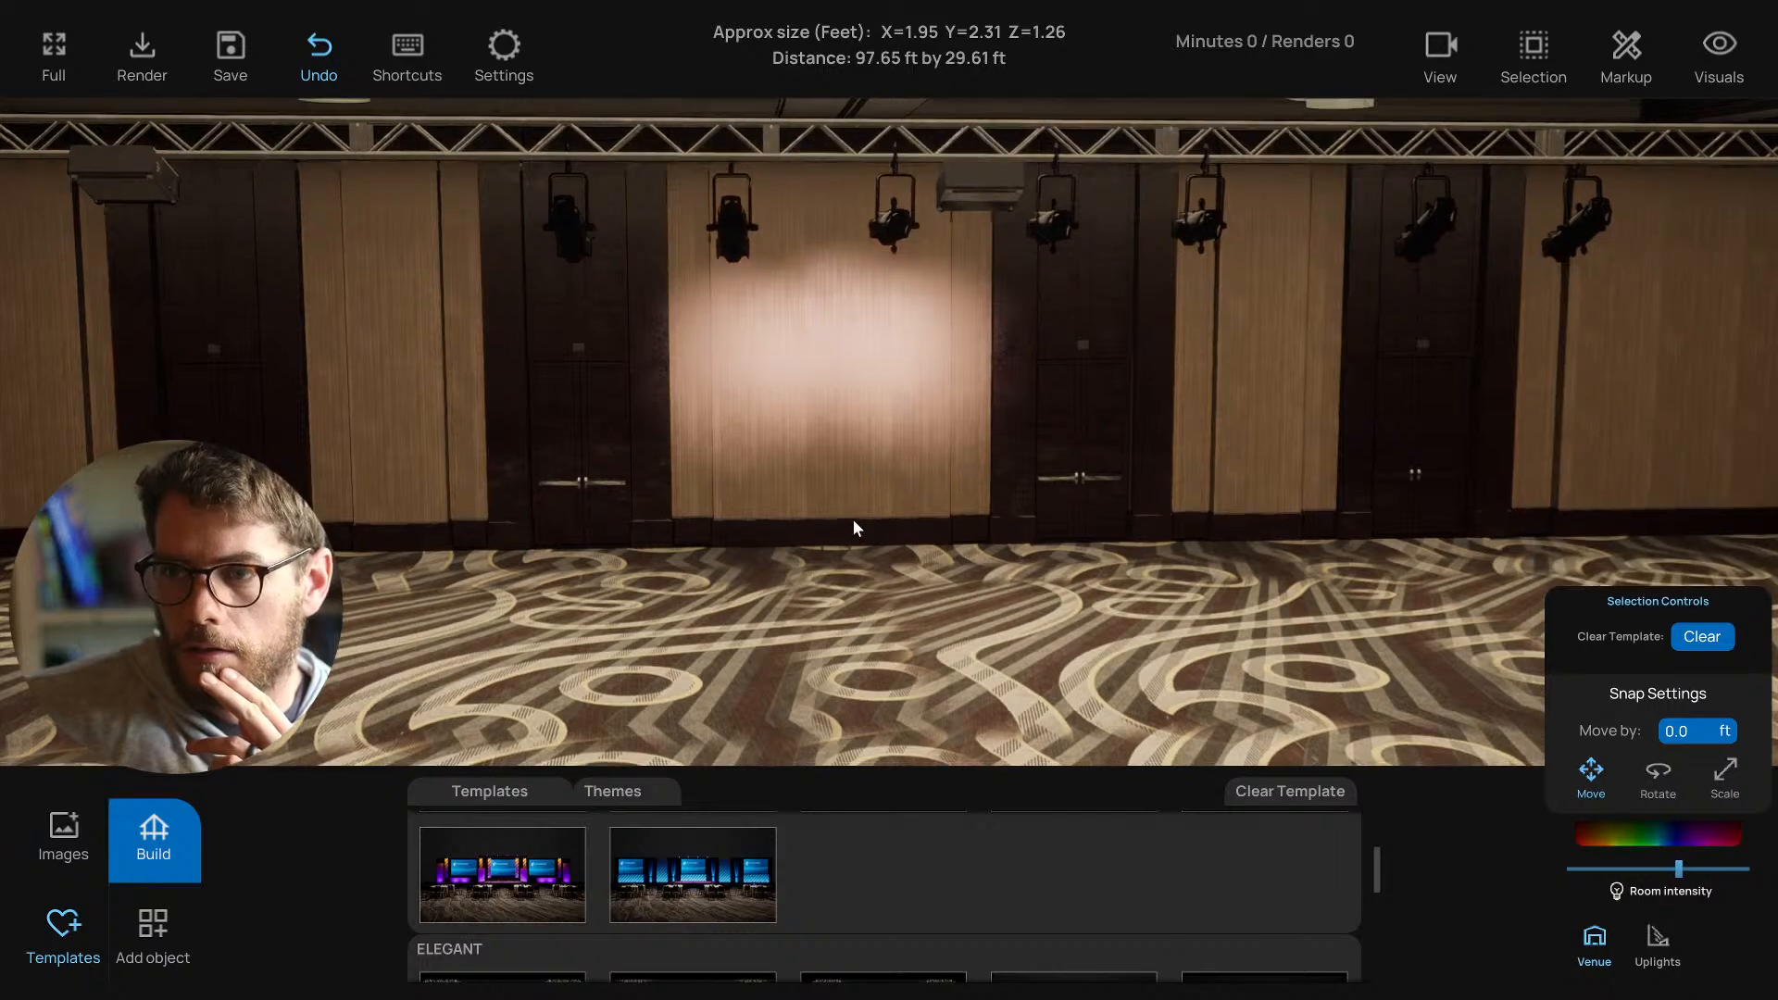
Browse the stage templates and the object library, and open the Scenery tiles of the Build tools.
drag(834, 528, 878, 409)
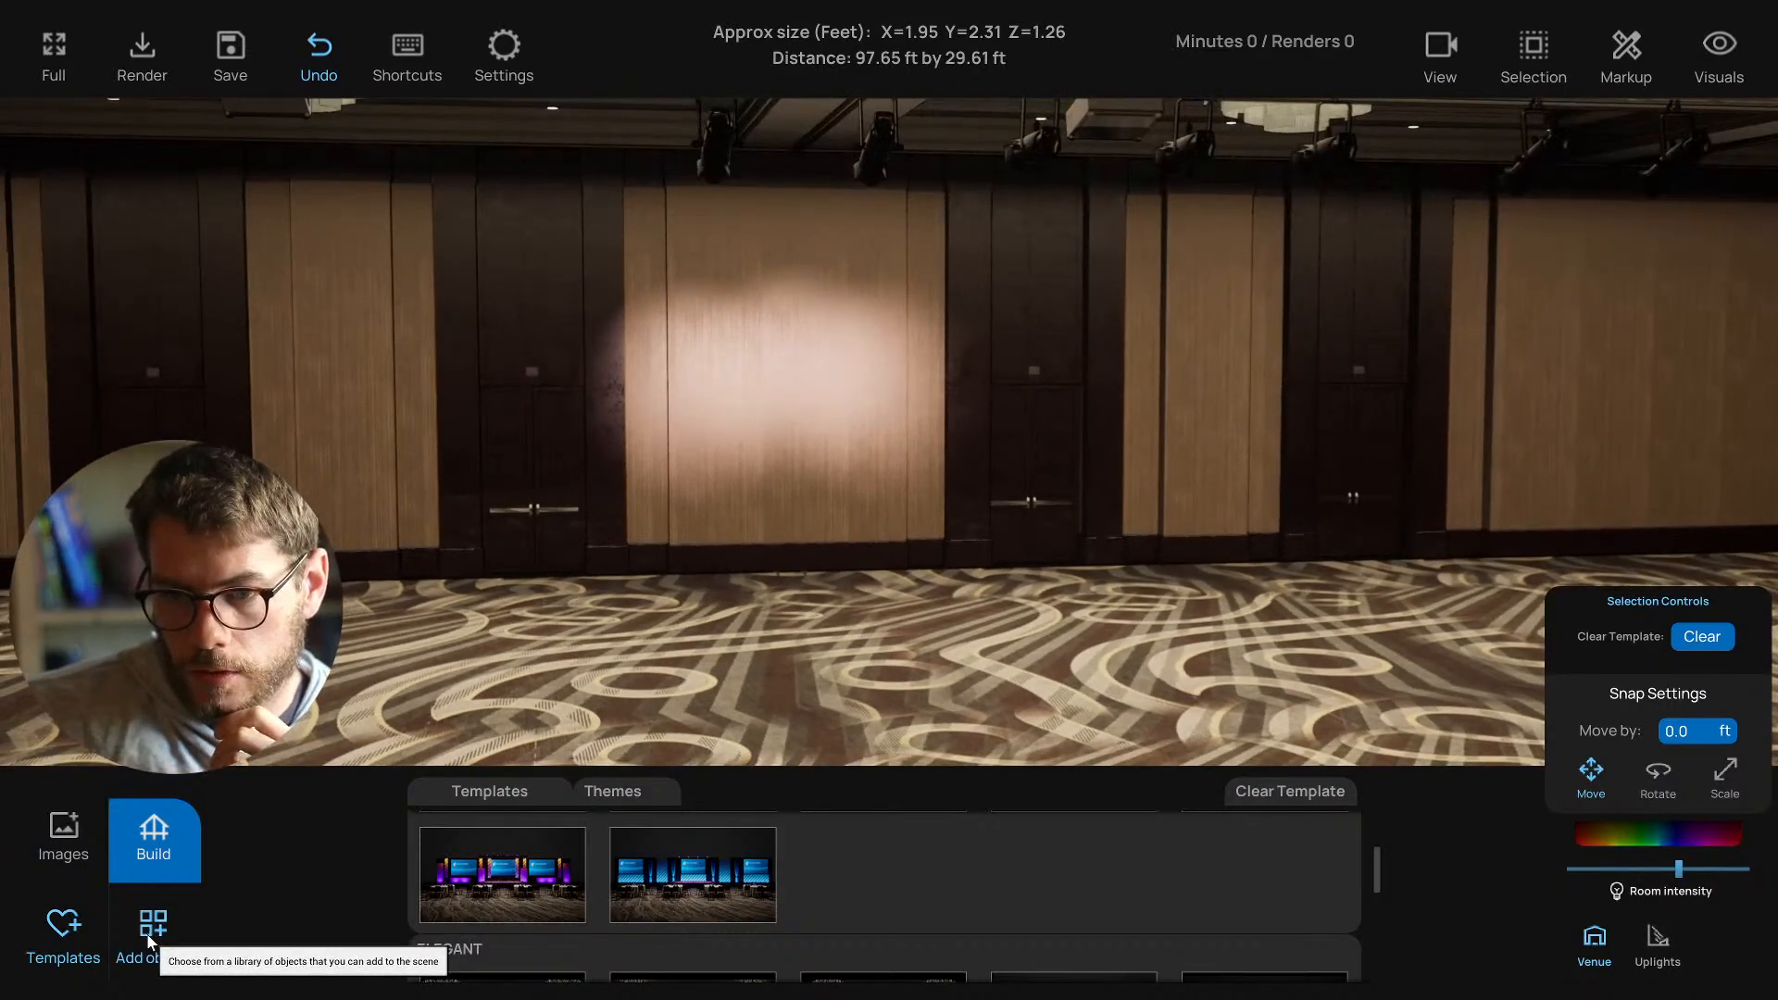
scroll(522, 875, down, 5)
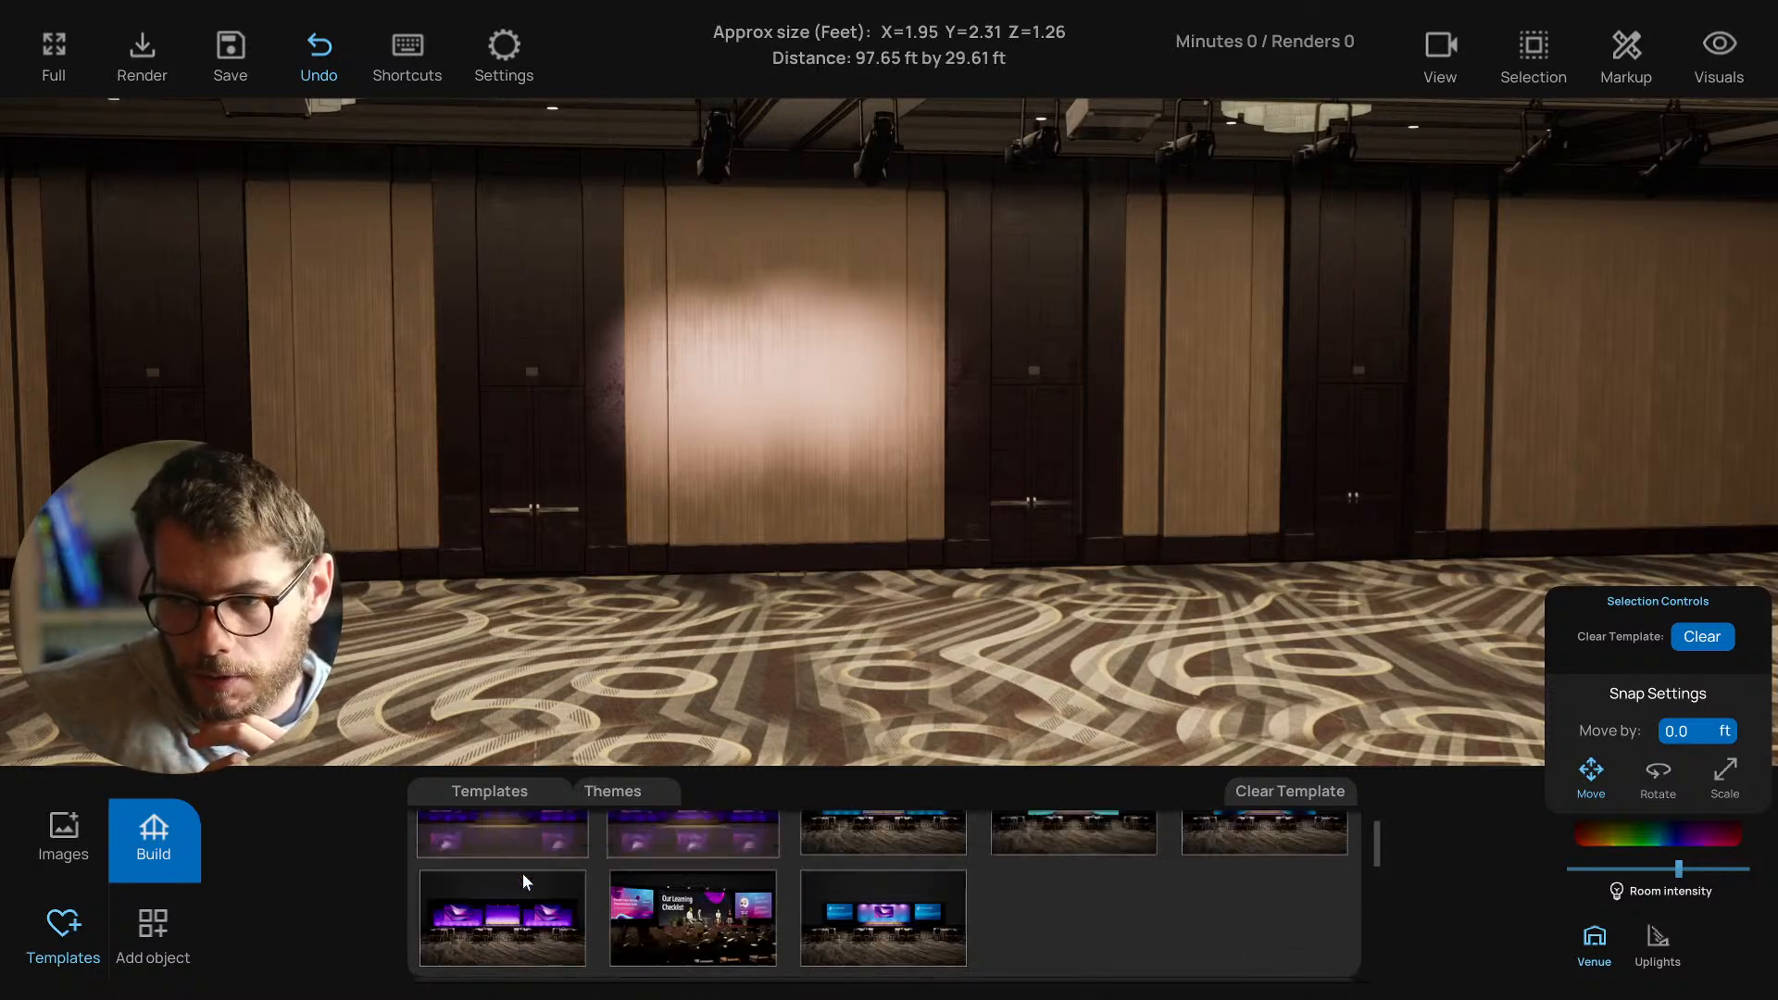
scroll(523, 875, up, 3)
click(148, 919)
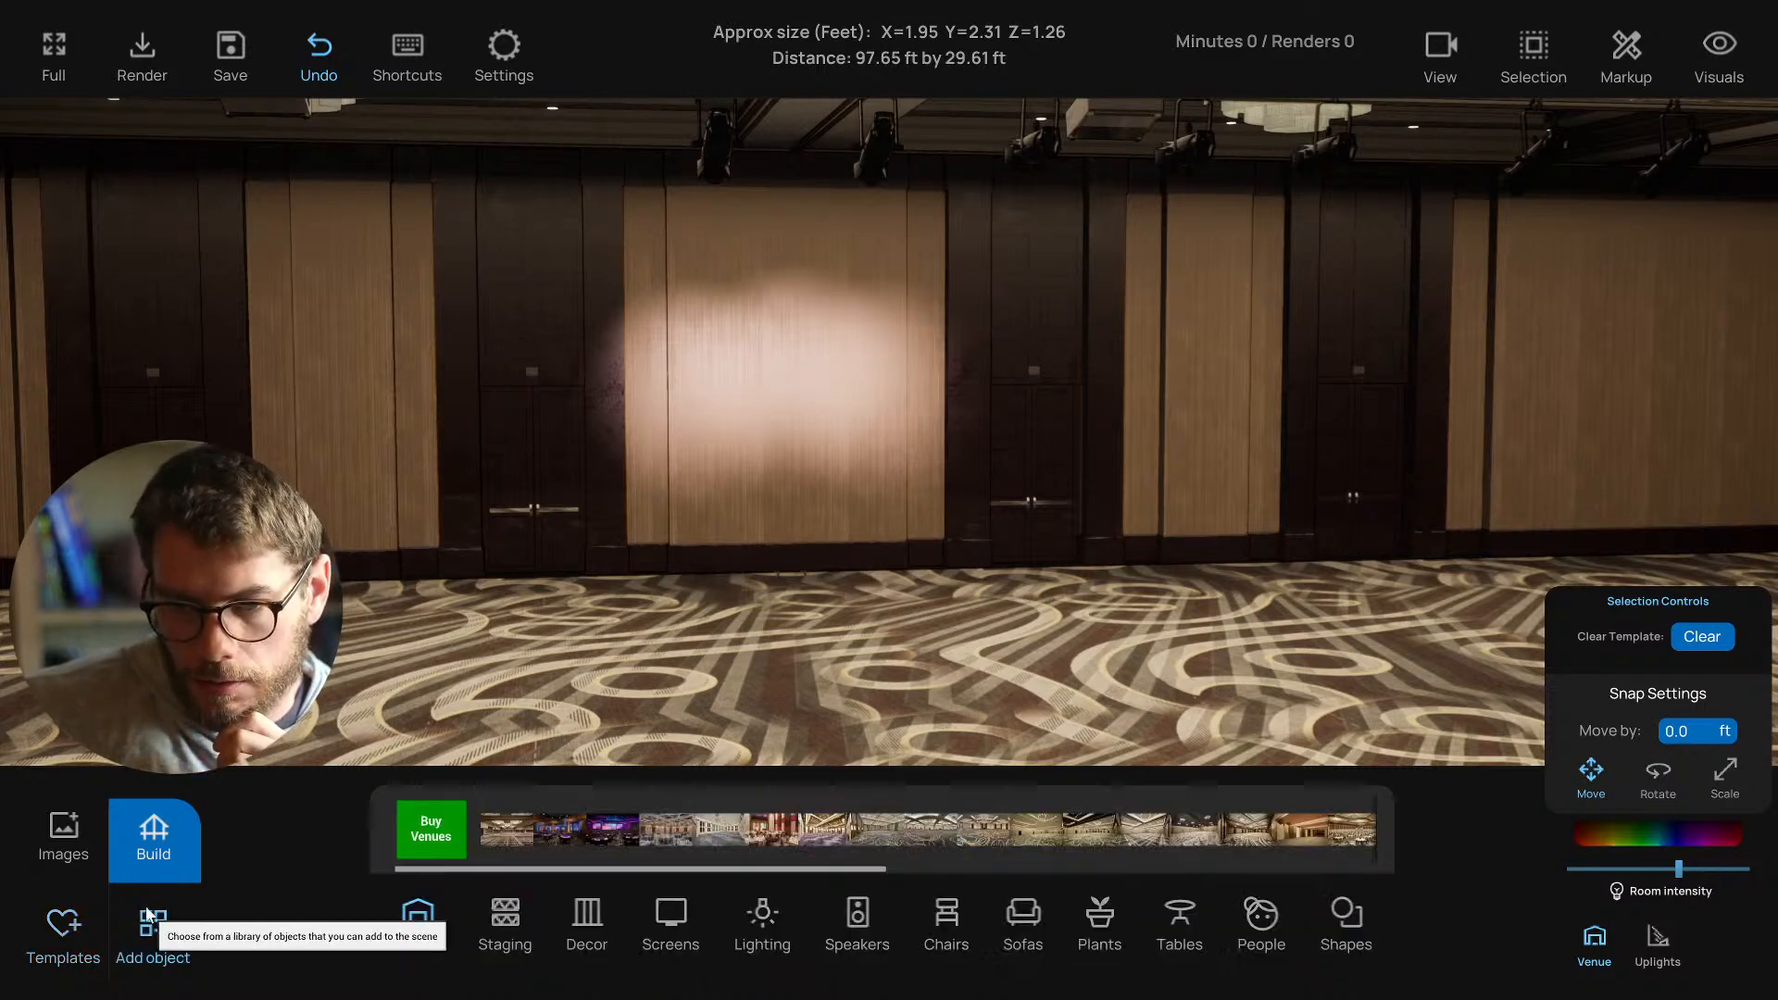
click(151, 829)
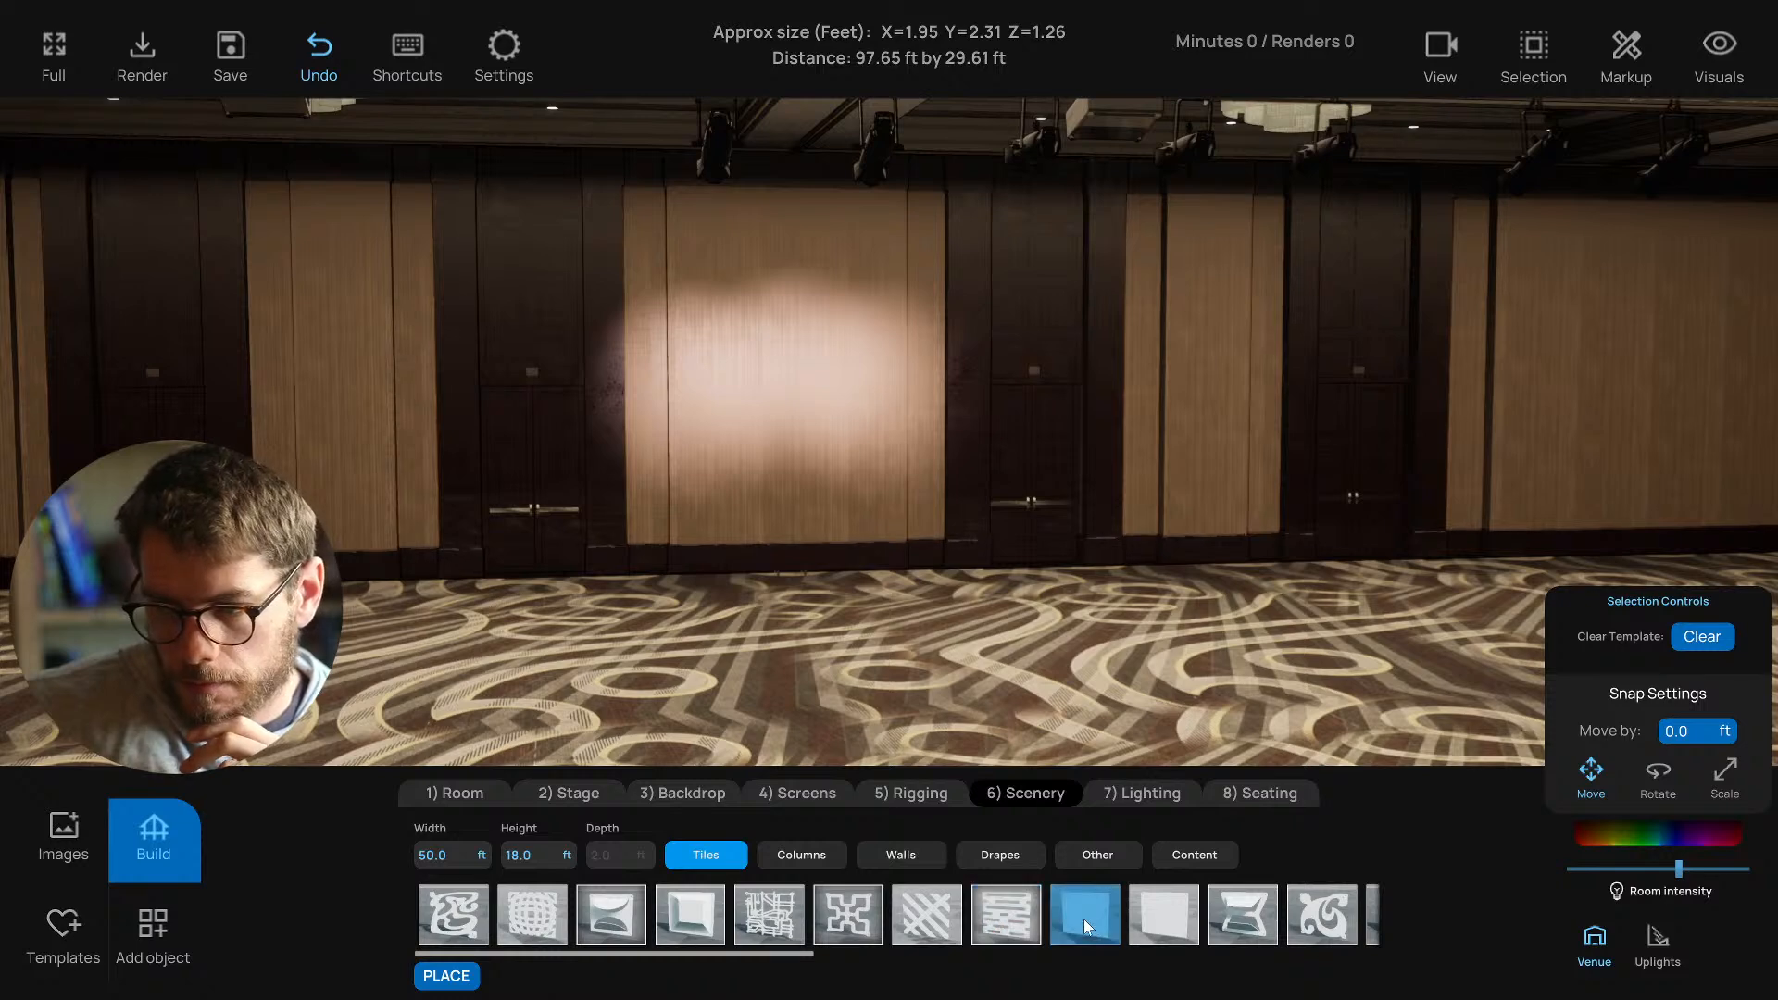
Save the project with the cleared stage area.
middle_drag(845, 734, 803, 736)
key(ctrl+s)
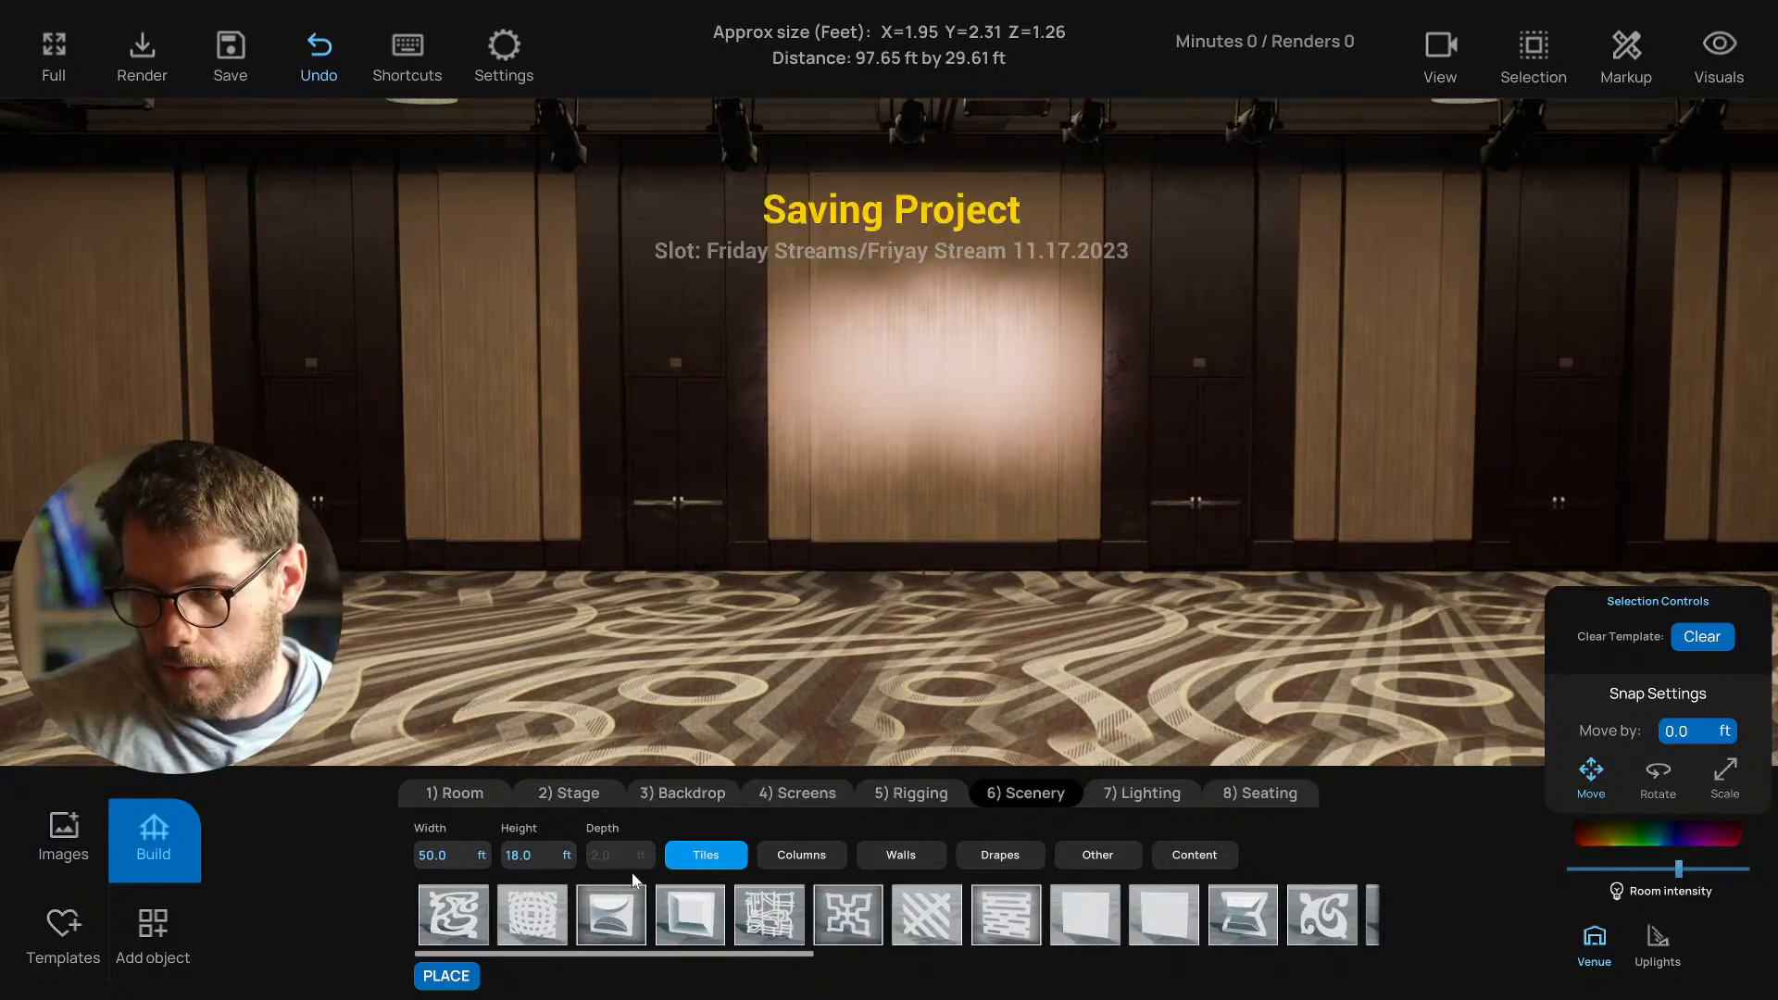
mouse_move(778, 649)
middle_down()
mouse_move(834, 637)
mouse_move(803, 626)
middle_up()
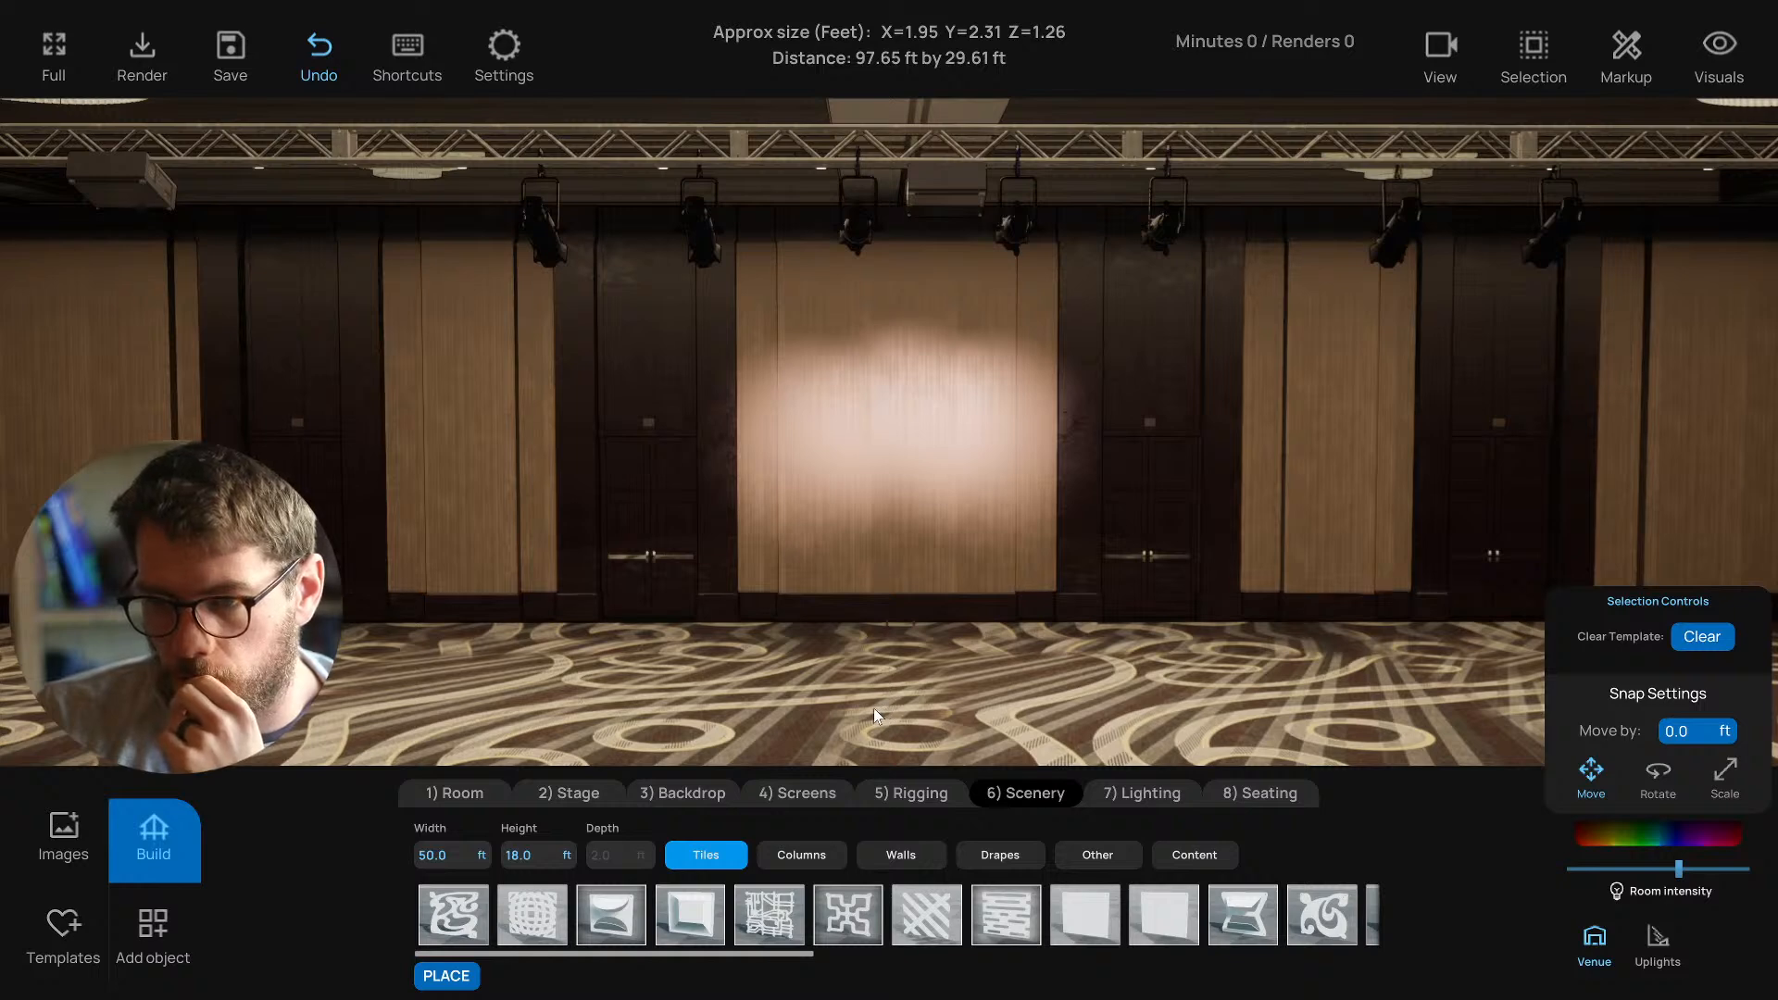
In the top view, select the venue floor plan, lower its selection intensity to the minimum and deselect it.
middle_drag(875, 709, 858, 711)
key(t)
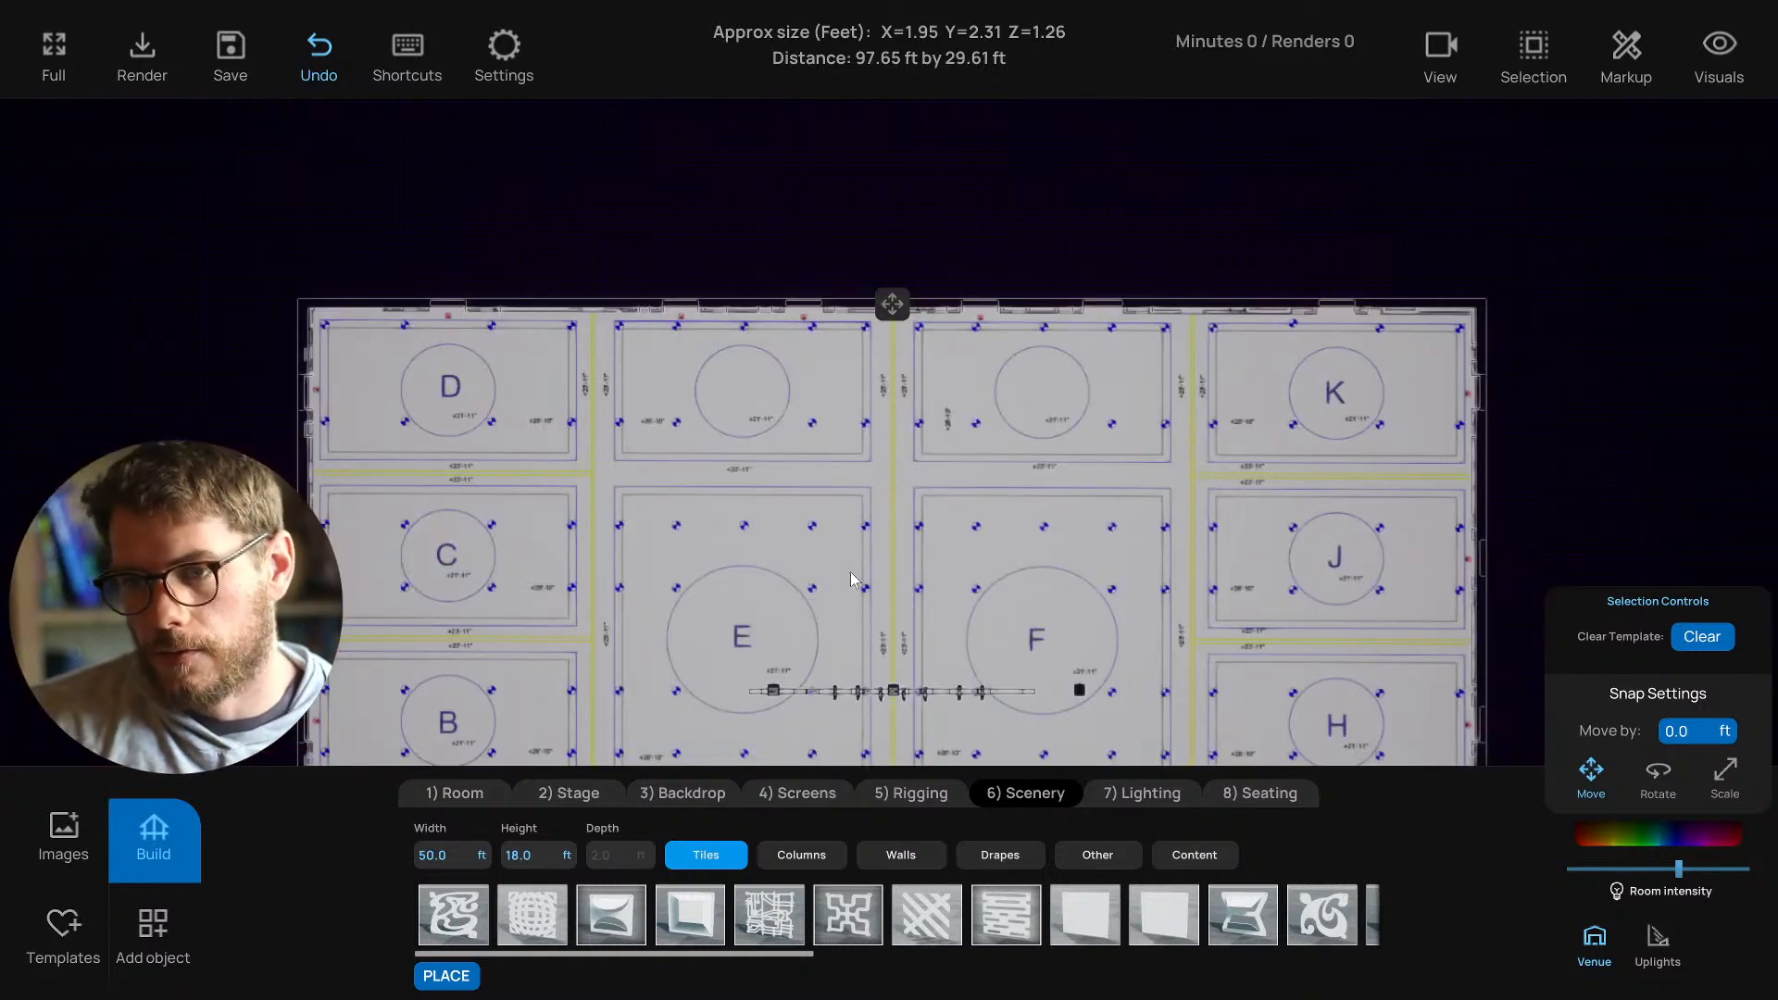
scroll(852, 582, up, 4)
scroll(852, 582, up, 1)
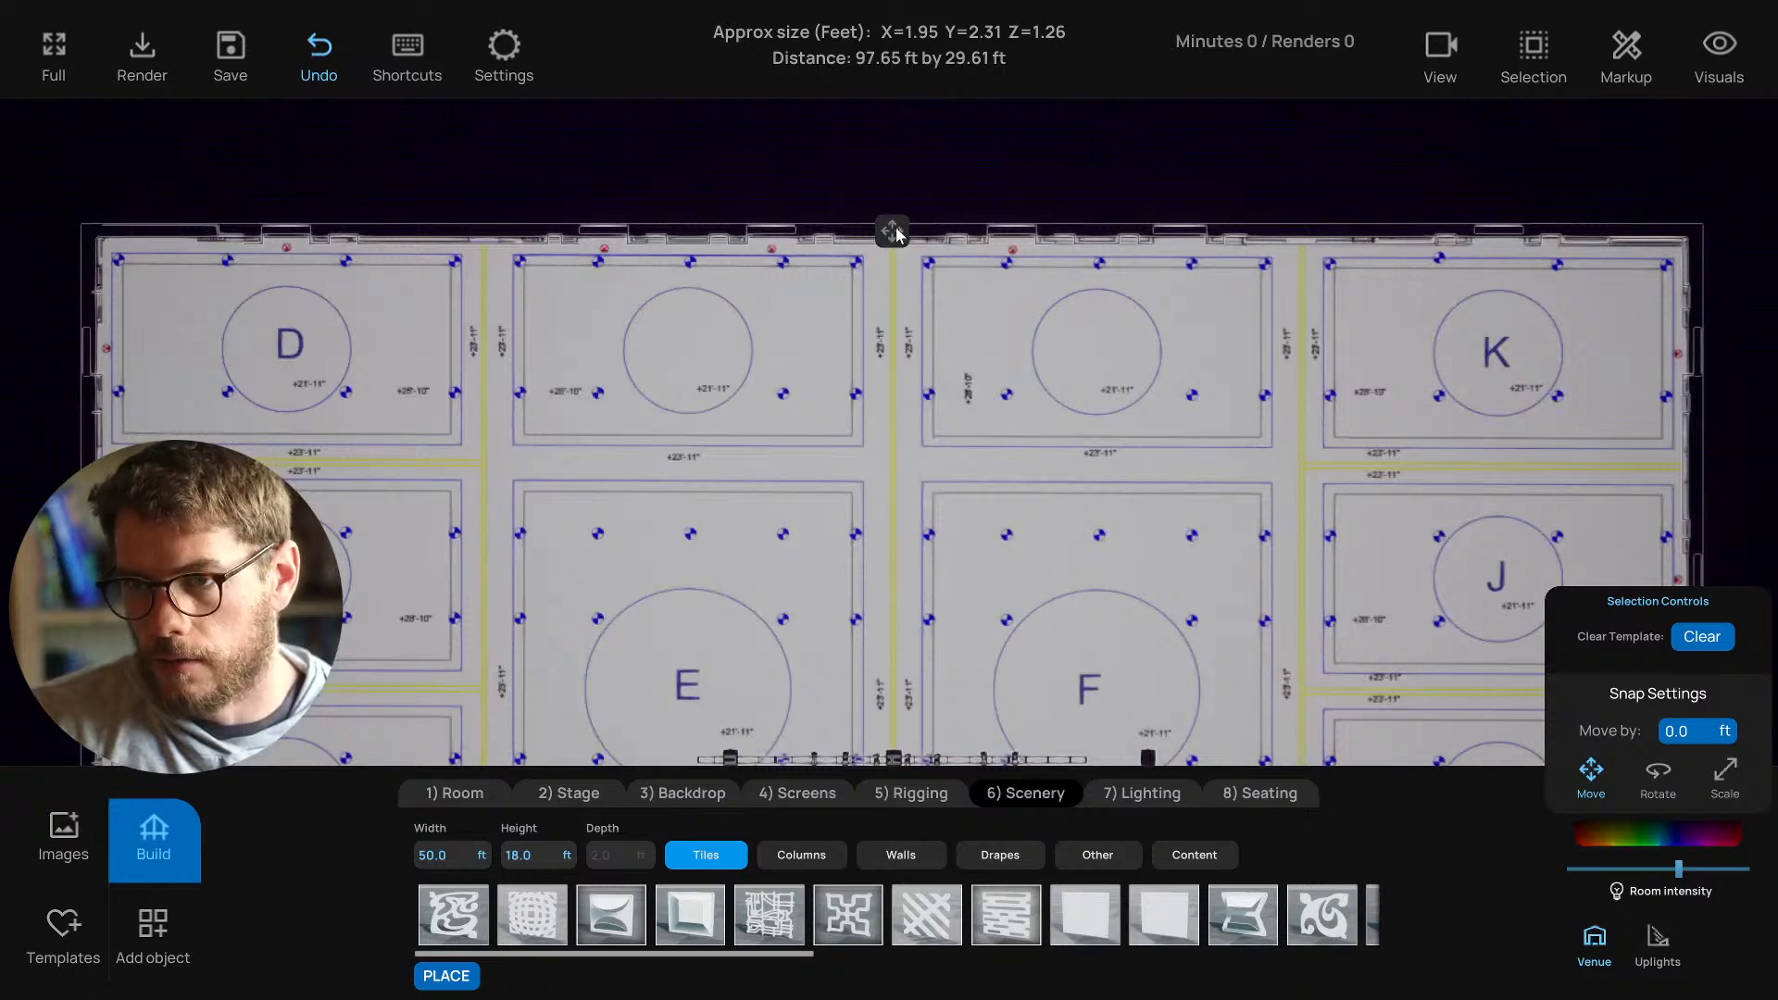
click(894, 233)
click(1600, 958)
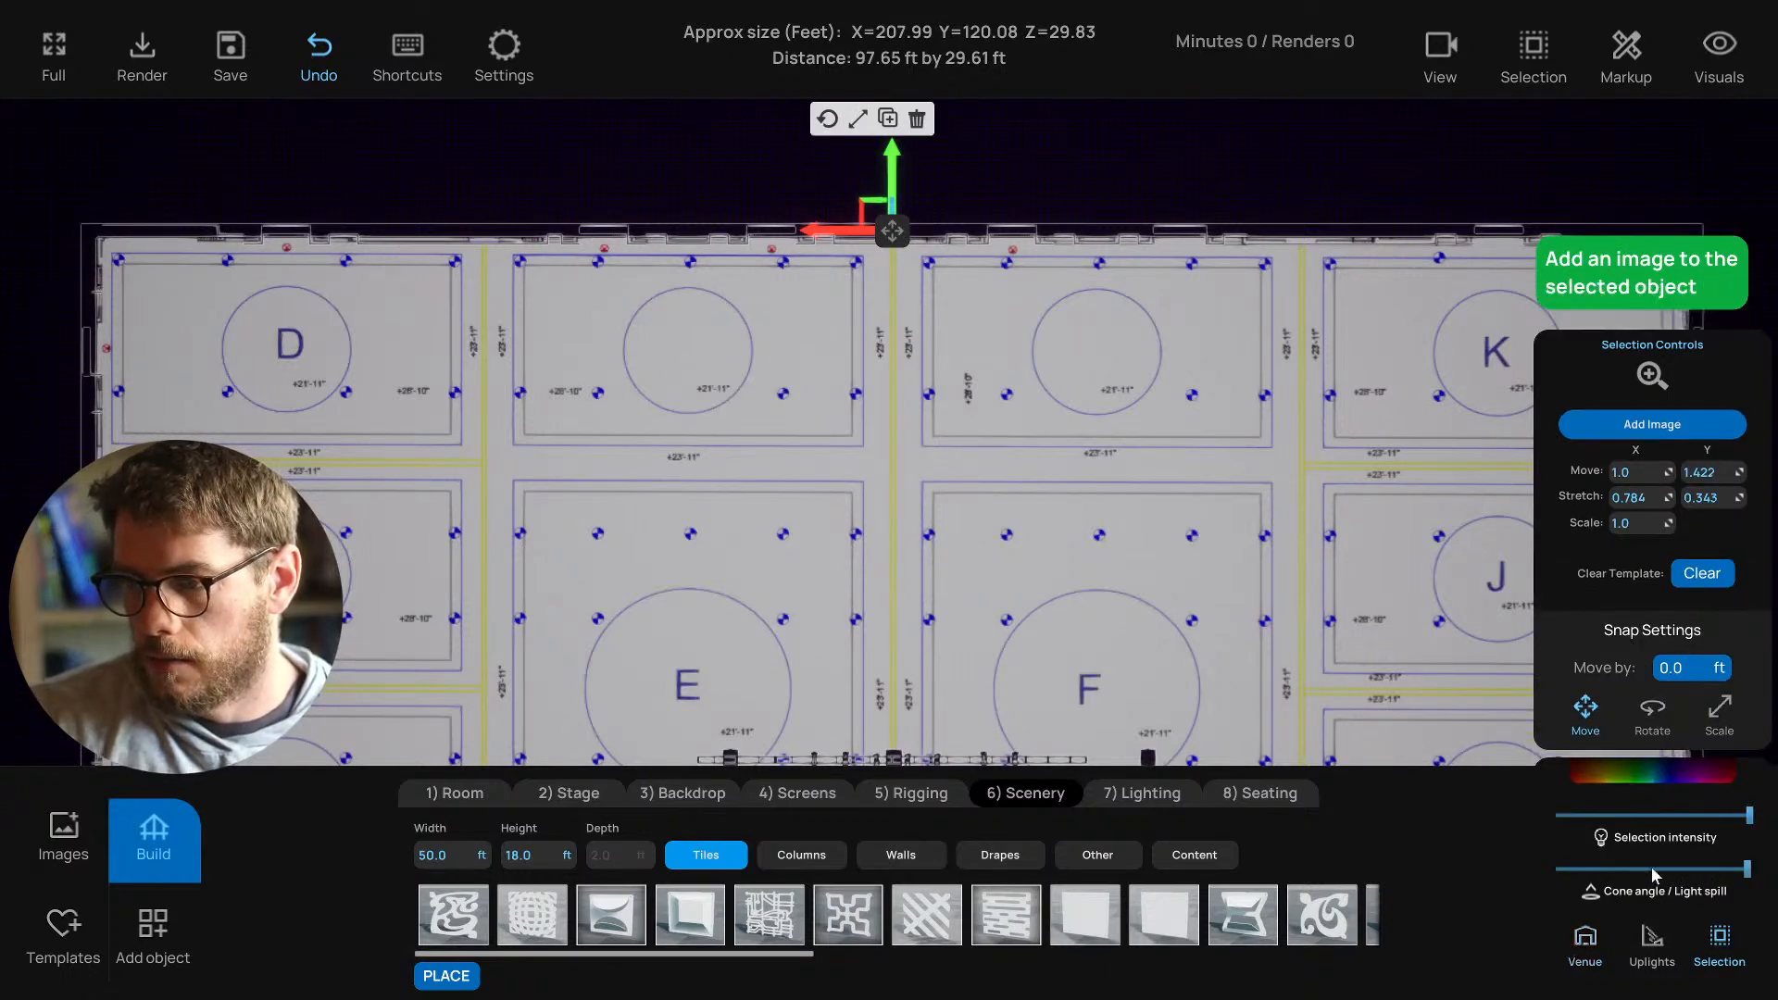
drag(1707, 819, 1559, 819)
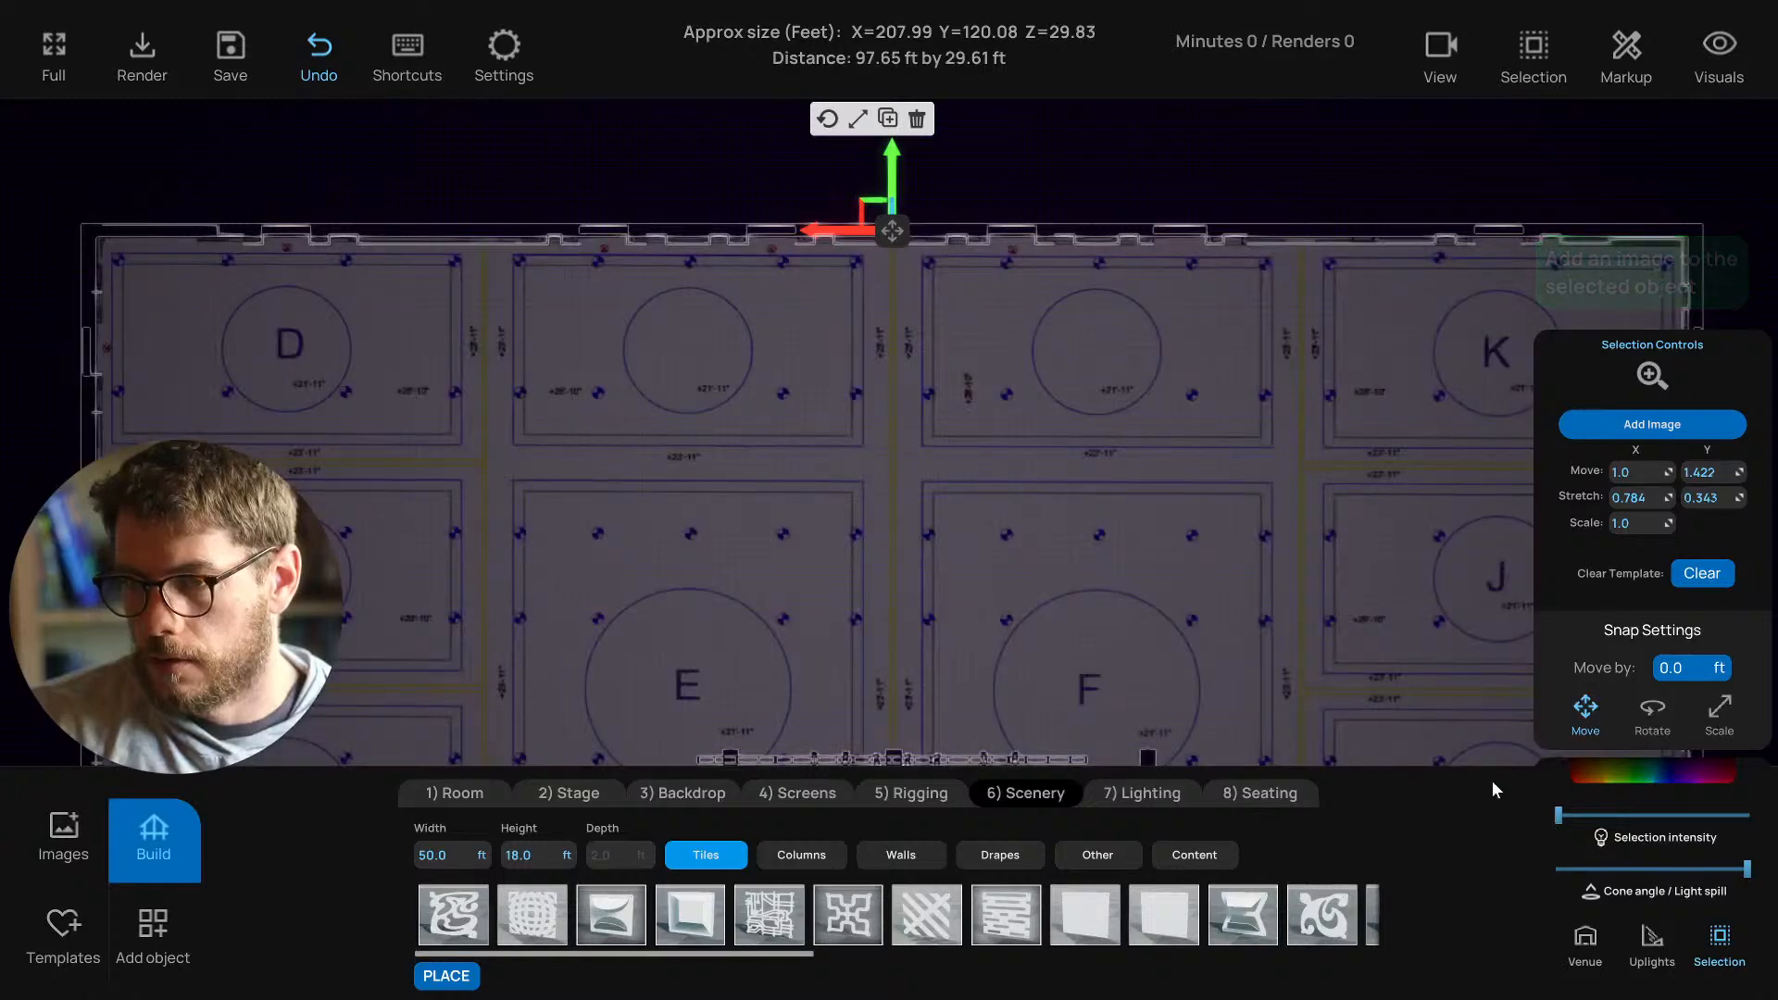
click(946, 464)
Measure several rectangular areas on the floor plan around the central aisle above rooms E and F for a stage footprint.
scroll(947, 464, up, 4)
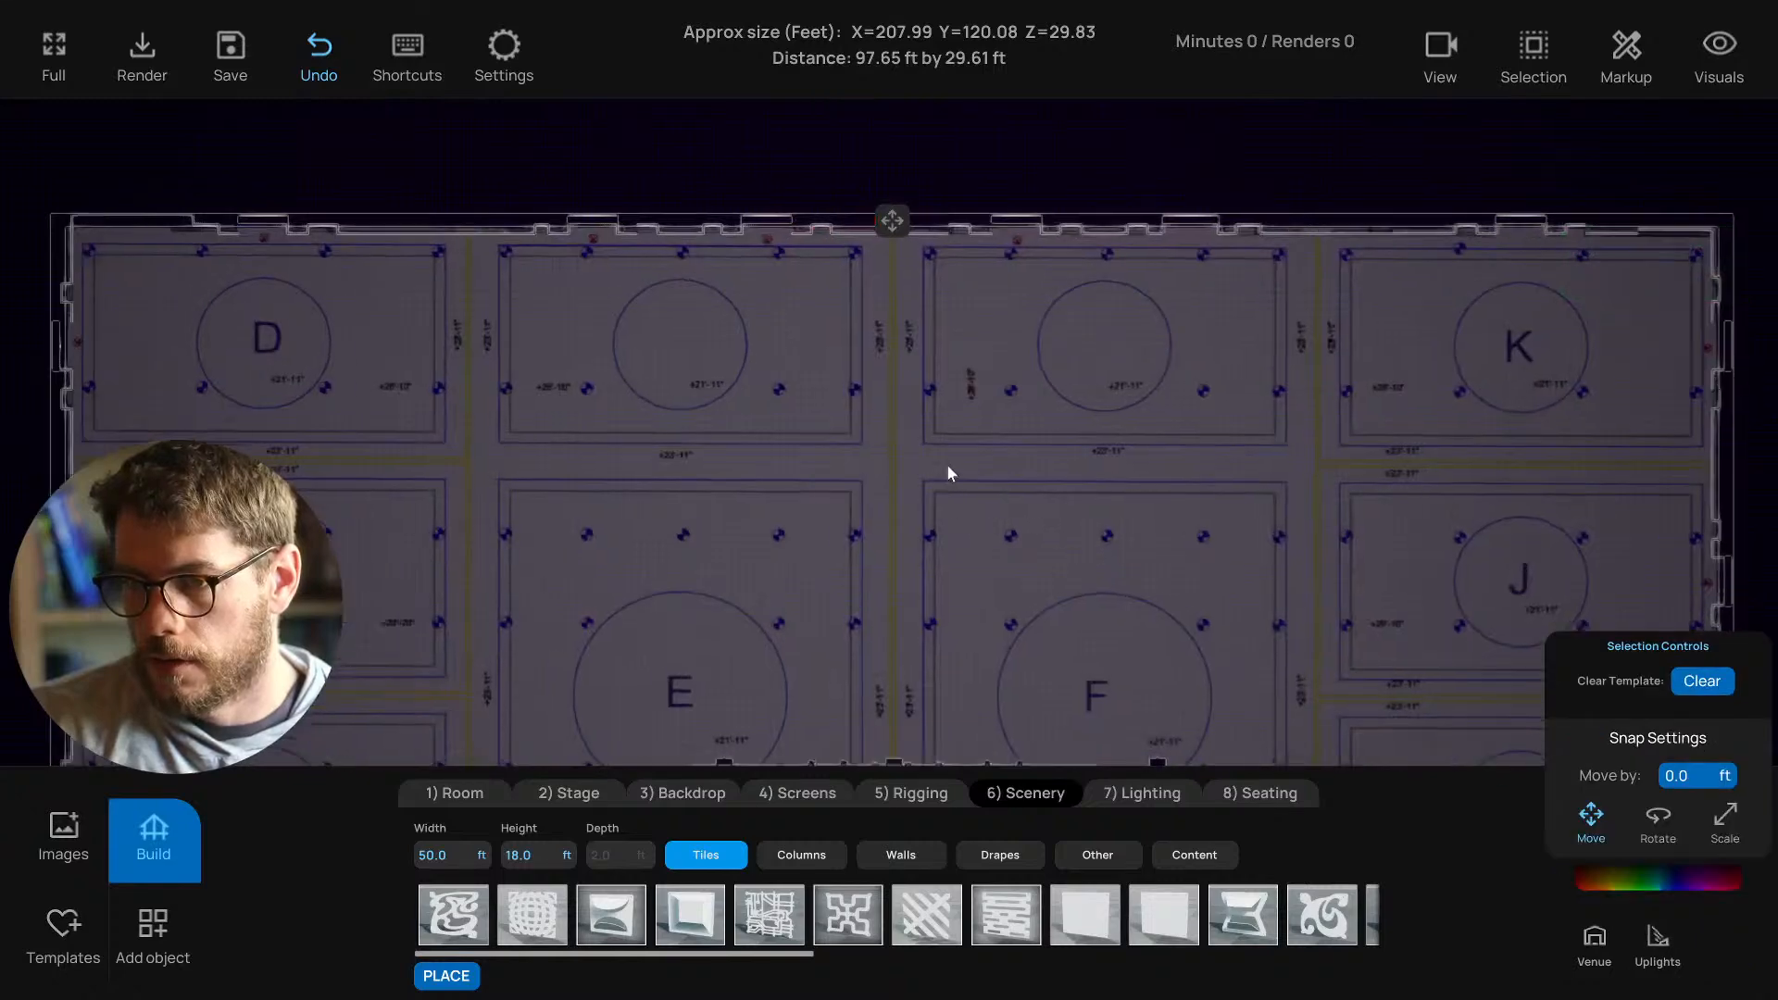
middle_drag(948, 475, 939, 481)
middle_drag(763, 373, 658, 293)
drag(1005, 439, 966, 428)
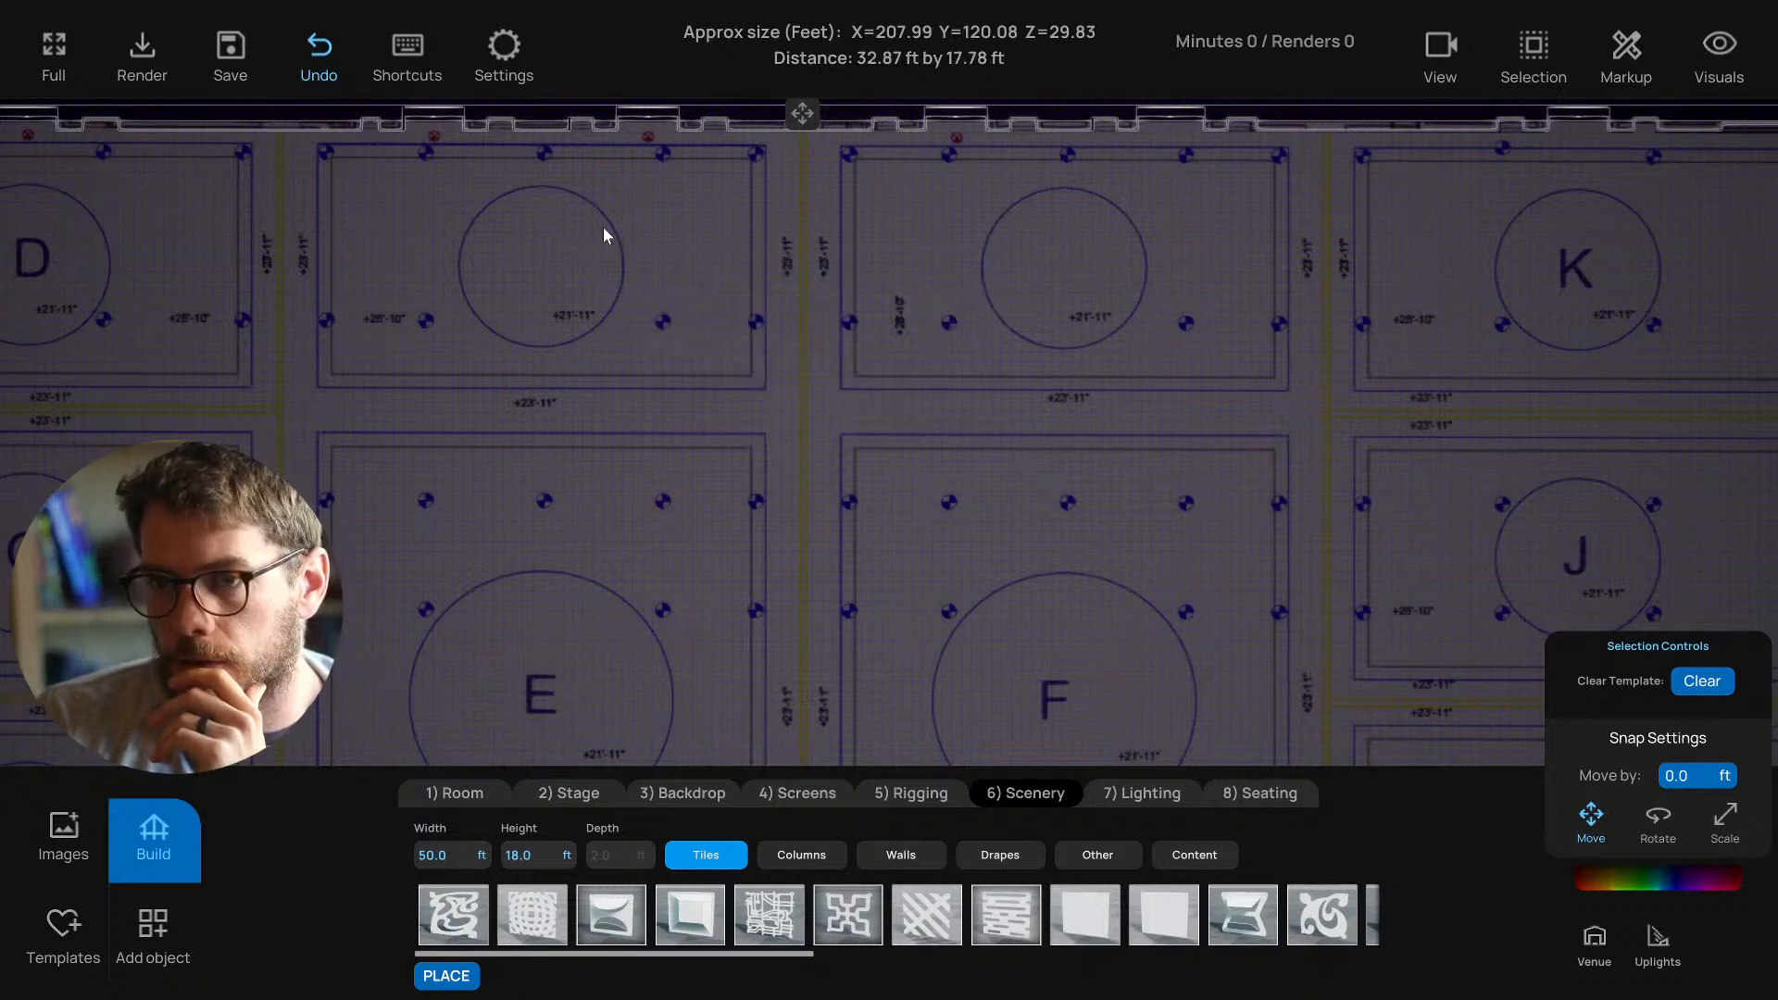
drag(587, 220, 967, 372)
drag(204, 242, 563, 444)
drag(1165, 259, 1520, 516)
middle_drag(974, 400, 969, 415)
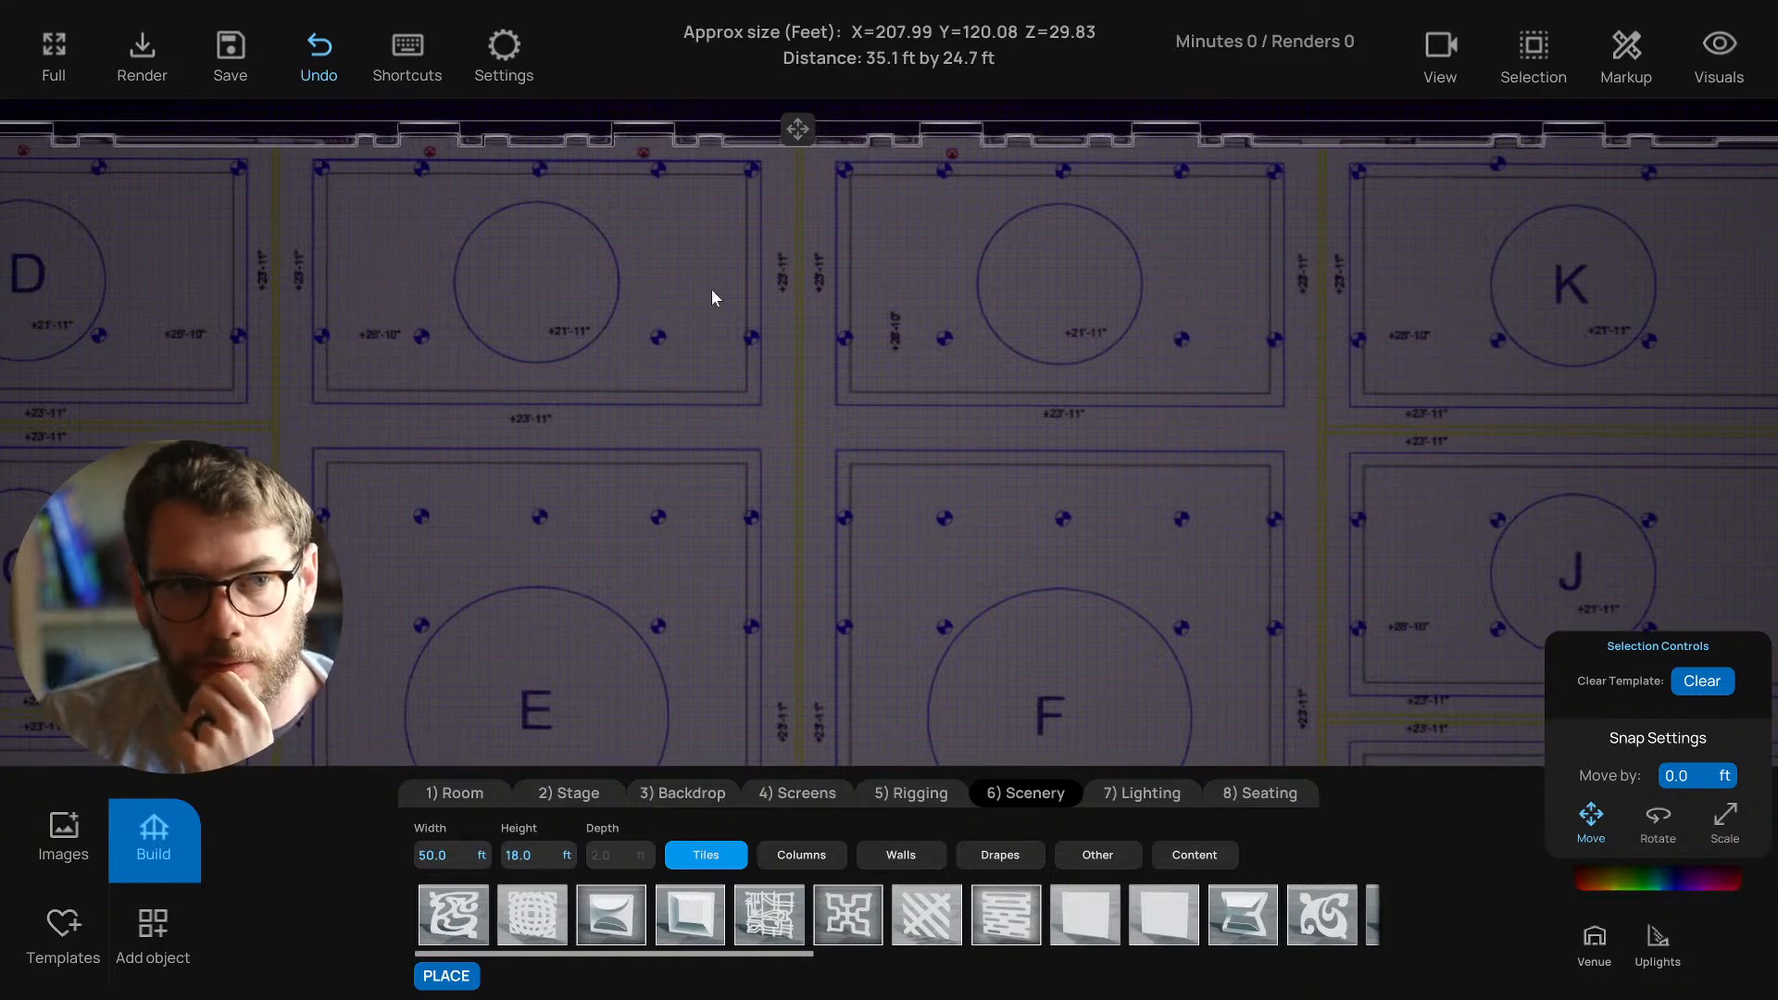
drag(673, 259, 1061, 466)
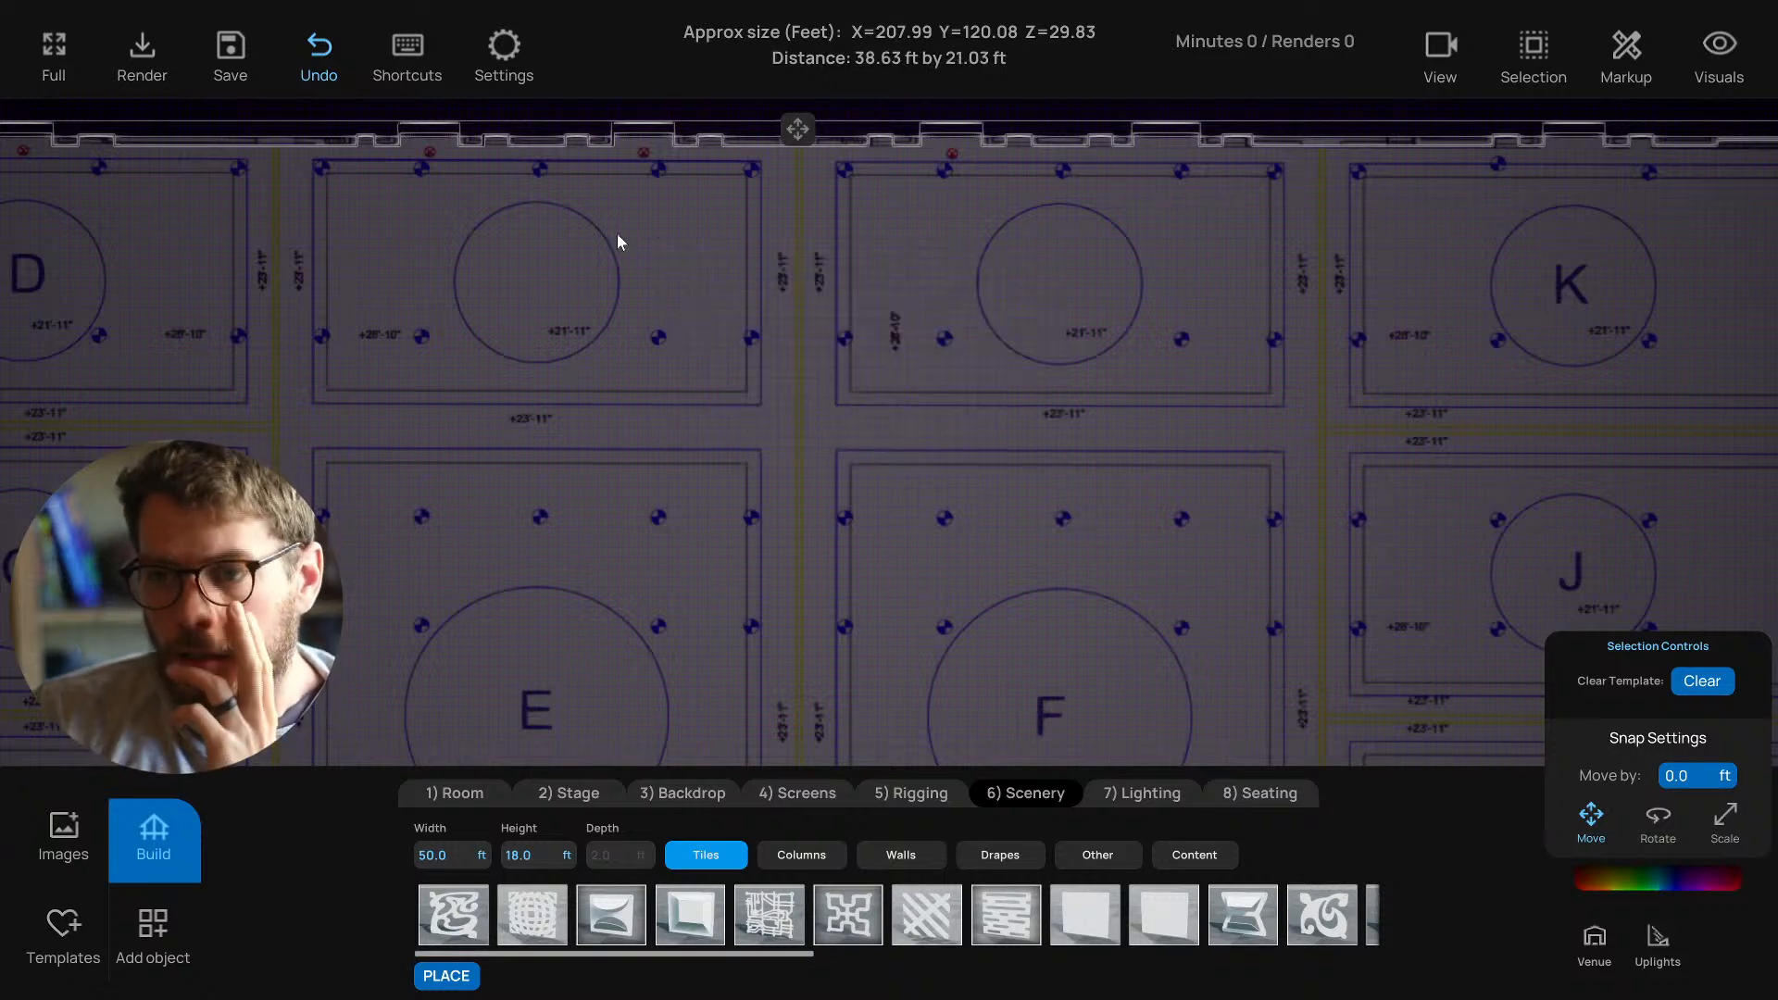
drag(625, 244, 909, 488)
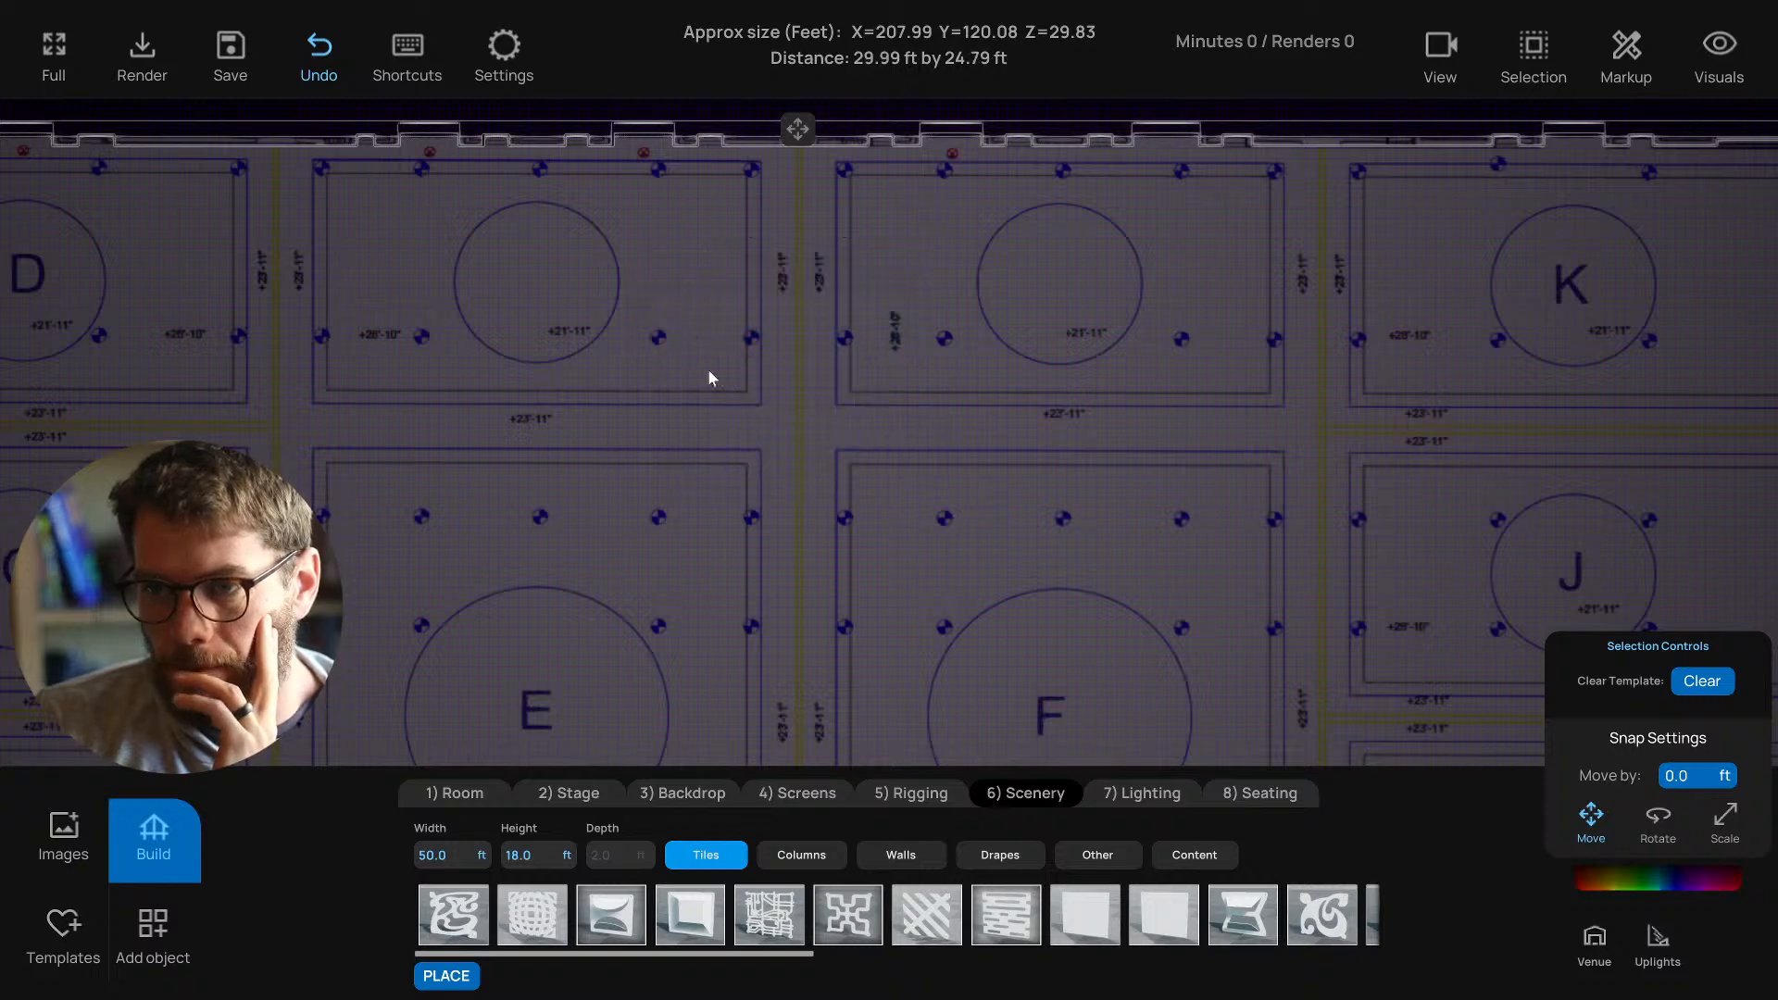
drag(624, 263, 984, 517)
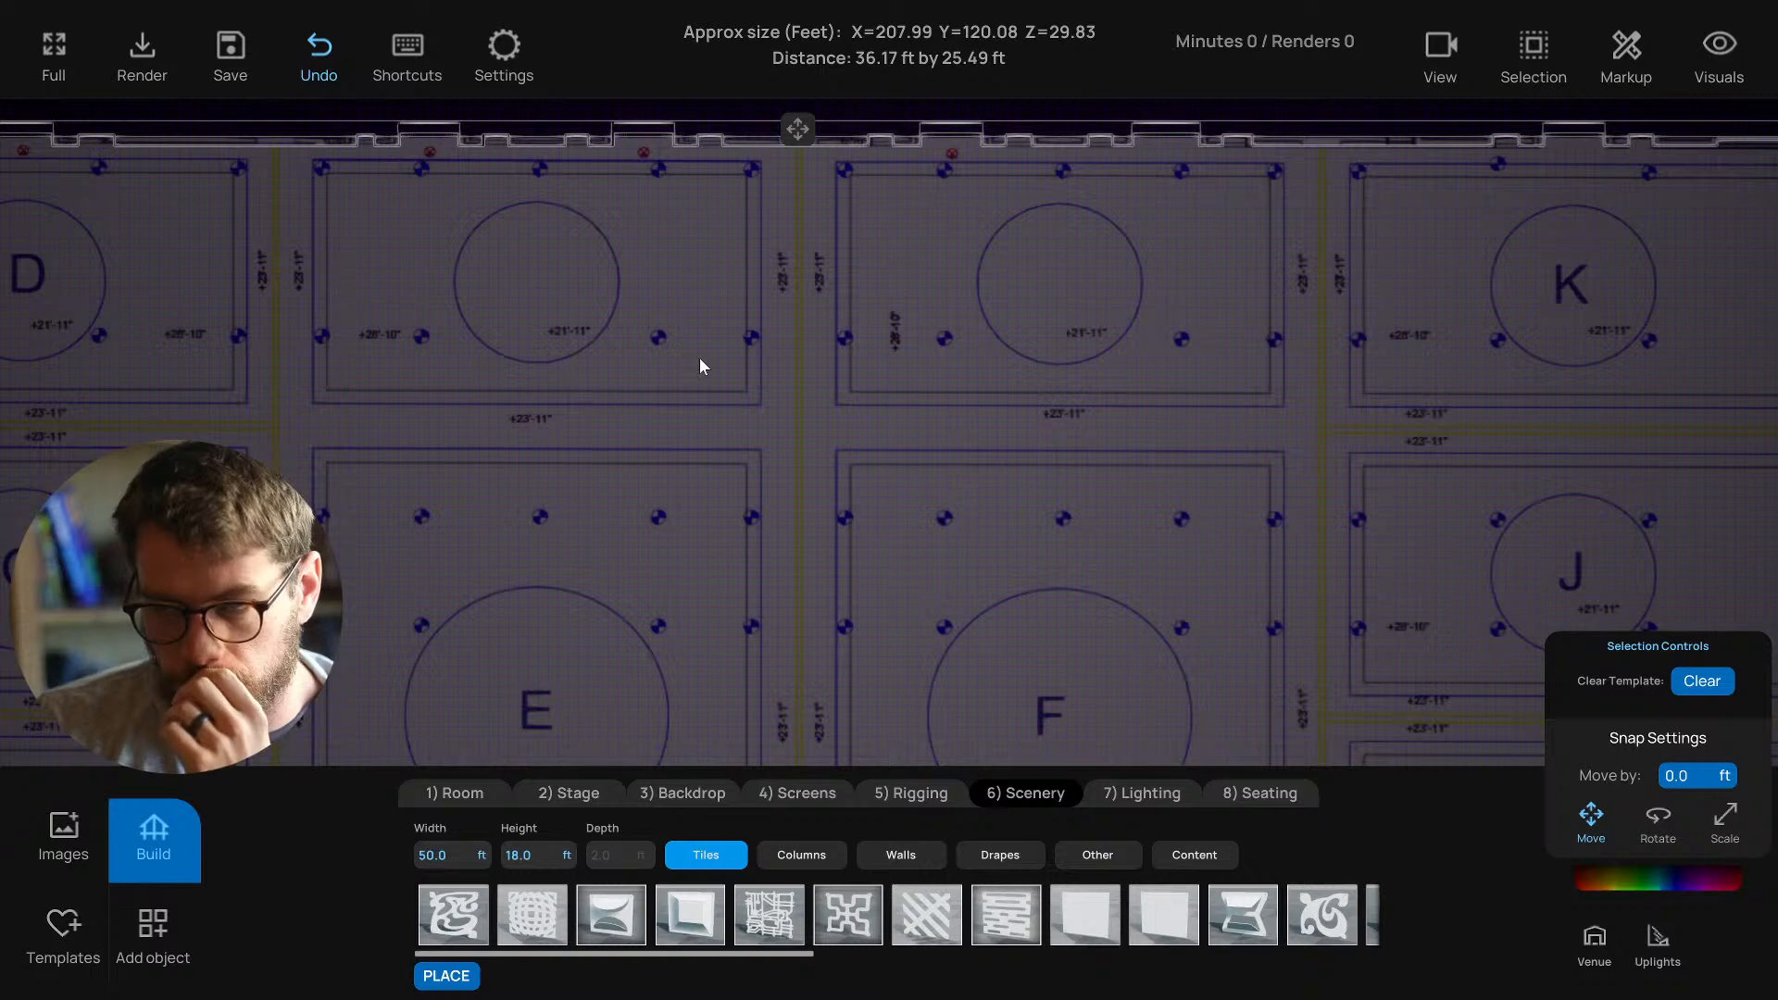
drag(653, 292, 1009, 569)
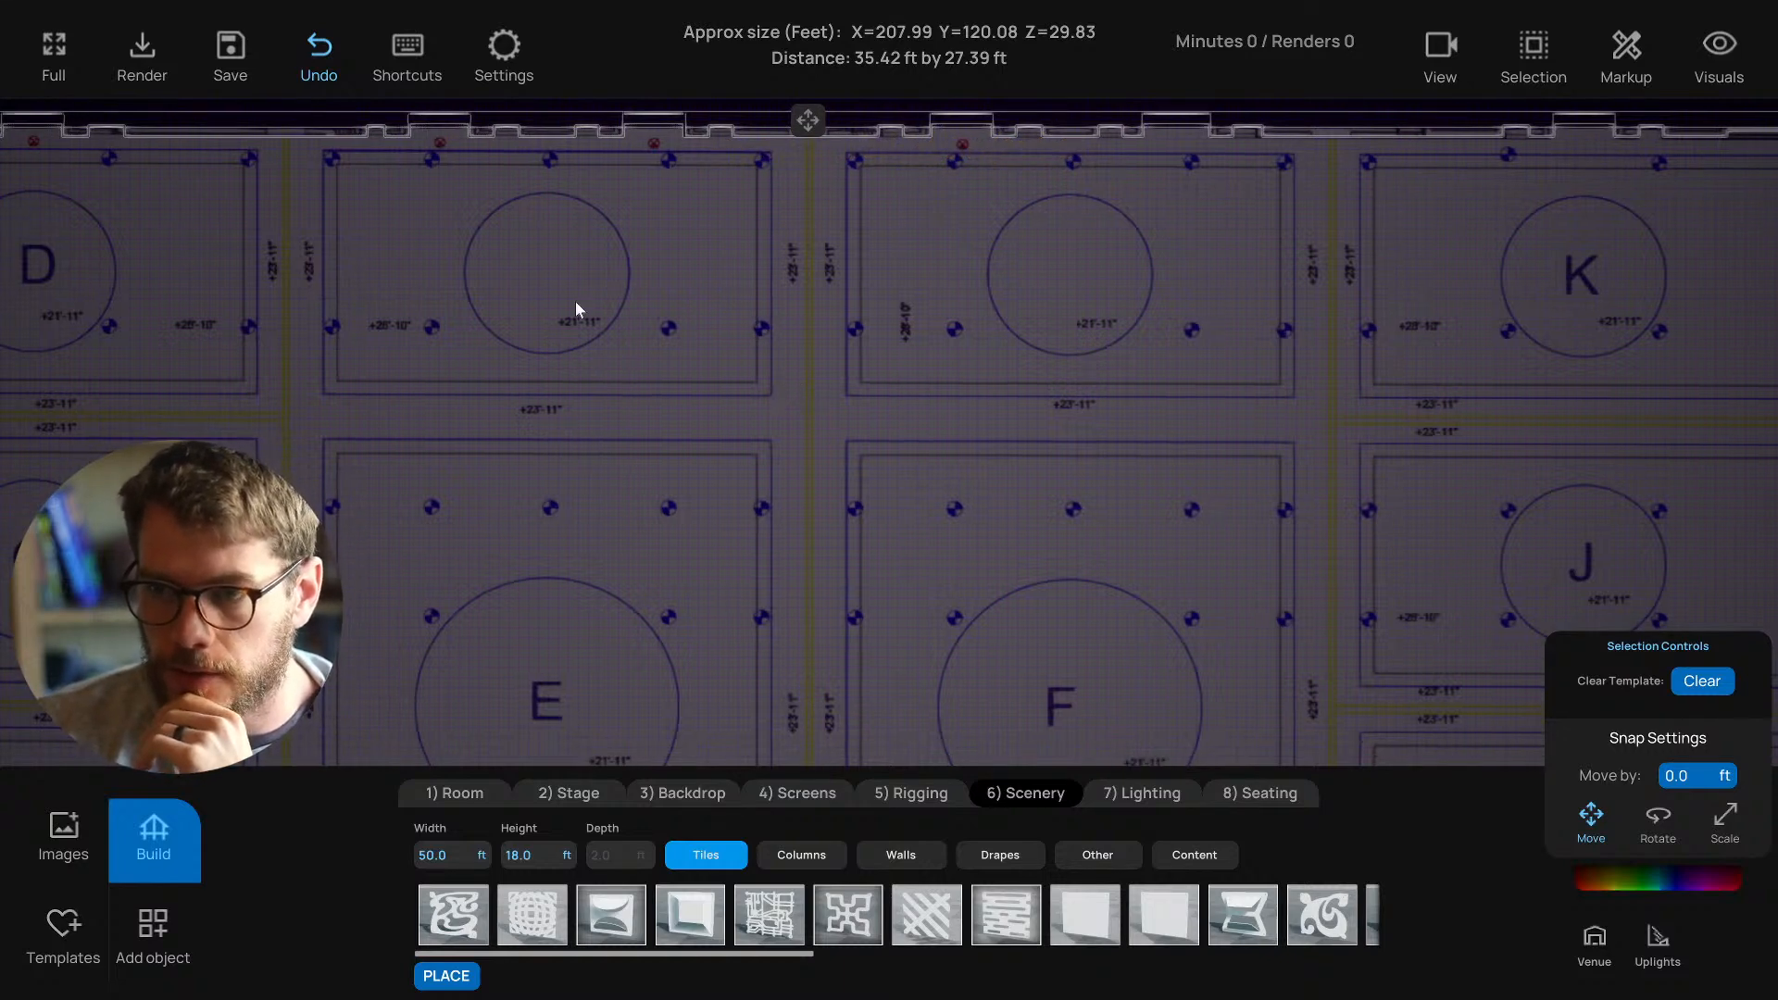
Measure one more rectangular area spanning the central aisle between the upper rooms and rooms E and F.
drag(516, 274, 961, 560)
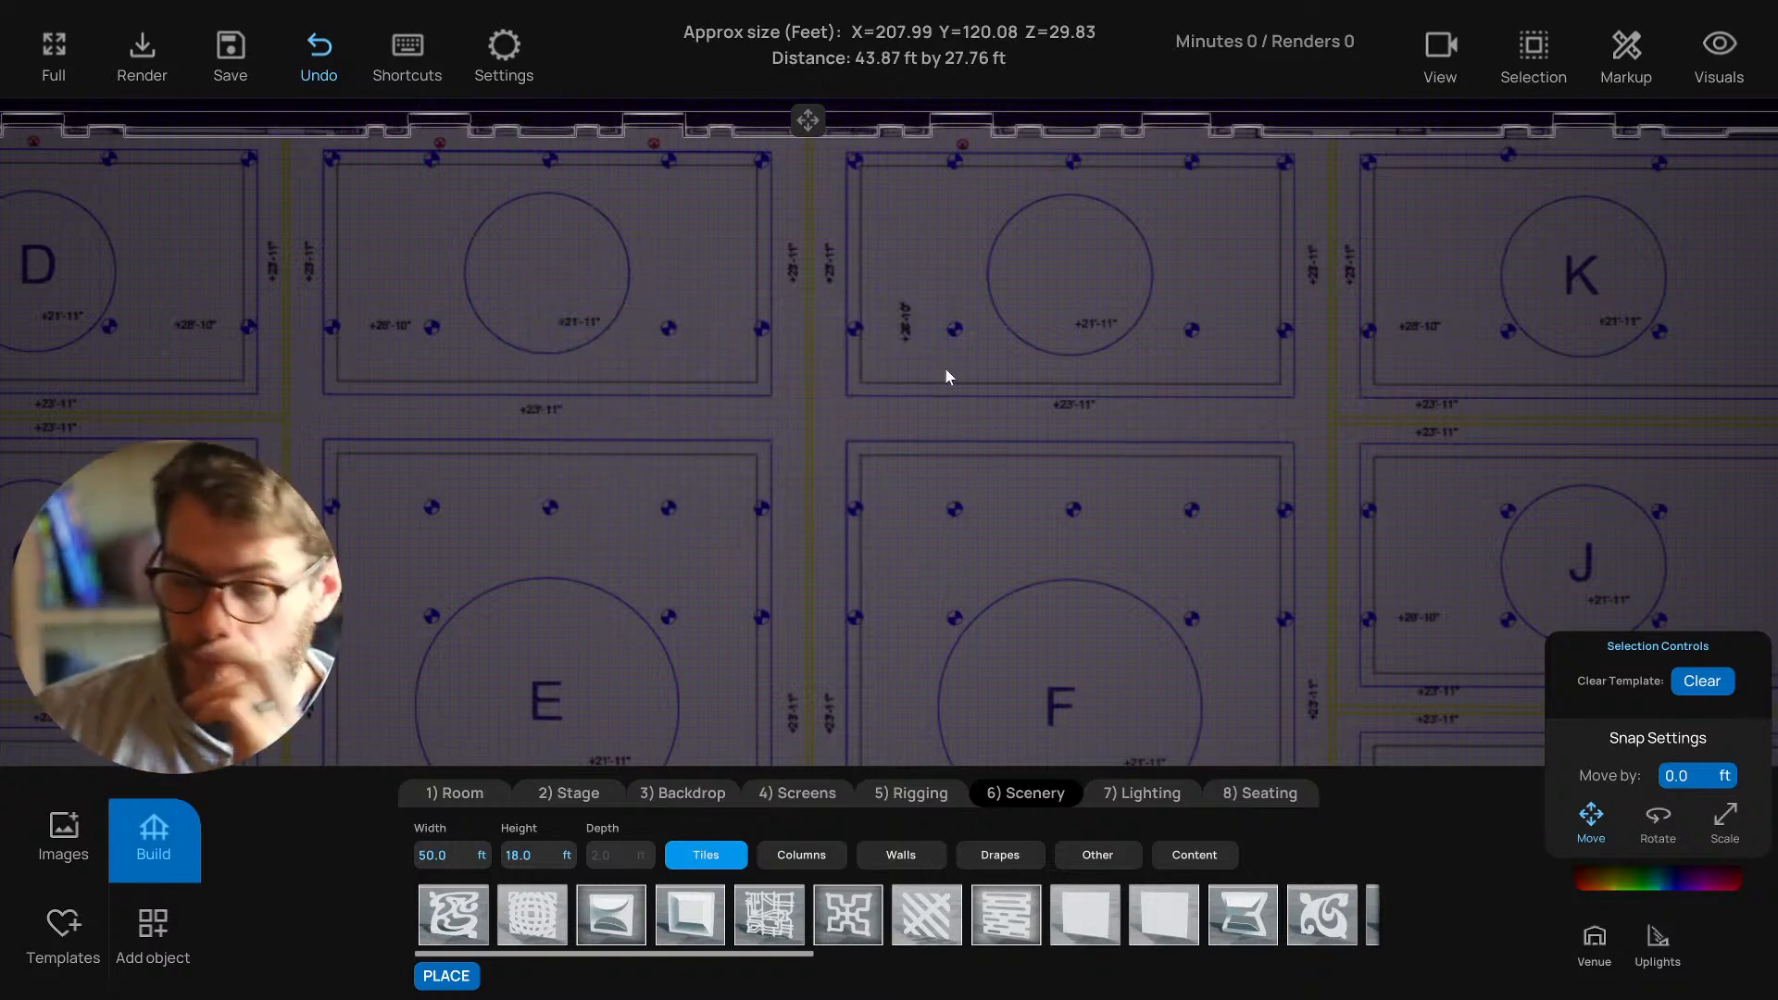
middle_drag(915, 433, 913, 465)
scroll(898, 467, up, 1)
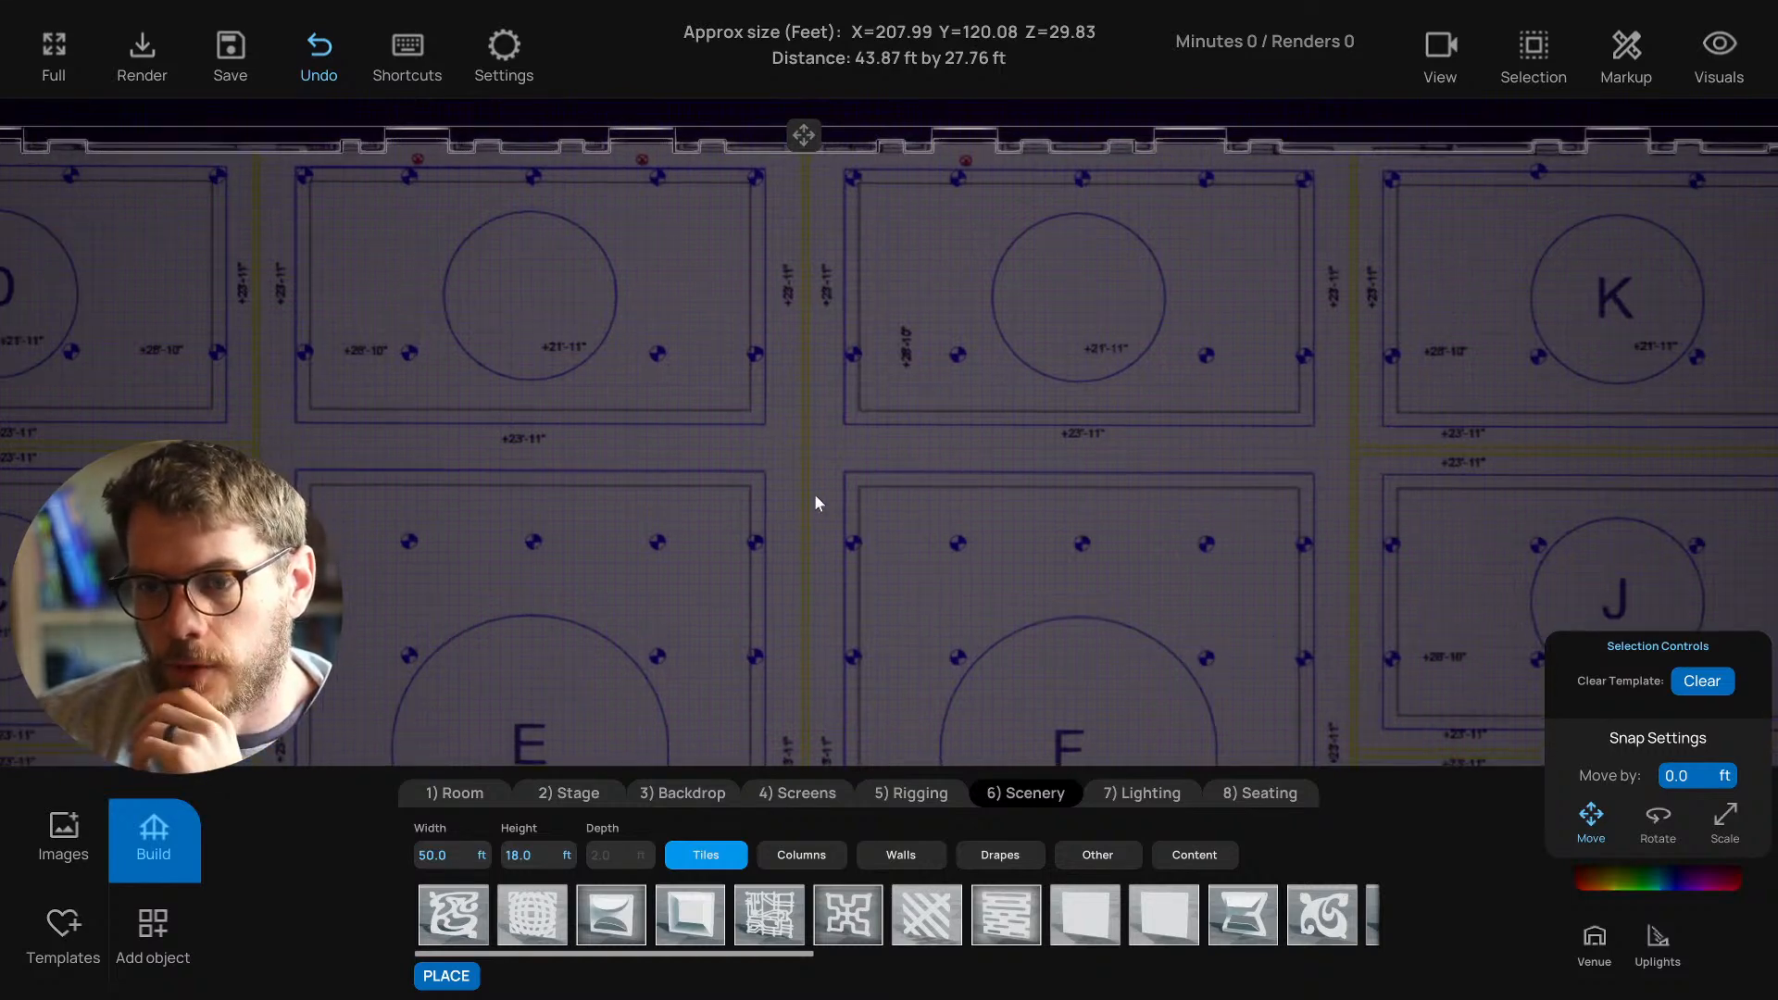
middle_drag(821, 505, 831, 513)
middle_drag(854, 576, 865, 567)
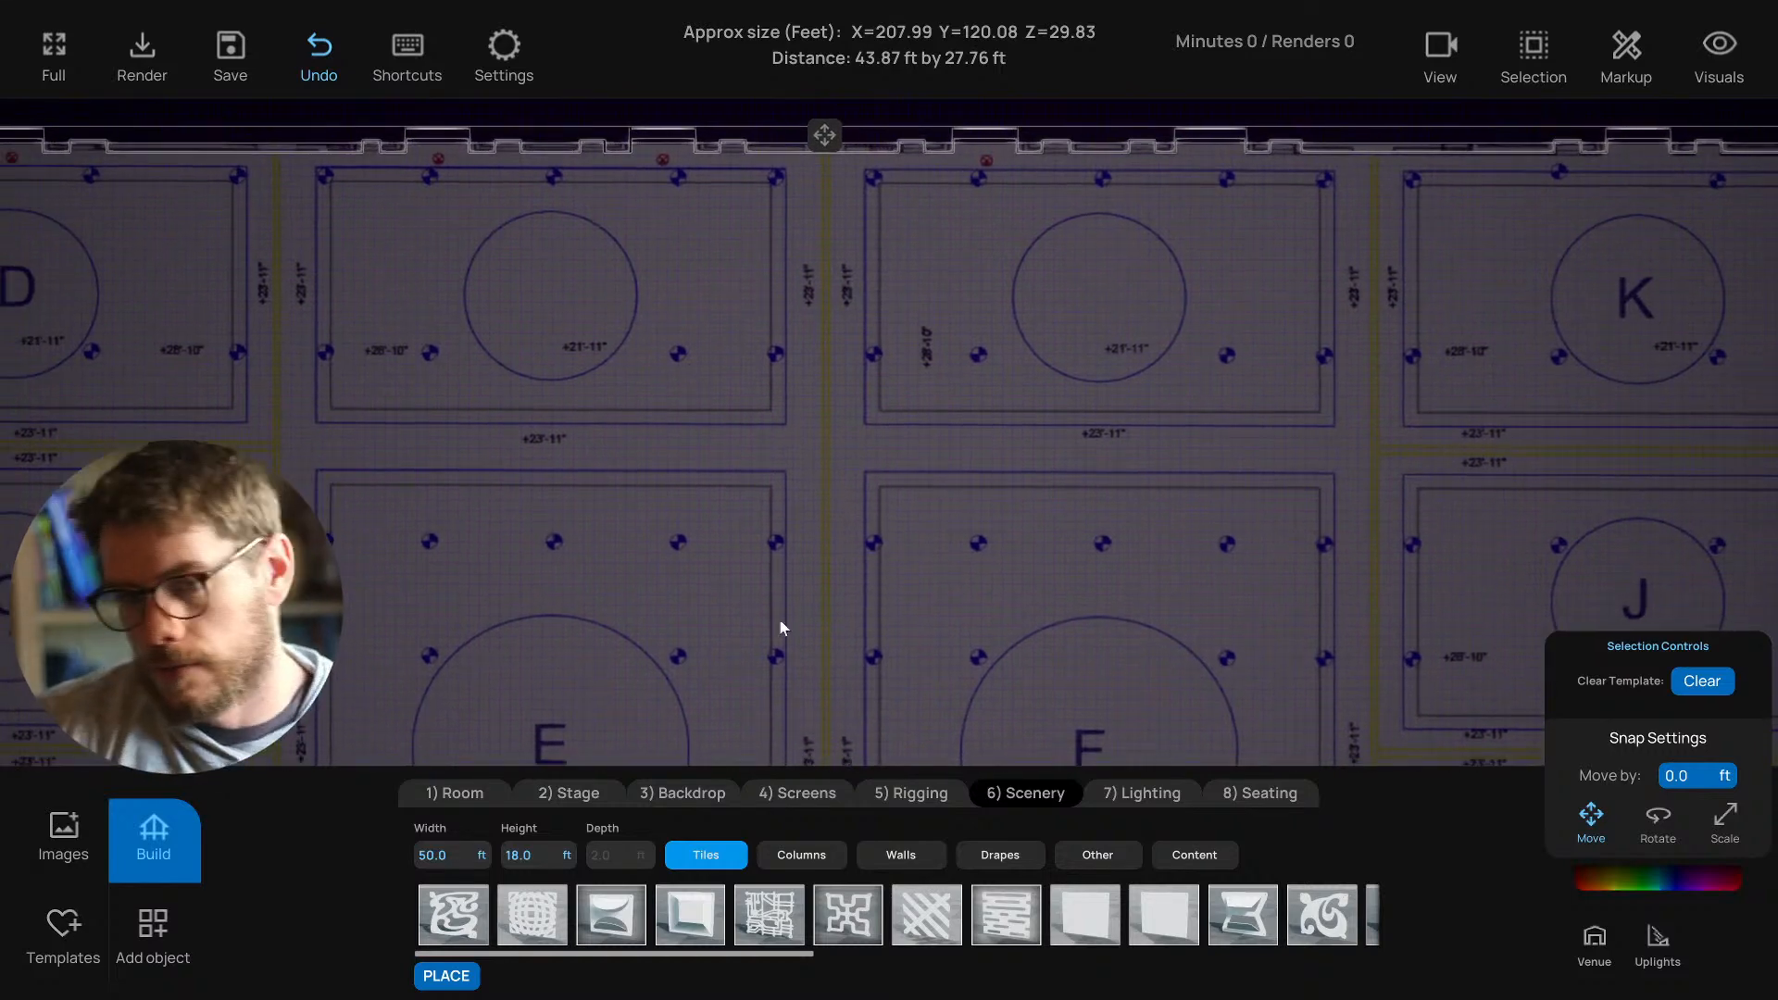
middle_drag(540, 640, 554, 660)
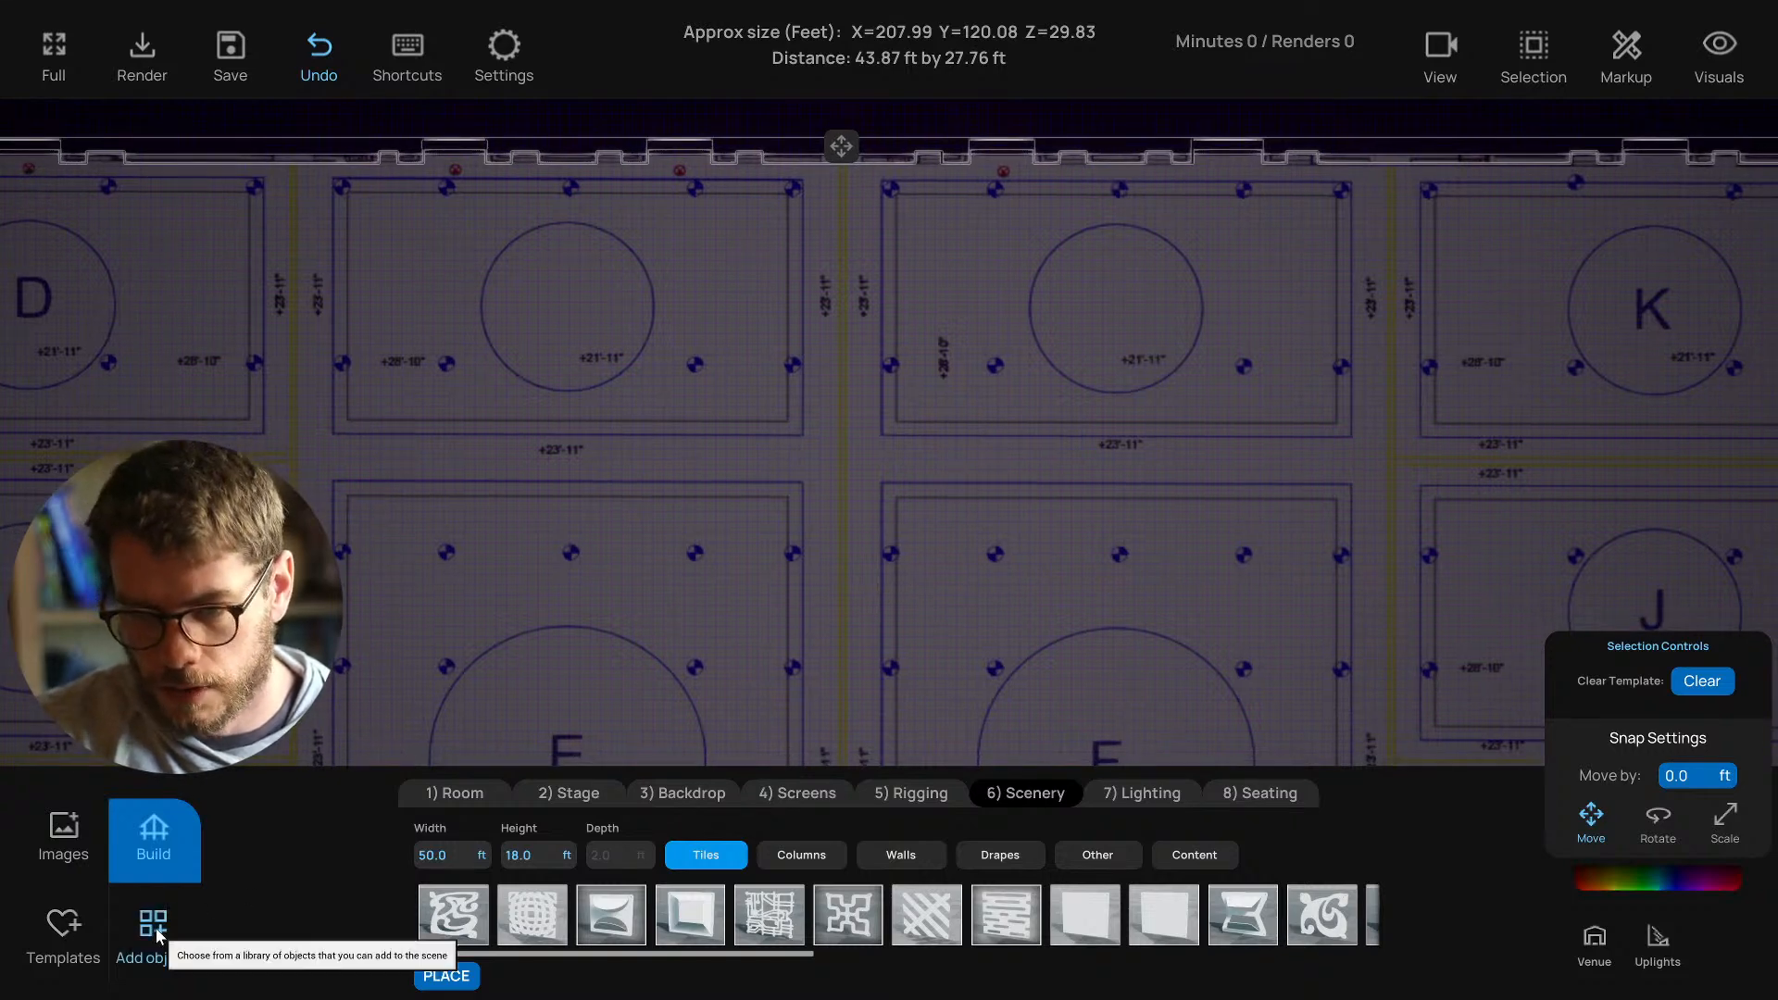
Look through the screens in the object library and the screen types and standard sizes of the Build tools.
click(154, 926)
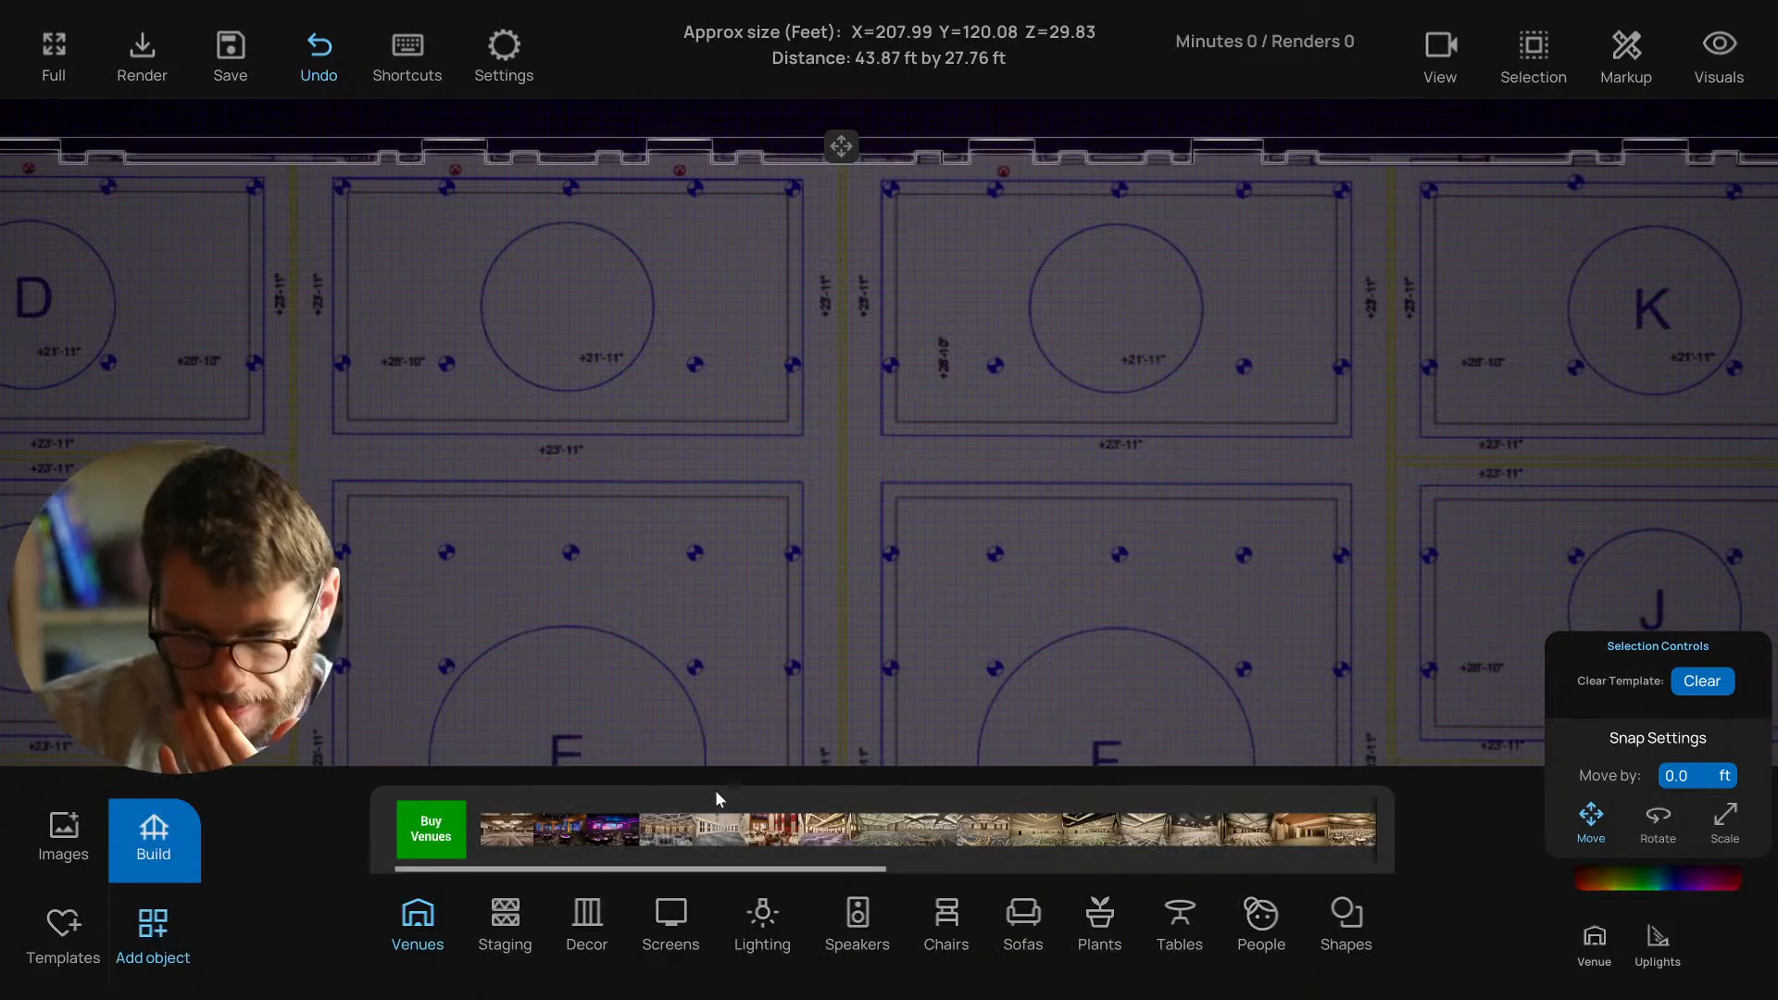
drag(794, 726, 778, 735)
click(674, 917)
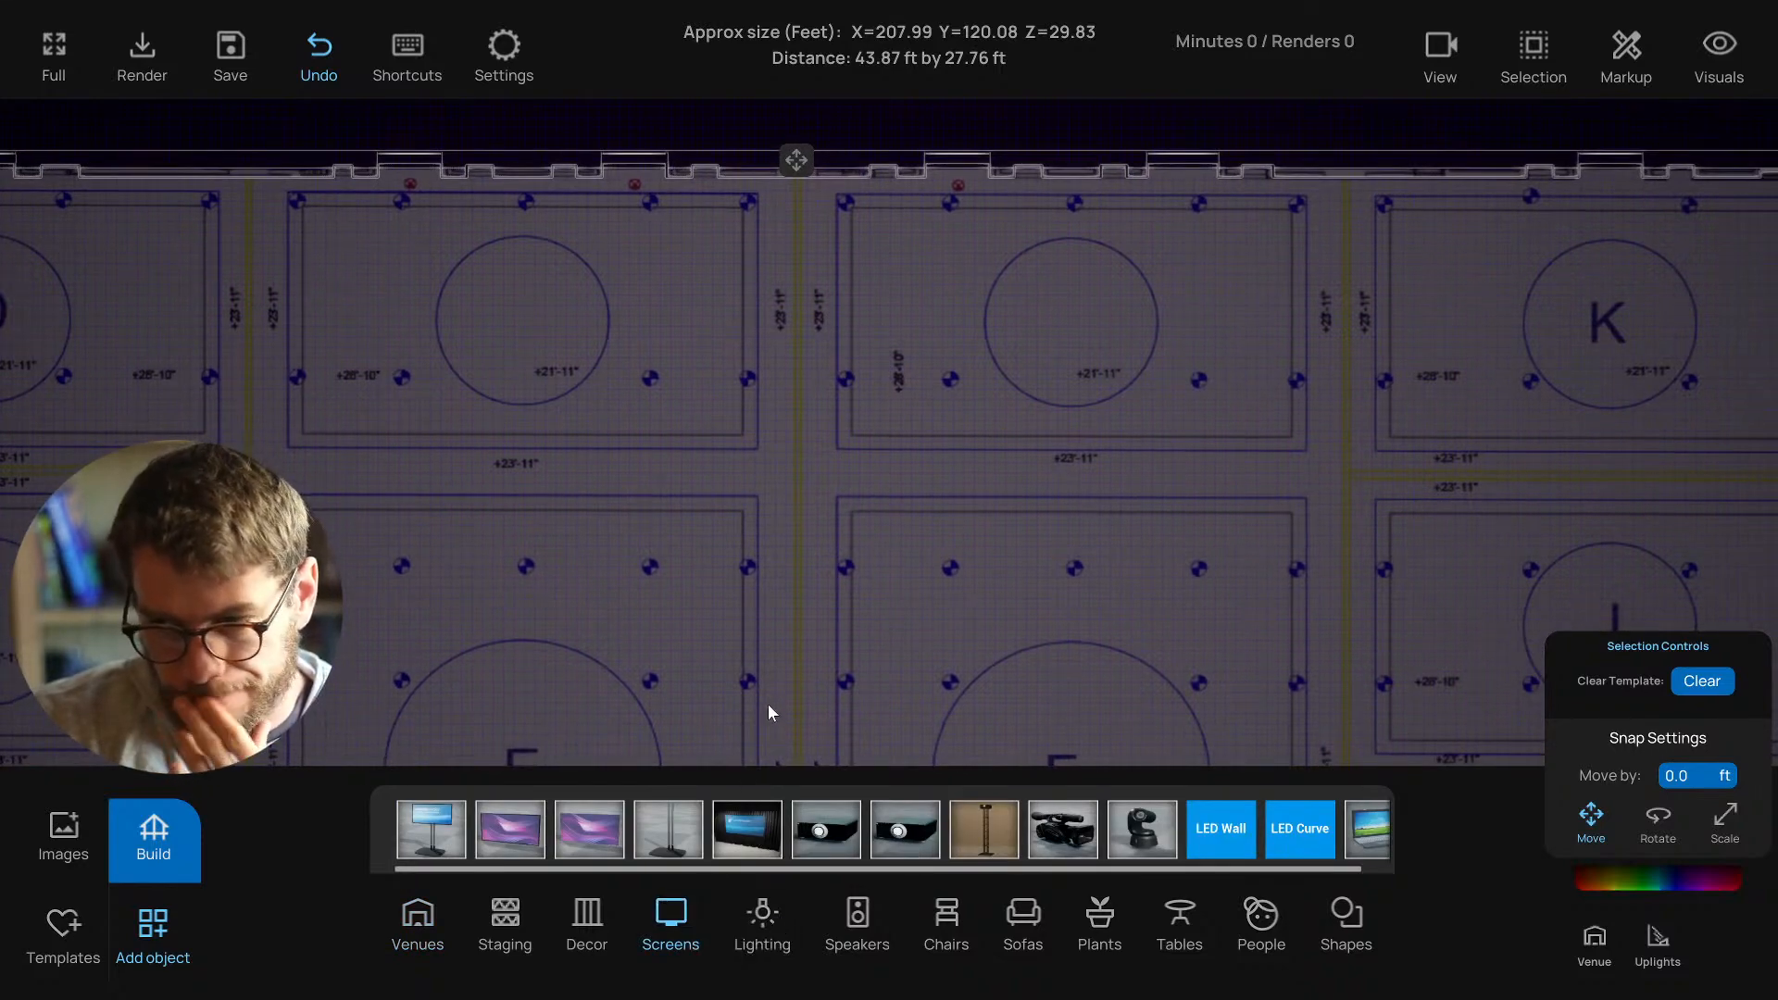
middle_drag(769, 705, 768, 707)
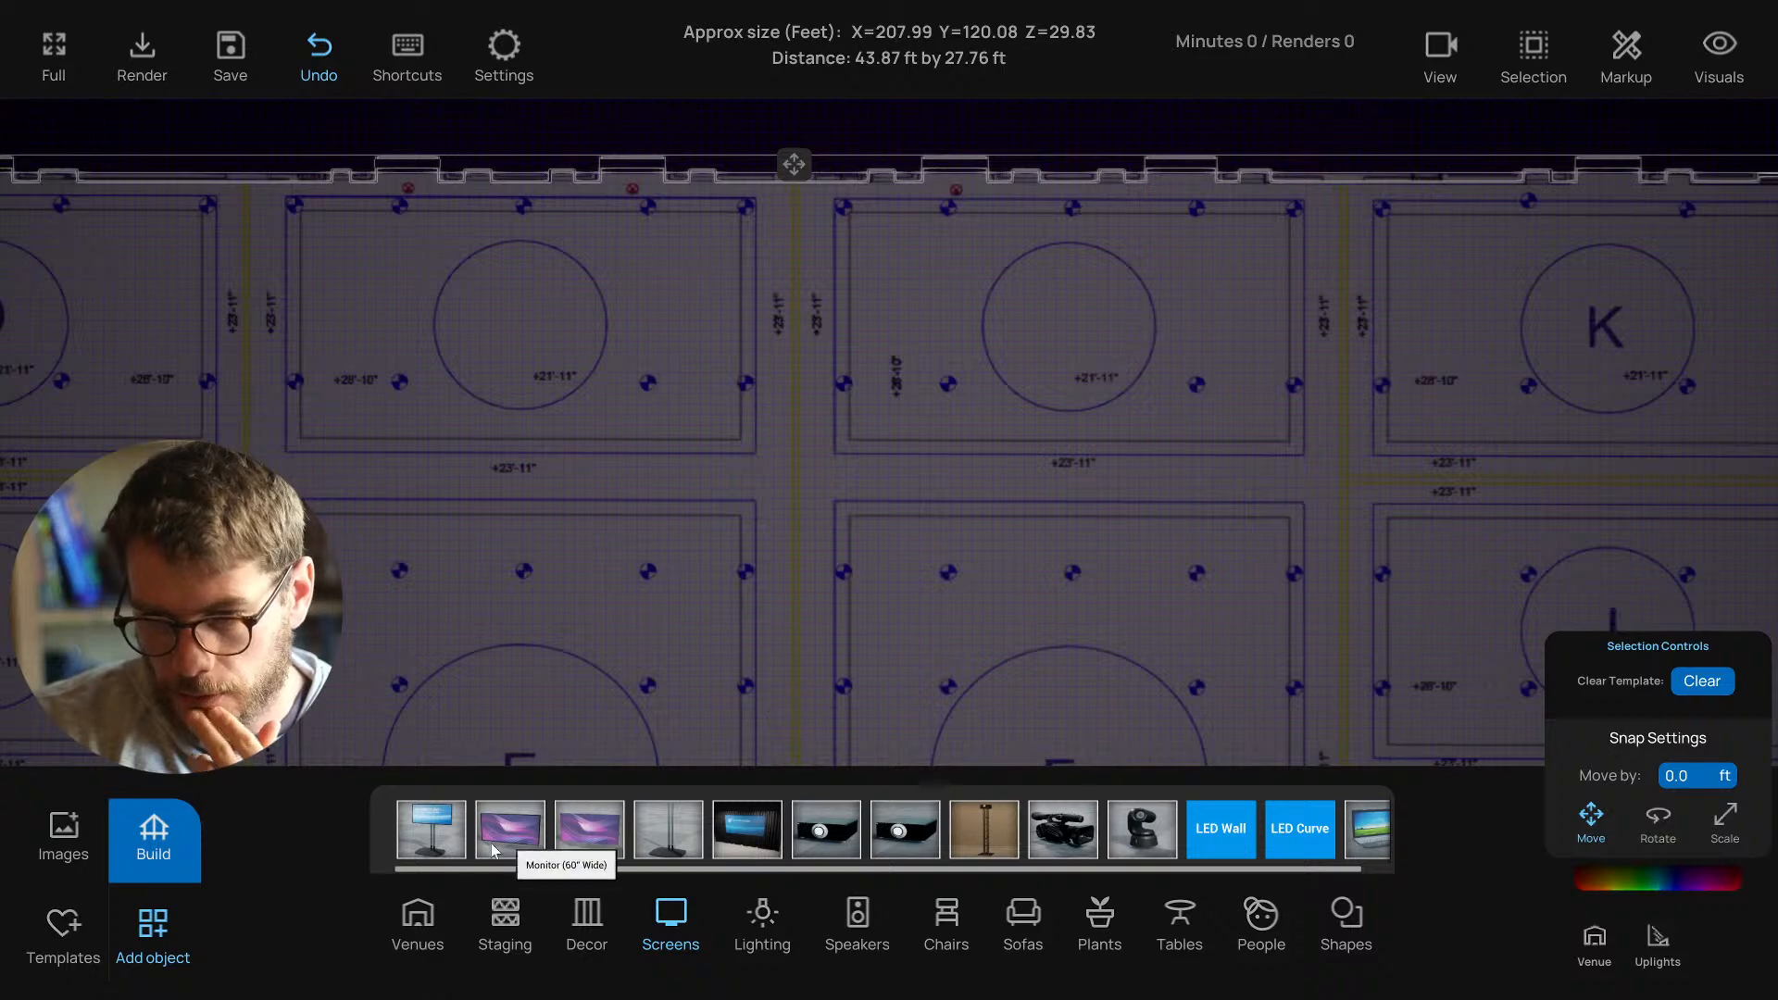
click(150, 838)
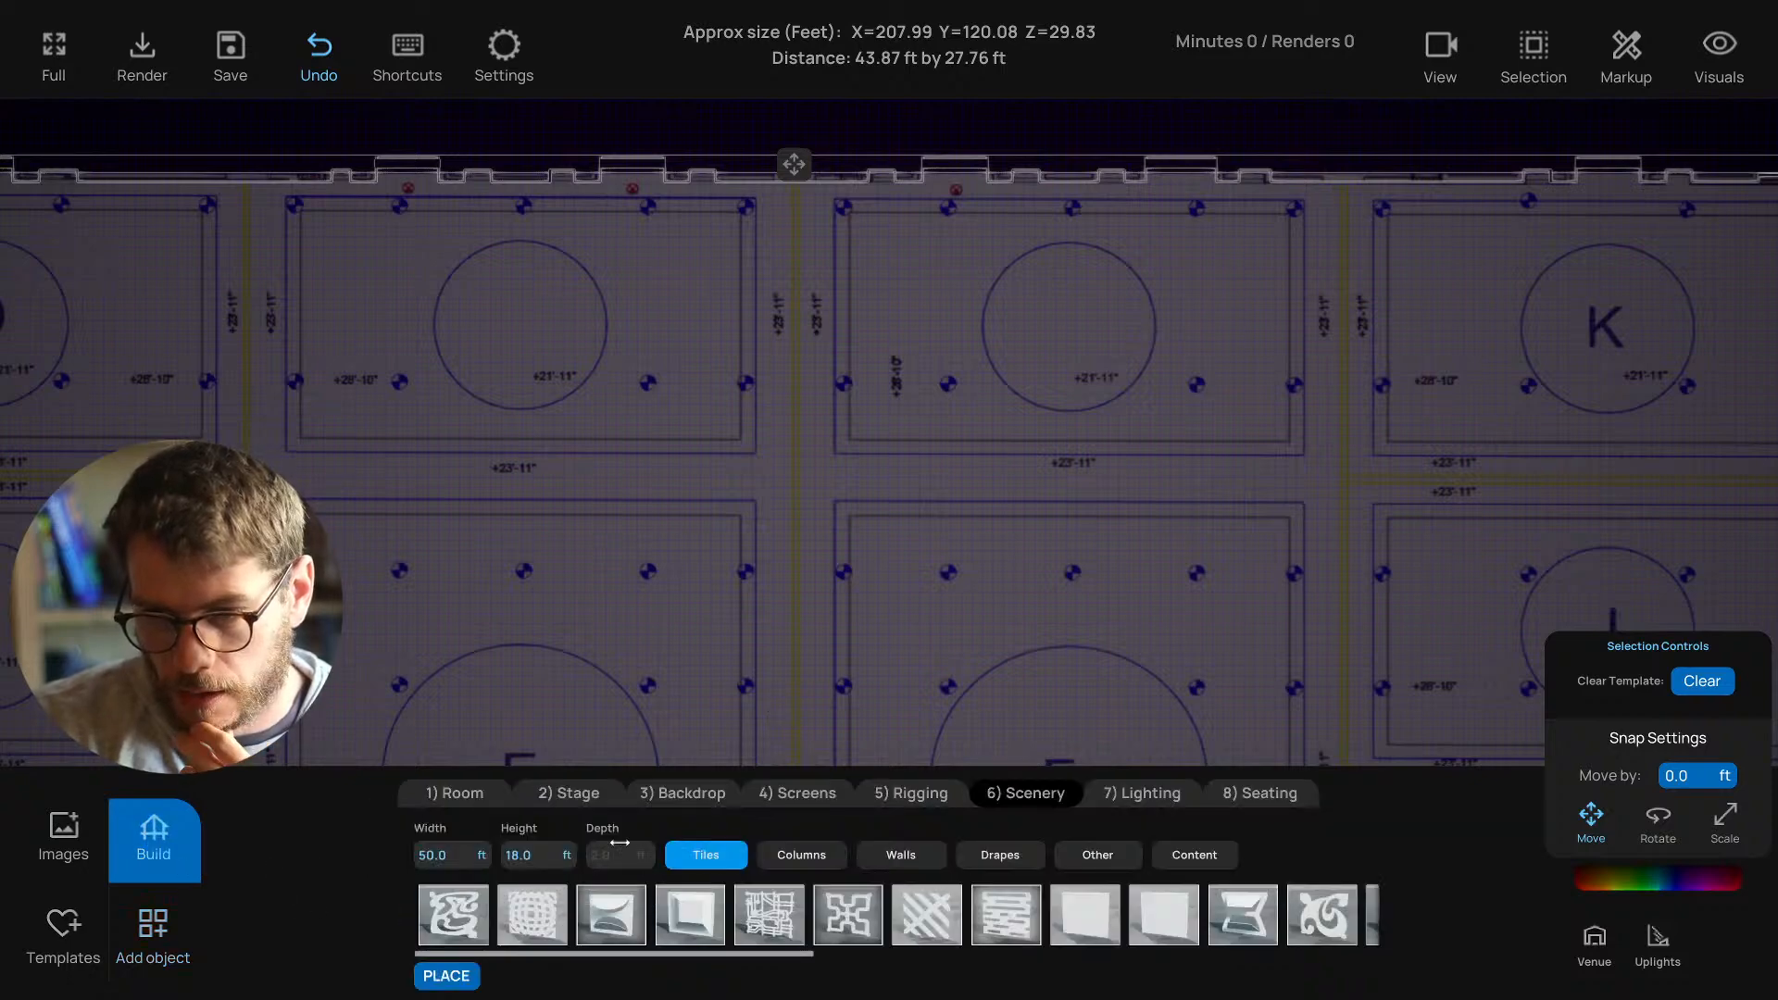
click(685, 794)
click(801, 792)
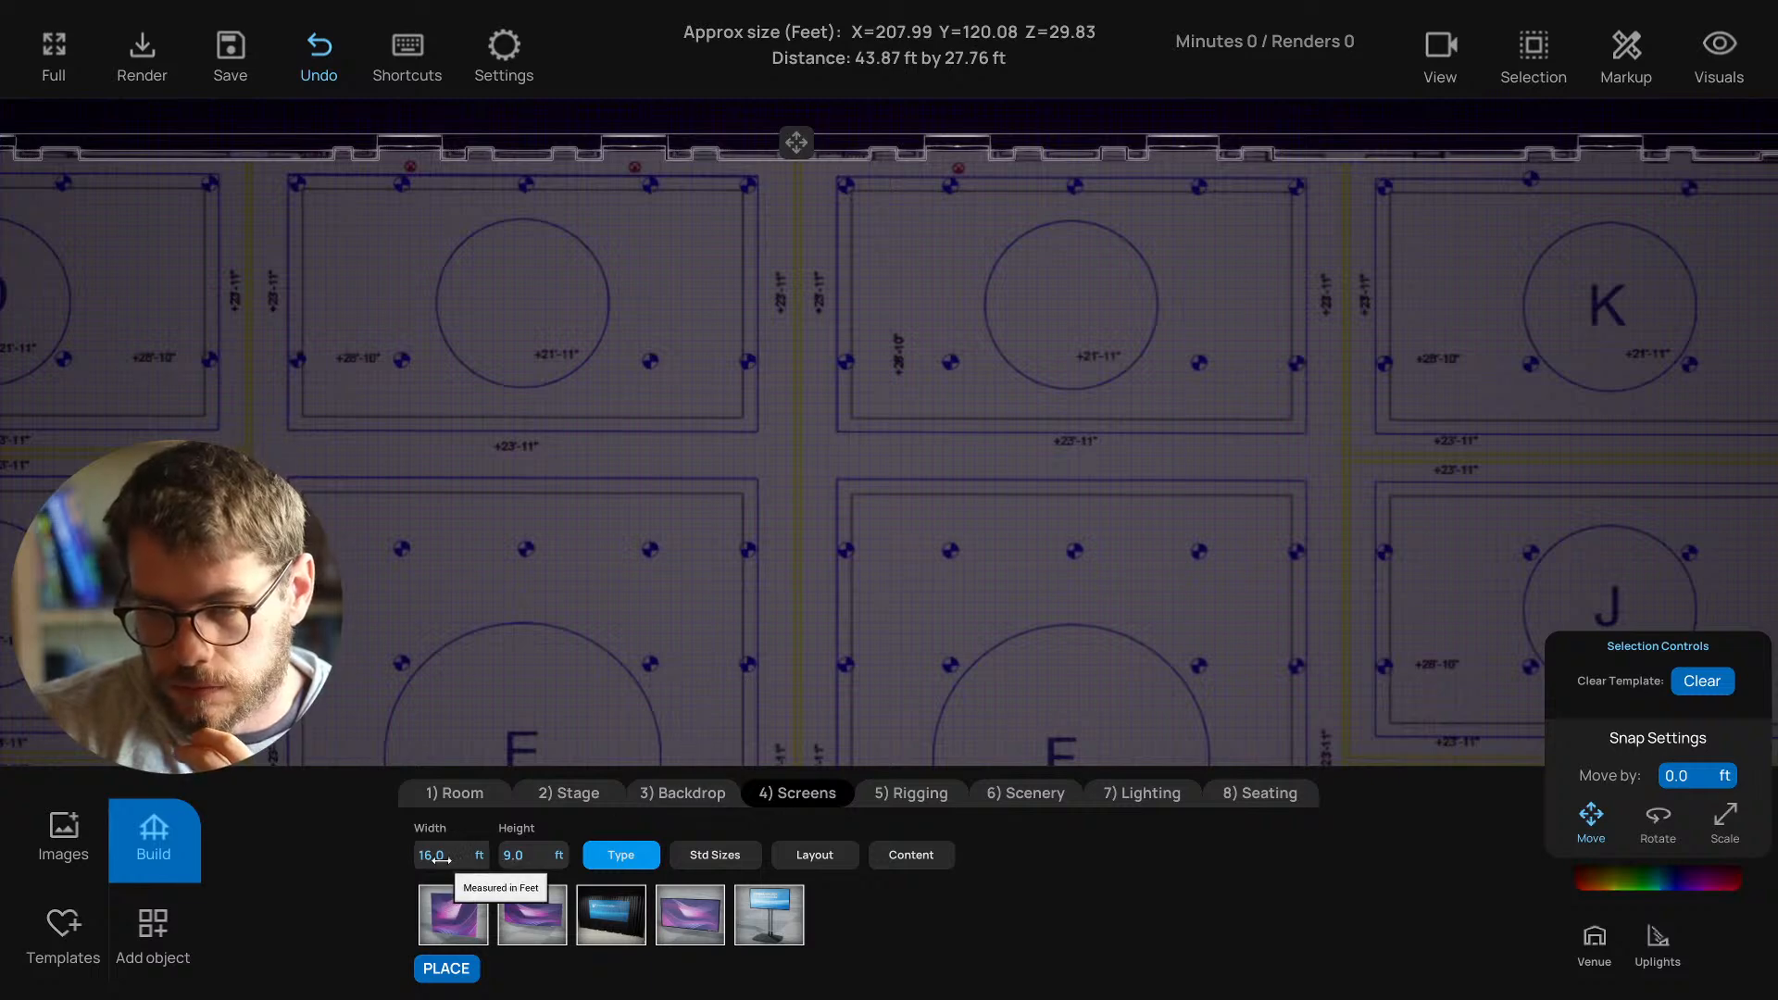
click(723, 855)
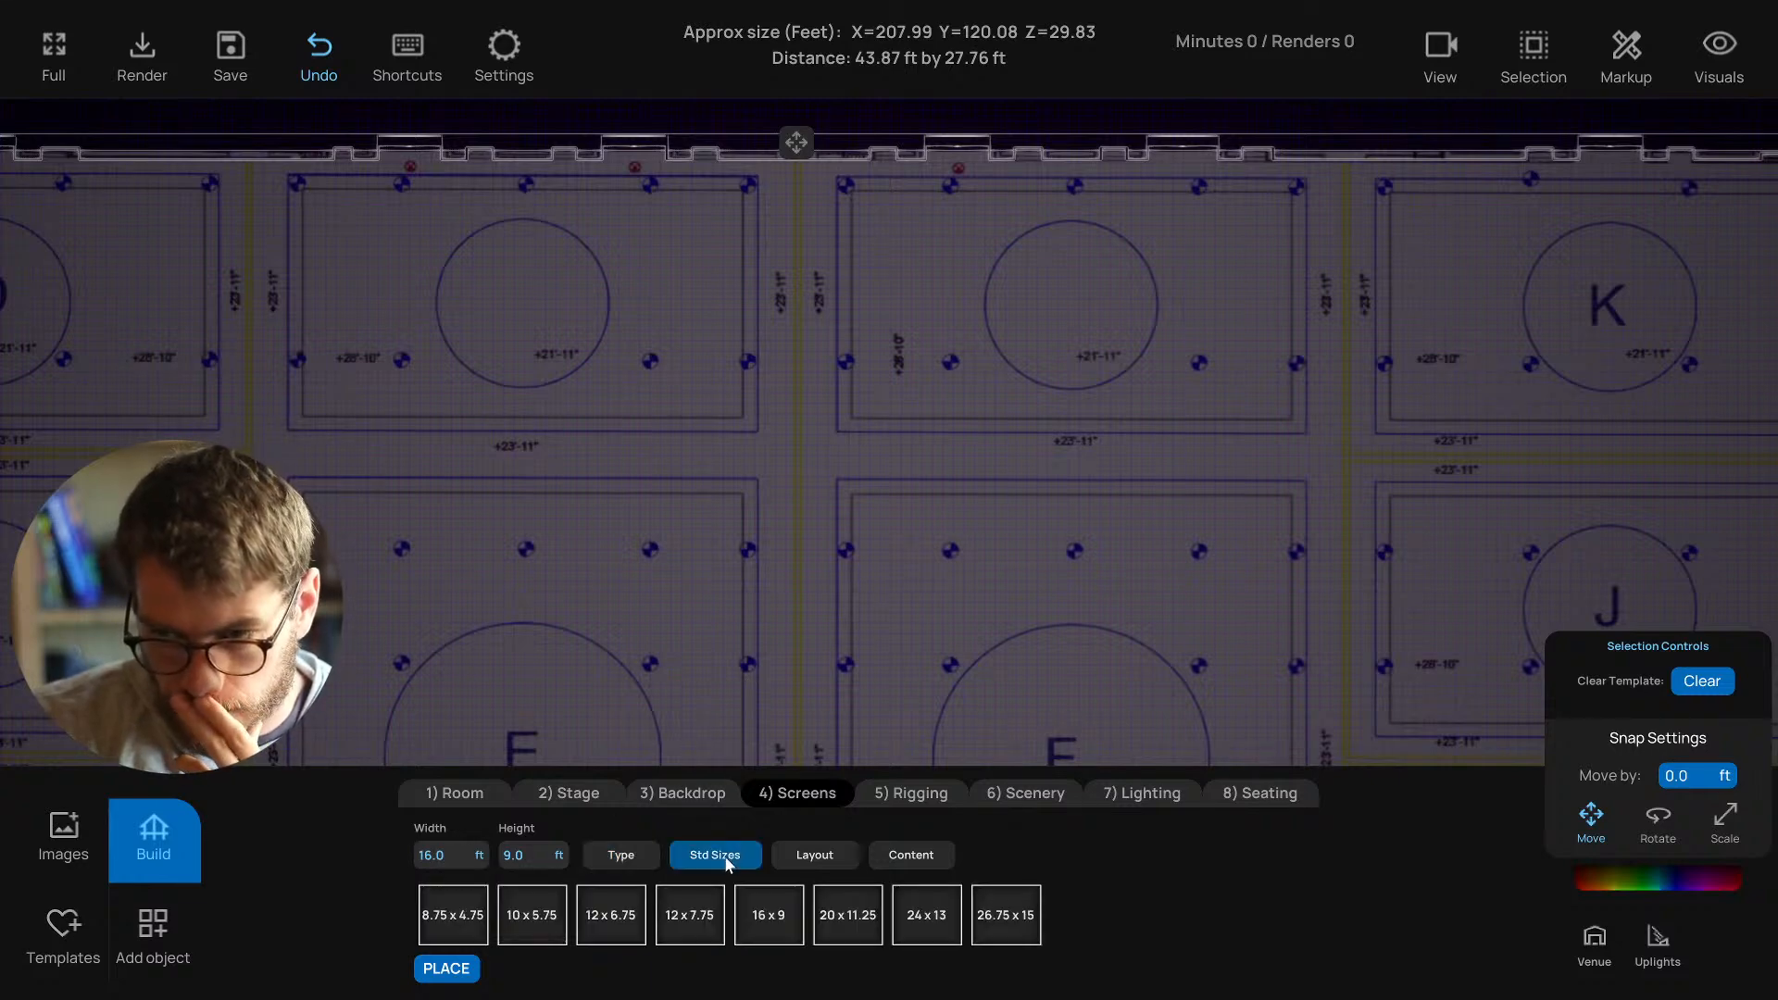
Place a framed 16 x 9 ft screen on the central aisle and view it in perspective.
click(647, 856)
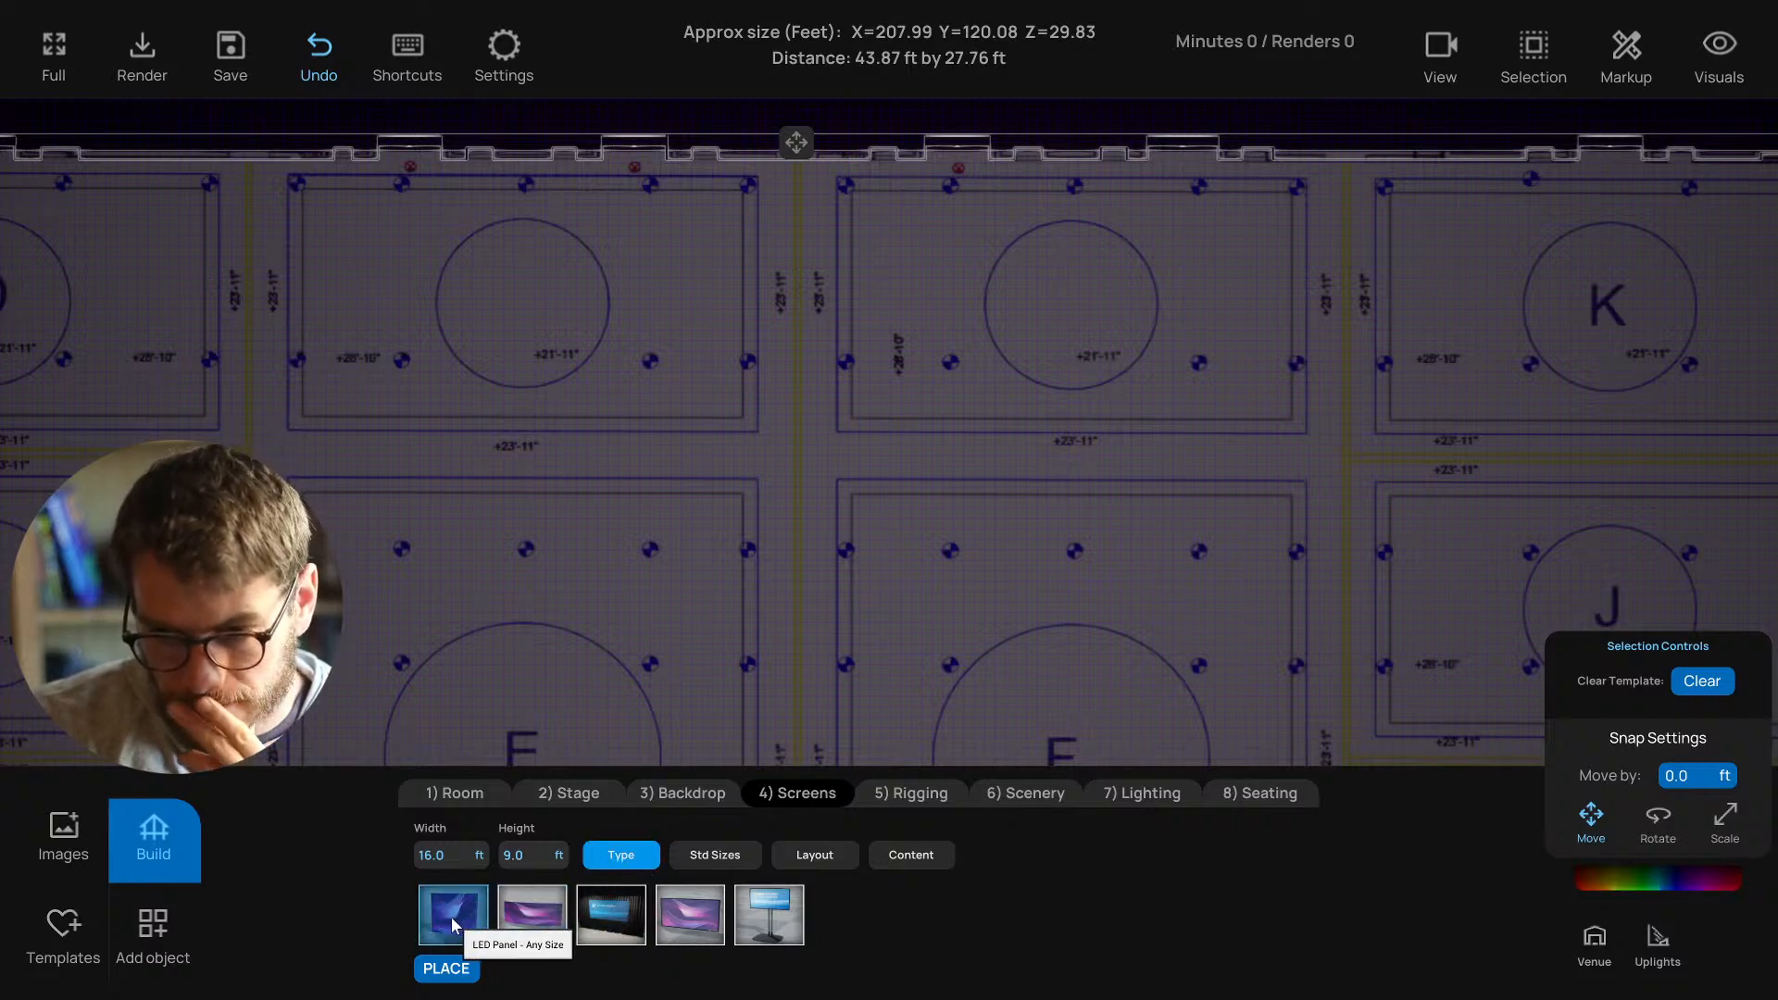
click(680, 926)
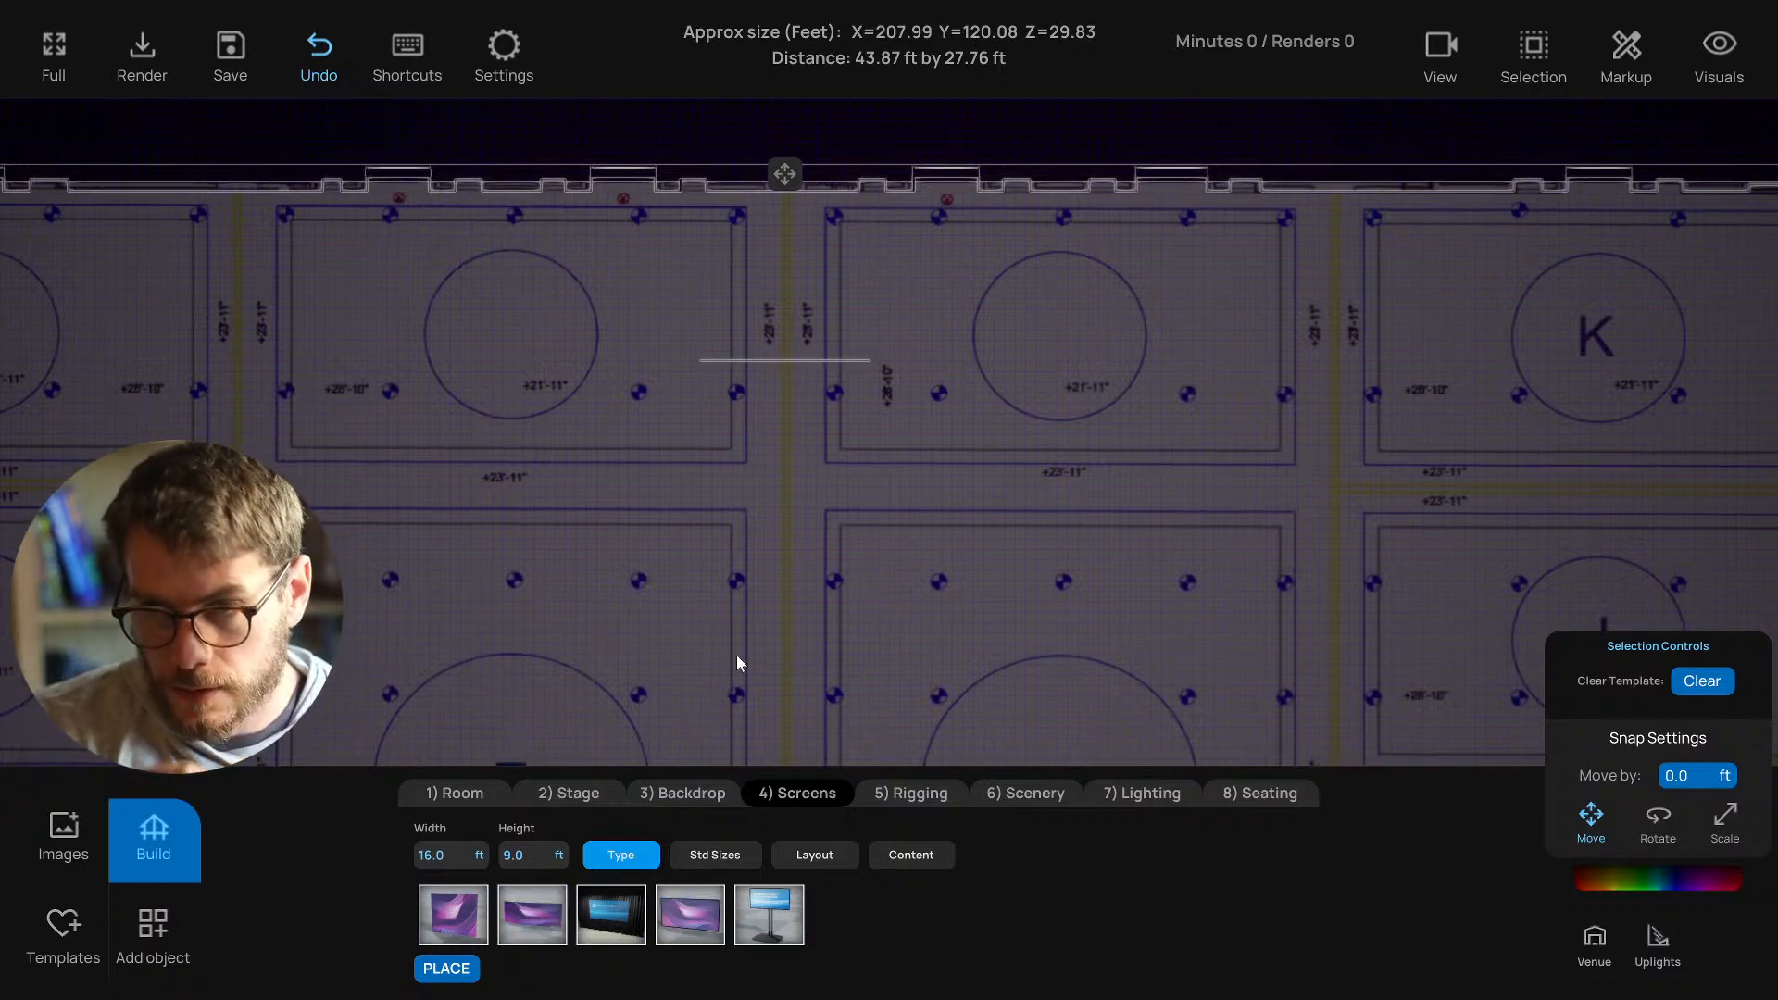
key(p)
scroll(812, 626, up, 2)
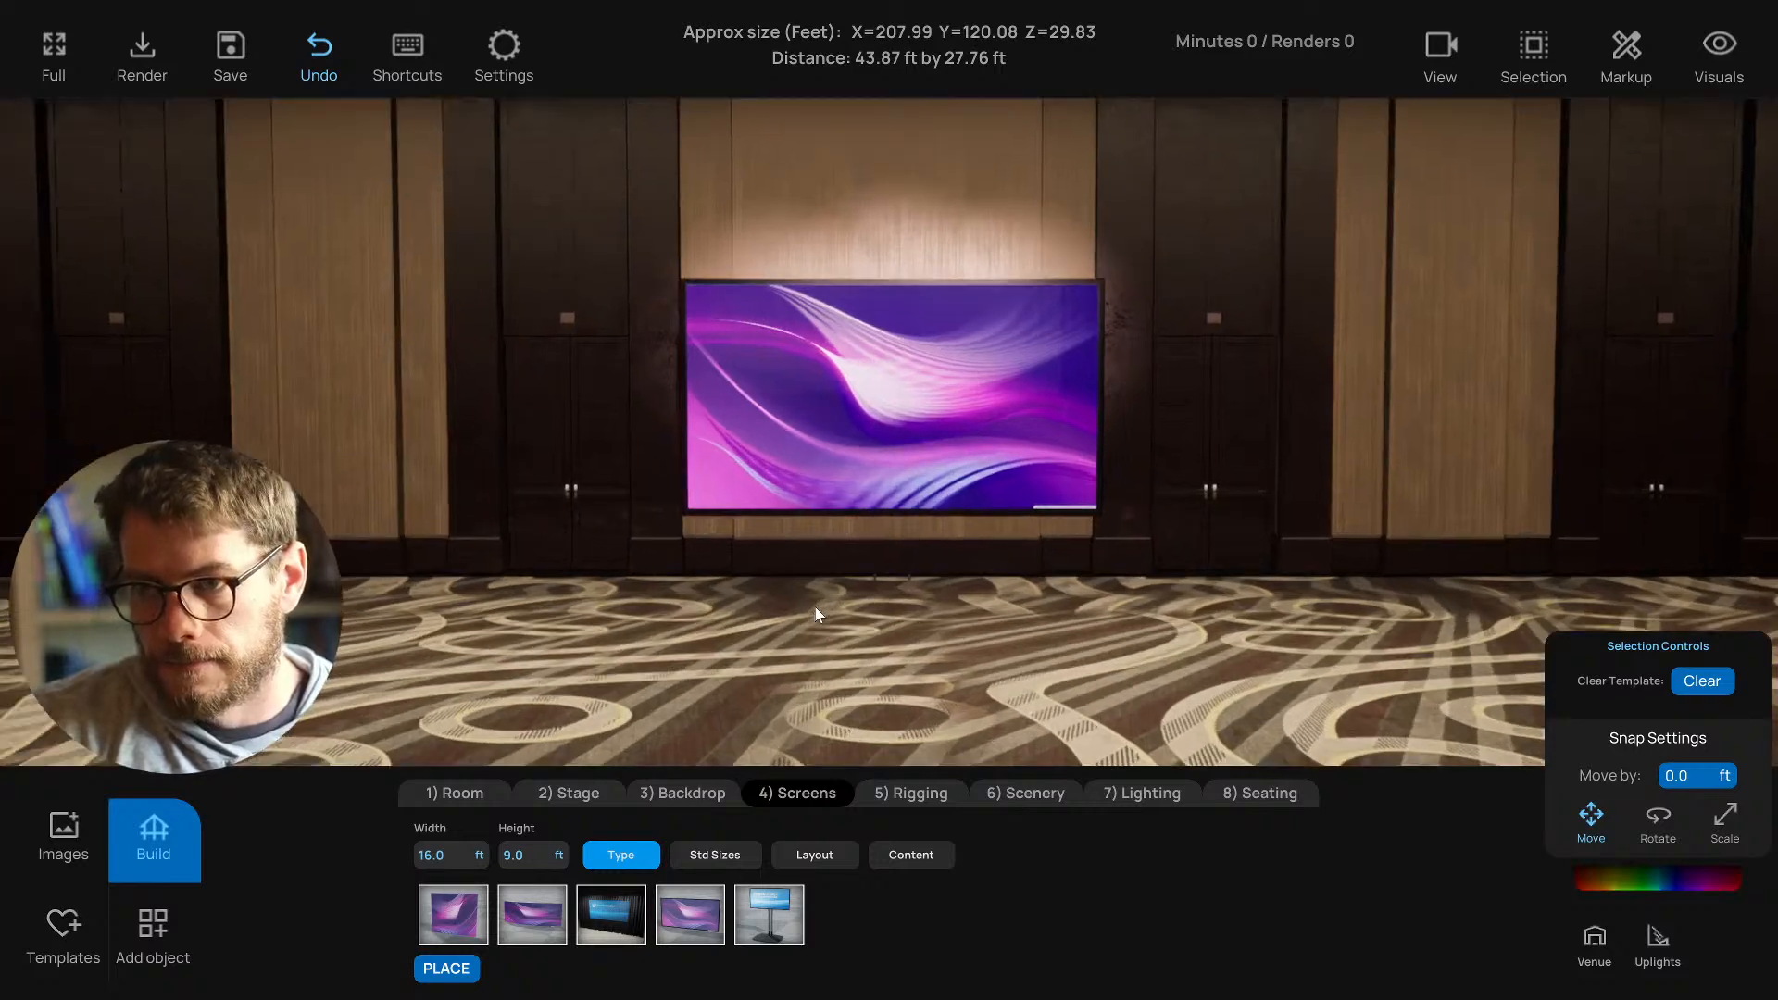
right_drag(816, 610, 821, 595)
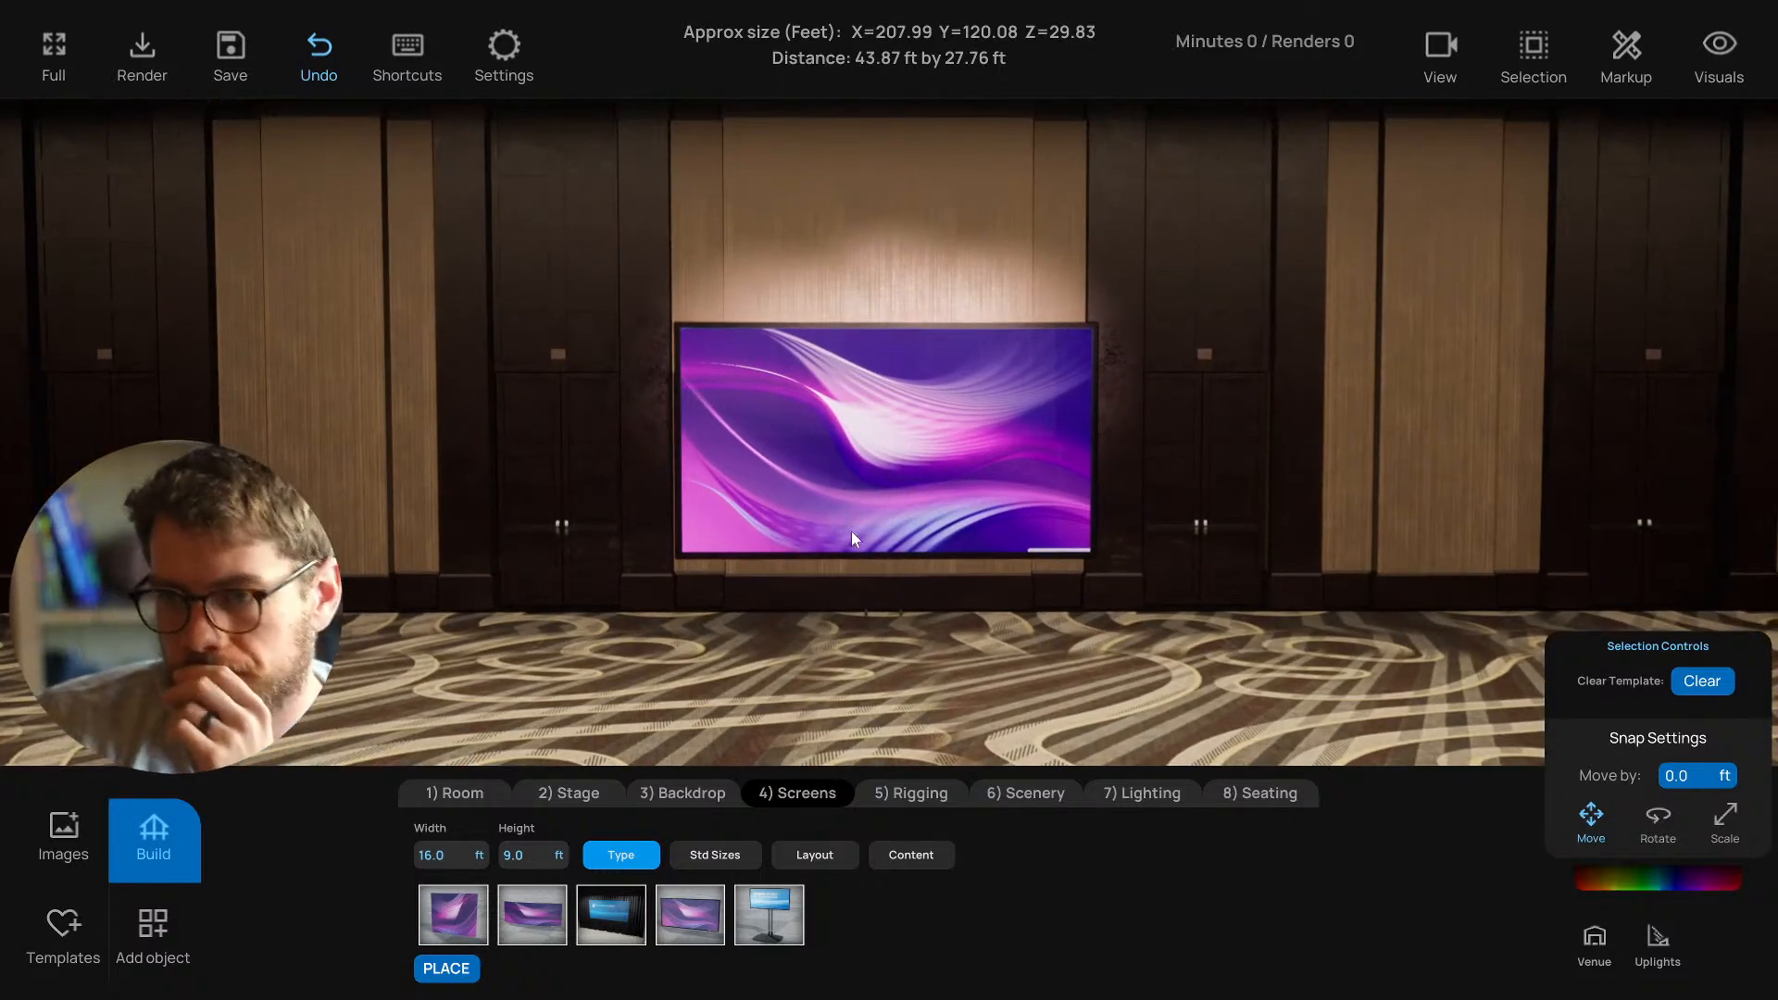
Compare the 16 x 9, 20 x 11.25 and 24 x 13 standard sizes and set the screen to 24 x 13.
click(723, 855)
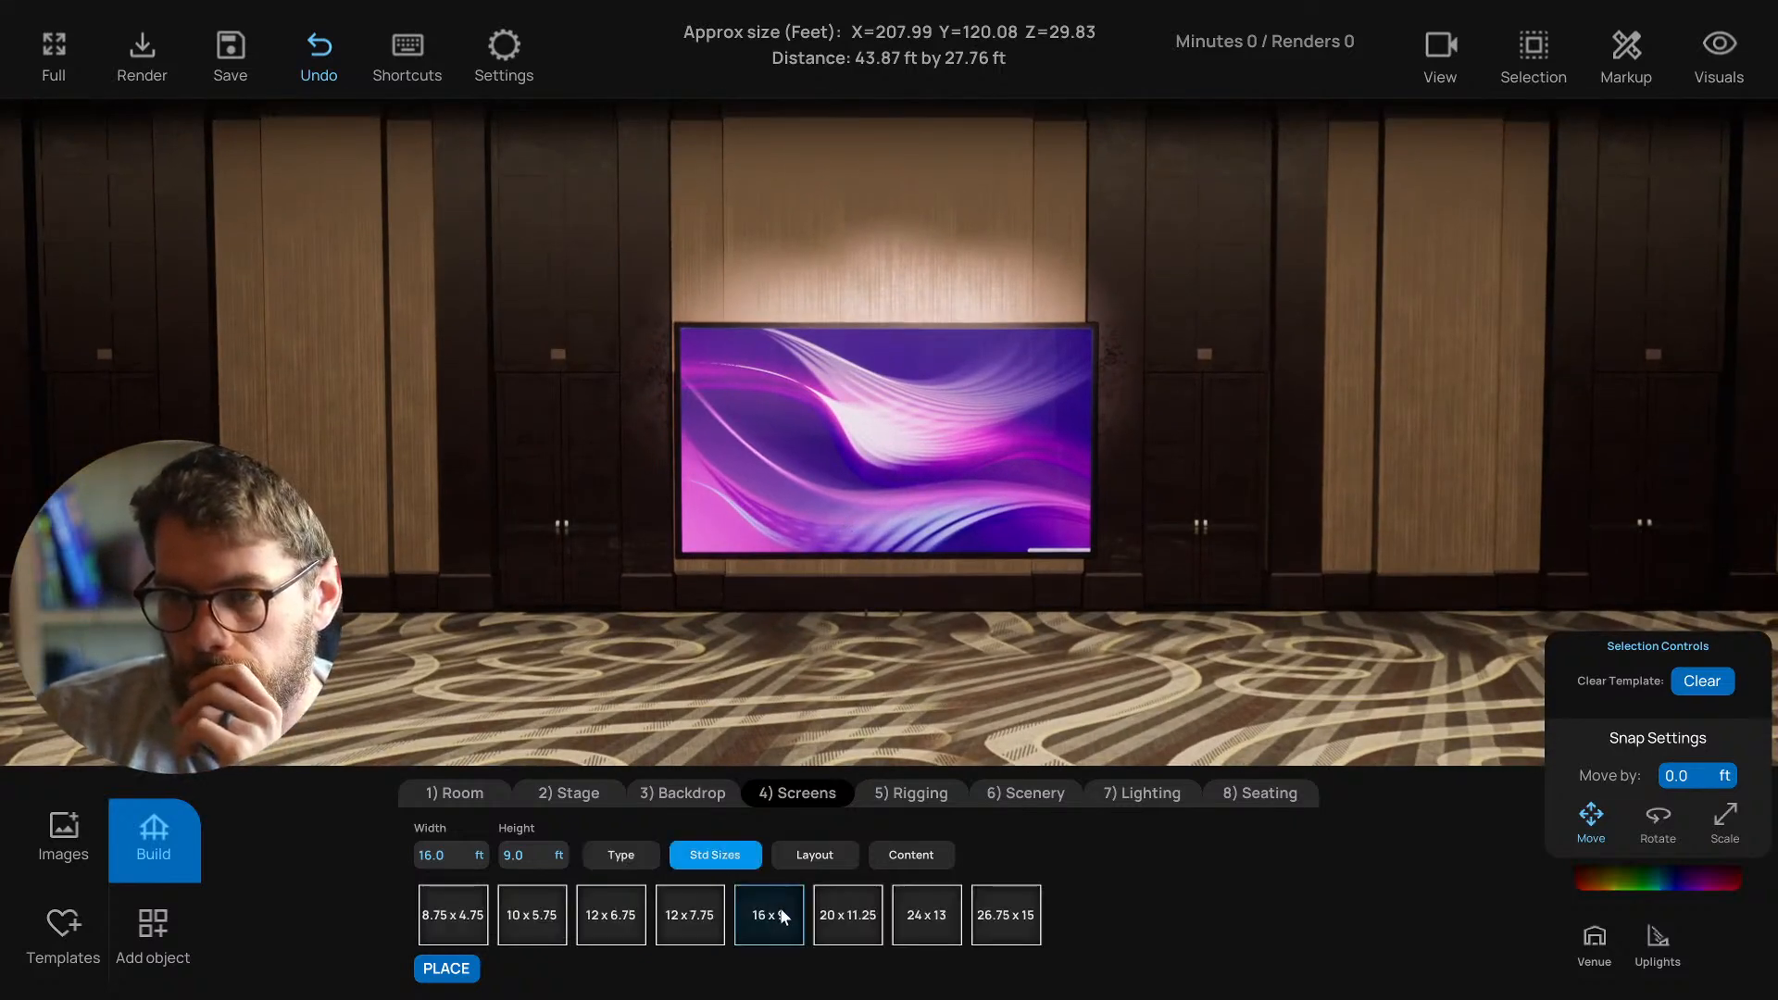
click(780, 908)
click(859, 915)
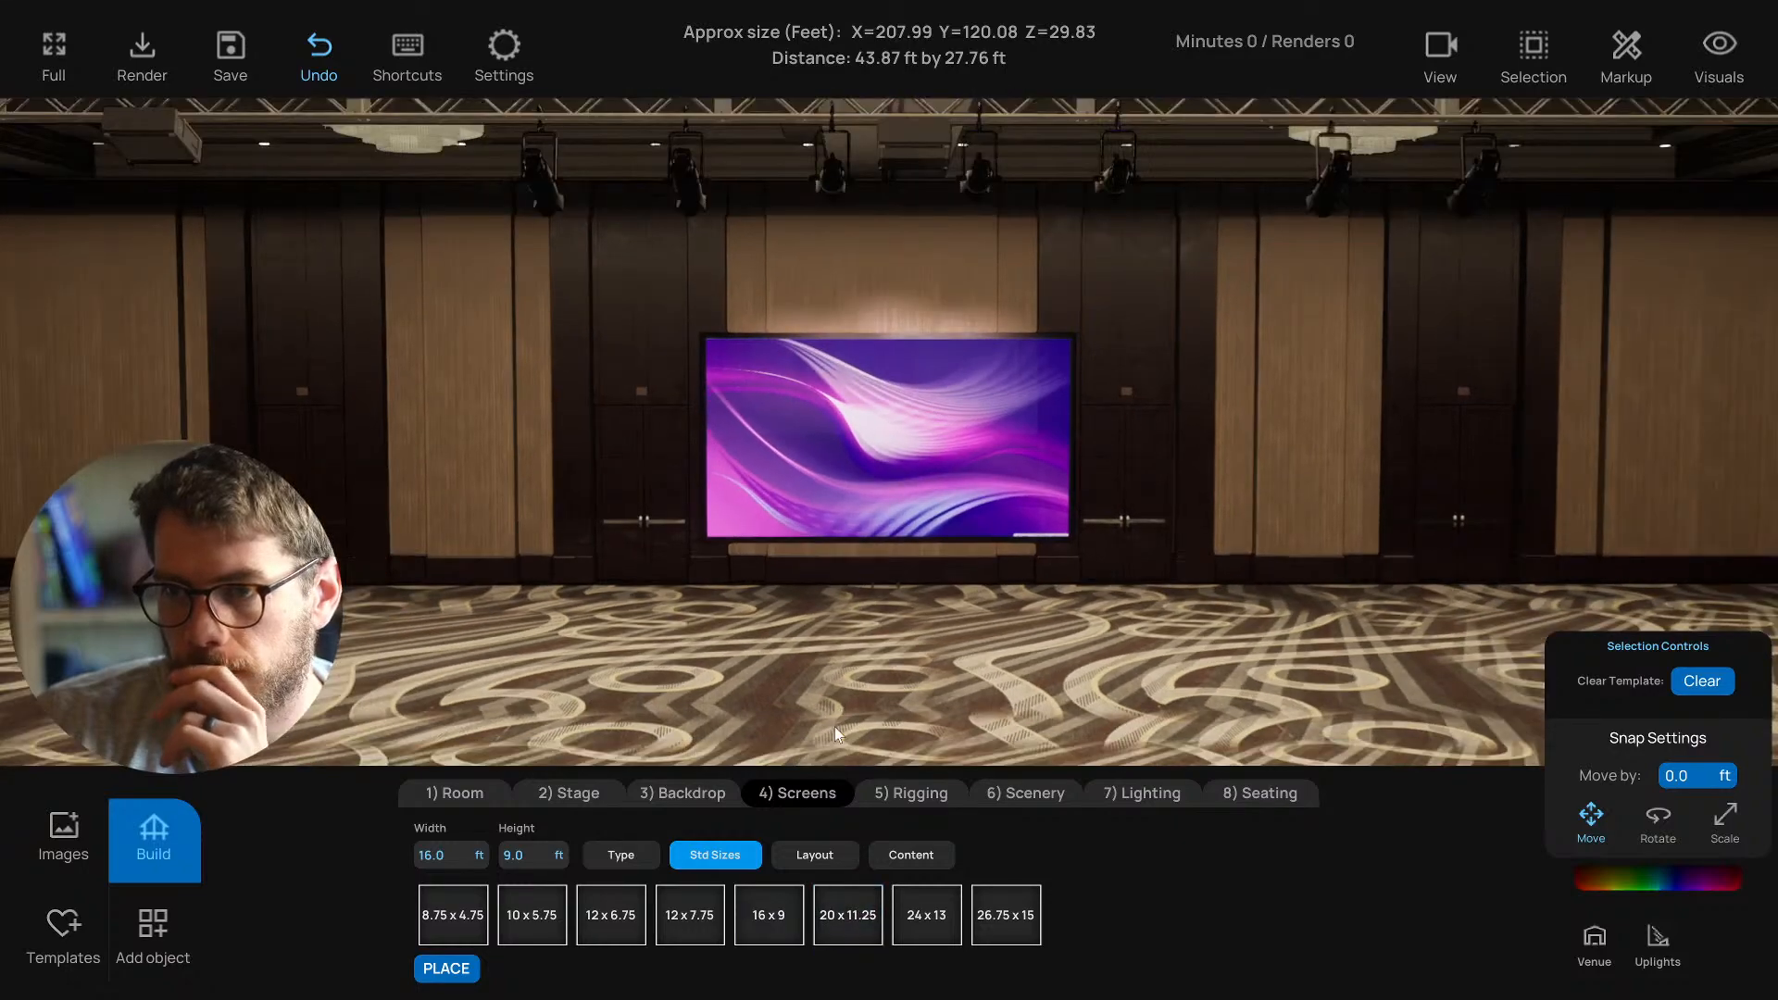
click(927, 927)
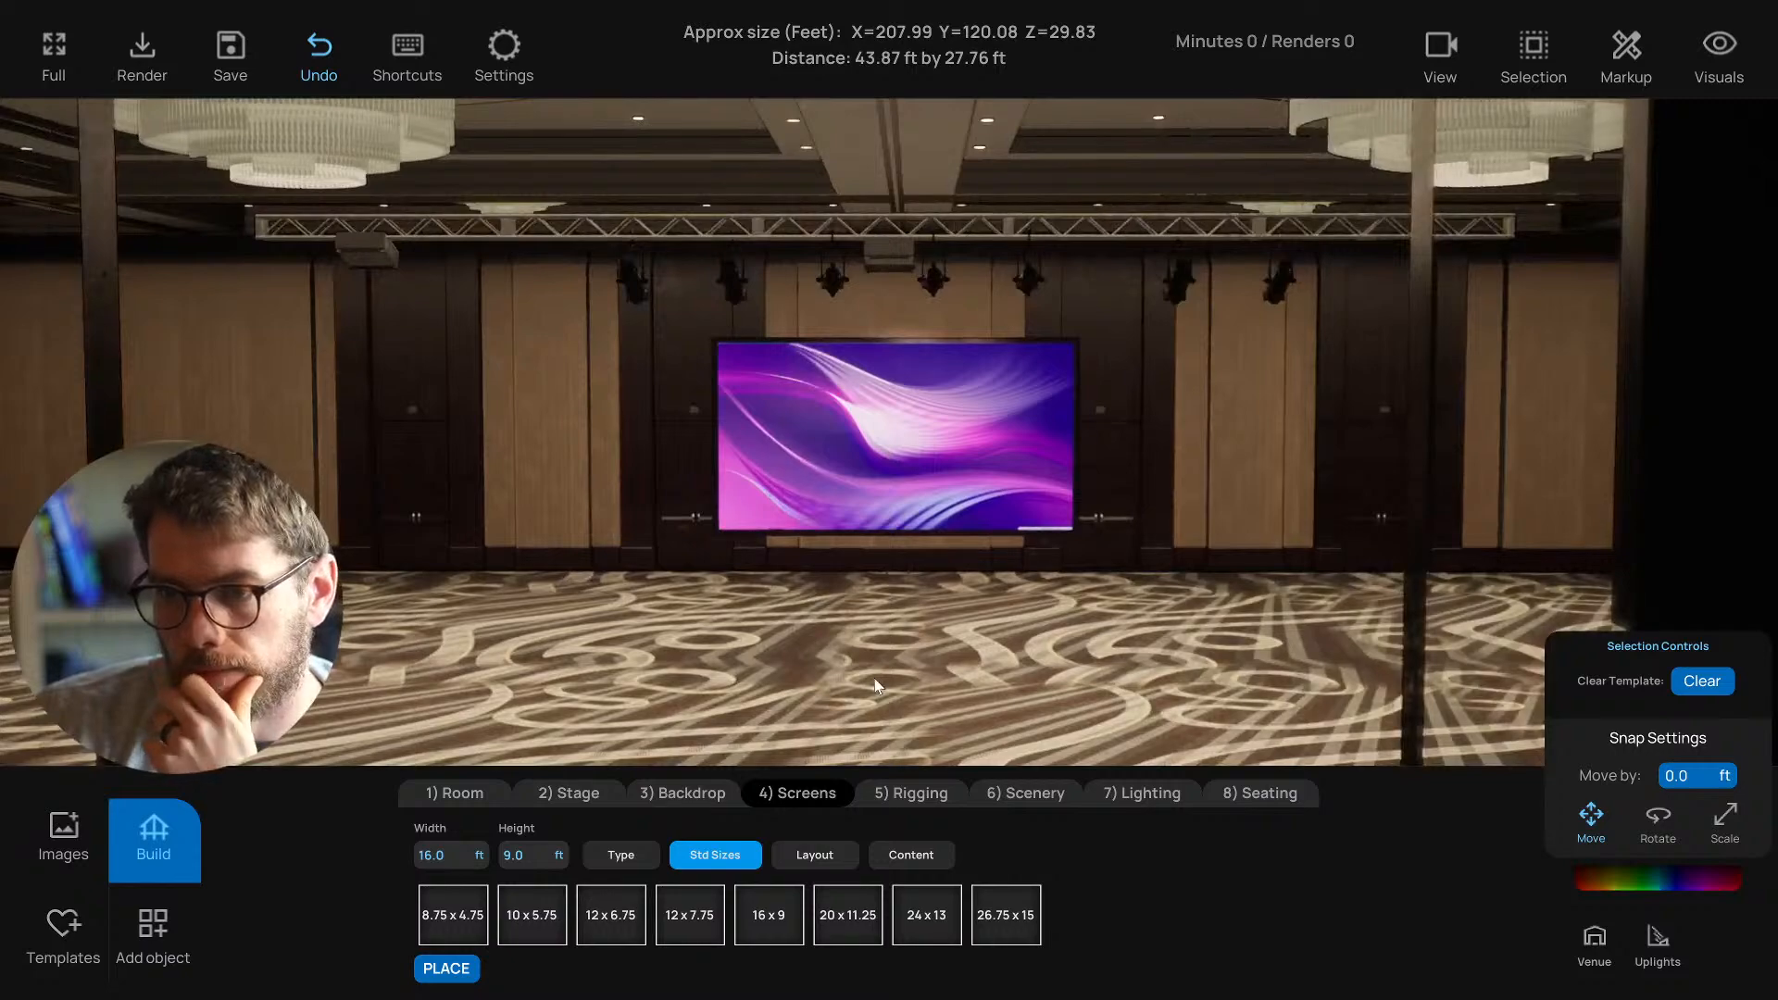
click(849, 916)
click(932, 920)
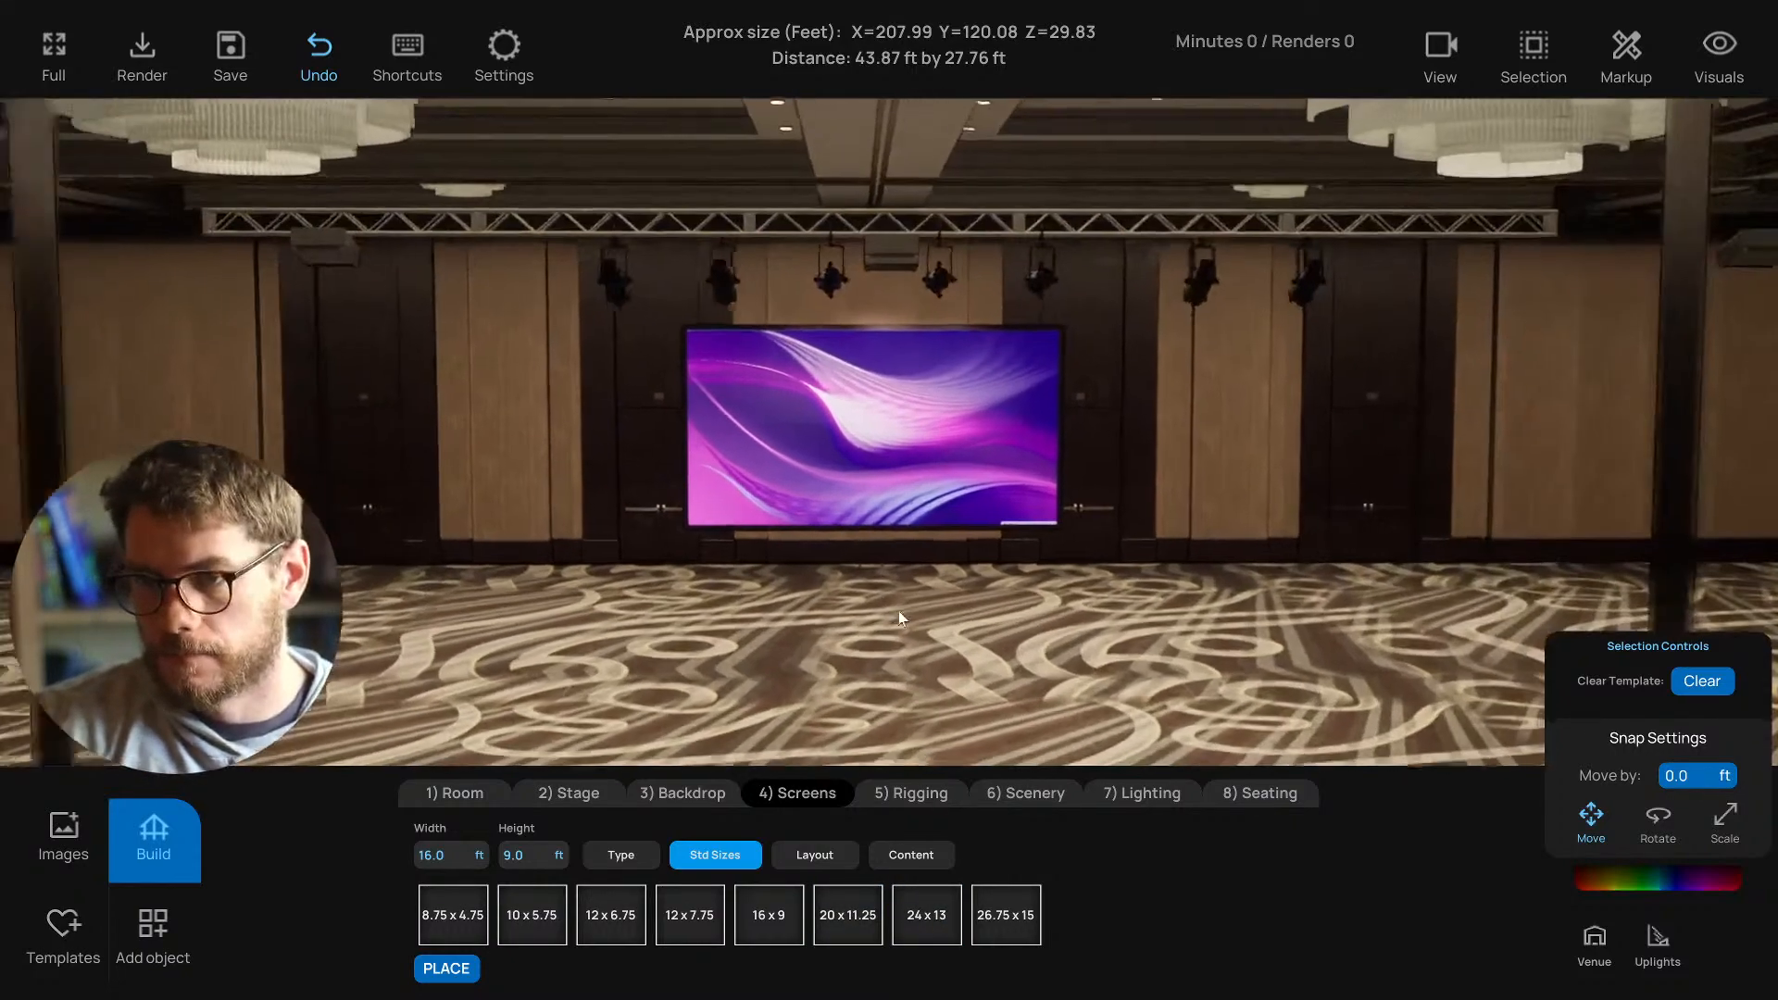
Apply a screen layout with three screens spaced in a row along the wall behind the truss.
right_drag(866, 508, 857, 600)
right_drag(867, 376, 819, 452)
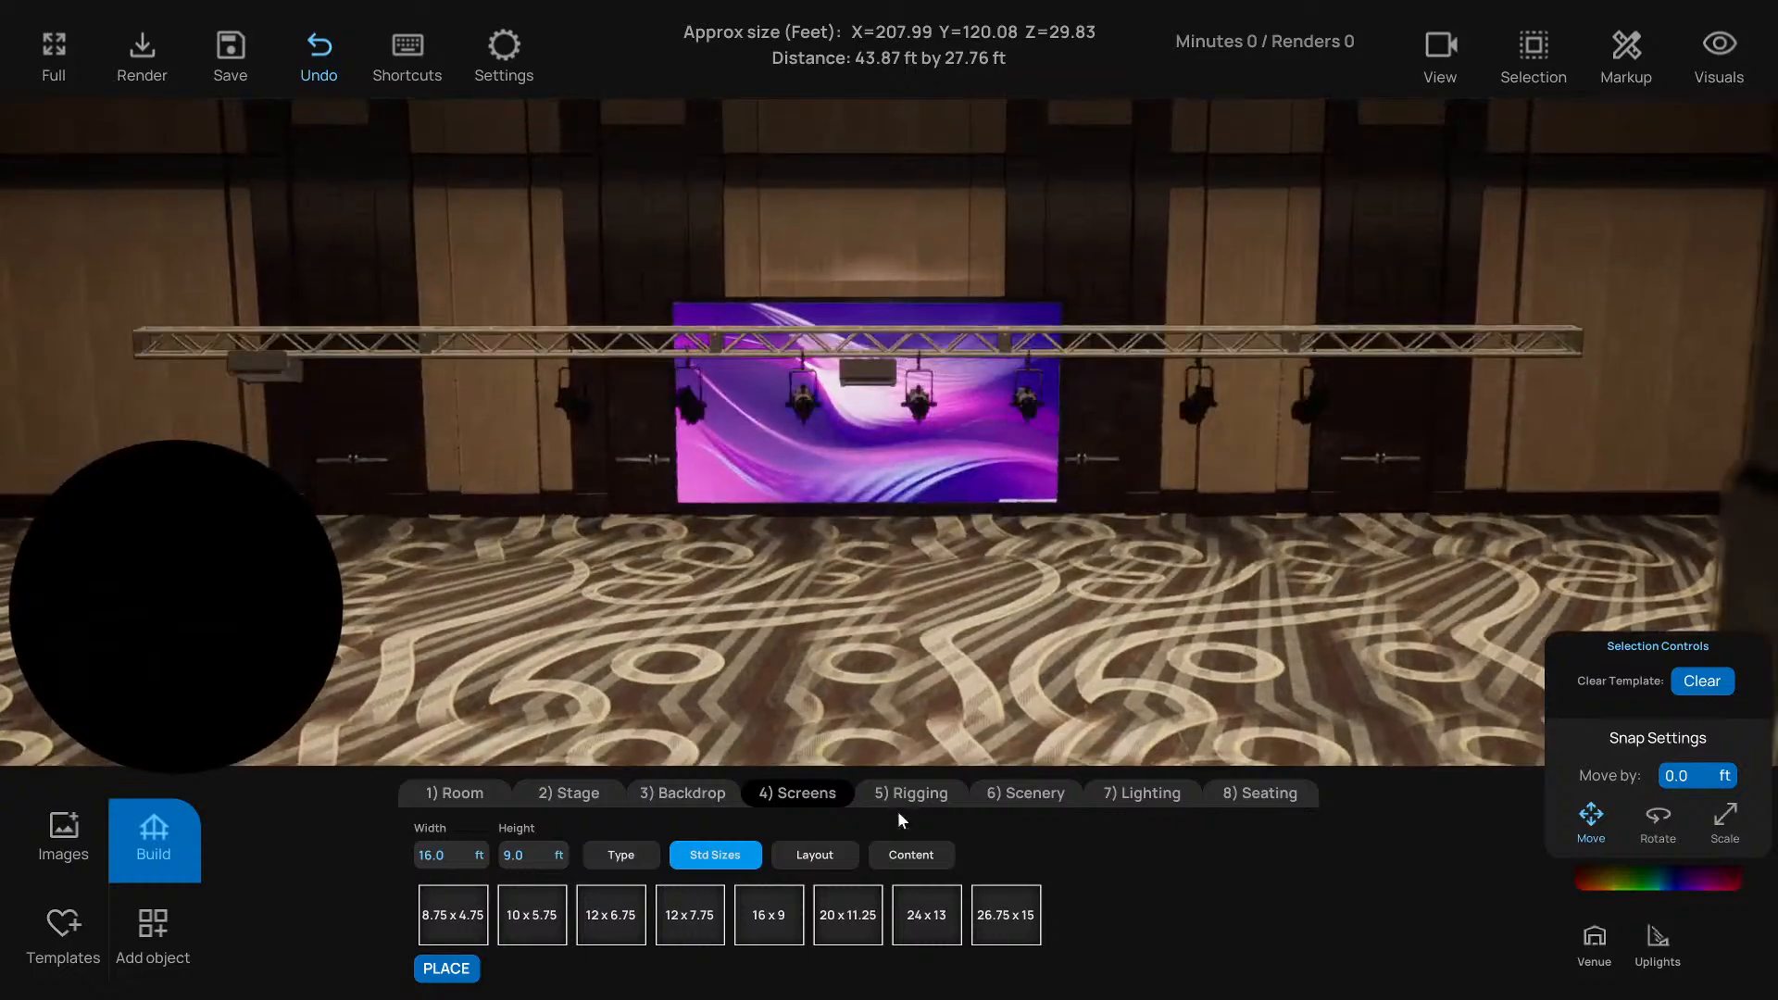
click(813, 855)
click(686, 915)
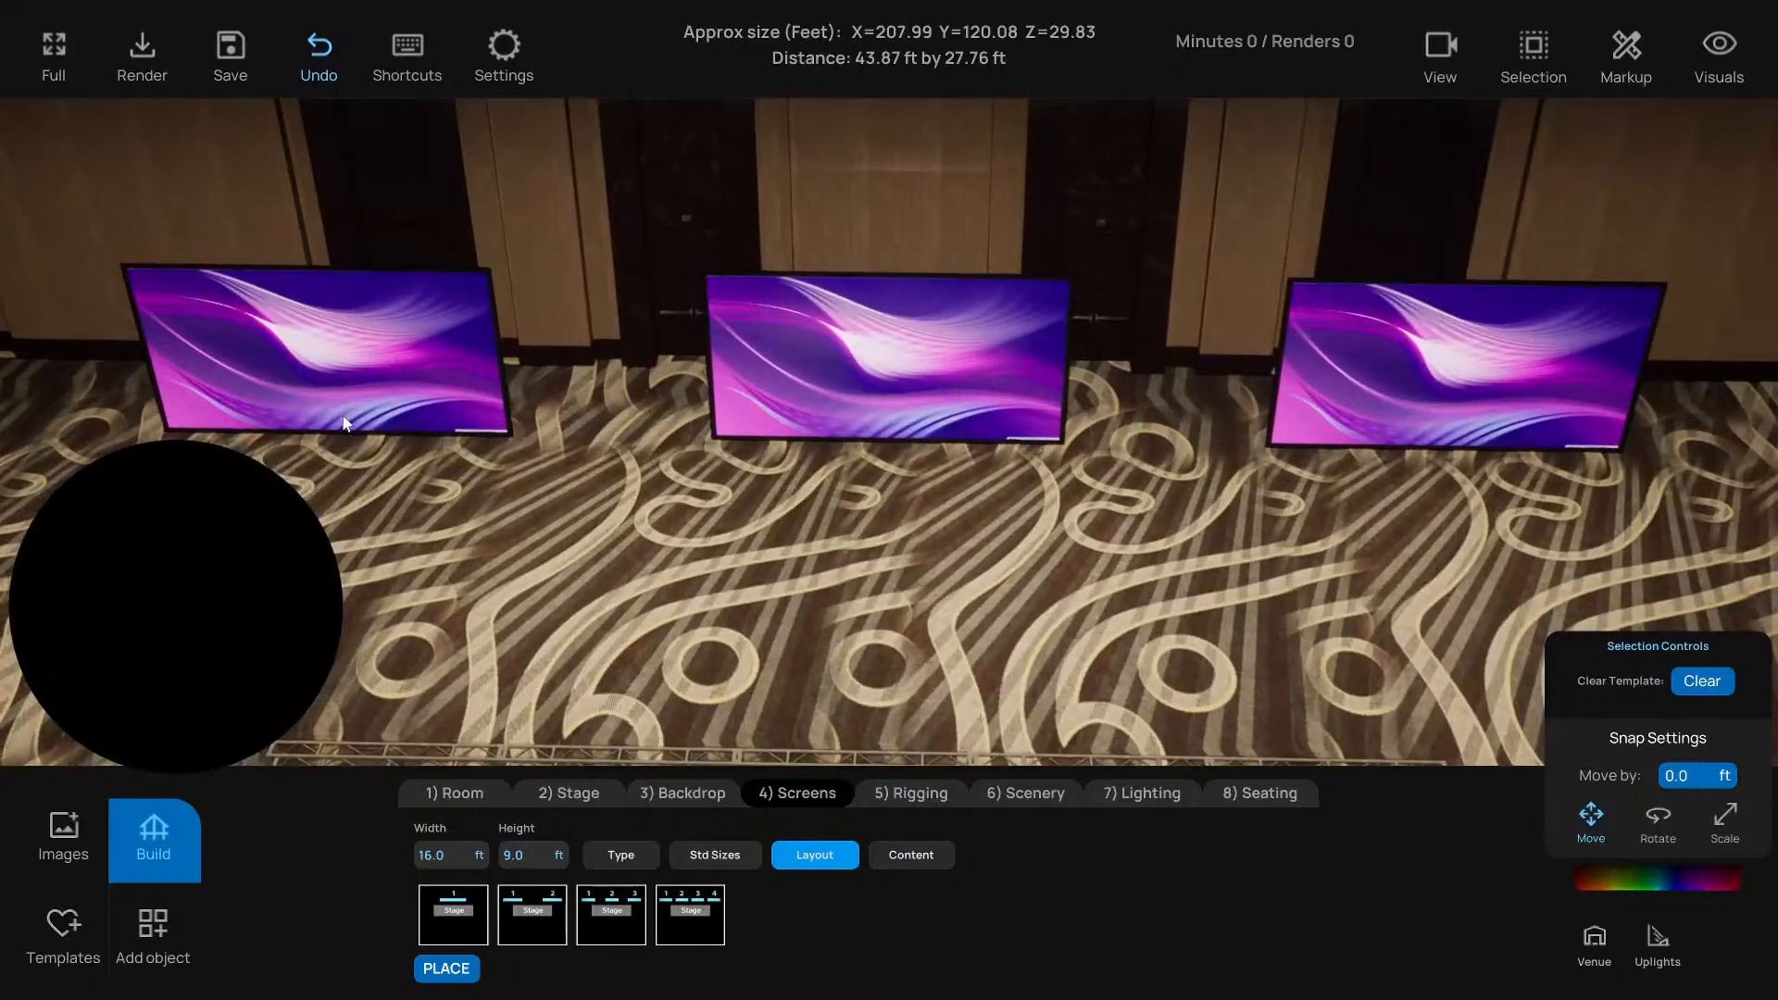
Try rotating the left screen about its vertical axis to angle it, and deselect it.
click(344, 423)
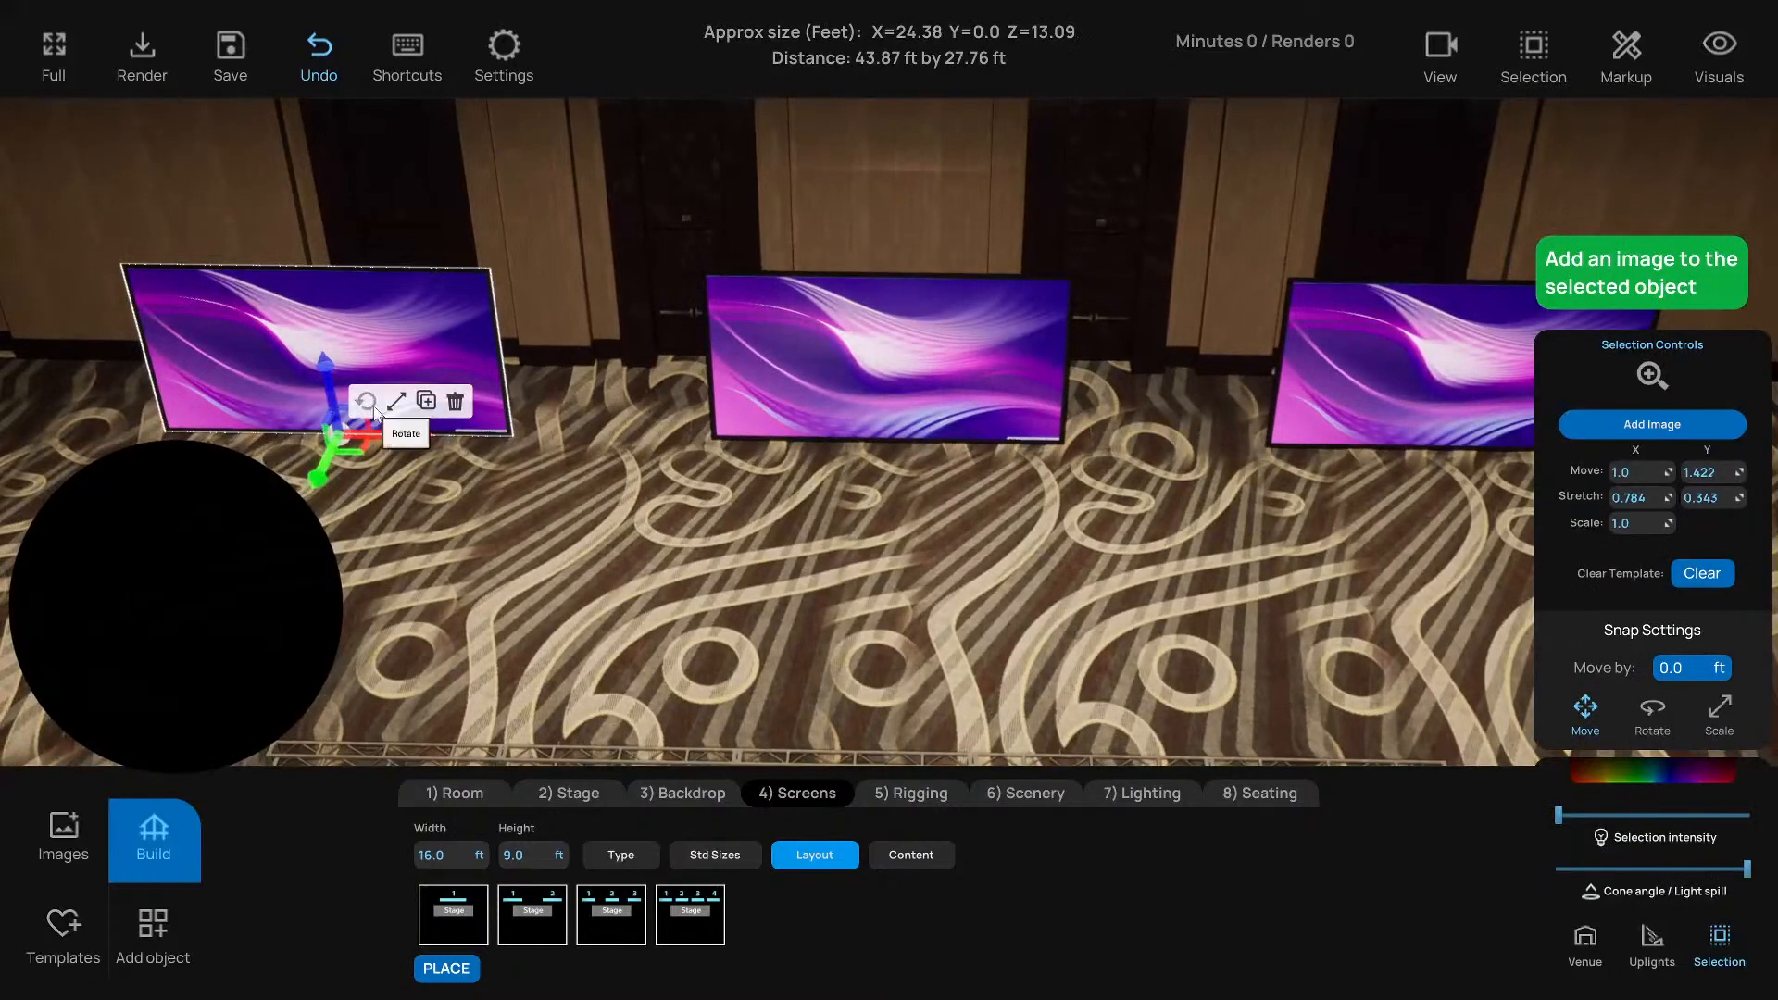
click(369, 411)
drag(358, 469, 387, 469)
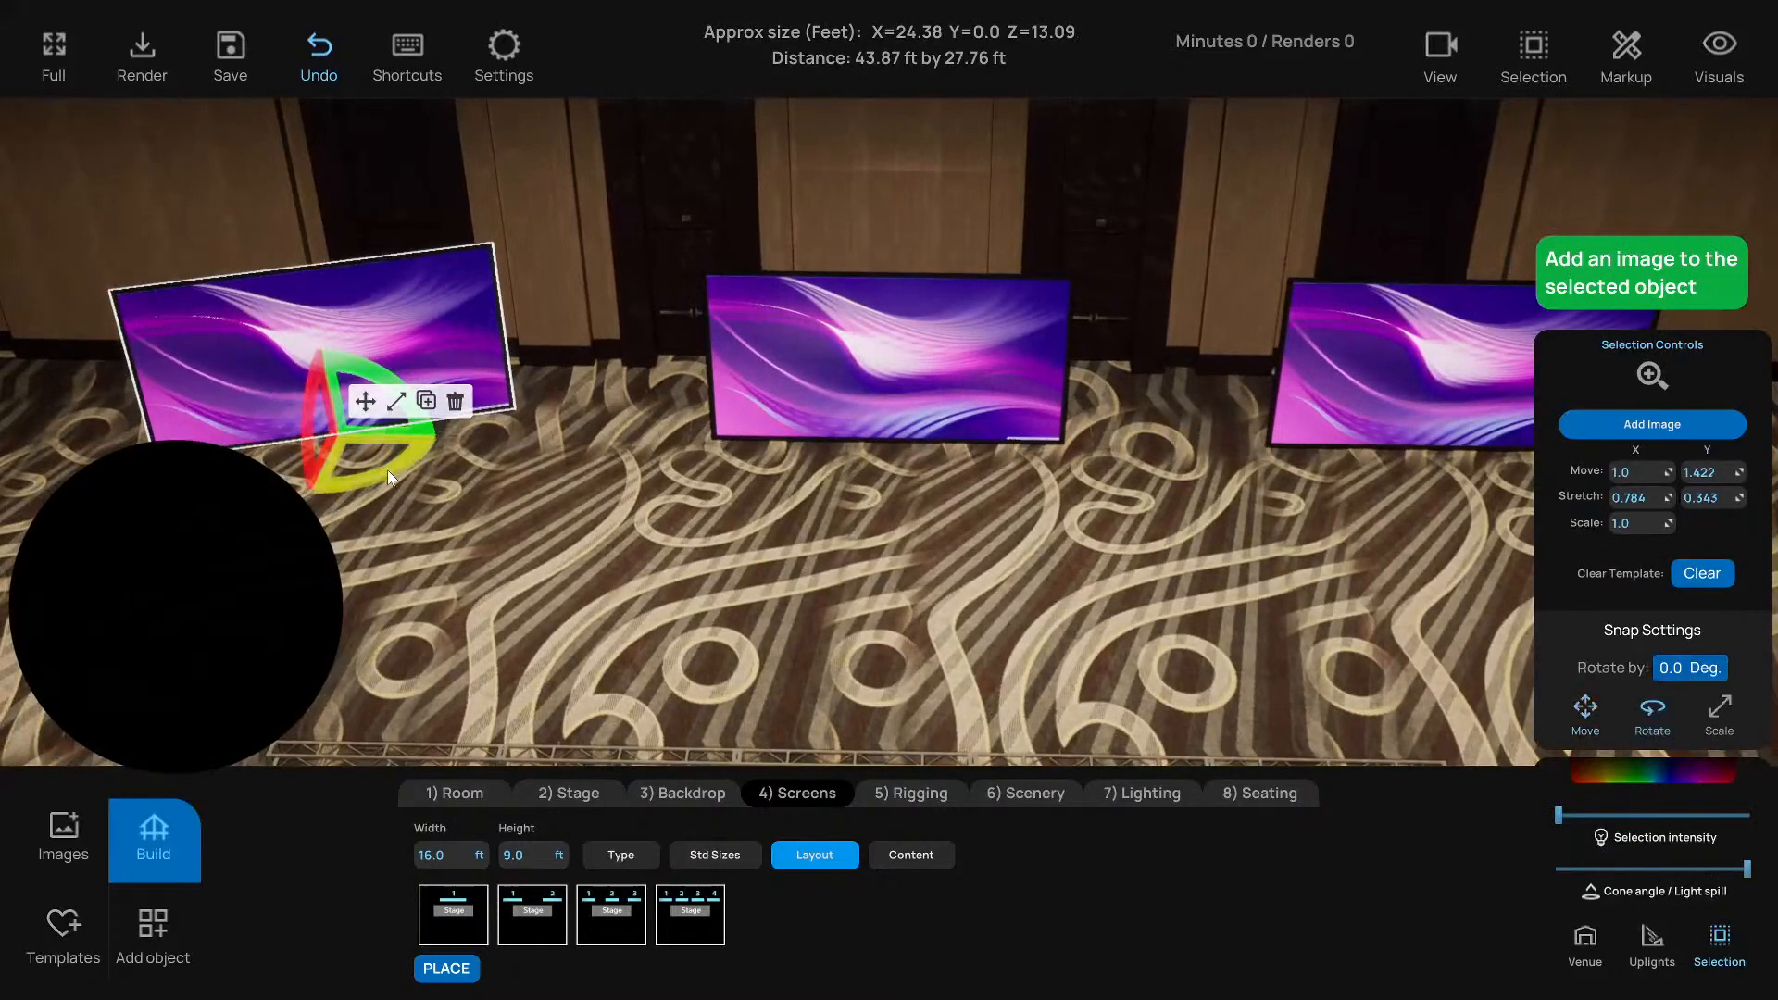
click(684, 548)
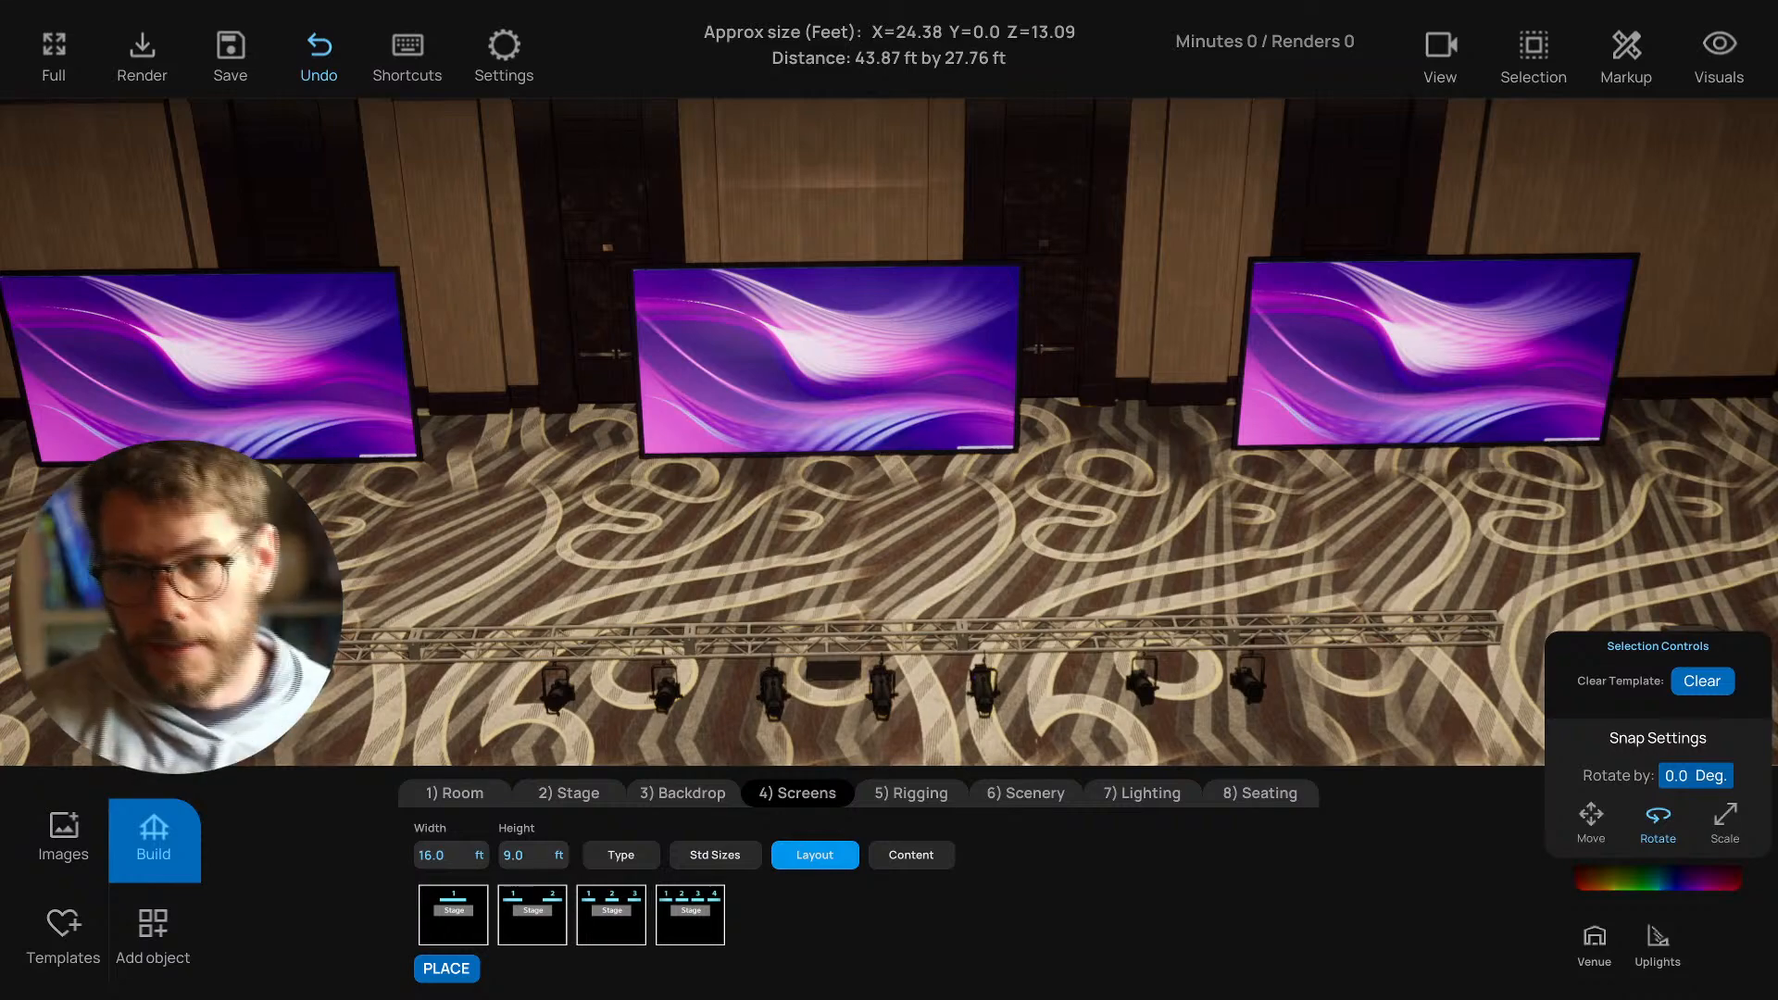
Select all three screens and apply the dark image with blue arrows to them from the image library.
right_drag(501, 576, 565, 548)
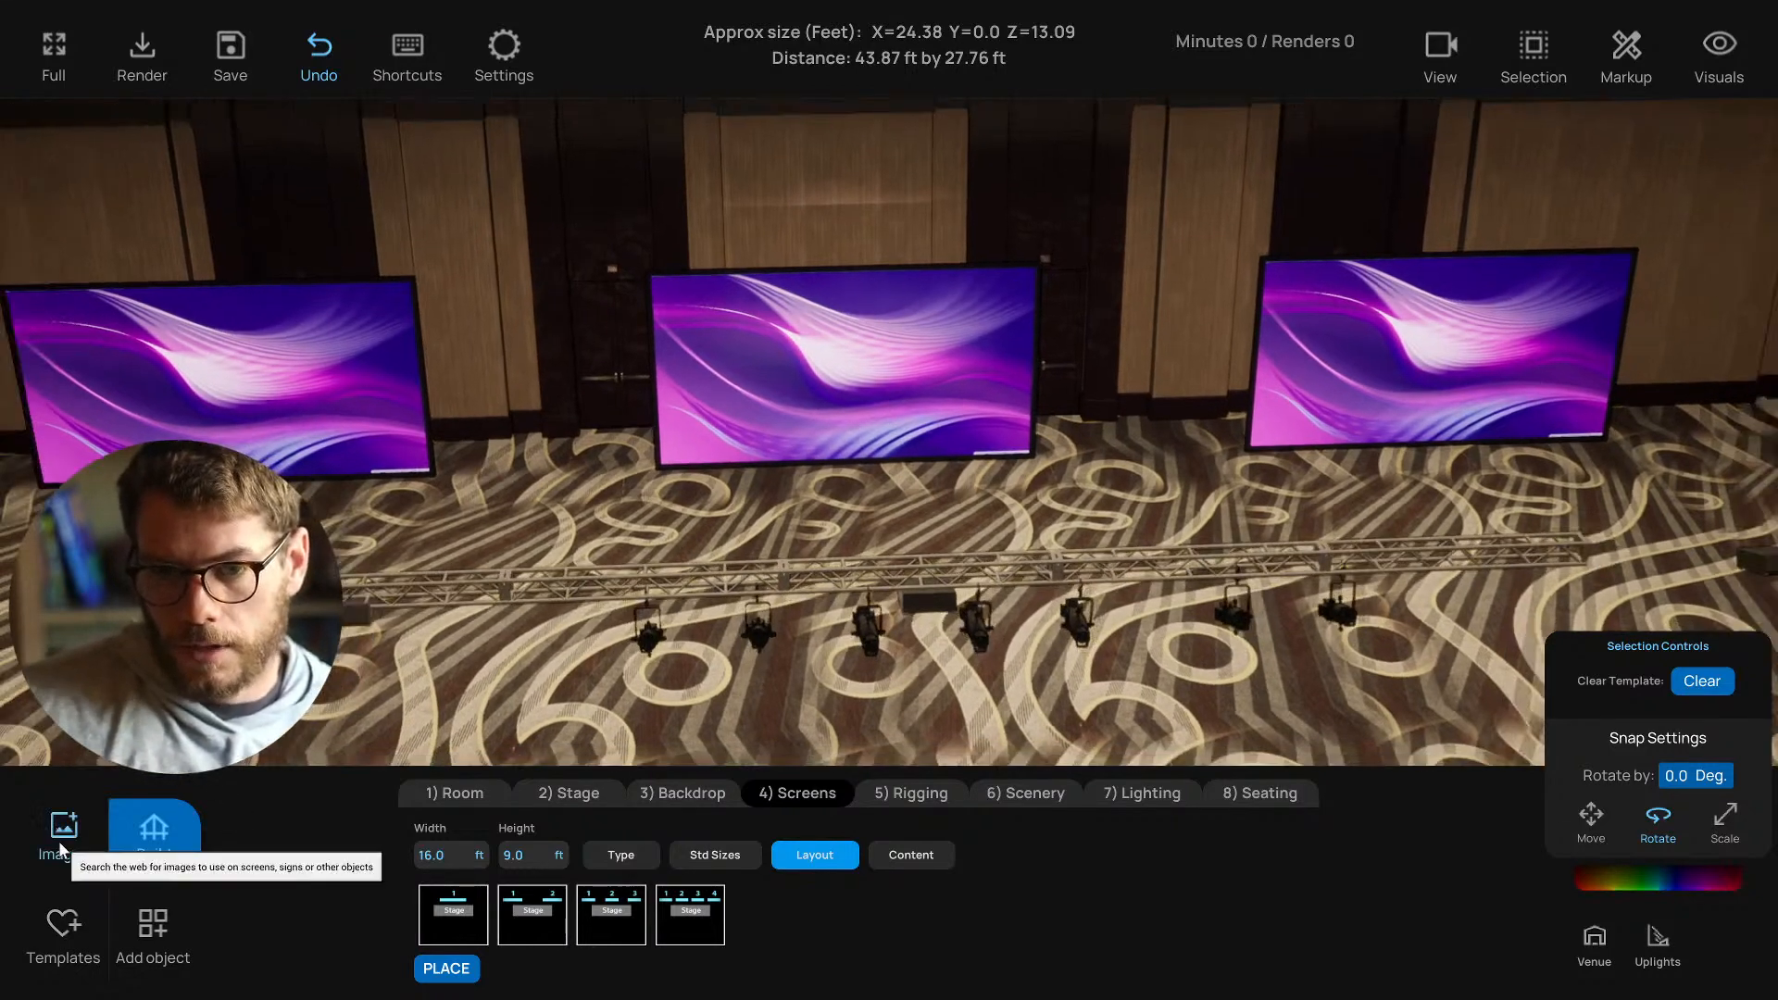
click(63, 834)
right_drag(569, 553, 568, 543)
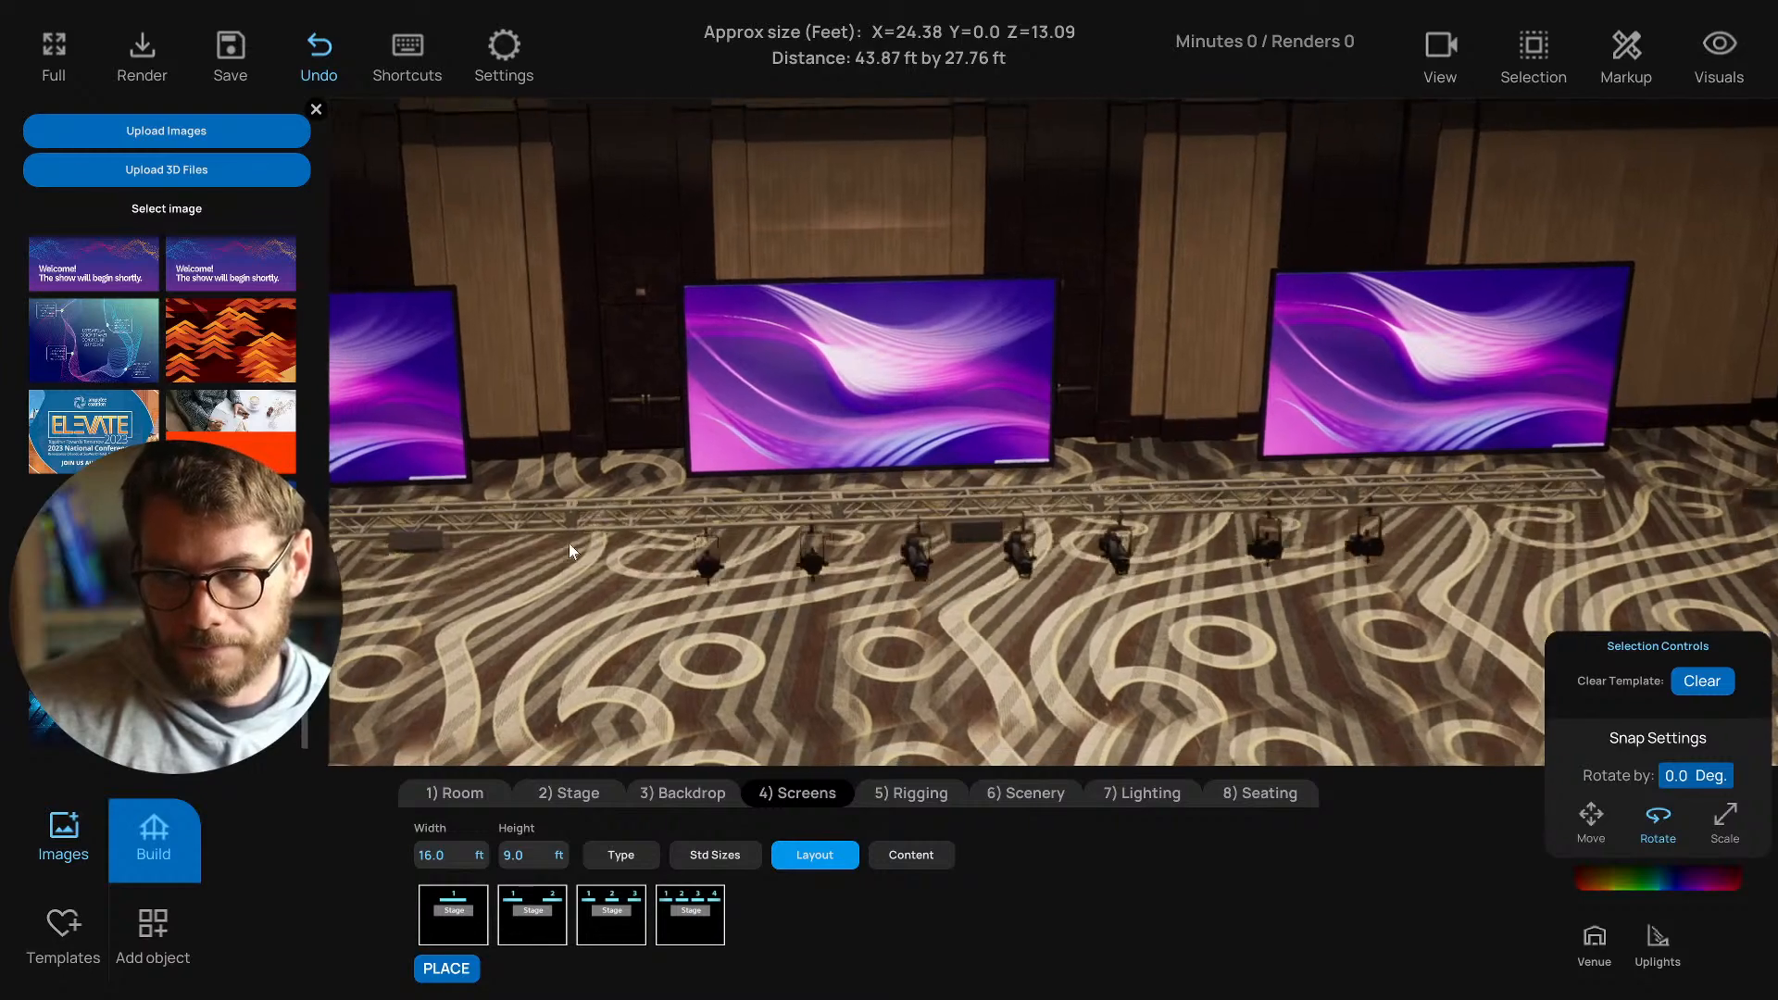
scroll(569, 543, down, 1)
click(480, 437)
shift+click(974, 415)
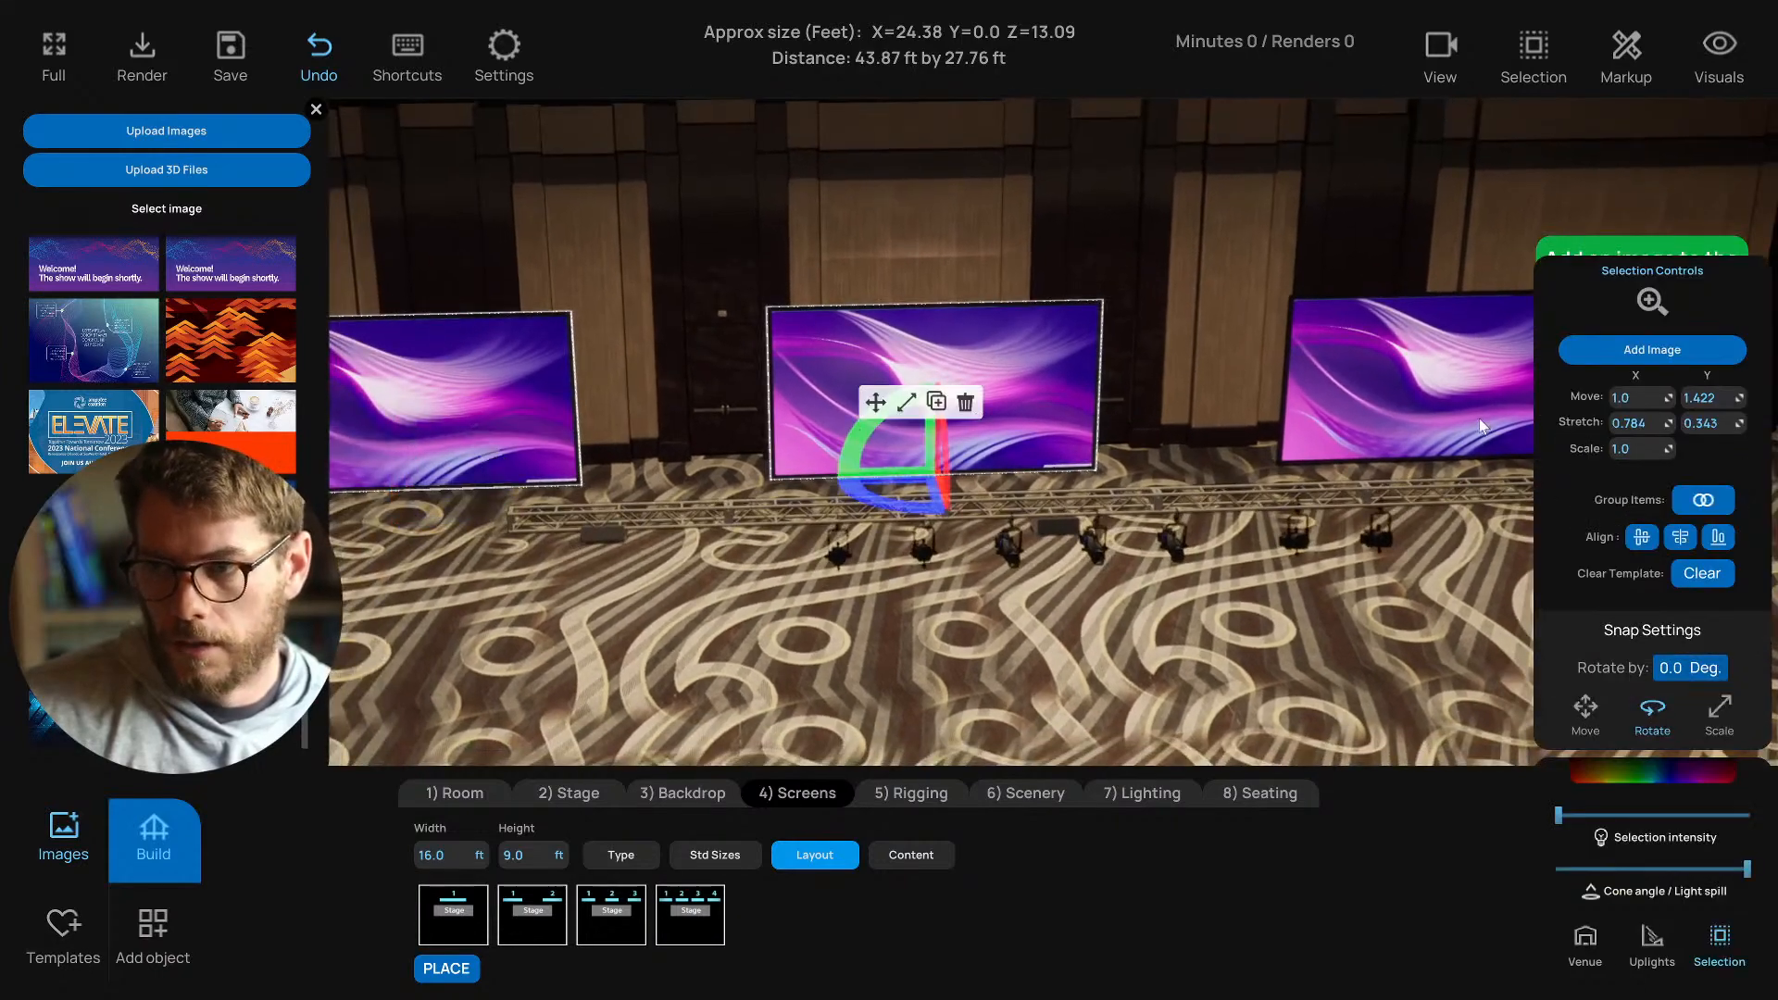
shift+click(1480, 419)
click(139, 714)
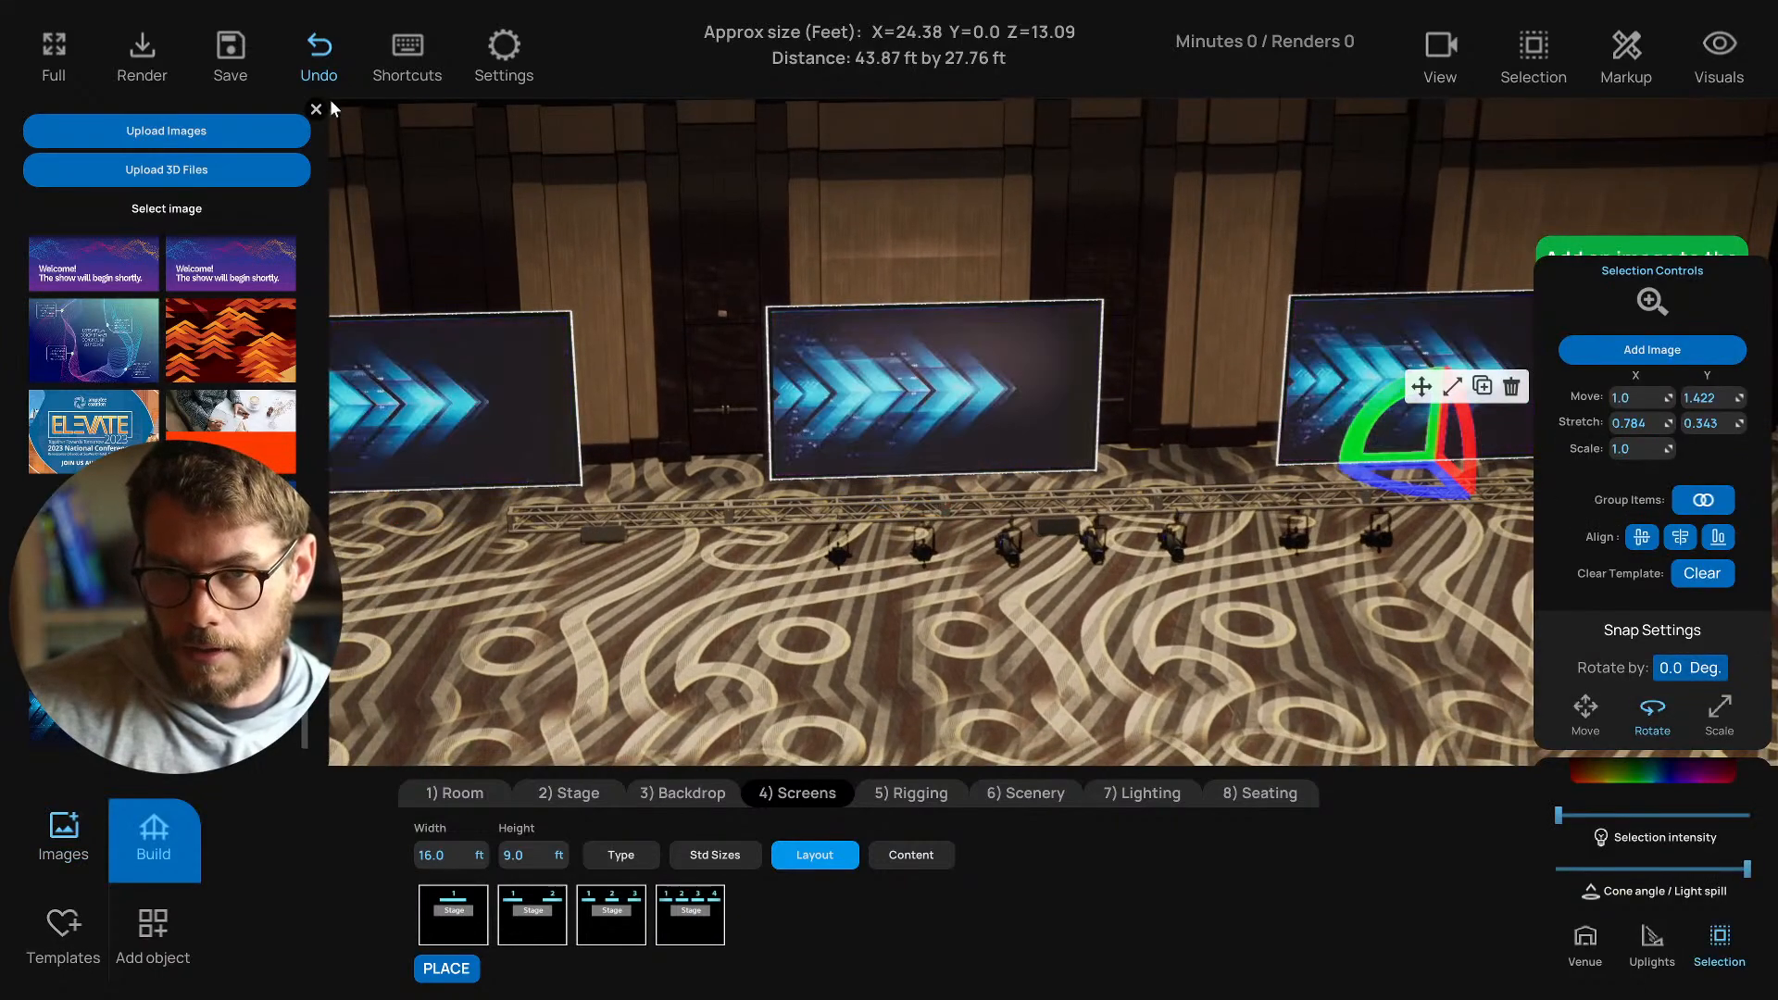
click(742, 275)
Delete the group of spotlights hanging from the front truss.
right_drag(742, 275, 761, 285)
right_drag(889, 516, 914, 599)
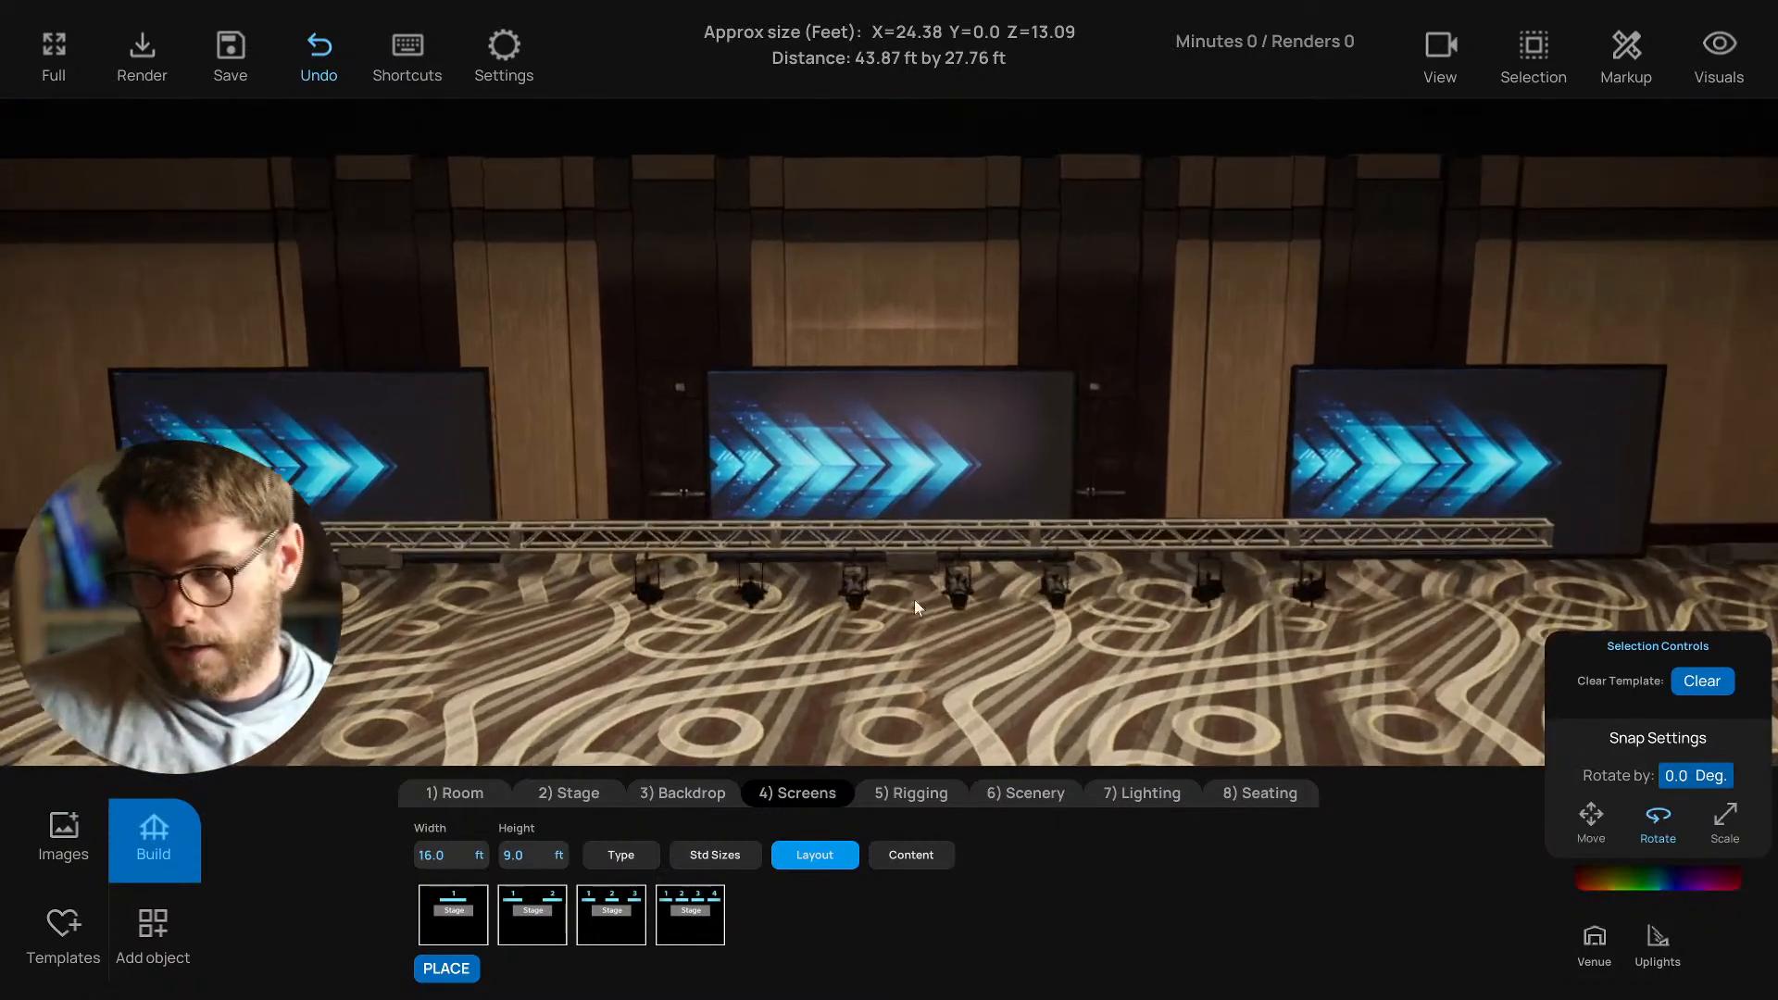
click(962, 590)
click(1058, 591)
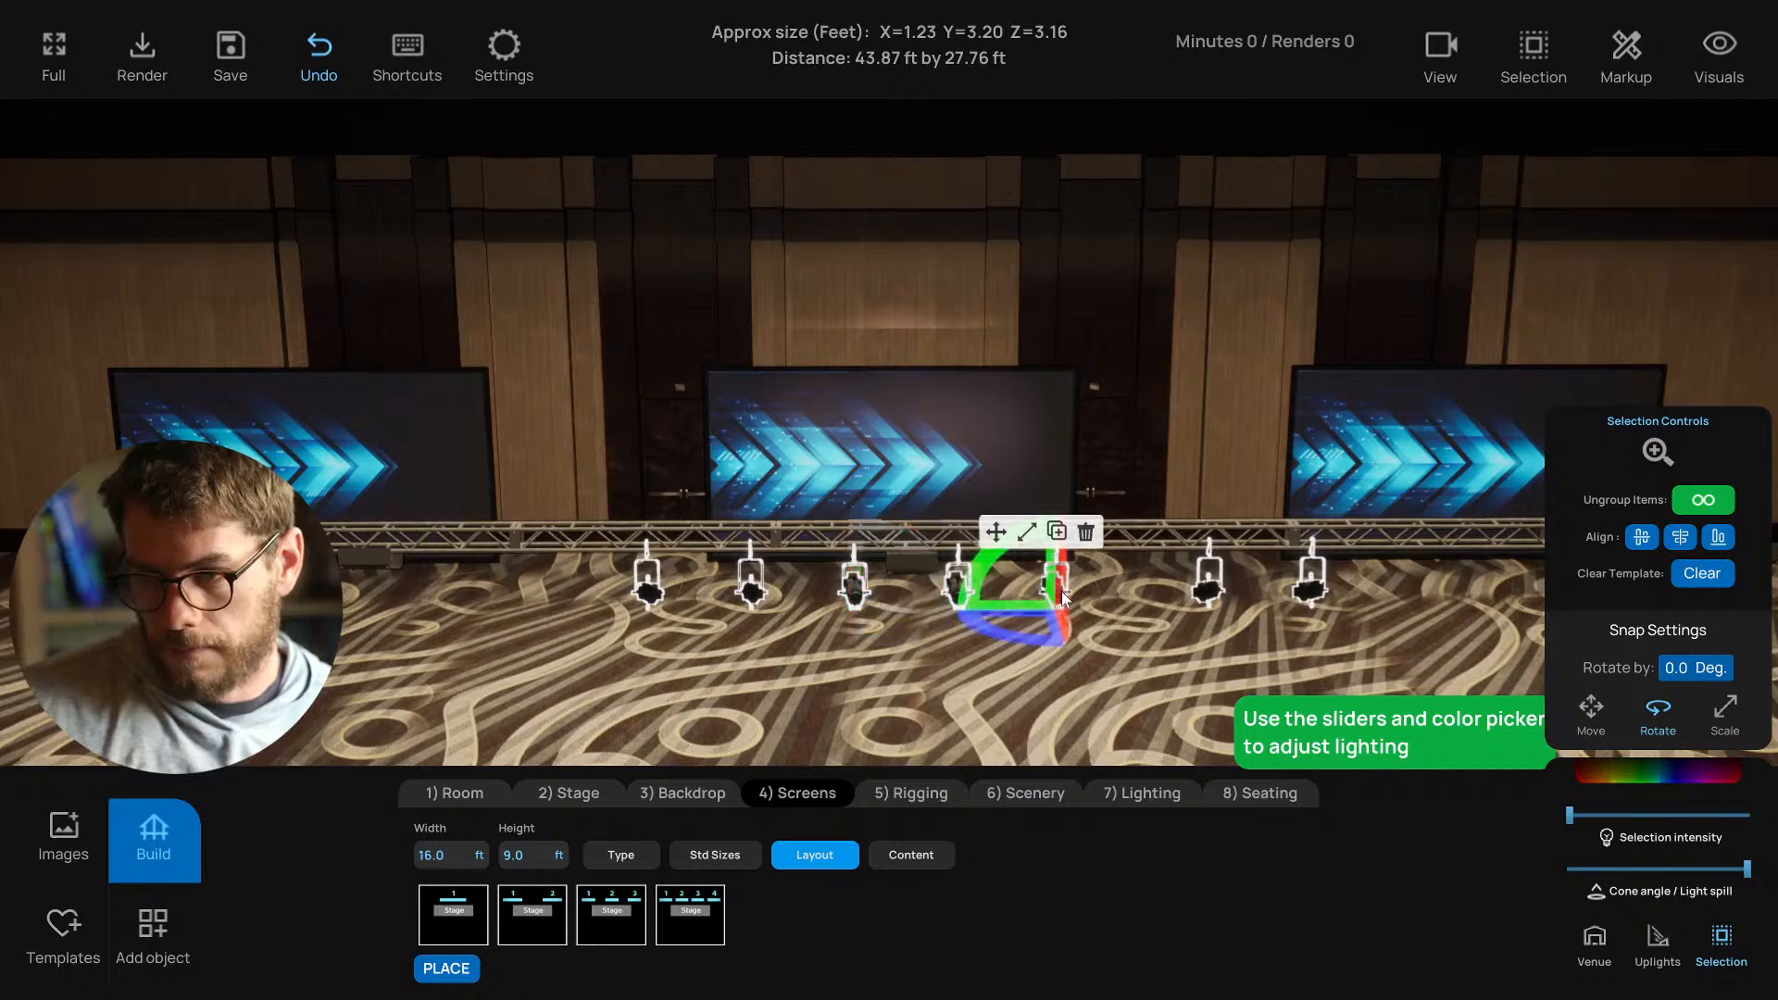
click(1049, 702)
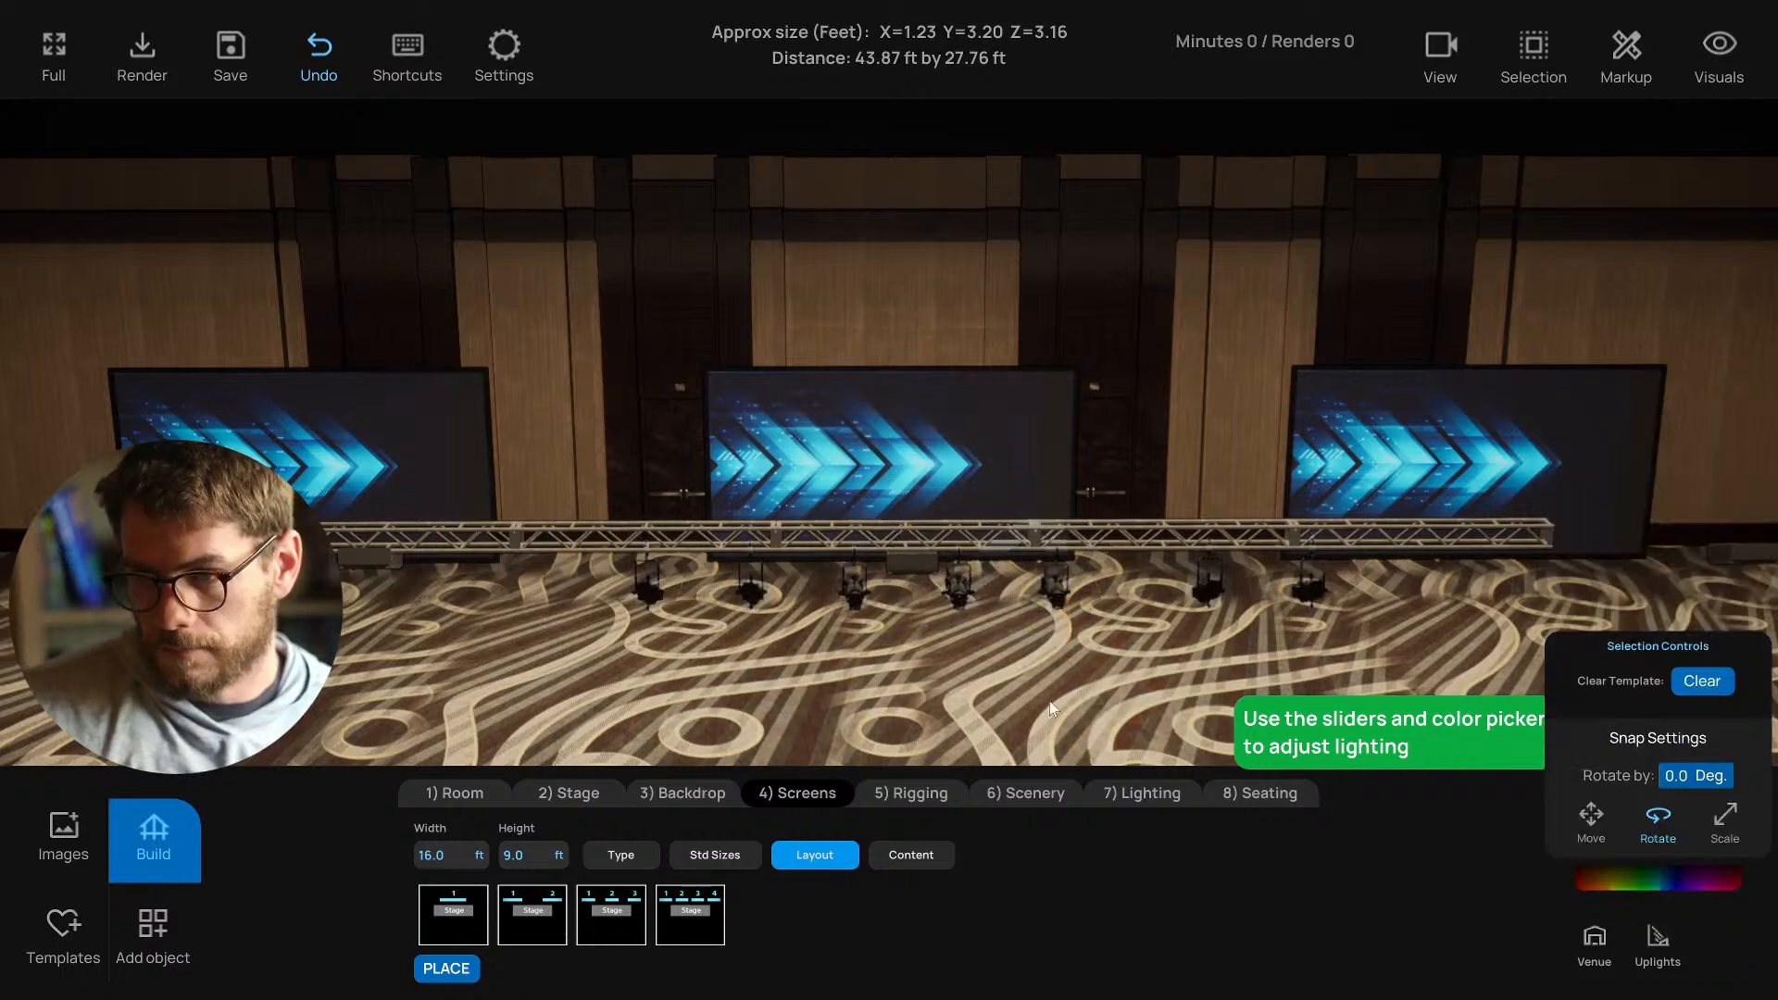
right_drag(1048, 702, 1048, 714)
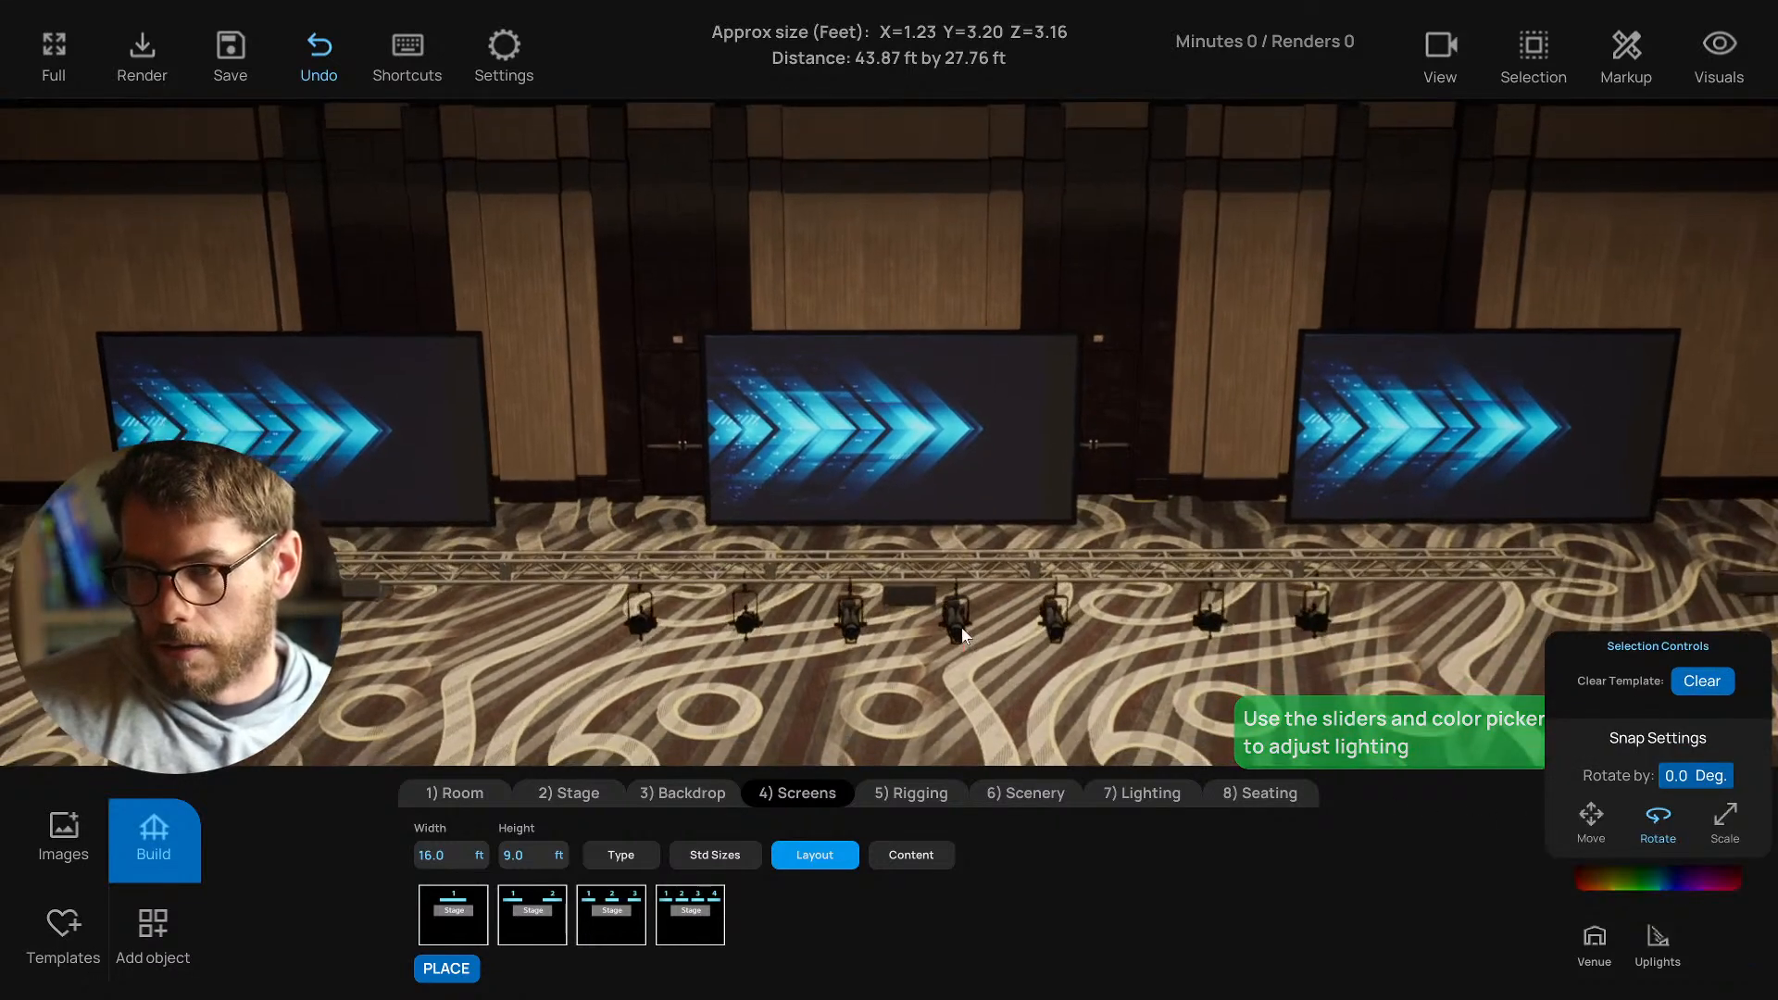
click(1017, 658)
click(978, 578)
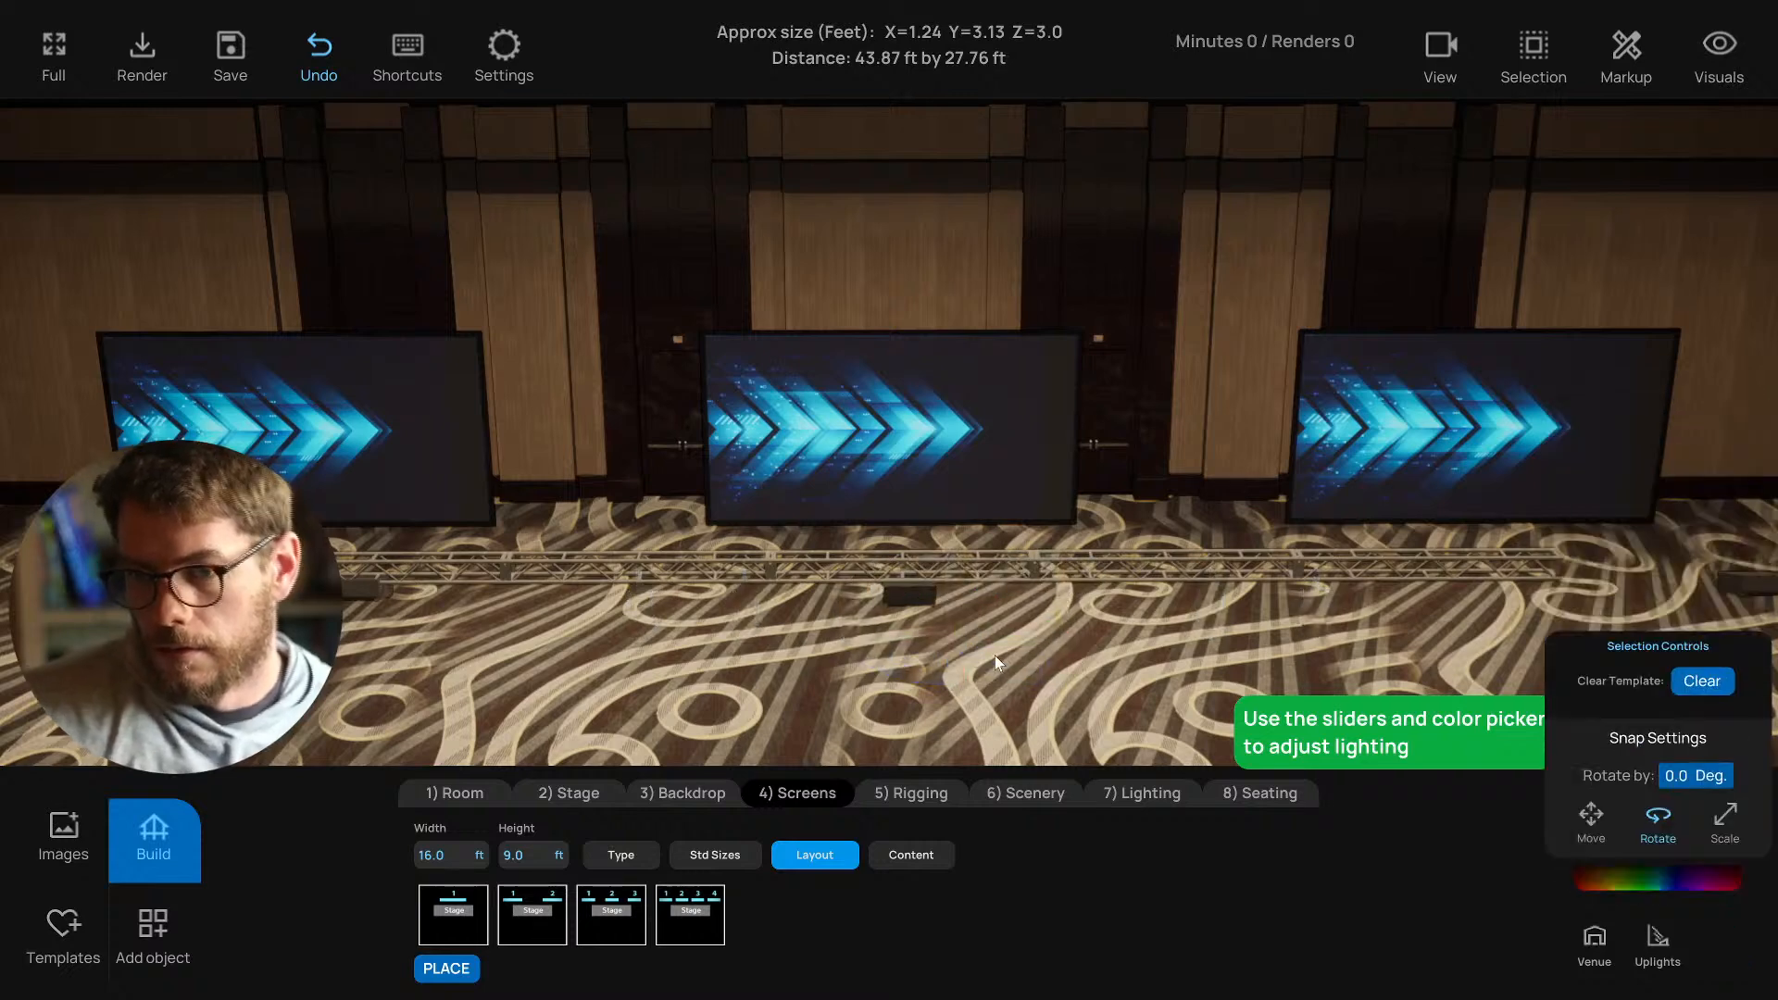
Delete the three projectors beside and along the front truss.
right_drag(994, 656, 1012, 653)
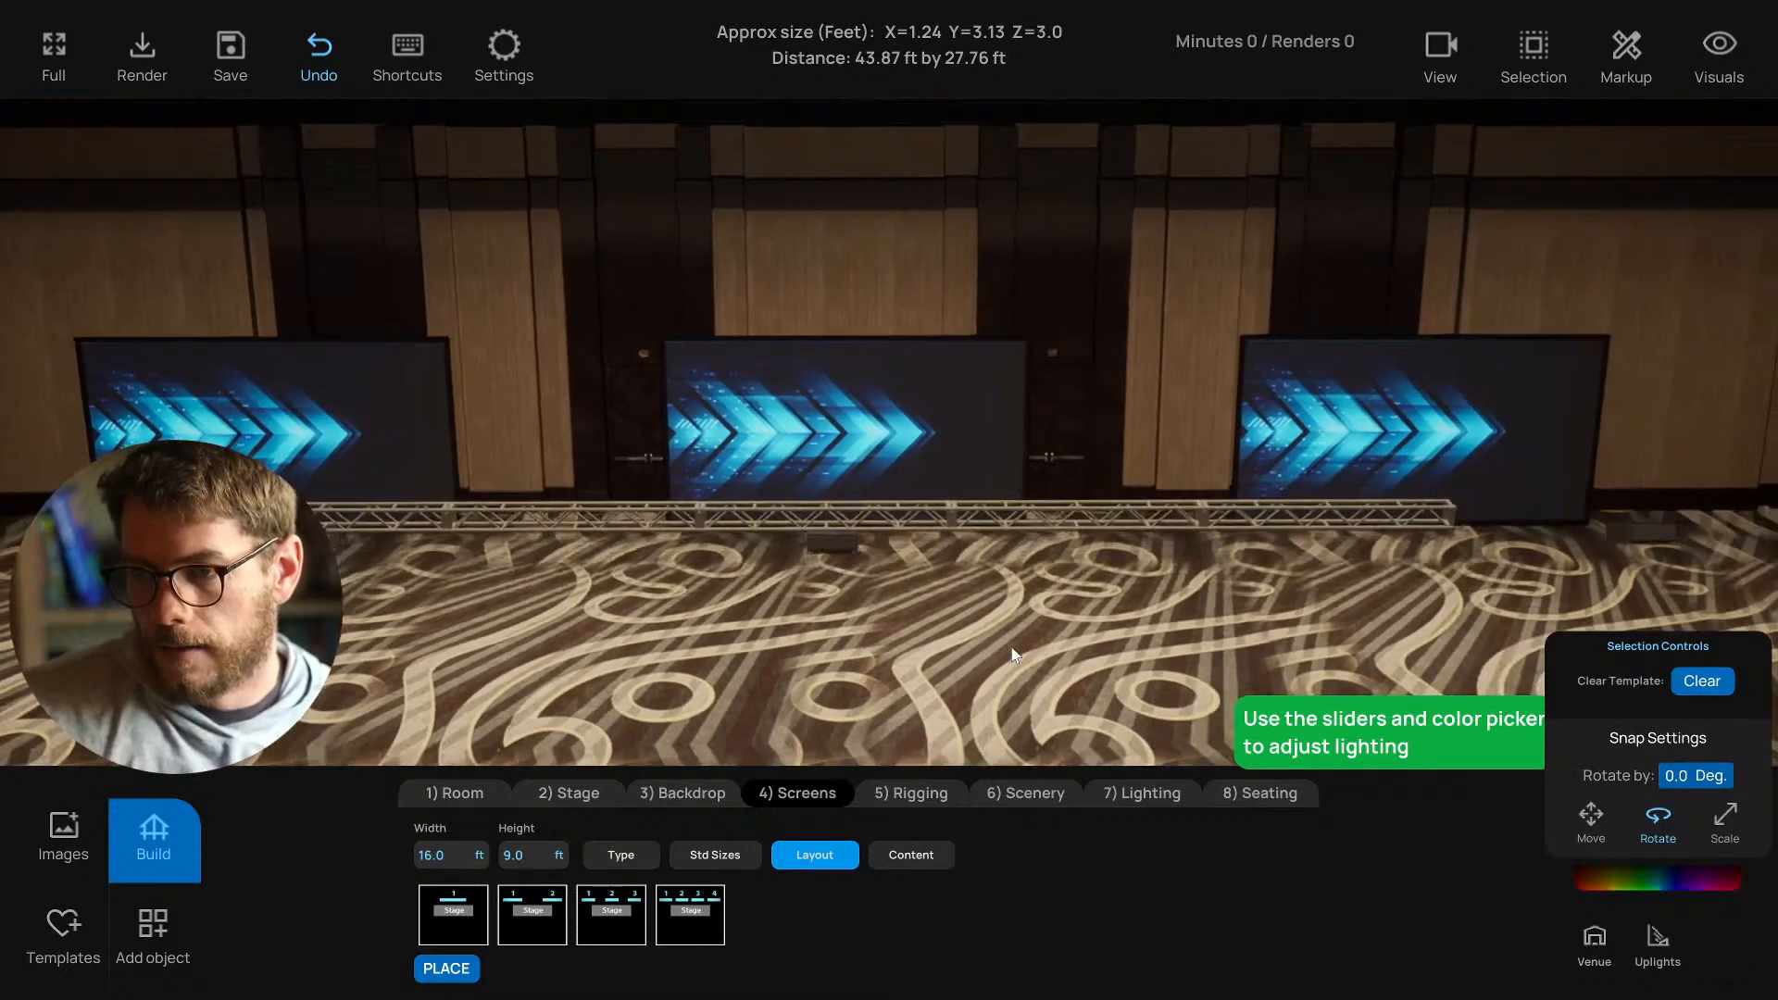
click(1635, 535)
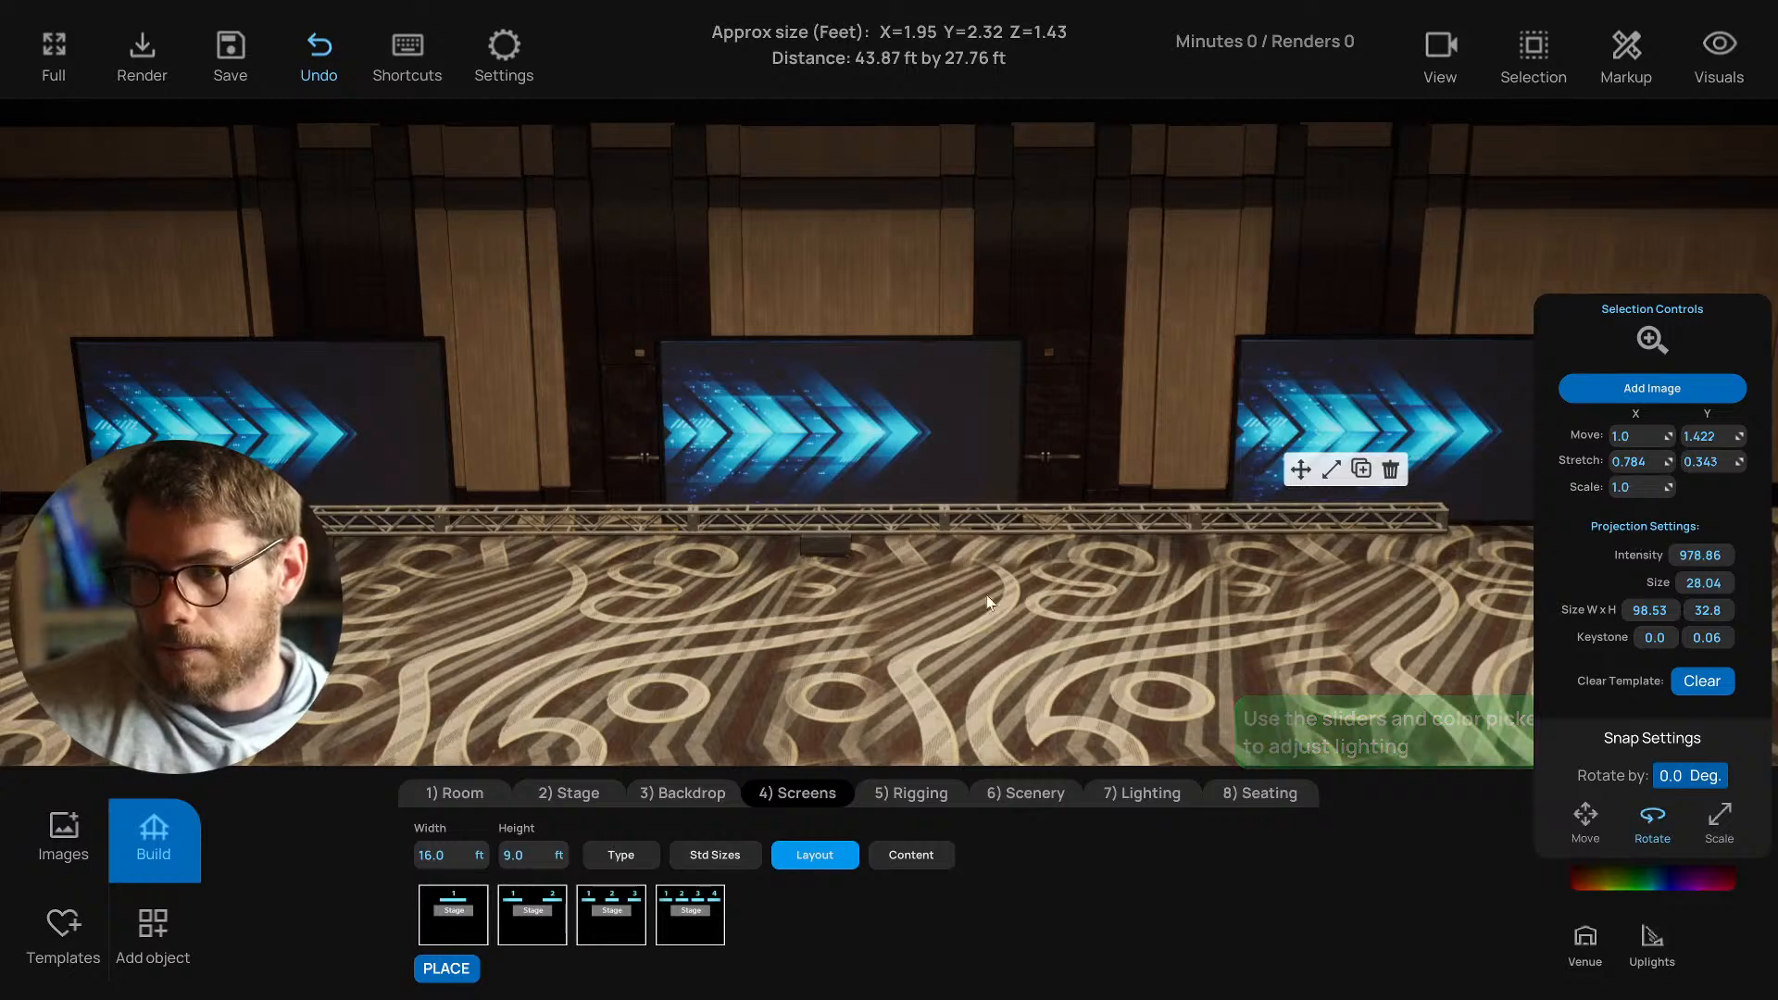
click(1390, 470)
click(827, 550)
click(996, 476)
click(343, 542)
click(424, 473)
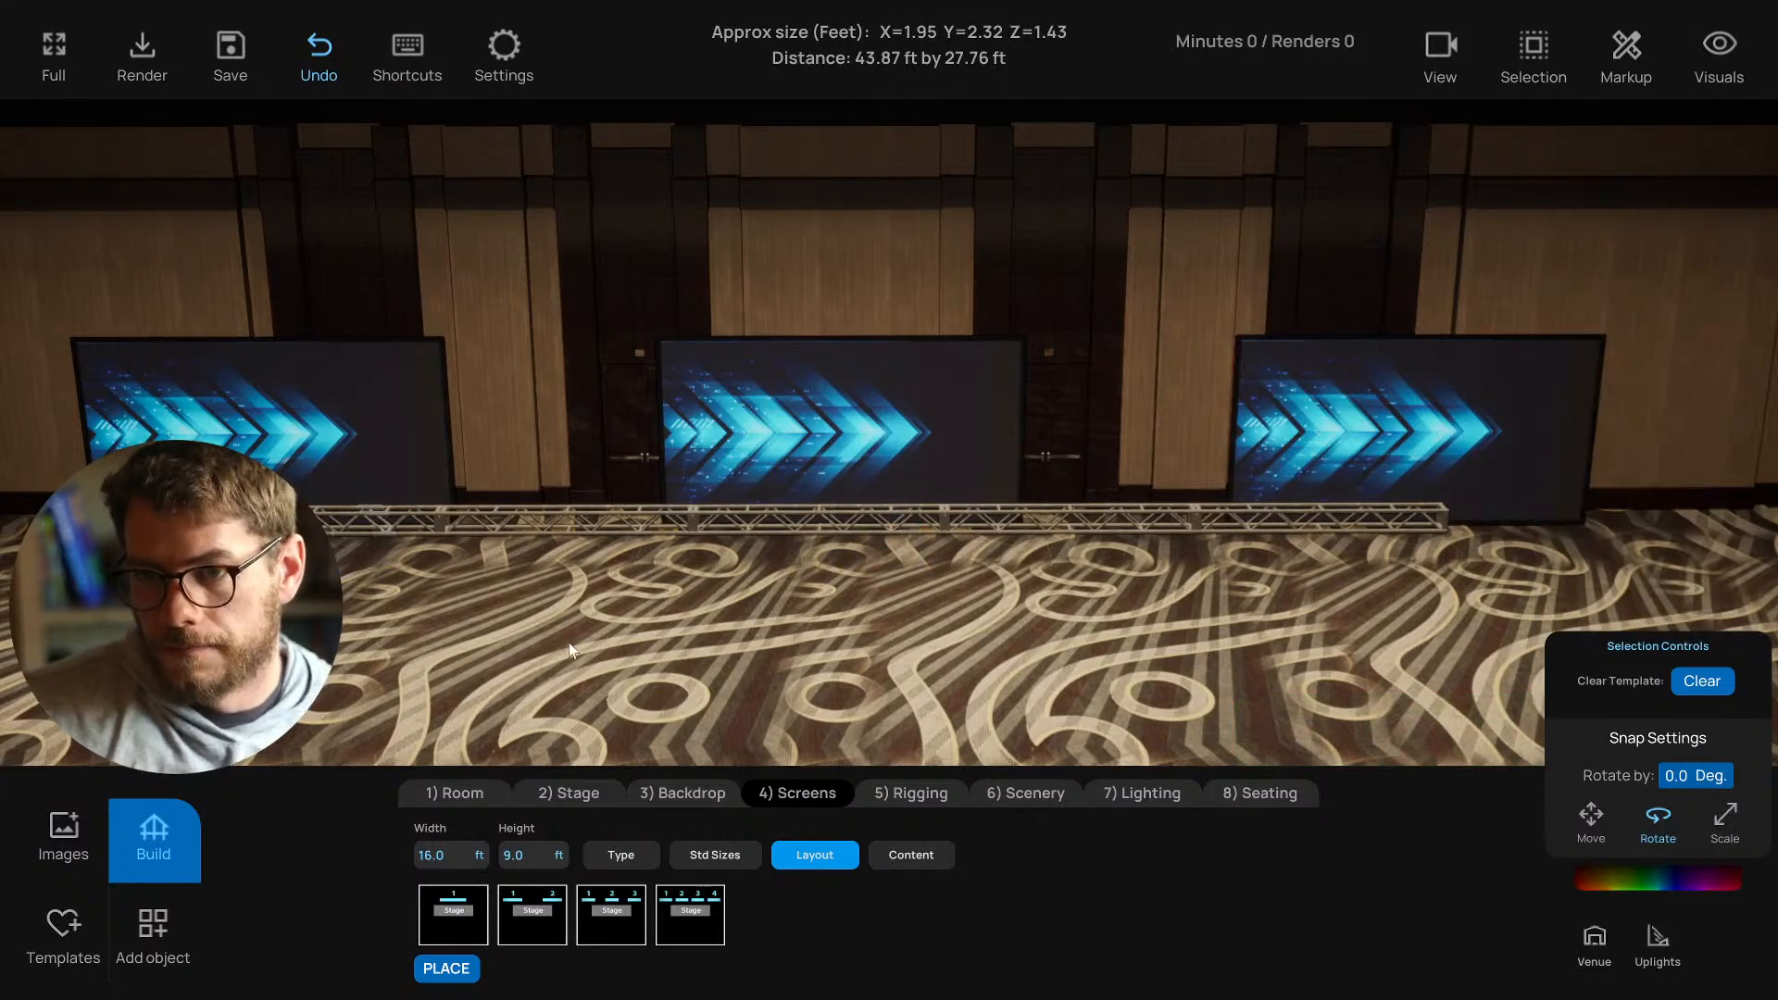
Add a pair of vertical trusses in front of the three screens and select both.
scroll(690, 653, up, 2)
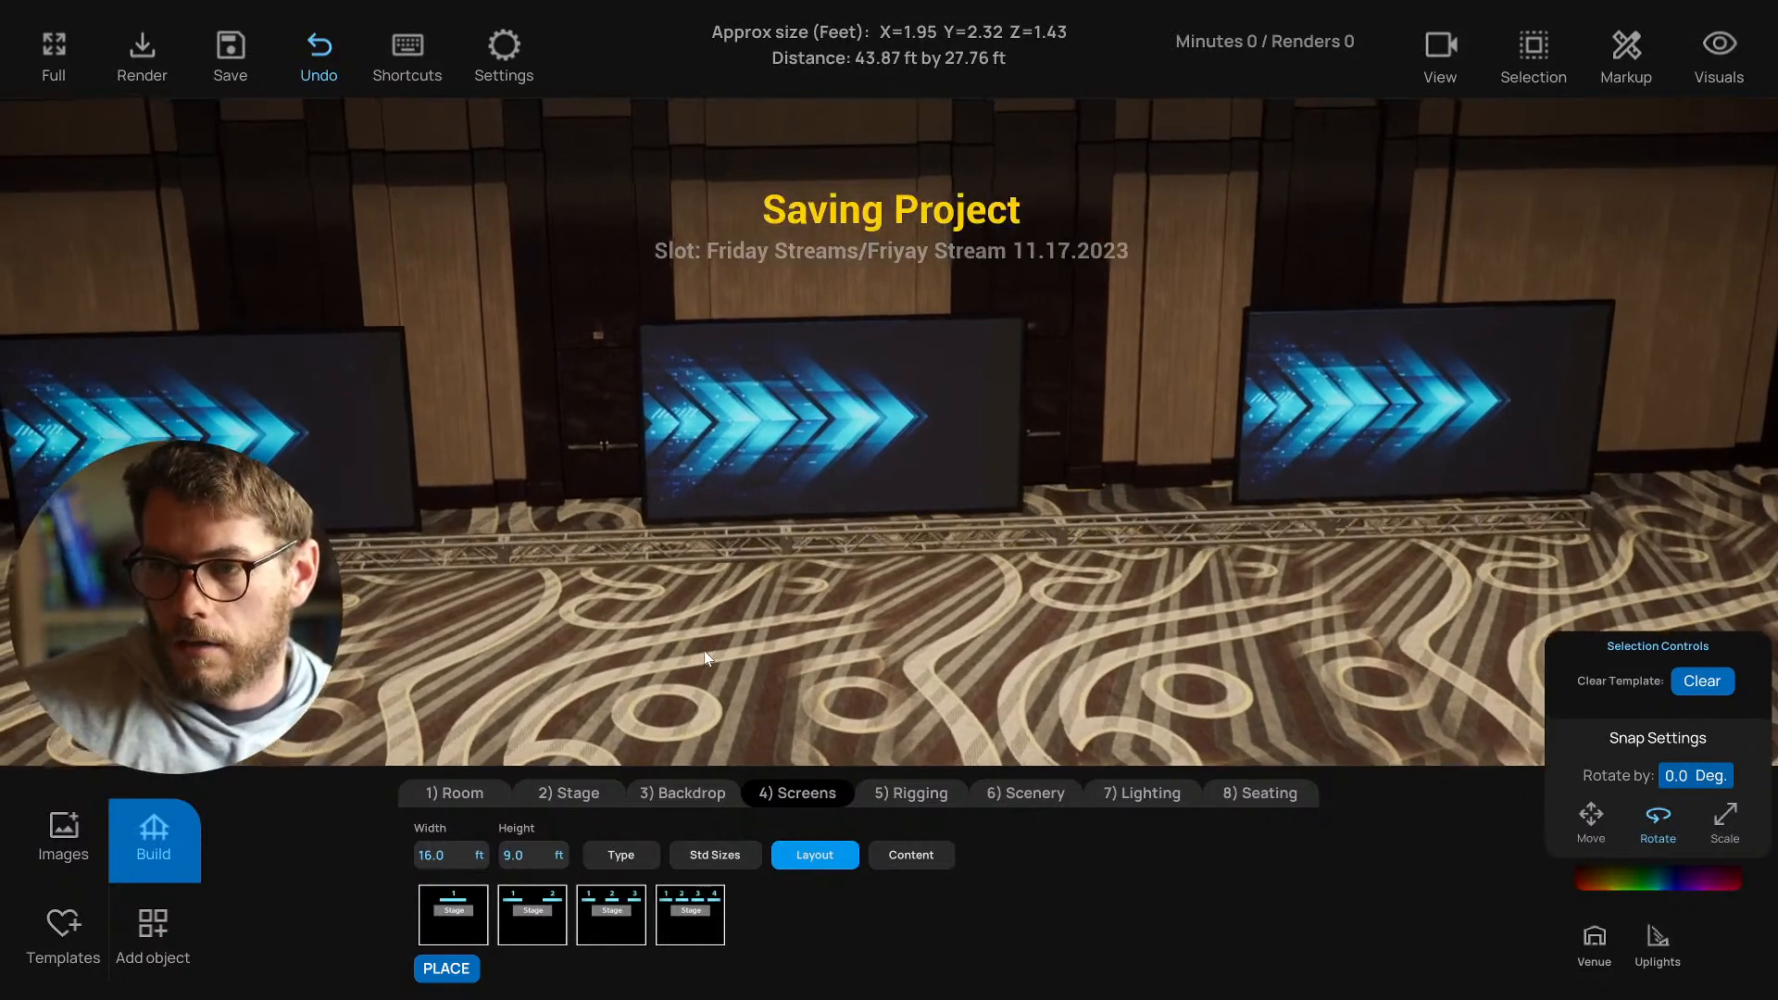
mouse_move(691, 652)
right_down()
mouse_move(692, 688)
mouse_move(695, 671)
right_up()
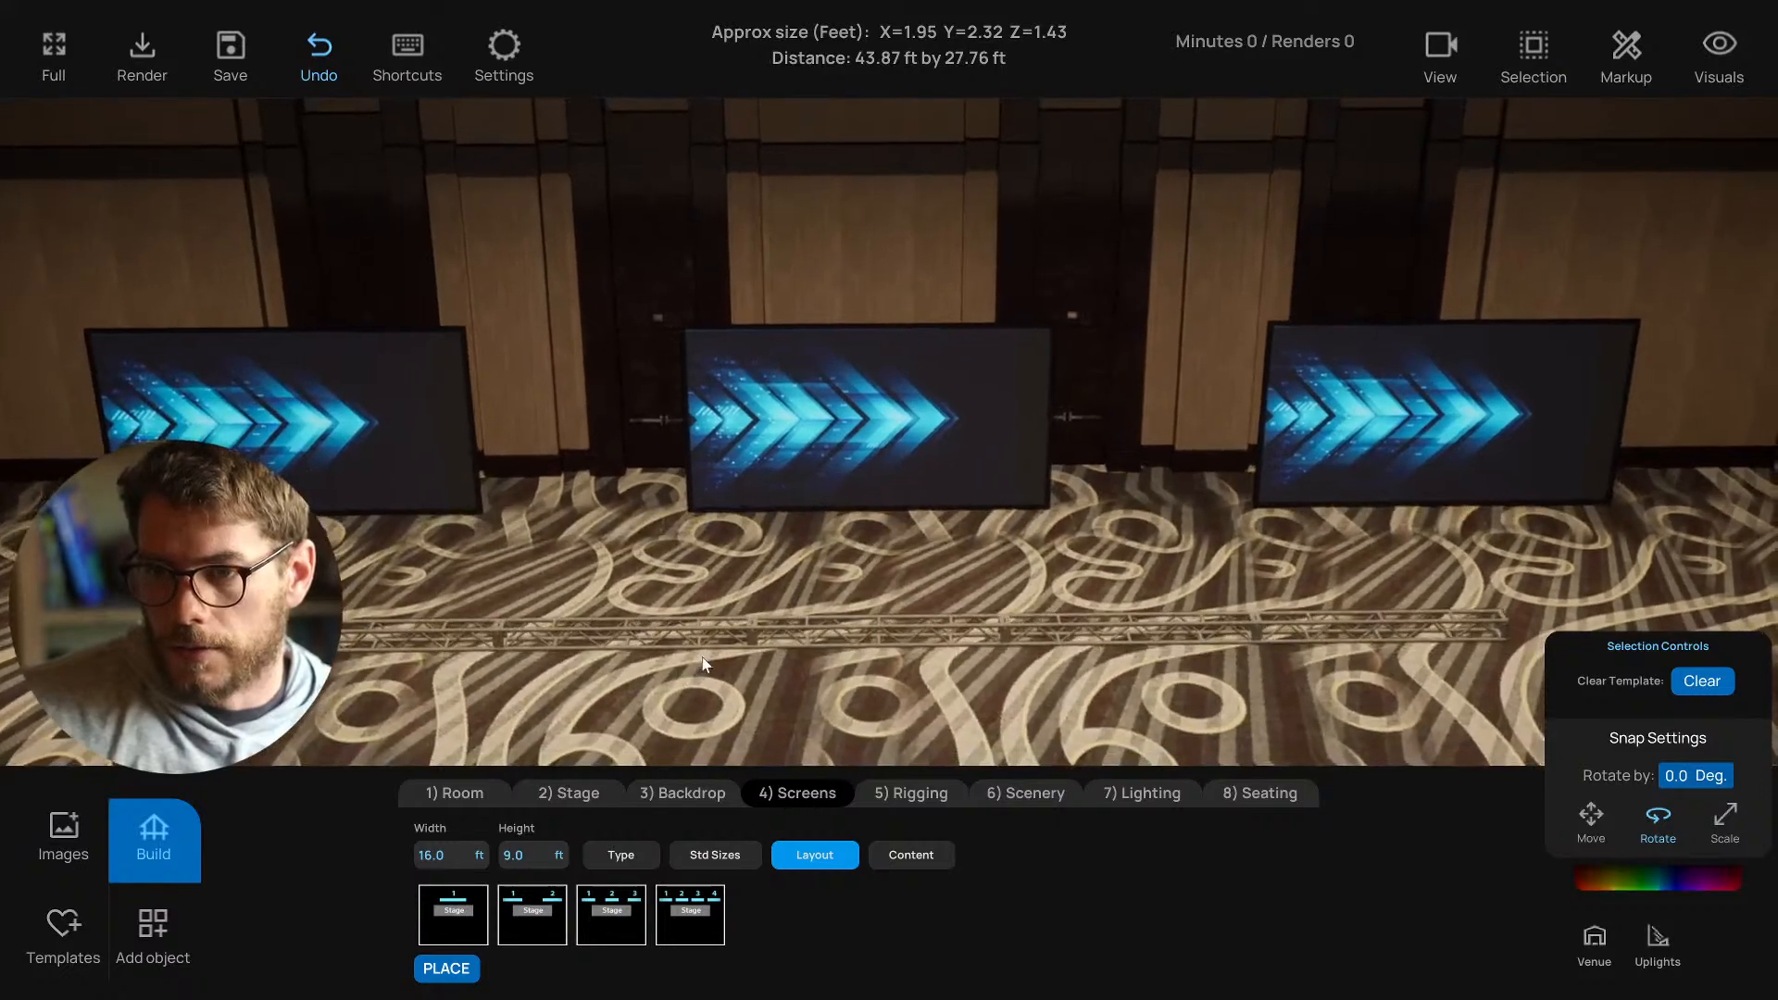
key(t)
scroll(755, 507, up, 5)
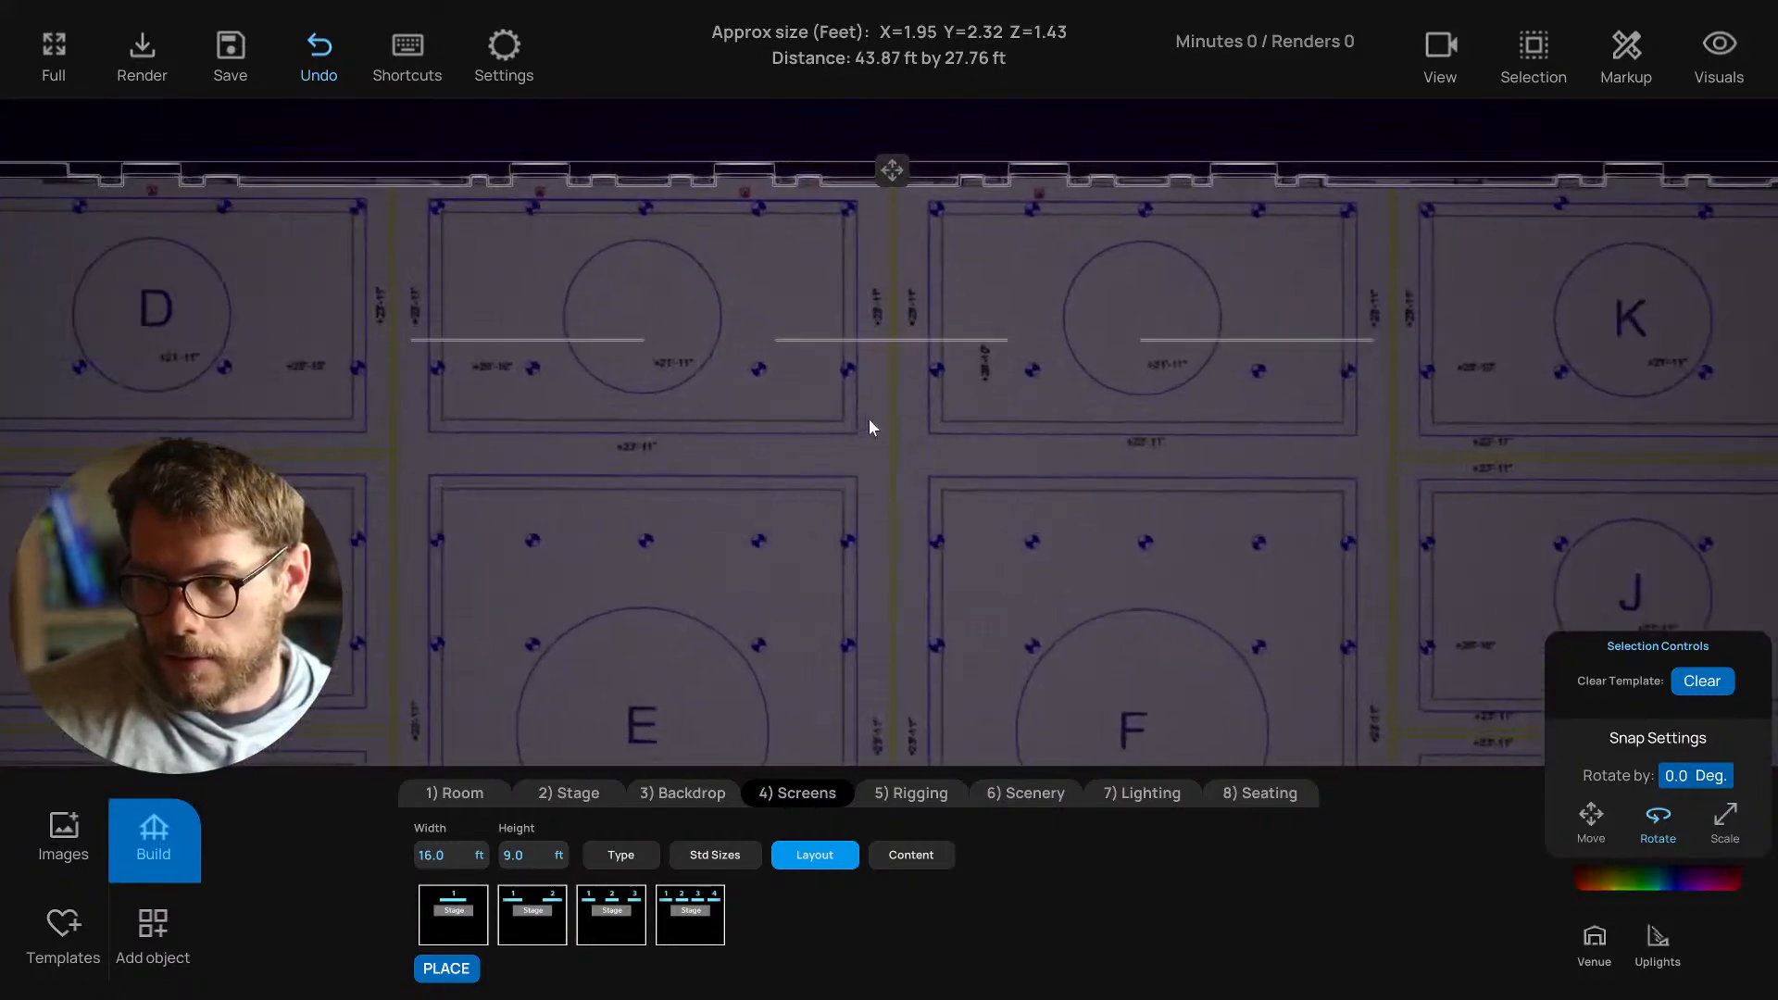
scroll(854, 463, up, 2)
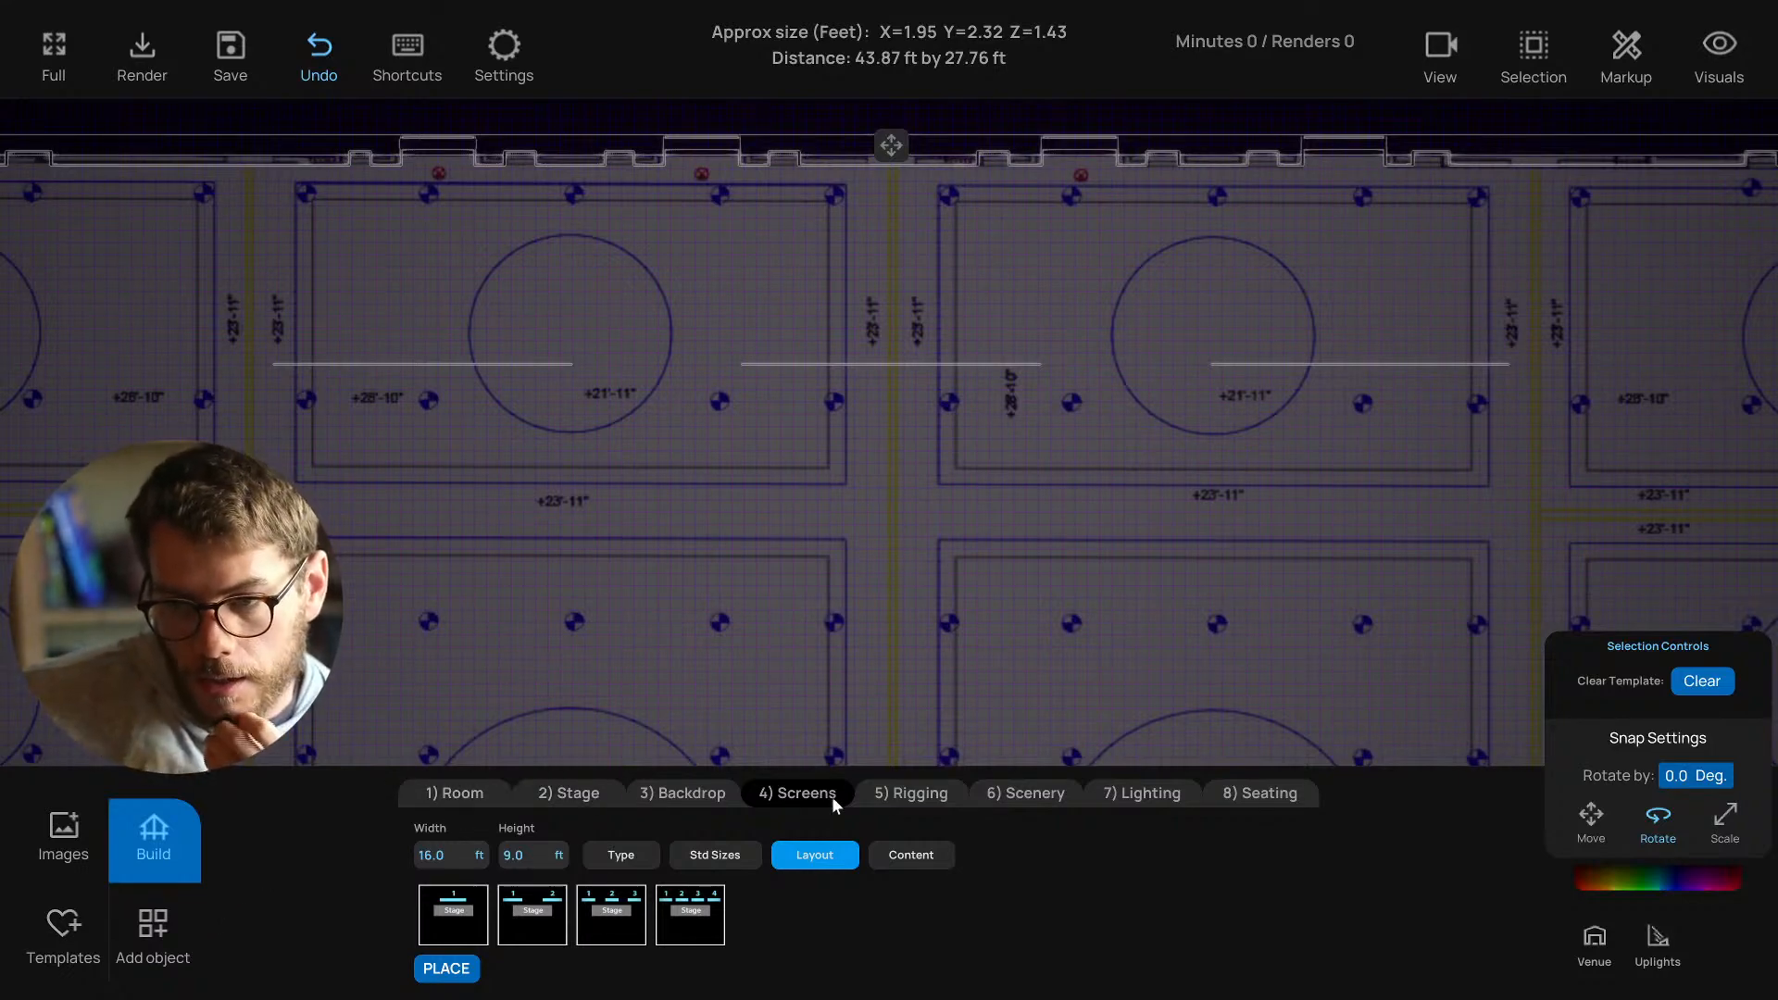
click(944, 799)
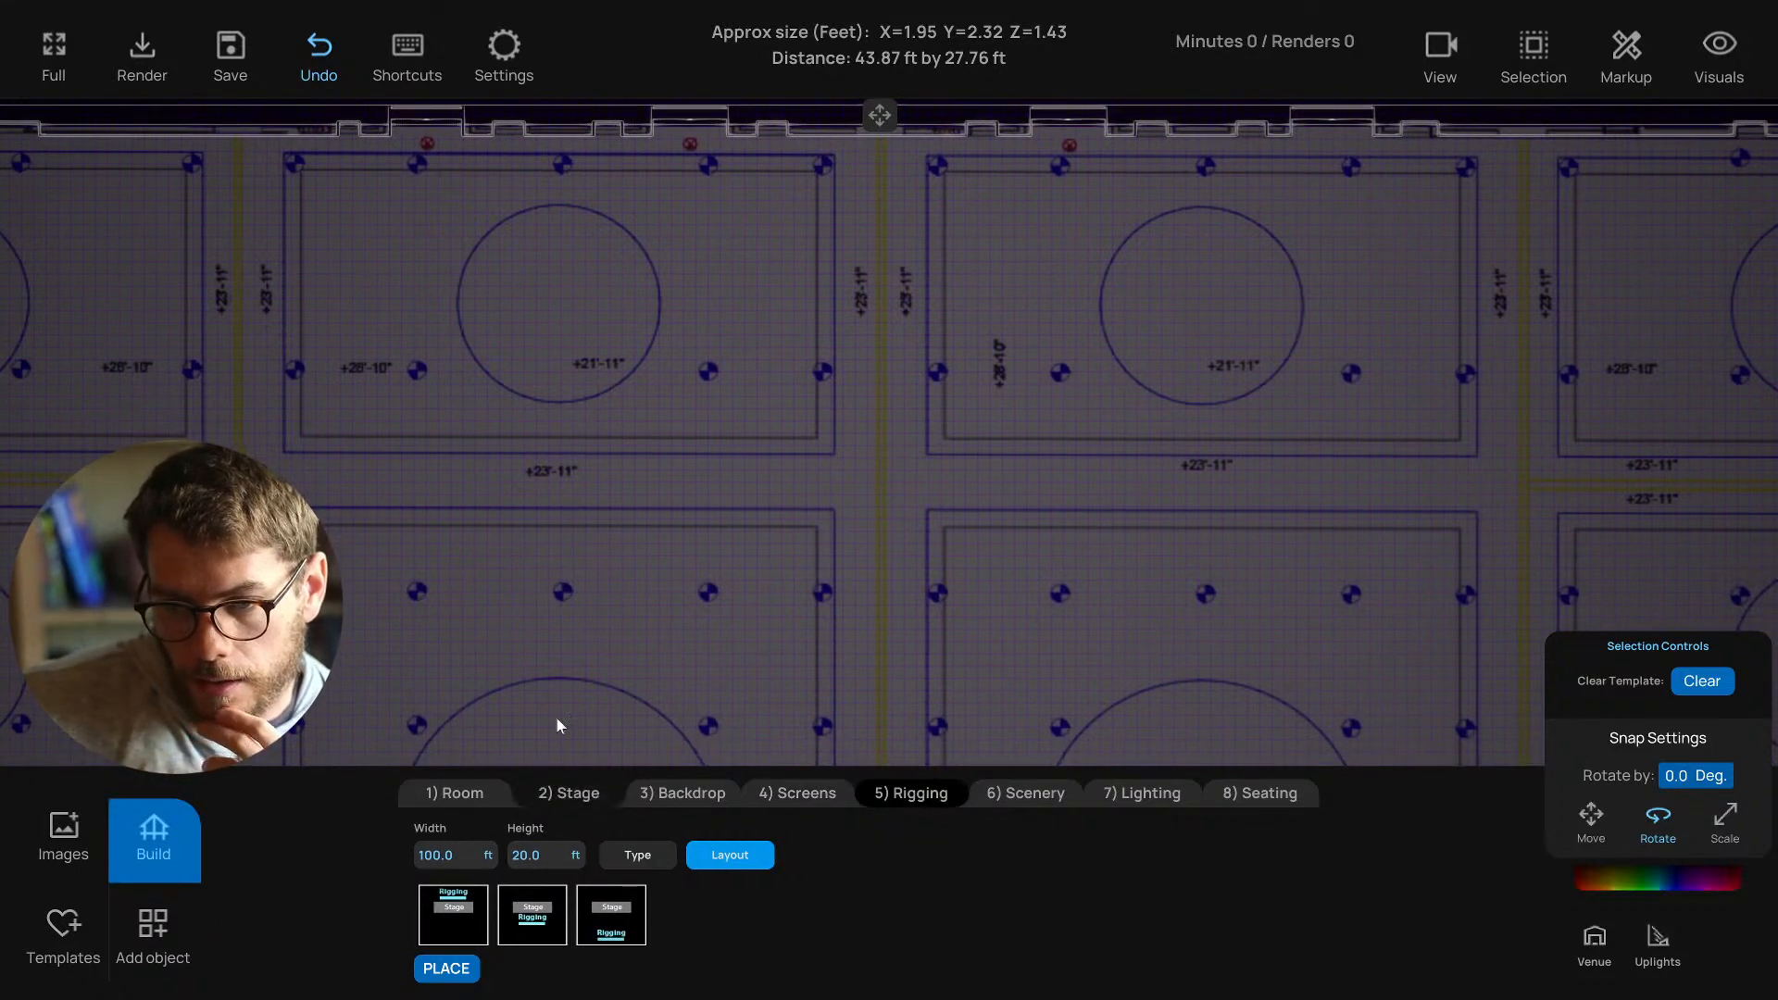
click(648, 857)
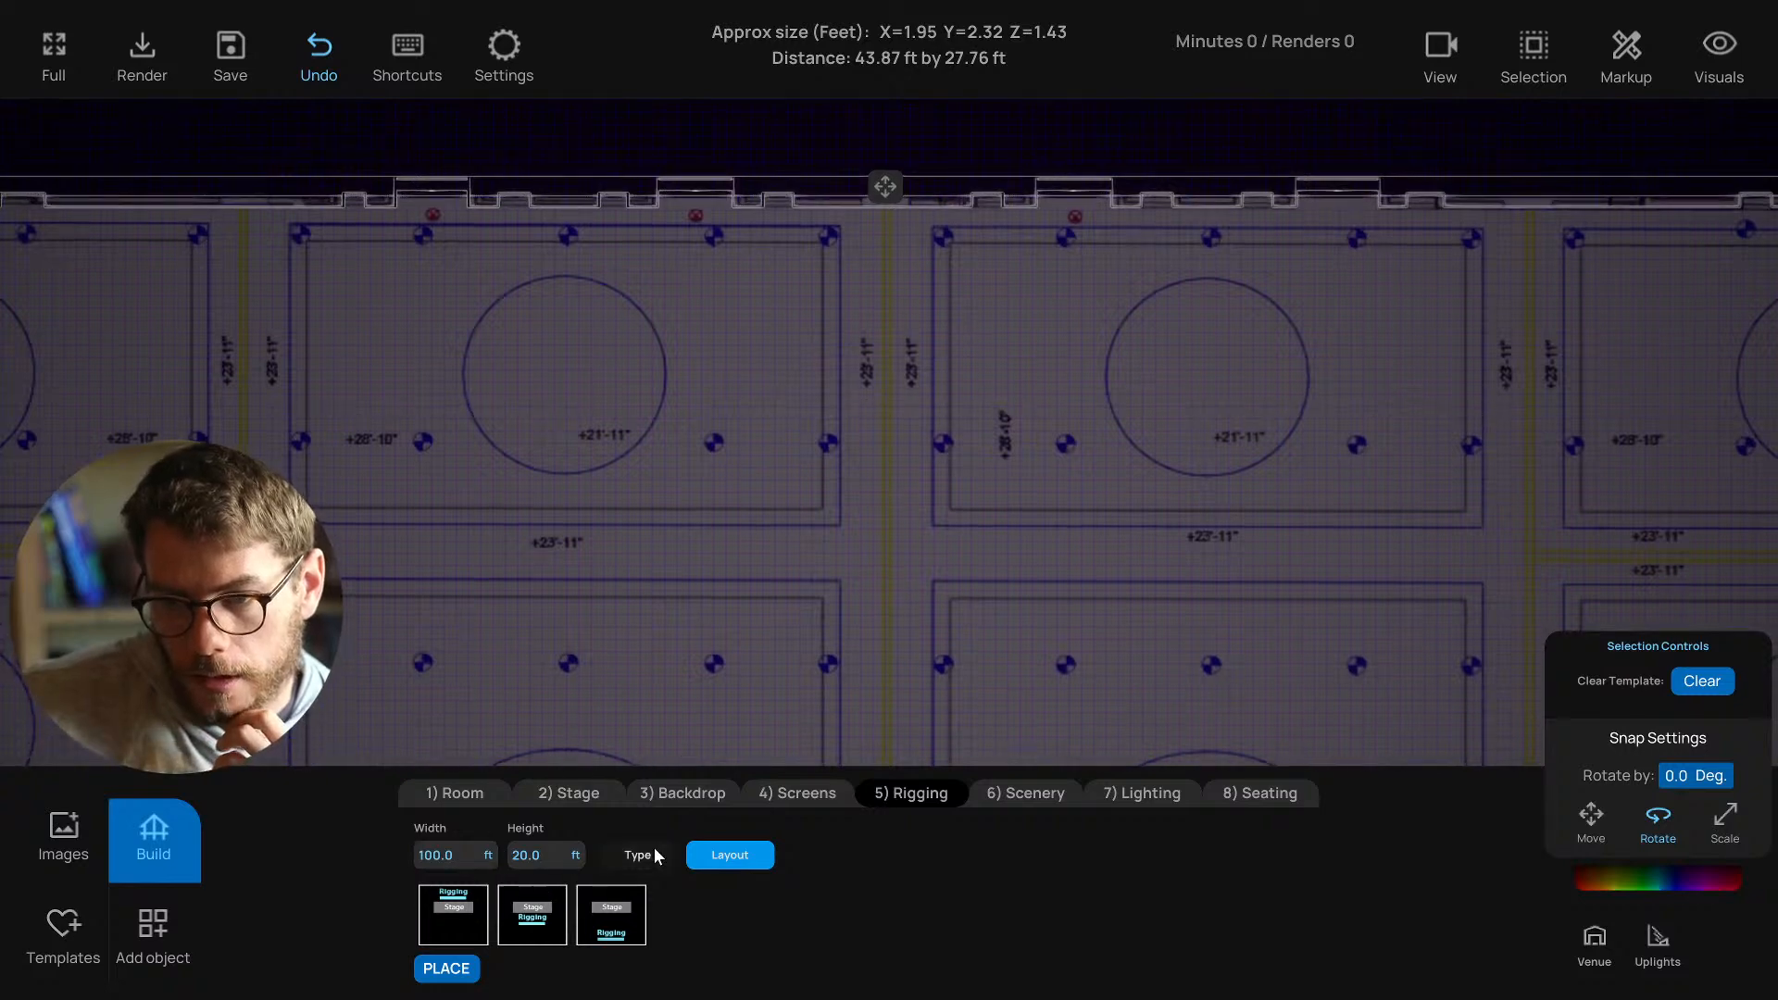
click(549, 909)
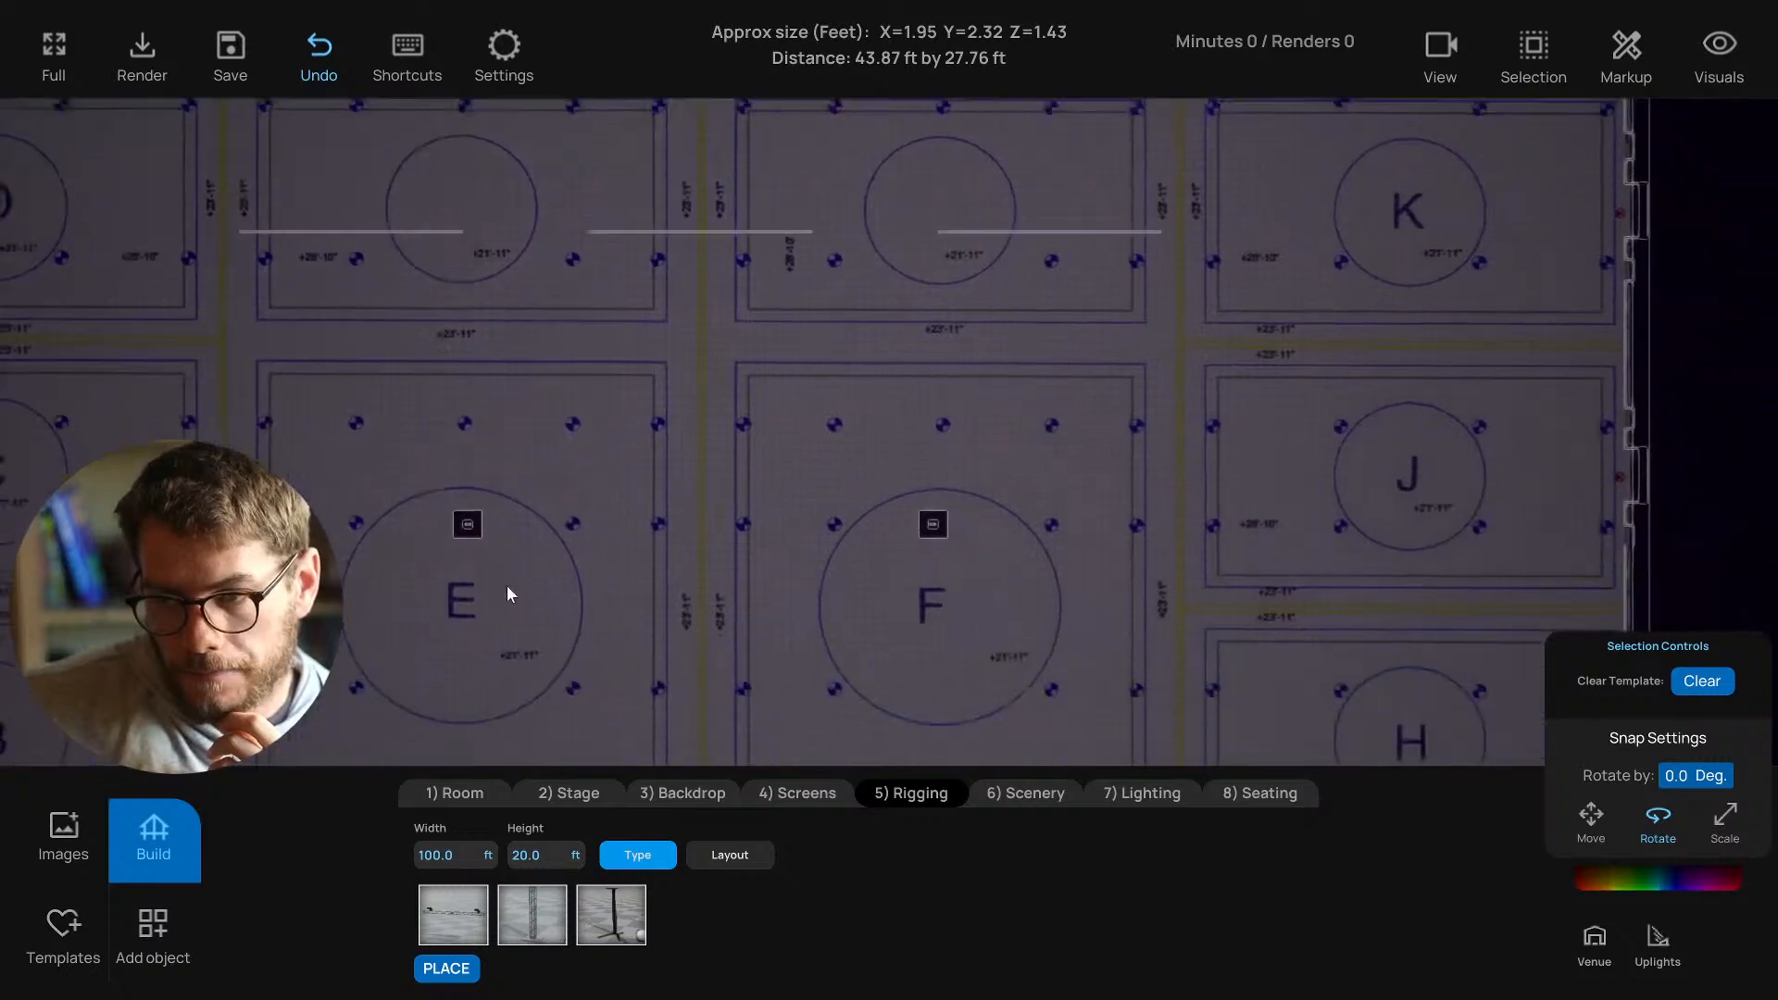
drag(424, 517, 991, 602)
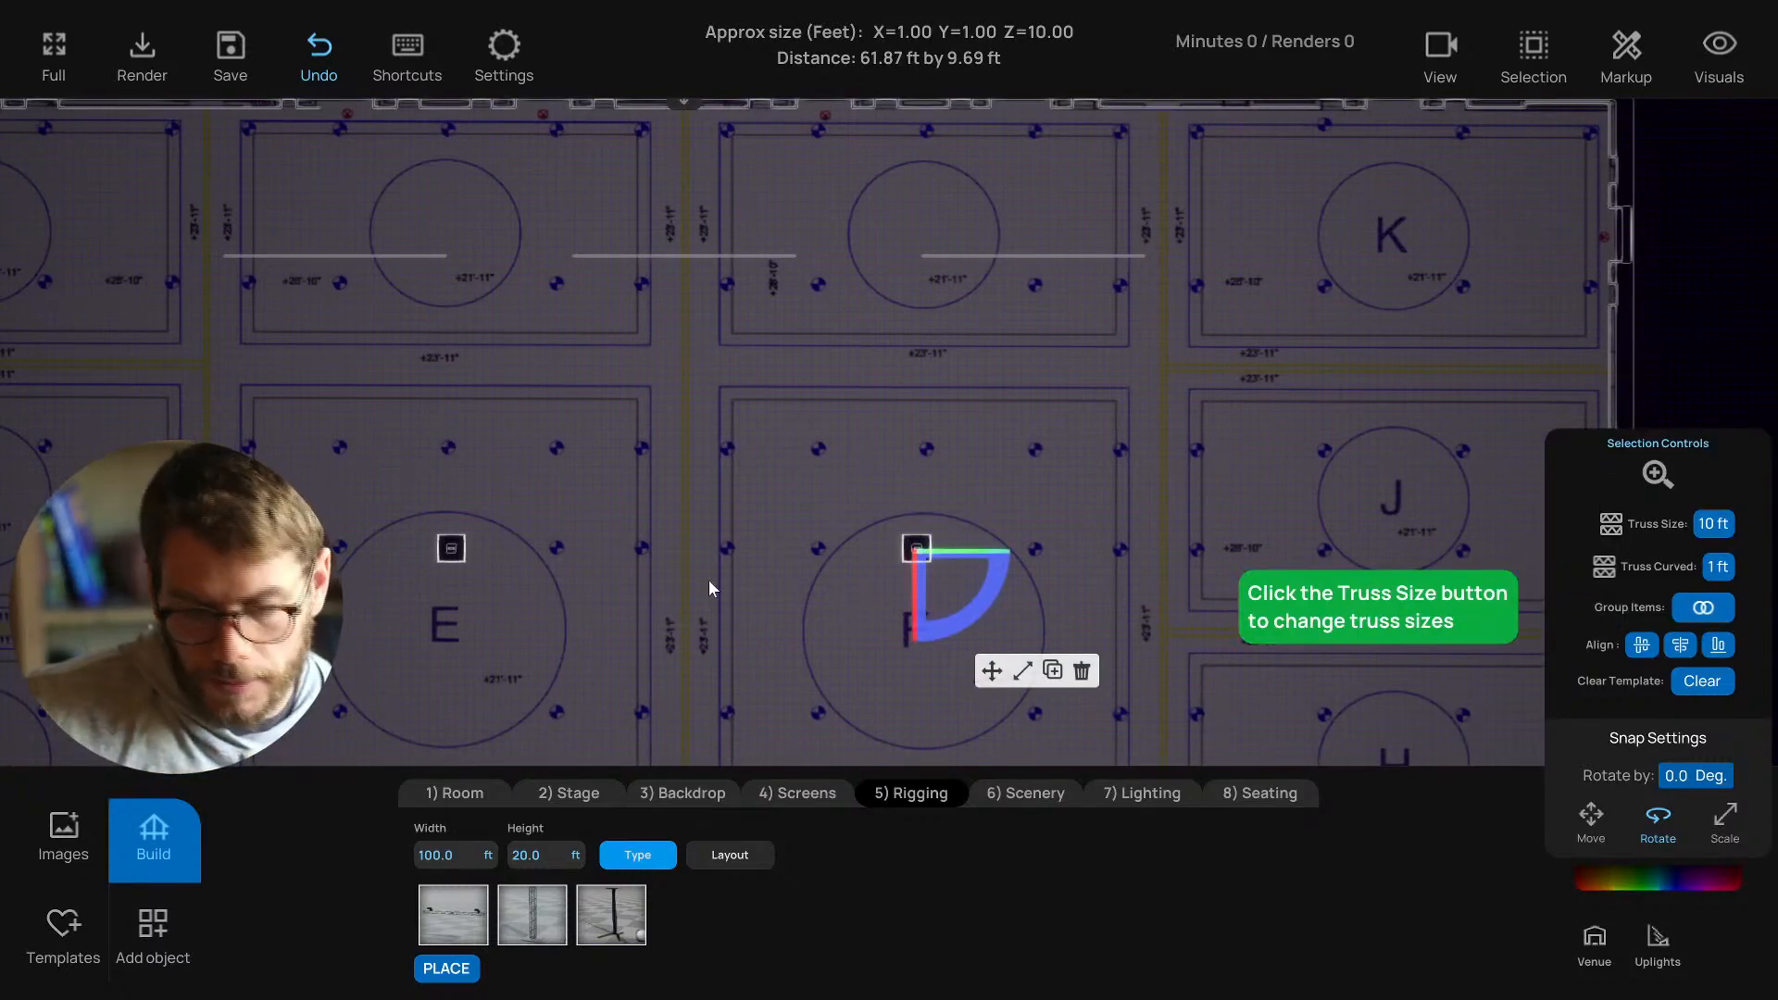
key(t)
key(s)
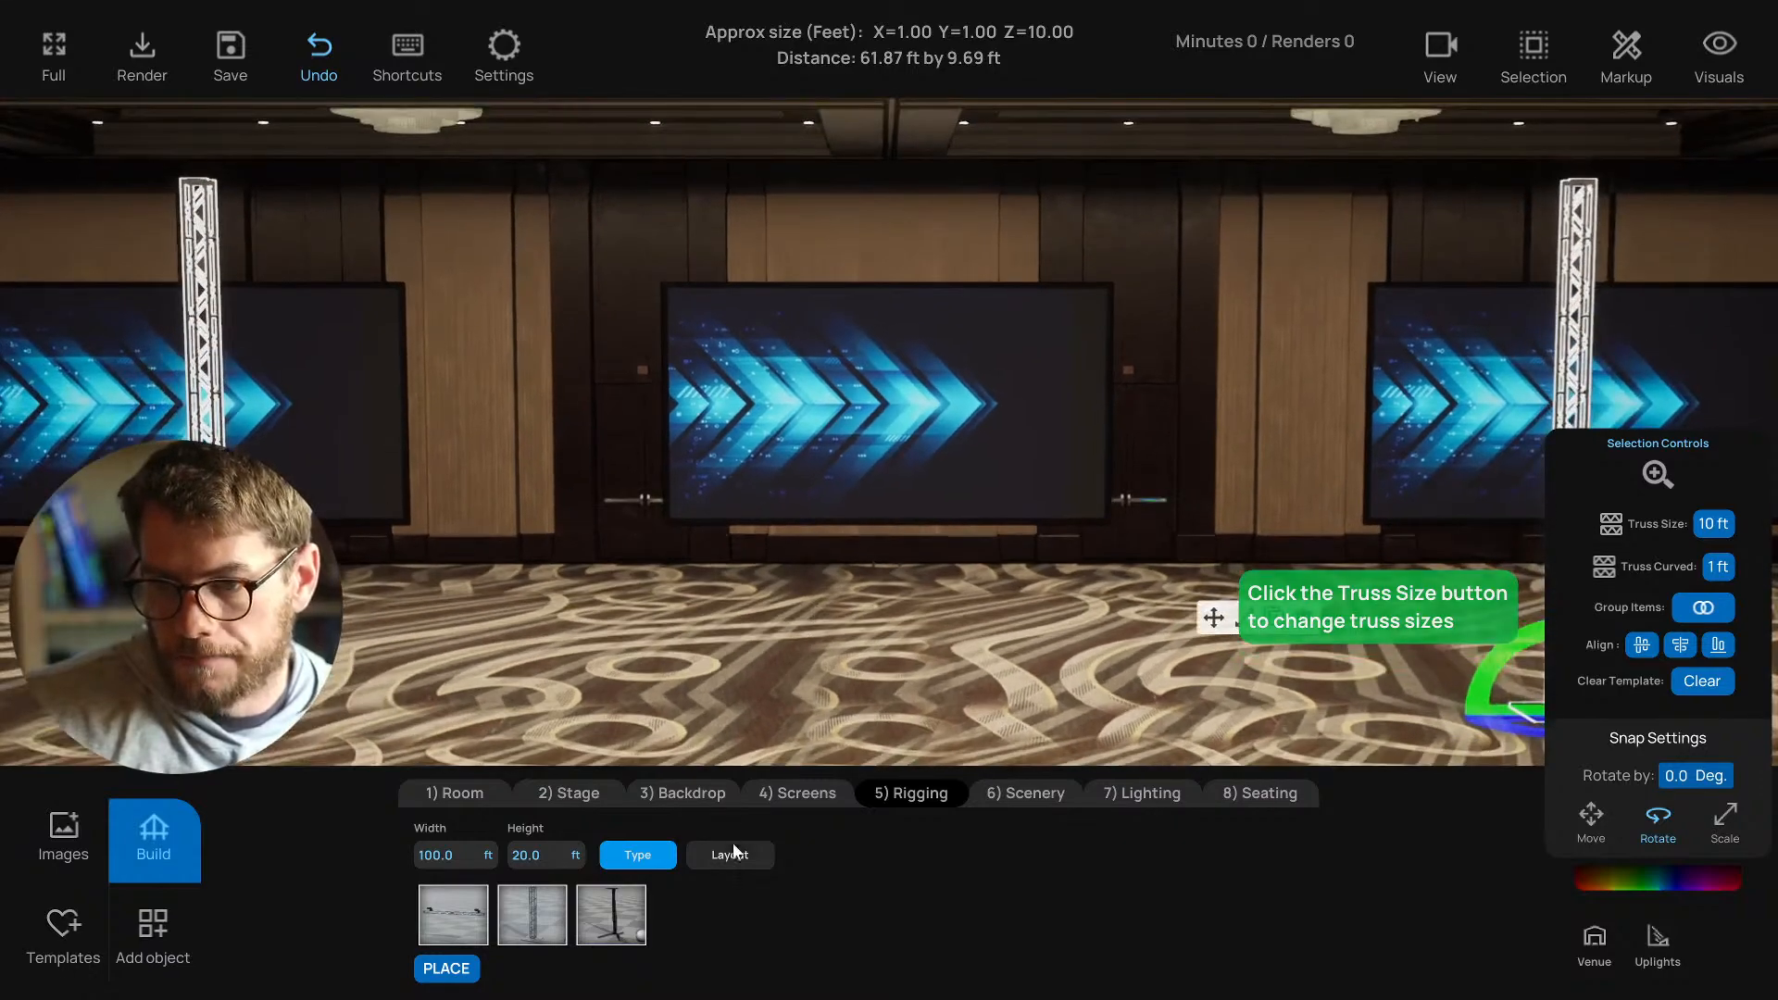
Apply the behind-stage rigging layout to the vertical trusses and set their width to 30 ft.
click(730, 853)
click(465, 918)
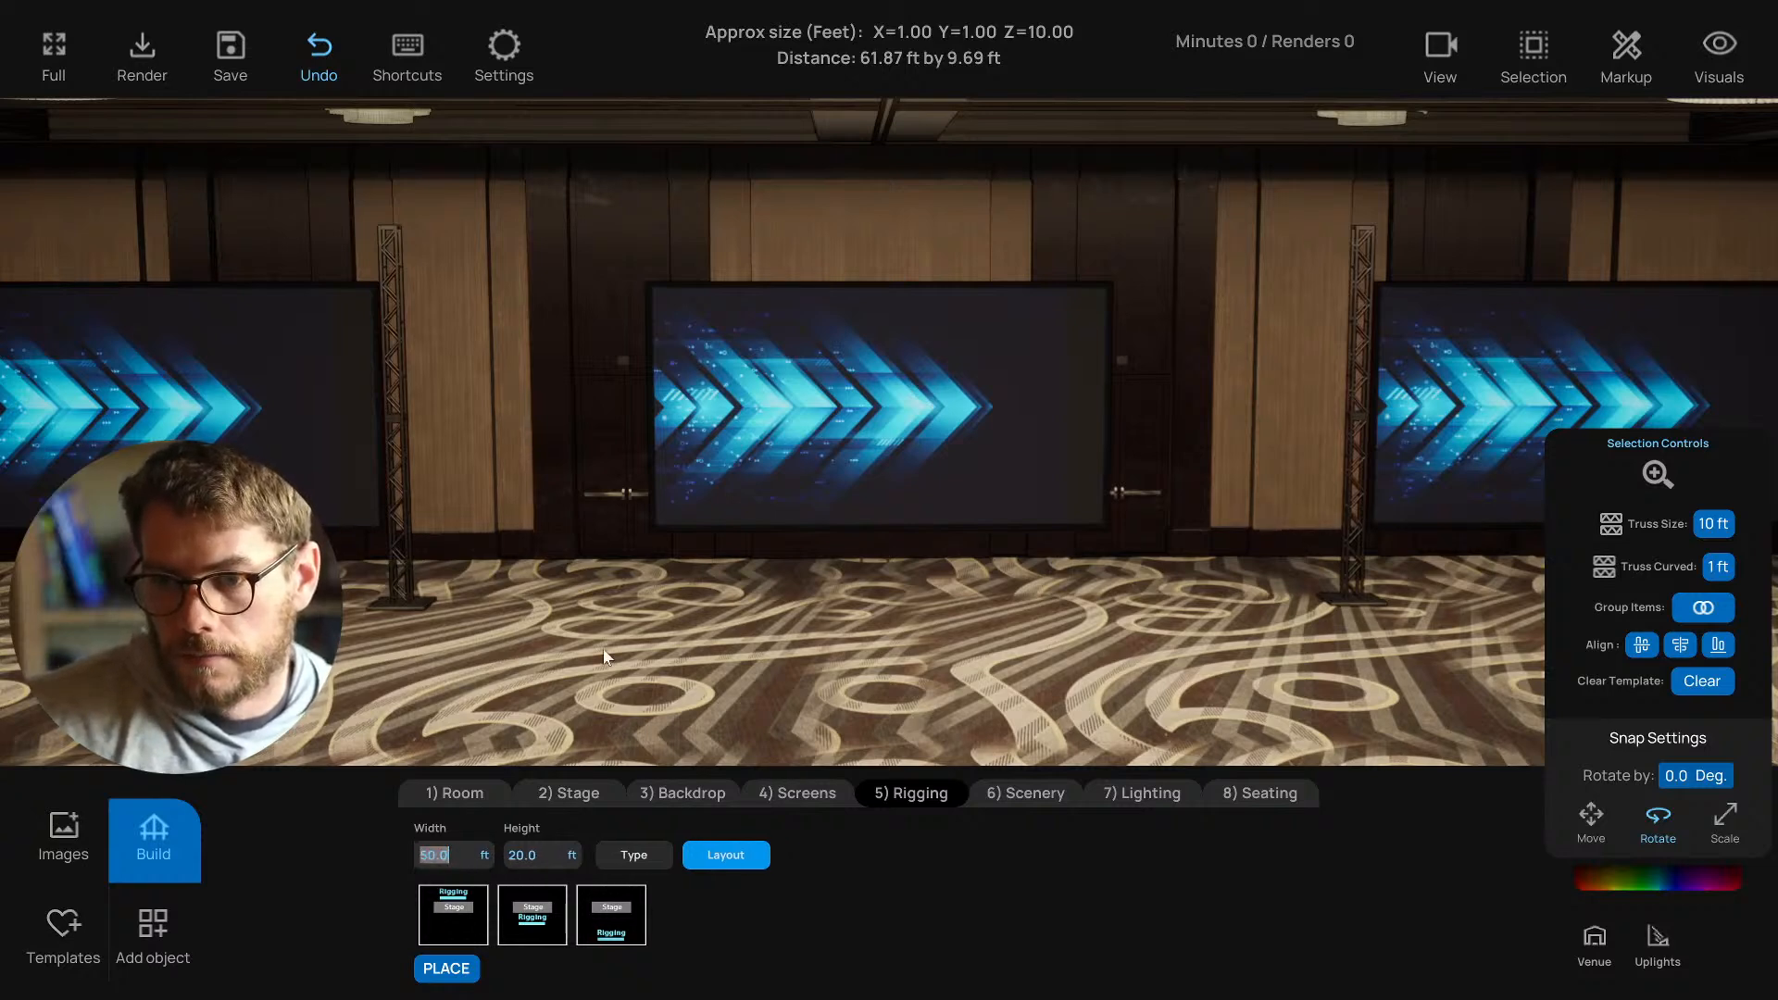
click(628, 862)
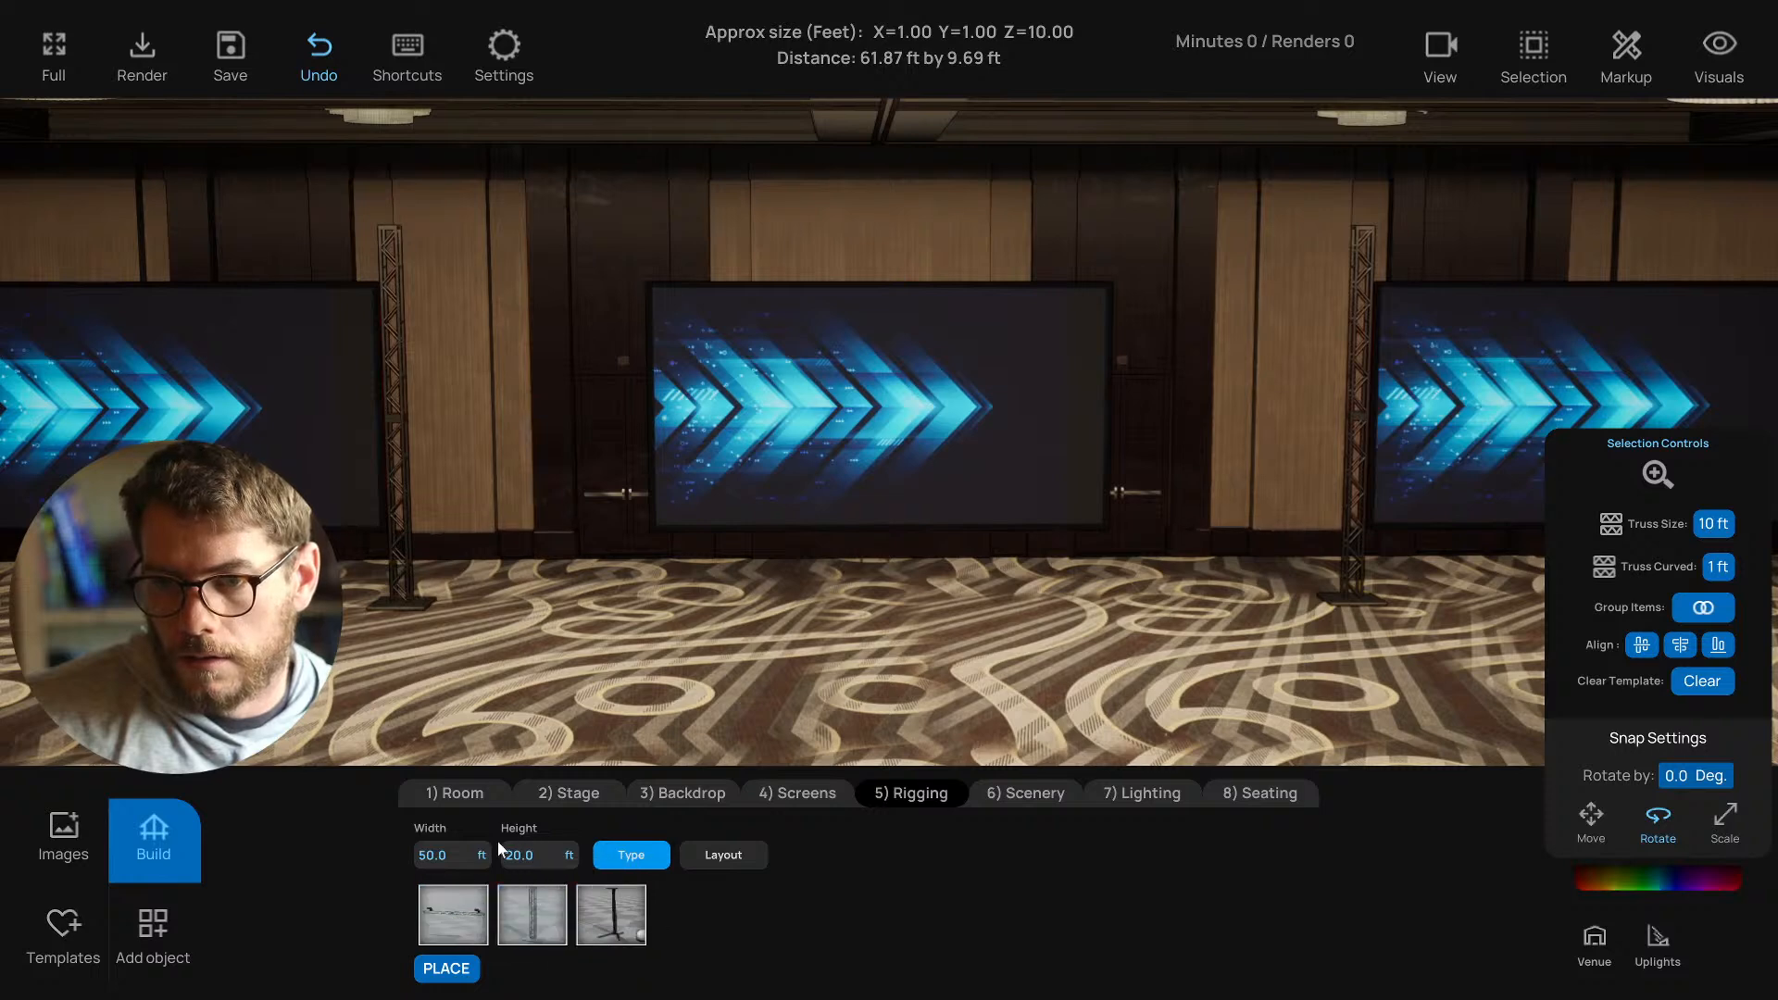
click(453, 852)
text(30)
key(Return)
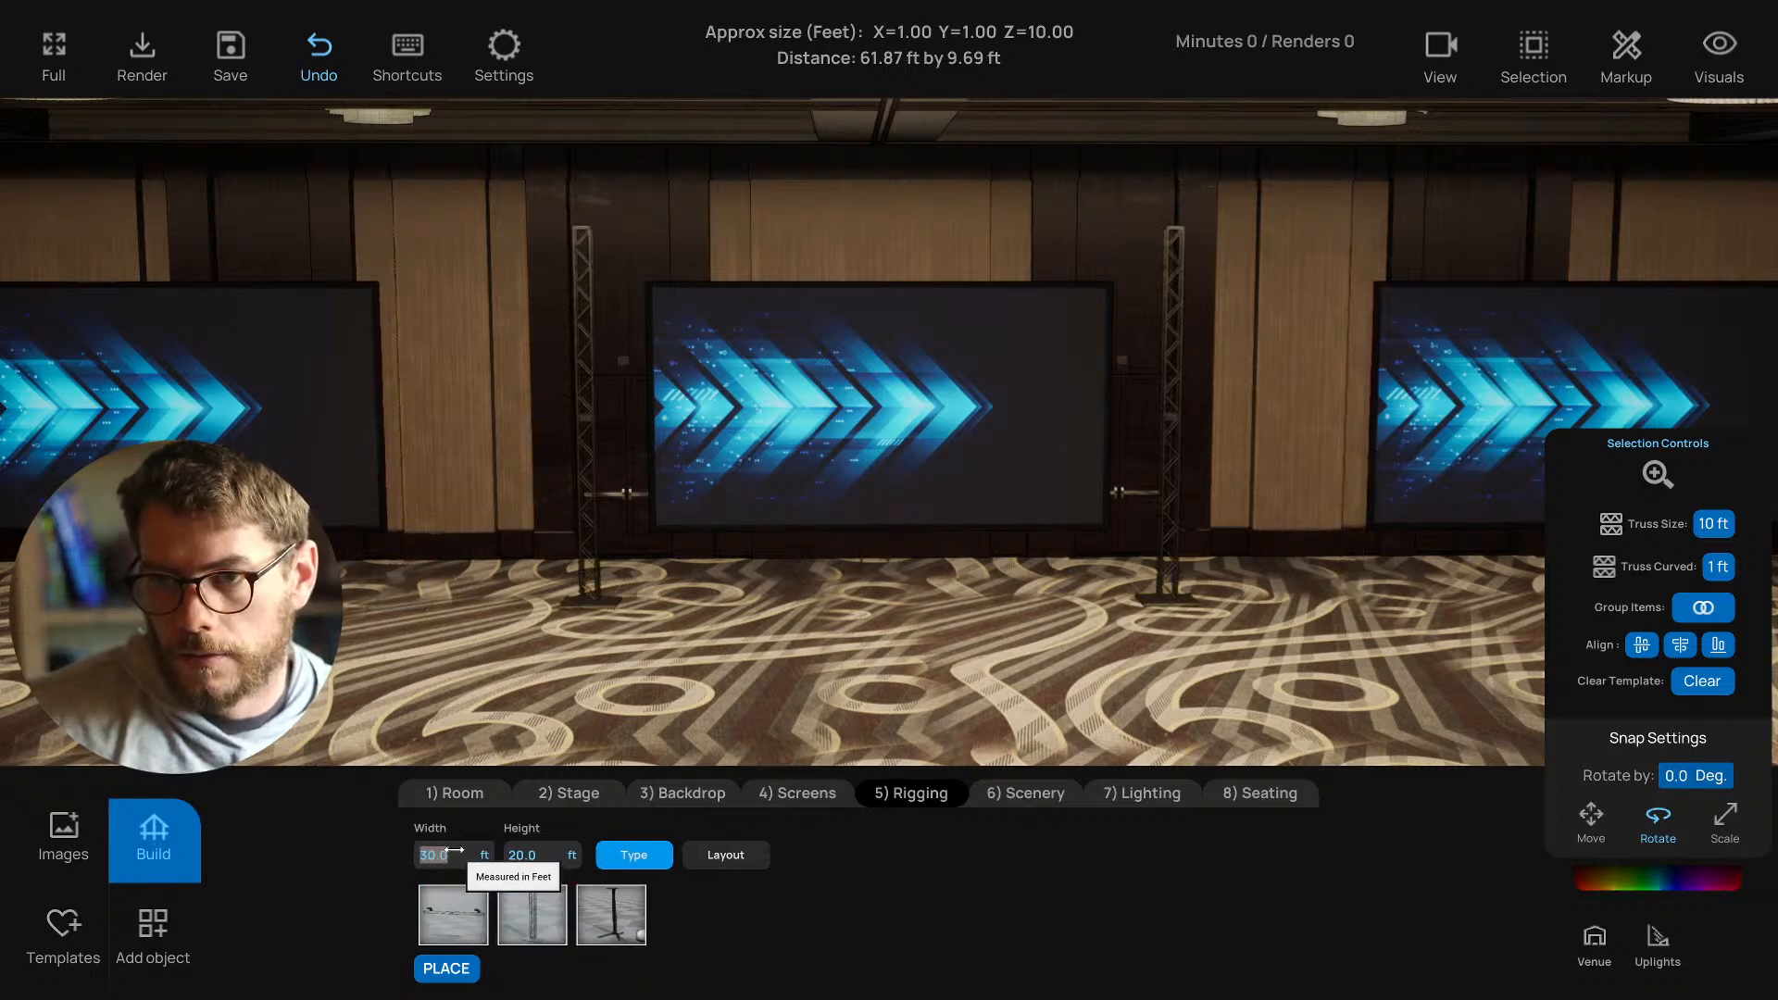
Set the vertical truss width to 25 ft and check the towers' alignment with the centre screen from above.
mouse_move(739, 699)
right_down()
mouse_move(763, 688)
mouse_move(744, 692)
right_up()
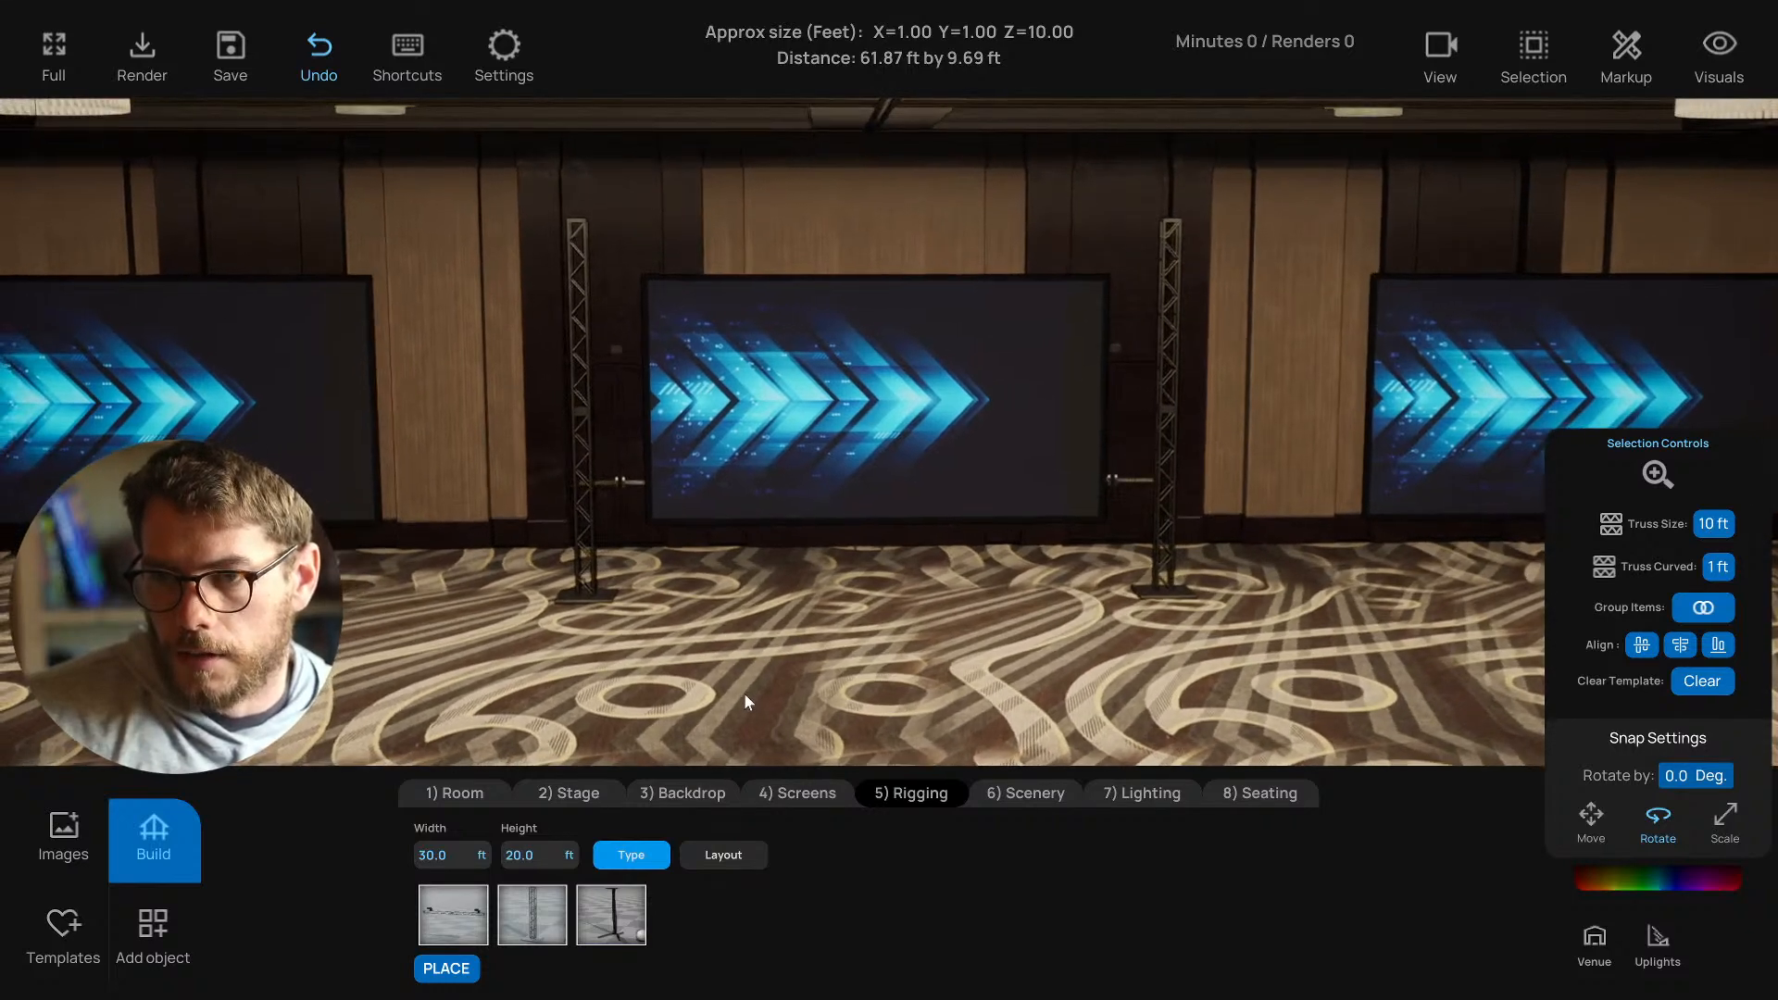
right_drag(836, 671, 858, 675)
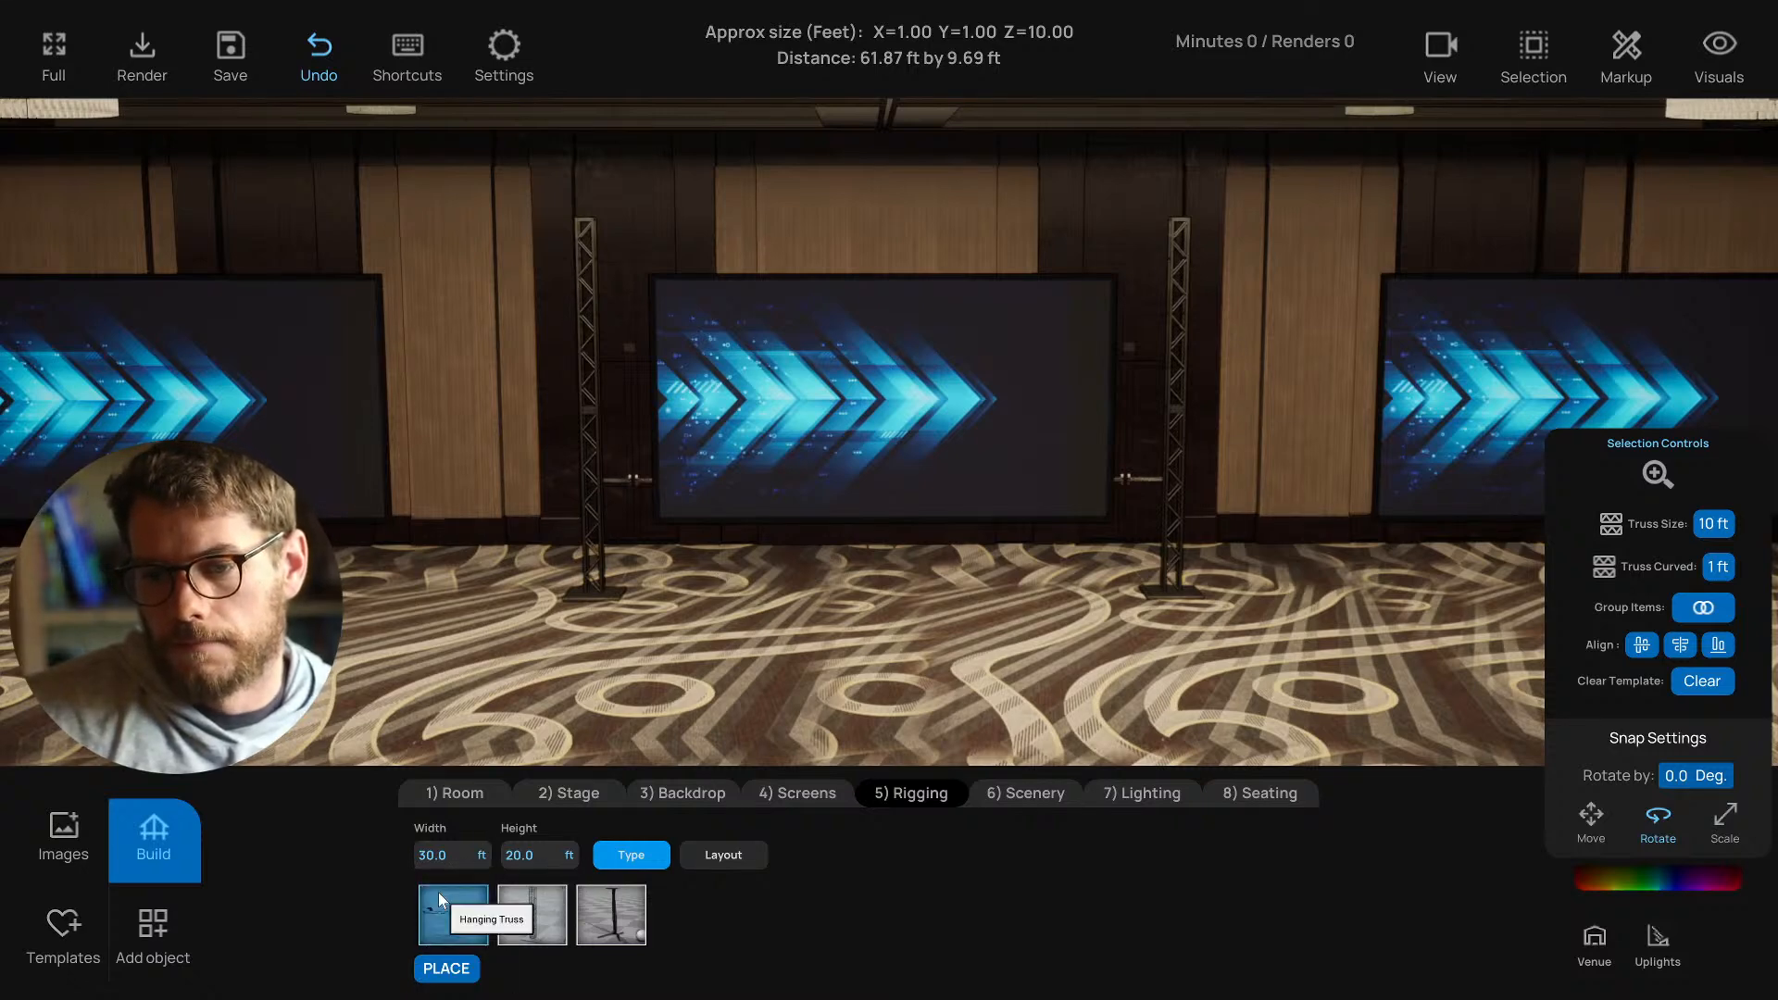
text(5)
key(Return)
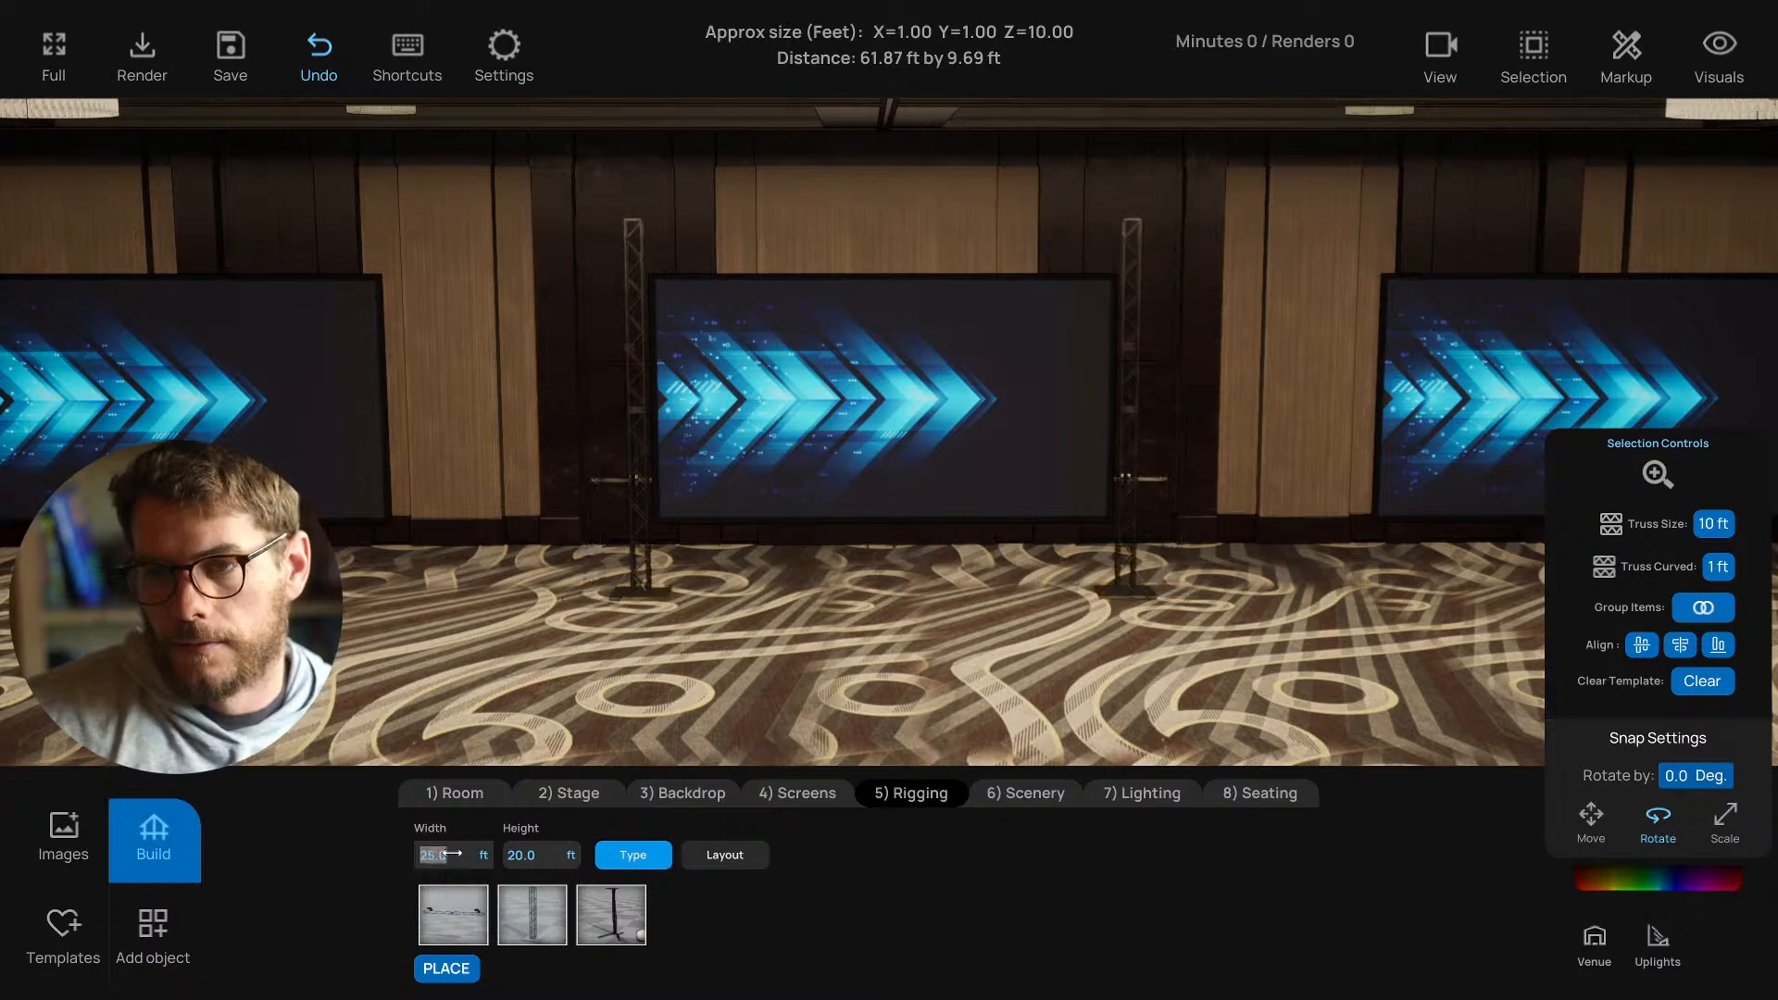
right_drag(721, 641, 749, 682)
key(t)
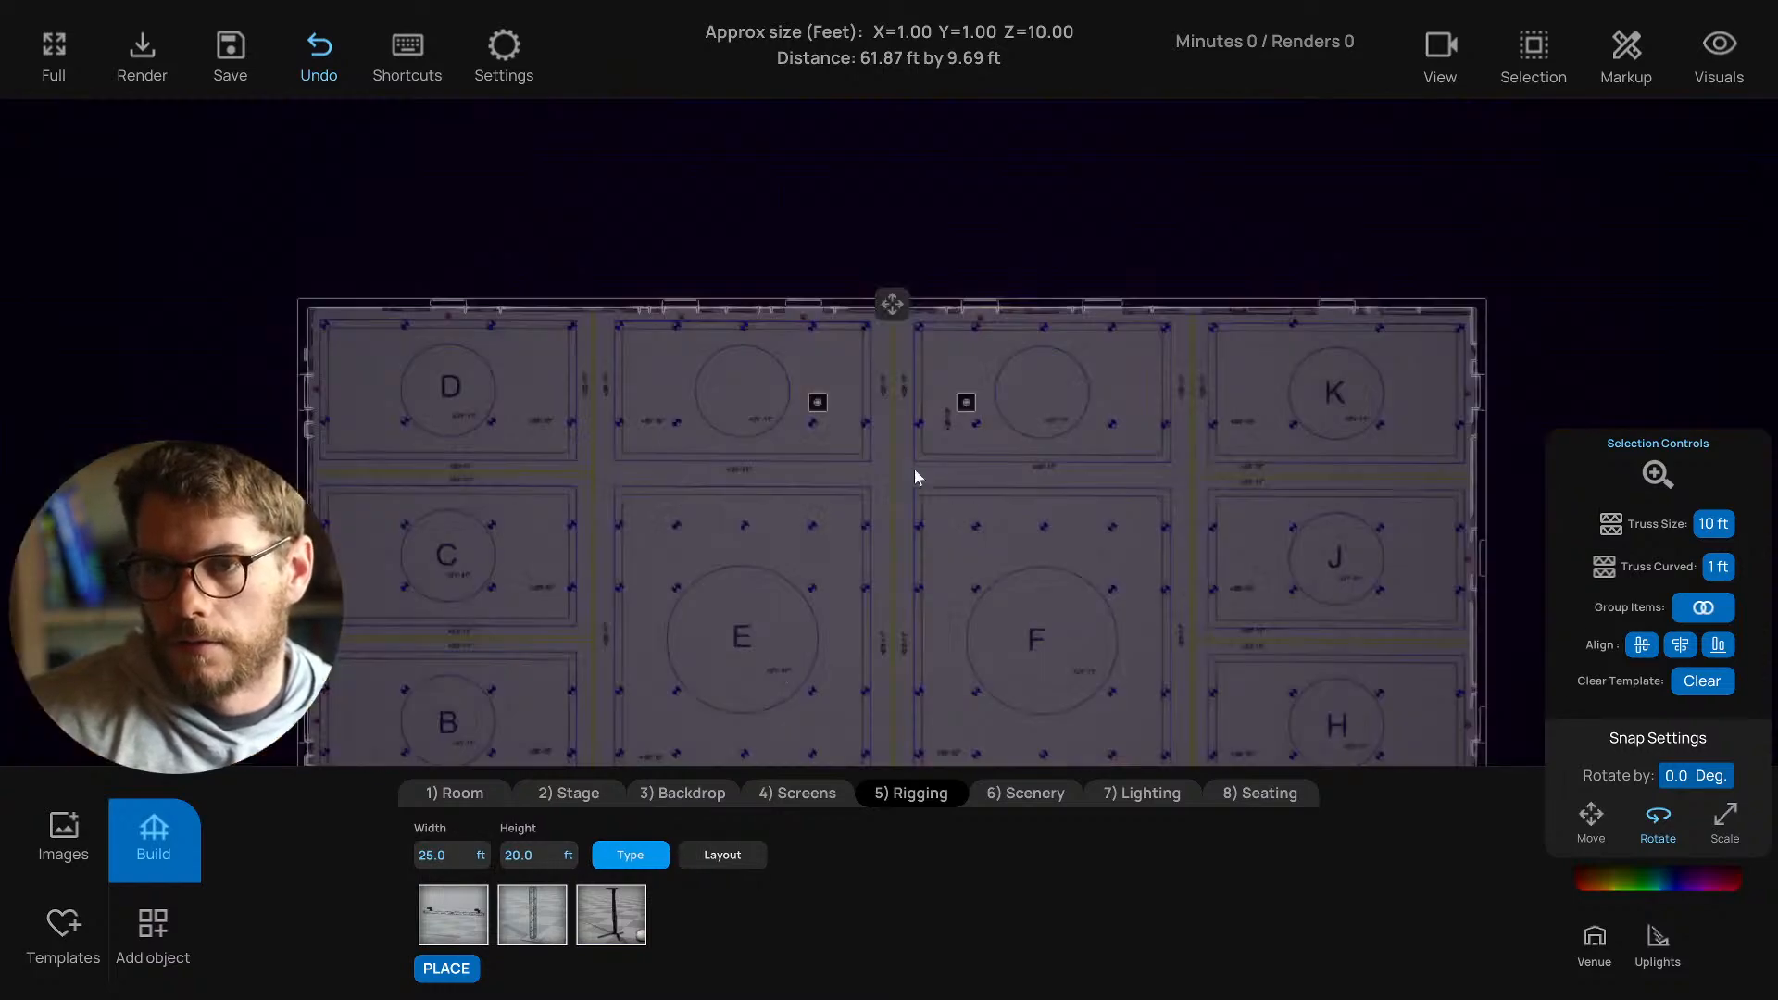
right_drag(915, 469, 896, 444)
scroll(891, 439, up, 2)
scroll(891, 441, up, 5)
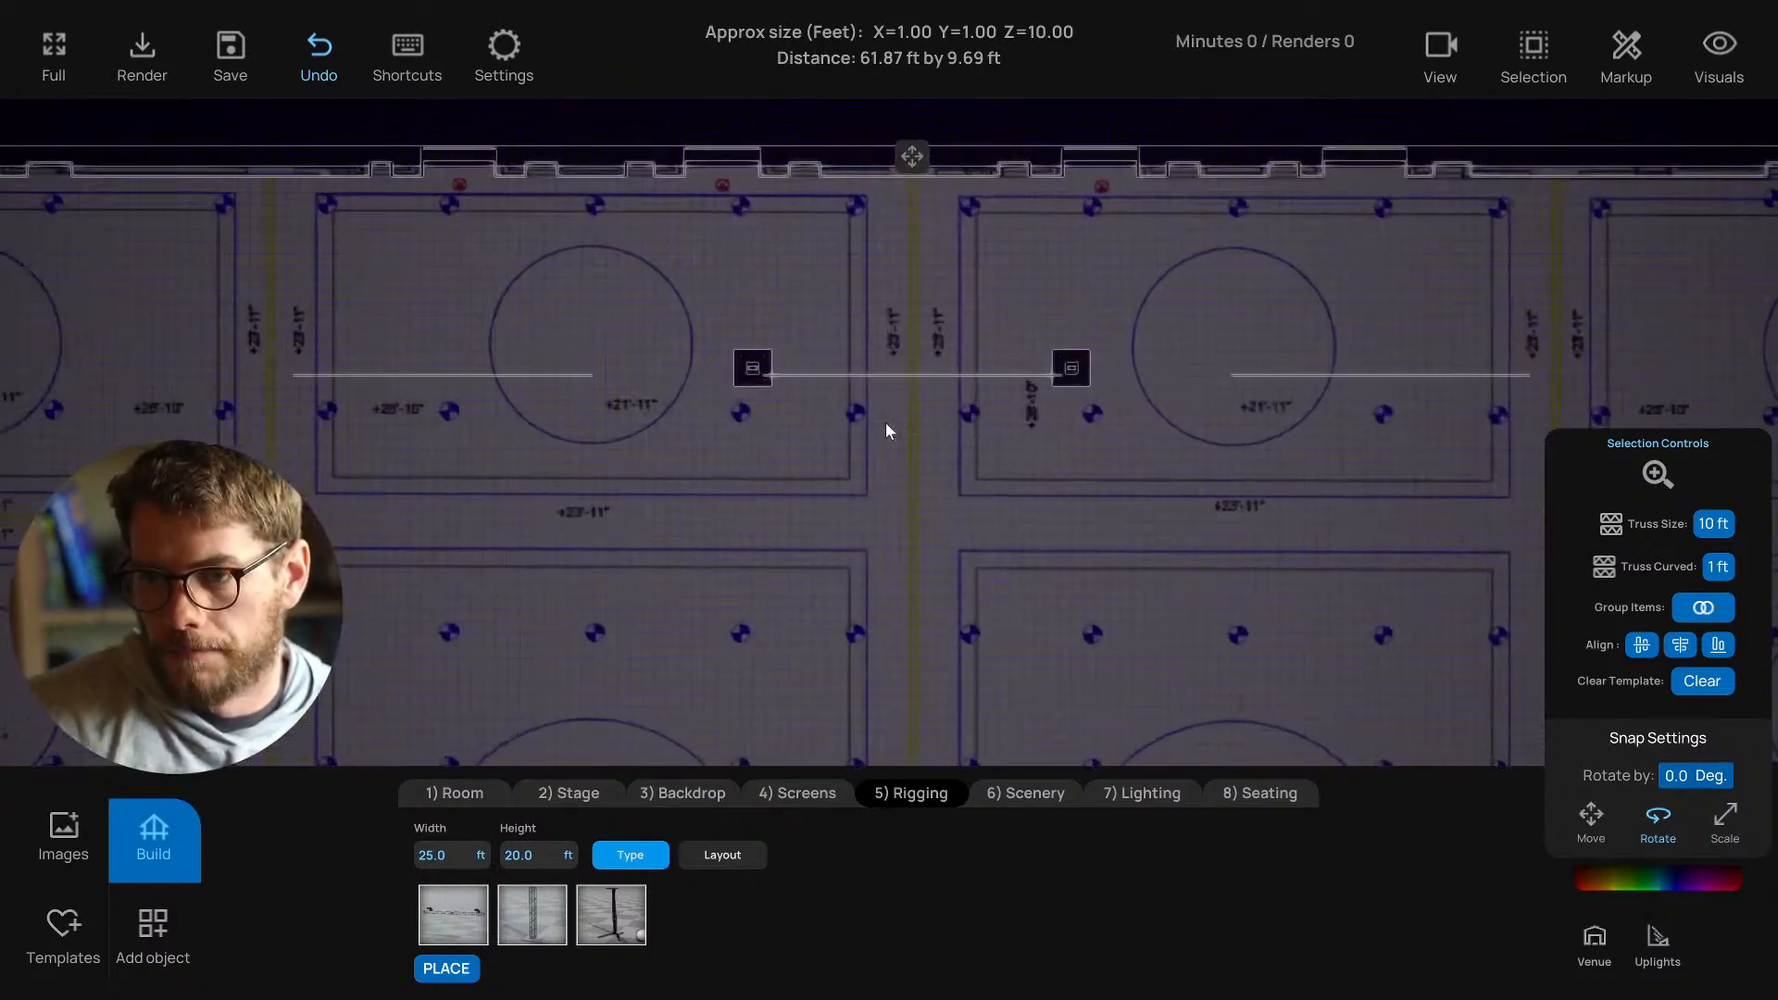
scroll(878, 352, up, 2)
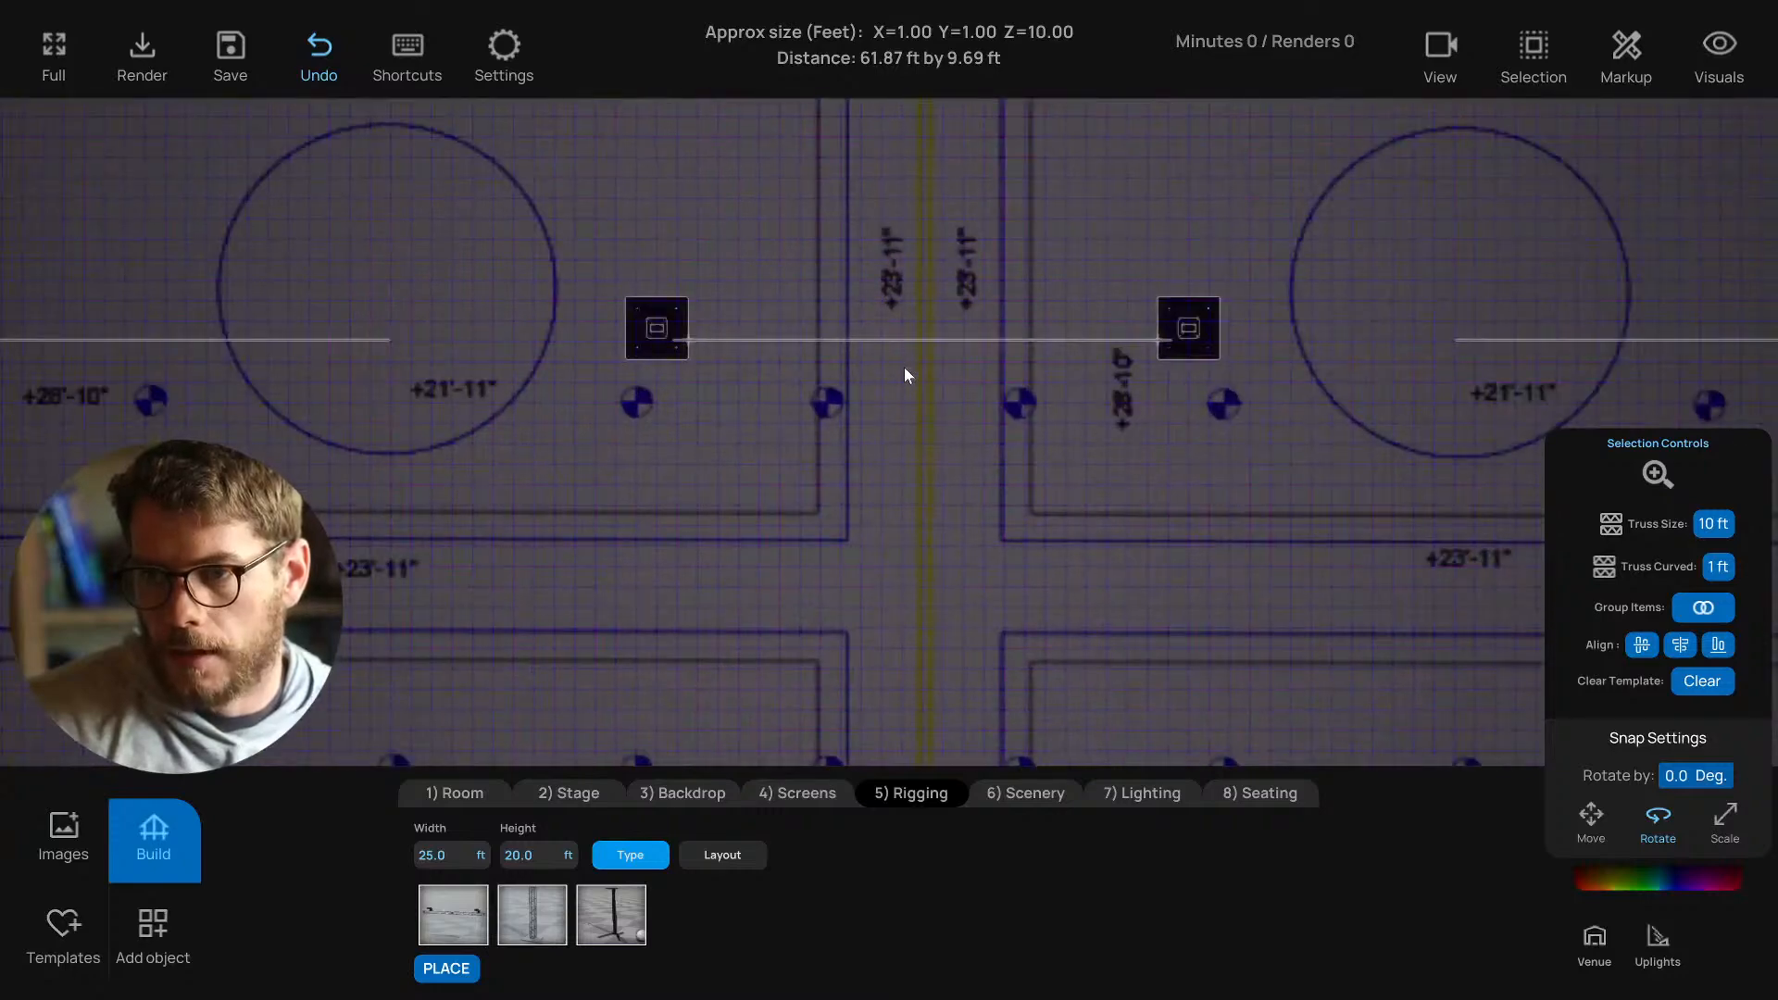
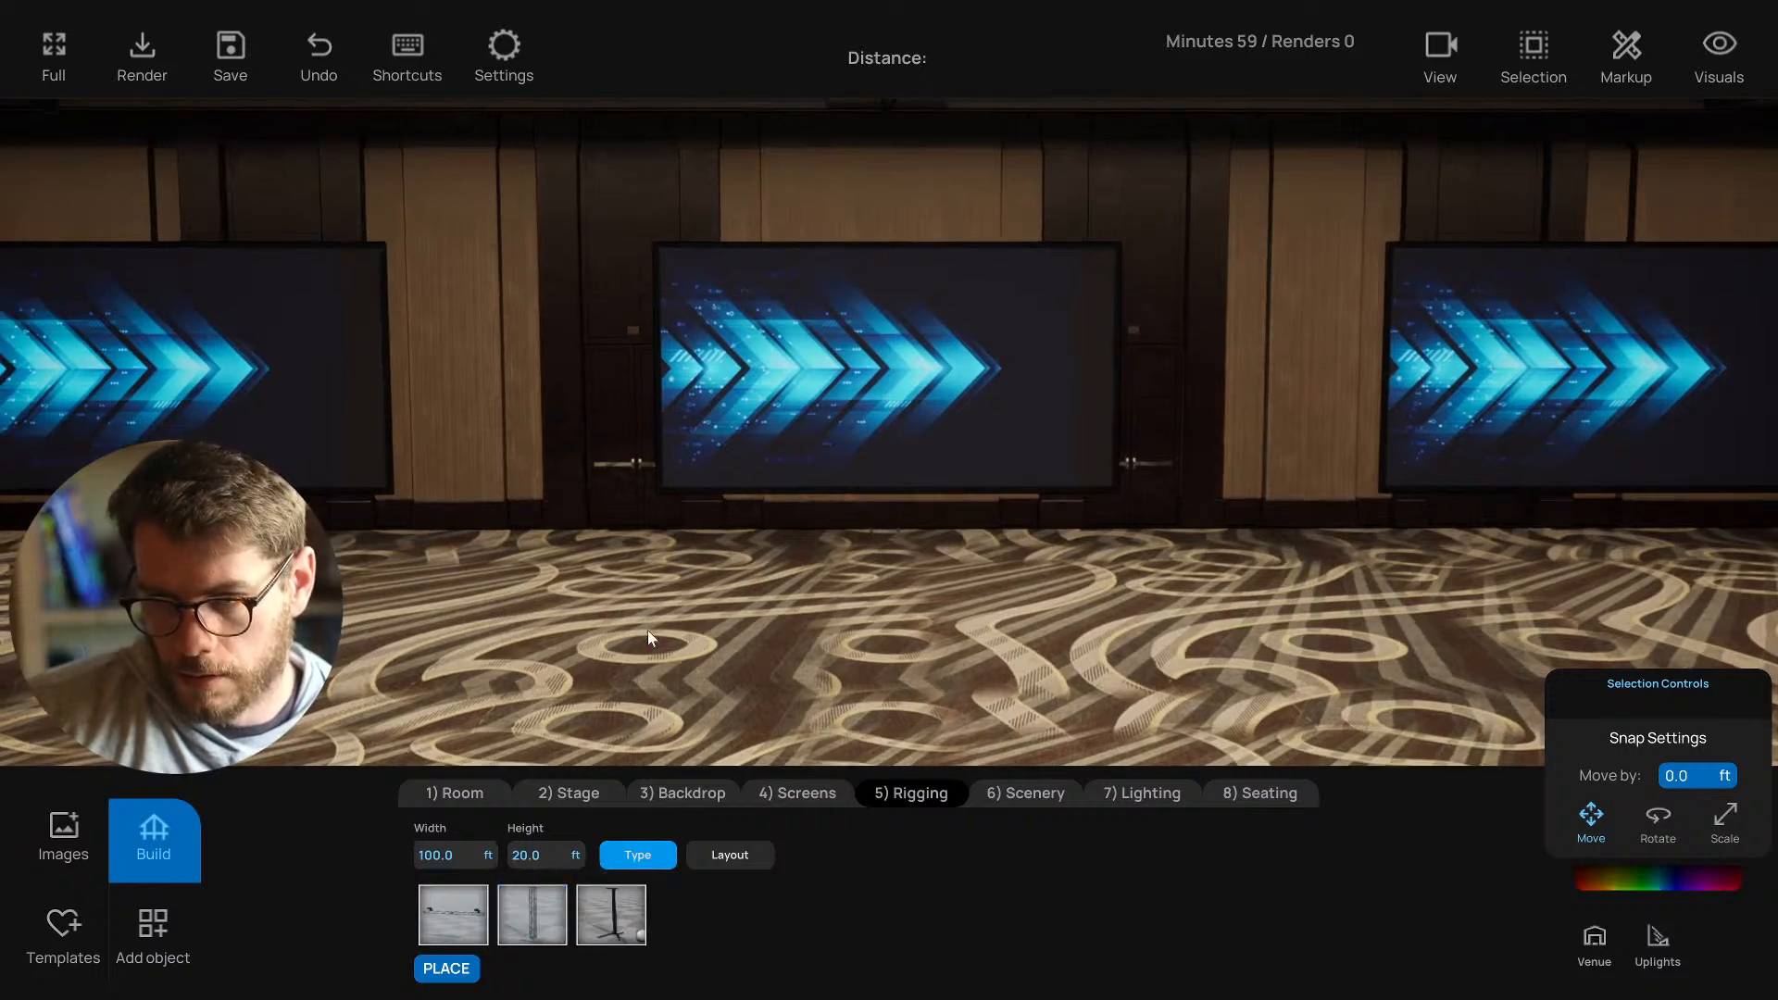
Add two vertical trusses on either side of the centre screen using the behind-stage layout, with a width of 35 ft.
right_drag(647, 630, 643, 767)
scroll(598, 636, down, 3)
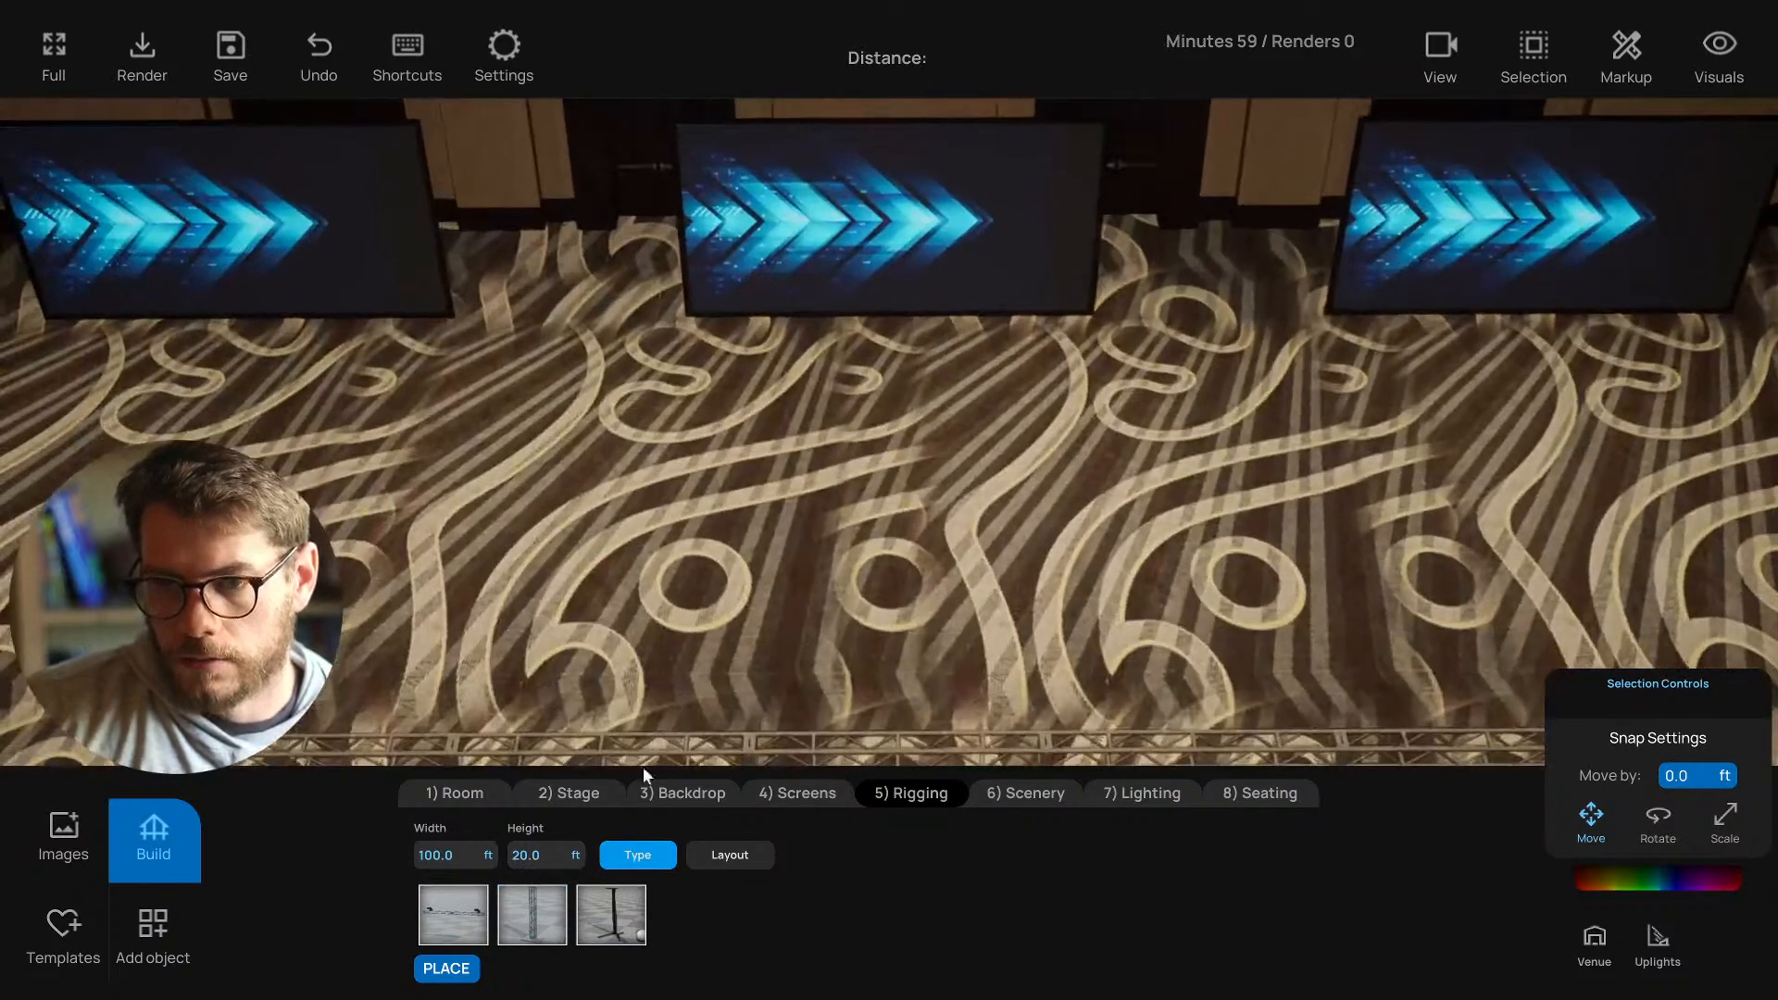
click(741, 860)
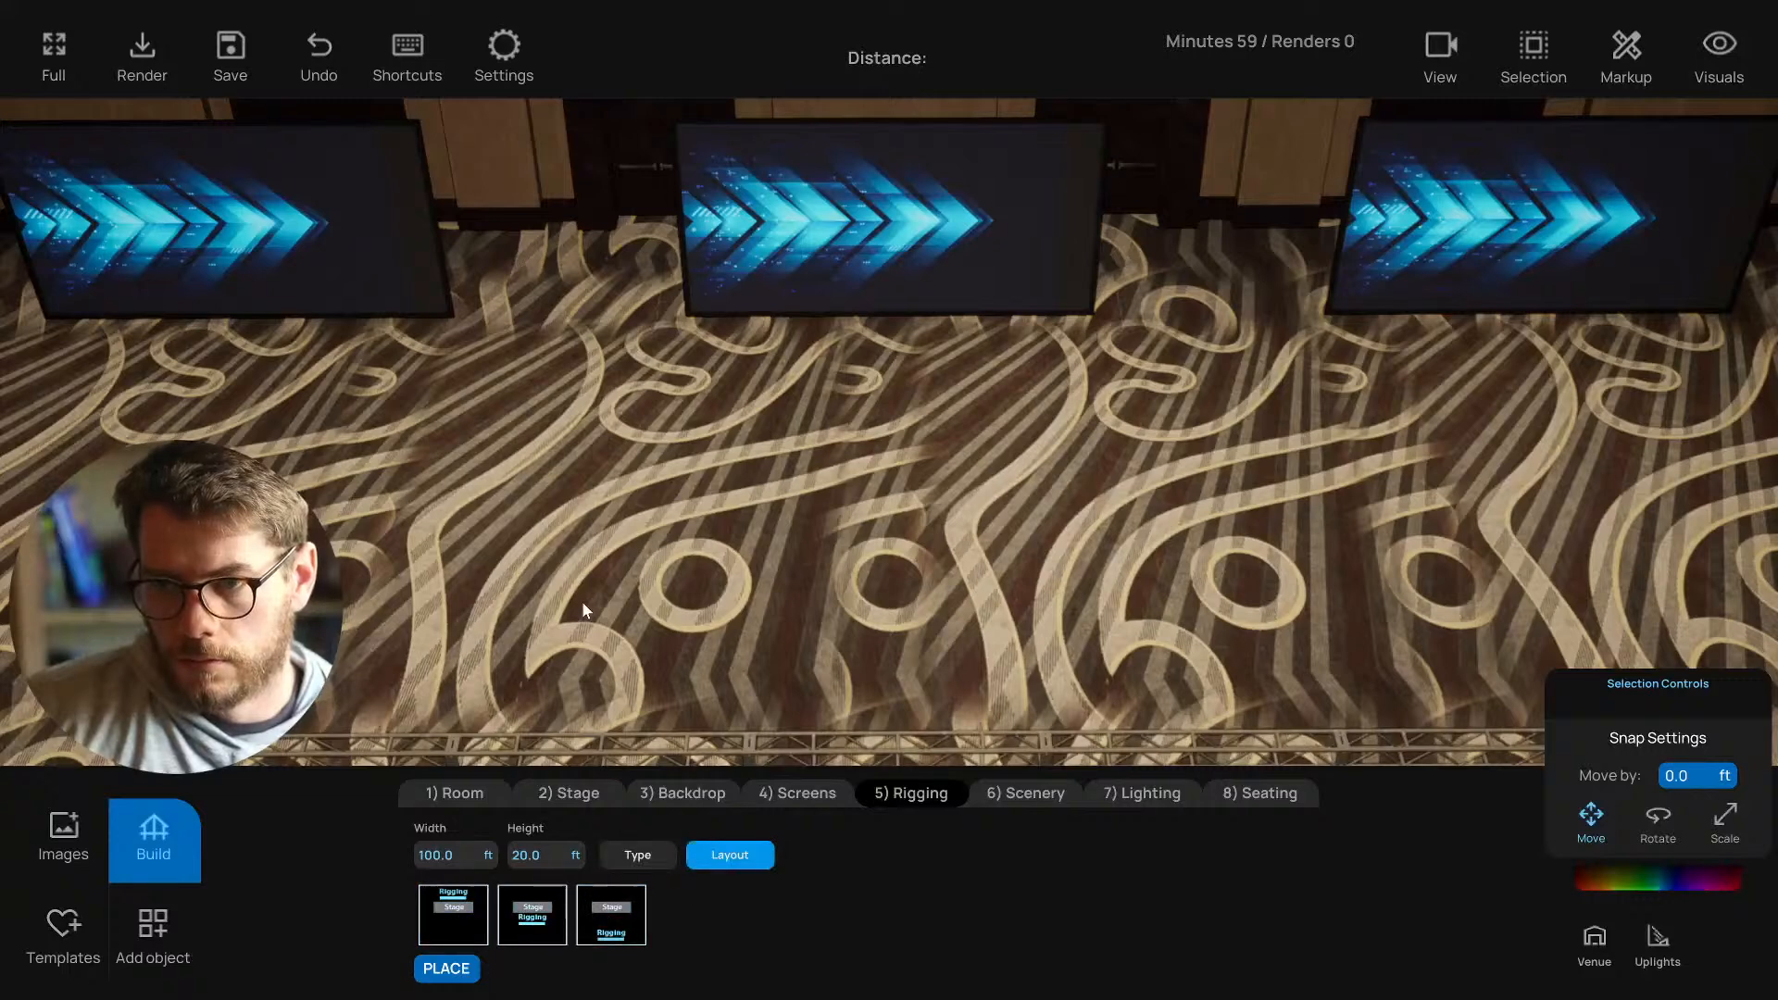
right_drag(581, 602, 574, 644)
click(639, 855)
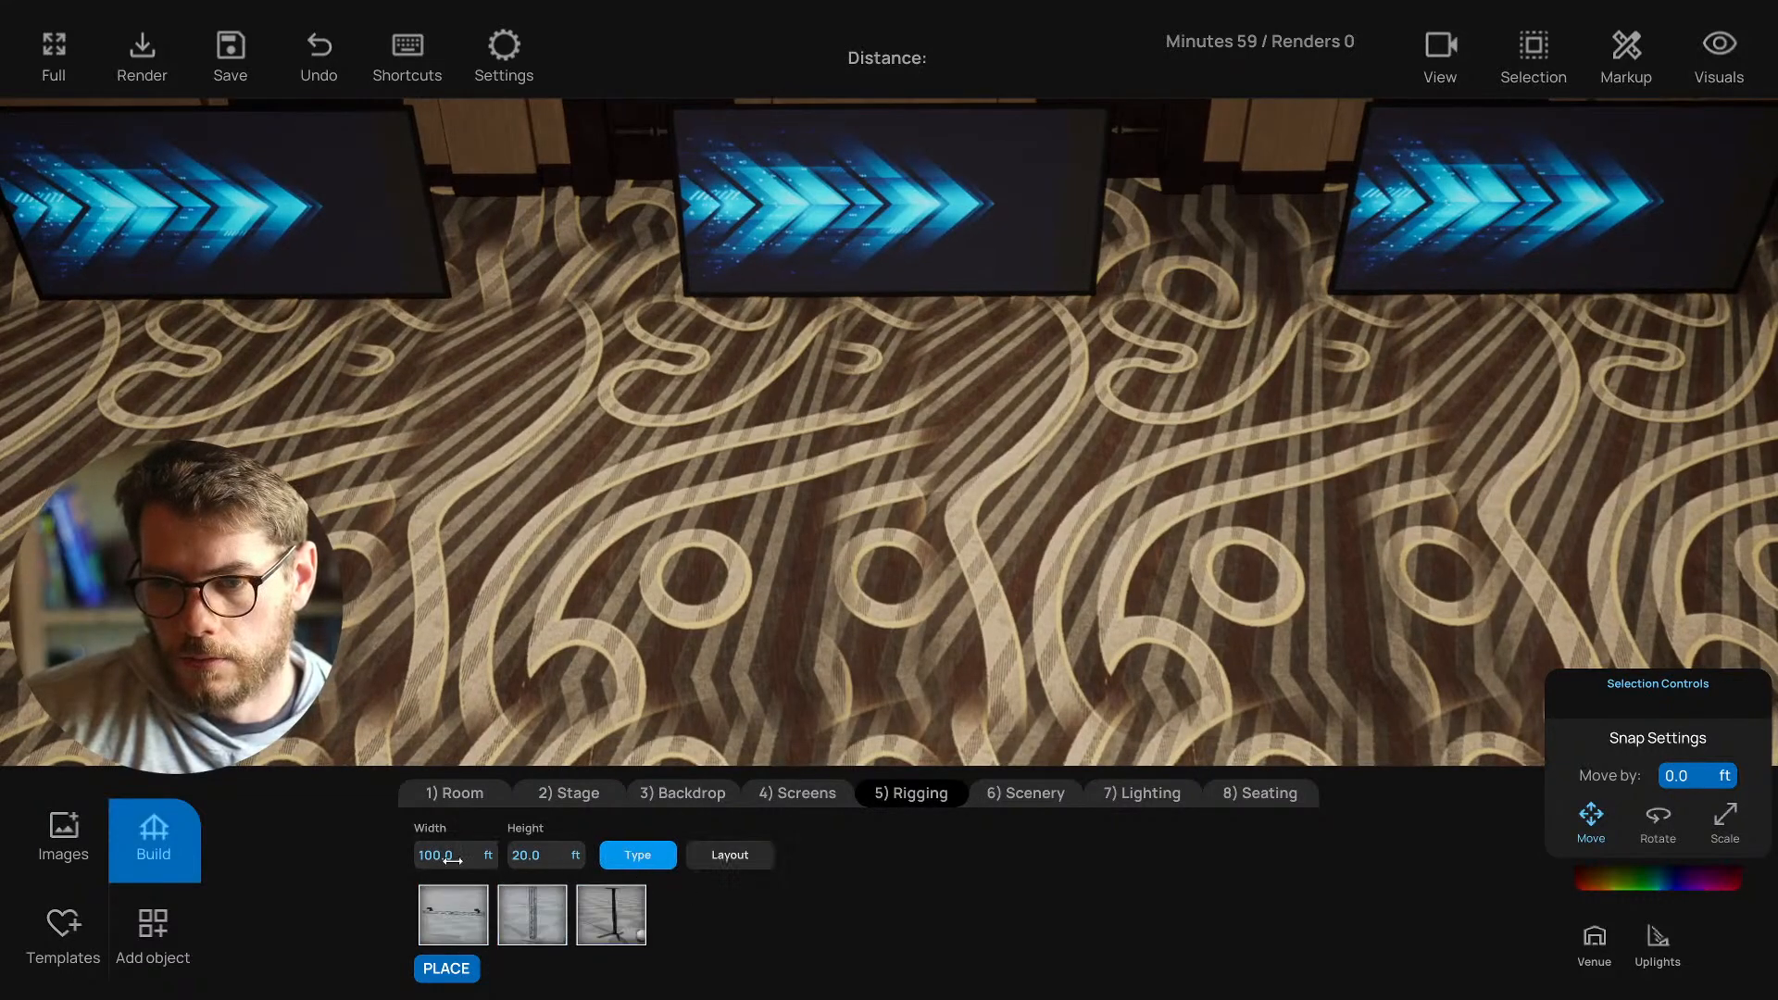
click(486, 856)
text(35)
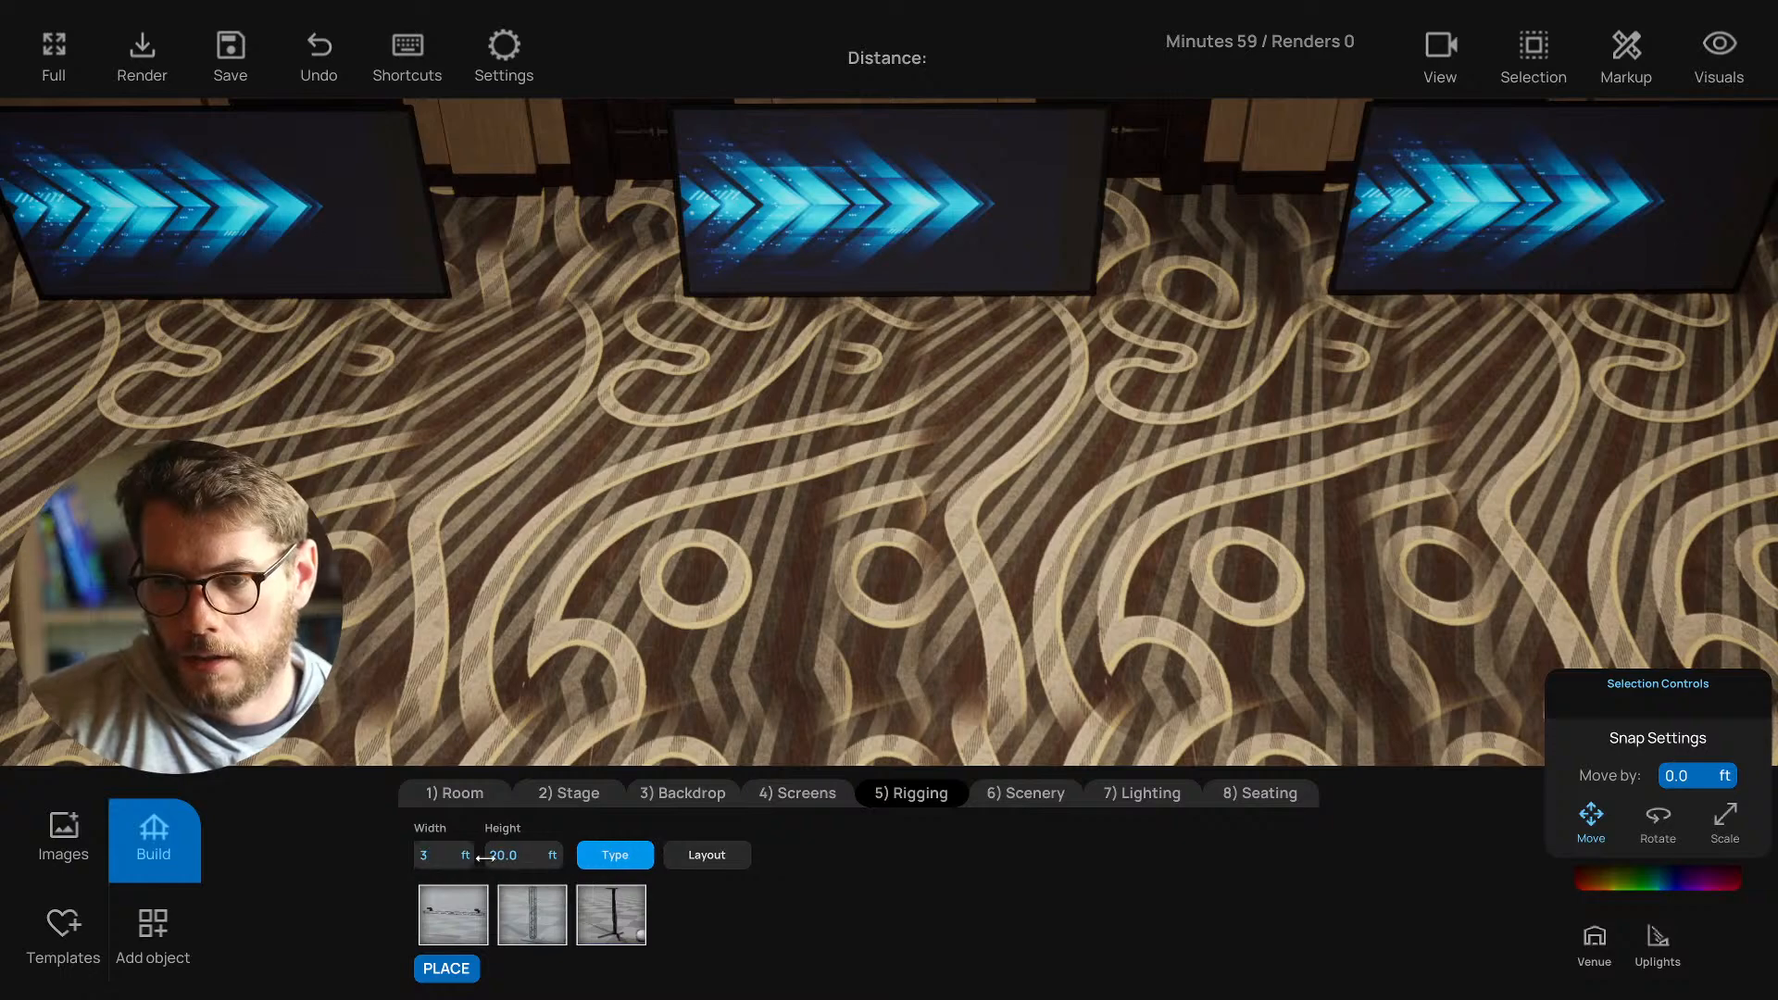
key(Return)
click(528, 855)
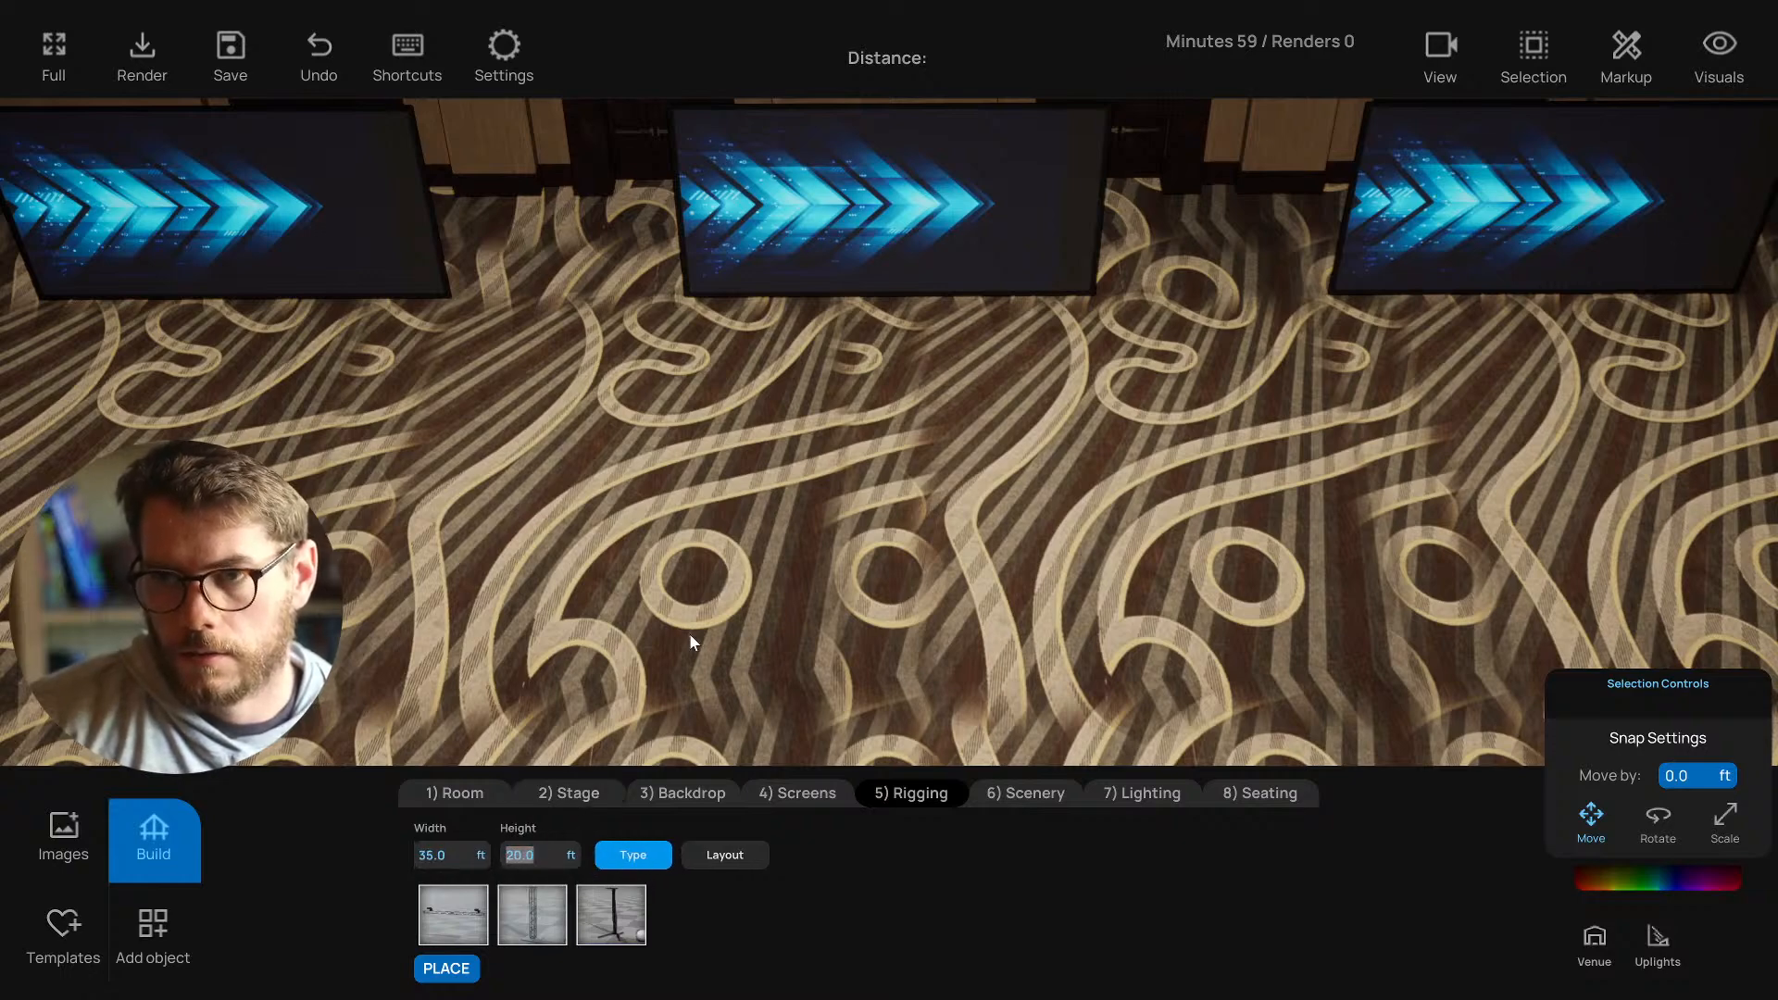
key(Return)
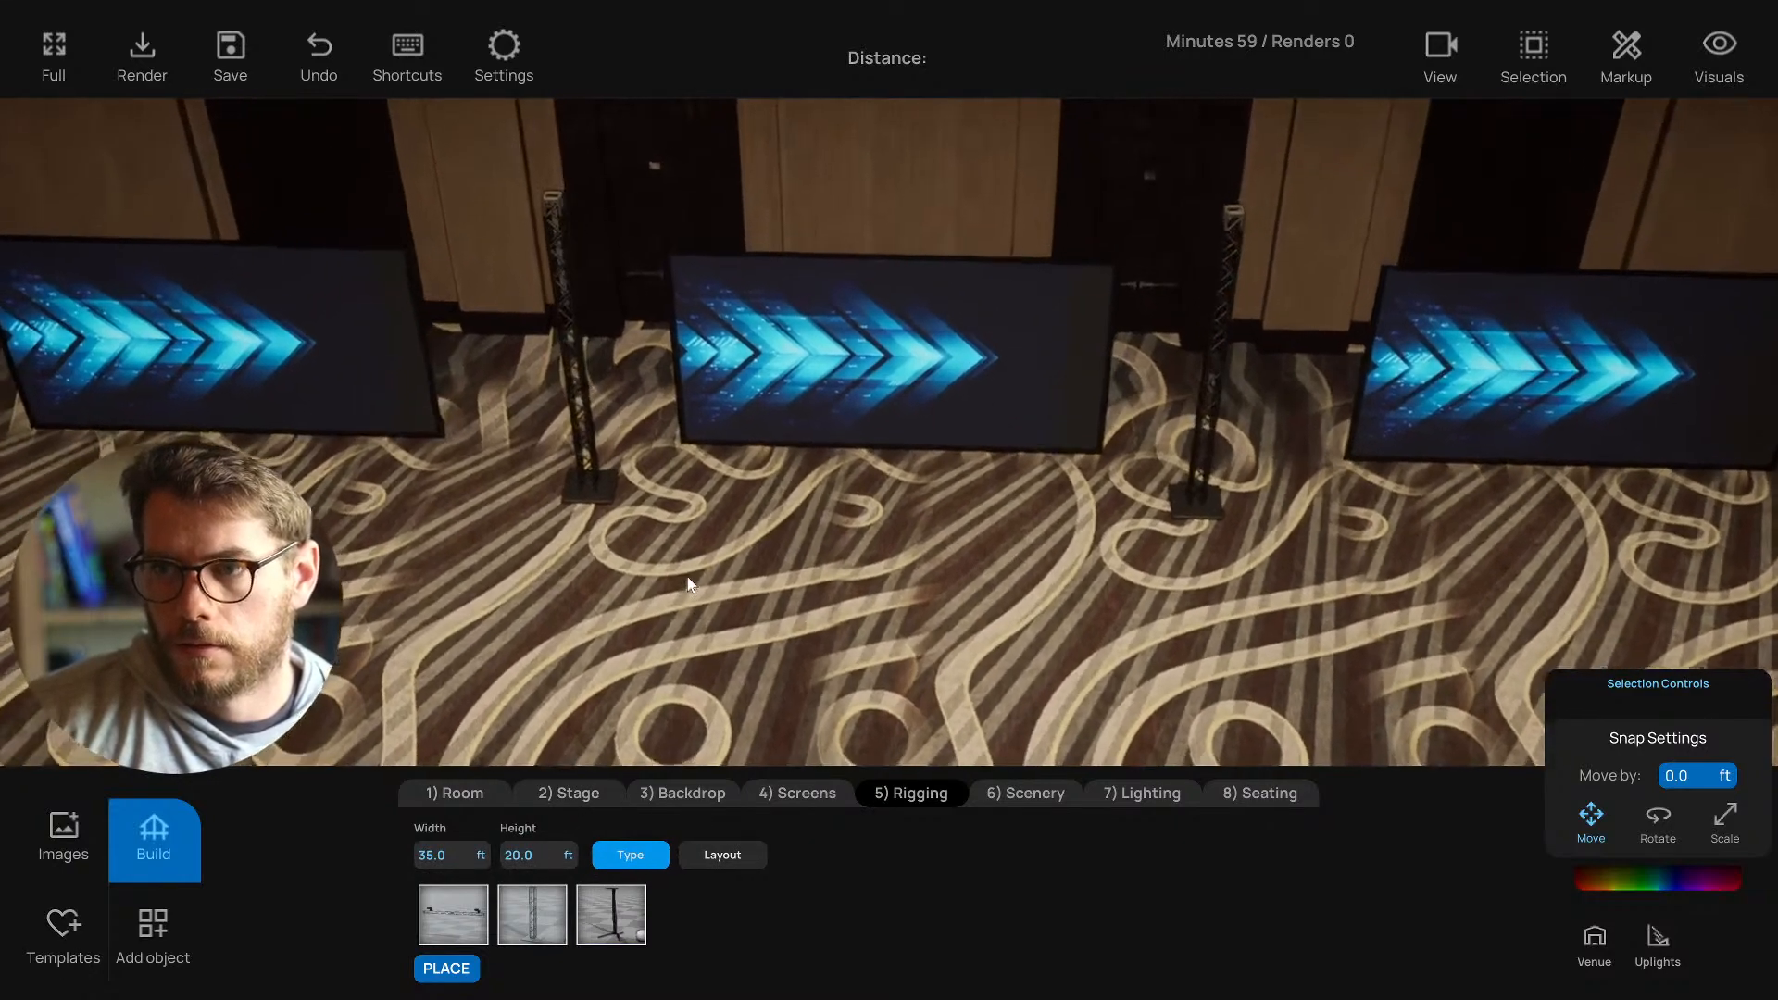
Set the vertical truss width to 25 ft and check the towers against the centre screen's edges from above.
click(457, 852)
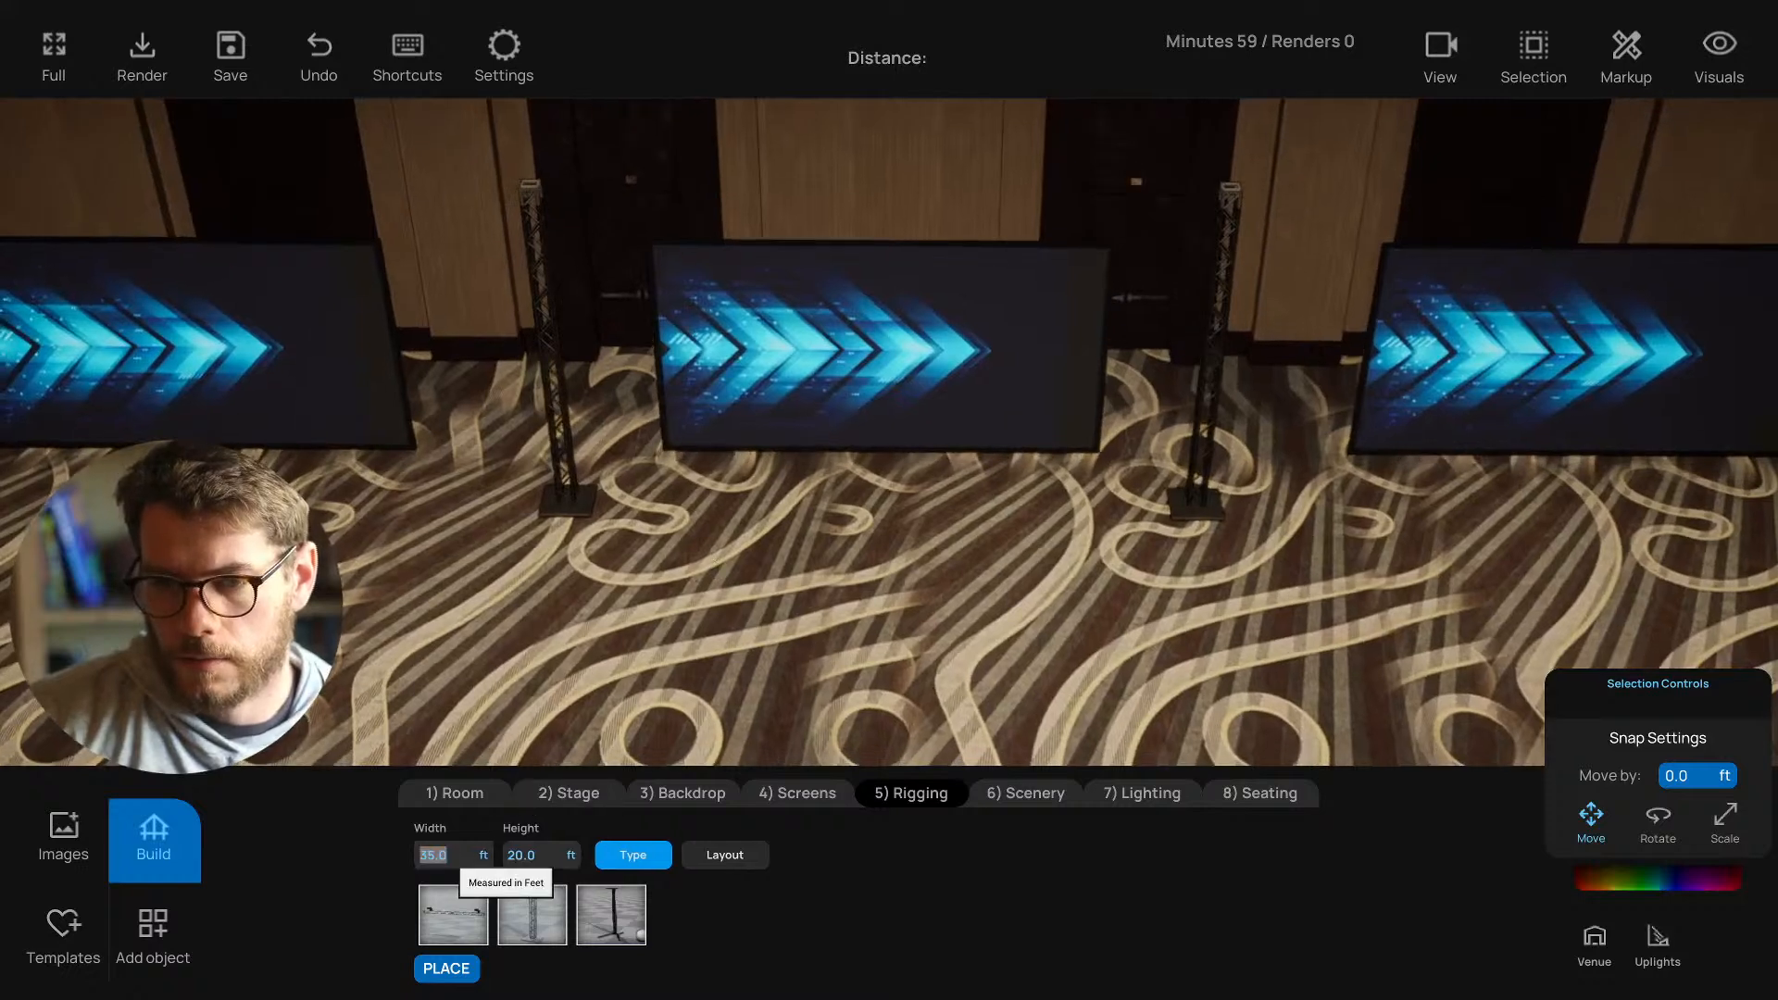
text(25)
key(Return)
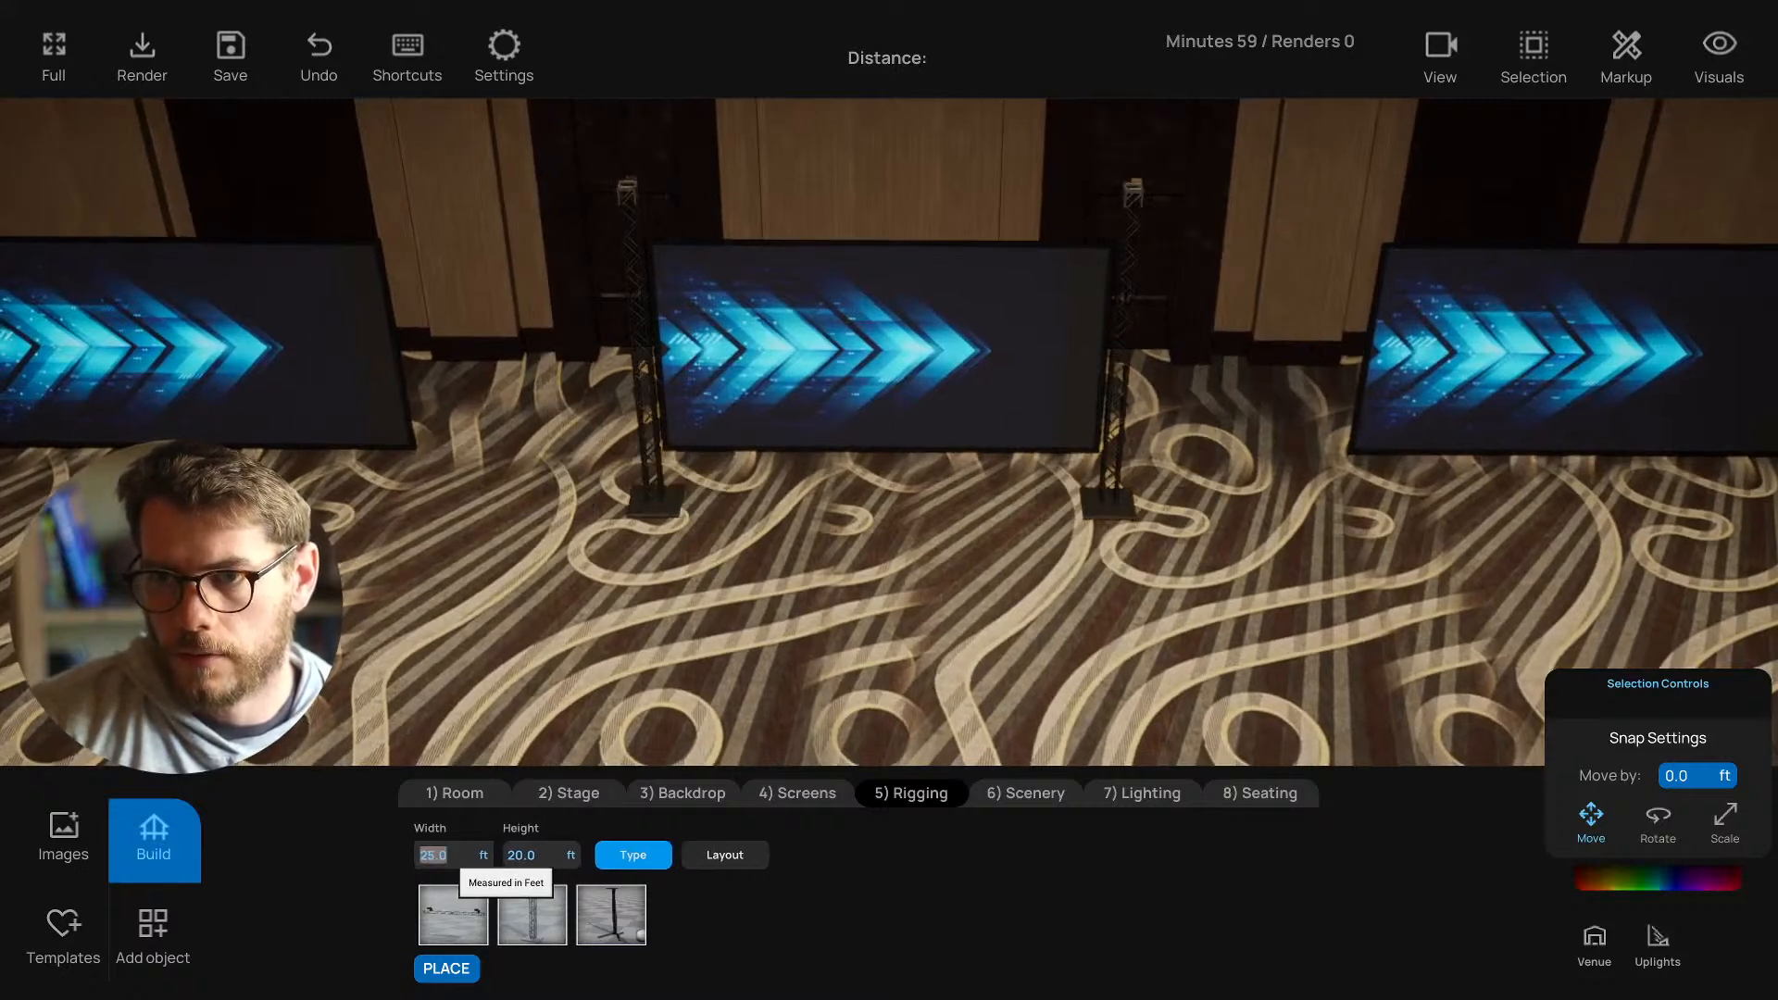
right_drag(620, 654, 613, 676)
key(t)
scroll(871, 504, up, 4)
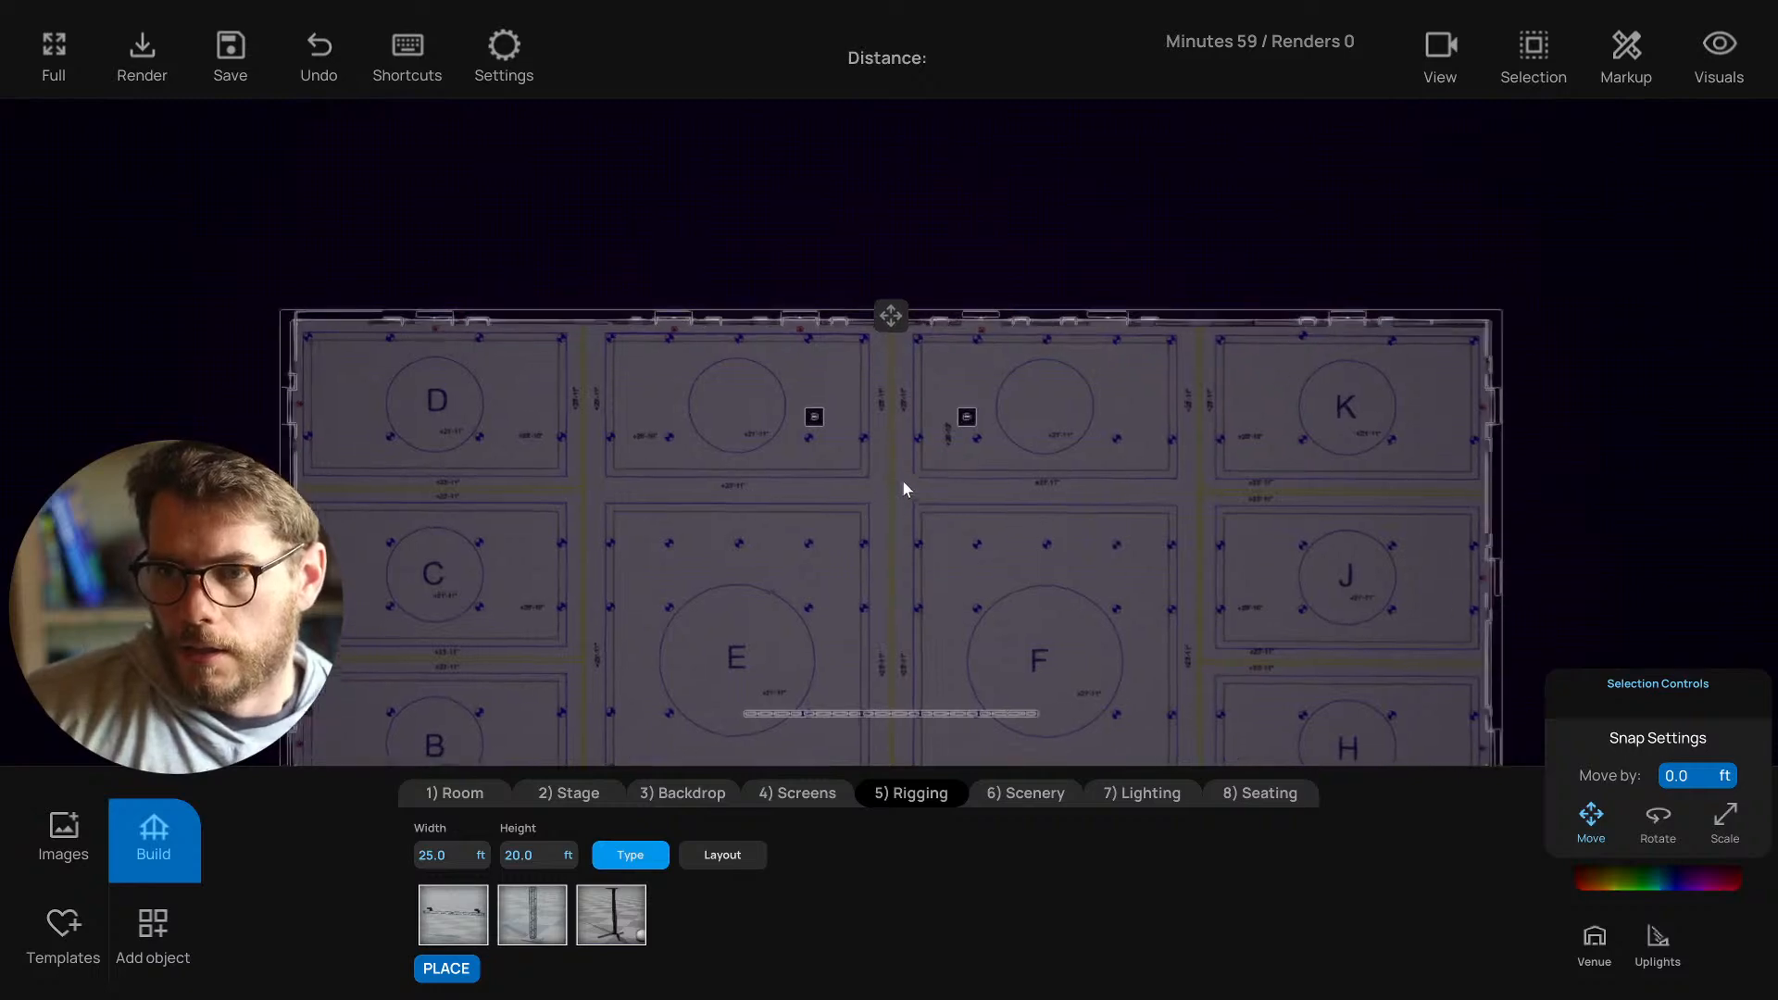
scroll(867, 446, up, 5)
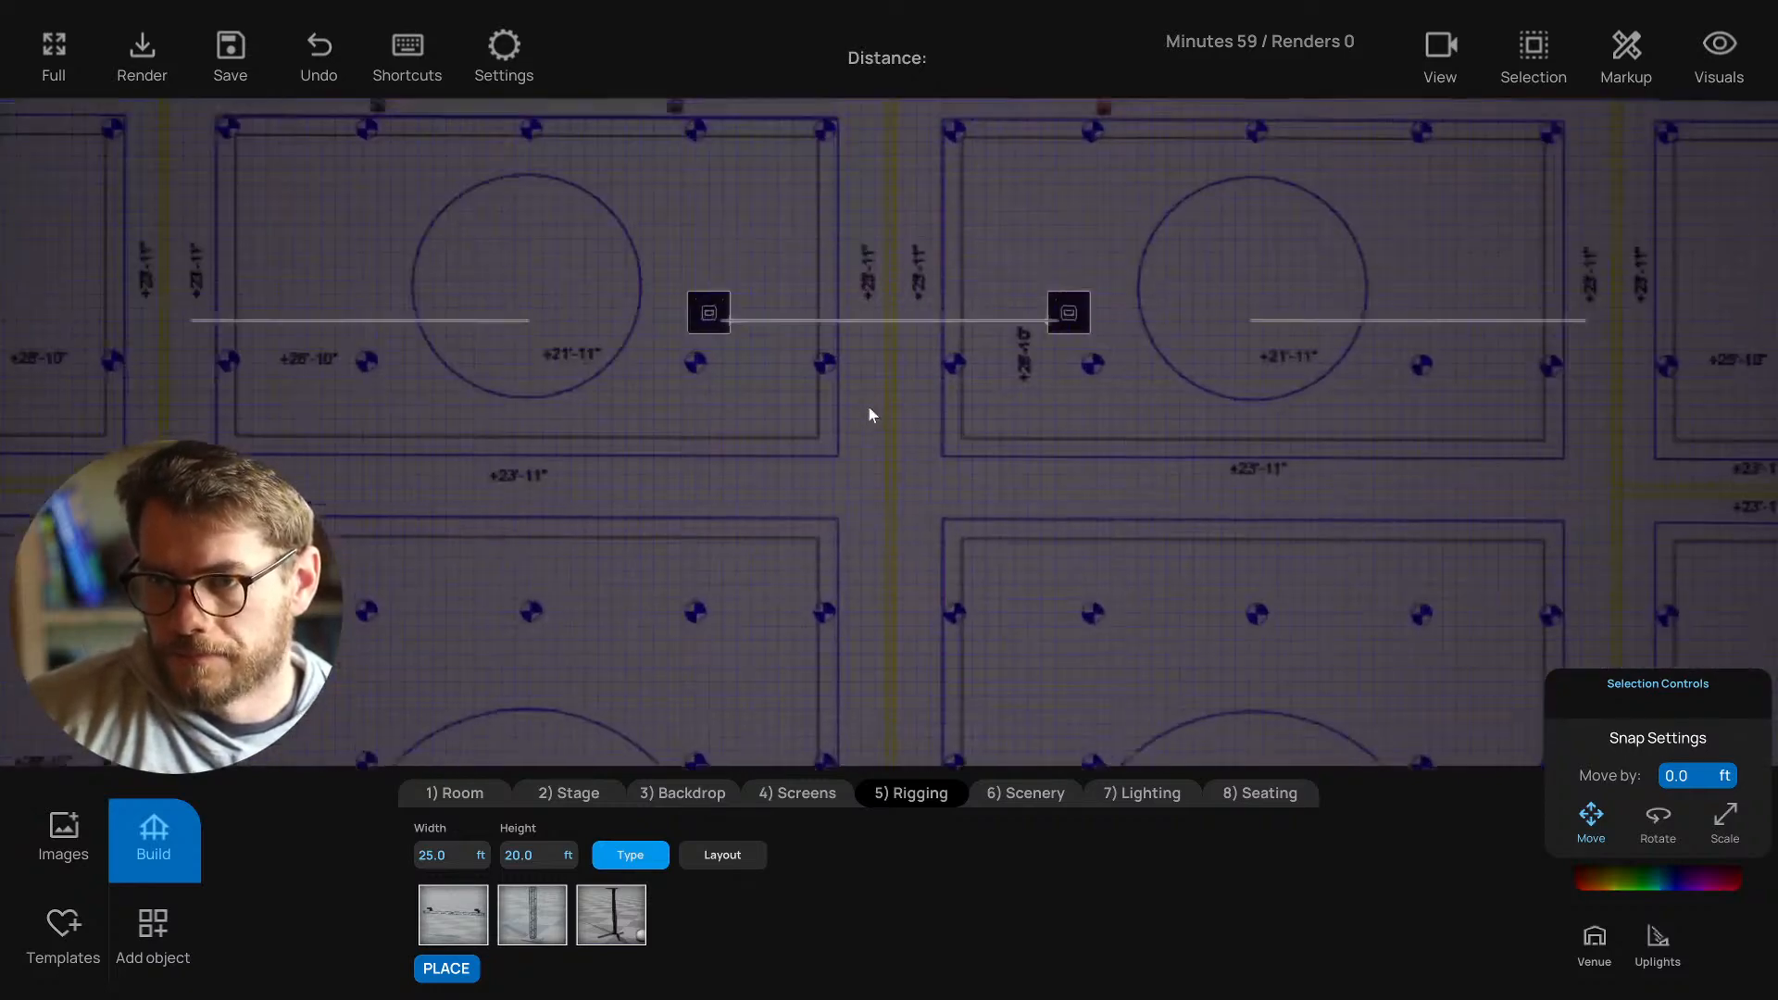
scroll(845, 431, up, 4)
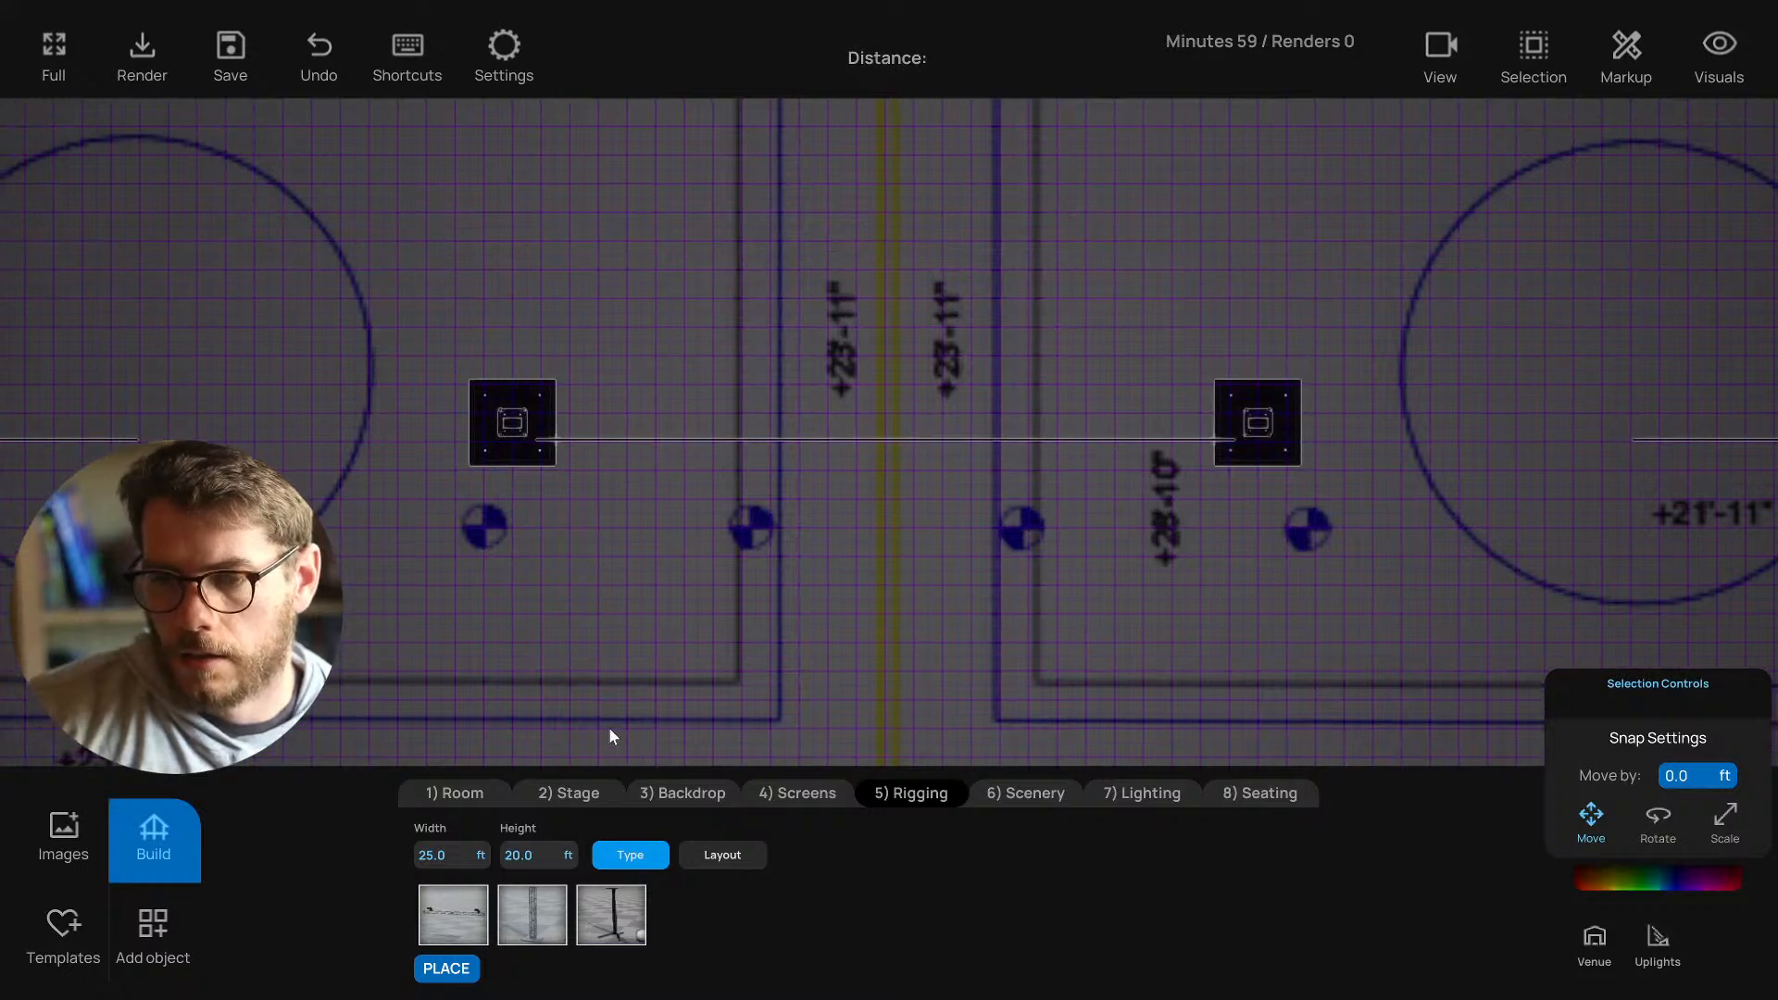
Place the vertical trusses, add a 25 ft hanging truss between them, and select it to inspect its fit over the towers.
click(449, 970)
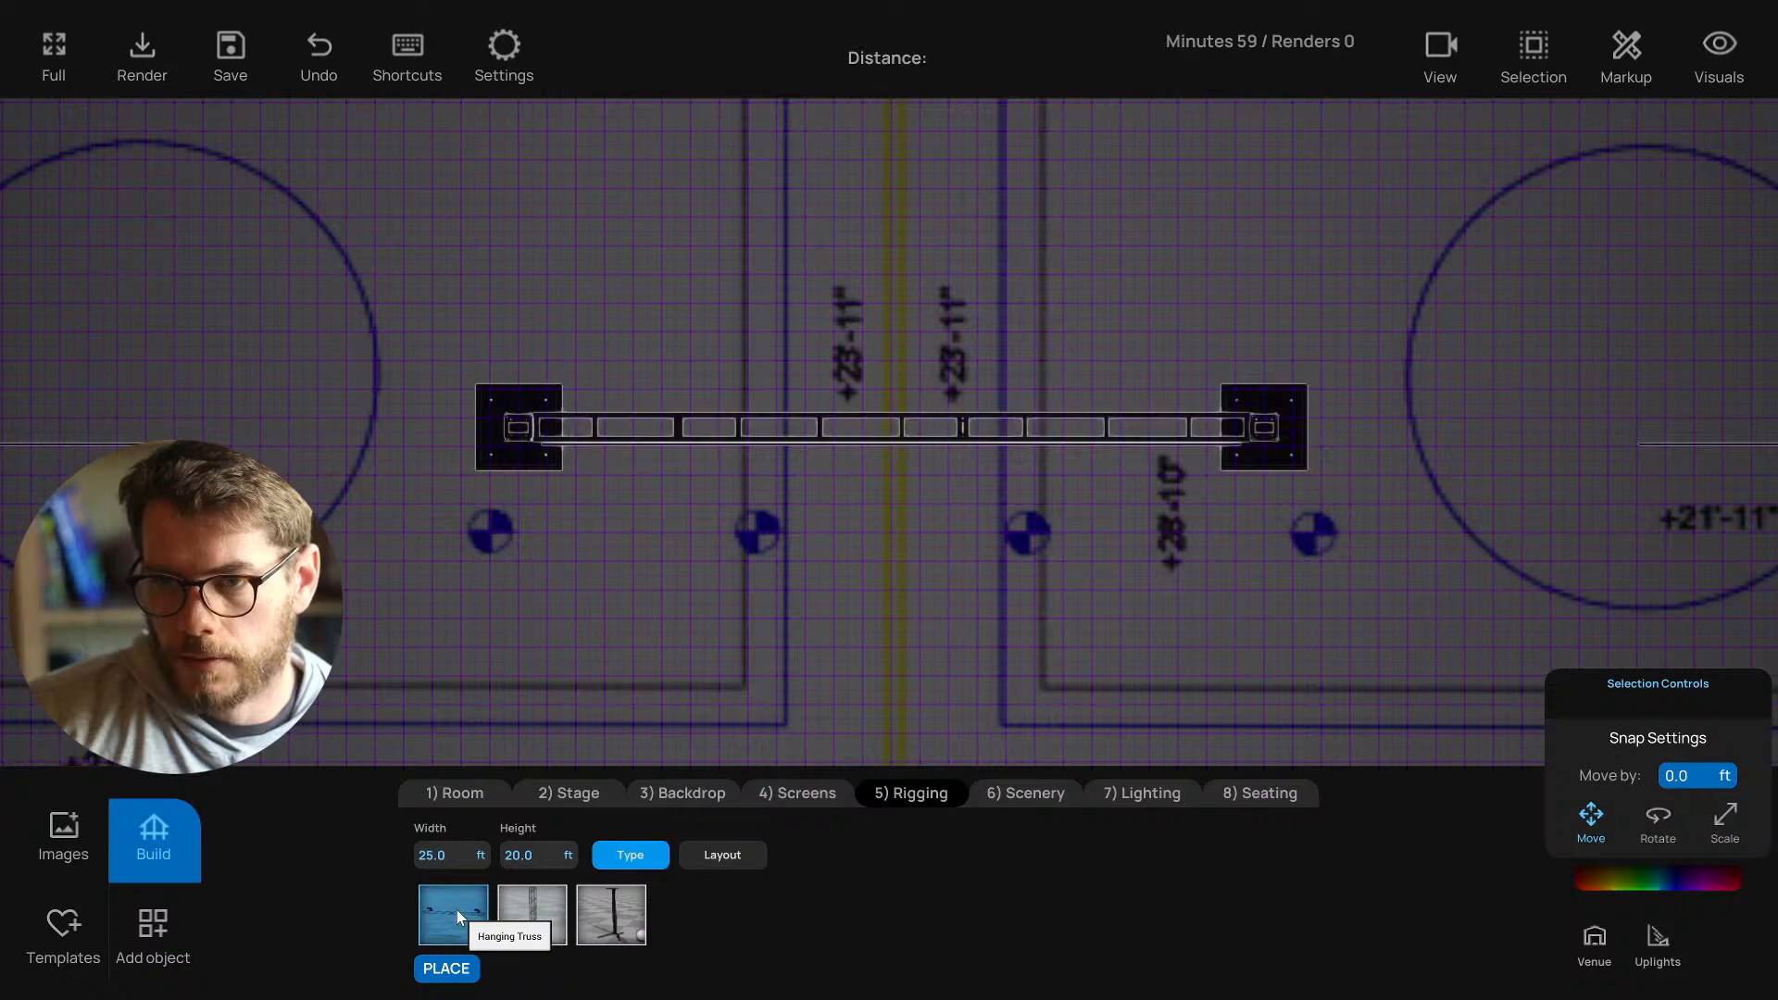
scroll(654, 556, up, 3)
click(537, 464)
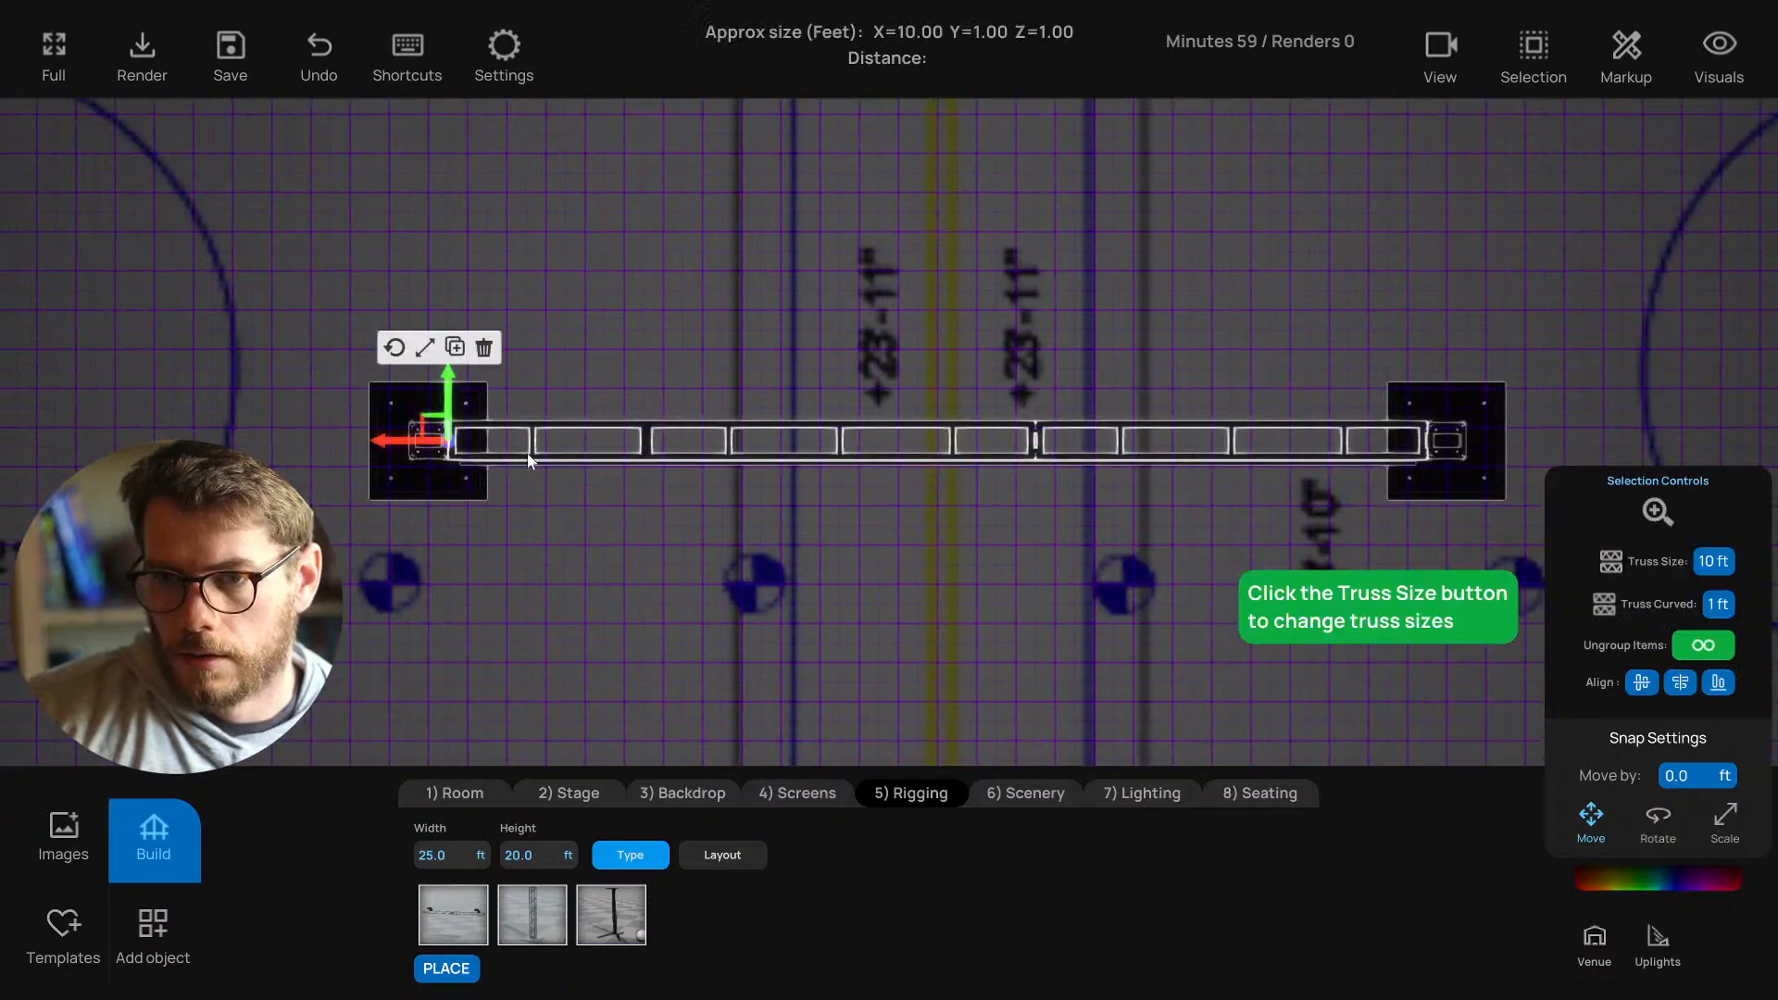
key(p)
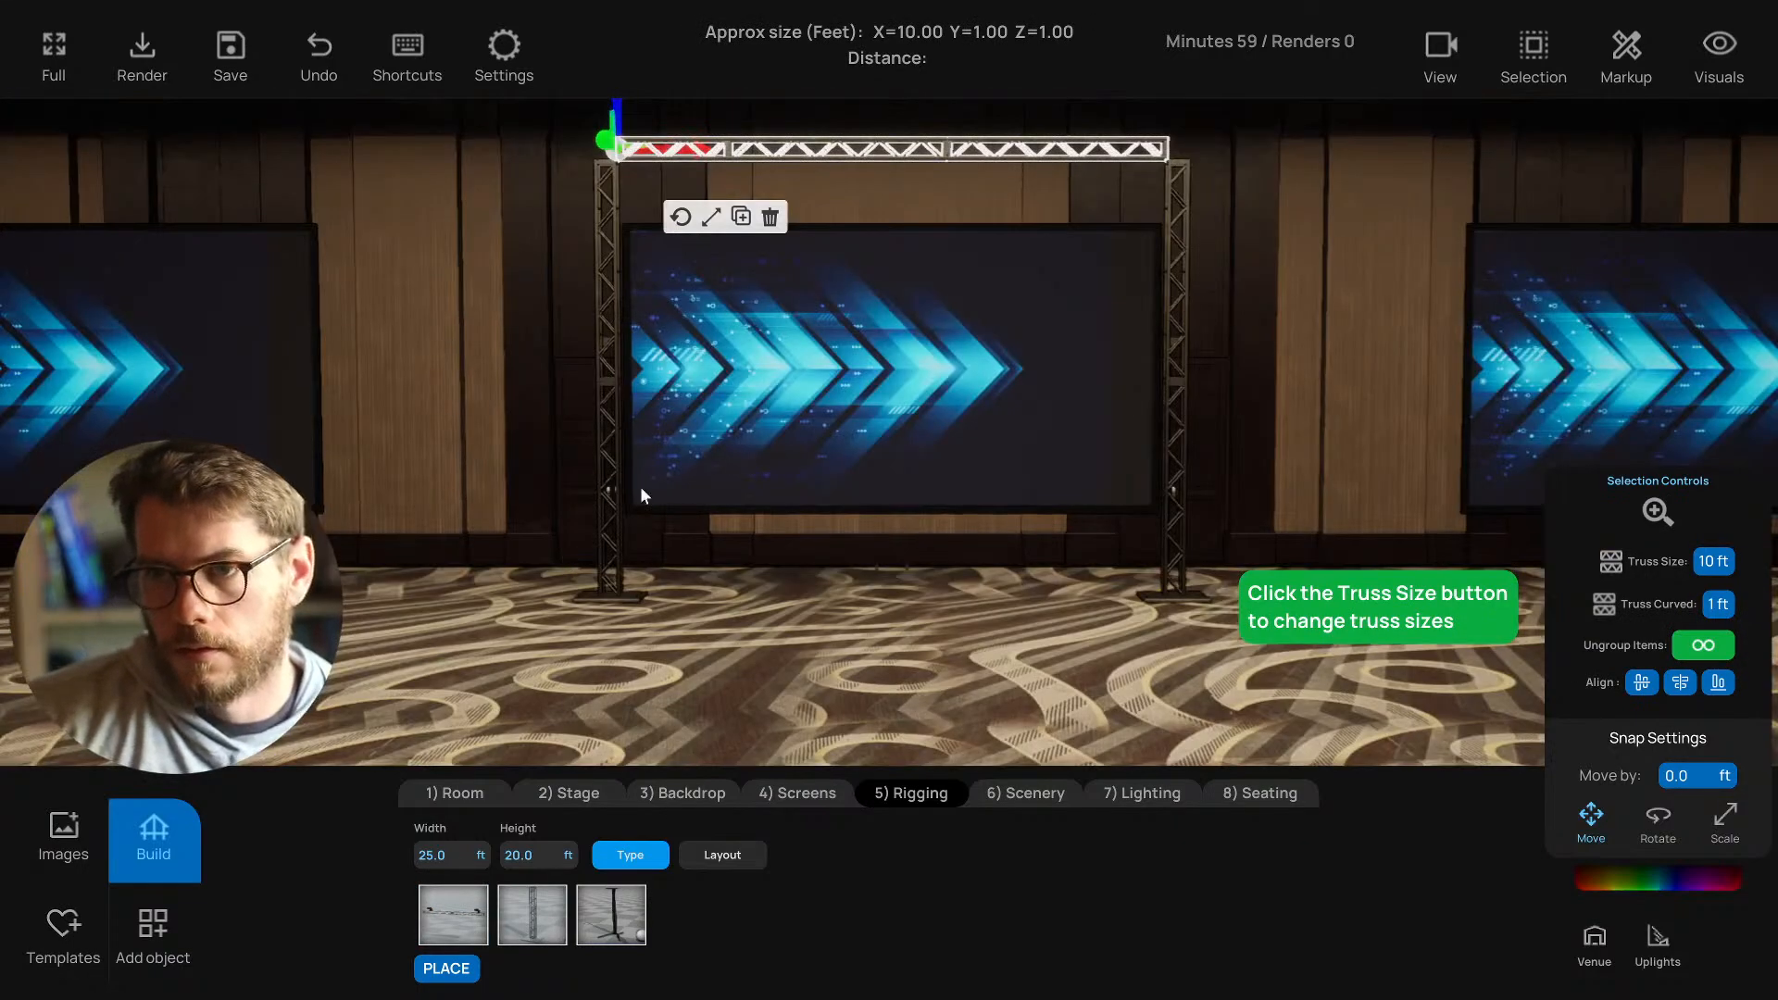
right_drag(668, 491, 631, 376)
scroll(645, 321, up, 3)
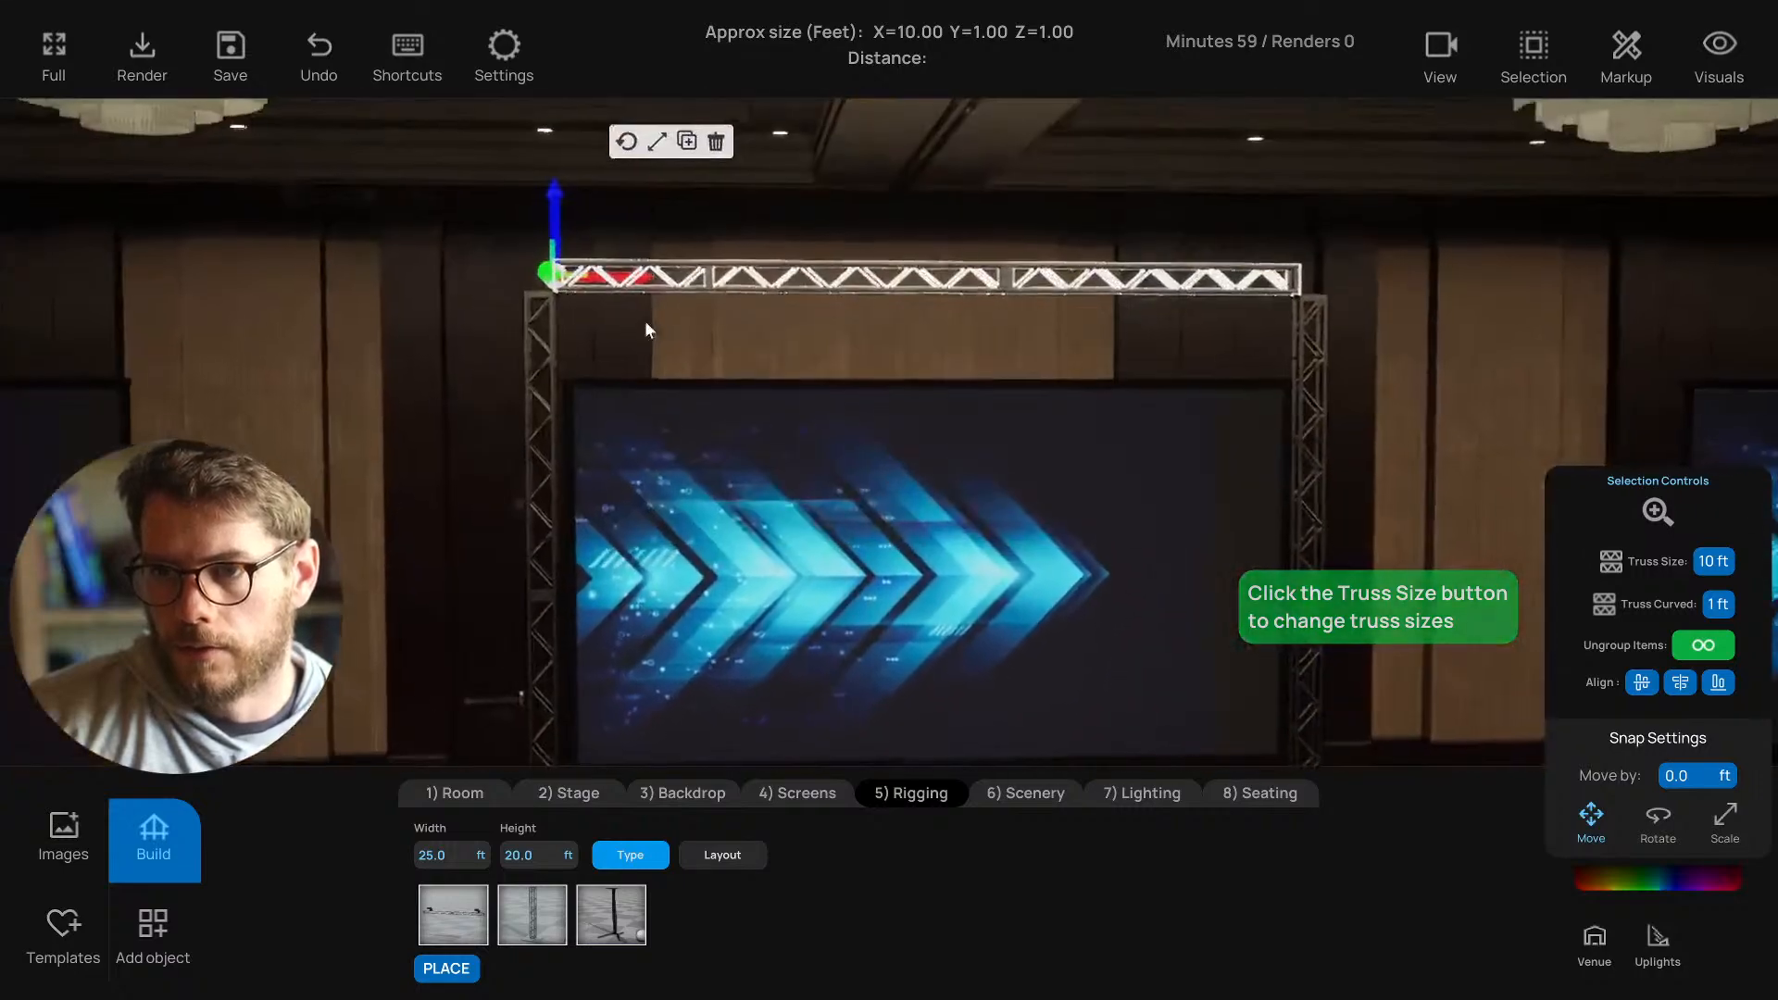
right_drag(614, 541, 614, 554)
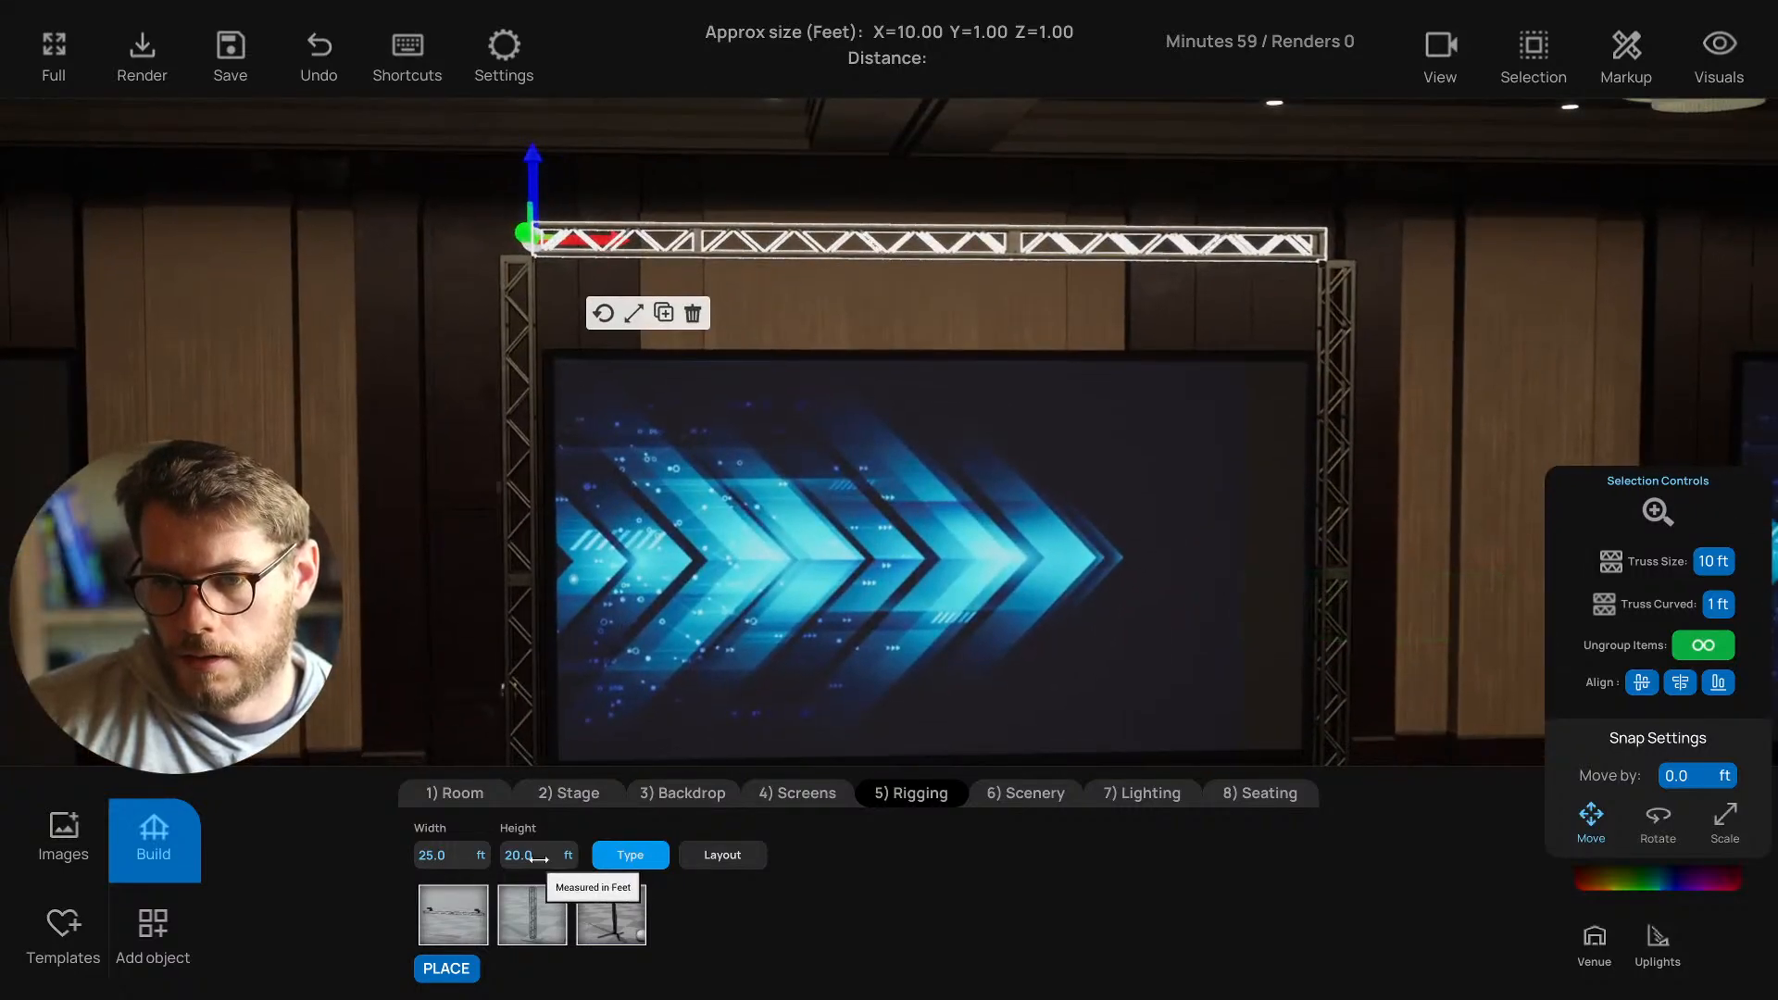
Deselect the hanging truss and add a 24 by 16 ft stage deck, 2 ft high, in front of the centre screen.
scroll(697, 537, down, 5)
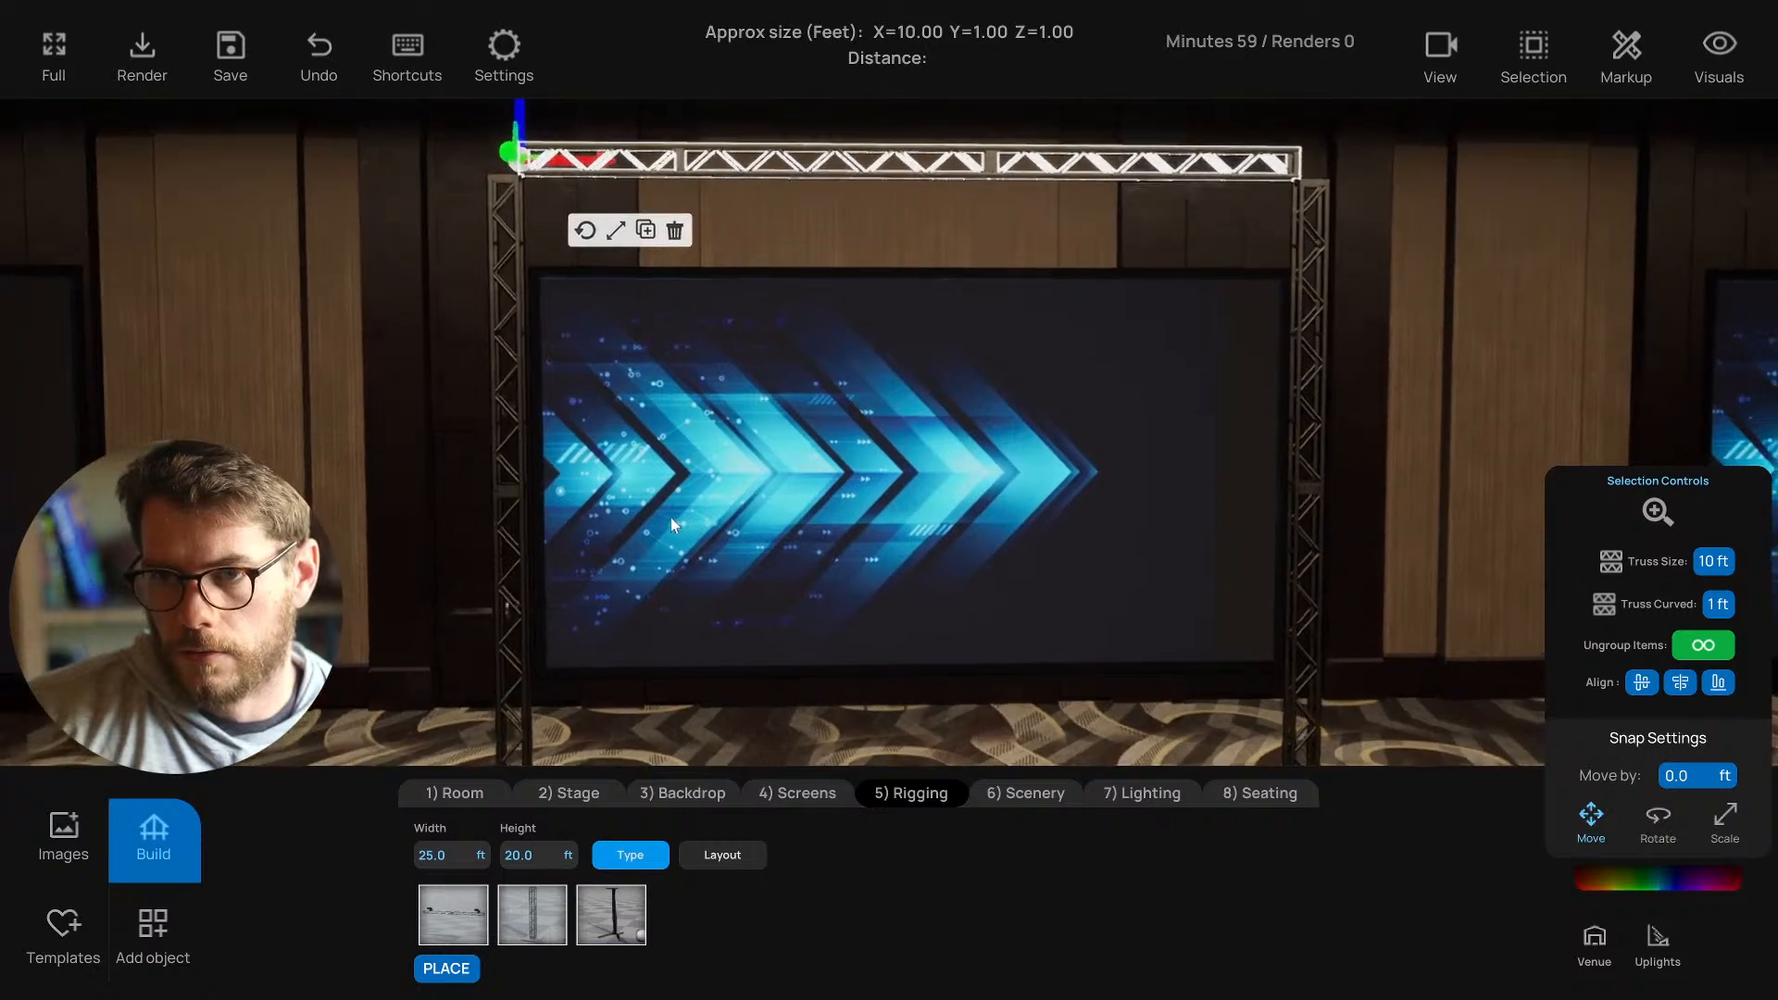
scroll(669, 515, down, 2)
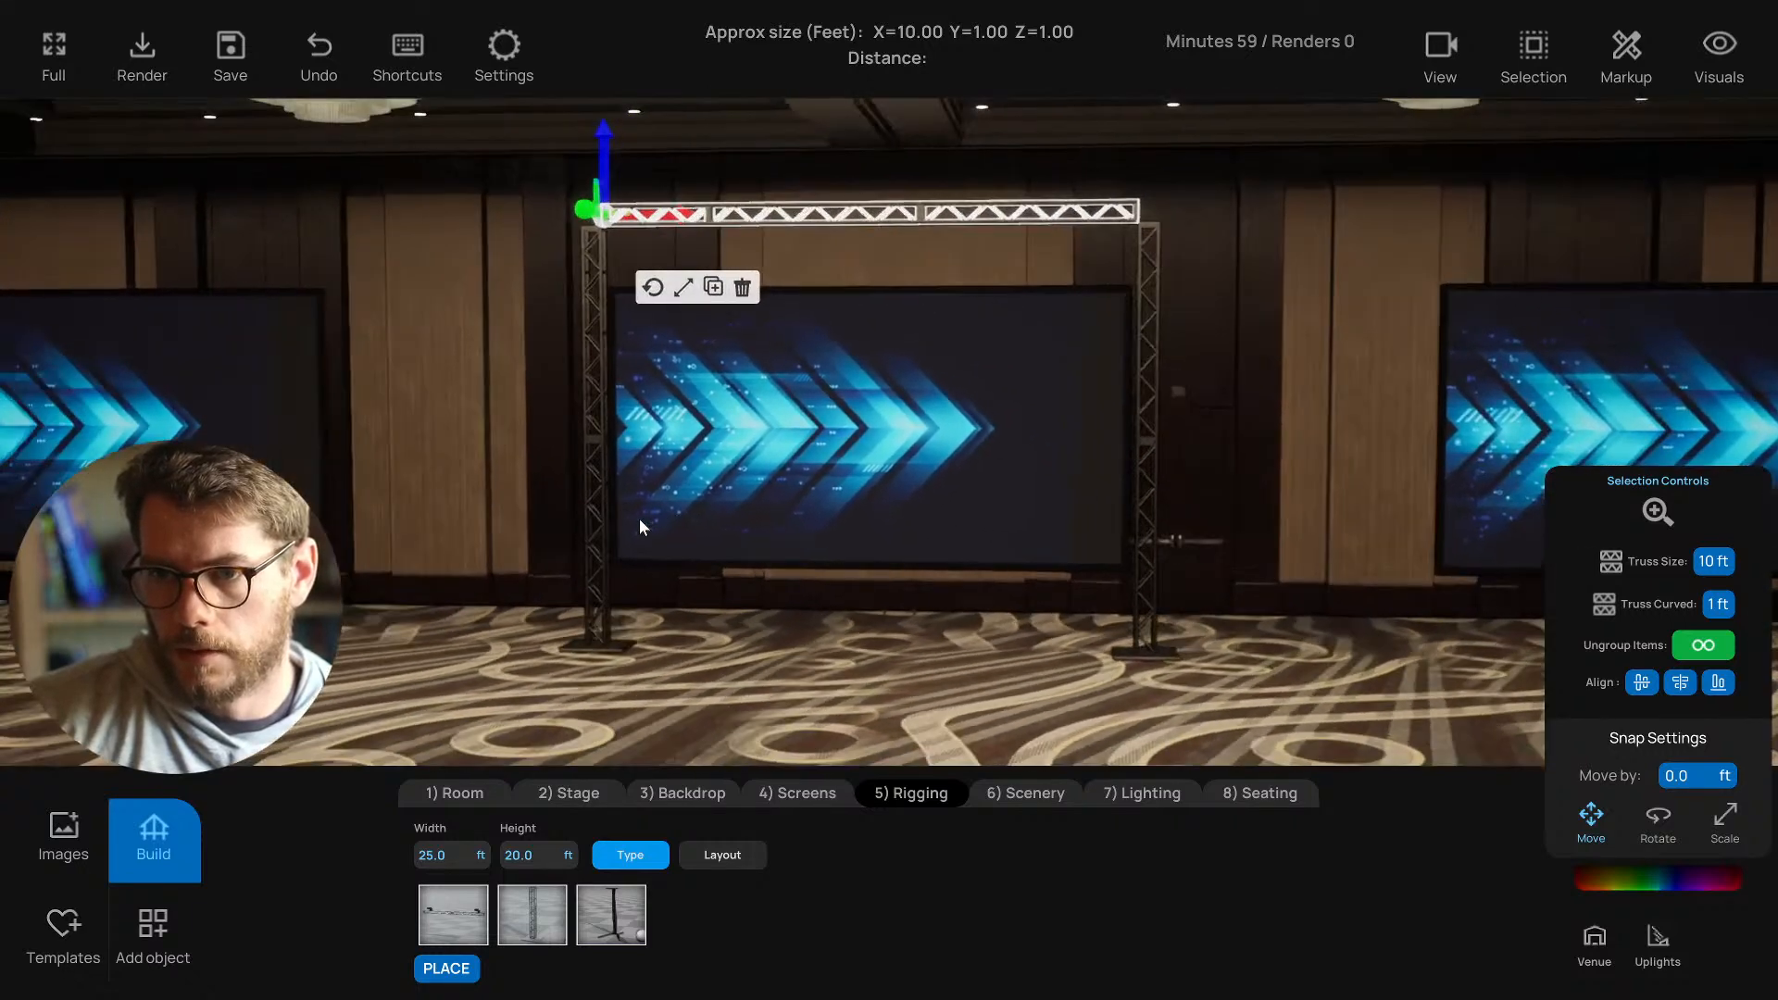
click(687, 653)
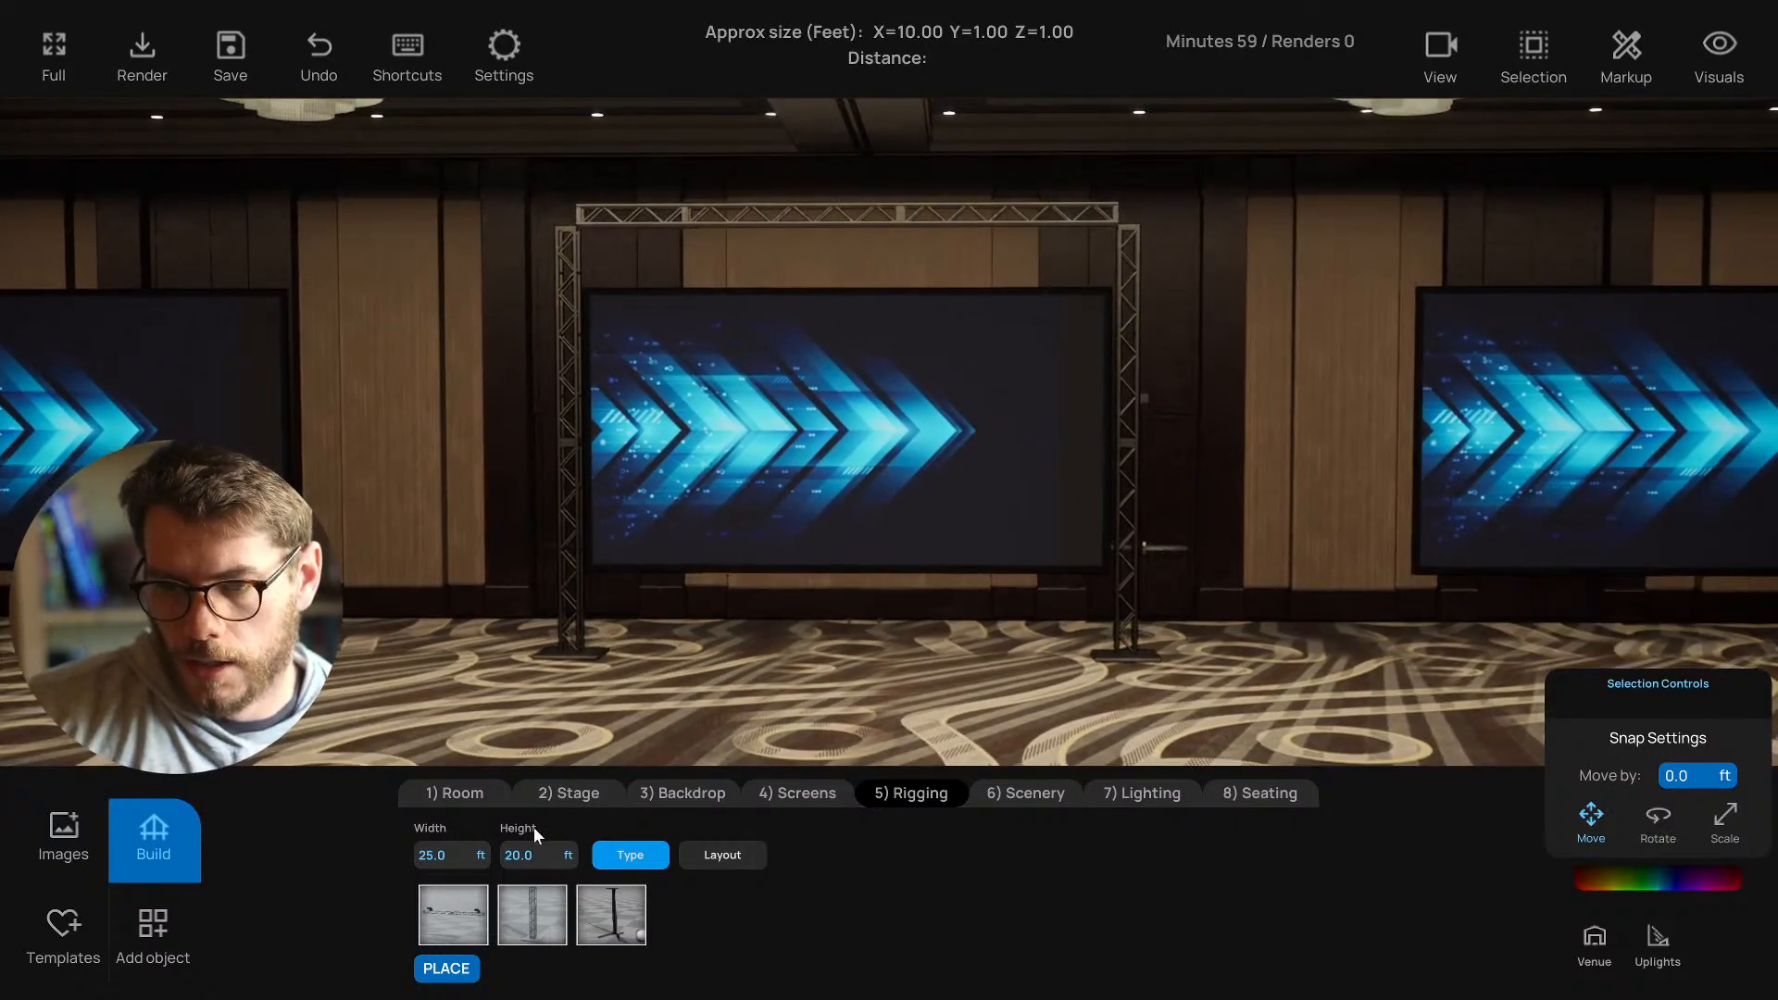
click(567, 794)
click(454, 926)
scroll(689, 676, up, 1)
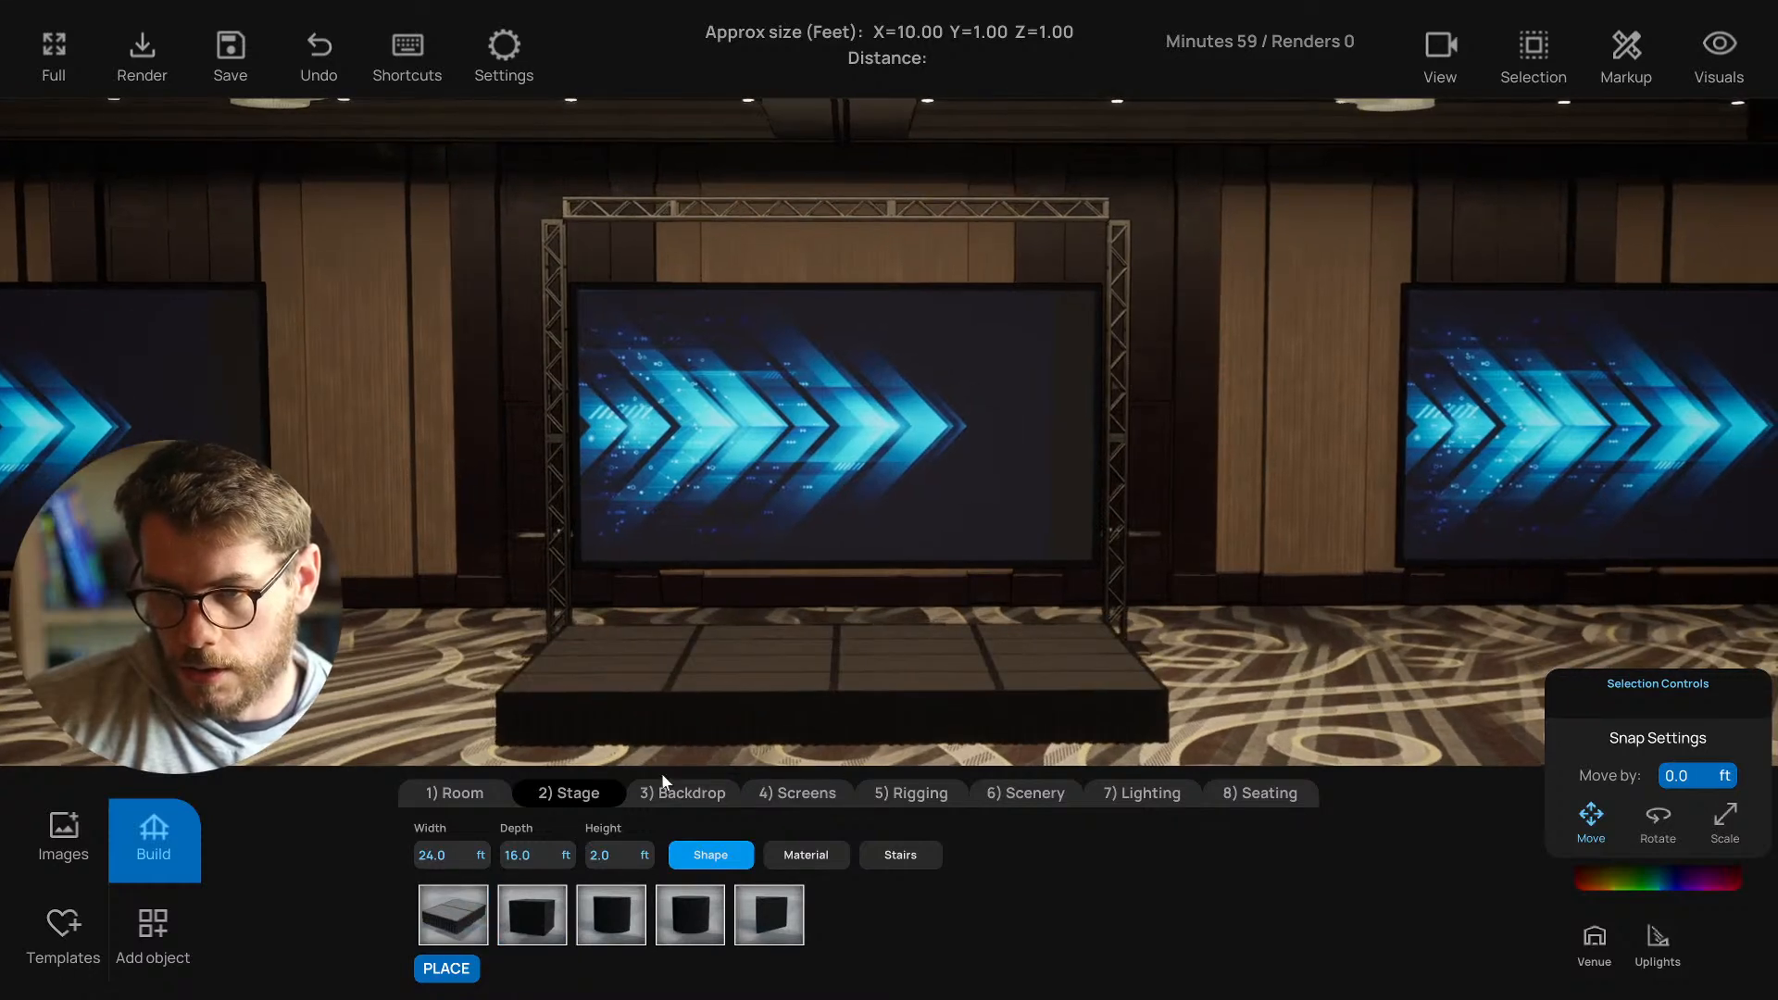
Add a standing man in a dark suit near the middle of the stage deck.
click(155, 930)
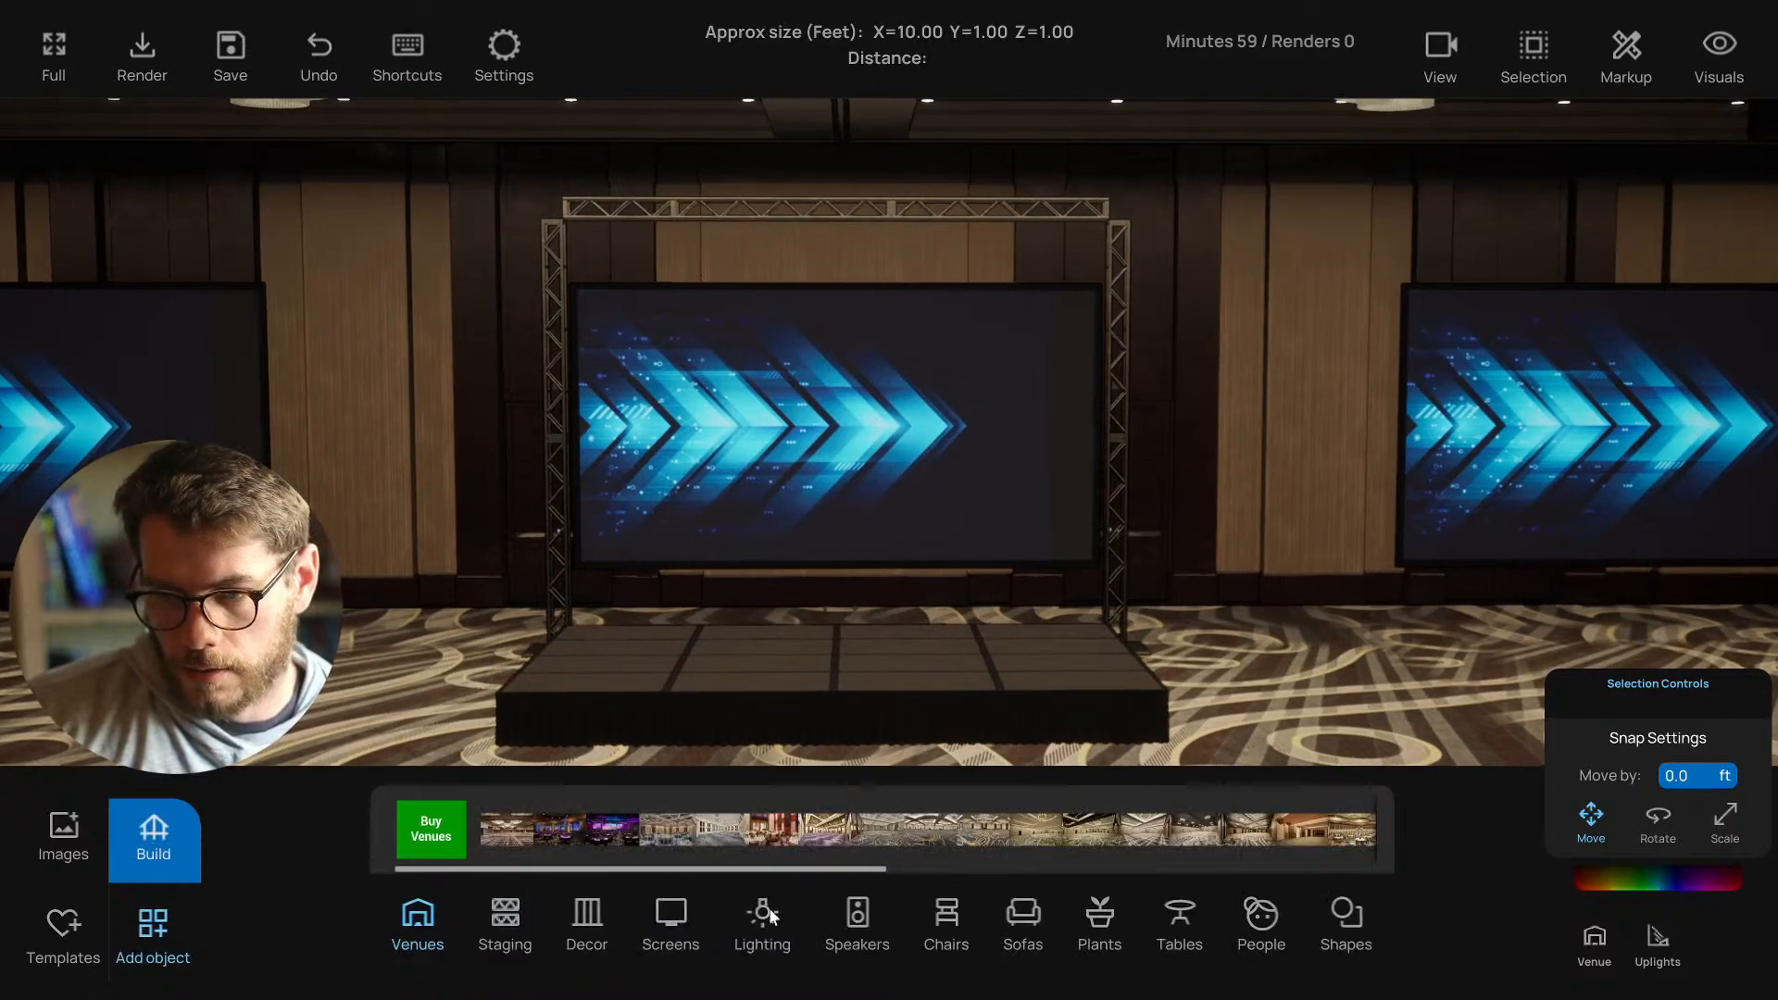
click(1261, 917)
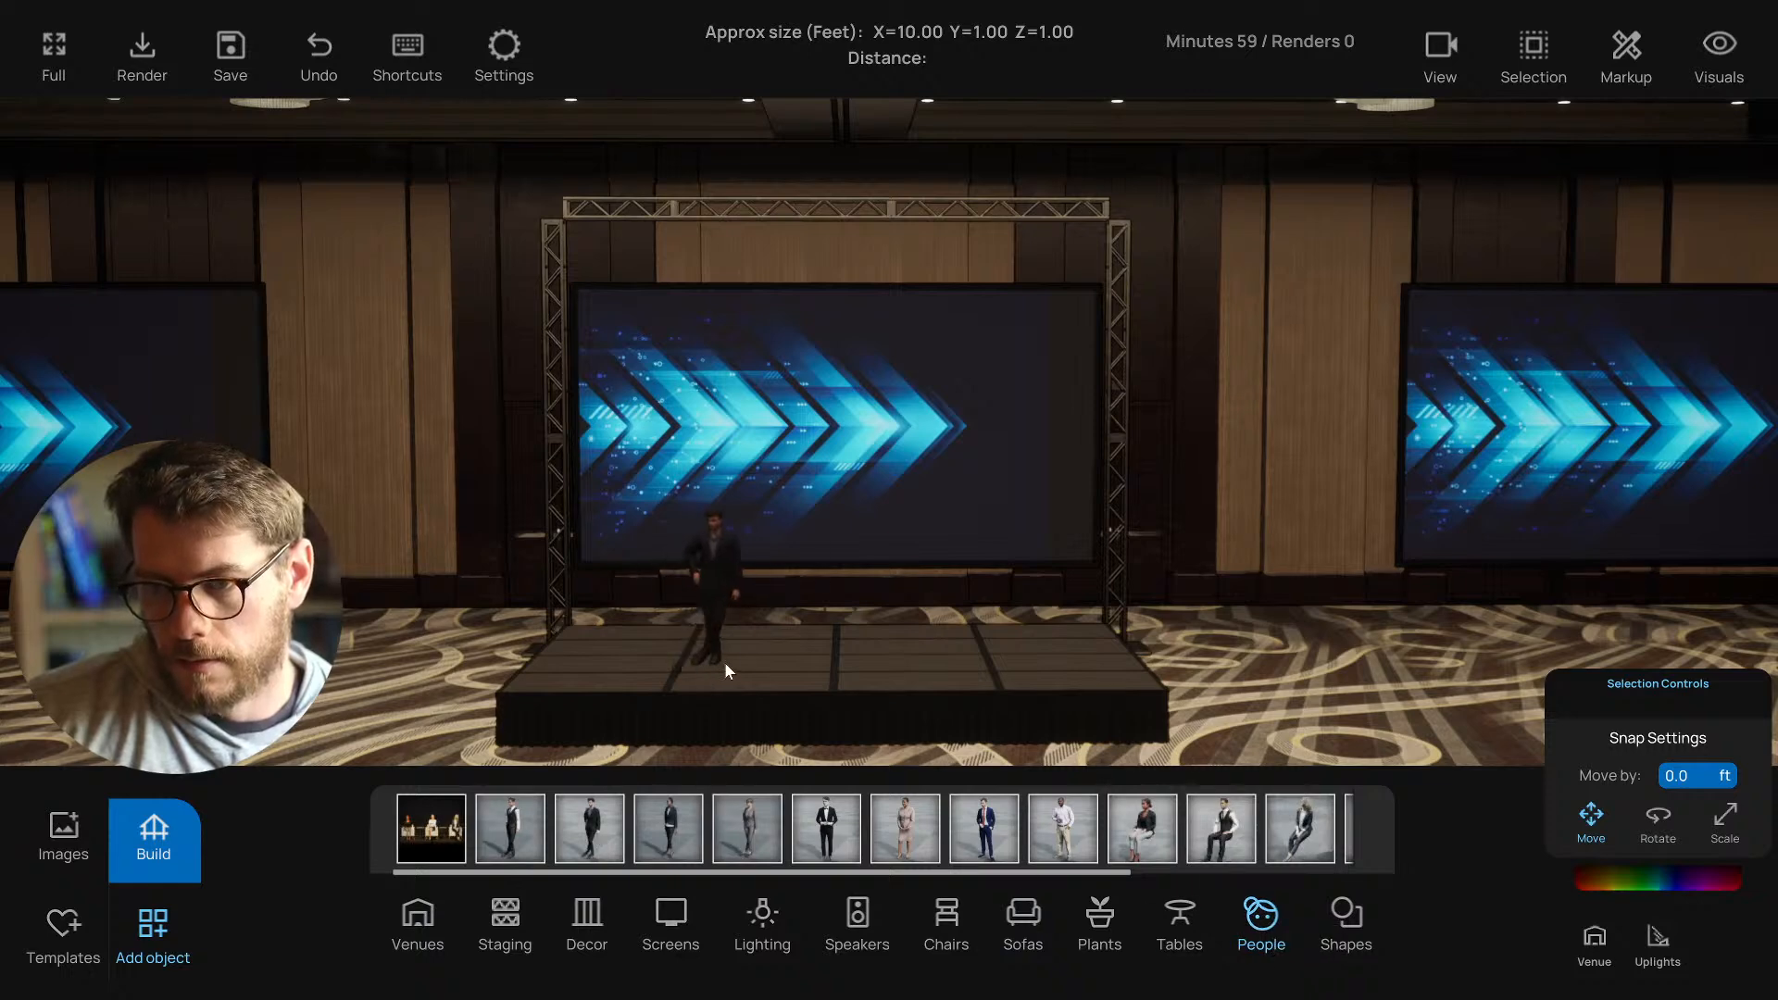
drag(724, 663, 821, 658)
click(841, 649)
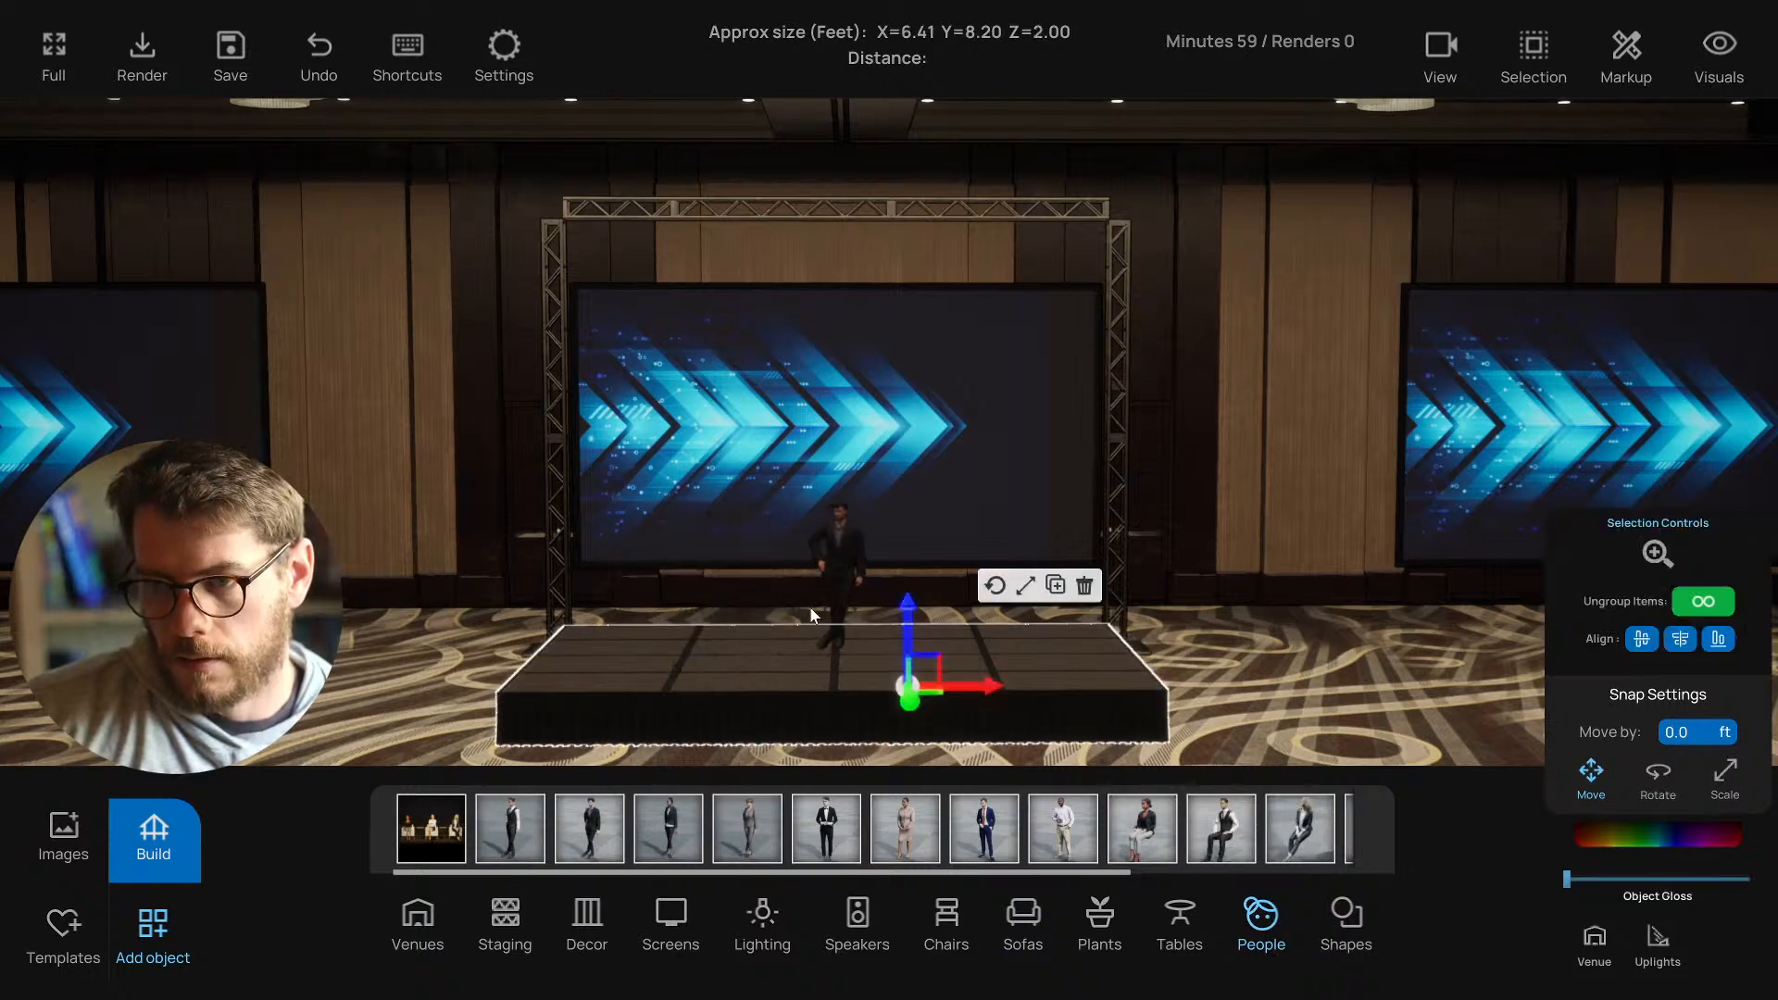
Adjust the centre screen's height behind the presenter and lower the hanging truss to just above the screen.
click(781, 465)
mouse_move(831, 500)
mouse_down()
mouse_move(831, 450)
mouse_move(829, 503)
mouse_up()
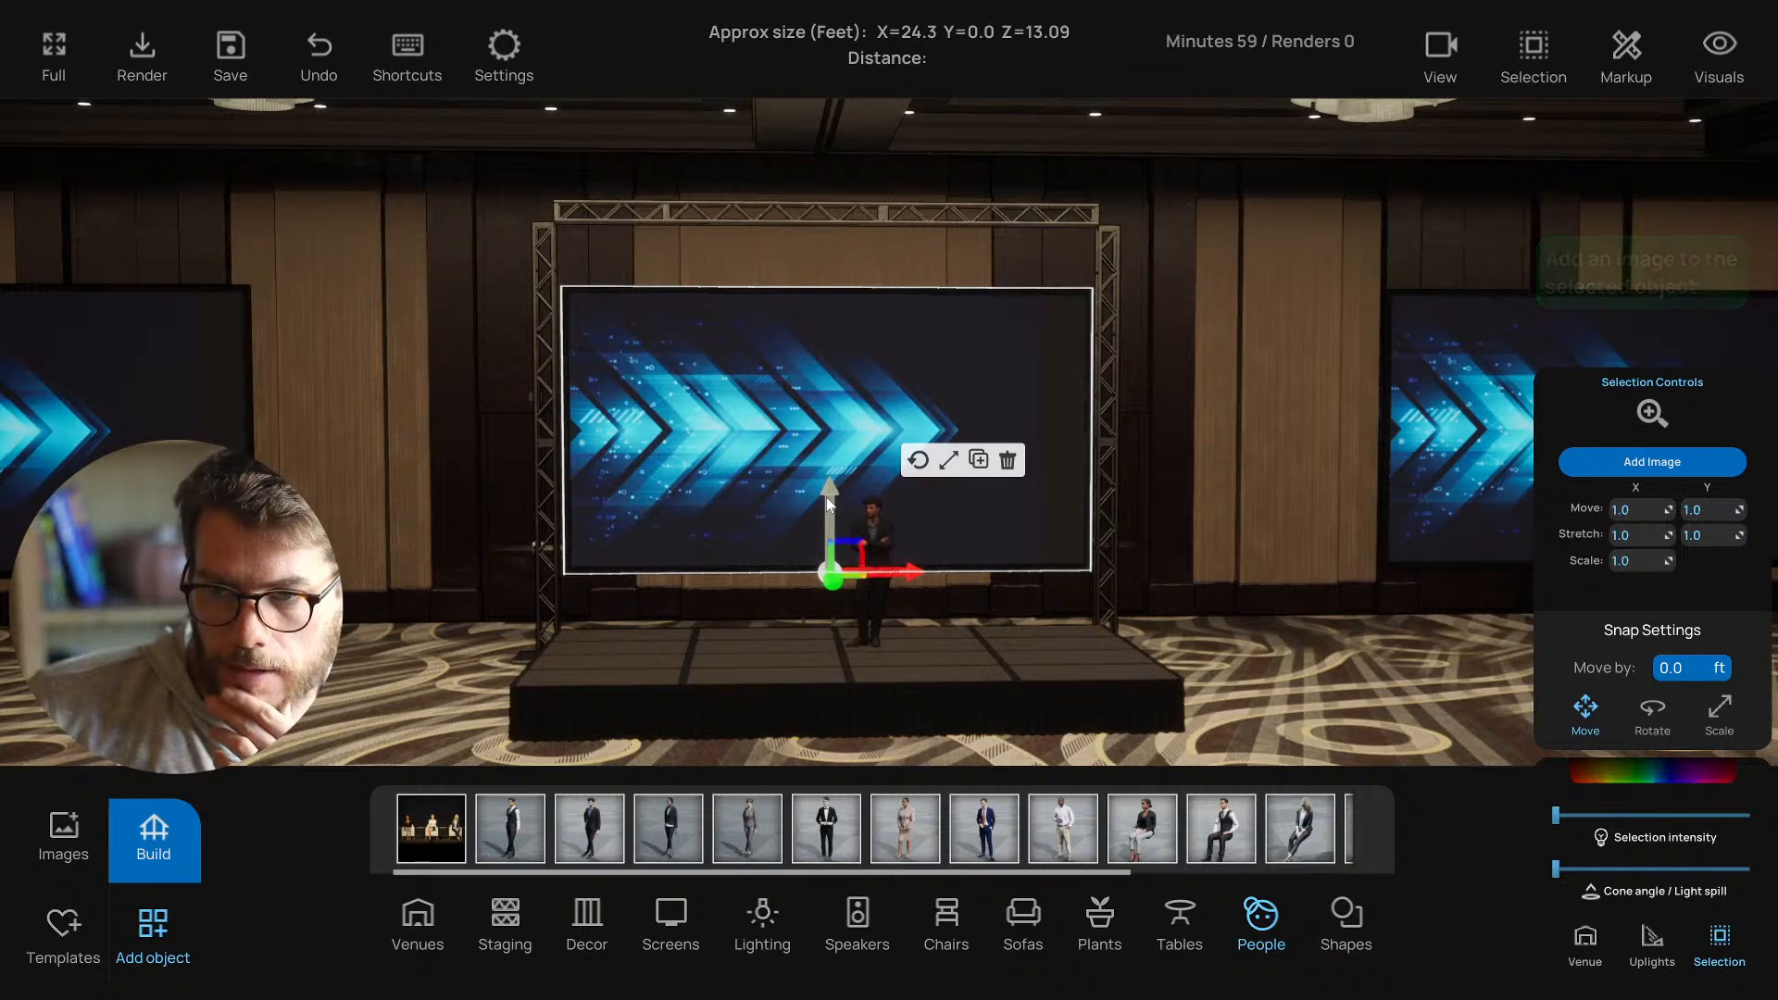
right_drag(827, 503, 763, 504)
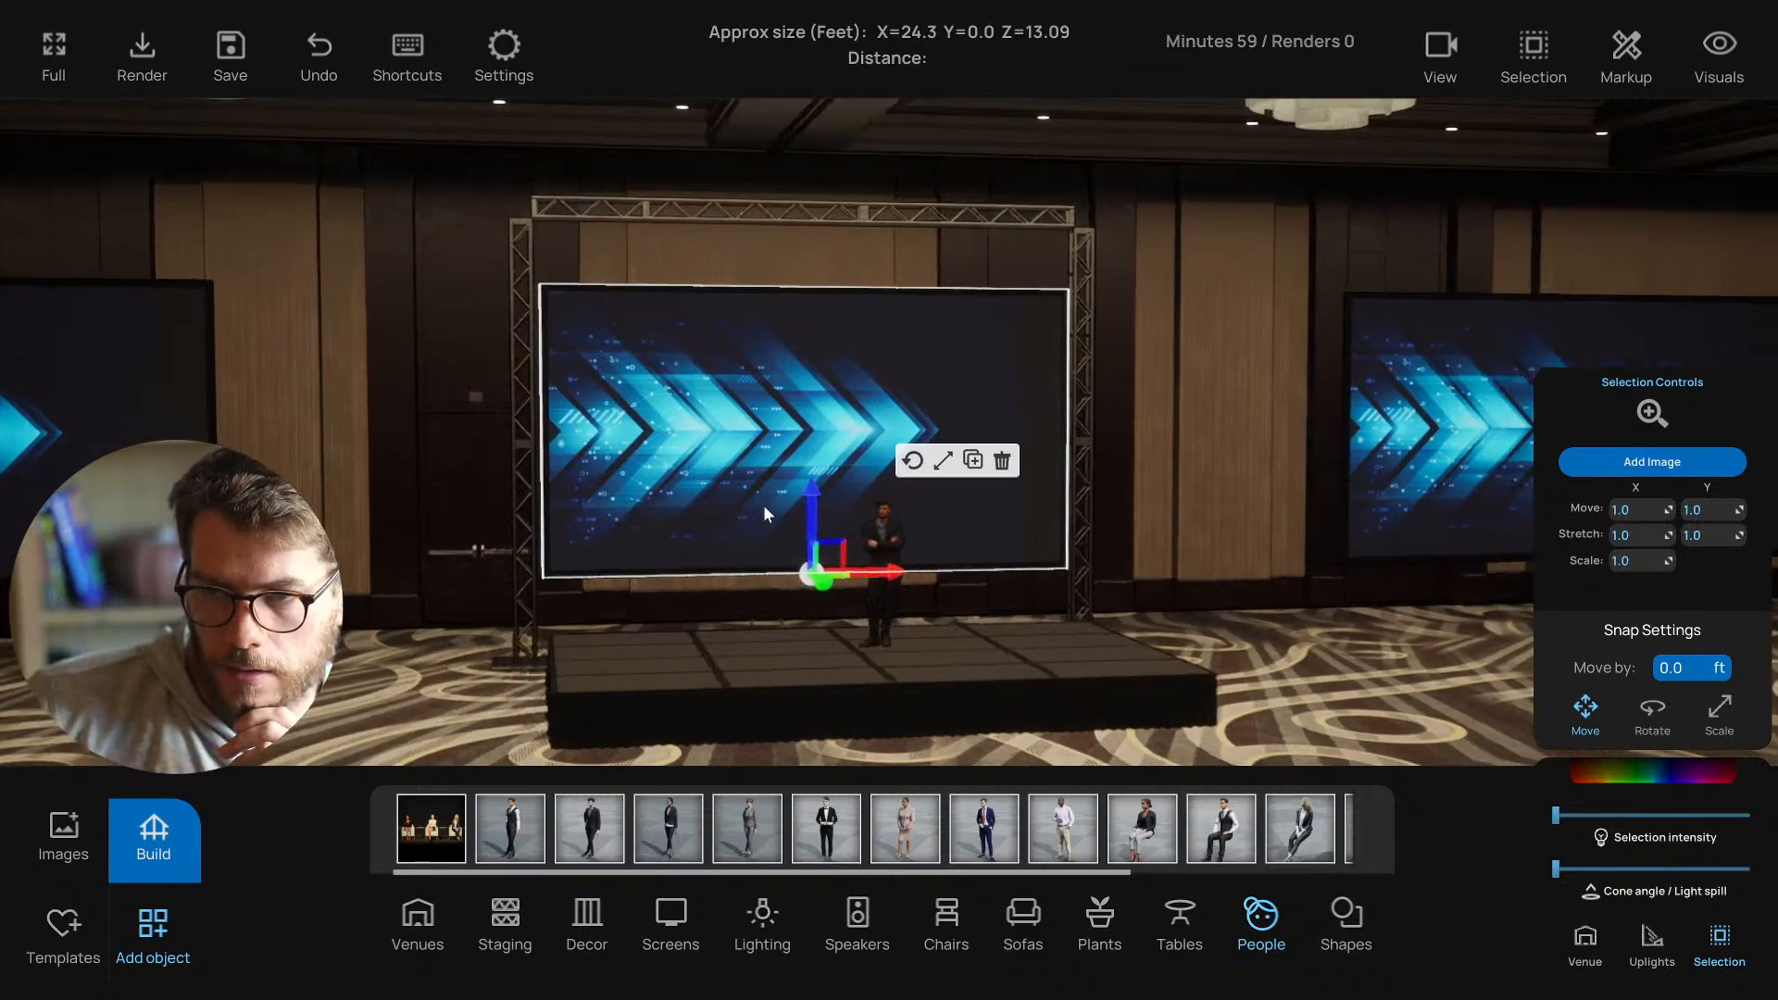
right_drag(739, 376, 731, 420)
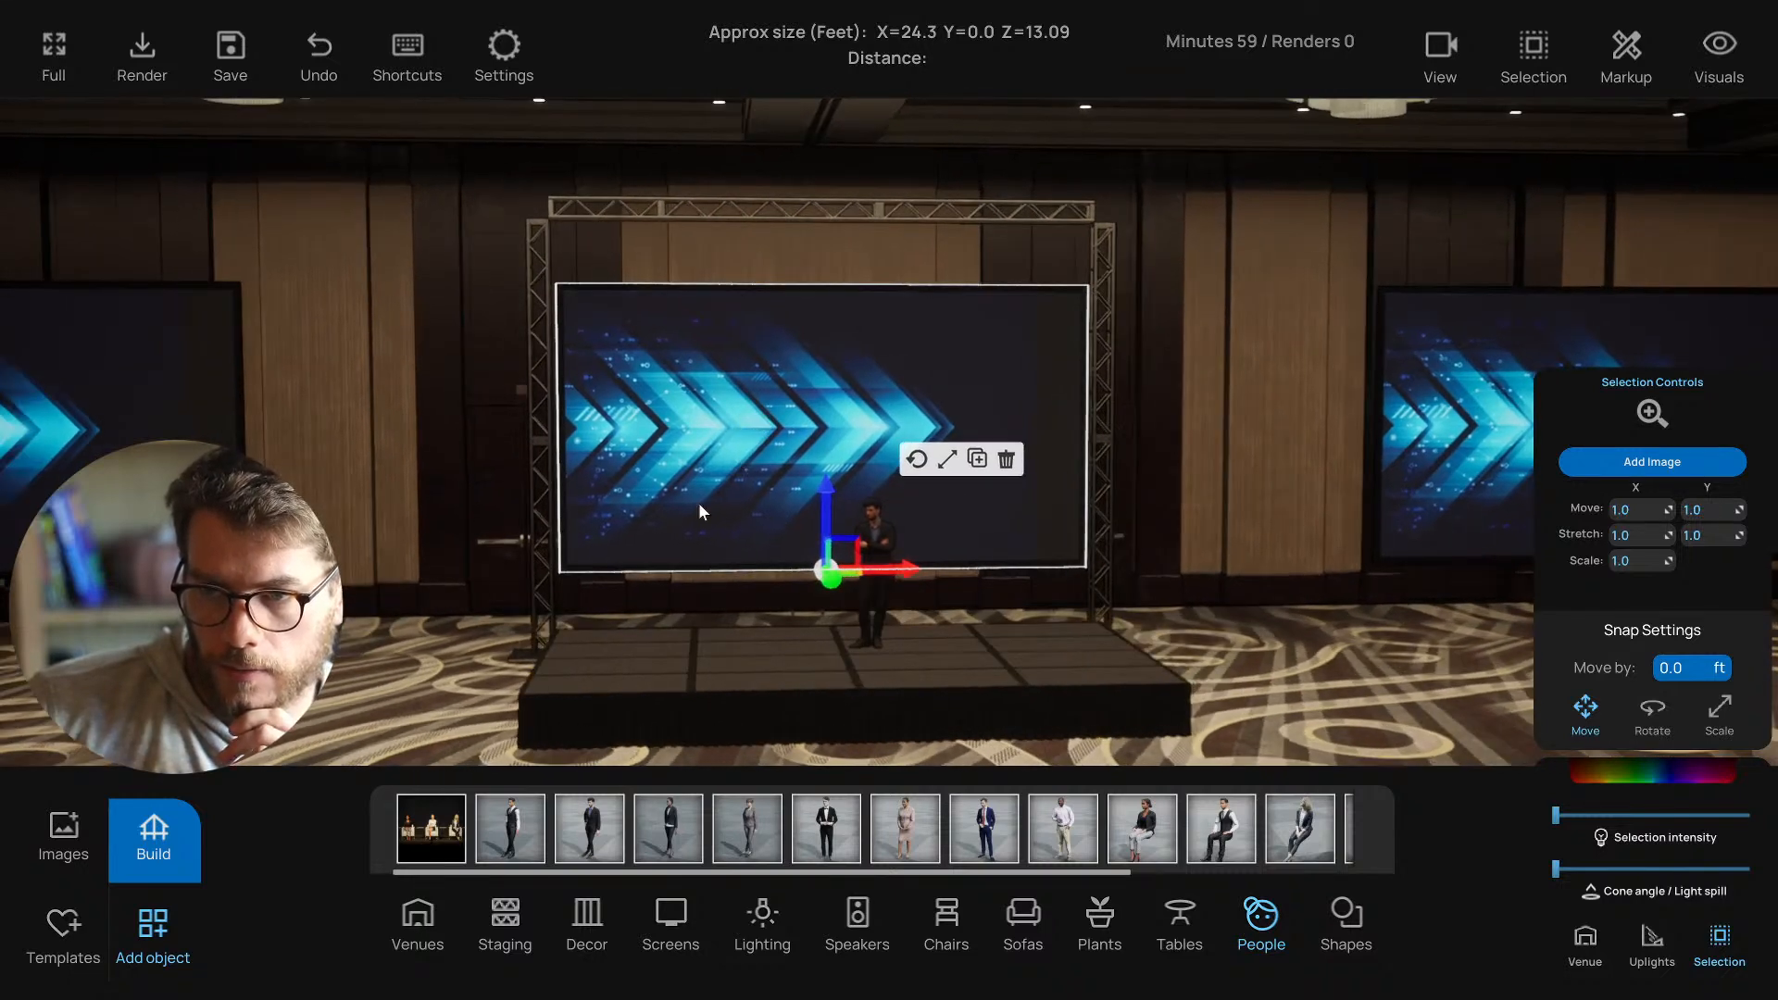
right_drag(699, 505, 743, 487)
click(645, 210)
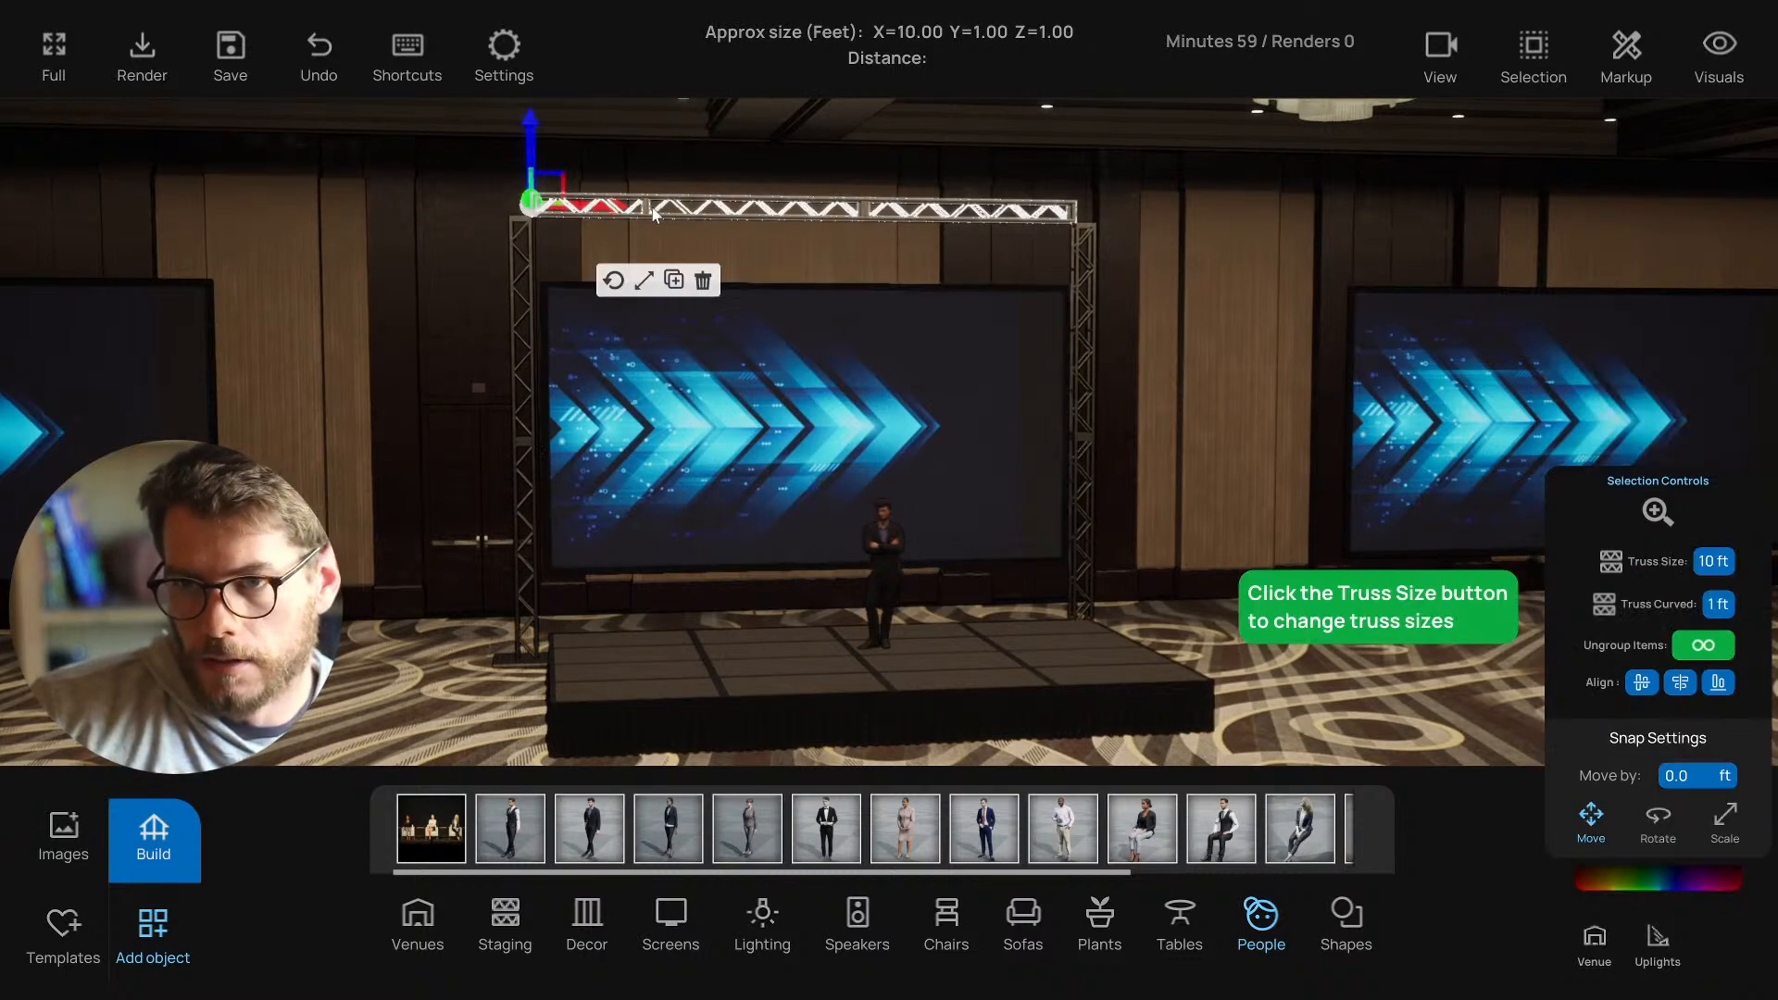
drag(528, 134, 505, 204)
Unlock the grouping and set the truss size of both towers' upper sections to 8 ft.
click(504, 233)
click(511, 239)
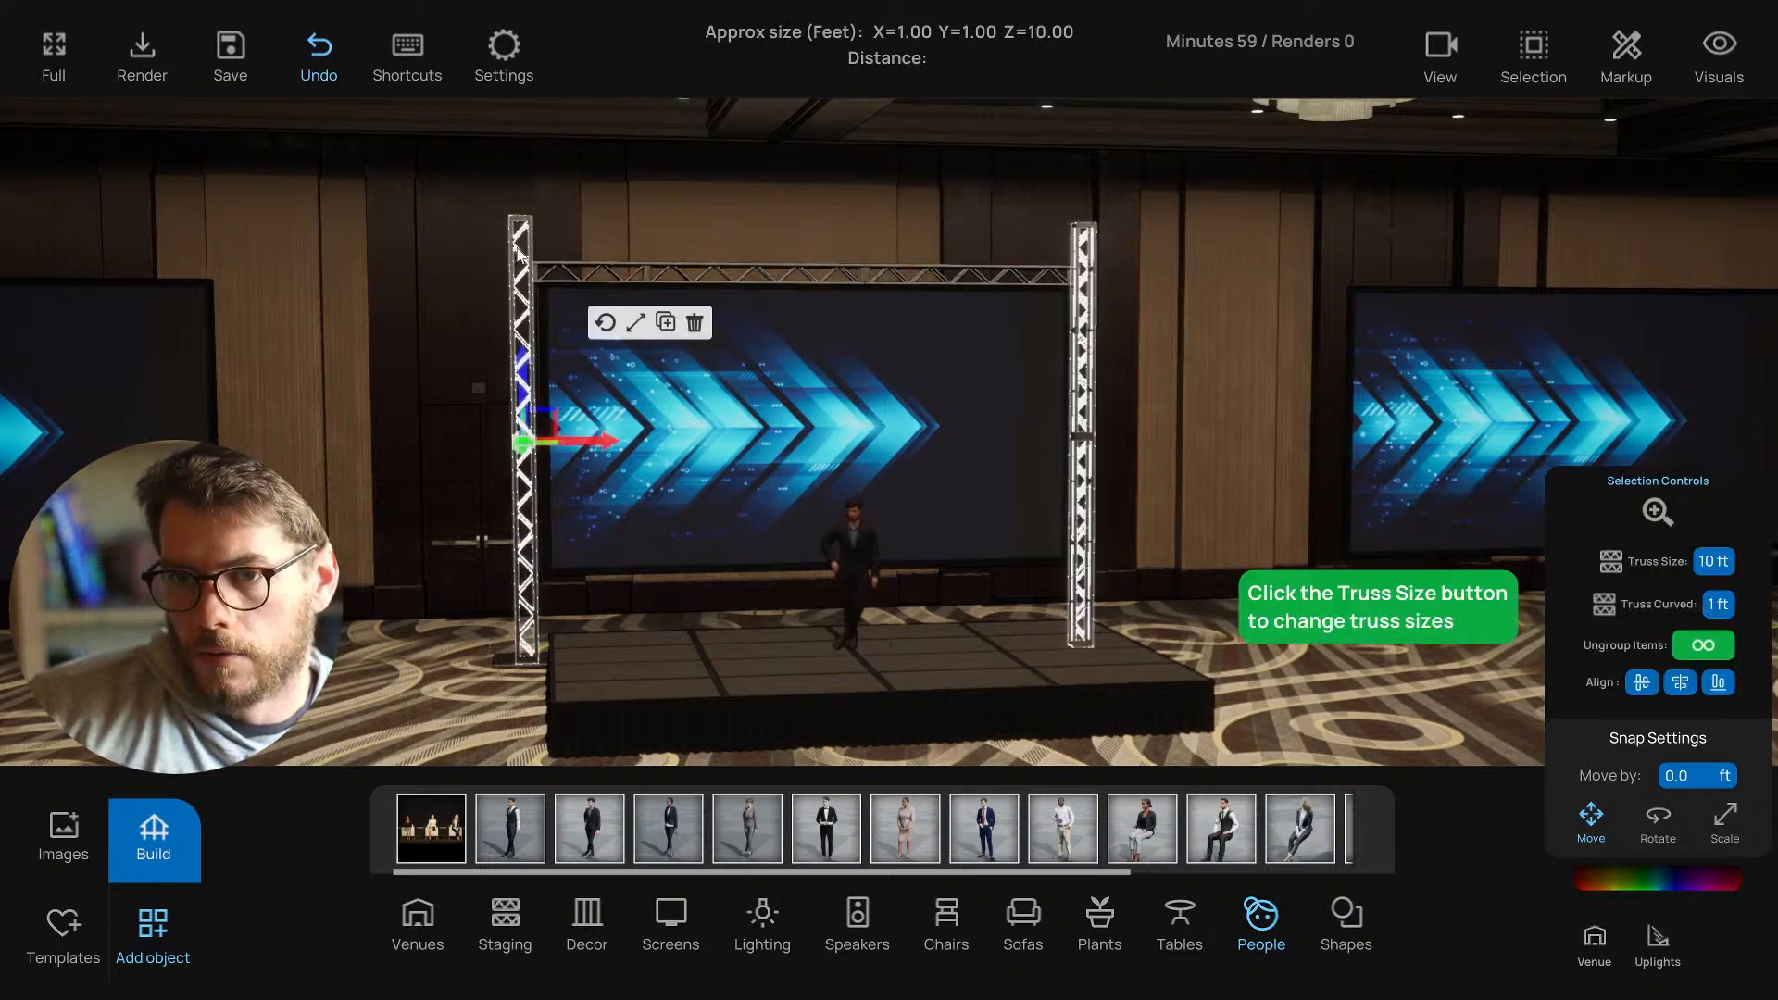
scroll(450, 280, up, 5)
scroll(468, 289, down, 5)
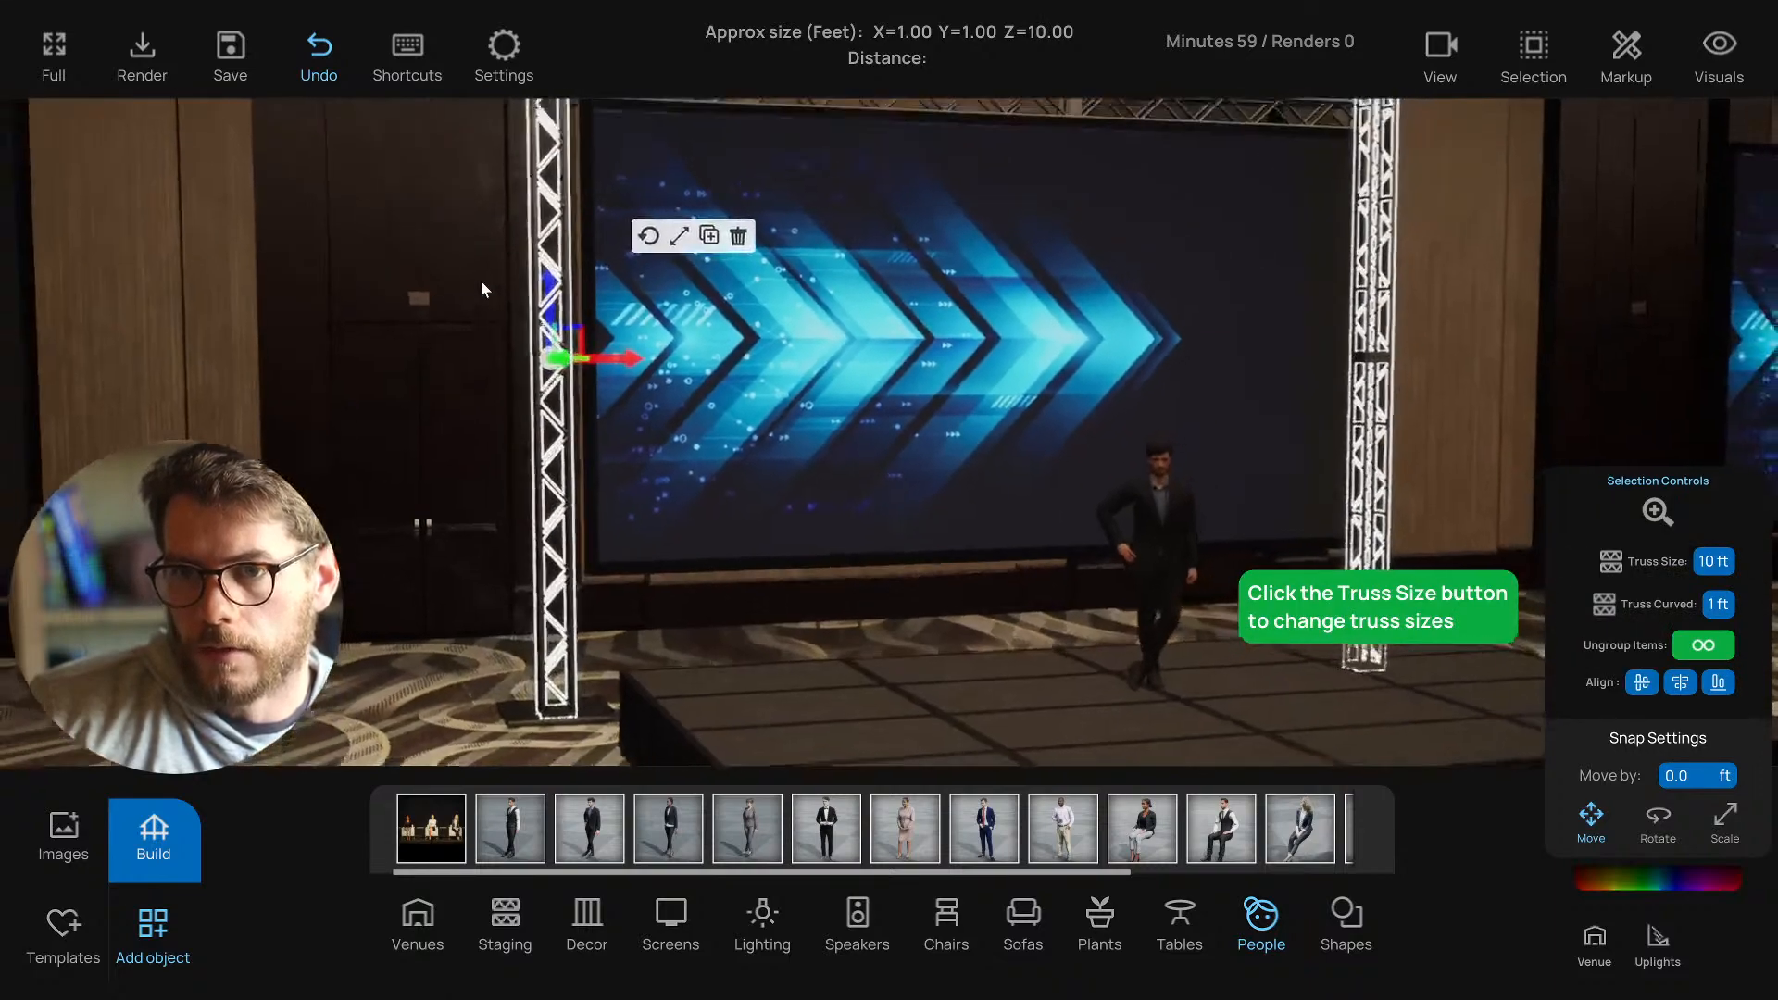
click(1534, 51)
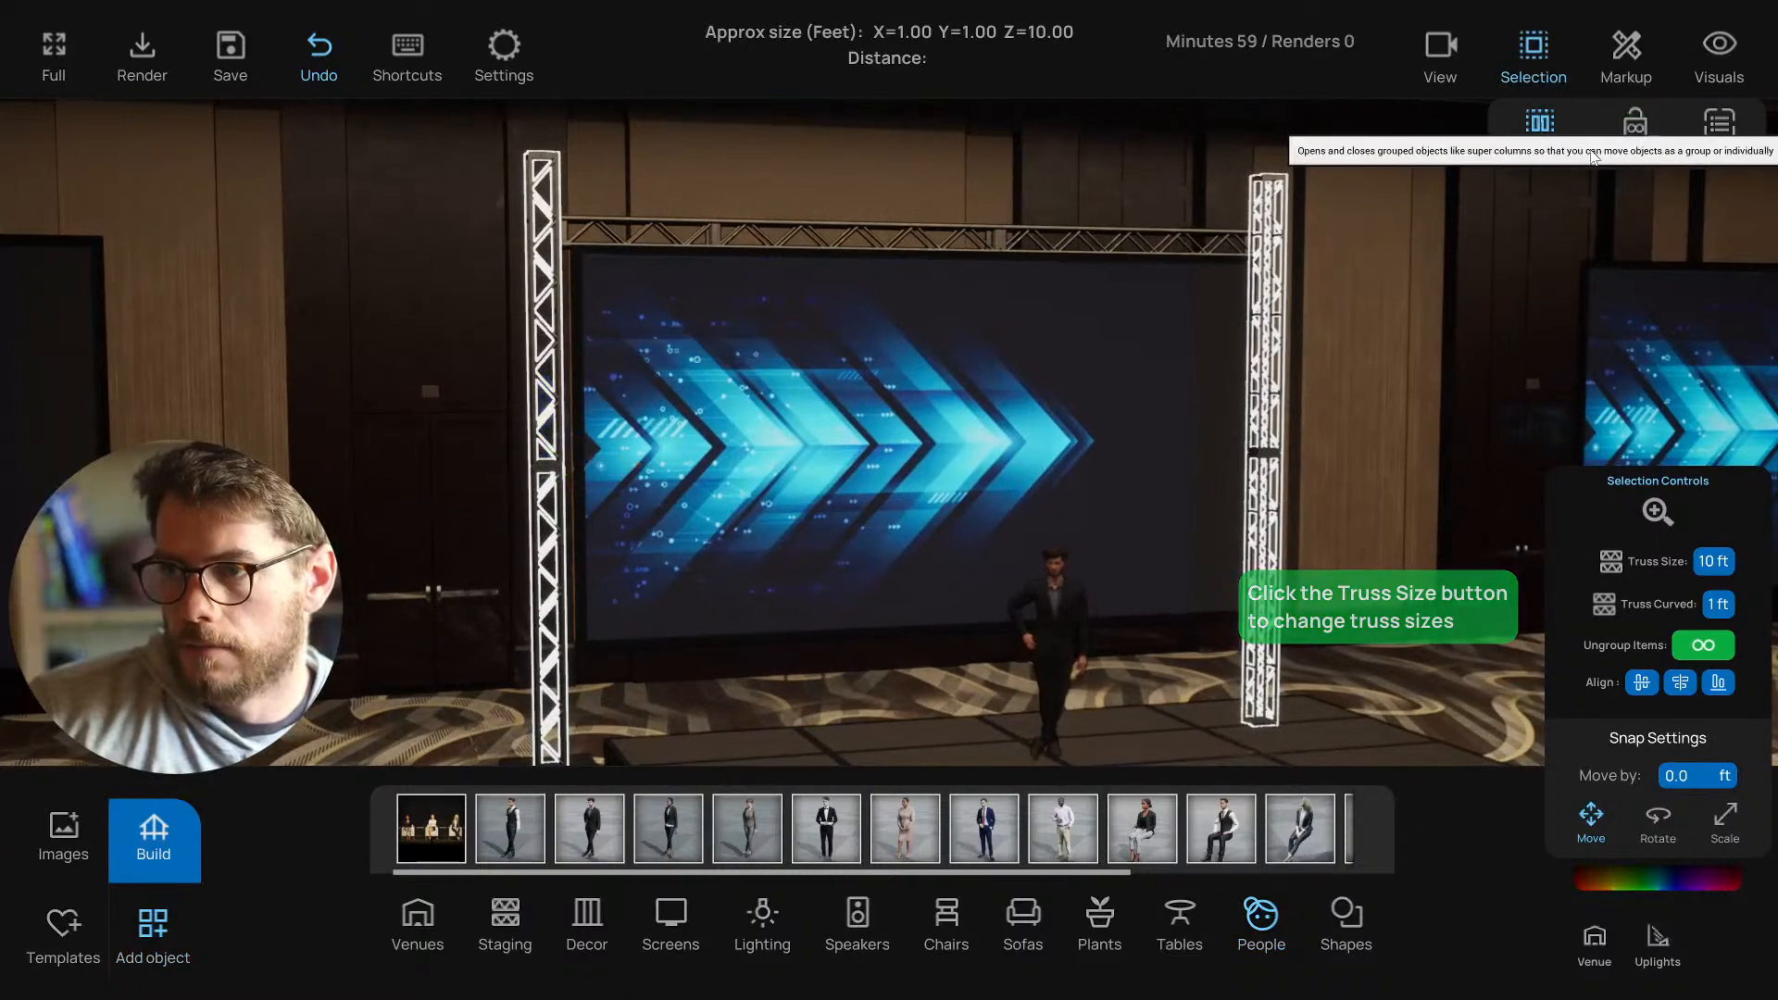
click(1636, 129)
click(1276, 297)
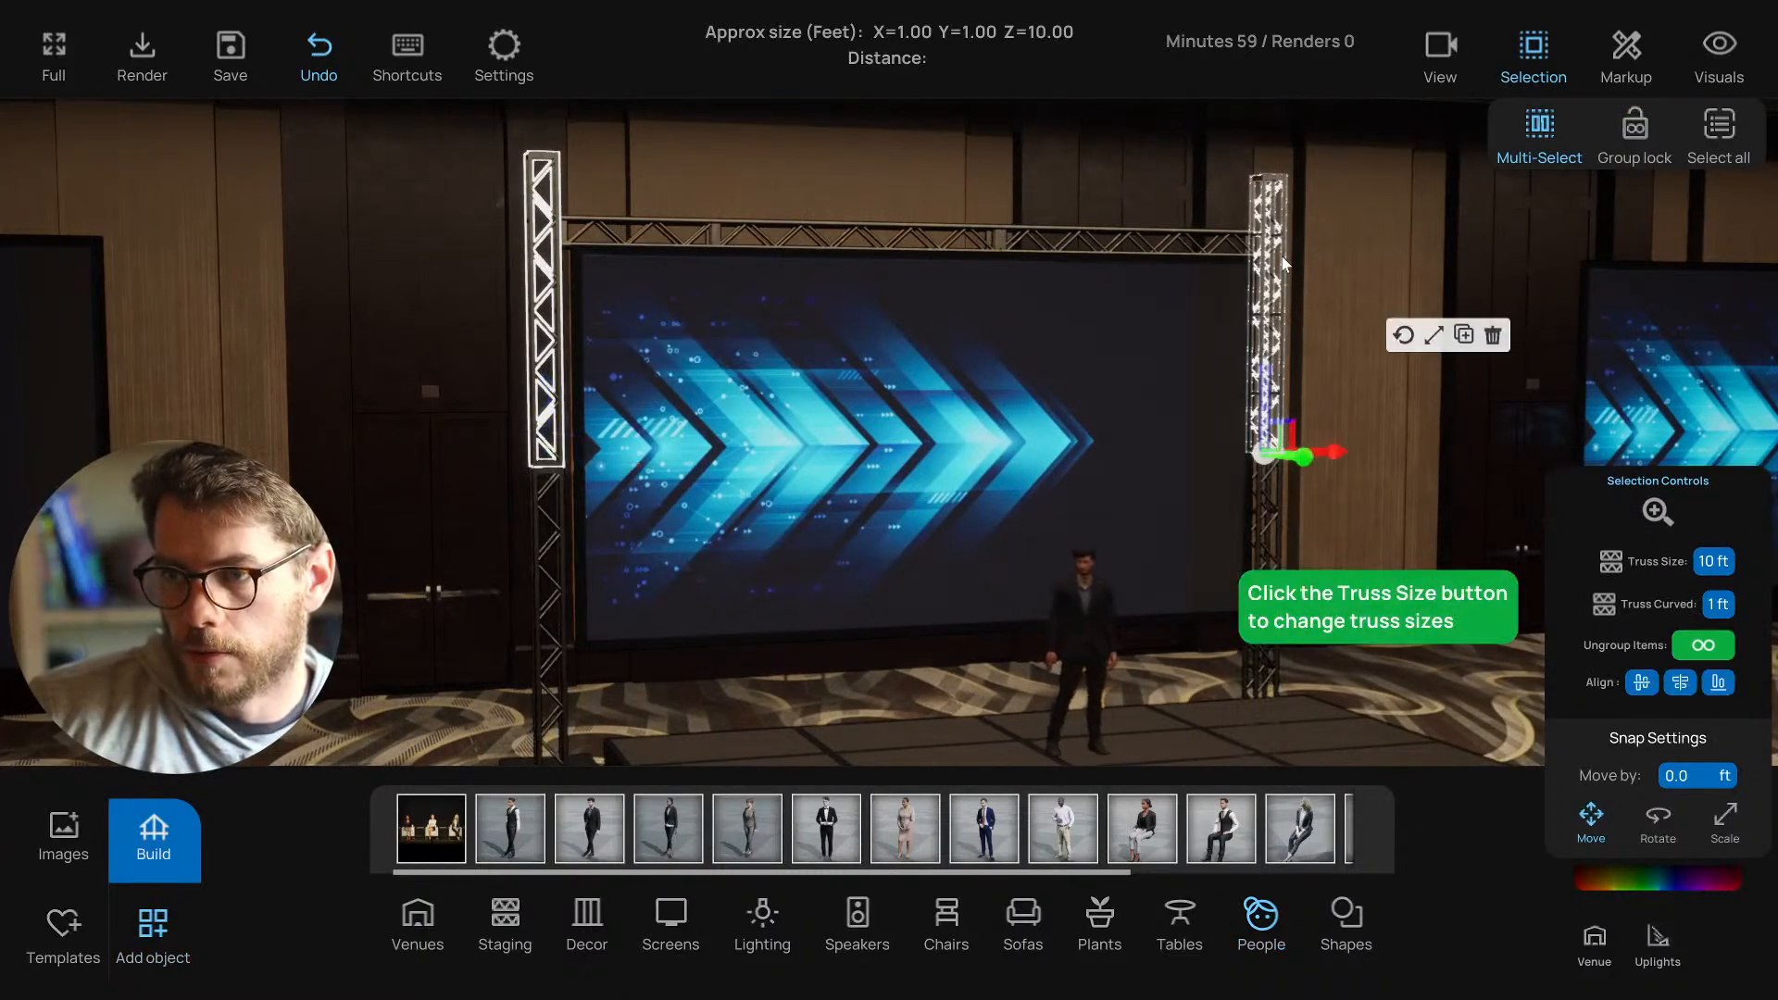
click(1716, 562)
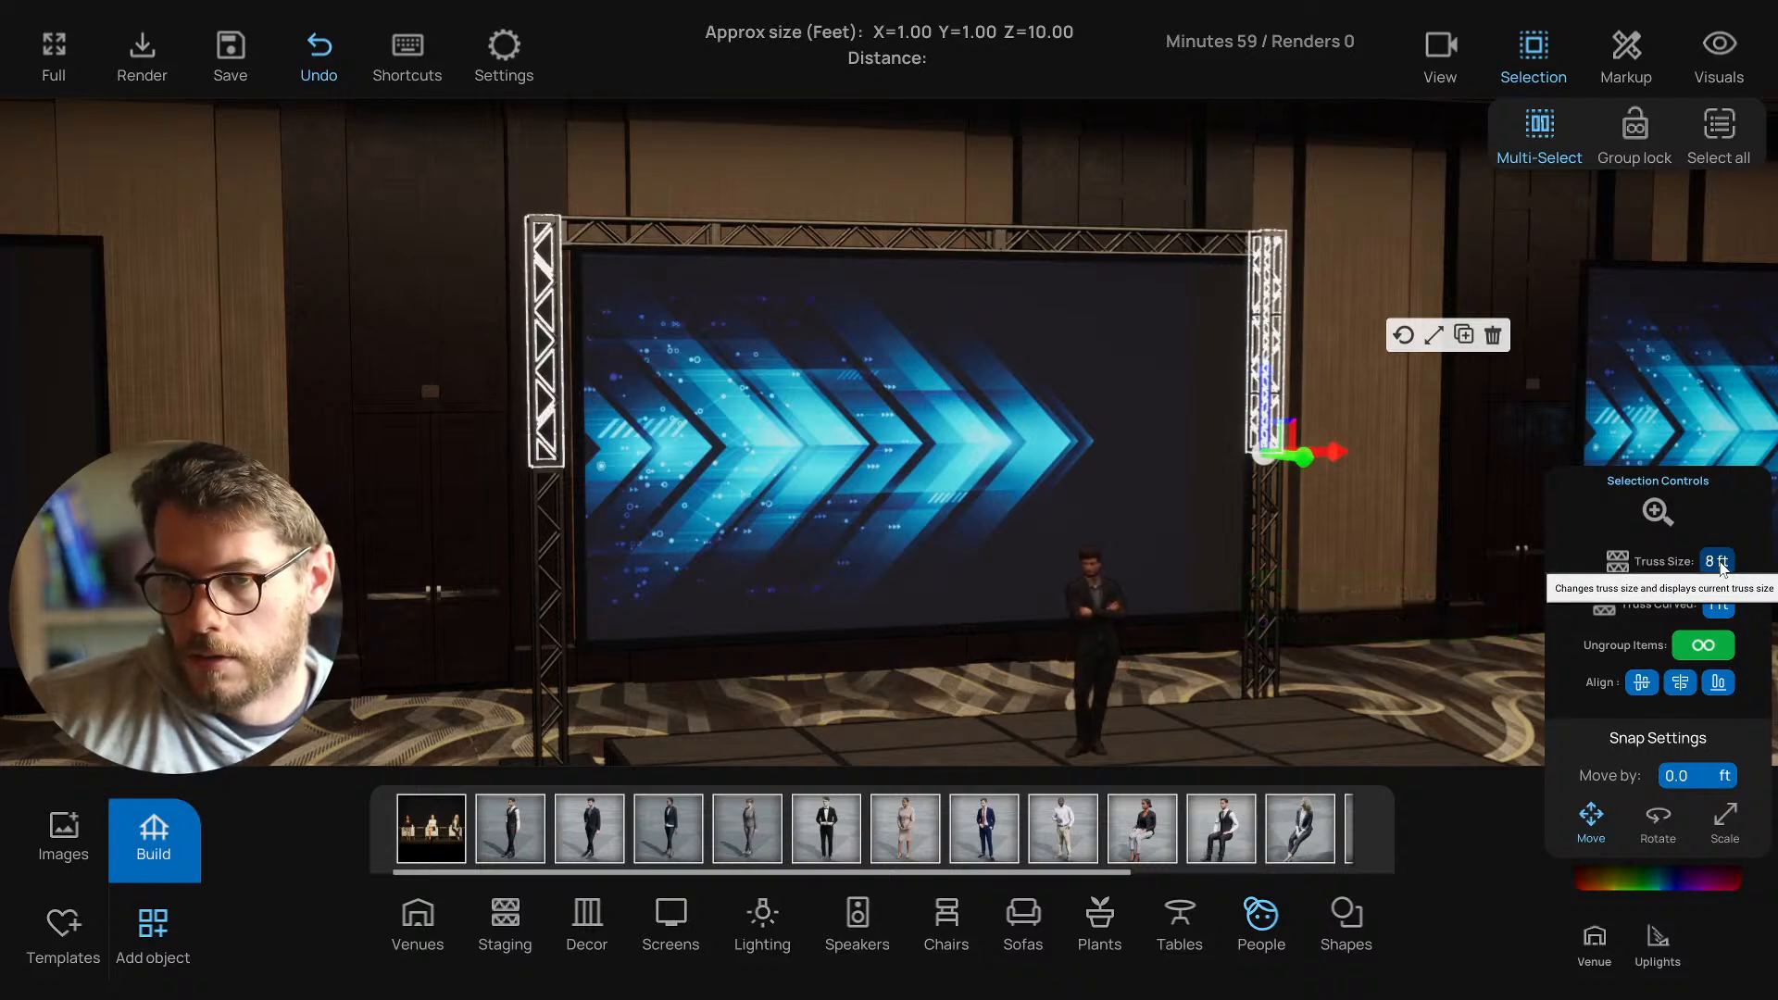
click(1723, 567)
click(1723, 567)
click(1723, 568)
click(1723, 568)
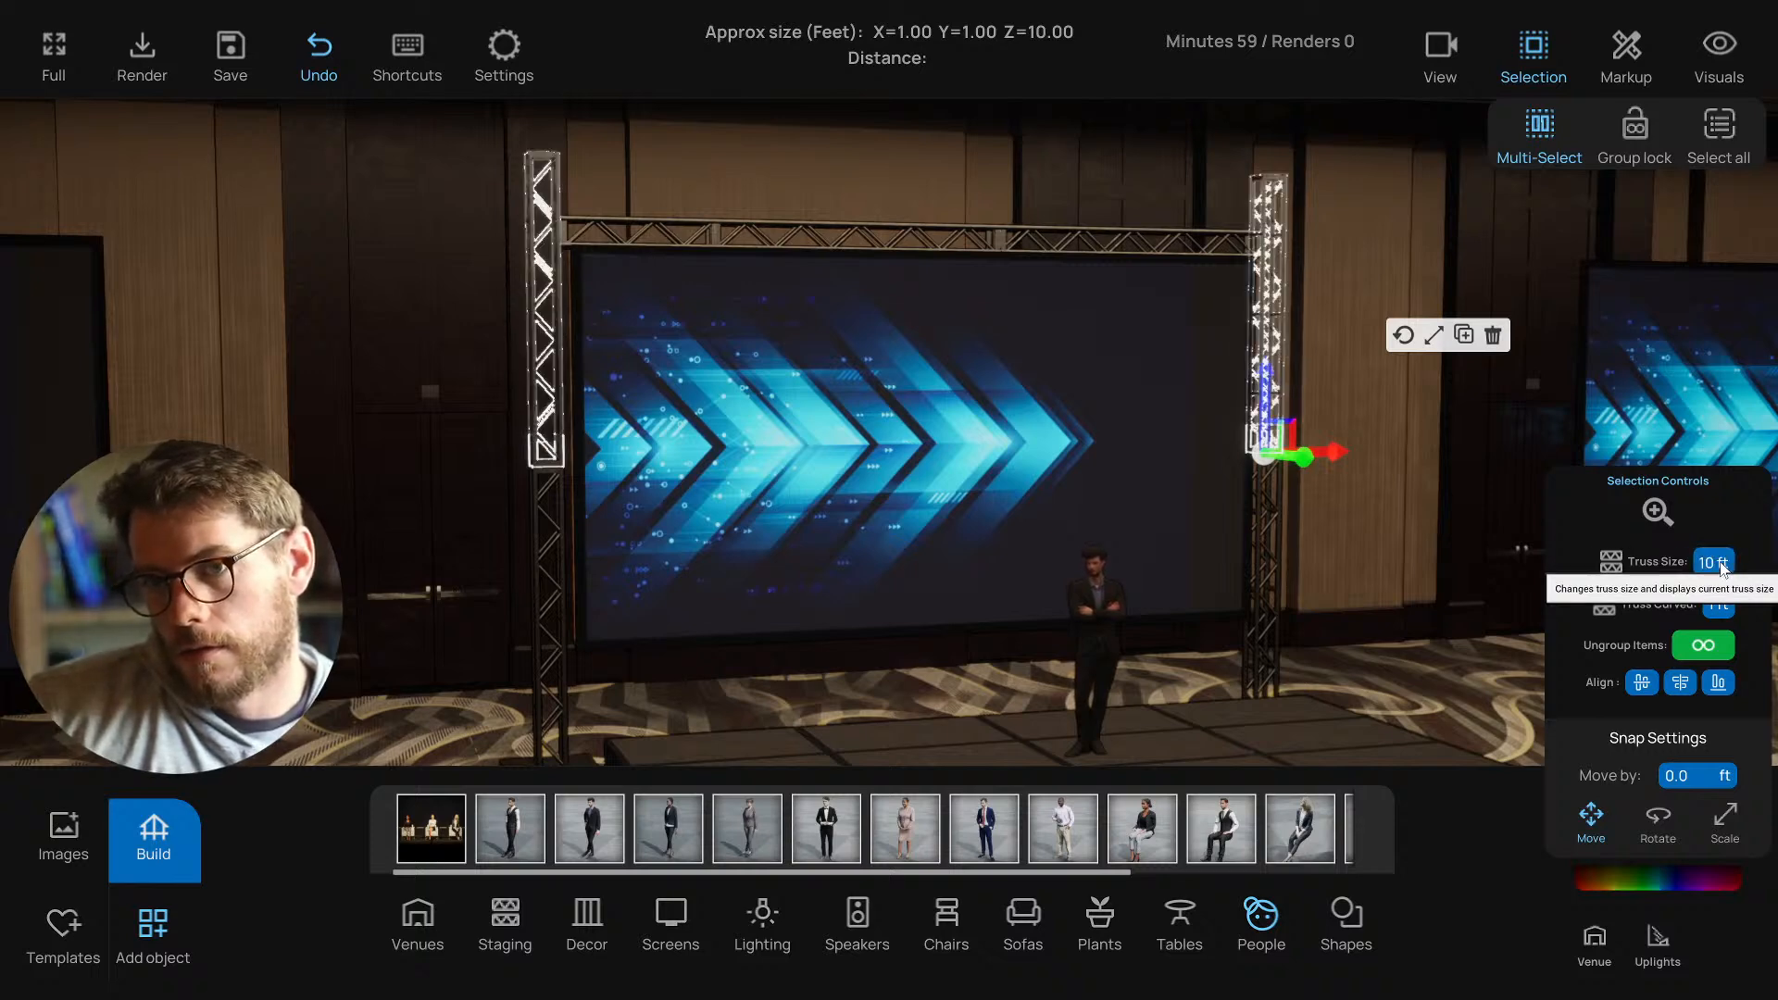
click(1723, 565)
Select all three hanging truss sections and raise them to sit above the shortened towers.
click(866, 231)
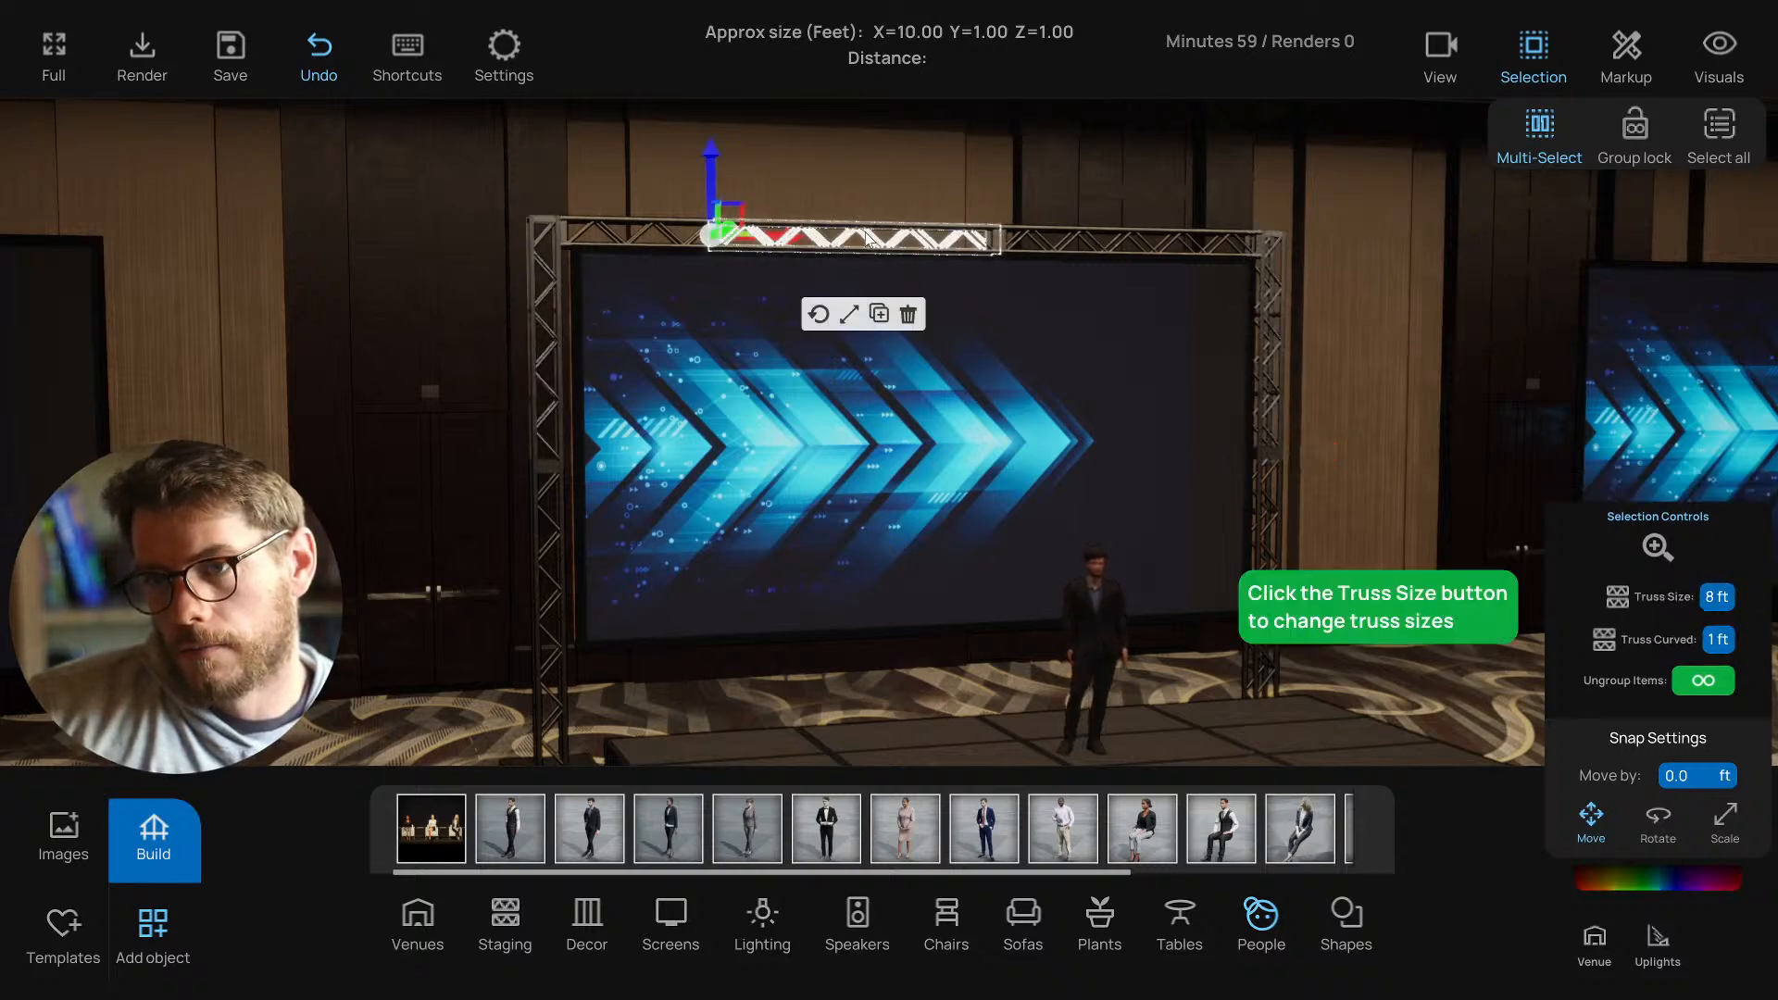
click(630, 232)
click(1038, 213)
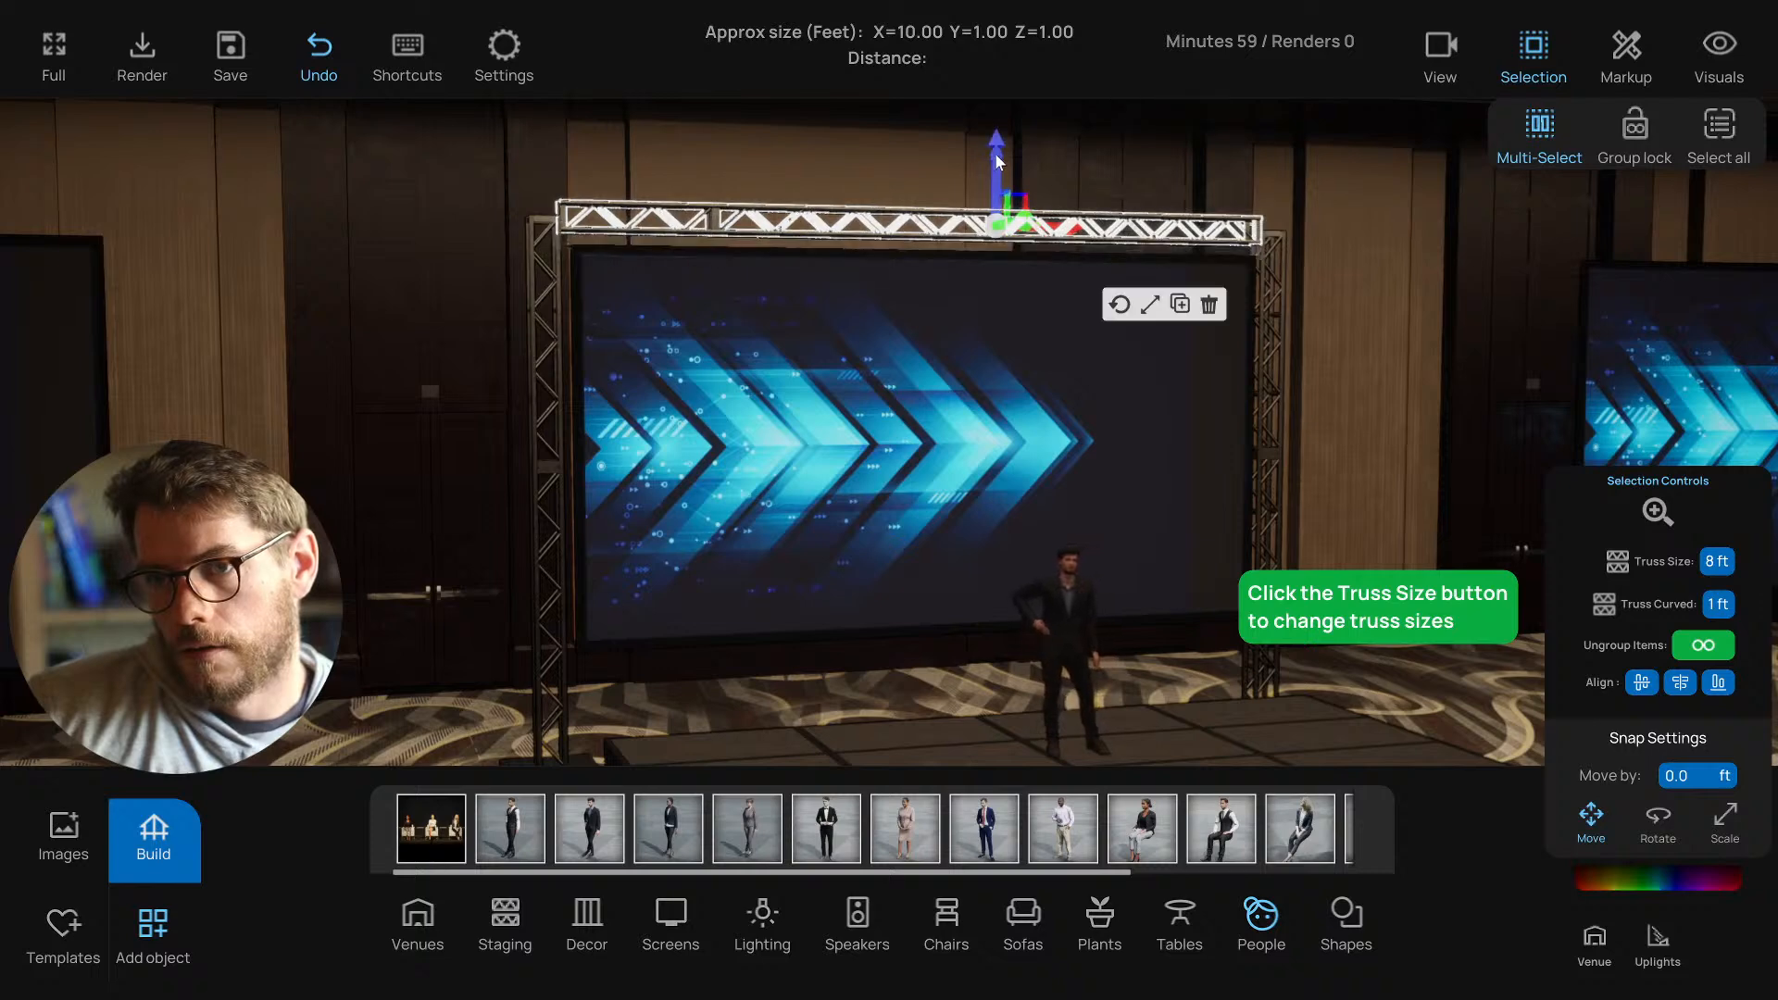
Copy both towers' upper sections upward and set the copies to 1 ft as corner pieces level with the hanging truss.
click(537, 230)
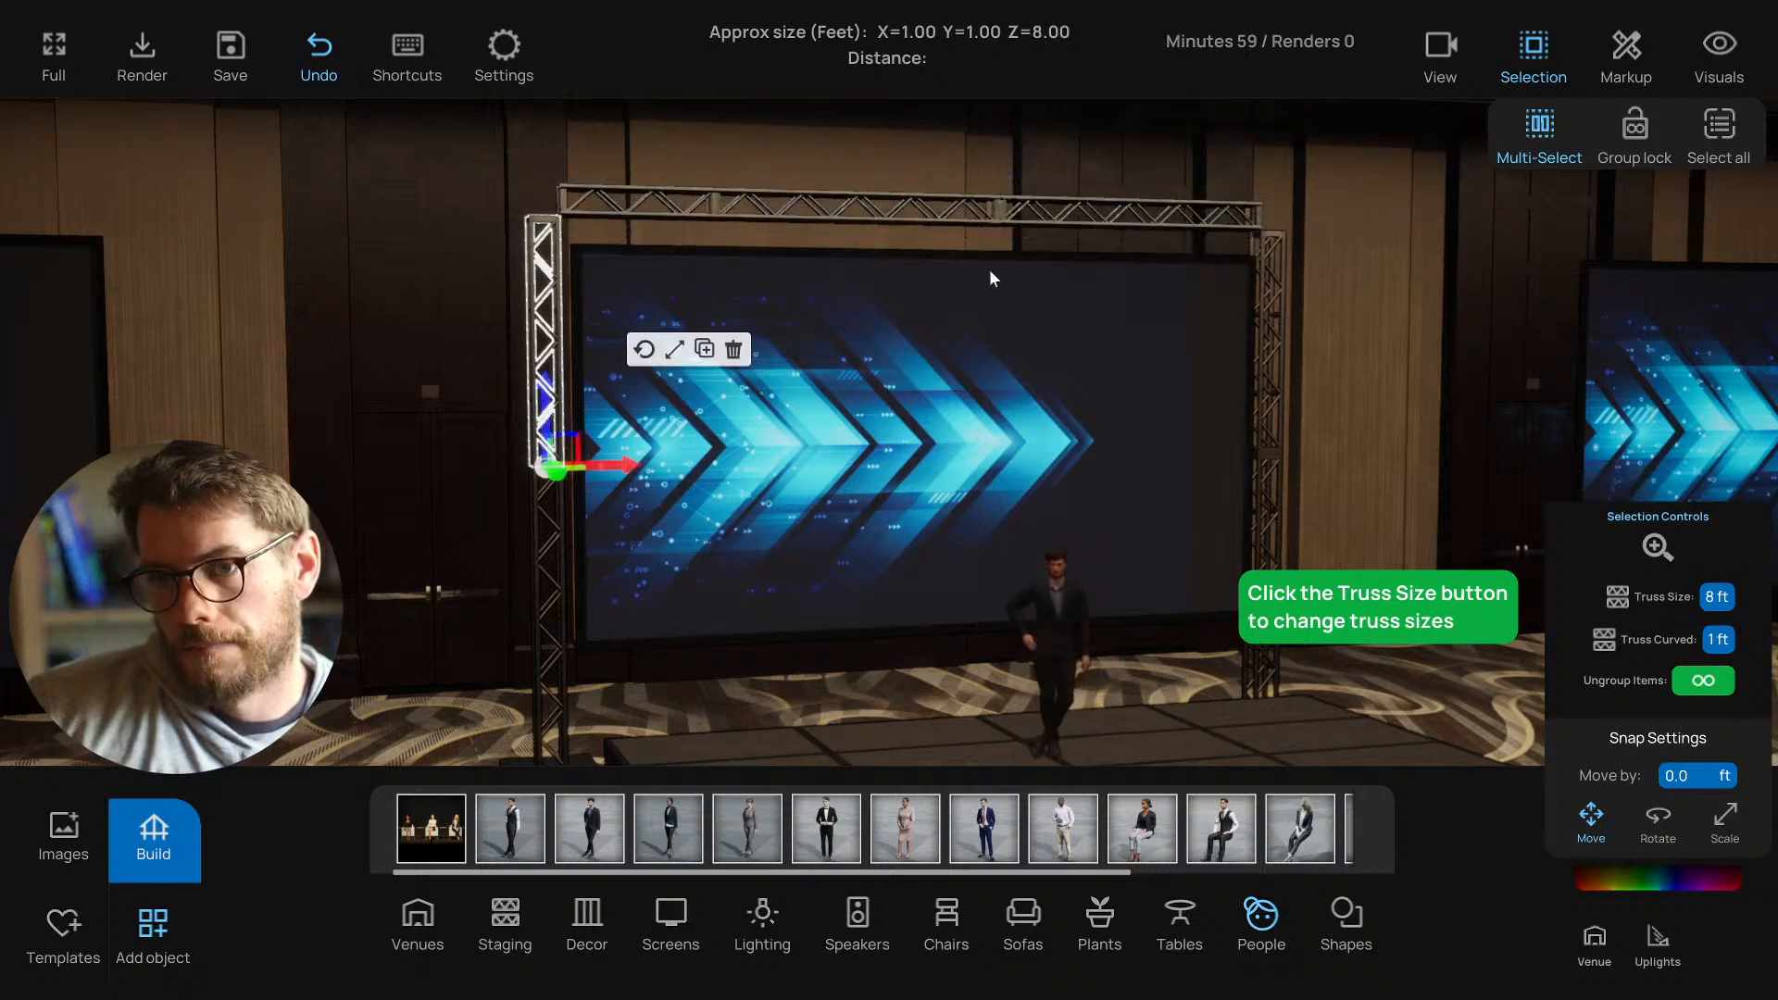
click(1263, 290)
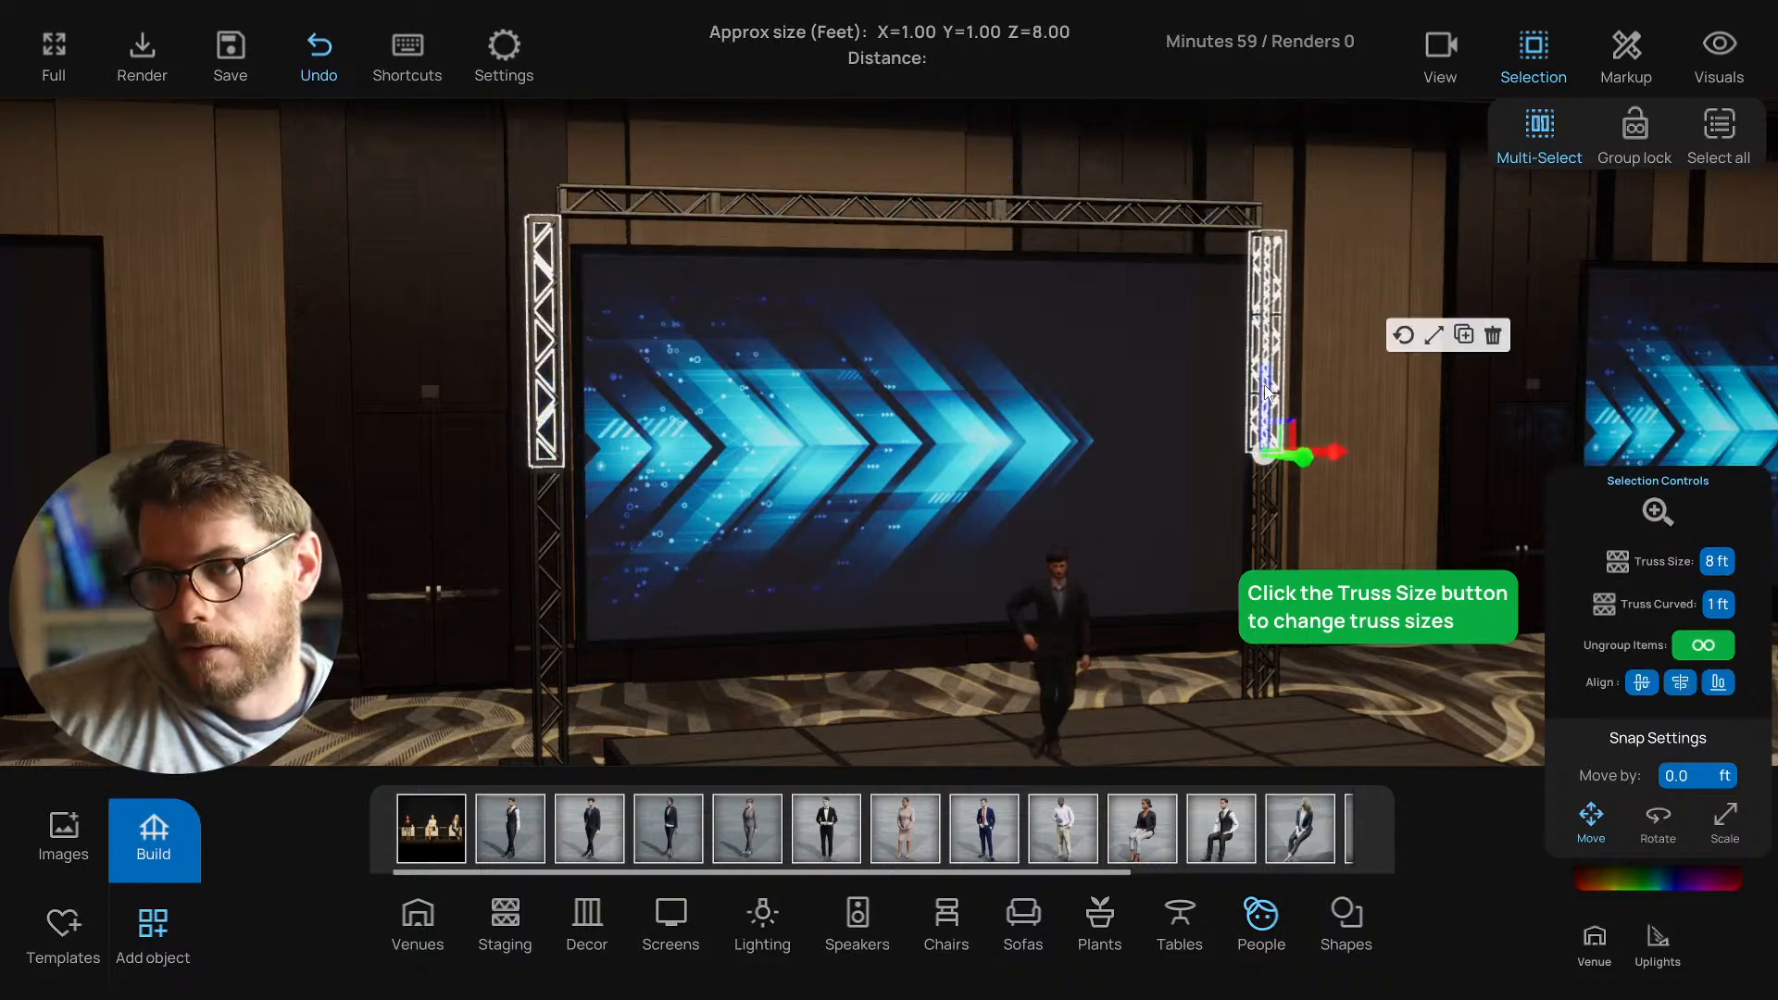
alt+drag(1267, 392, 1266, 167)
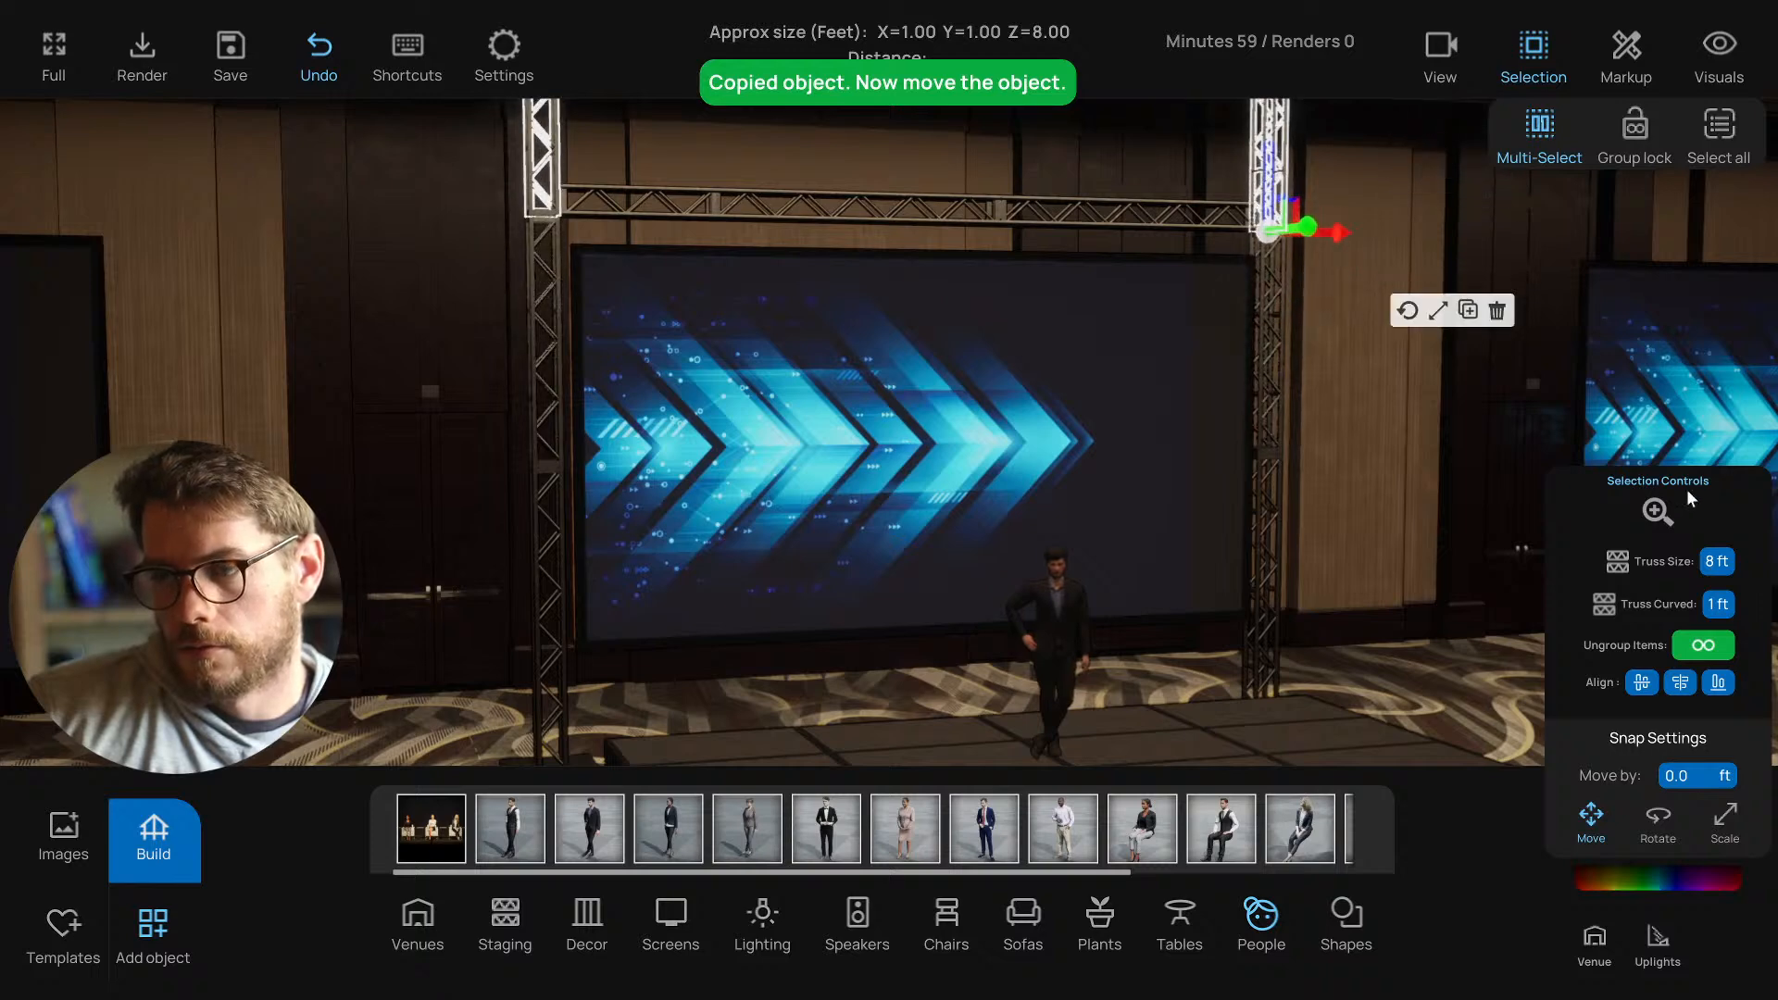
click(1725, 570)
click(1725, 570)
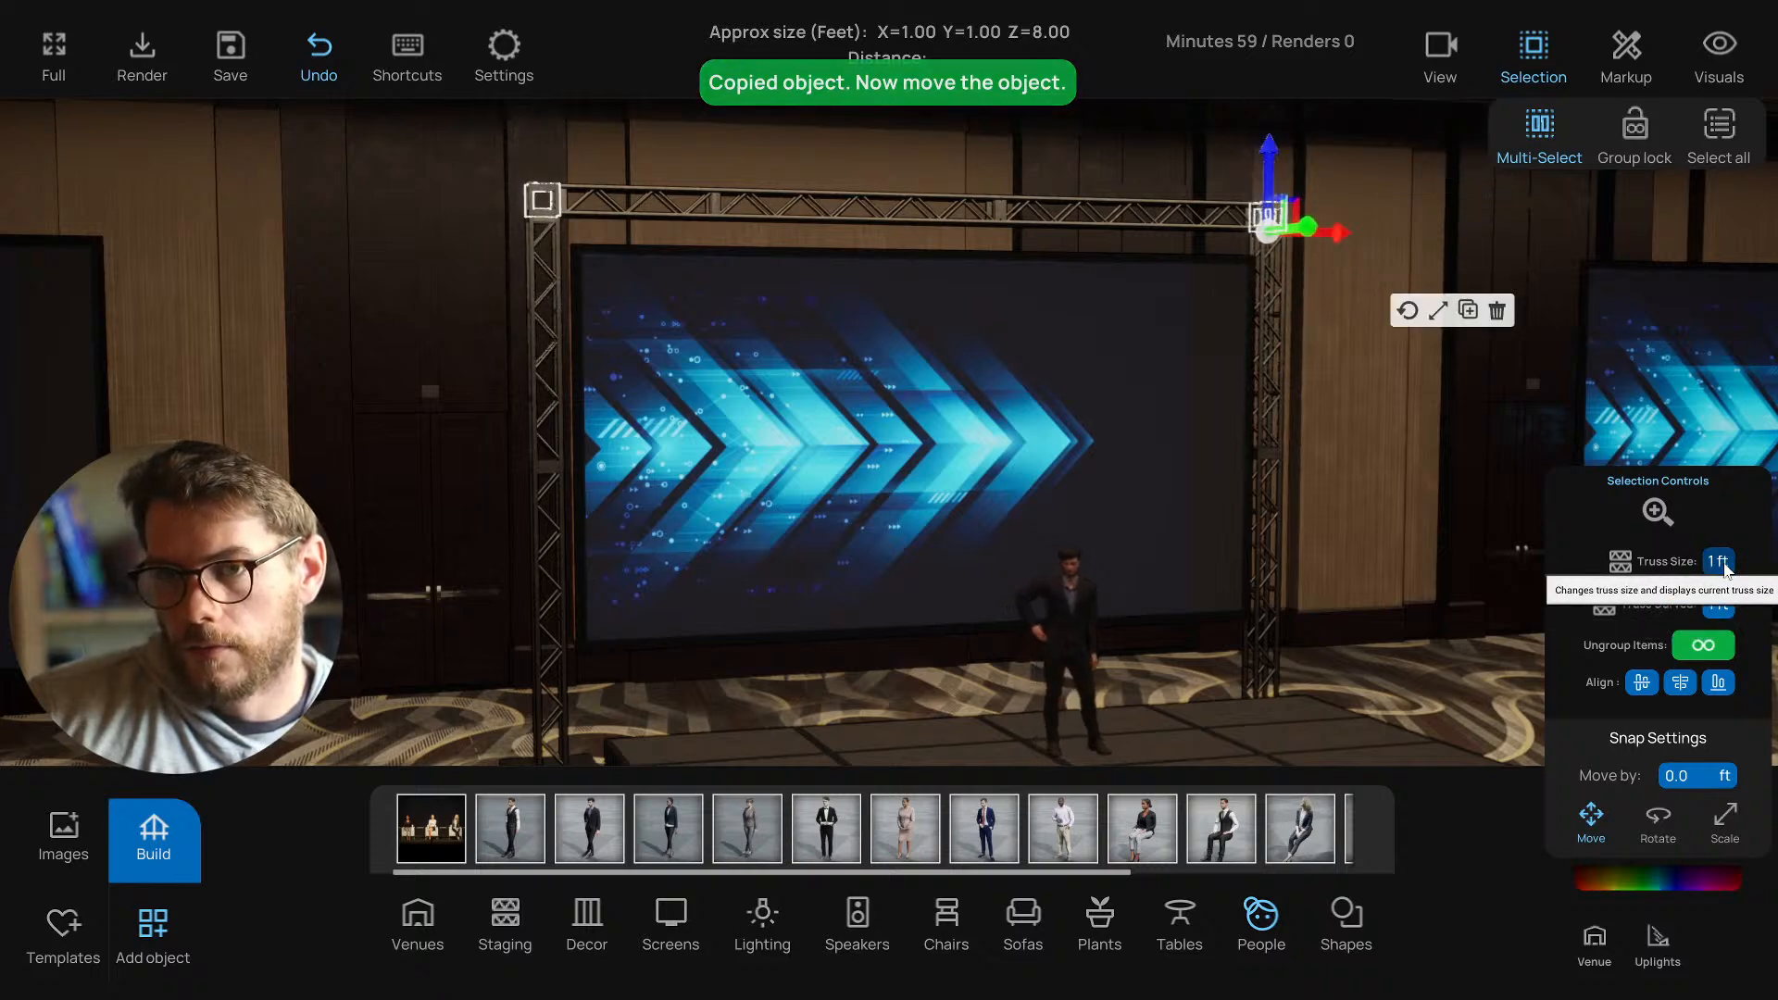
Raise the centre screen inside the truss frame, closer to the hanging truss.
right_drag(1079, 417, 998, 328)
key(s)
click(954, 404)
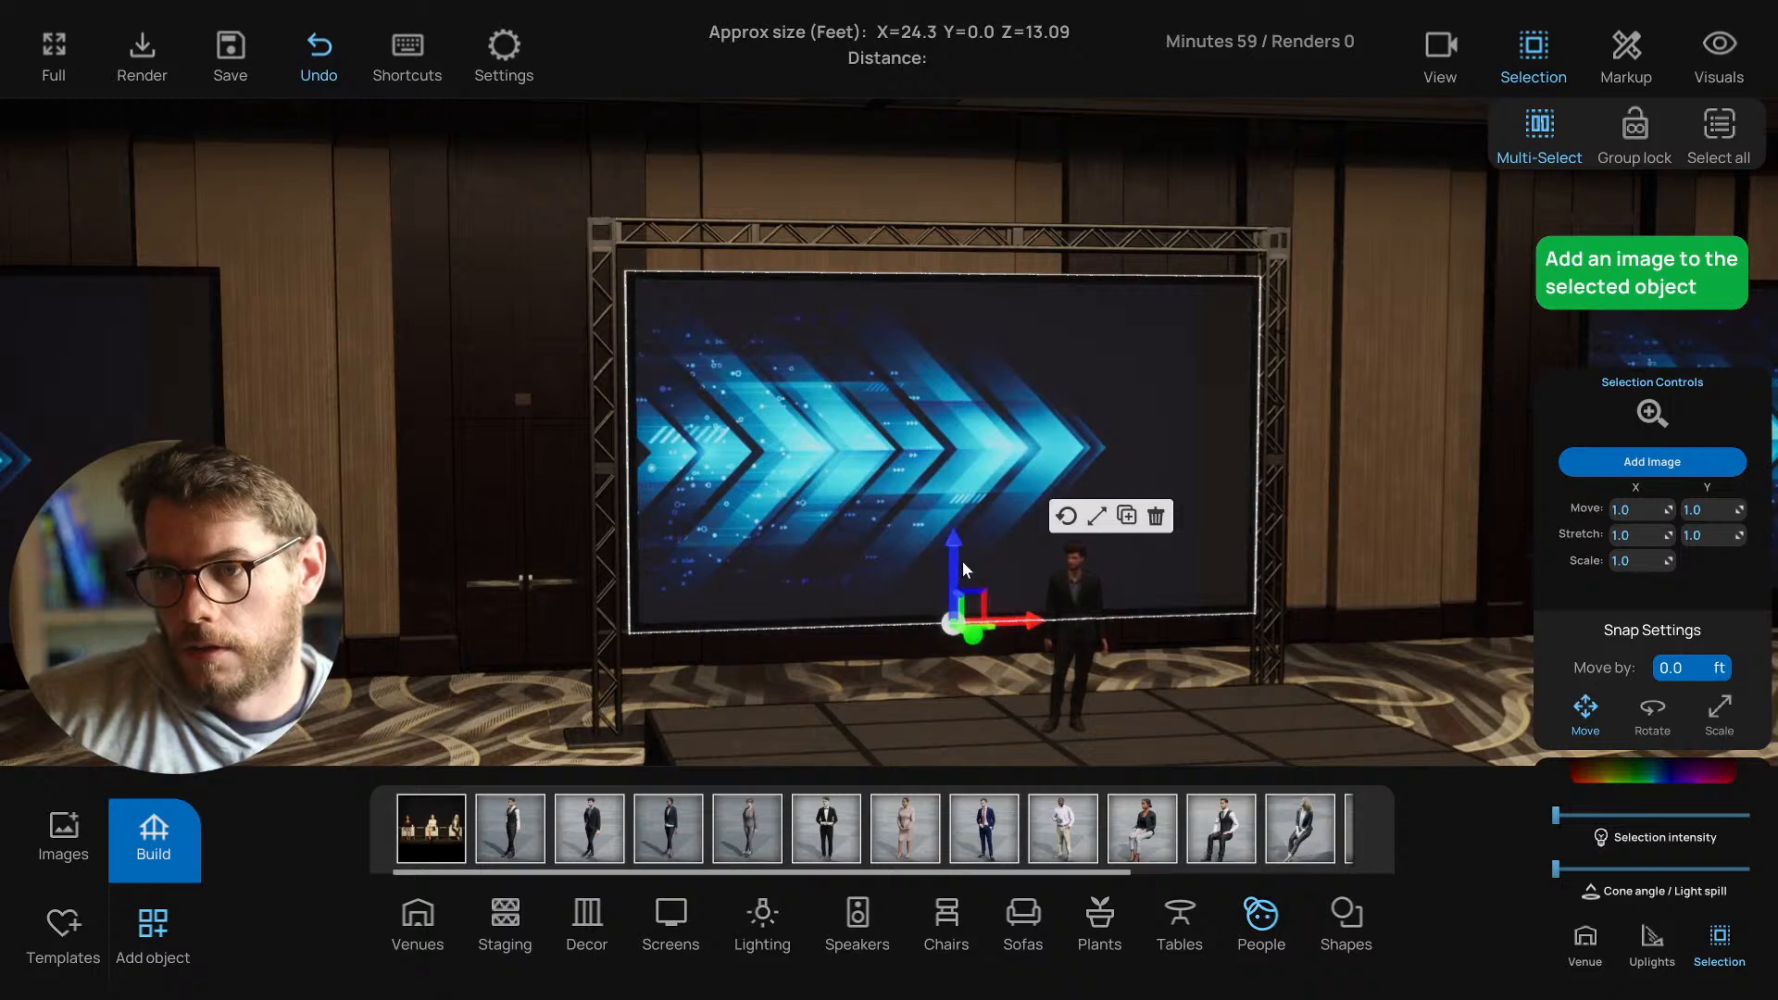
drag(964, 561, 951, 520)
click(561, 473)
key(s)
click(880, 498)
click(574, 508)
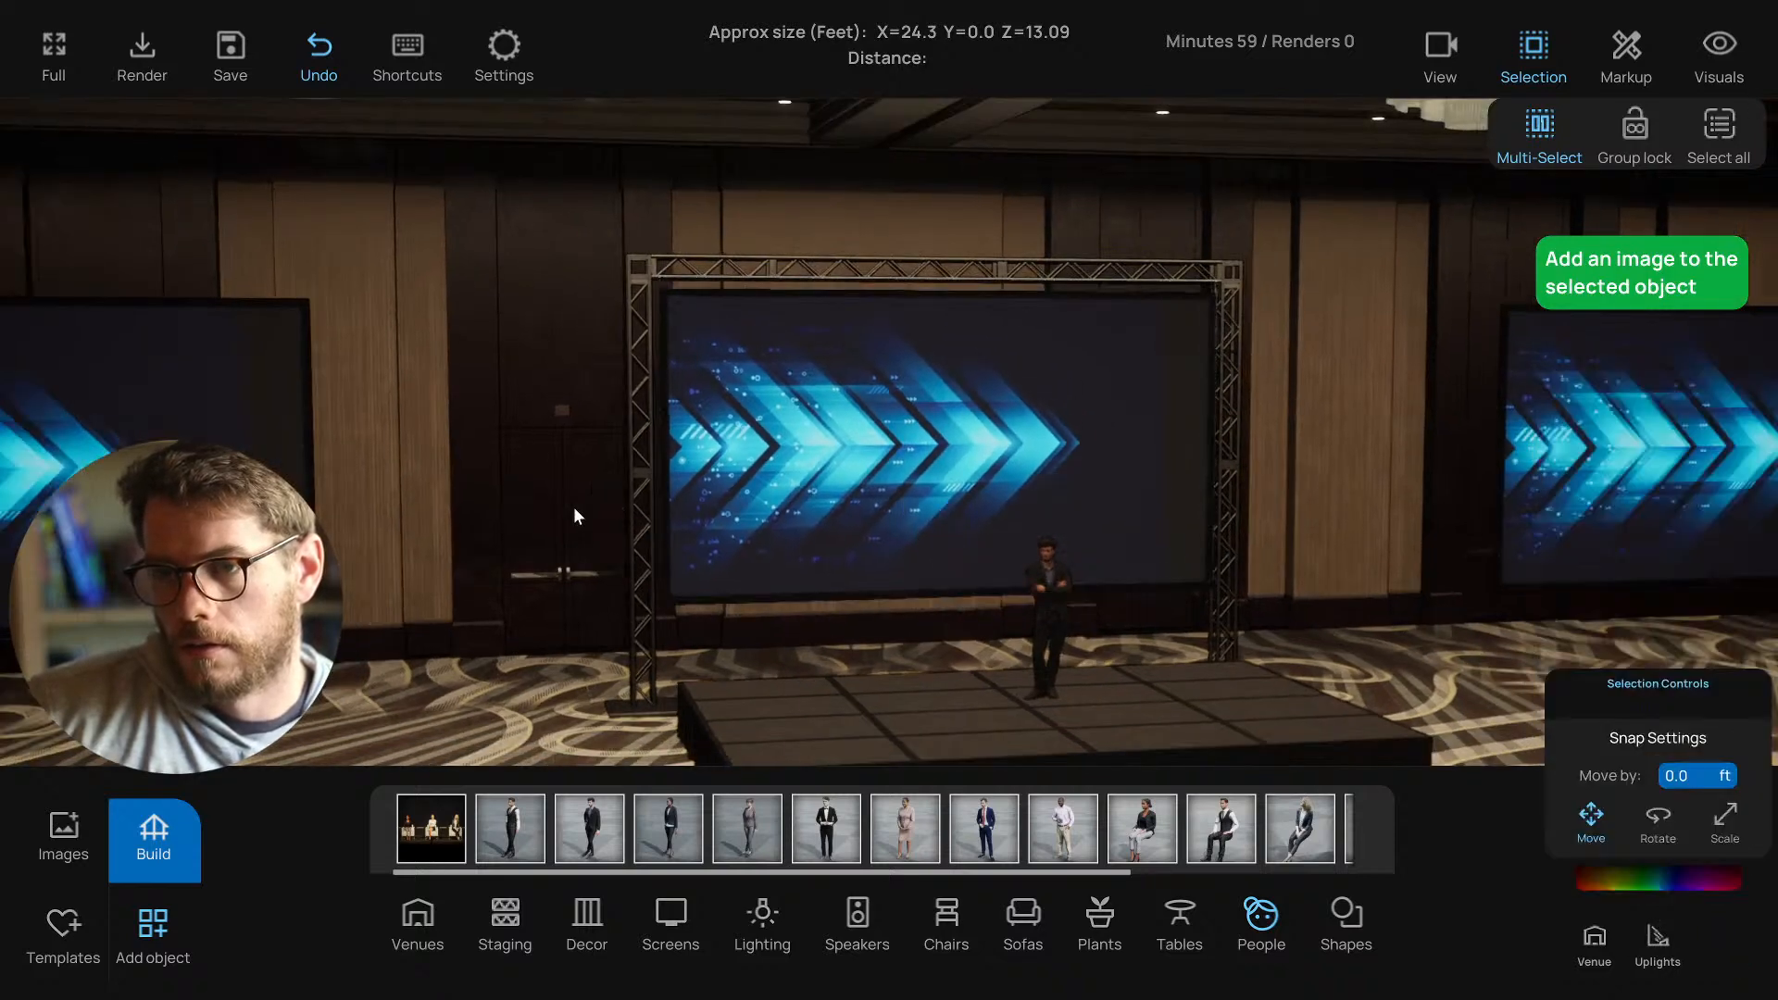
Fine-tune the centre screen's height to leave a small gap below the hanging truss, then deselect it.
key(d)
right_drag(575, 508, 619, 514)
key(s)
key(w)
key(a)
key(a)
key(d)
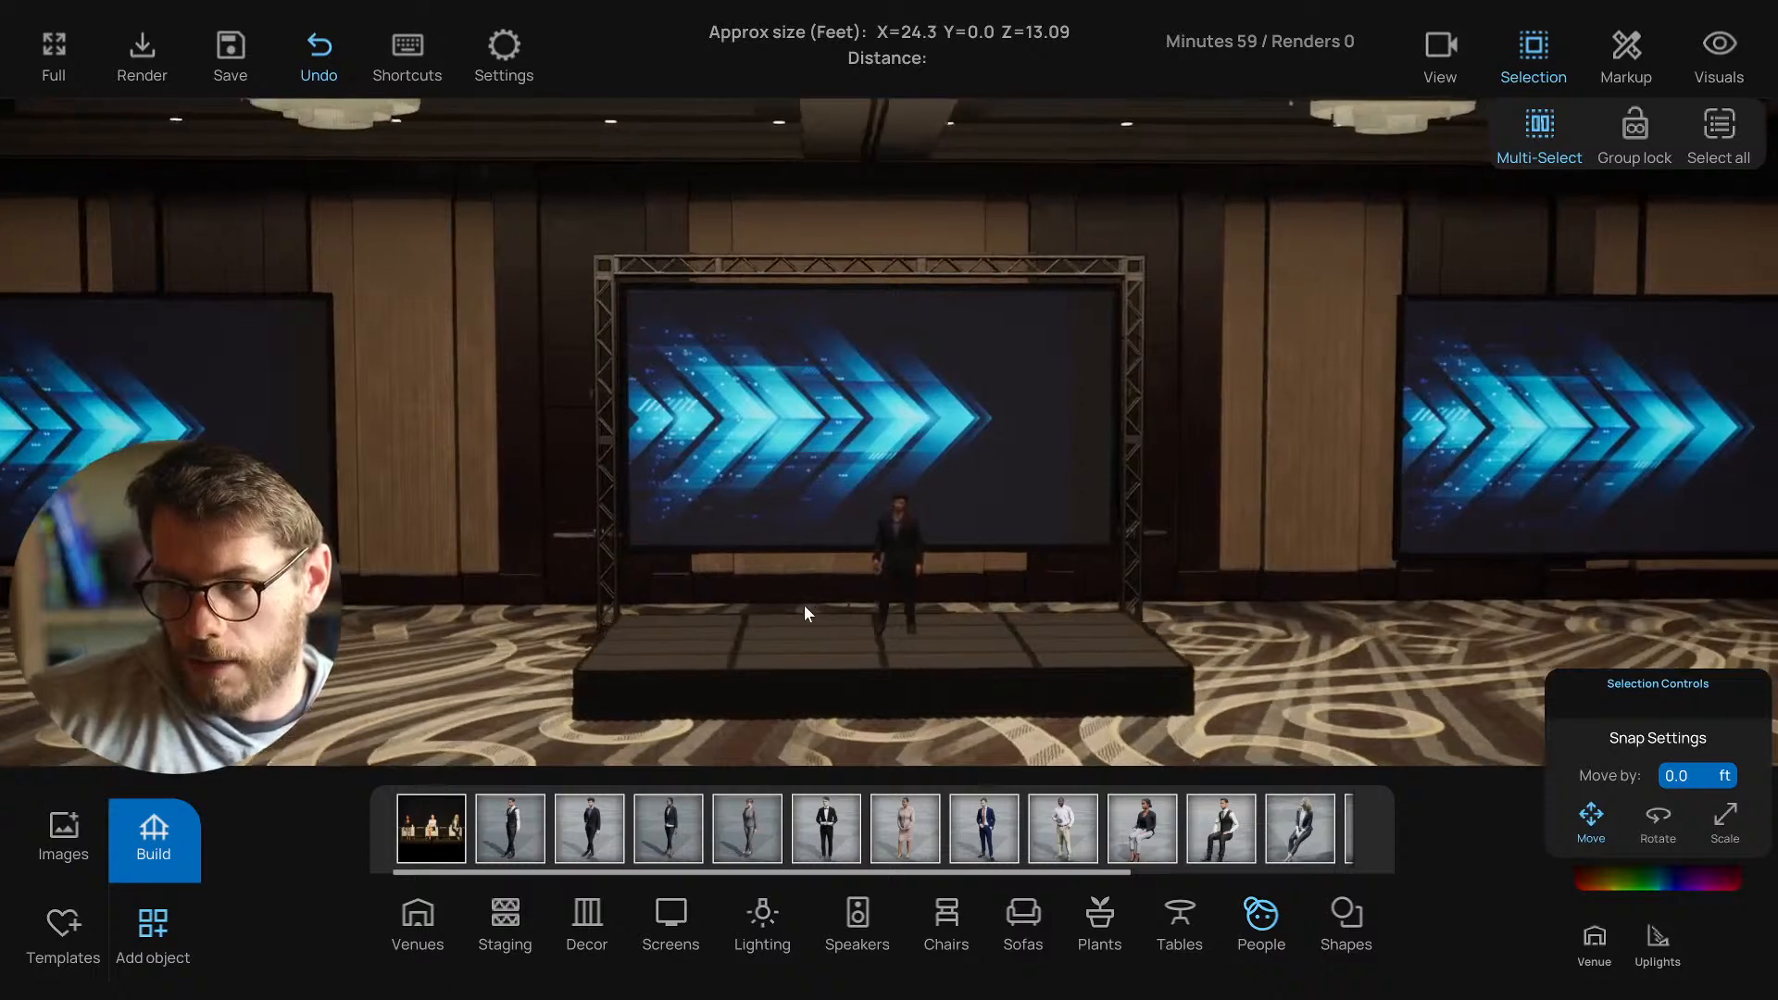
click(769, 477)
drag(858, 475, 730, 480)
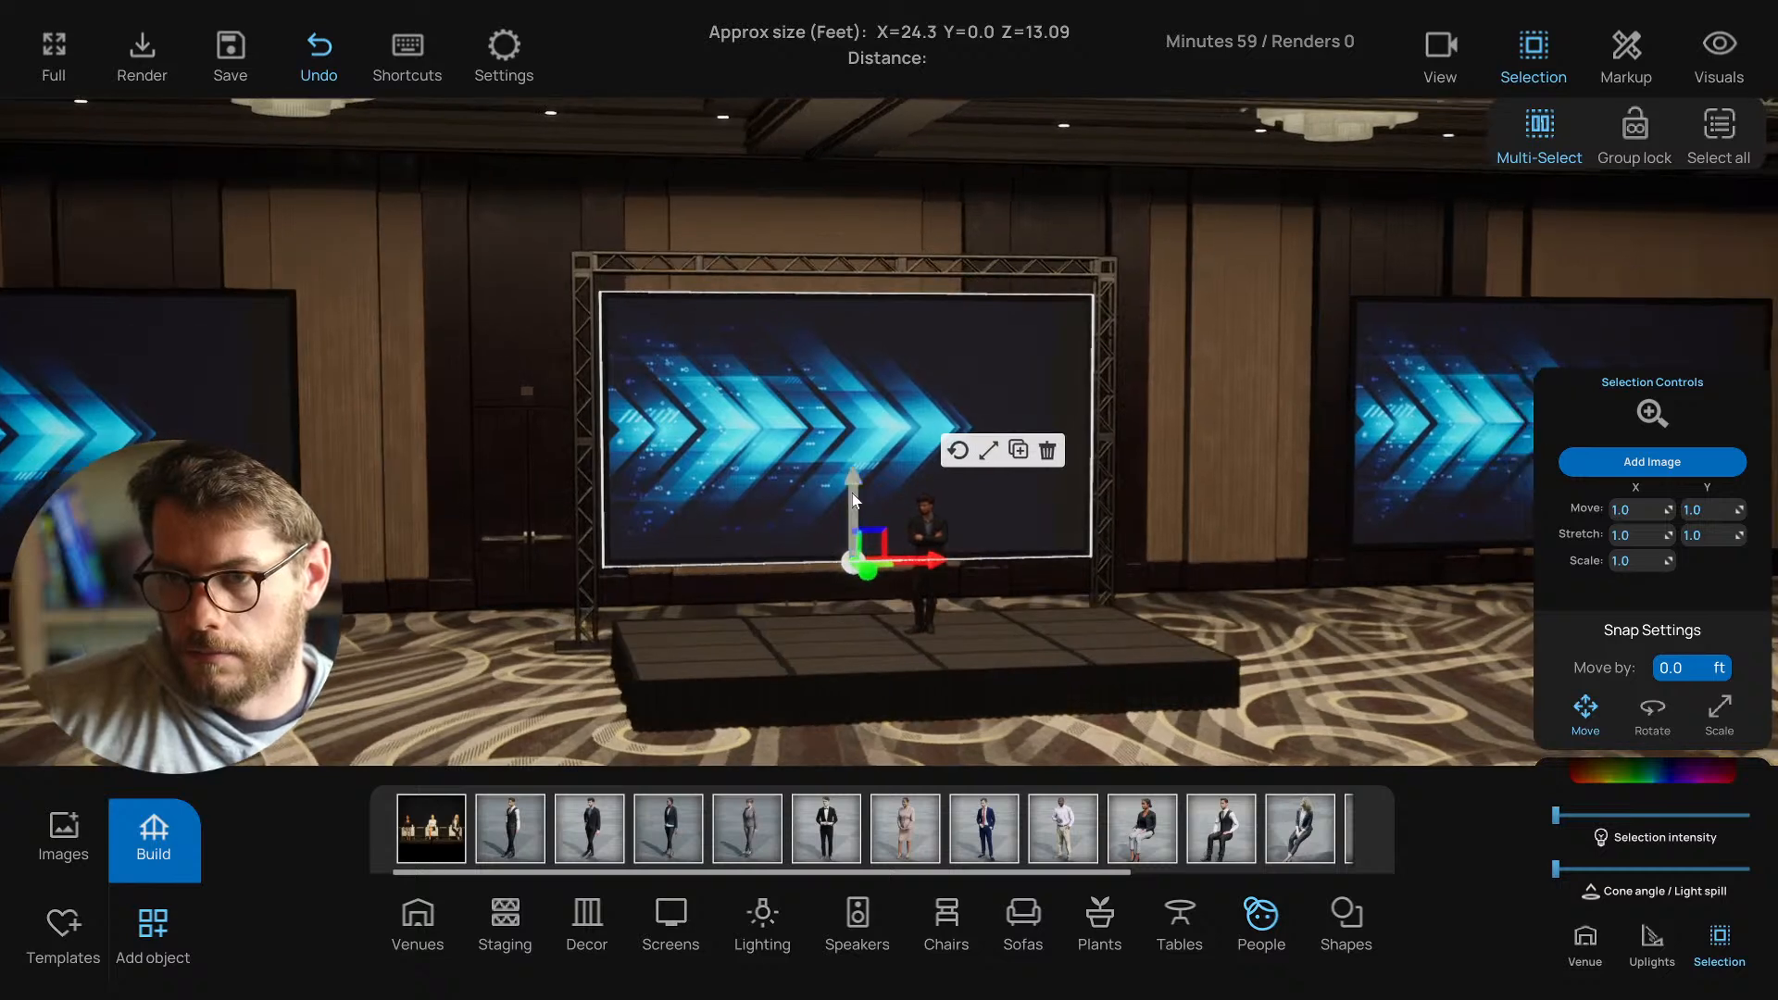
drag(854, 500, 855, 505)
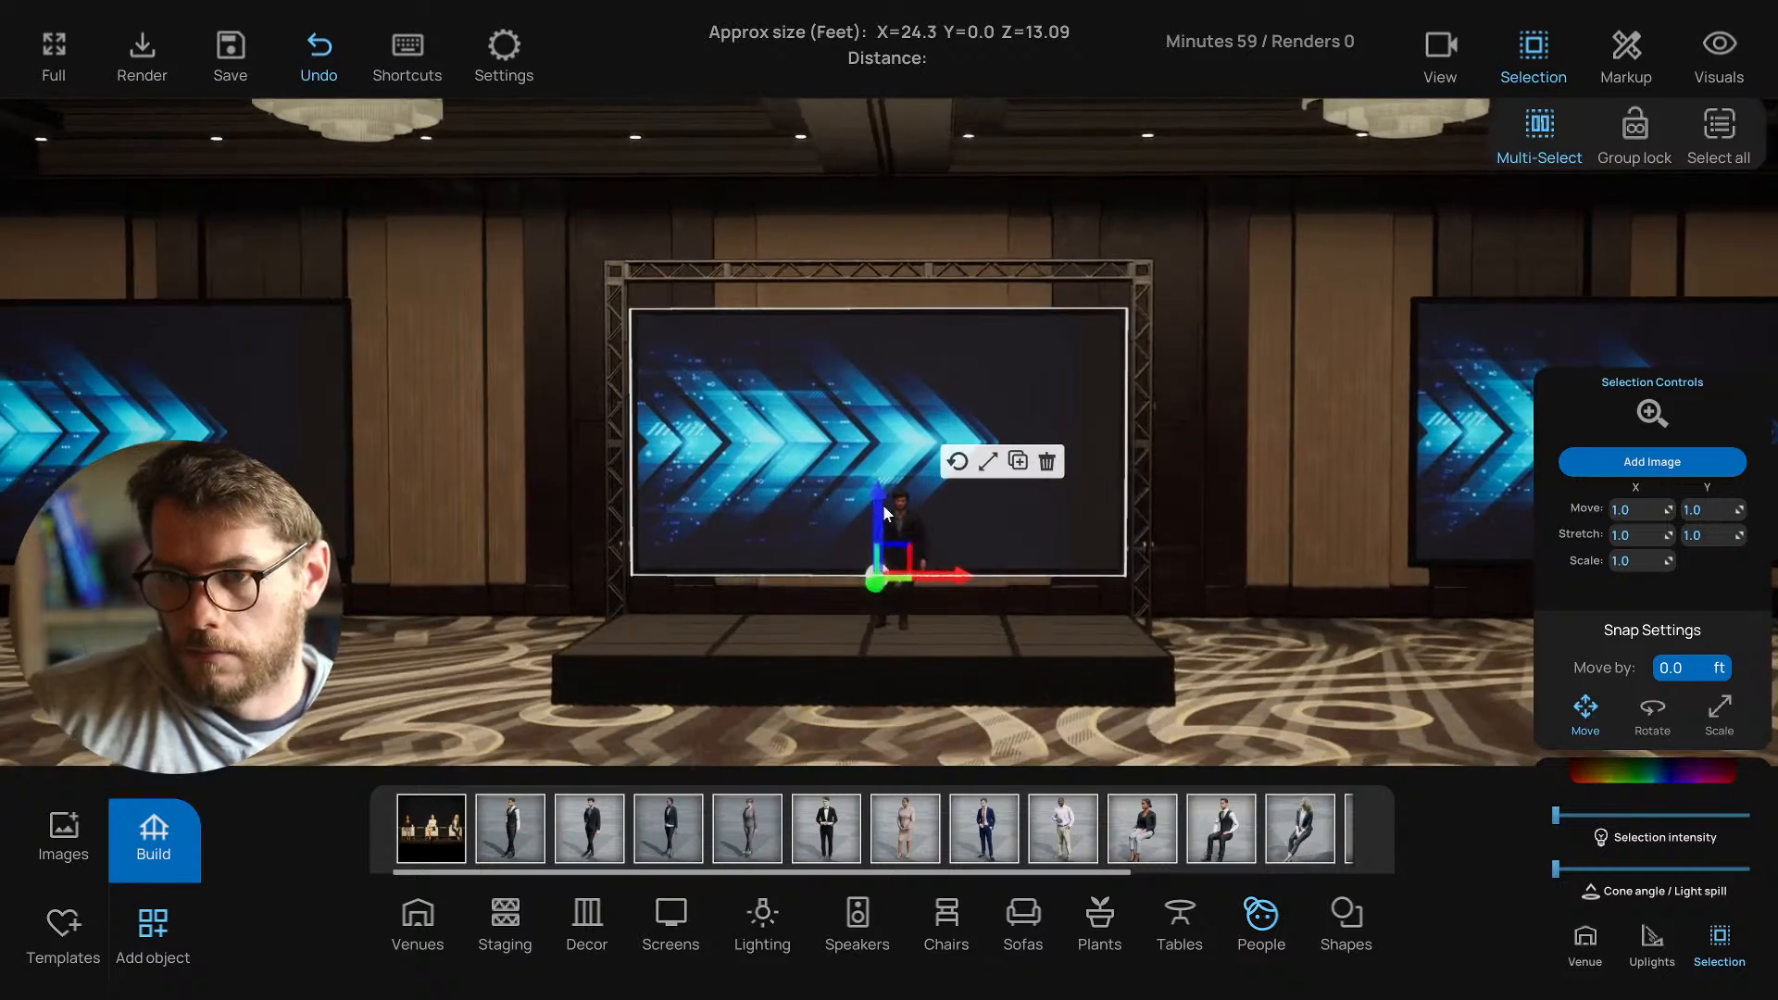
drag(881, 504, 882, 497)
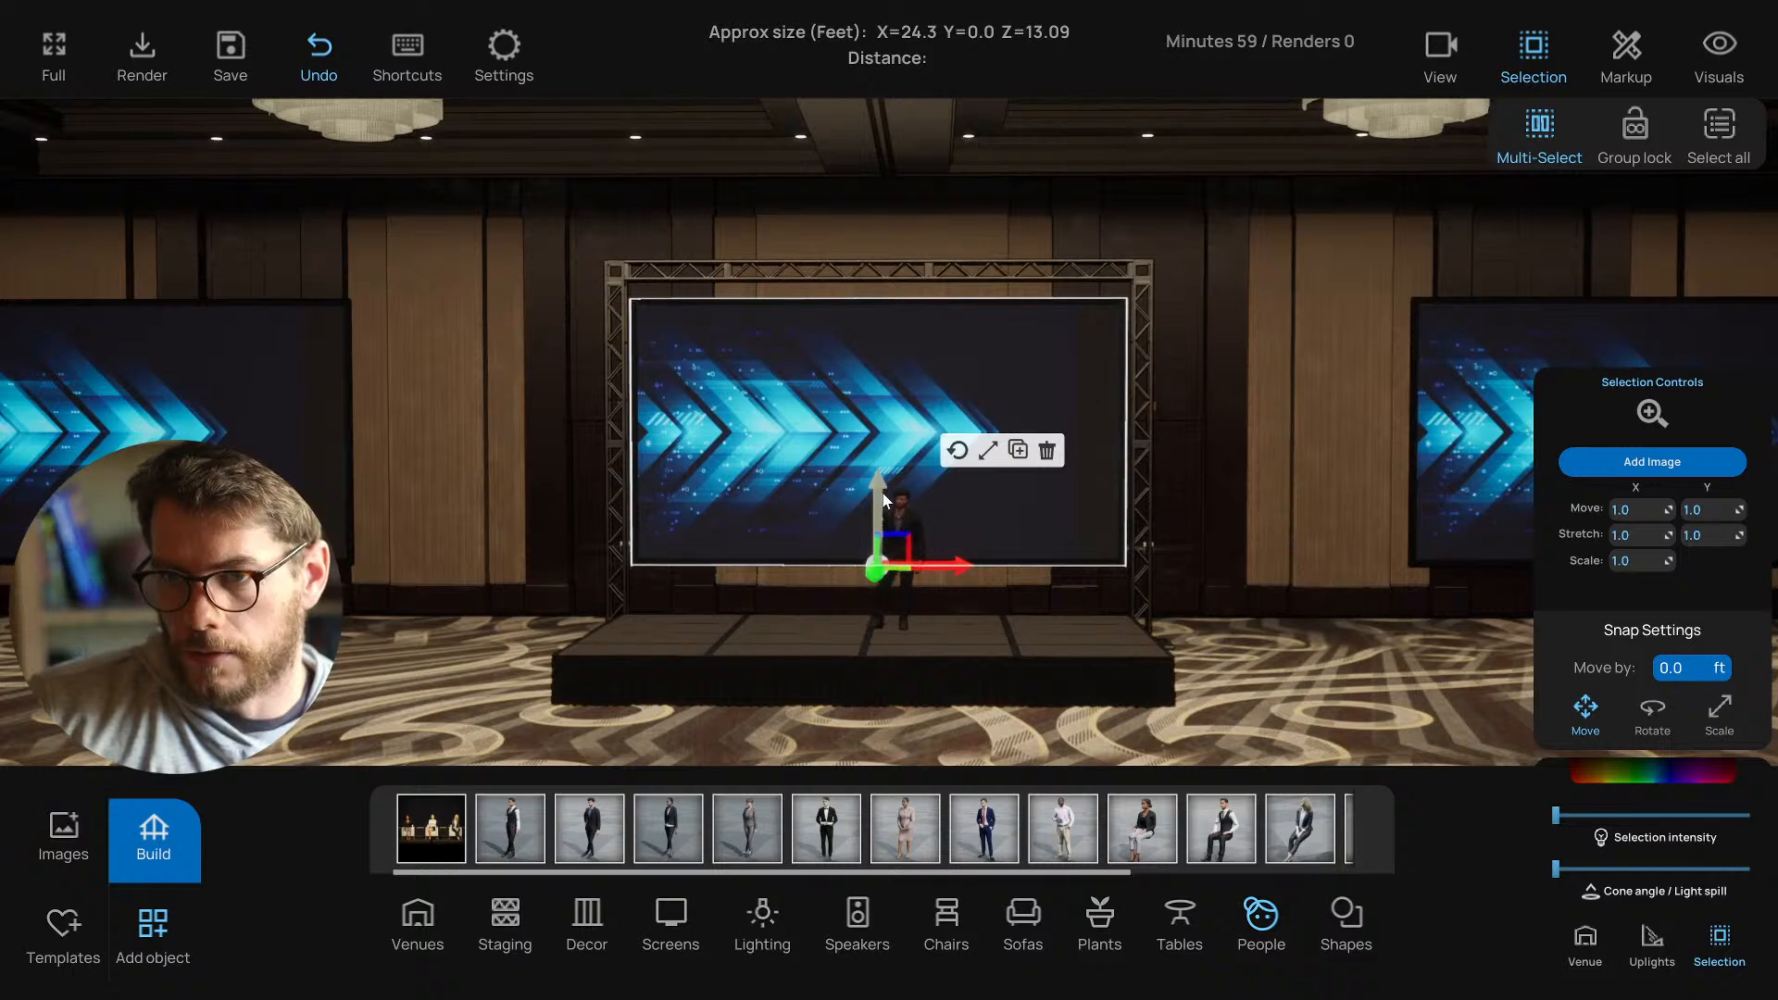
click(586, 526)
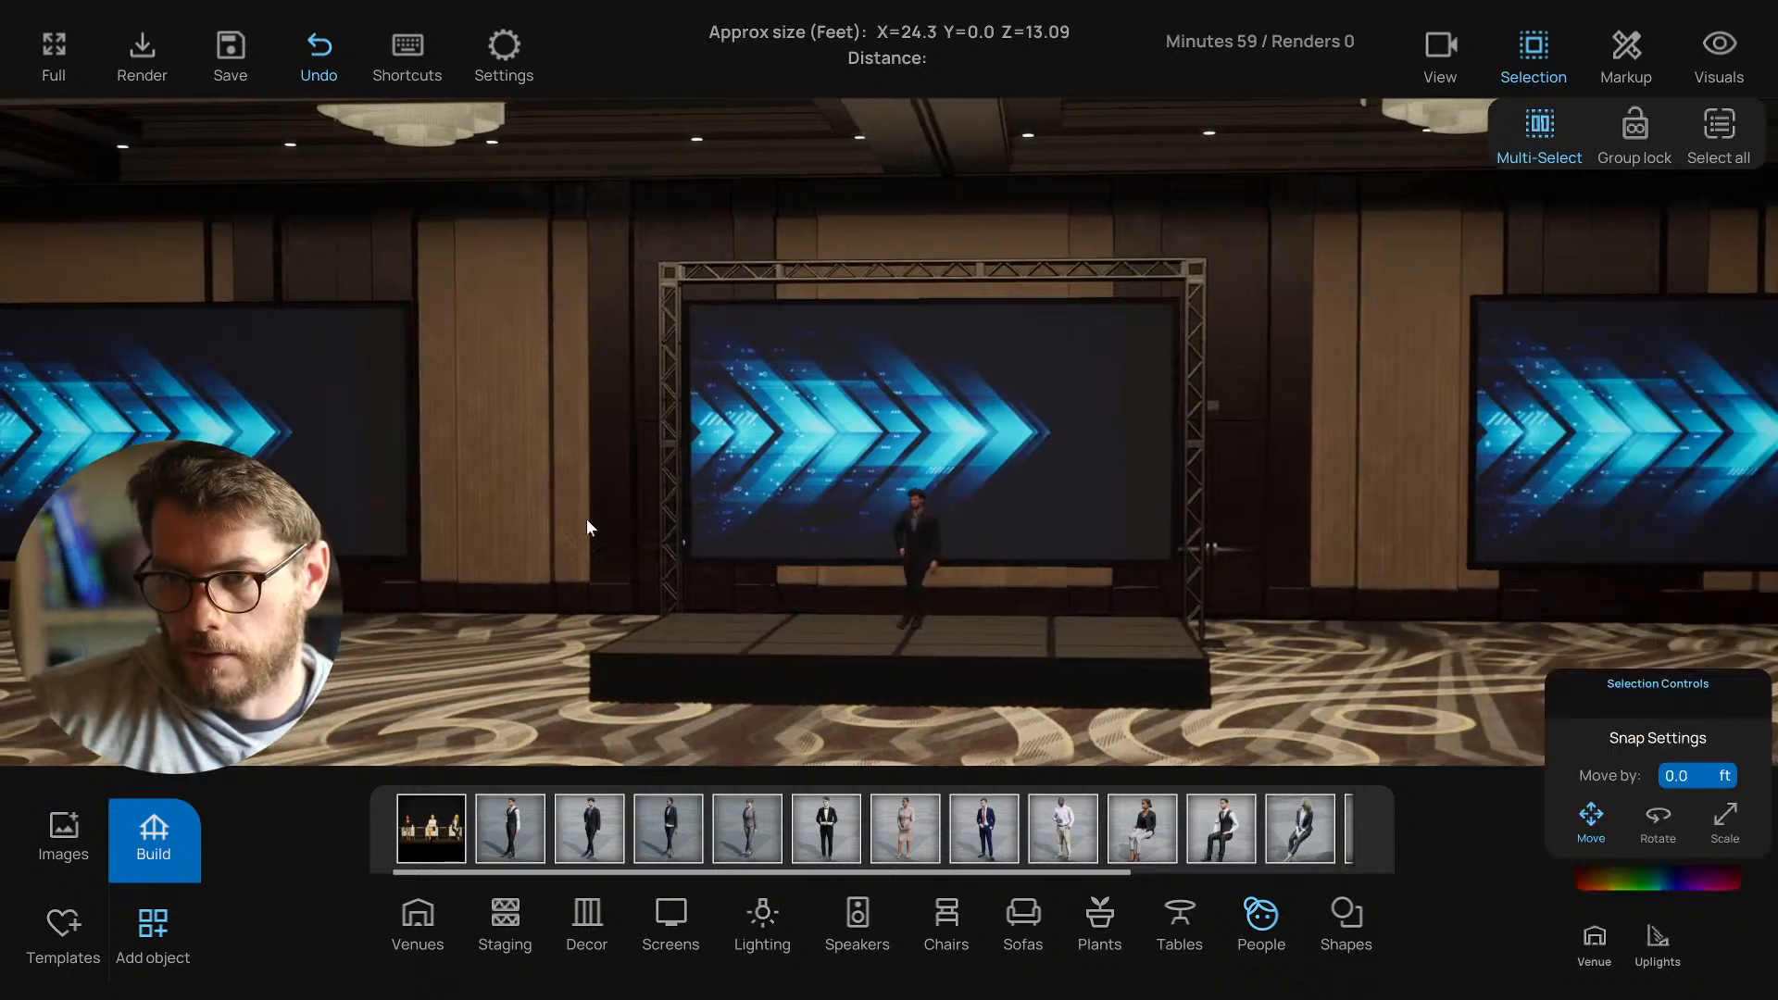
Examine the stage deck, truss frame and three screens from several angles.
right_drag(764, 495, 737, 497)
key(a)
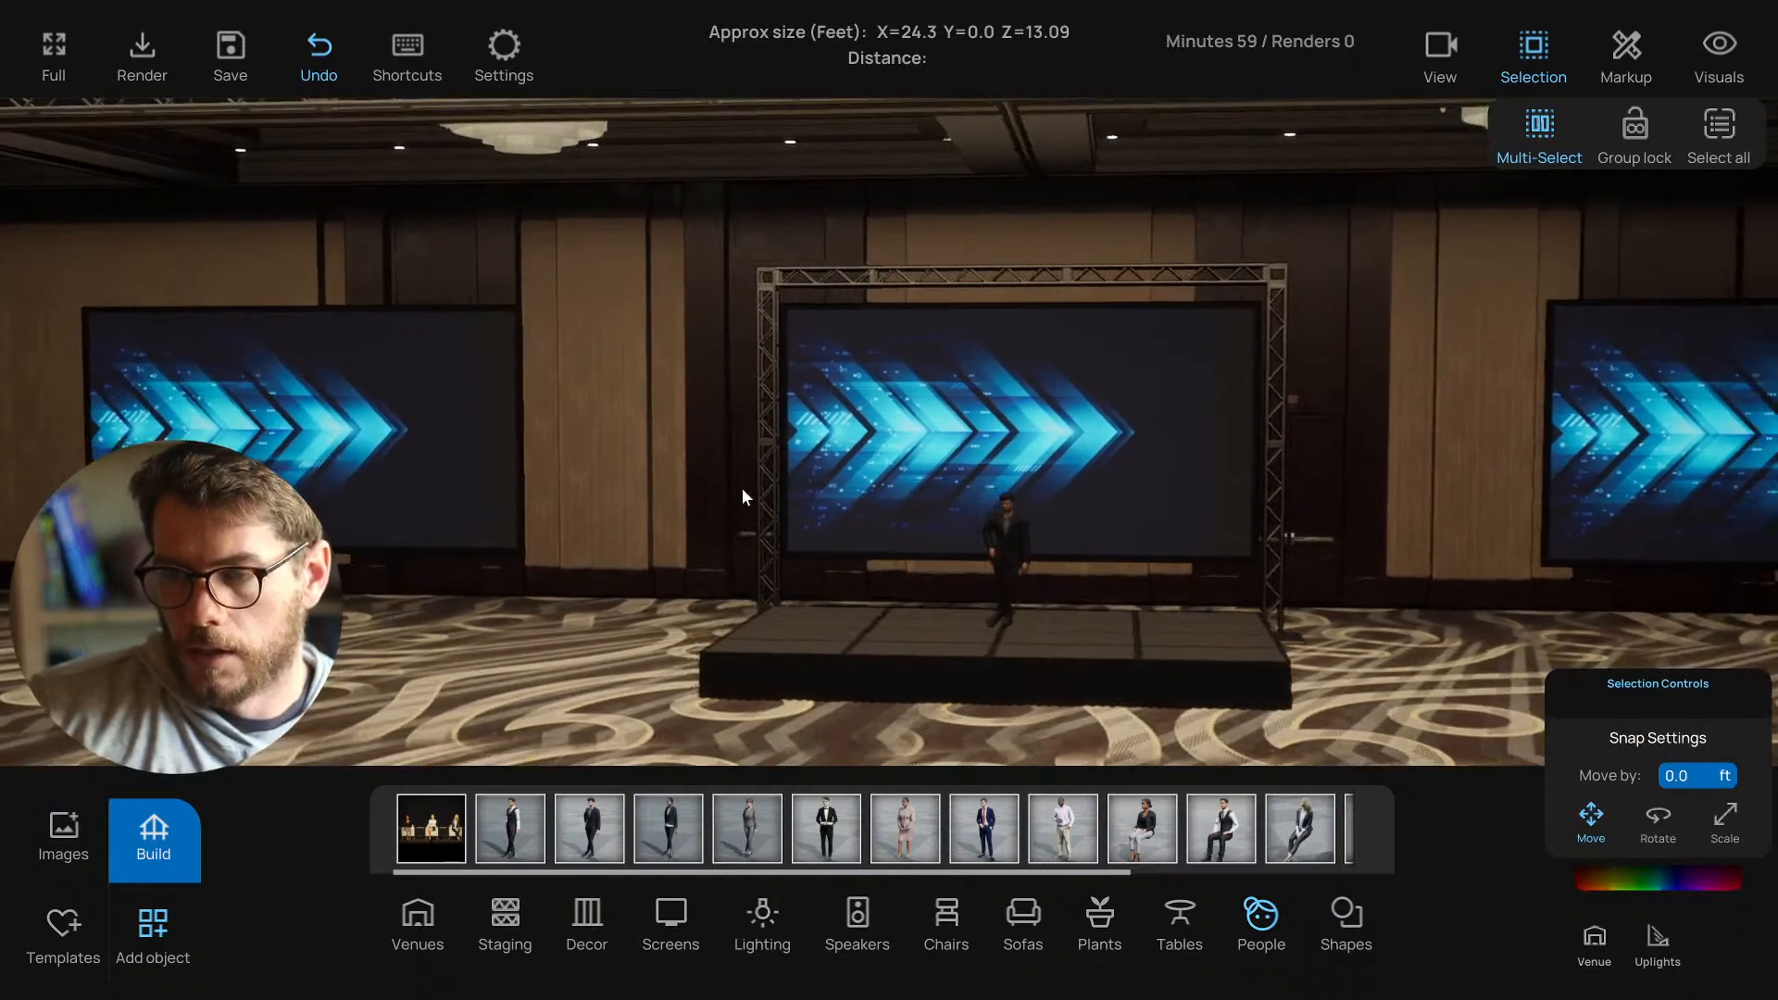
right_drag(858, 296, 925, 308)
key(w)
key(d)
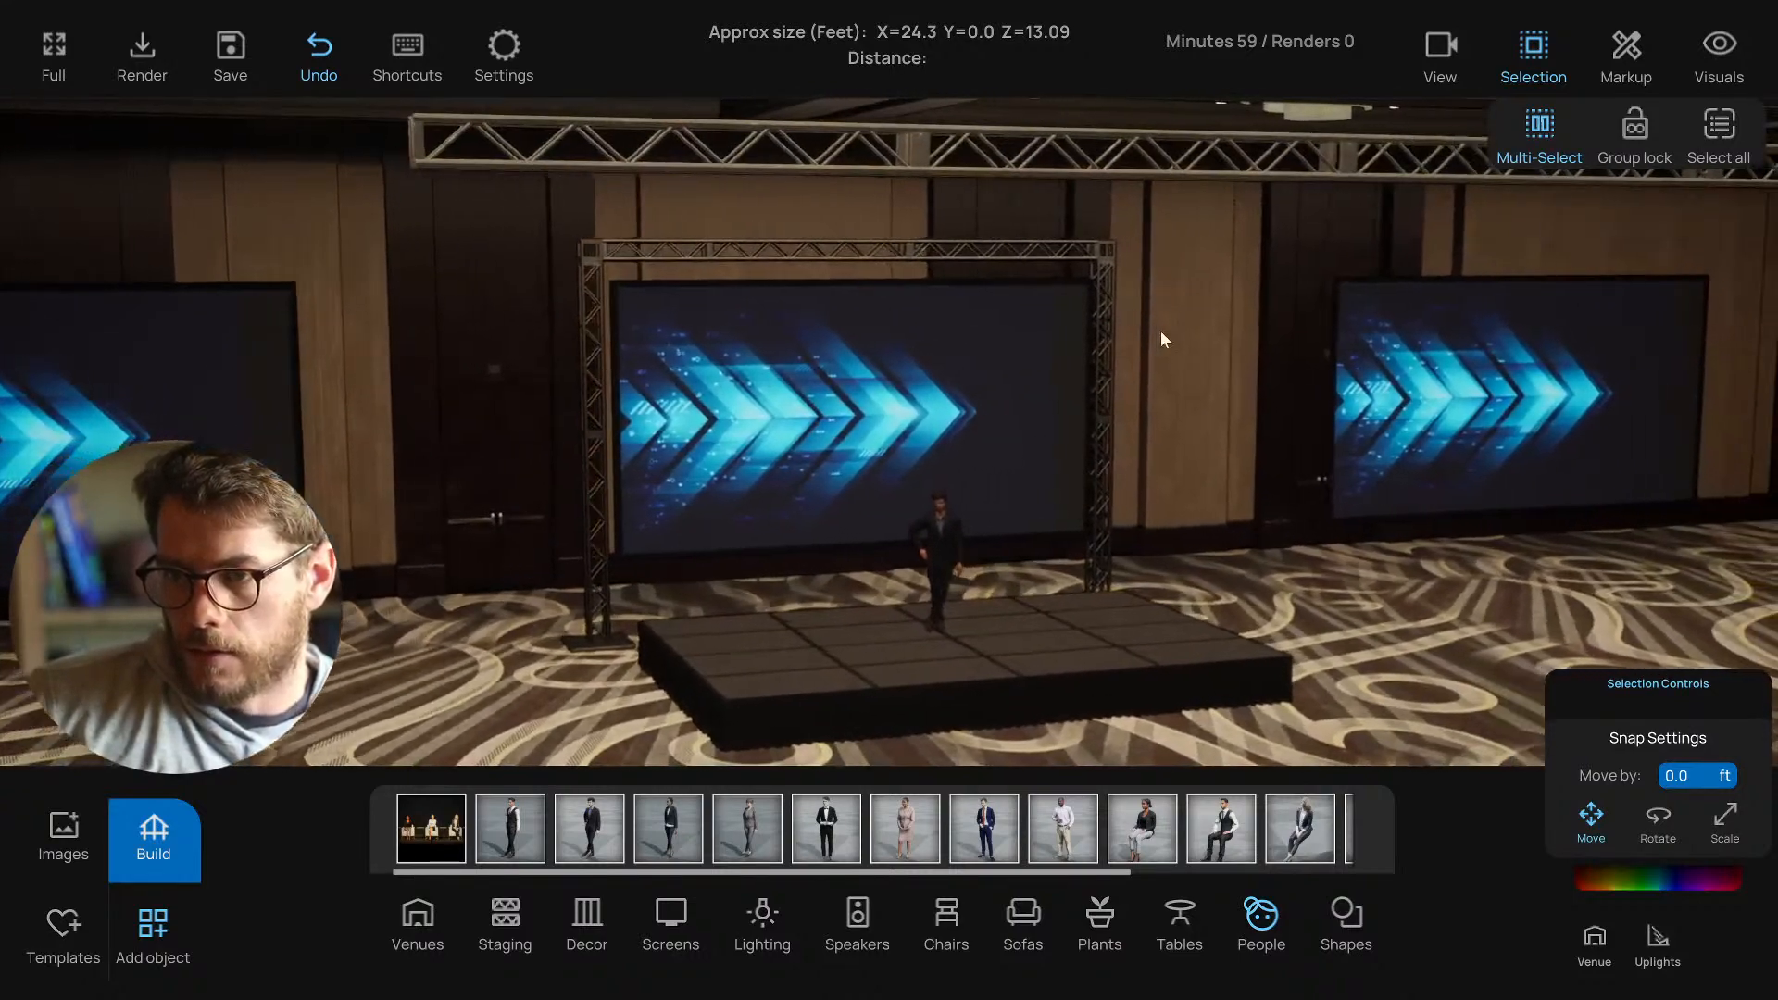
right_drag(1159, 330, 1112, 362)
key(w)
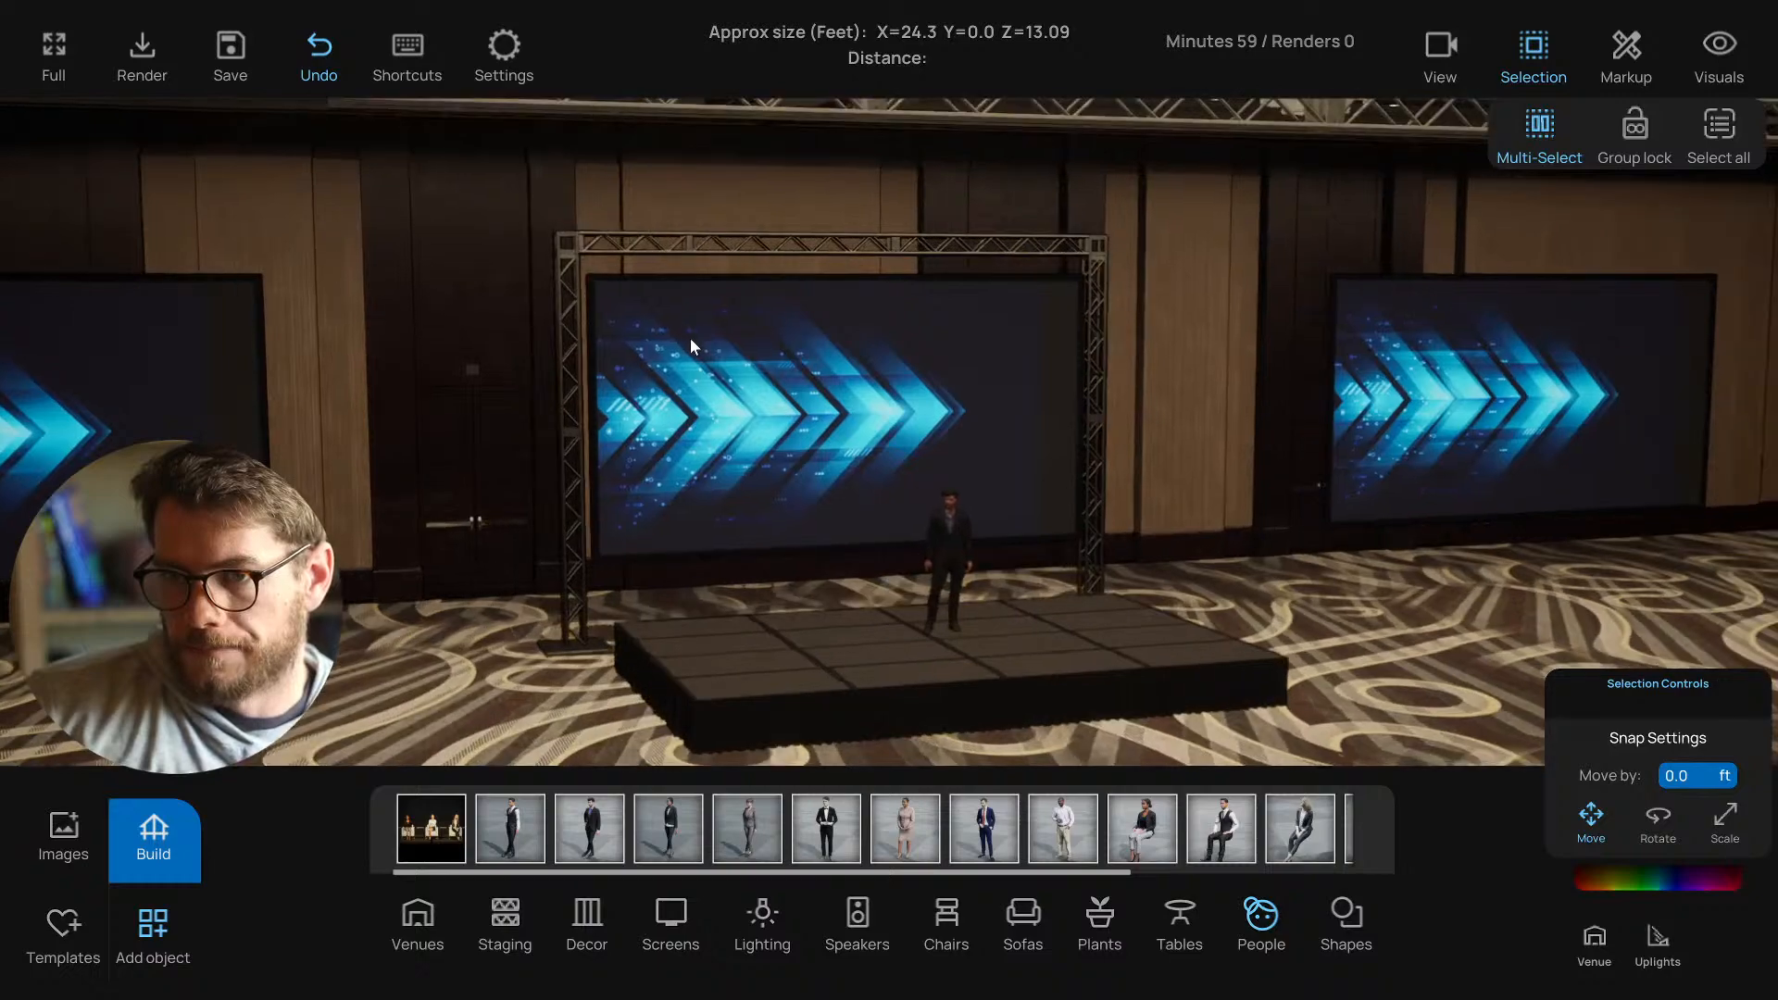
In plan view, copy the centre truss frame with its two towers and place the copy parallel in front, across the stage deck.
key(2)
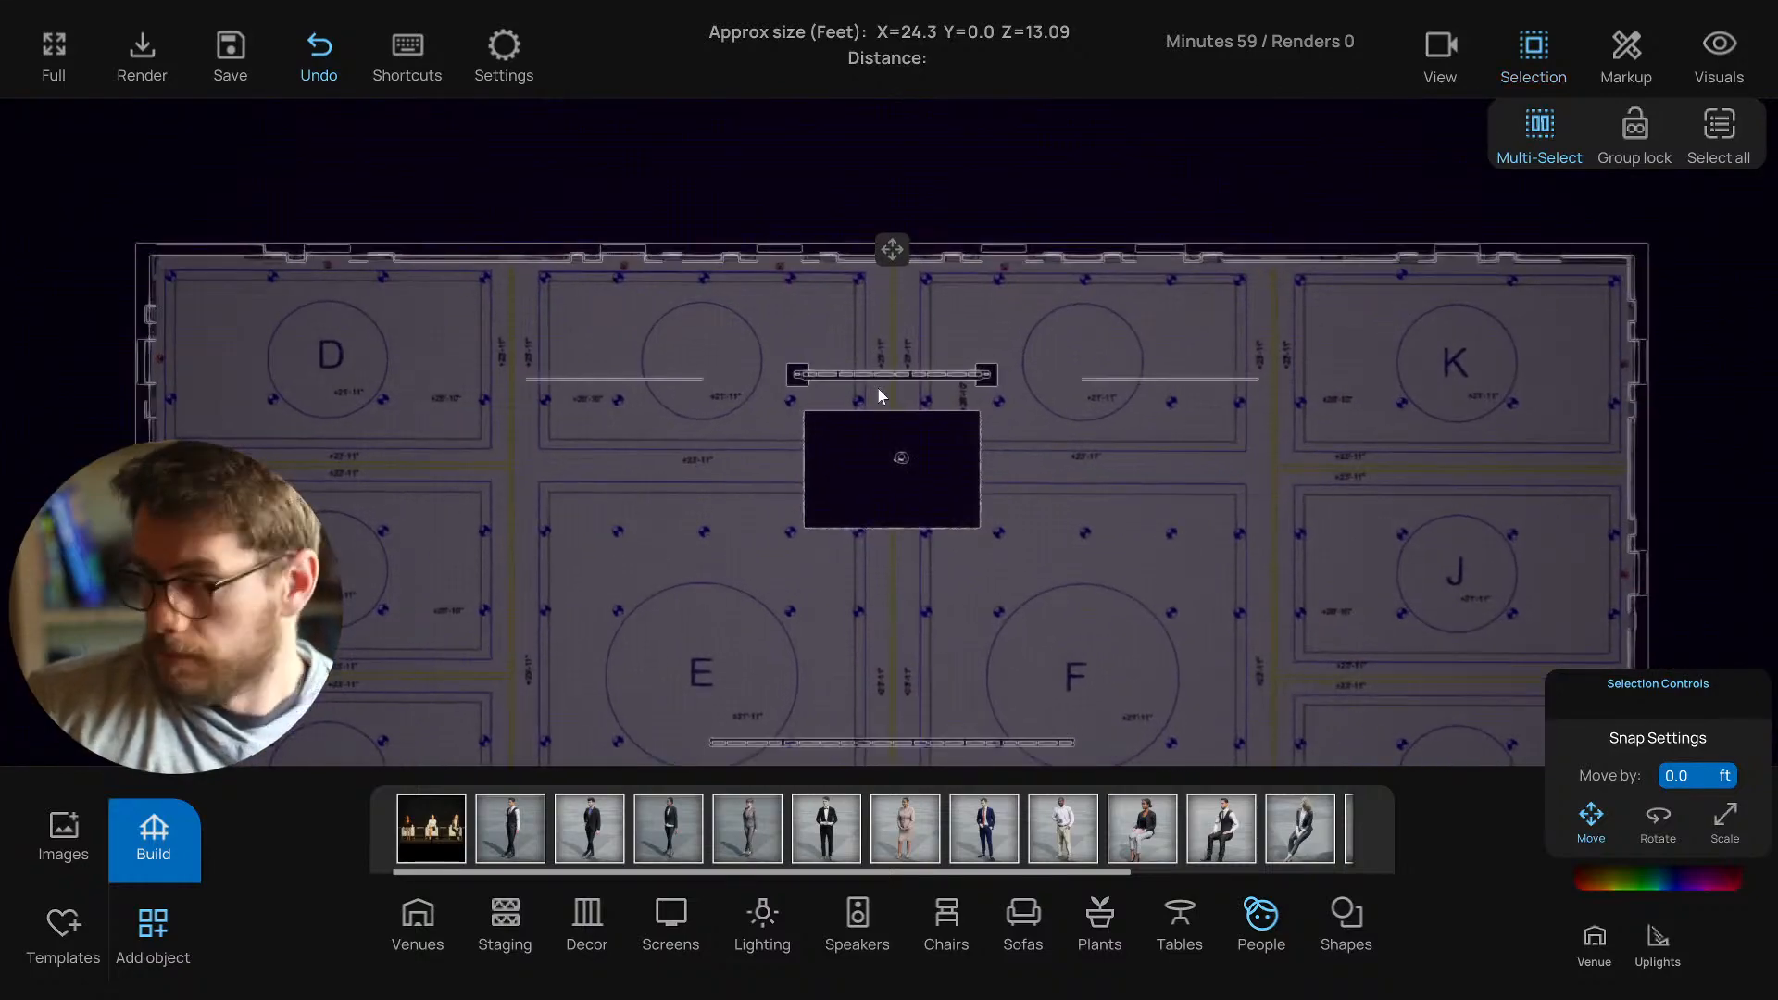
key(ctrl+s)
scroll(887, 407, up, 2)
scroll(854, 430, up, 4)
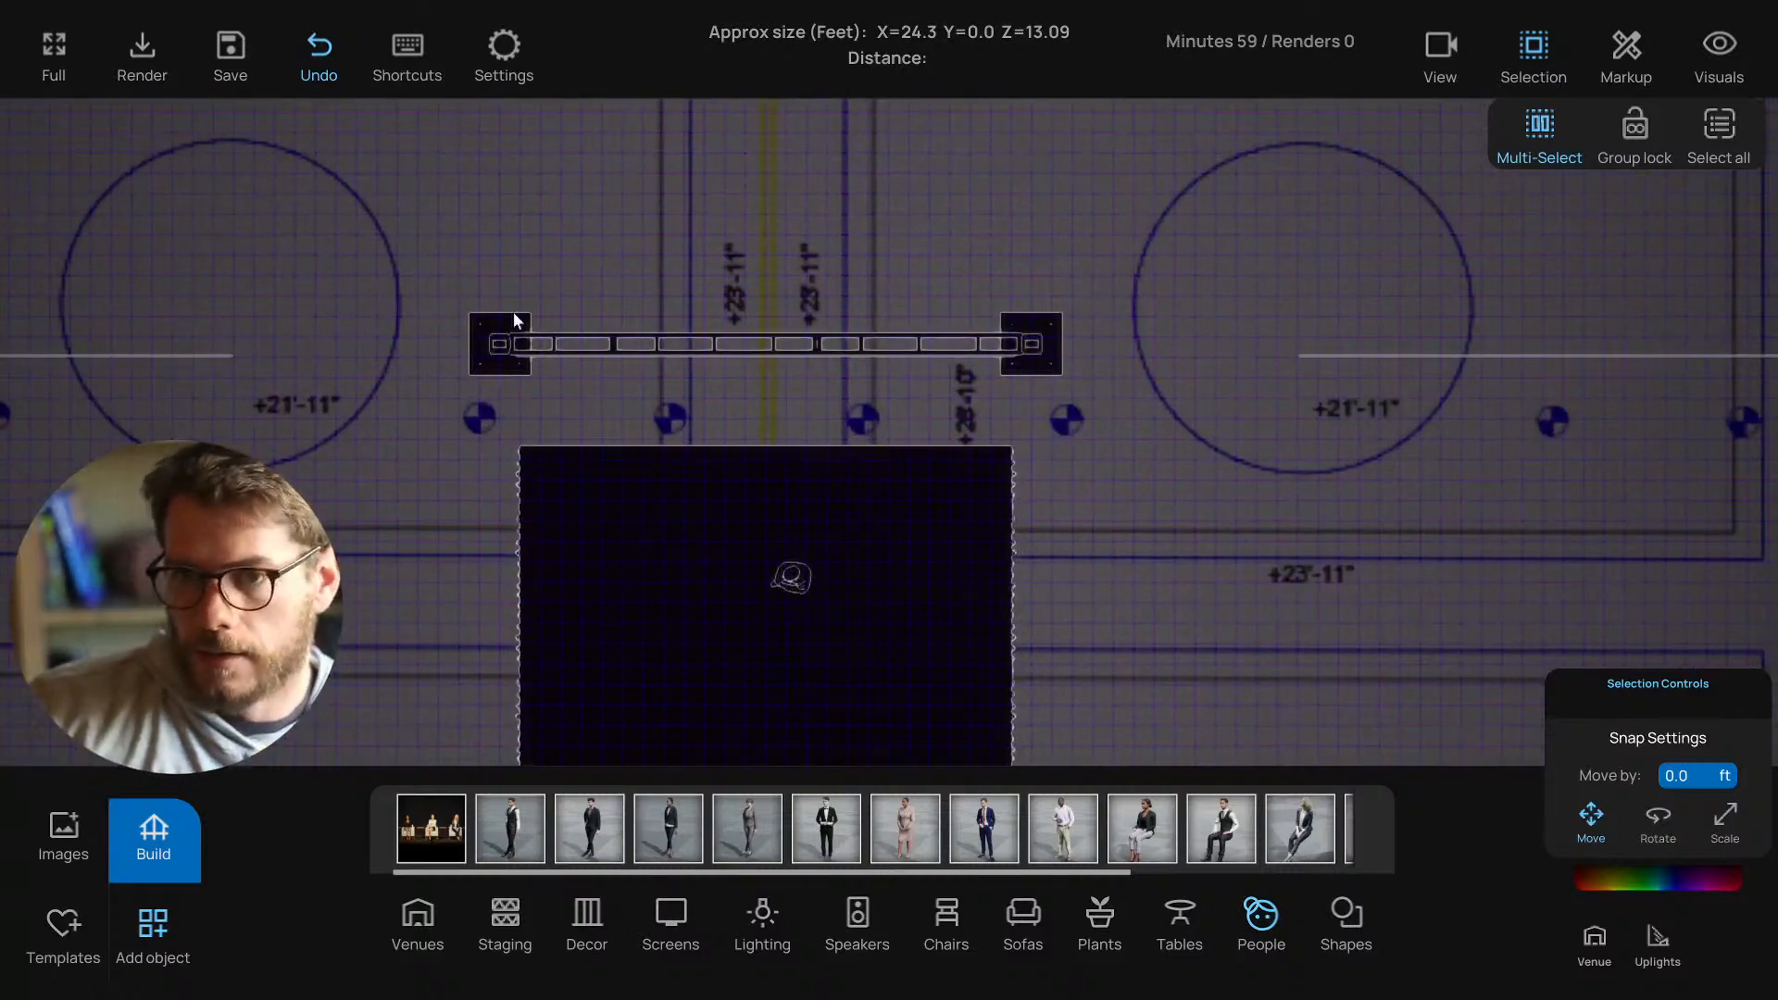
drag(516, 320, 1074, 360)
scroll(981, 437, down, 2)
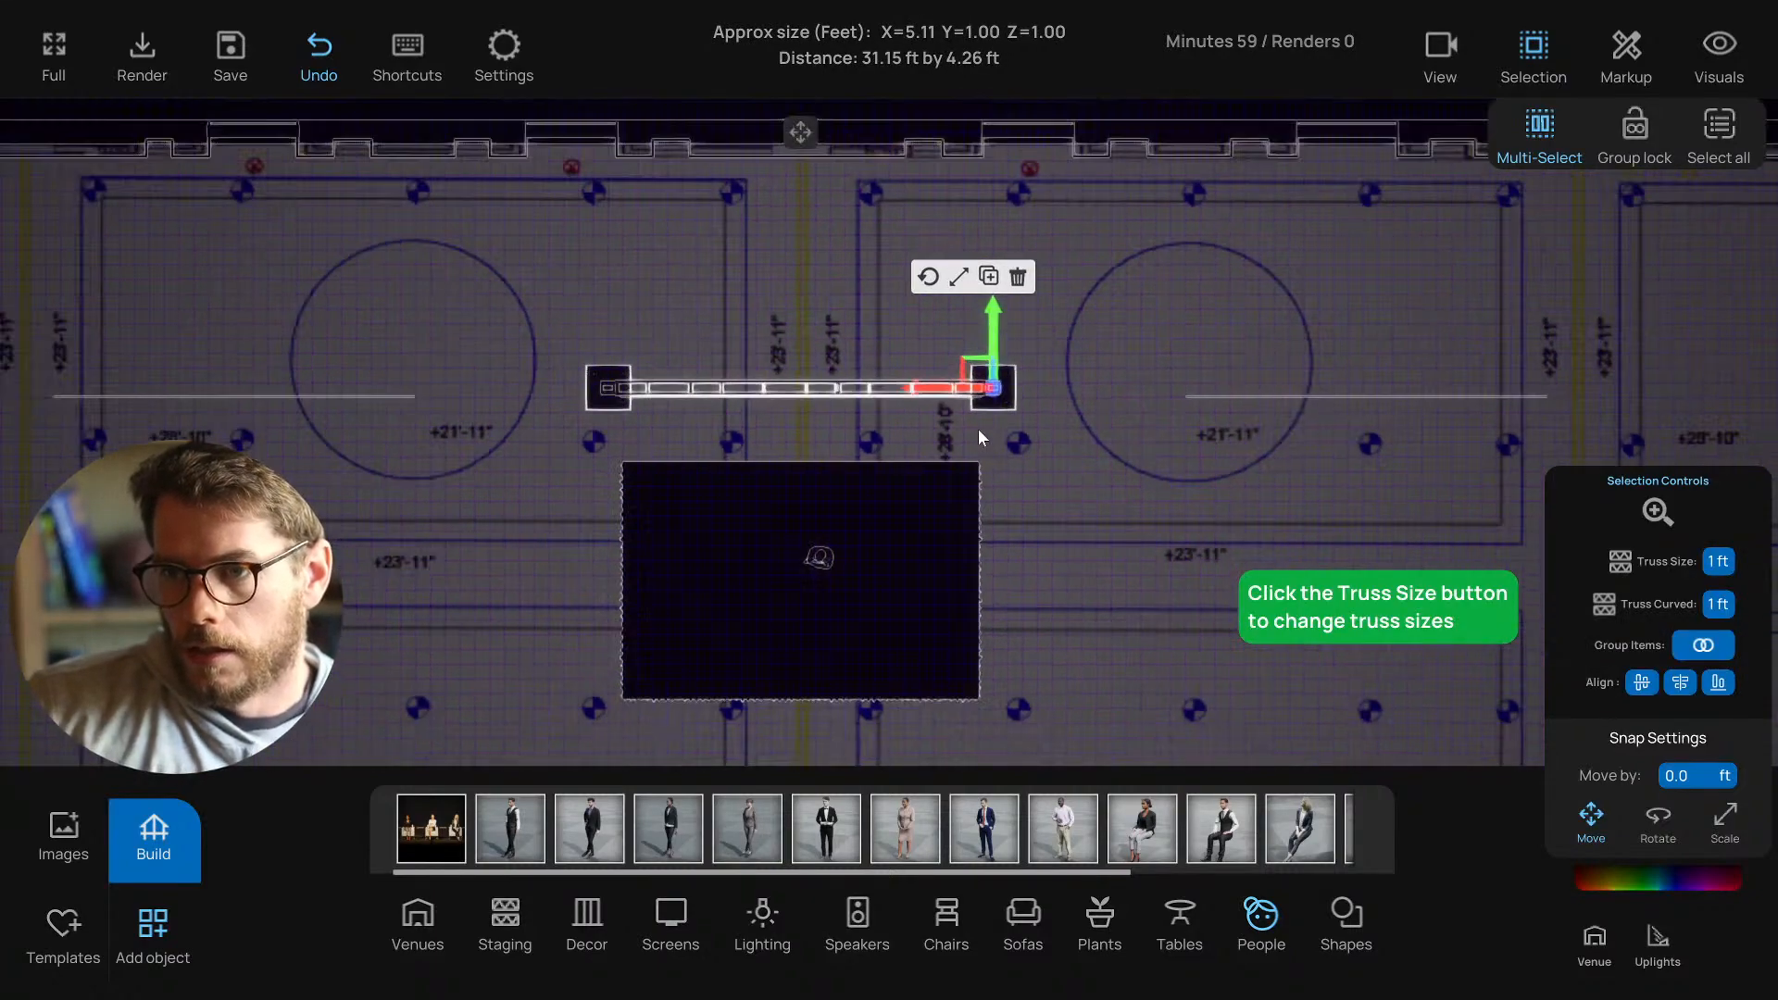
click(985, 200)
drag(989, 263, 989, 478)
scroll(681, 365, up, 3)
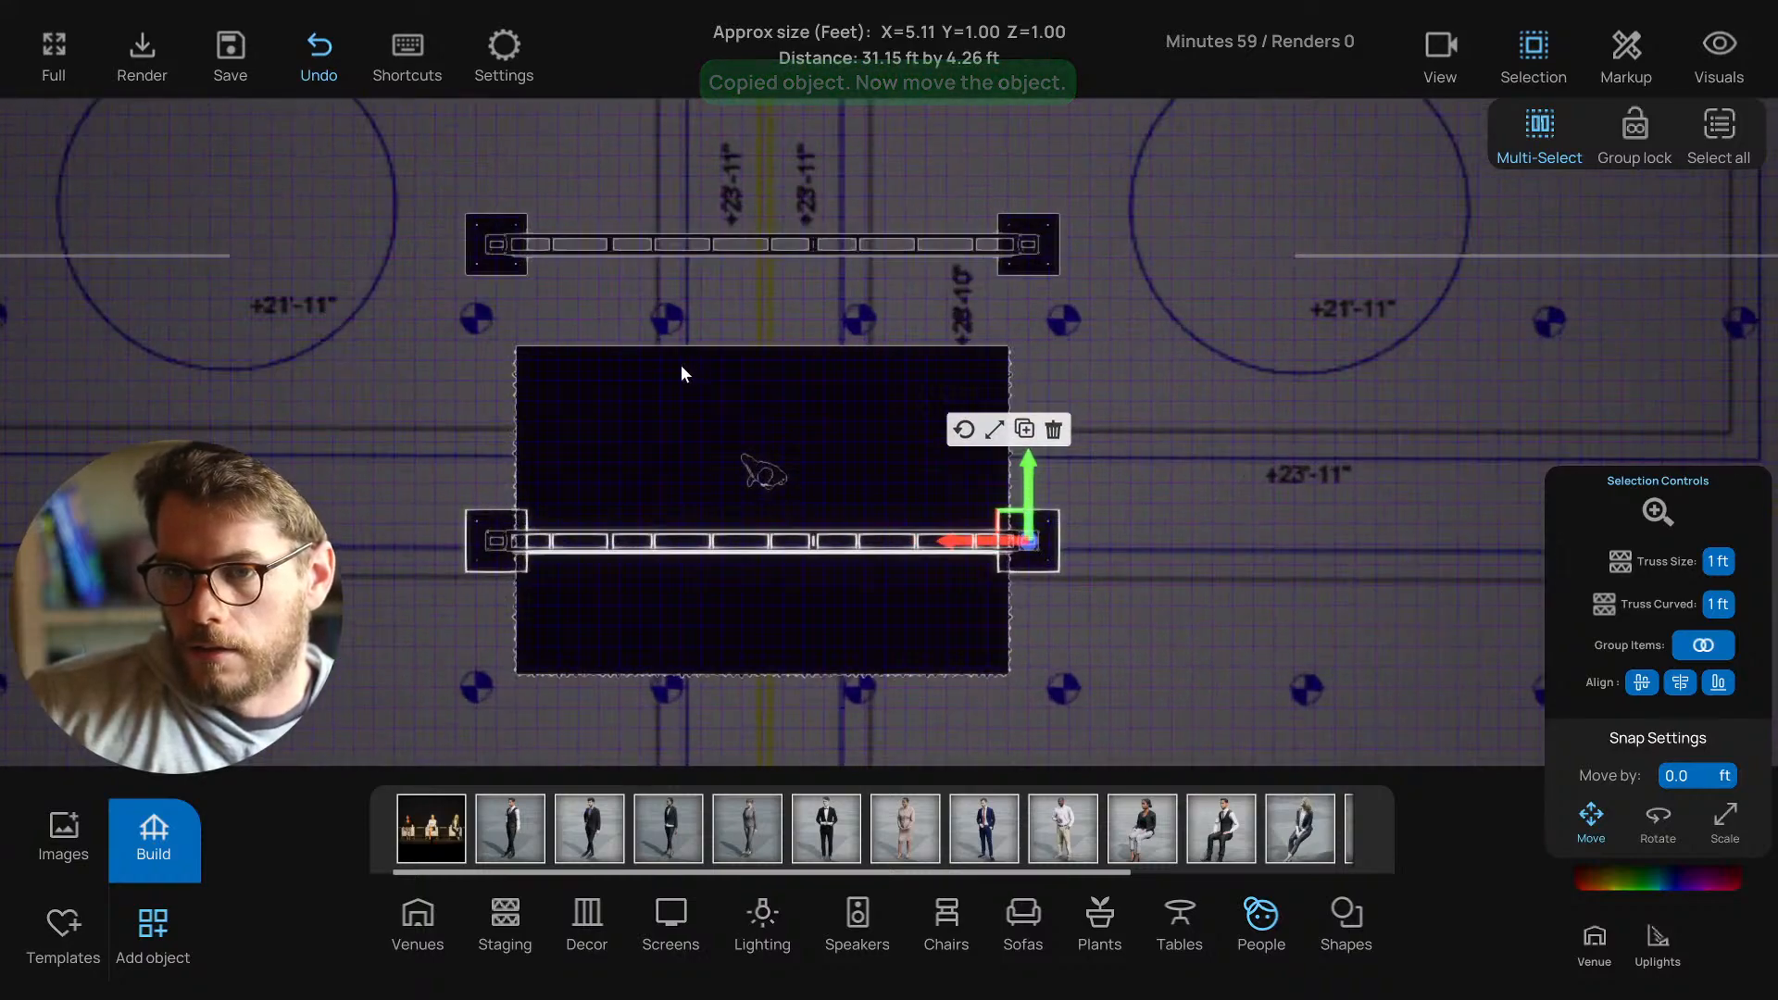
Copy the front hanging truss and rotate the copy 90 degrees so it runs back towards the rear frame.
click(623, 535)
click(769, 571)
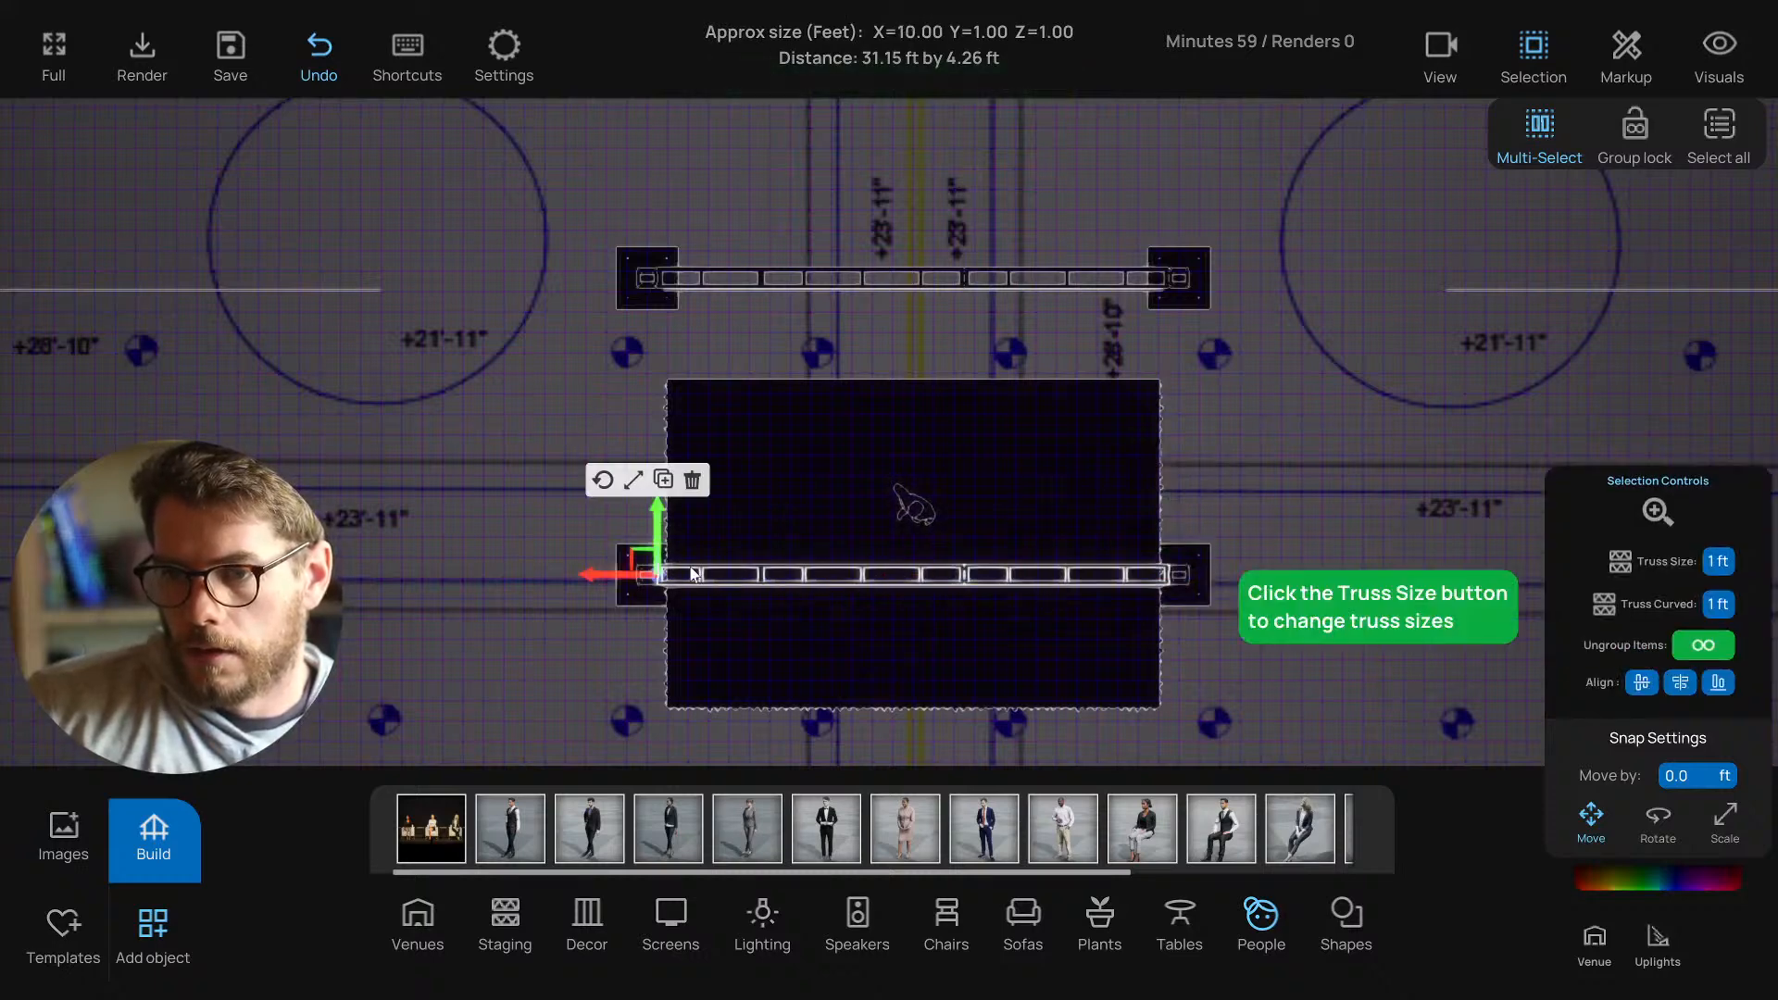
click(663, 478)
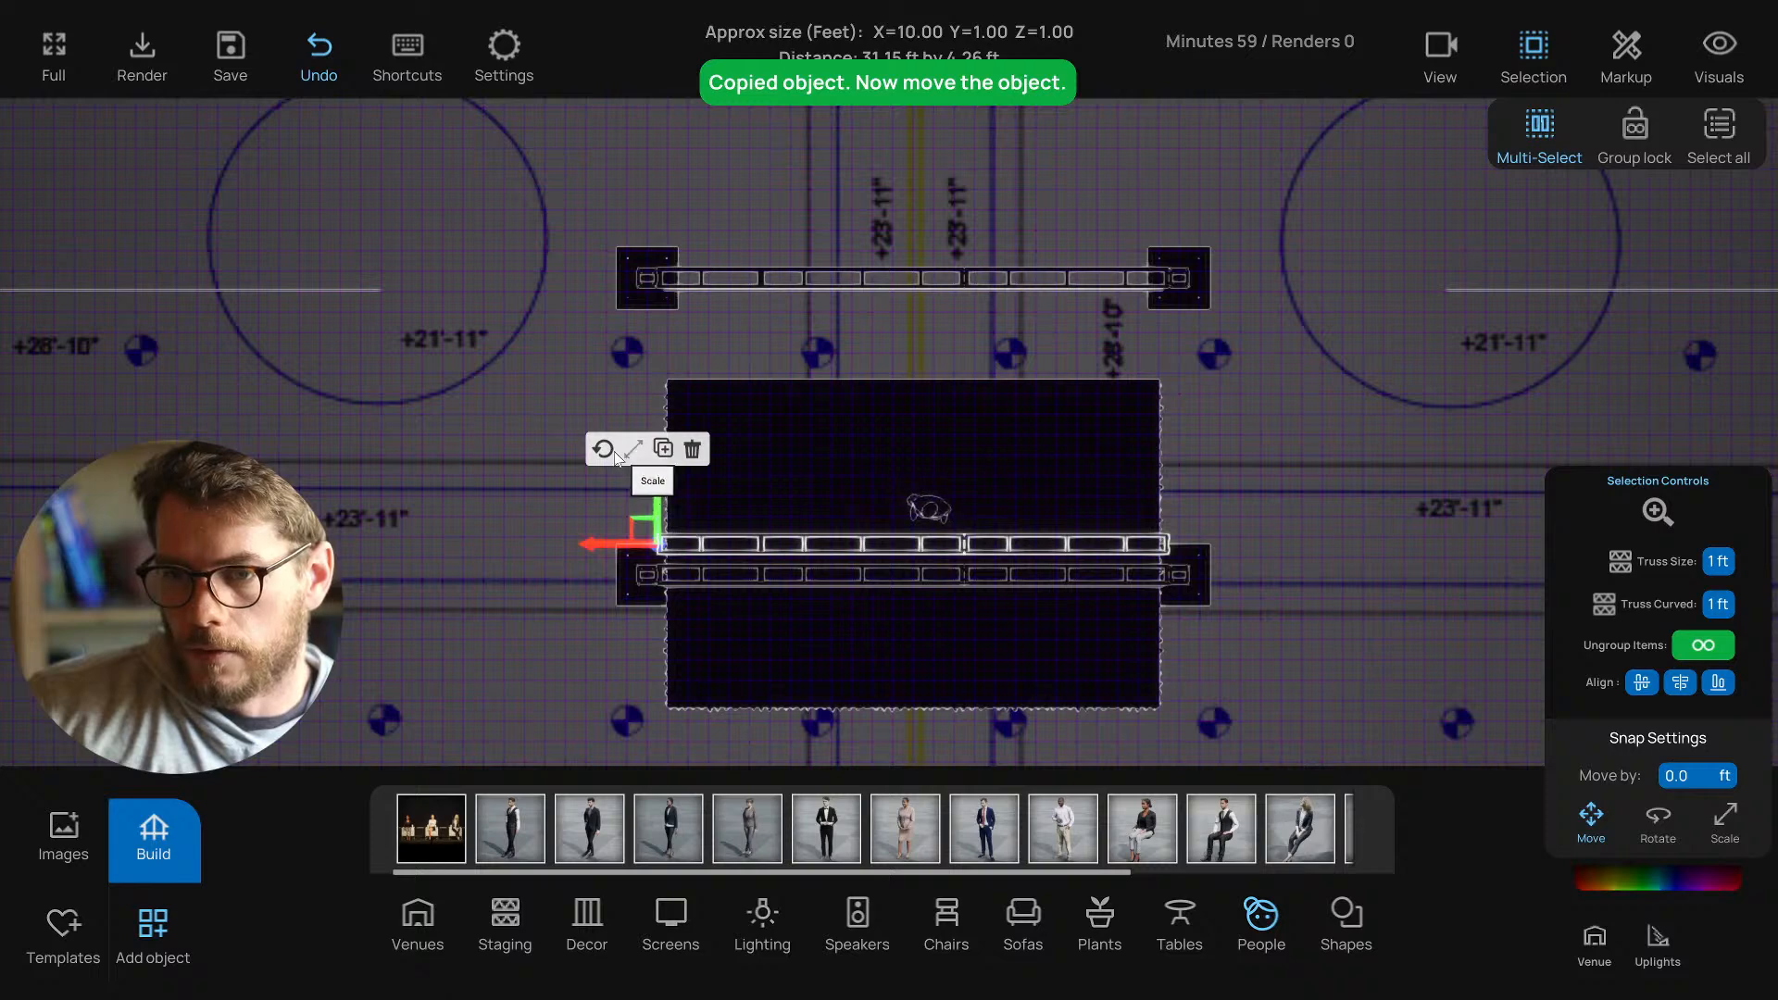
click(604, 450)
drag(616, 607, 700, 627)
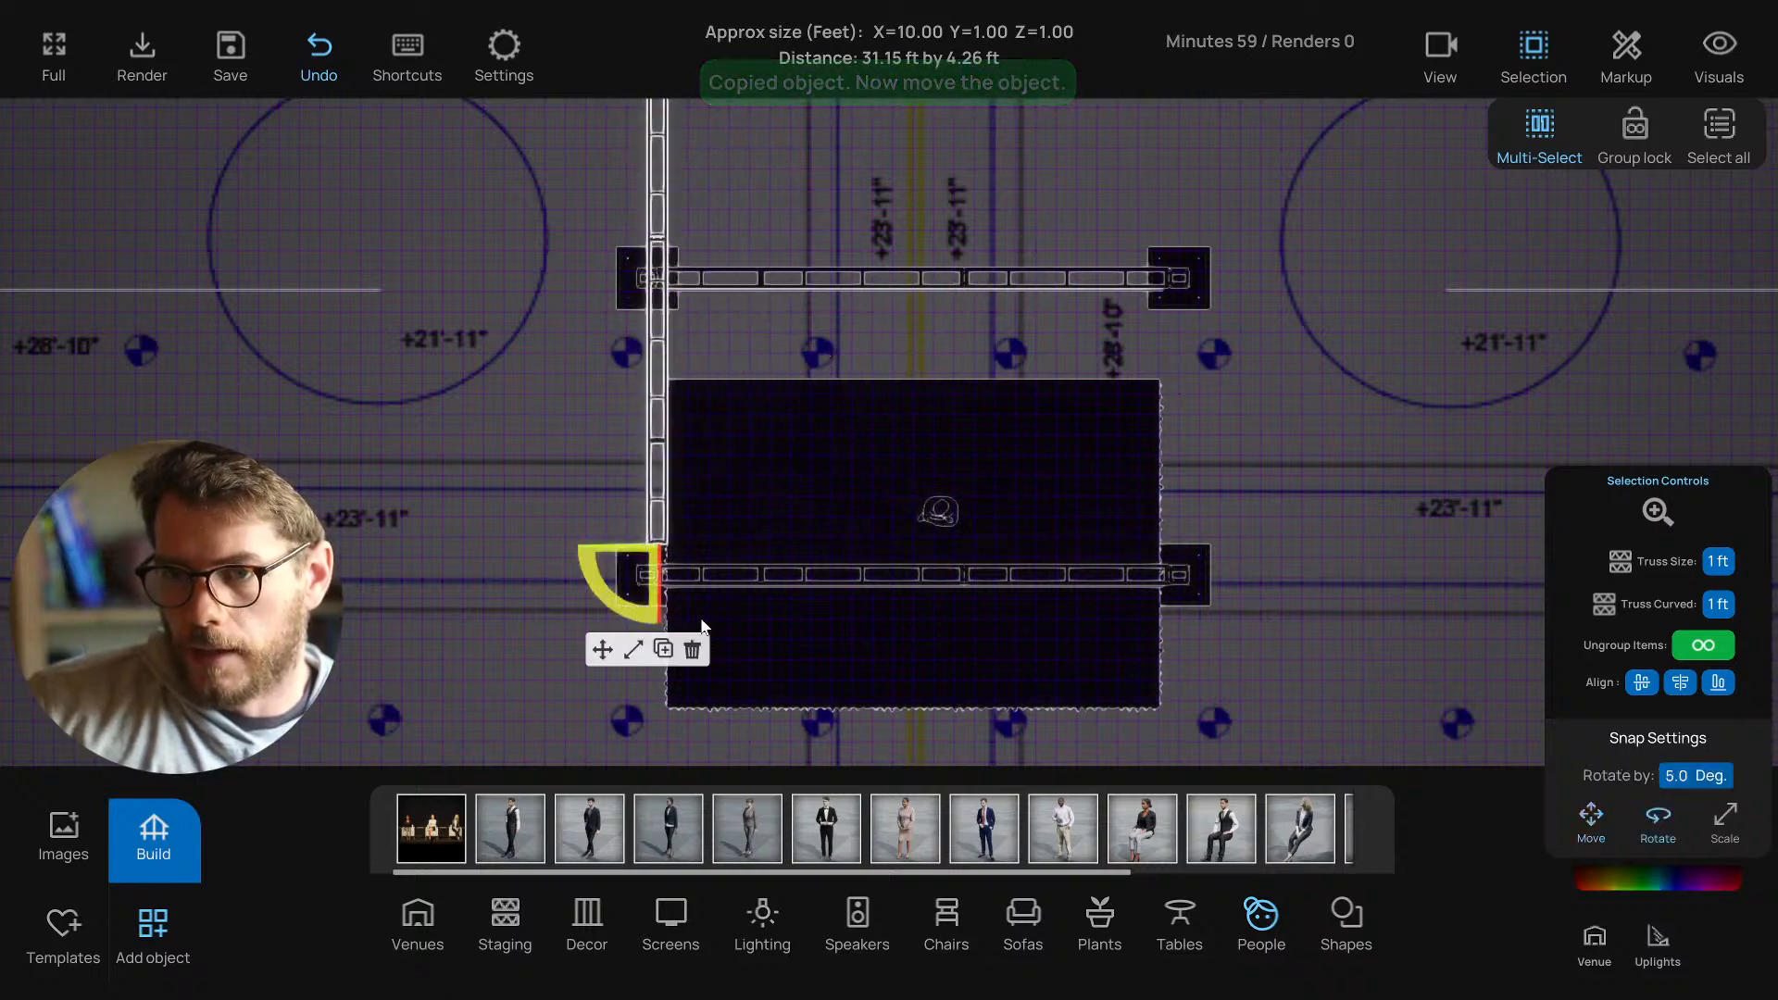
Move the rotated side truss so its front end meets the front-left tower.
click(601, 650)
scroll(603, 564, up, 5)
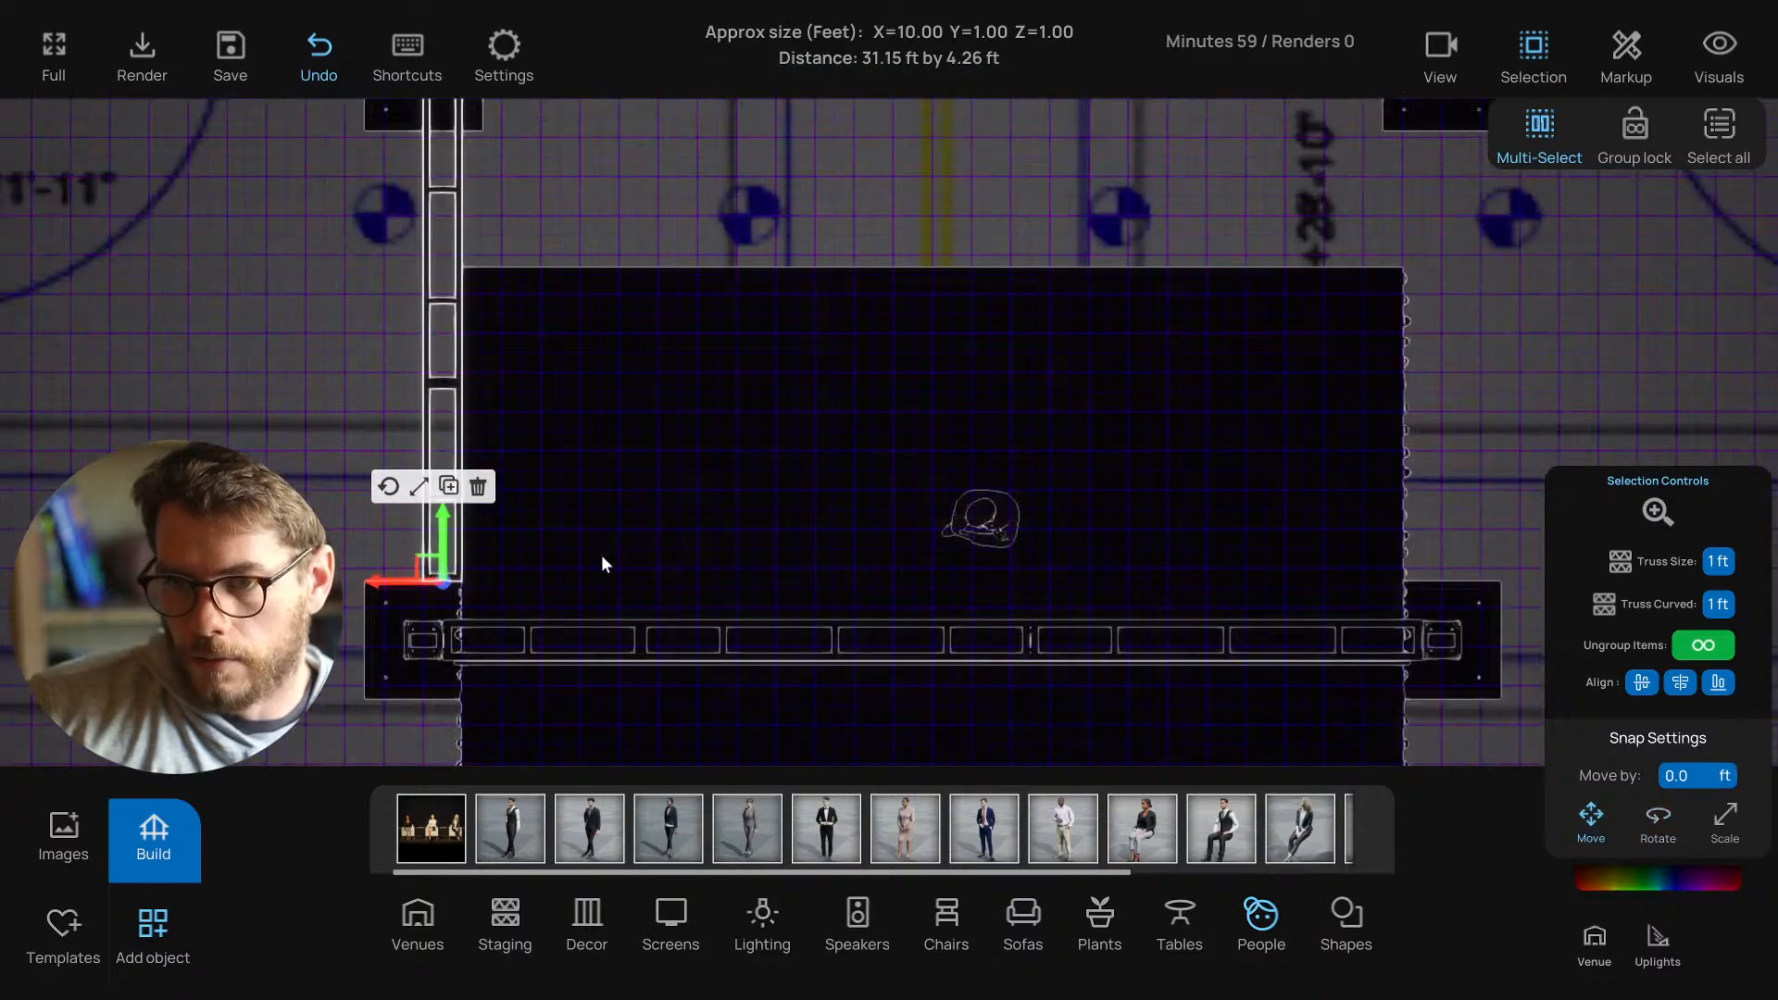
drag(723, 581, 776, 611)
scroll(991, 542, down, 3)
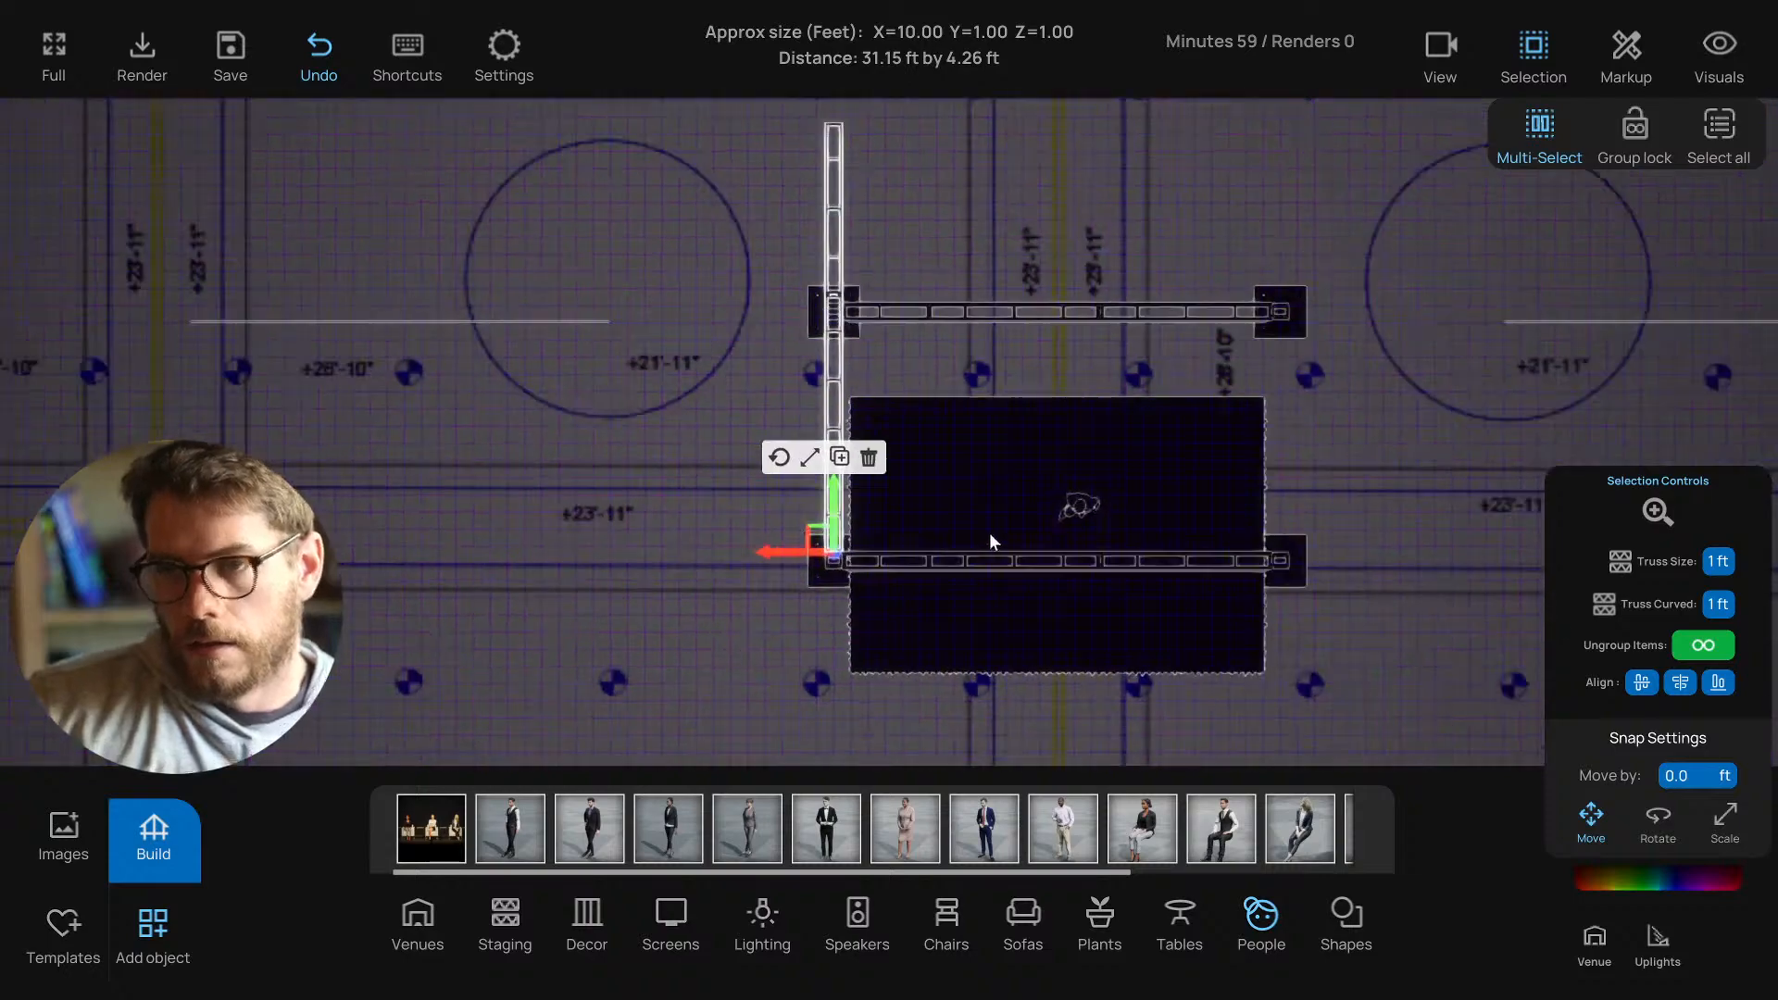
Copy the left side truss across the stage and line the copy up with the right-hand towers.
scroll(991, 534, down, 1)
middle_drag(968, 518, 862, 518)
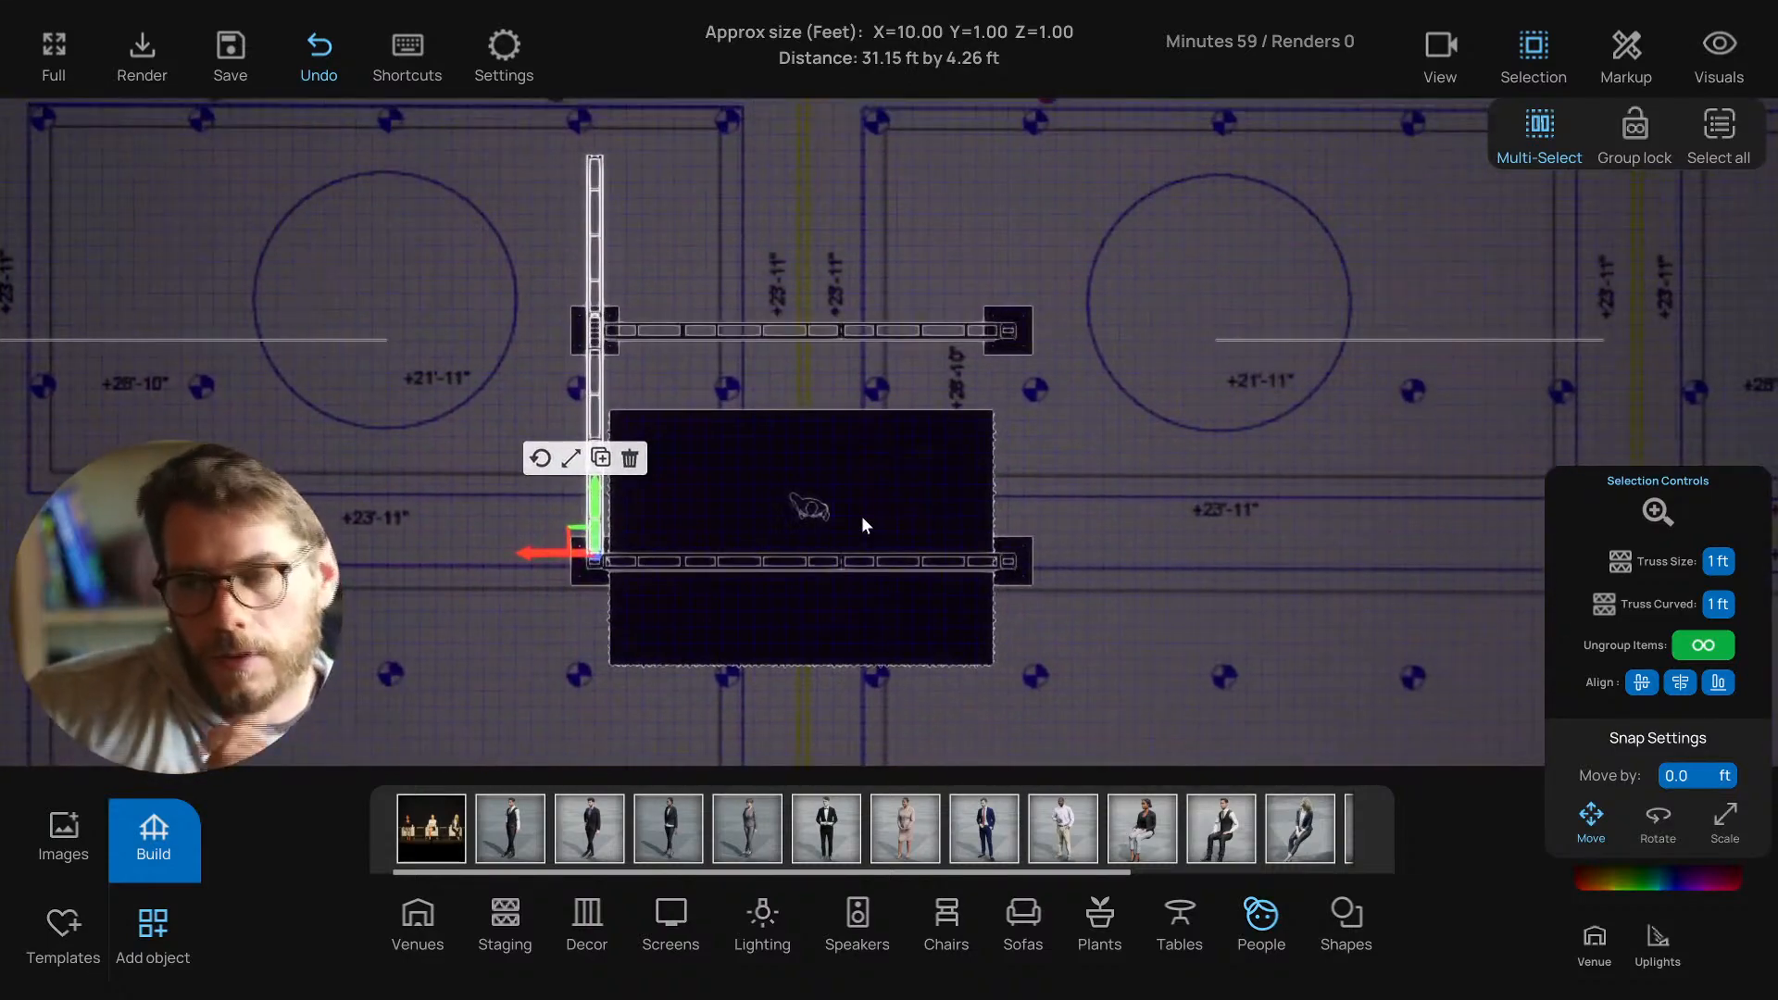
scroll(738, 329, up, 1)
scroll(735, 329, down, 1)
middle_drag(732, 332, 738, 319)
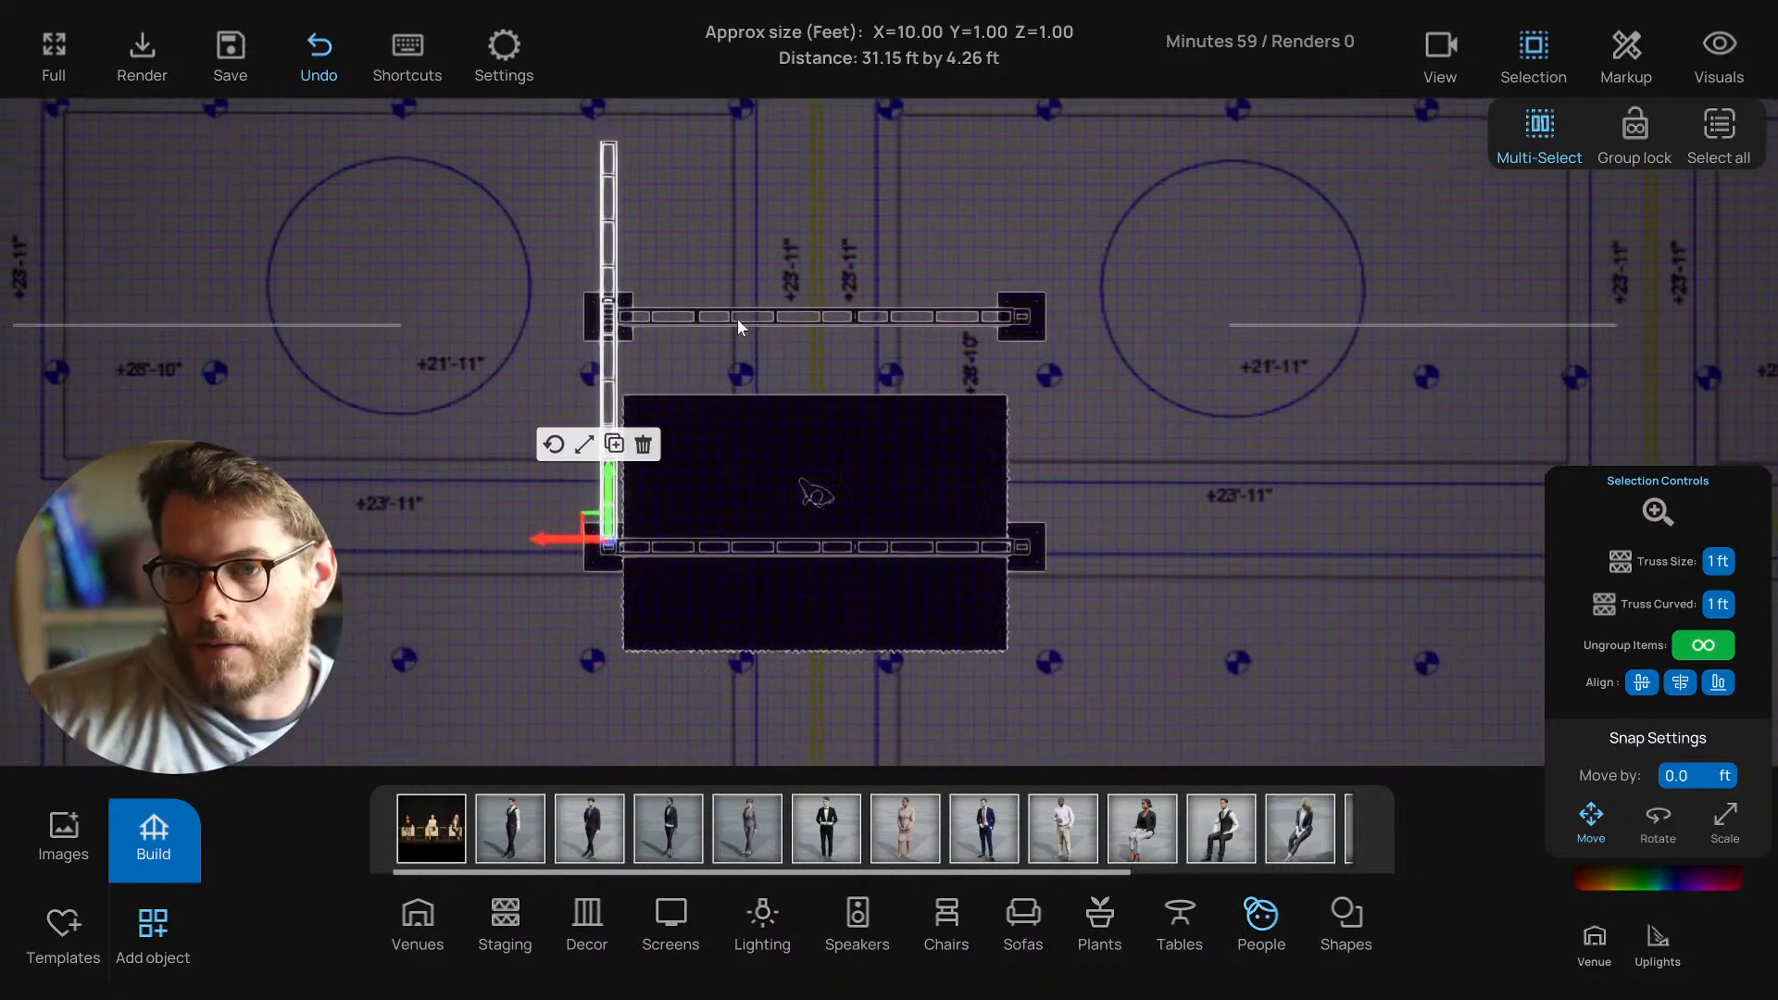
scroll(1075, 522, up, 3)
middle_drag(1092, 530, 1023, 508)
scroll(1053, 513, down, 1)
scroll(1053, 513, down, 2)
scroll(1016, 497, up, 1)
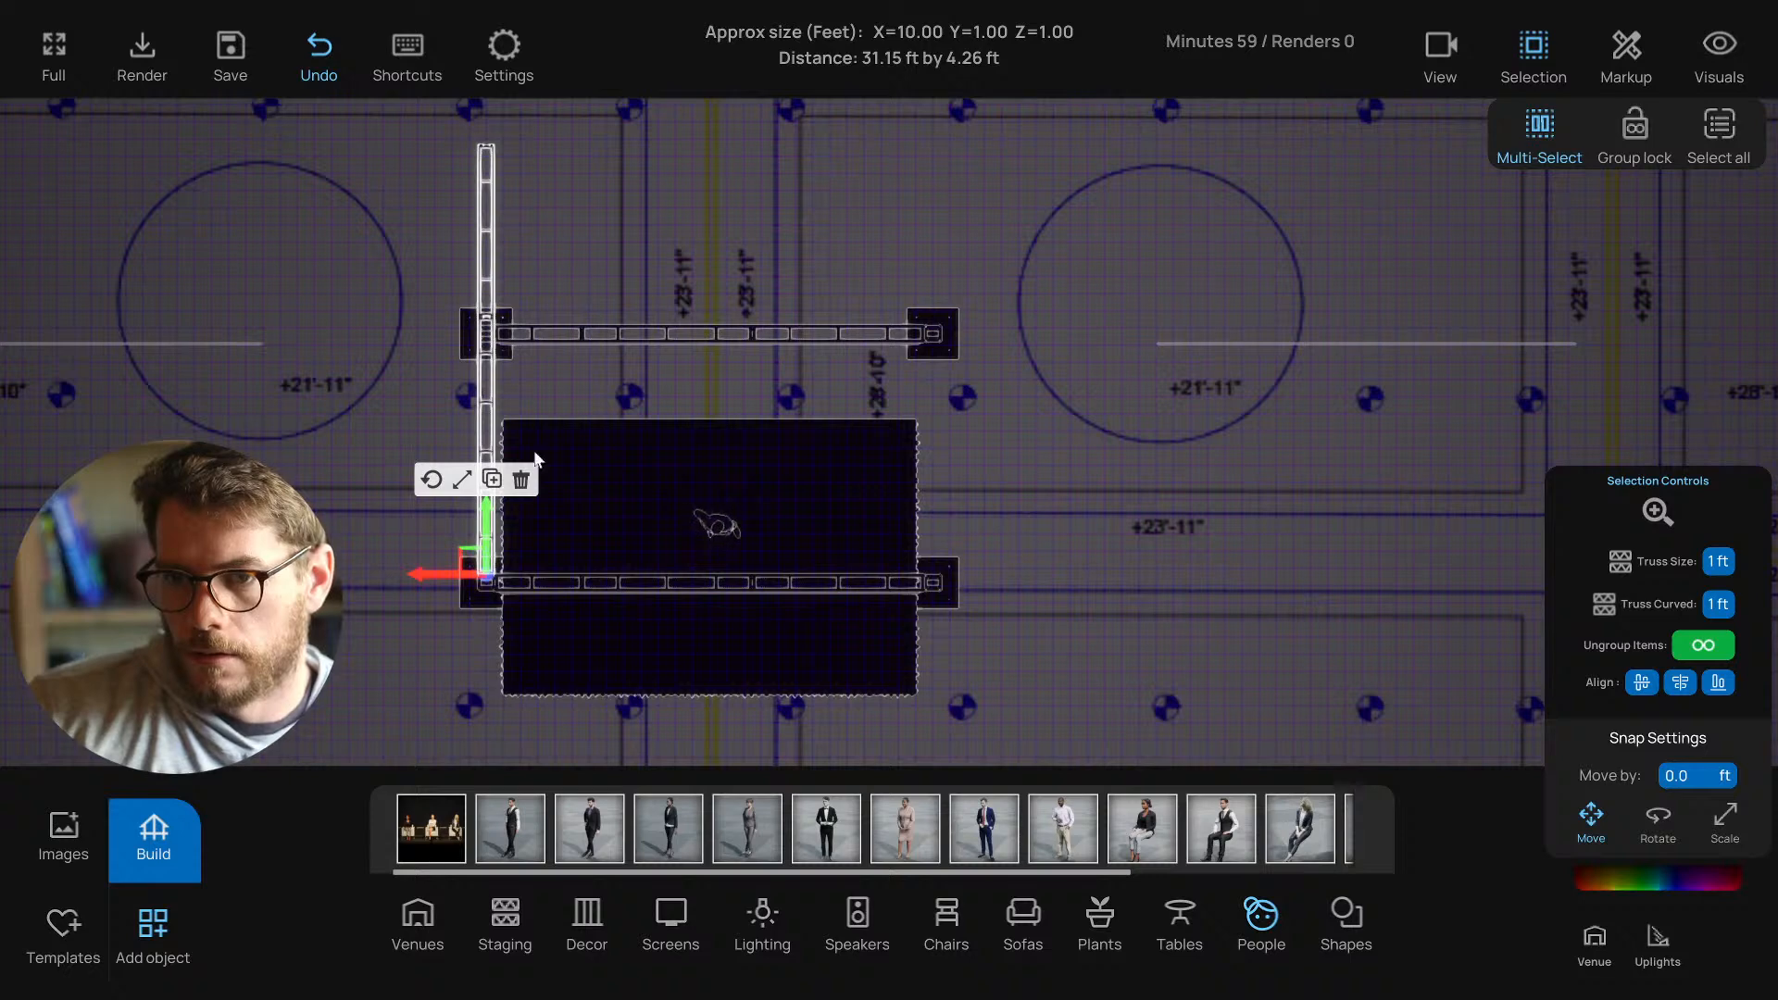
drag(438, 581, 883, 596)
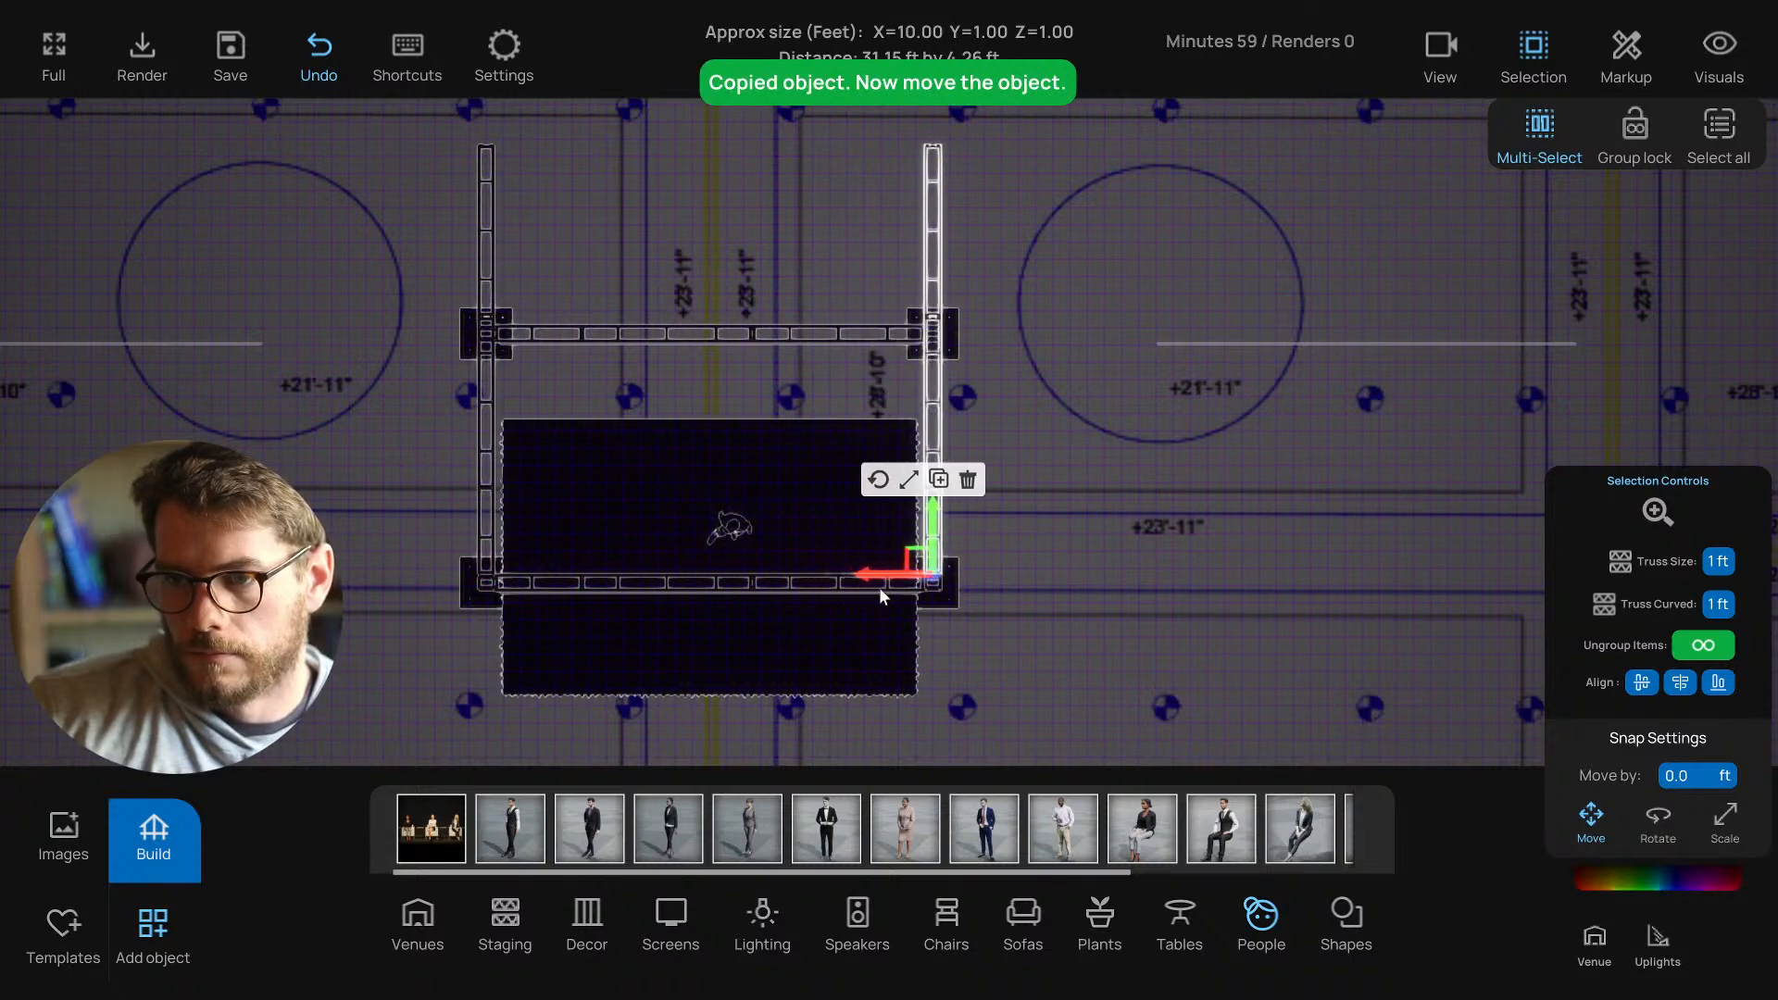
Turn on group lock so the stage deck sections are handled as one object.
click(867, 641)
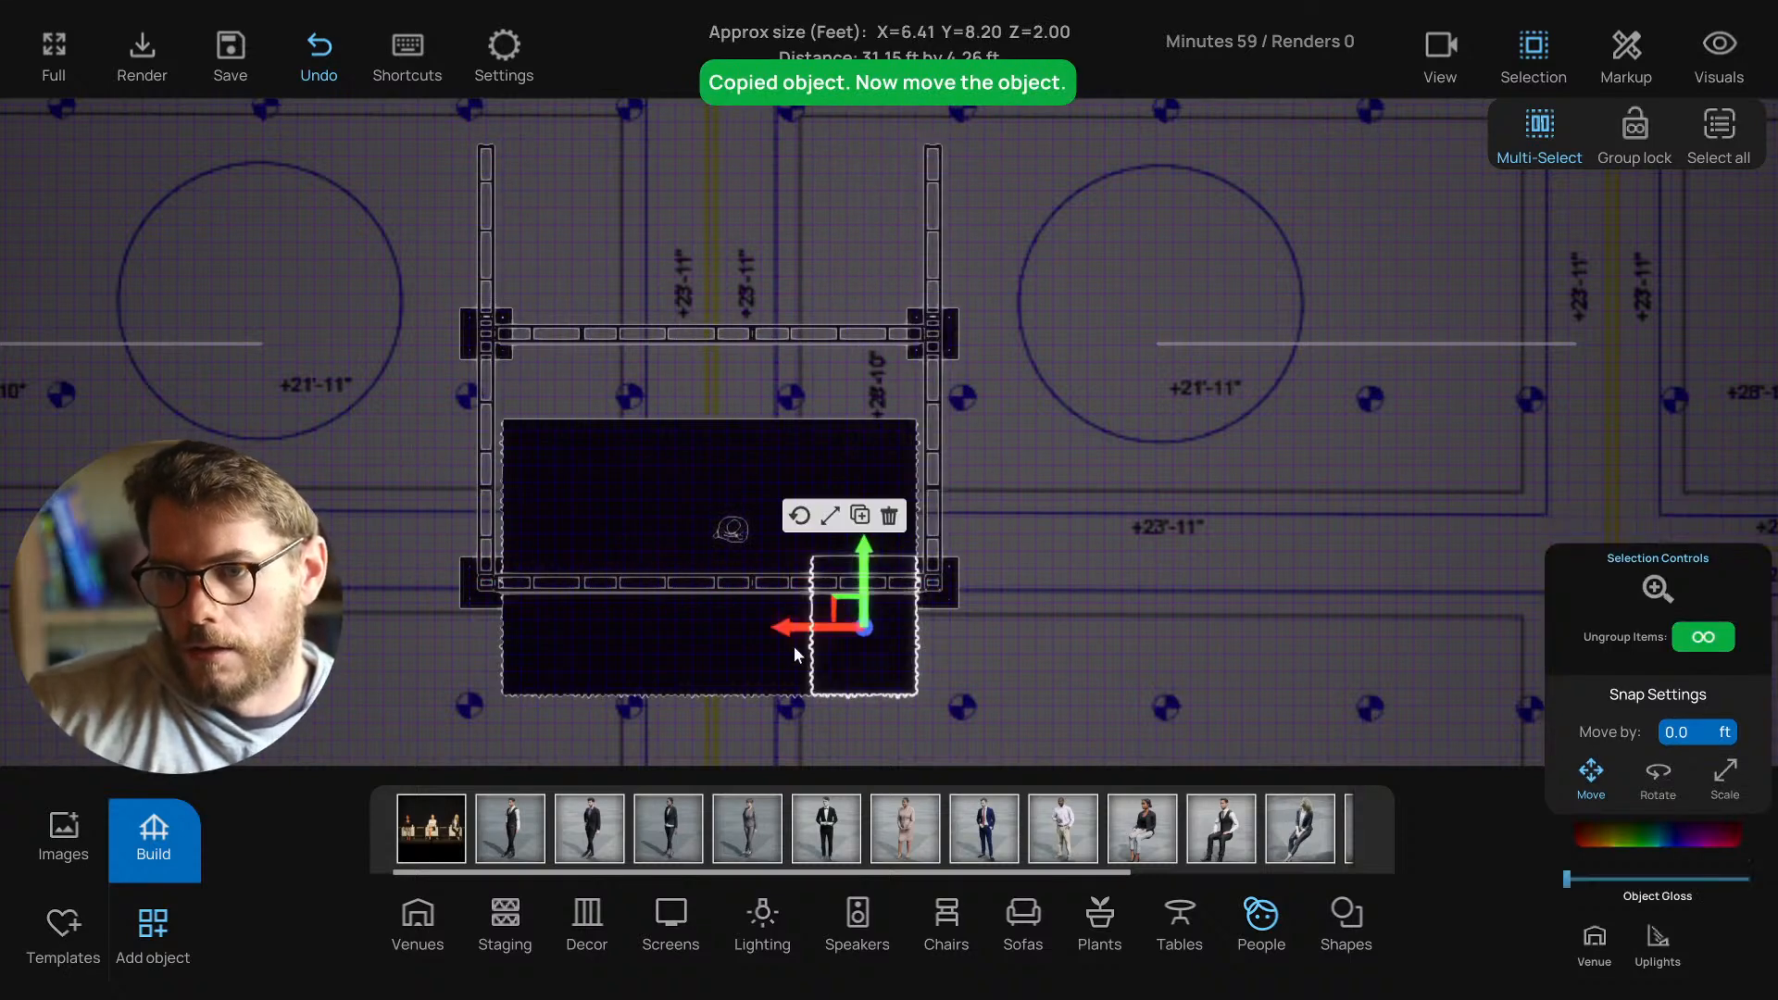
click(1634, 126)
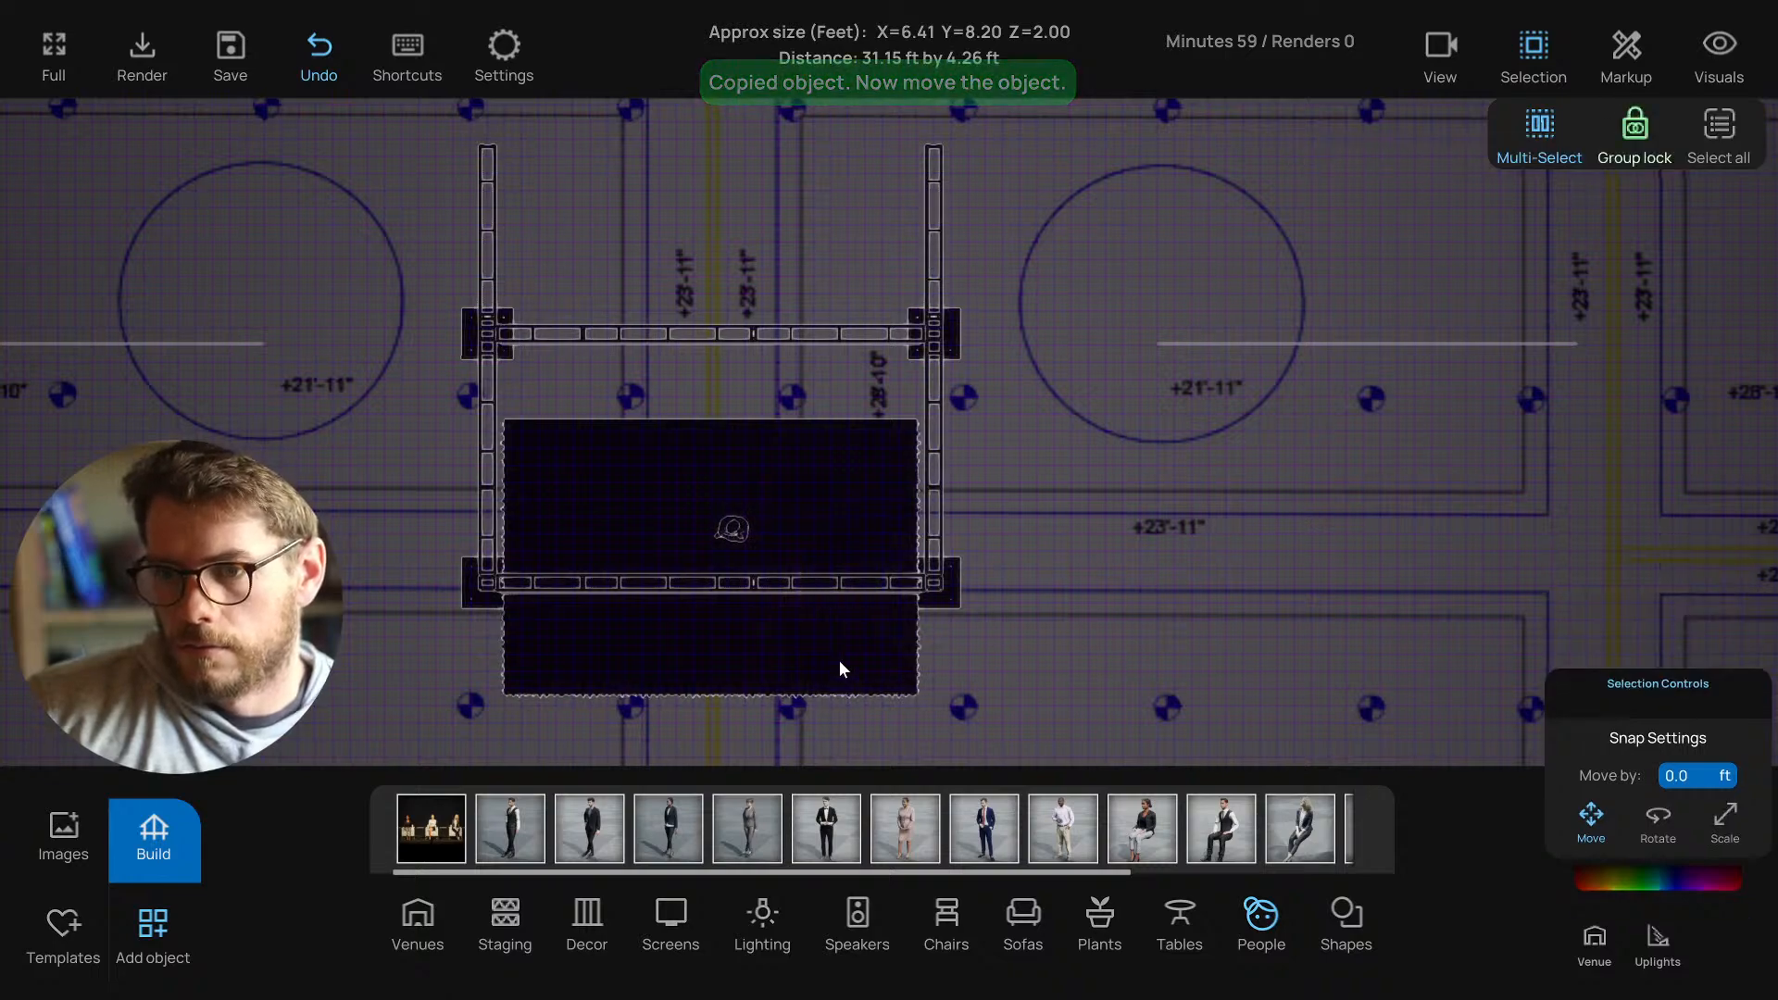
middle_drag(983, 646, 1054, 591)
scroll(1053, 582, down, 1)
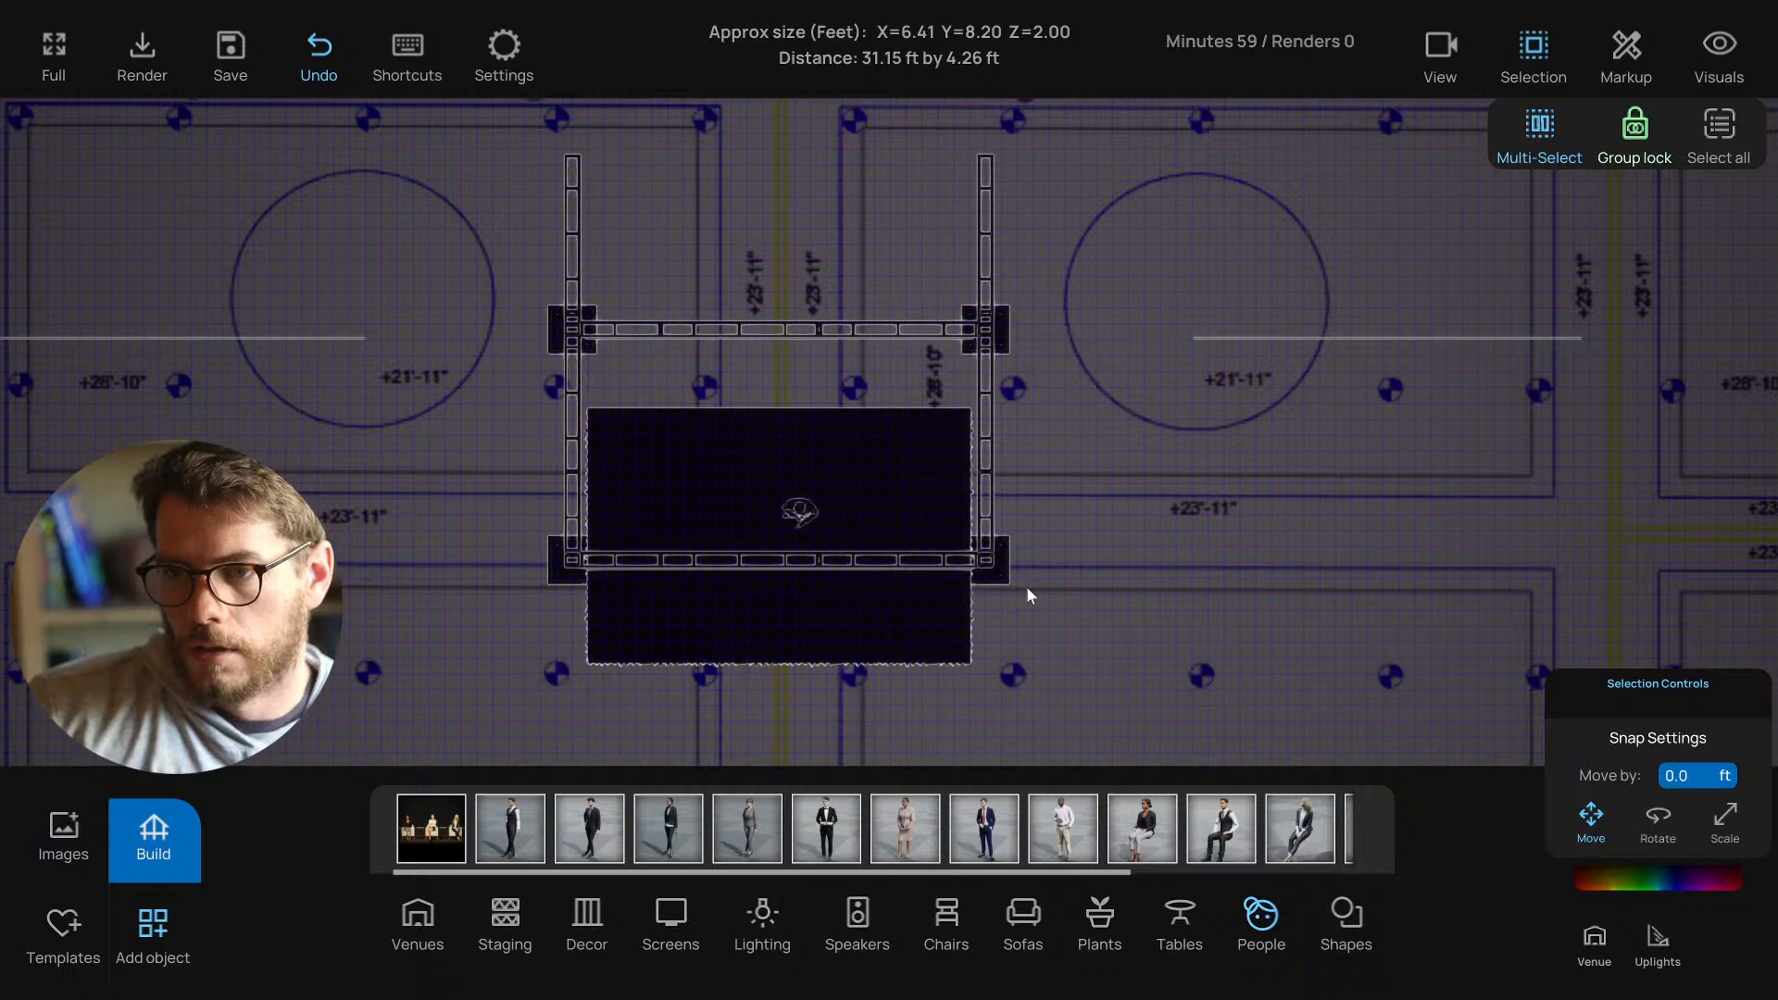
middle_drag(993, 493, 1004, 476)
click(999, 446)
click(1059, 581)
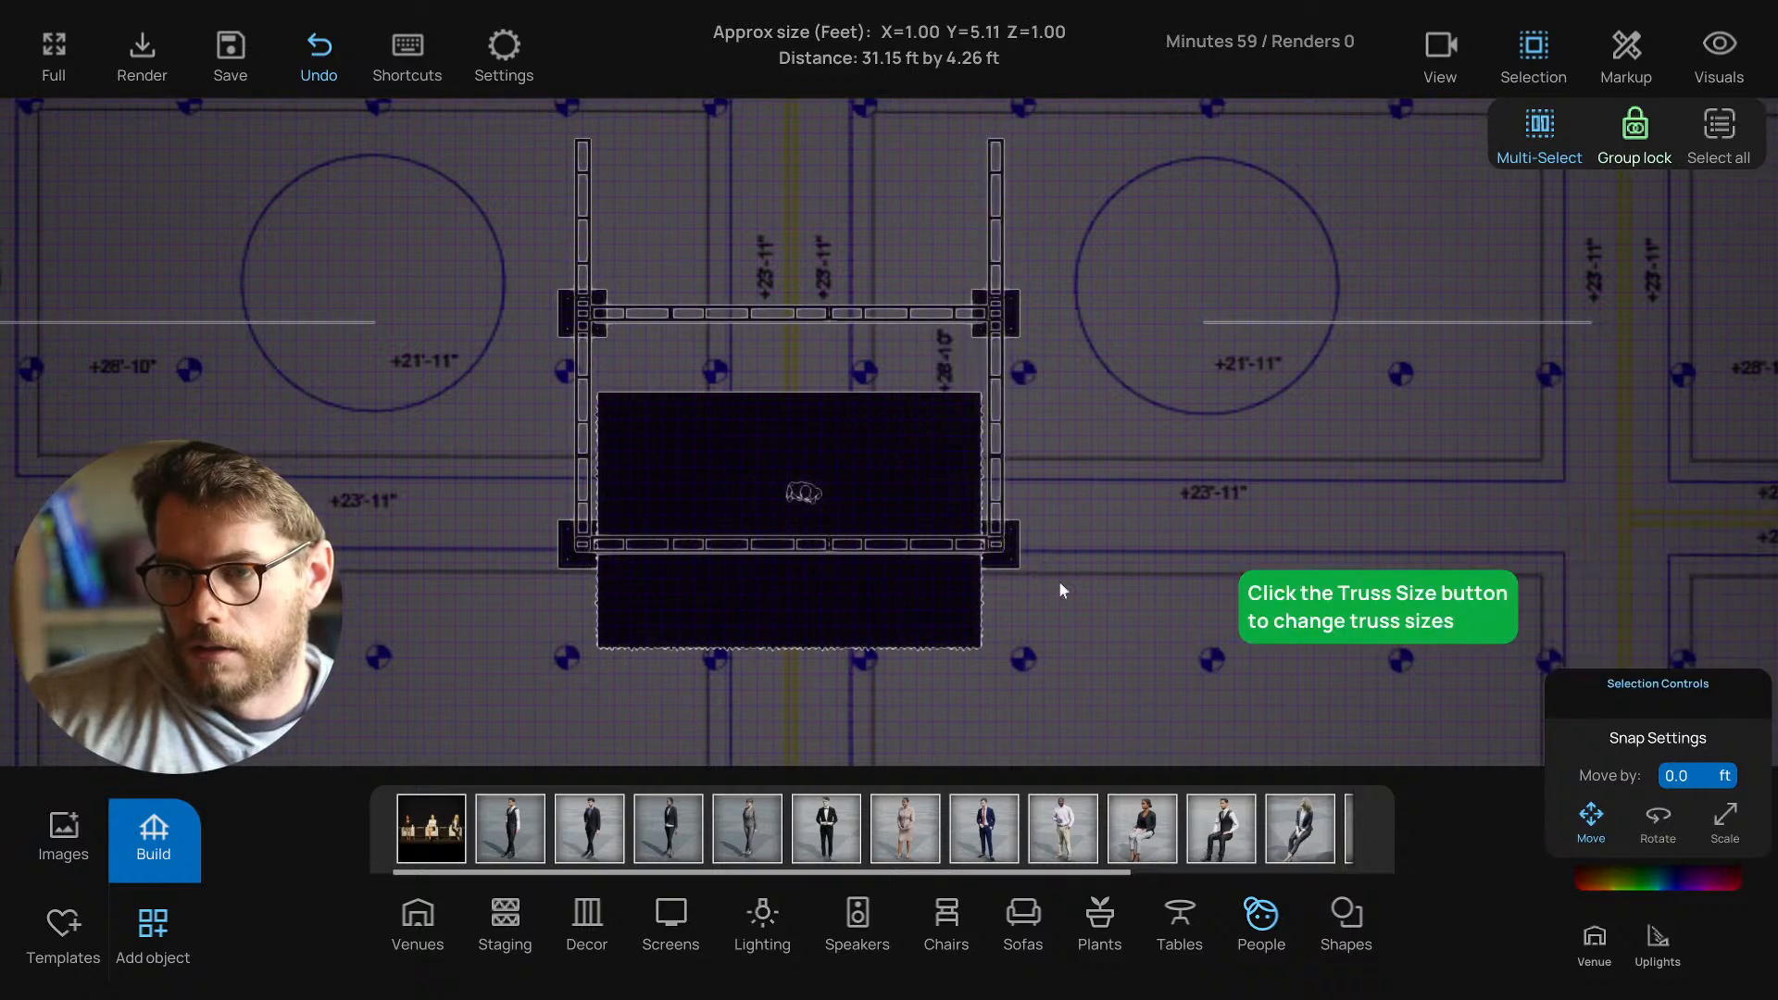
click(993, 489)
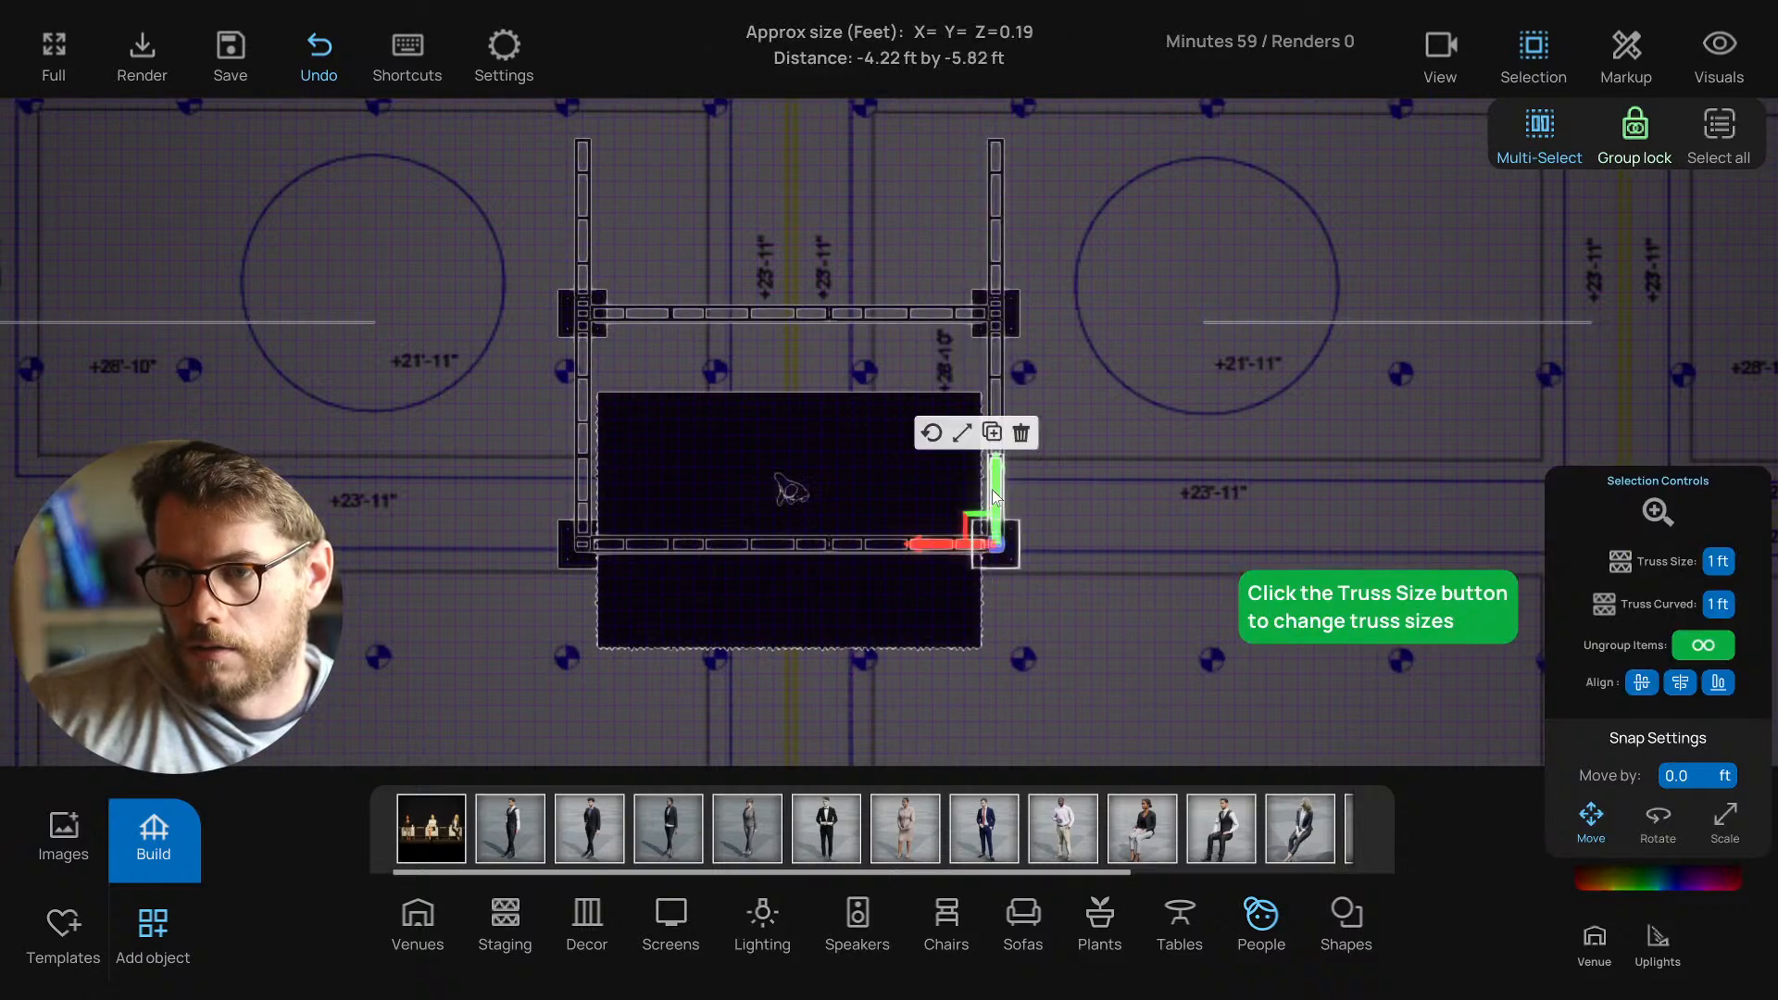
click(1042, 582)
drag(1037, 578, 993, 460)
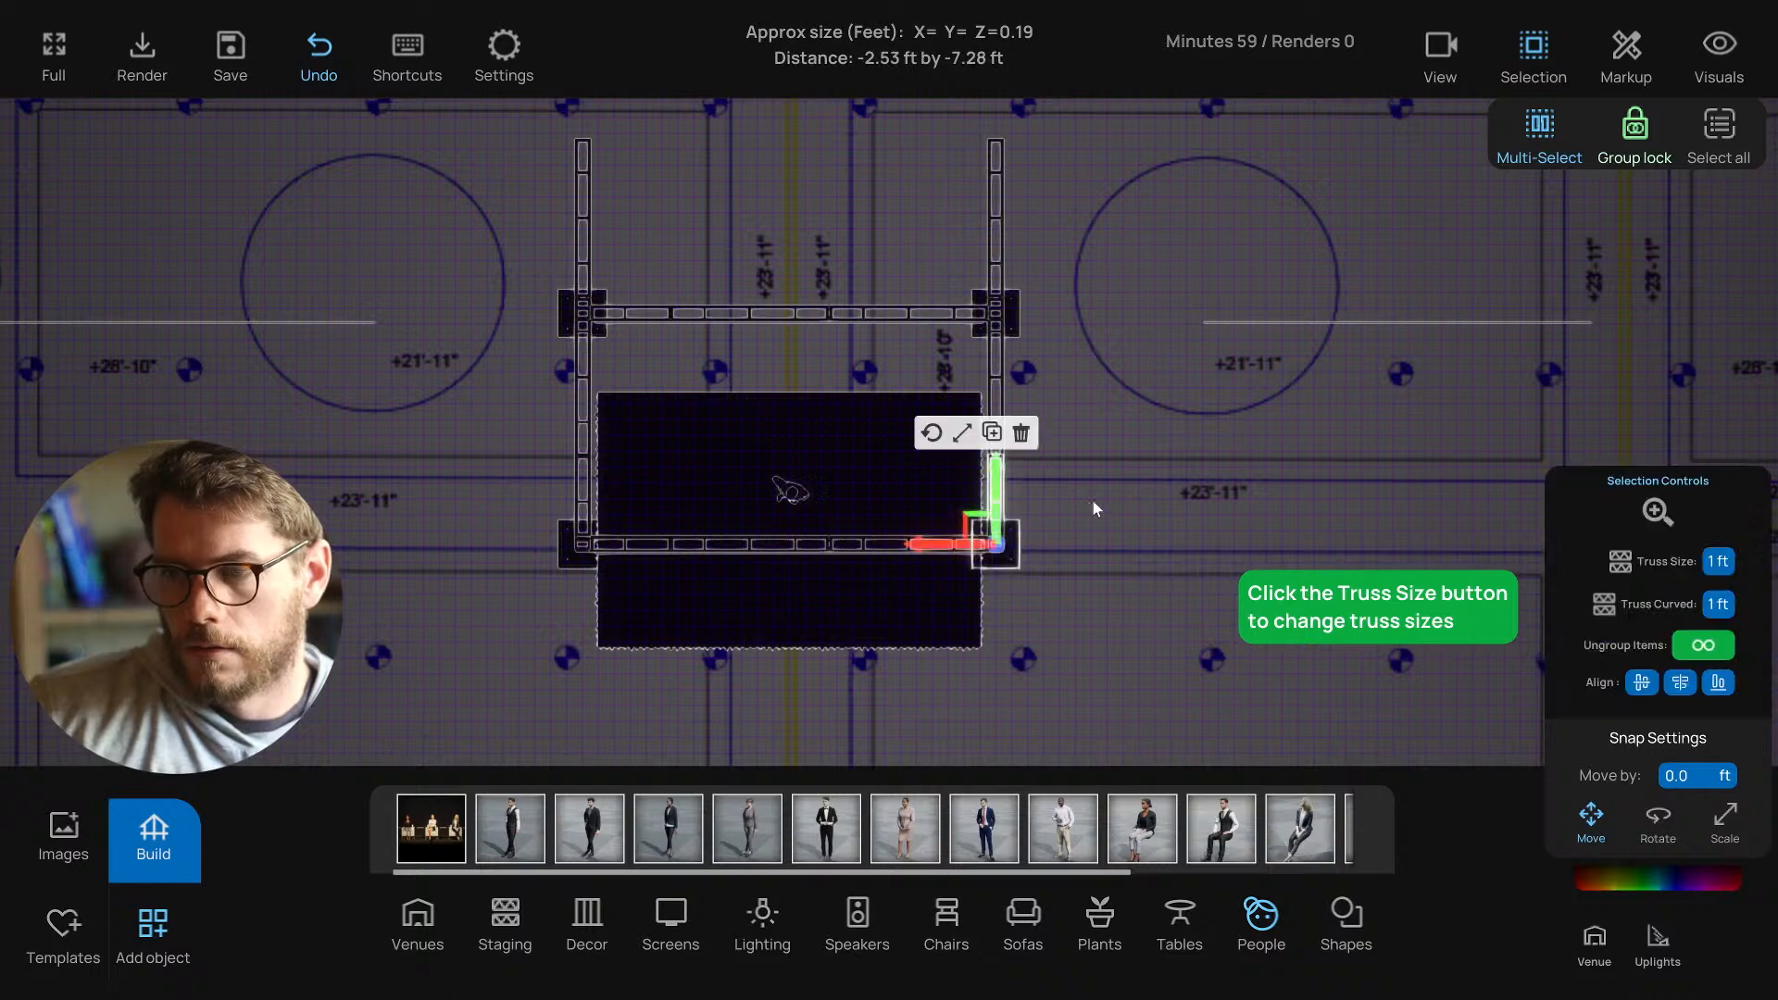
click(1079, 506)
middle_drag(1052, 516, 1125, 491)
click(1074, 405)
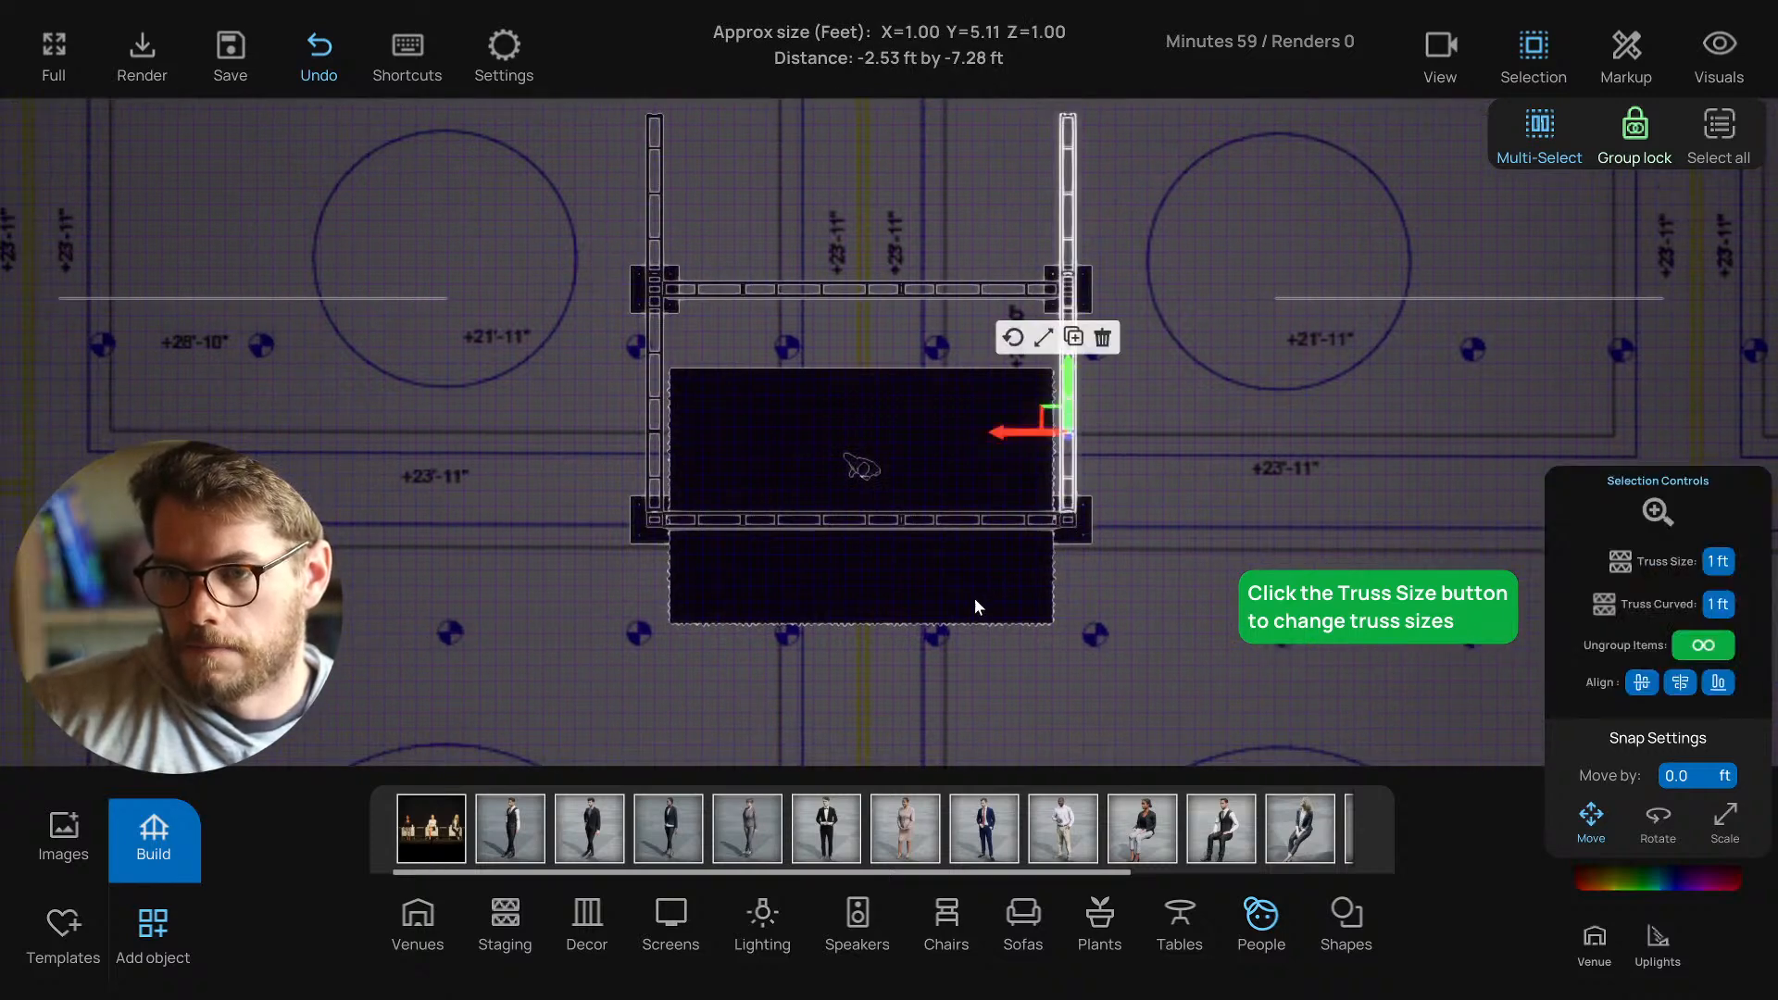
Move the whole stage deck and the presenter forward, clear of the front truss frame.
click(870, 608)
drag(1006, 505, 1007, 752)
click(866, 474)
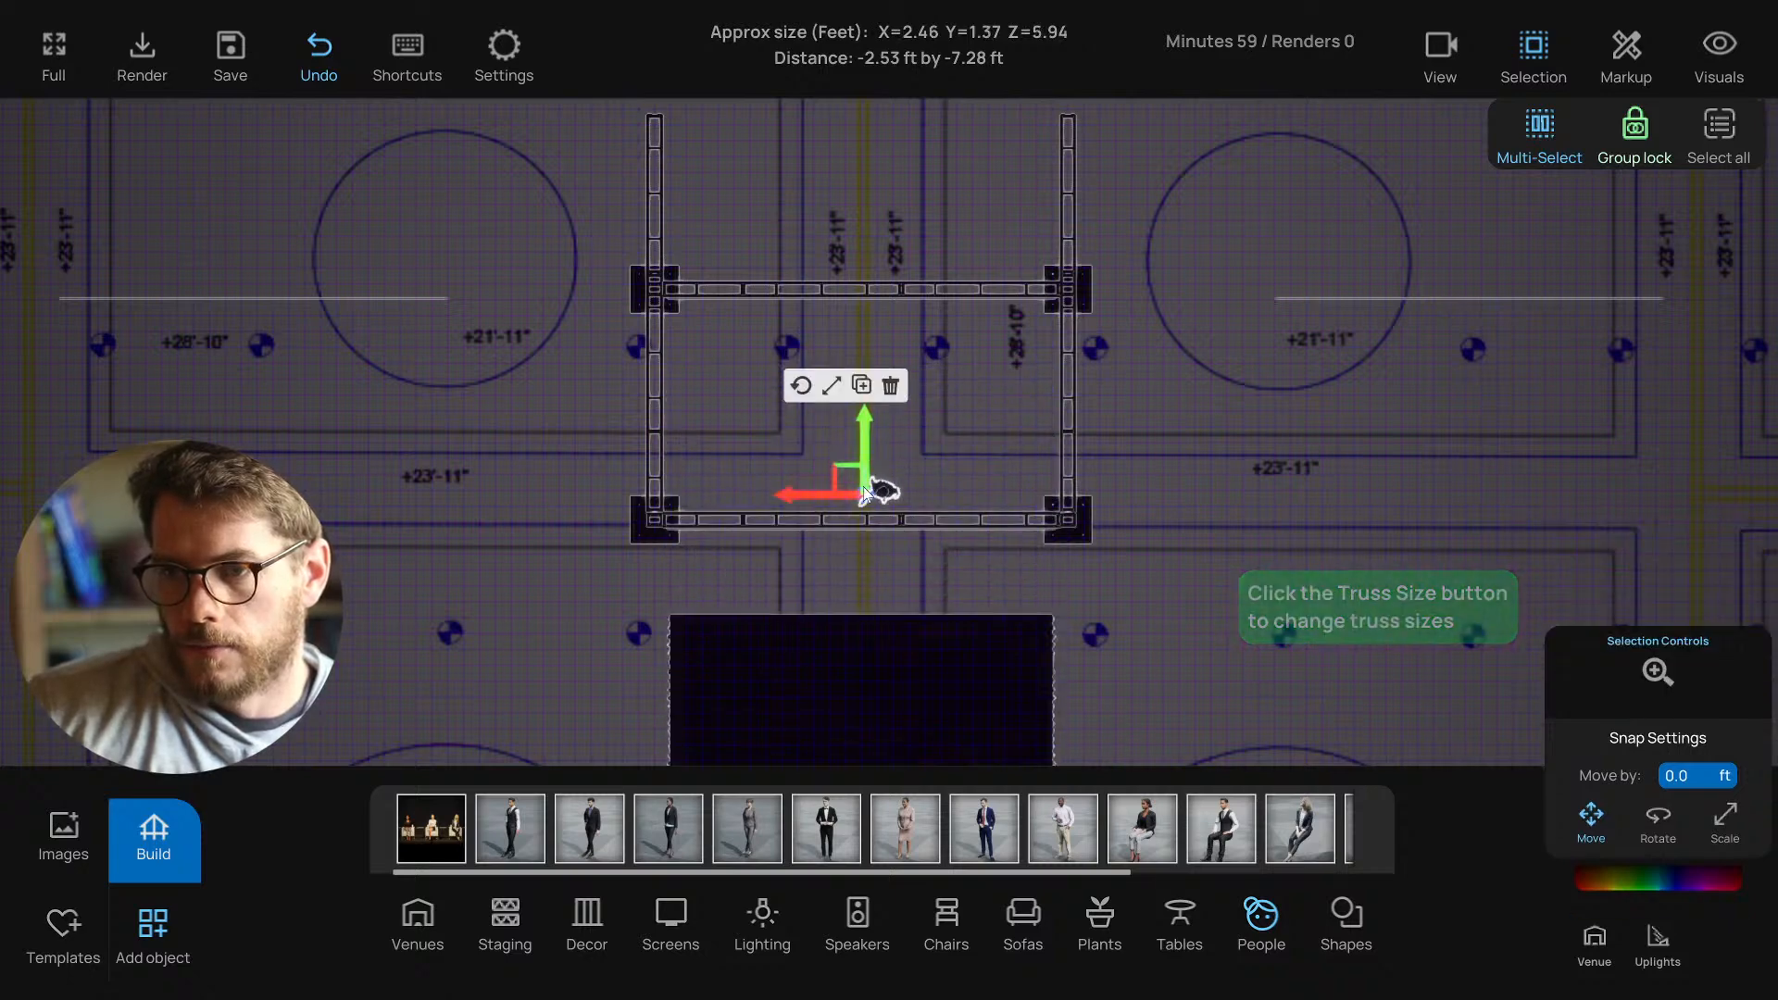
drag(865, 485, 870, 721)
click(557, 402)
click(740, 518)
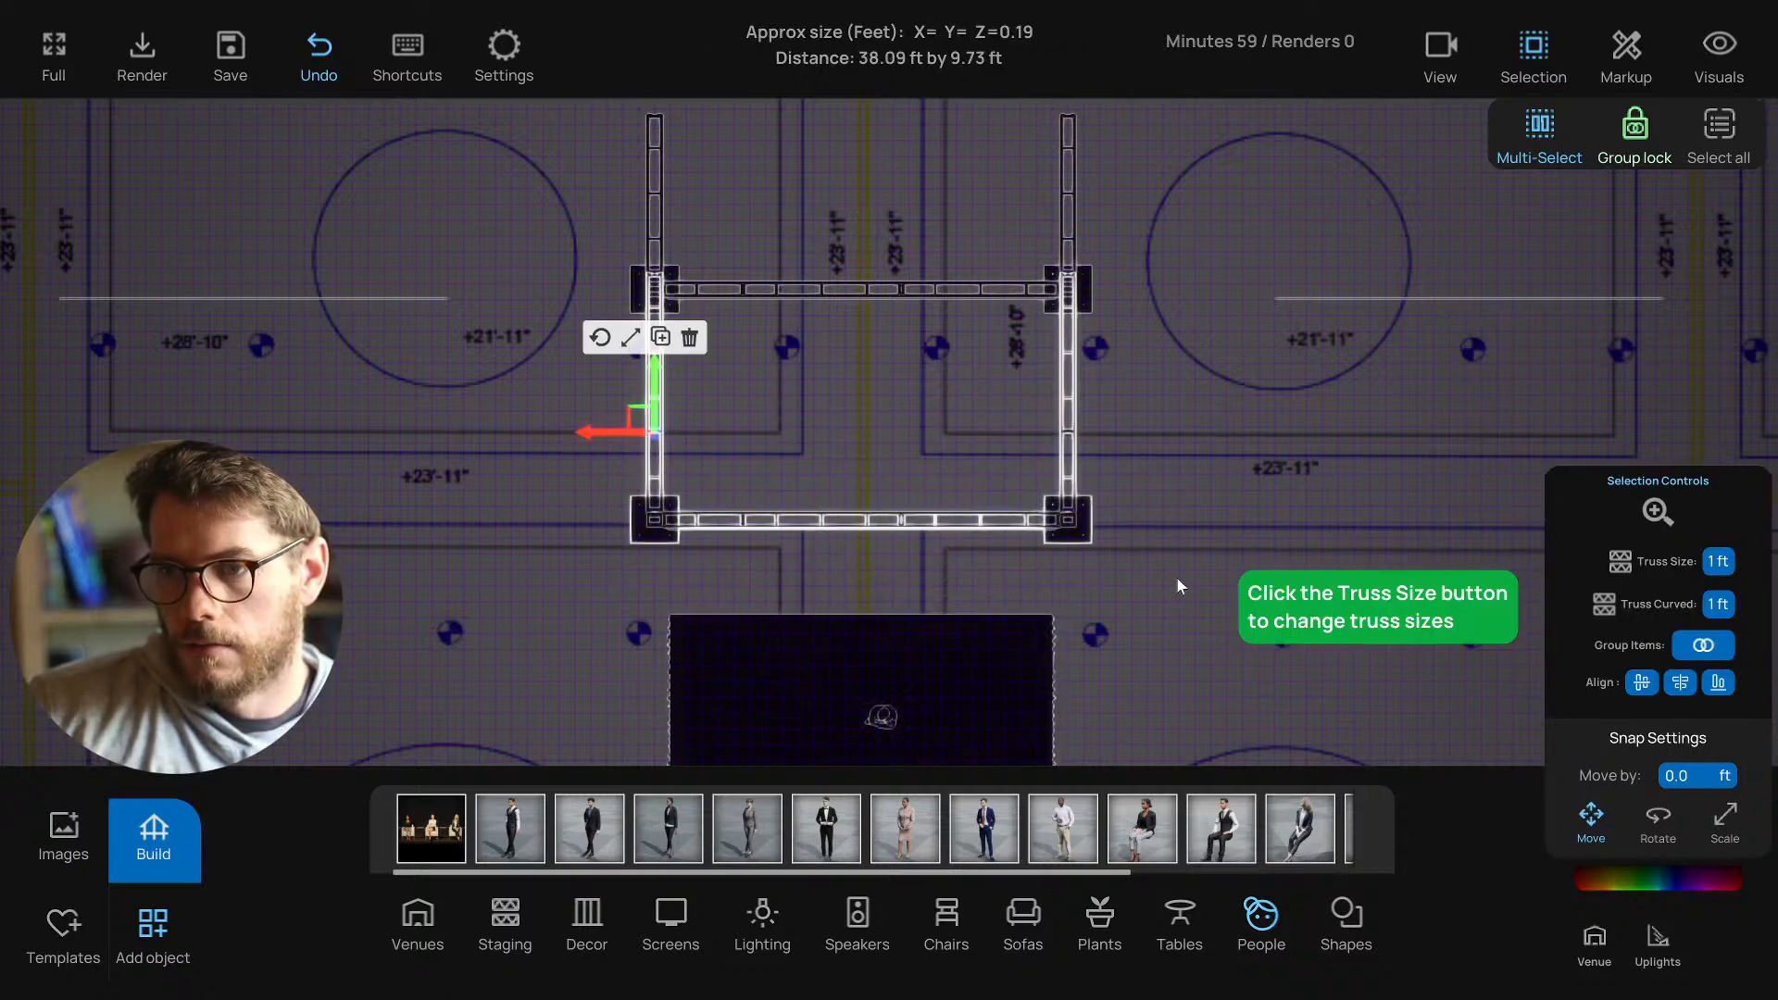
scroll(1166, 570, down, 2)
click(1035, 286)
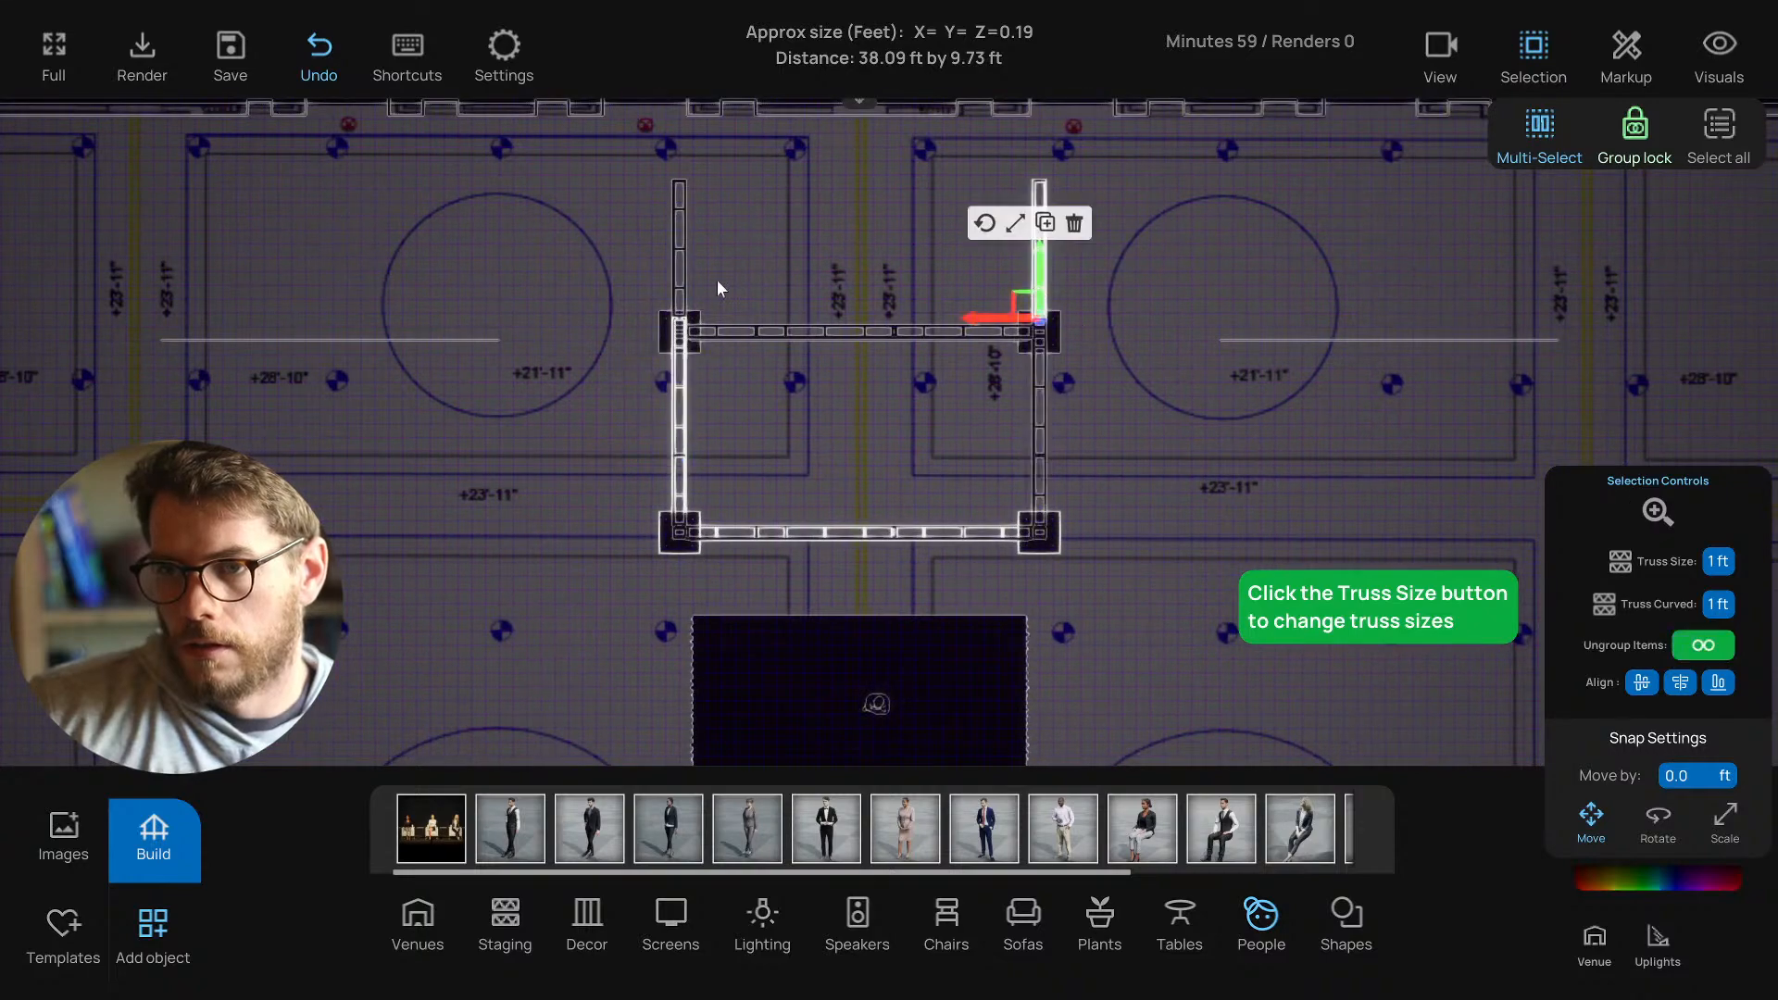
drag(1160, 566, 601, 431)
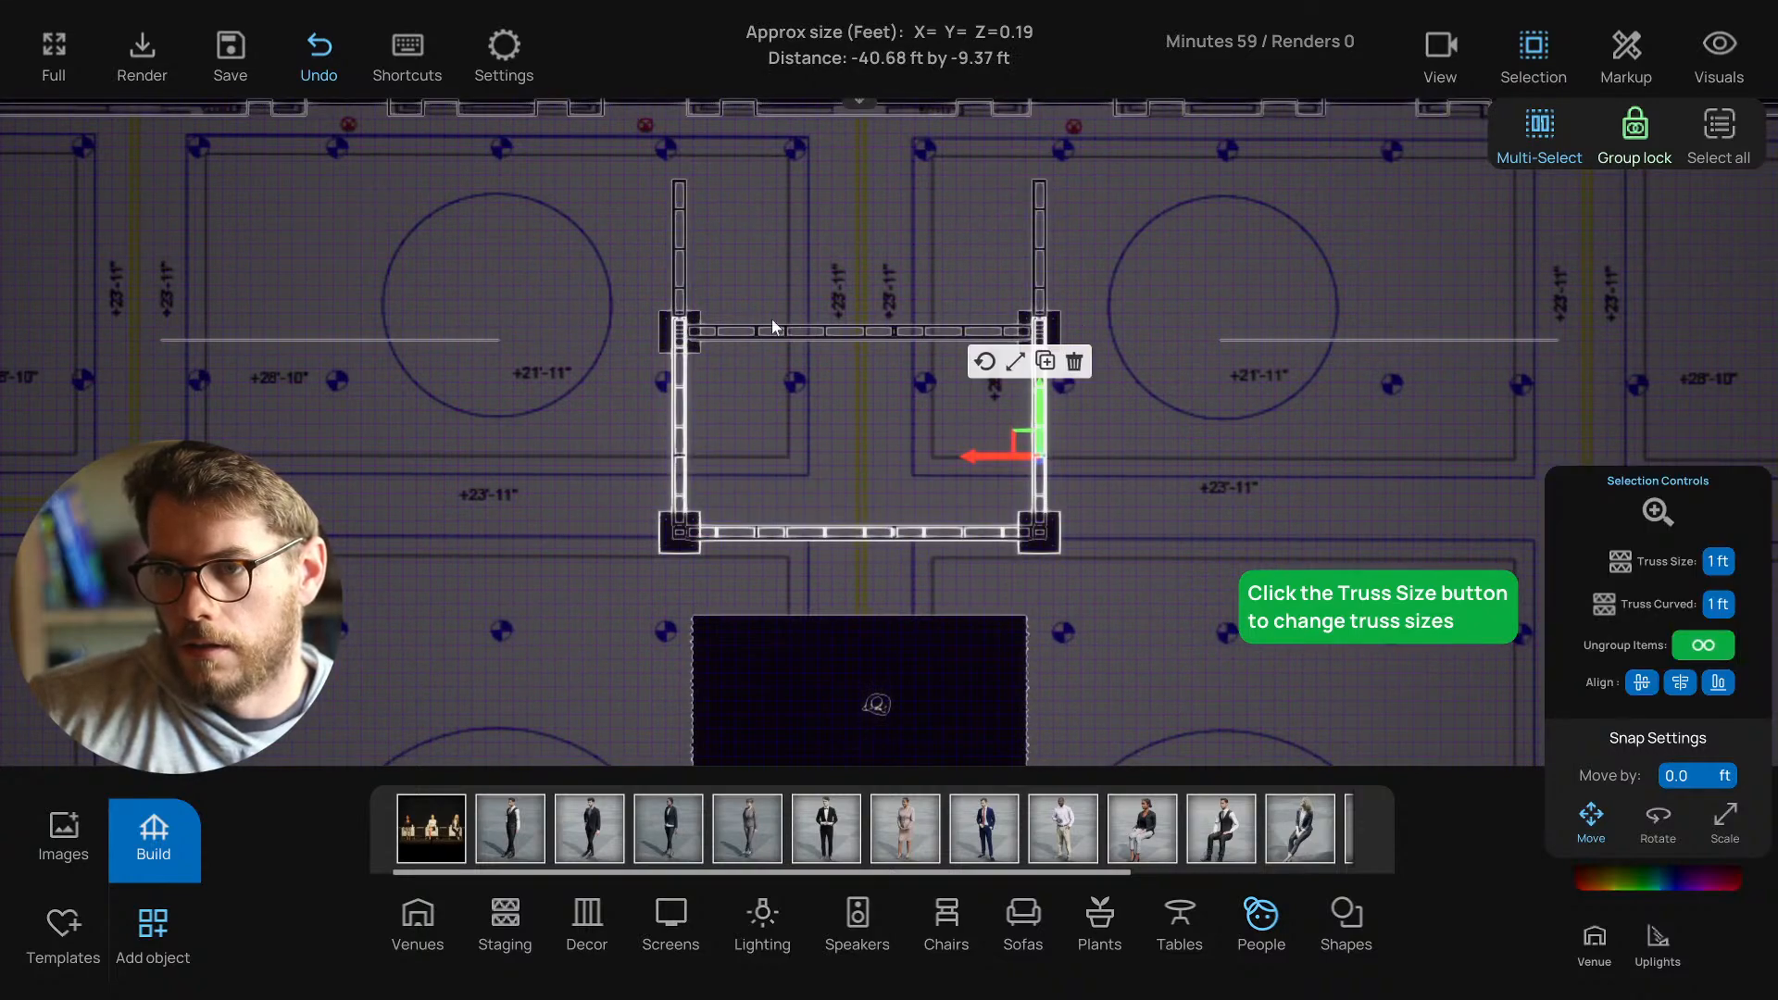
click(680, 219)
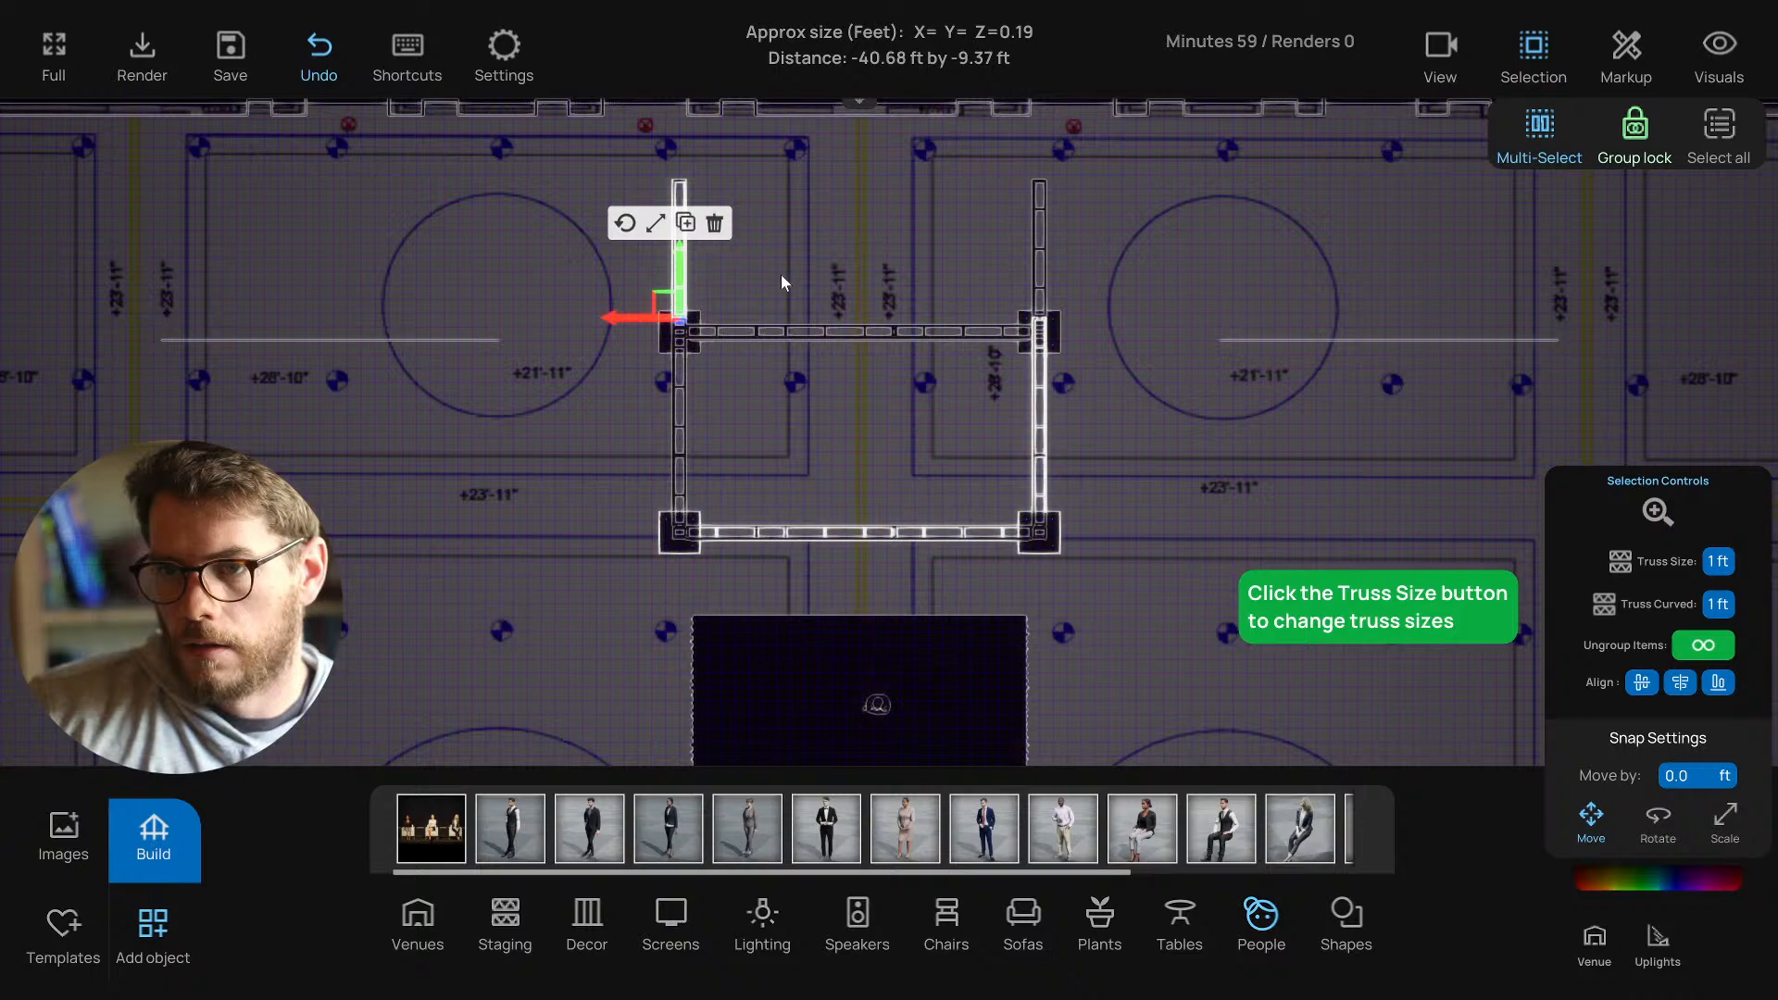
scroll(782, 291, up, 2)
click(691, 548)
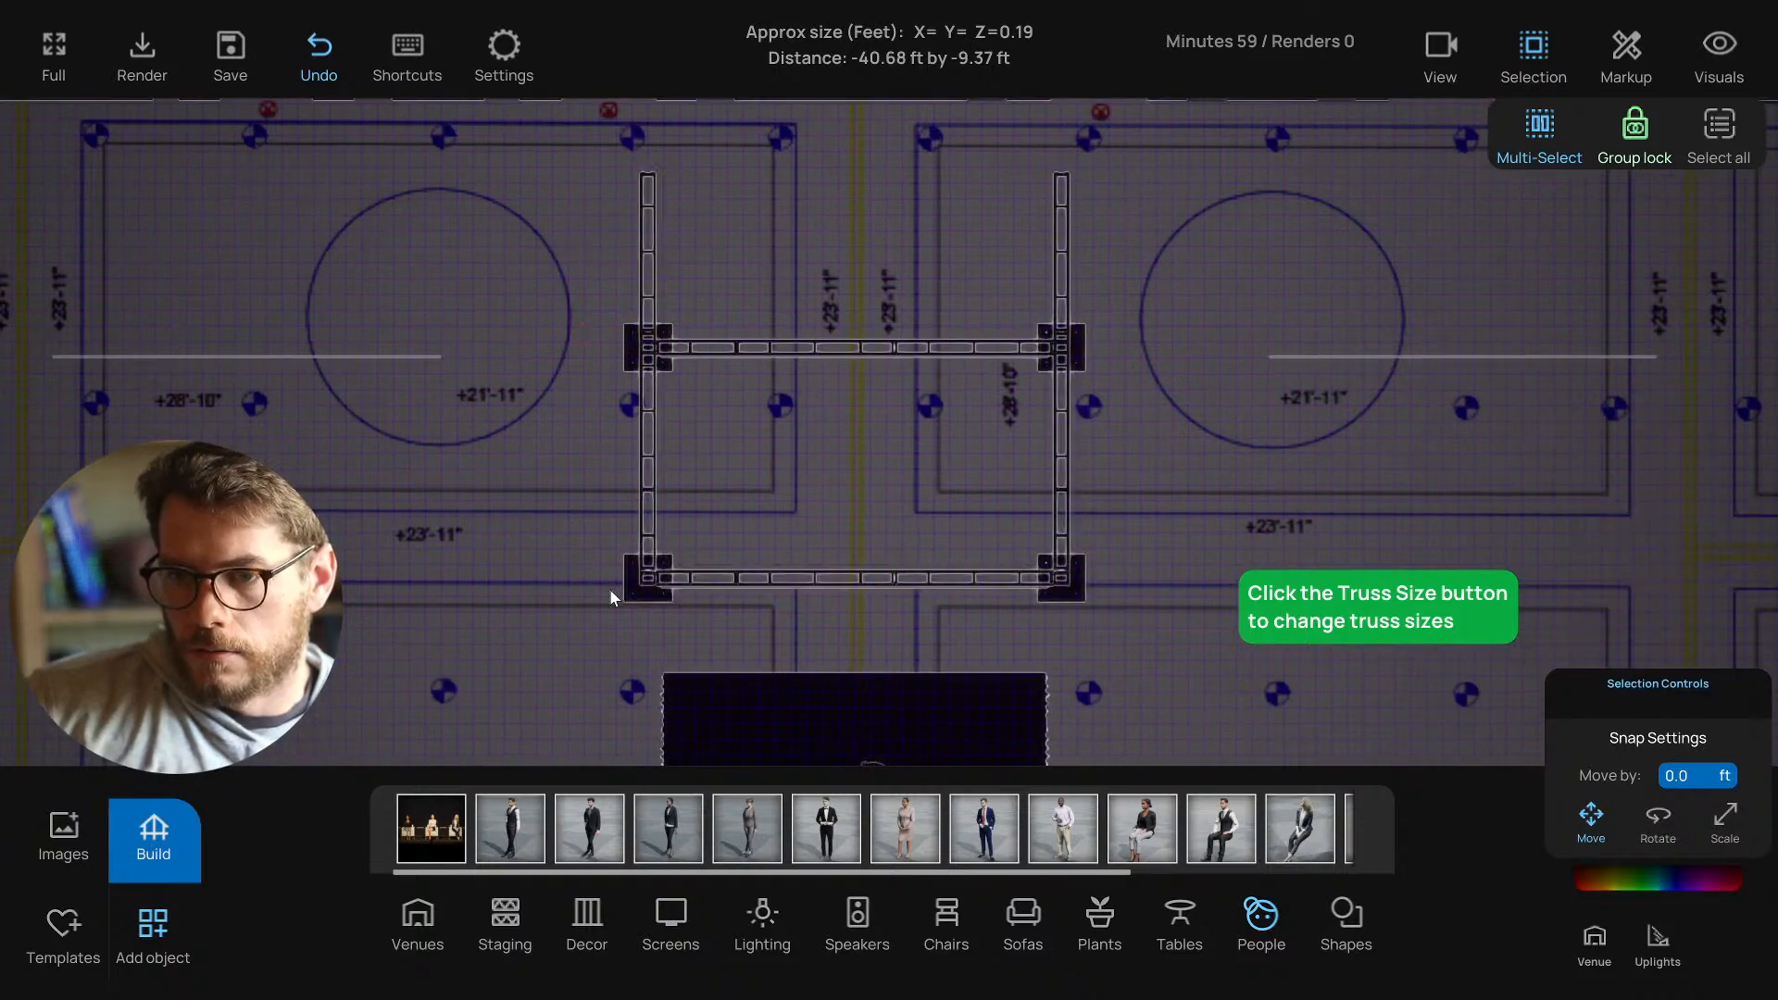
click(649, 583)
click(771, 587)
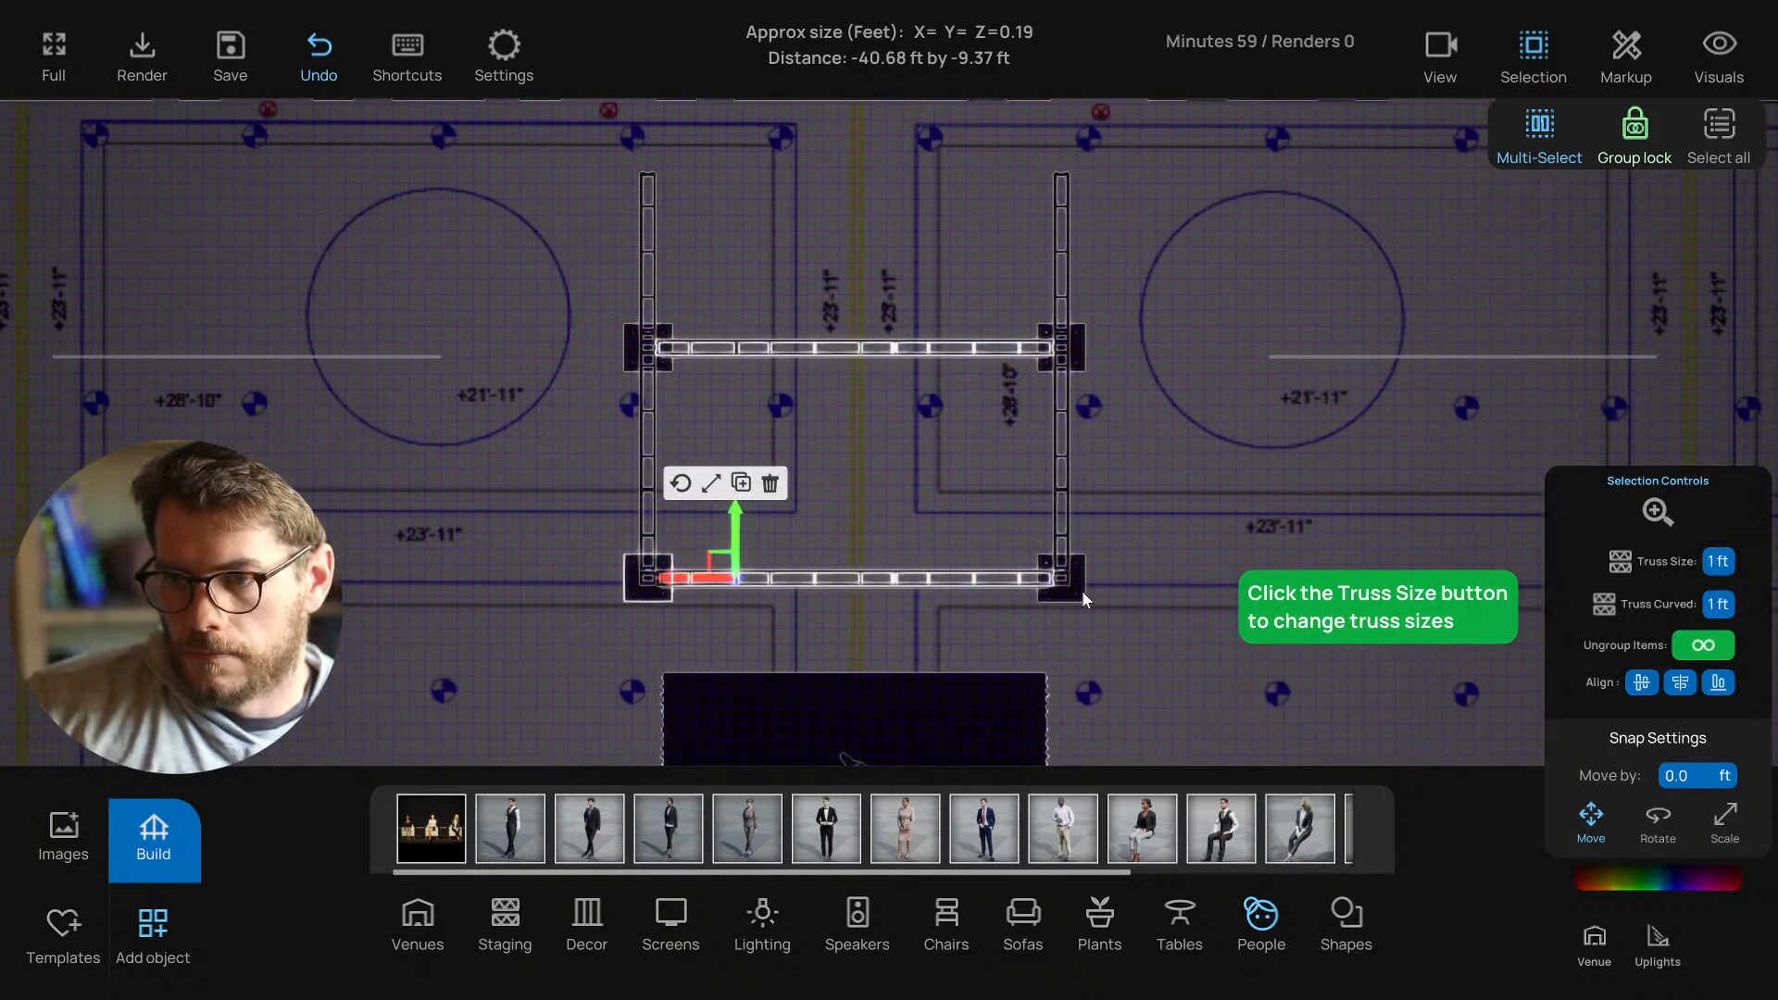
click(917, 449)
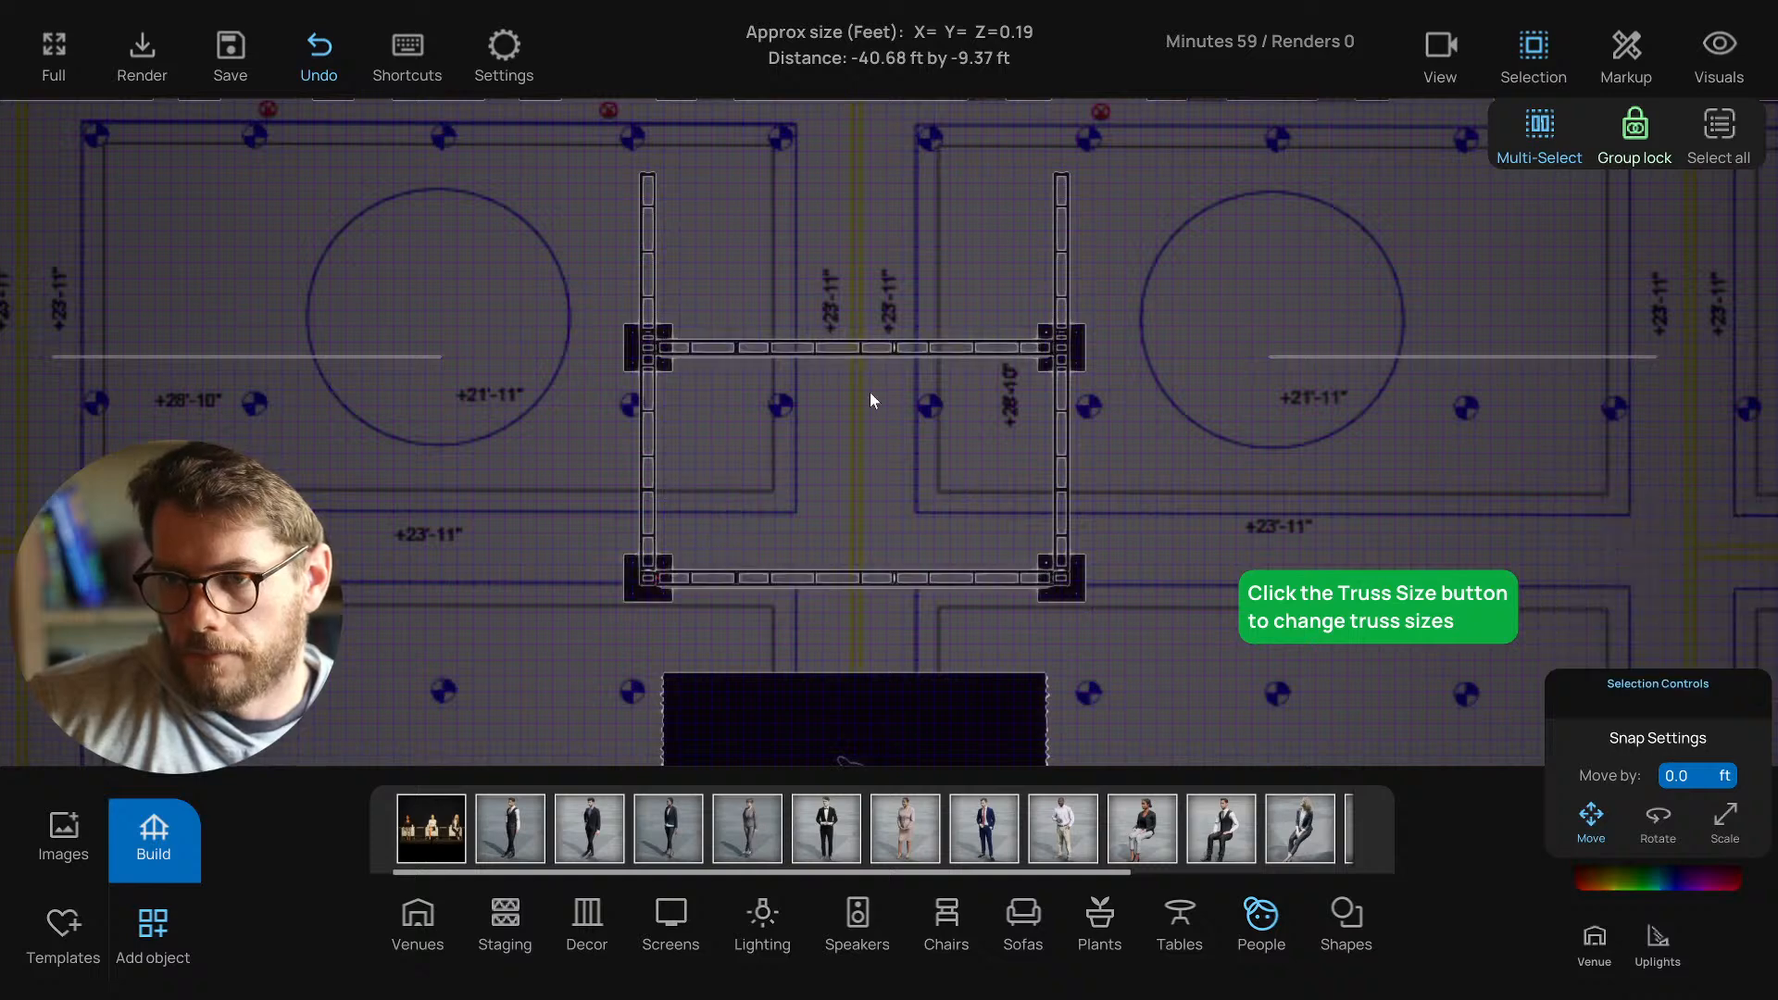
Ungroup the linked front and rear hanging trusses, and select a single section of the front truss.
click(835, 586)
click(1703, 651)
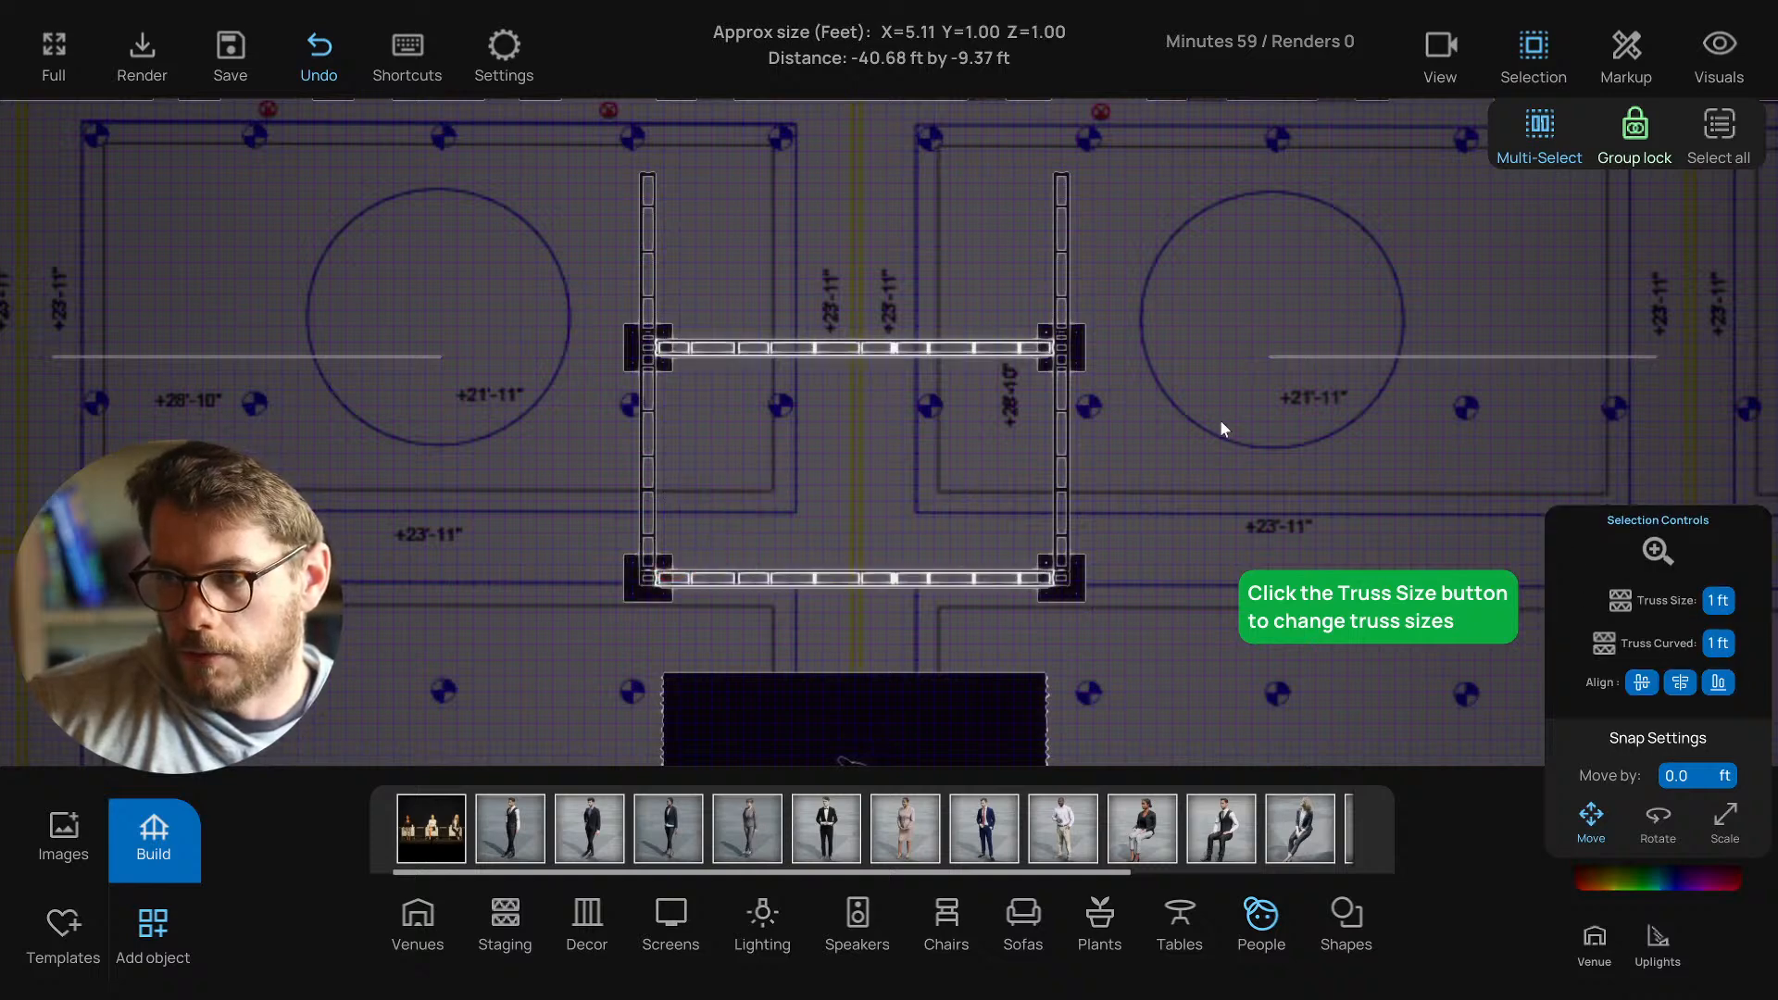
click(896, 571)
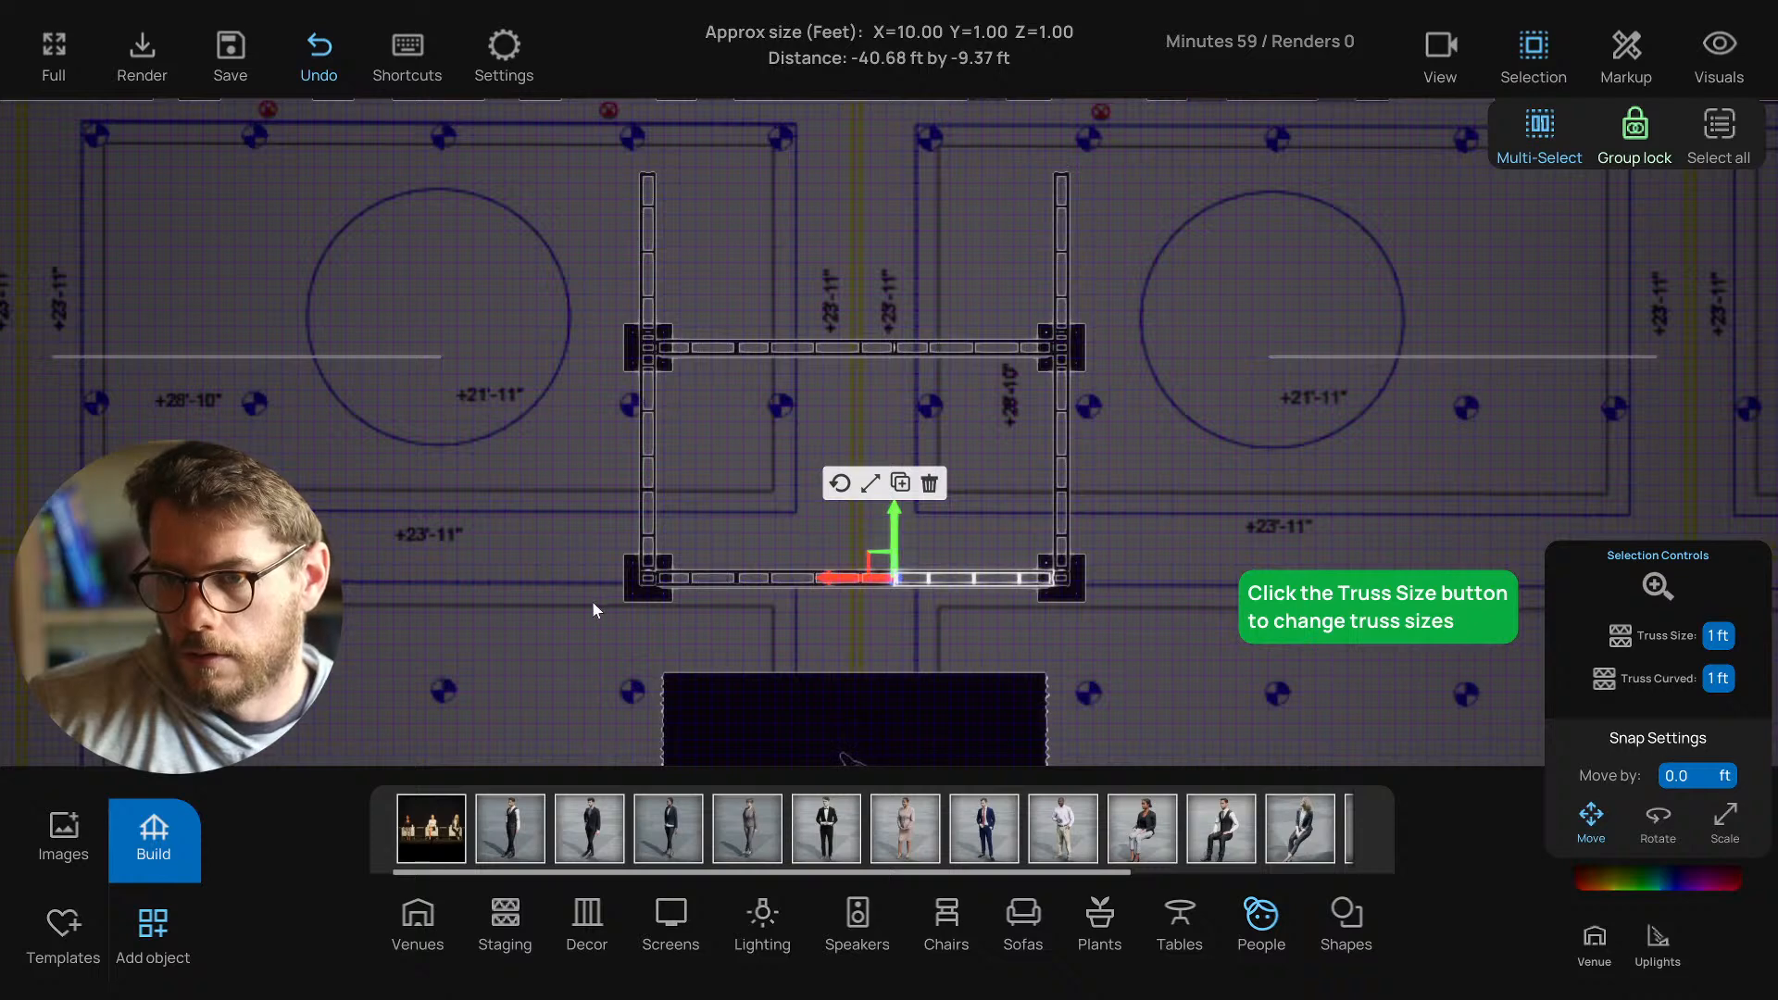
Try to move the front truss frame and the adjoining side truss sections forward, and undo the move.
drag(594, 610, 1158, 417)
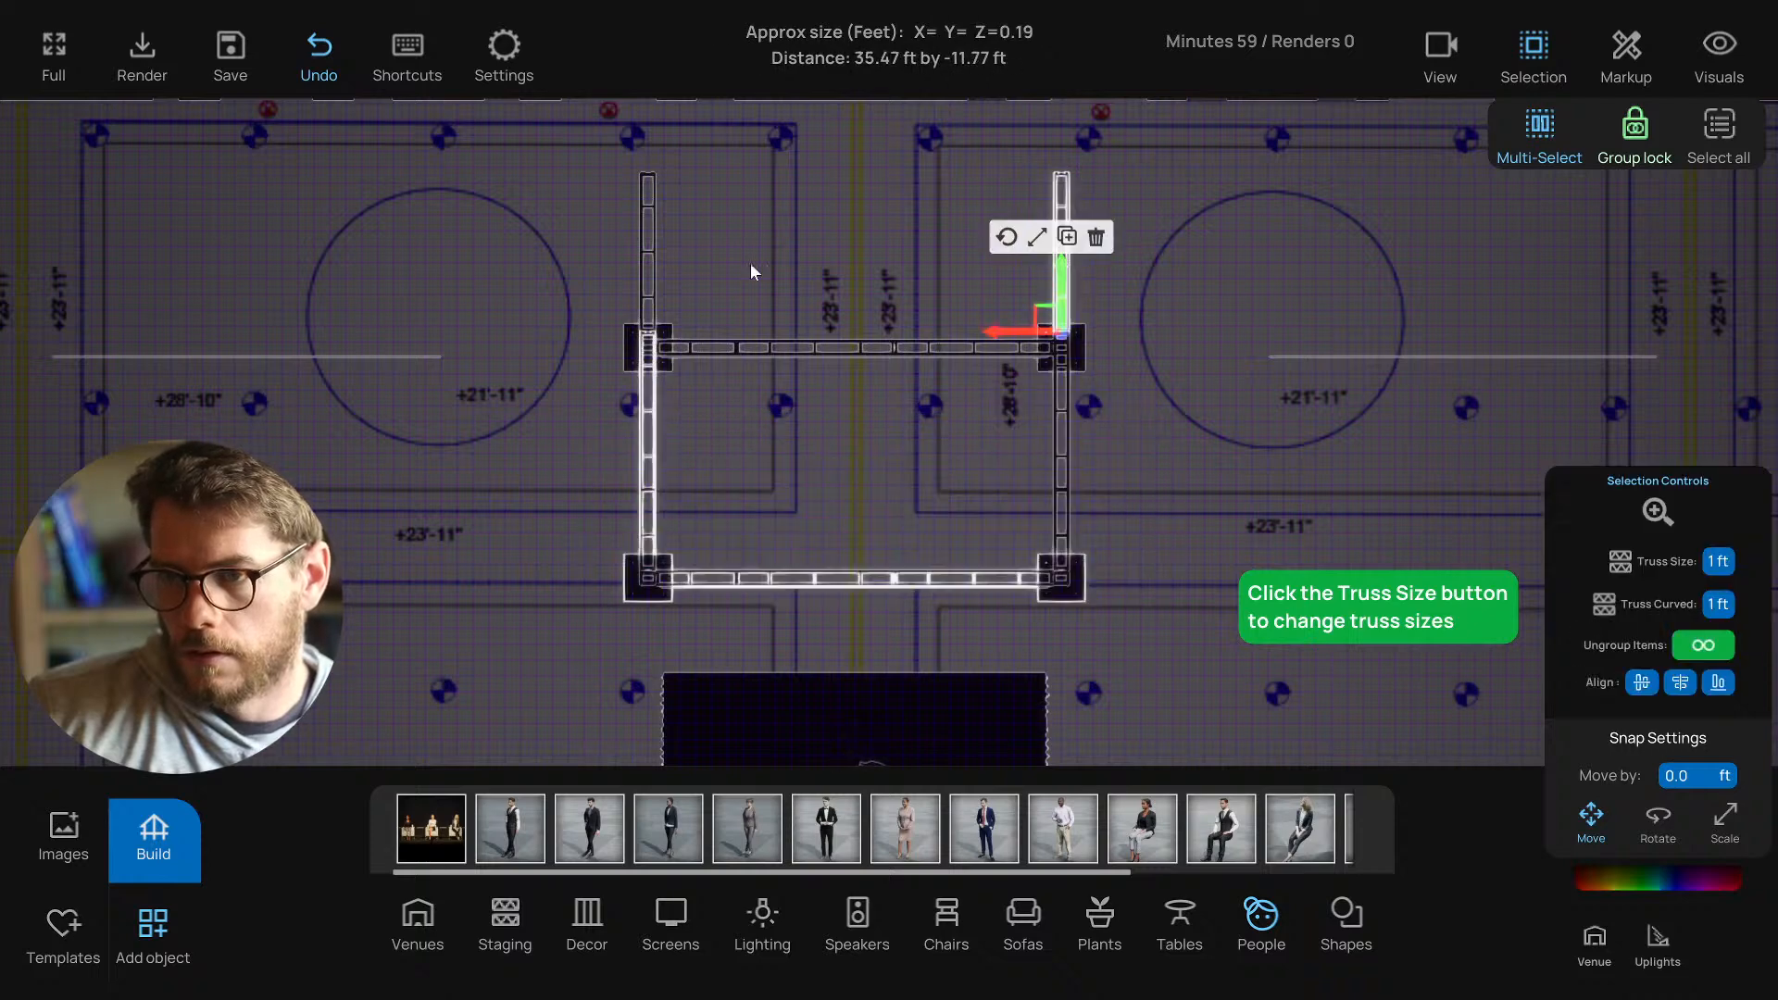
click(648, 259)
click(652, 455)
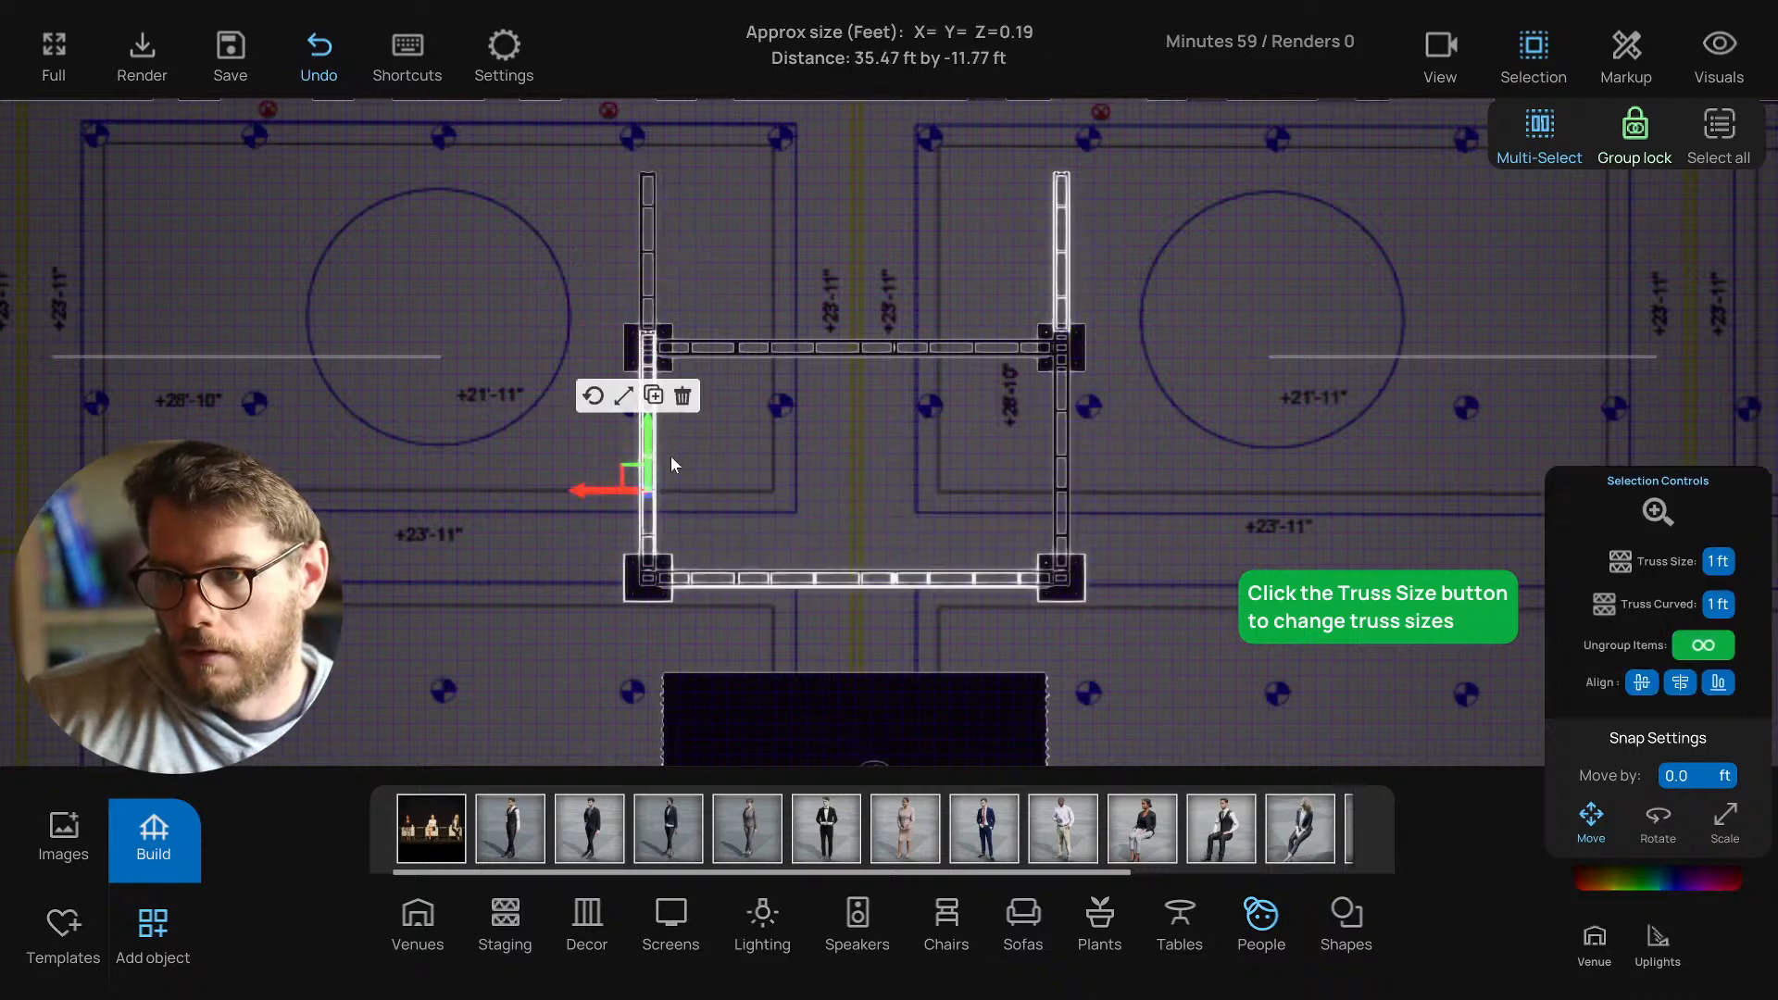
click(1062, 474)
drag(1068, 448, 1071, 596)
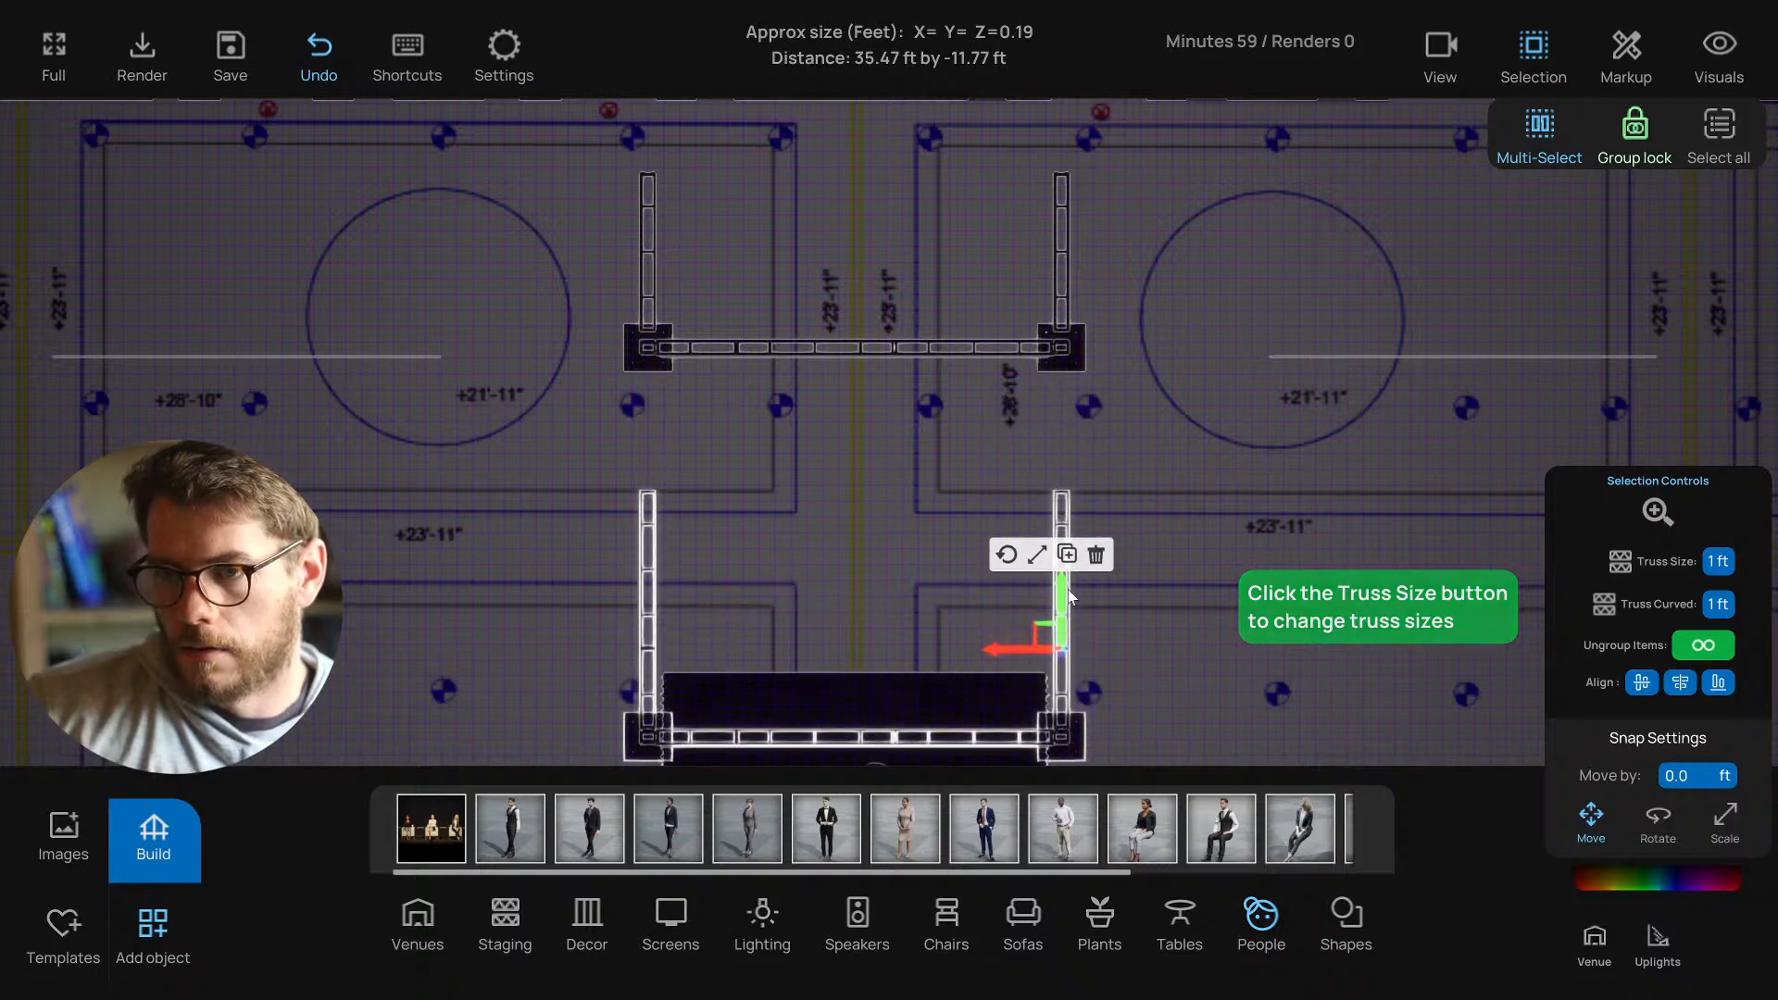
key(ctrl+z)
click(877, 480)
With group lock off, move the front truss frame and side truss runs forward until the sides' rear ends meet the rear frame.
click(1635, 130)
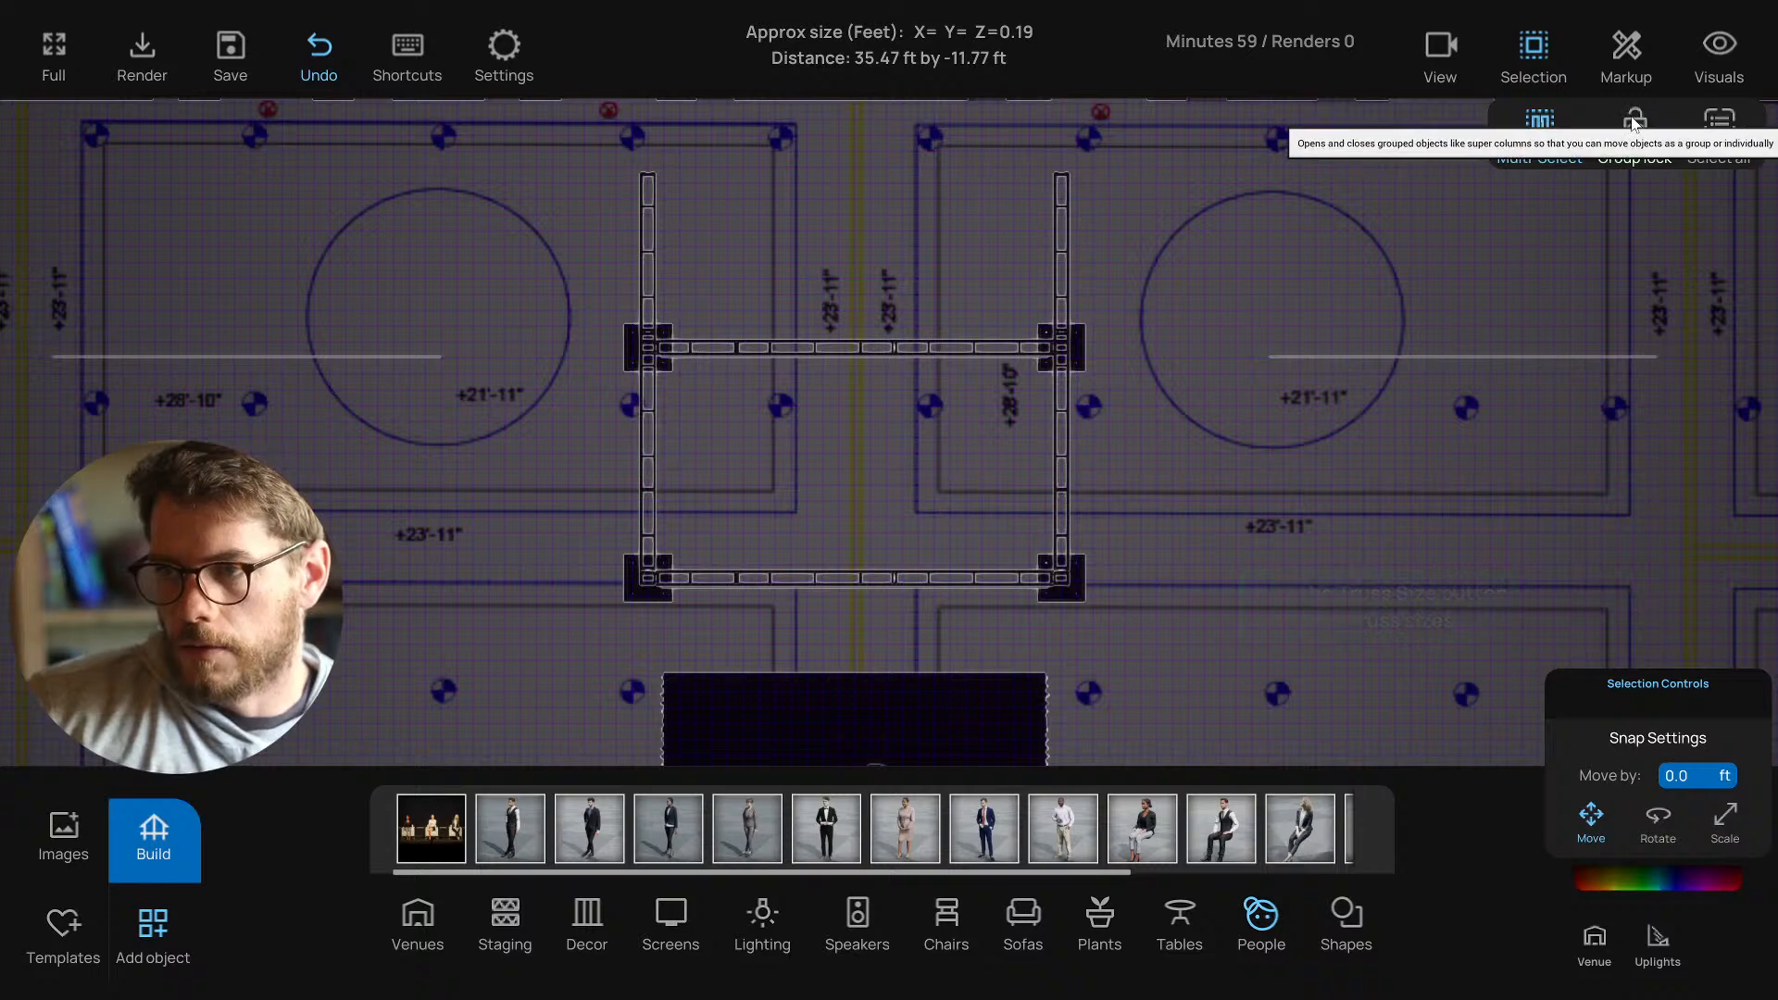
drag(1198, 610, 593, 478)
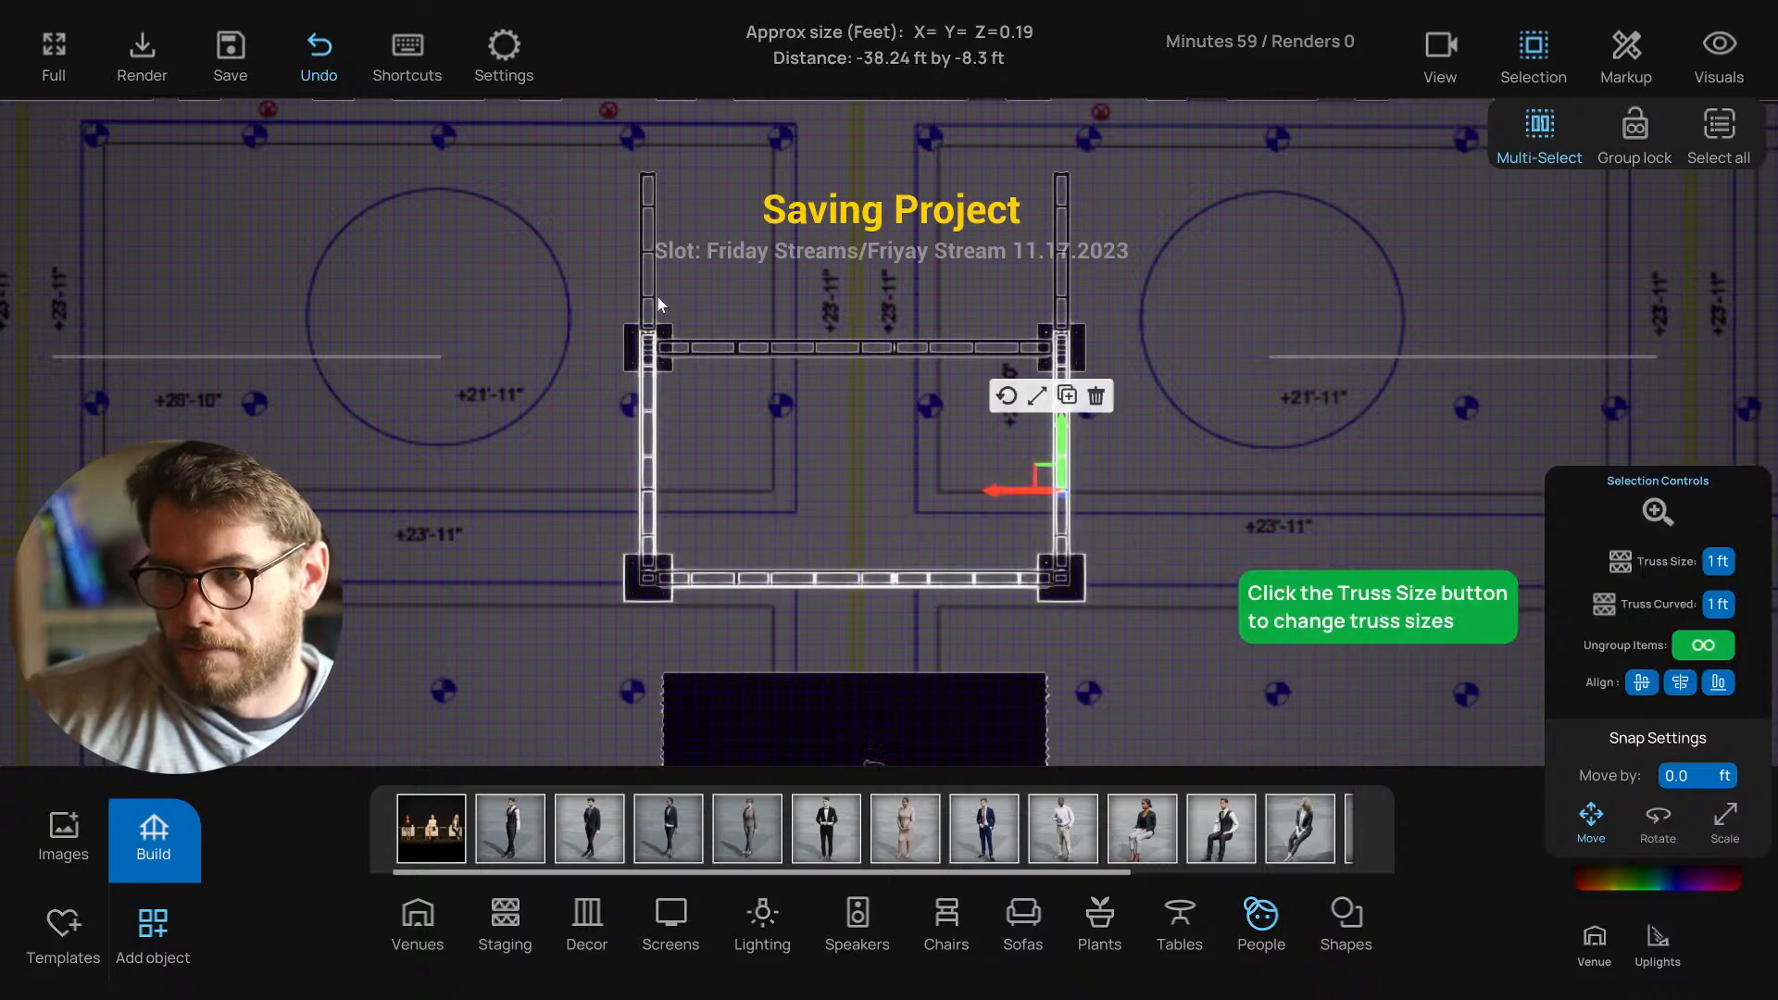
drag(1061, 292, 1062, 457)
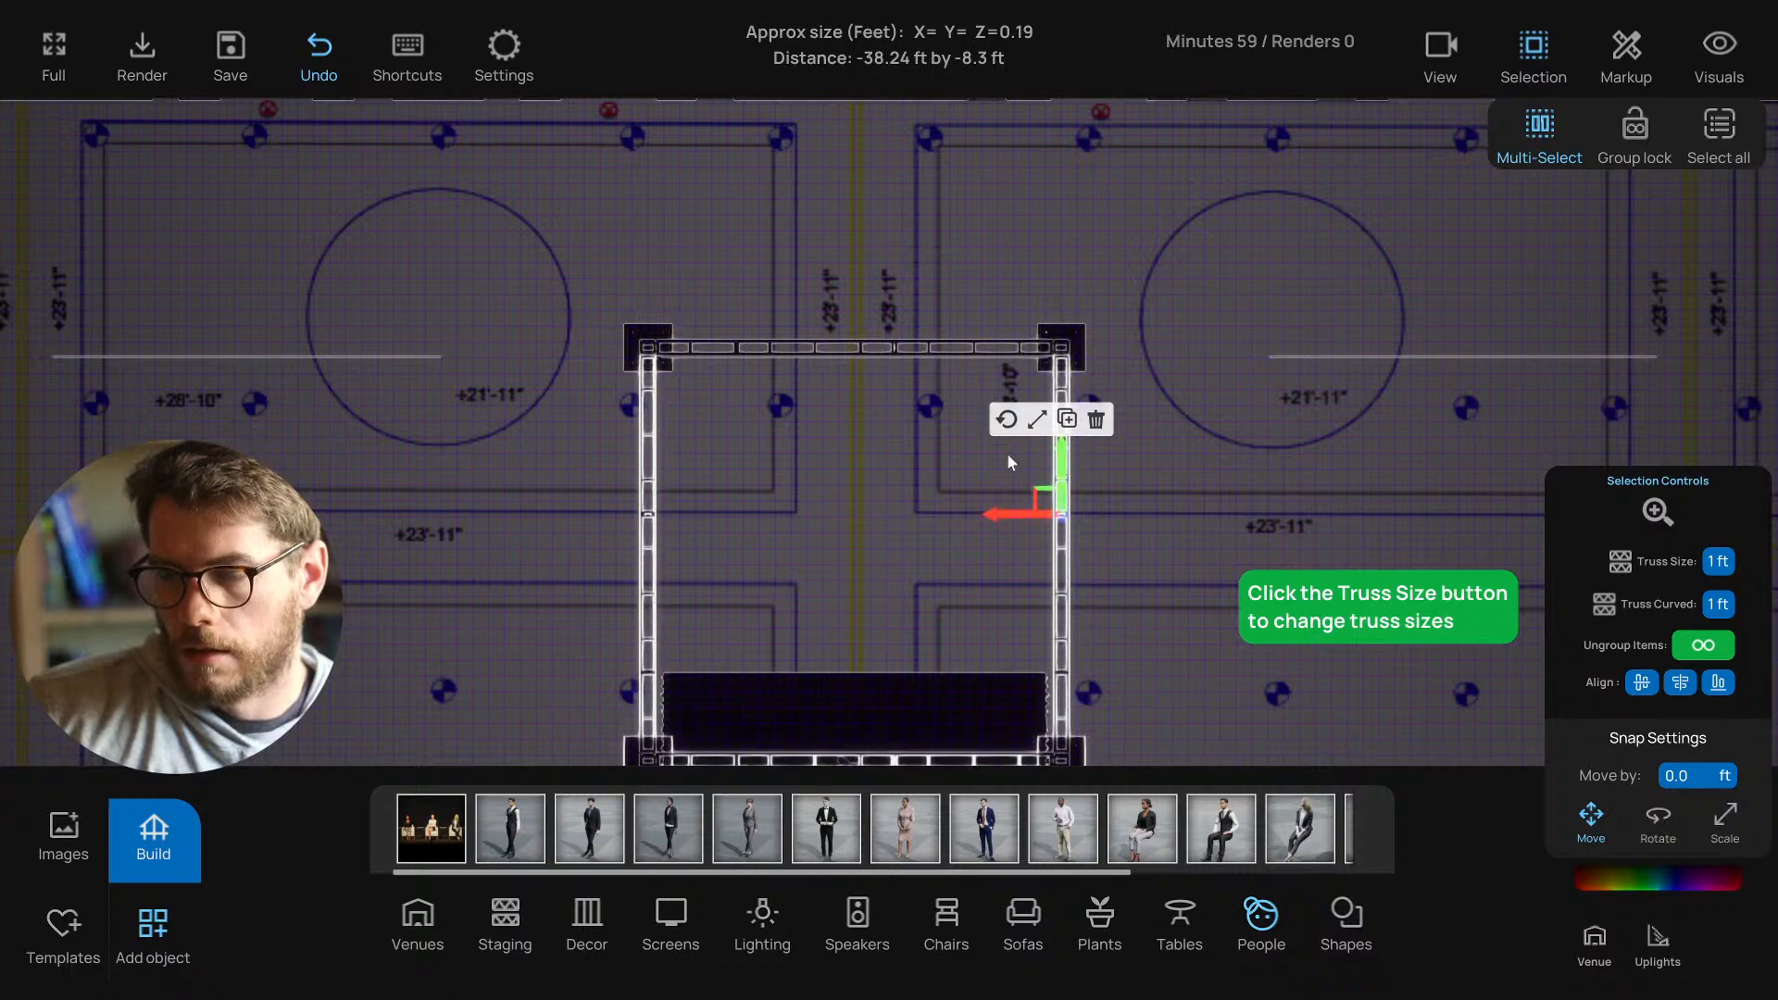
click(955, 468)
Turn on group lock and move the whole stage deck back so it sits between the front and rear truss frames.
middle_drag(870, 510, 821, 417)
scroll(860, 449, down, 2)
scroll(860, 448, down, 3)
scroll(836, 436, up, 3)
click(813, 457)
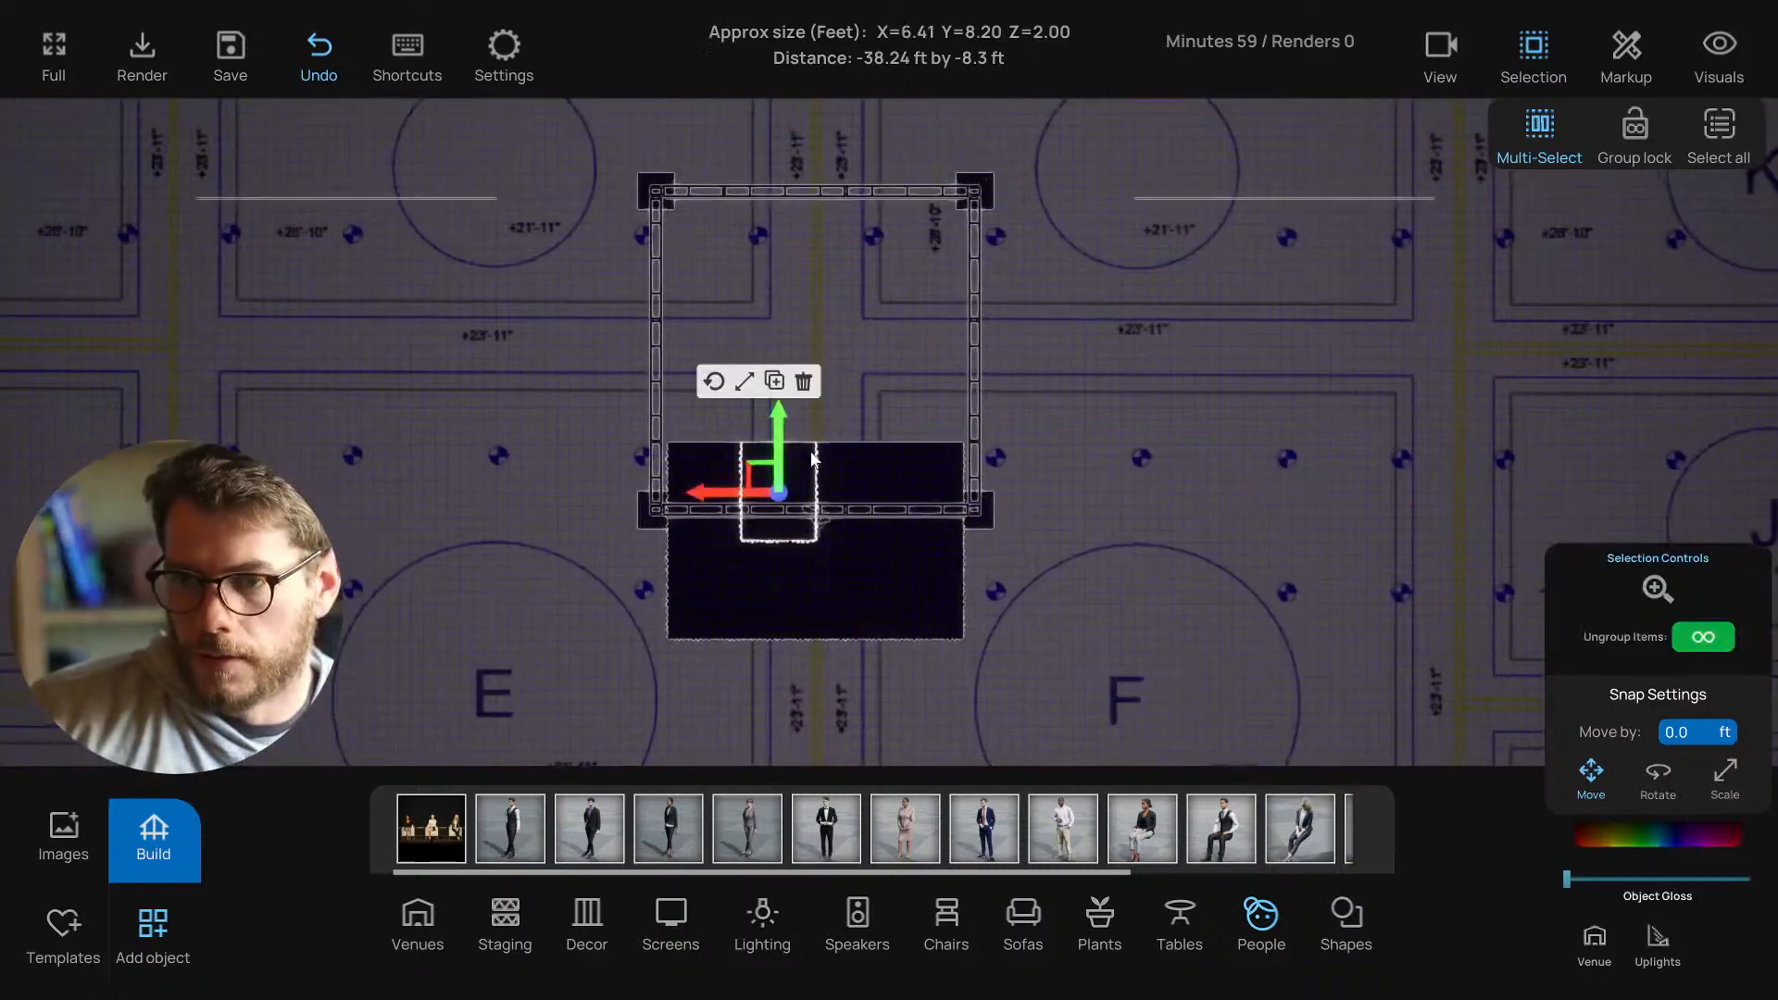
click(1635, 128)
click(871, 459)
drag(833, 441, 850, 262)
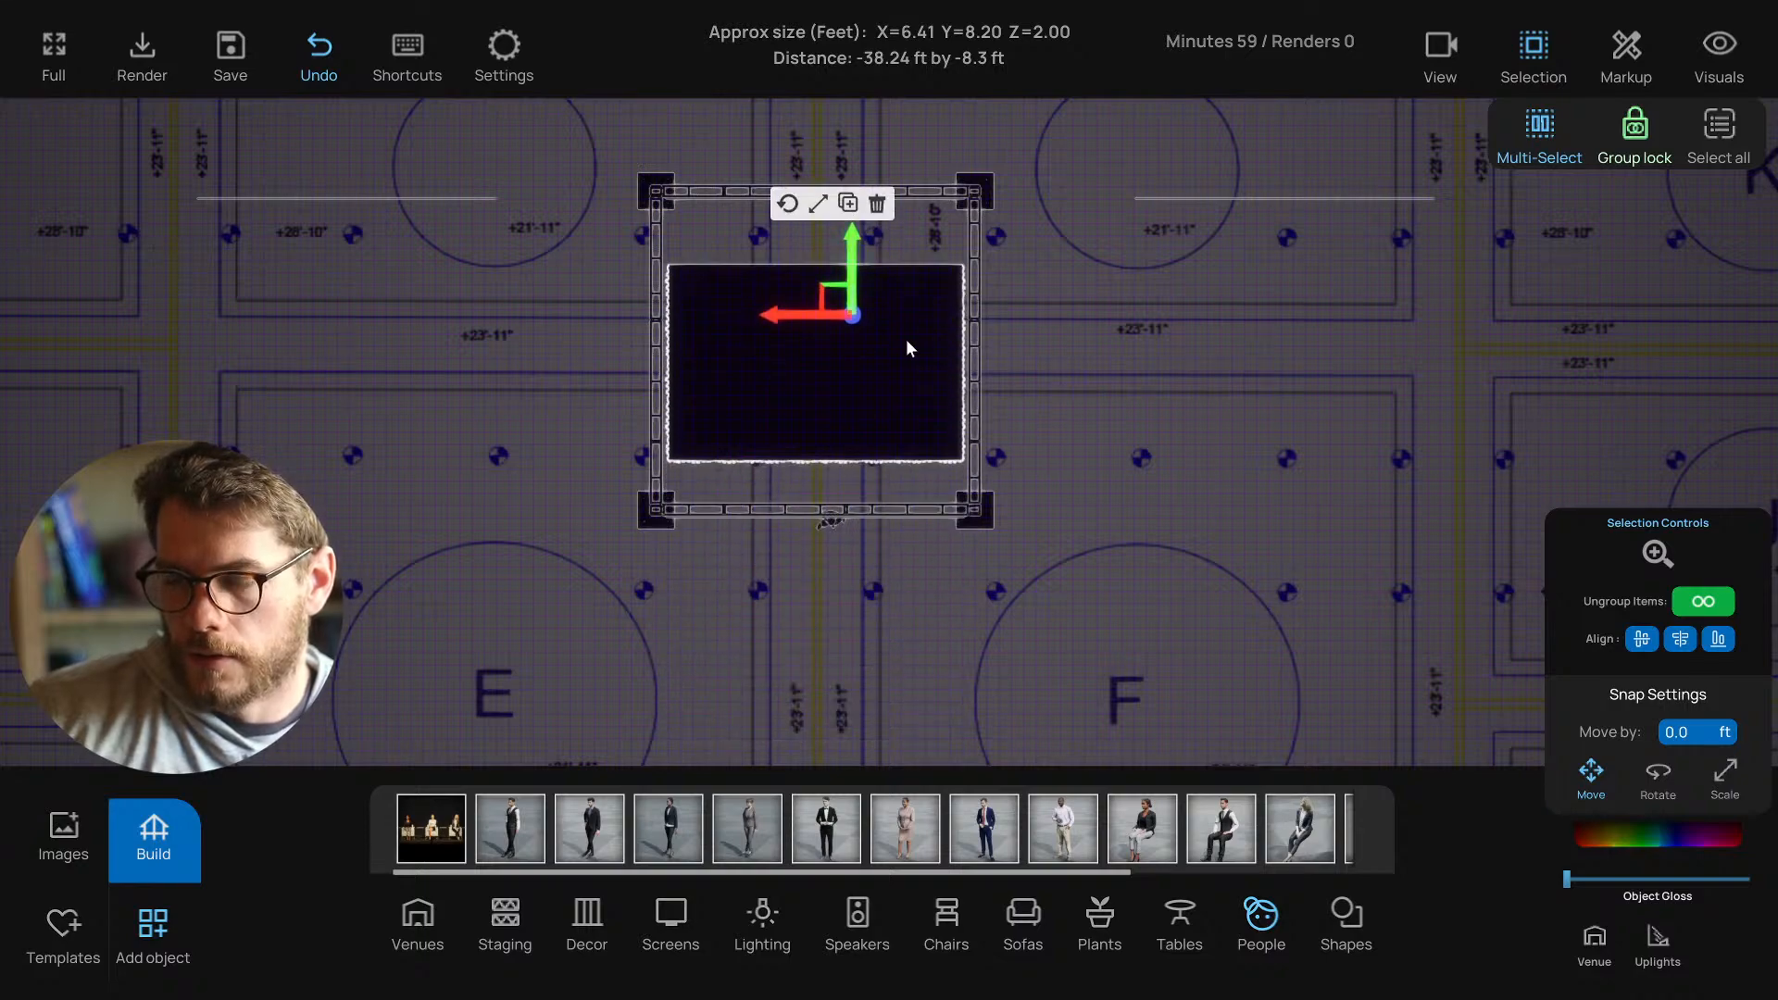
Examine the truss box, stage deck and screens in perspective, and return to a close plan view of the structure.
key(t)
right_drag(986, 491, 1061, 500)
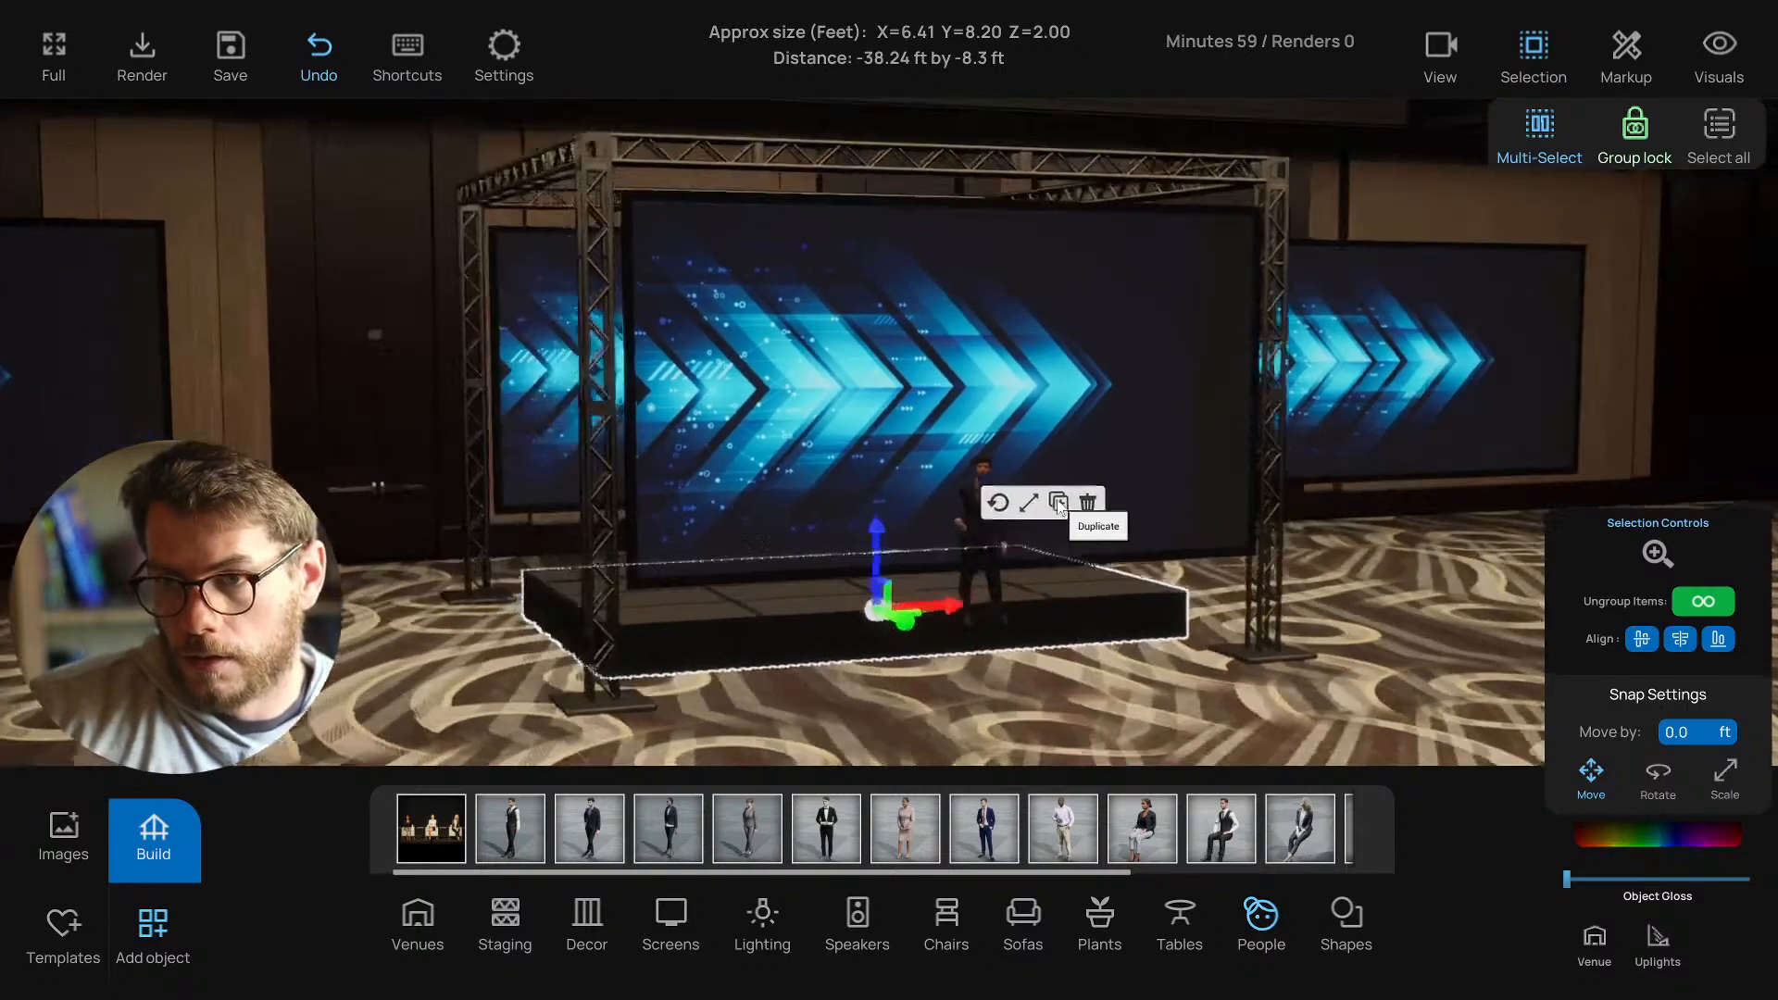
click(989, 398)
click(1197, 461)
right_drag(1198, 461, 1108, 522)
key(t)
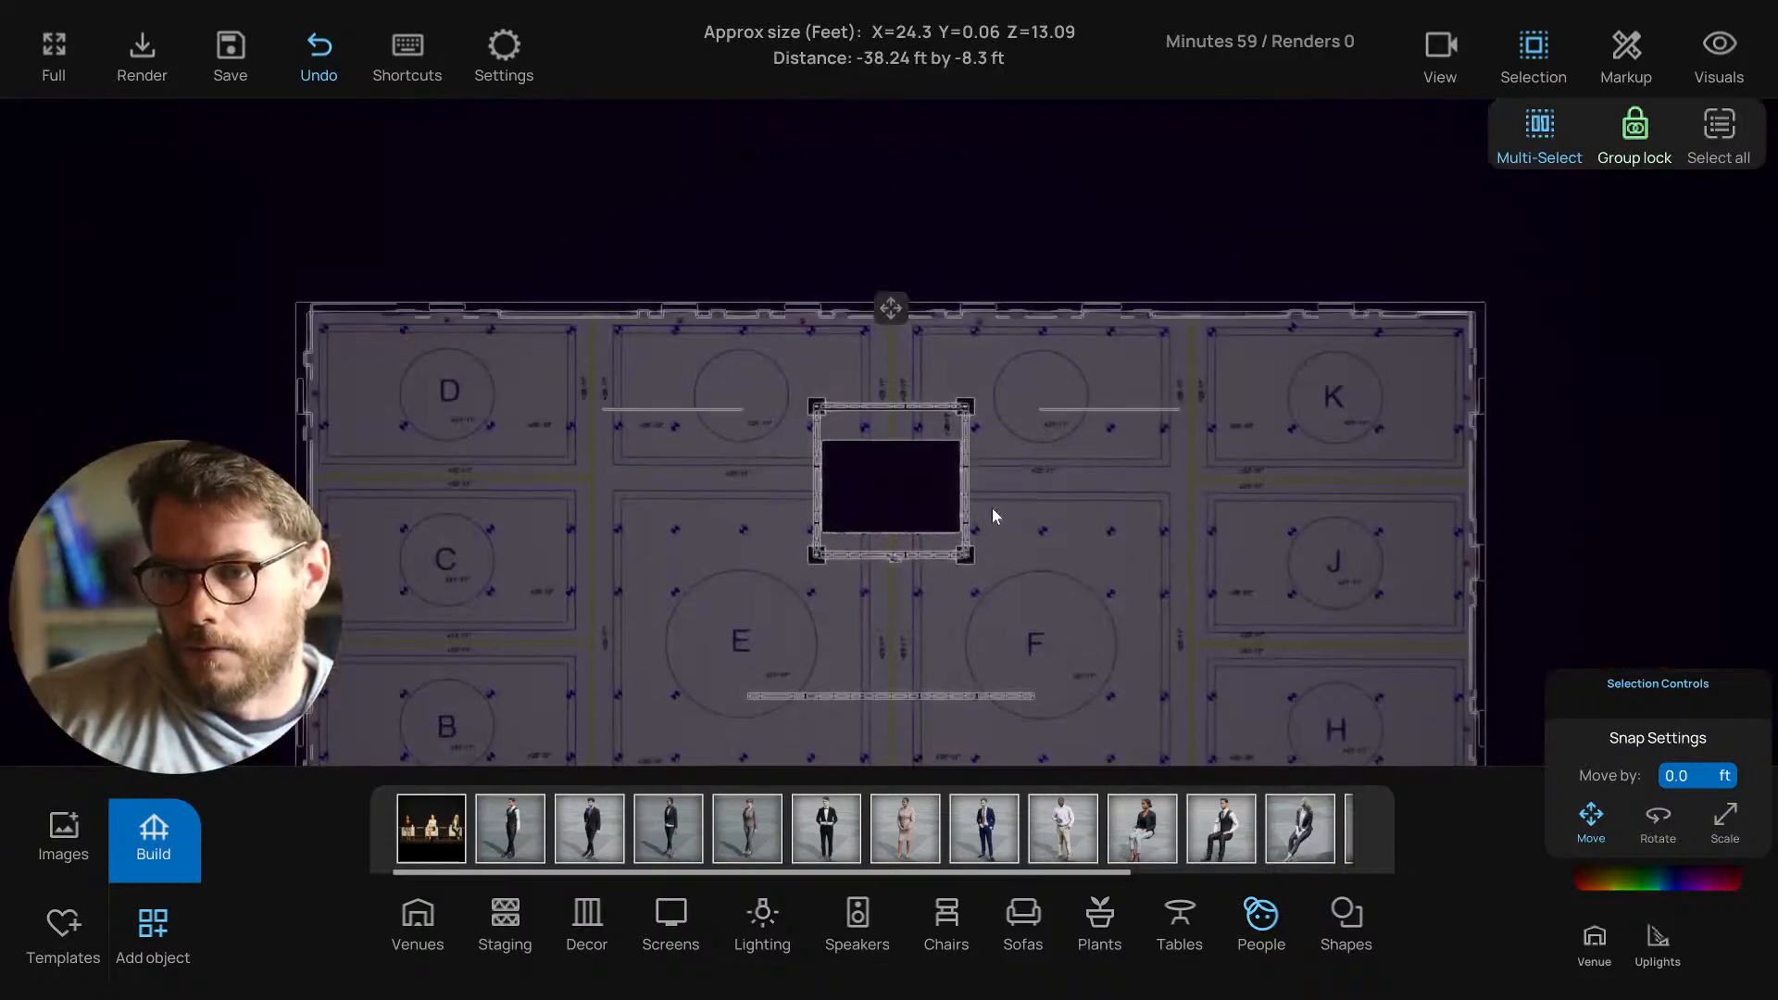
scroll(939, 564, up, 6)
scroll(926, 556, up, 4)
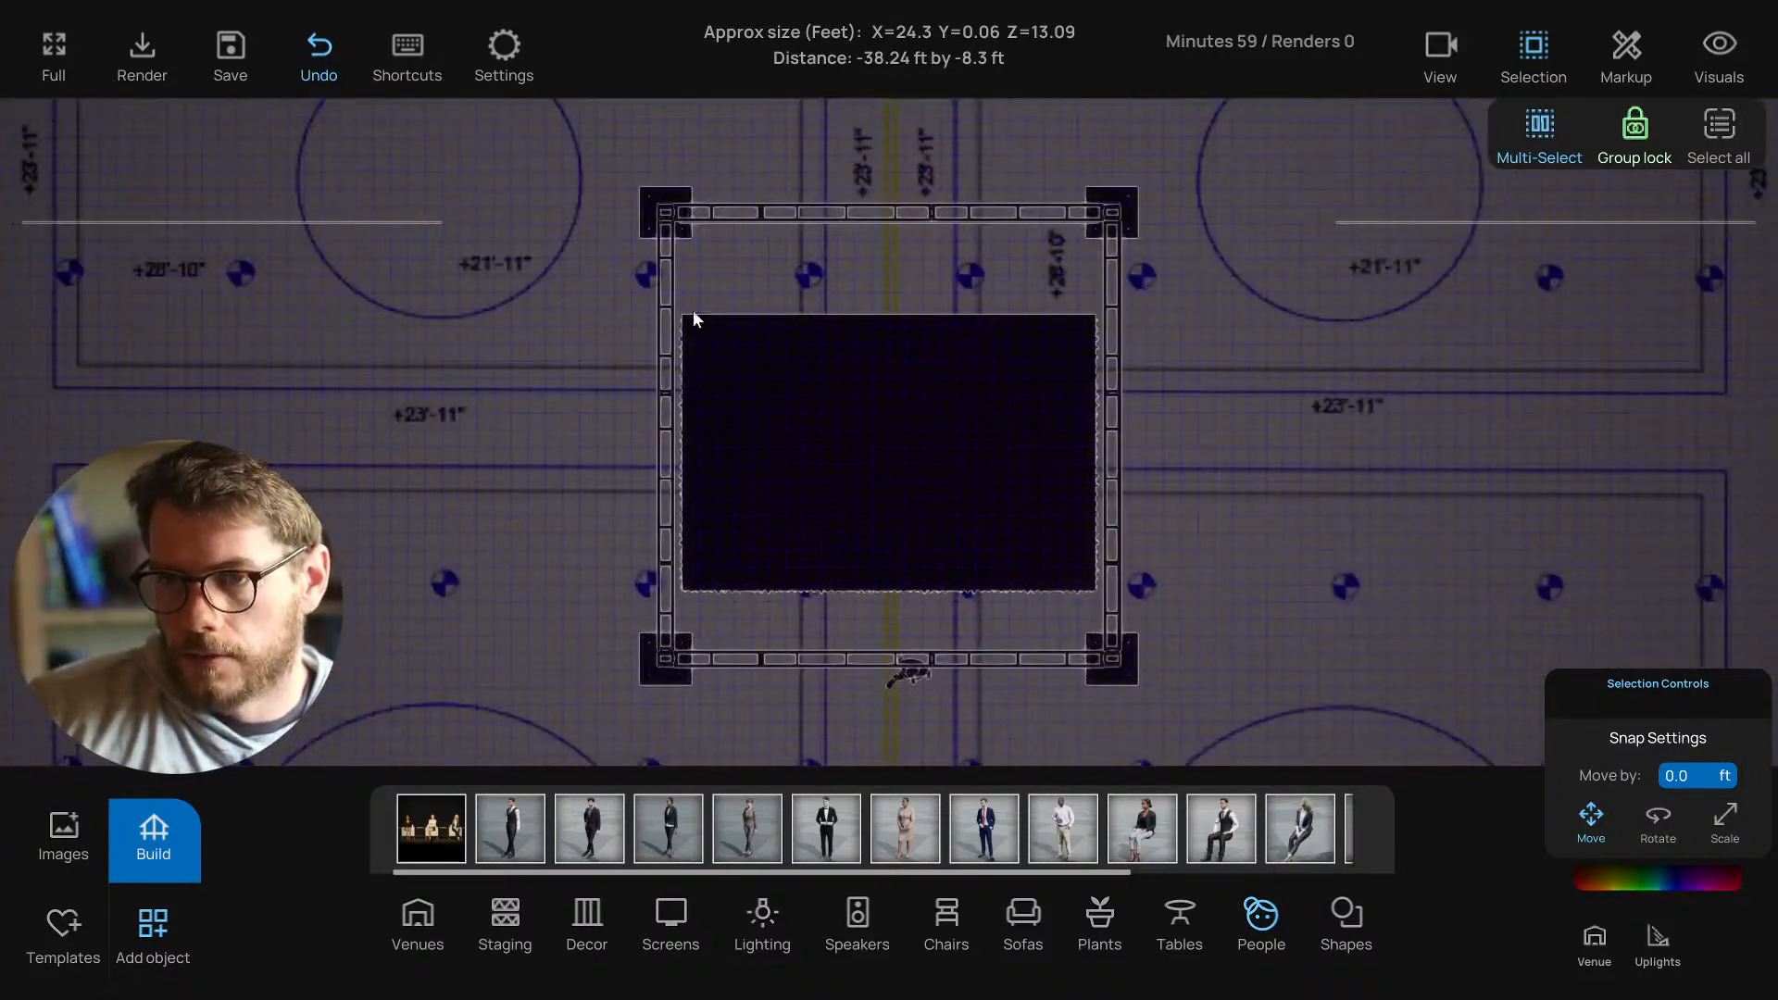
Turn off group lock and delete the 10 ft side truss section next to the rear frame on both sides.
click(666, 315)
click(1315, 350)
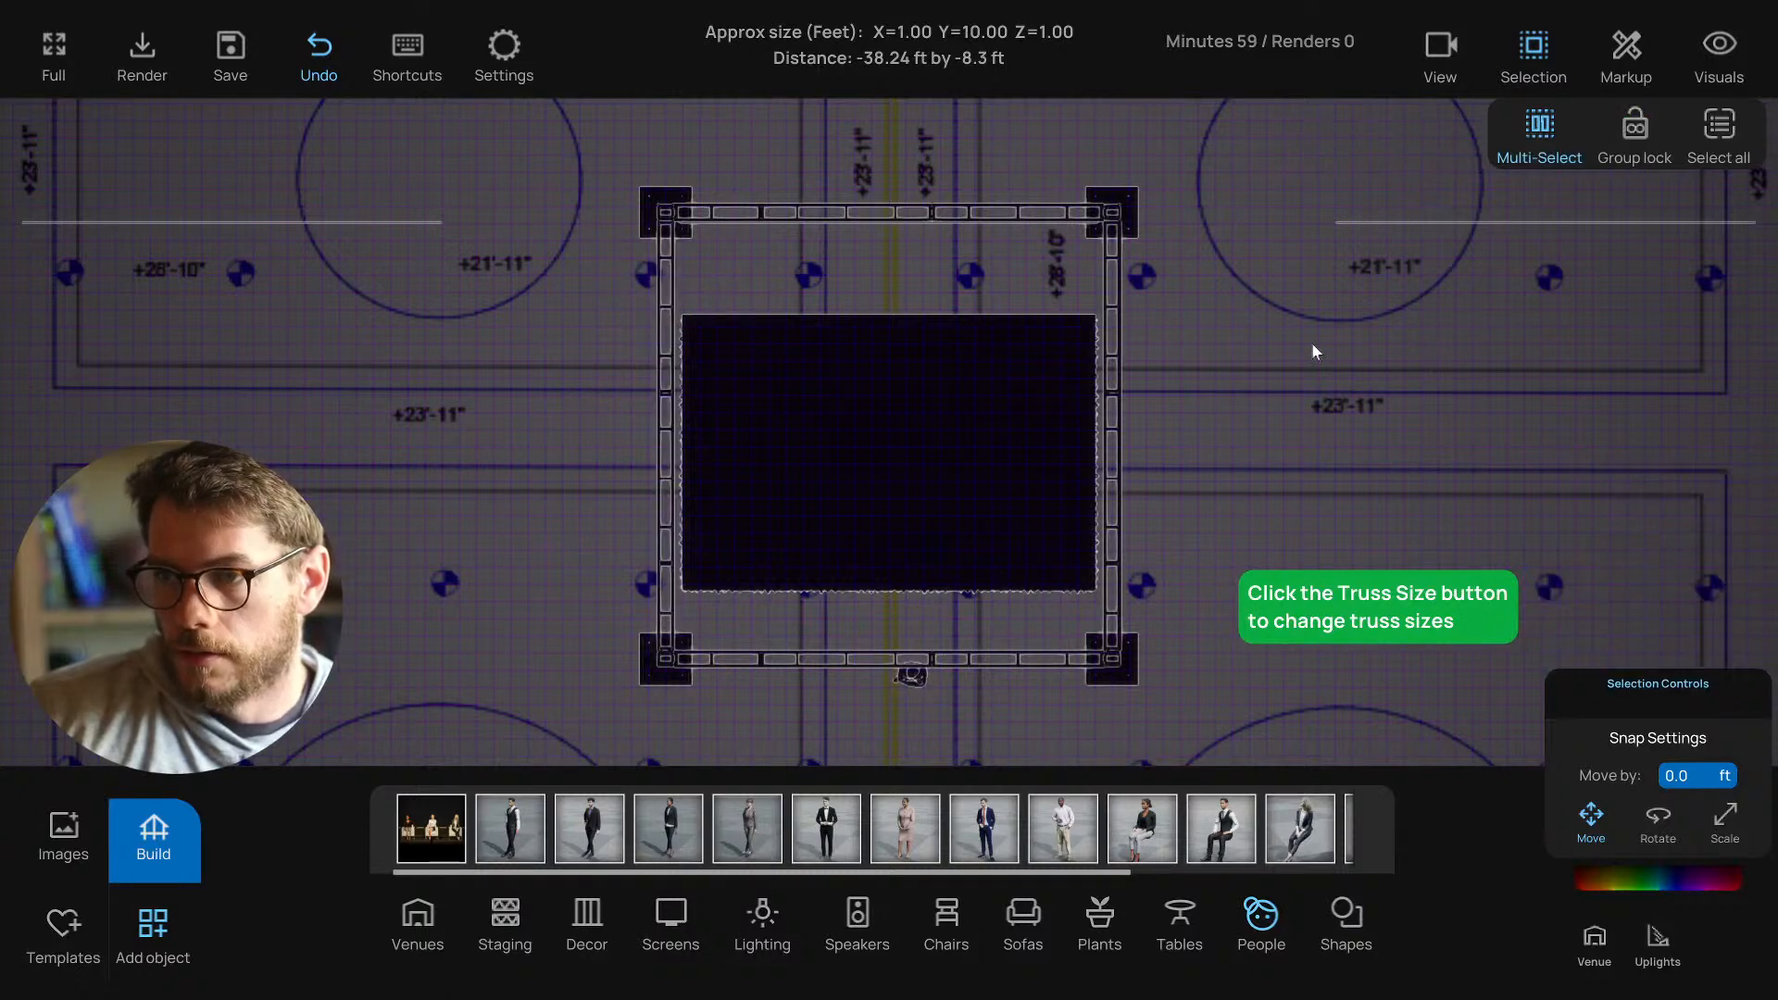
click(1112, 315)
key(Delete)
click(666, 301)
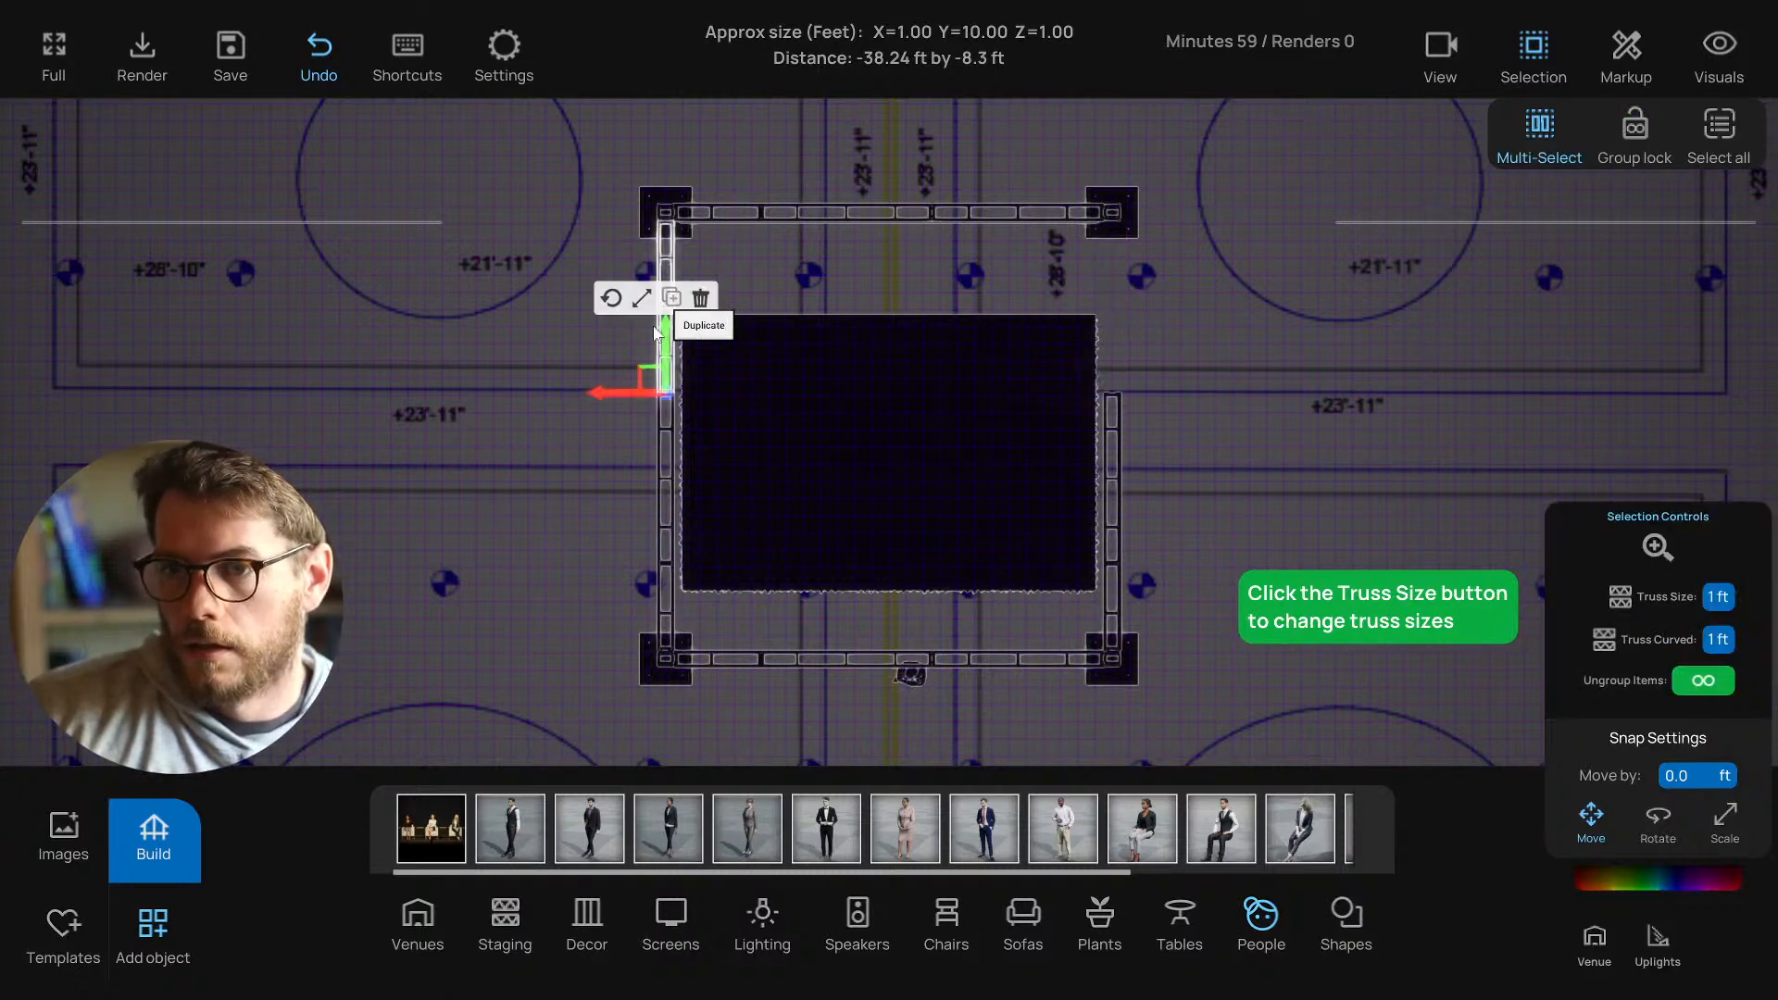
key(Delete)
Delete the short side truss section adjoining the front frame on both sides, keeping the 10 ft middle sections.
click(668, 480)
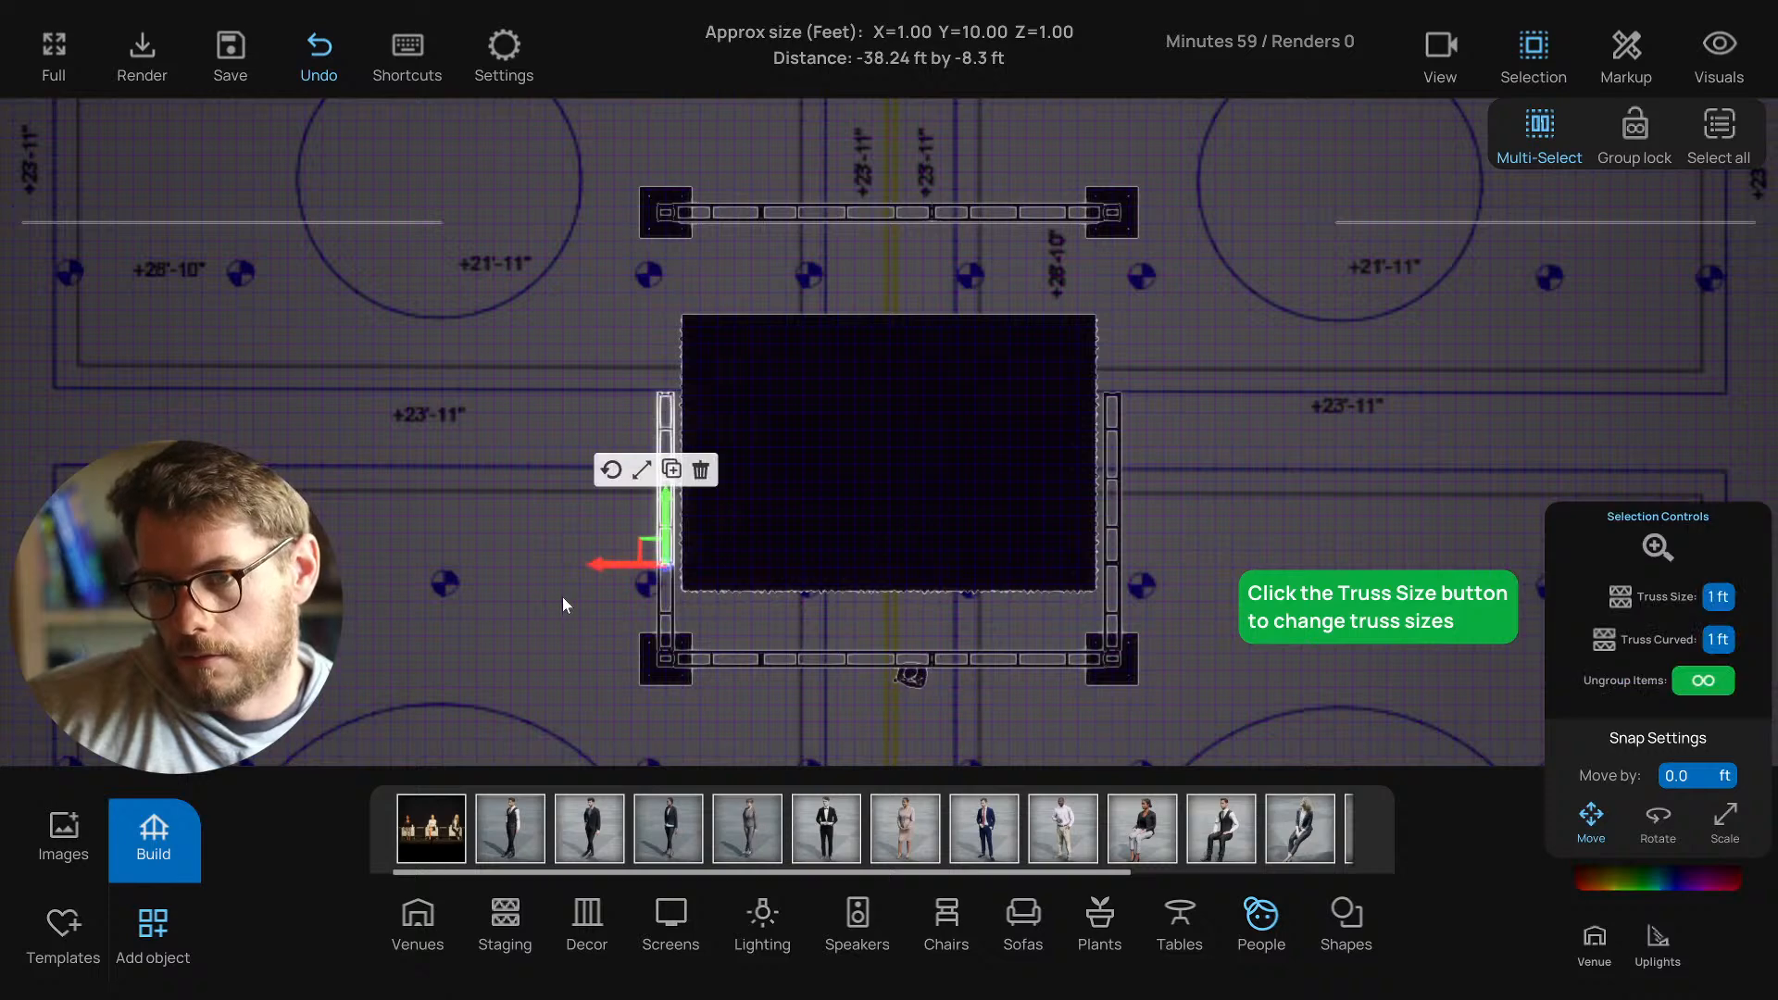
click(564, 597)
click(664, 604)
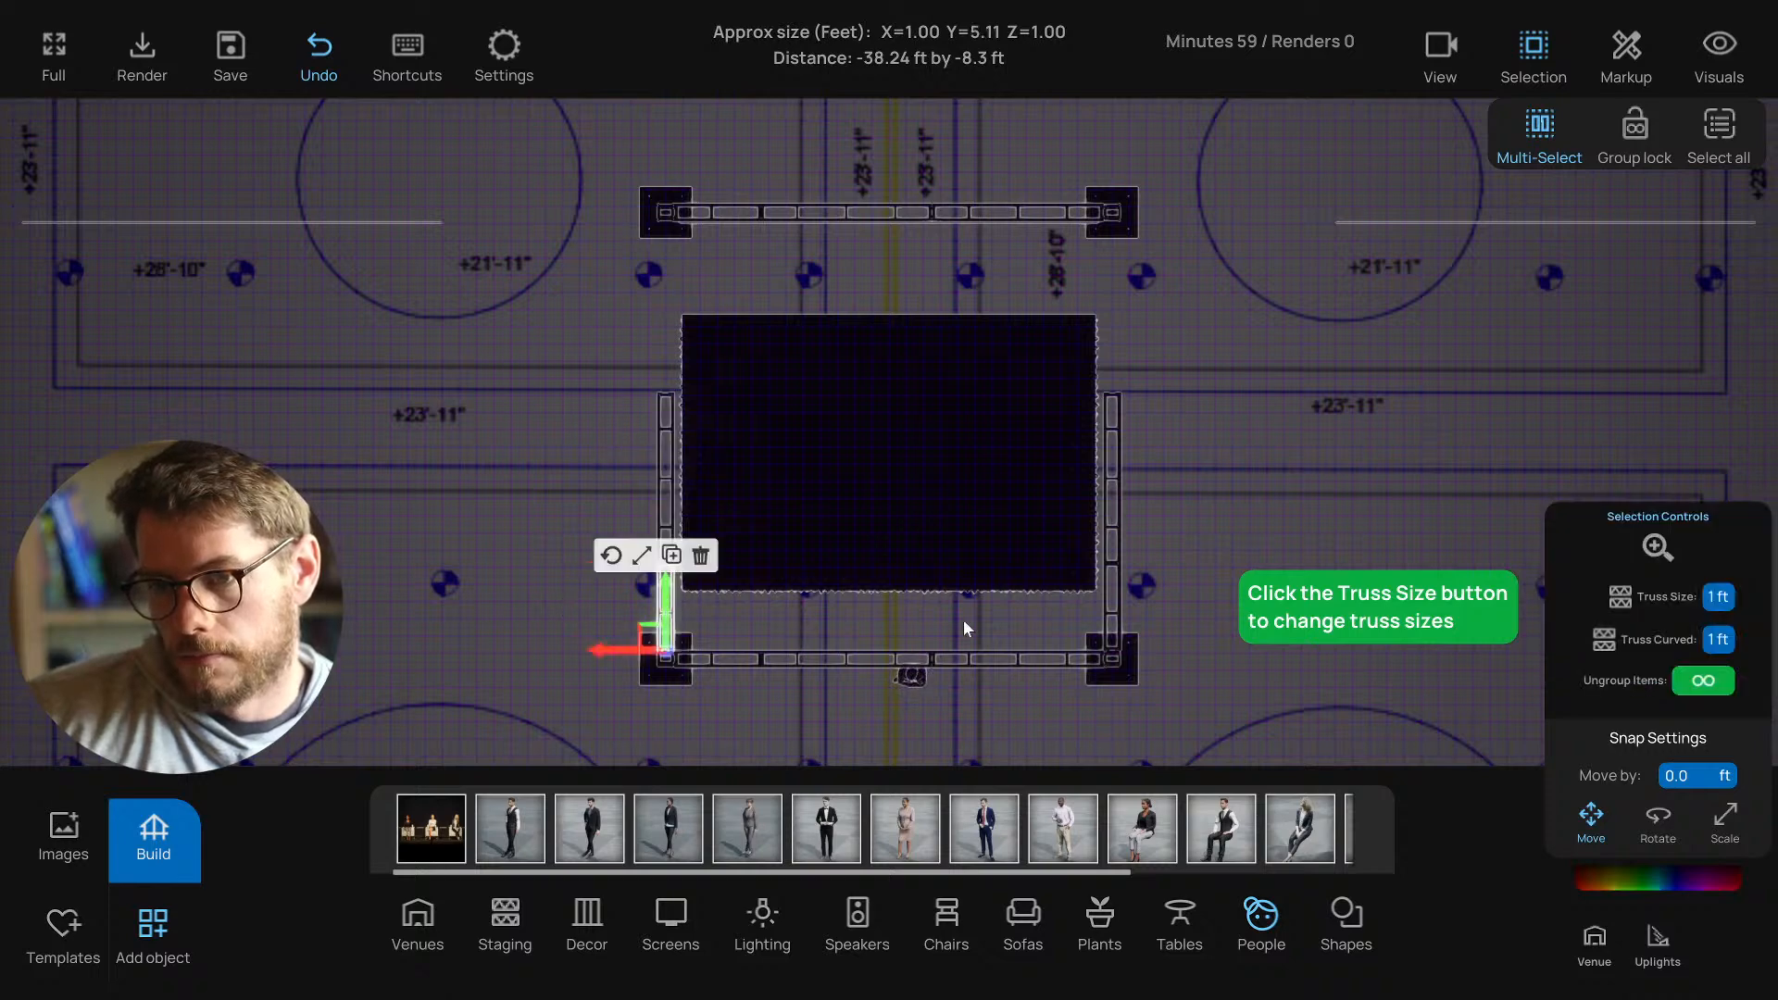
key(Delete)
click(1115, 591)
key(Delete)
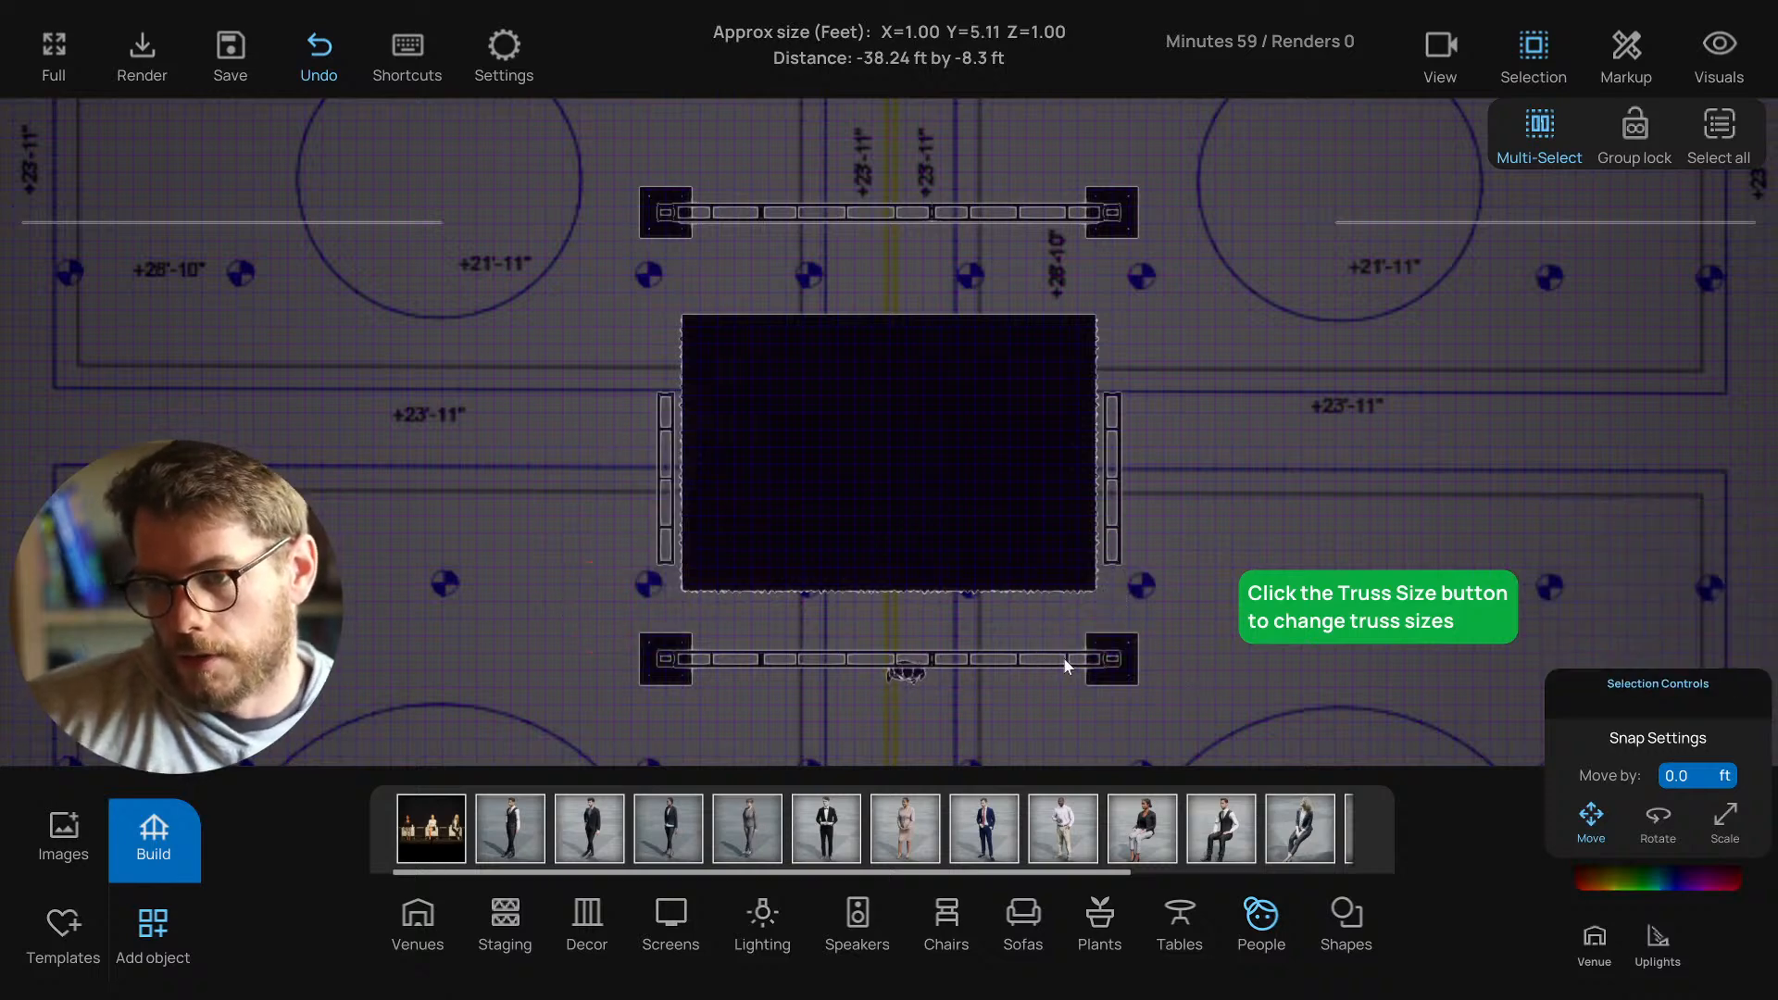
Move the presenter forward, clear of the front truss frame.
middle_drag(943, 695, 947, 627)
click(893, 610)
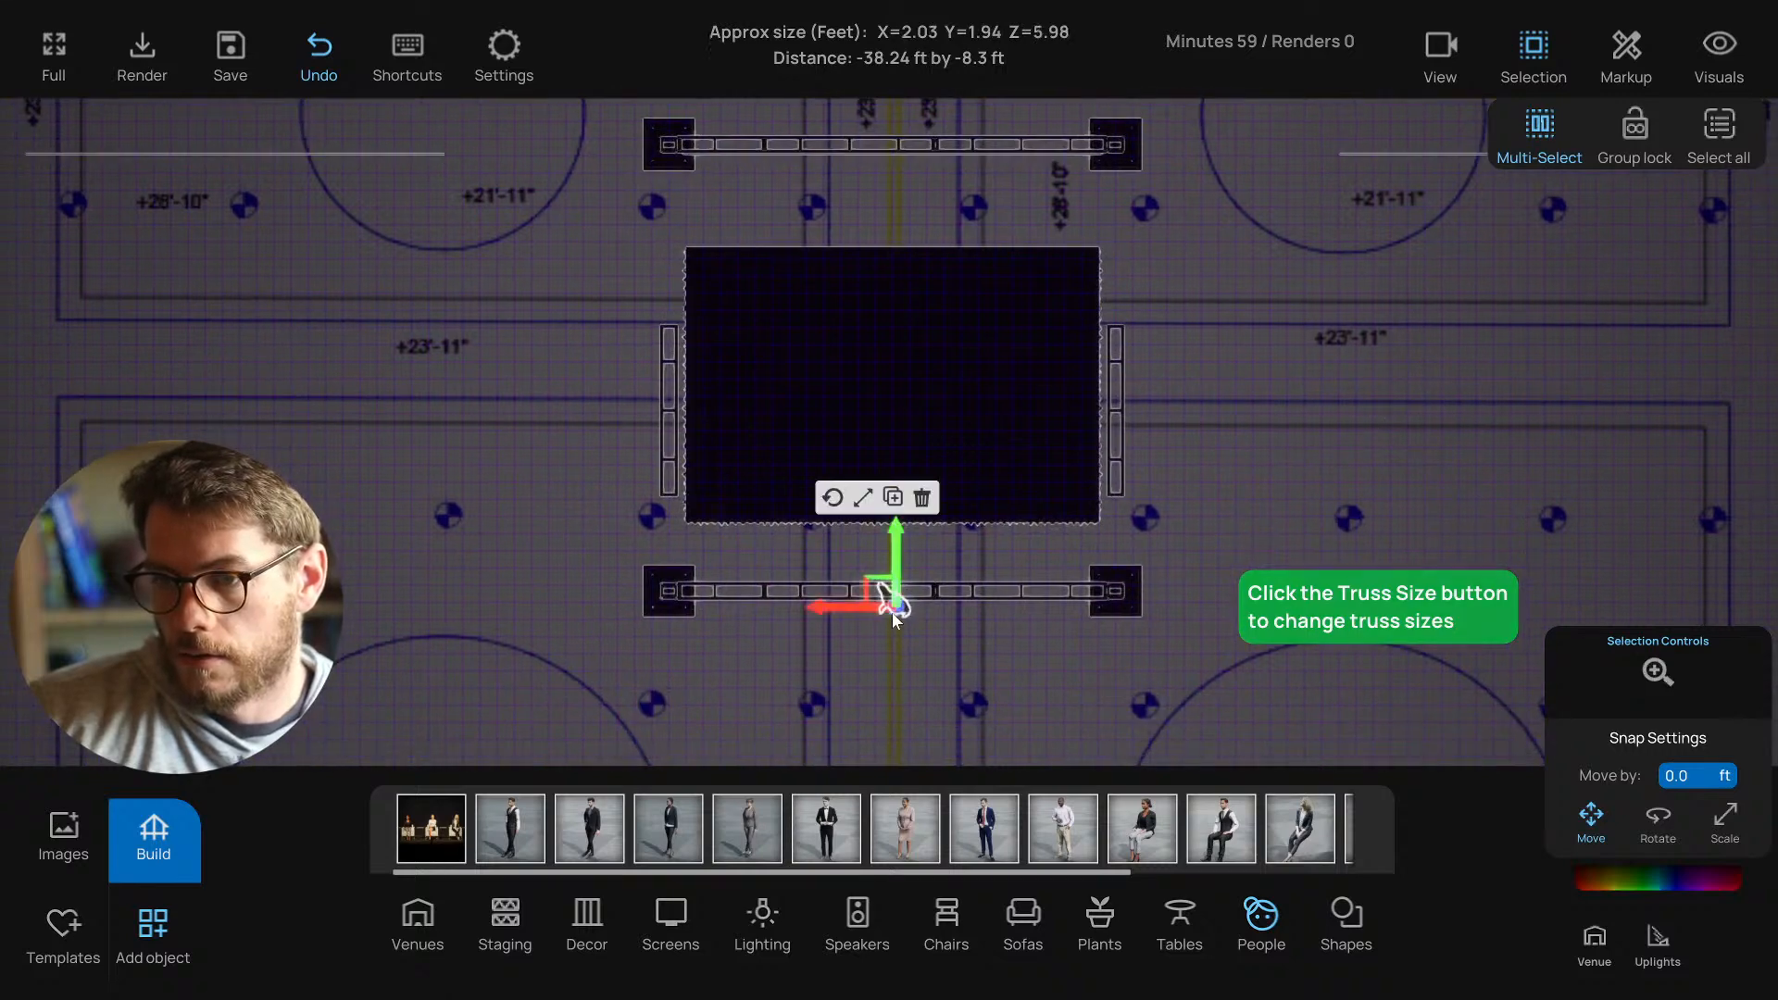
drag(894, 610, 894, 687)
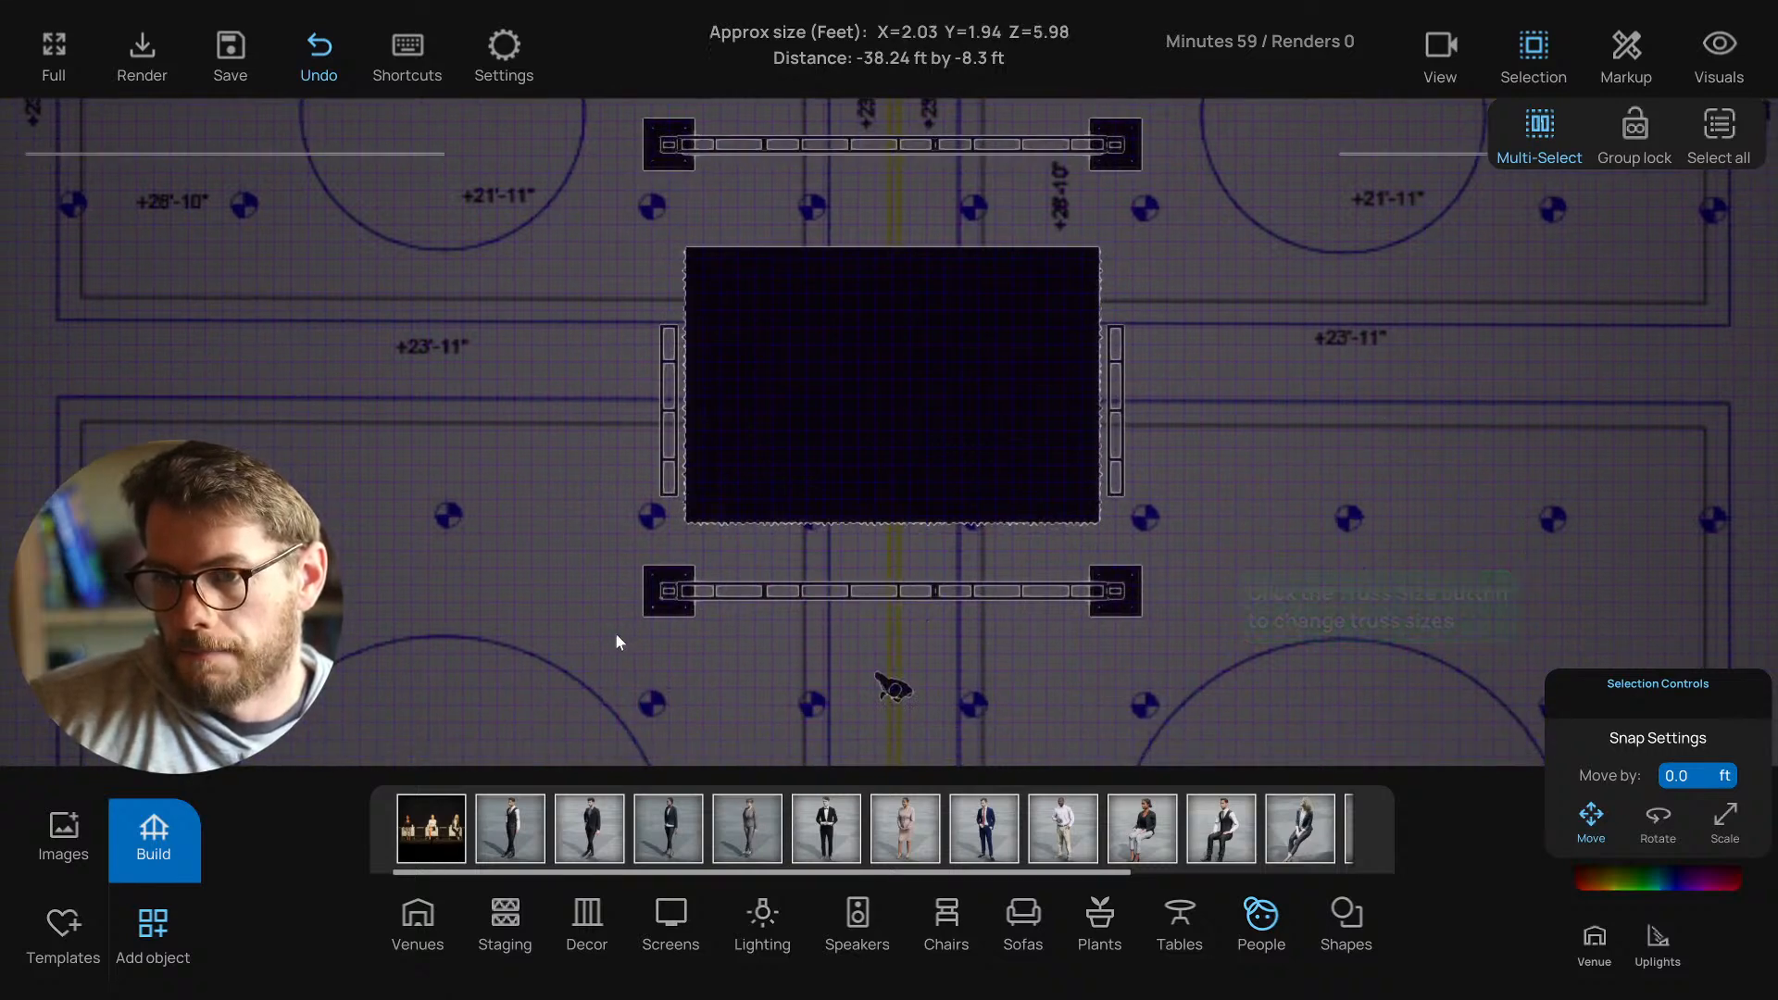
Join the two 10 ft side truss sections to the front frame and move the whole assembly back against the rear frame.
click(669, 437)
click(1119, 425)
drag(1119, 424, 1103, 530)
drag(1156, 639, 585, 533)
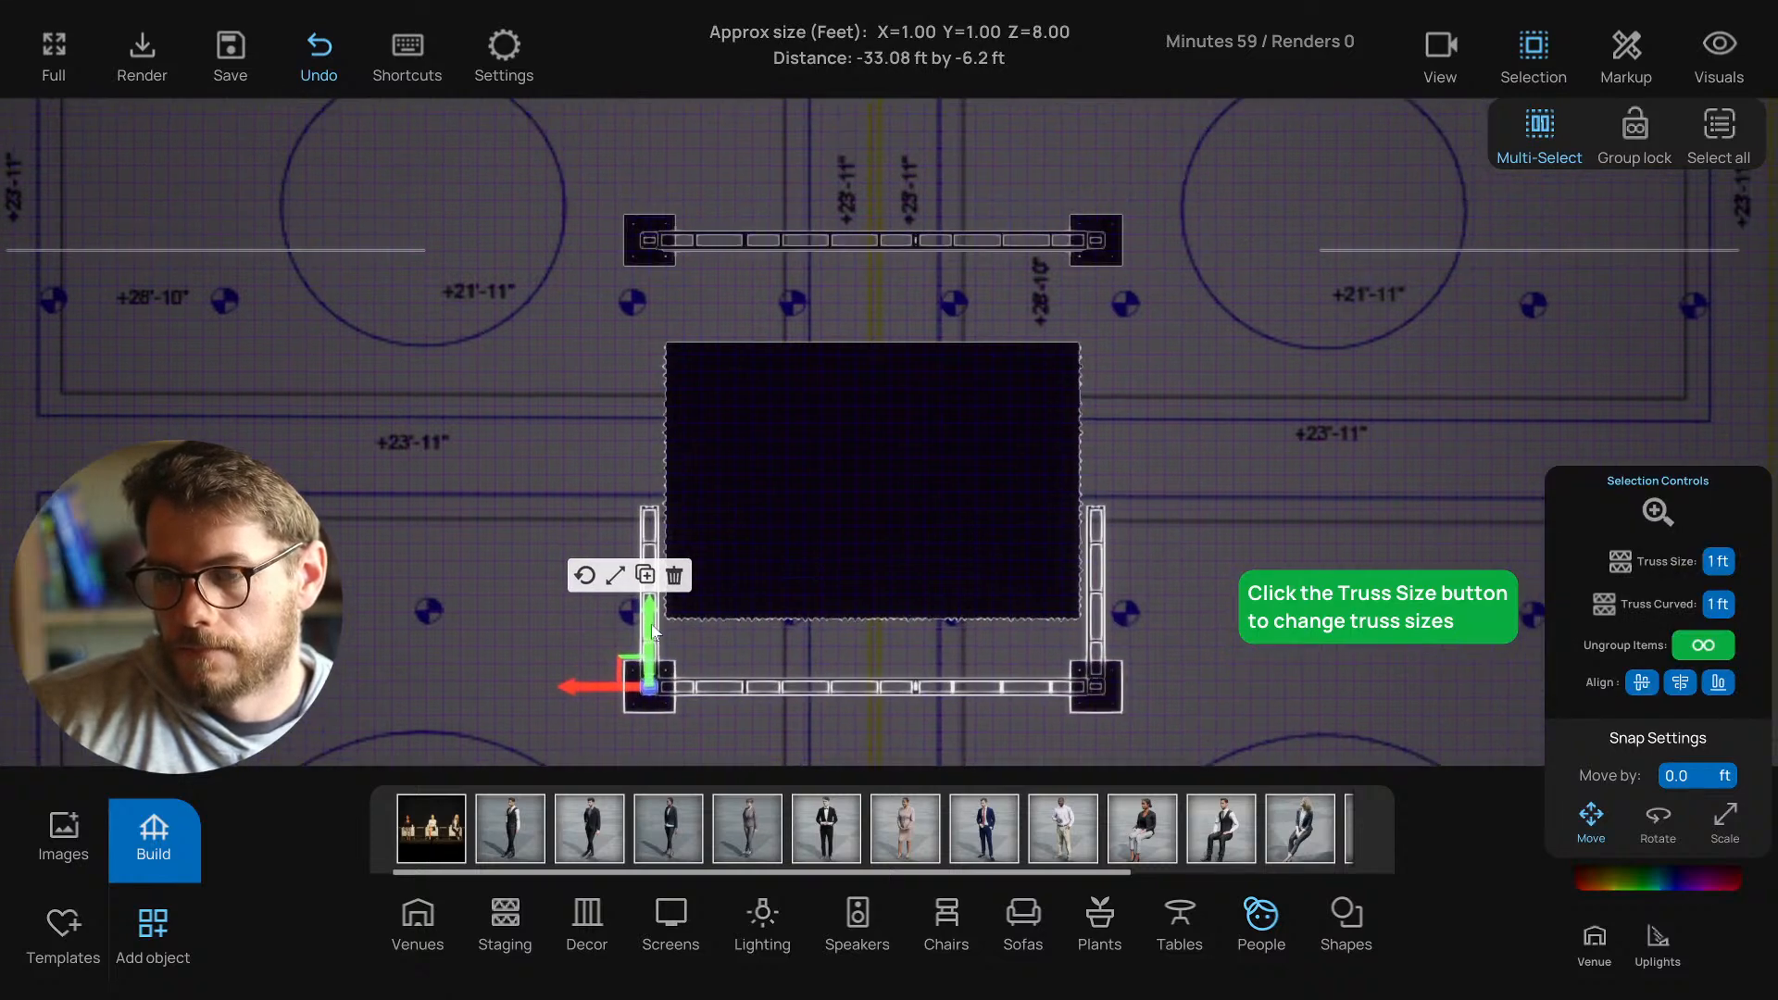
drag(653, 632, 653, 375)
click(881, 549)
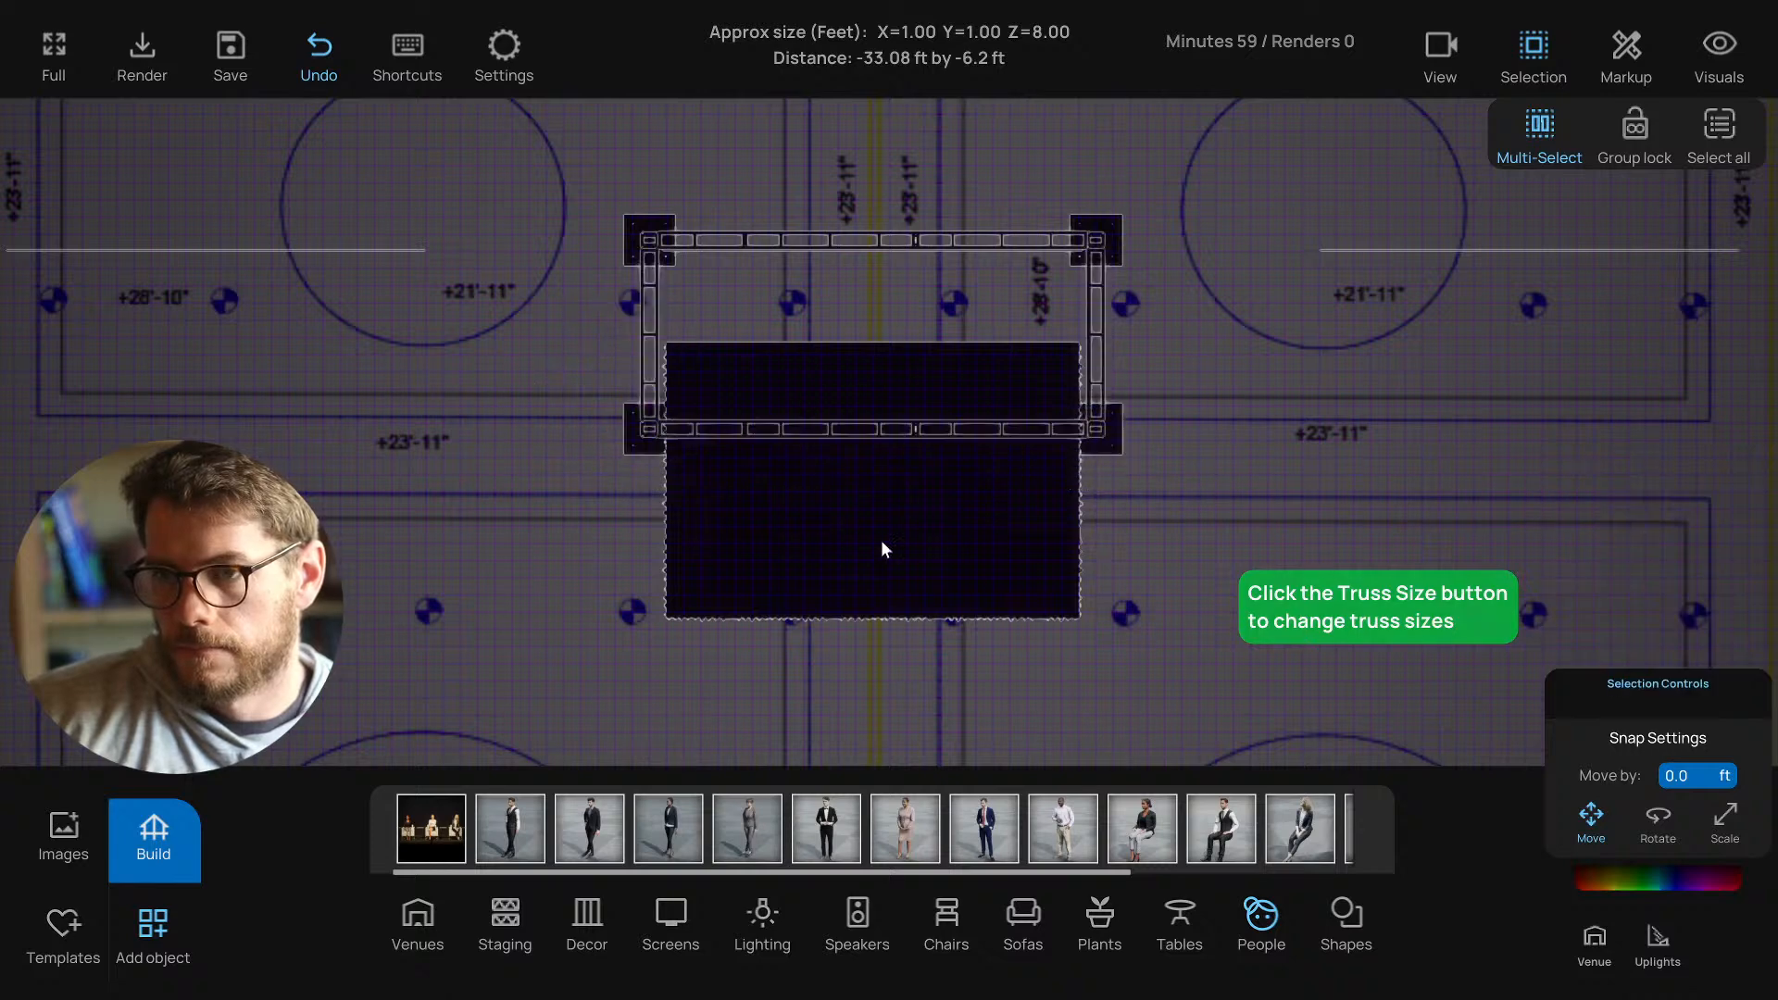
Turn on group lock and move the whole stage deck forward so its rear edge sits at the front truss frame.
click(882, 548)
click(1635, 132)
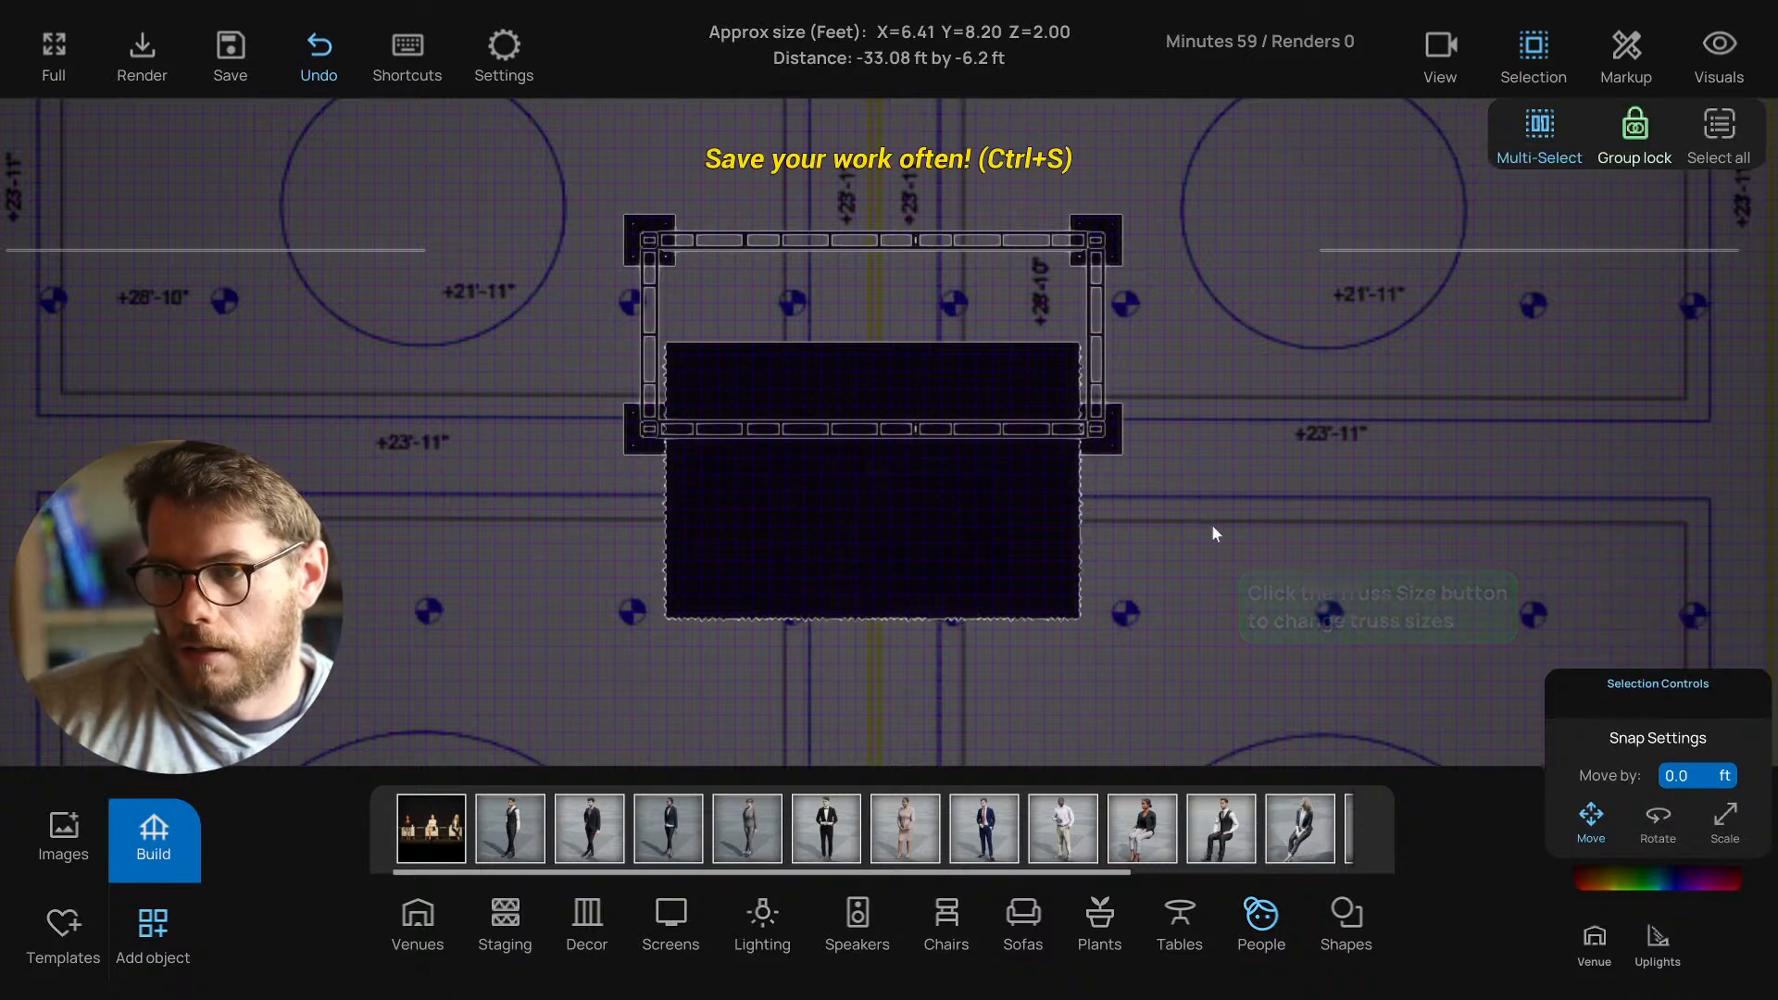
click(924, 552)
drag(924, 507, 912, 603)
Move the presenter back onto the stage deck, near its centre.
middle_drag(1200, 596, 1190, 307)
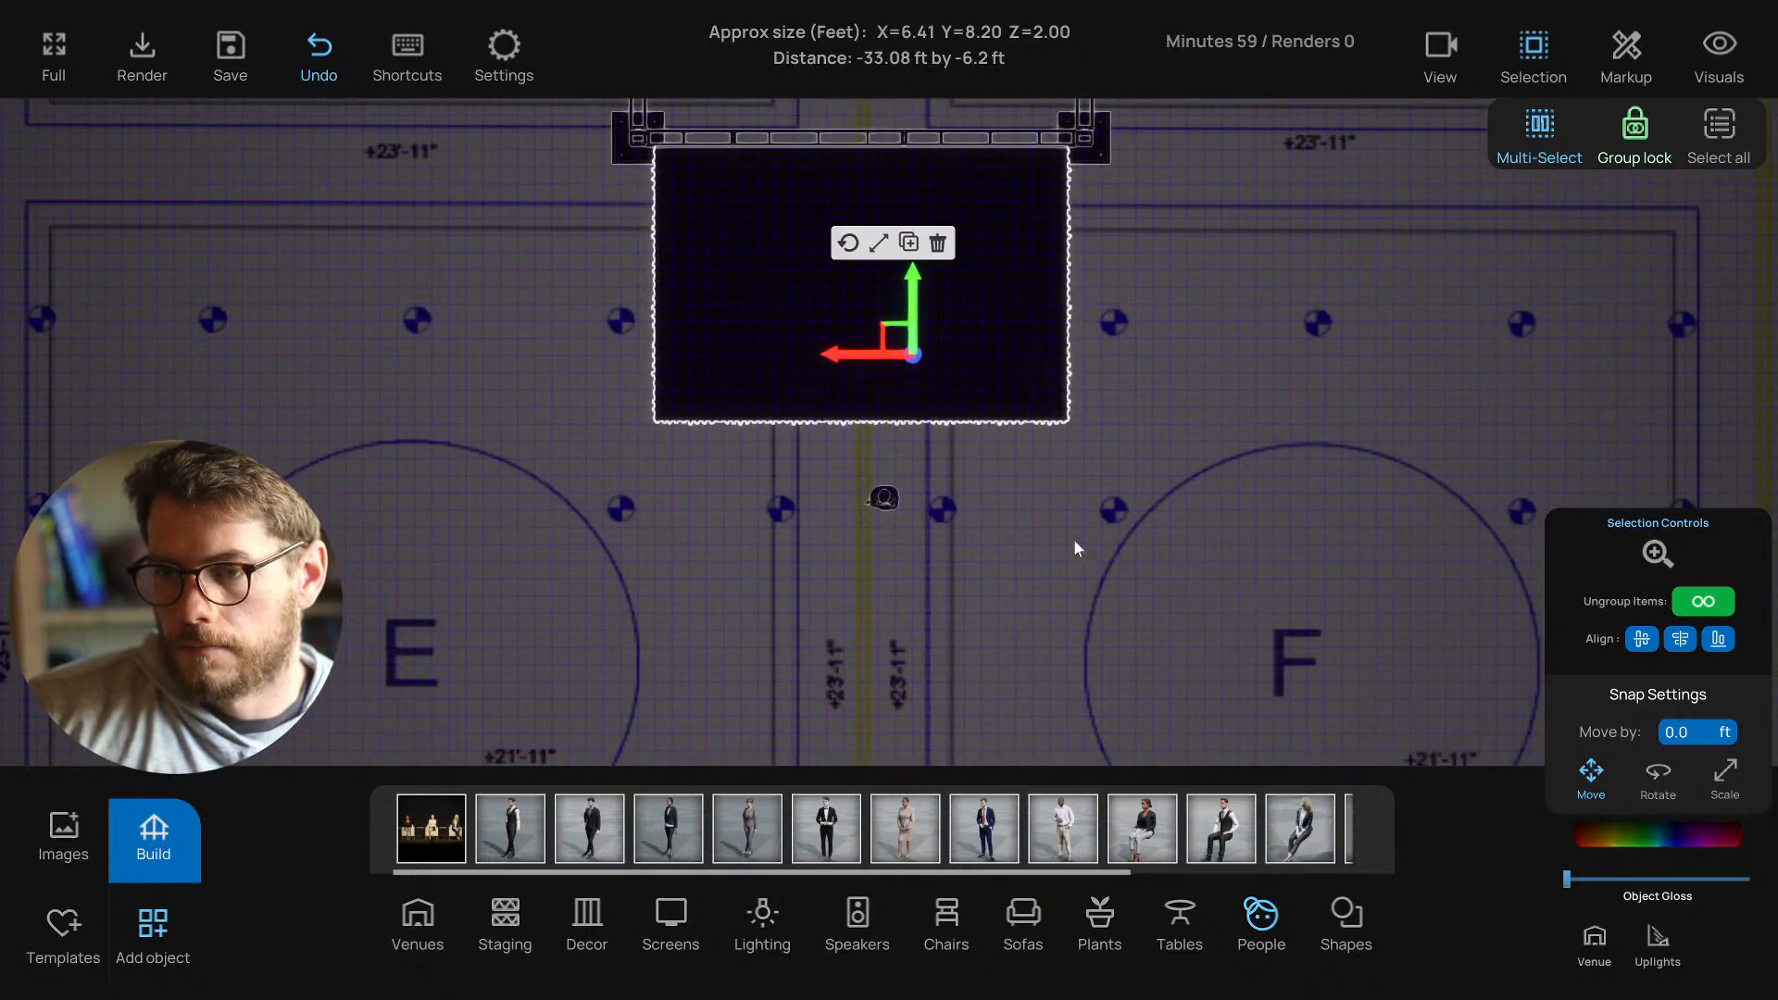
scroll(1073, 539, down, 1)
click(894, 502)
drag(871, 440, 873, 257)
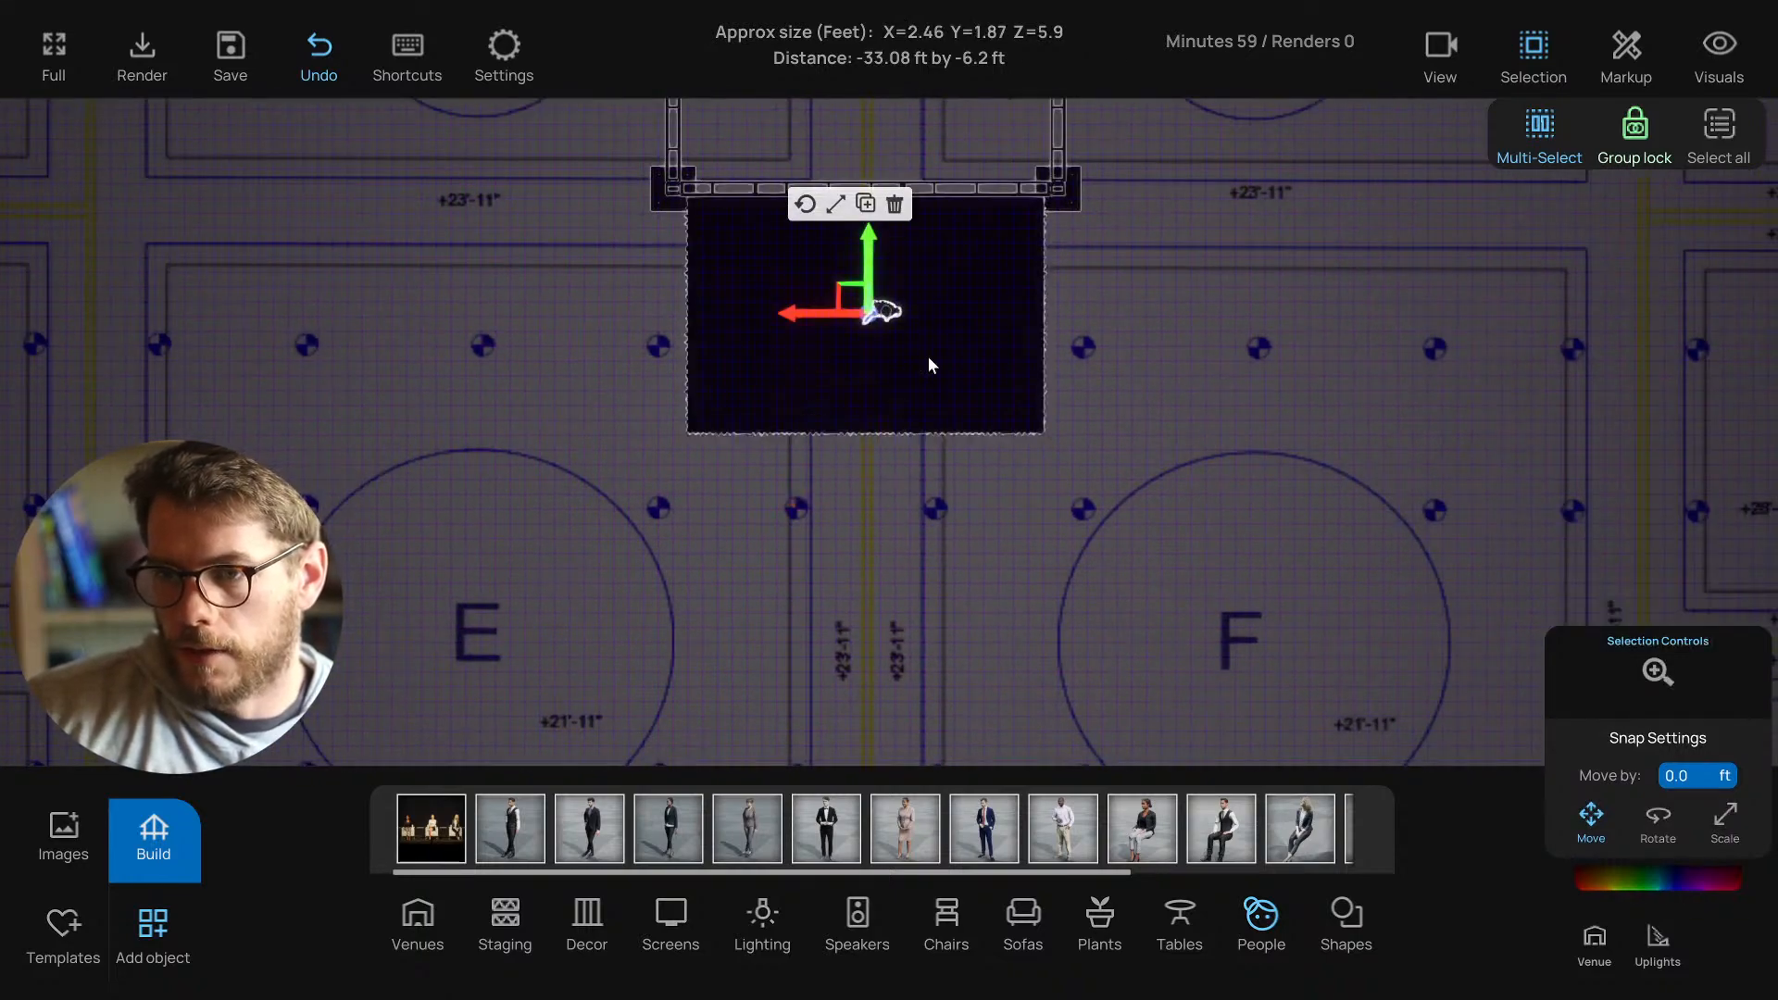
click(1009, 566)
Try stage deck widths of 40 ft and 50 ft, and set the width to 48 ft.
key(t)
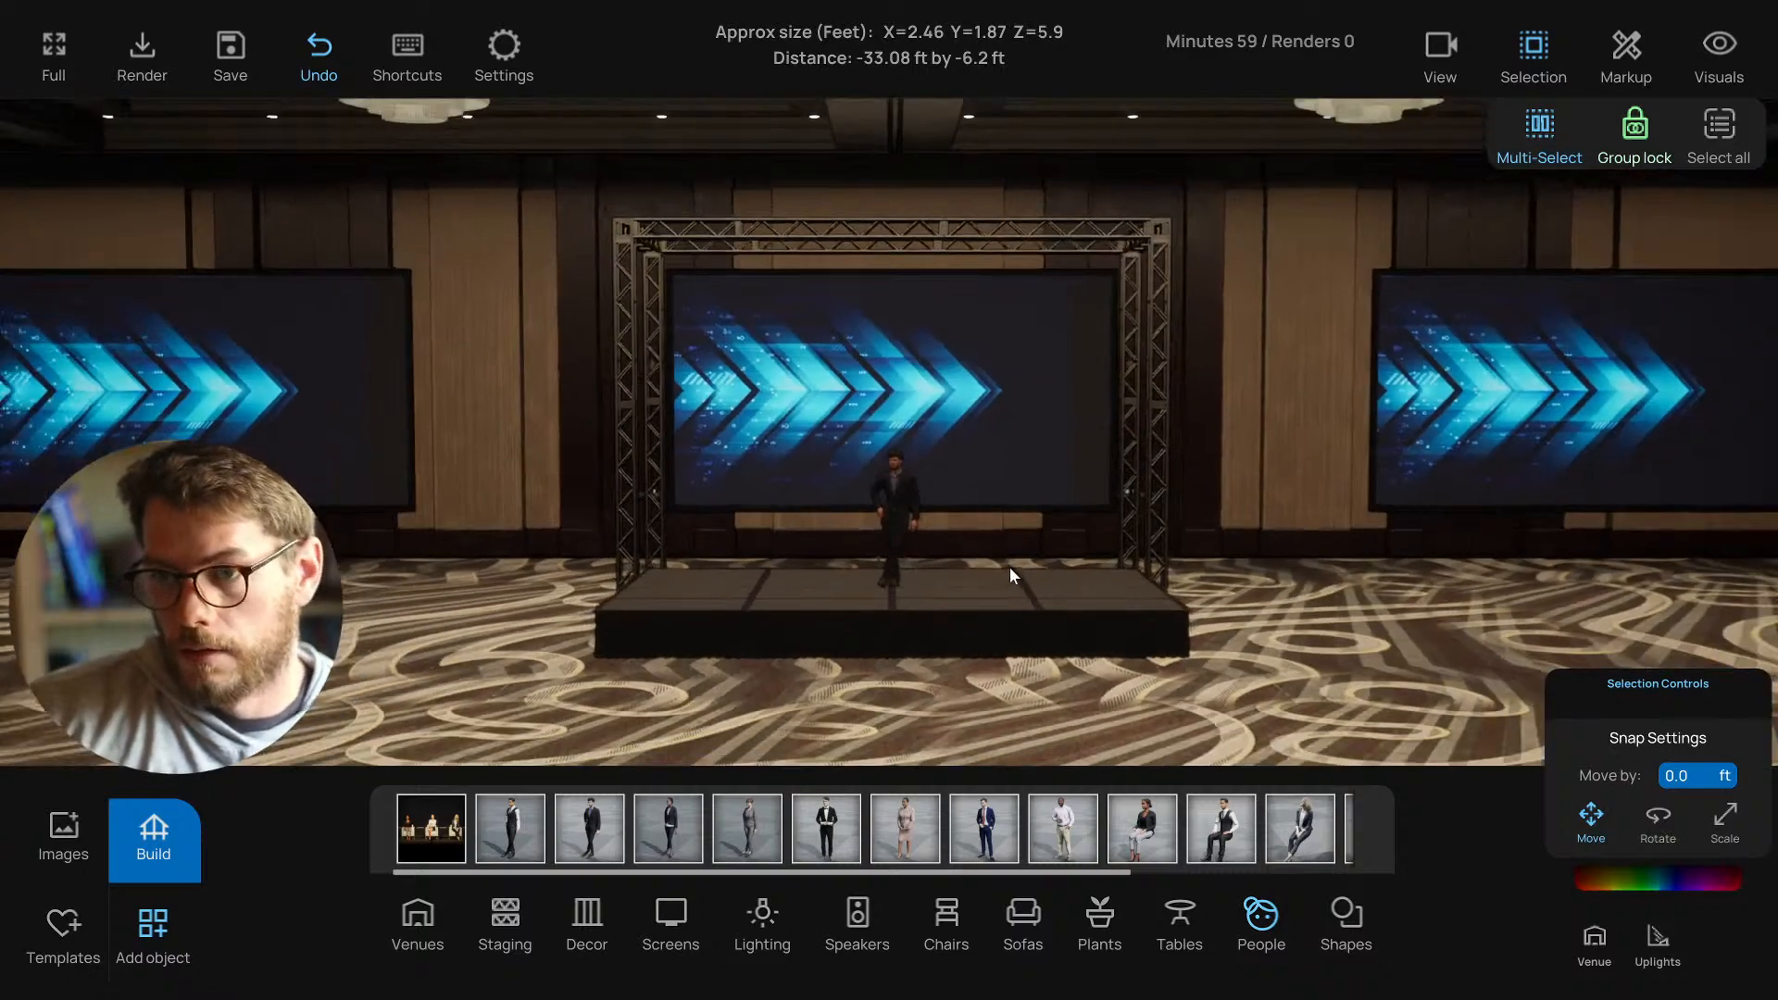
right_drag(1010, 568, 739, 638)
click(163, 843)
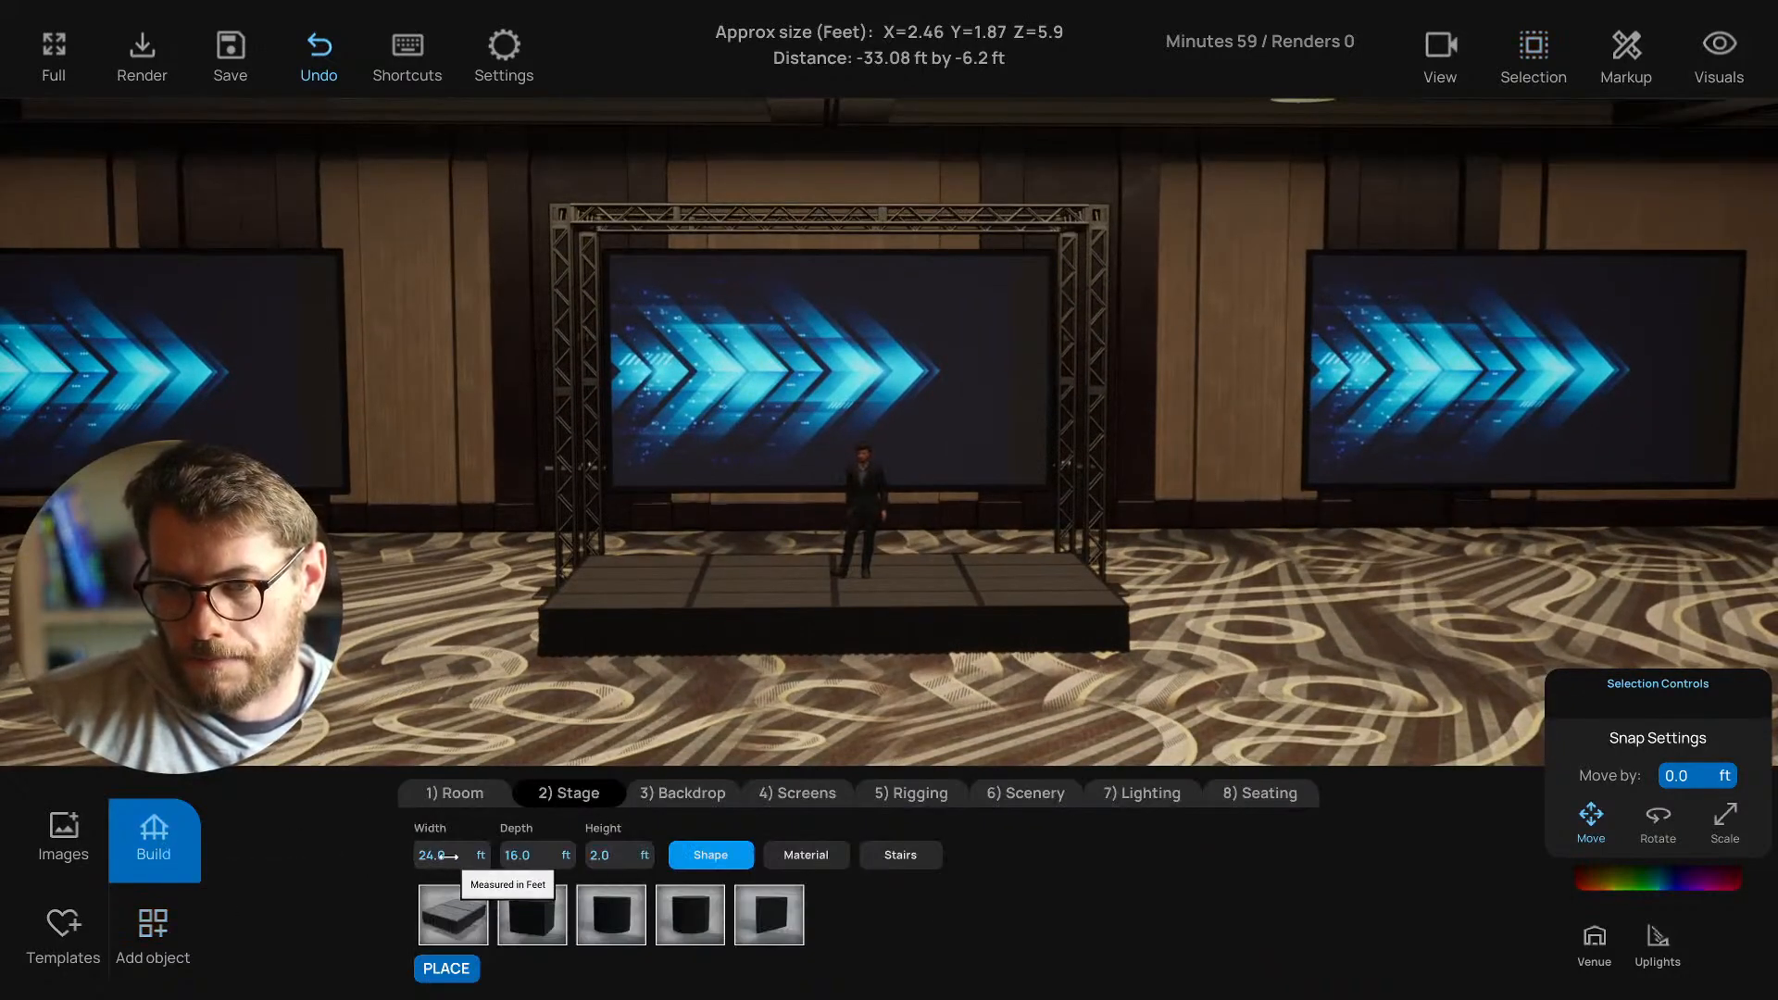
text(40)
key(Return)
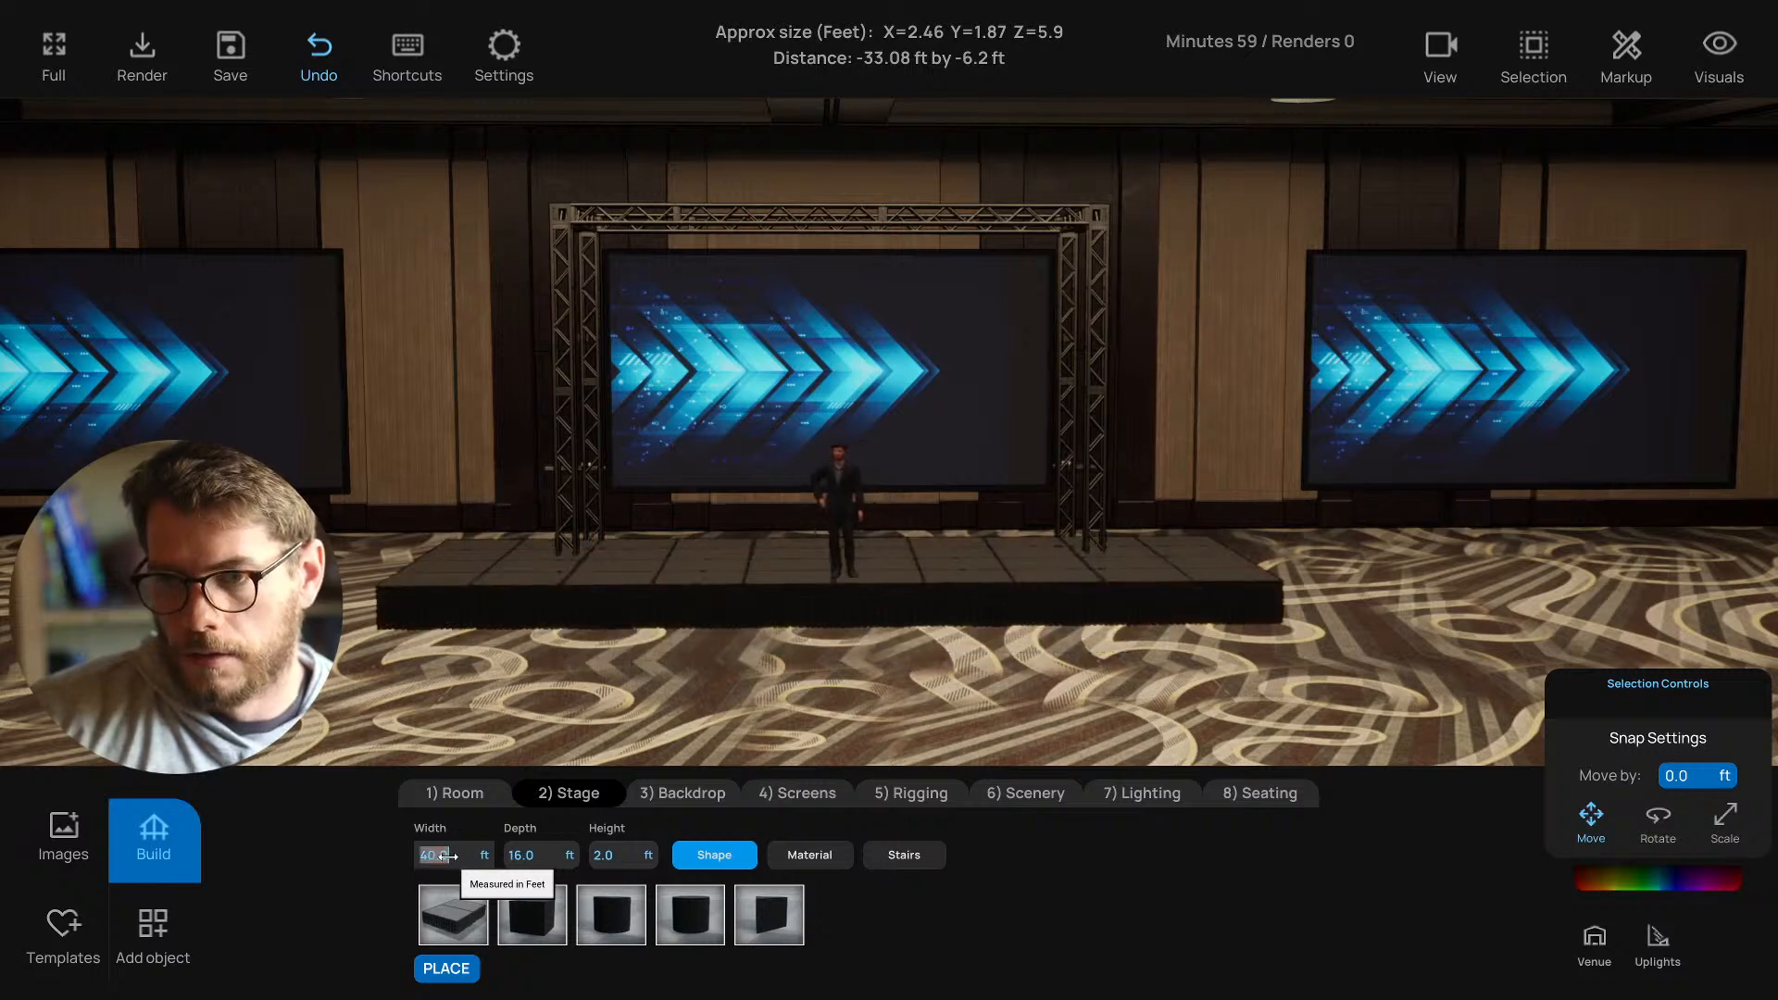
text(50)
key(Return)
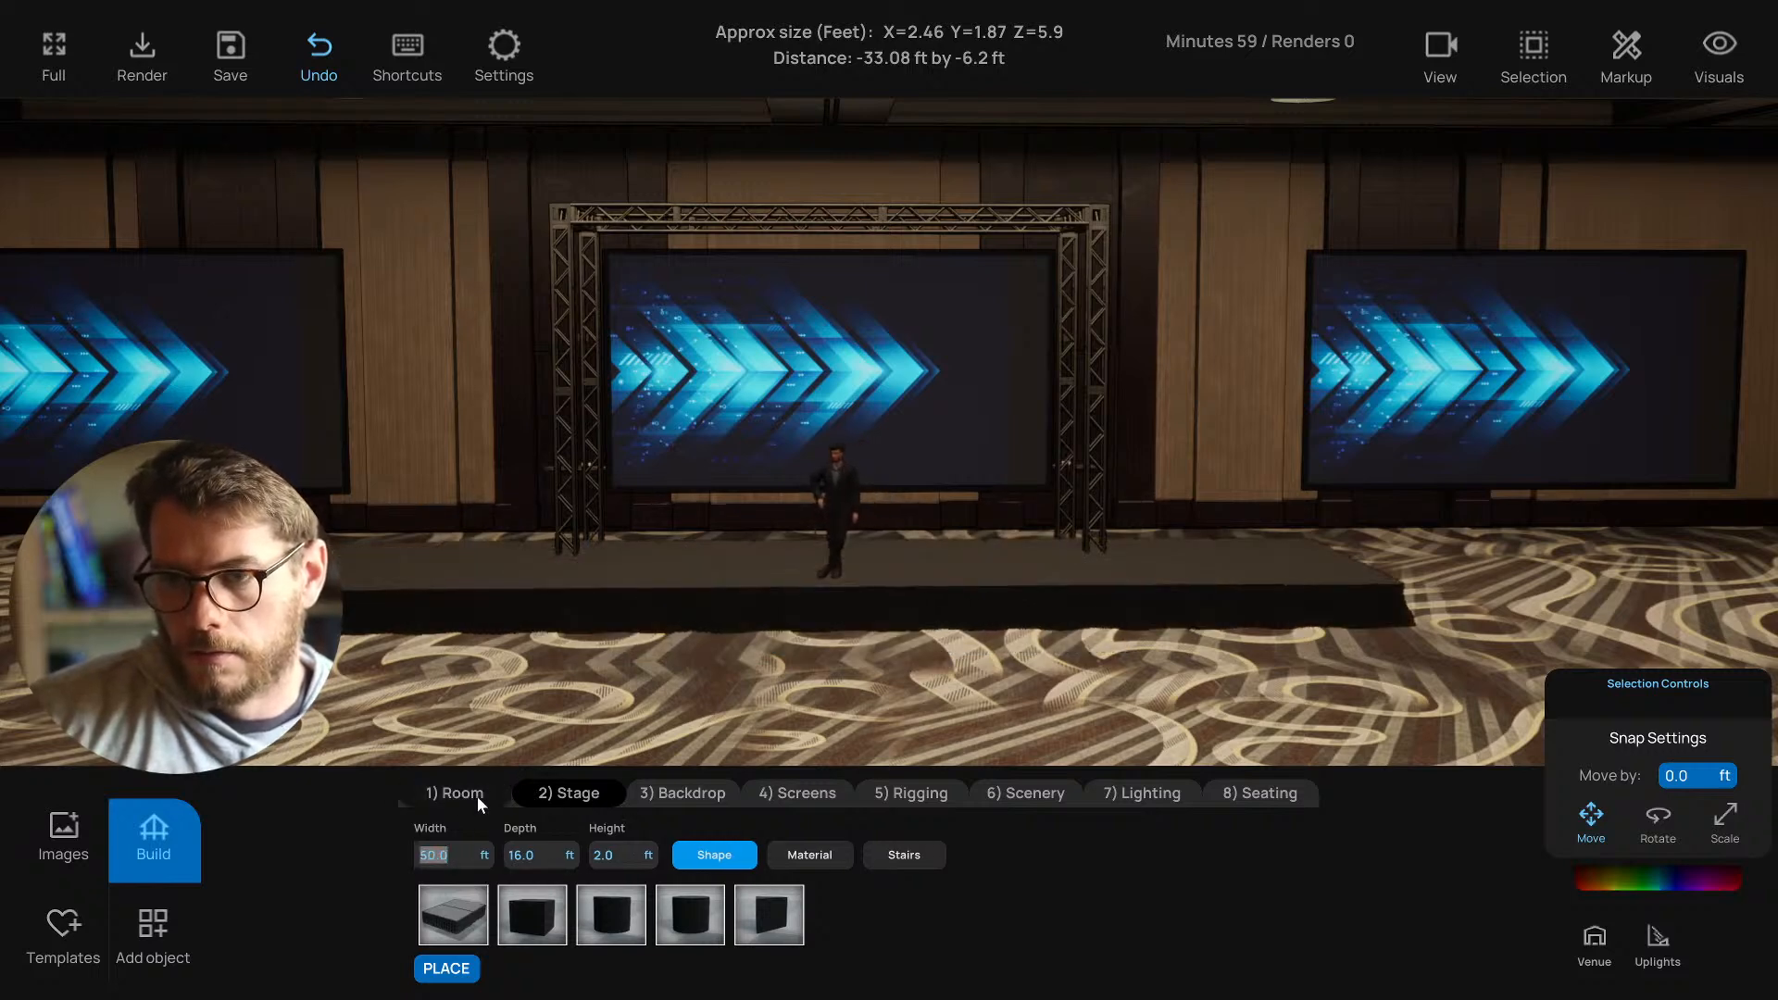
right_drag(854, 610, 786, 620)
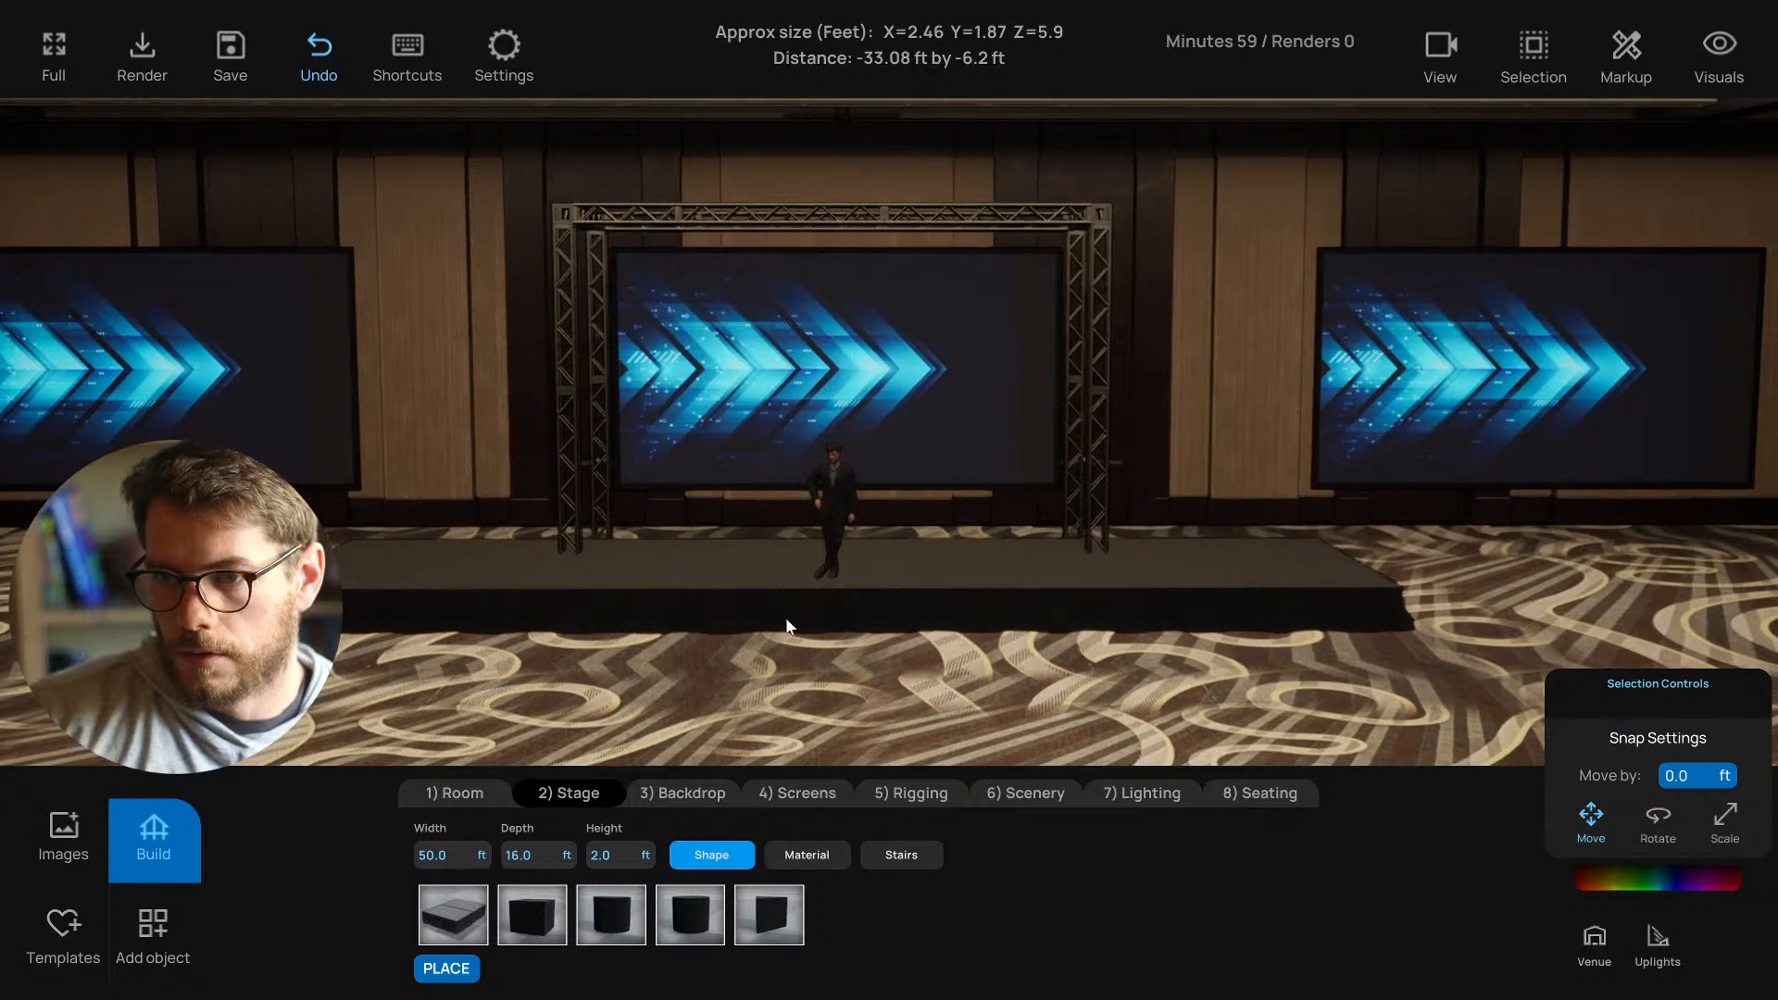
text(48)
key(Return)
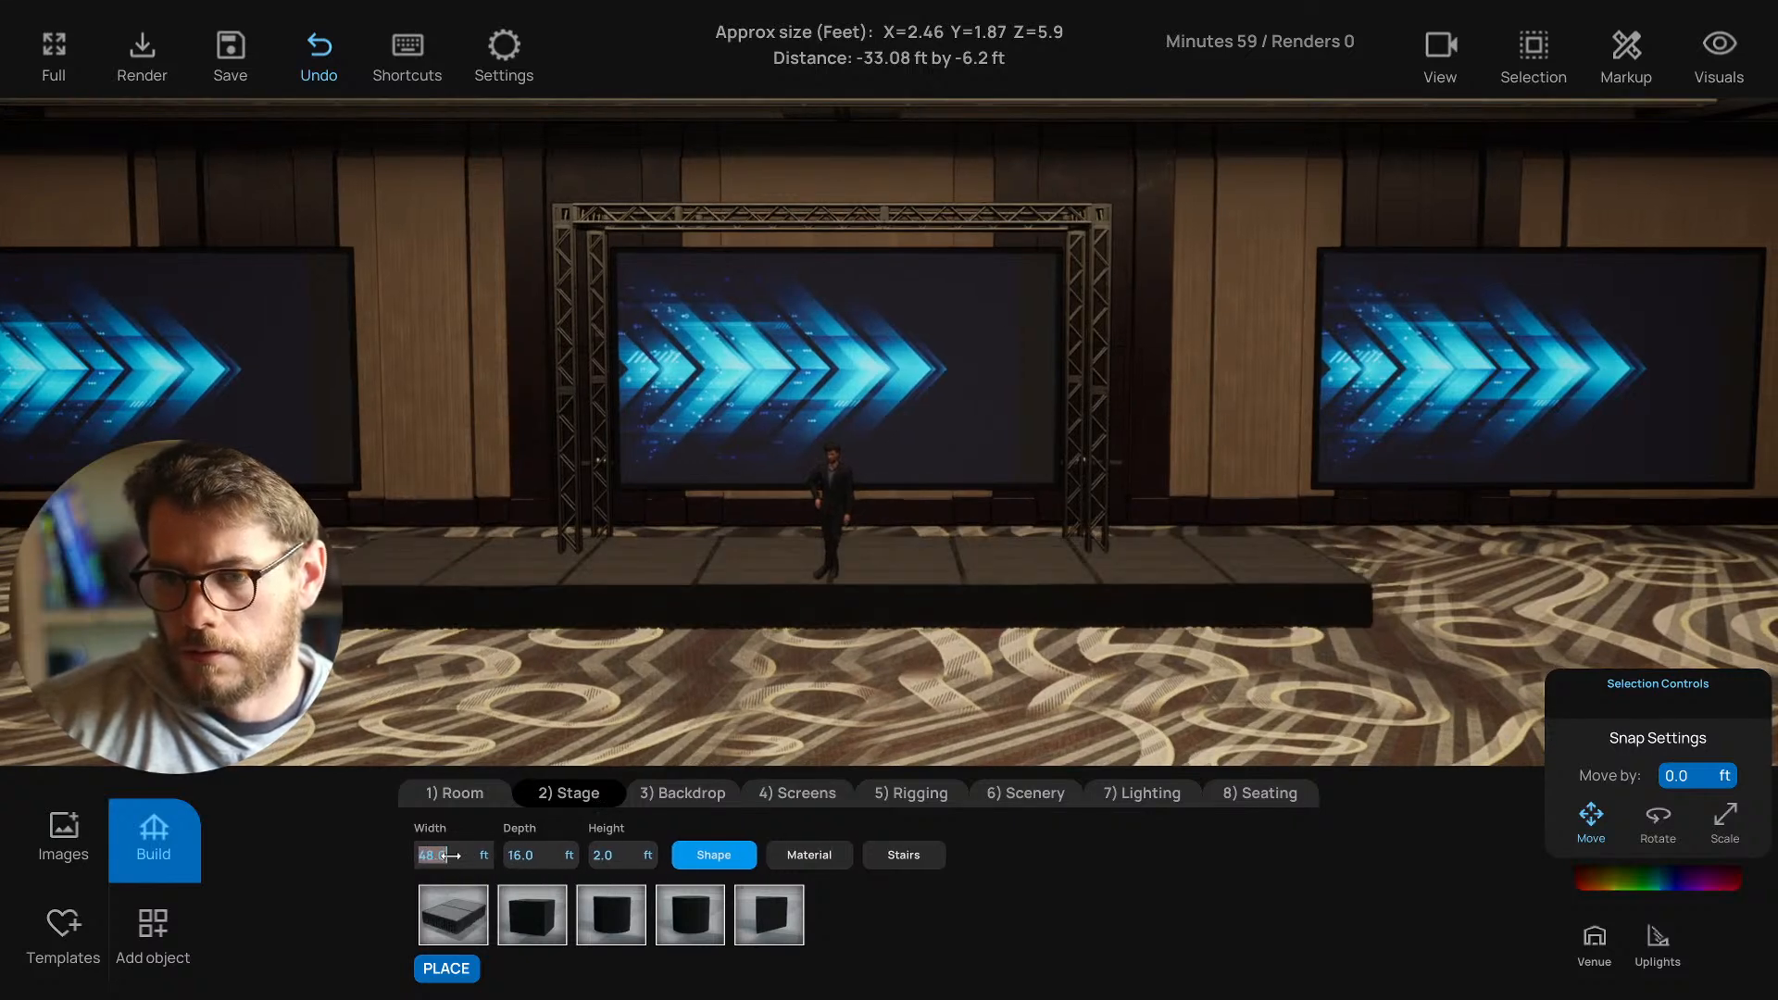
Apply the Black Gloss material to the stage deck and check its reflections.
click(807, 855)
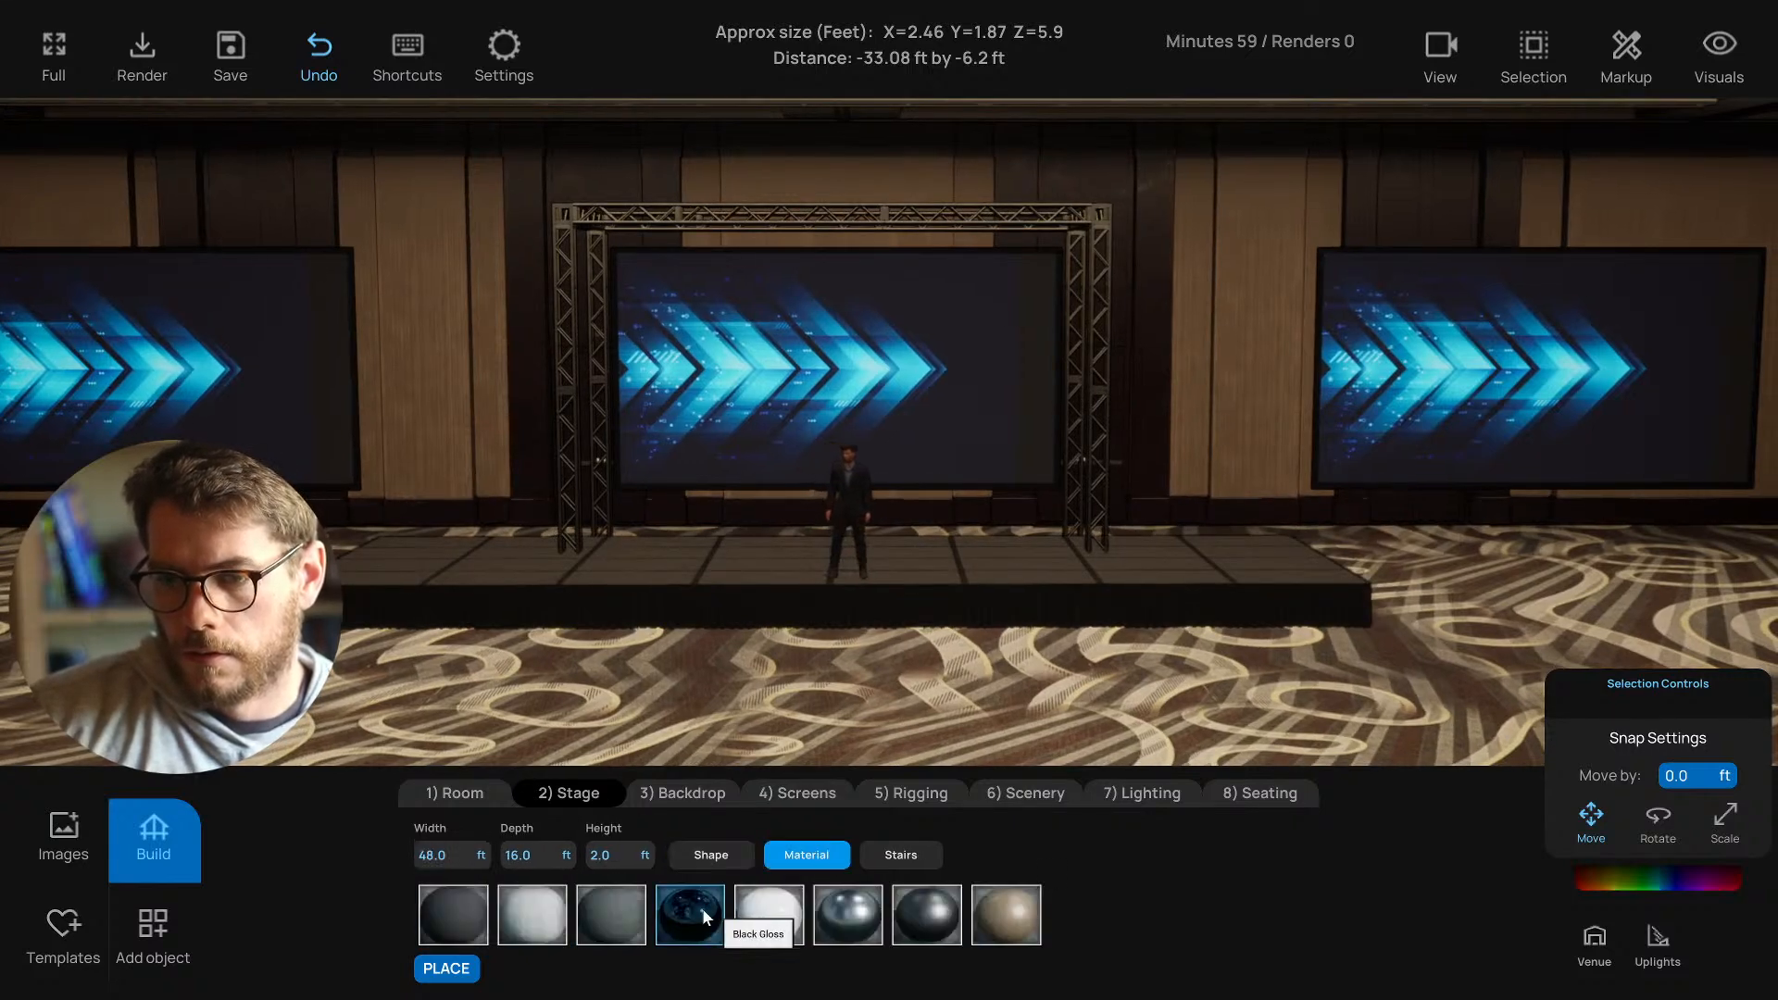
click(708, 913)
mouse_move(780, 765)
right_down()
mouse_move(848, 754)
mouse_move(813, 717)
mouse_move(775, 771)
right_up()
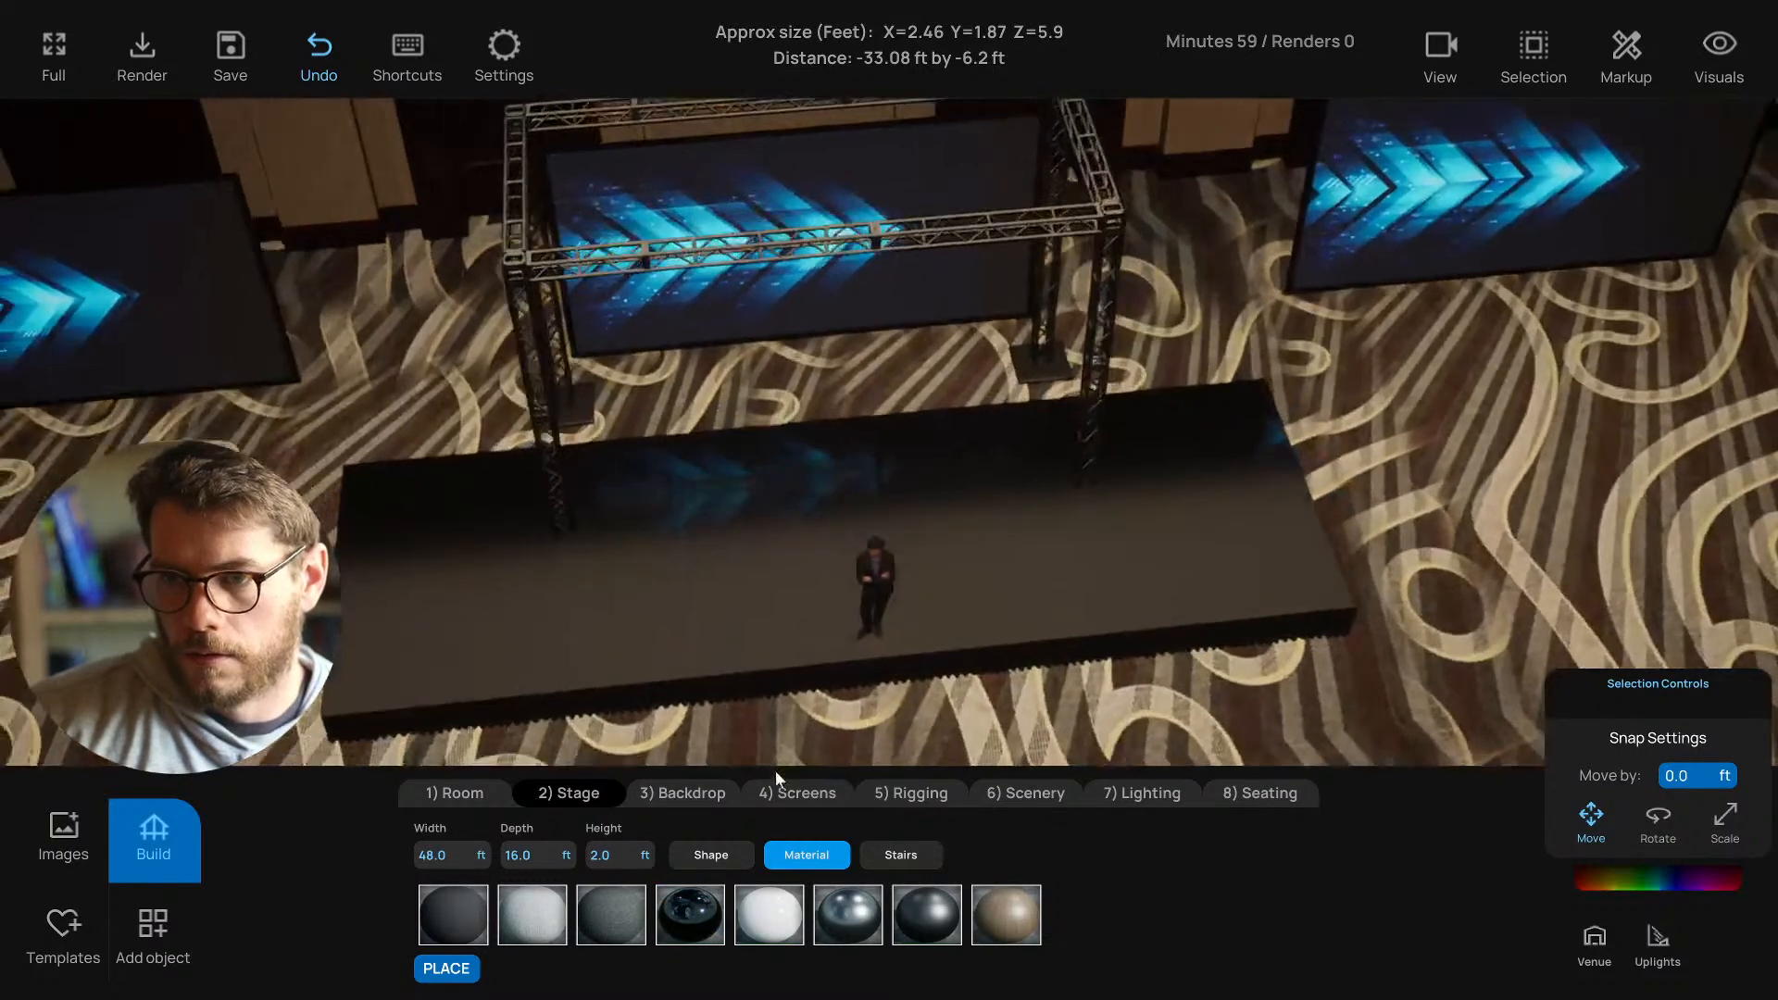
click(769, 642)
drag(759, 719, 1060, 790)
Add a row of six LED Ellipsoidal lights aimed at the stage.
click(1036, 794)
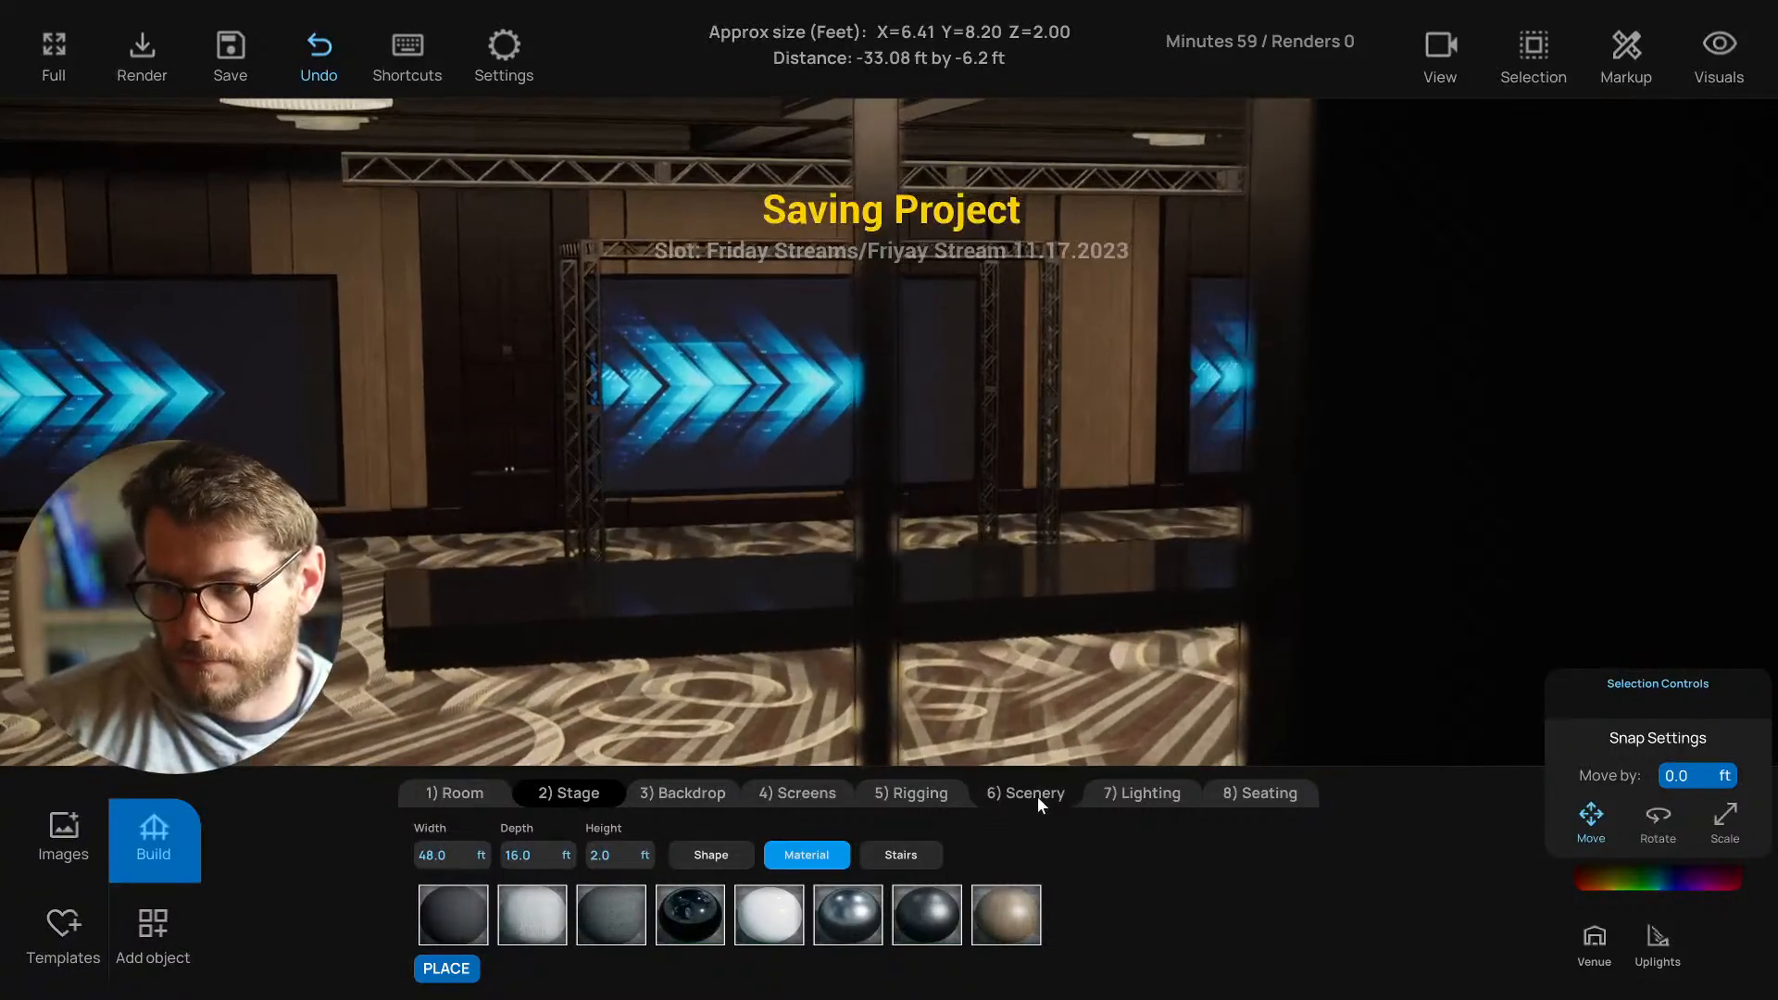
scroll(1017, 627, down, 3)
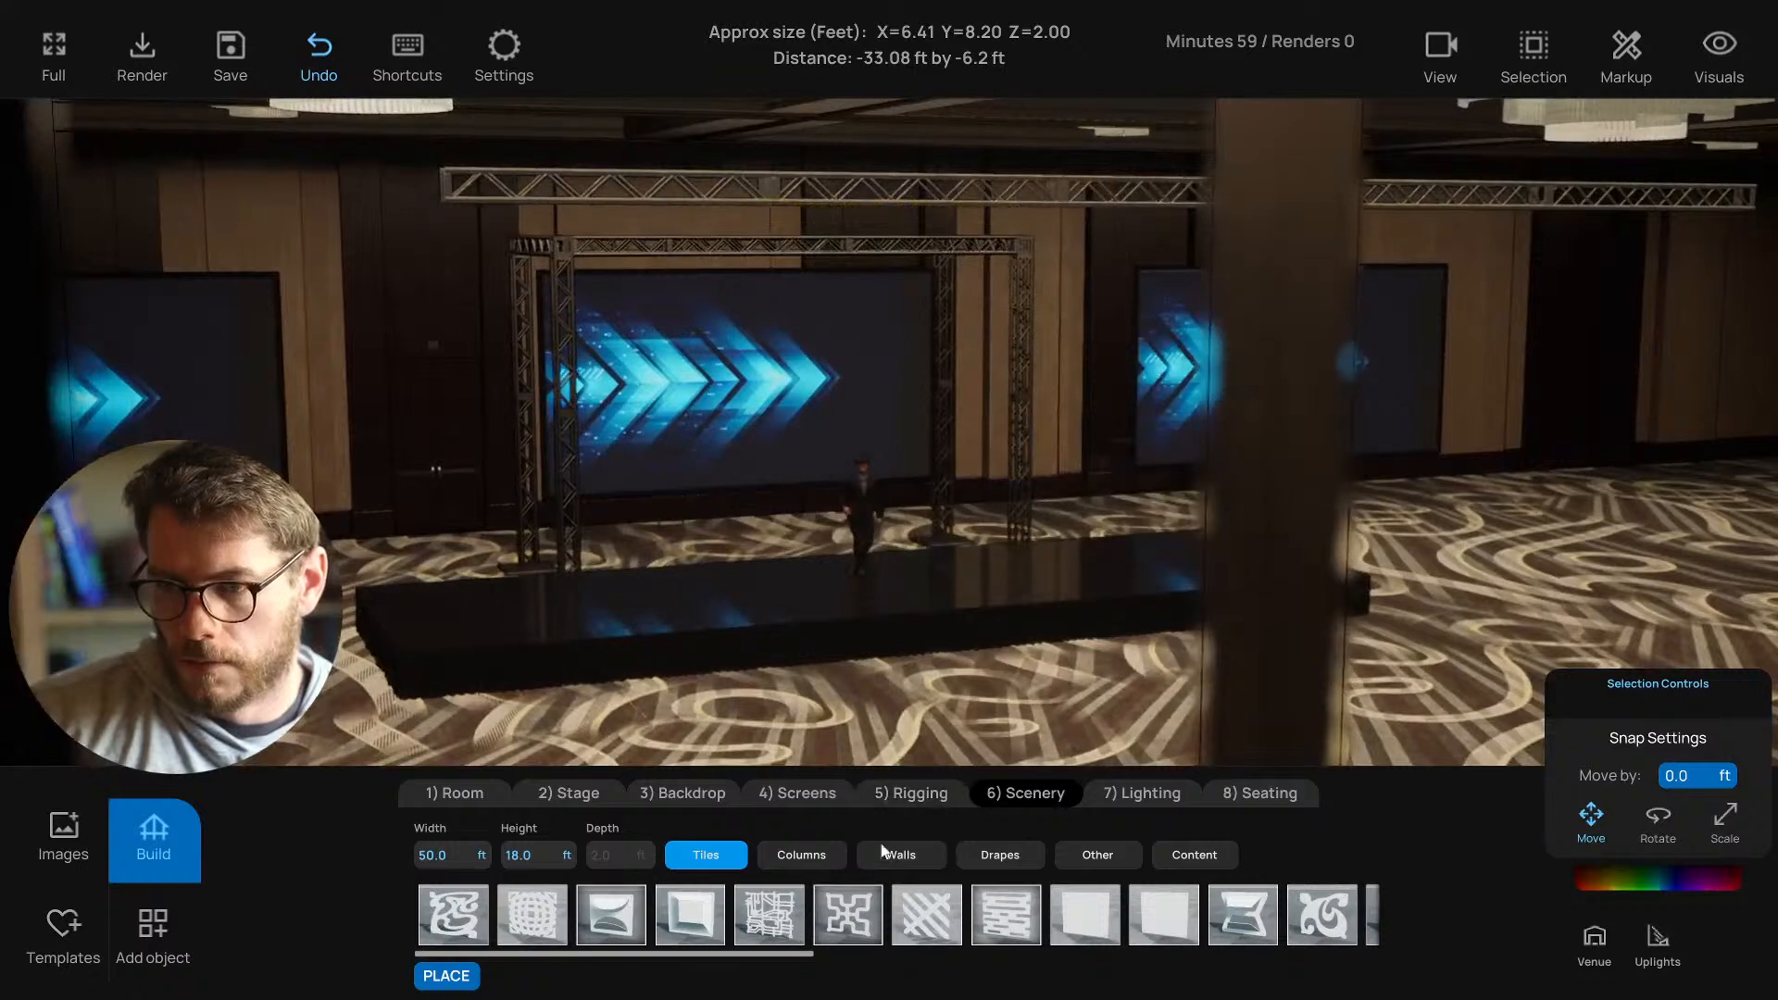
click(912, 808)
click(1134, 804)
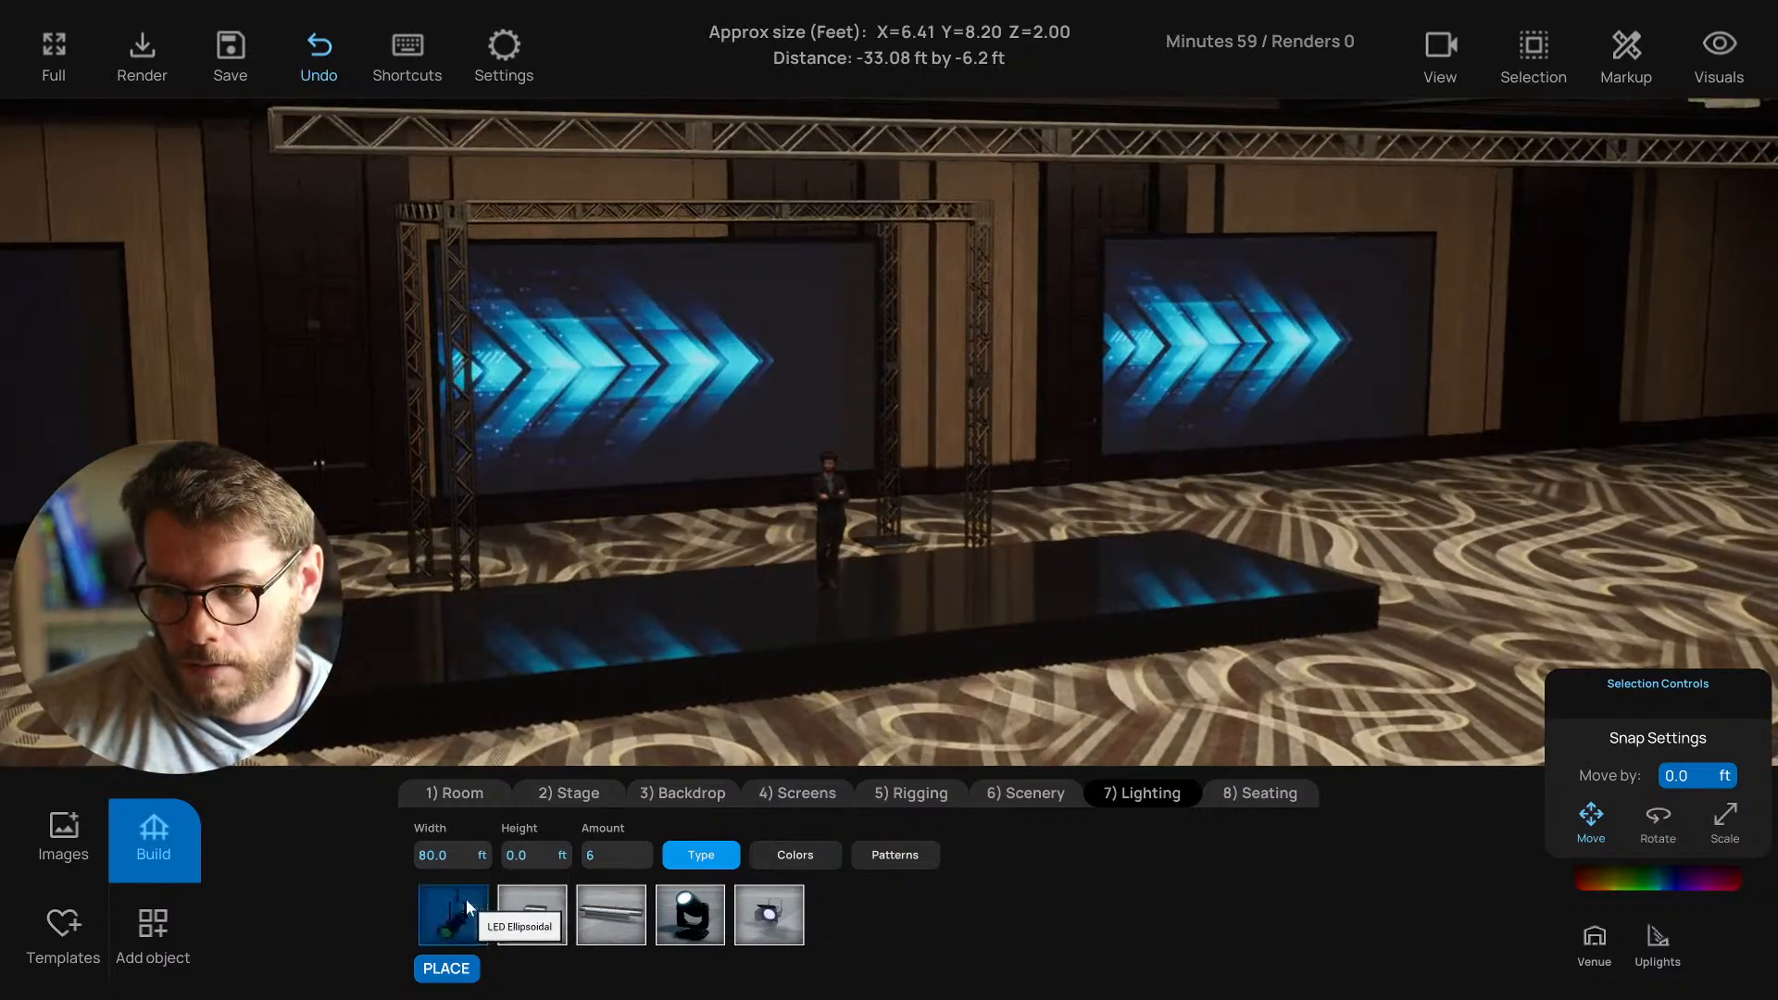
click(454, 903)
drag(828, 603, 997, 632)
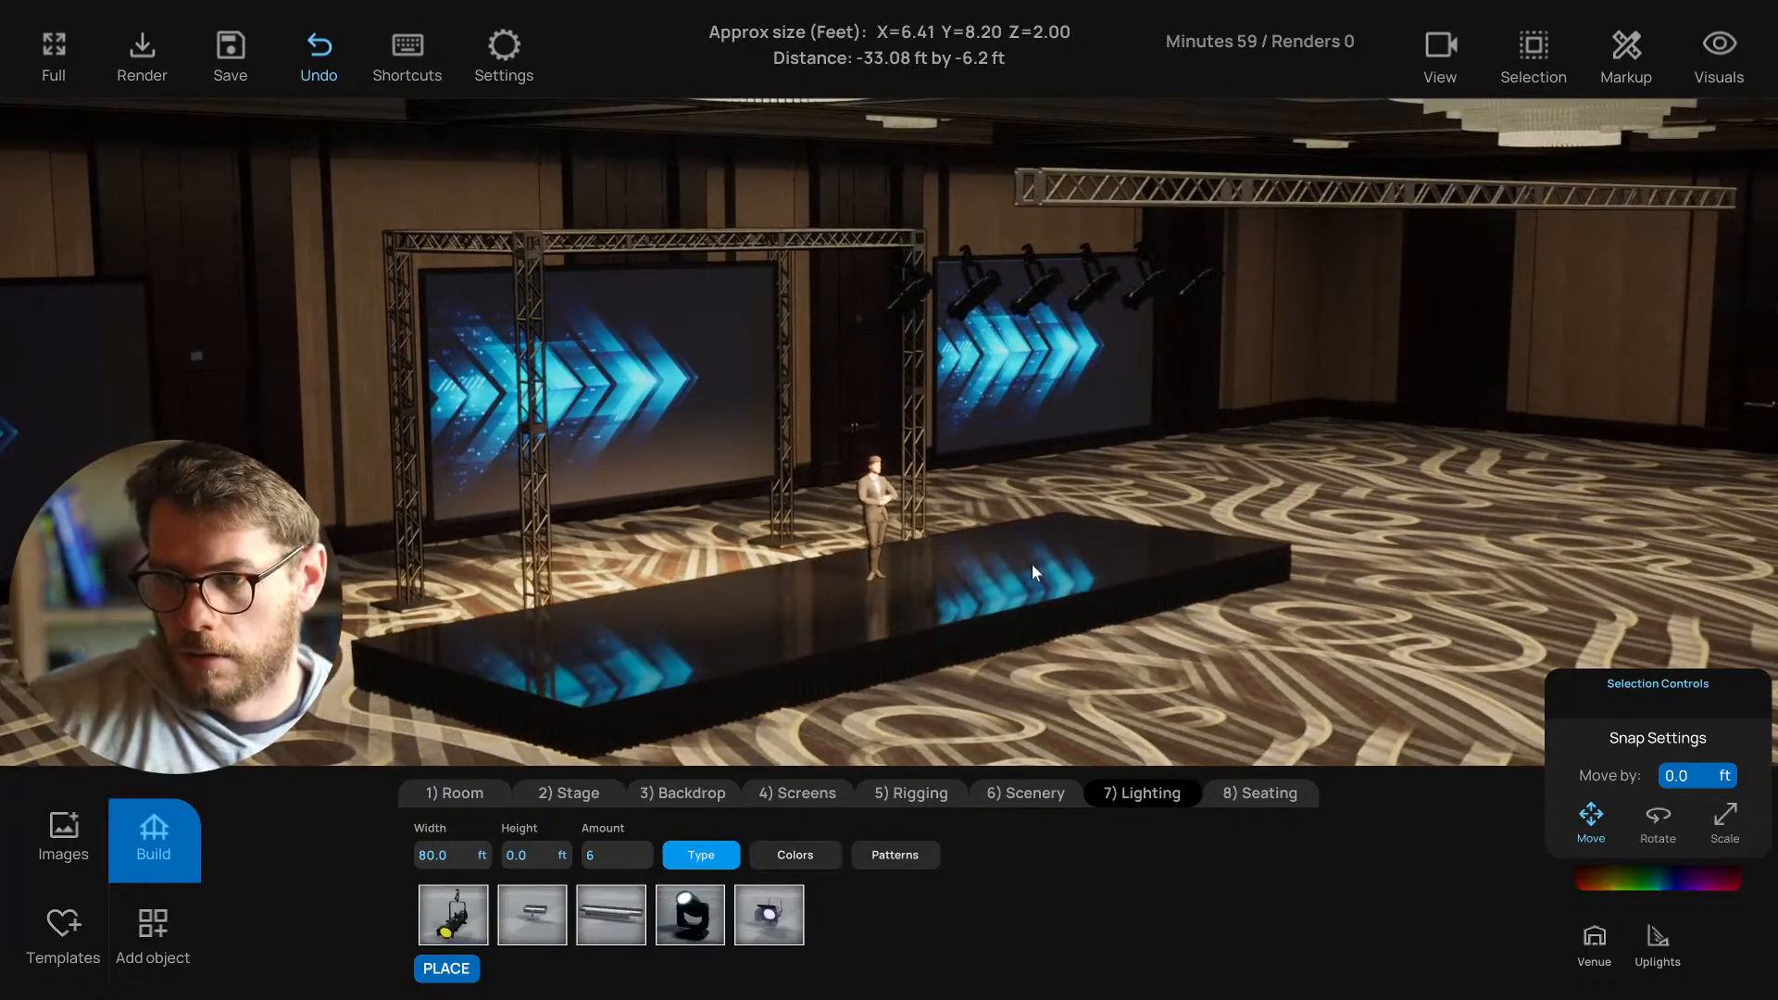
Move the row of six ellipsoidal lights horizontally until it lines up with the hanging front truss in plan view.
drag(1032, 564, 1172, 439)
click(1111, 317)
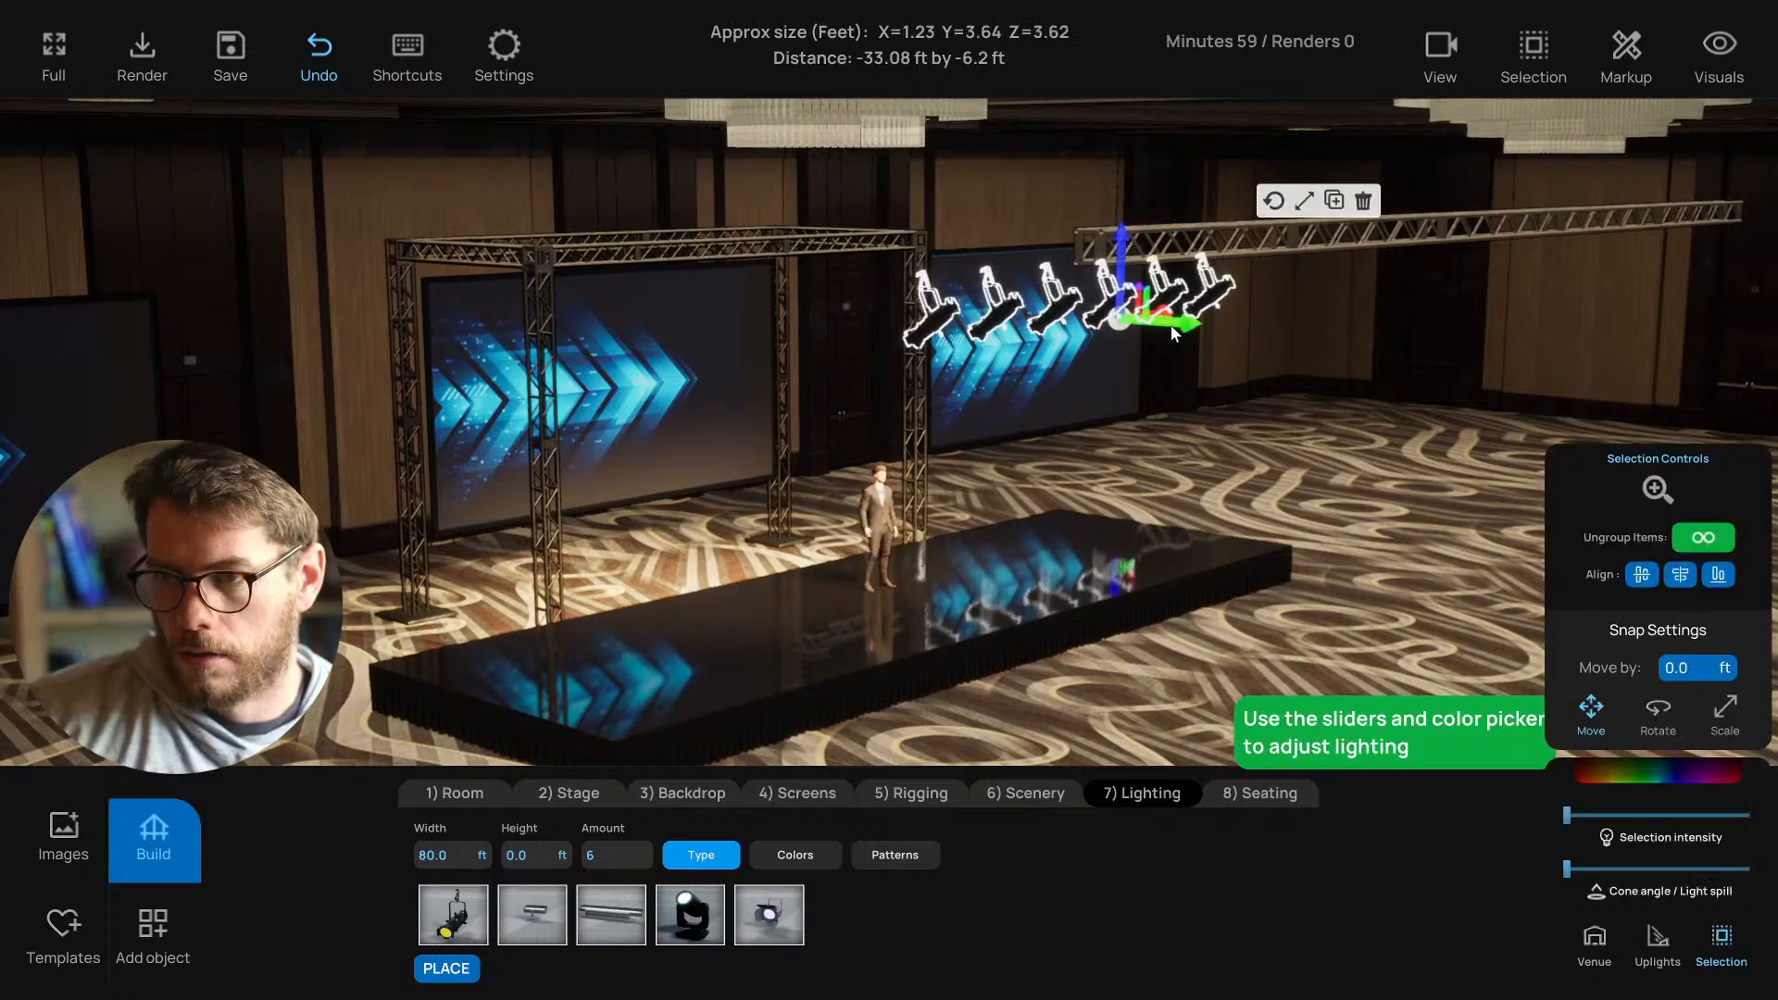
drag(1171, 325, 1047, 405)
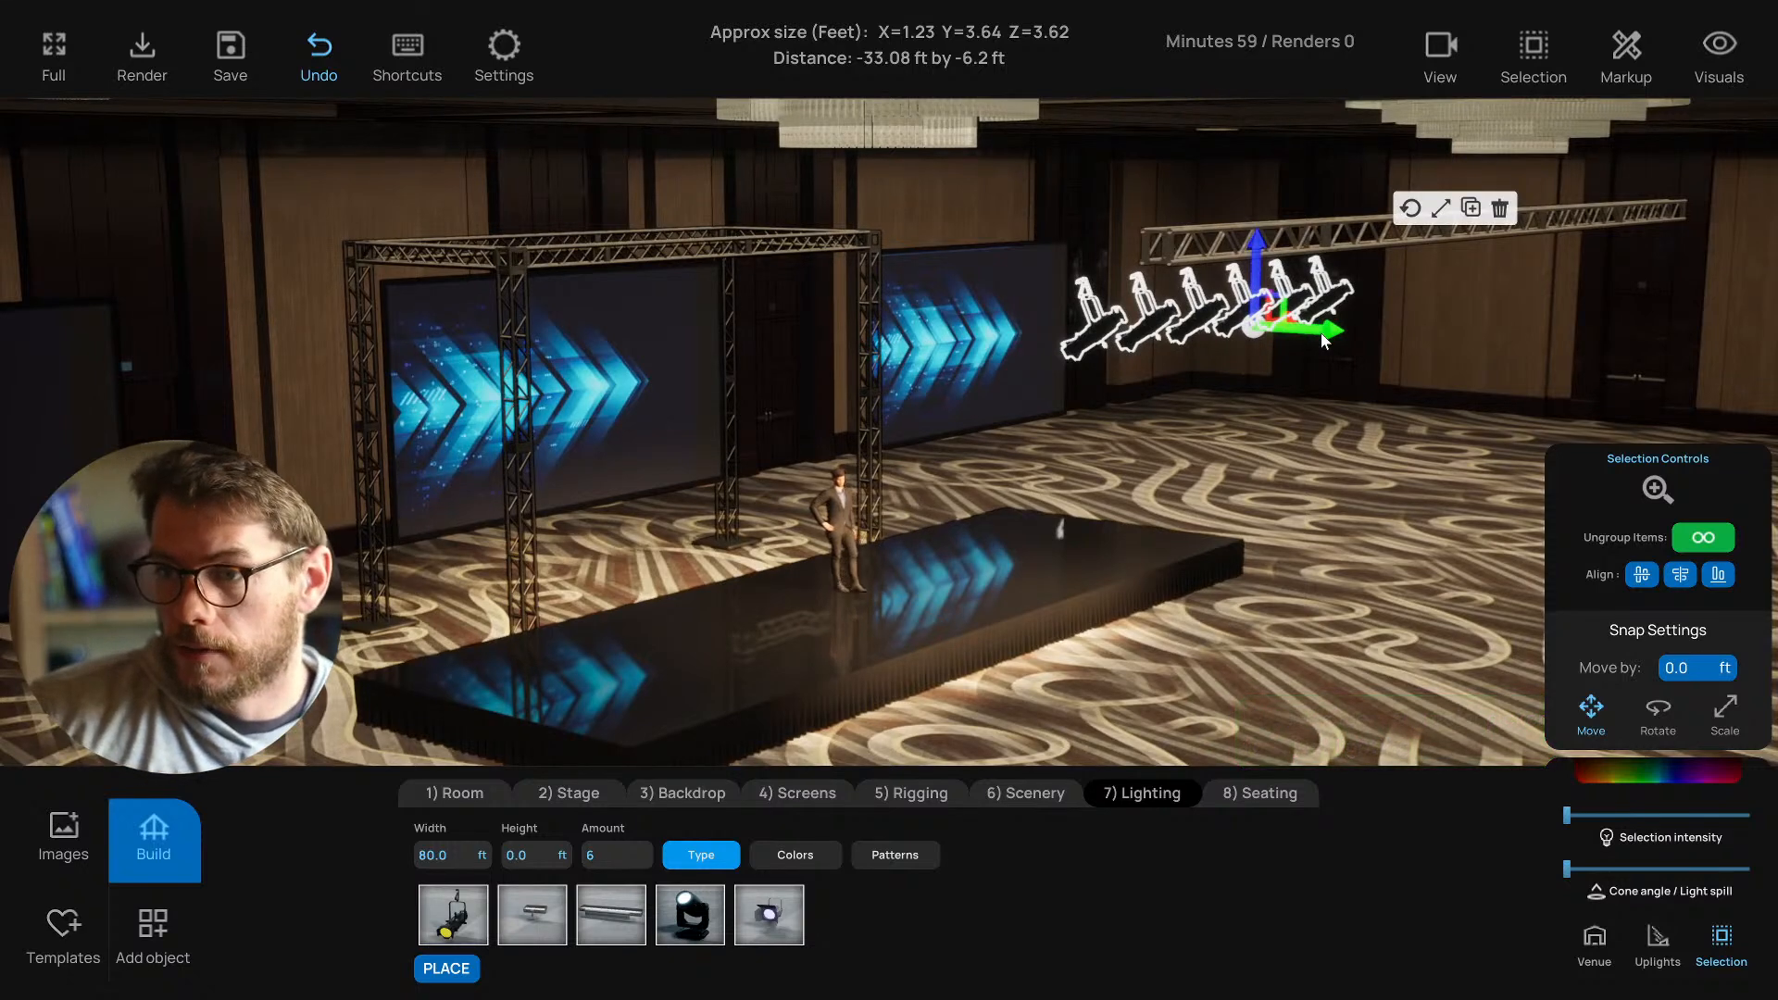
drag(1320, 331, 1448, 358)
key(t)
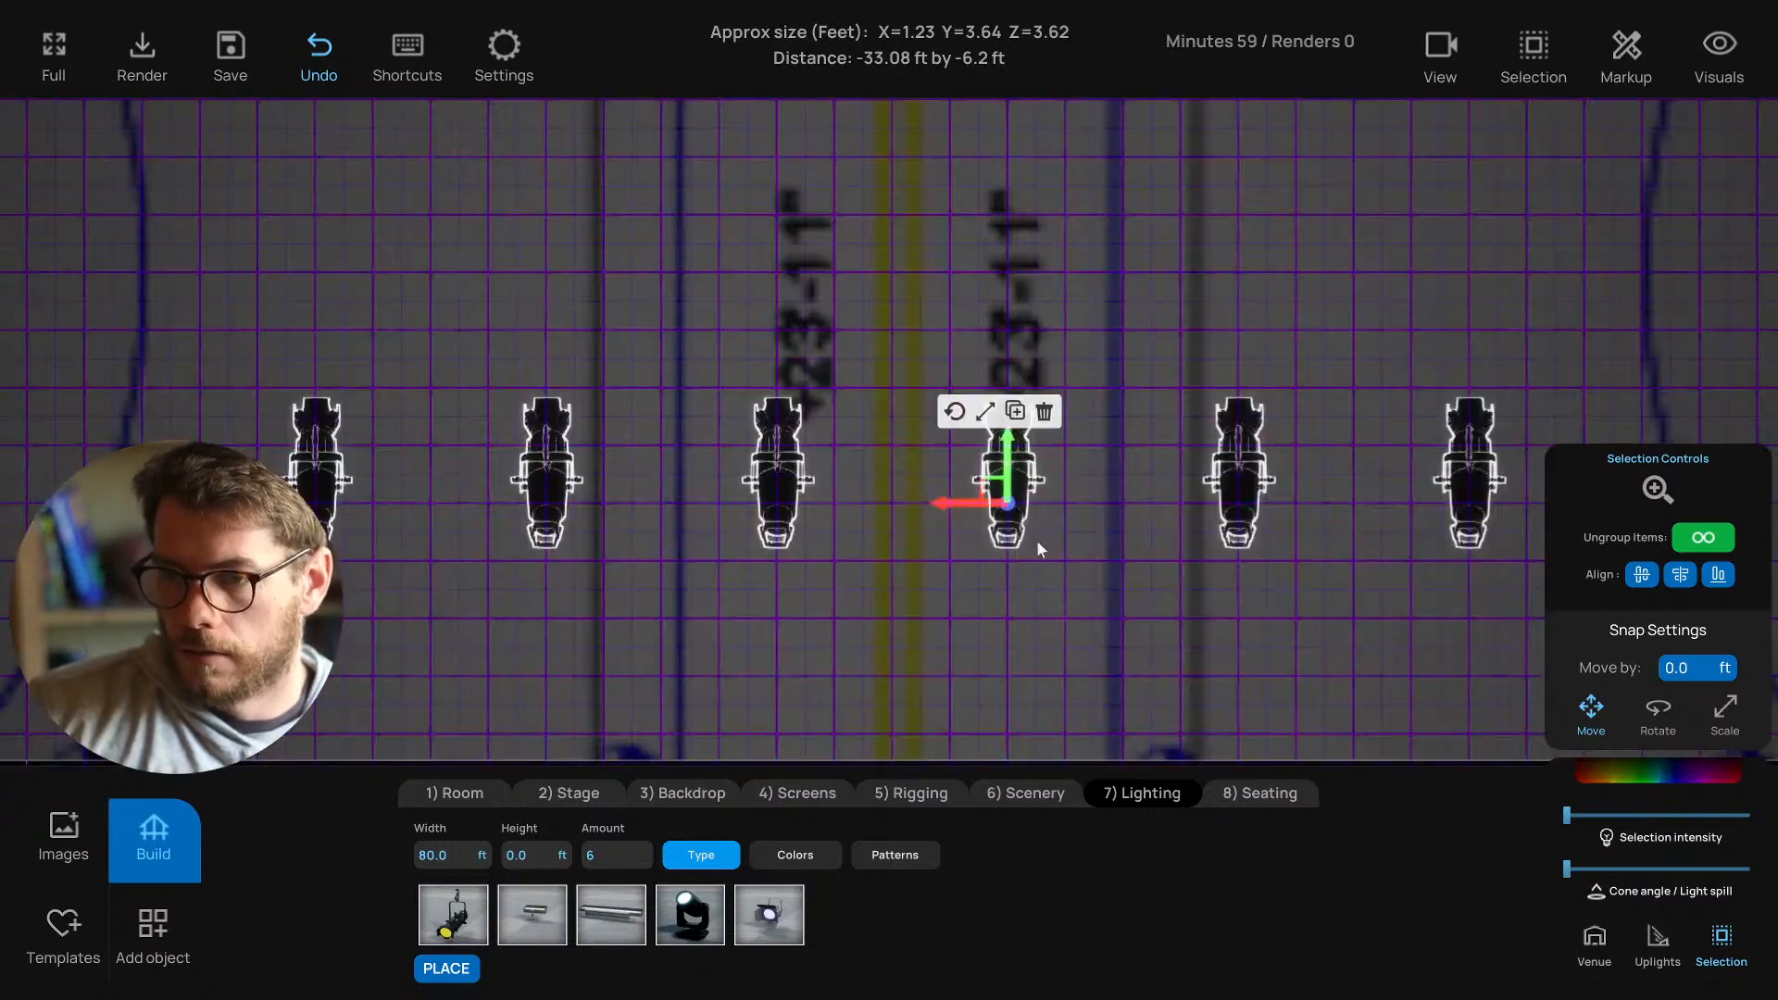
scroll(1020, 567, down, 3)
drag(917, 468, 917, 579)
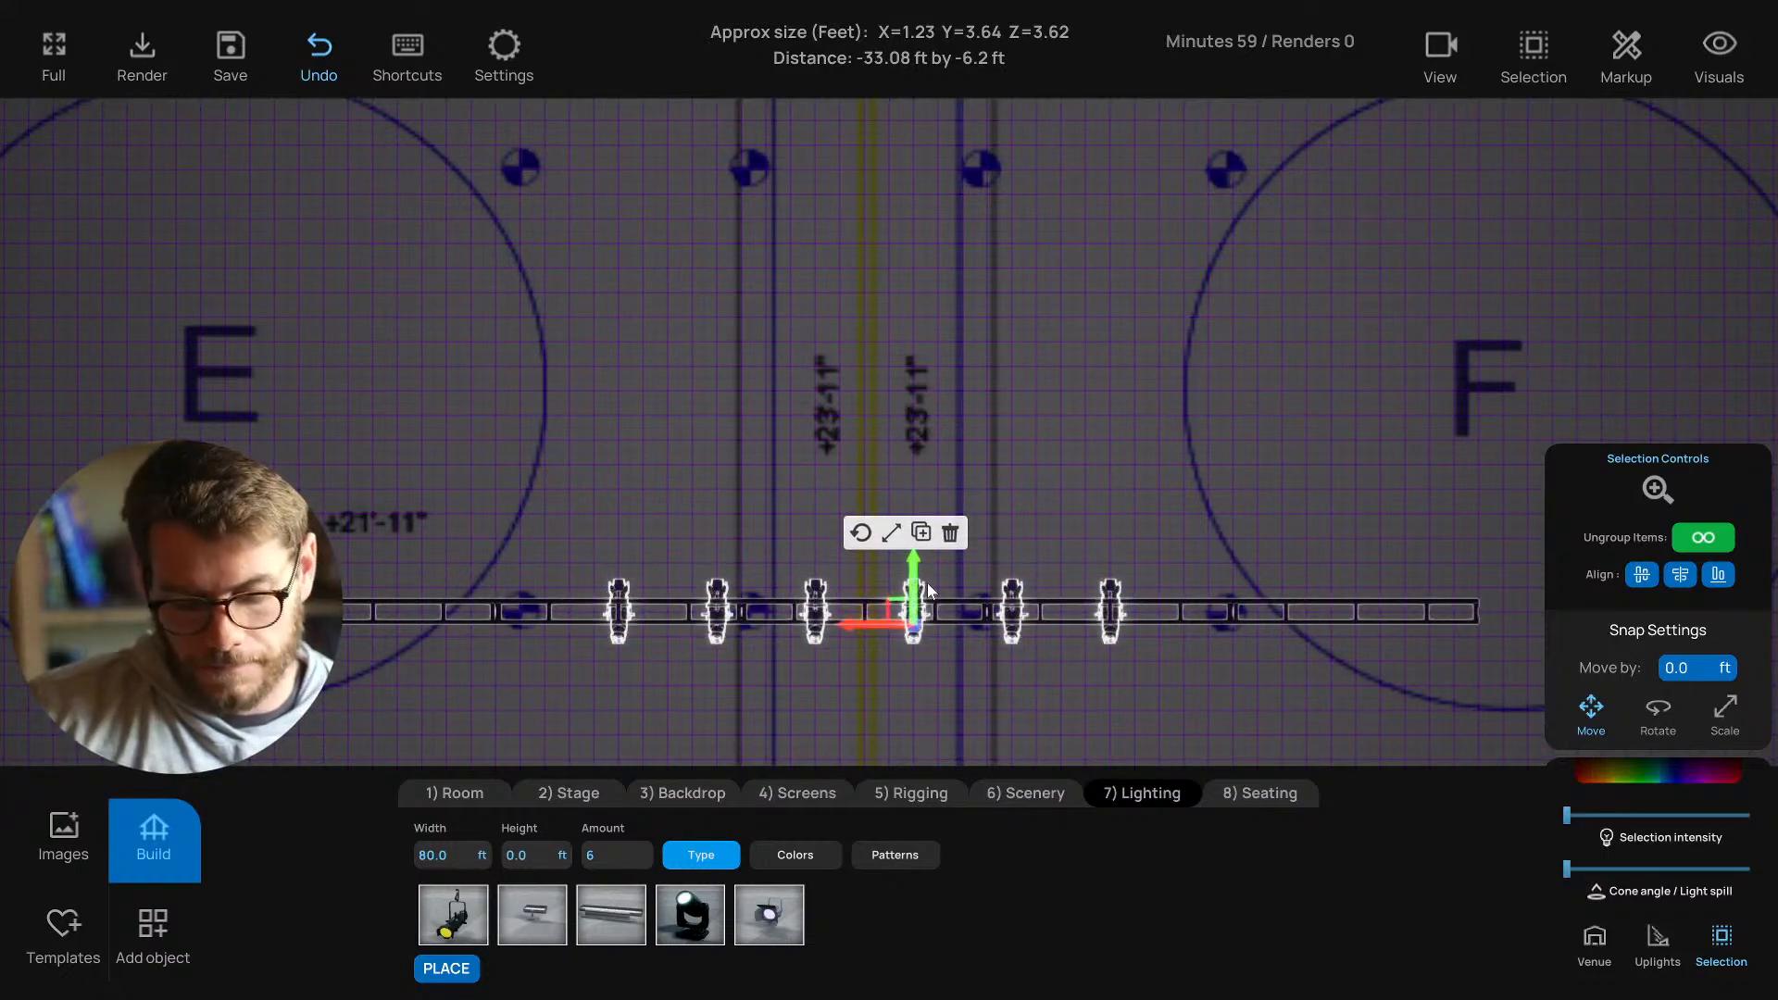
Raise the row of six ellipsoidal lights so that it hangs from the front truss.
key(t)
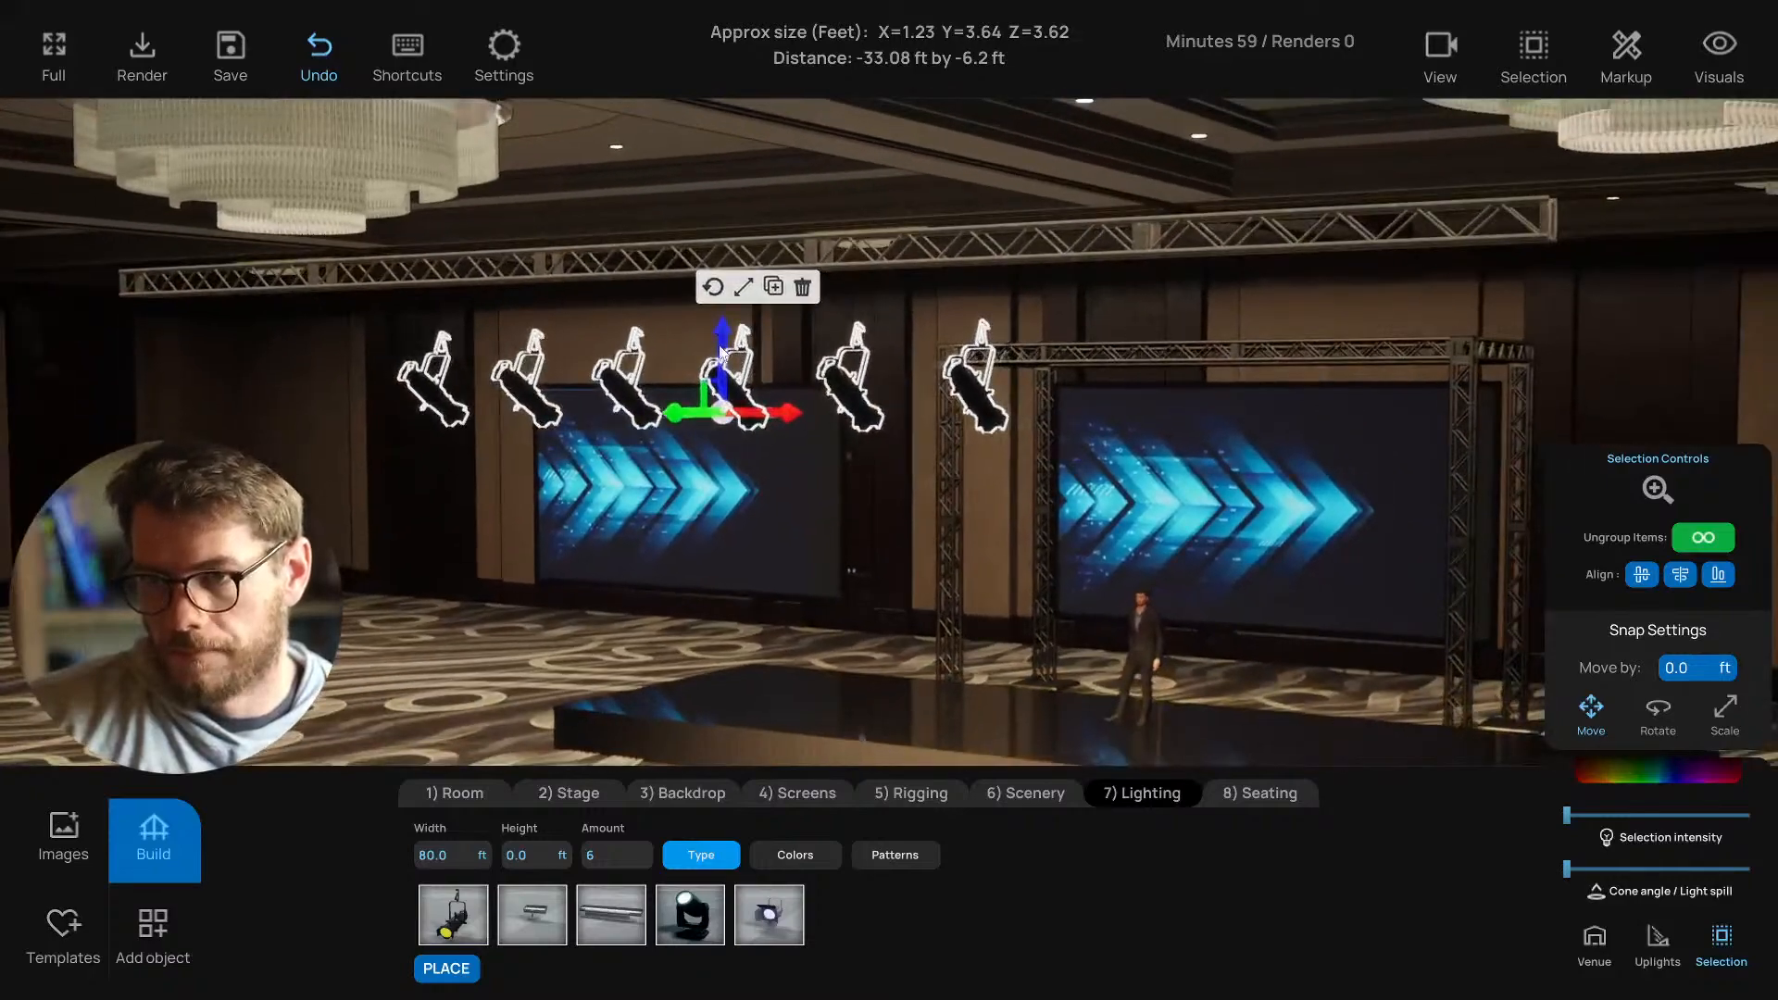
drag(721, 352, 728, 278)
click(714, 213)
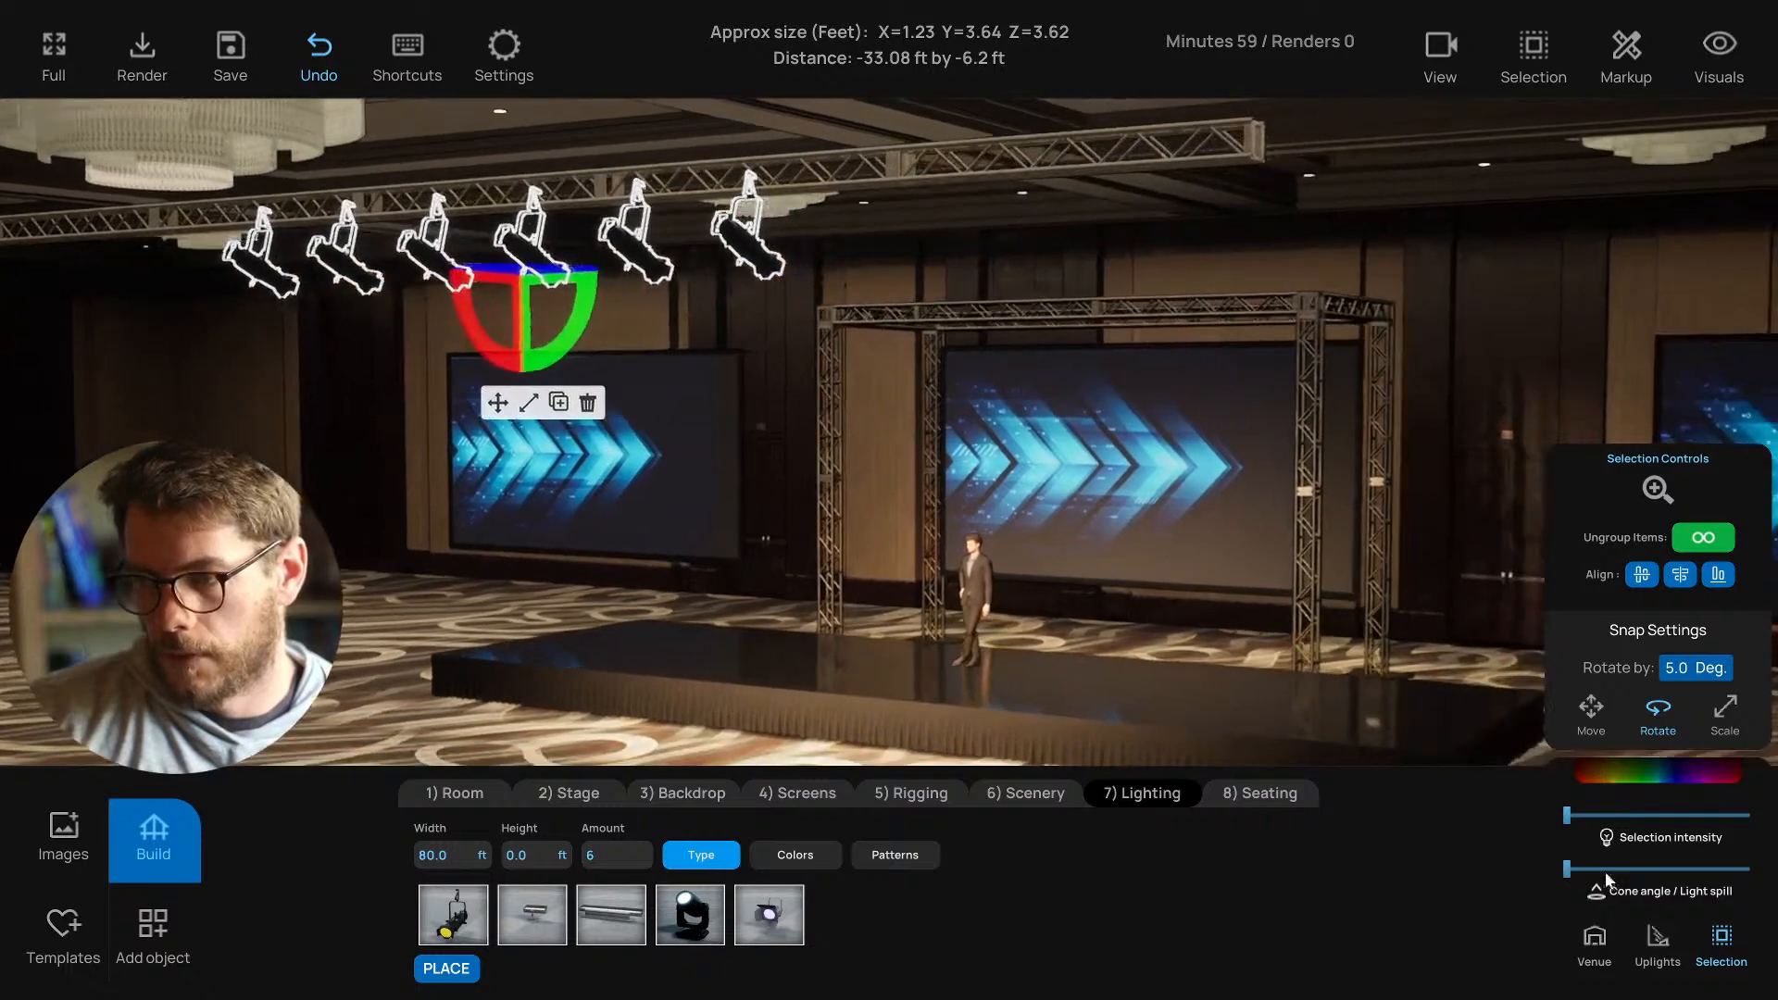
Widen the cone angle of the six ellipsoidal lights slightly and set their intensity to a low level.
drag(1569, 870, 1609, 869)
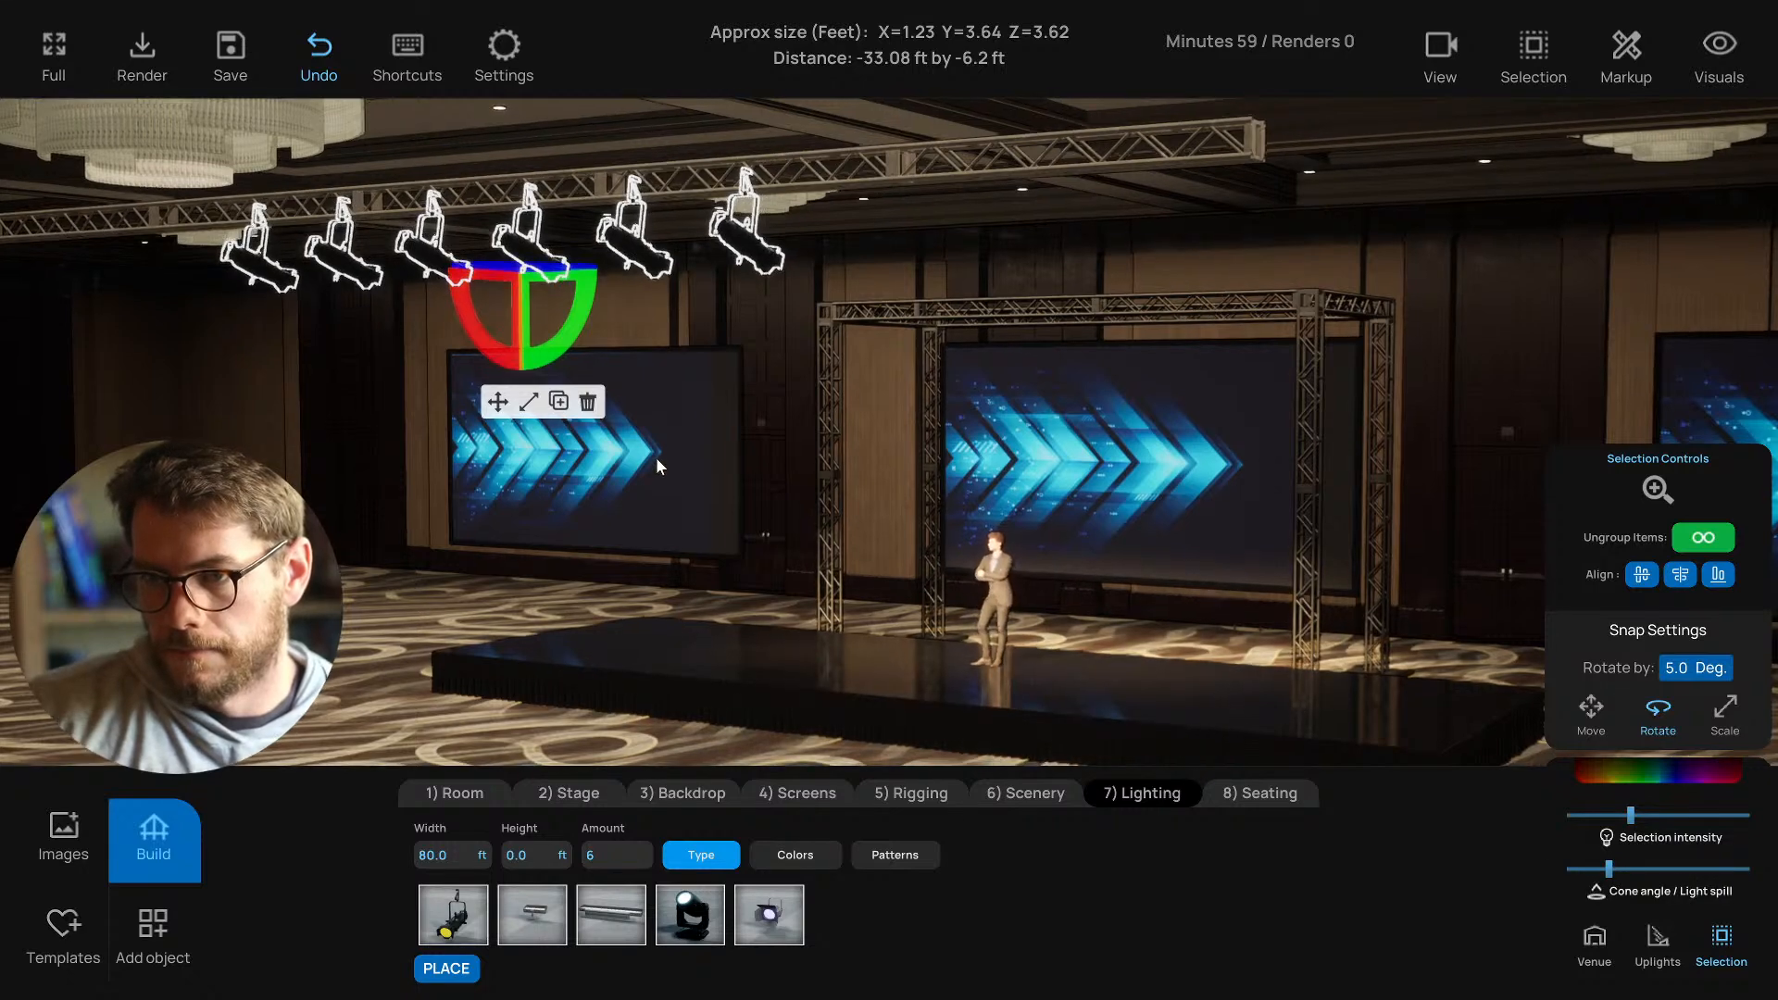
drag(1617, 817, 1598, 815)
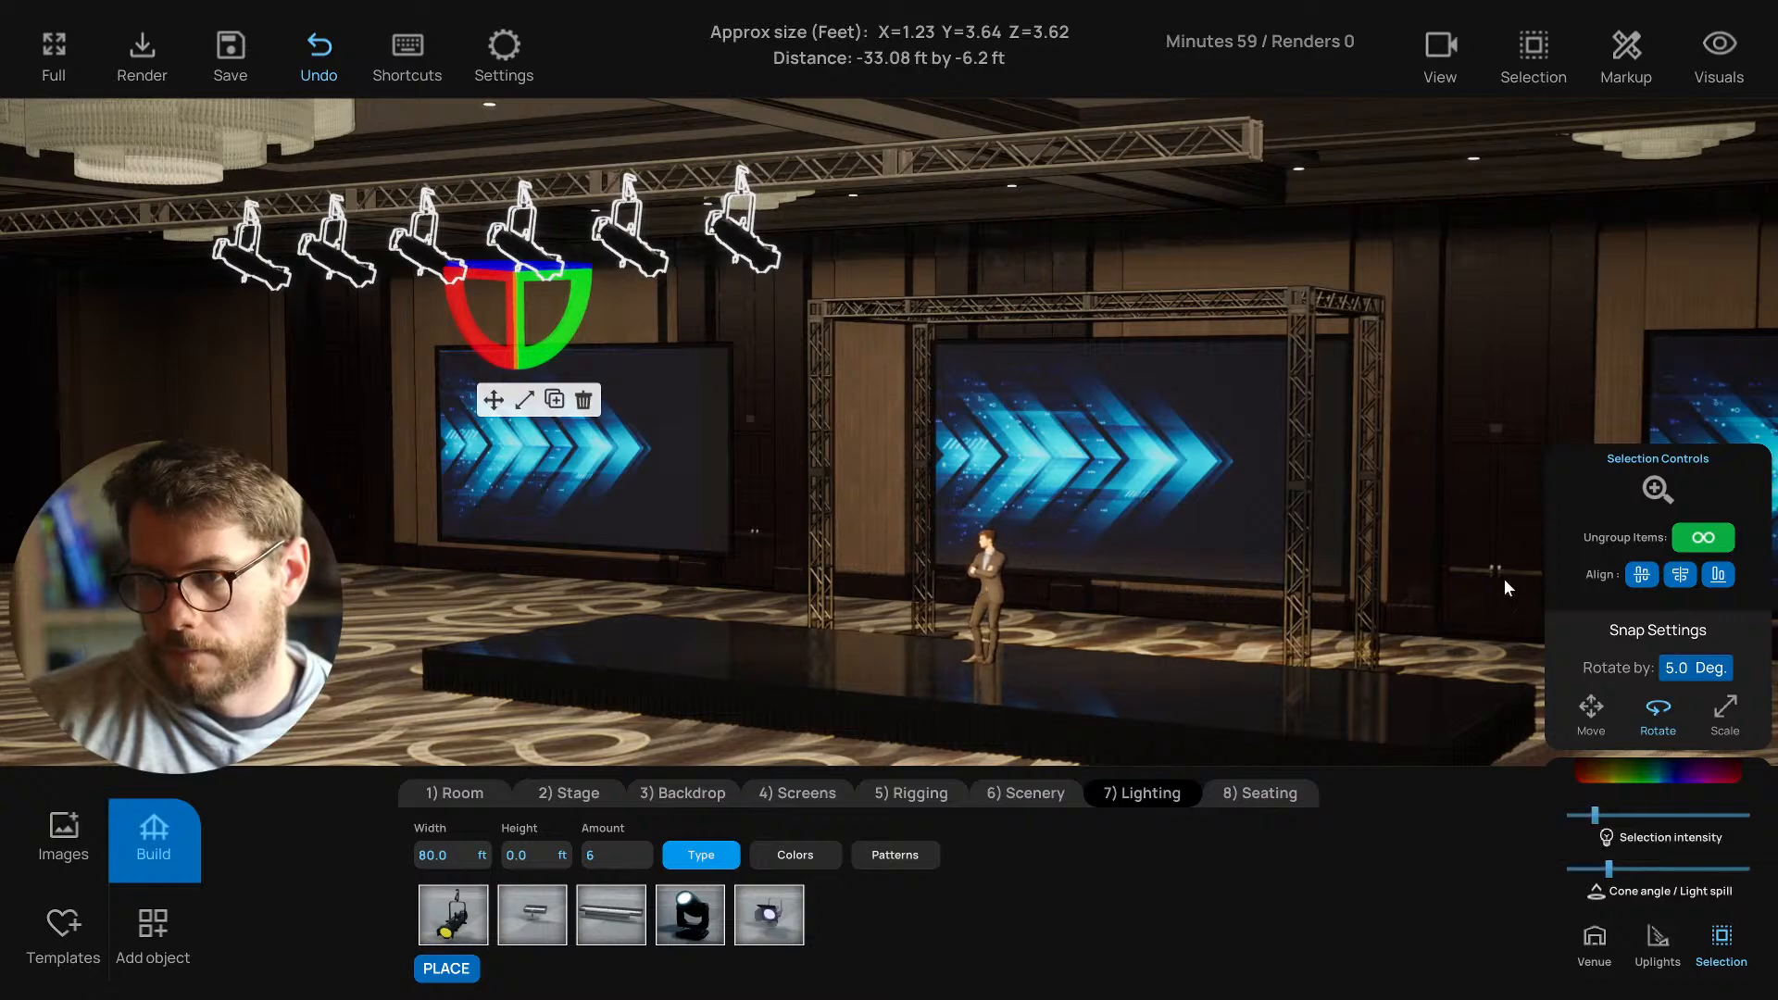
click(1440, 402)
Examine the box truss and stage deck from the front and side, and check the available rigging types.
right_drag(1035, 521, 1094, 727)
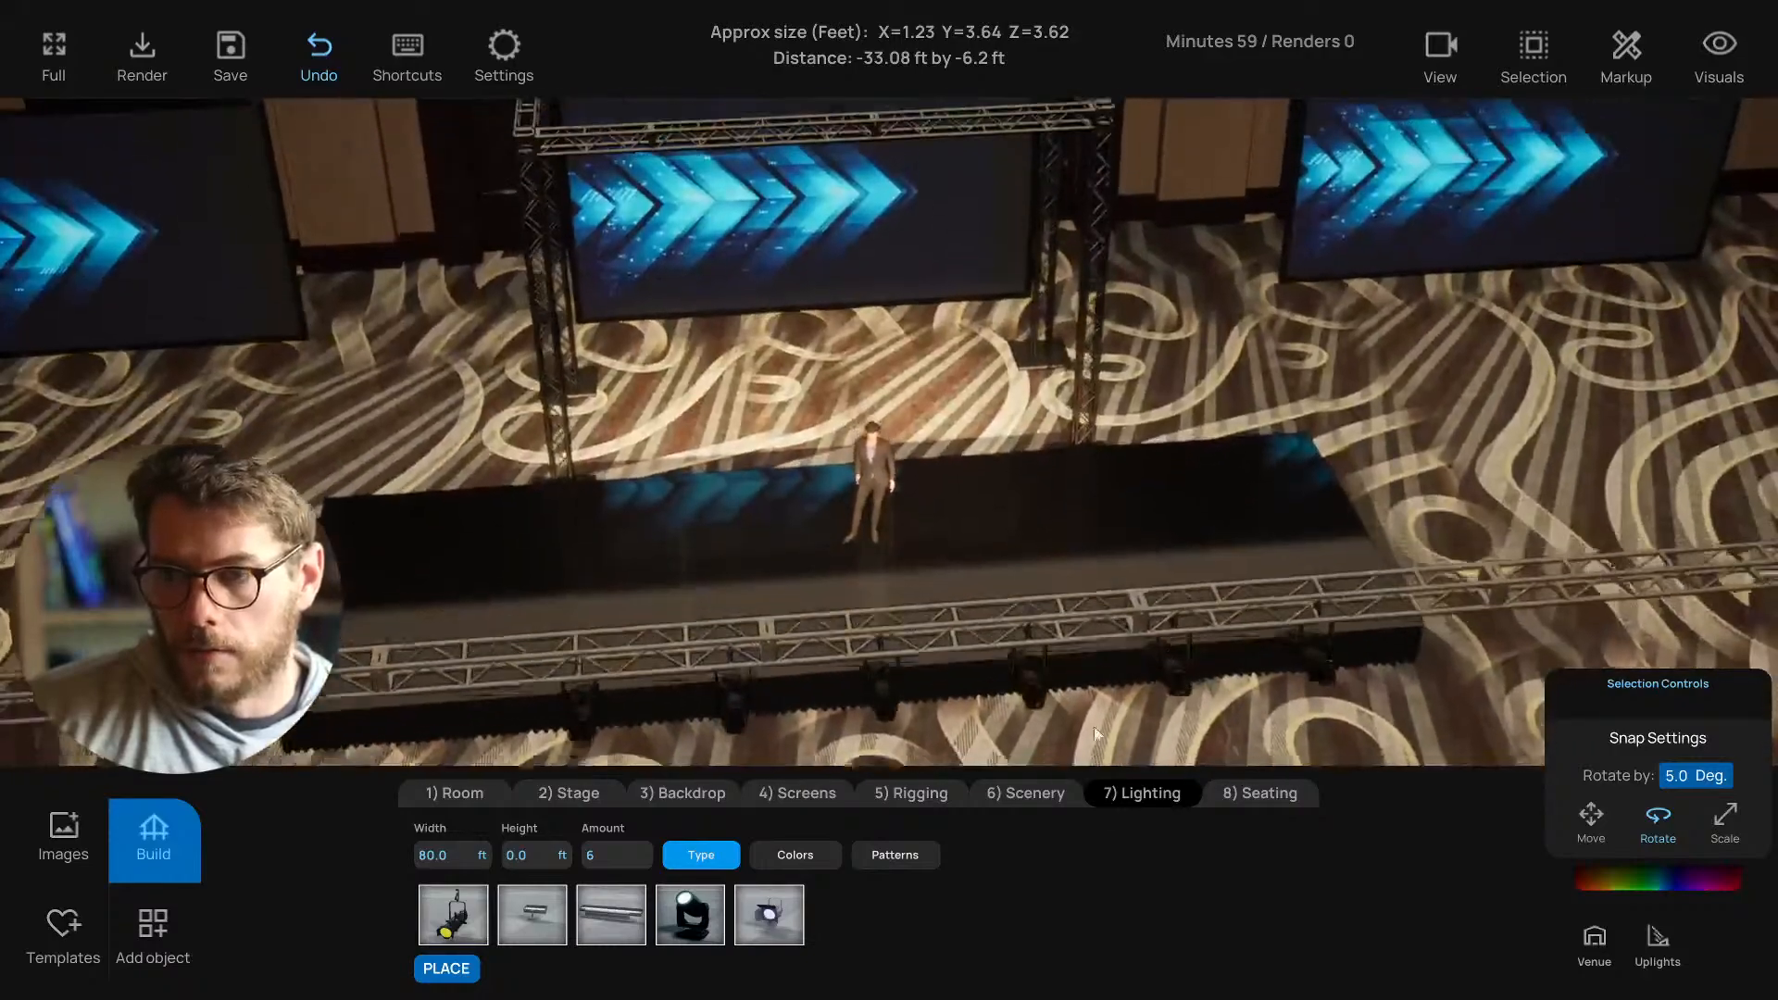
click(917, 795)
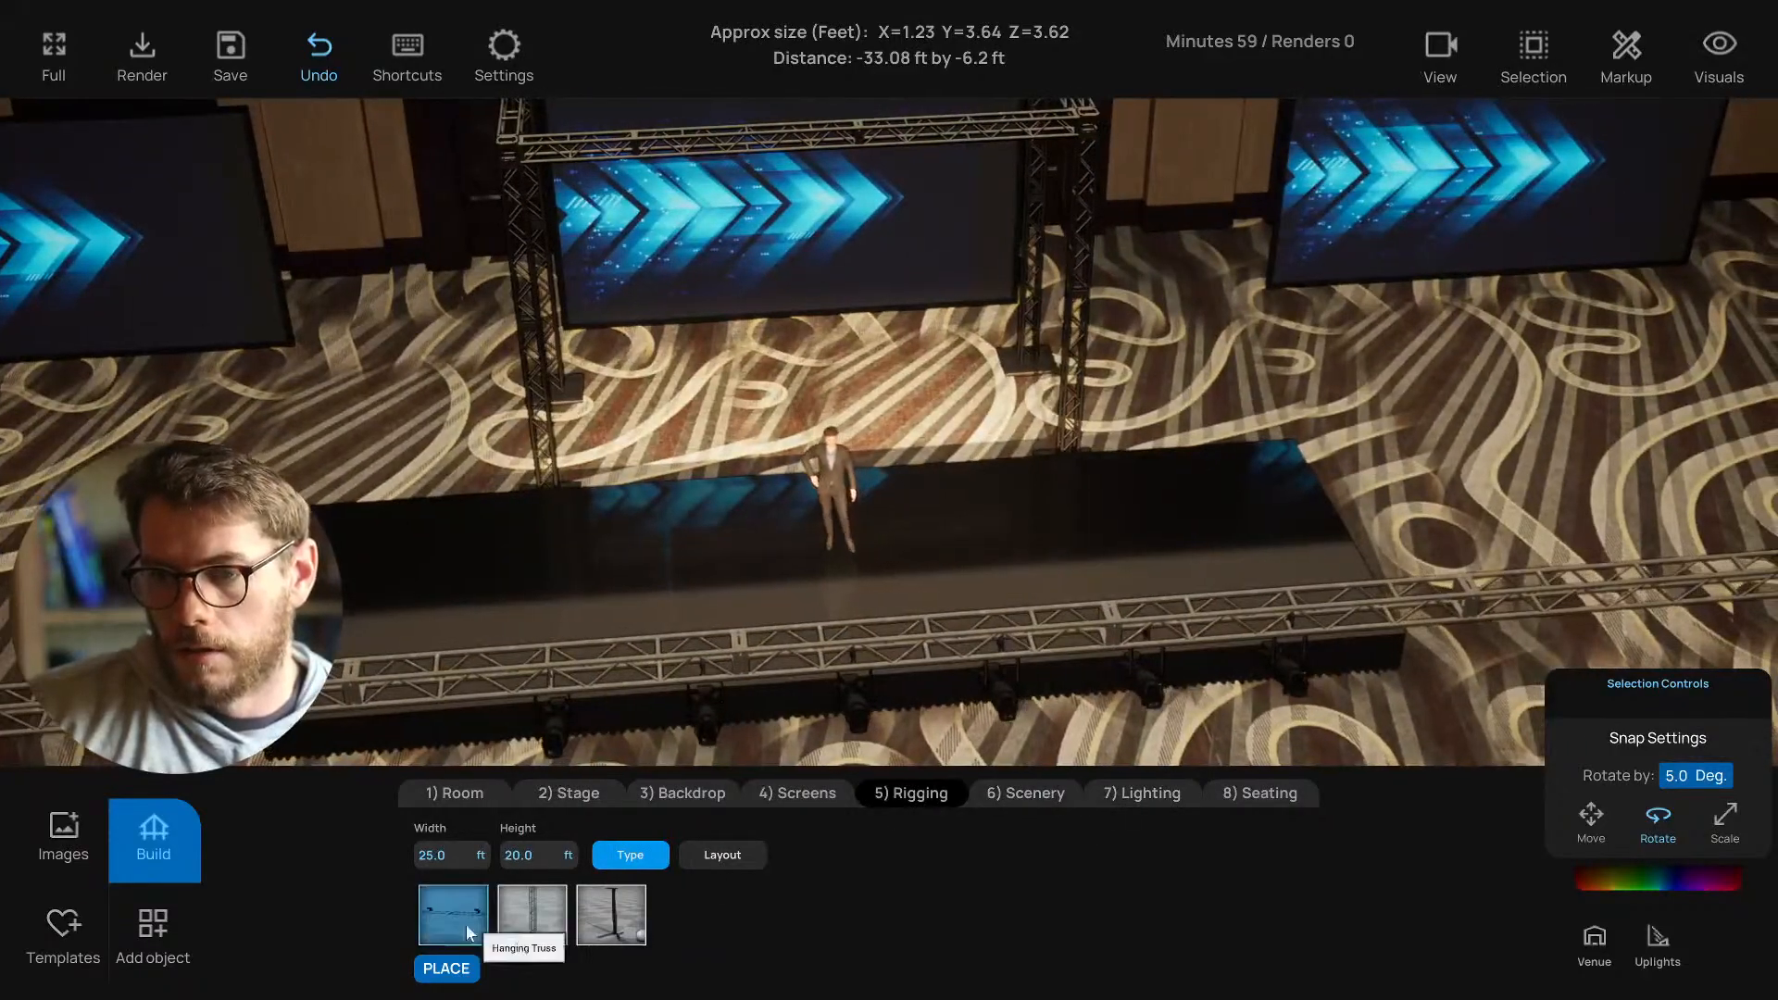
click(446, 968)
mouse_move(852, 408)
right_down()
mouse_move(954, 396)
mouse_move(791, 398)
mouse_move(795, 492)
mouse_move(808, 459)
mouse_move(859, 456)
mouse_move(857, 431)
right_up()
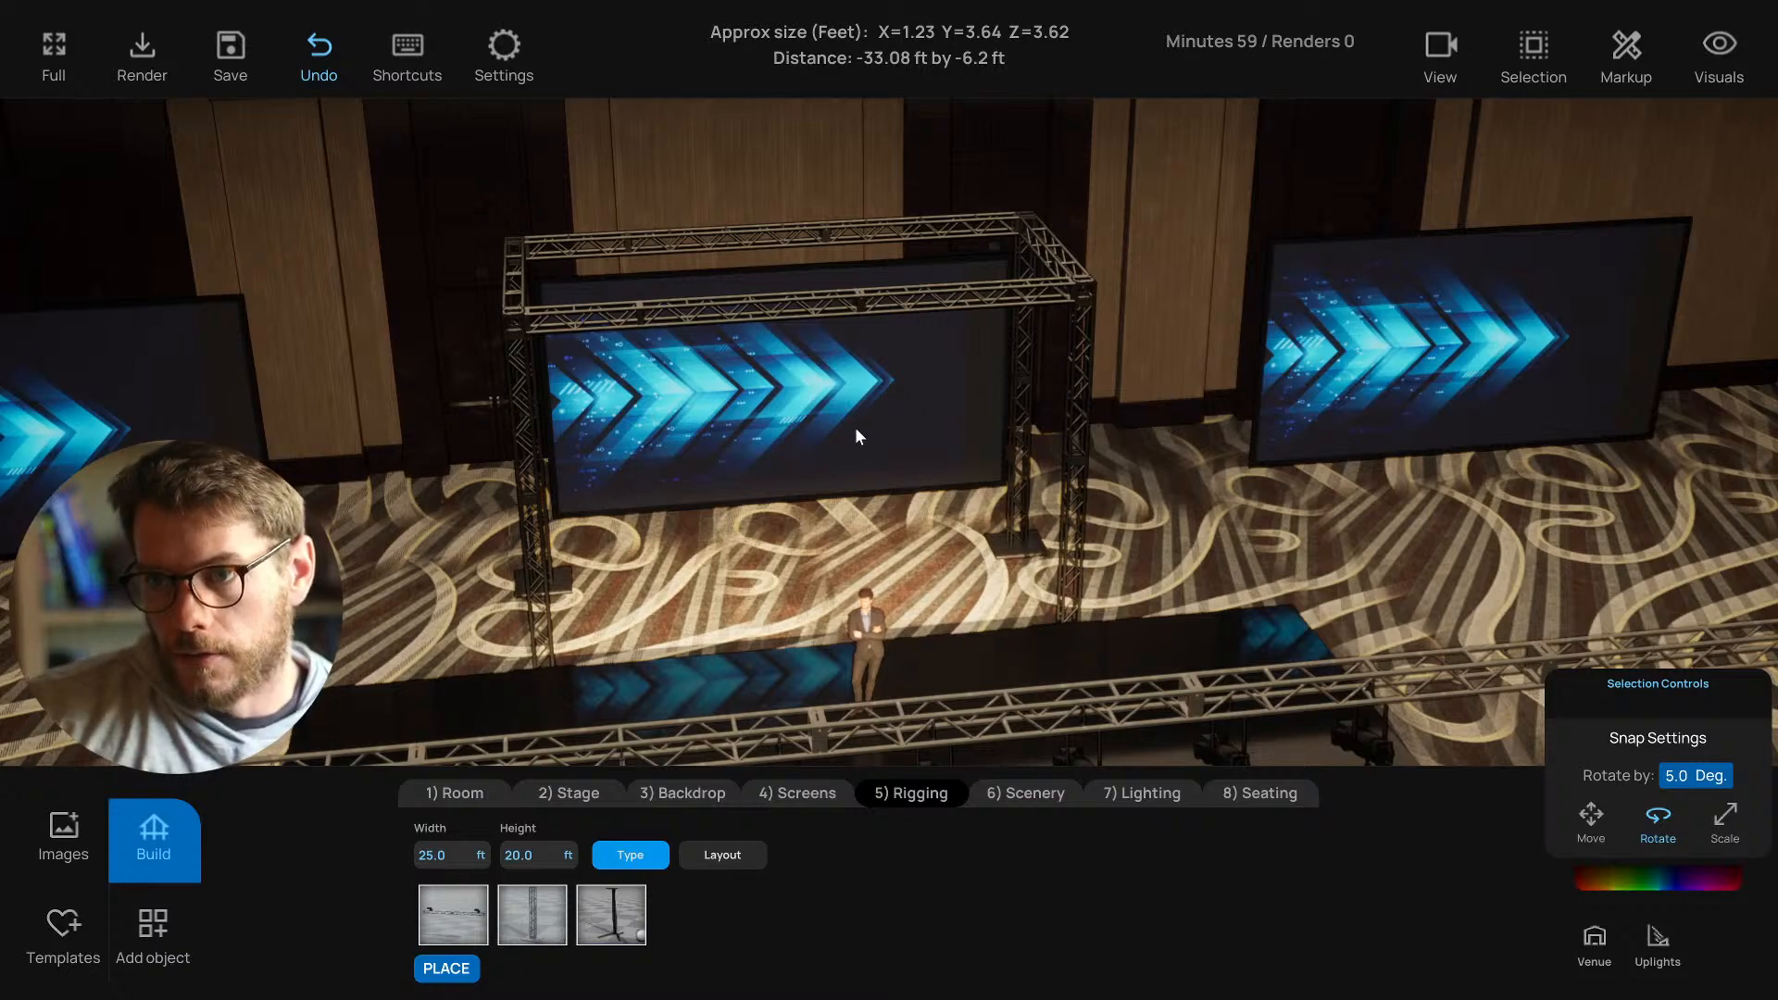
right_drag(854, 427, 1031, 264)
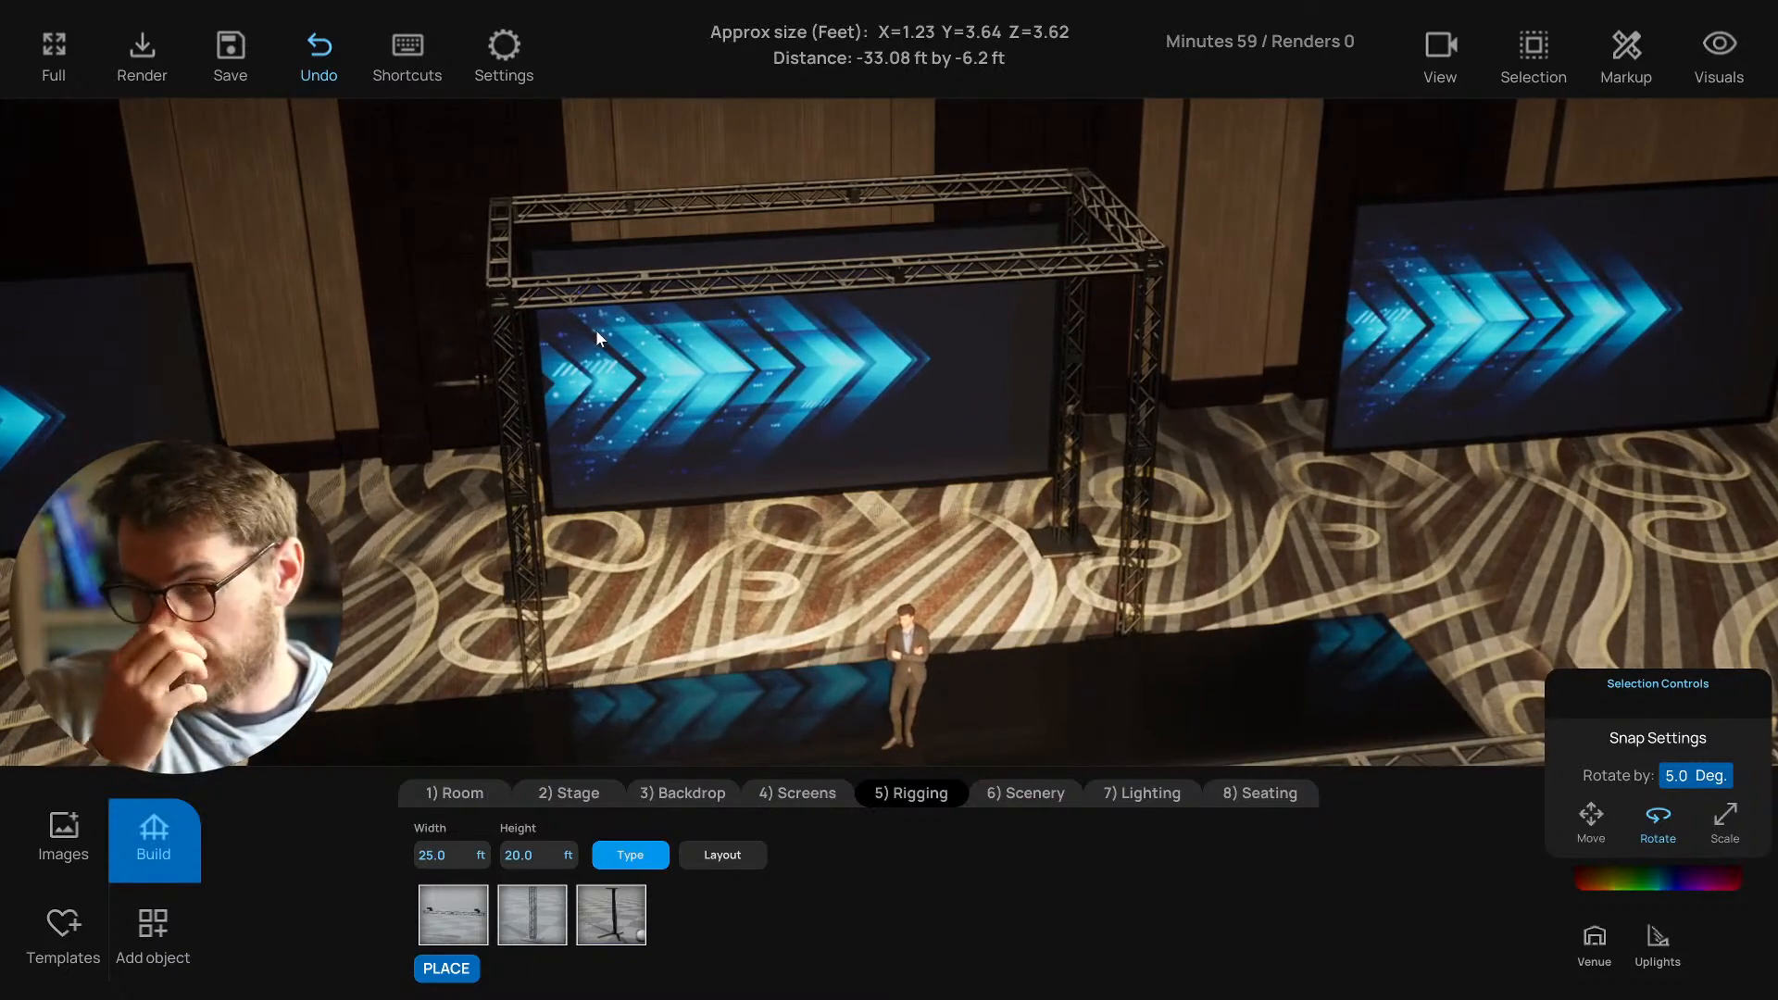
right_drag(752, 371, 730, 315)
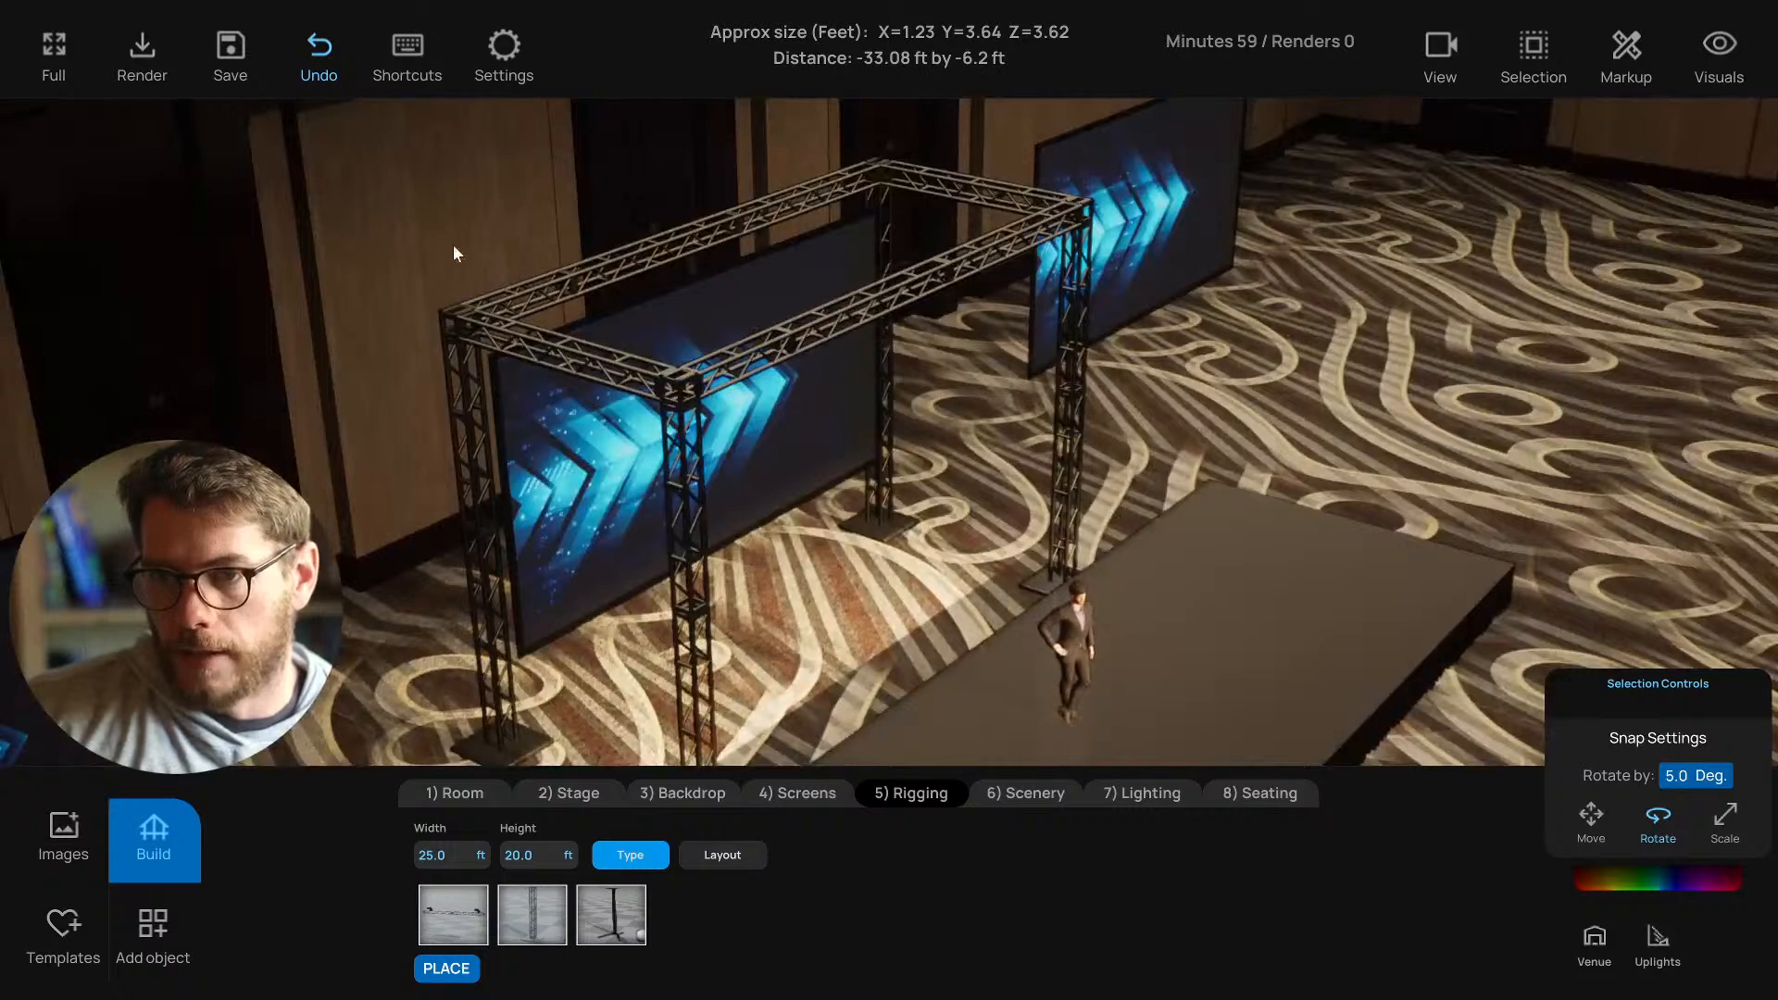
right_drag(453, 252, 1005, 771)
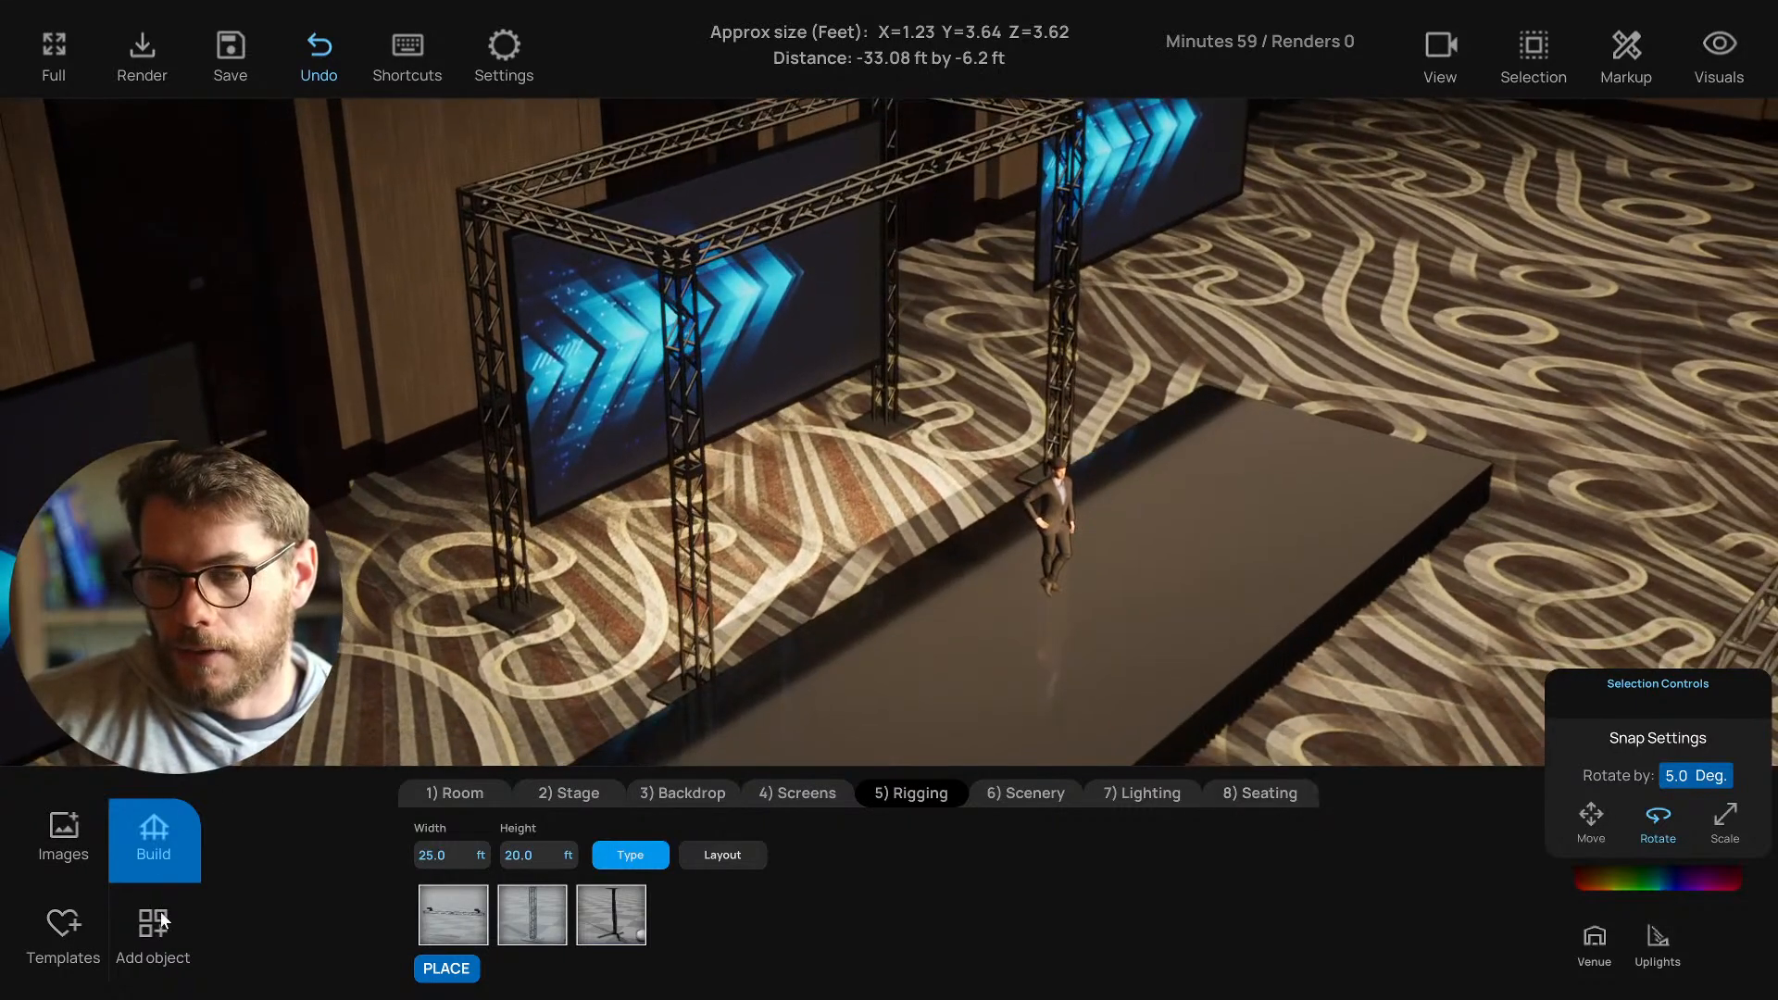
Add a Basic Cube on the floor beside the box truss's near front leg and make it ready for moving.
click(154, 924)
click(1345, 917)
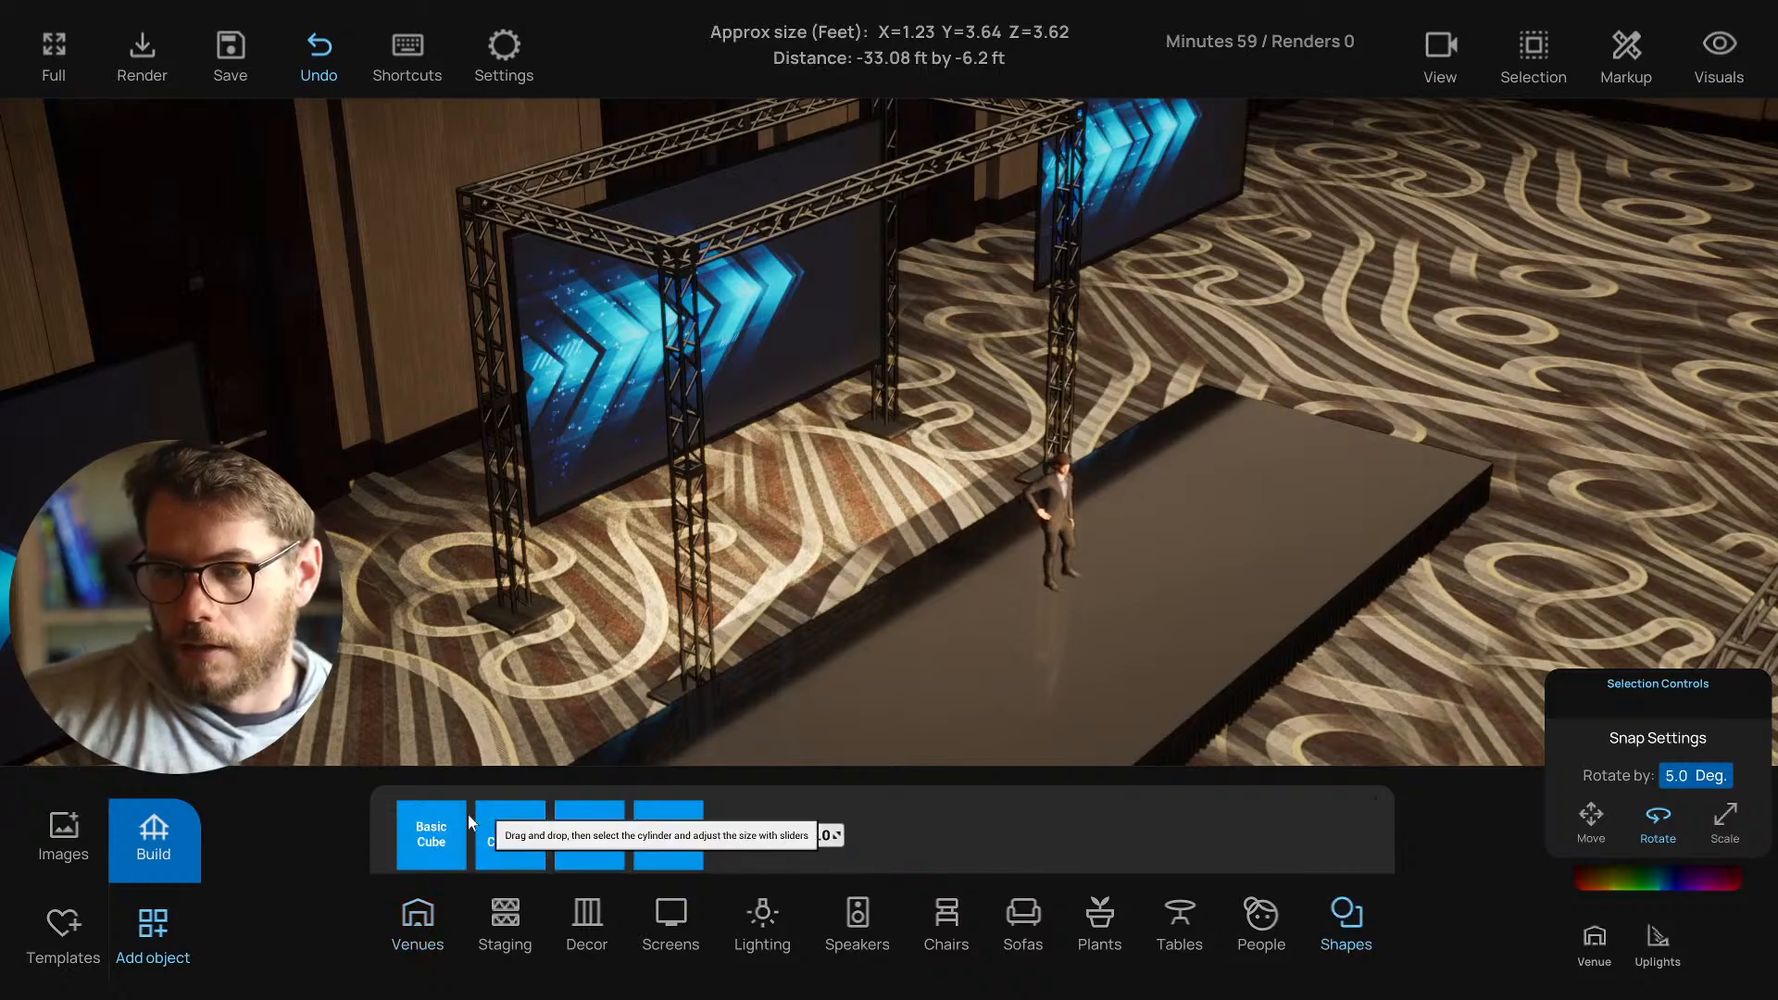
drag(469, 814, 558, 723)
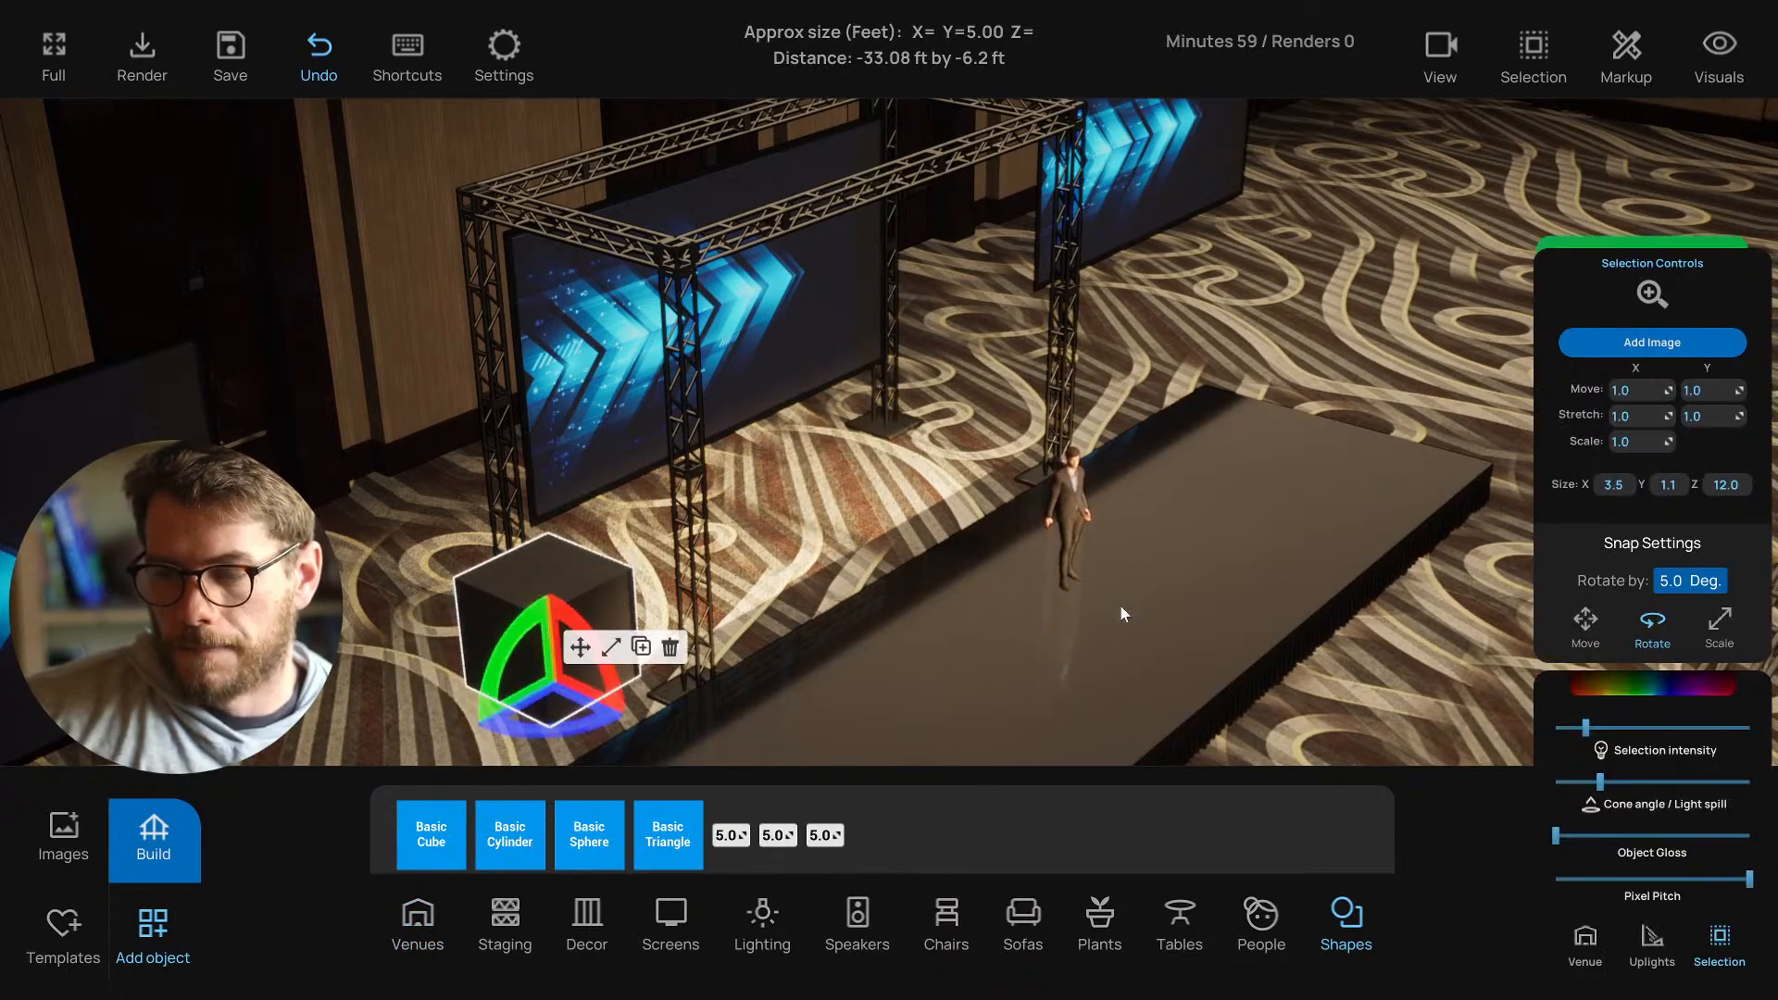
click(581, 648)
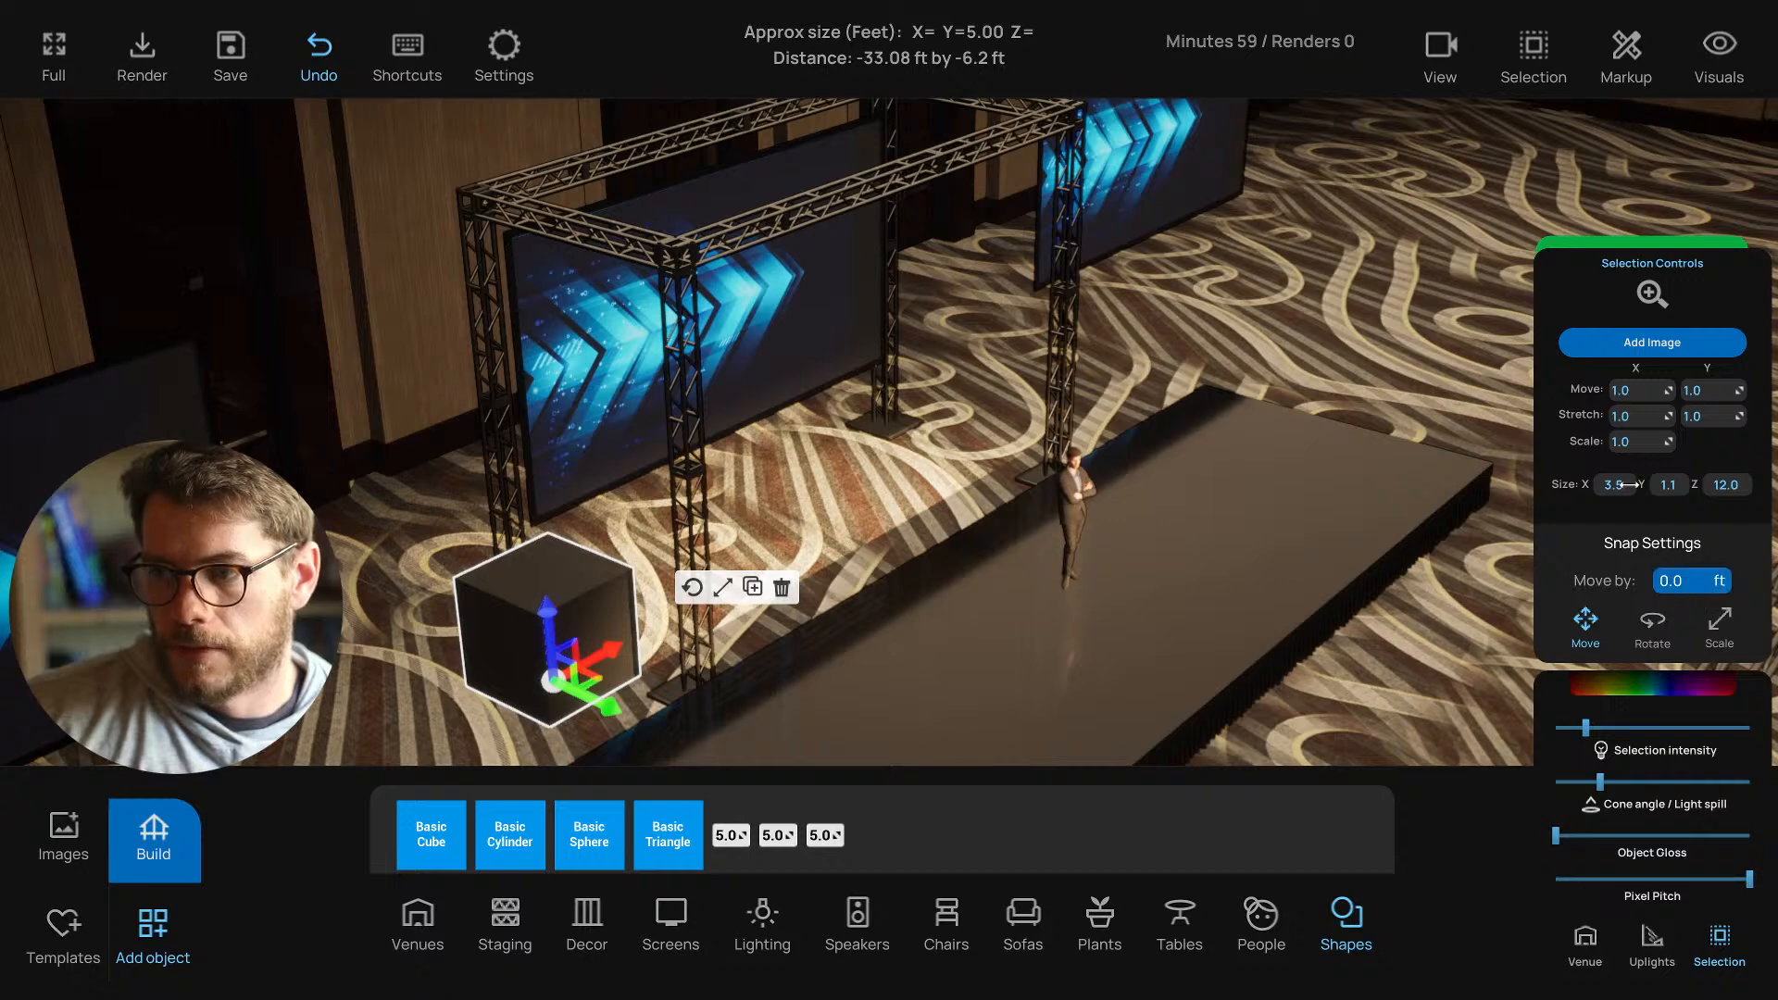
Resize the cube into a slim column measuring 1.0 ft in X, 1.0 ft in Y and 10.0 ft in Z.
drag(1623, 484, 1625, 484)
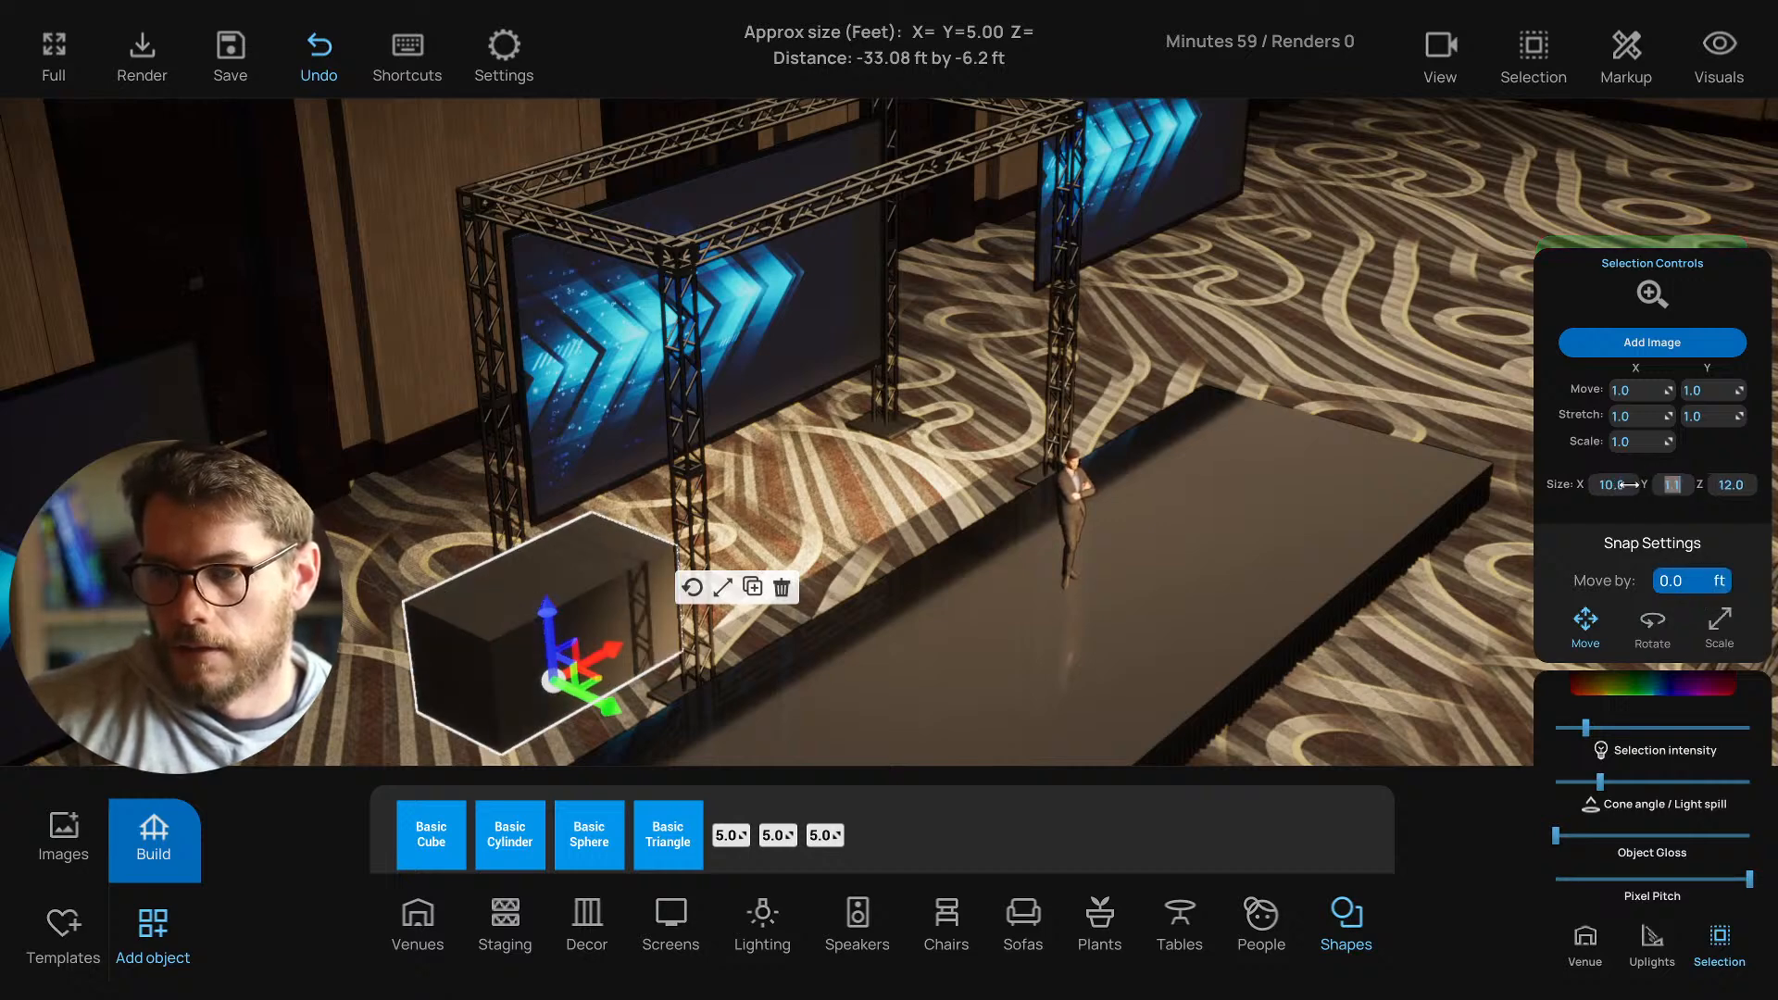
key(Tab)
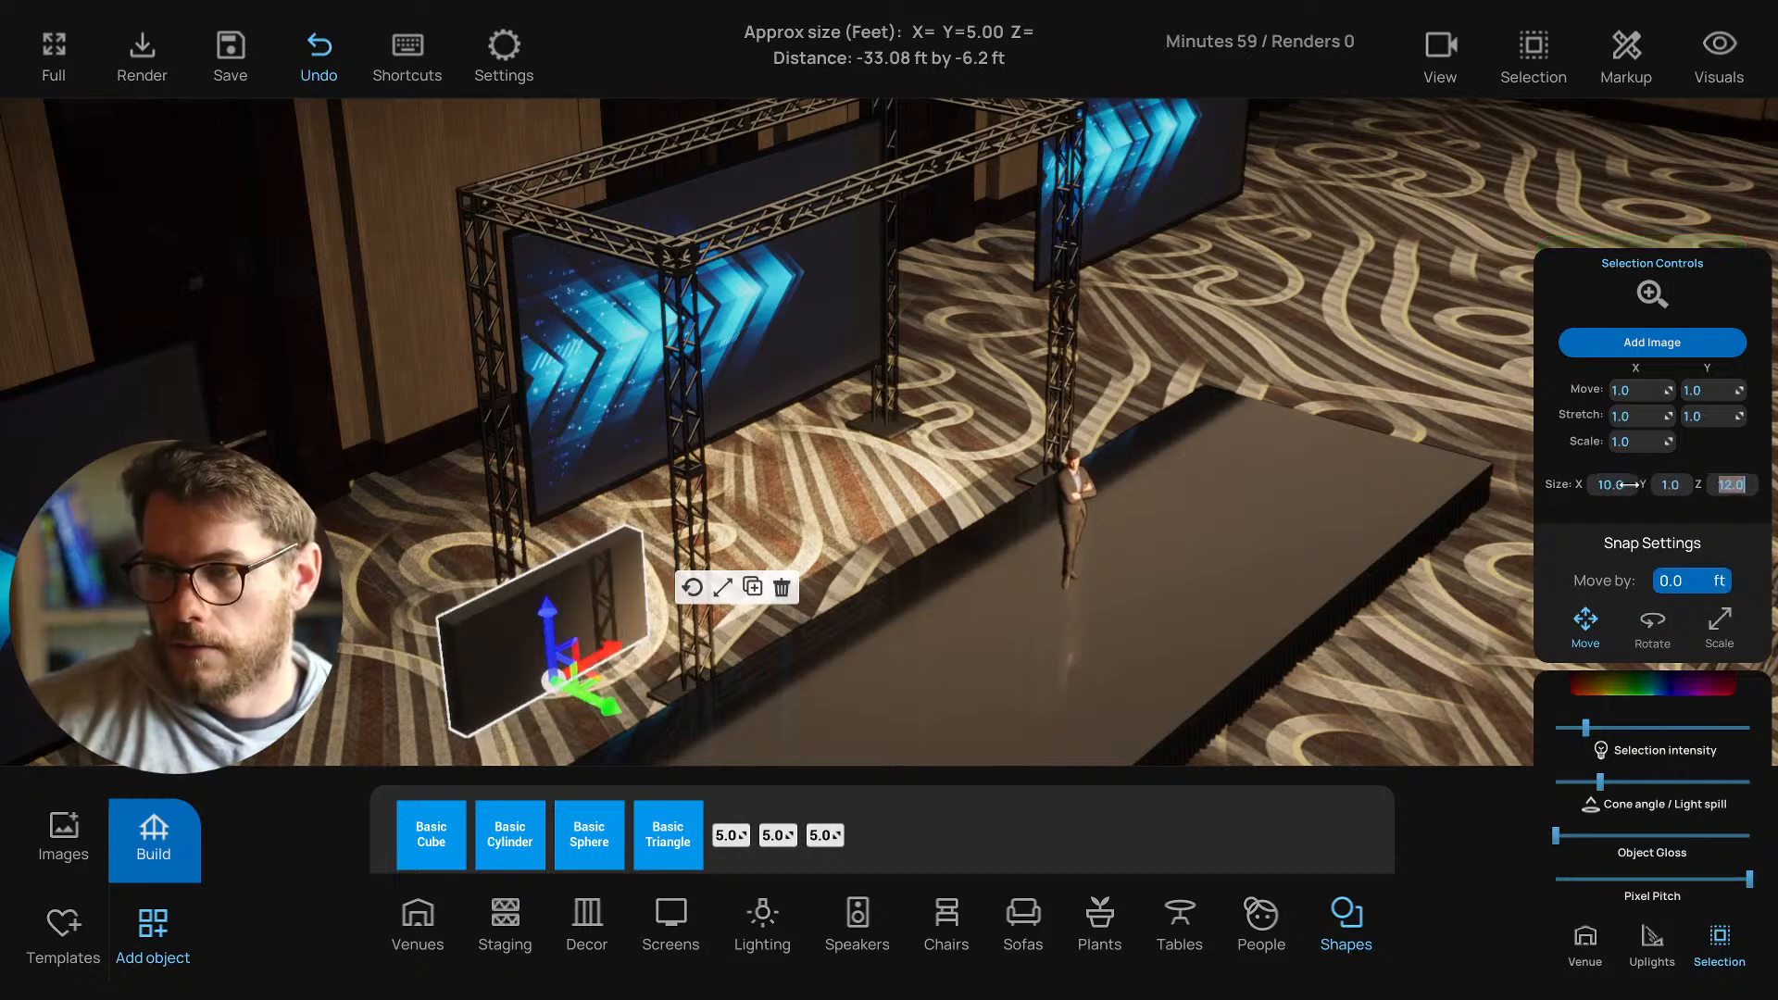
click(1622, 484)
text(1)
key(Tab)
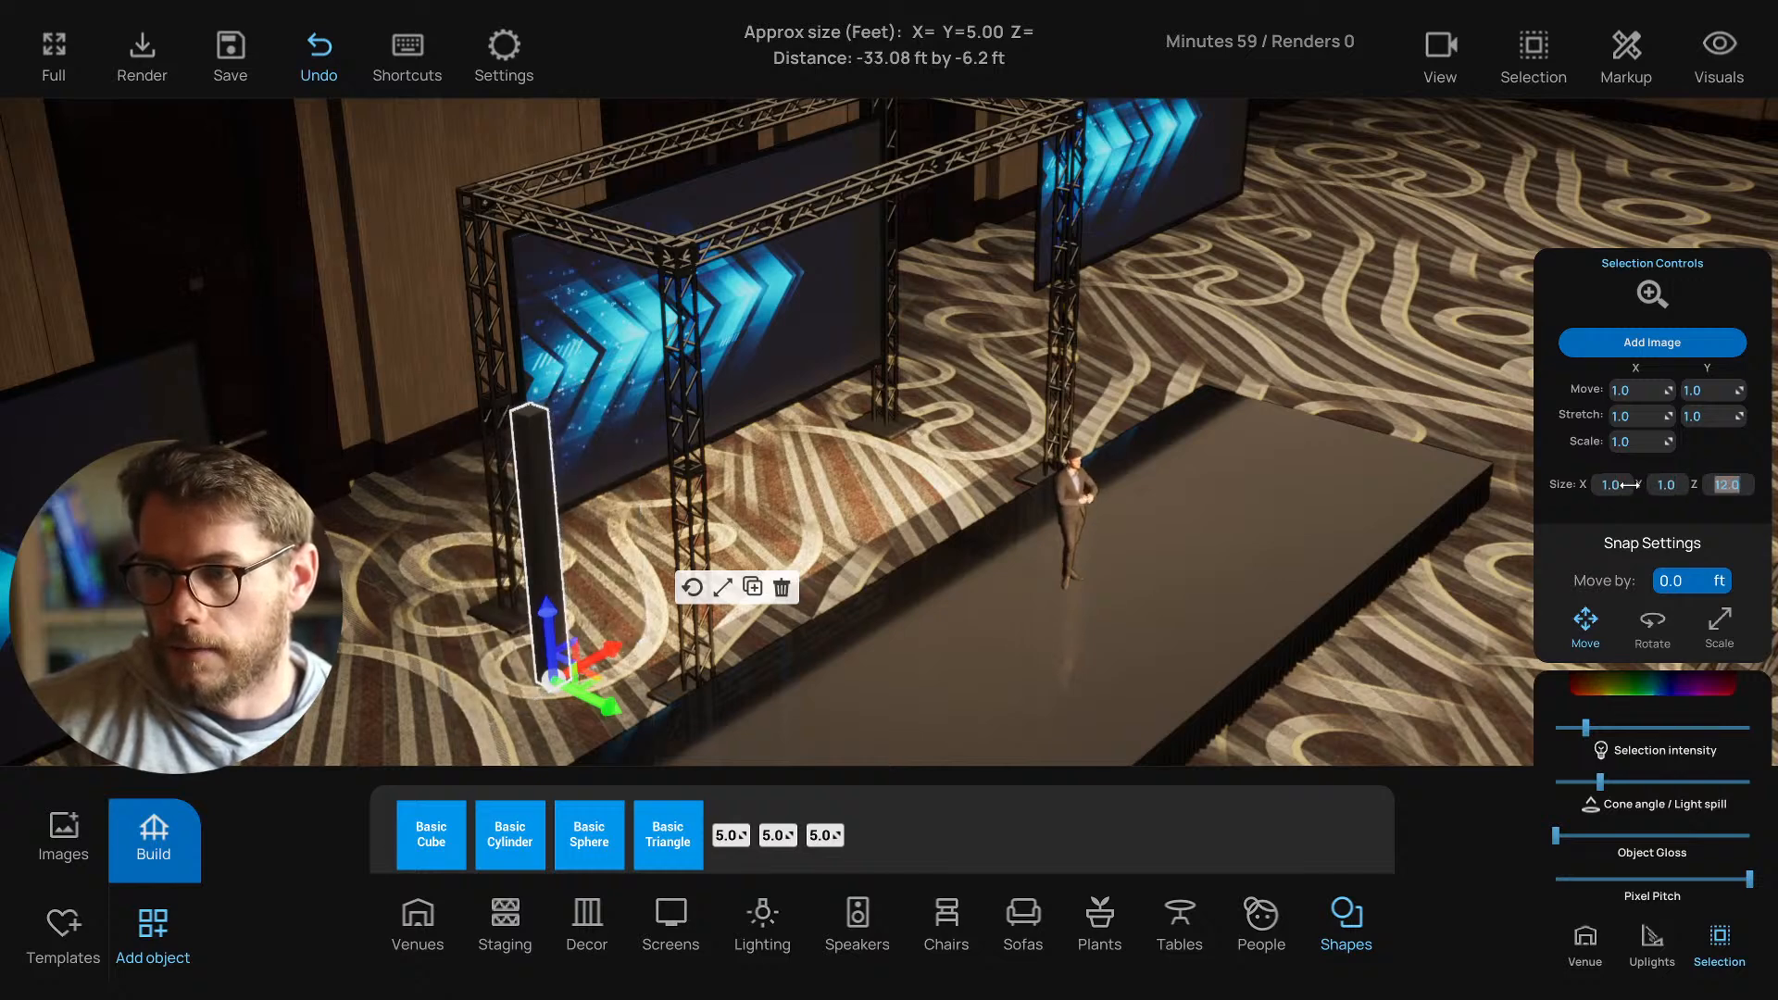
text(10)
key(Return)
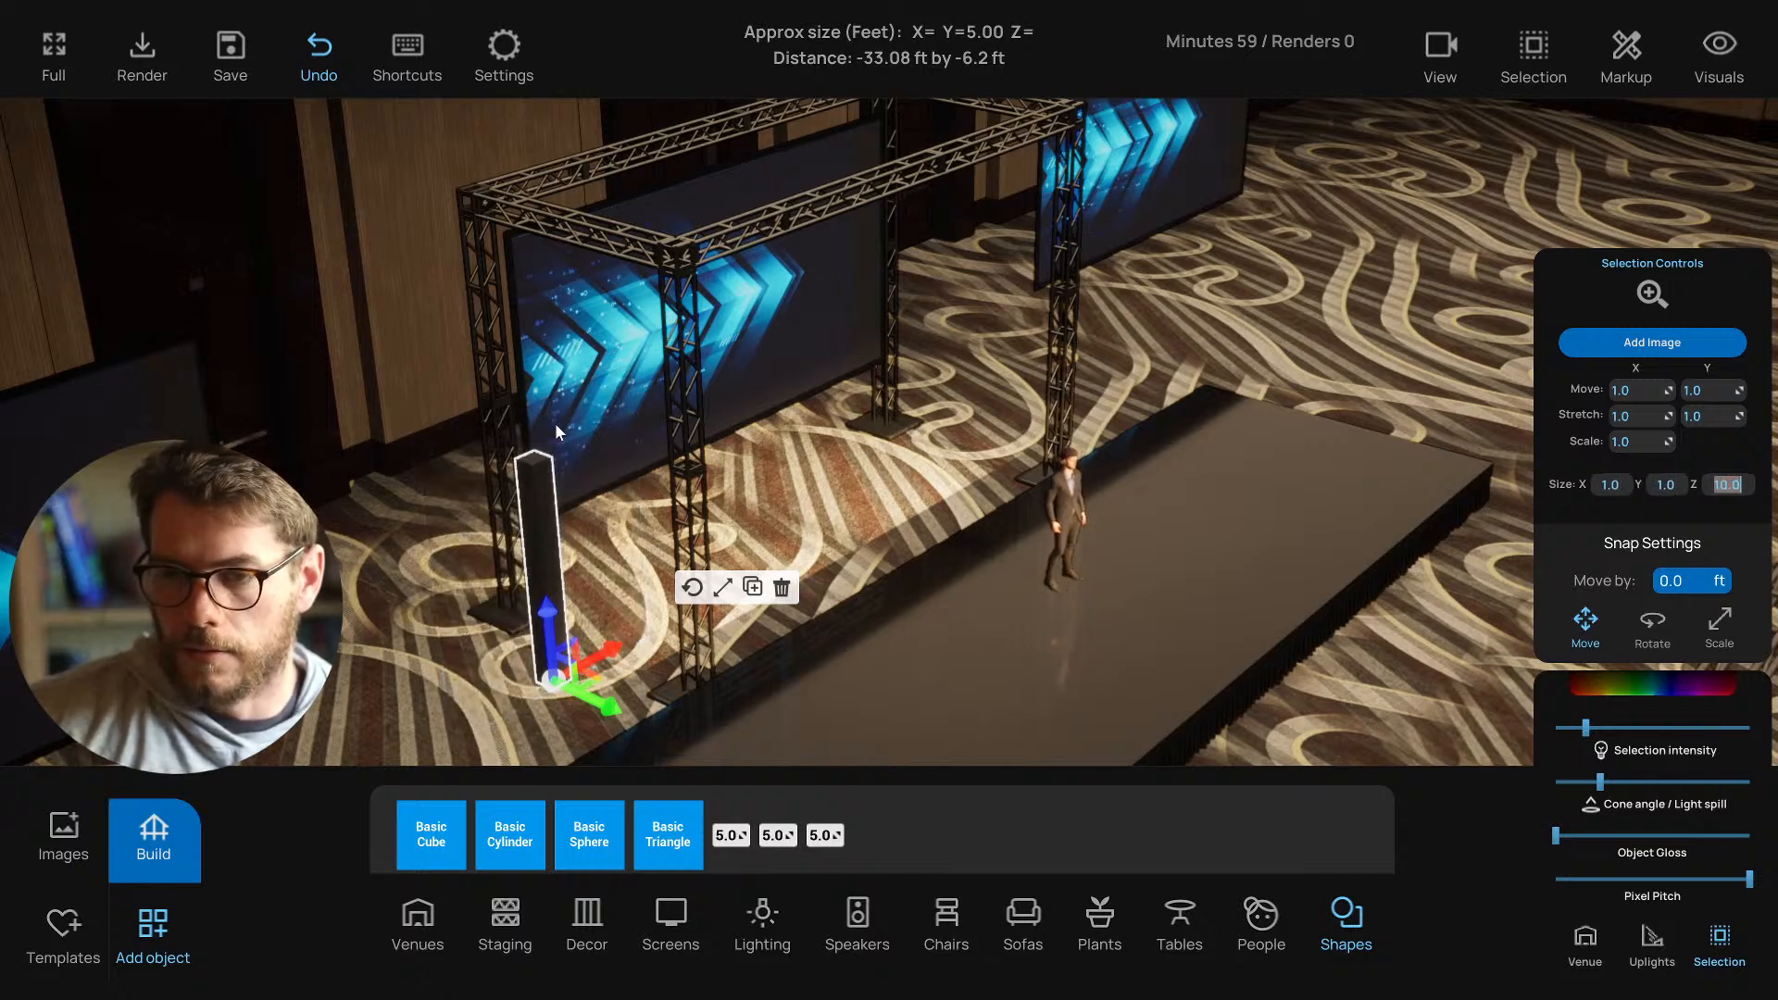
Move the column onto the box truss's near front leg so that it encloses the upright, and check its alignment.
drag(556, 431, 561, 542)
drag(594, 693, 737, 697)
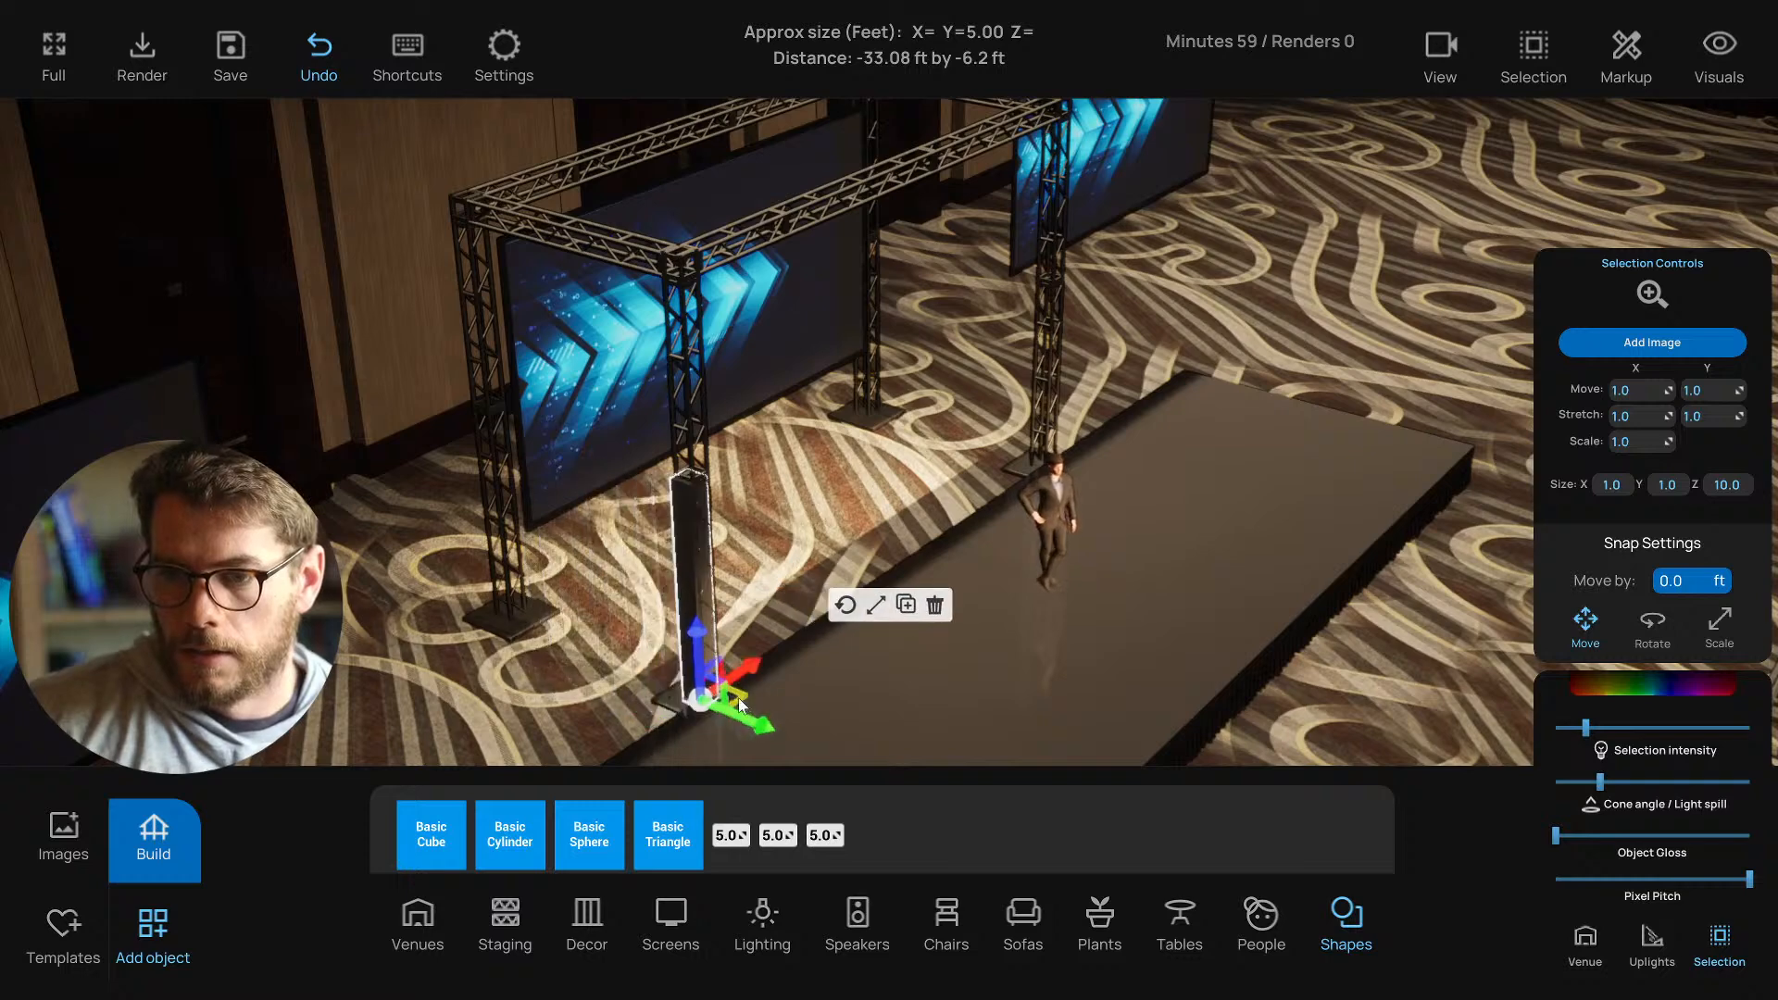
click(773, 533)
key(f)
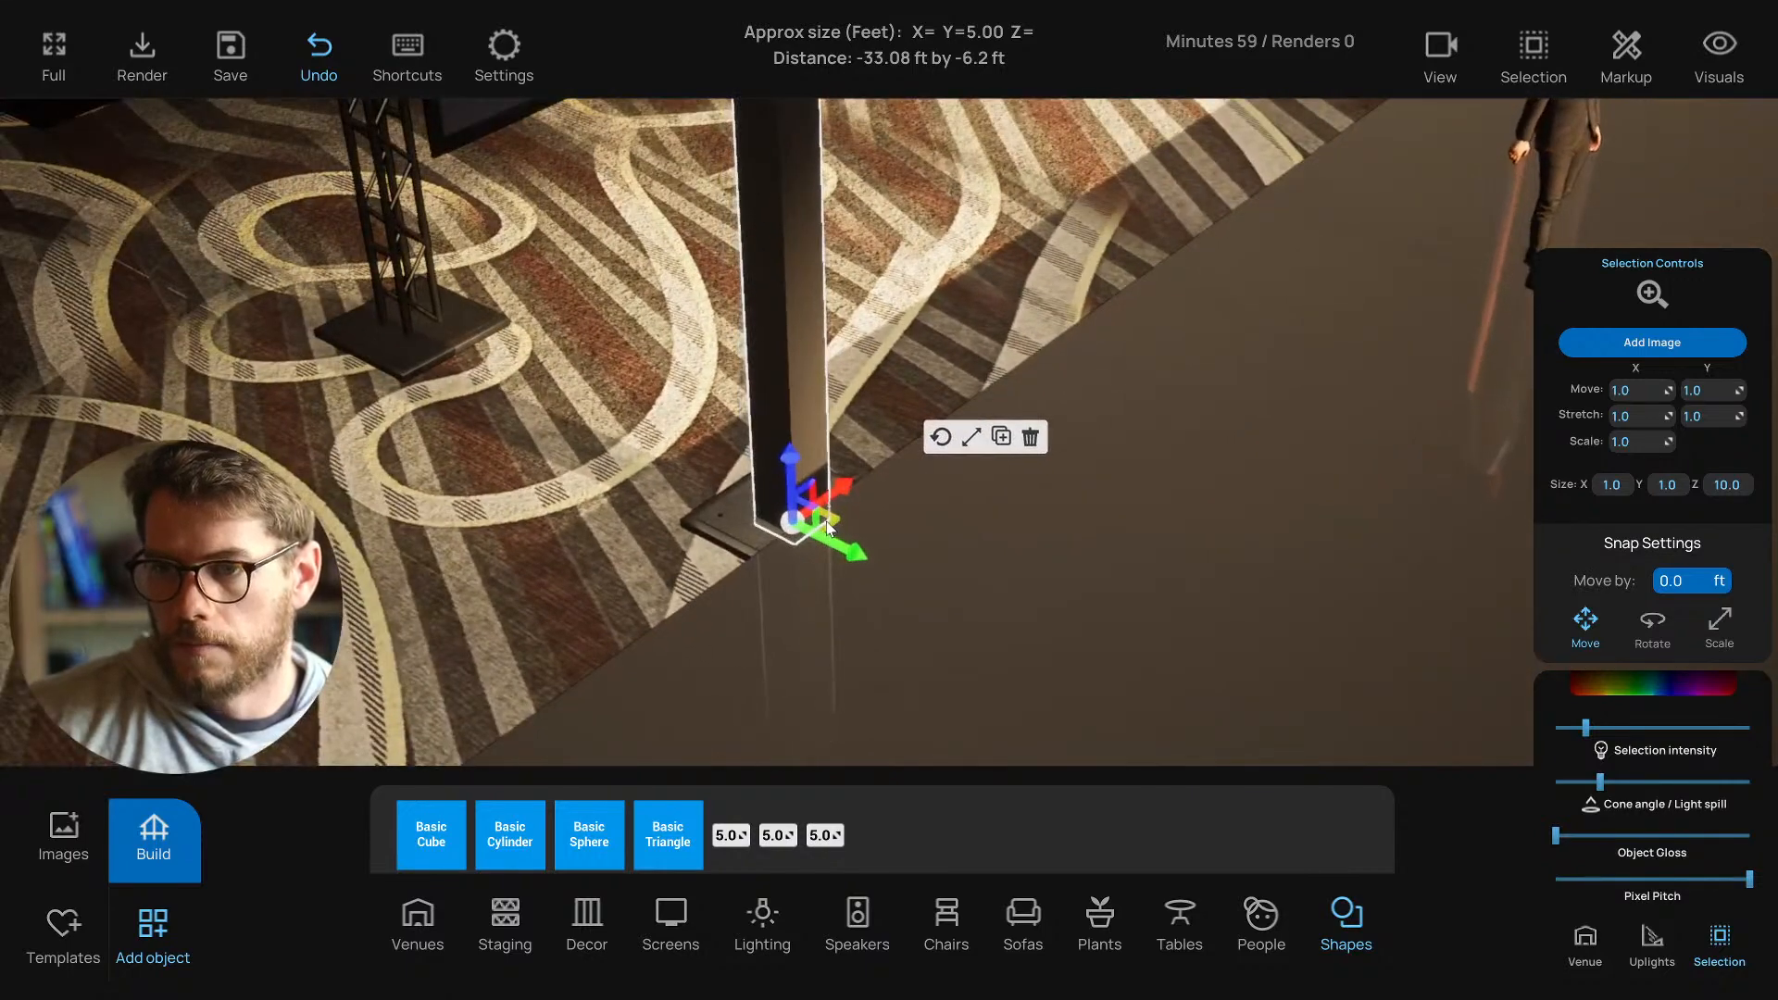
scroll(828, 528, down, 5)
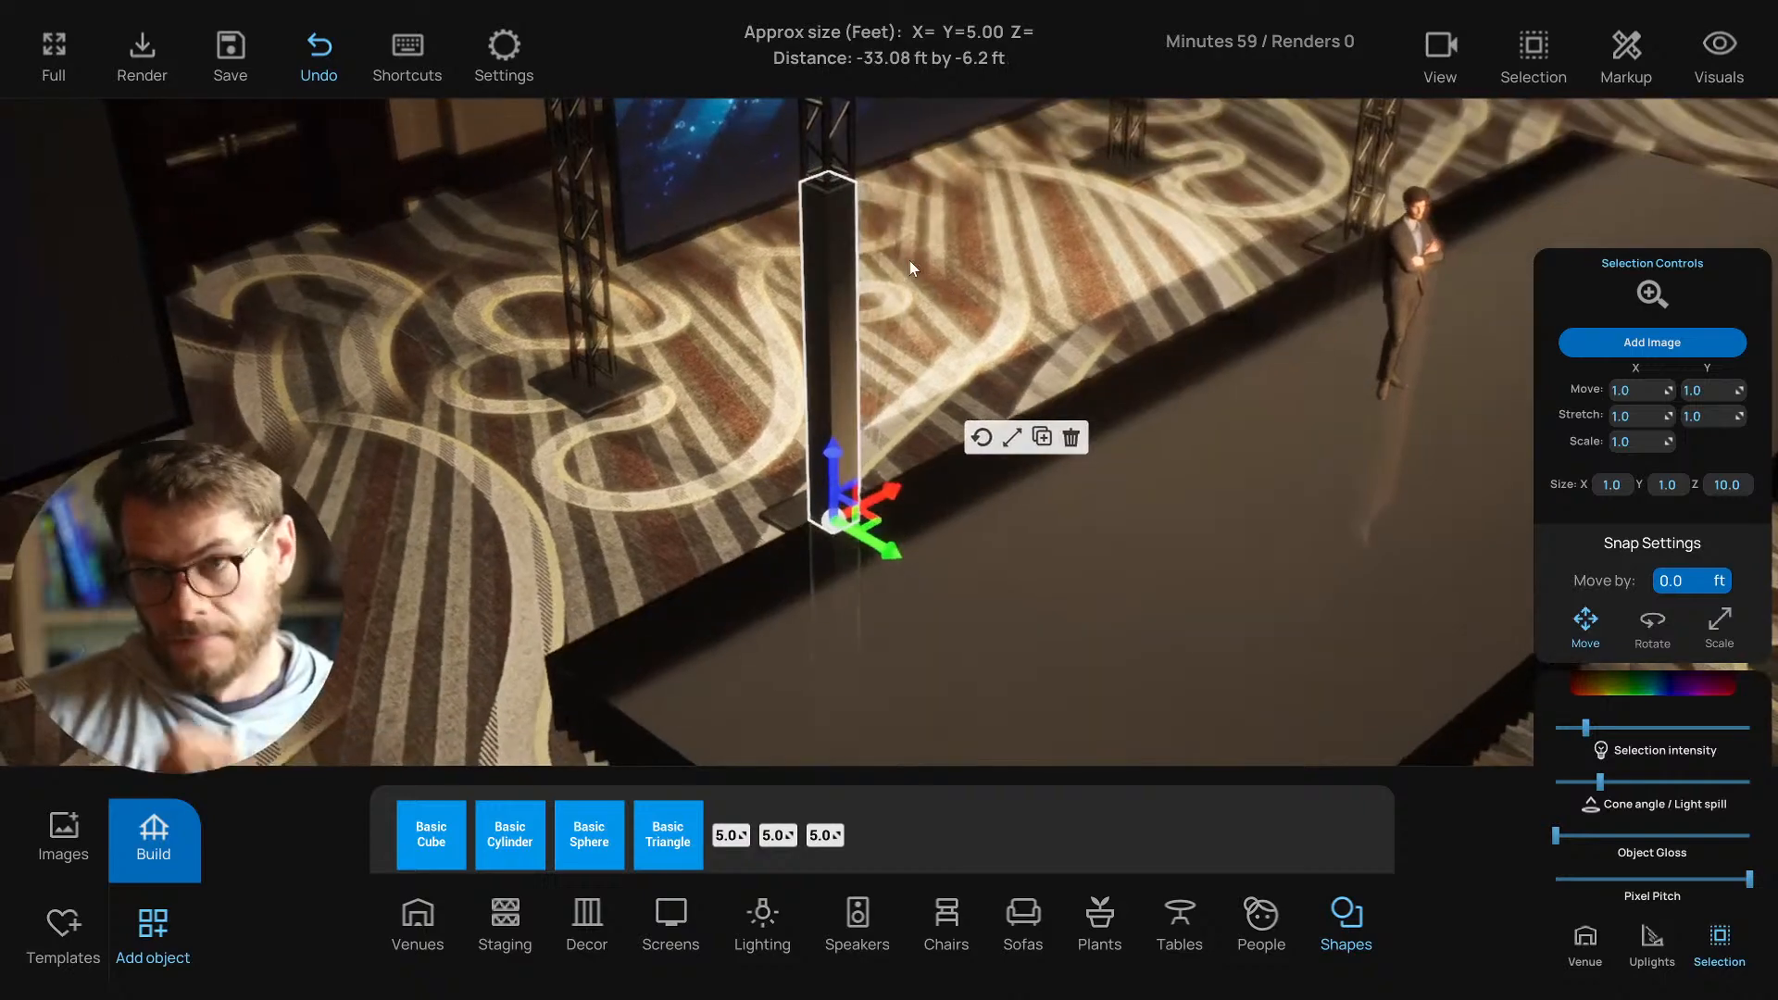
scroll(903, 259, down, 5)
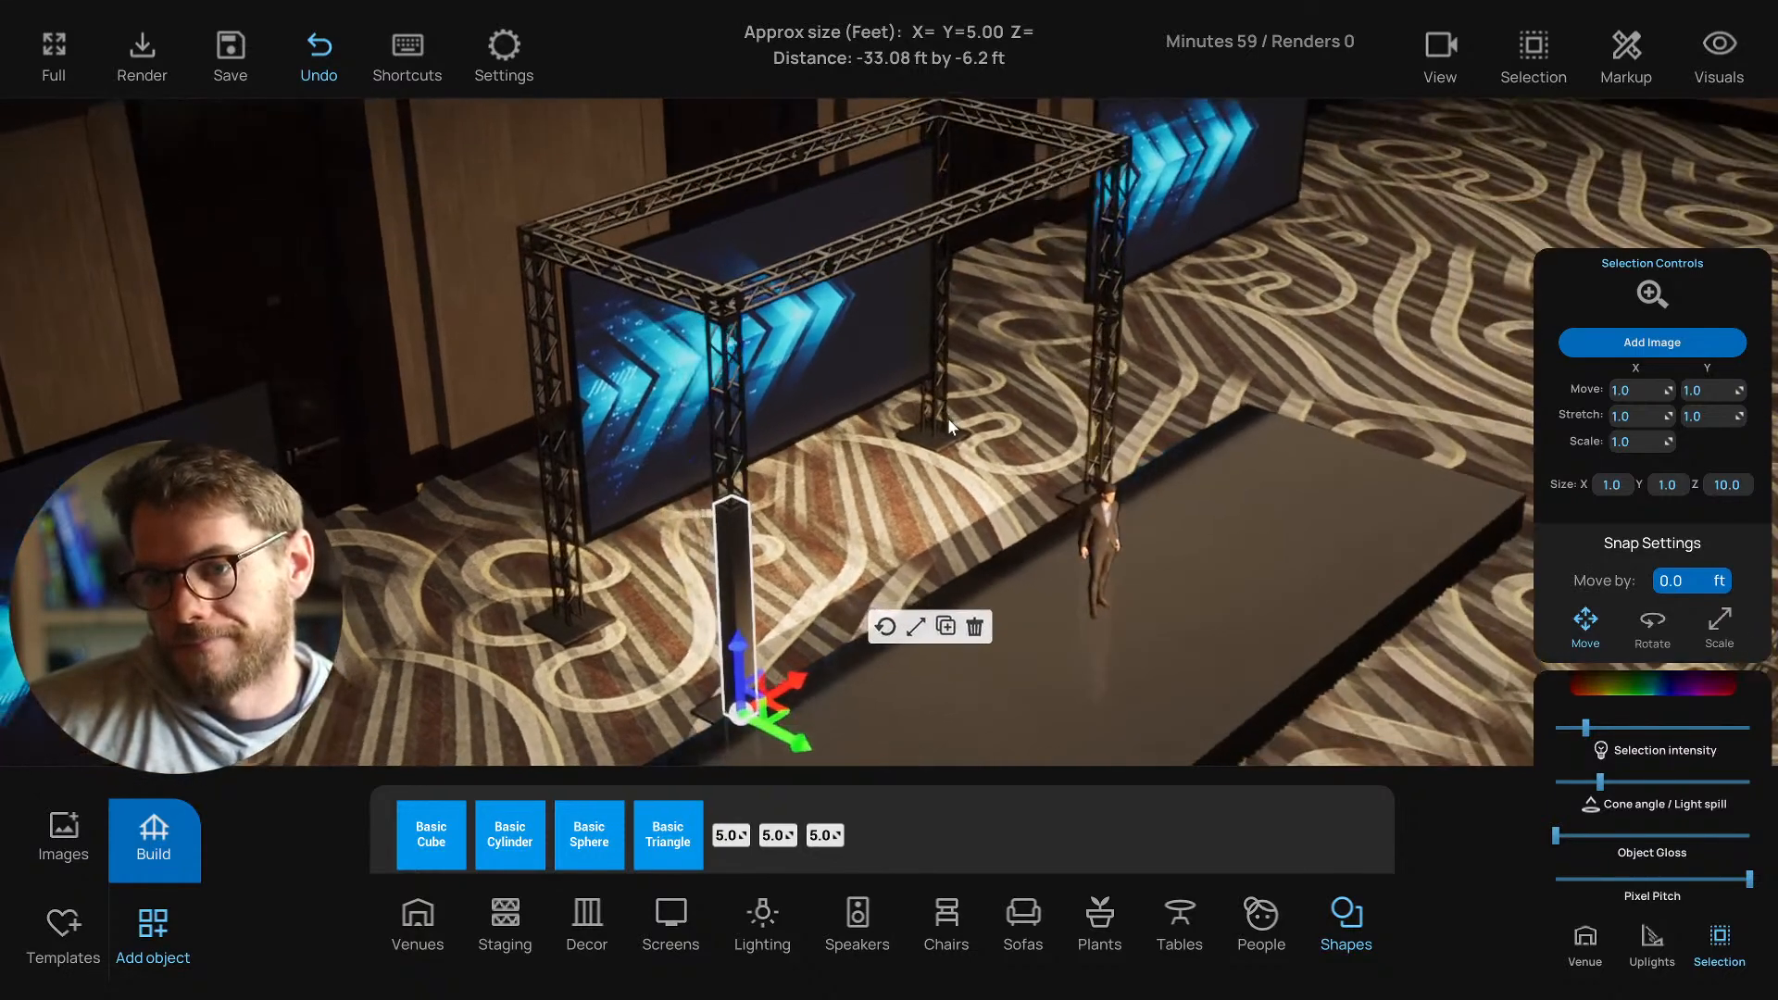
Stretch the column vertically to about 18 ft so that it reaches the box truss's top corner.
click(915, 628)
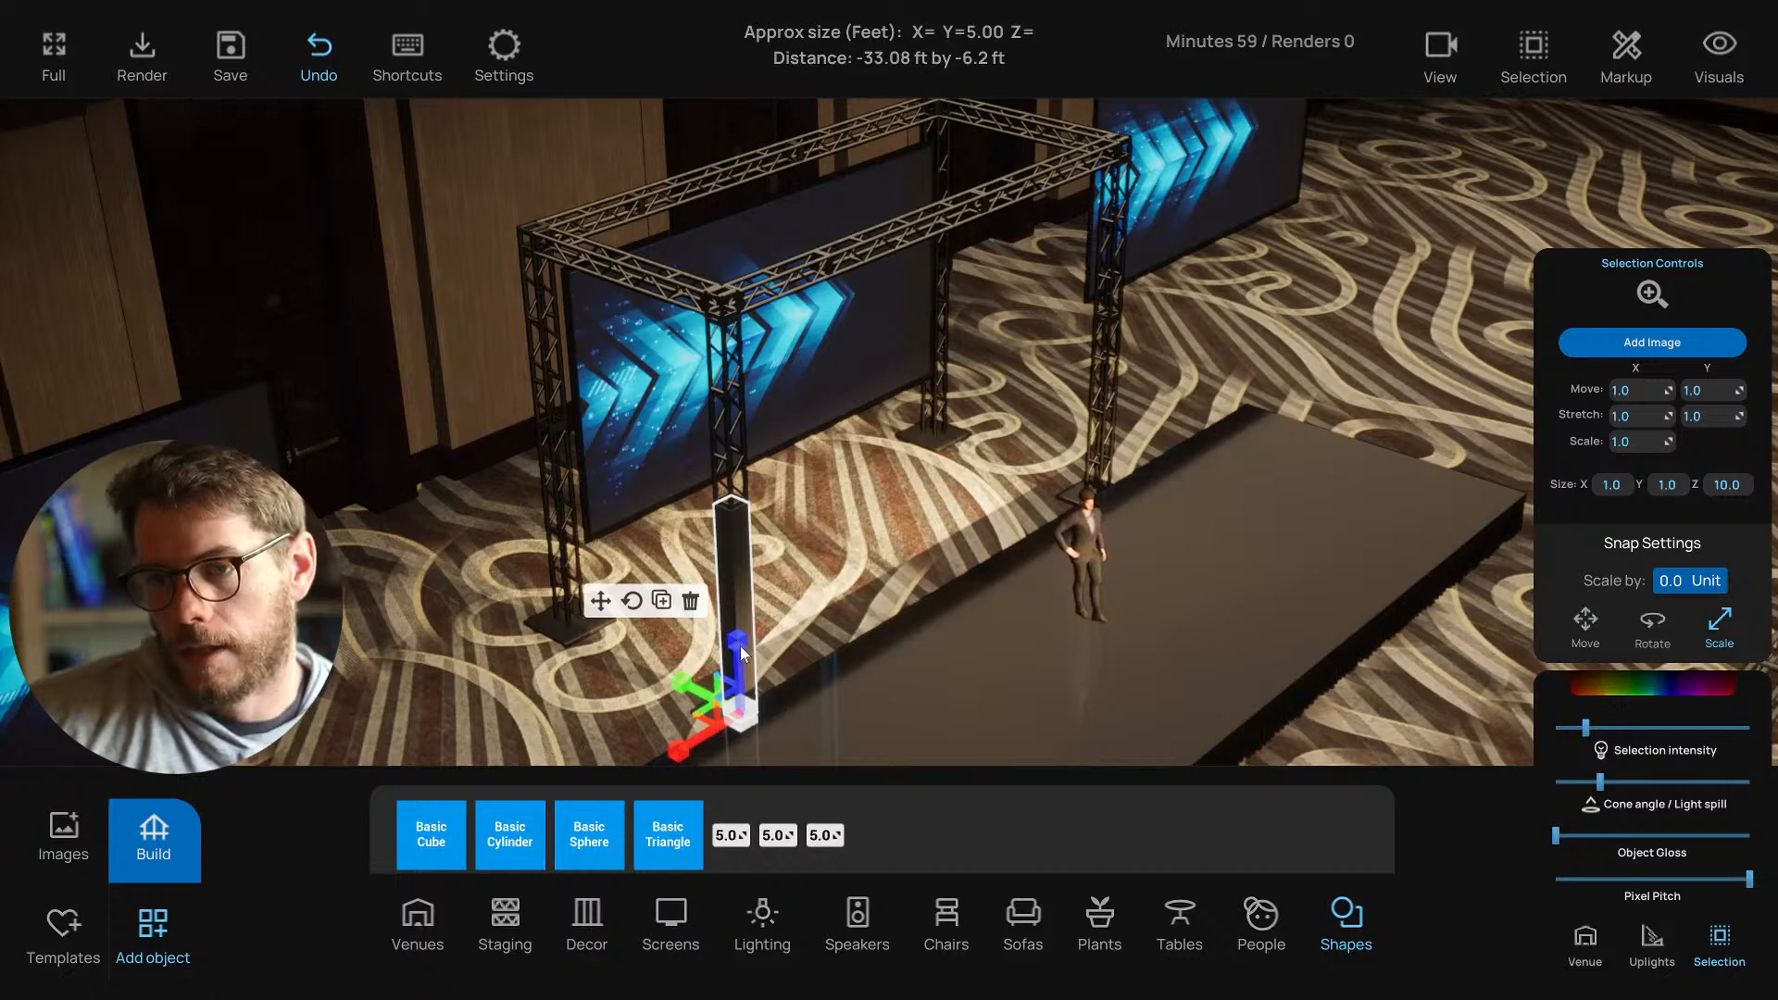
drag(742, 647, 741, 397)
drag(733, 665, 741, 343)
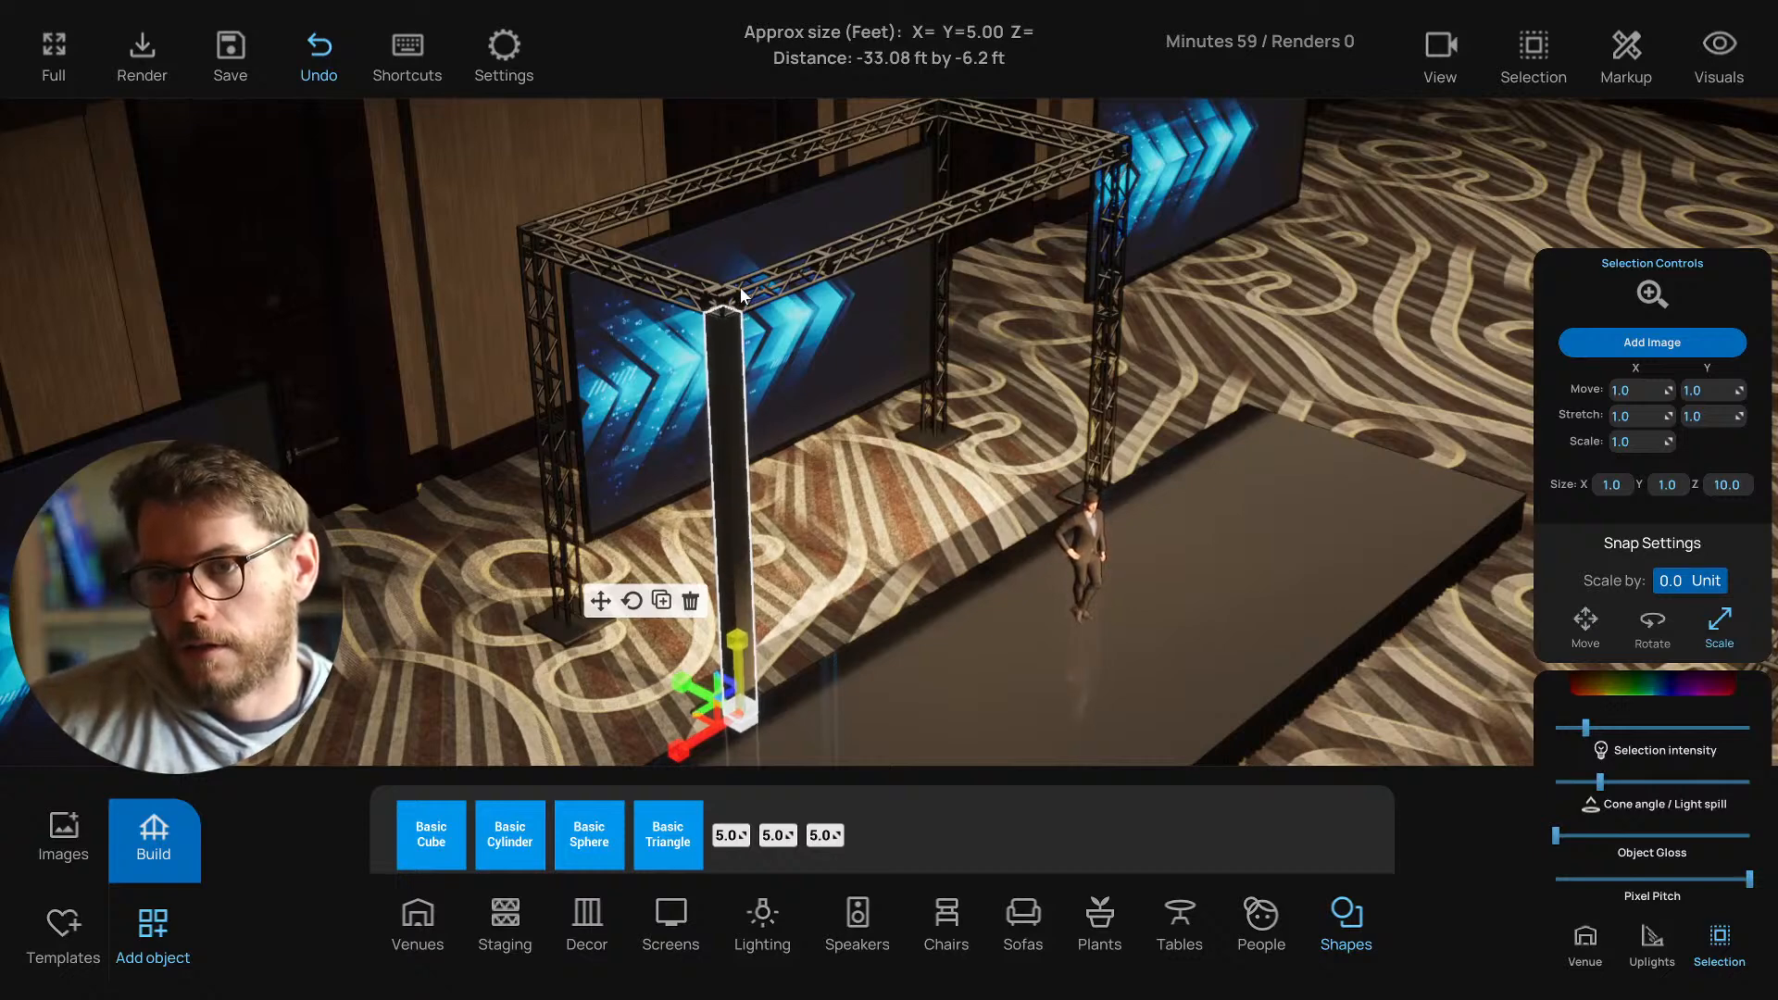
right_drag(740, 289, 778, 289)
click(628, 578)
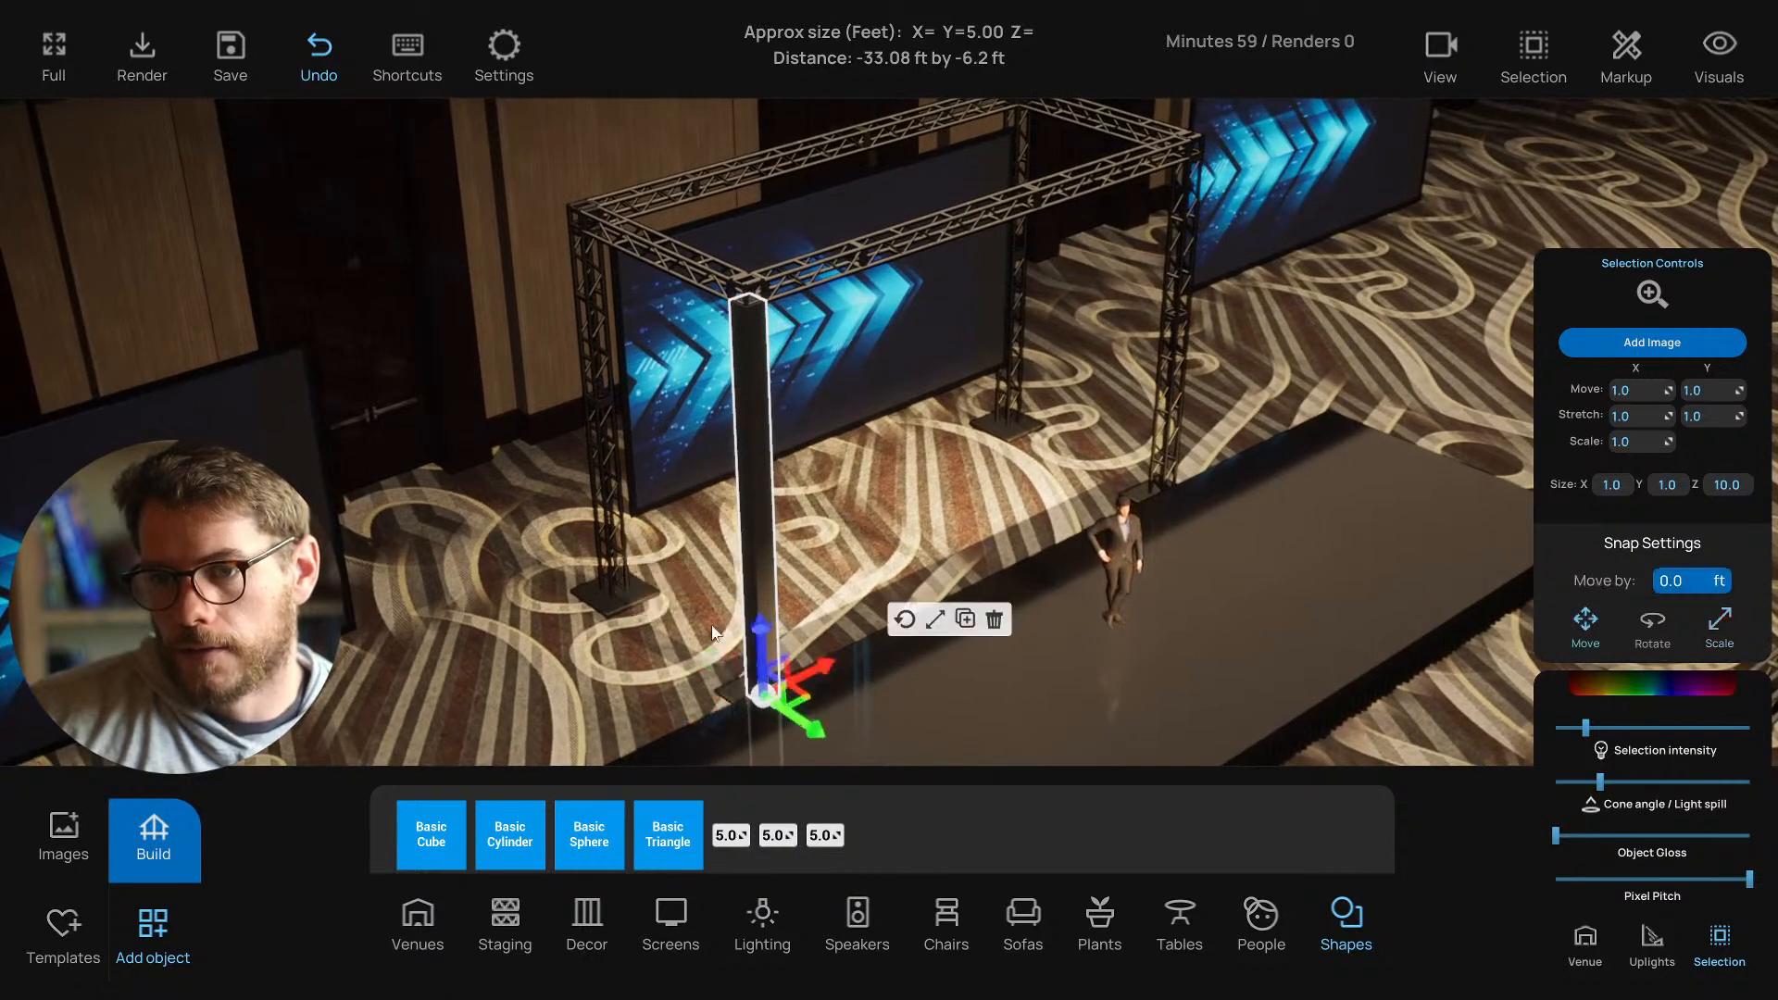
right_drag(845, 583, 802, 593)
click(869, 580)
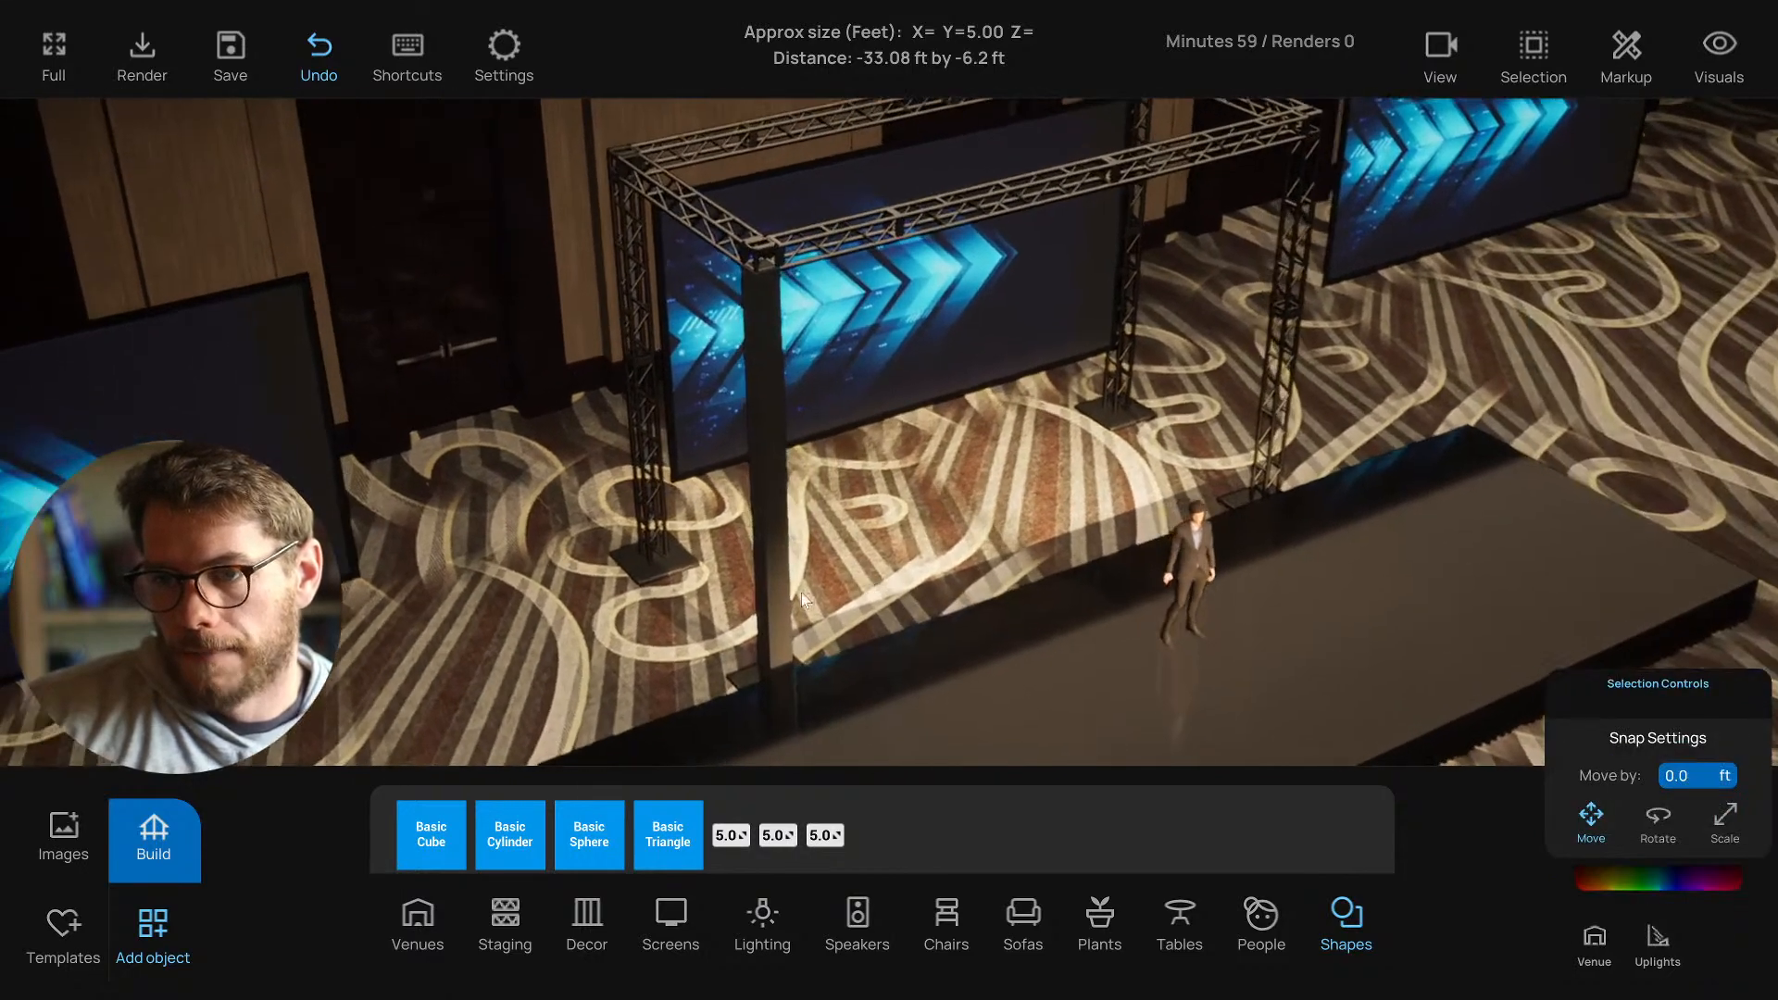
Duplicate the column and shift the copy slightly toward the front of the stage.
click(781, 602)
right_drag(851, 696, 877, 704)
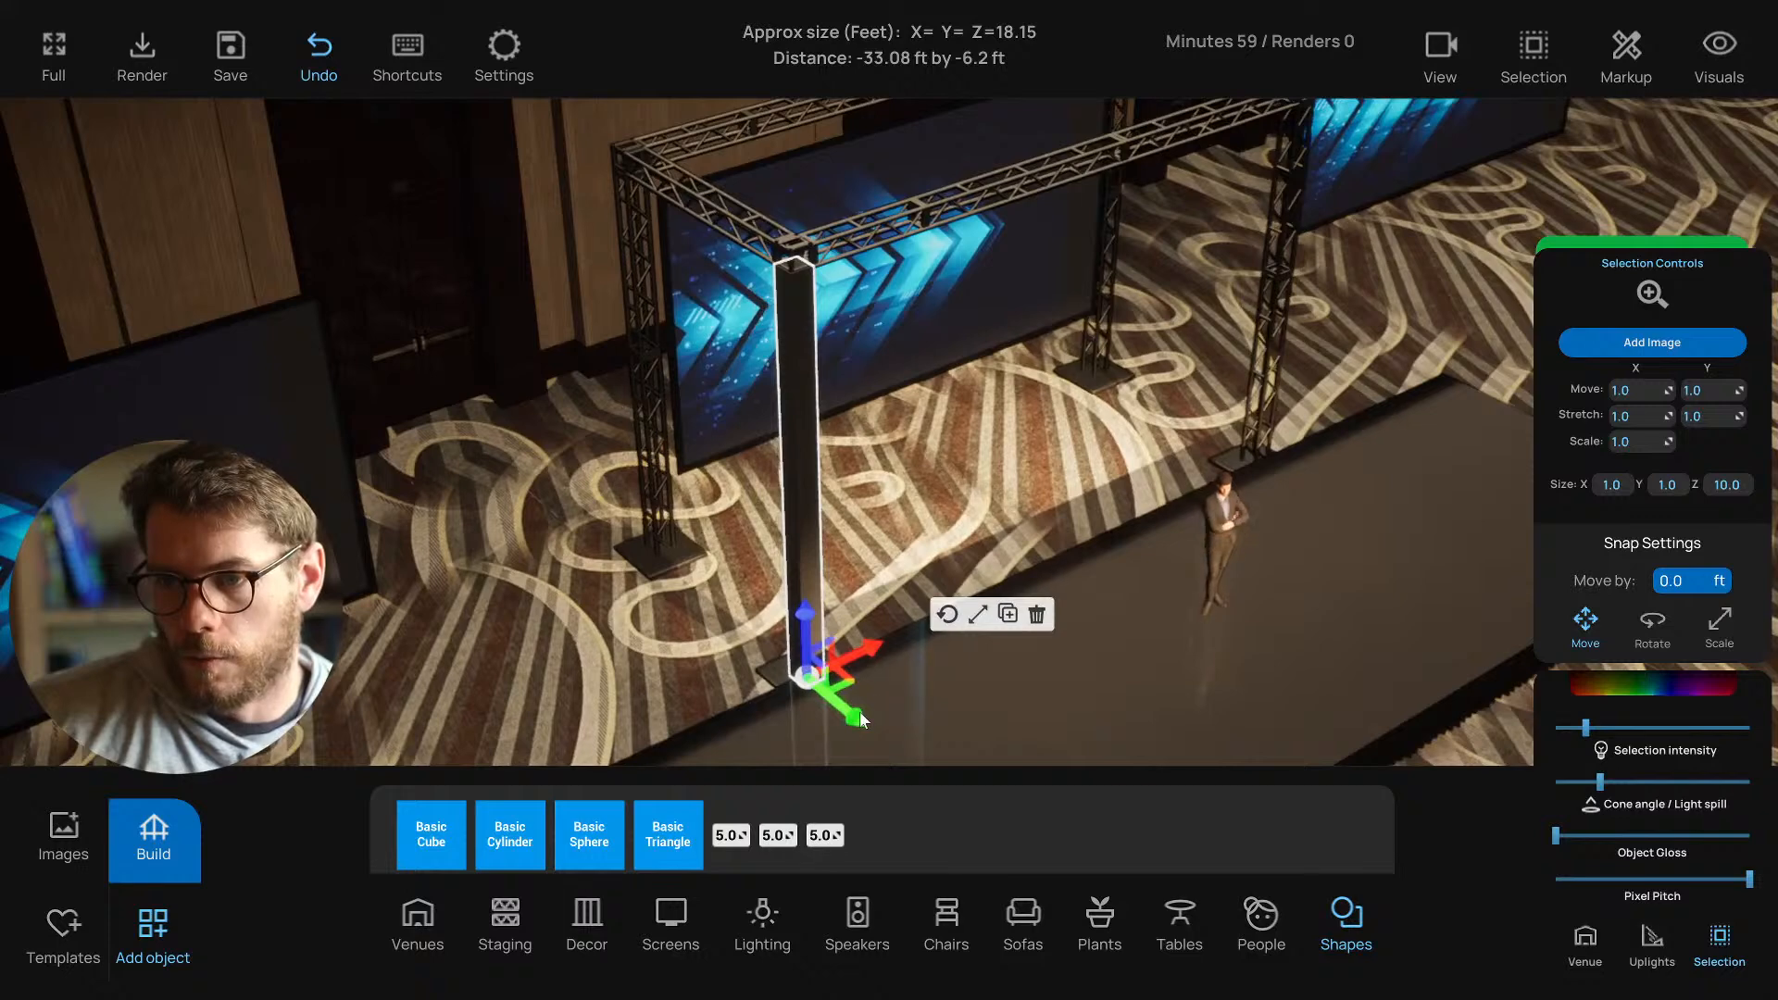
key(ctrl+c)
drag(860, 714, 862, 717)
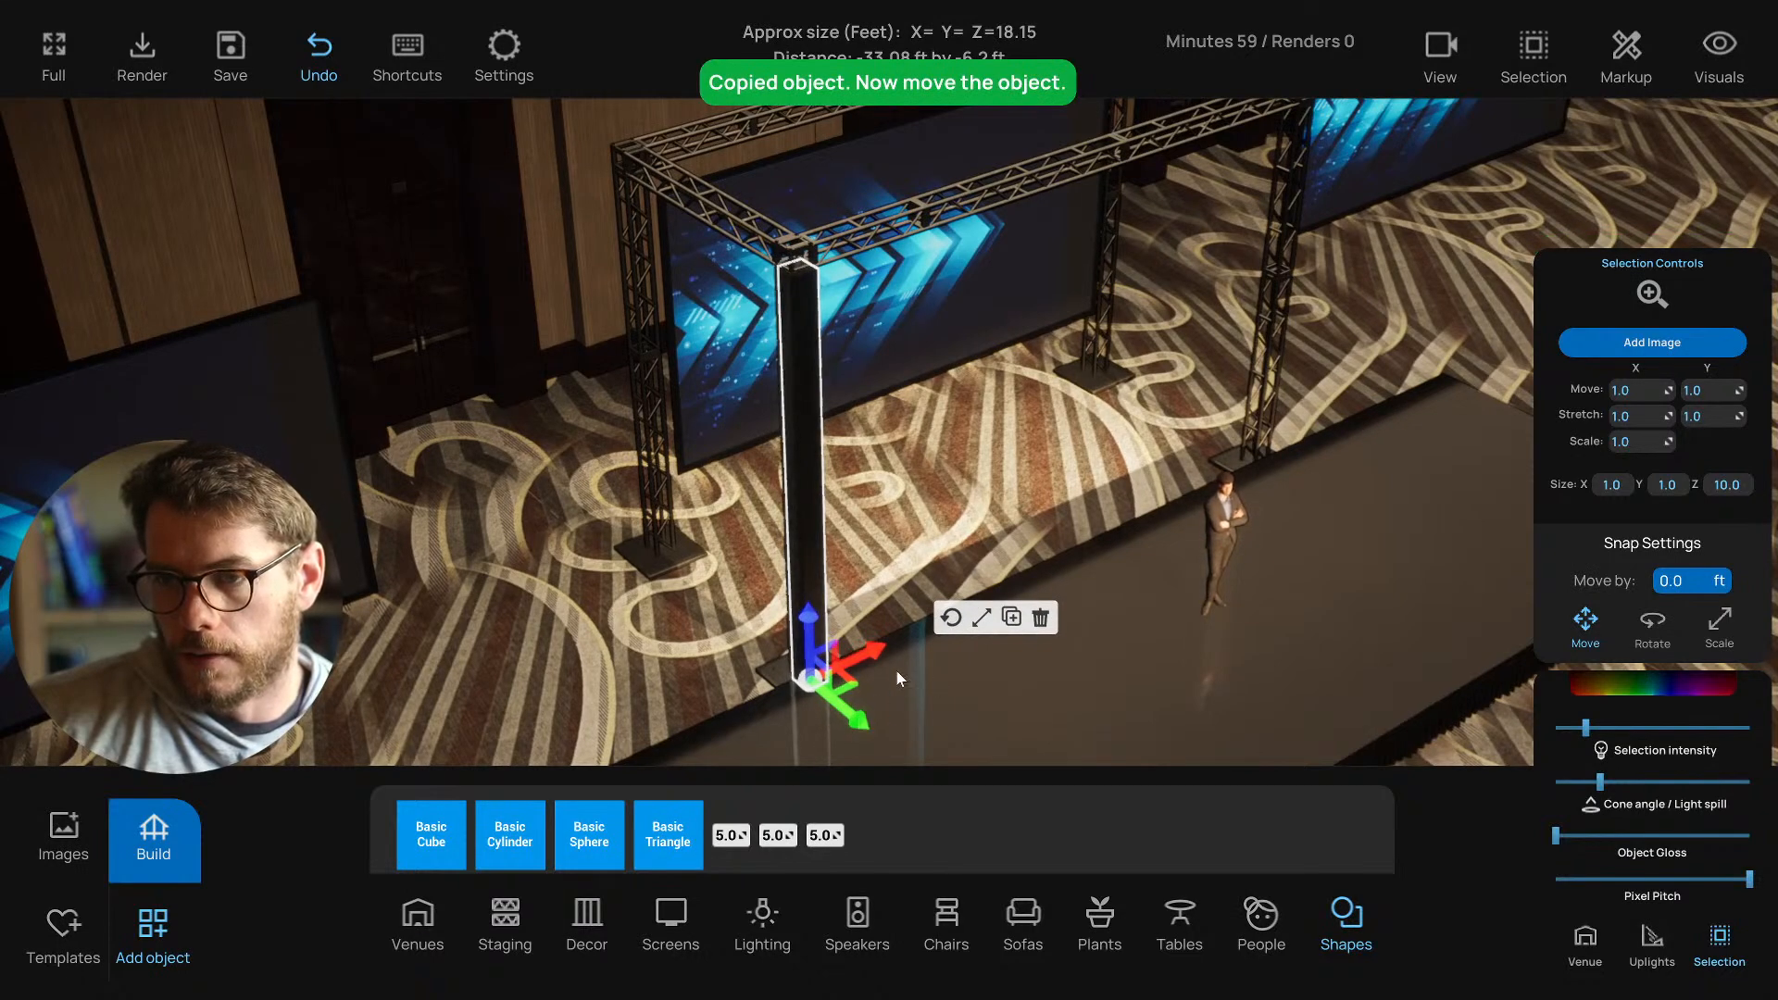
right_drag(896, 679, 923, 674)
Thin the copied column to 0.2 ft in Y and set its Z height to 18 ft.
click(982, 618)
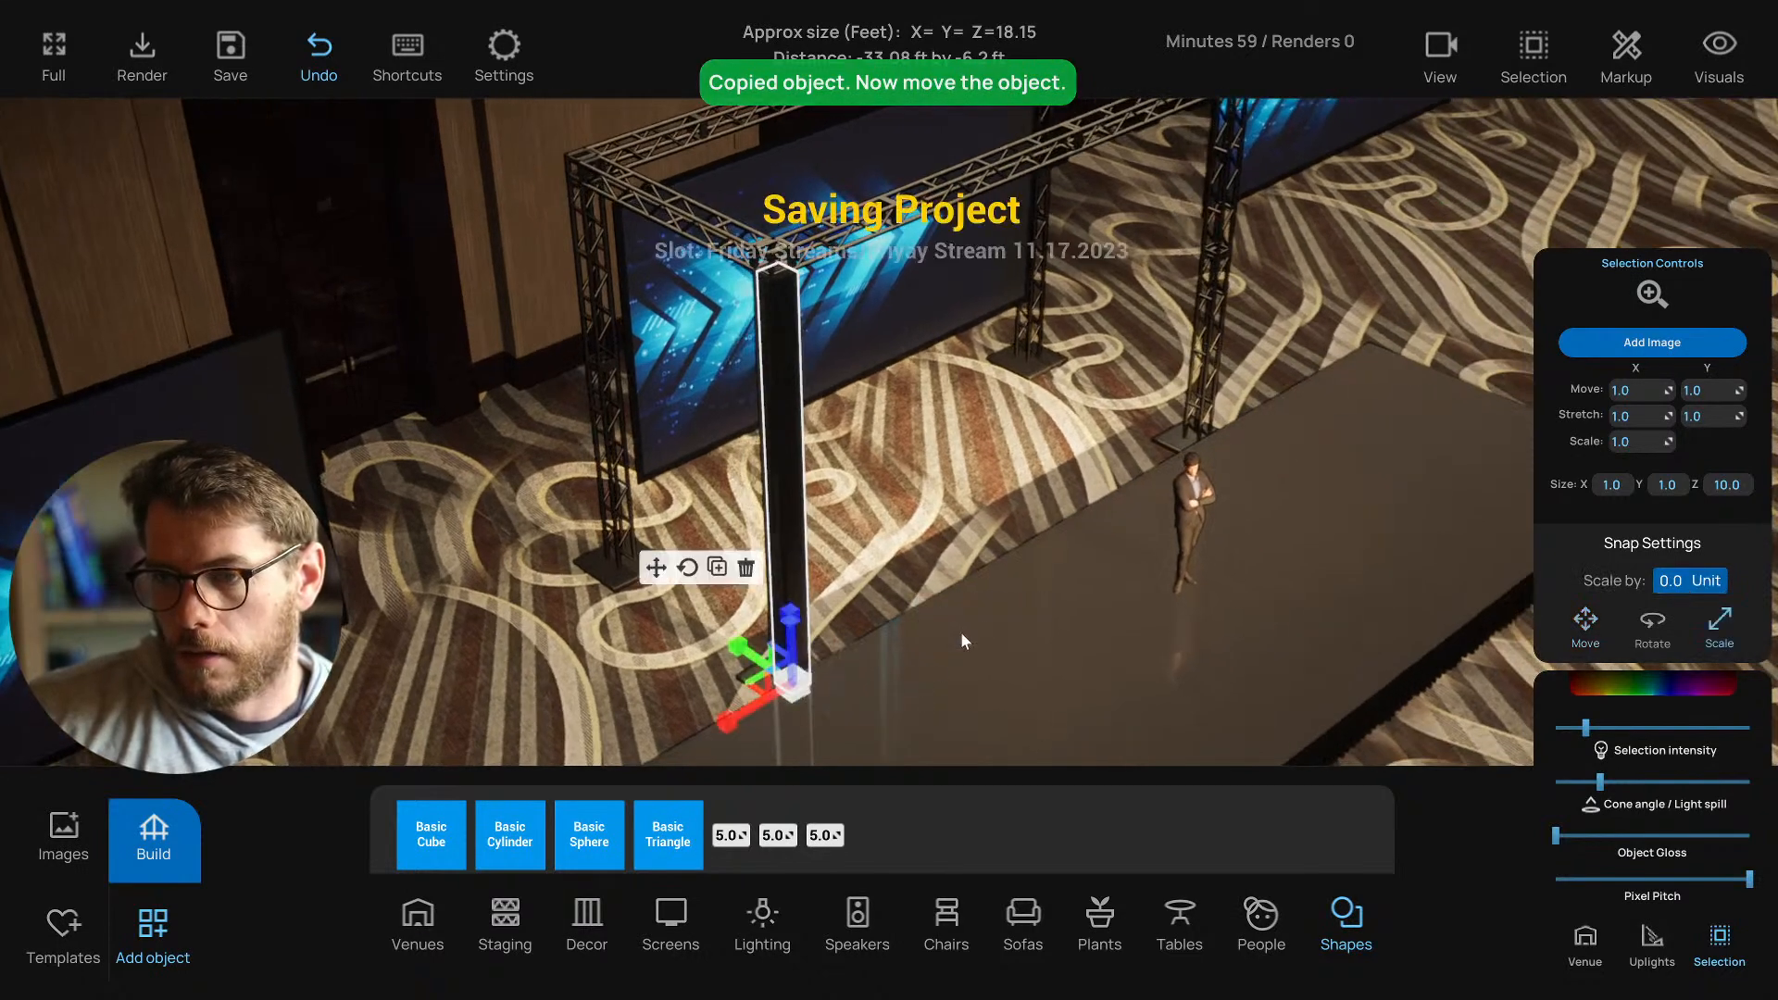
double_click(1667, 484)
text(.)
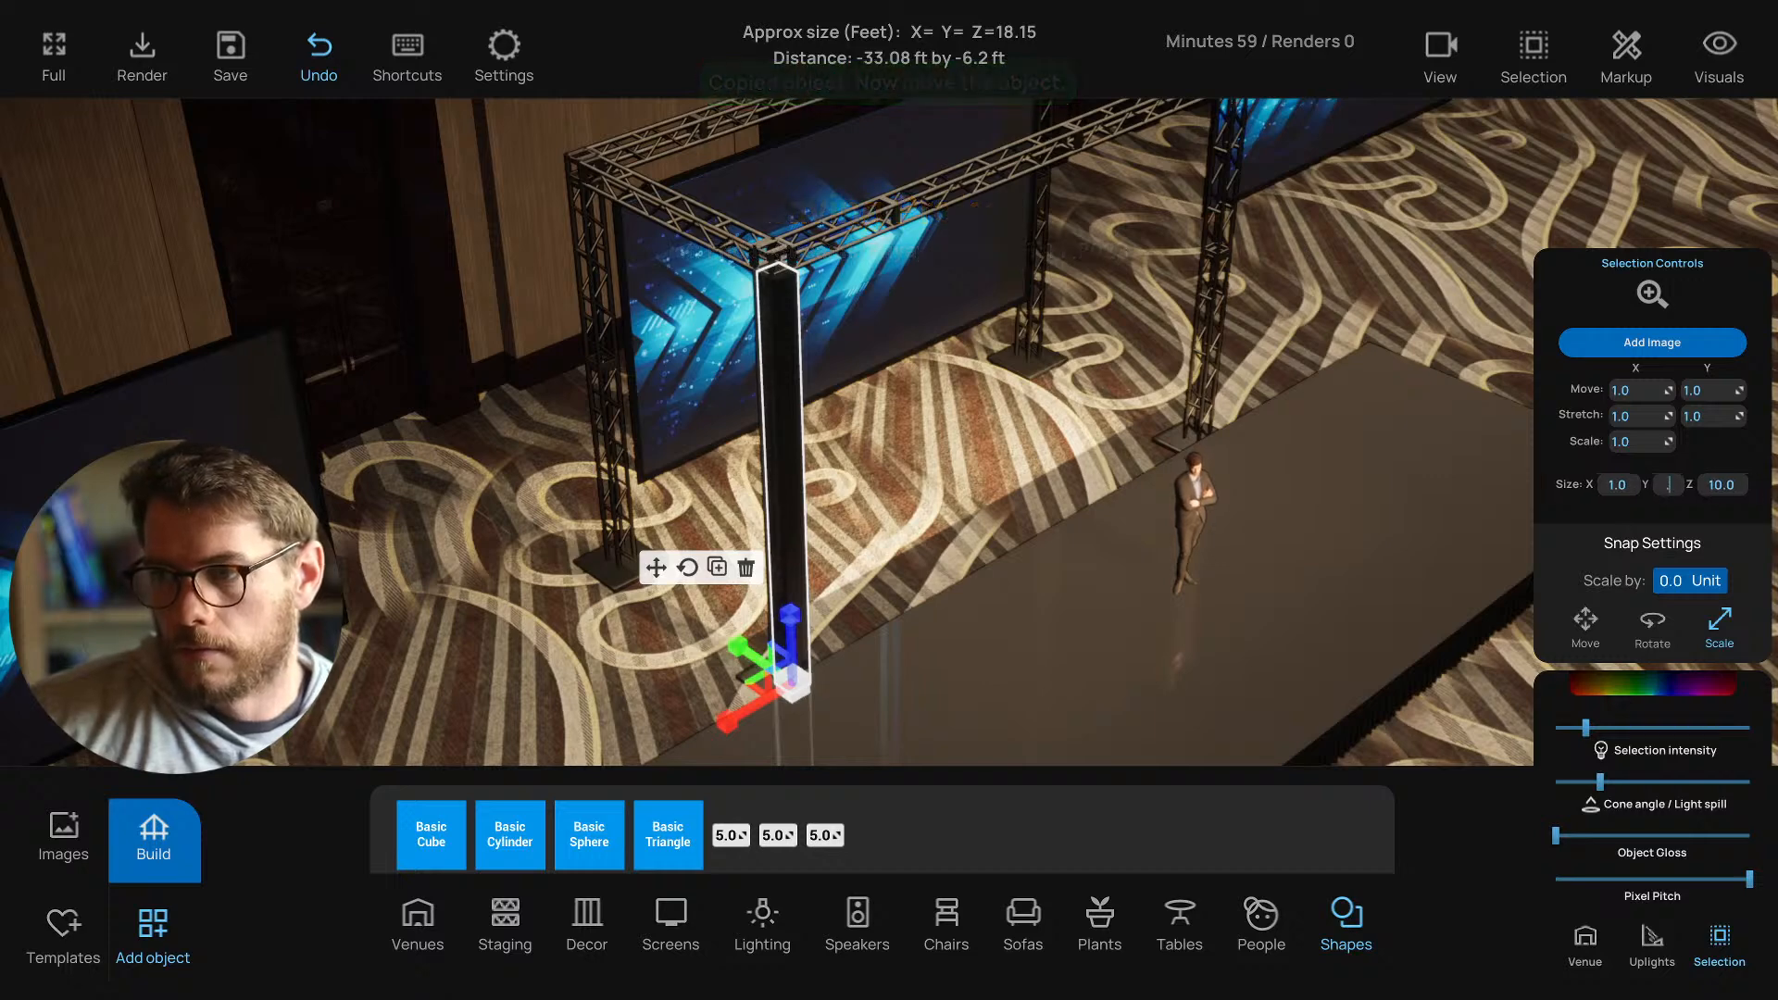
text(1)
key(Return)
text(.2)
key(Return)
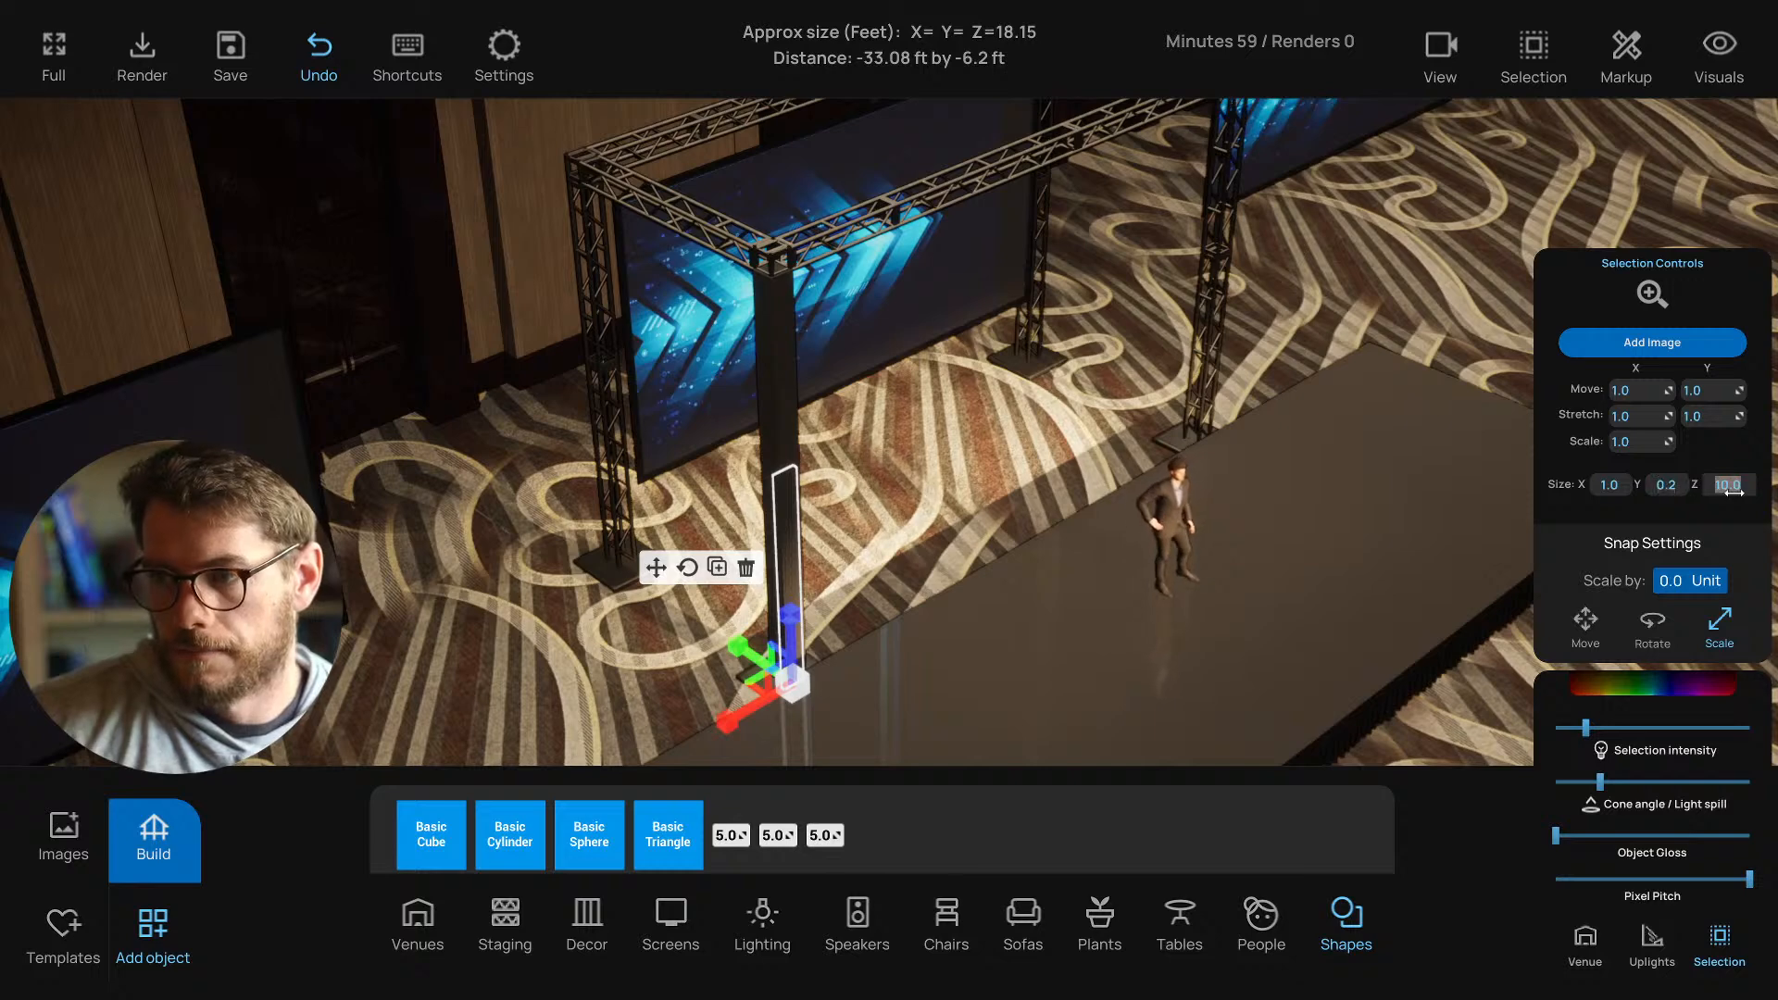
text(20)
key(Return)
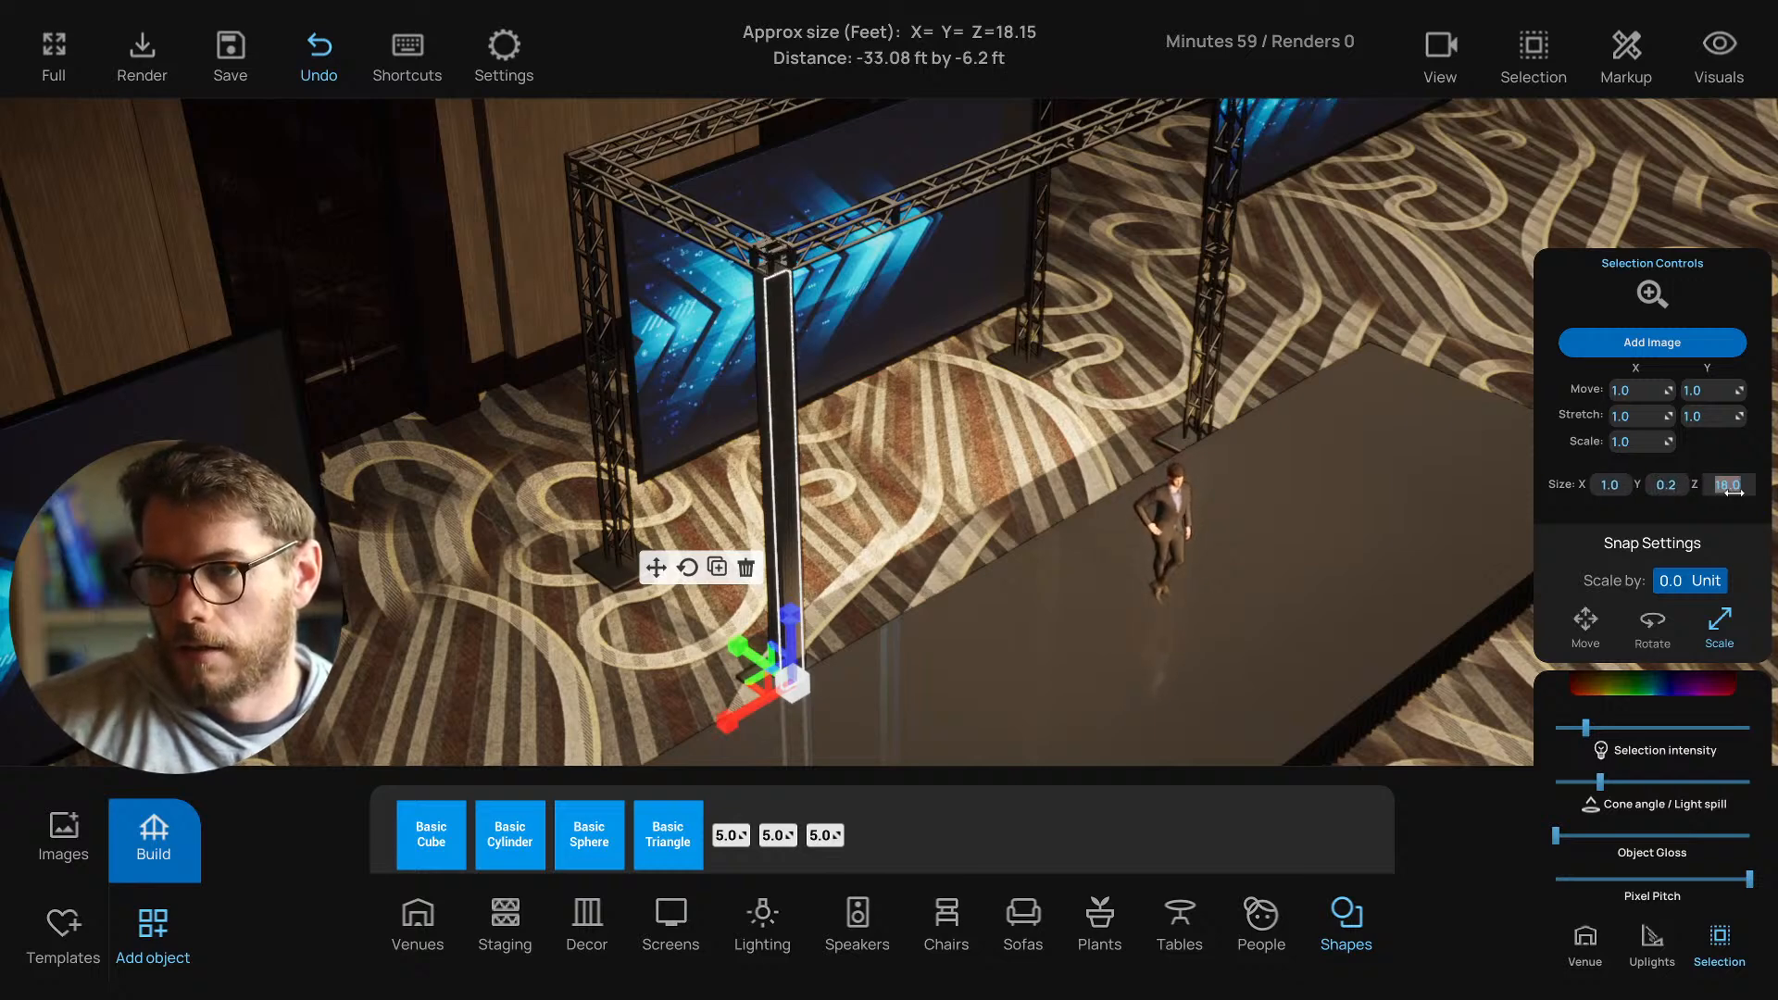
Try a pale tint on the thin panel and lower its light spill to the minimum.
click(1654, 687)
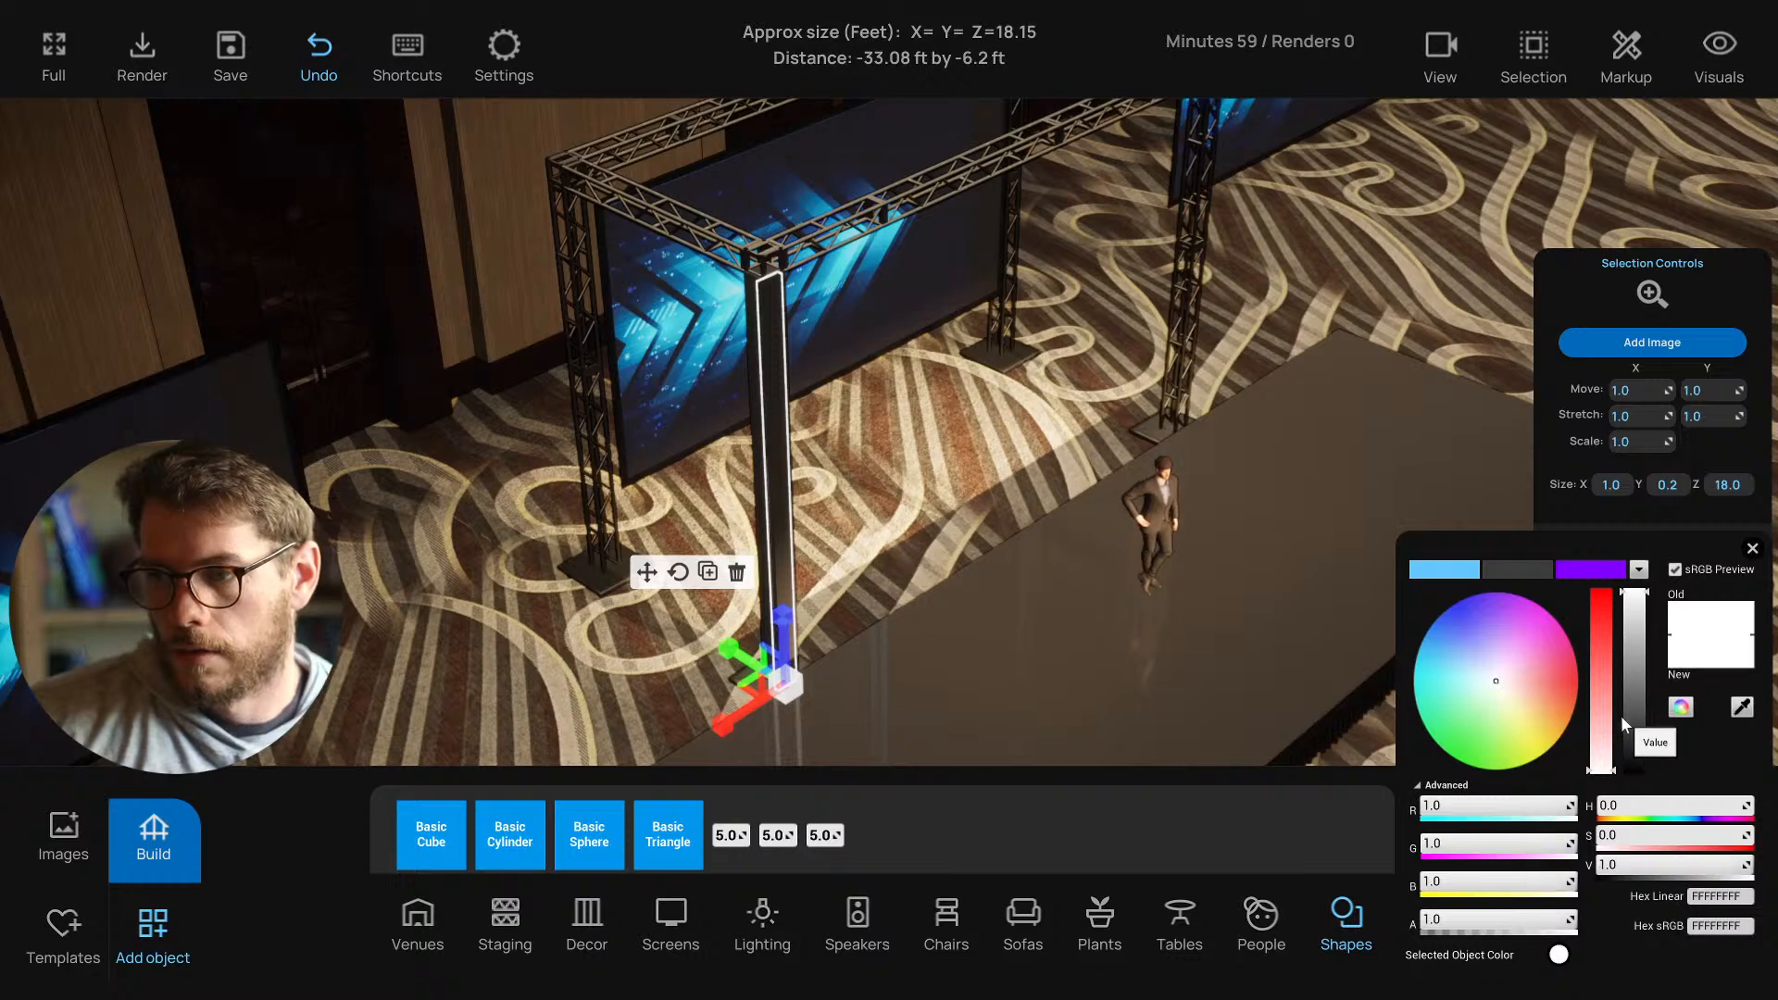
click(1607, 738)
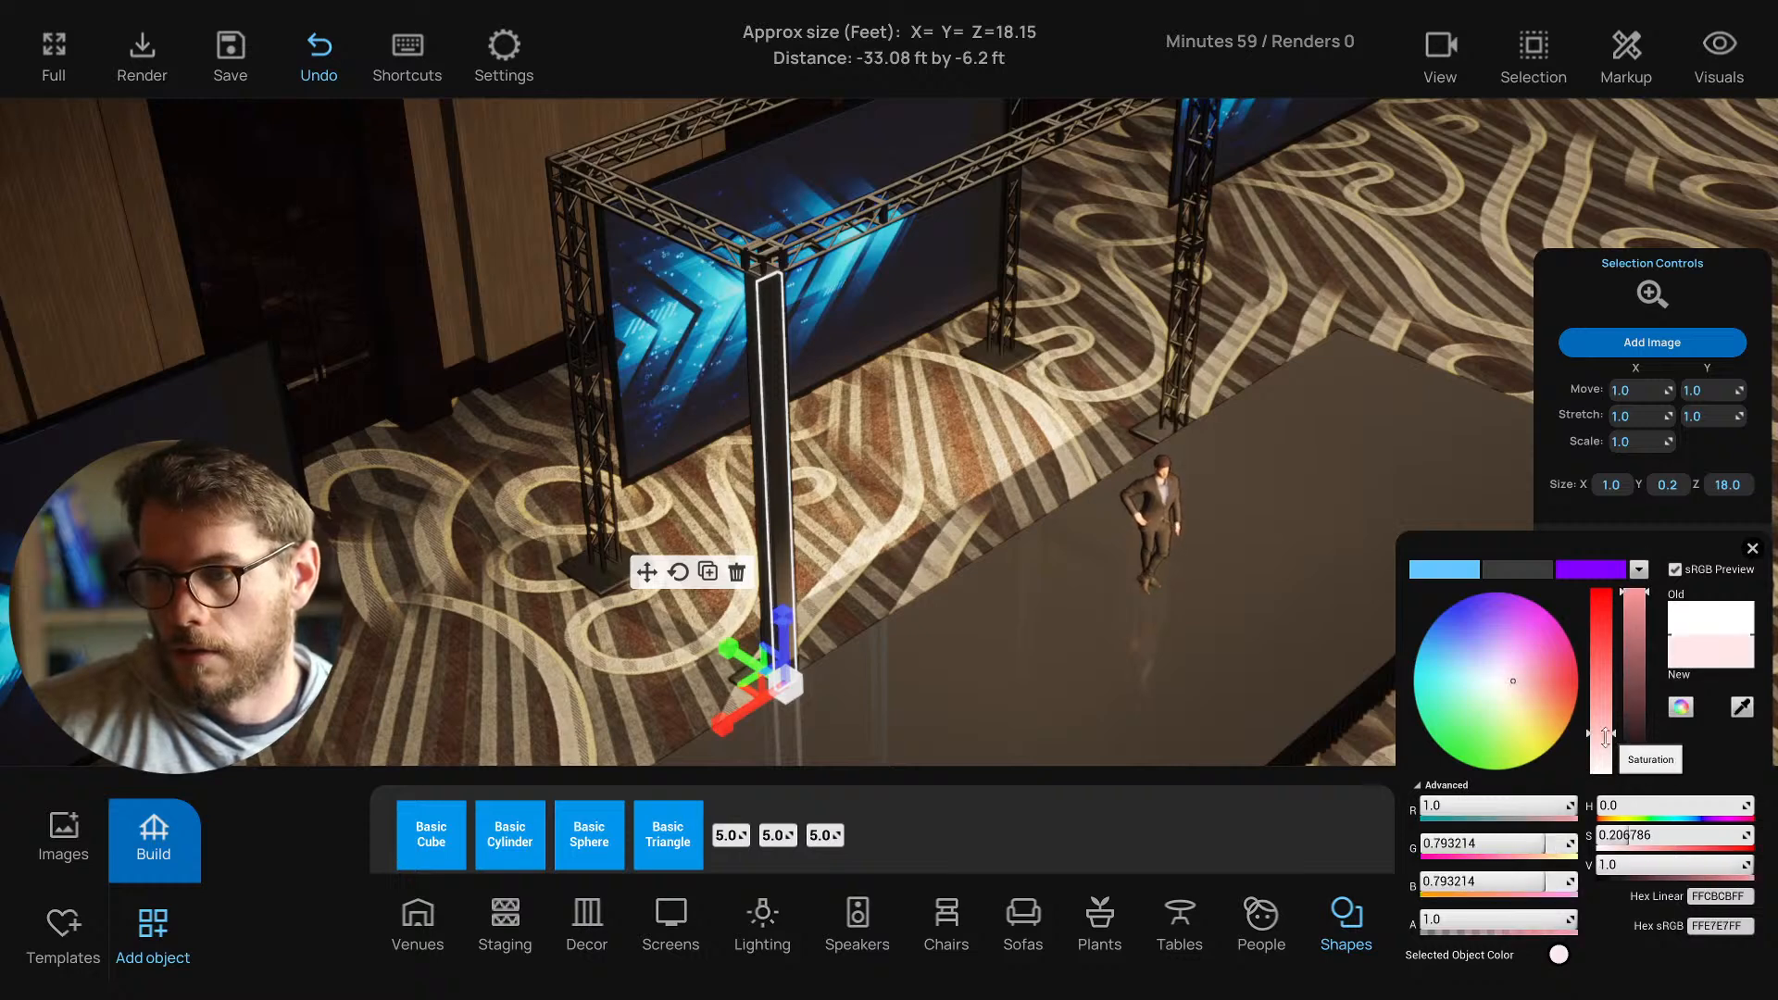
click(1753, 548)
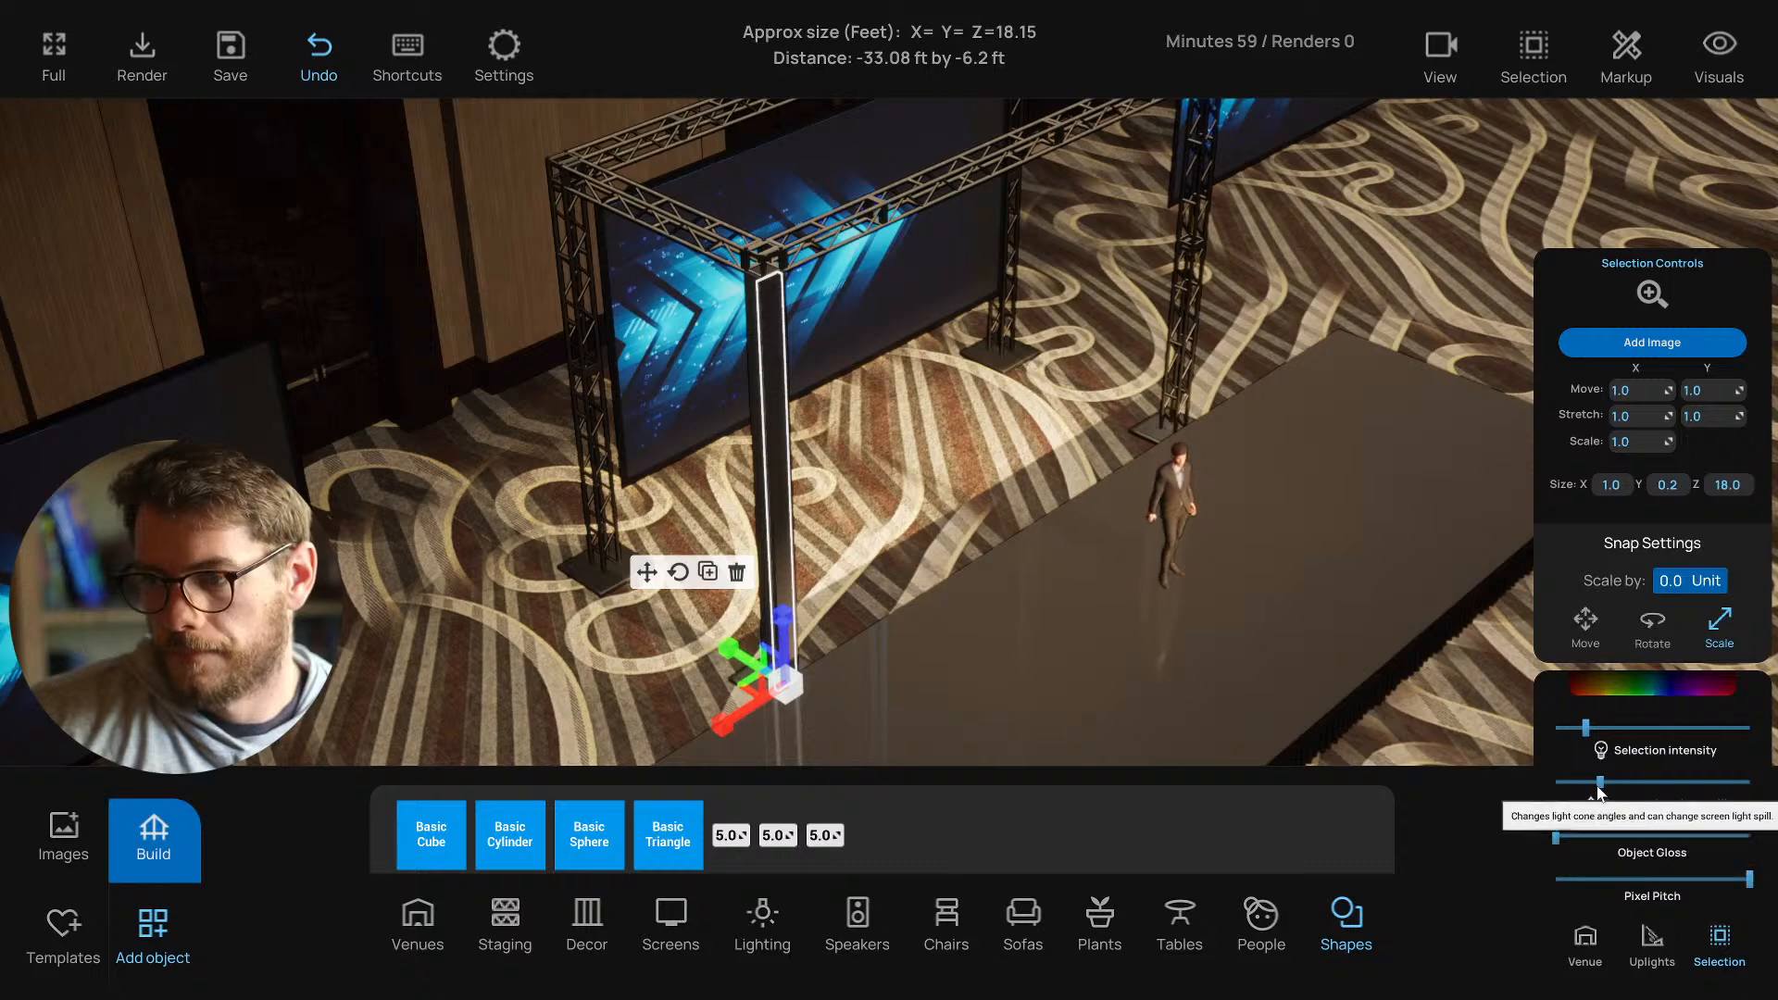
drag(1601, 784, 1362, 778)
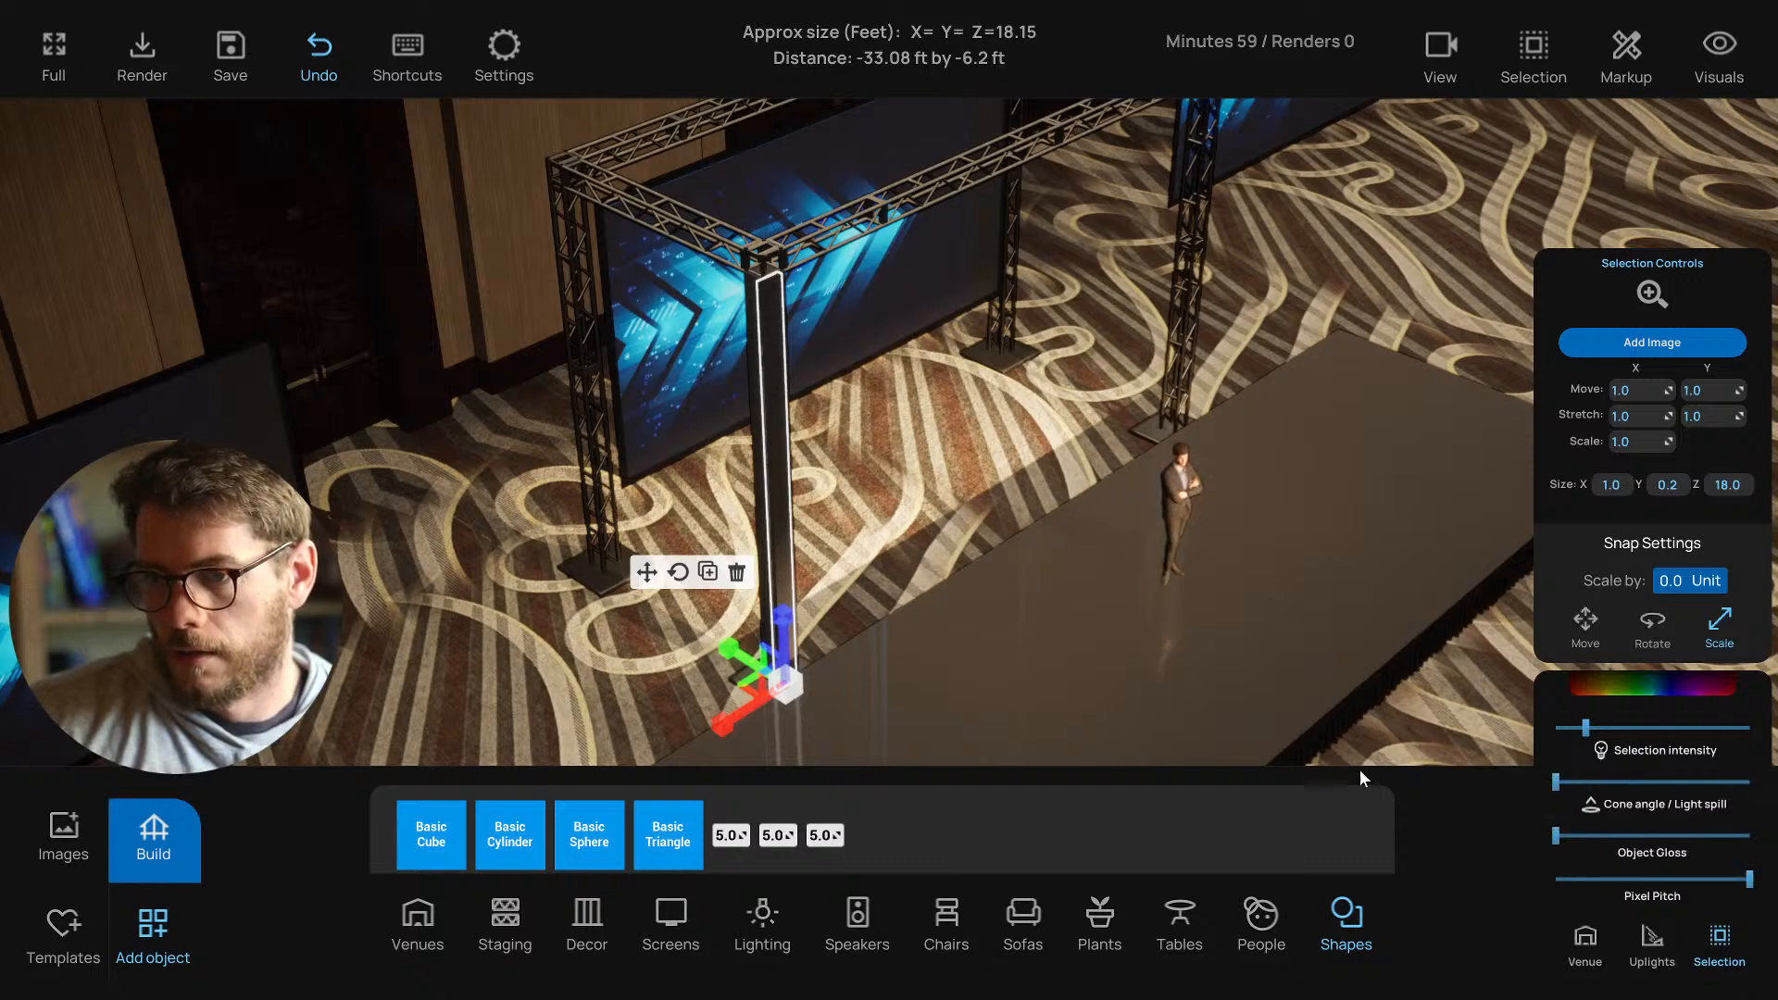
Slide the column backward along Y, clear of the box truss's near front leg.
click(646, 573)
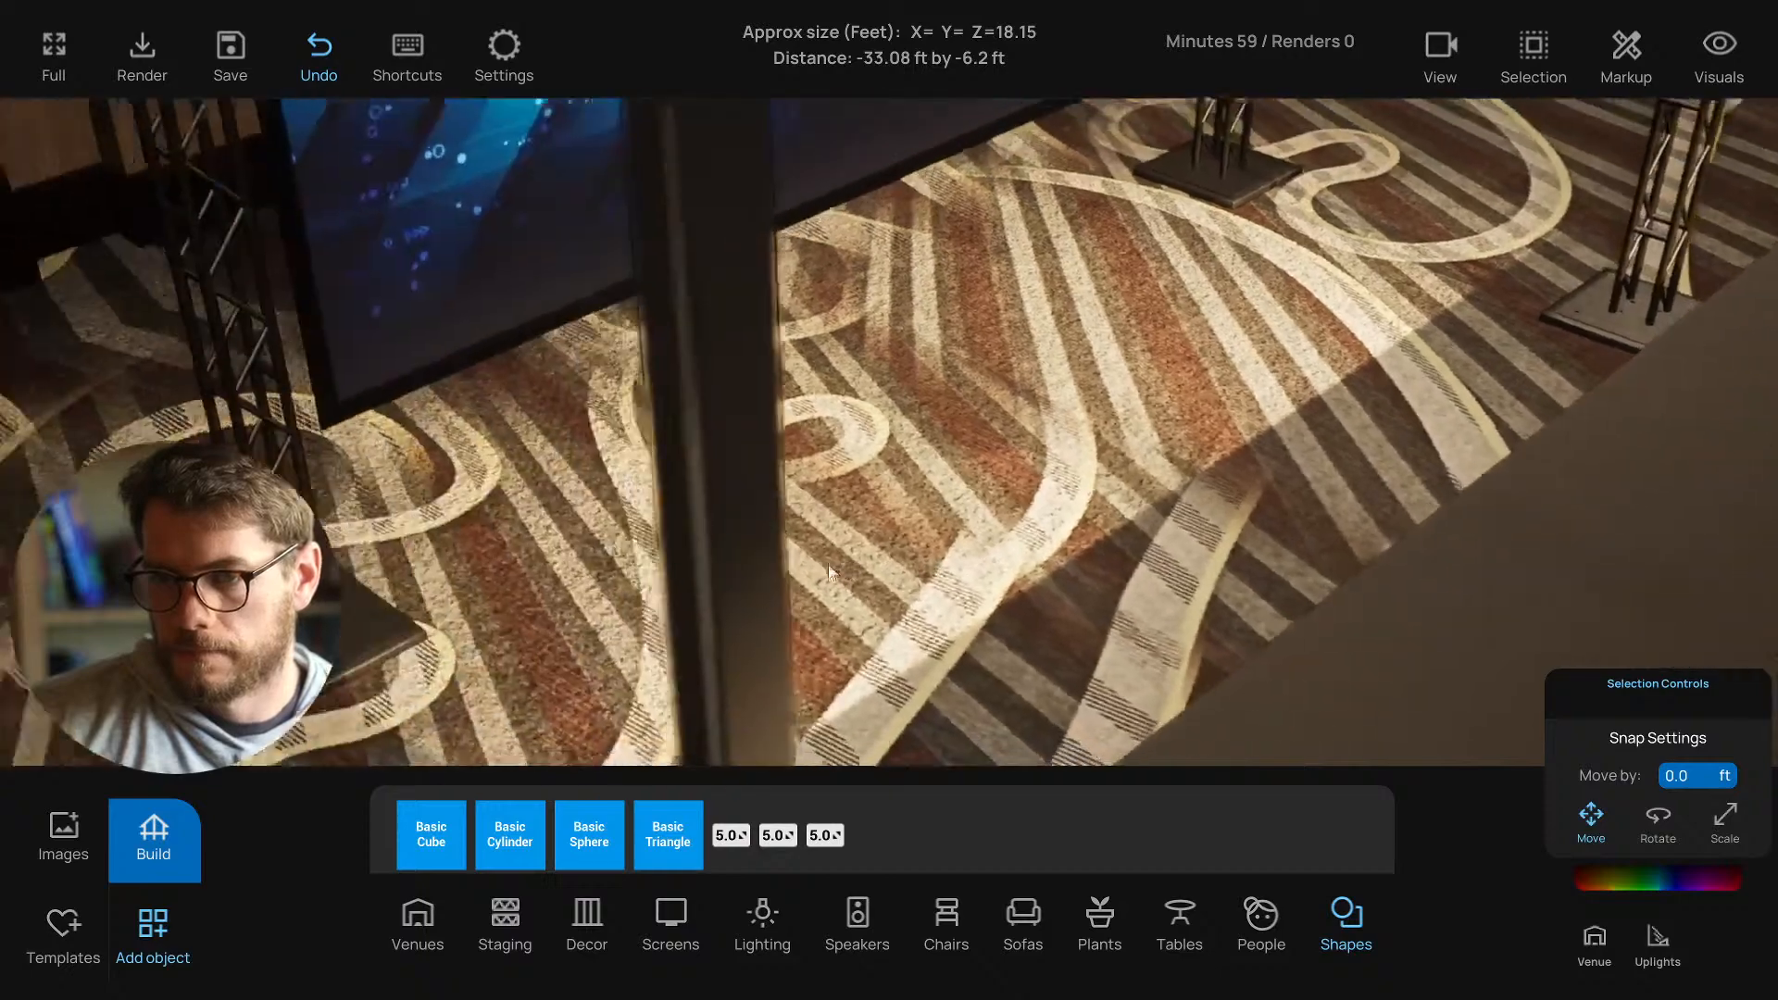
click(792, 553)
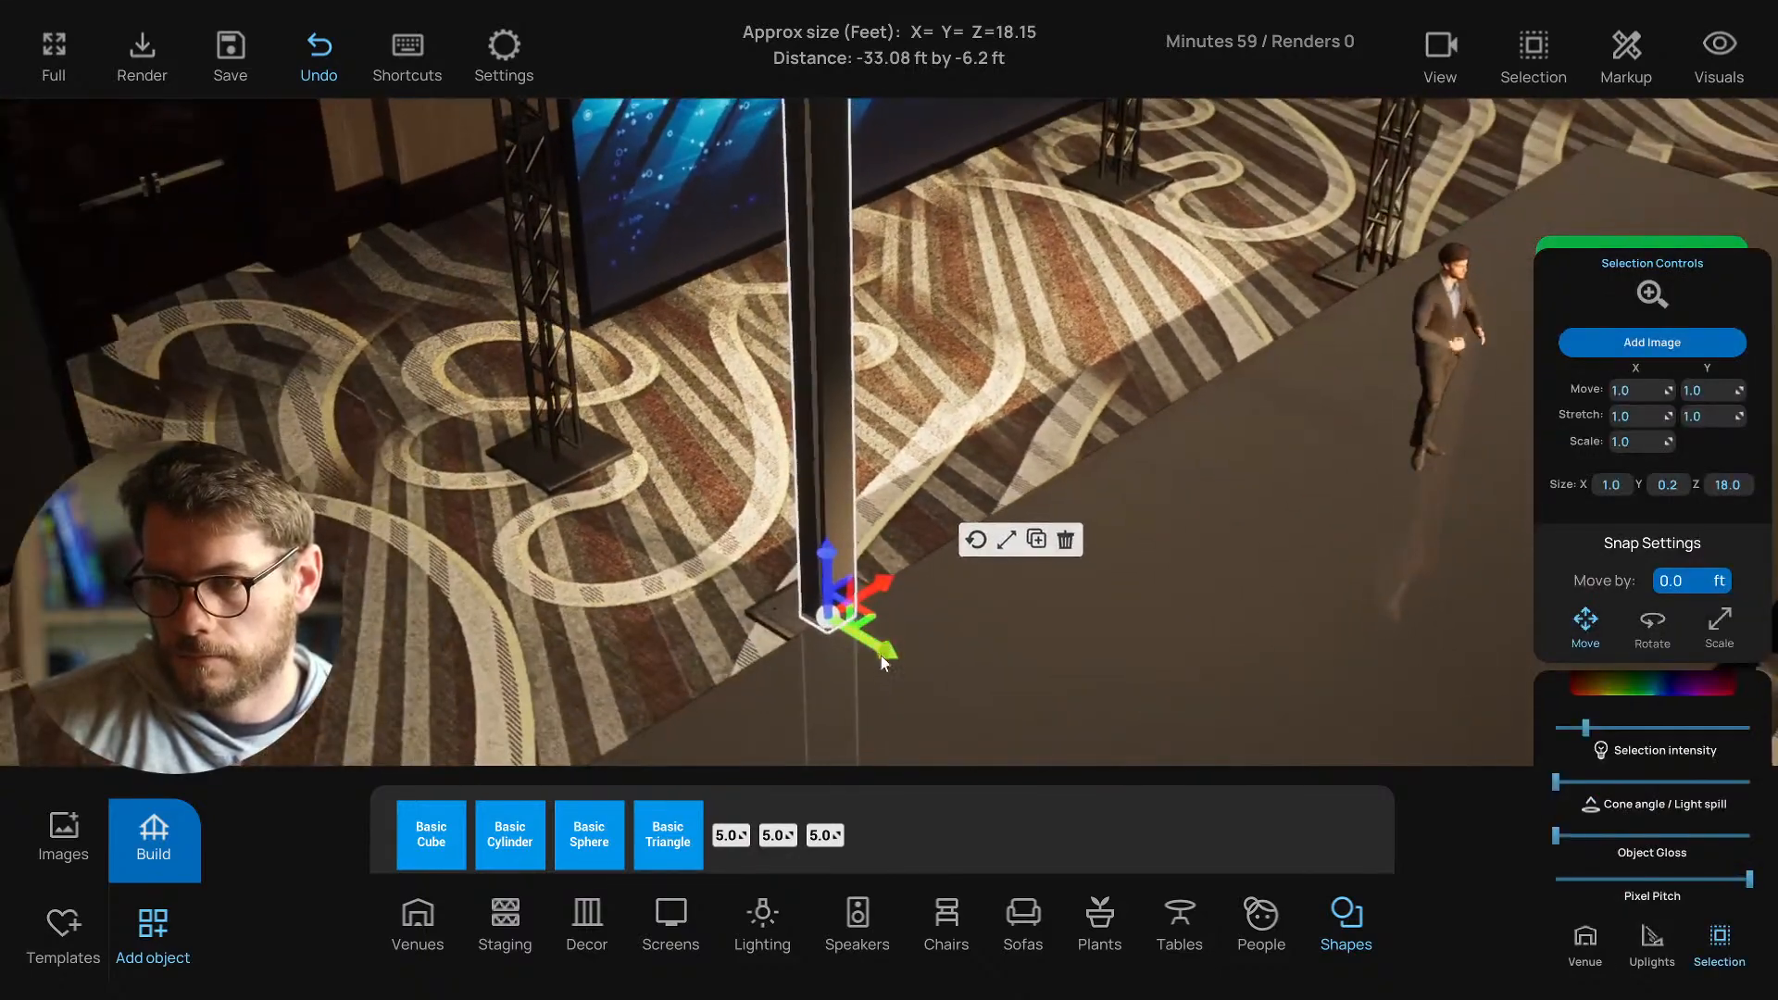
drag(881, 650, 841, 624)
Try shifting the grouped box truss slightly along X, and undo the move.
click(838, 546)
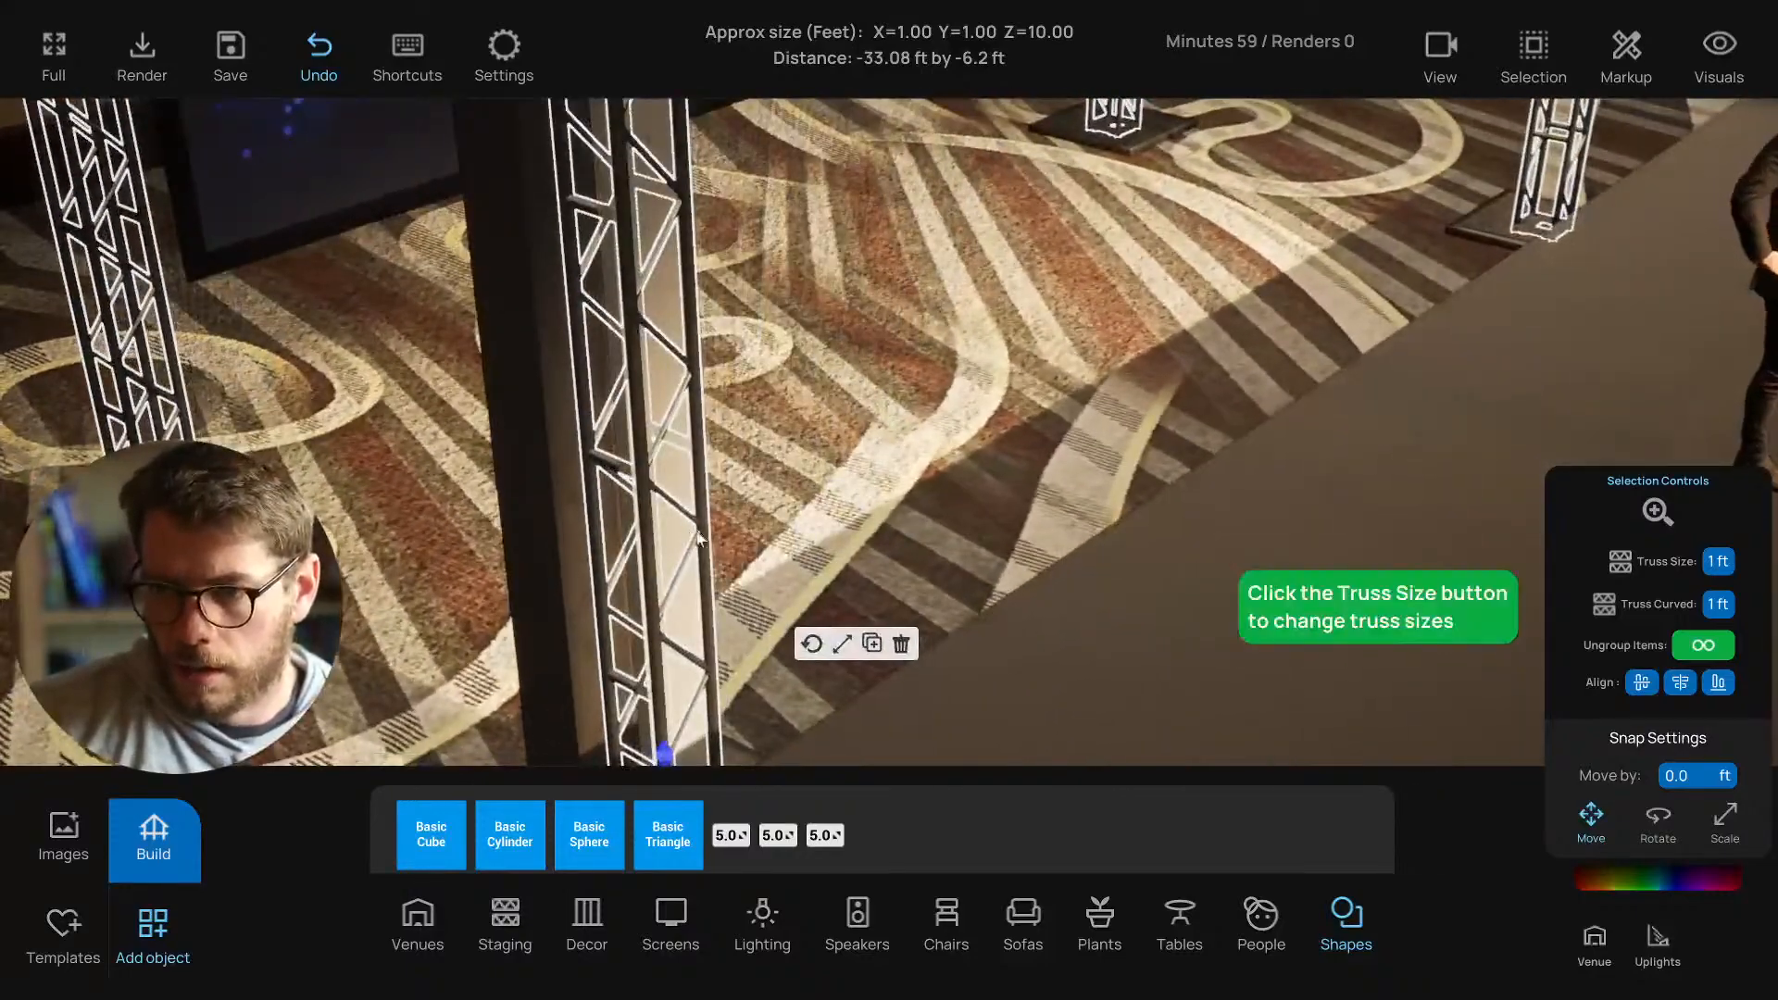
right_drag(784, 461, 658, 543)
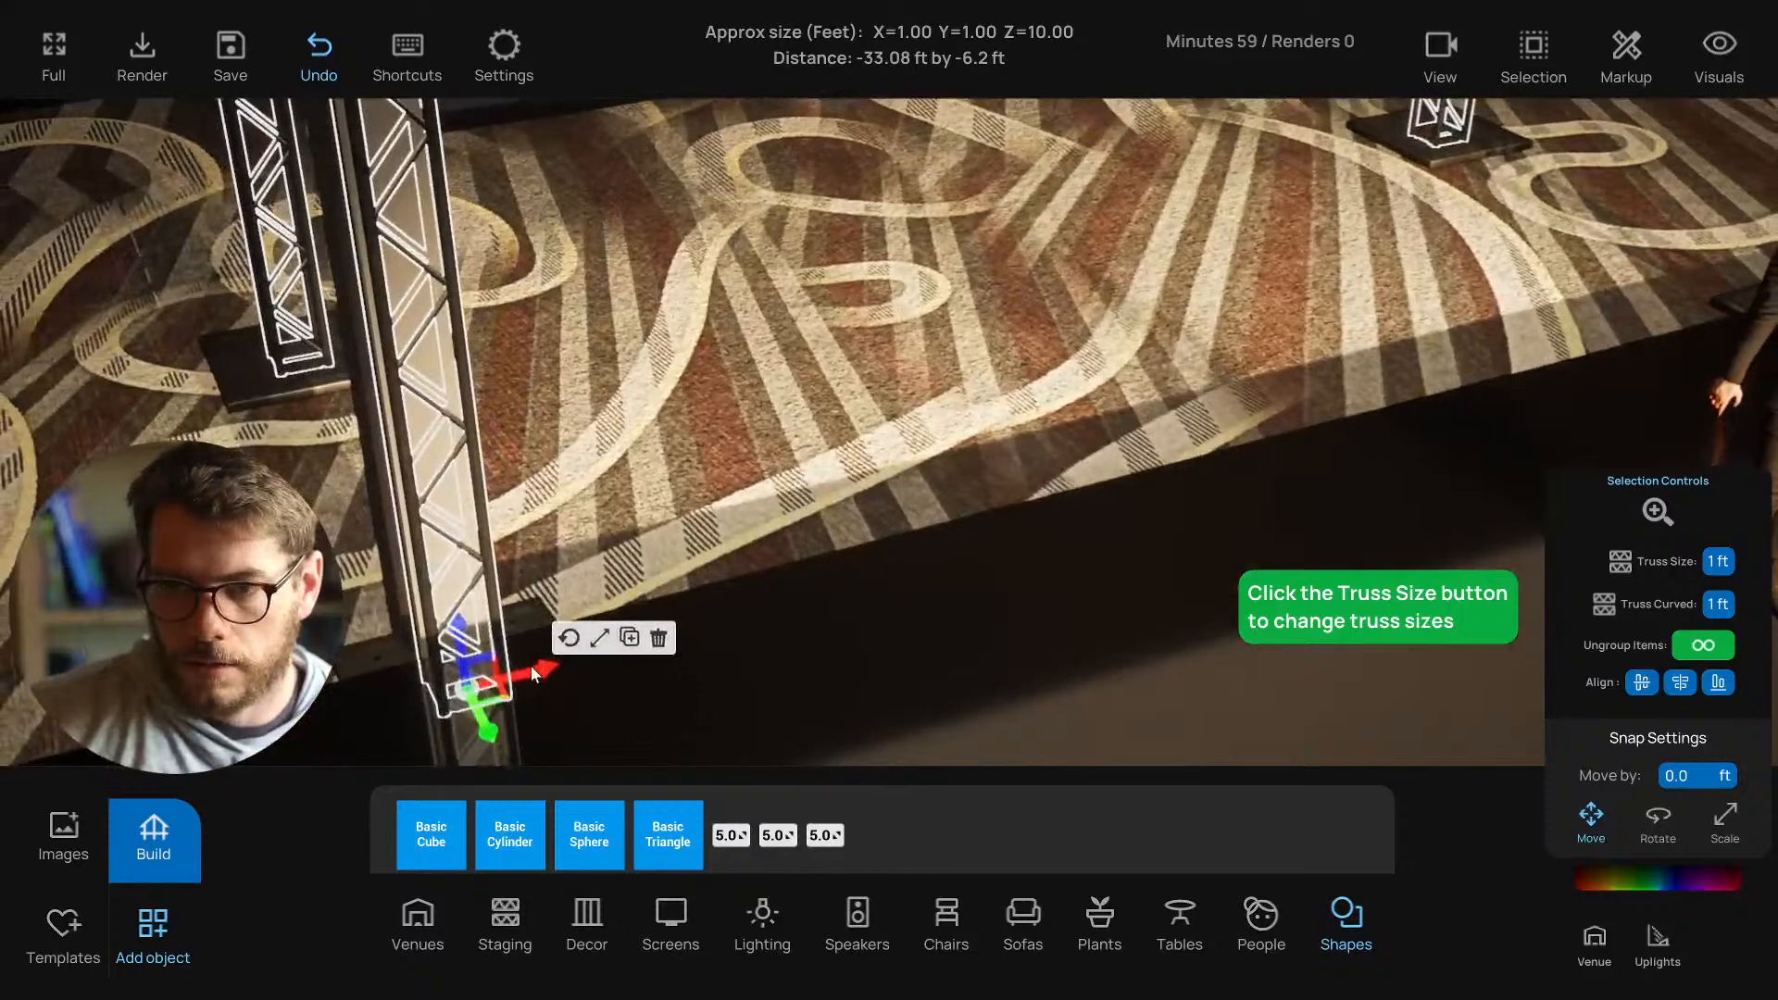
drag(532, 668, 516, 672)
key(ctrl+z)
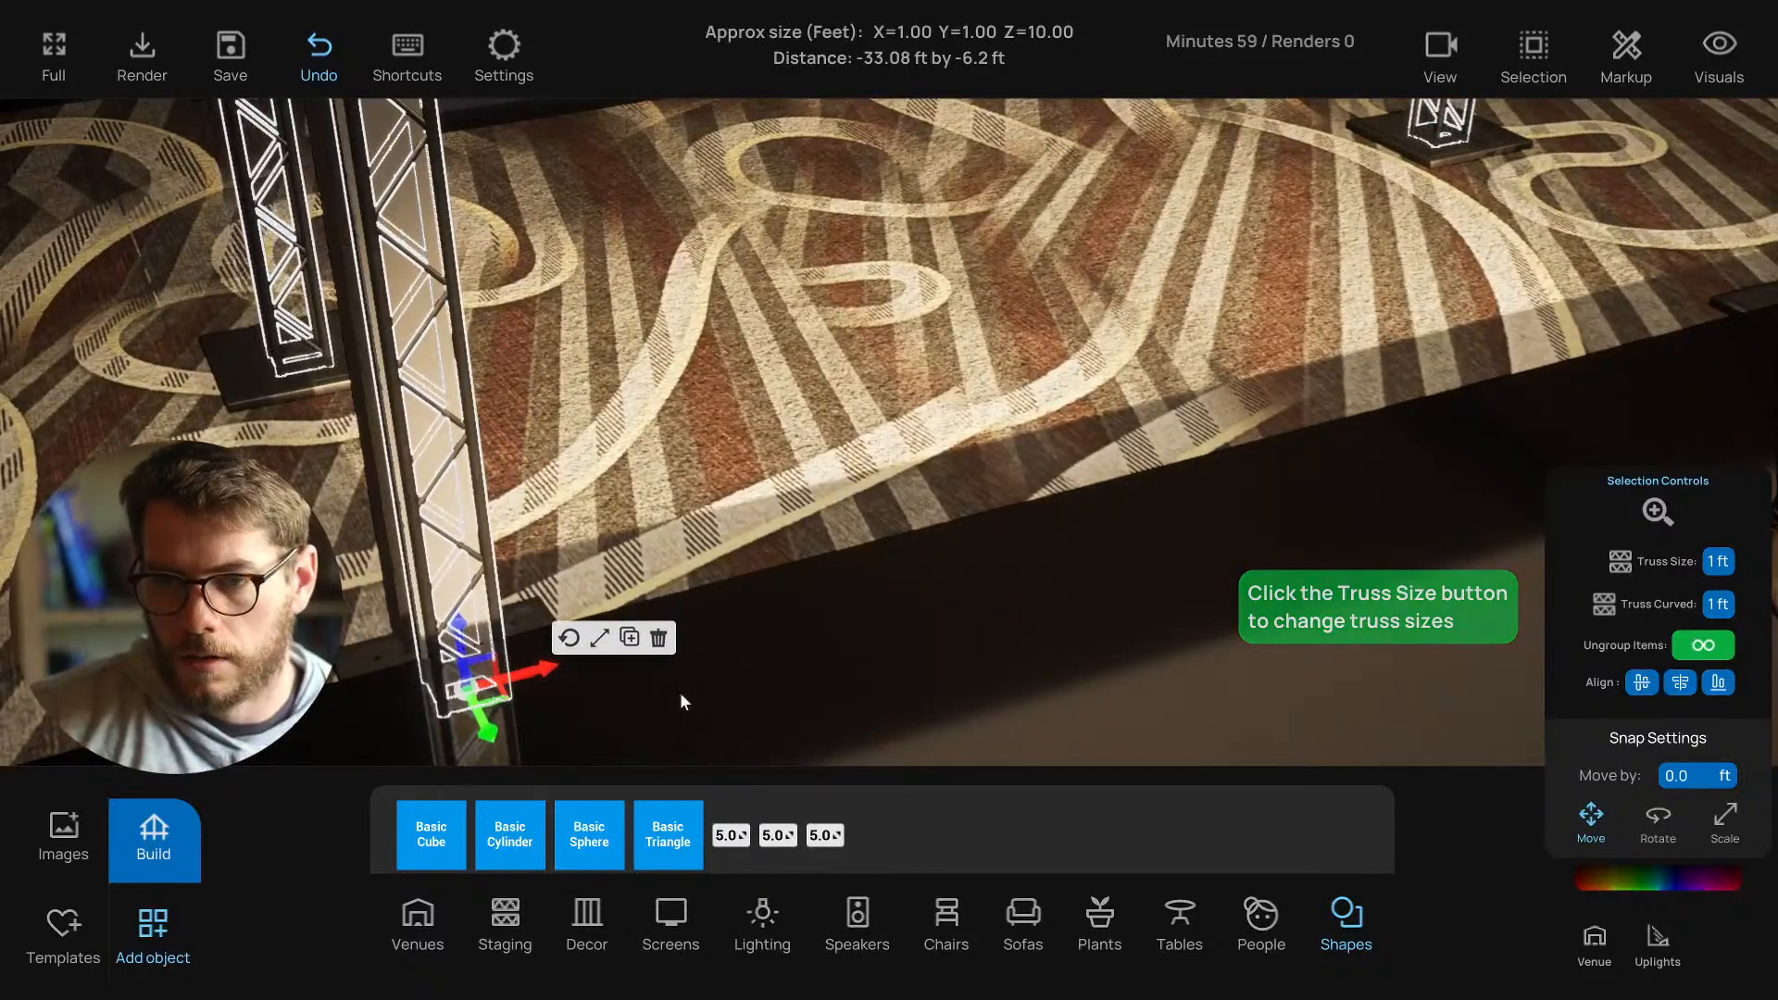
Turn on multi-select, ungroup the box truss pieces and set the move snap to 0.5 ft.
click(1539, 49)
click(1541, 130)
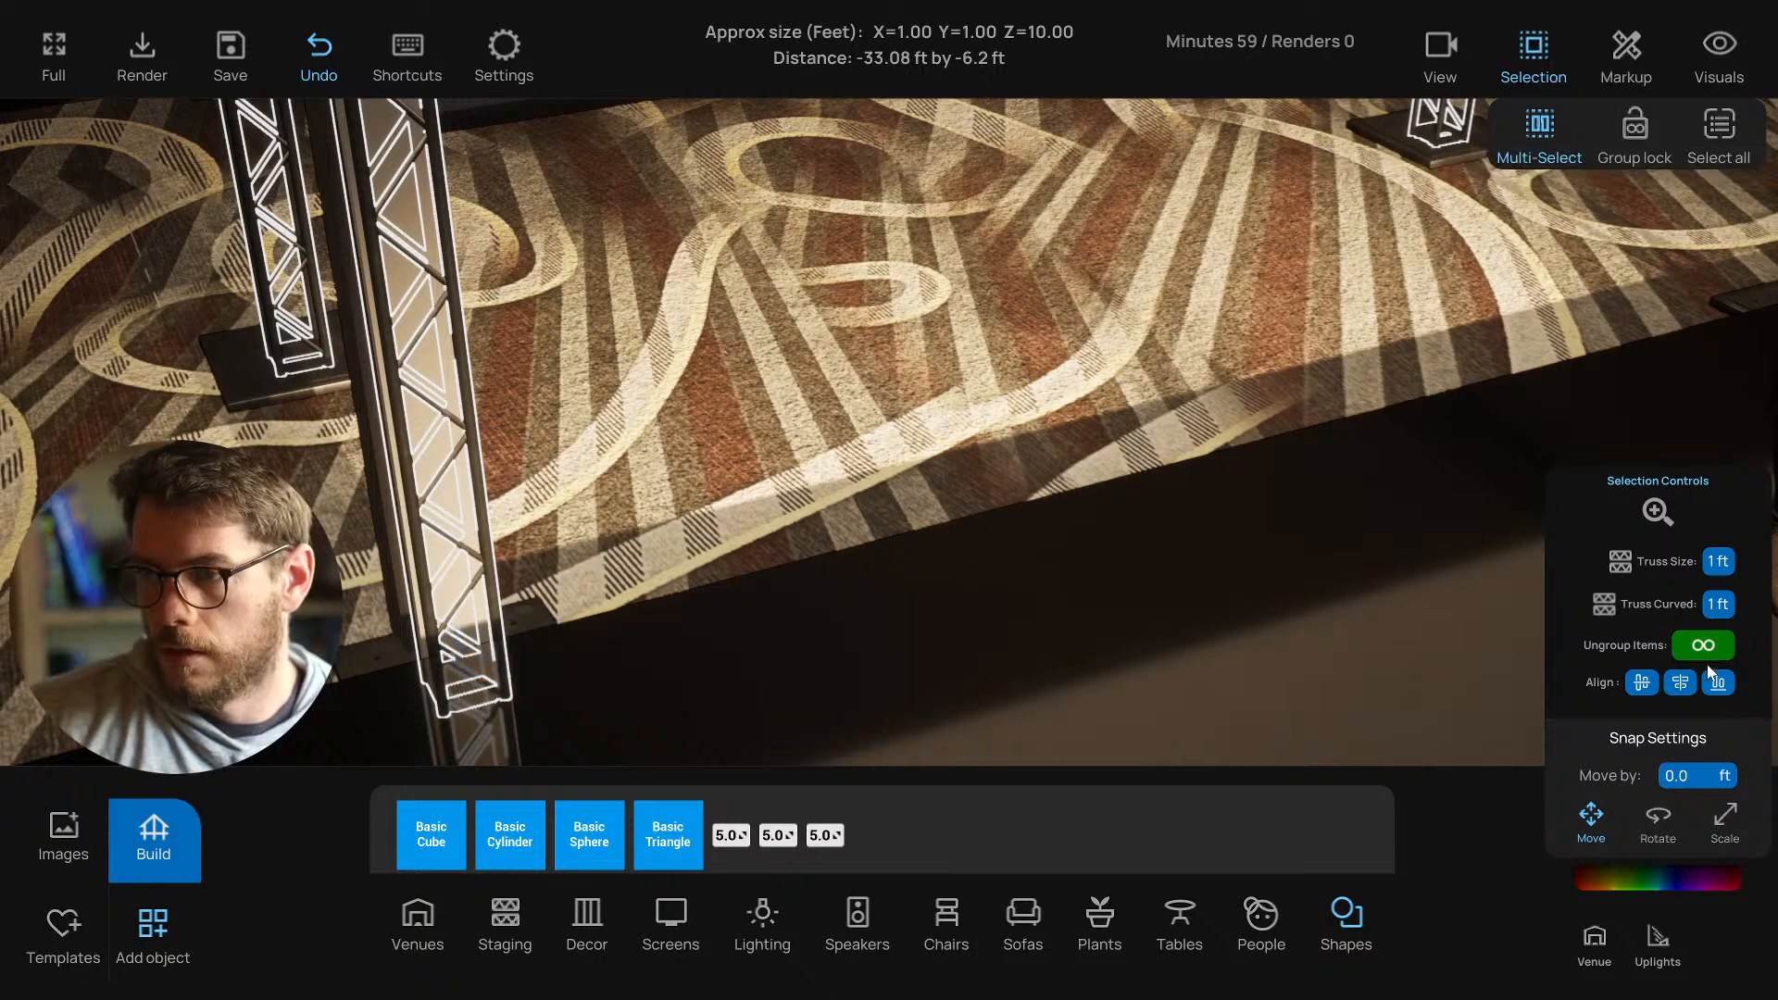
text(0.5)
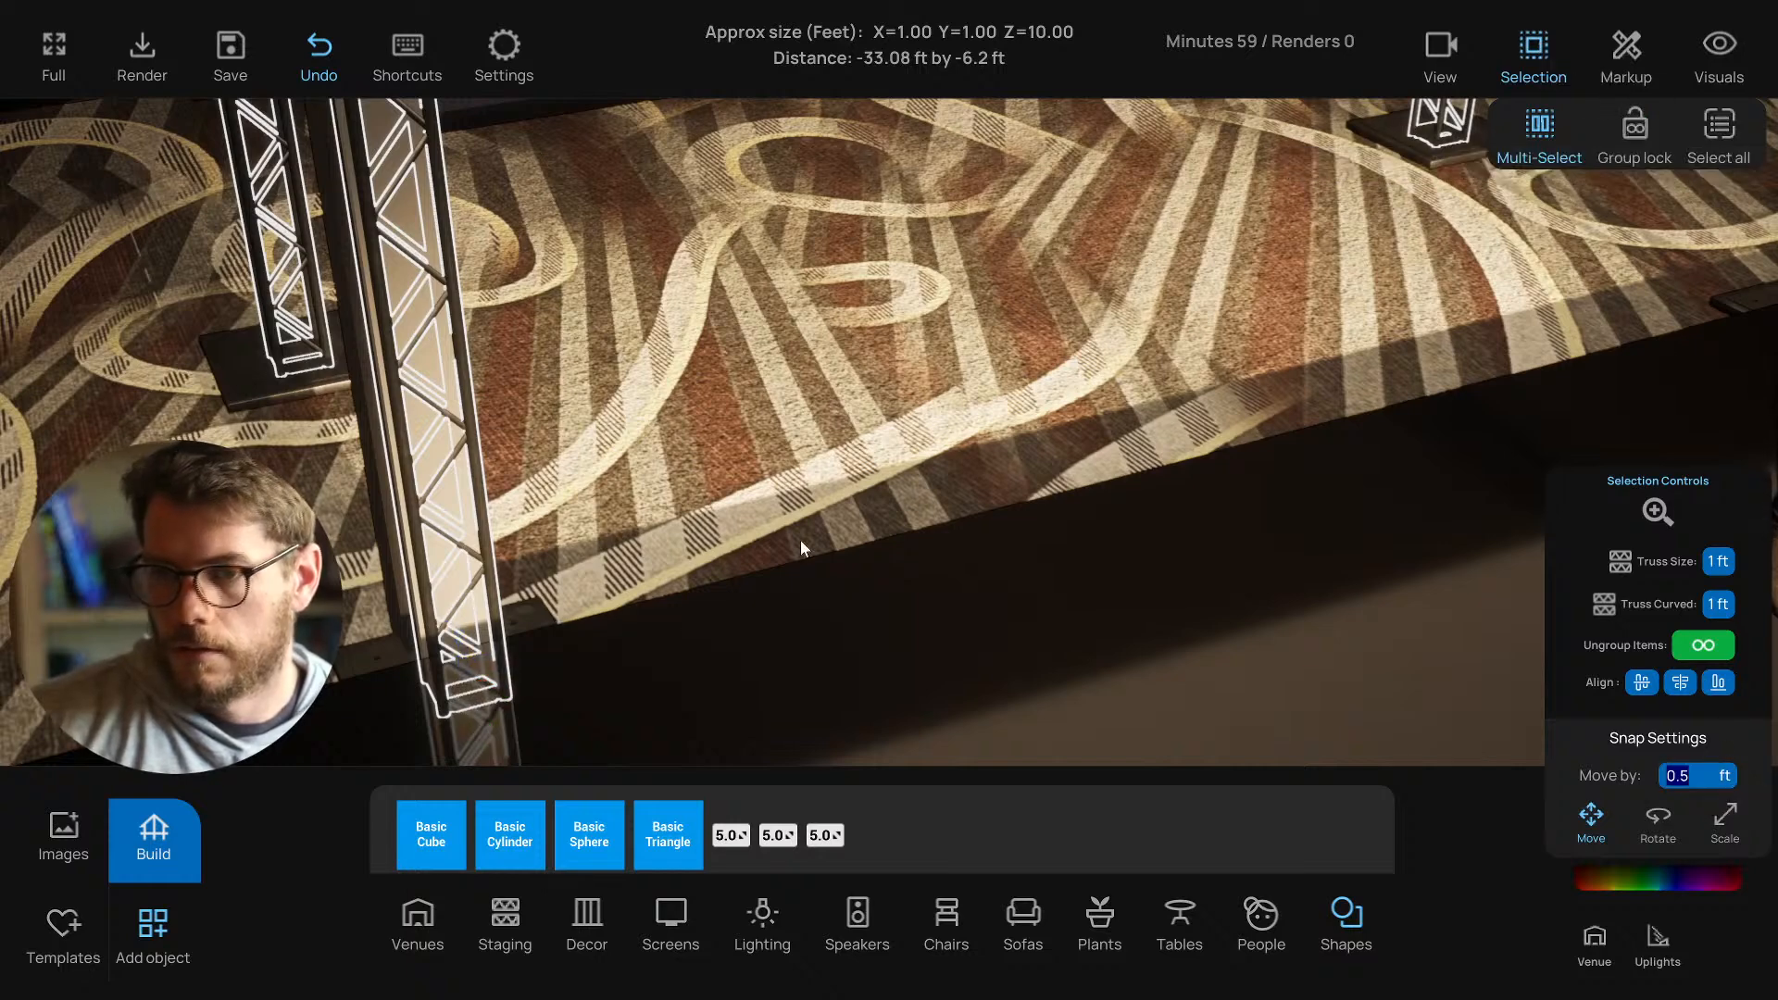
click(800, 541)
Adjust the ungrouped lower section of the near front truss leg along X in 0.5 ft increments.
click(516, 676)
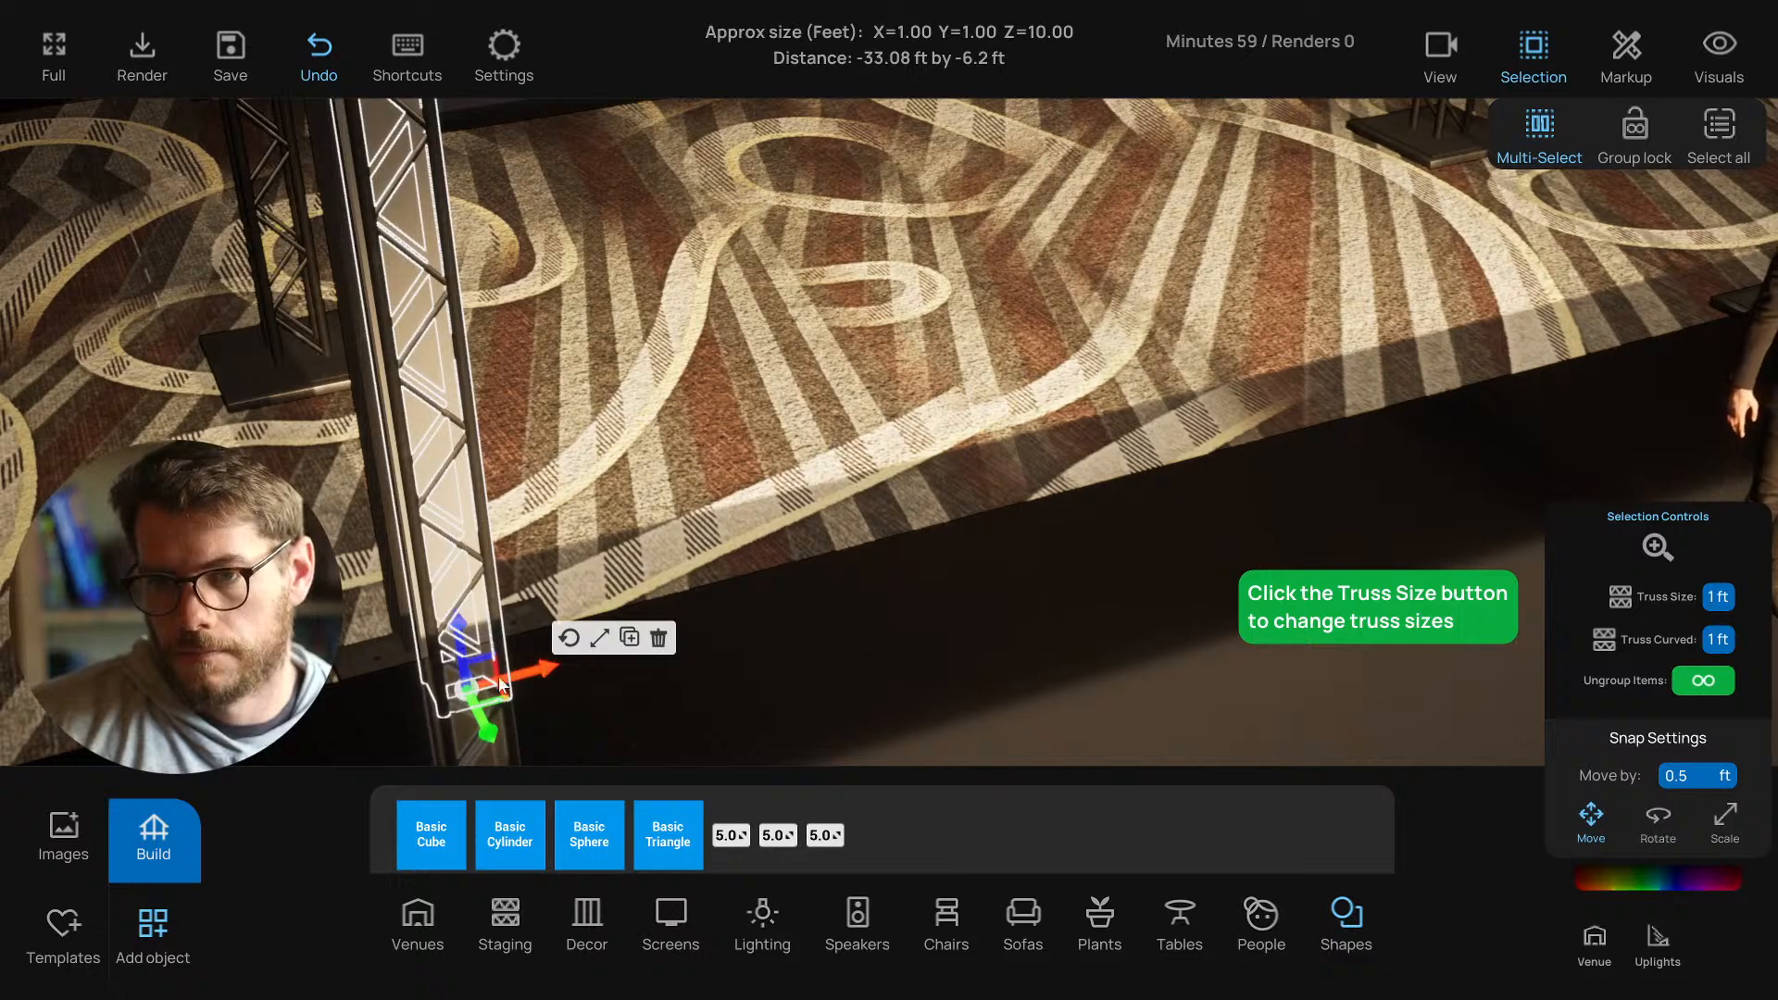
click(473, 538)
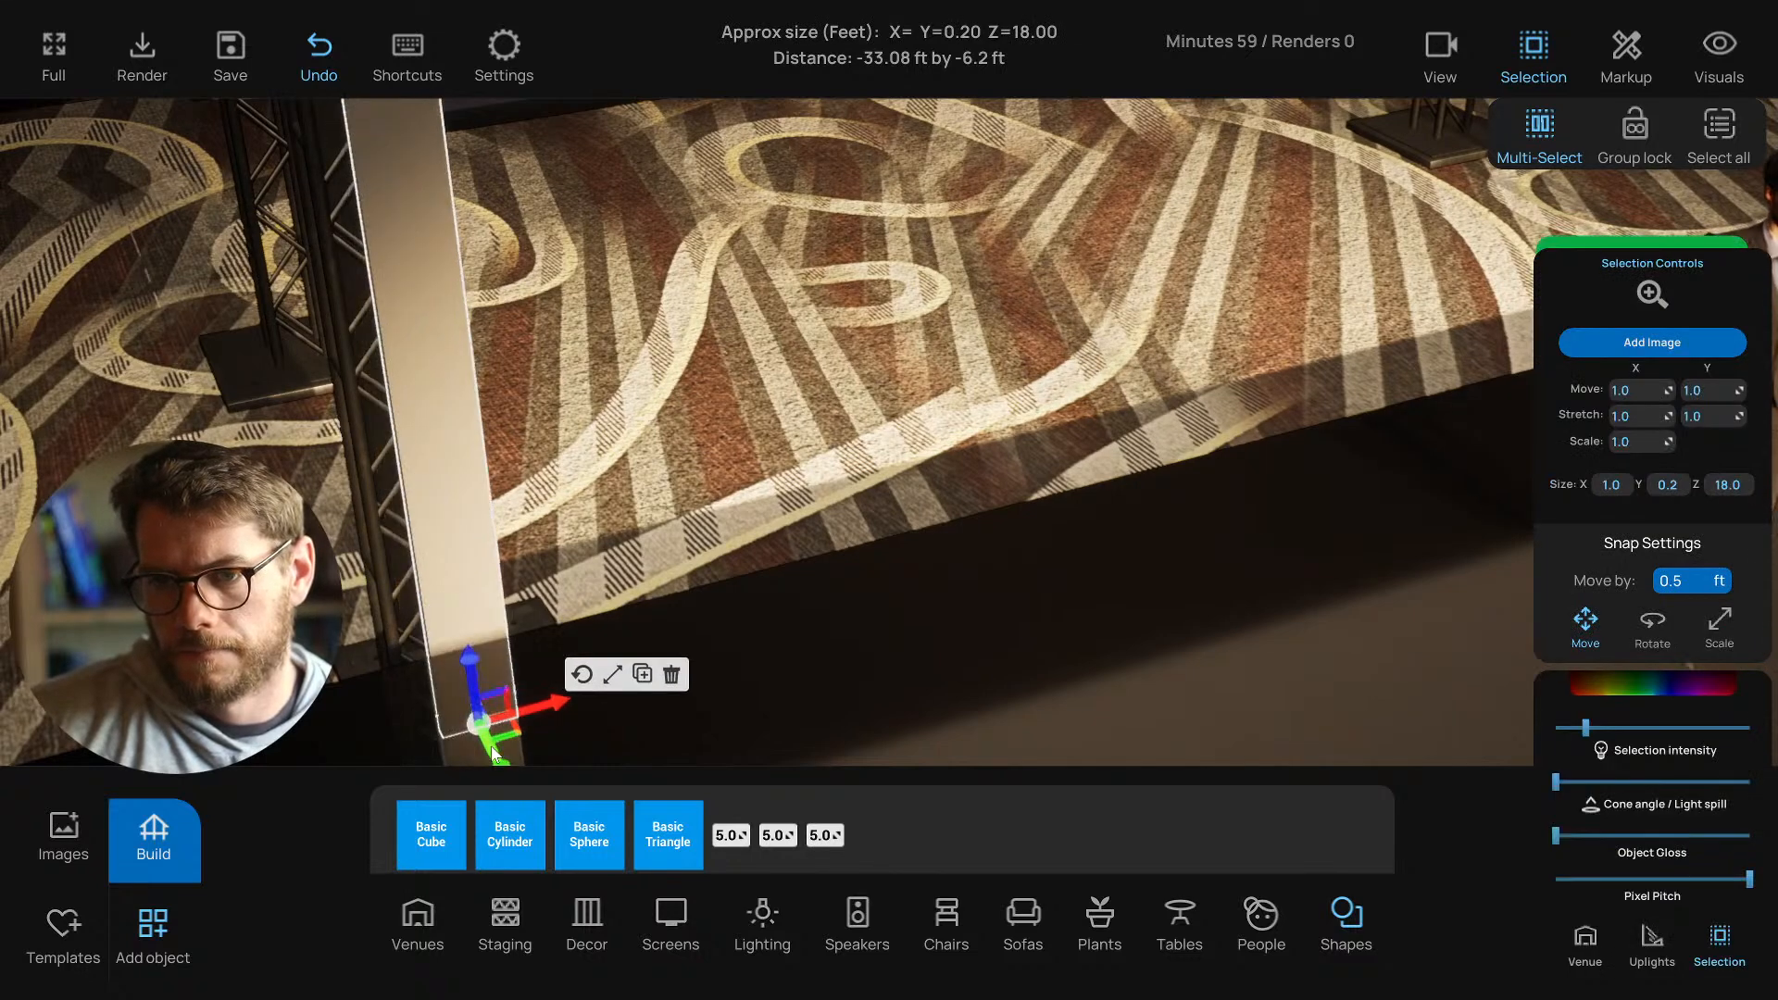
click(496, 677)
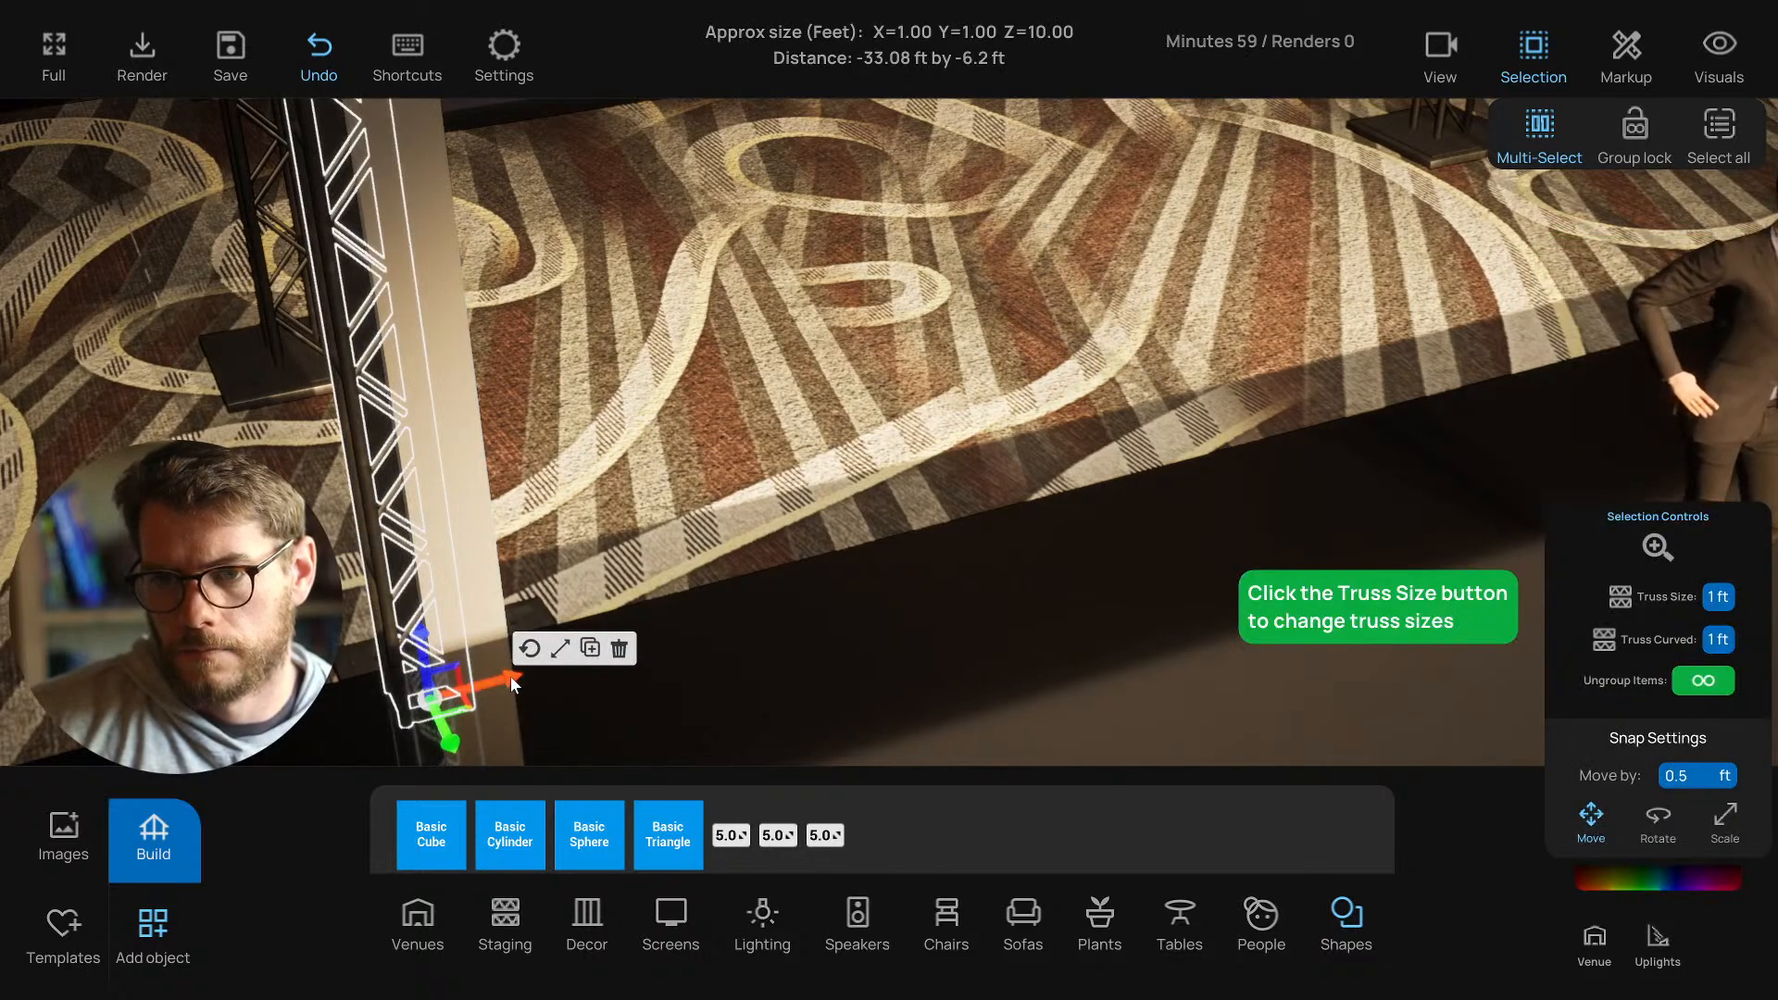
click(519, 674)
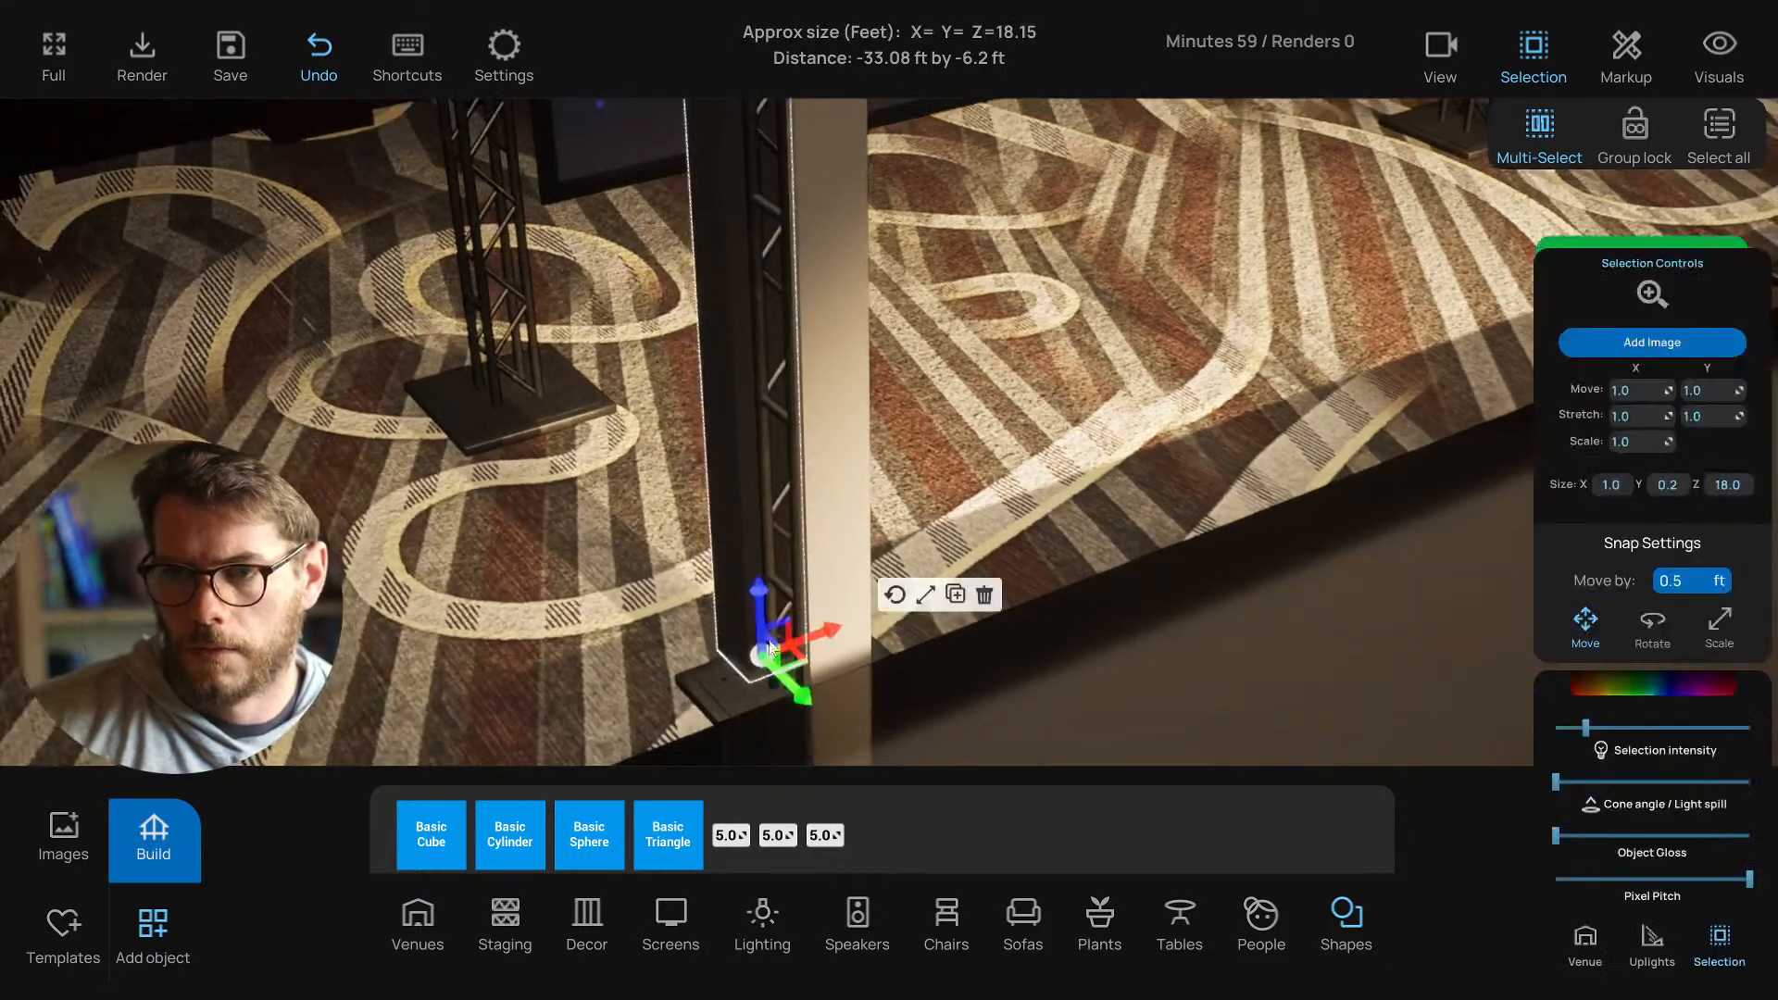
Move the column 0.5 ft toward the stage front, and fine-tune it around the truss leg with the move snap at 0.0 ft.
drag(799, 703, 819, 732)
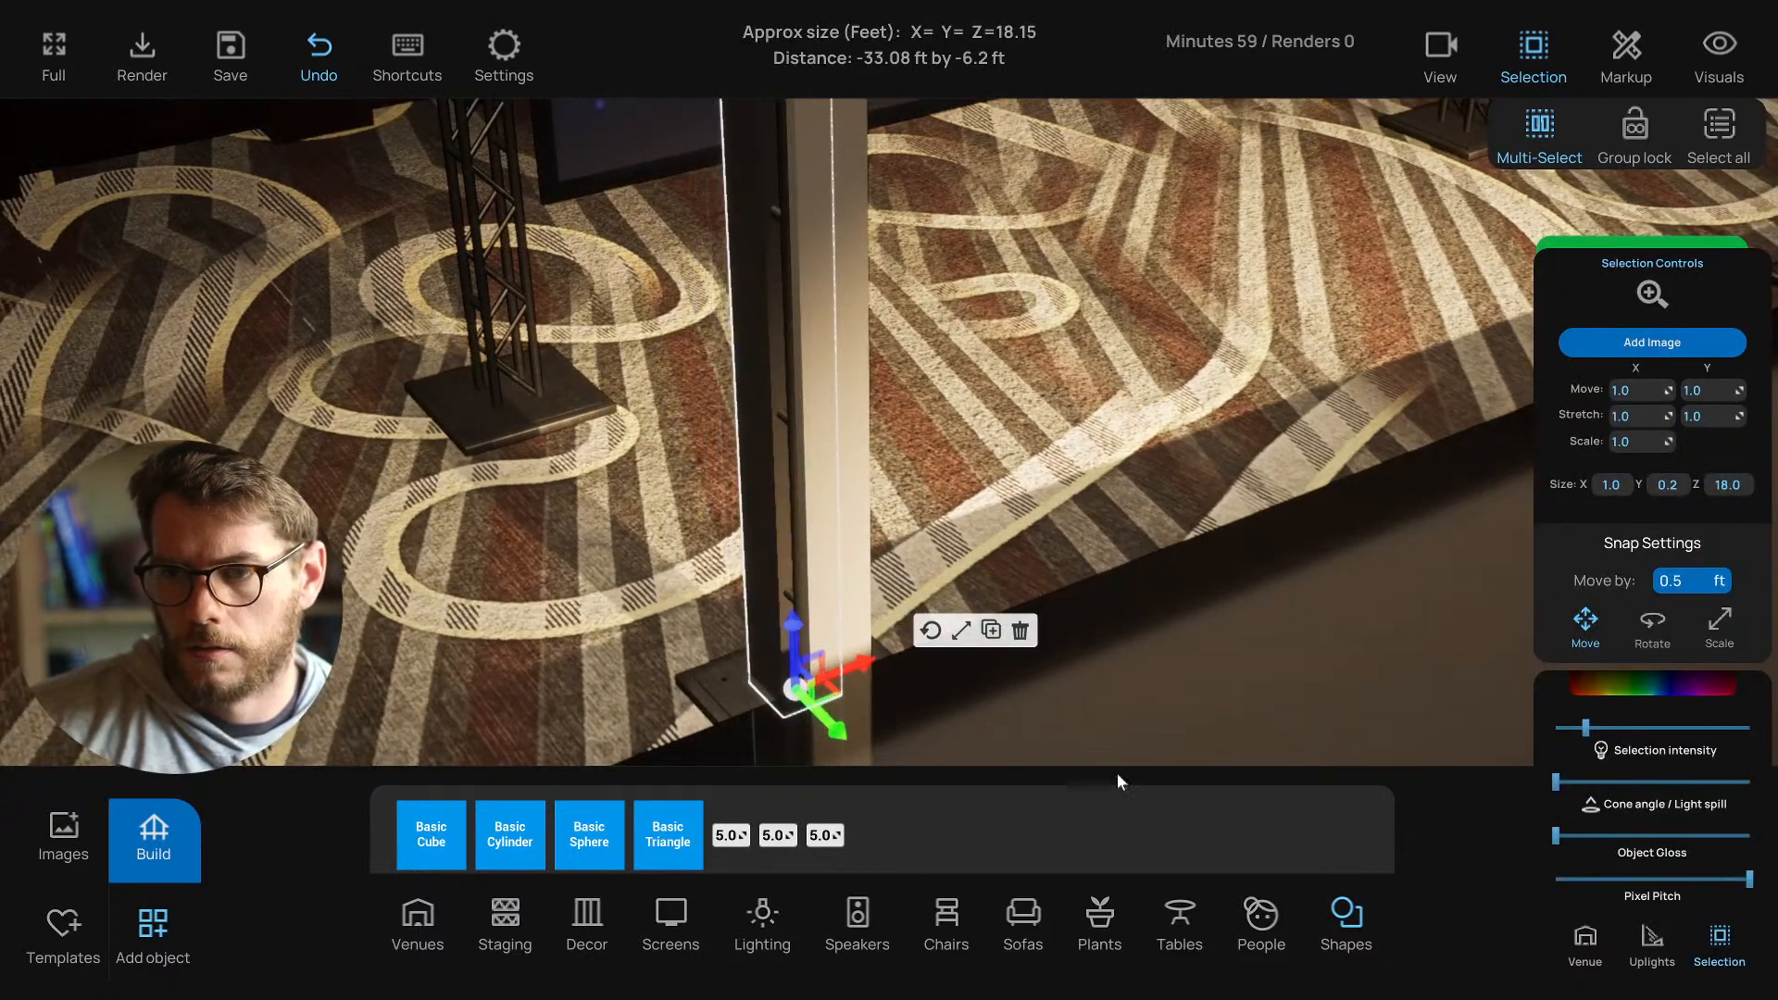
double_click(1695, 581)
text(0.0)
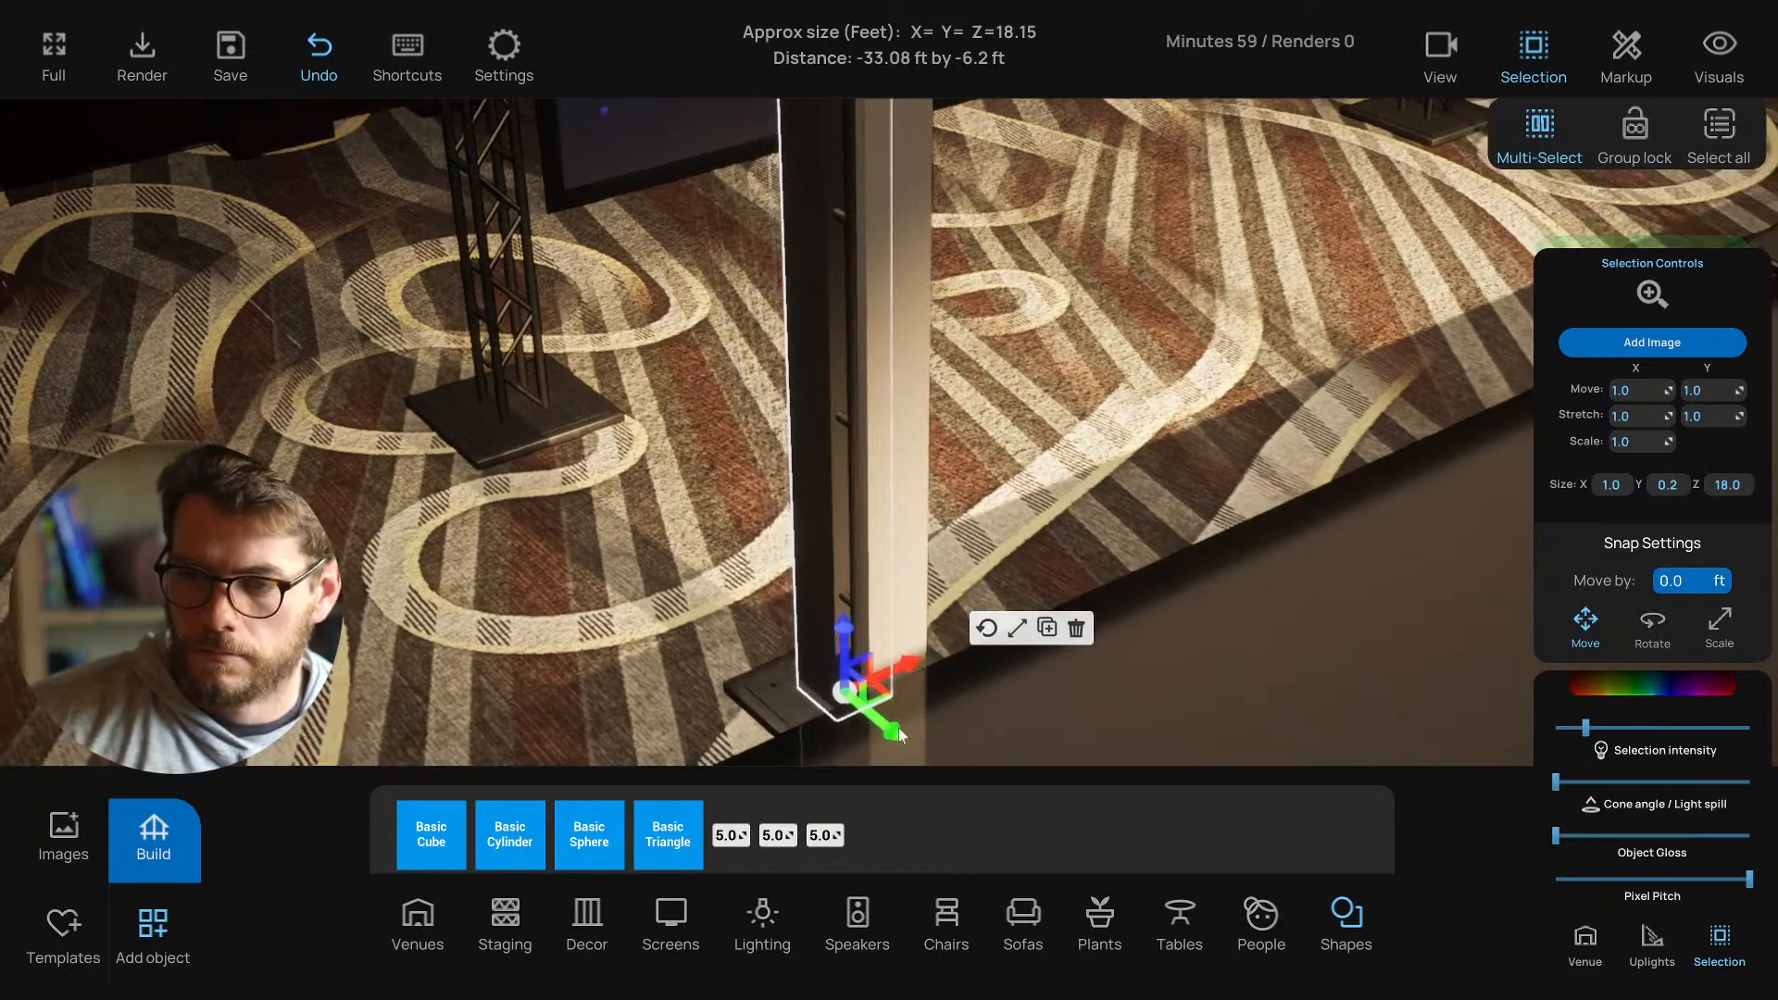
mouse_move(901, 730)
mouse_down()
mouse_move(952, 759)
mouse_move(923, 752)
mouse_up()
Fine-tune the thin panel along Y so that it sits against the column's front face.
drag(903, 639, 921, 761)
scroll(988, 514, down, 5)
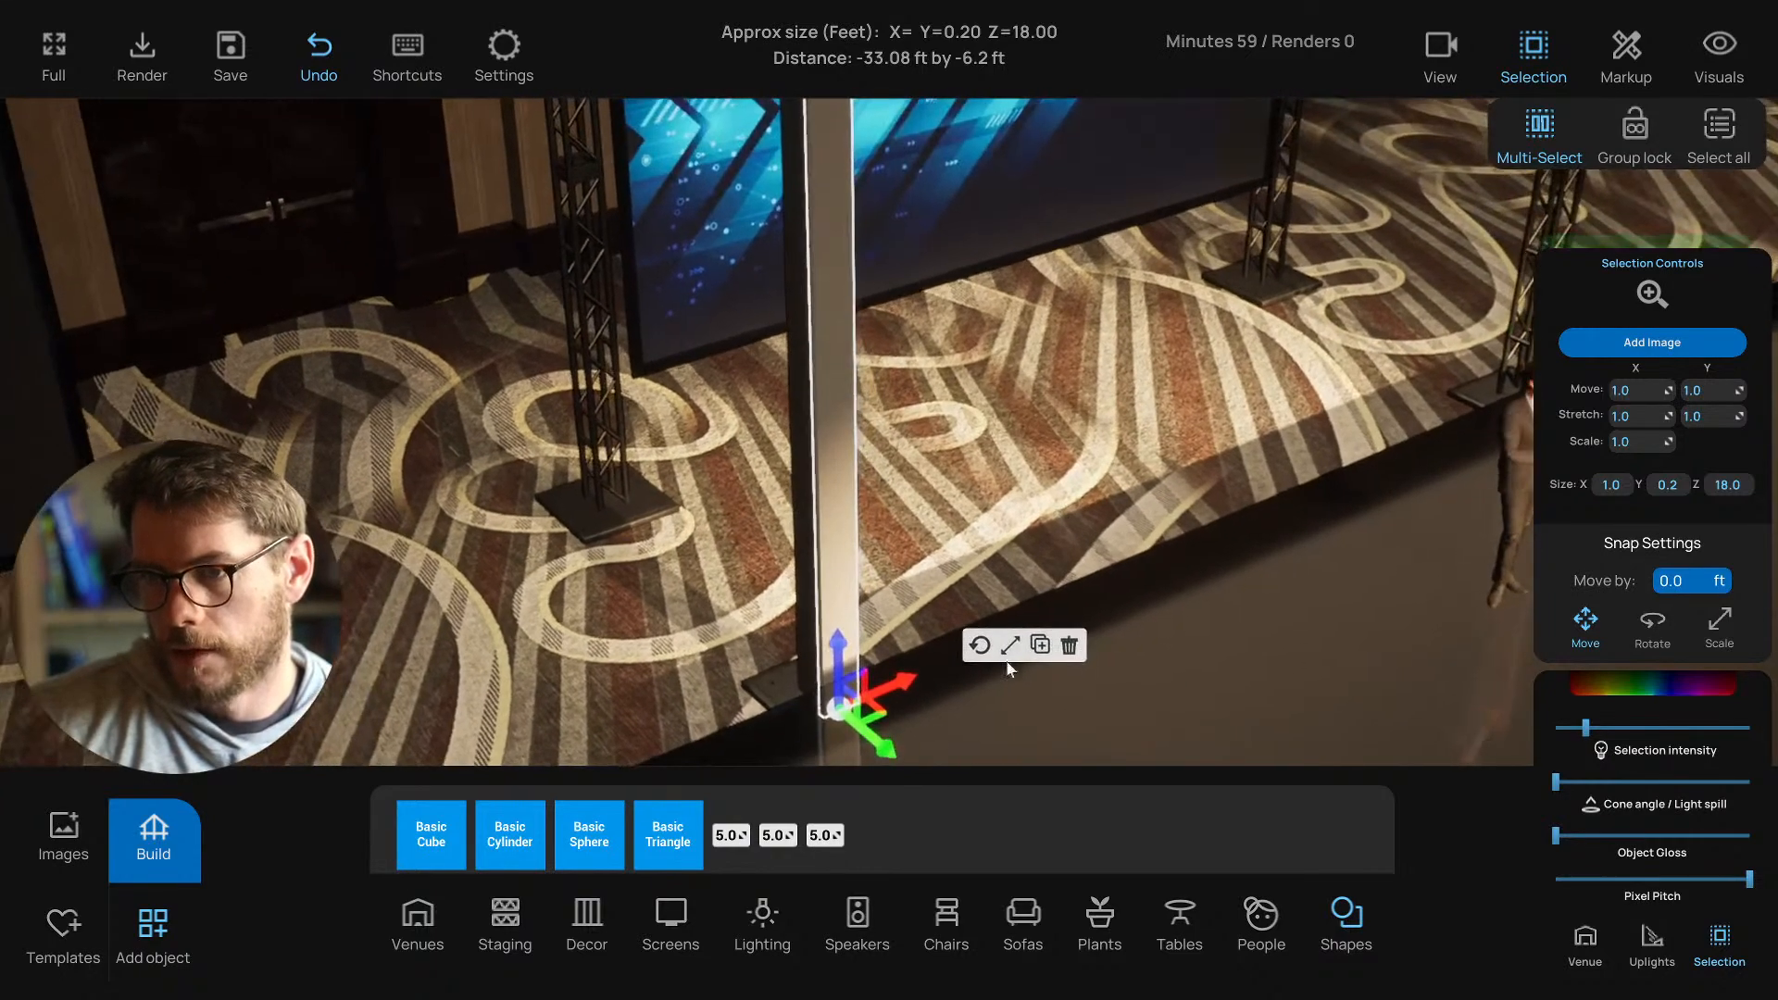
click(1019, 648)
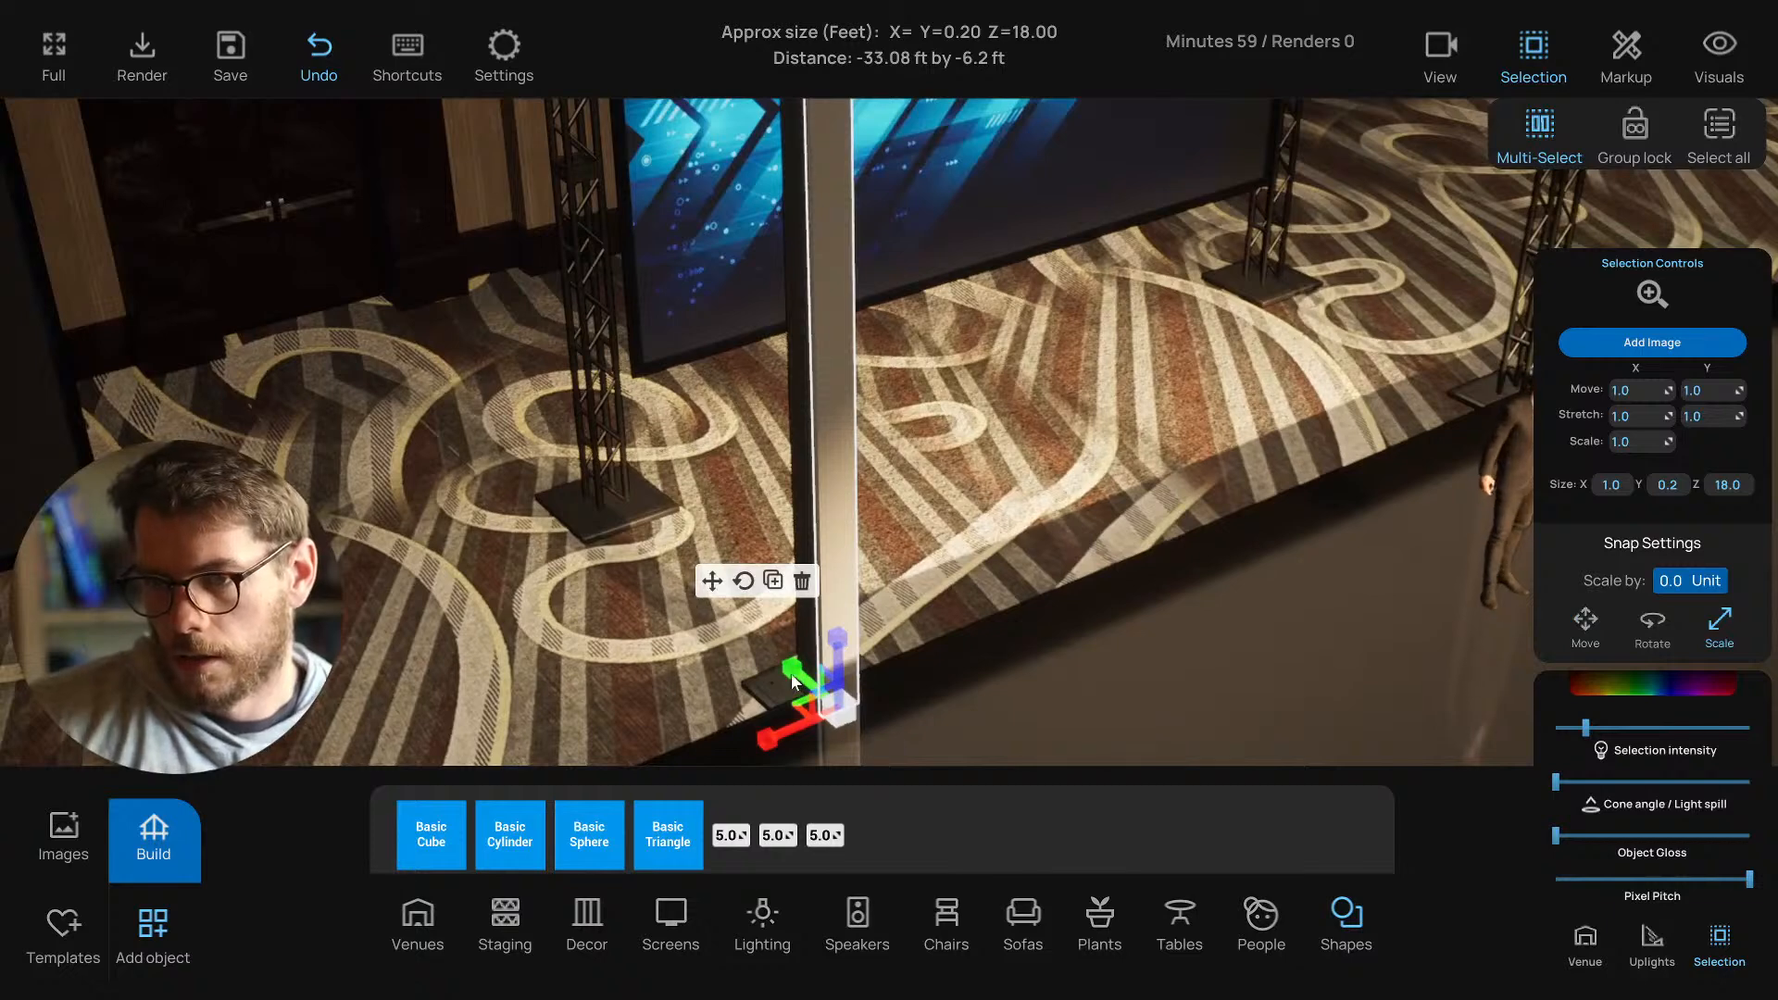
click(719, 588)
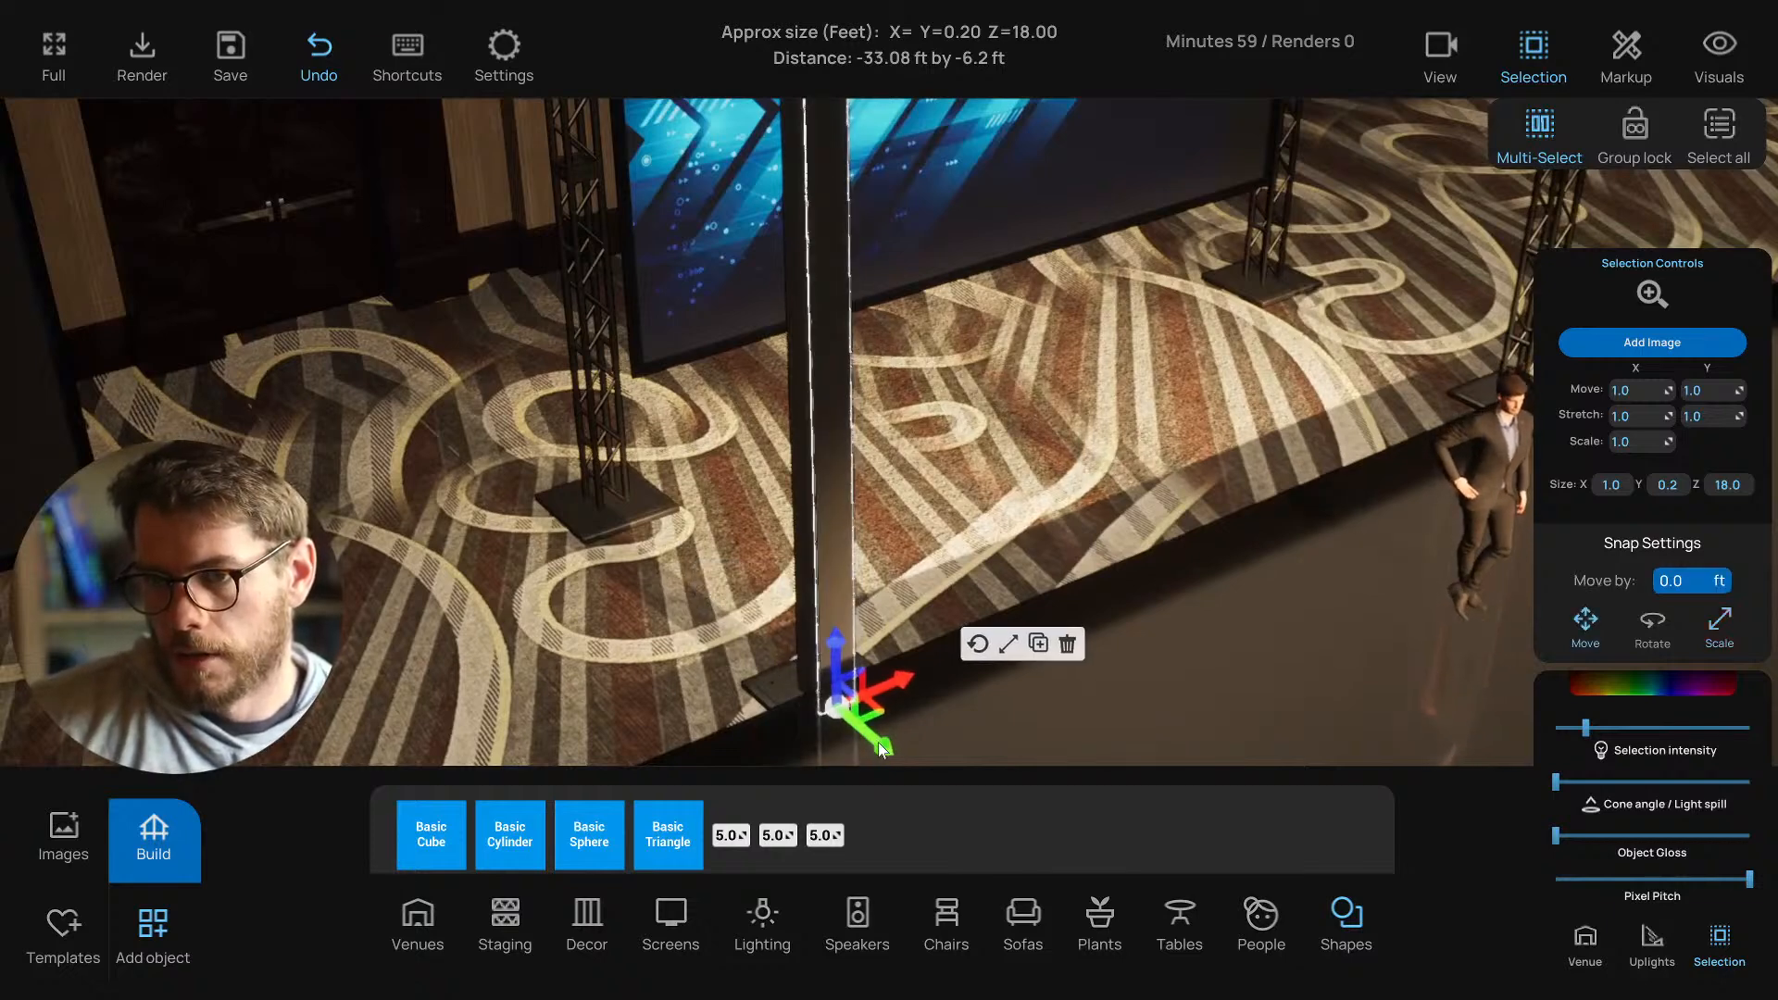
click(914, 532)
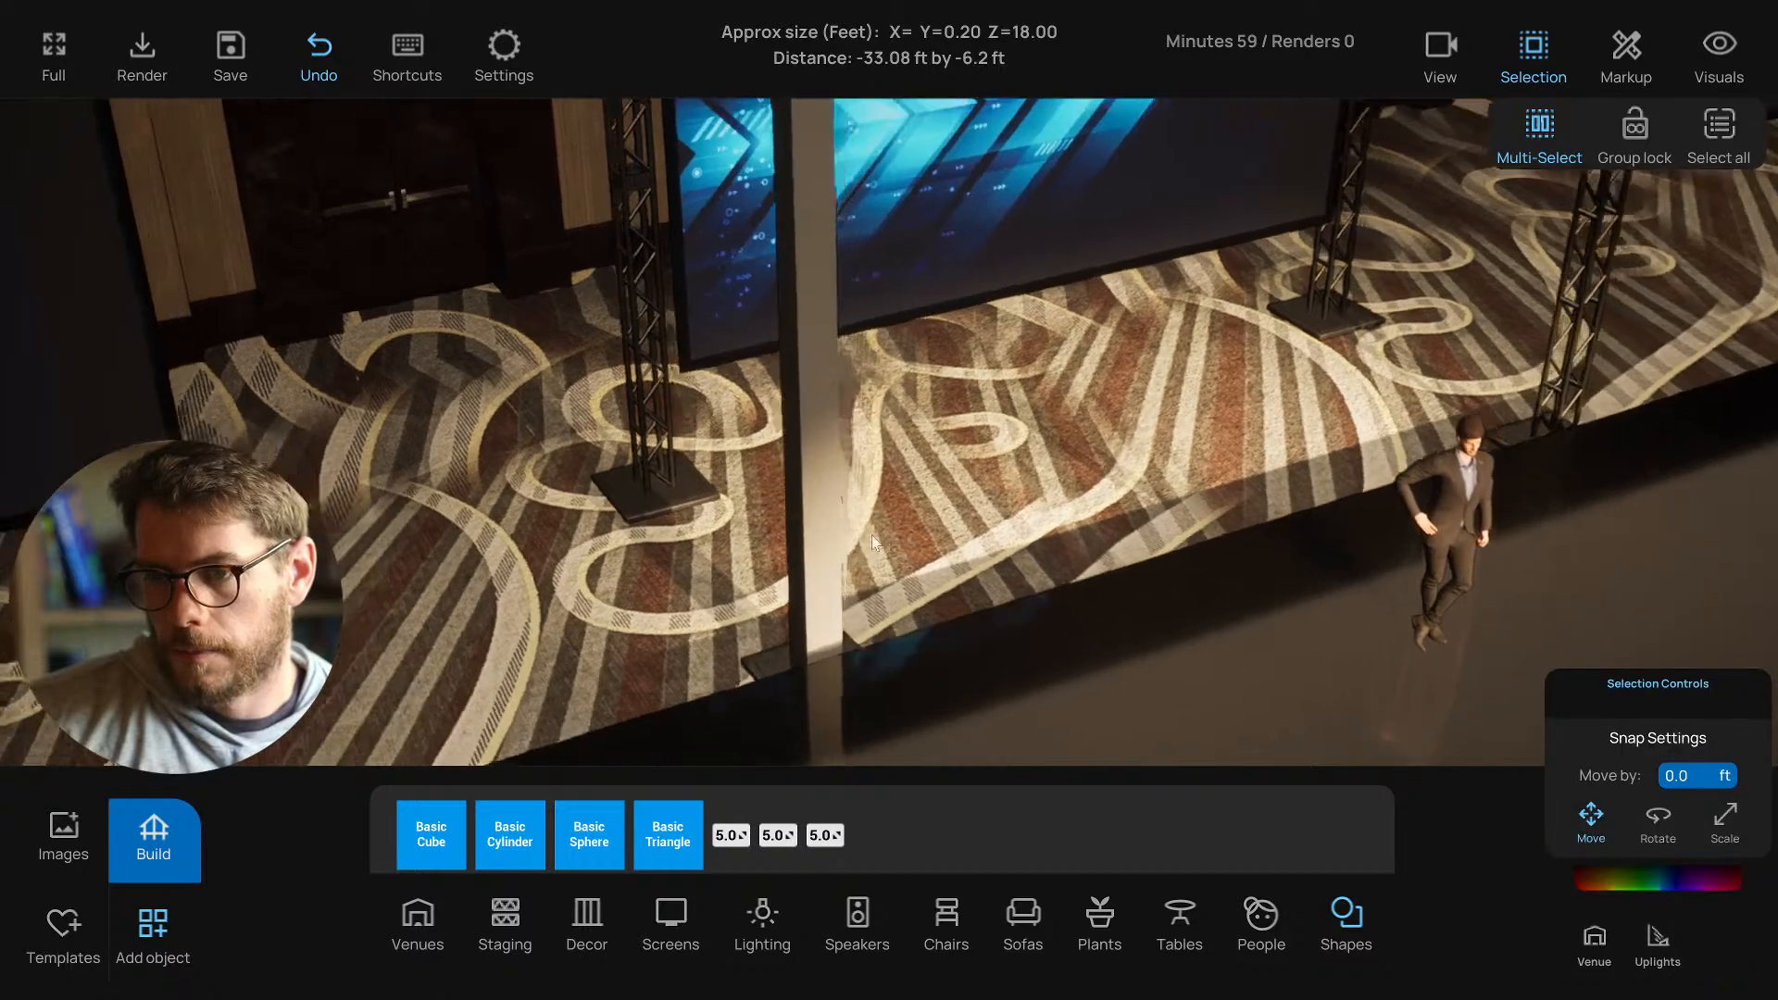
Examine the box truss and the clad front leg from the front and from an angle.
scroll(791, 513, up, 5)
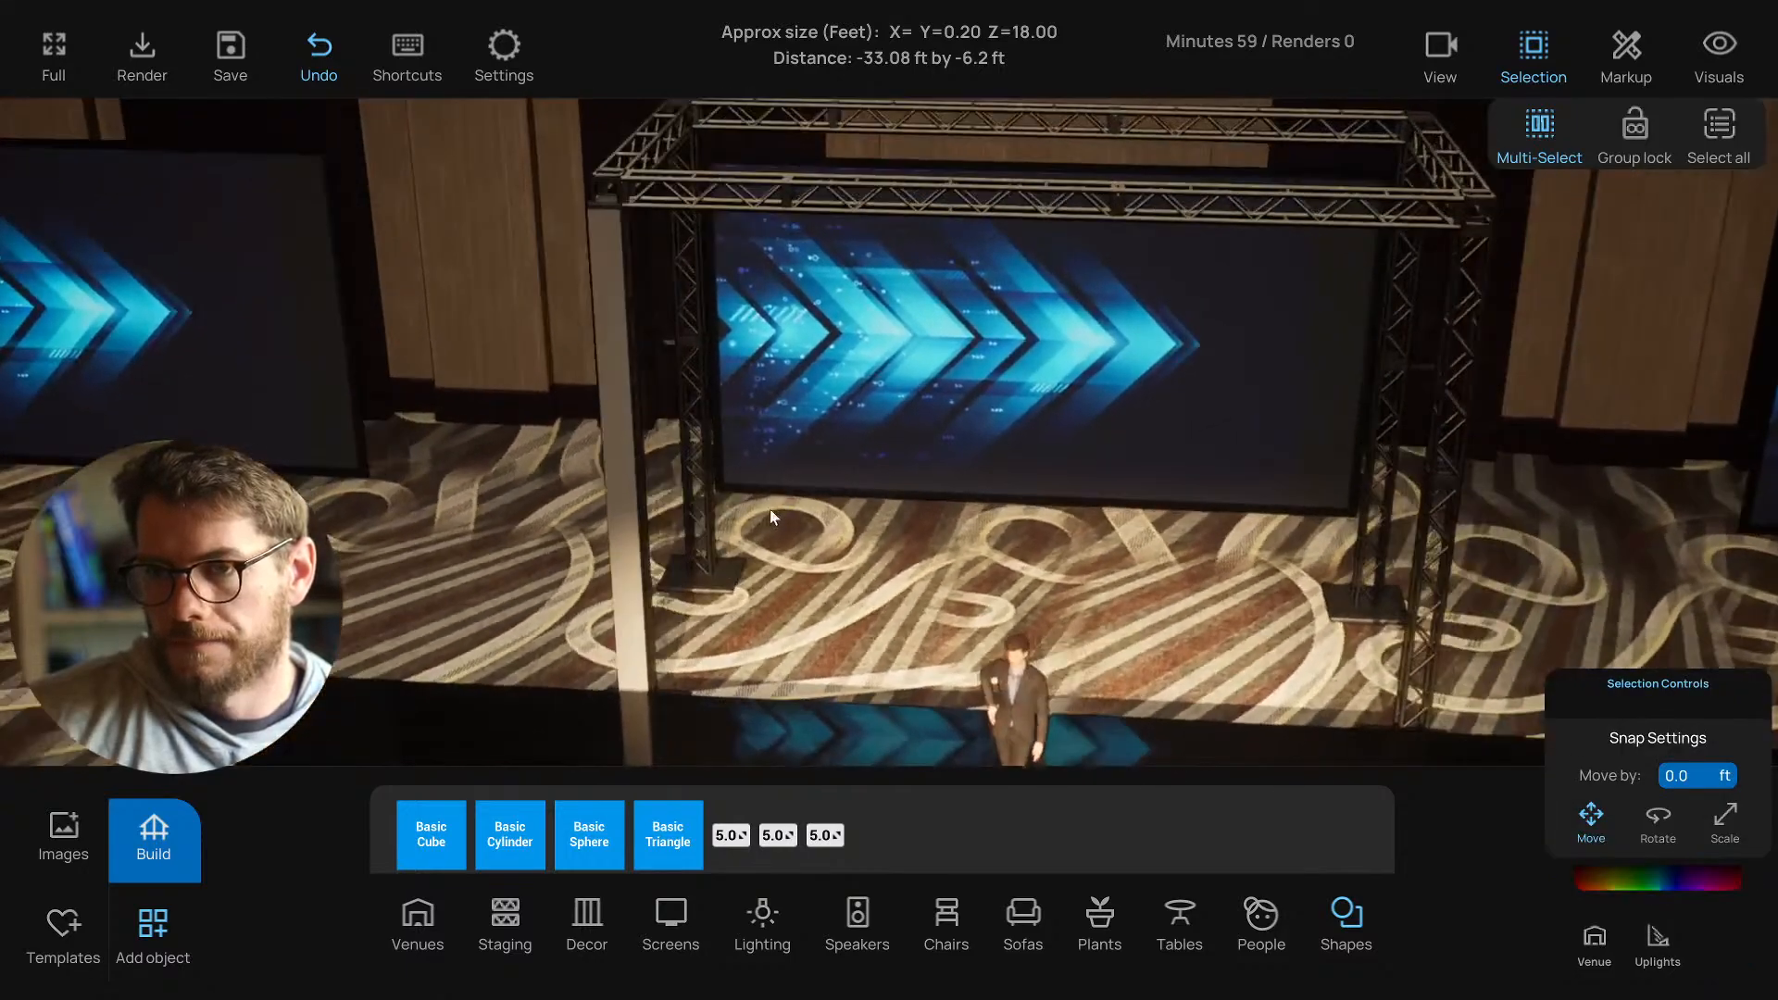
scroll(842, 468, down, 5)
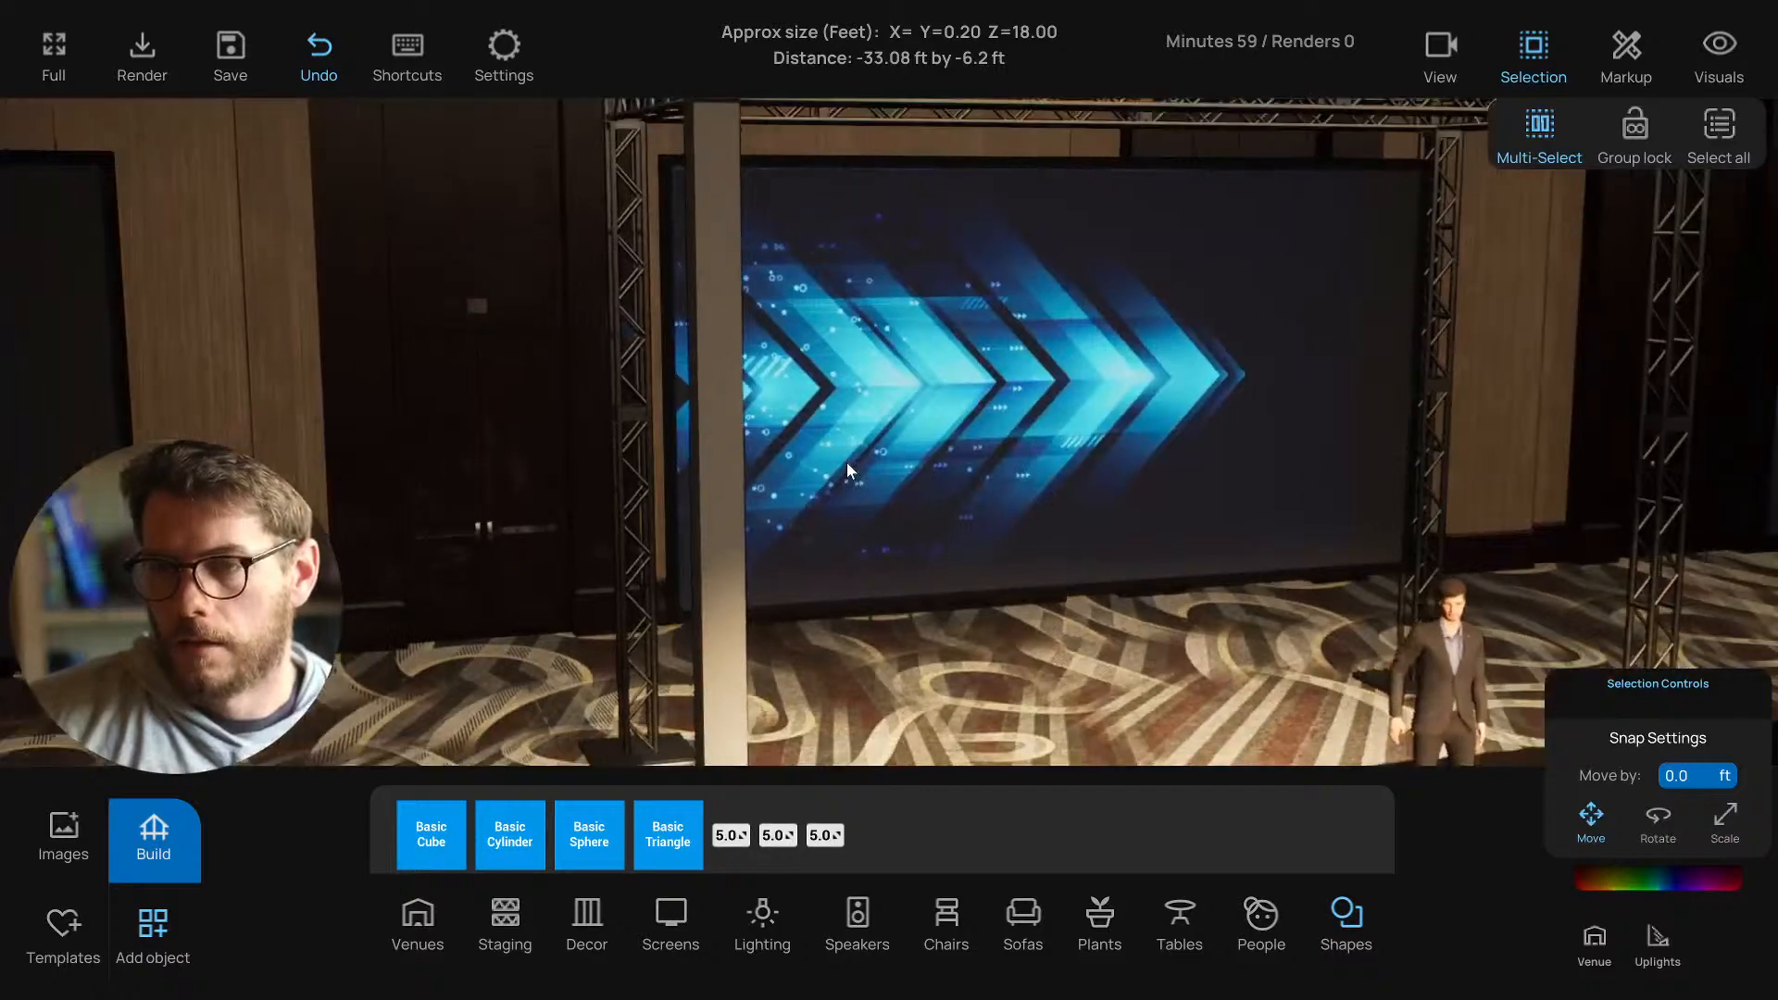
scroll(857, 451, down, 5)
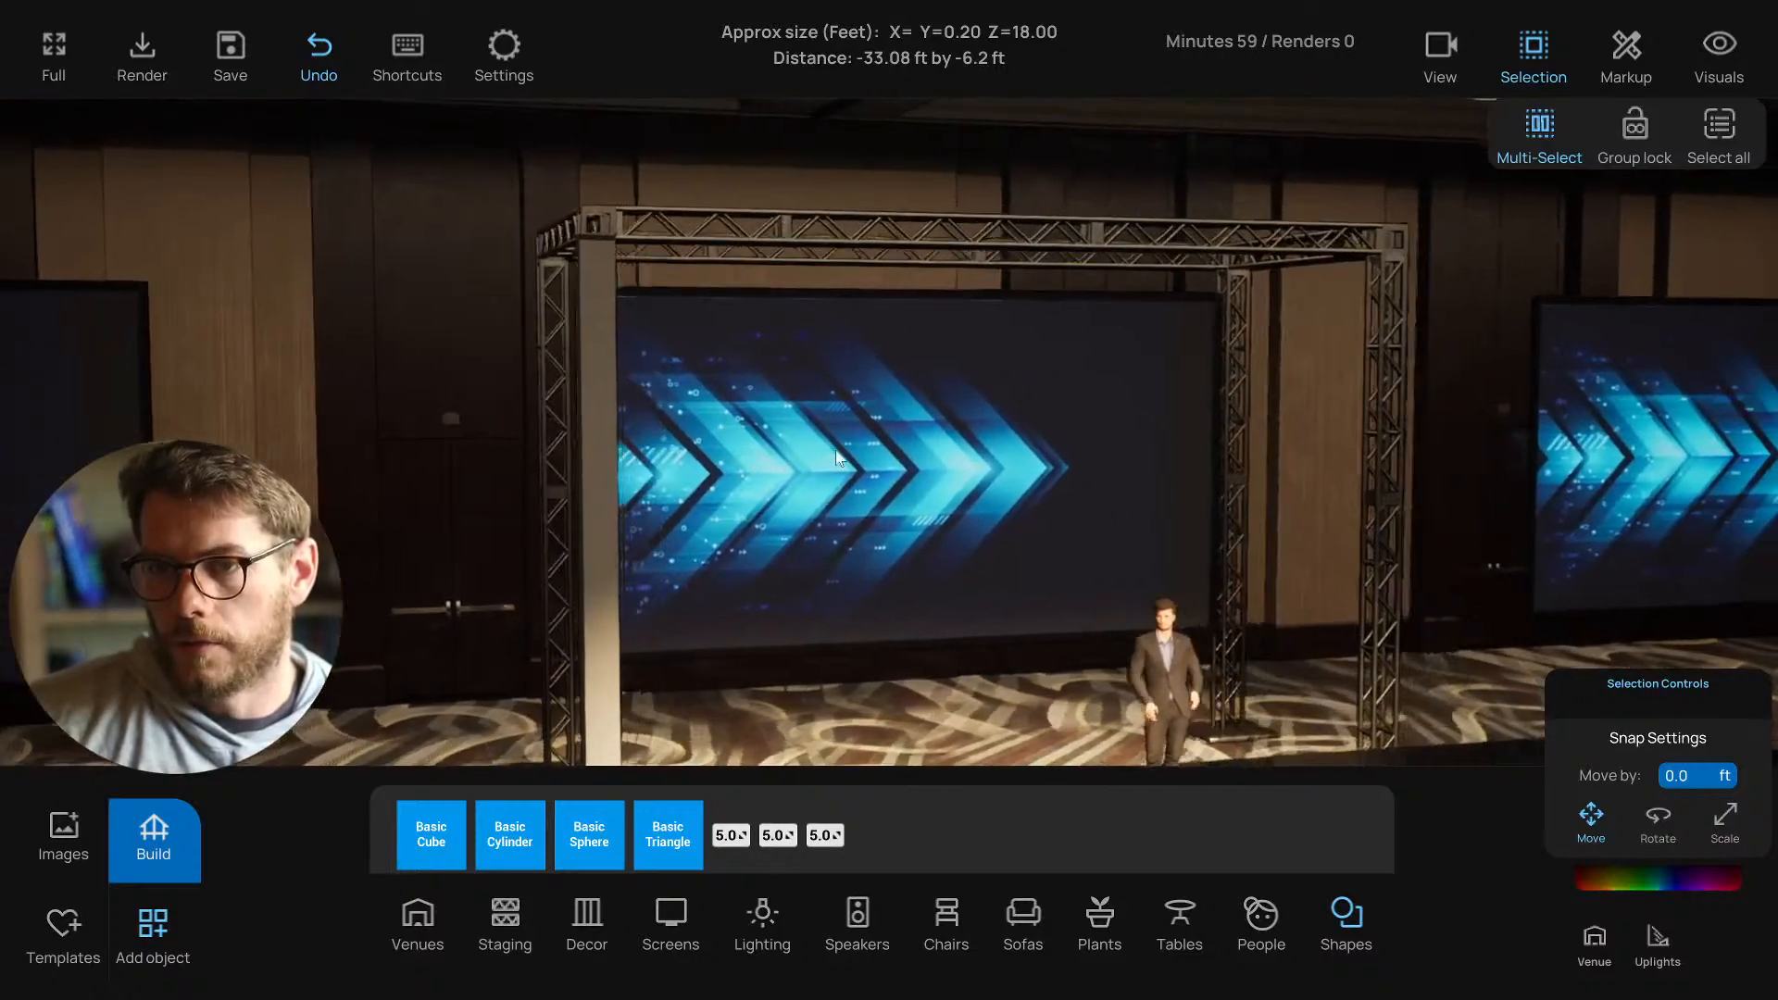
scroll(833, 453, down, 5)
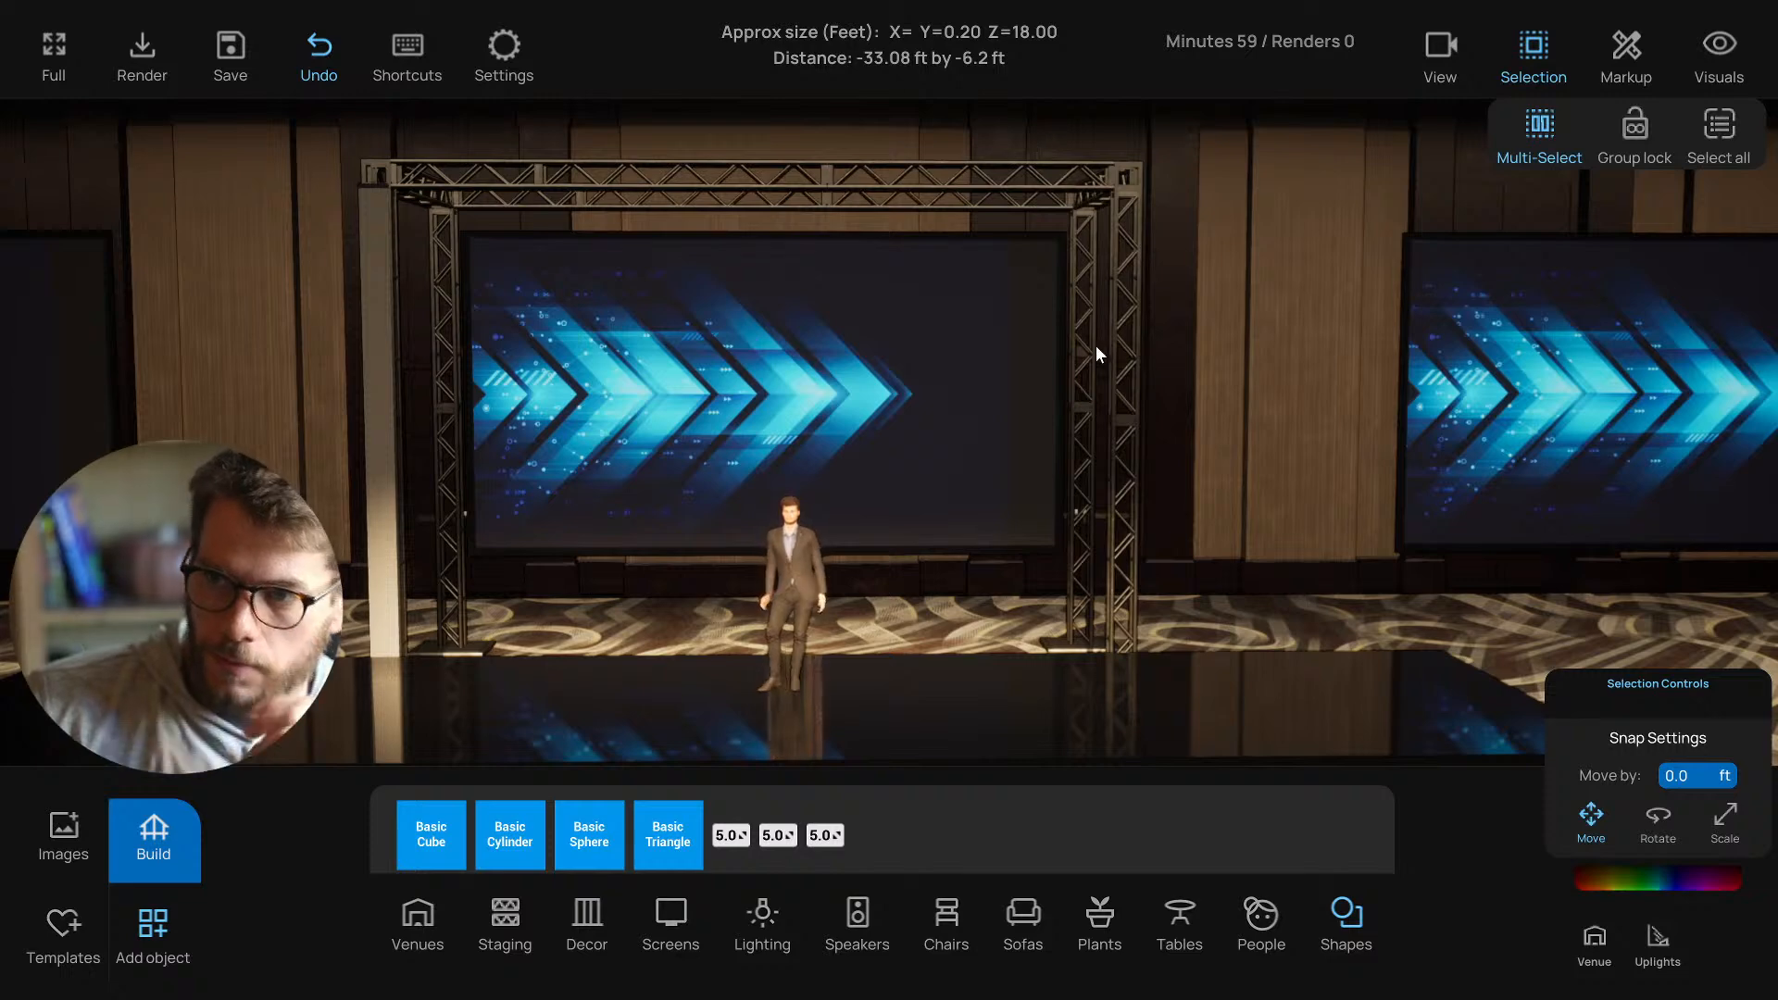
scroll(1085, 275, up, 2)
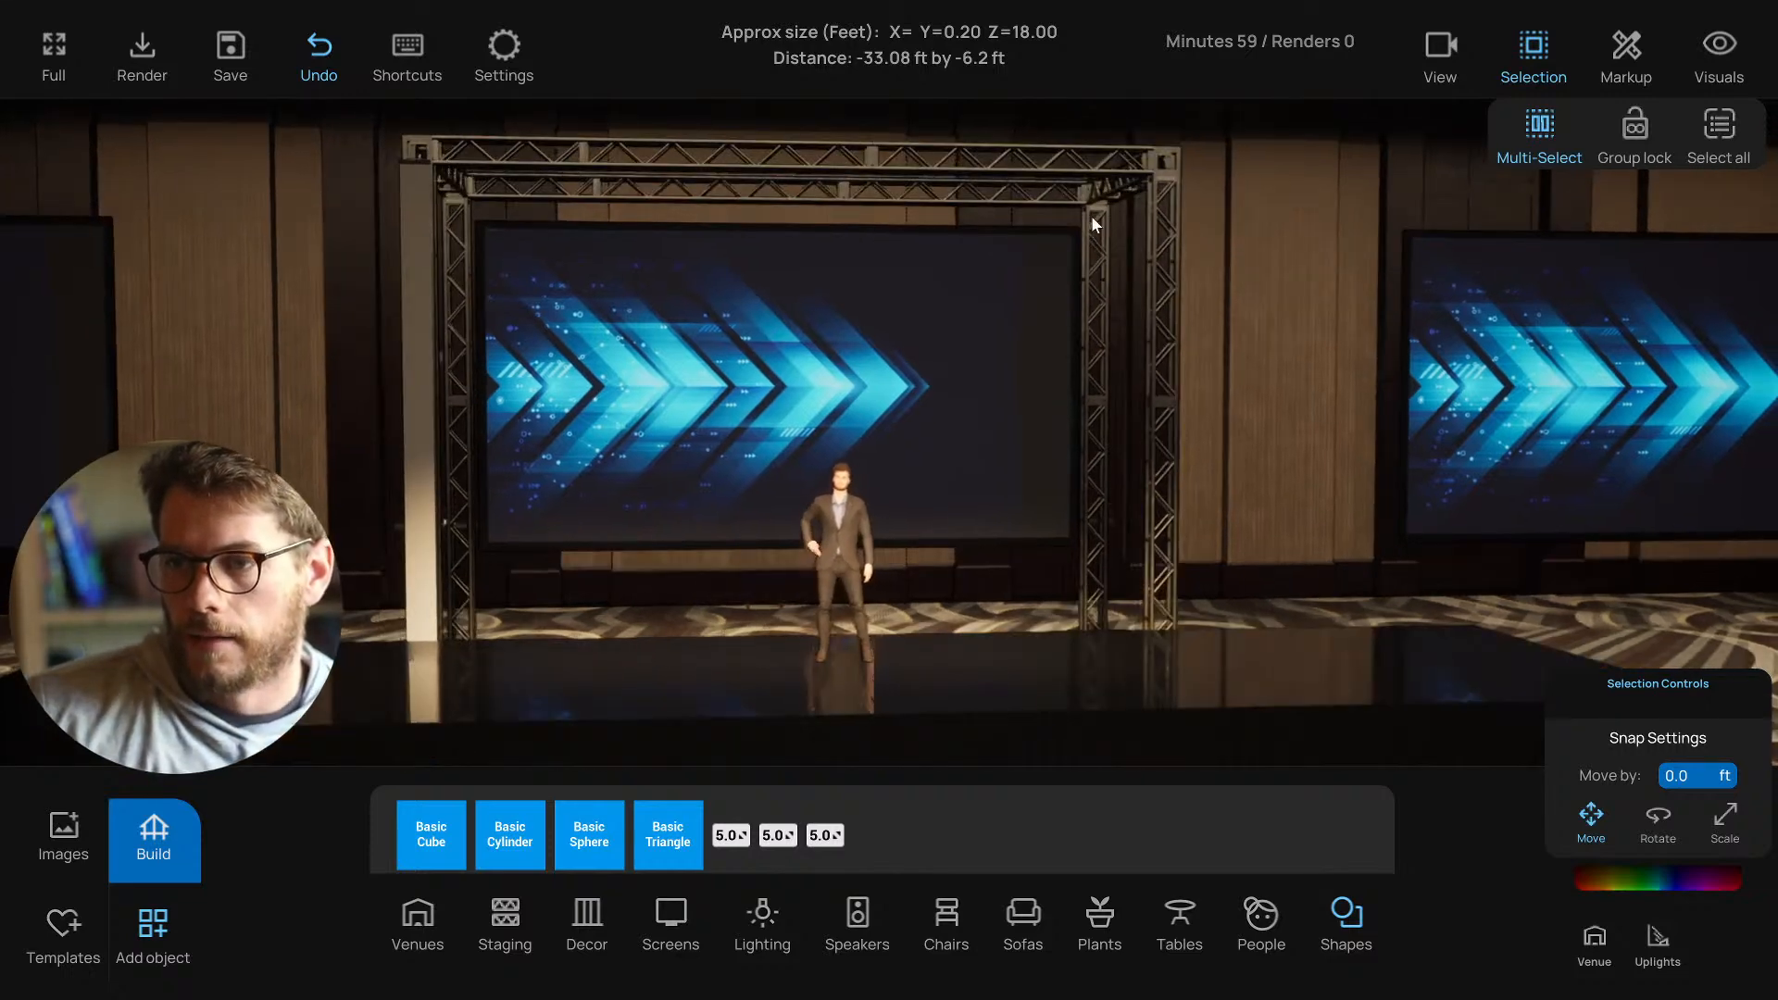
middle_drag(1091, 215, 1076, 228)
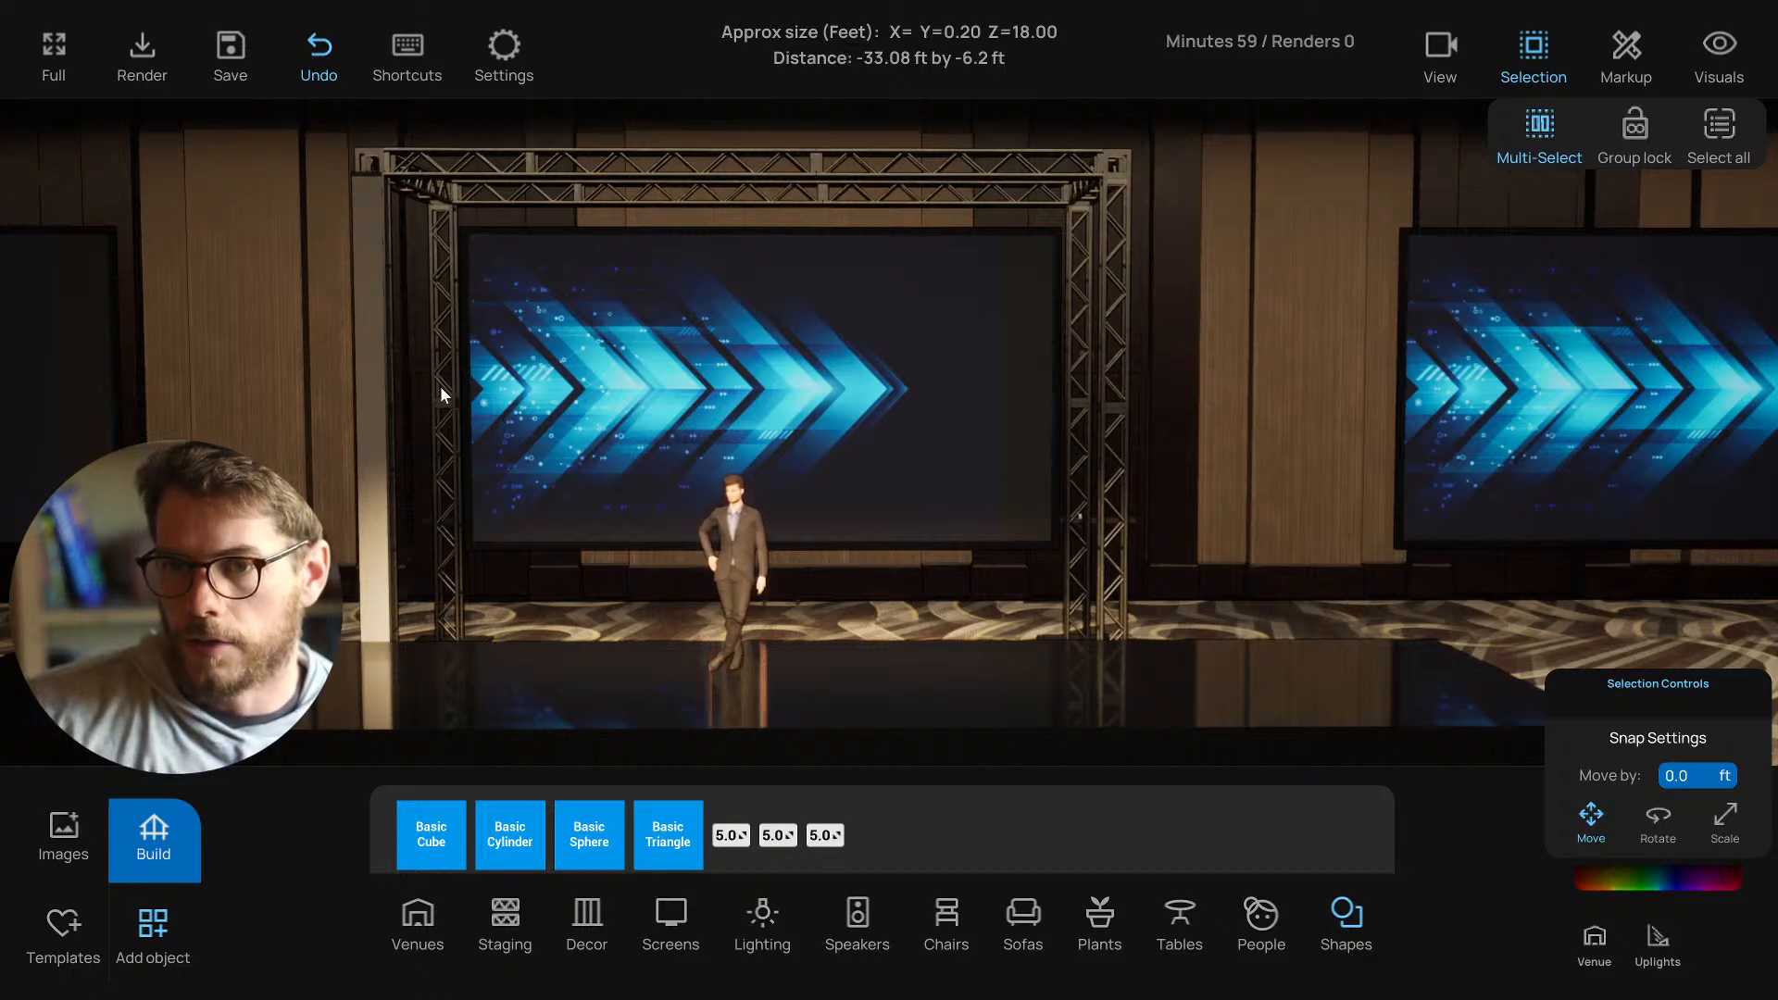
middle_drag(441, 386, 608, 269)
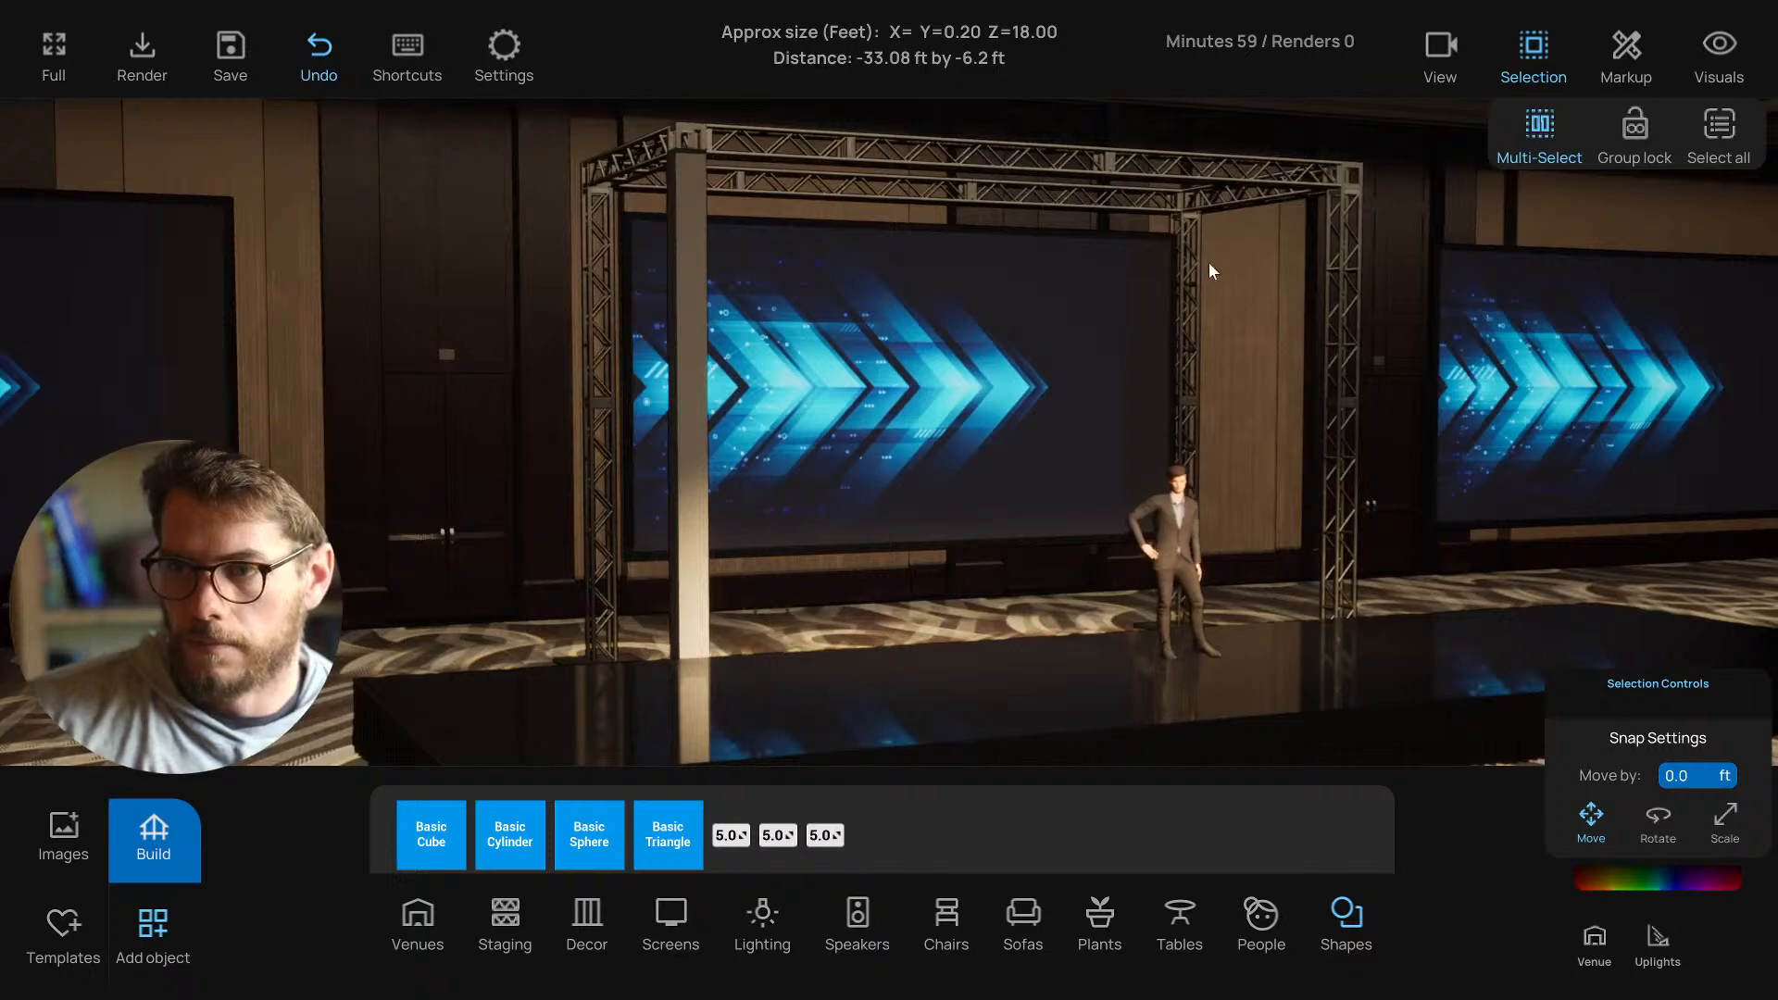
middle_drag(1260, 389, 1169, 426)
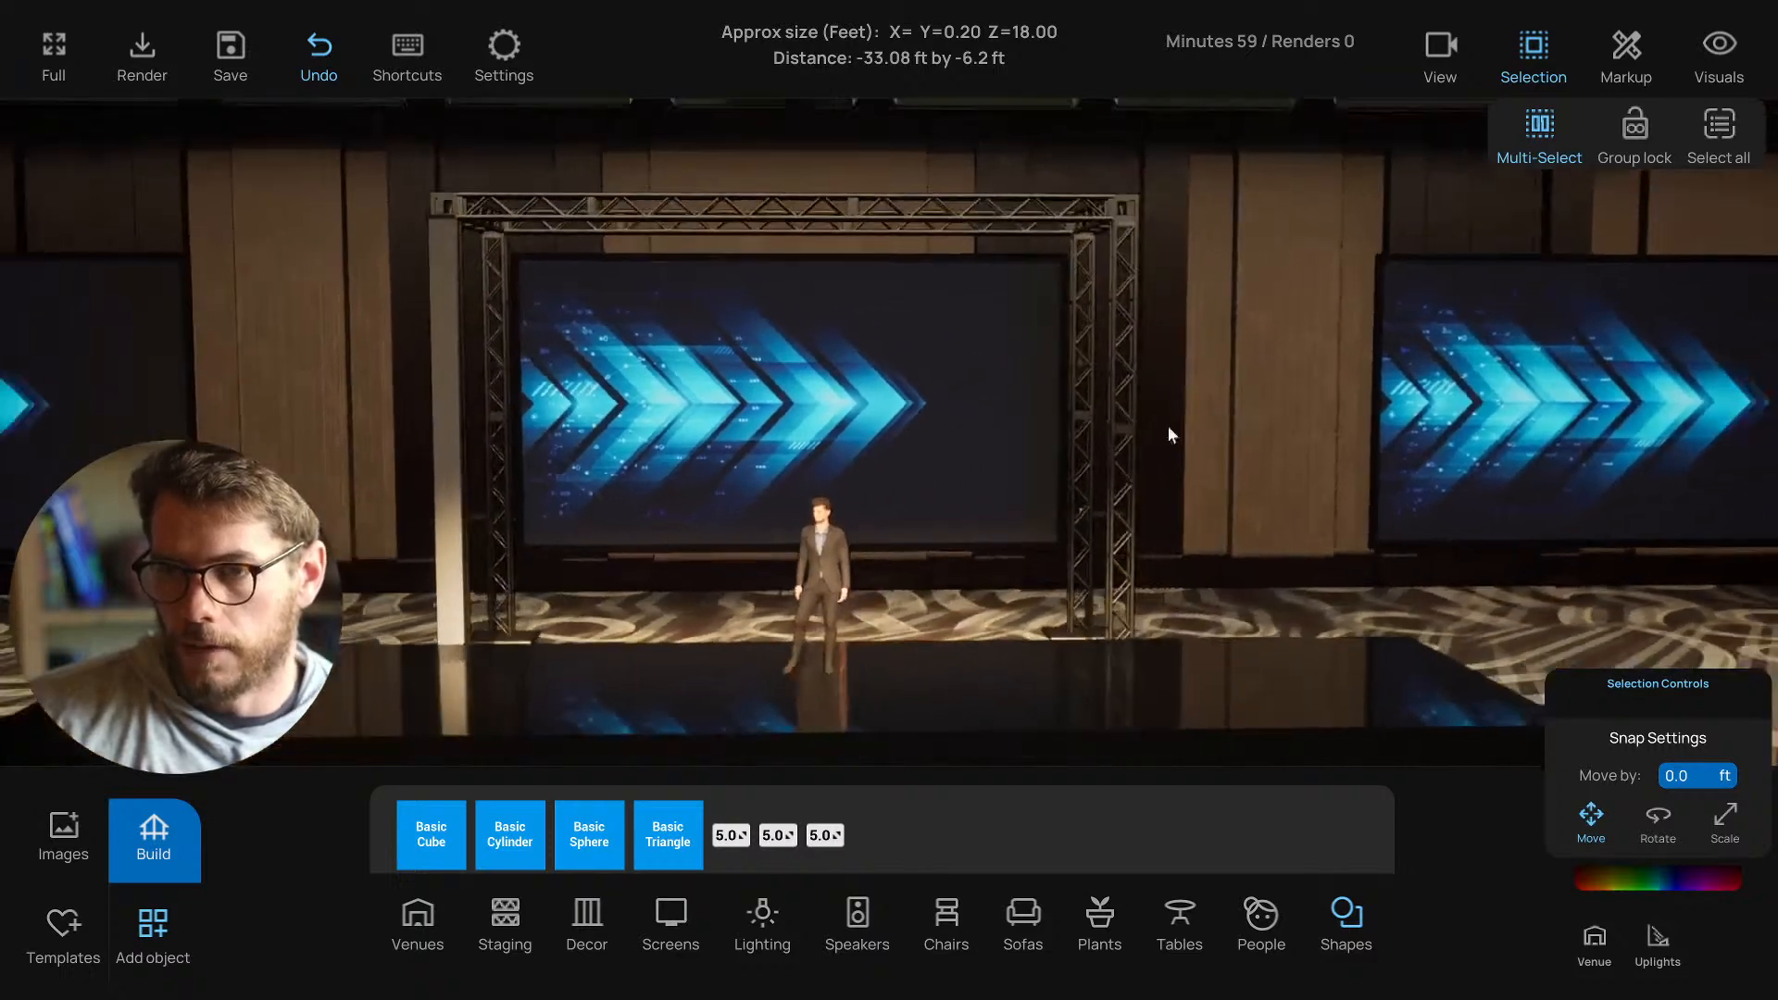
click(444, 305)
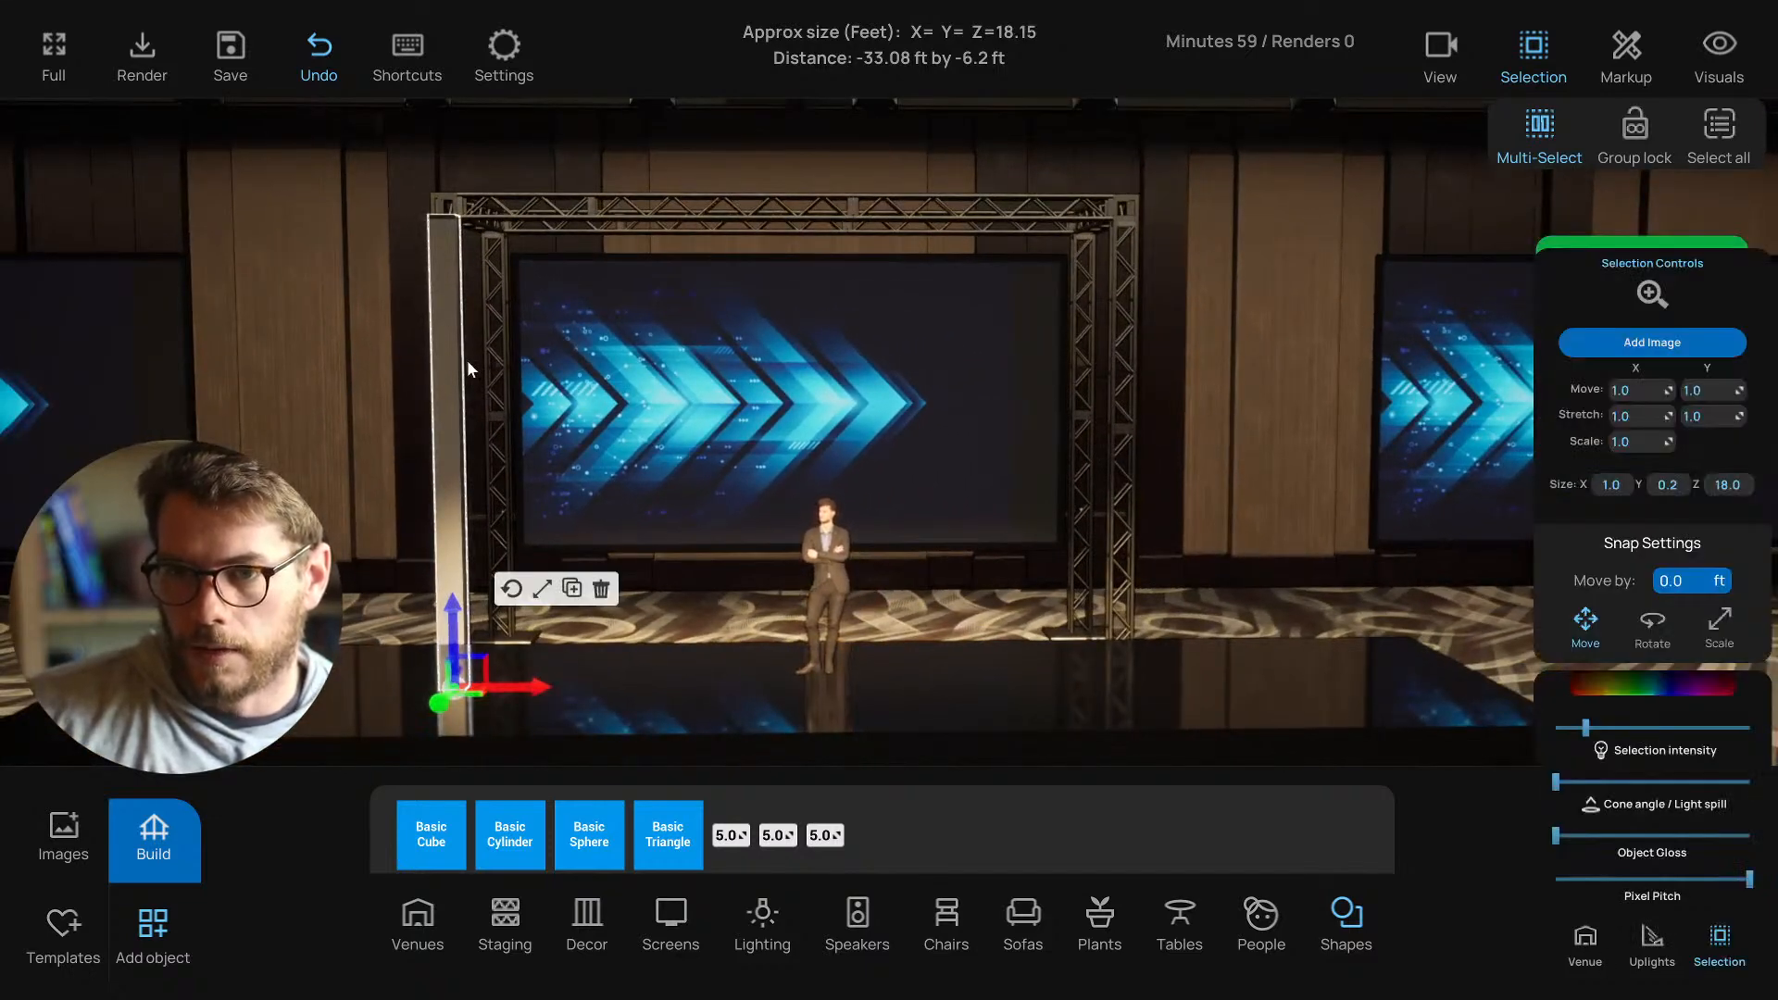
click(467, 360)
middle_drag(470, 363, 419, 384)
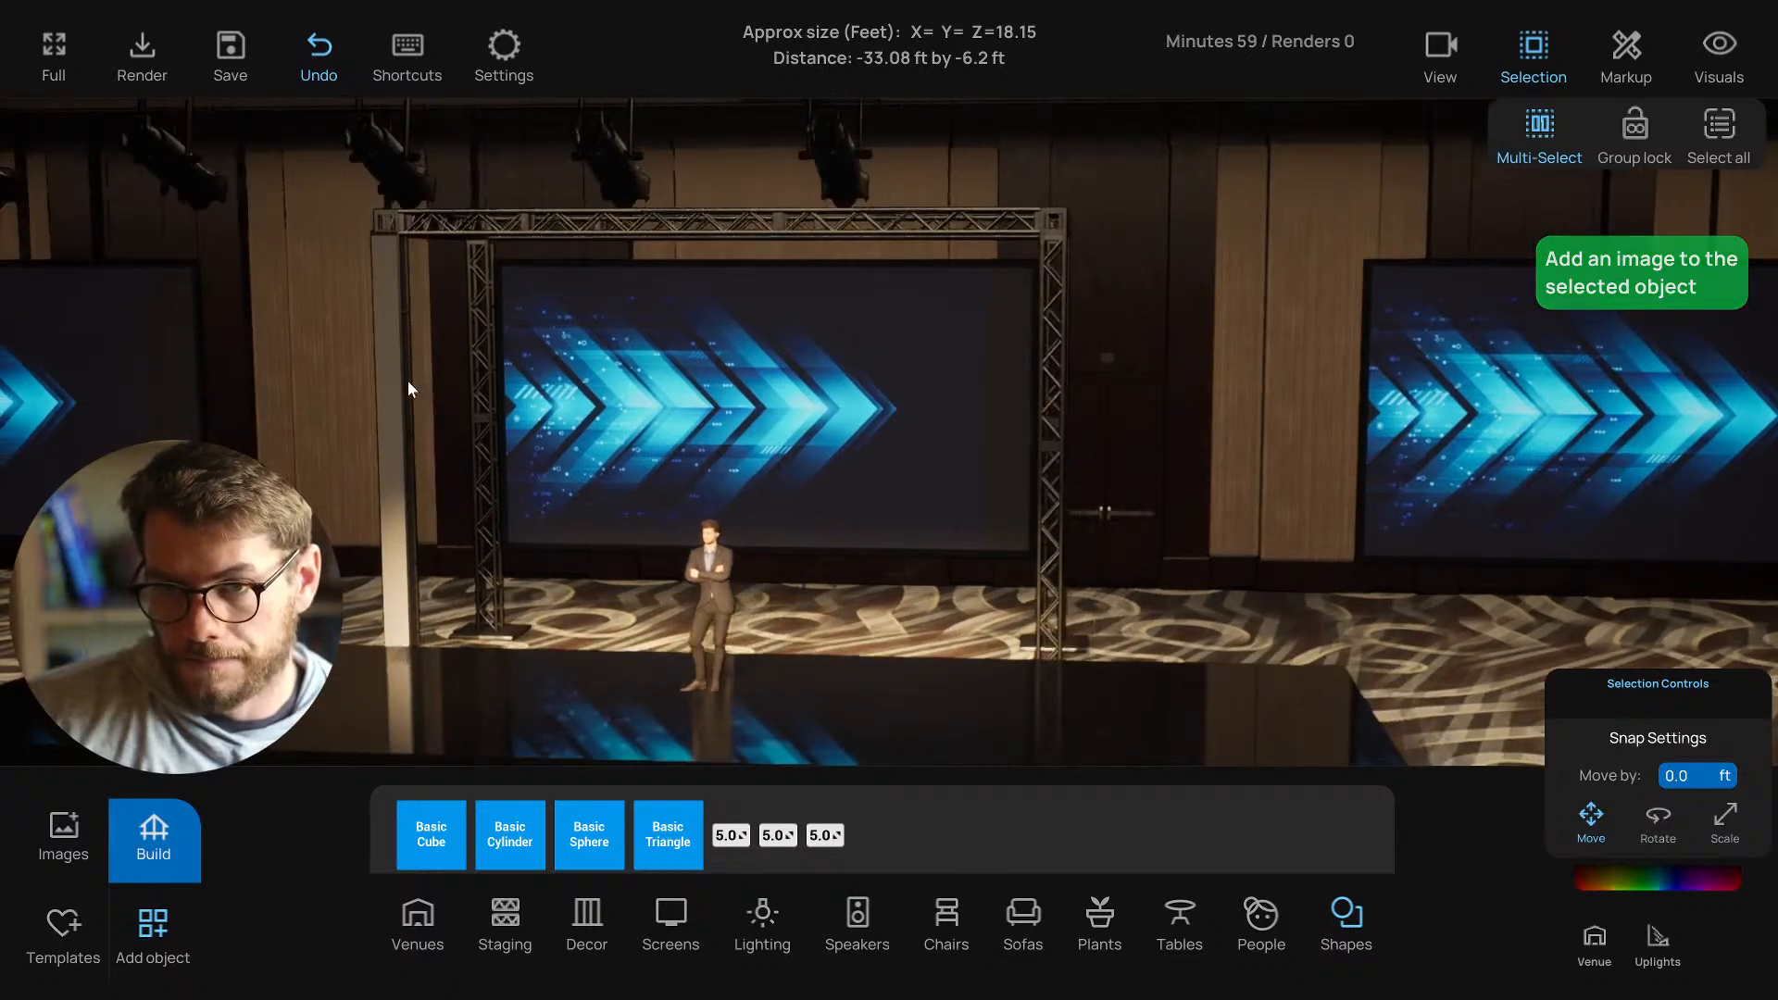
click(408, 380)
middle_drag(386, 545, 442, 536)
scroll(442, 528, up, 1)
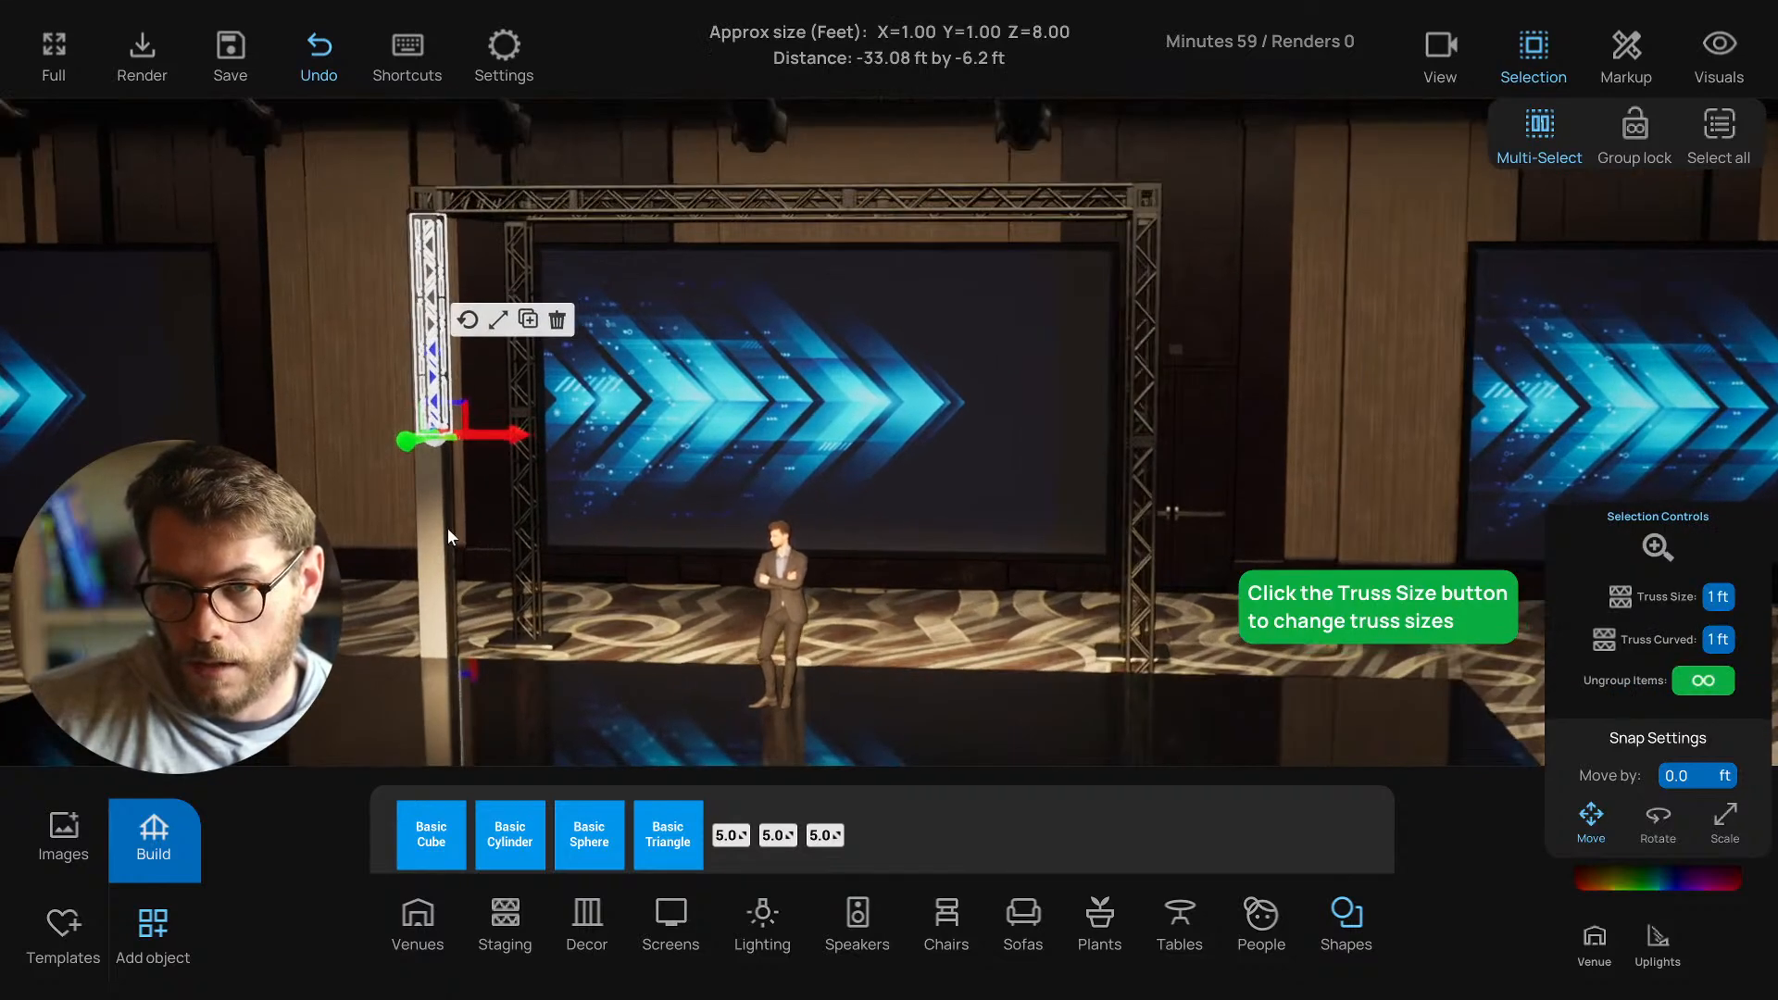
Widen the panel on the front truss leg slightly along X, making the column about 1.05 ft wide.
click(447, 530)
scroll(492, 515, up, 4)
middle_drag(547, 452, 1044, 389)
click(1226, 252)
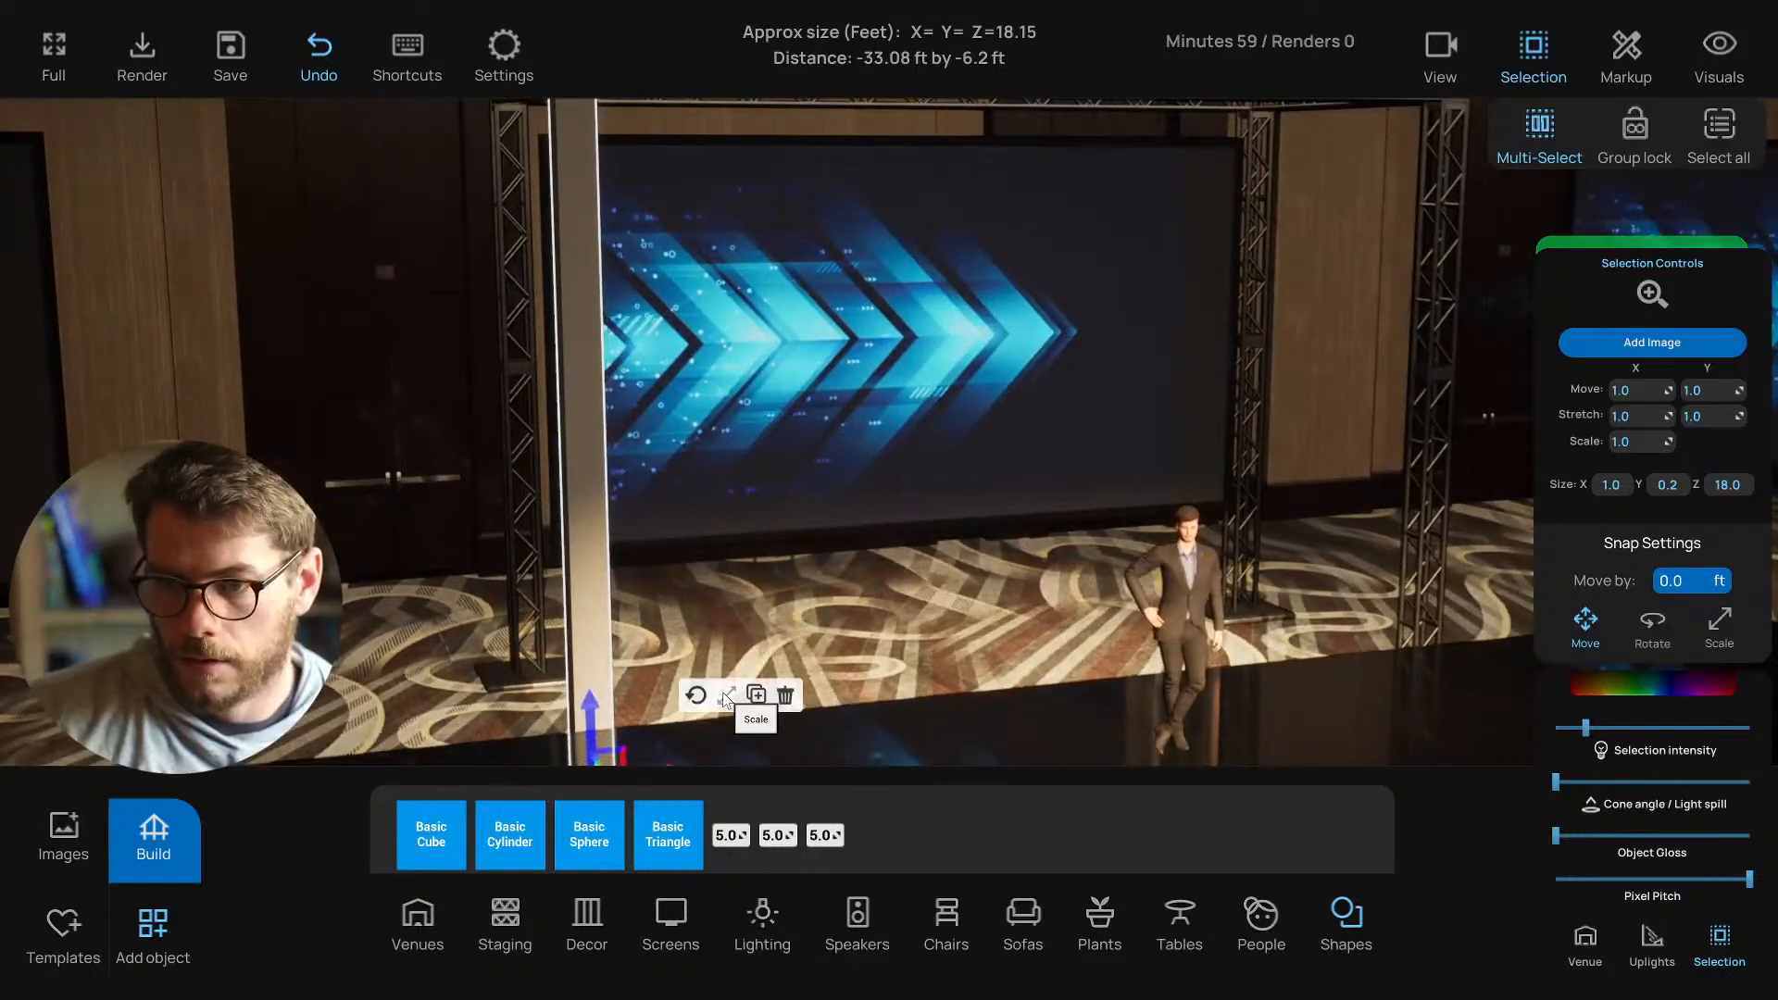
key(f)
right_drag(801, 589, 971, 564)
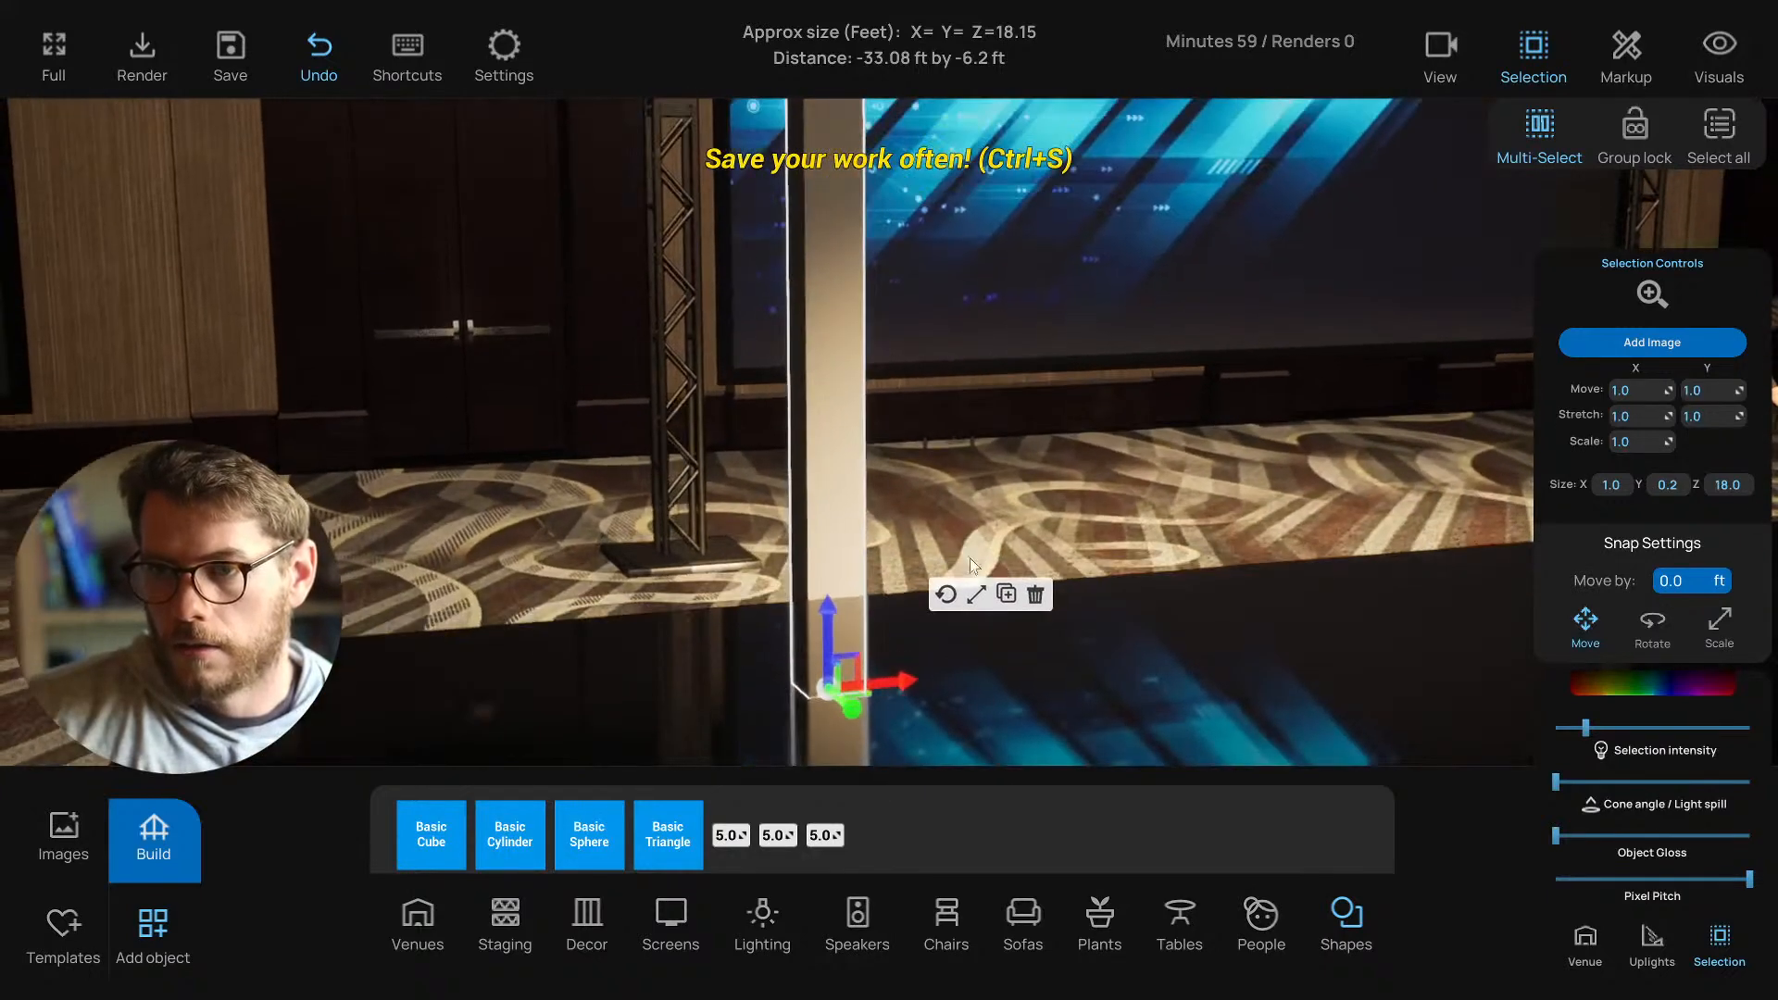
click(976, 594)
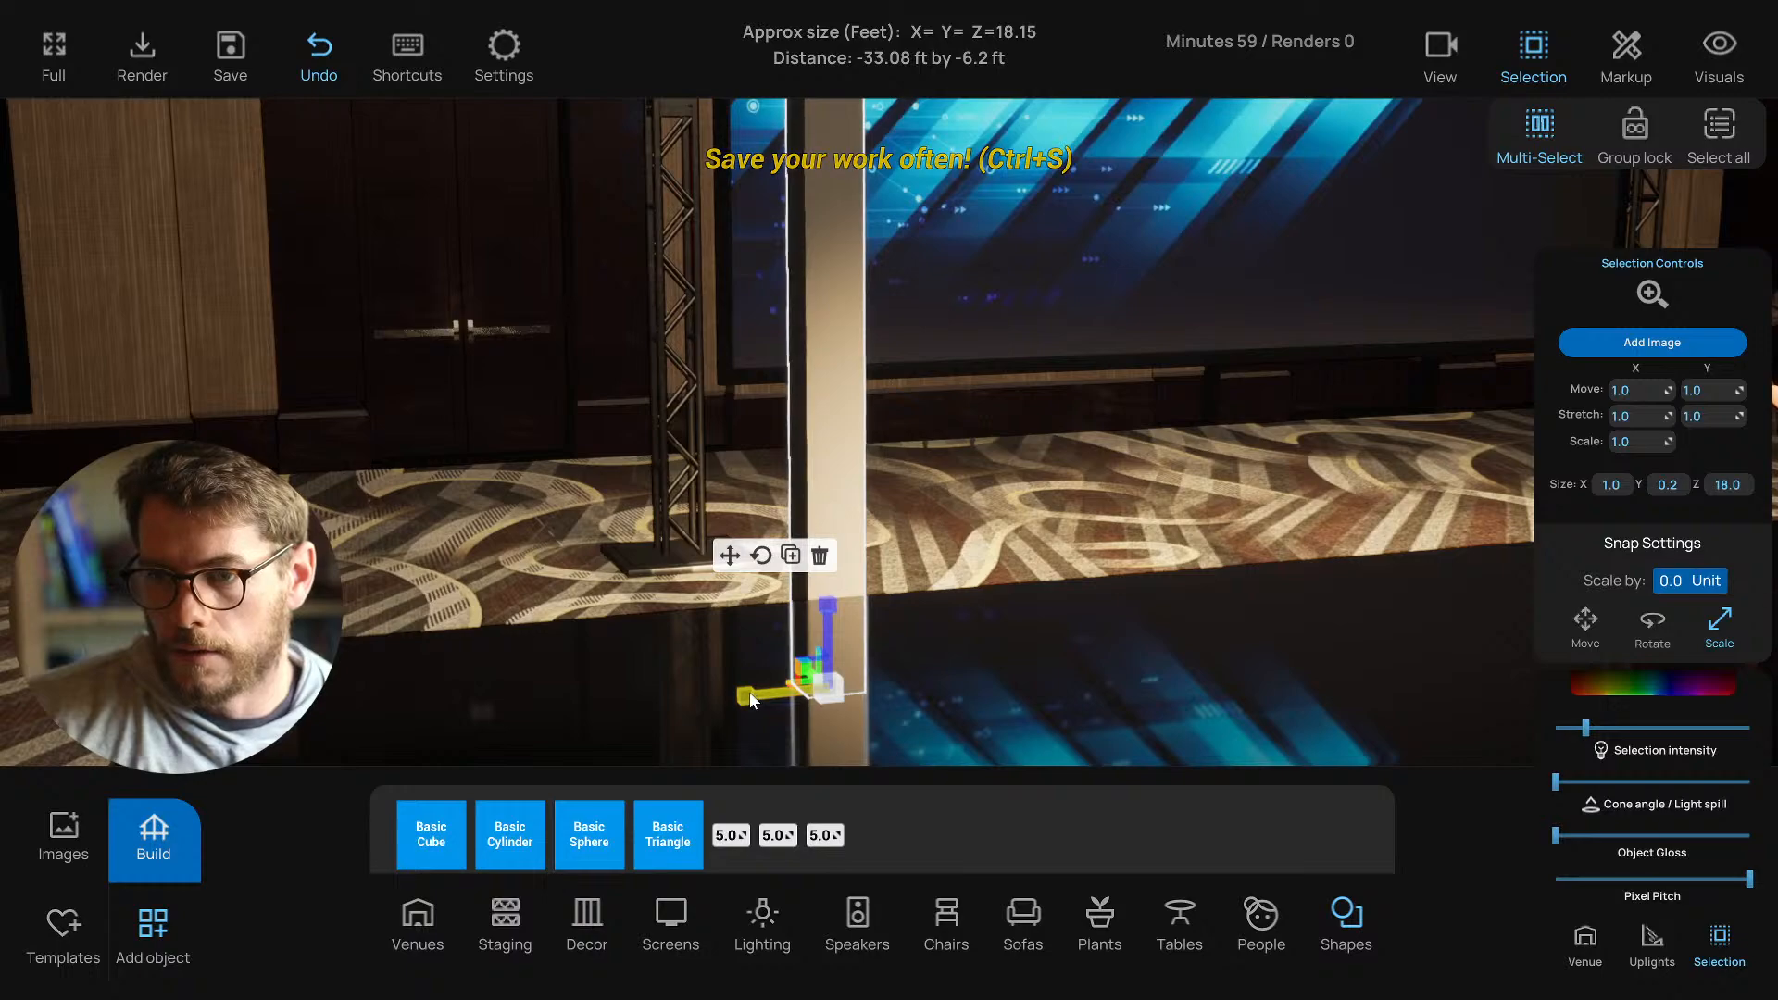
drag(750, 699, 744, 699)
click(730, 555)
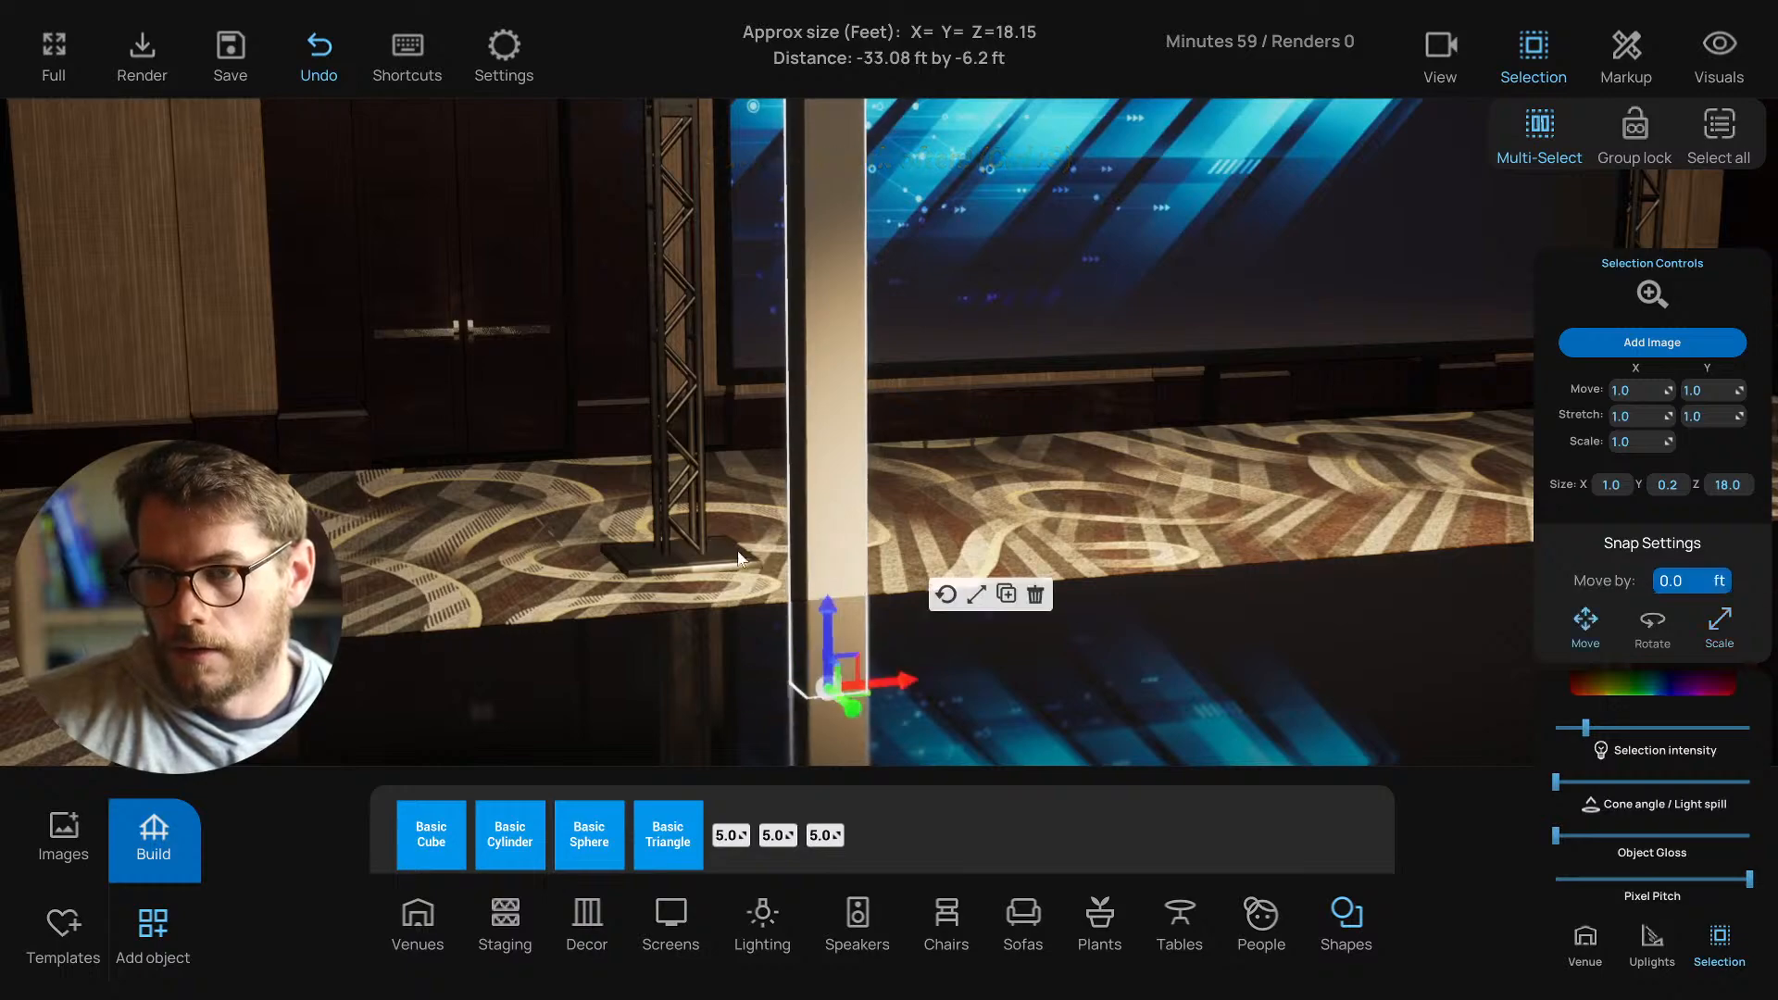
Nudge the whole column along X and widen it to about 1.14 ft so that it covers the truss leg.
right_drag(926, 519, 664, 478)
click(696, 393)
click(703, 446)
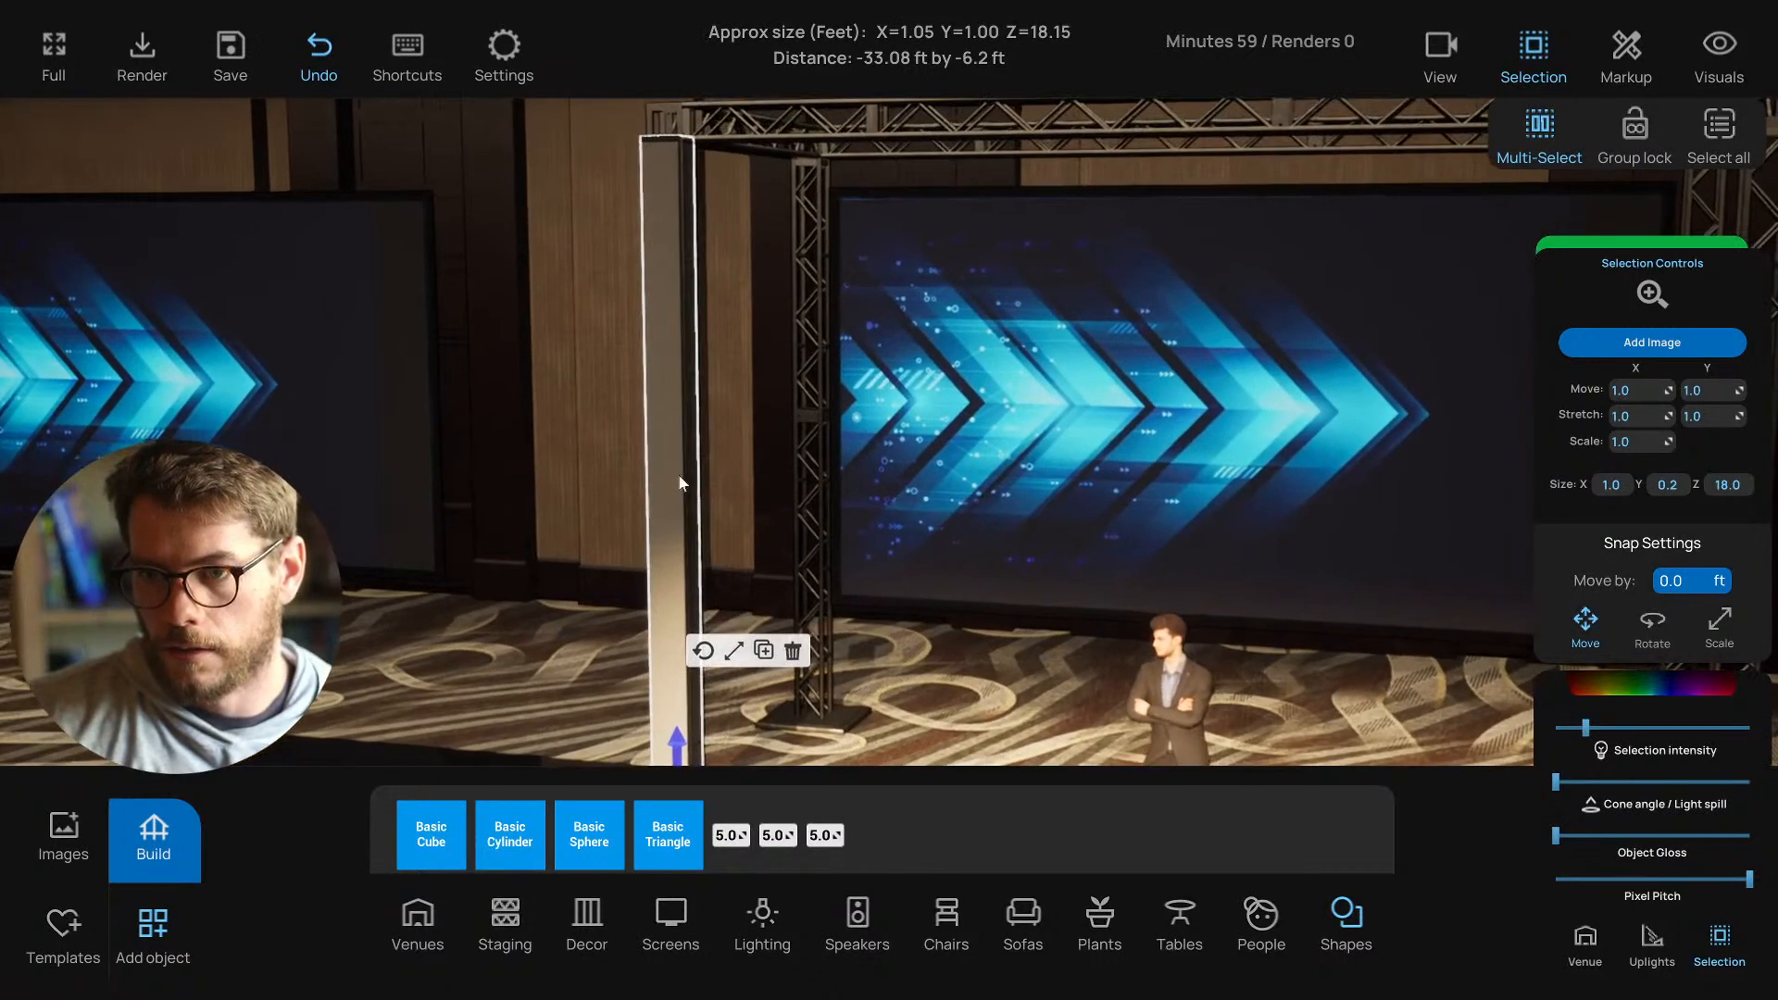
click(665, 478)
right_drag(654, 487, 613, 565)
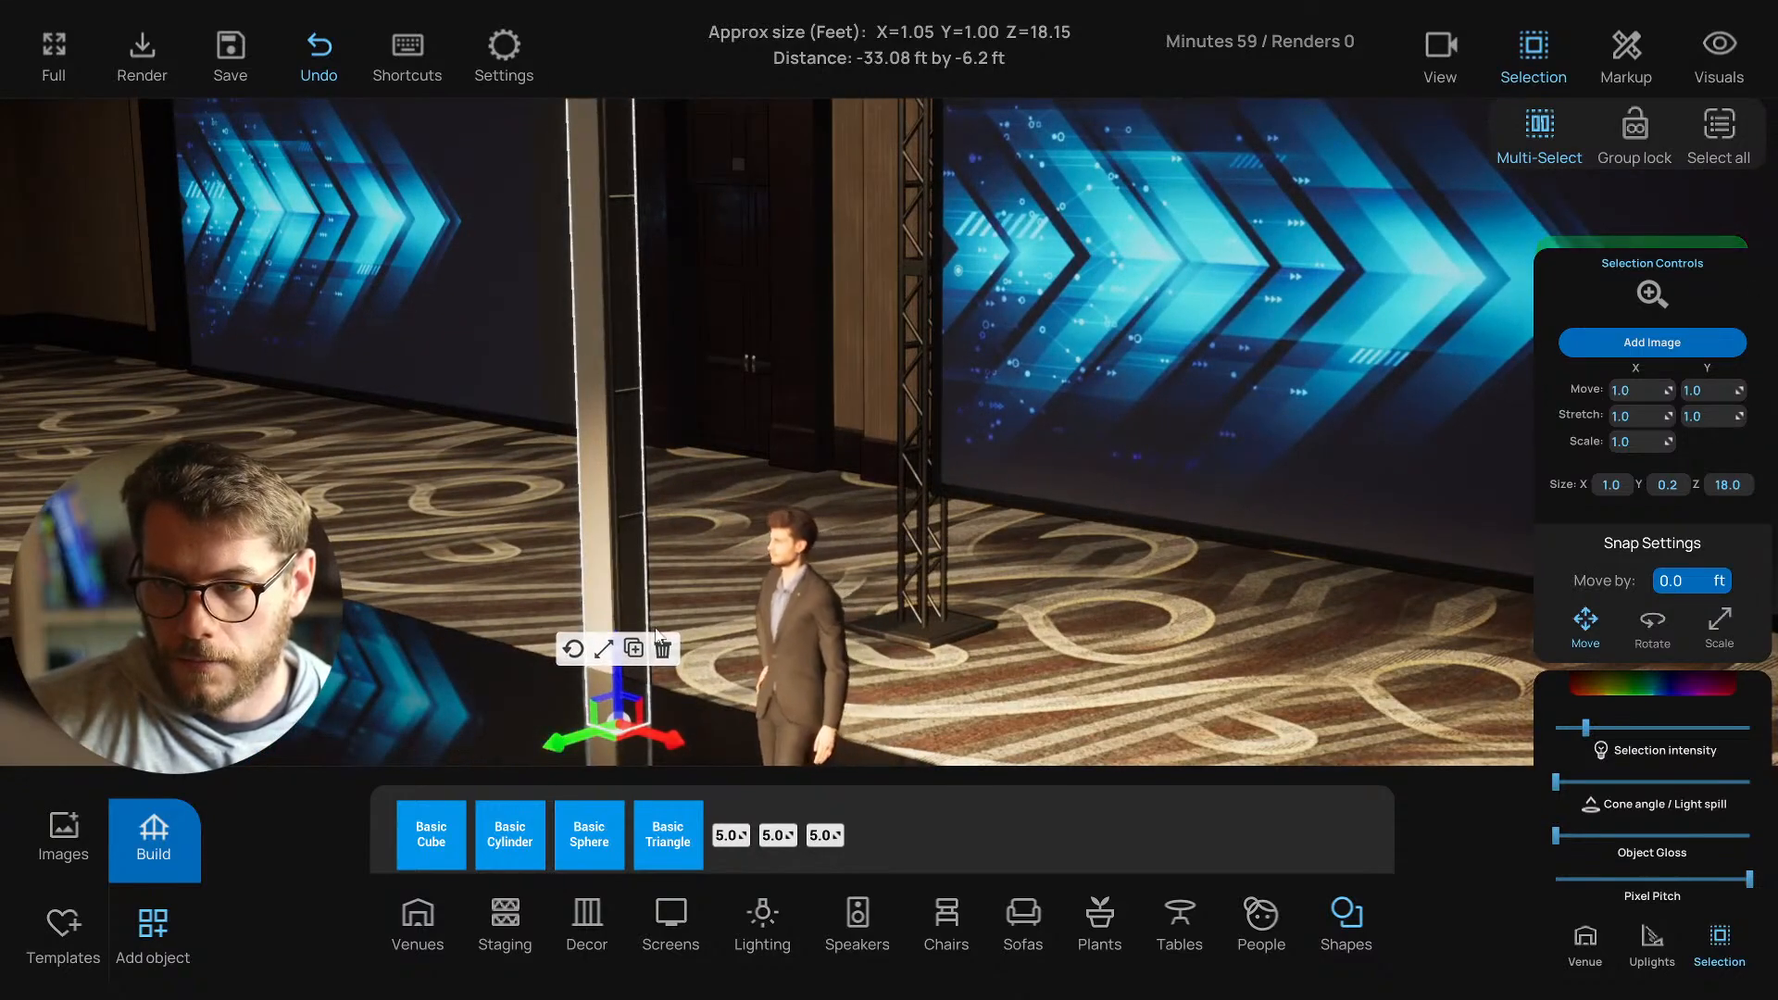
drag(681, 741, 684, 742)
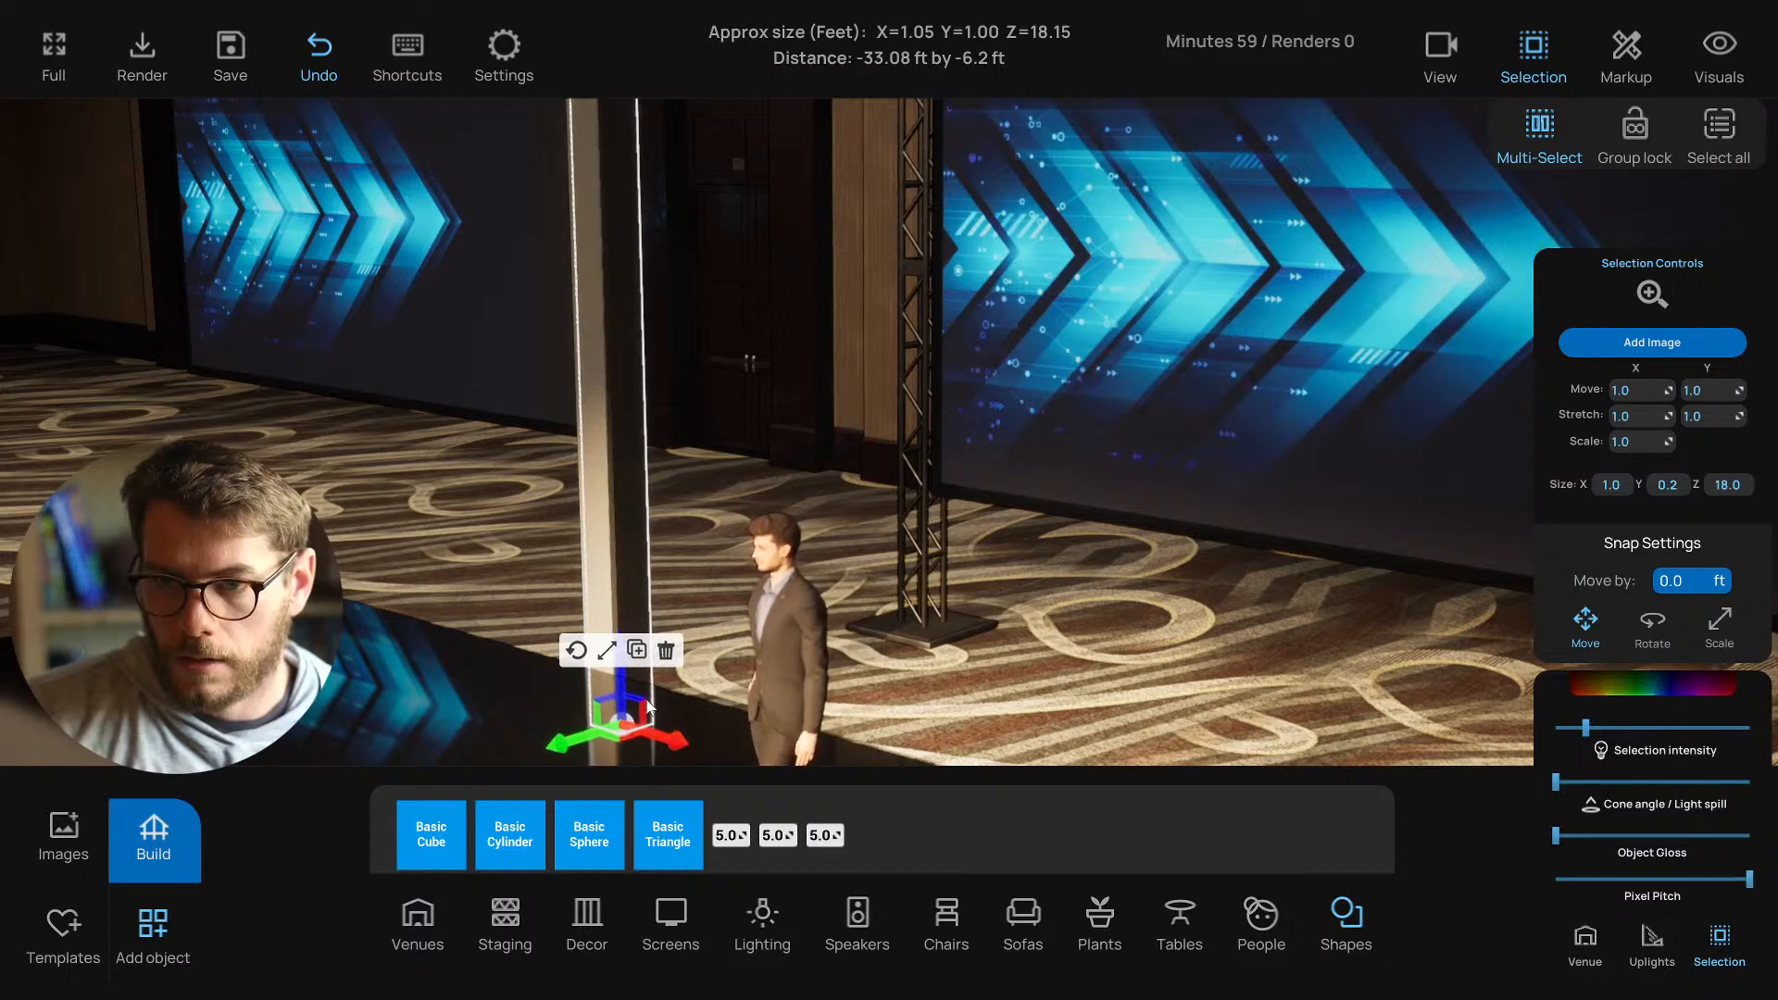
click(607, 650)
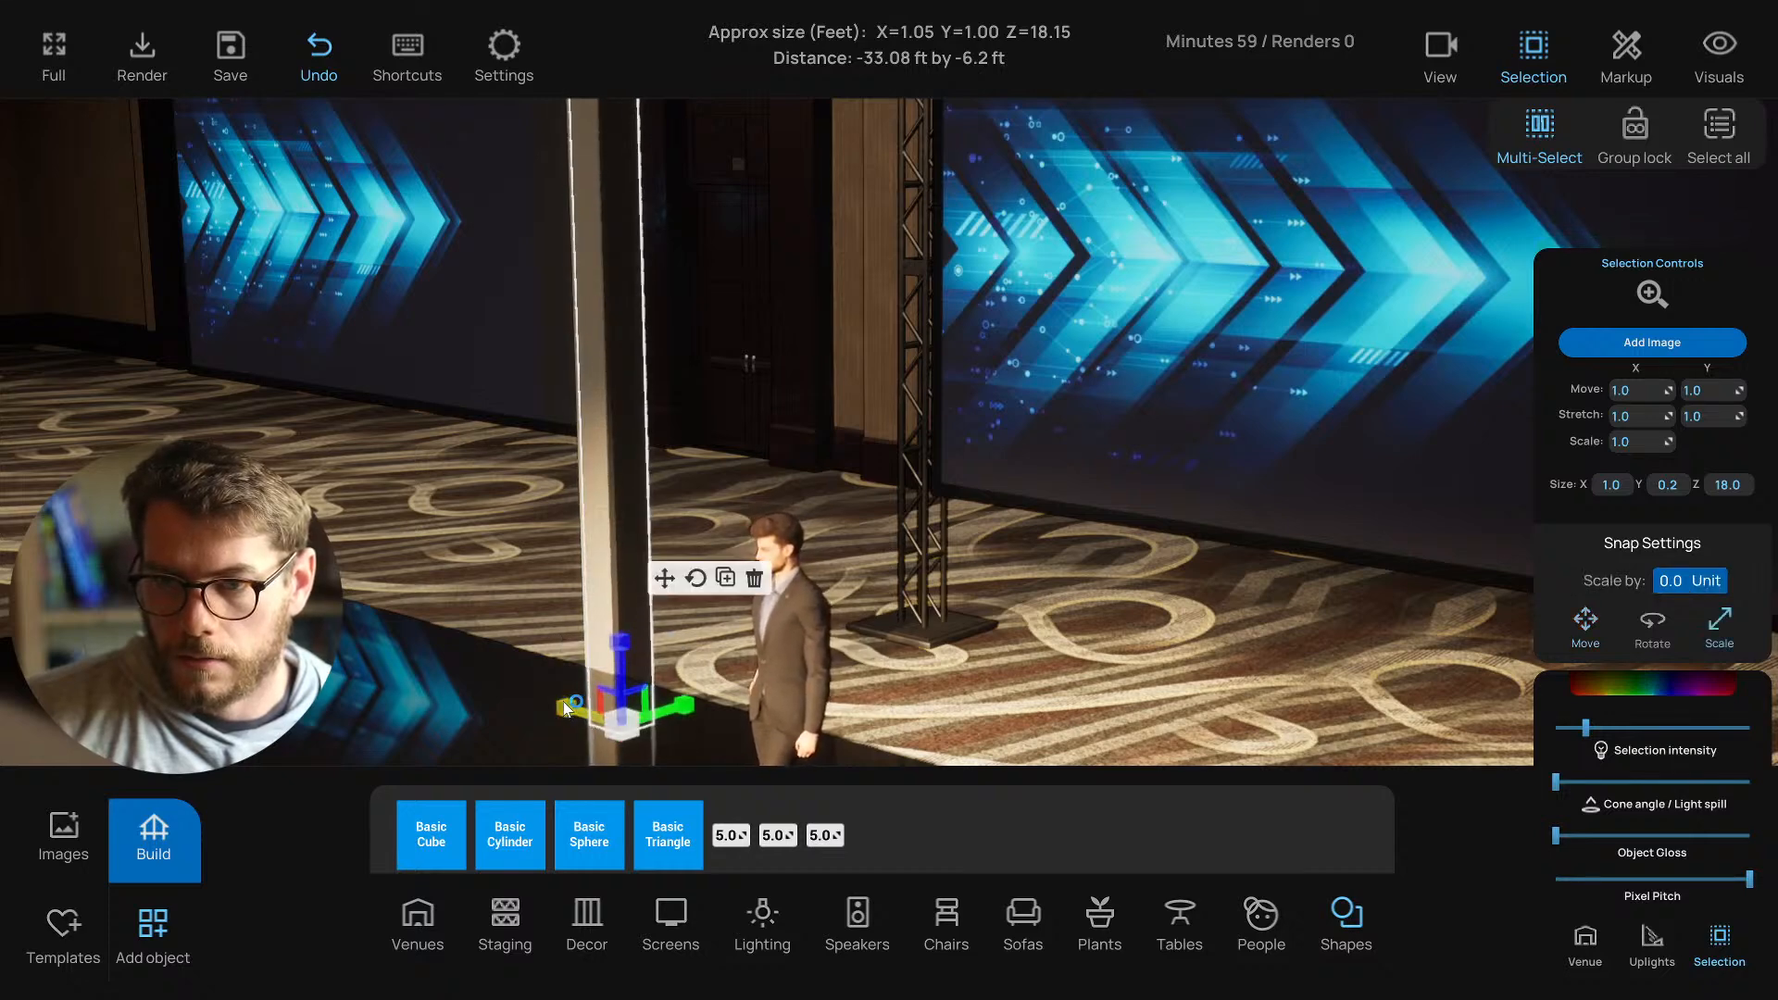
click(664, 579)
right_drag(658, 580, 856, 613)
click(843, 587)
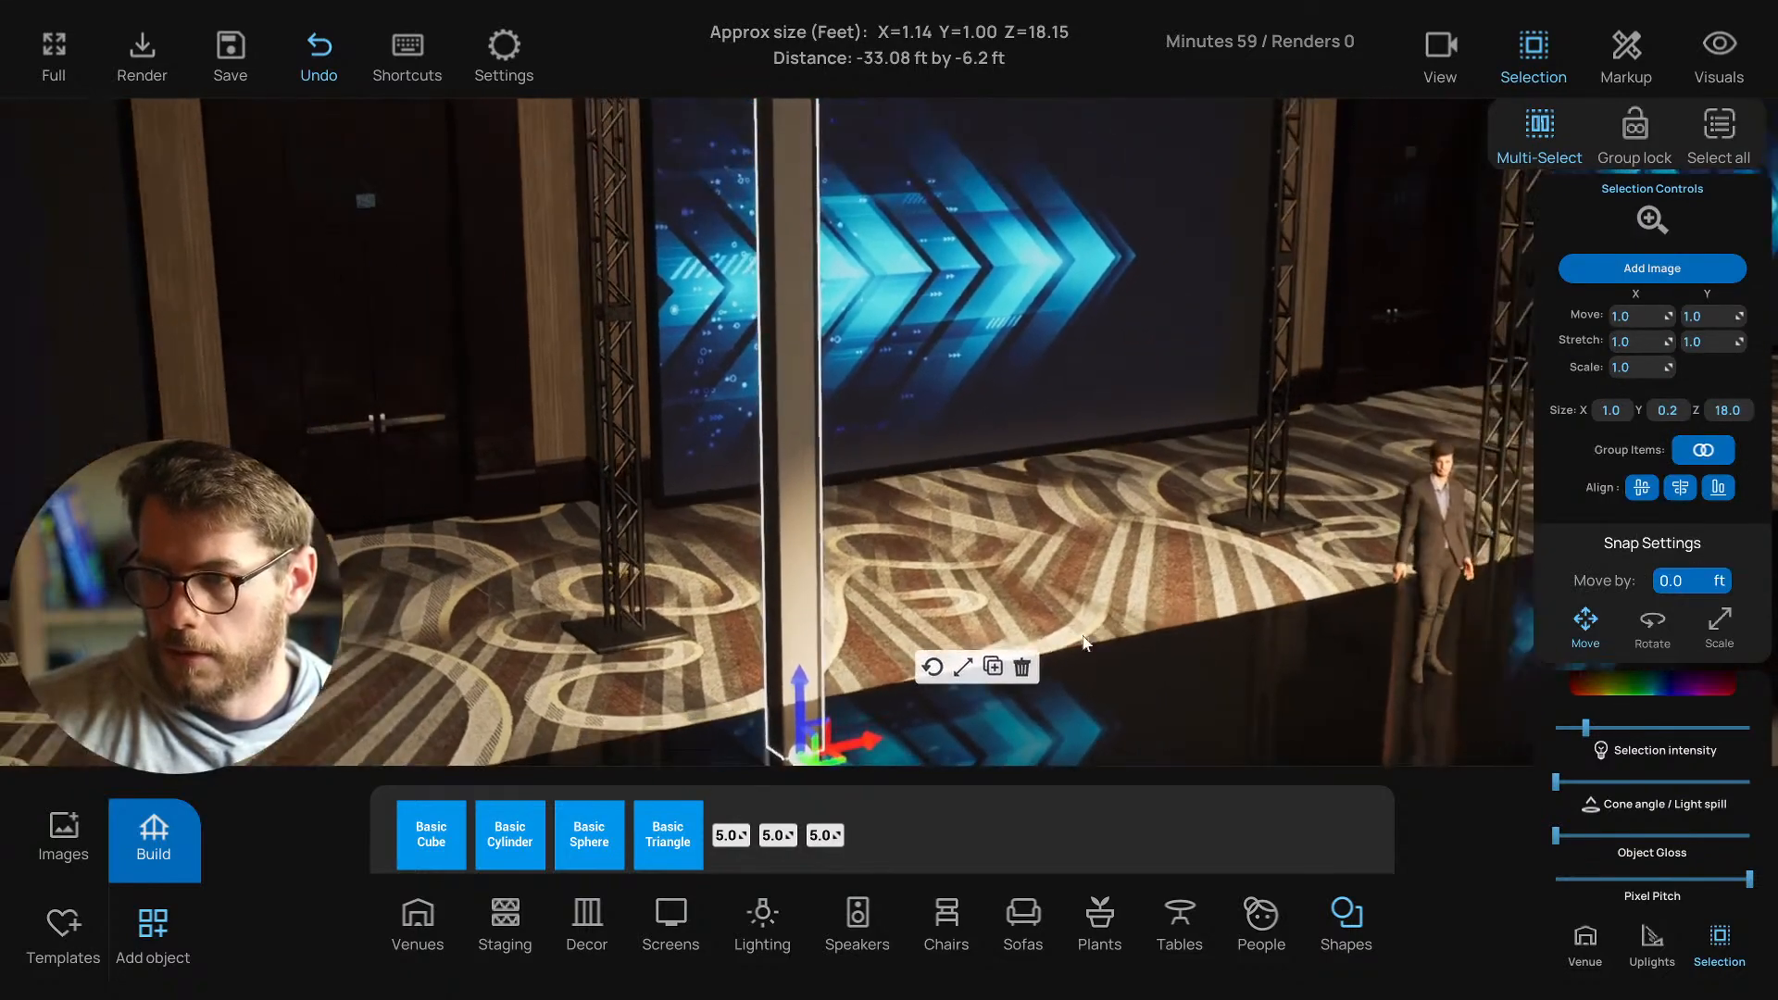
Duplicate the column beside the original and rotate the copy so that it lies horizontally.
scroll(936, 591, down, 5)
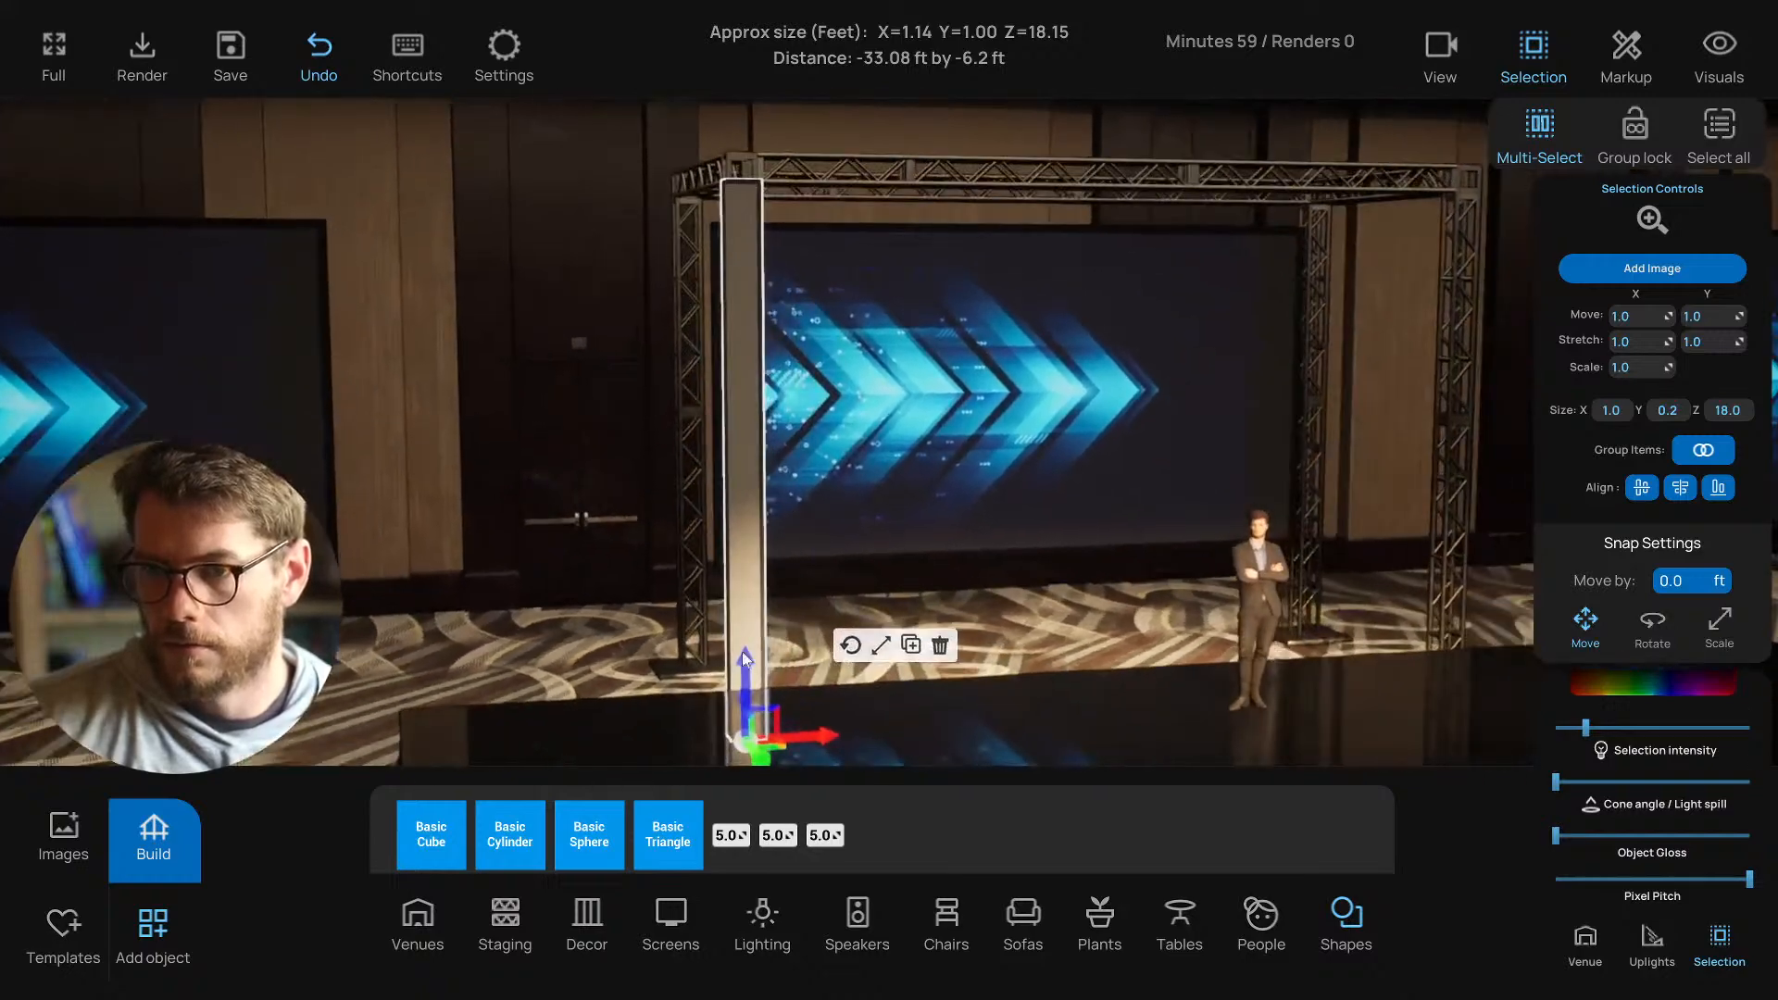
key(ctrl+c)
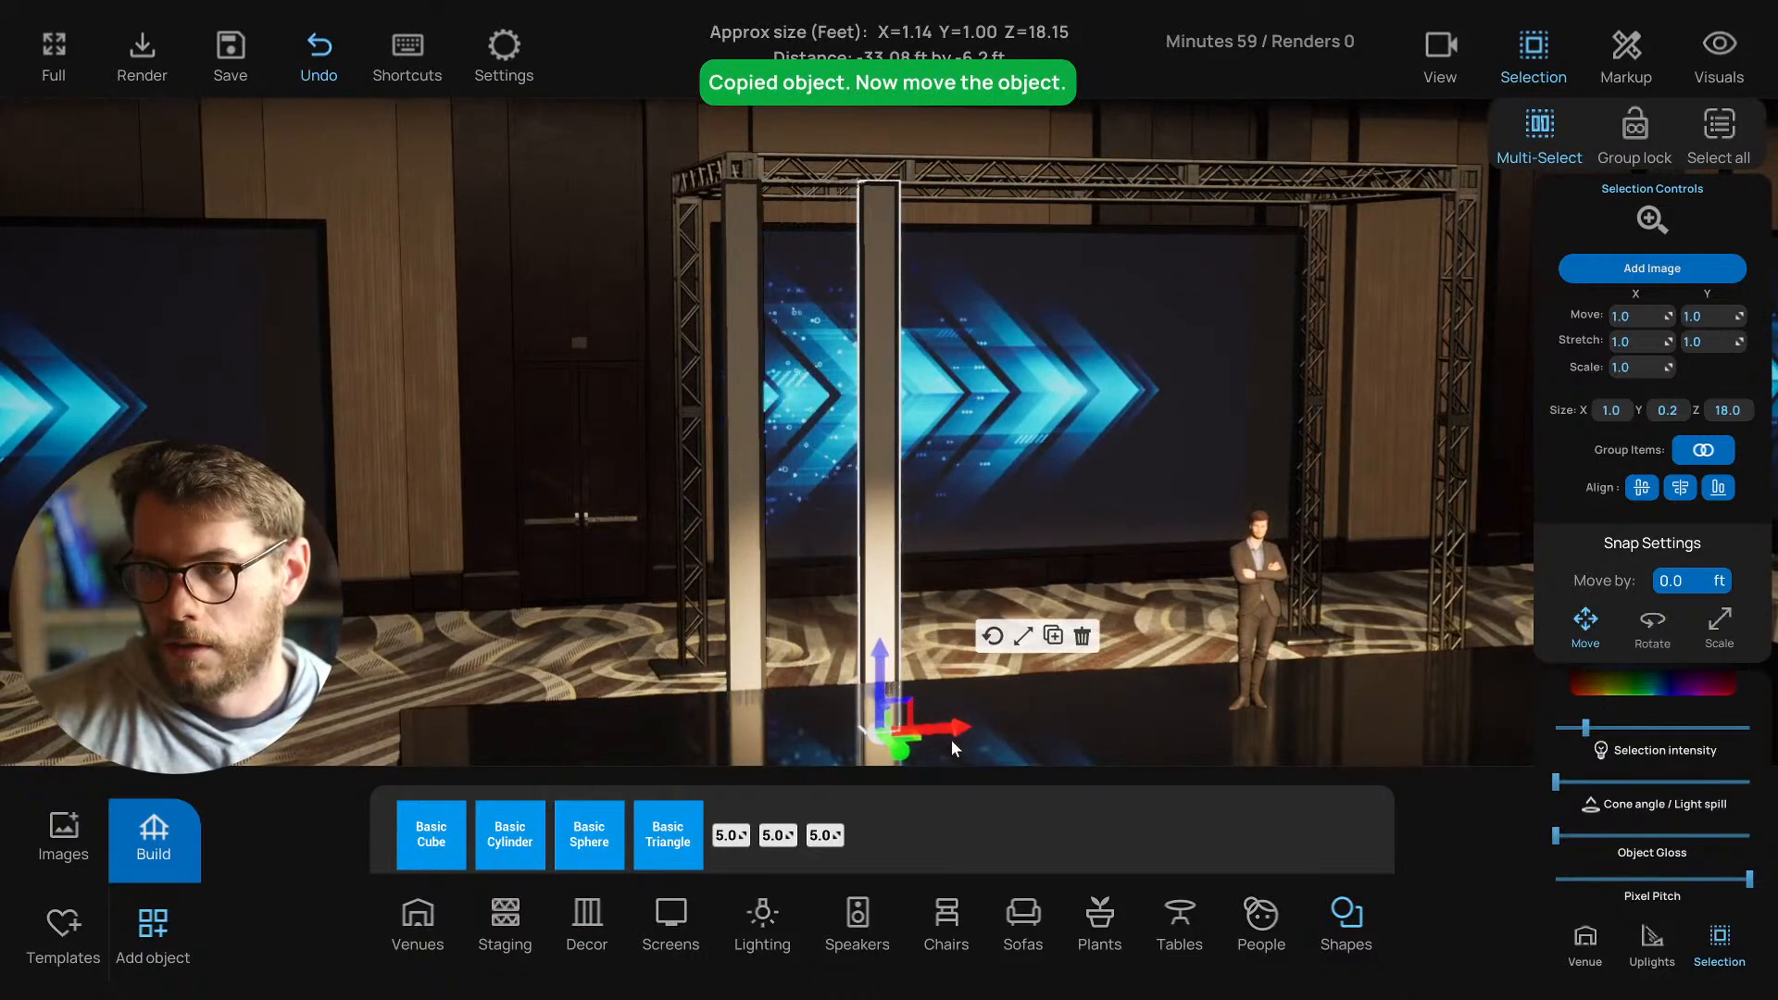
click(993, 637)
drag(802, 727, 898, 625)
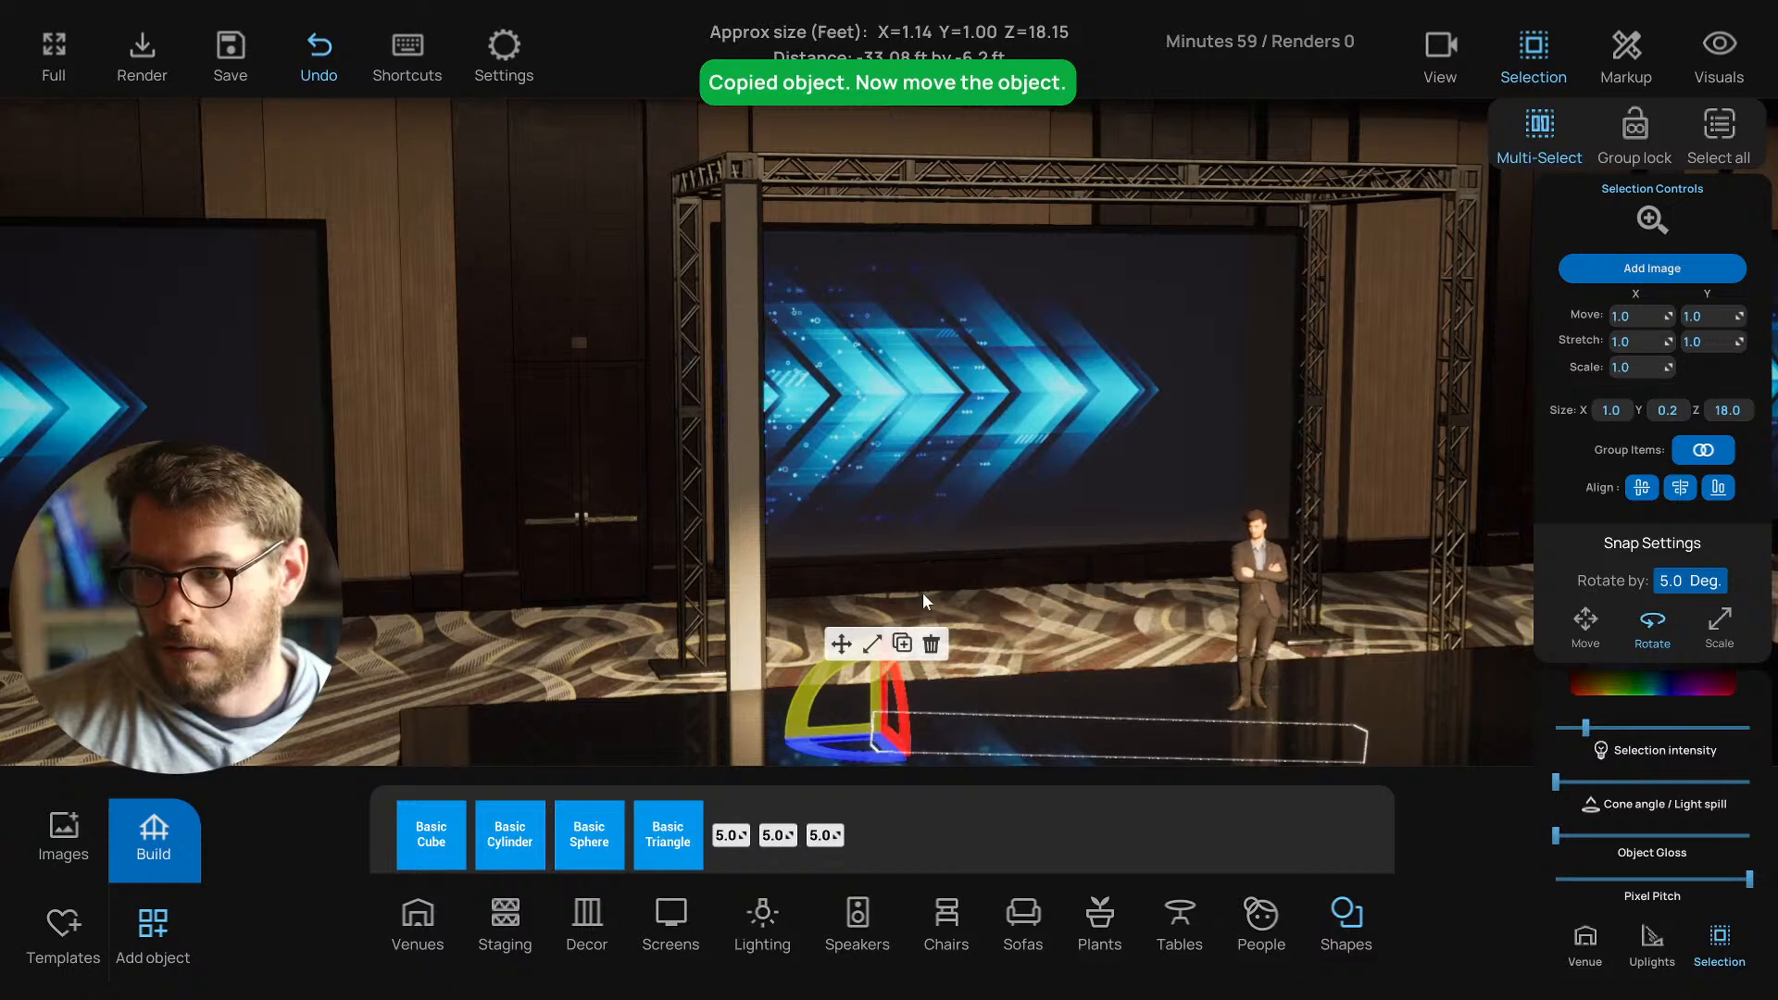
click(841, 643)
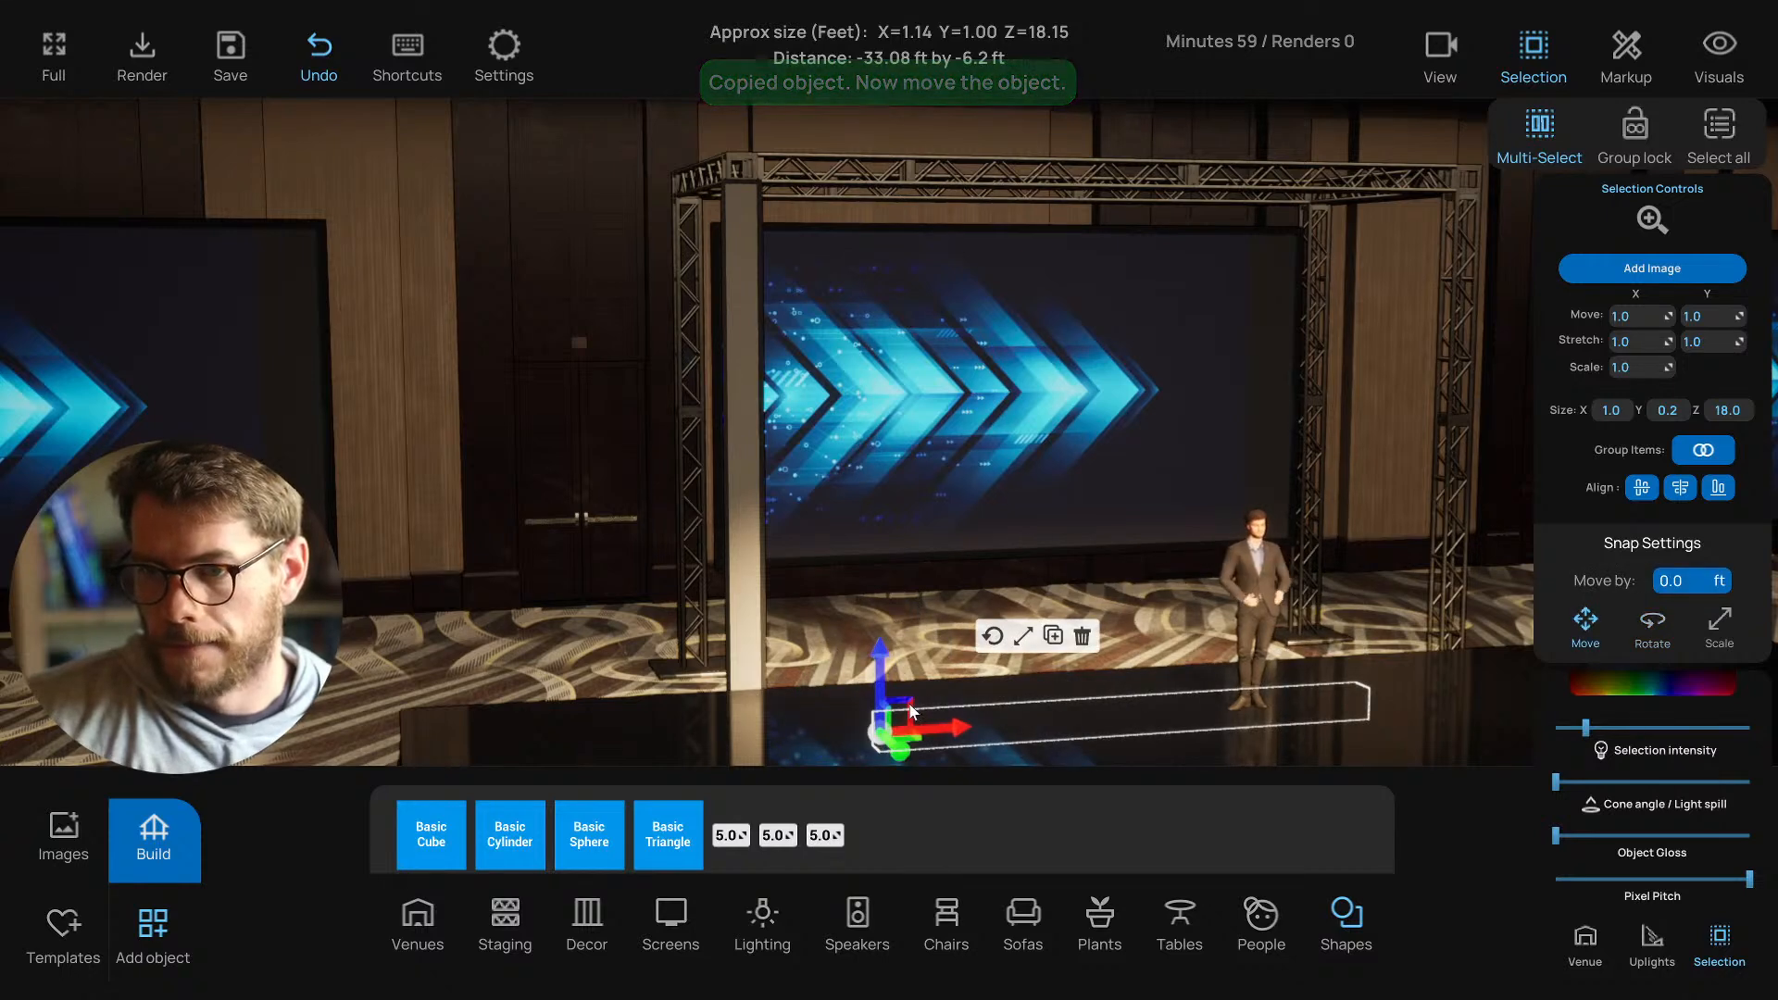
Raise the horizontal copy onto the front top truss and line up its end with the corner above the column.
drag(863, 701, 757, 137)
scroll(758, 139, up, 4)
right_drag(757, 139, 798, 208)
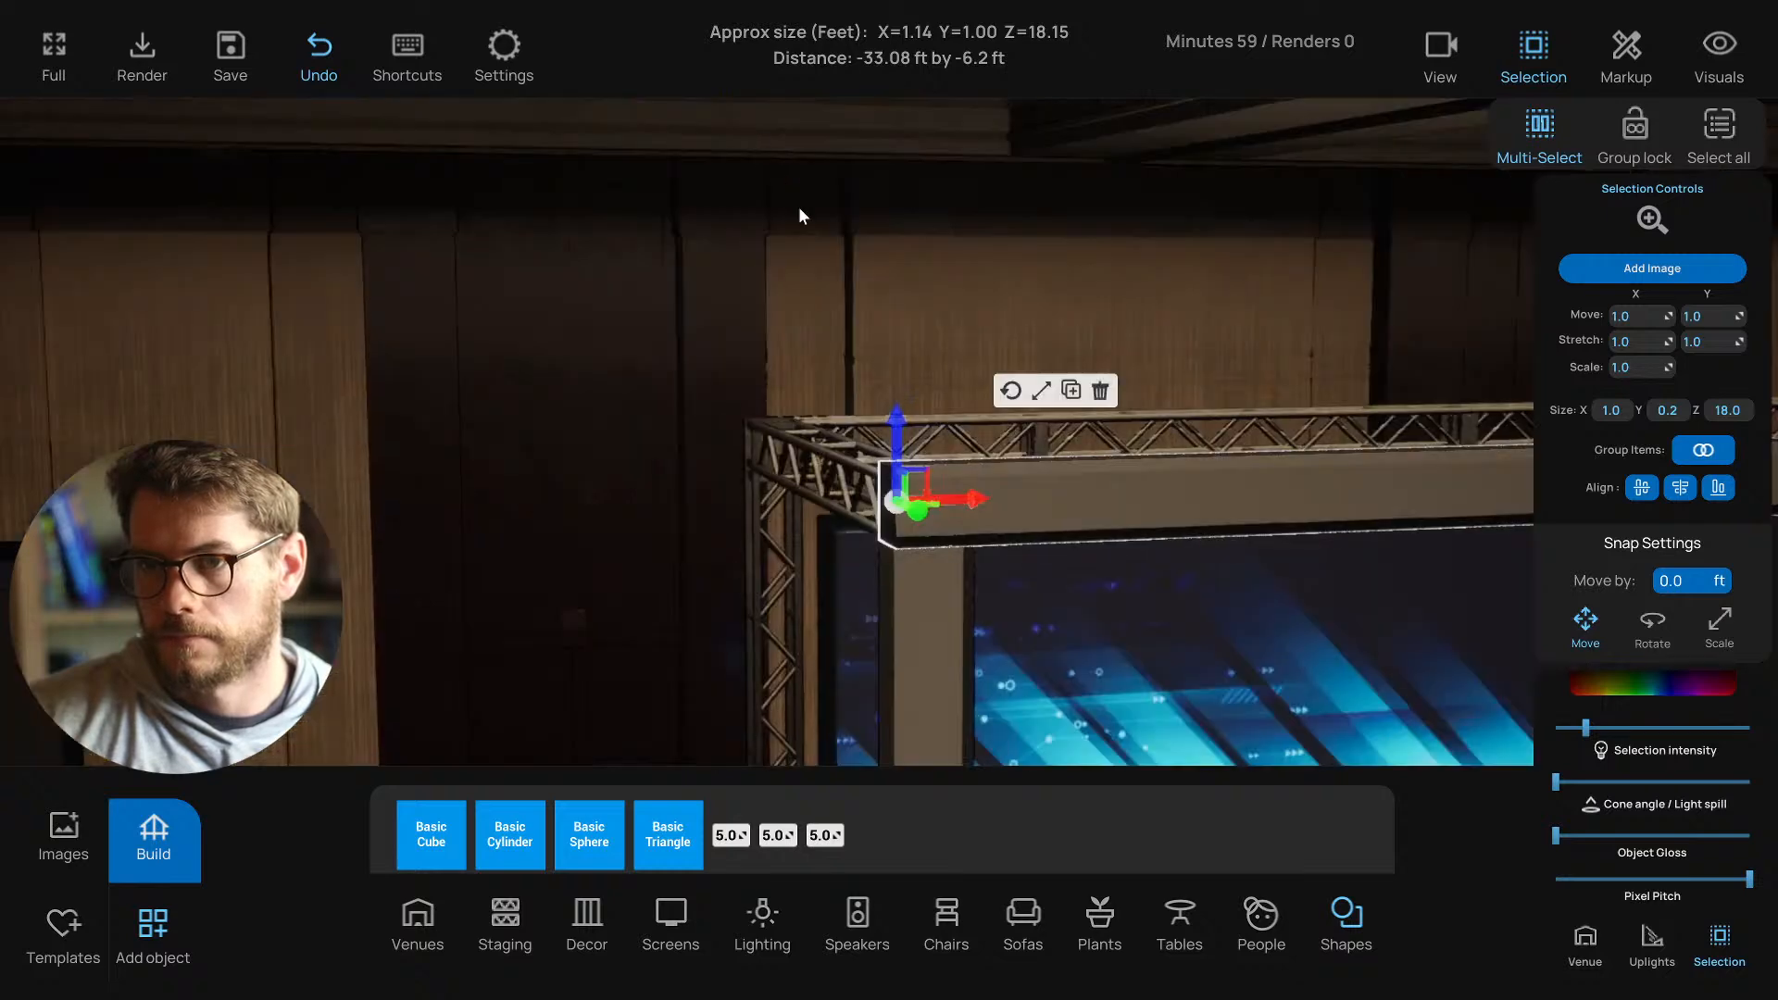
right_drag(1039, 535, 704, 386)
drag(627, 341, 624, 347)
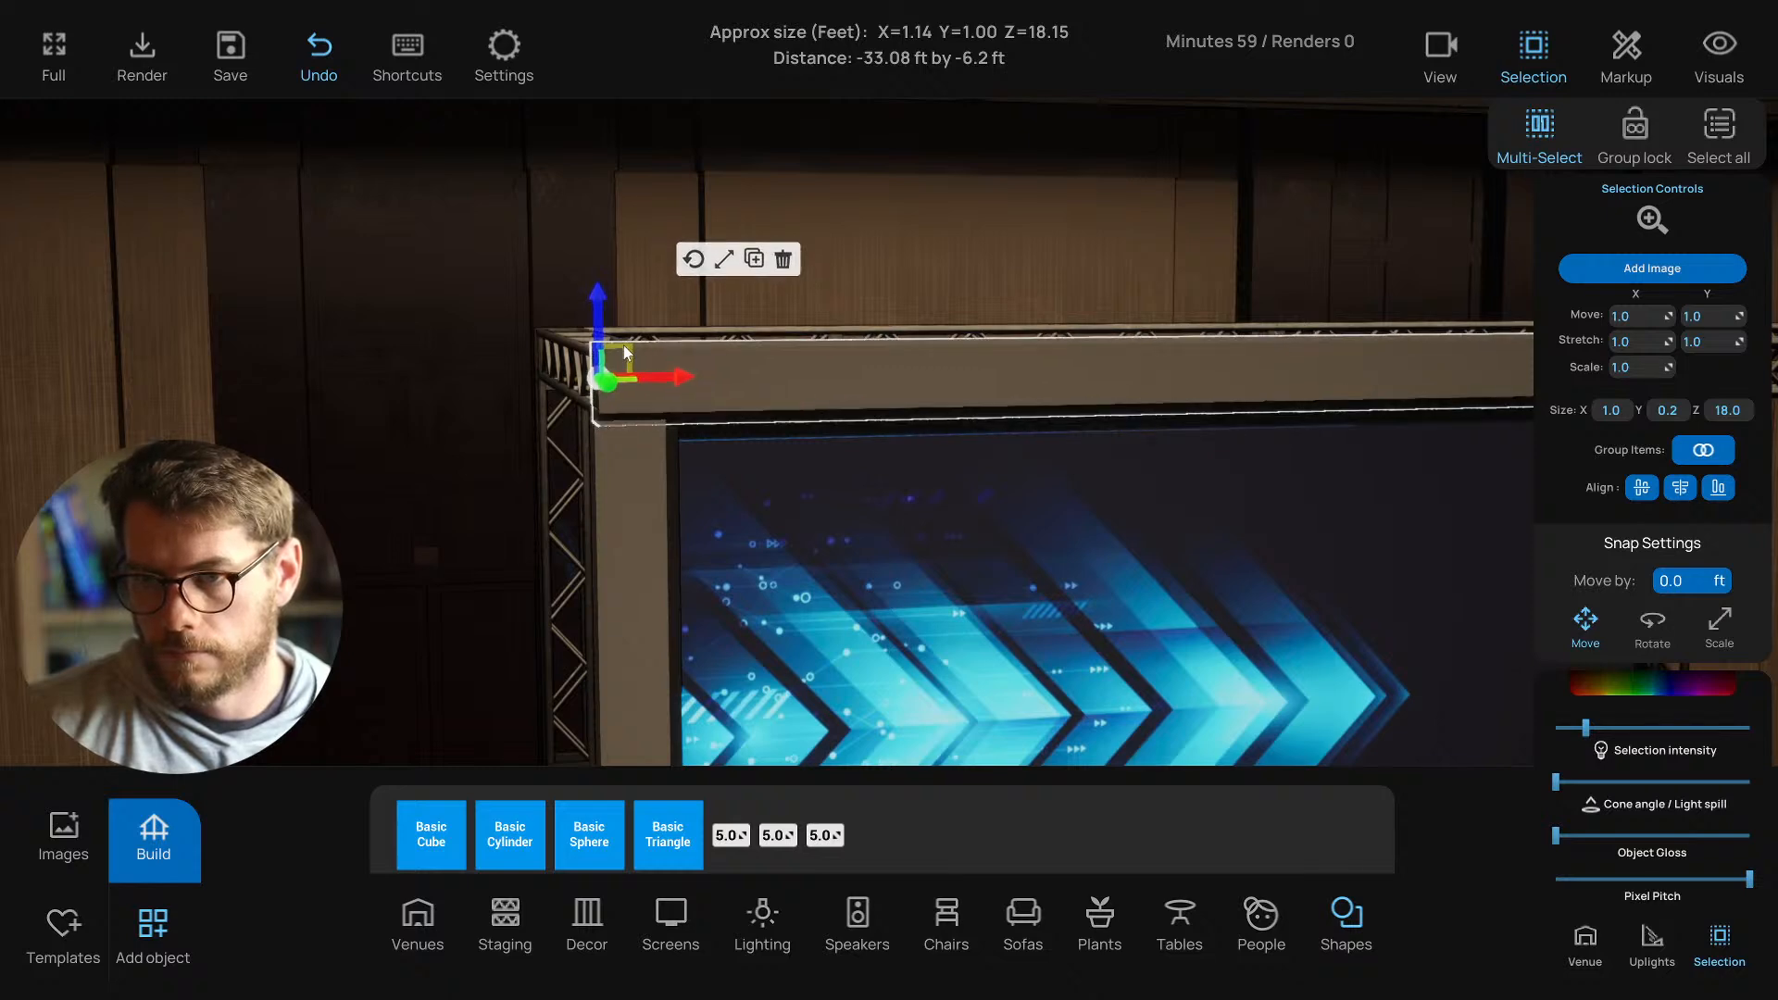
scroll(745, 402, up, 3)
right_drag(714, 389, 813, 424)
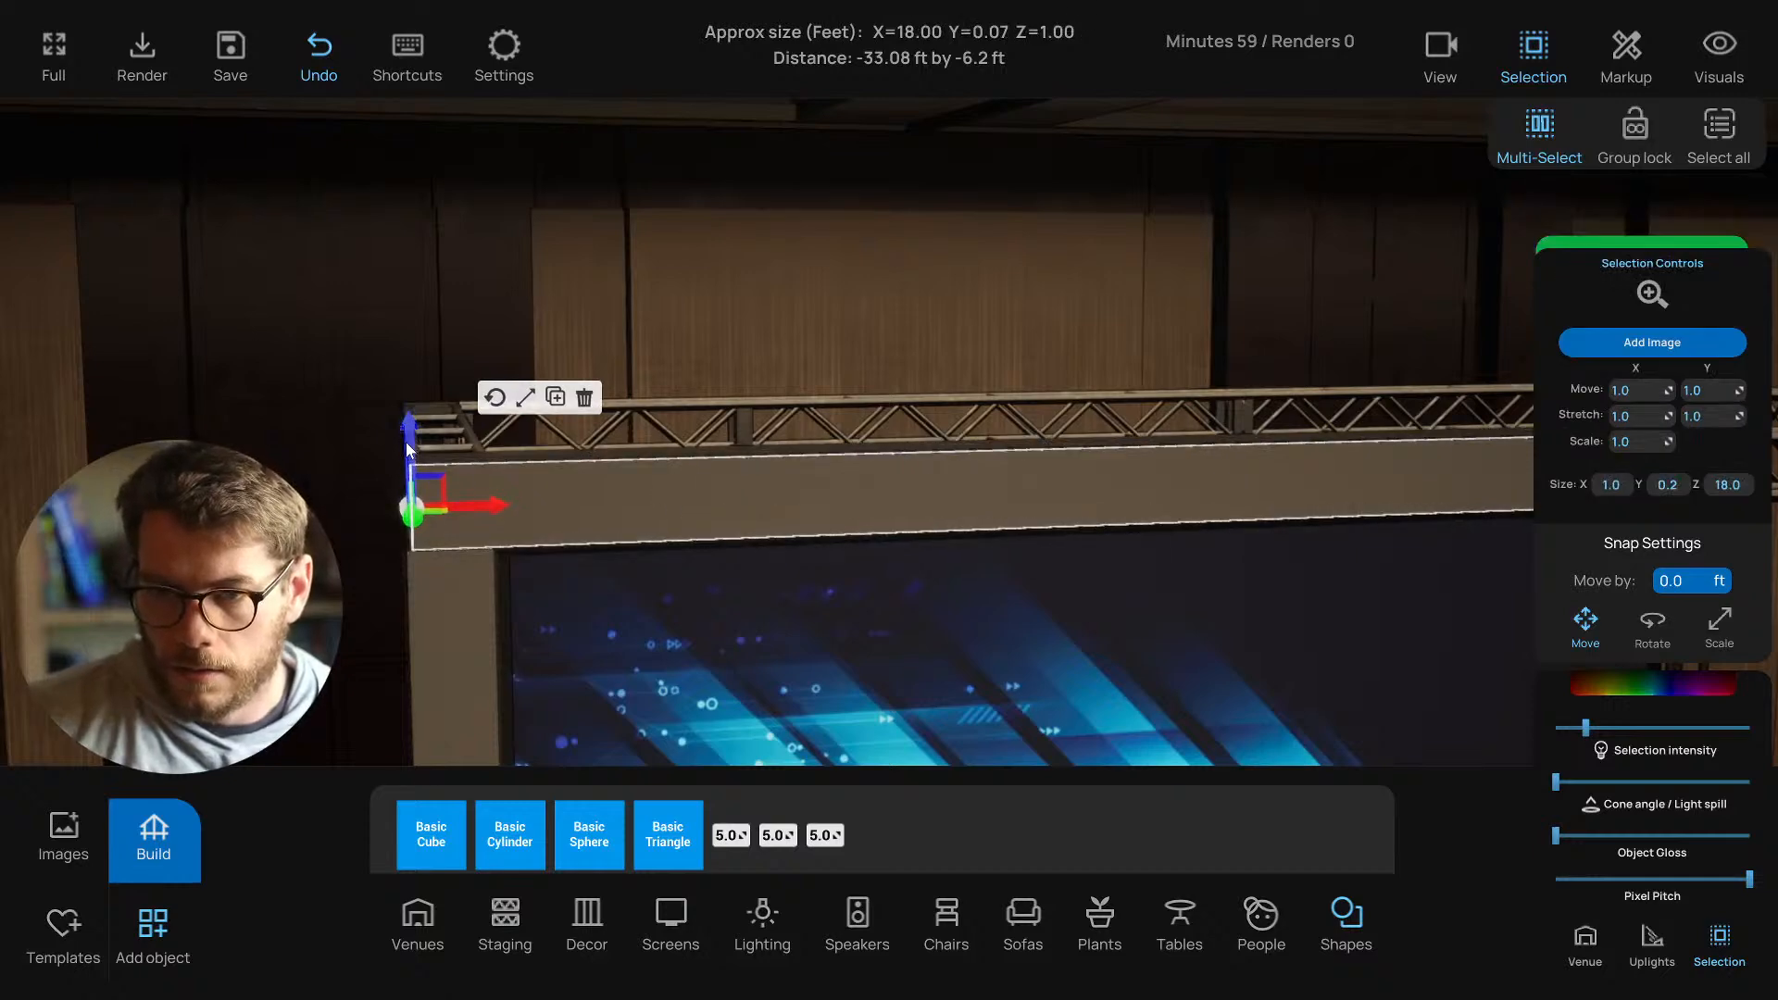
right_drag(536, 525, 469, 452)
click(470, 453)
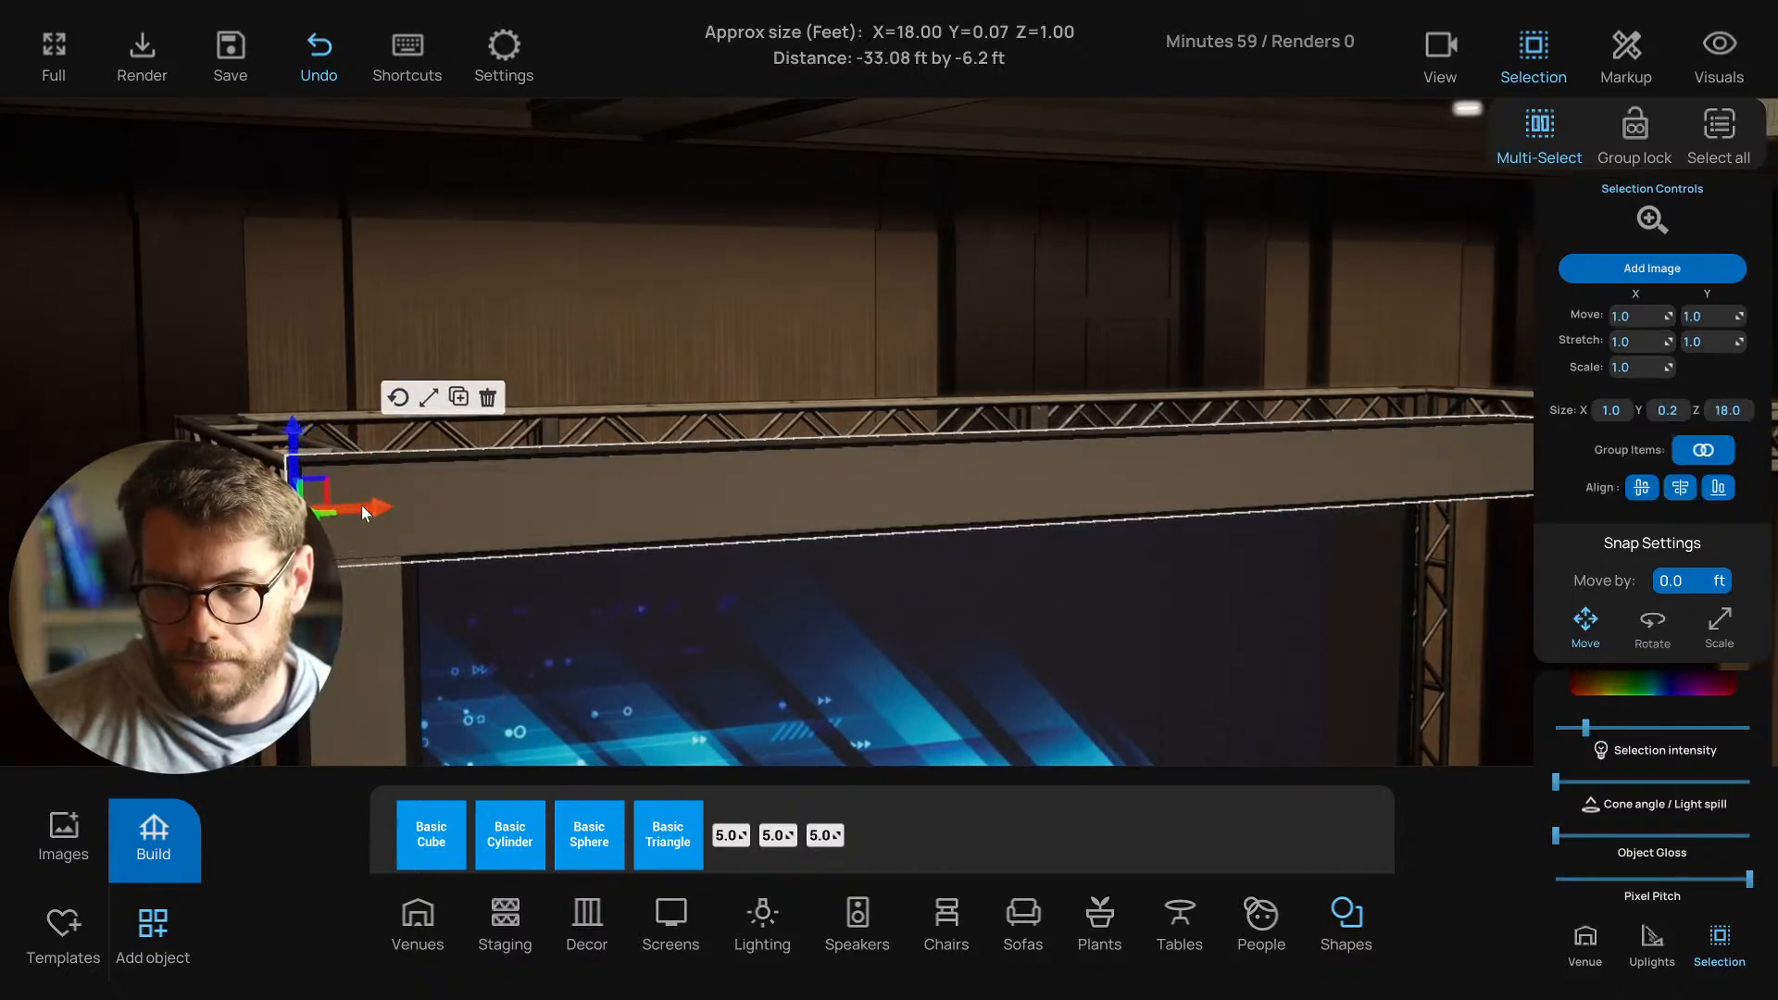
Stretch the horizontal header along its length to span the full width of the front truss.
right_drag(443, 522, 547, 491)
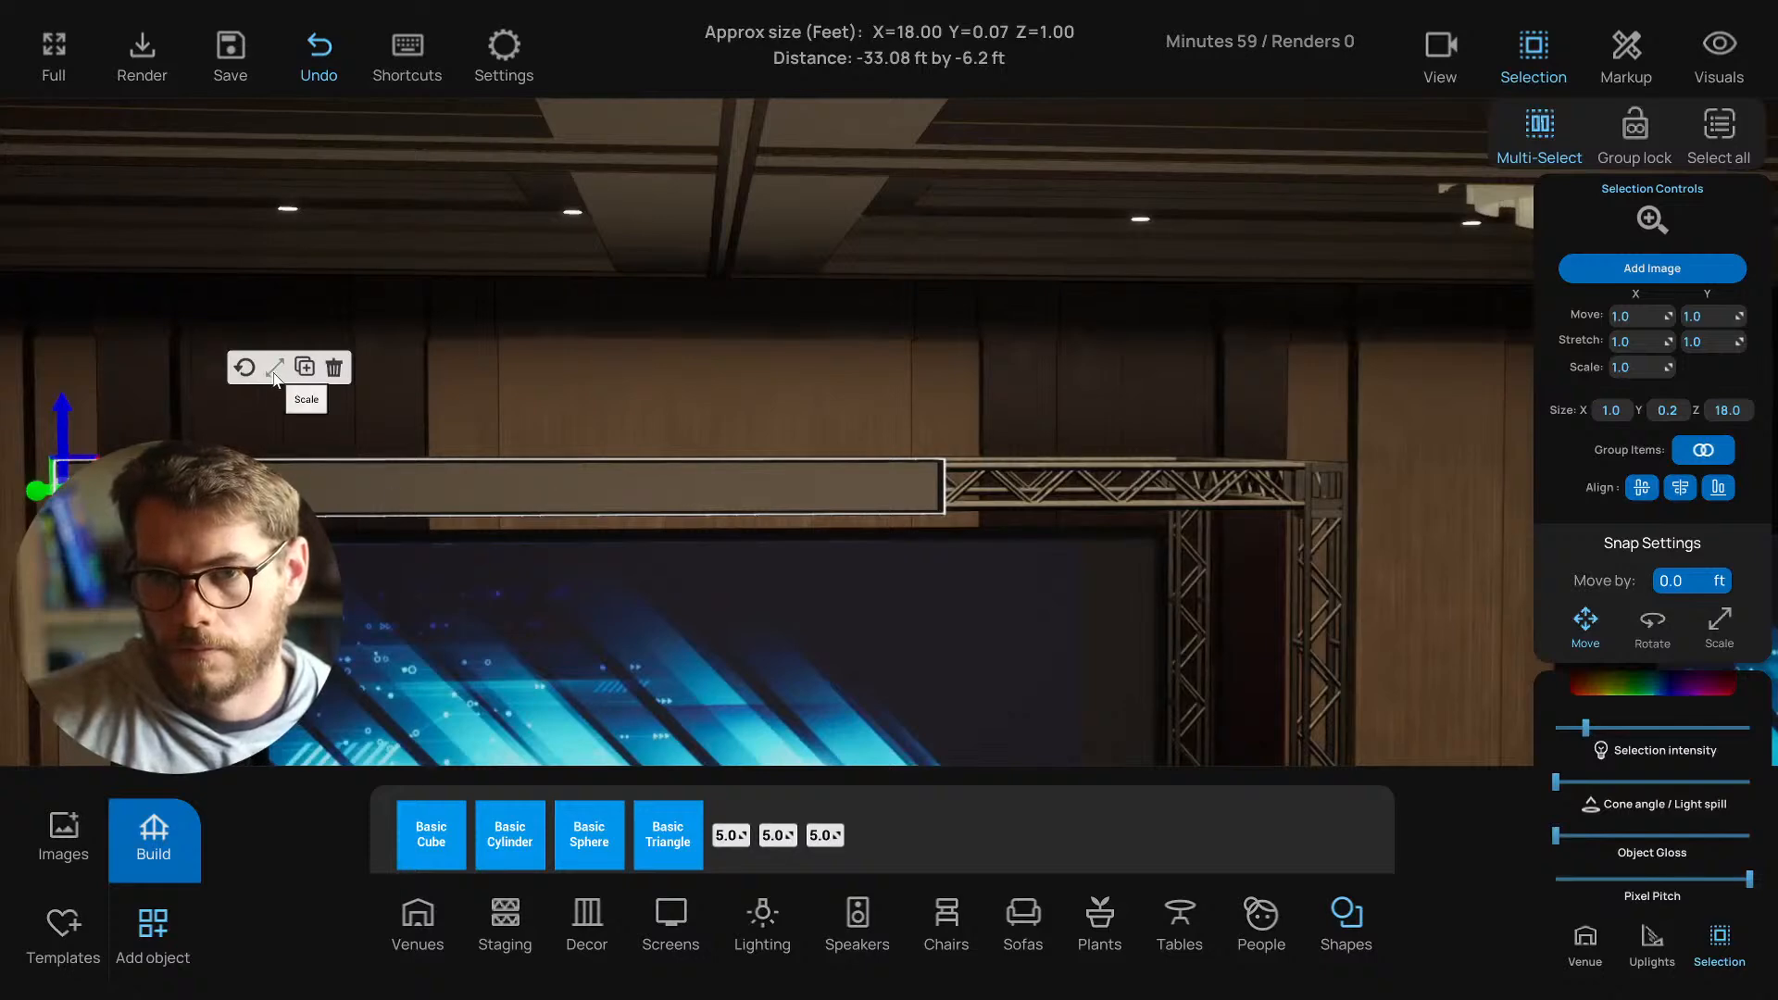
right_drag(300, 483, 422, 498)
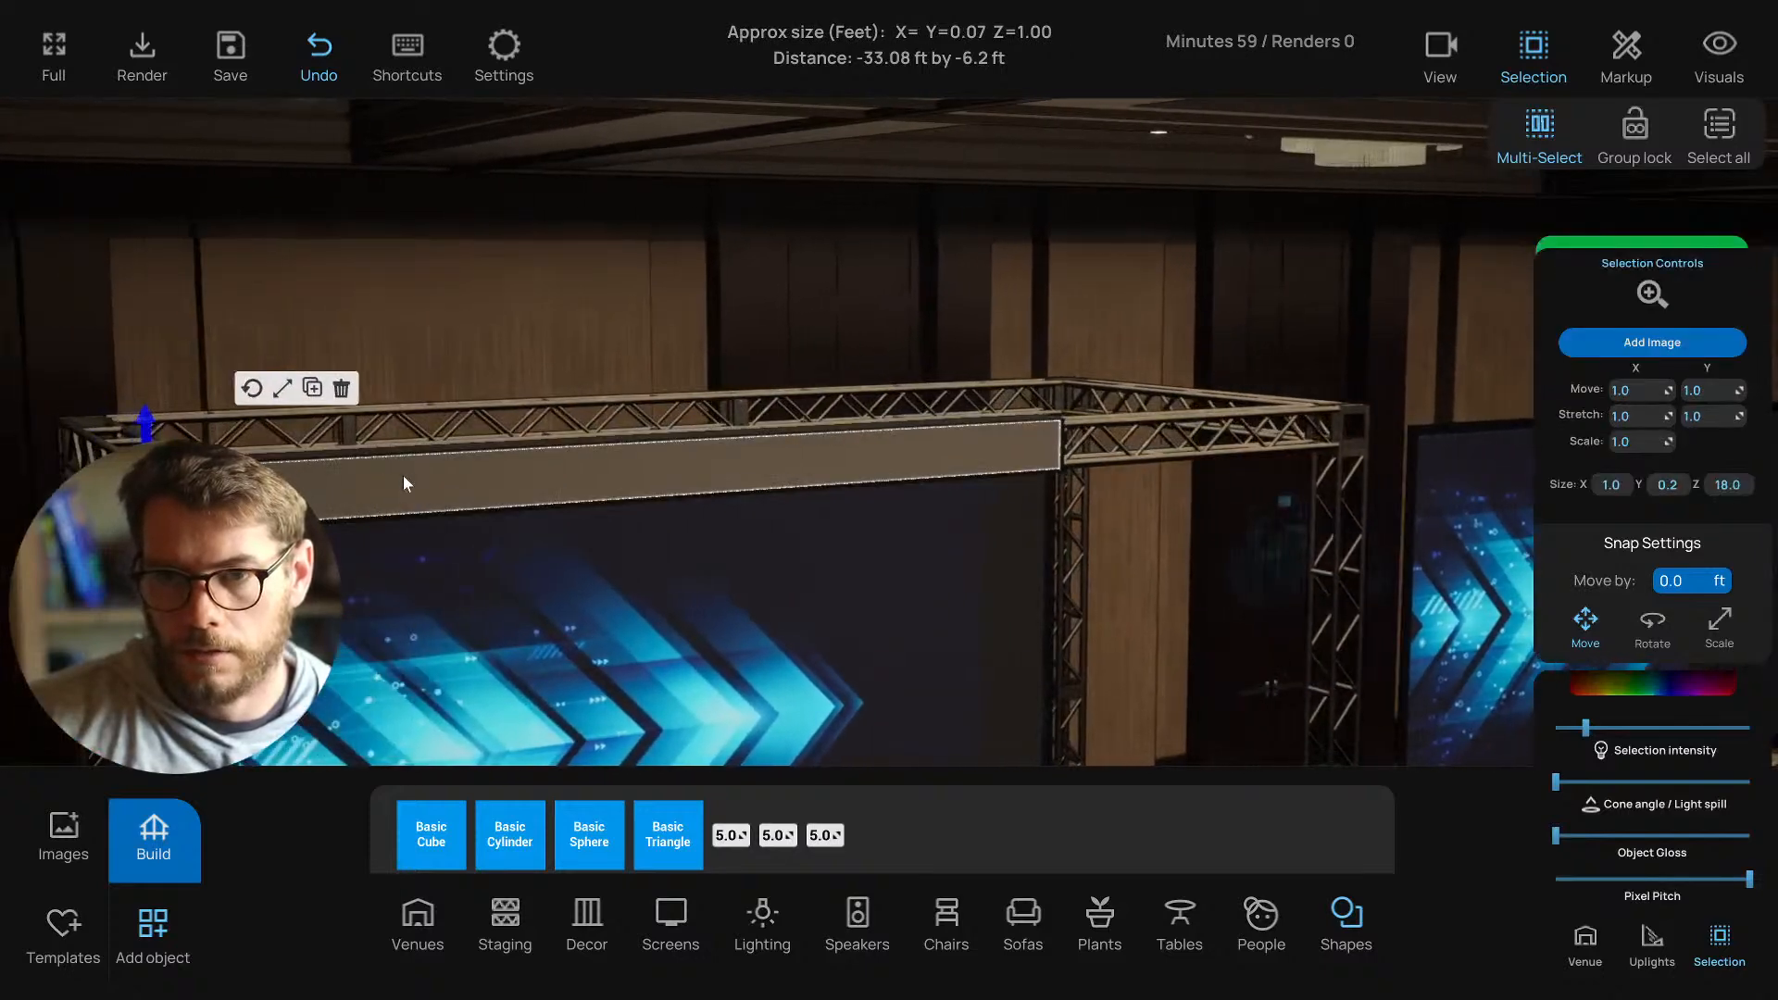
click(276, 385)
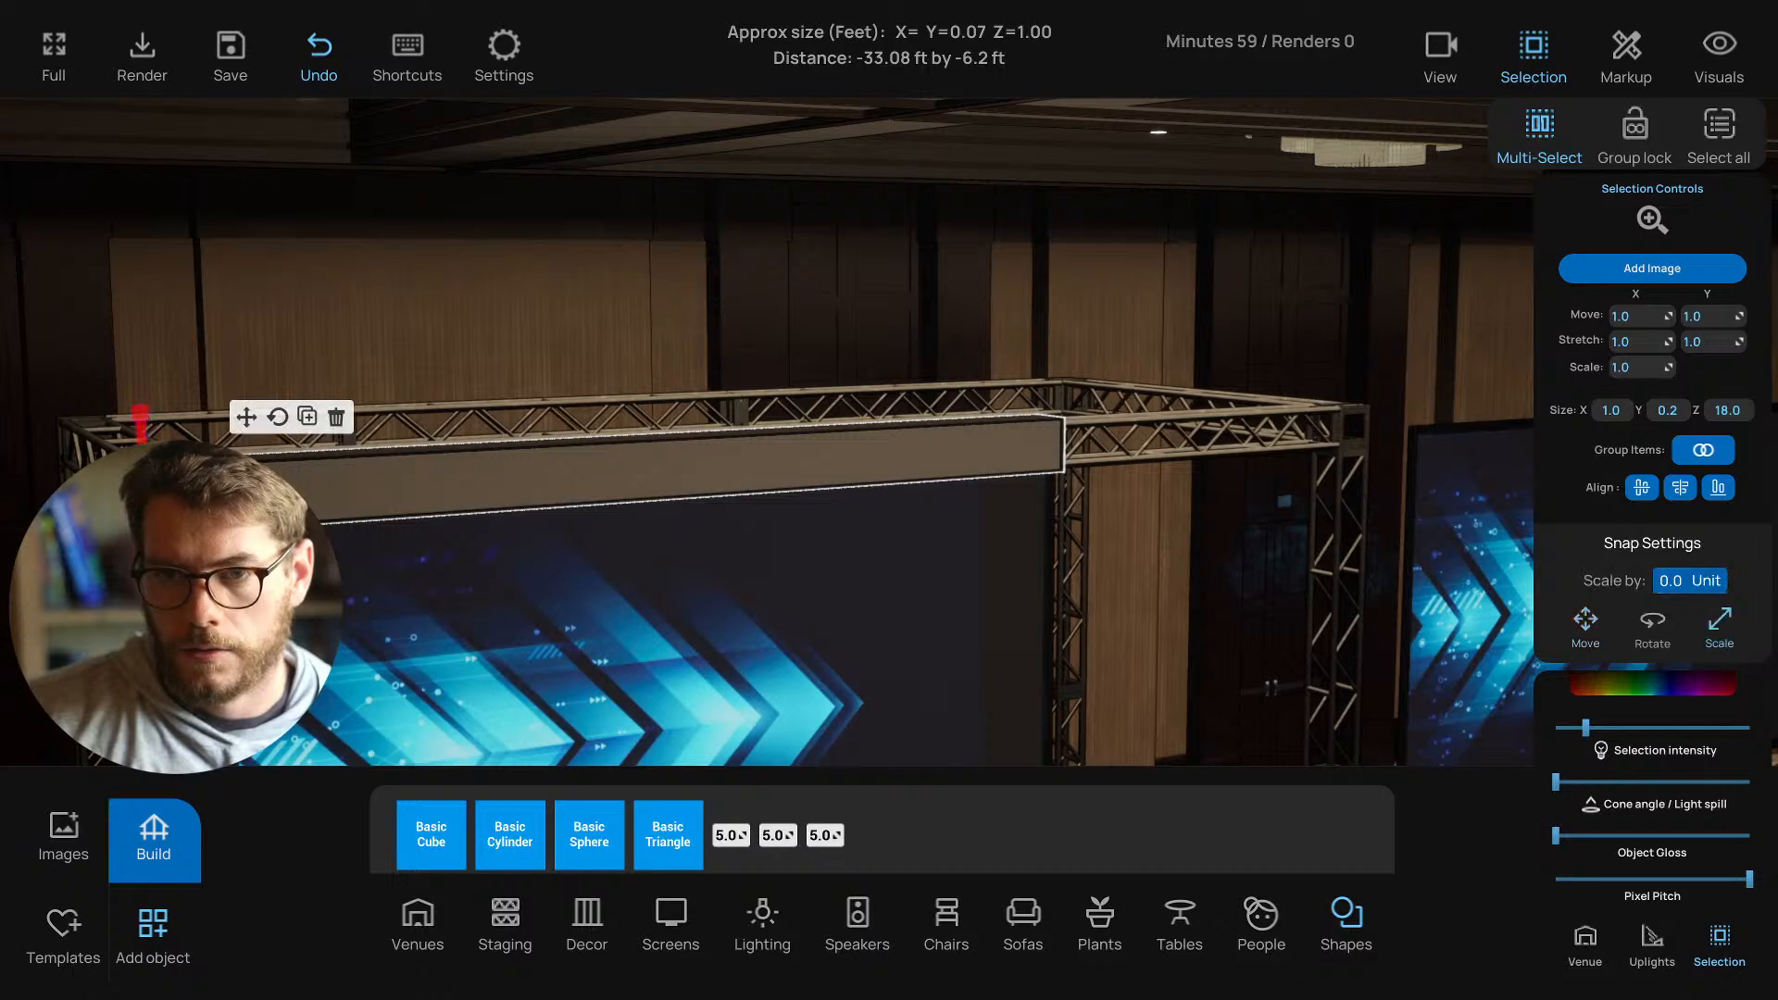
drag(1061, 468, 1471, 441)
right_drag(1471, 441, 1175, 471)
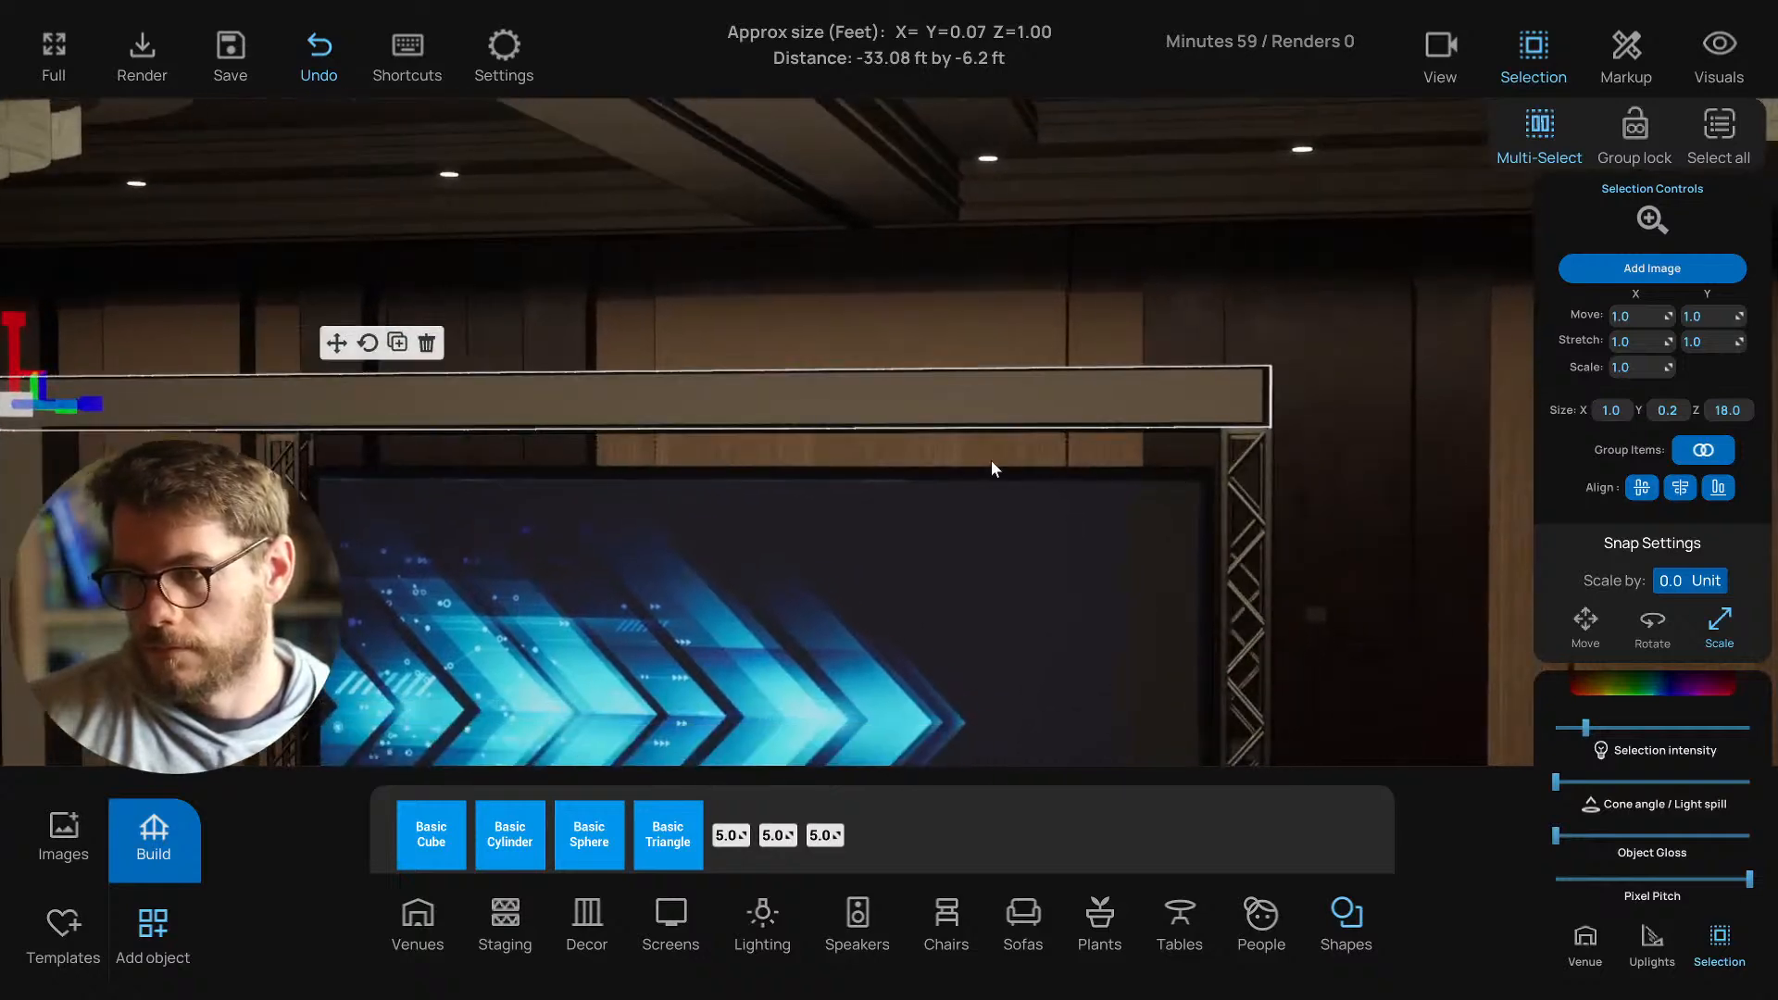
key(s)
key(a)
drag(398, 416, 408, 417)
key(q)
right_drag(482, 465, 519, 467)
key(s)
Try to duplicate the full column across to the opposite front truss leg, and delete the copy.
click(468, 348)
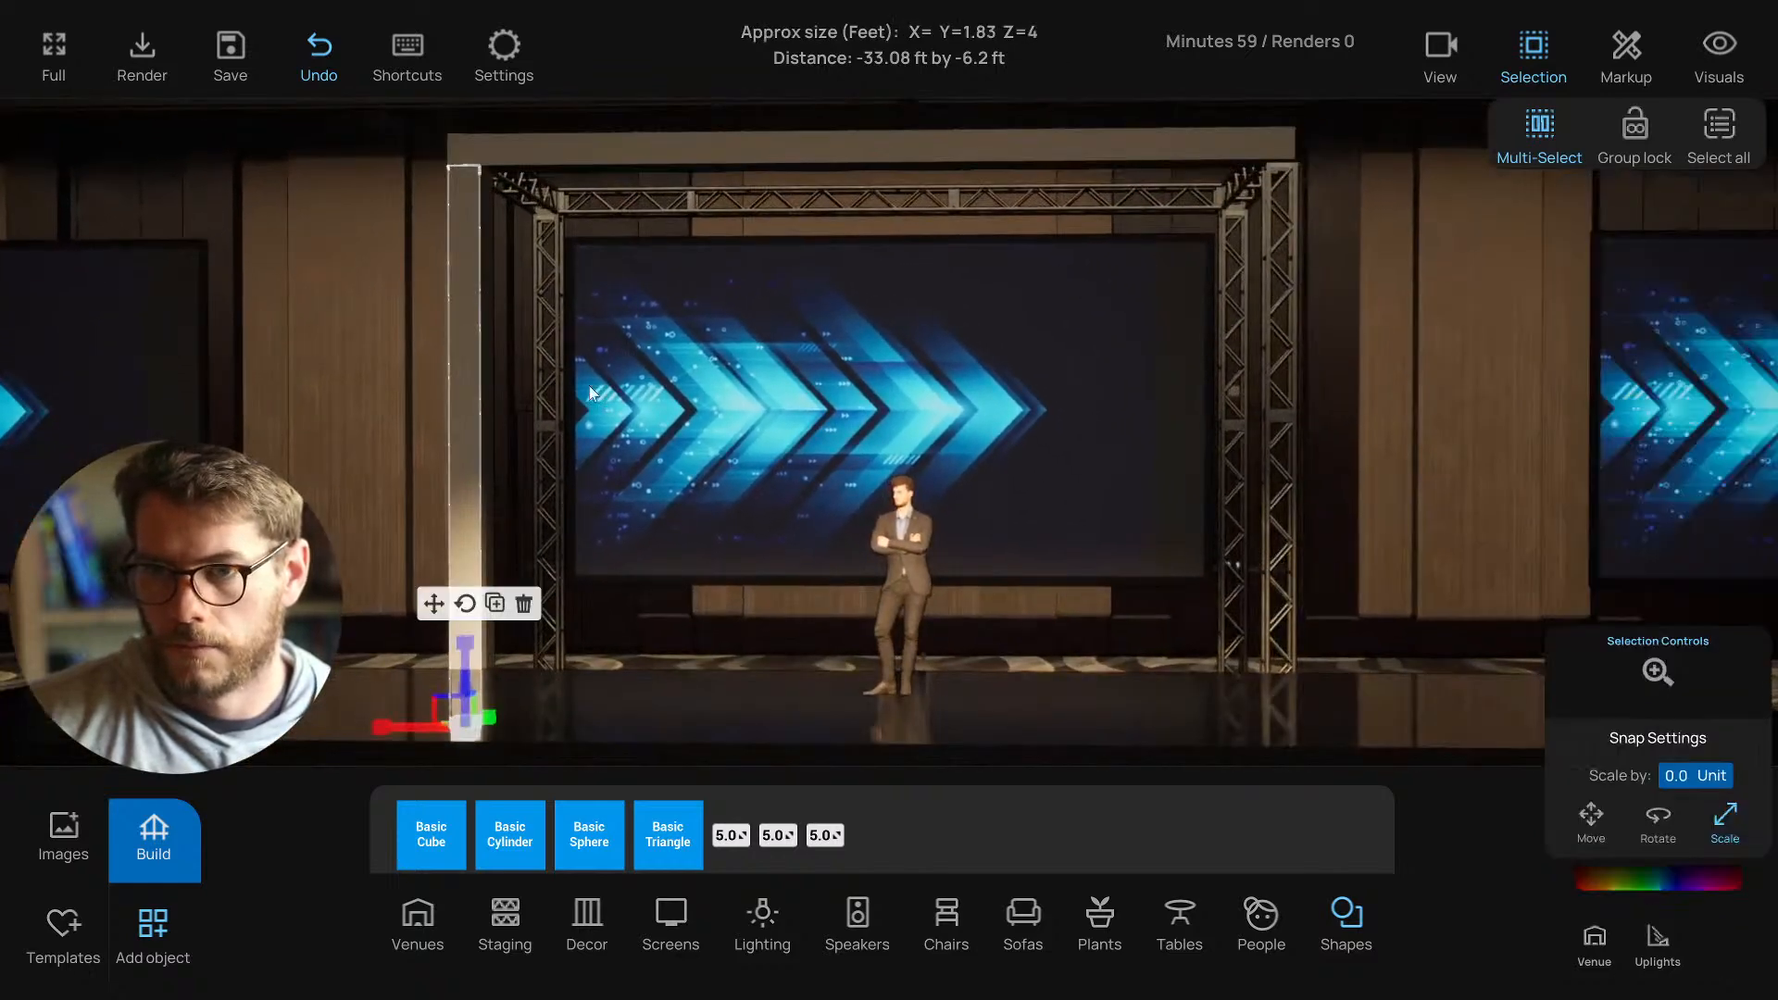
key(d)
right_drag(589, 386, 553, 390)
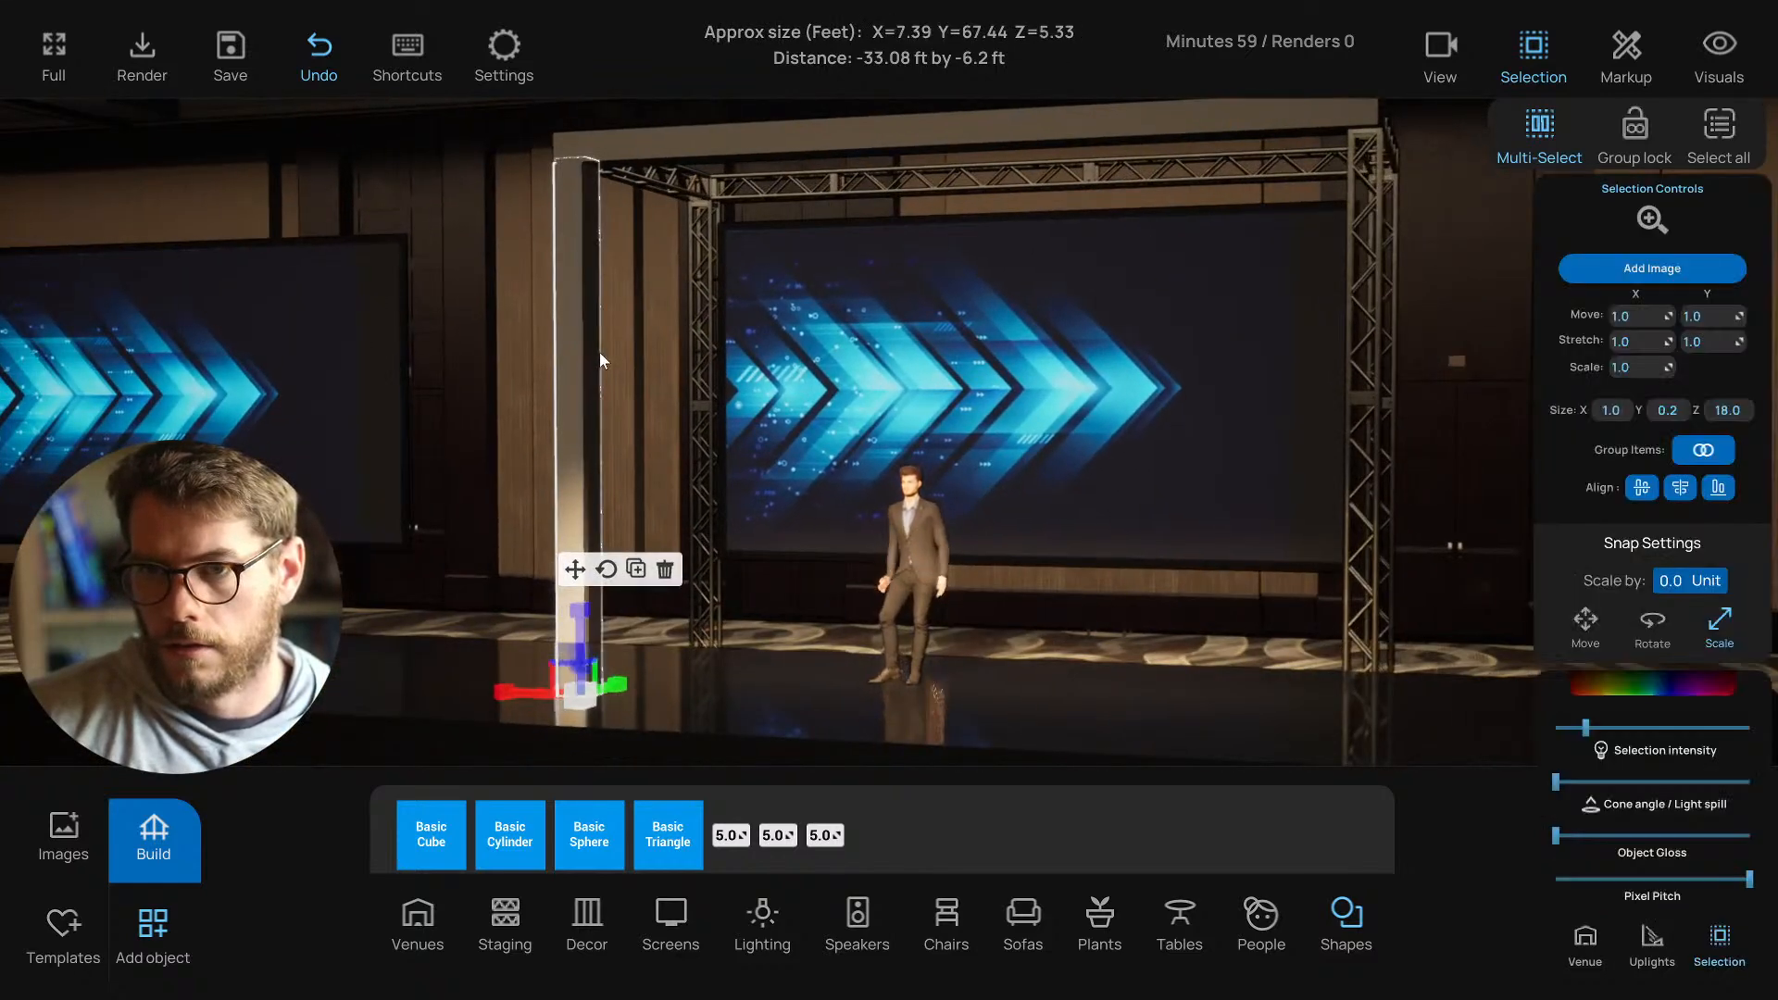
click(575, 569)
key(e)
right_drag(535, 655, 556, 667)
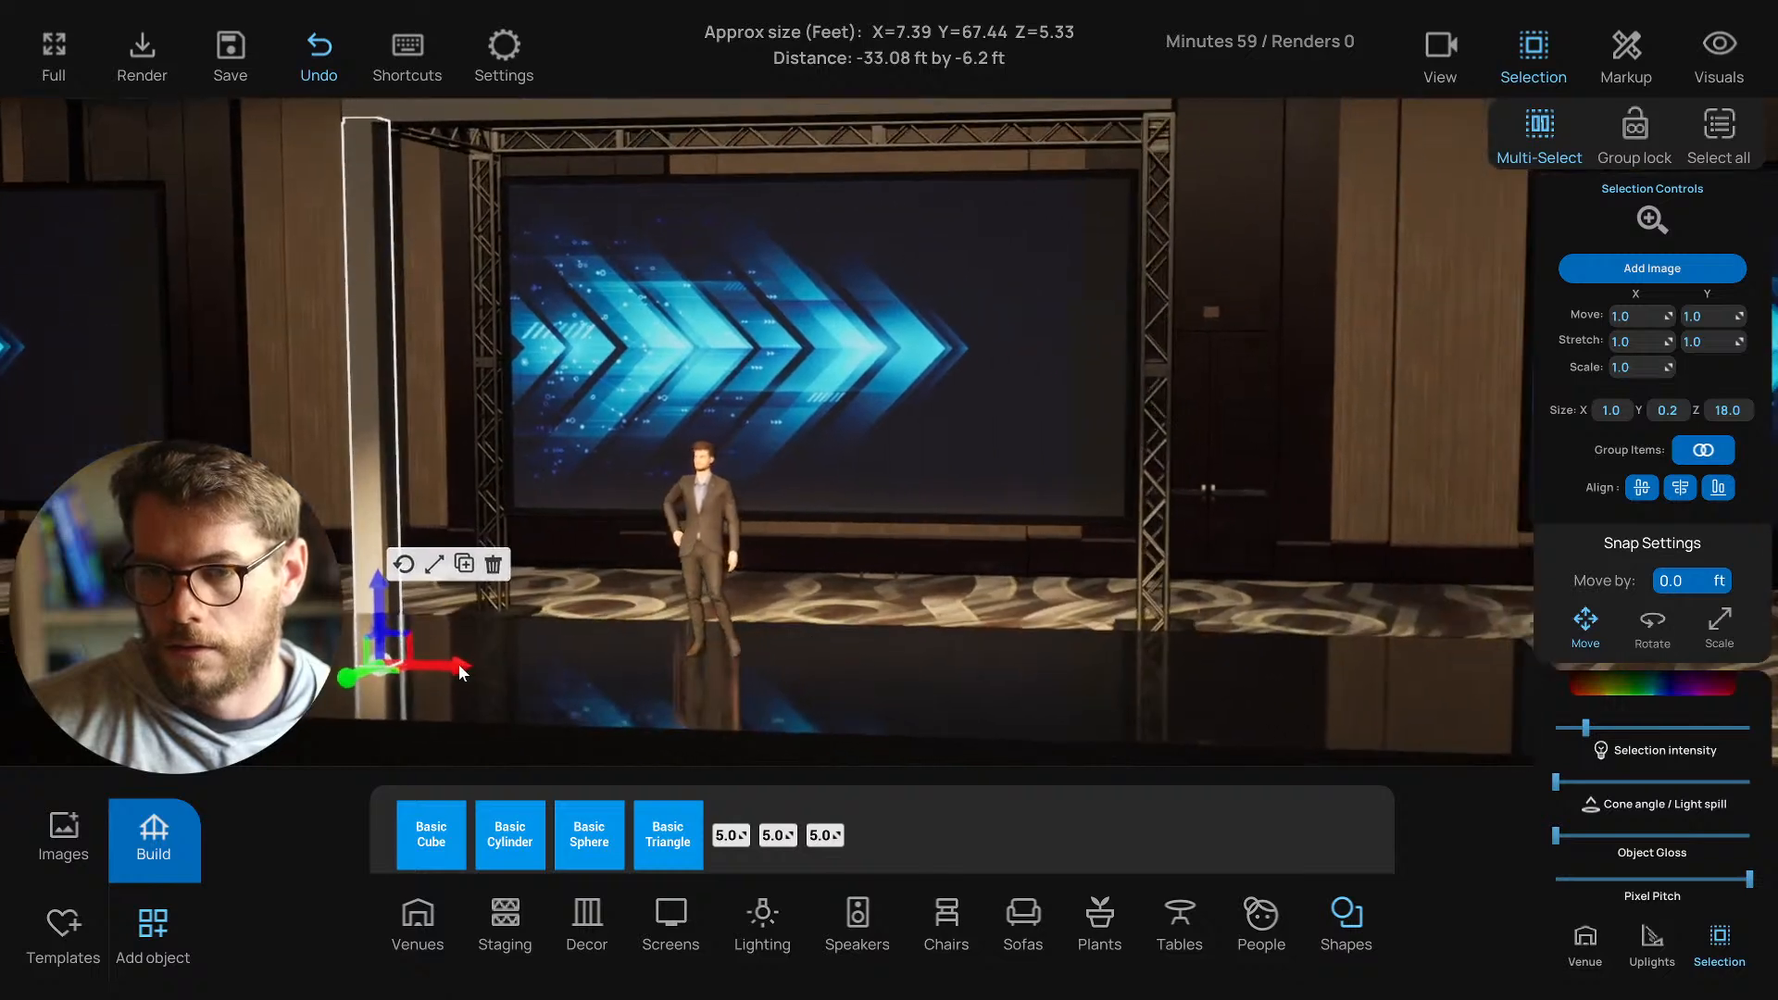
click(464, 564)
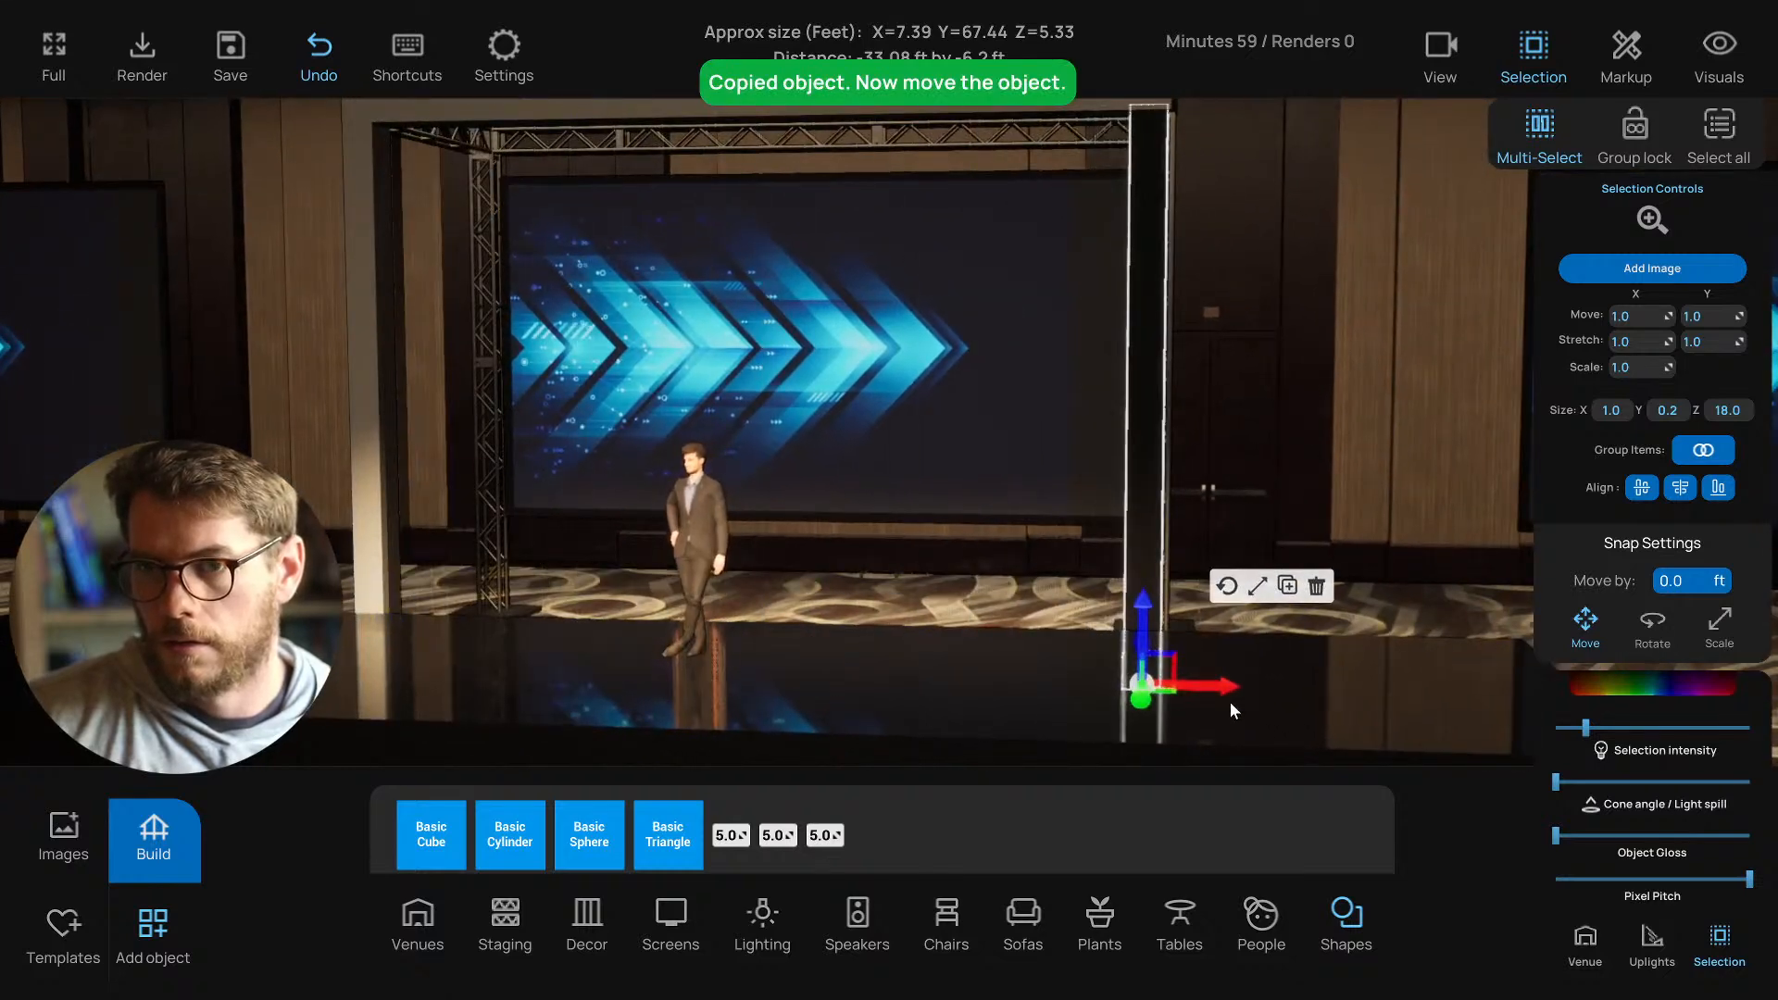
click(1317, 588)
Duplicate only the column's thin front panel along X to the opposite front truss leg.
right_drag(937, 499, 948, 506)
key(a)
click(373, 431)
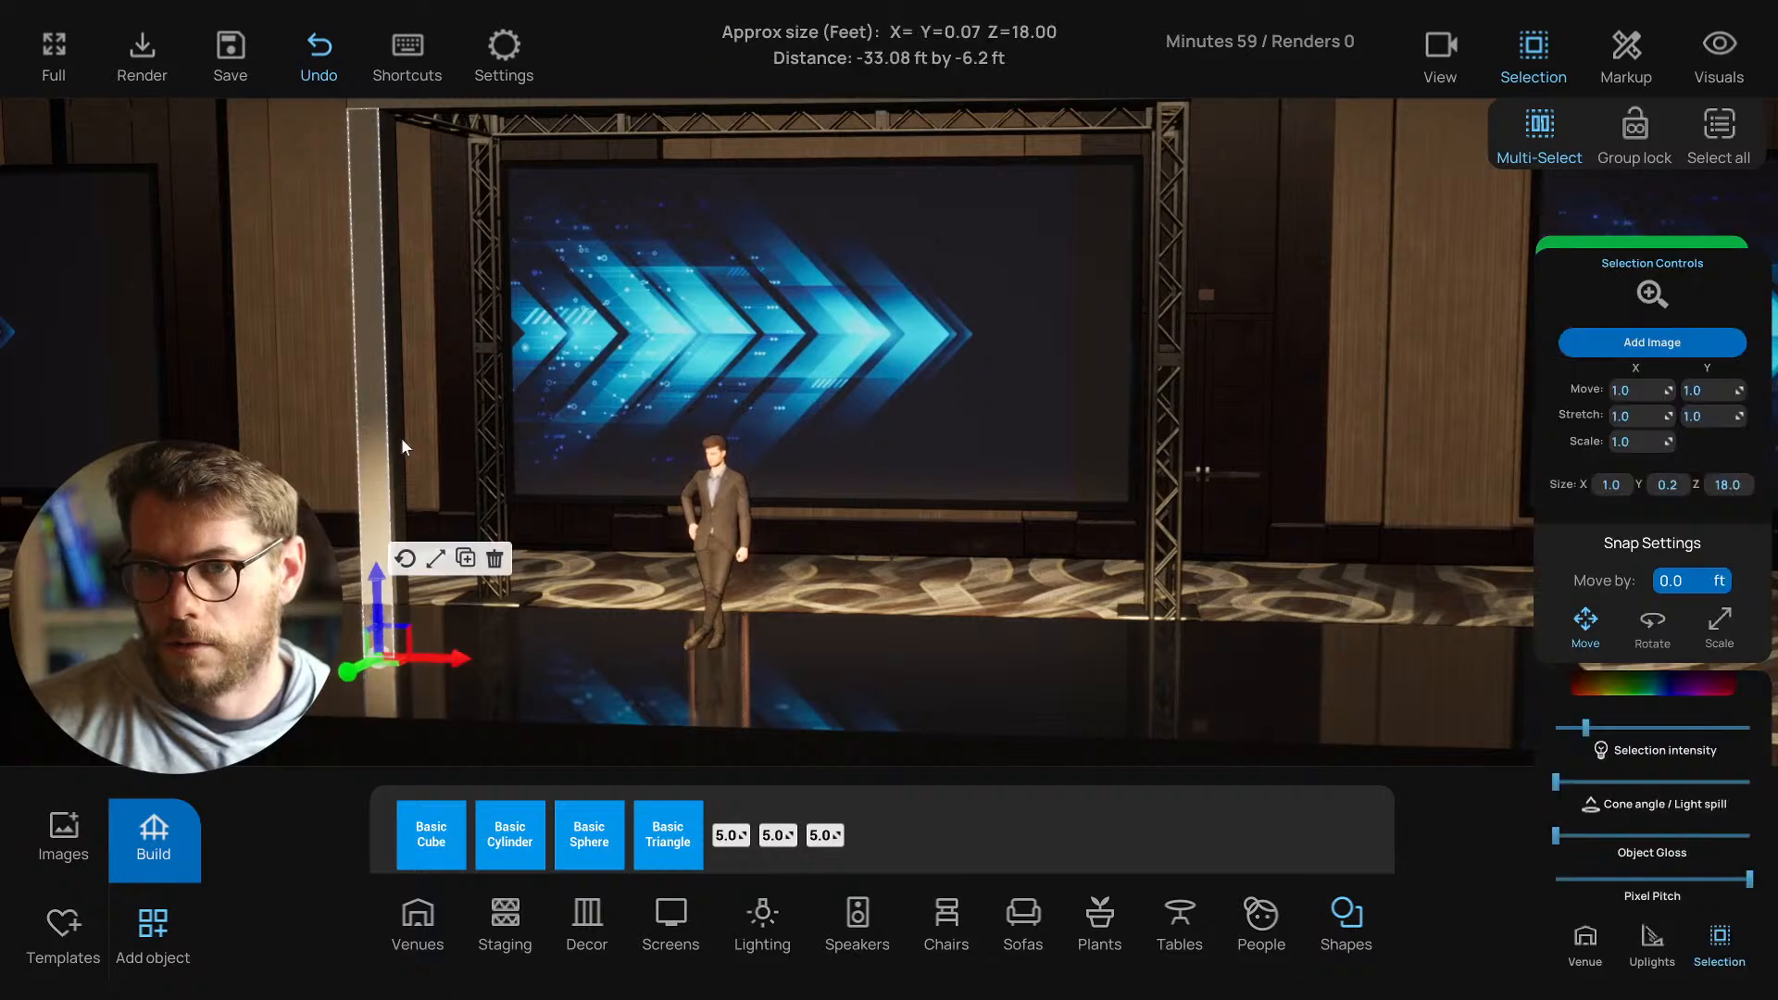
alt+drag(441, 656, 1231, 704)
key(f)
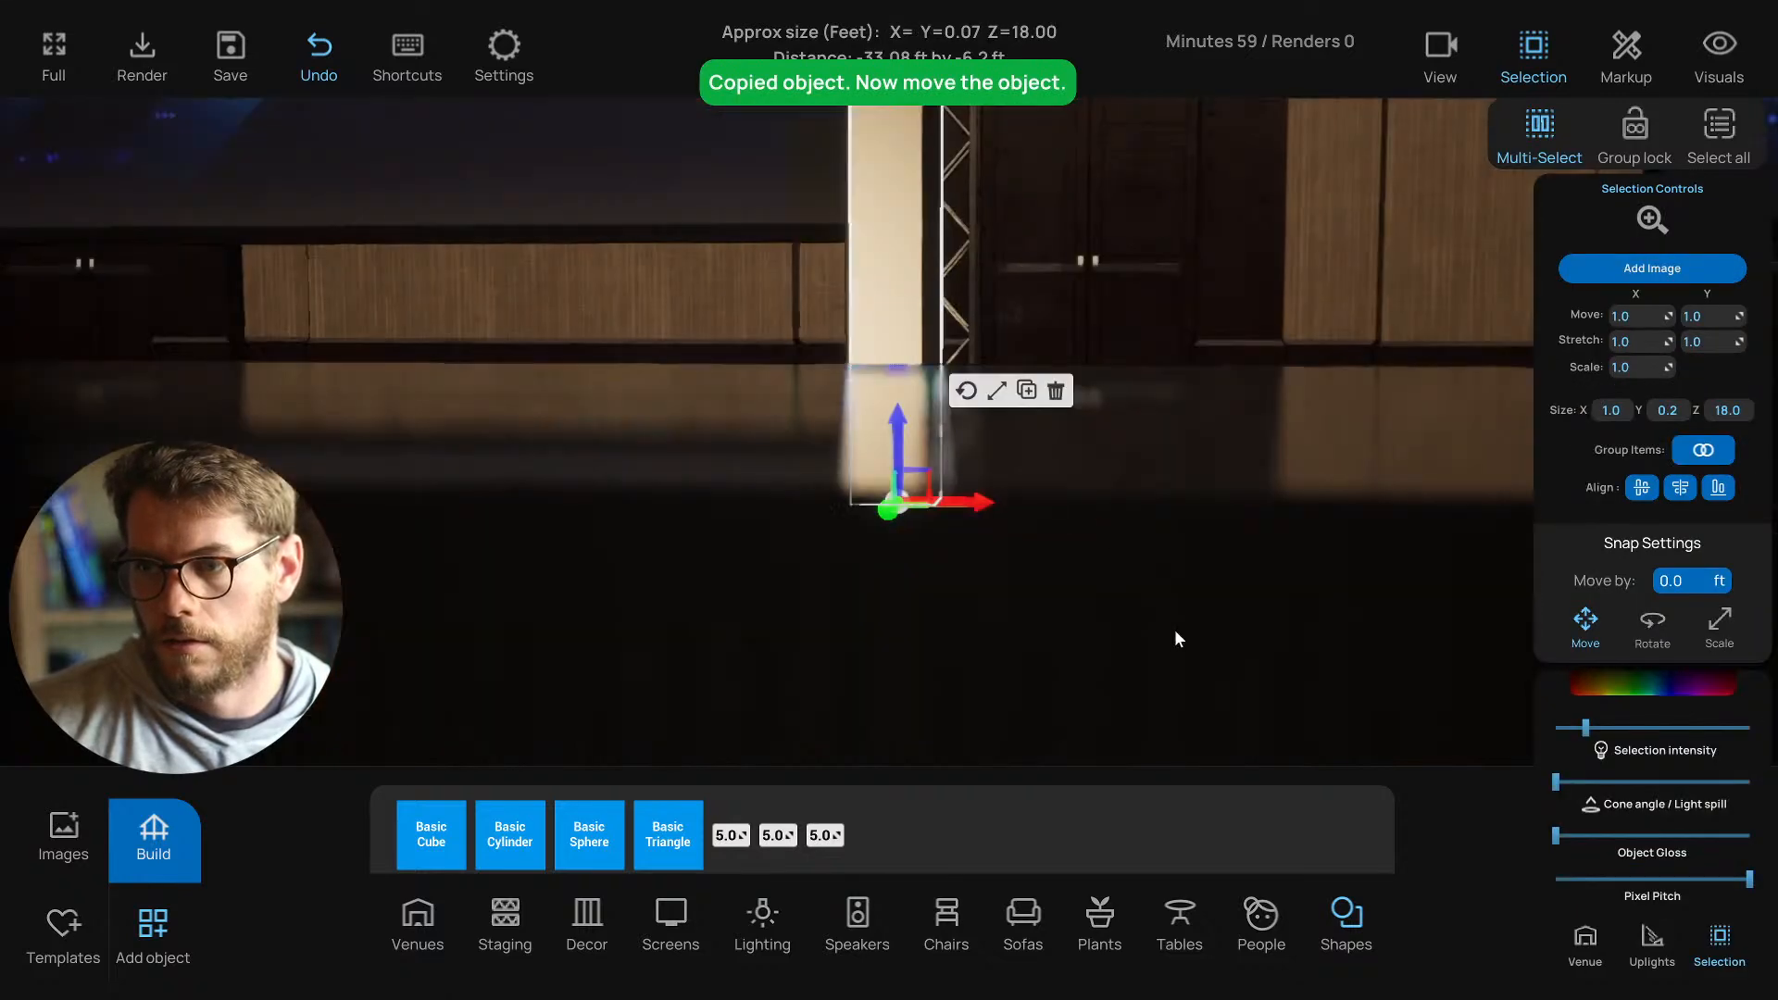
right_drag(1058, 408, 1081, 410)
Fine-tune the copied front panel along X so that its outer edge lines up with the end of the header.
scroll(1080, 408, down, 2)
scroll(1081, 410, down, 2)
scroll(1080, 407, down, 2)
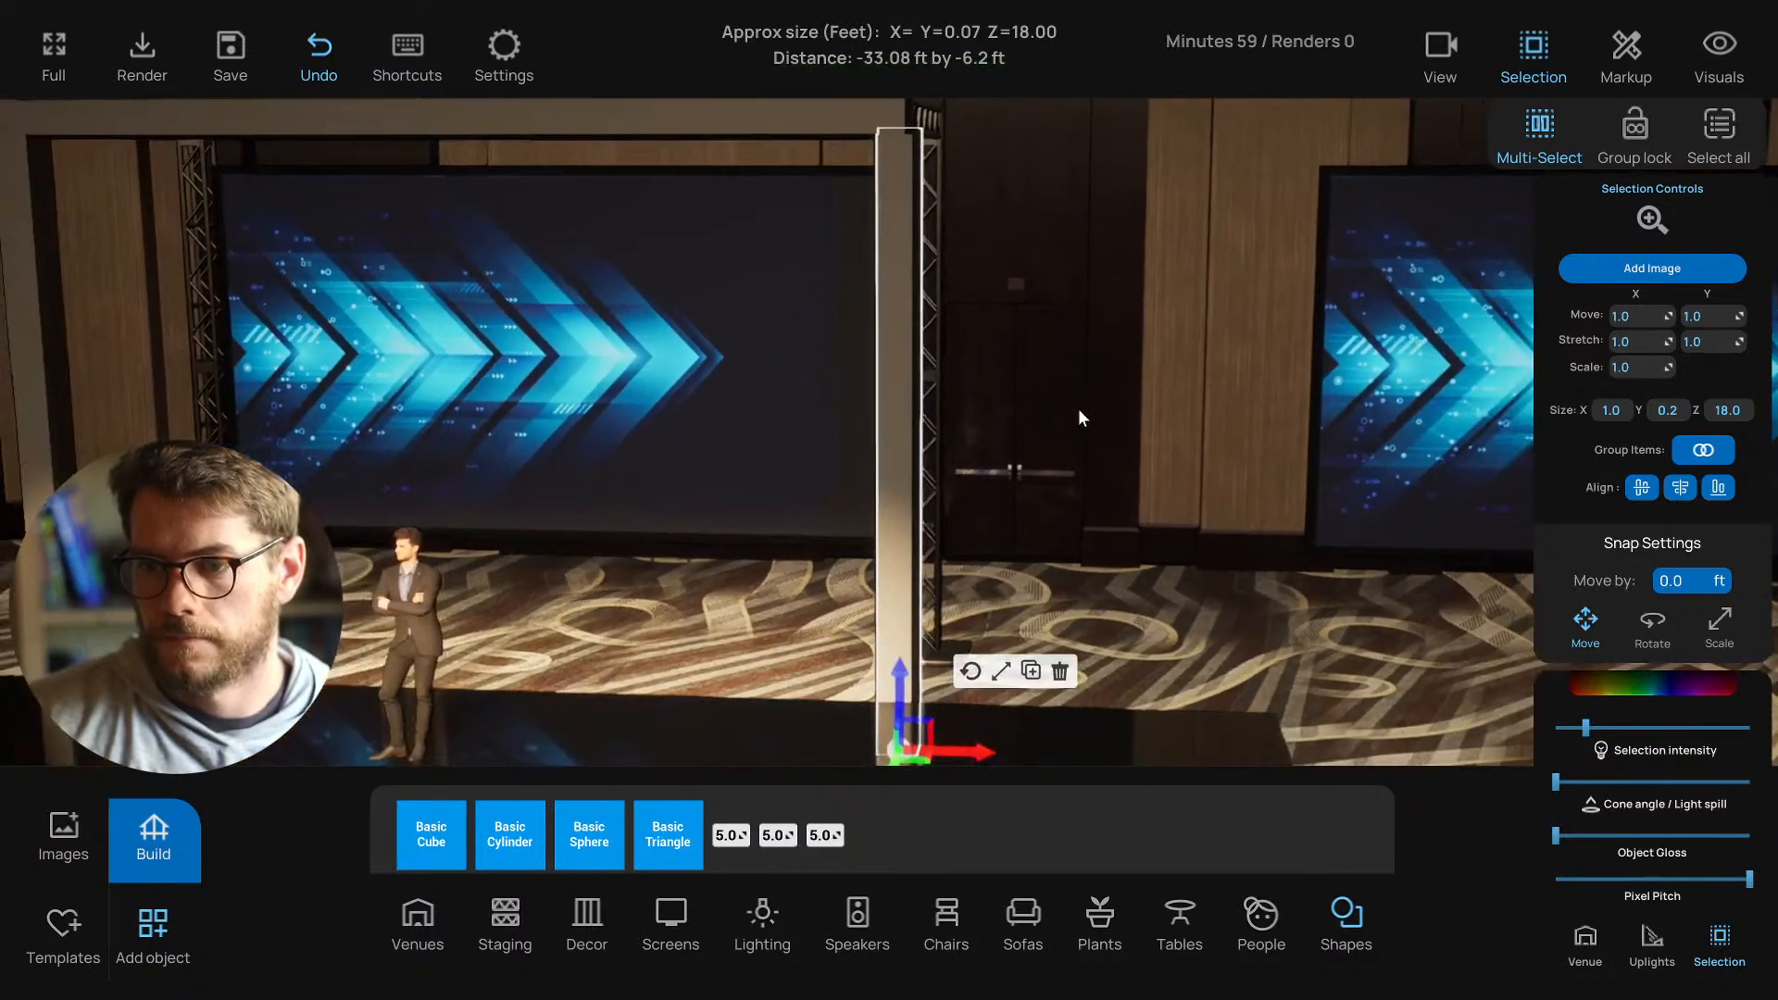
mouse_move(960, 758)
mouse_down()
mouse_move(942, 754)
mouse_move(959, 758)
mouse_up()
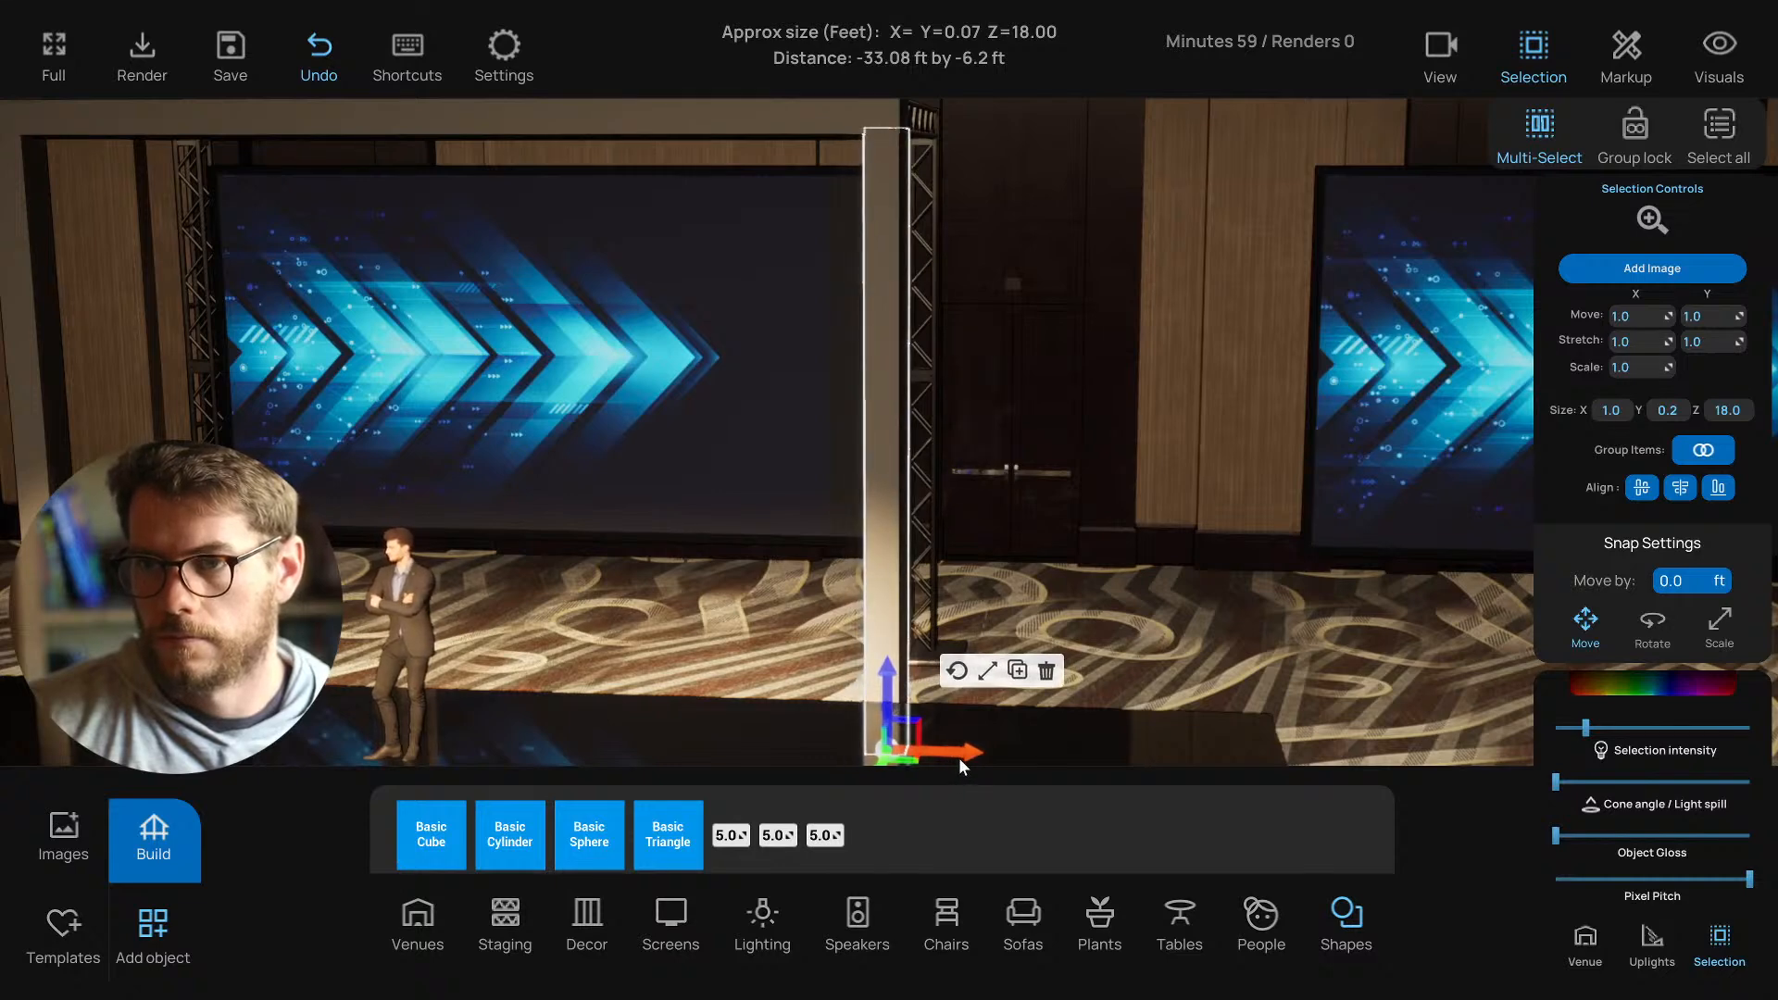
scroll(967, 464, up, 5)
scroll(969, 464, up, 4)
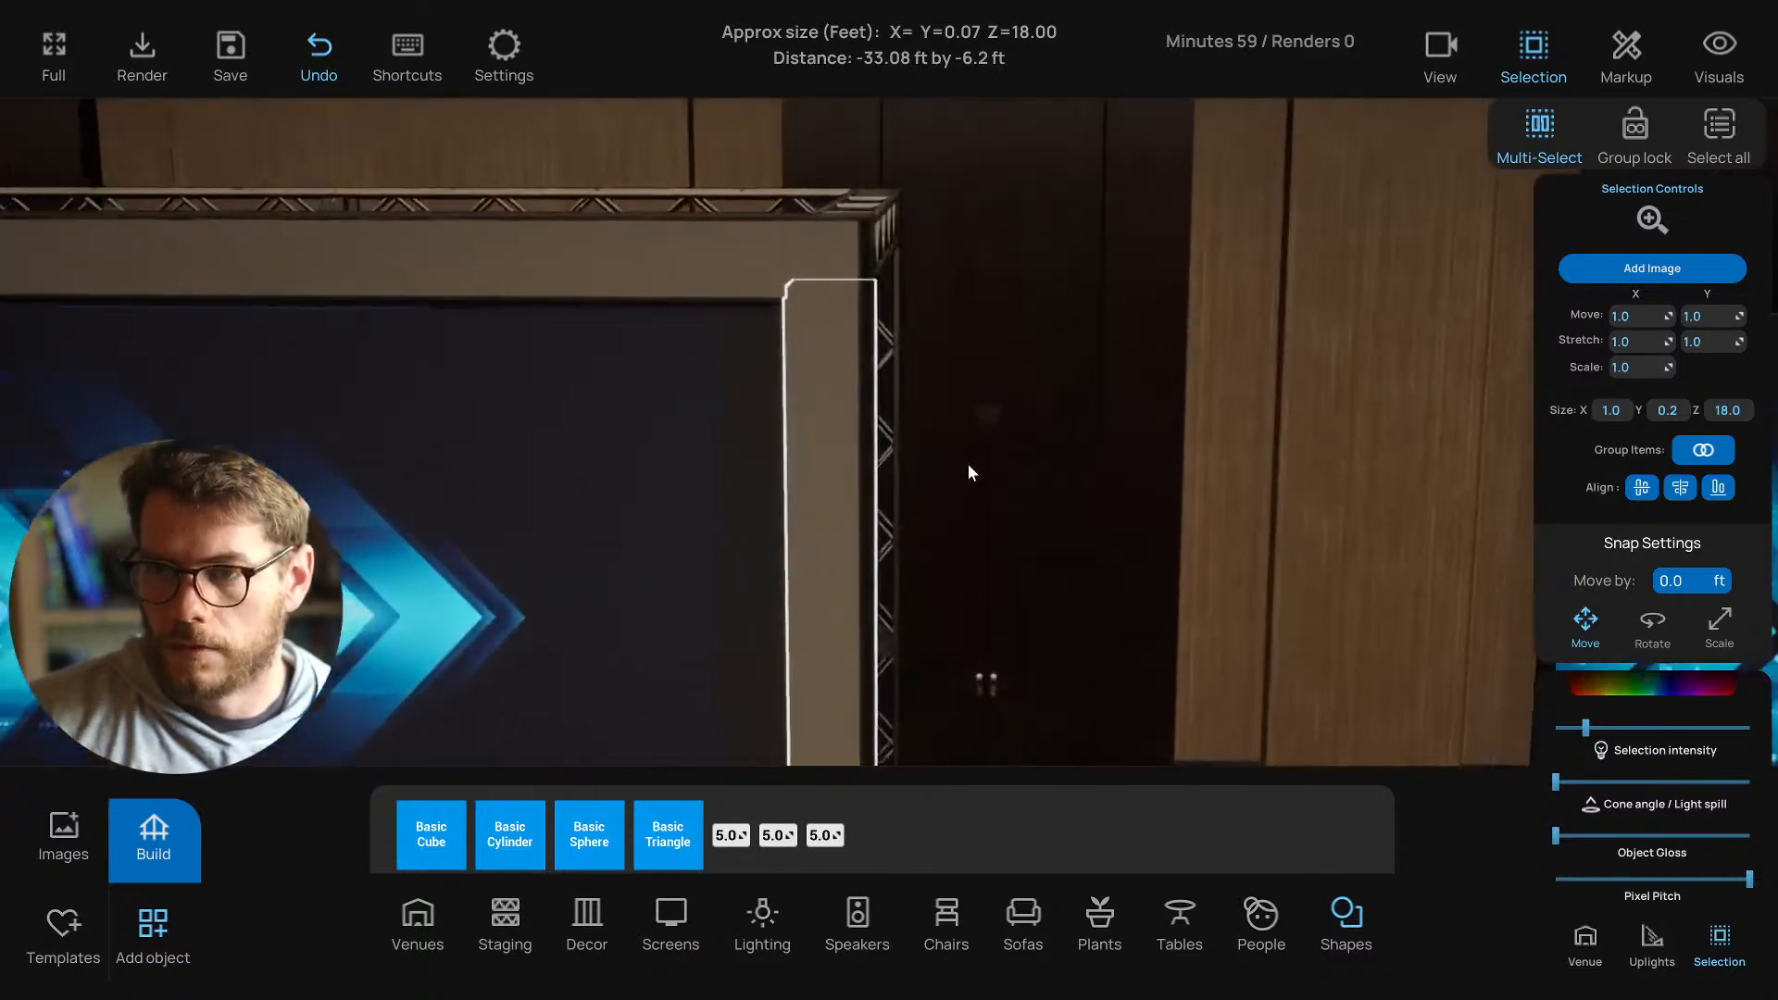
click(1315, 400)
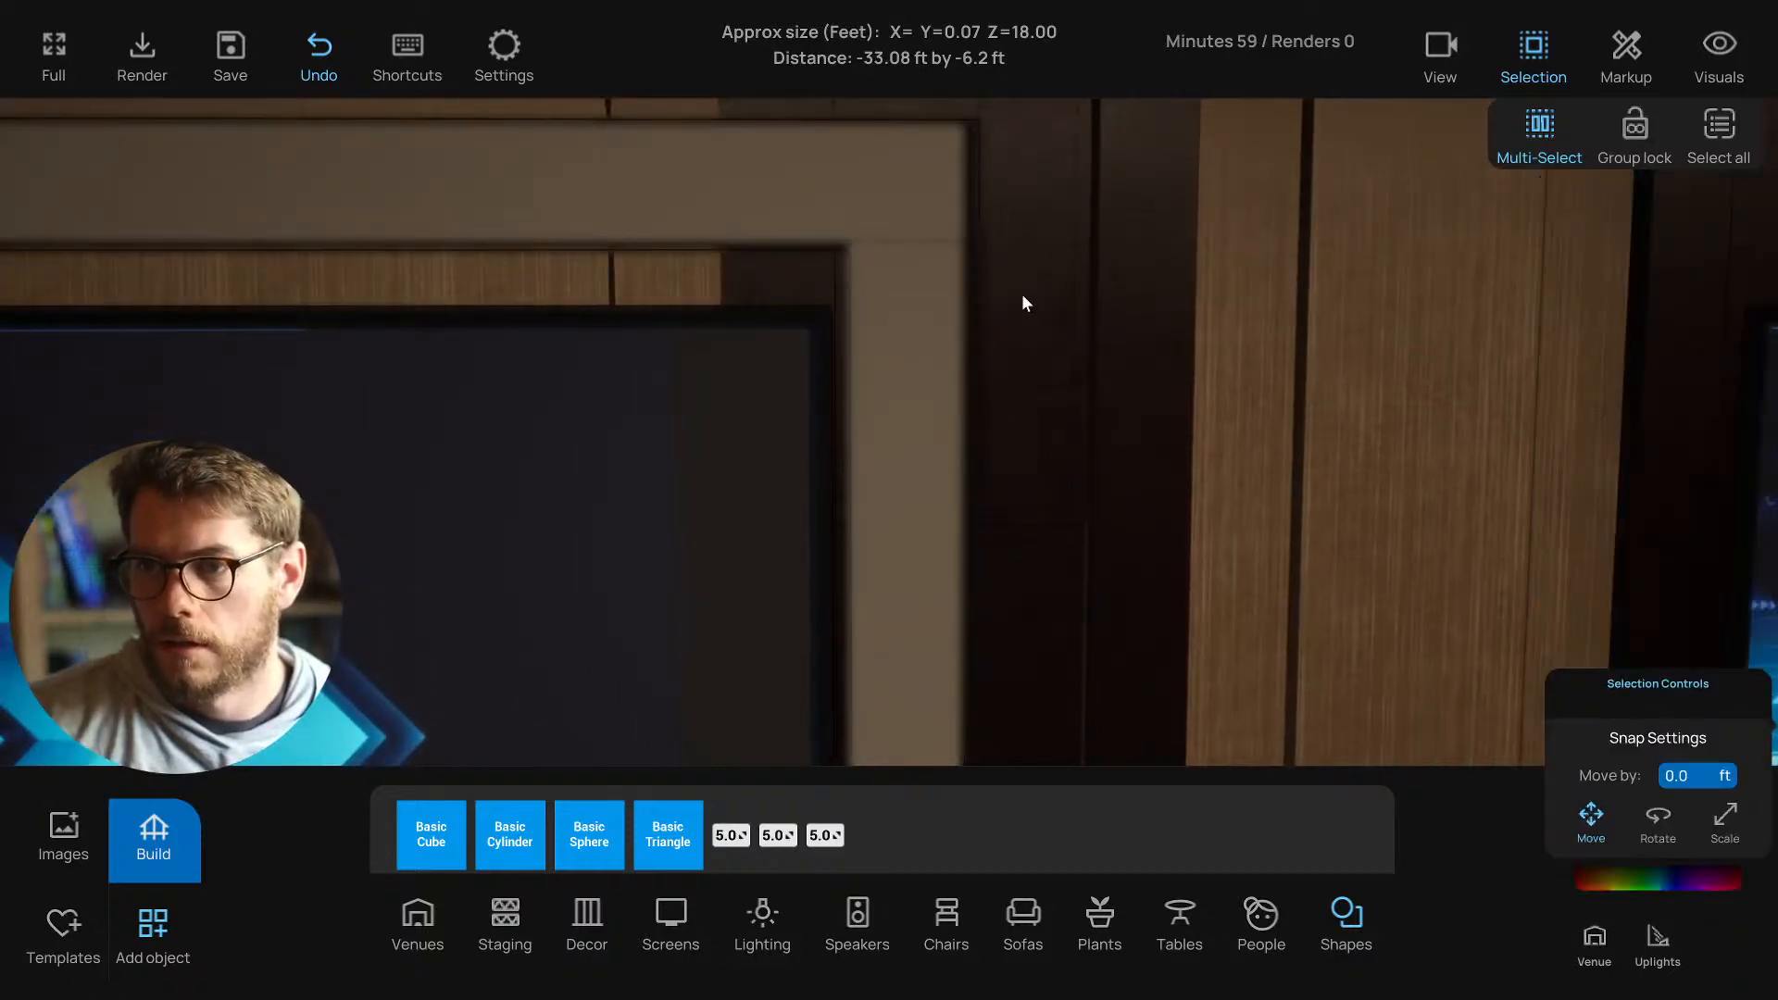
Save the project and review the clad front frame together with the stage and screens.
scroll(919, 306, down, 3)
scroll(895, 518, down, 5)
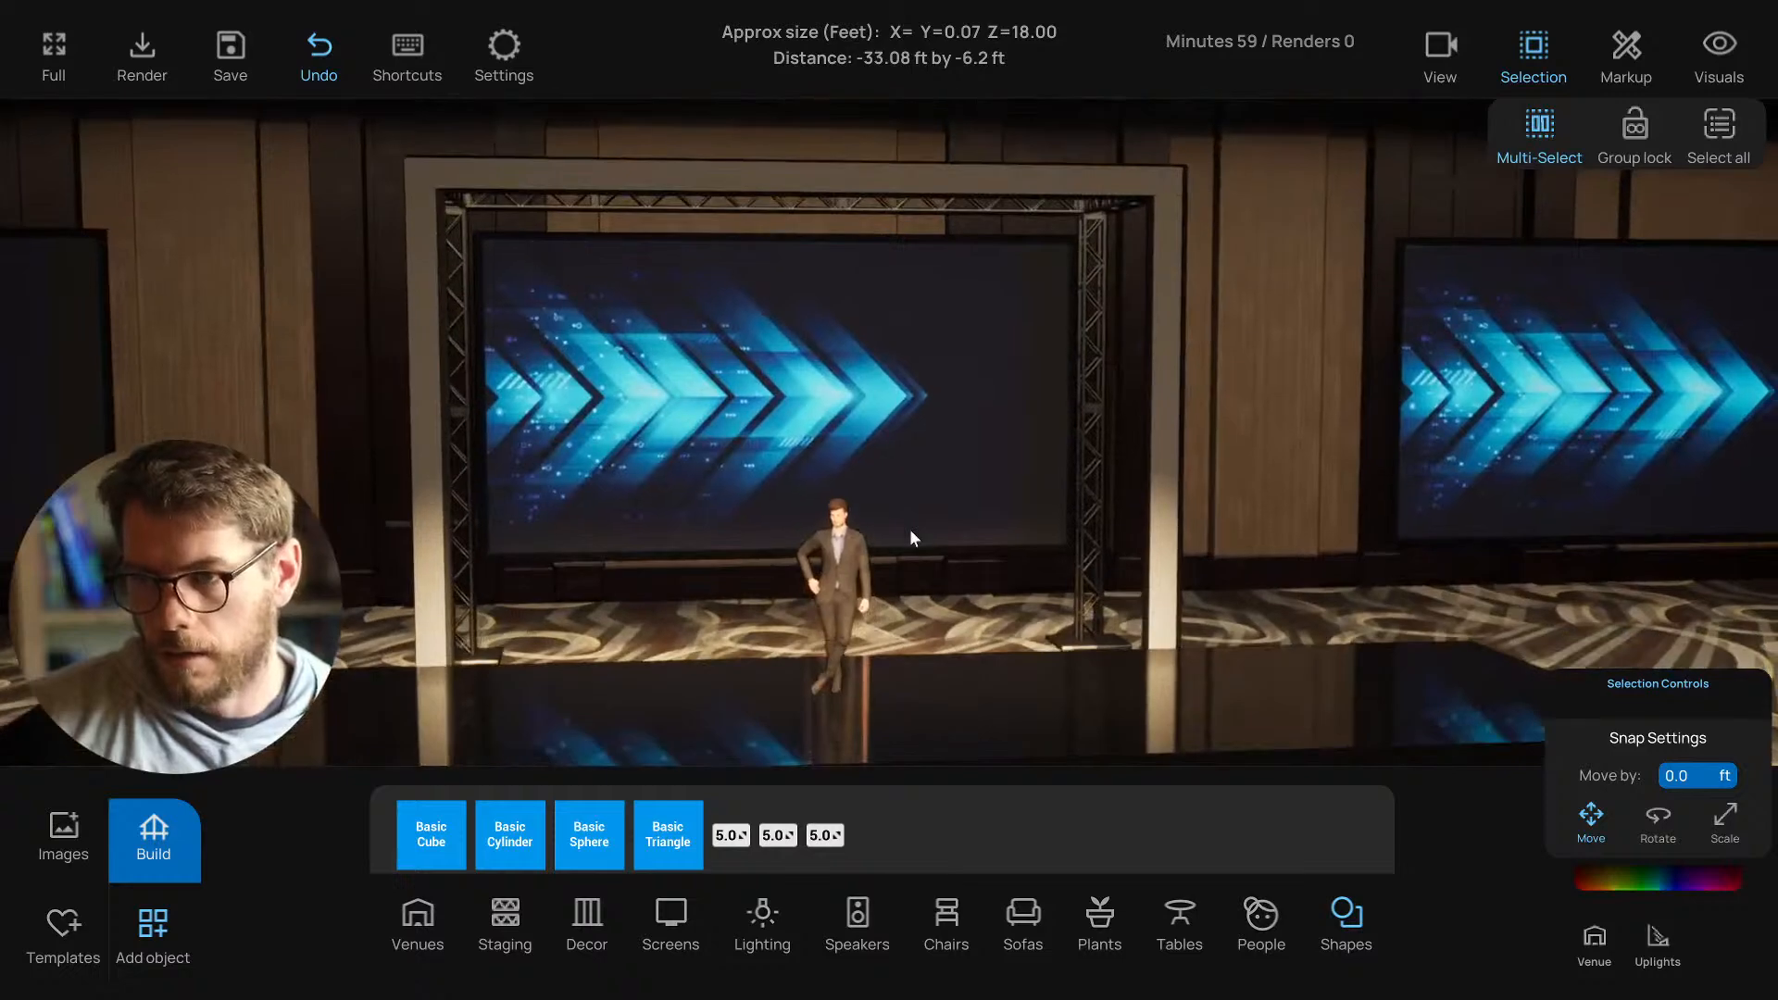
scroll(947, 504, down, 5)
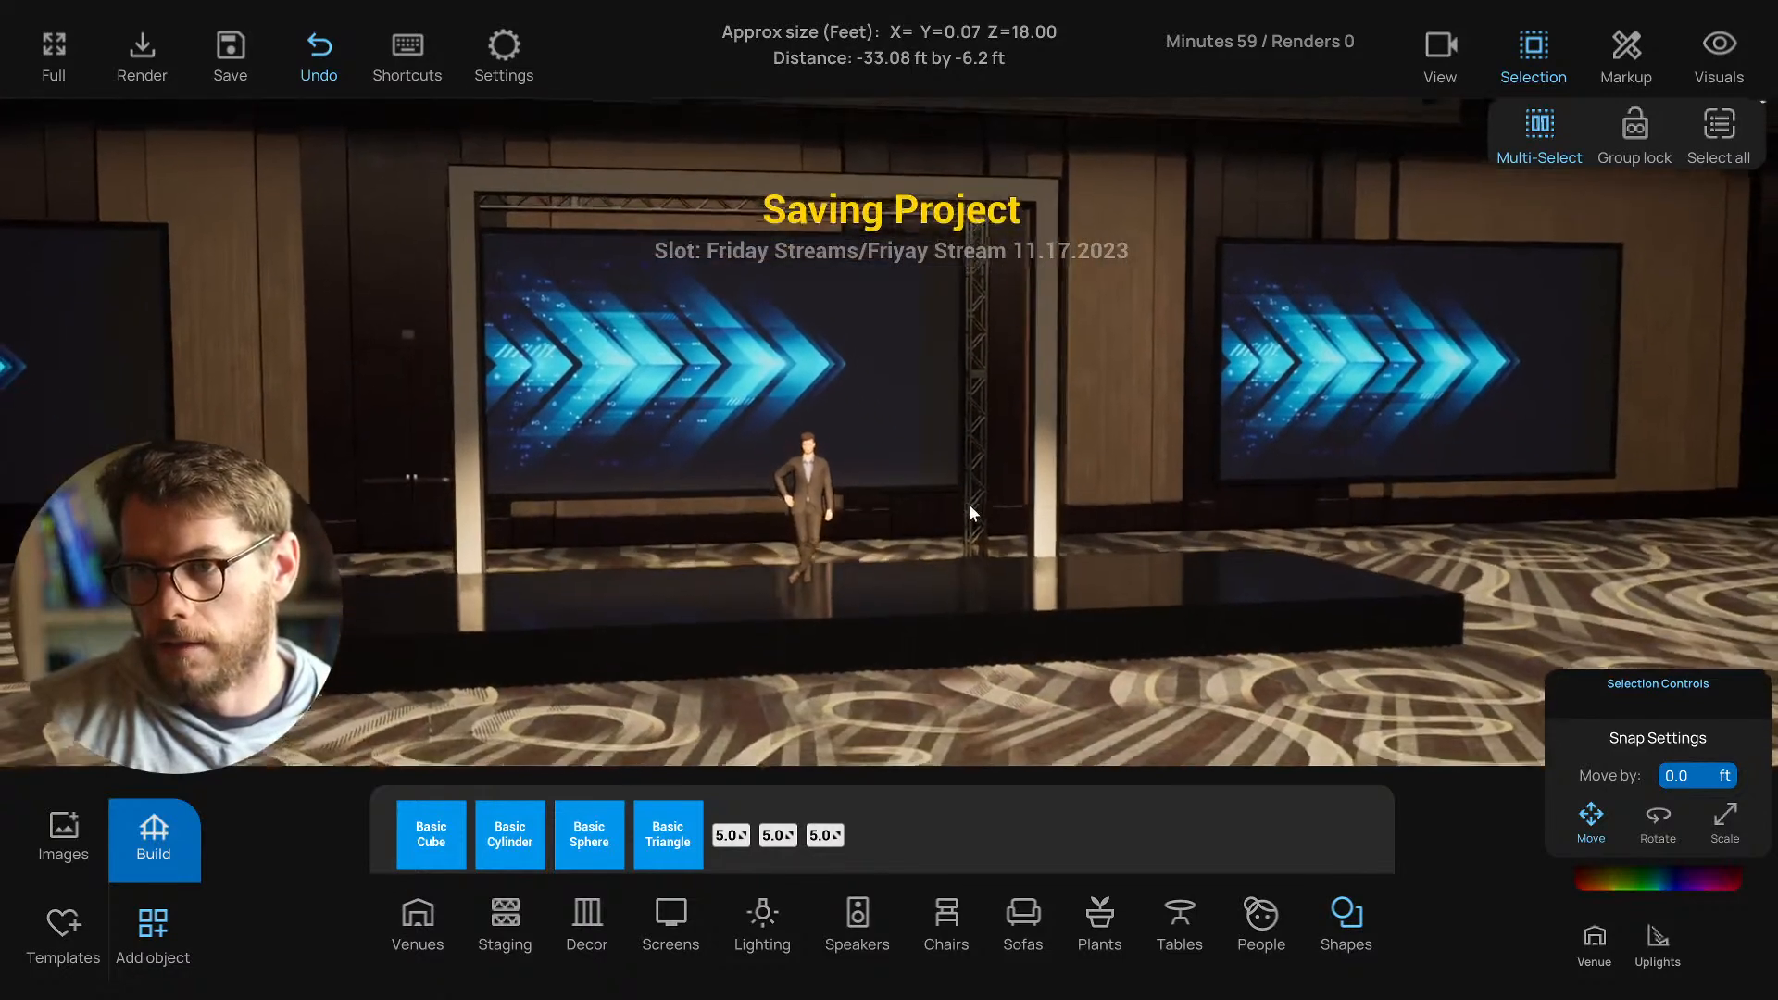
middle_drag(969, 506, 924, 494)
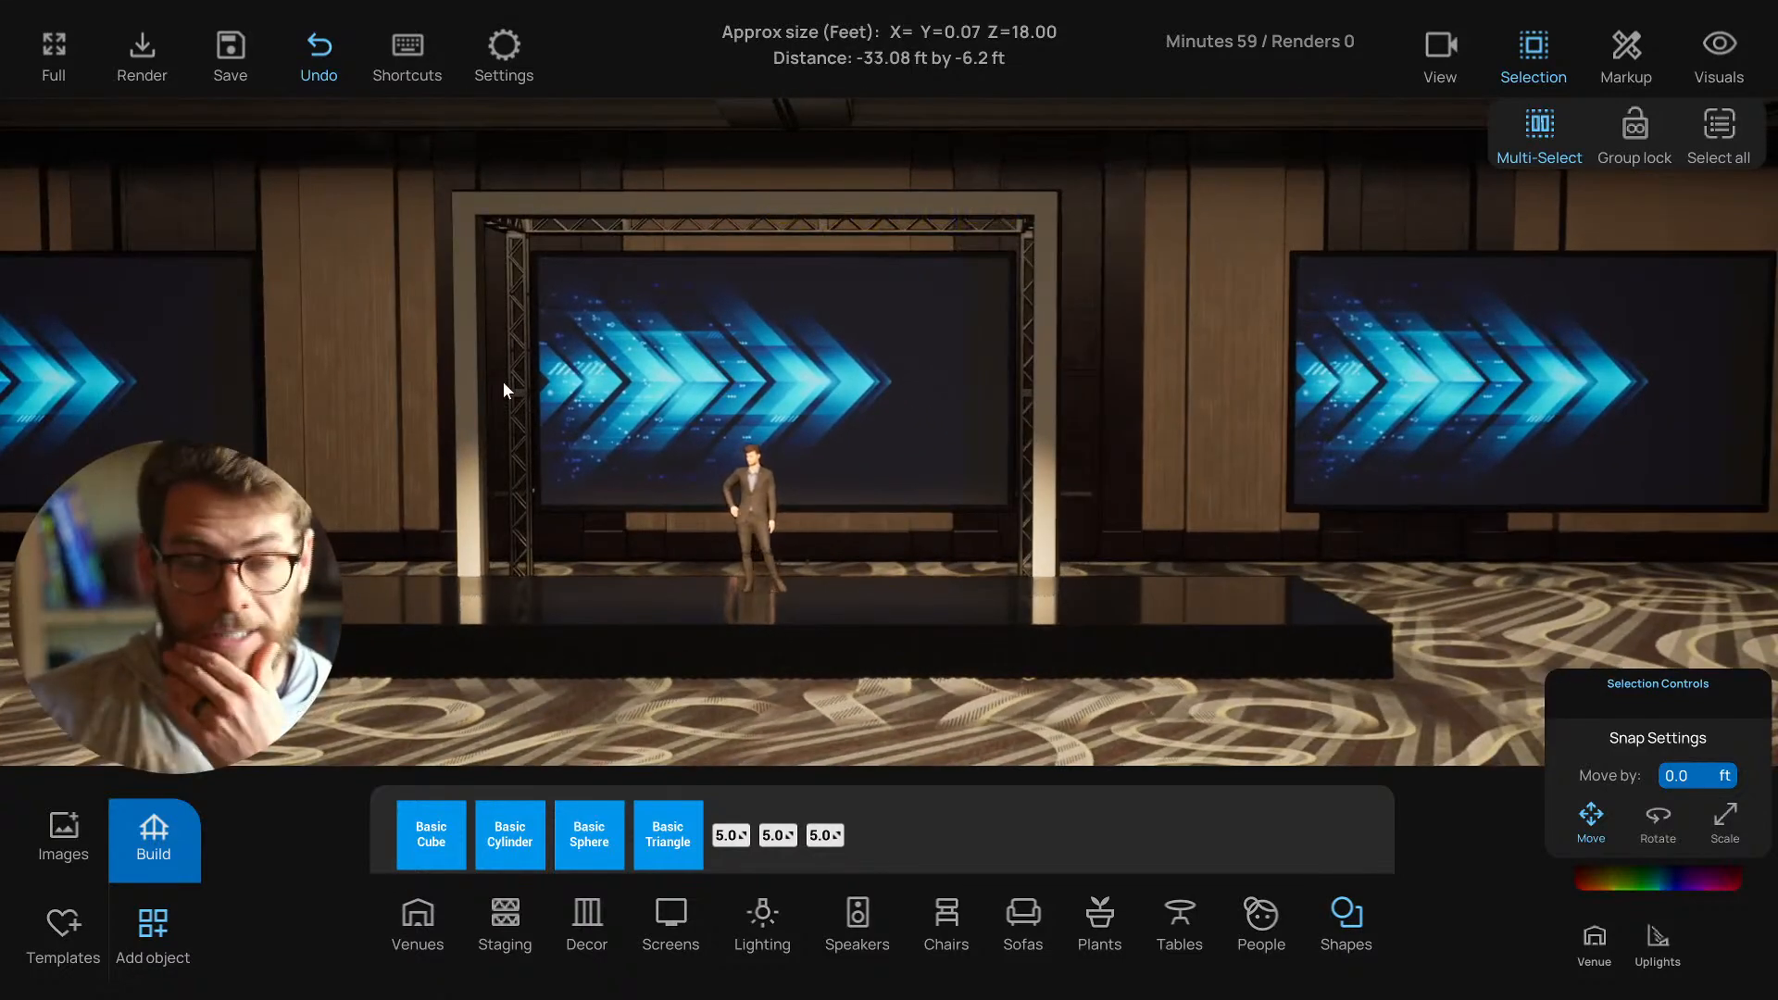
scroll(736, 314, up, 2)
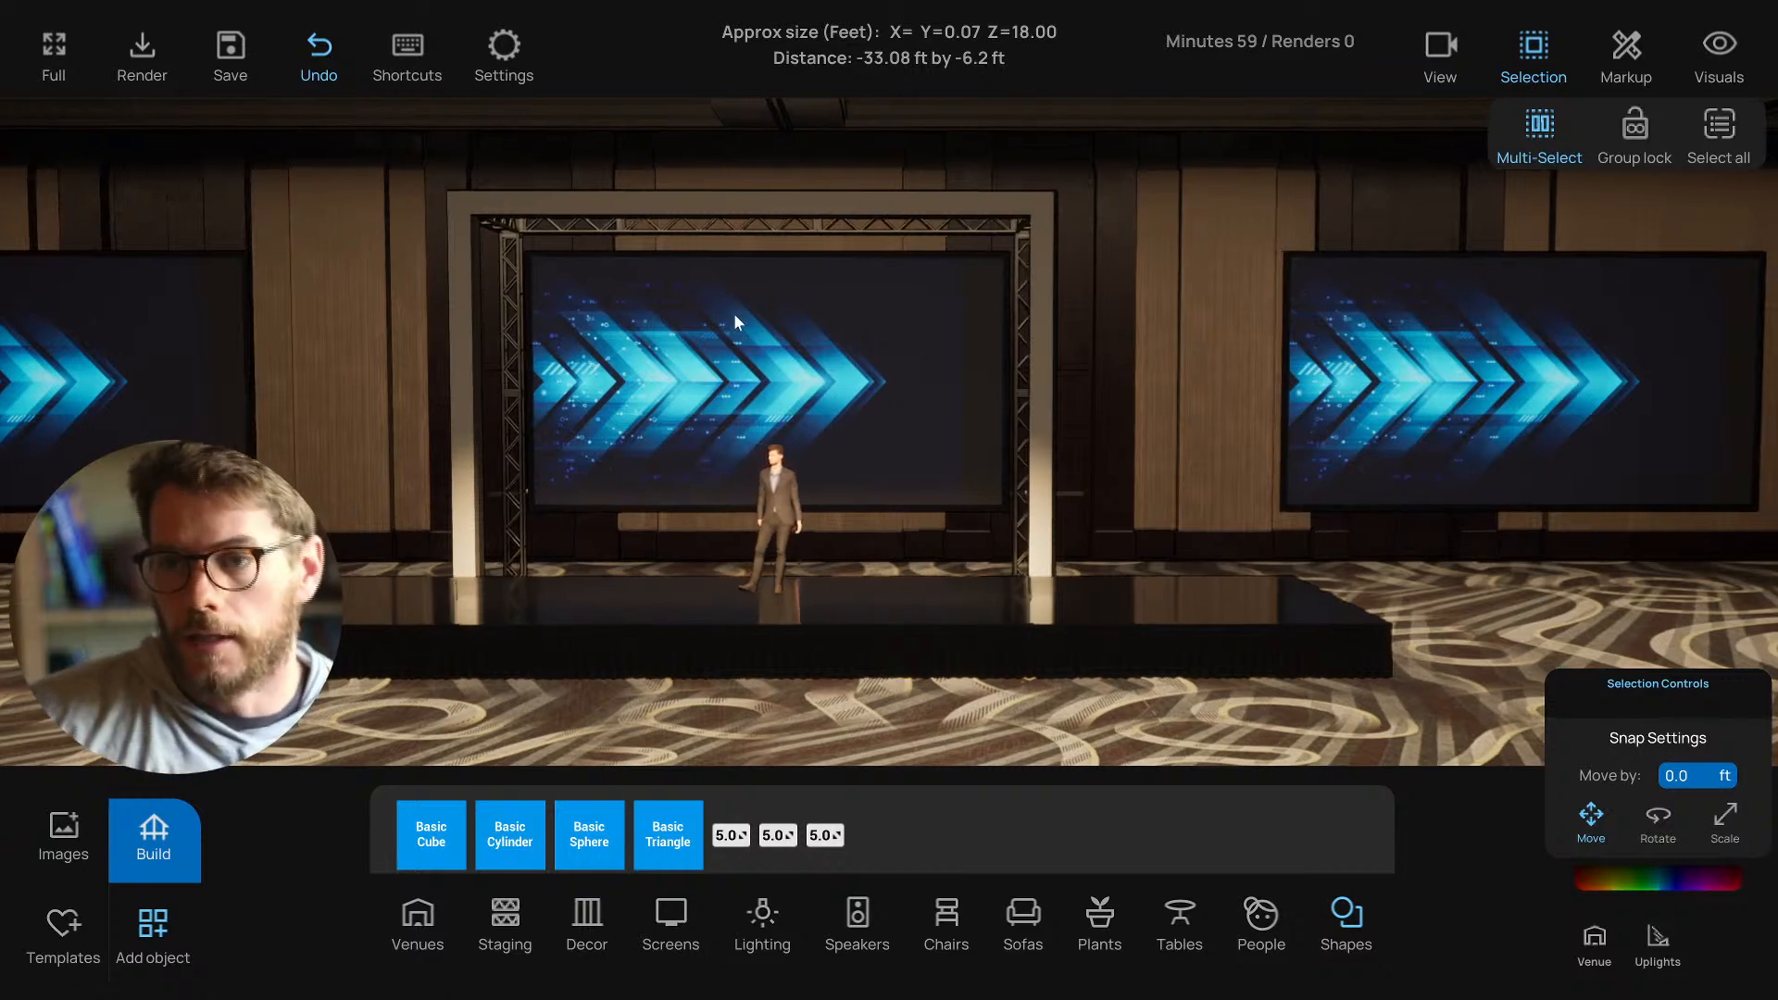
middle_drag(736, 315, 746, 322)
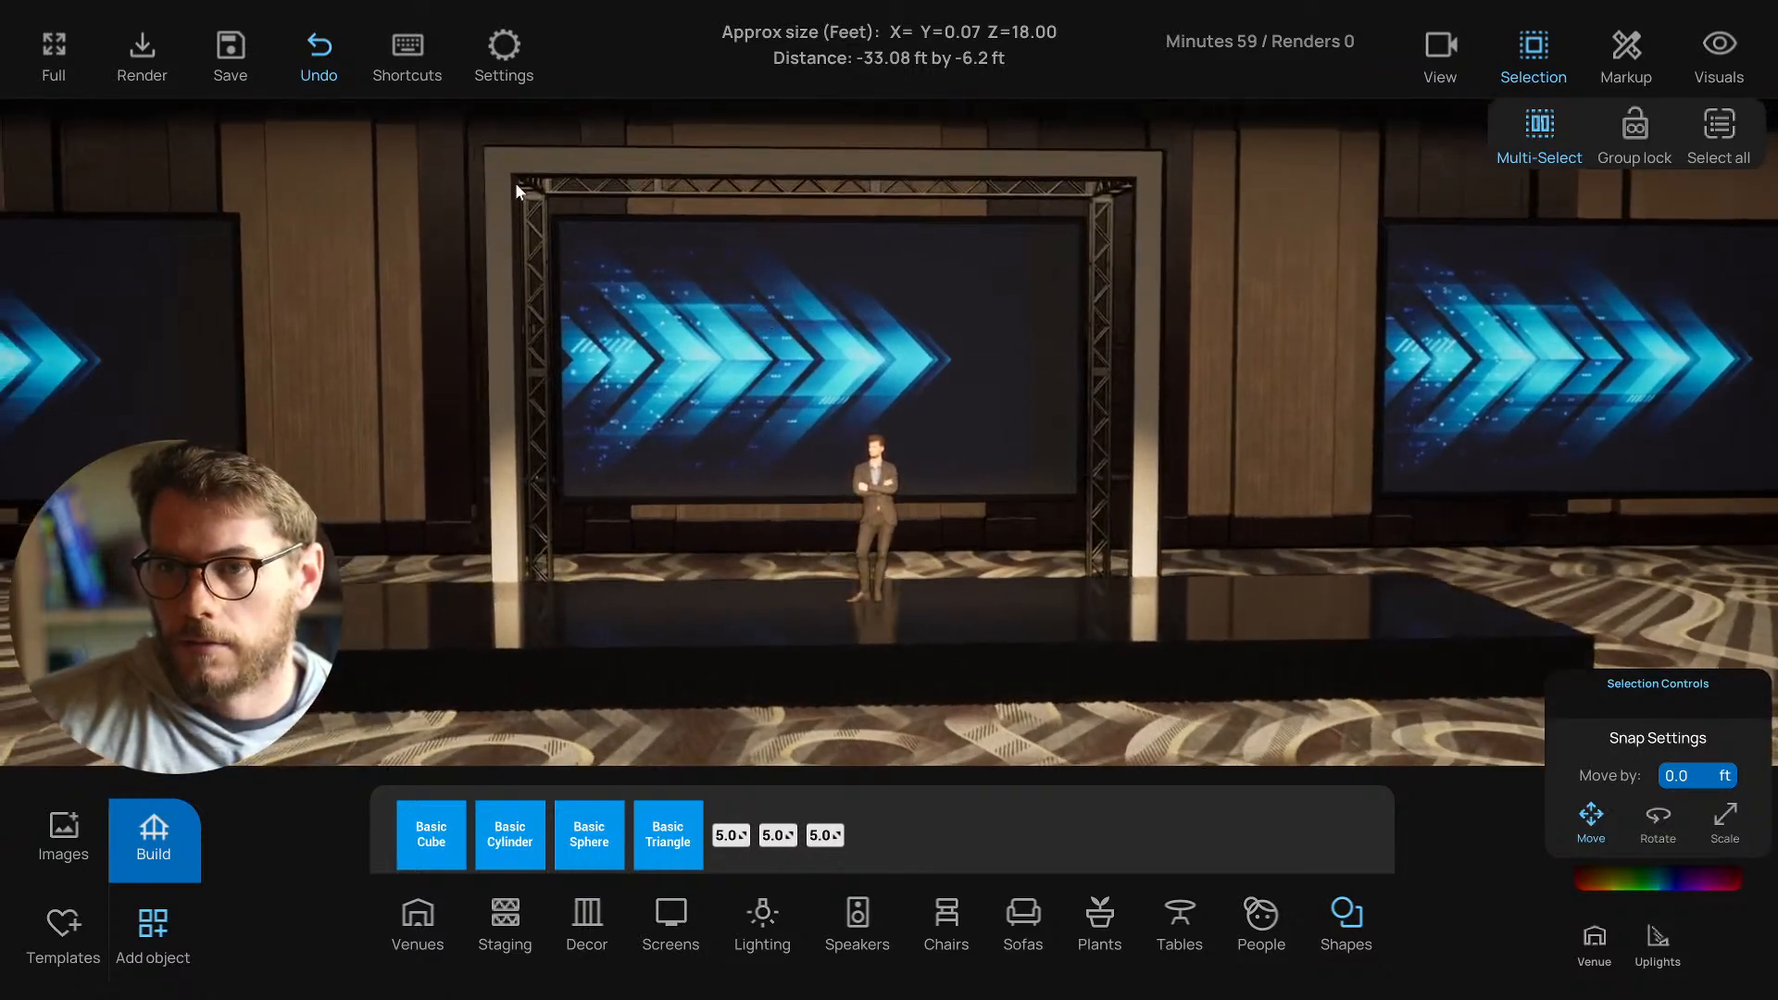
Select both clad legs and the header of the front frame together, leaving out the truss.
click(1152, 390)
middle_drag(831, 236, 917, 296)
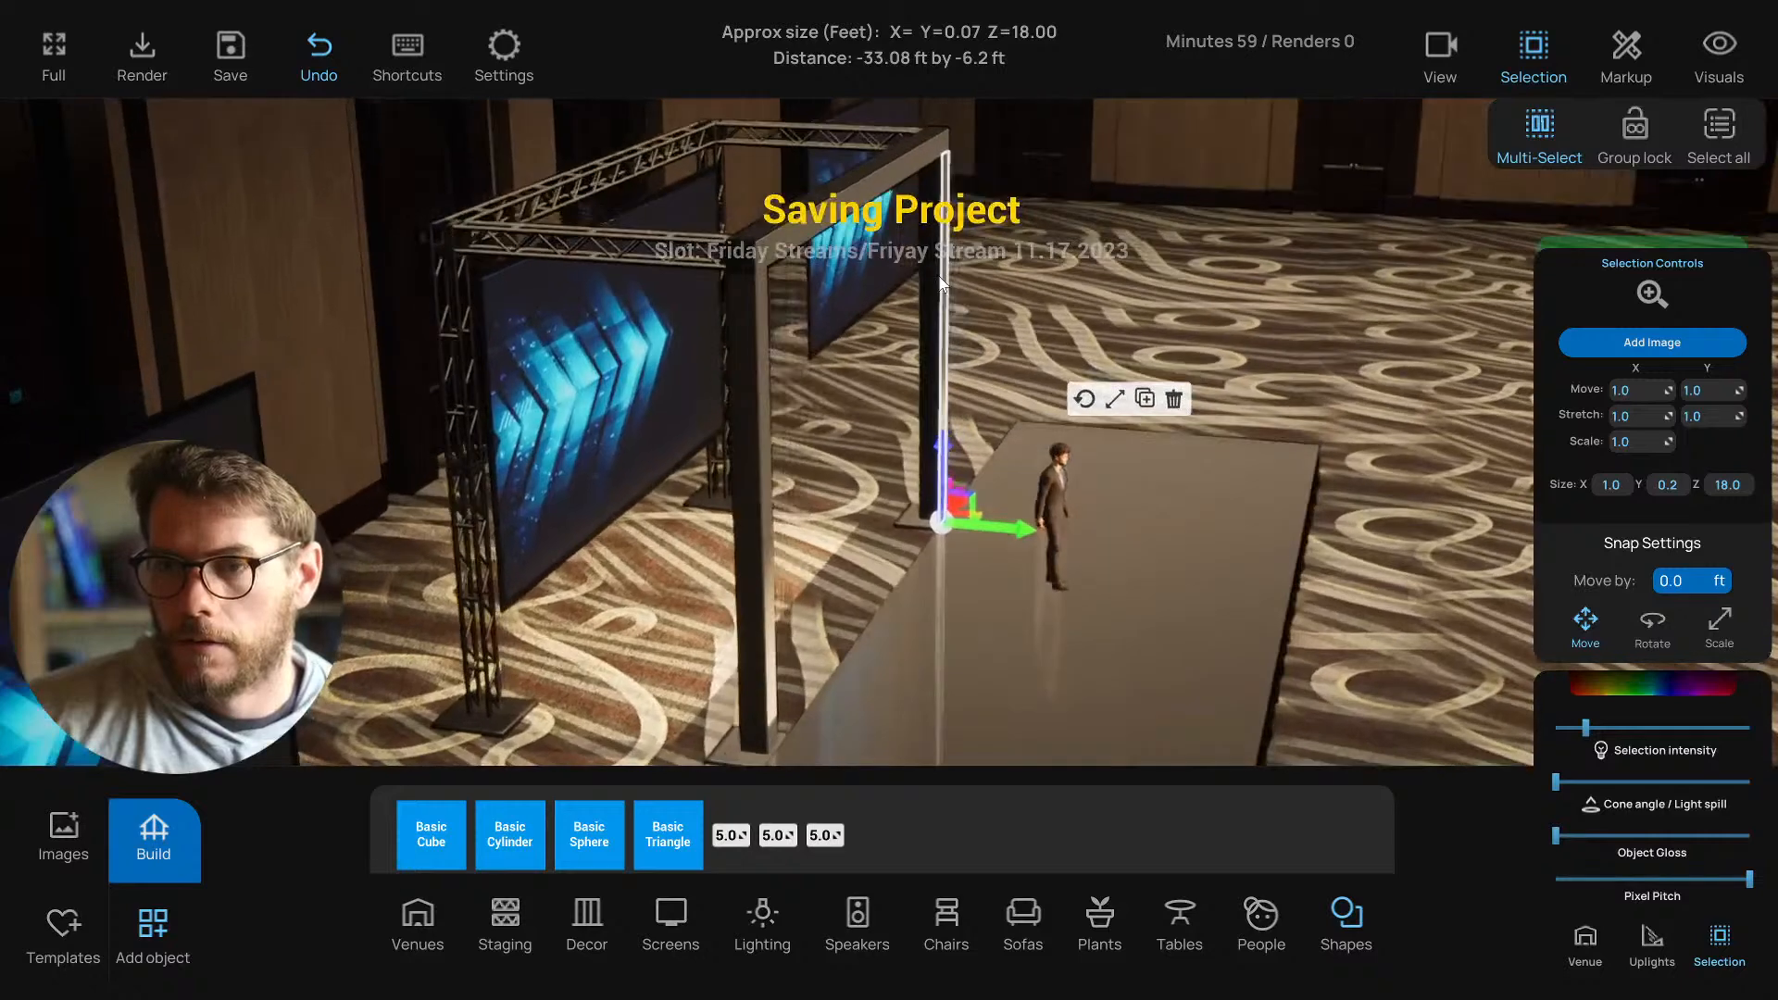
click(741, 344)
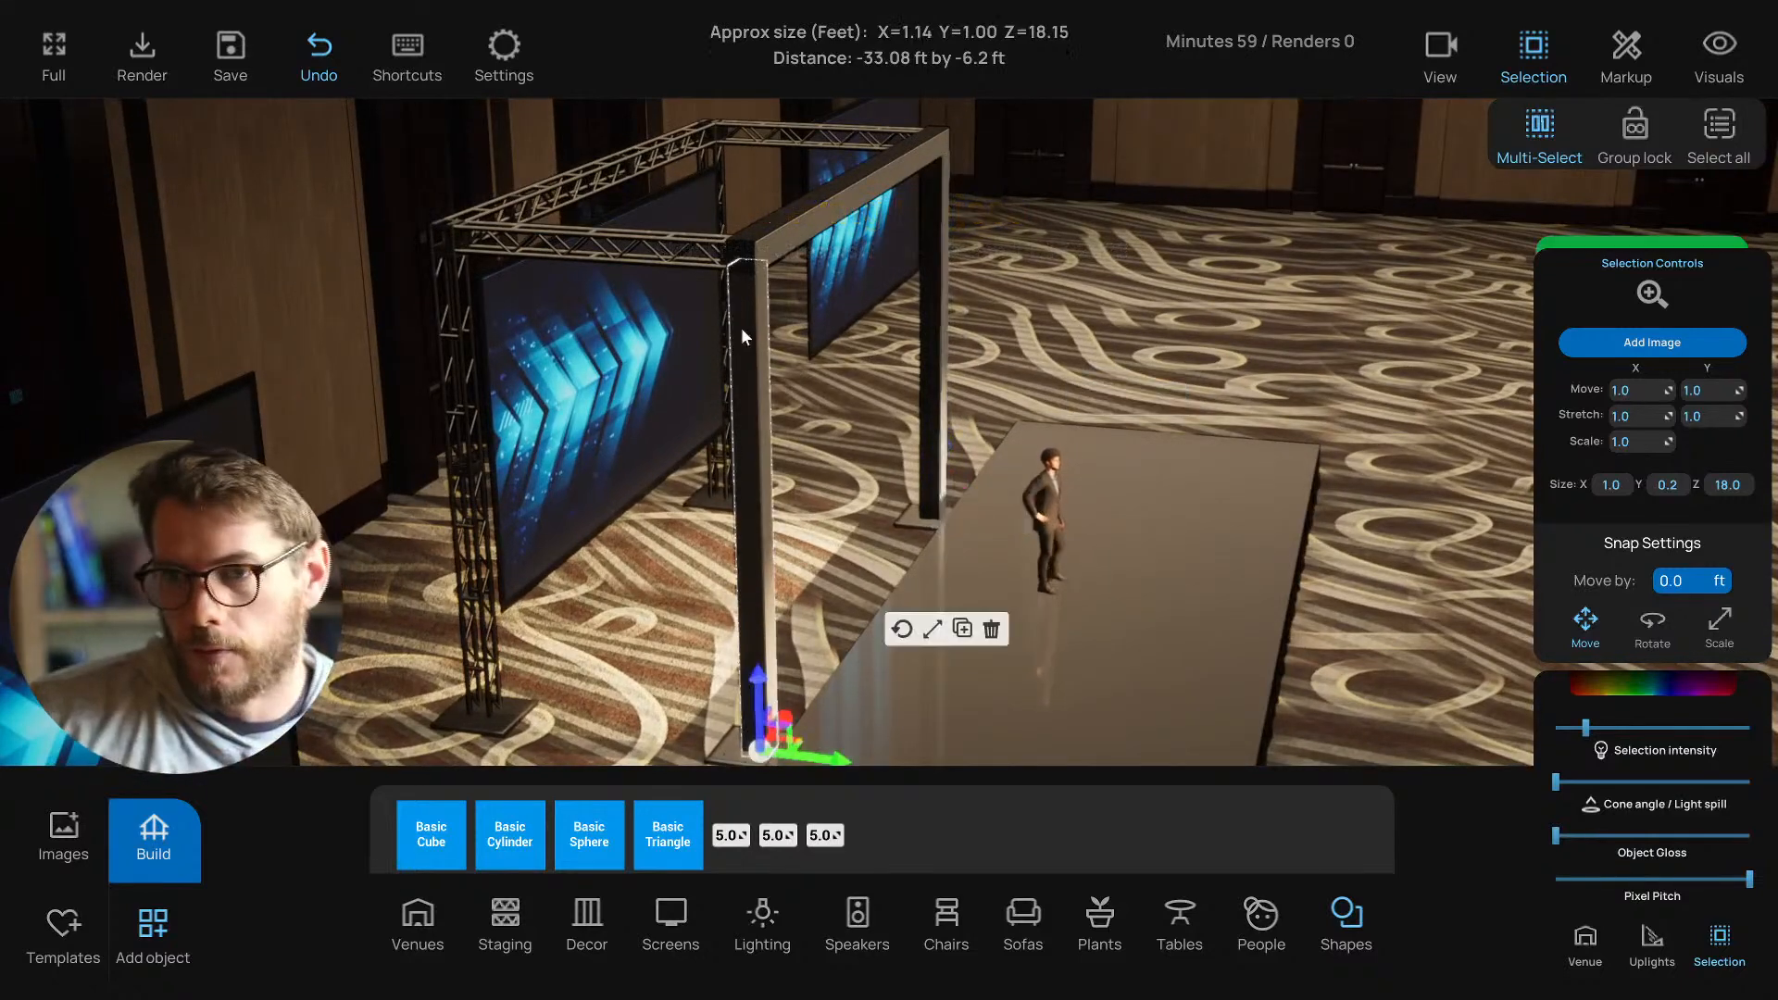
click(791, 215)
click(926, 308)
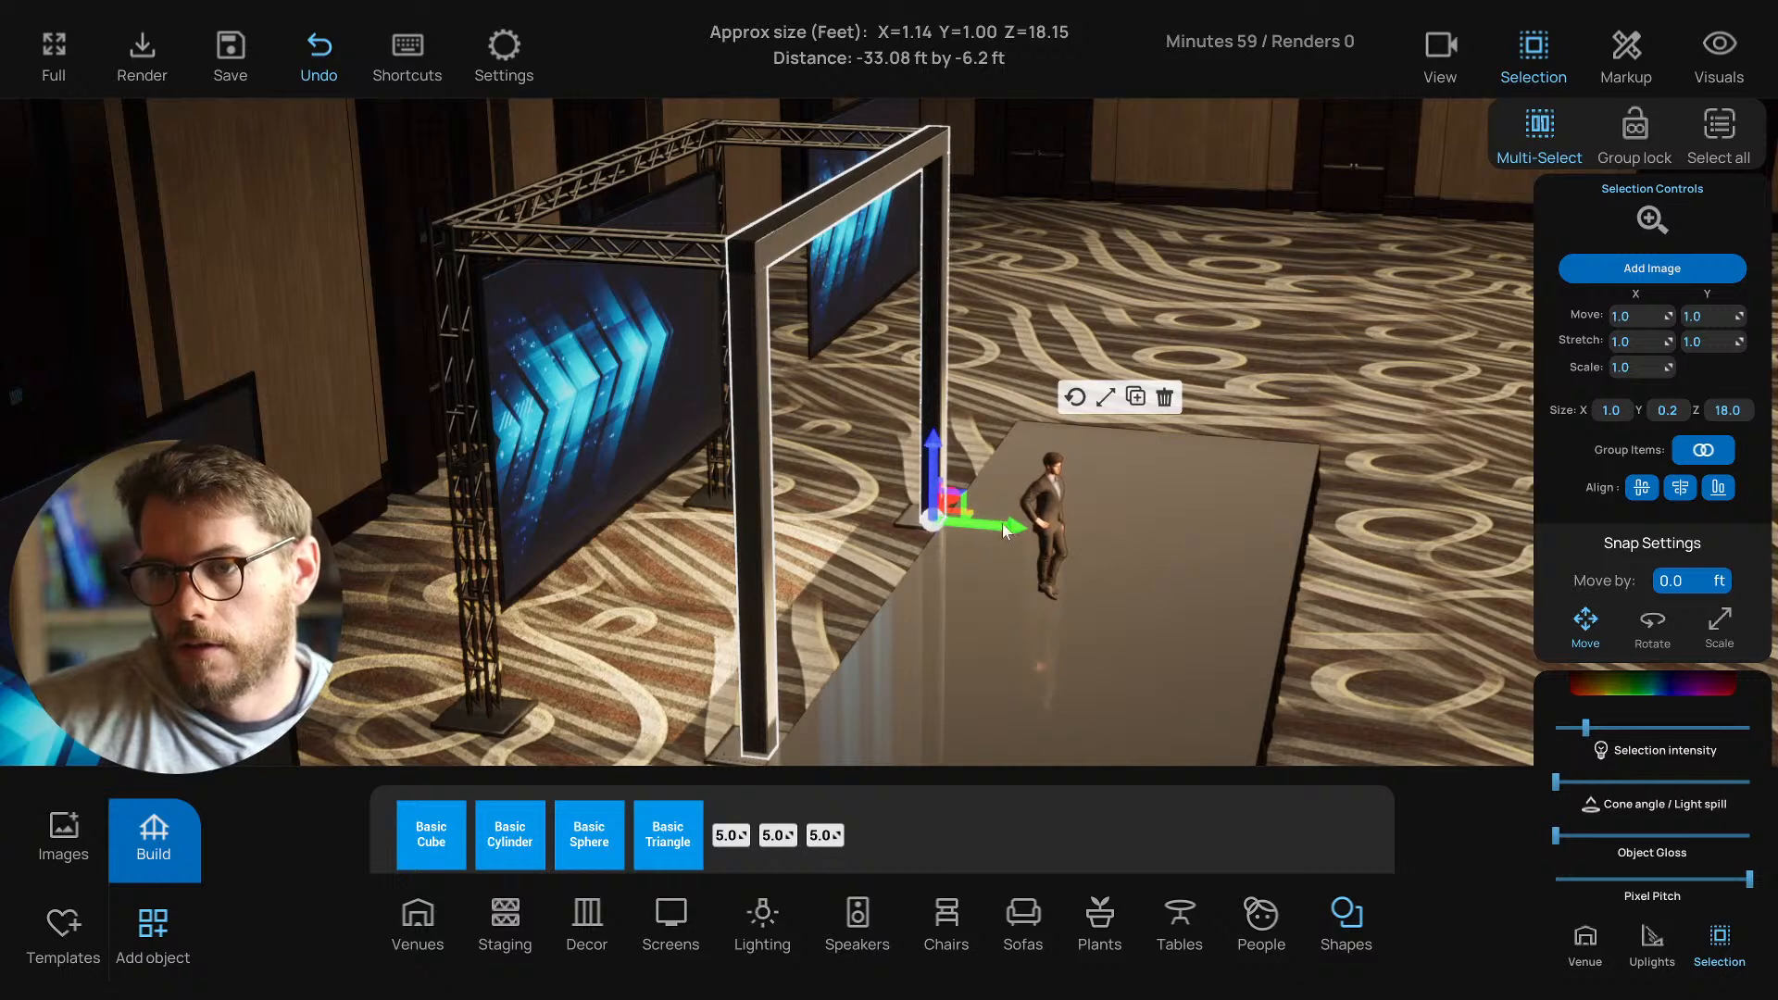
Duplicate the upright front frame and move the copy back to line up with the rear truss uprights.
key(ctrl+c)
drag(1007, 537, 790, 516)
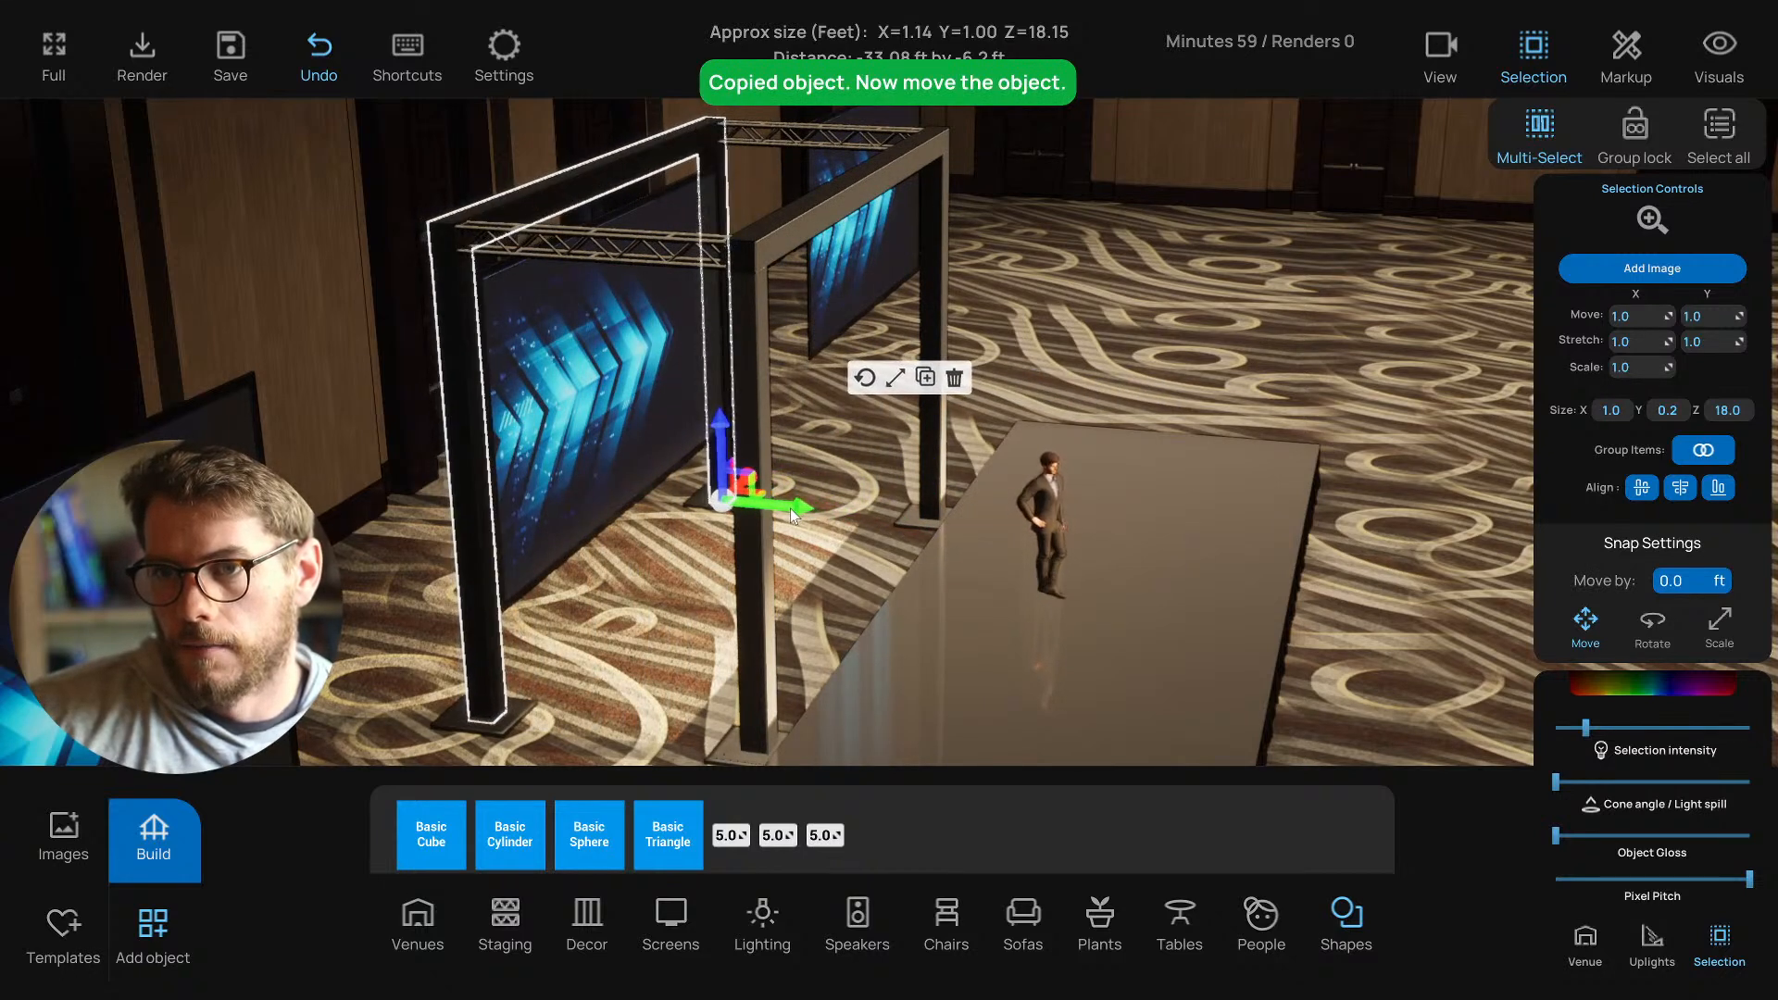
click(687, 585)
Duplicate the rear top beam, rotate the copy perpendicular to it, and position it over the side truss at the front corner.
right_drag(780, 599, 598, 319)
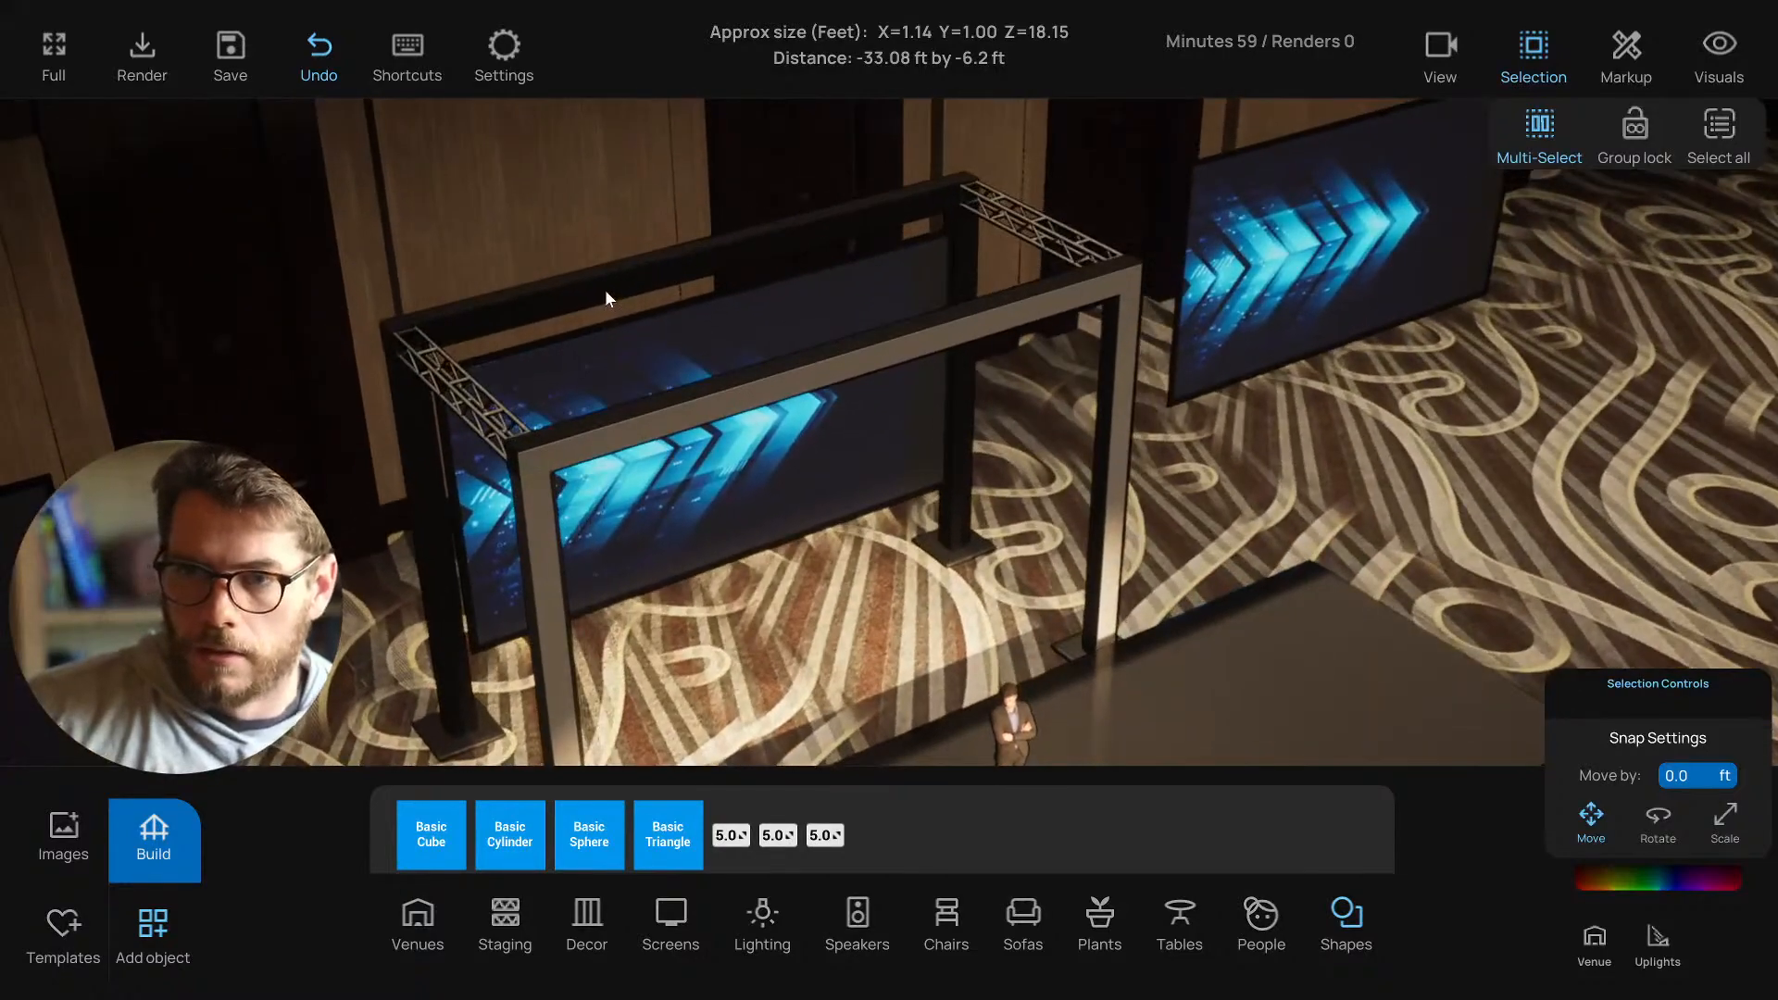
click(604, 289)
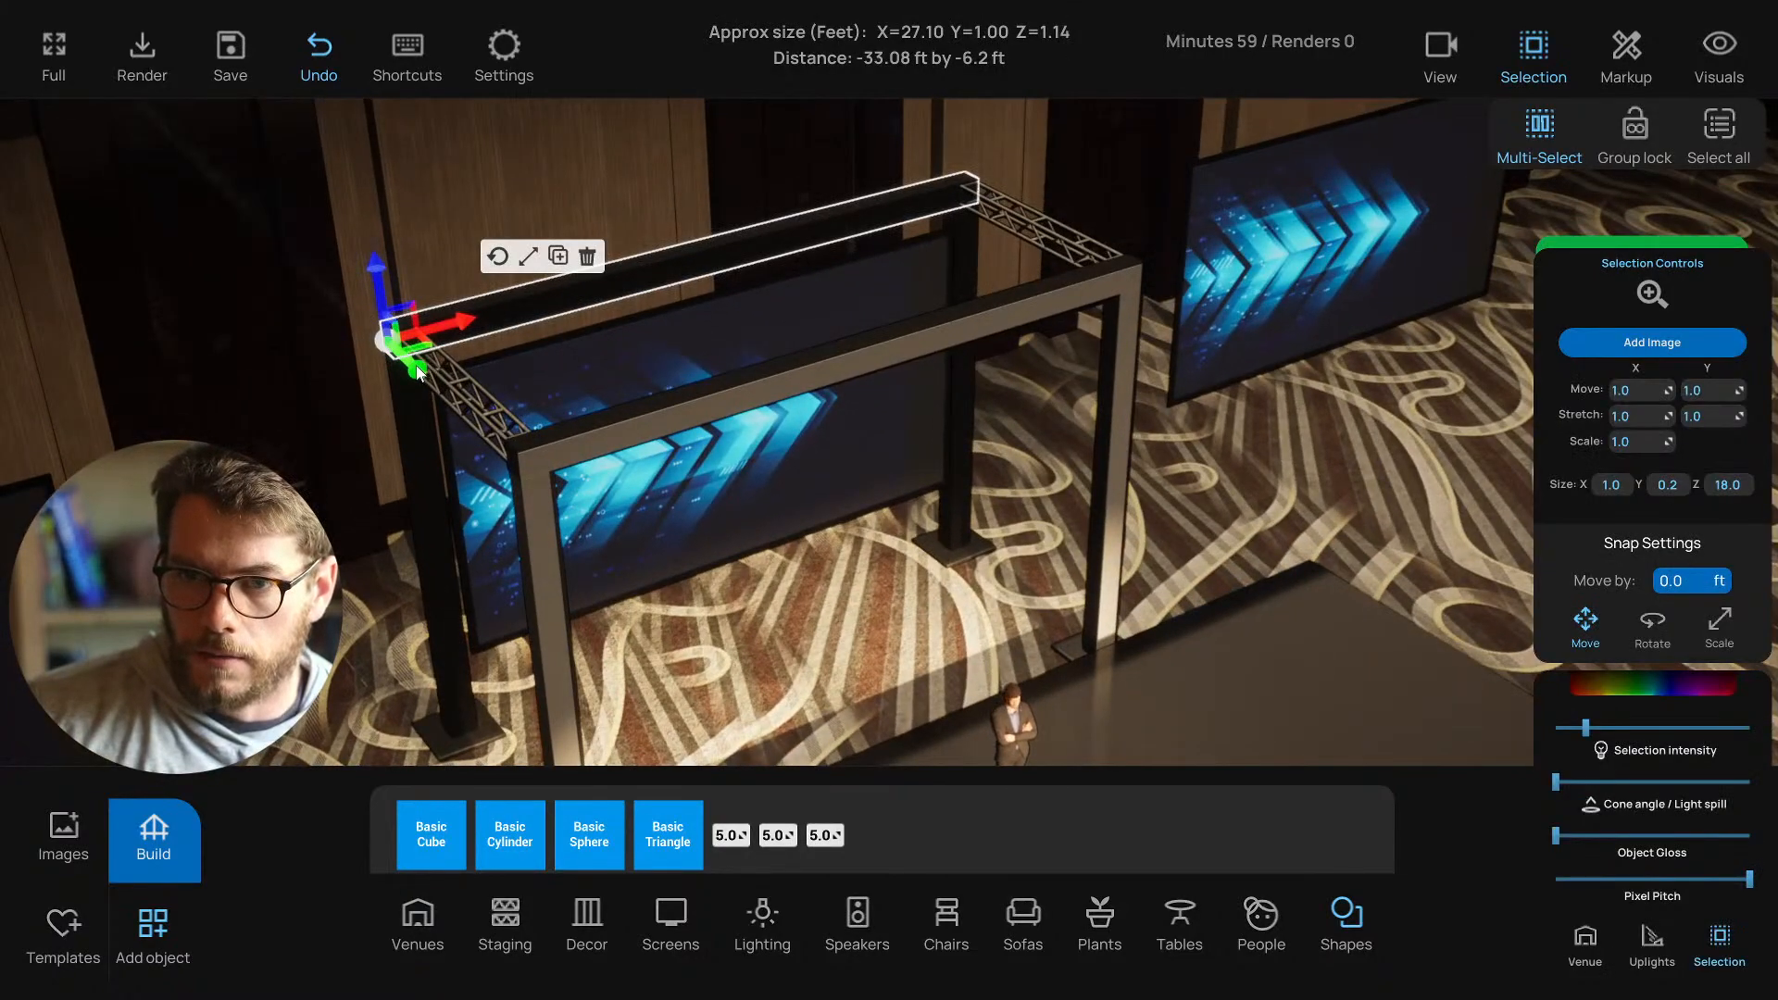
key(ctrl+c)
drag(452, 405, 759, 482)
click(608, 365)
key(f)
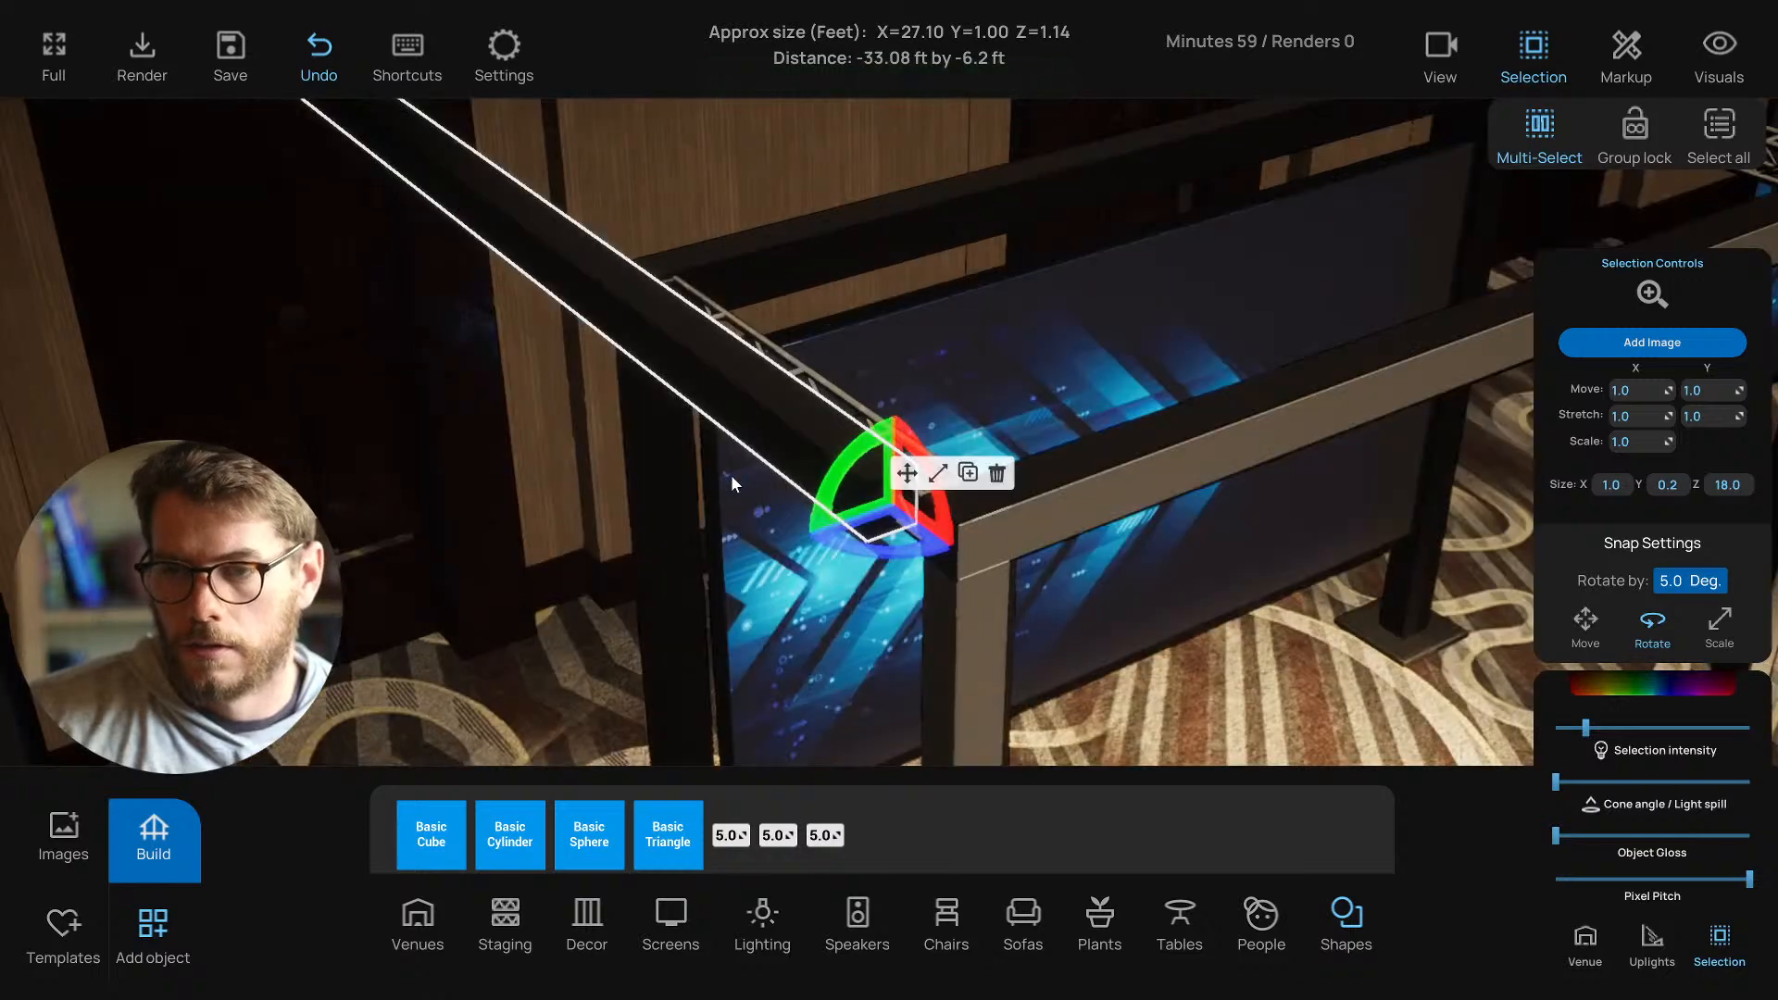
right_drag(732, 476, 713, 380)
click(658, 476)
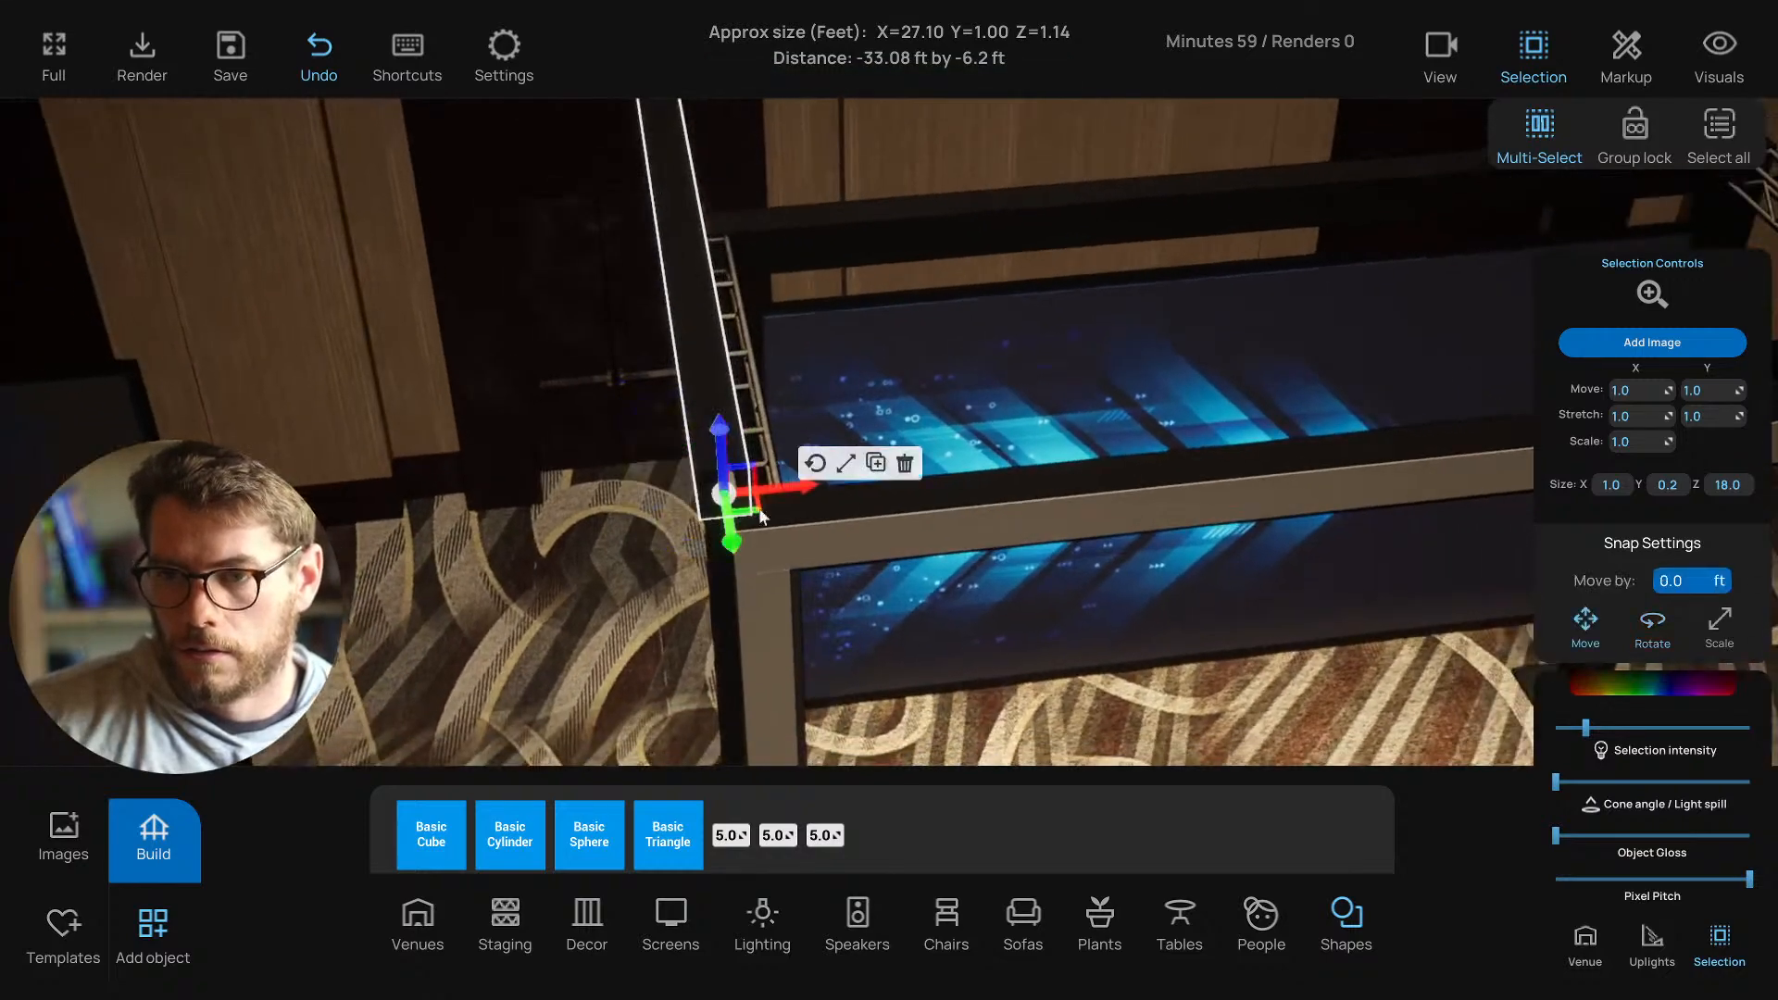
drag(753, 516, 788, 539)
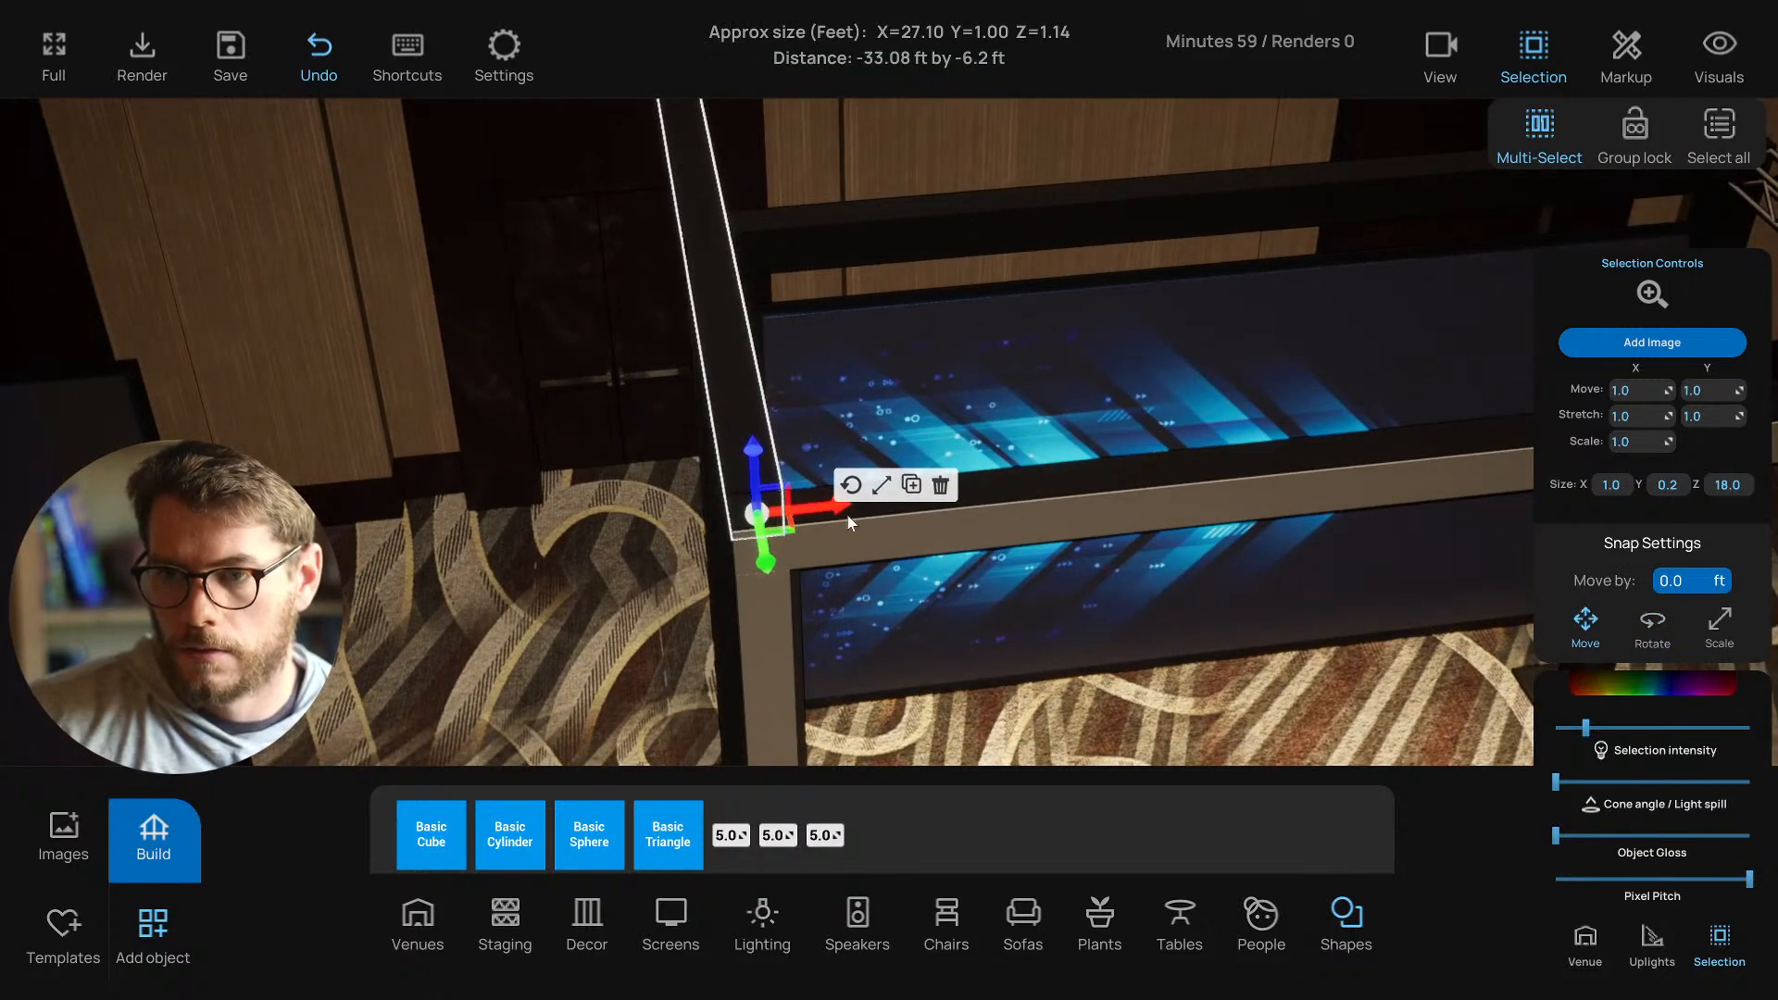
Scale the side beam down along its length to about 9.9 ft so it spans from the front to the rear beam.
click(882, 486)
right_drag(699, 521, 798, 617)
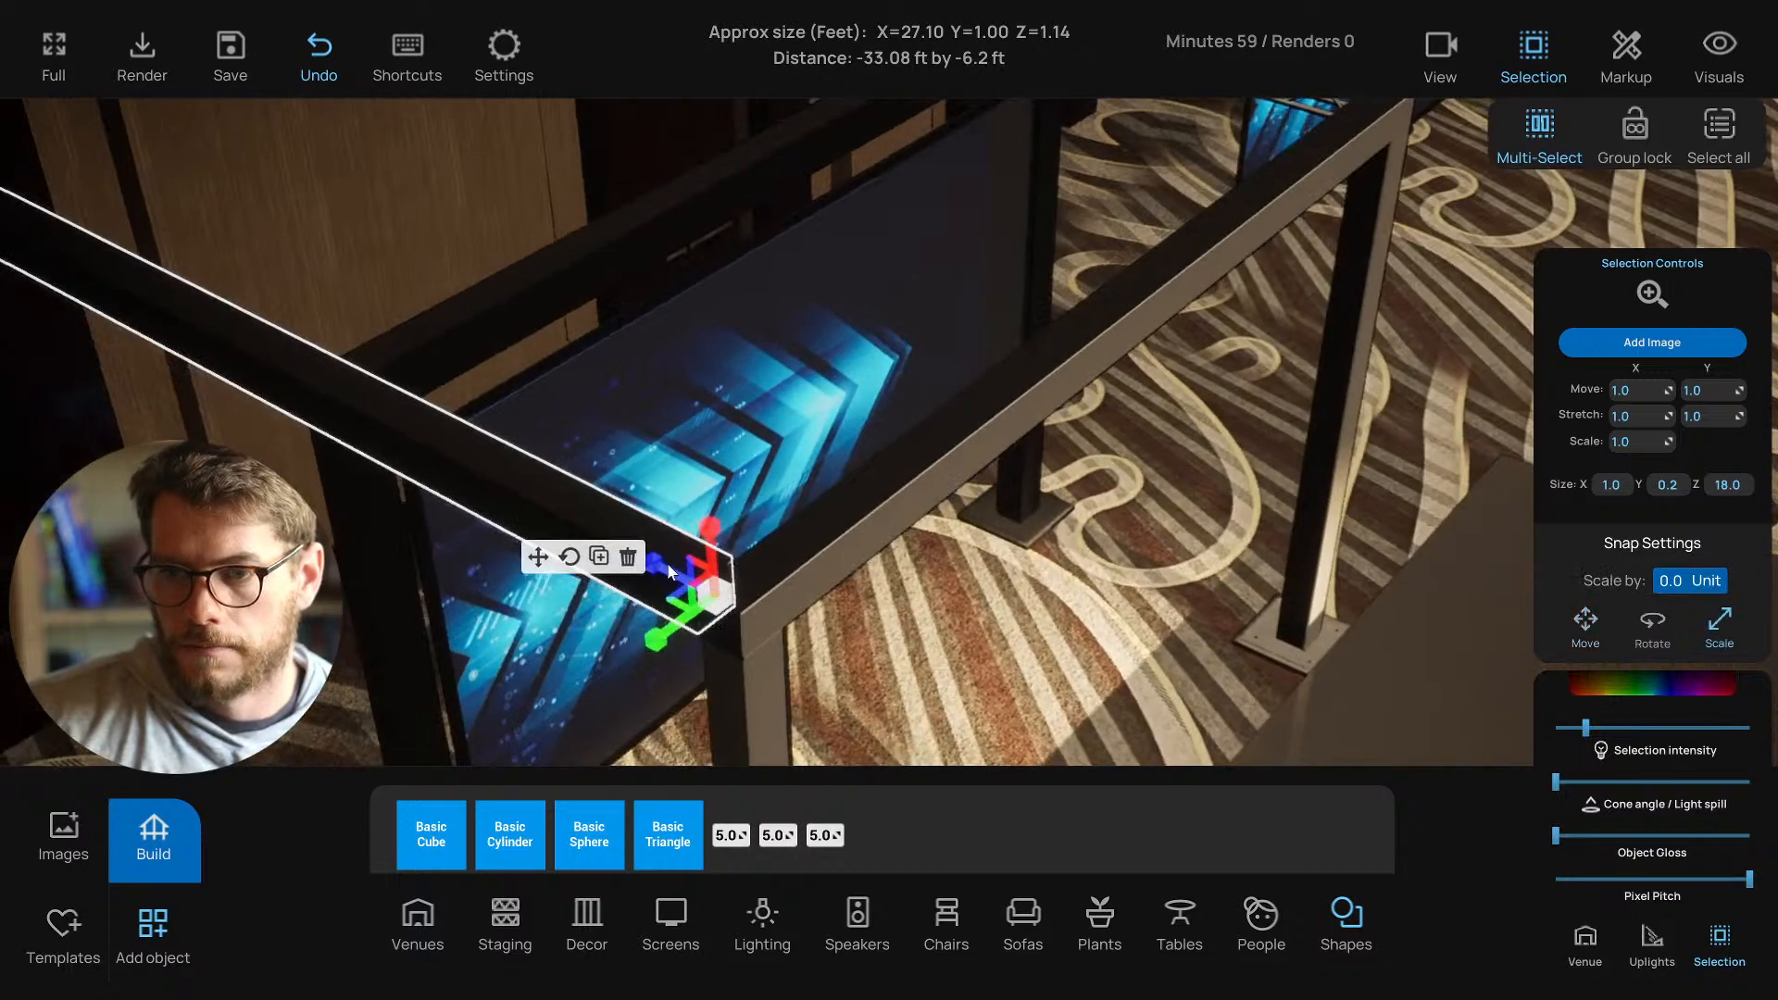
right_drag(953, 660, 750, 574)
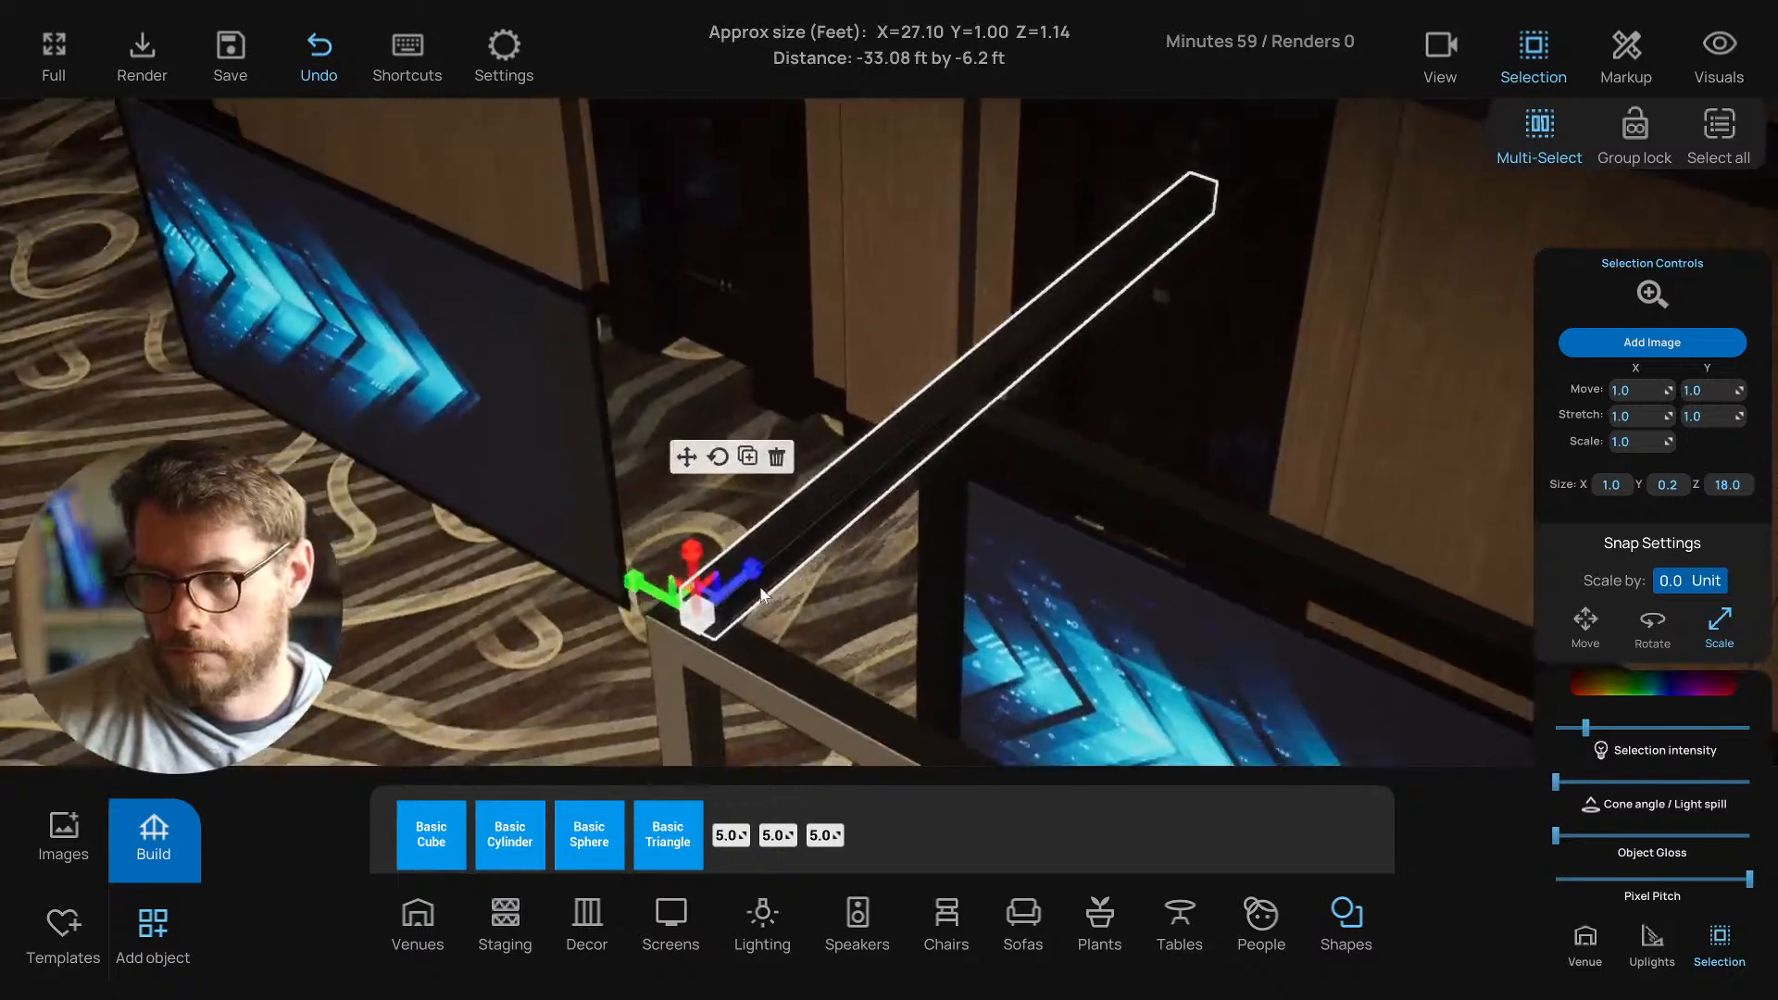
drag(752, 577, 598, 703)
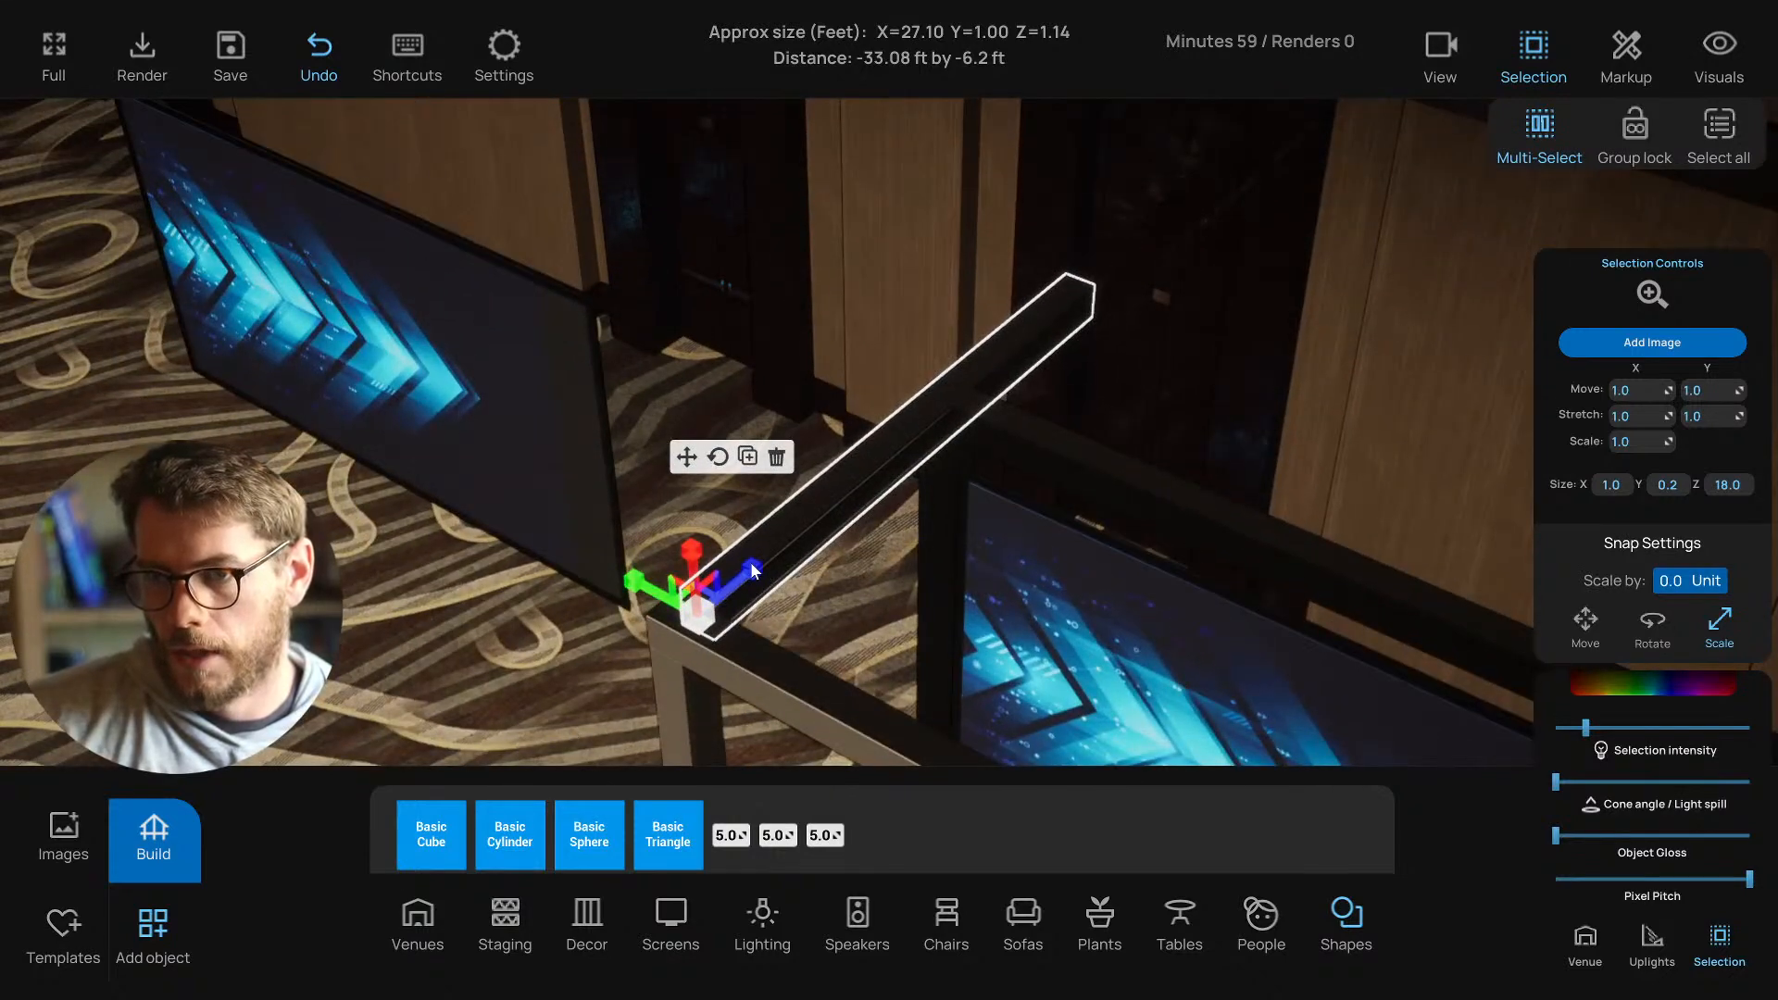
drag(752, 570, 492, 769)
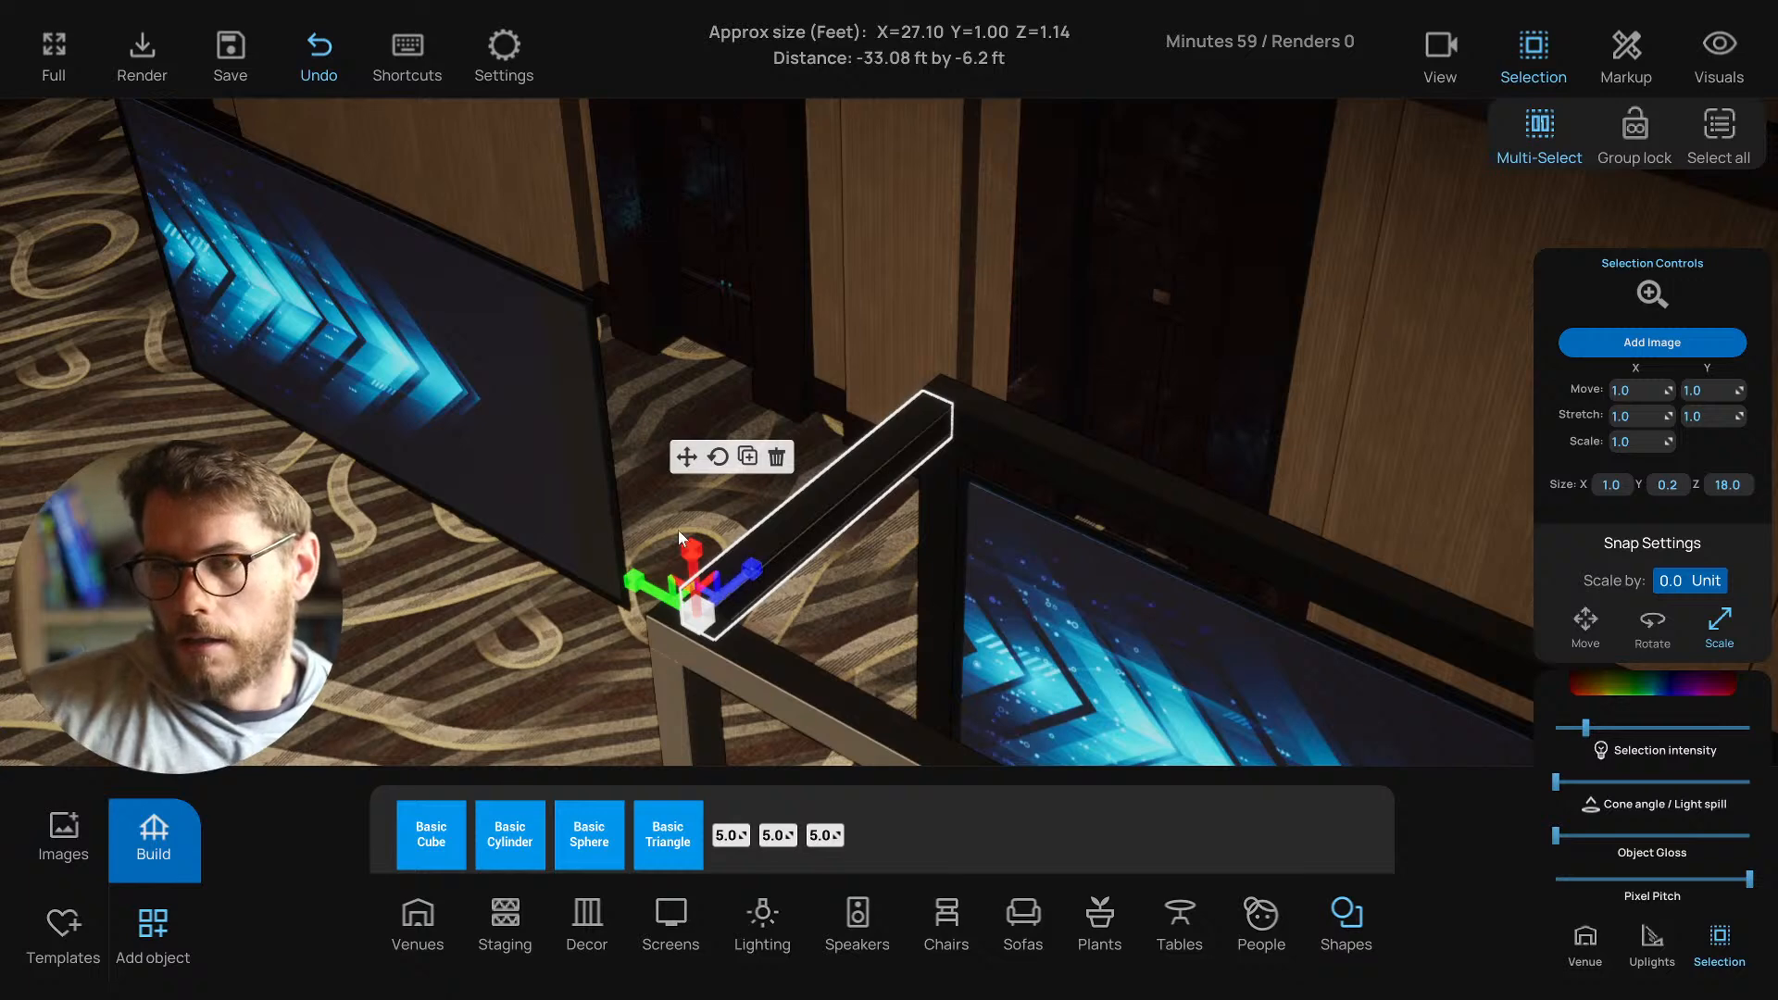
Align the side beam with the front corner and stretch it slightly to about 10.01 ft to close the gap.
click(702, 473)
drag(737, 653, 714, 649)
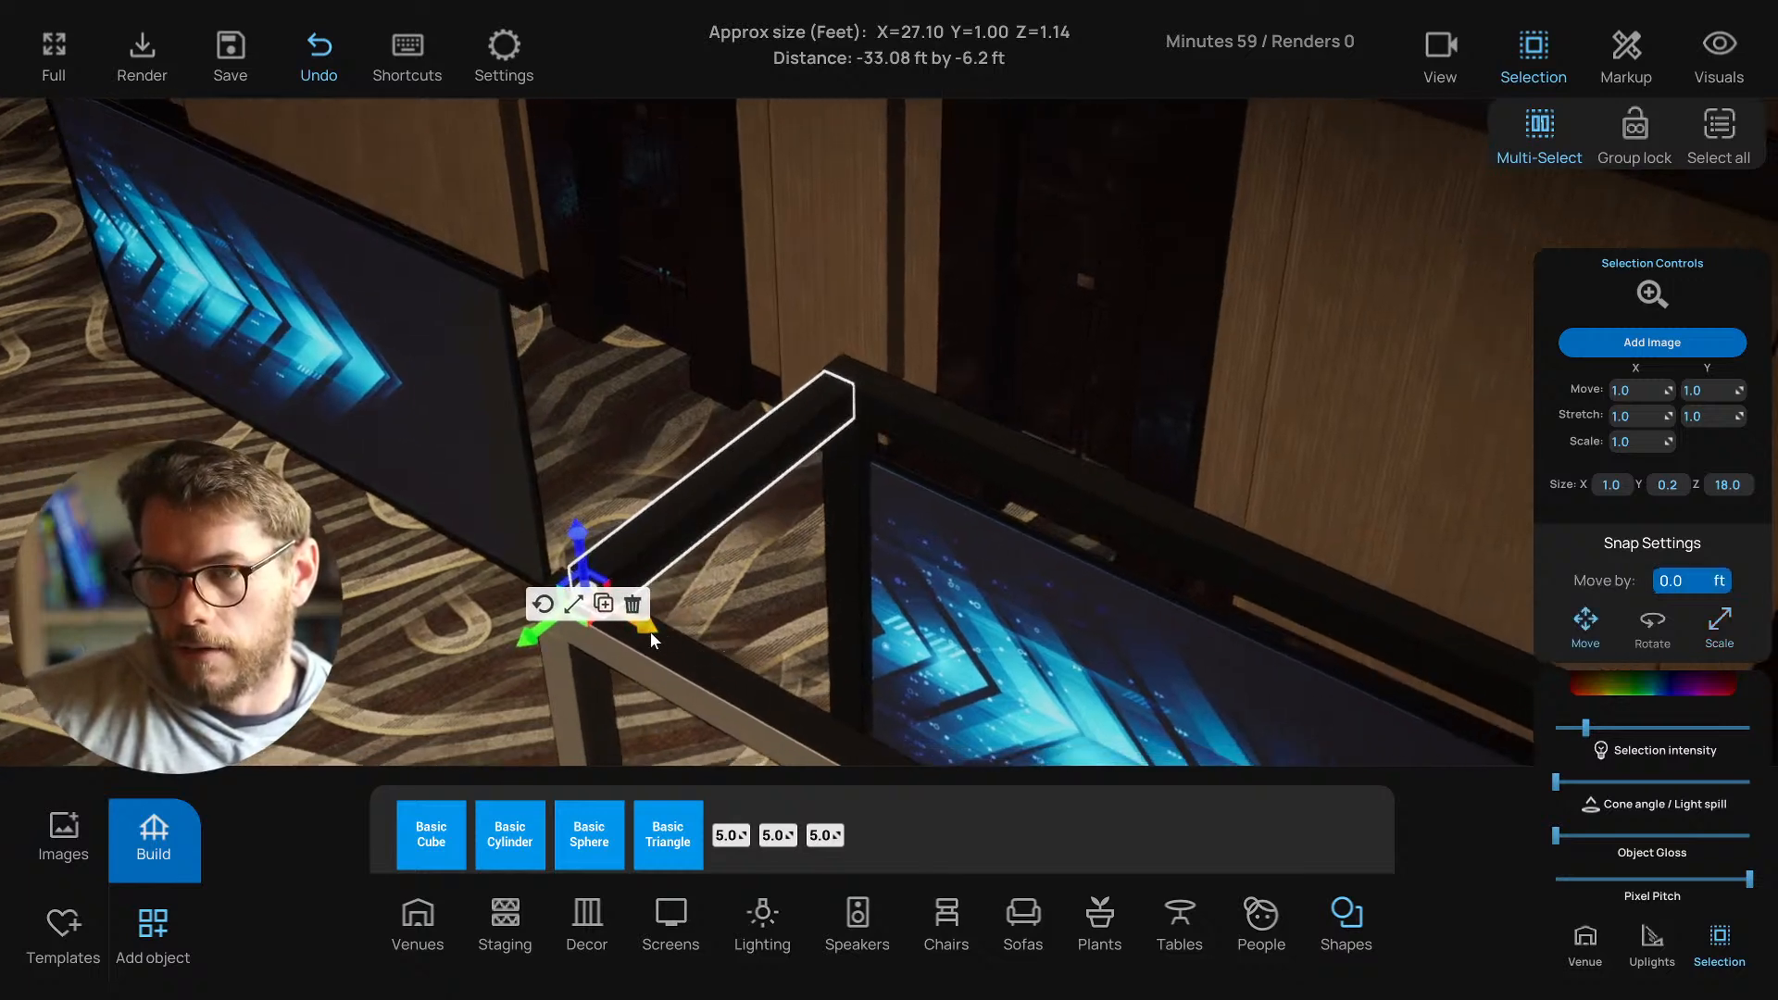
drag(508, 437, 730, 430)
click(732, 602)
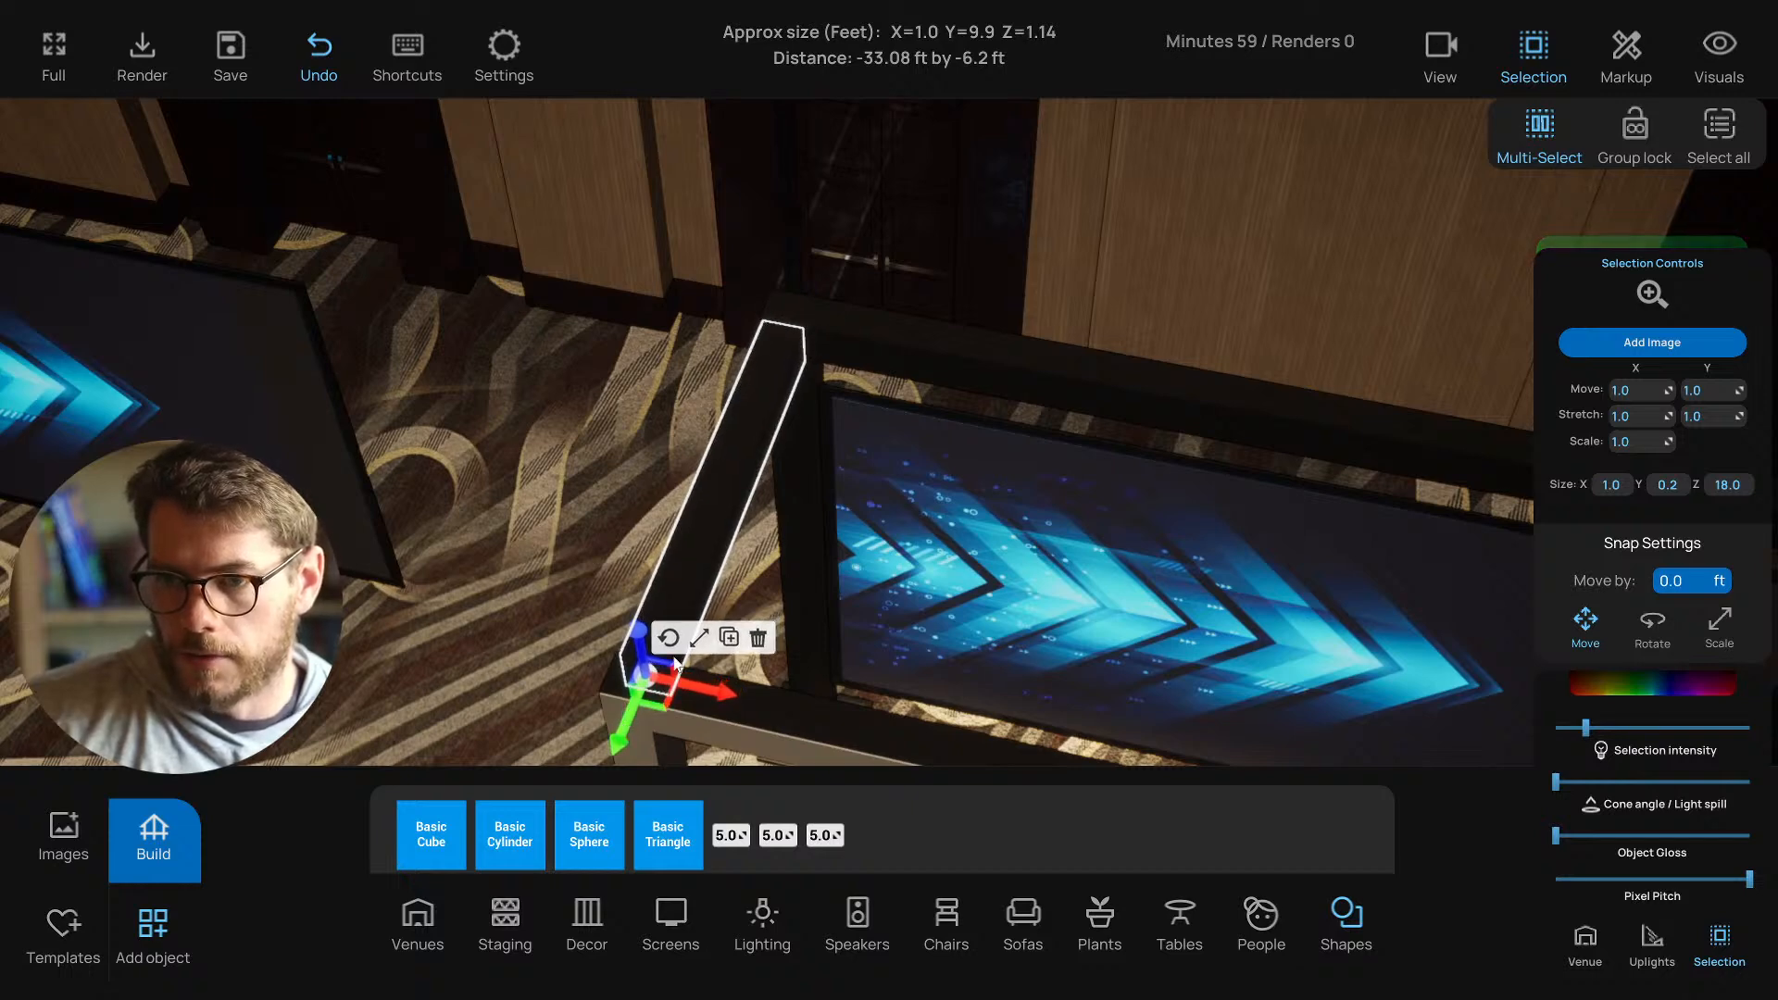
click(703, 631)
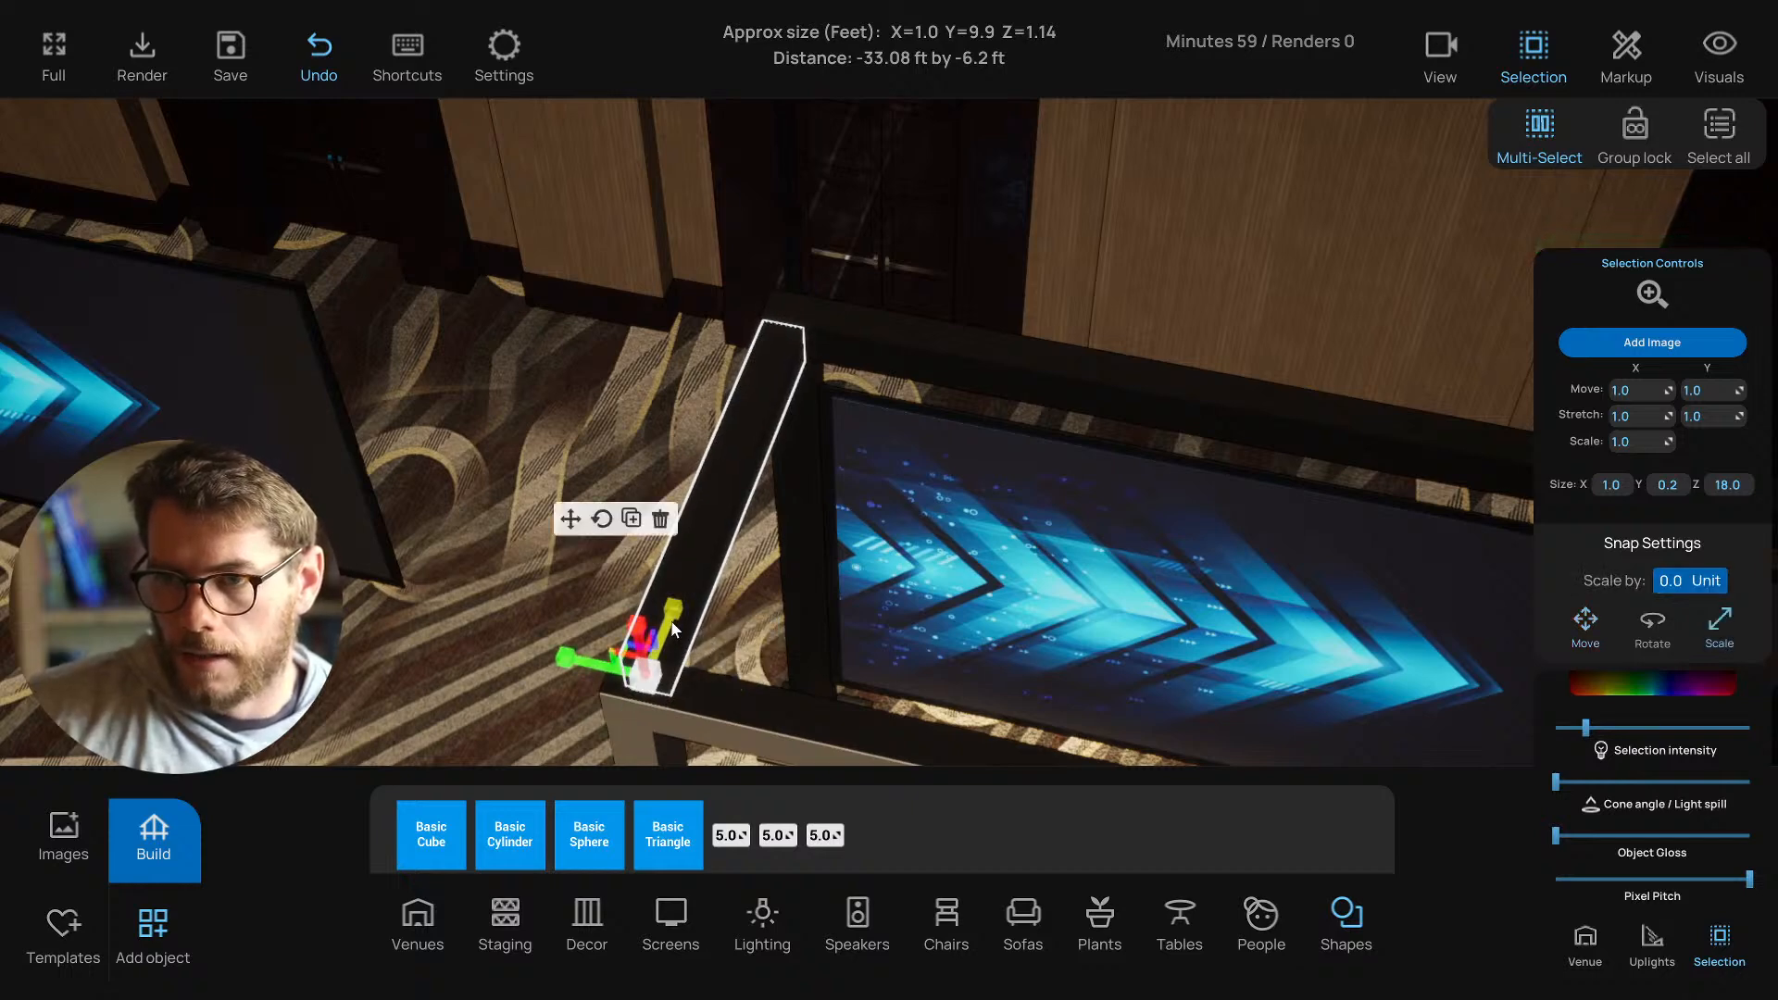
click(572, 516)
click(573, 516)
right_drag(646, 433, 715, 528)
click(706, 587)
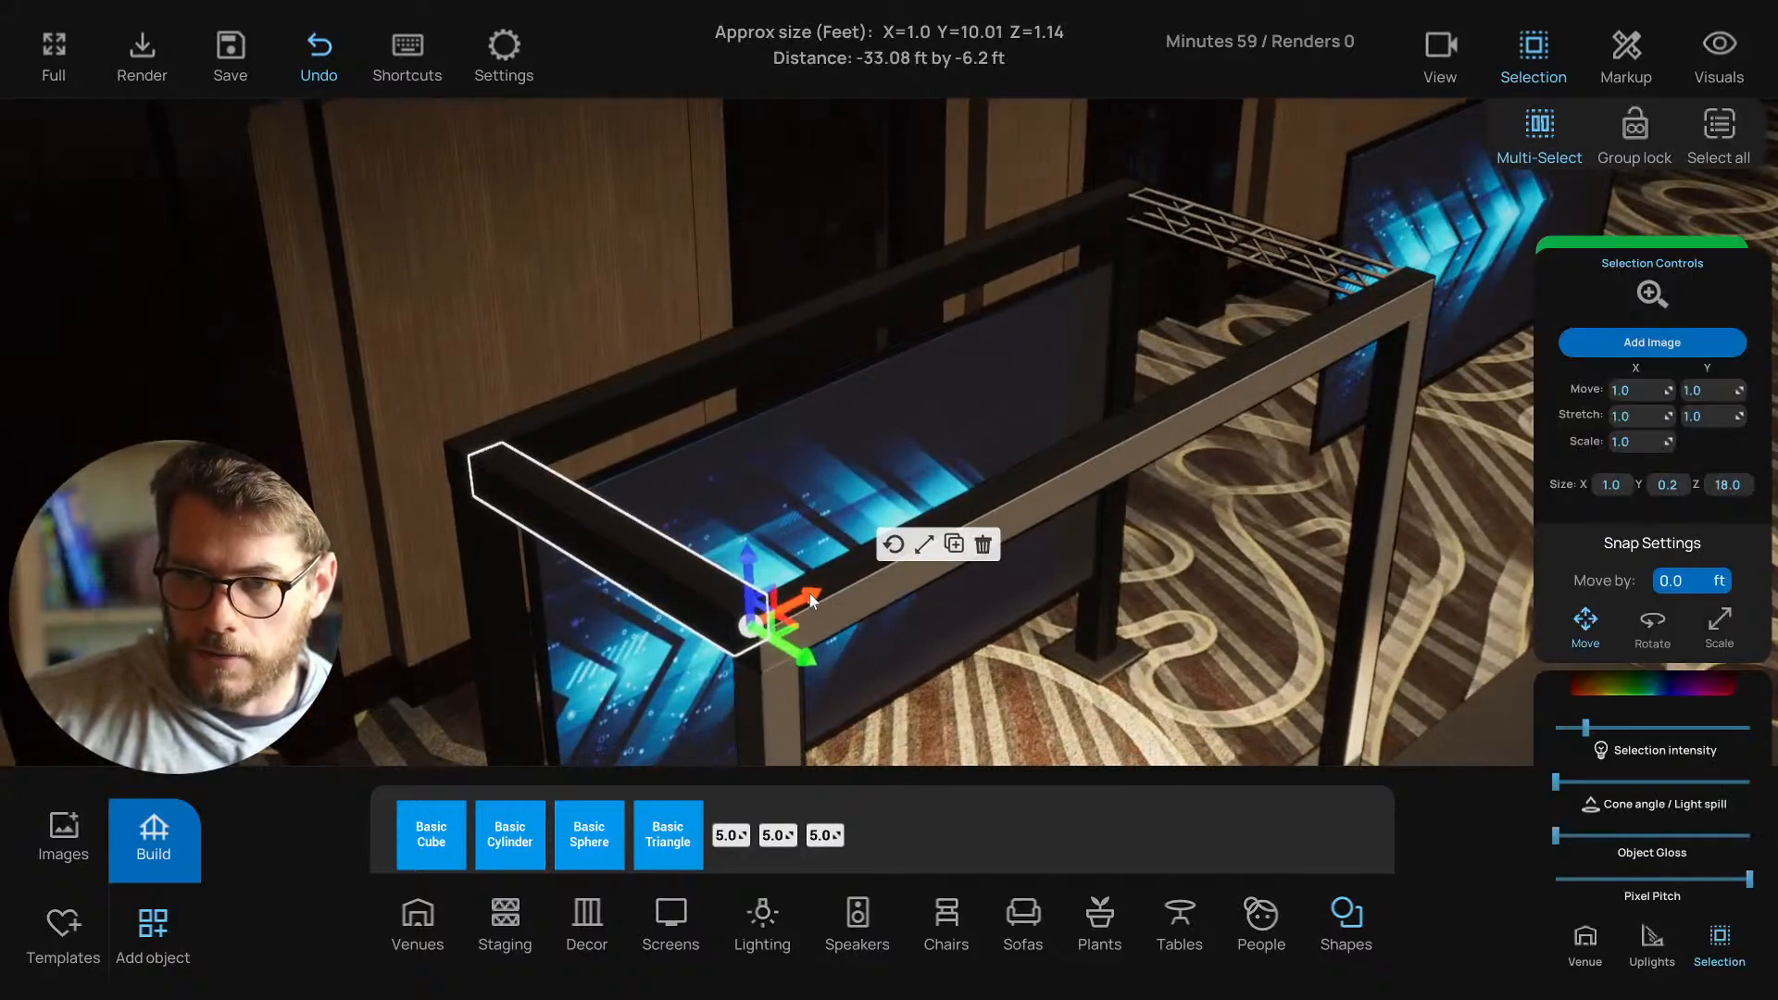
Duplicate the finished side beam and move the copy over the exposed truss on the opposite side of the frame.
right_drag(811, 593, 745, 475)
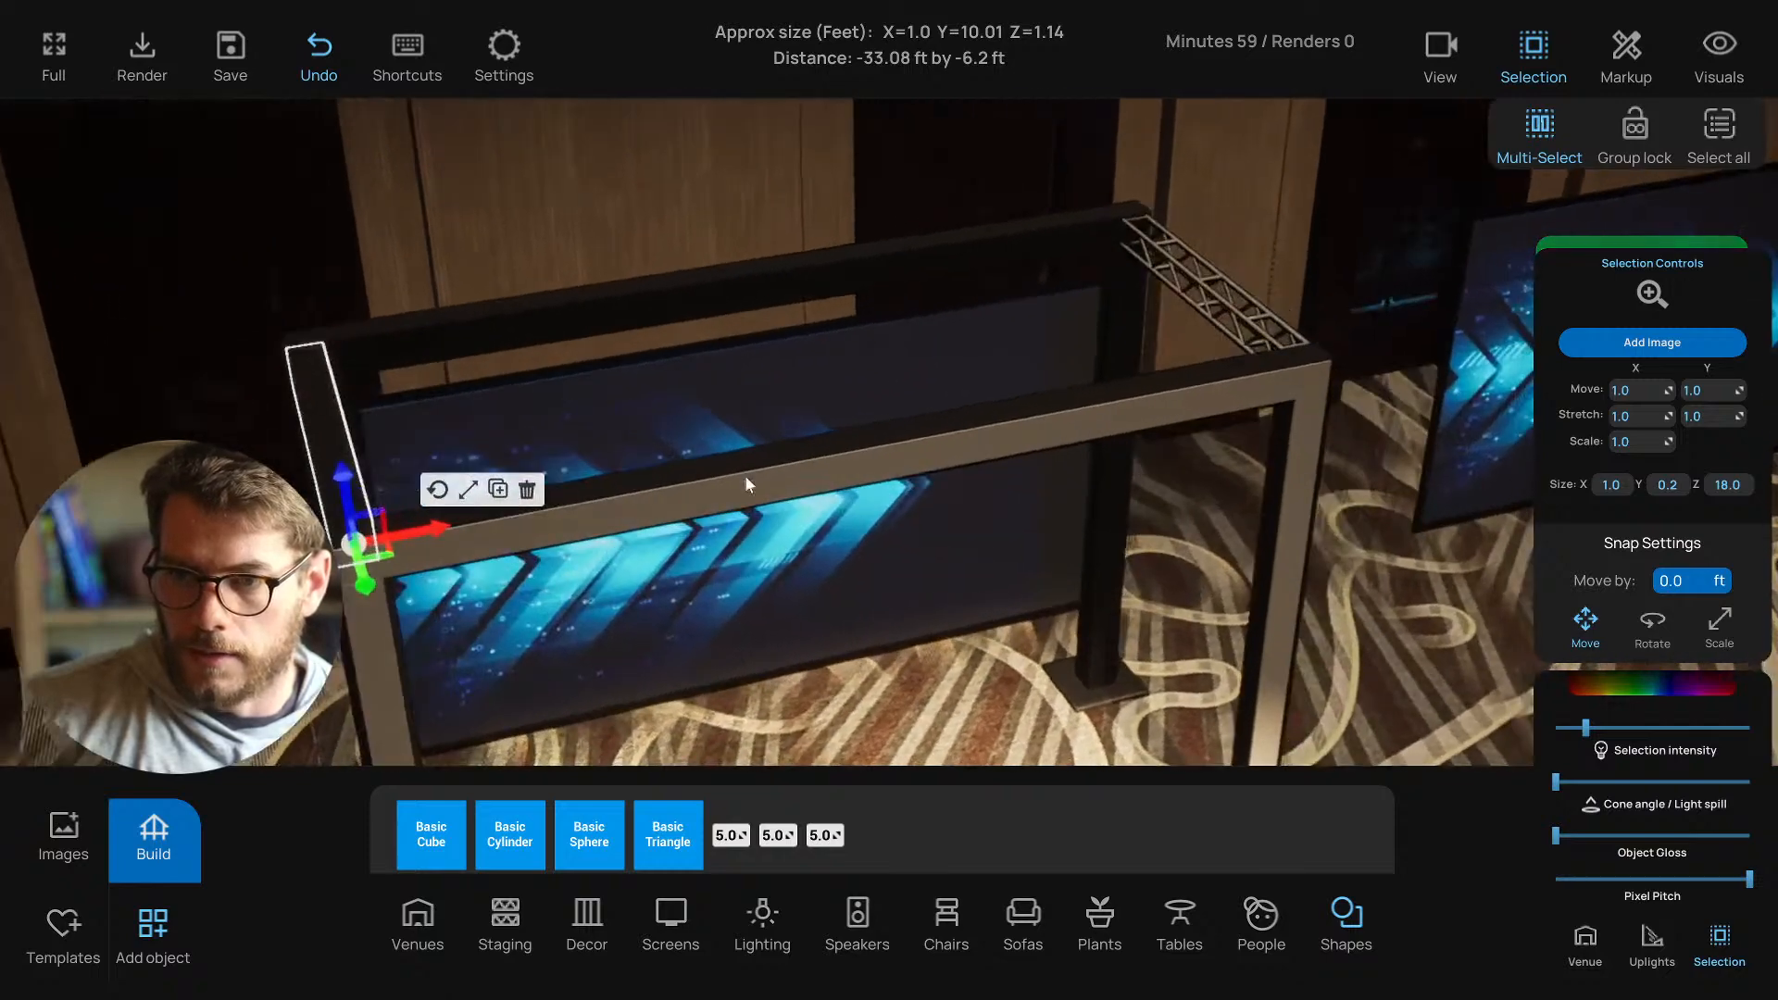
right_drag(580, 224, 543, 239)
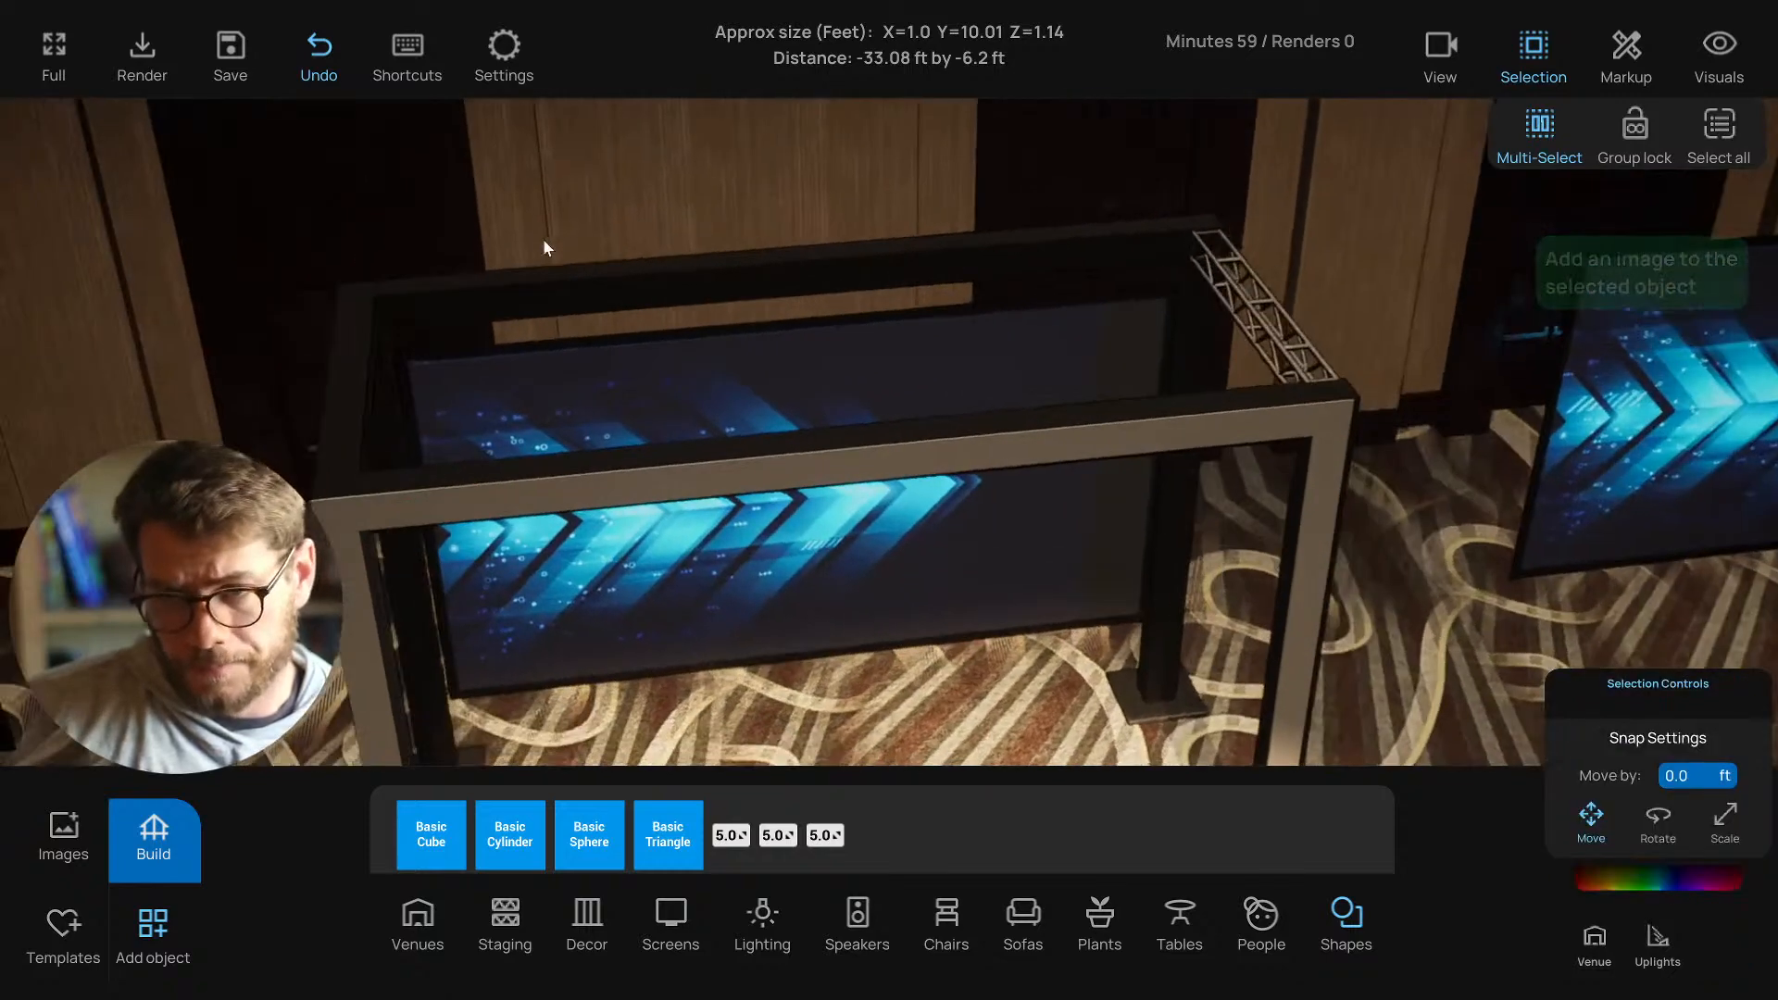
click(346, 374)
click(456, 451)
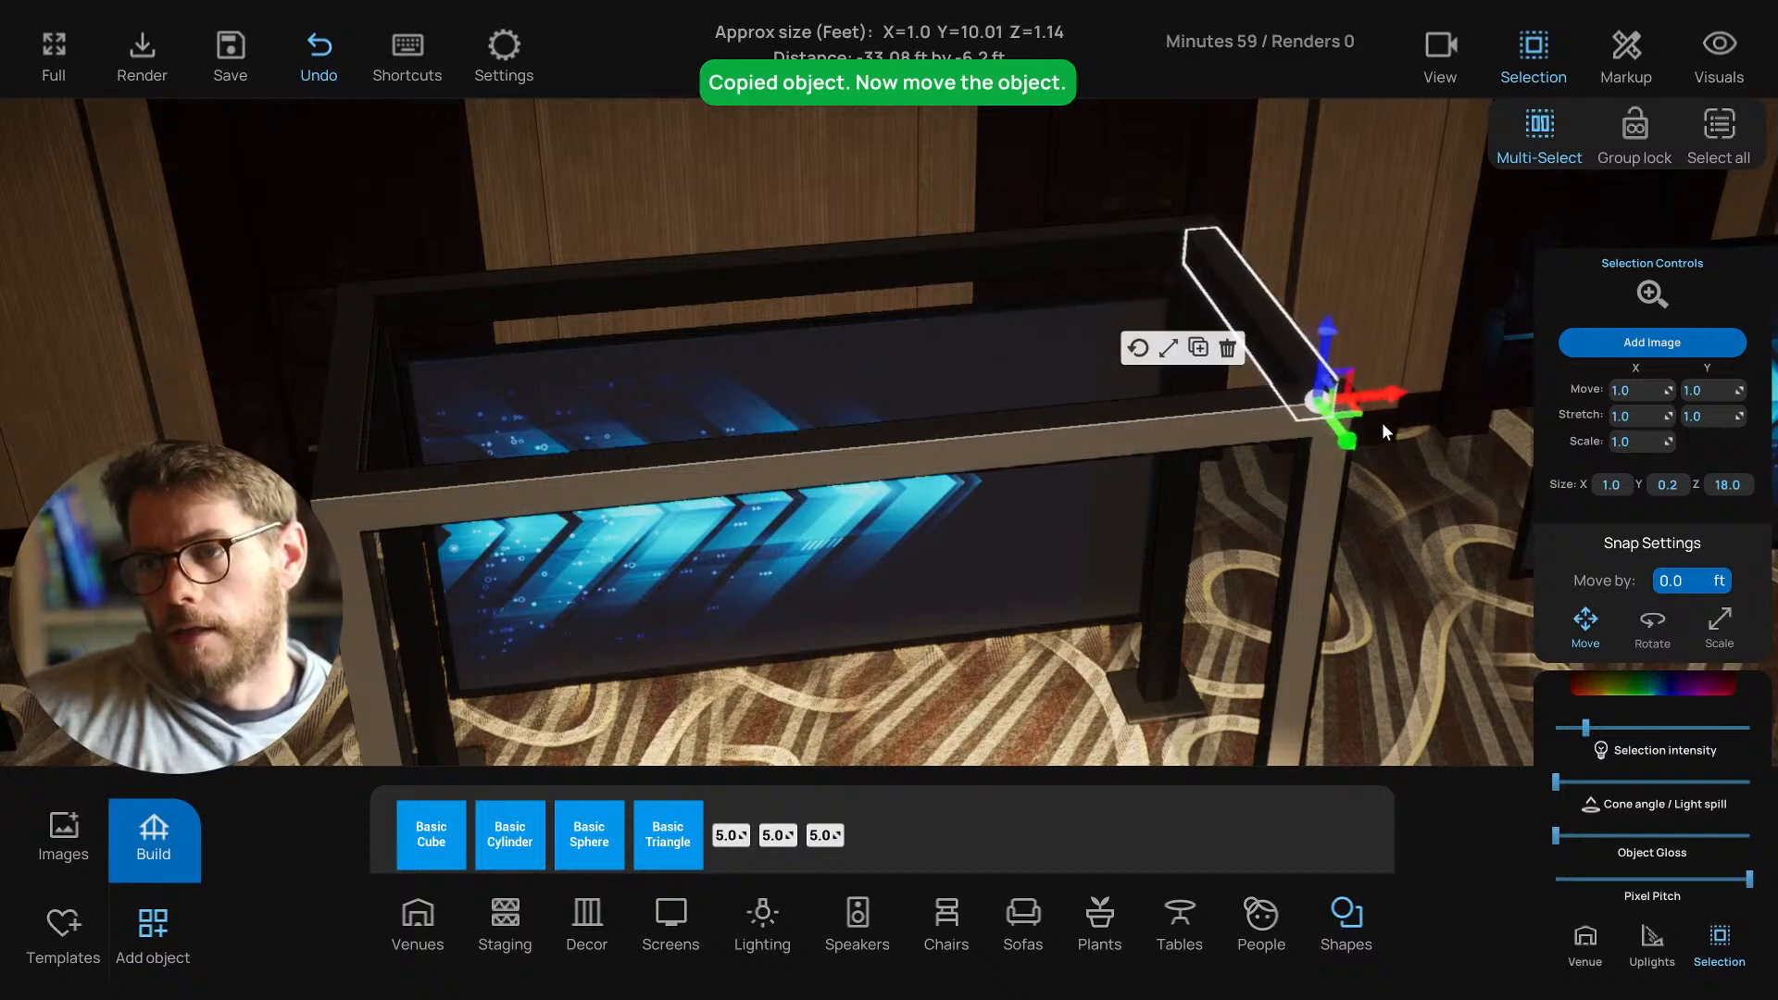
scroll(1382, 423, up, 3)
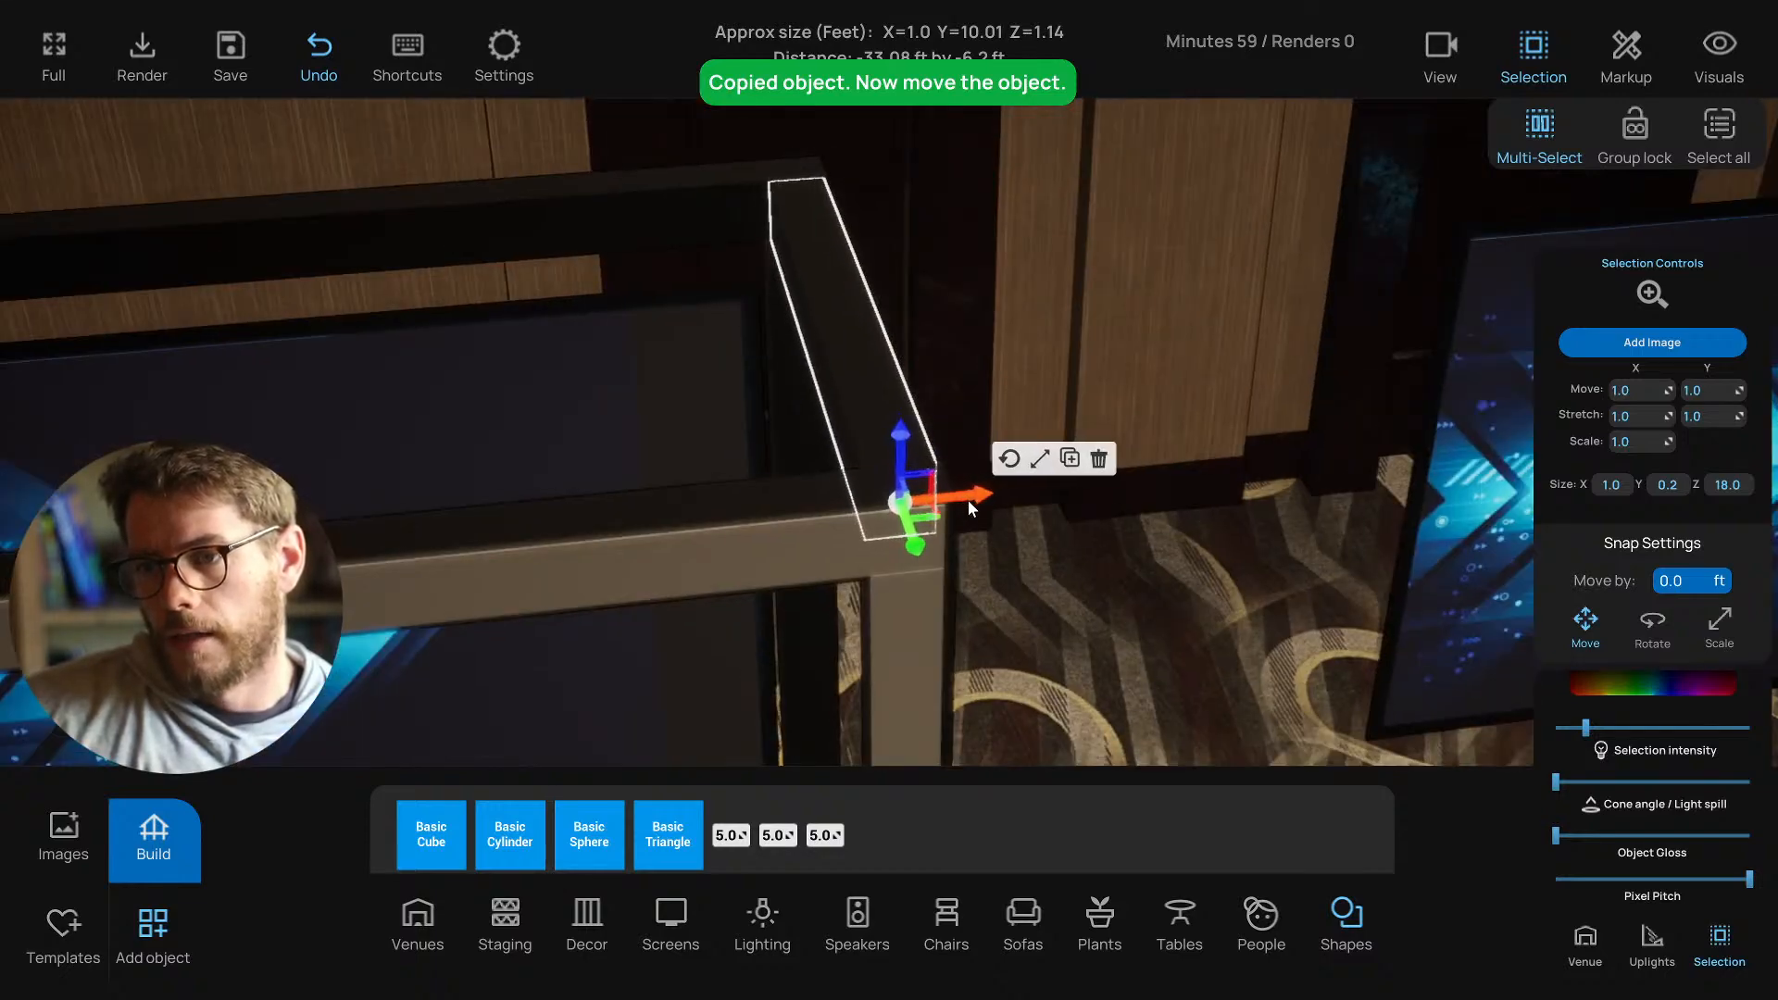
scroll(952, 295, down, 6)
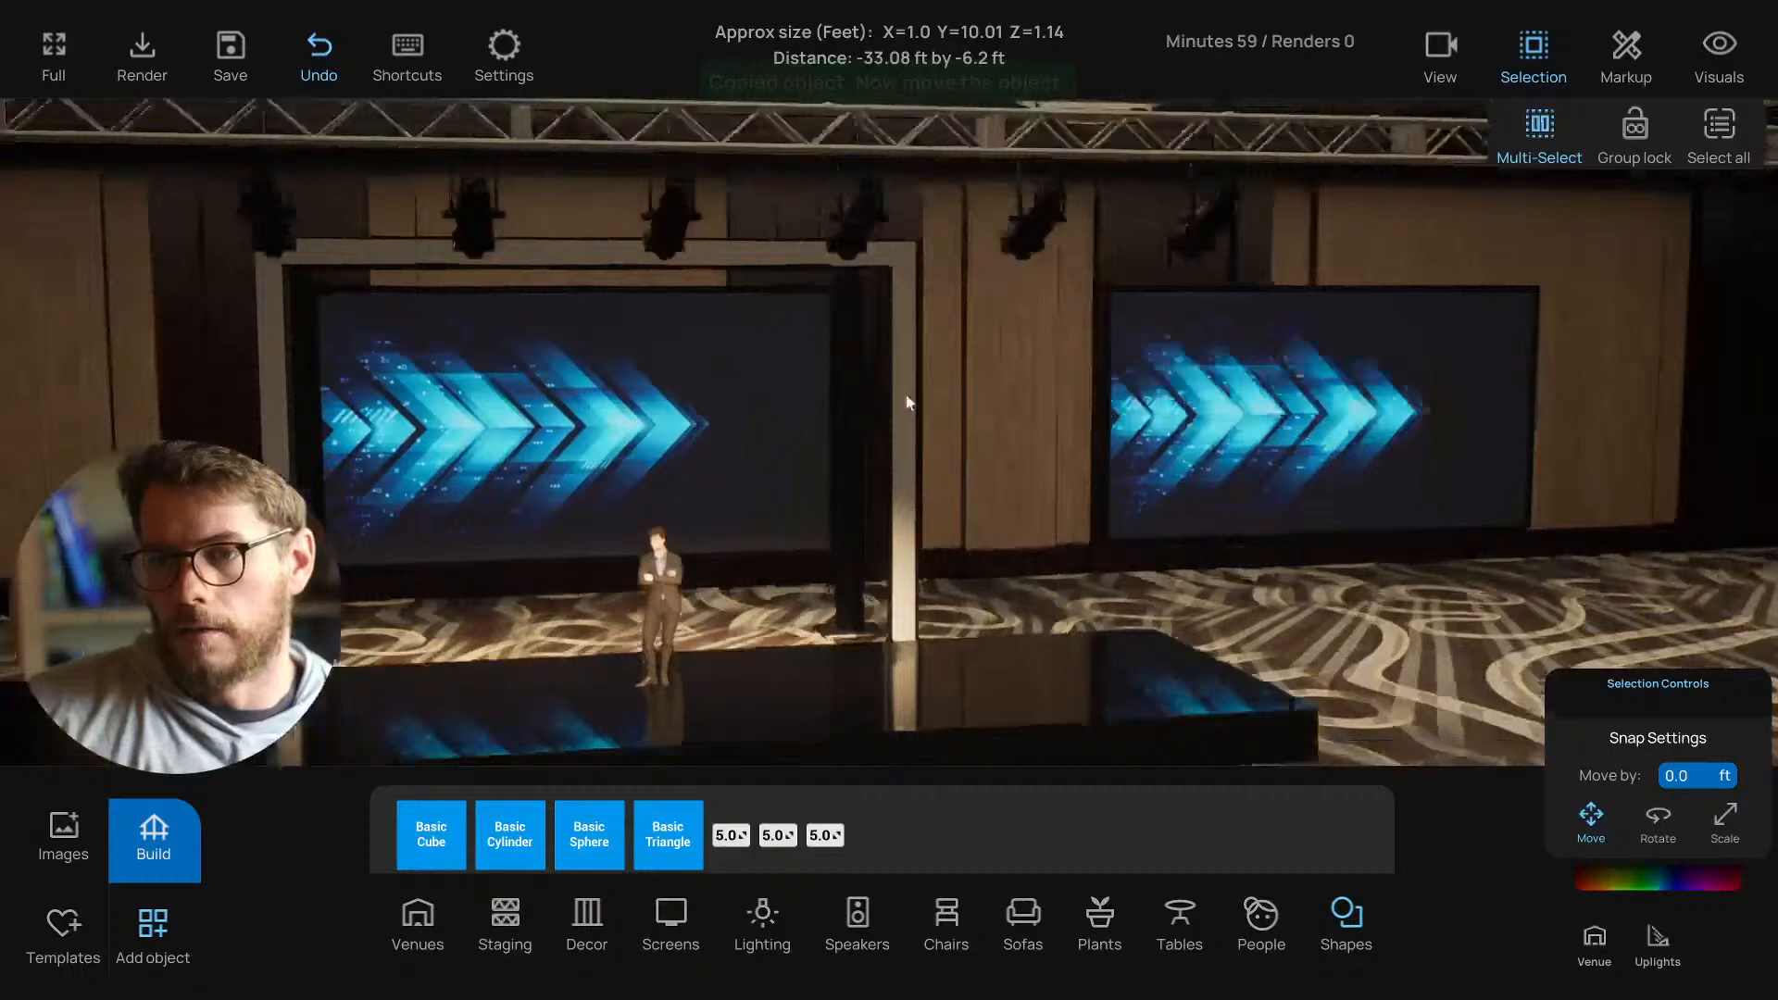
Save the project.
right_drag(906, 395, 932, 401)
key(a)
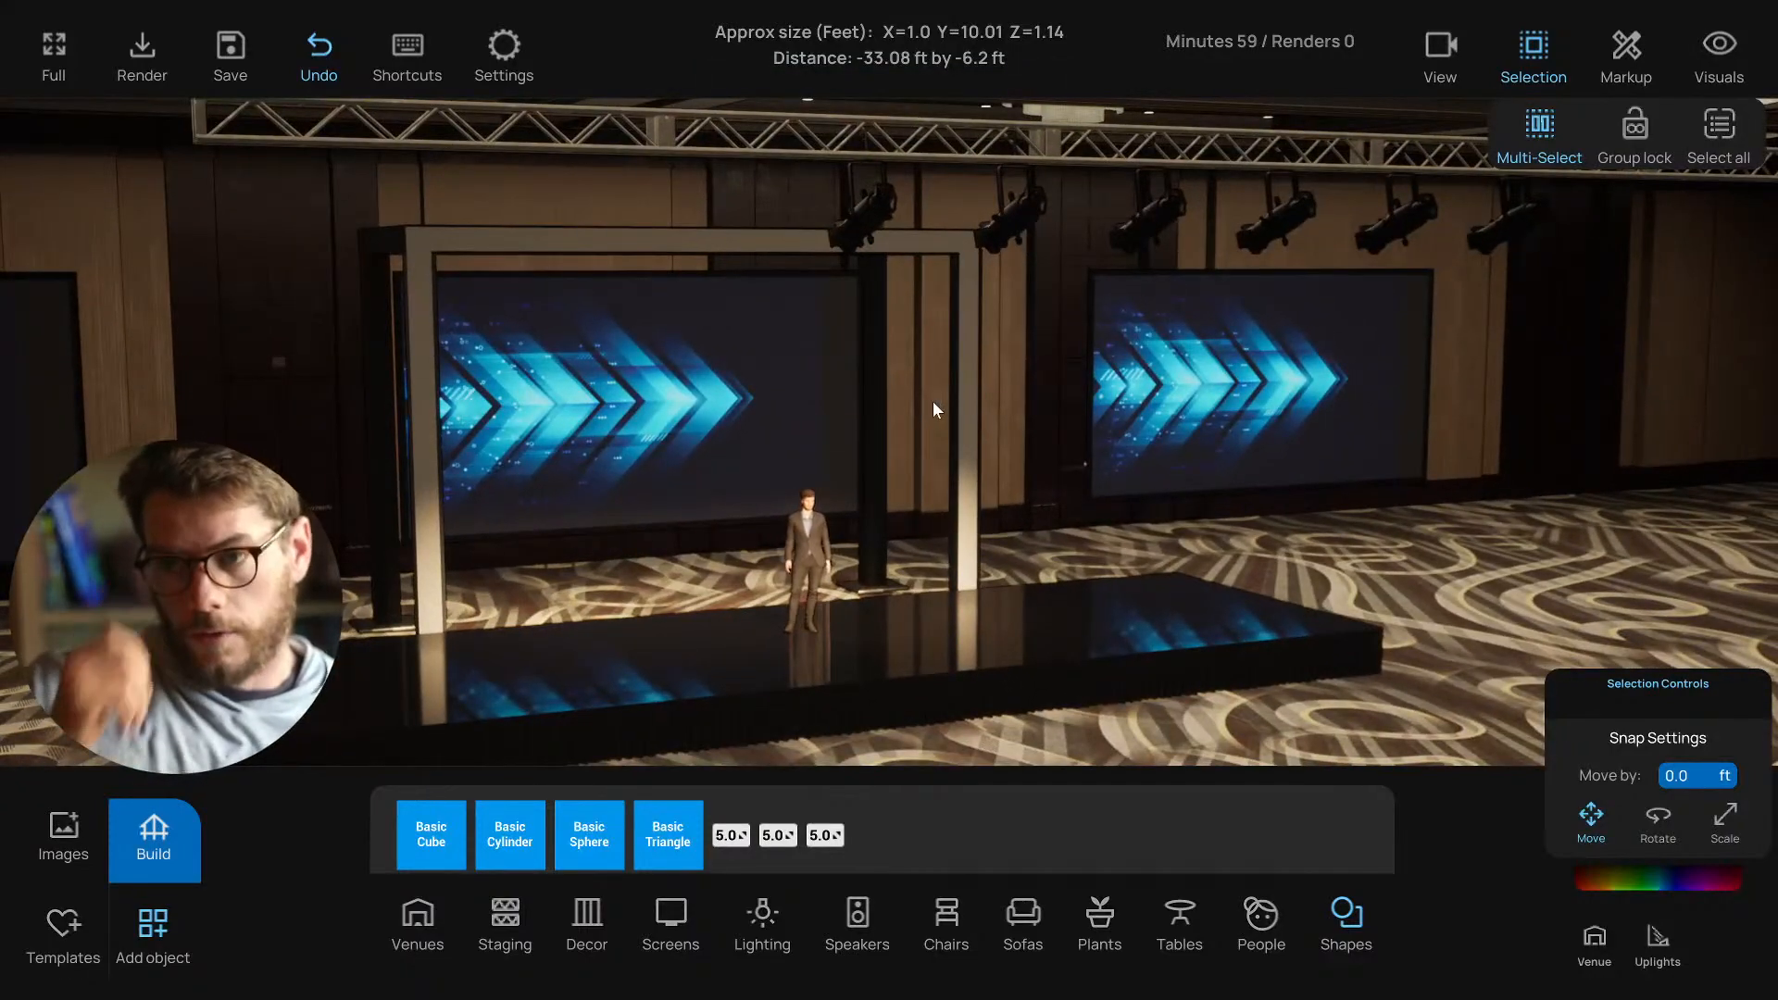
scroll(915, 443, up, 3)
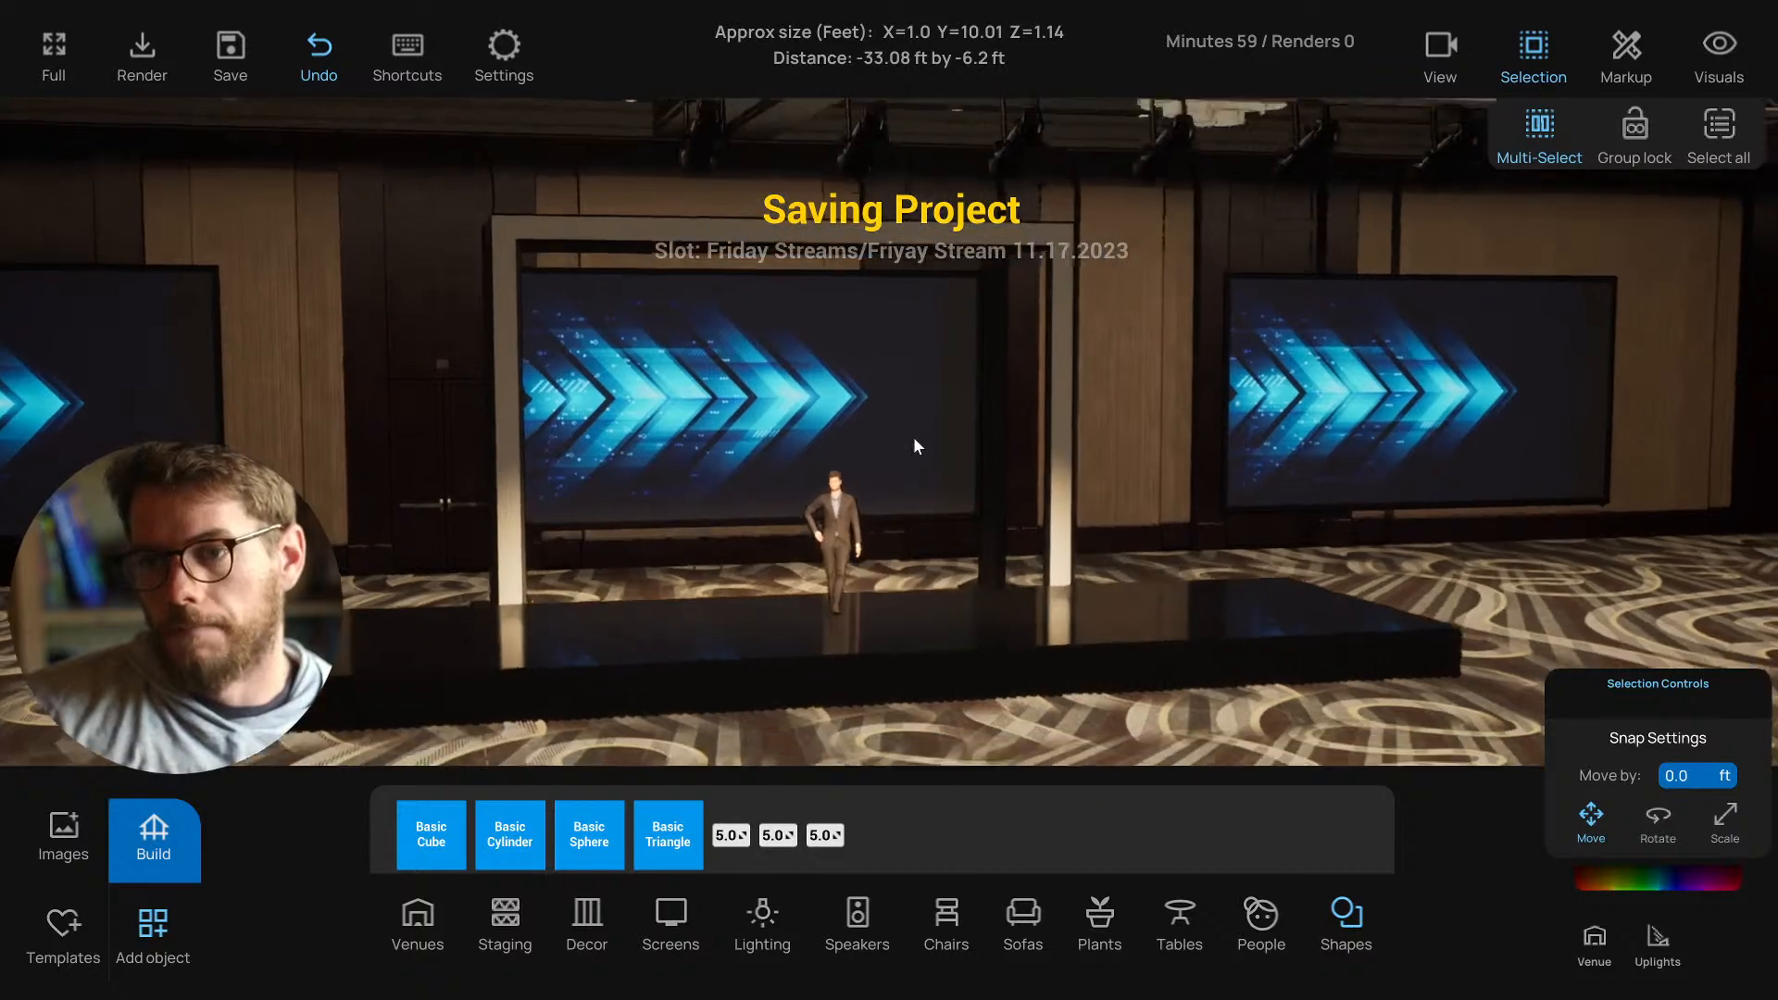
Inspect how the clad frame surrounds the center screen when viewed from the front of the stage.
right_drag(406, 292, 998, 437)
key(d)
key(d)
key(d)
key(a)
key(d)
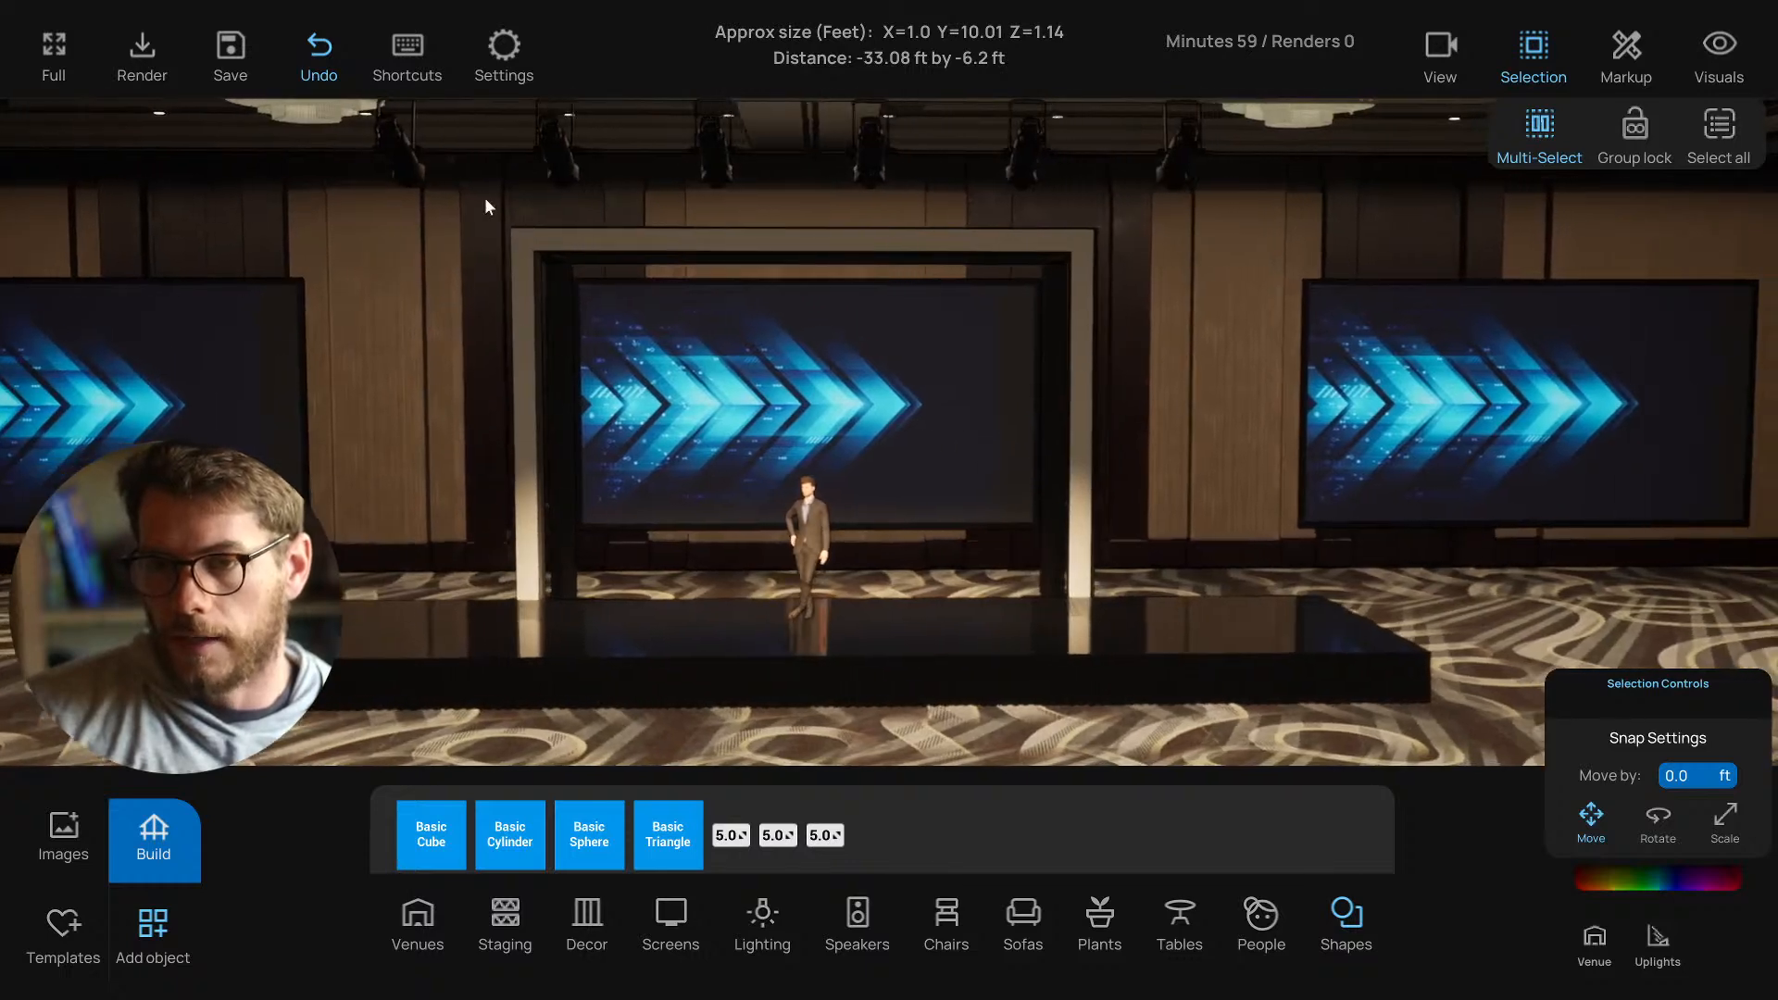
key(d)
right_drag(886, 361, 859, 357)
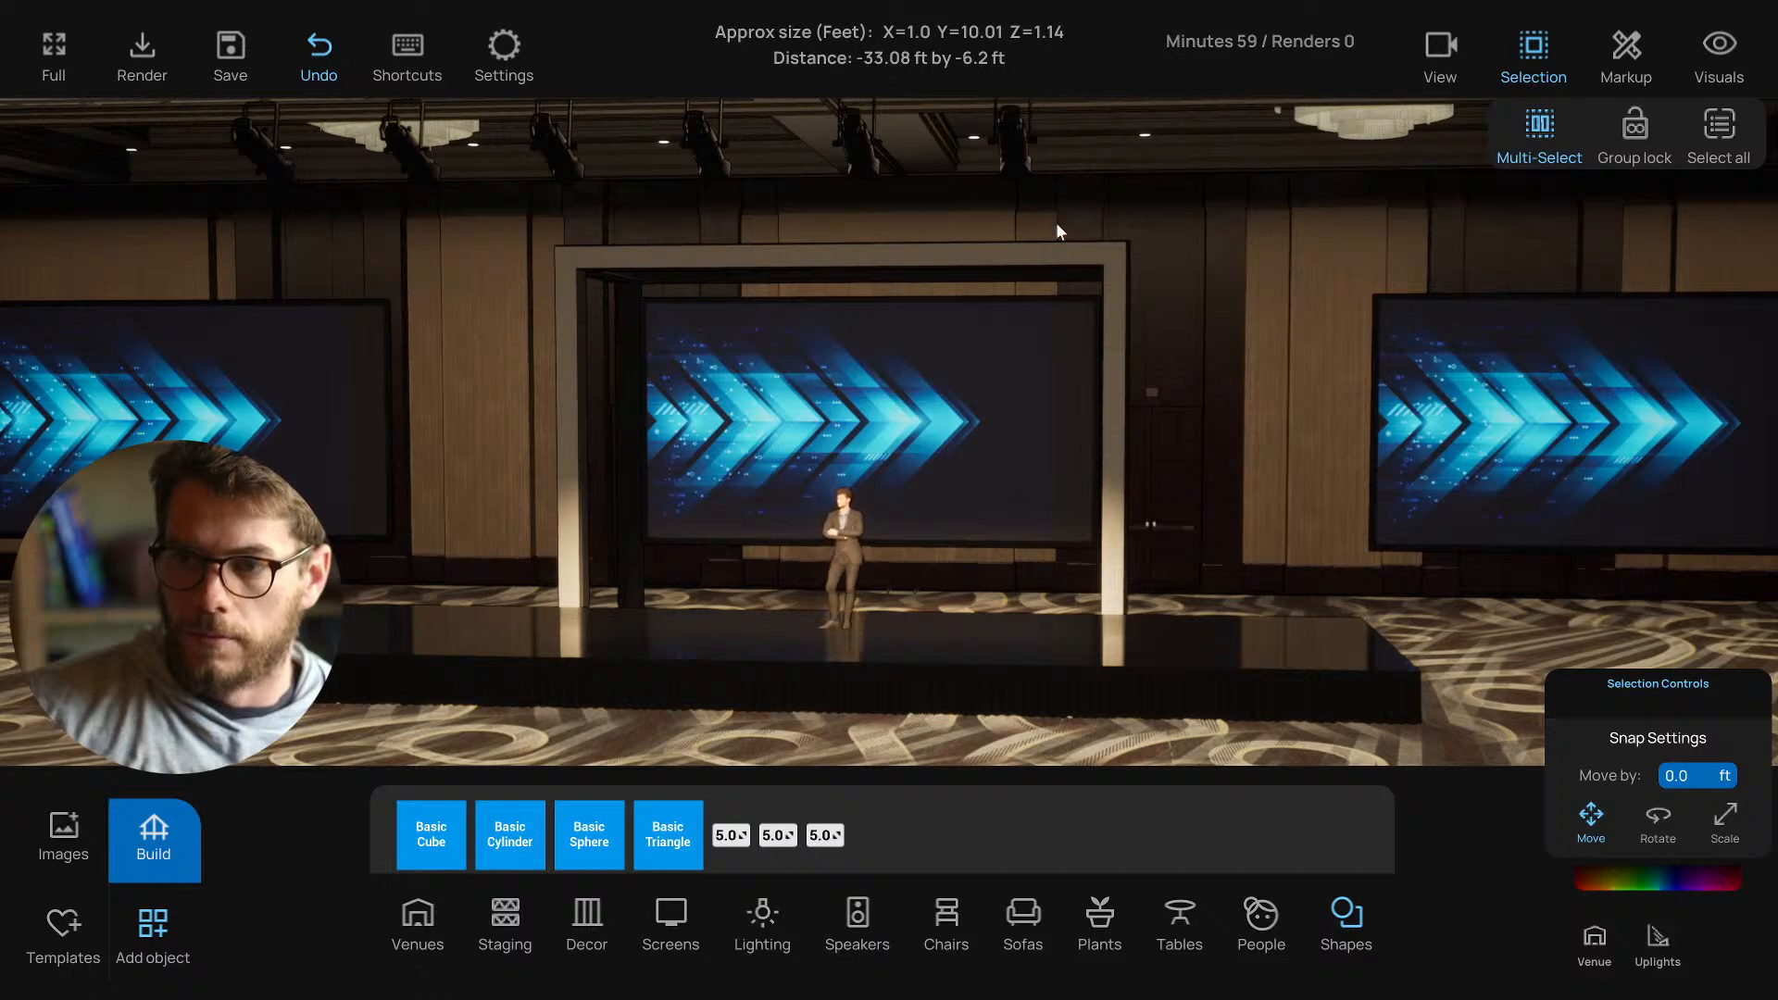
click(808, 407)
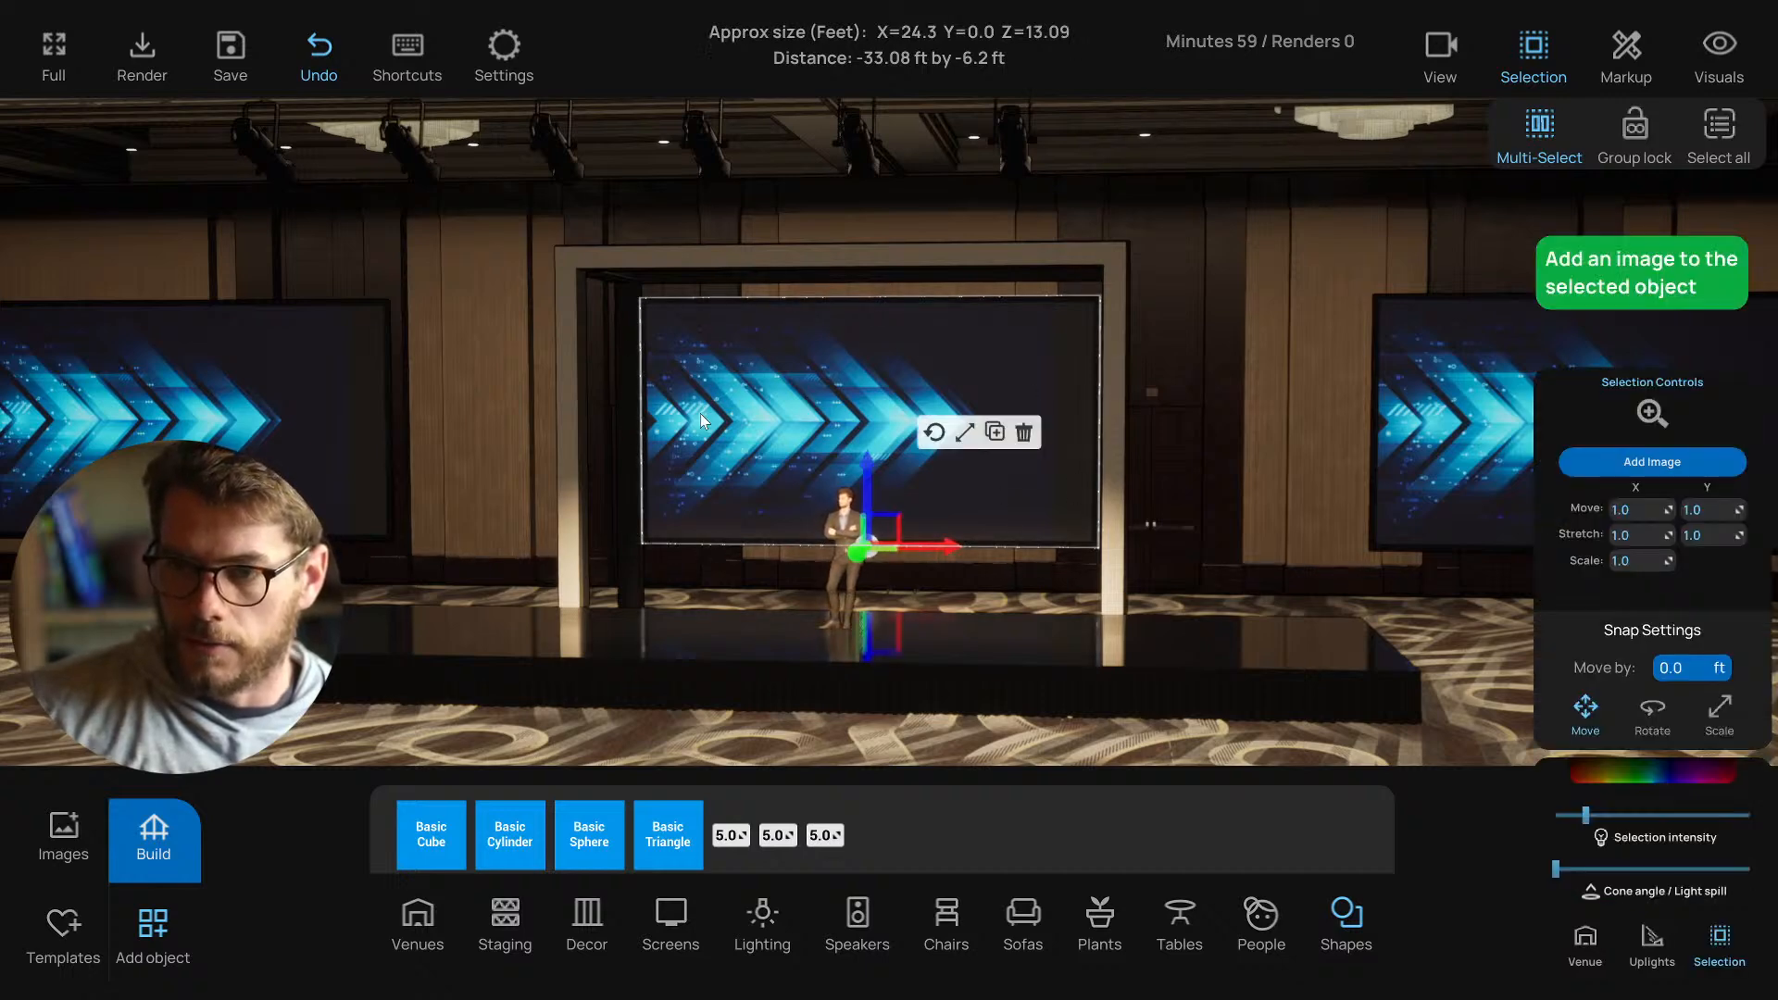
click(501, 368)
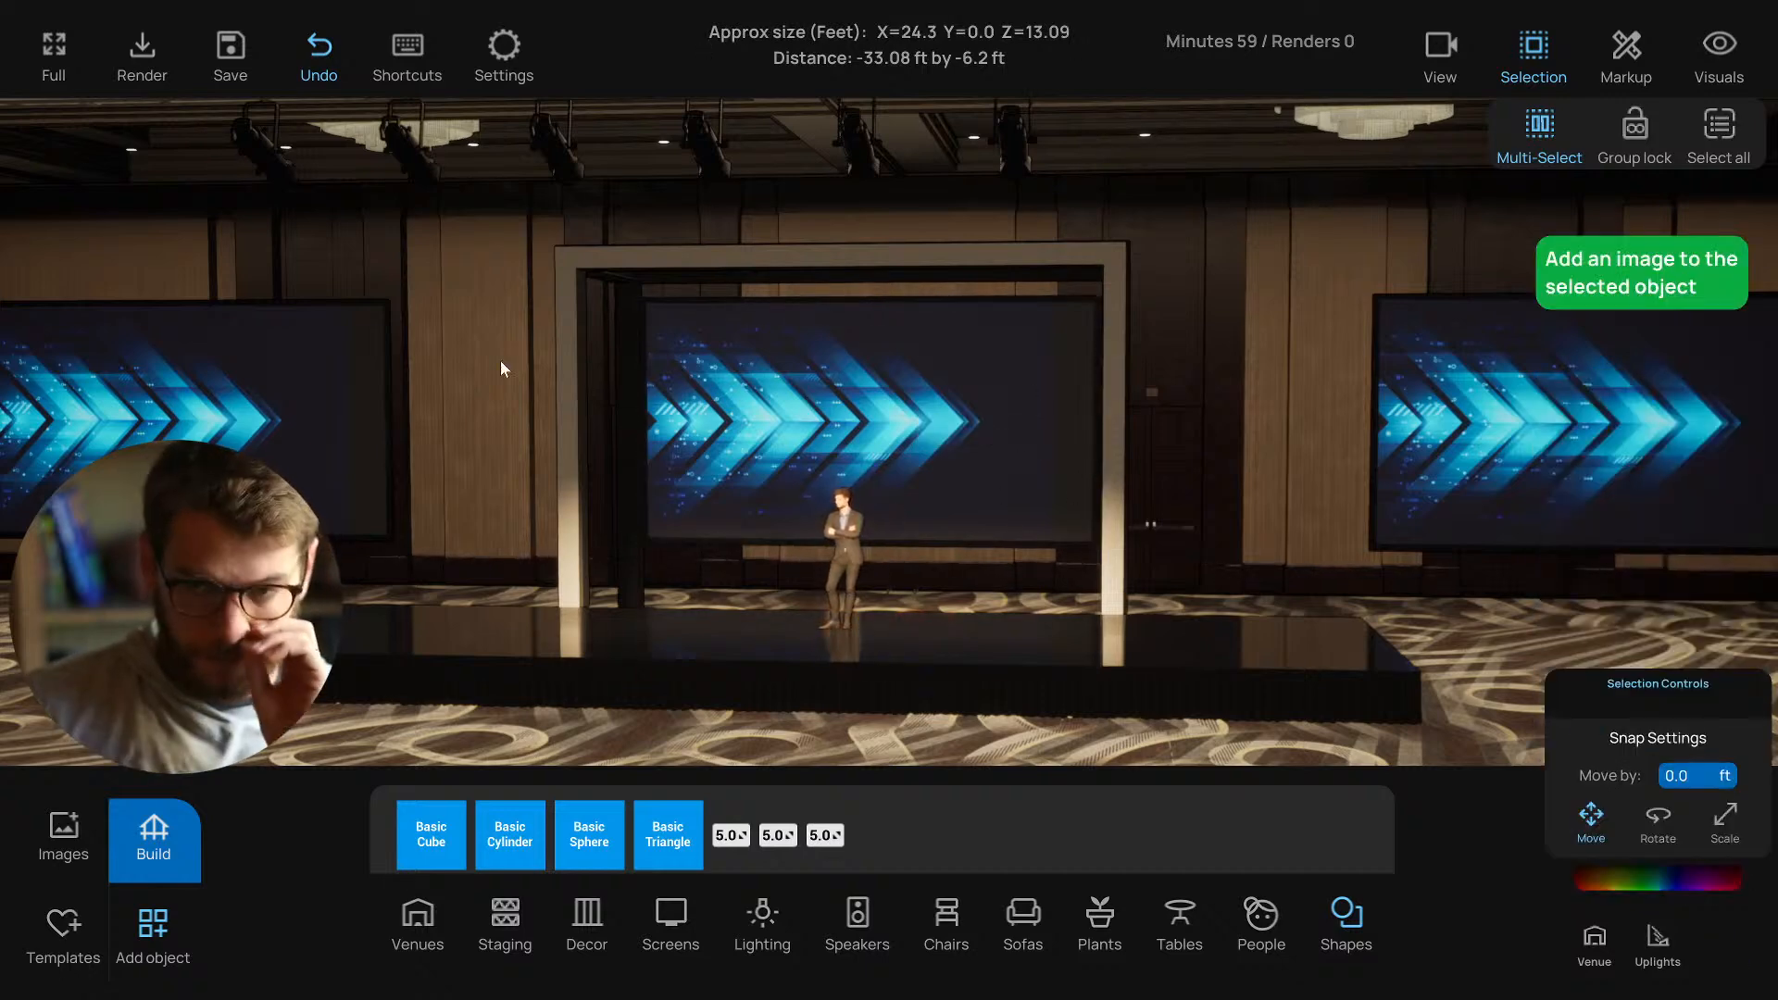
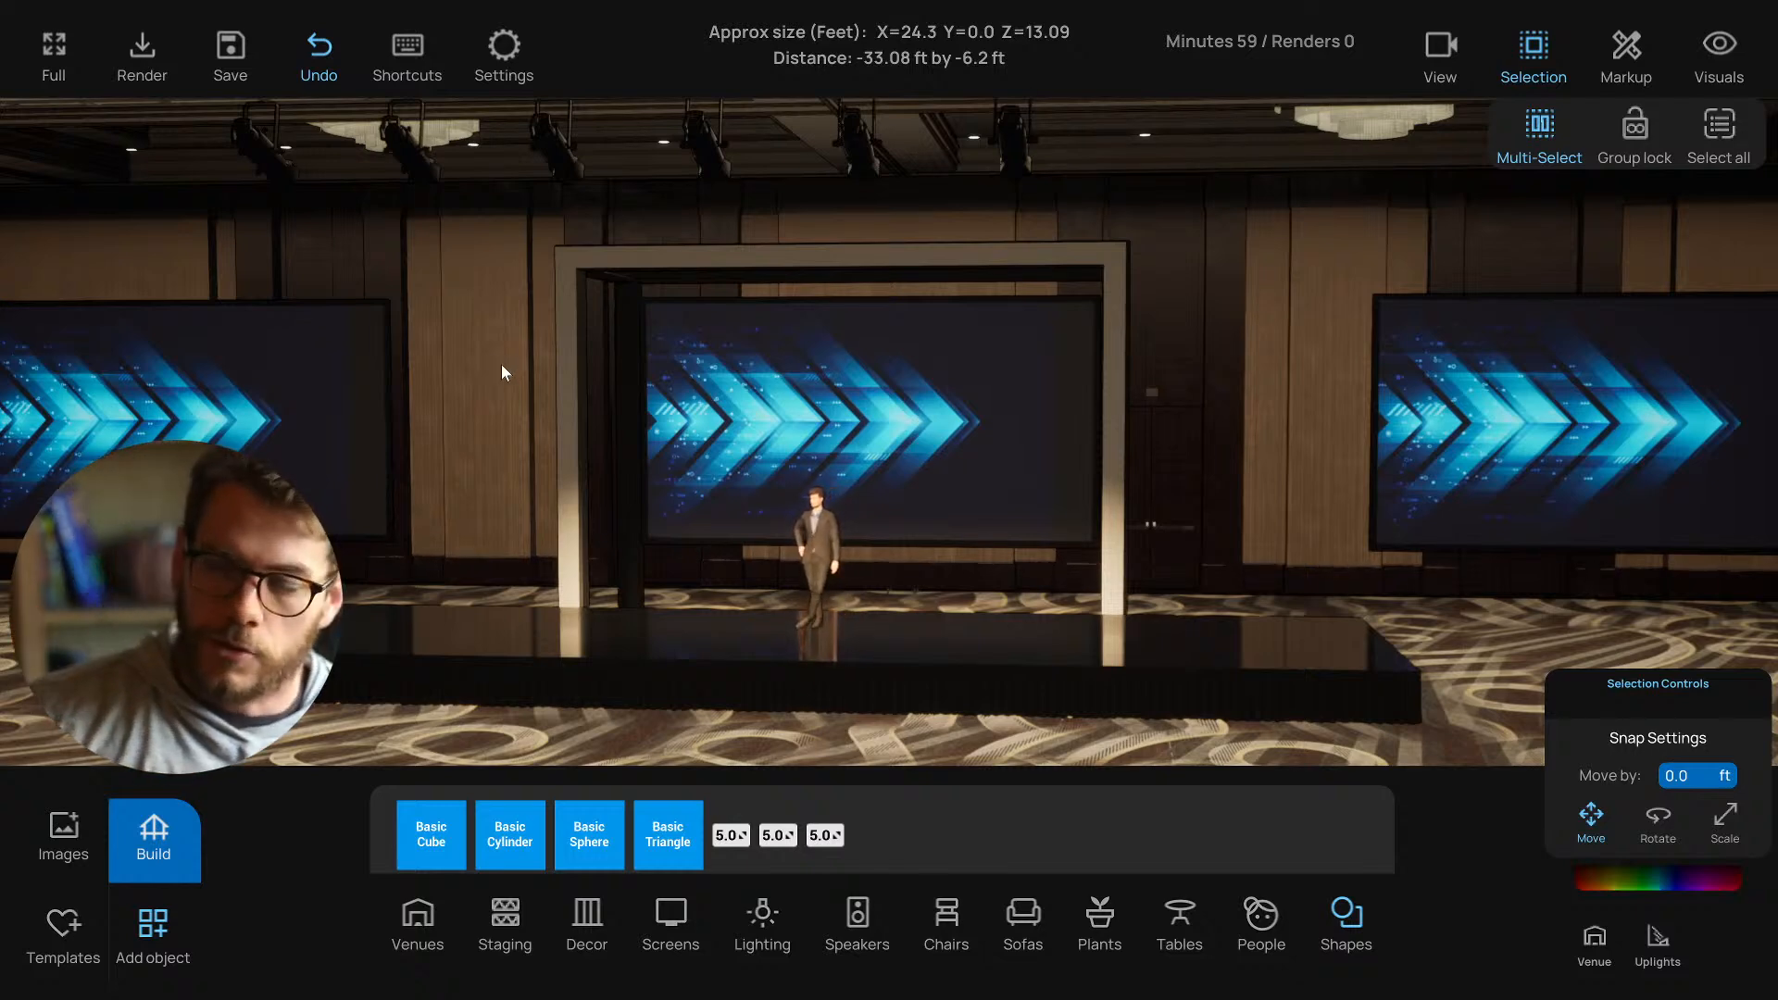
Compare the frame with the stage and screens from straight-on and angled viewpoints.
key(a)
mouse_move(502, 364)
right_down()
mouse_move(674, 376)
mouse_move(519, 376)
right_up()
key(a)
key(d)
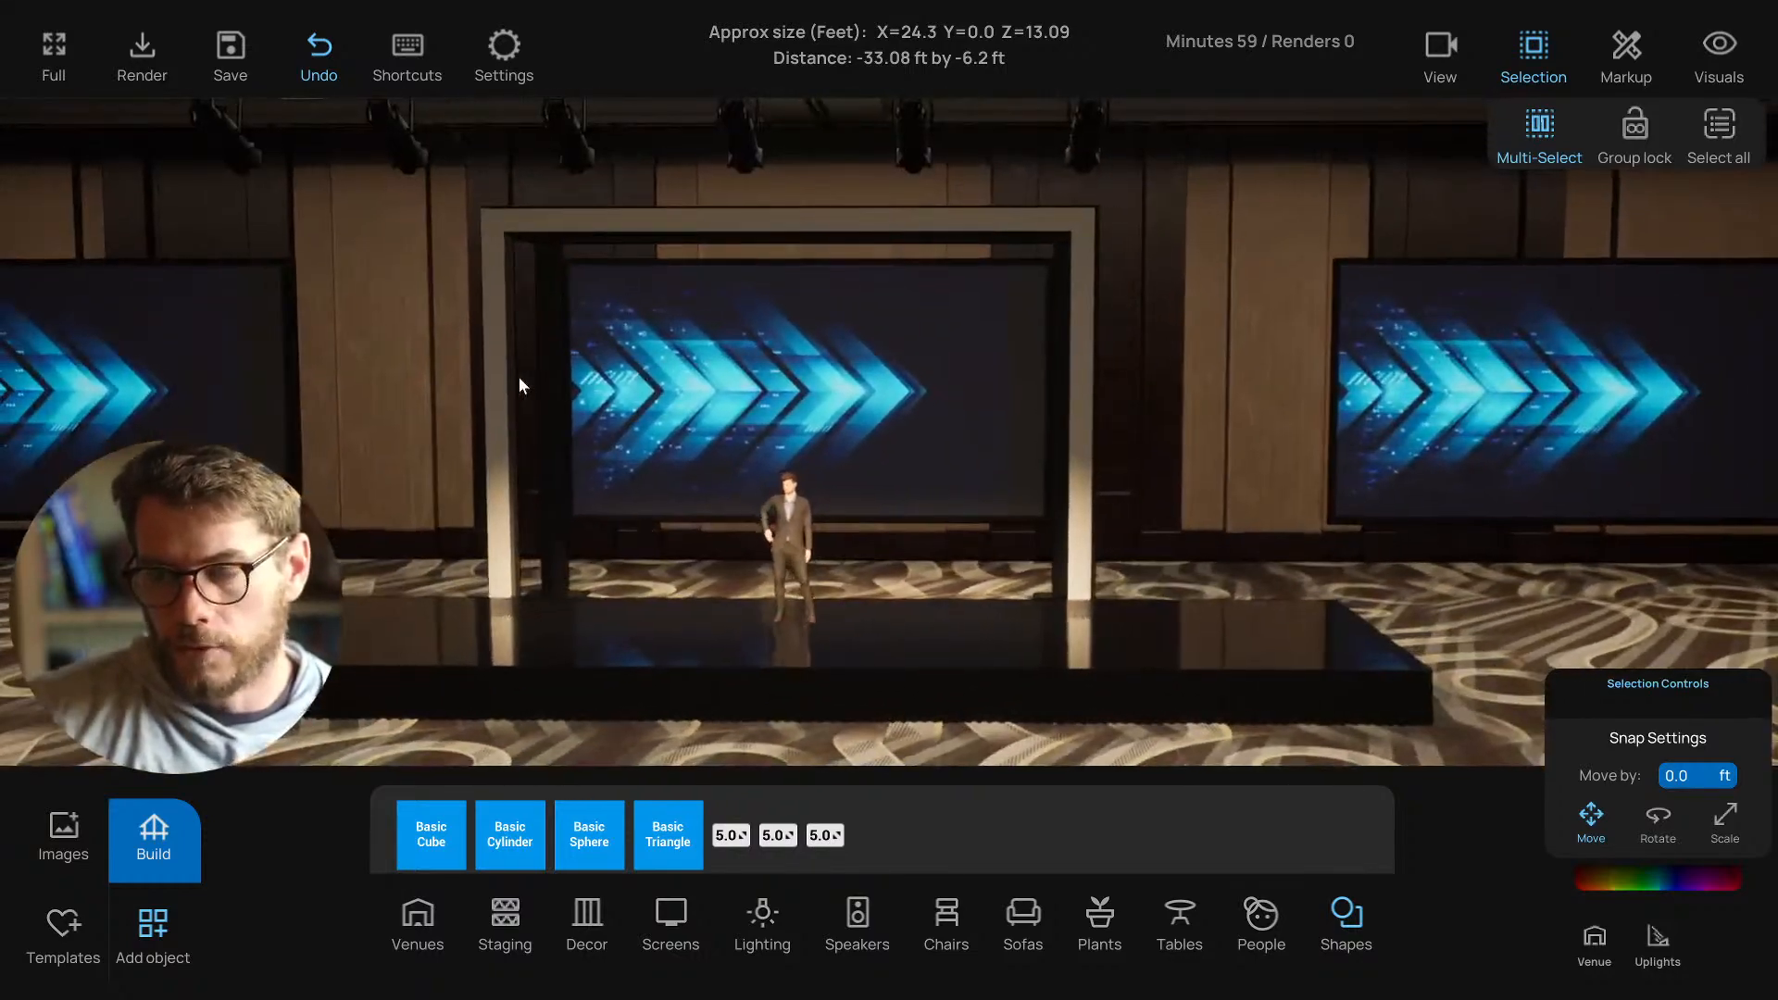
key(a)
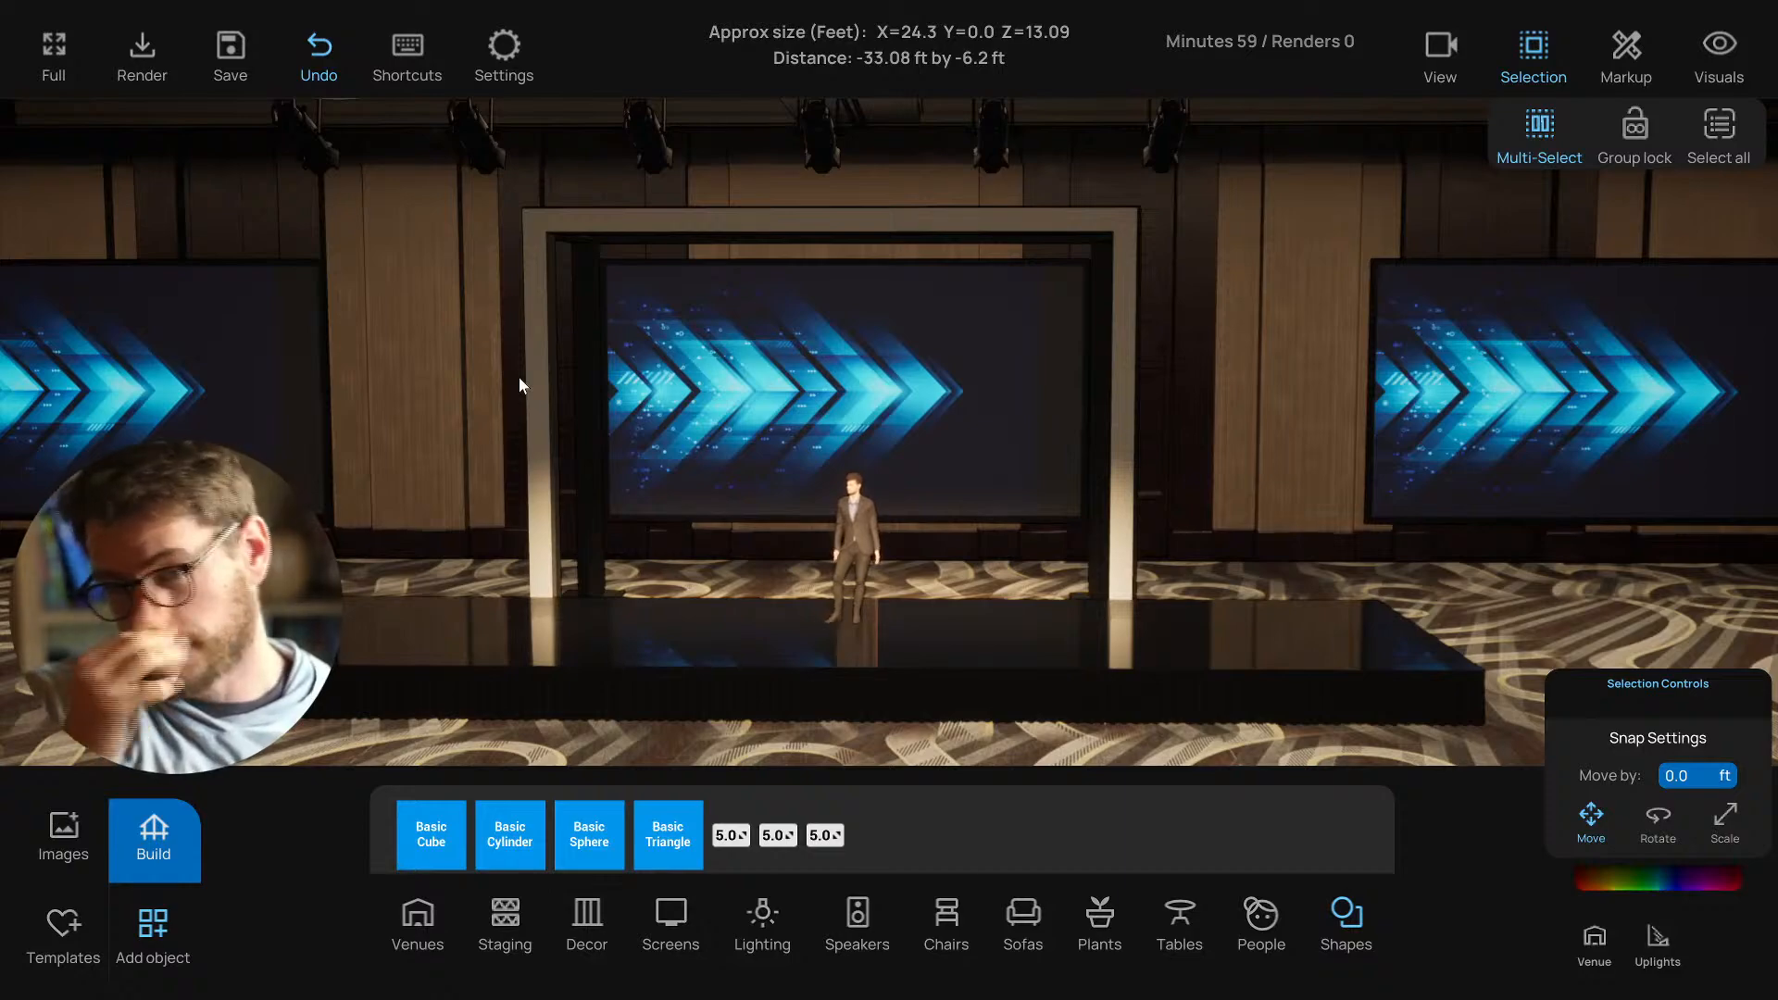
key(a)
right_drag(518, 376, 707, 398)
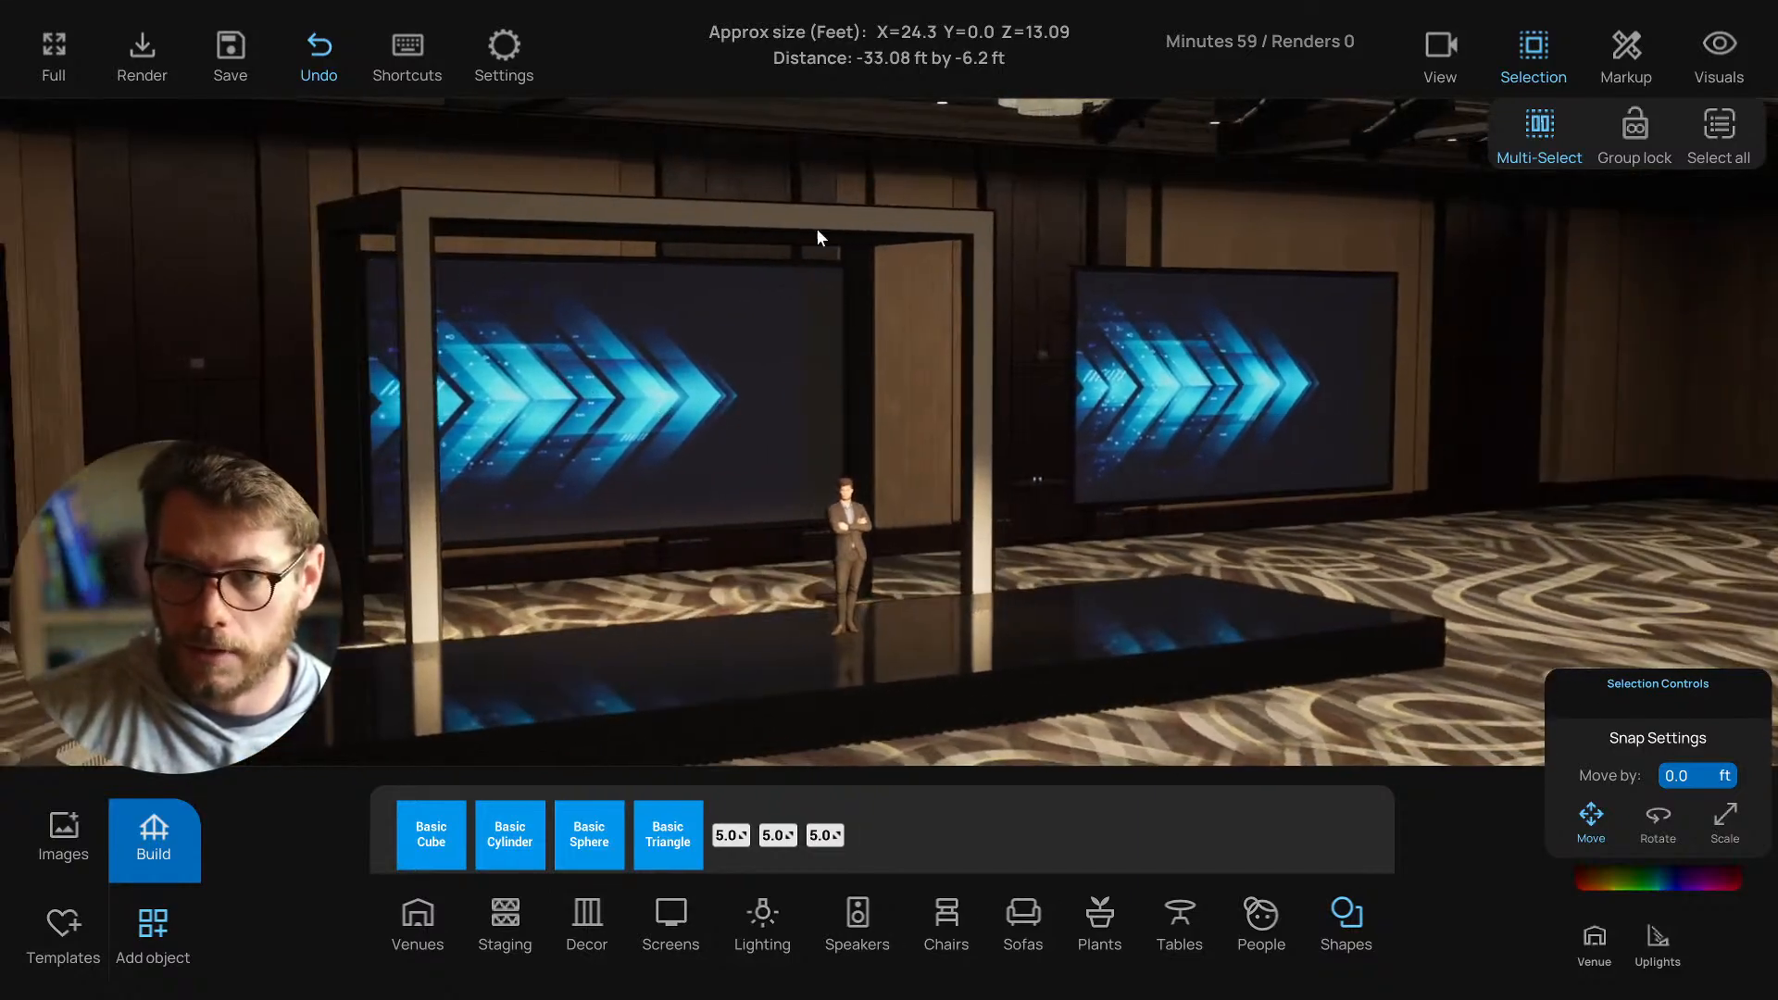
key(d)
right_drag(817, 238, 507, 242)
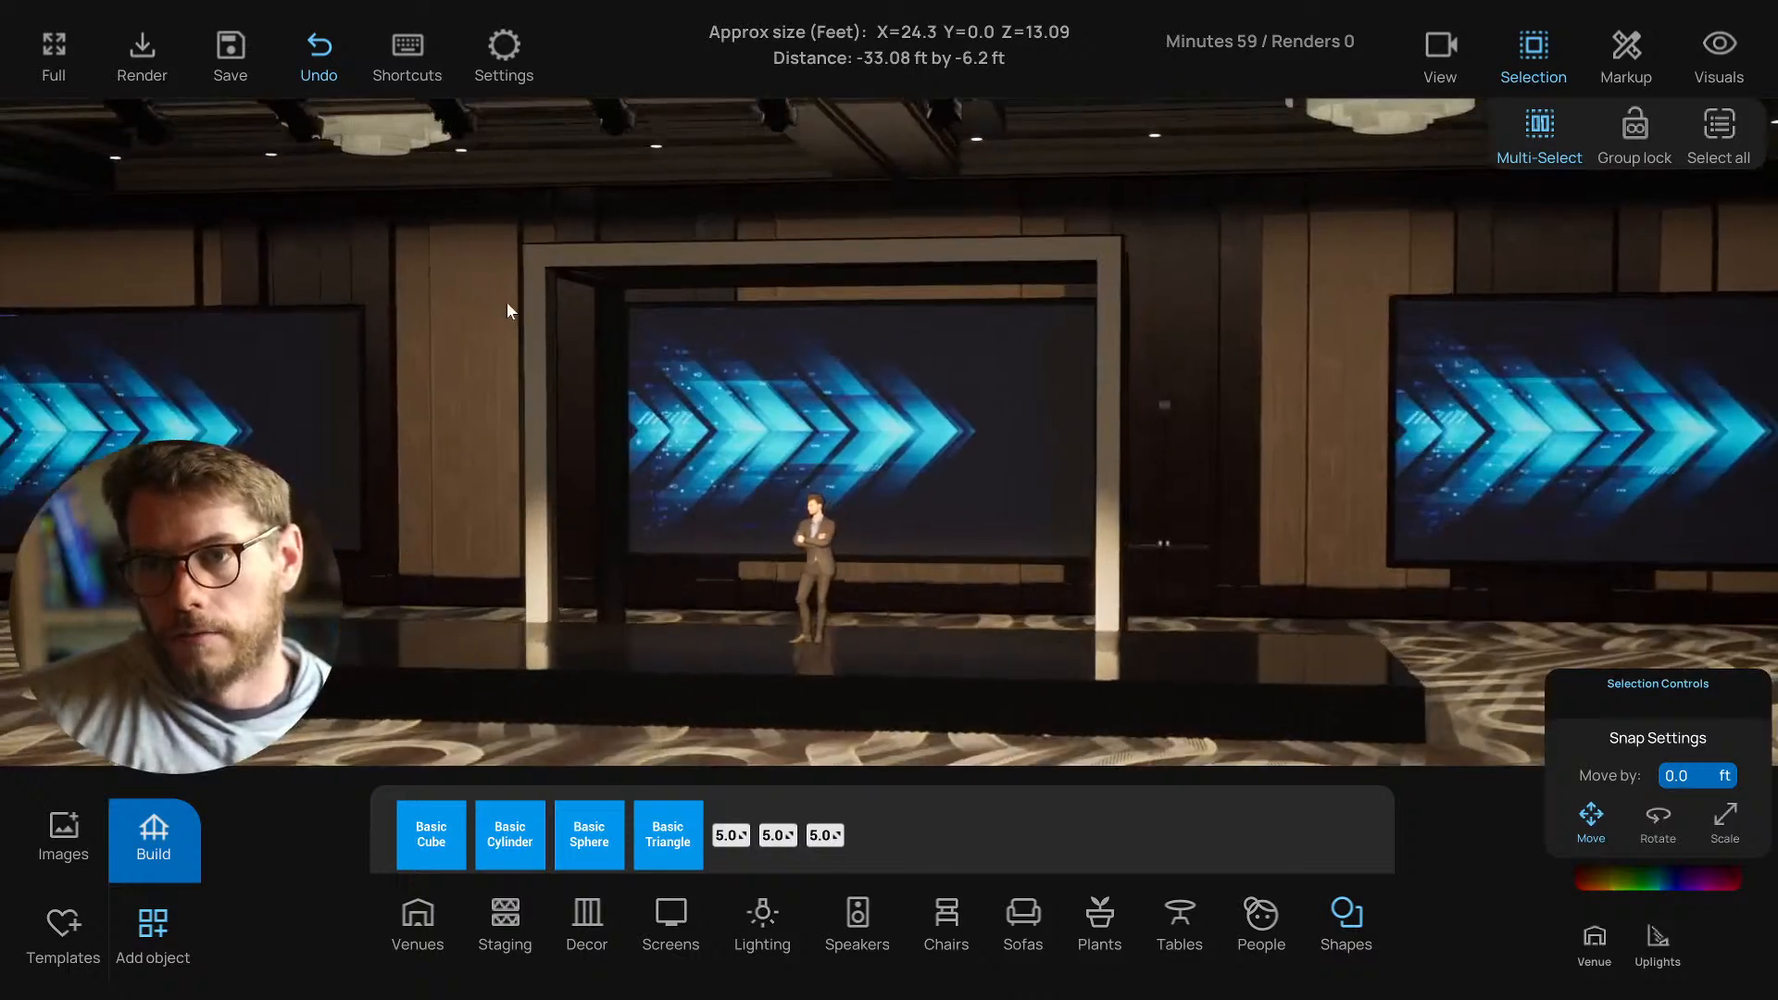
Save the project with the completed frame cladding.
right_drag(507, 303, 549, 307)
key(a)
key(d)
key(d)
right_drag(691, 454, 647, 465)
key(d)
key(ctrl+s)
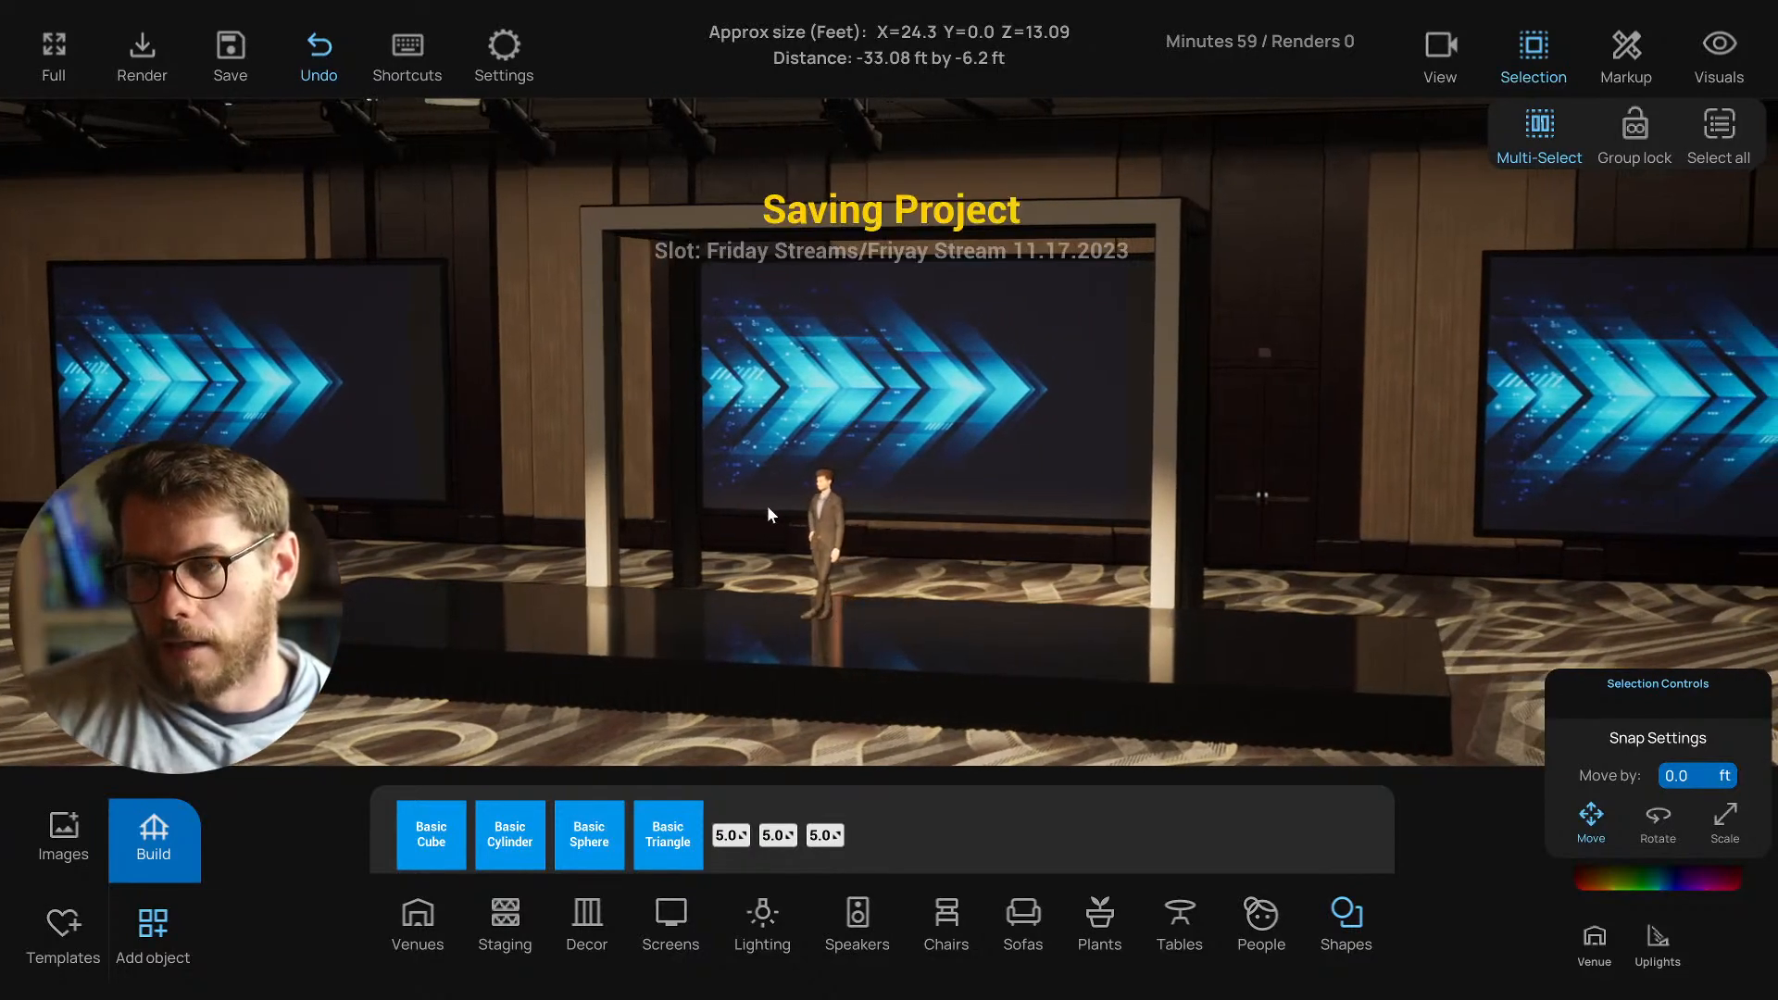
Check the frame's placement relative to the stage and side screens in the top-down plan view, and return to the perspective view.
key(d)
right_drag(767, 504, 737, 502)
key(t)
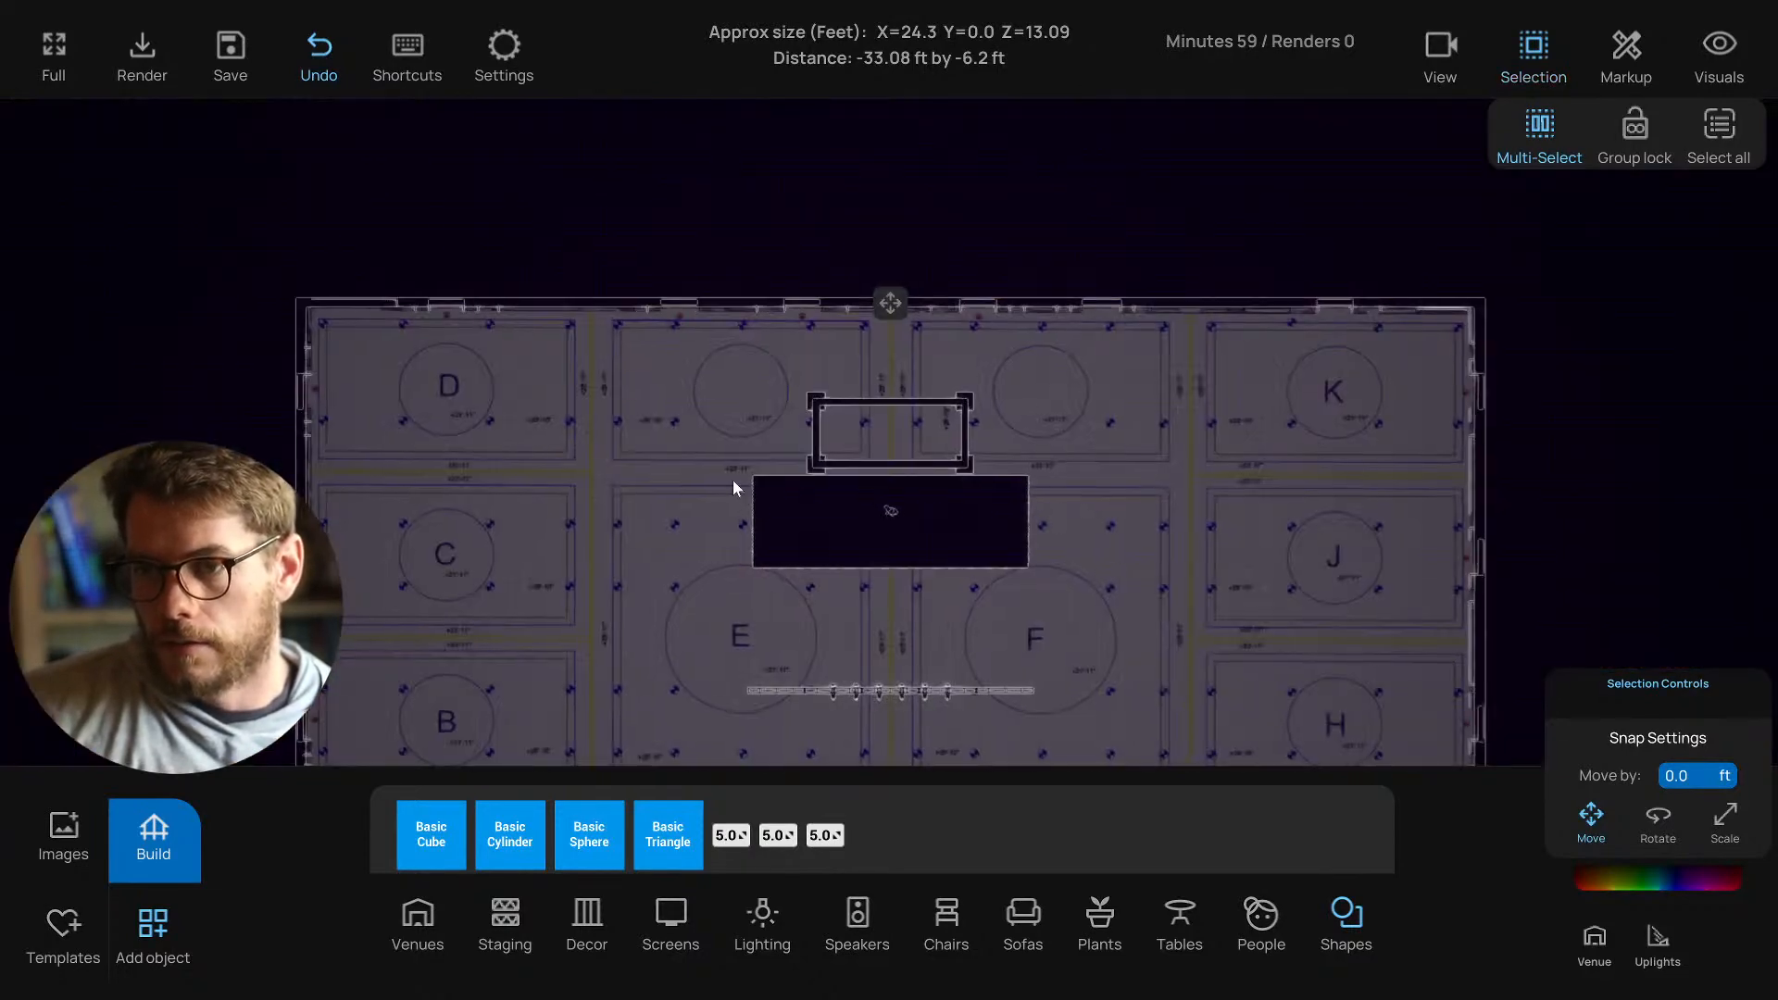
scroll(880, 358, up, 5)
scroll(832, 386, up, 4)
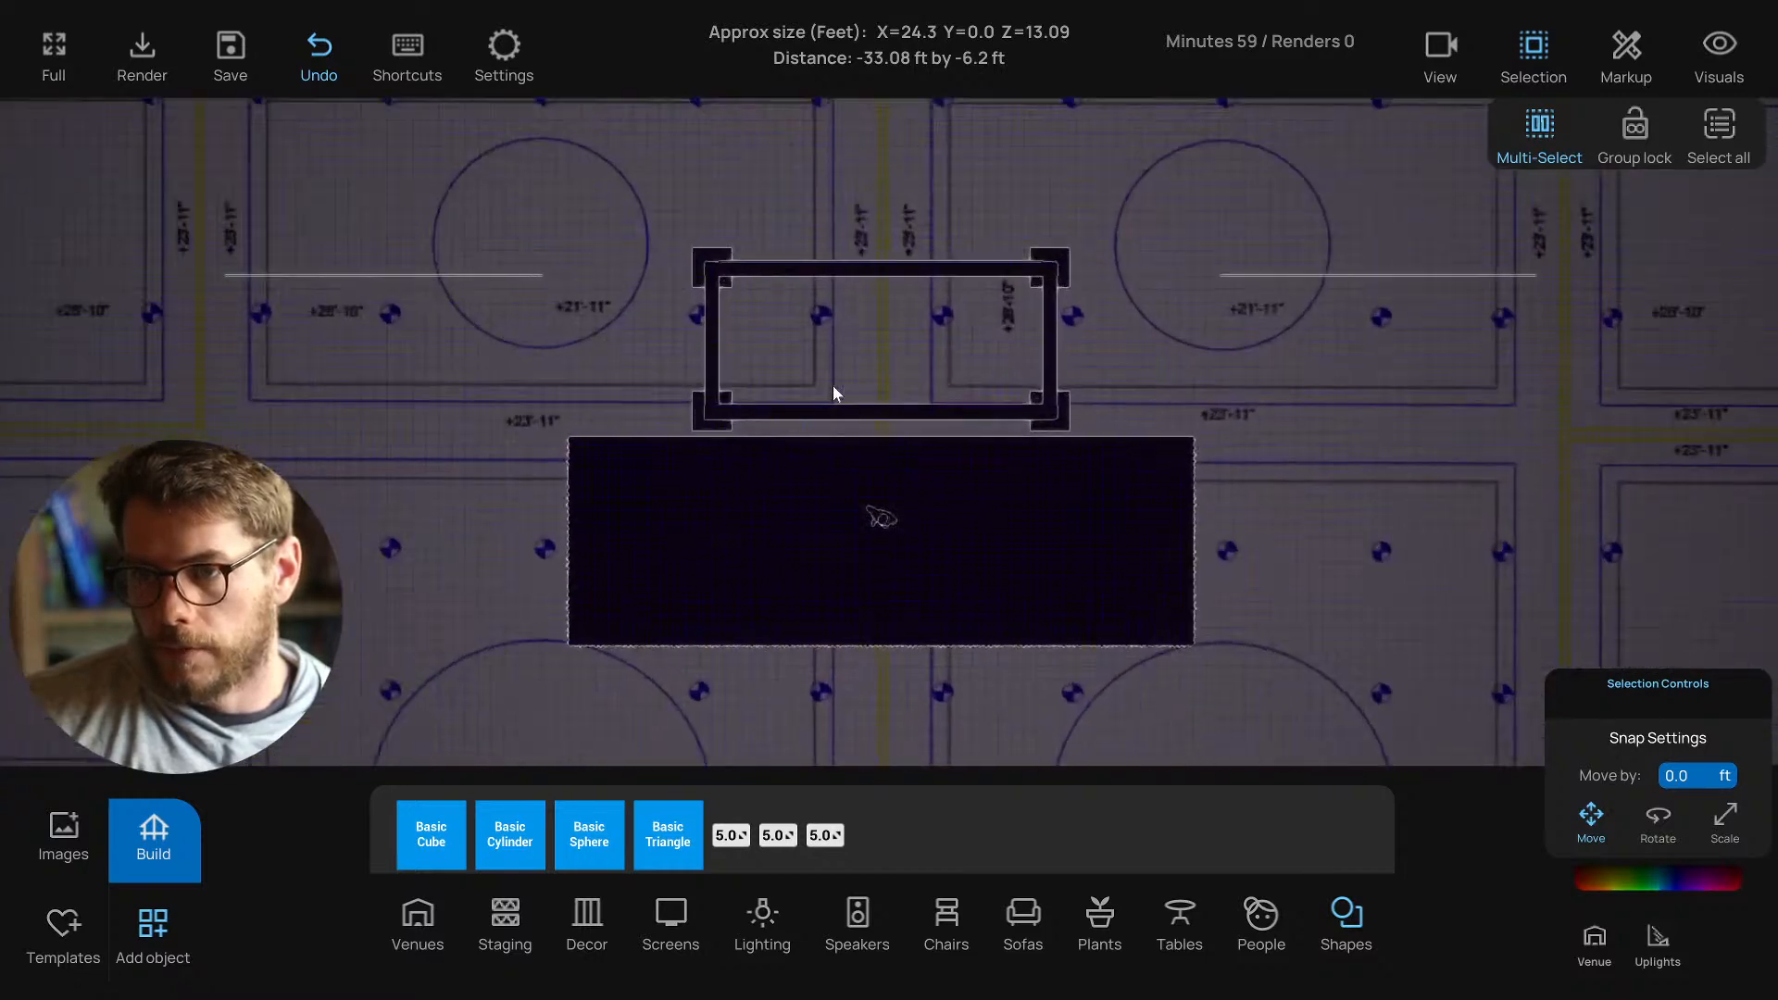
scroll(831, 347, down, 1)
key(t)
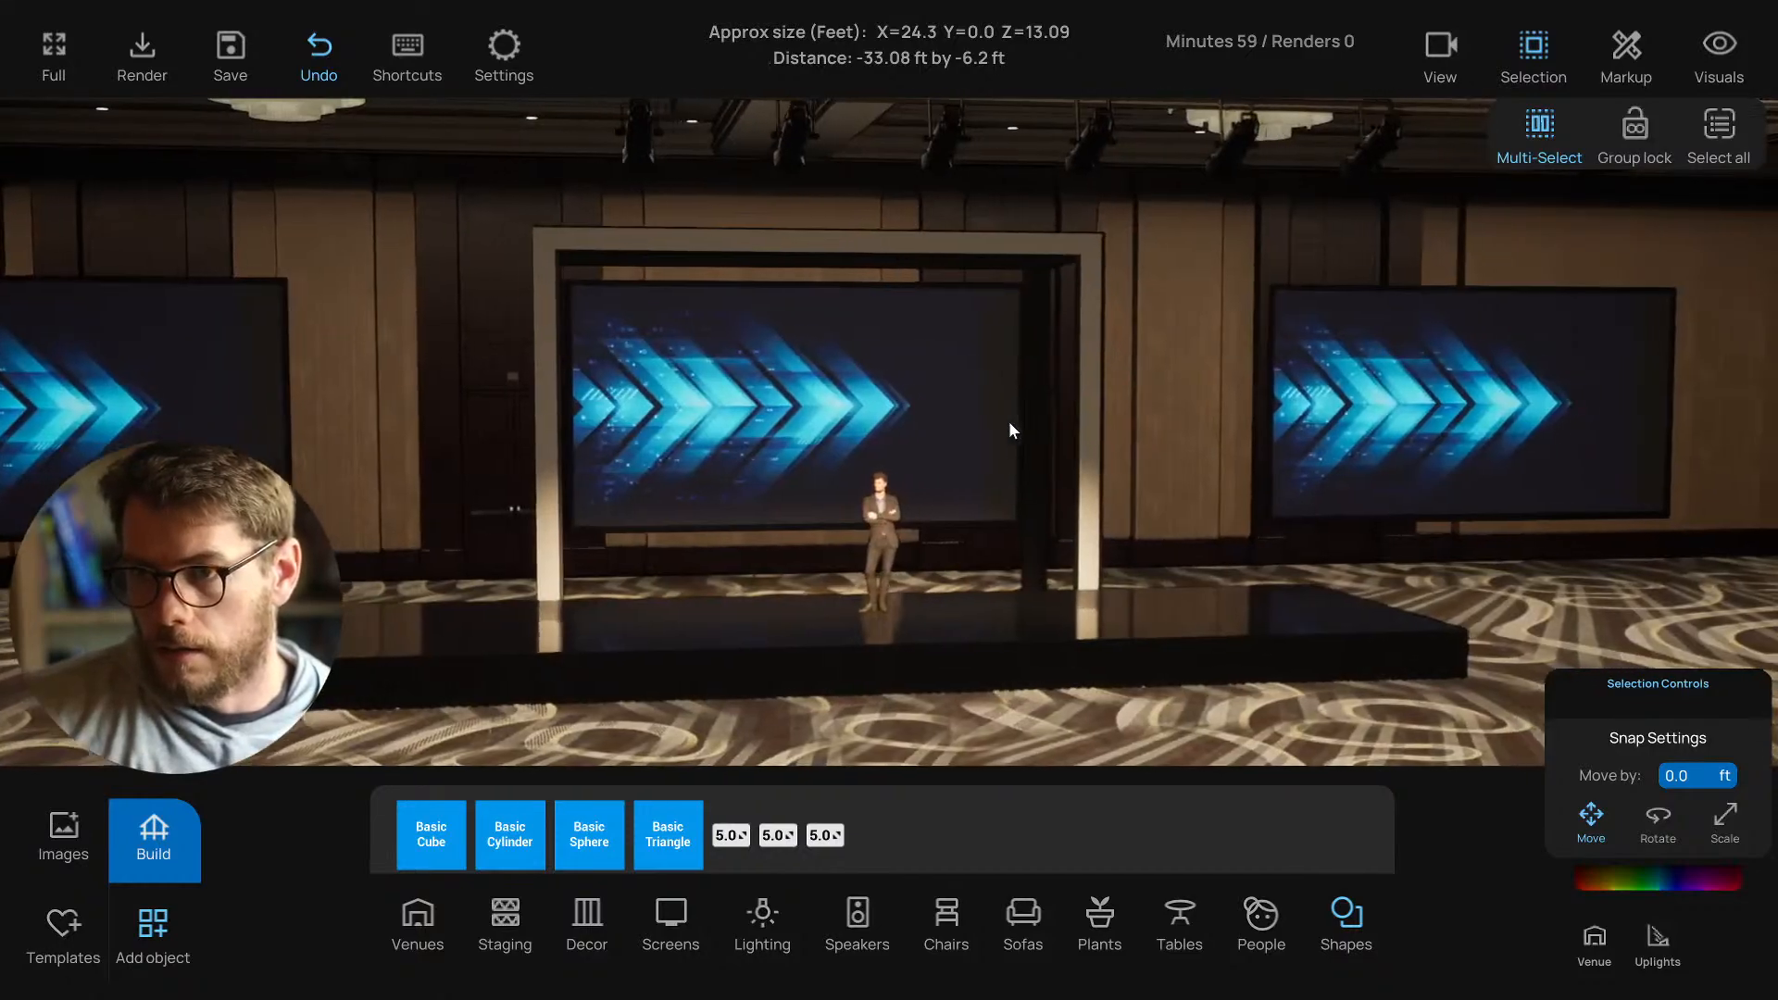
right_drag(1009, 423, 1013, 421)
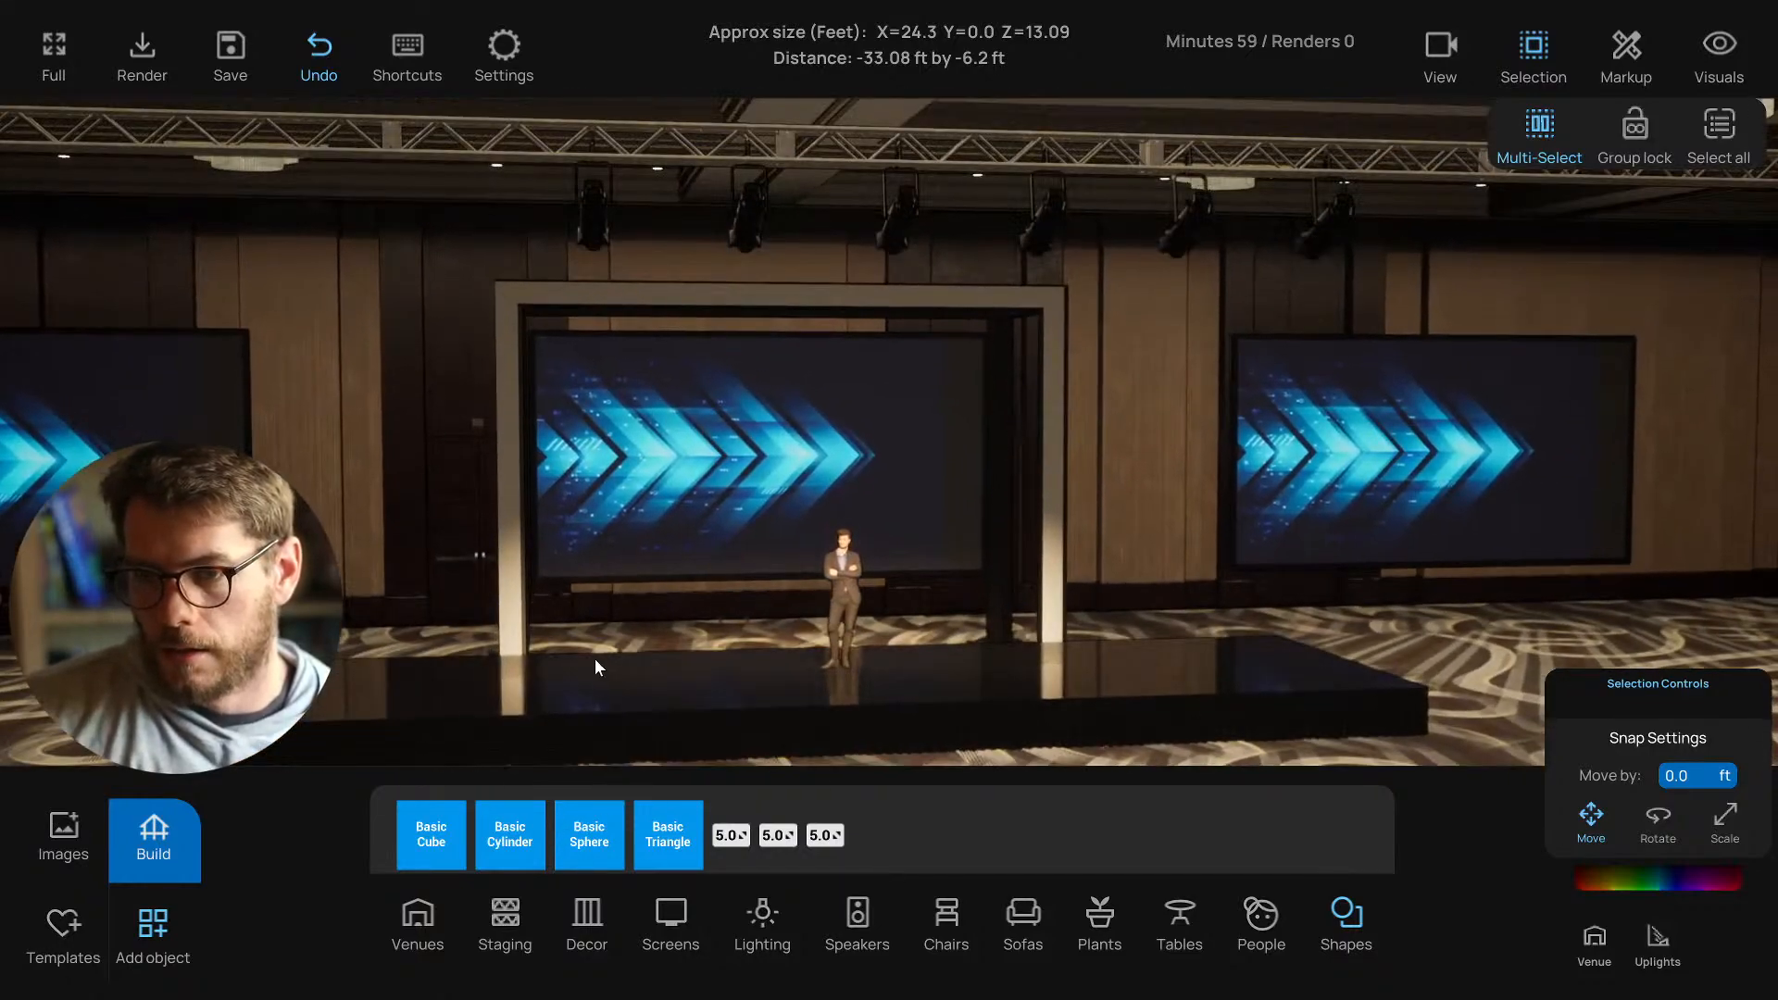
Add a Drapery with Shirring backdrop behind the stage screens.
click(154, 827)
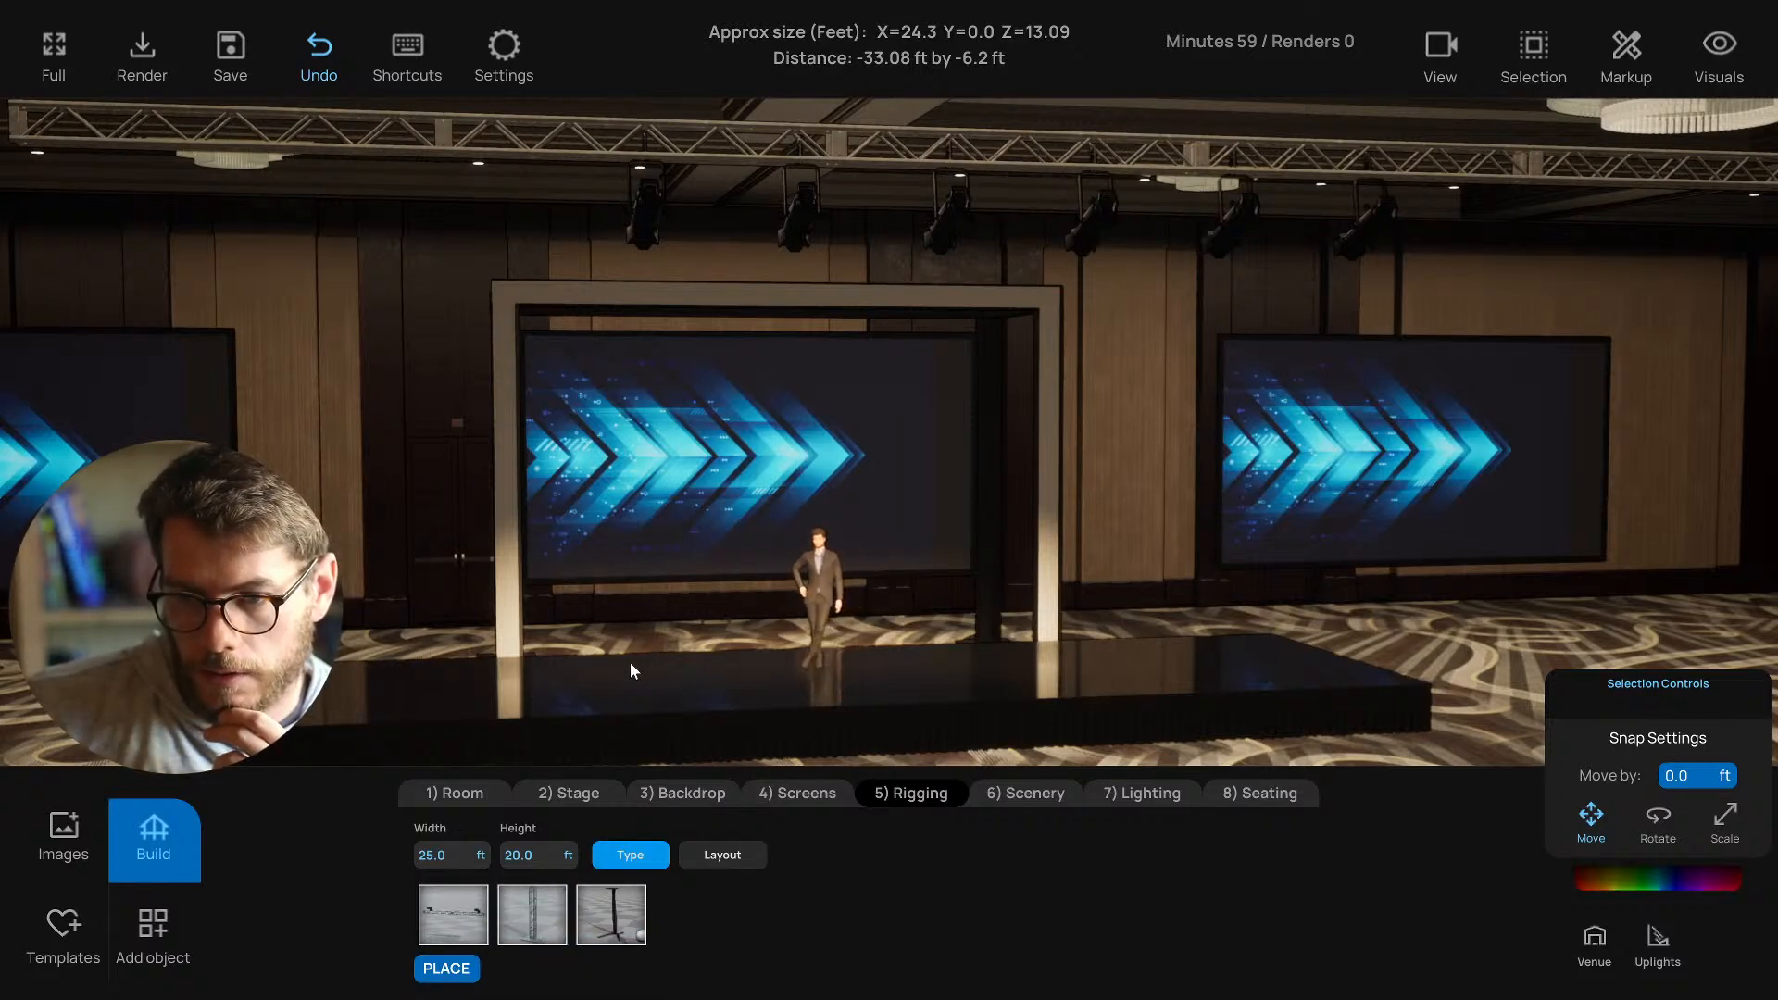
right_drag(629, 664, 769, 681)
click(653, 792)
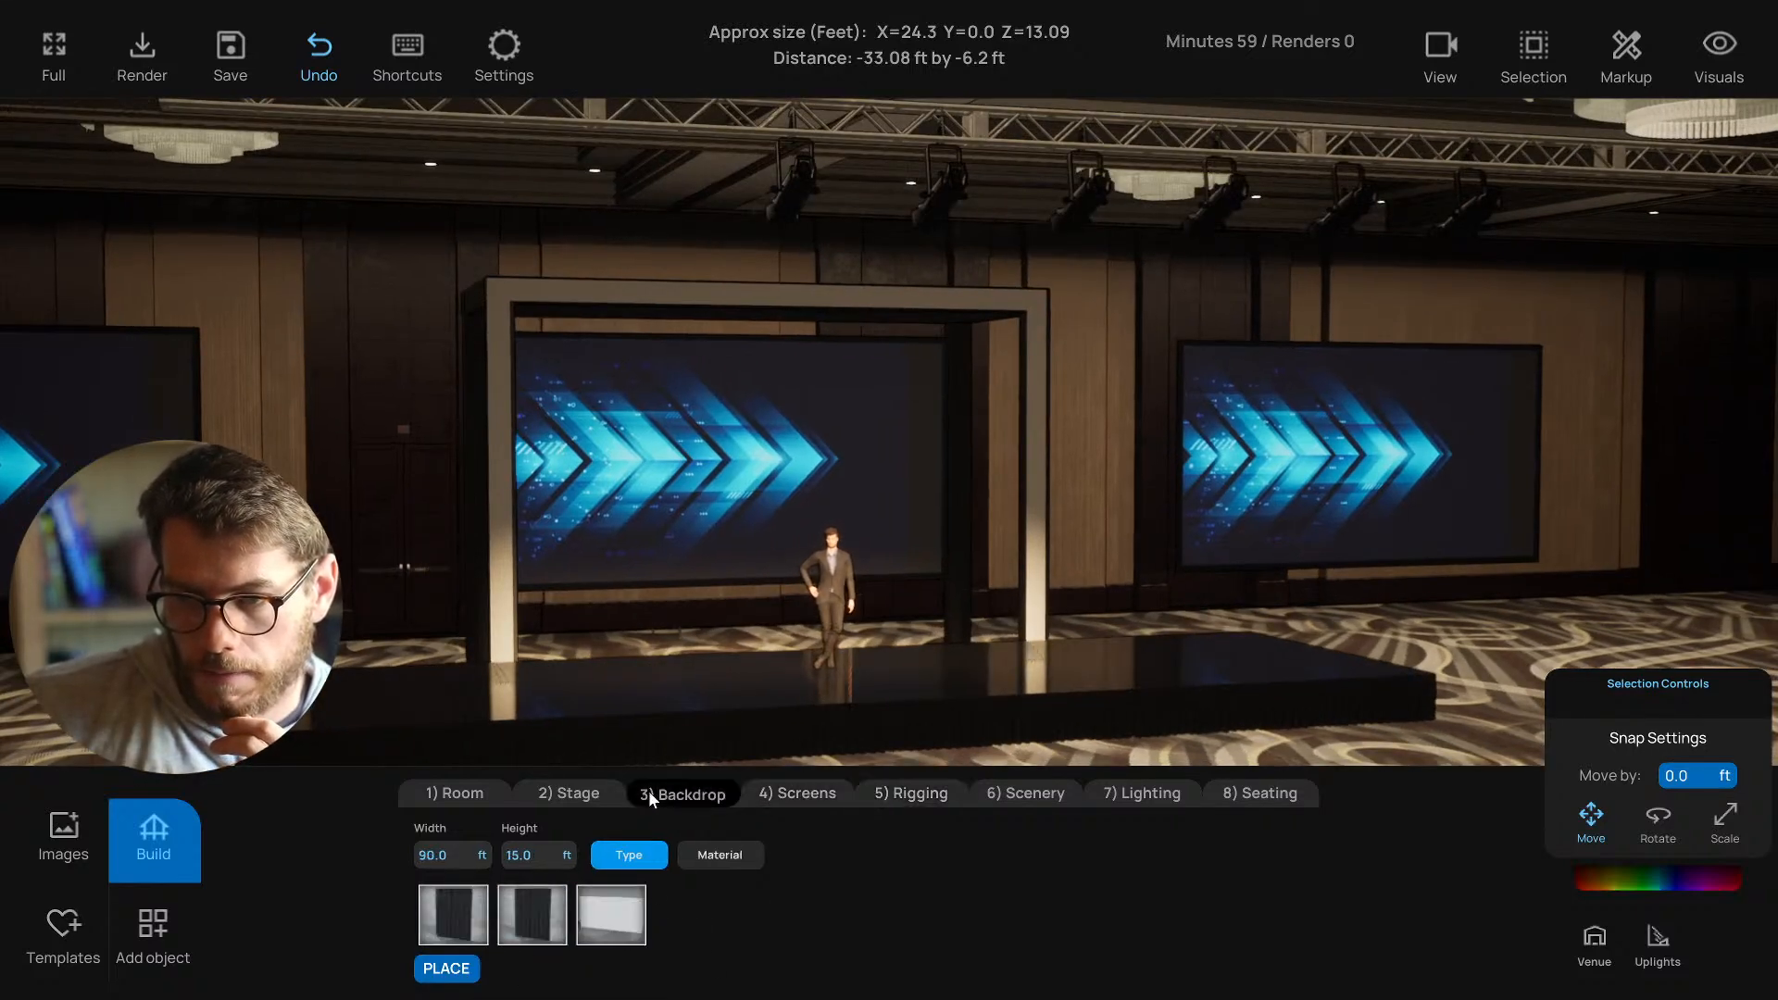
click(458, 906)
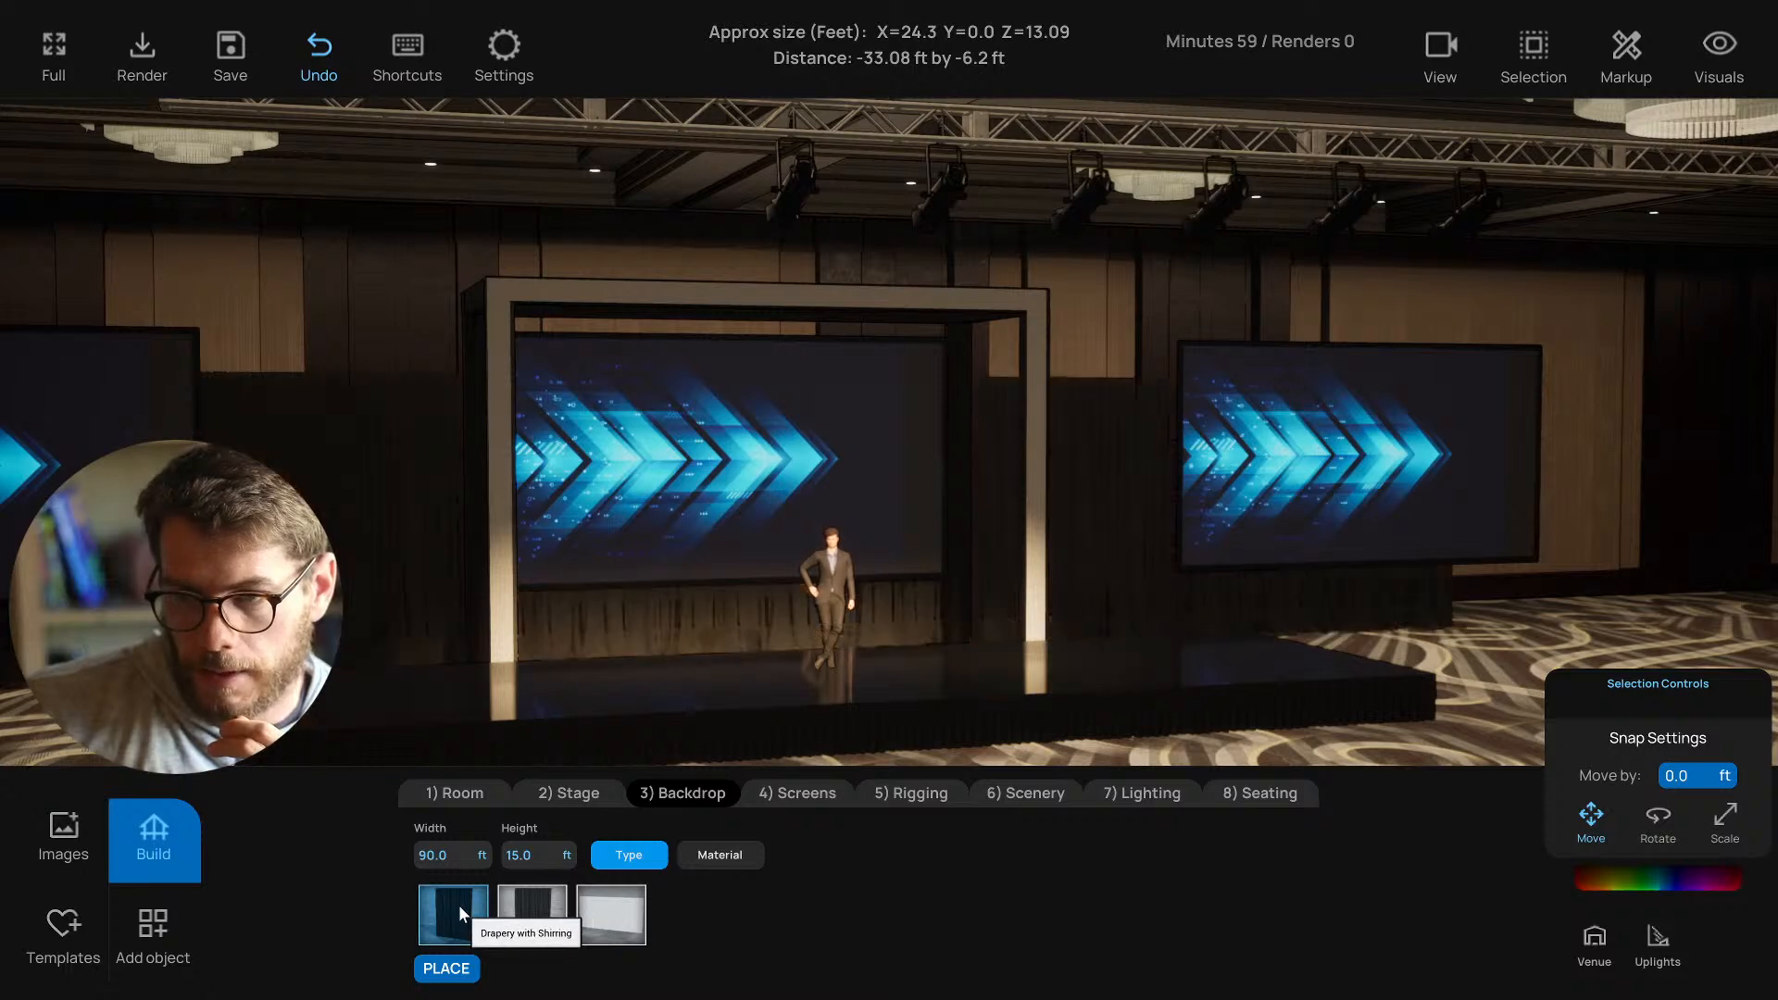
Try backdrop heights of 20, 24 and 25 ft for the drapery.
click(519, 855)
text(20)
key(Return)
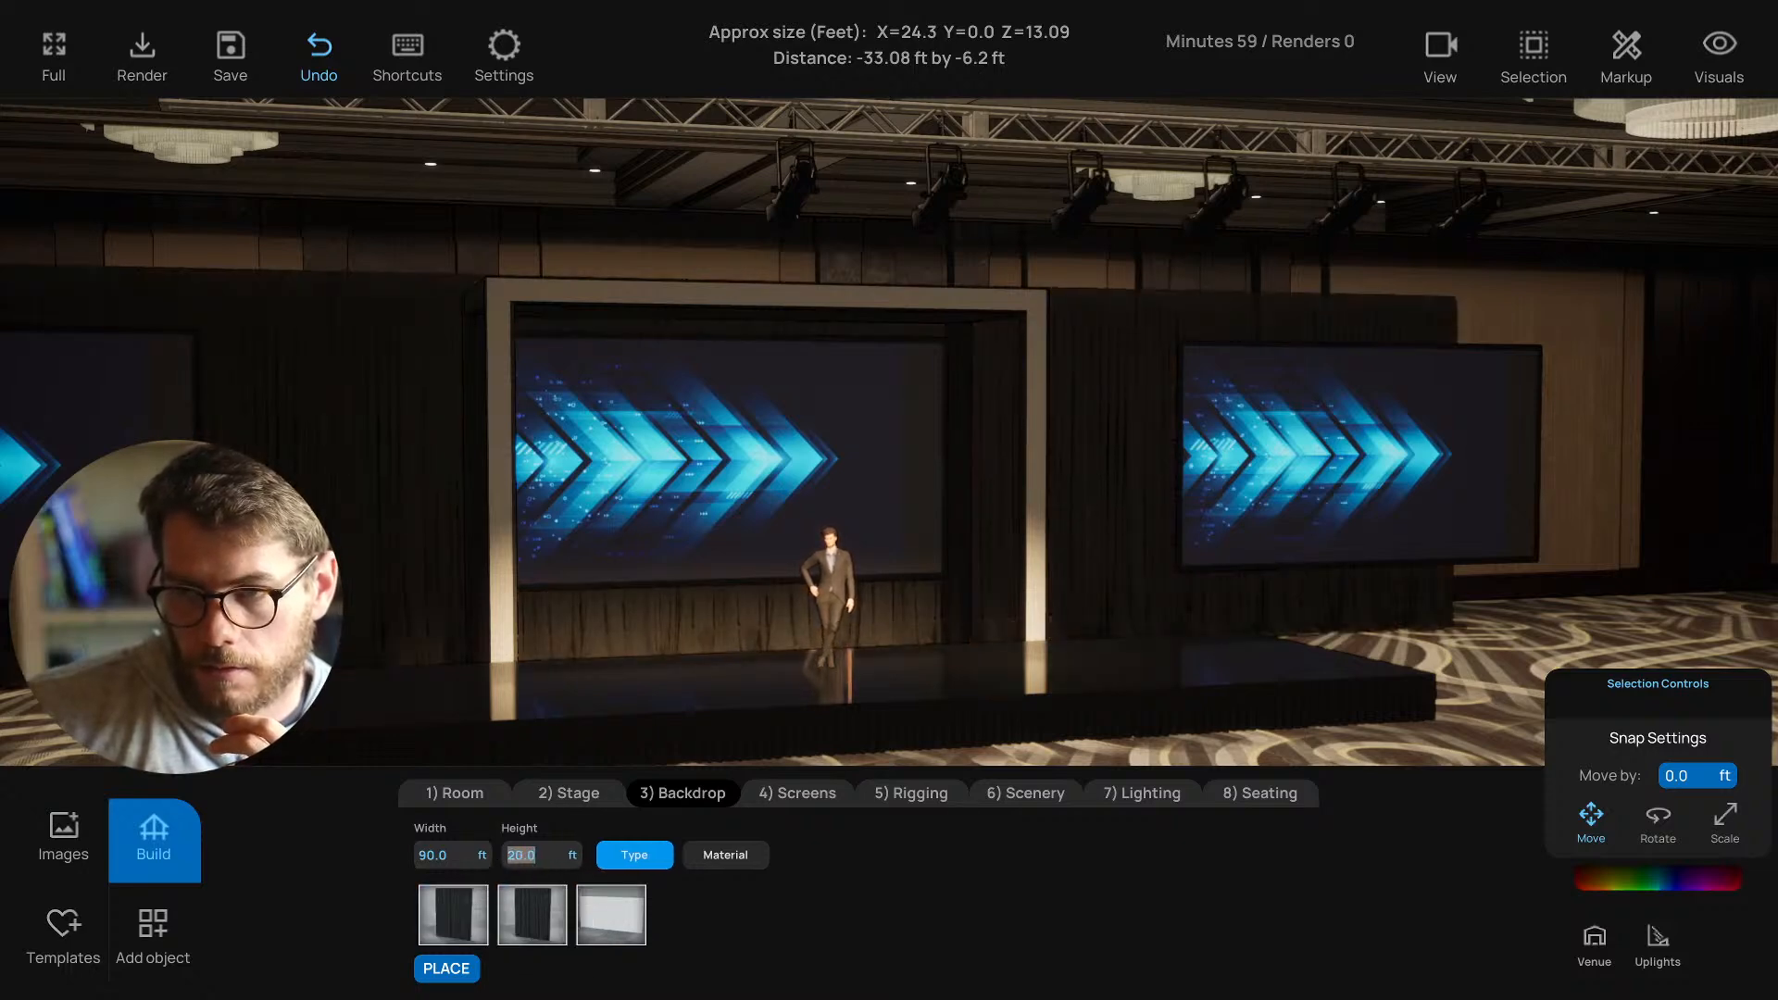
text(24)
key(Return)
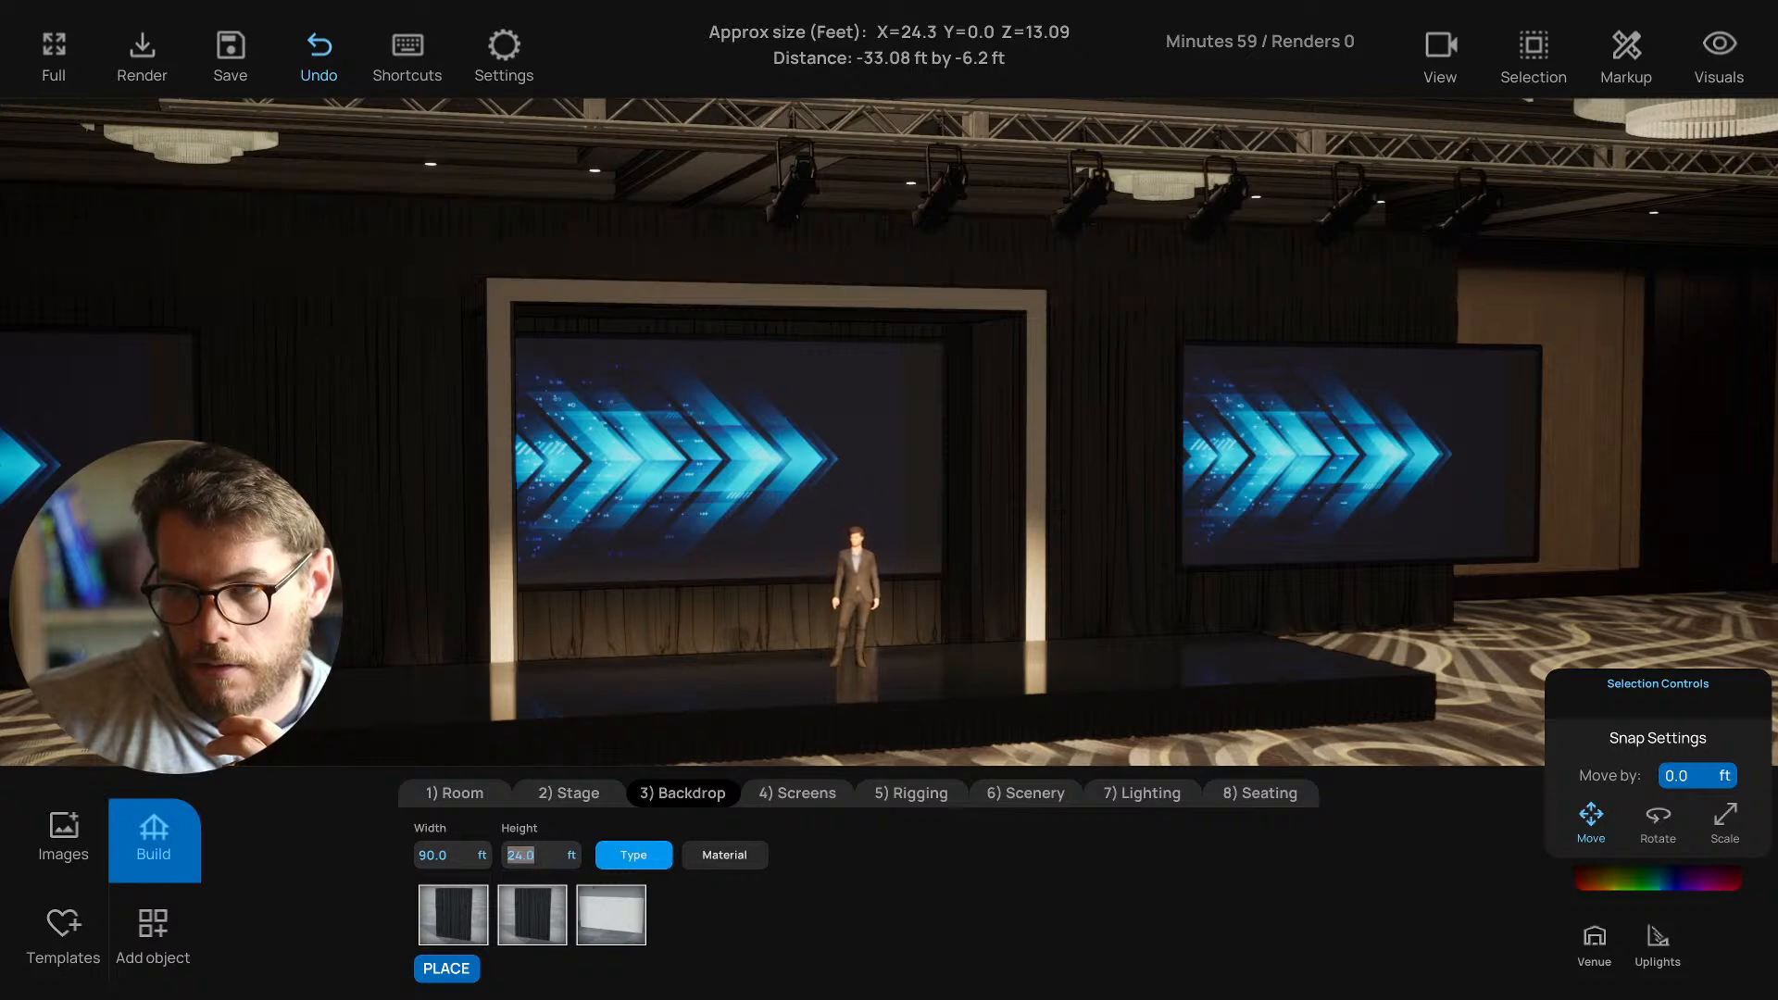
text(23)
key(Return)
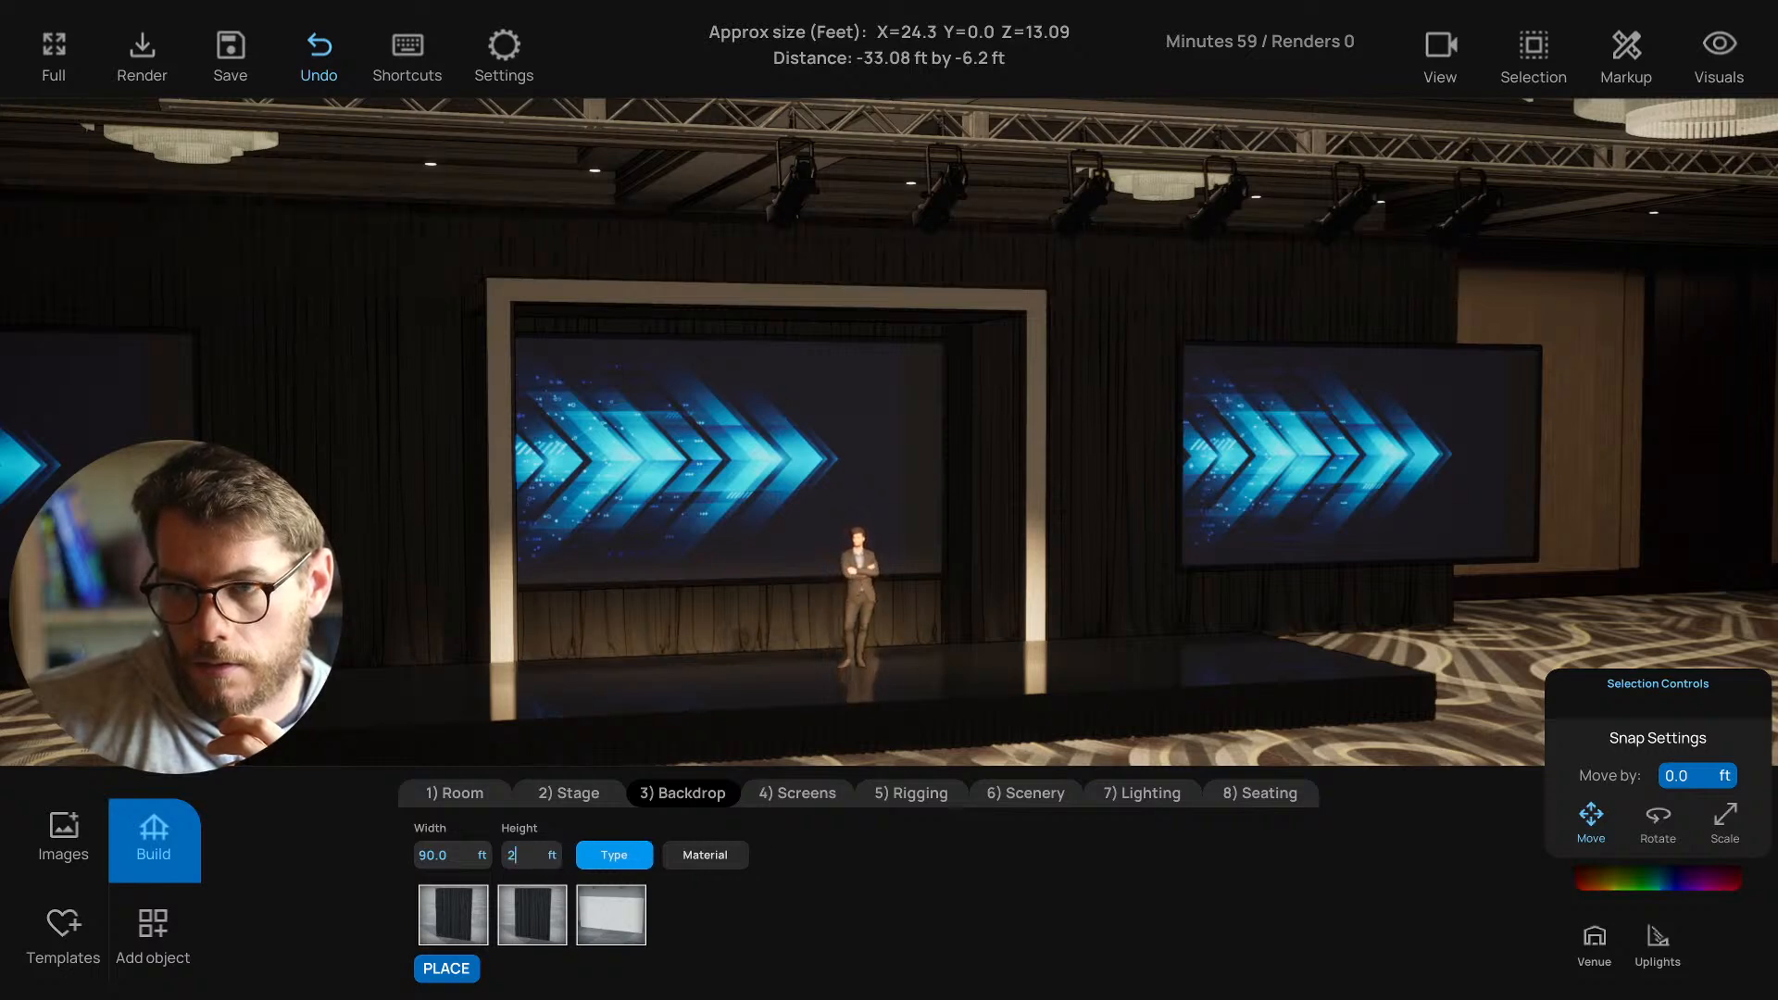
key(BackSpace)
key(BackSpace)
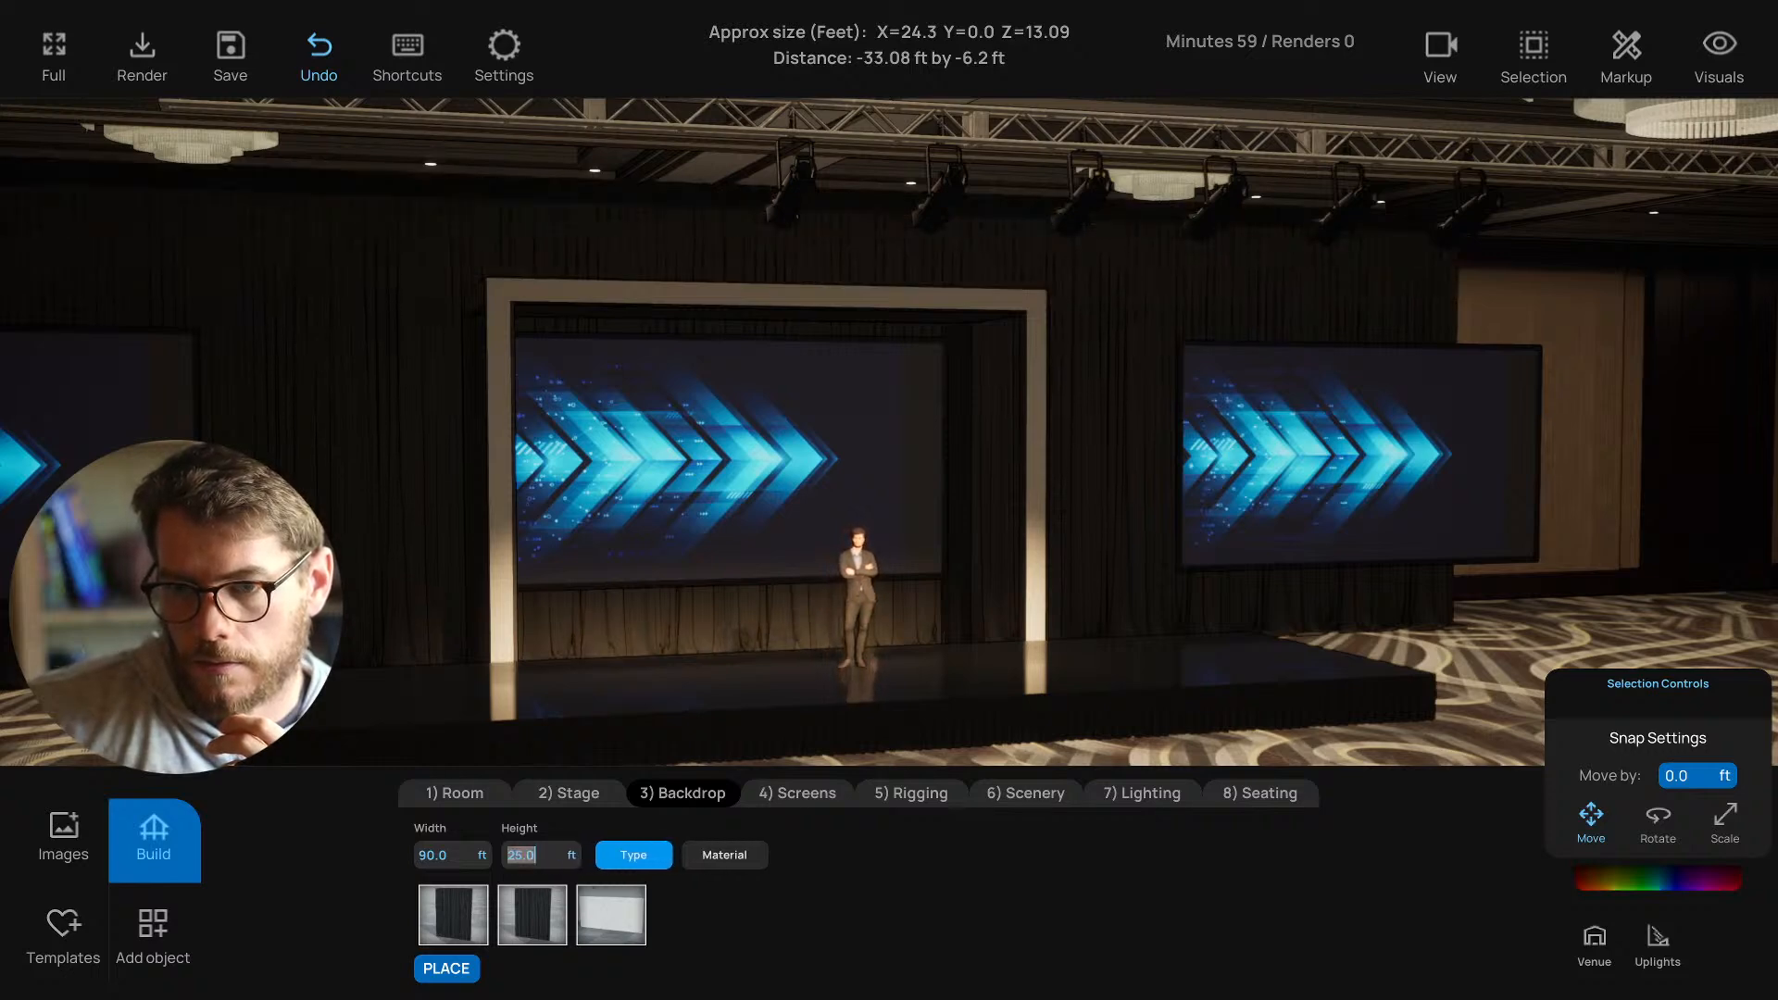
Set the drapery backdrop's height to 22 ft and its width to 120 ft.
text(22)
key(Return)
scroll(972, 582, up, 2)
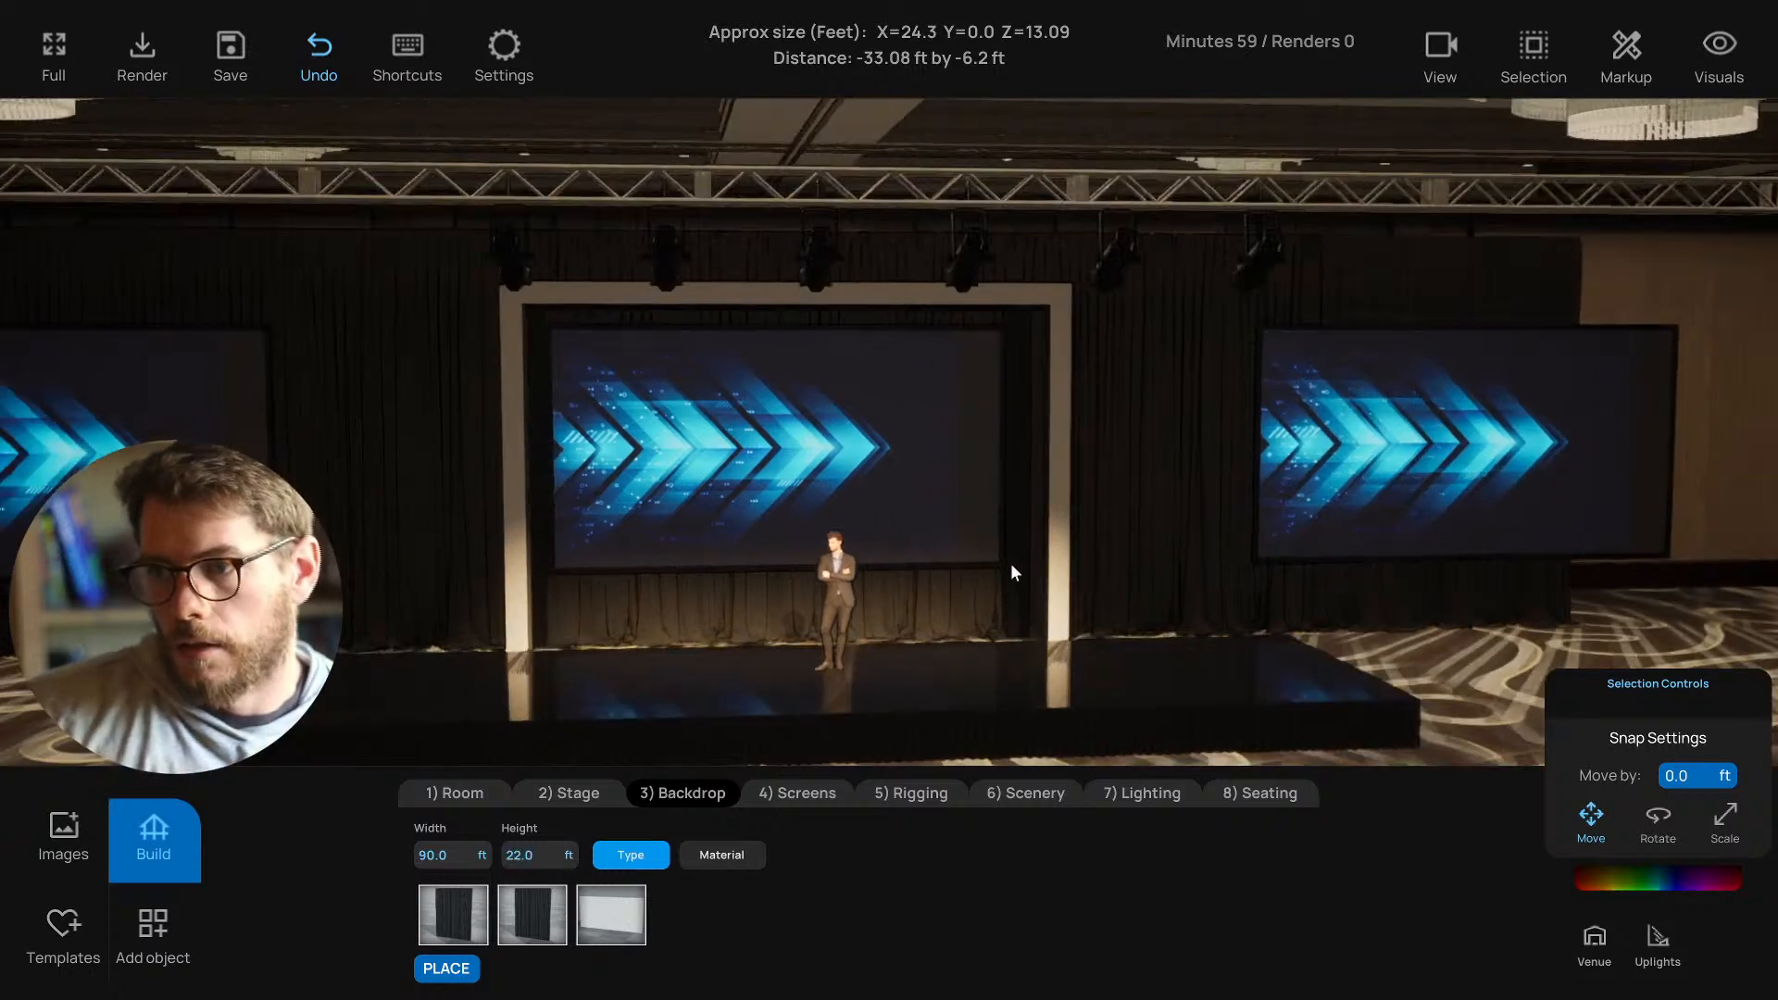
click(443, 856)
text(120)
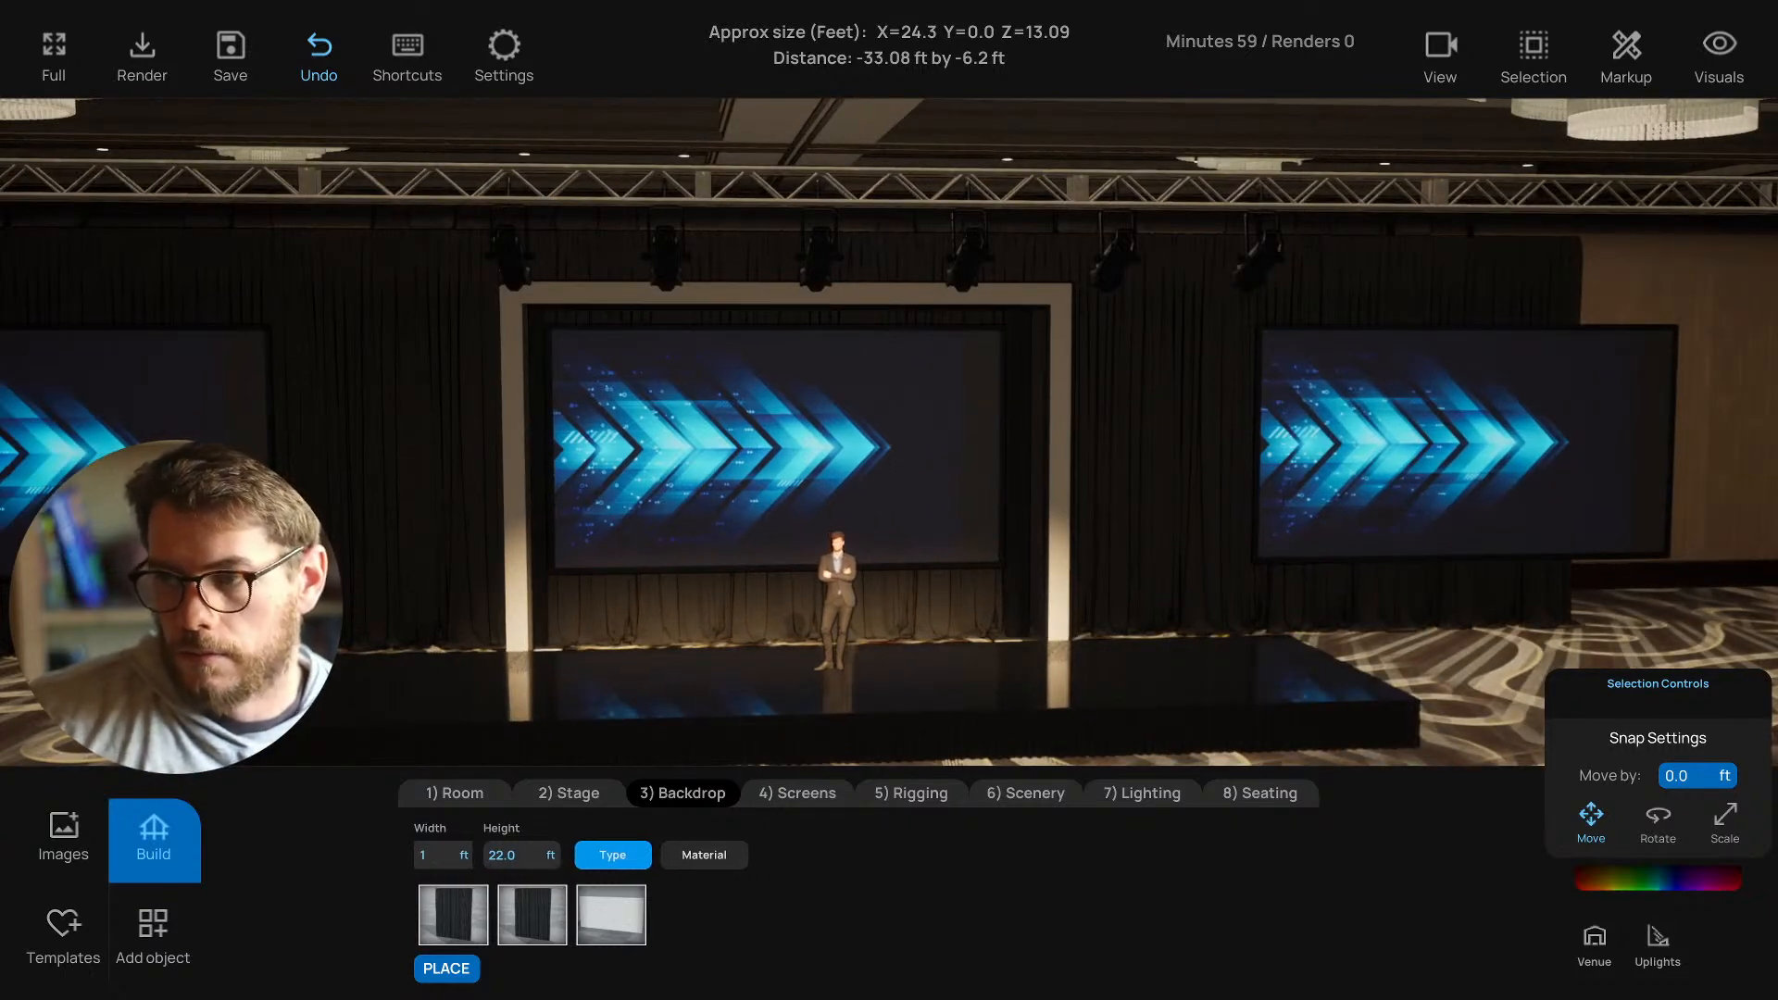
key(Return)
Turn on group lock and select the whole drapery backdrop behind the screens as one group.
middle_drag(1126, 675, 1019, 674)
click(1269, 673)
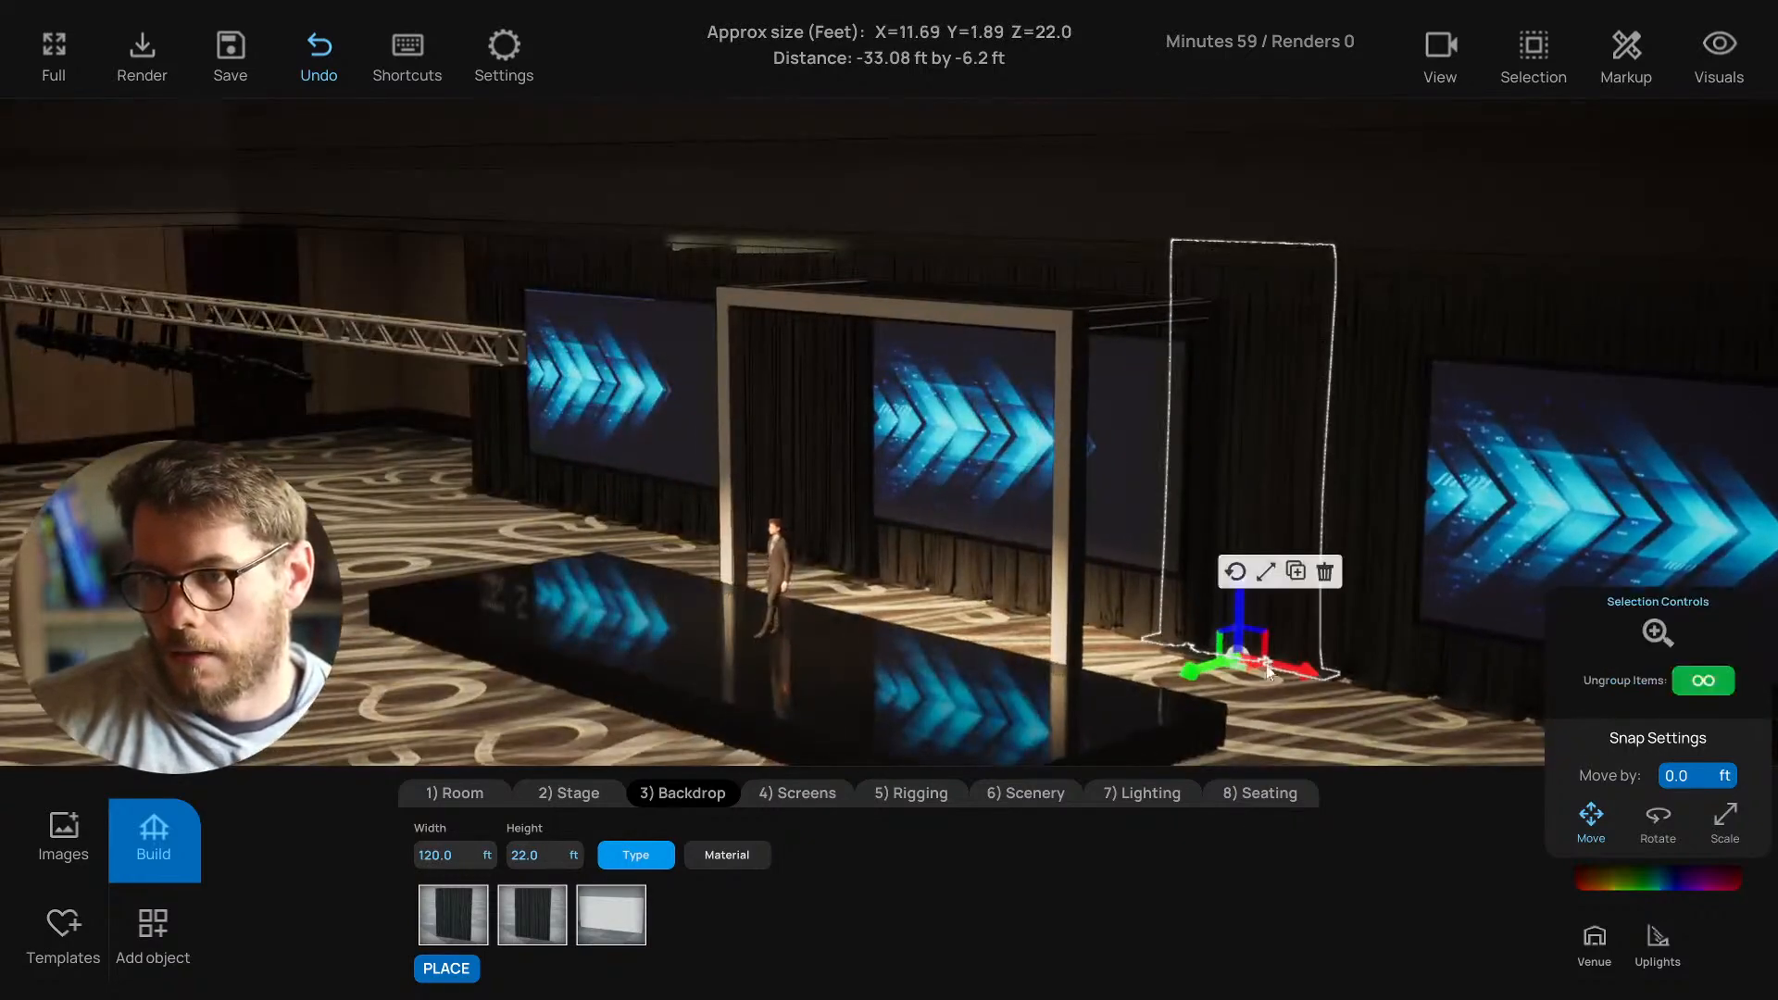
click(1260, 708)
click(1534, 50)
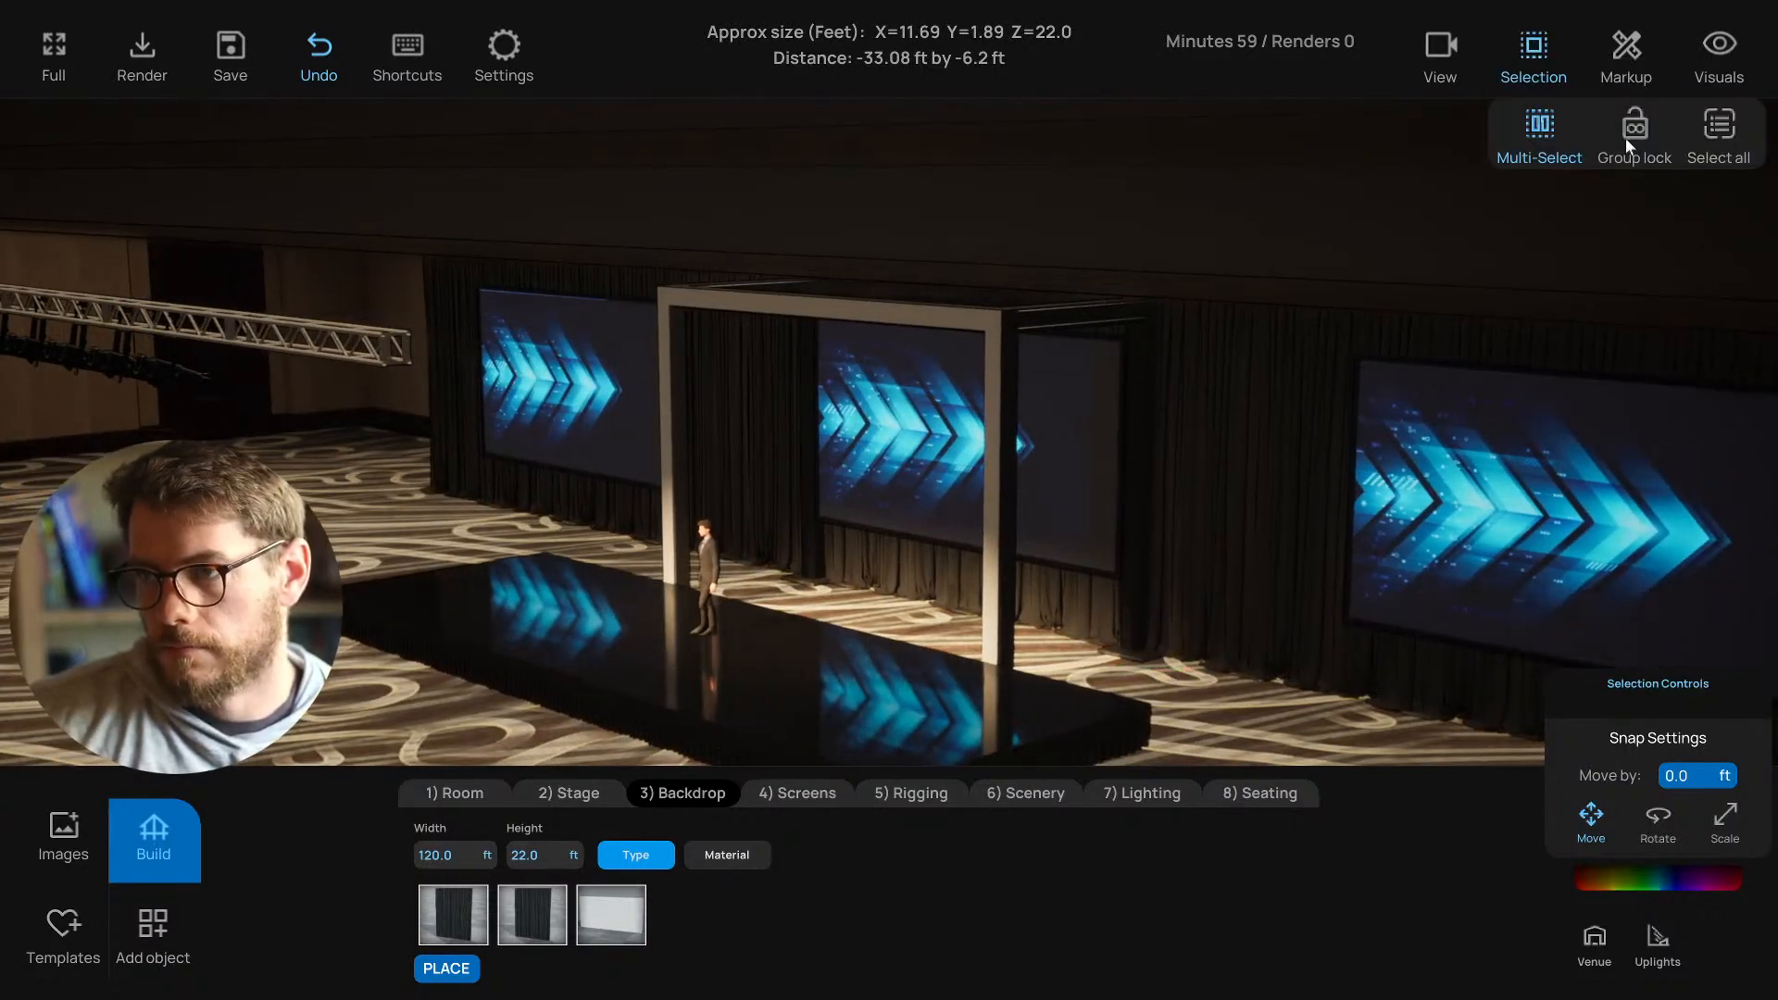
click(1232, 628)
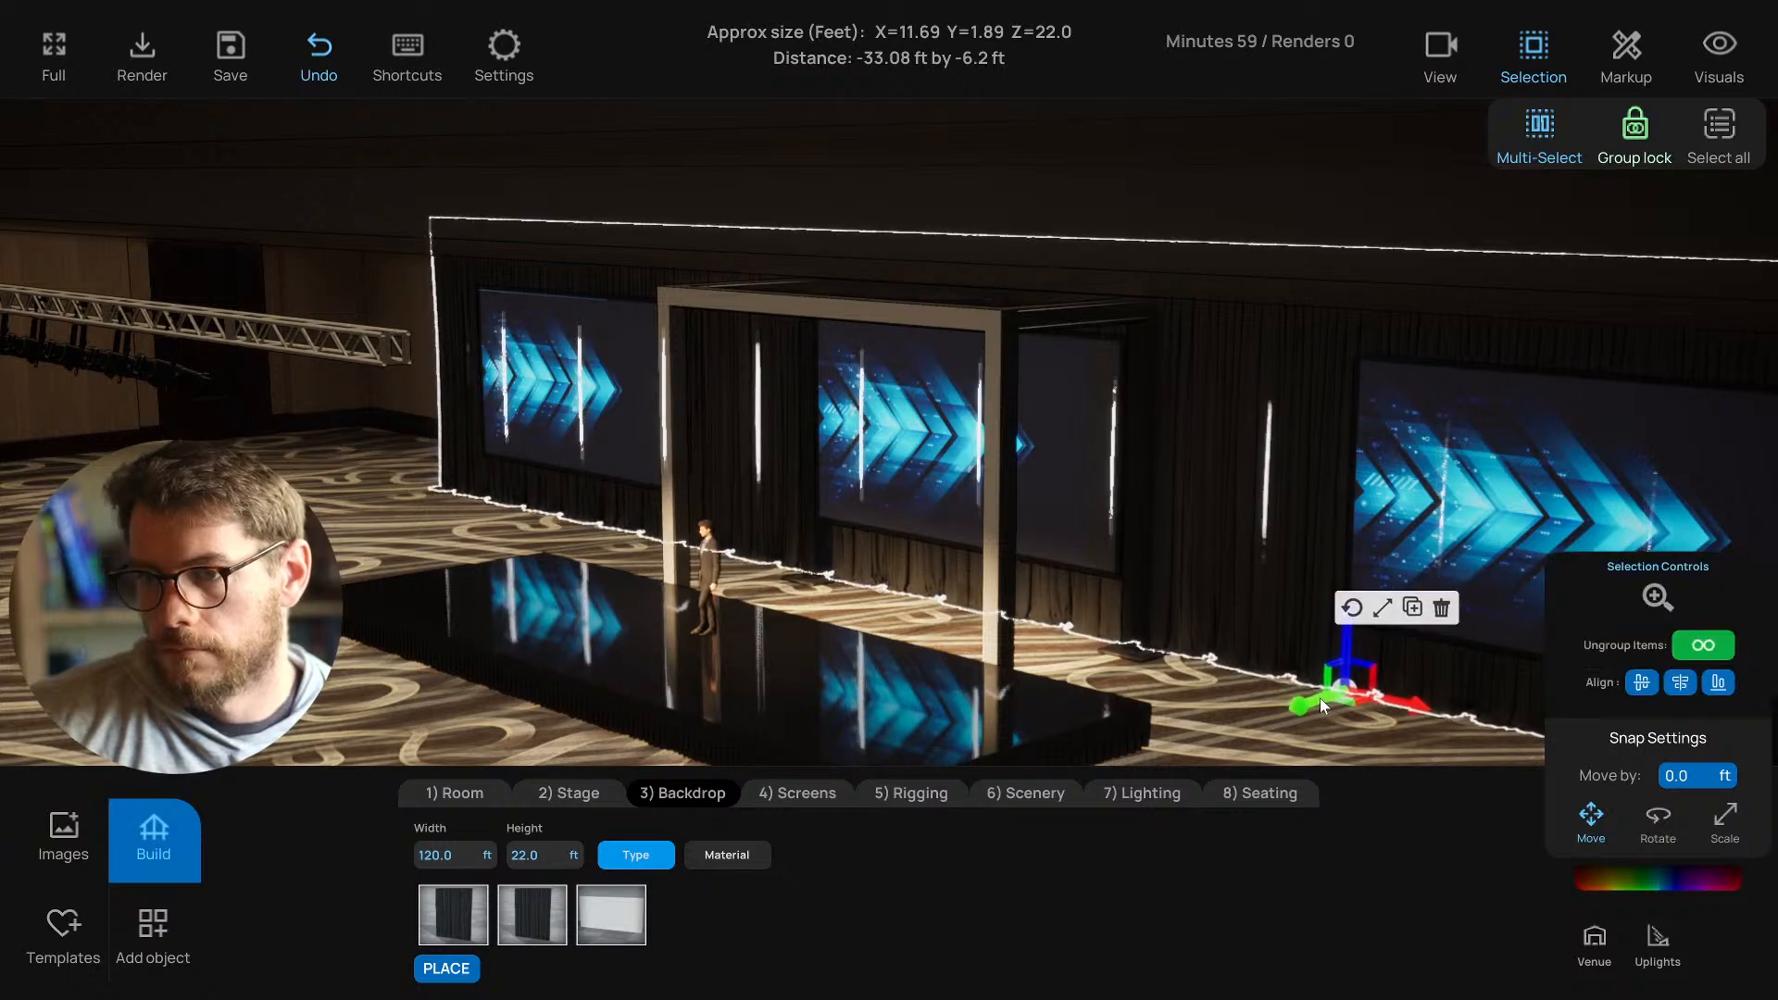
click(1270, 729)
right_drag(1270, 729, 1324, 676)
click(1176, 600)
click(1156, 700)
key(a)
Duplicate the two light vertical strips on the frame's front posts toward the back, and delete the copies.
right_drag(847, 425, 797, 423)
click(658, 407)
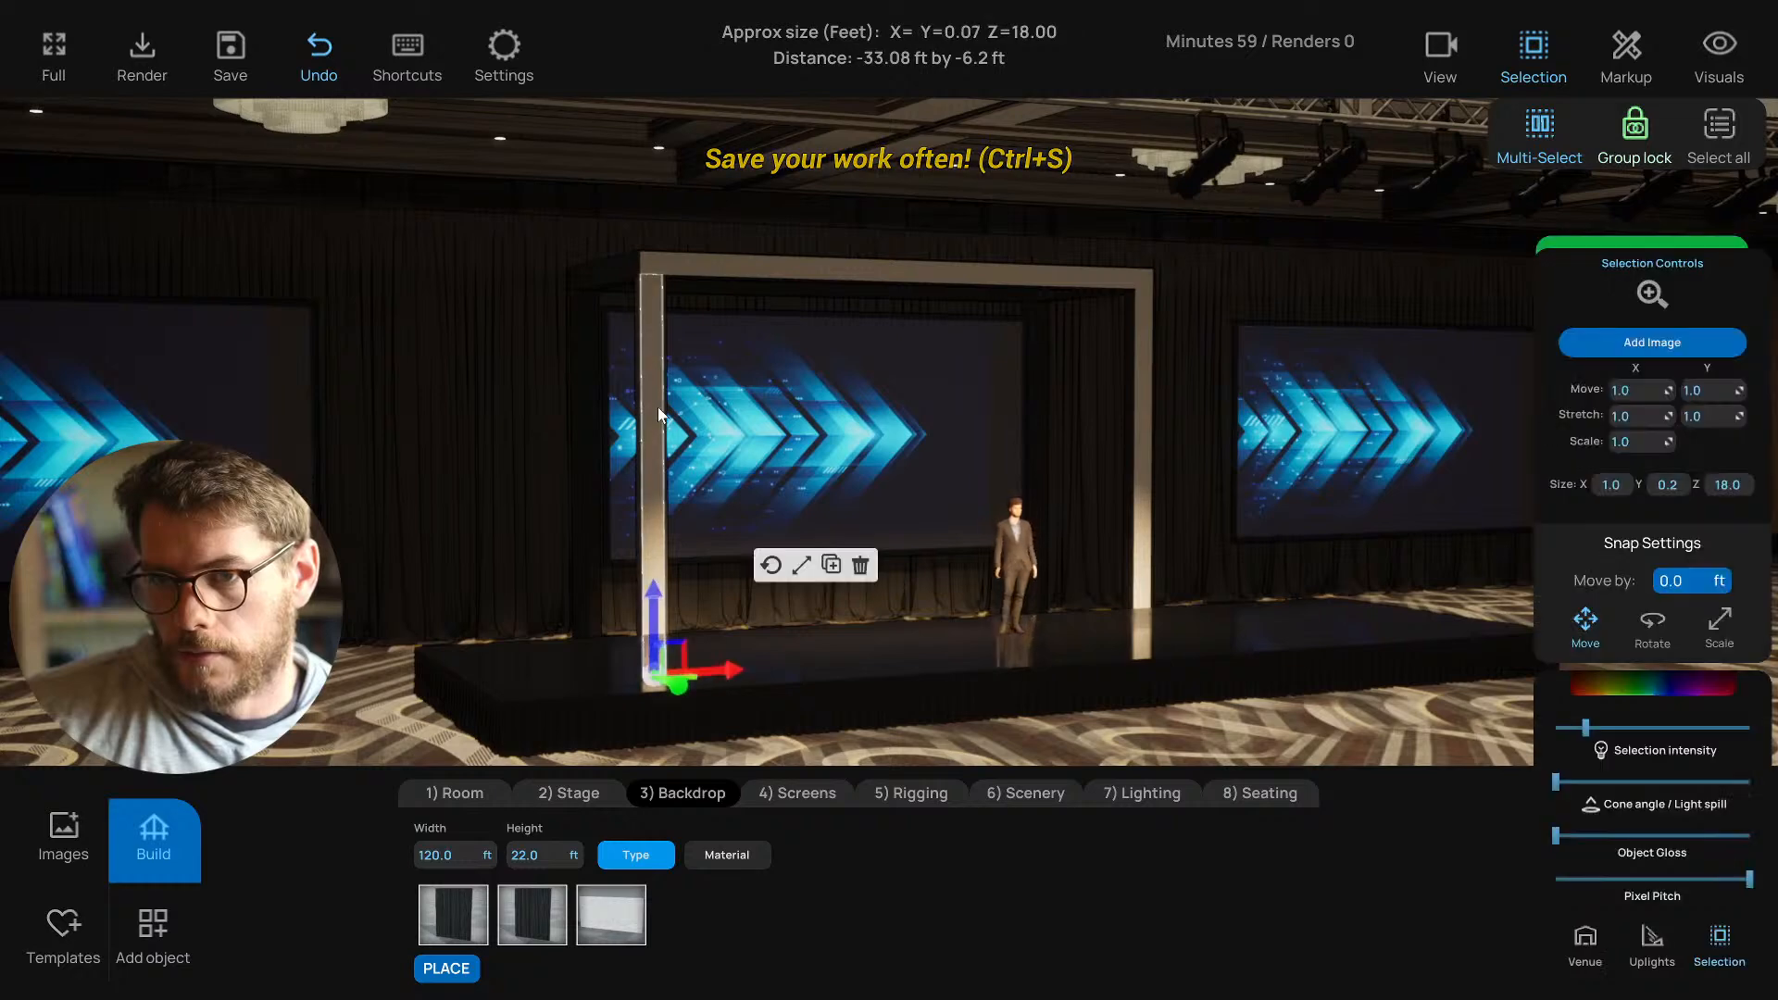
click(1148, 448)
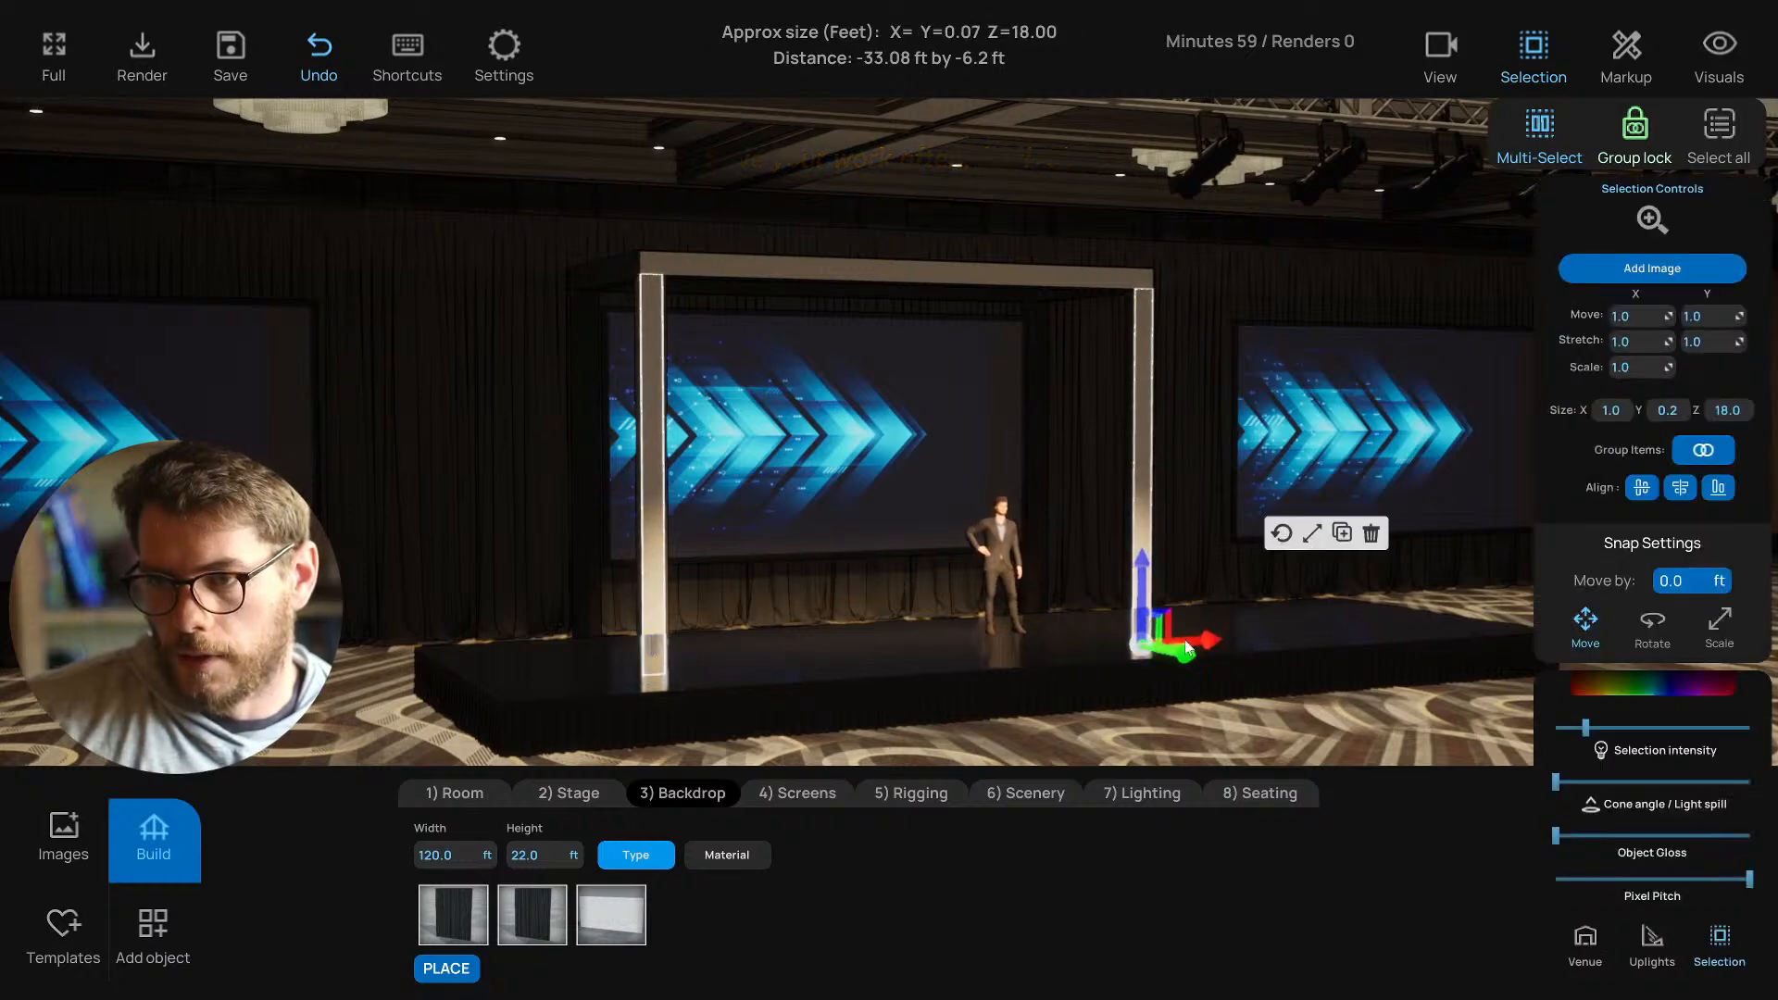
alt+drag(1189, 656, 1104, 626)
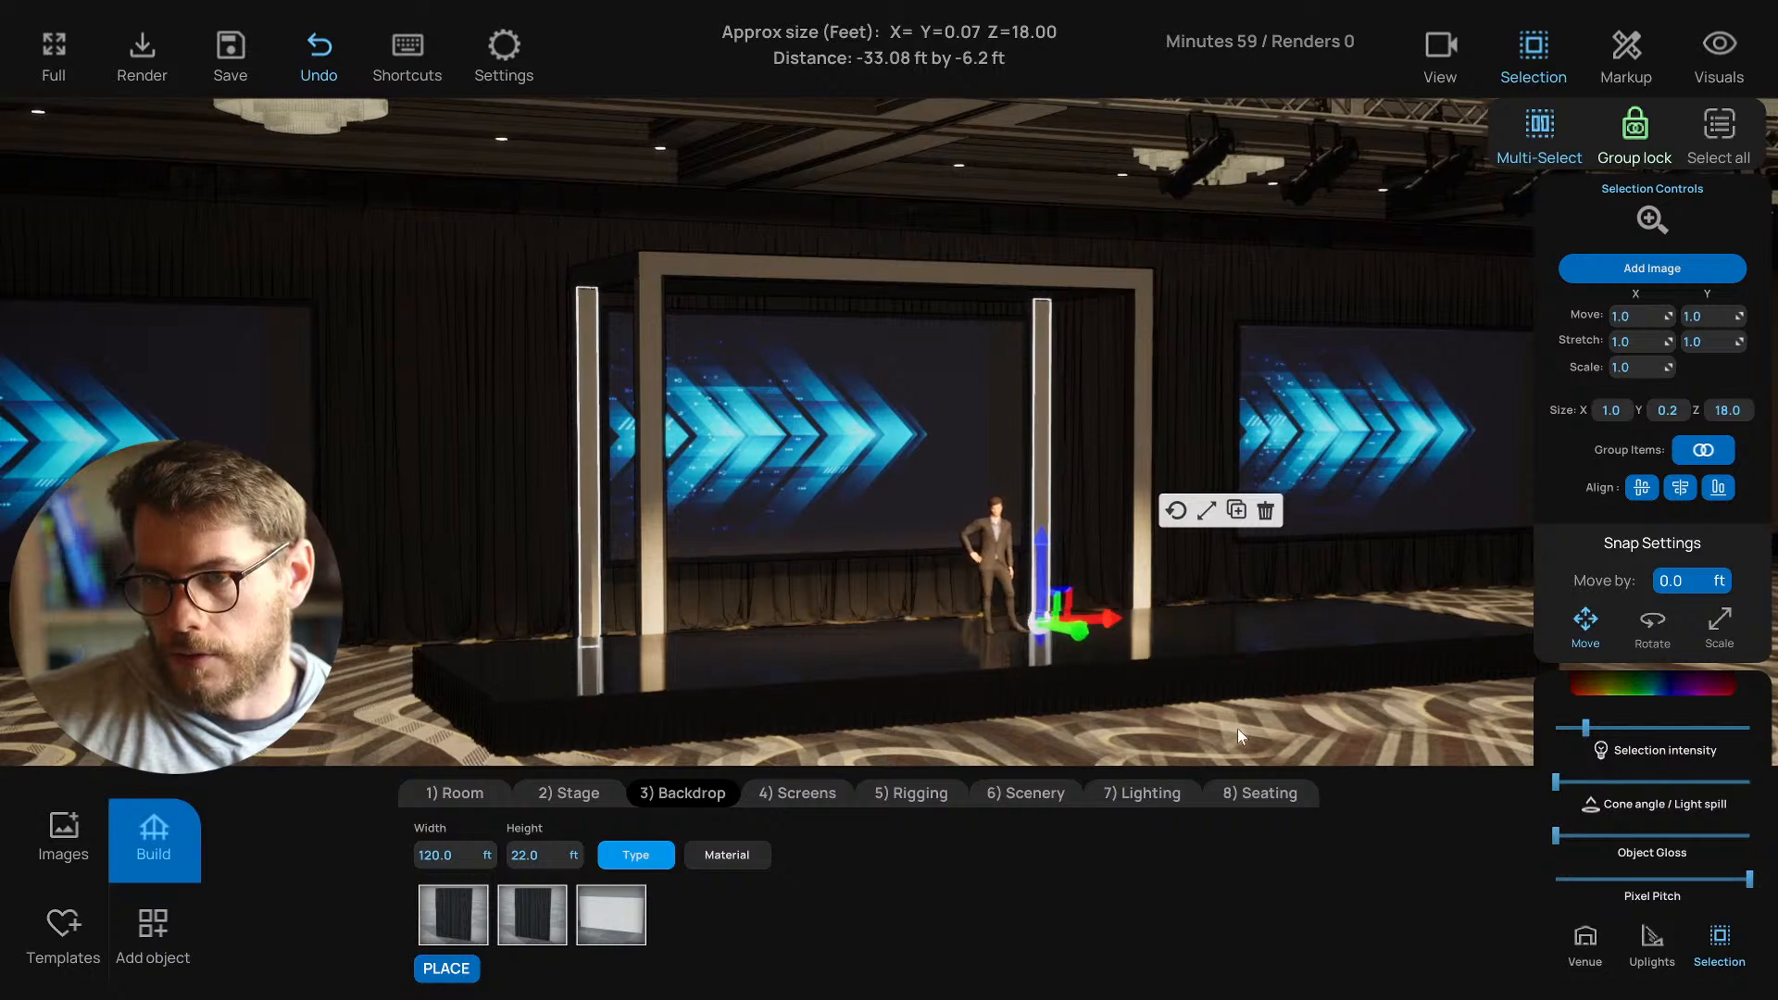
drag(1237, 729, 1020, 730)
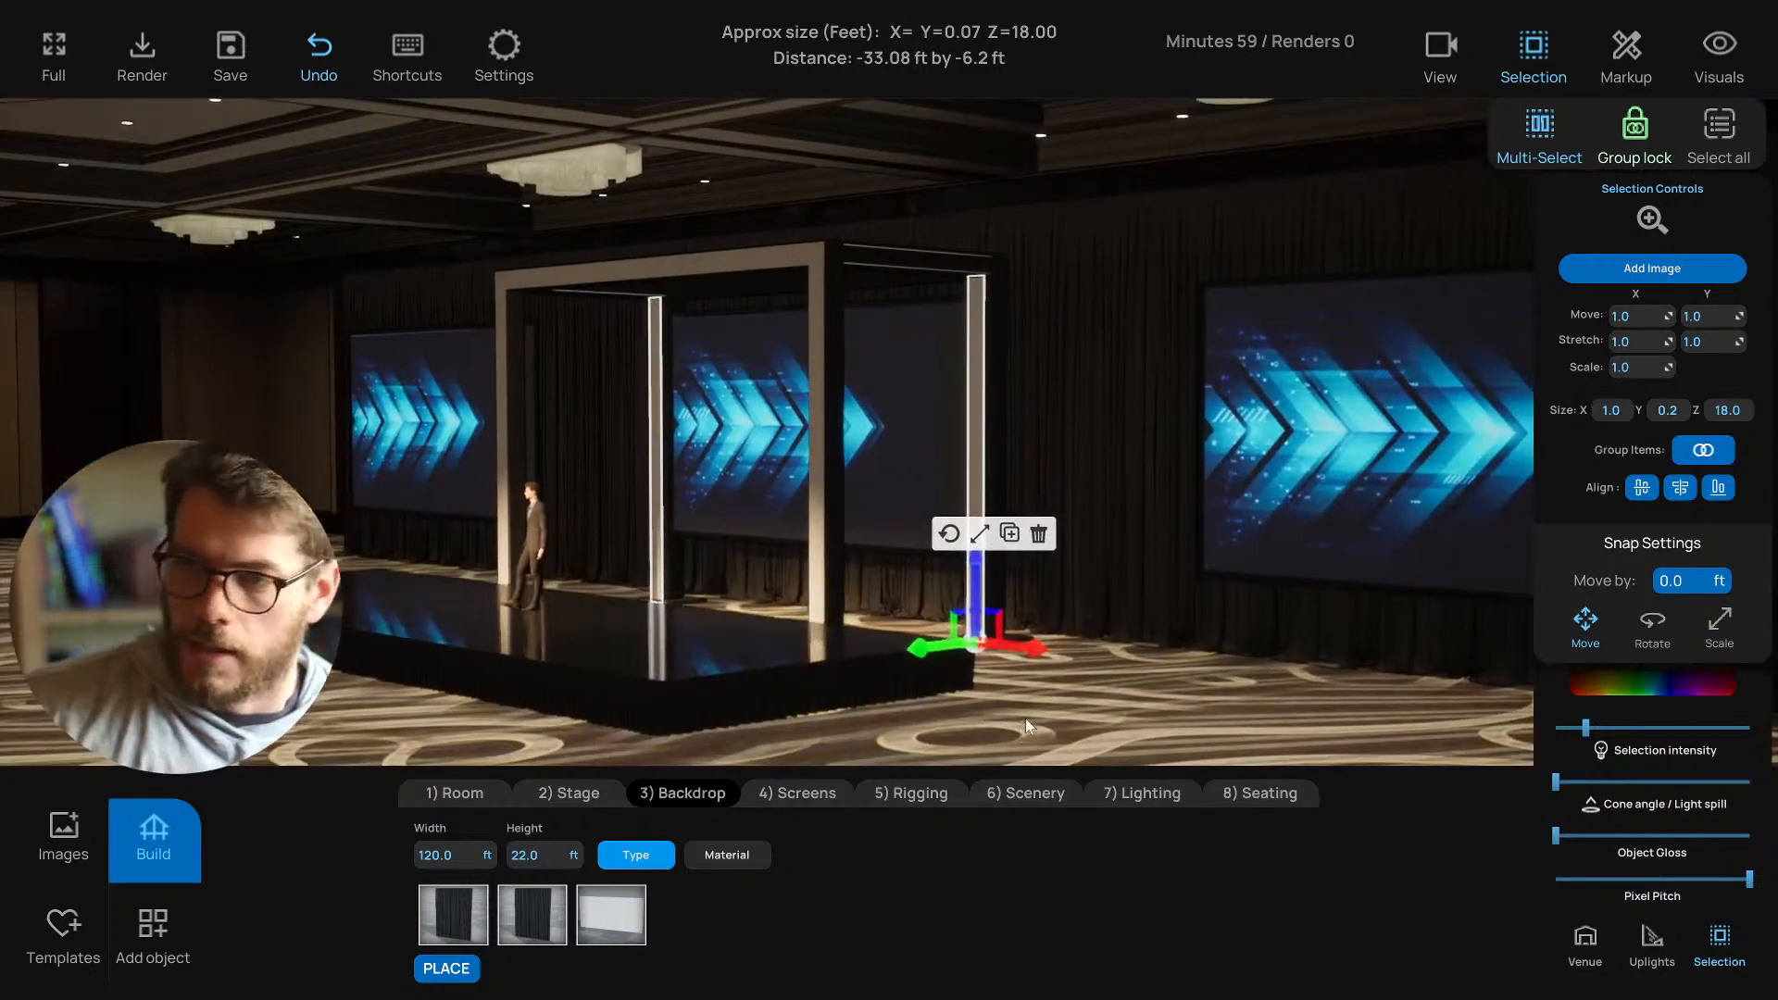
click(1041, 535)
right_drag(1021, 697, 1113, 705)
scroll(1175, 695, up, 3)
scroll(765, 687, down, 1)
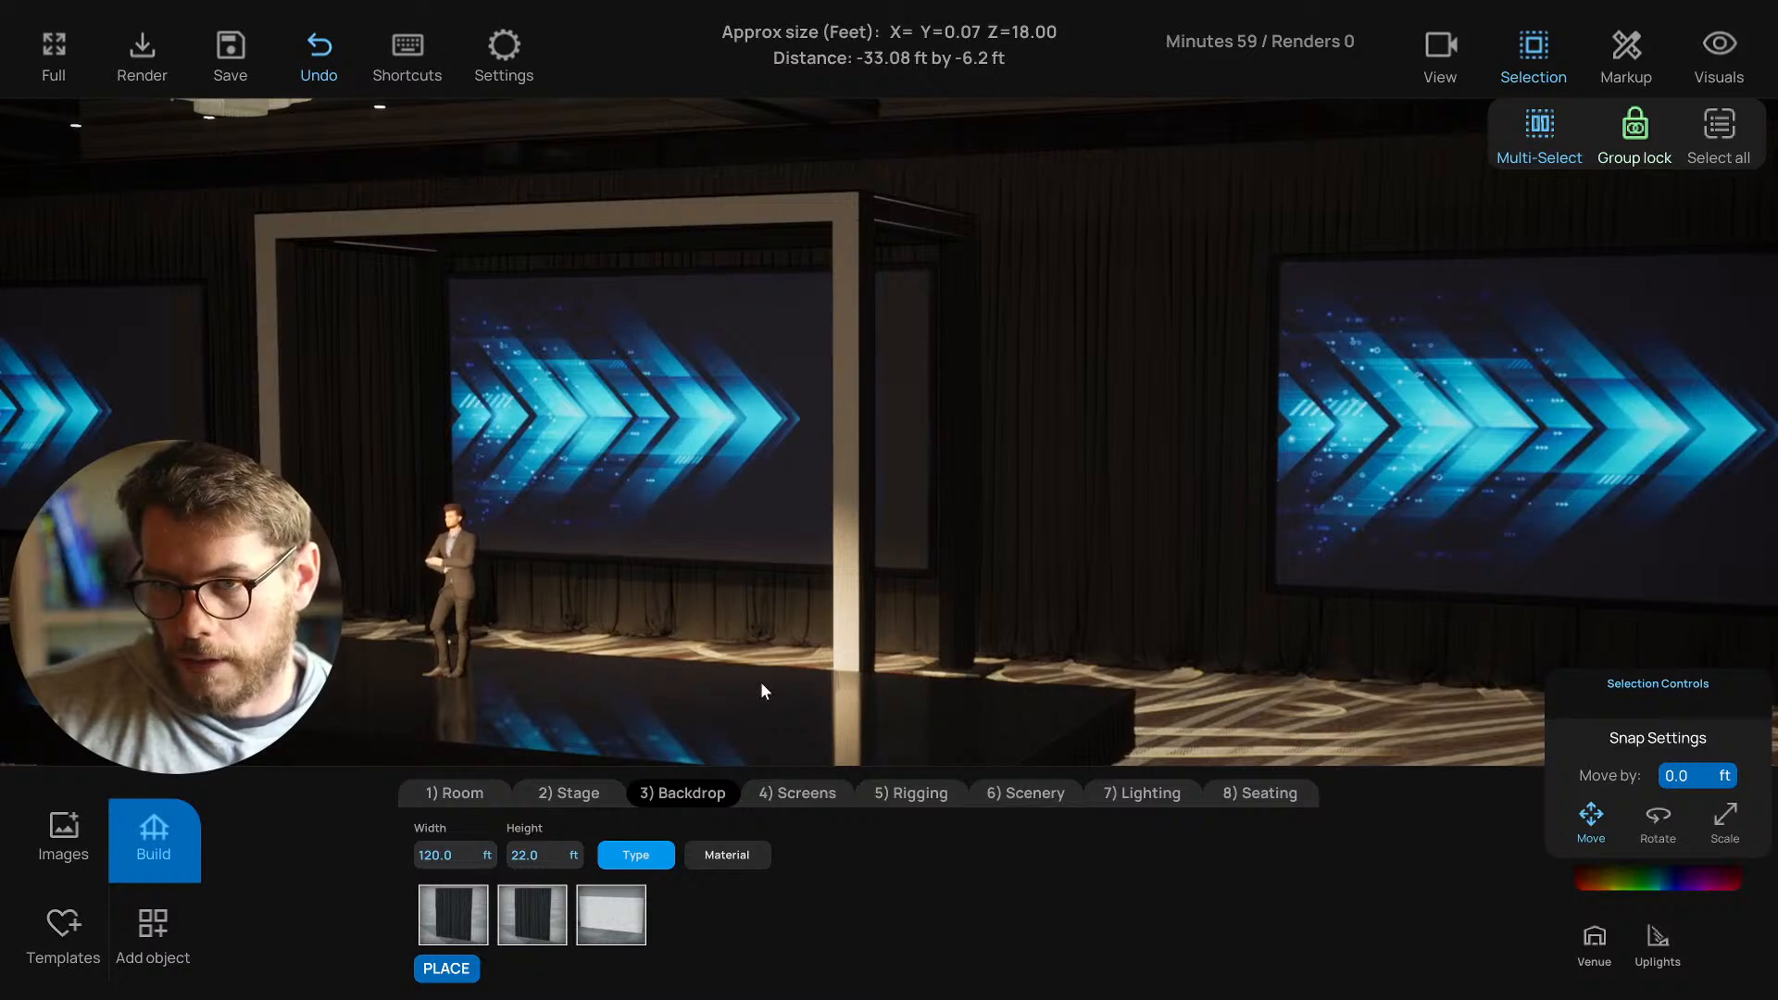
Scale up the thickness of the frame's two upper side beams to hide the truss inside them, and save the project.
right_drag(759, 682, 687, 741)
scroll(842, 485, up, 2)
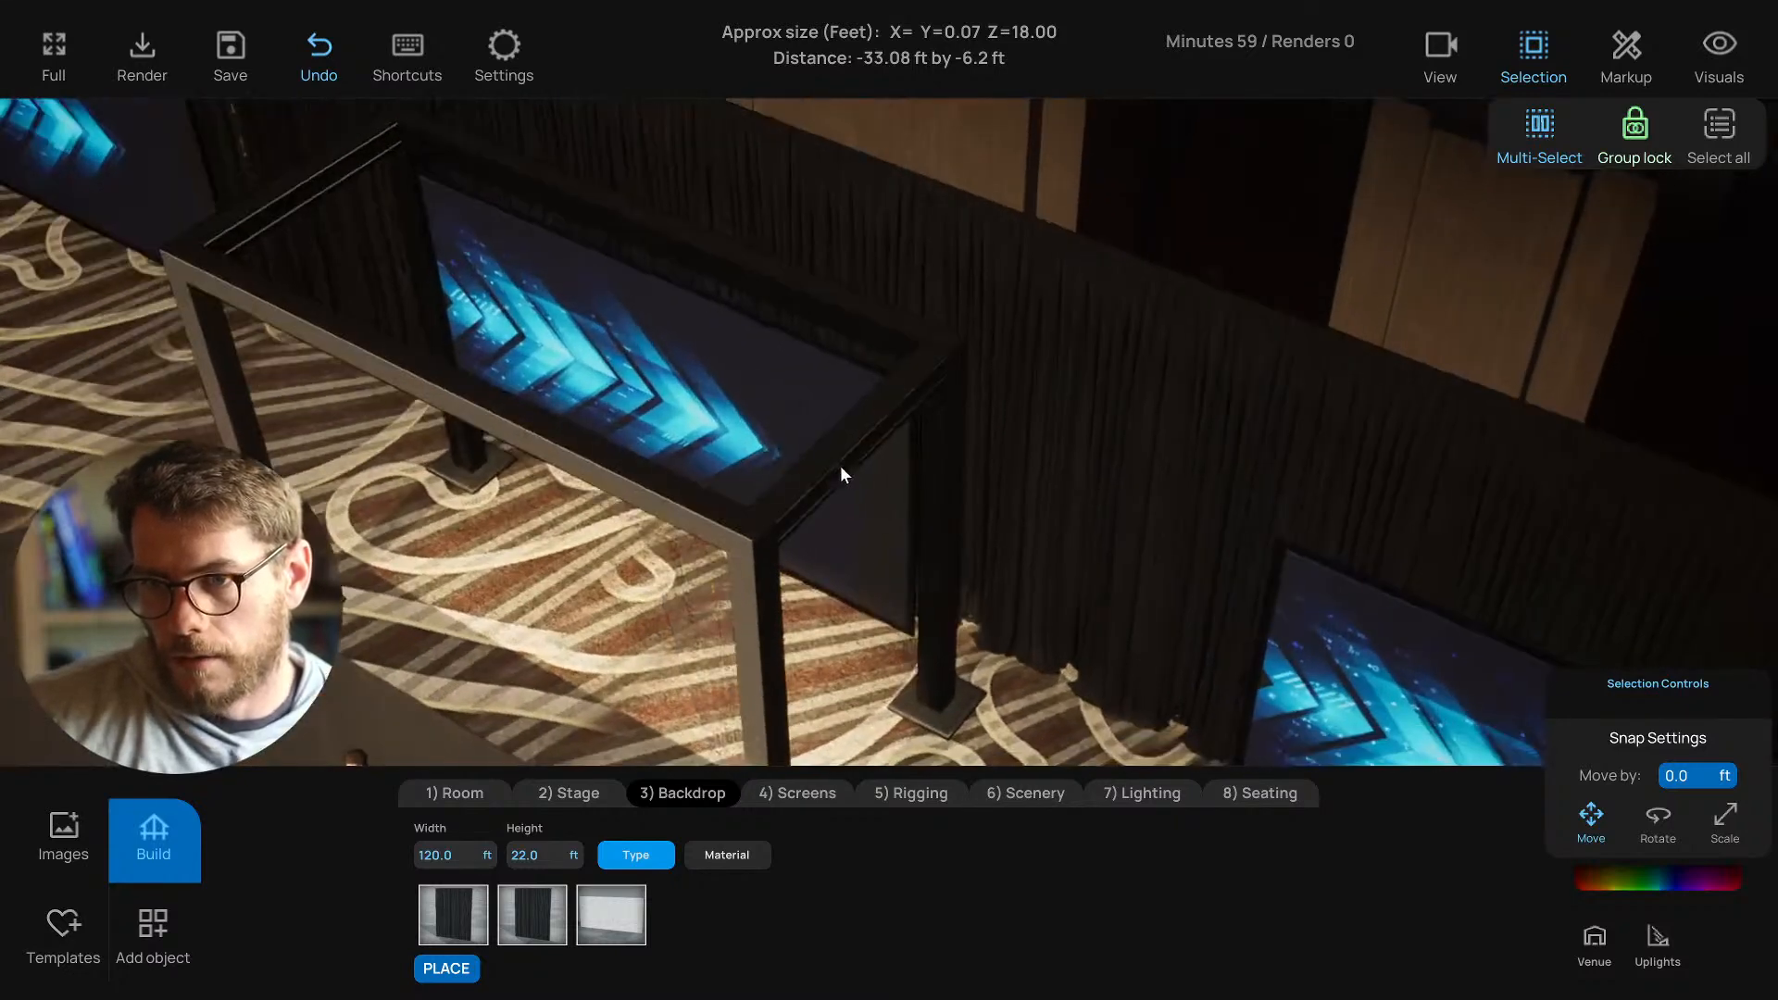
click(842, 458)
click(304, 187)
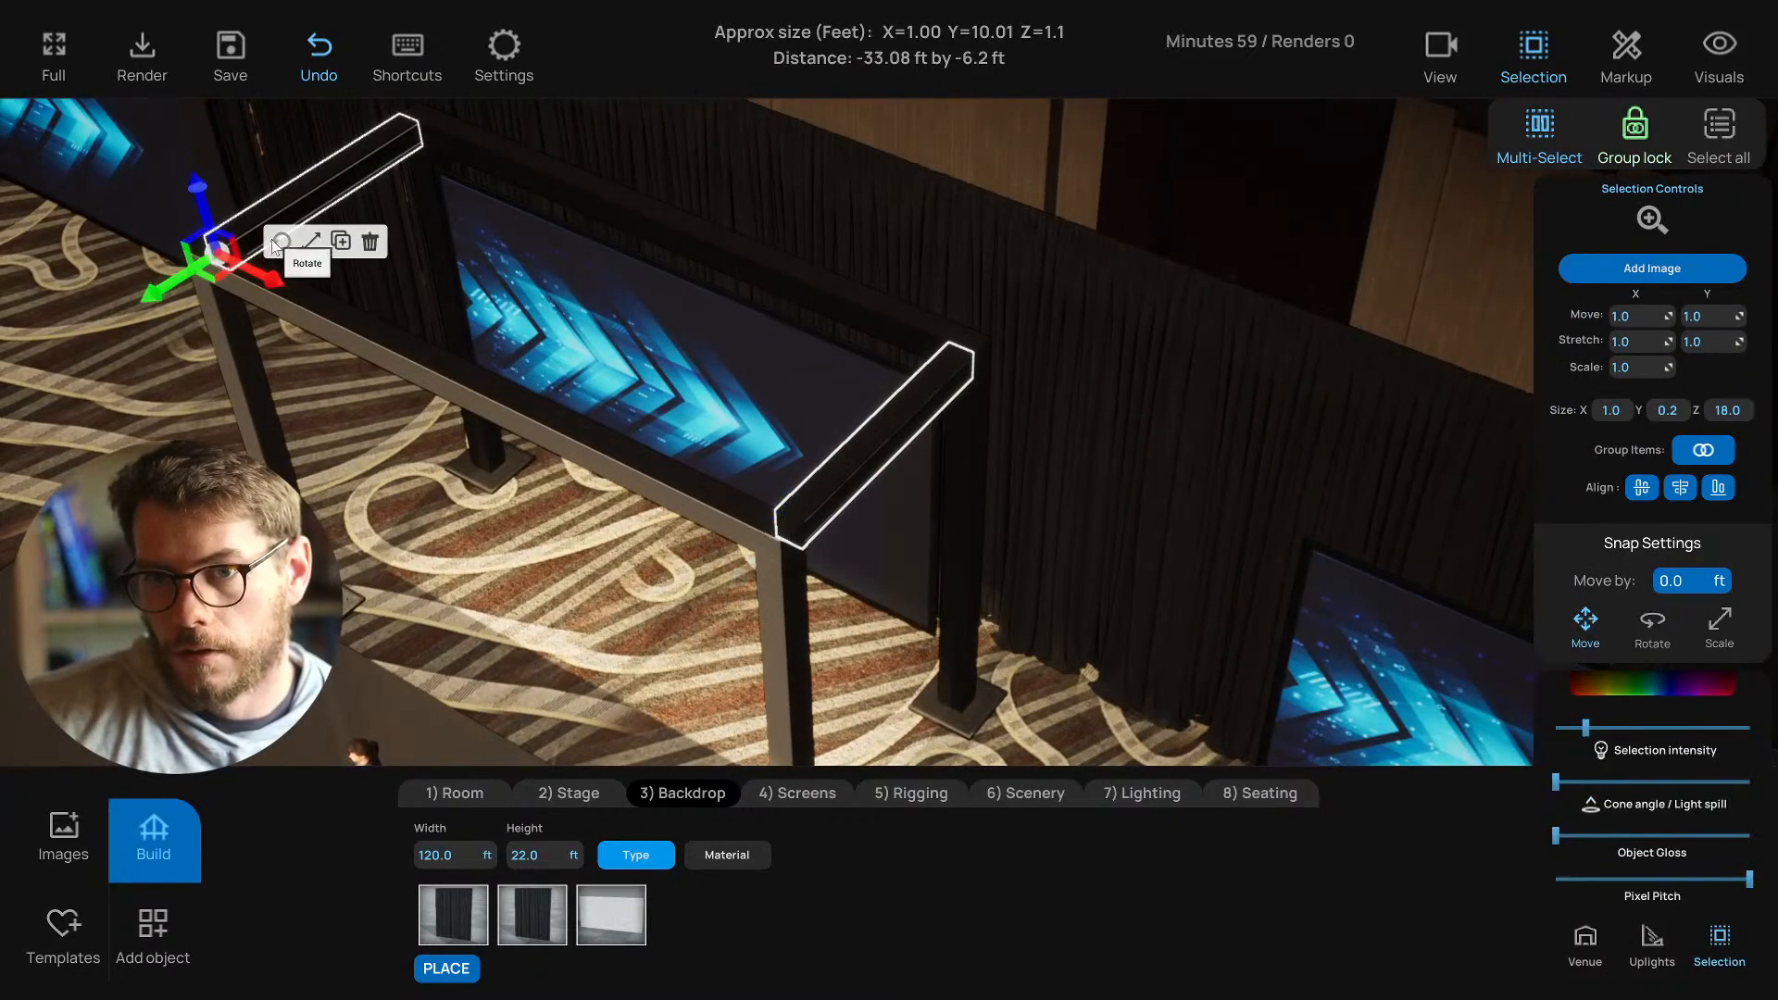
right_drag(93, 382, 493, 414)
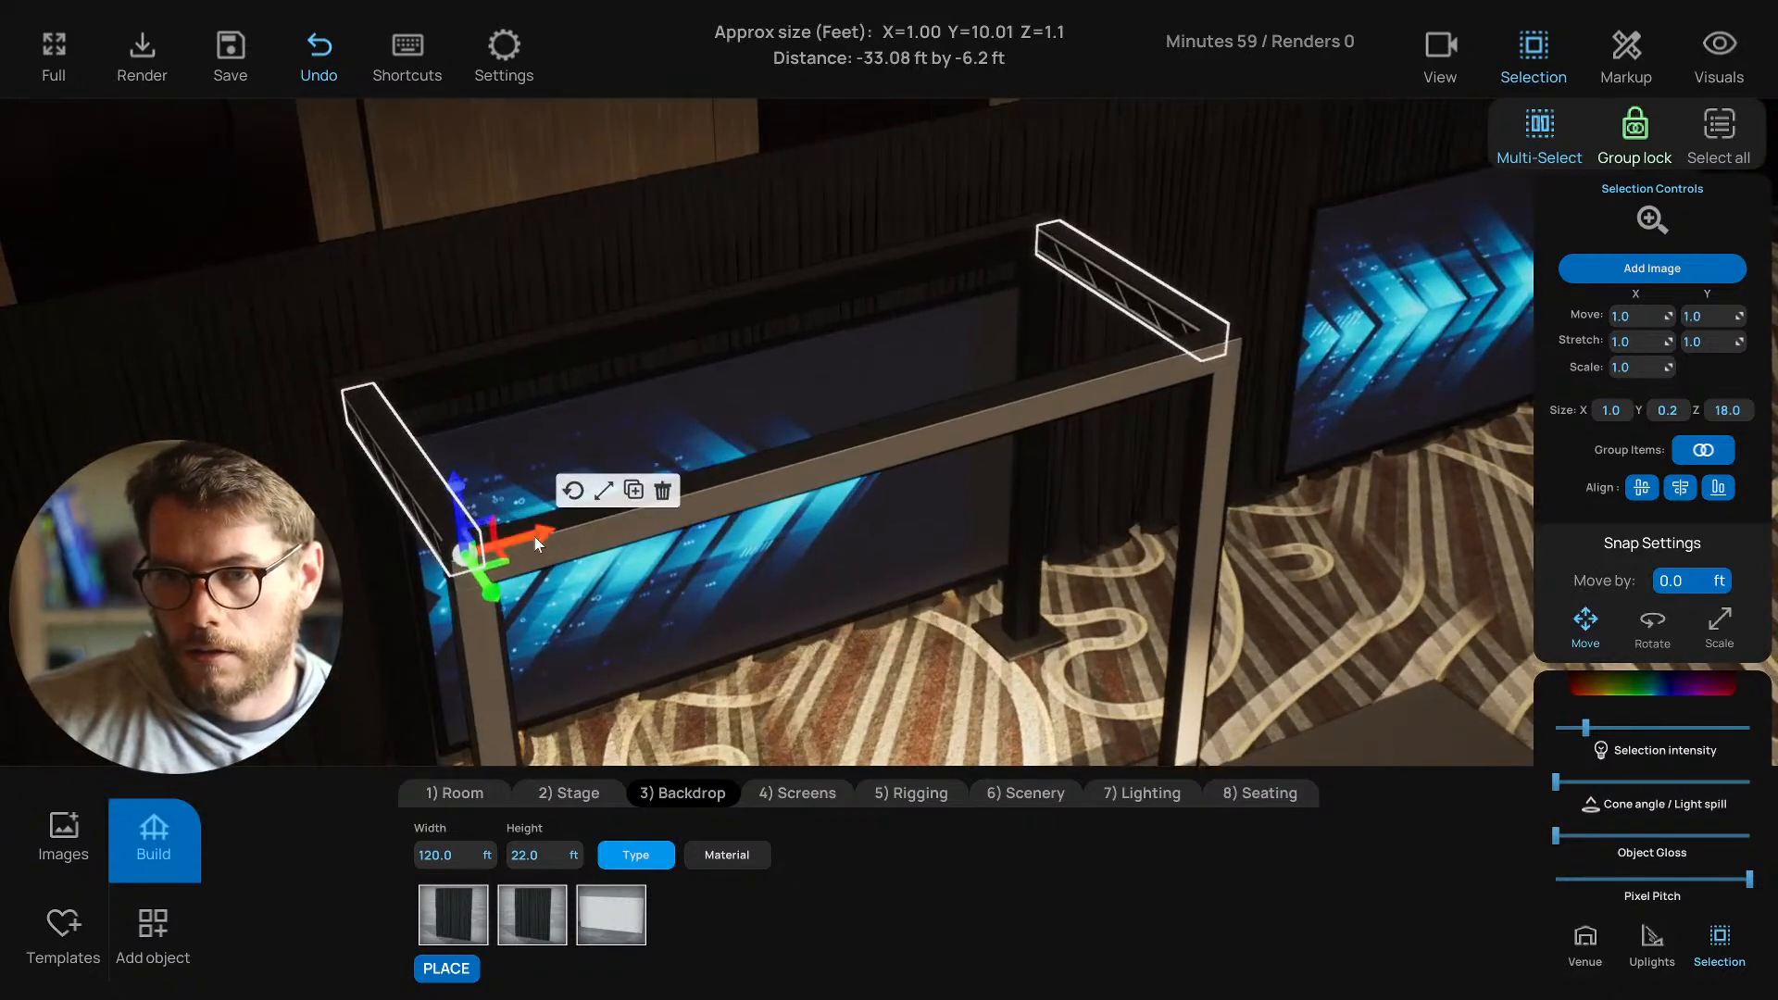
click(597, 493)
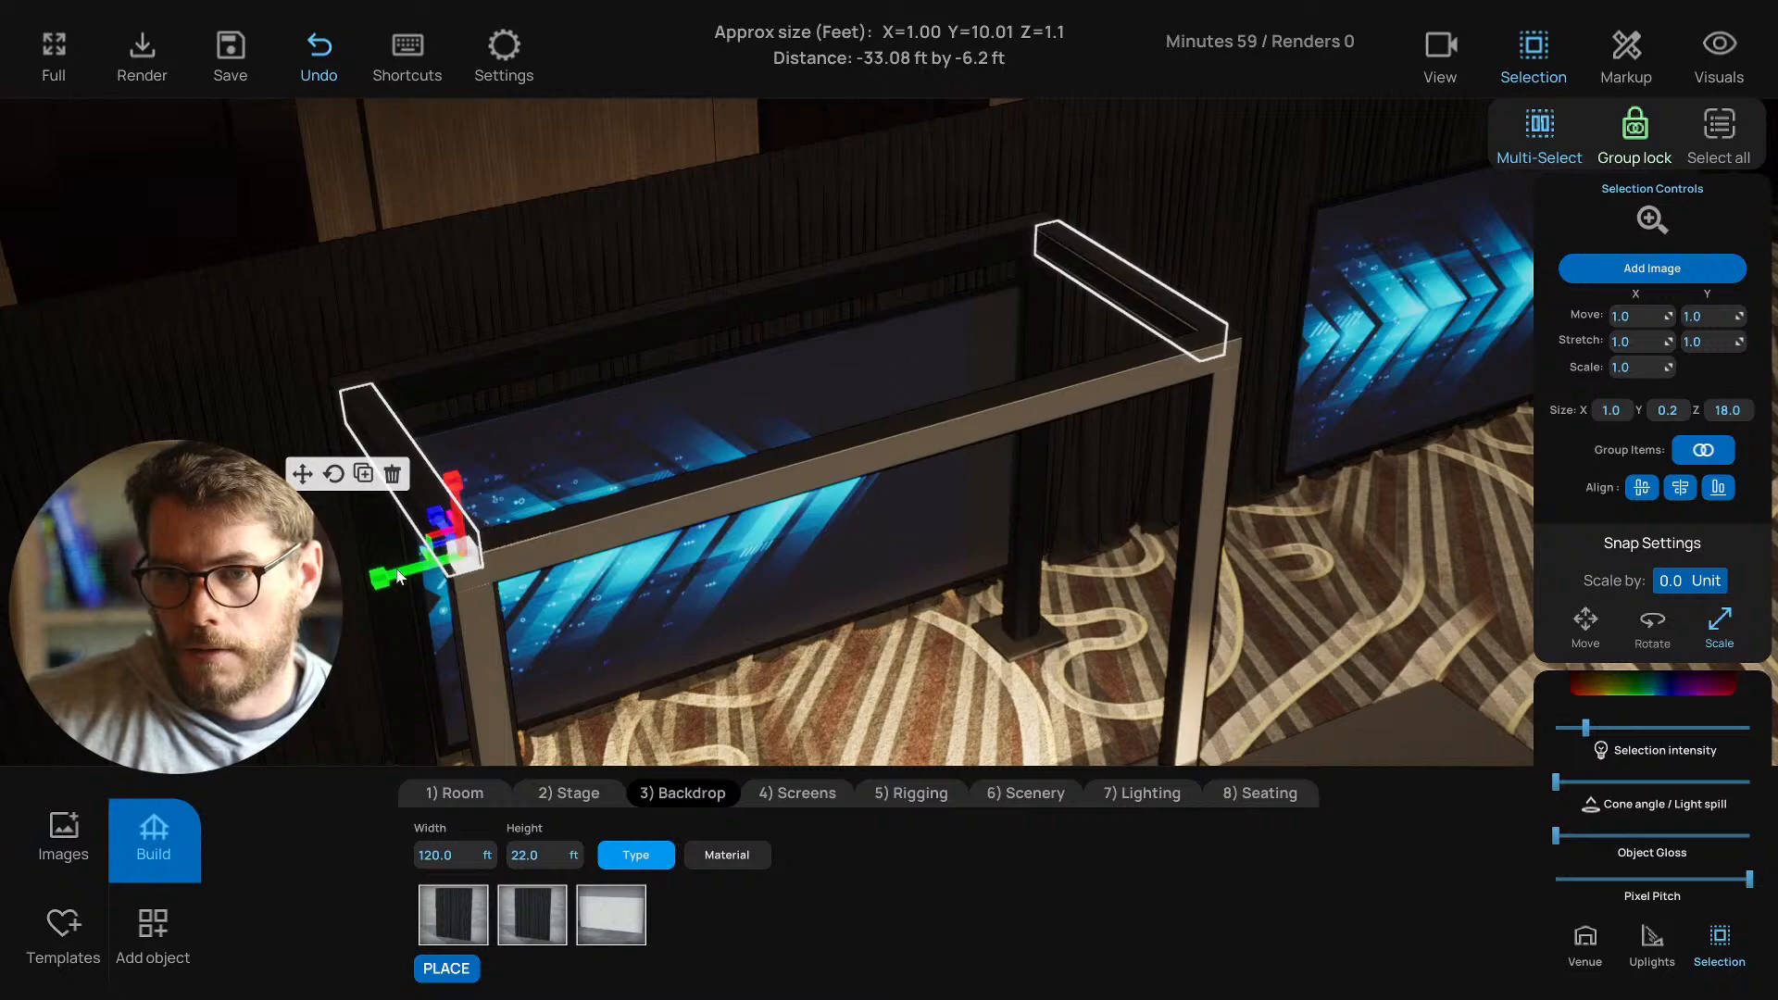
right_drag(996, 743, 783, 634)
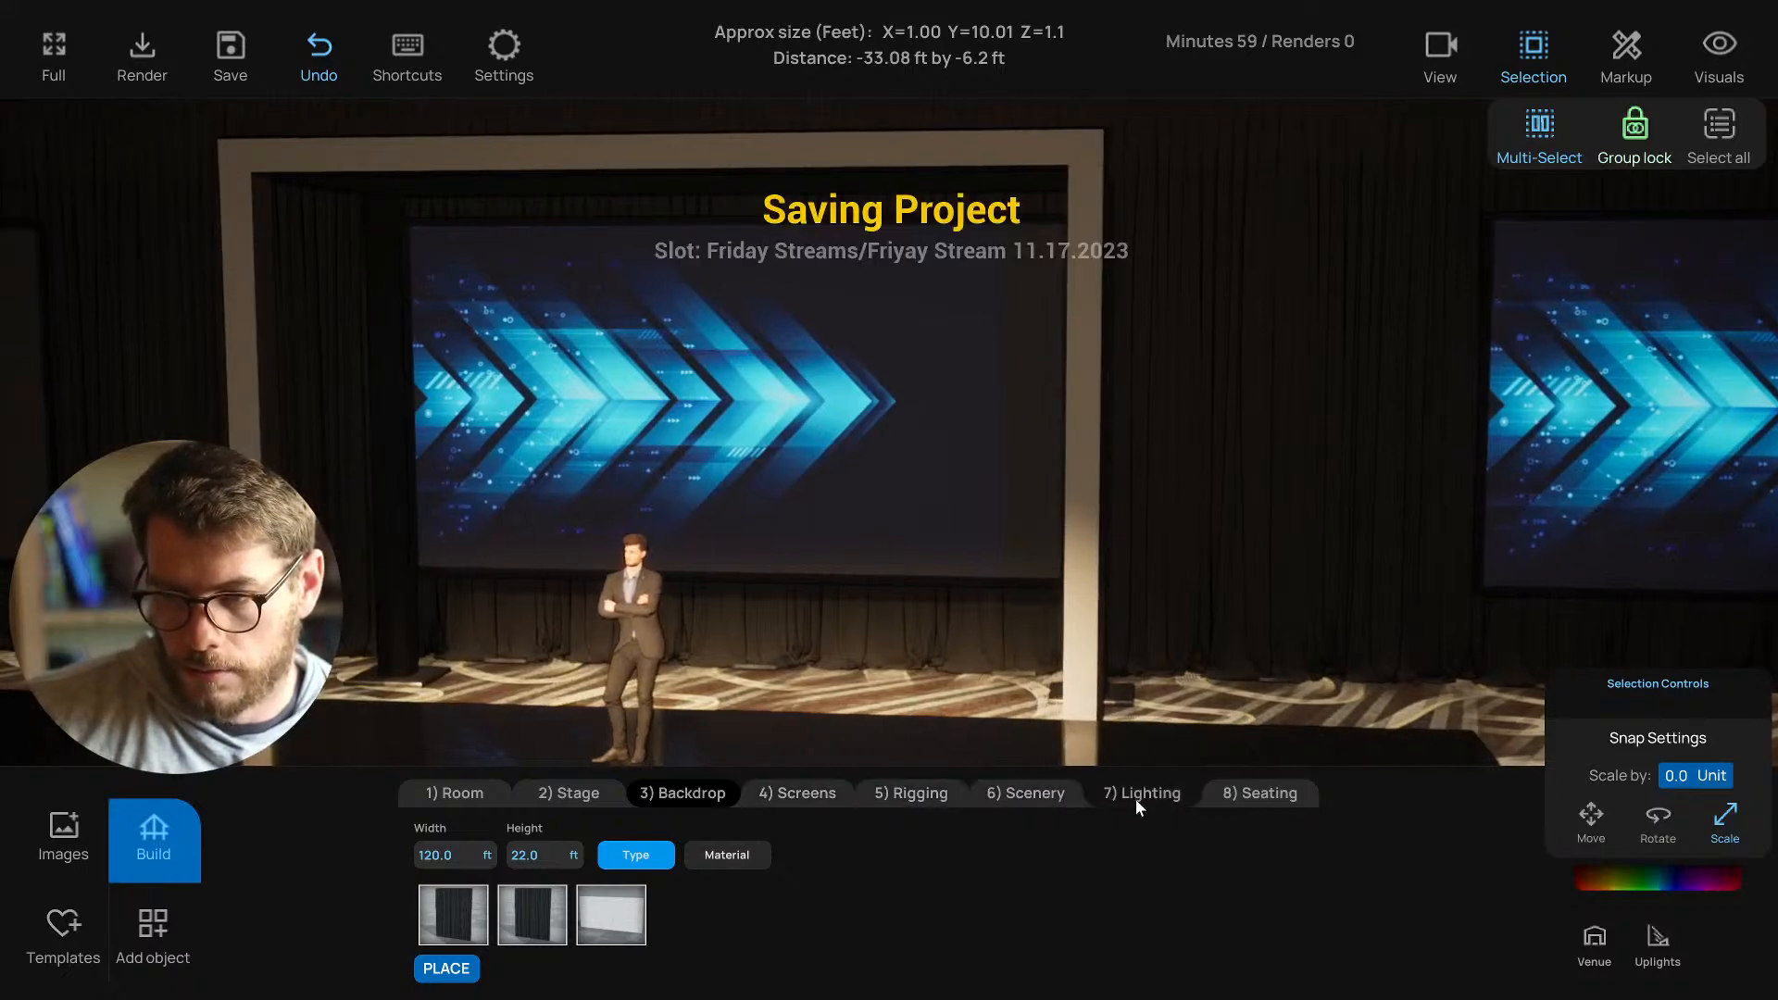
Place an LED bar light on the floor at the base of the frame's rear post nearest the stage-side screen.
click(153, 926)
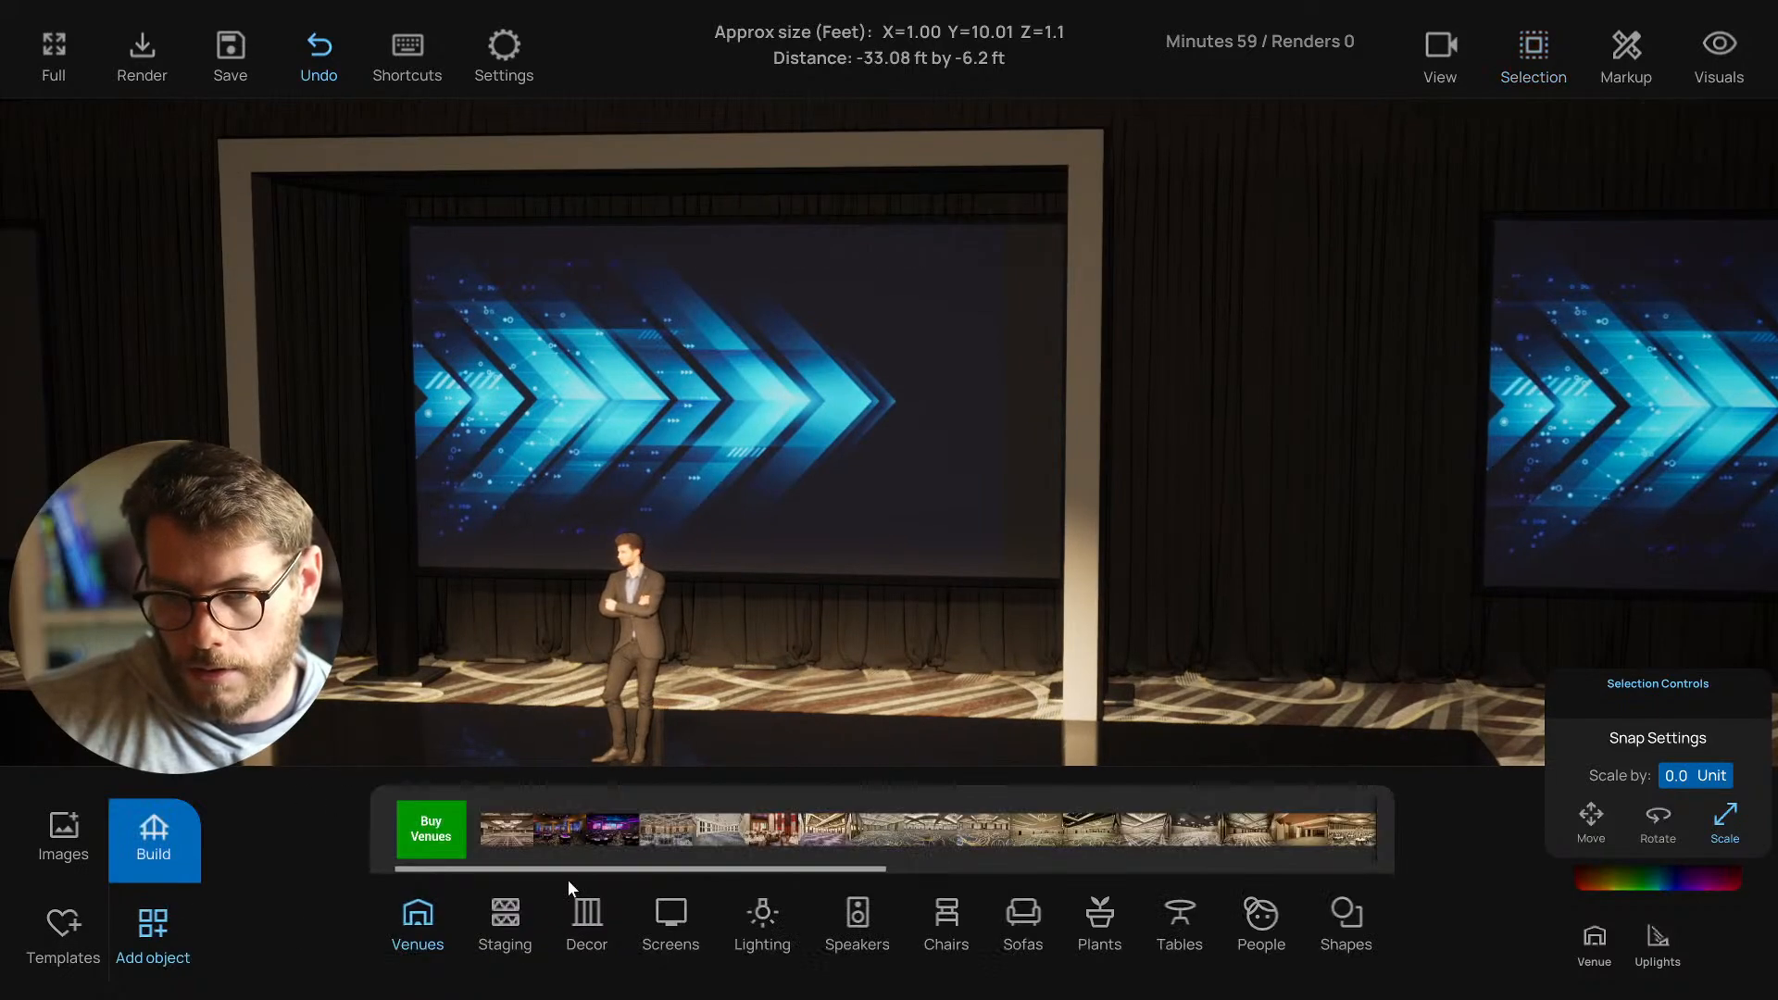
click(772, 915)
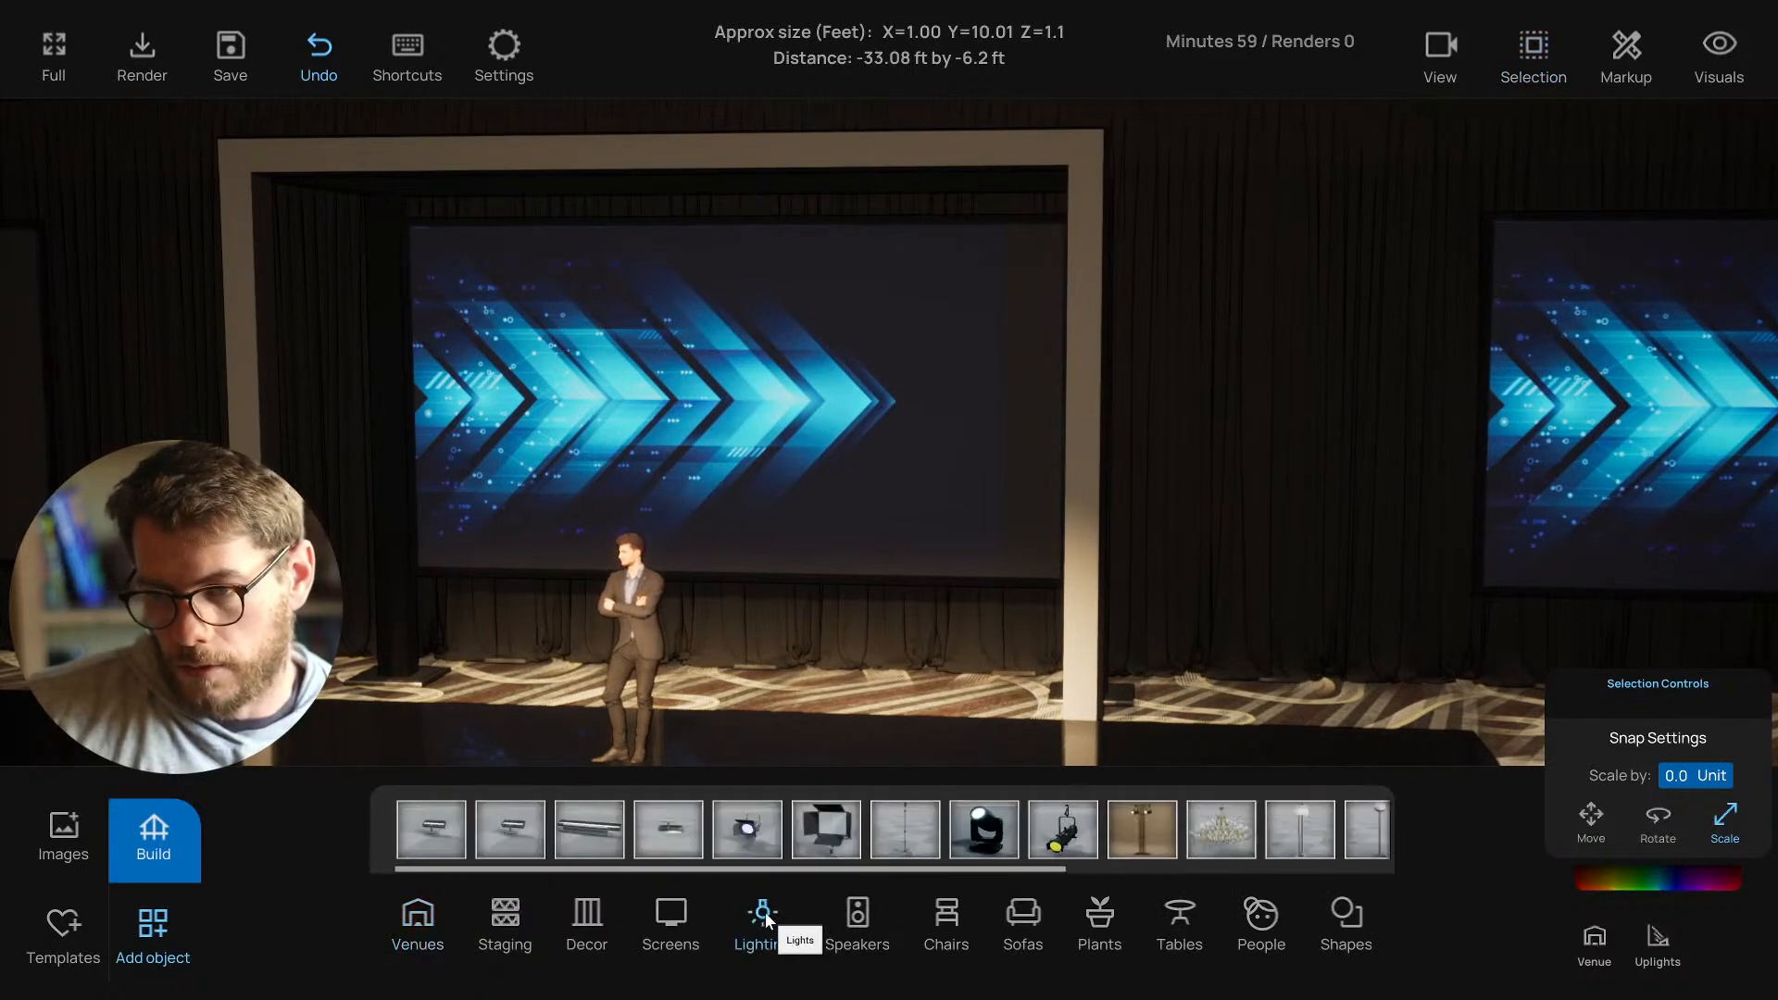
click(590, 829)
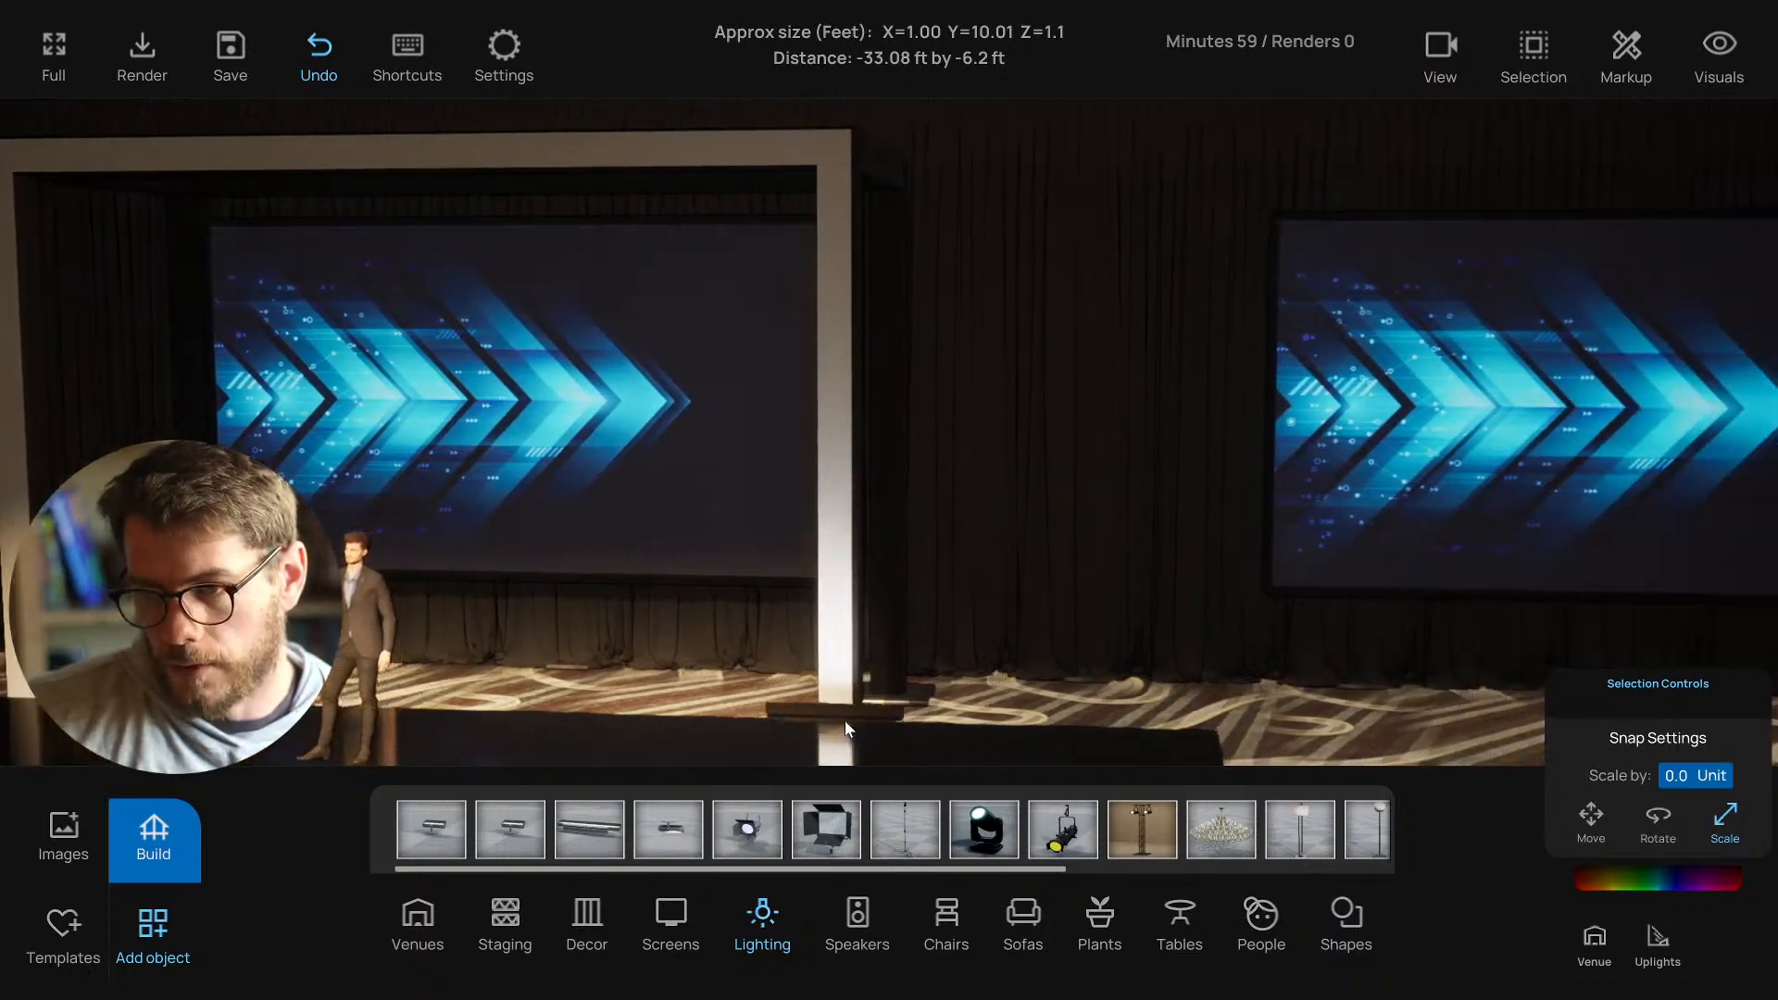
click(824, 680)
drag(969, 692, 788, 686)
click(776, 690)
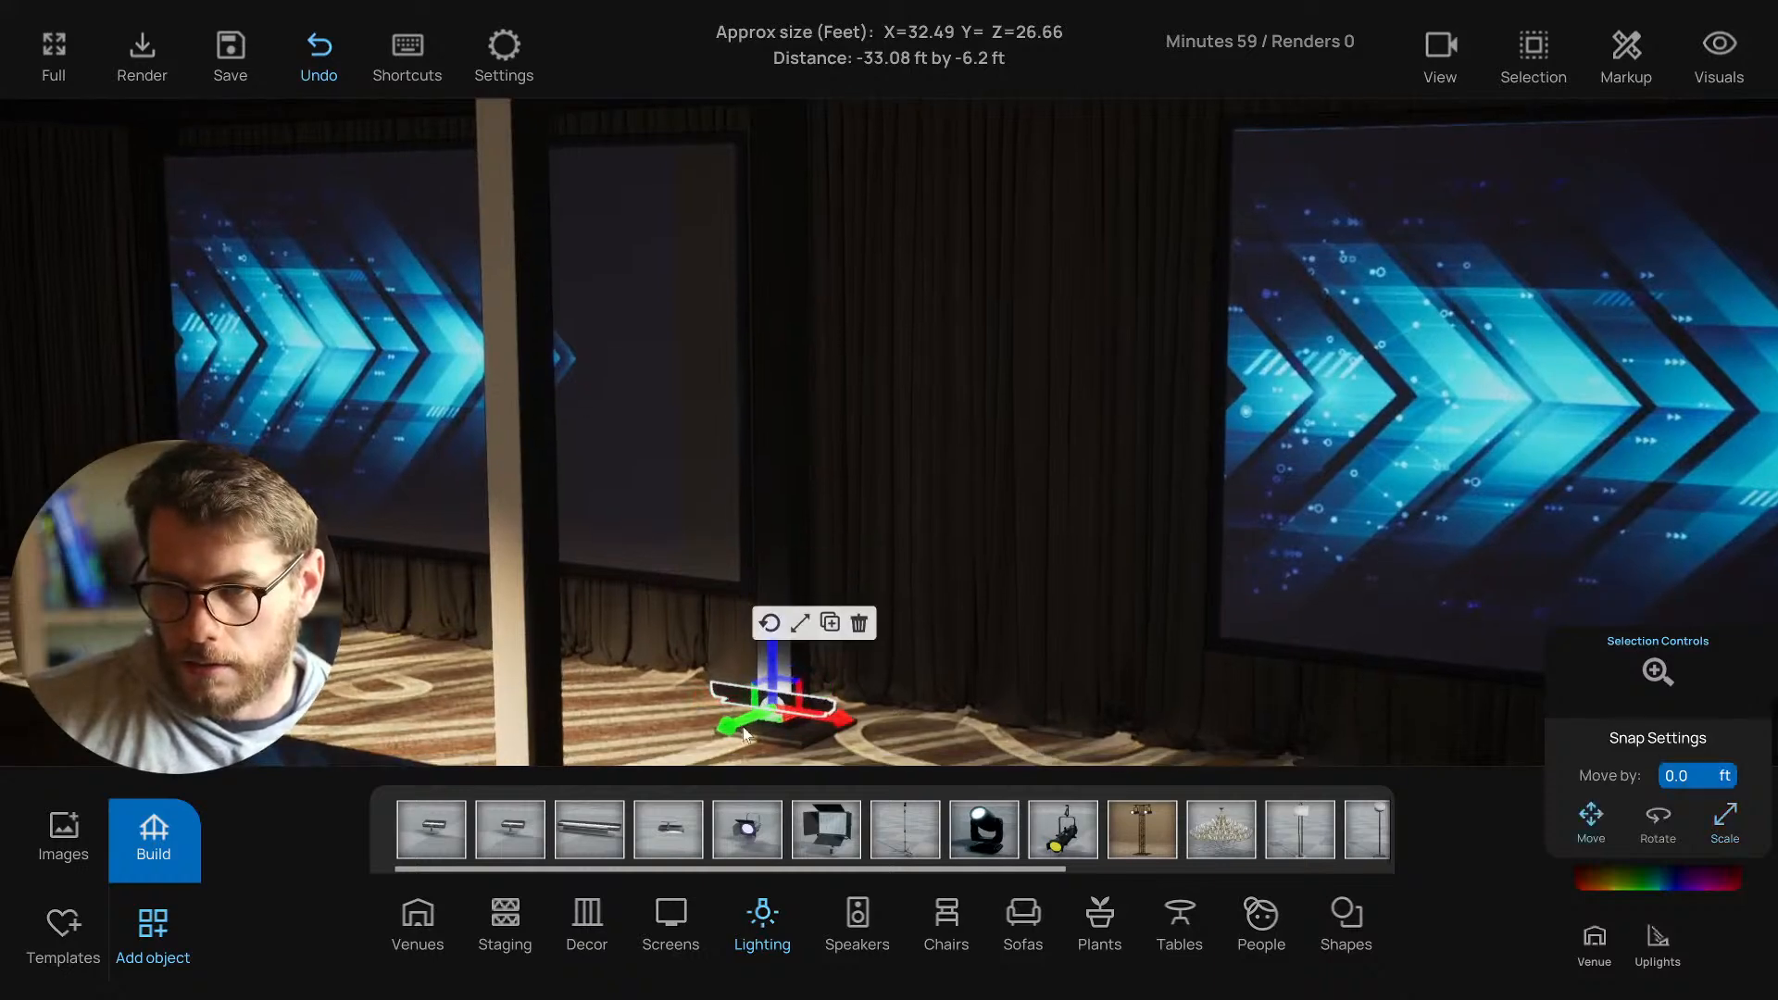
Rotate the LED bar light so it stands vertically, using 5-degree rotation snapping.
click(769, 625)
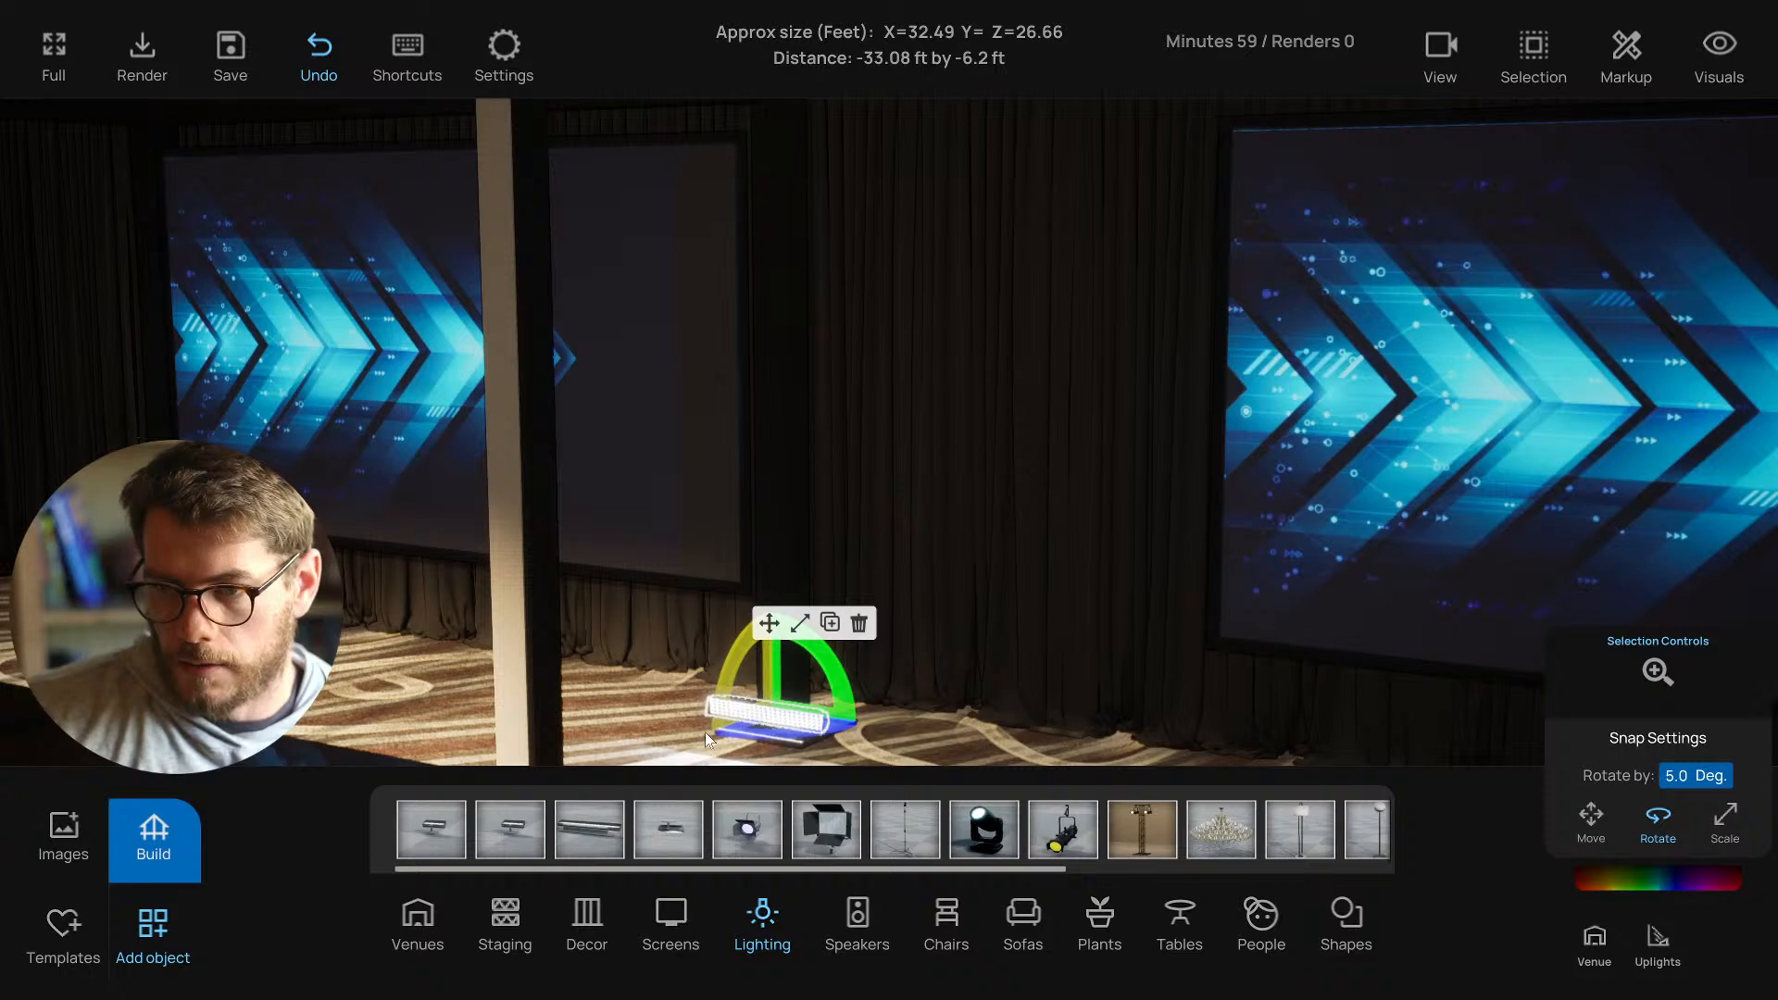
drag(704, 731, 1004, 533)
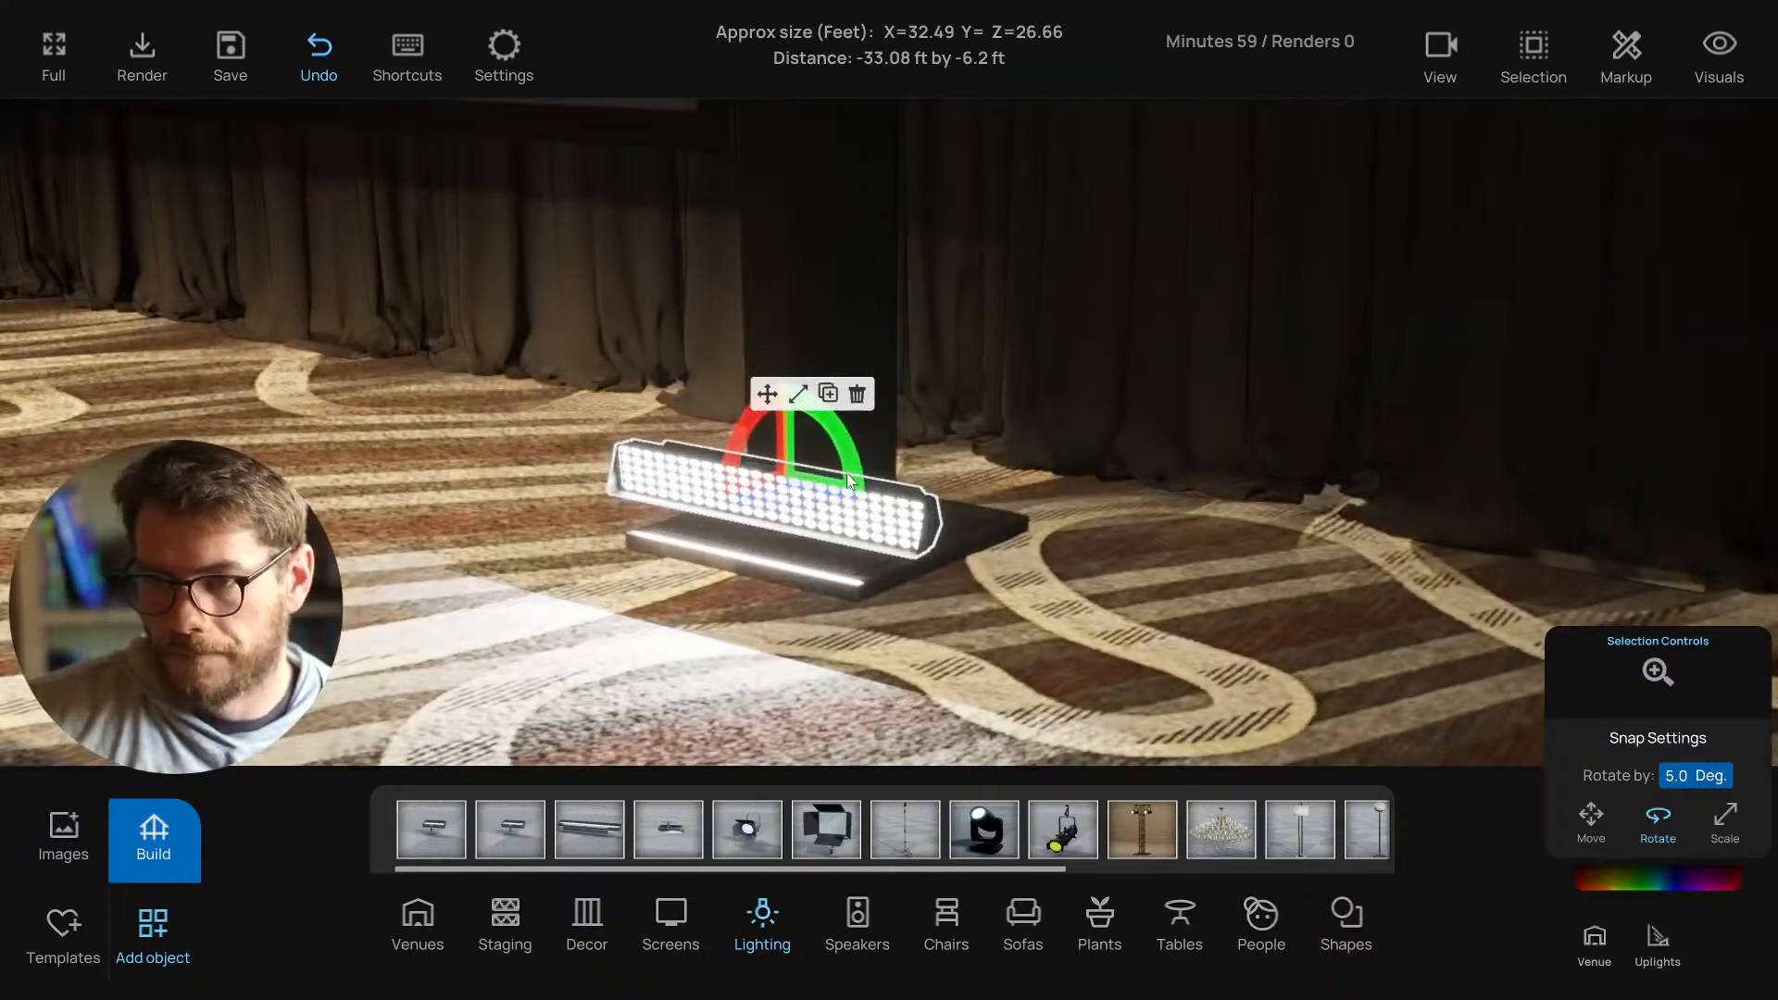
drag(891, 441, 930, 559)
Move the upright LED bar against the face of the rear post, lift it above the base plate, and save the project.
click(781, 558)
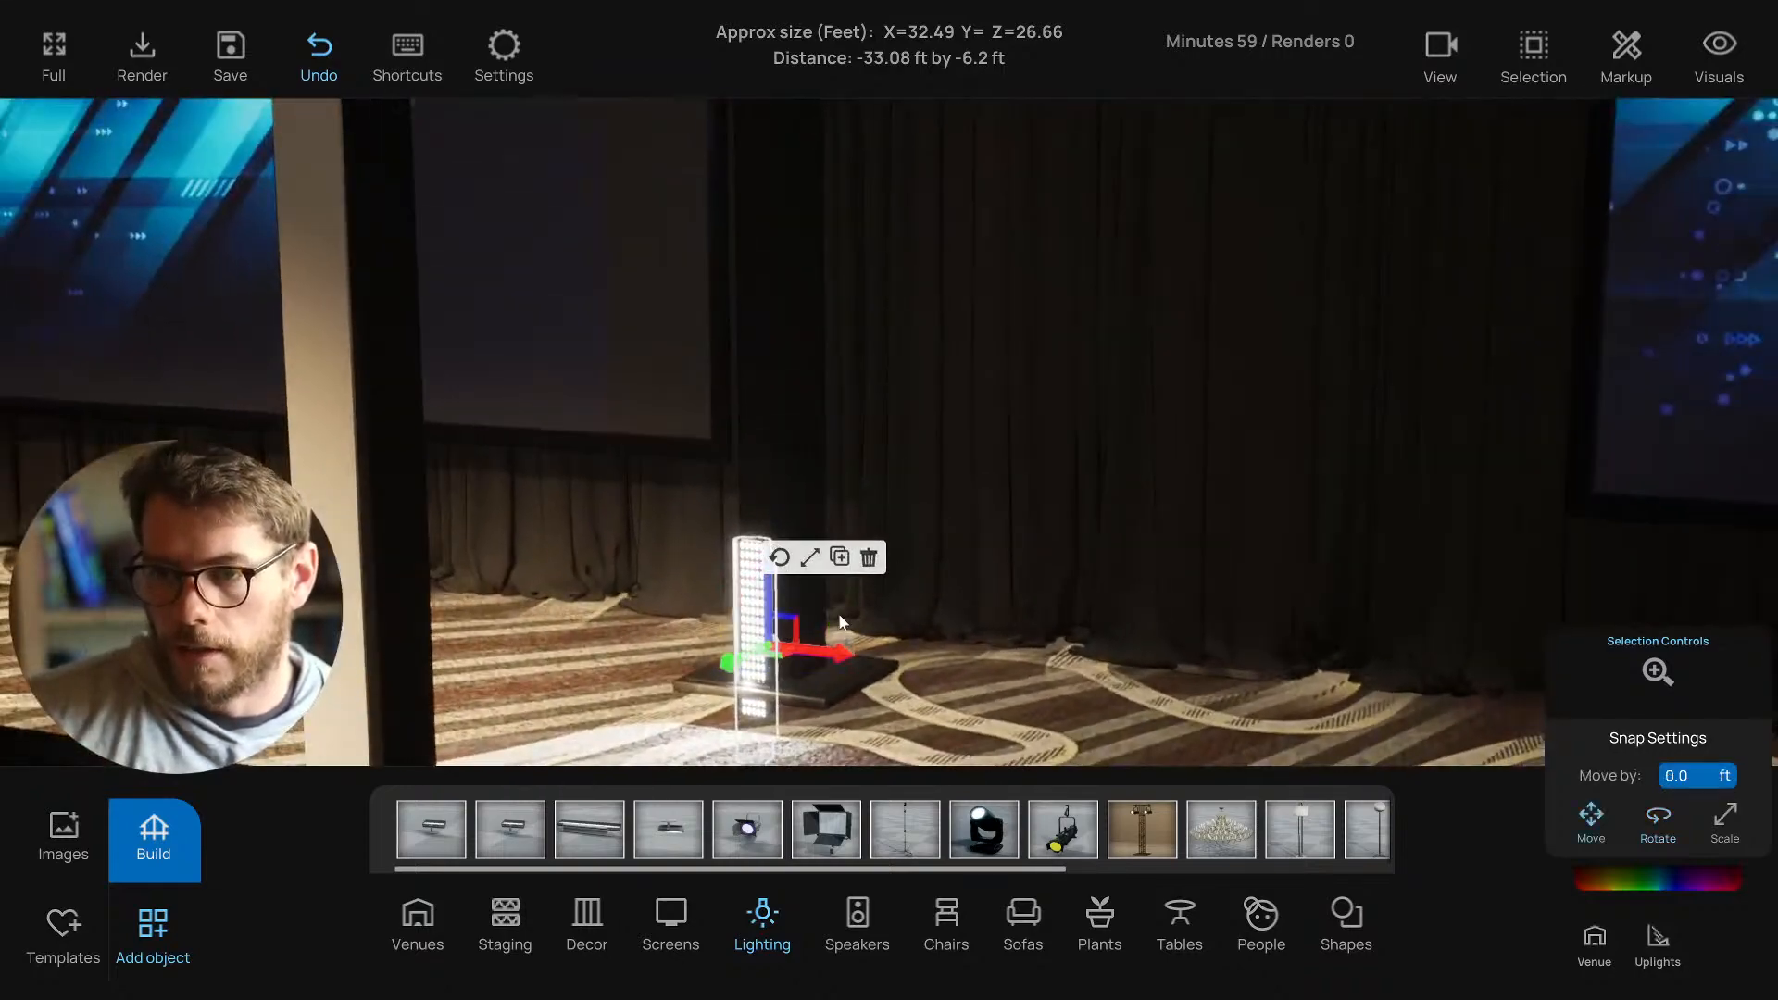
drag(842, 621, 788, 638)
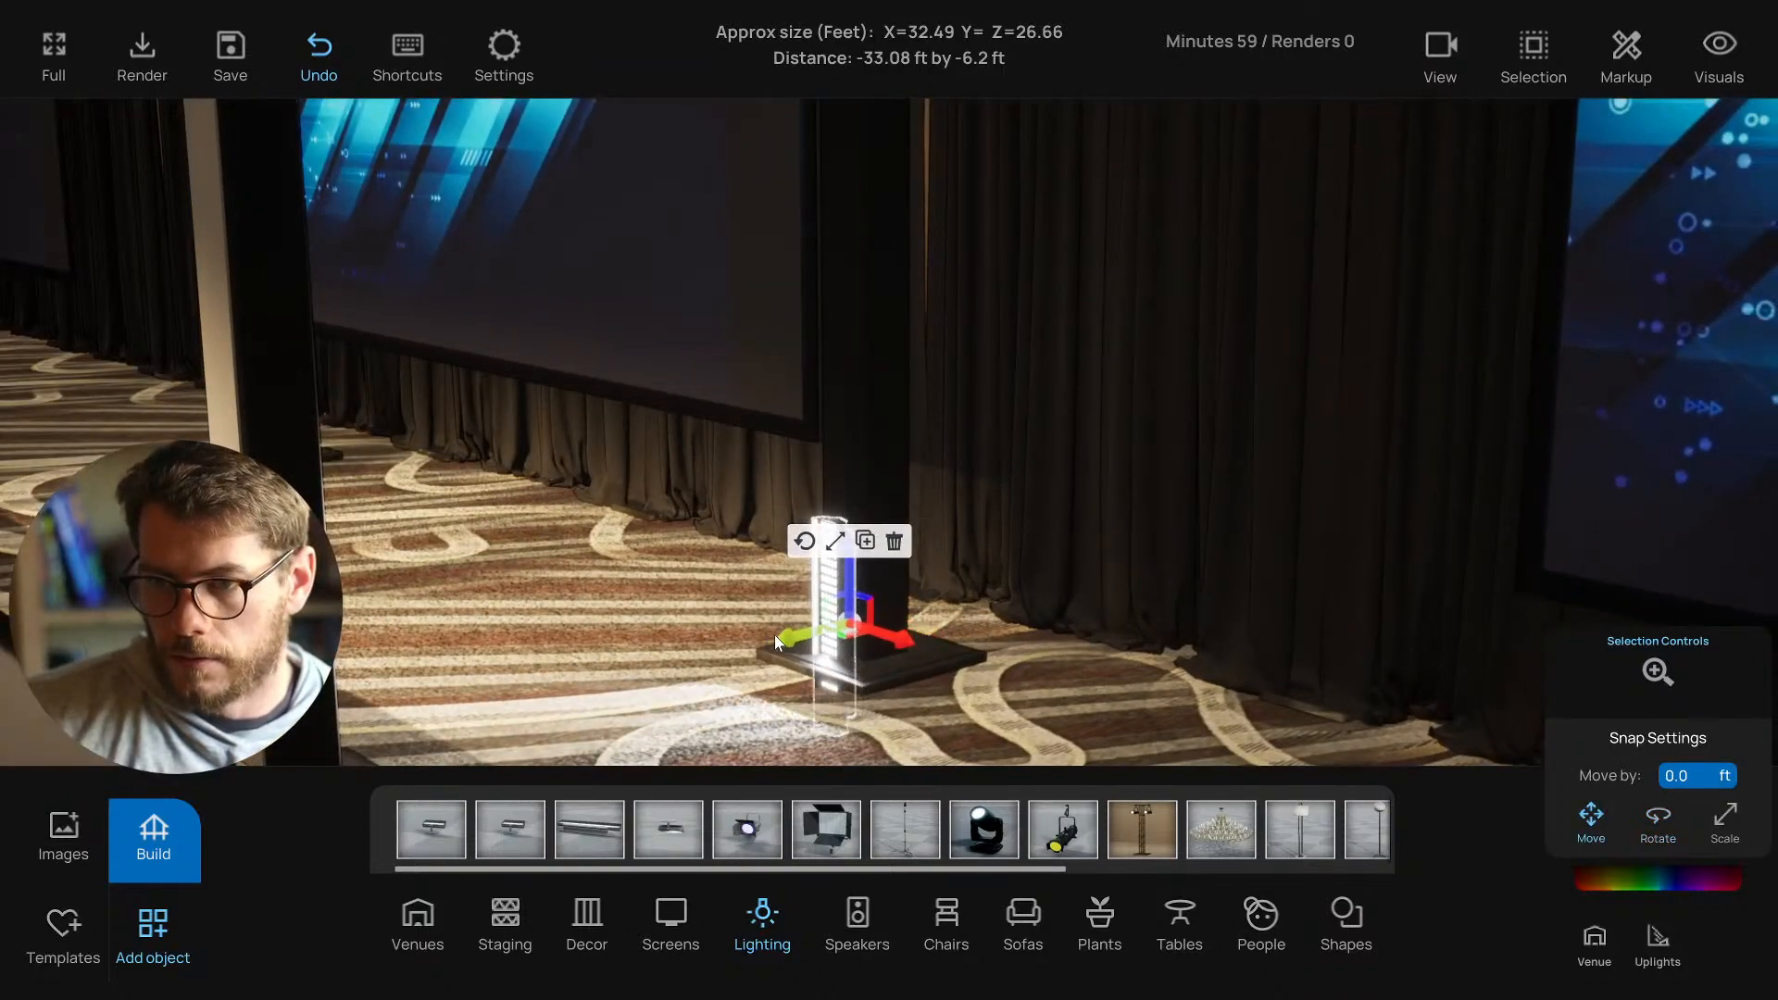
drag(853, 593, 881, 489)
scroll(890, 495, down, 5)
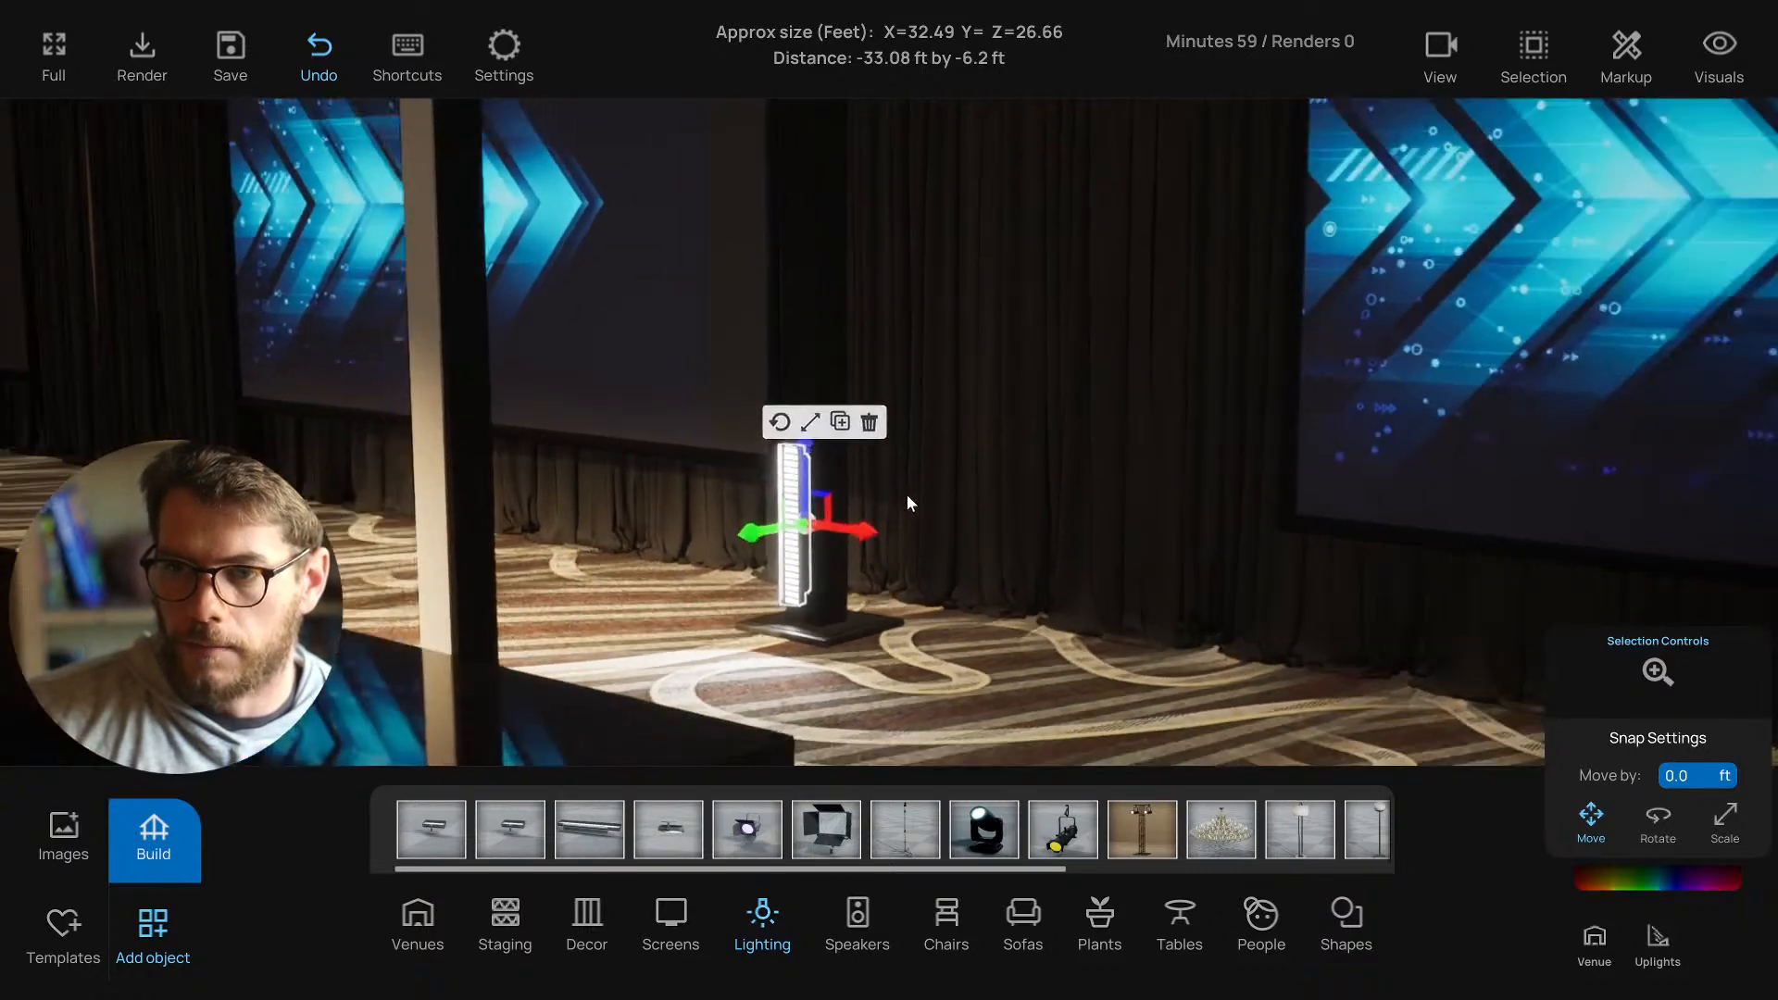
right_drag(908, 495, 927, 474)
scroll(926, 478, down, 3)
scroll(926, 488, up, 2)
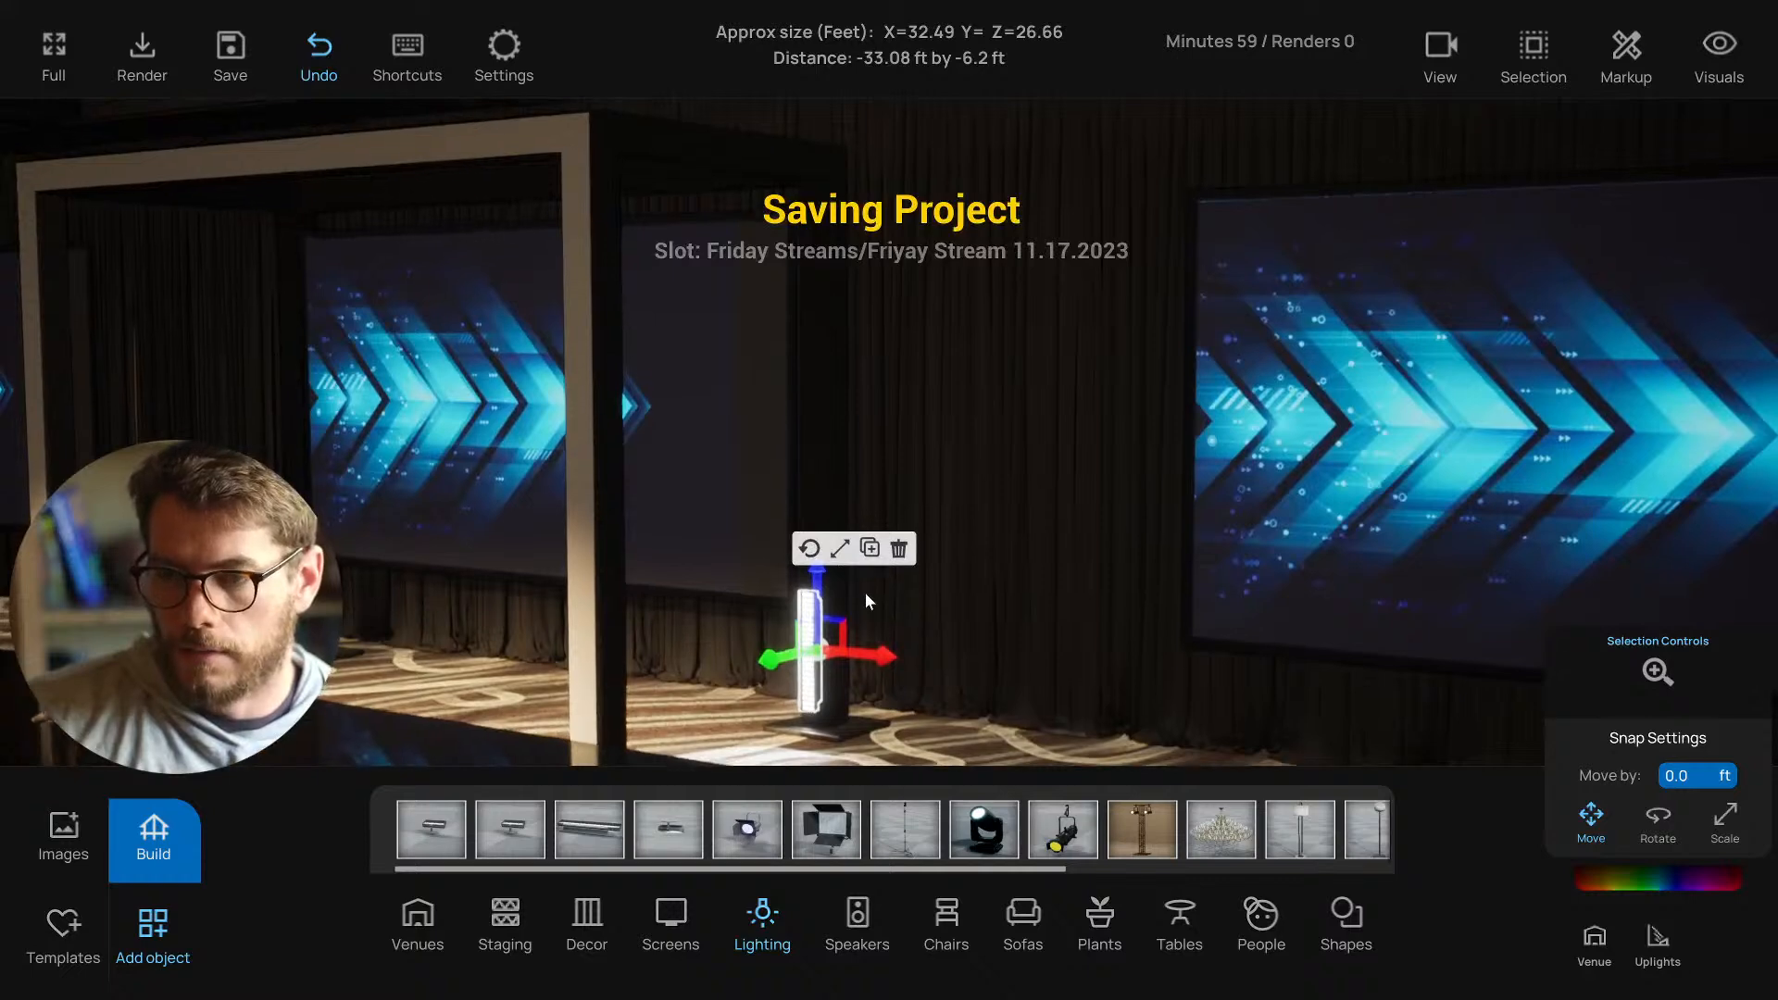
Raise the vertical LED bar farther up the rear post of the frame.
drag(822, 608, 818, 527)
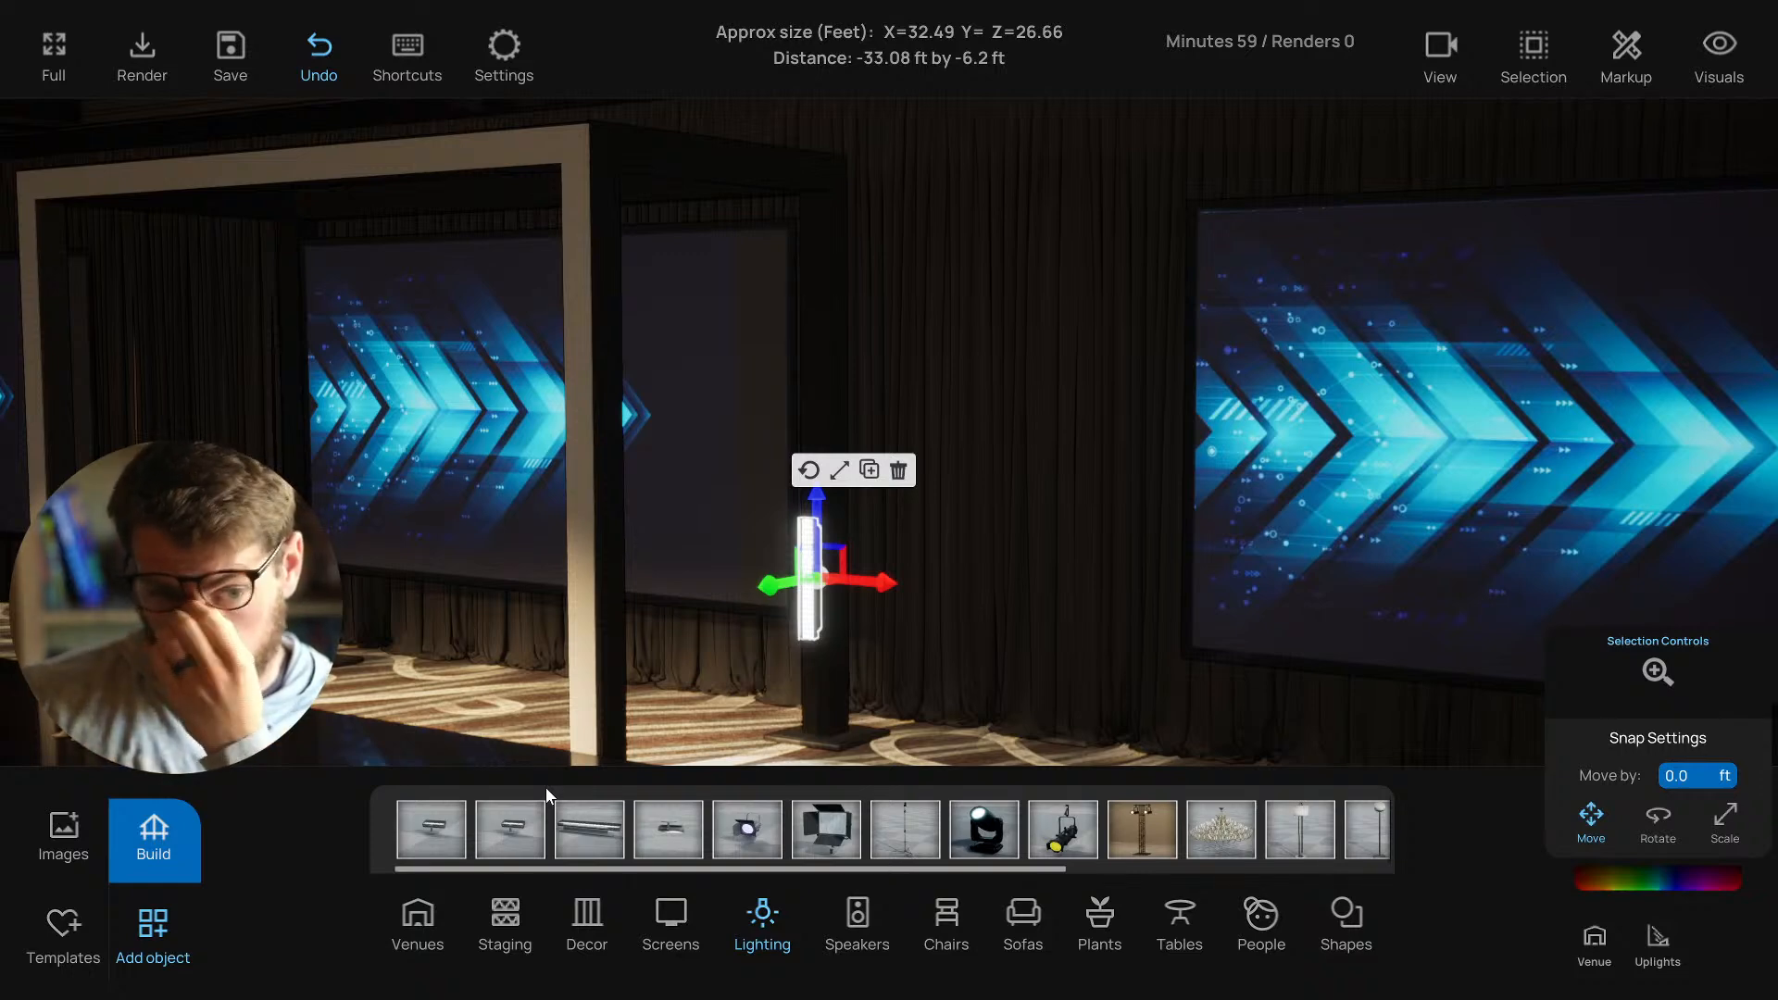
key(w)
key(d)
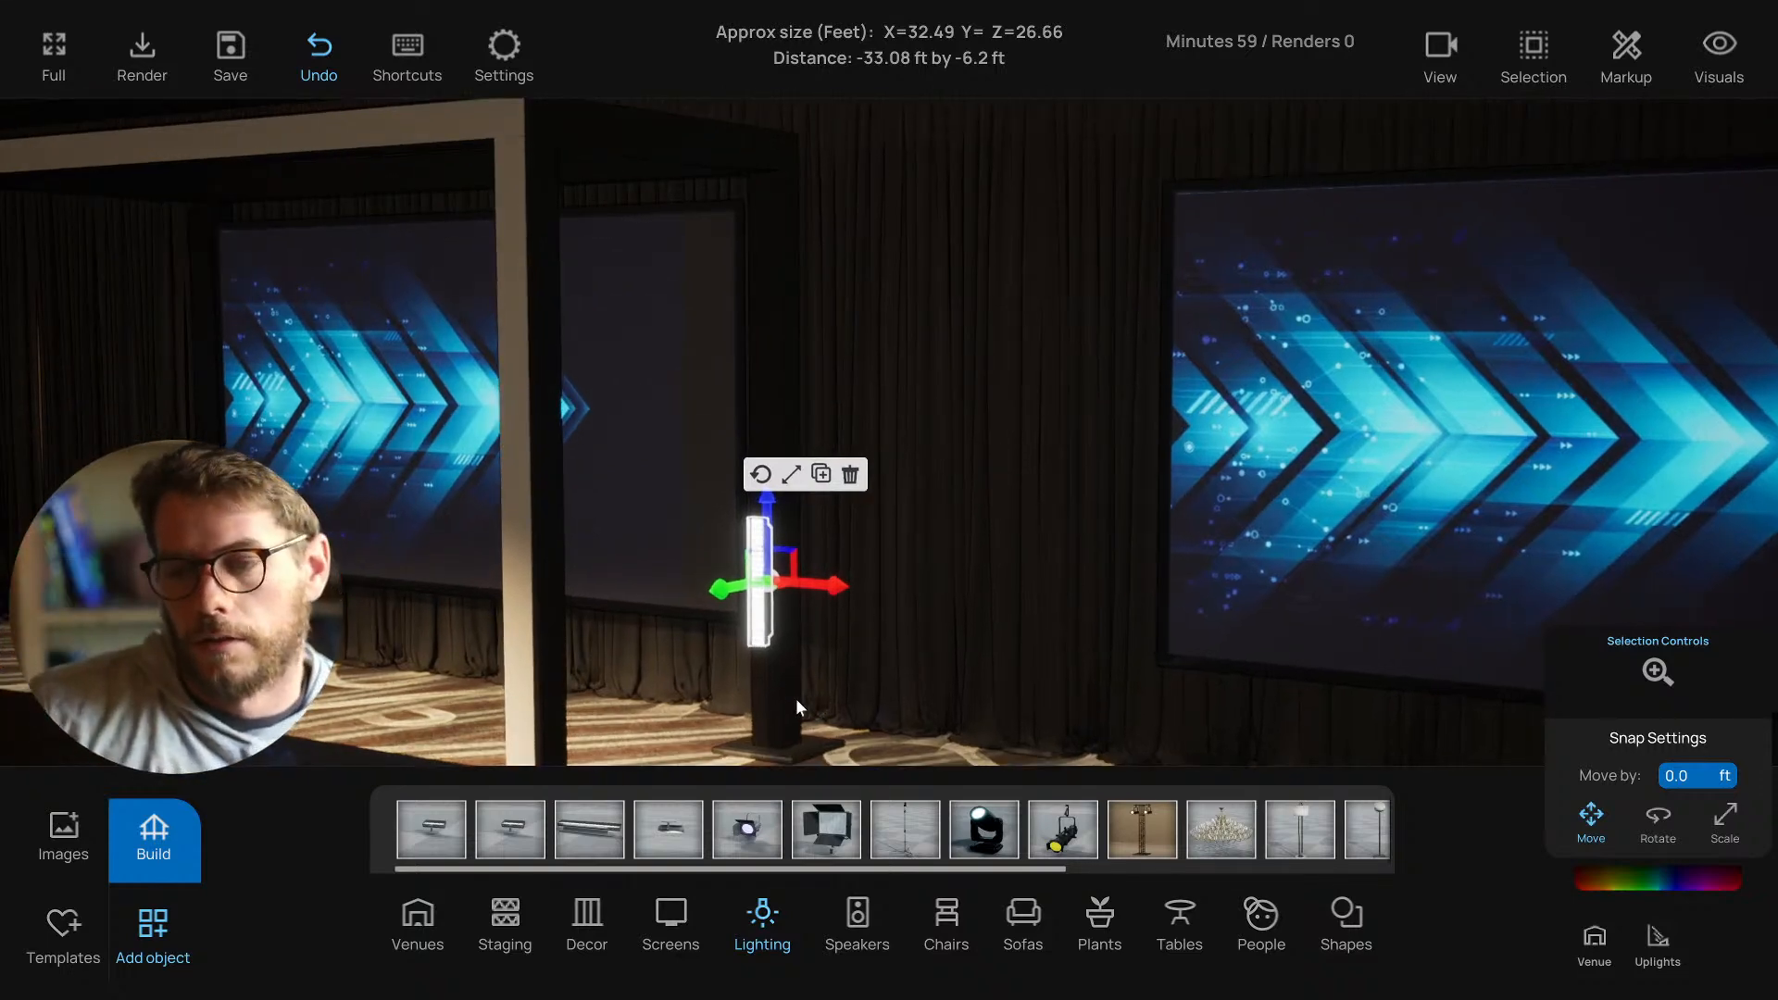
right_drag(769, 713, 775, 711)
key(a)
key(a)
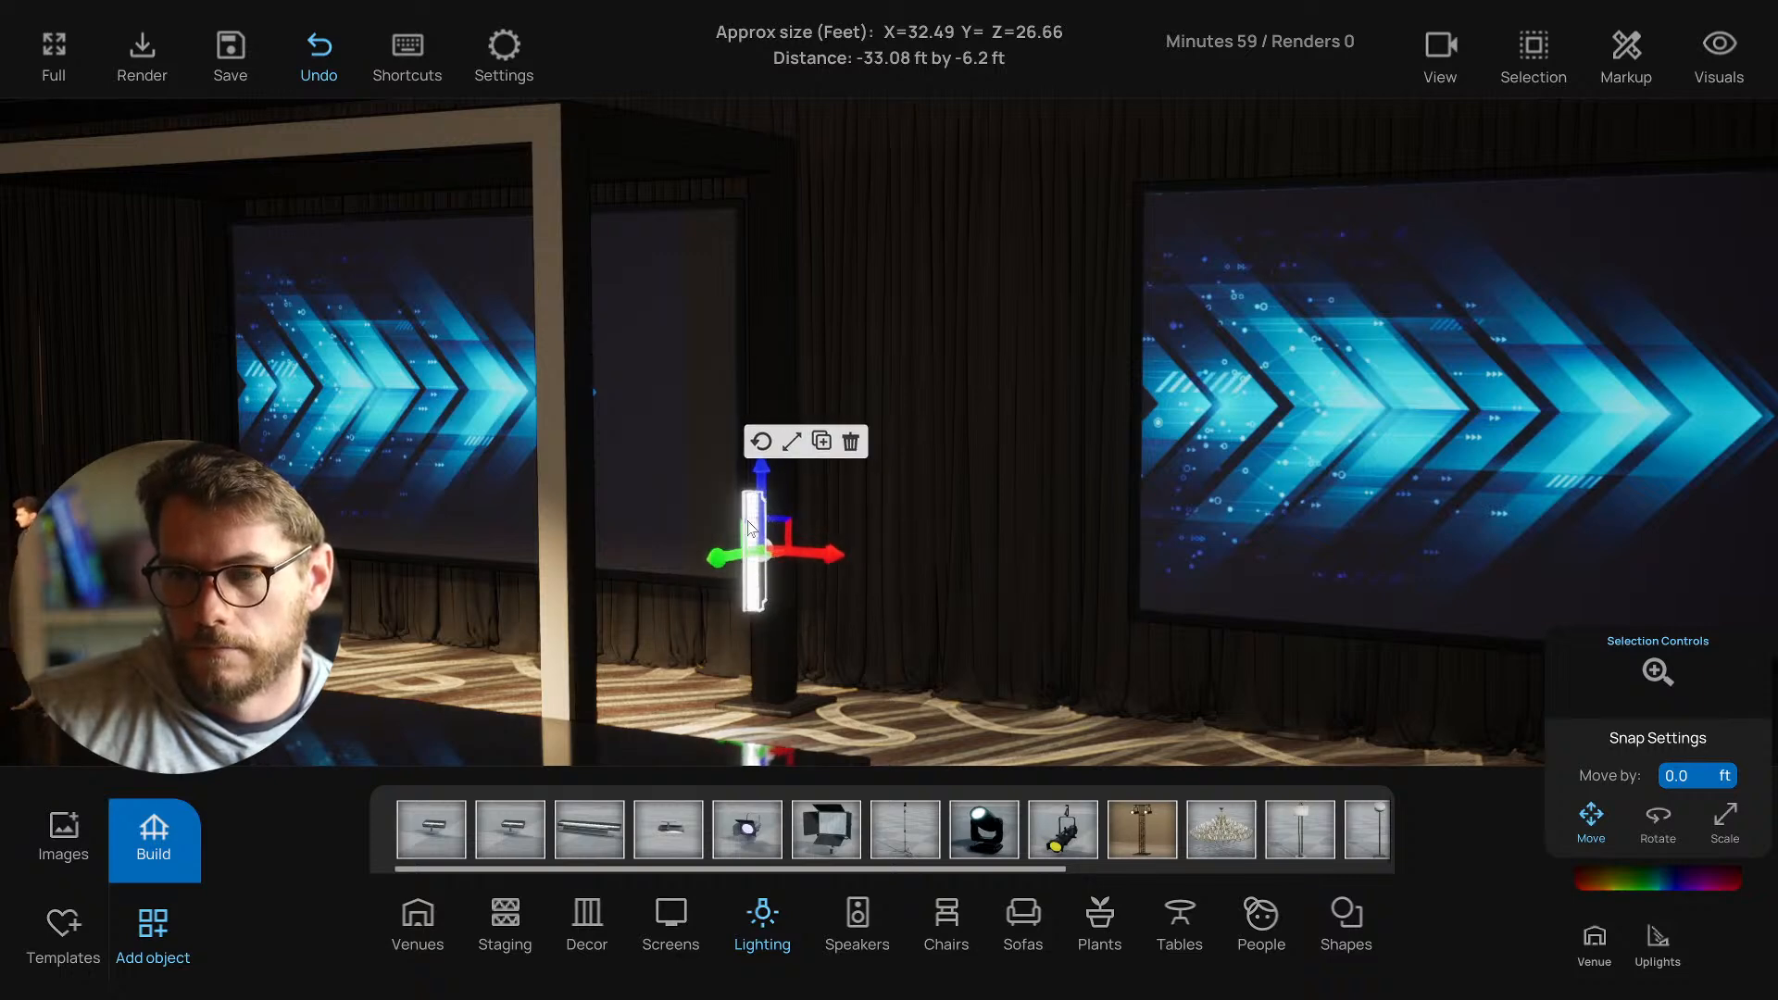
Try to stretch the vertical LED bar lengthwise along the rear post.
click(786, 451)
mouse_move(759, 463)
mouse_down()
mouse_move(763, 315)
mouse_move(765, 464)
mouse_up()
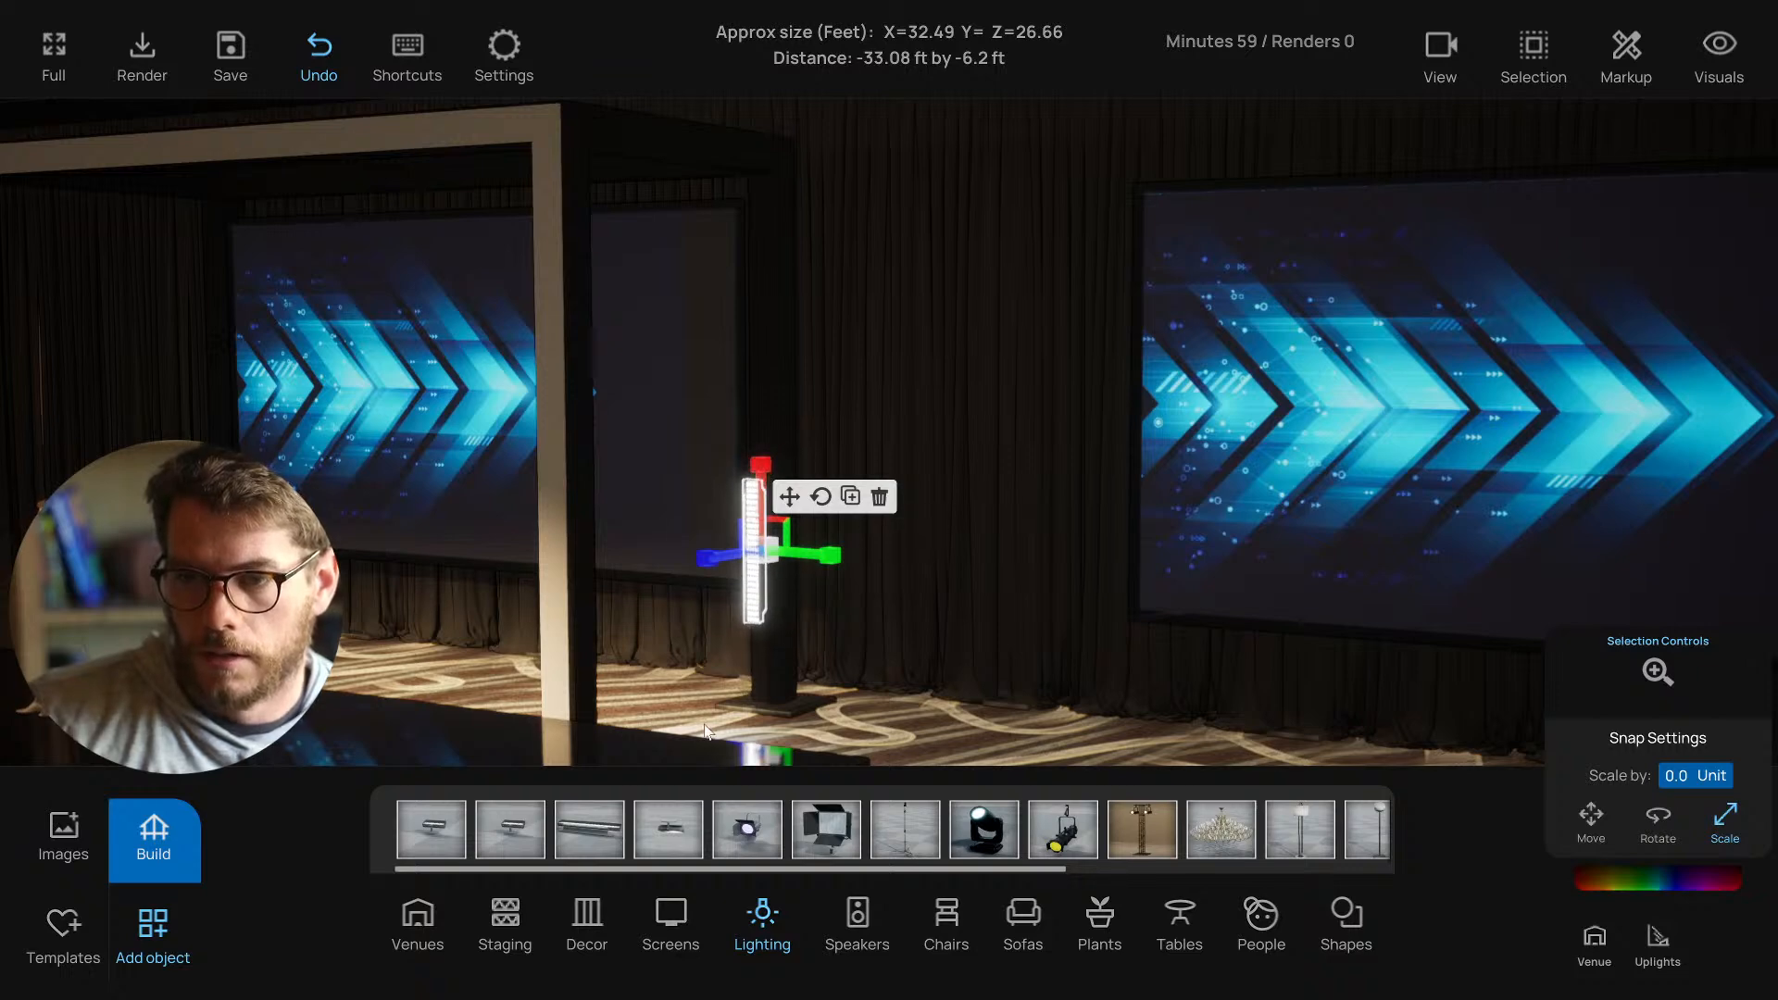
middle_drag(830, 596, 784, 709)
click(774, 556)
click(768, 555)
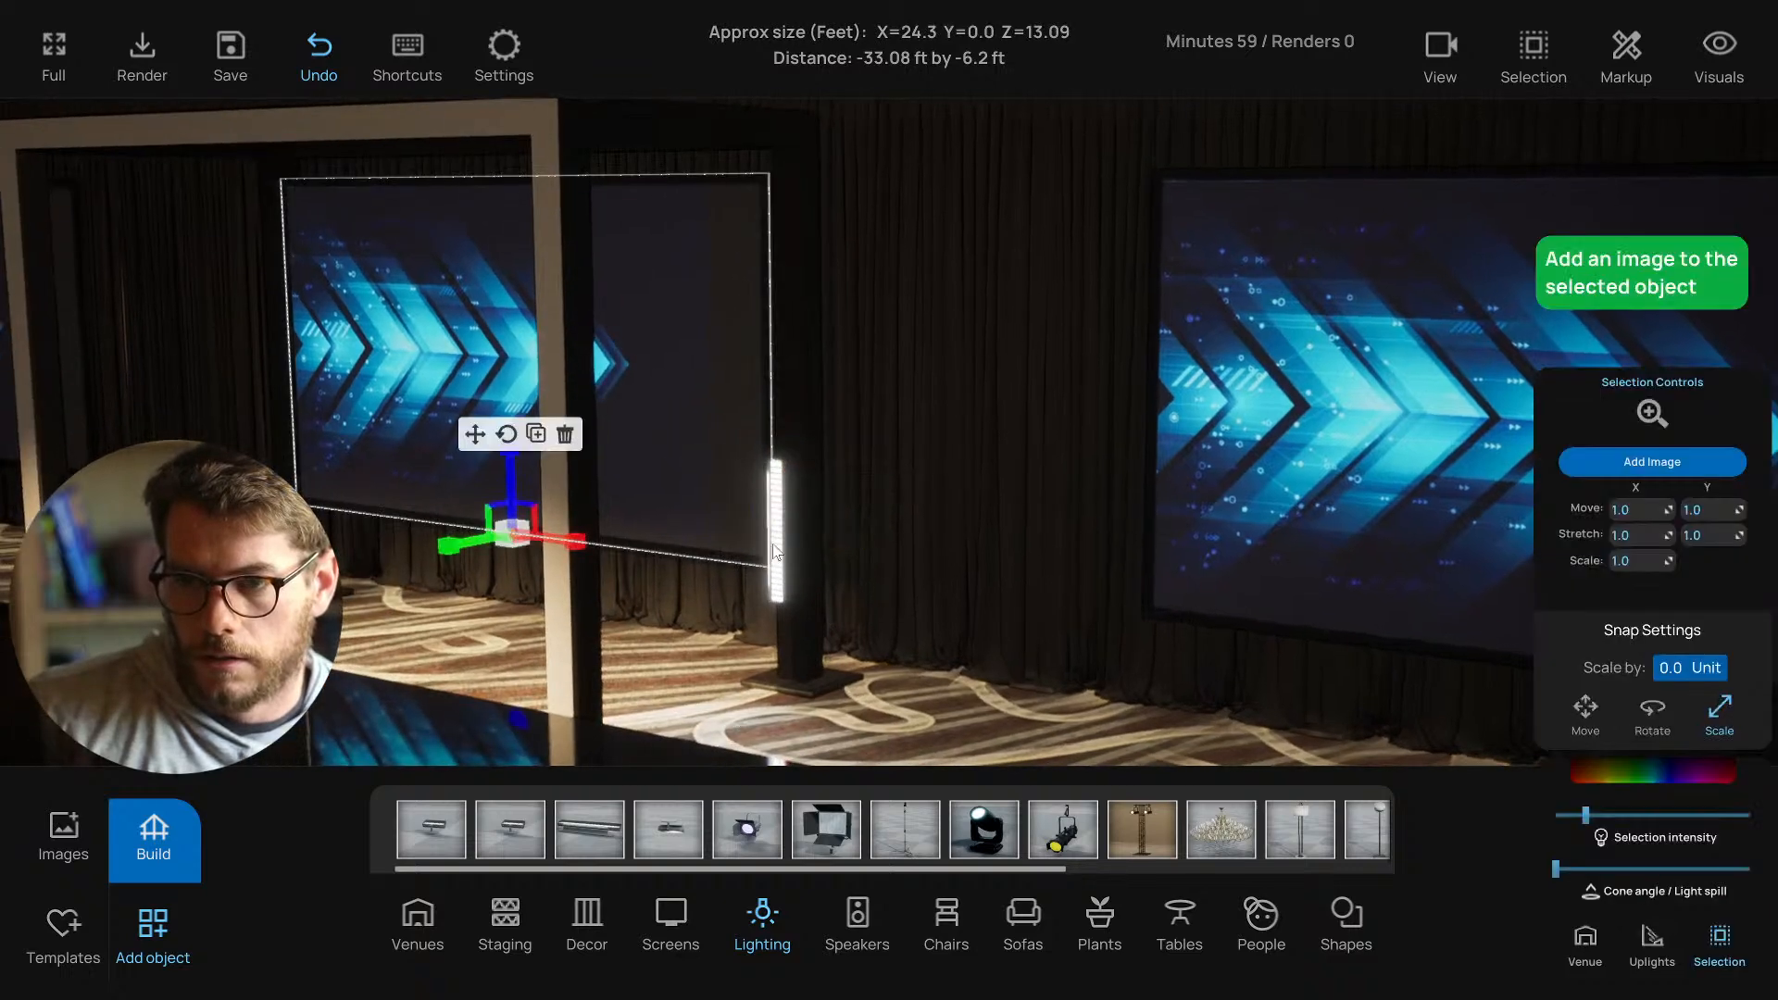
click(772, 554)
click(801, 488)
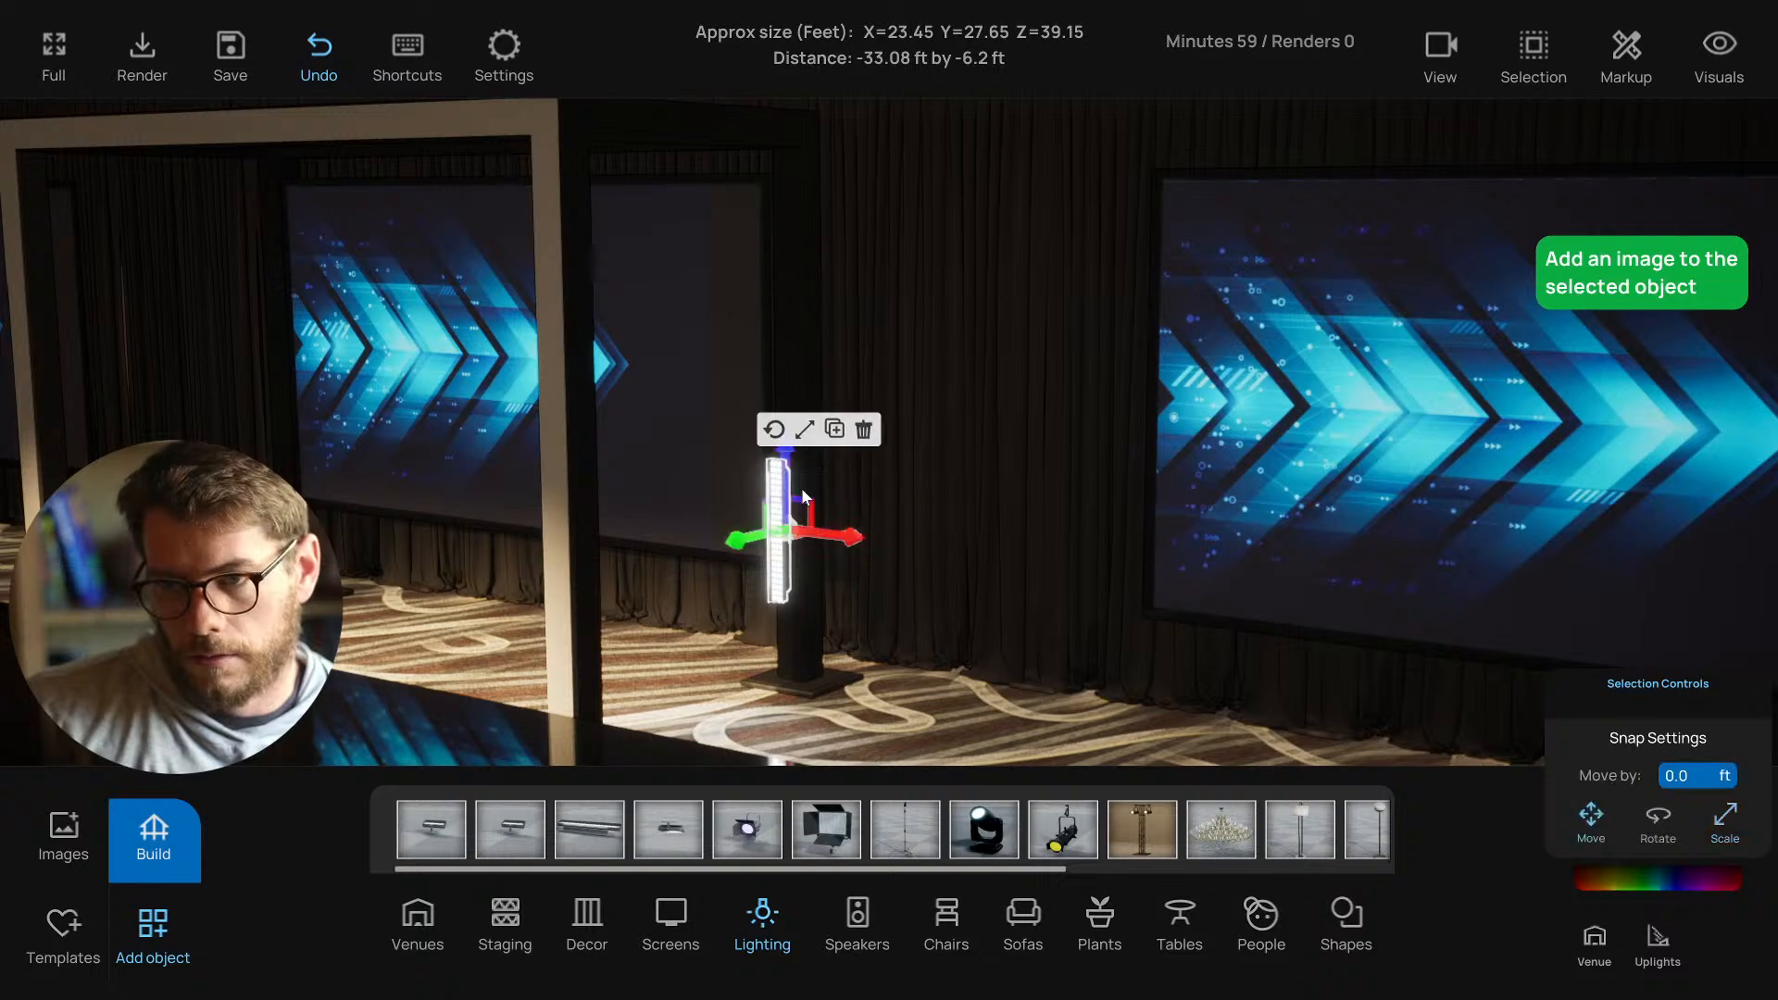
Delete the vertical LED bar from the frame's rear post.
click(921, 687)
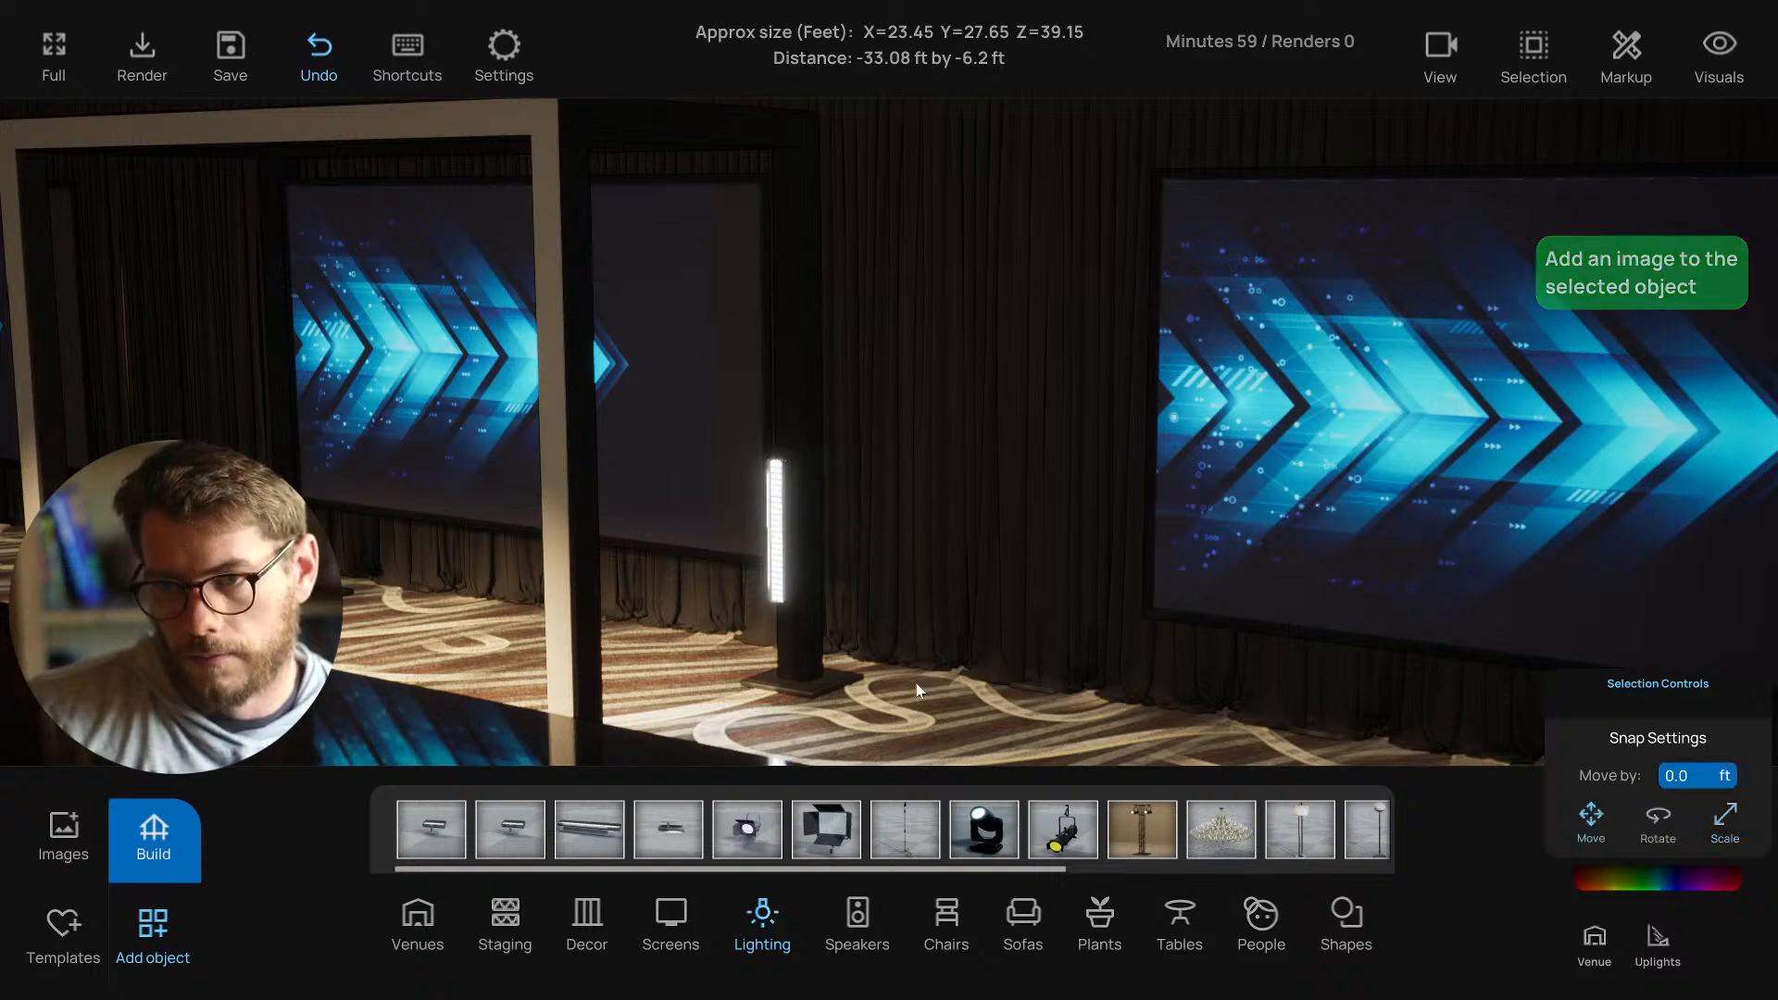
middle_drag(921, 686, 841, 592)
click(808, 540)
click(832, 626)
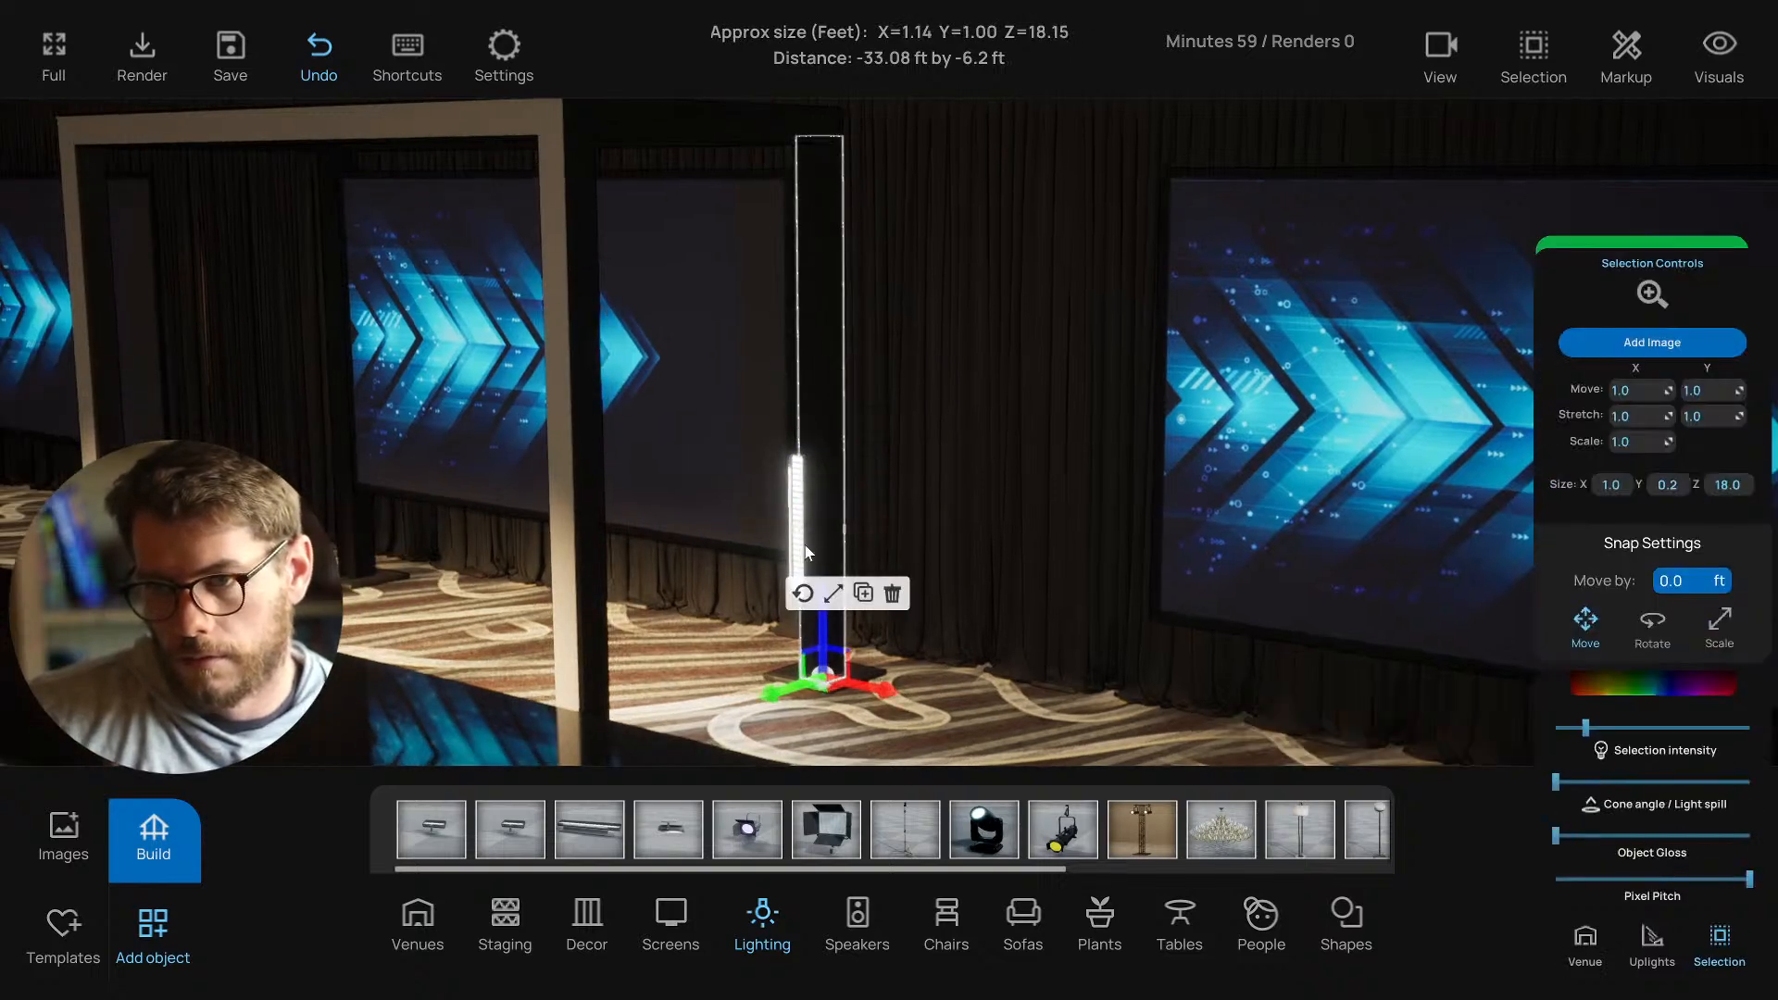
click(802, 531)
key(Delete)
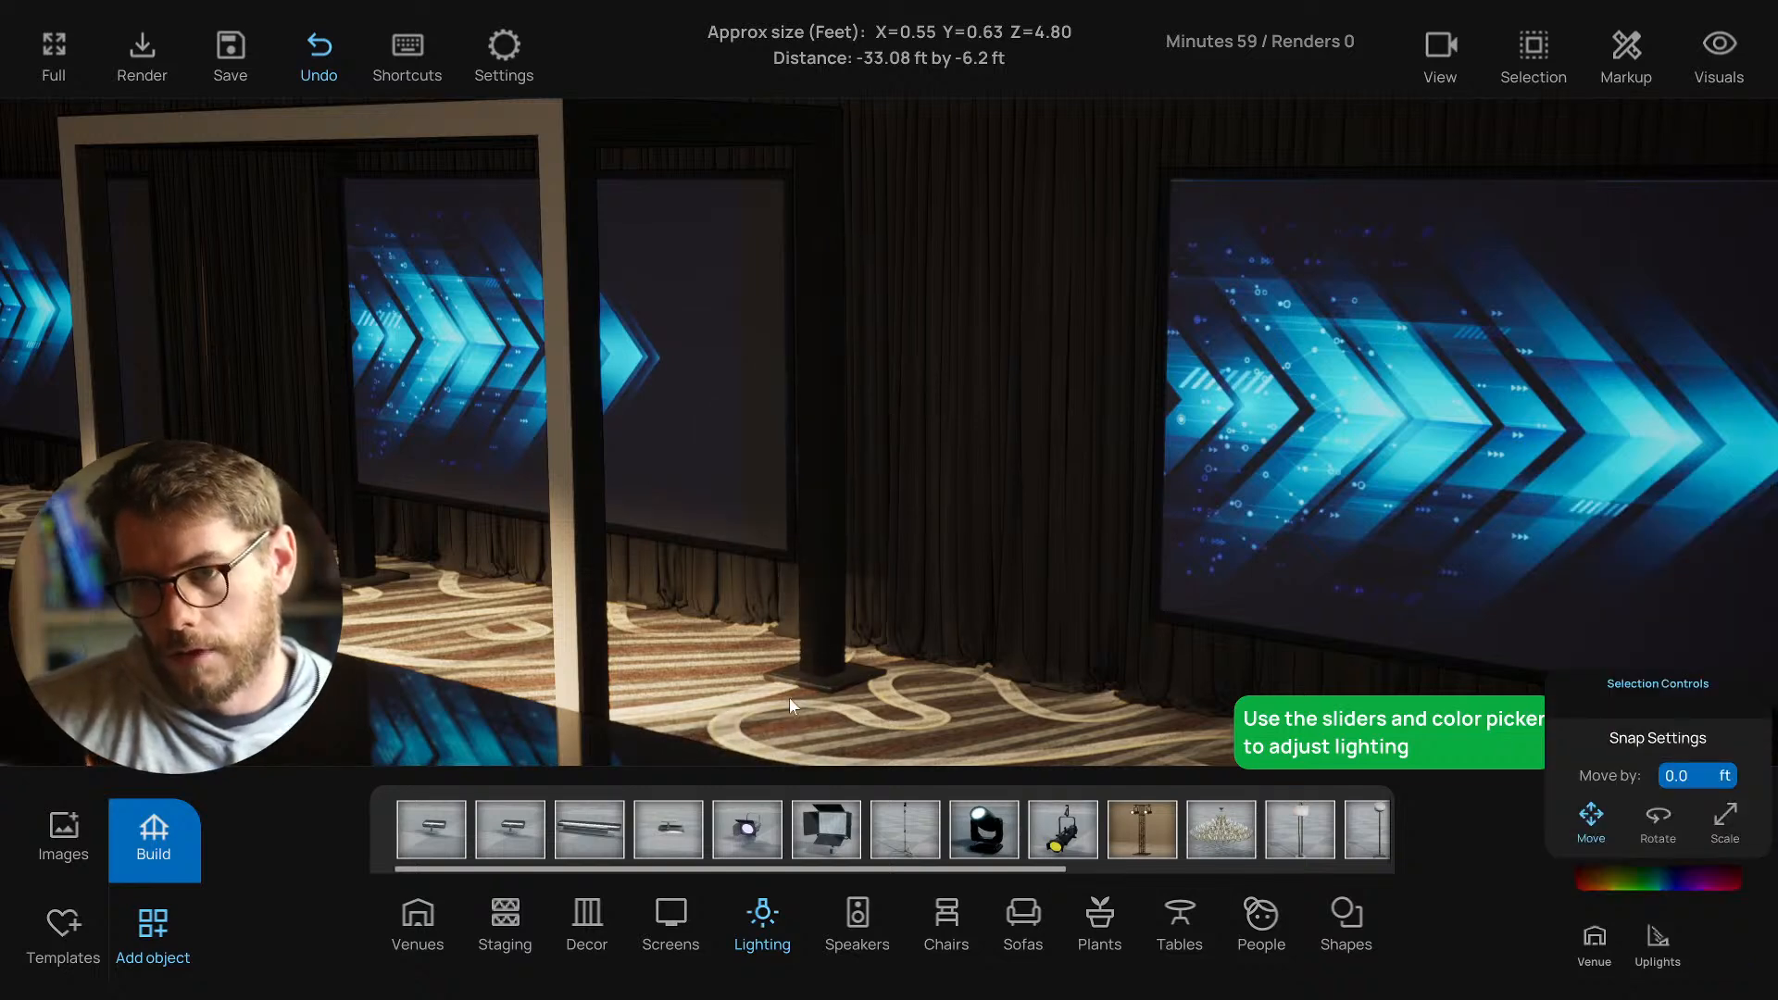
Try the first lighting fixture in the list at the base of the rear post, and delete it.
drag(447, 826, 741, 718)
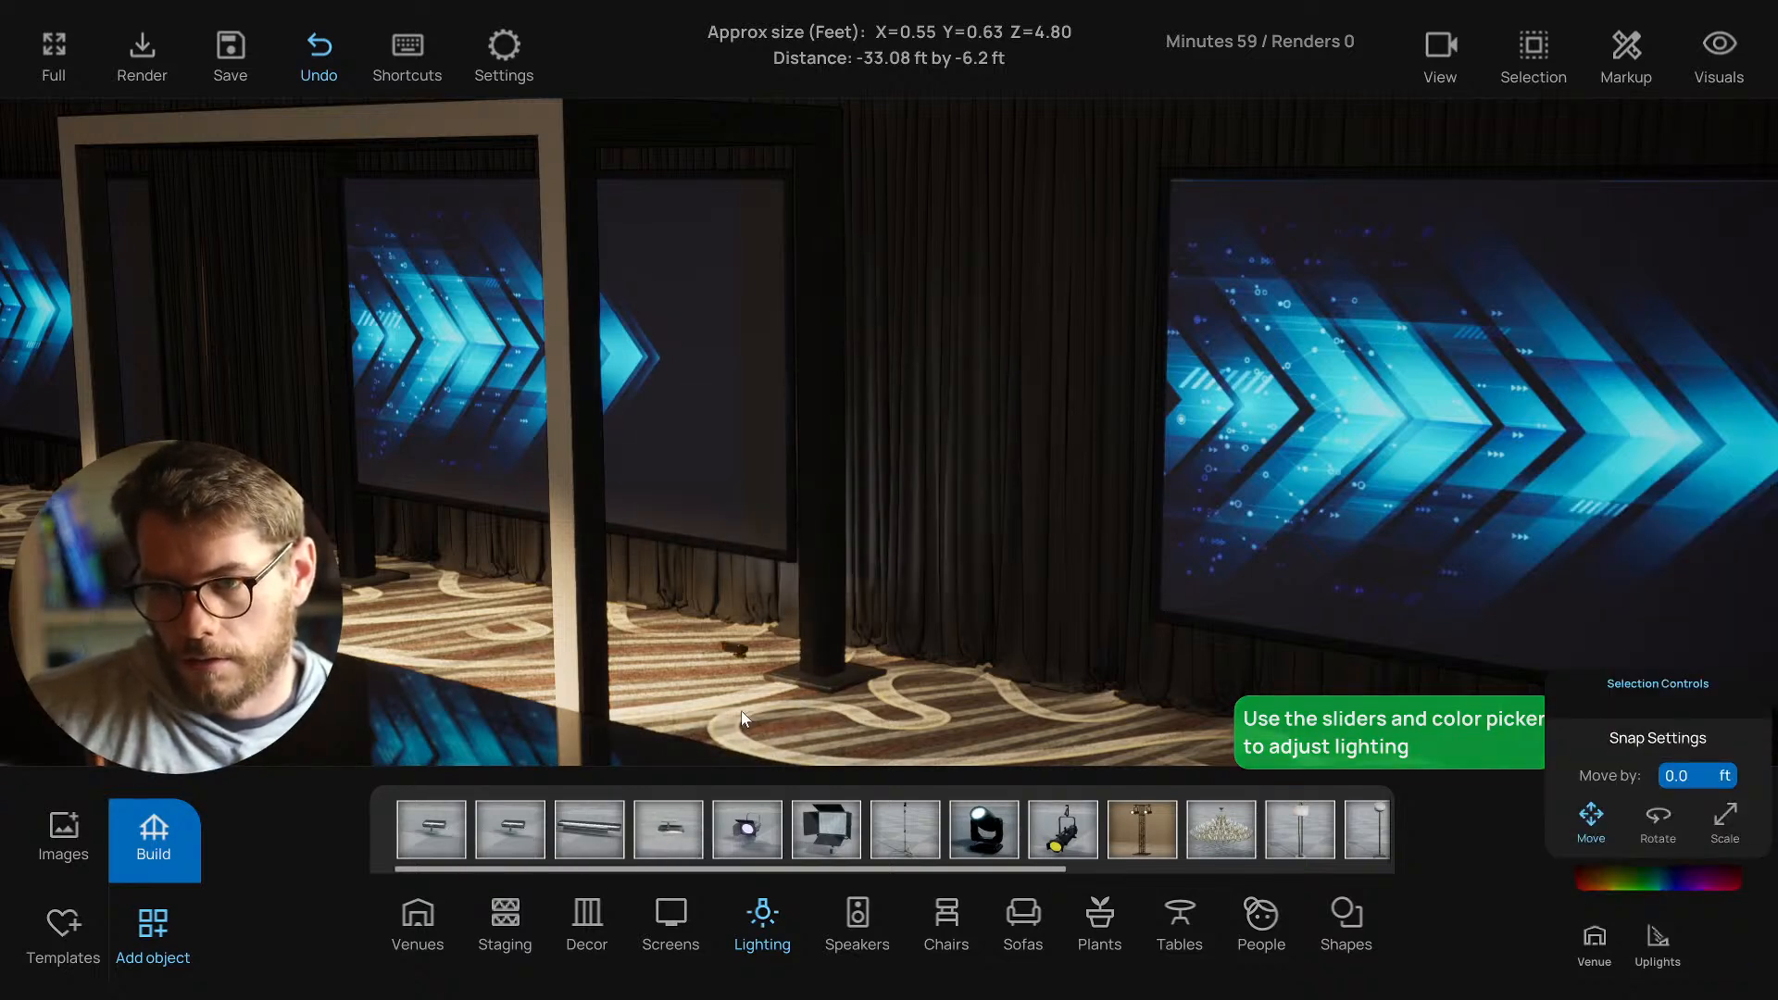
click(800, 662)
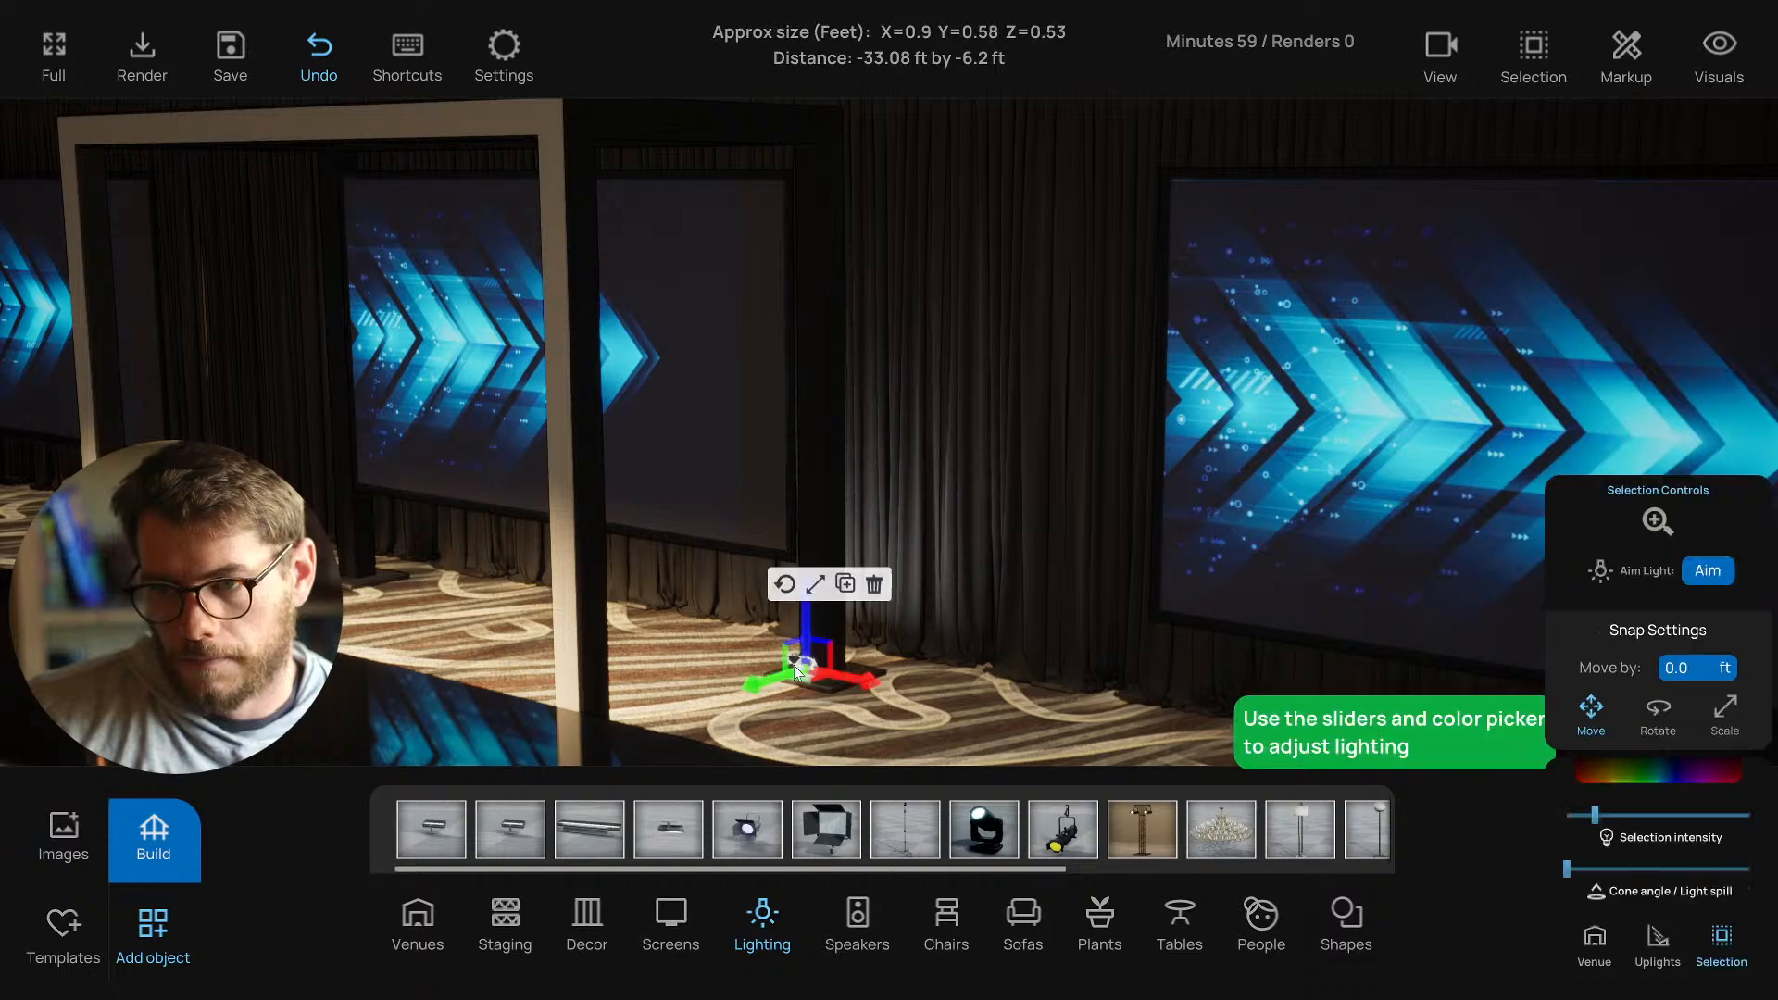
drag(827, 694, 821, 703)
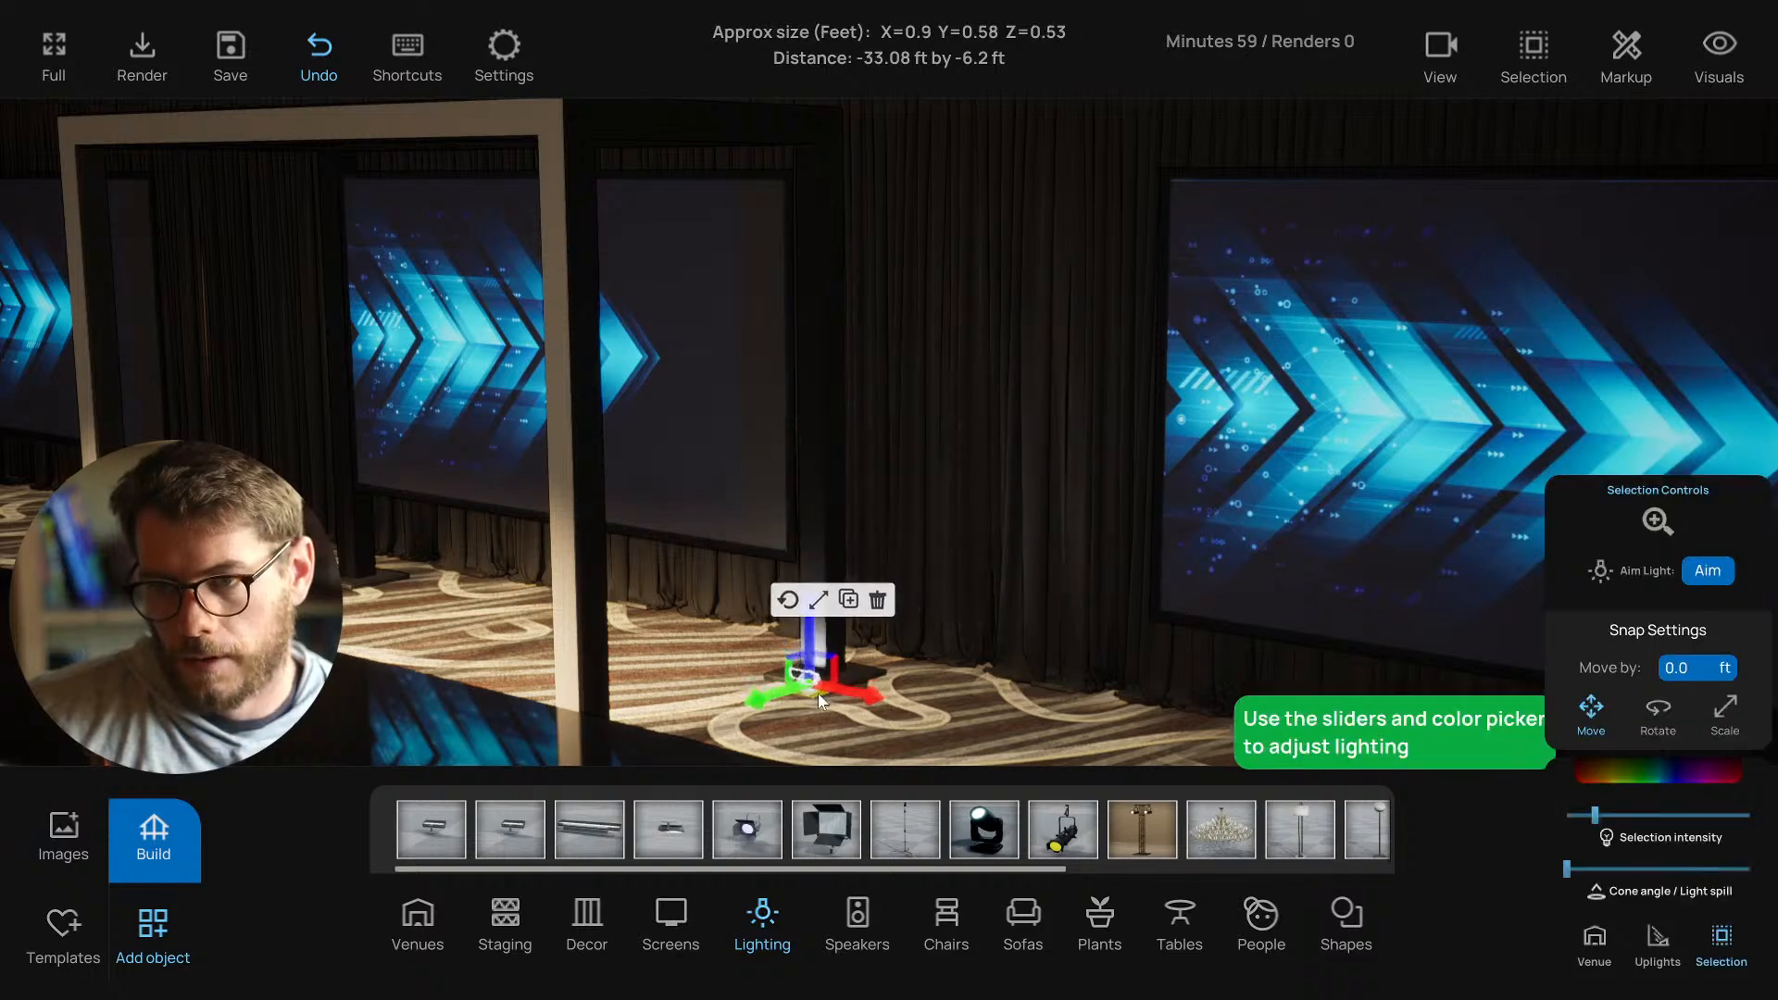
key(f)
right_drag(856, 574, 795, 677)
key(r)
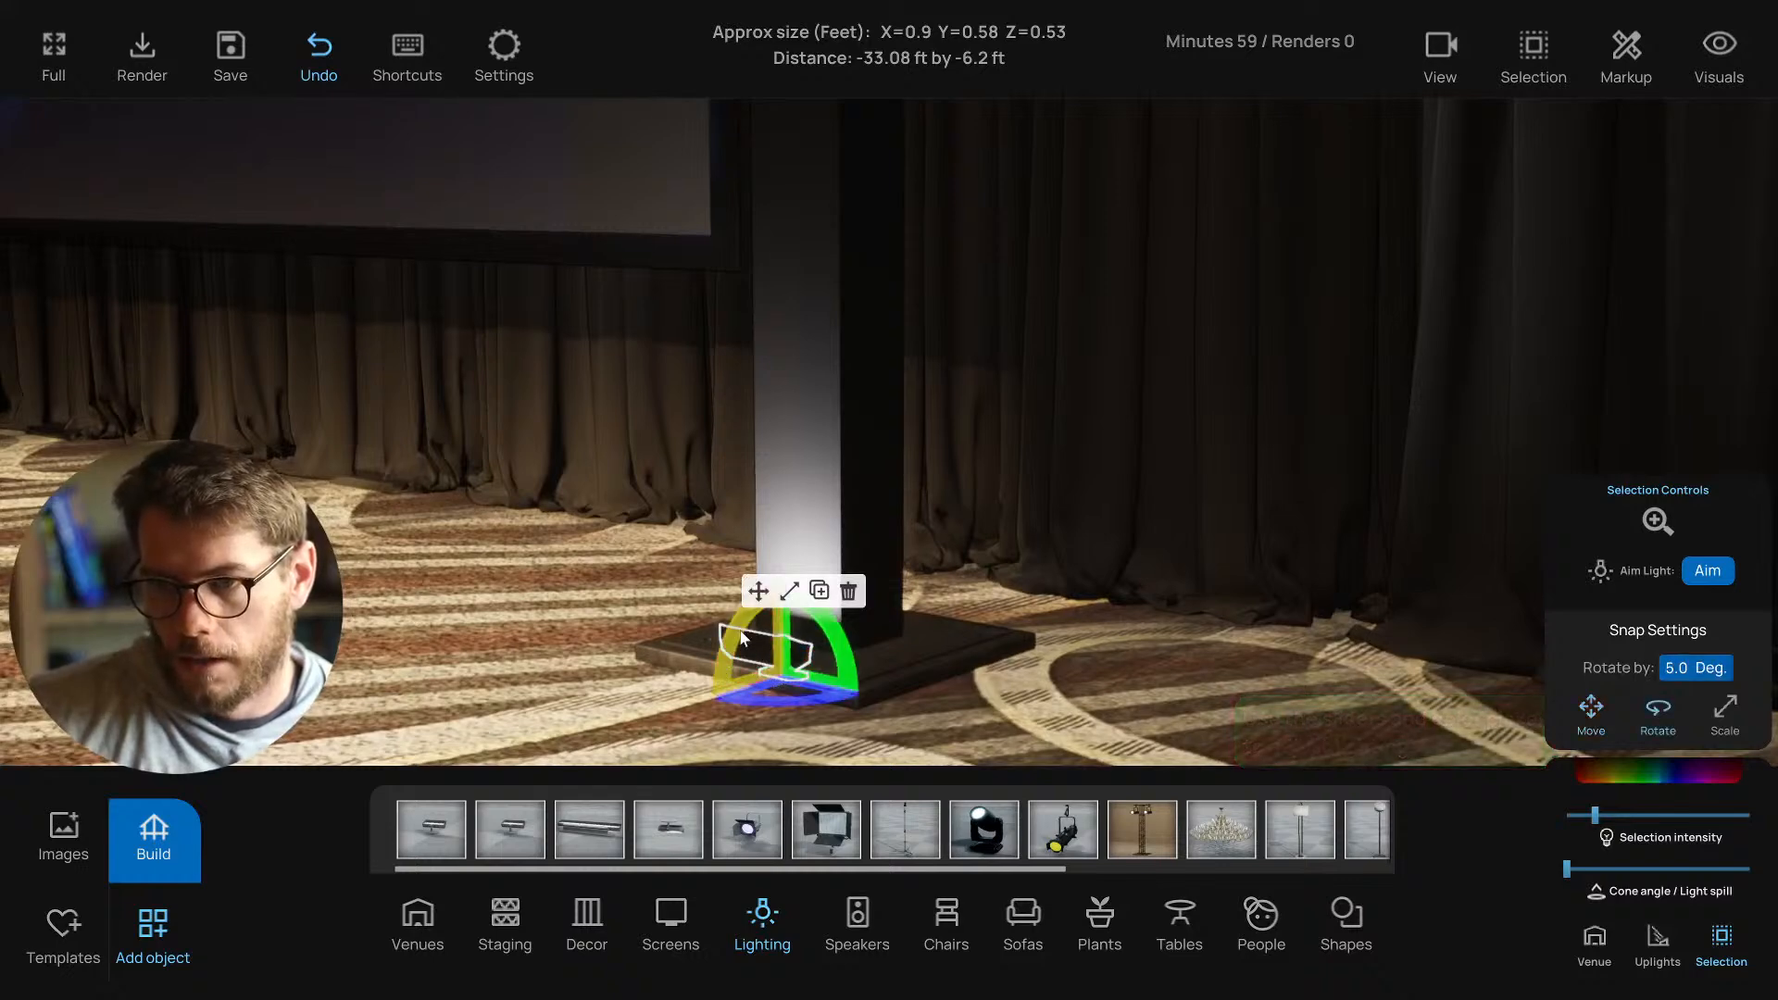
drag(741, 637, 732, 672)
click(848, 591)
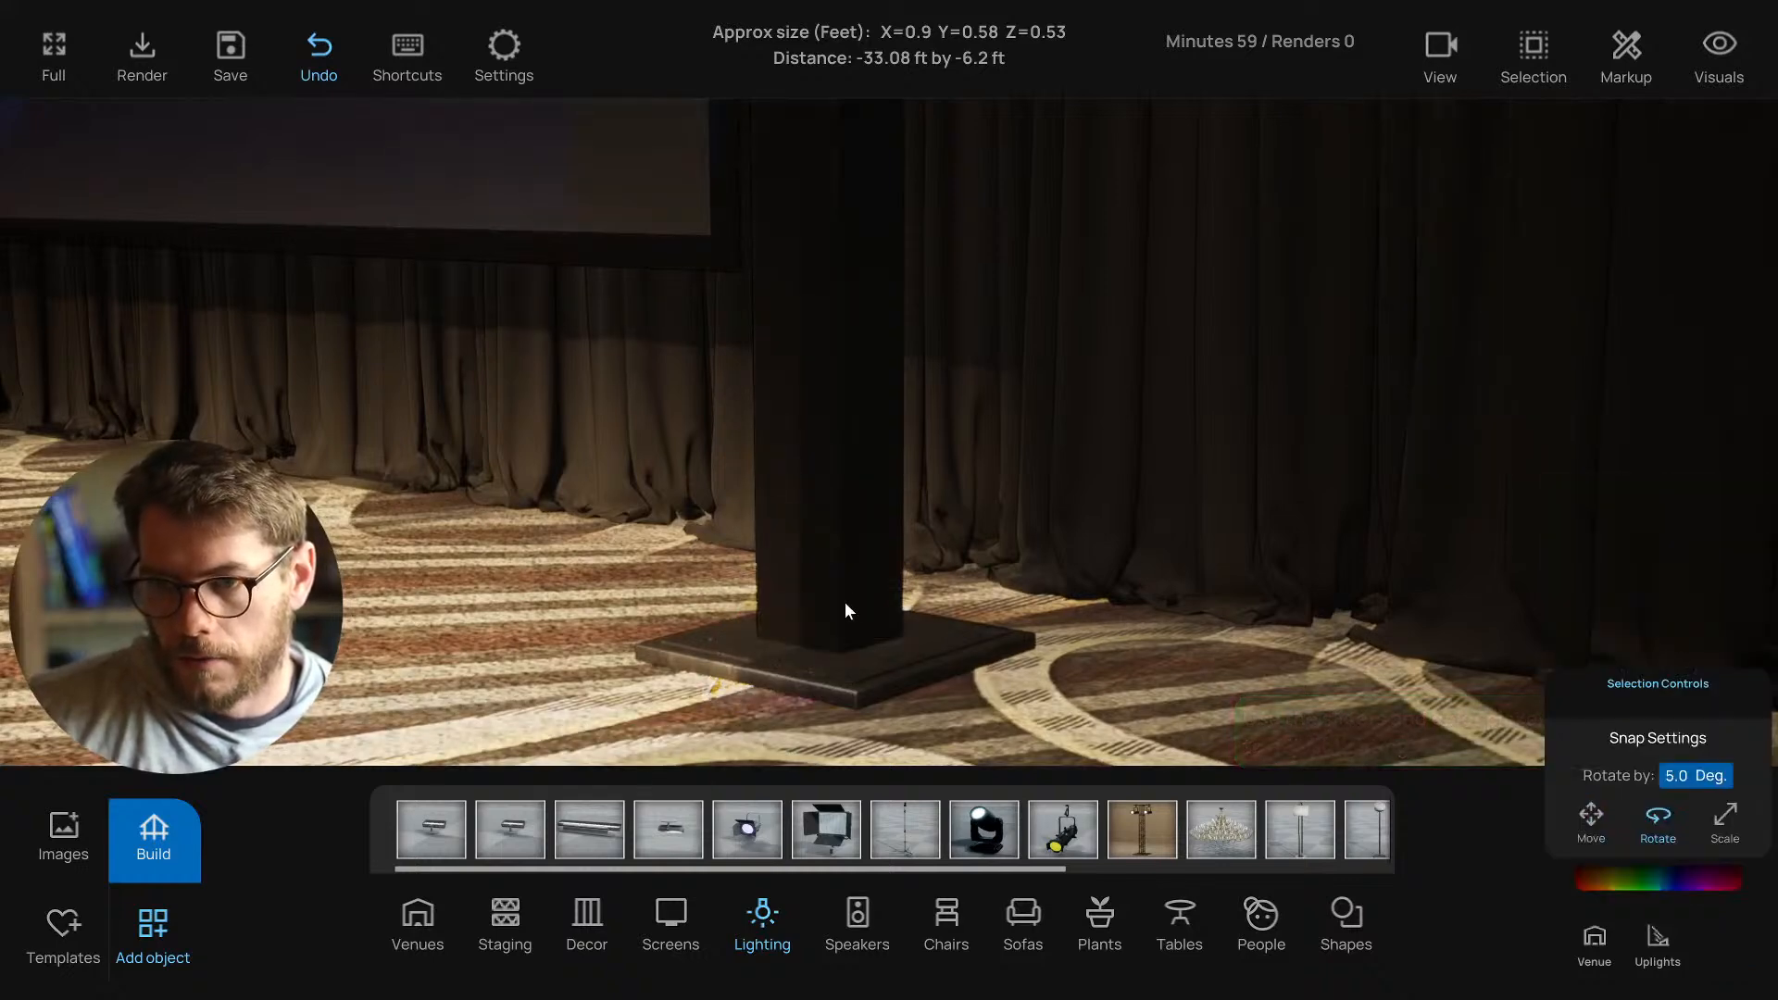
Place the second lighting fixture in the list on the floor against the base of the rear post.
click(511, 830)
click(650, 589)
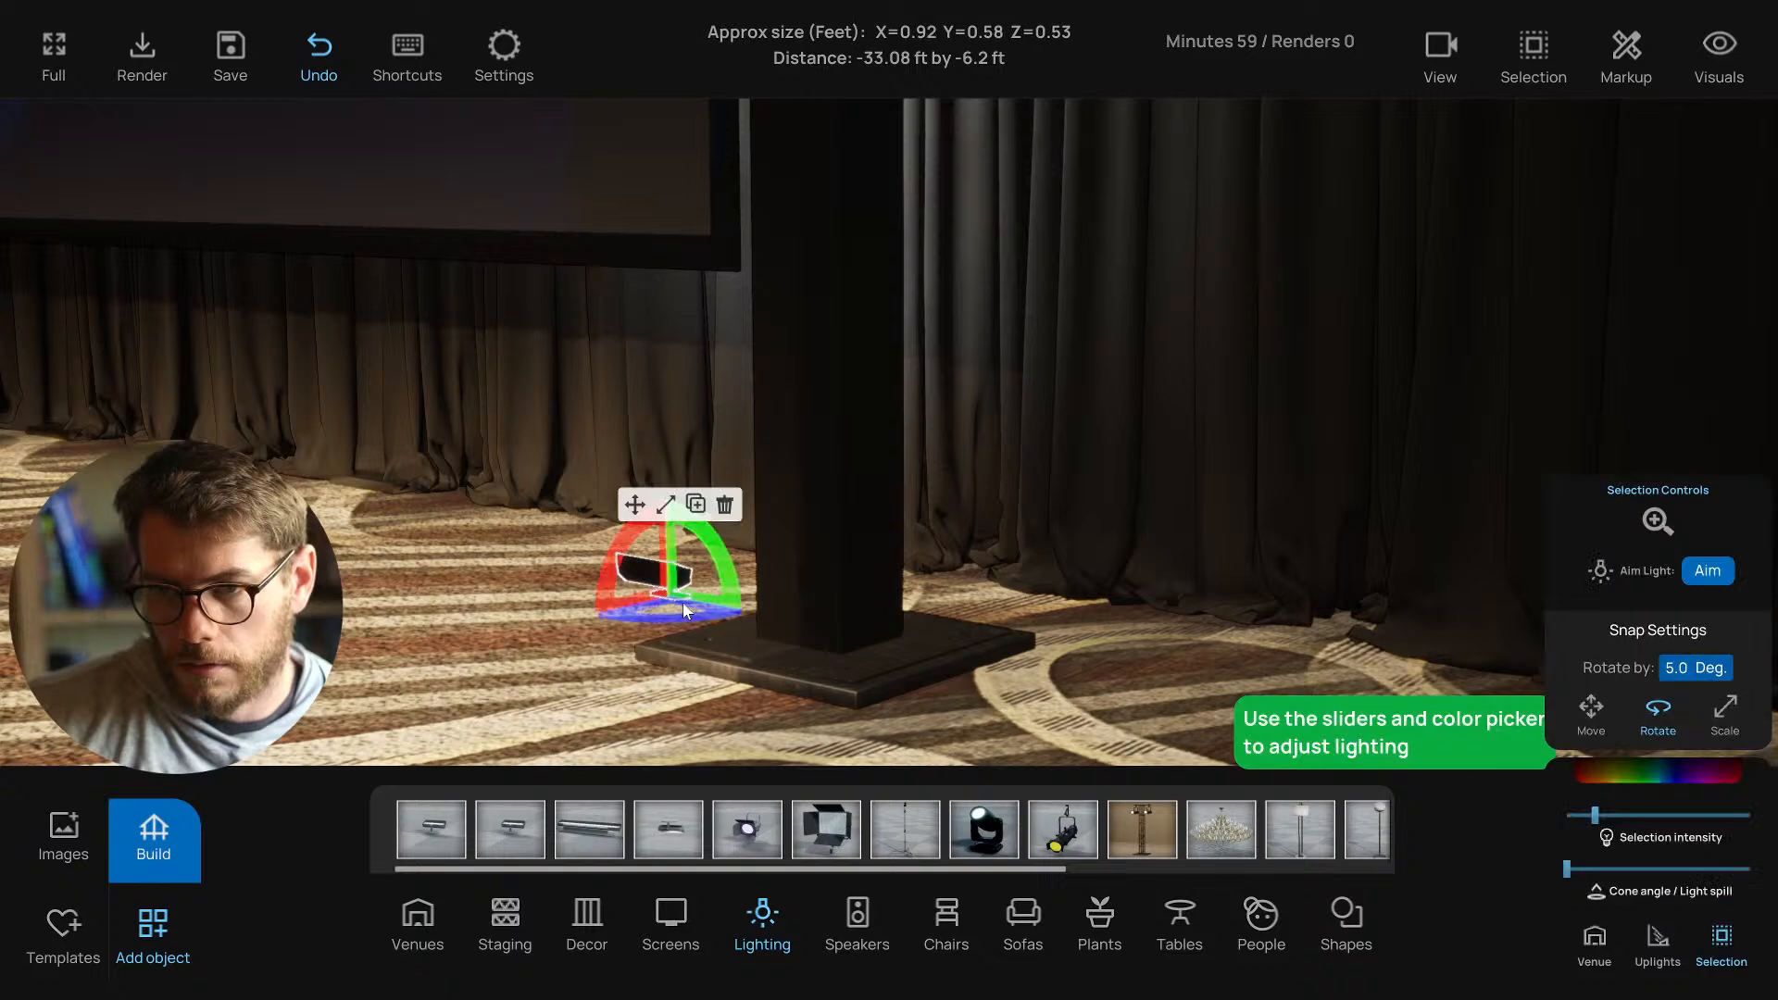
click(633, 506)
drag(669, 603, 743, 685)
click(760, 587)
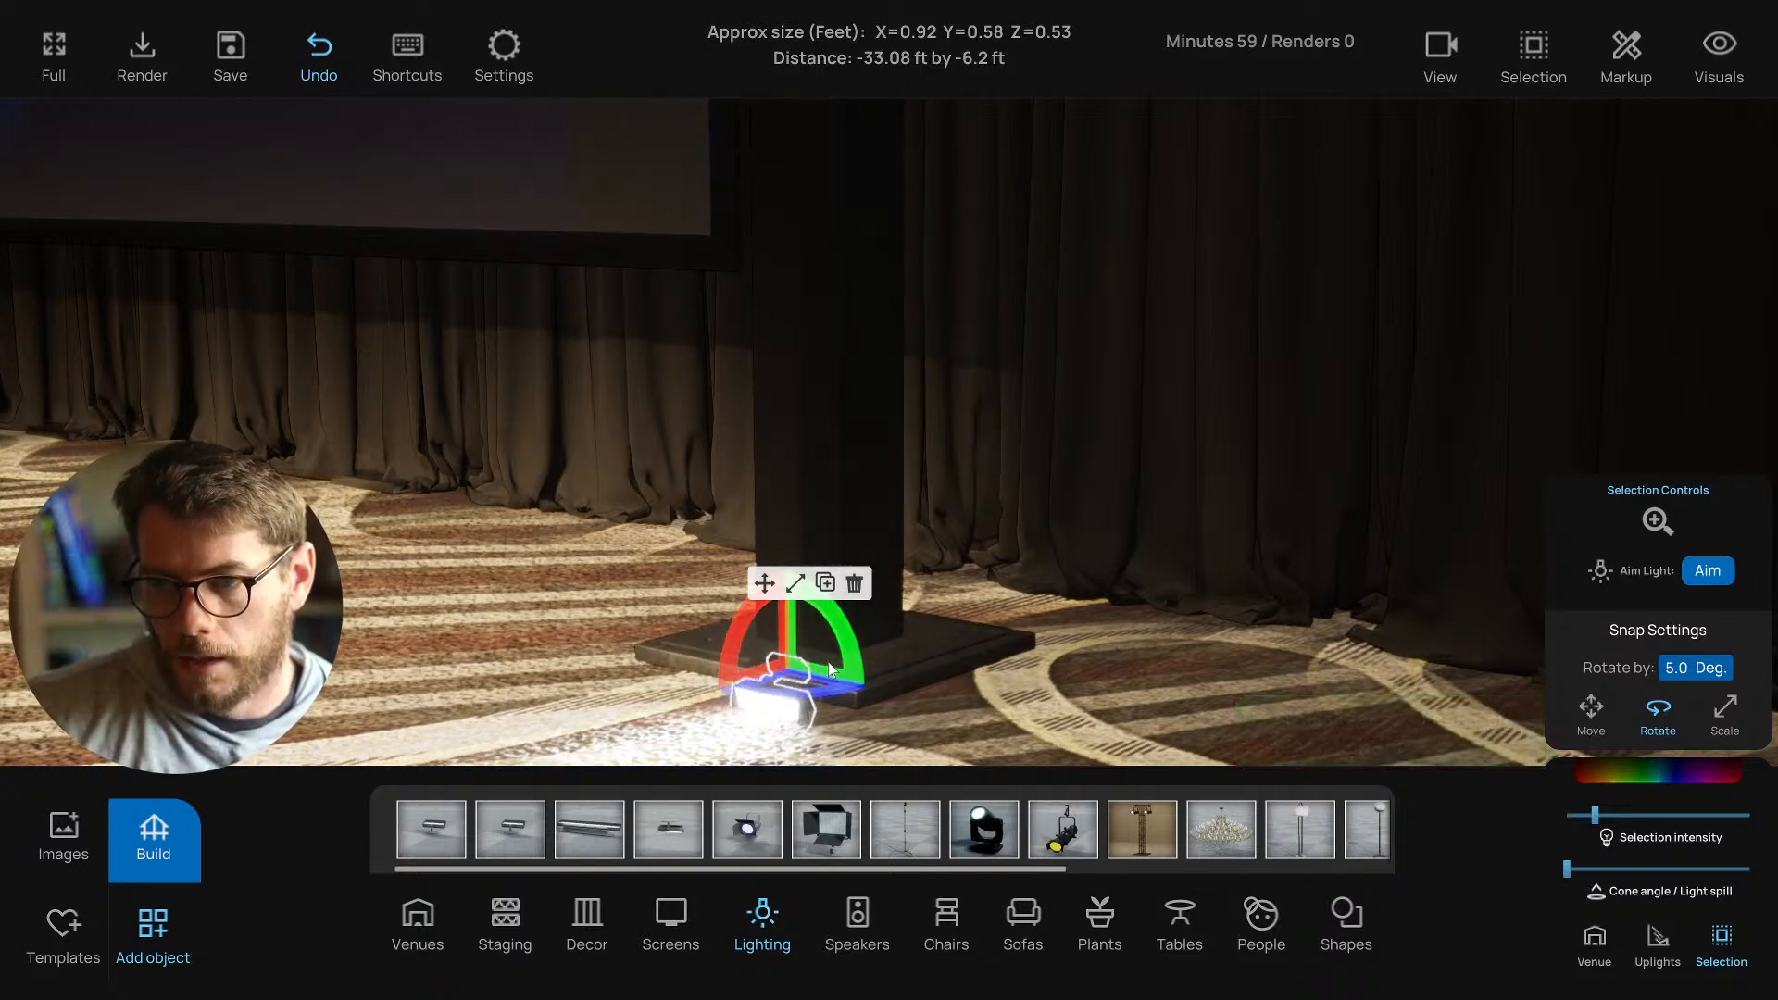
Rotate the new light so it stands vertically, using 5-degree rotation snapping.
drag(845, 652, 722, 417)
drag(854, 654, 798, 515)
click(764, 583)
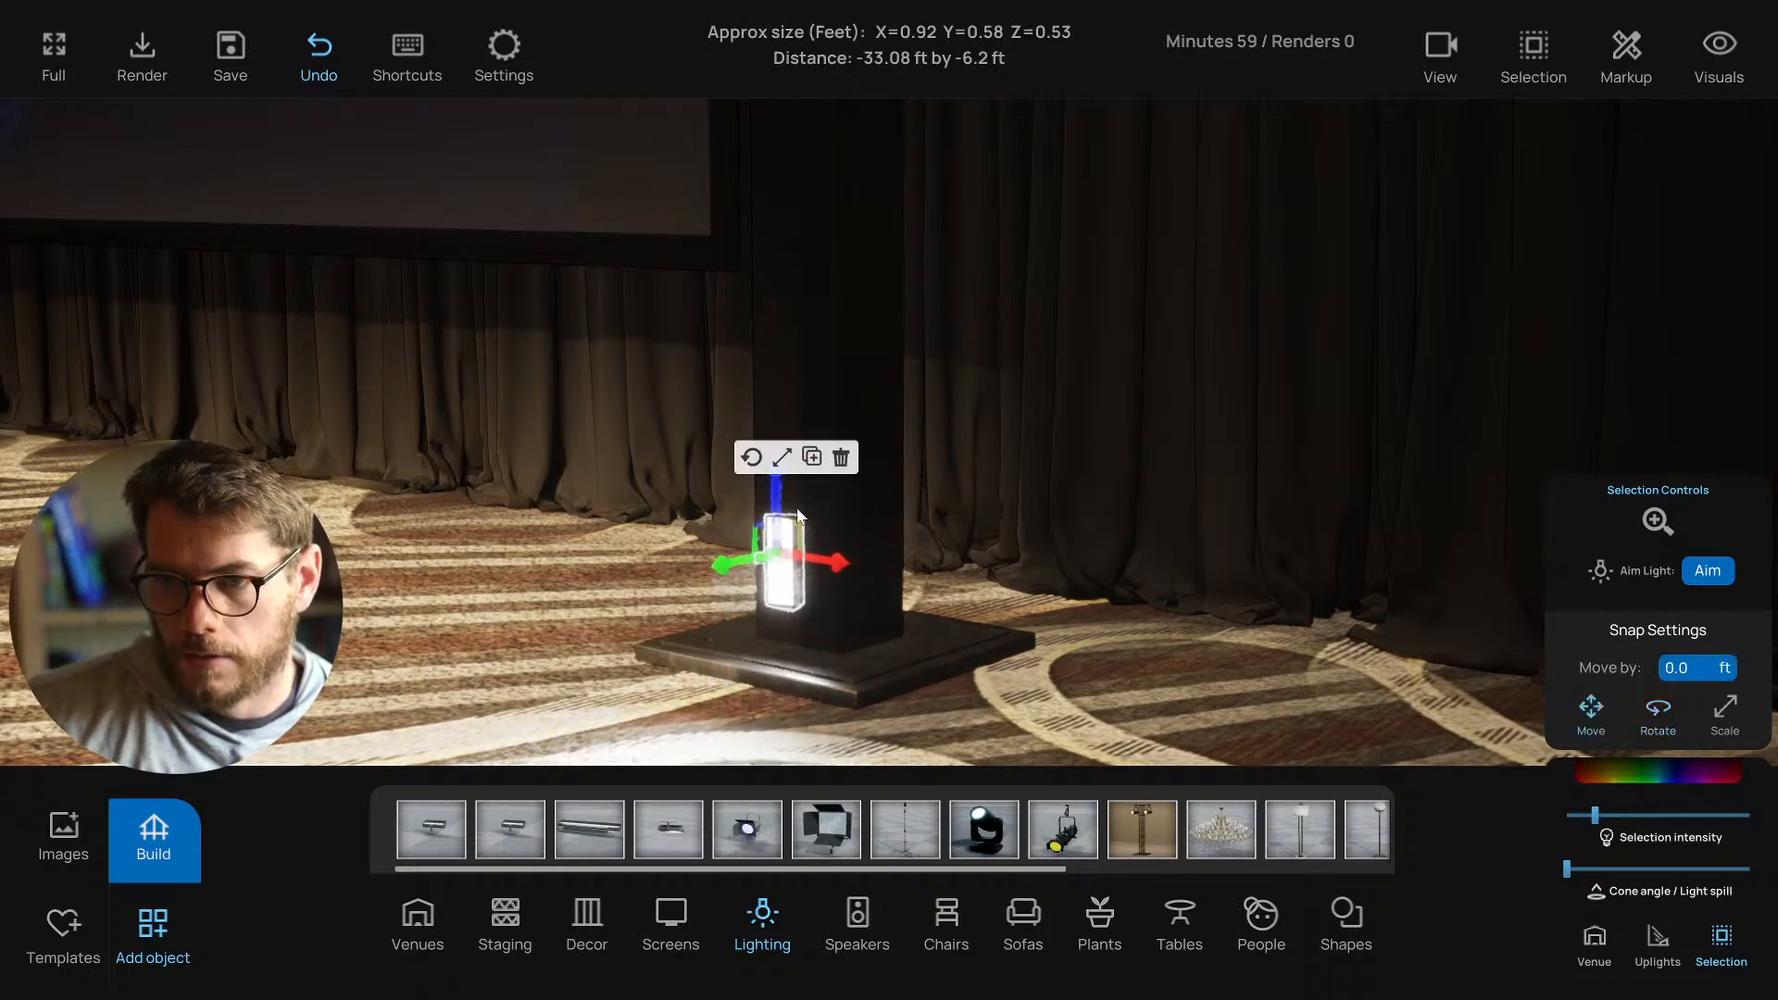
Align the upright light with the face of the rear post and raise it to about mid-height.
drag(815, 584, 942, 607)
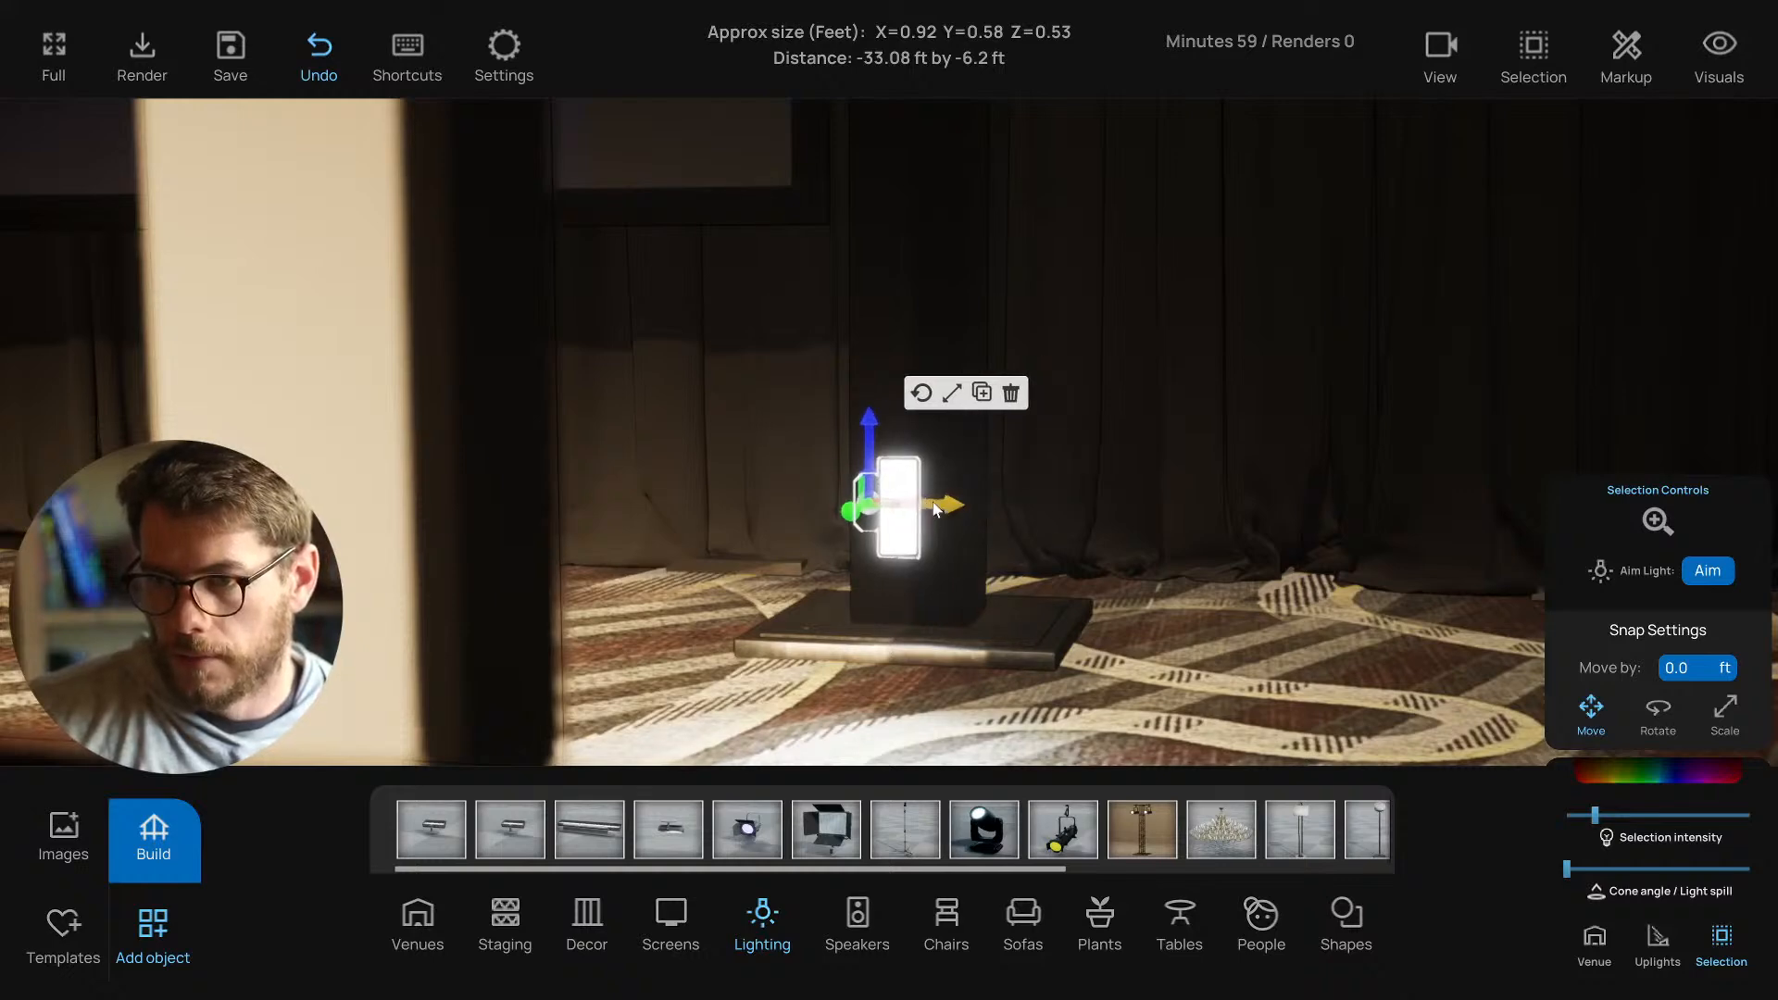
drag(930, 502, 819, 545)
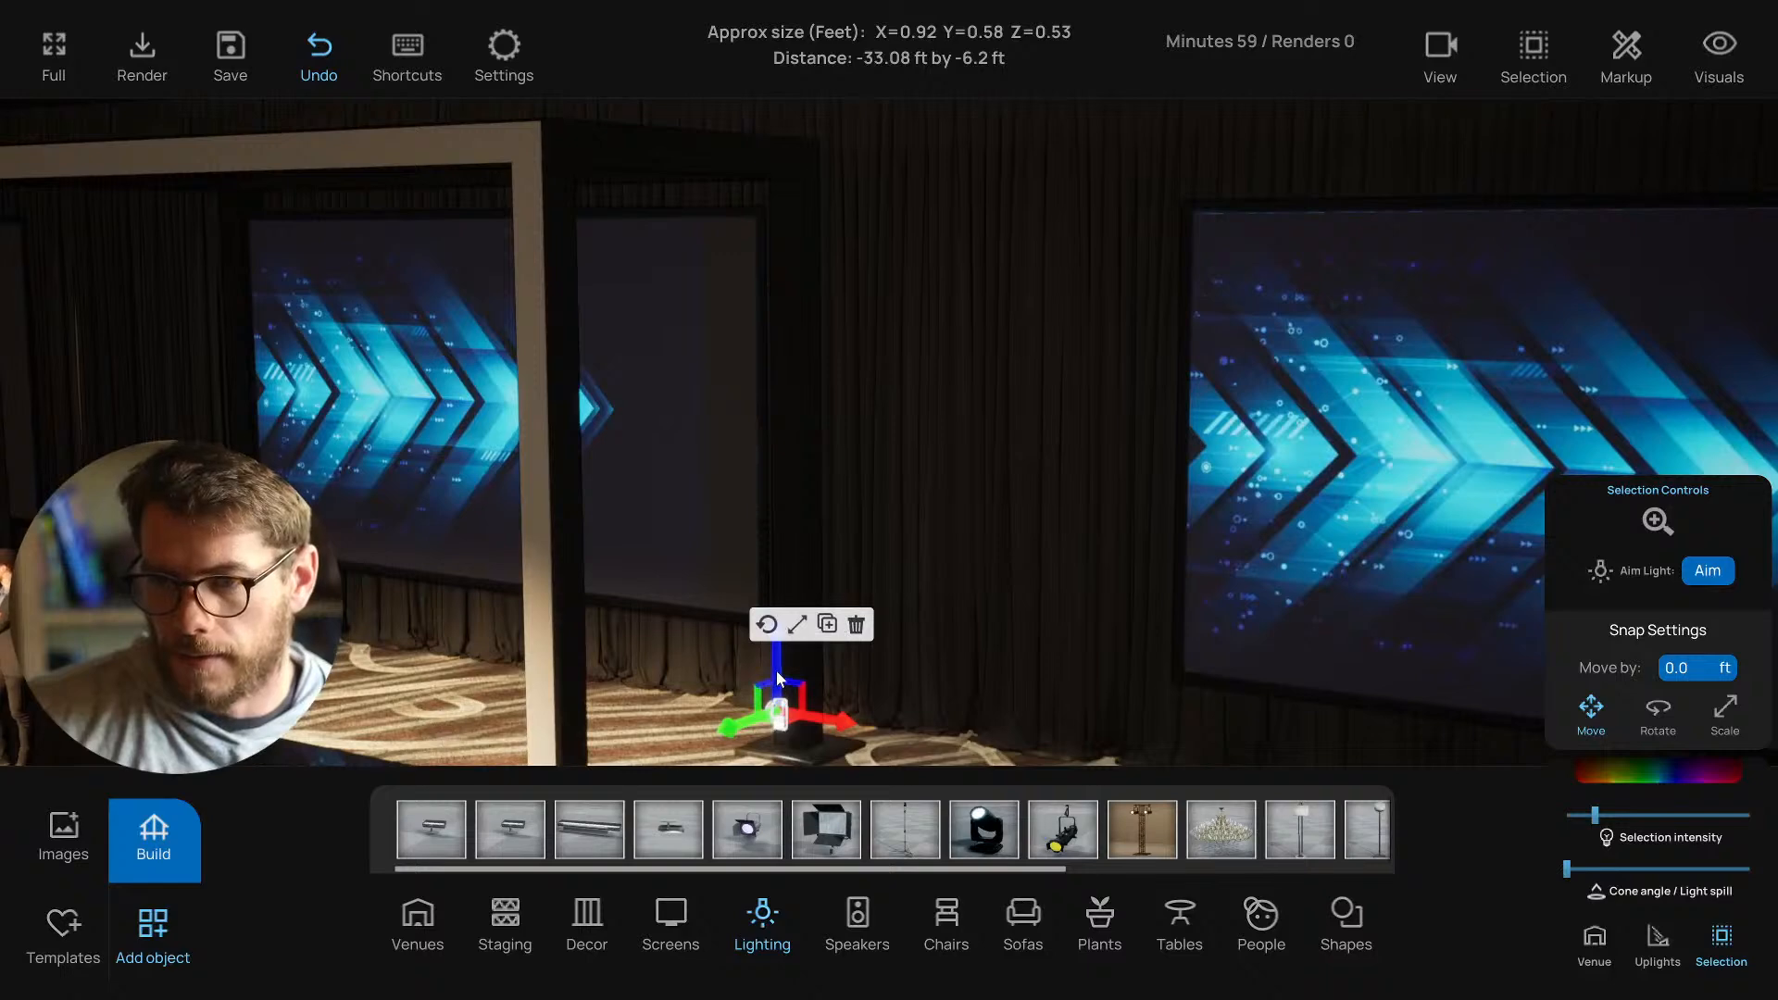
drag(776, 670, 782, 409)
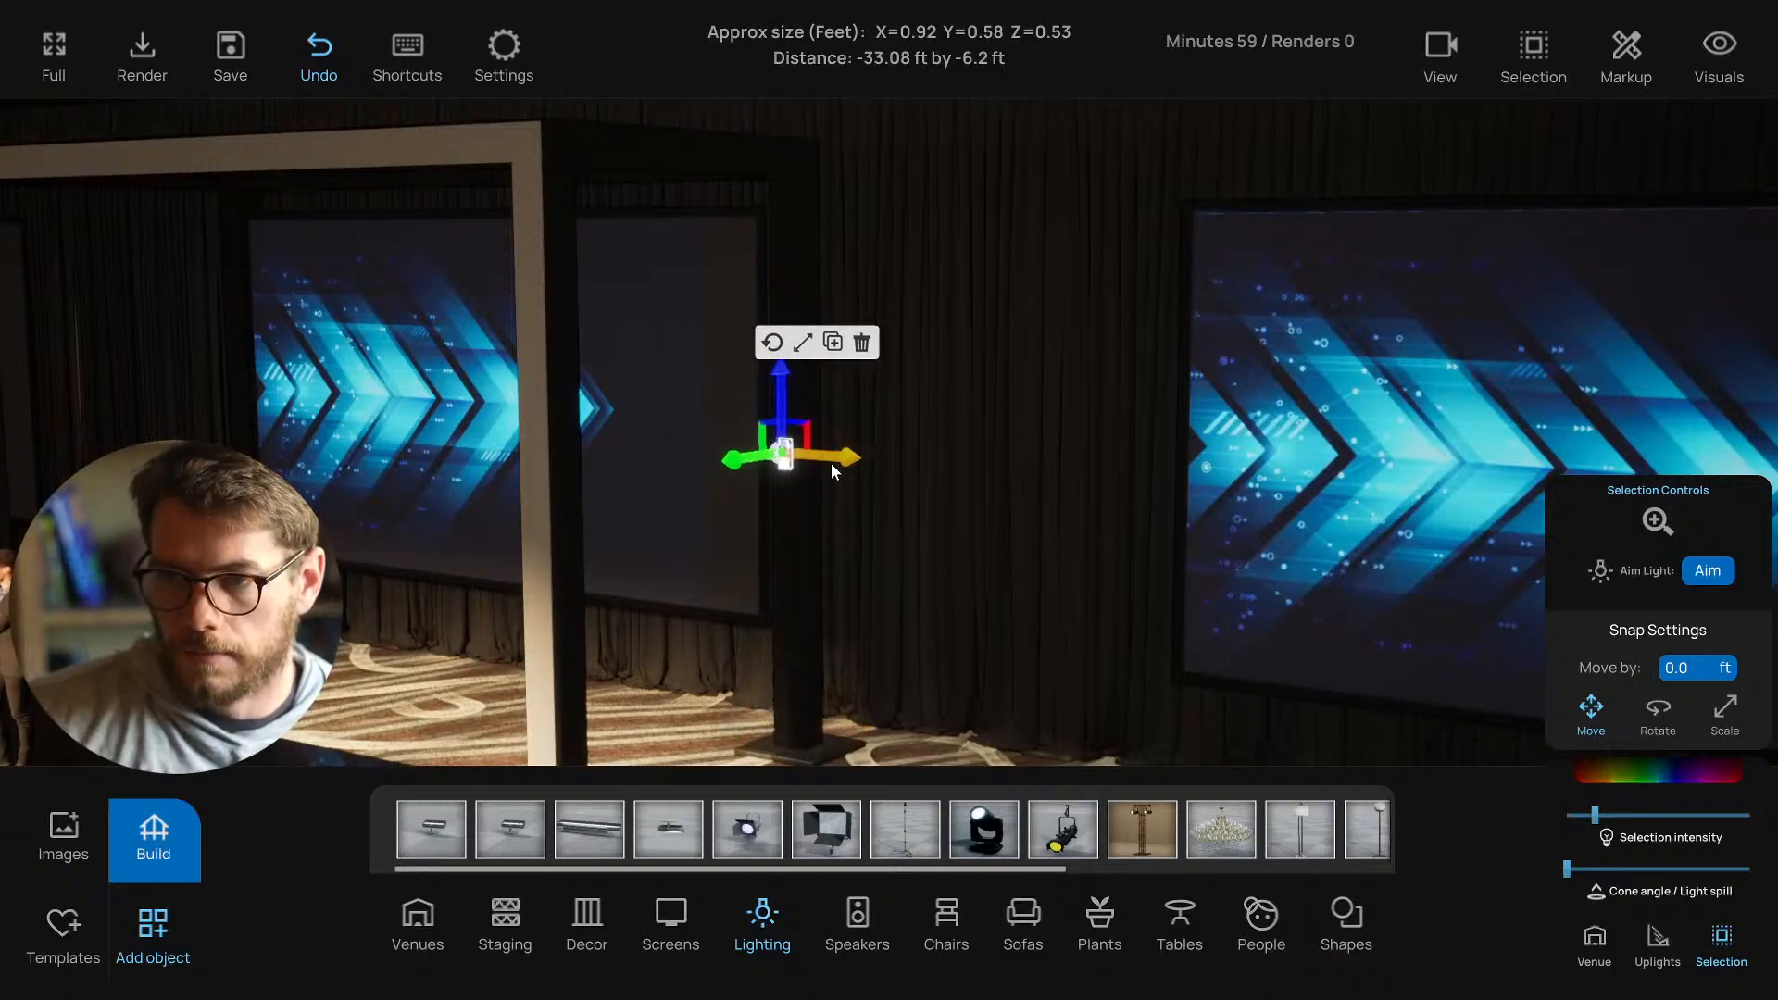
Scale the light along its length into a vertical bar spanning about half of the rear post.
click(795, 342)
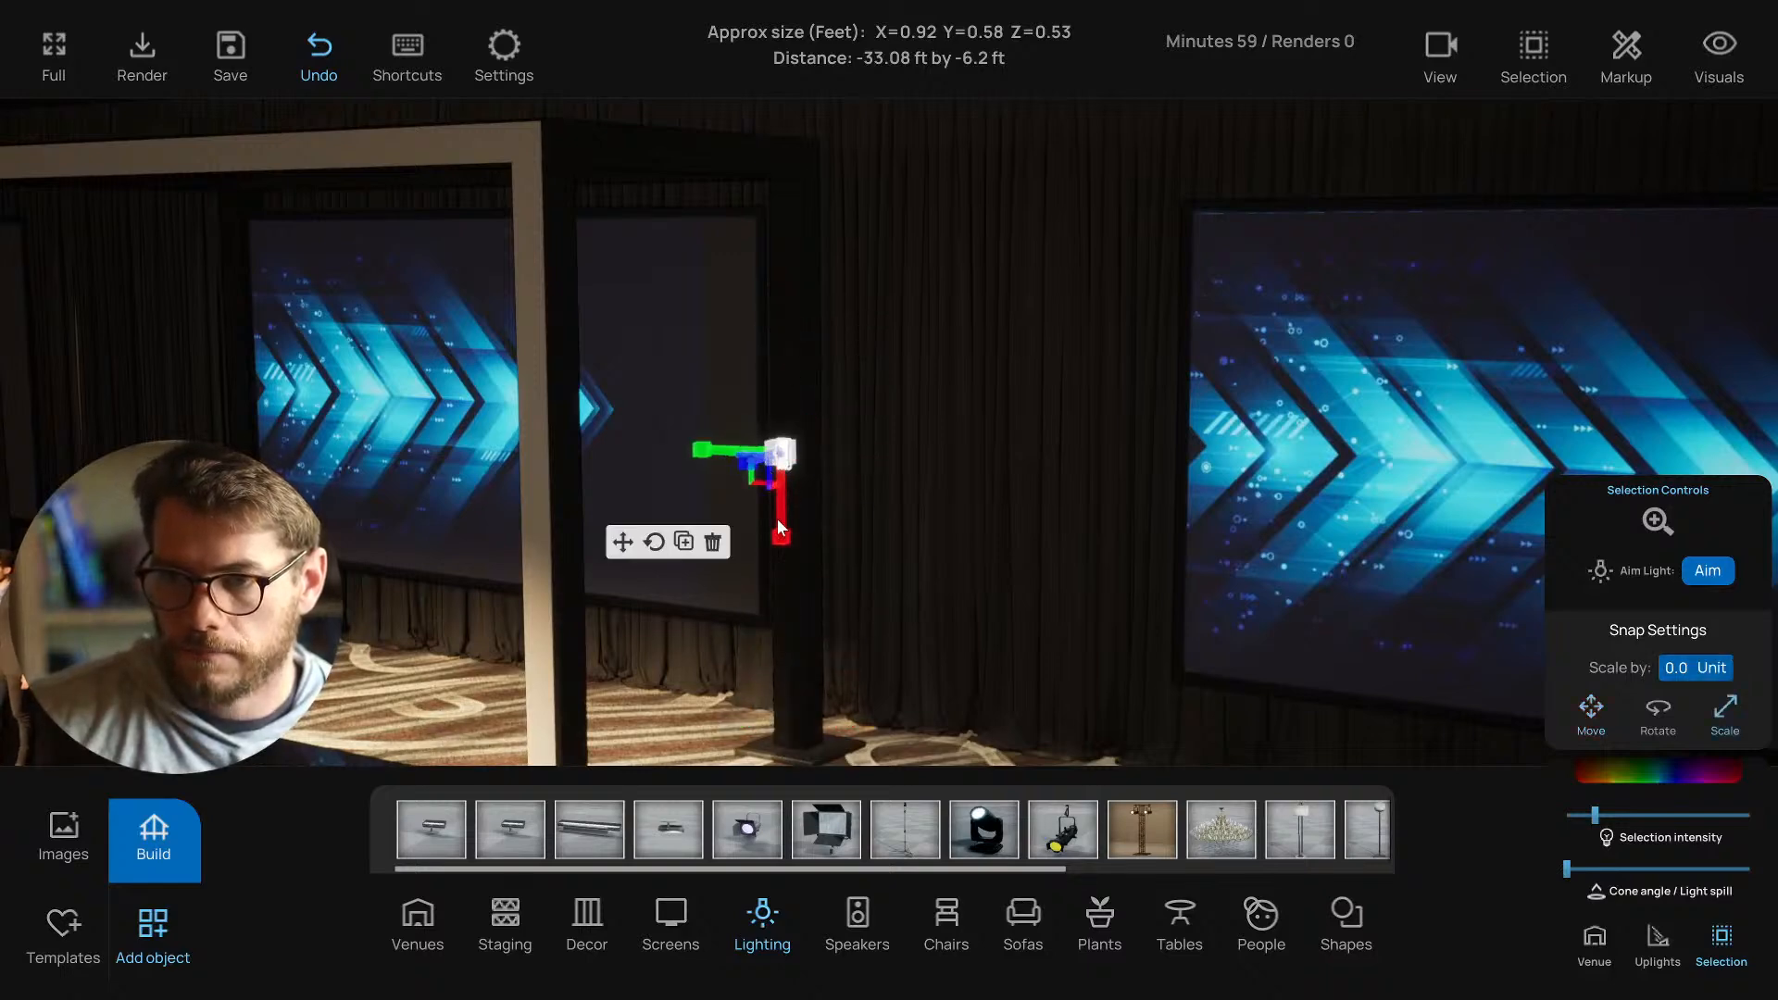
drag(780, 533, 793, 712)
click(791, 706)
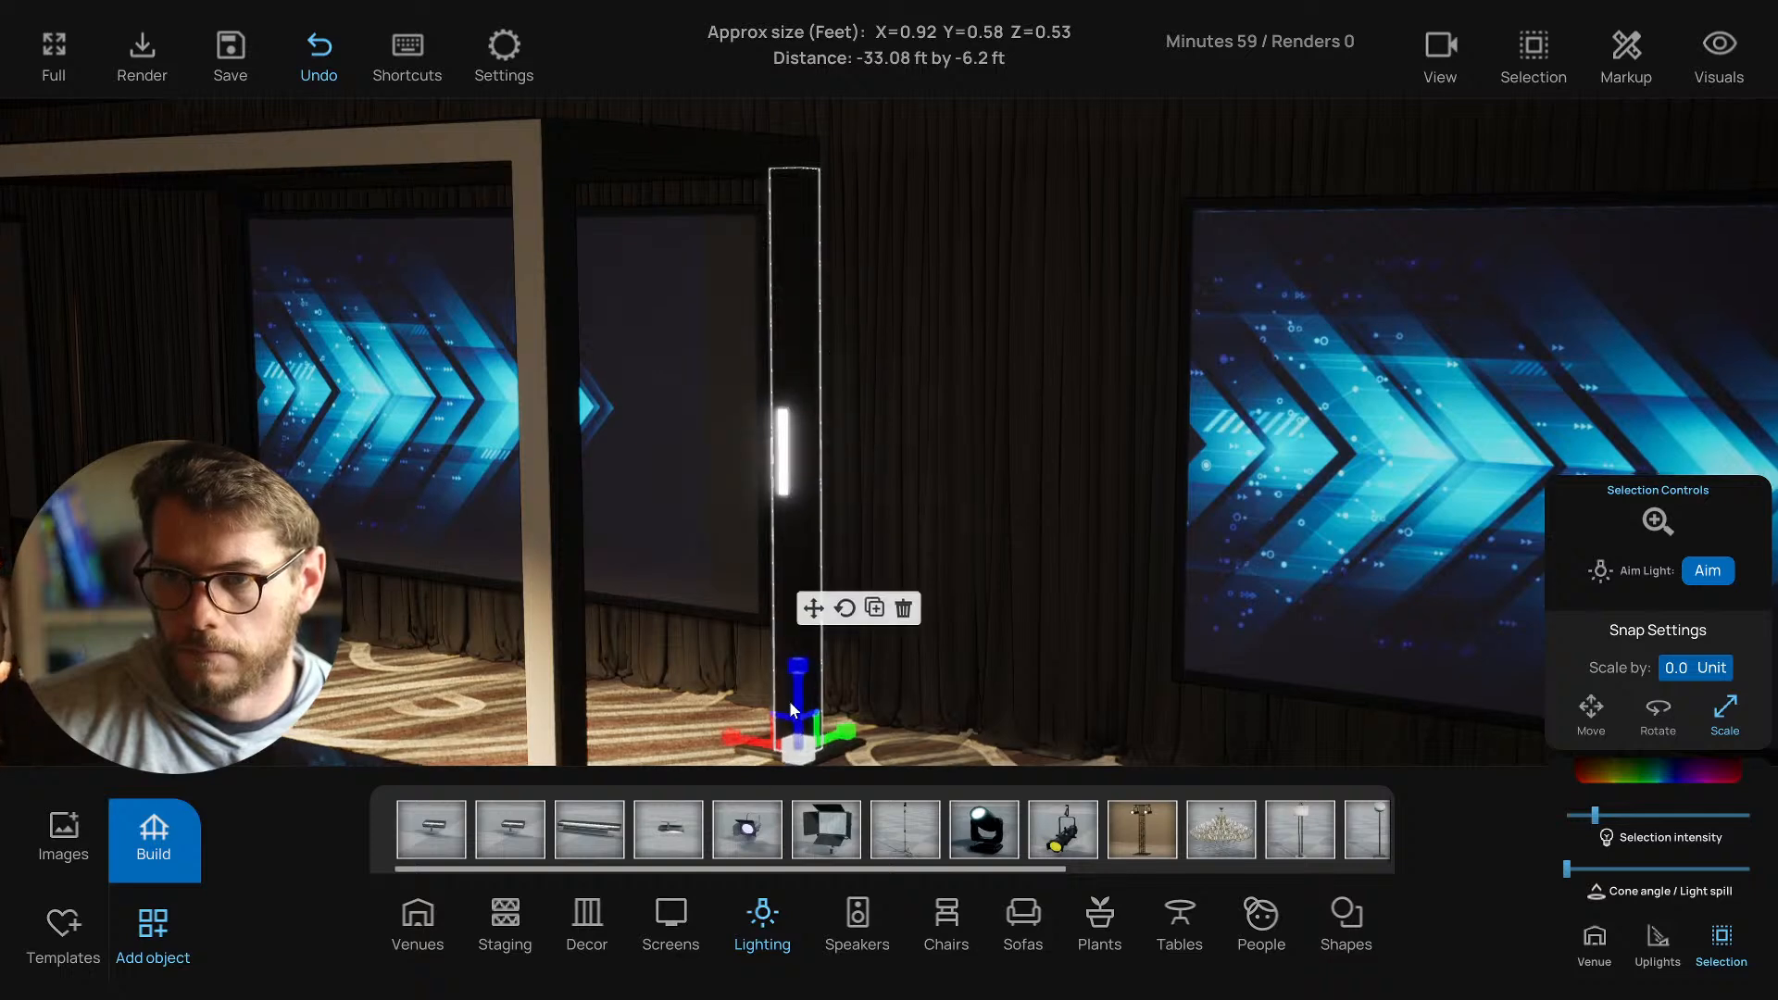
scroll(792, 709, down, 1)
click(801, 435)
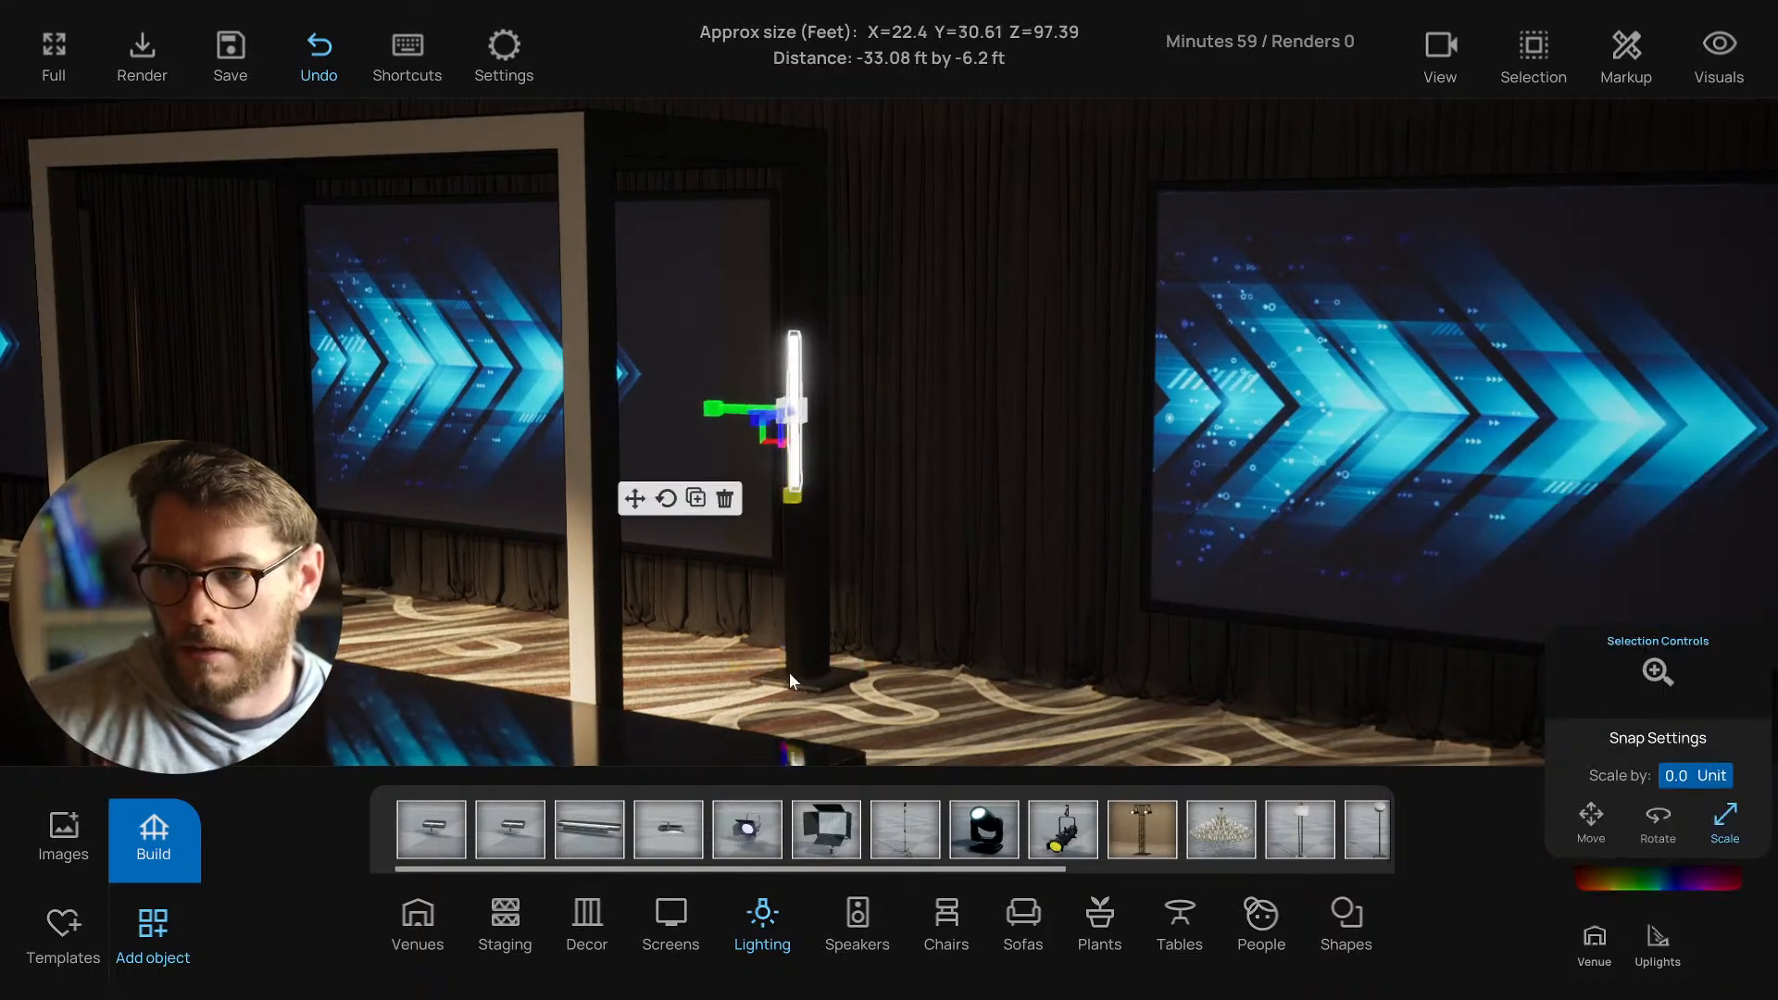
click(793, 641)
scroll(793, 641, down, 1)
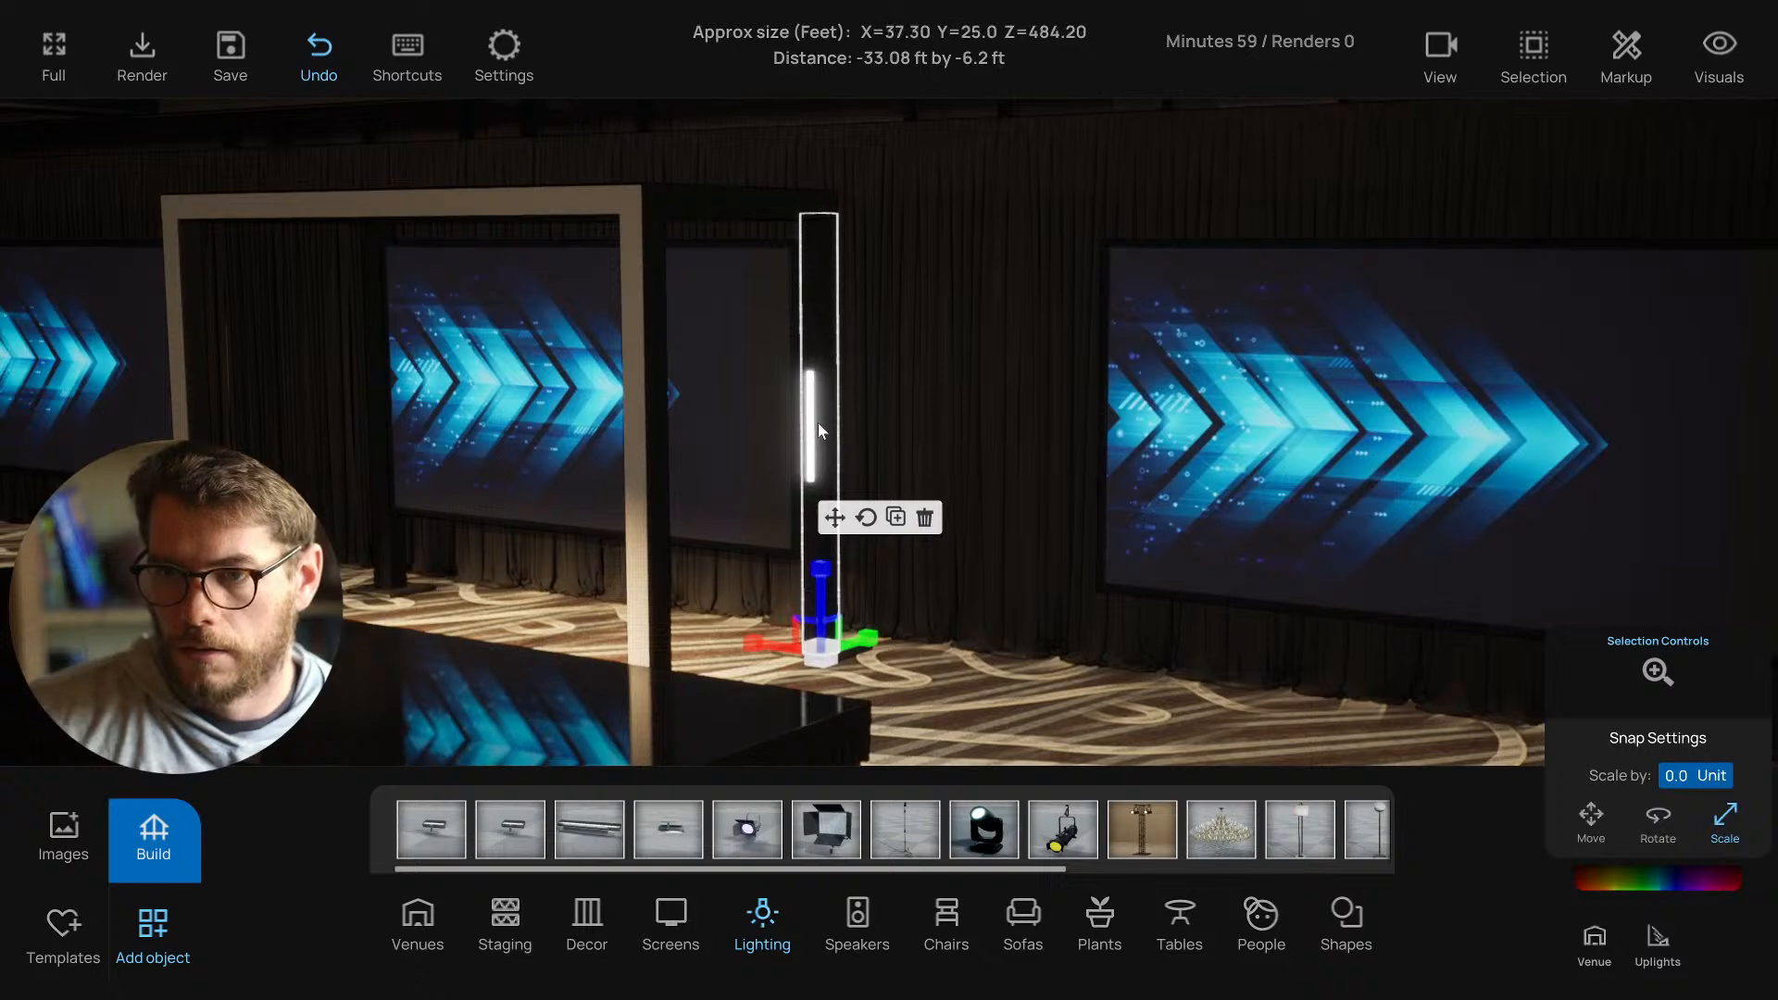
click(817, 423)
drag(809, 500, 807, 737)
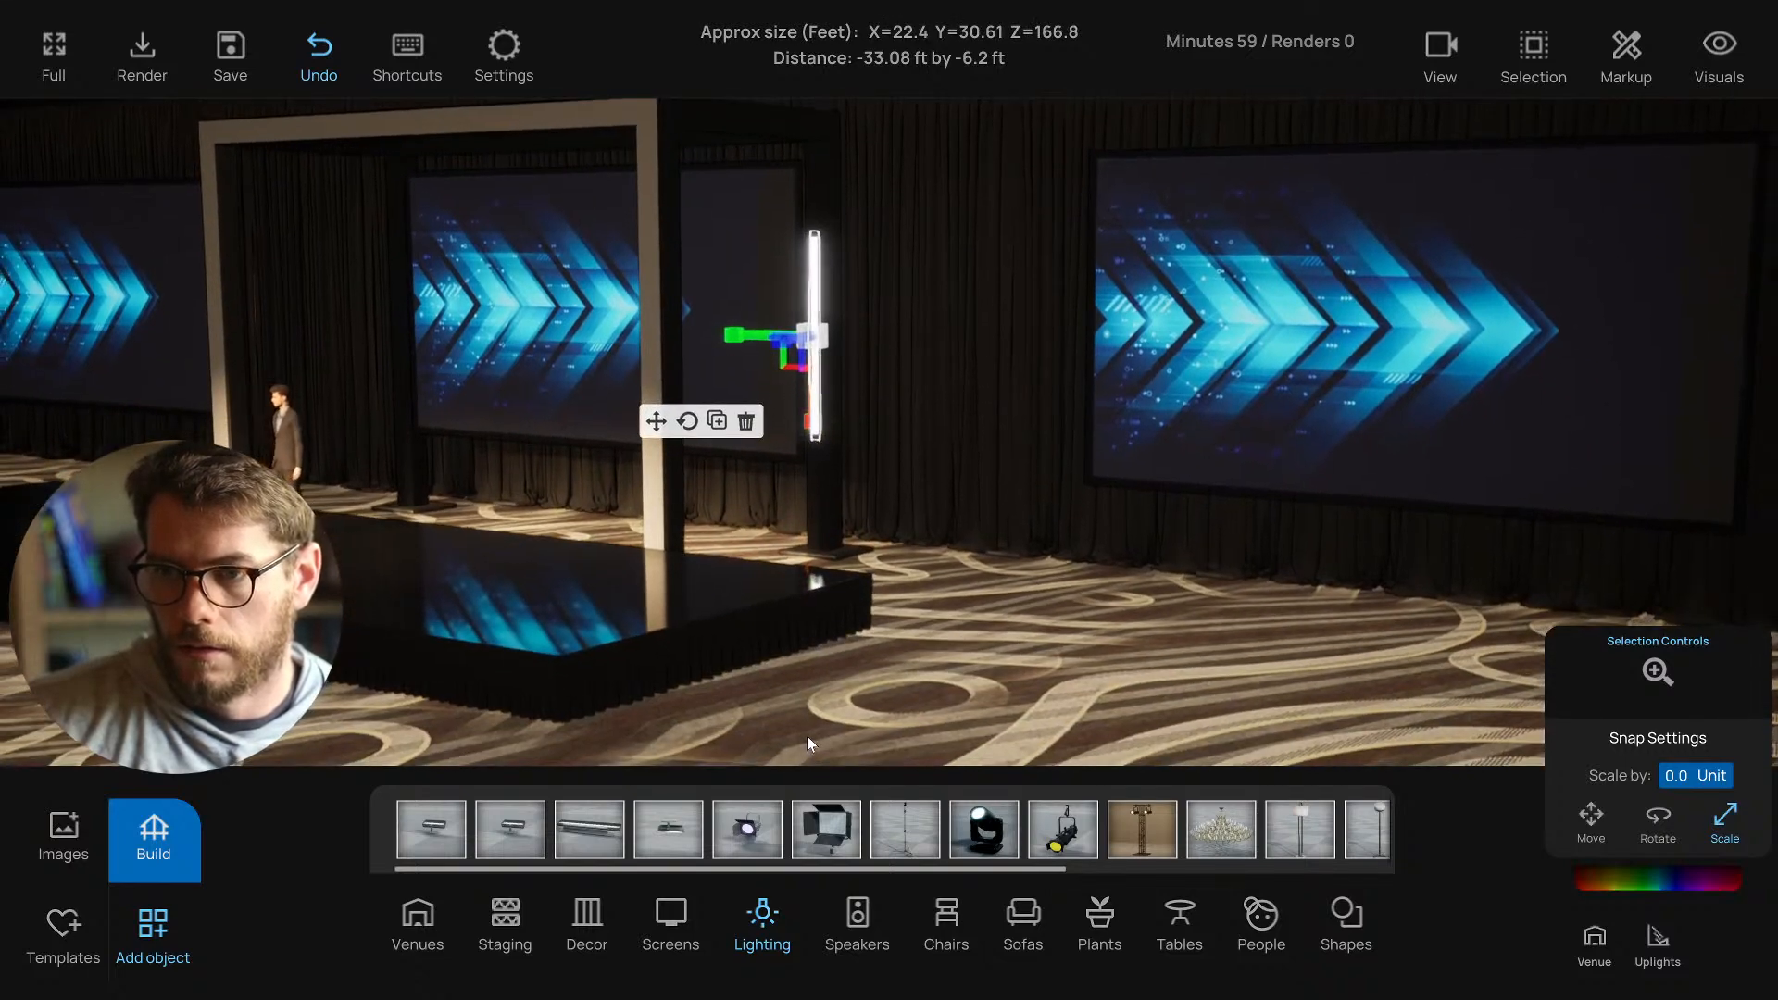
Extend the light bar to about 18.4 ft, nearly the post's full height, and lower it slightly to line up with the post.
click(836, 391)
click(814, 322)
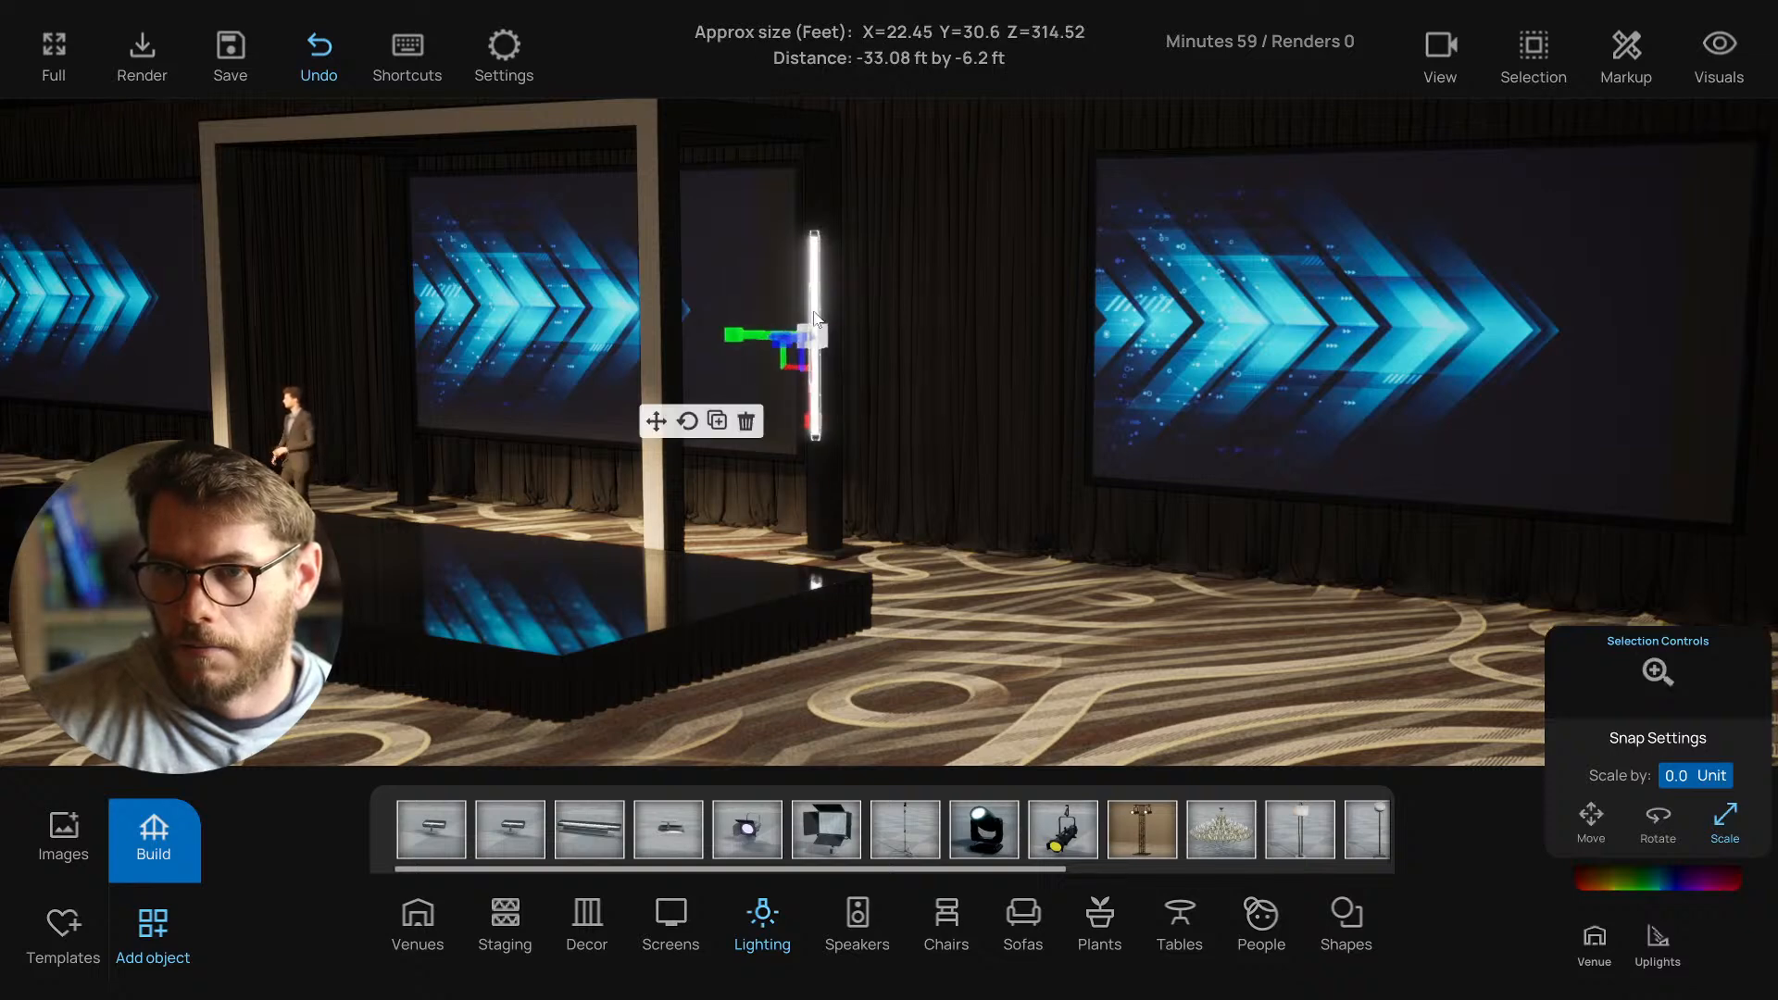
drag(810, 597, 802, 676)
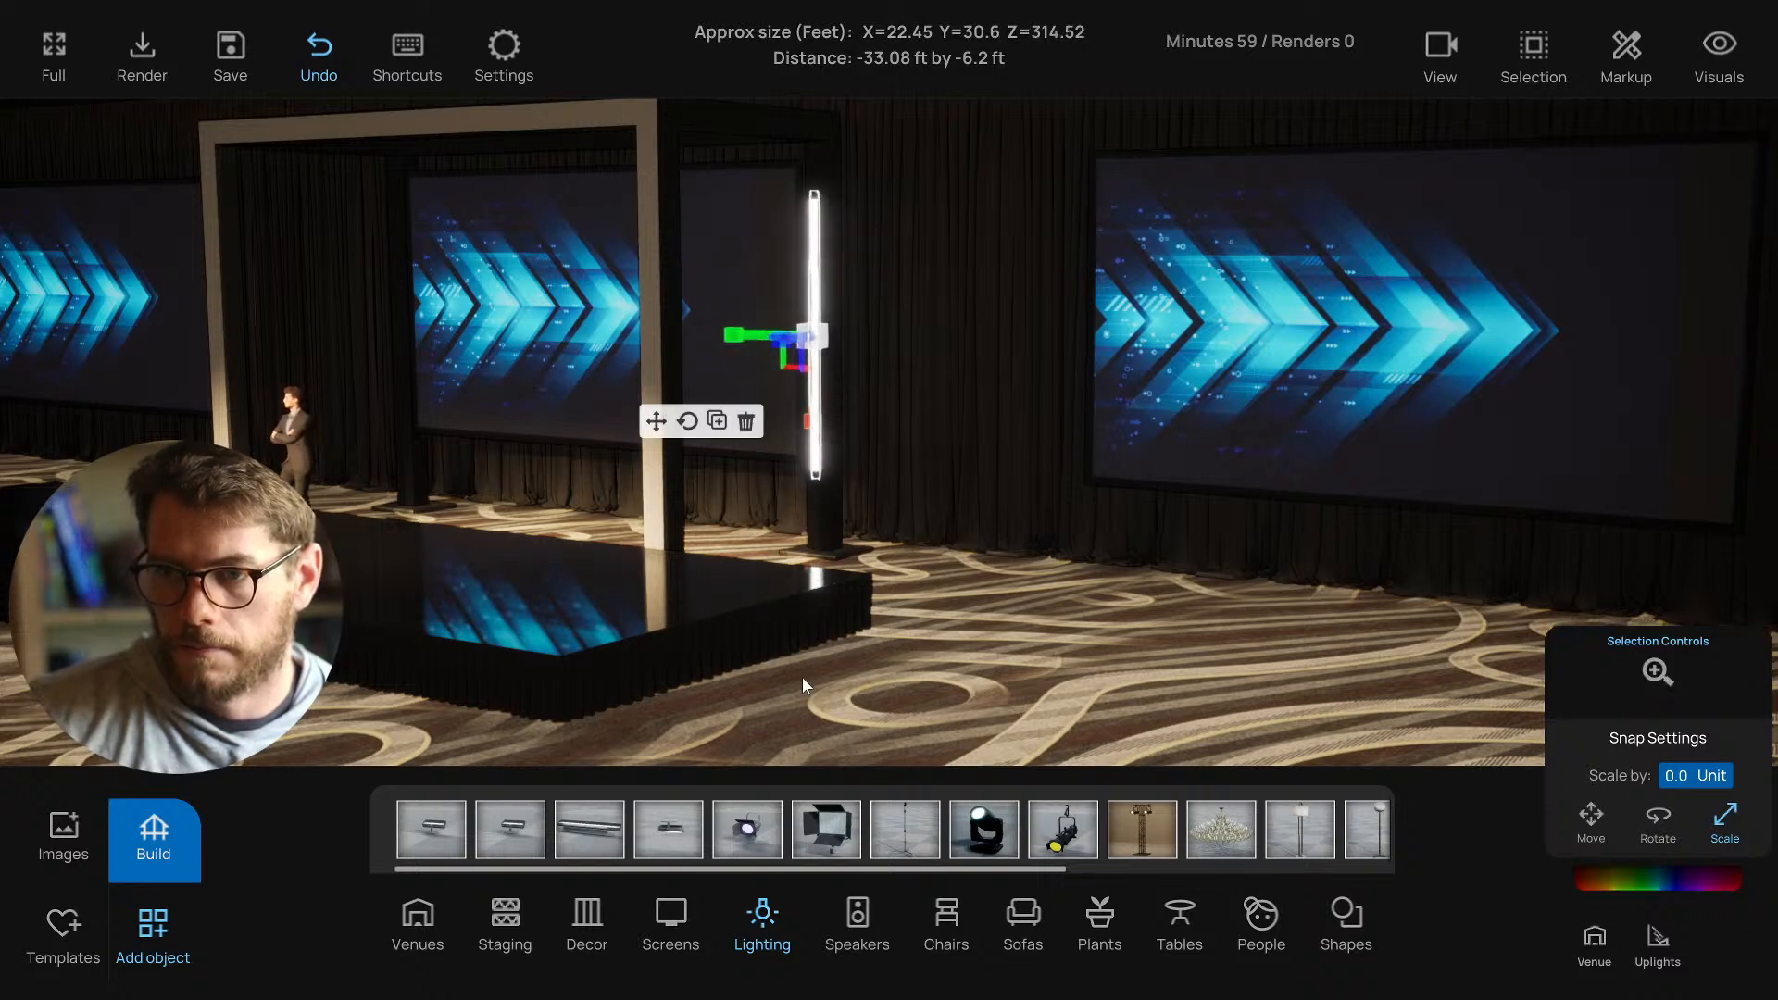
scroll(795, 661, down, 1)
drag(797, 428, 792, 709)
drag(803, 435, 802, 572)
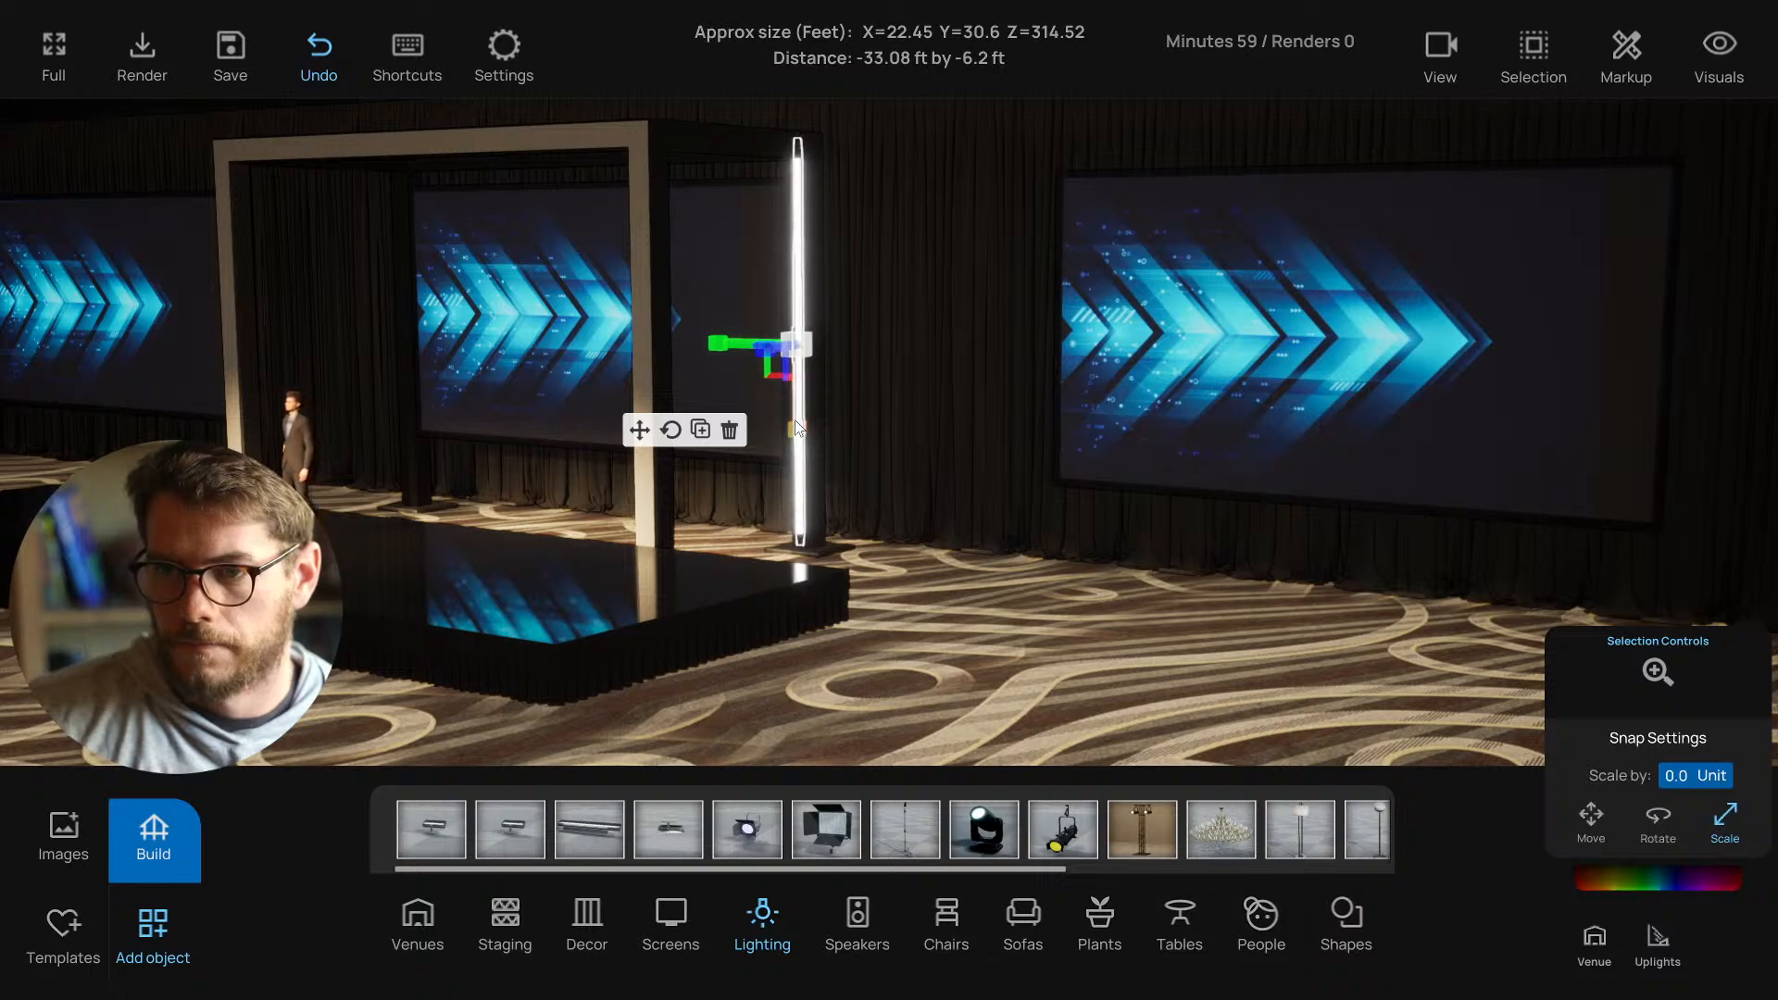
click(640, 430)
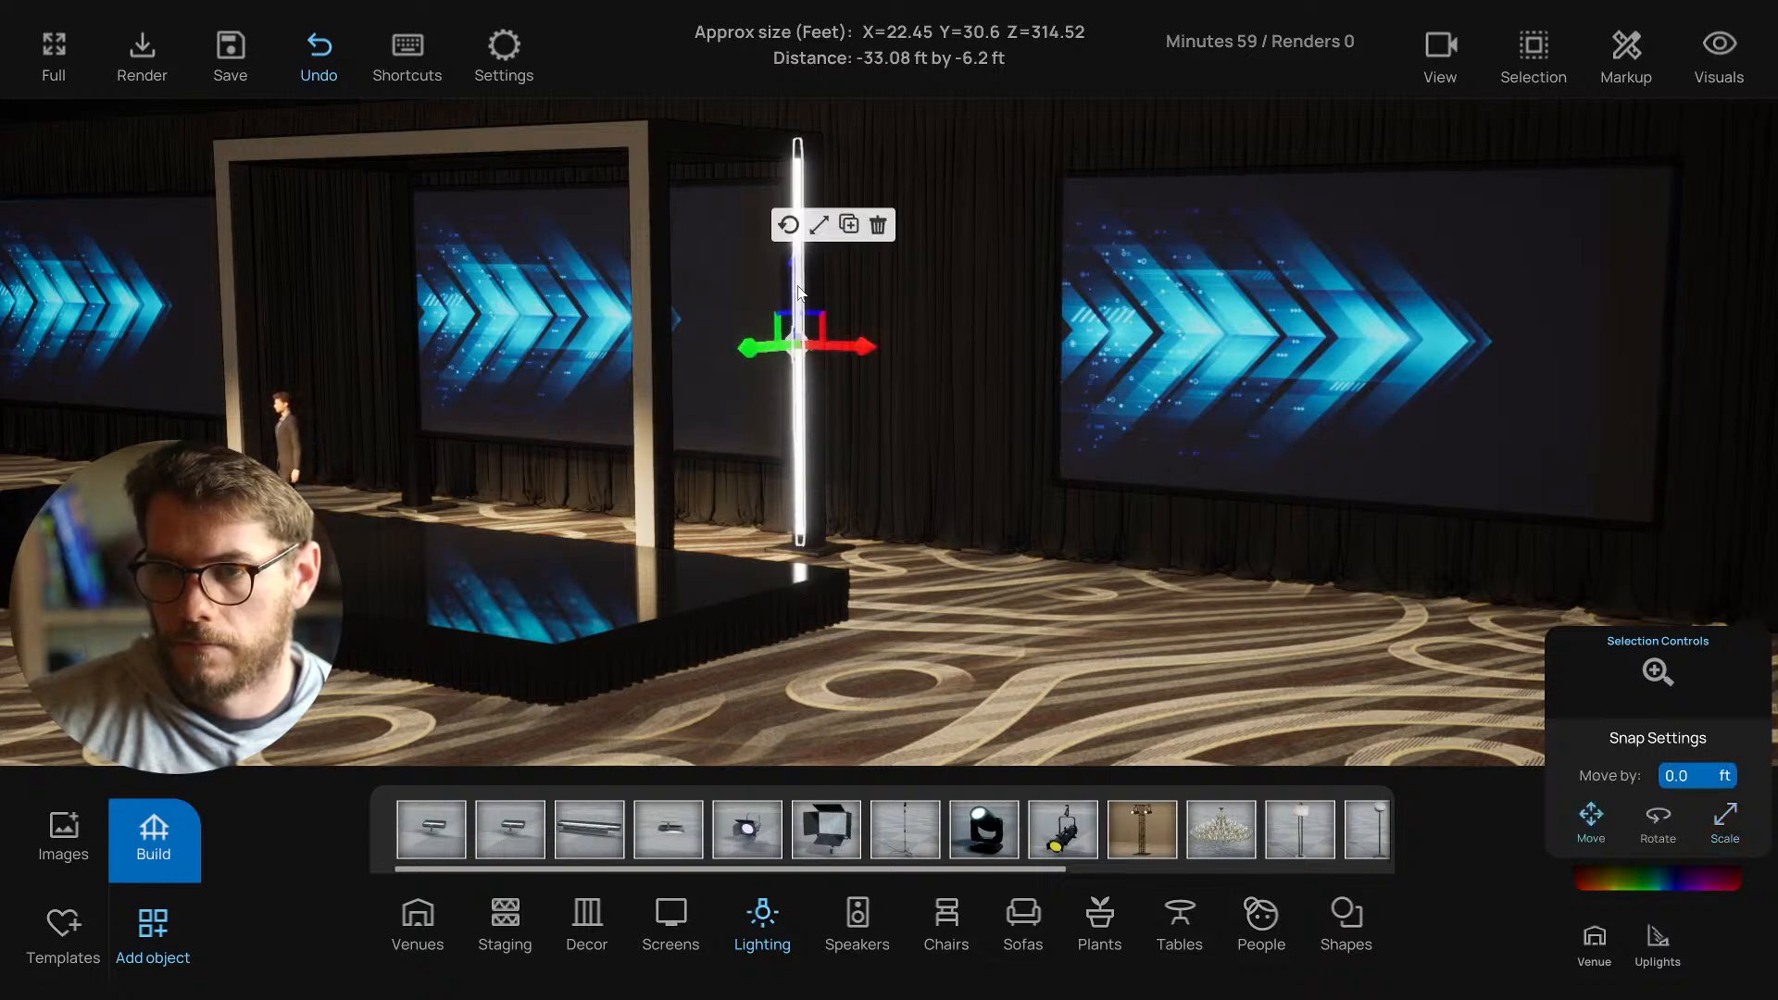
drag(800, 291, 796, 332)
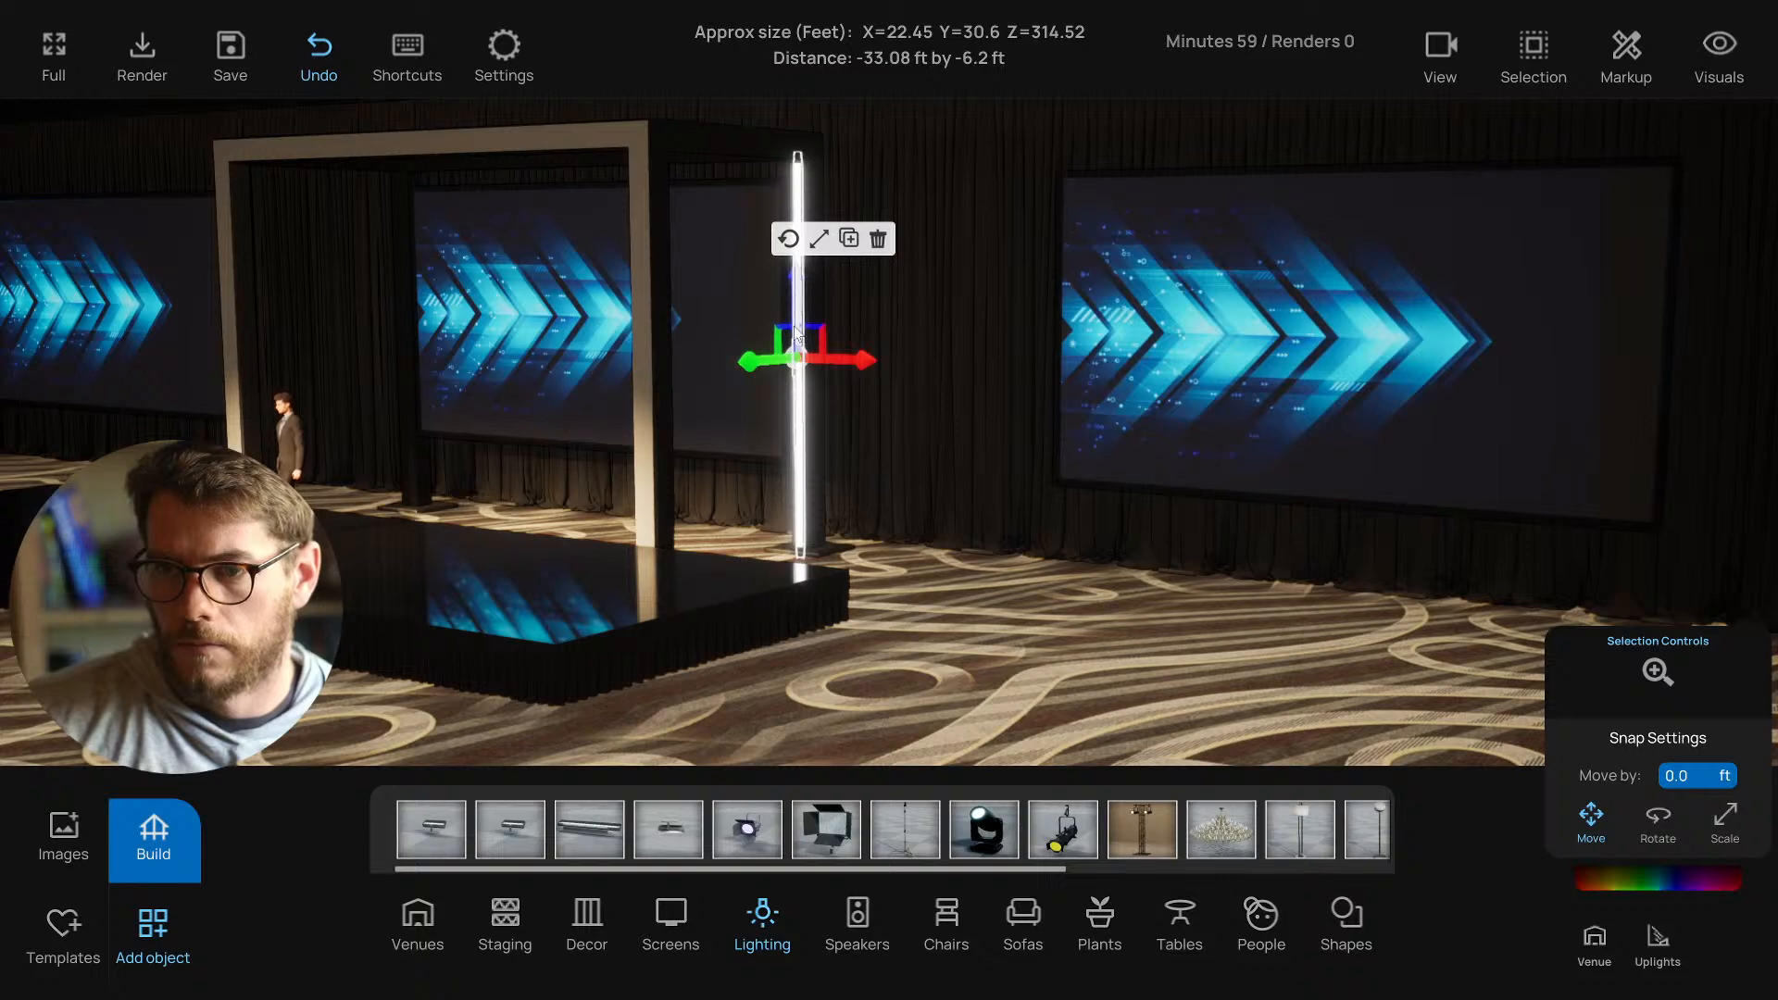
Try dimming the light bar by darkening its color to grey with a brightness value of 0.188619.
scroll(791, 452, up, 5)
right_drag(791, 454, 1060, 453)
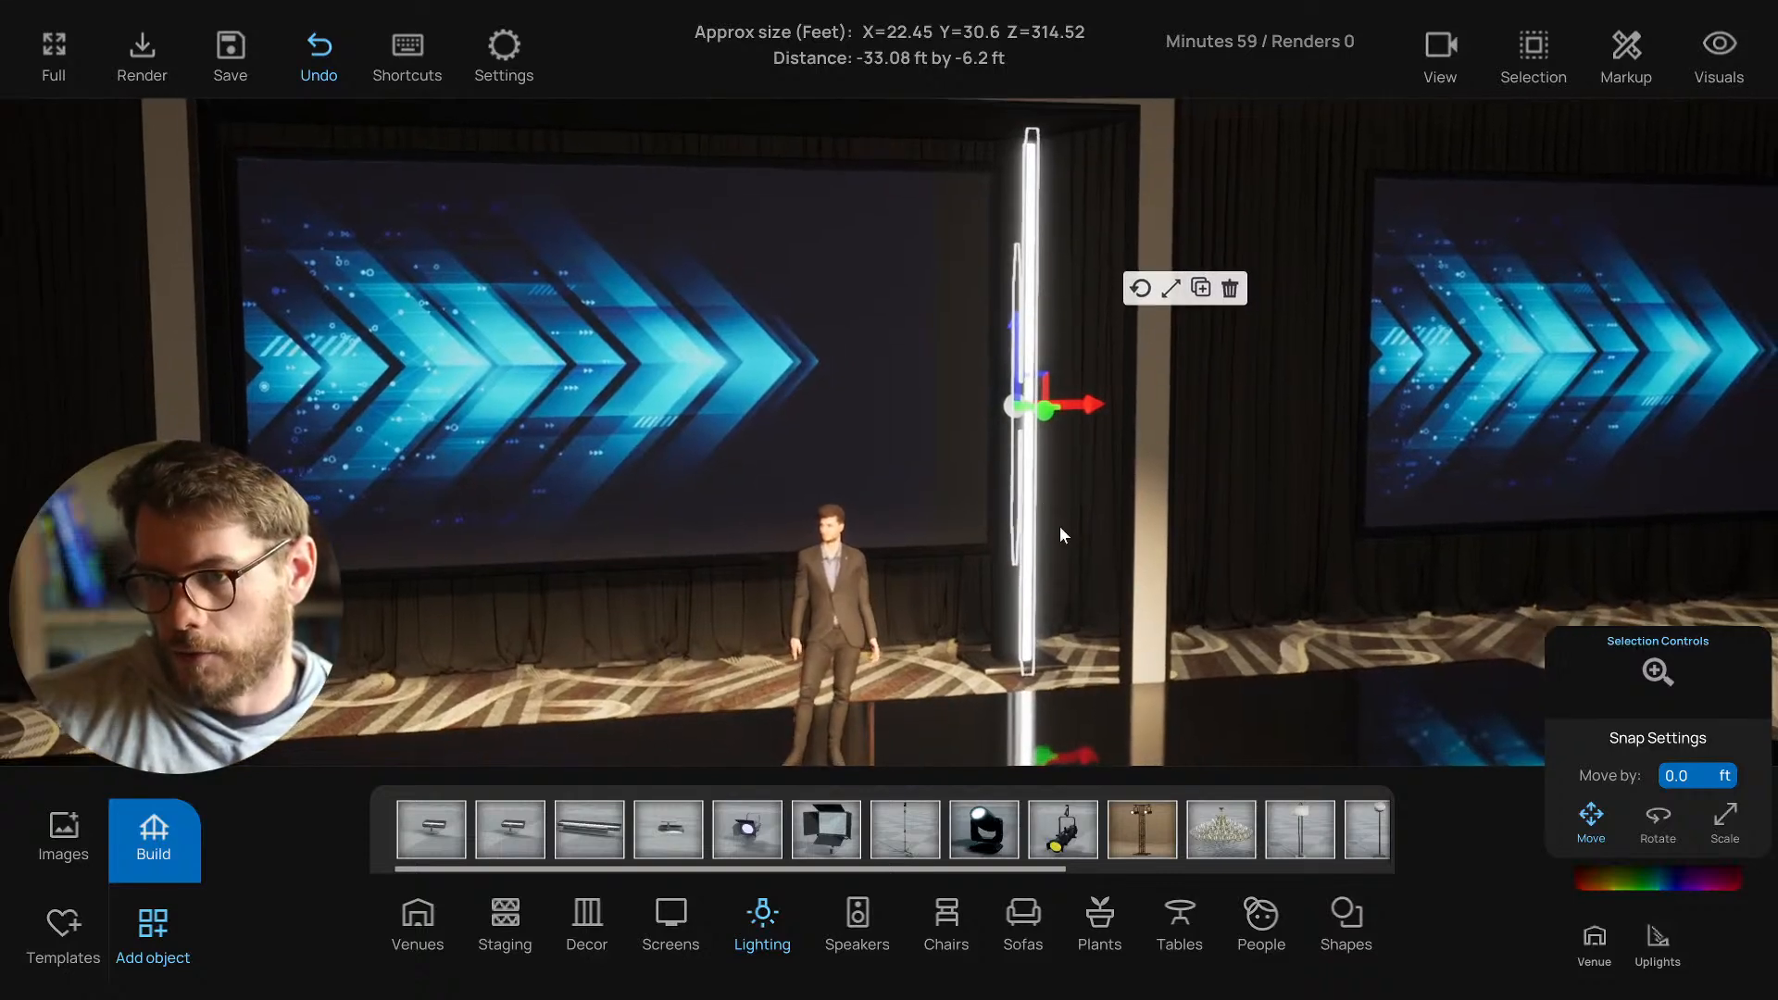
click(1704, 879)
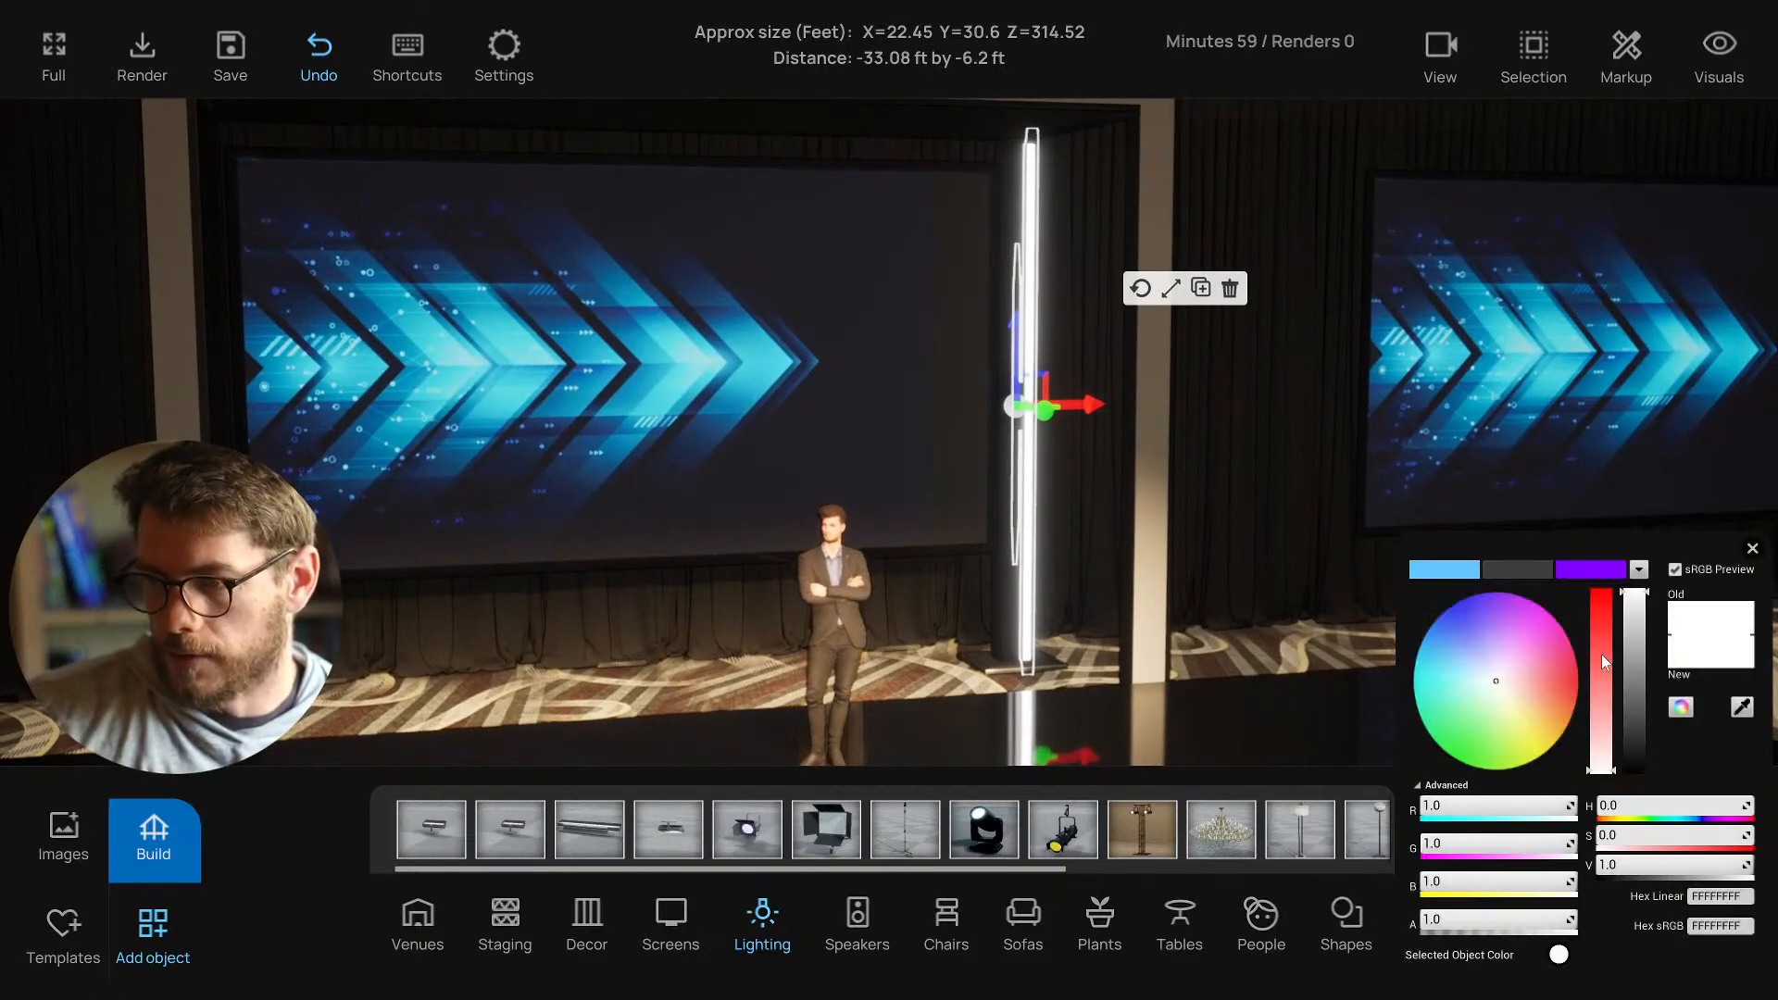
drag(1636, 665, 1630, 744)
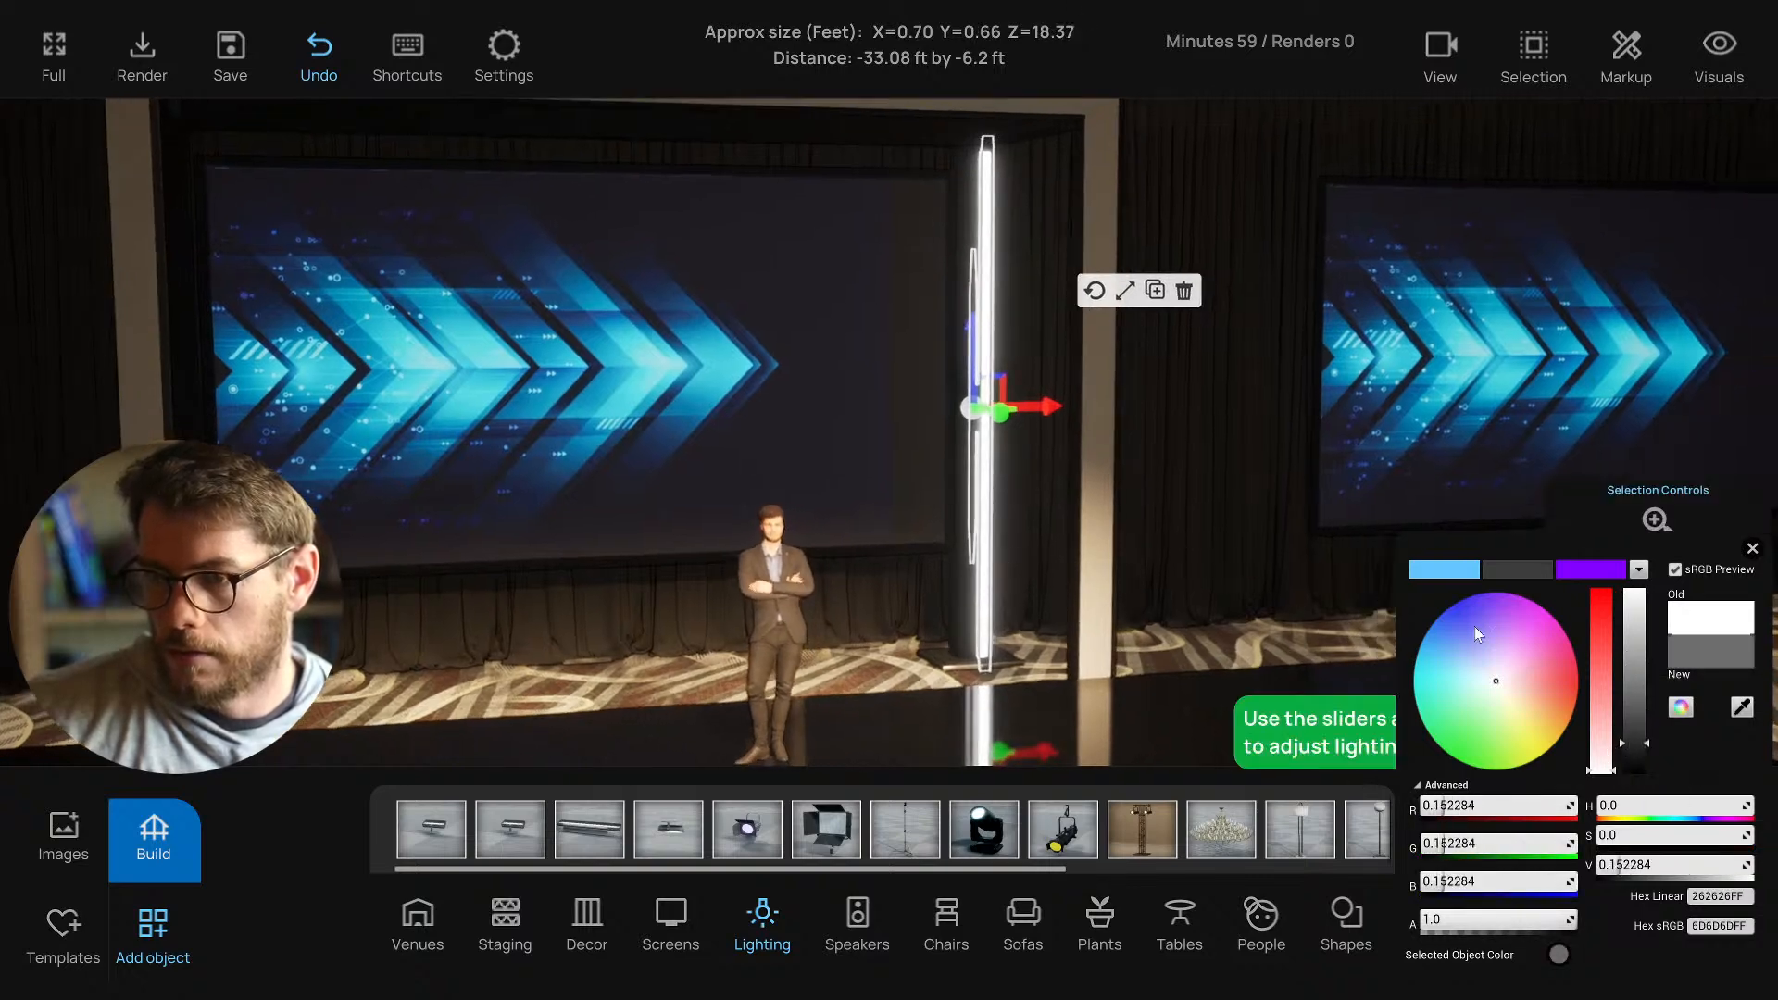
drag(1626, 736, 1628, 737)
key(s)
key(d)
click(1293, 636)
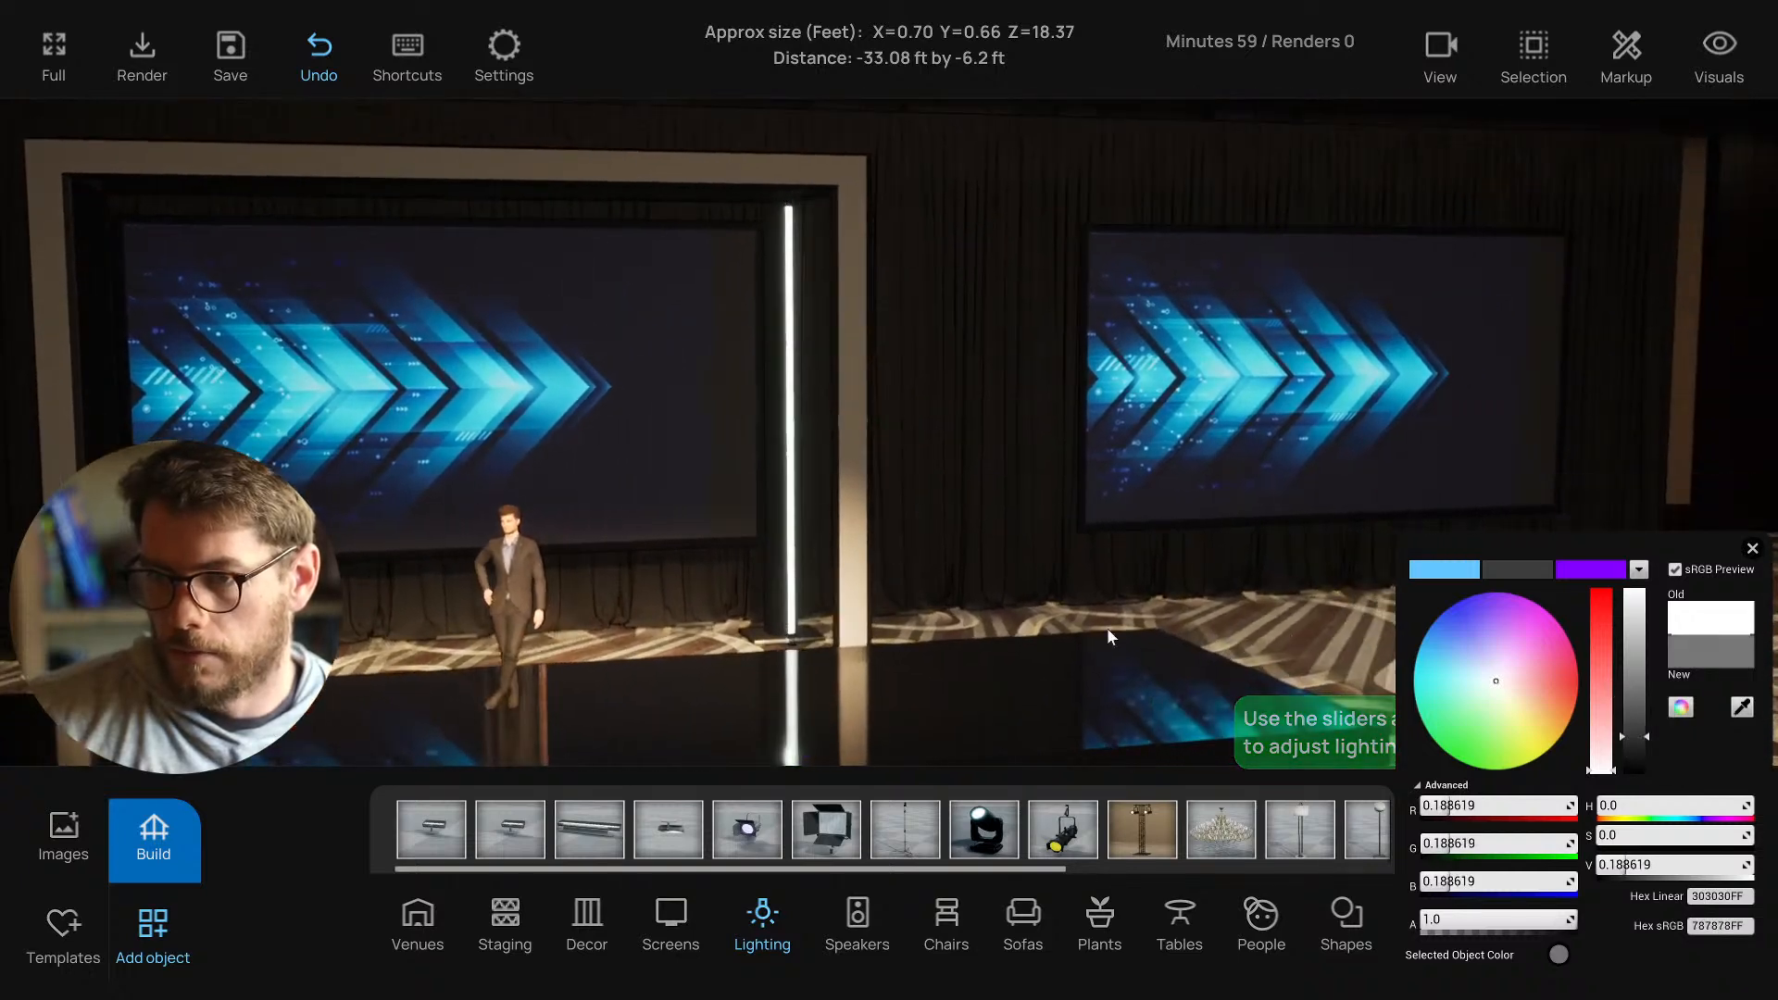
Set the light bar's color to a fully bright sky blue, hex sRGB 00AFFFFF, and deselect the bar.
key(a)
right_drag(827, 526, 858, 507)
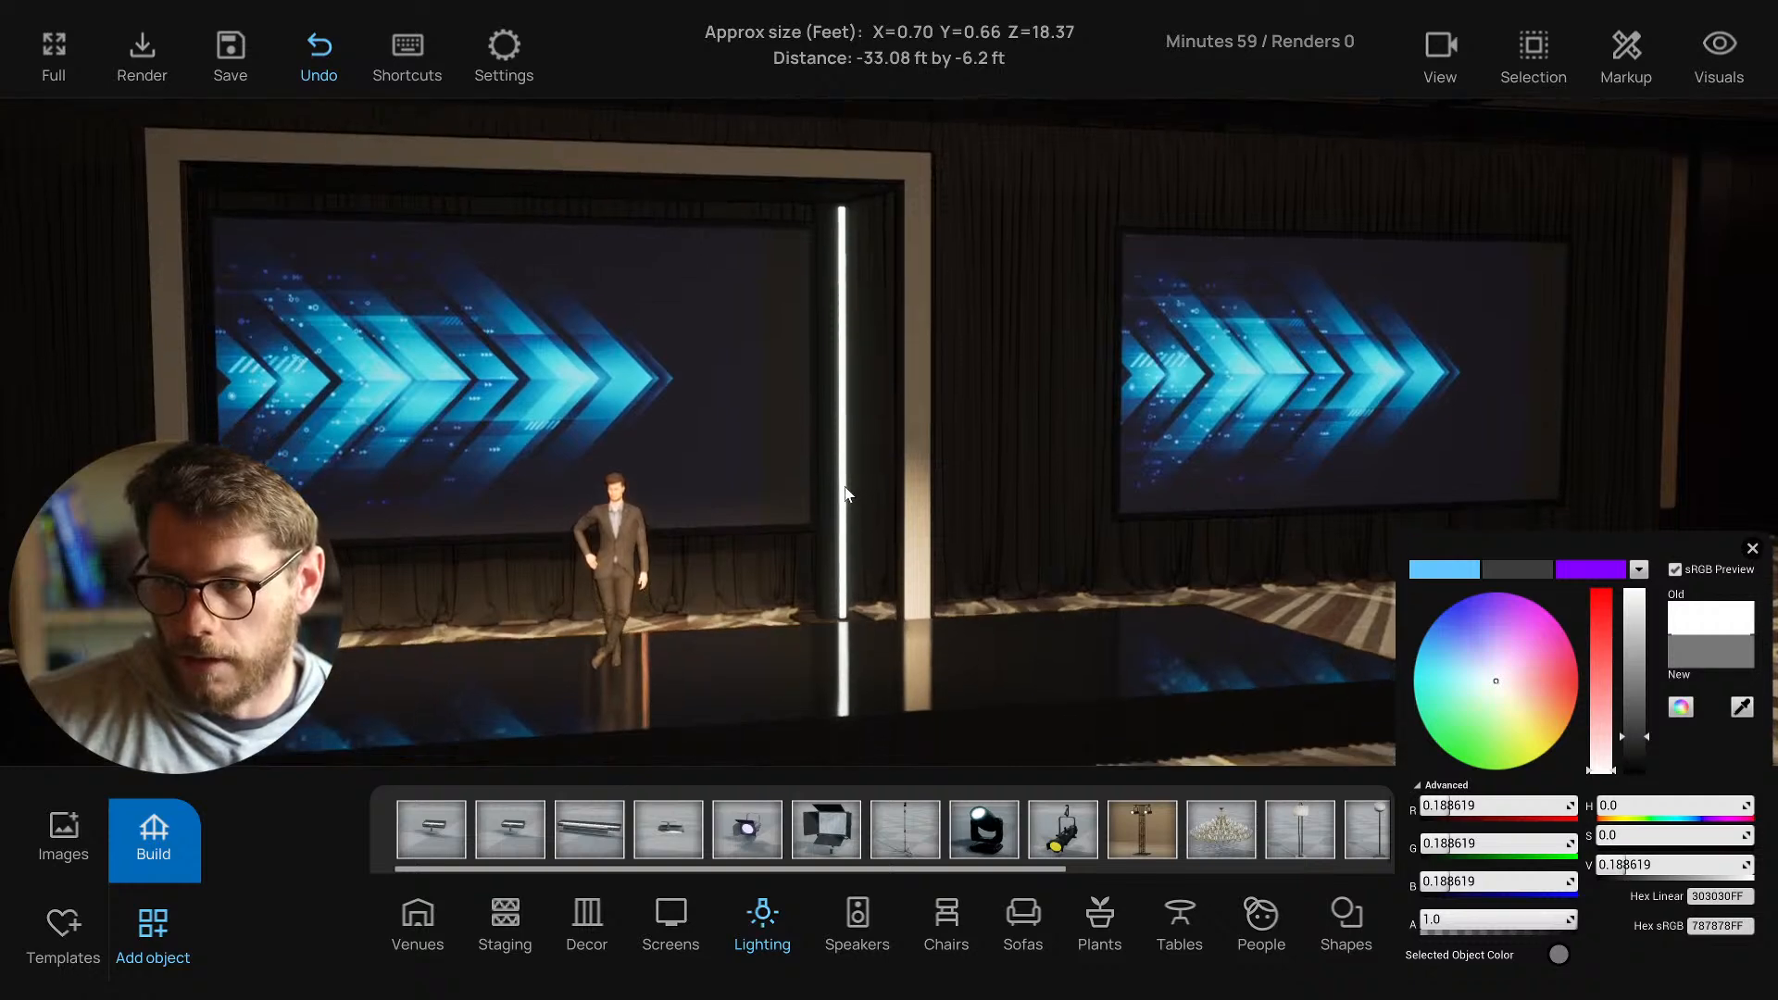
click(844, 490)
drag(1490, 674, 1459, 628)
drag(1640, 645, 1638, 588)
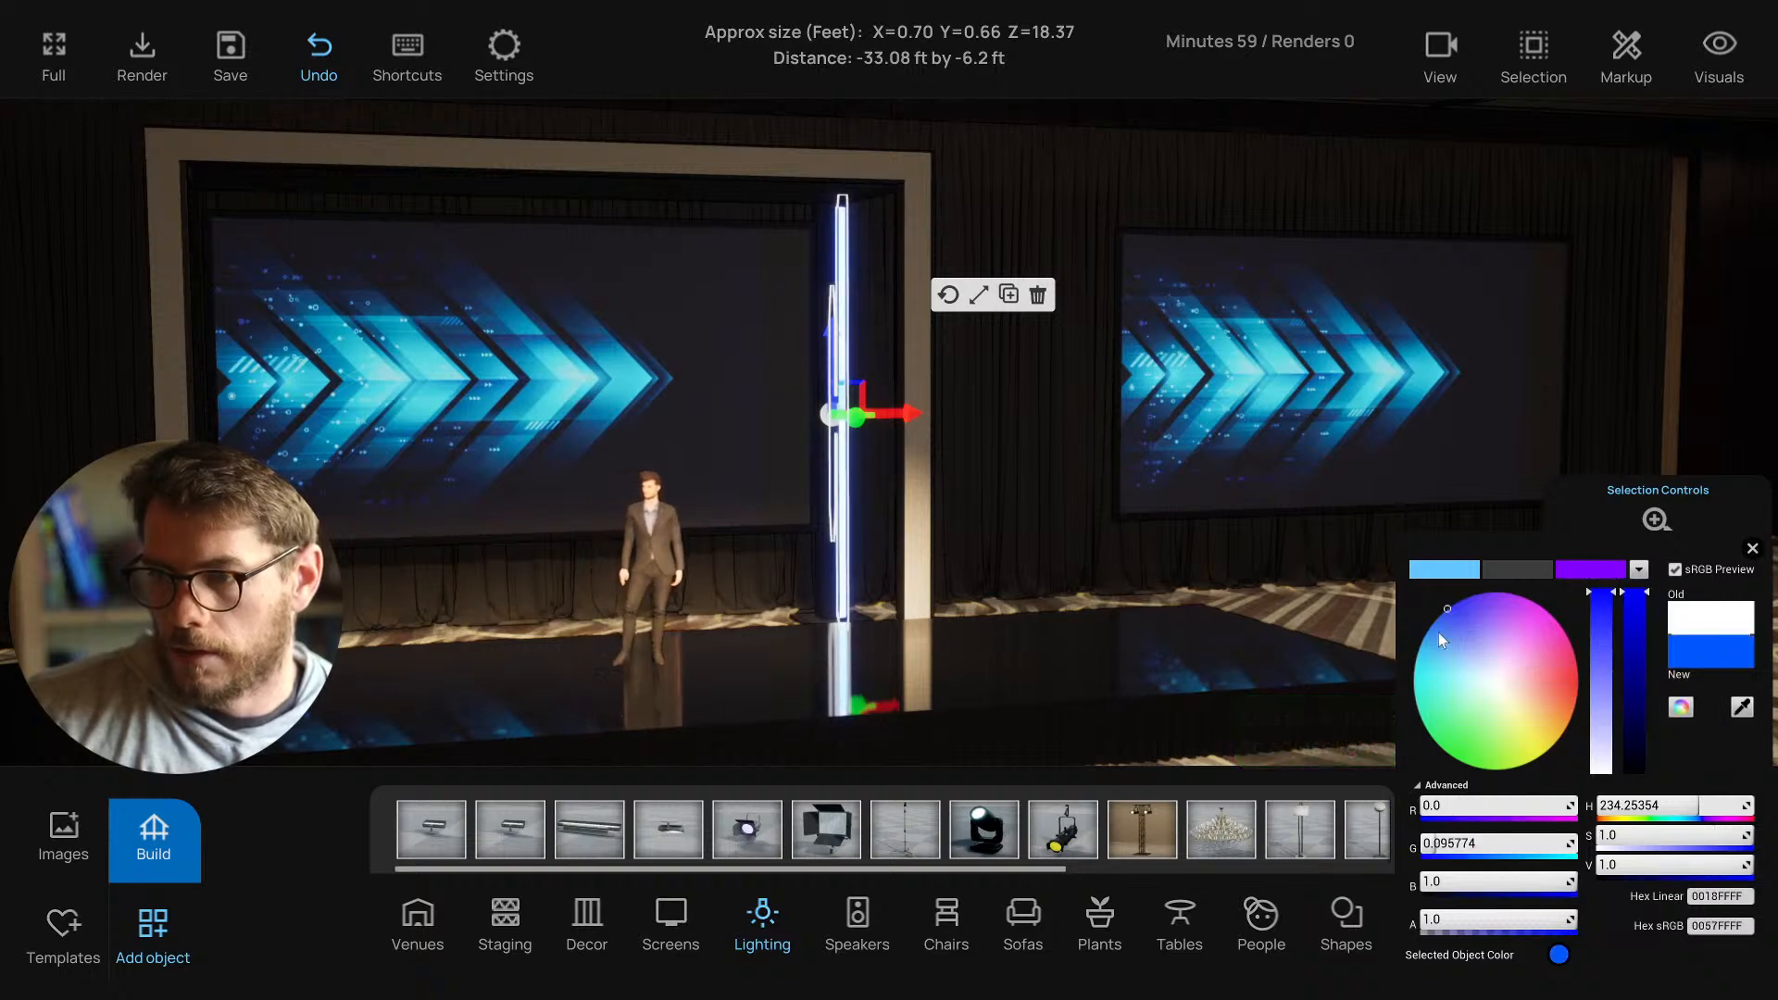
drag(1437, 632, 1423, 626)
scroll(1295, 407, down, 2)
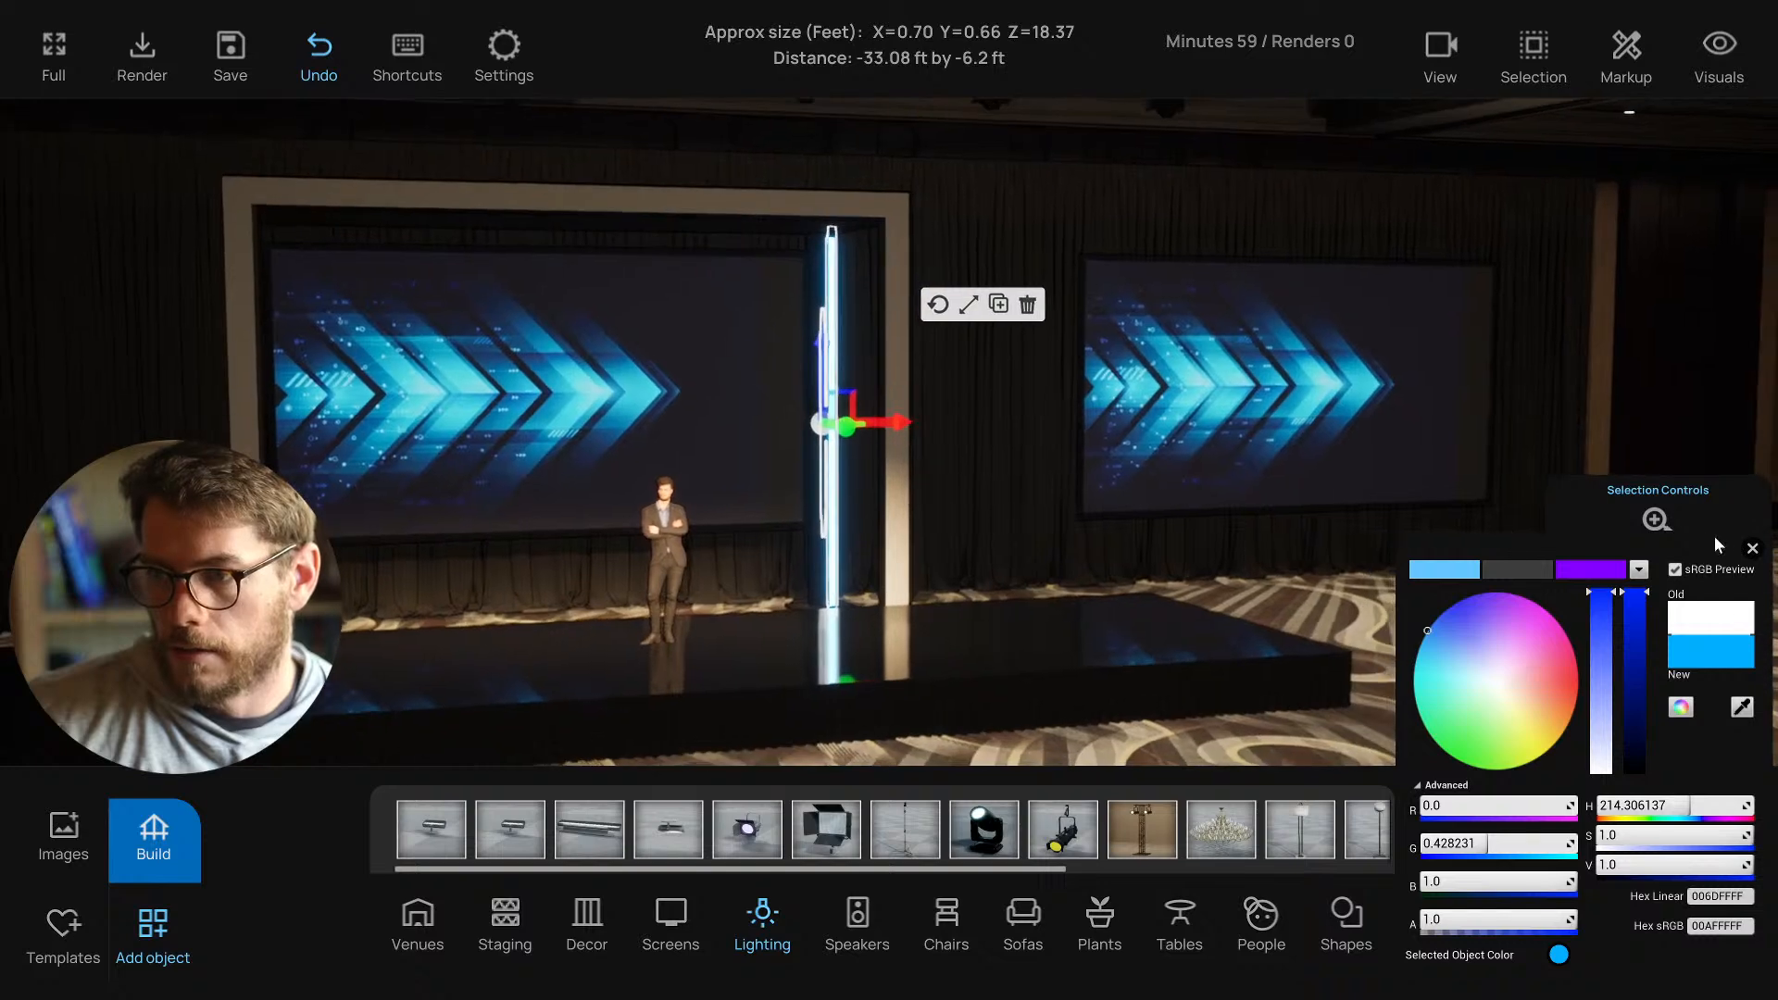
click(1752, 549)
click(1451, 635)
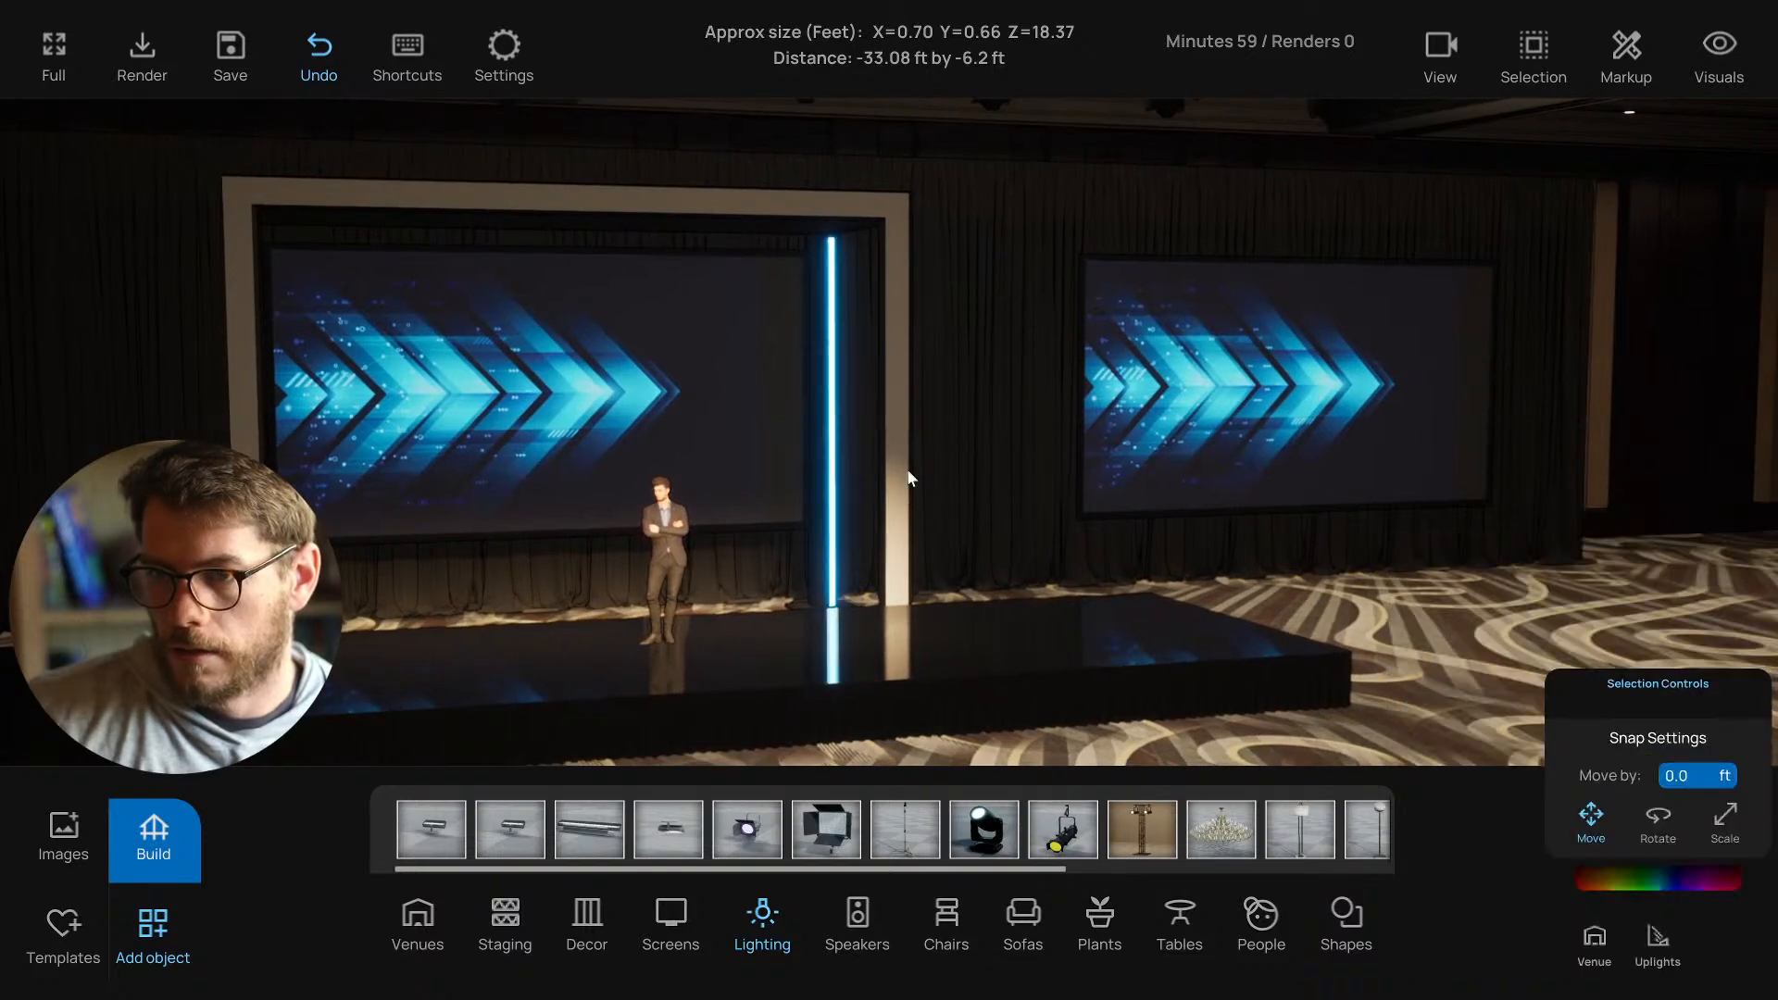
Duplicate the blue vertical light bar onto the opposite rear post of the frame and deselect the copy.
click(832, 455)
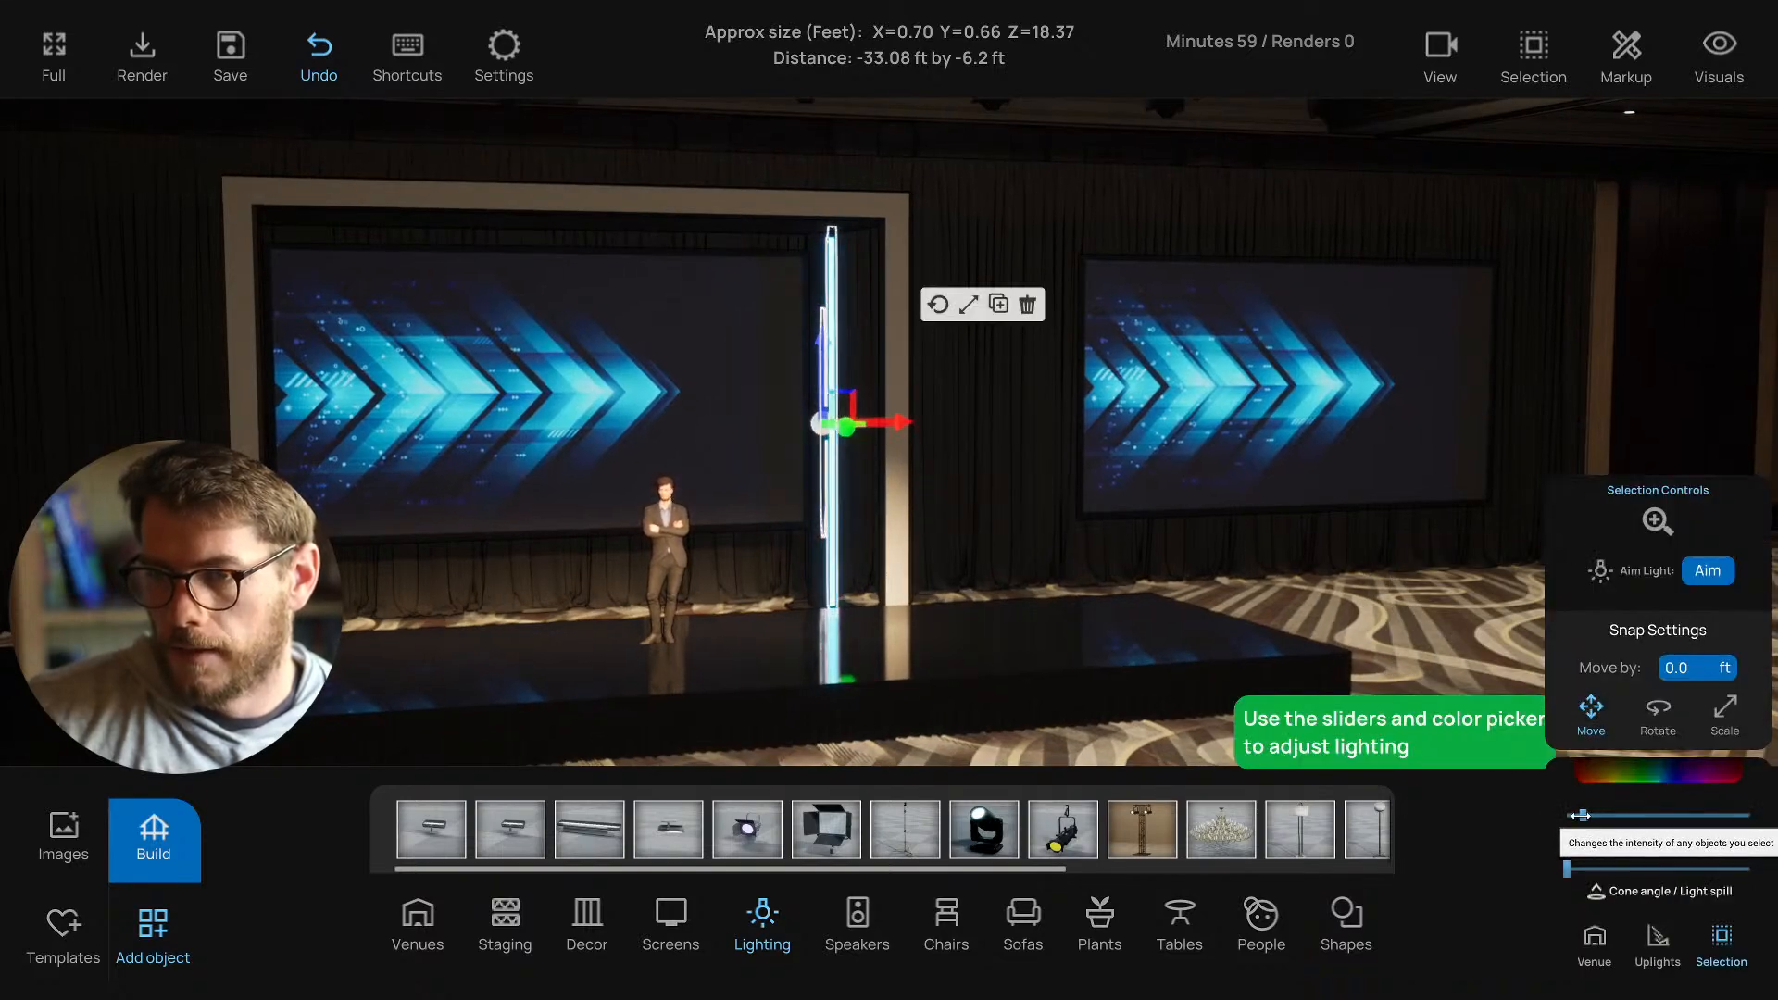
click(1424, 652)
right_drag(1423, 650, 1181, 603)
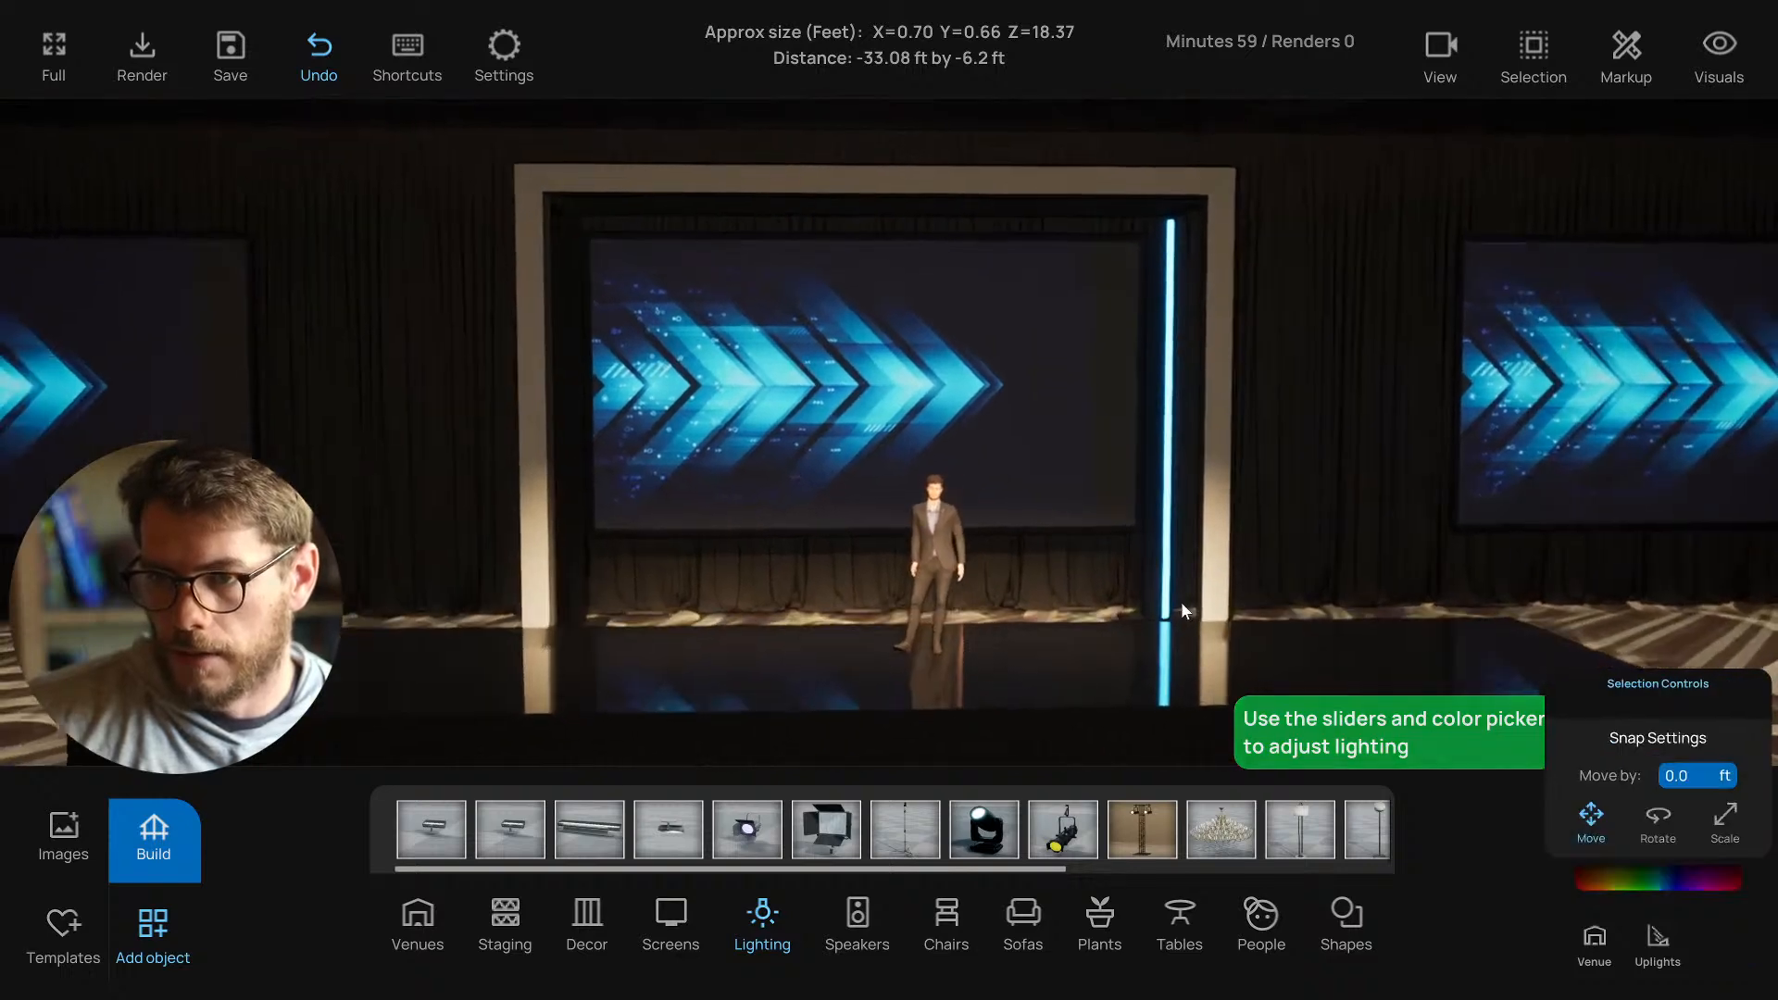
click(1145, 477)
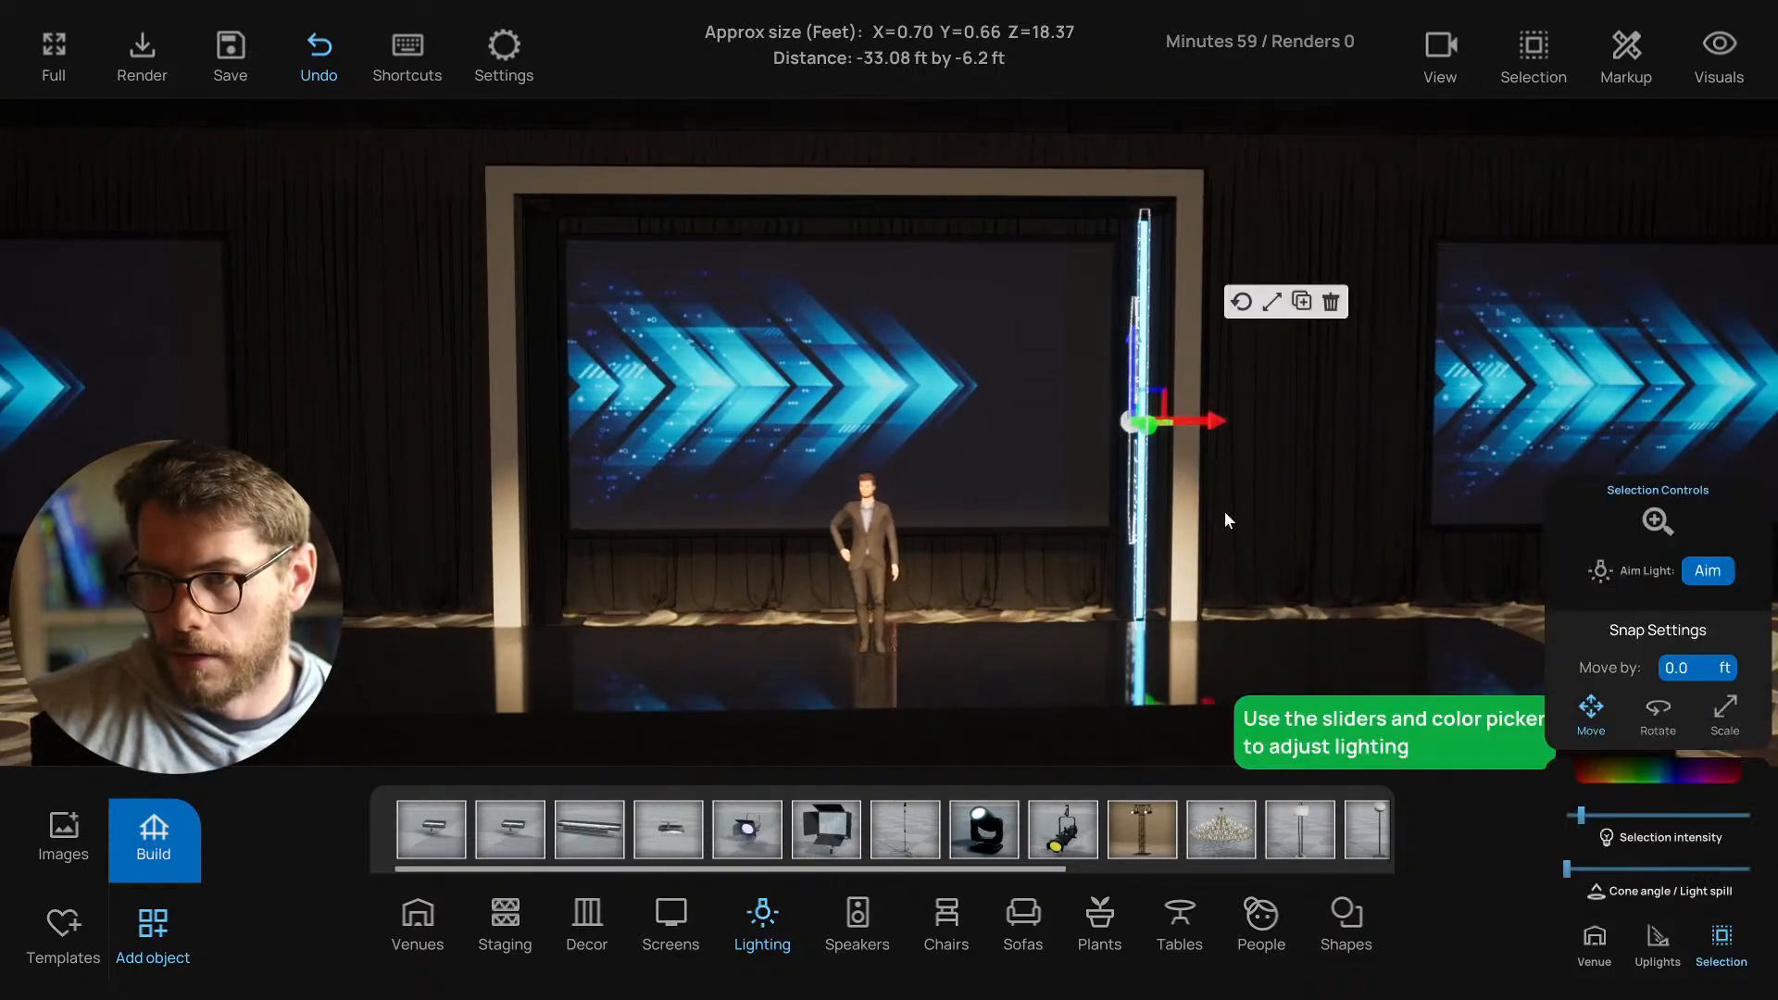
right_drag(1225, 512, 1208, 507)
alt+drag(1298, 402, 704, 408)
key(s)
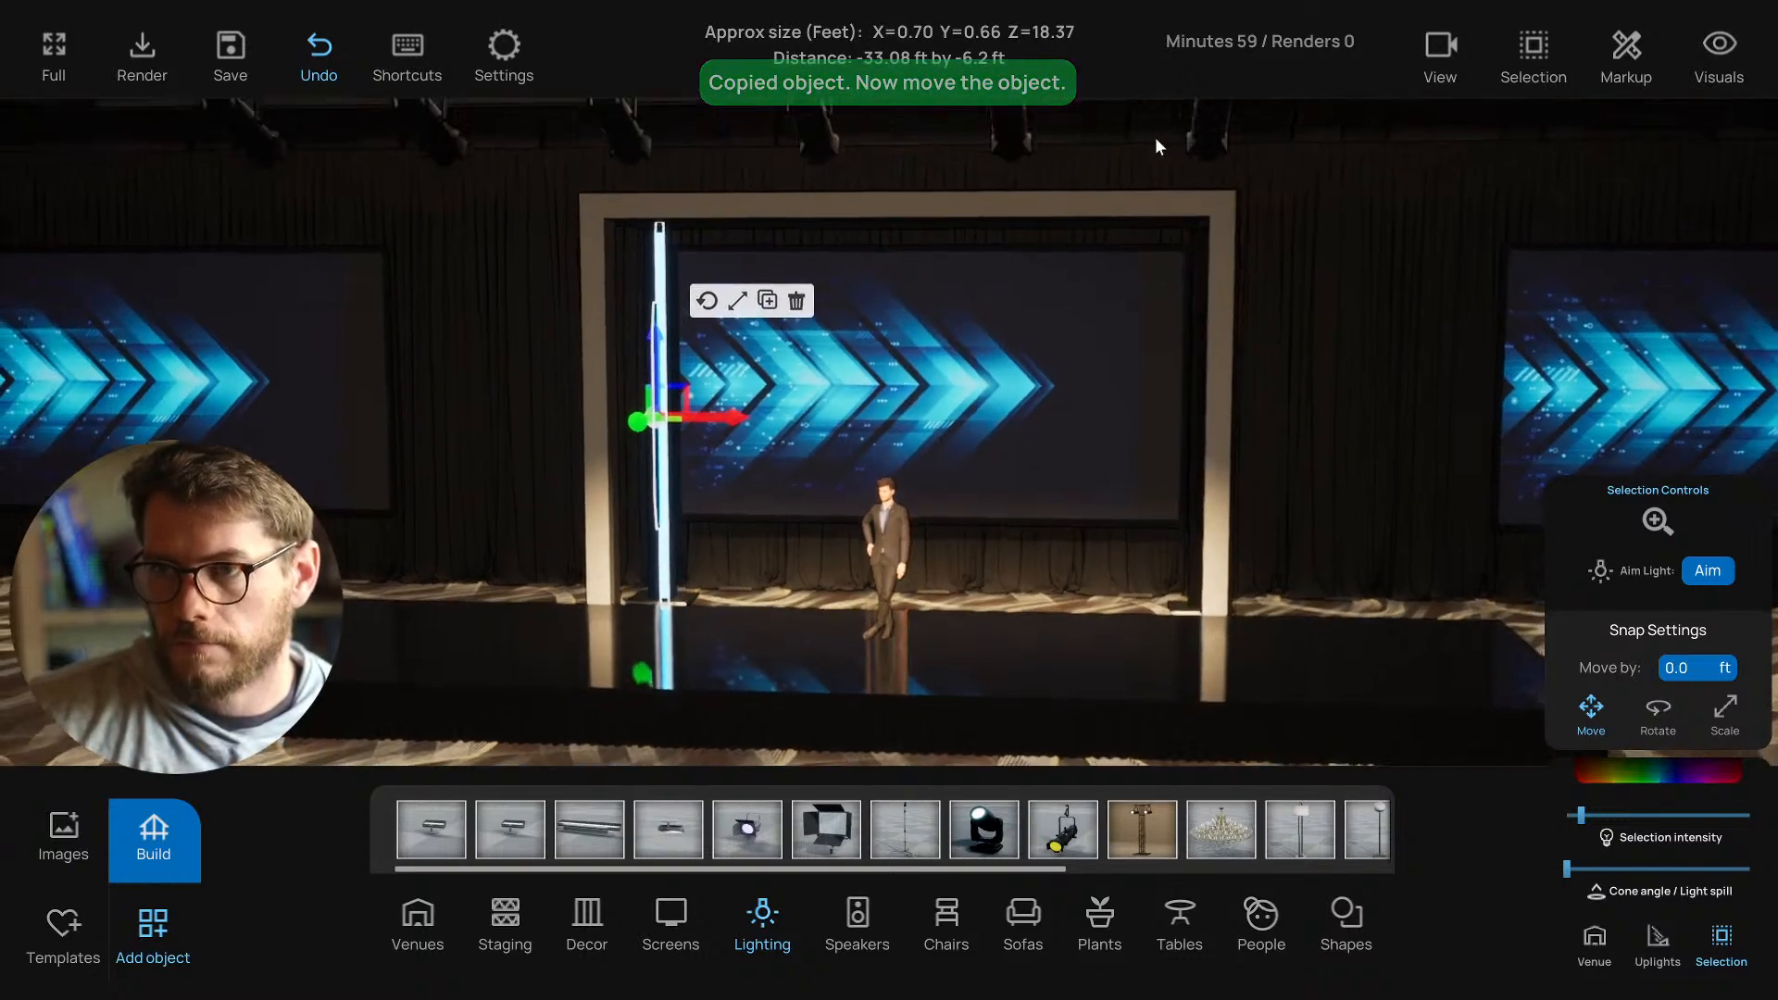
right_drag(1155, 137, 1191, 104)
click(1191, 106)
Duplicate the vertical light bar again, placing the copy centrally above the screen, and rotate it to horizontal.
key(a)
right_drag(1052, 222, 1060, 403)
key(a)
key(d)
key(w)
key(s)
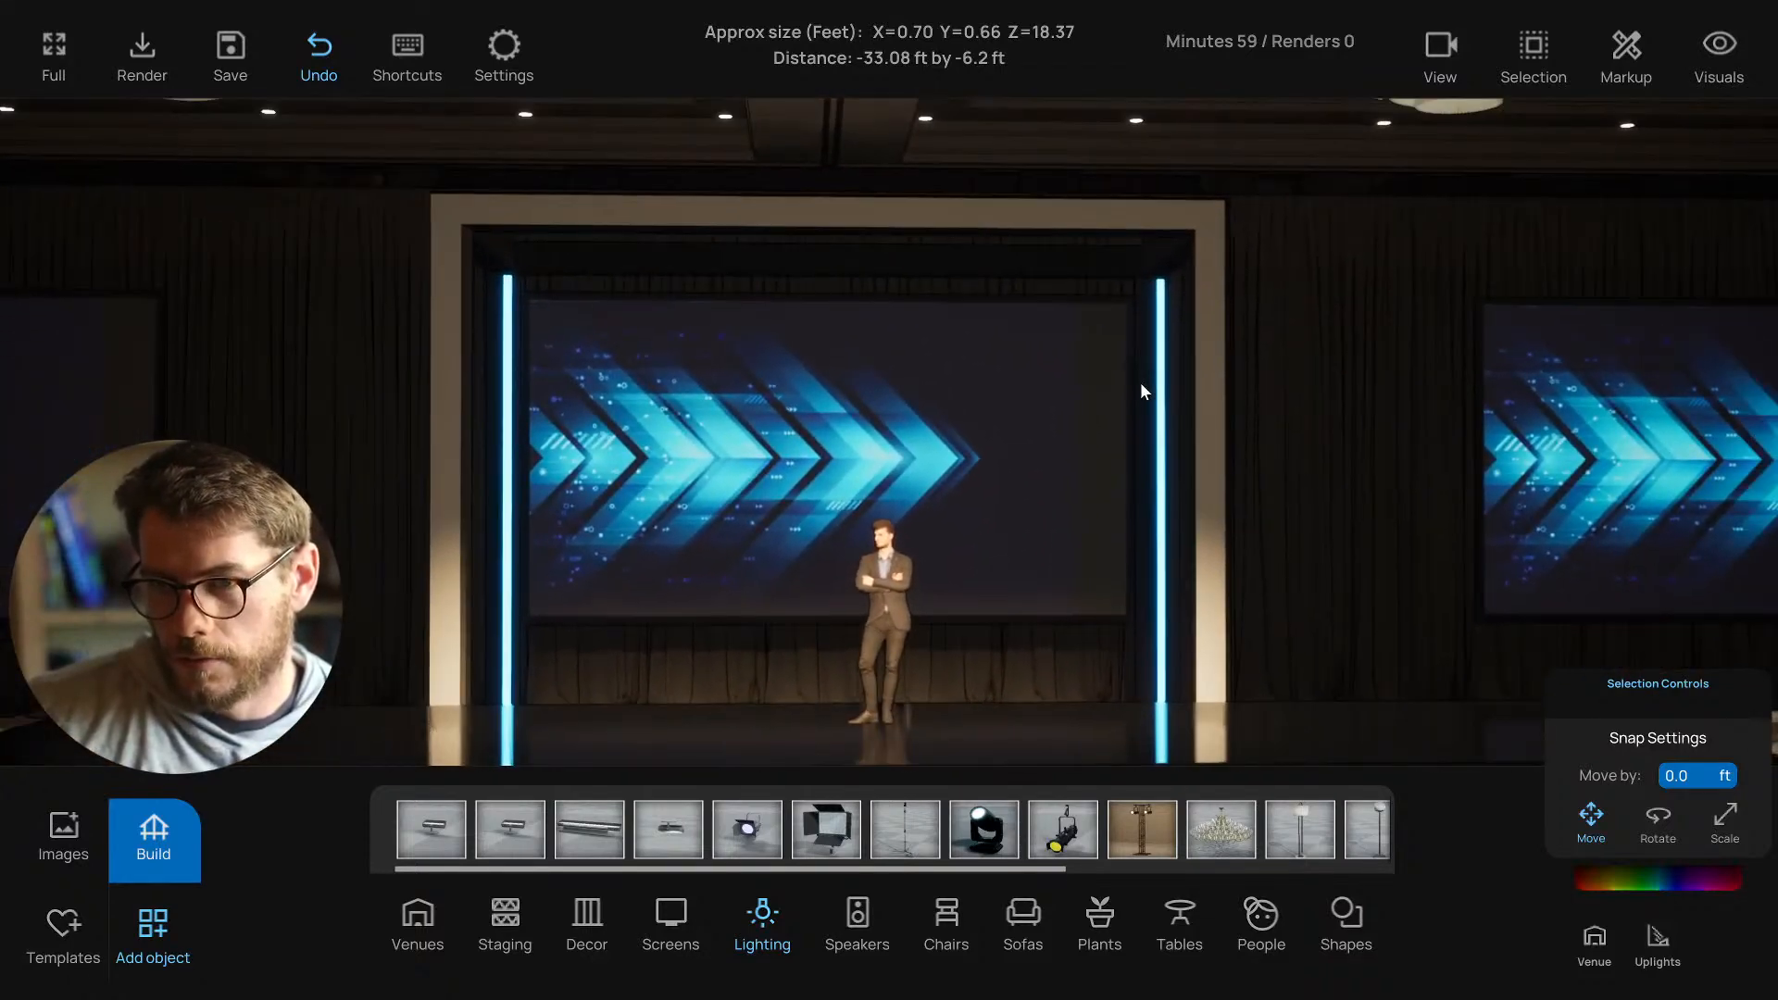
click(1163, 398)
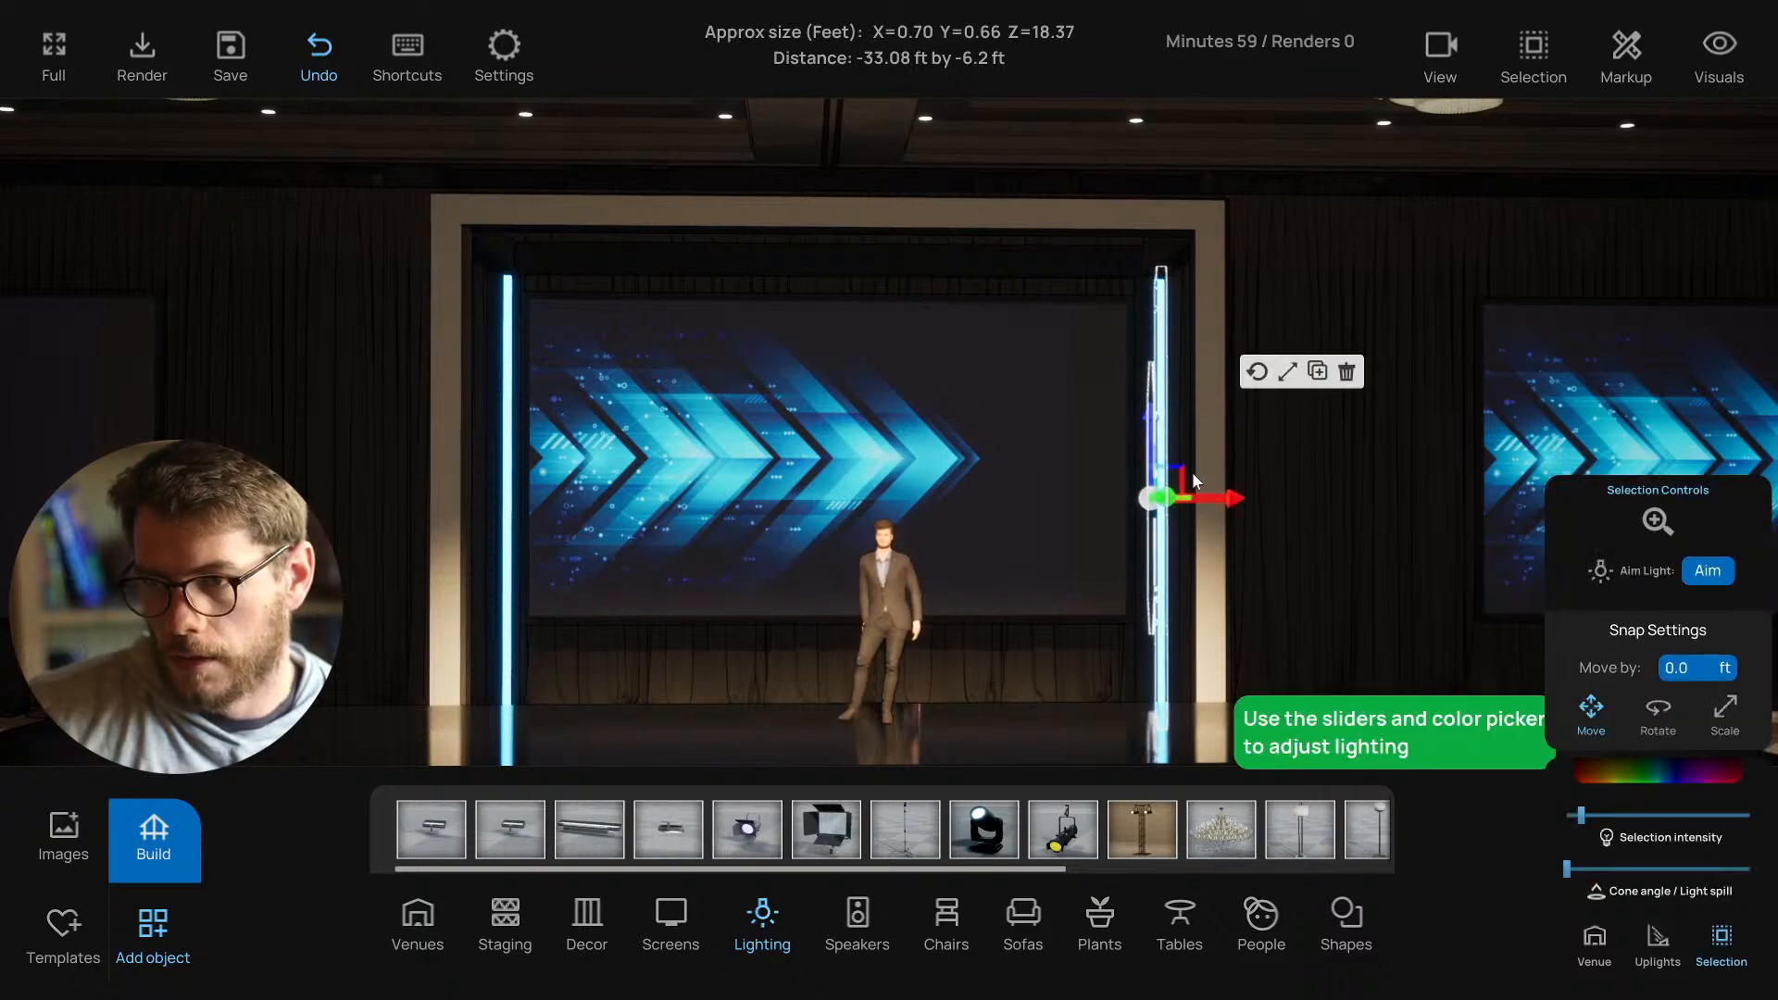
key(ctrl+c)
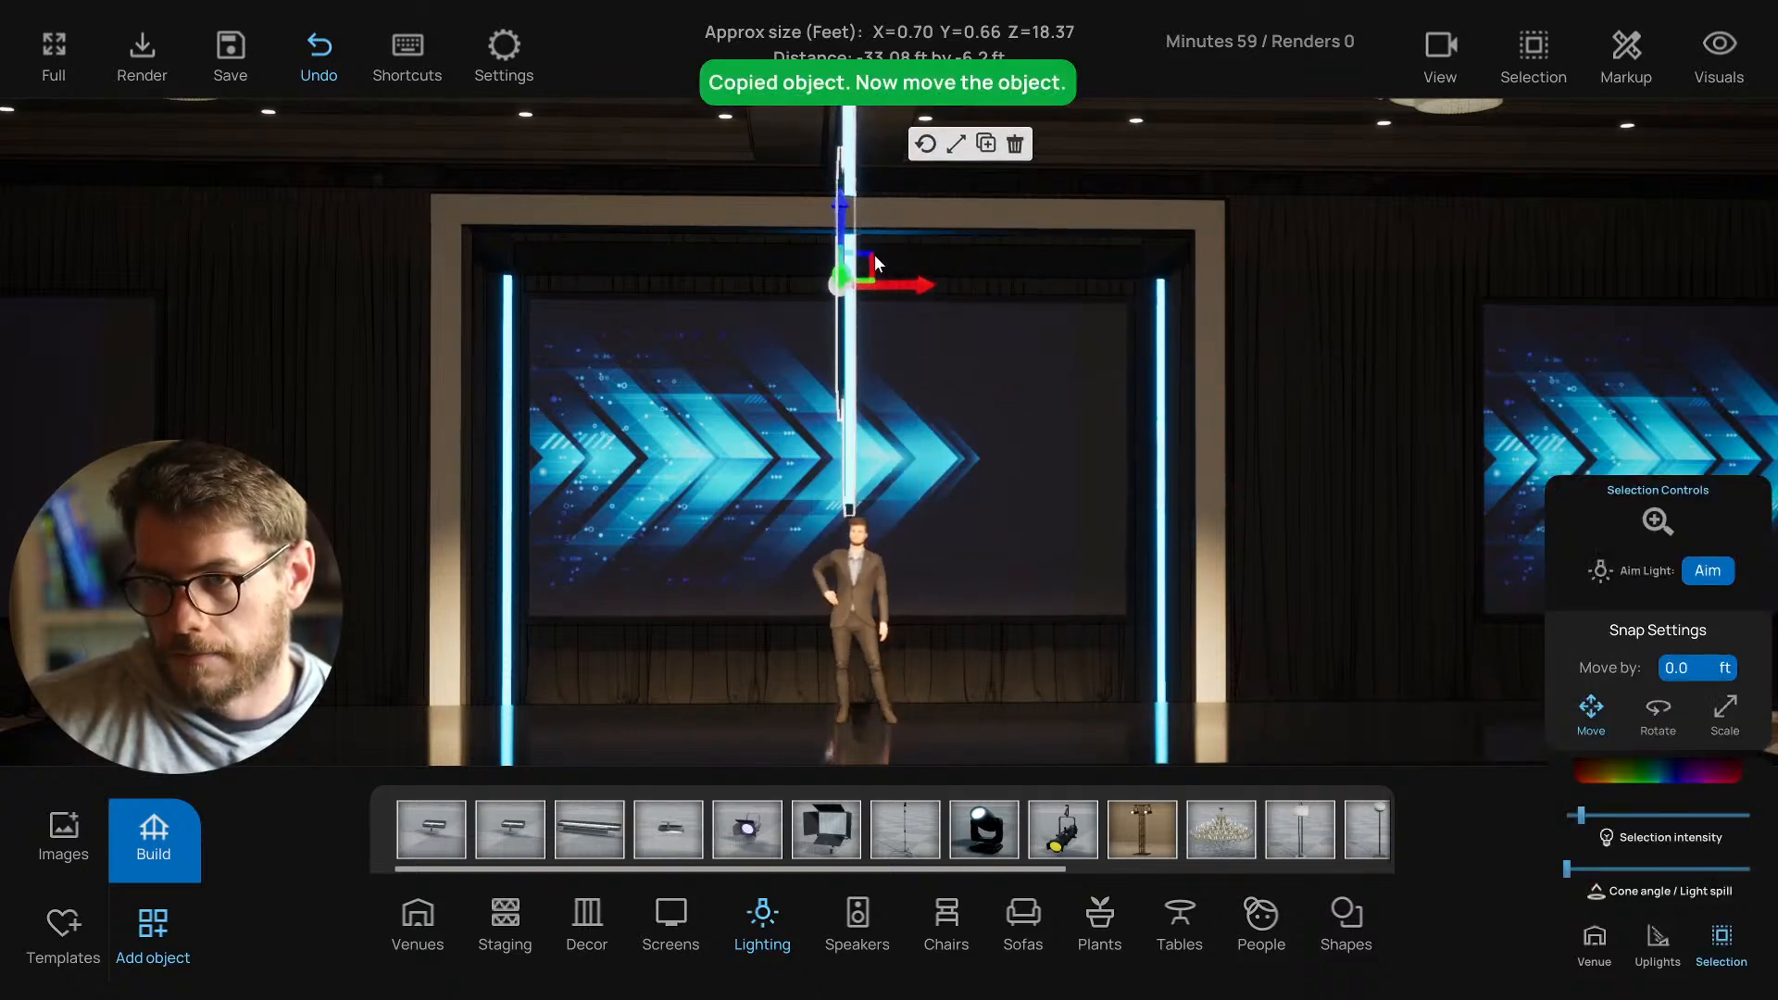
click(925, 144)
drag(802, 338, 882, 381)
Stretch the horizontal light bar to about 26 ft to span both vertical bars, and raise it toward the frame's top beam.
click(802, 403)
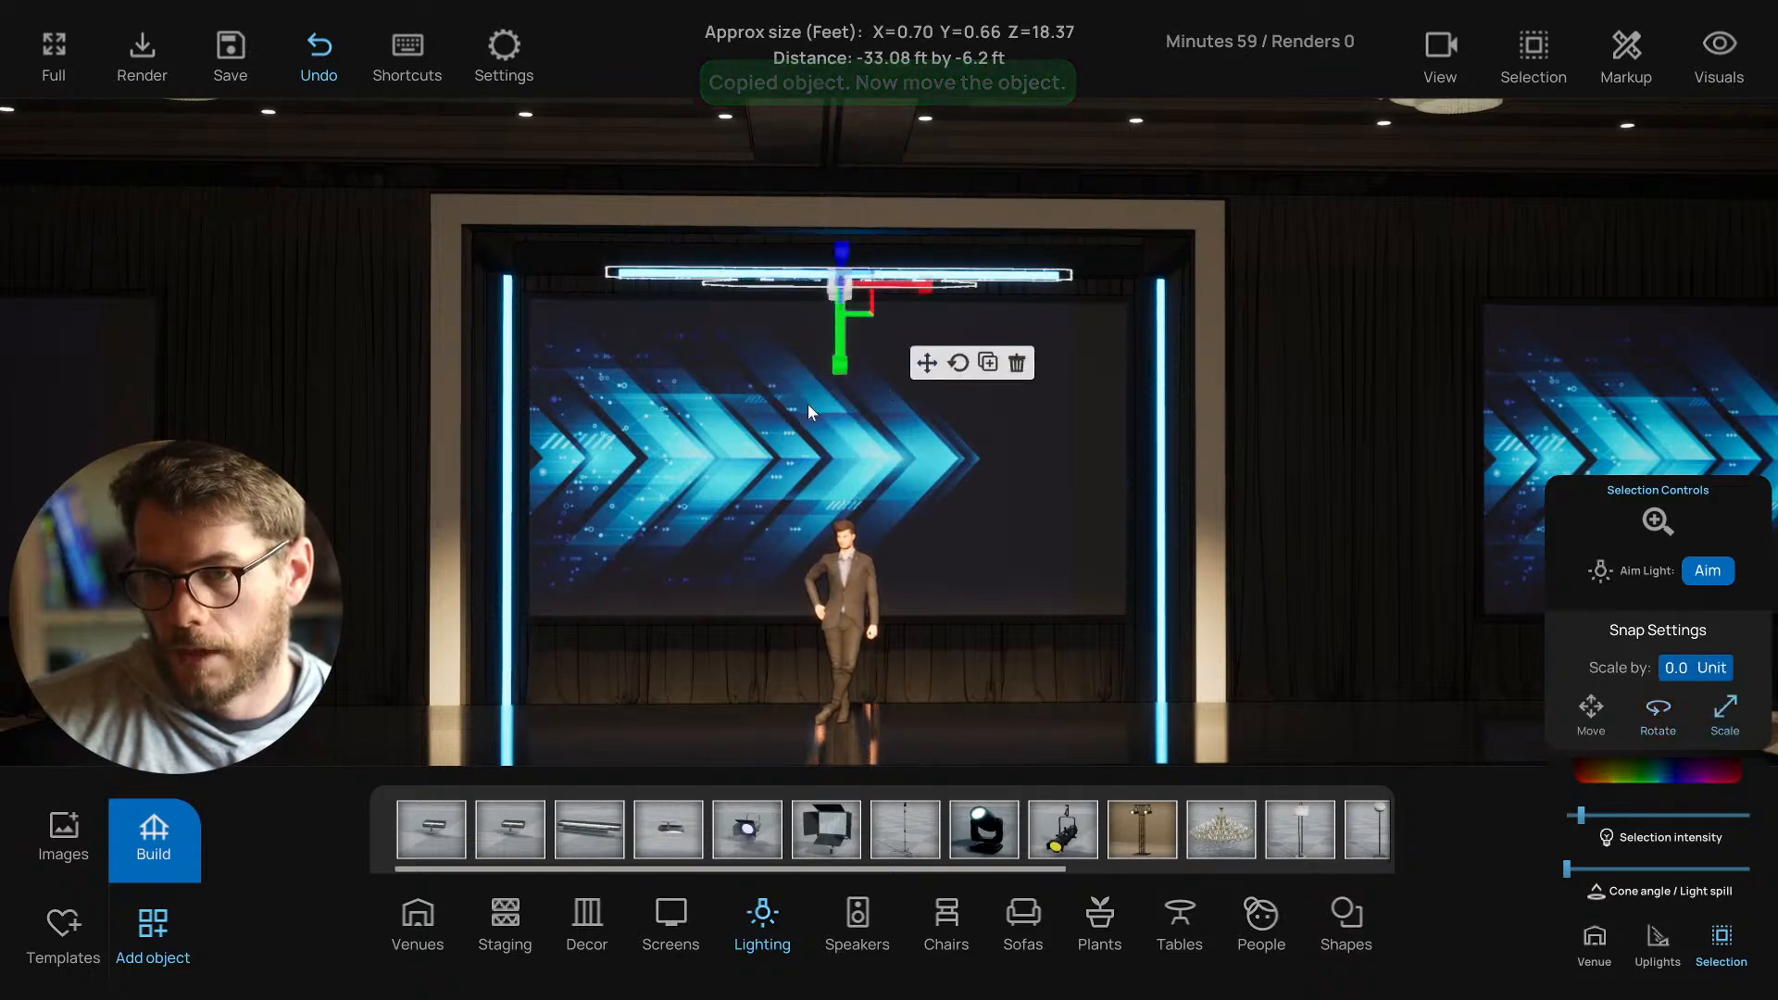
drag(945, 286, 1600, 340)
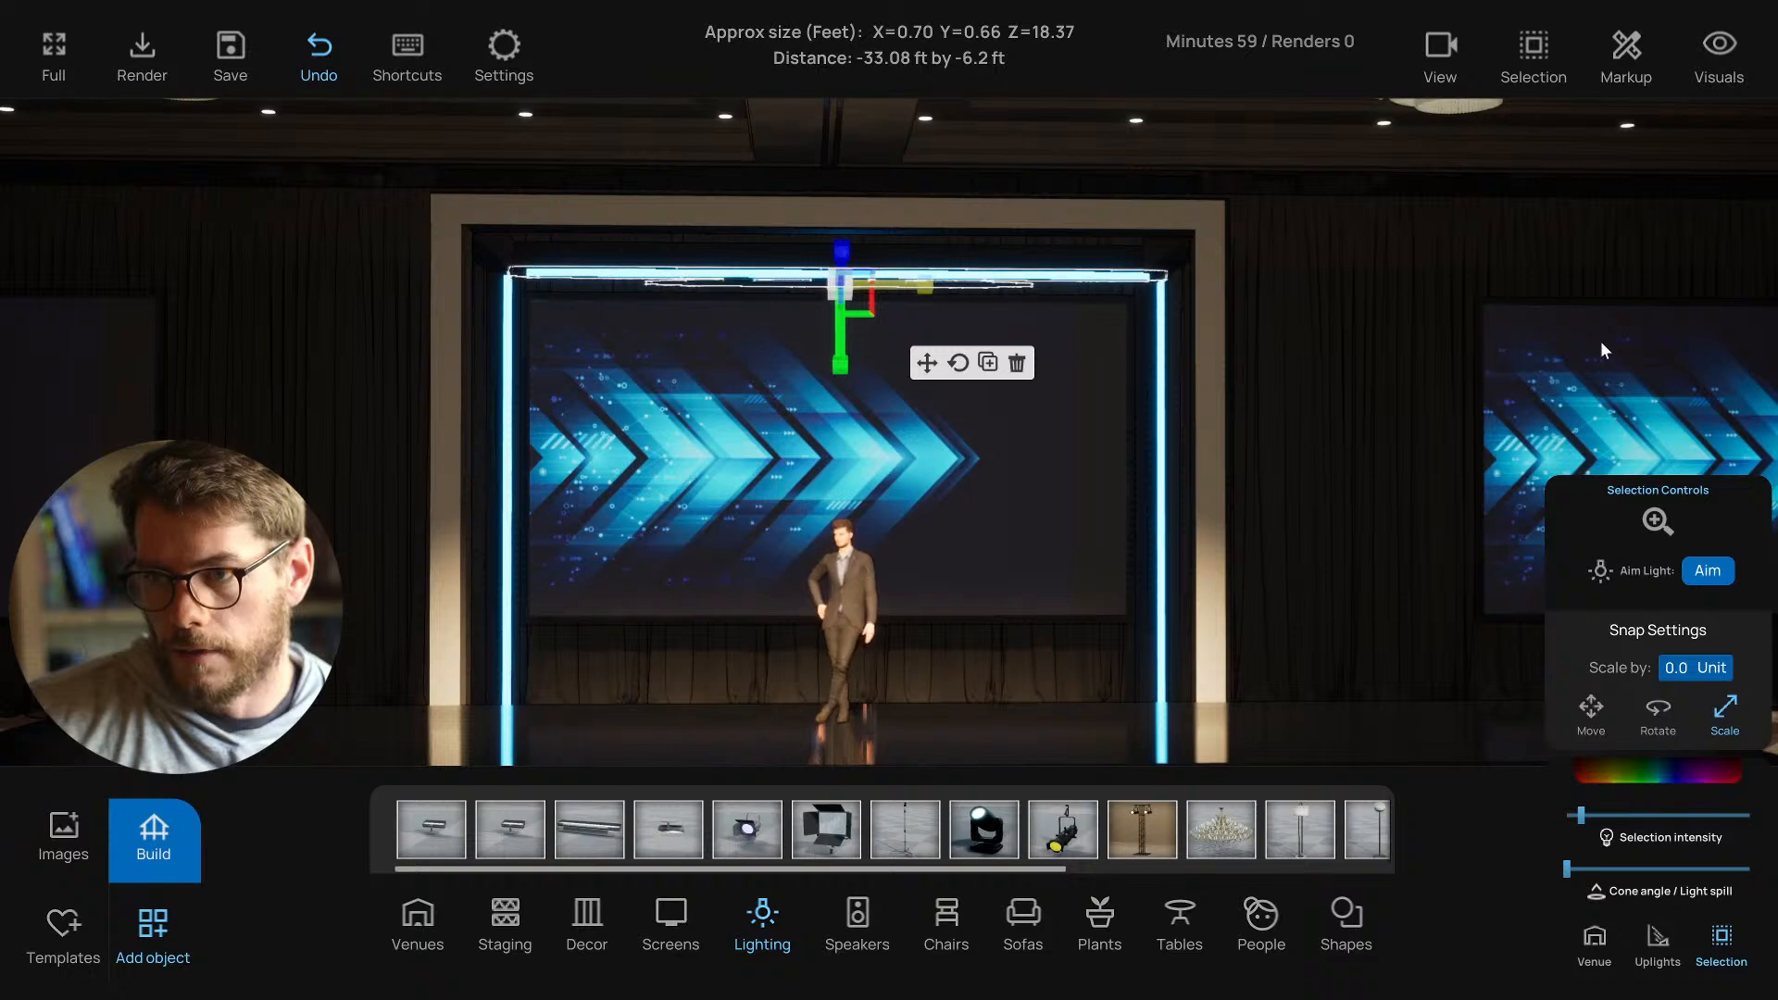
click(922, 358)
scroll(912, 292, up, 3)
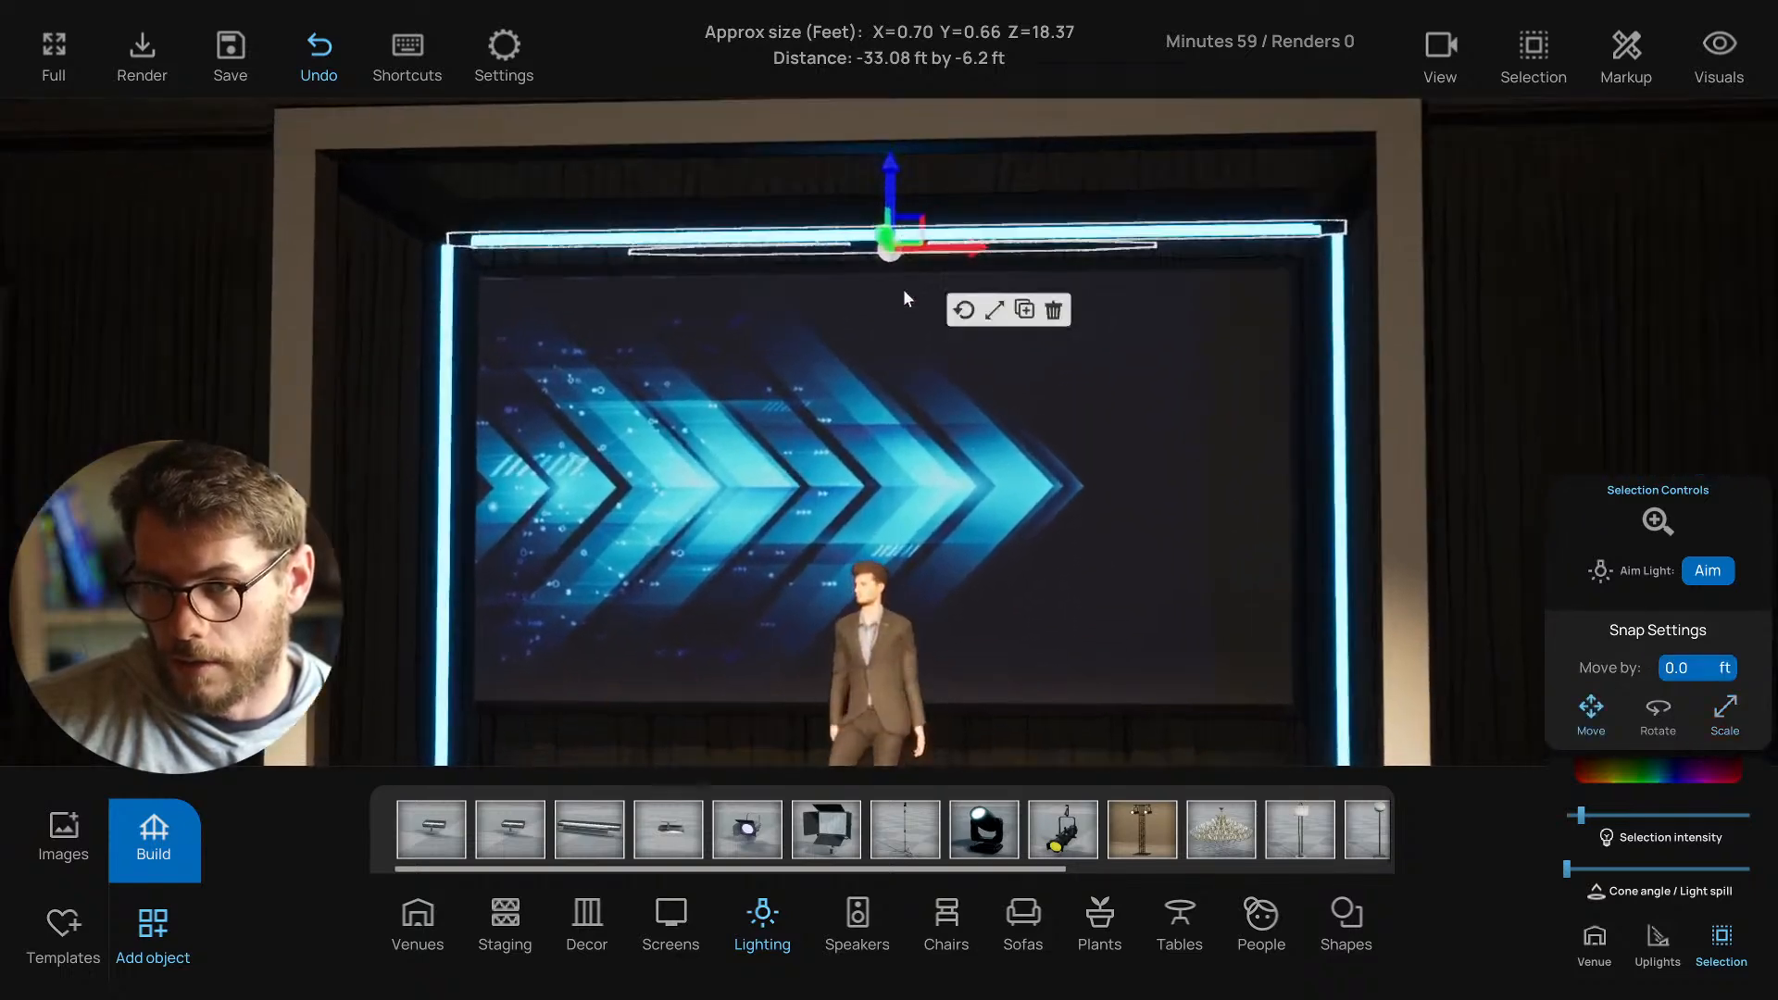
drag(893, 170, 892, 163)
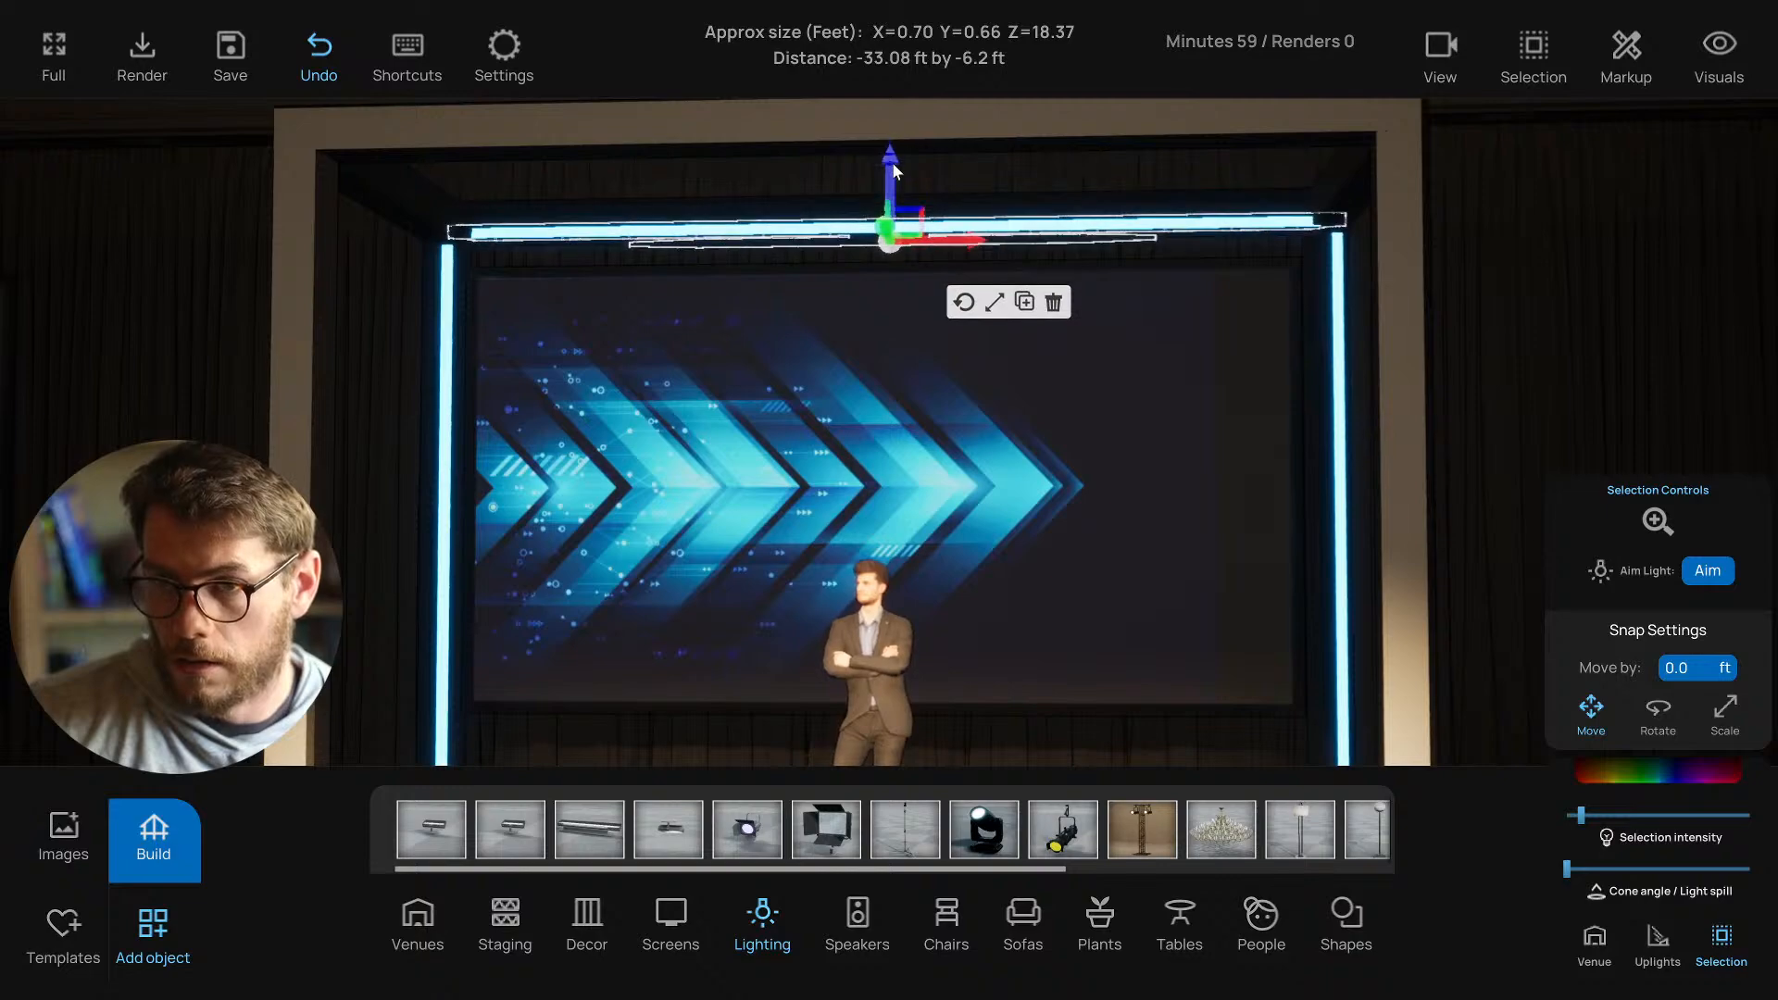
scroll(897, 257, up, 3)
drag(896, 257, 965, 385)
scroll(1007, 389, down, 5)
click(1134, 220)
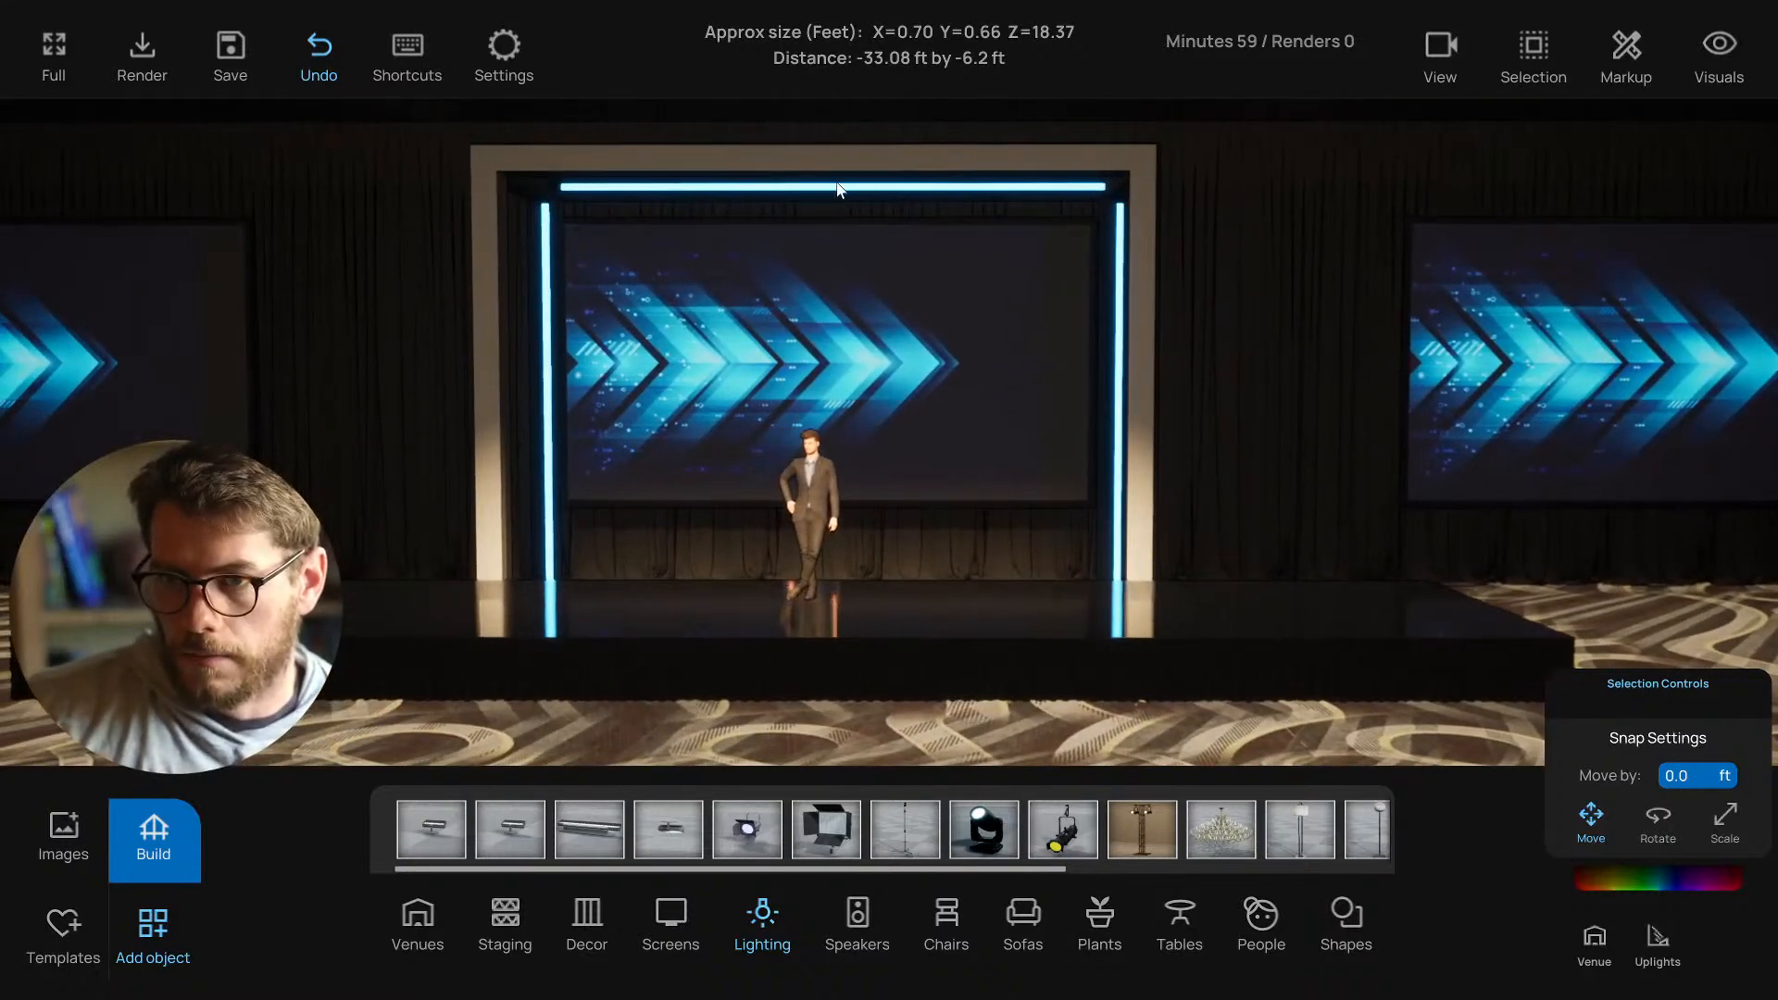
Lower the horizontal light bar to meet the tops of the vertical bars and widen it to about 27.1 ft.
click(832, 190)
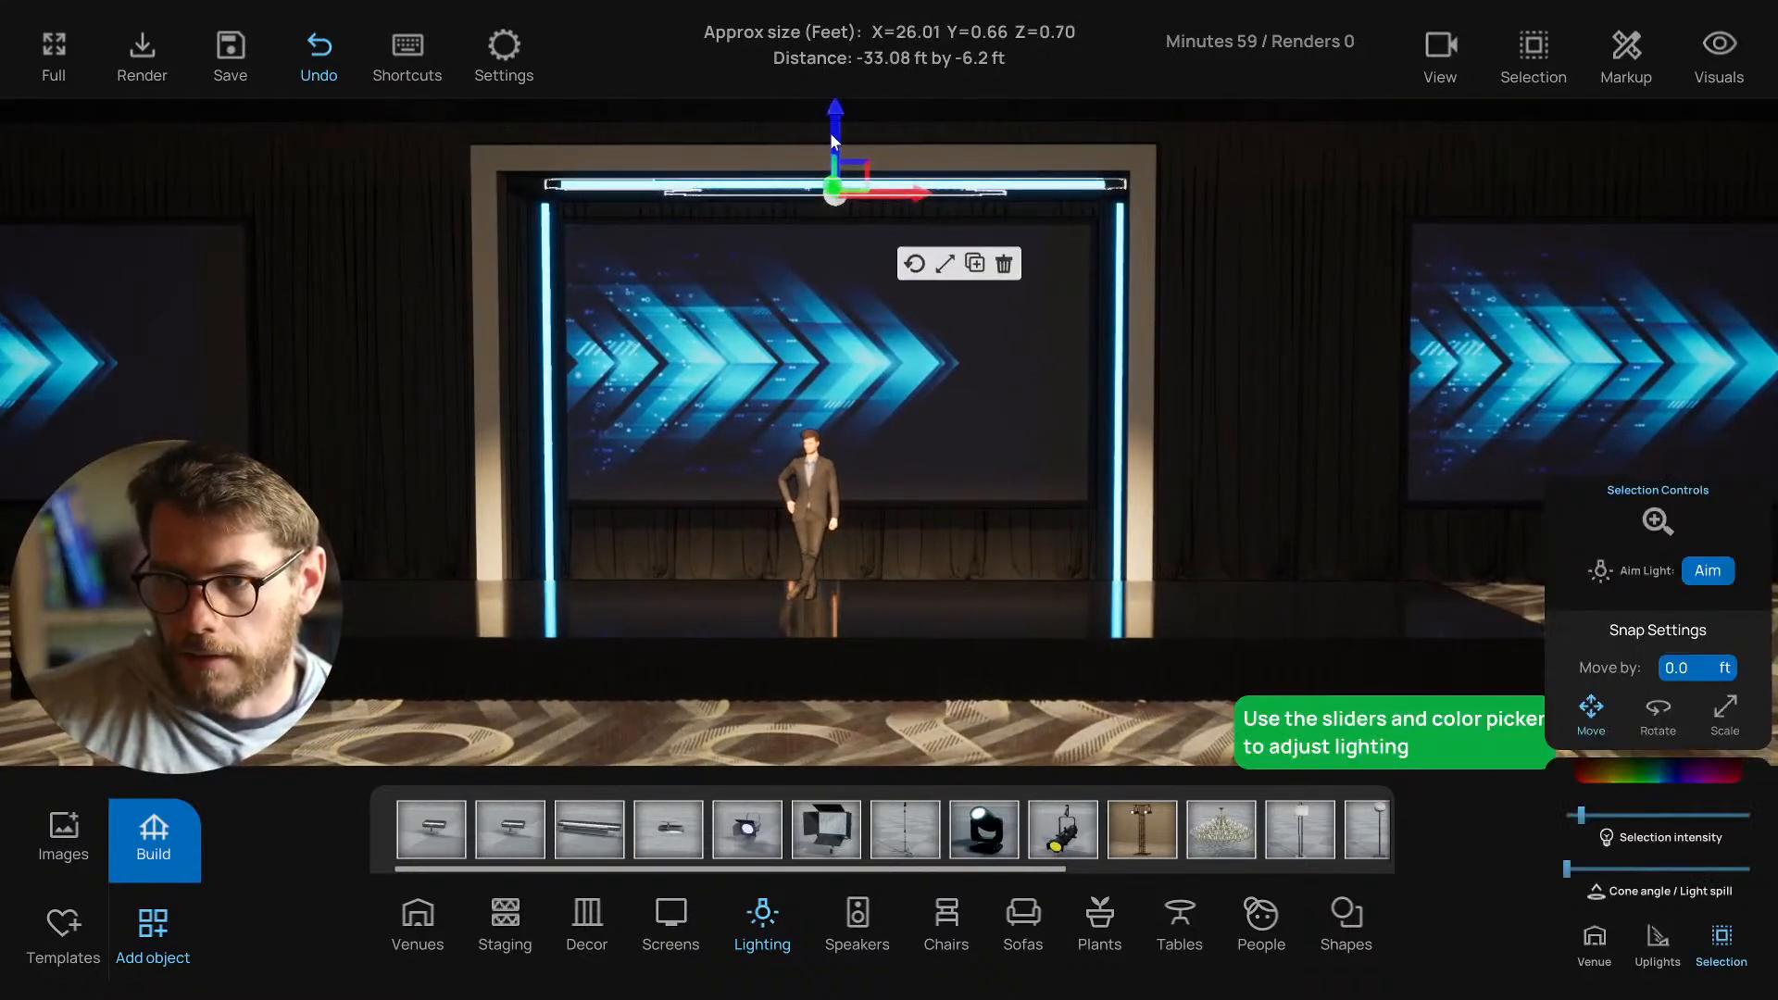
click(710, 153)
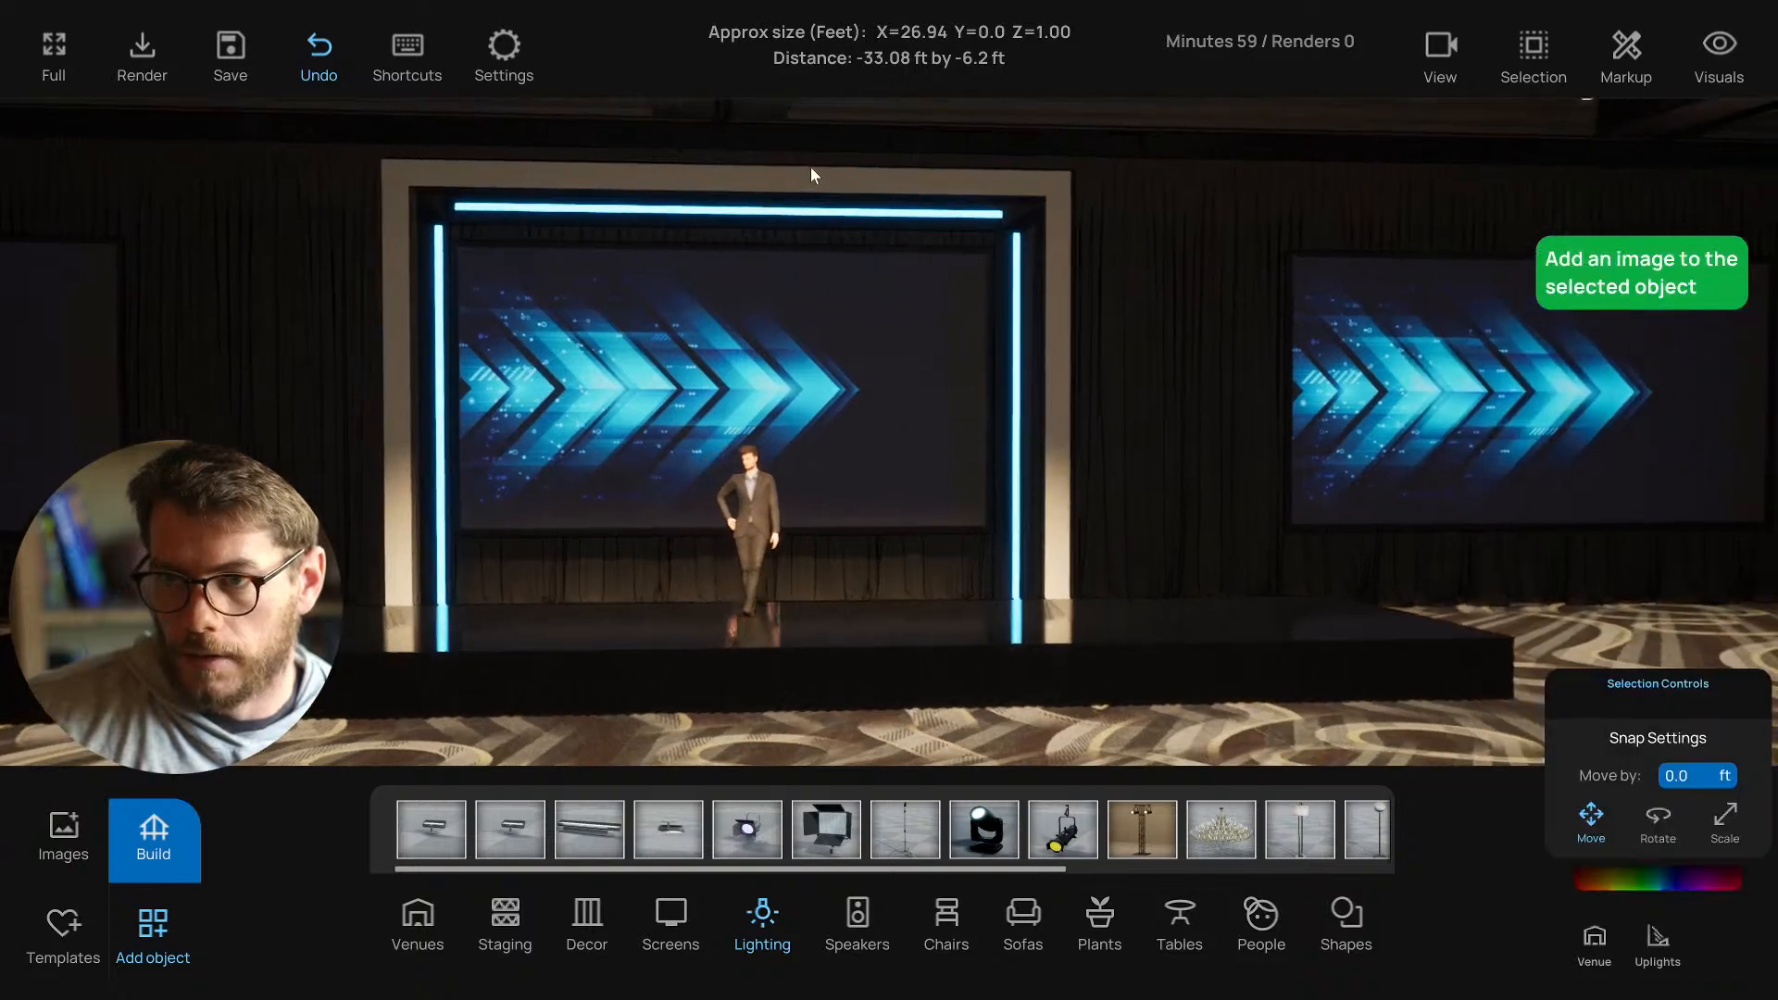
click(760, 207)
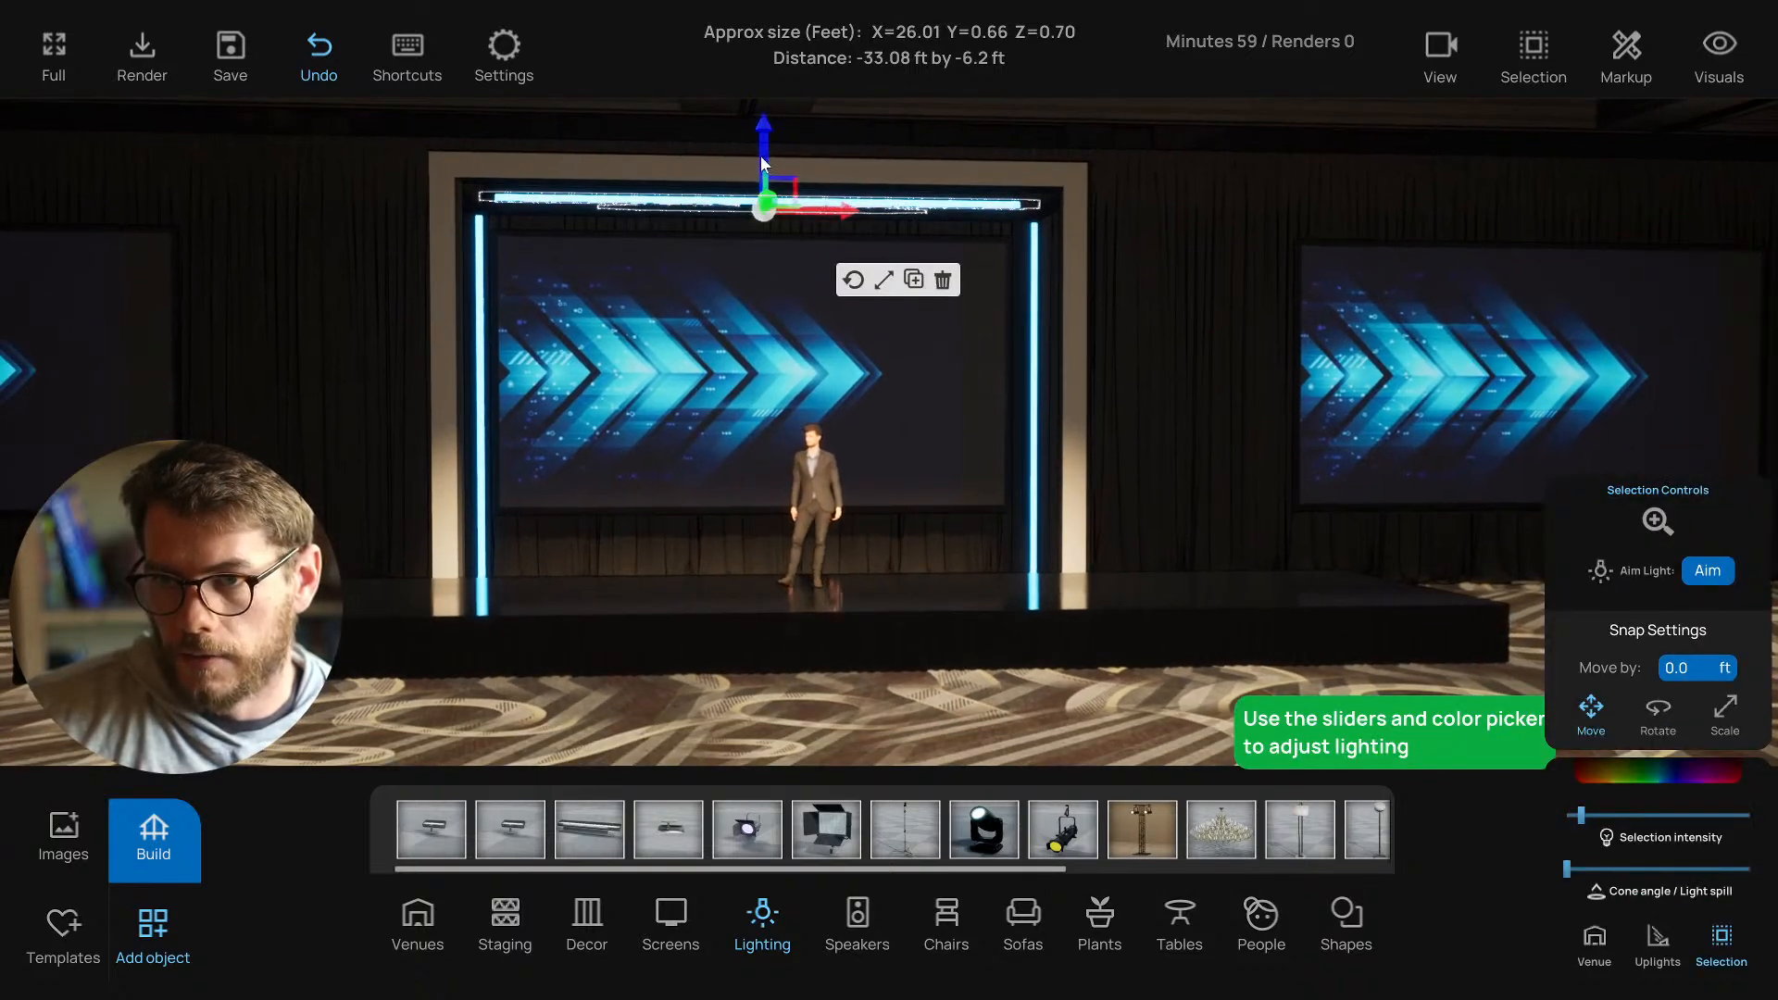
drag(760, 168, 759, 174)
click(883, 299)
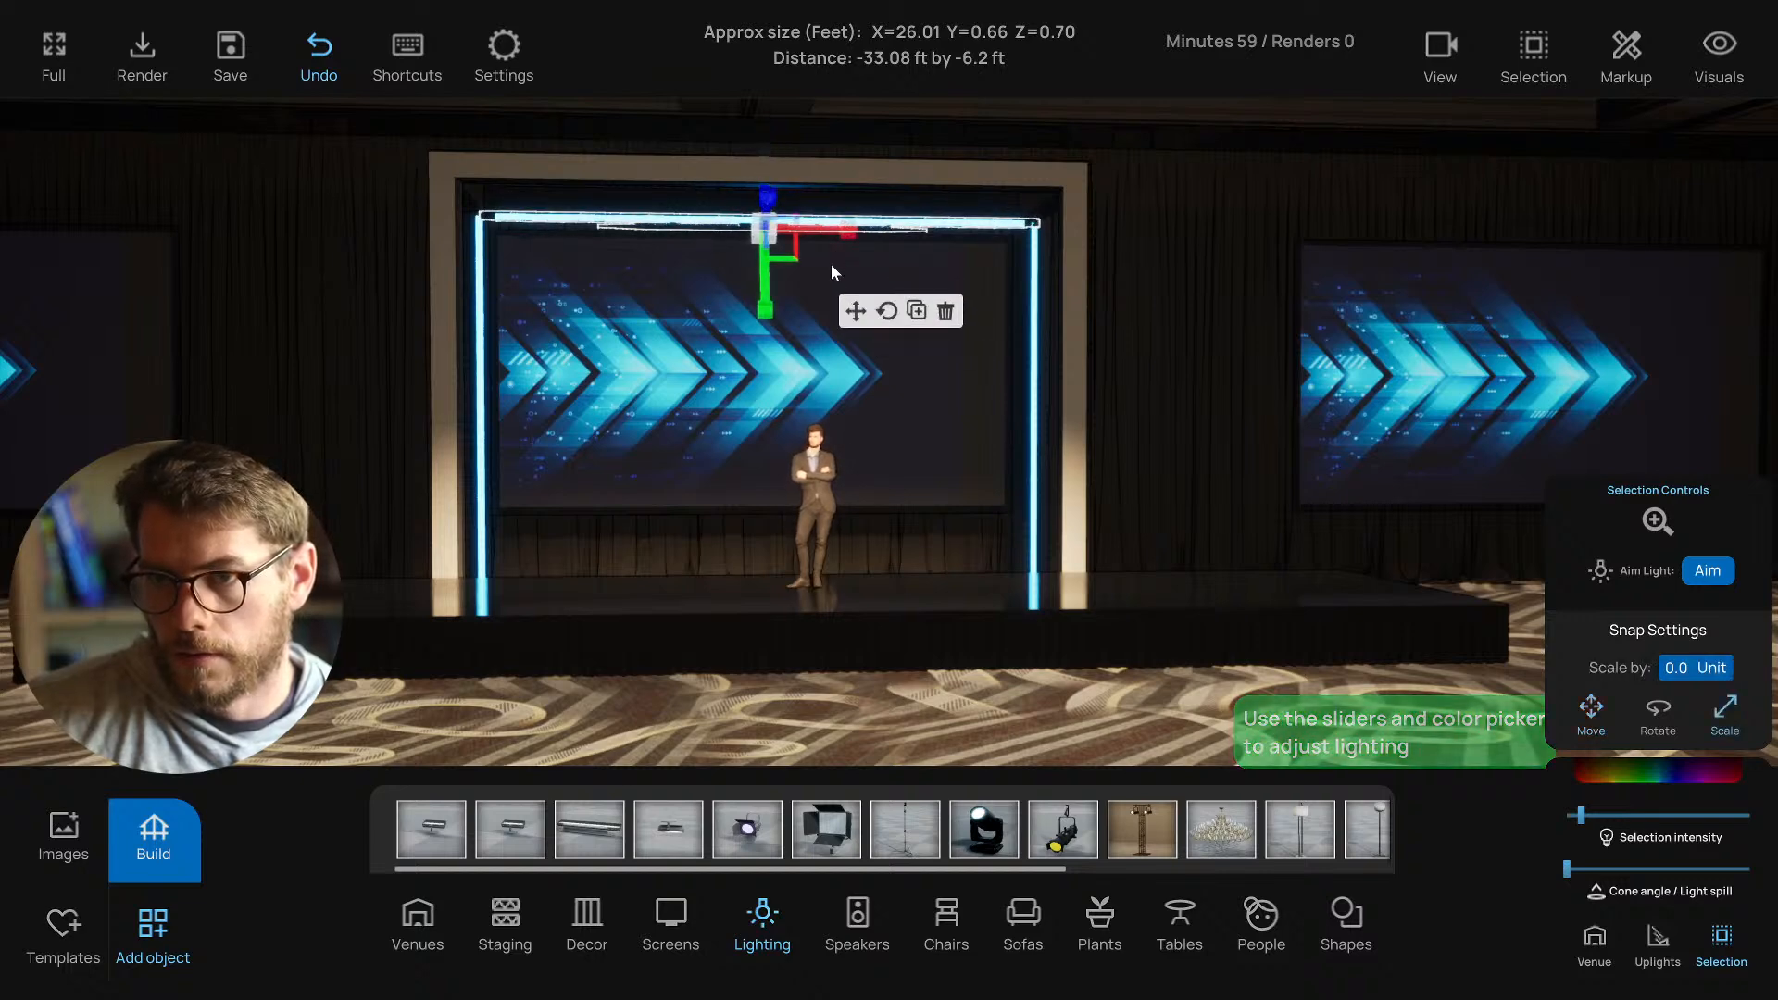
drag(834, 226, 924, 236)
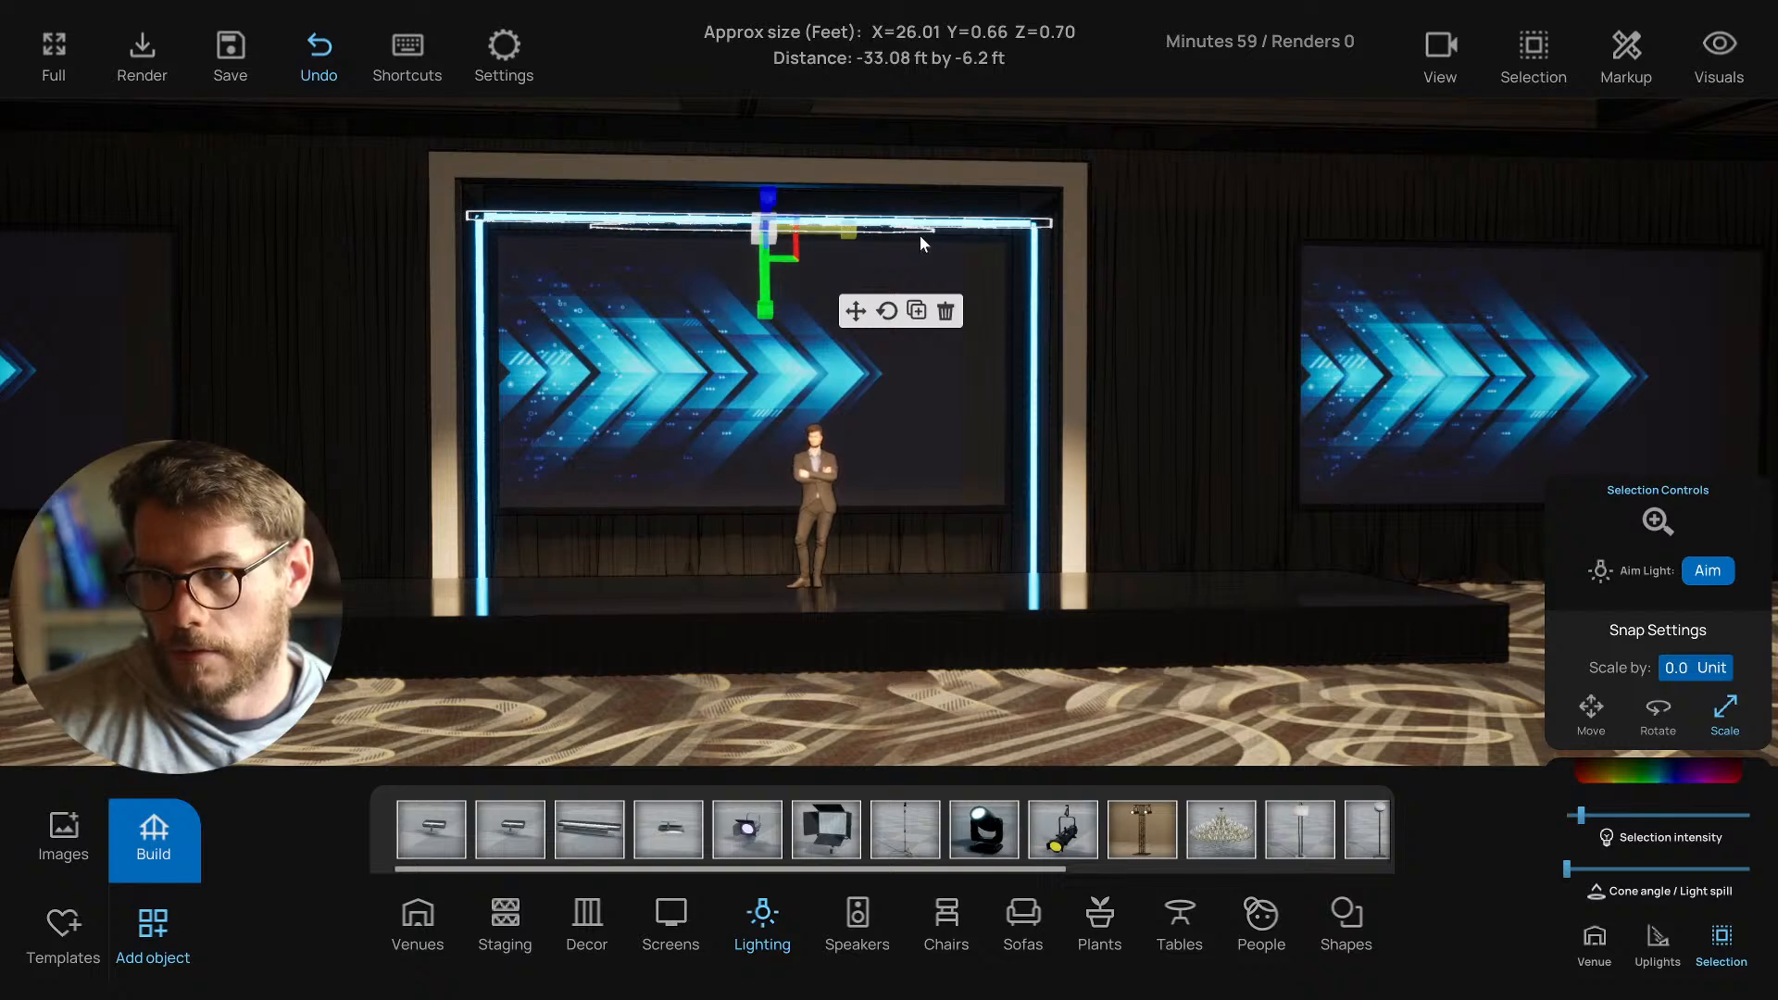
click(855, 311)
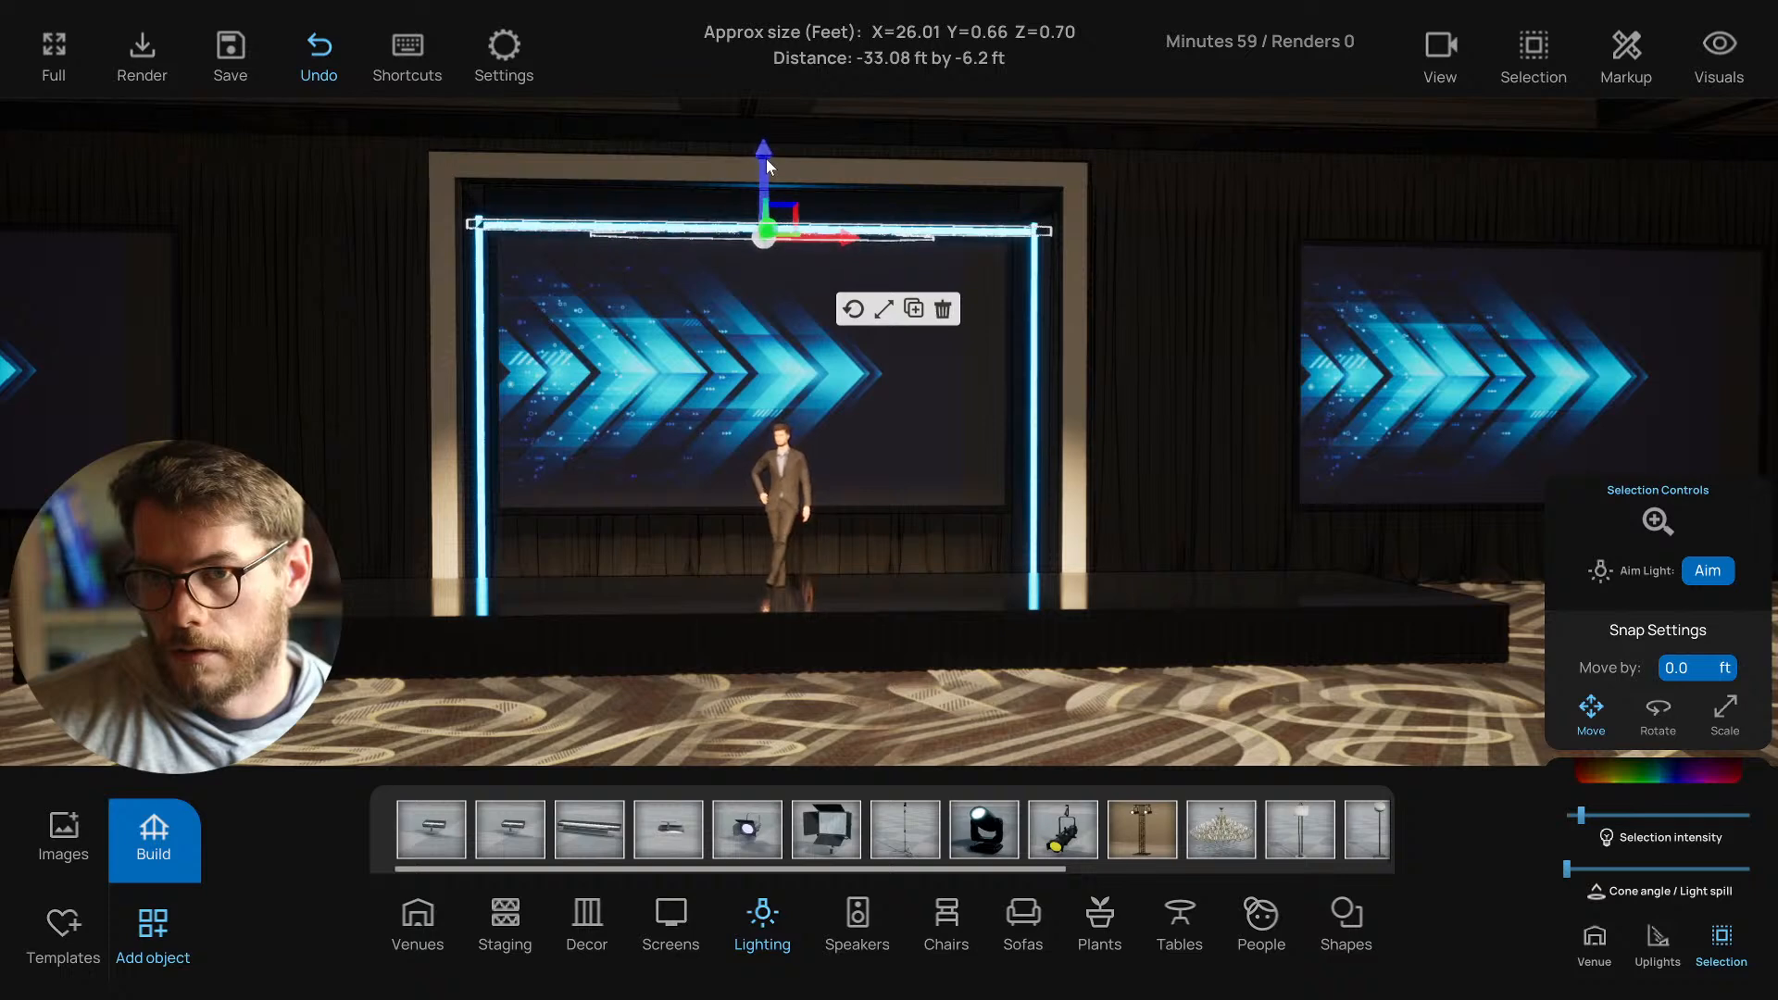
click(717, 110)
right_drag(718, 111, 703, 155)
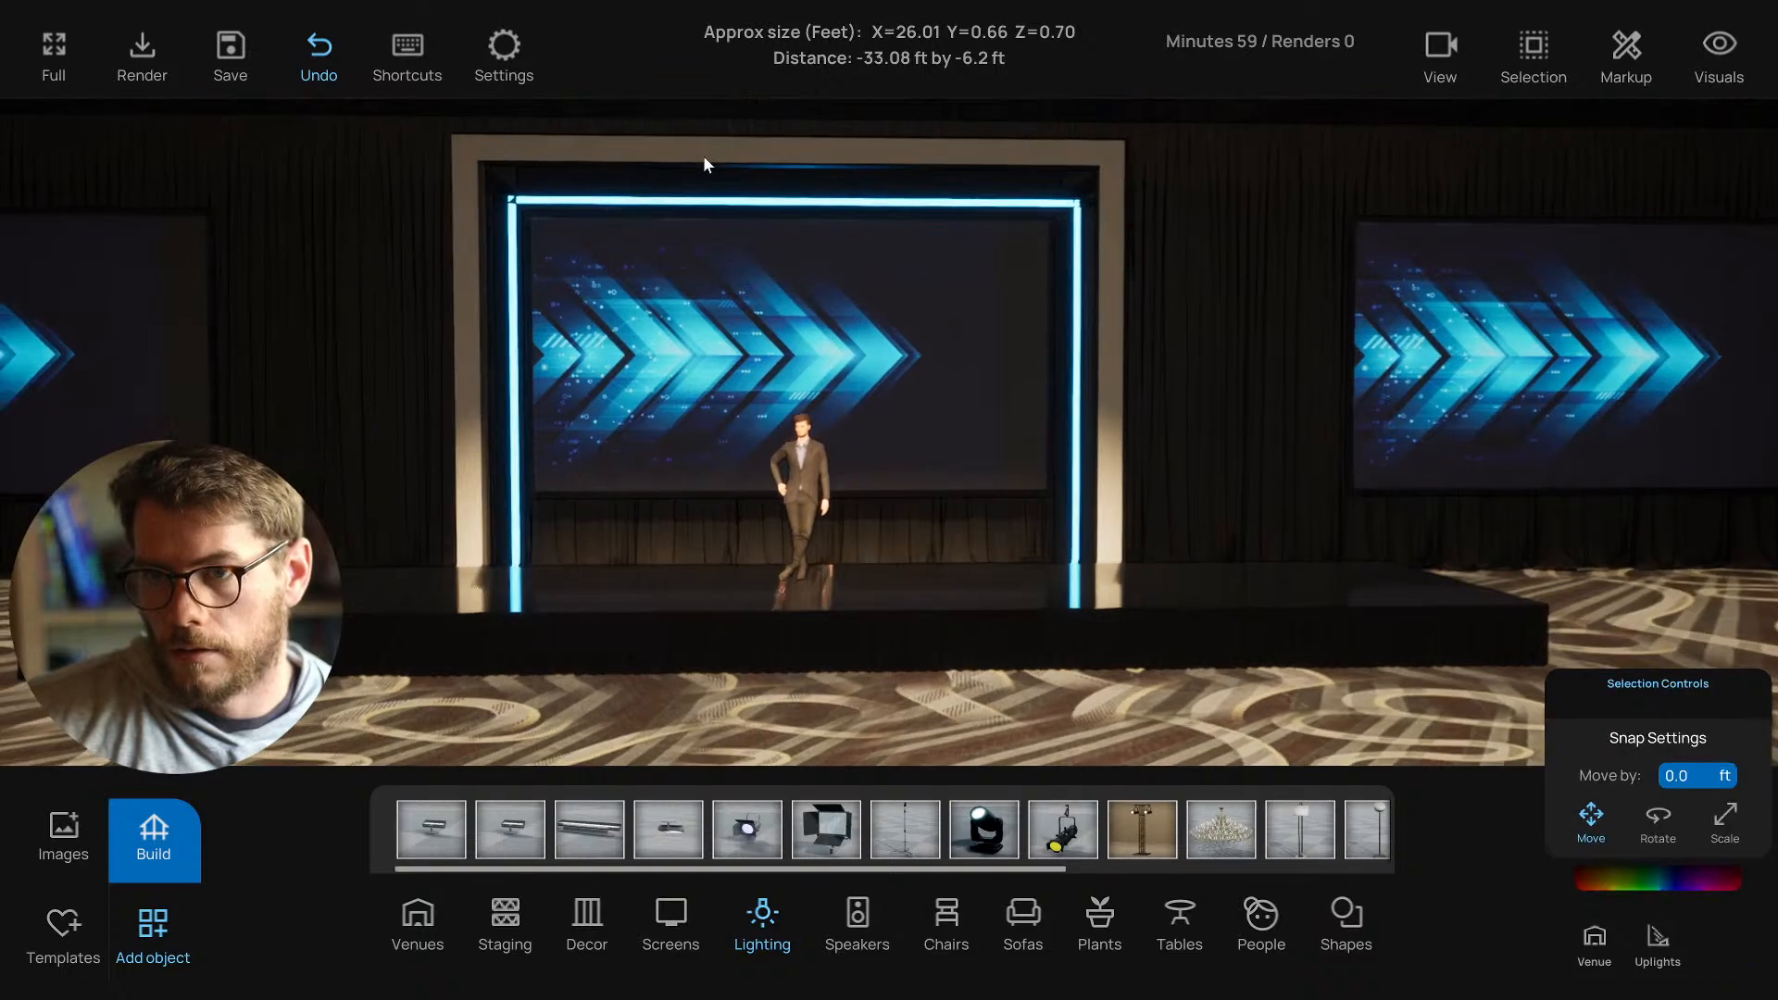
Nudge the horizontal light bar slightly sideways so its ends line up with the two vertical bars.
click(764, 206)
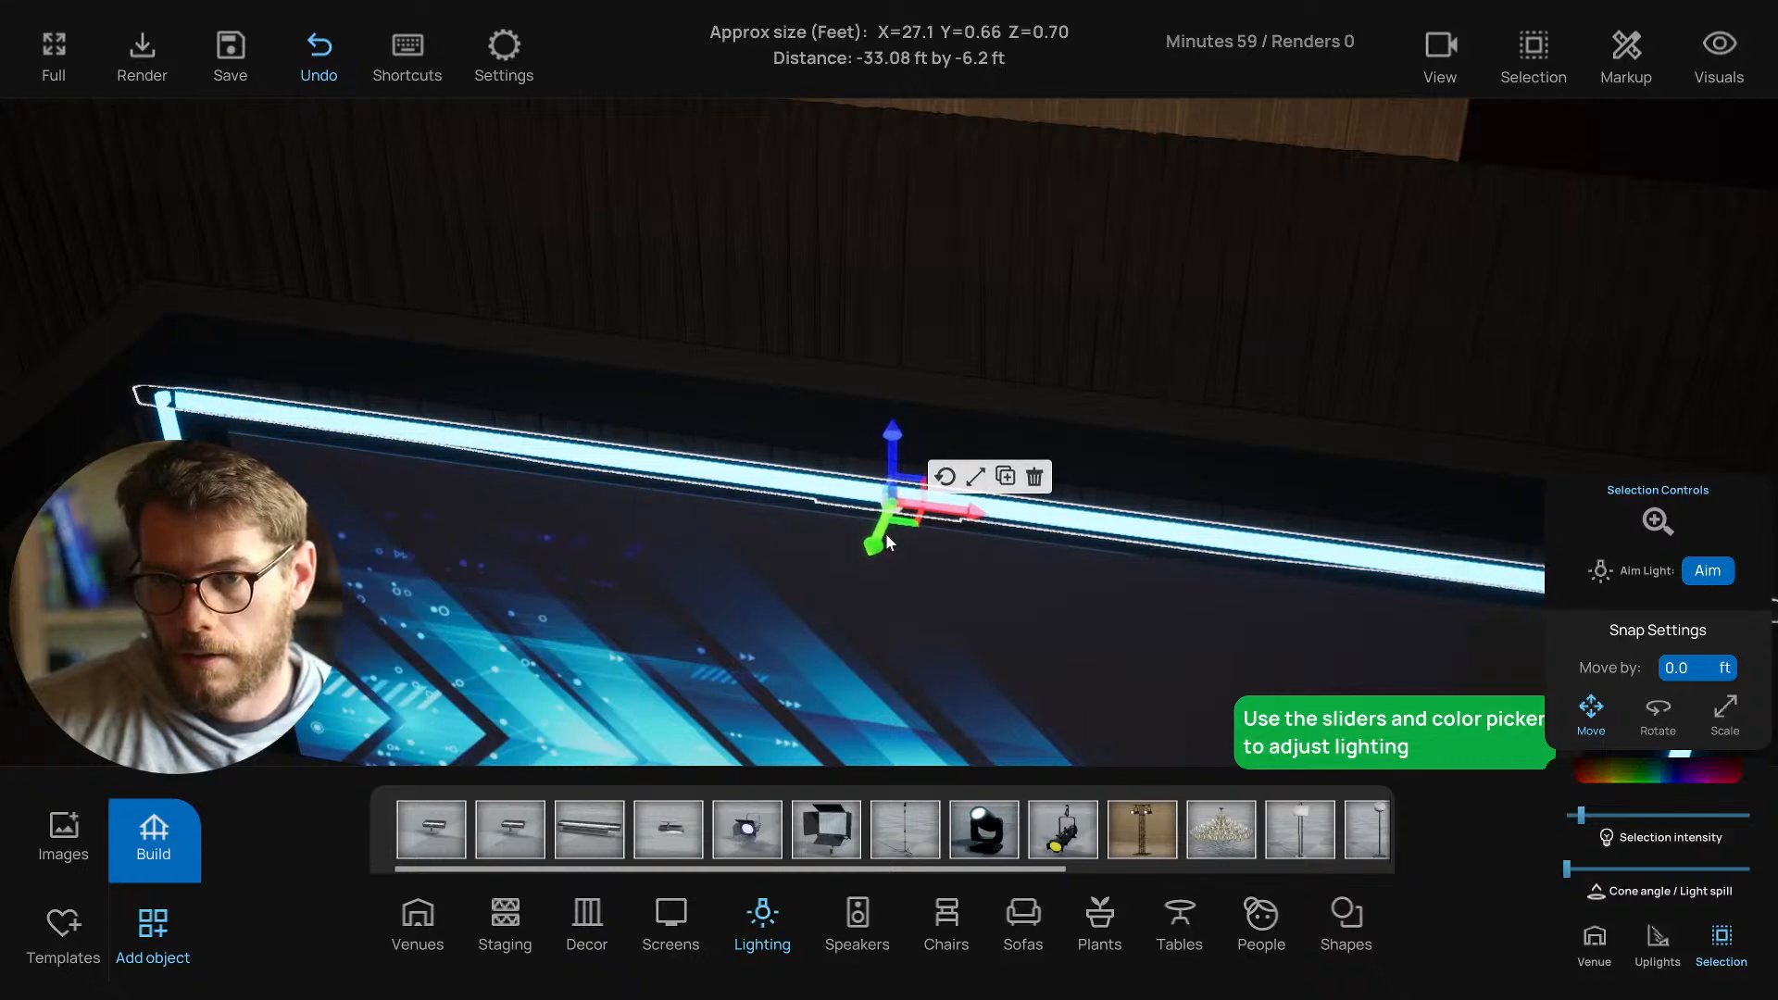
right_drag(885, 544, 906, 532)
click(987, 472)
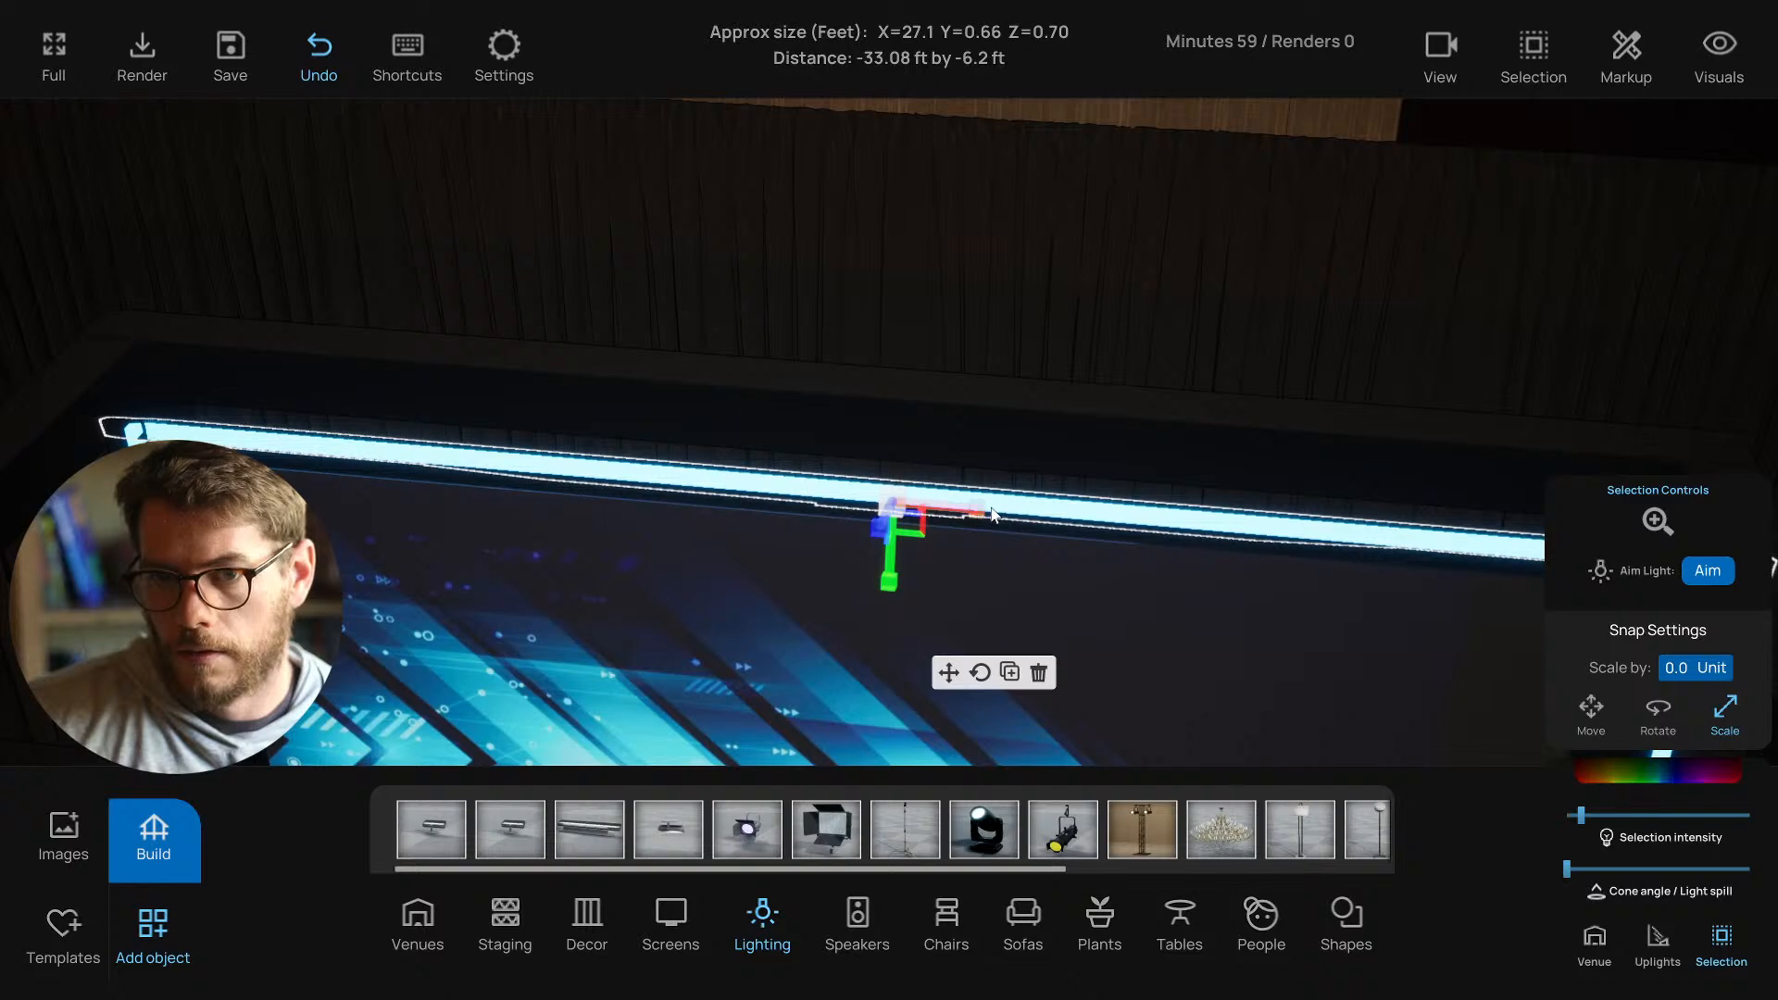
click(949, 673)
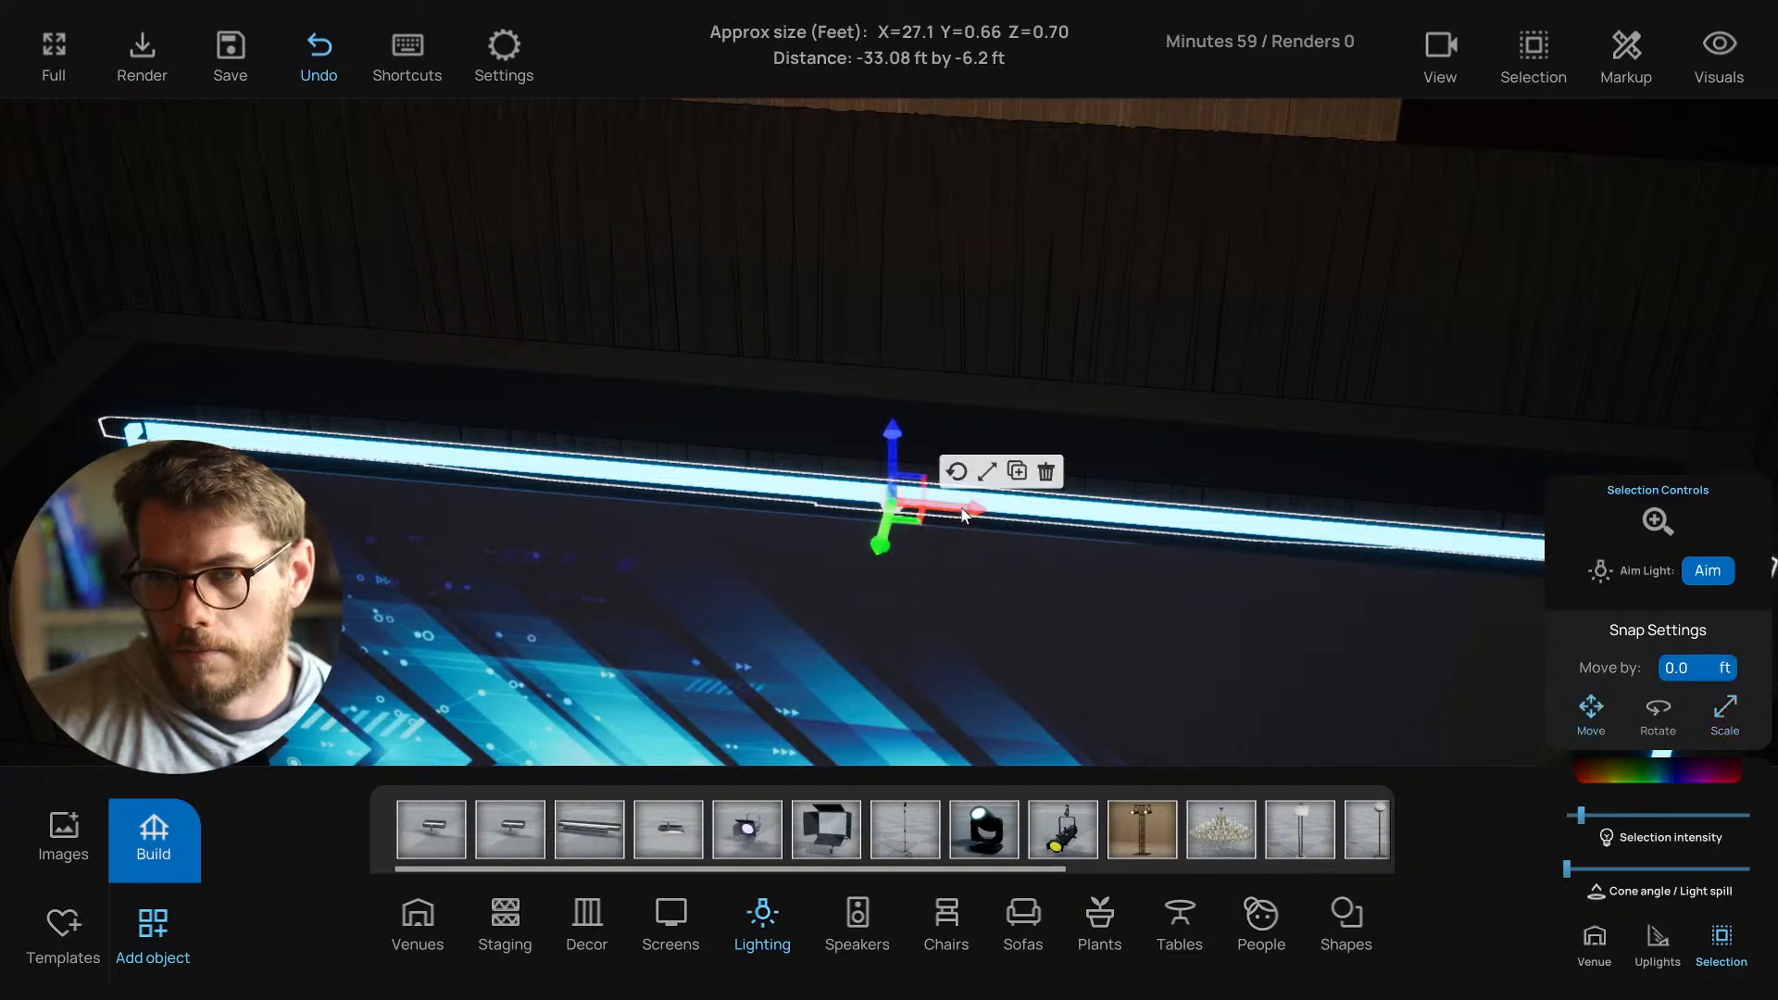
drag(964, 515, 956, 516)
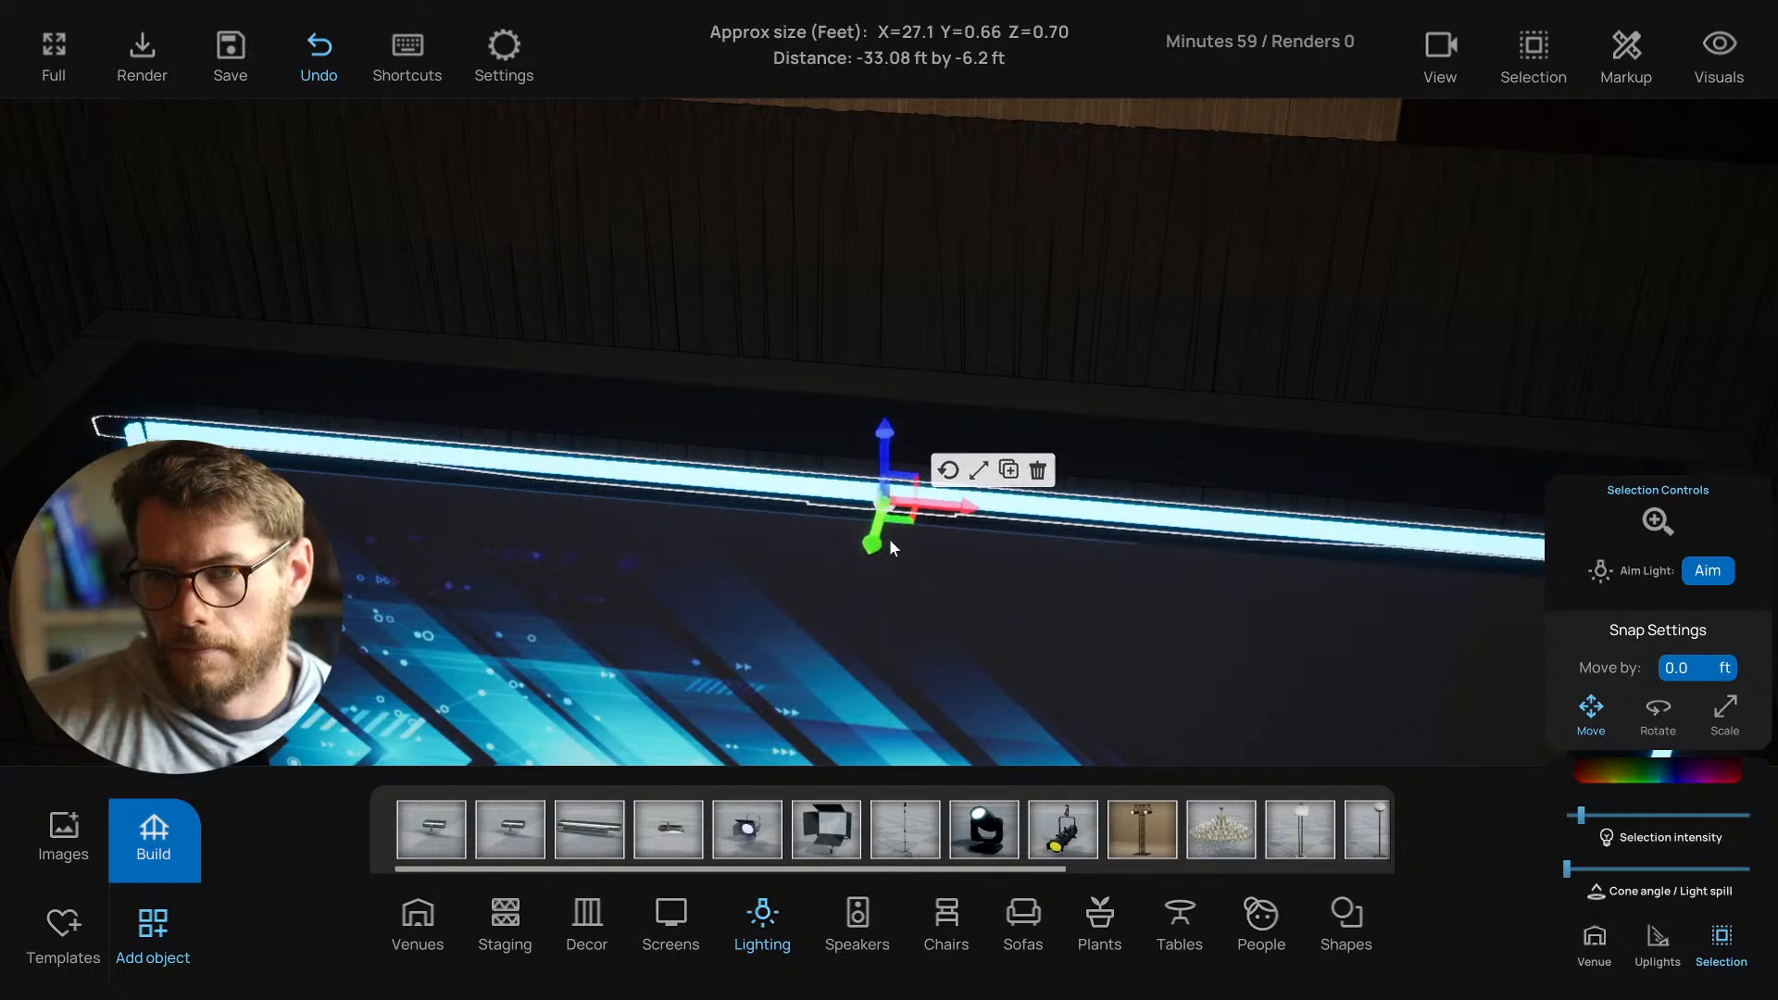
drag(889, 543, 865, 435)
Widen the horizontal light bar to about 27.6 ft and center it over the two vertical bars.
key(a)
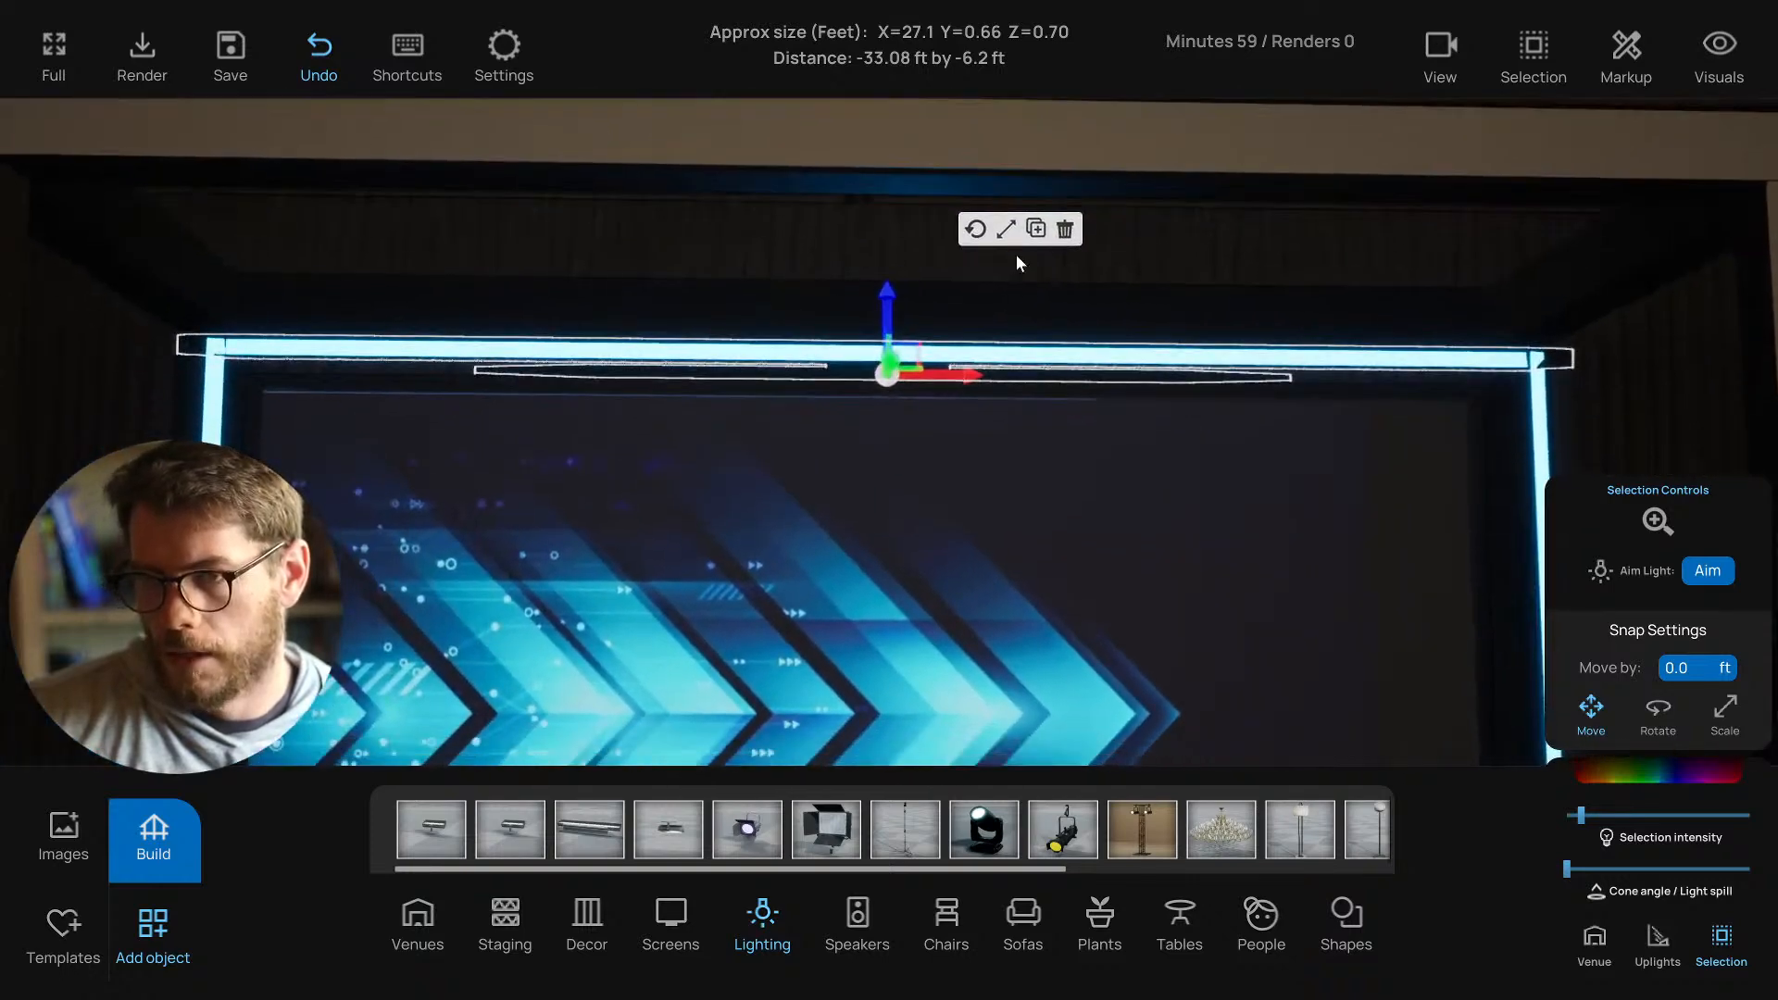
click(1006, 229)
drag(968, 376, 1030, 380)
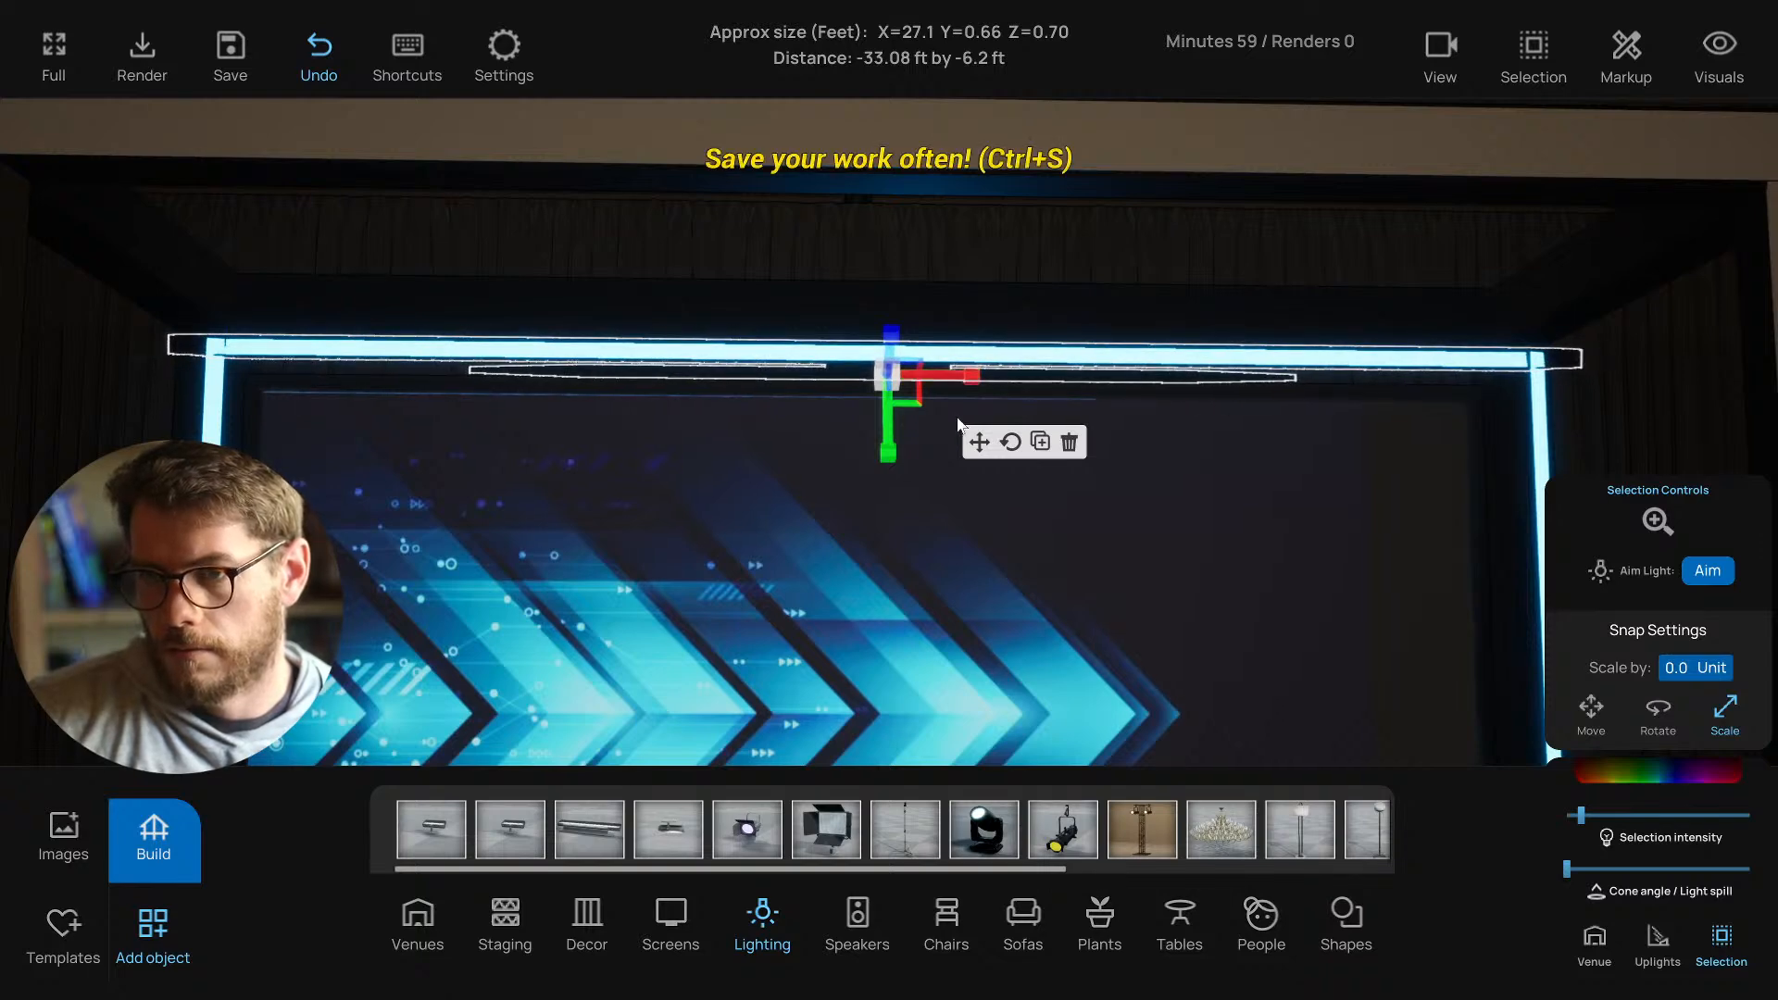
click(979, 442)
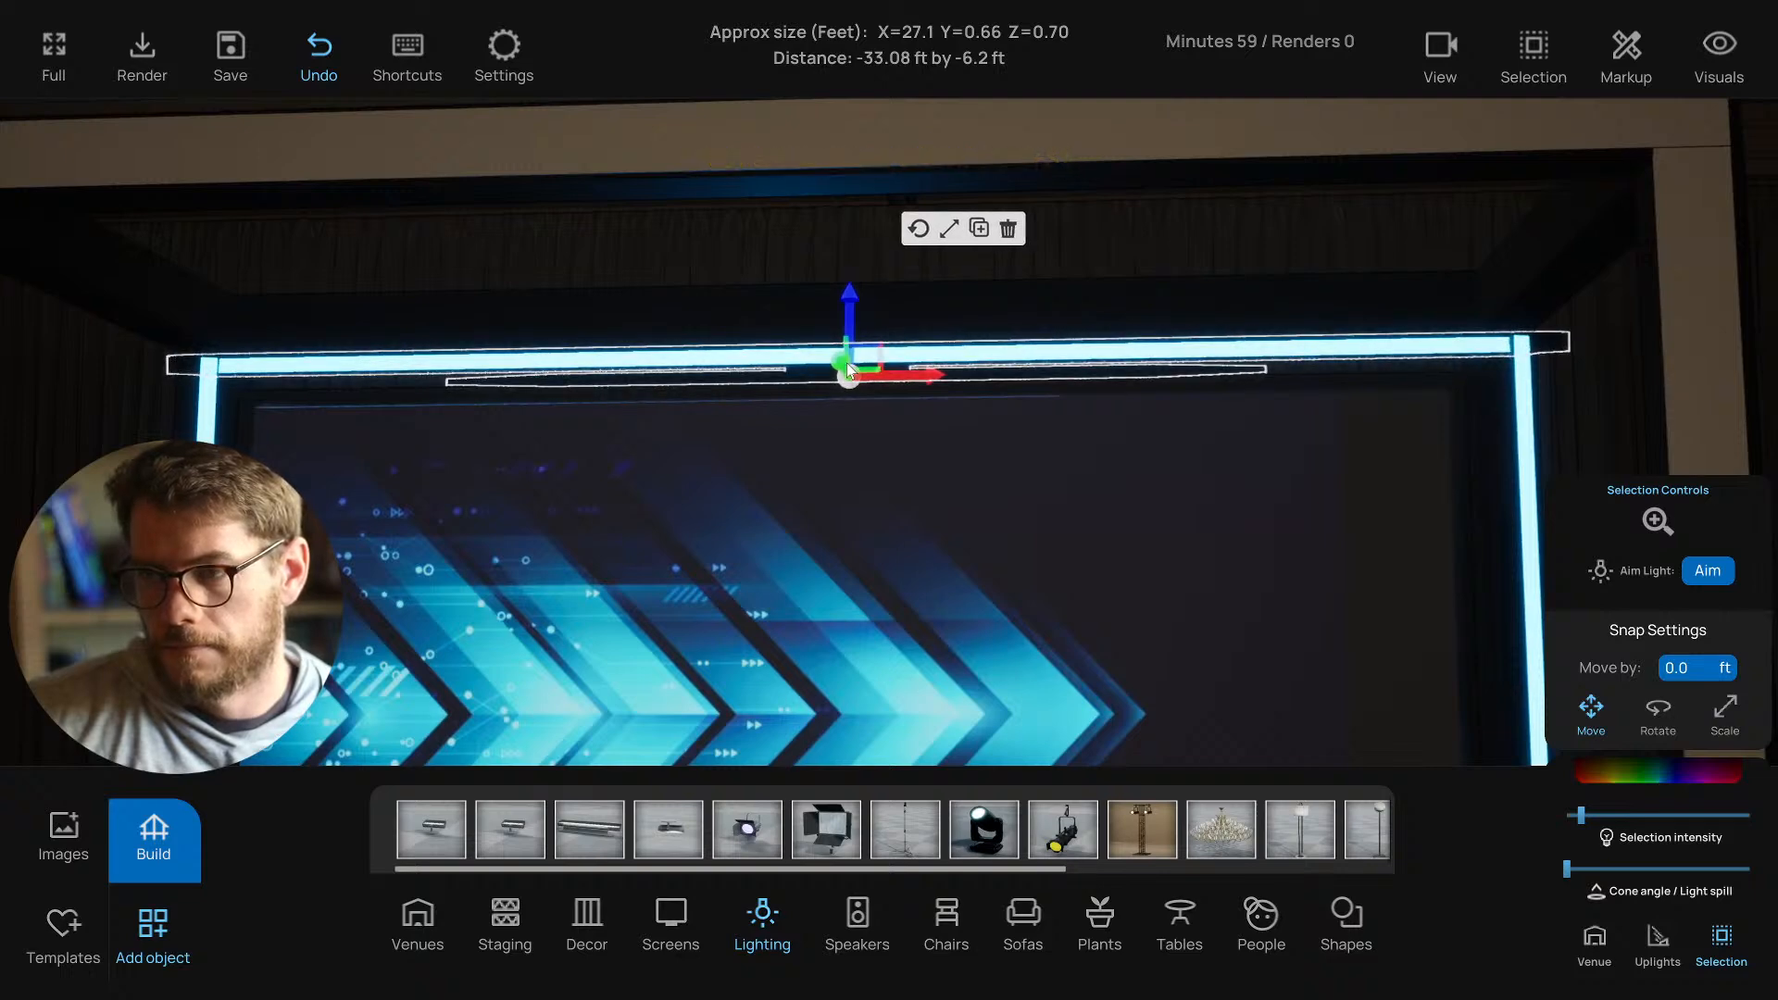
drag(871, 443, 902, 454)
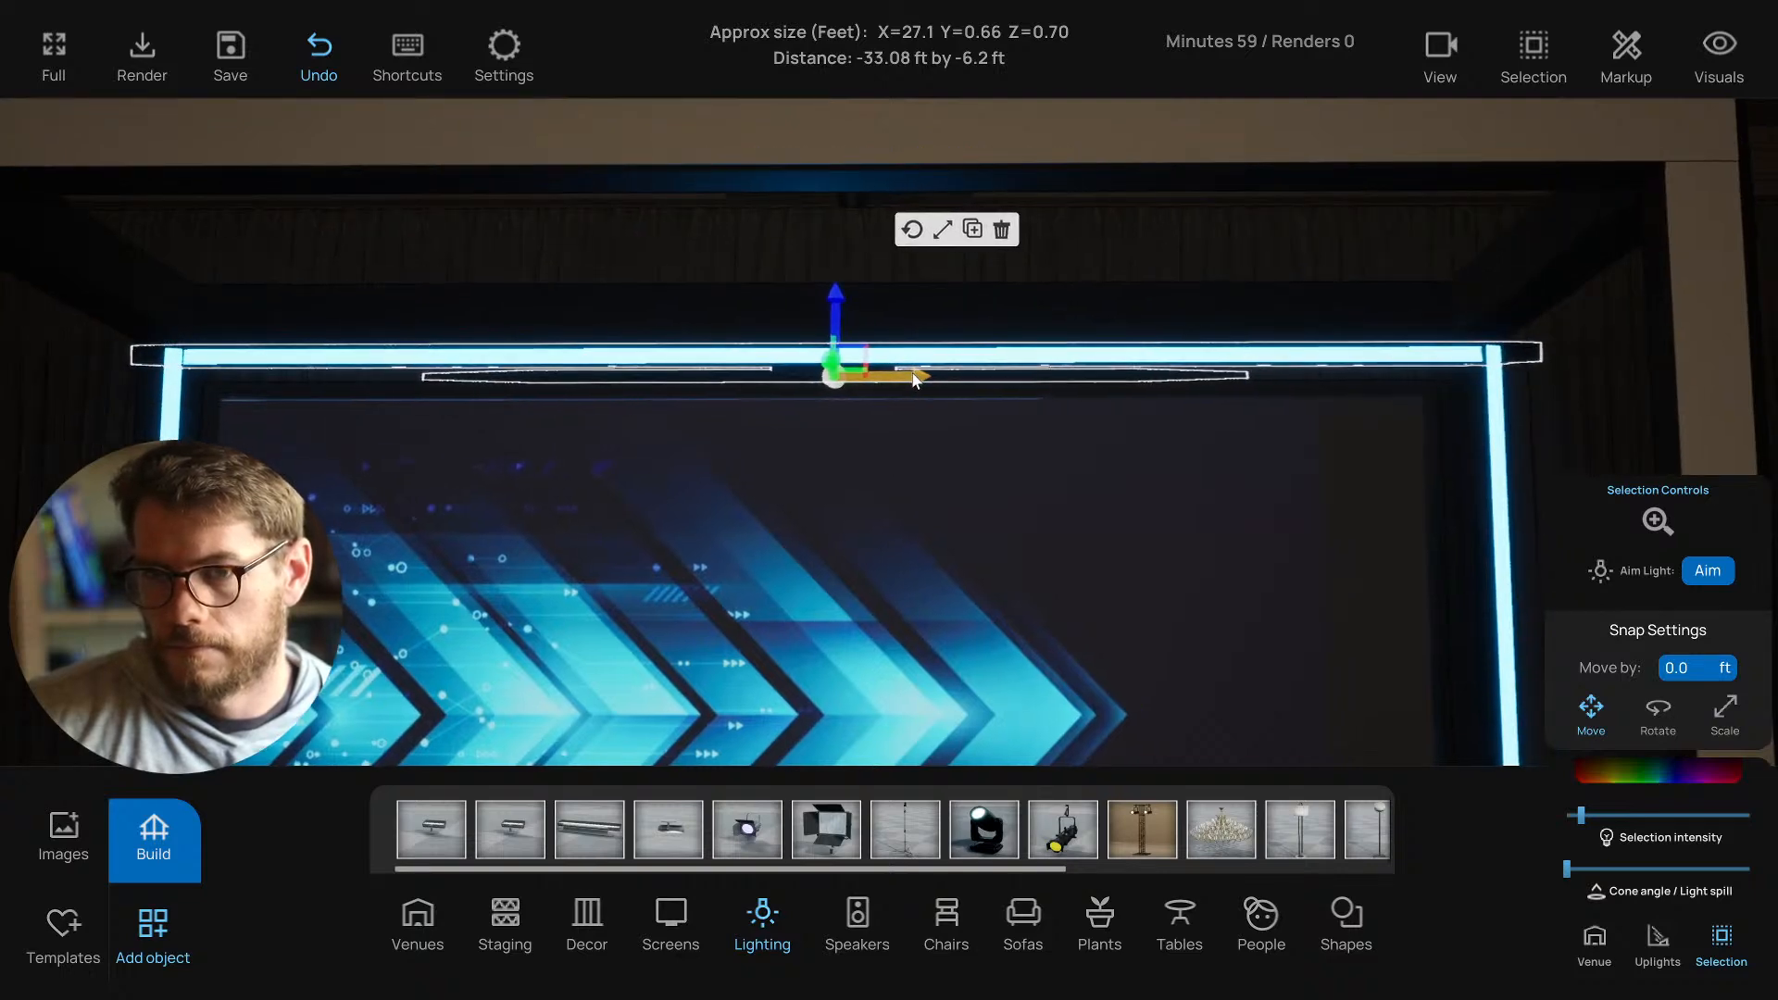
click(725, 267)
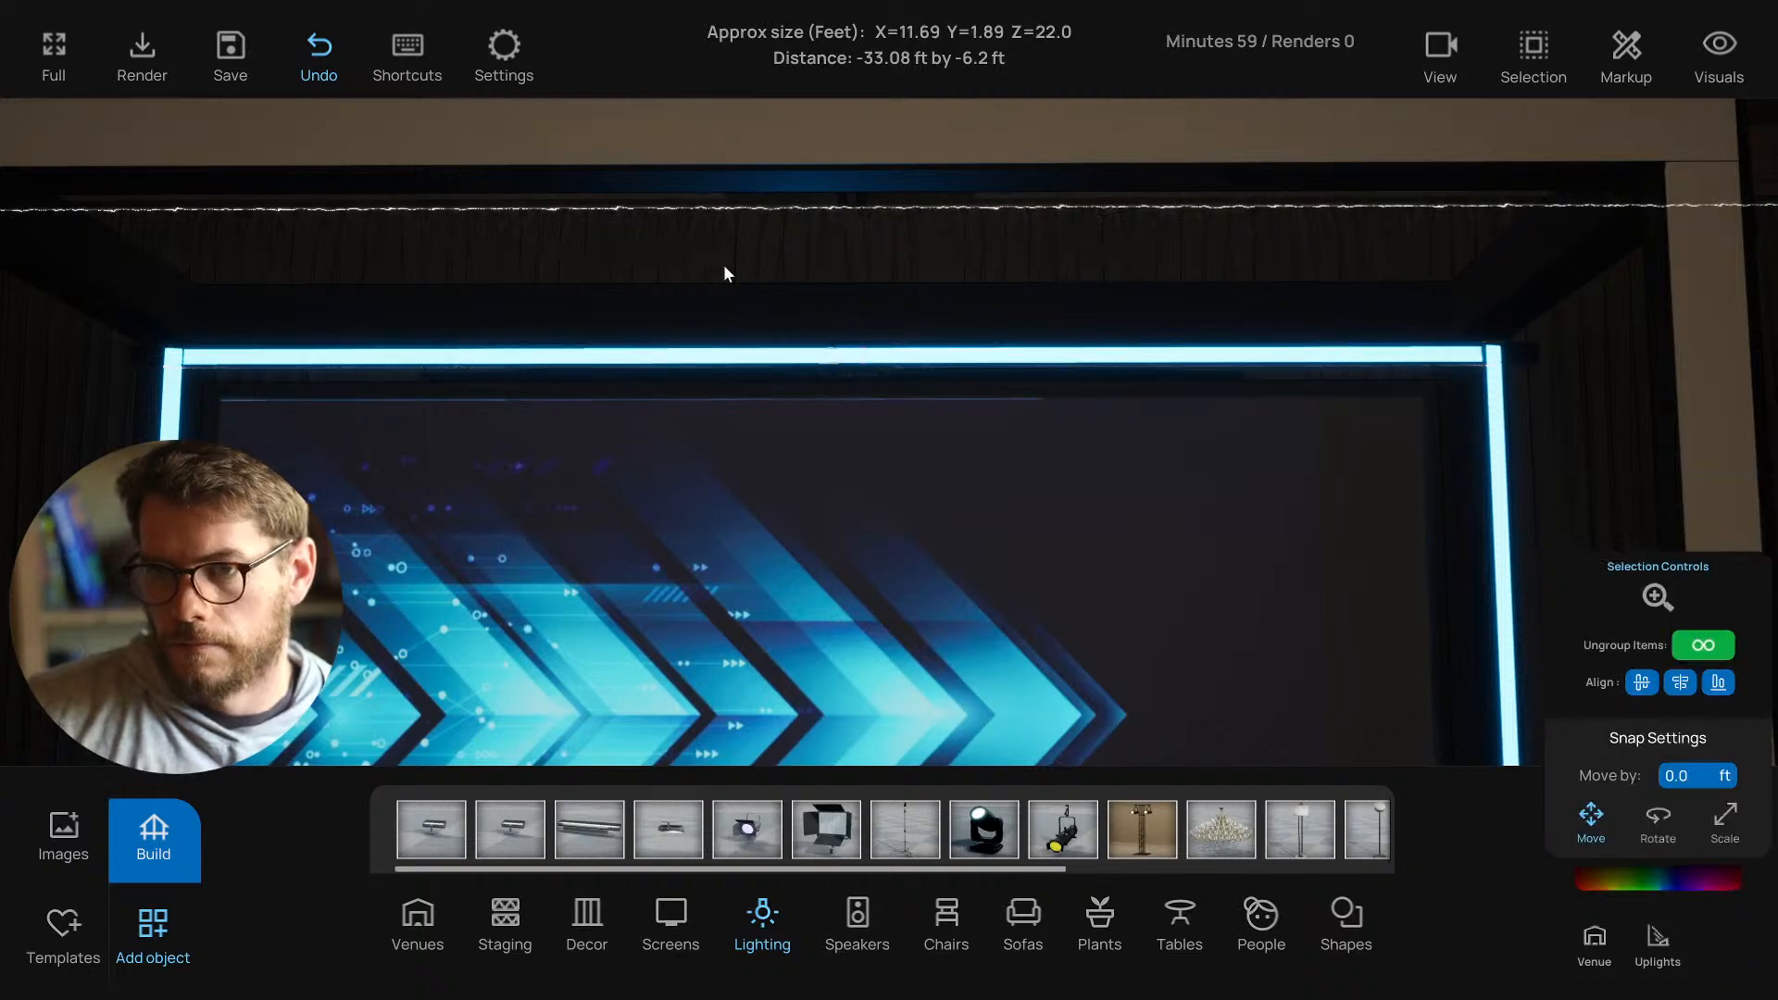
Save the project with the finished three-sided light bar outline around the center screen.
scroll(741, 314, down, 4)
click(757, 218)
scroll(758, 240, down, 5)
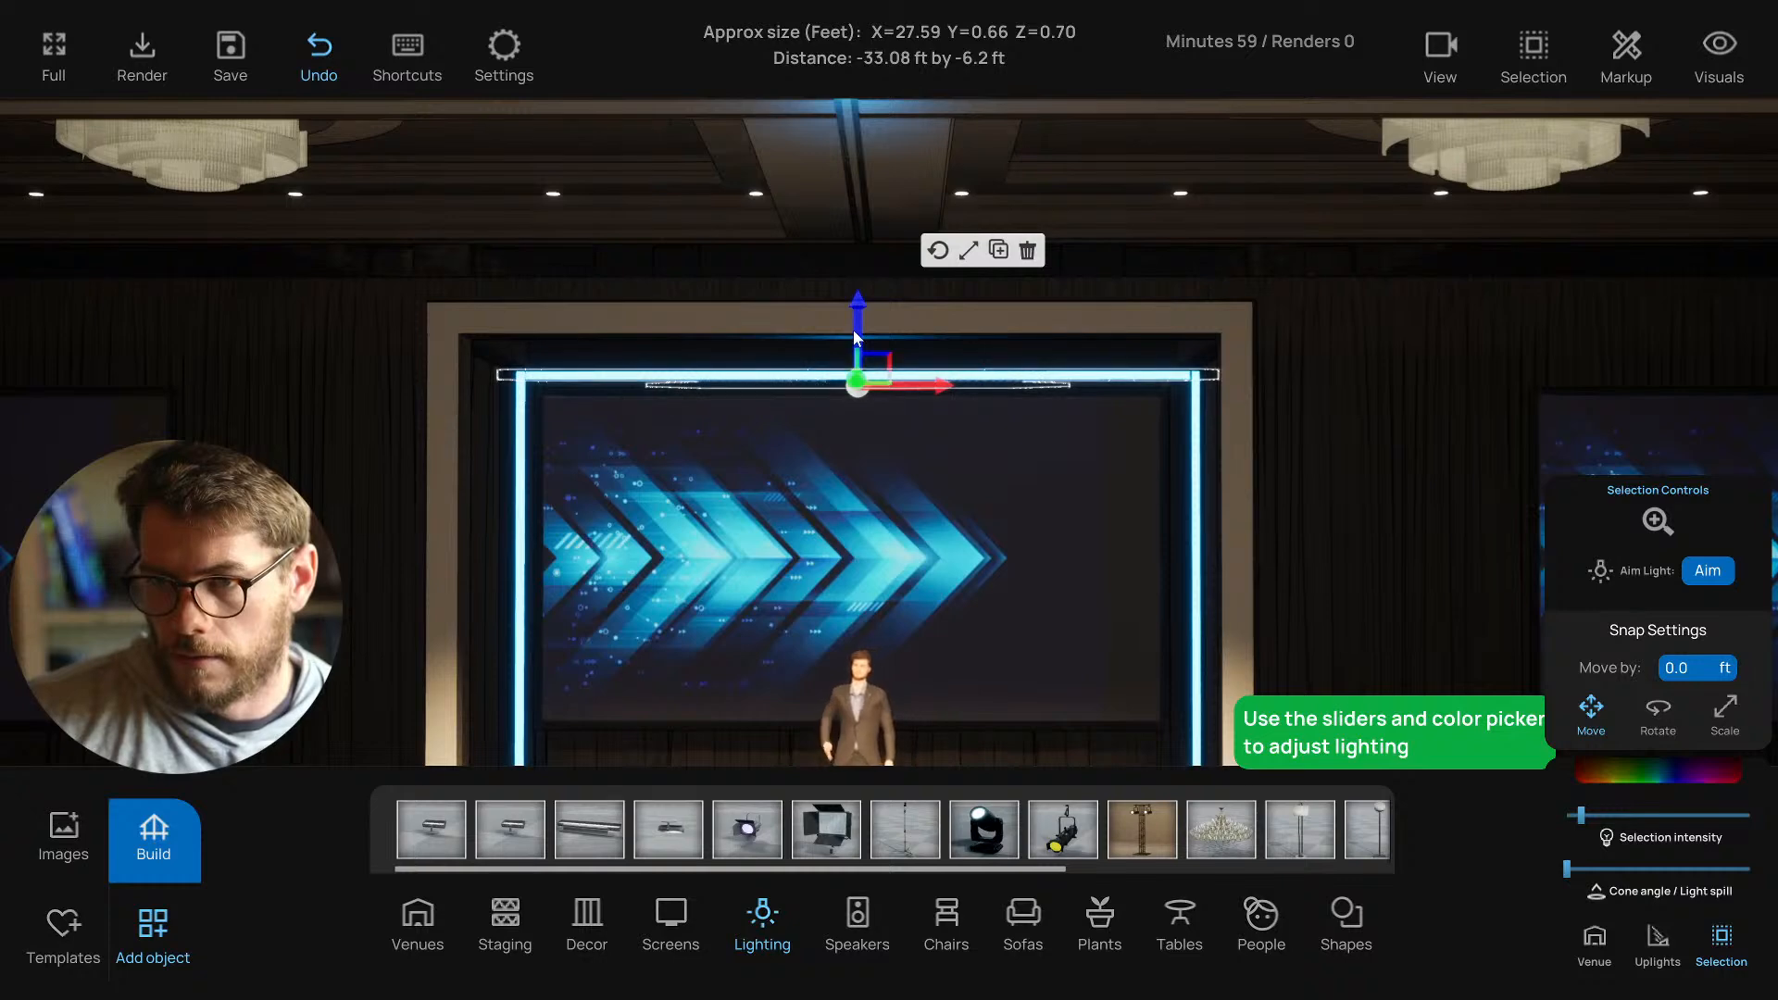
key(ctrl+s)
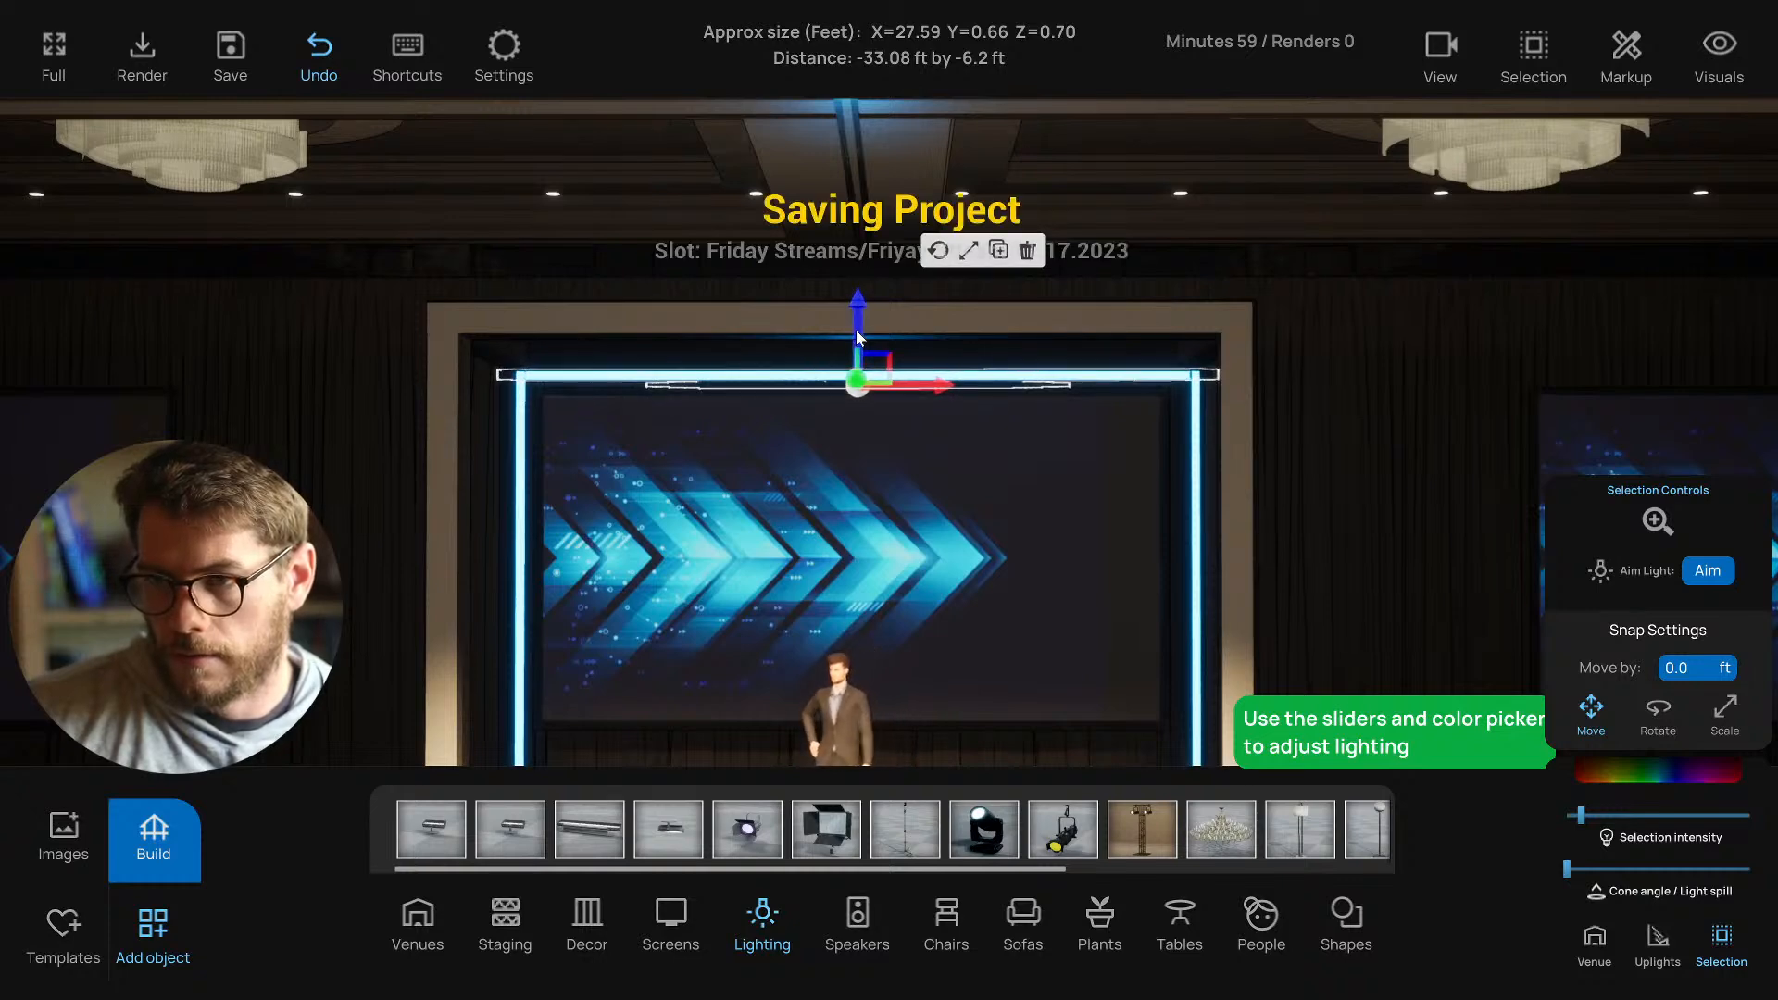
click(697, 222)
right_drag(758, 382, 1103, 245)
scroll(776, 399, up, 3)
key(ctrl+s)
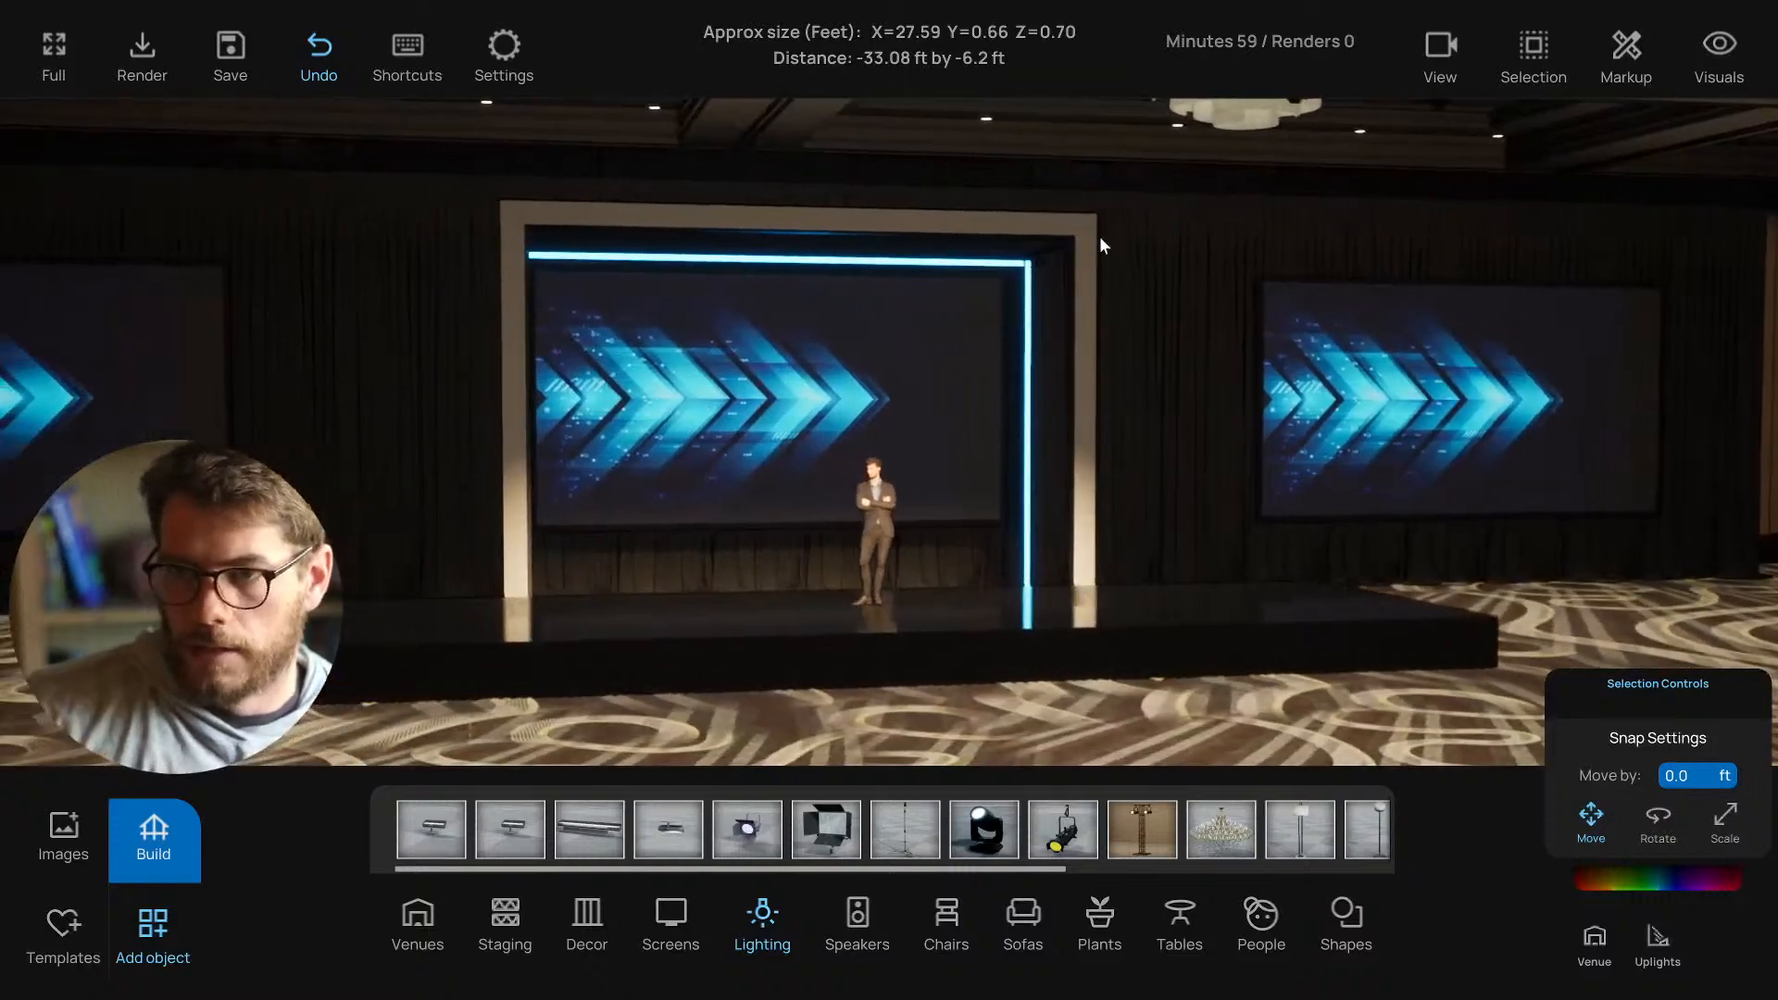
Set the movement snap to 0.5 ft and shift the frame's two vertical column panels outward by one increment each.
right_drag(904, 280, 674, 242)
right_drag(611, 325, 502, 374)
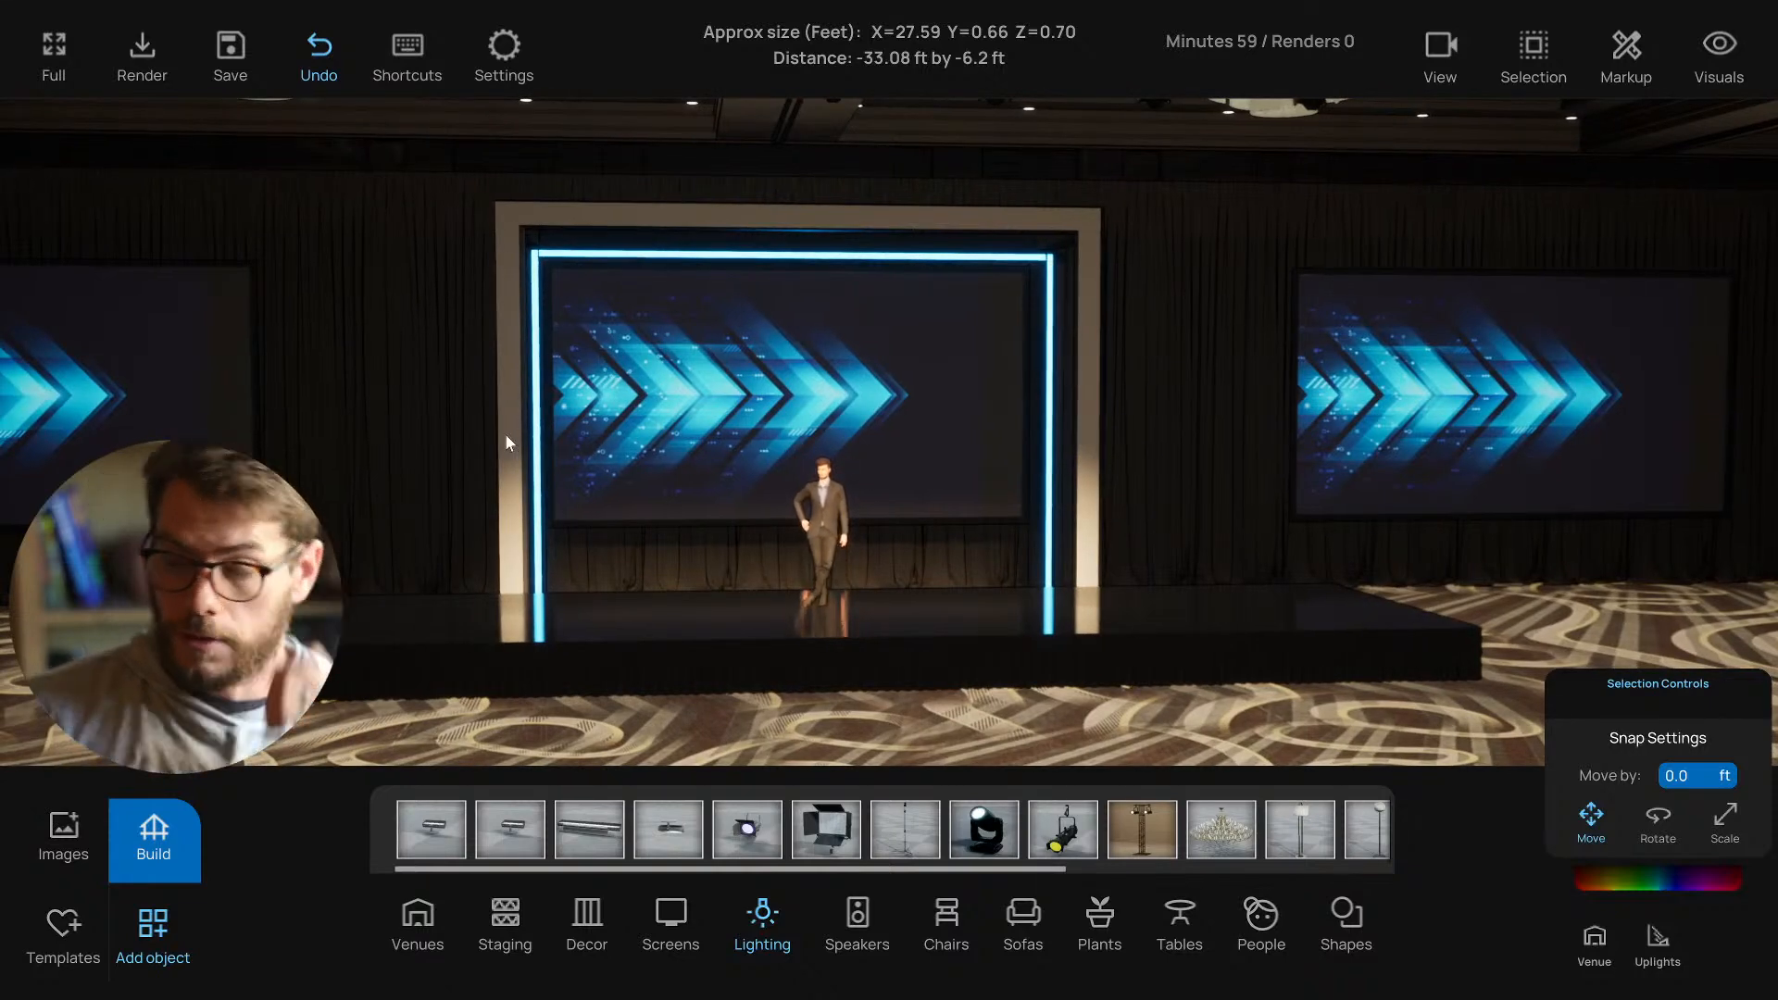
right_drag(544, 399, 477, 381)
click(475, 374)
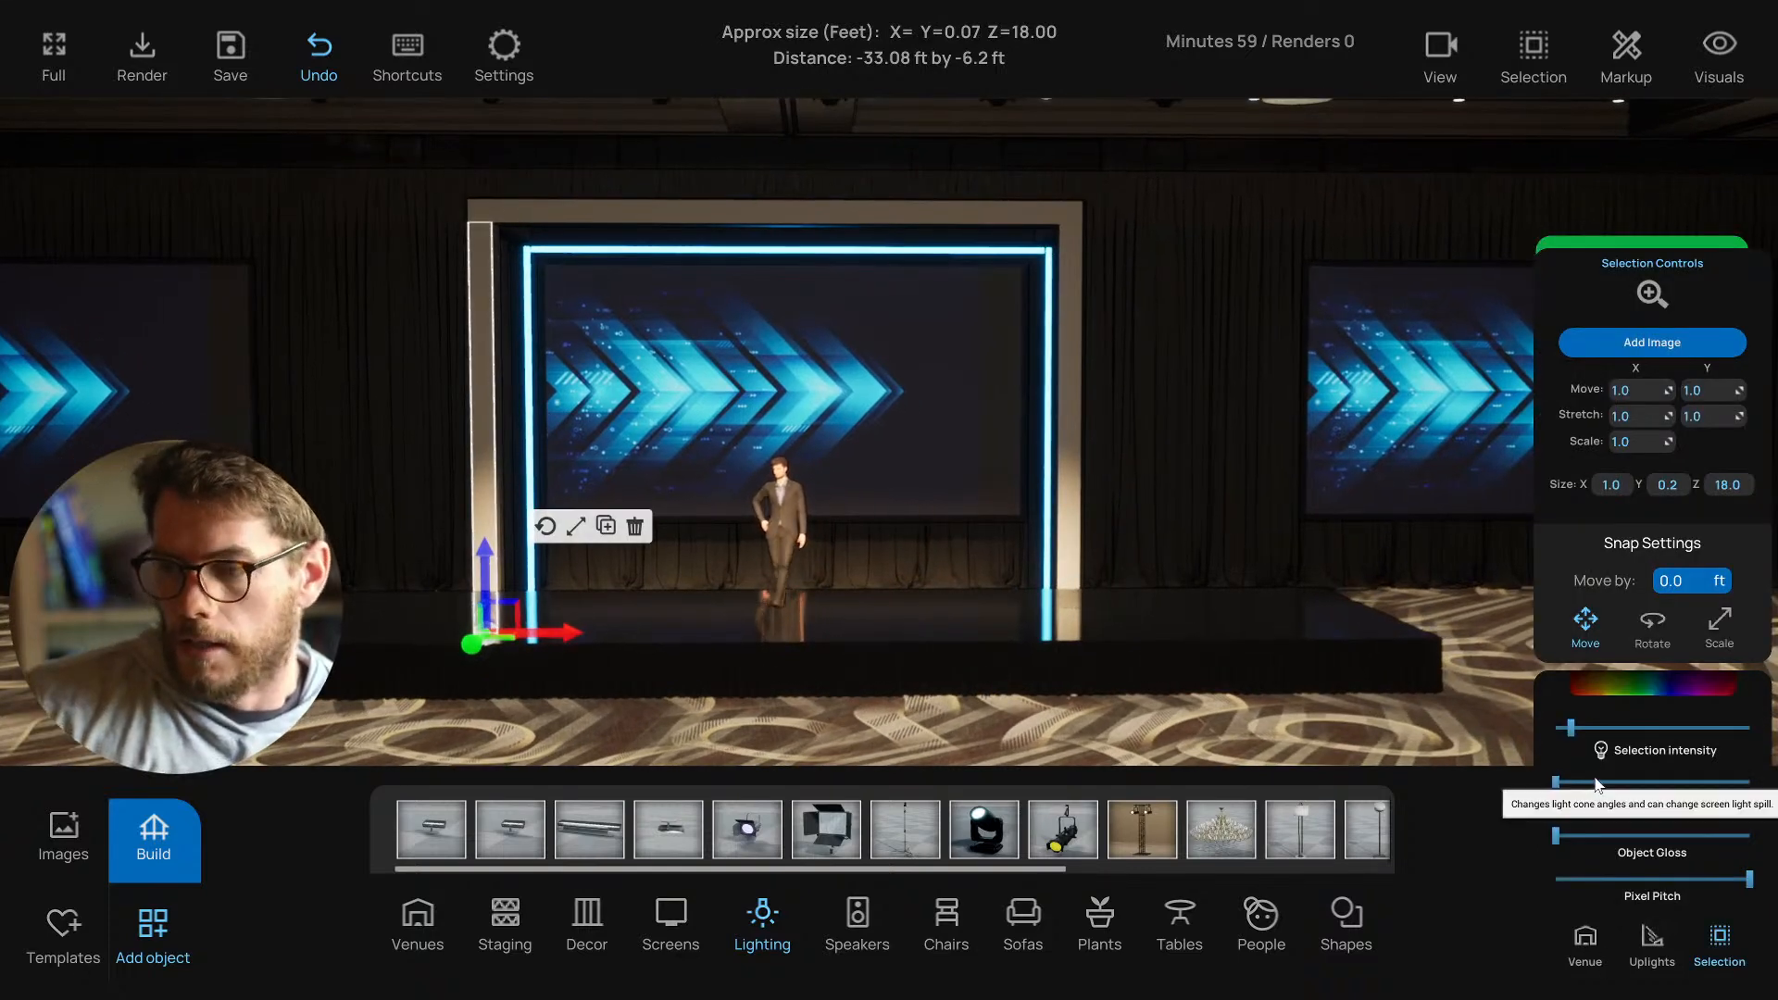
click(1681, 582)
key(BackSpace)
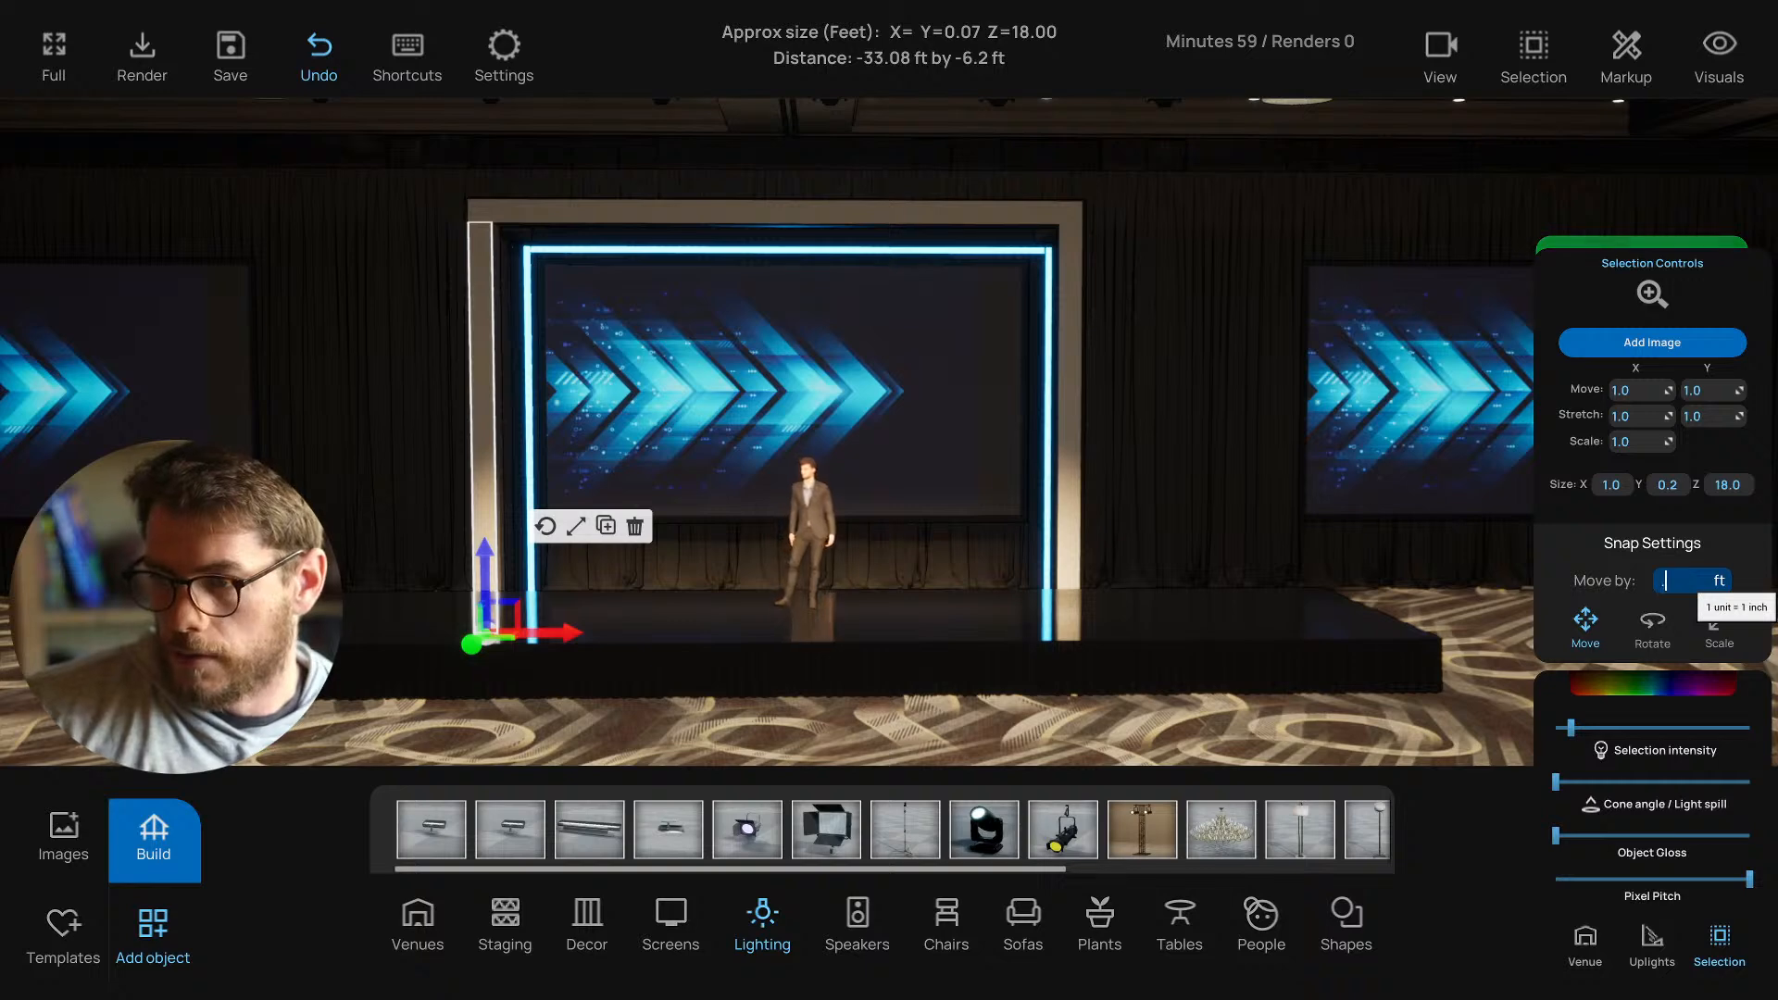
text(5)
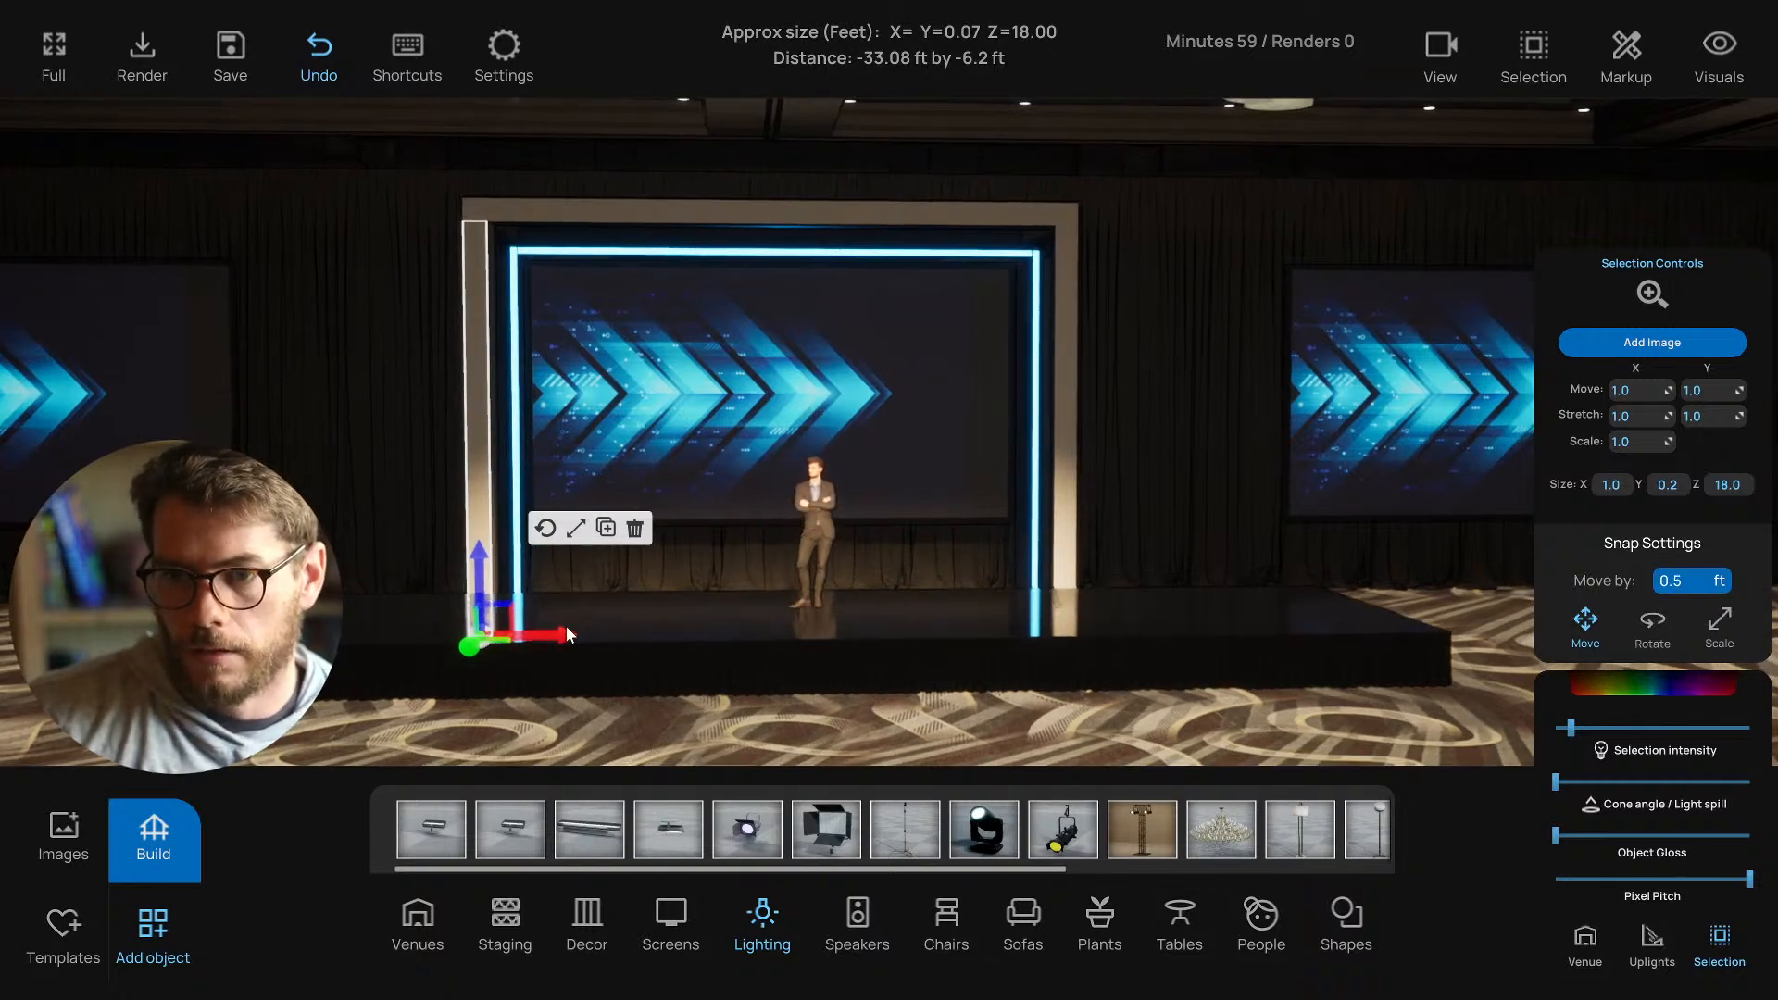
drag(559, 639, 553, 639)
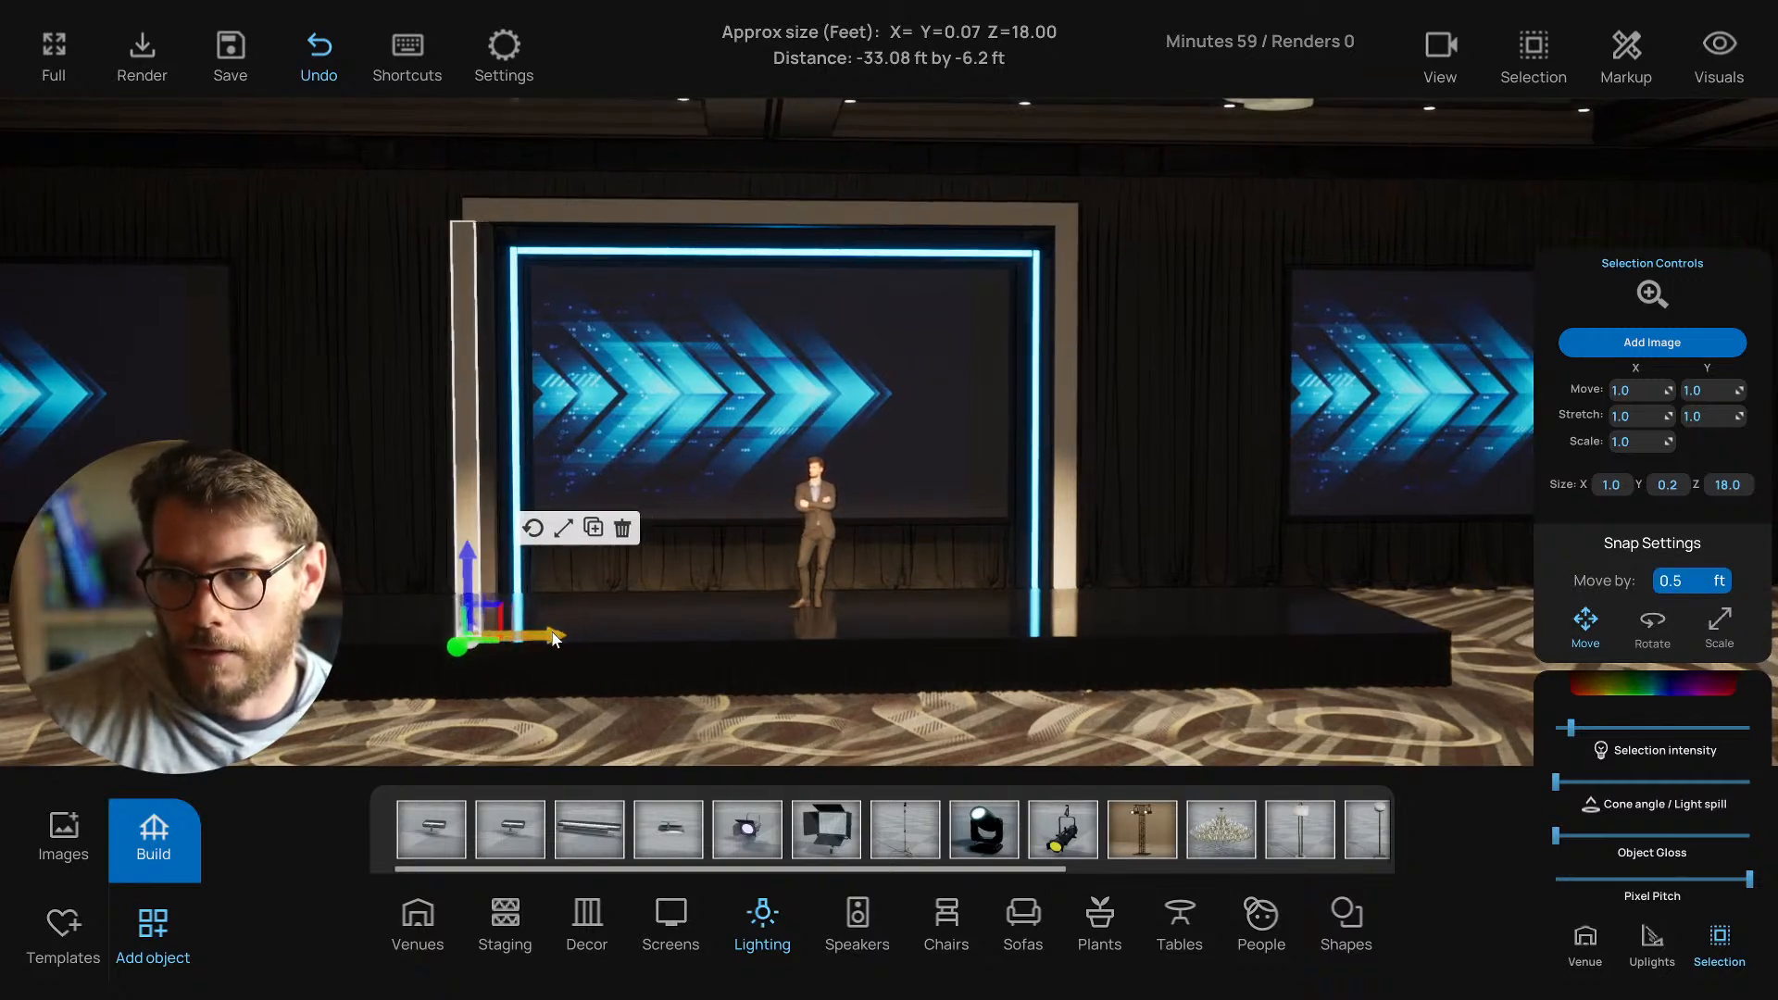
click(1063, 485)
drag(1133, 628, 1141, 628)
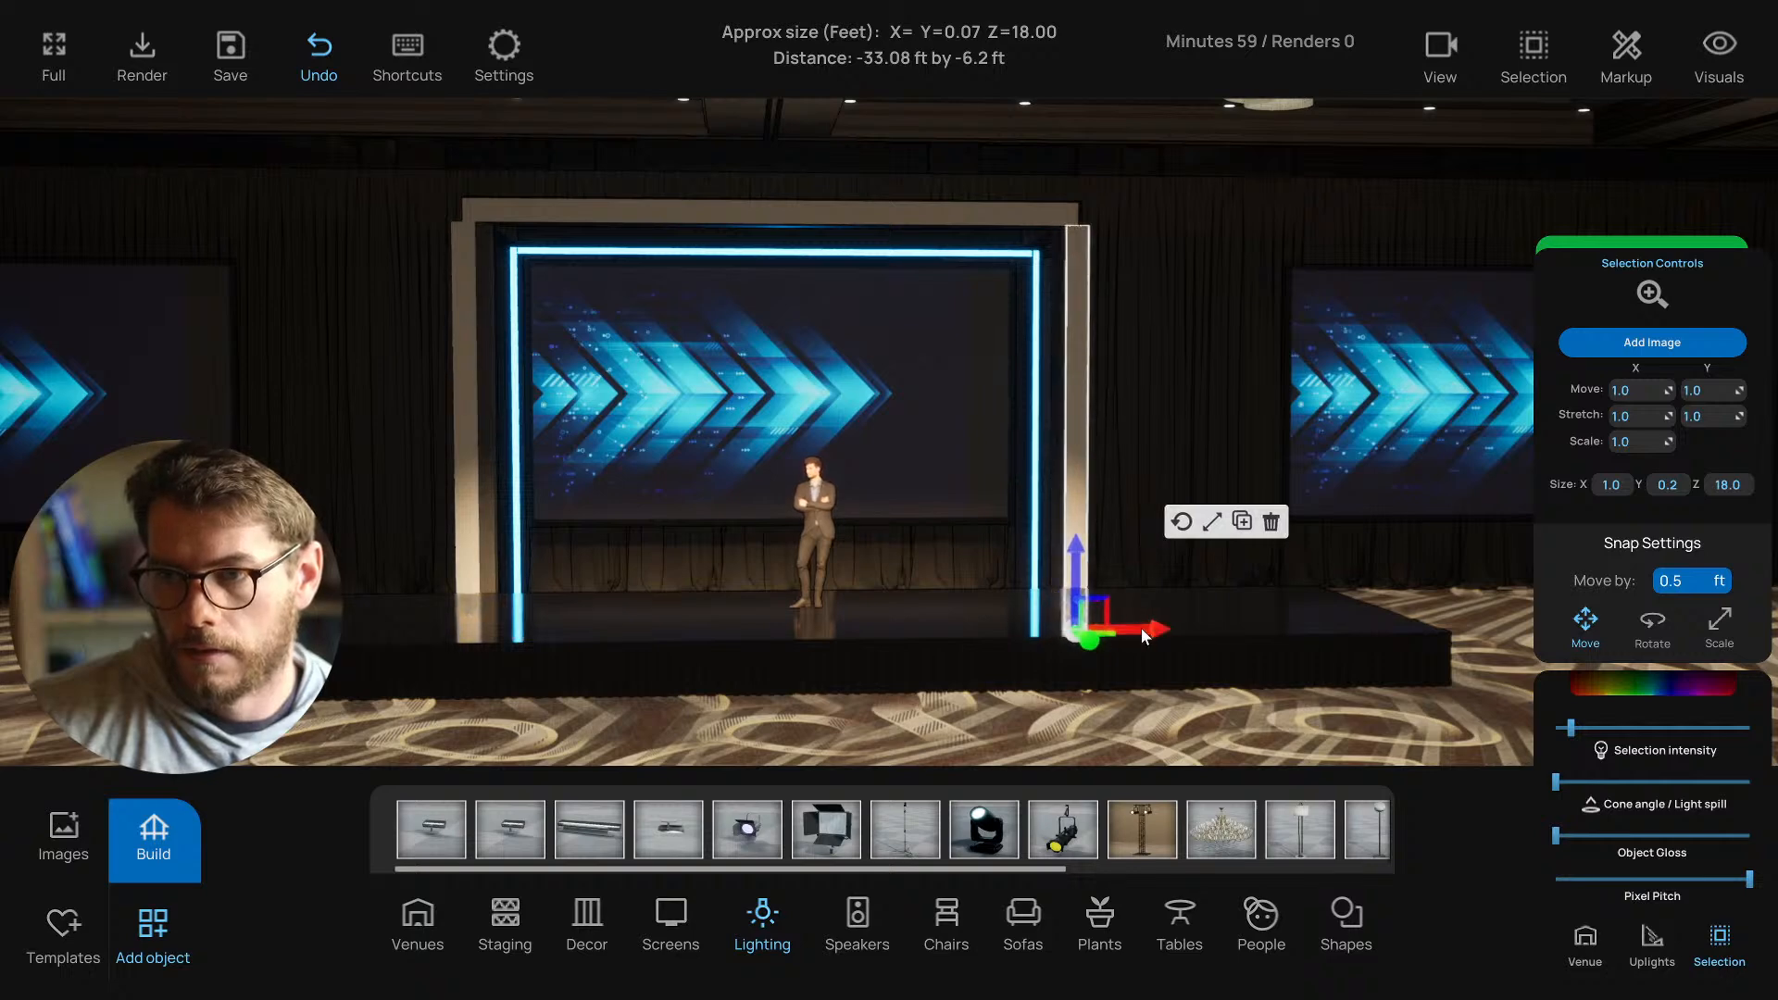
Shift the header panel to the left column's outer edge and widen it toward the right column's outer edge.
click(851, 215)
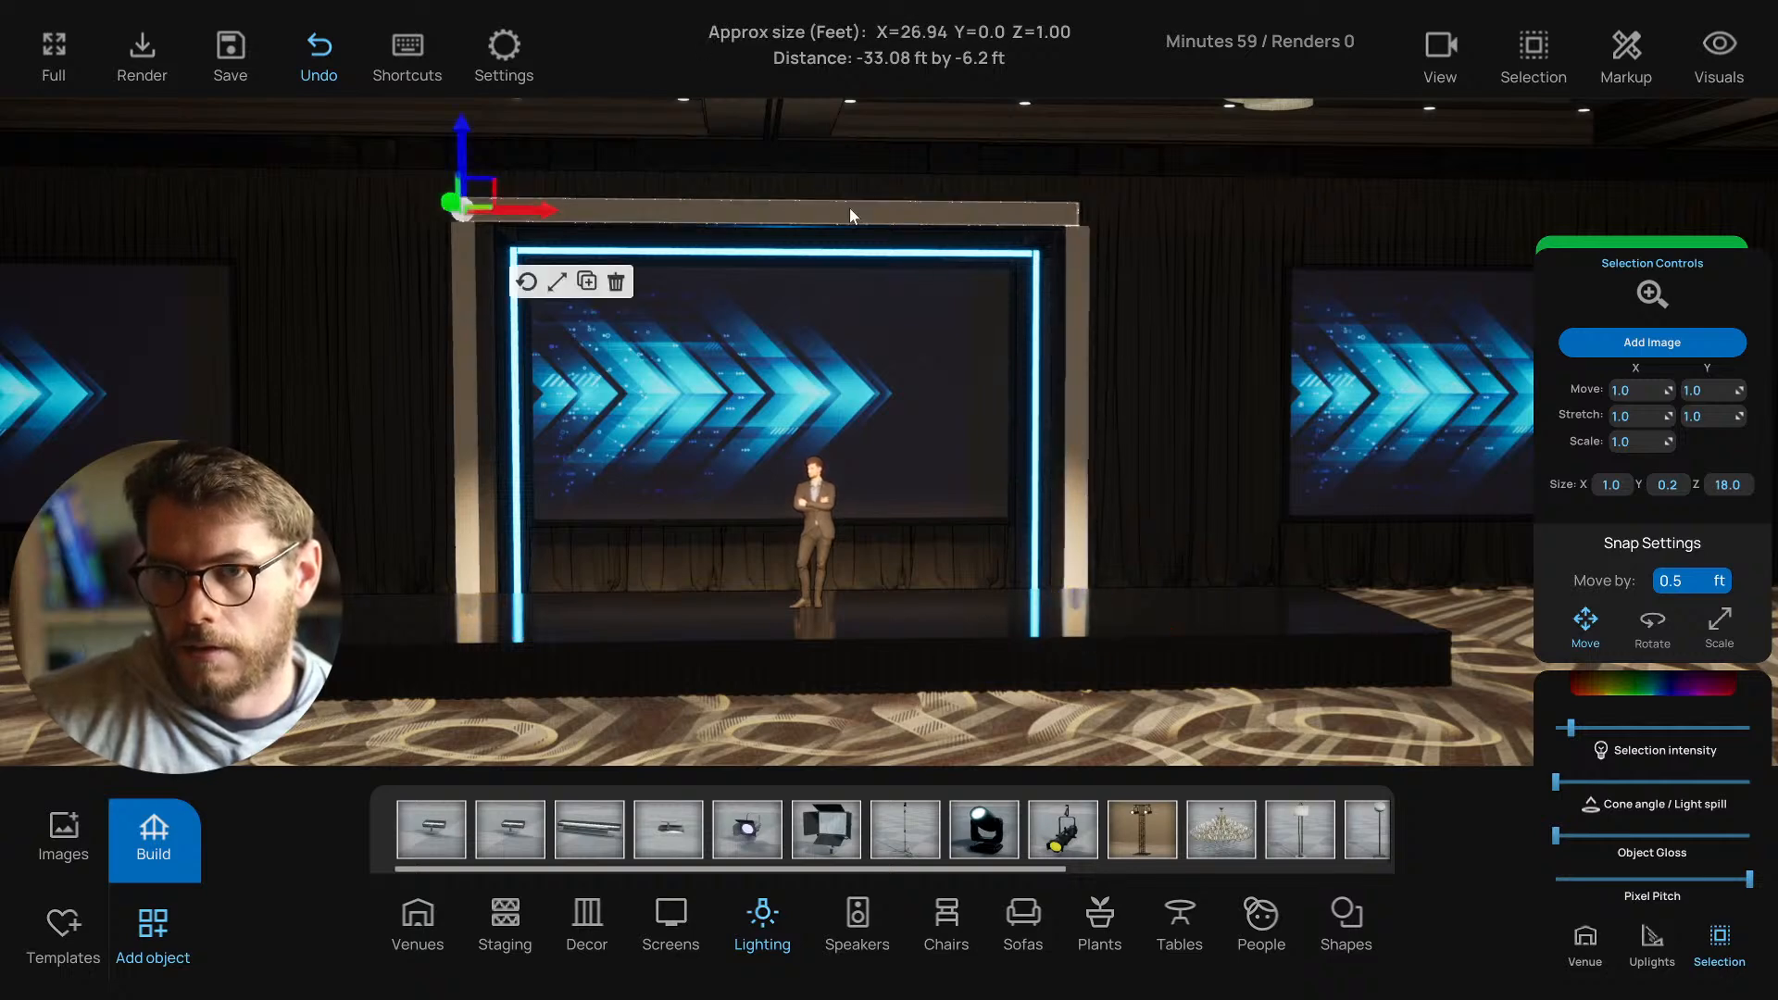
click(560, 282)
mouse_move(549, 207)
mouse_down()
mouse_move(594, 214)
mouse_move(527, 212)
mouse_up()
click(596, 160)
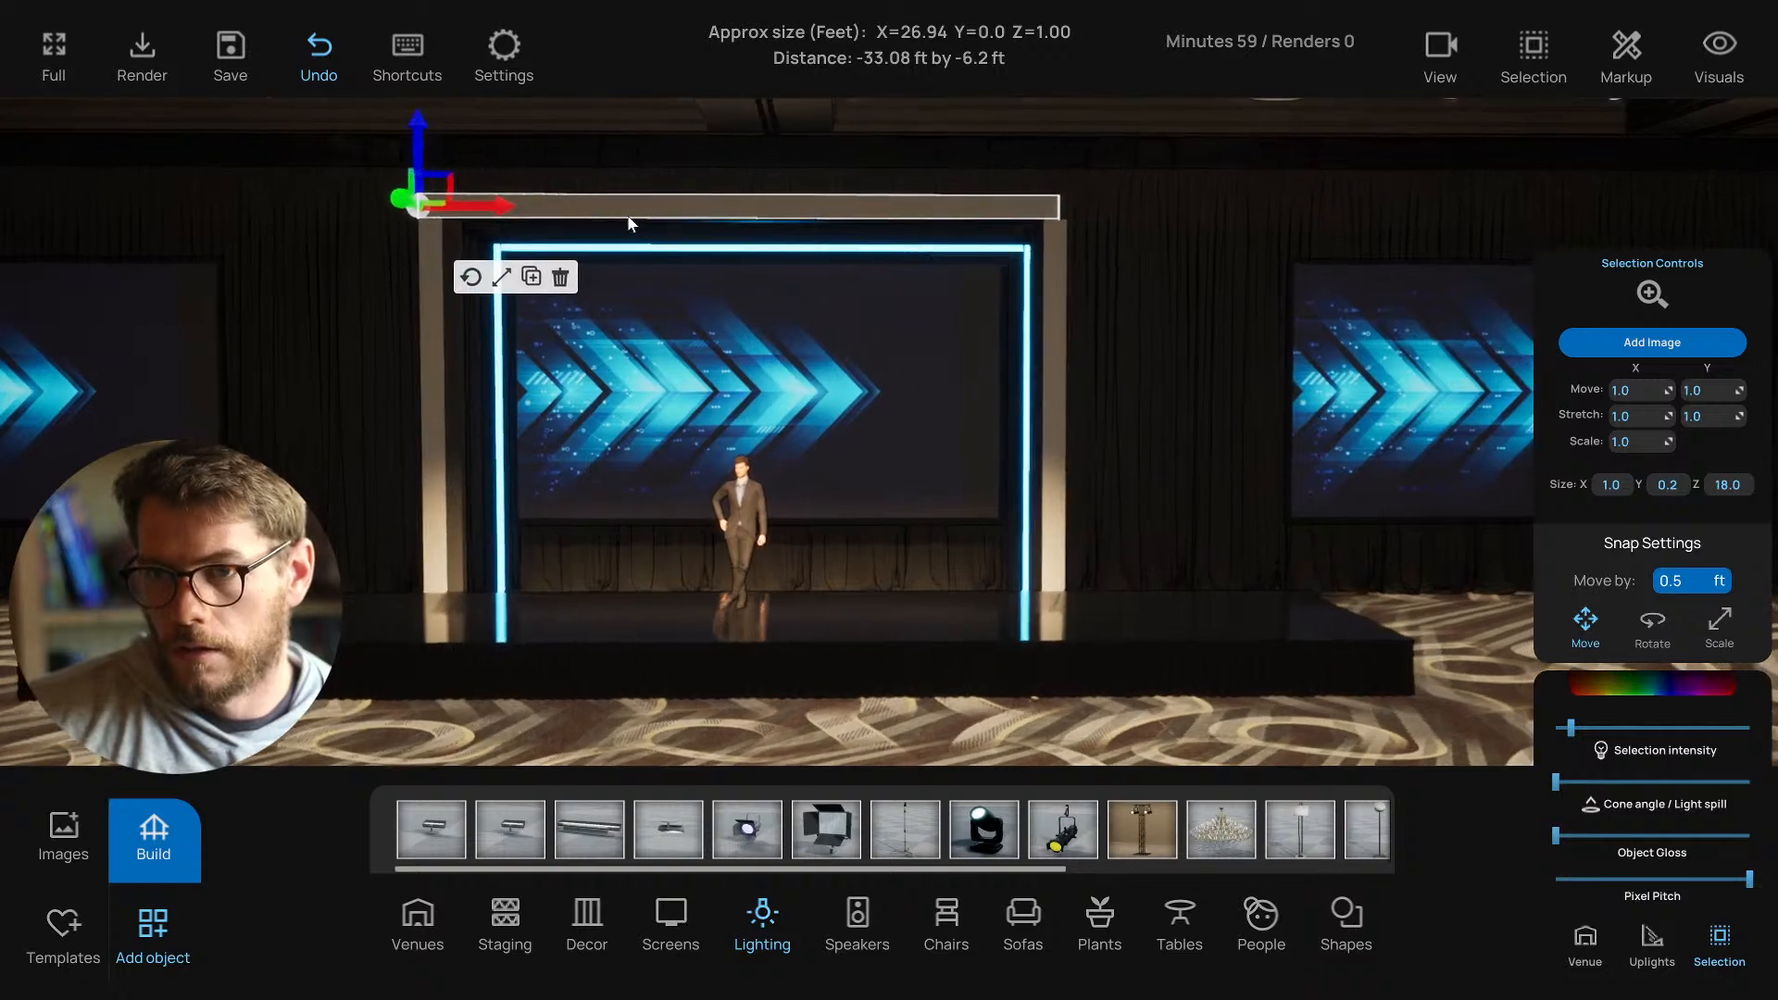
click(502, 276)
drag(510, 215, 532, 218)
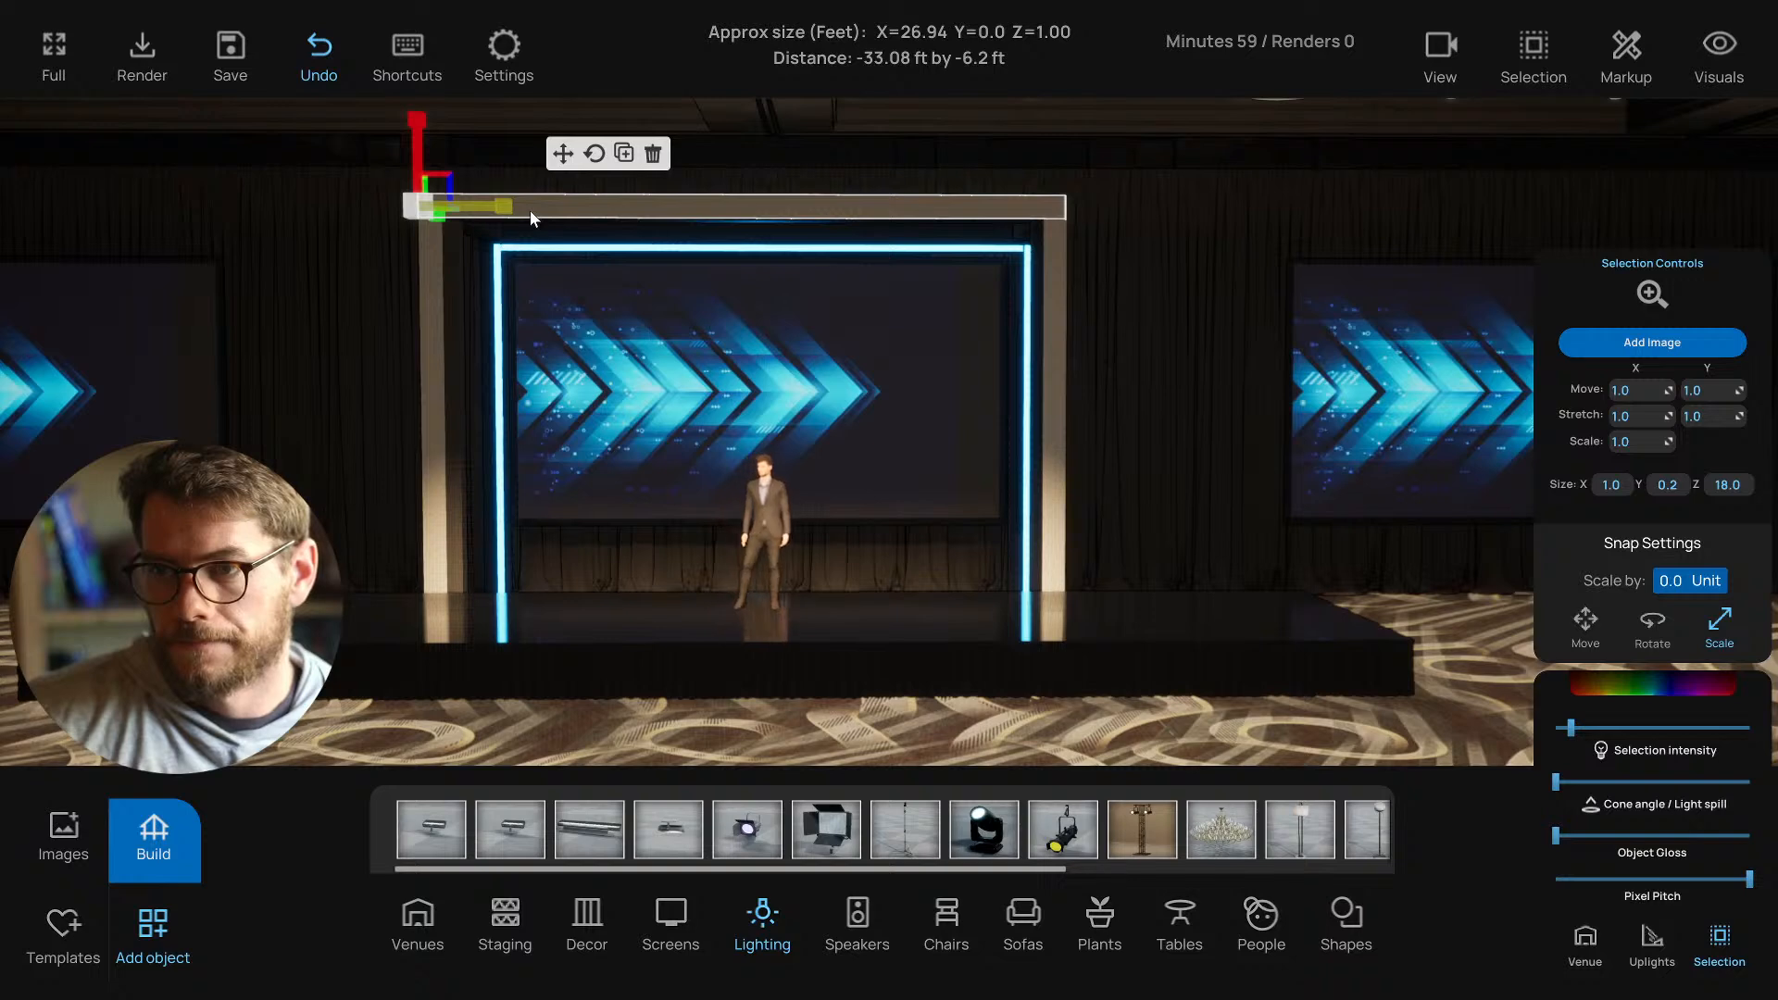
click(852, 120)
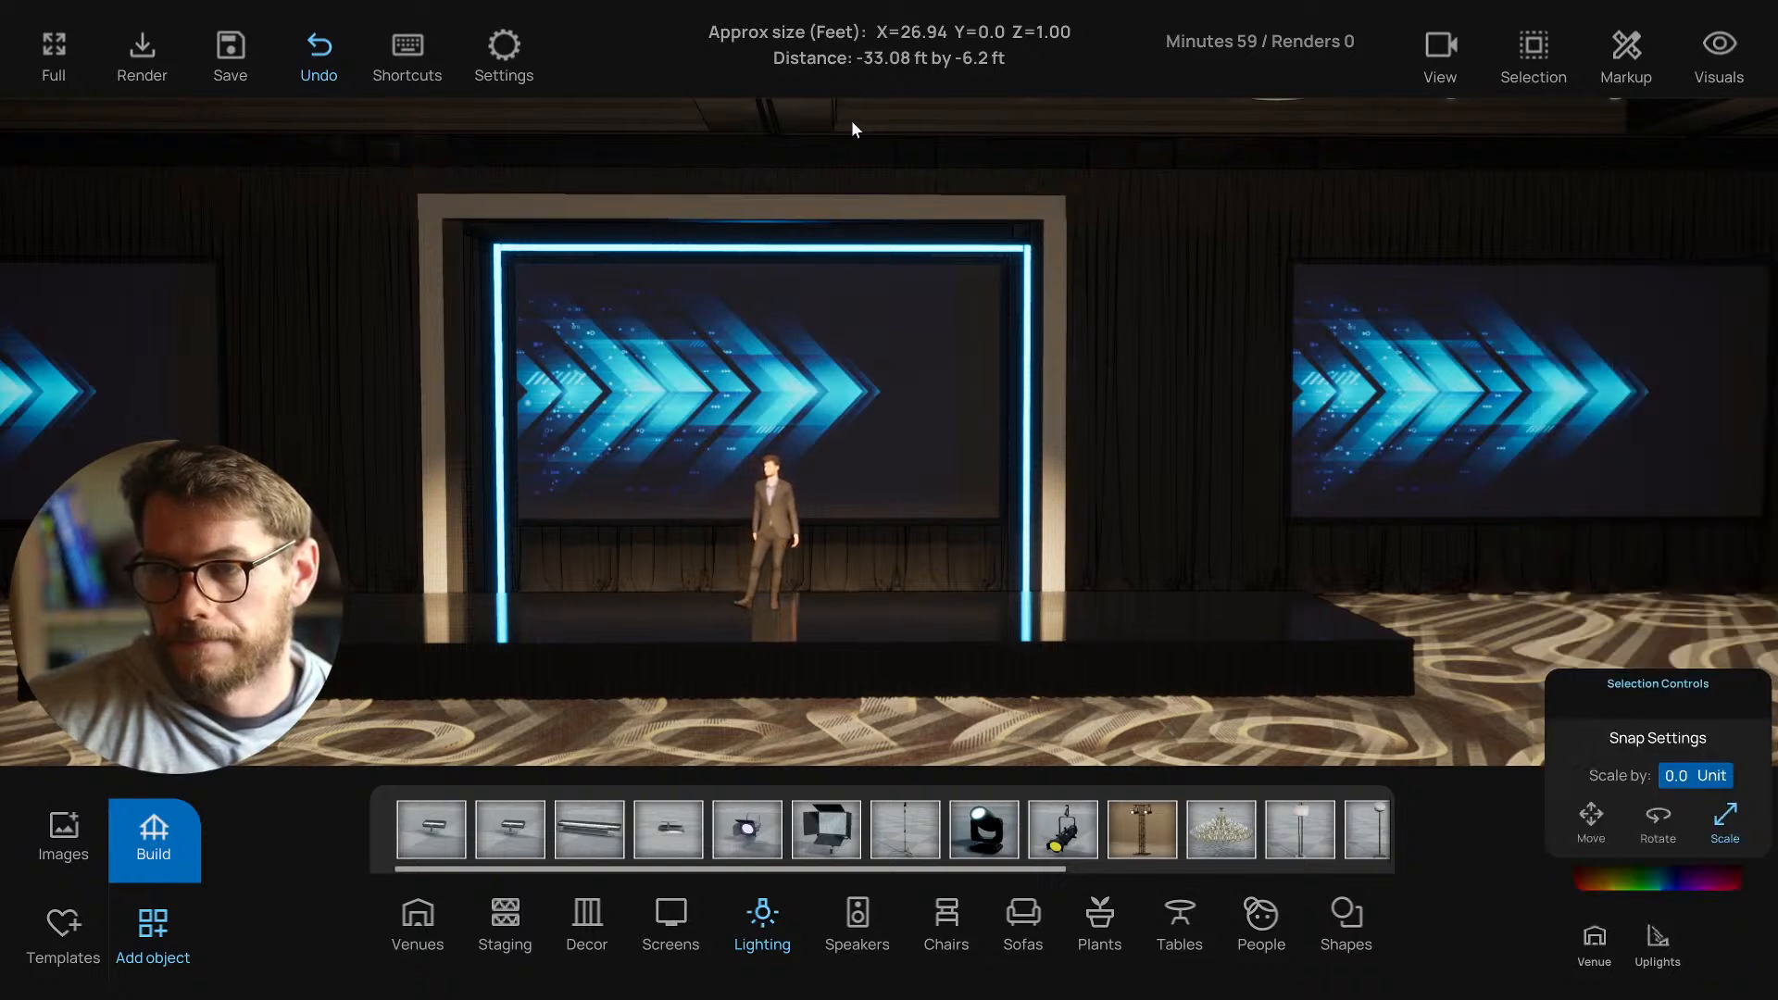
Fine-tune the header panel's width so its end sits flush with the outer edge of the right column.
click(715, 207)
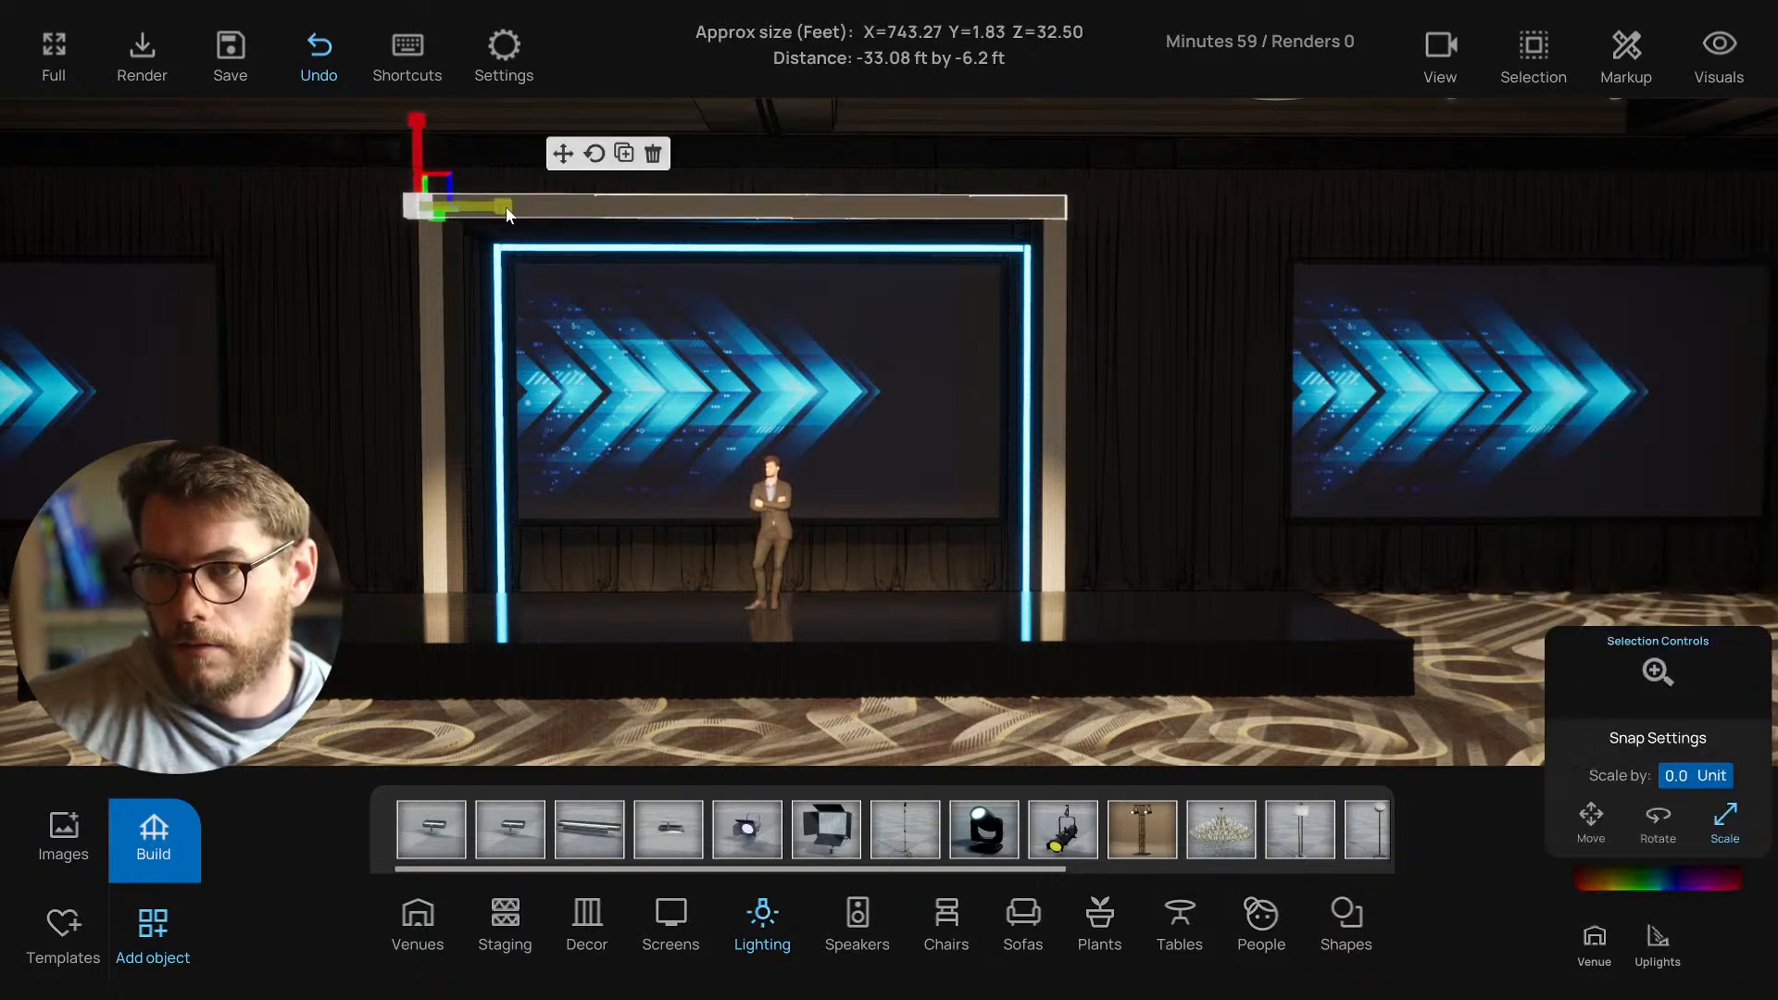
click(854, 141)
key(w)
key(d)
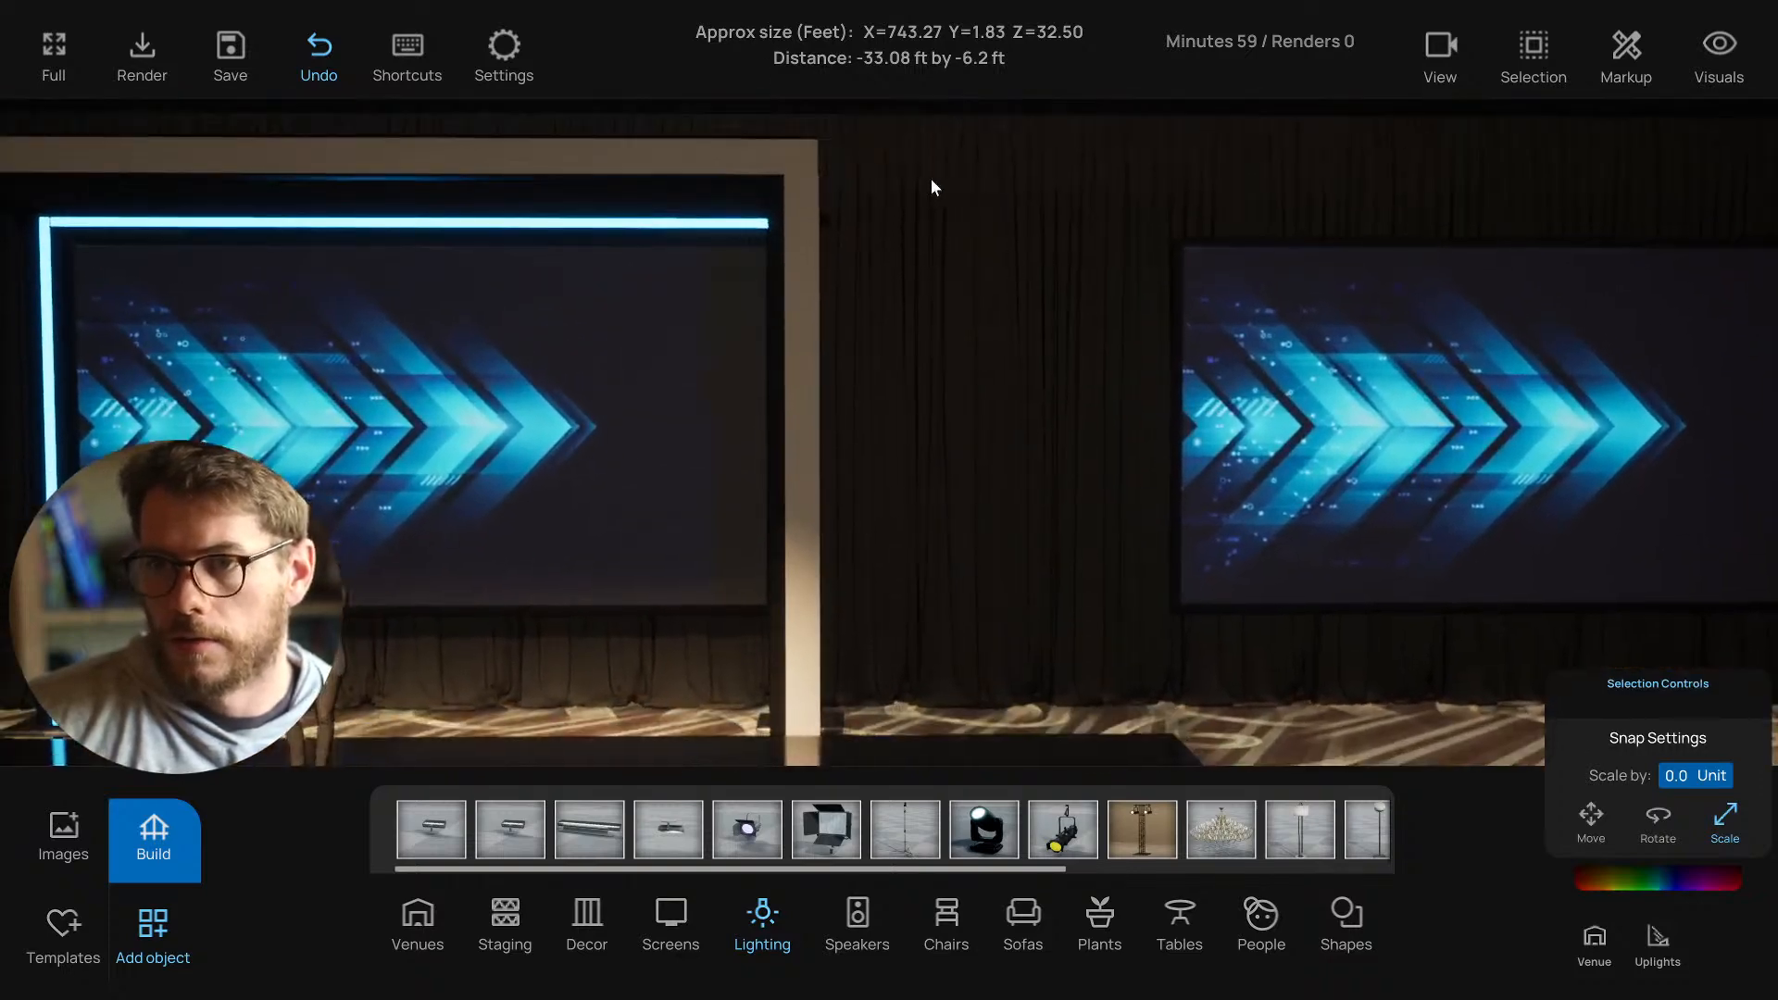
key(a)
key(e)
click(885, 267)
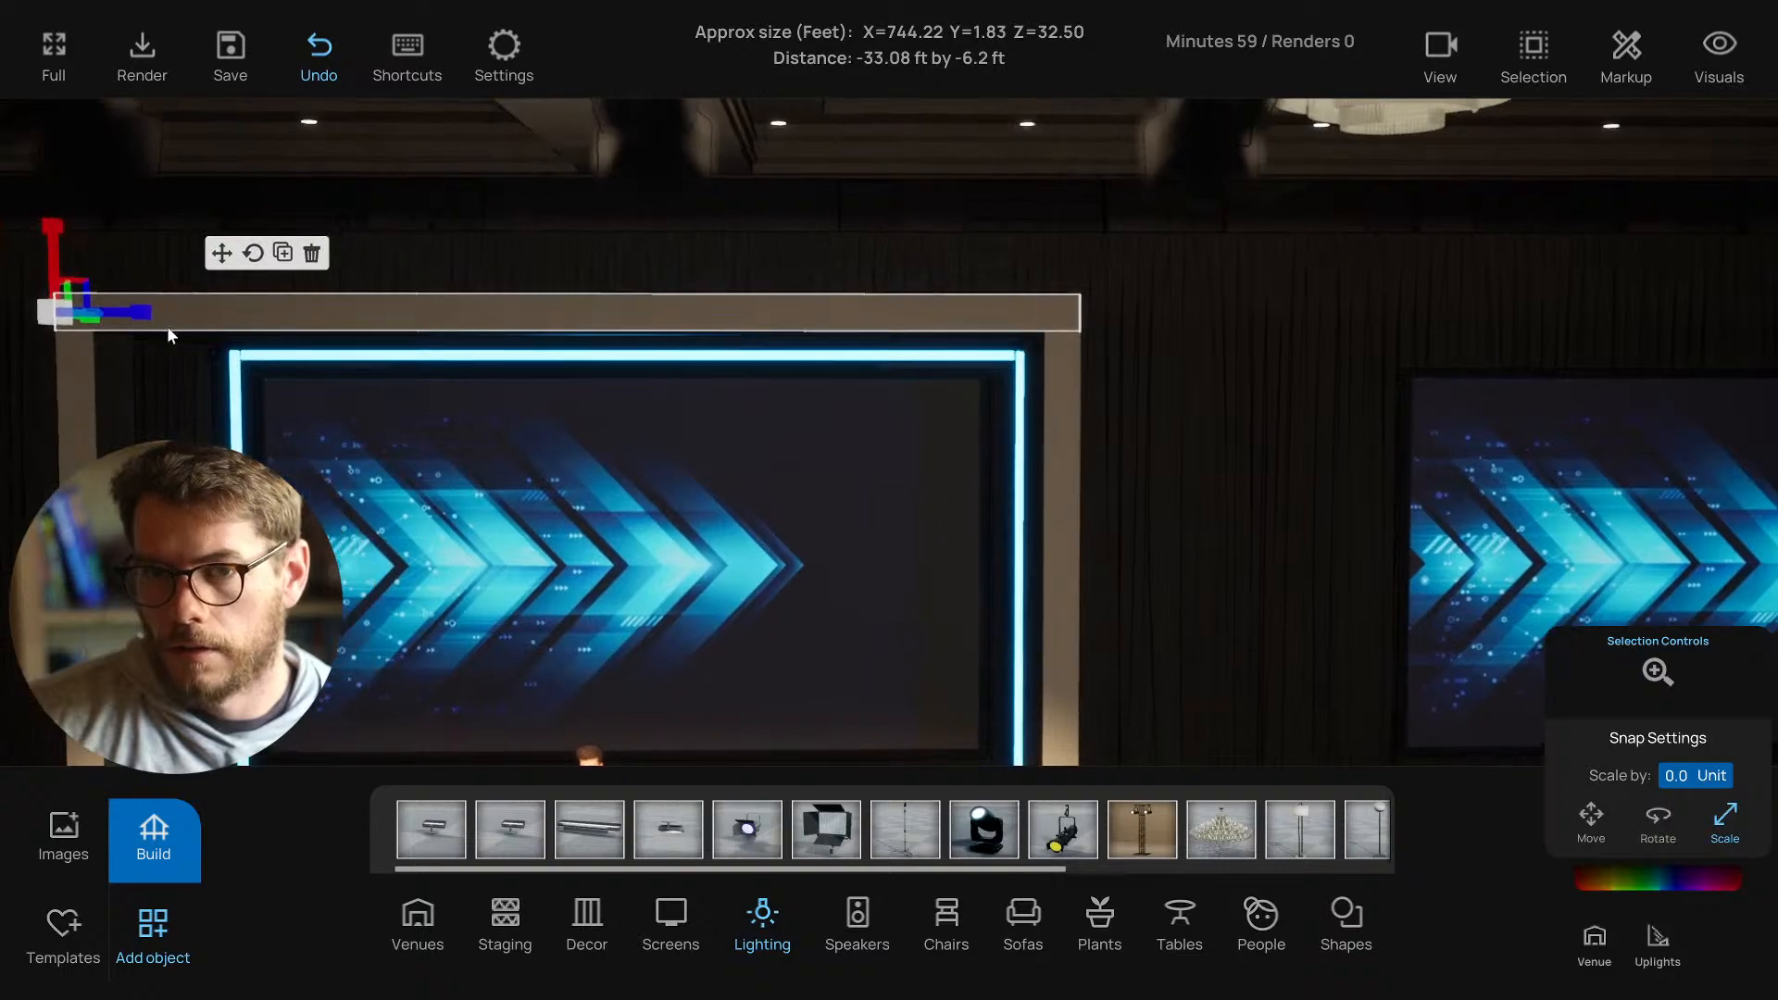
click(724, 170)
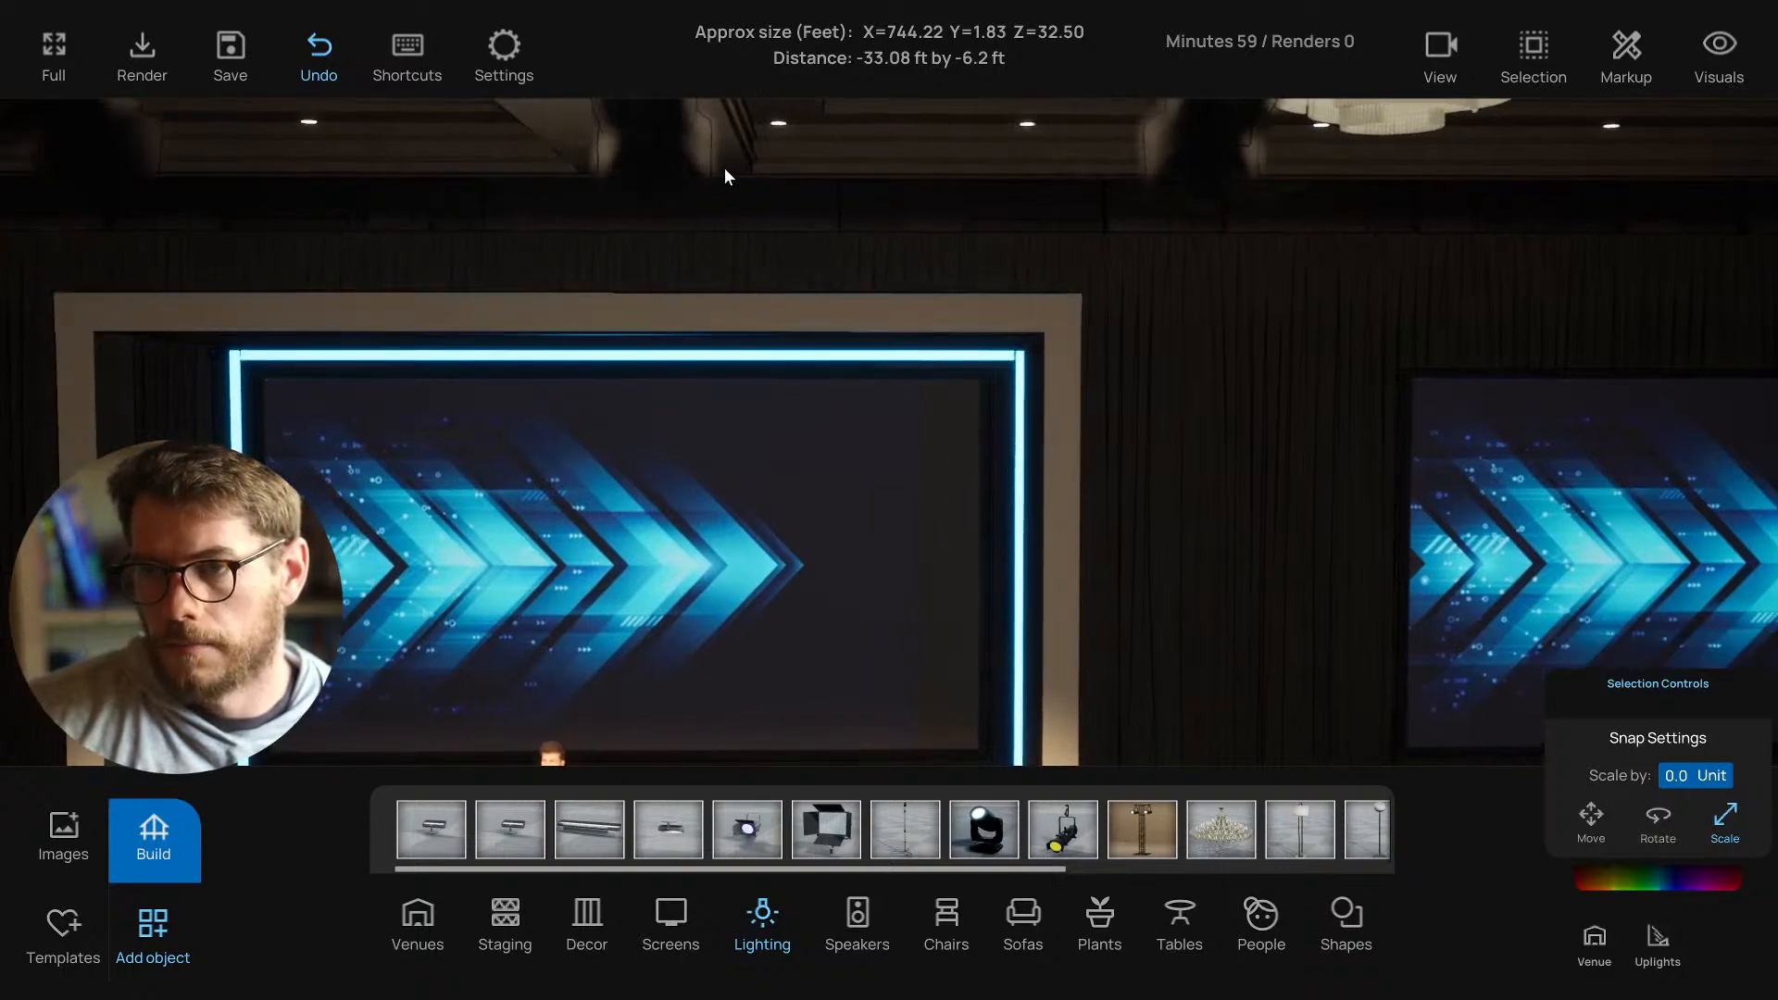
Save the project with the widened center frame.
key(s)
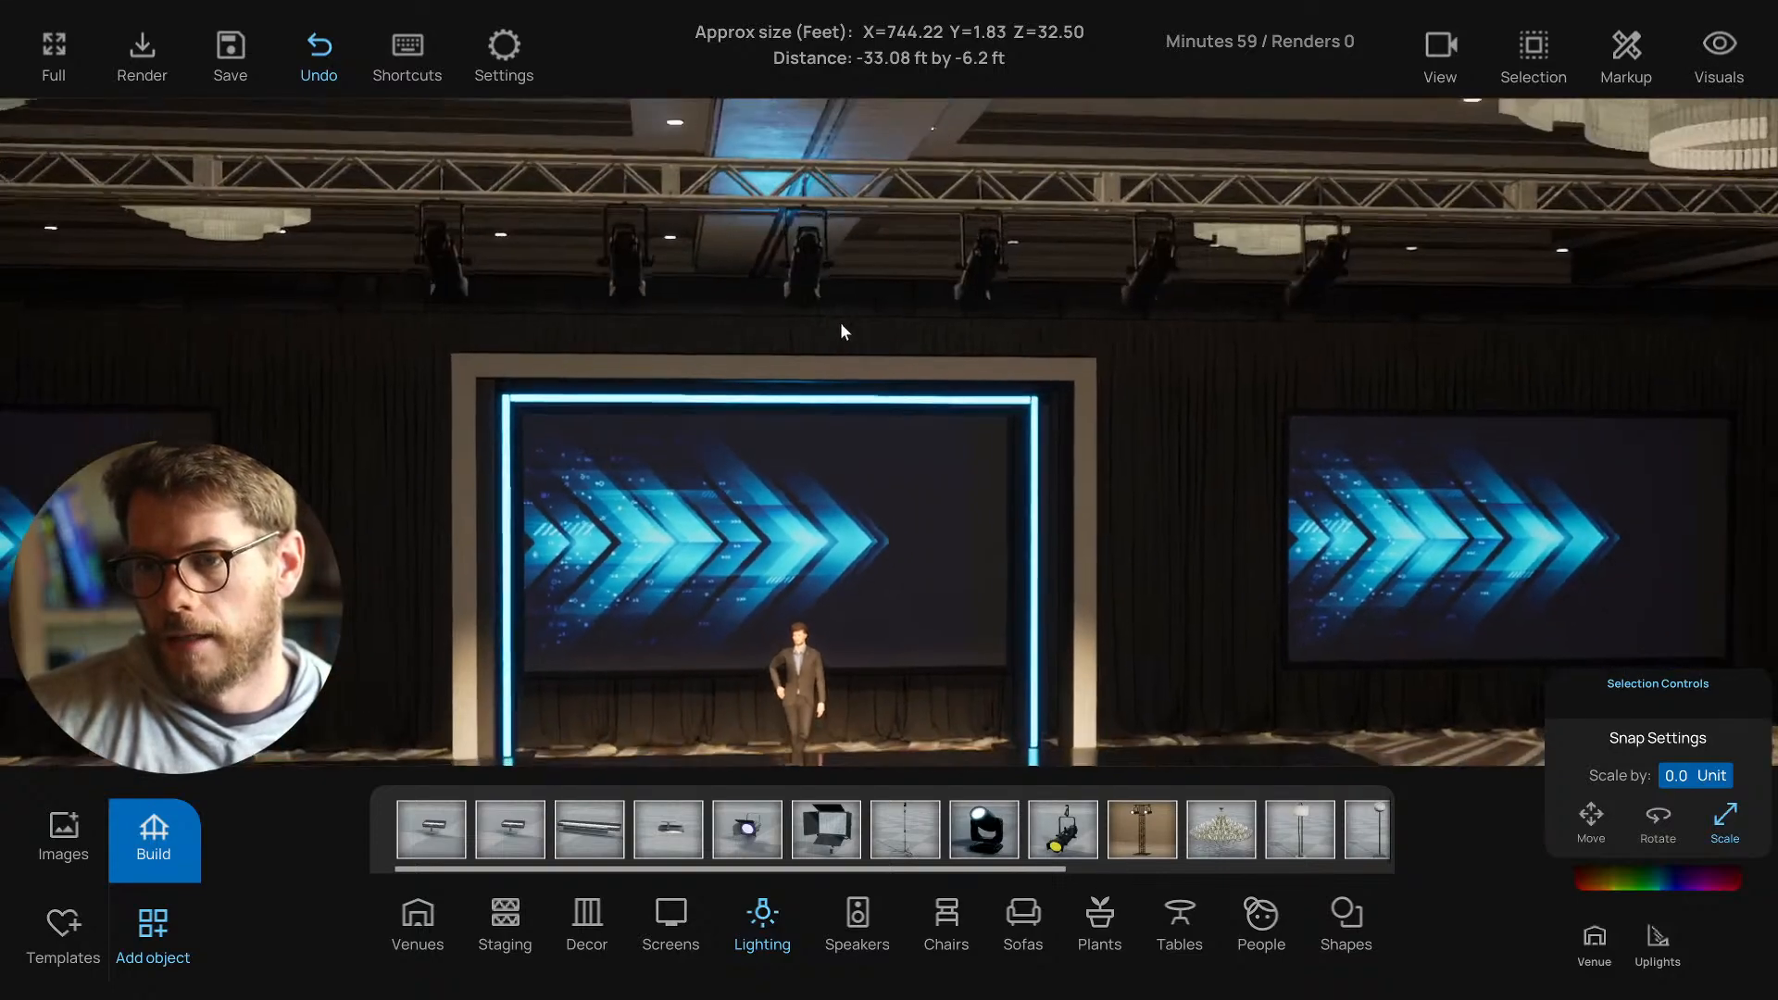
key(w)
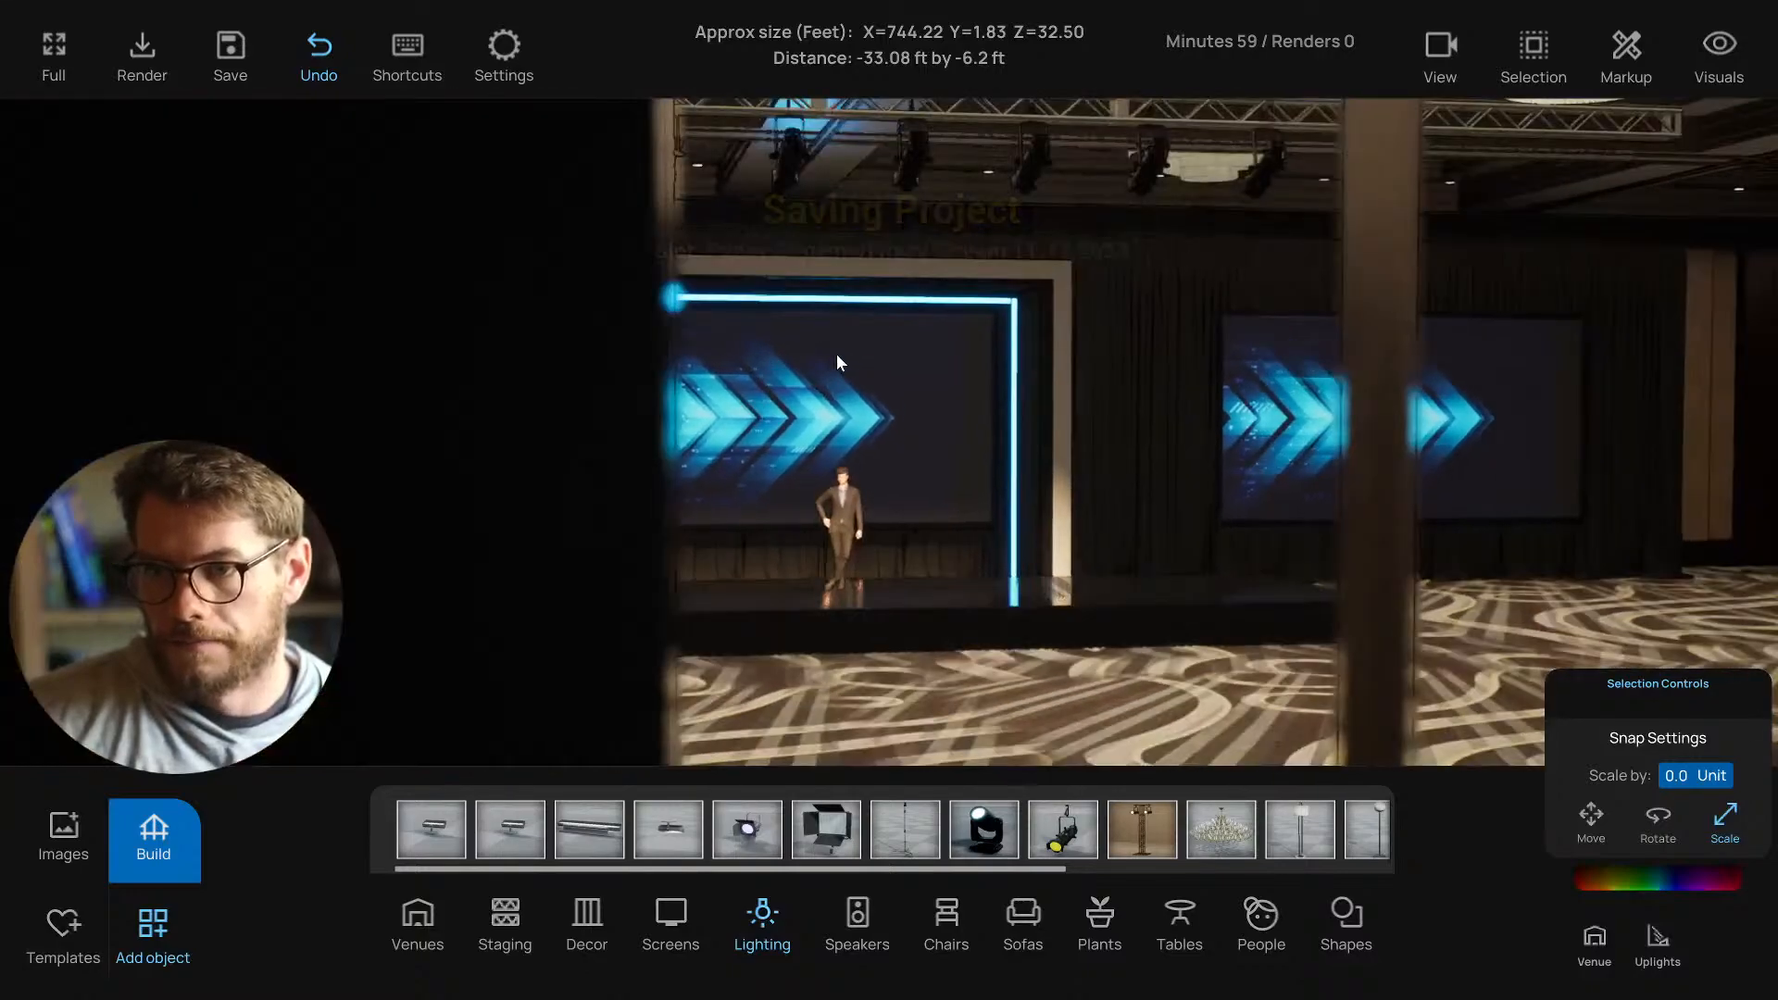
right_drag(805, 351, 914, 400)
key(ctrl+s)
In the top view, delete the separate side screen located left of the center truss frame.
key(t)
scroll(926, 440, up, 5)
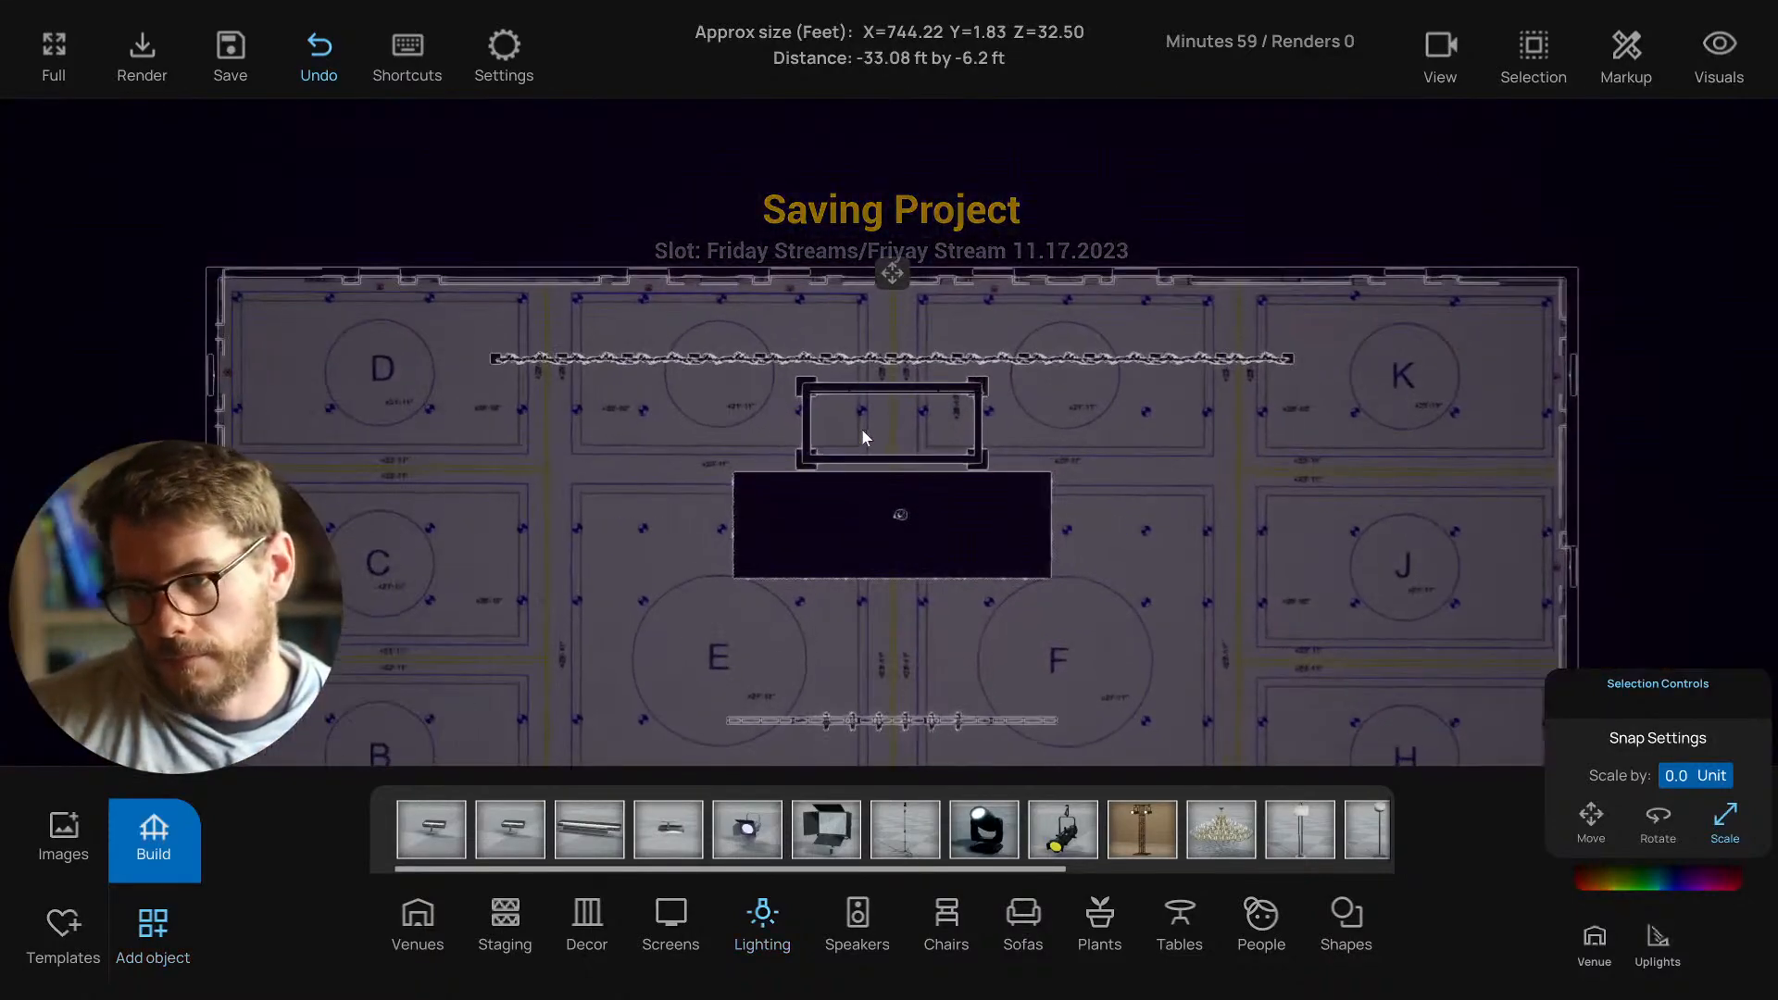
scroll(727, 357, up, 4)
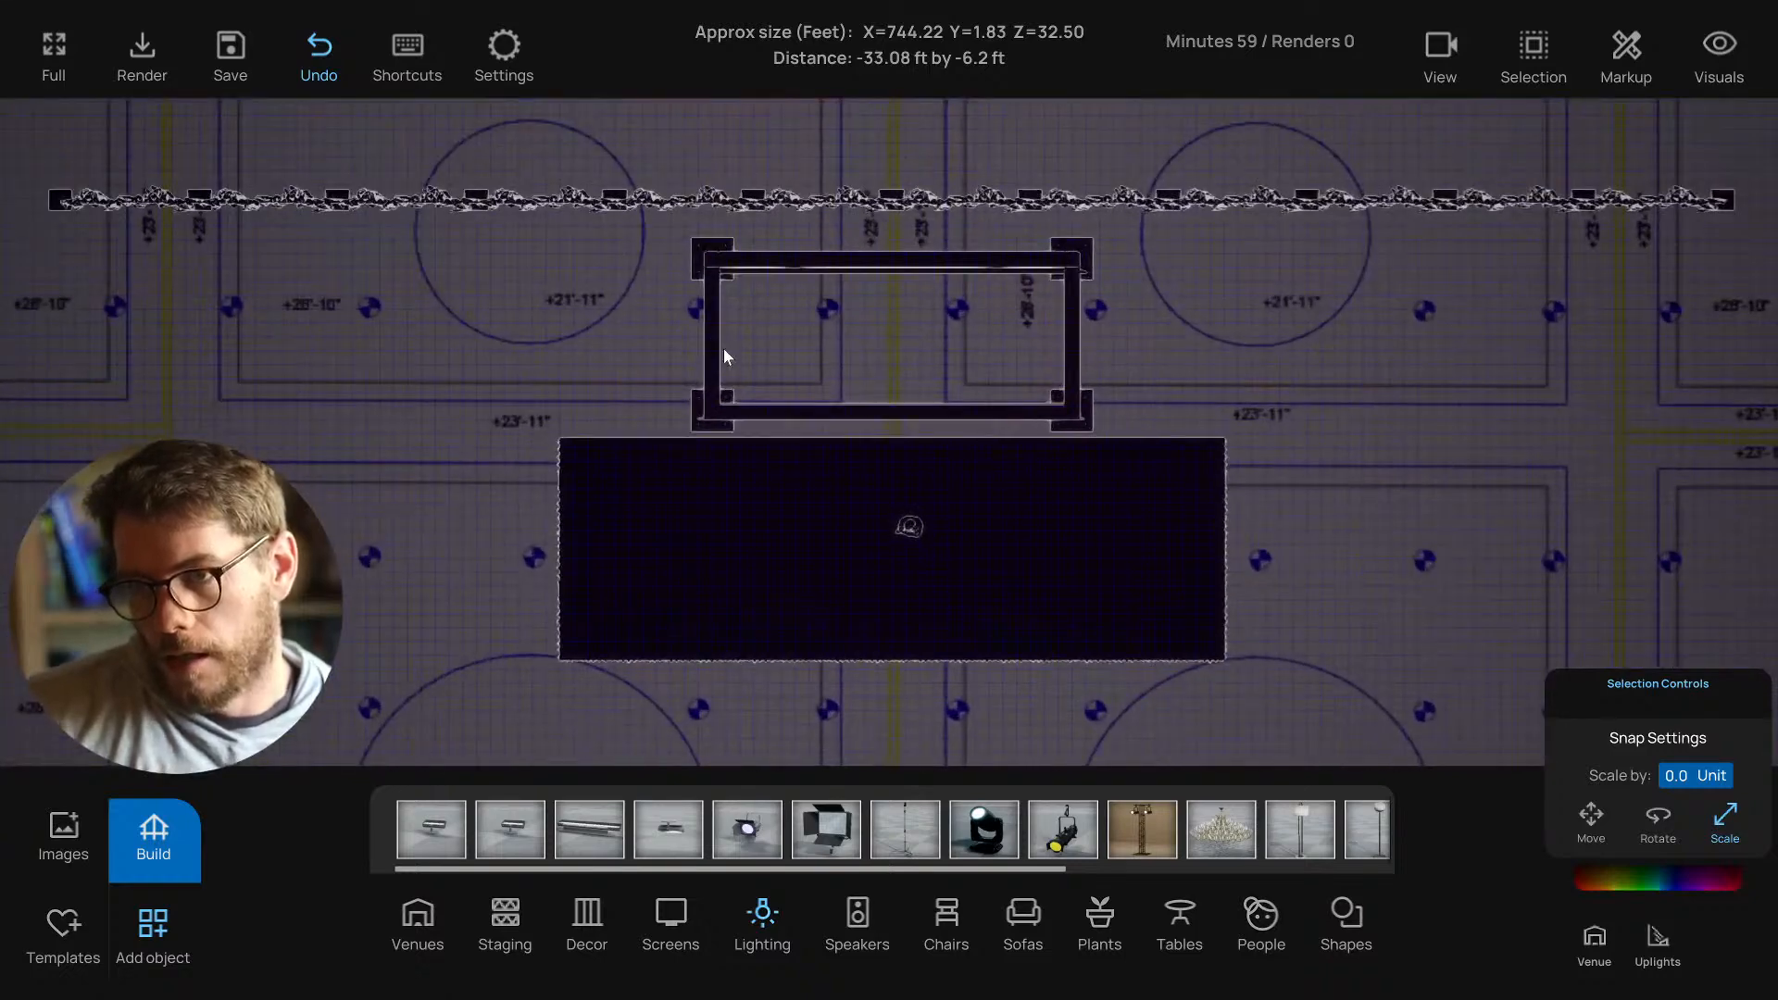
drag(655, 226, 1119, 434)
click(779, 541)
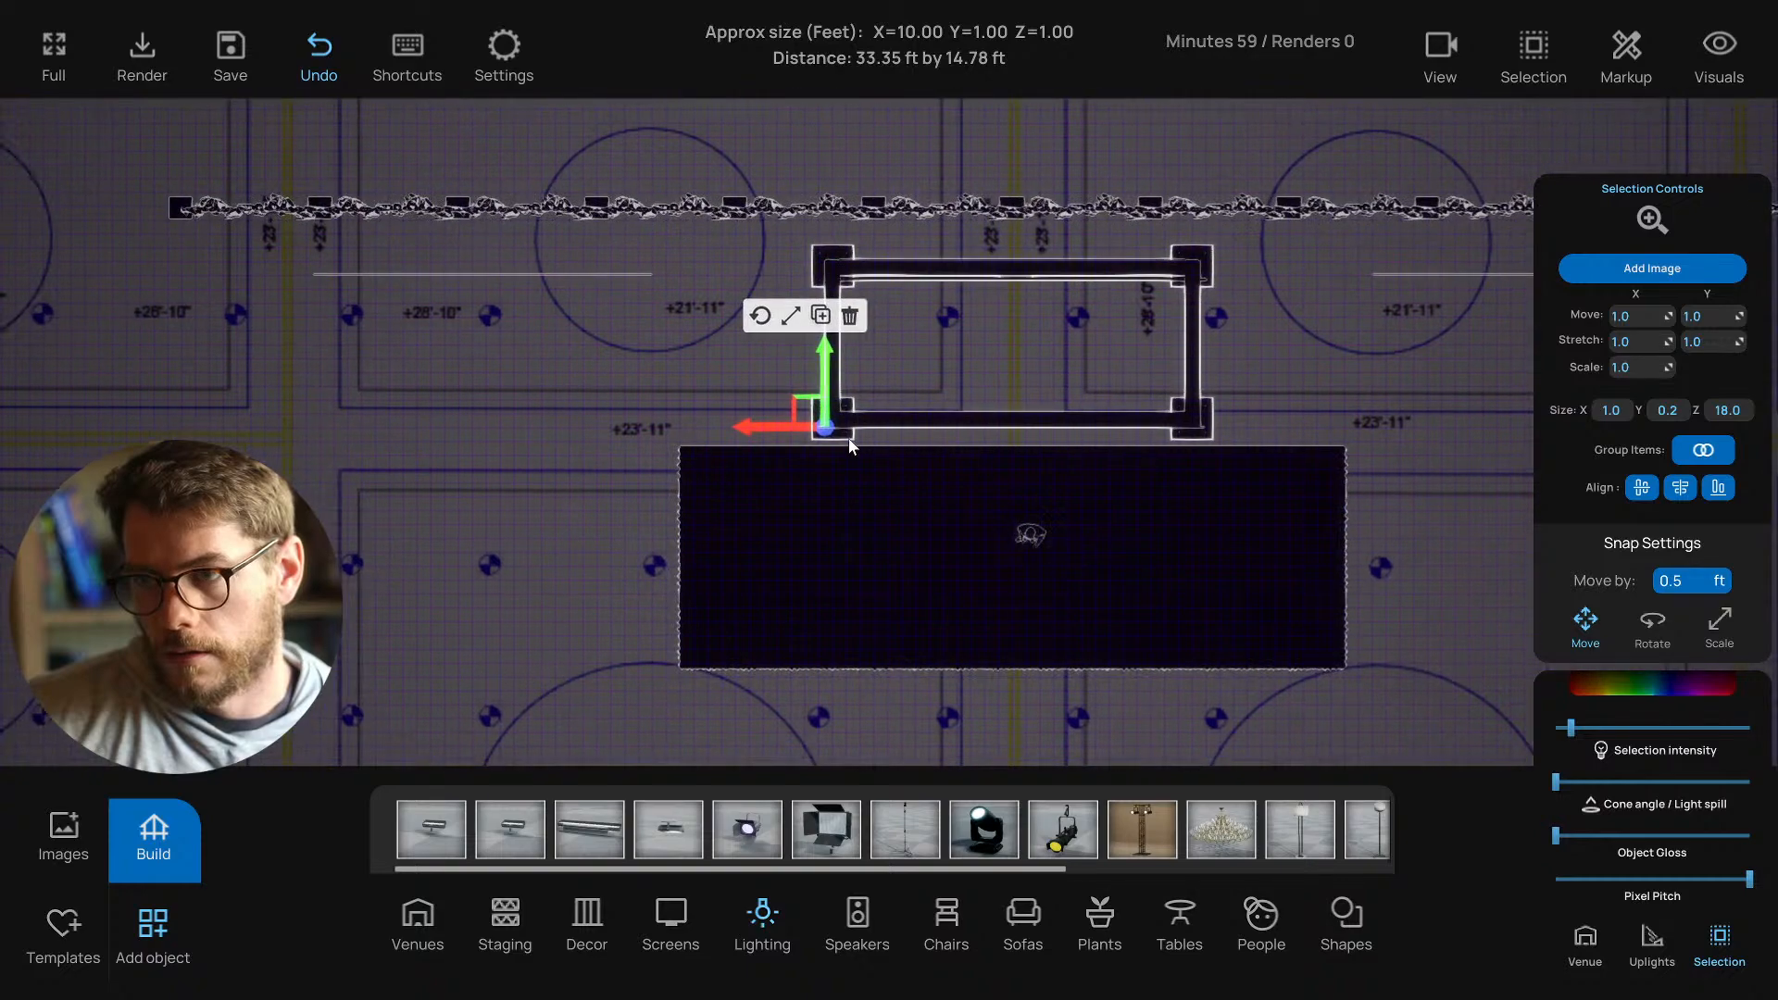
click(1534, 51)
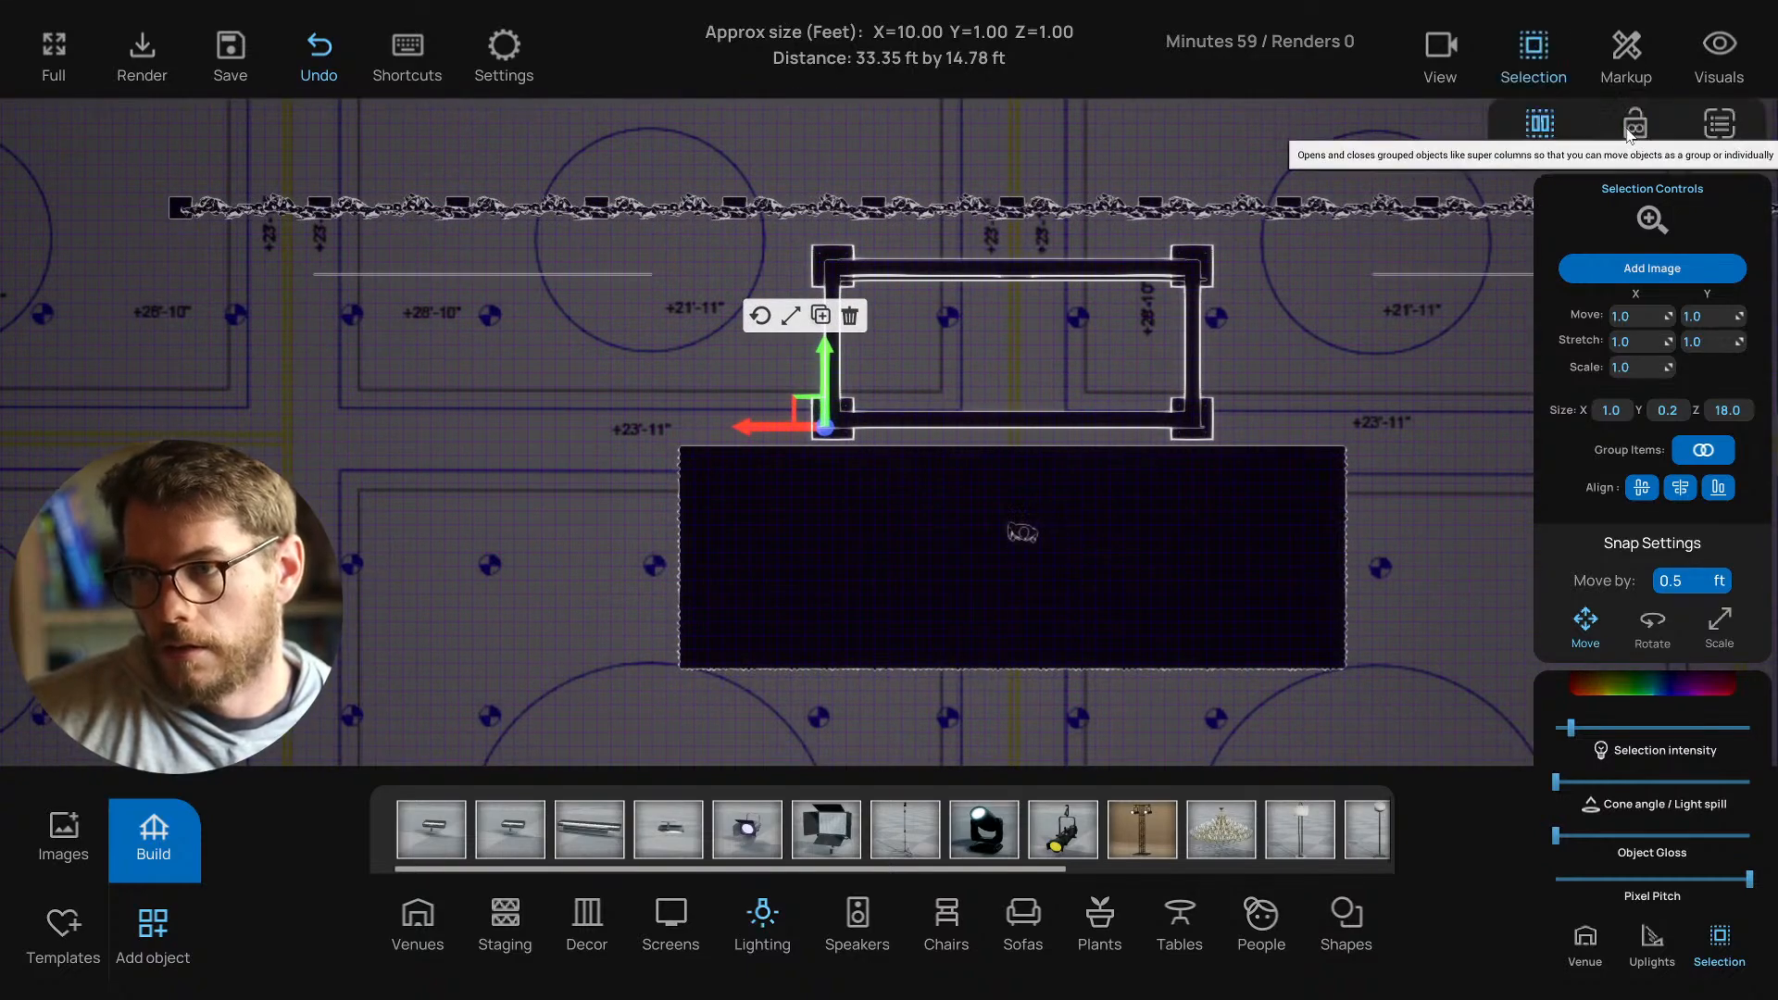
drag(766, 237, 1226, 437)
scroll(1139, 425, down, 1)
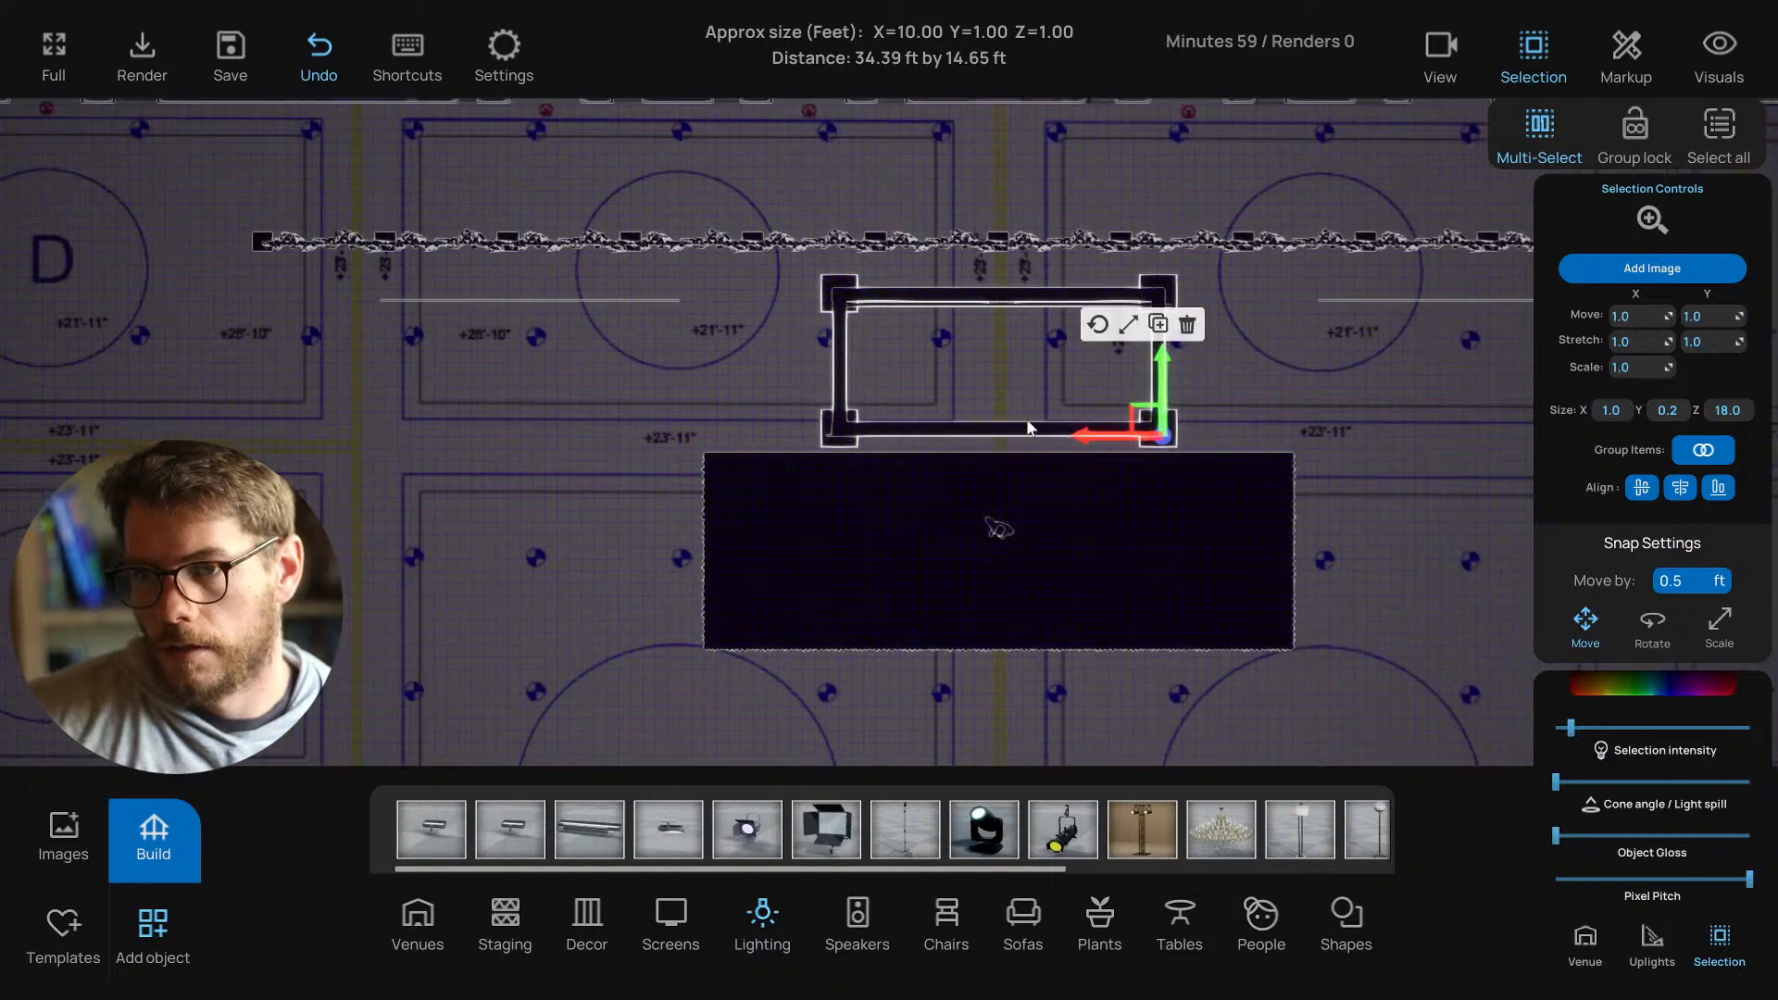
click(611, 301)
click(584, 302)
key(Delete)
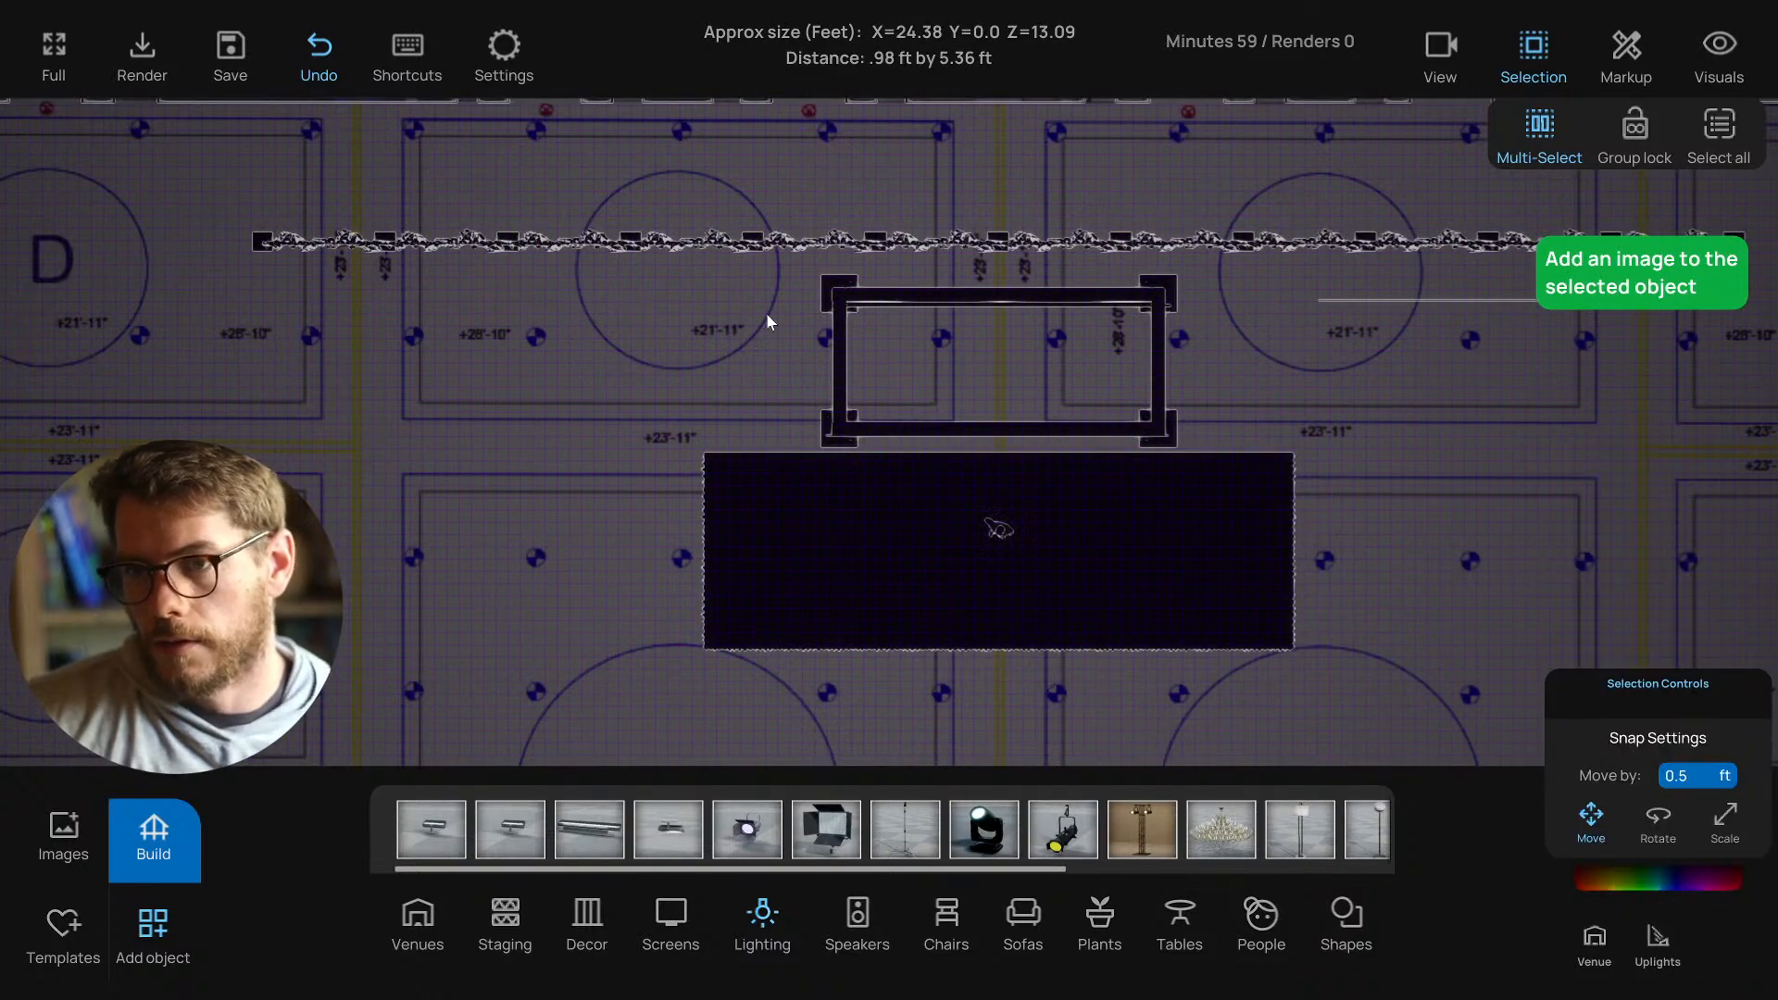
Duplicate the complete center frame assembly to the left side and rotate the copy about 10 degrees toward the audience.
drag(792, 270, 1198, 443)
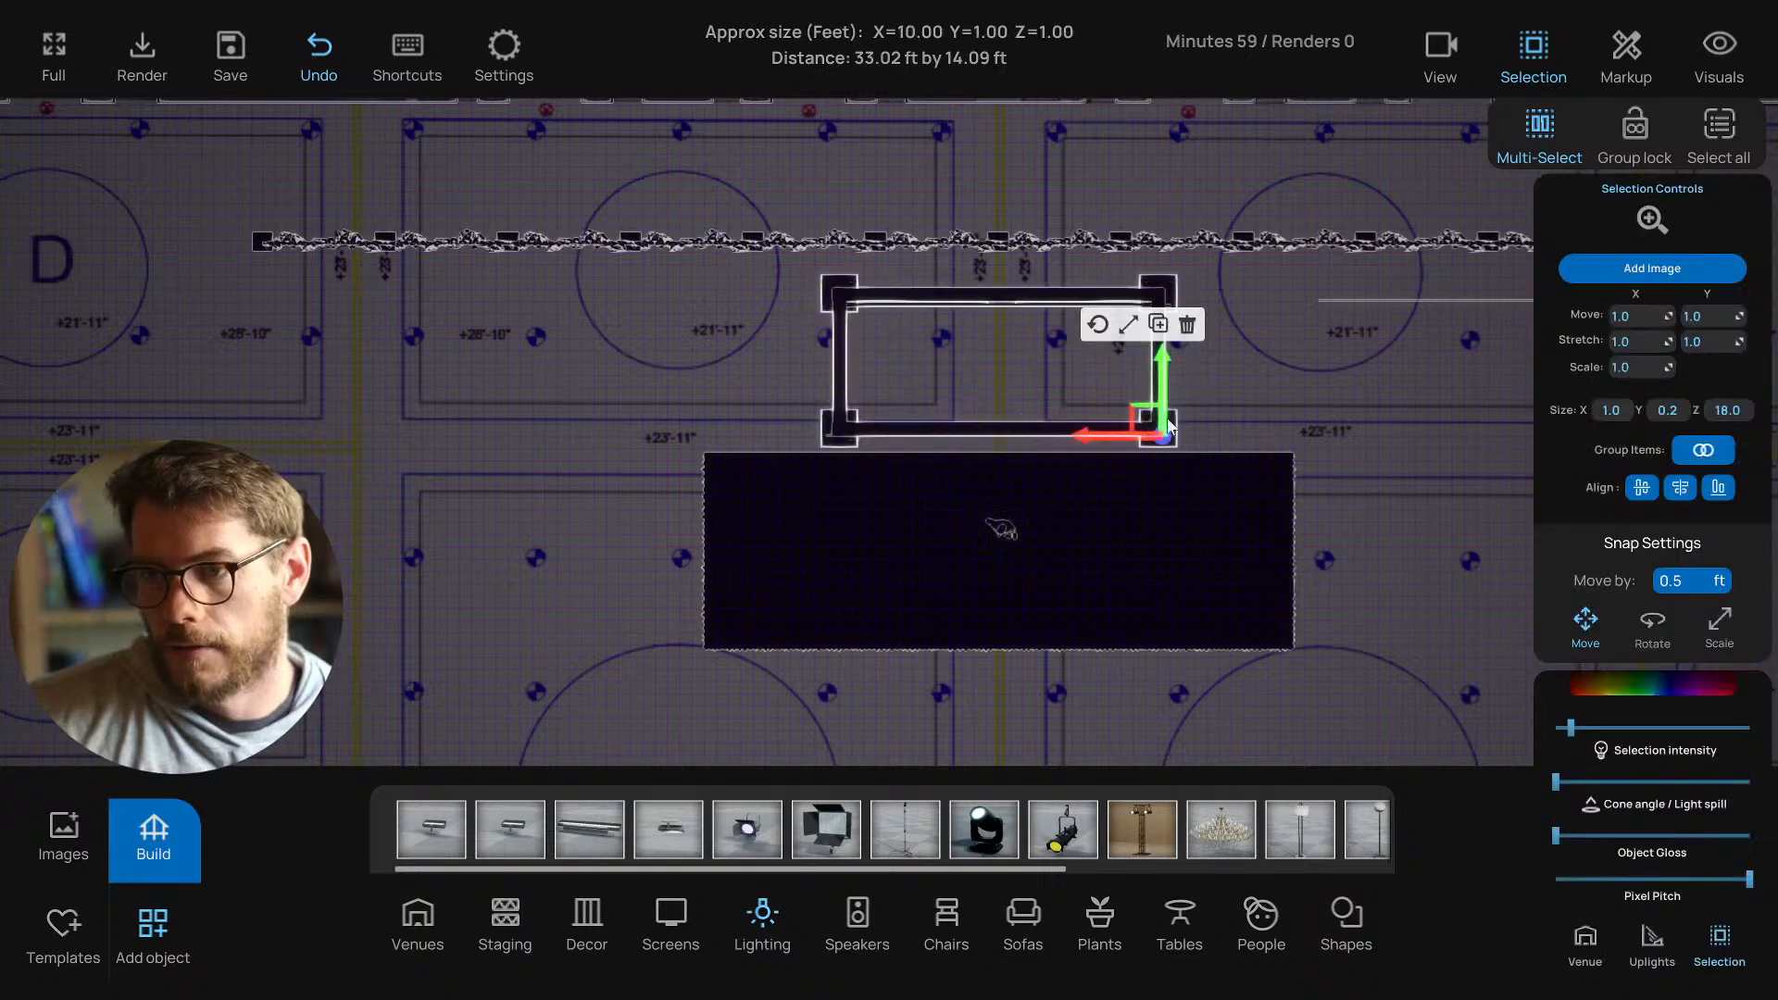
key(ctrl+c)
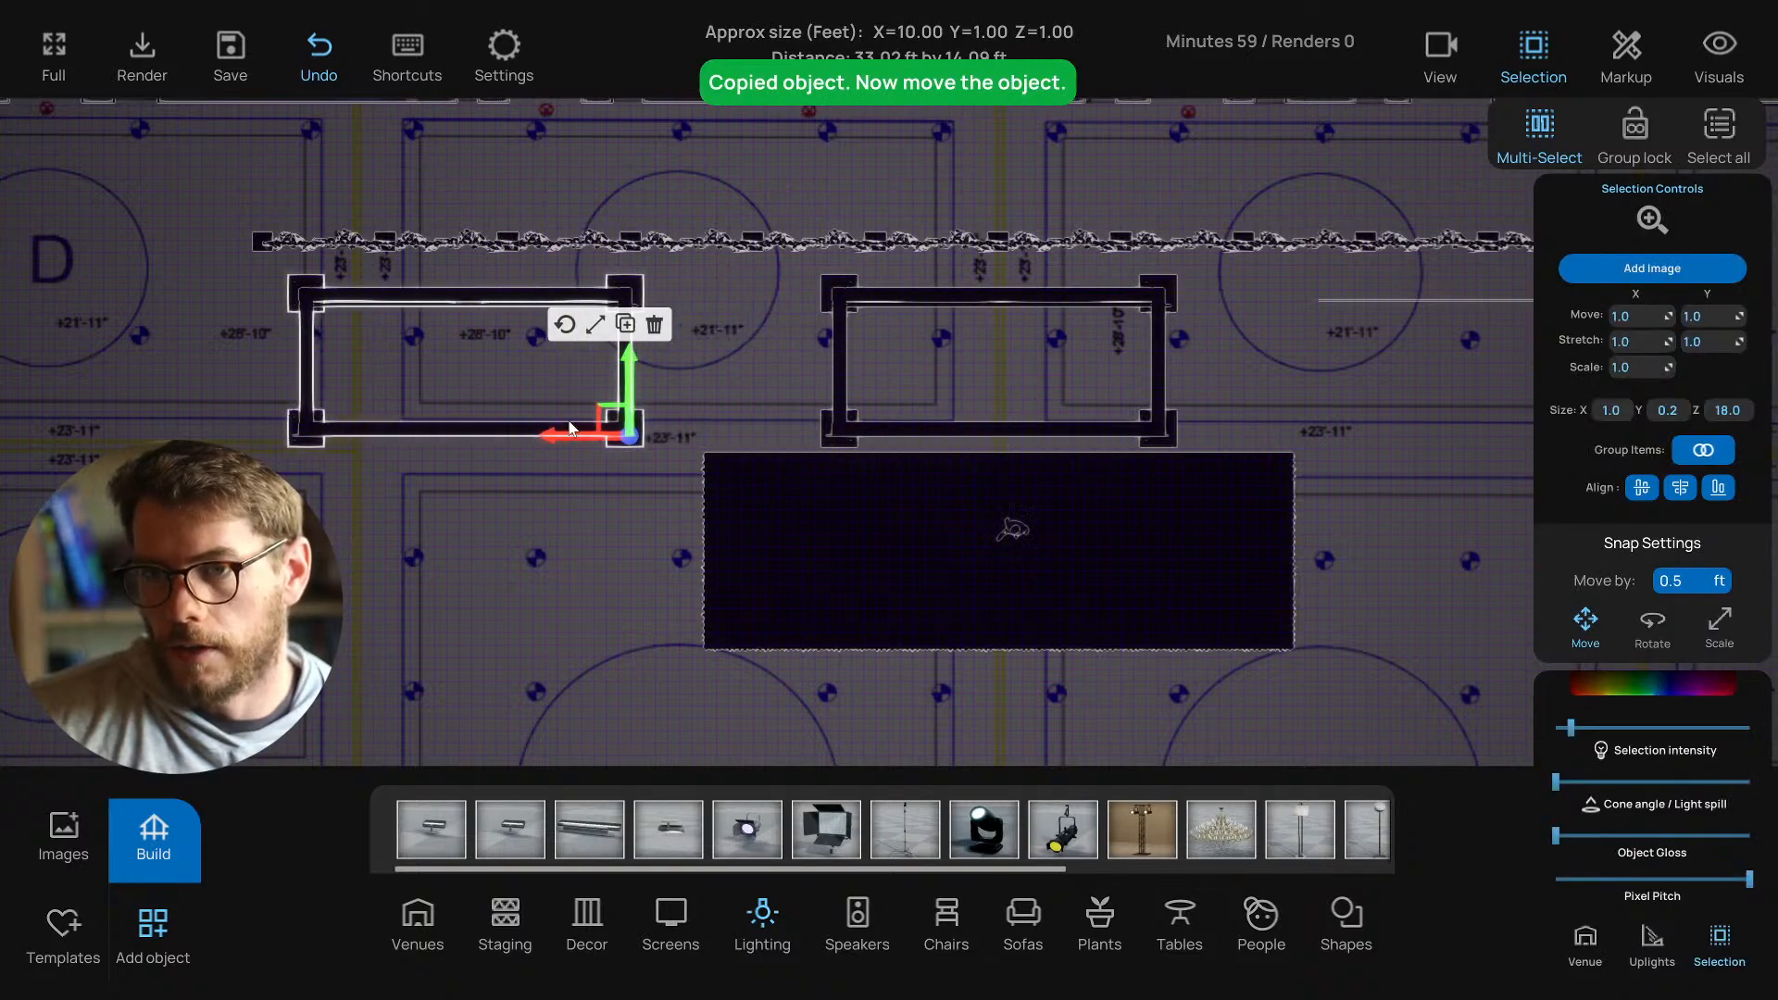
click(580, 326)
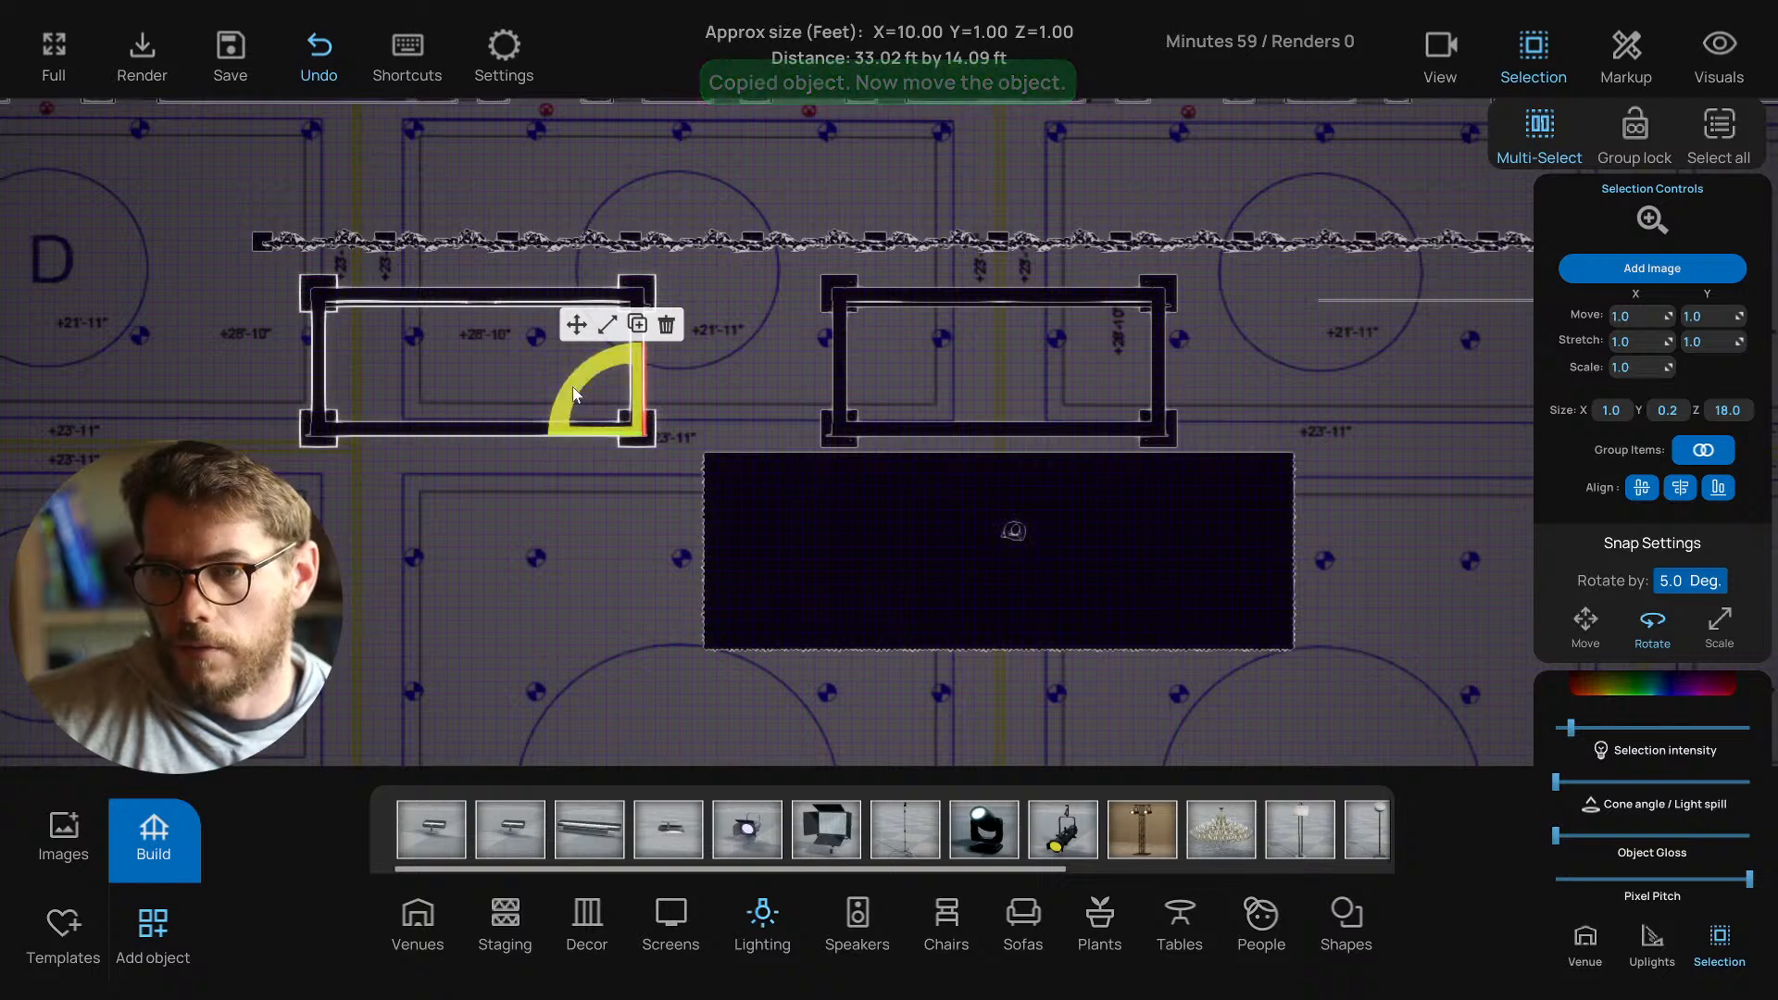
drag(570, 389, 564, 399)
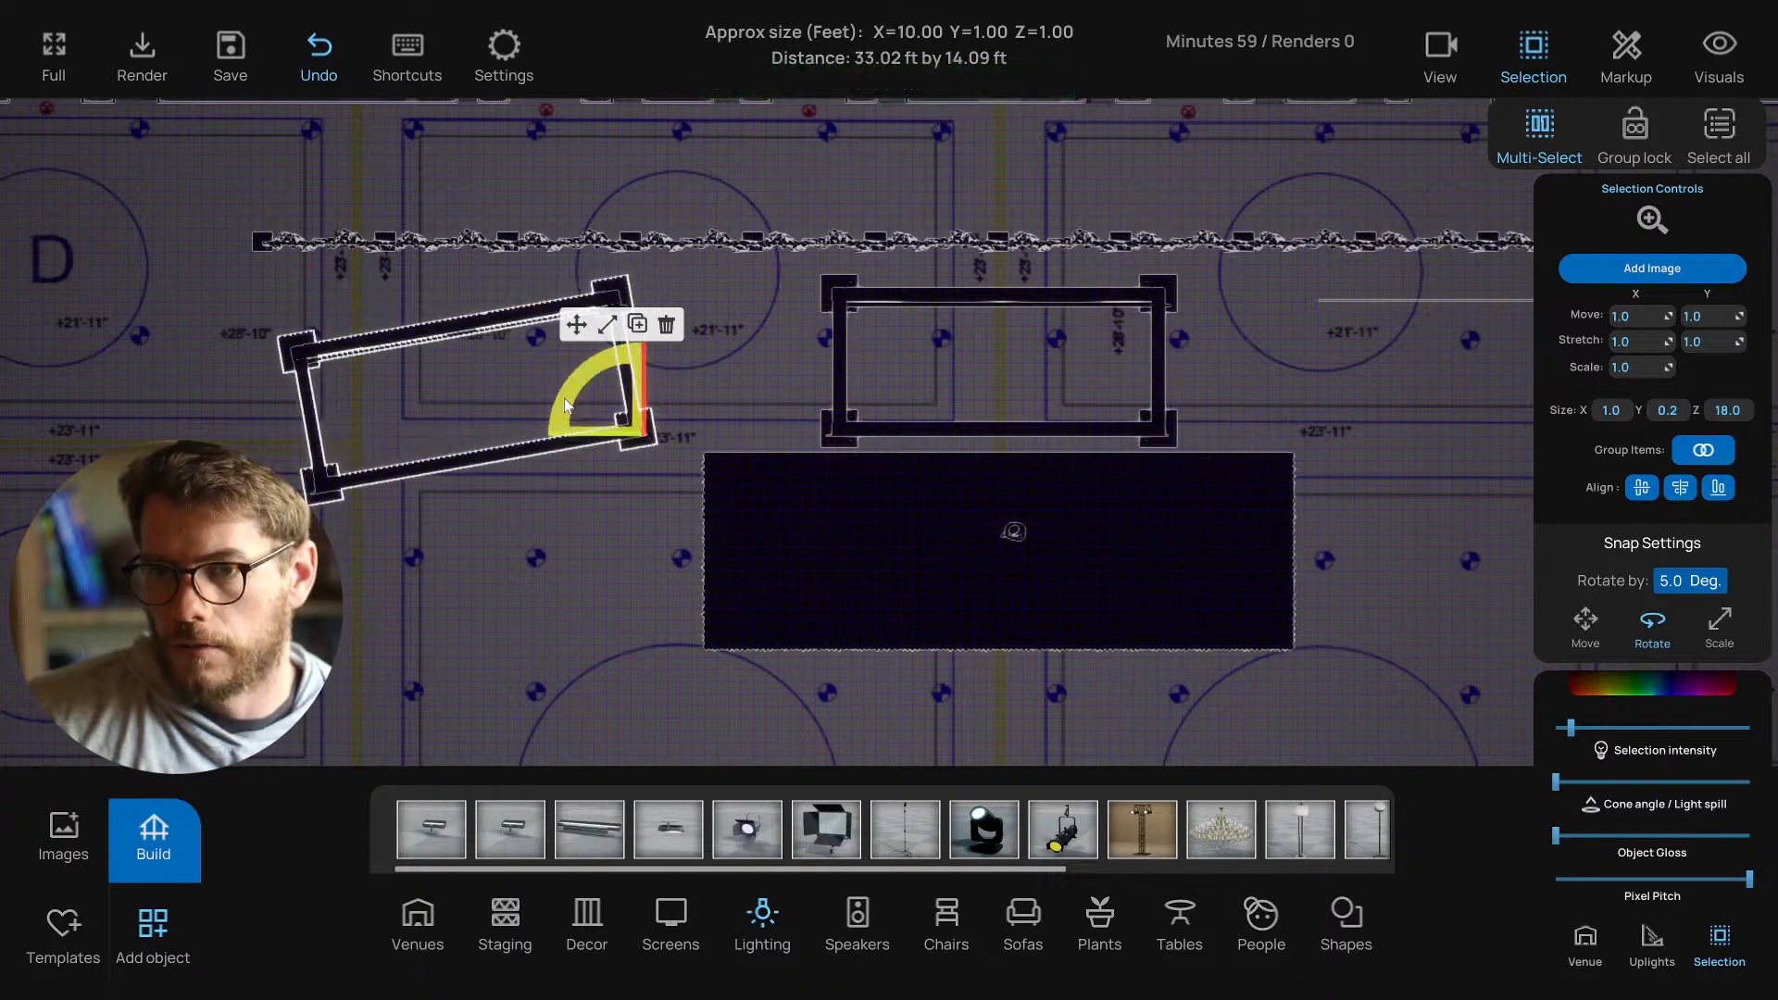
key(d)
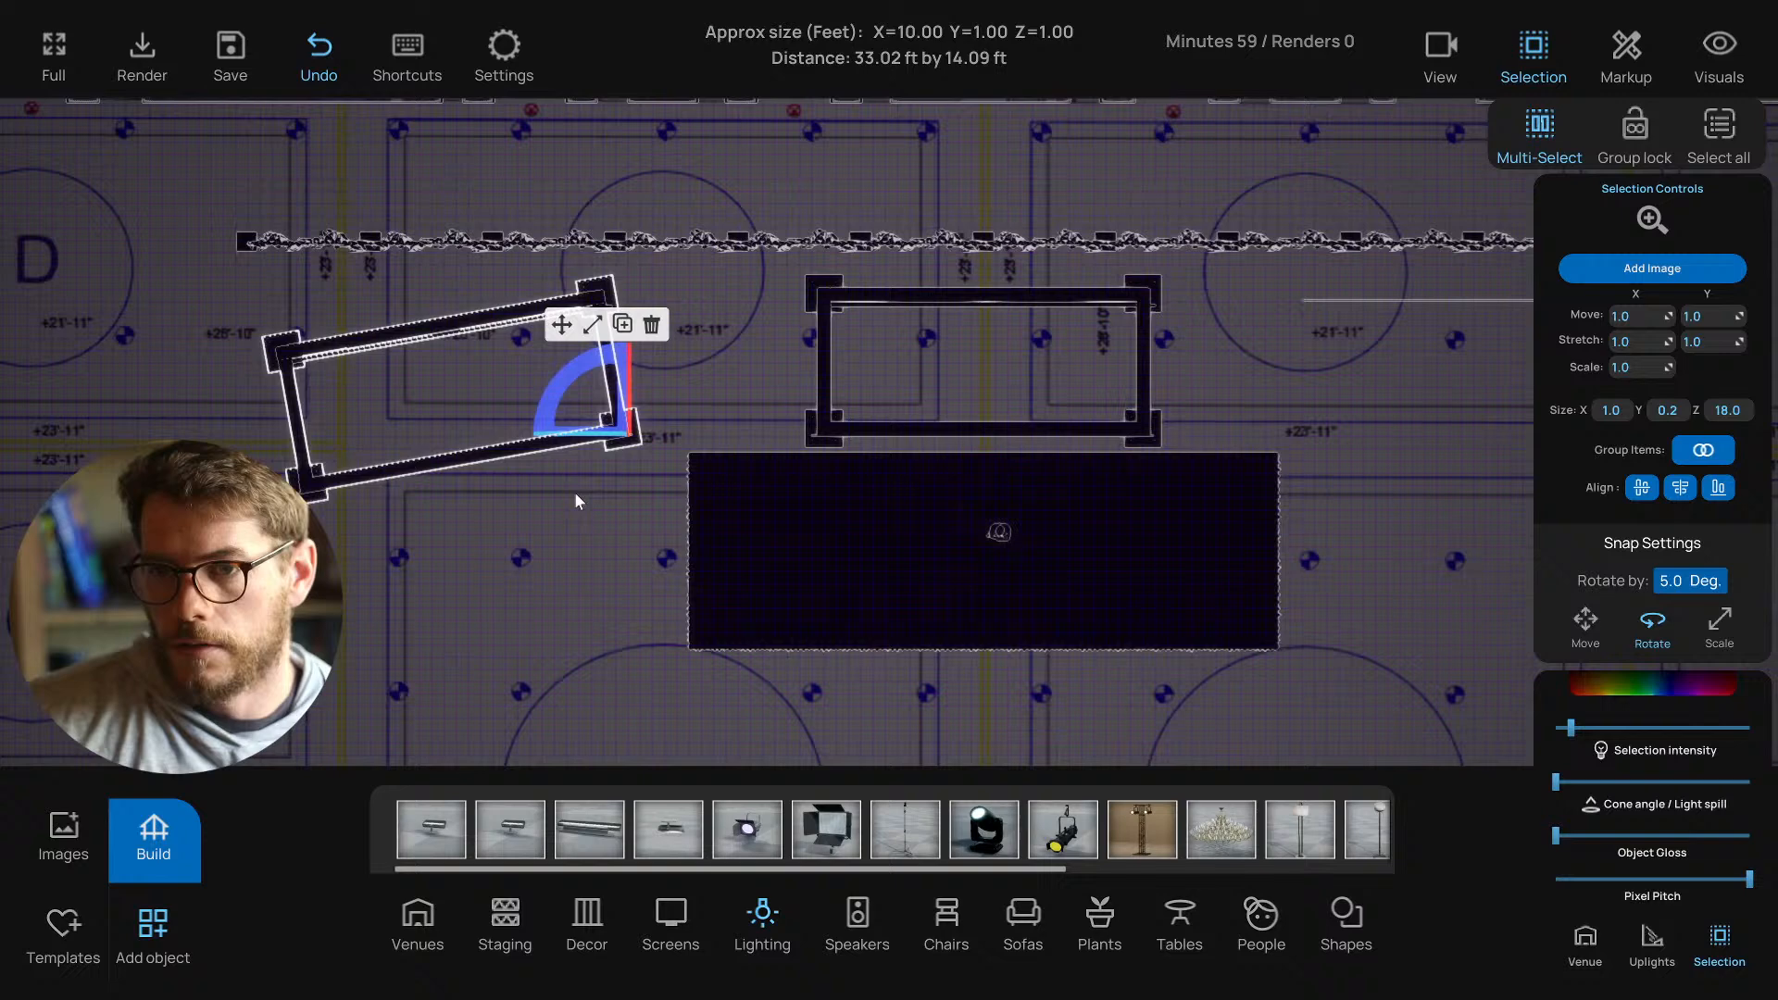
click(562, 326)
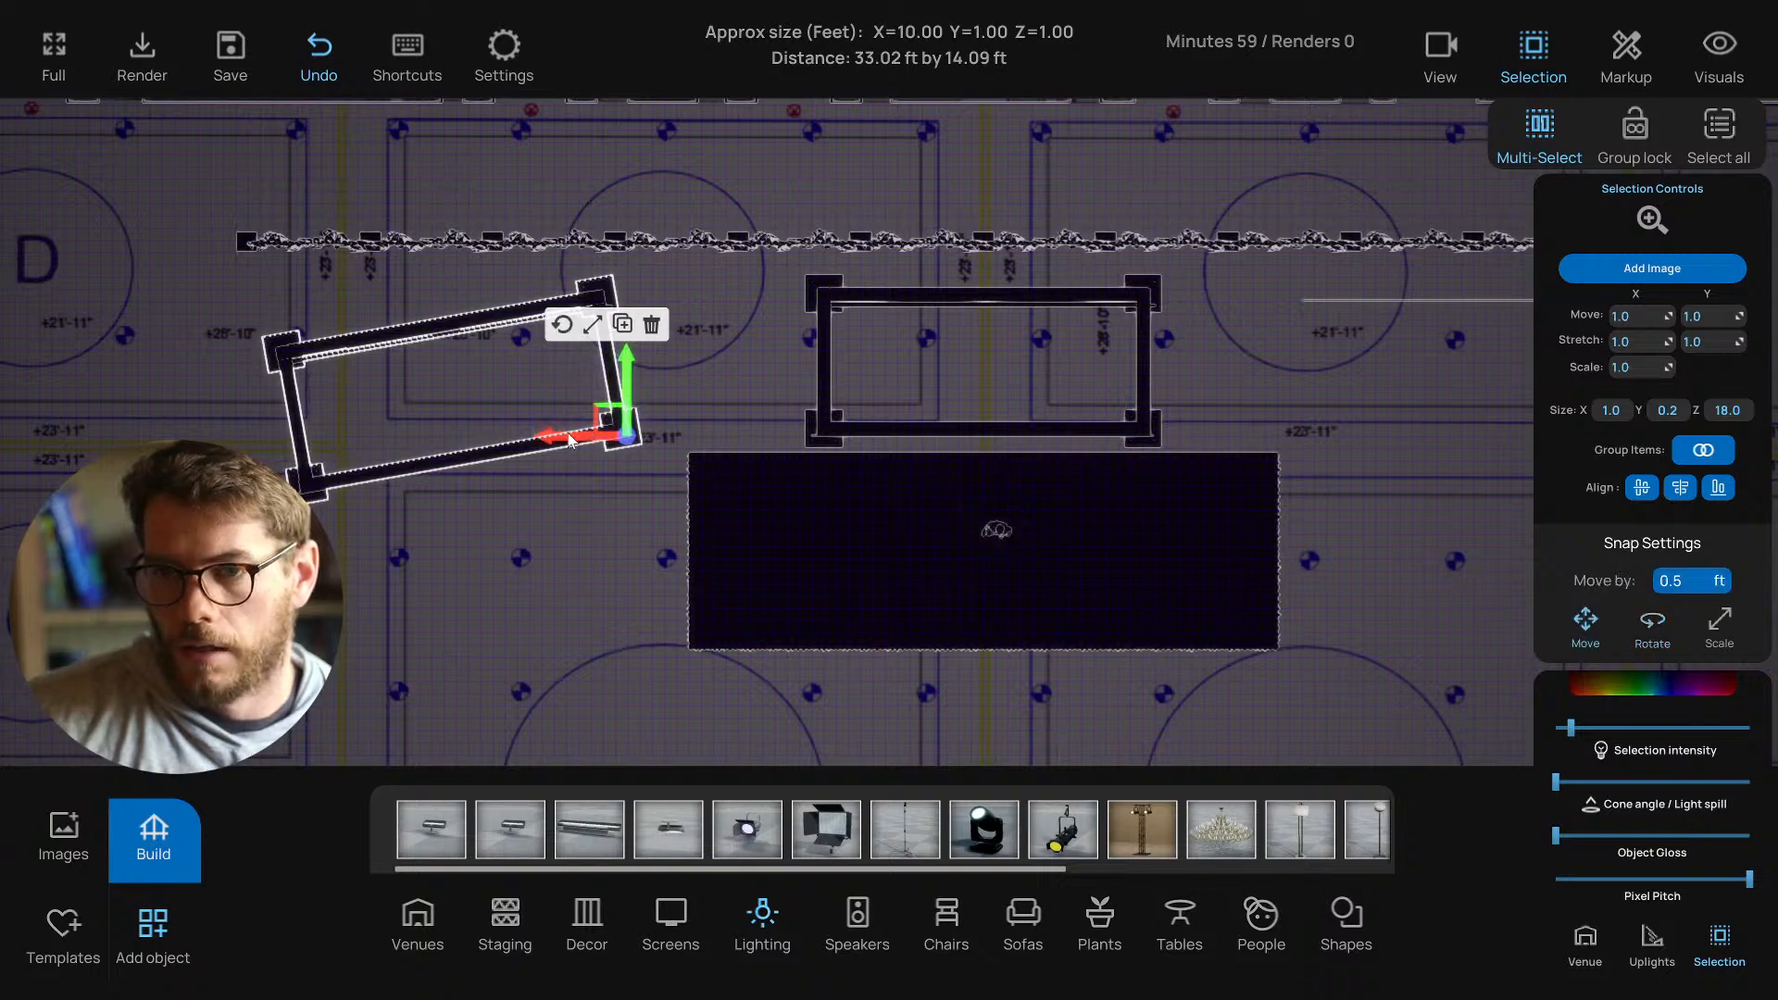
drag(566, 439, 561, 438)
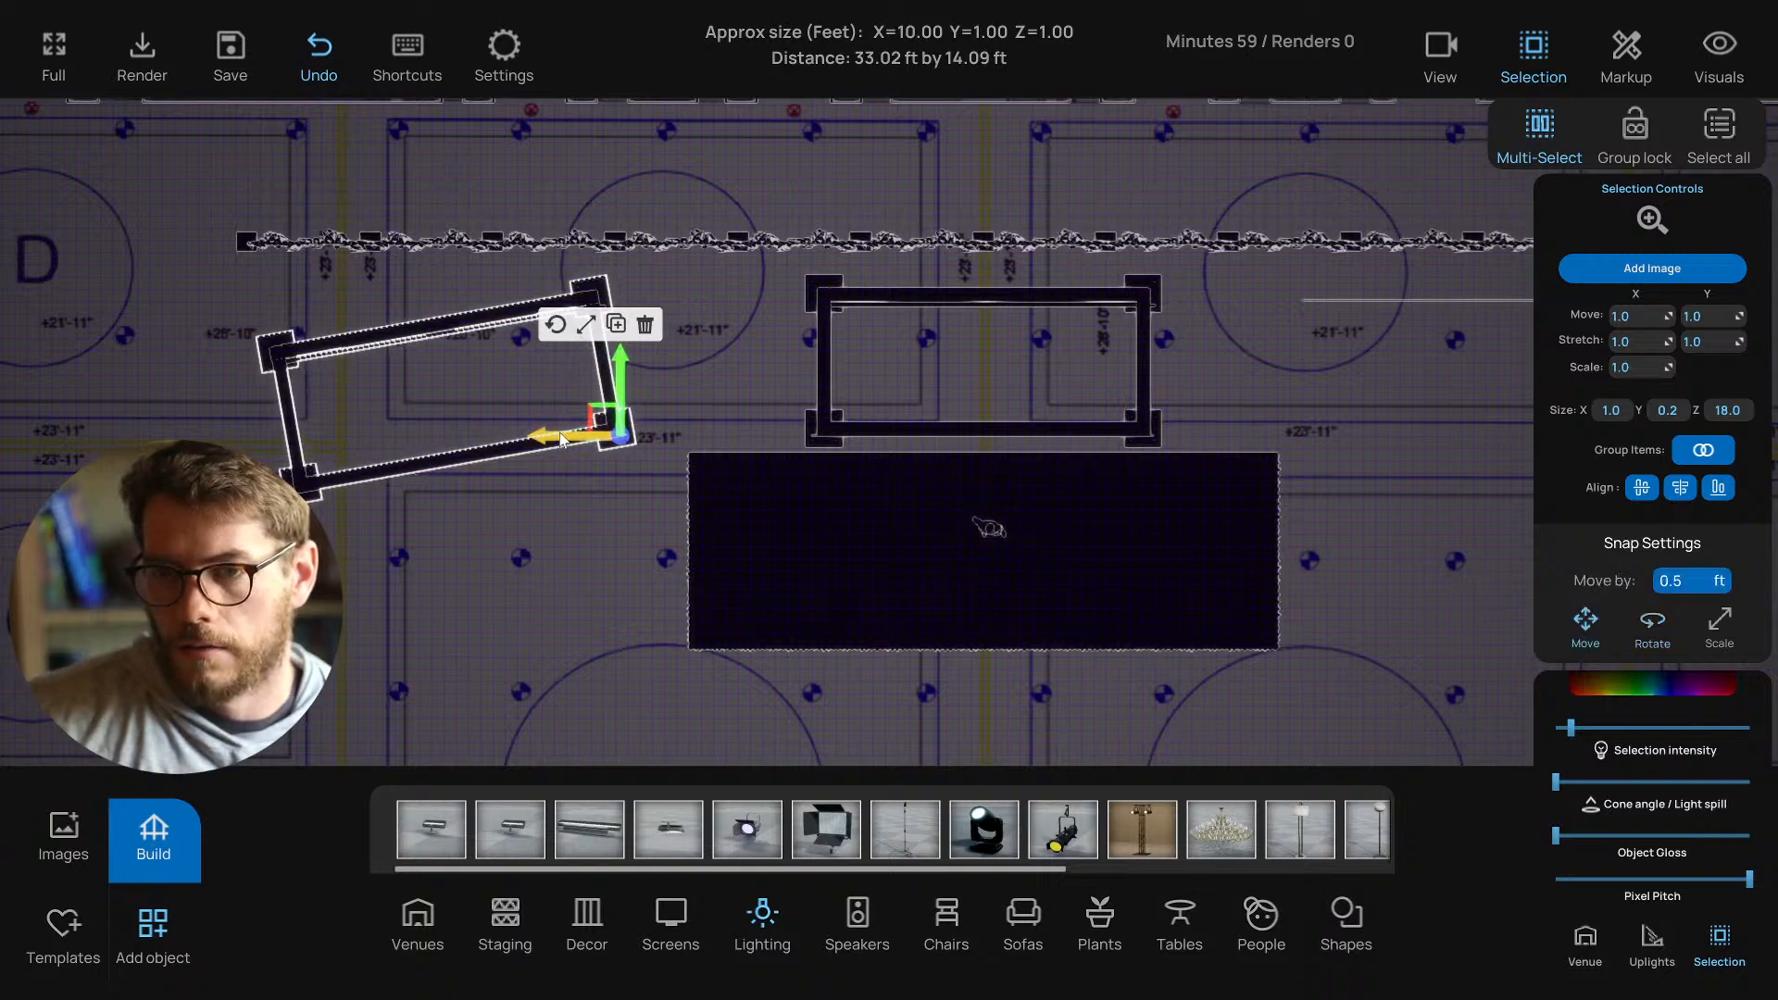
click(560, 517)
Check the copied side frame in perspective, reselect it in the top view and increase its angle to about 20 degrees.
key(t)
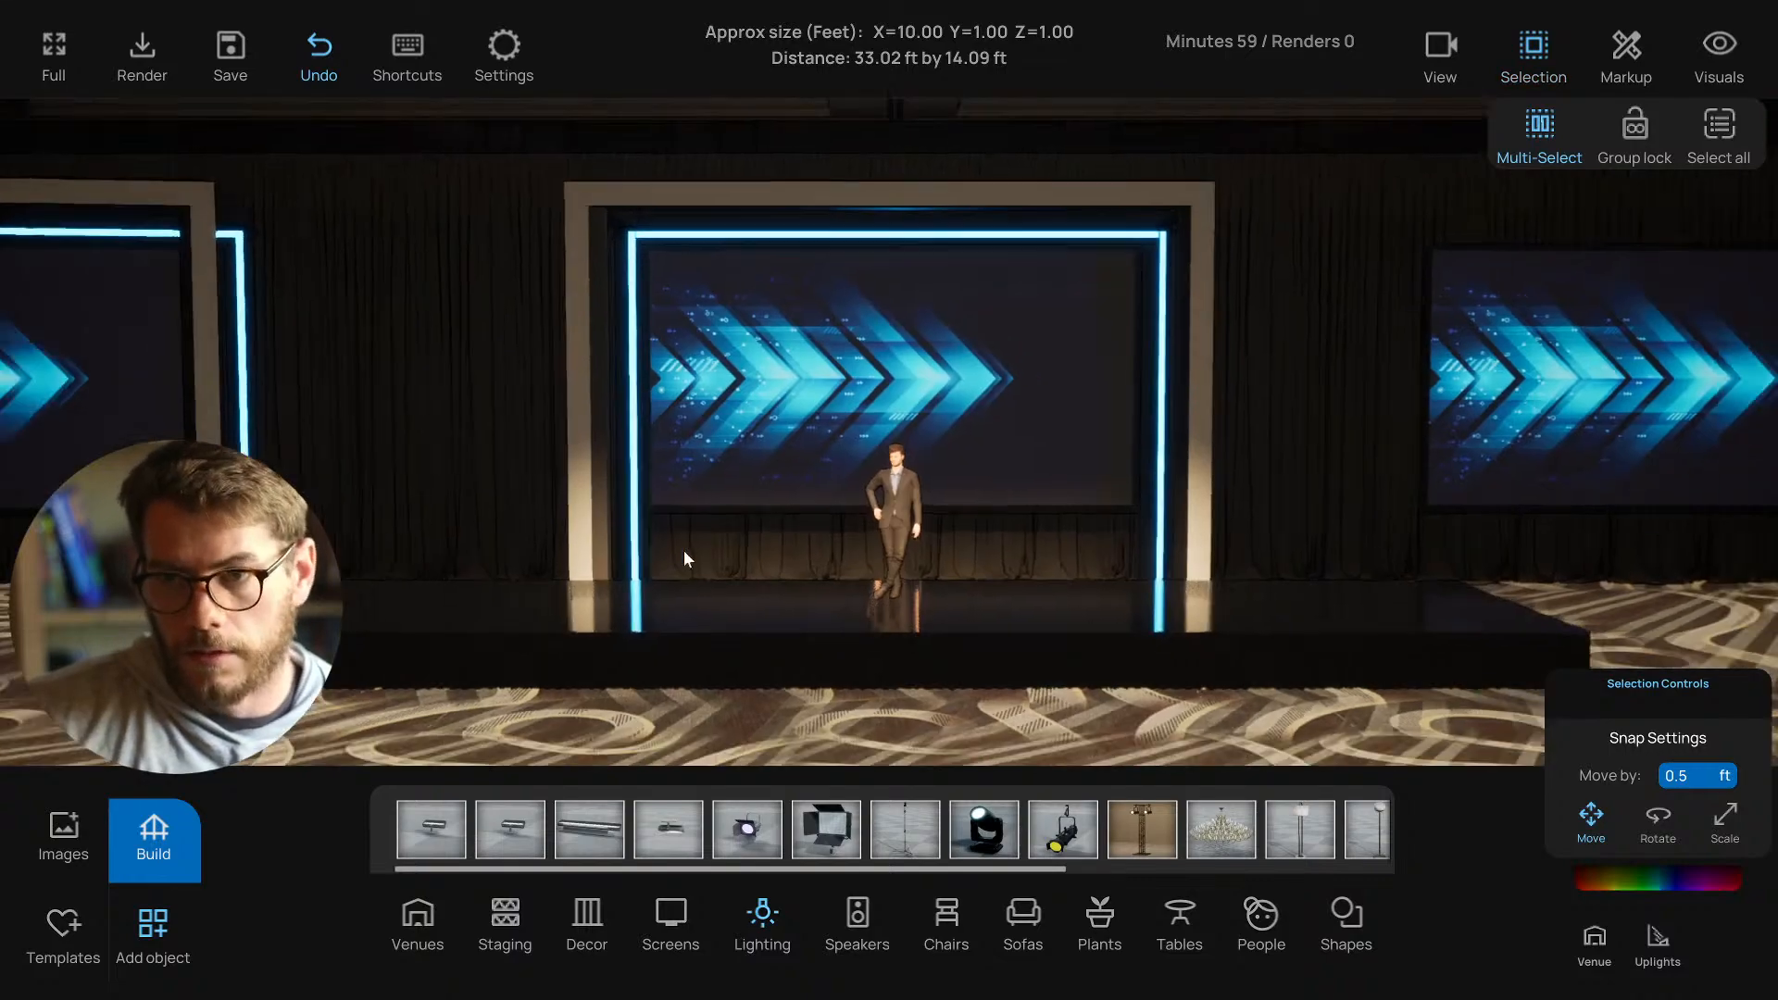
mouse_move(683, 551)
right_down()
mouse_move(624, 545)
mouse_move(691, 558)
right_up()
key(a)
key(s)
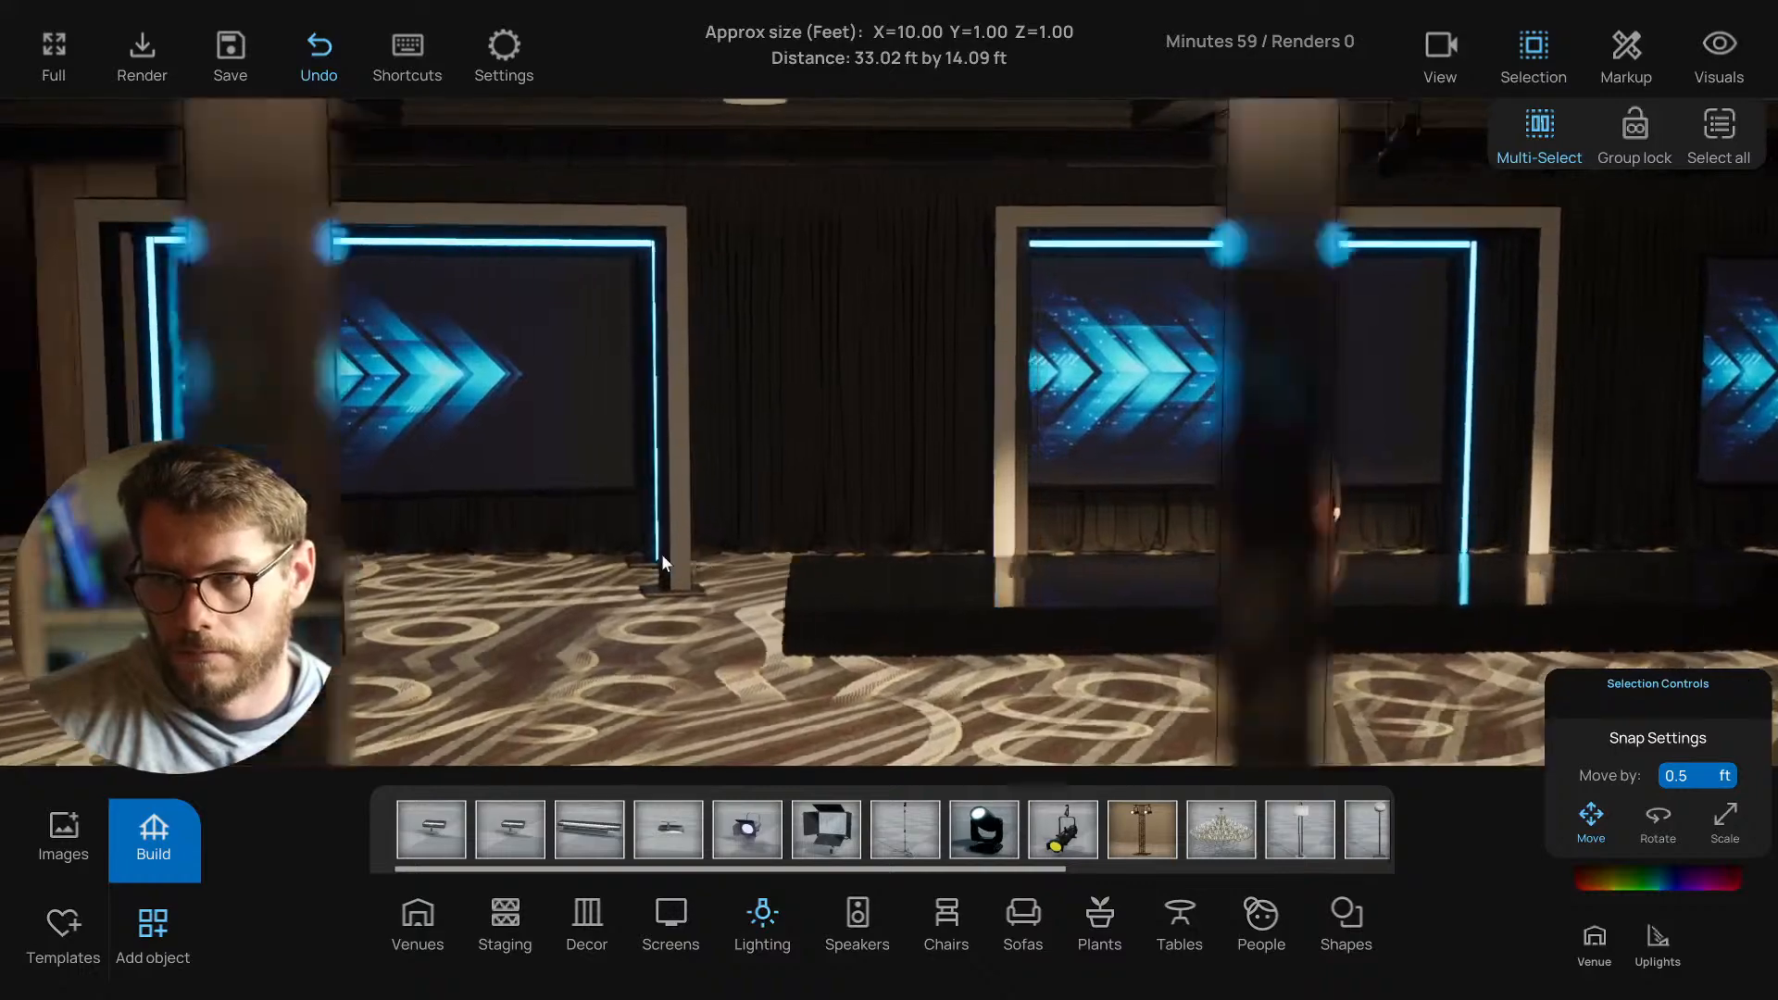
key(t)
key(w)
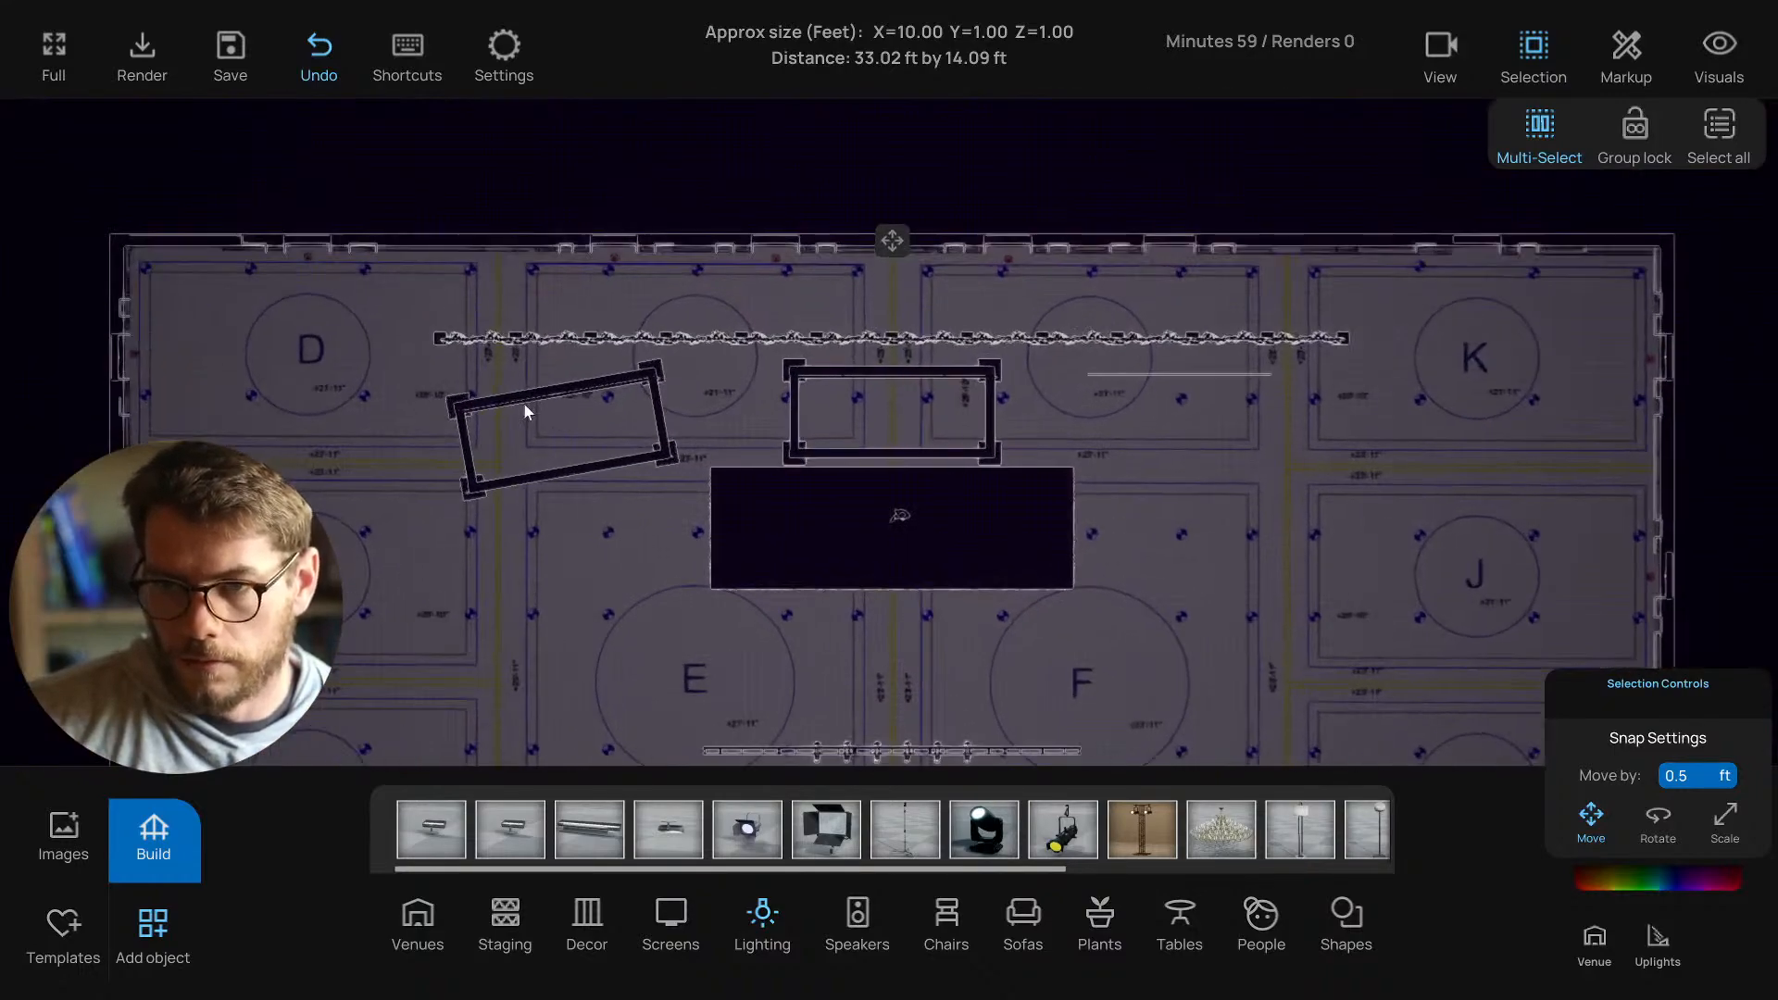
drag(368, 342, 647, 504)
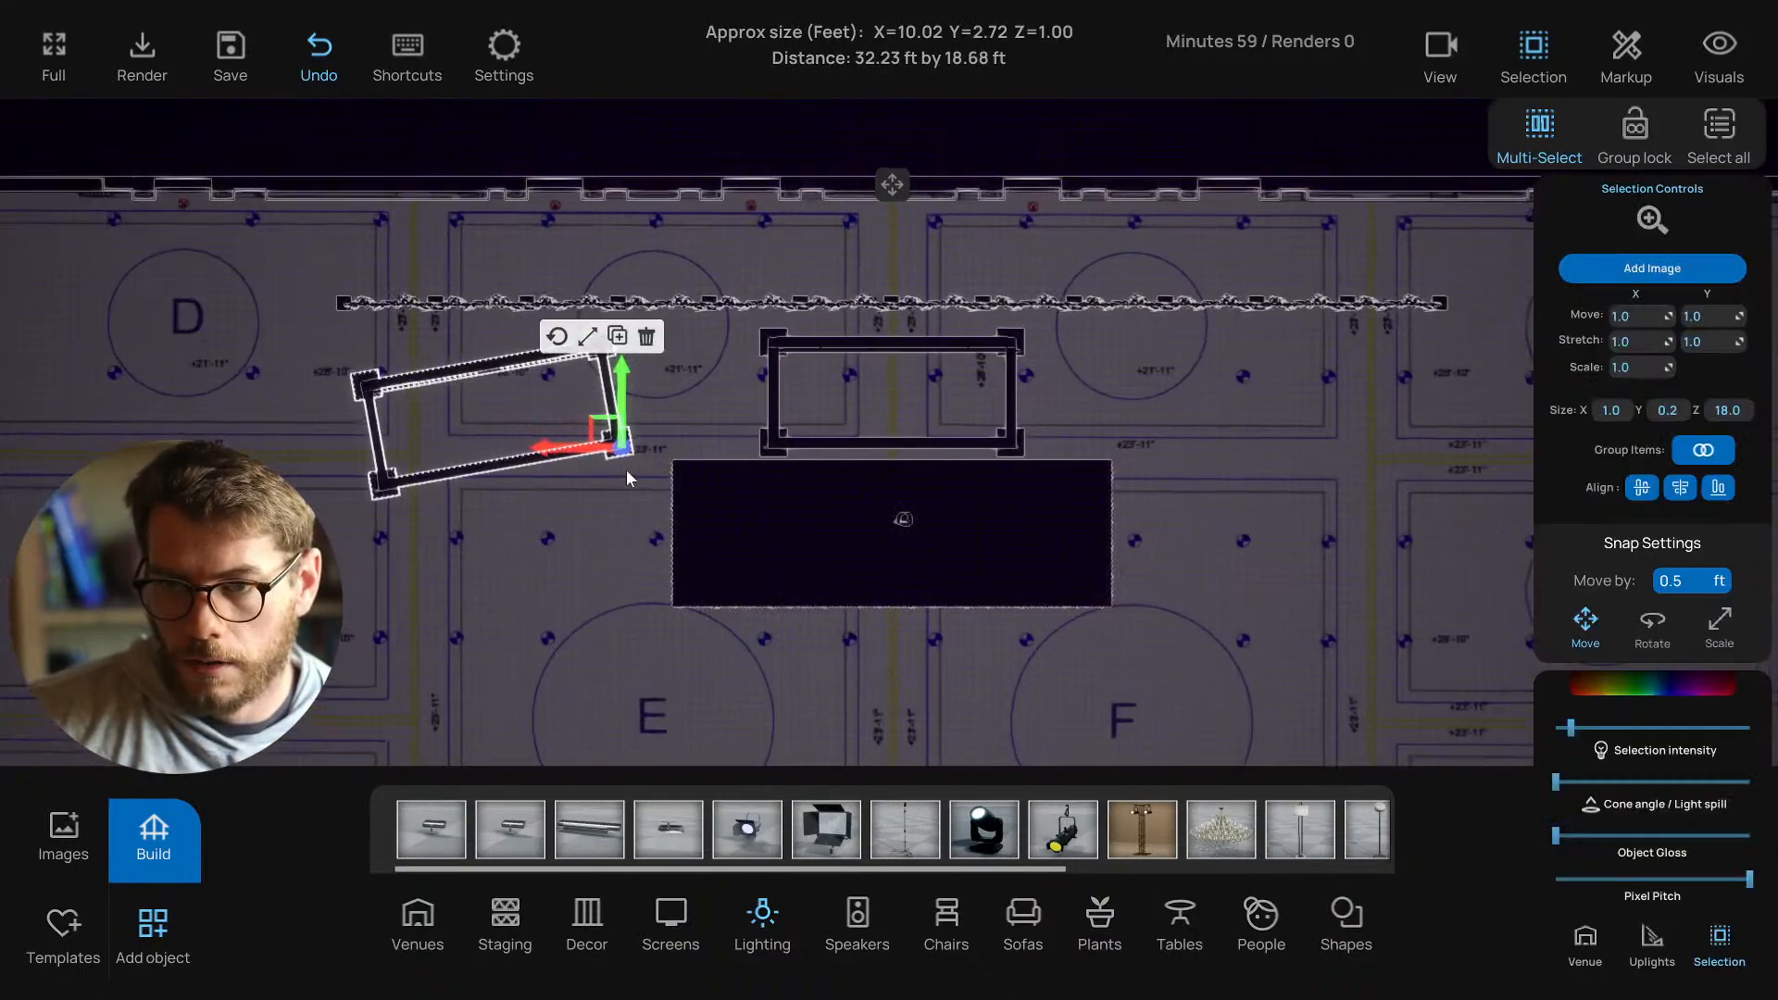
click(499, 328)
drag(508, 375, 504, 380)
click(501, 325)
Move the angled side frame closer to the drapery backdrop and inward toward the center frame.
middle_drag(498, 365, 560, 378)
scroll(592, 385, down, 1)
drag(659, 400, 664, 371)
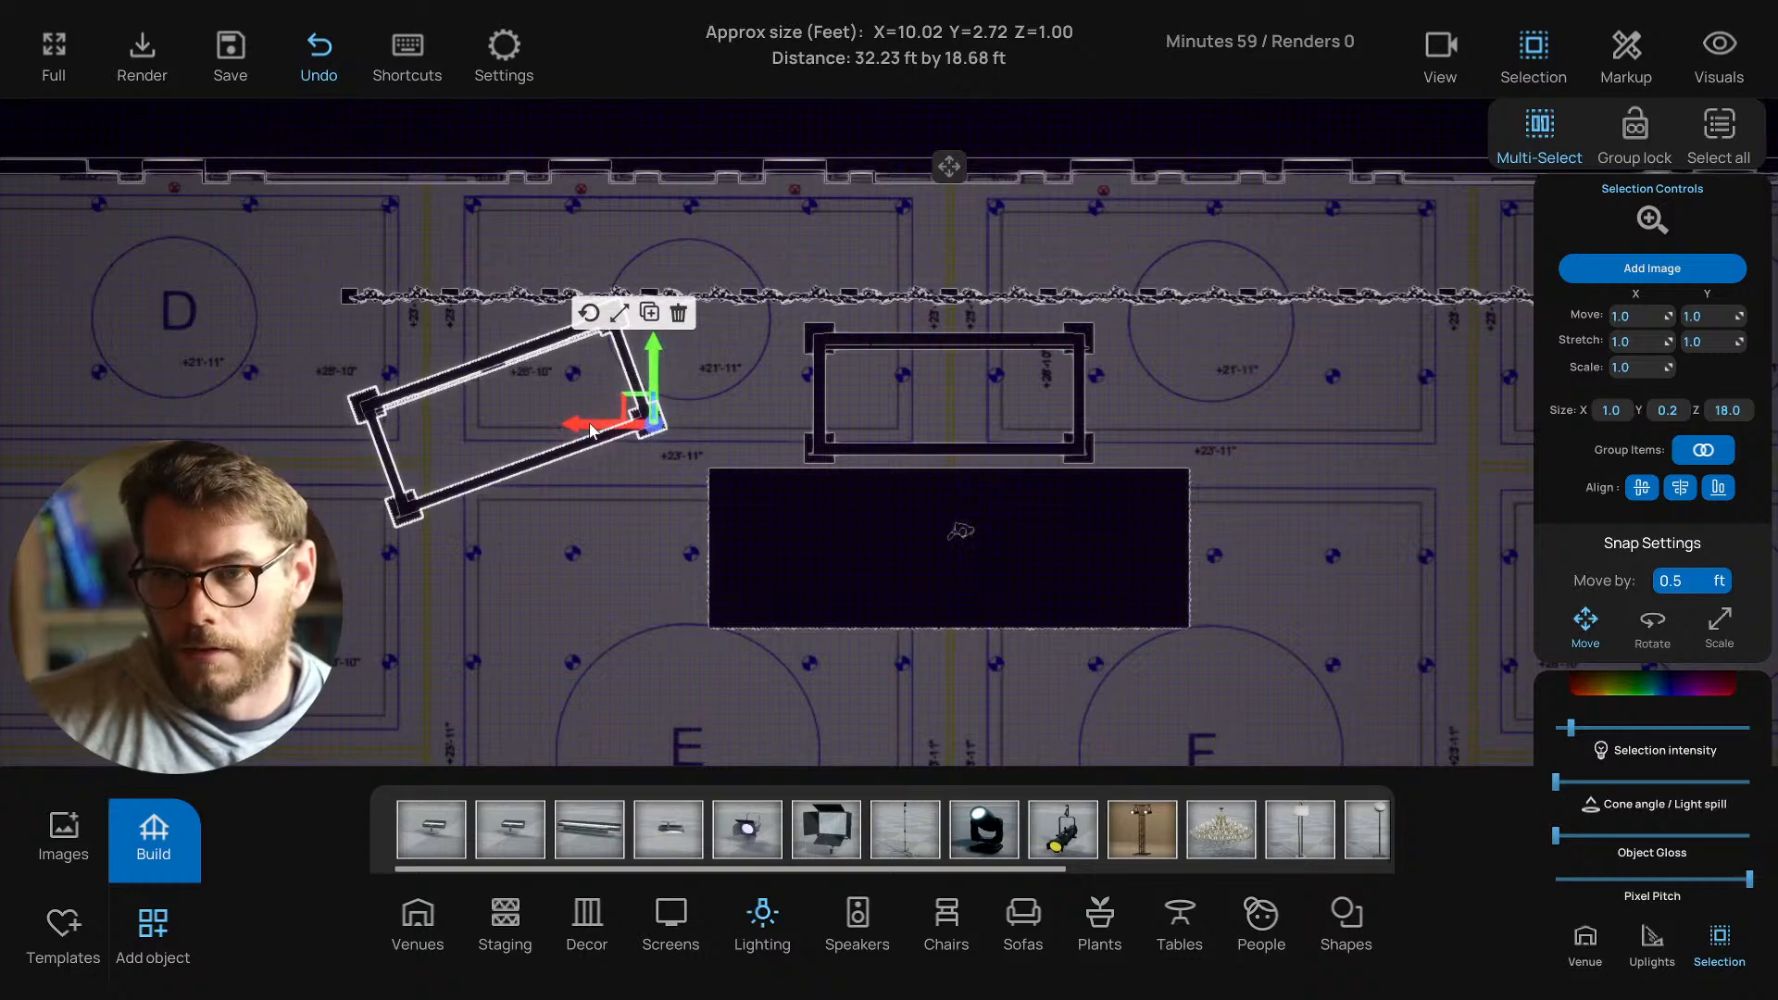
drag(591, 426, 632, 435)
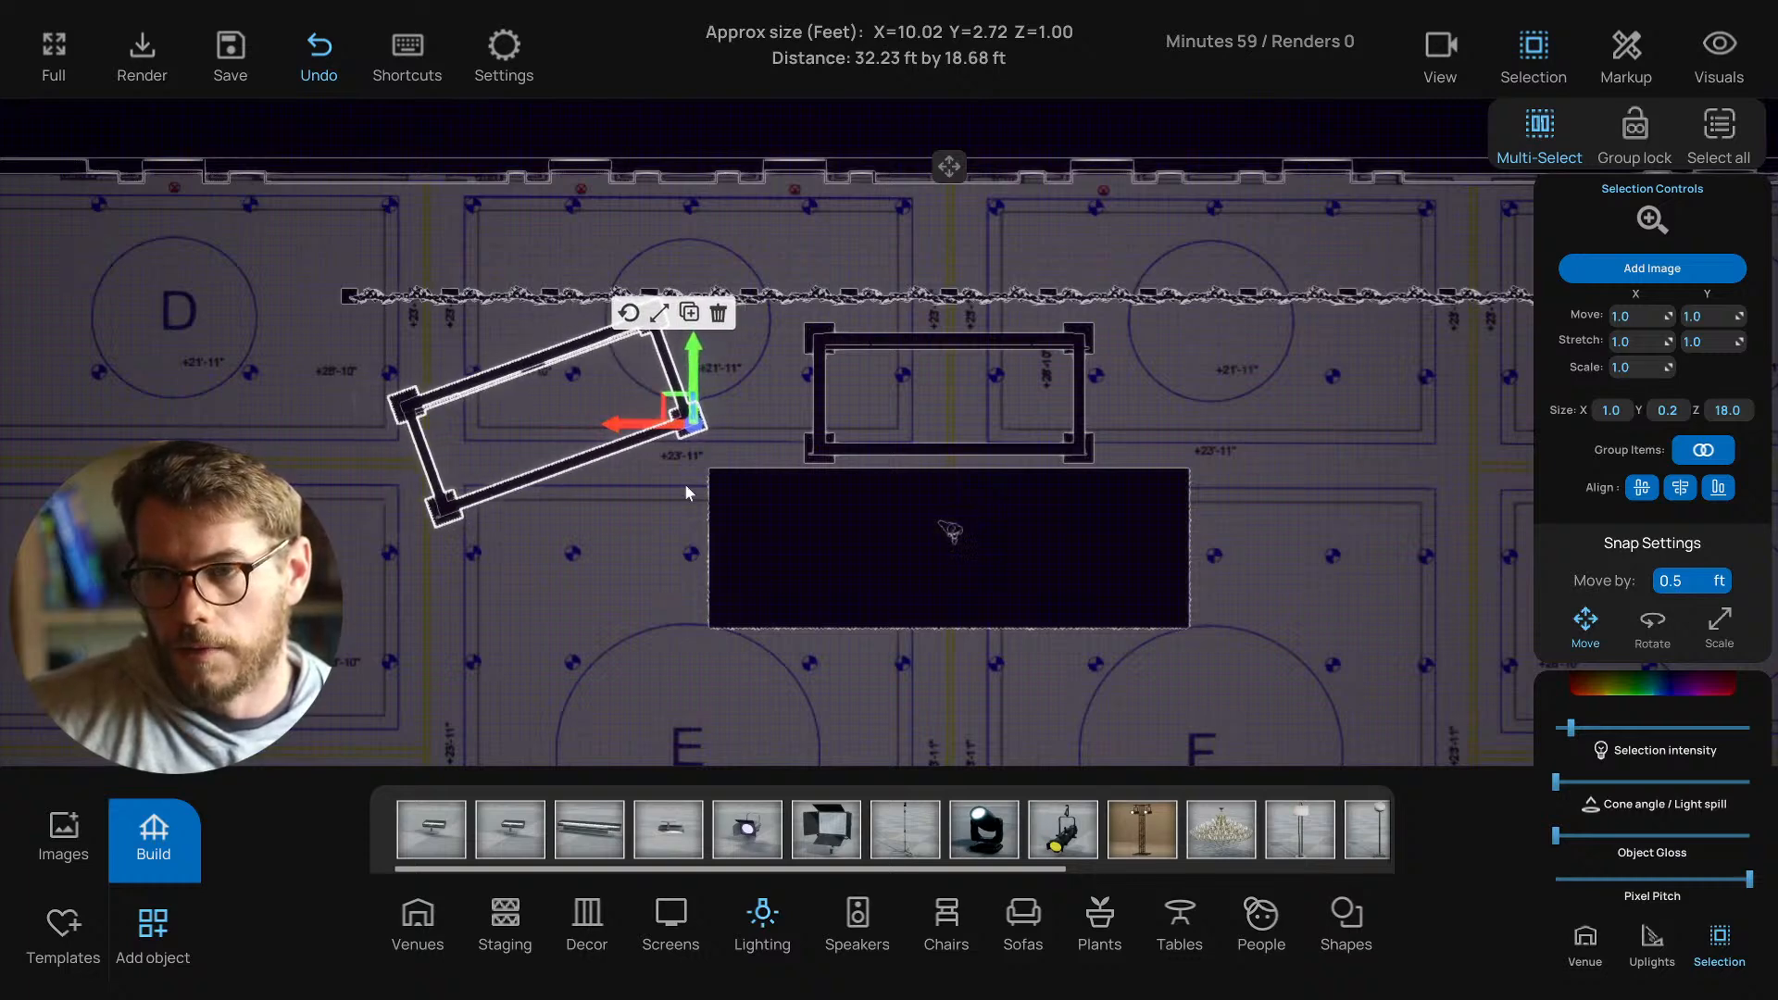
Select the ballroom venue in the top view and rotate it 90 degrees counterclockwise beneath the stage set.
scroll(685, 483, down, 5)
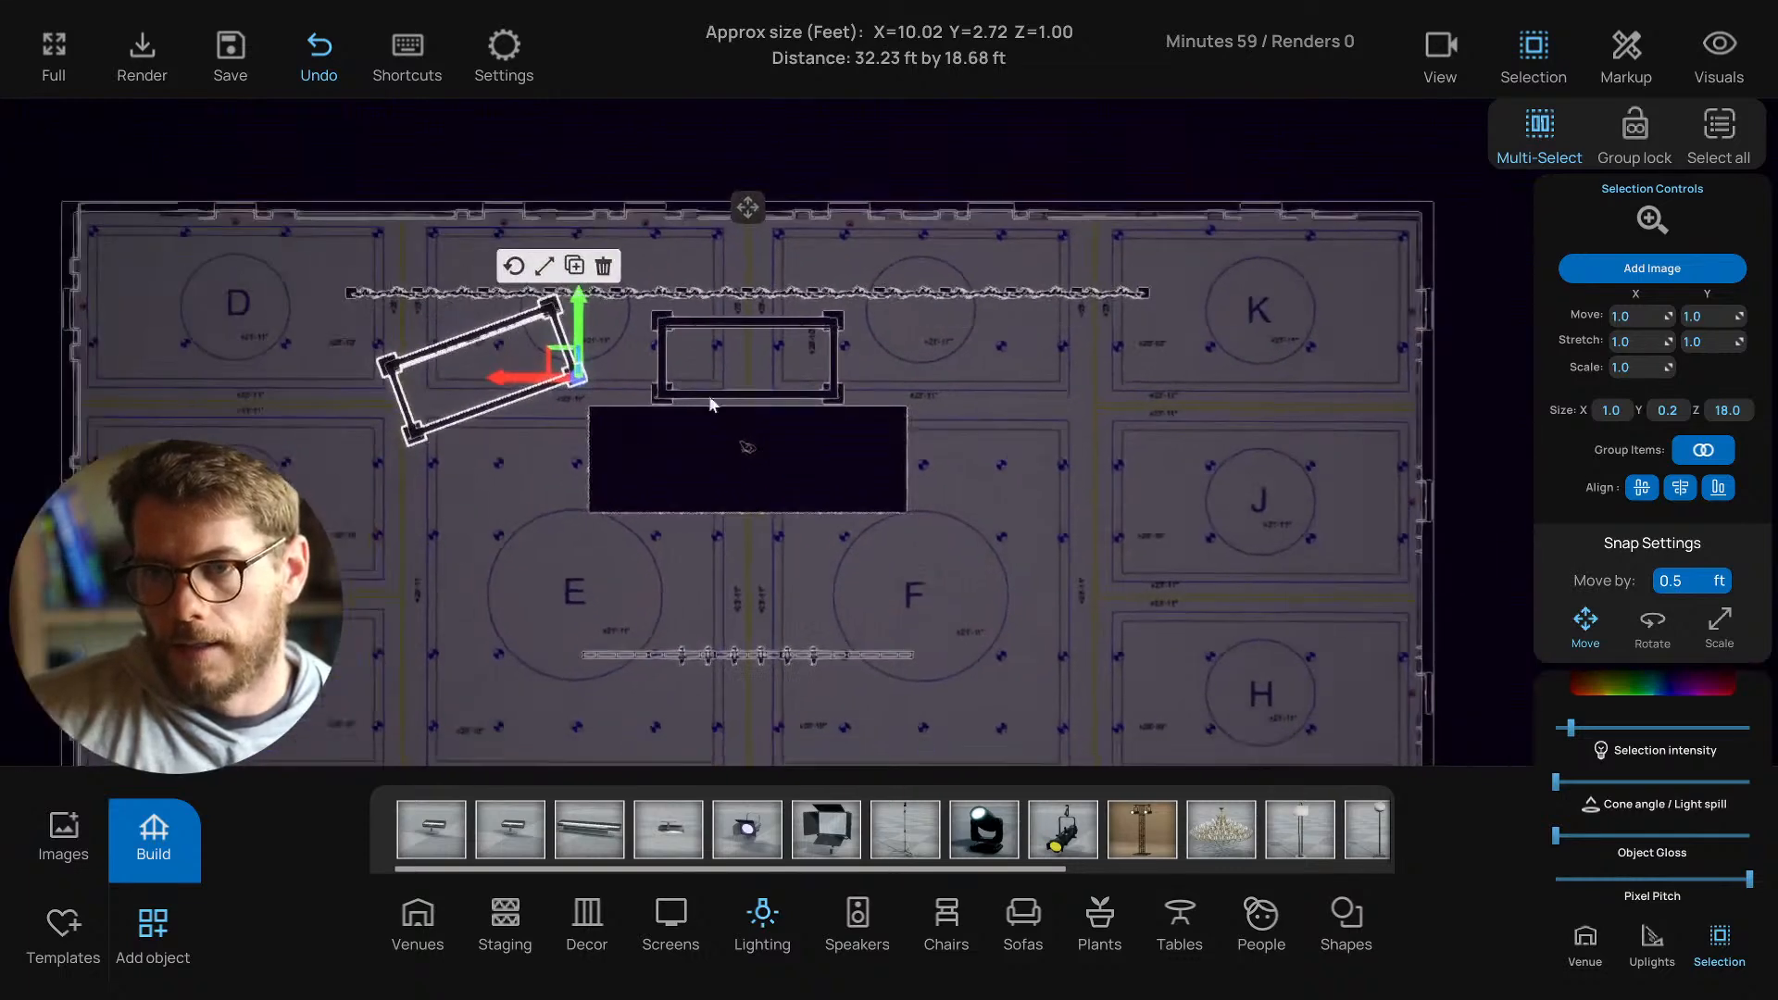
scroll(709, 394, down, 3)
click(732, 198)
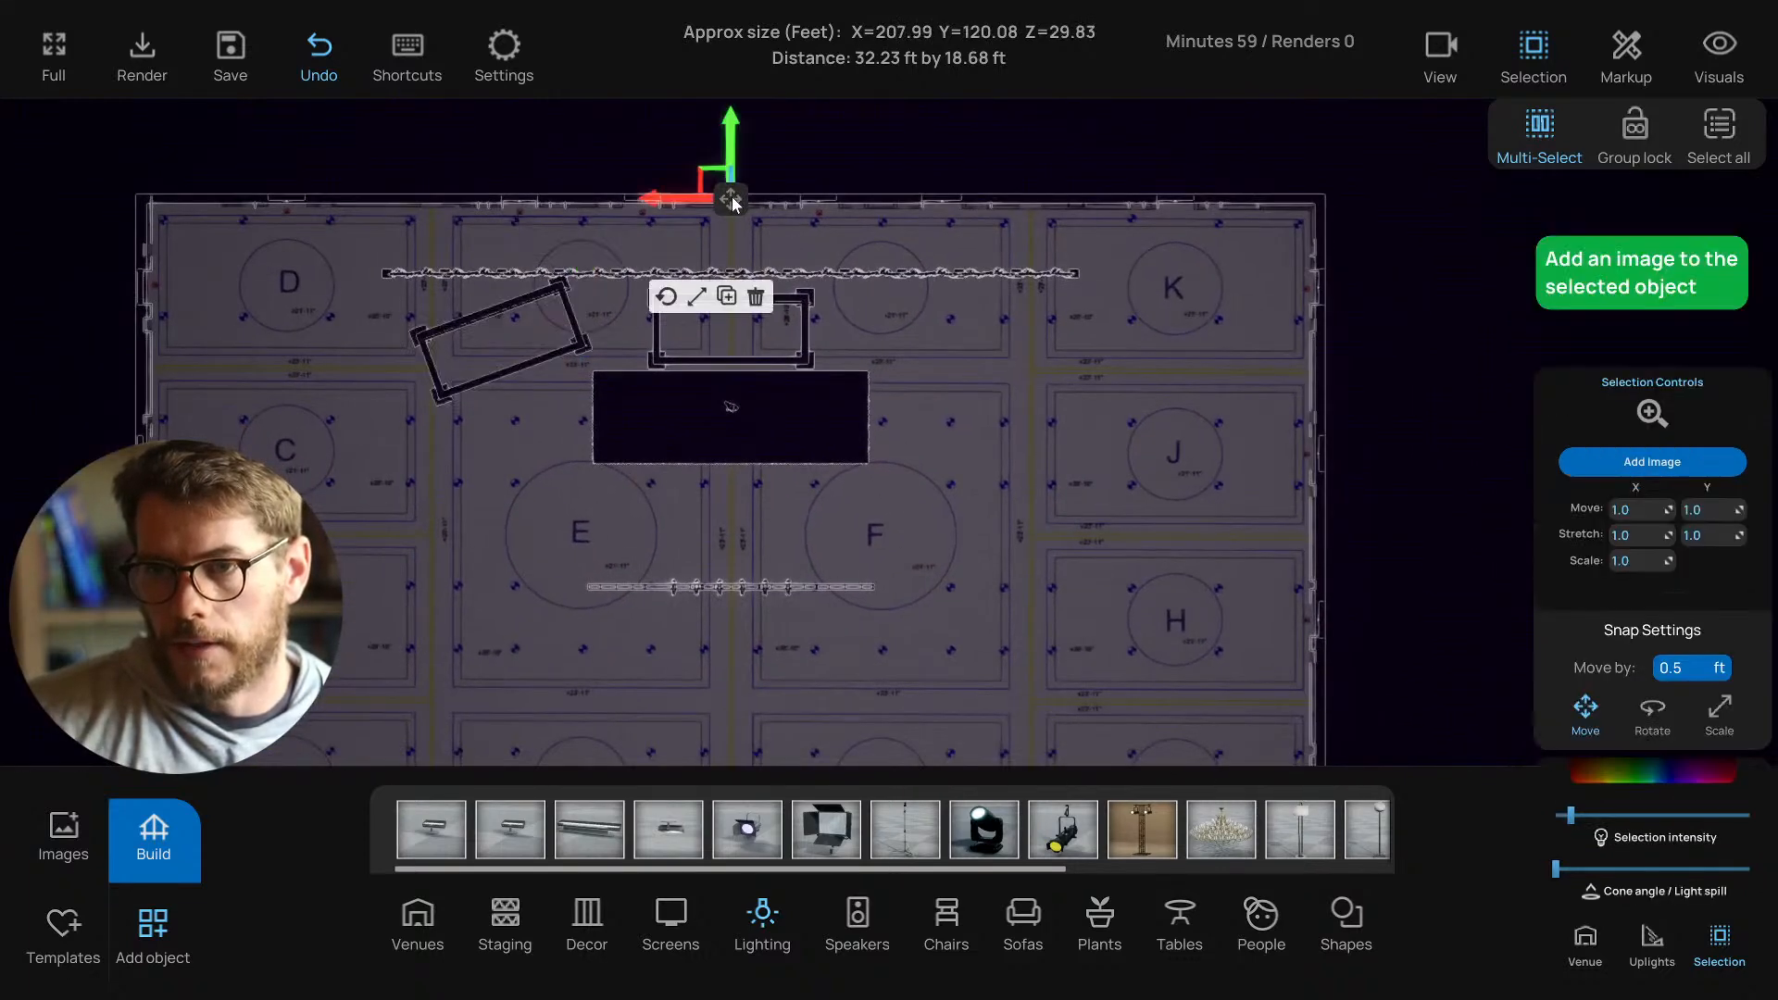
scroll(830, 224, down, 1)
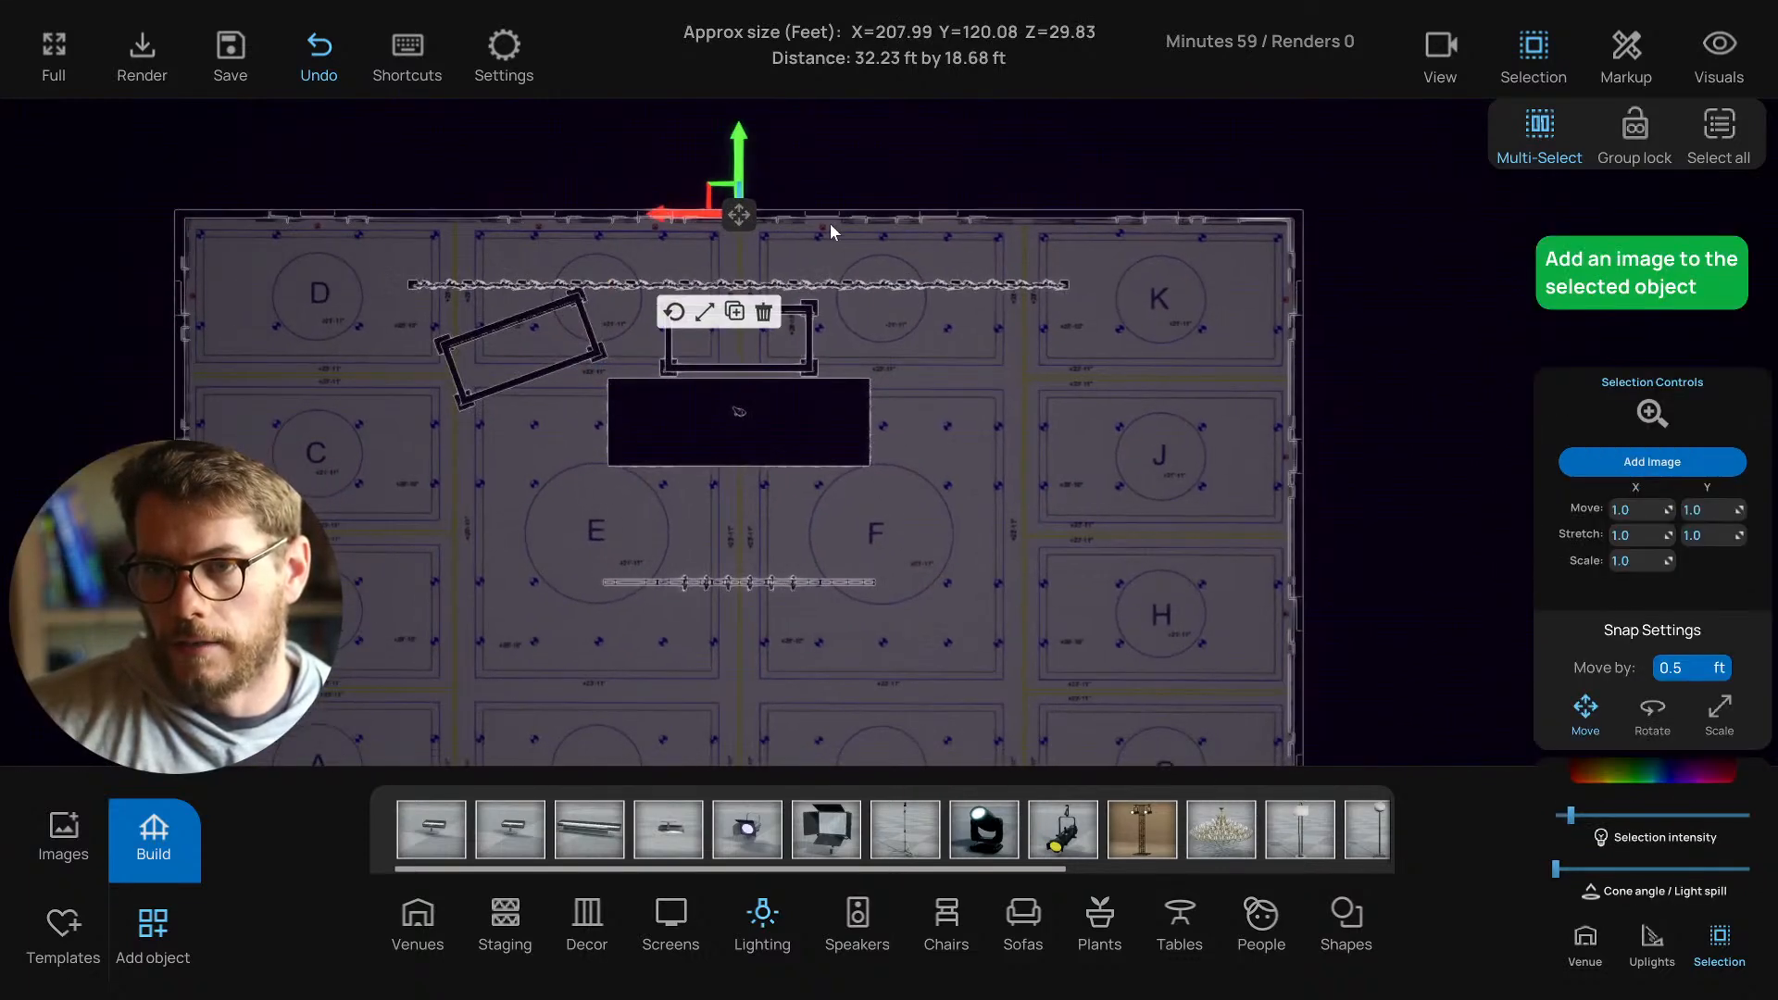
click(675, 314)
drag(691, 142, 667, 269)
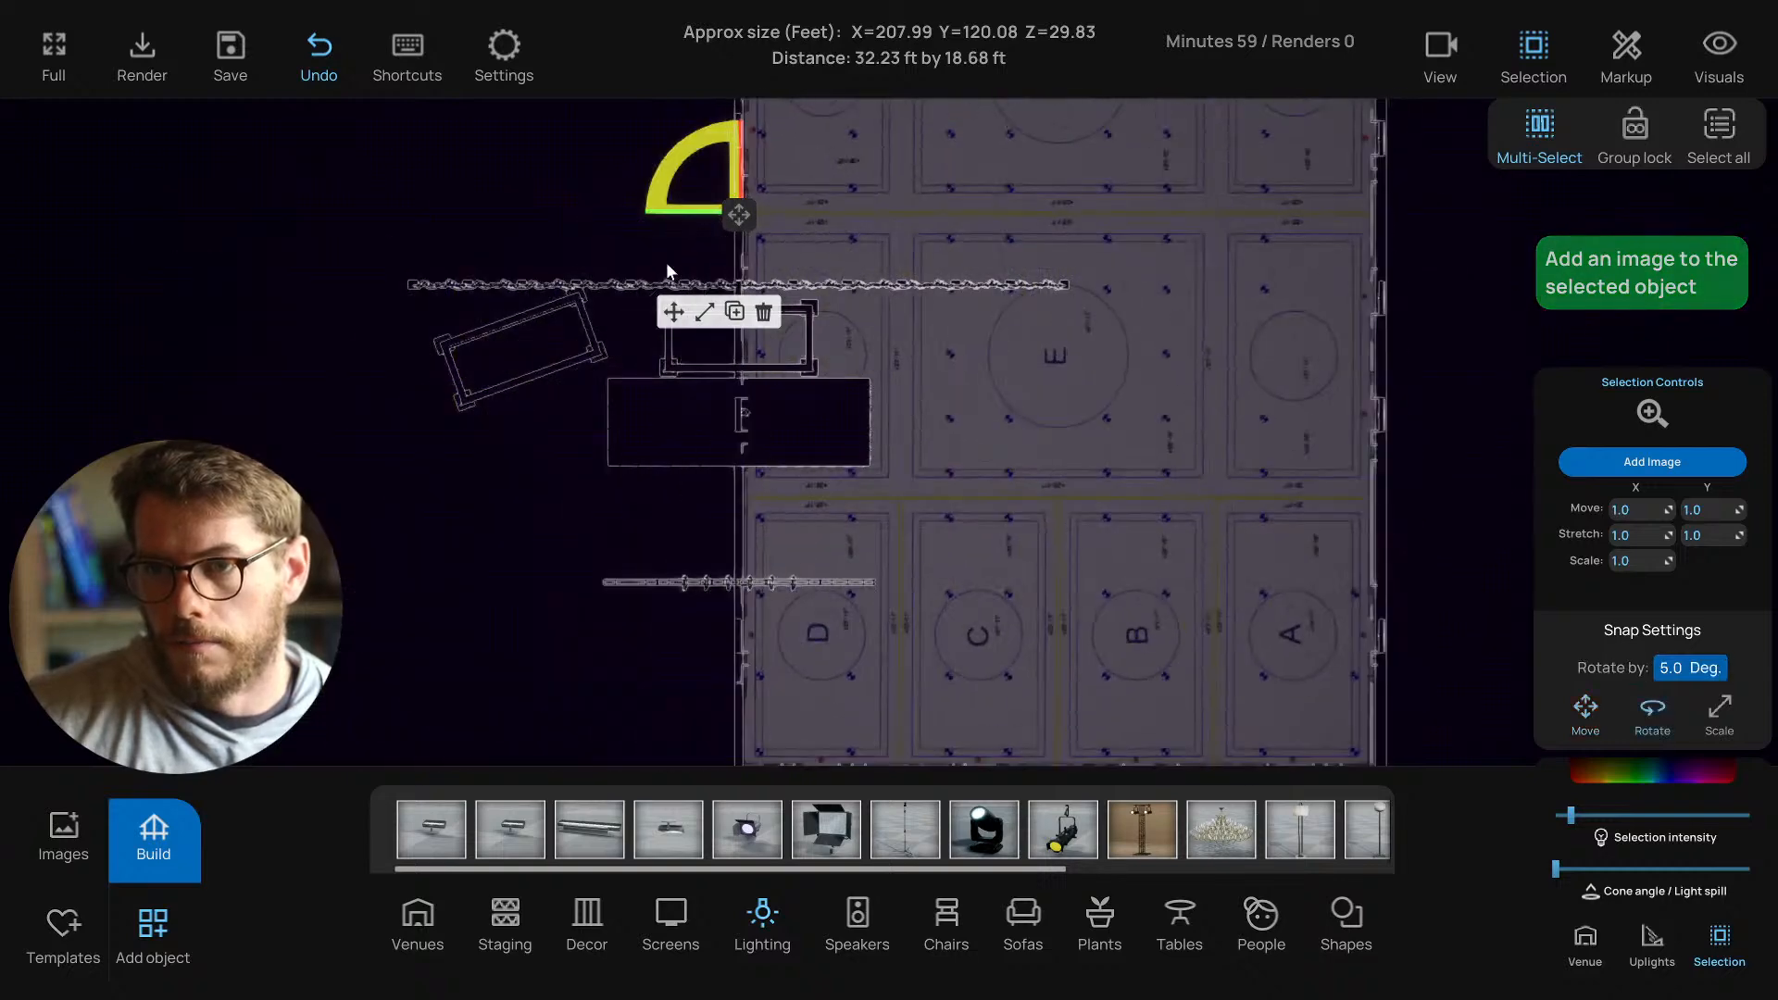
scroll(704, 227, down, 1)
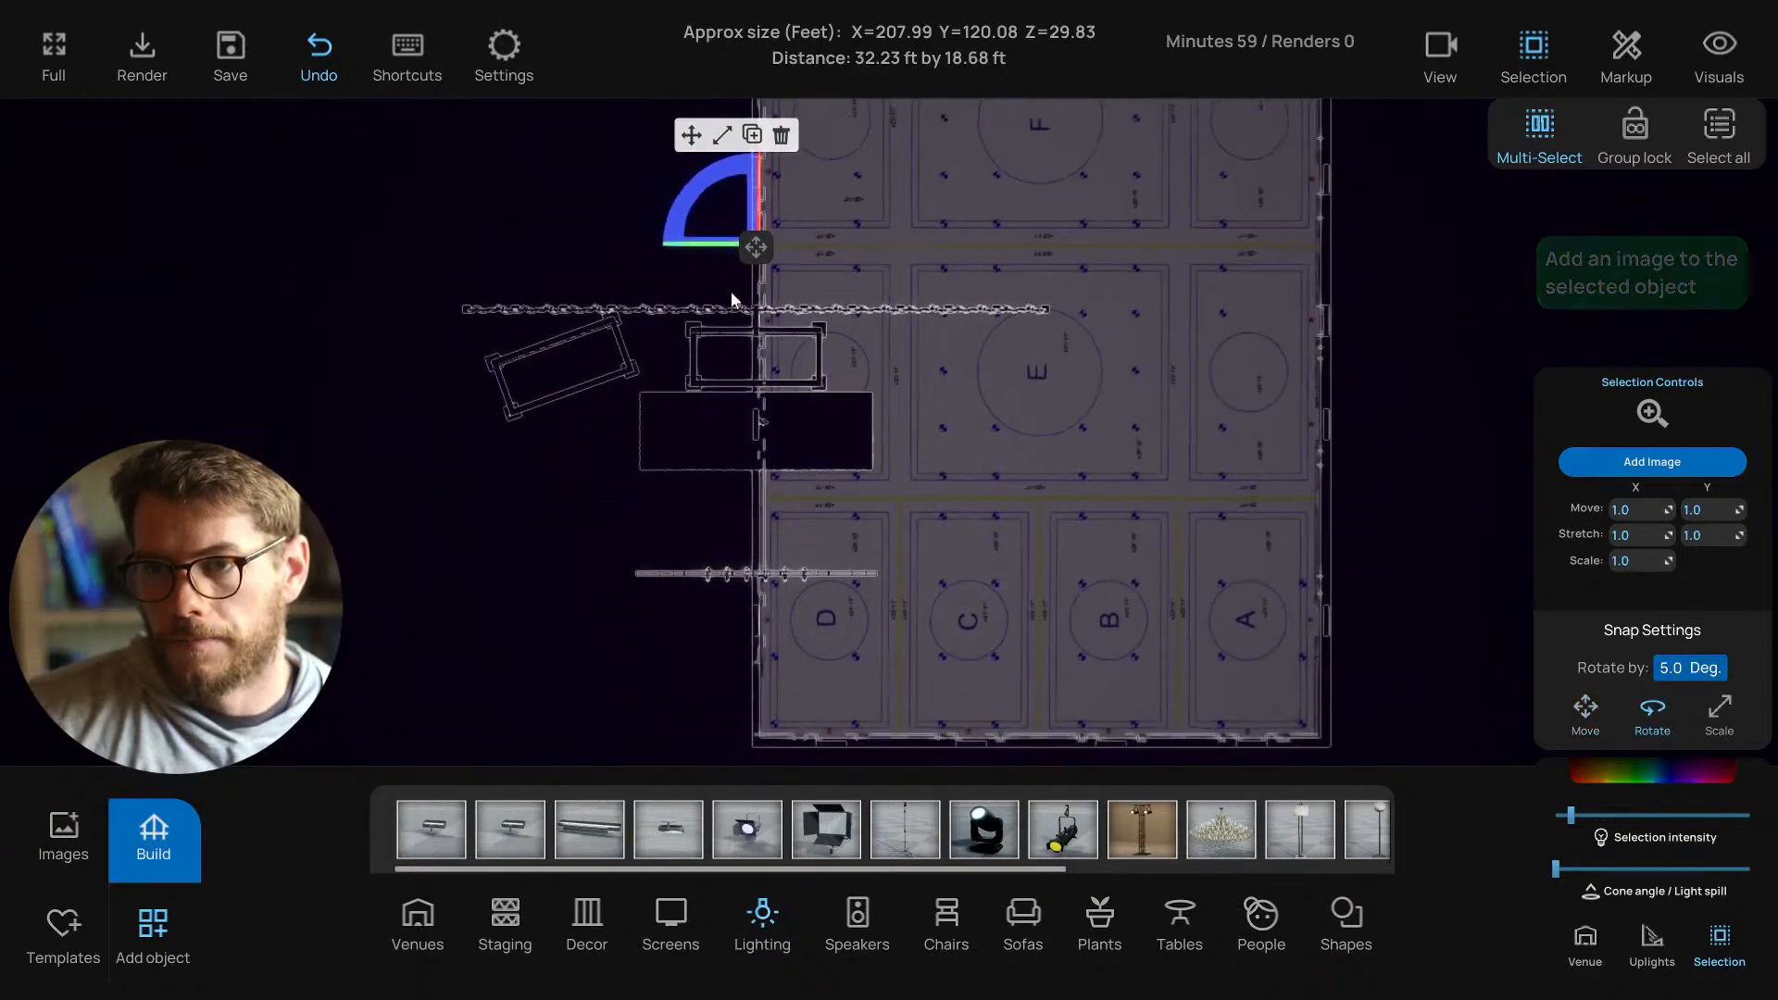
Move the rotated venue so the stage set sits centered across its width near the short wall by rooms K through G.
click(697, 137)
drag(749, 225, 436, 556)
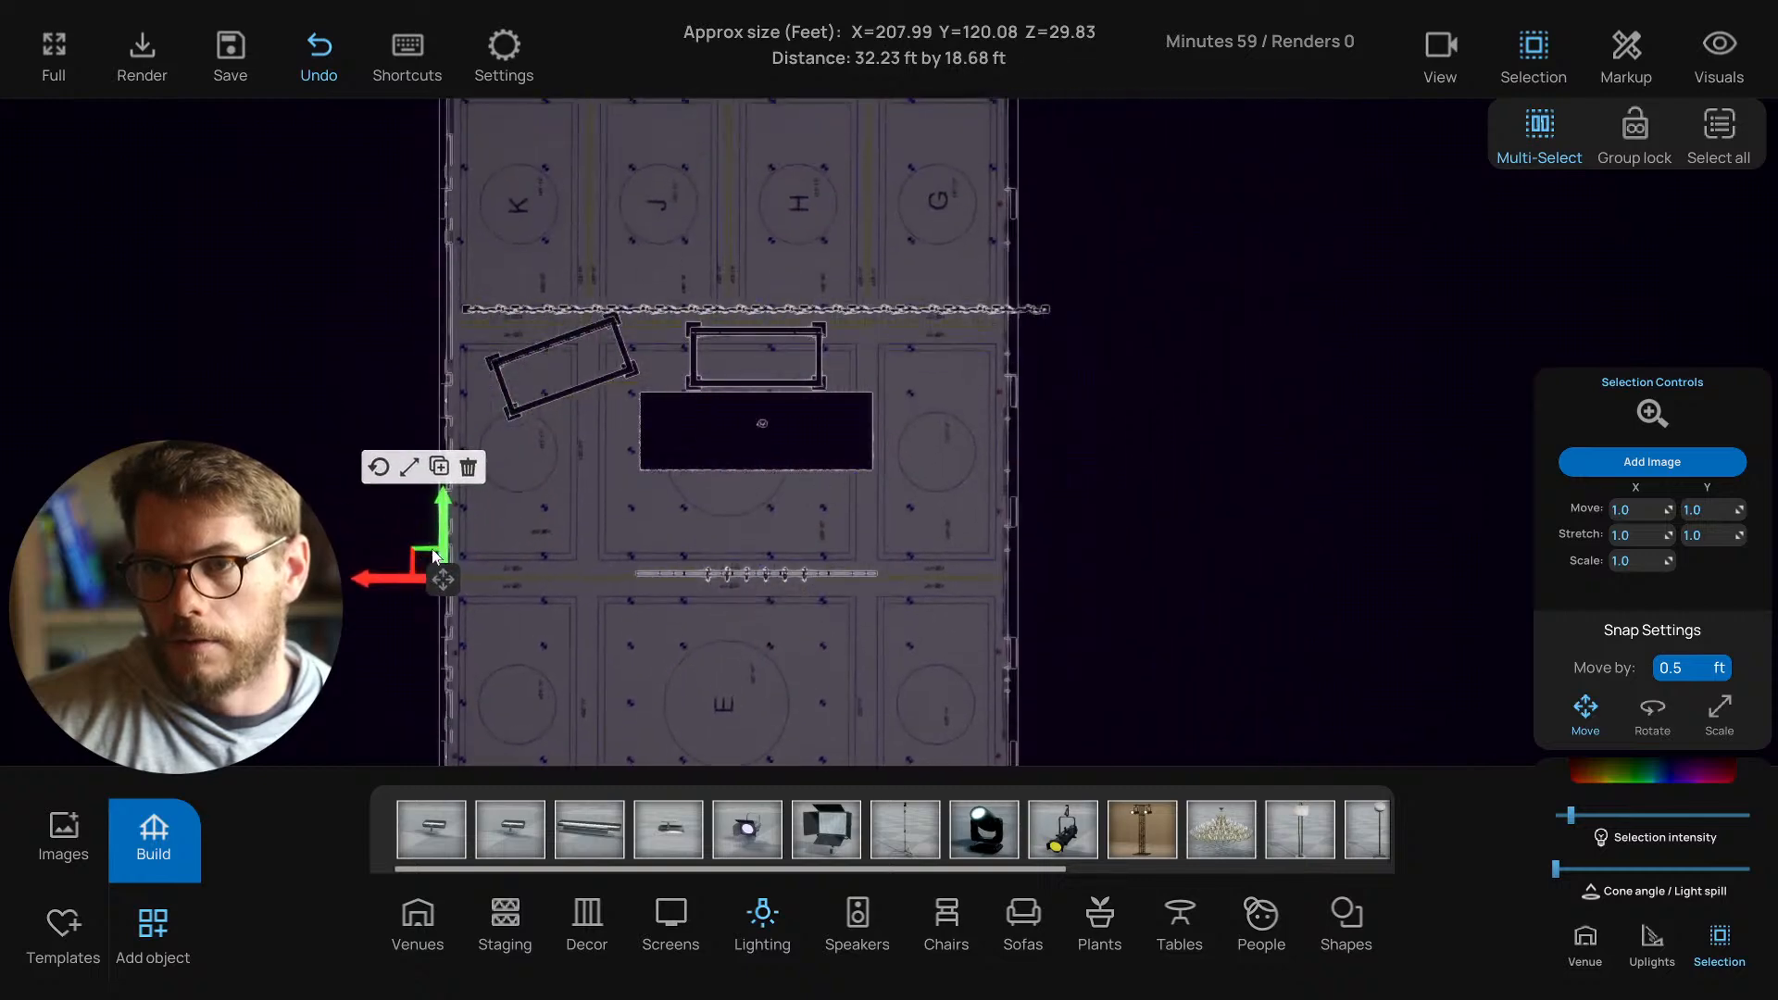
right_drag(594, 423, 590, 387)
scroll(590, 387, down, 1)
drag(467, 465, 479, 610)
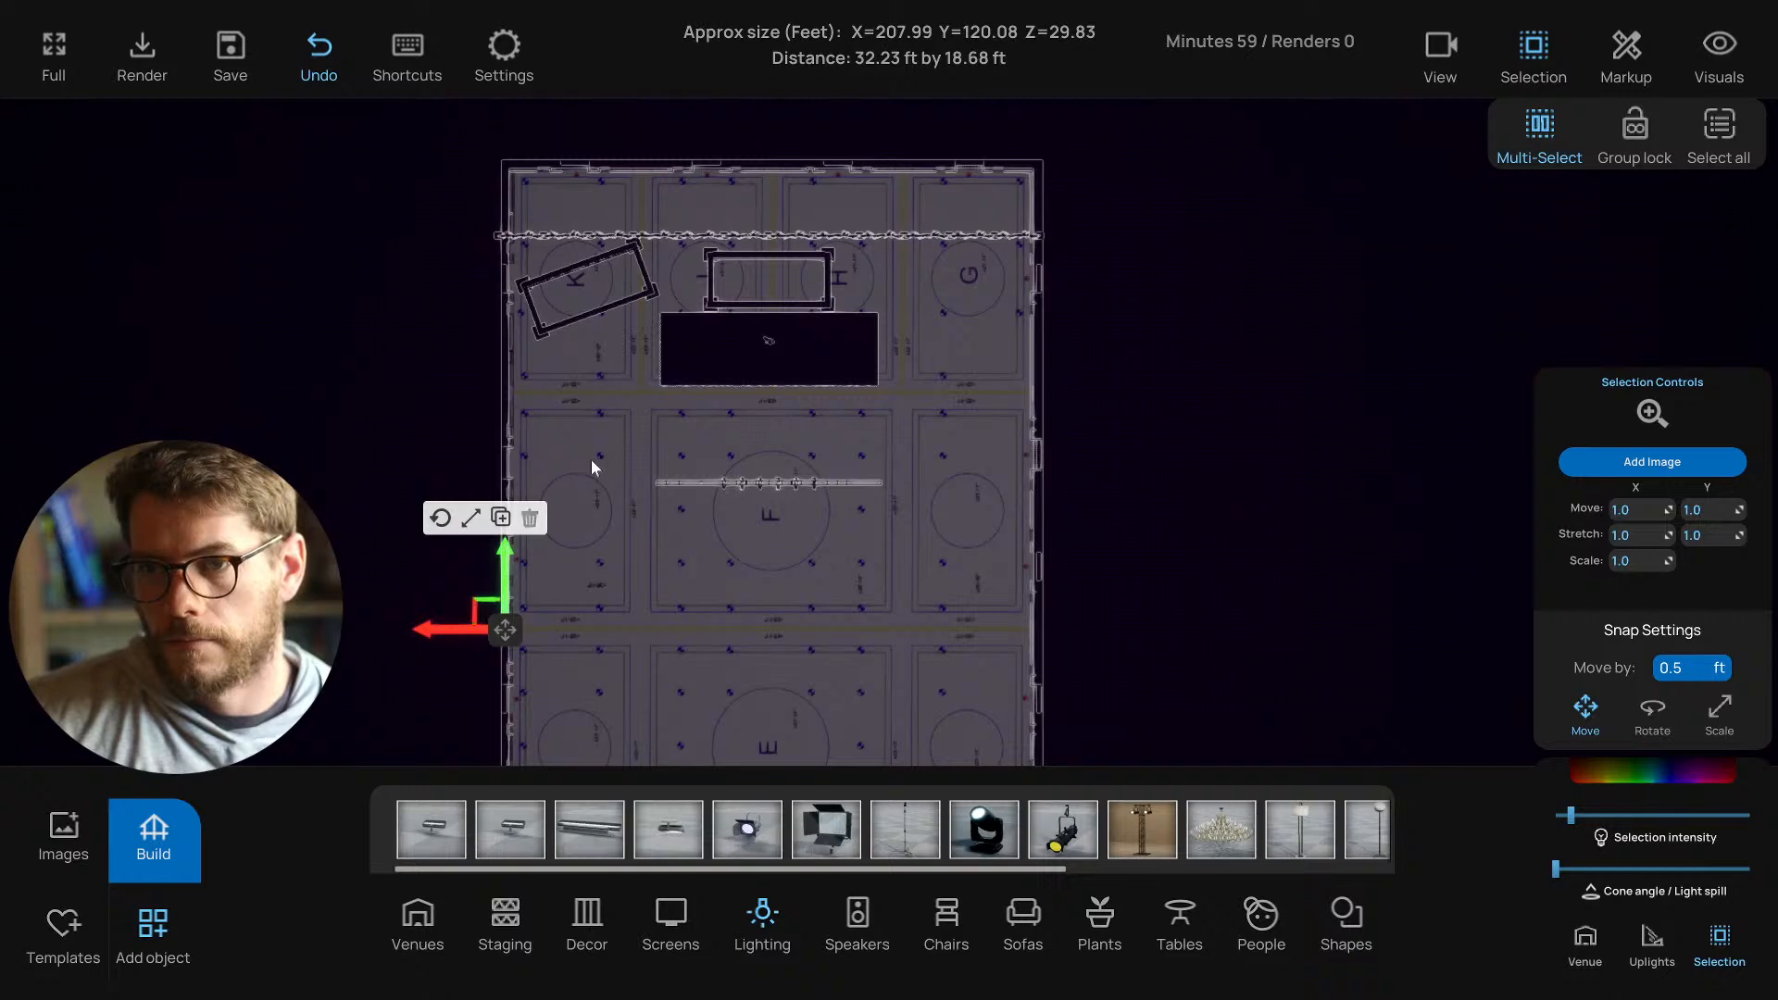
drag(514, 554, 514, 547)
click(614, 400)
scroll(614, 400, up, 2)
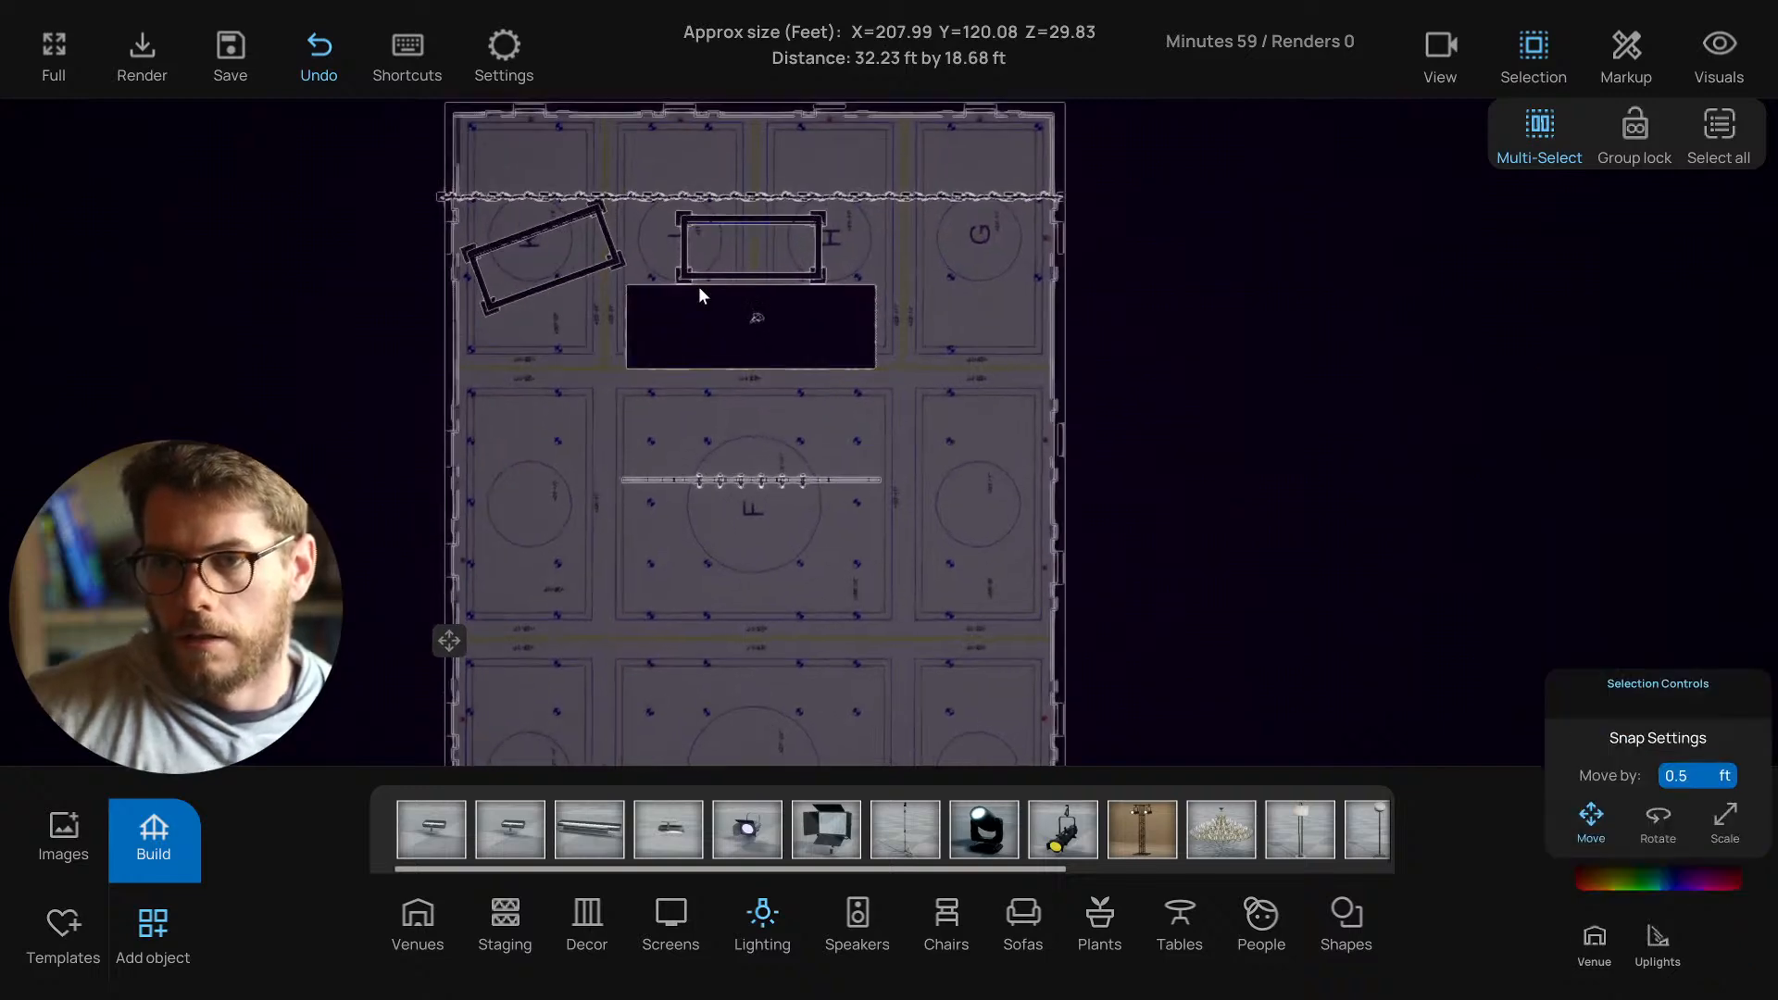
Turn on the group lock, move the whole drapery backdrop slightly closer to the rear wall and save the project.
click(765, 196)
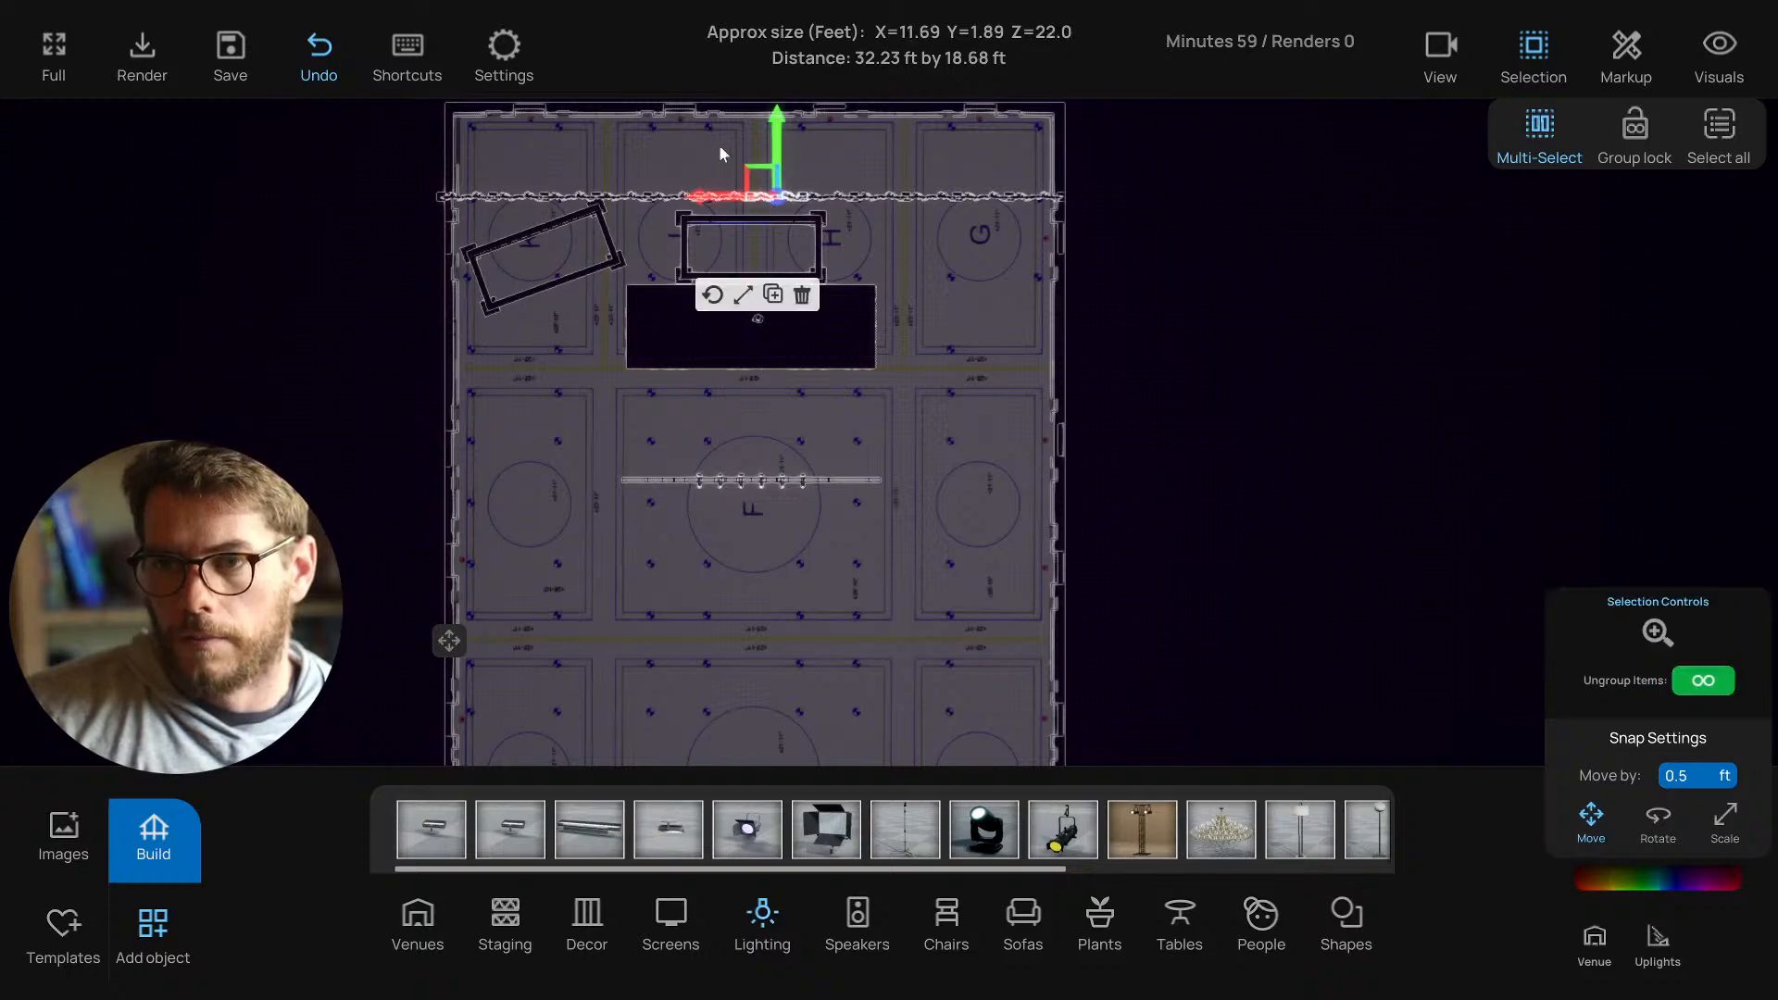
click(1635, 128)
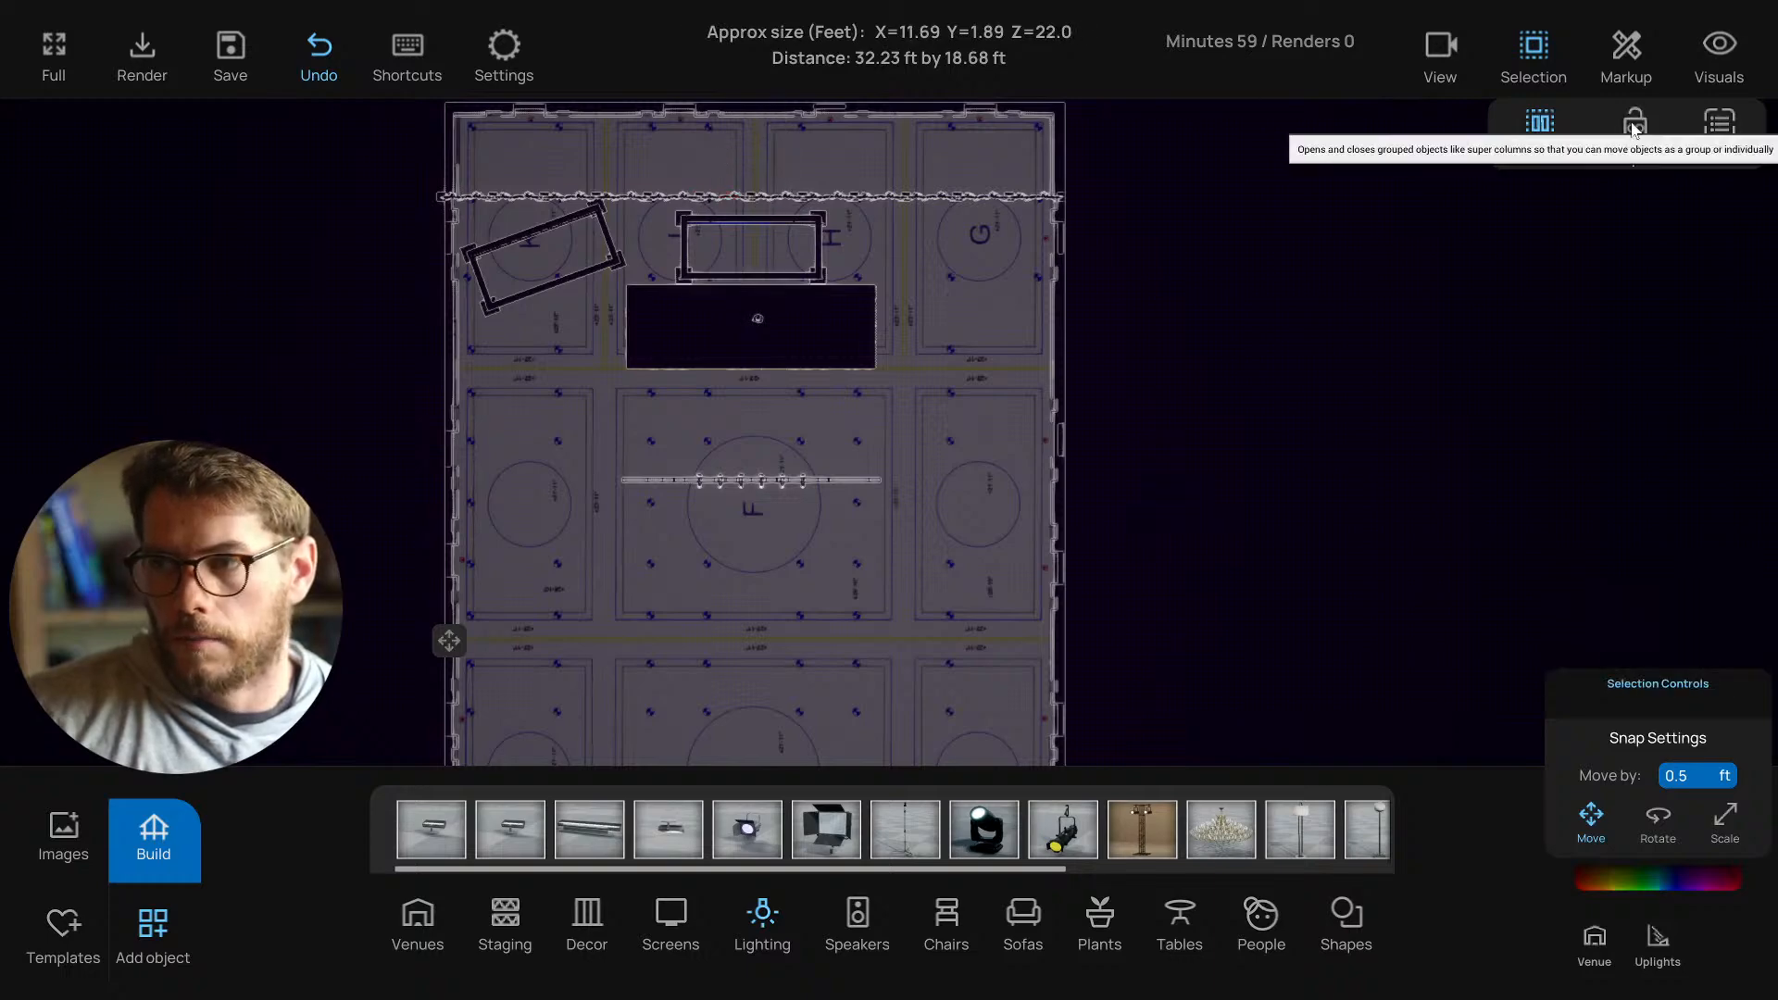
click(879, 197)
drag(881, 159, 881, 147)
click(861, 213)
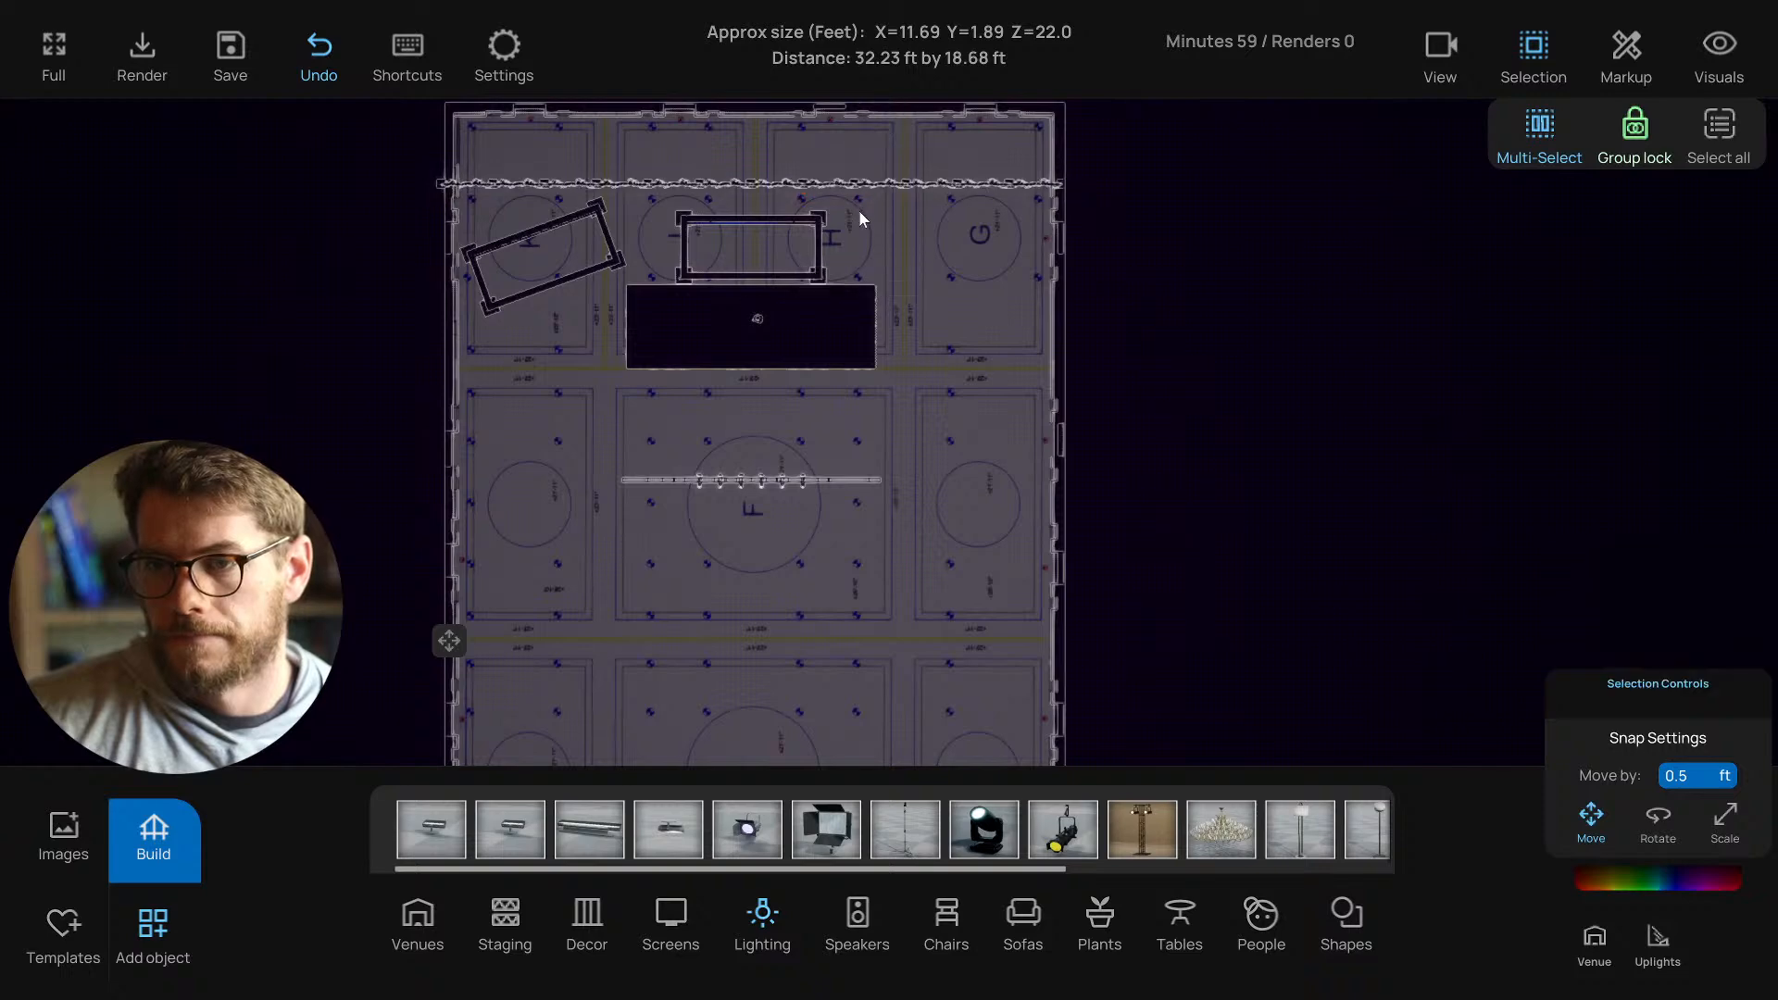
key(ctrl+s)
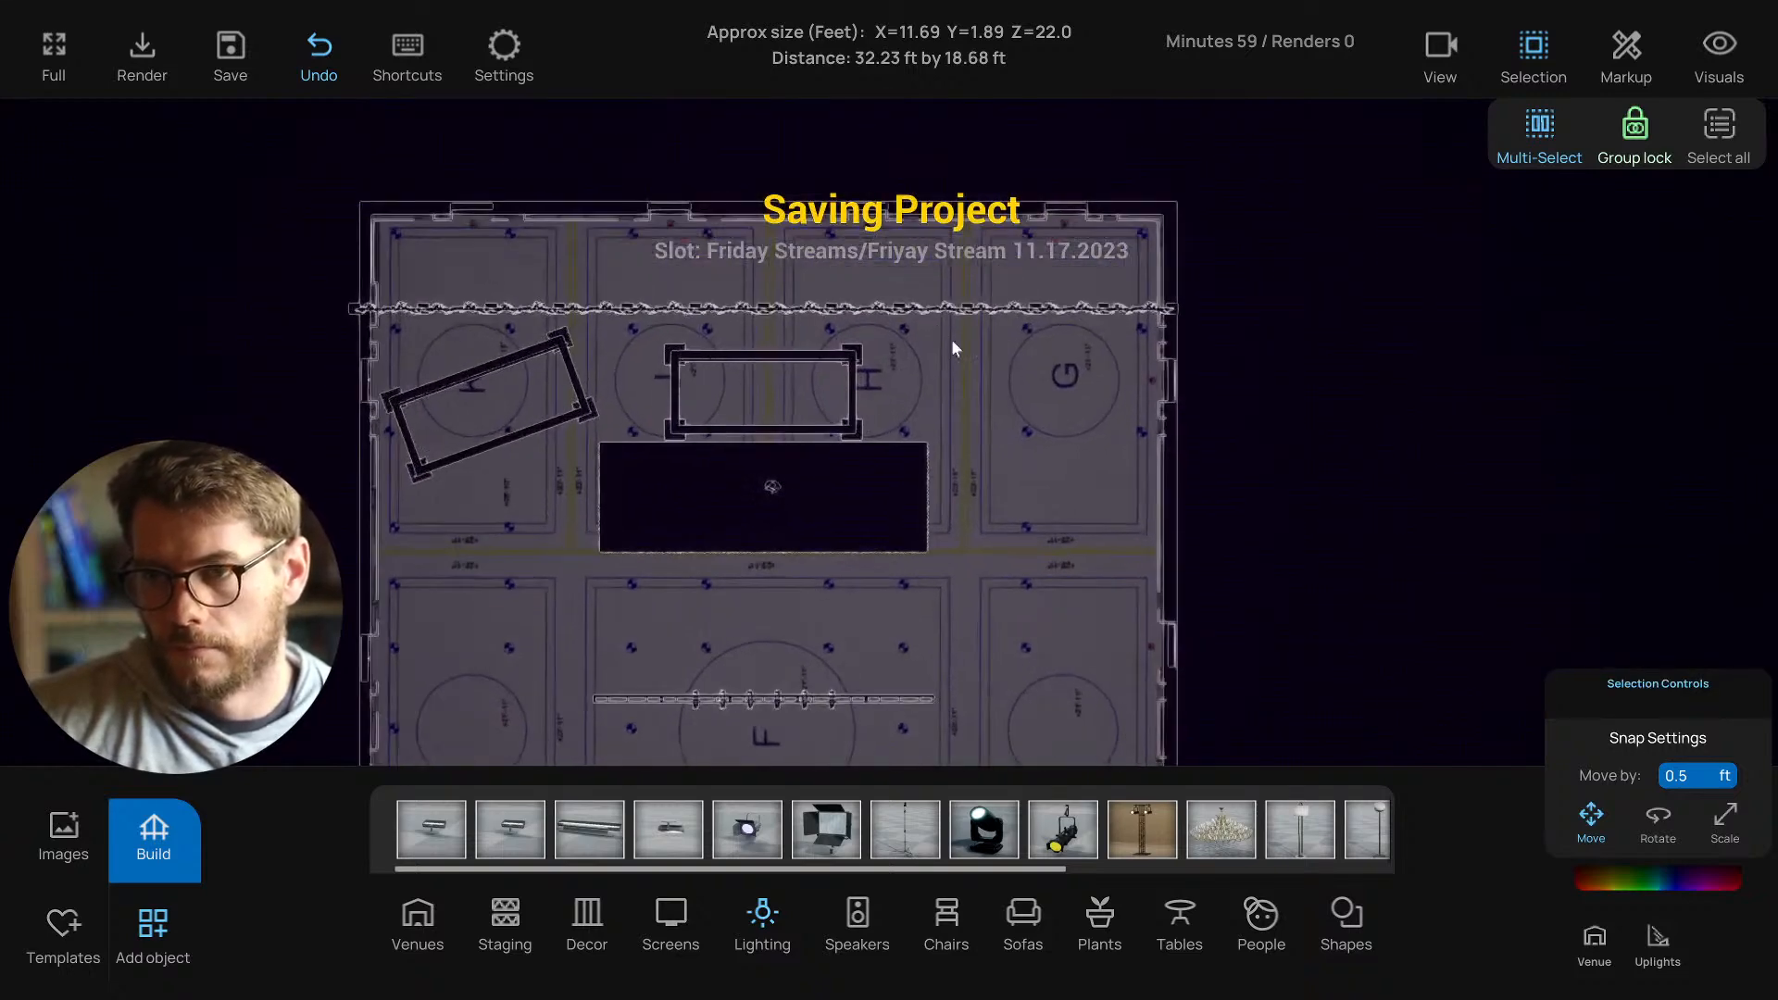
Check the set in perspective, and in the top view move the left side frame inward and slightly toward the audience.
click(1006, 378)
click(1006, 378)
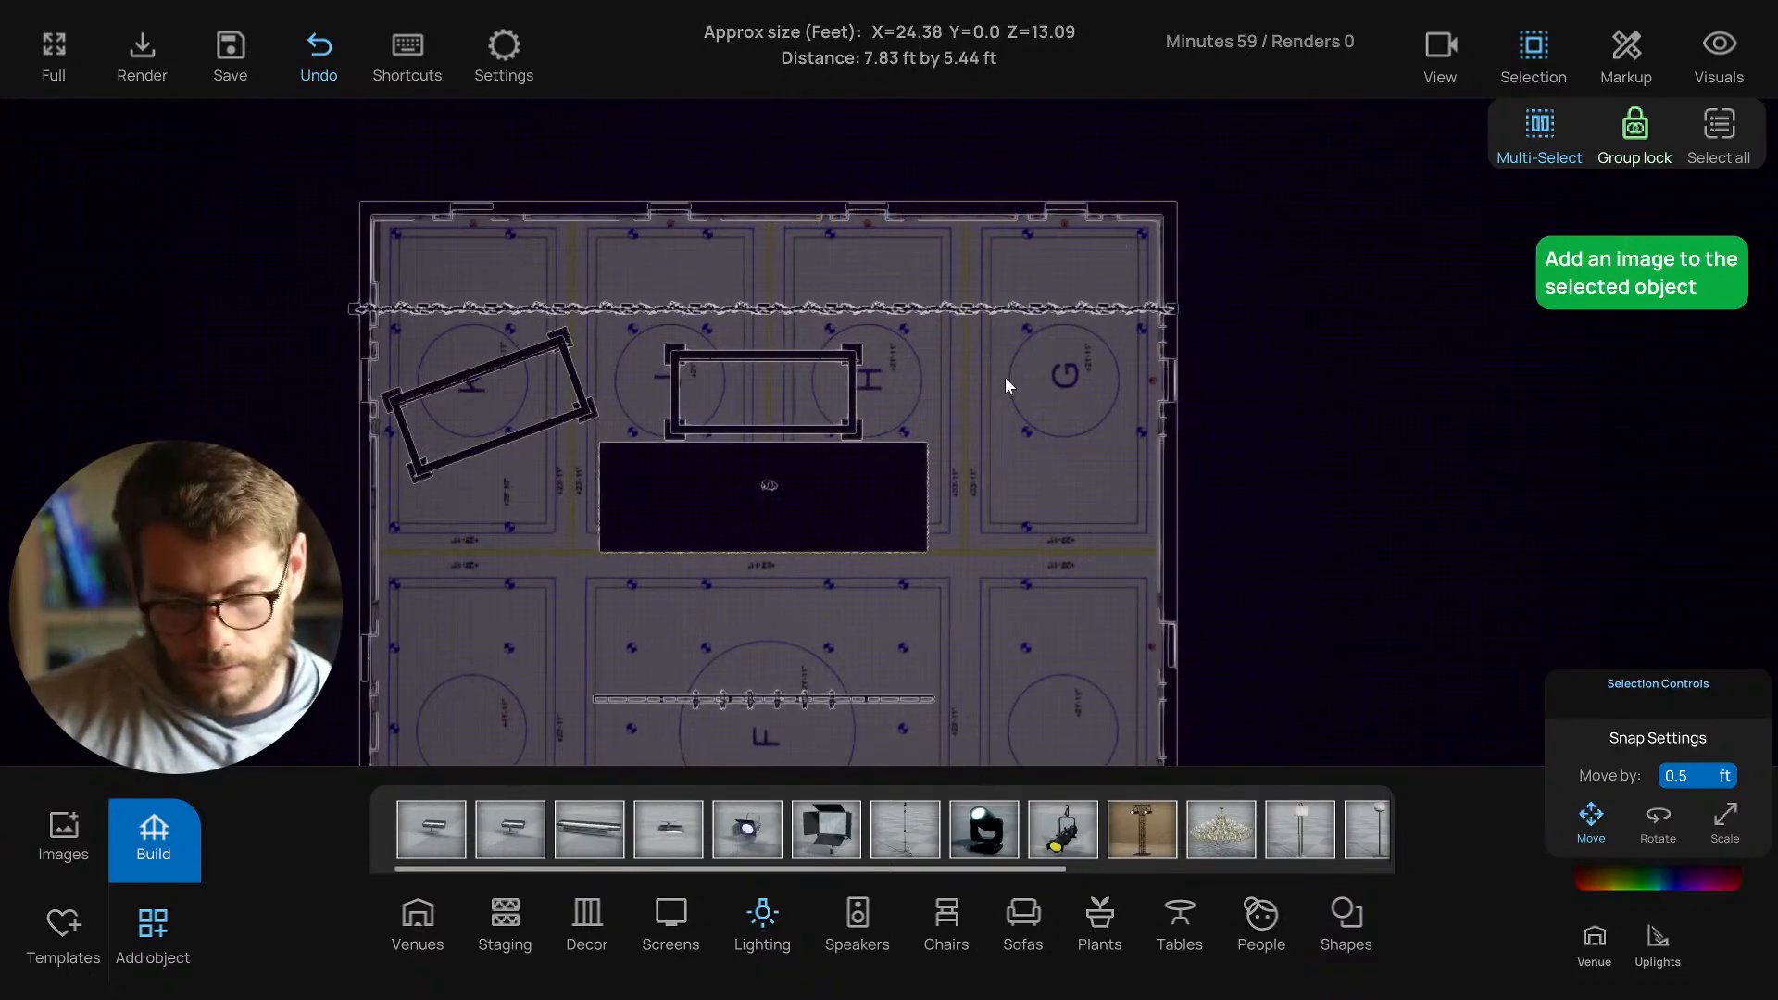
key(t)
right_drag(1004, 377, 729, 489)
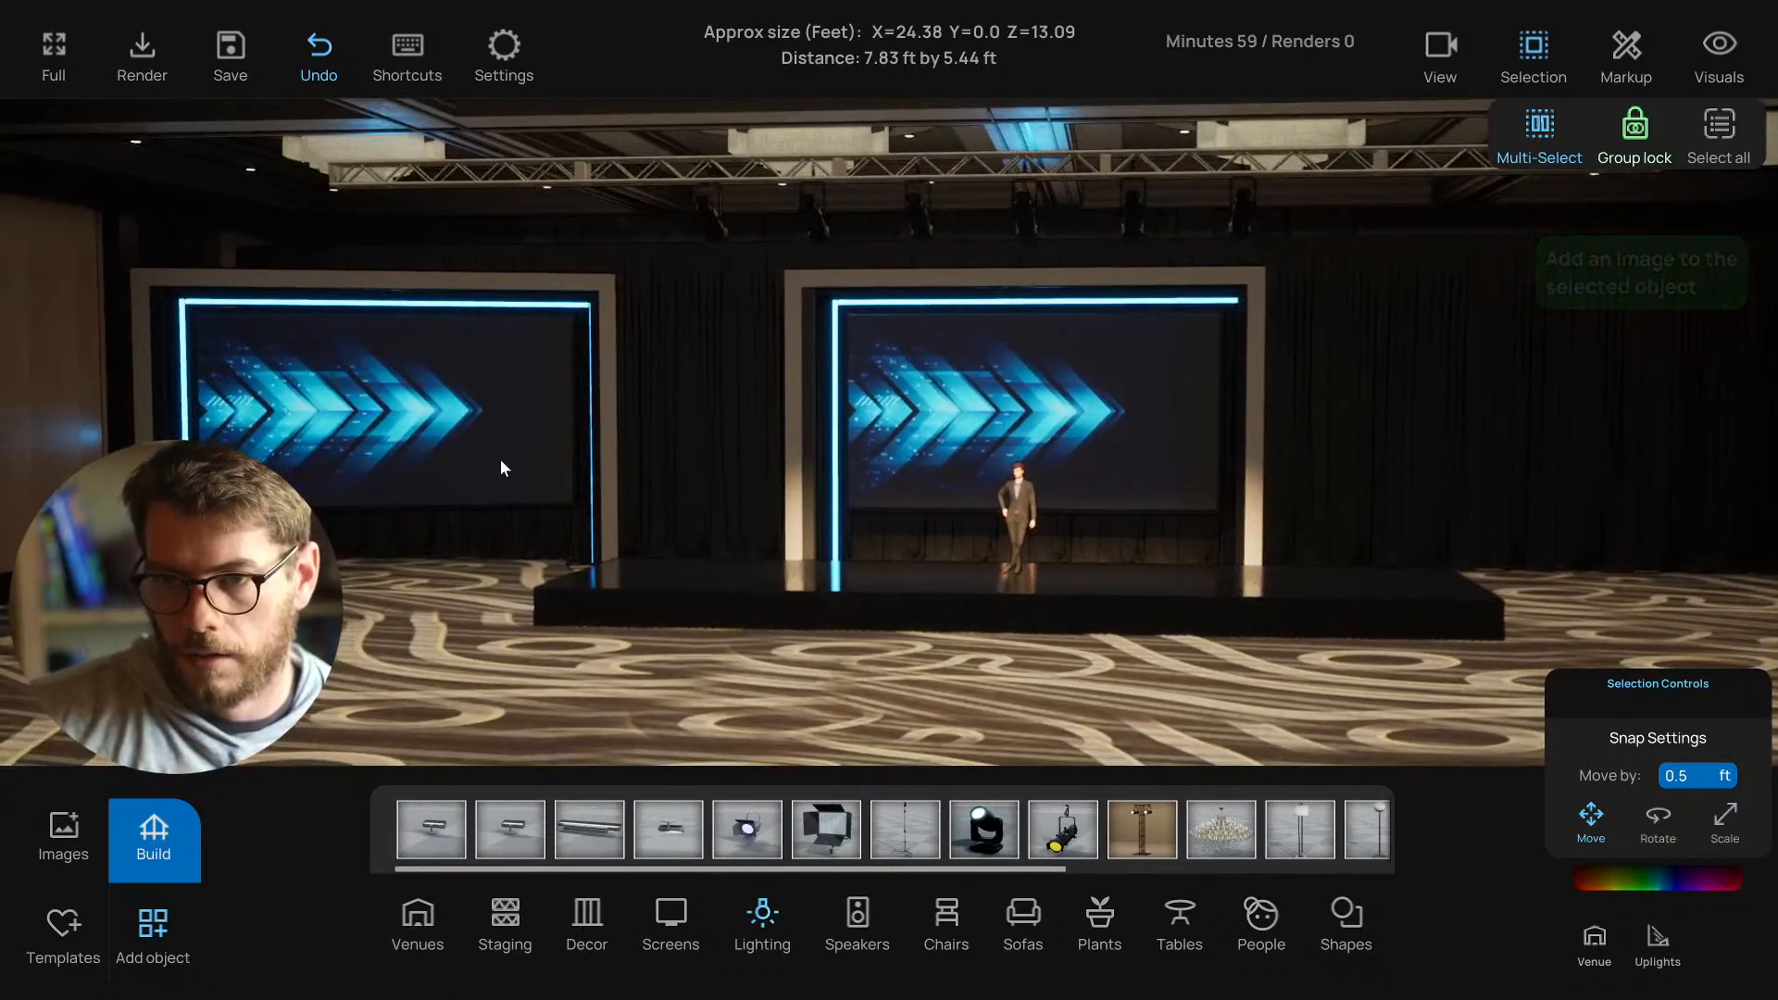
key(t)
scroll(553, 353, up, 3)
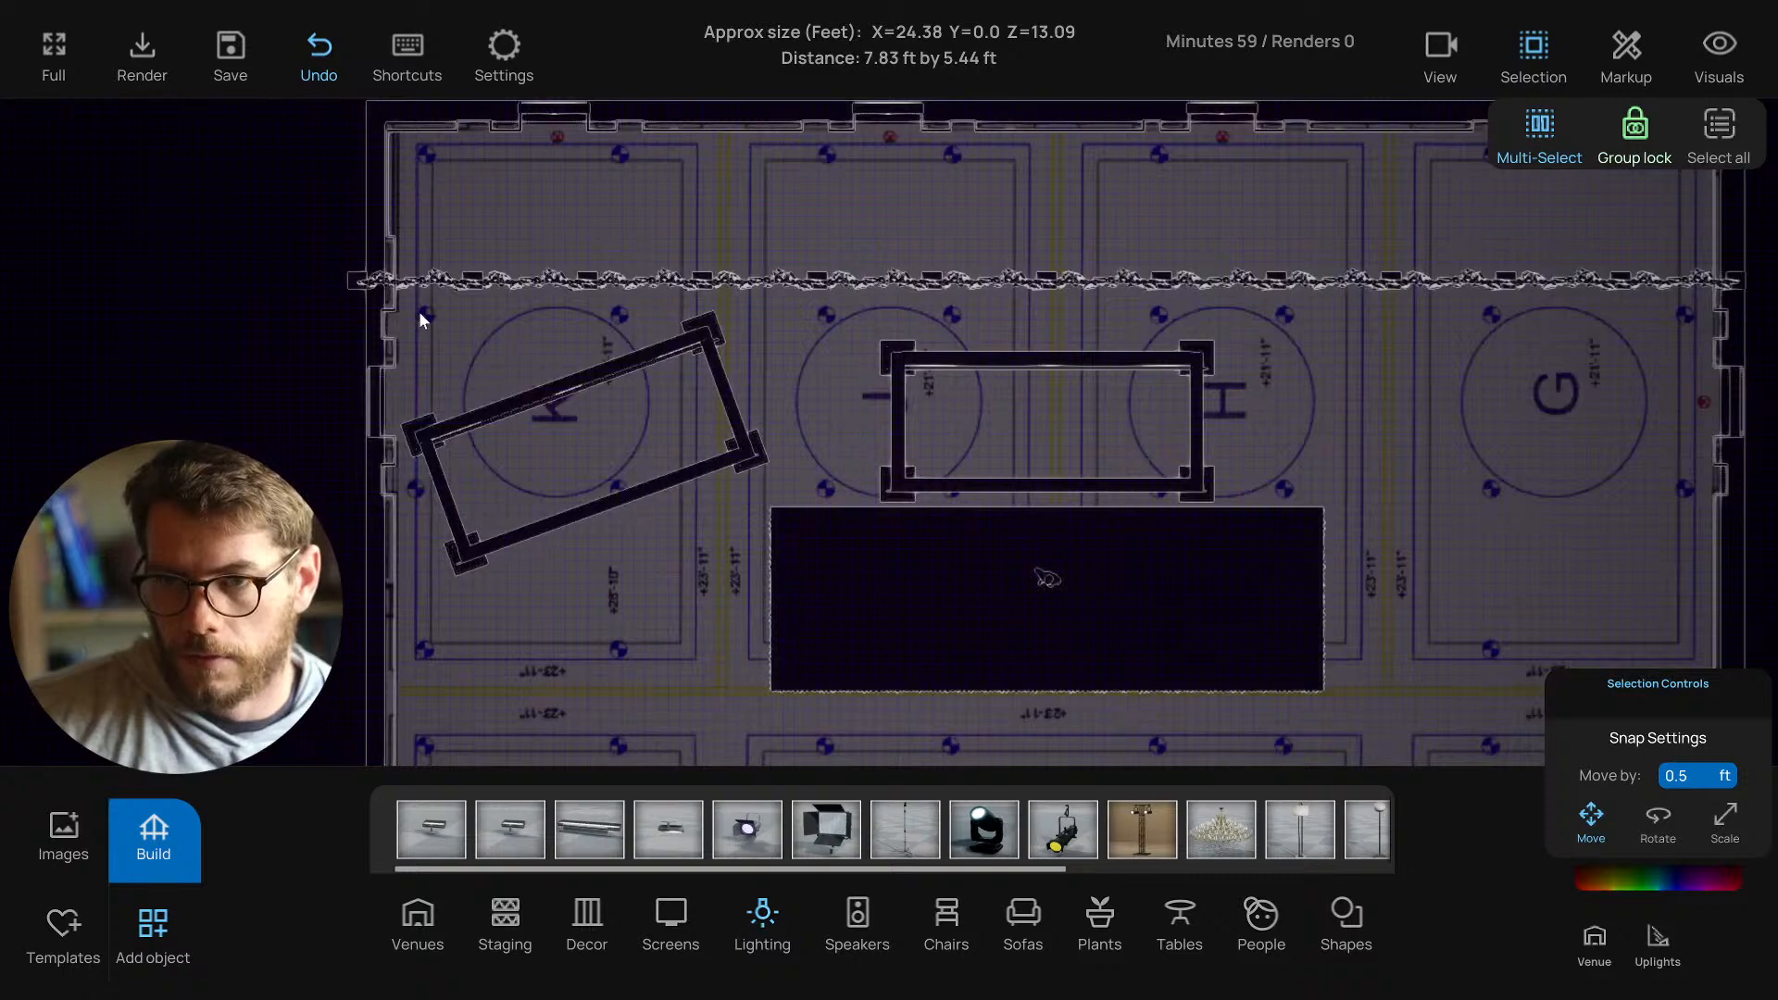
drag(419, 311, 754, 581)
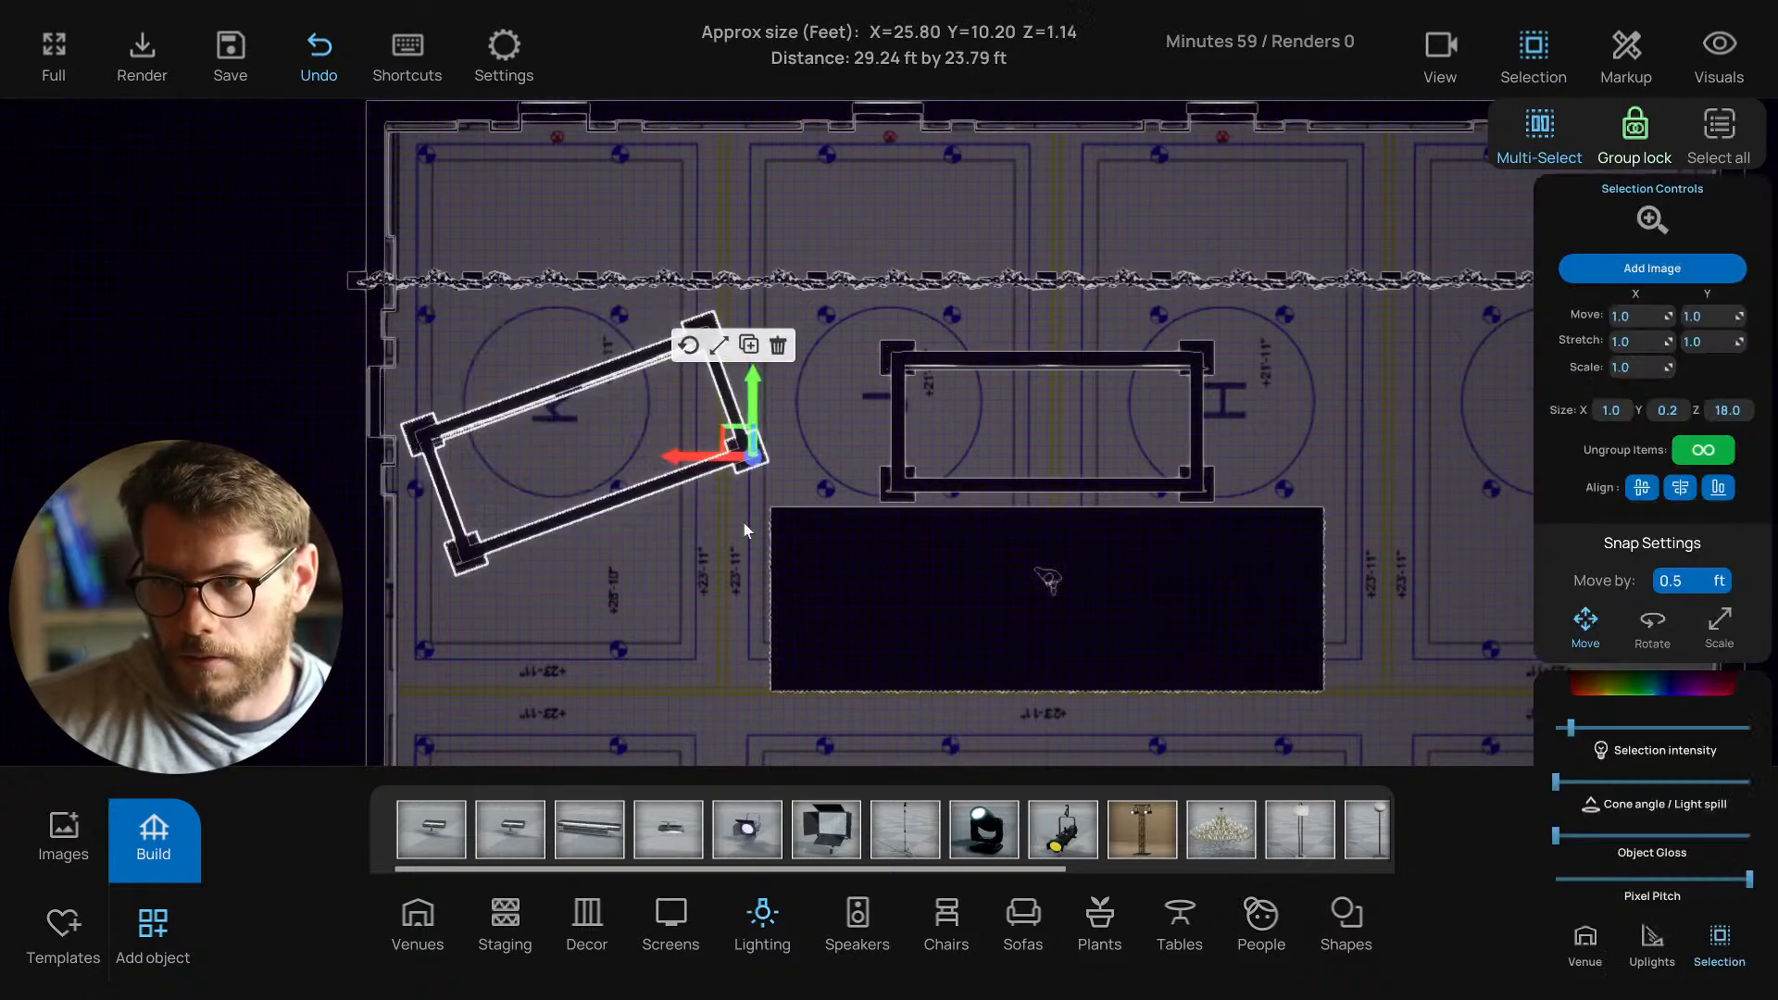
drag(695, 458, 729, 463)
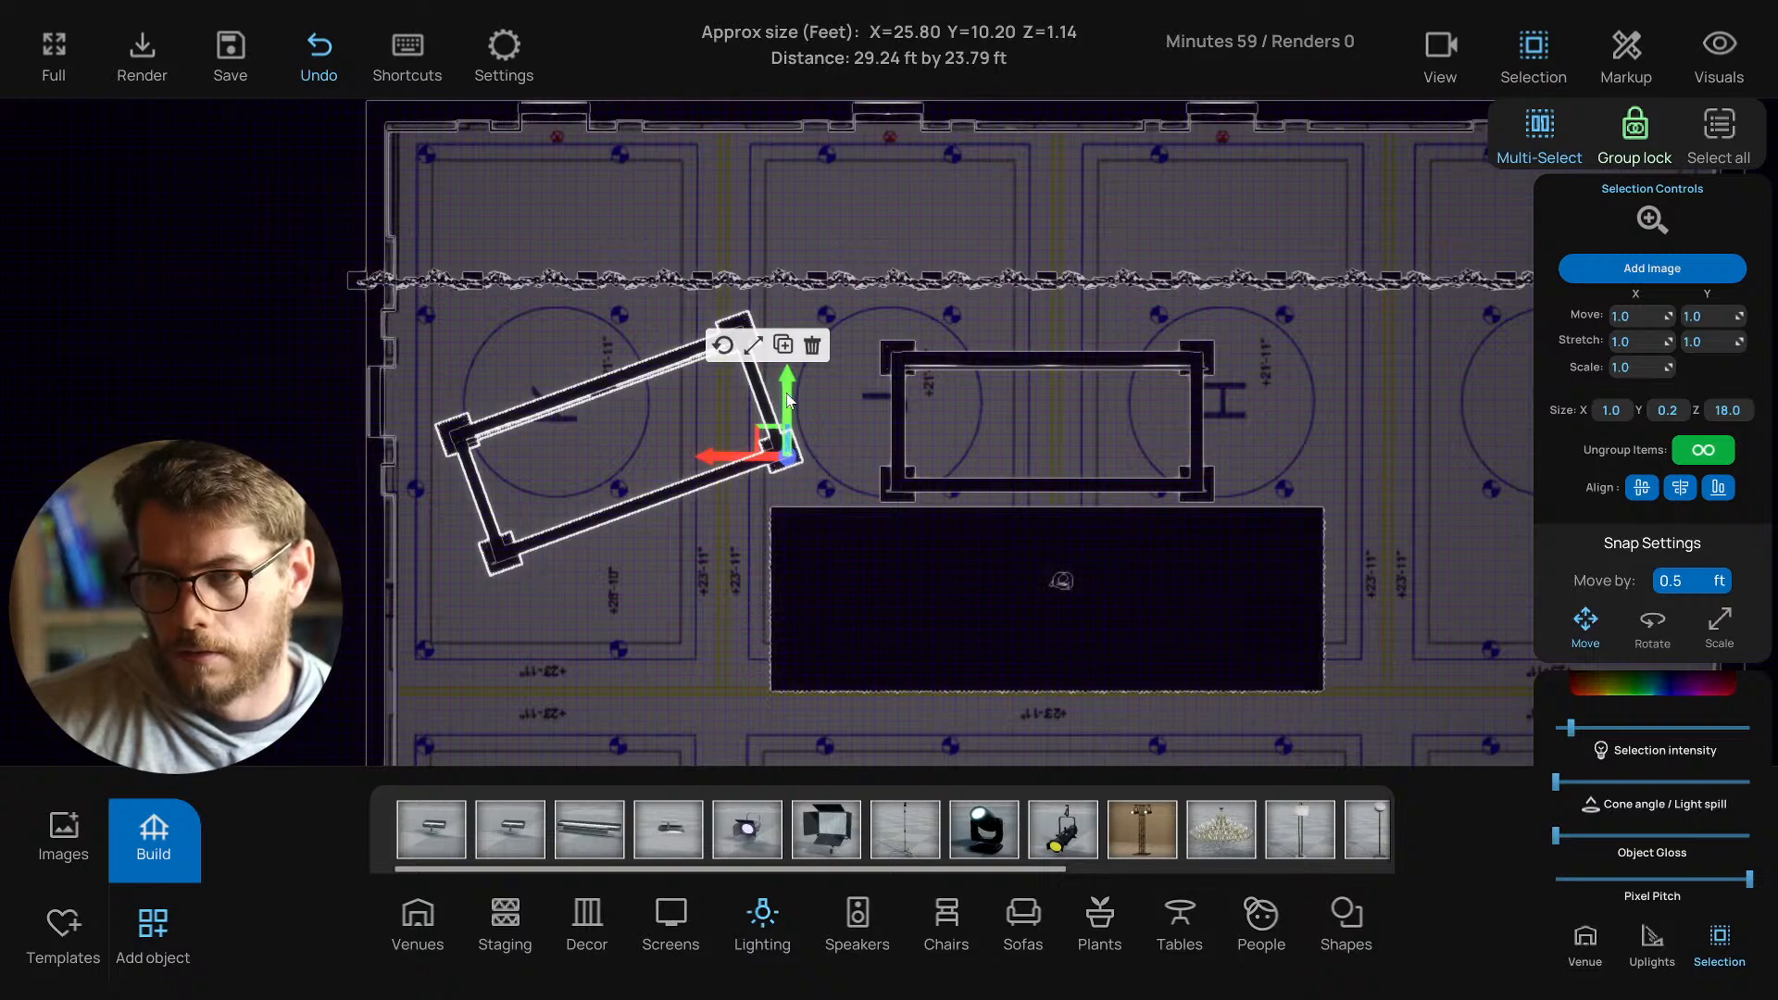
drag(786, 394, 785, 415)
middle_drag(958, 473, 726, 409)
scroll(726, 408, down, 2)
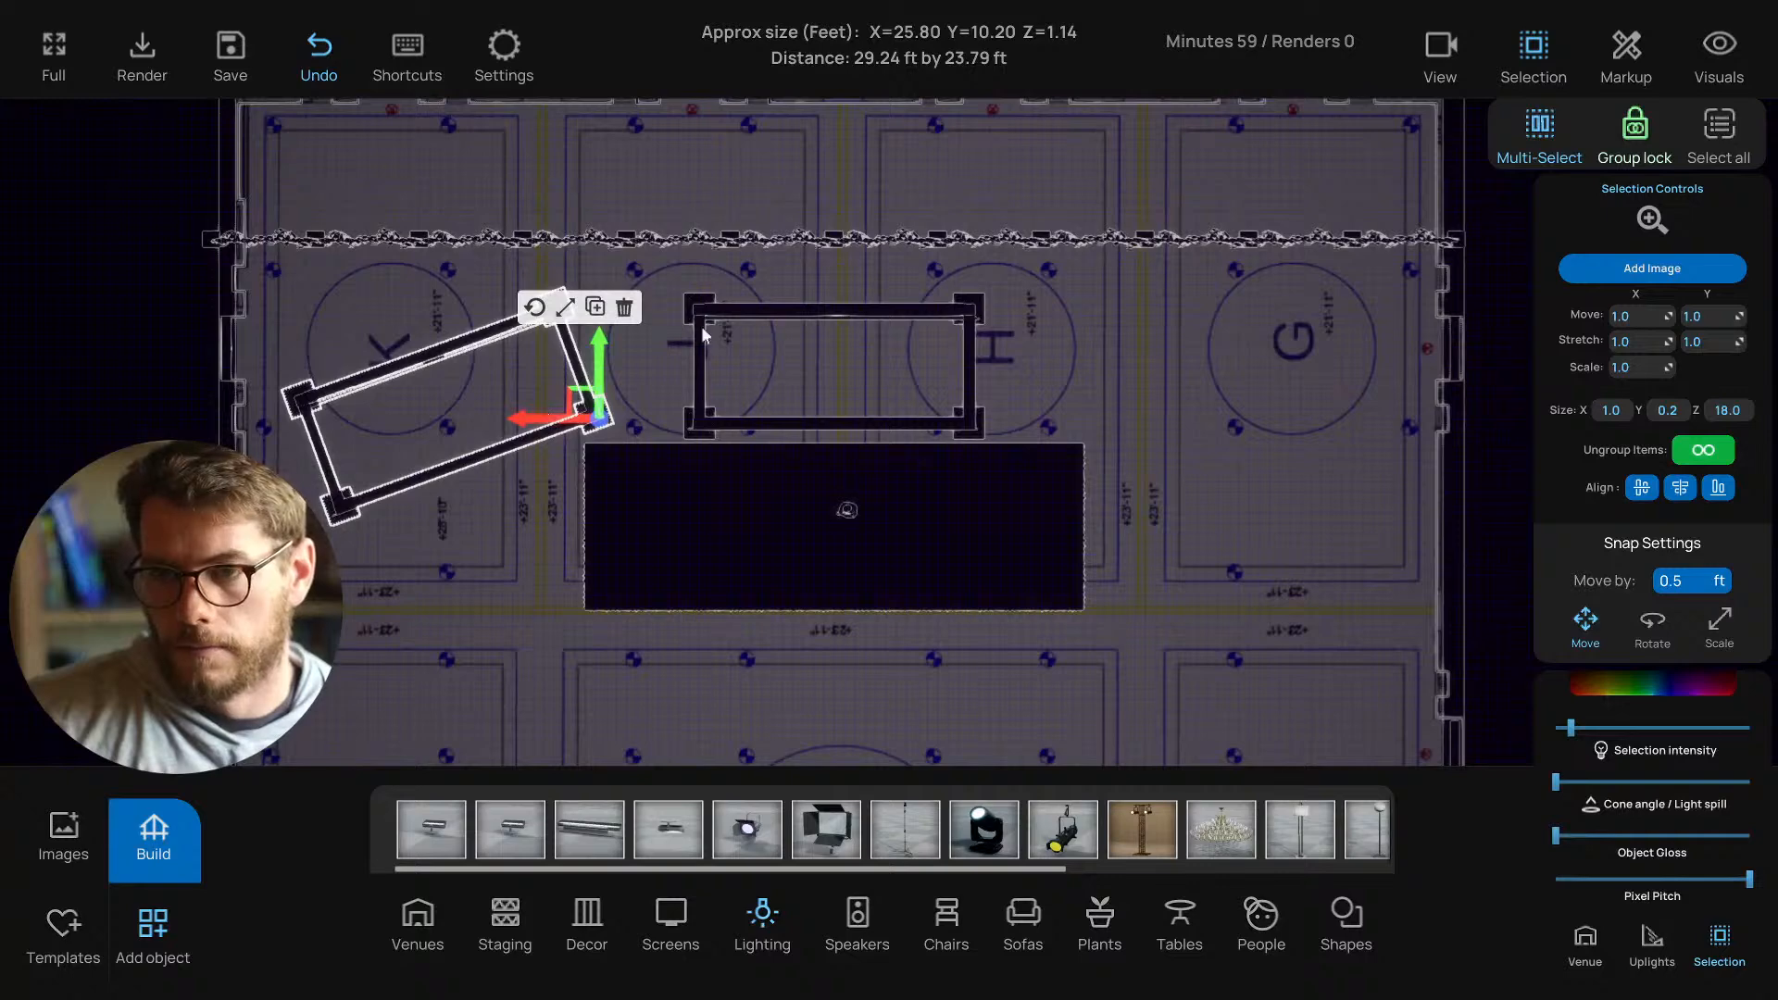
drag(682, 285, 997, 431)
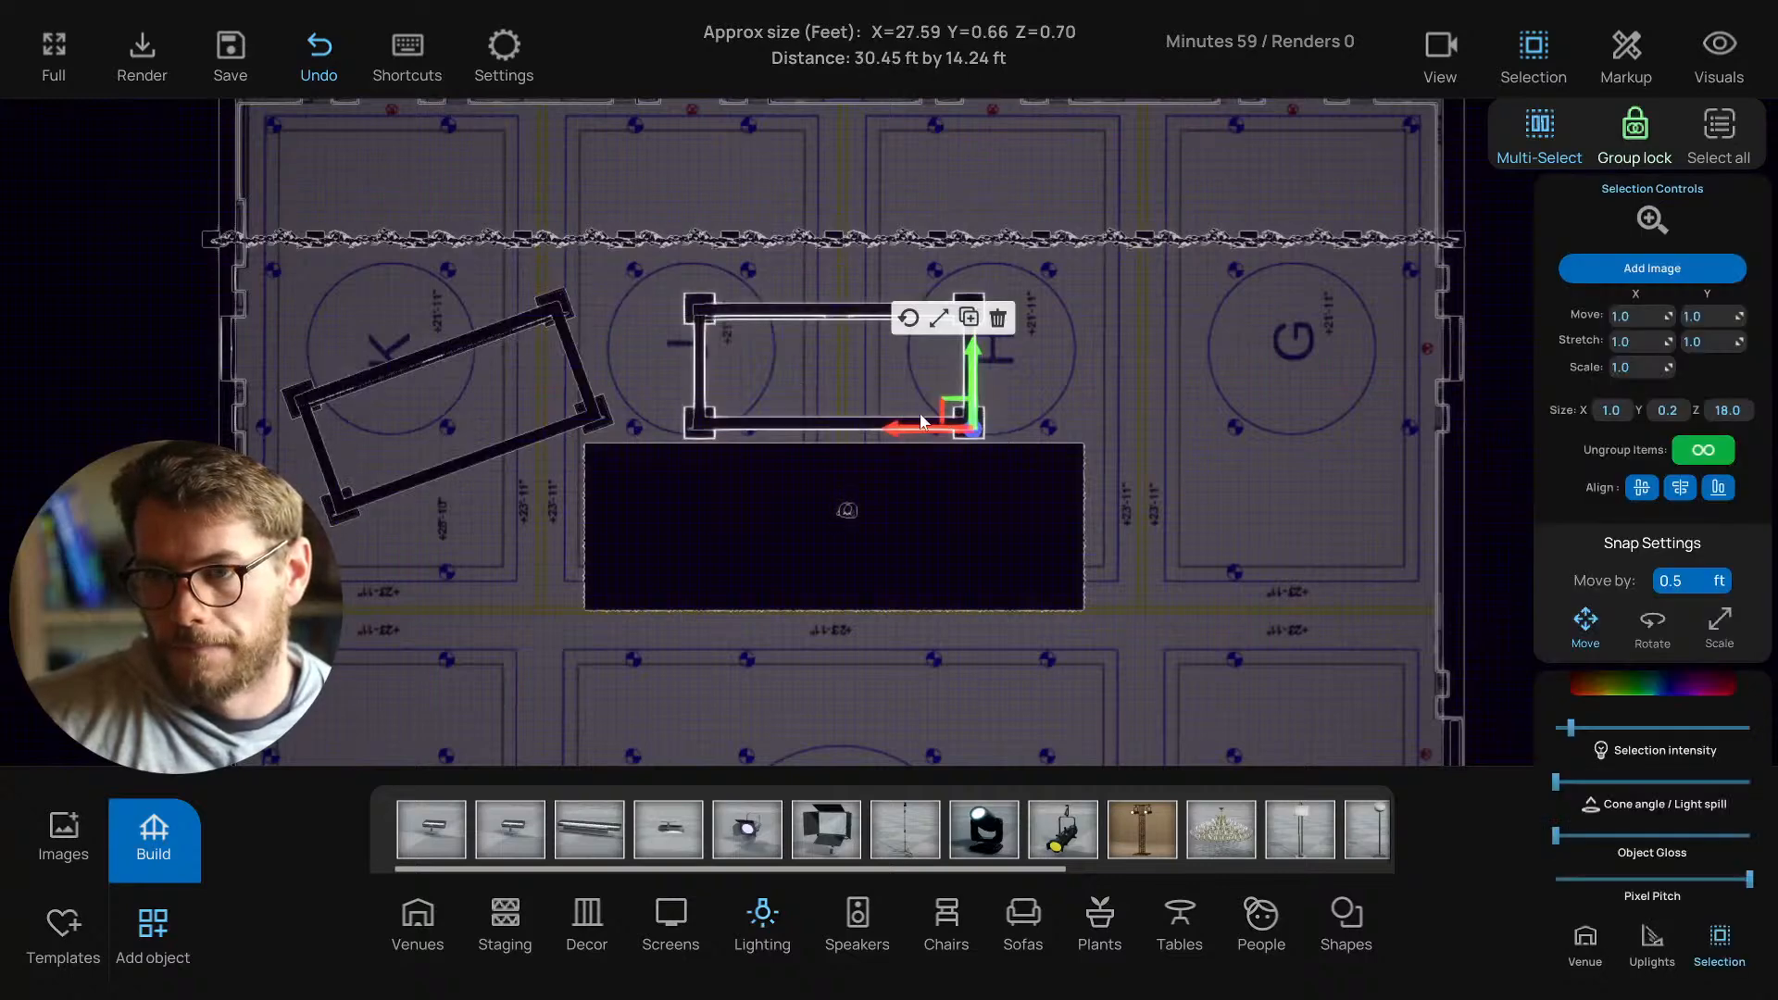
drag(686, 291, 997, 433)
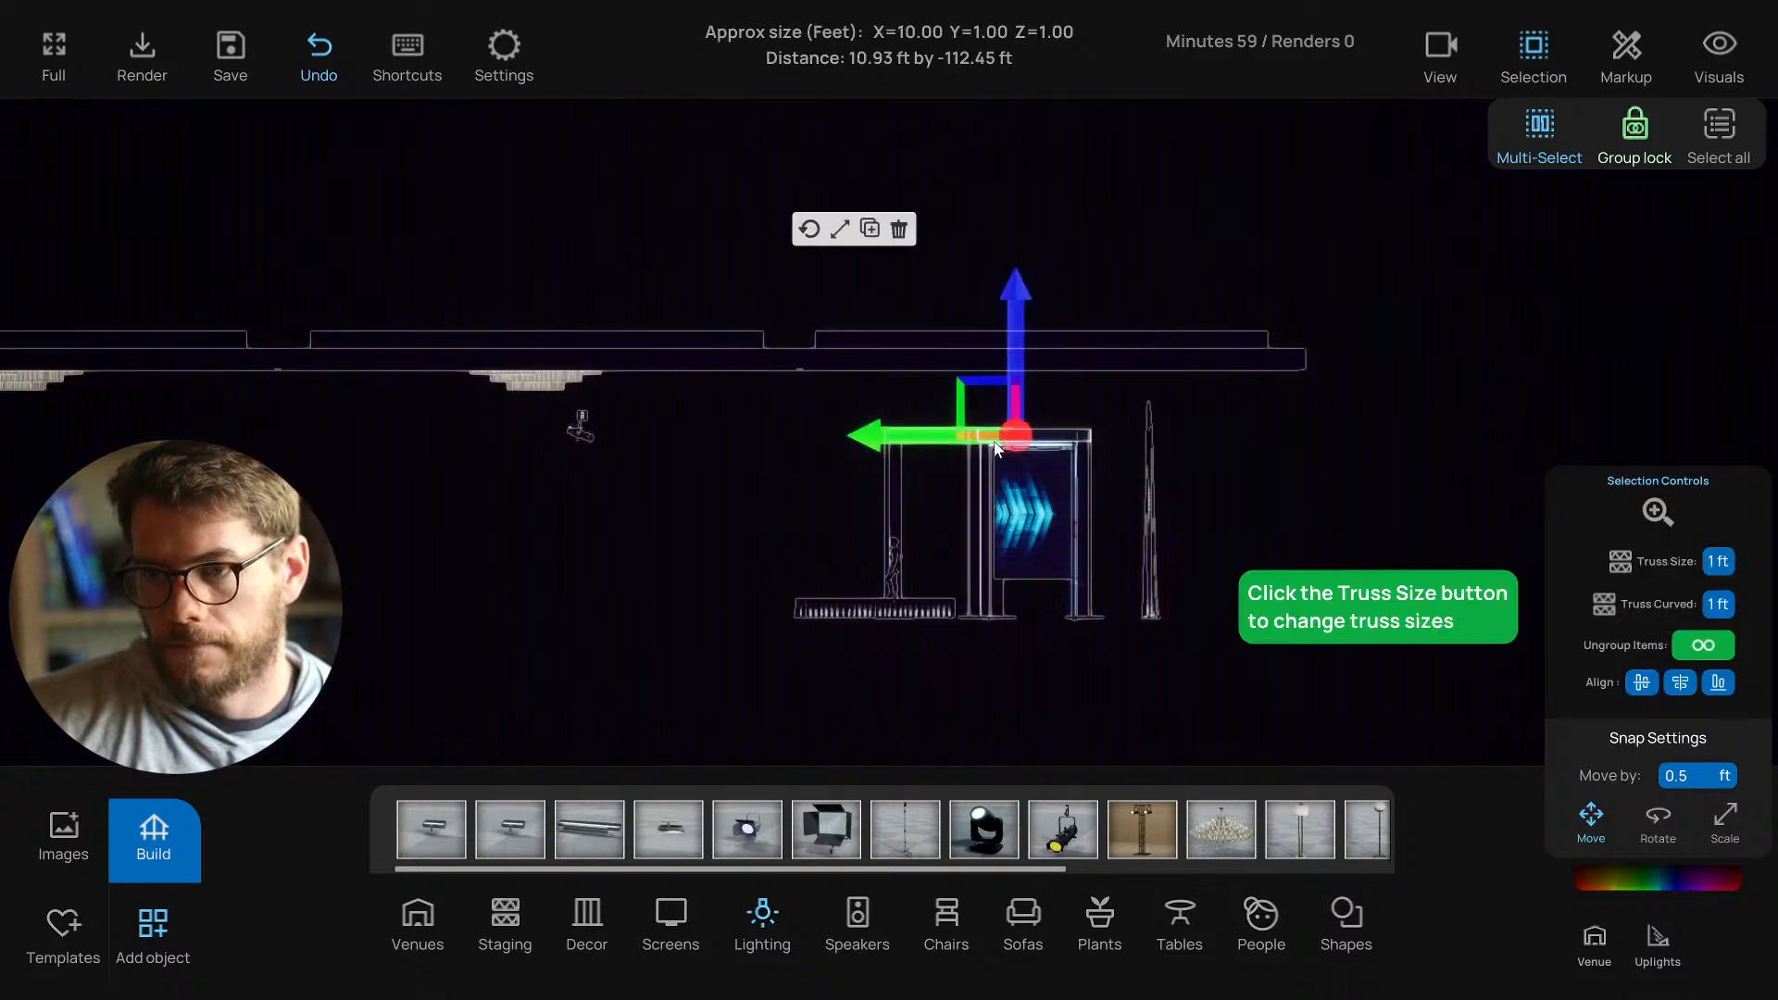
click(766, 481)
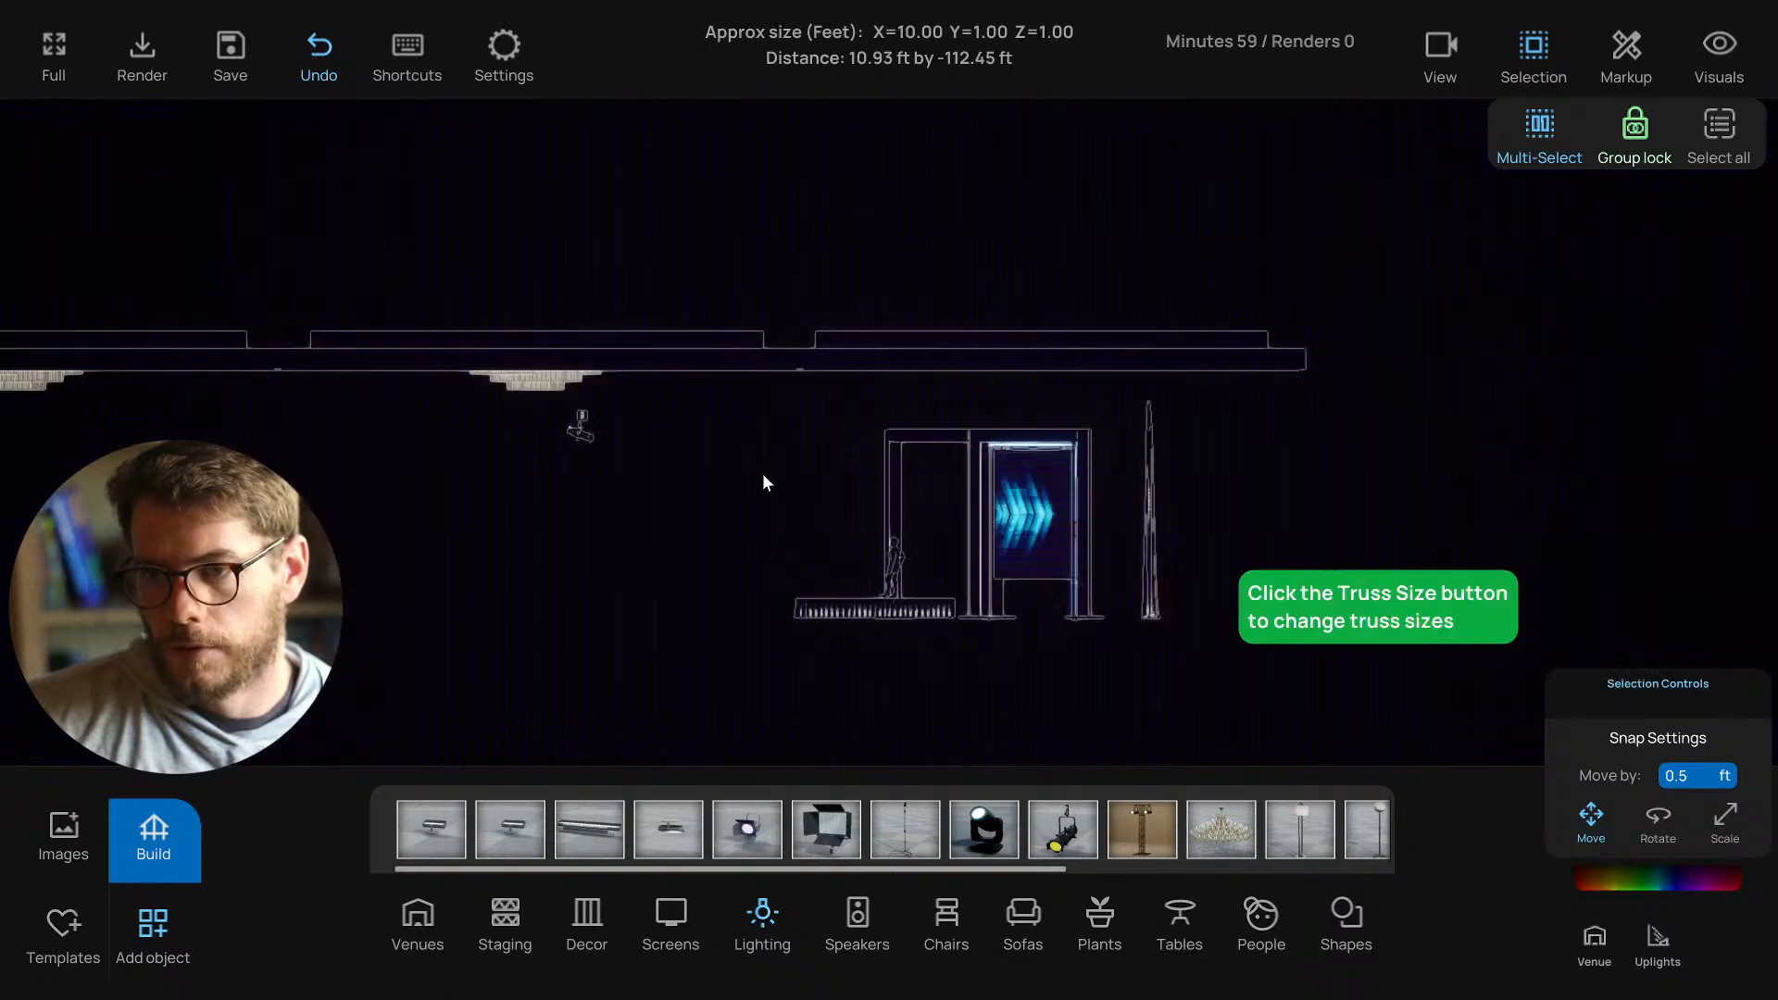
key(t)
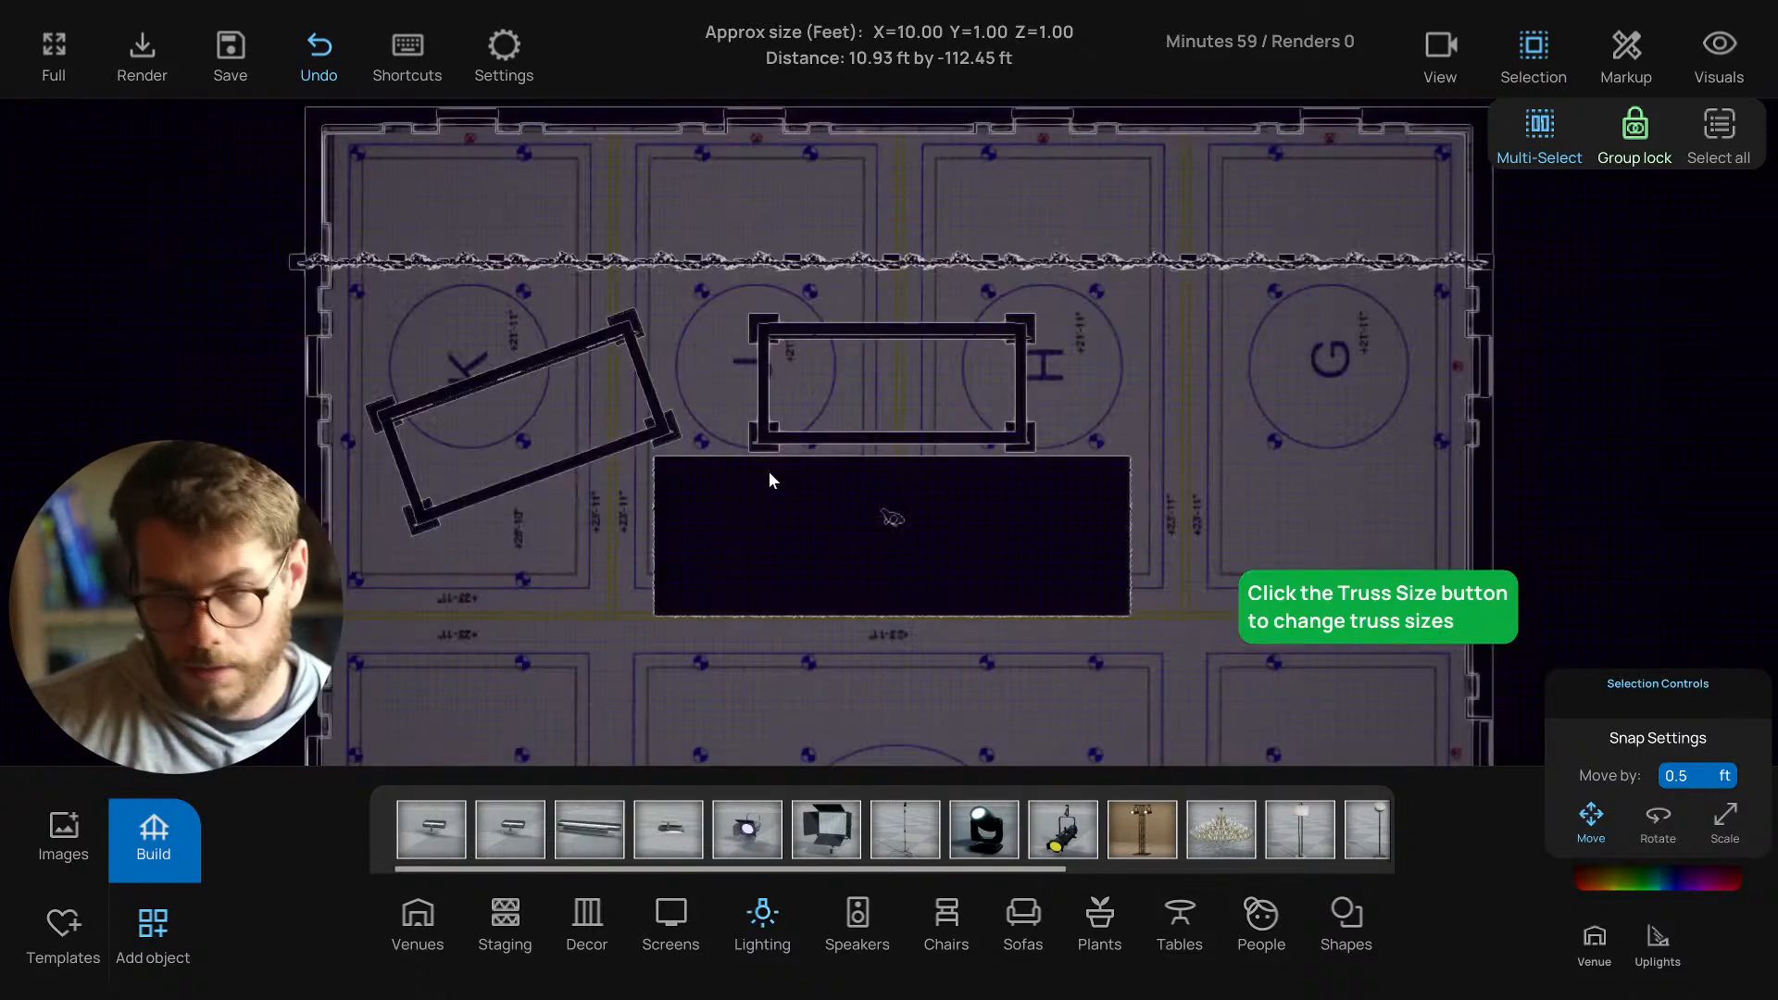
Duplicate the complete center frame assembly to the right side and rotate the copy about 20 degrees toward the audience.
drag(731, 299, 1047, 453)
key(ctrl+c)
drag(831, 451, 1081, 445)
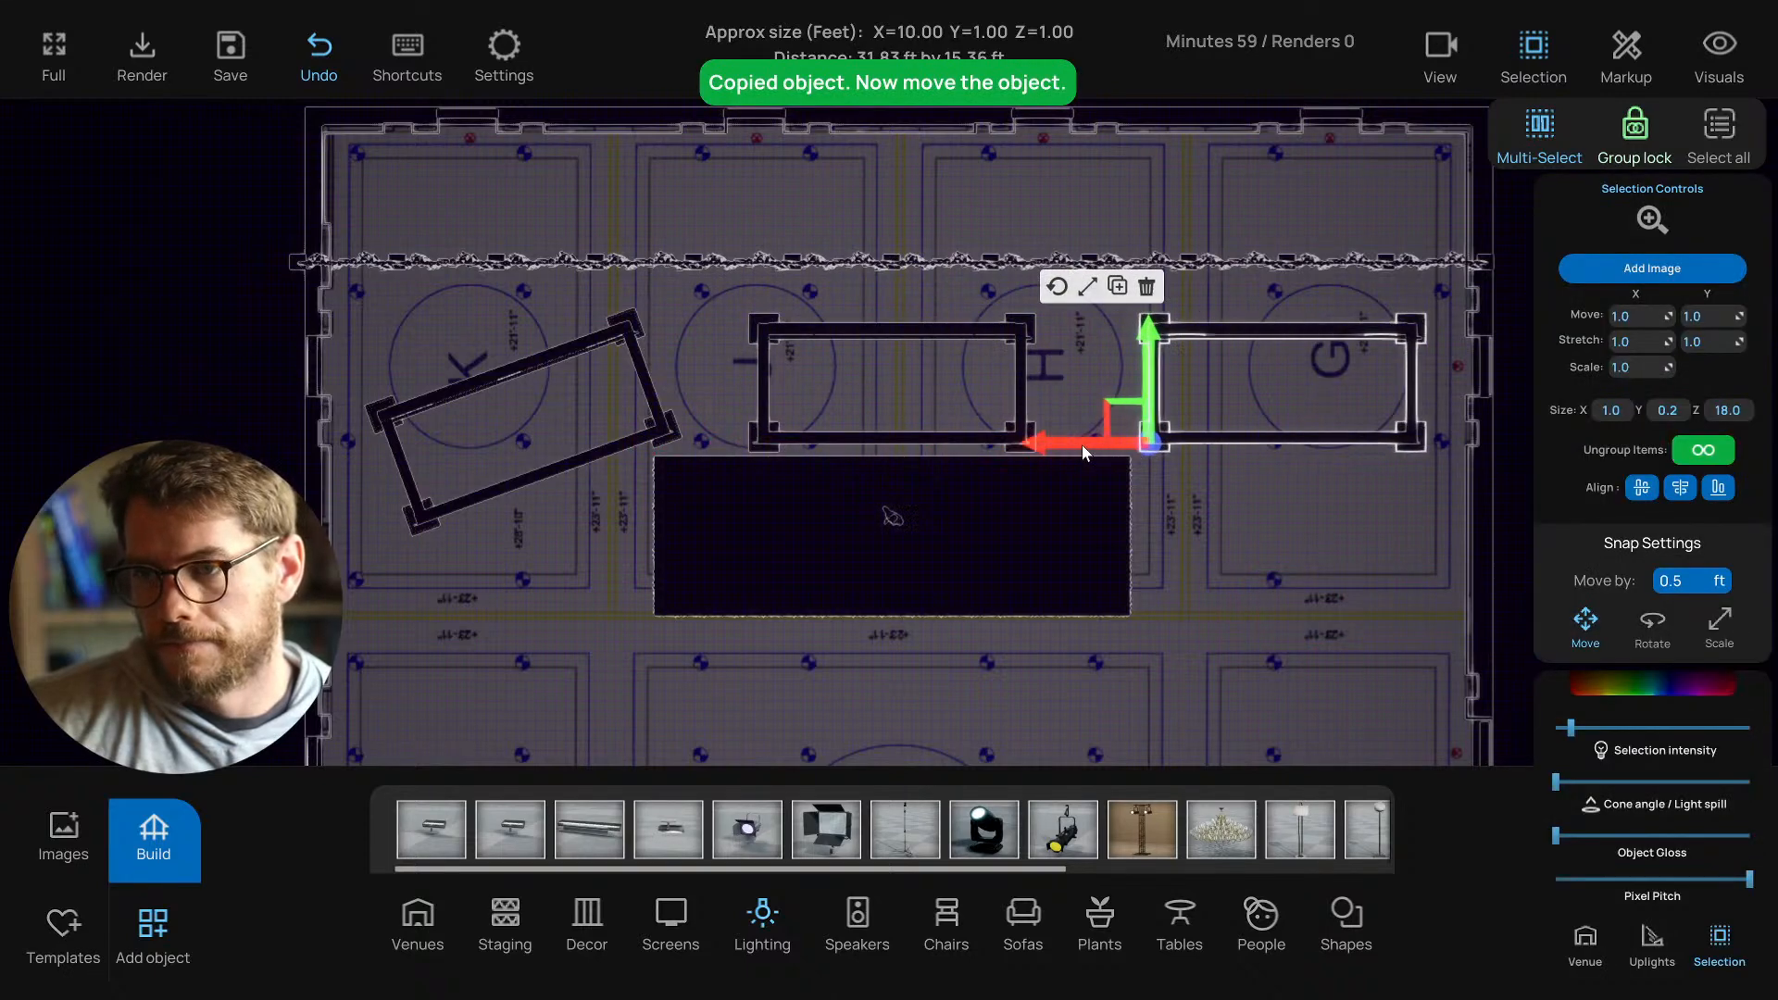
click(1069, 287)
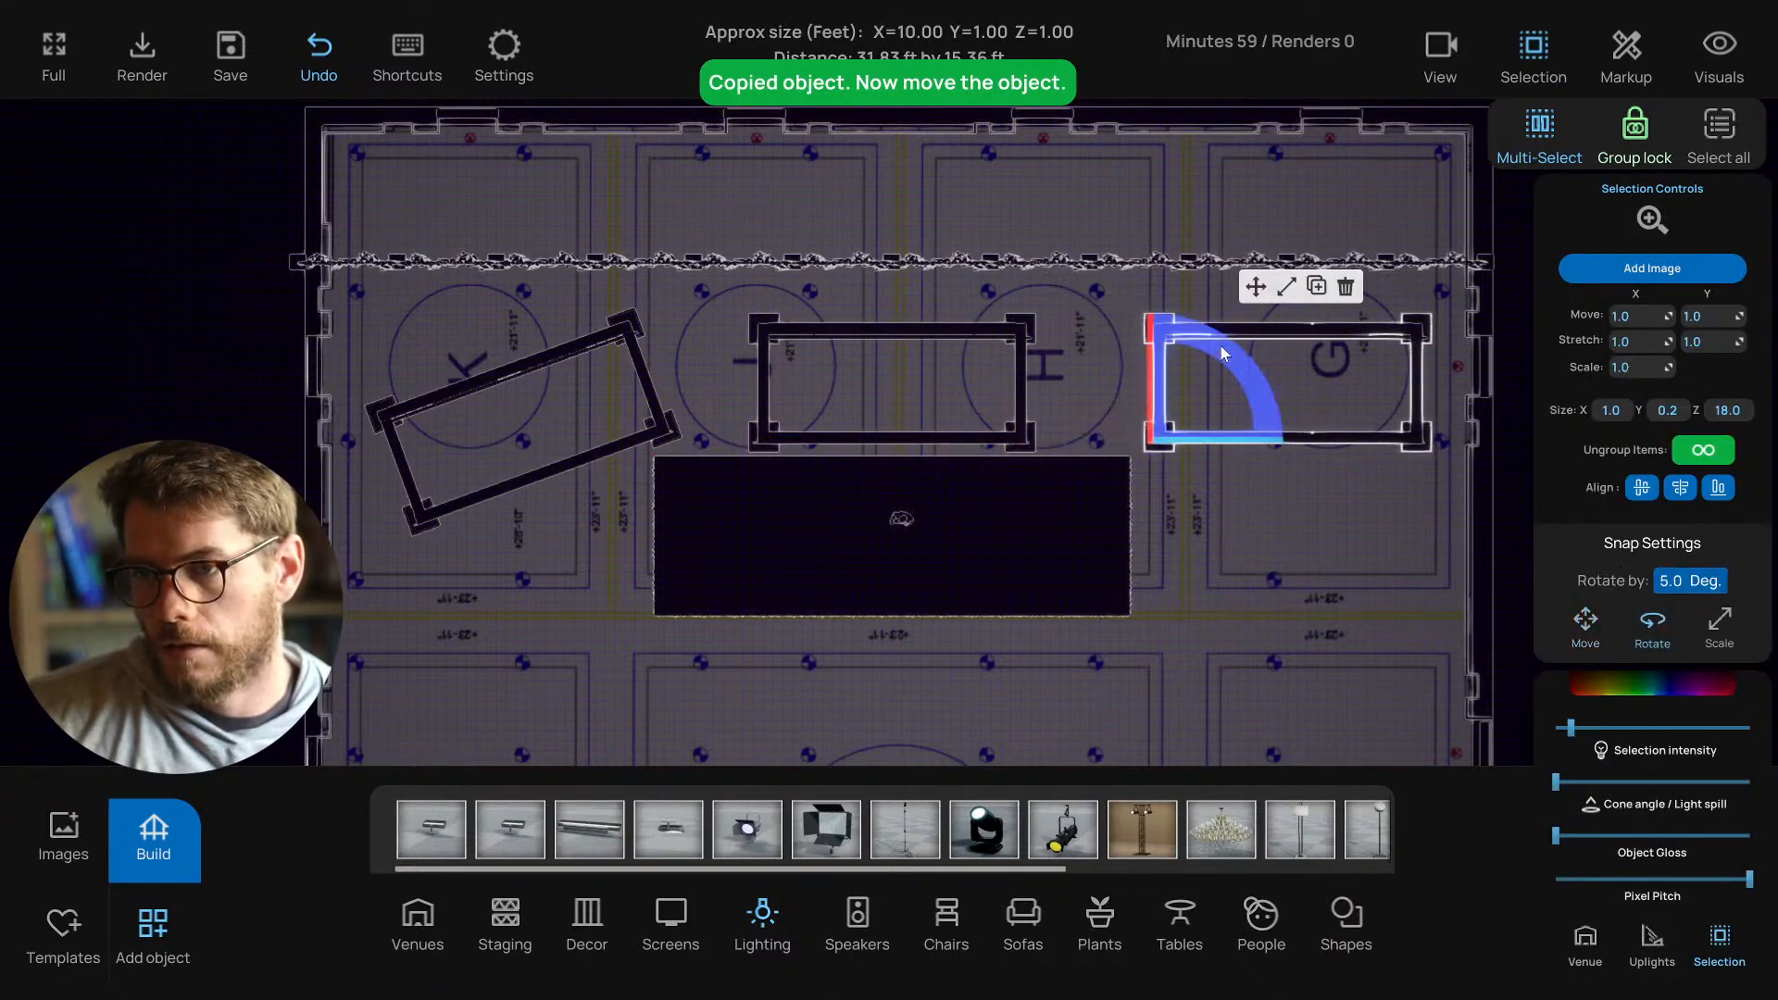
drag(1224, 353, 1233, 358)
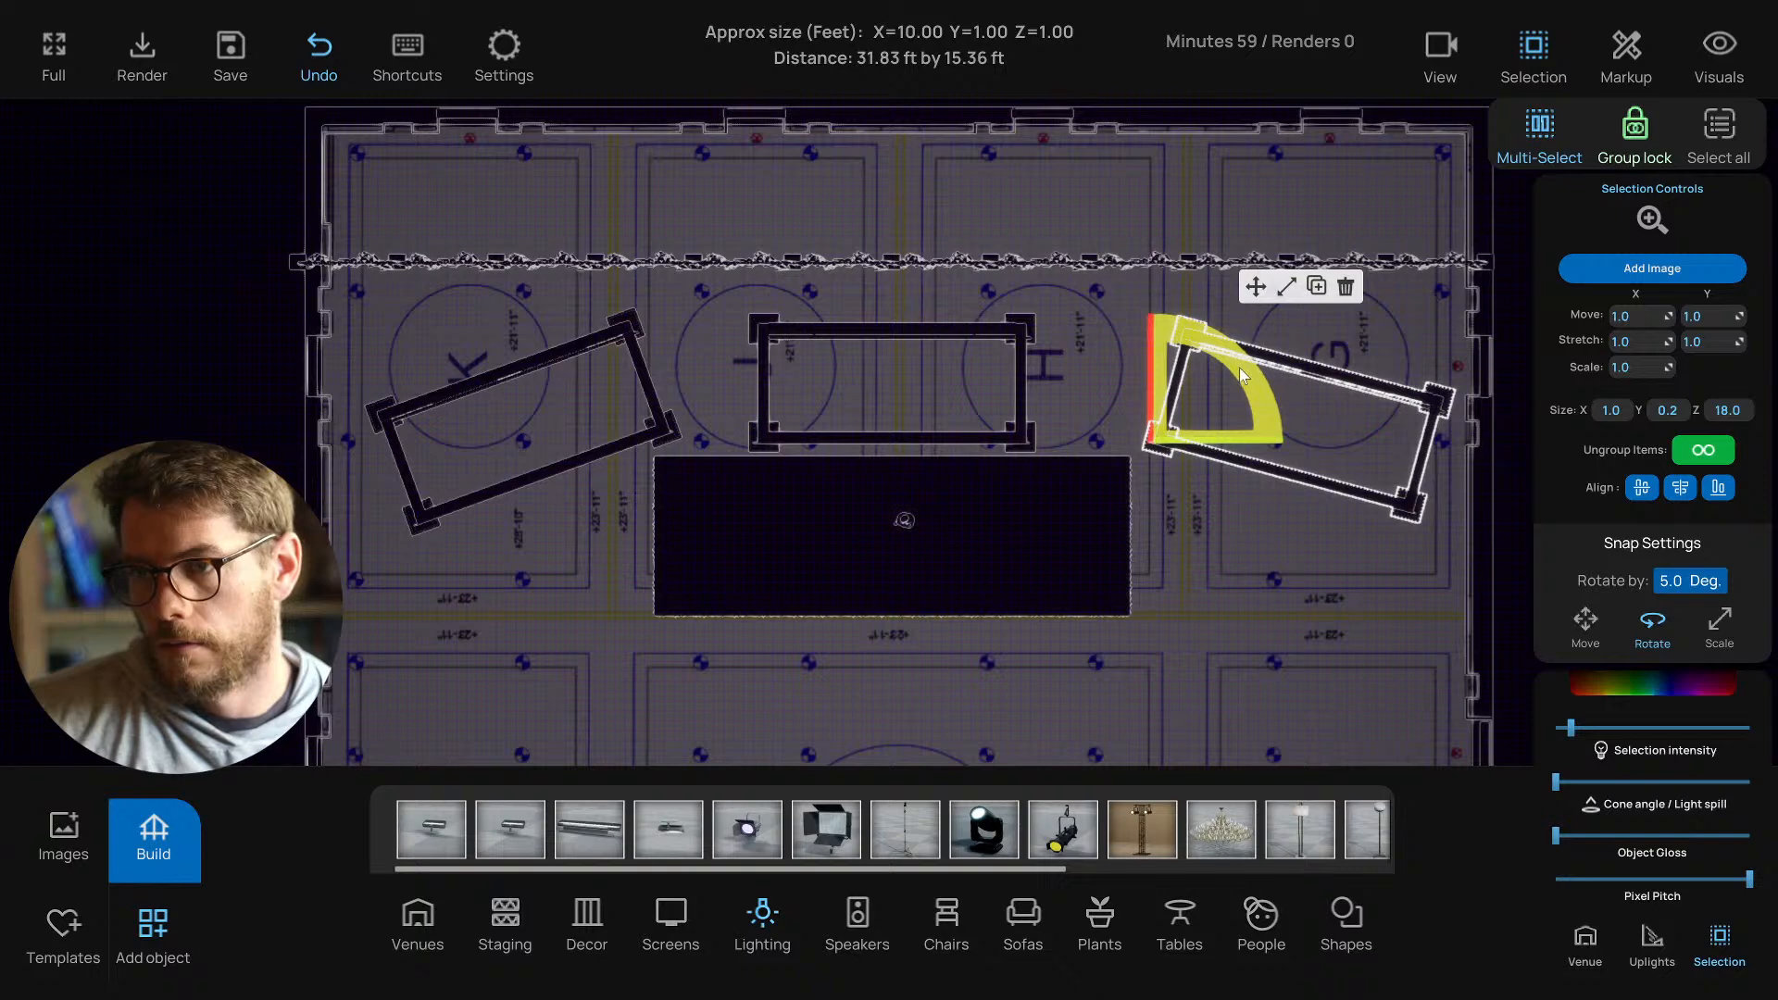
drag(1239, 367, 1151, 336)
Move the right side frame inward and slightly toward the drapery to mirror the left frame, and save the project.
click(1254, 286)
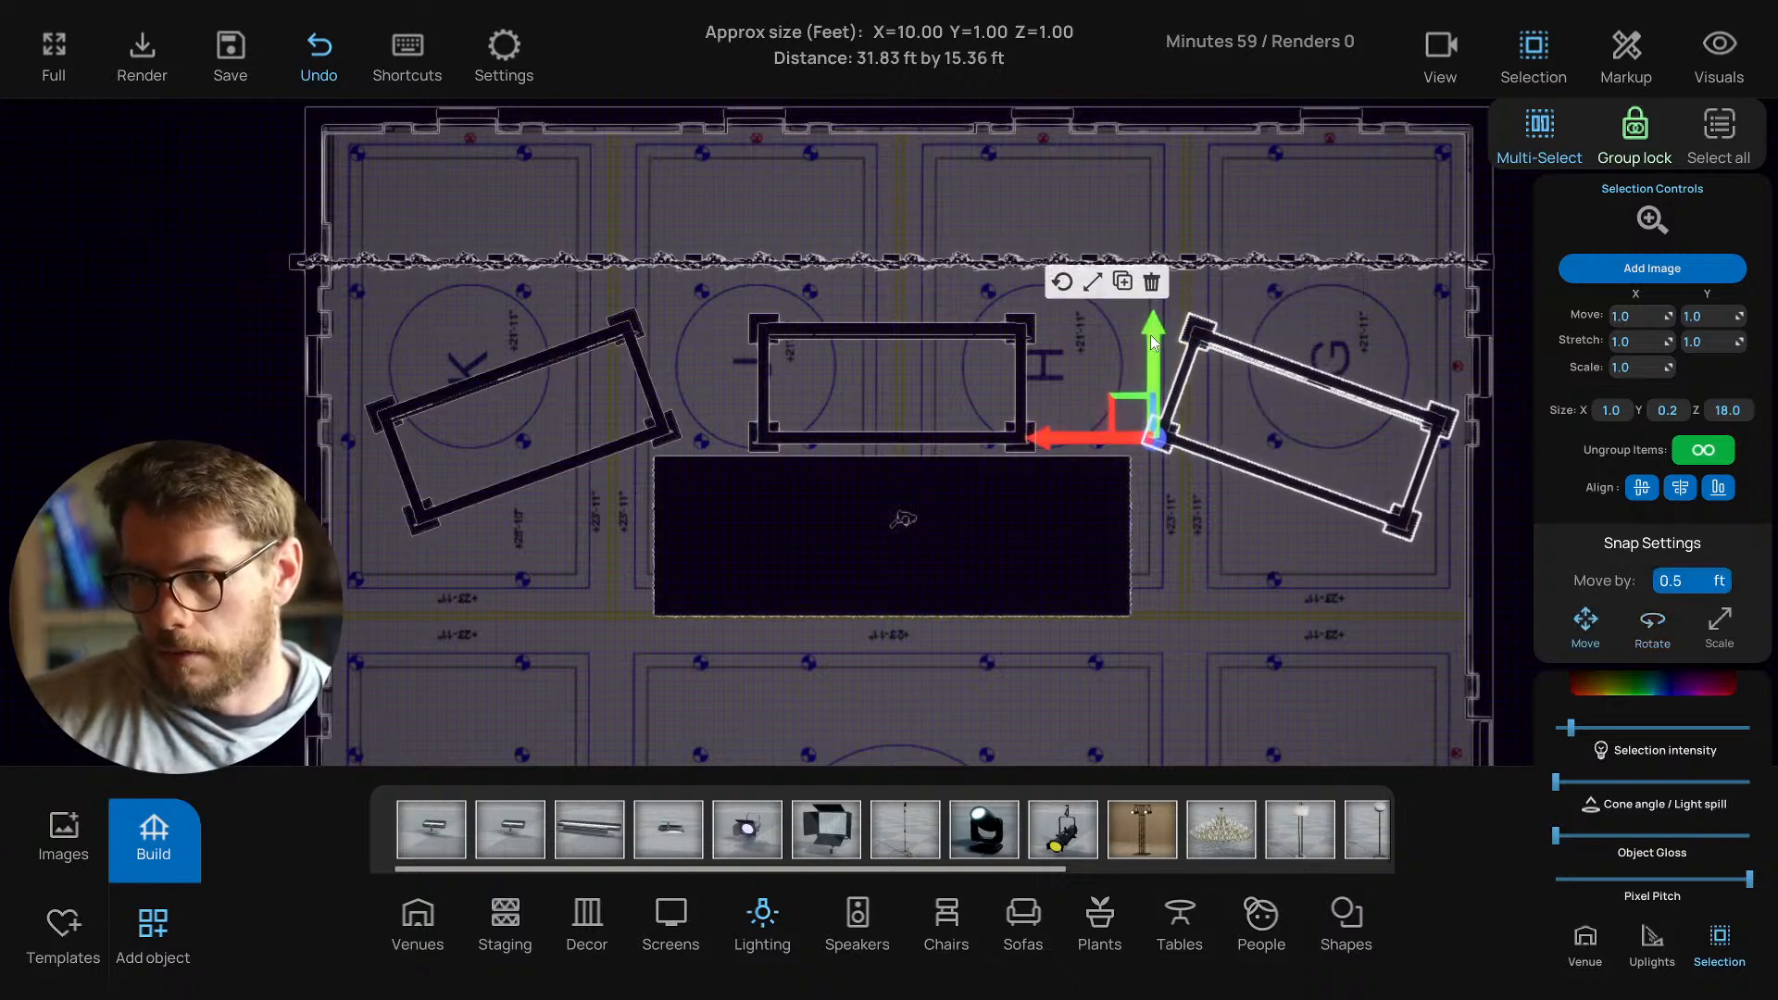
drag(1064, 443, 1022, 447)
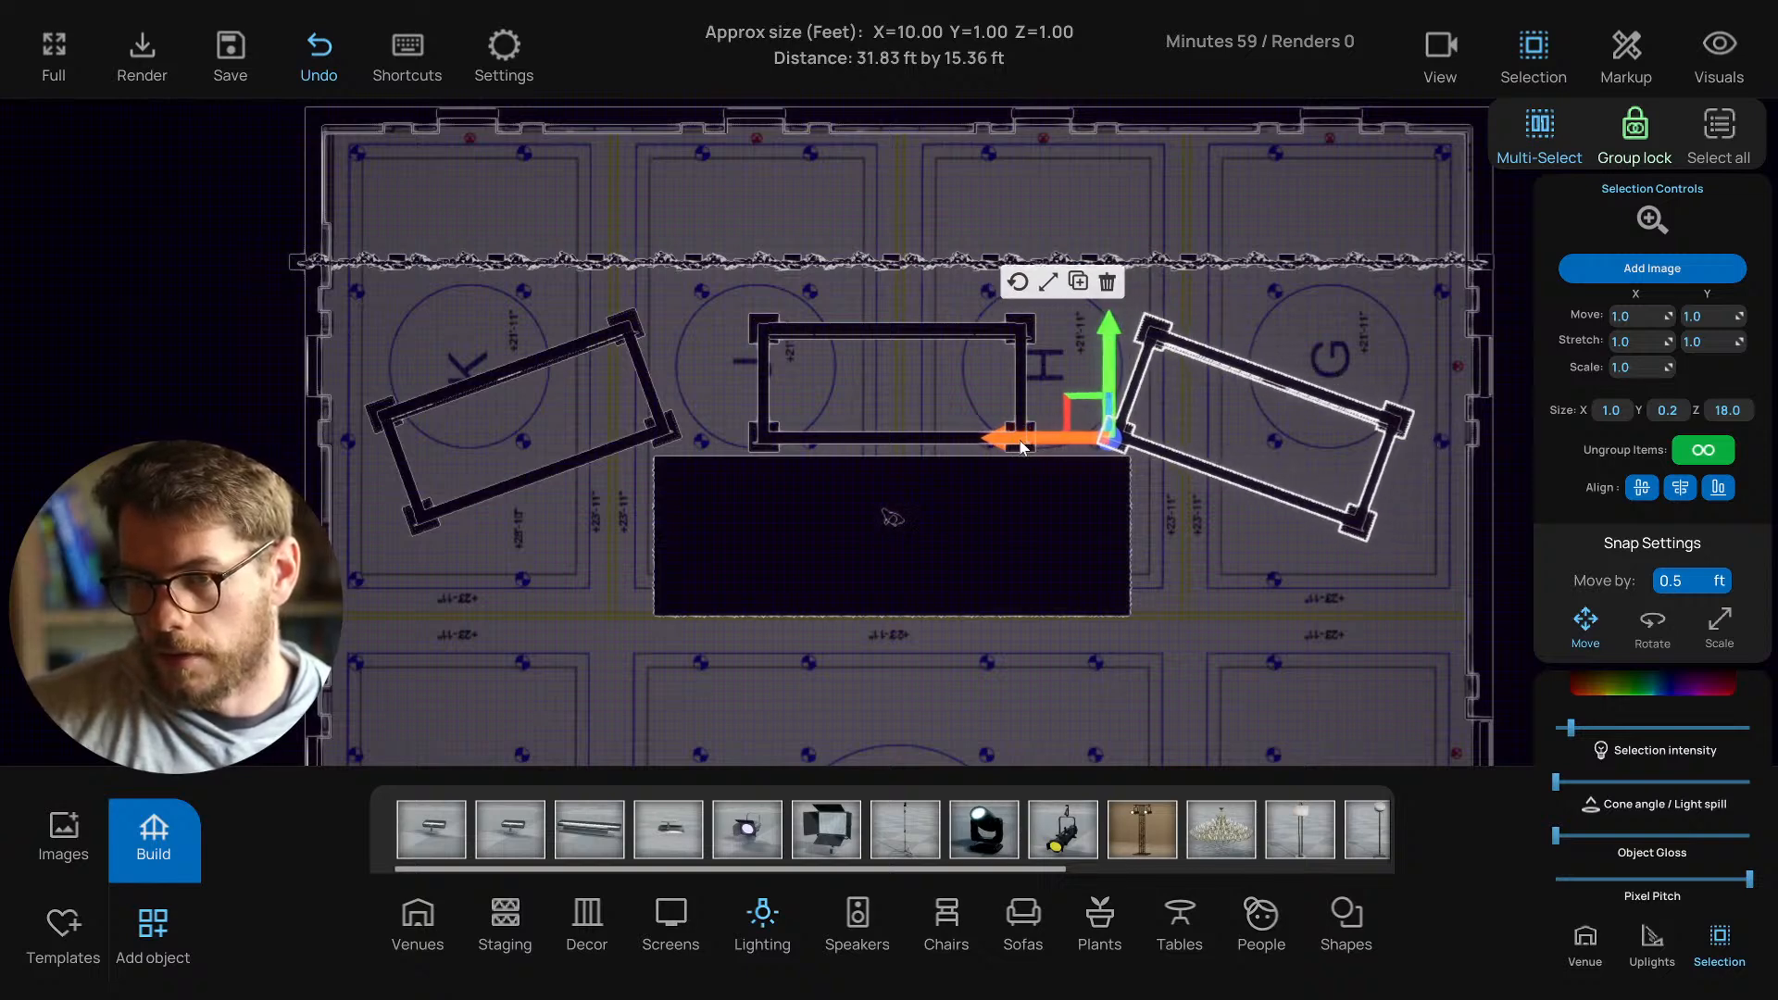
drag(1111, 360, 1112, 348)
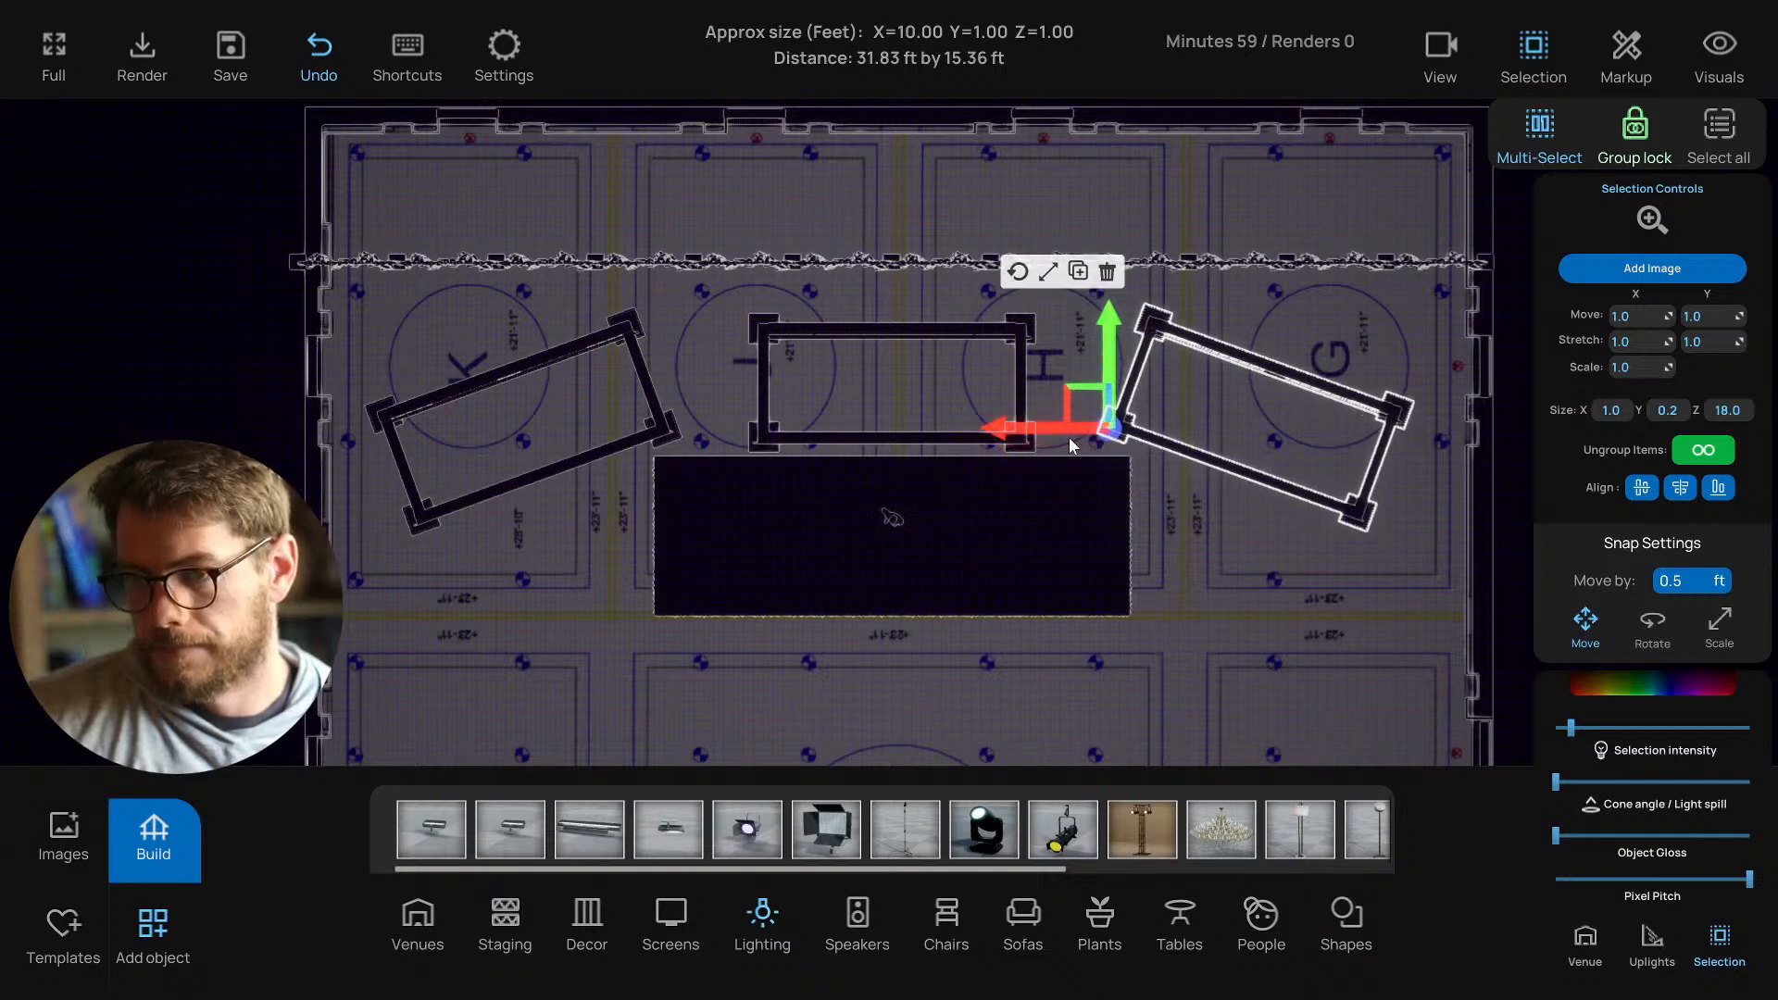
click(1145, 585)
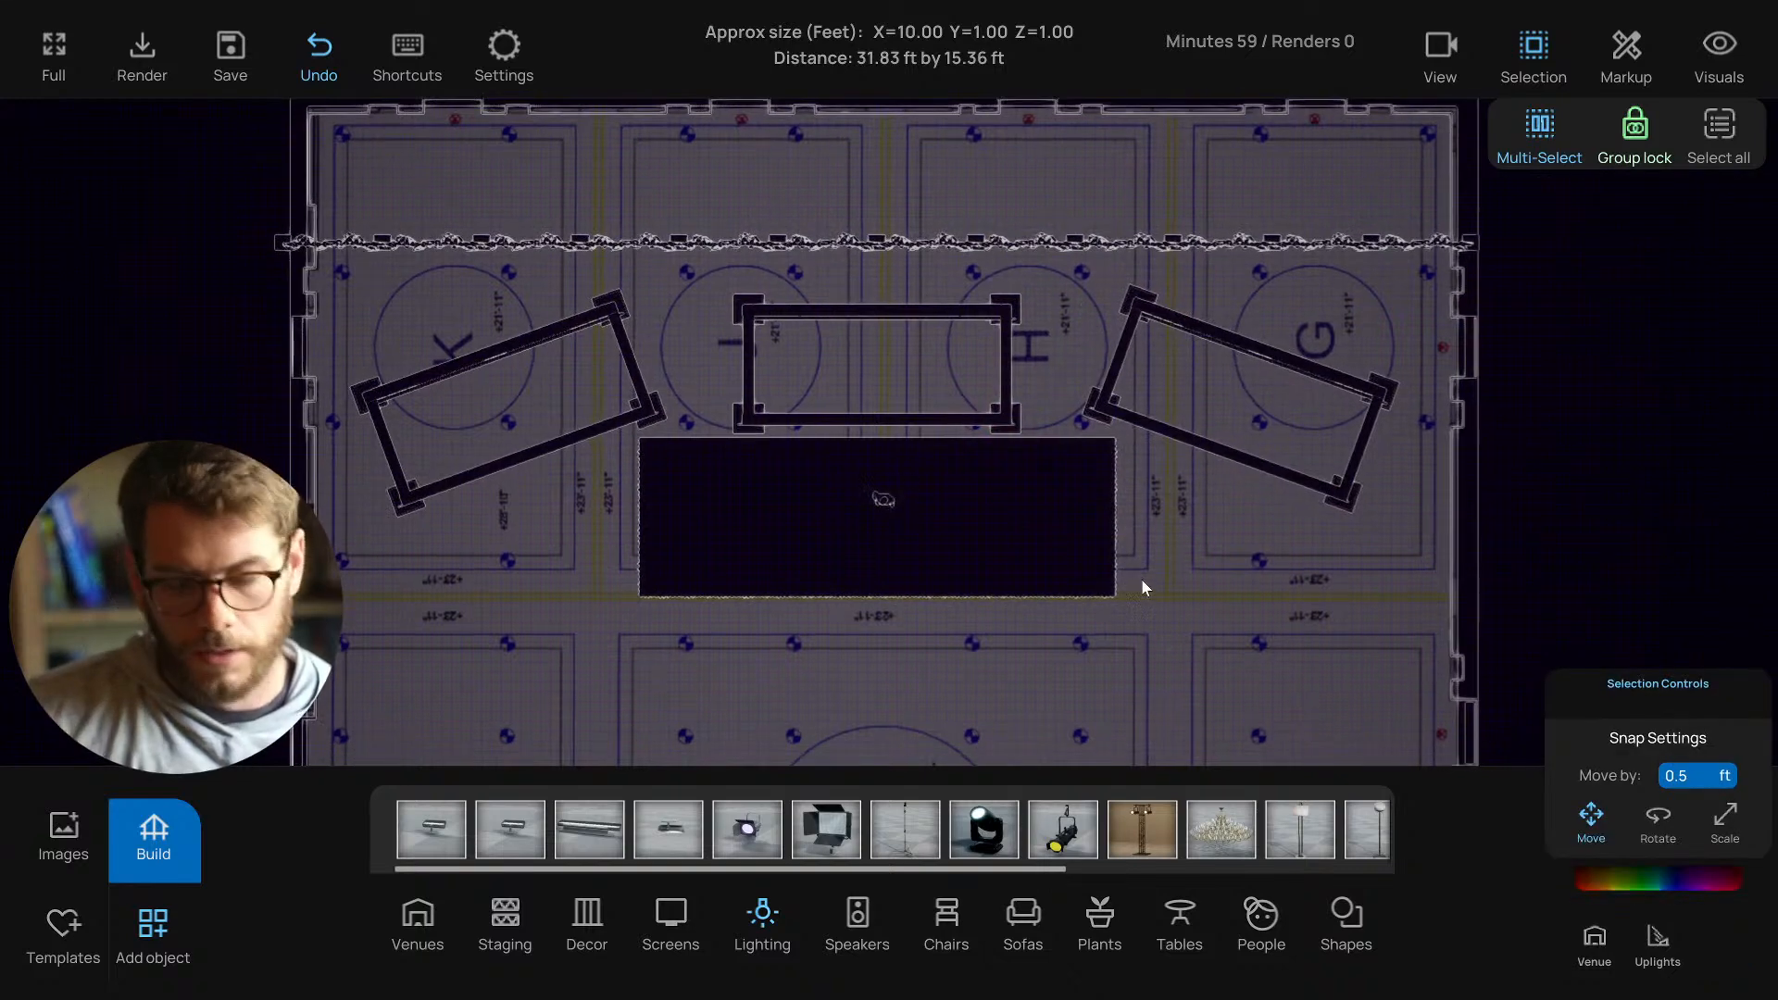
key(ctrl+s)
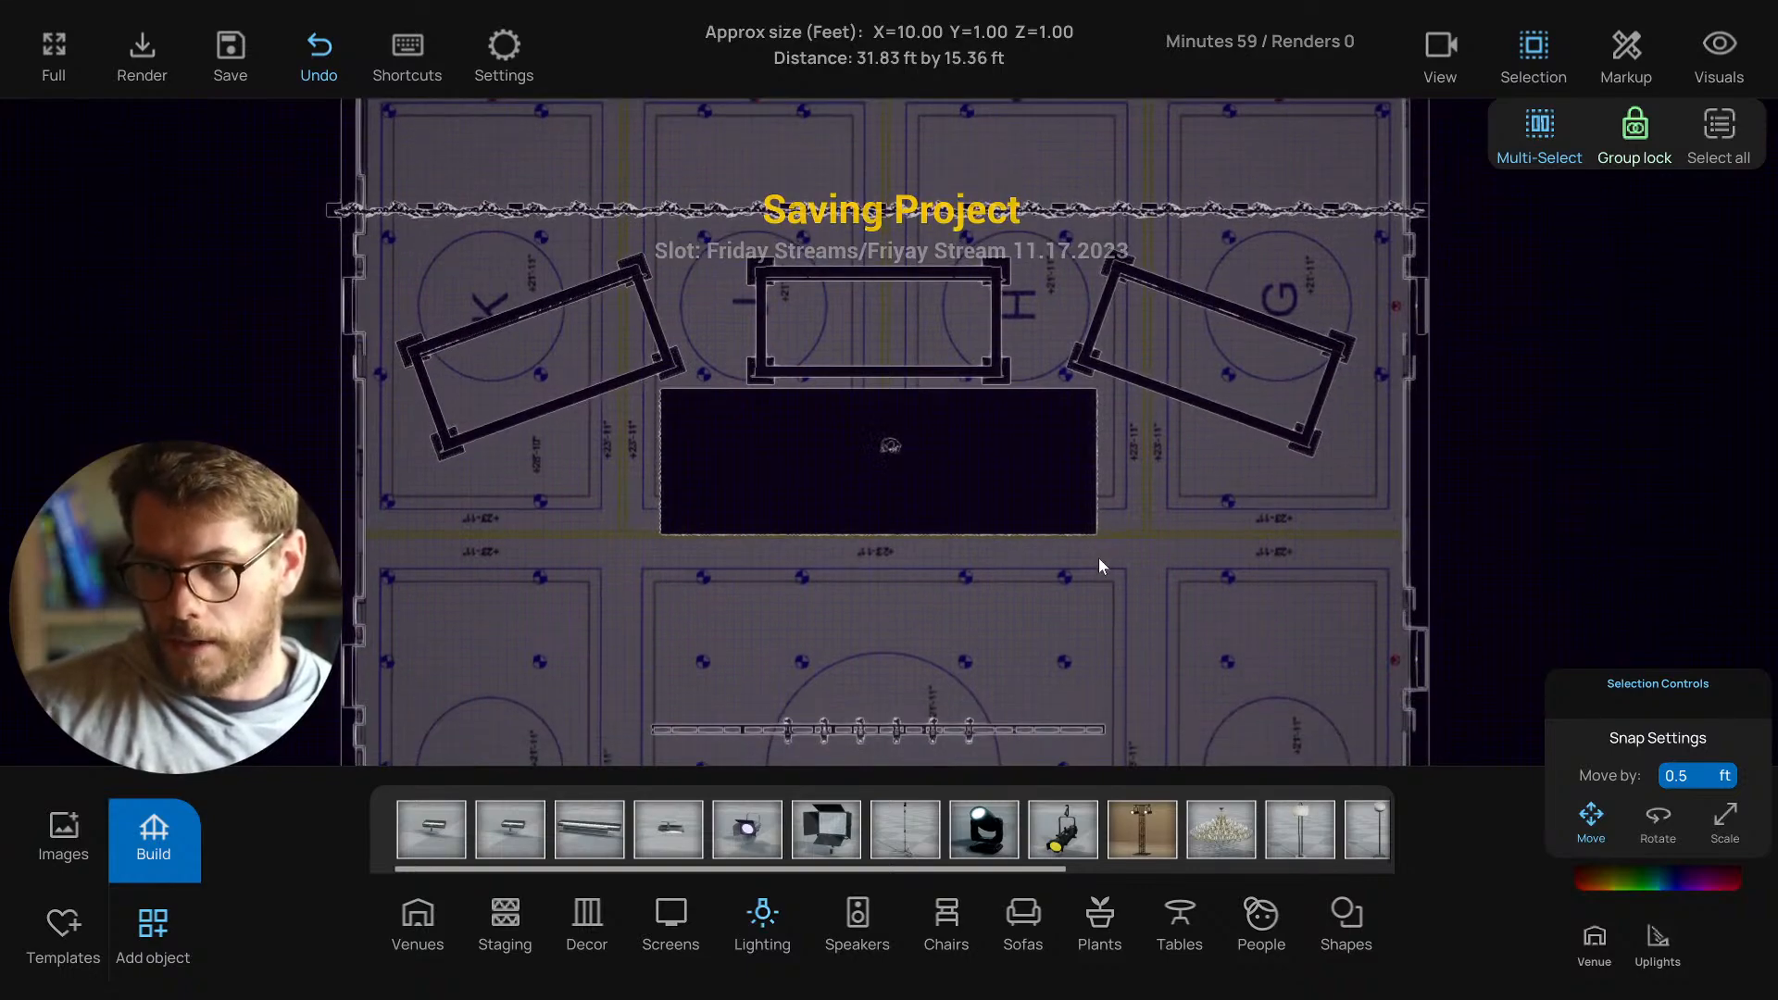
Check all three light-outlined frames in perspective from the audience side and save the project.
scroll(1101, 565, down, 8)
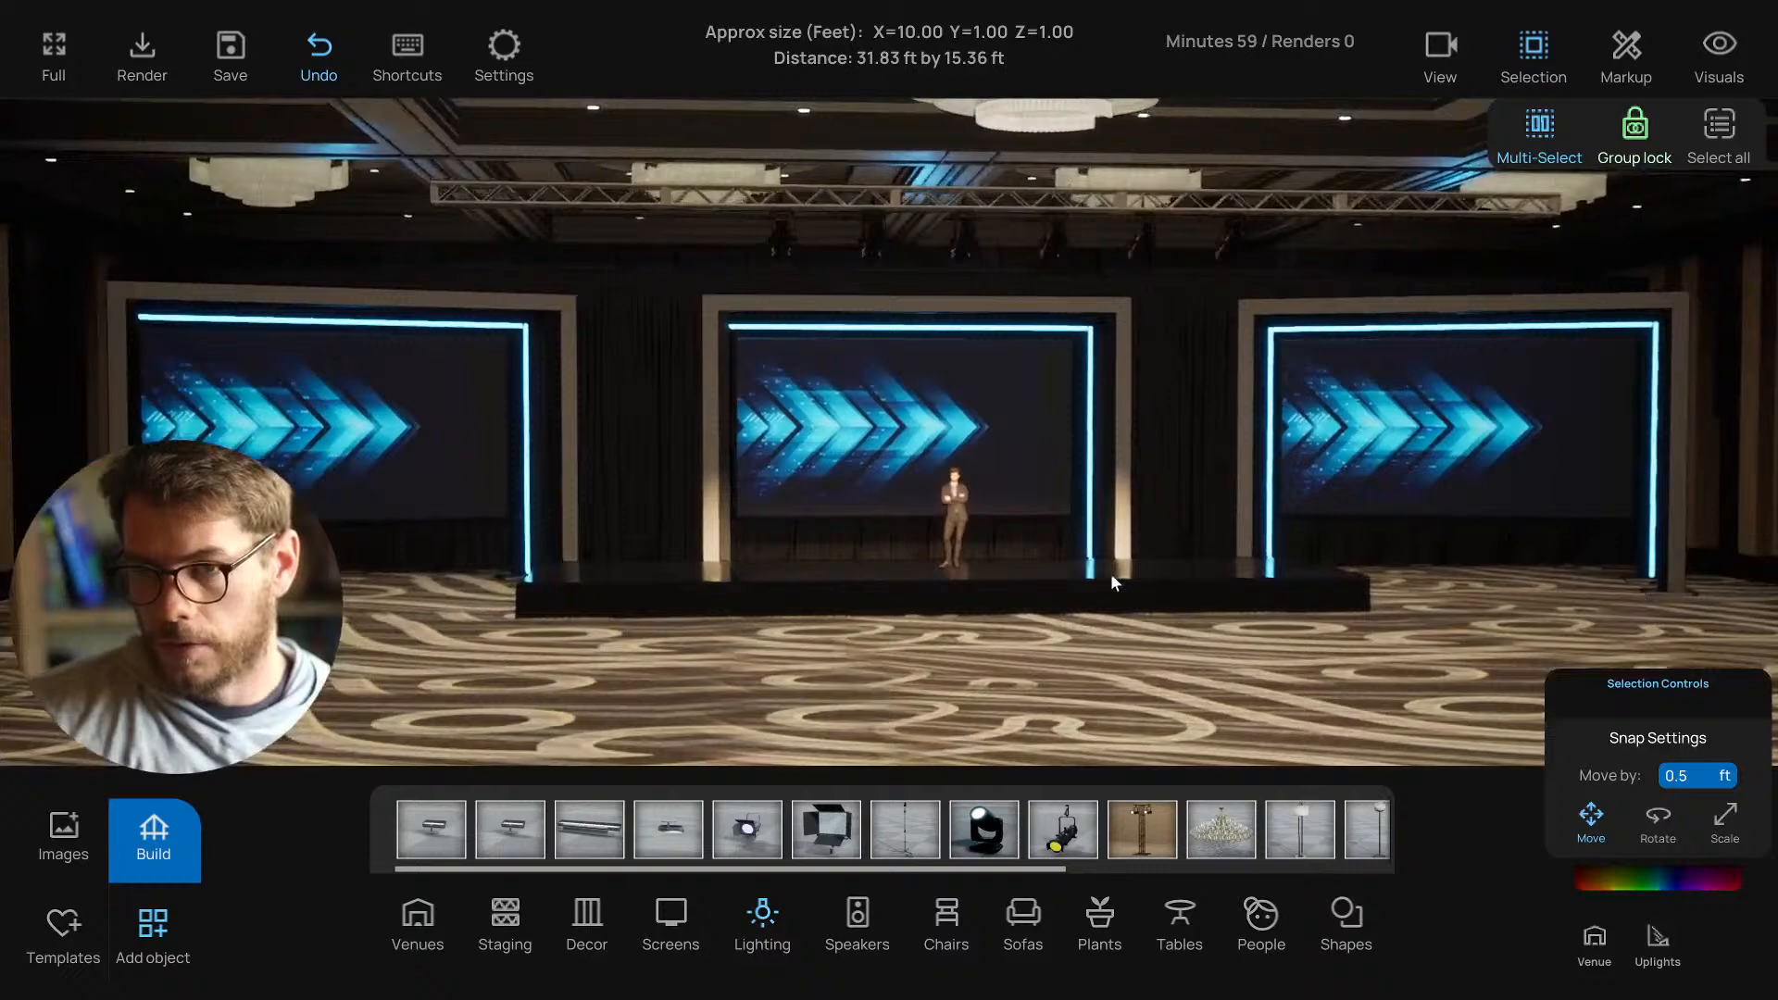
right_drag(1111, 584, 1093, 579)
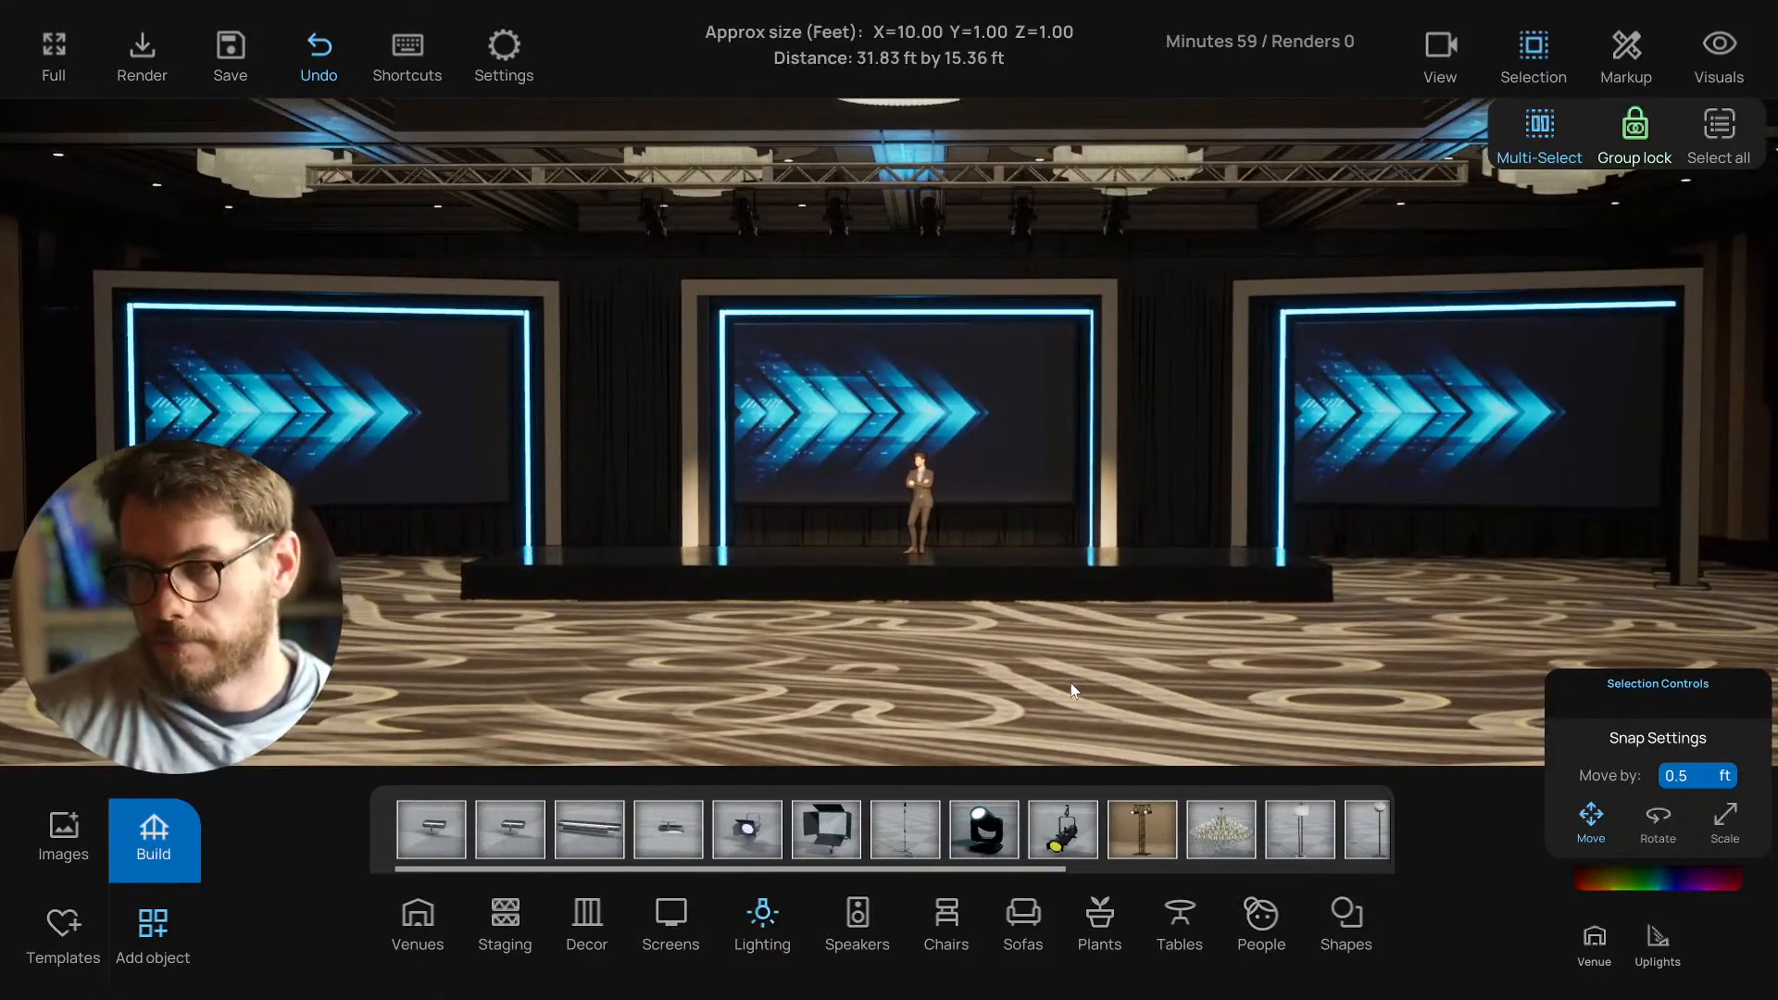
mouse_move(1088, 660)
right_down()
mouse_move(1143, 663)
mouse_move(1059, 658)
right_up()
scroll(1083, 659, down, 2)
key(ctrl+s)
Raise the venue's room lighting intensity slightly and check the brighter set from closer to the stage.
click(1594, 937)
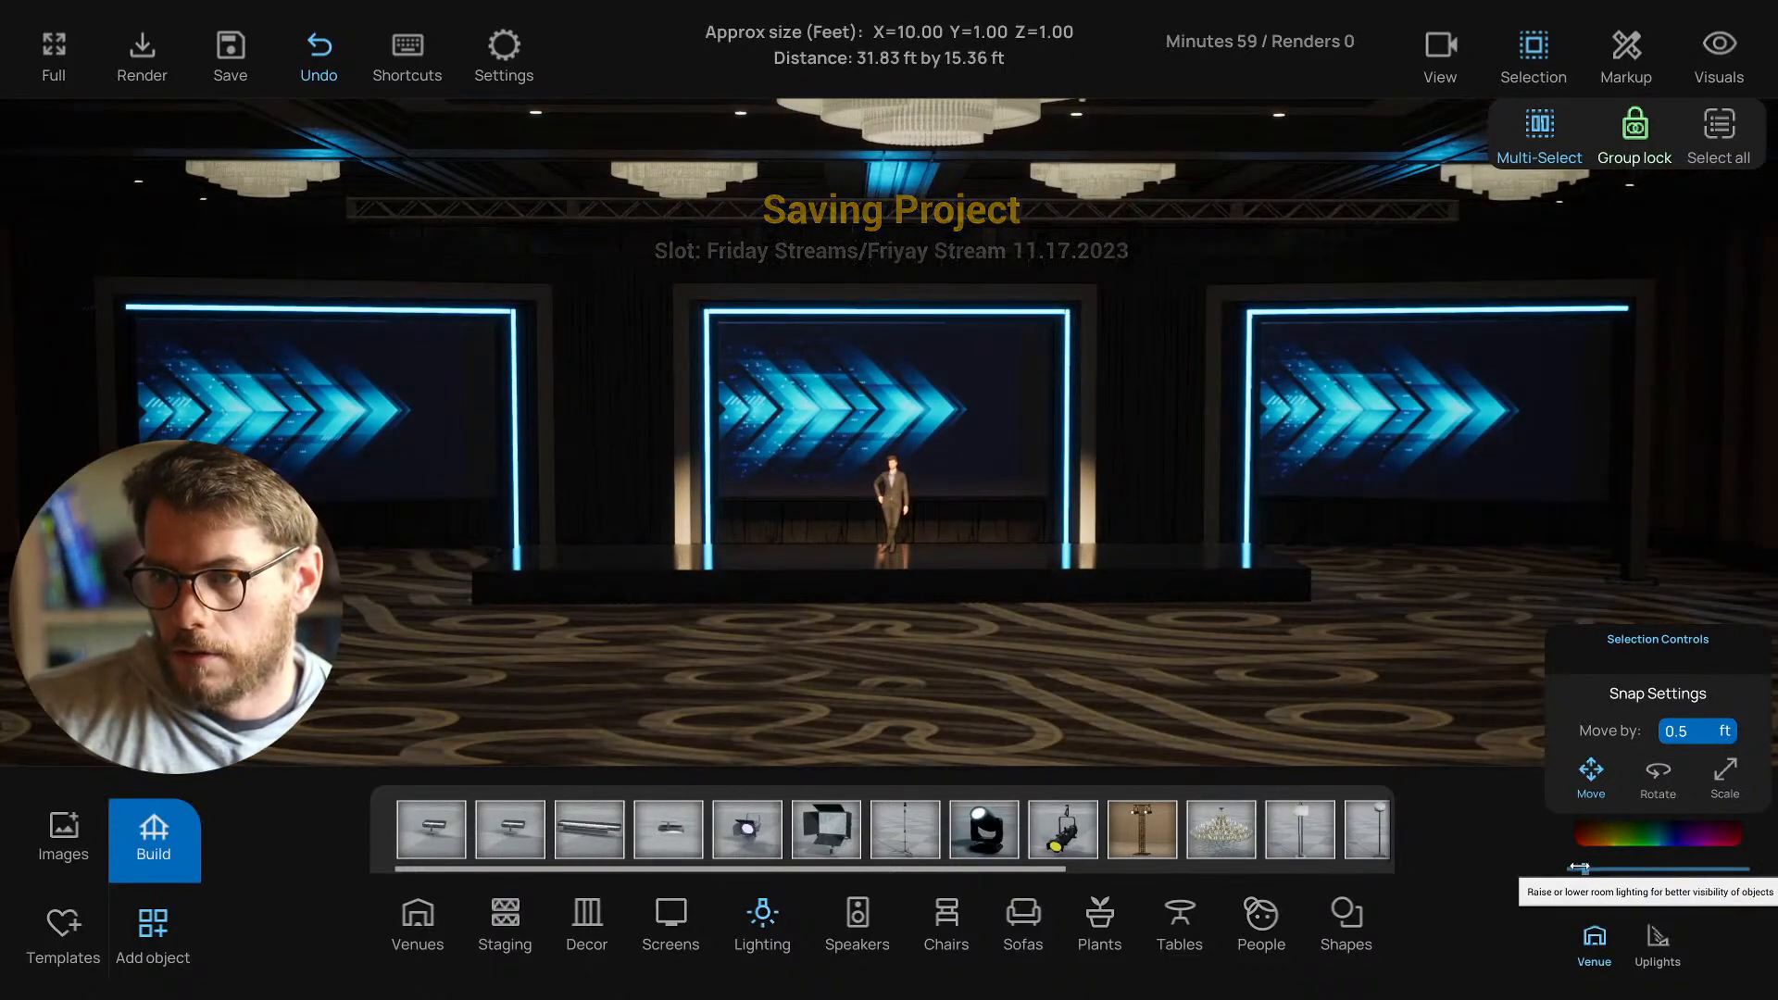
drag(1587, 871, 1606, 869)
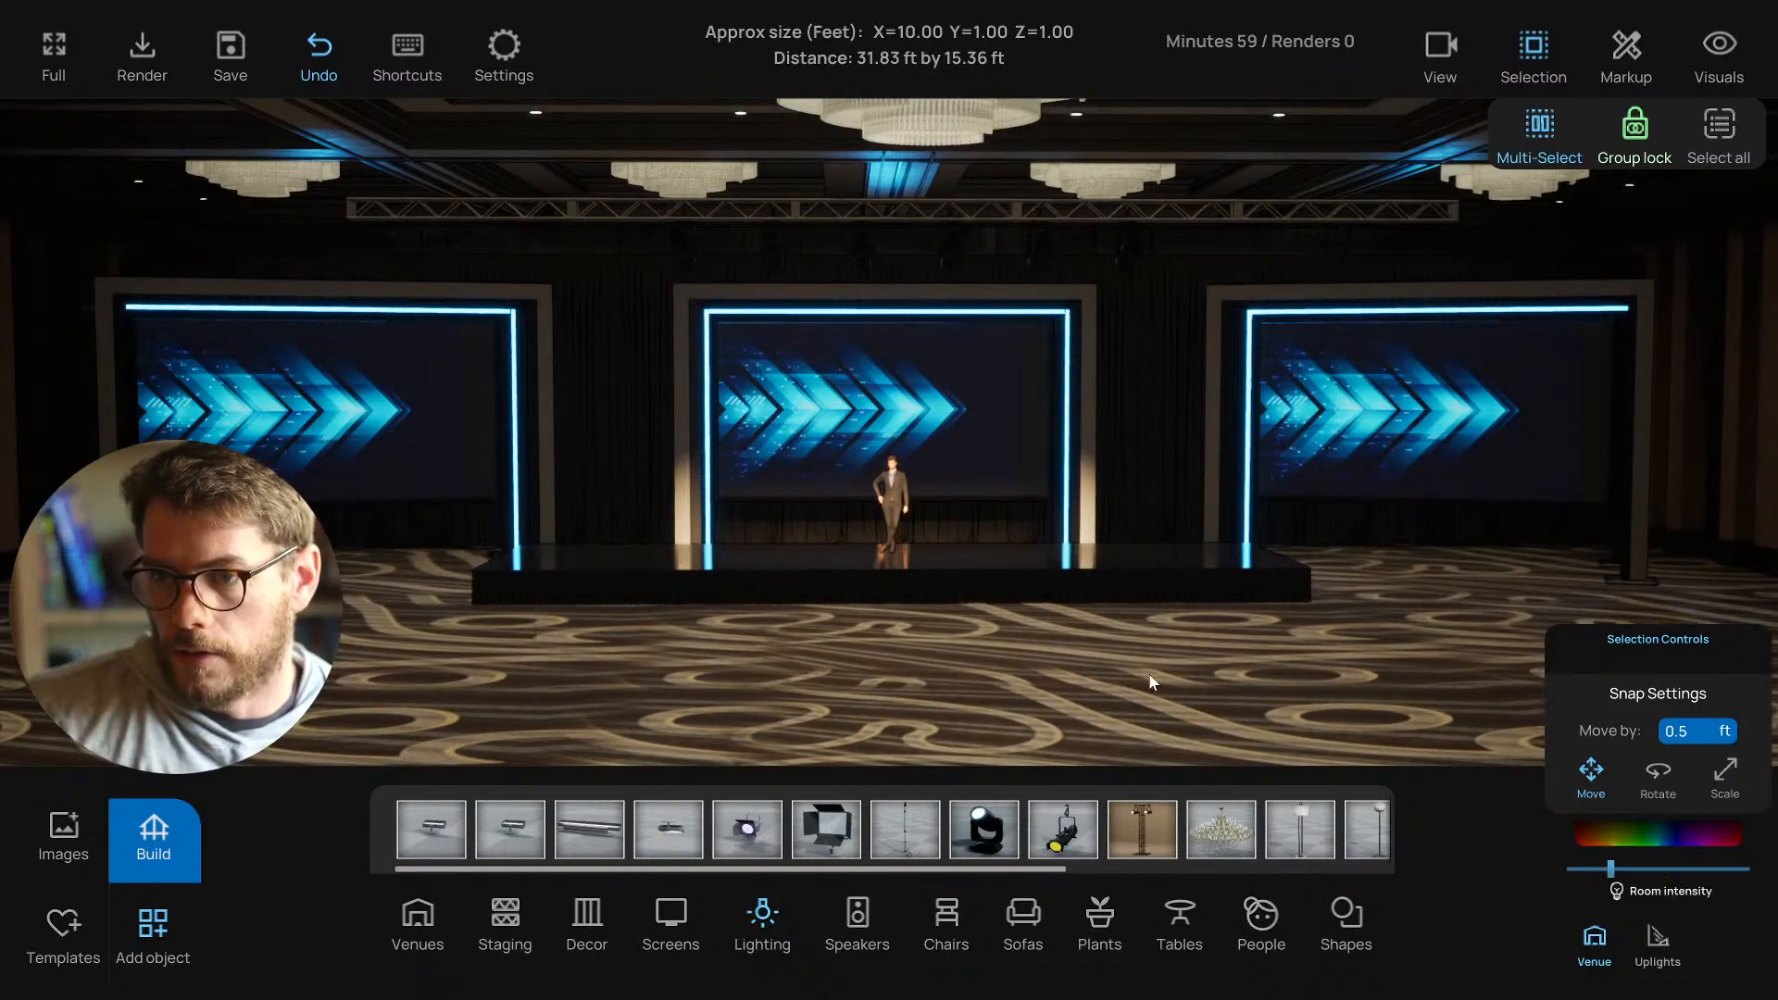
right_drag(1151, 681, 902, 653)
scroll(902, 653, up, 3)
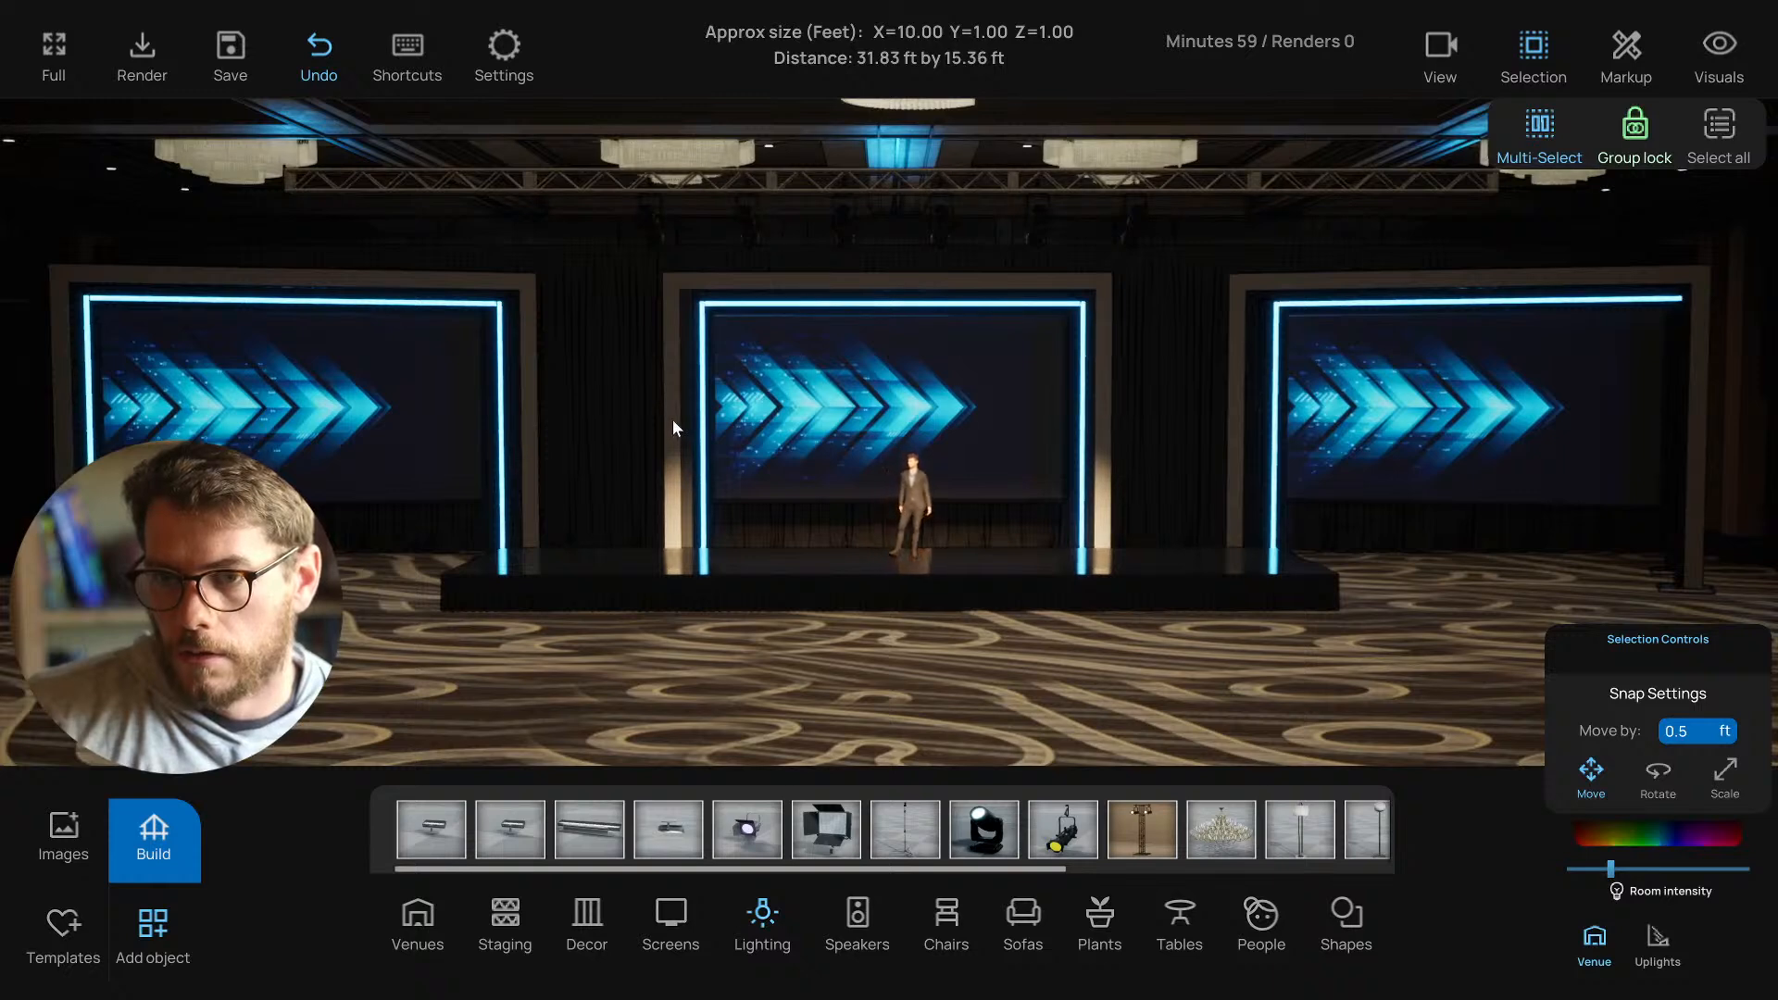
Check the center frame's left side panel, clear the selection, and save the project.
click(672, 419)
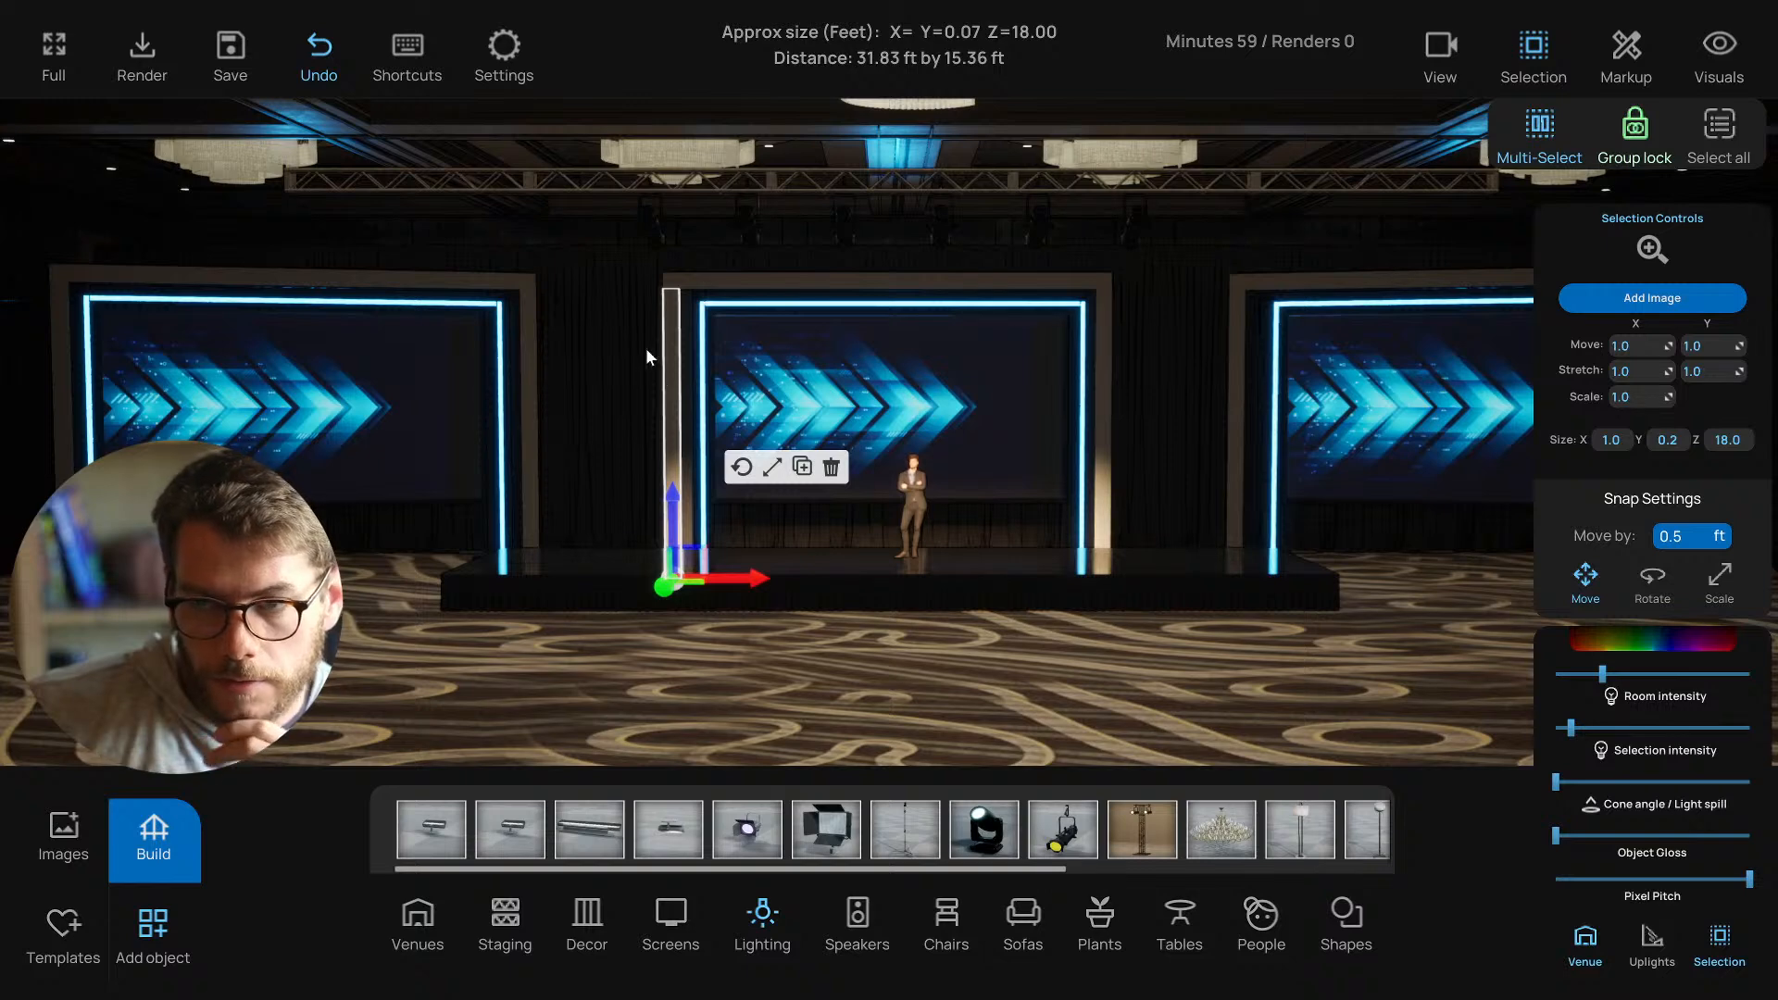
click(628, 214)
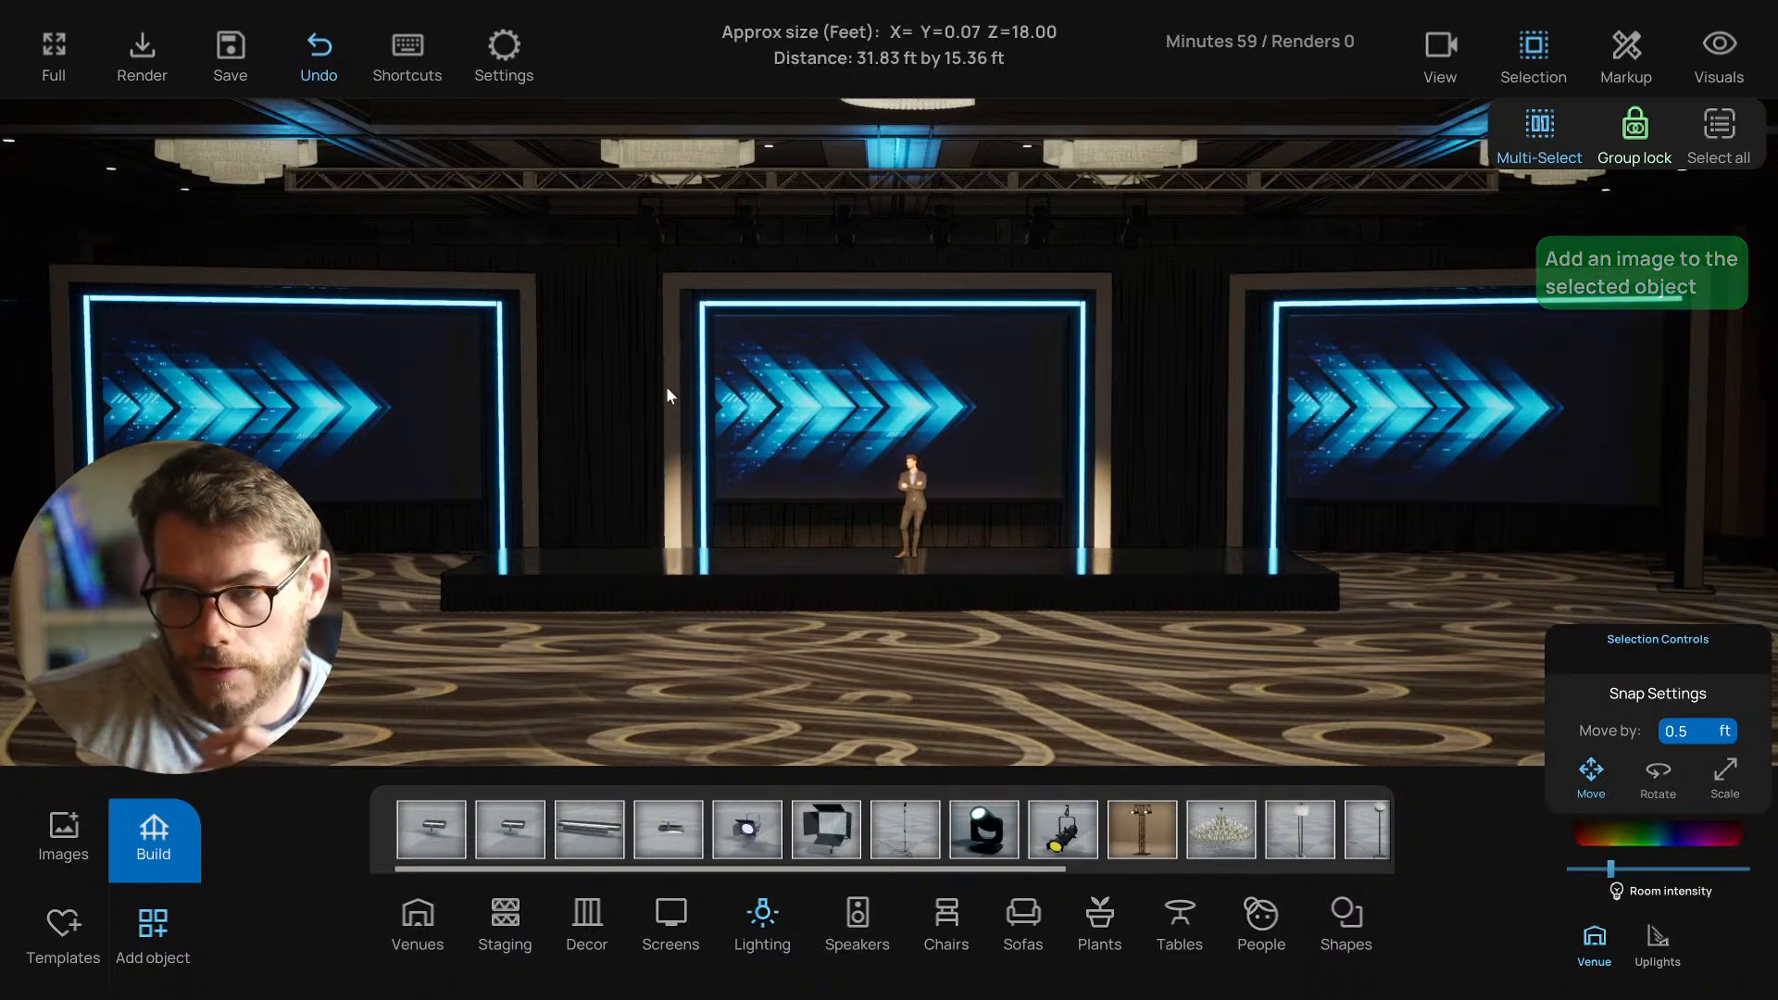
key(ctrl+s)
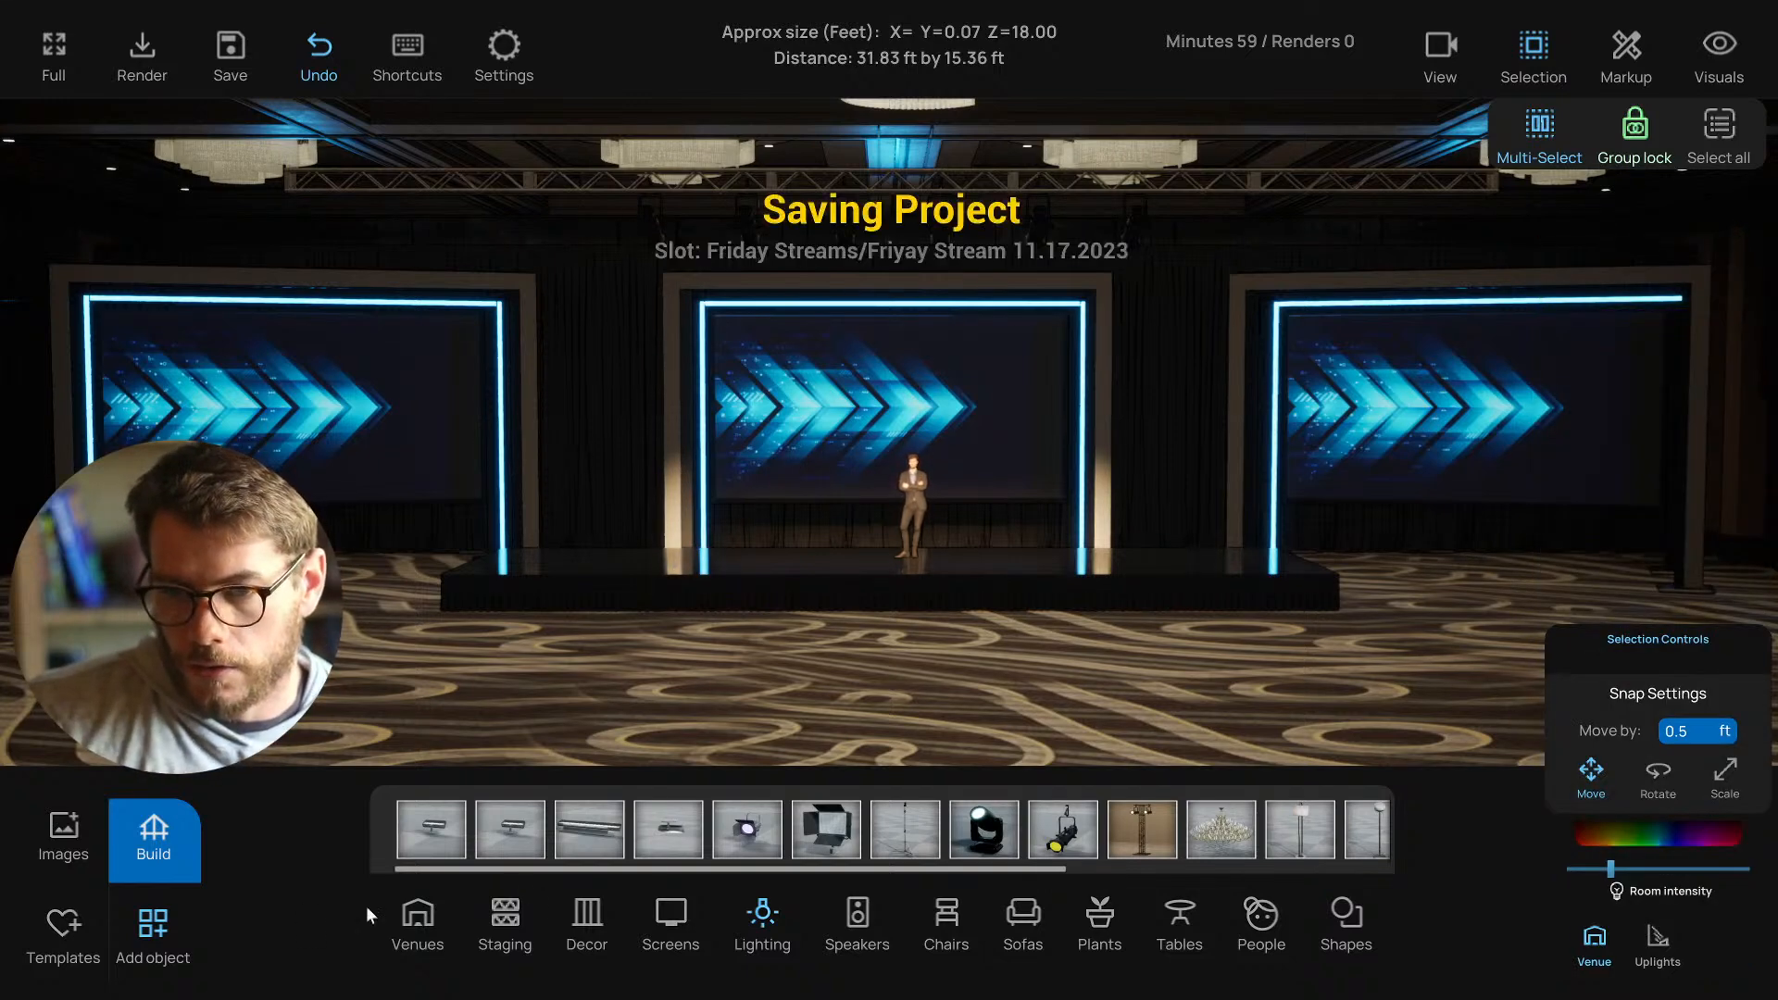
Add a projector from the screens and video objects, placing it in front of the center frame near the lighting truss.
click(154, 925)
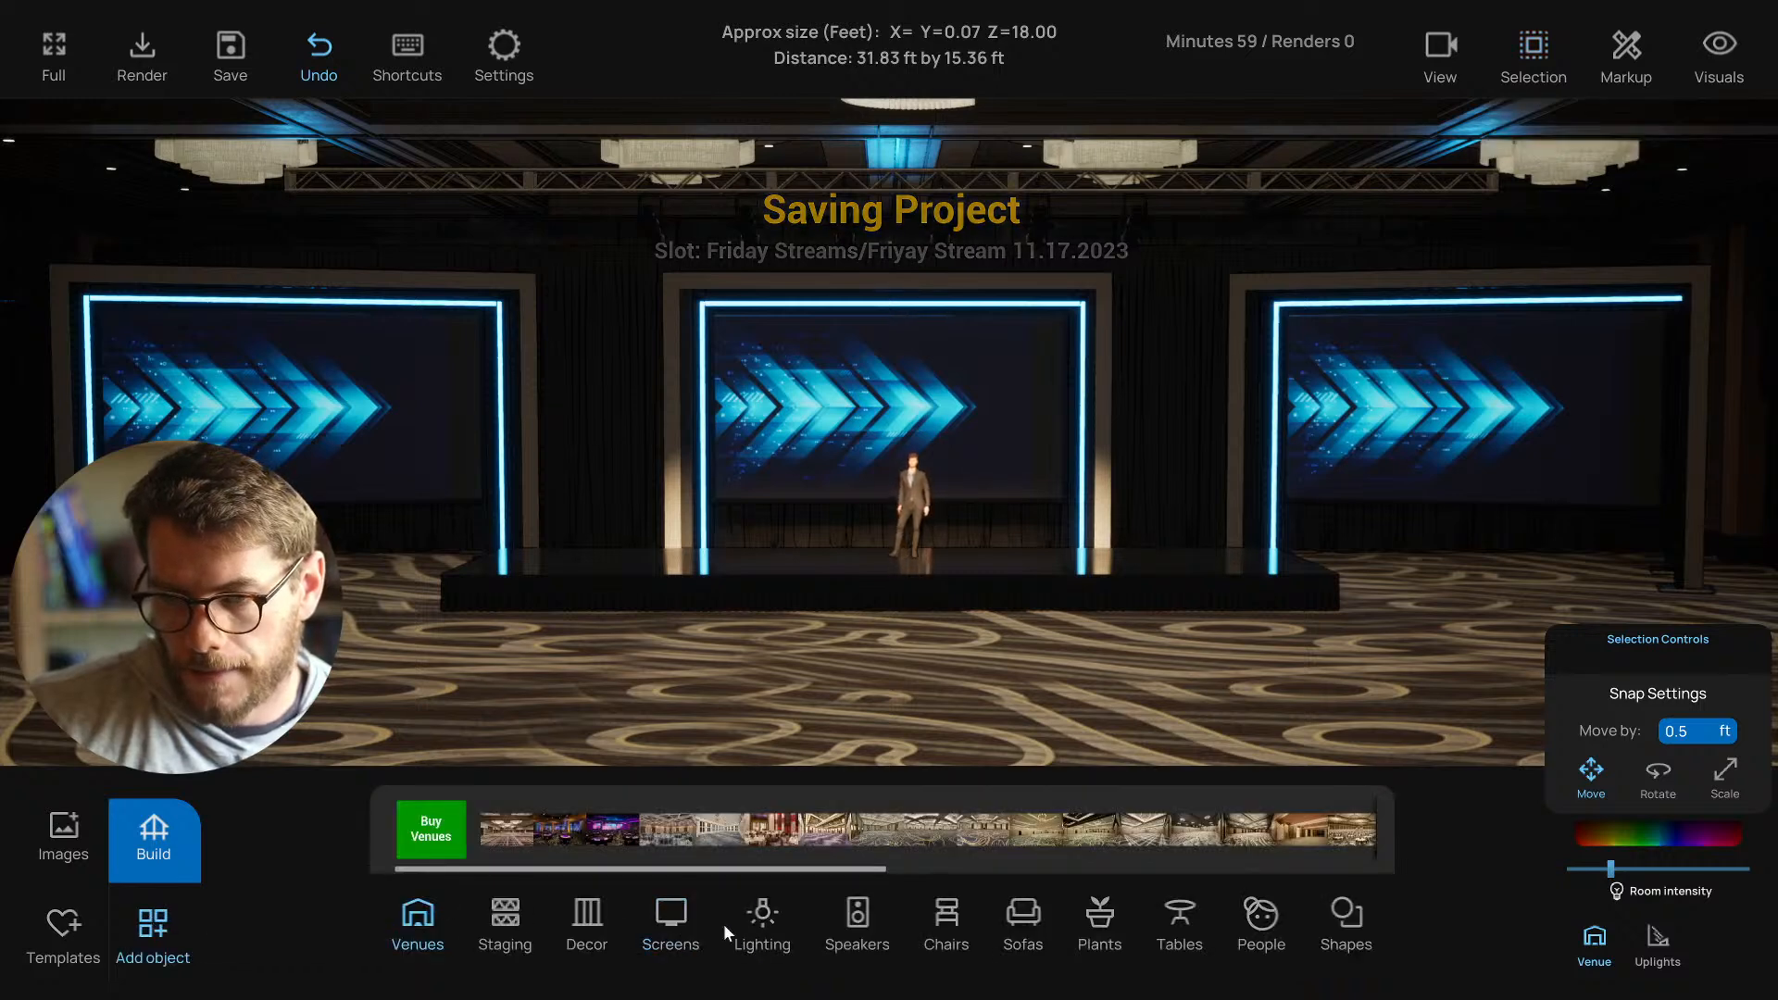
click(770, 915)
click(856, 917)
click(673, 919)
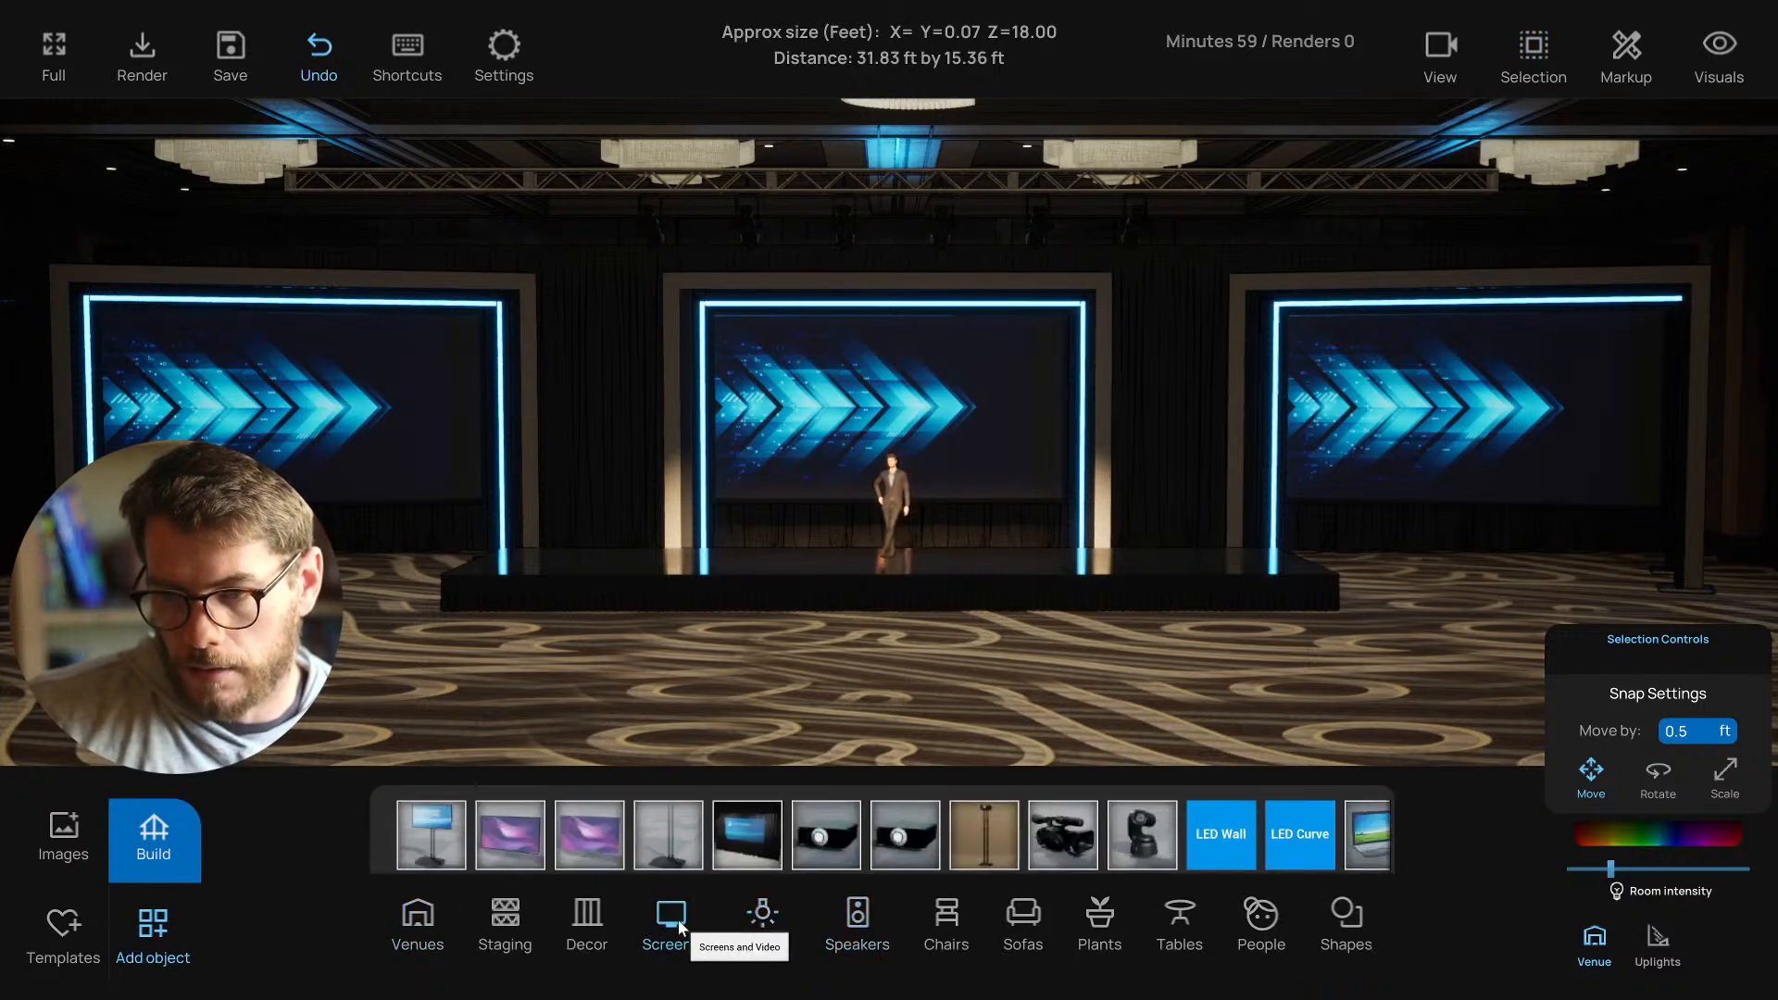
drag(824, 832, 932, 169)
key(f)
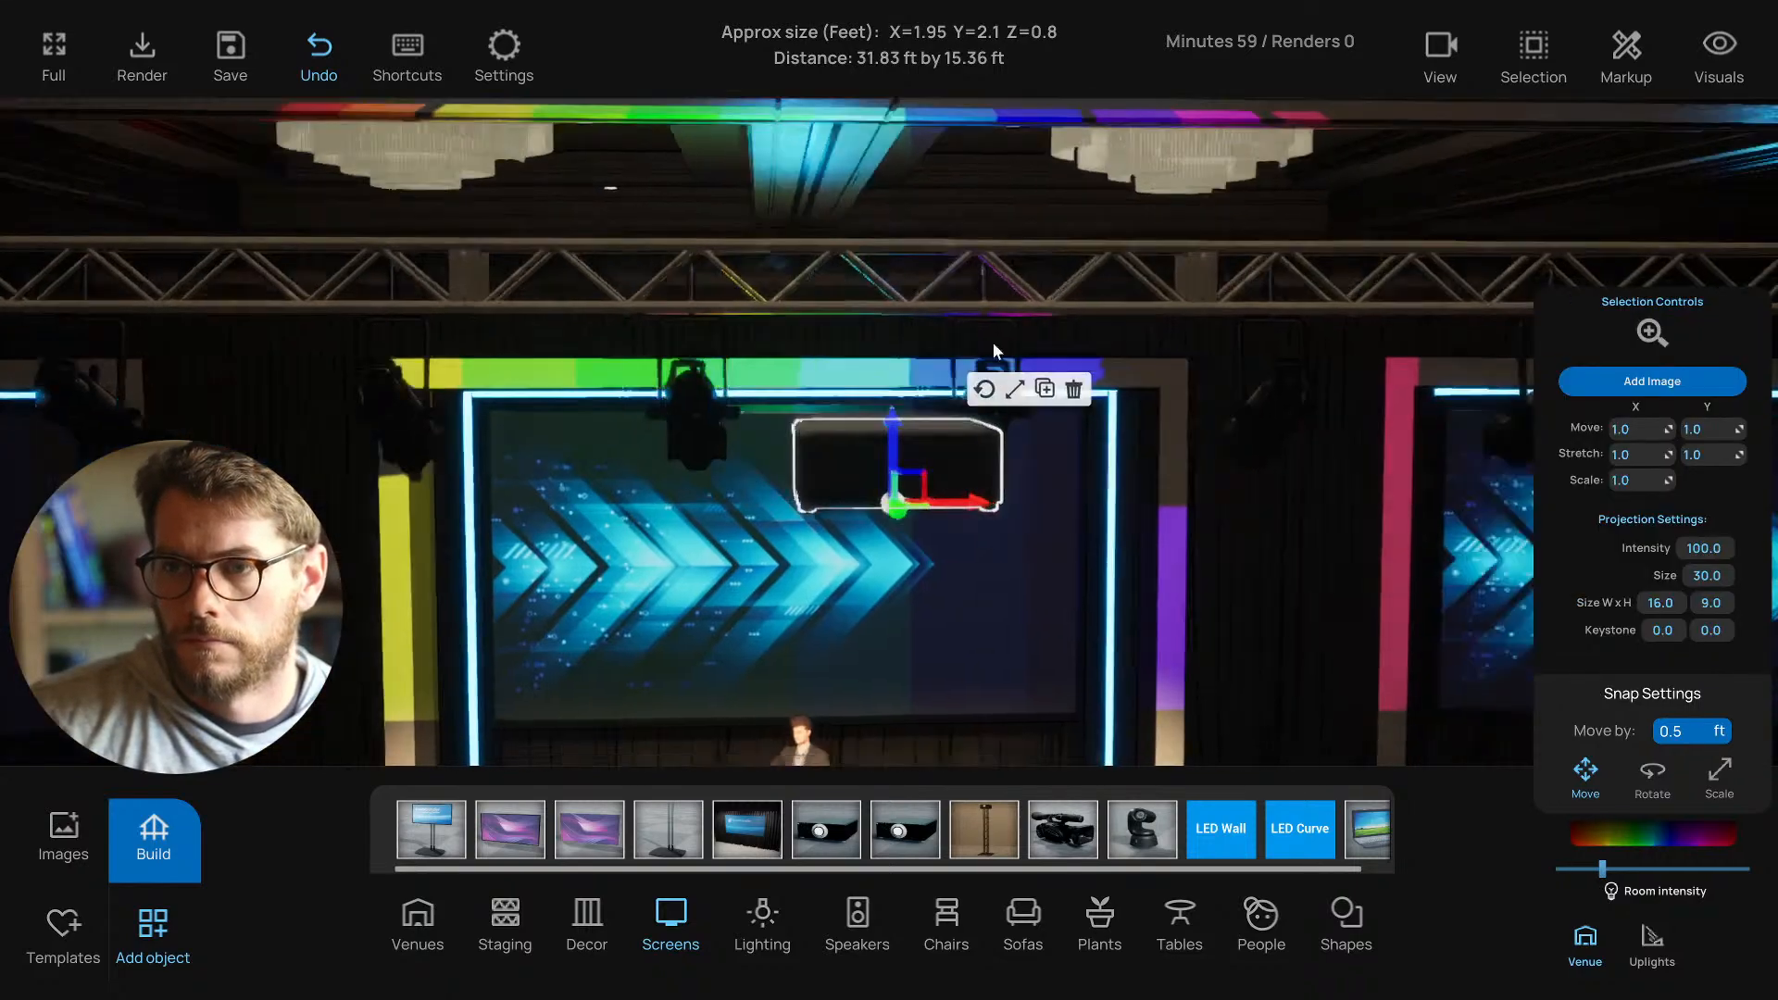
Raise the projector to the height of the lighting truss and adjust its distance from the center frame.
drag(919, 522, 789, 455)
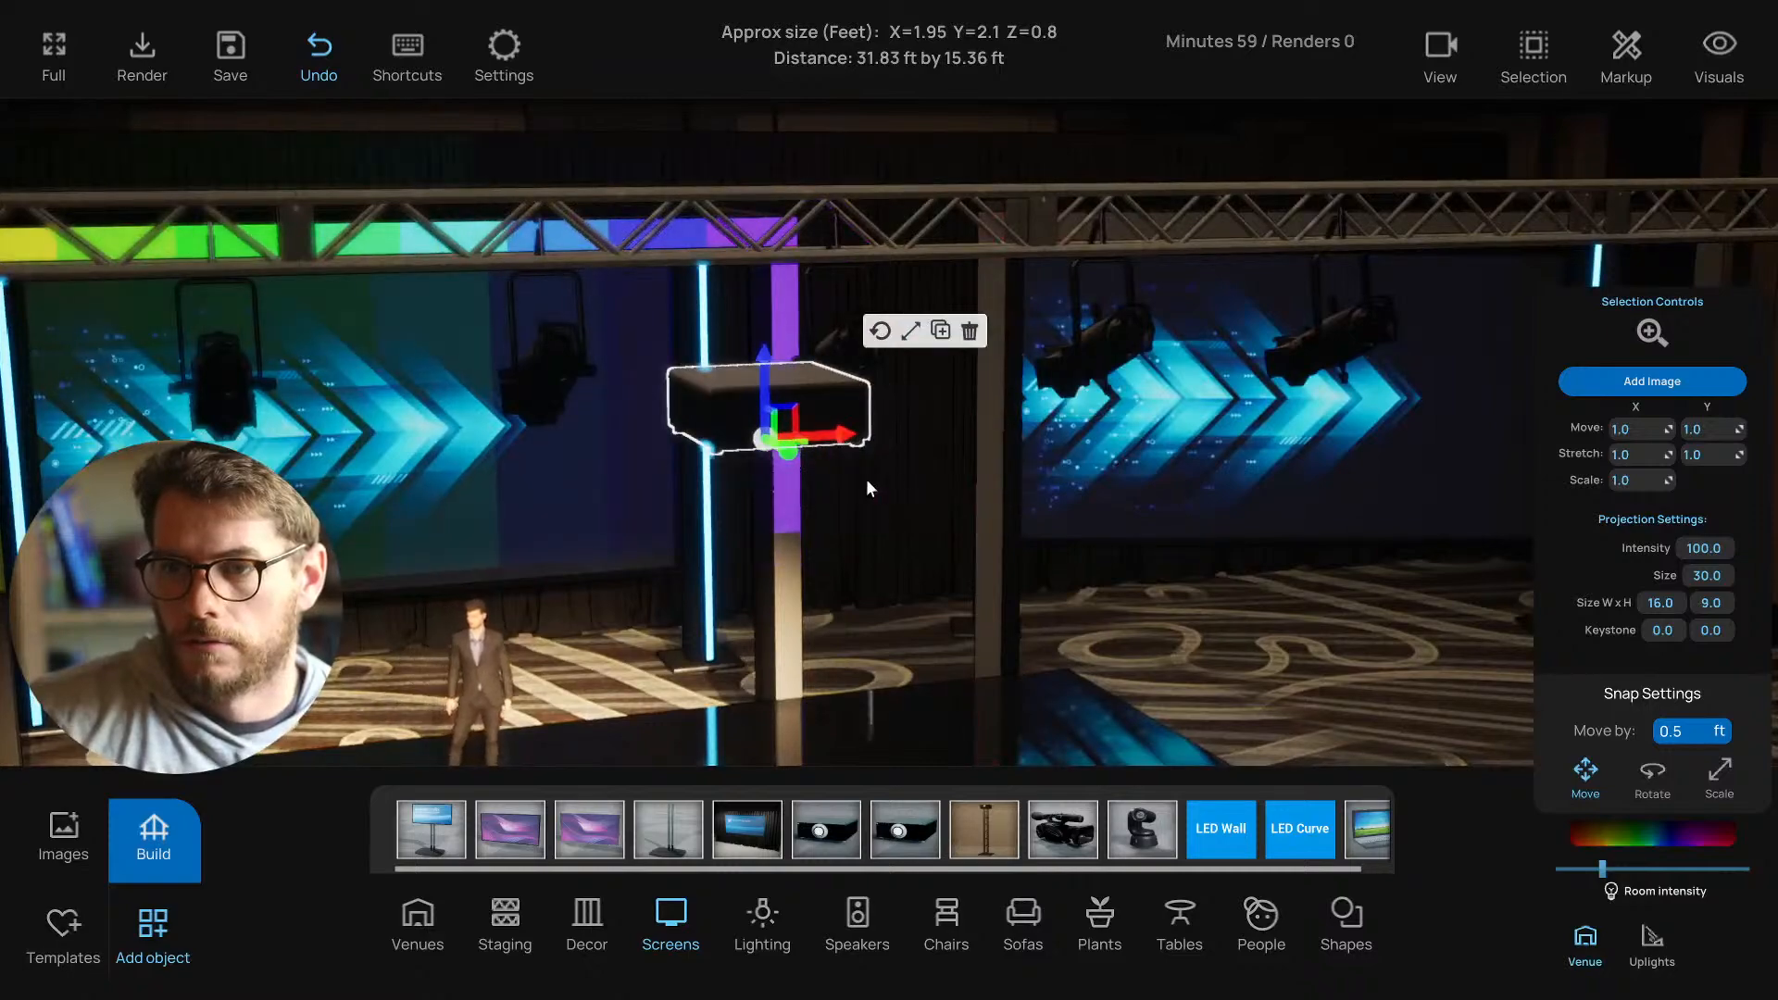
right_drag(867, 484, 841, 417)
drag(842, 391, 844, 298)
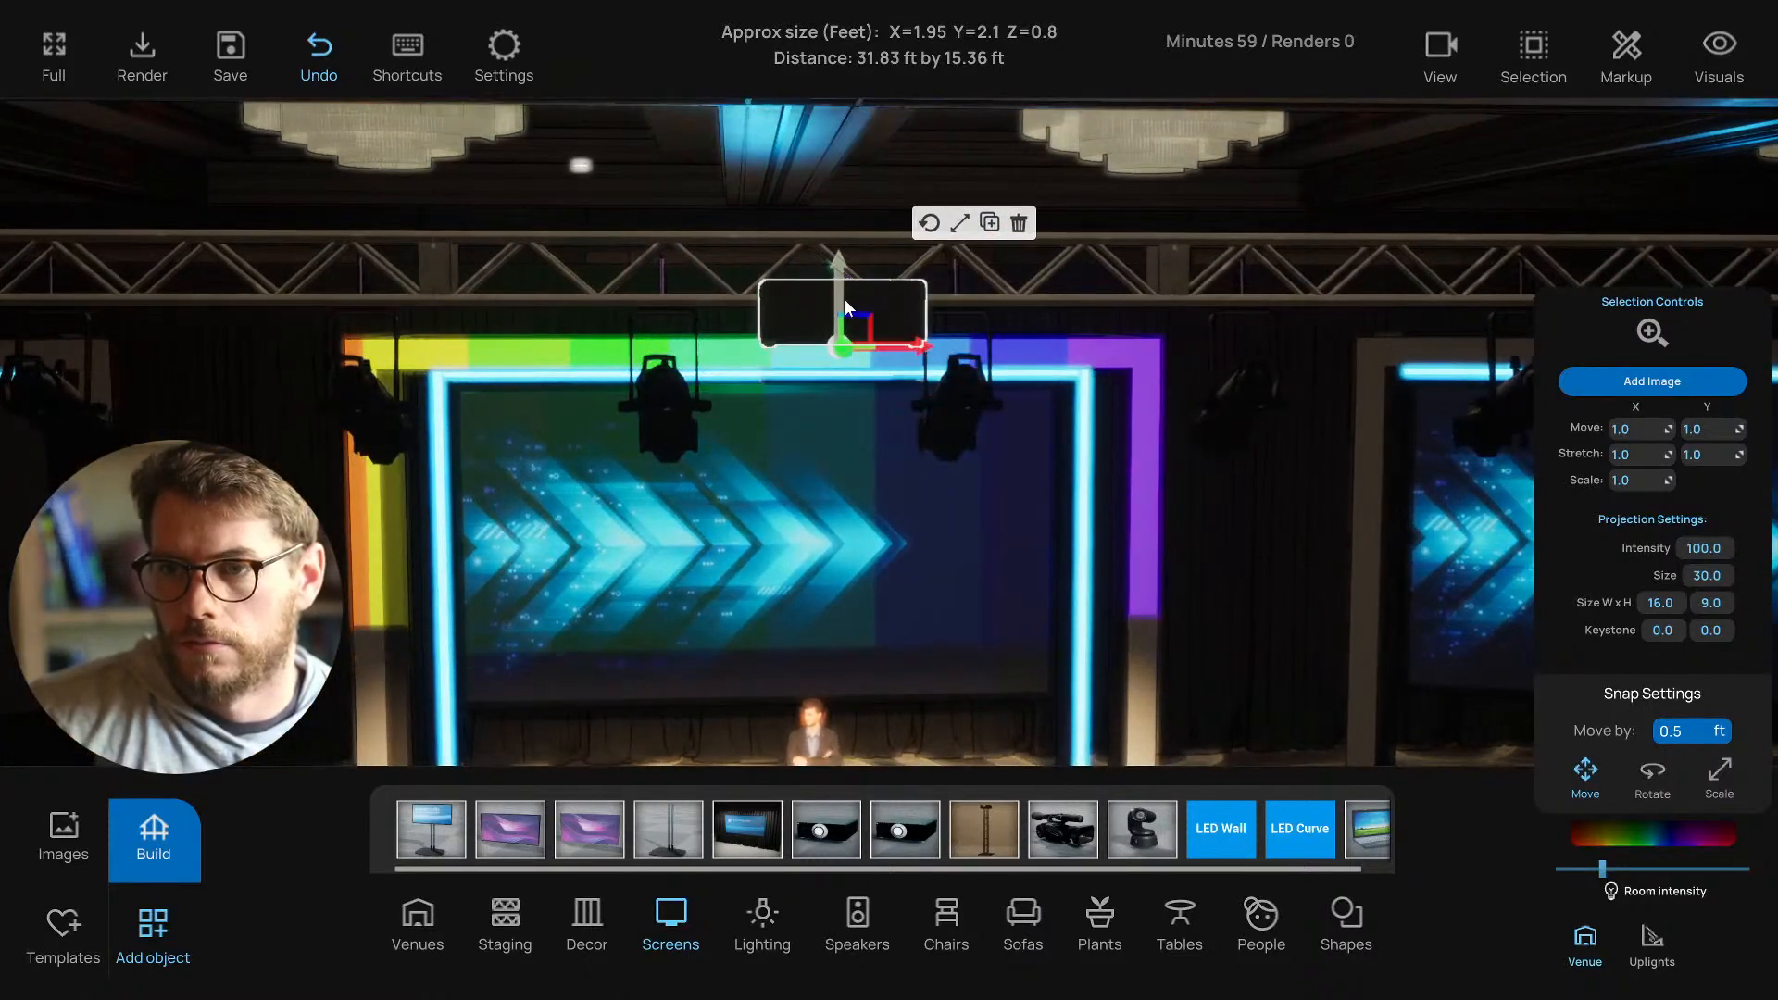
right_drag(845, 299, 871, 463)
middle_drag(871, 464, 885, 474)
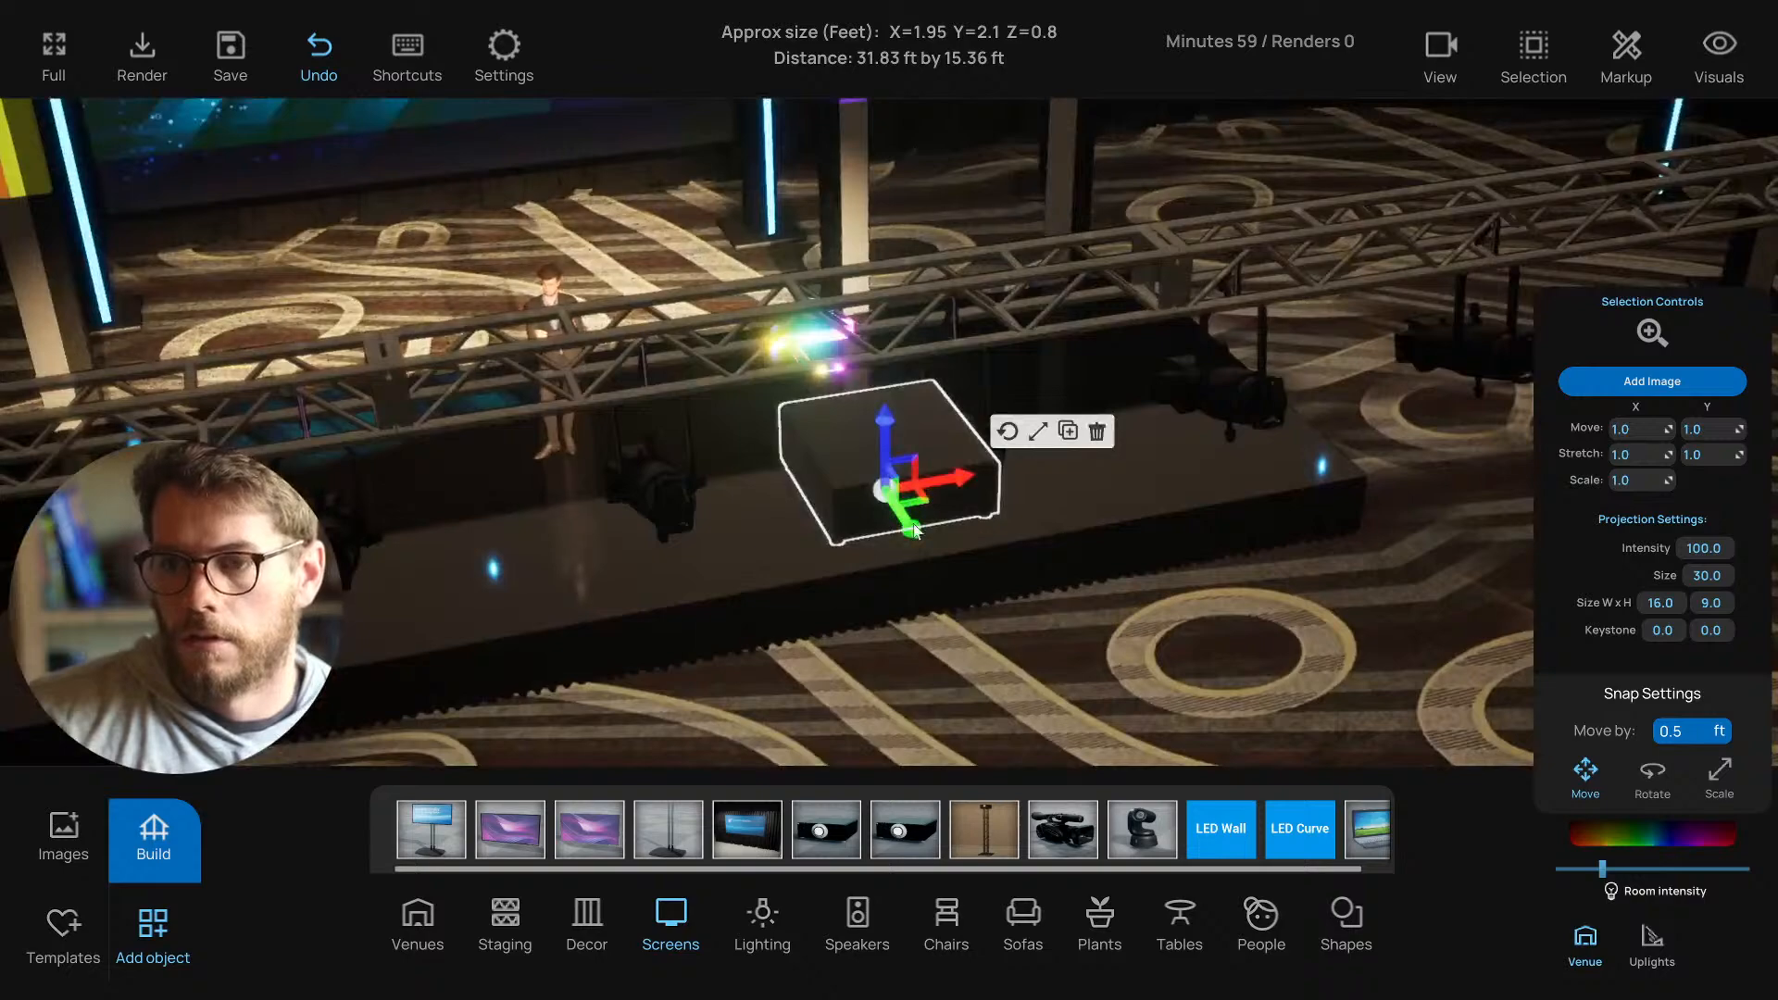
drag(906, 500, 834, 452)
right_drag(830, 506, 853, 430)
scroll(830, 427, down, 2)
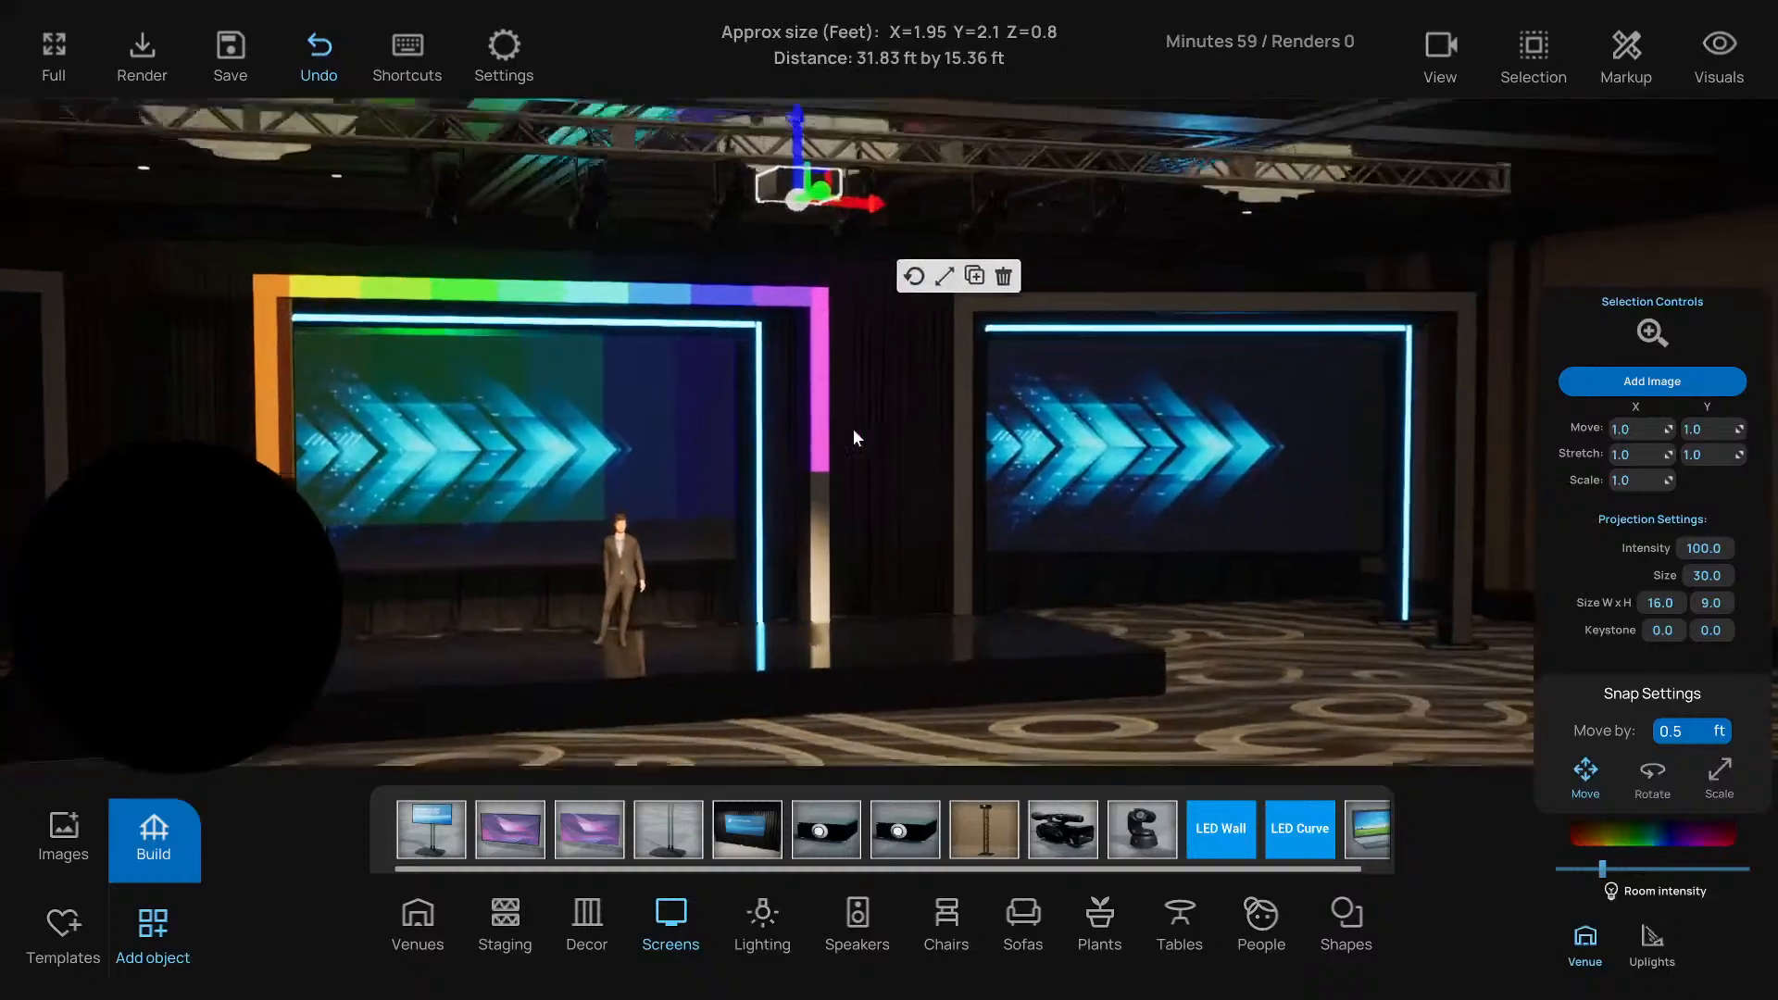
middle_drag(853, 430, 863, 436)
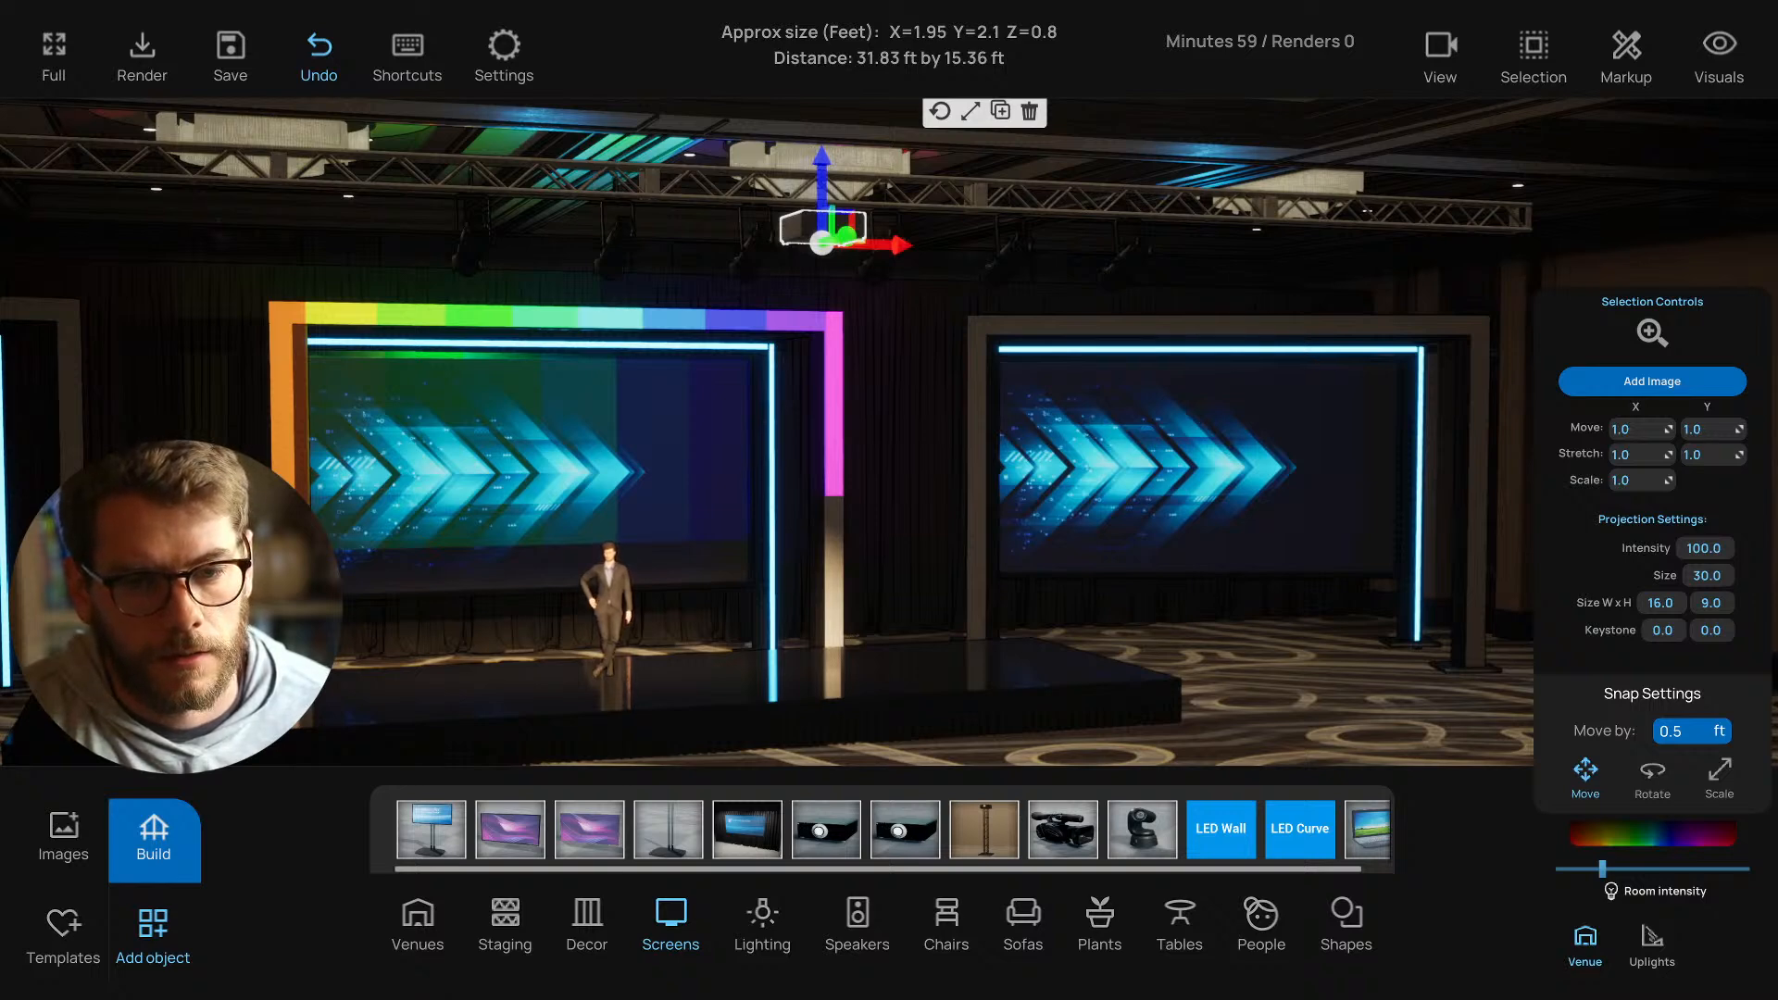
Tilt the projector downward so its image covers the full height of the center frame.
right_drag(608, 705, 673, 672)
scroll(652, 714, down, 3)
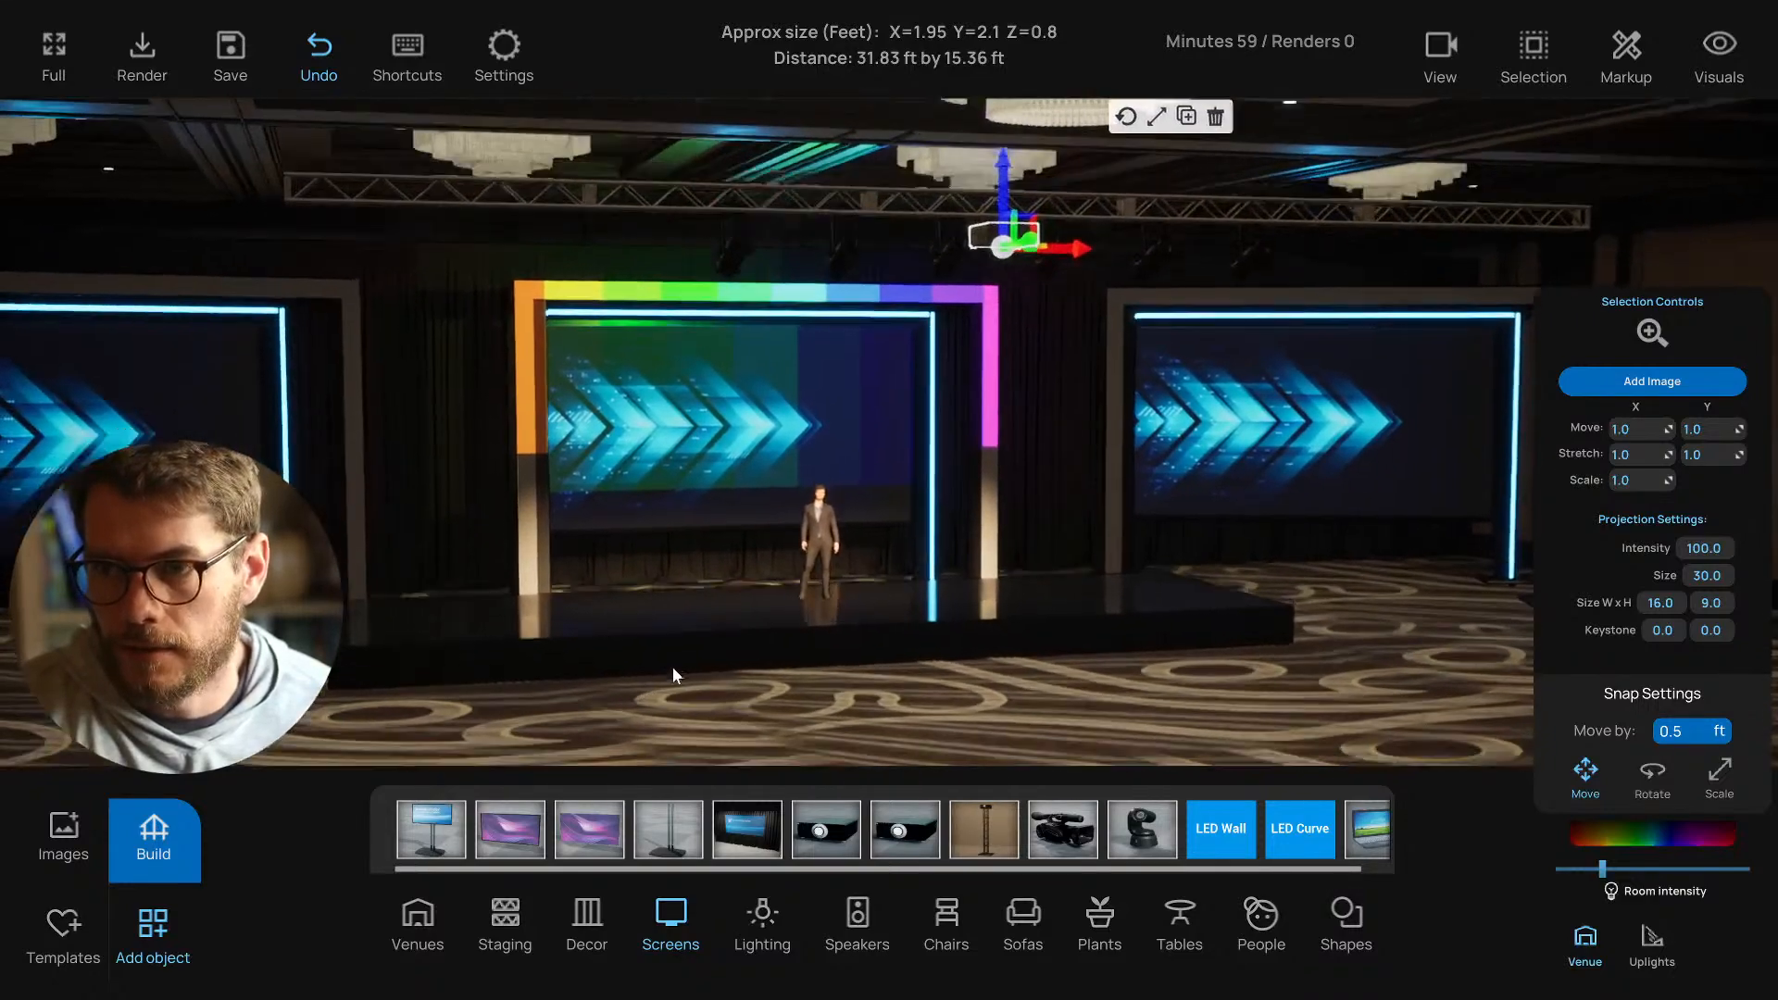
right_drag(836, 404, 1034, 311)
click(1042, 308)
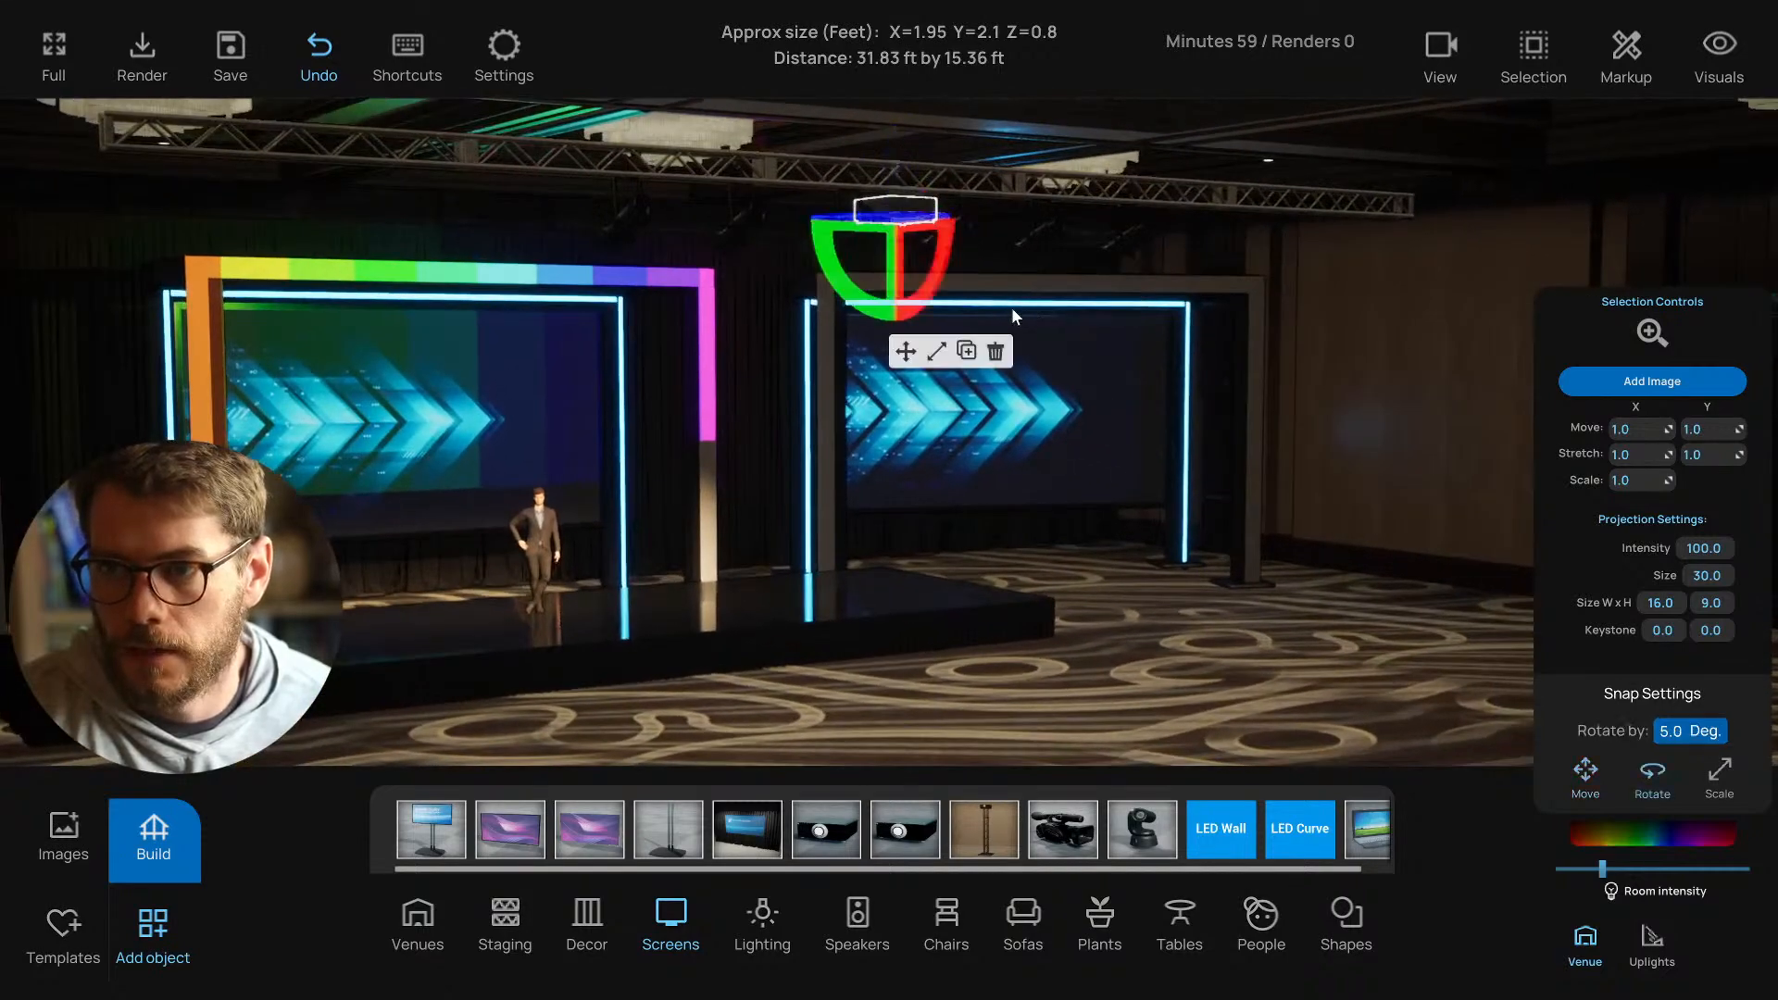
drag(941, 265, 747, 427)
right_drag(747, 426, 670, 367)
Try moving the center frame's top panel toward the drapery in plan view to expose the truss, and return to perspective.
key(t)
scroll(723, 347, up, 3)
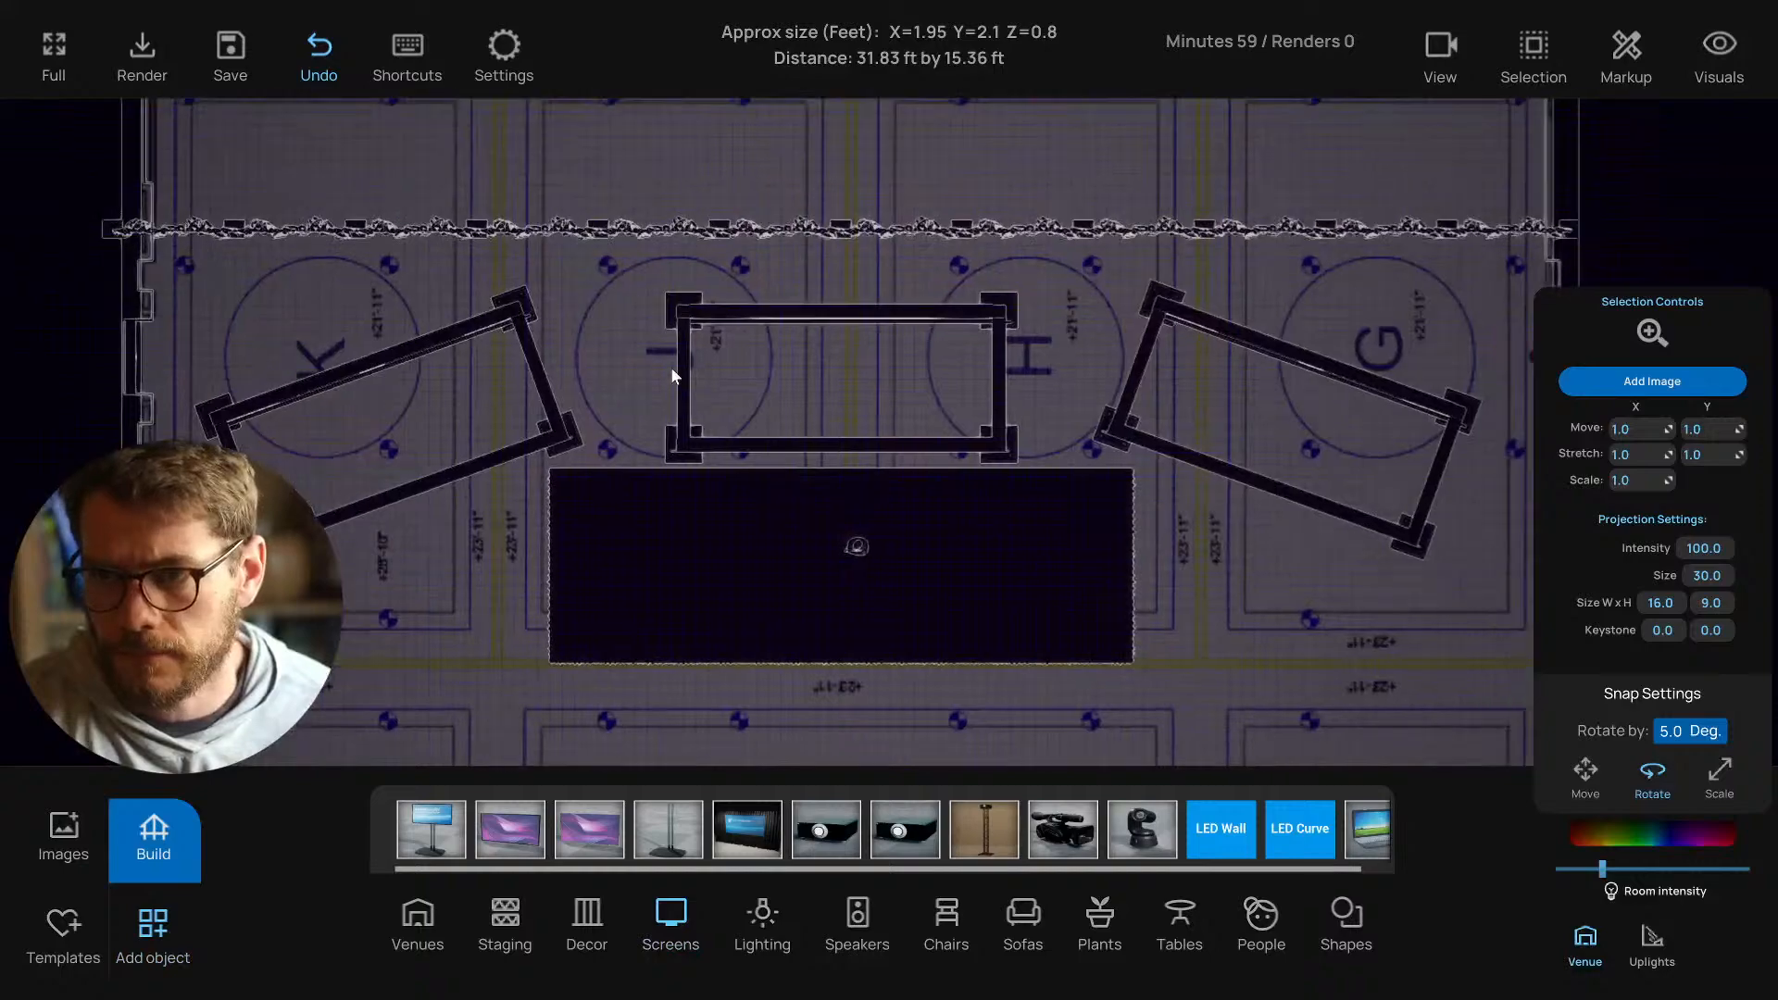
click(645, 366)
scroll(646, 366, up, 5)
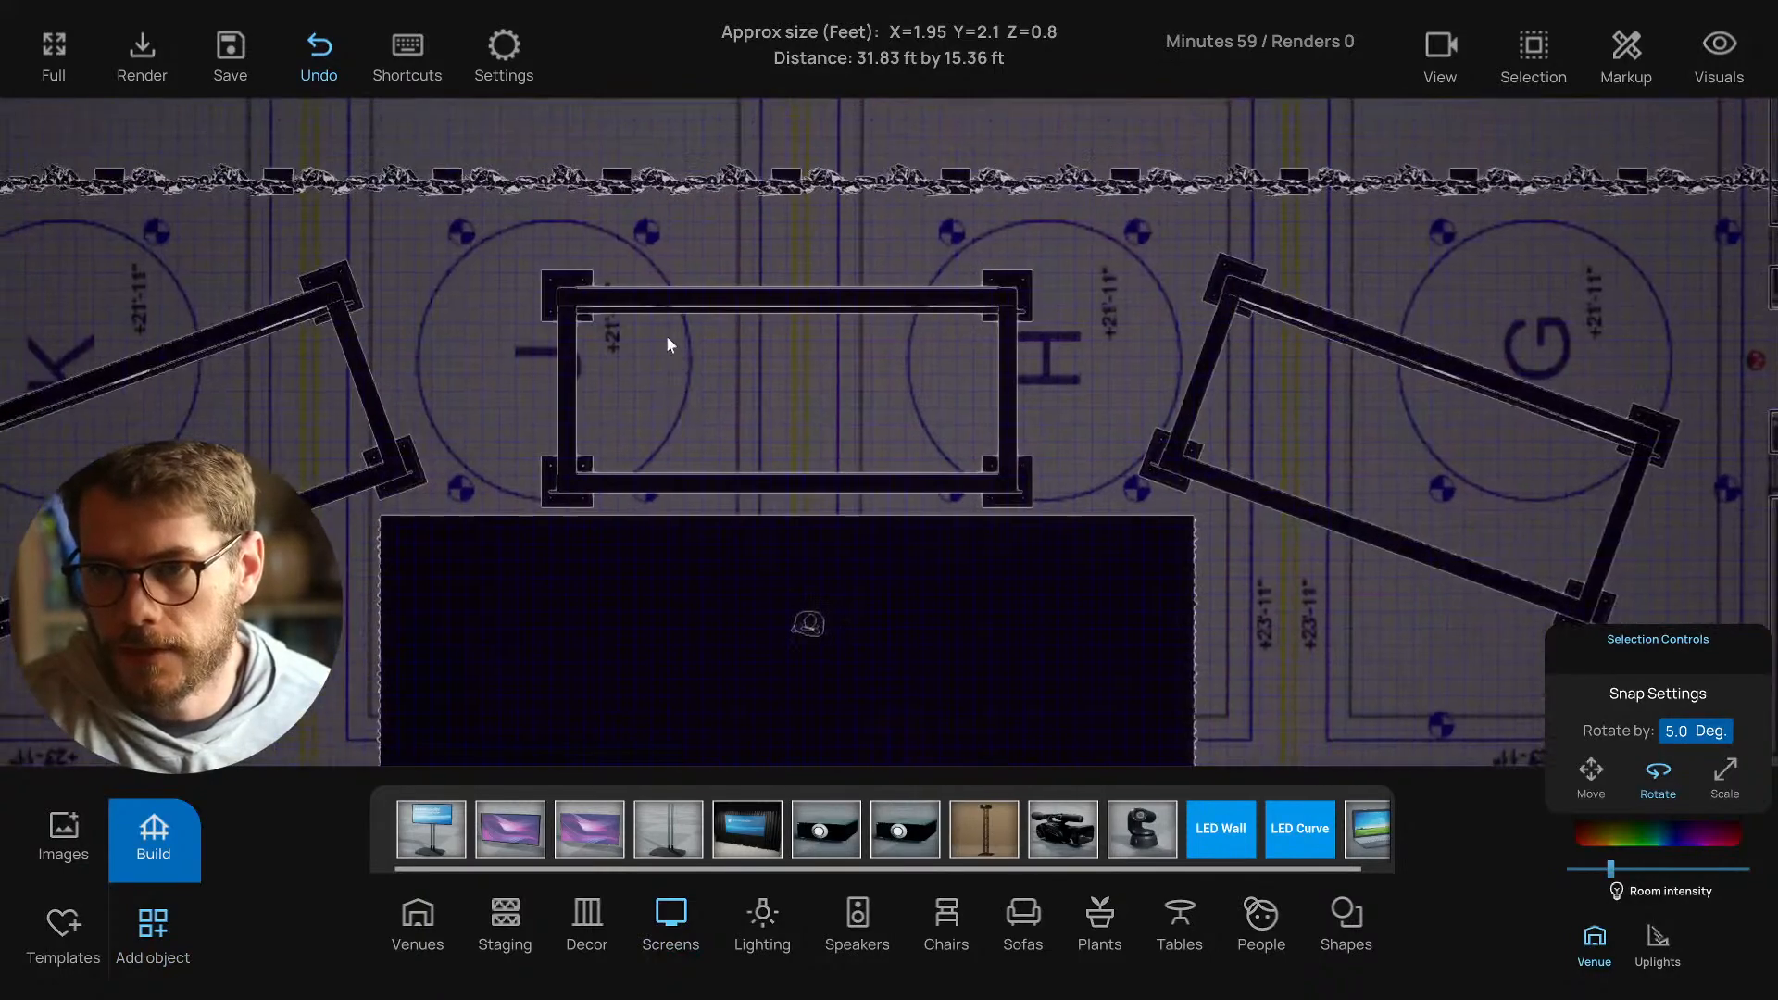
click(691, 259)
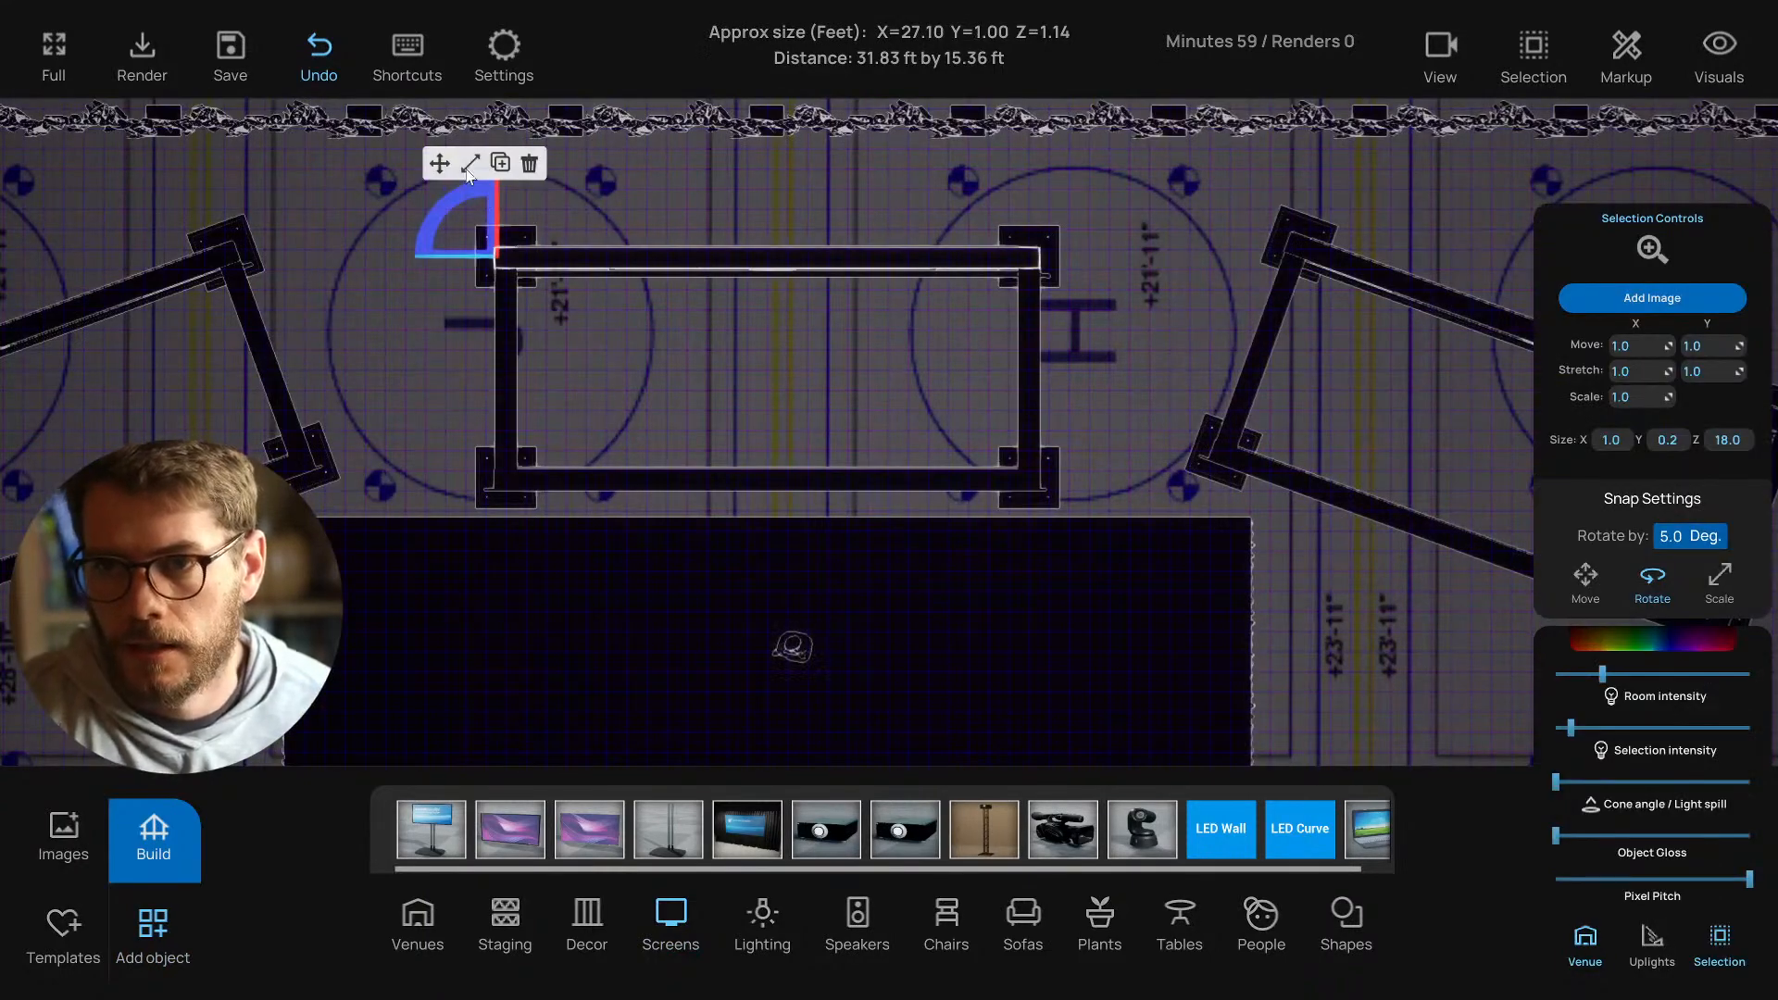
click(439, 164)
drag(495, 213, 494, 163)
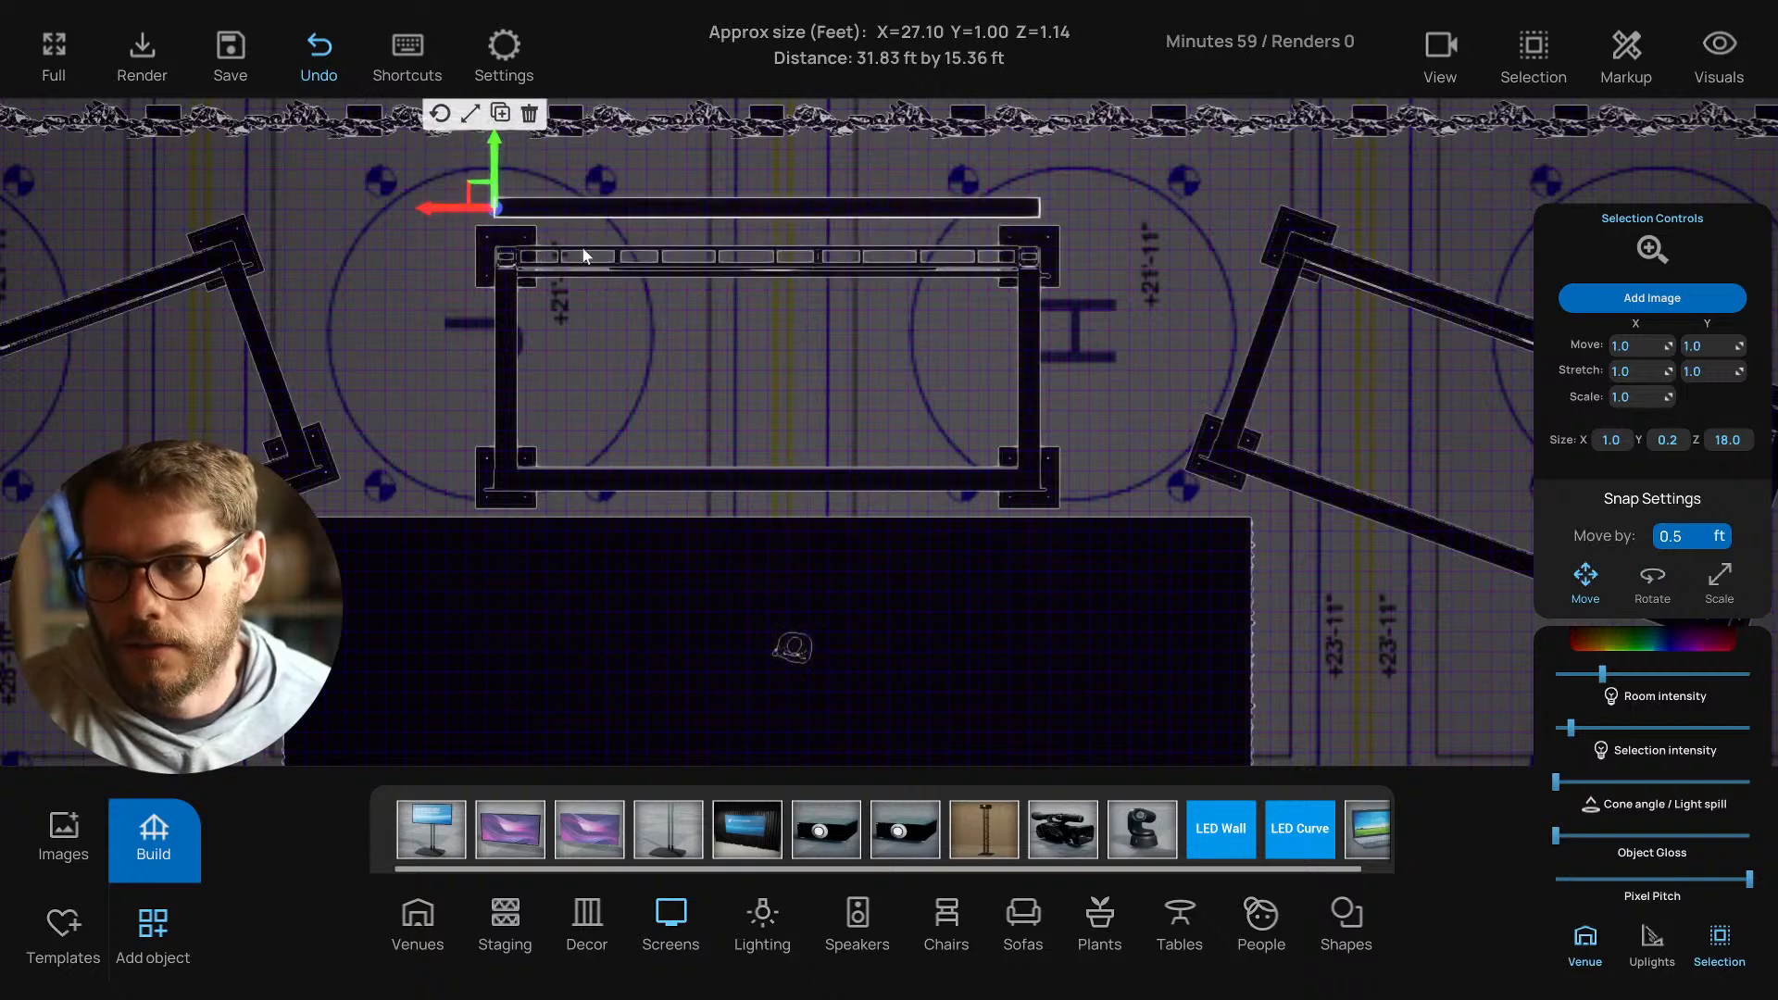
click(546, 258)
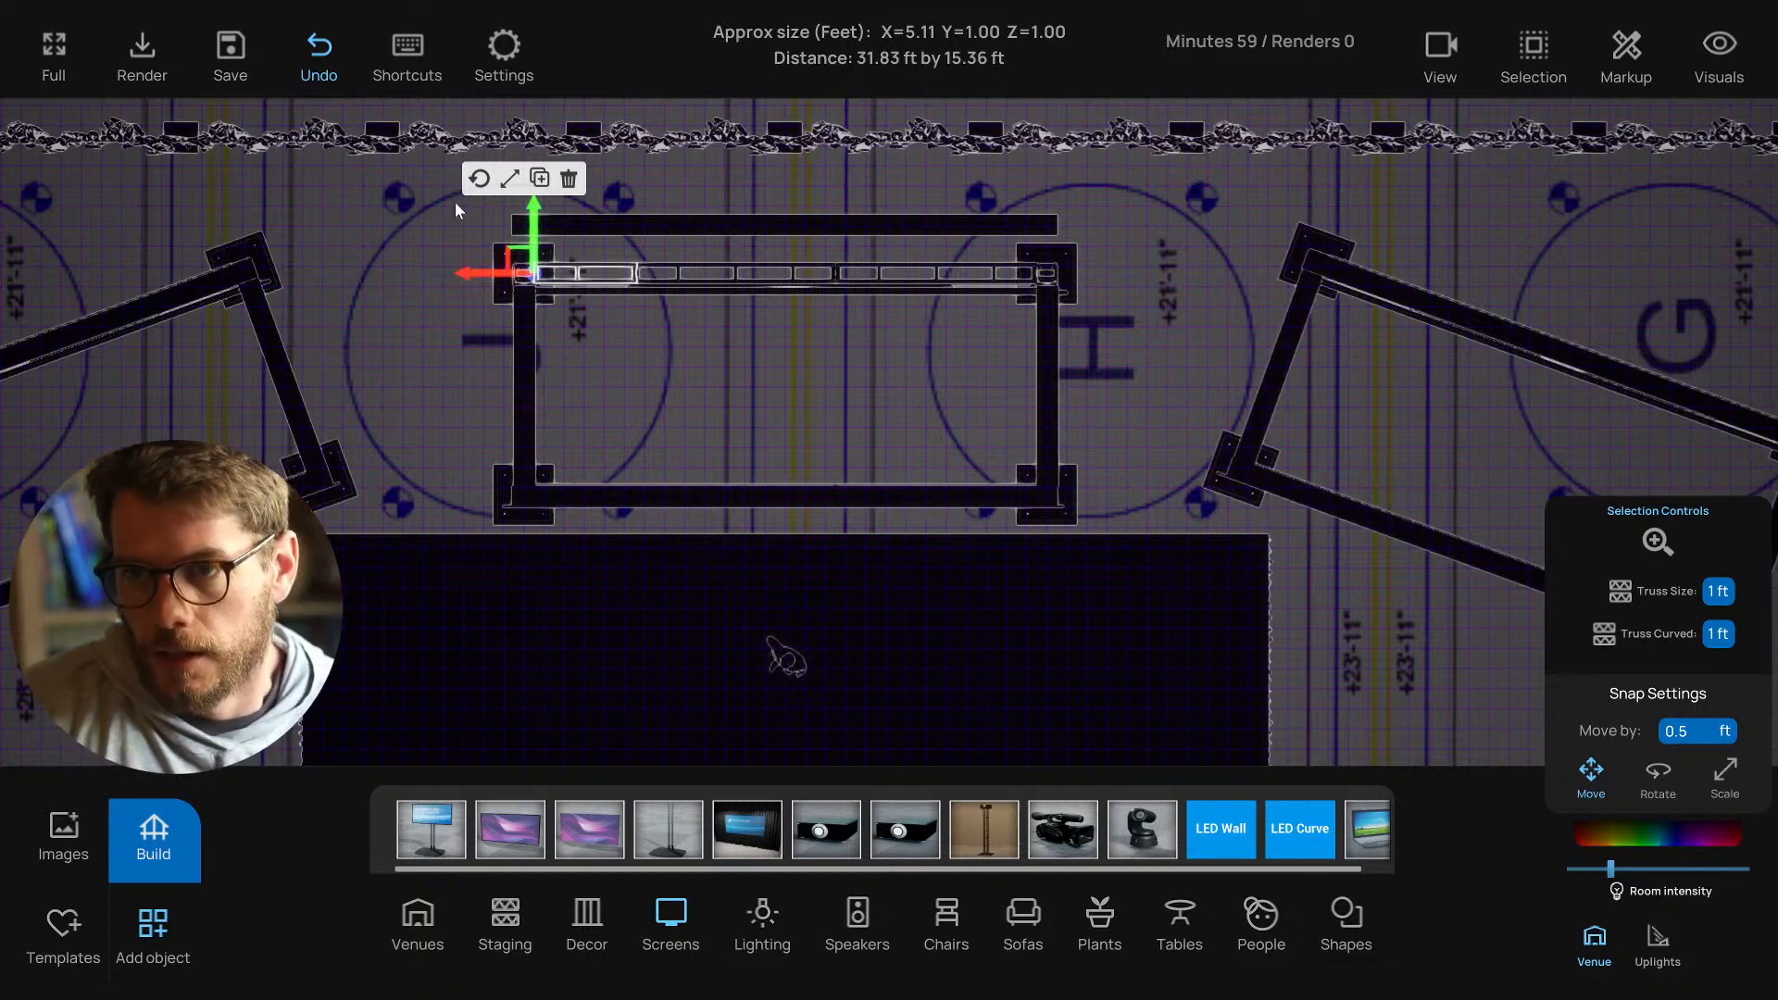
click(701, 232)
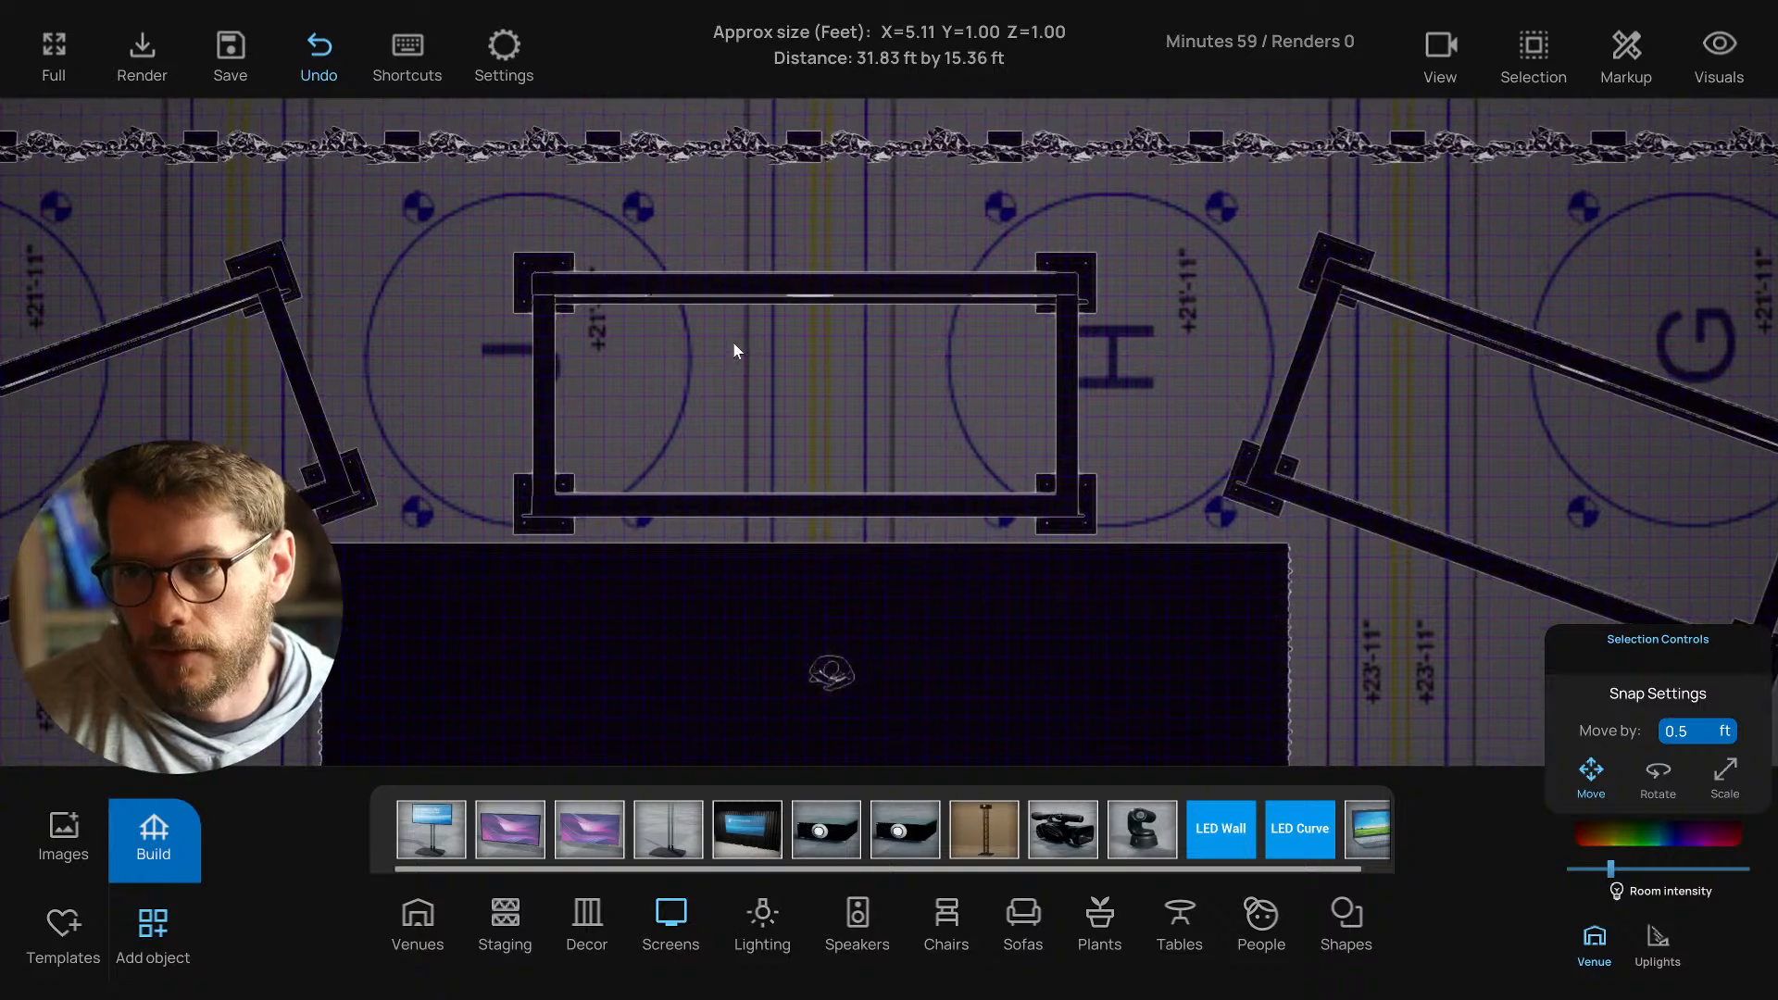
key(t)
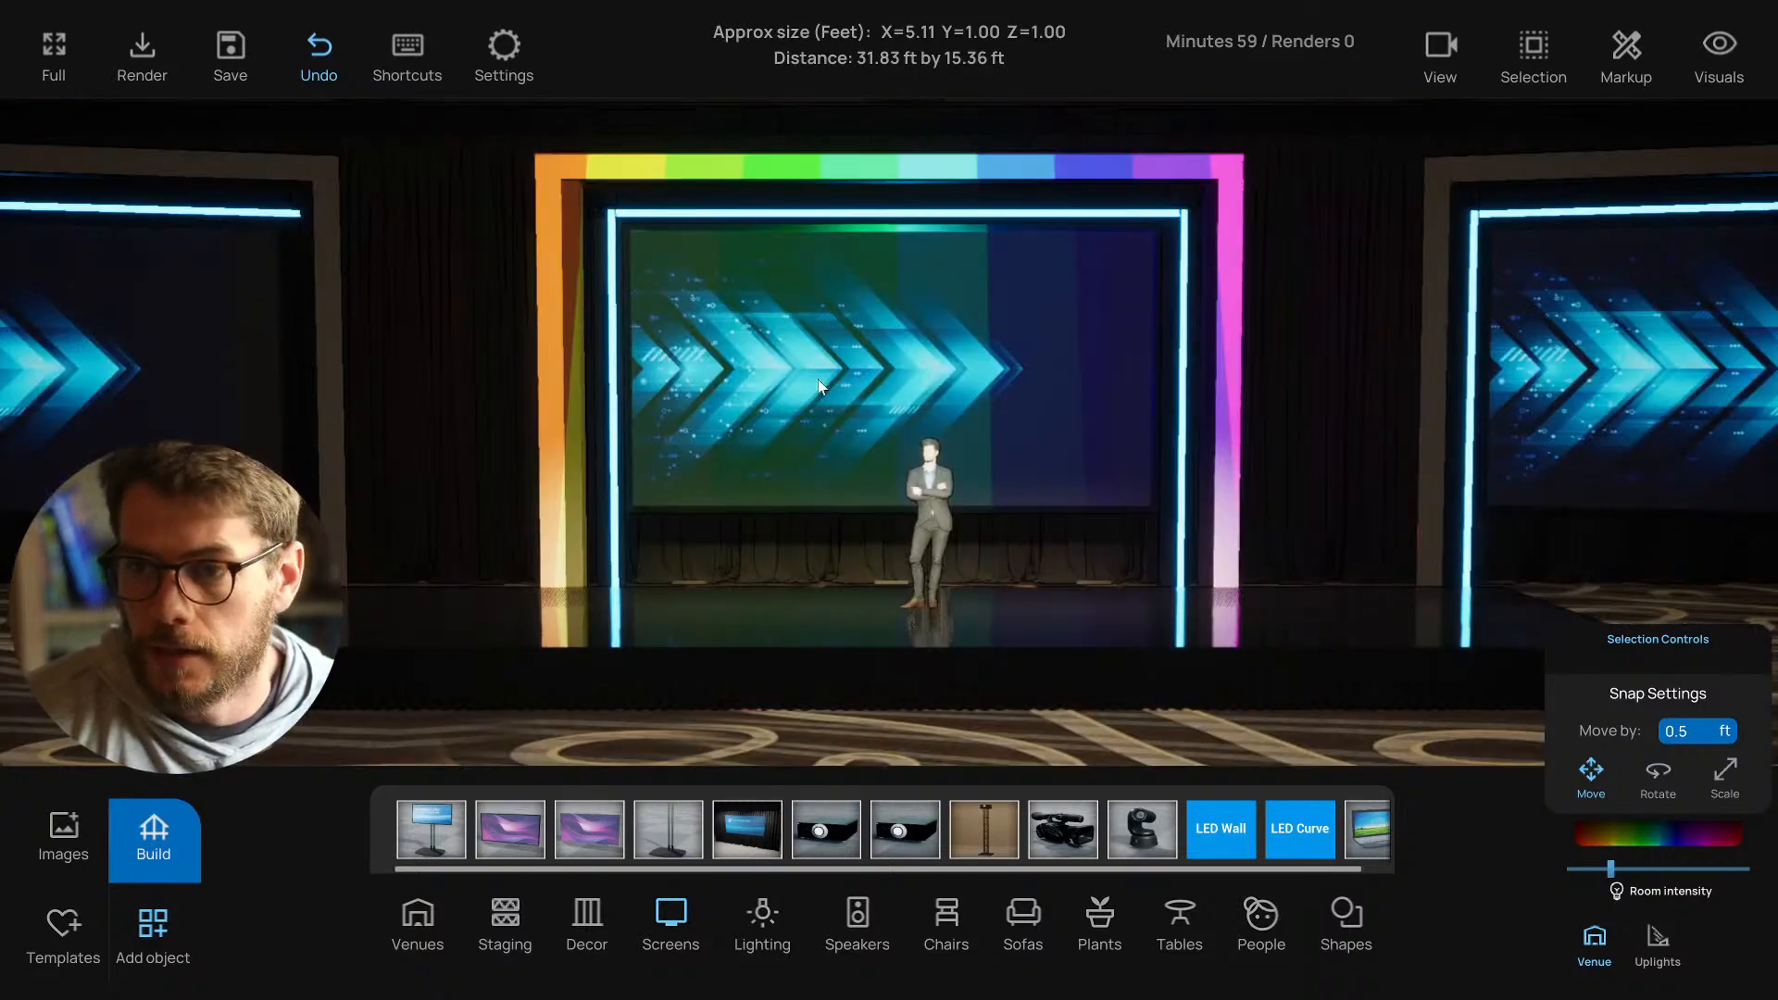
Examine how the projected color bars fall on the center frame and its side panels from front and angled viewpoints.
scroll(823, 393, down, 3)
right_drag(825, 409, 760, 397)
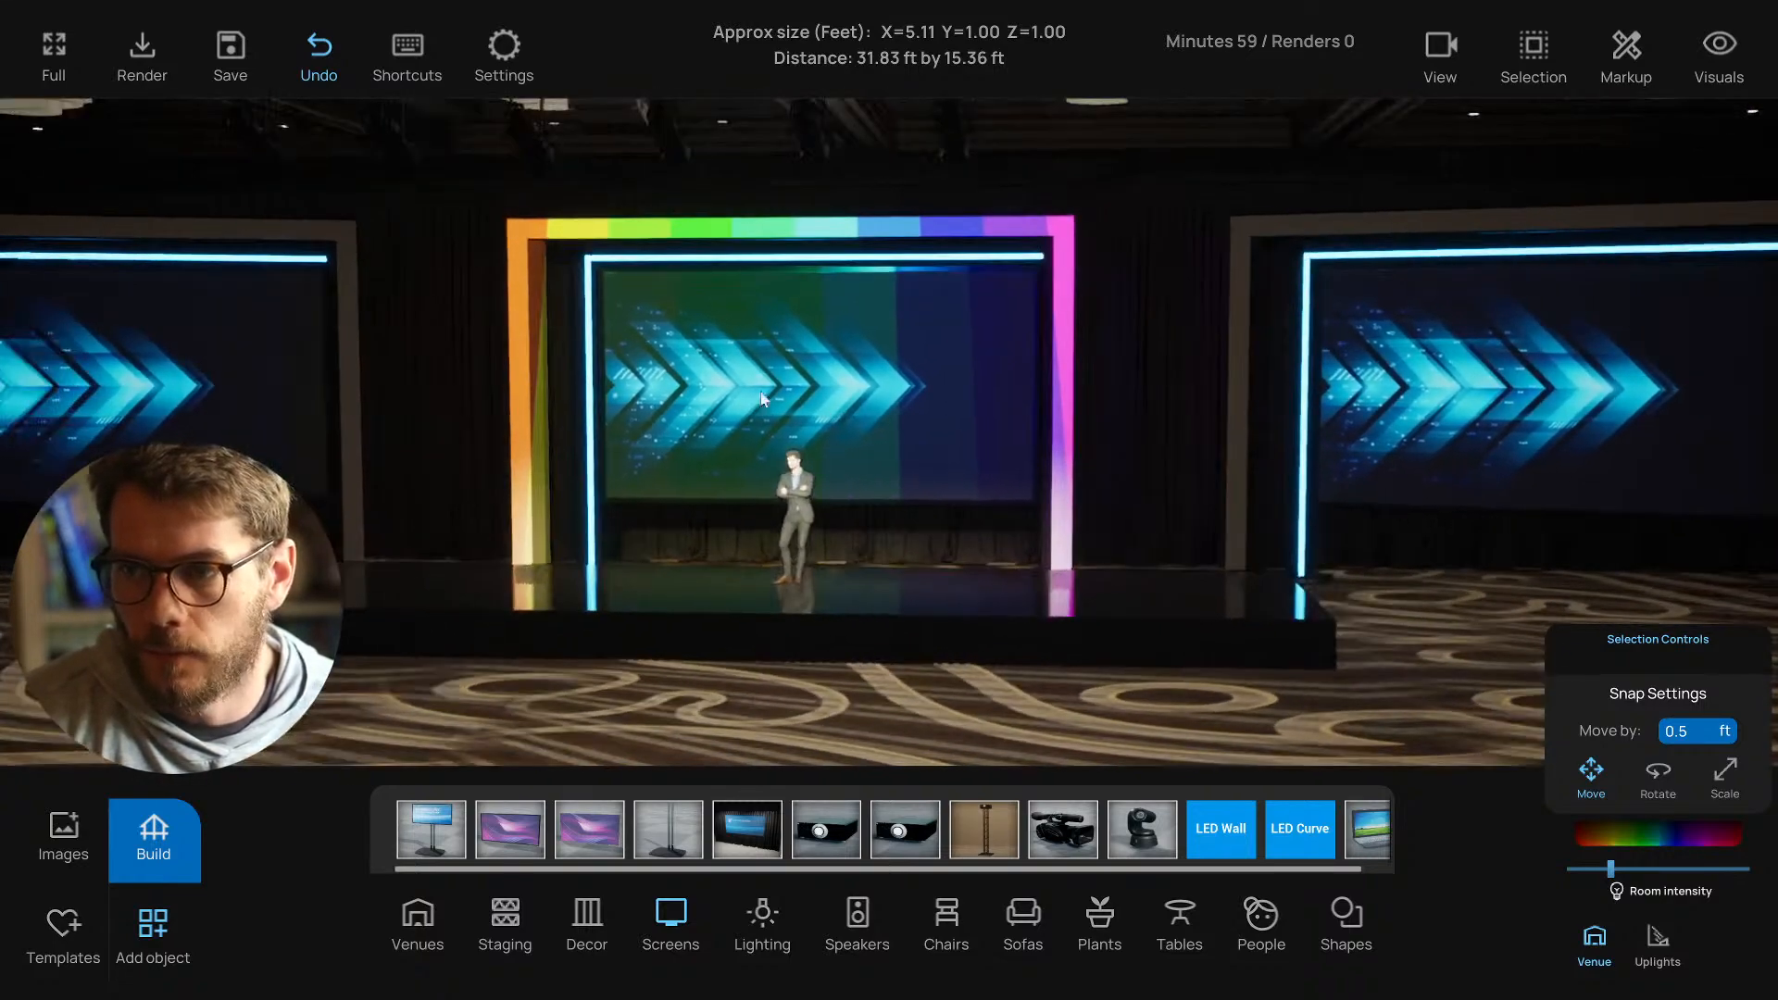
right_drag(755, 231, 845, 211)
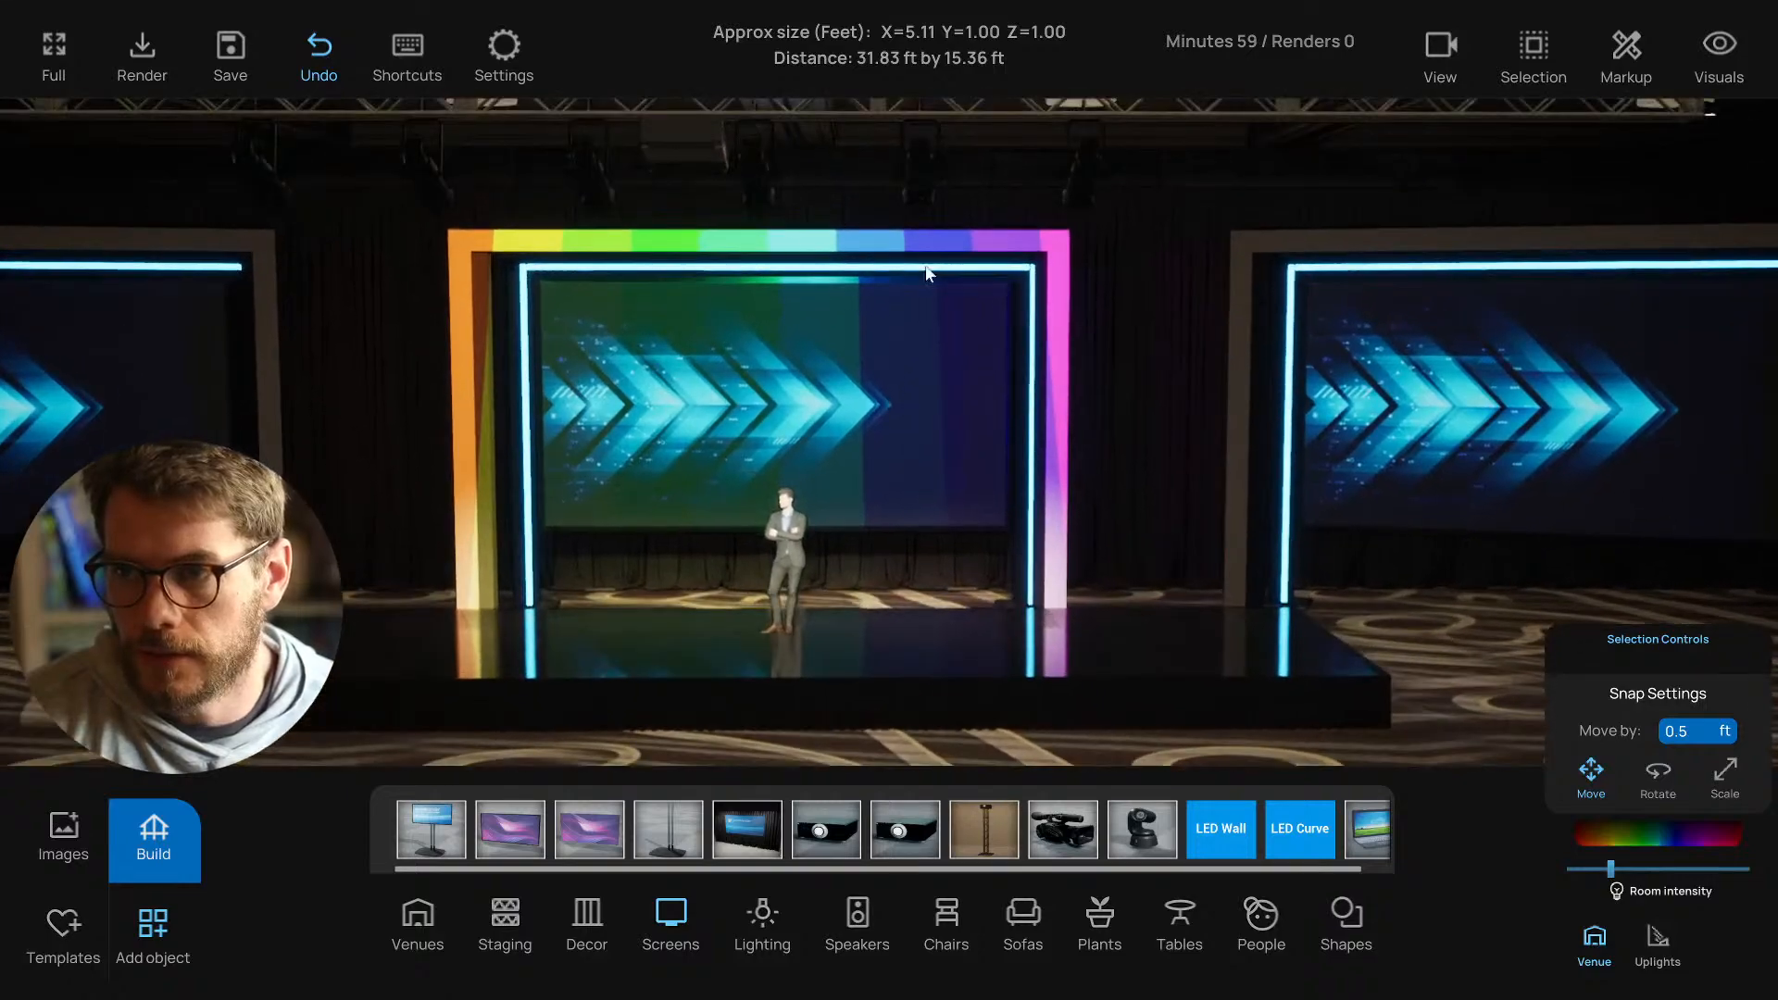
right_drag(458, 304, 406, 332)
scroll(406, 332, up, 2)
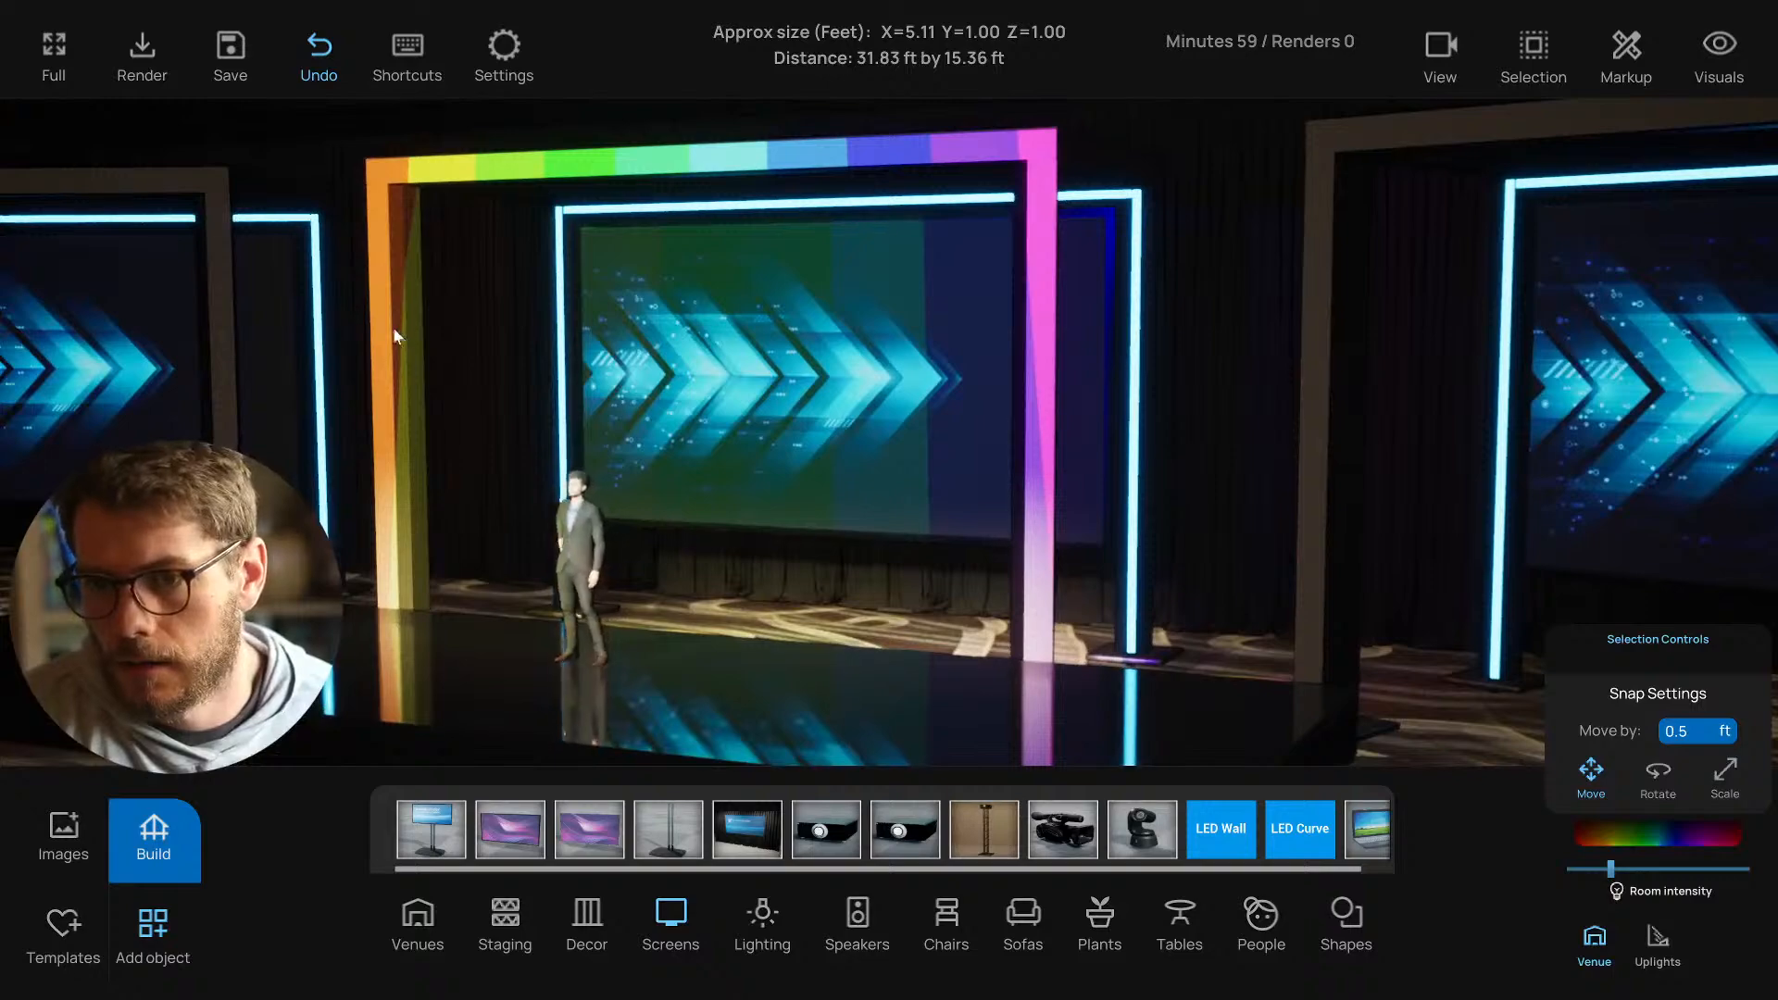
drag(393, 326, 470, 330)
key(s)
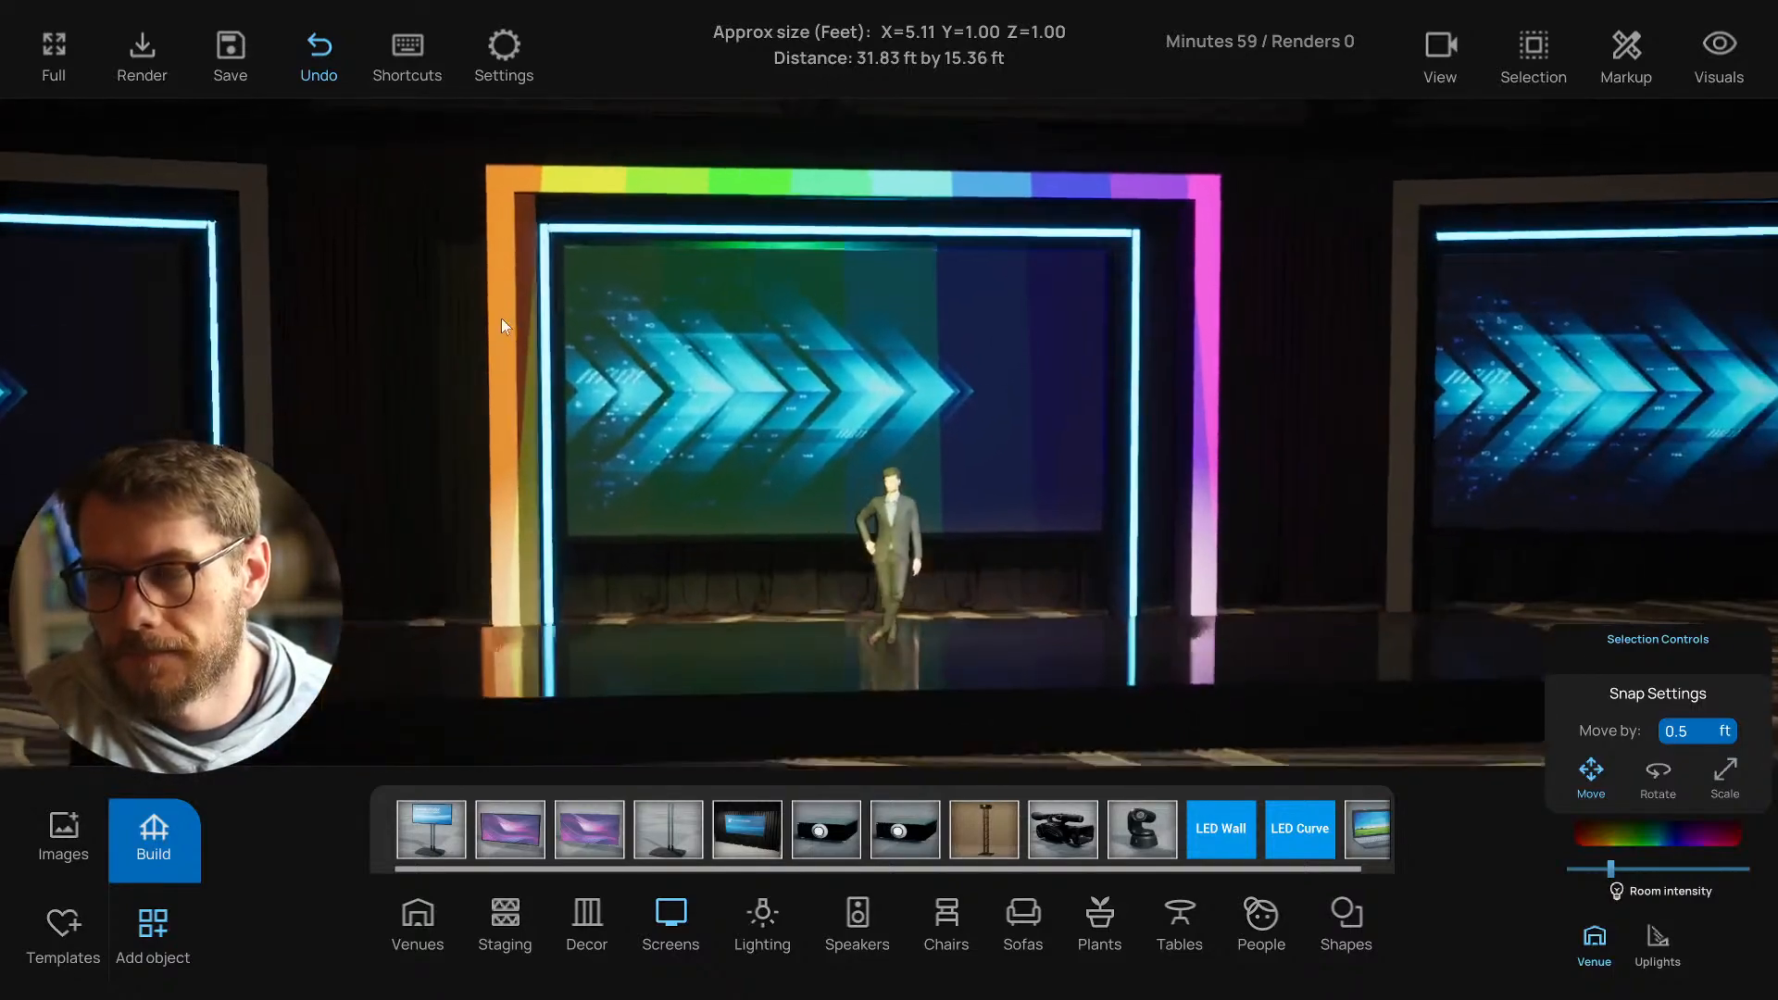
key(d)
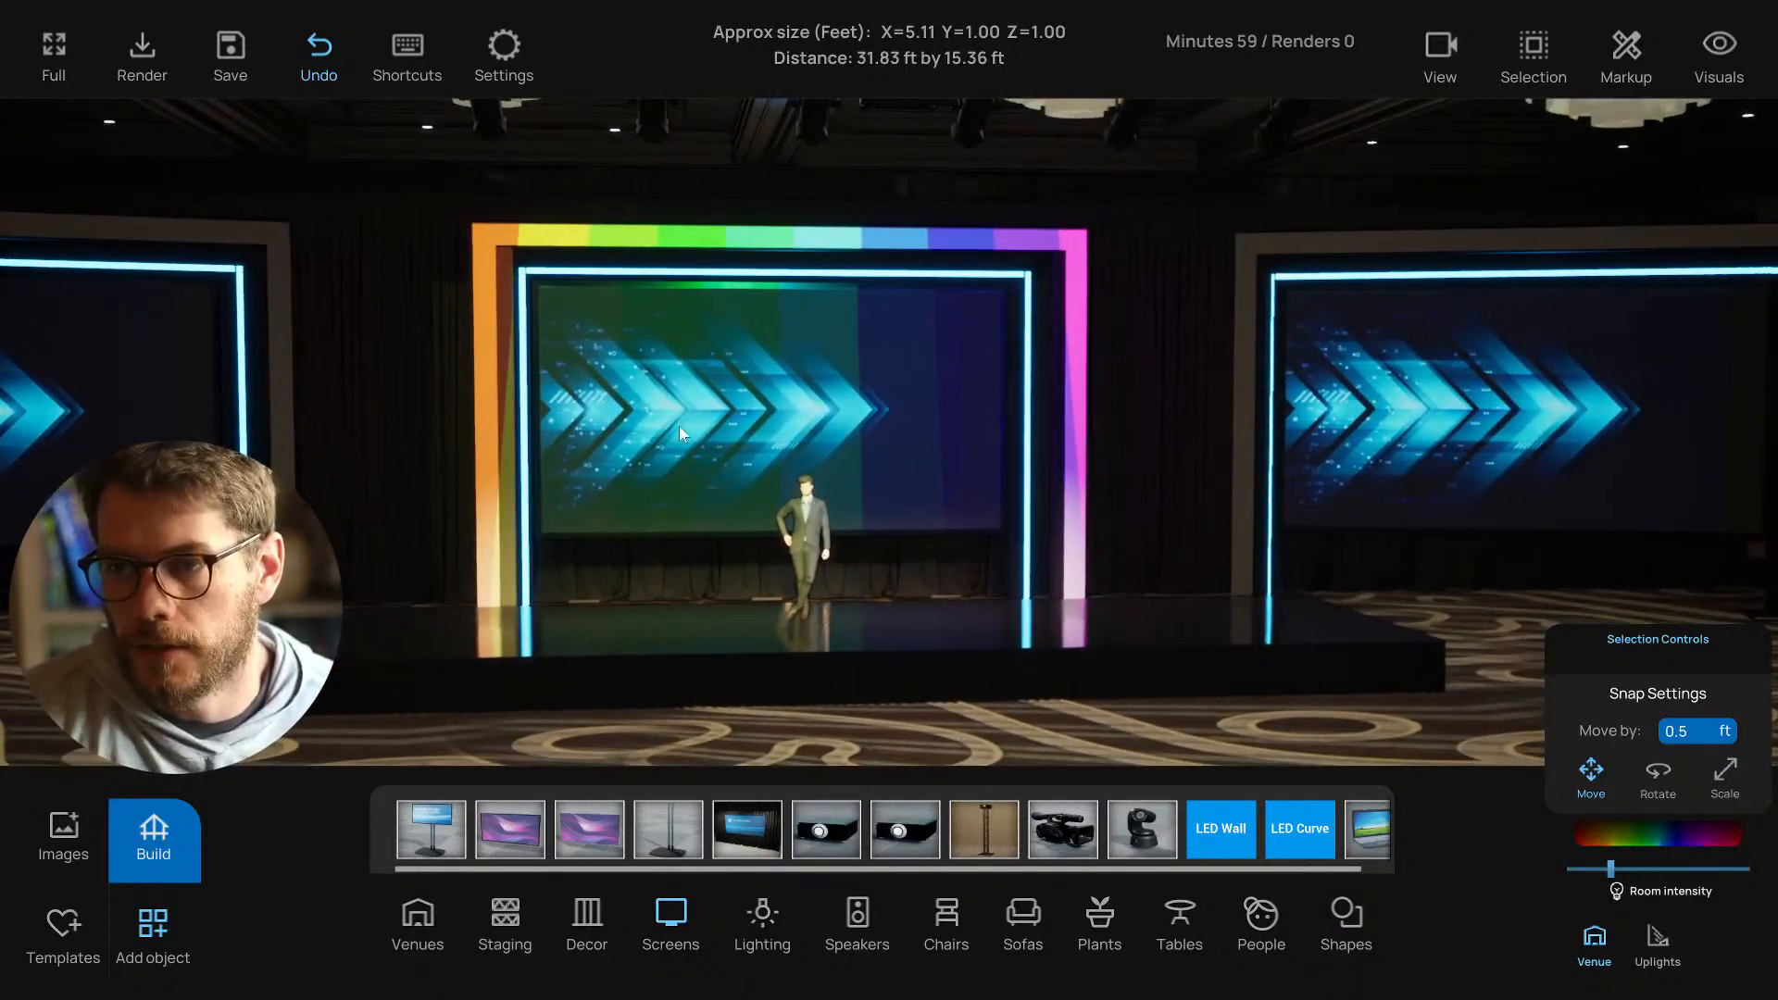
key(d)
click(481, 299)
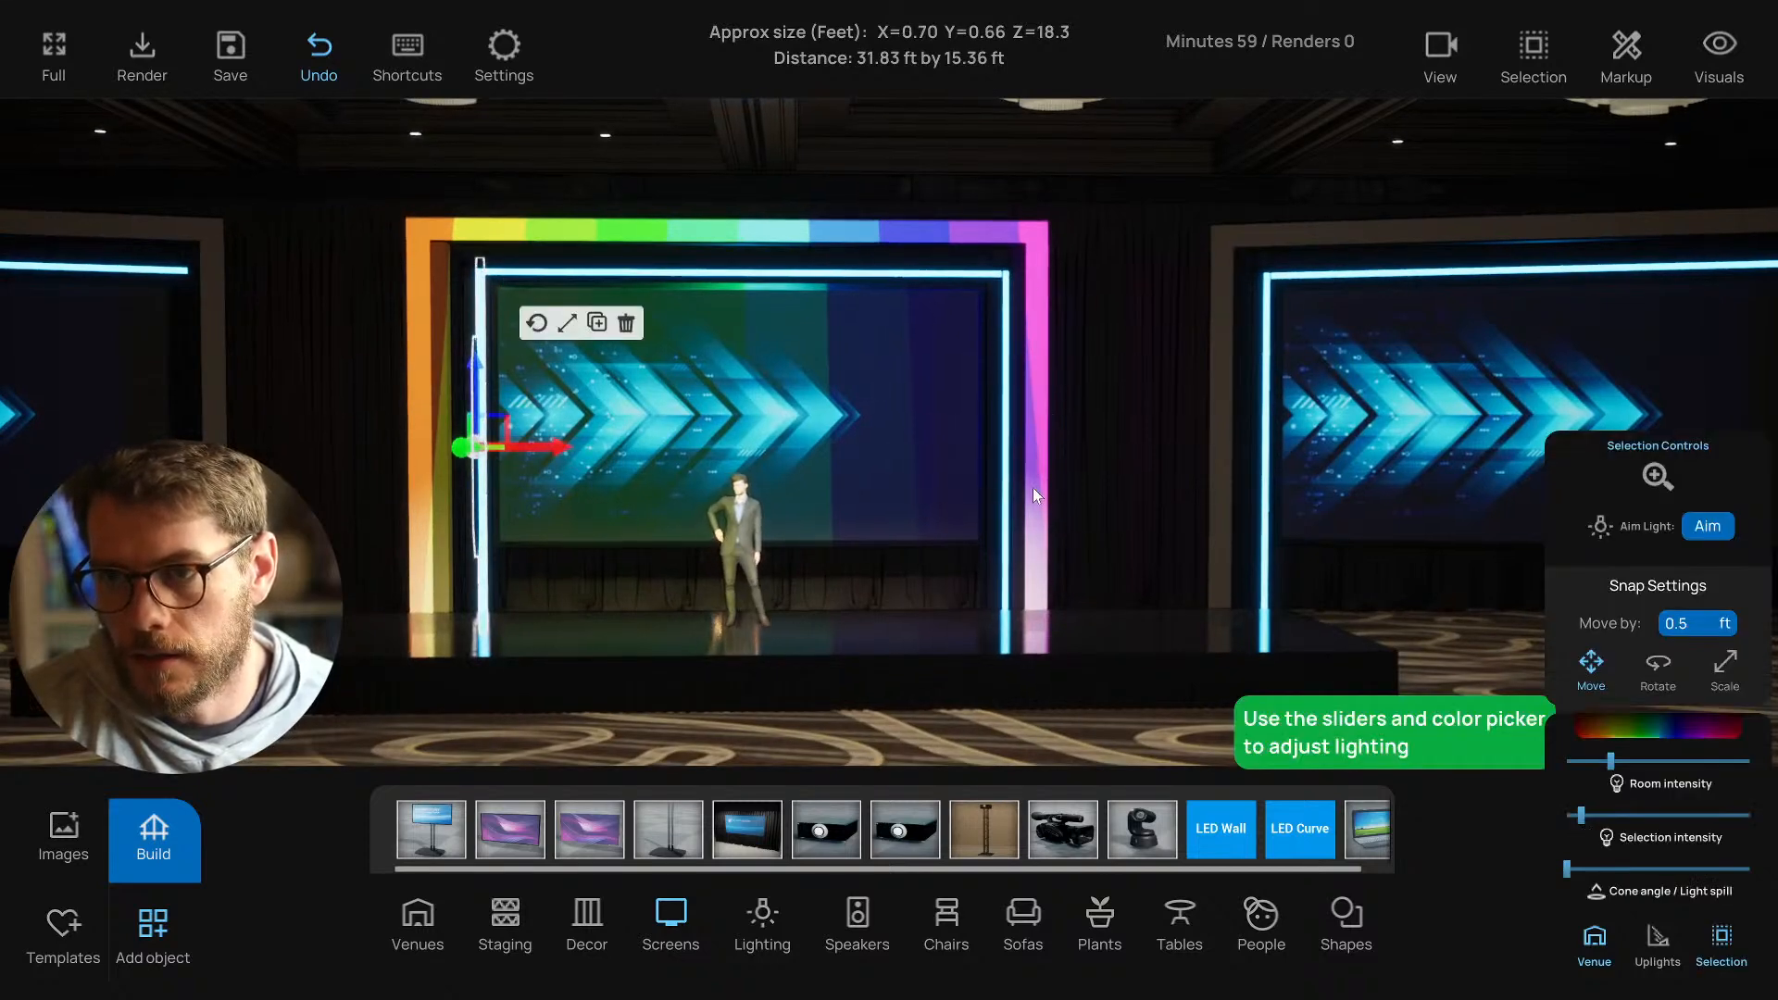
click(838, 150)
key(s)
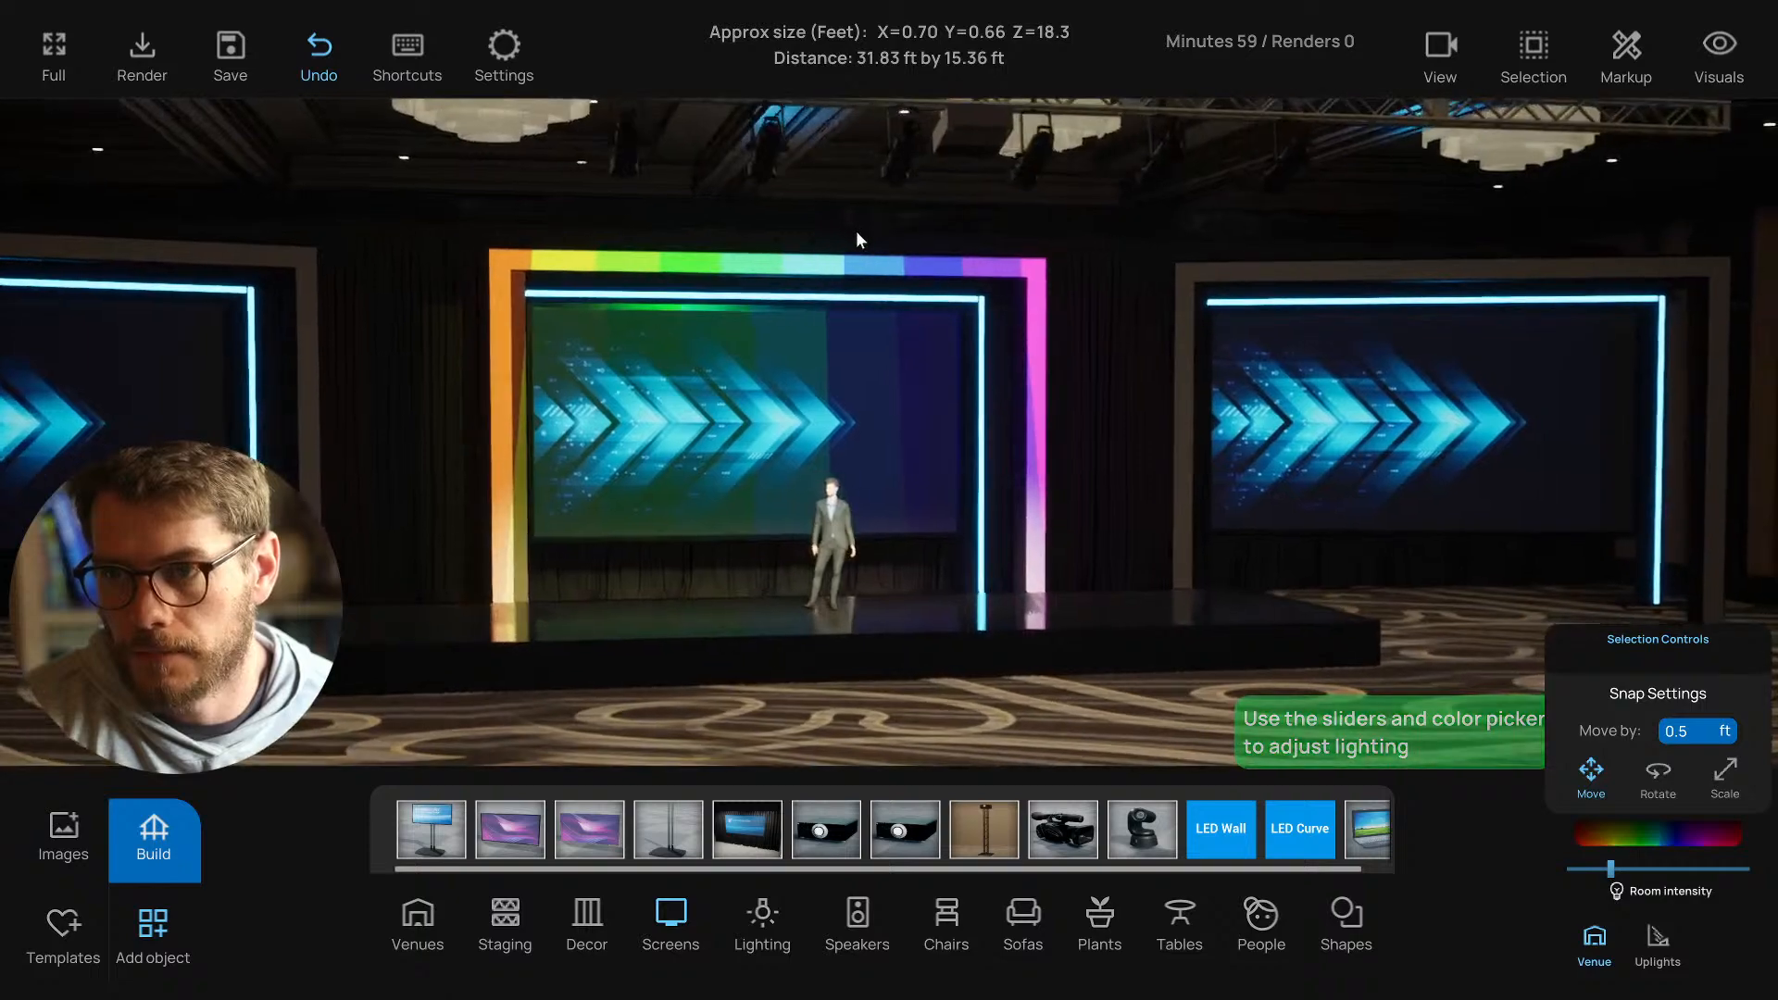
key(d)
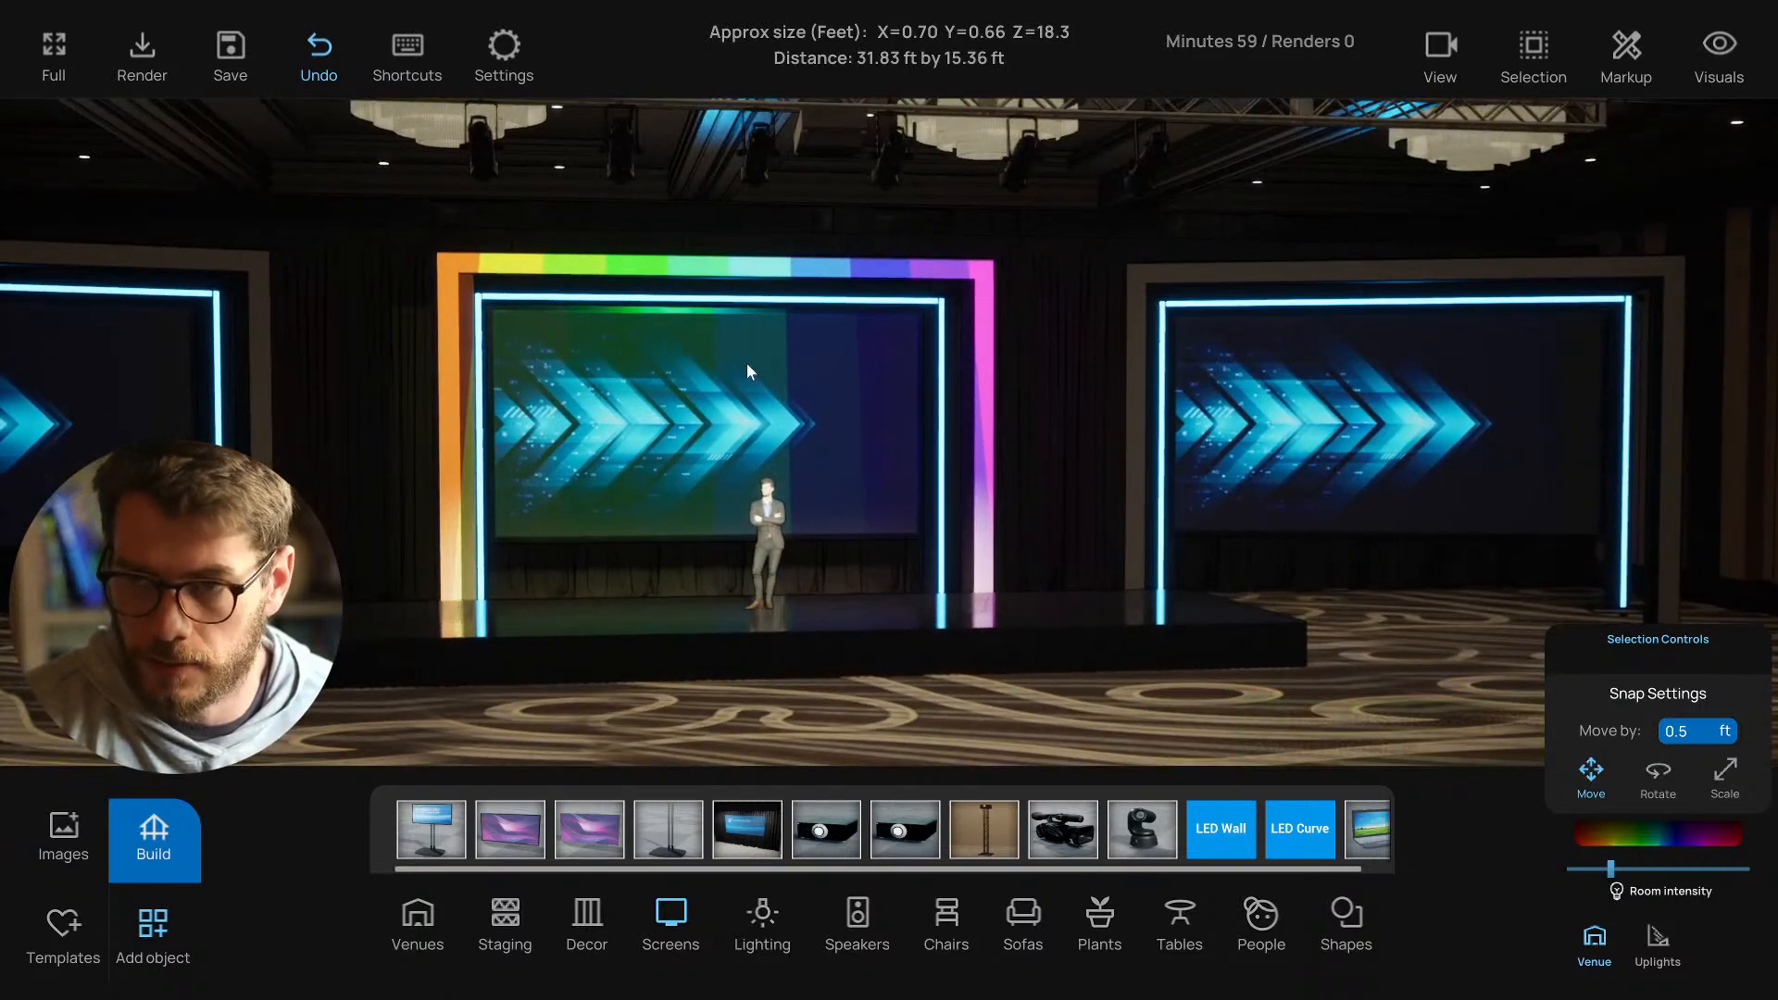
key(a)
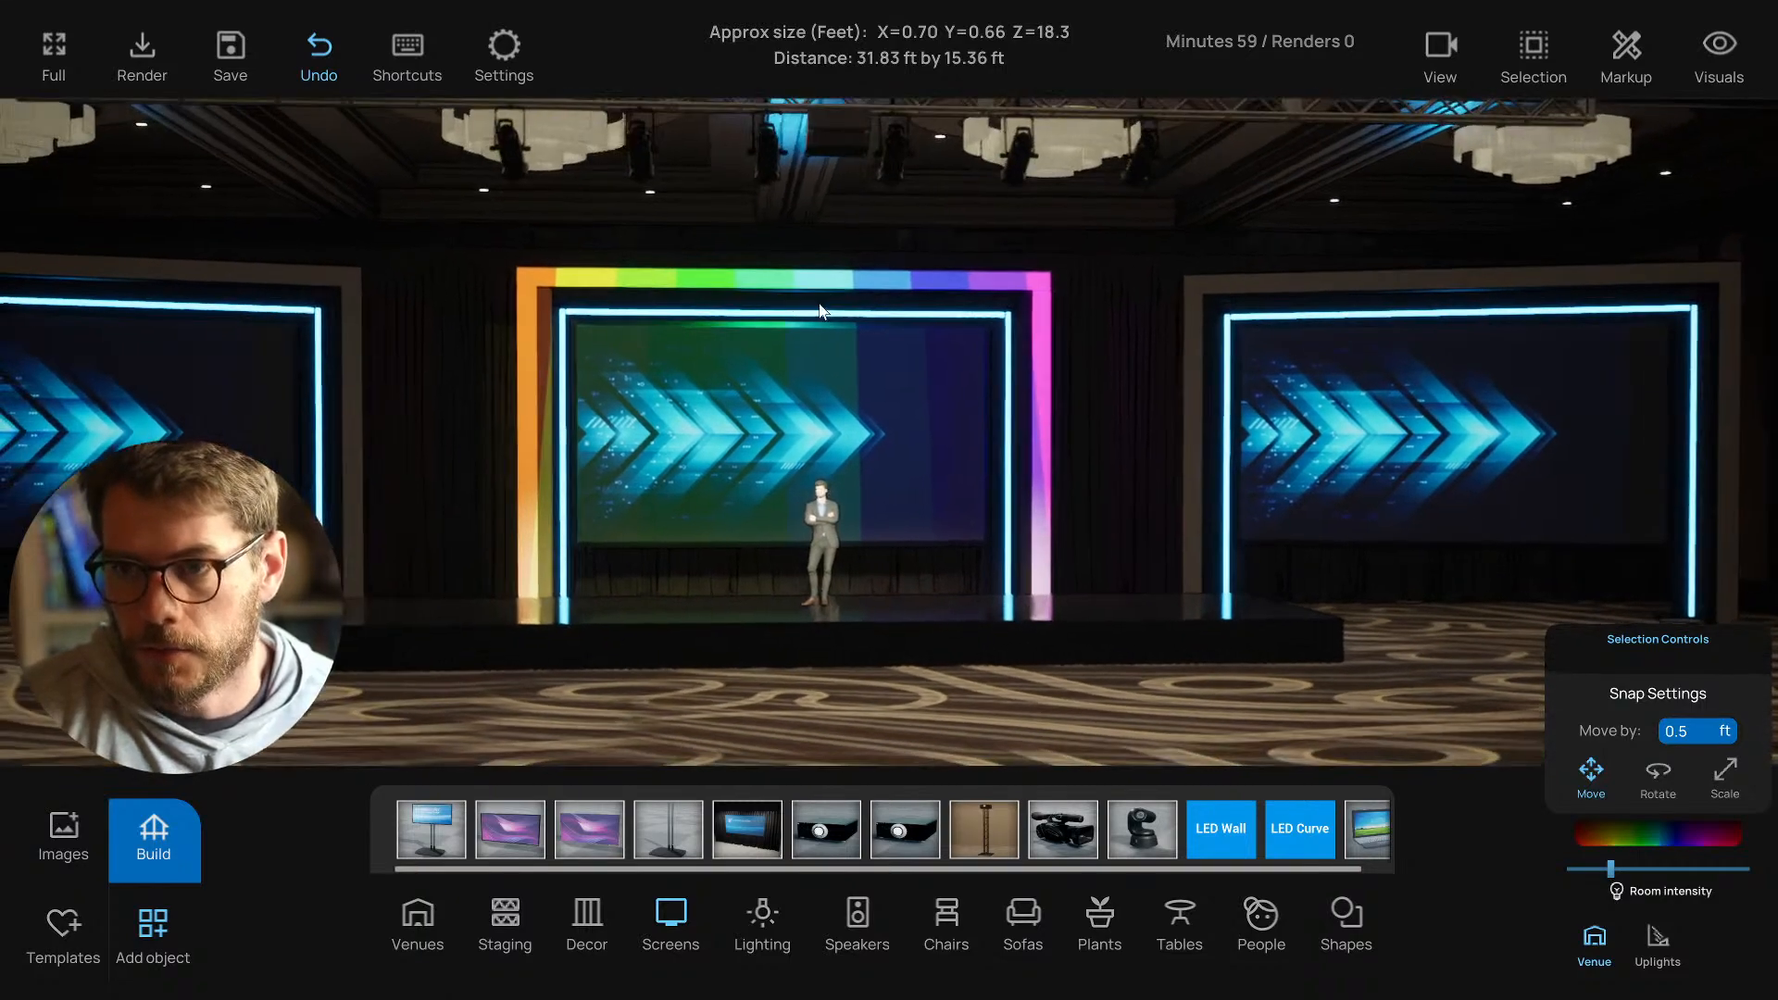
key(s)
Fine-tune the projector's rotation to aim its image at the center frame.
click(924, 192)
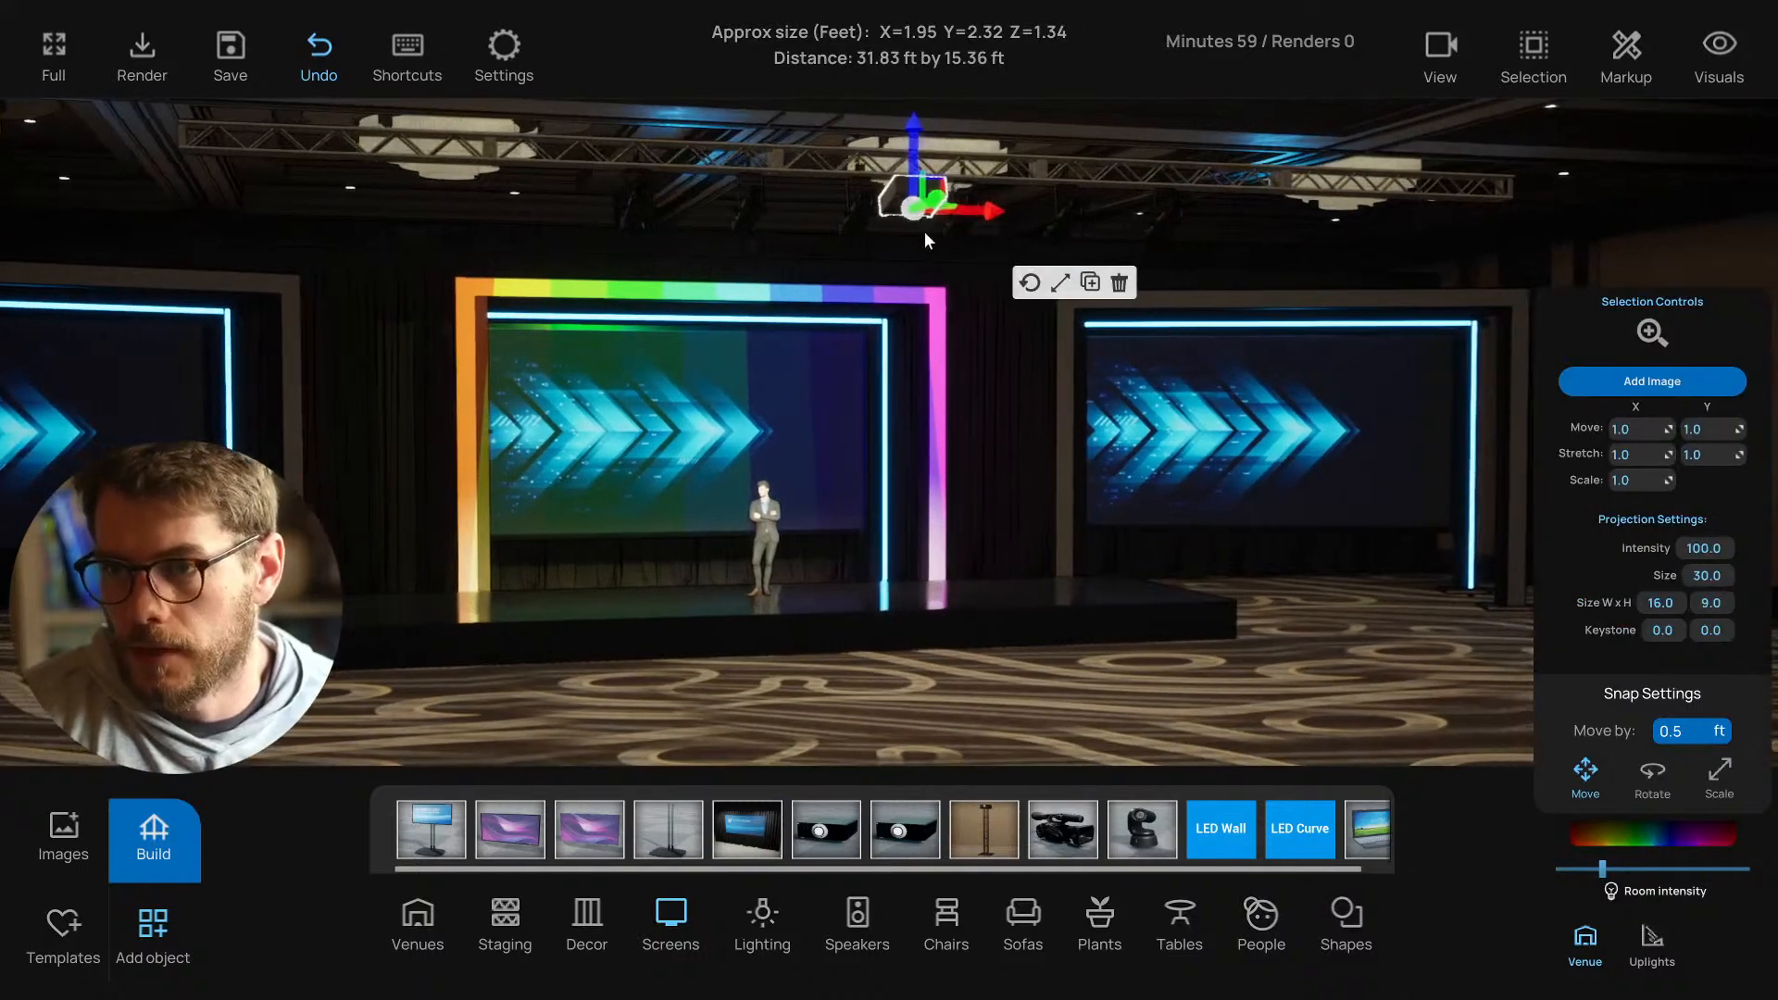
click(1031, 286)
drag(943, 239, 942, 241)
right_drag(750, 437, 651, 439)
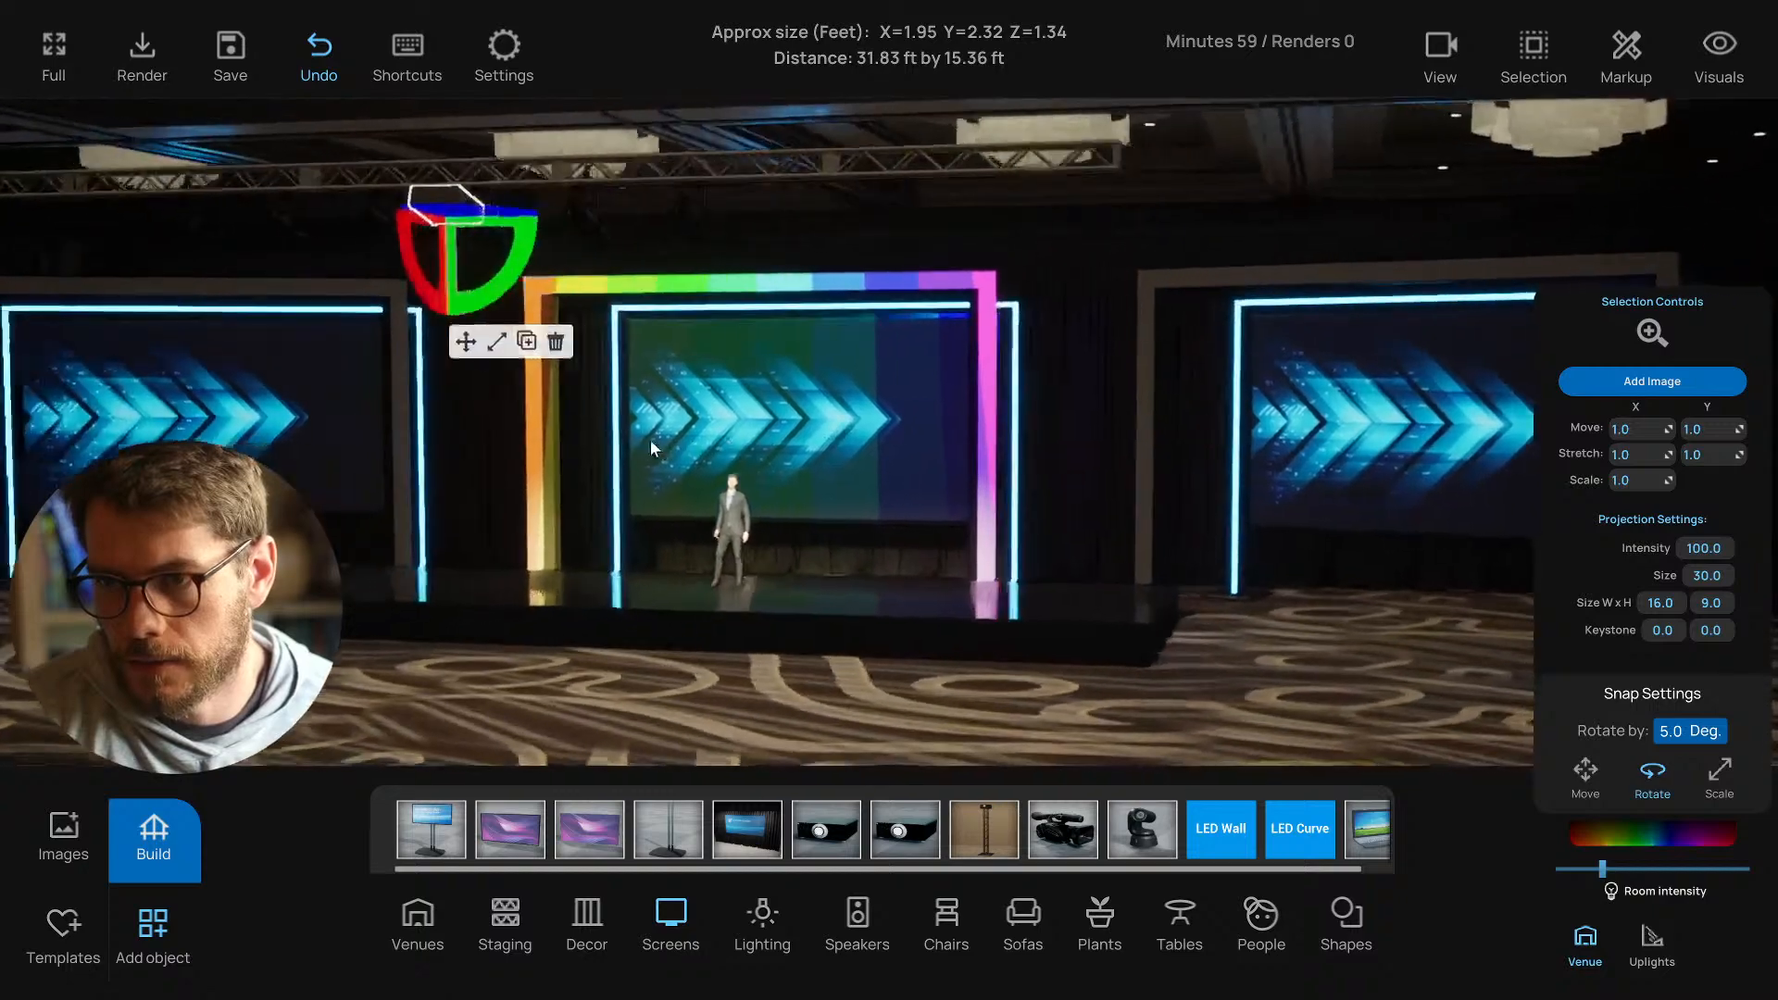
Check the center frame's top panel under the projection and select the projector again.
click(654, 280)
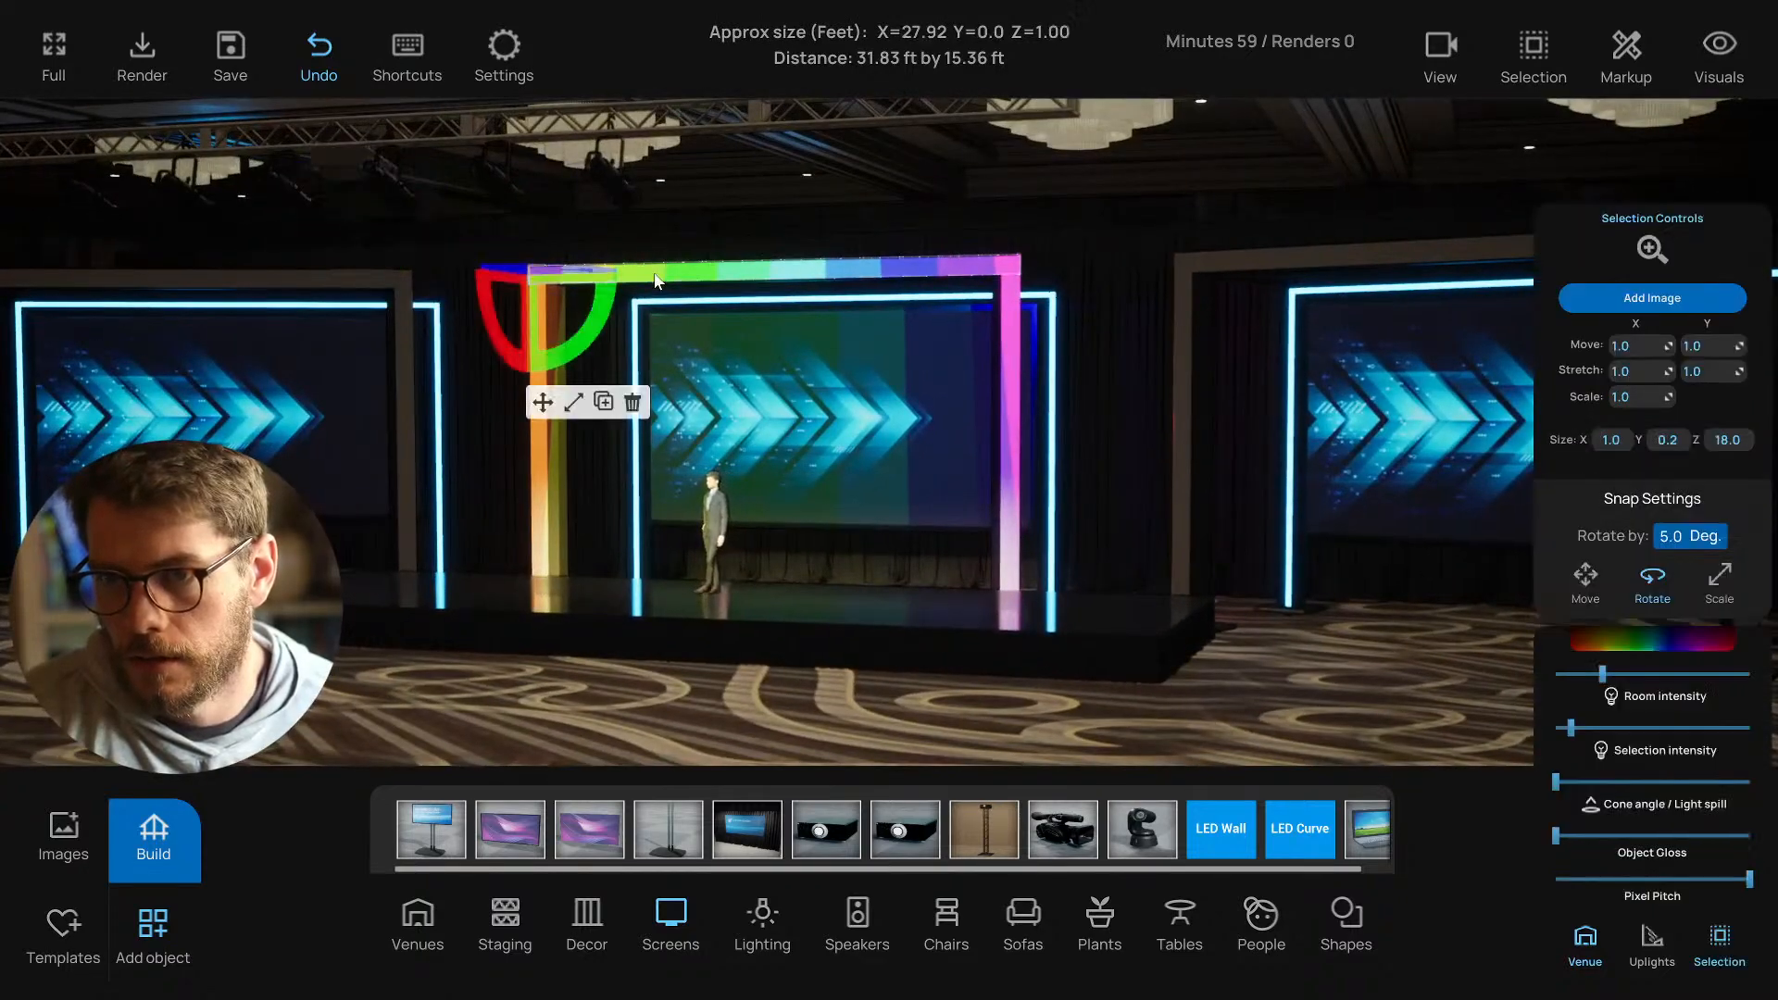
click(545, 401)
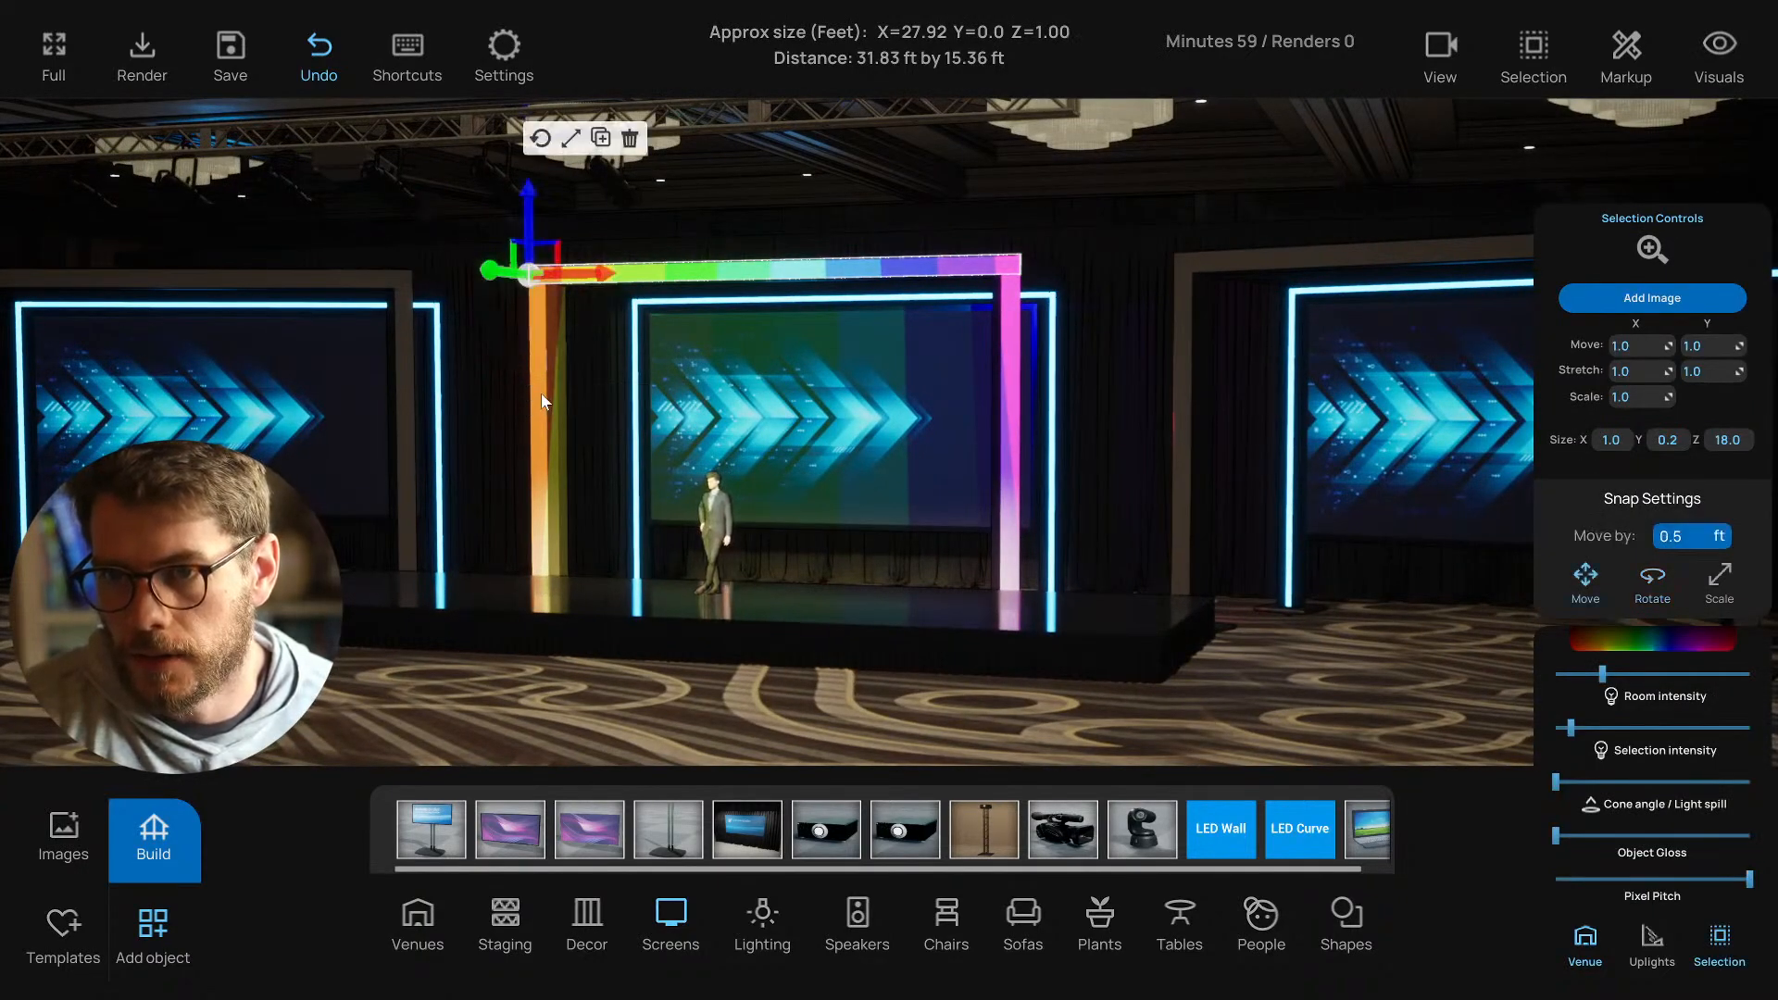
right_drag(274, 209, 358, 253)
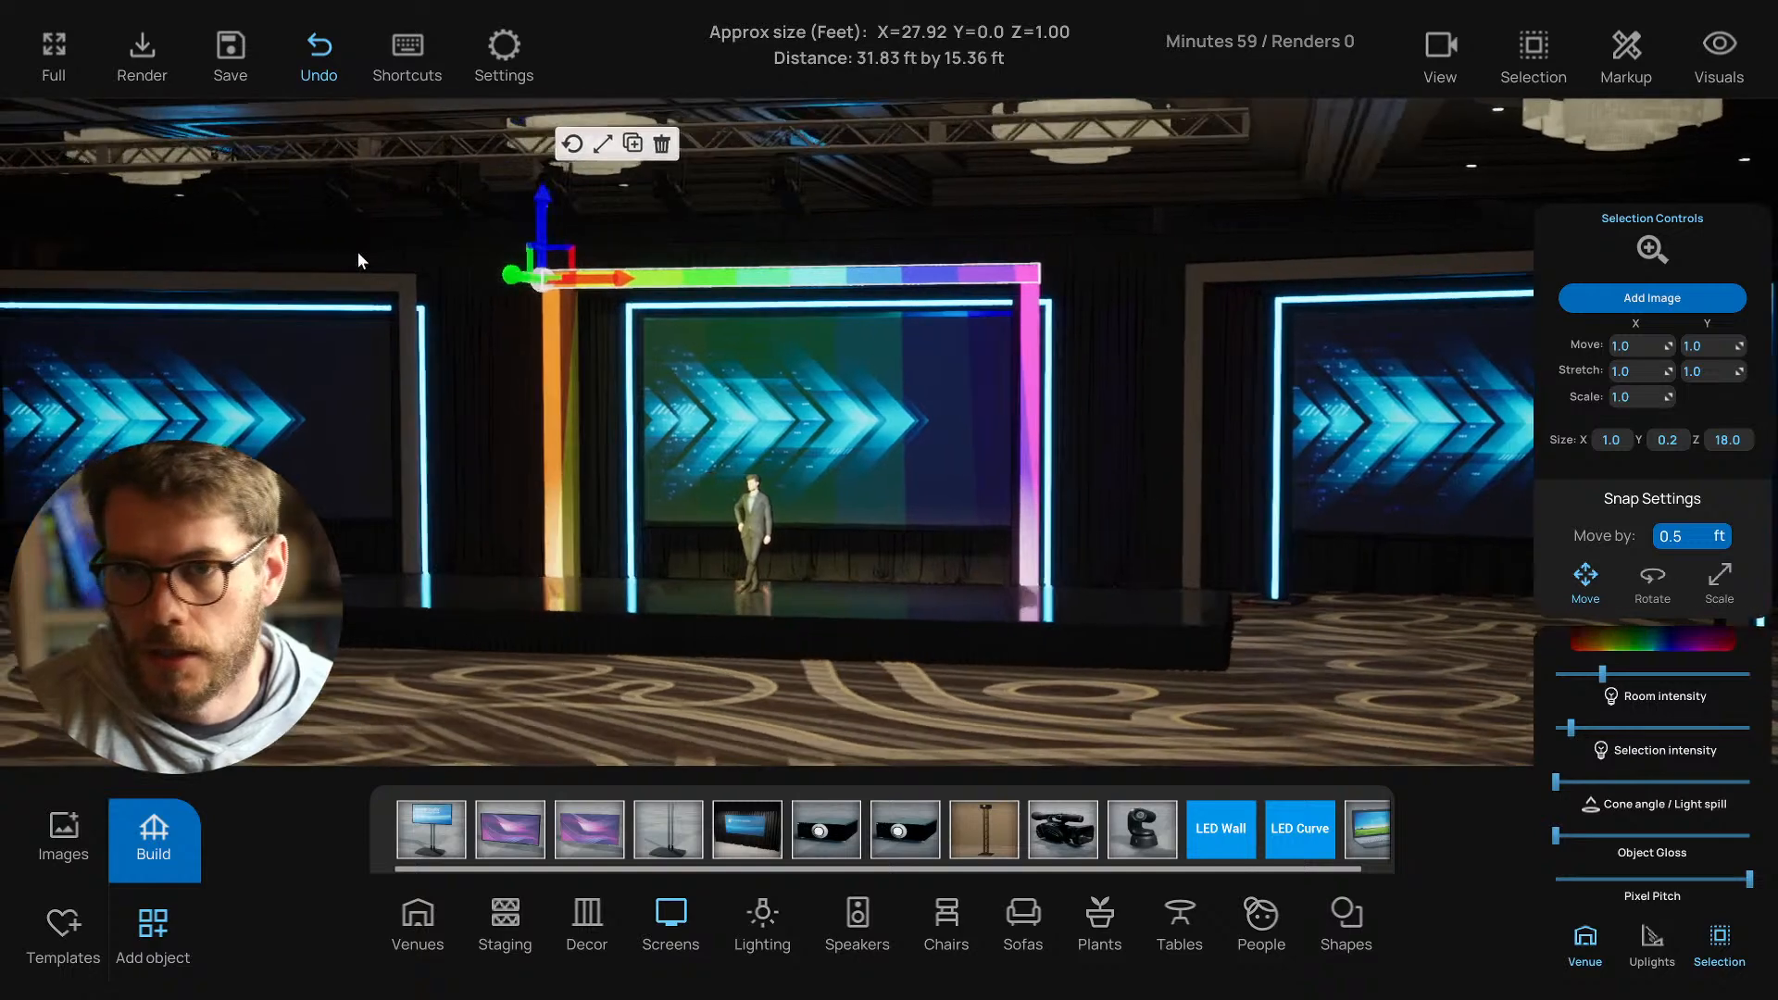
click(544, 180)
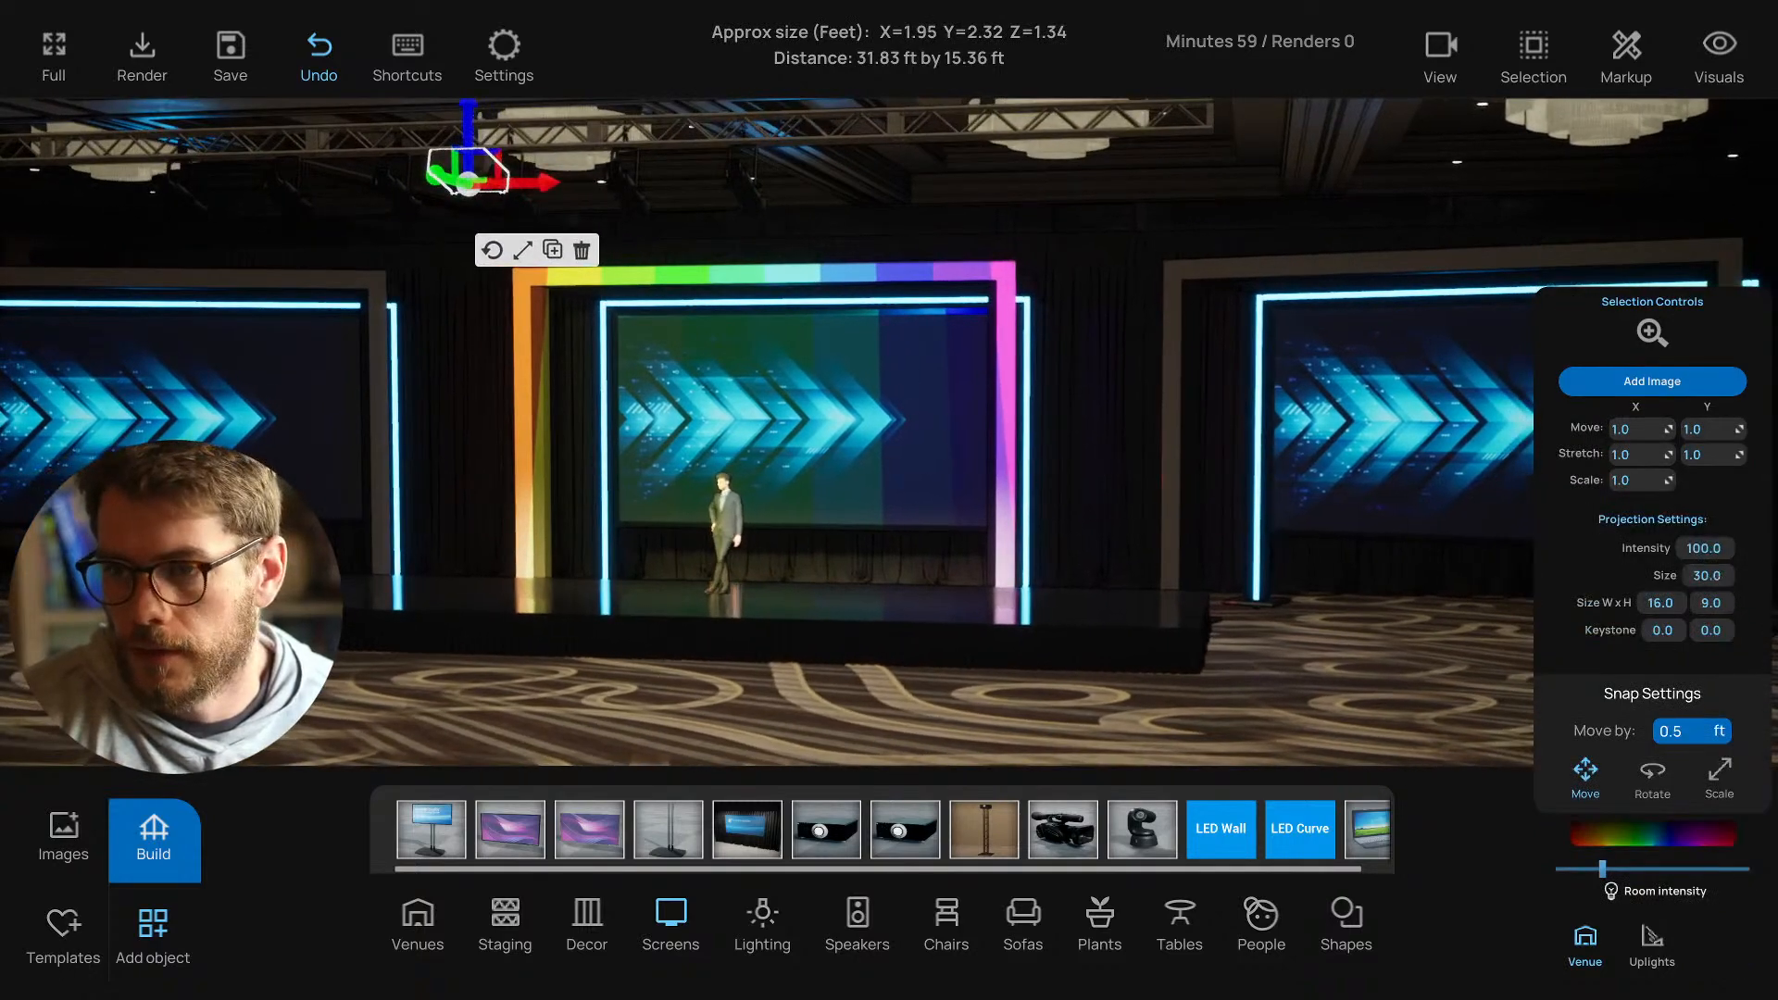
Set the projector's projection size to 30.41.
mouse_move(1707, 576)
mouse_down()
mouse_move(1667, 576)
mouse_move(1775, 576)
mouse_move(1705, 576)
mouse_up()
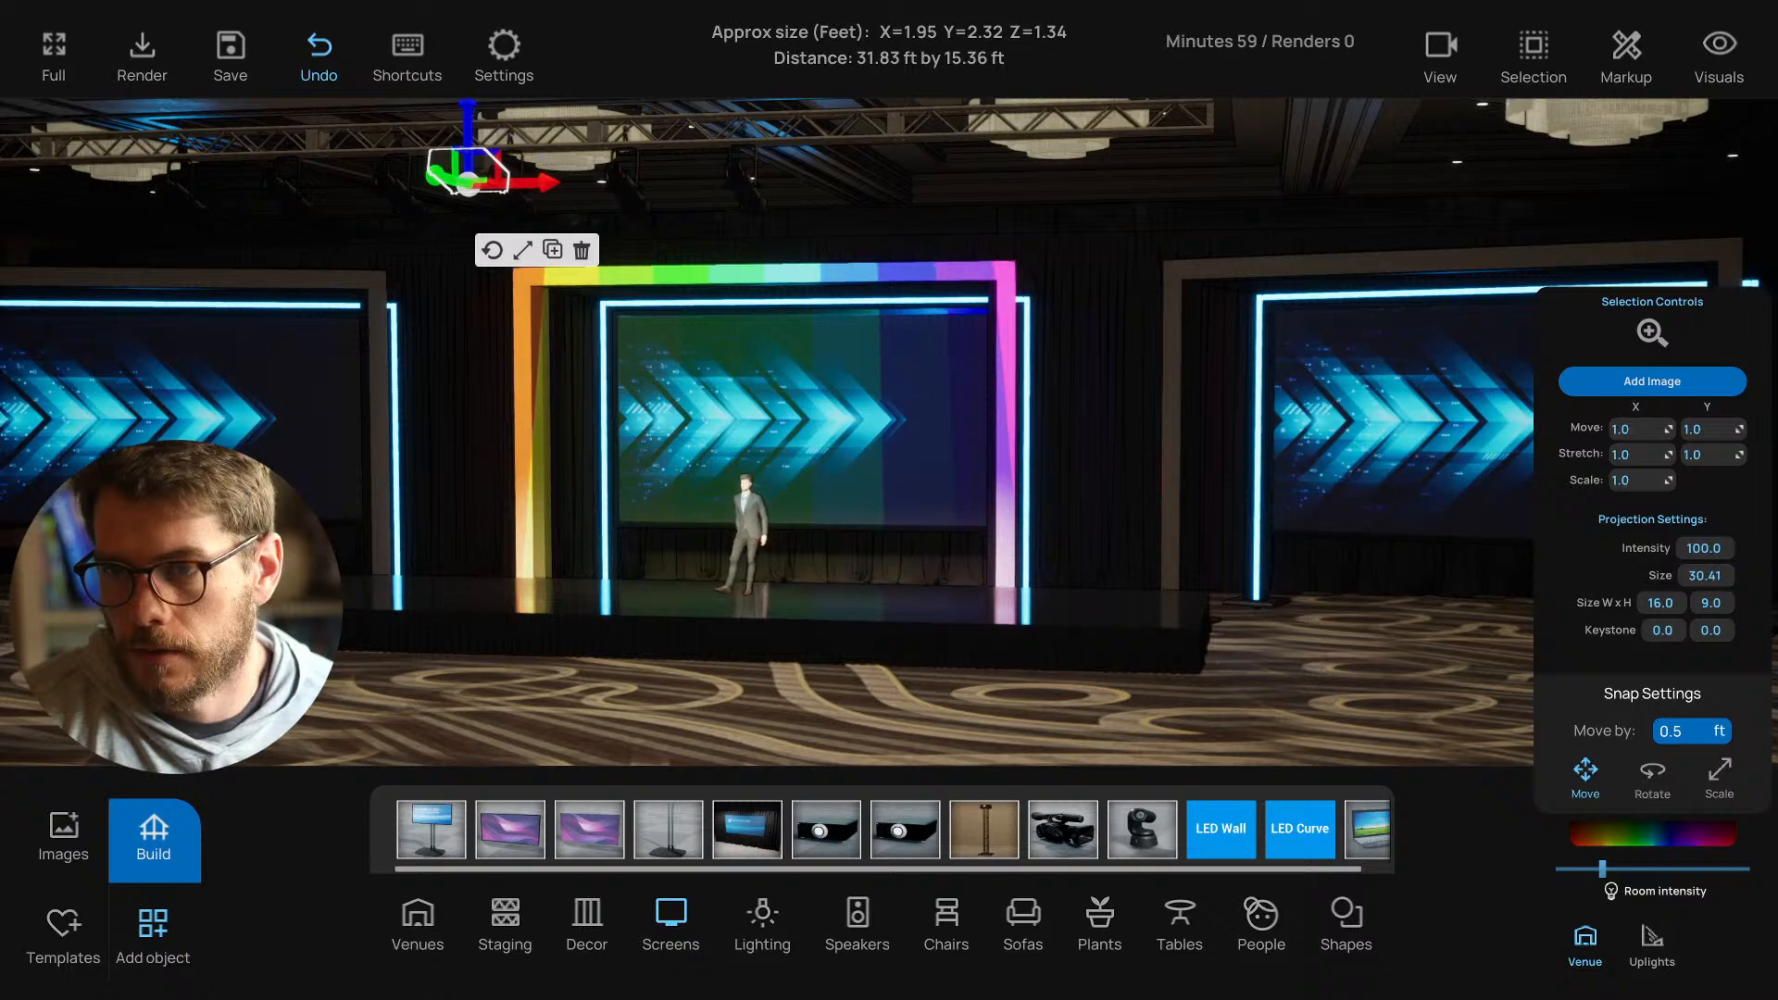
right_drag(1110, 473, 1126, 470)
right_drag(1148, 370, 953, 374)
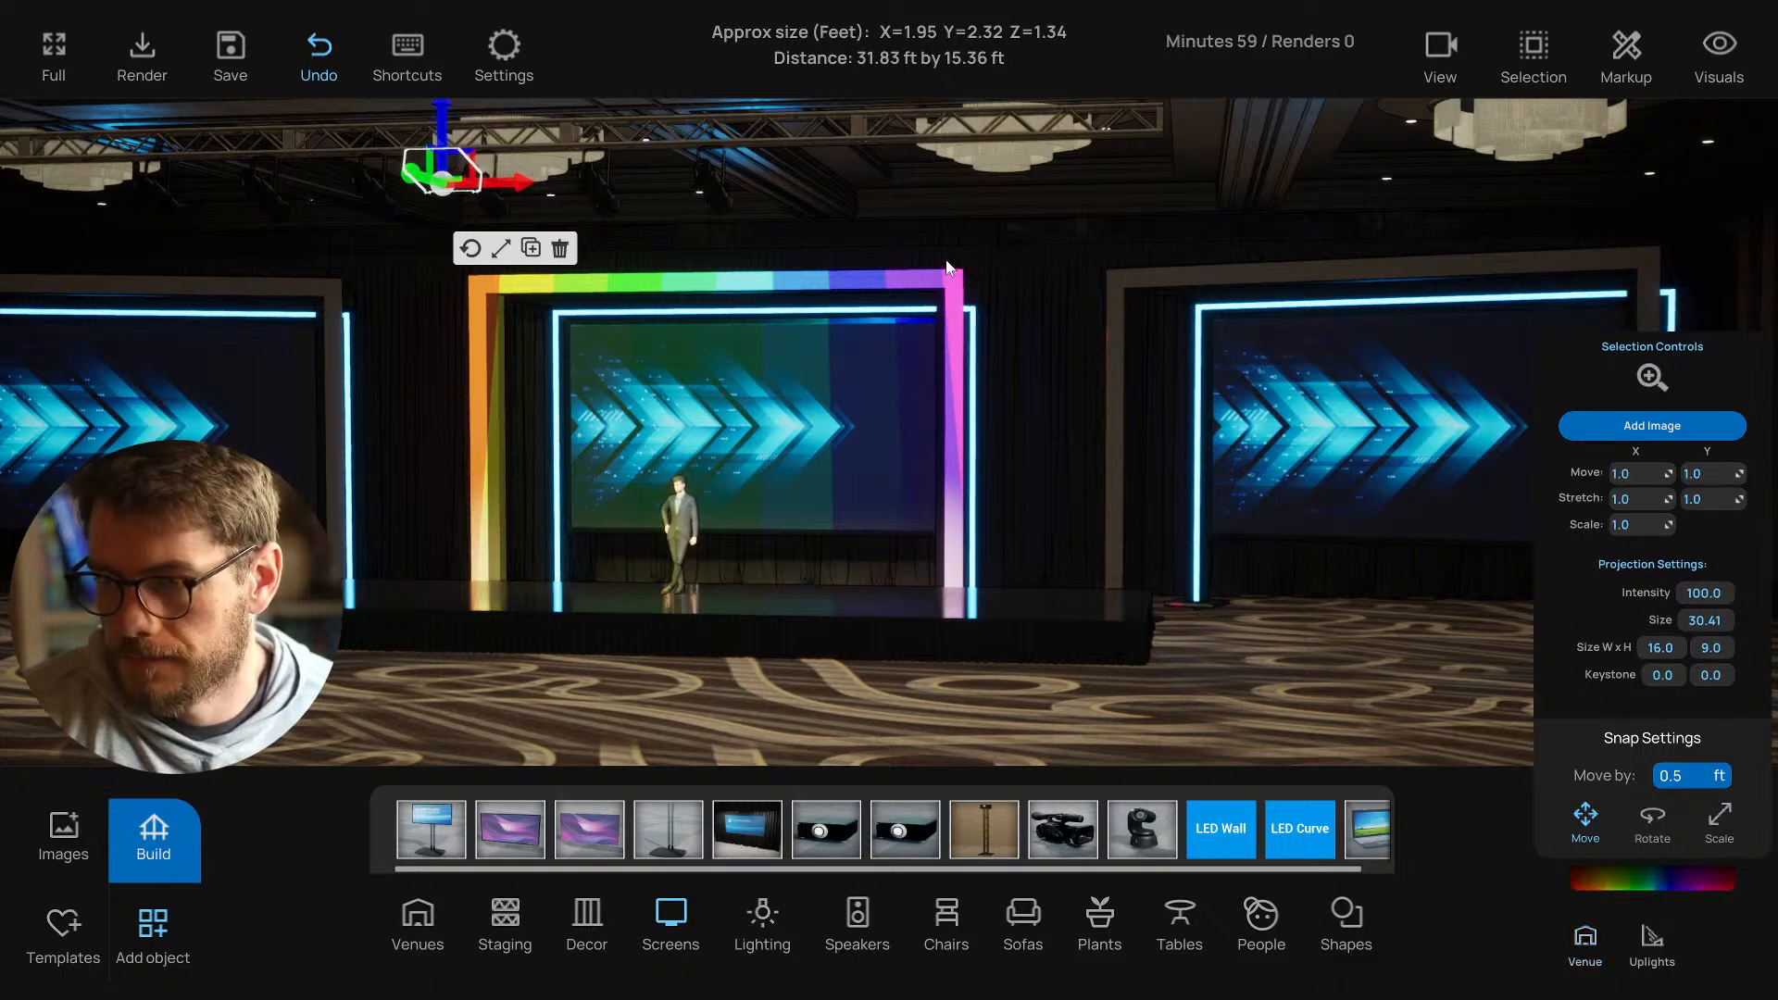
Try selecting the center frame's top and side panels together with the projector, and clear the selection.
click(920, 276)
click(953, 357)
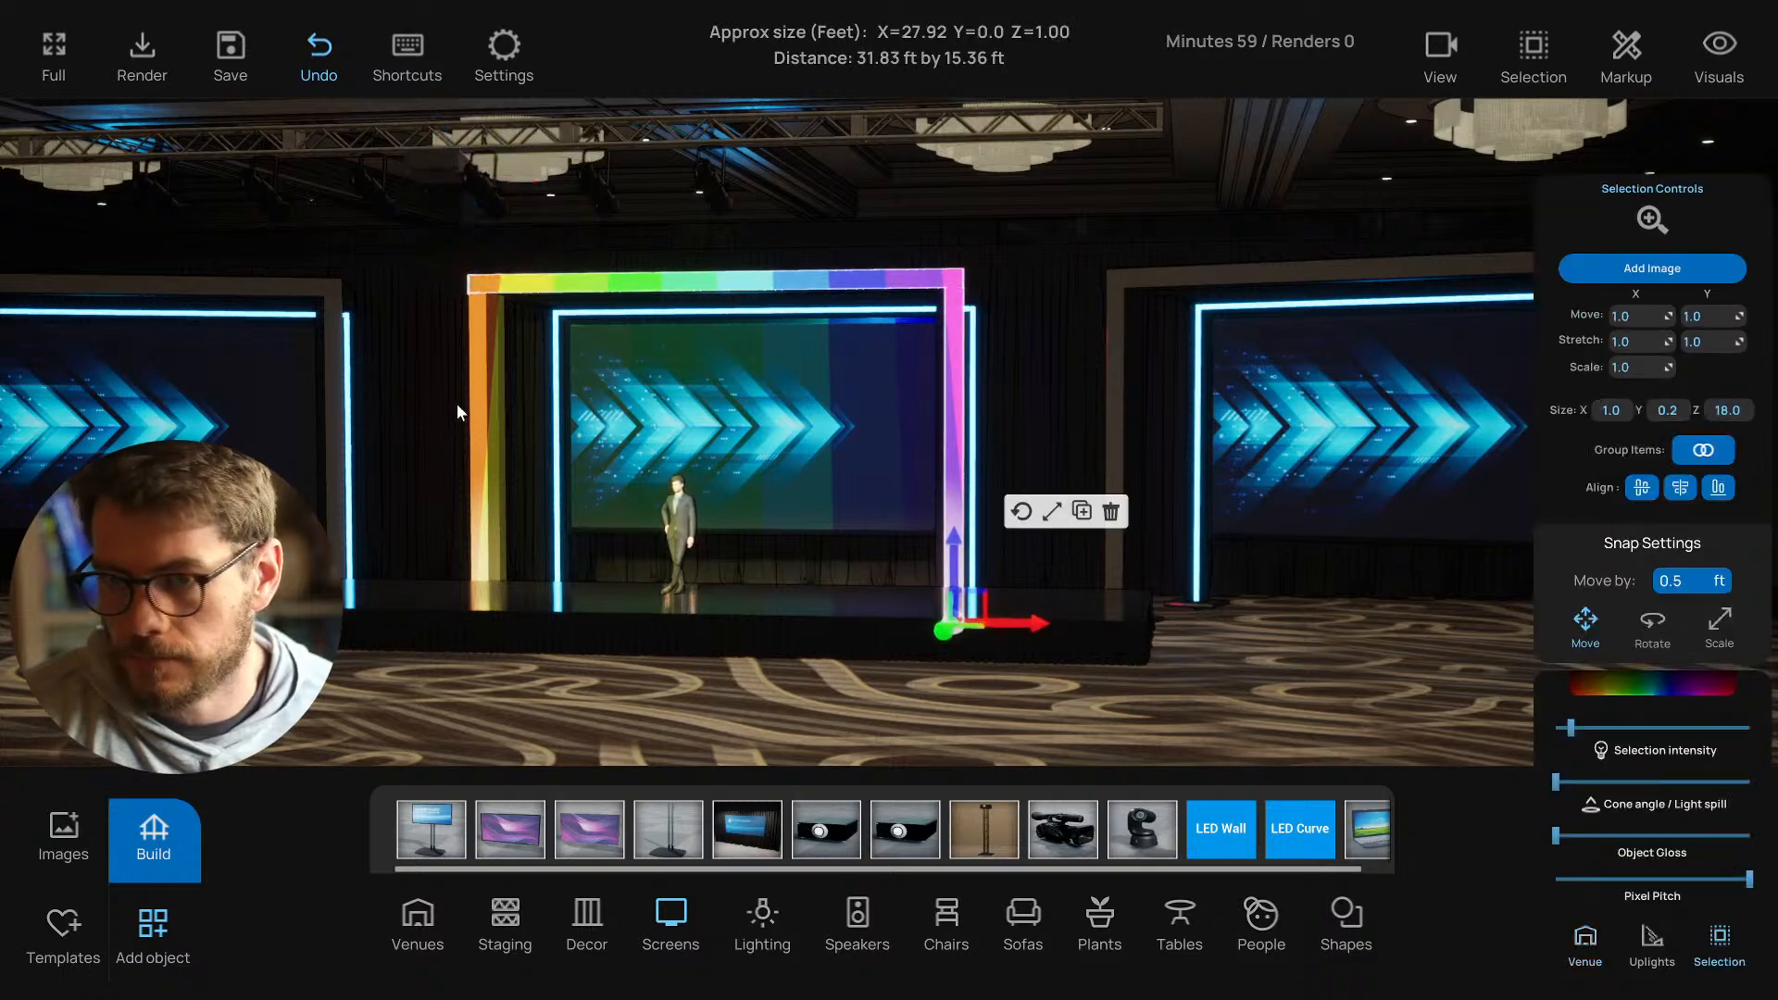
click(475, 358)
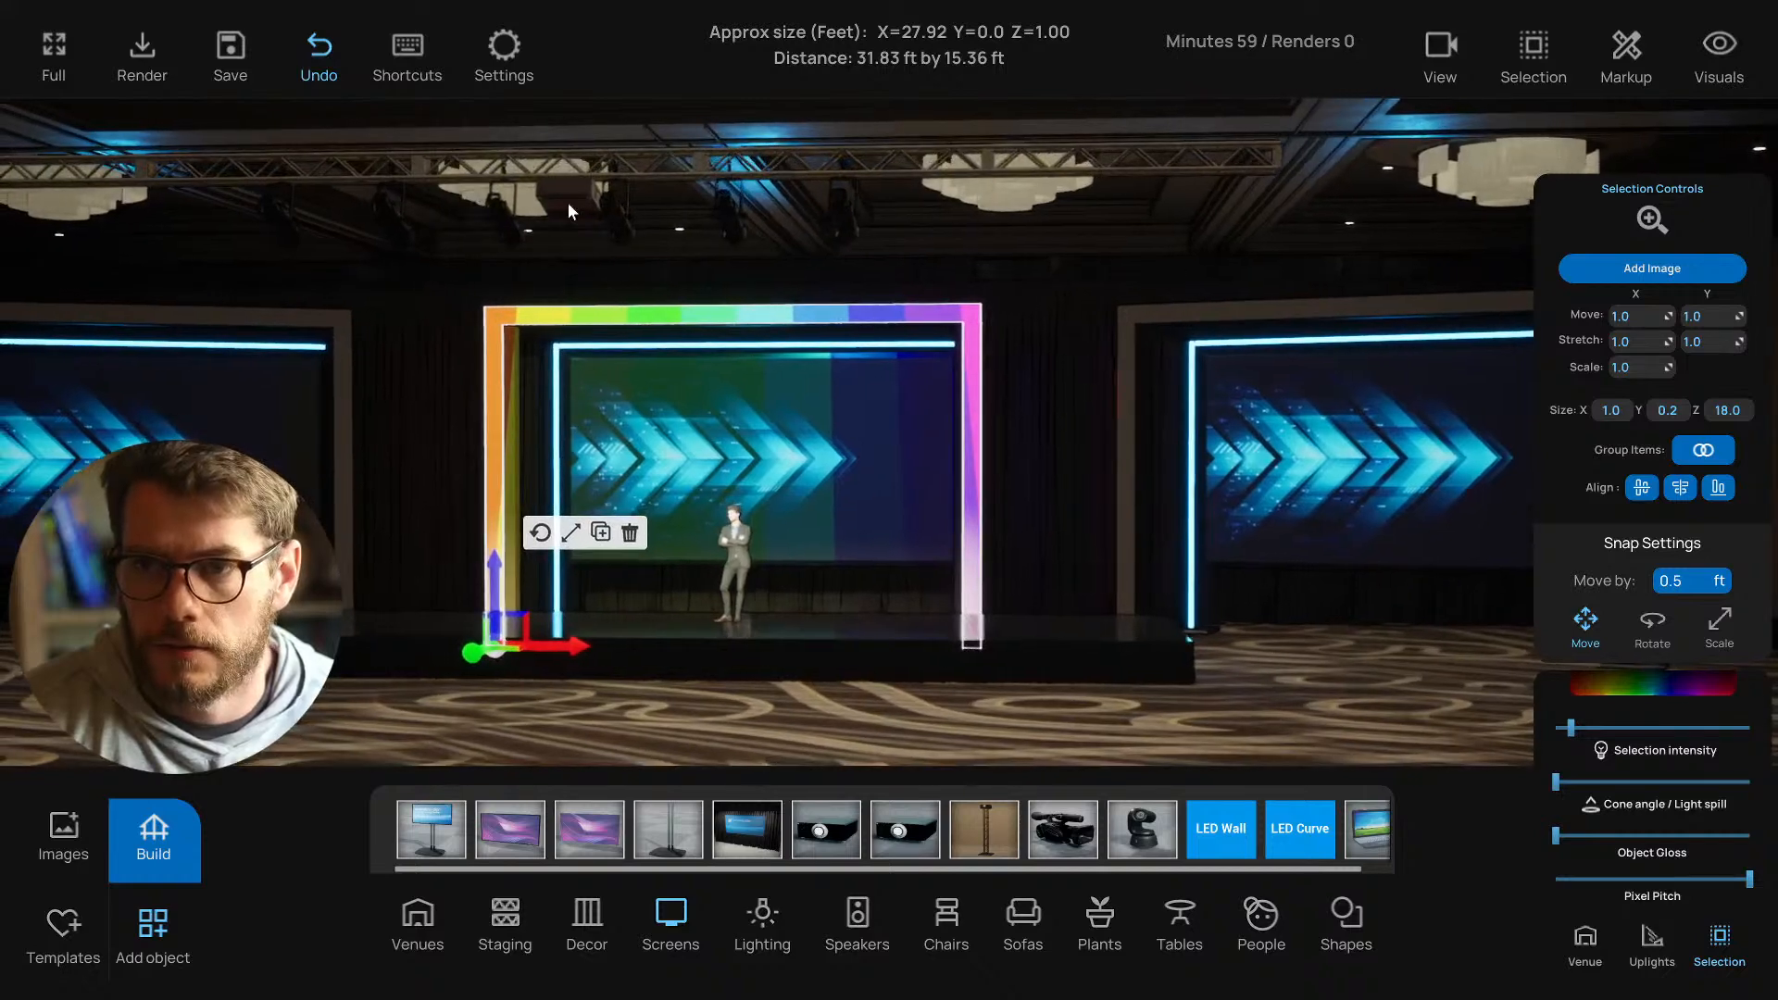
click(591, 202)
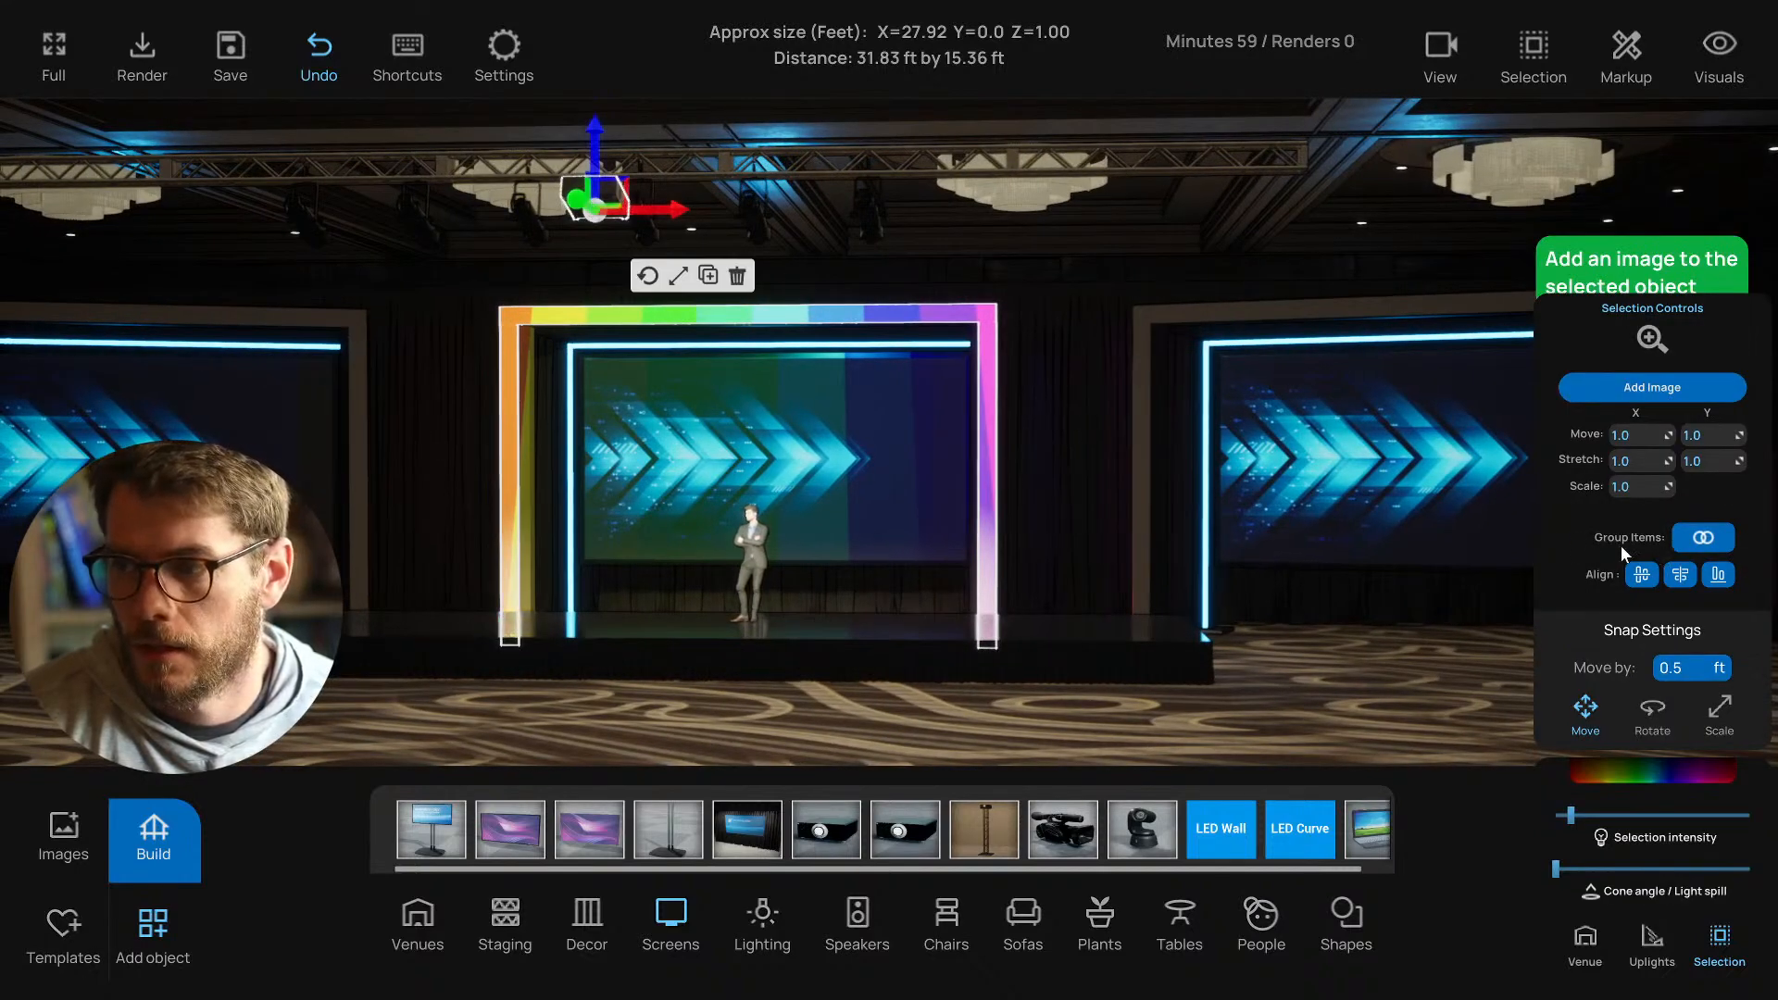
click(999, 373)
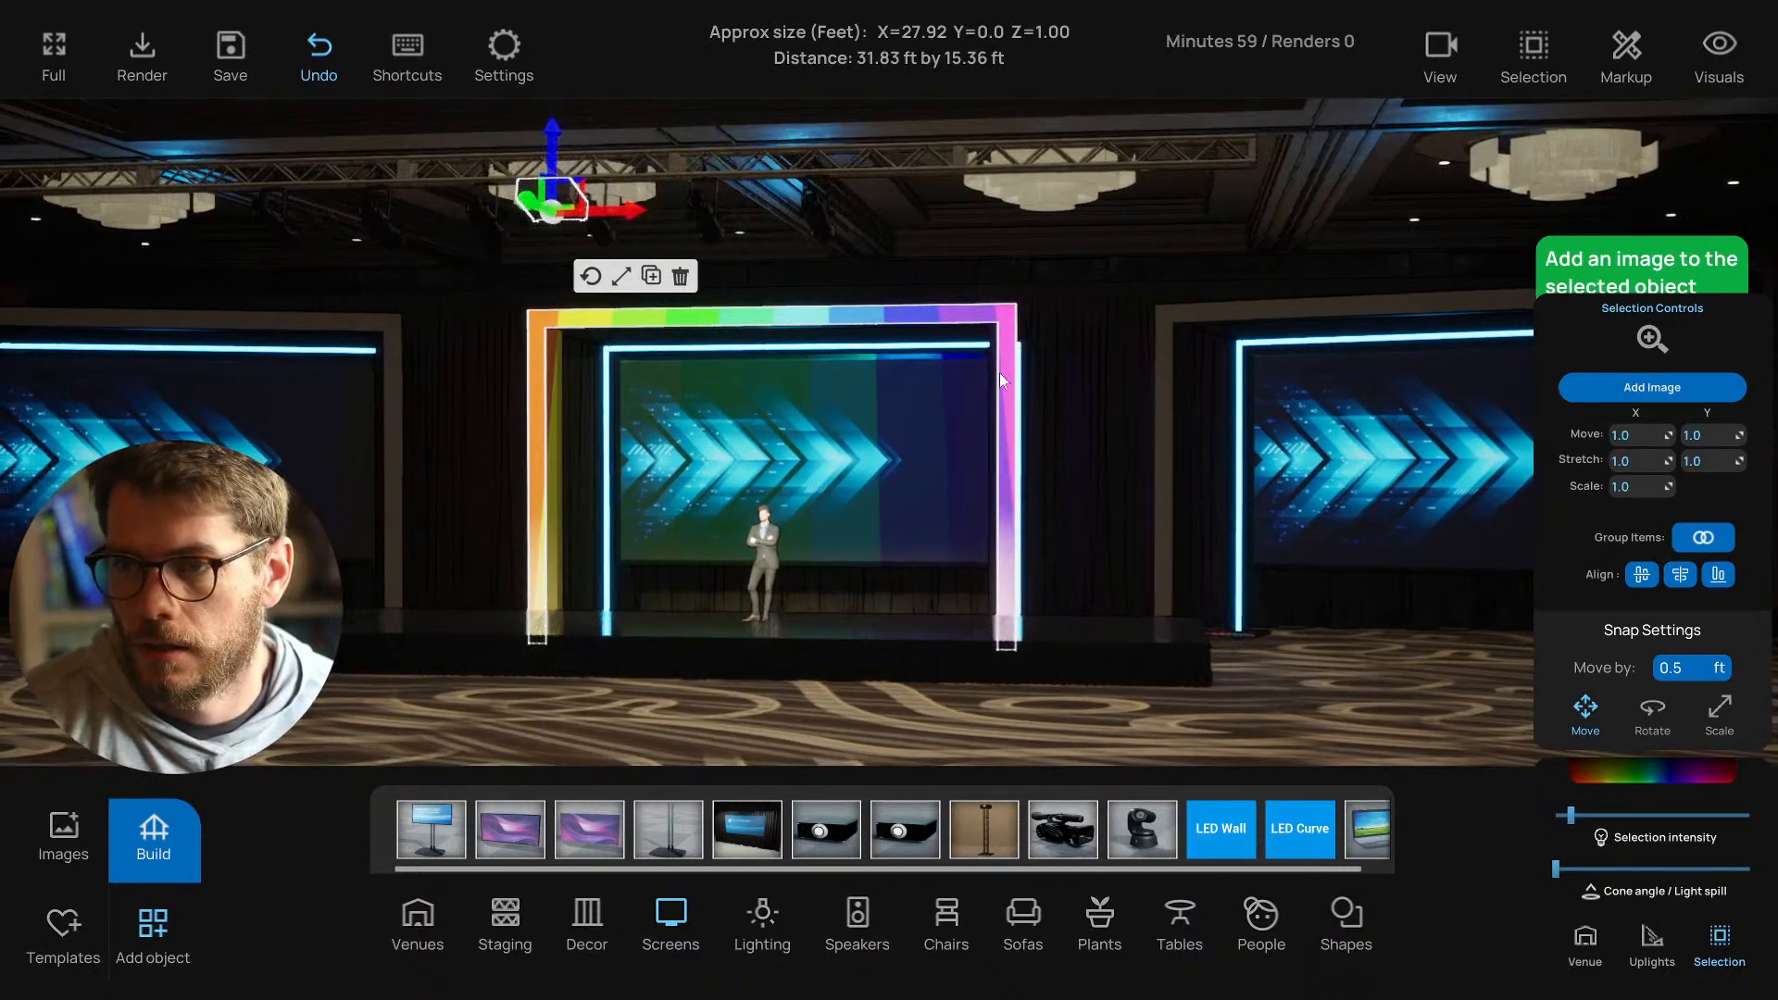
shift+click(909, 307)
shift+click(530, 399)
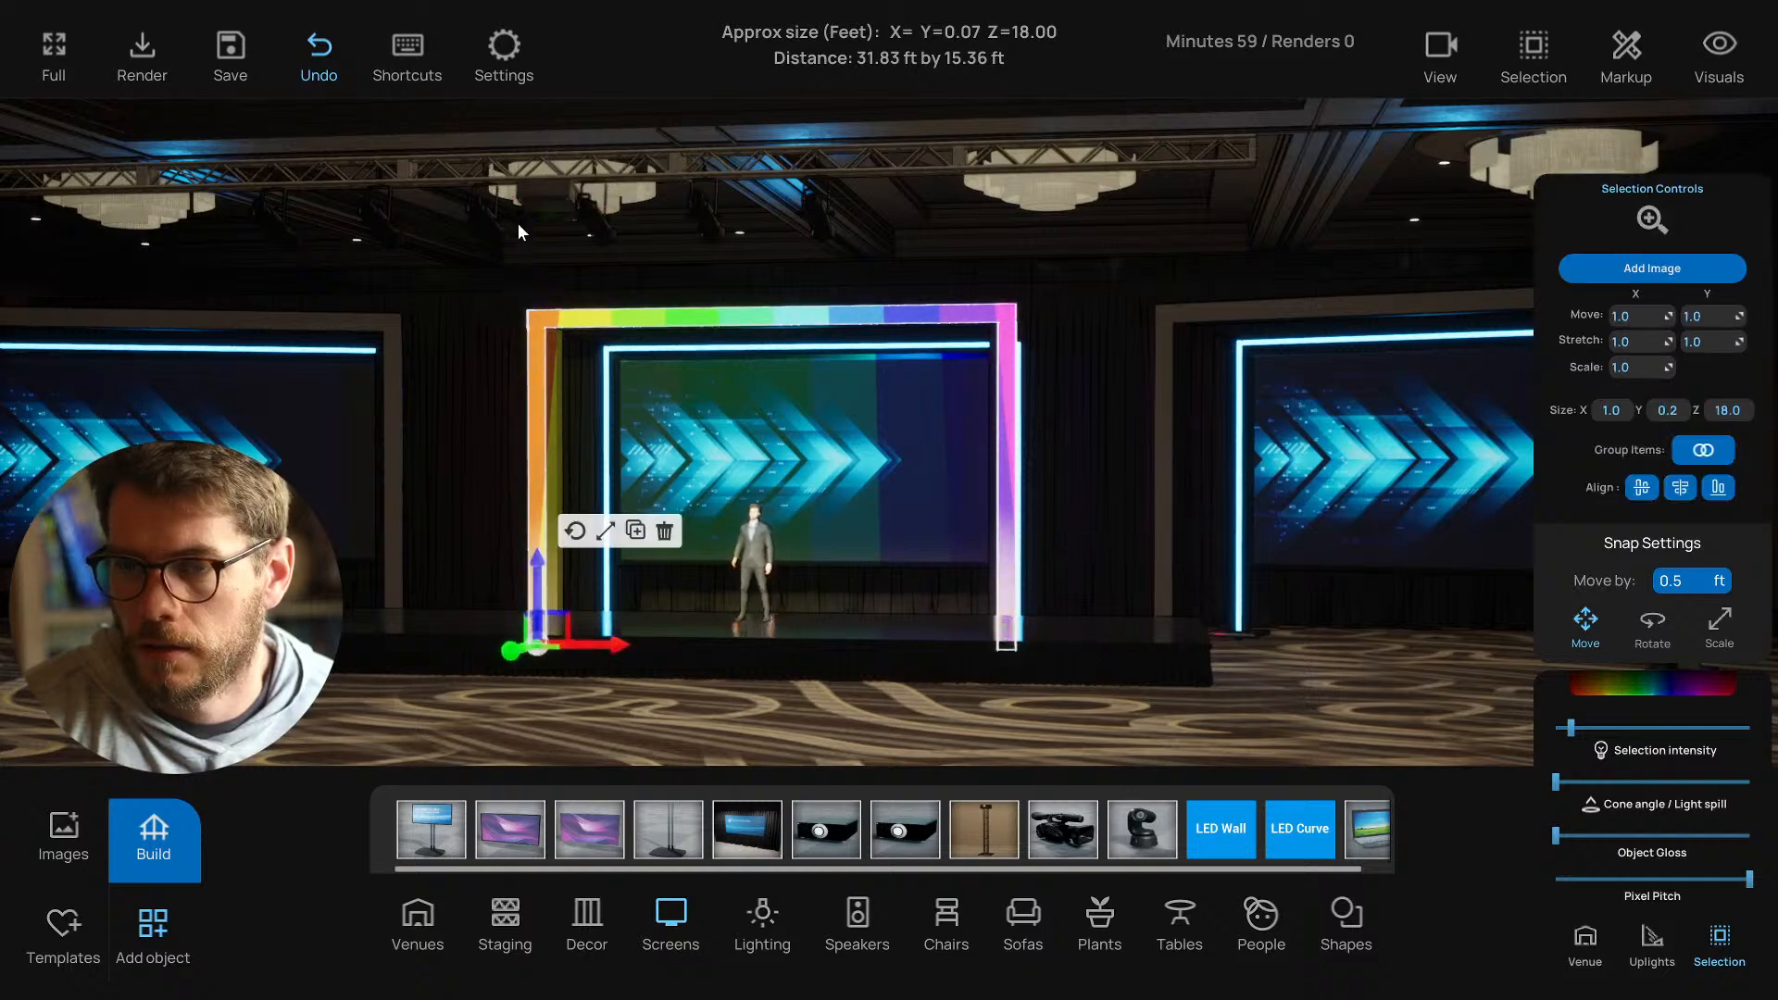
click(546, 198)
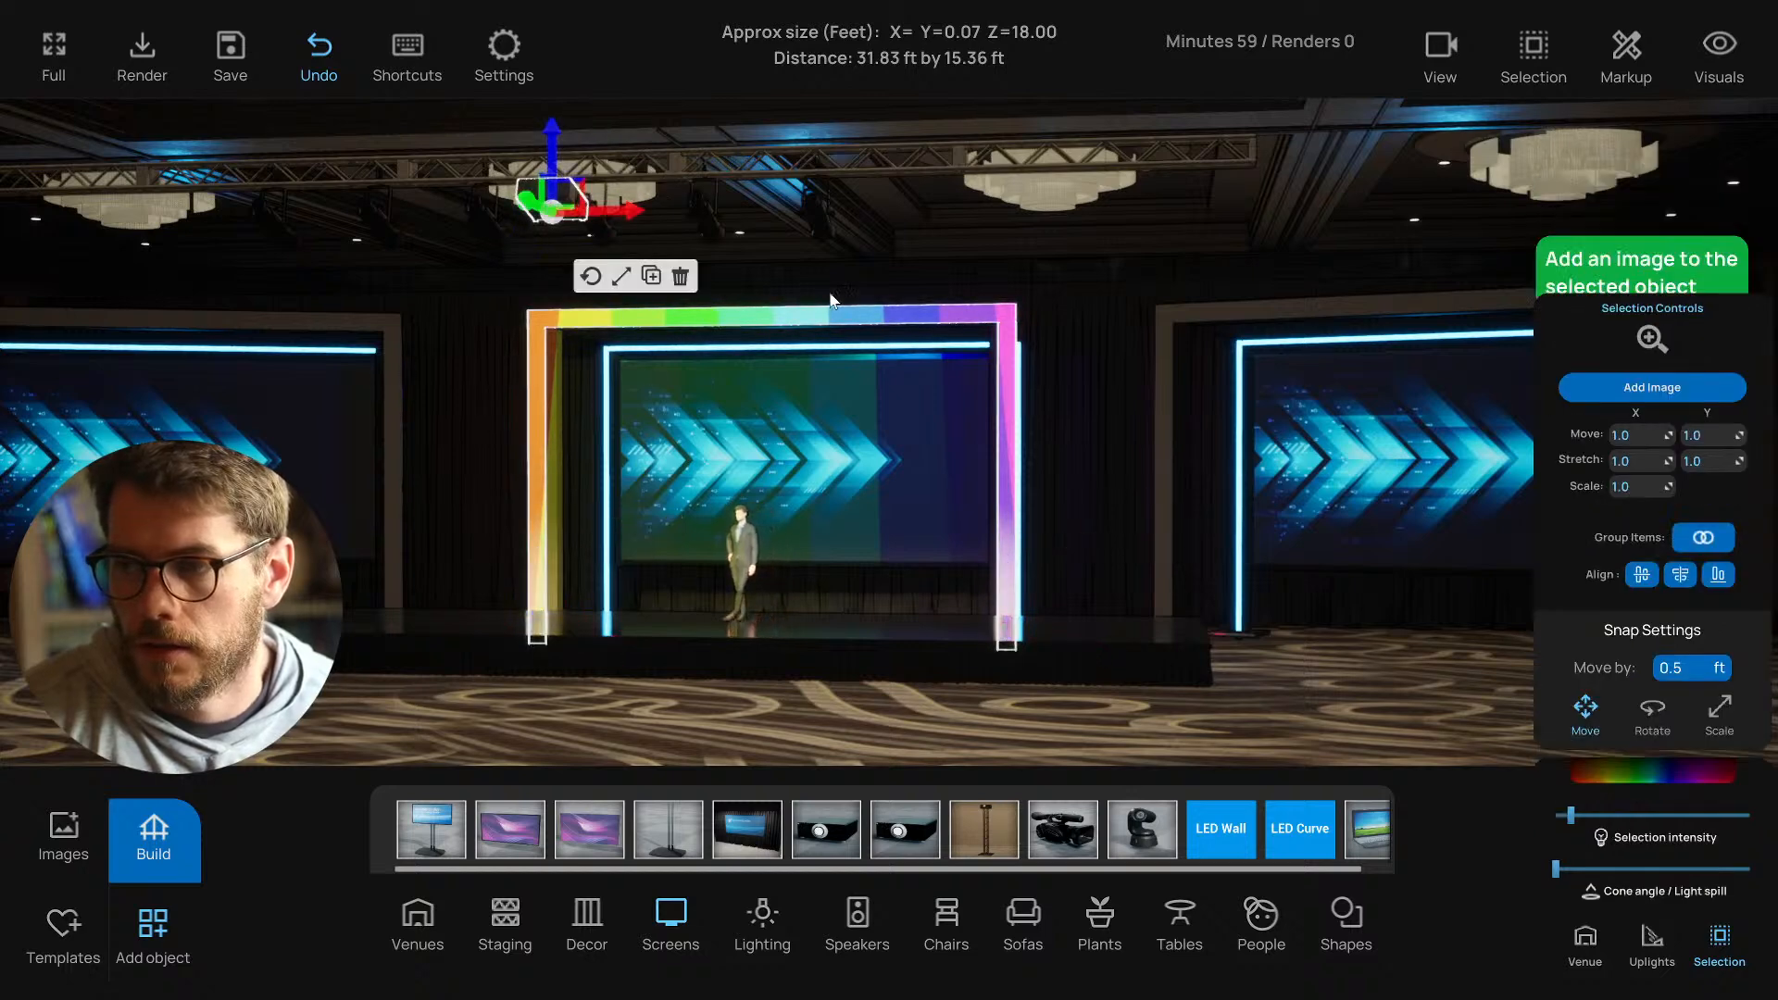
click(862, 321)
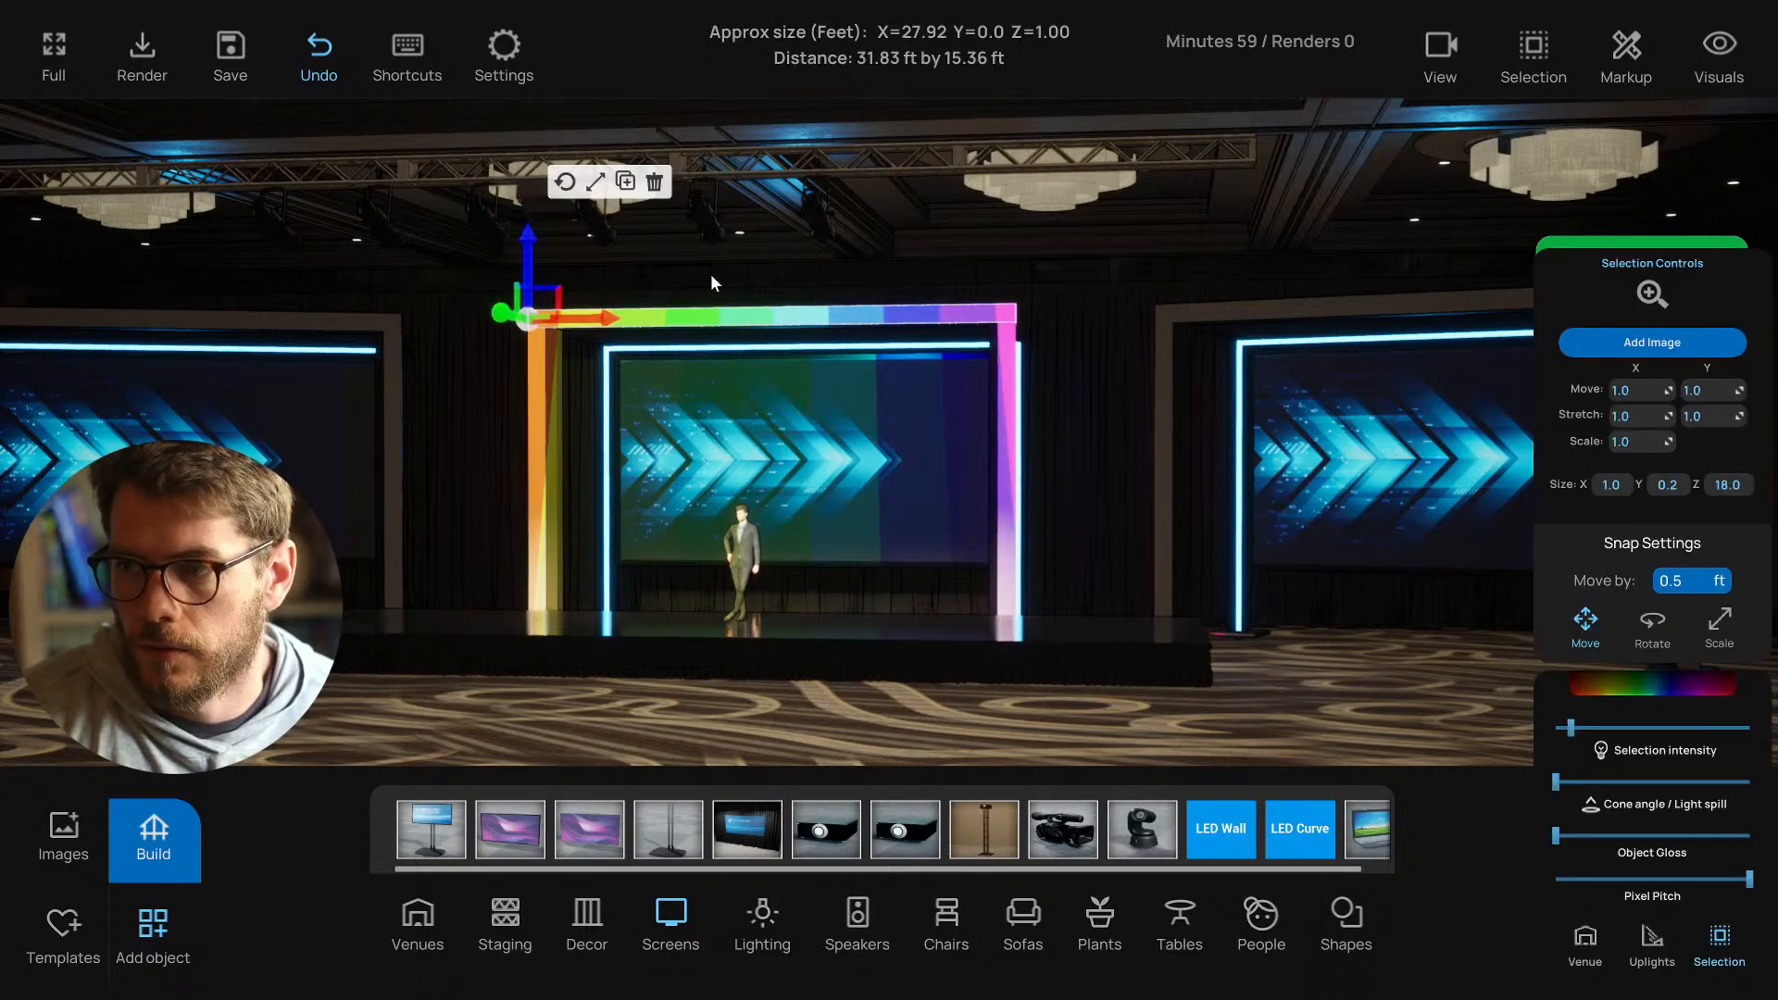
click(564, 218)
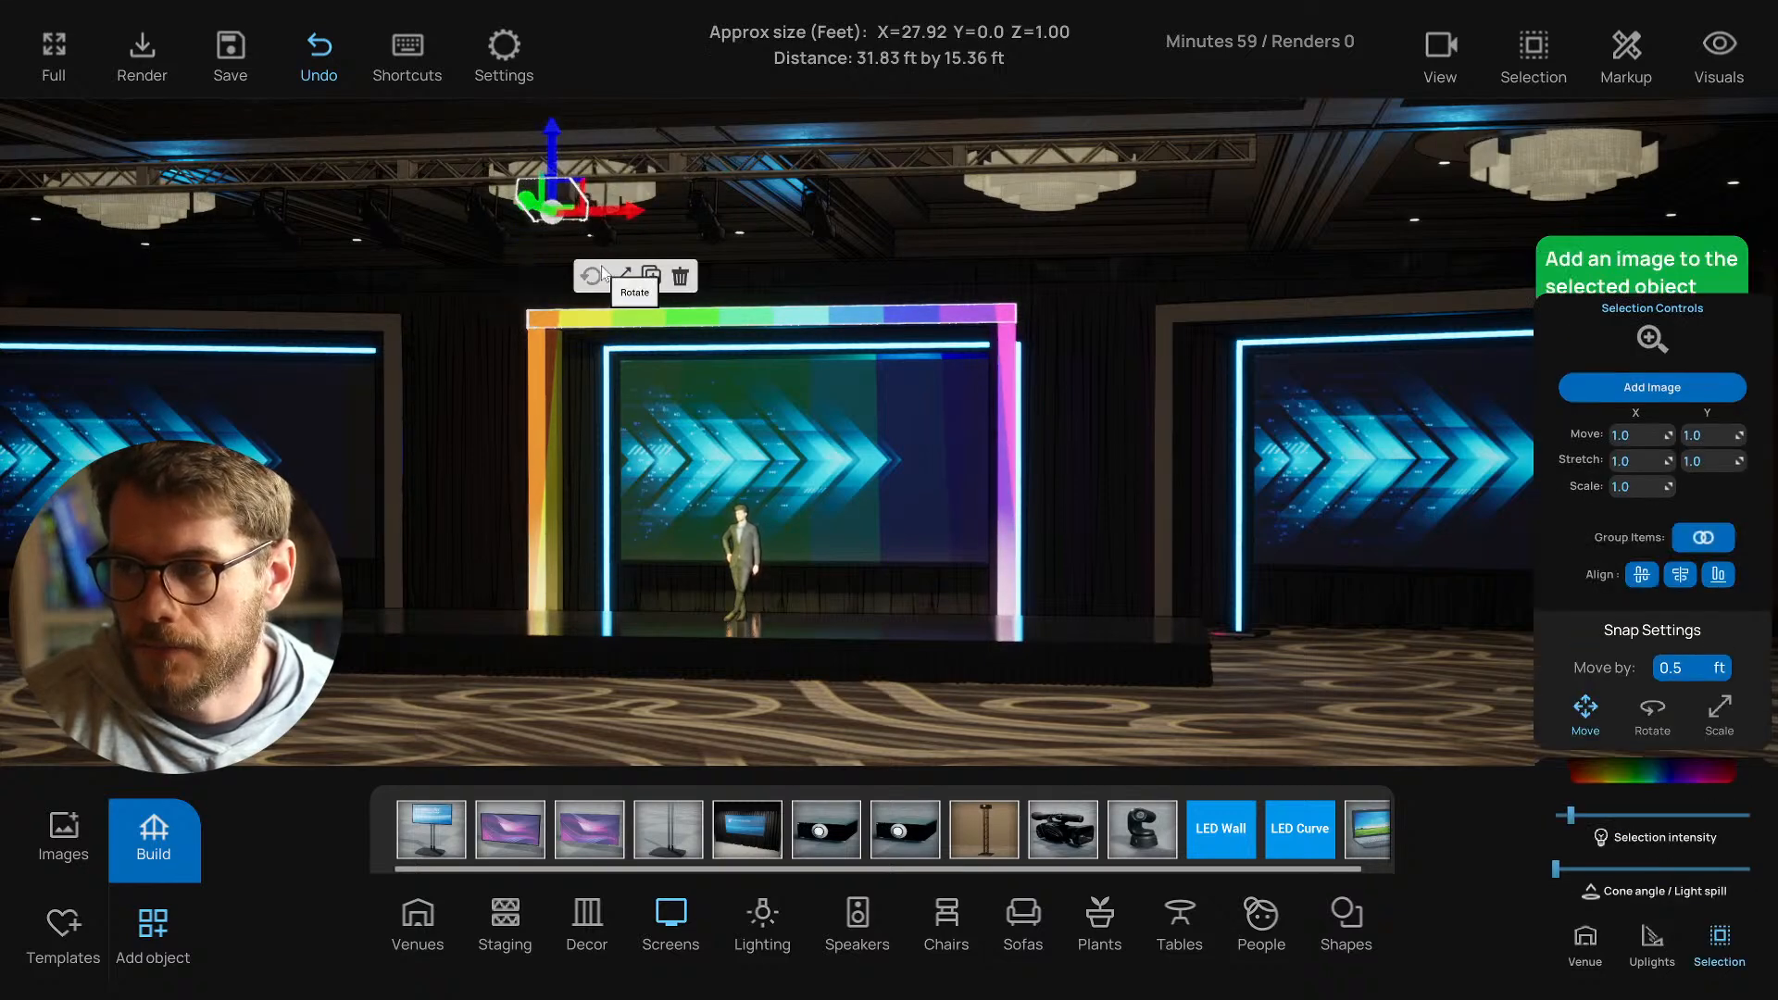
click(868, 287)
Delete the right-hand vertical panel of the projection-mapped center frame.
scroll(892, 291, up, 6)
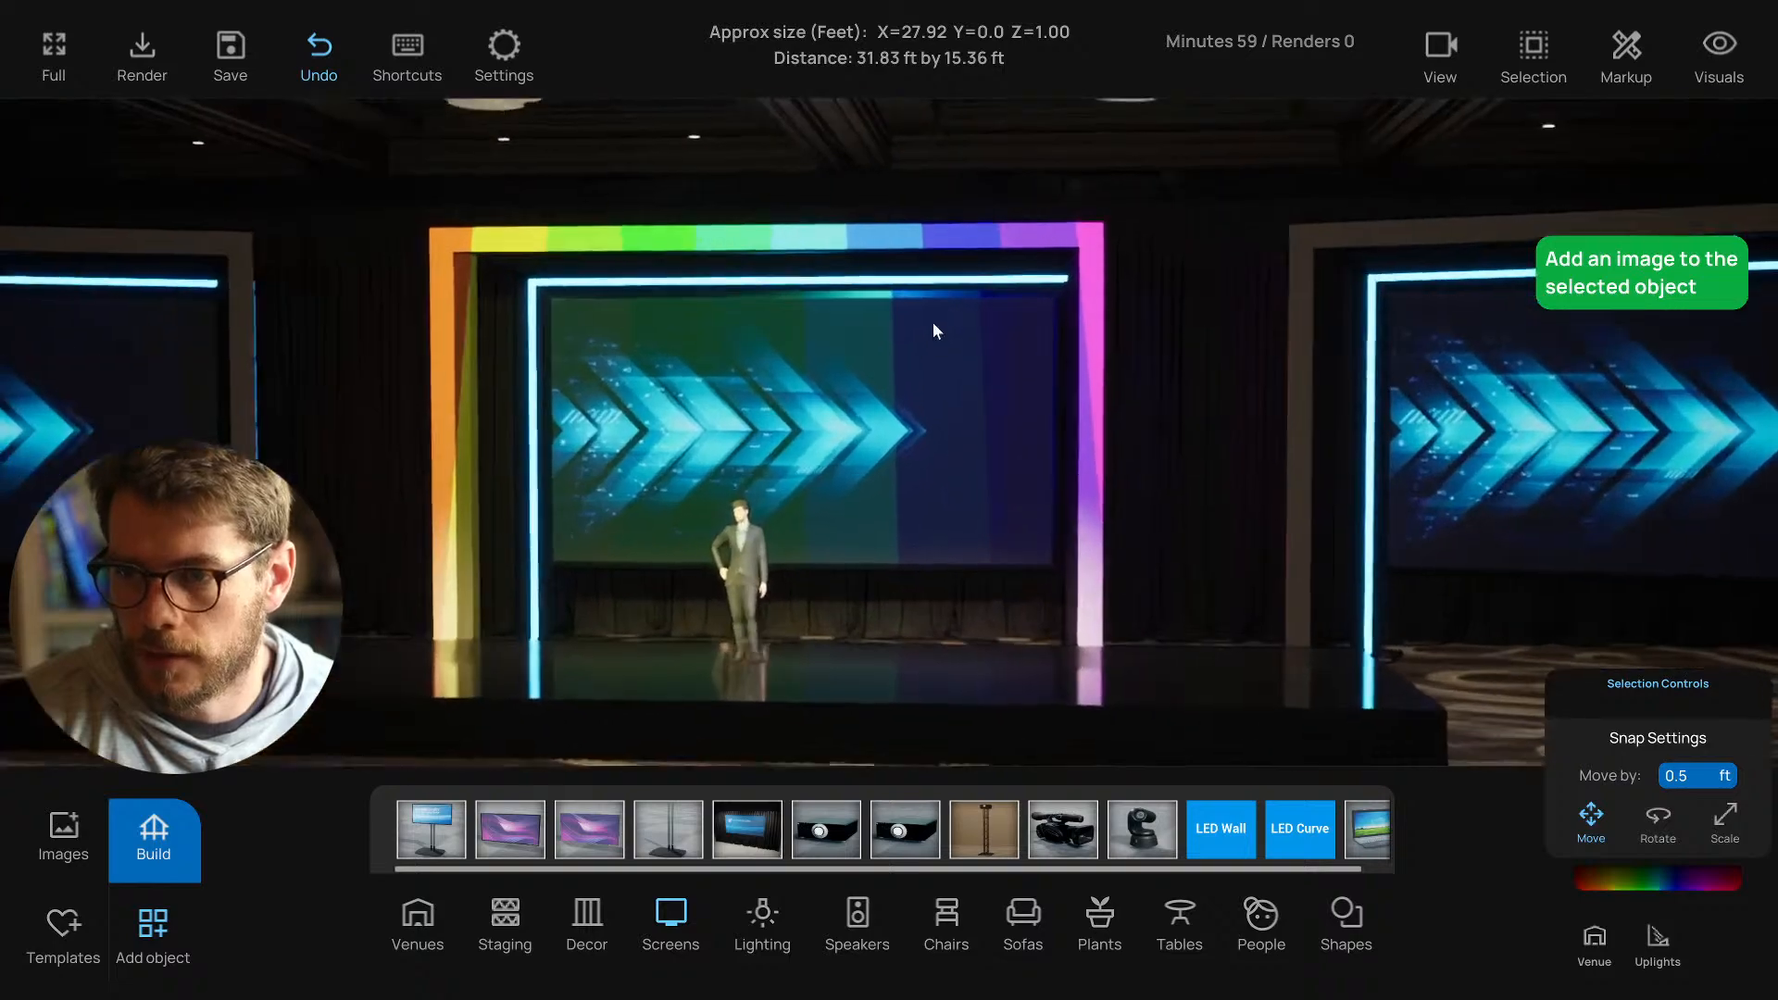
middle_drag(967, 386, 900, 464)
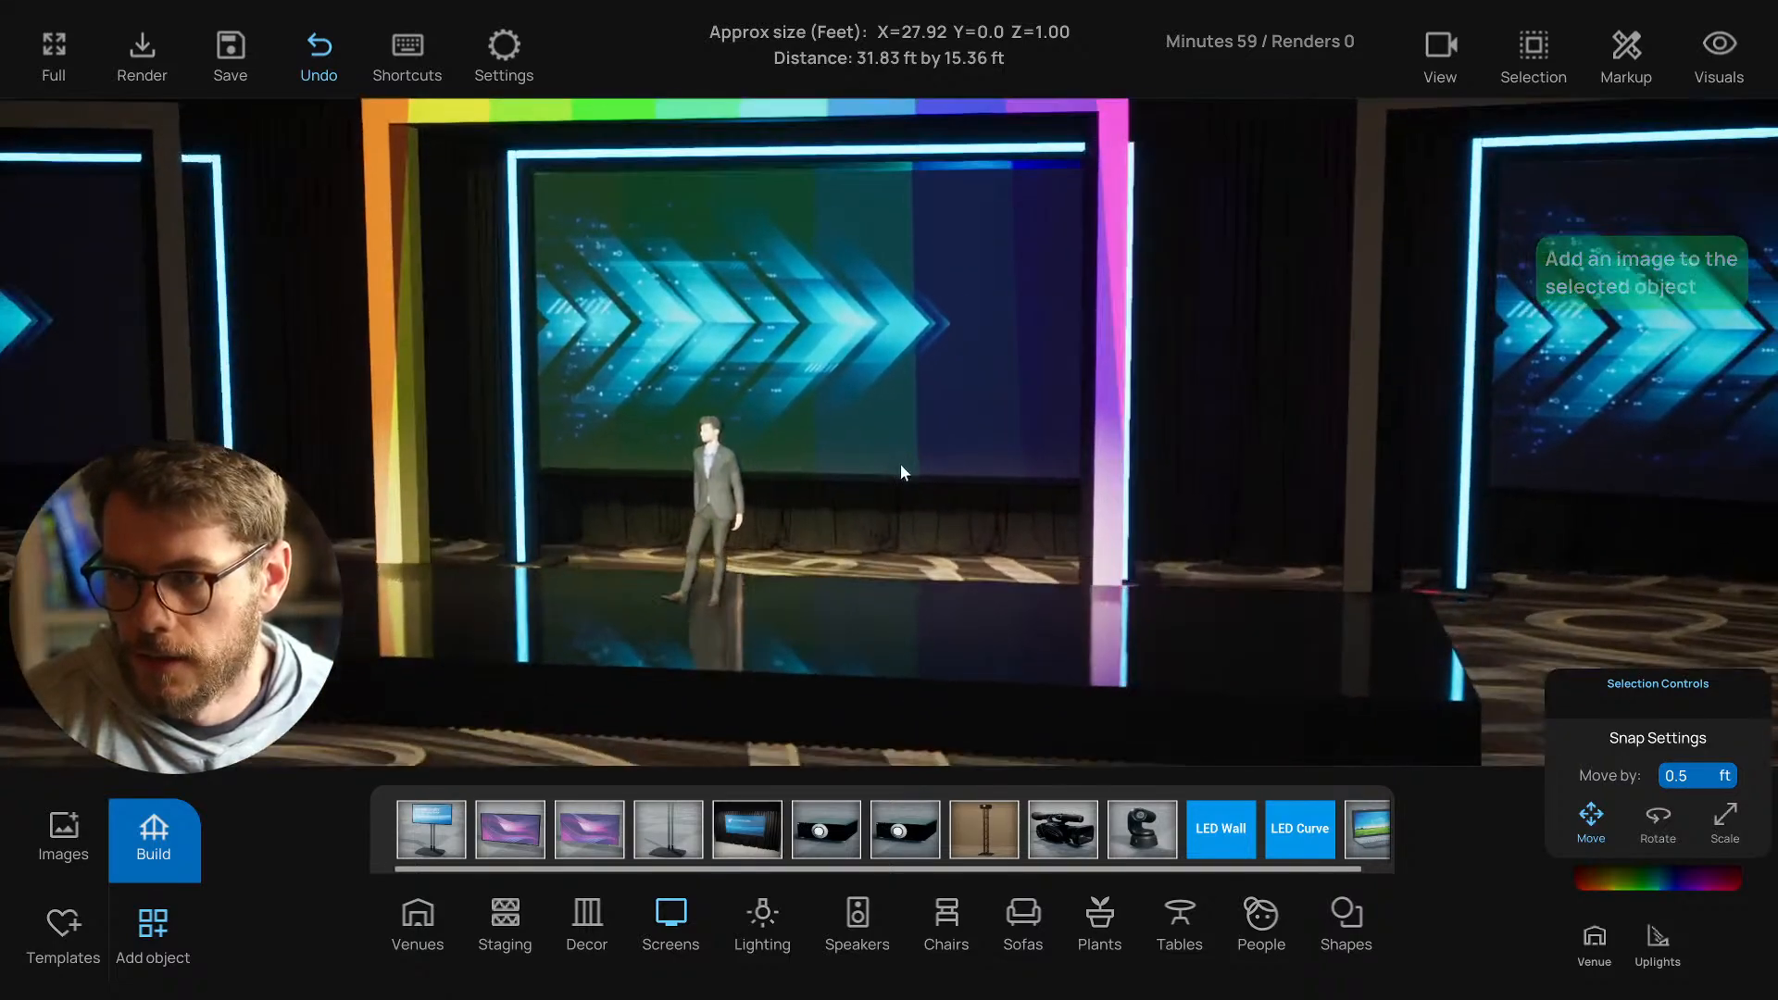
scroll(903, 464, down, 3)
middle_drag(1071, 354, 1028, 356)
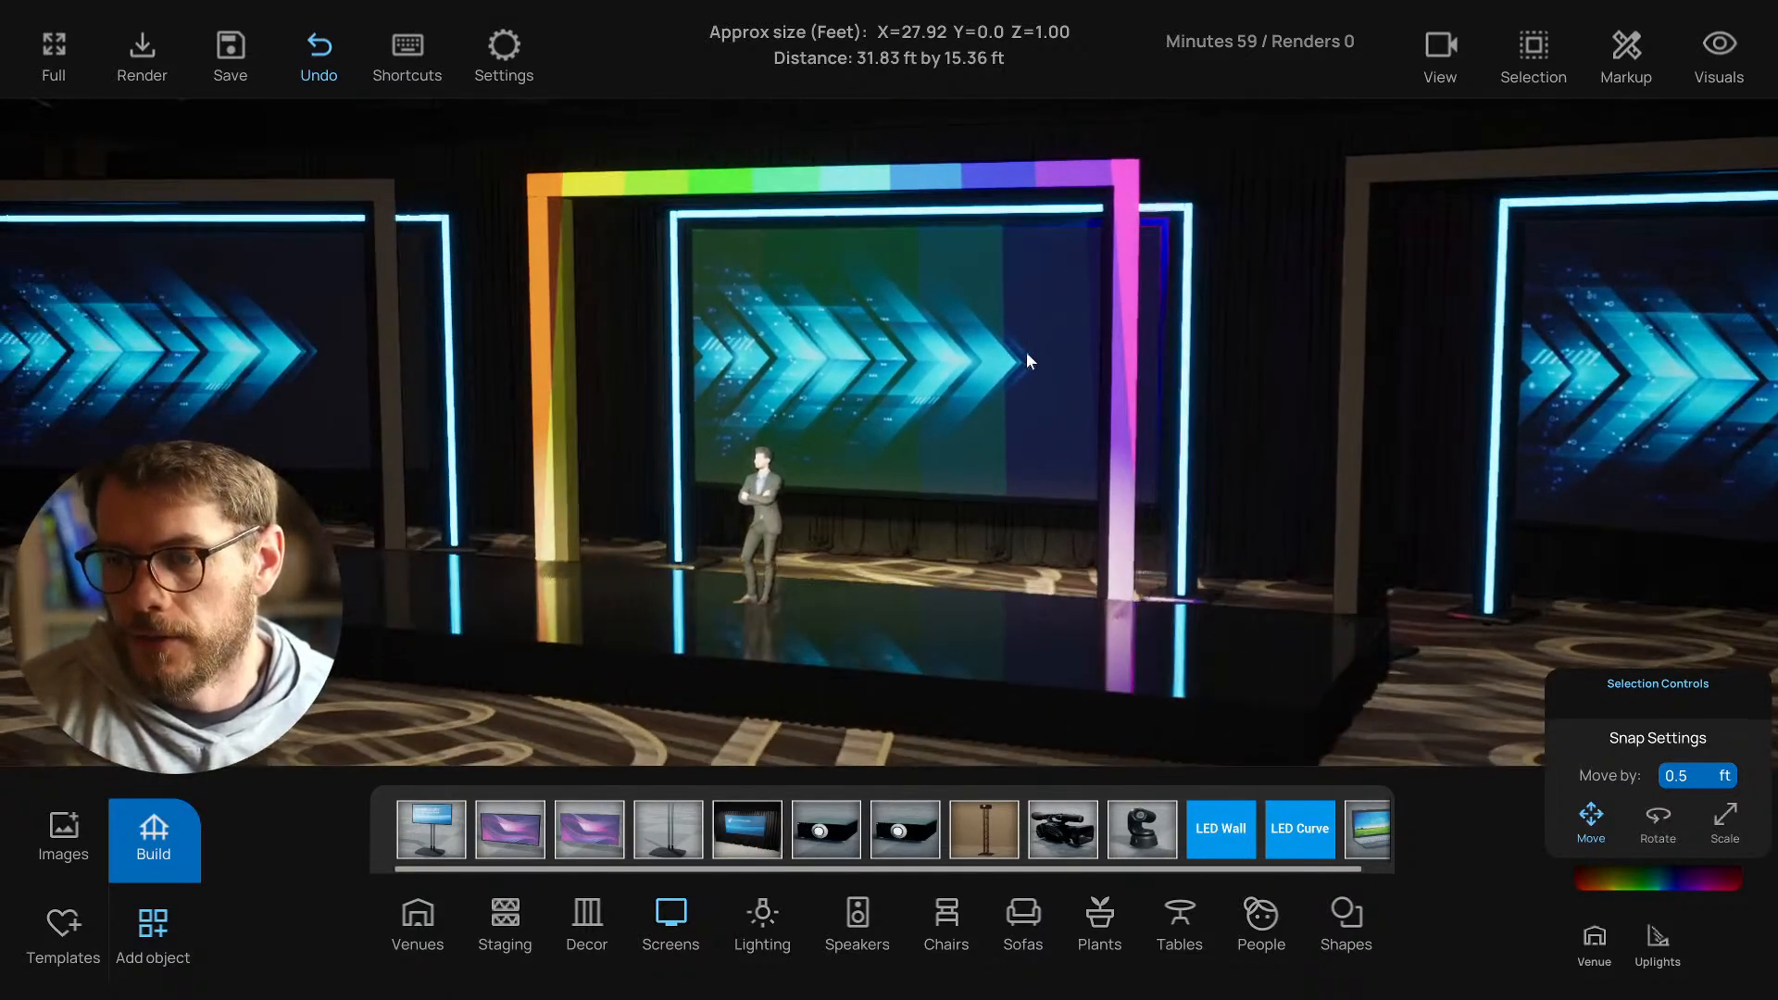
click(163, 925)
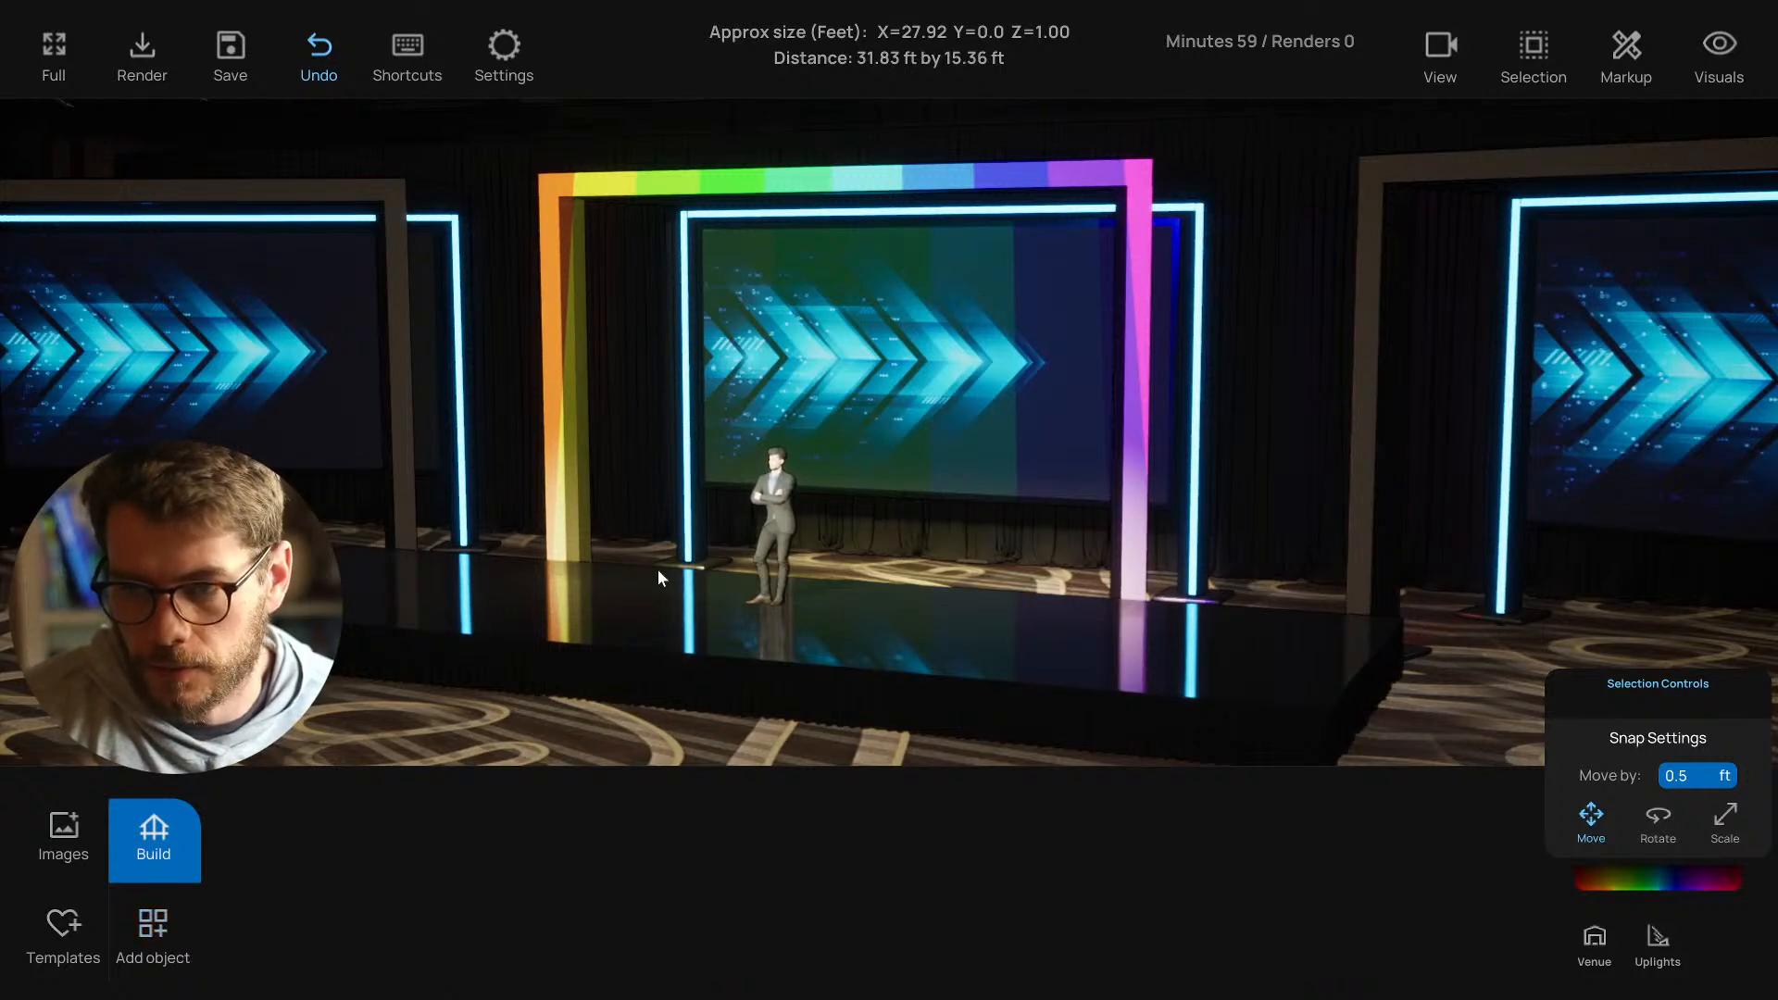
click(165, 843)
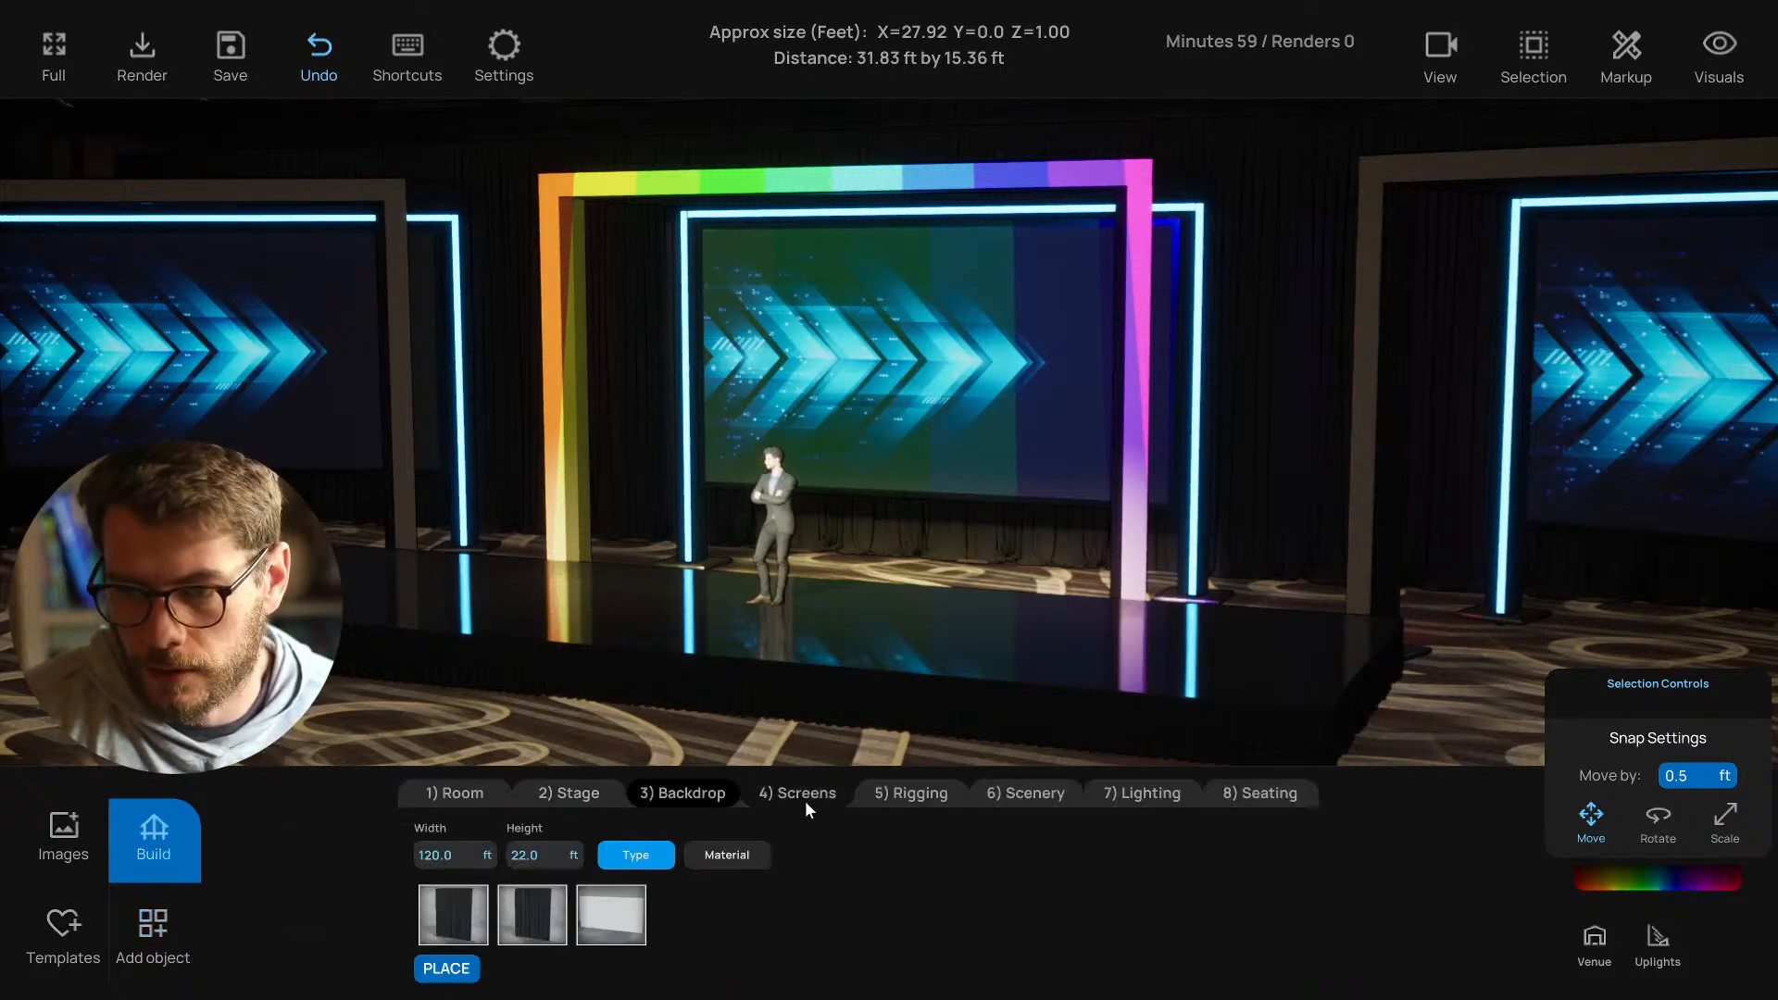
scroll(880, 444, down, 2)
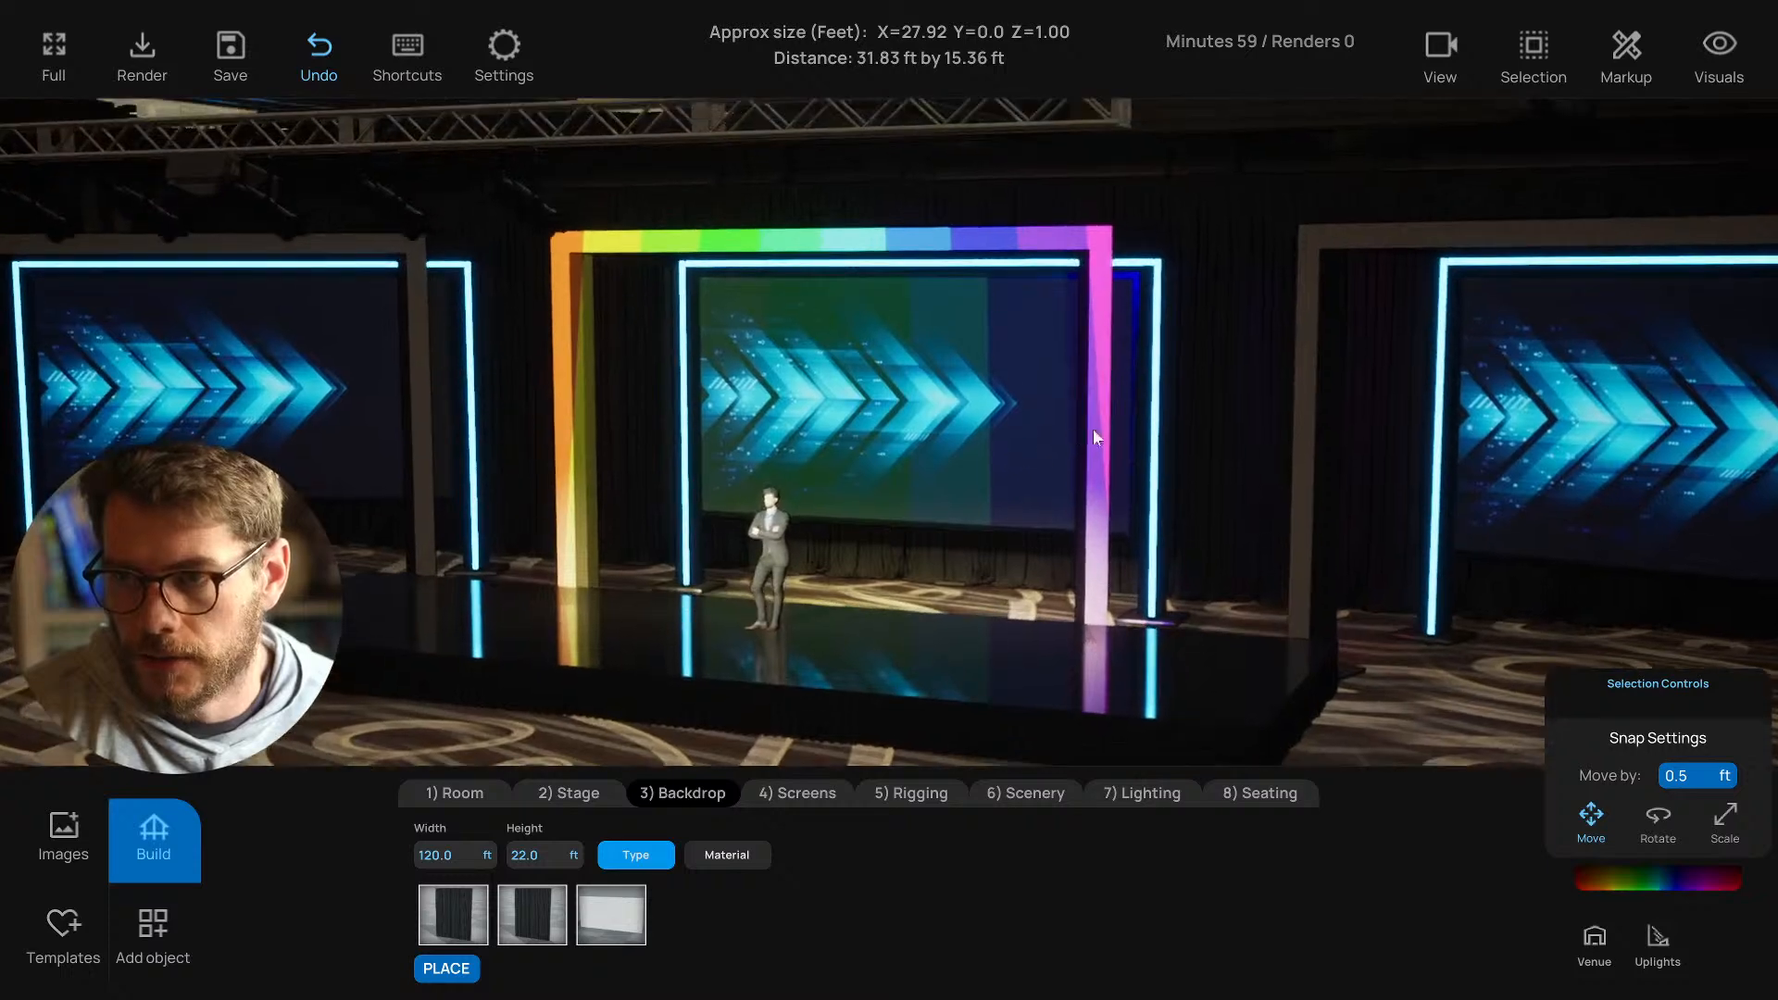
click(1093, 430)
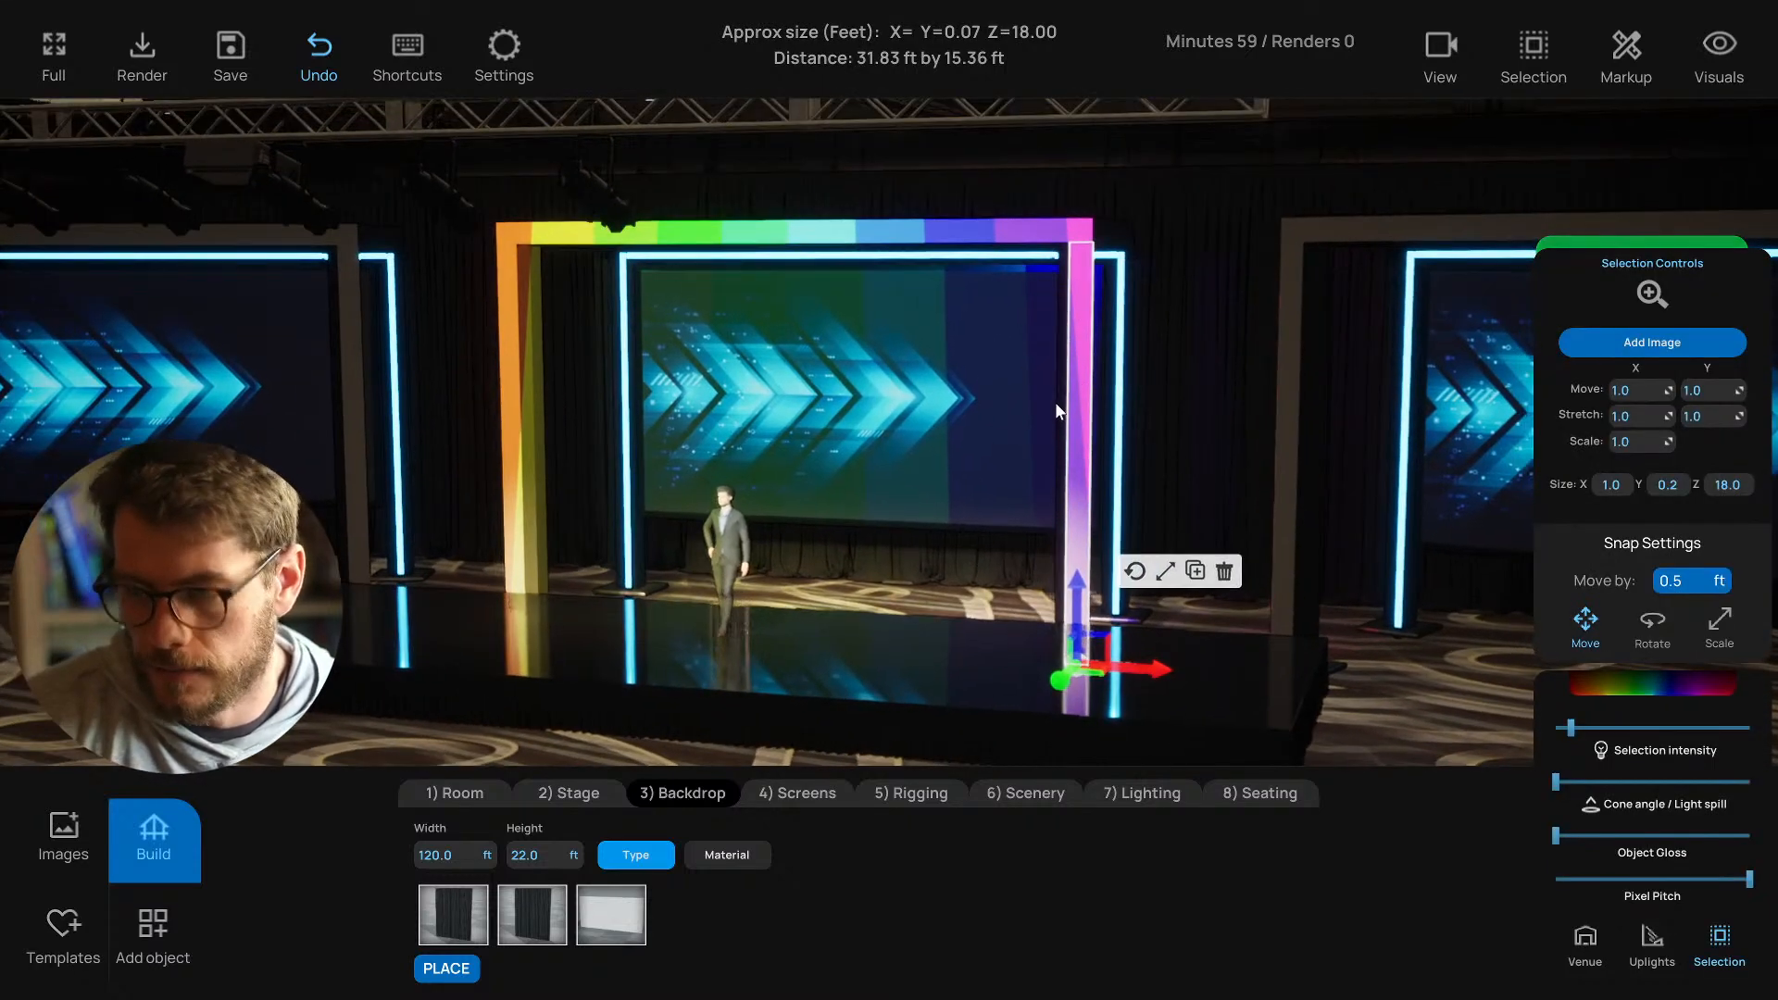
click(1074, 491)
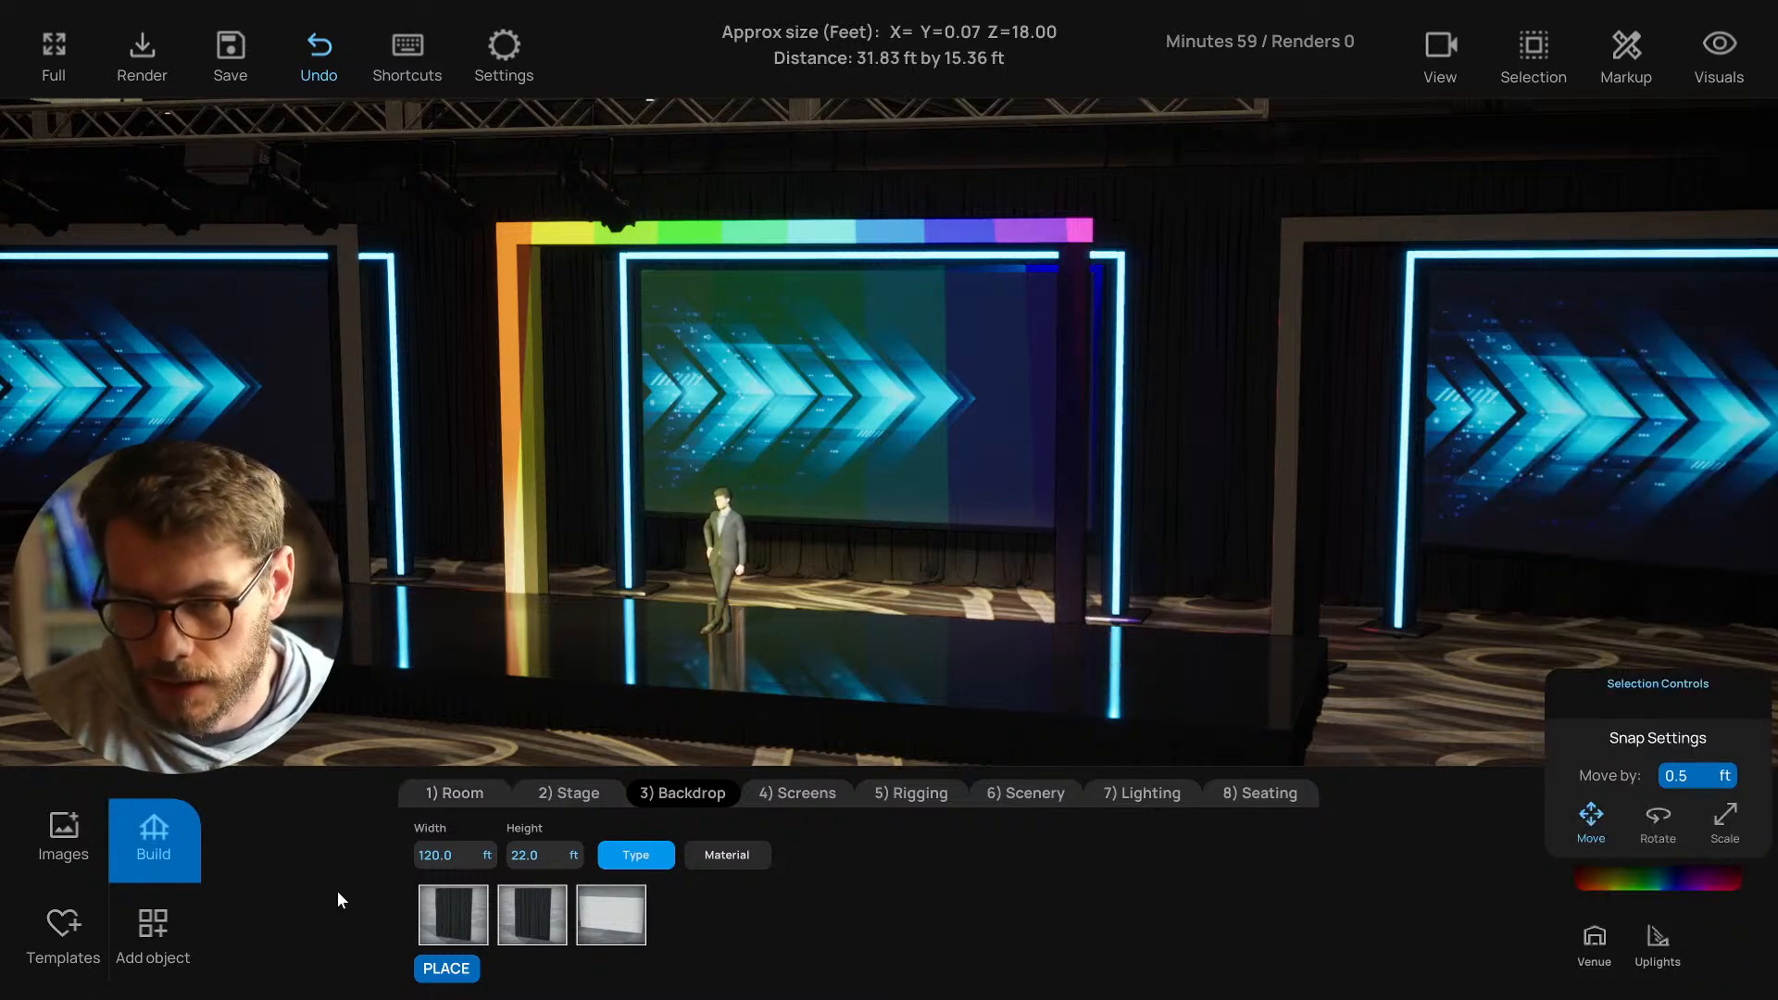
Browse the scenery builder's tiles, columns and walls for a replacement frame panel.
click(1035, 795)
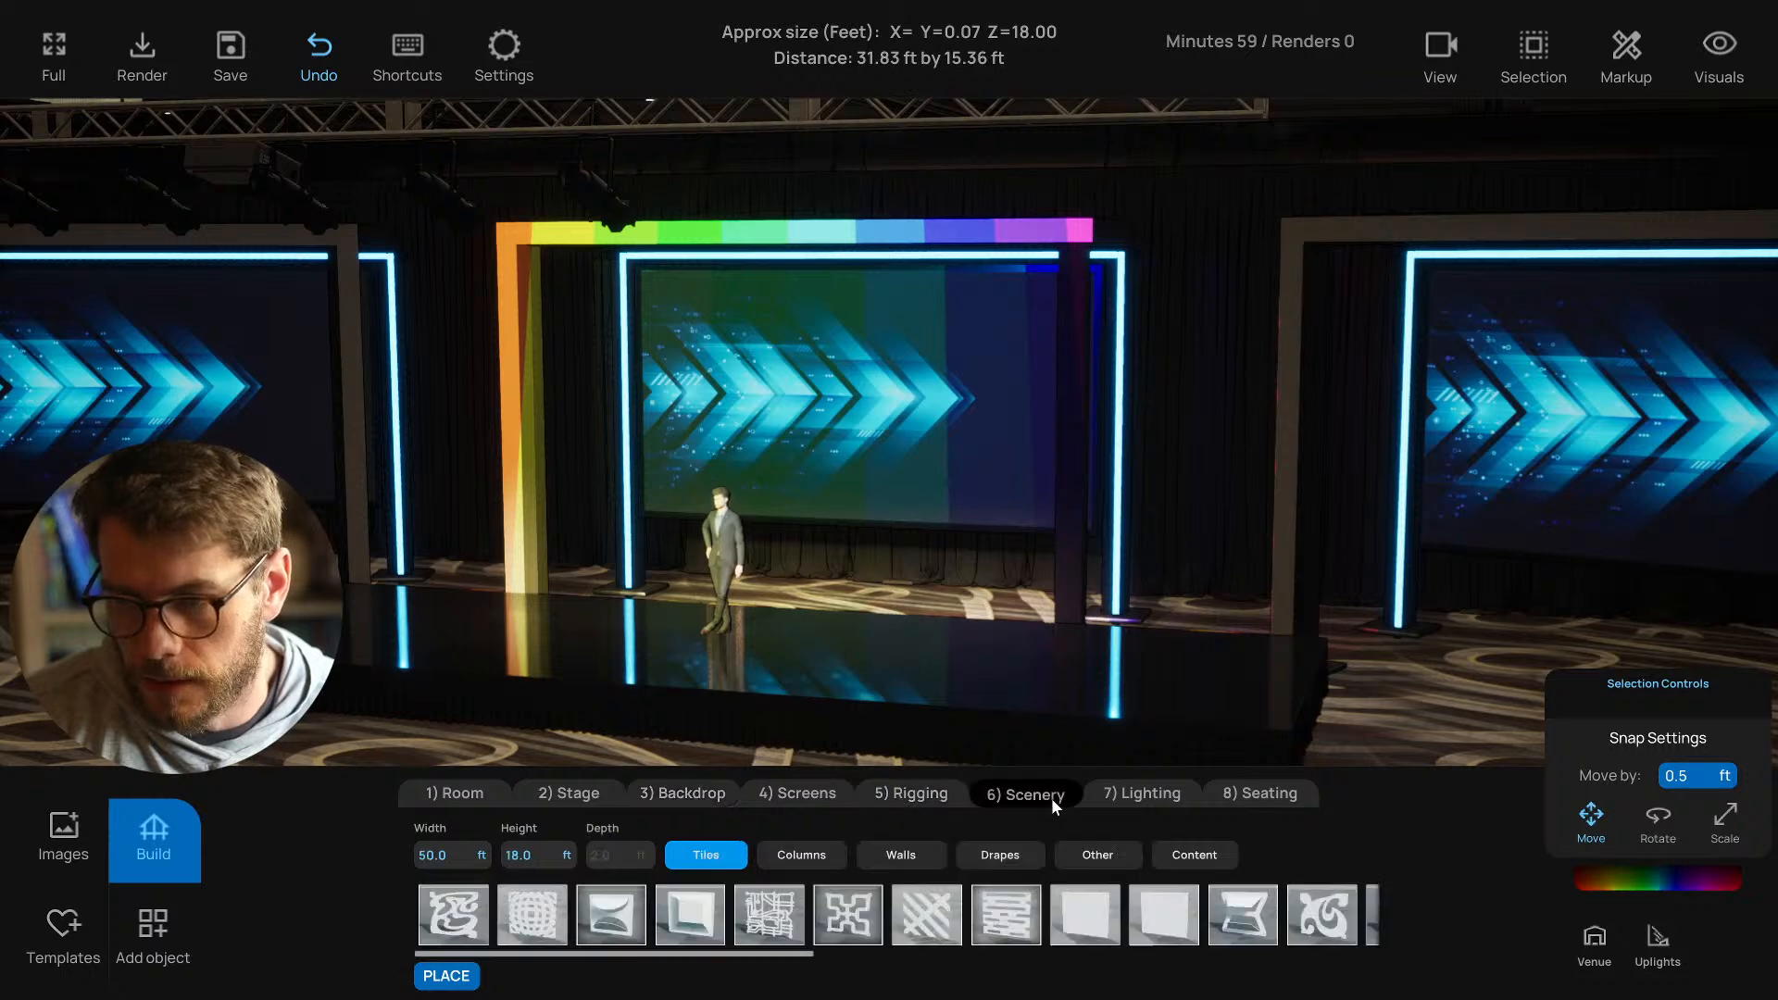
click(466, 978)
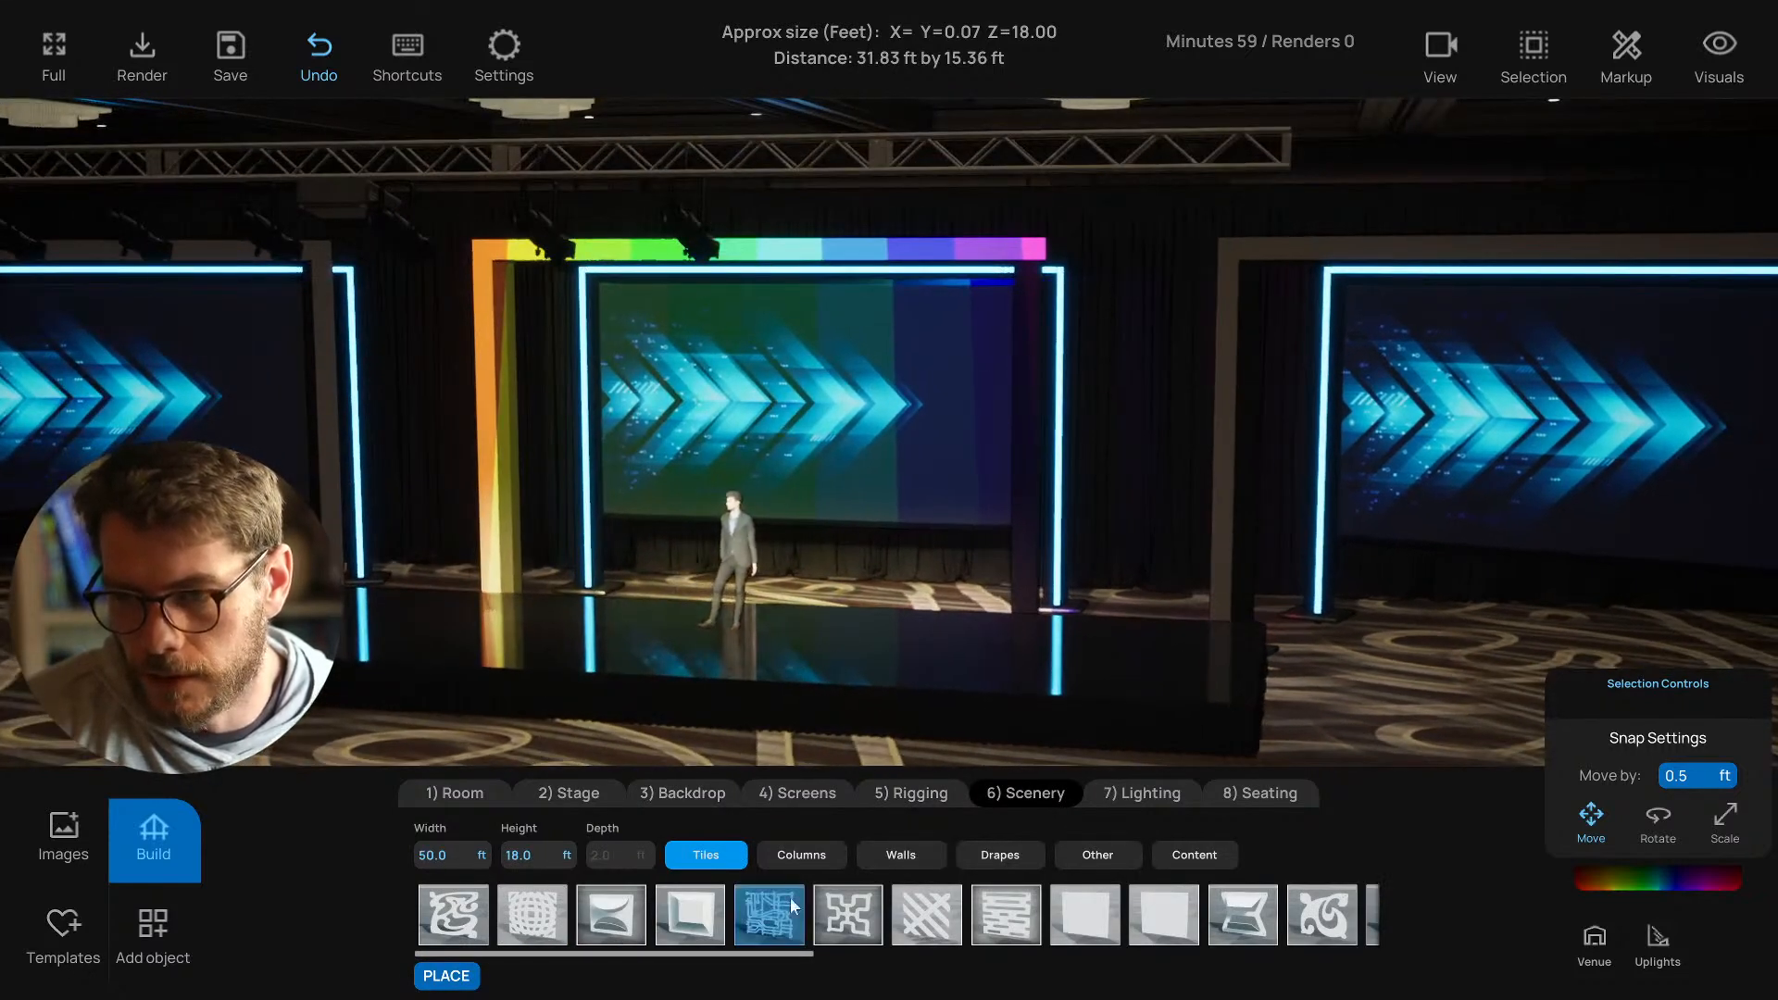
click(792, 862)
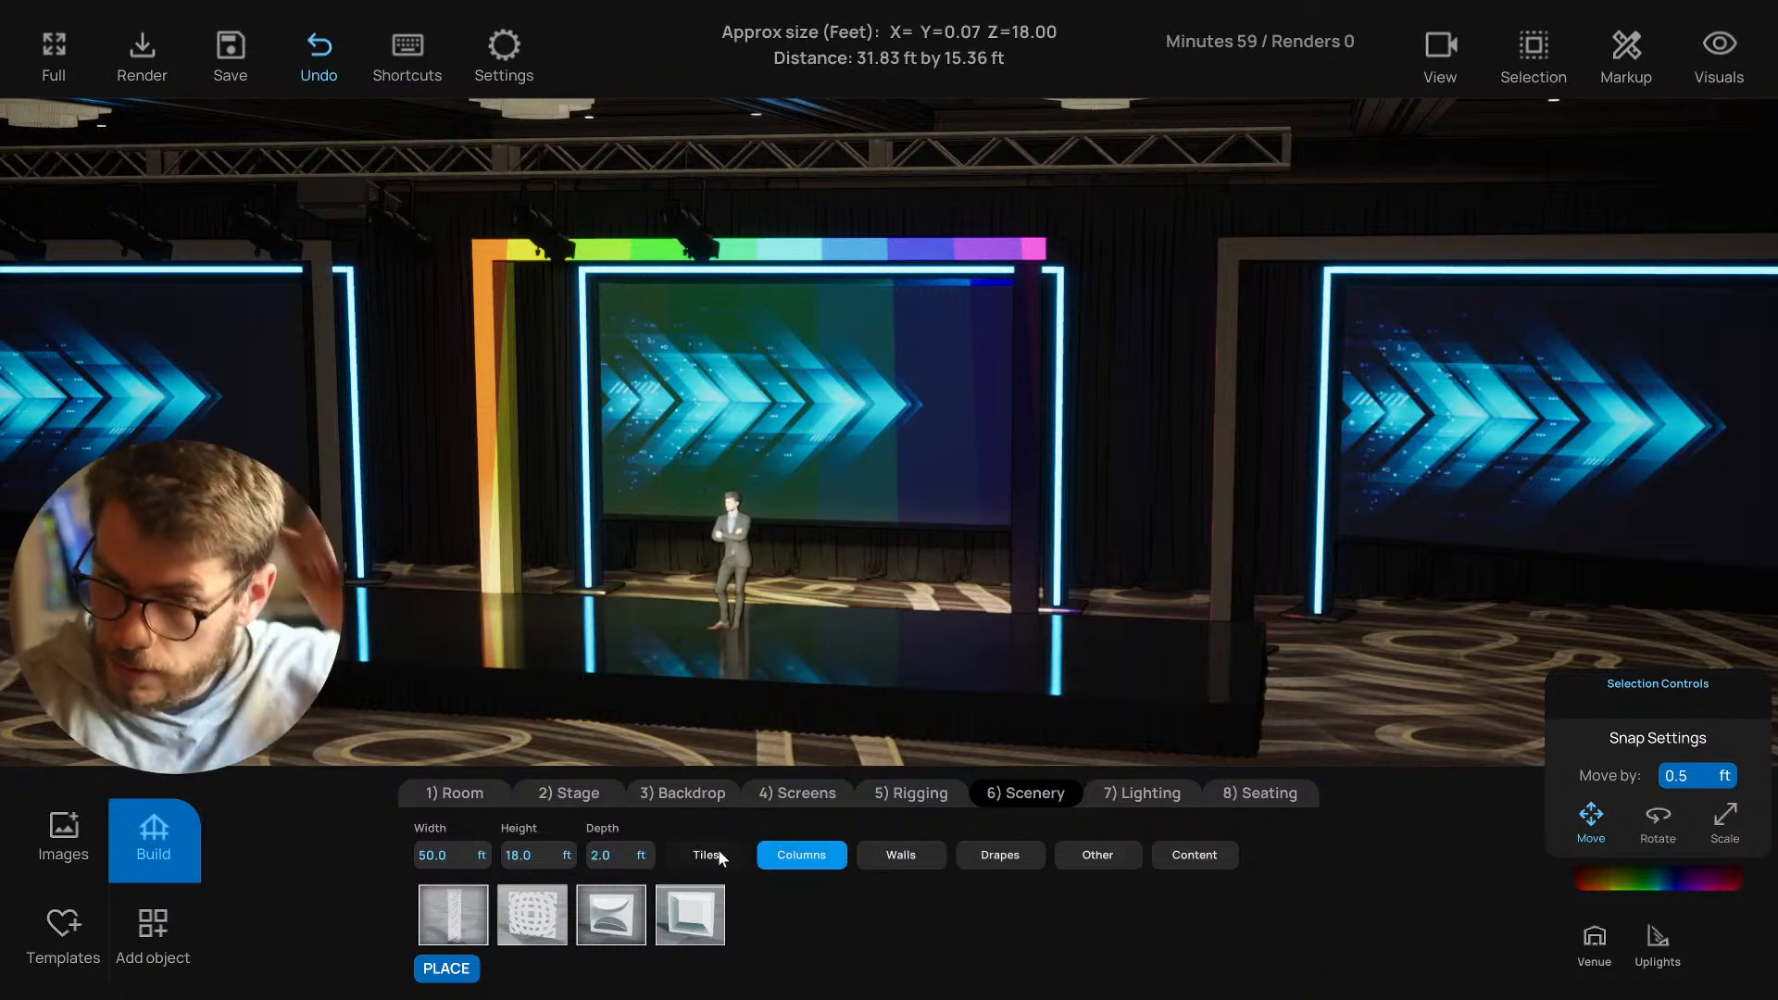
click(897, 862)
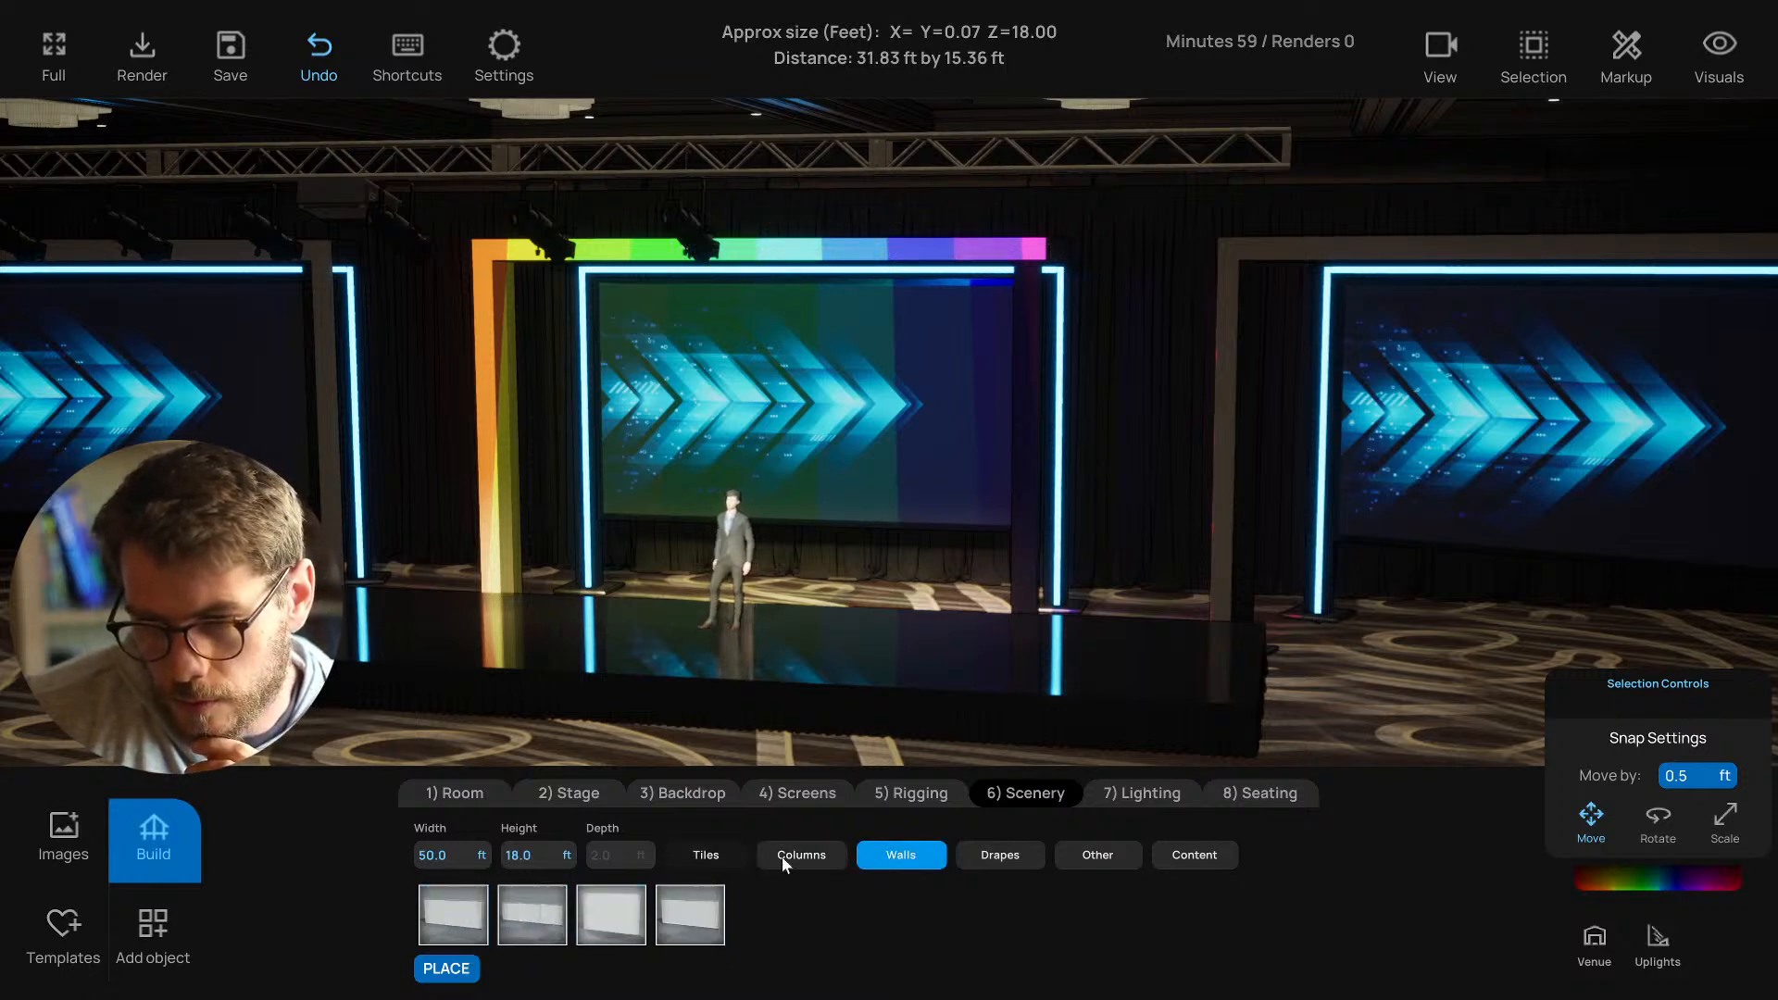
click(693, 851)
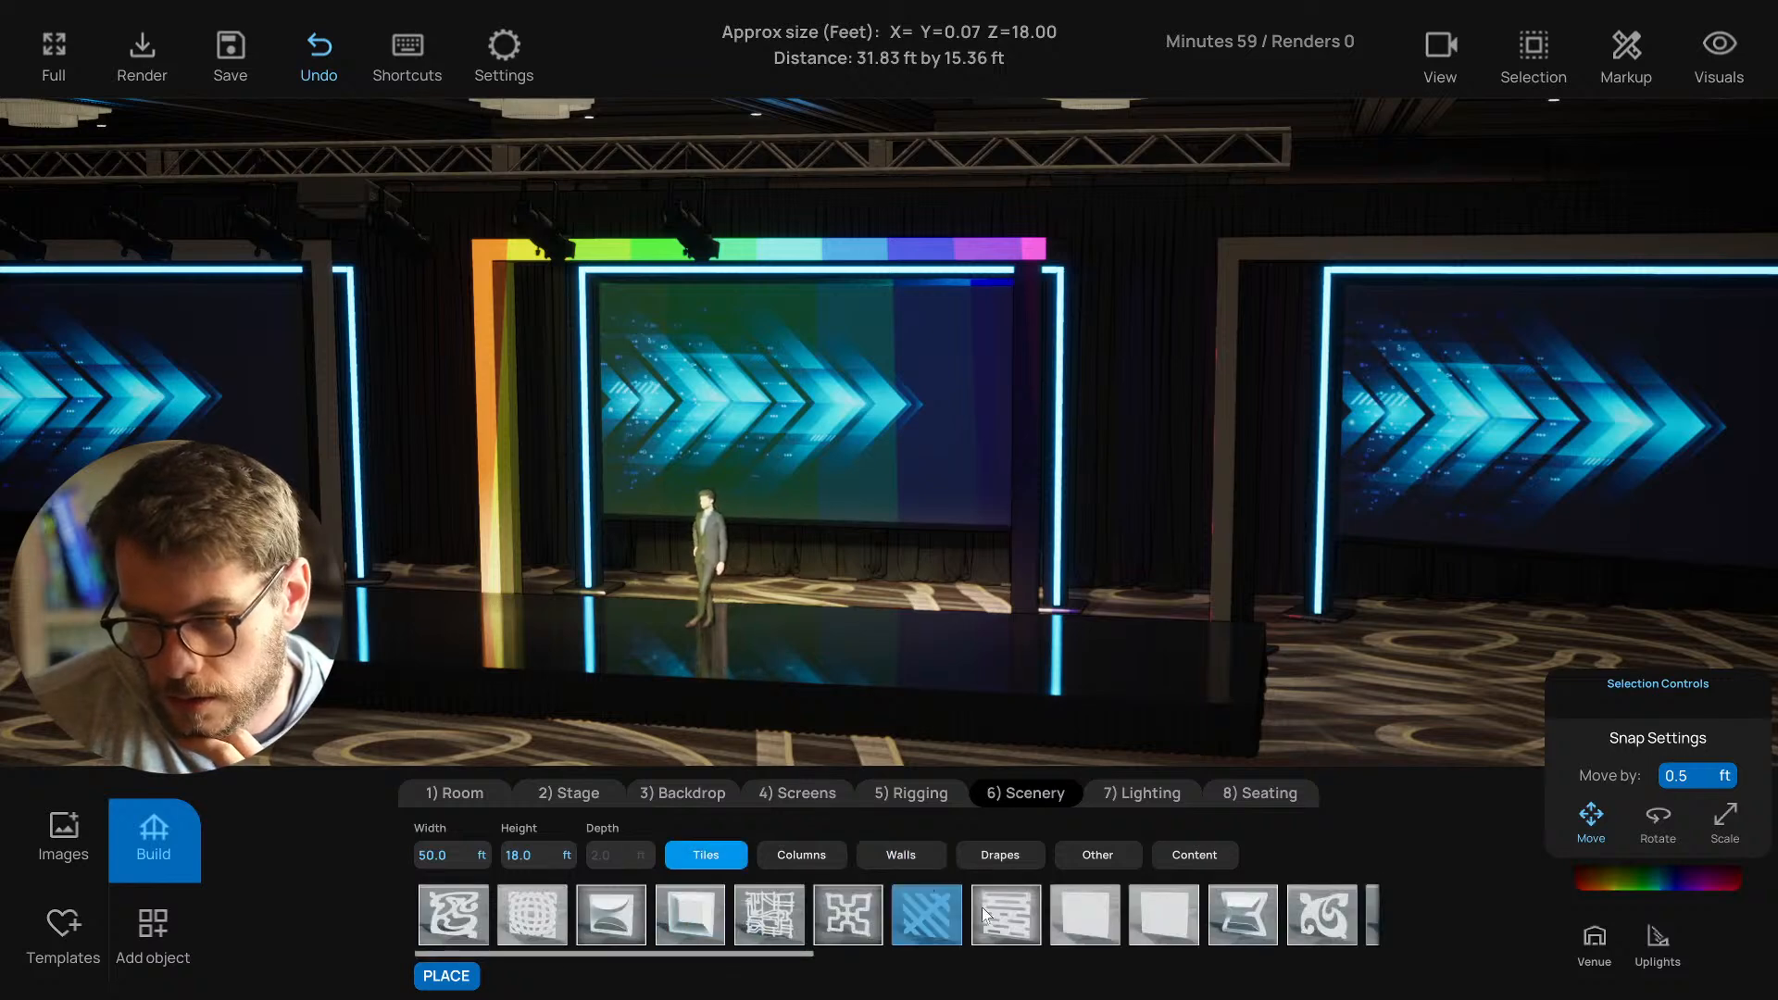
scroll(1009, 914, down, 1)
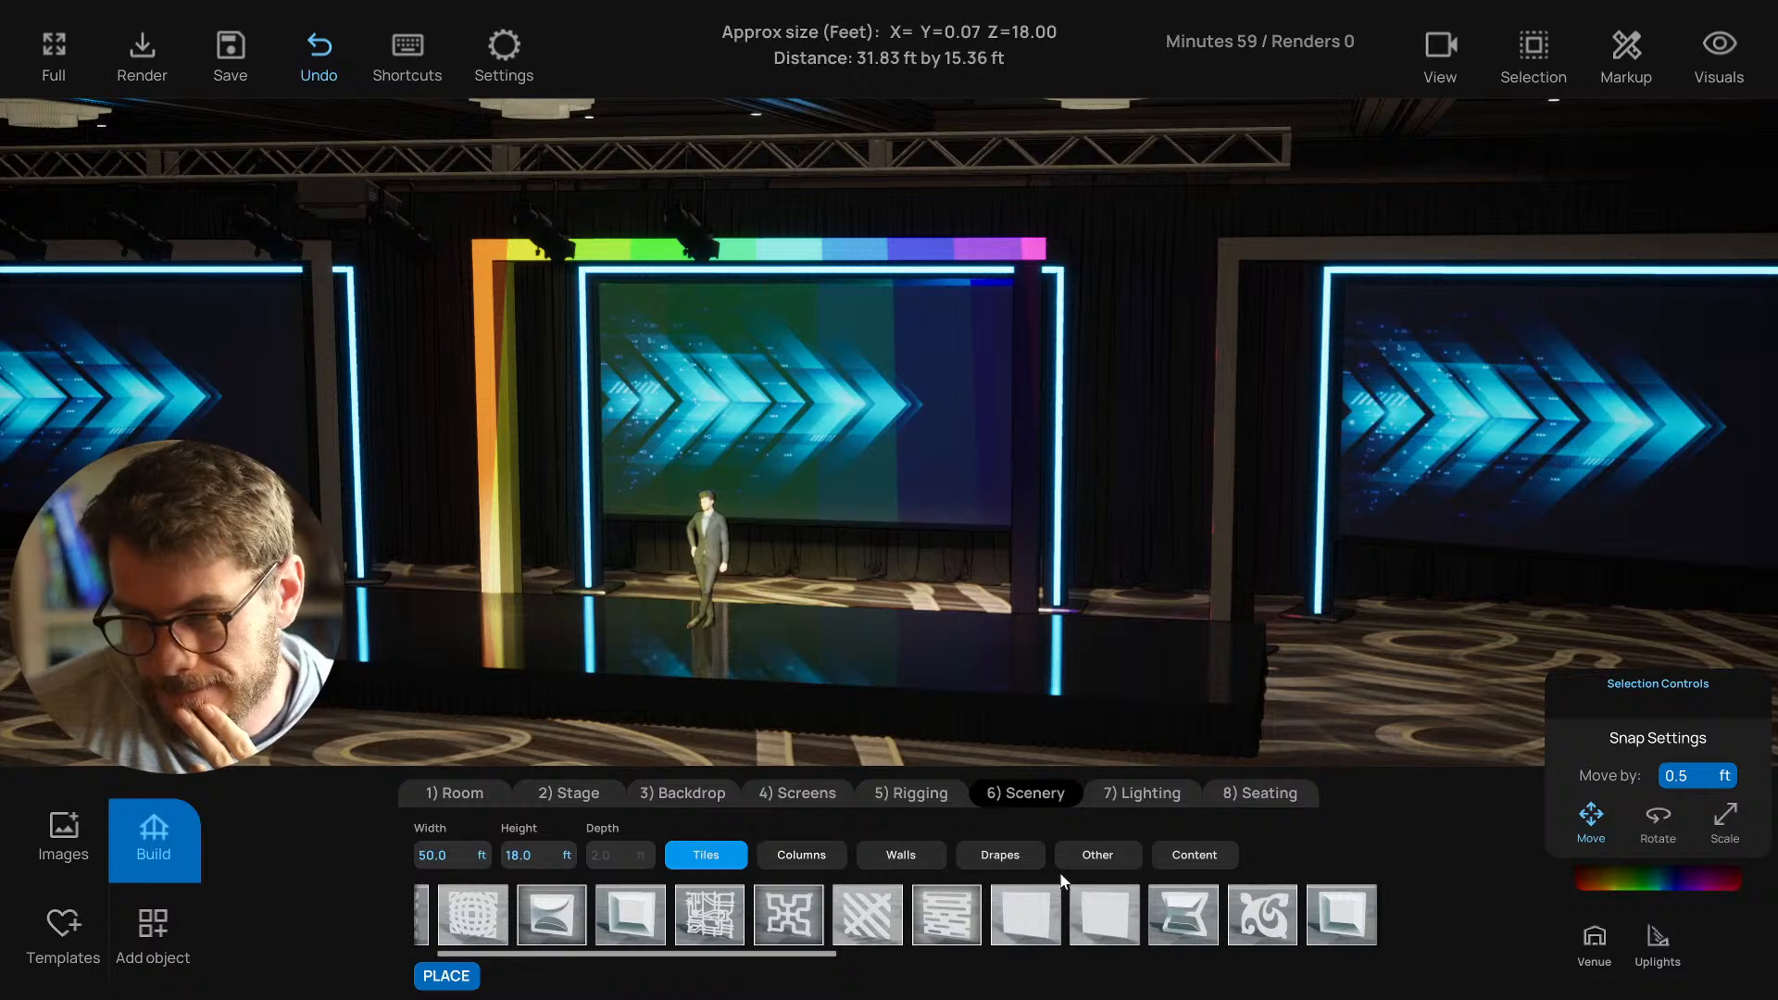
Place a 1 ft high panel from the decor library's by-brand items on the stage beneath the center frame.
click(155, 931)
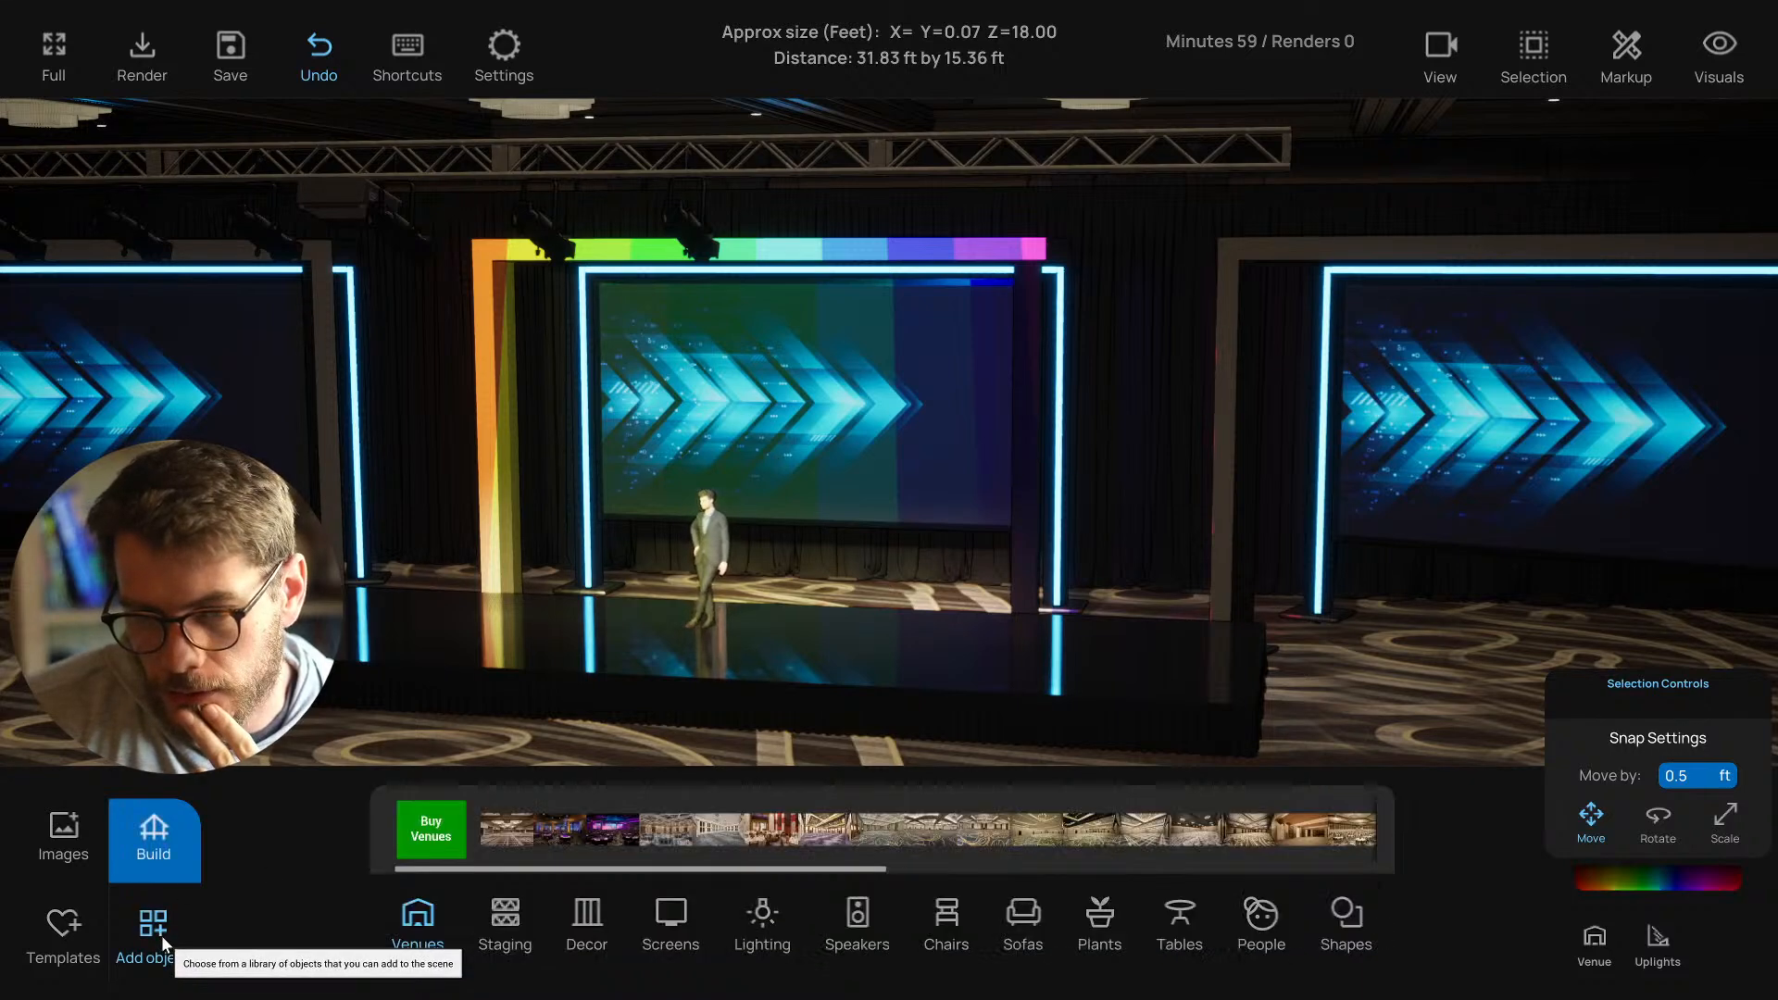
click(586, 914)
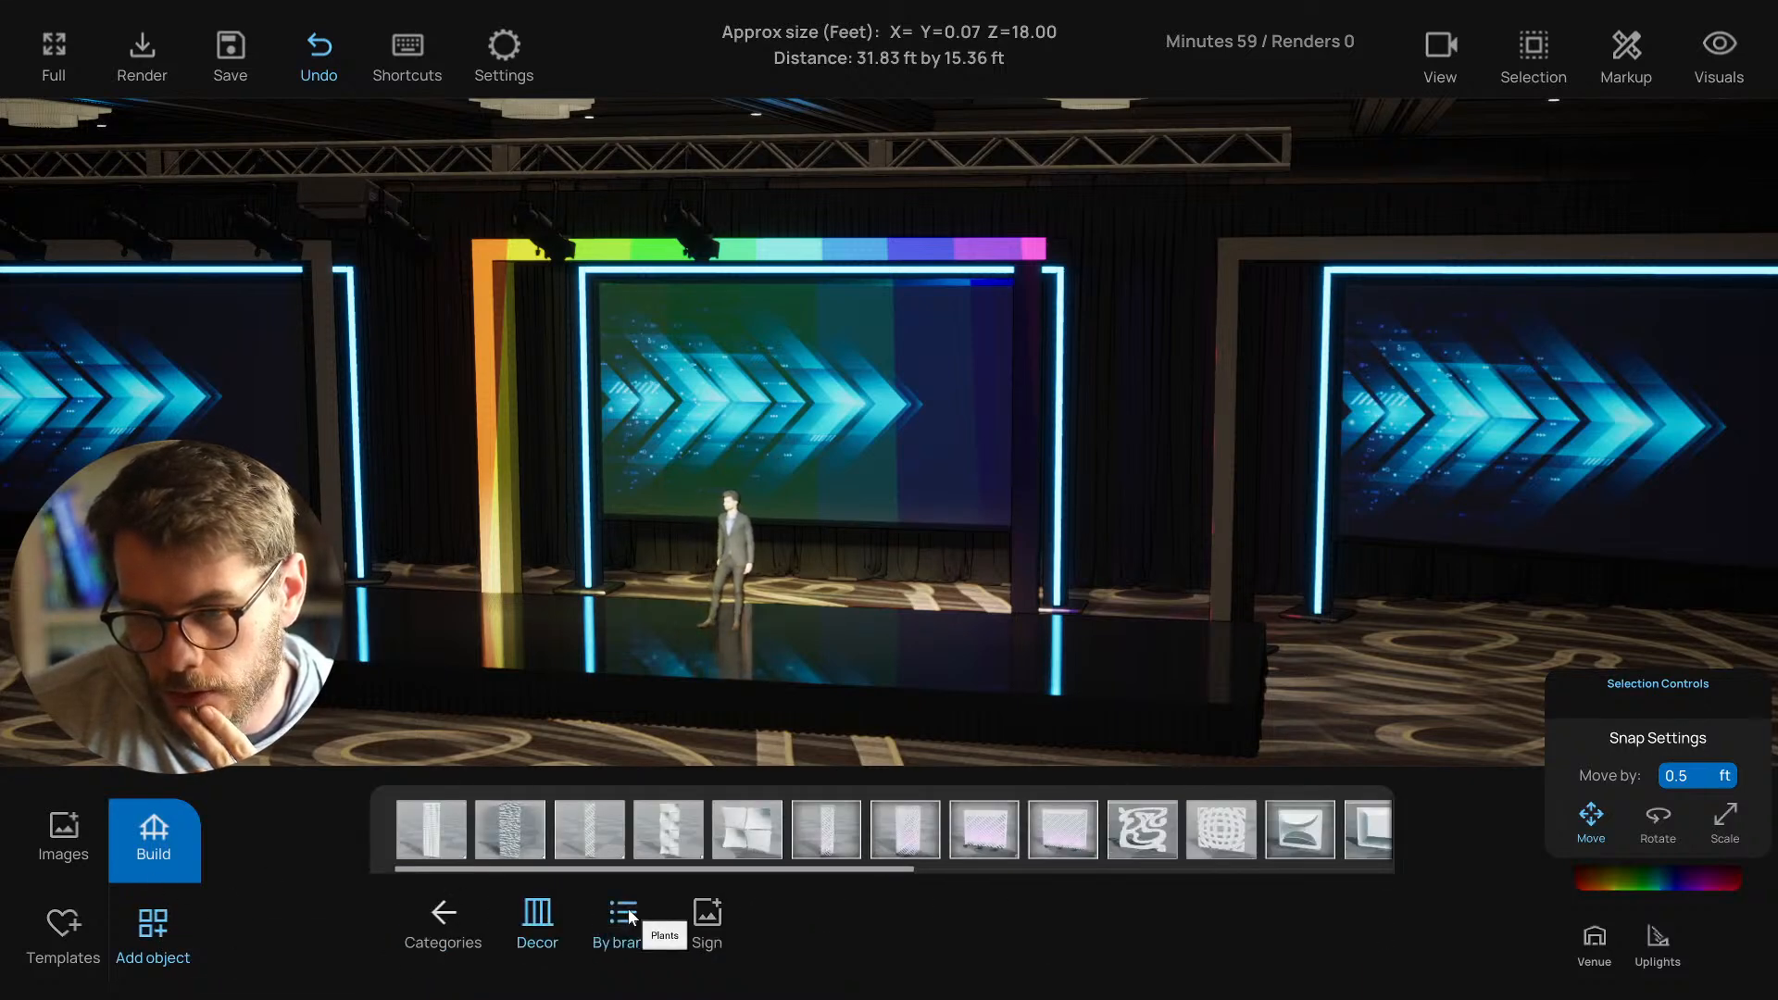
click(626, 912)
click(700, 869)
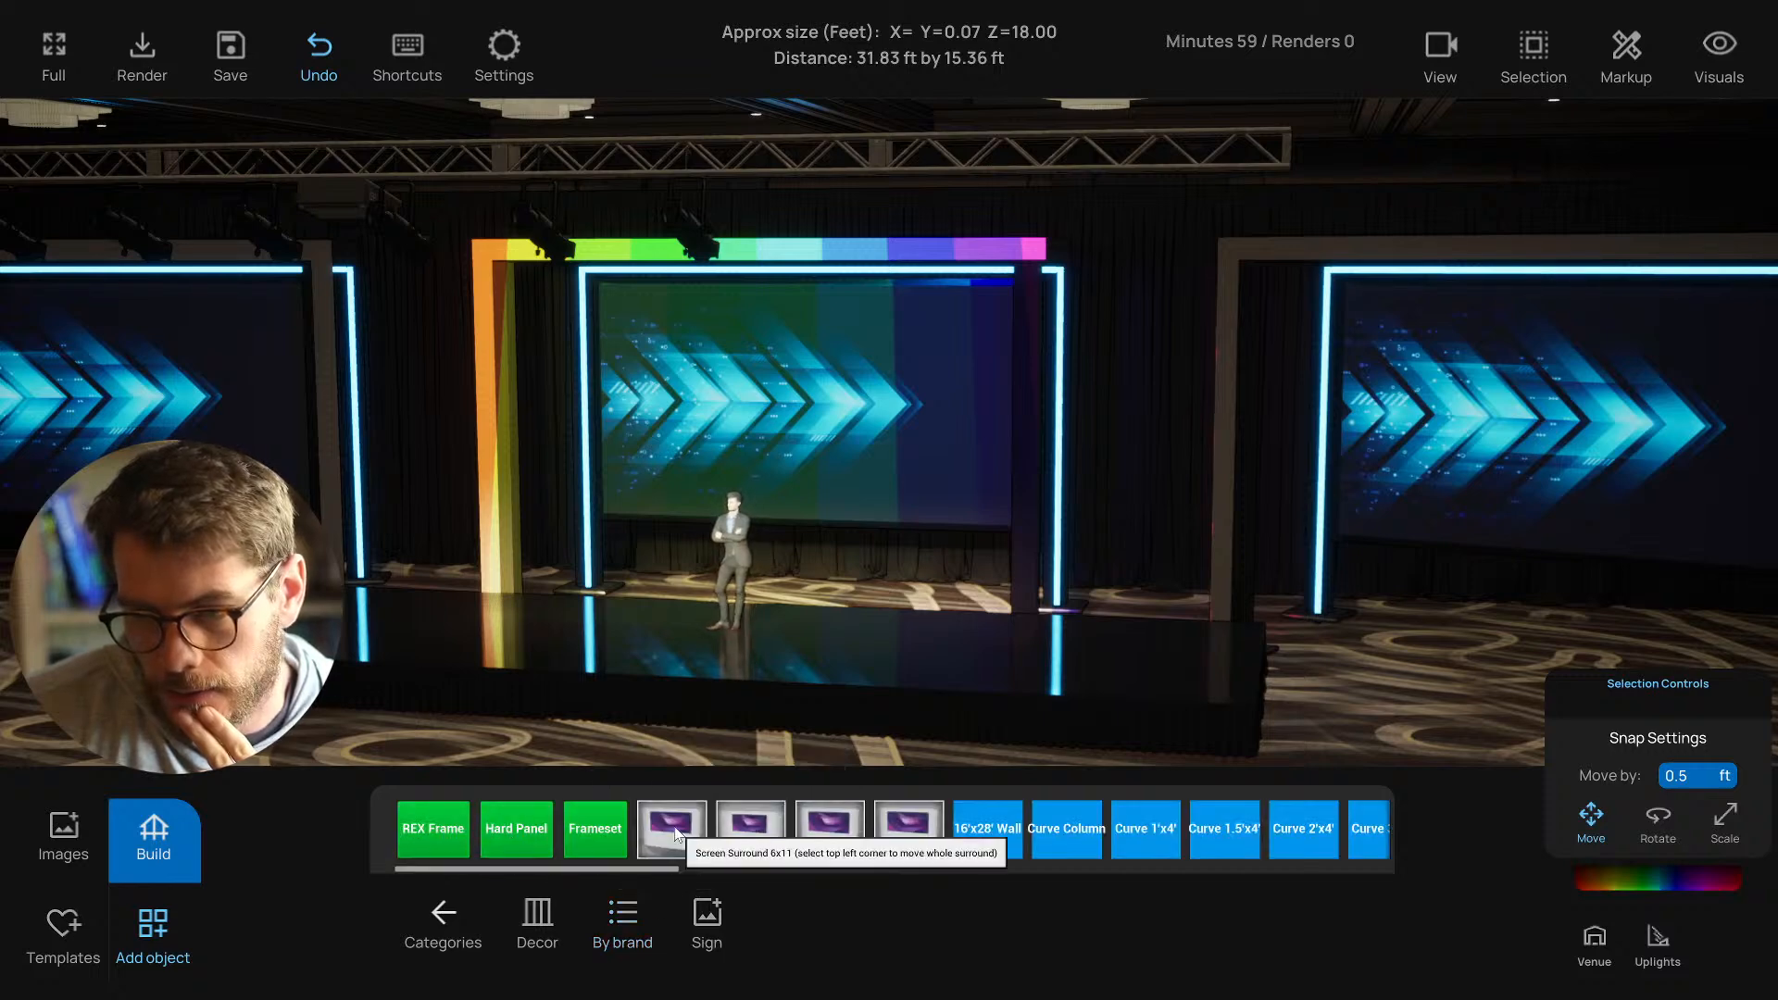
scroll(985, 846, right, 5)
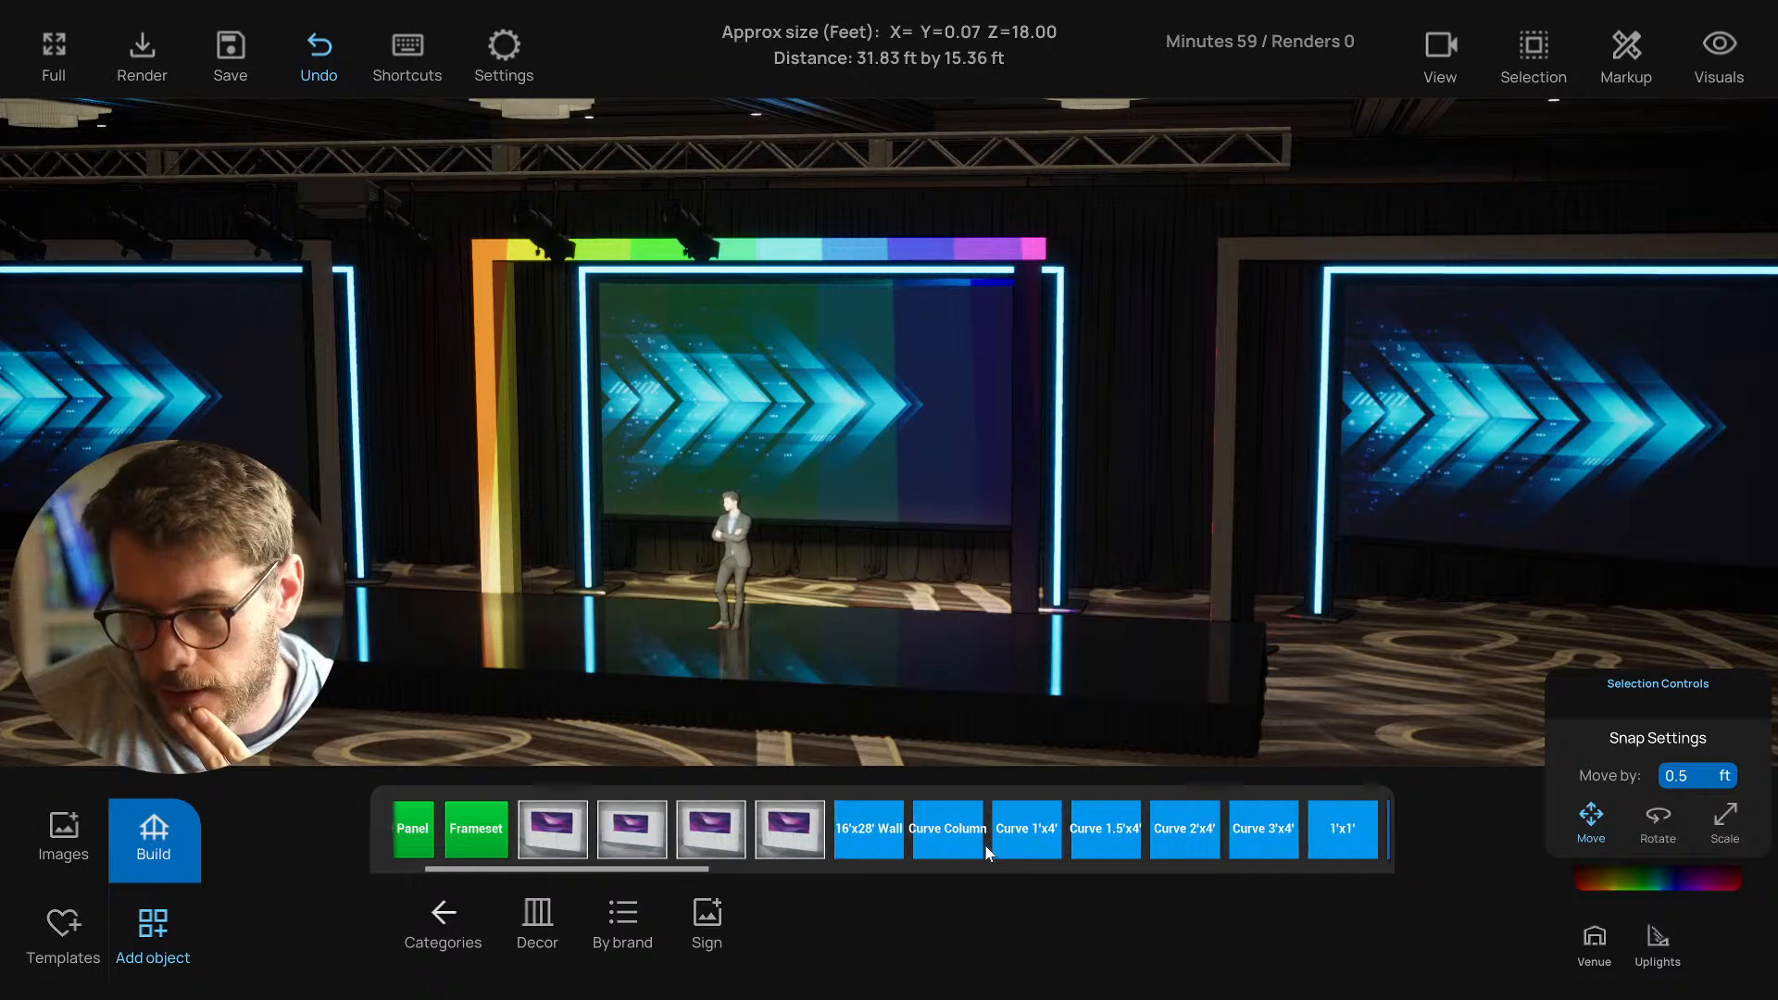
scroll(896, 845, right, 3)
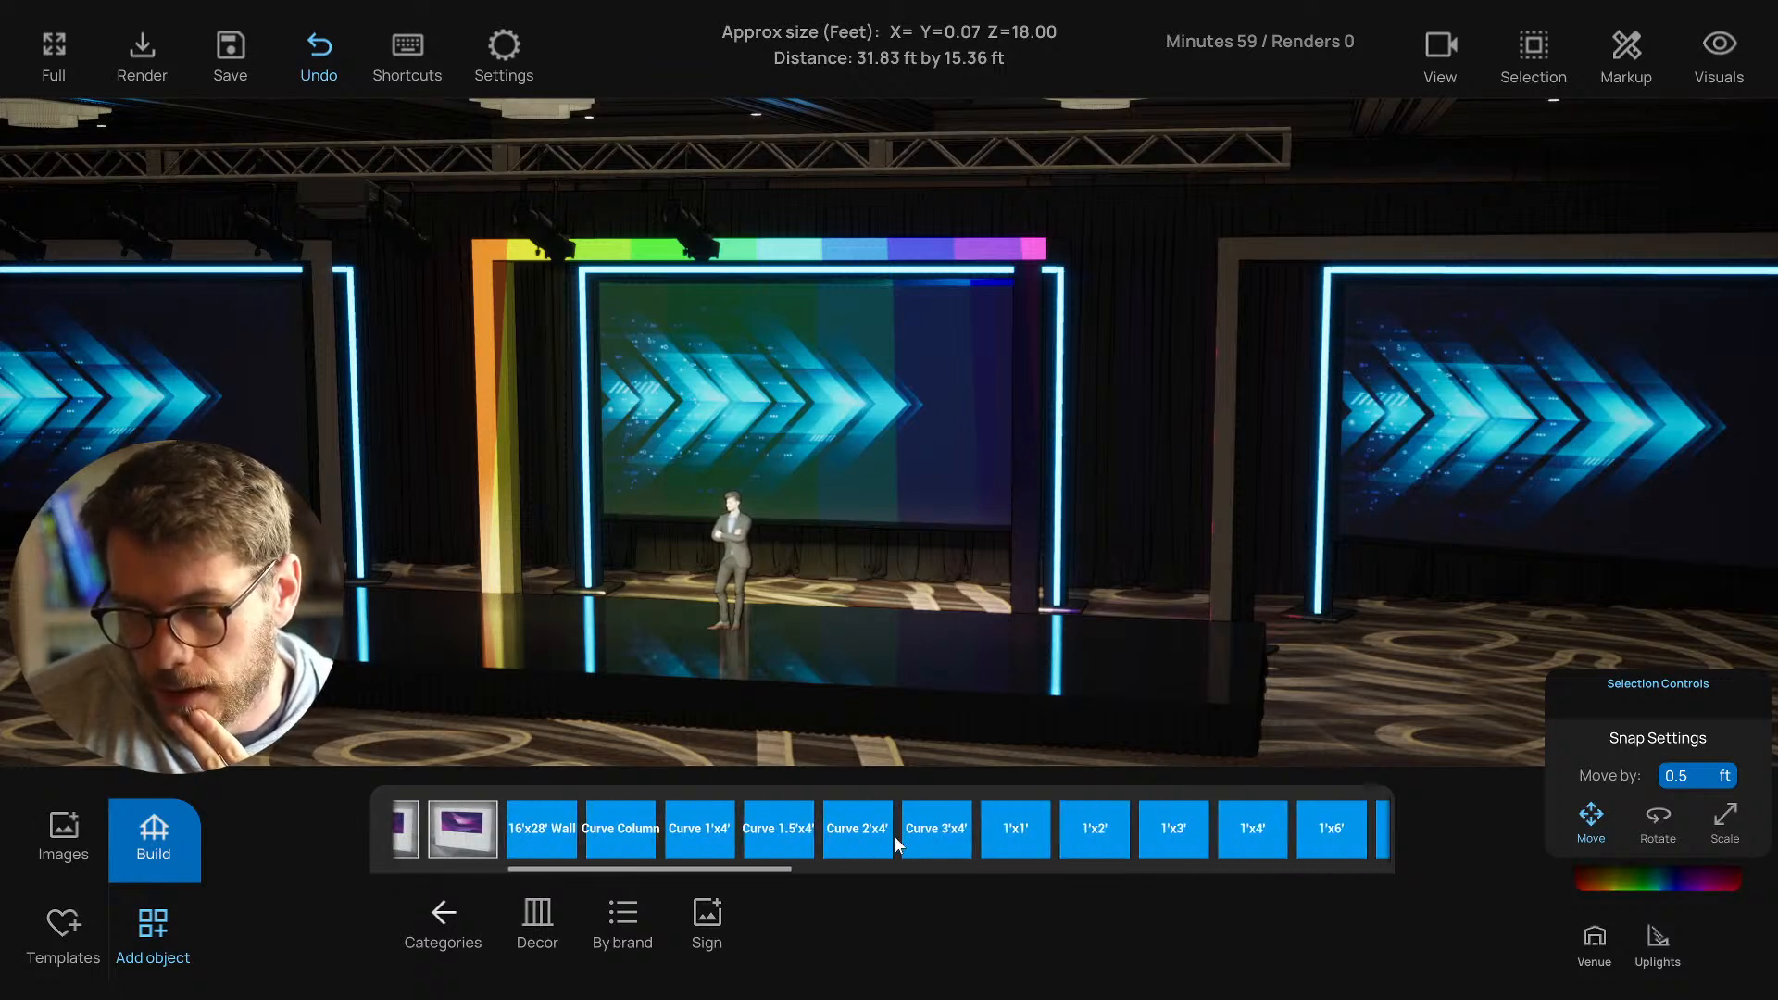
scroll(900, 843, right, 2)
scroll(901, 837, right, 3)
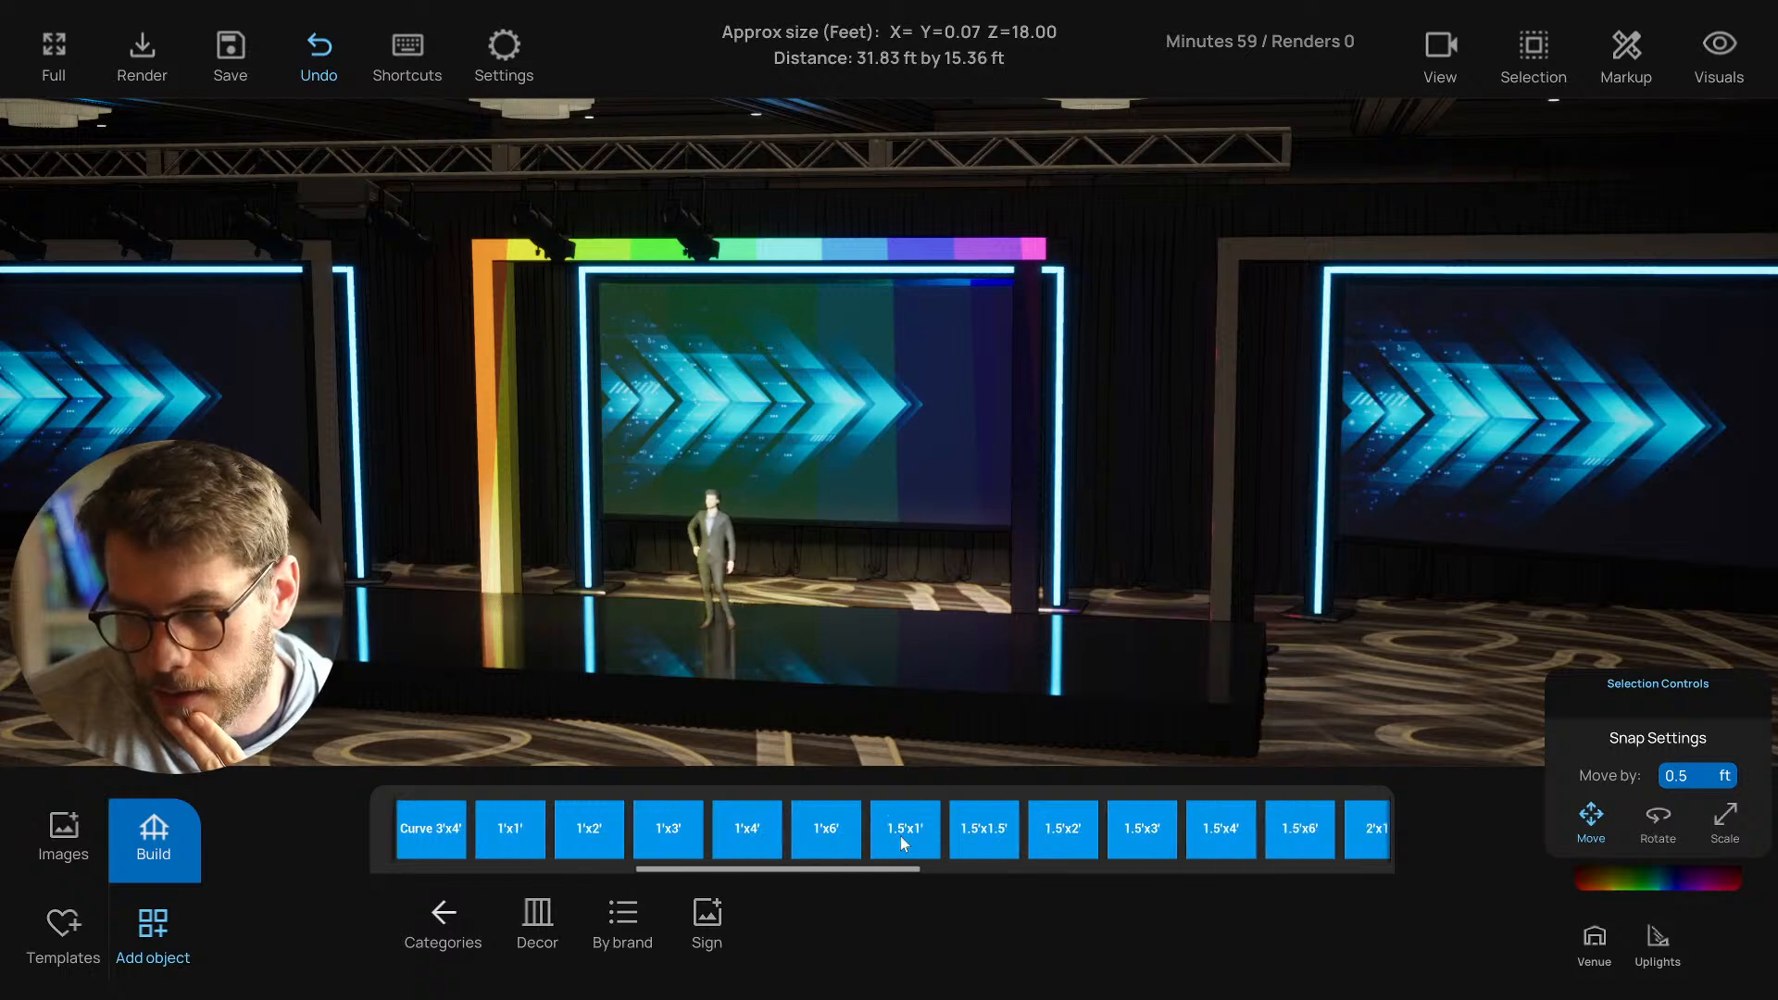
drag(900, 837, 903, 720)
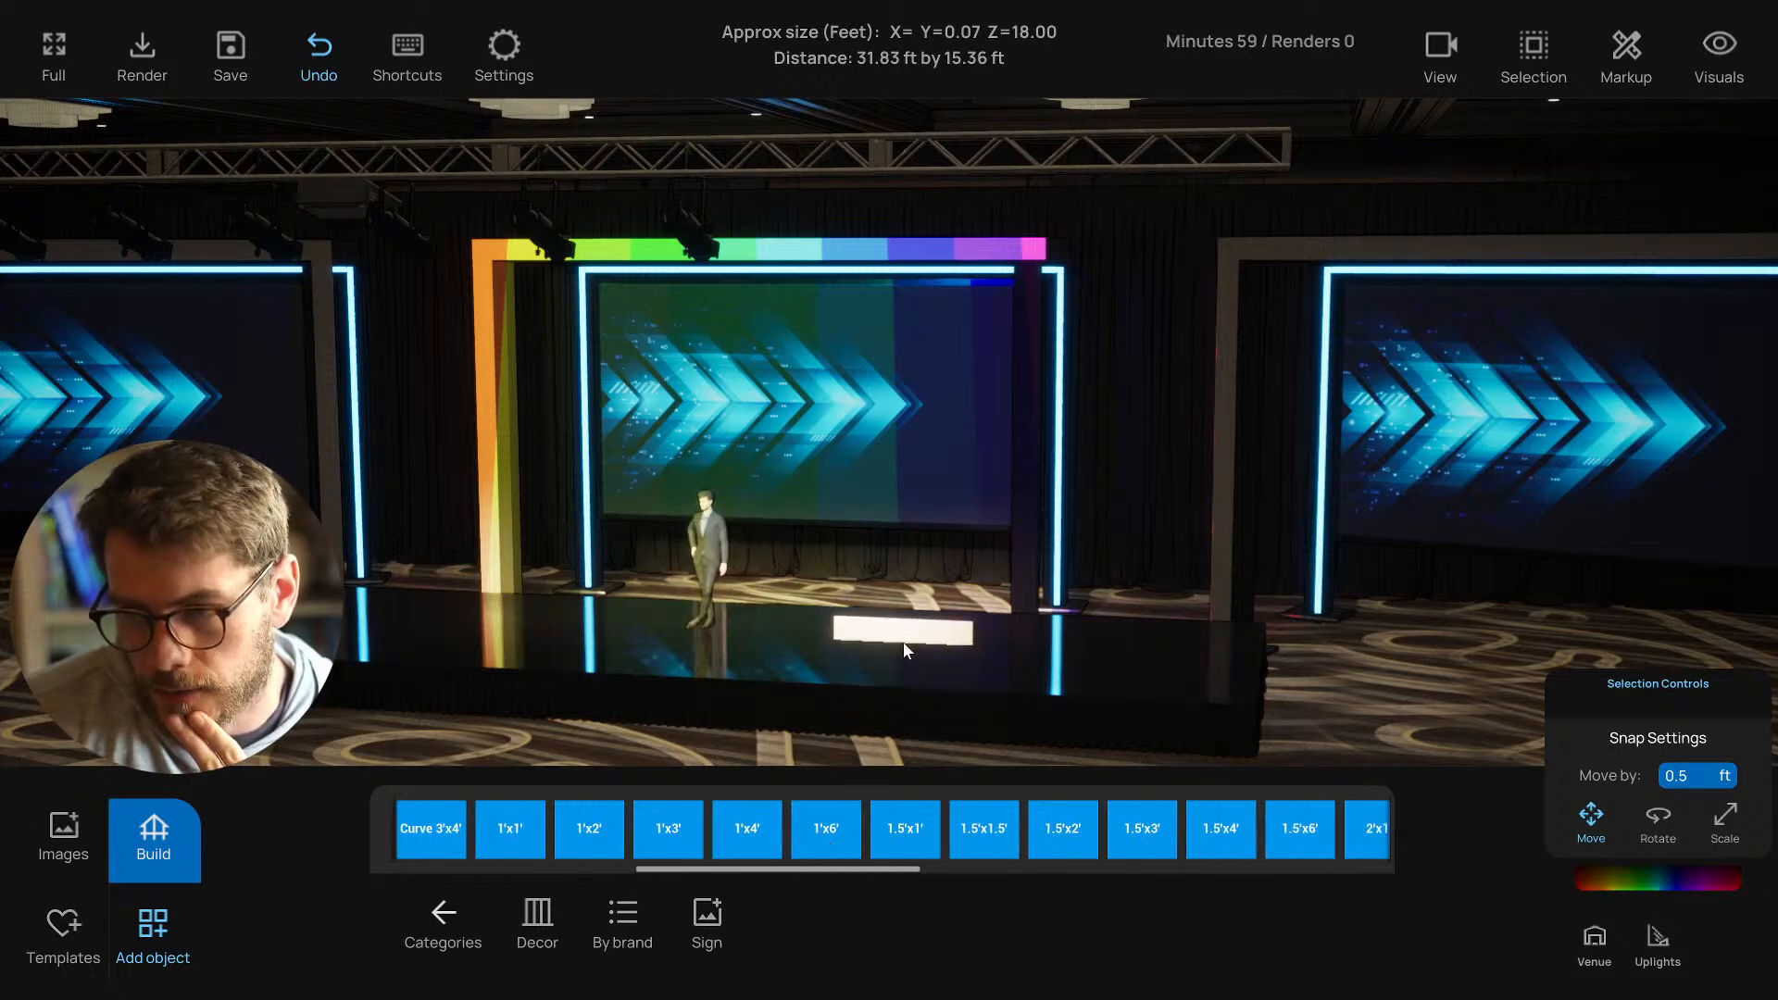
Rotate the new panel upright and move it along the stage to the missing right-hand leg of the center frame.
click(917, 632)
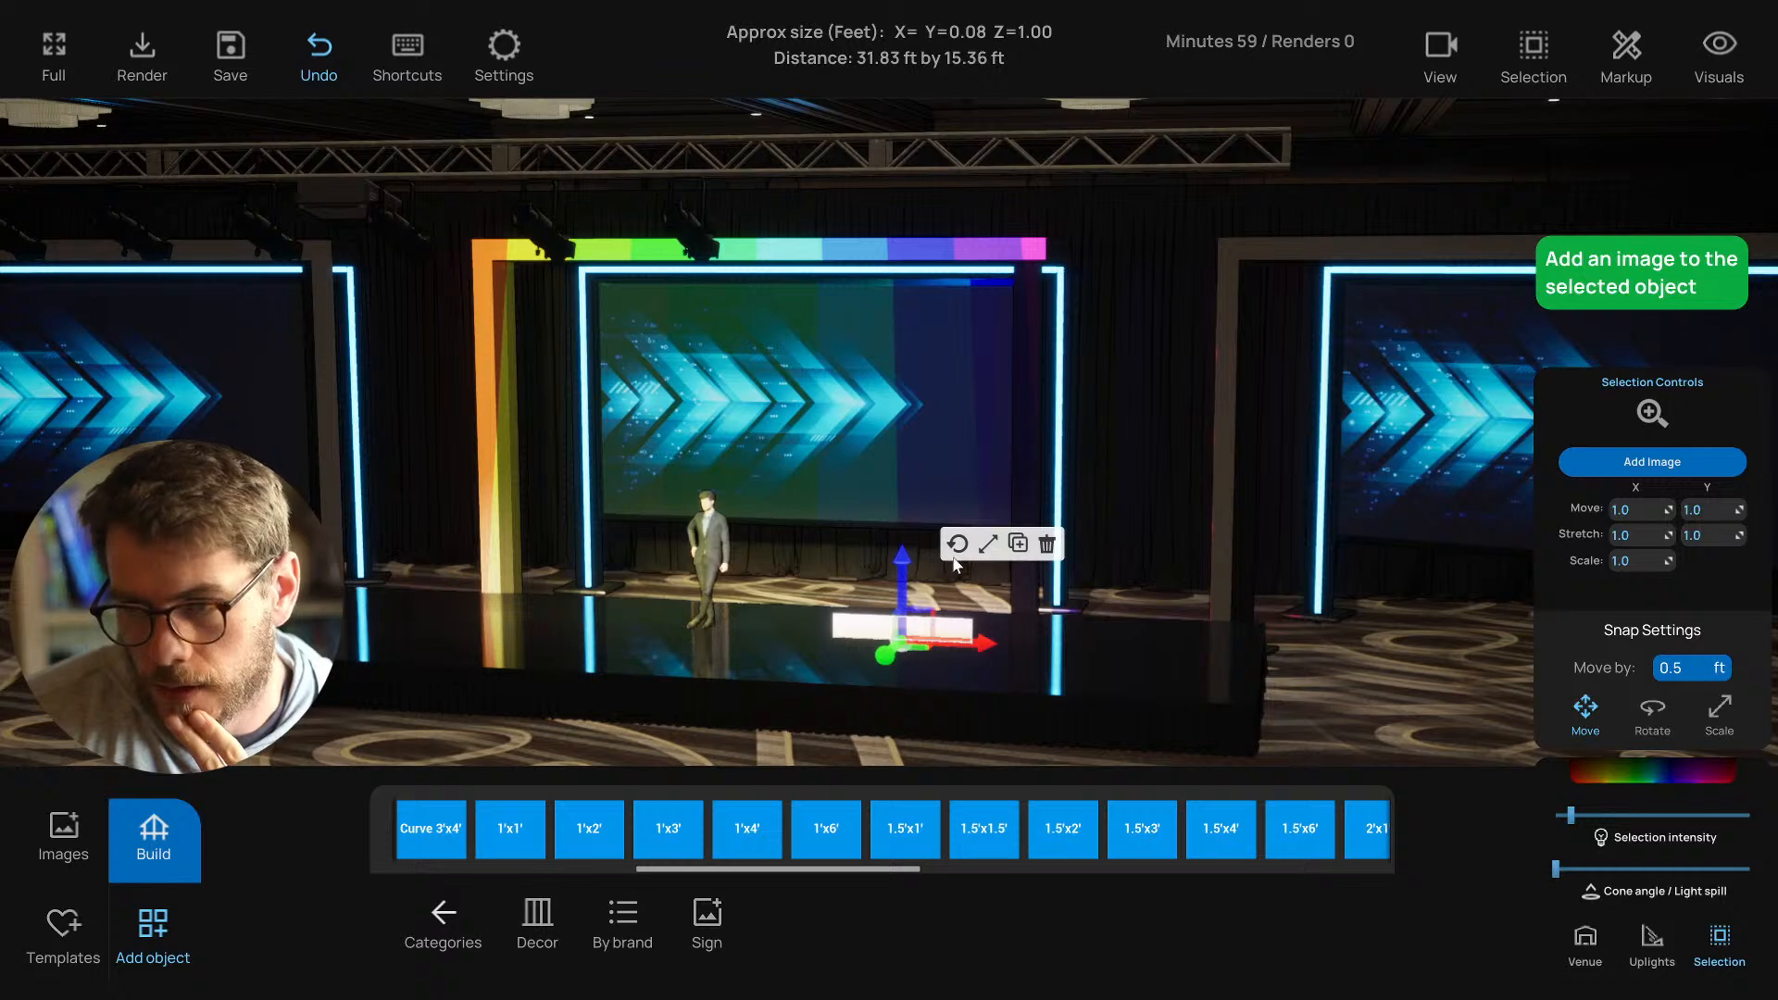
click(956, 556)
drag(971, 599, 867, 544)
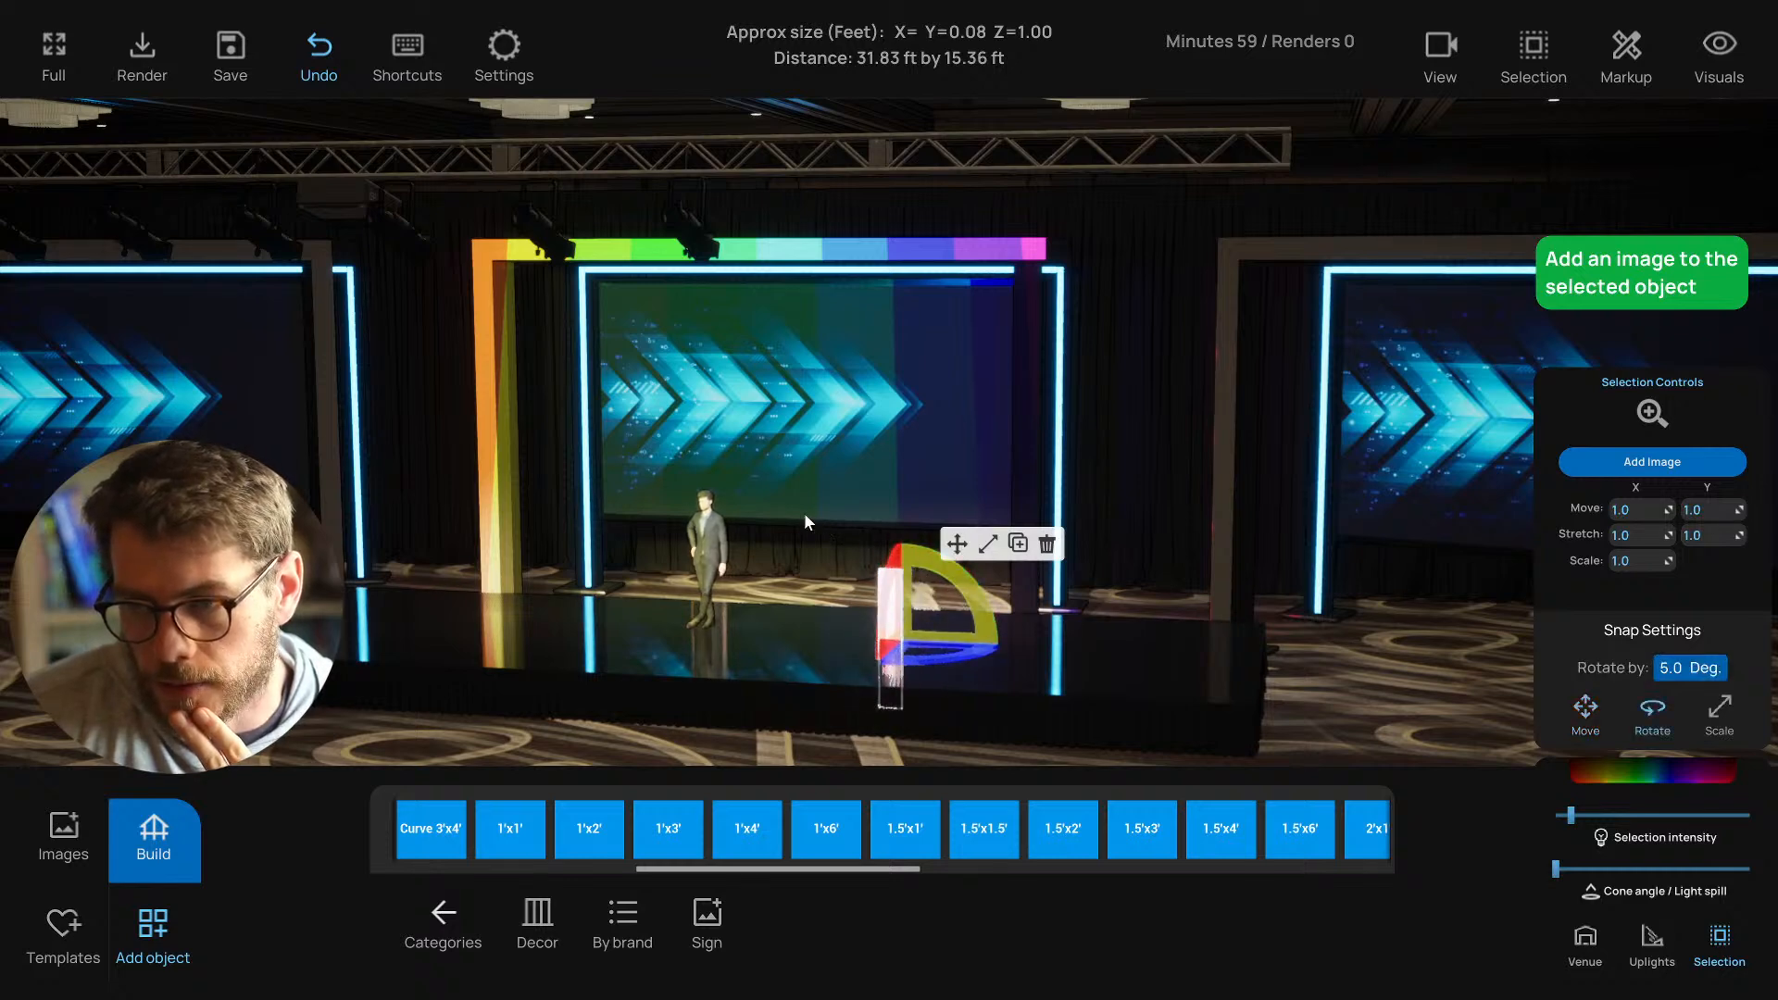
click(956, 545)
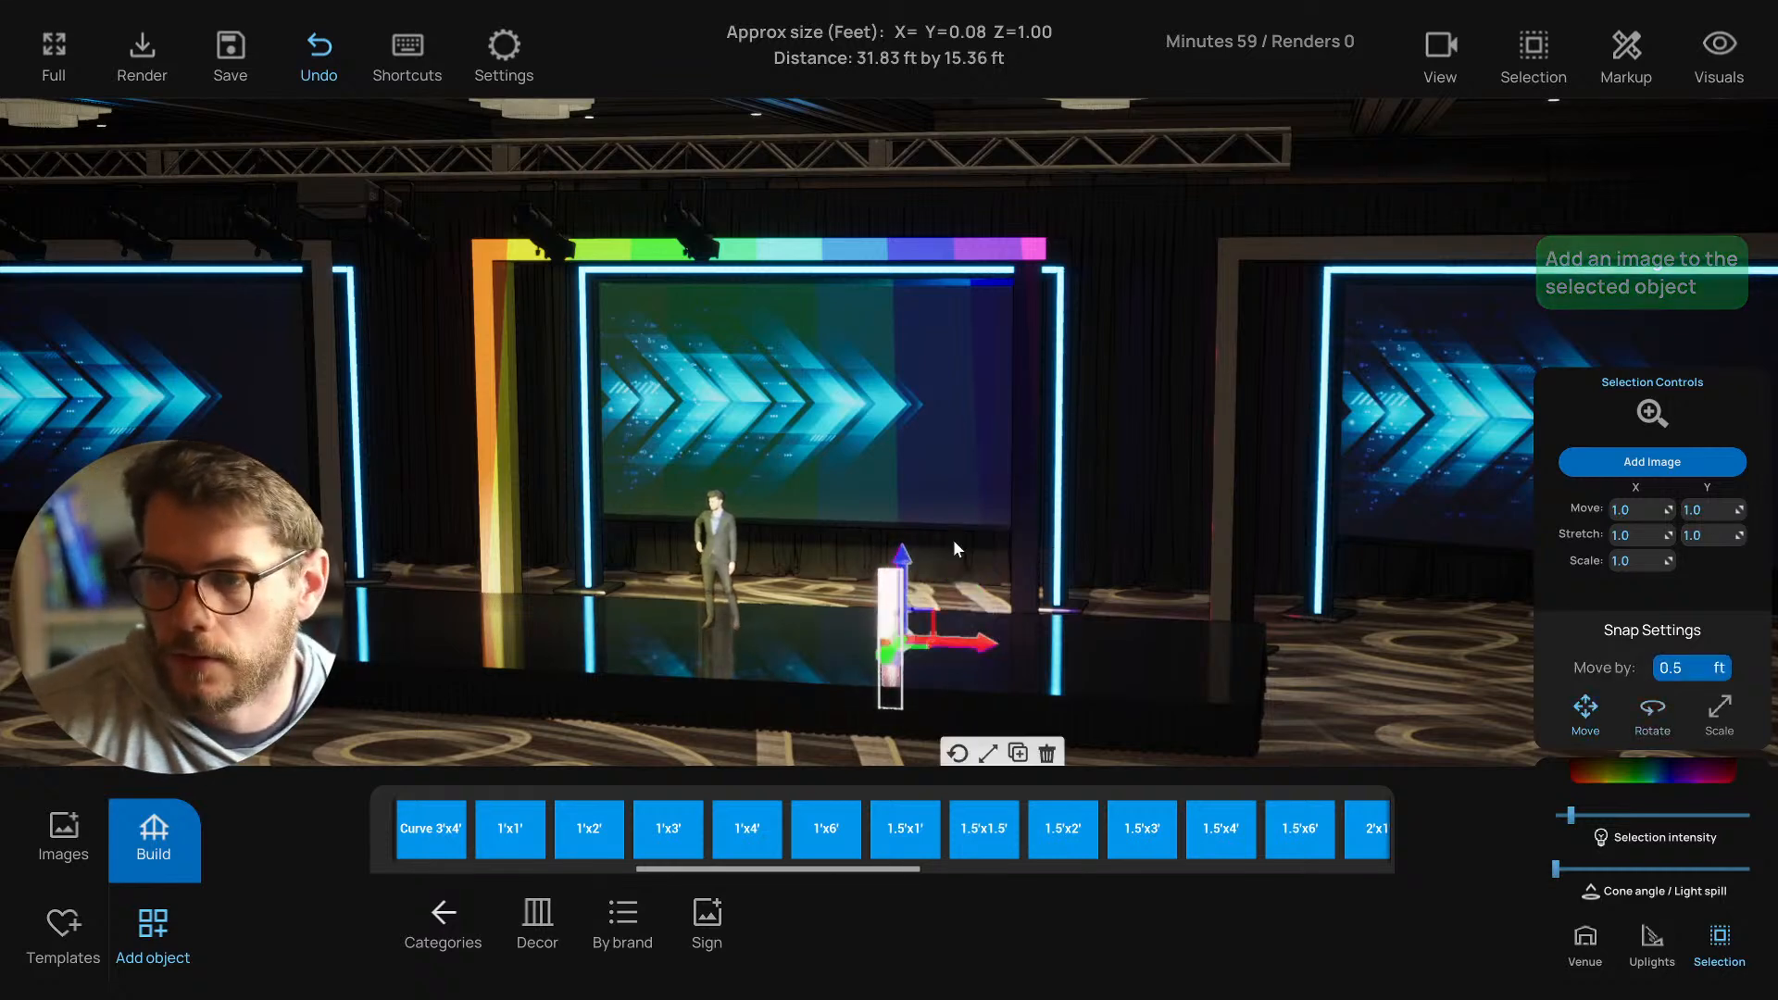
drag(939, 643, 1064, 626)
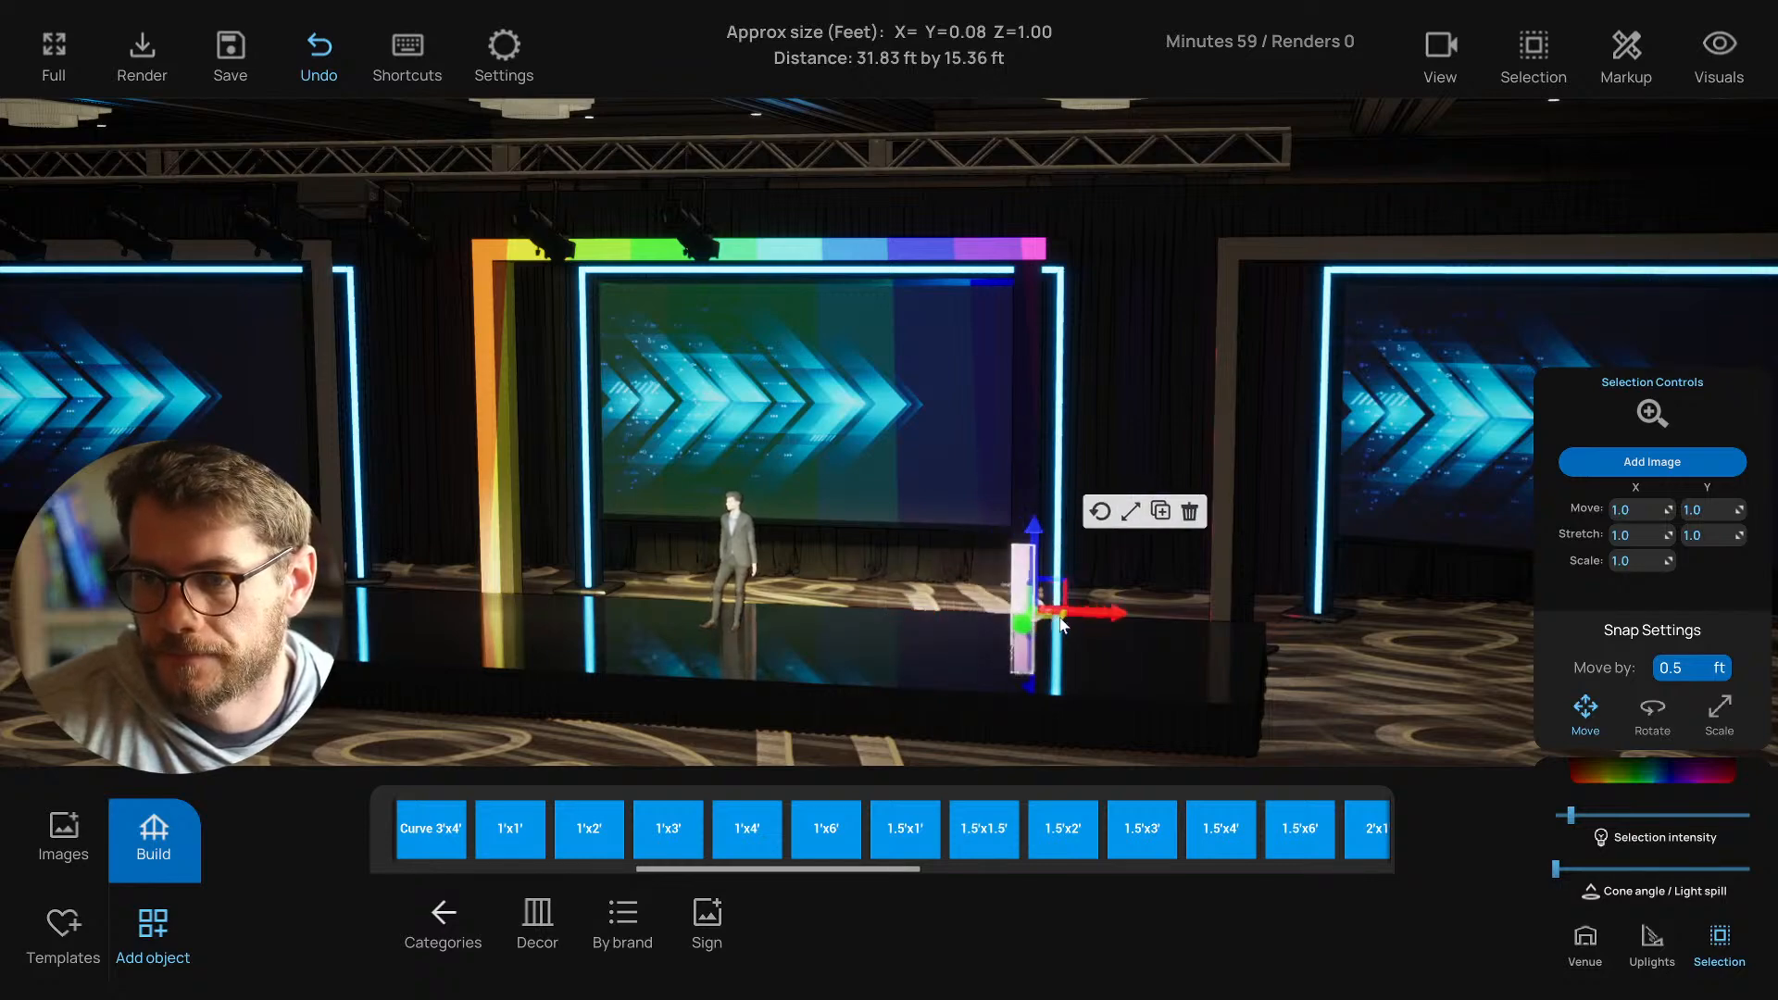
Raise the new panel off the stage to about mid-height of the center frame's right-hand leg.
key(f)
scroll(1045, 662, down, 3)
right_drag(1047, 658, 973, 708)
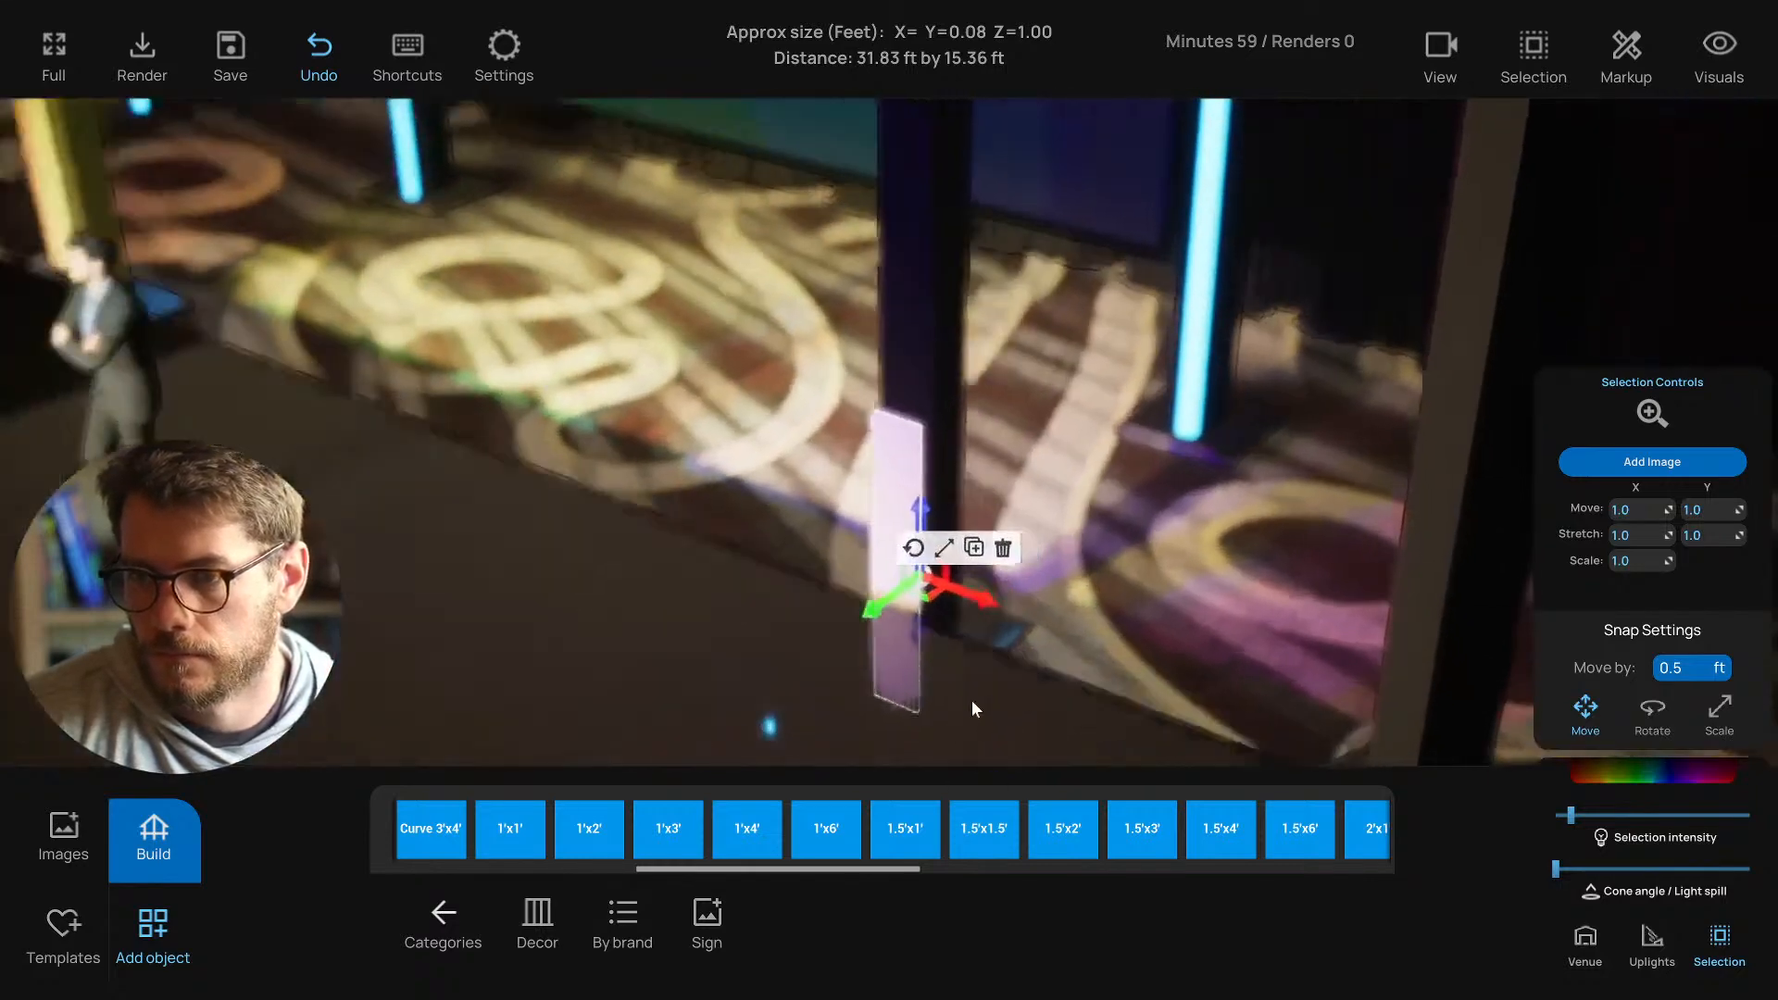
right_drag(911, 604, 787, 606)
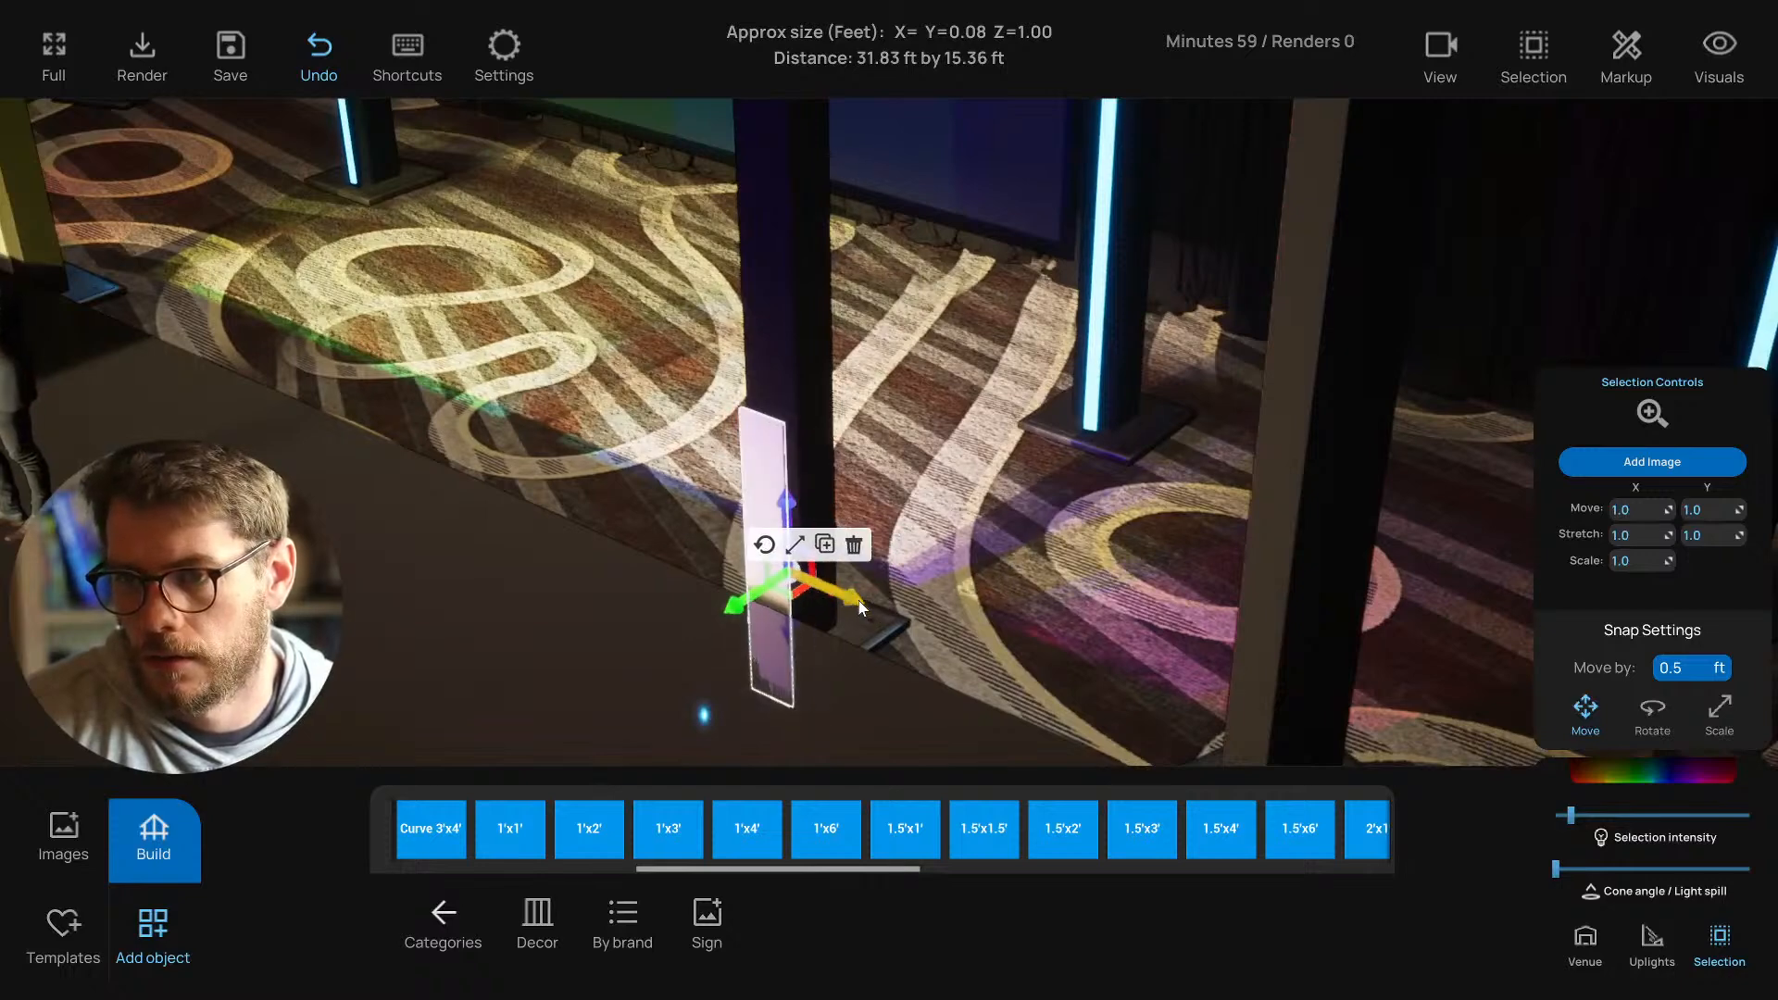
scroll(892, 628, up, 3)
key(a)
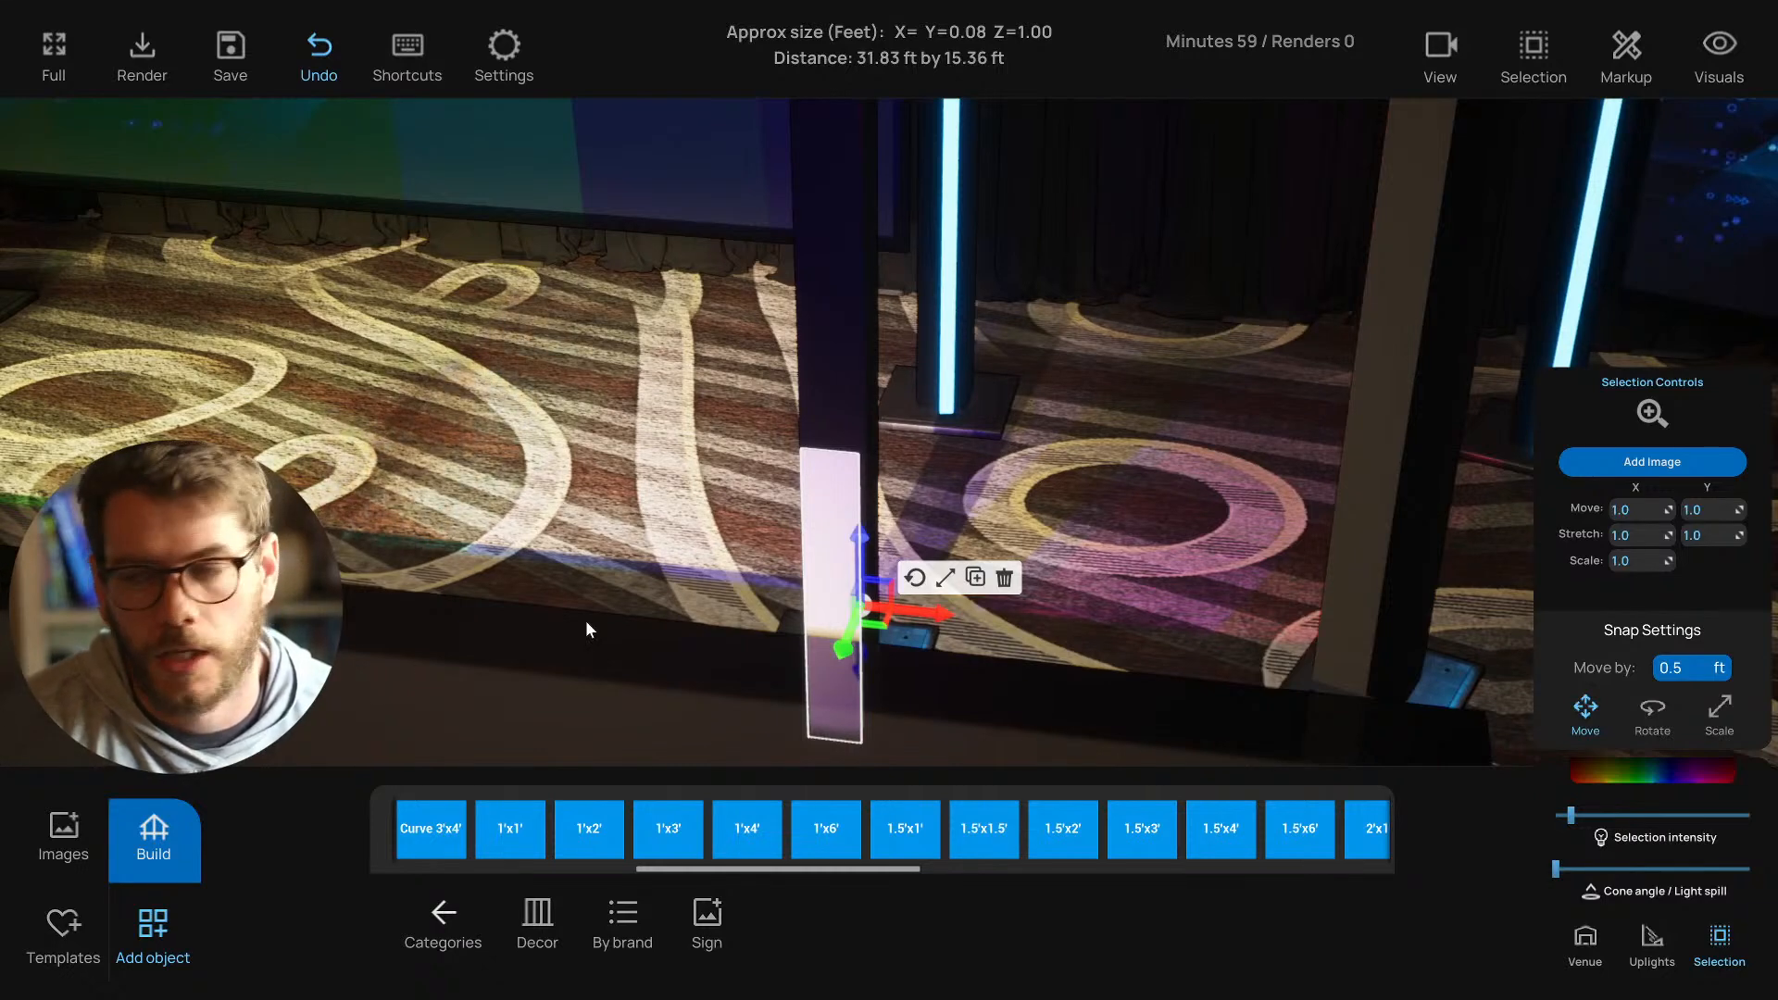
right_drag(586, 621, 642, 554)
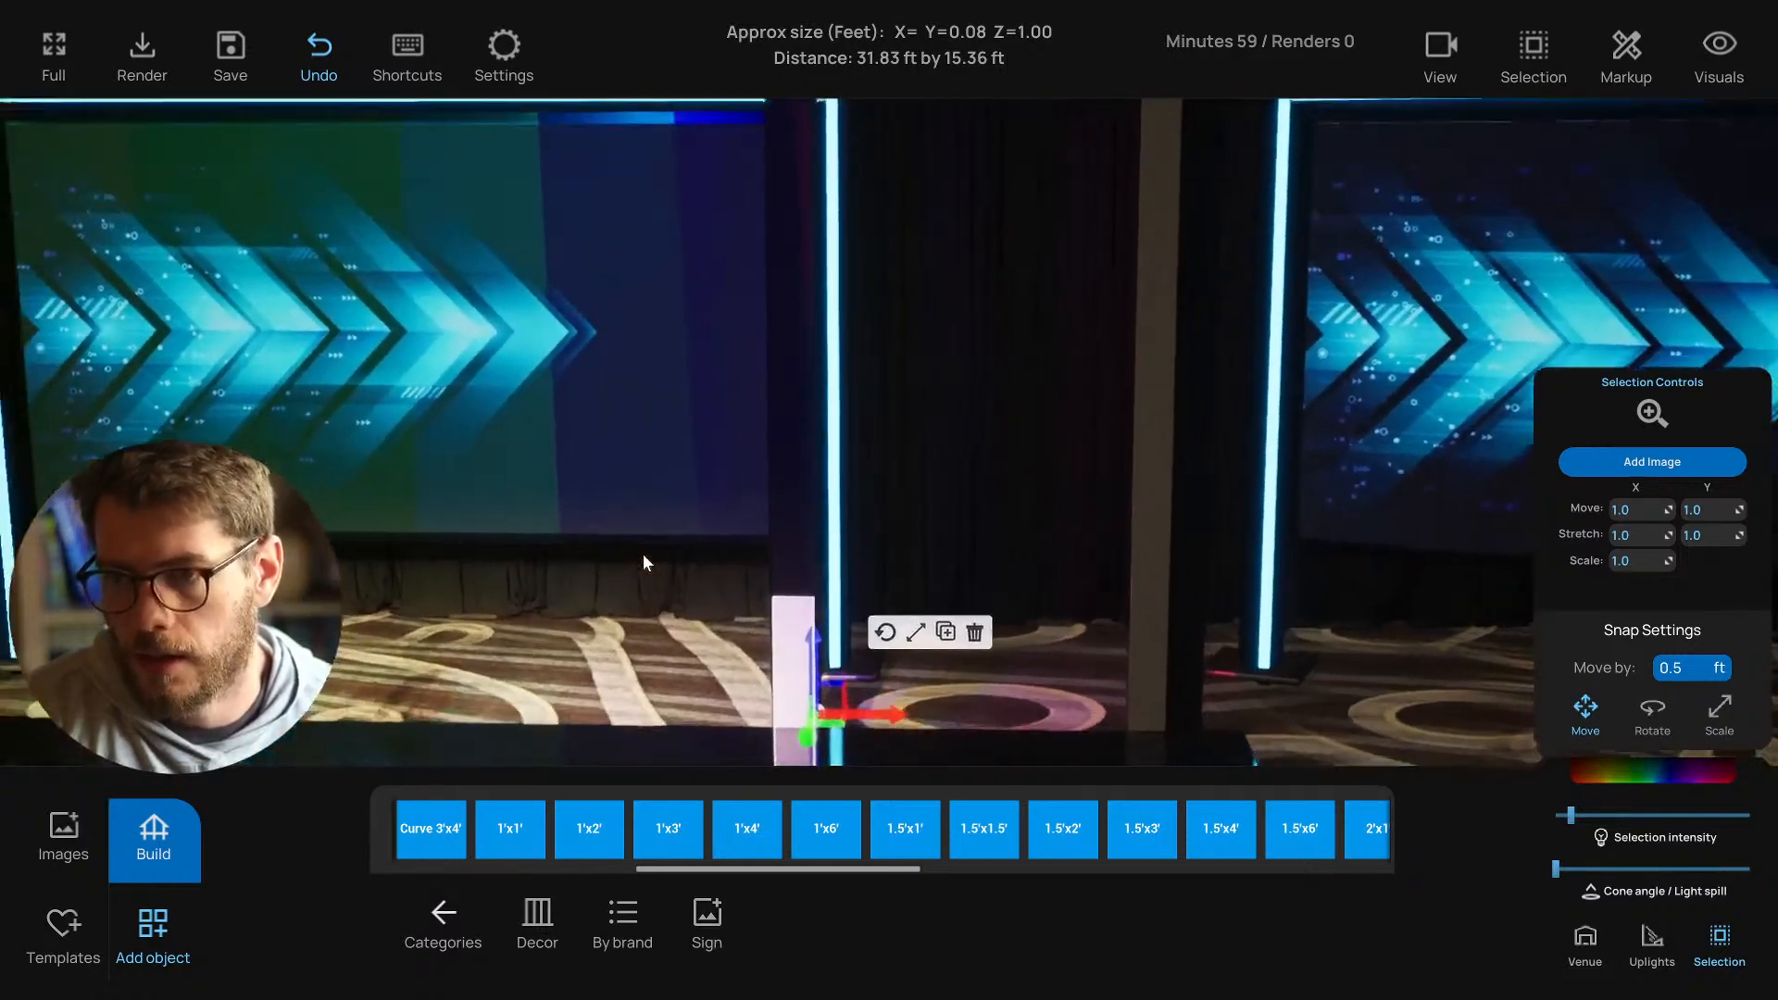
drag(816, 639, 756, 335)
key(s)
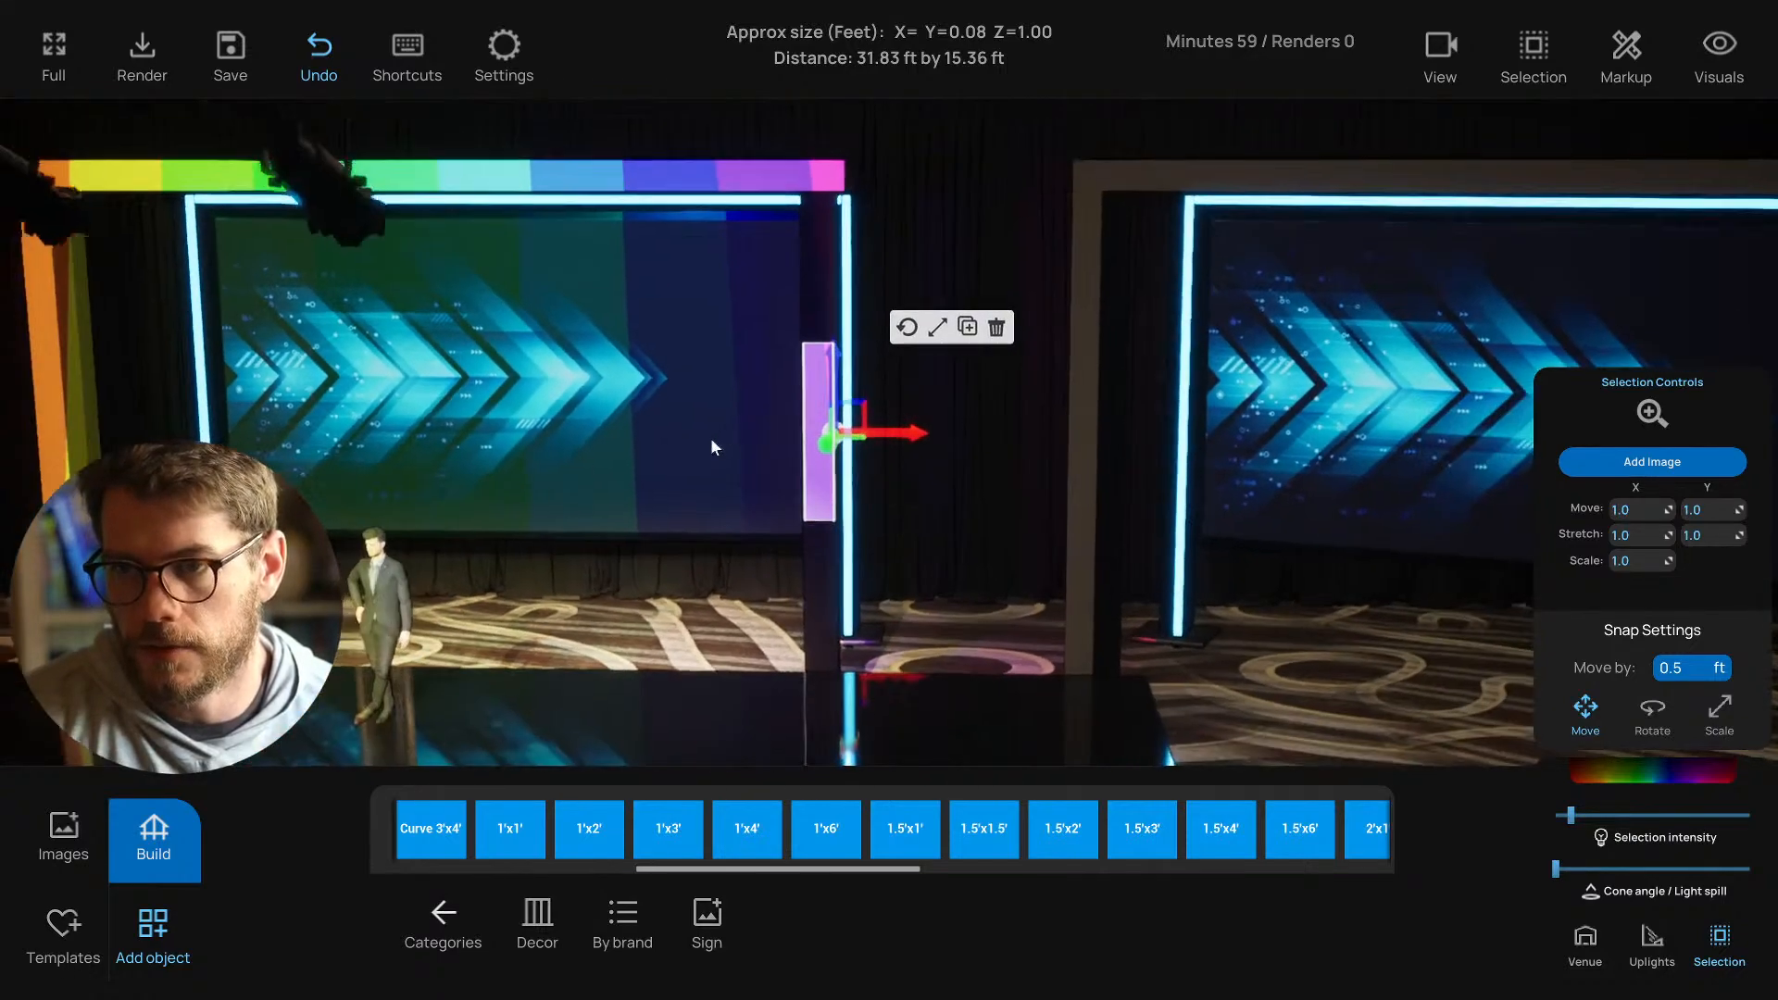
right_drag(711, 447, 675, 444)
key(s)
key(s)
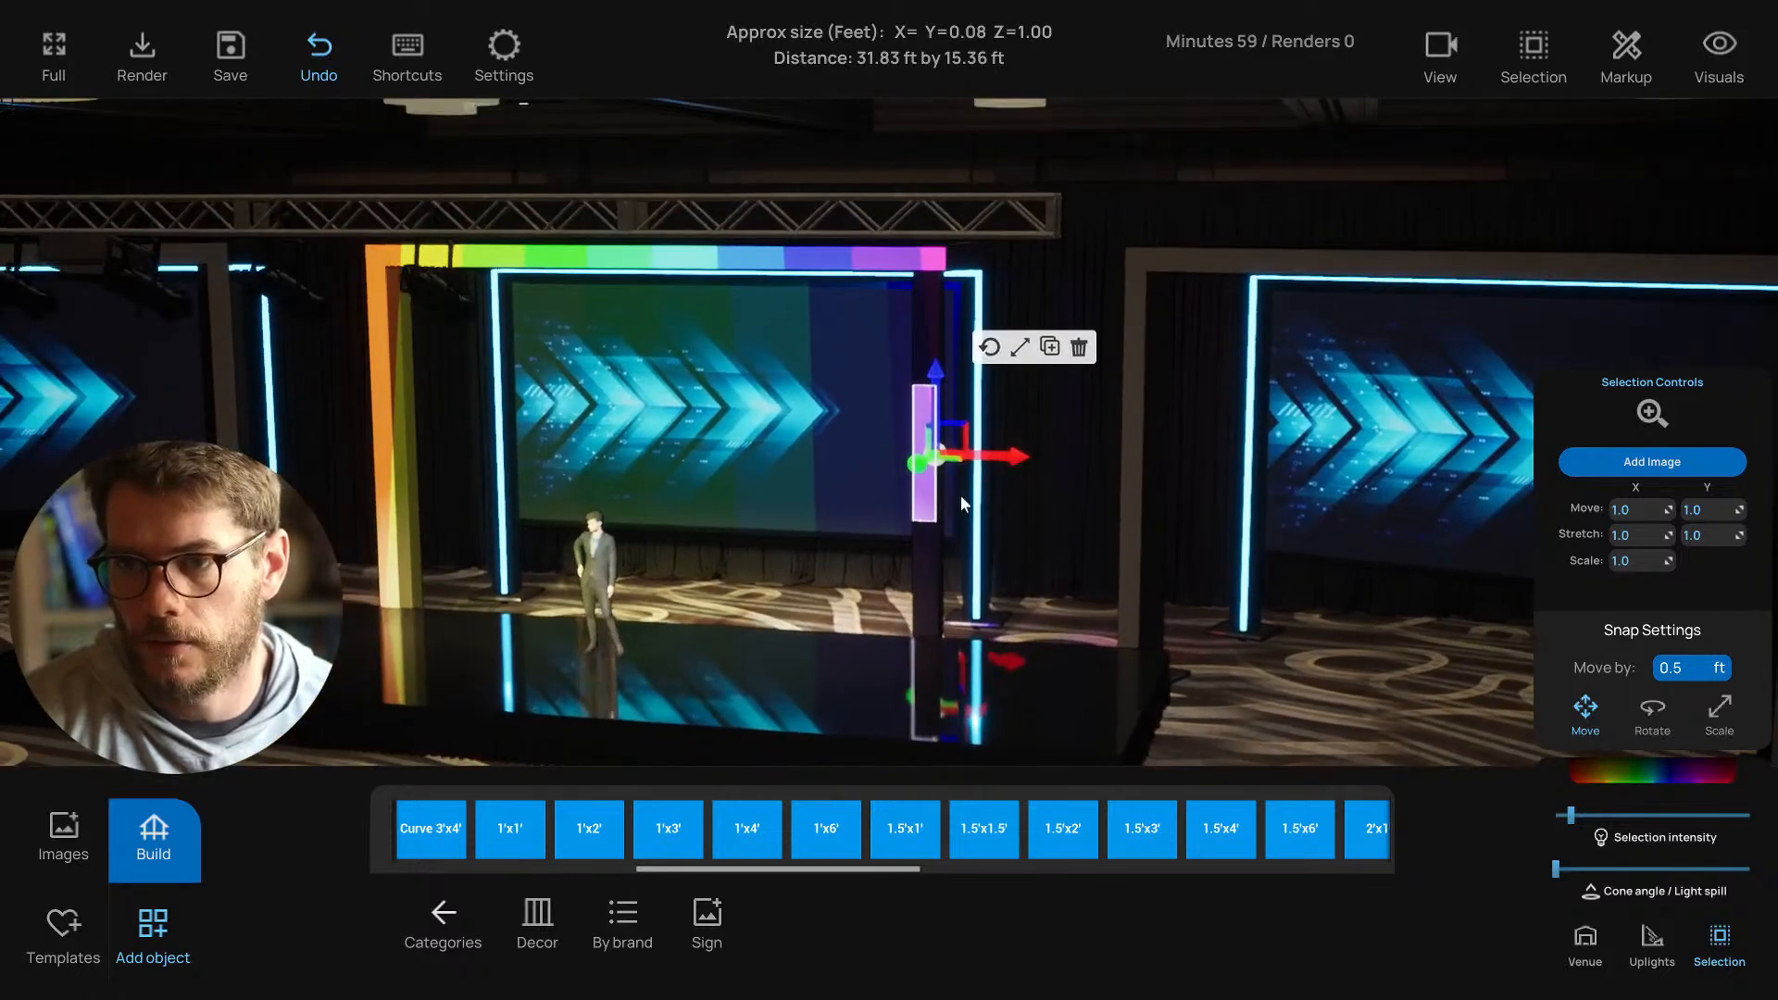
Stretch the raised panel vertically so it covers the full height of the frame's right-hand leg.
right_drag(922, 491, 375, 275)
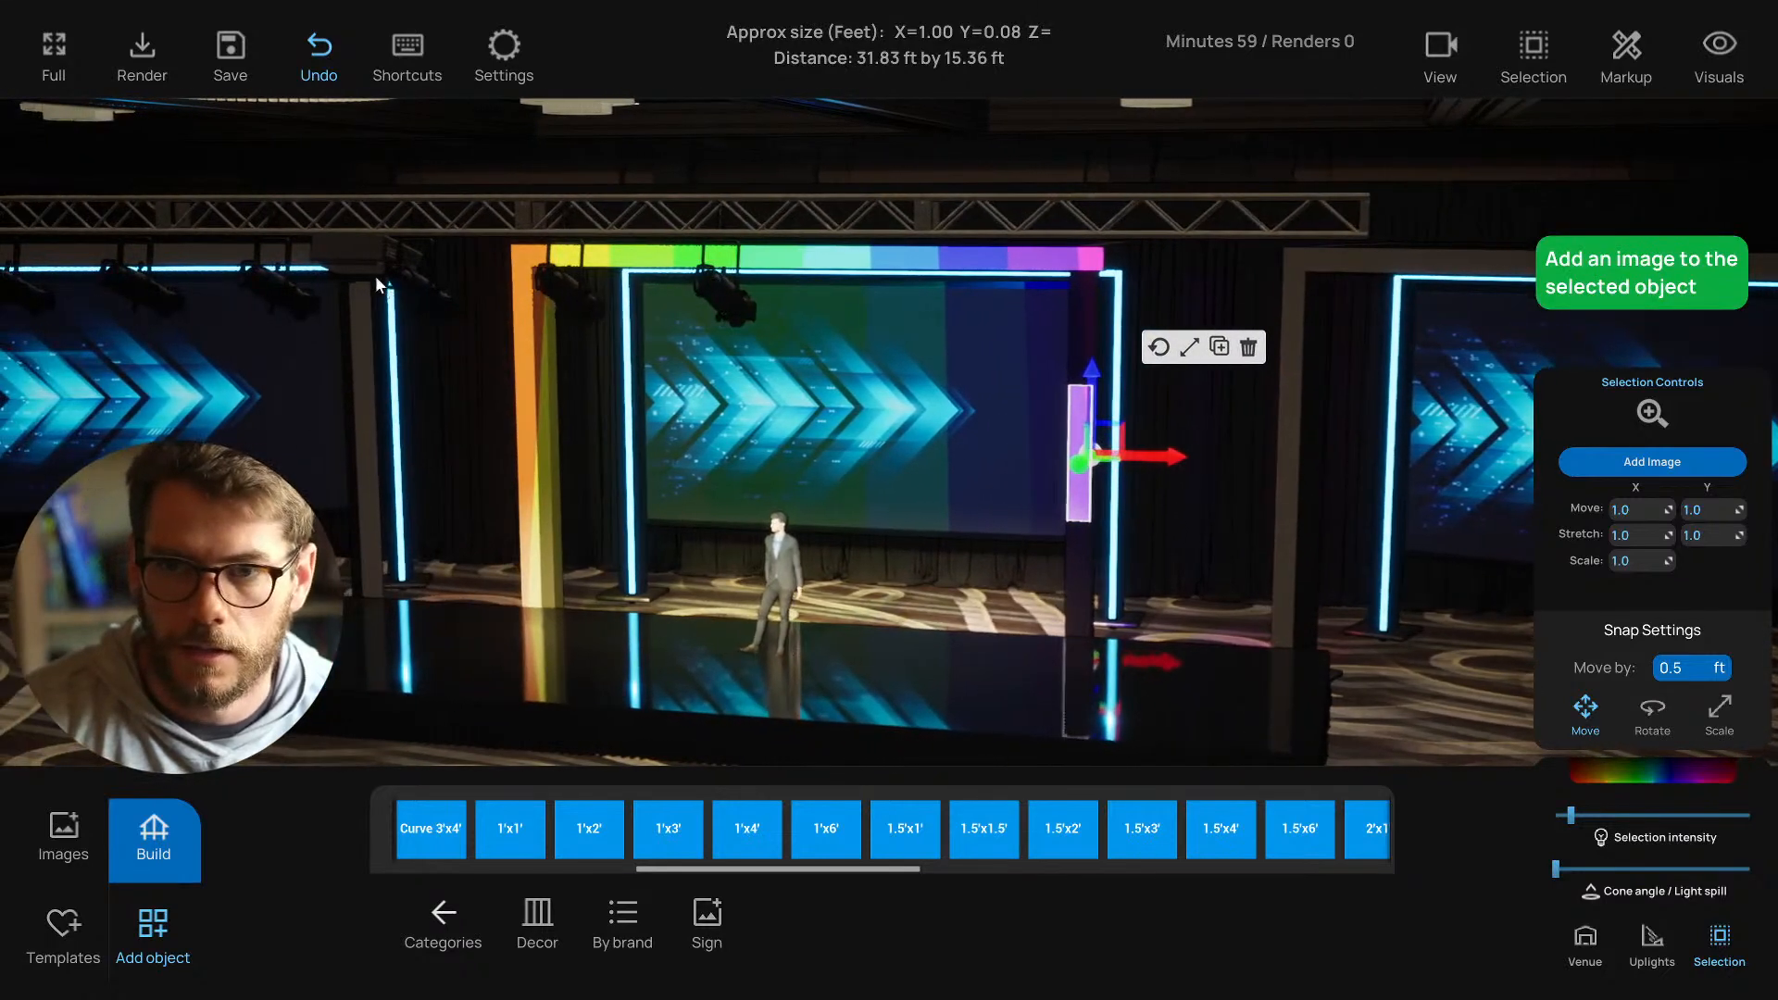
click(358, 262)
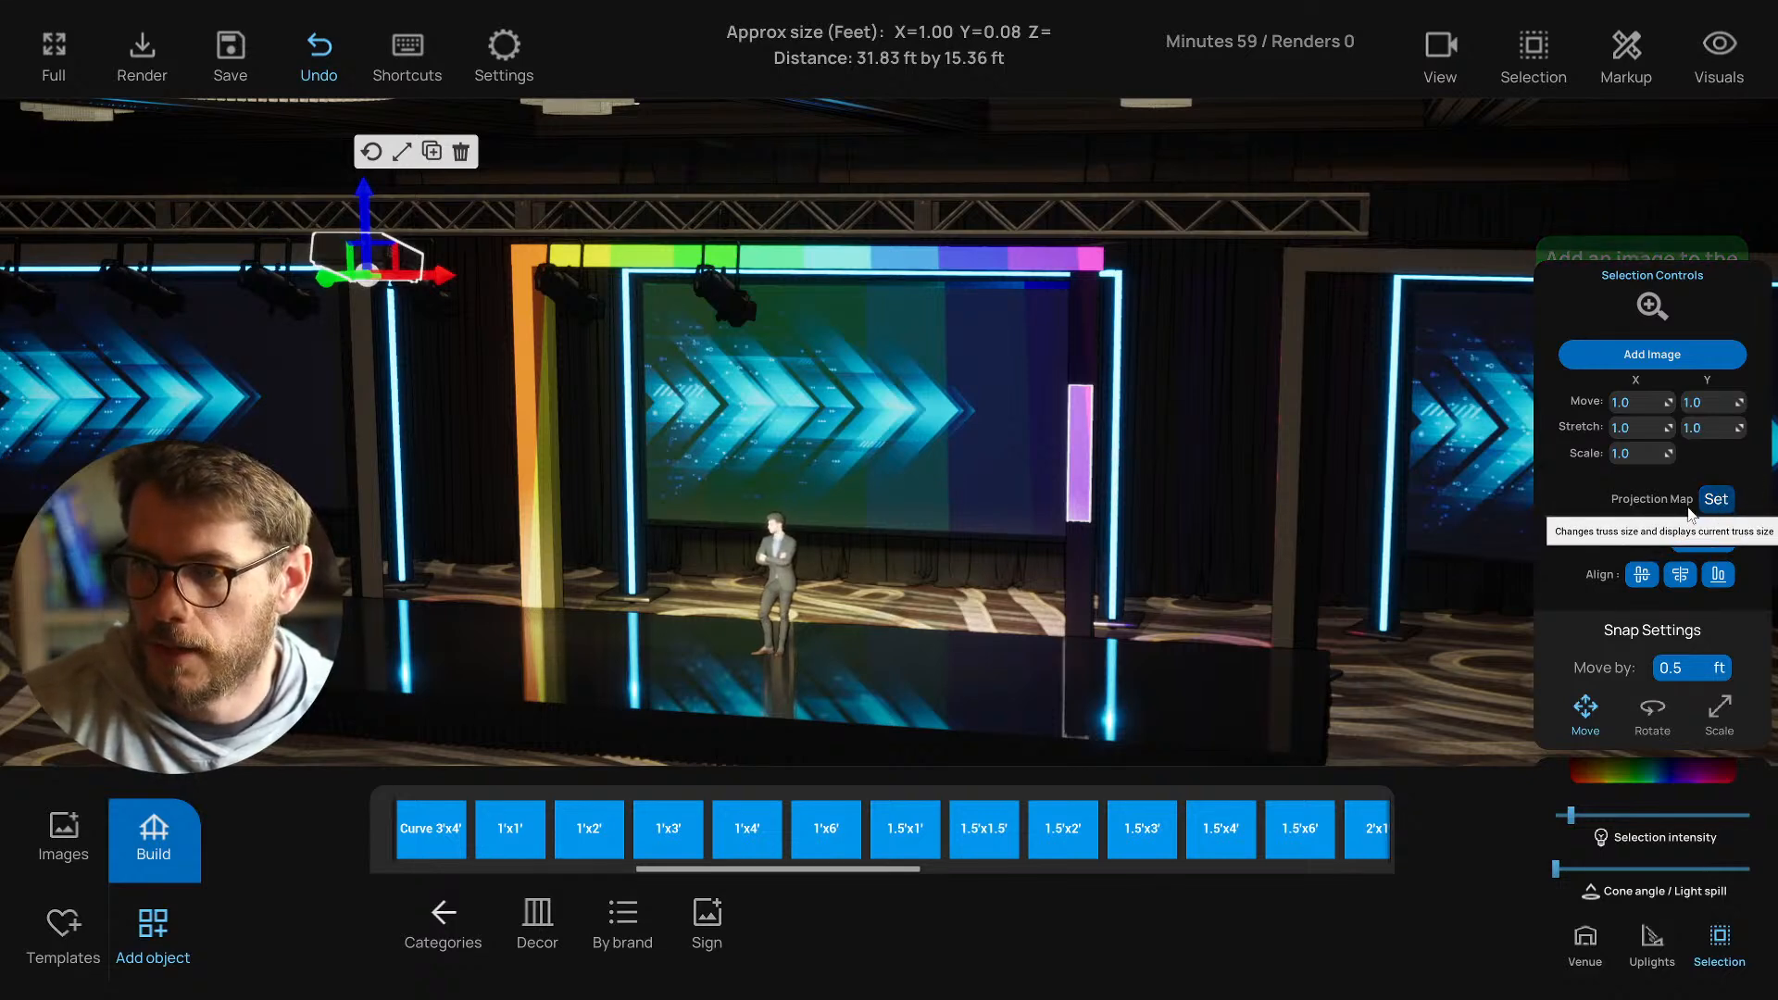
key(d)
right_drag(1234, 490, 1219, 494)
key(w)
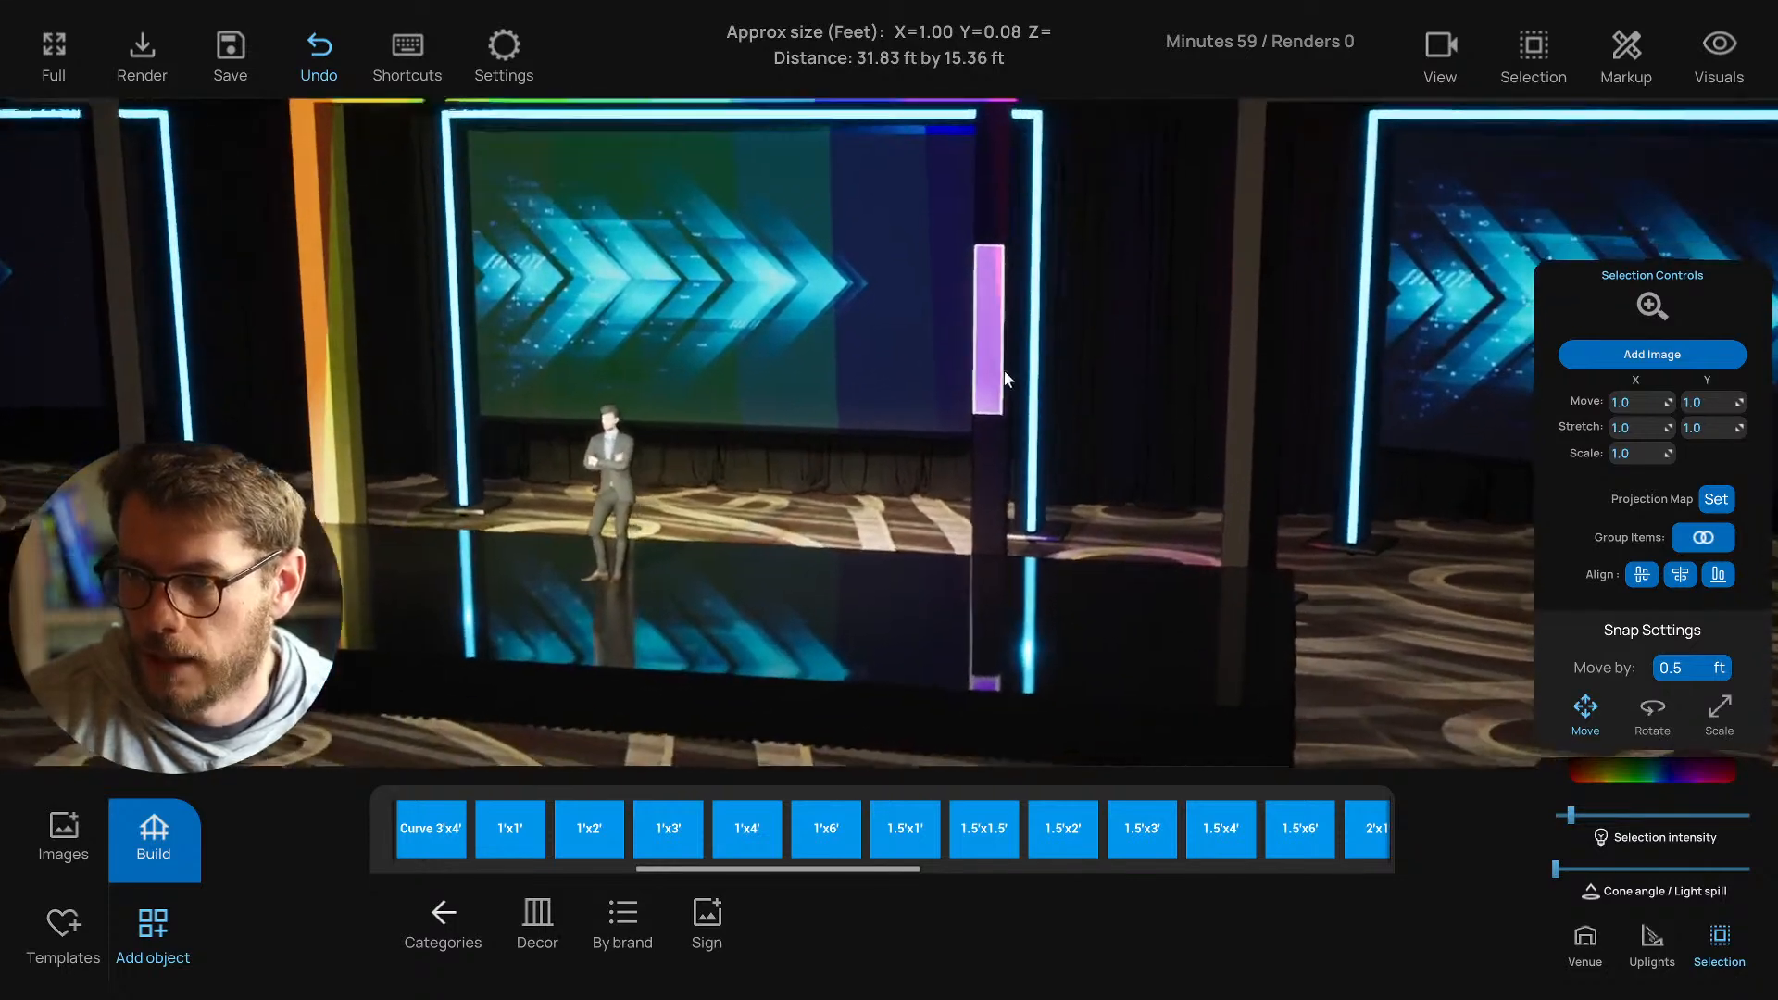
click(982, 379)
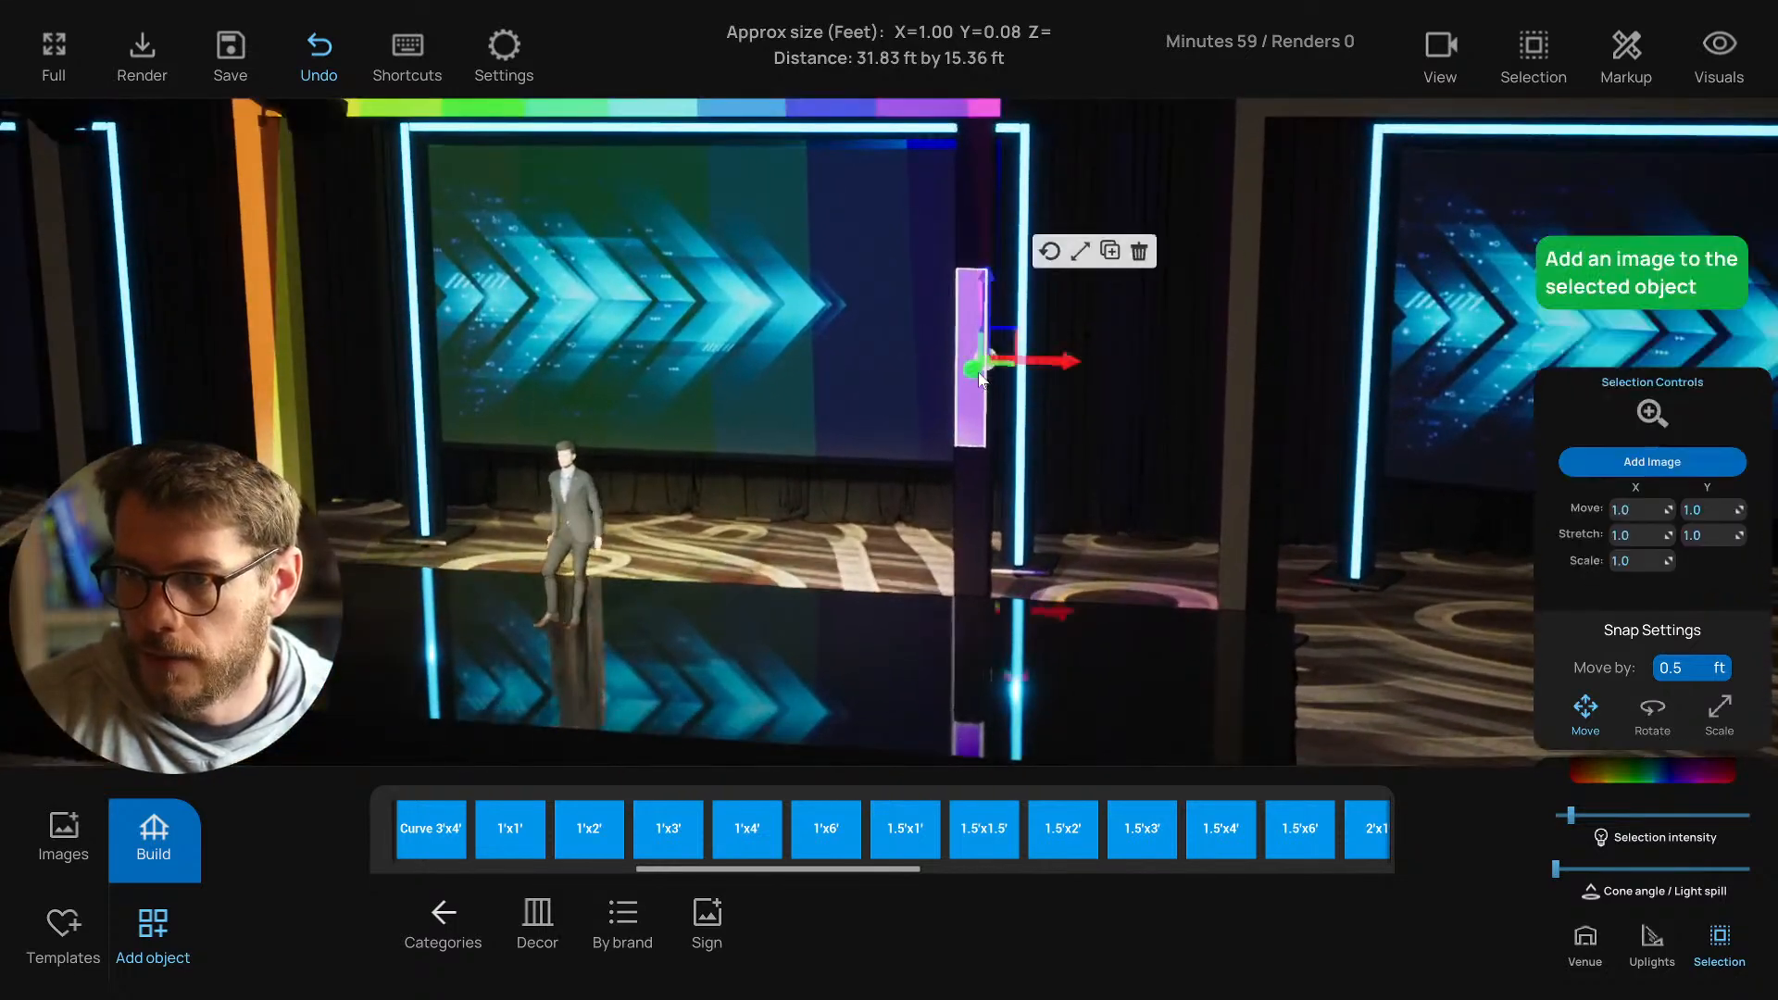
click(1078, 254)
drag(985, 313, 981, 180)
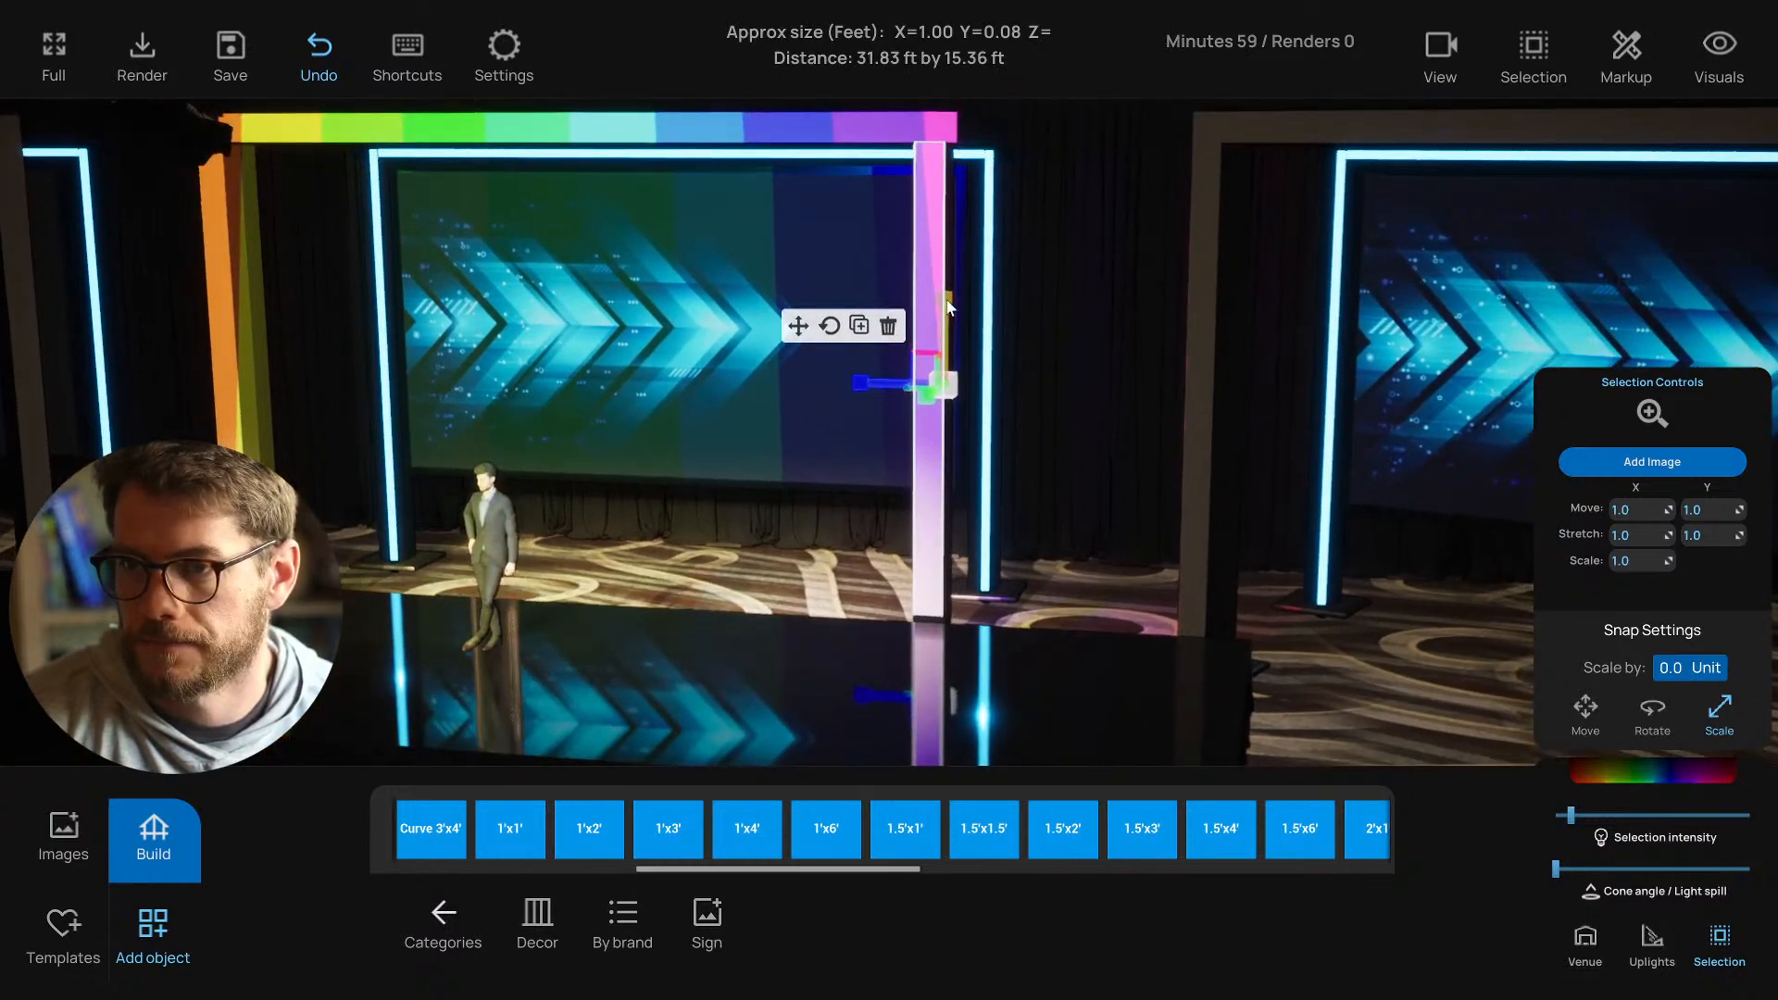
Set the move snap to 0.0 ft and nudge the stretched panel sideways and upward to line up with the right-hand leg.
click(798, 326)
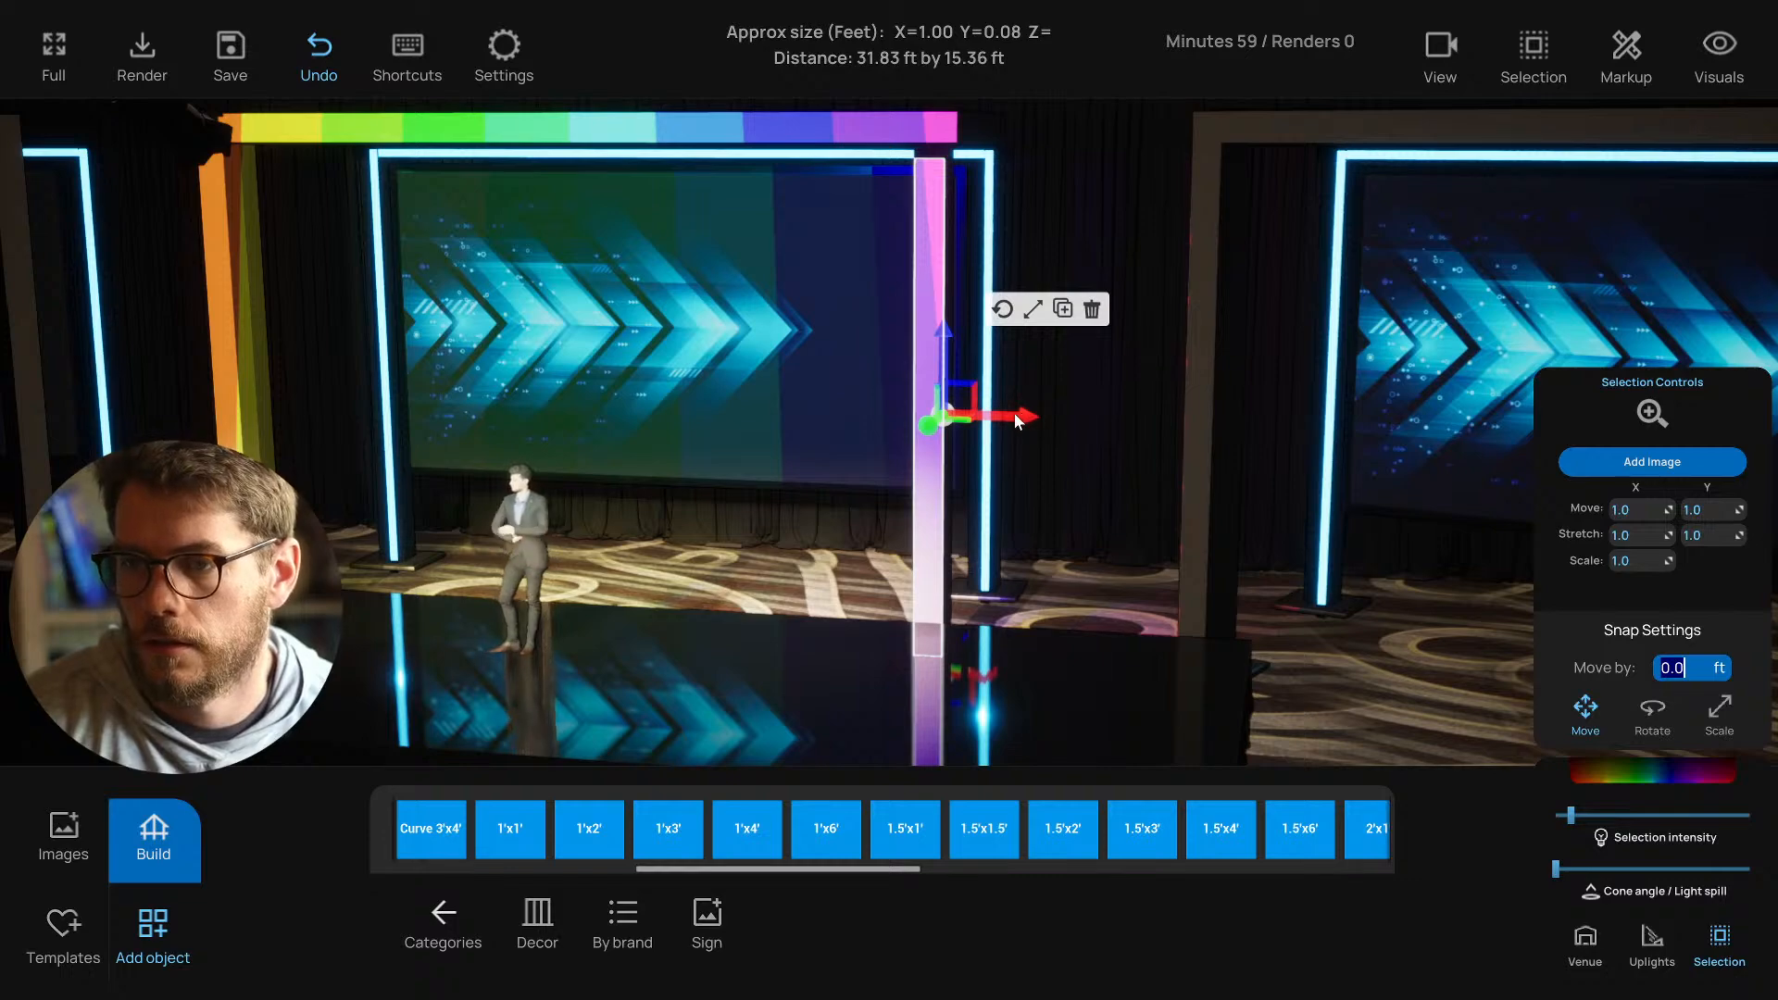
drag(1014, 413, 1019, 417)
key(f)
right_drag(969, 525, 910, 569)
key(s)
key(d)
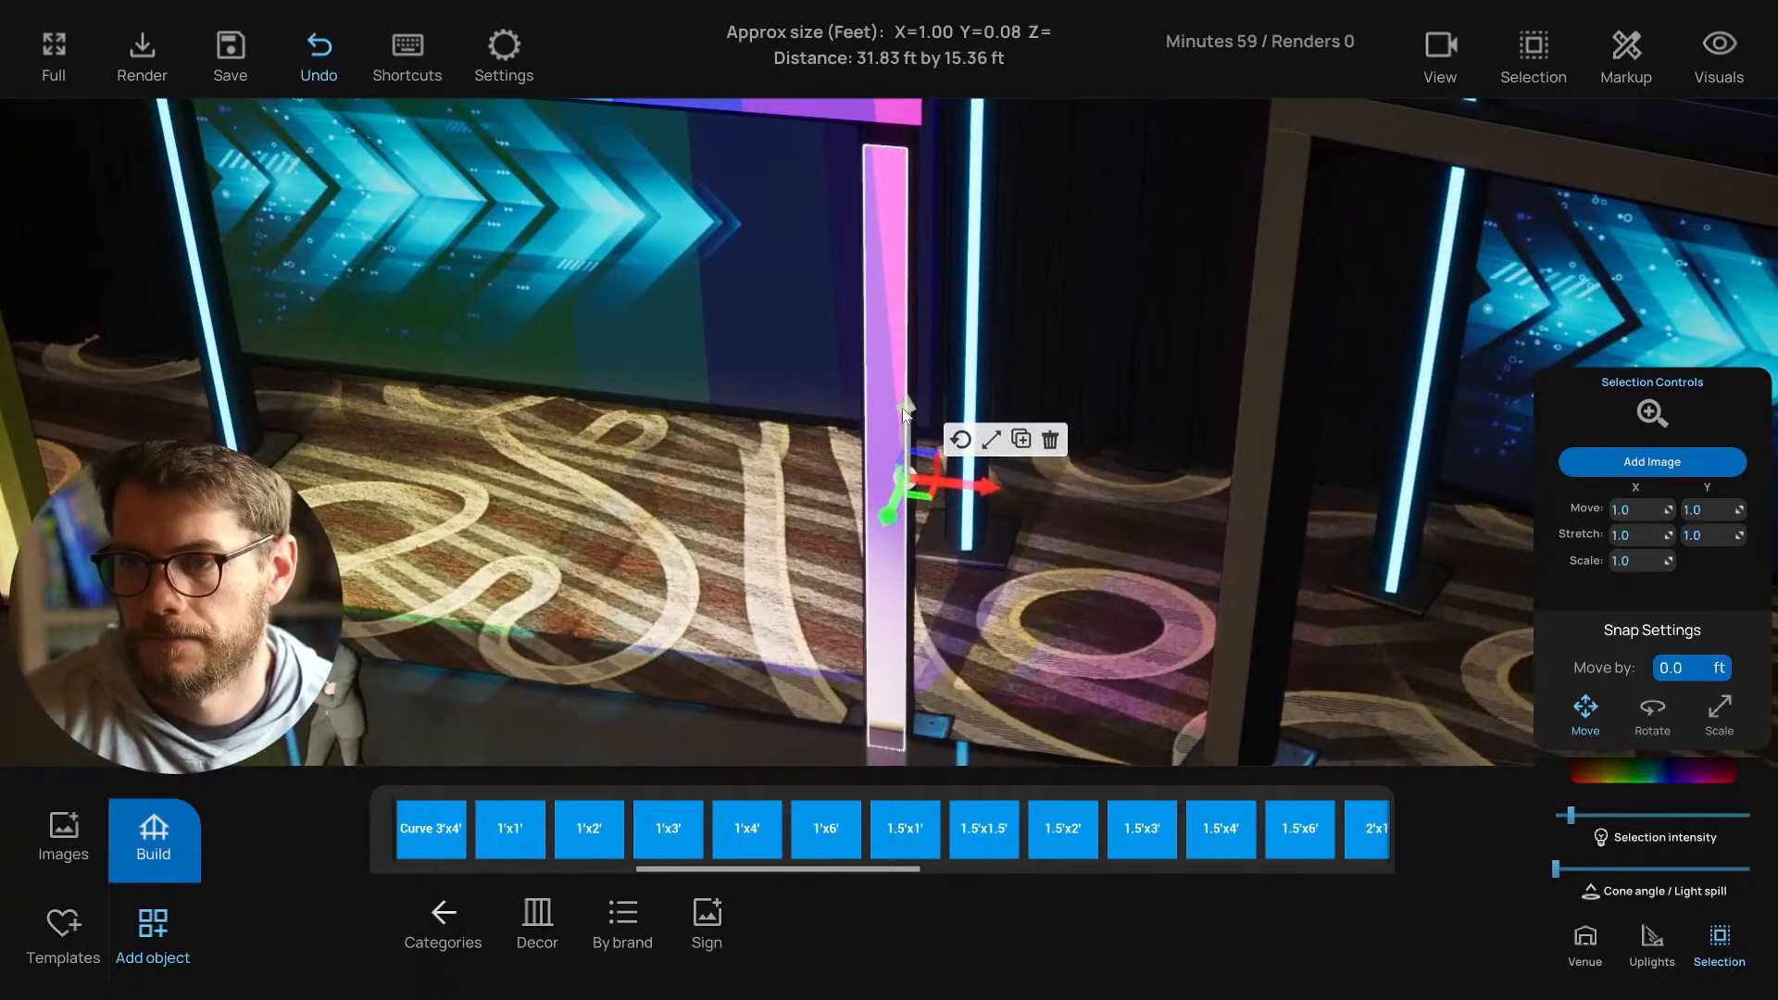
drag(903, 410, 905, 392)
click(991, 420)
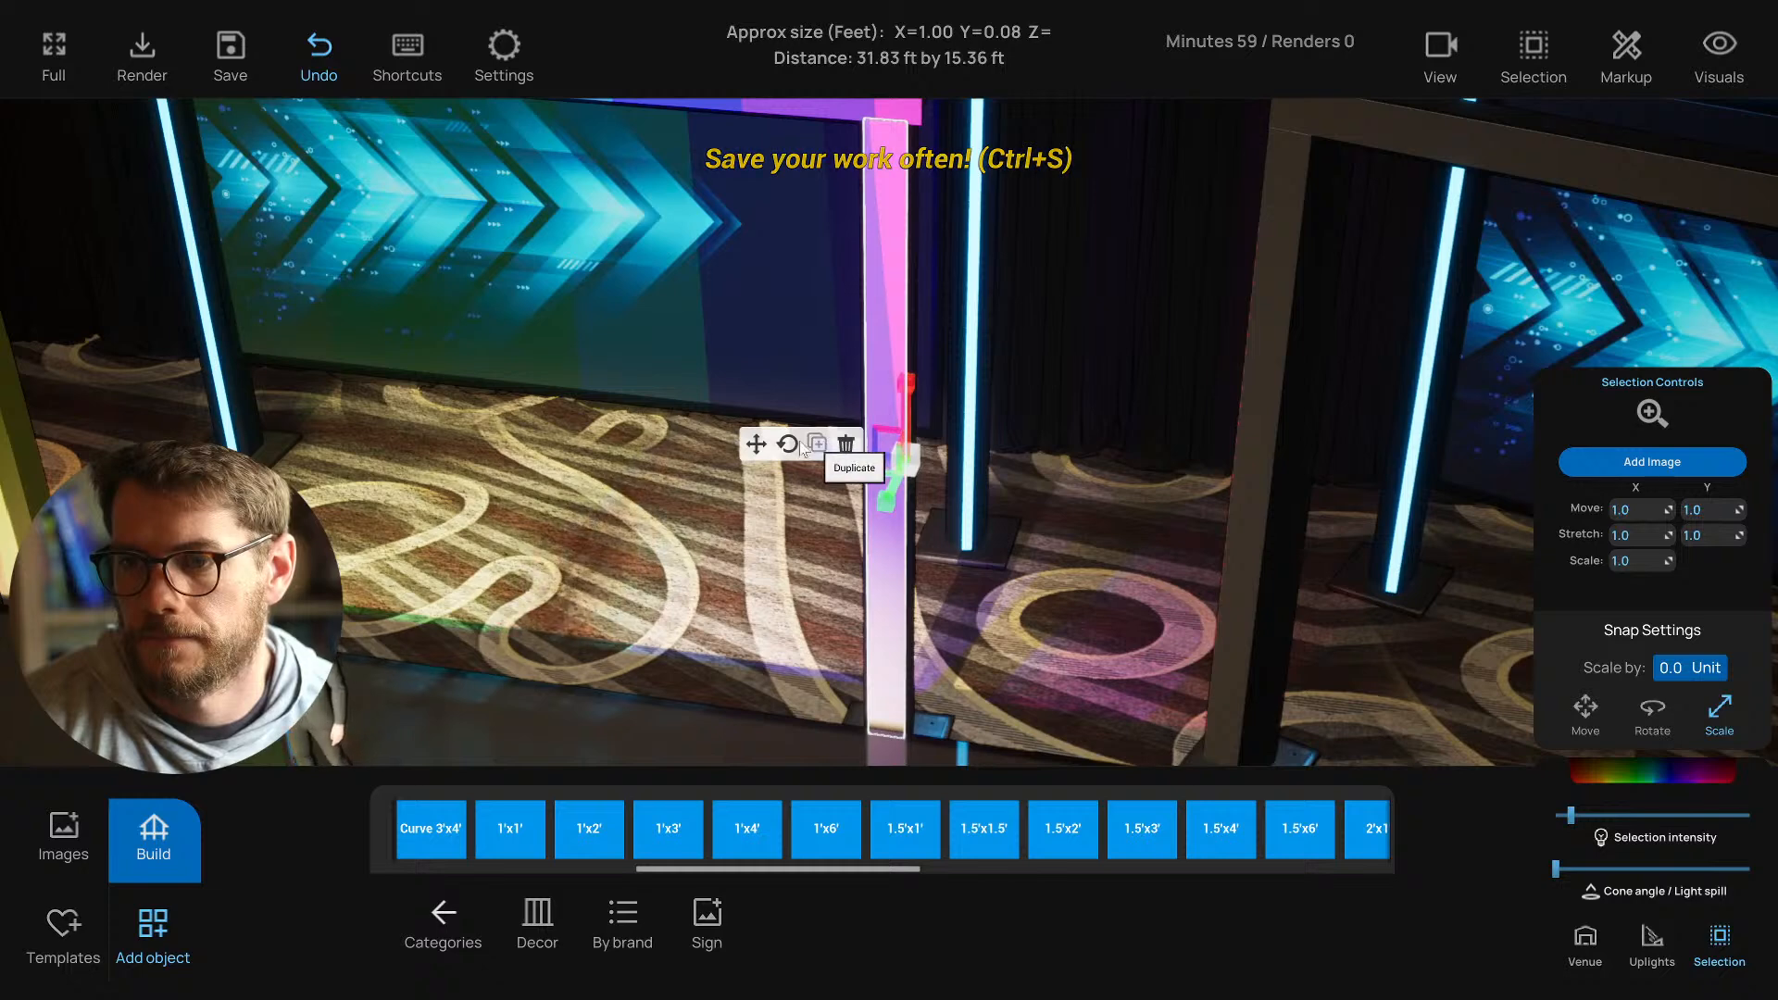
click(756, 444)
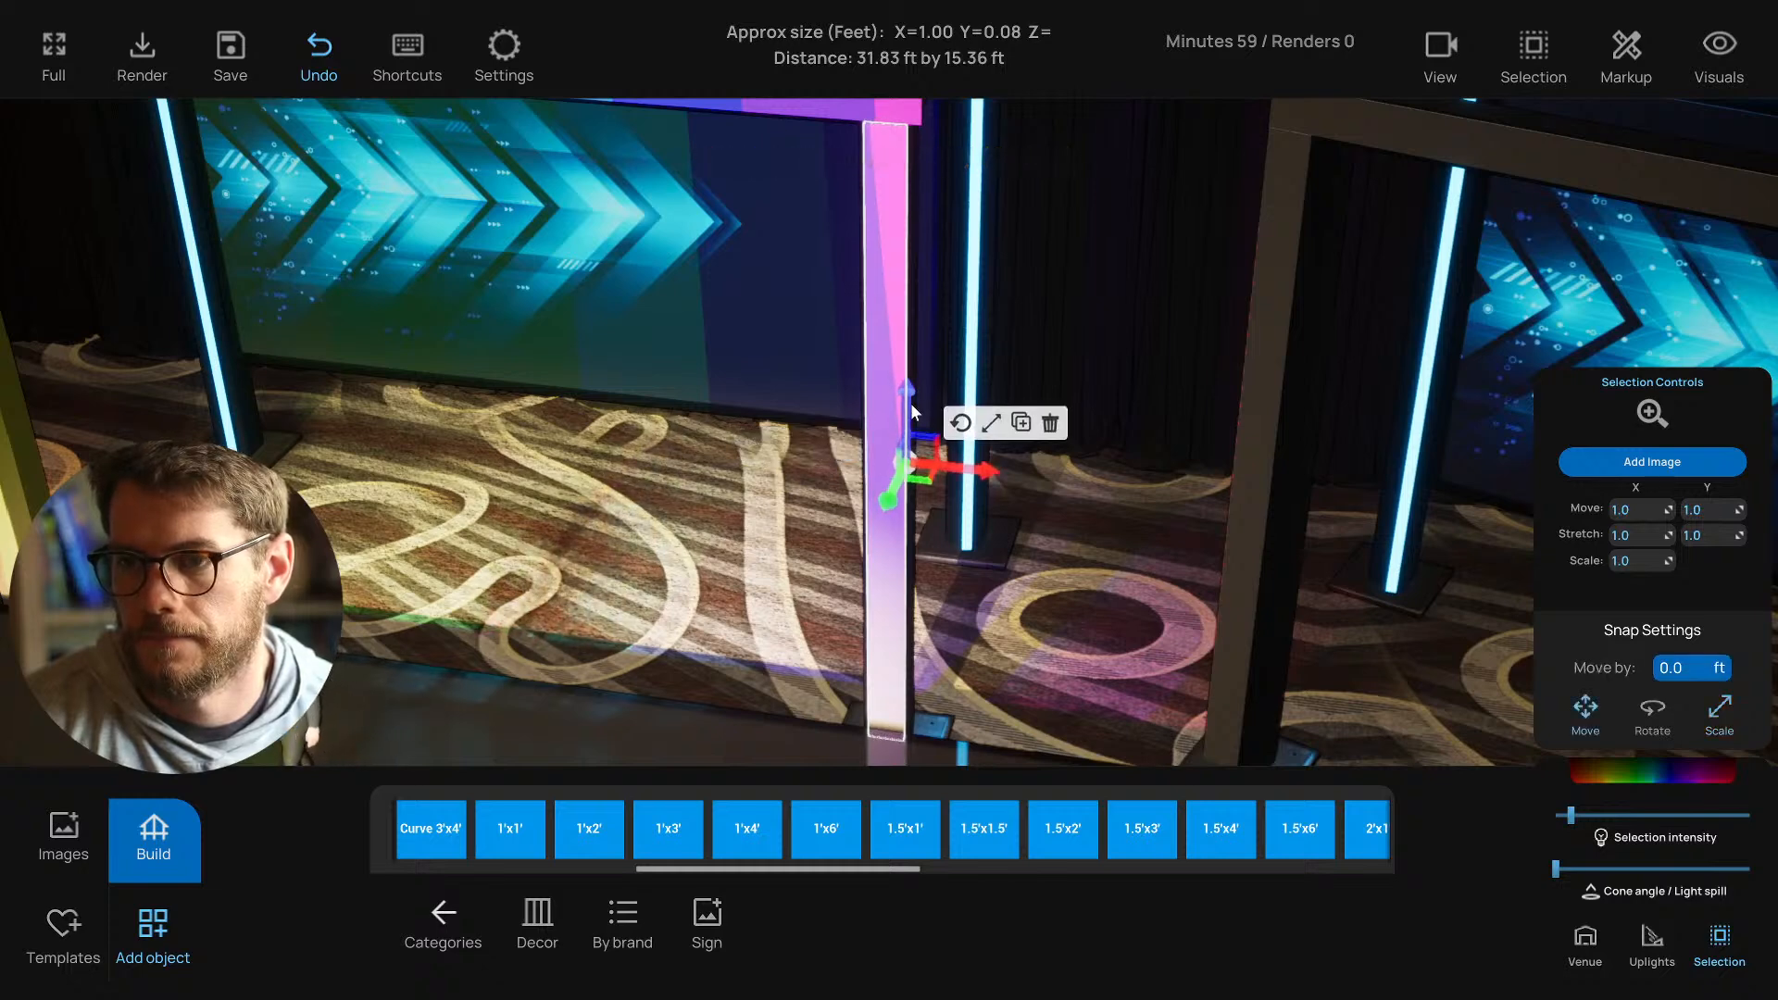
drag(976, 468, 988, 472)
Shift the right-hand panel in depth until it sits against the front face of the frame leg.
right_drag(1034, 537, 1067, 461)
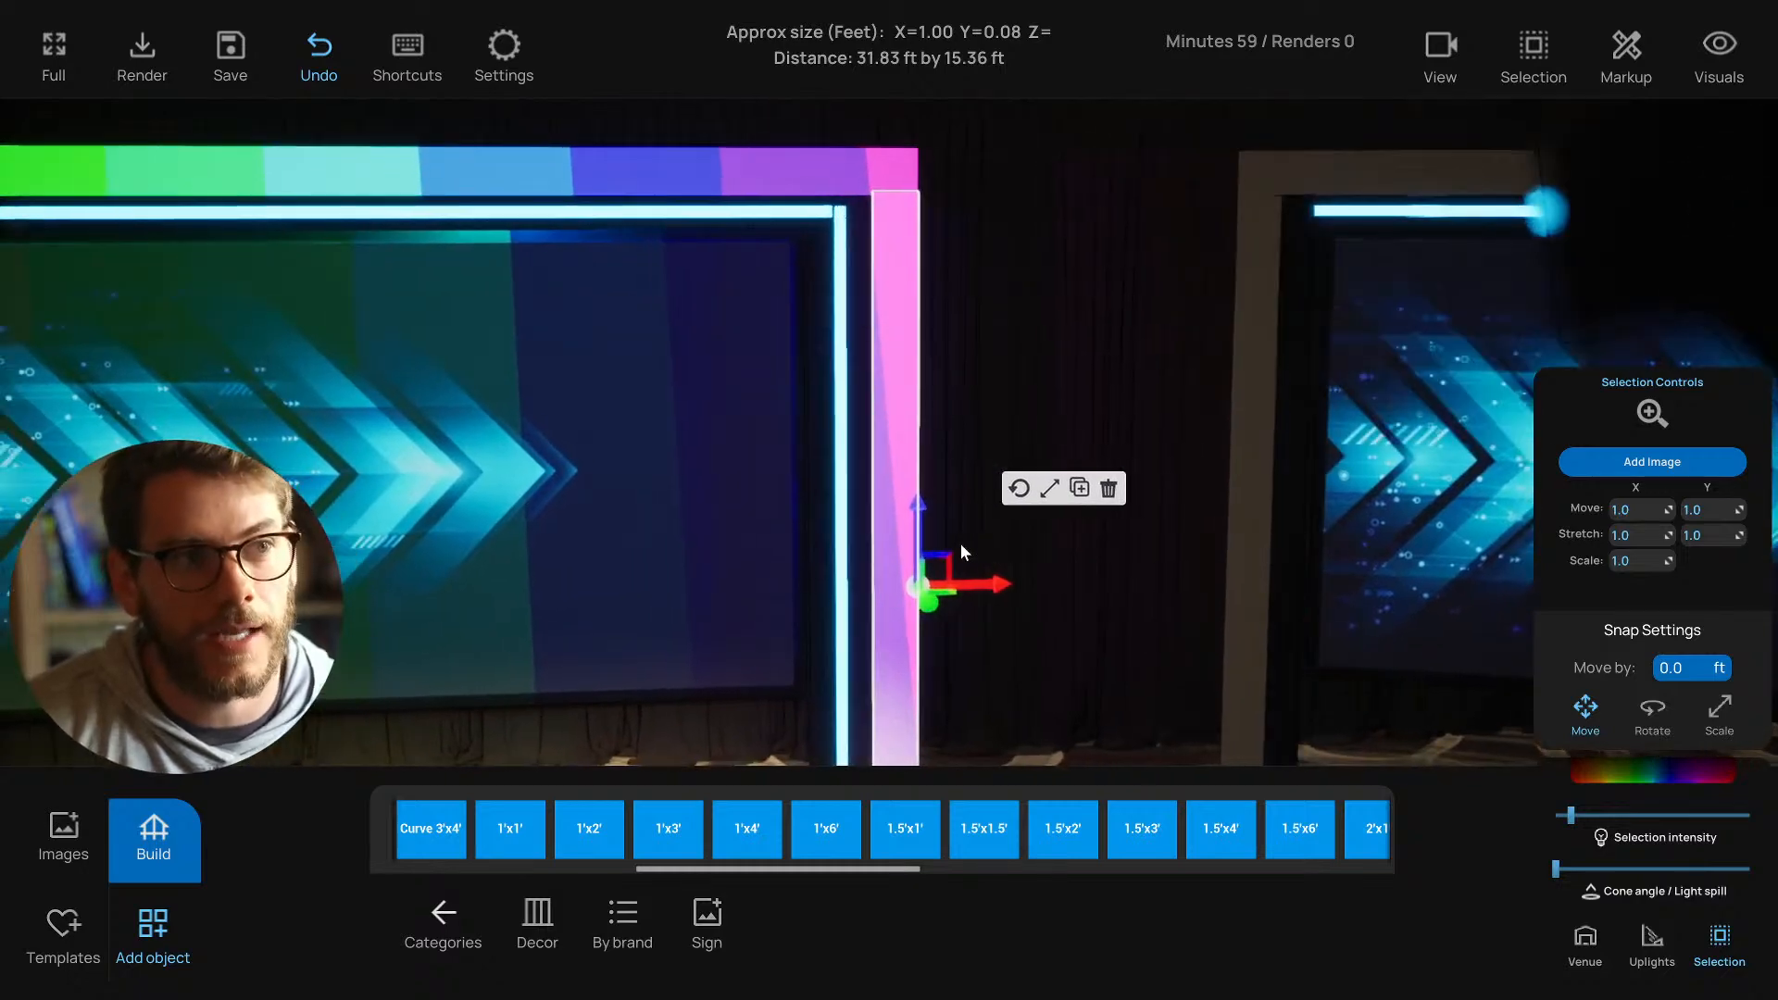
drag(962, 547, 741, 685)
key(s)
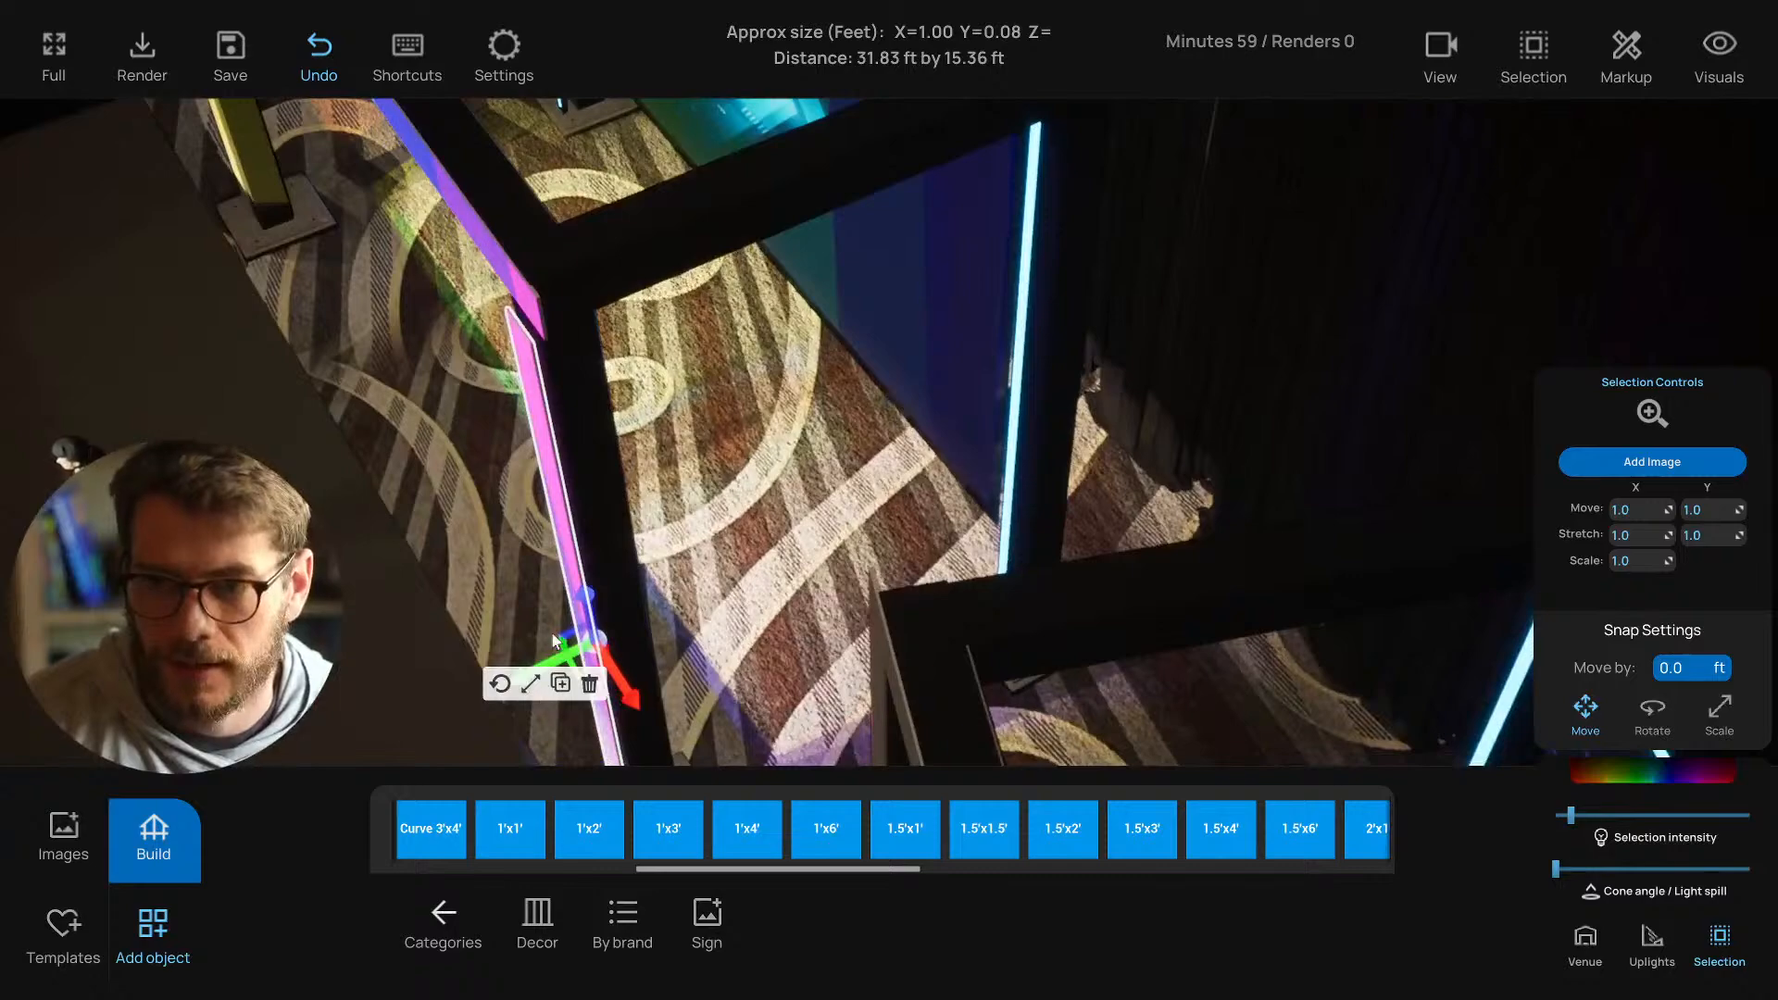
key(s)
drag(533, 610, 654, 603)
key(s)
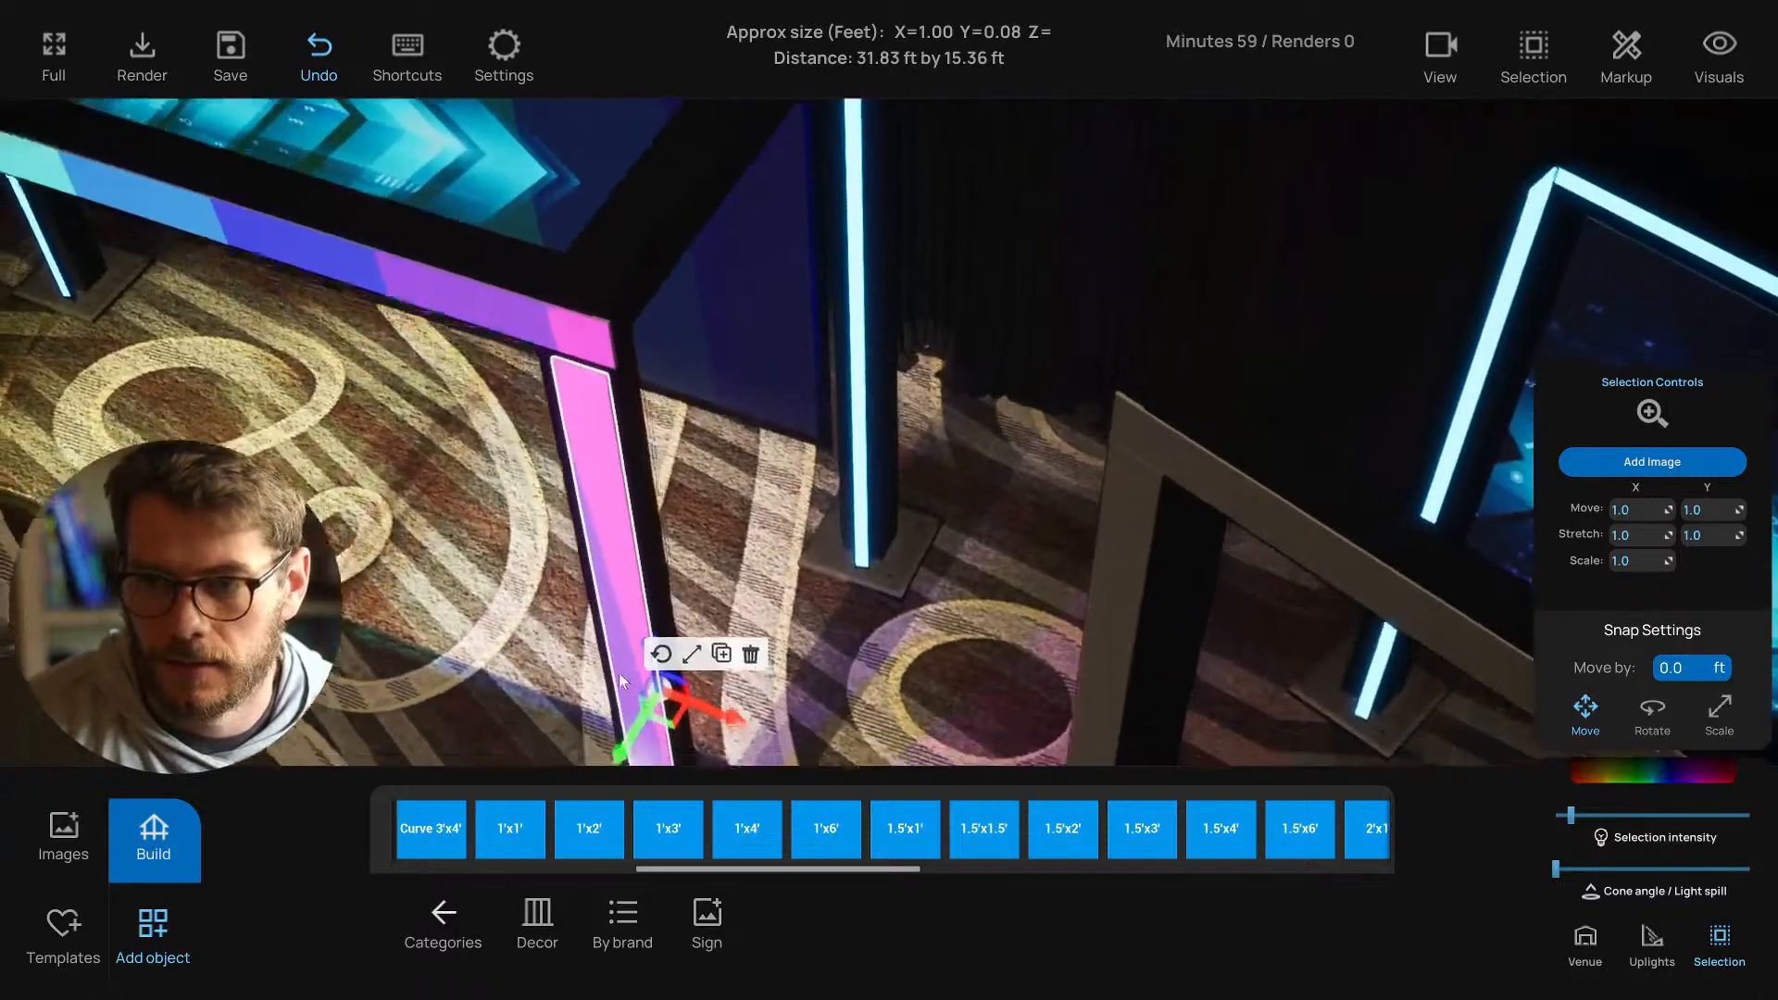
drag(625, 670, 634, 665)
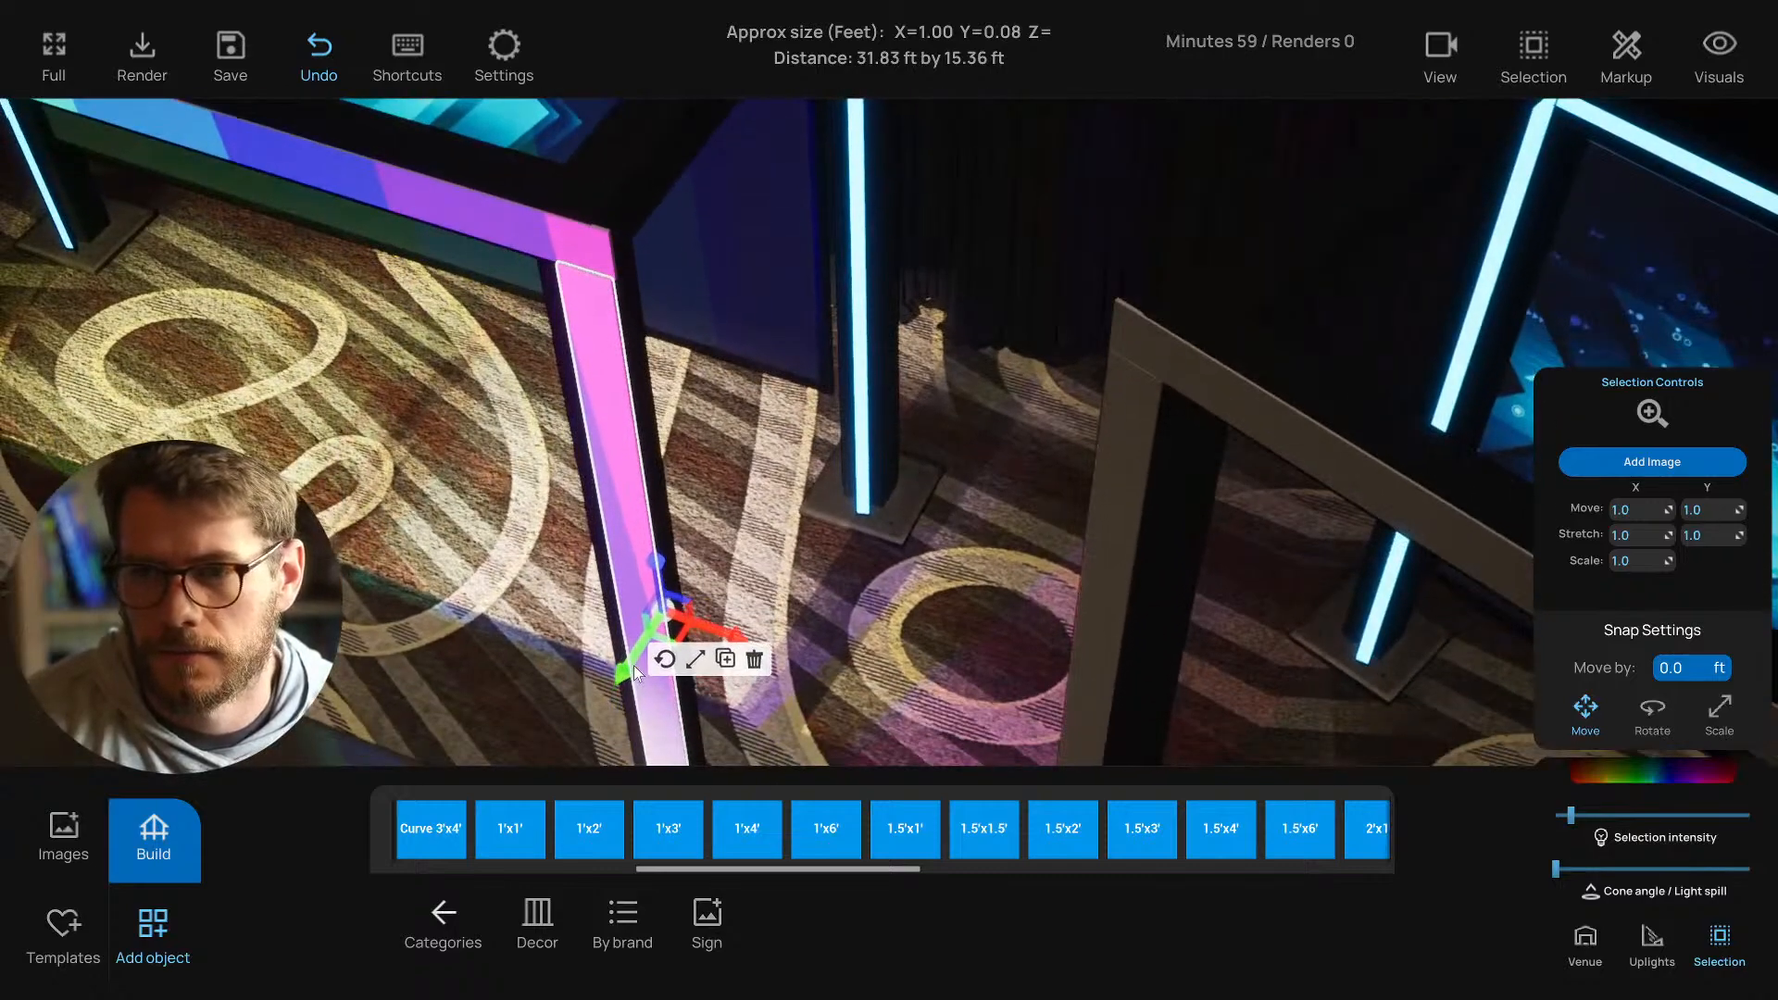
key(f)
drag(778, 358, 836, 435)
key(s)
drag(803, 663, 803, 658)
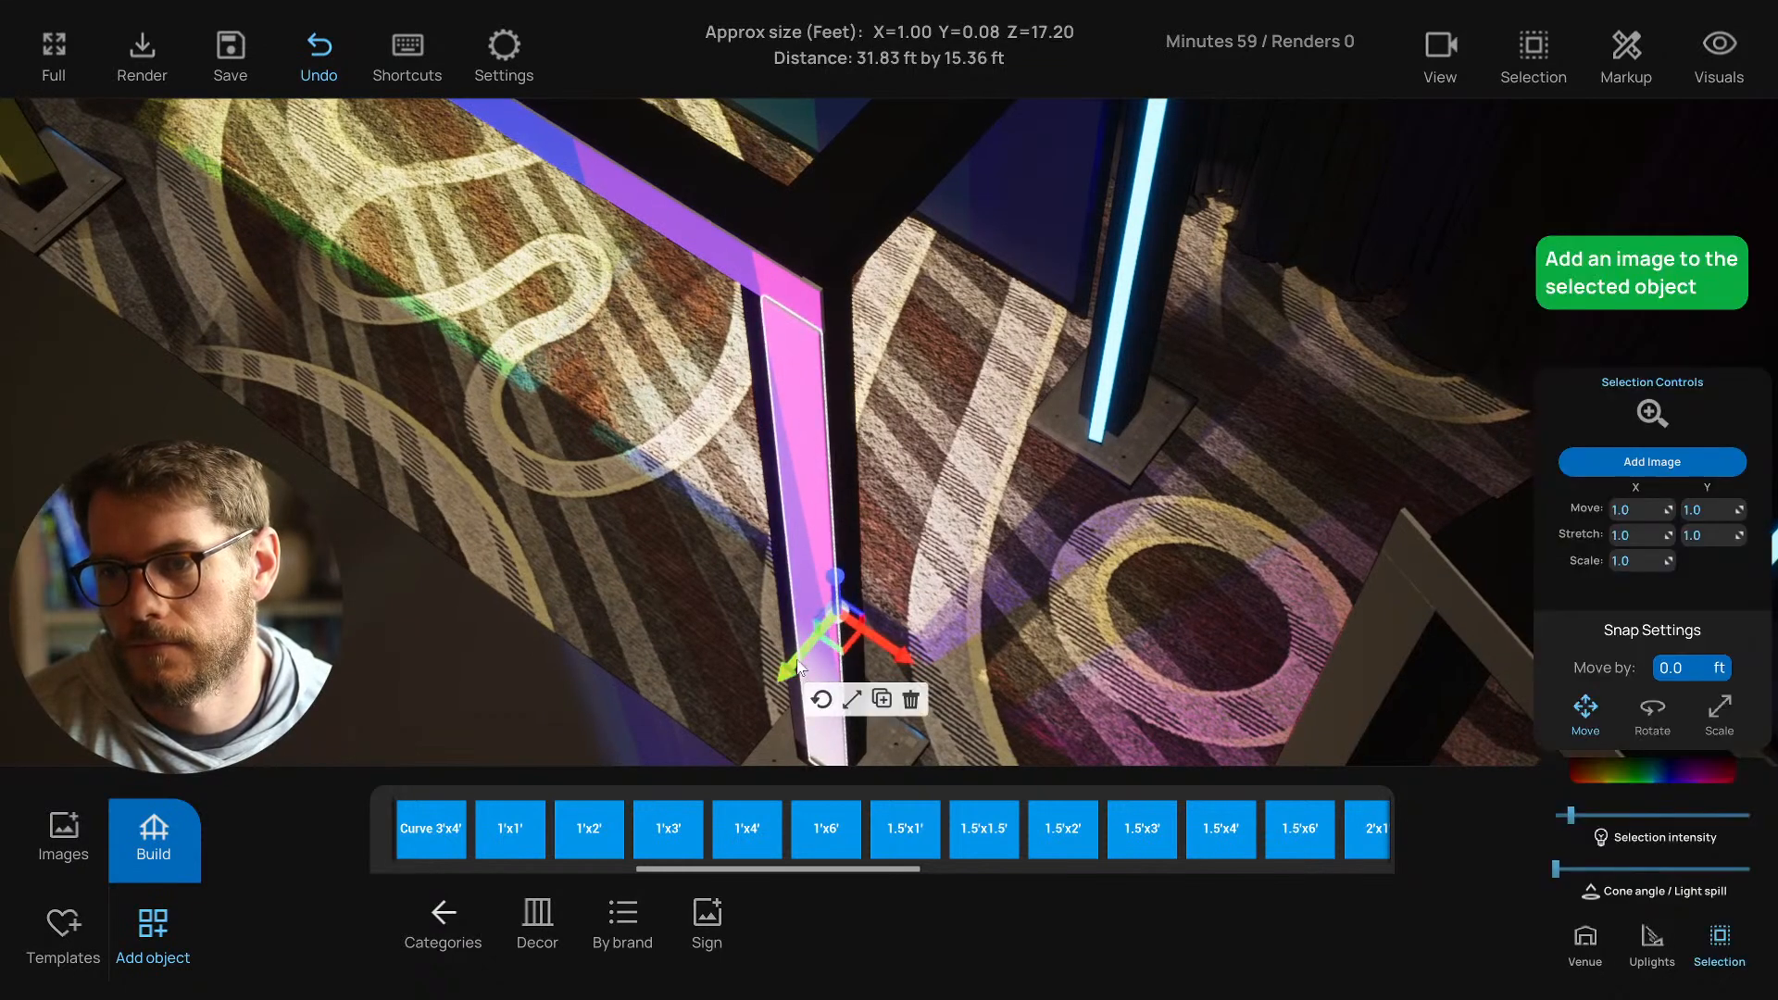
Delete the old top panel and the old left-hand panel of the center frame.
click(1075, 553)
right_drag(1065, 542, 983, 513)
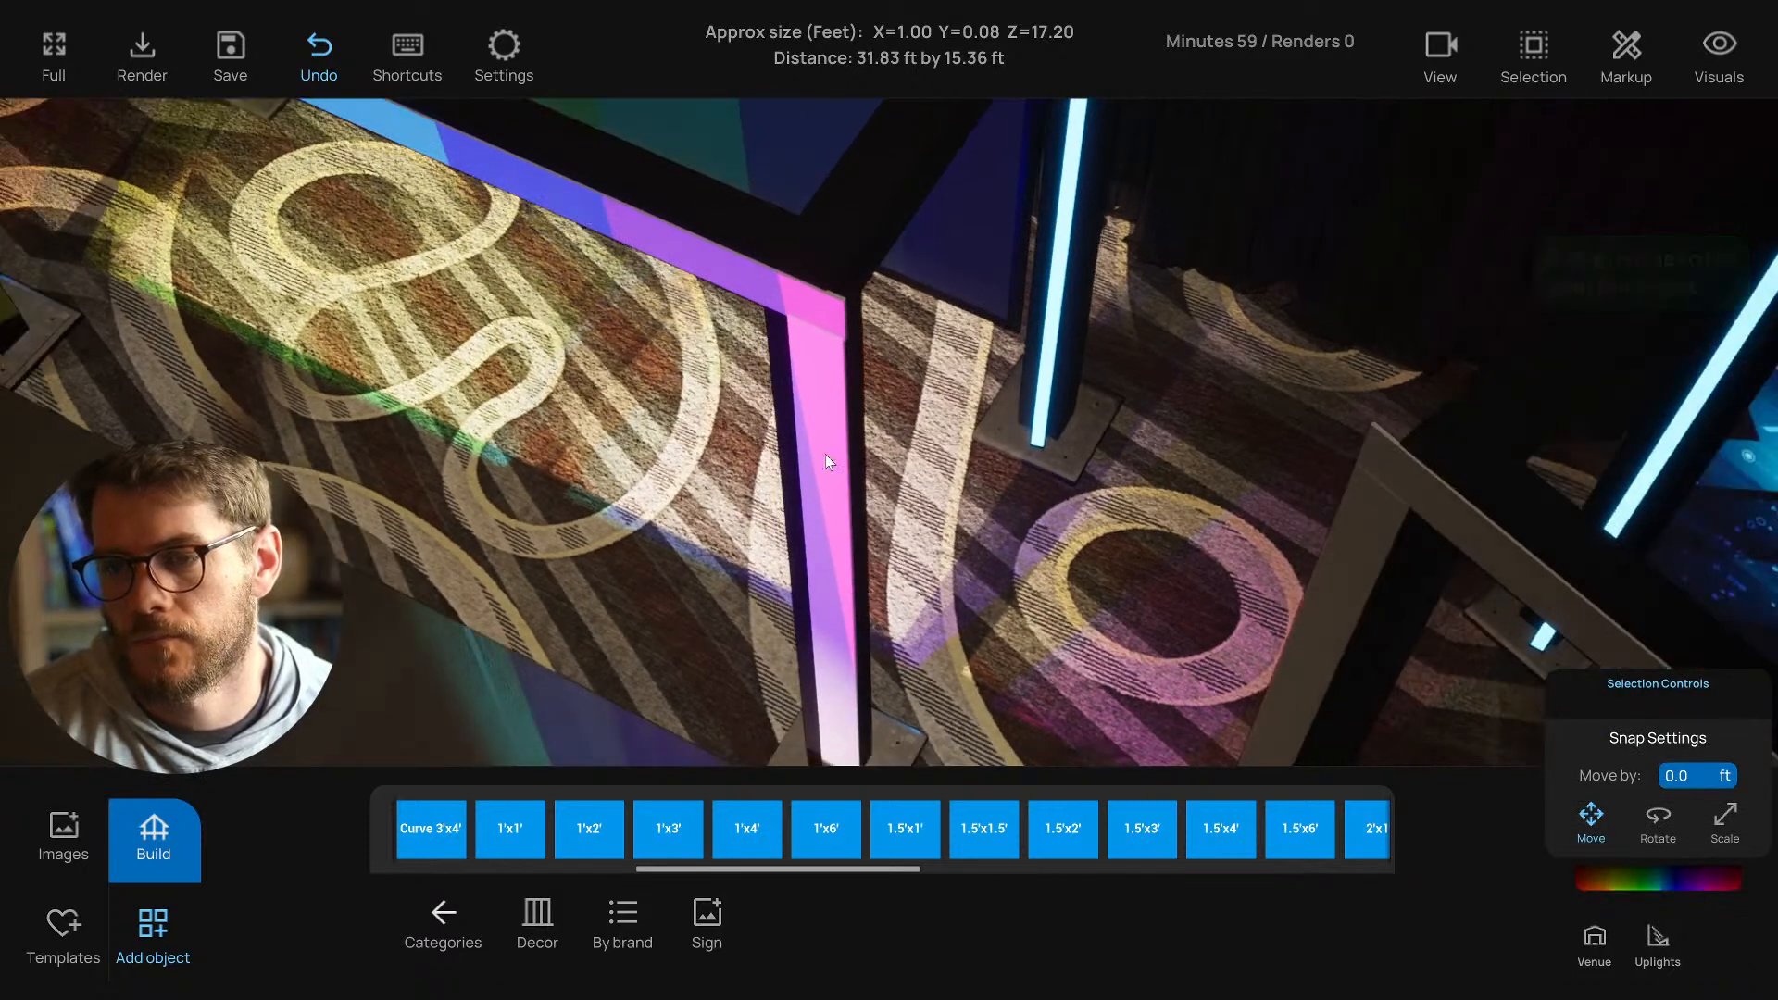
click(806, 350)
right_drag(802, 338, 819, 419)
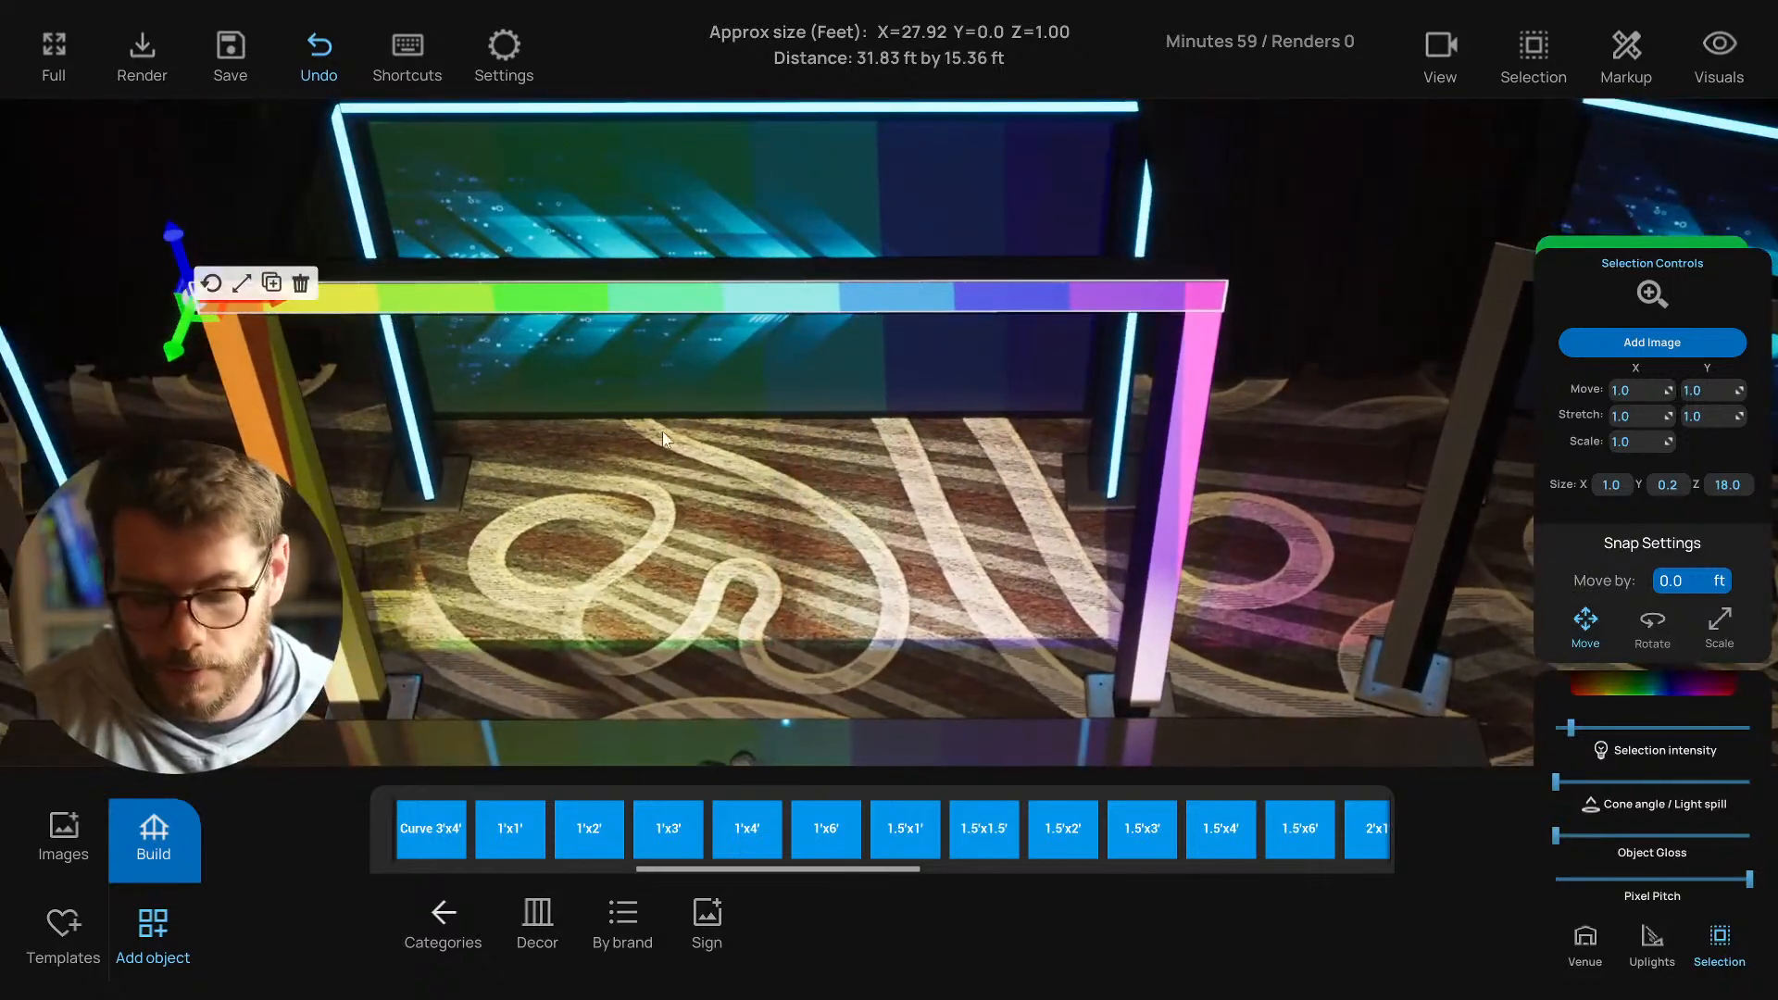
click(625, 418)
click(252, 398)
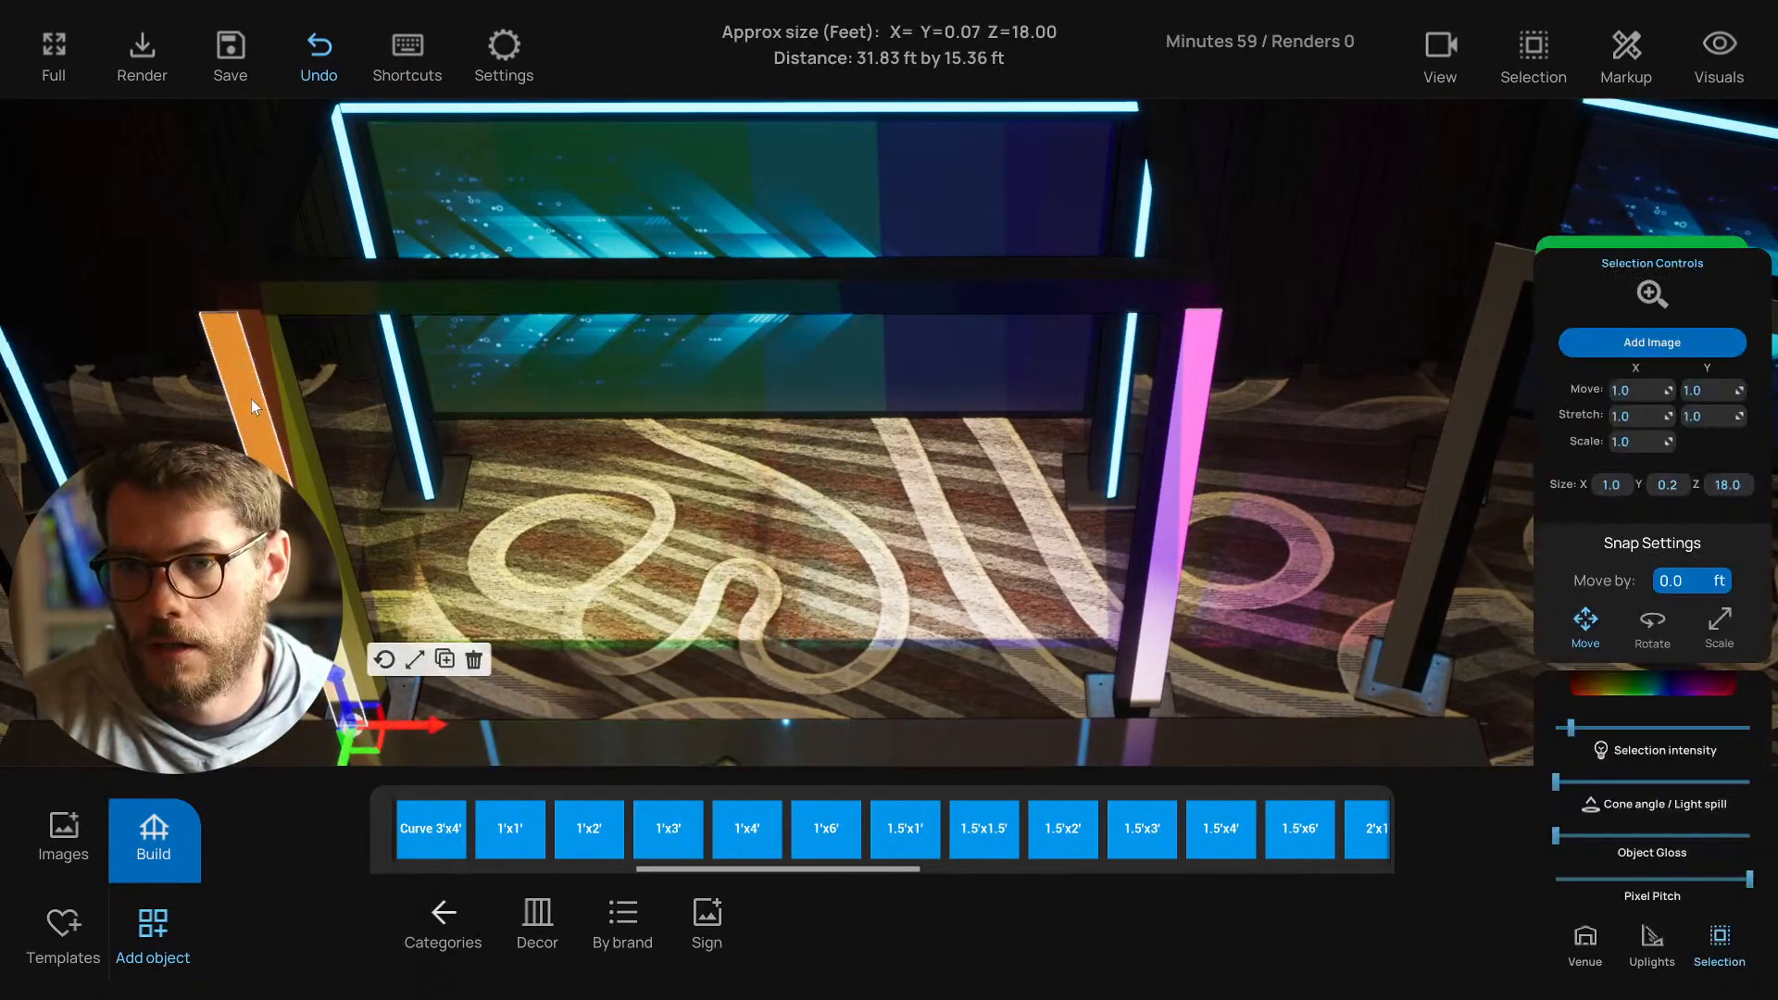
click(581, 564)
Duplicate the right-hand panel and move the copy across to the frame's left-hand leg.
click(1171, 549)
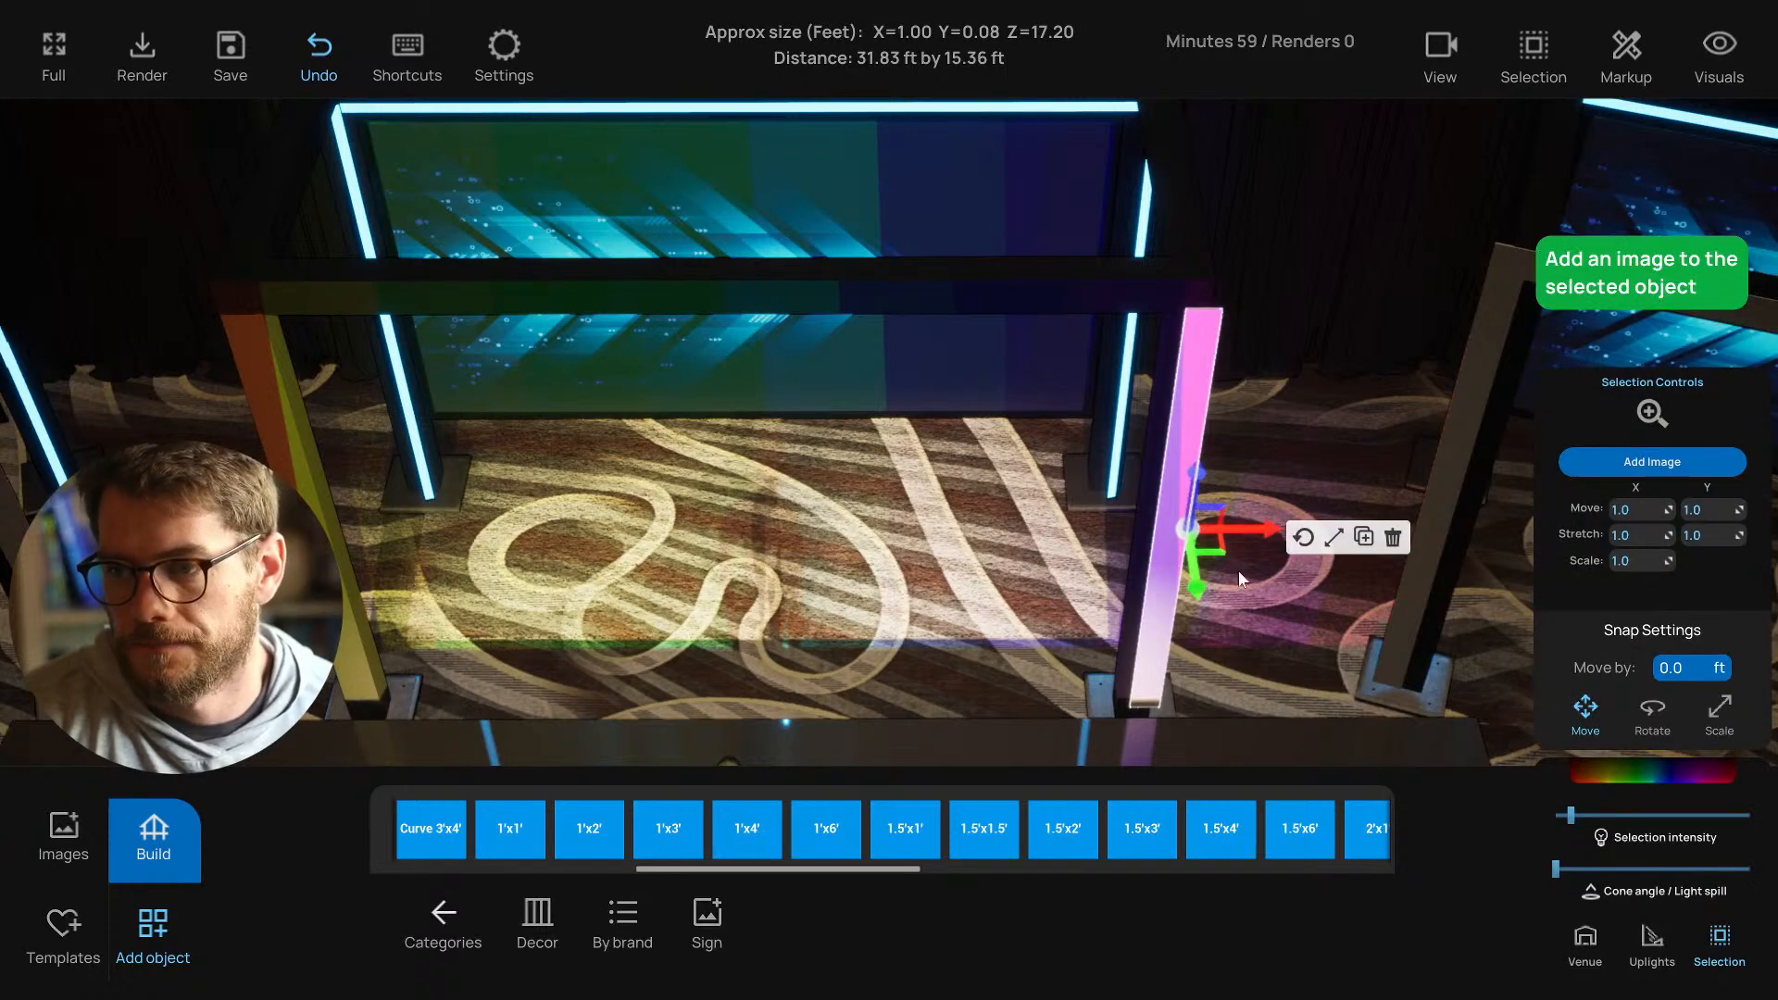
key(ctrl+c)
drag(1251, 533, 377, 517)
right_drag(378, 515, 491, 430)
Nudge the right-hand and left-hand panels sideways to fine-tune their positions on the frame legs.
click(1131, 553)
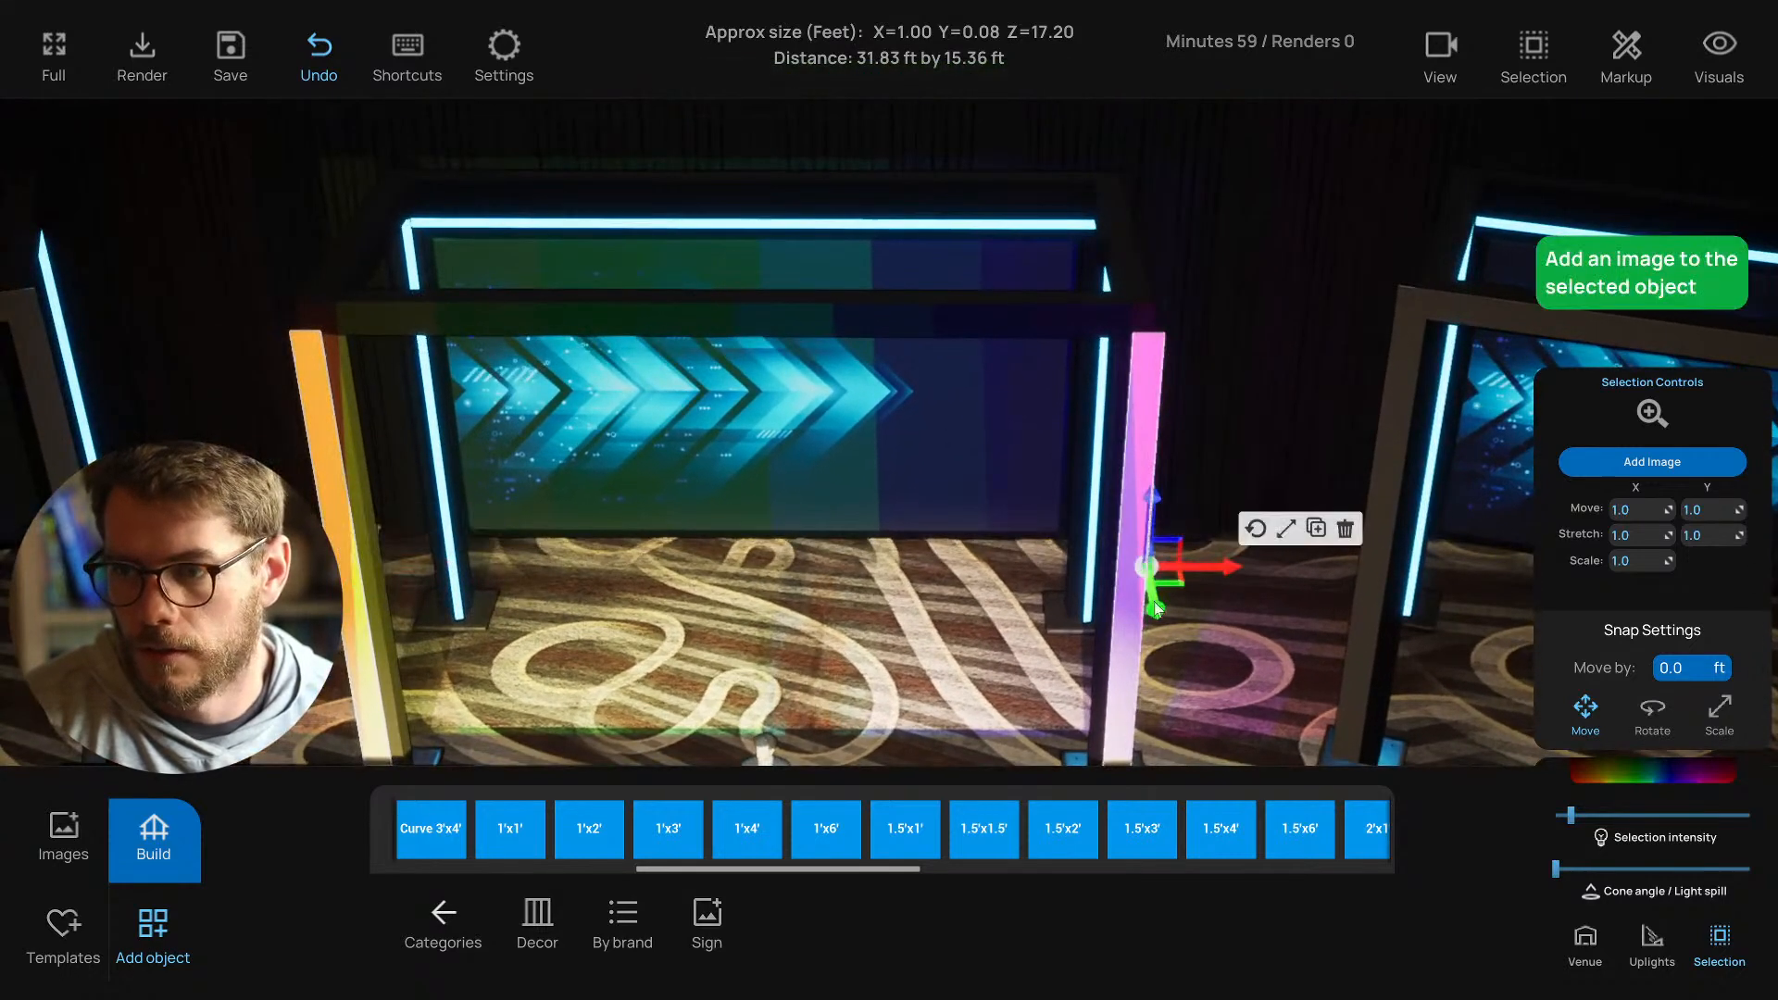
mouse_move(1201, 565)
mouse_down()
mouse_move(1241, 561)
mouse_move(1221, 569)
mouse_up()
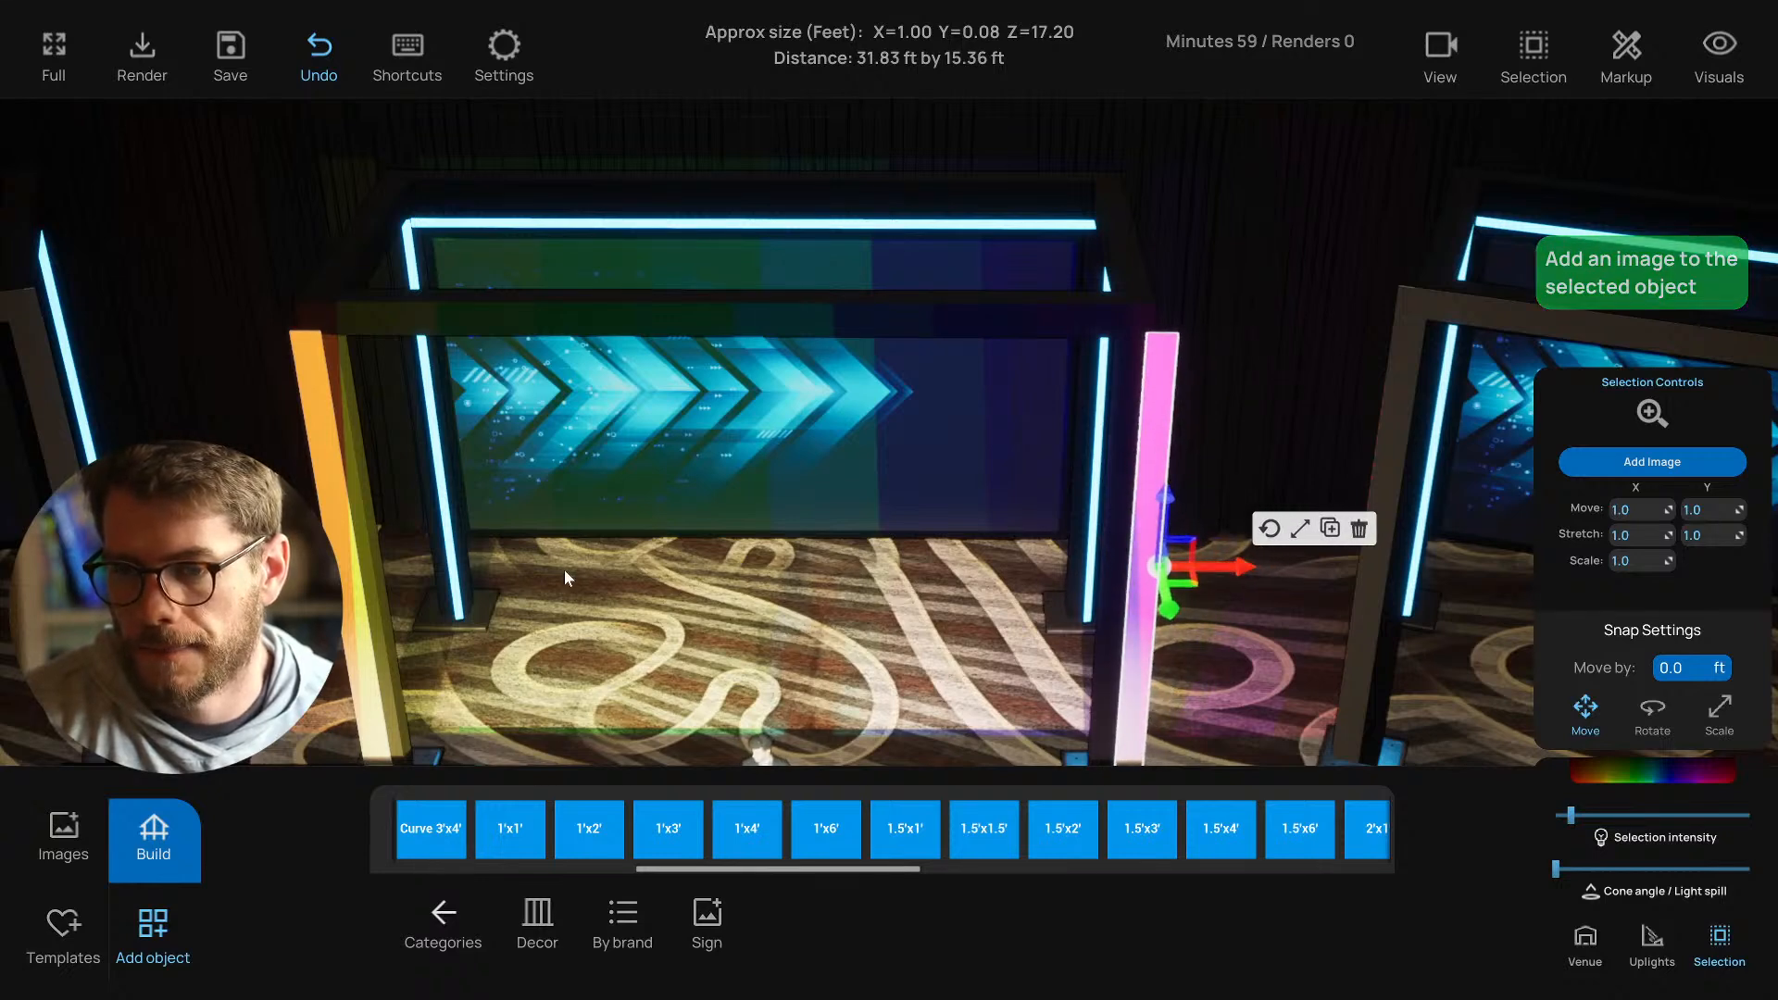
scroll(564, 569, down, 2)
click(375, 597)
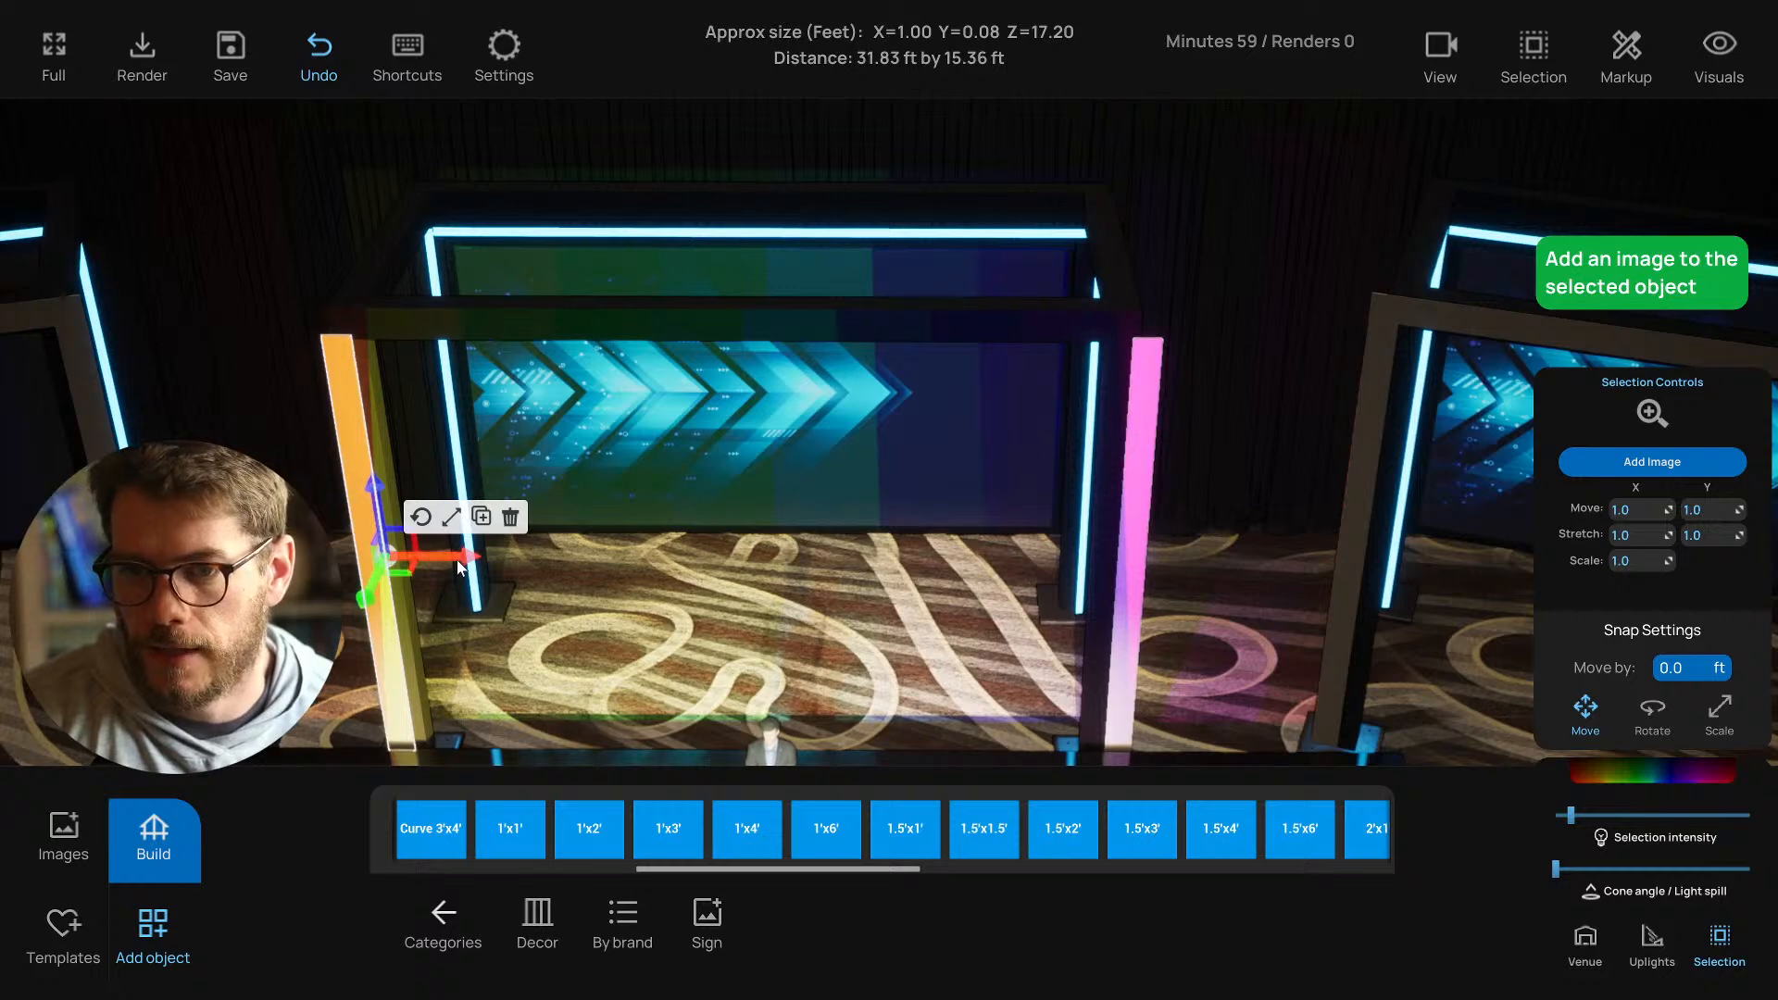
drag(450, 562, 454, 566)
Duplicate the left-hand panel upward and rotate the copy to horizontal, using a 5.0 degree rotation snap.
right_drag(1163, 639, 1141, 651)
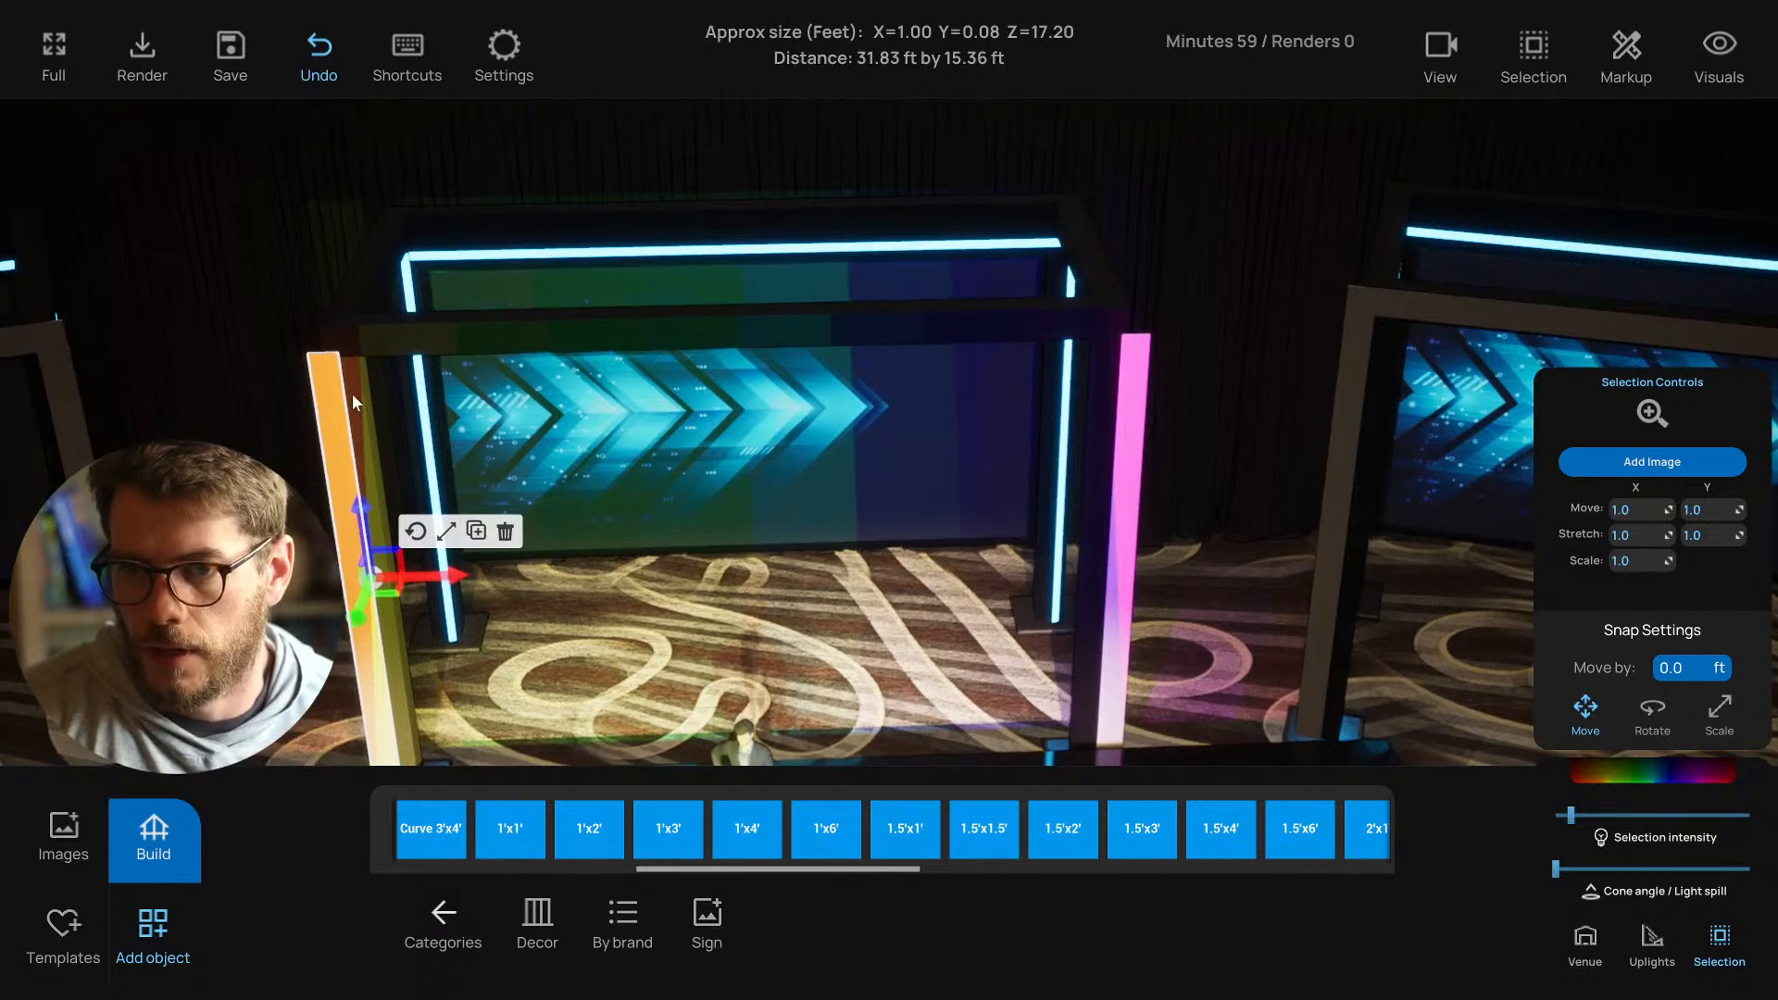
right_drag(935, 503, 923, 406)
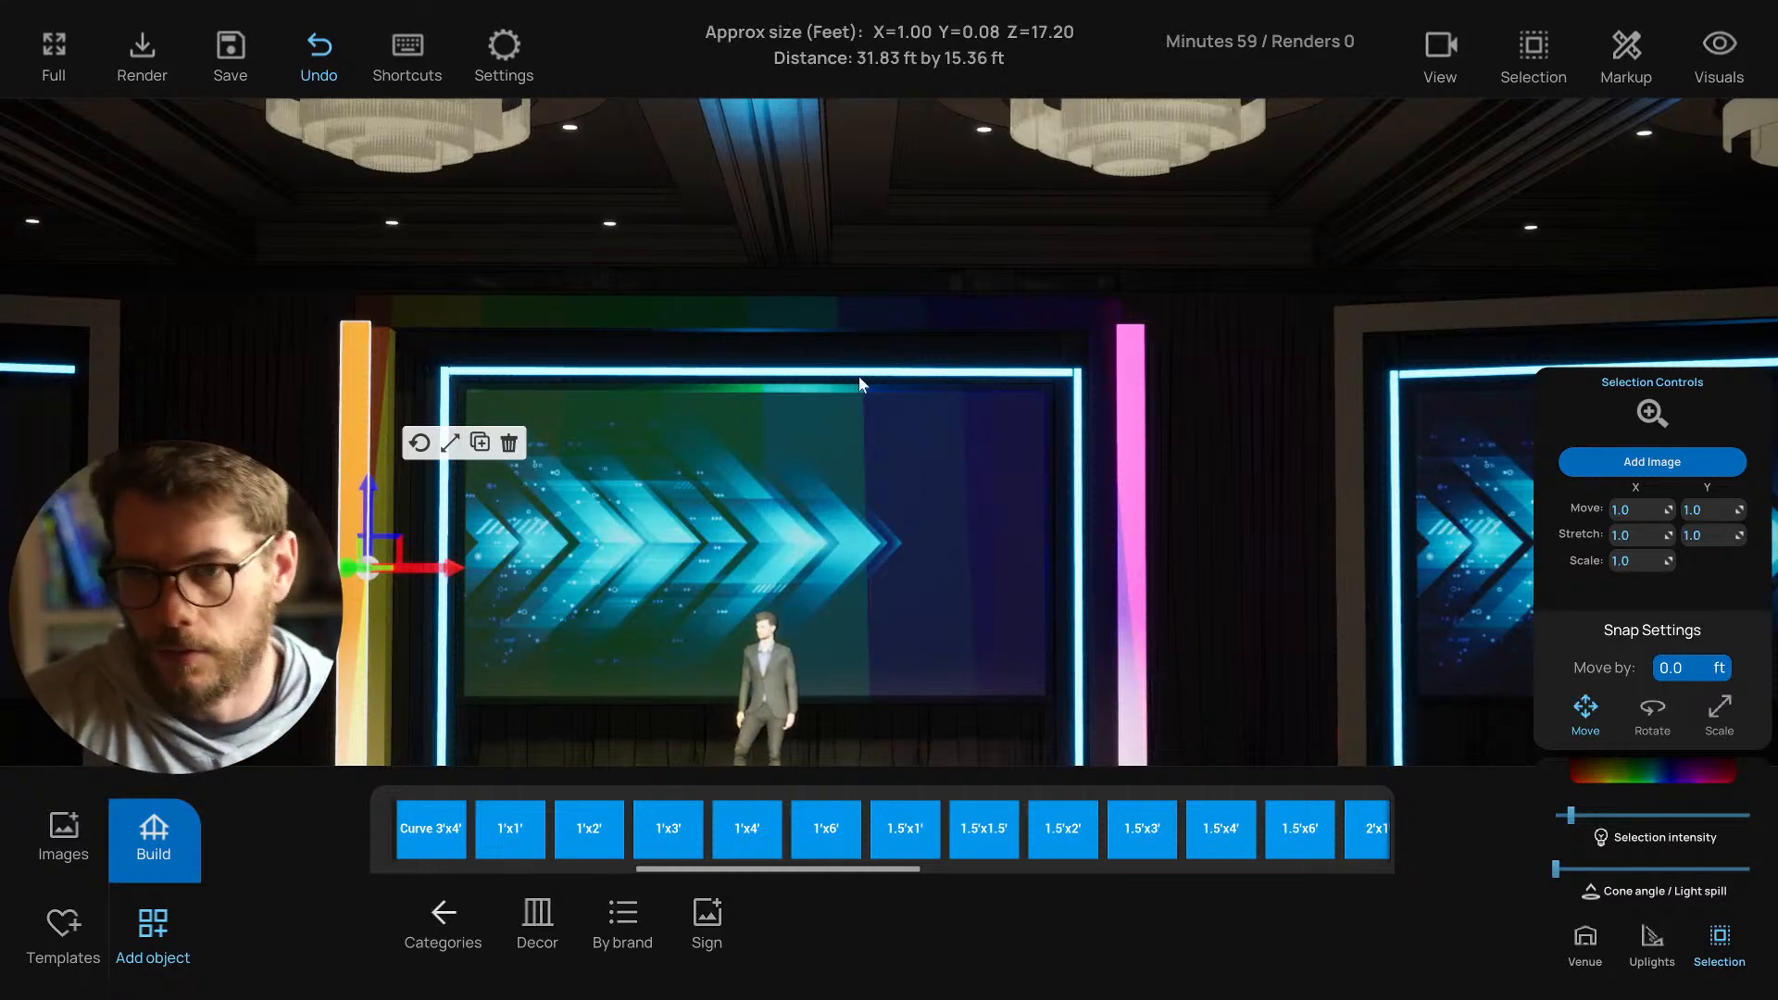
right_drag(701, 437, 695, 444)
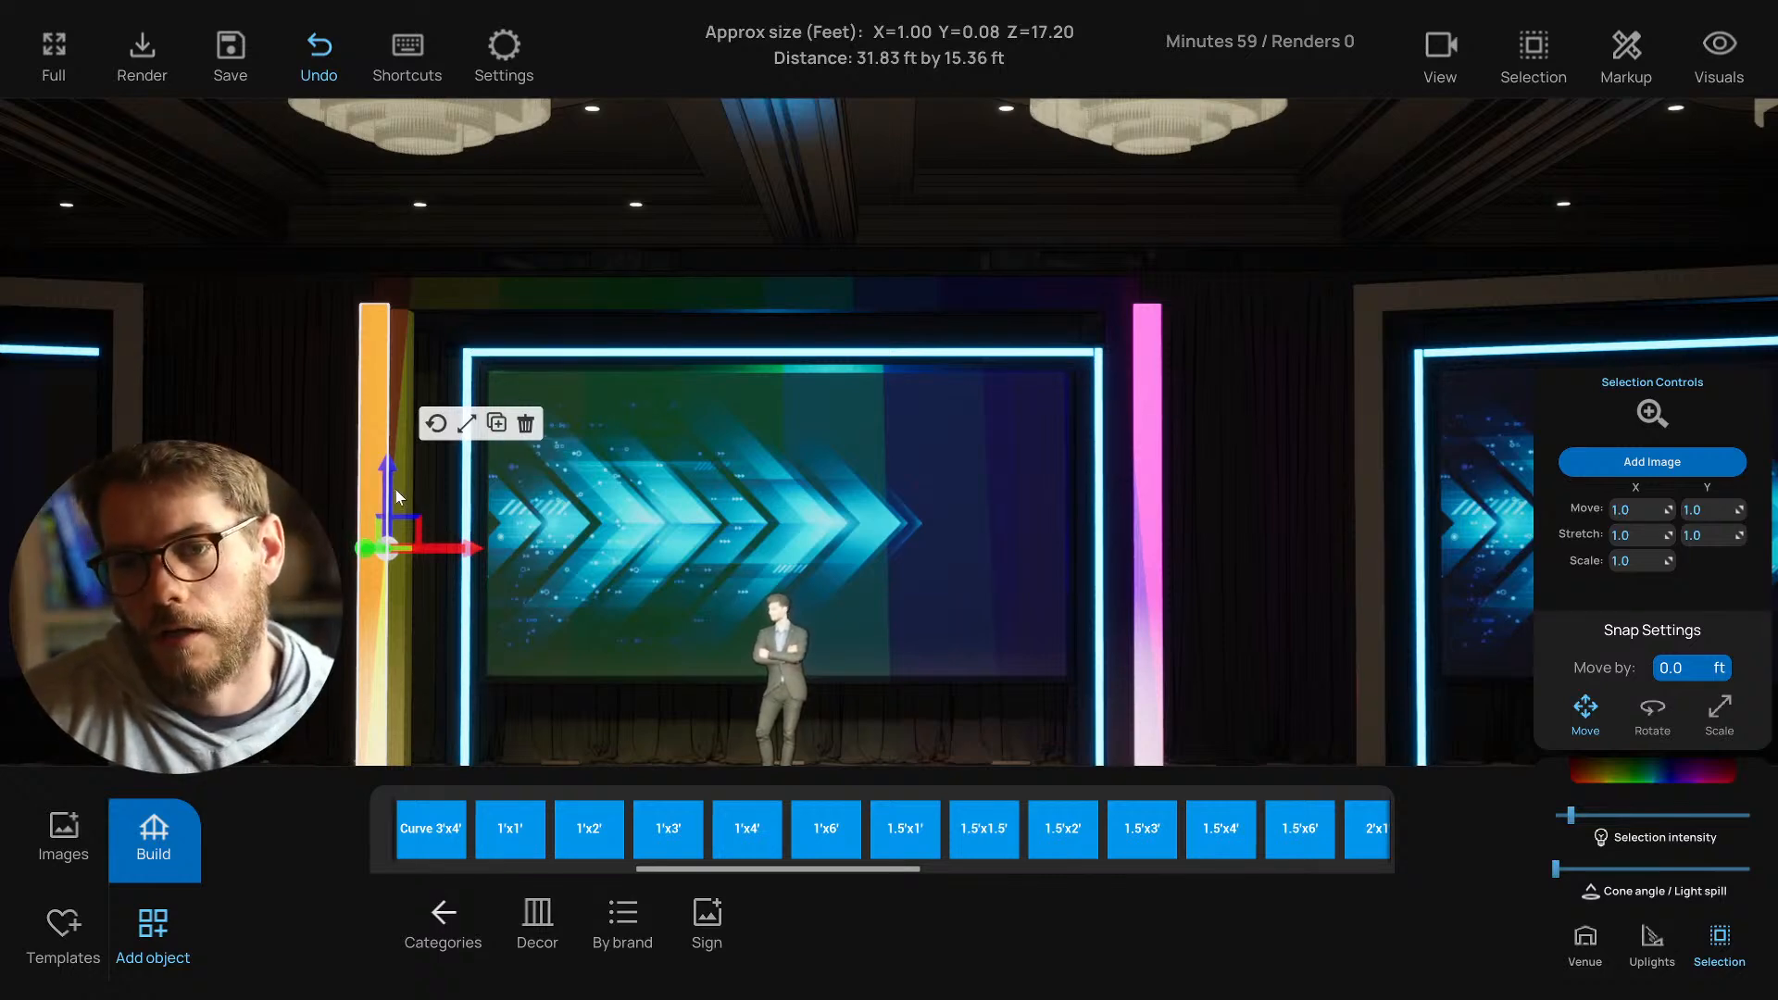
alt+drag(386, 486, 448, 186)
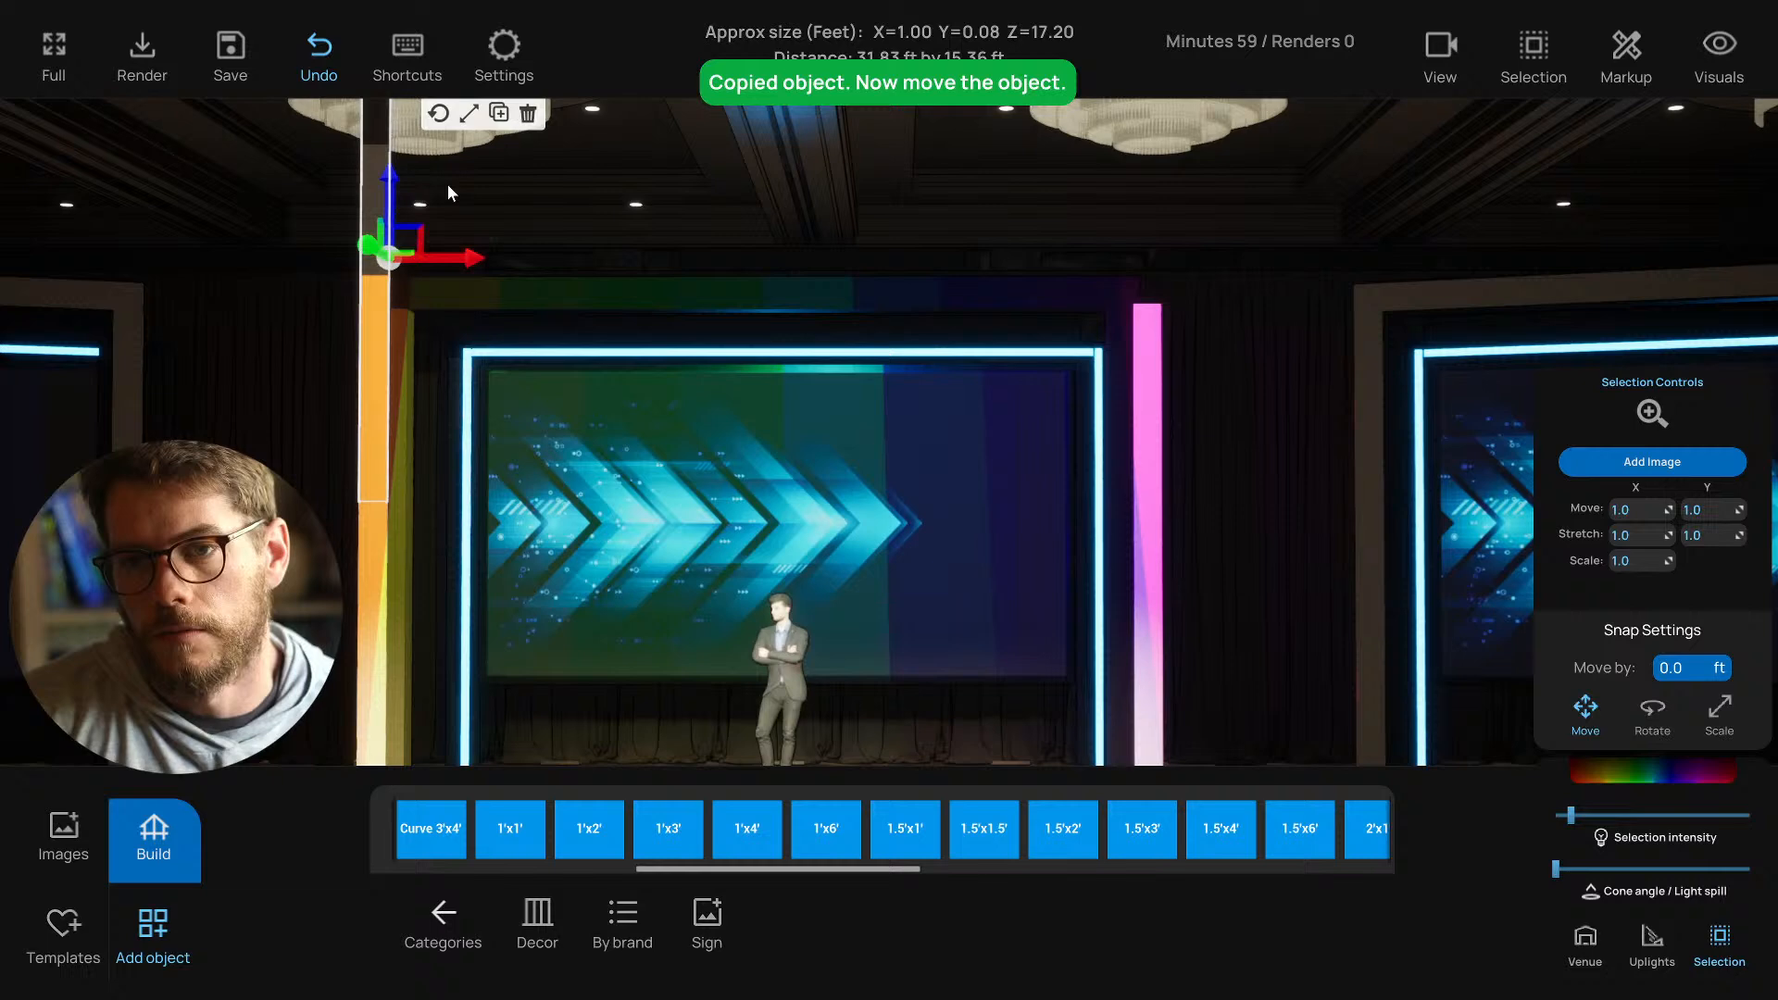
click(441, 114)
drag(467, 314, 356, 380)
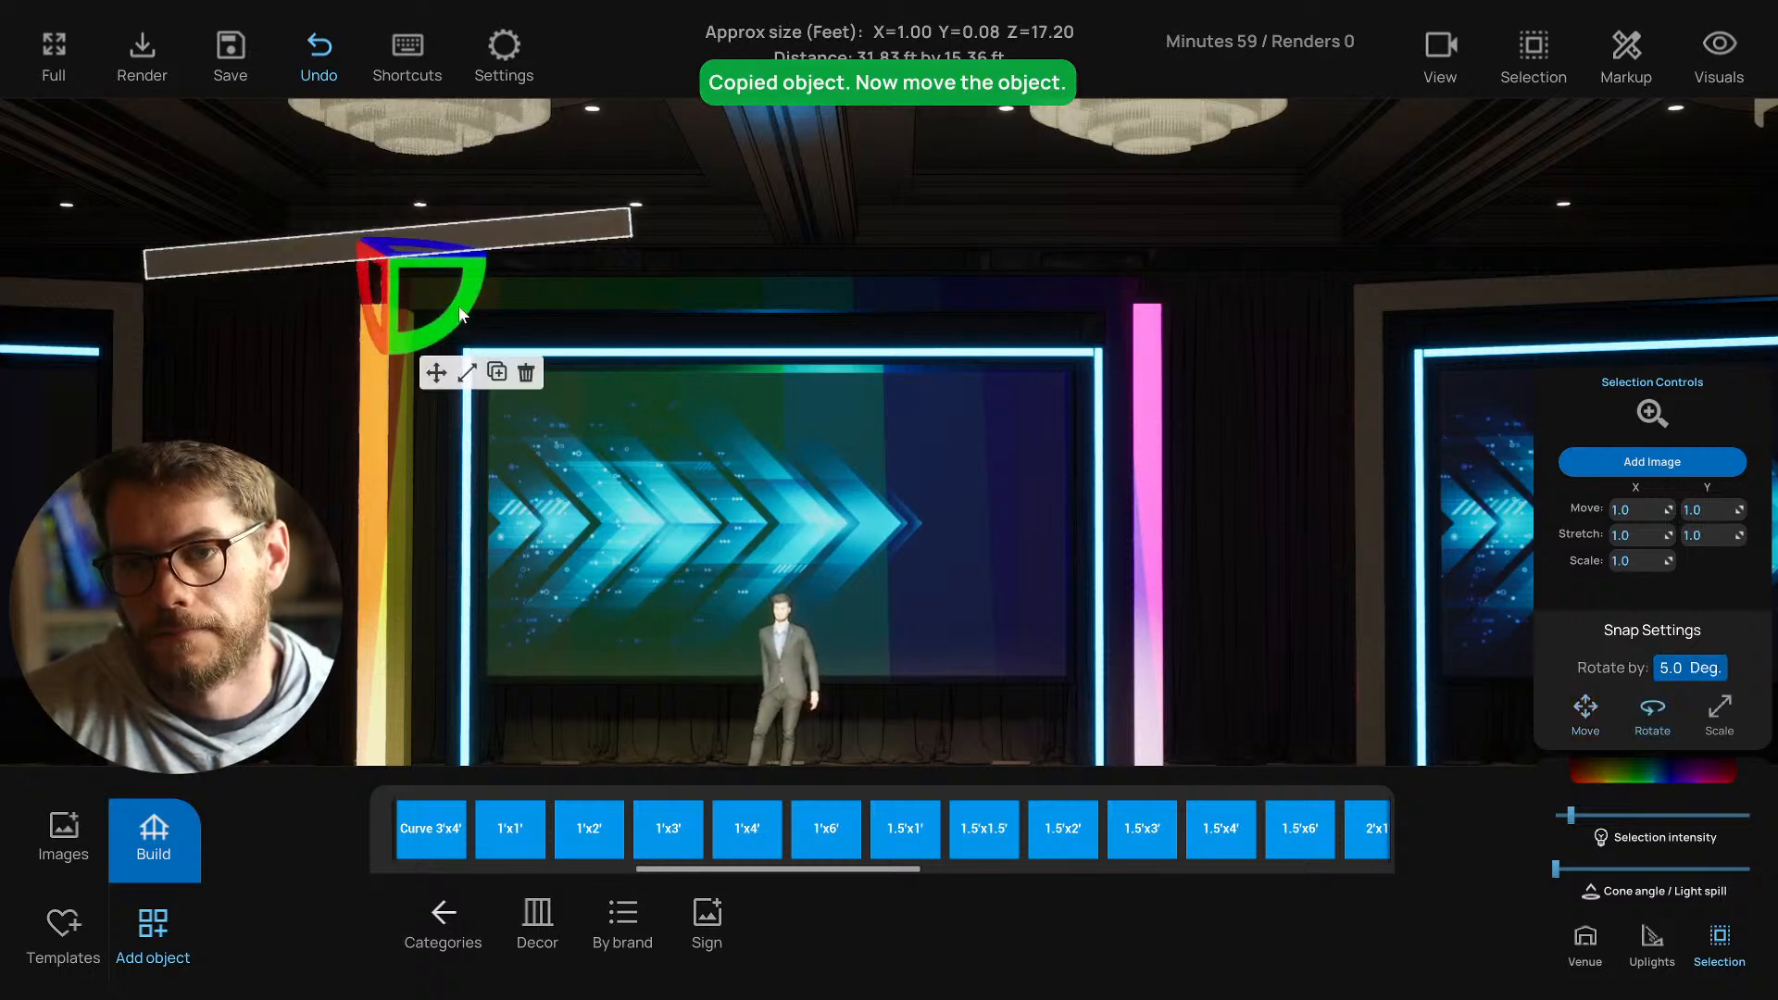
drag(461, 308, 454, 310)
click(437, 372)
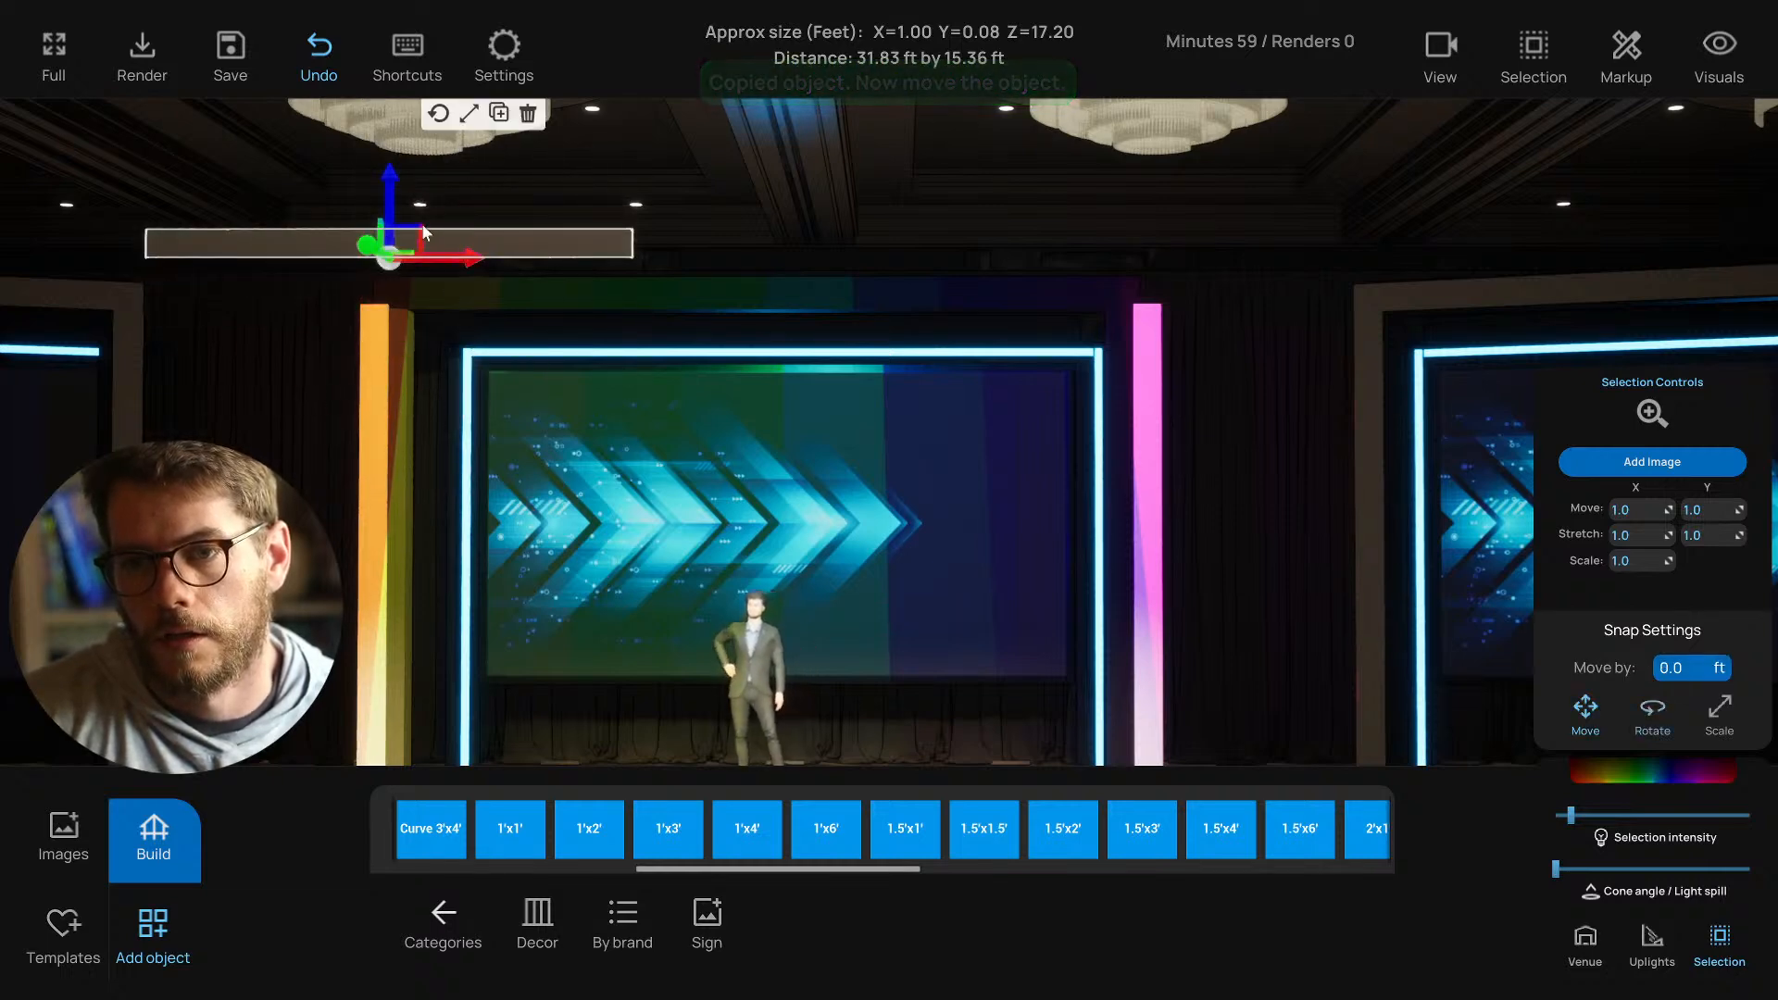
Move the horizontal copy onto the frame's top beam, with its end flush with the left-hand corner.
drag(424, 232, 639, 276)
right_drag(598, 340, 770, 342)
key(w)
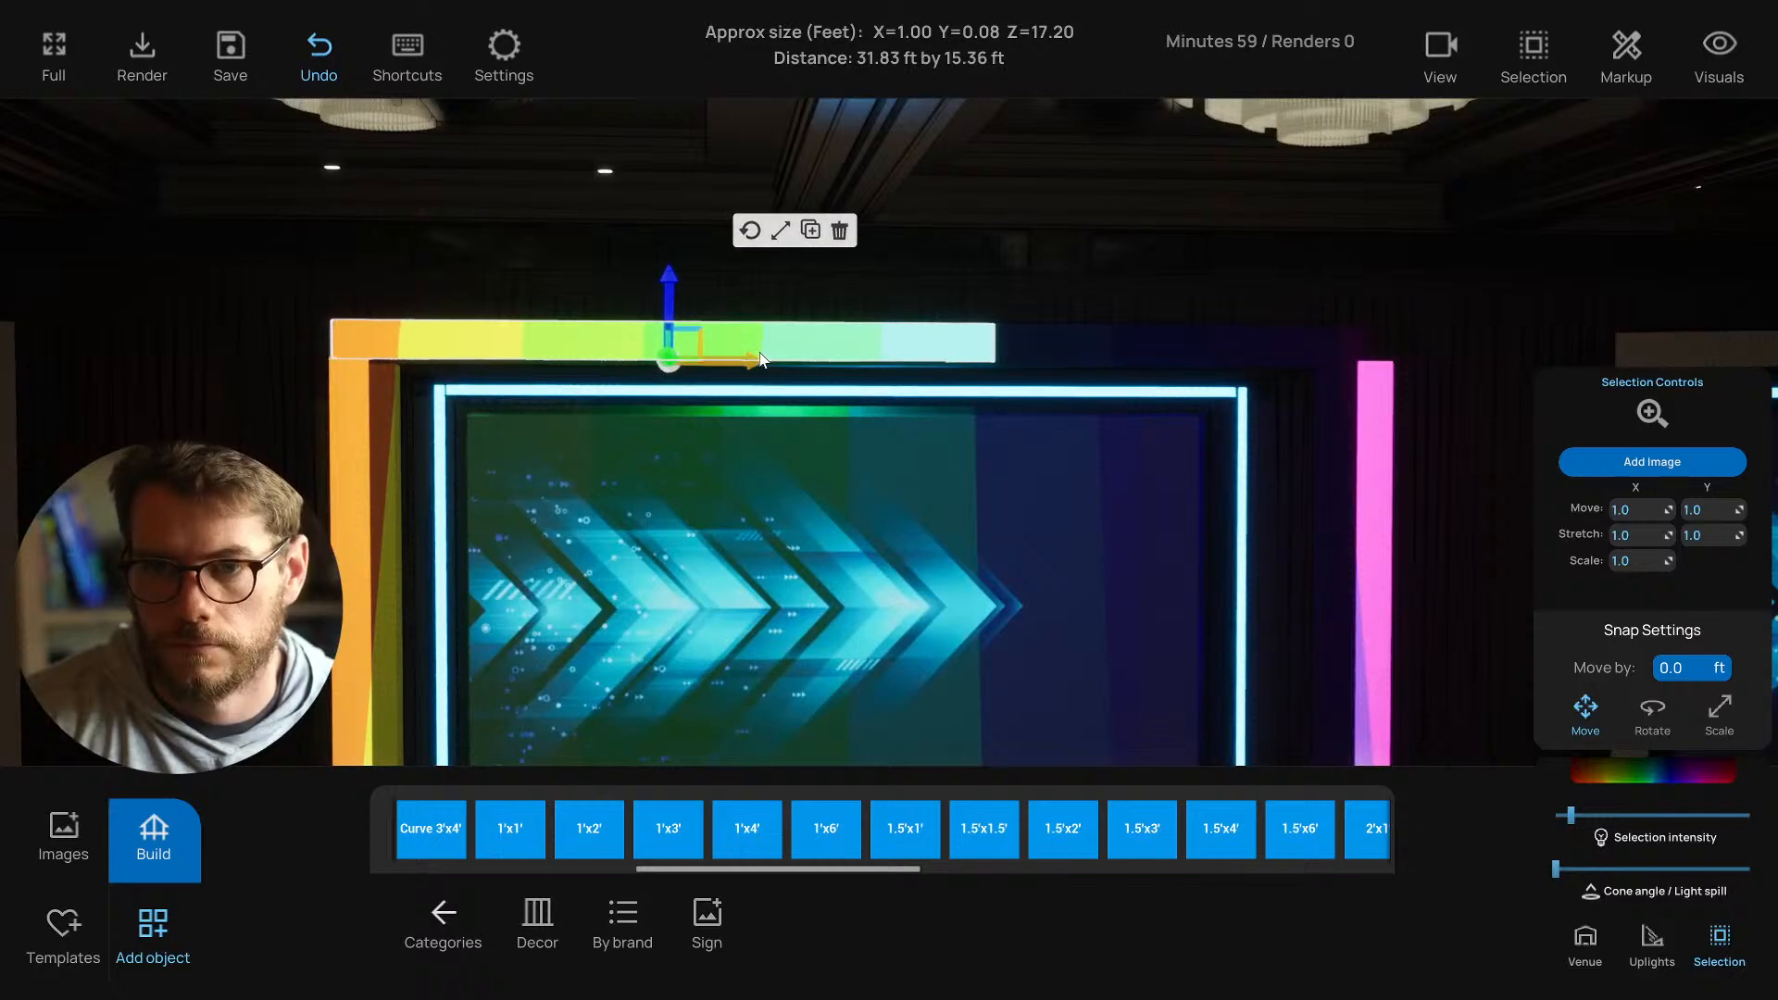
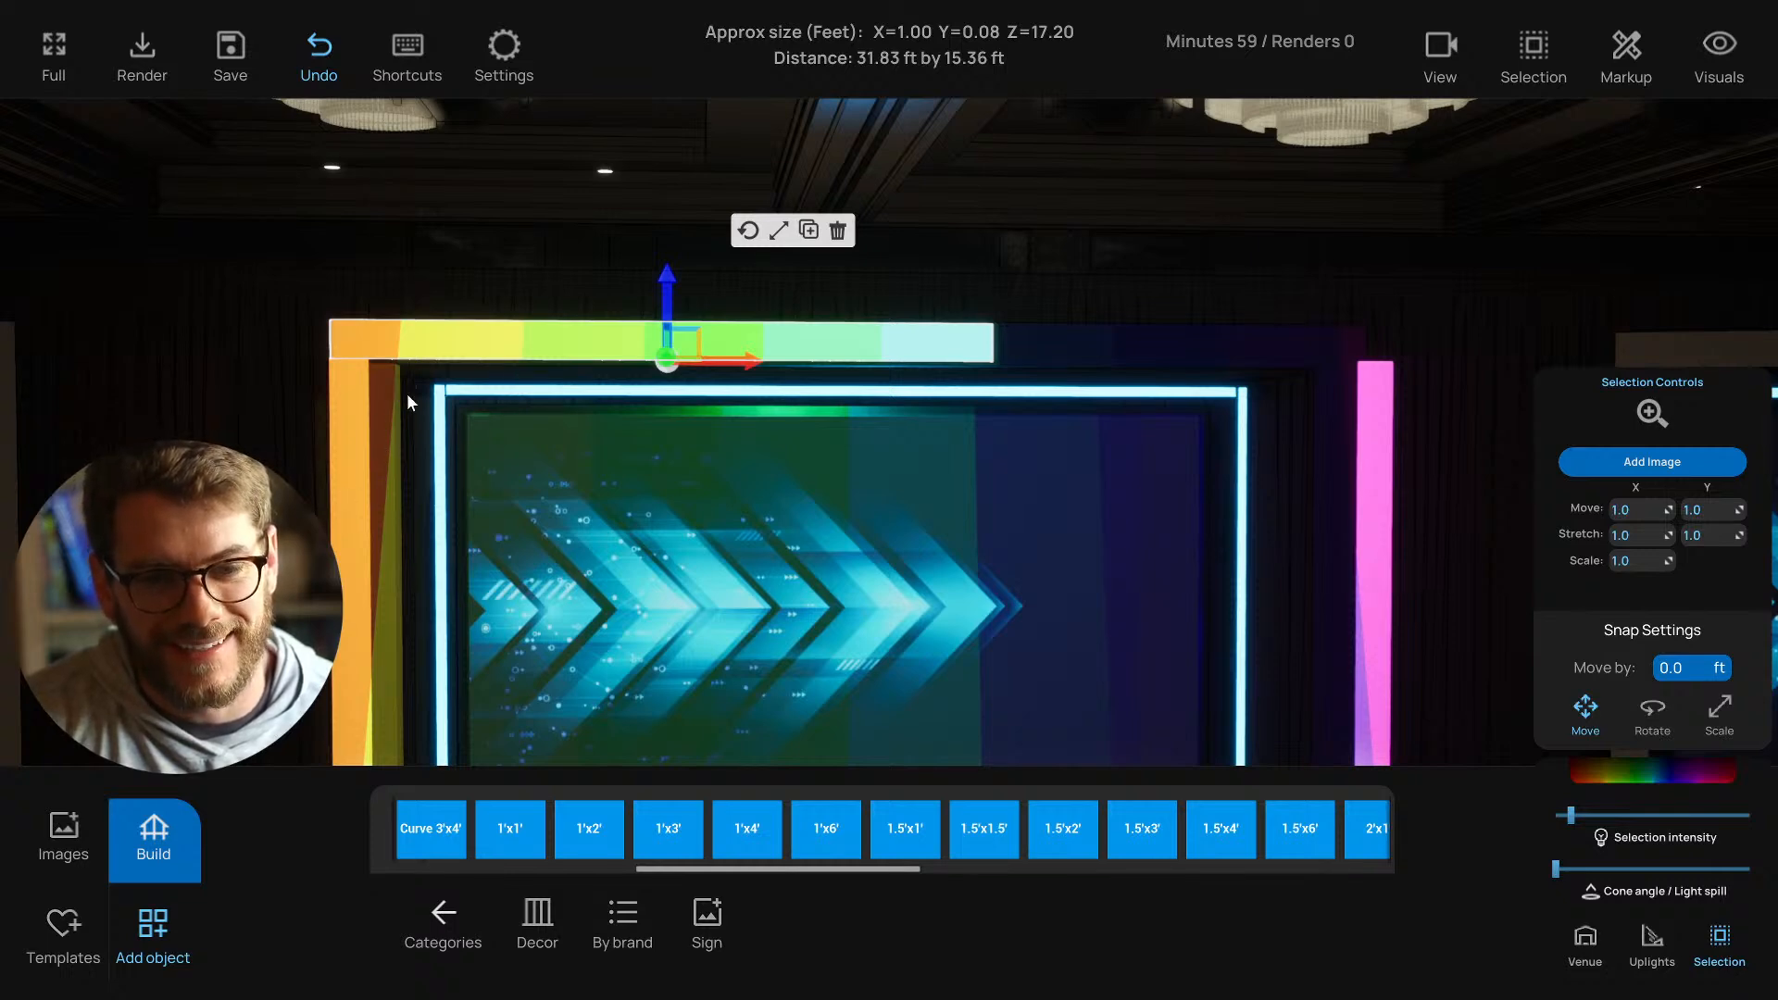
Inspect from above and from the front how the horizontal panel sits on the frame's top beam.
key(d)
drag(672, 382, 624, 597)
key(q)
key(a)
key(w)
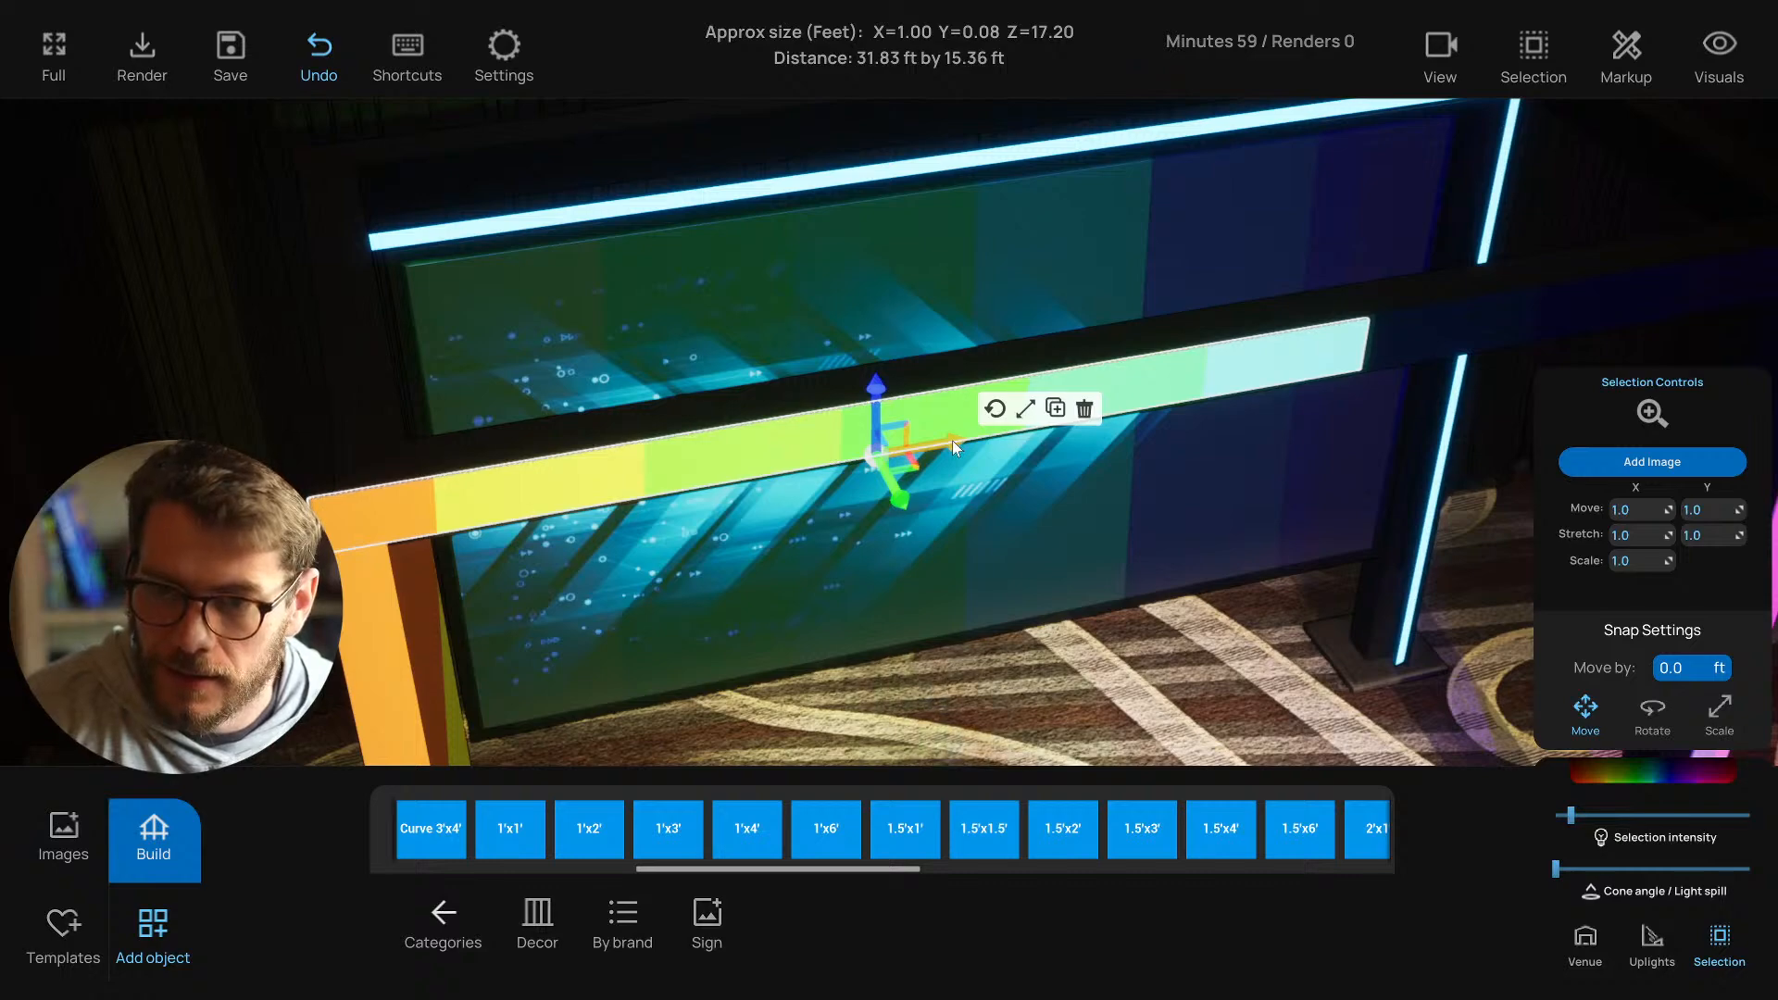
key(a)
drag(737, 502, 665, 415)
key(q)
key(d)
key(s)
key(e)
key(q)
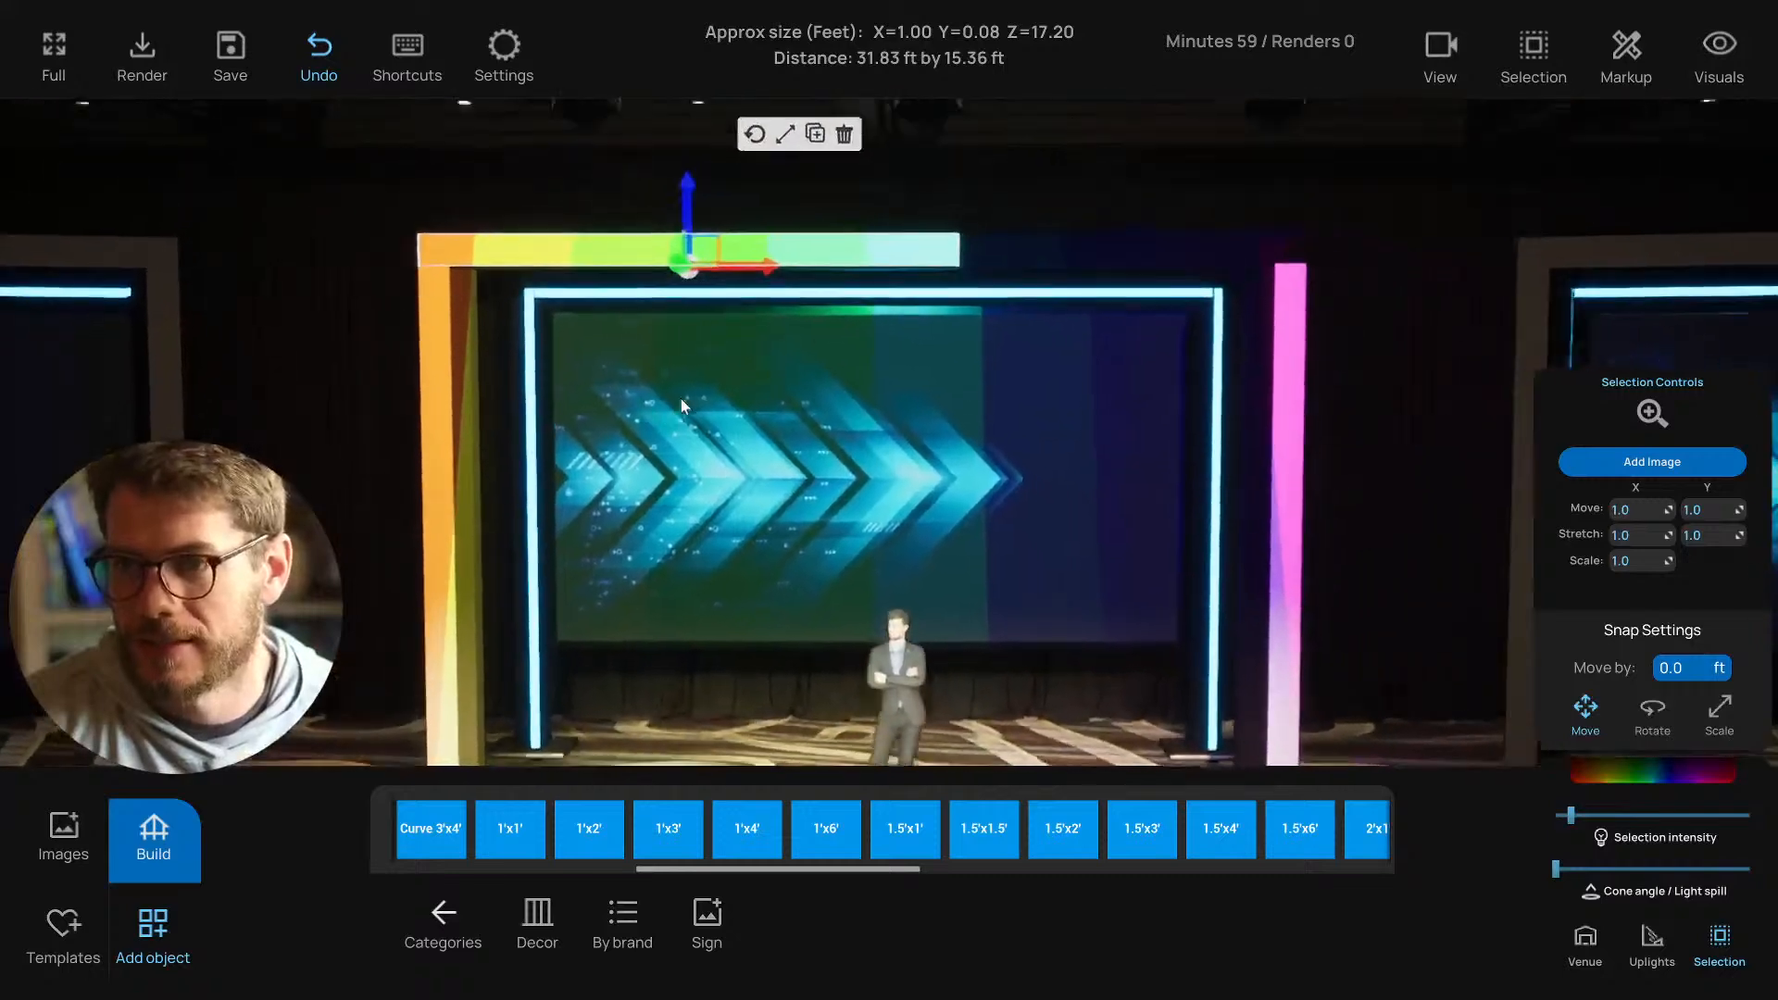
key(s)
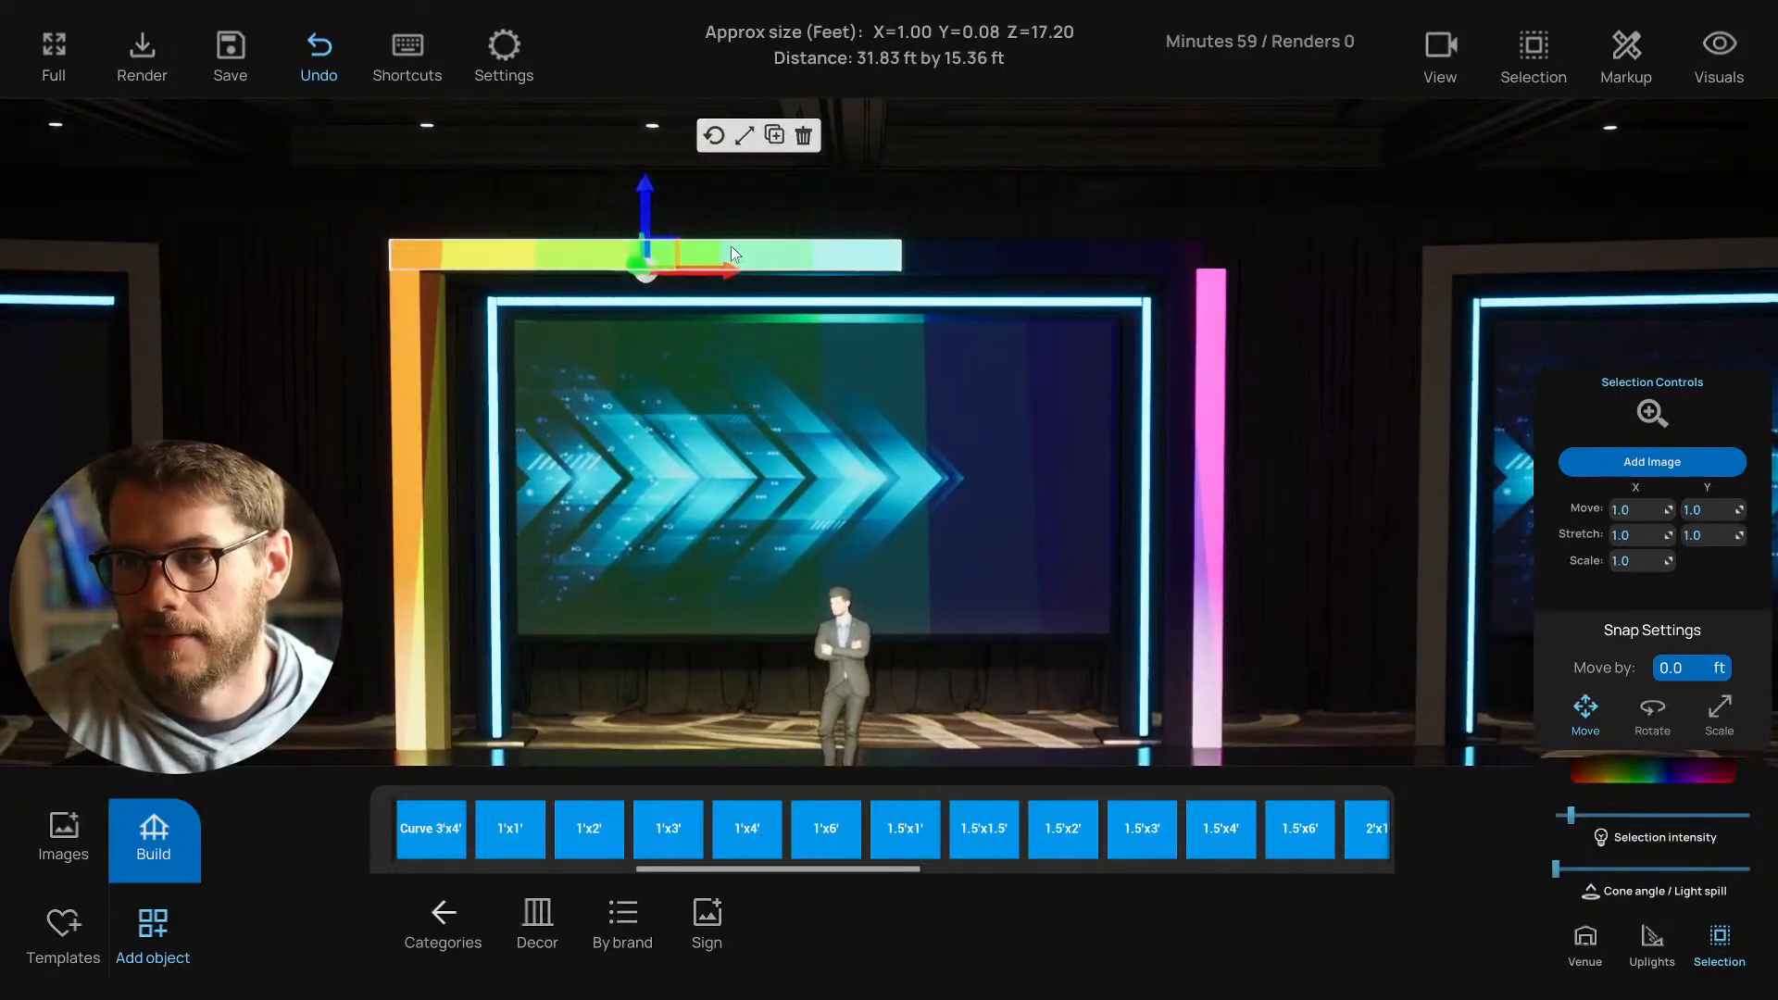
Stretch the horizontal panel to about 28.2 ft and shift it sideways so it spans the frame's top from corner to corner.
drag(794, 281, 860, 288)
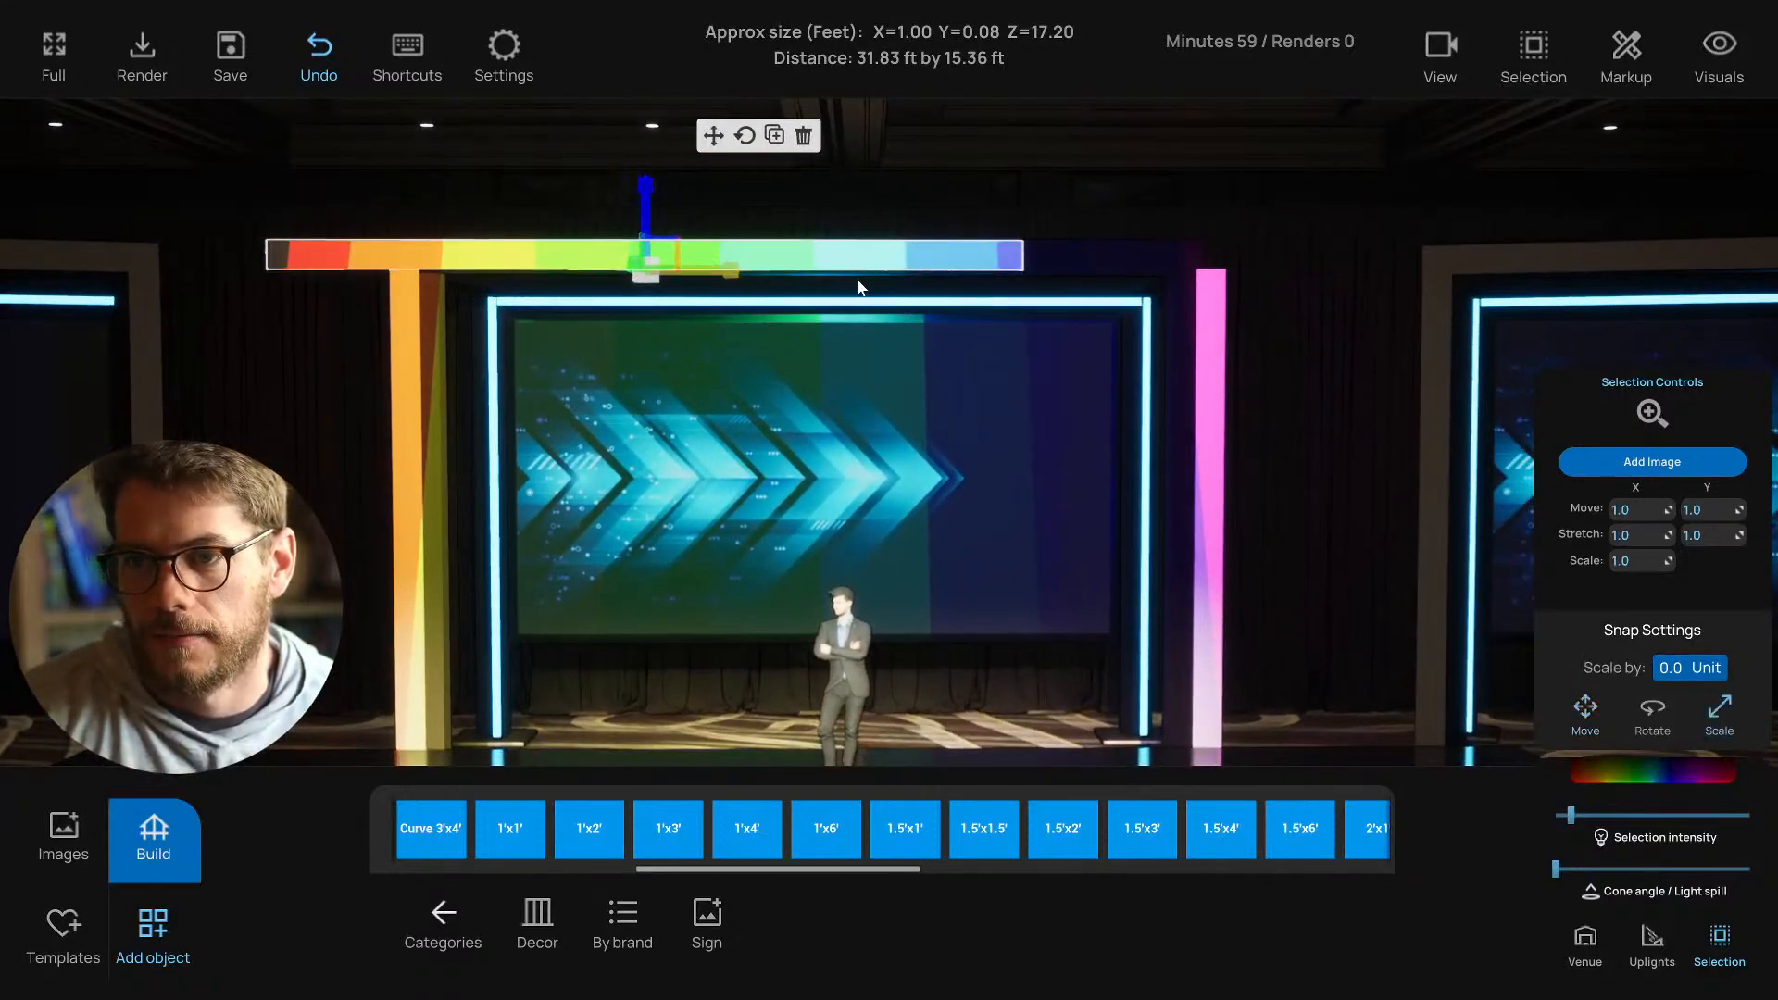
click(715, 138)
drag(730, 271, 885, 276)
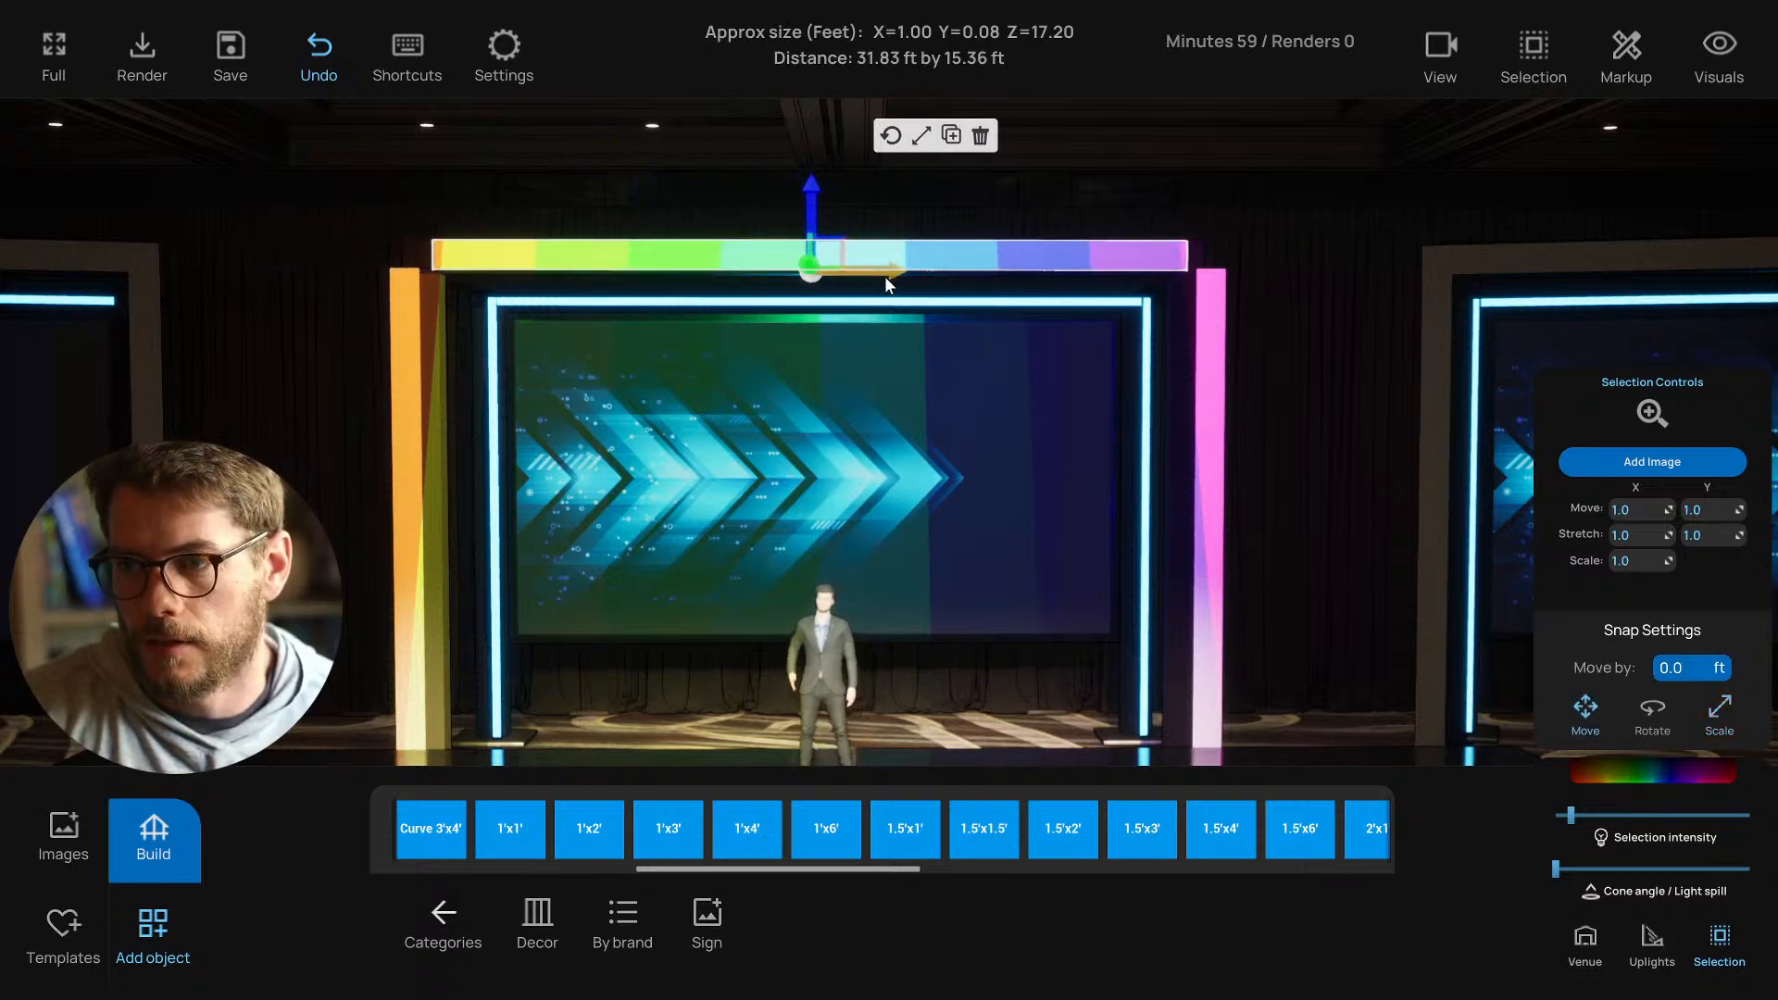
click(920, 139)
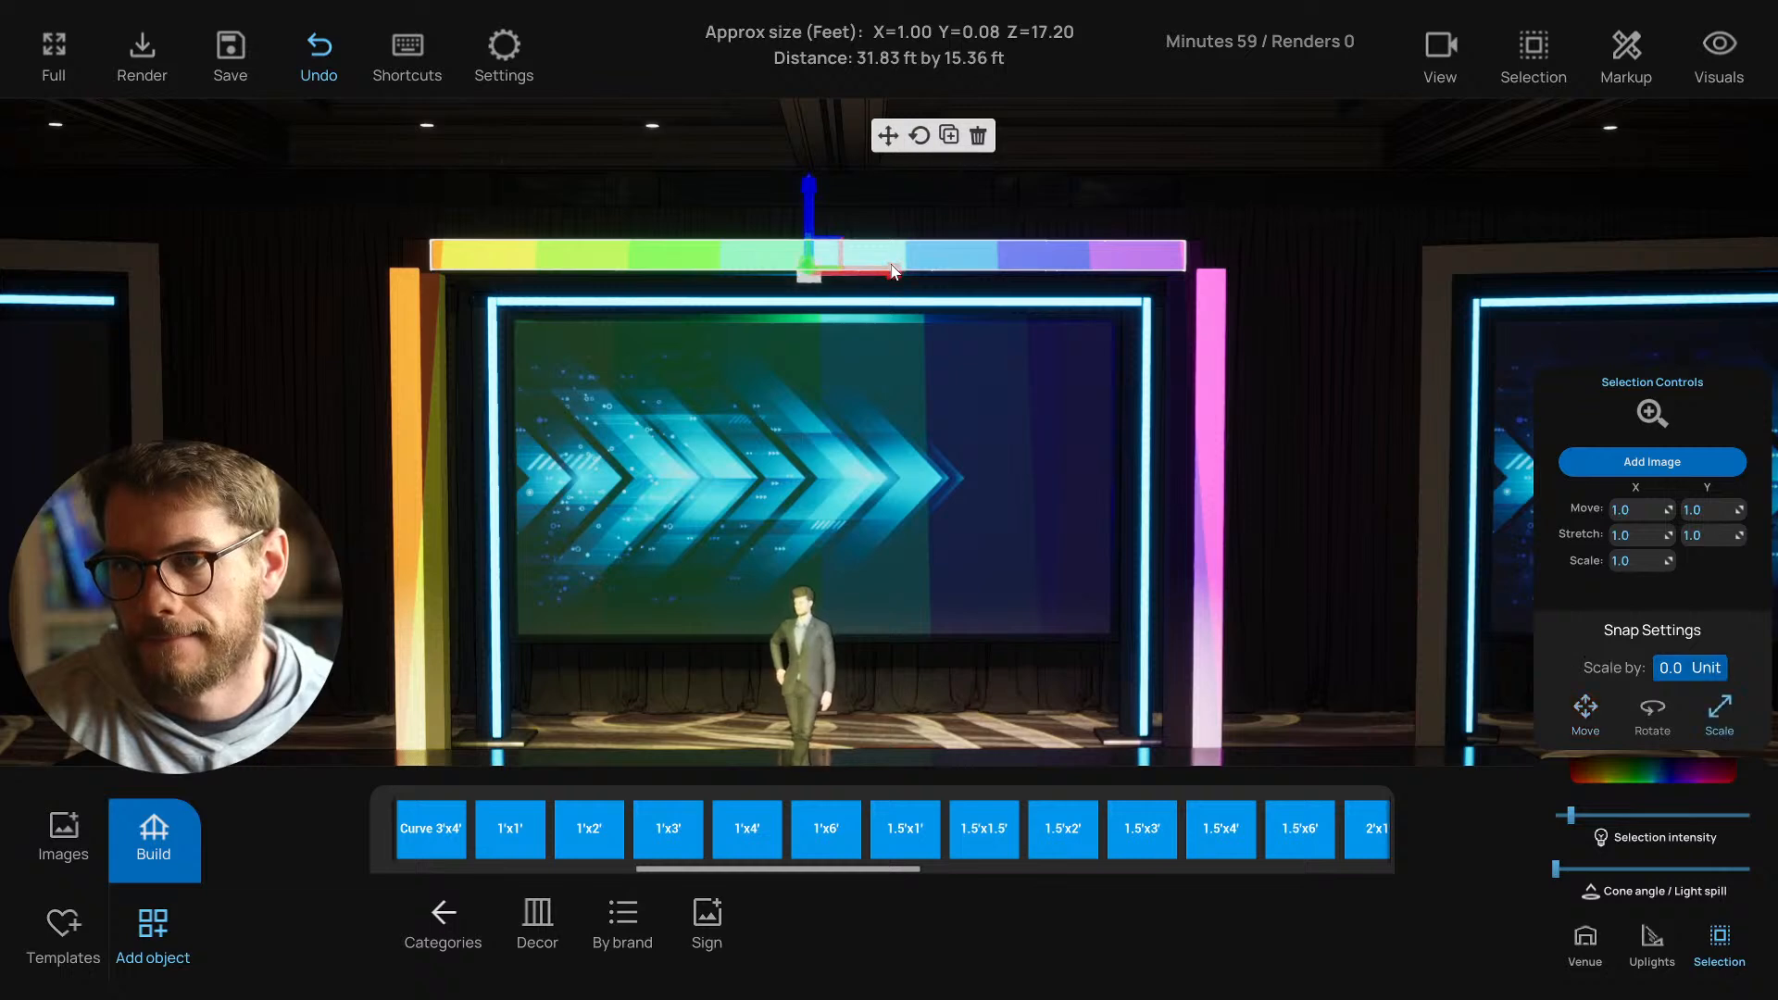
drag(914, 270, 937, 270)
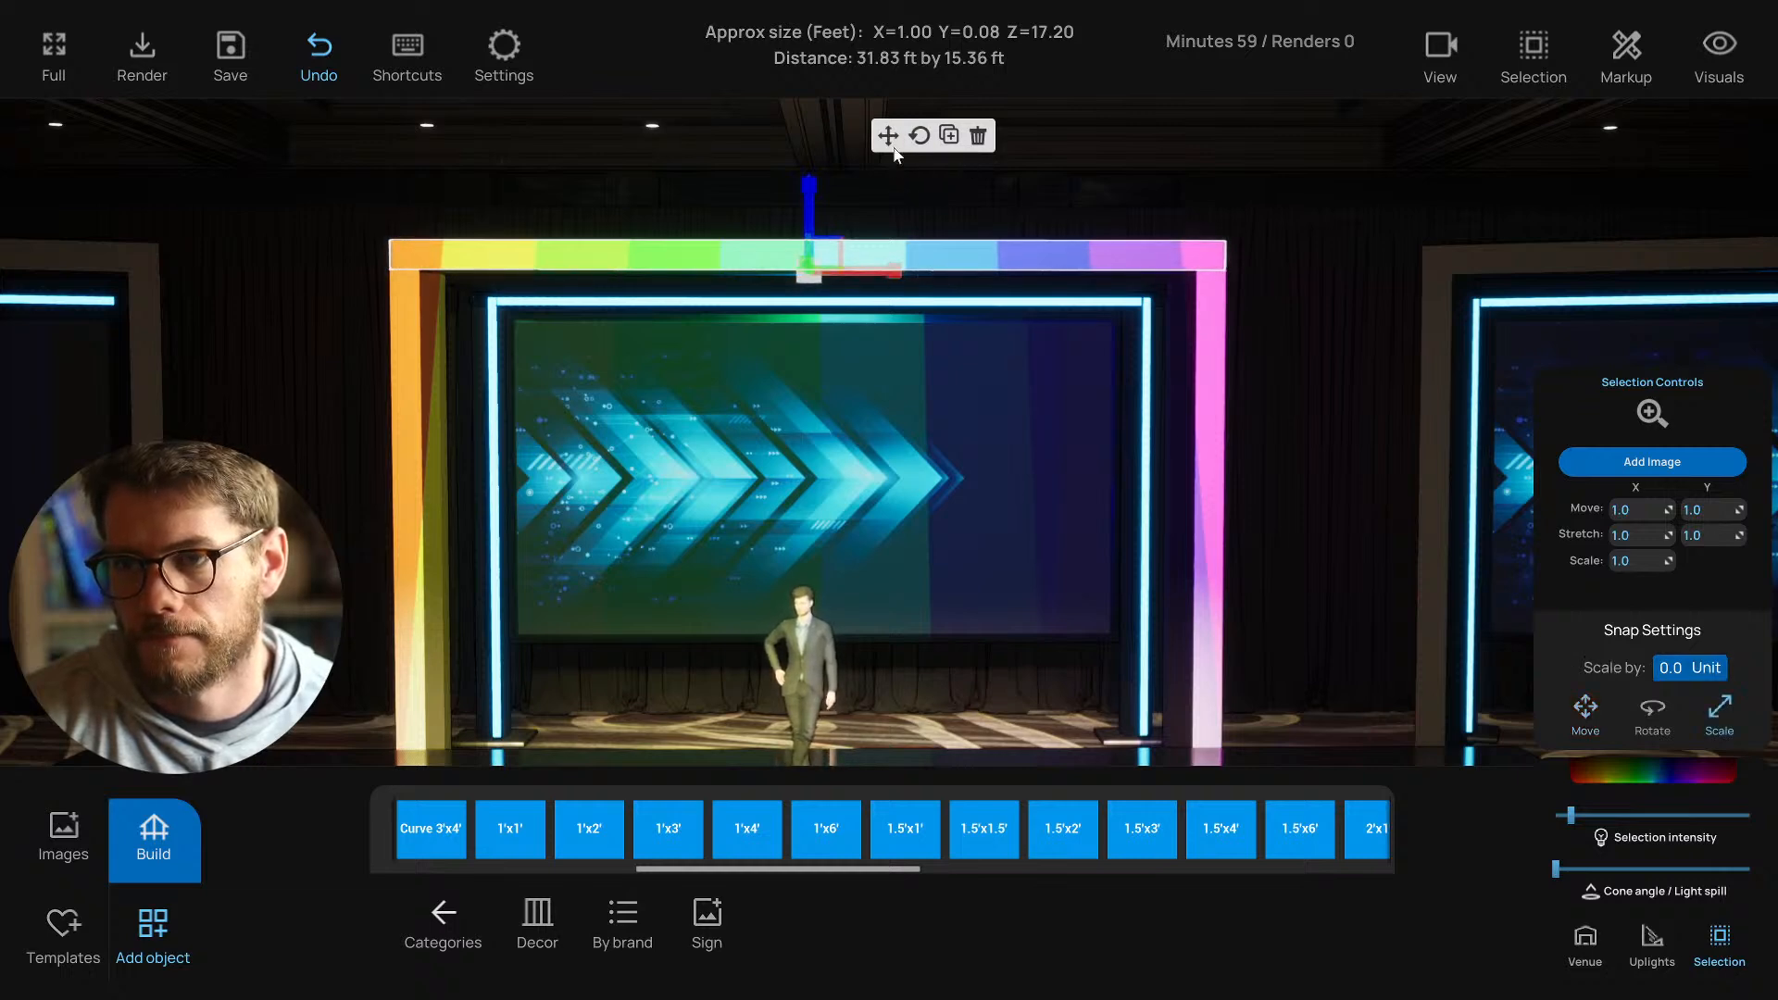
click(887, 136)
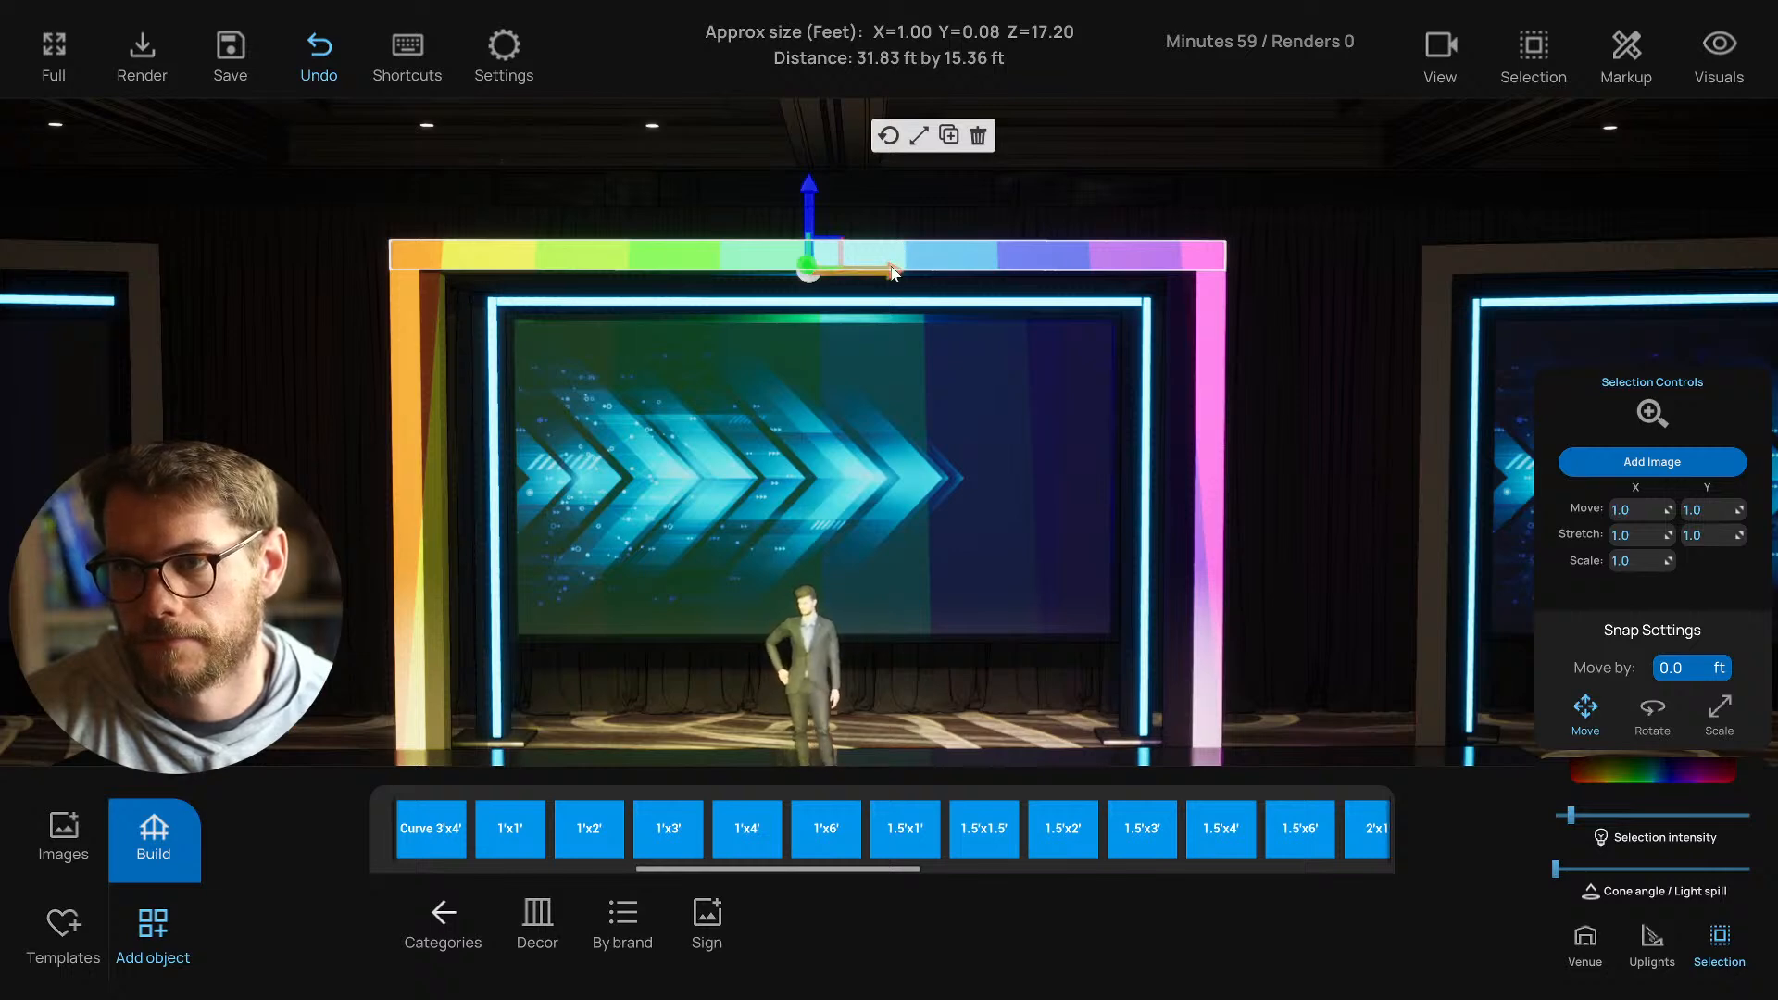
drag(1086, 188, 1033, 266)
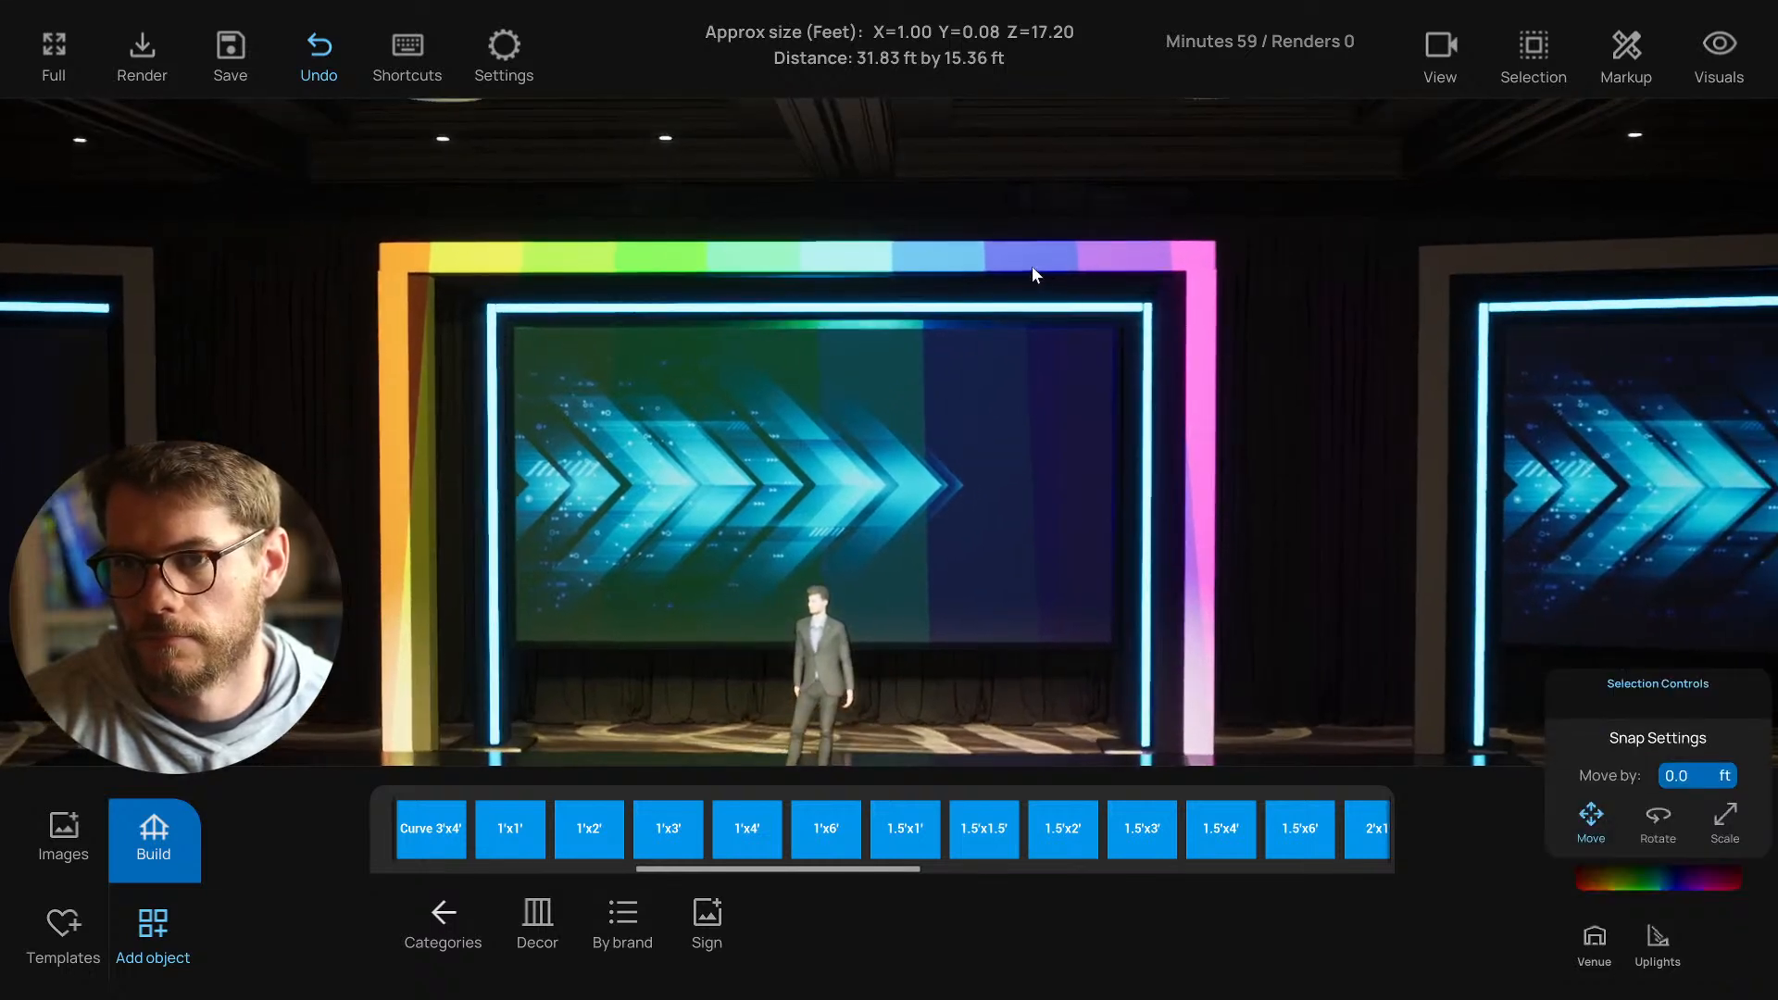
Fine-tune the top panel's width so its ends line up with the outer edges of both legs.
click(916, 254)
click(899, 134)
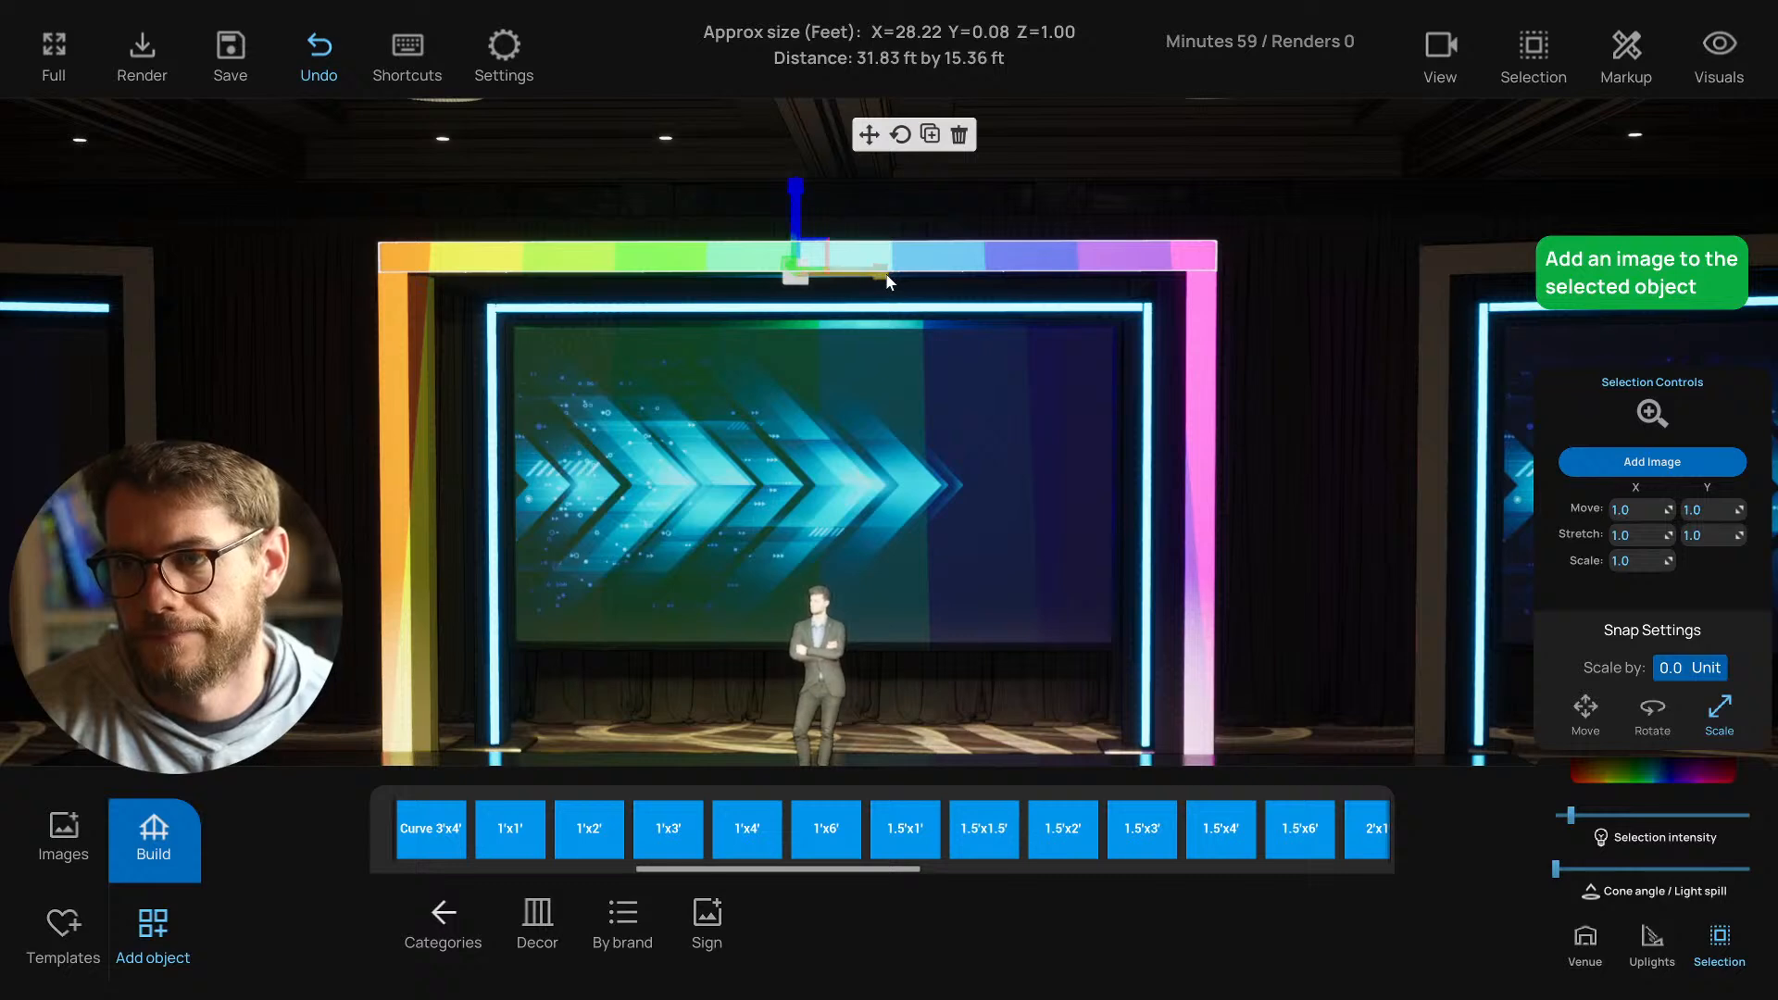
click(1025, 219)
key(a)
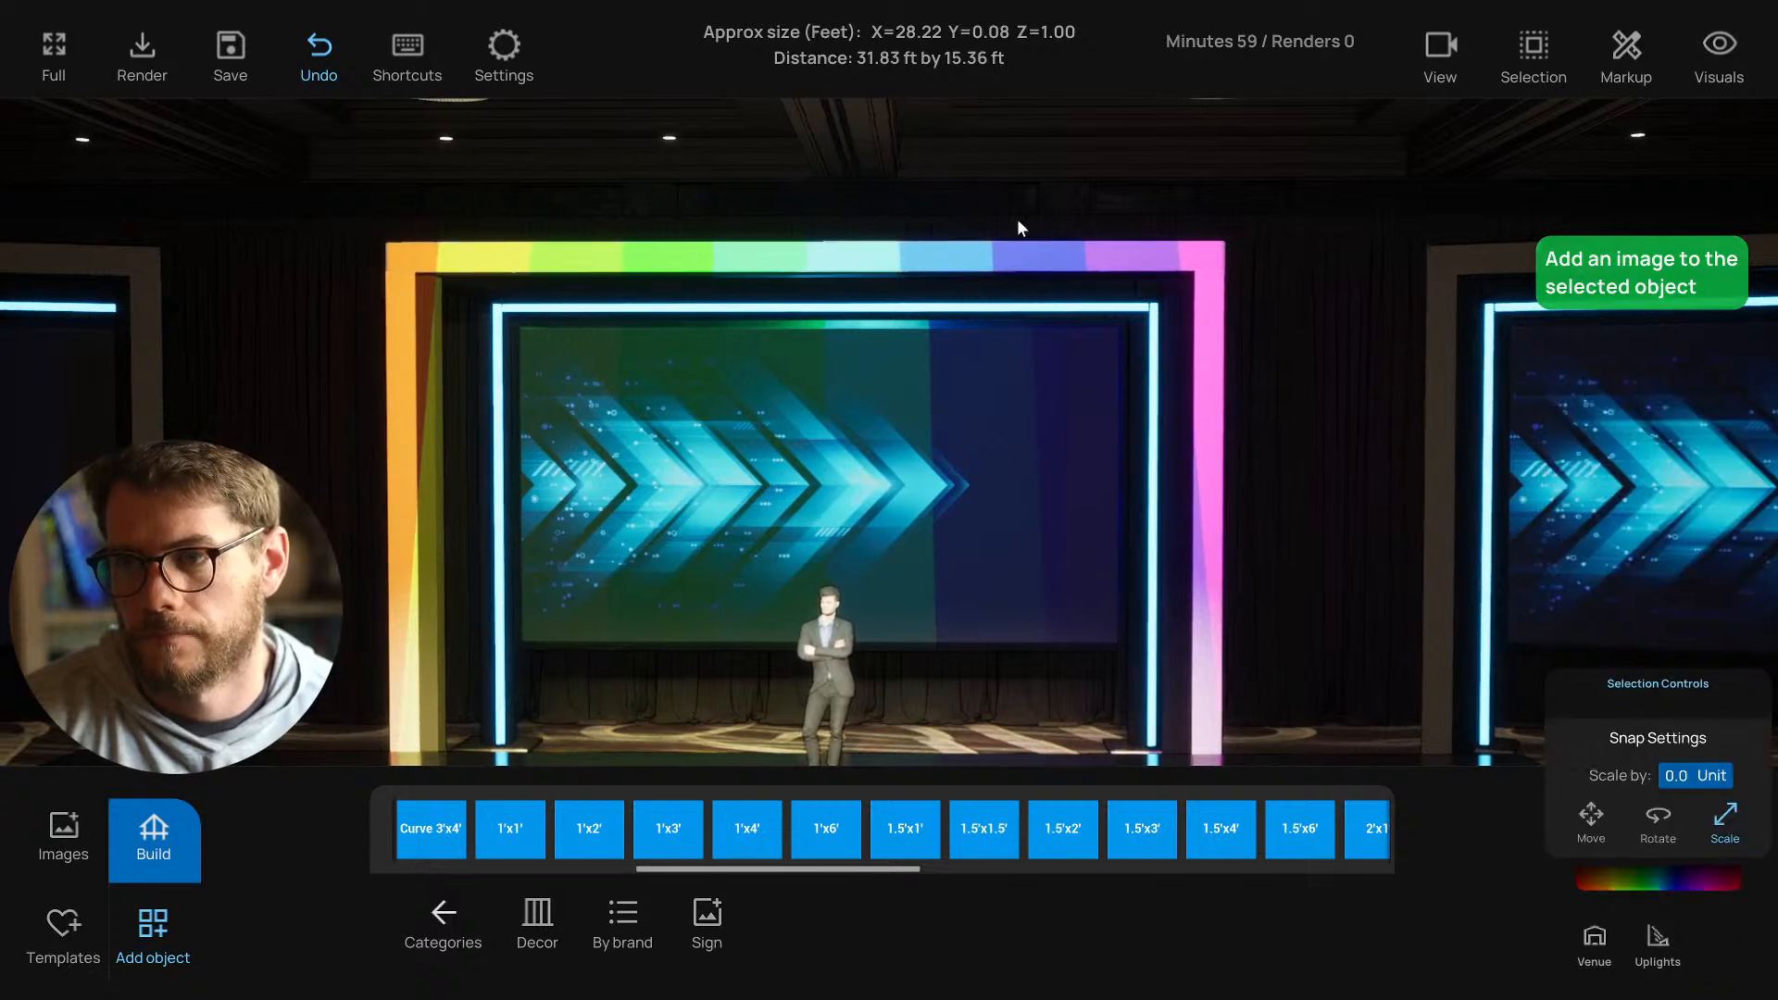
click(999, 245)
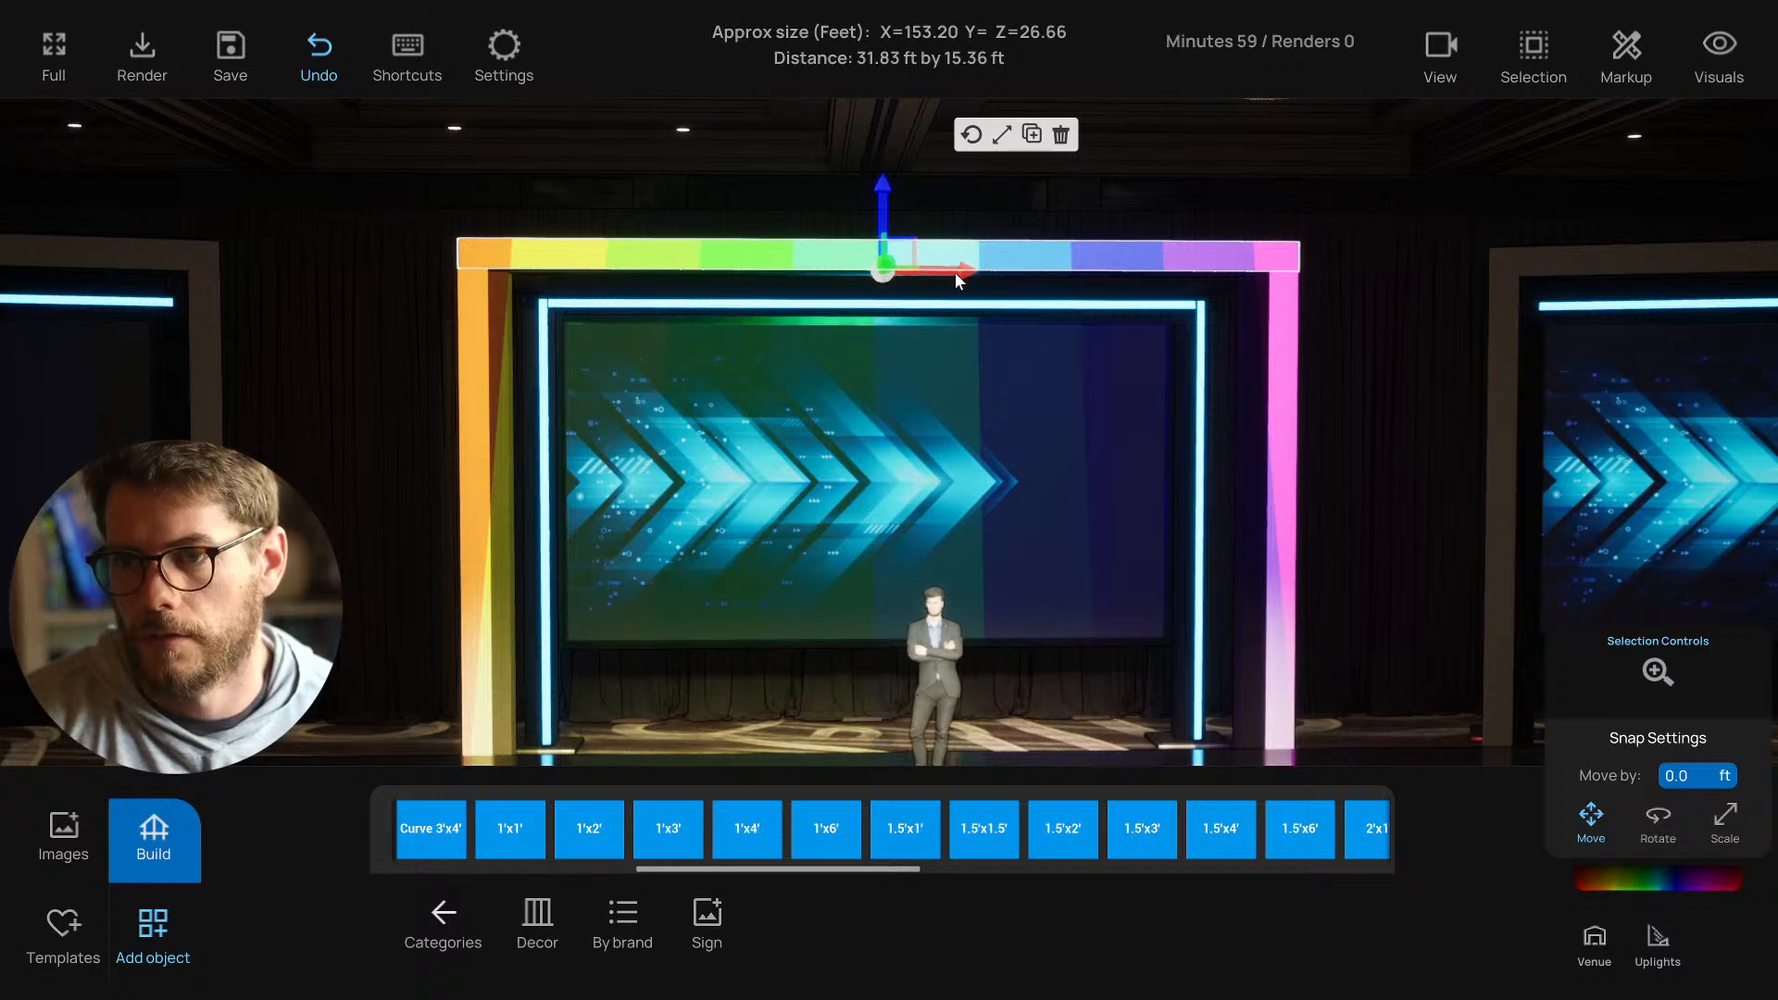
Refine the top panel's width to about 28.3 ft in the front line-drawing view, and return to the perspective view.
key(2)
scroll(932, 436, up, 5)
scroll(914, 406, down, 2)
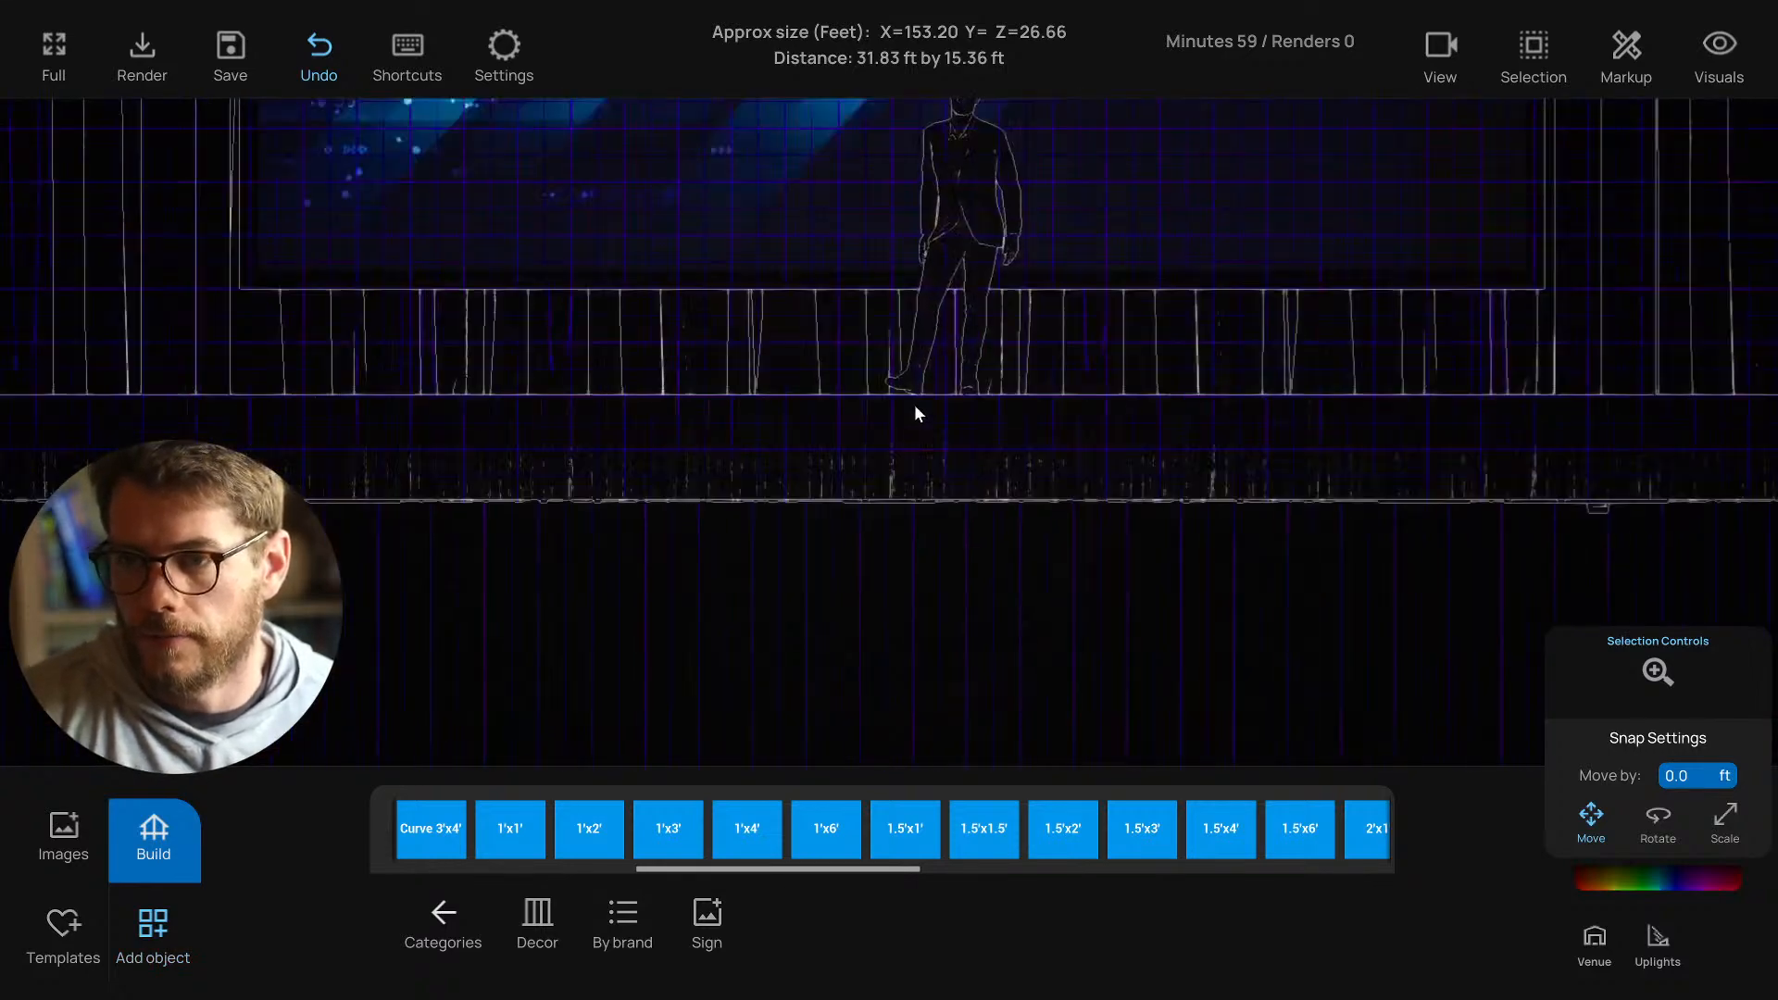
scroll(915, 404, down, 4)
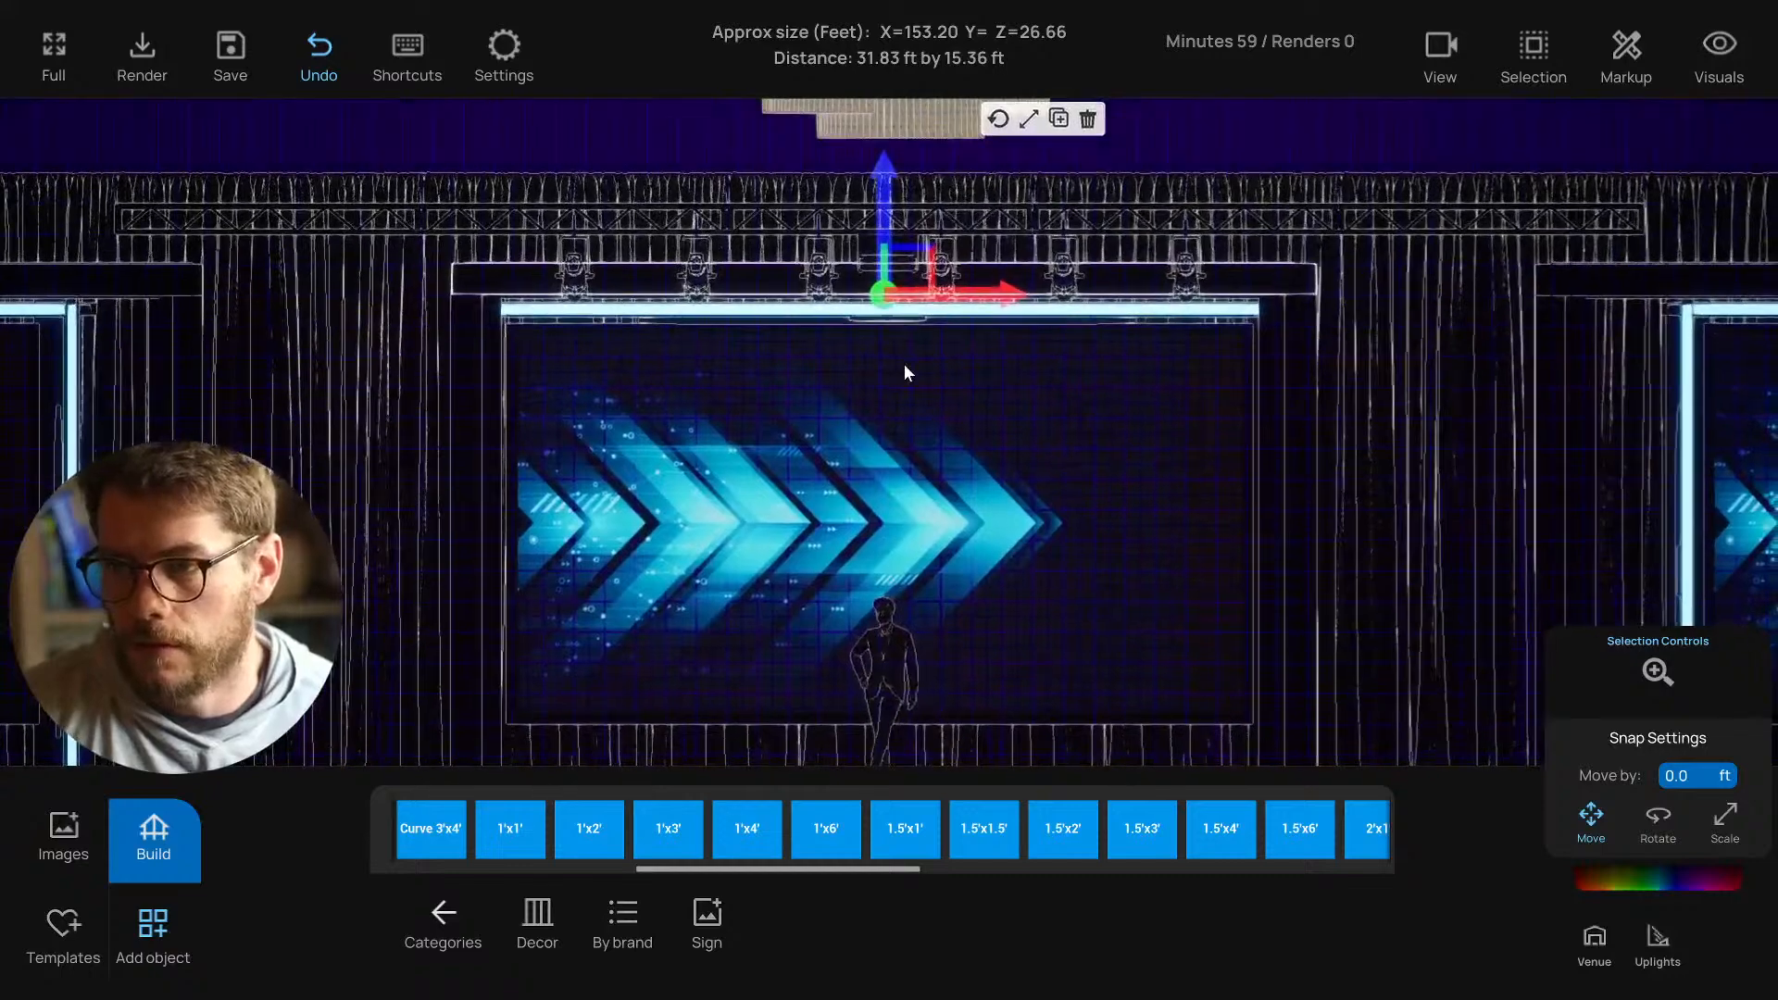
scroll(905, 370, up, 2)
click(1029, 245)
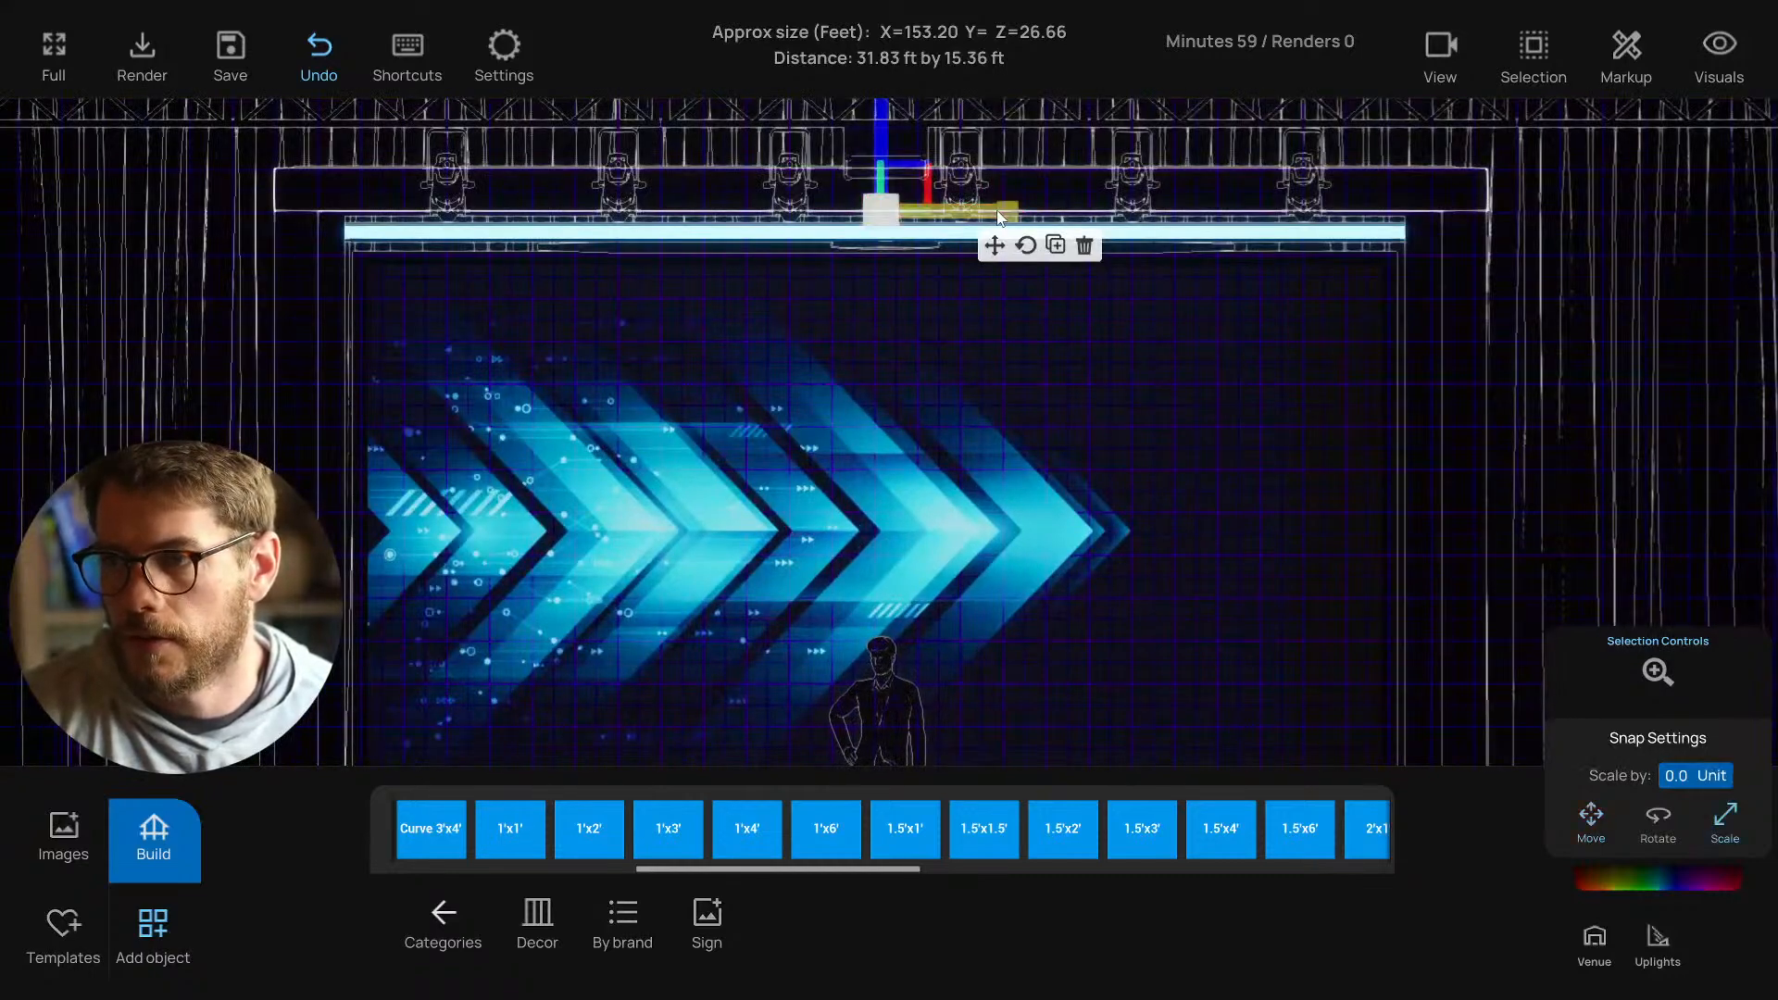
key(w)
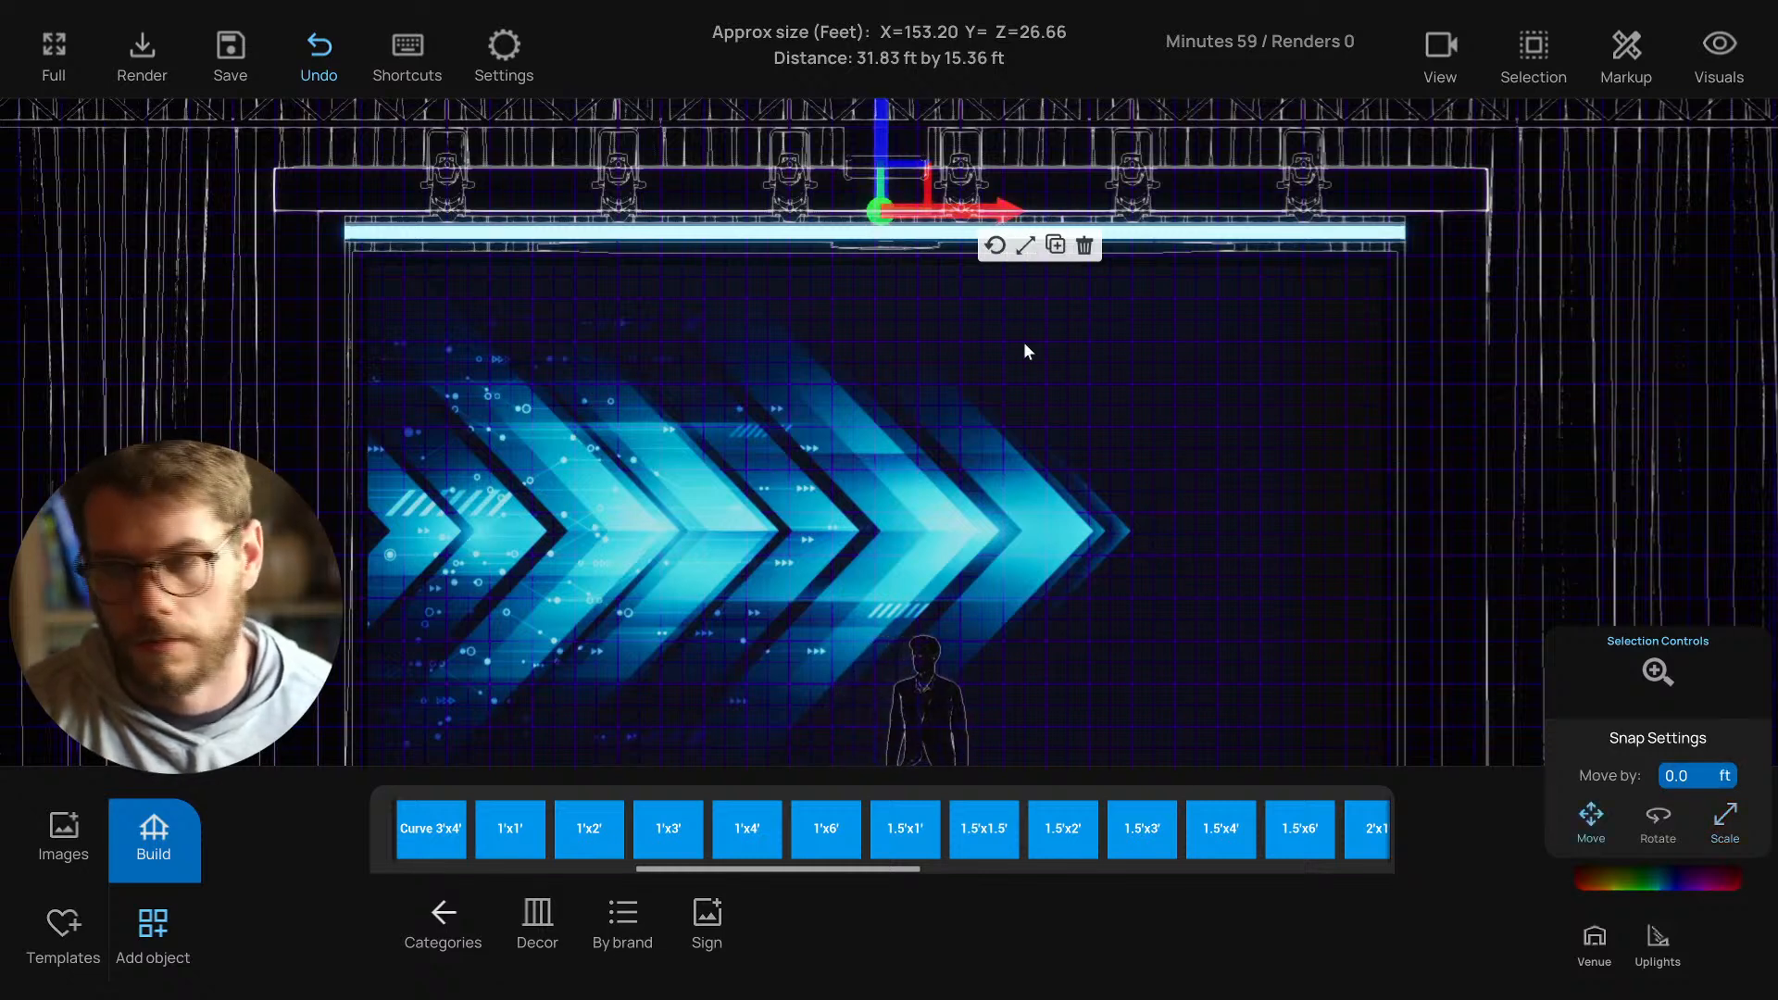
key(p)
scroll(1056, 333, down, 1)
click(1189, 122)
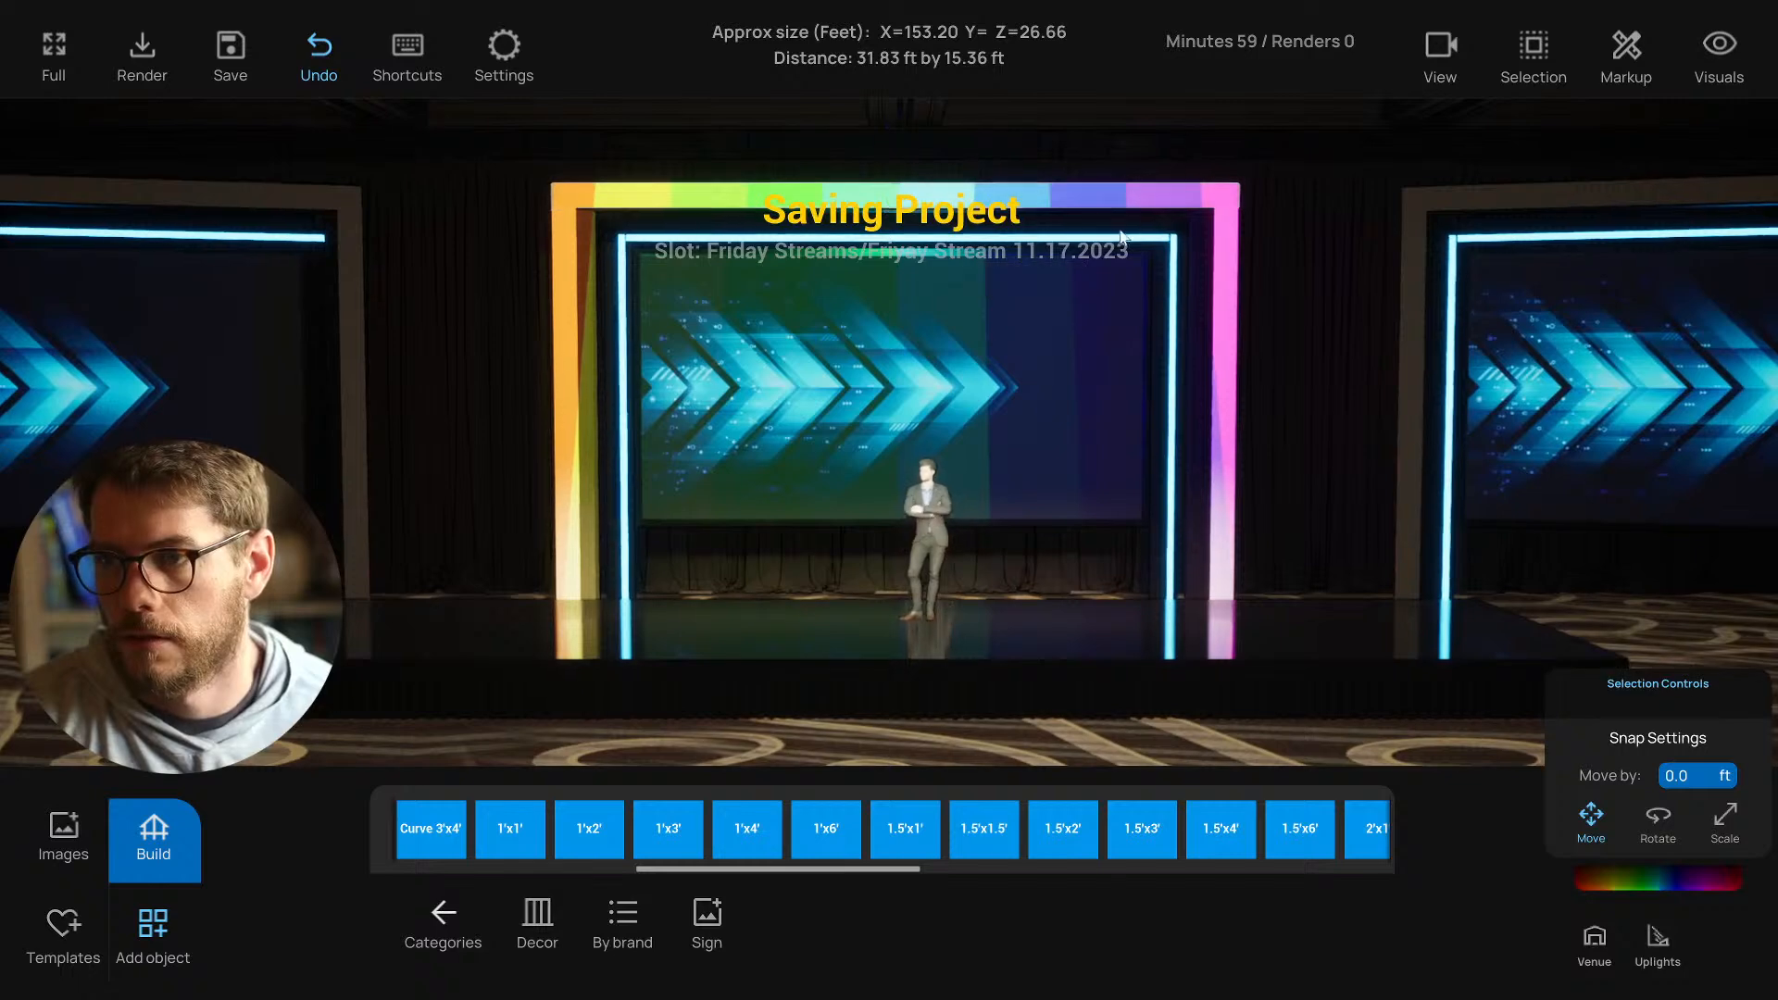
Narrow the top panel to about 28.2 ft and nudge it sideways to center it over the legs.
click(1061, 212)
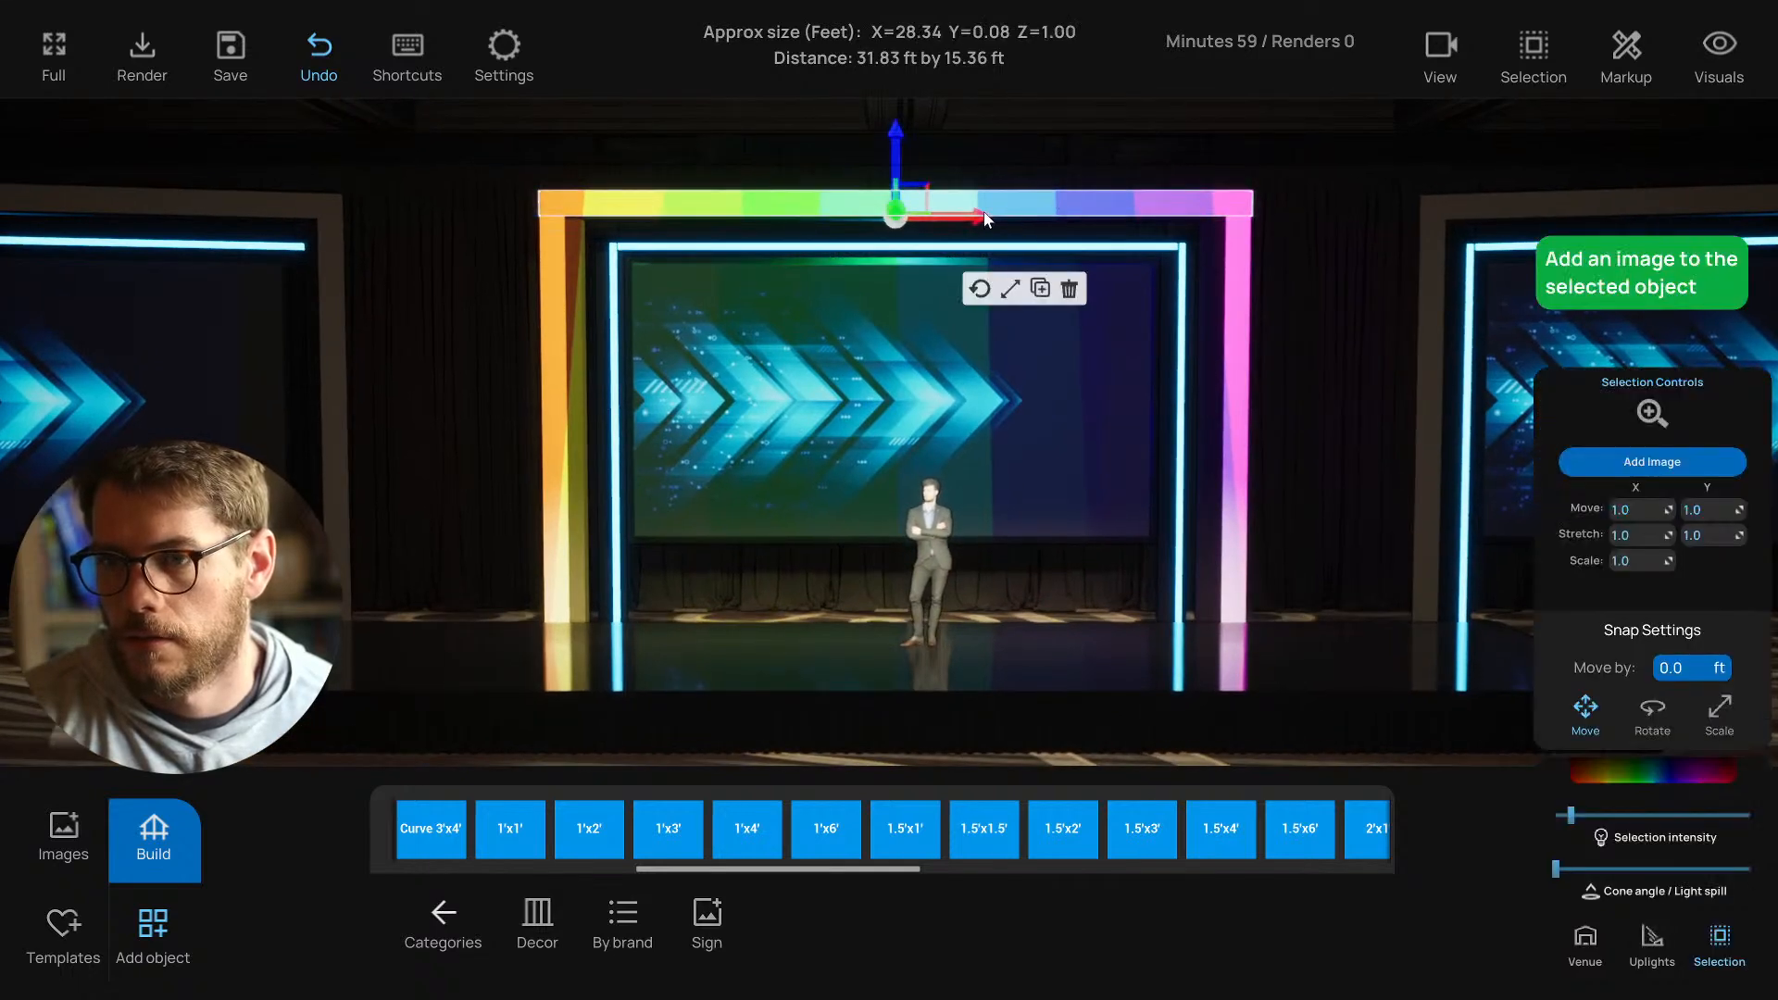
click(1010, 290)
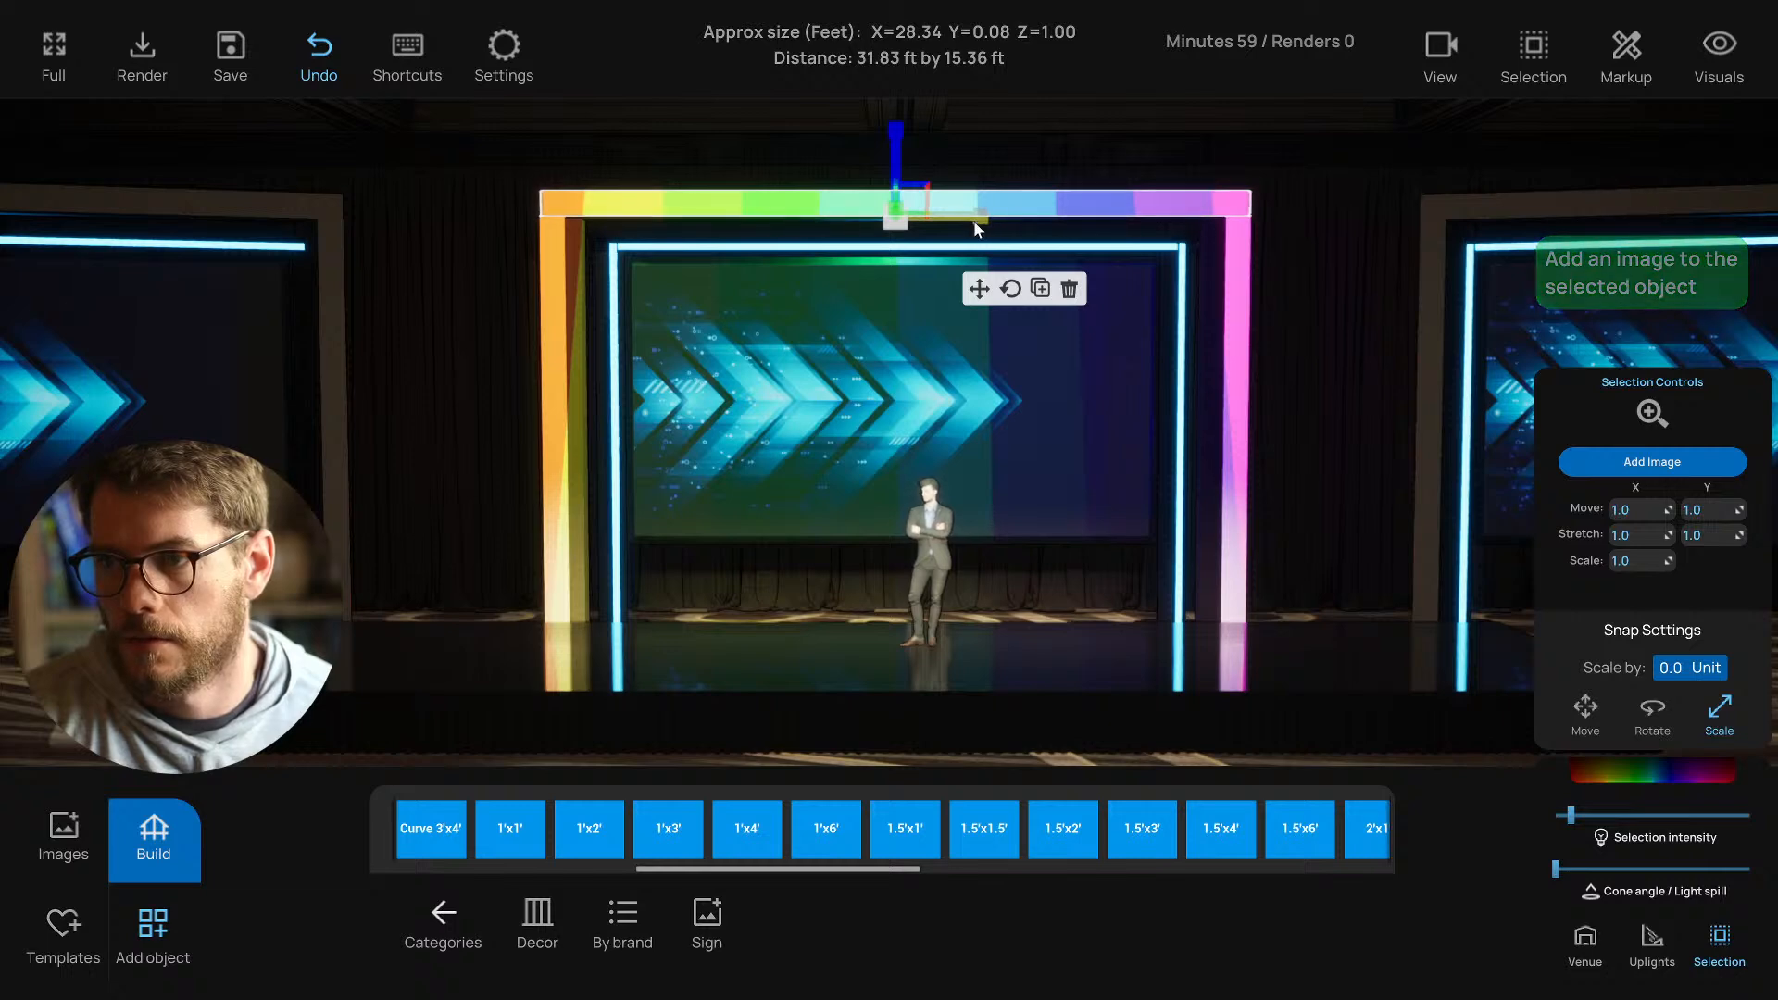
click(979, 289)
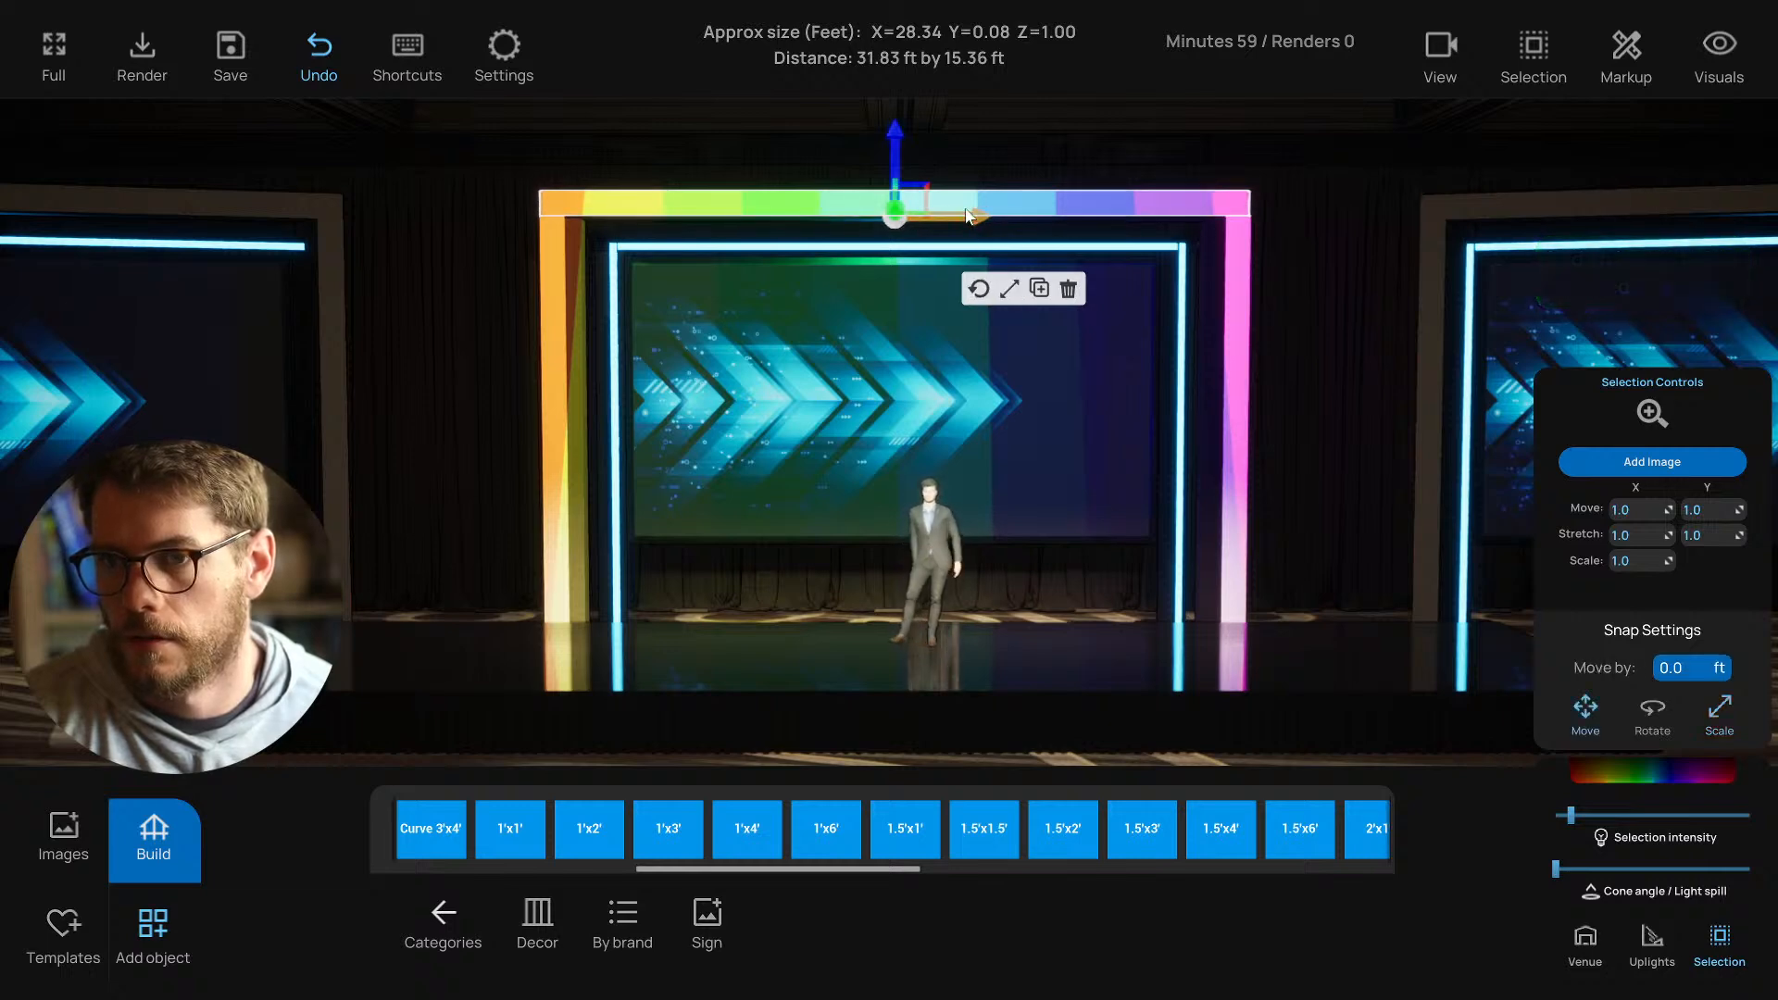
click(1030, 160)
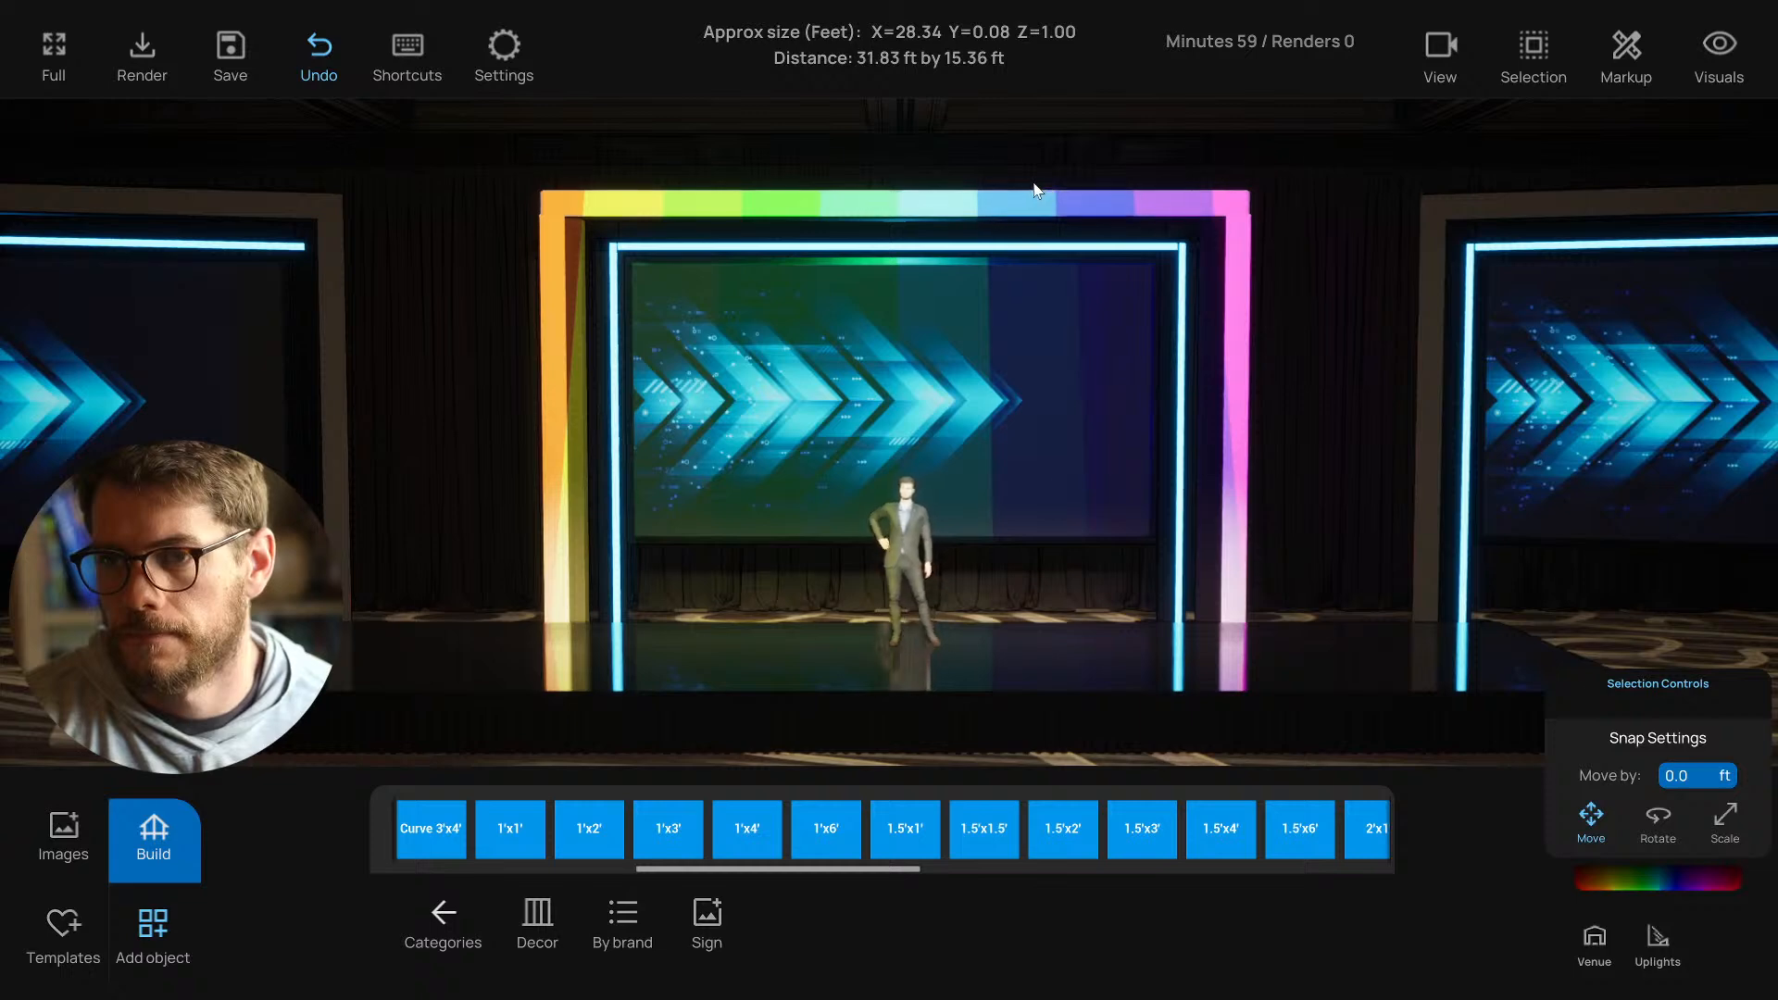
Make the last small width adjustments to the top panel until both corners are flush, and save the project.
click(1034, 185)
click(1019, 200)
click(1010, 289)
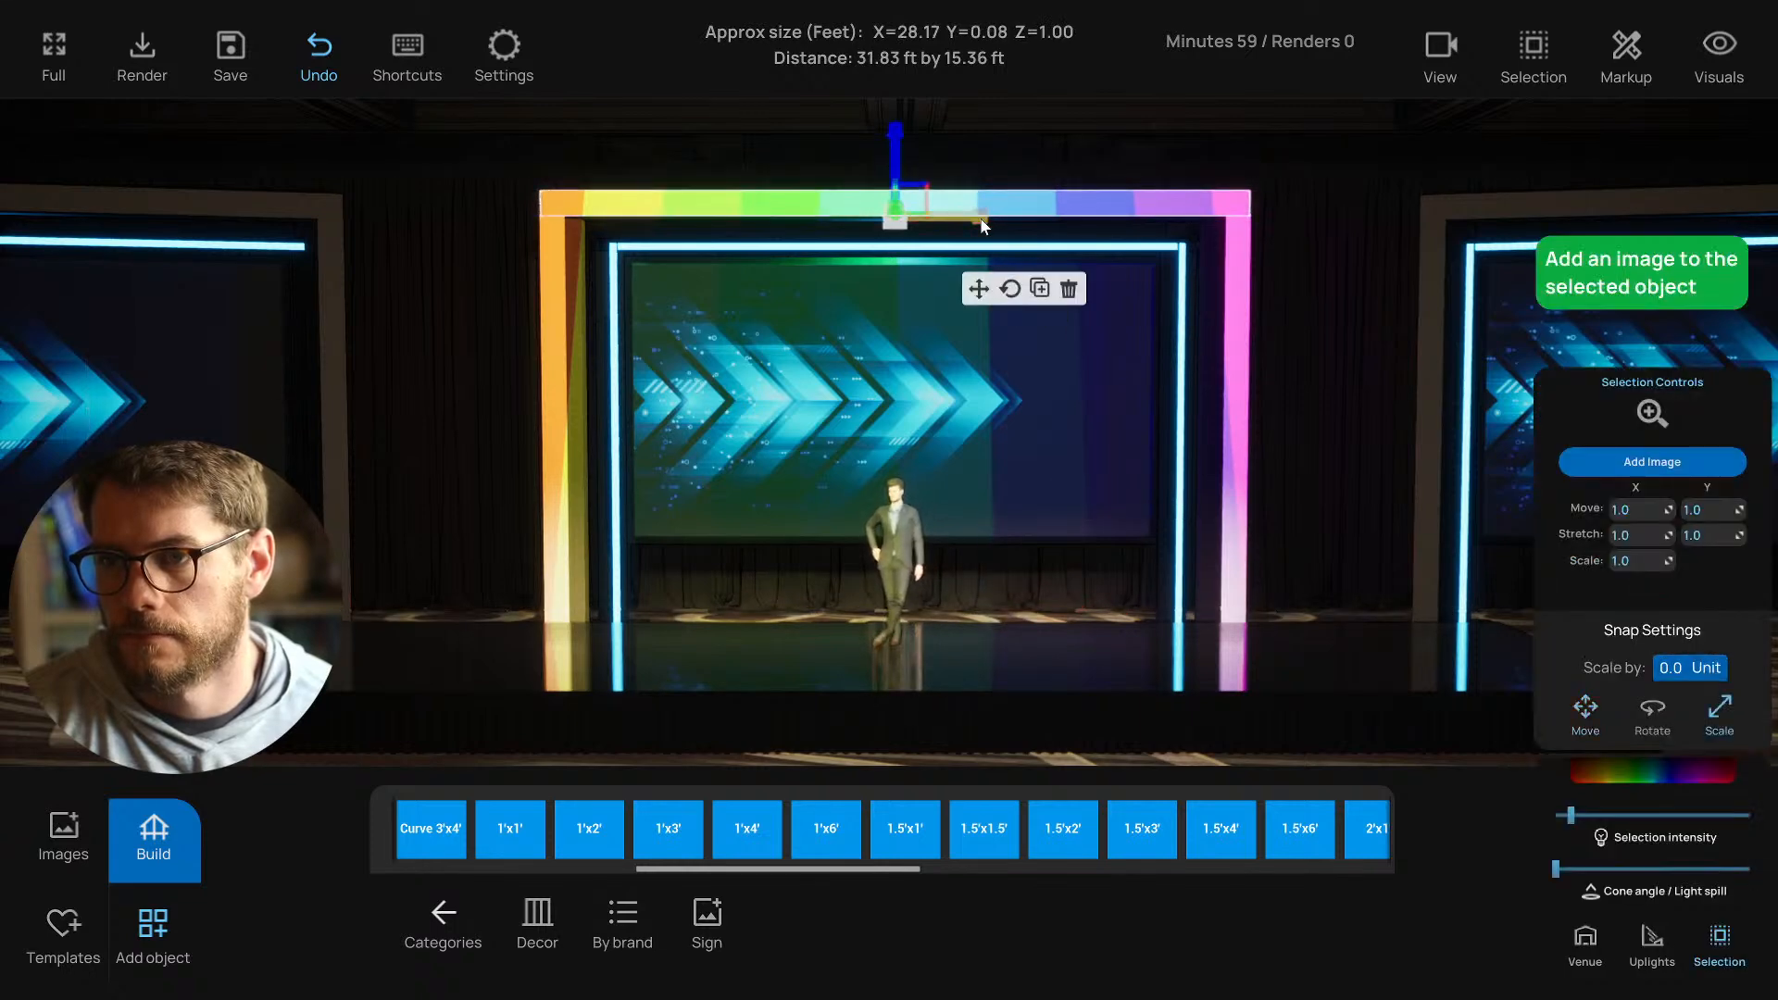
click(1019, 117)
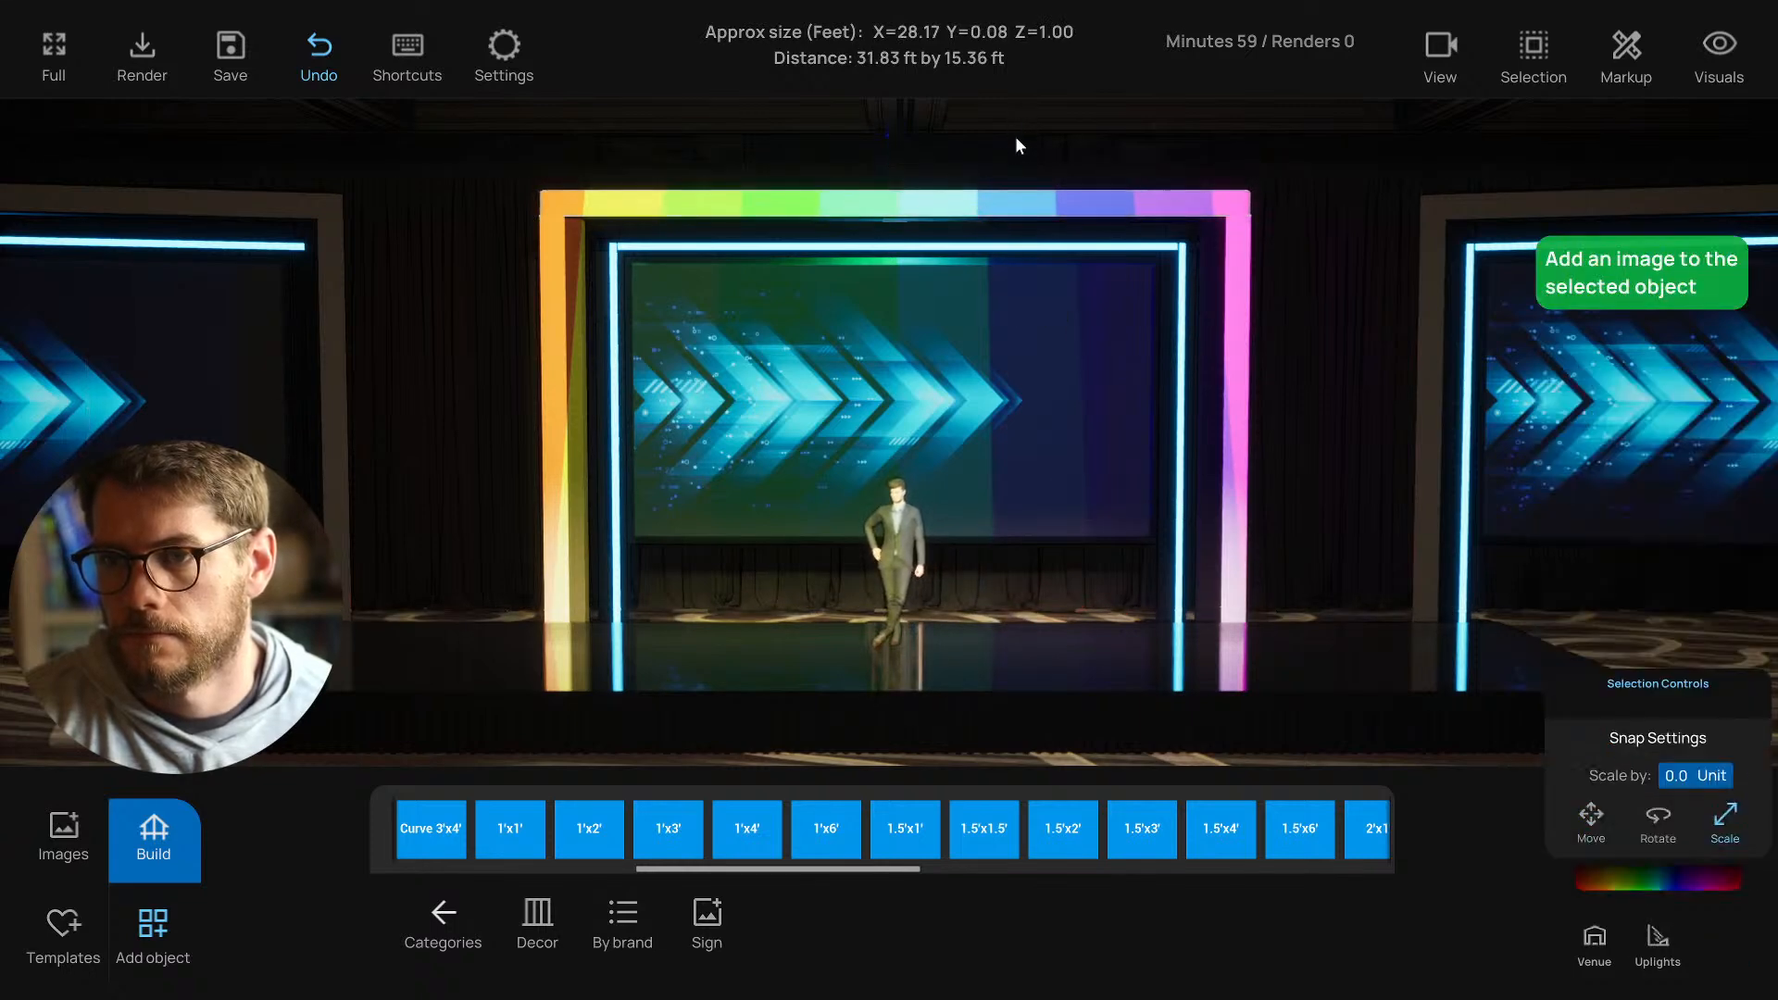
click(986, 201)
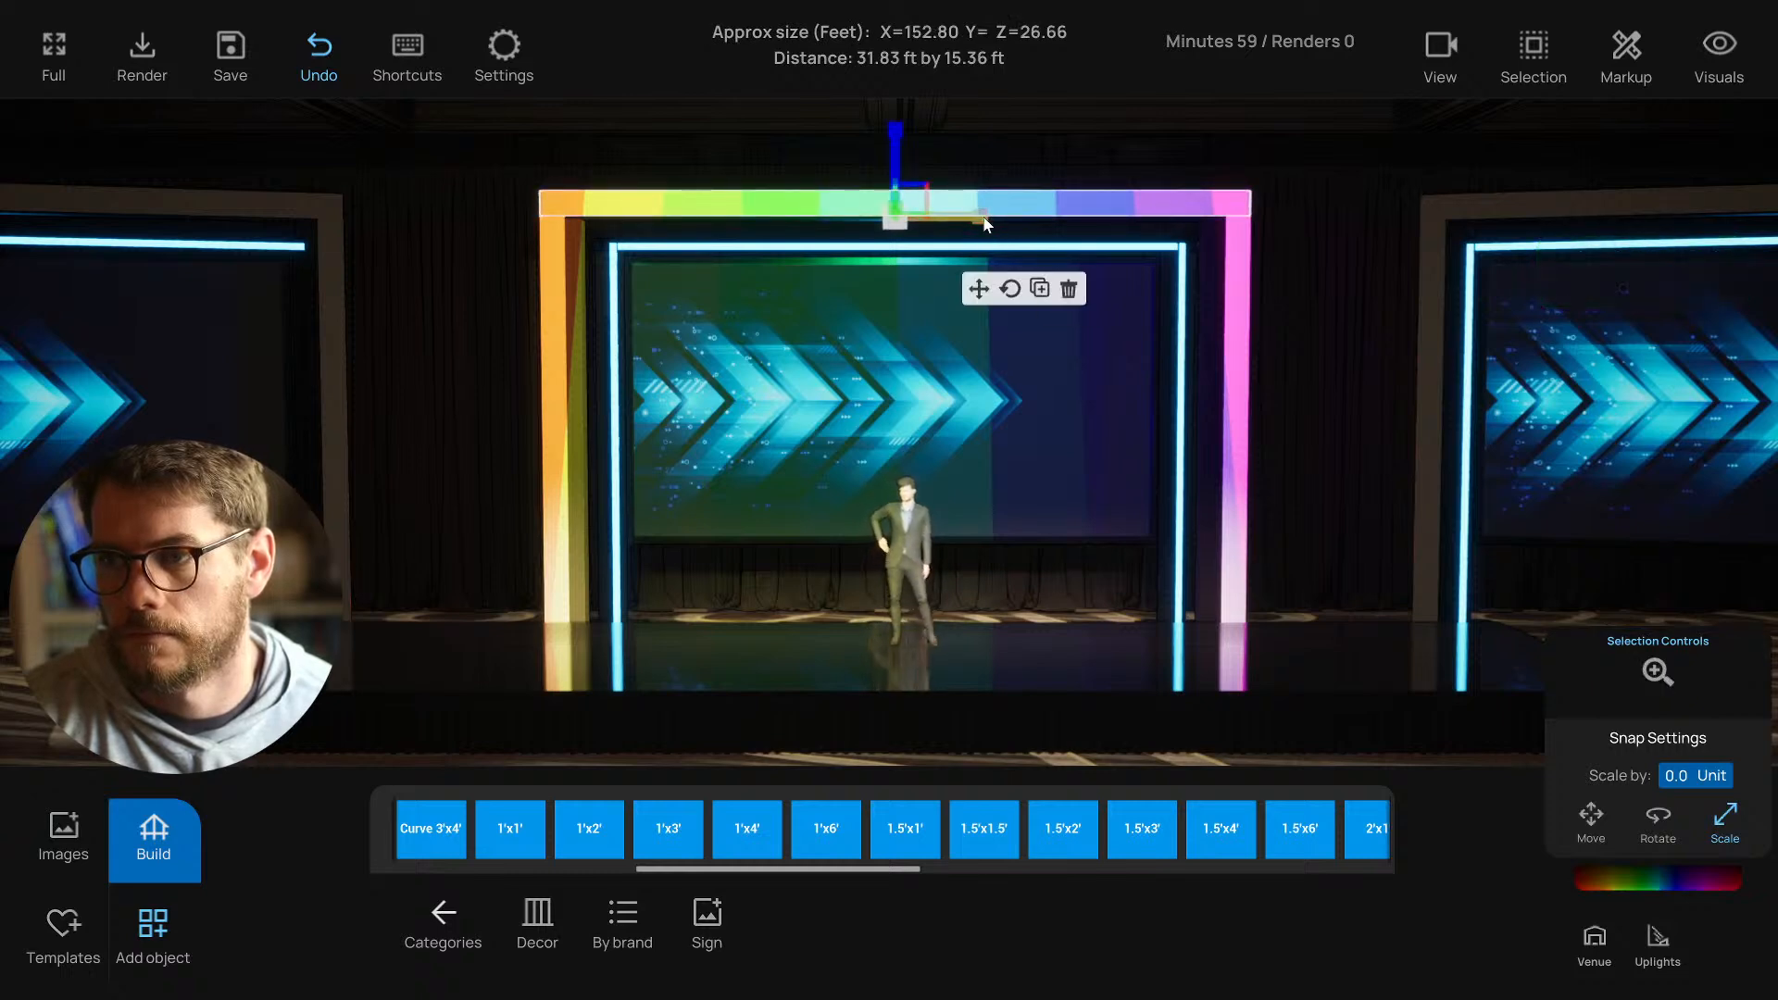
click(1016, 104)
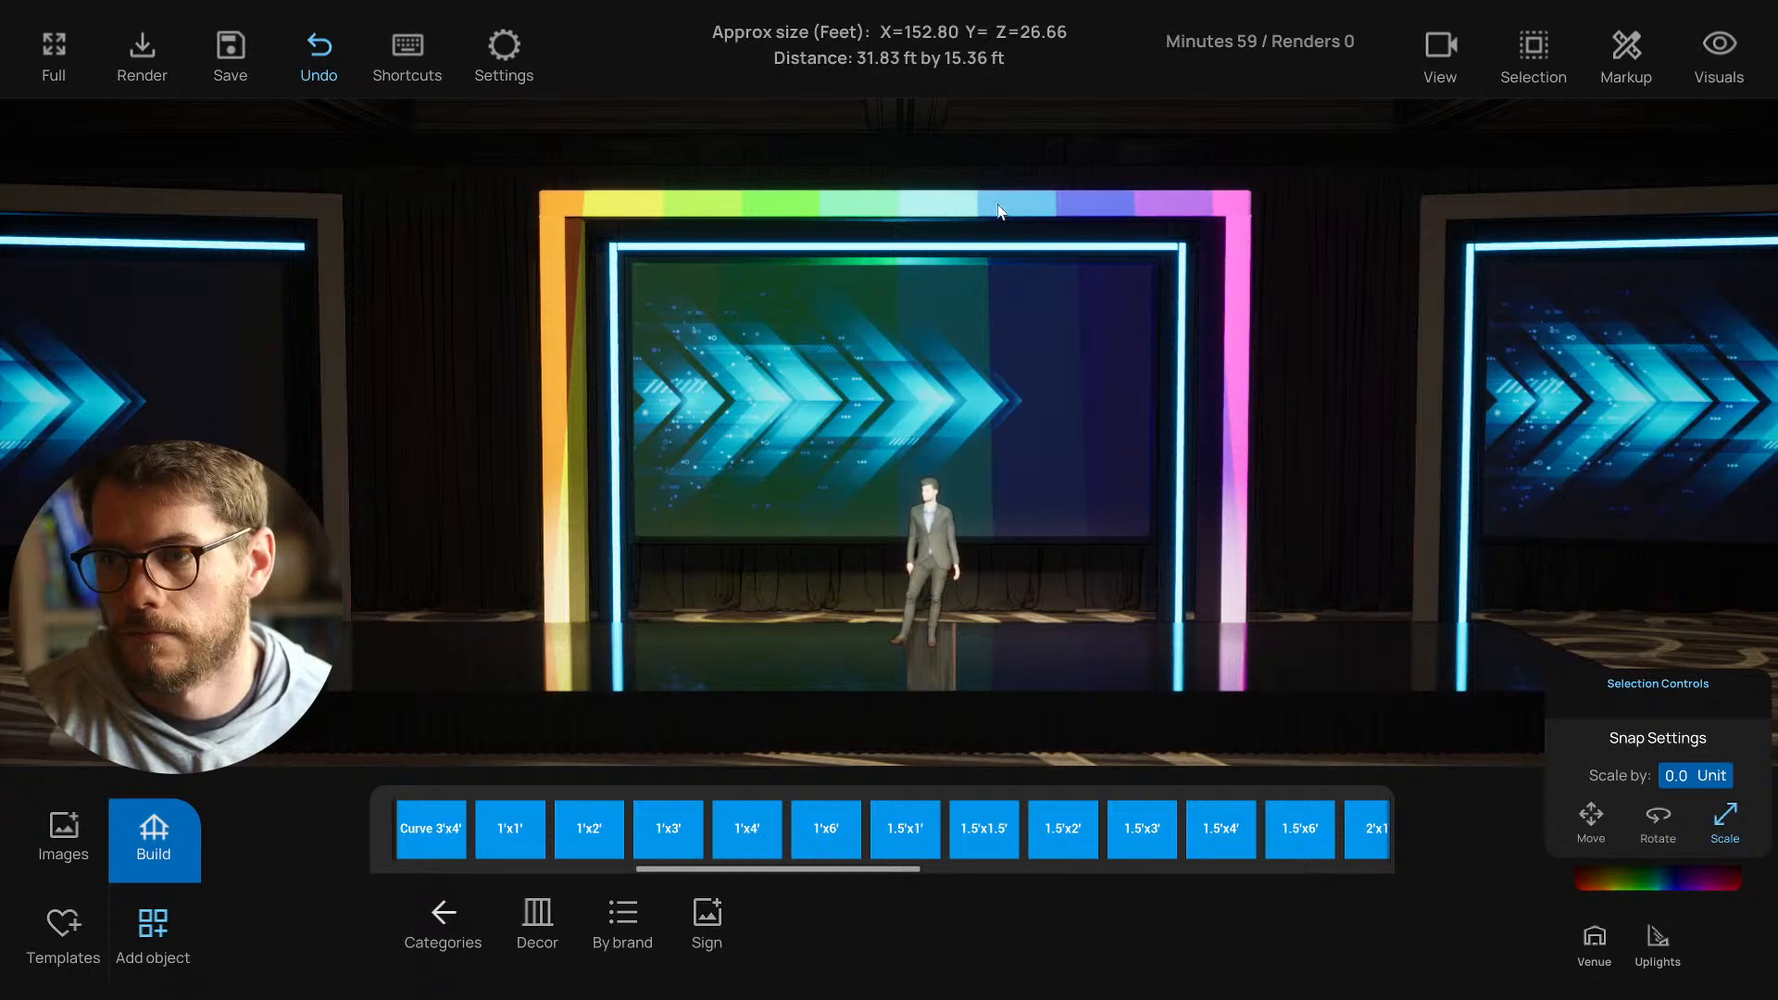
scroll(987, 214, up, 5)
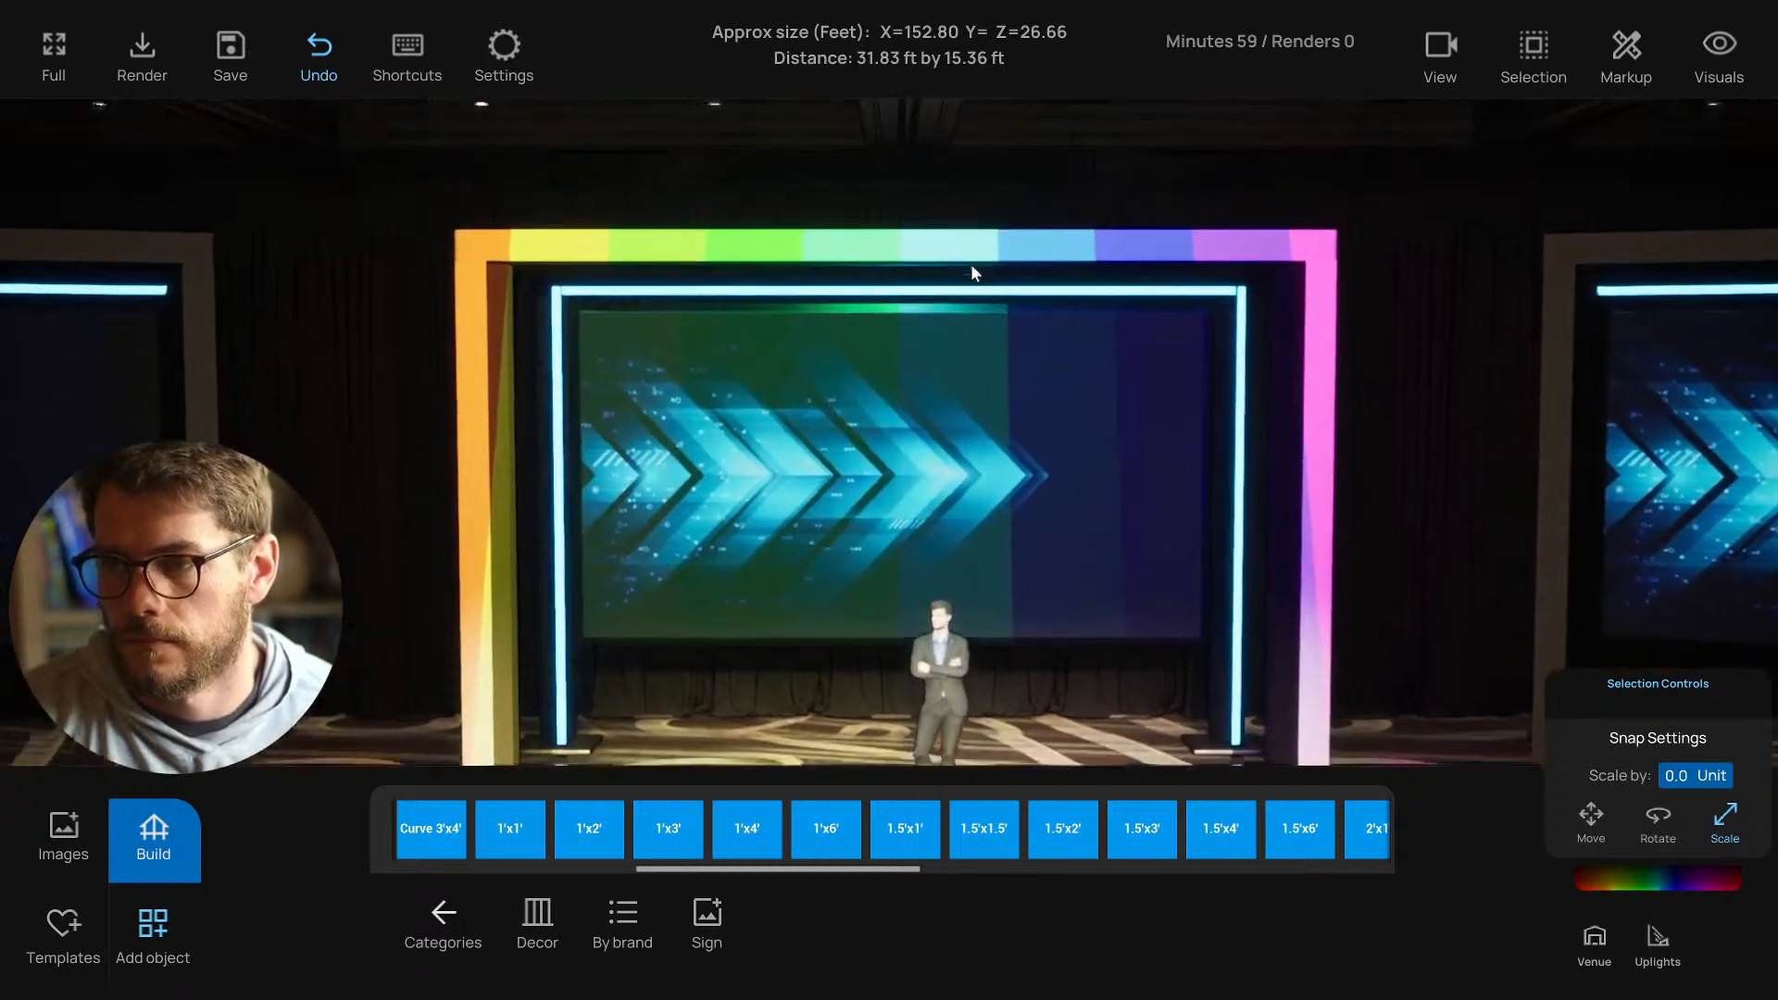
click(972, 211)
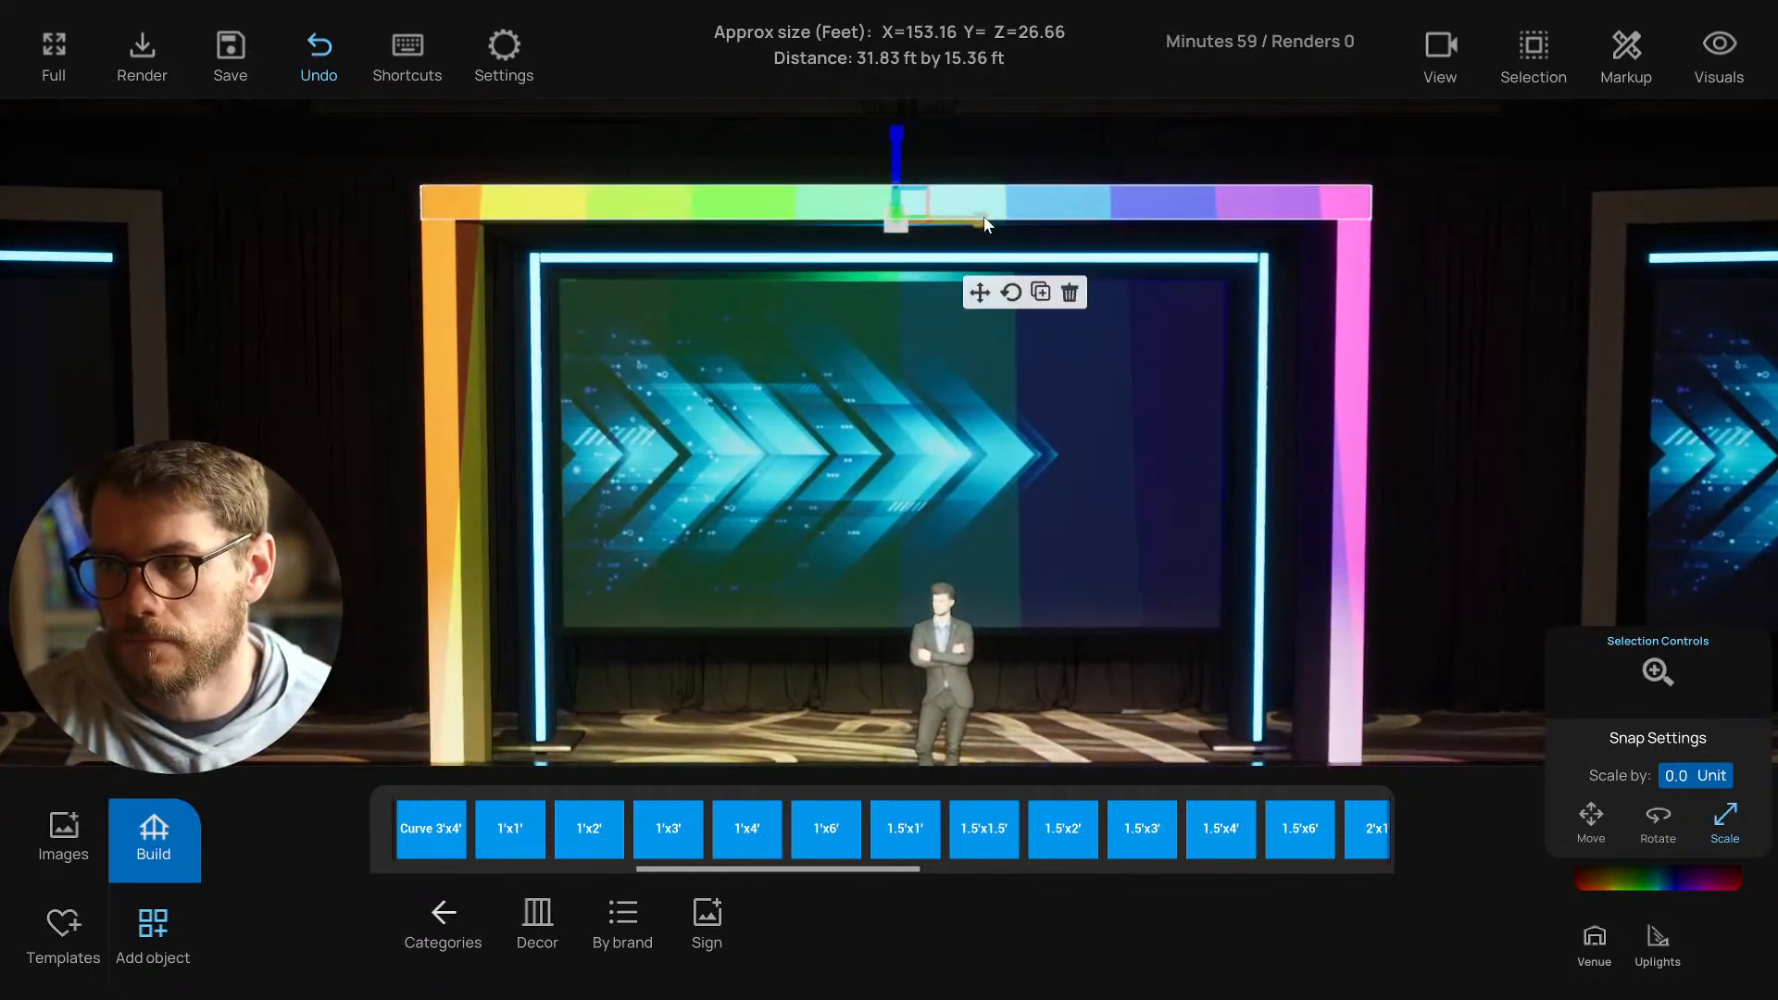
click(1032, 110)
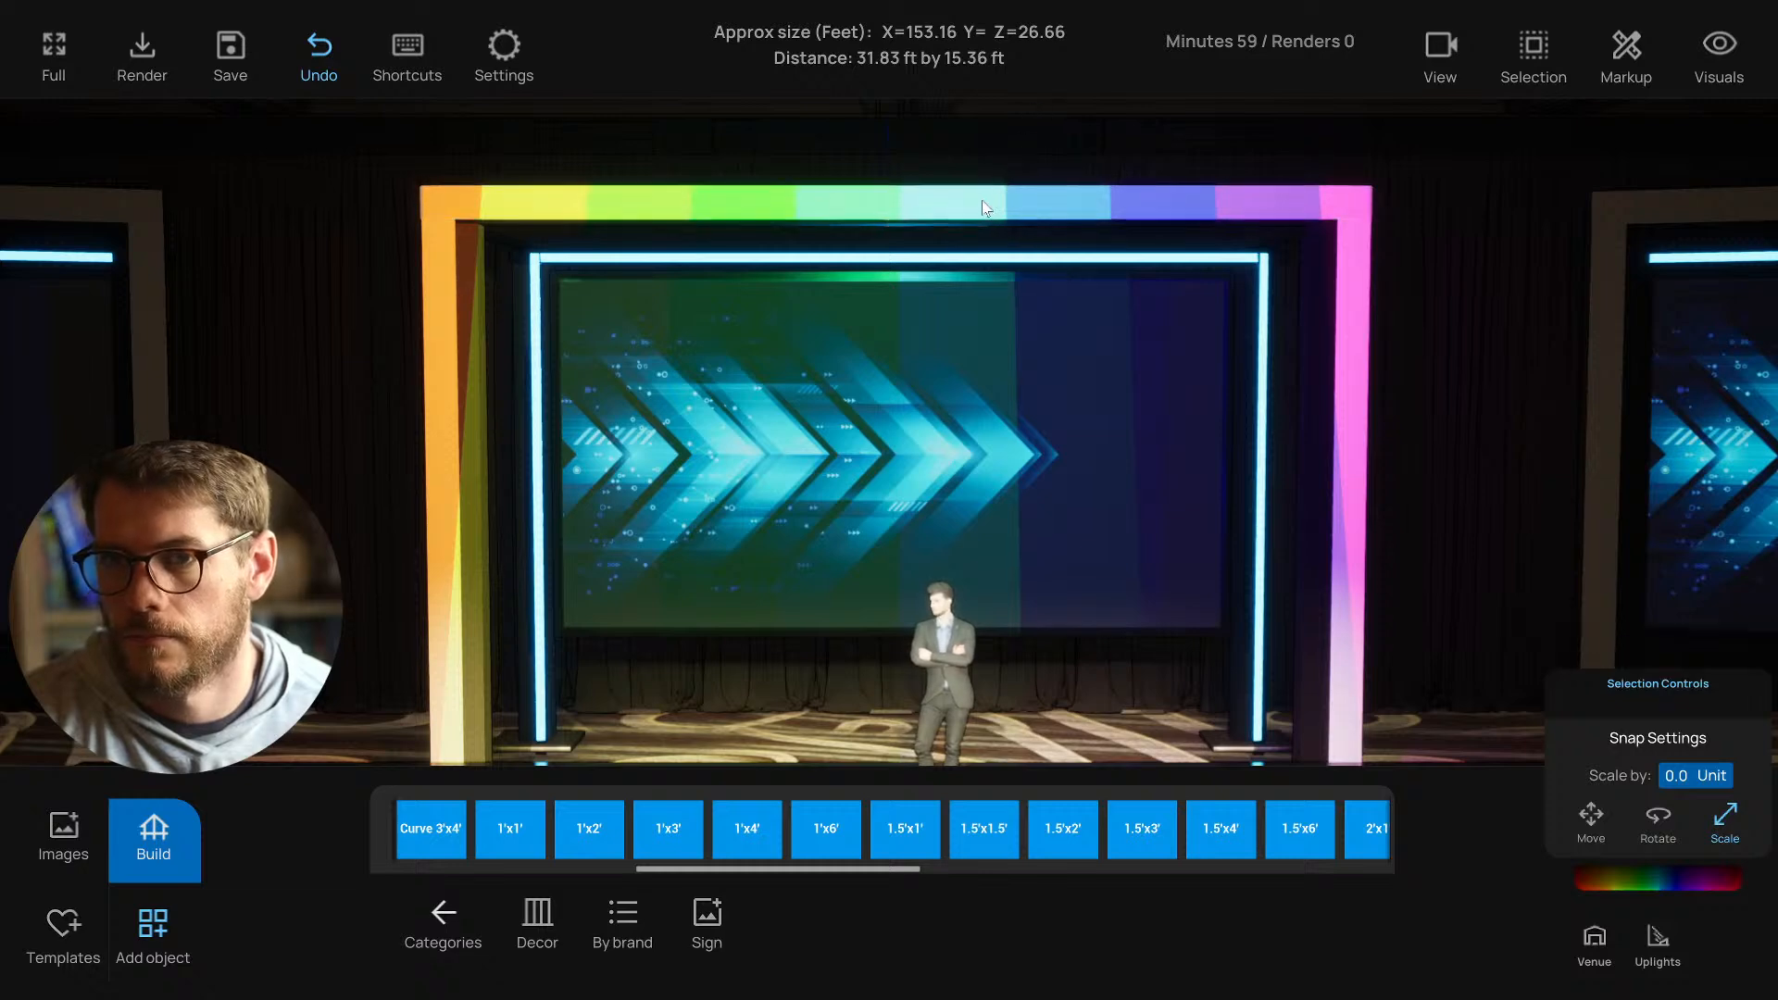
scroll(975, 211, down, 5)
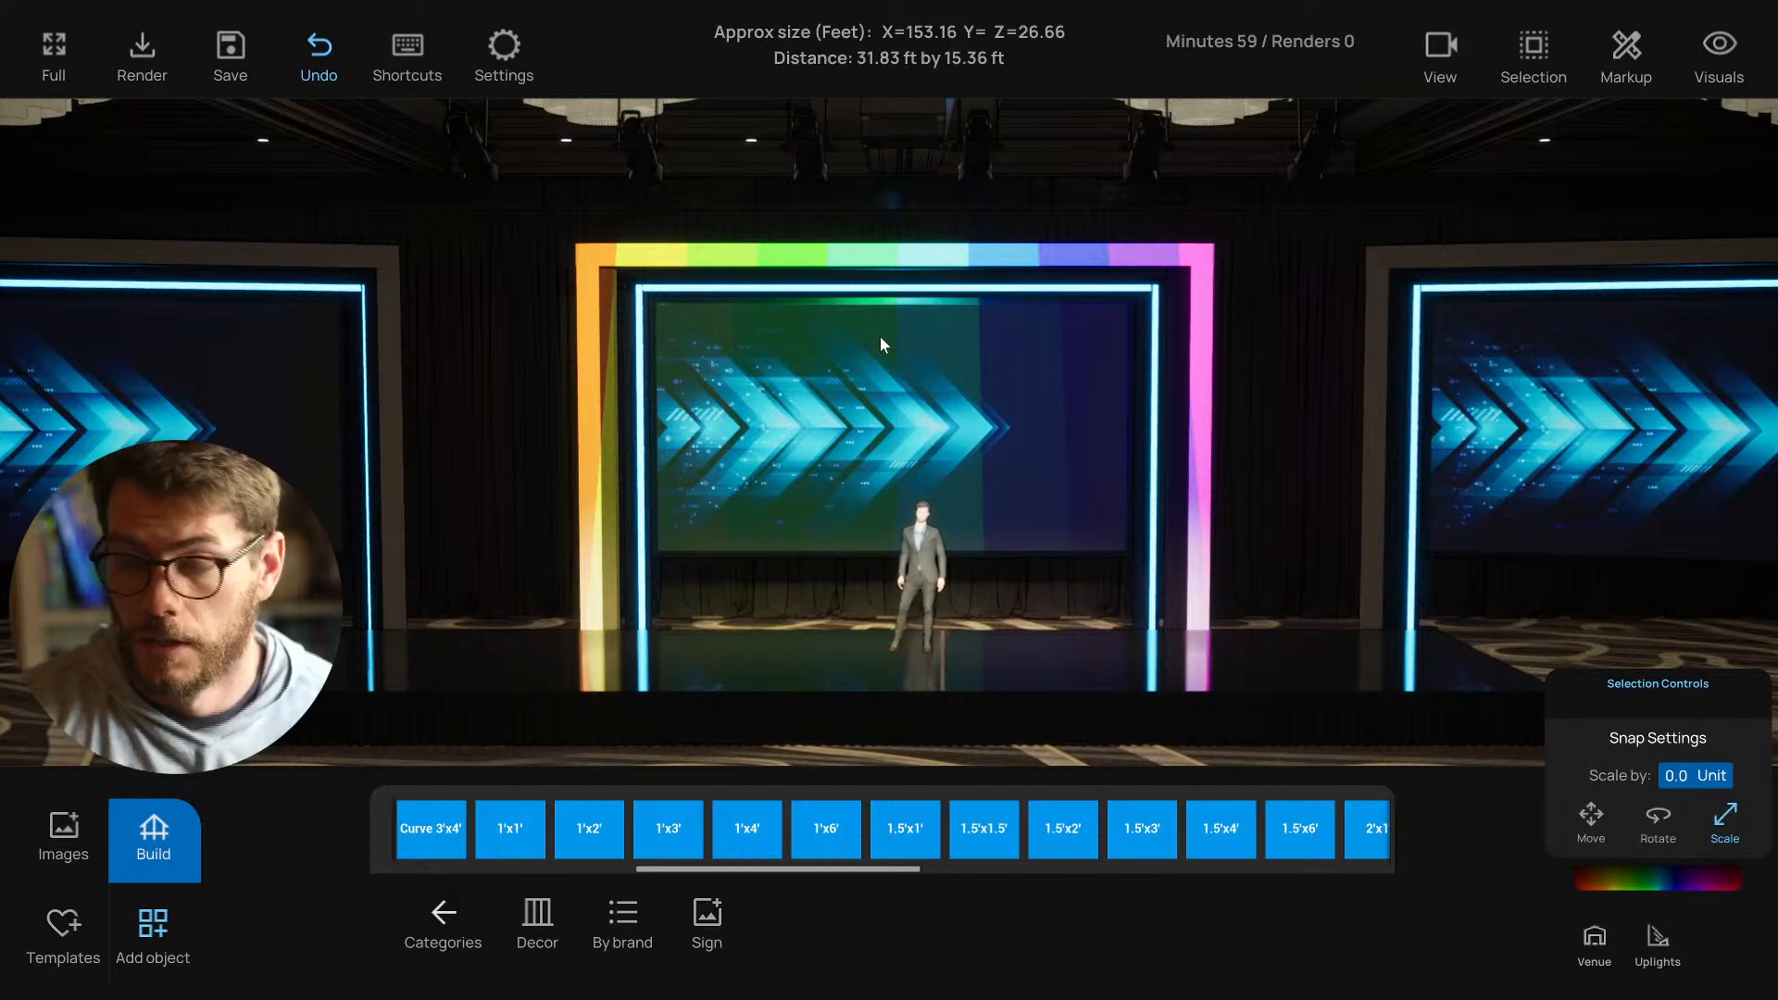
key(ctrl+s)
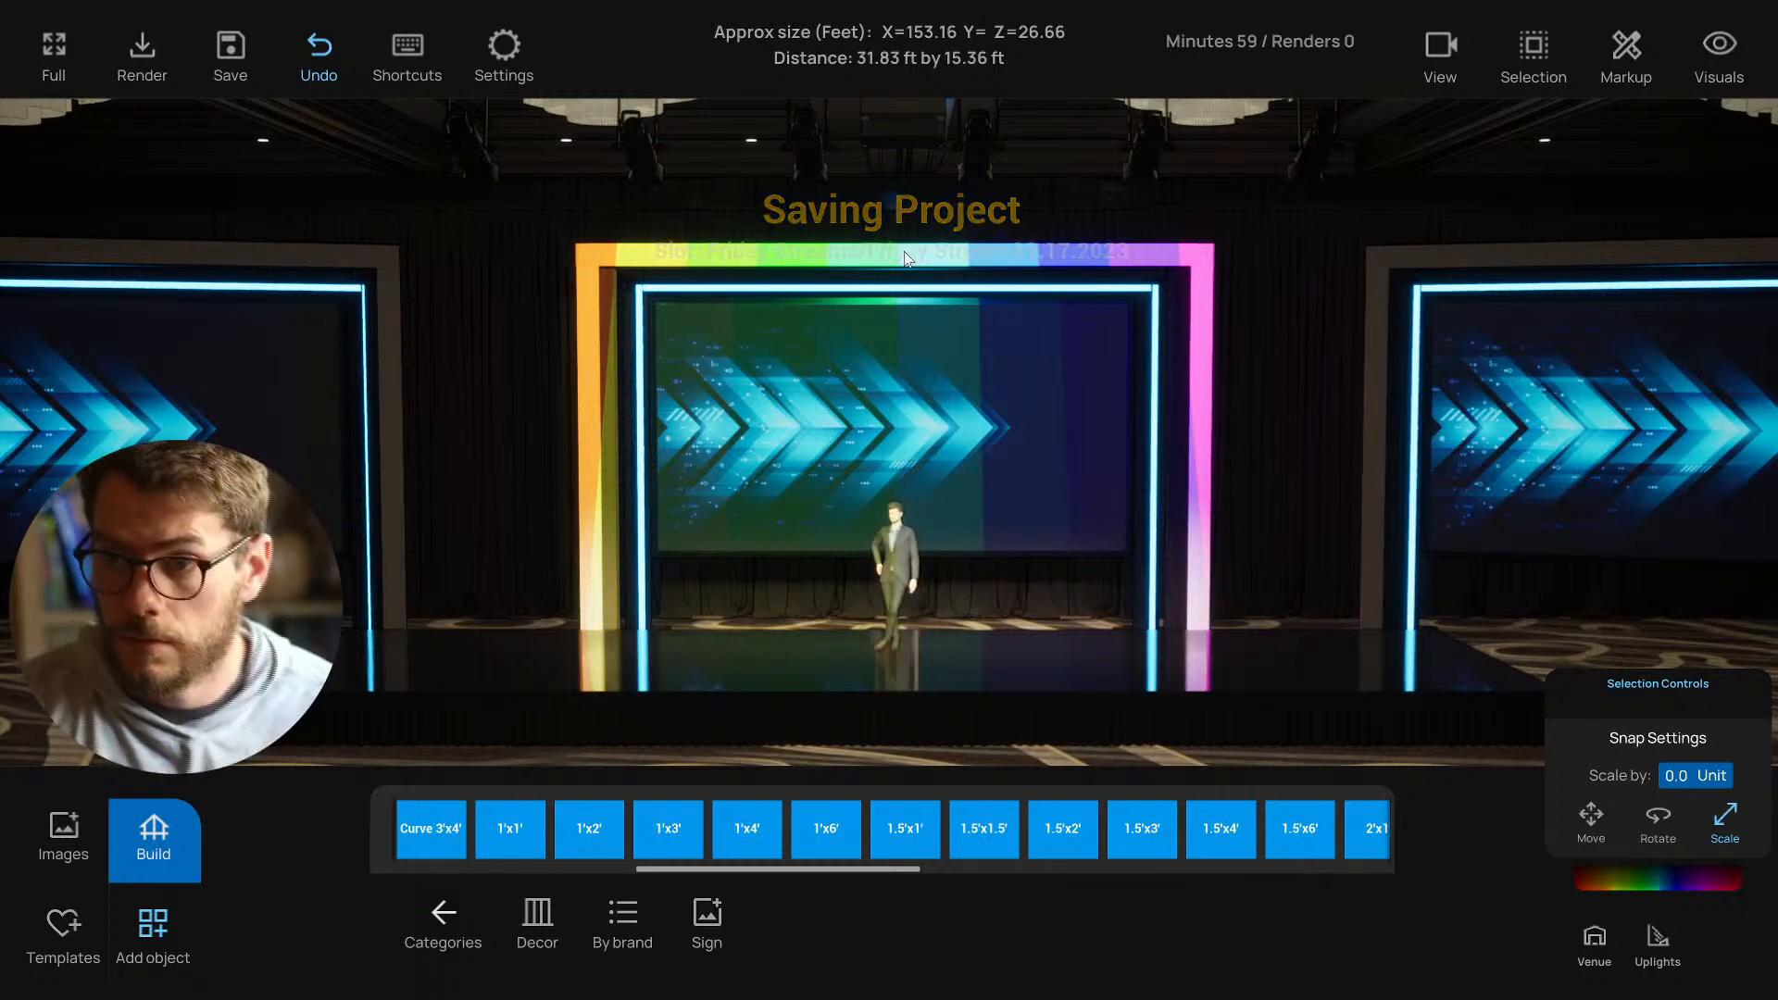
Select the top, left-hand and right-hand panels of the center frame together.
click(905, 257)
click(989, 139)
right_drag(978, 293, 637, 390)
click(561, 361)
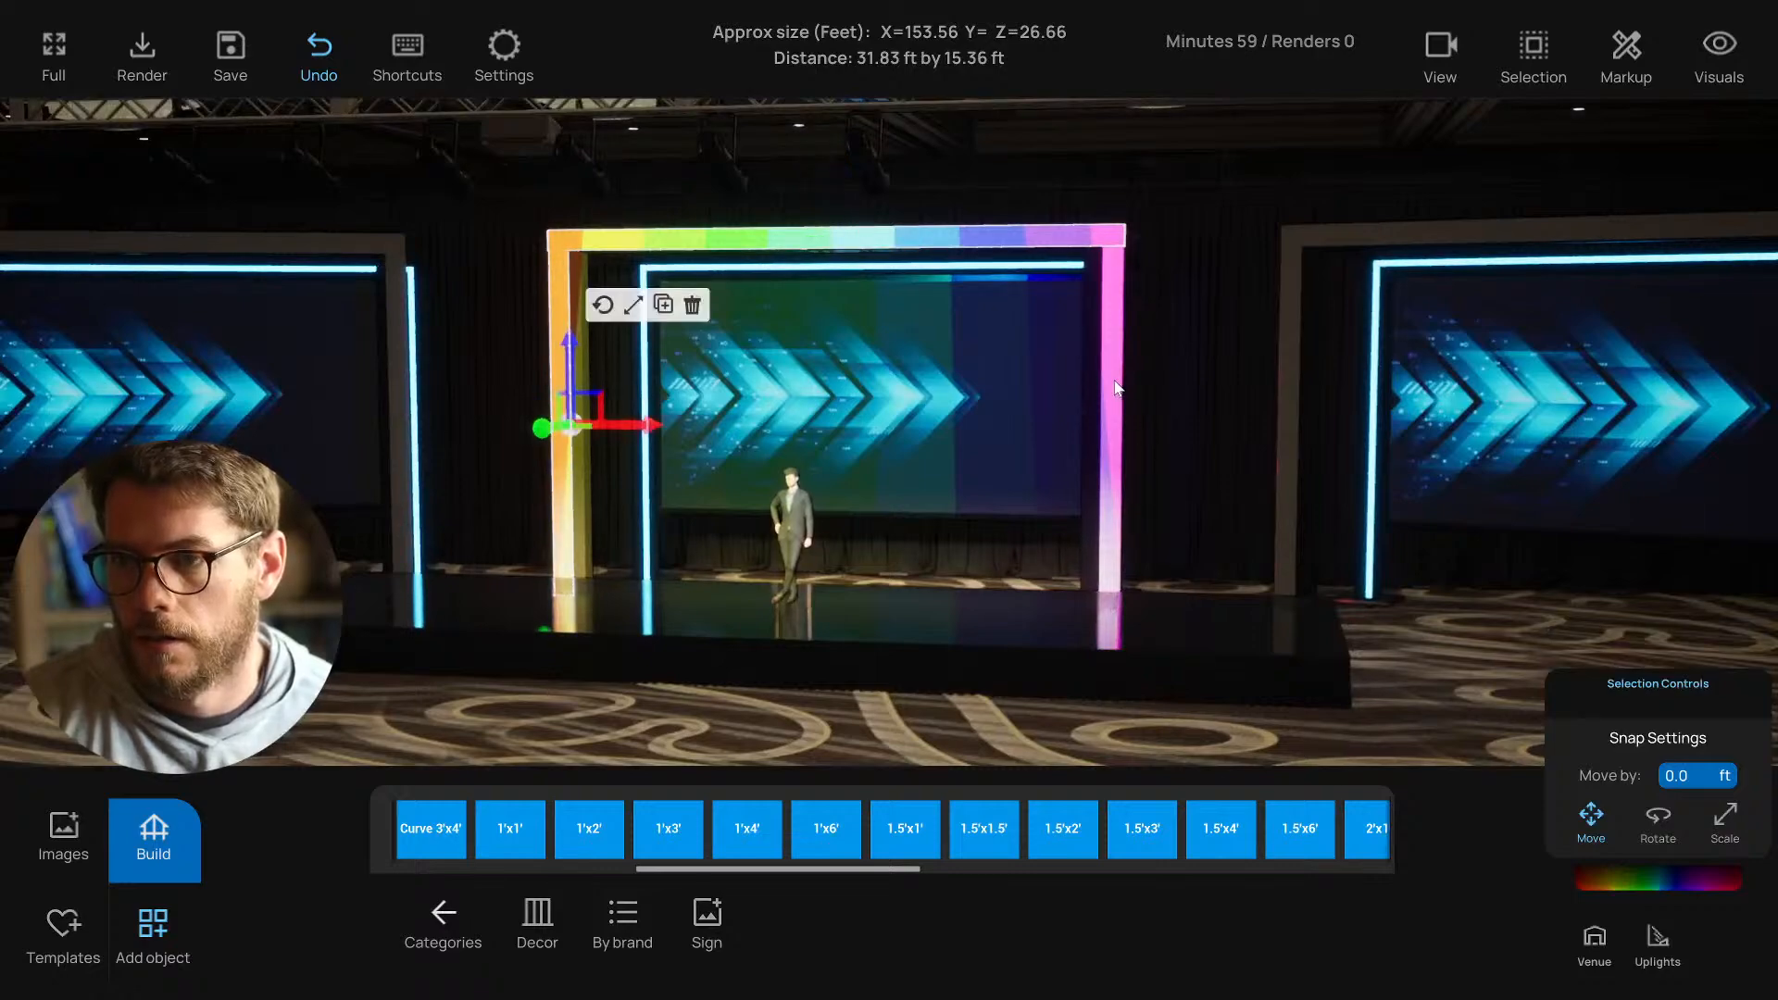
click(1117, 388)
right_drag(1118, 388, 771, 326)
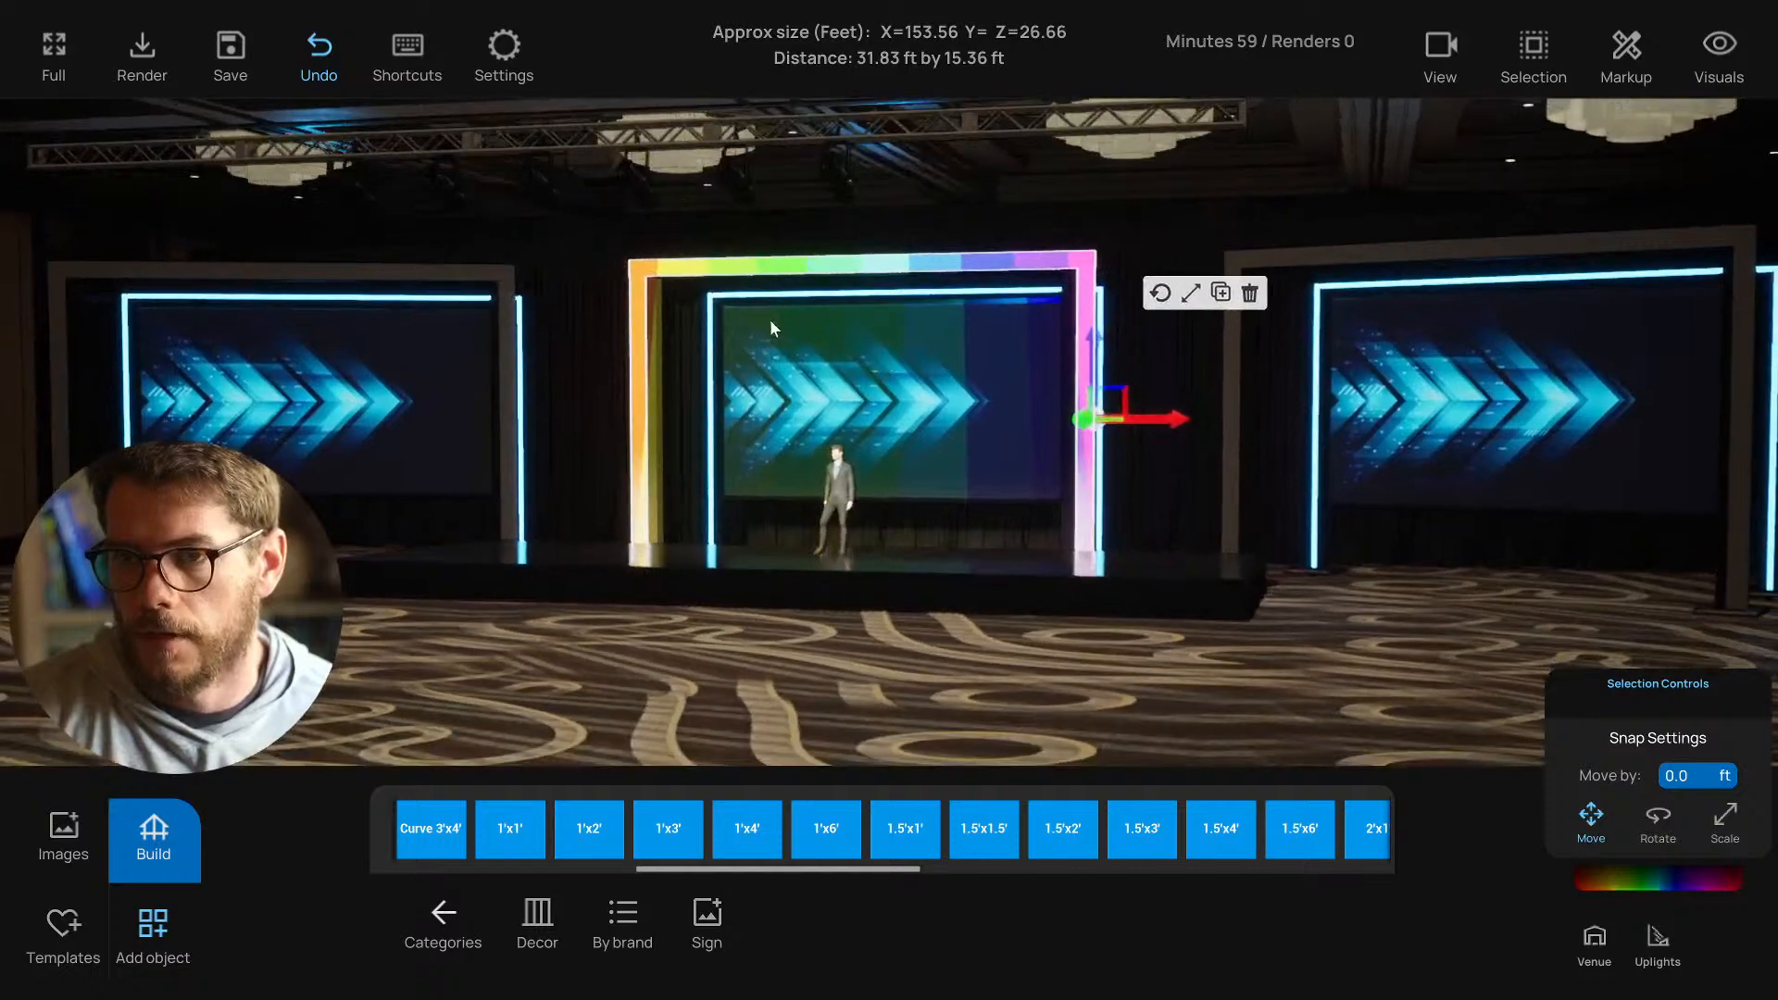
click(616, 920)
click(703, 868)
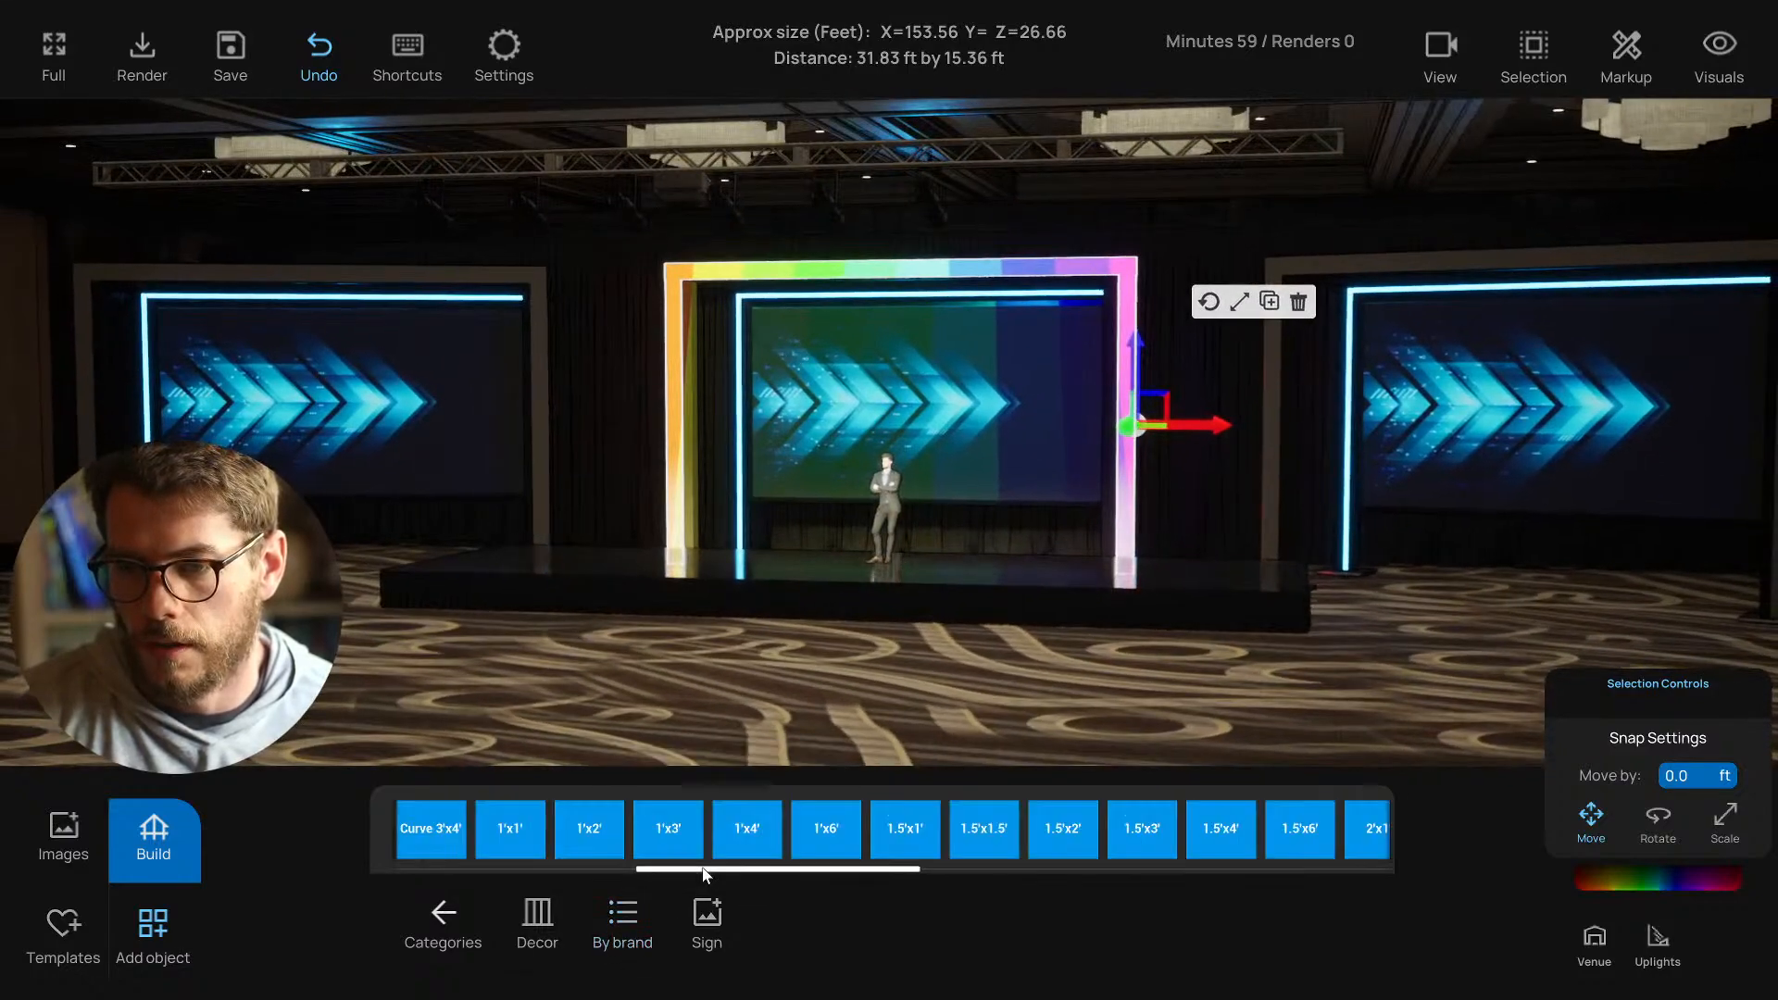
scroll(676, 842, left, 5)
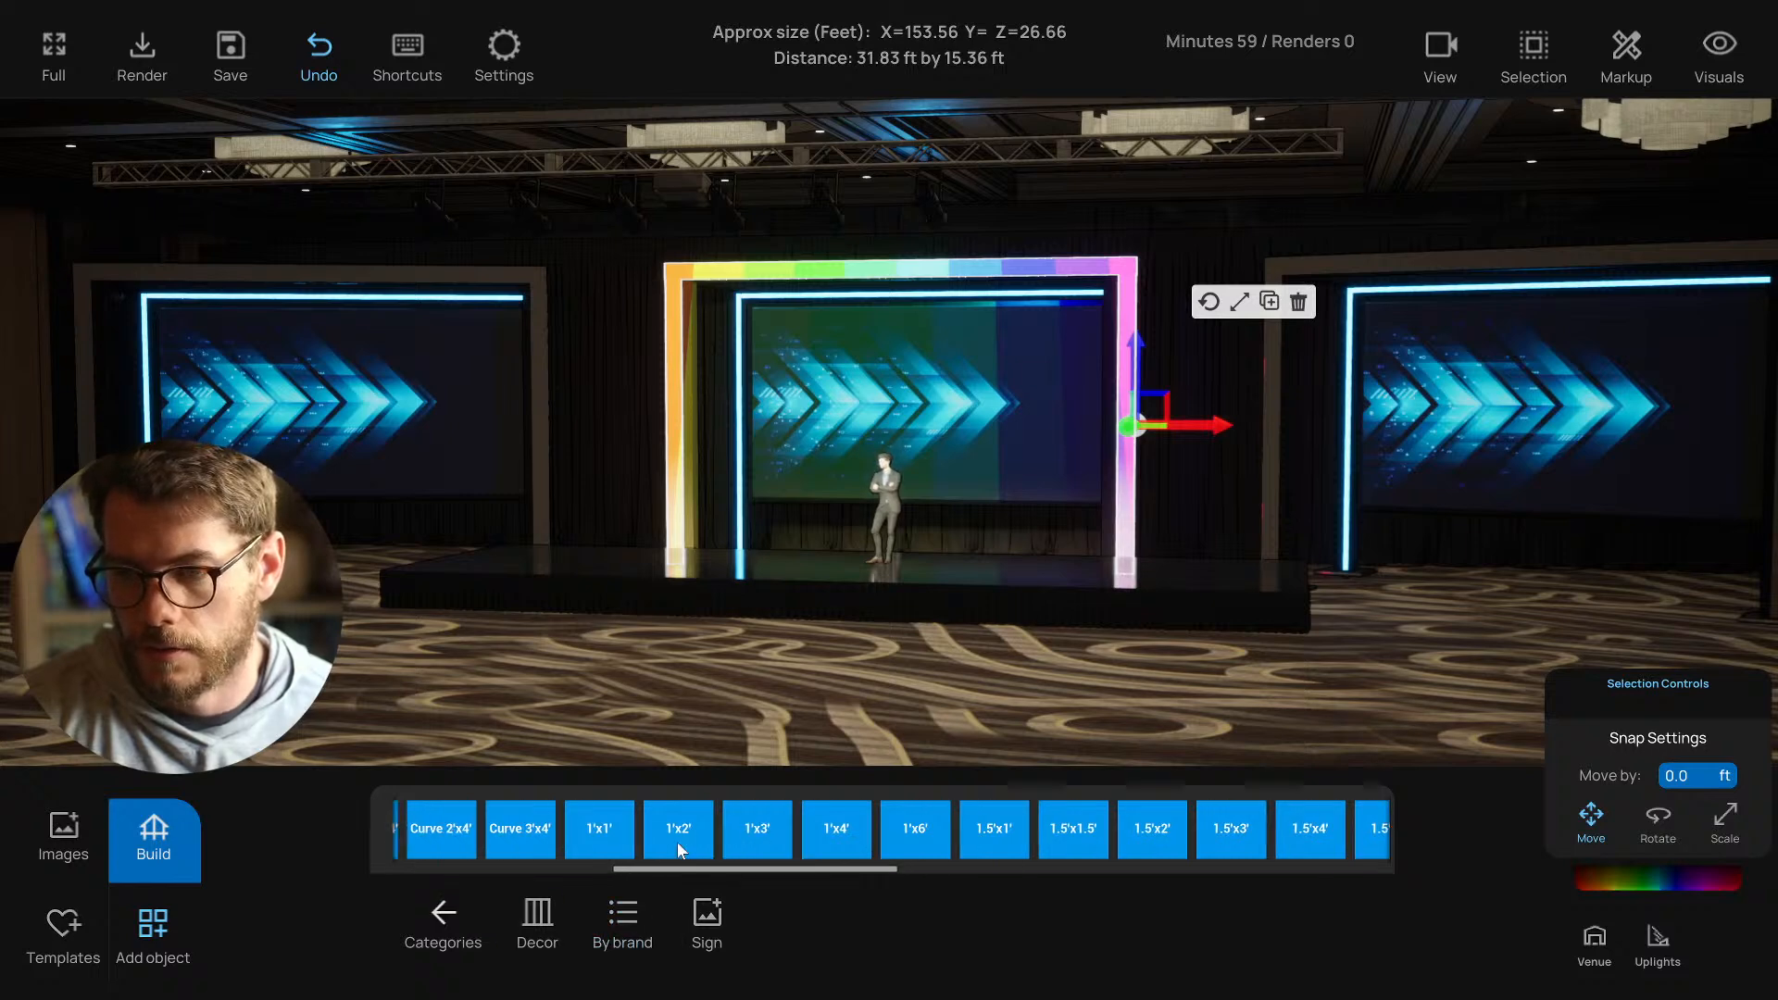
scroll(679, 851, right, 5)
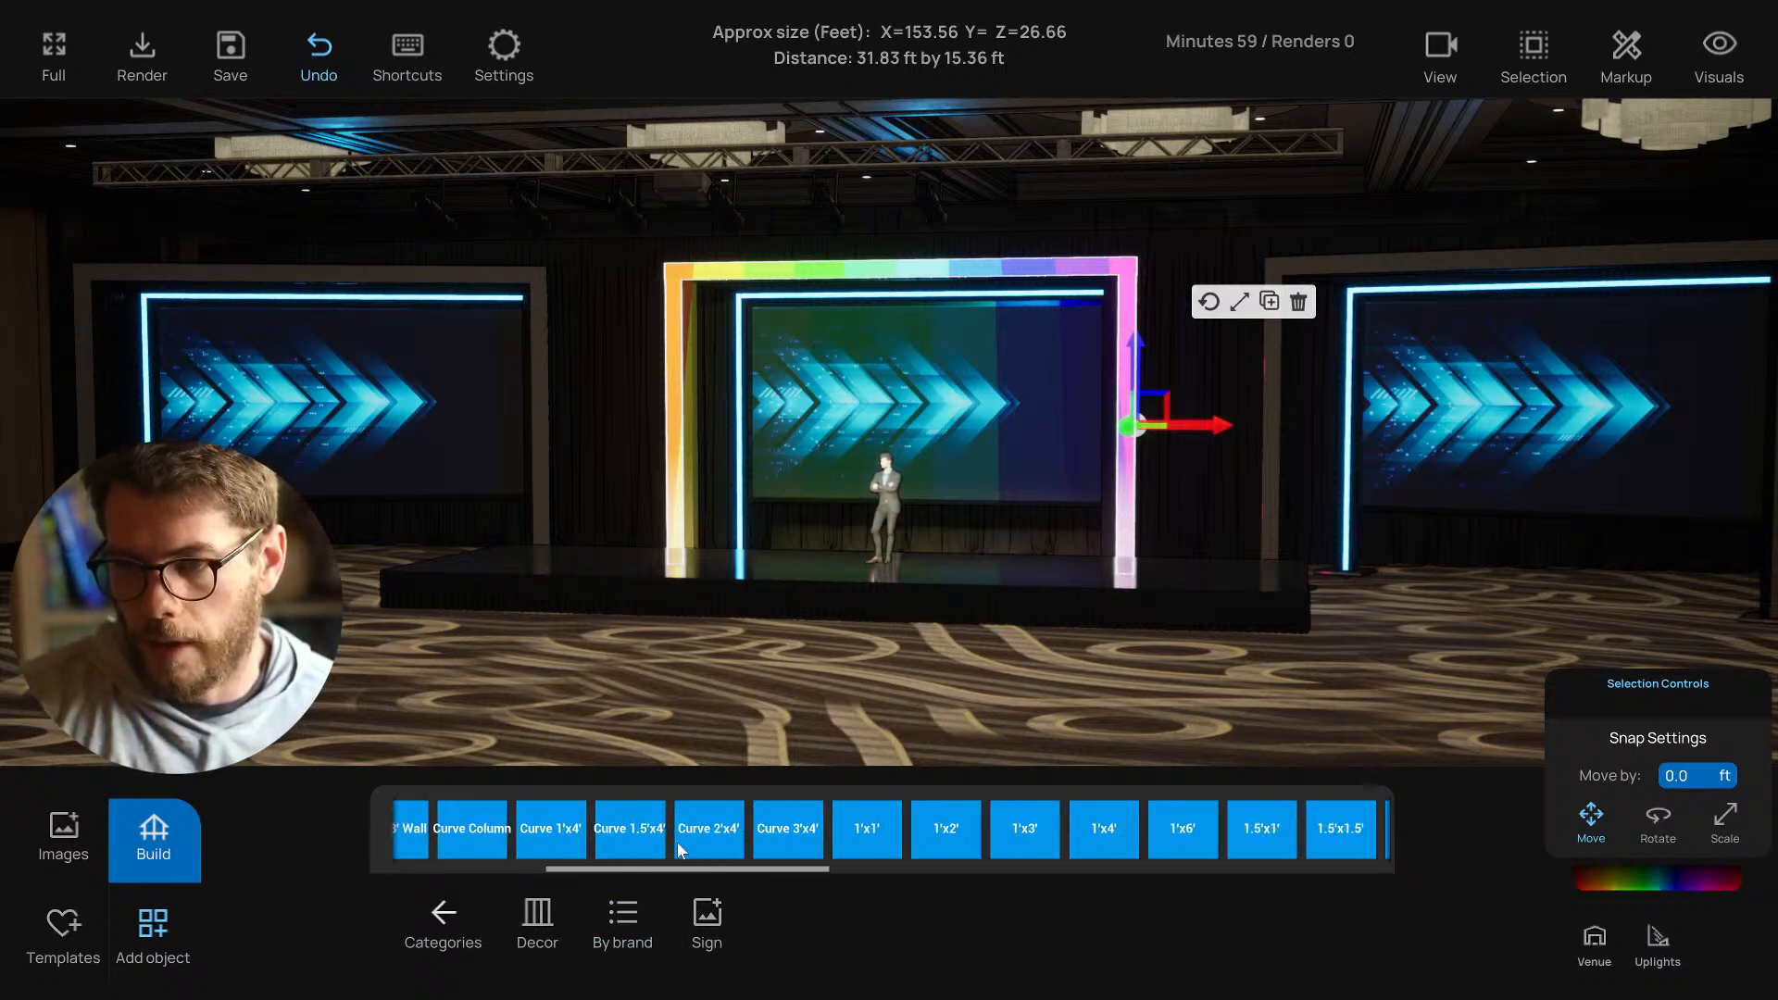
click(443, 914)
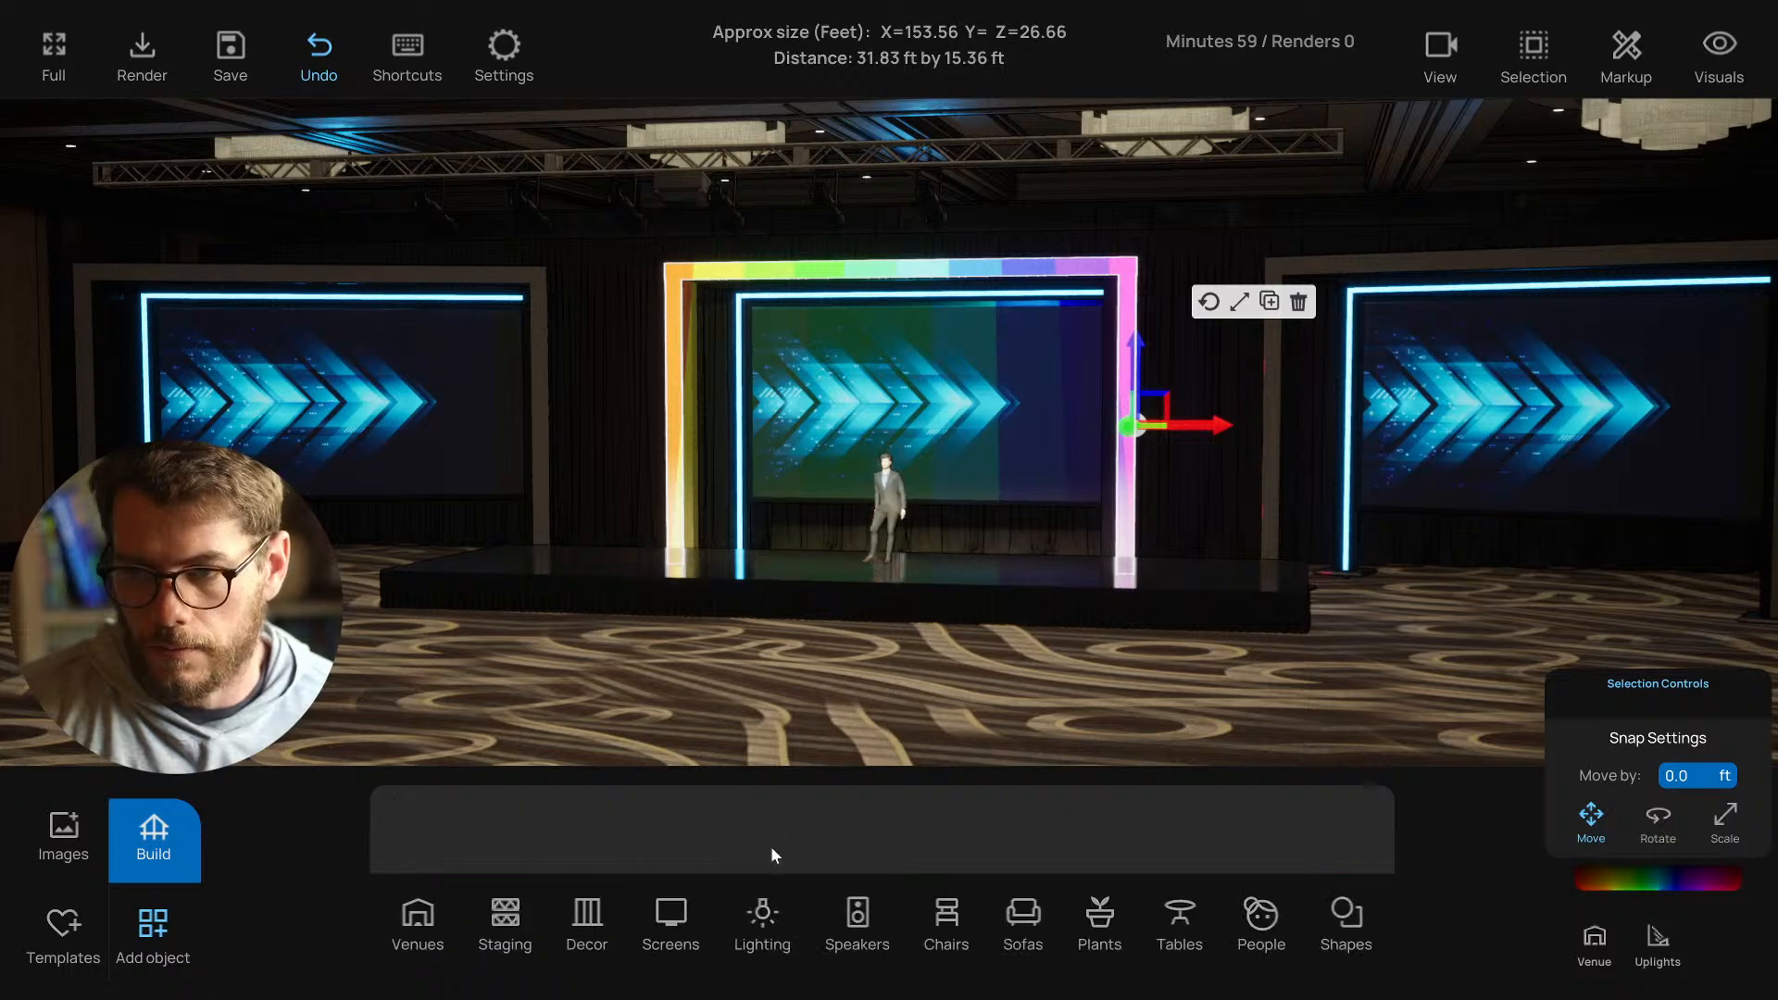
Select the ceiling projector together with the frame pieces around the center screen and set projection mapping between them.
scroll(898, 621, up, 3)
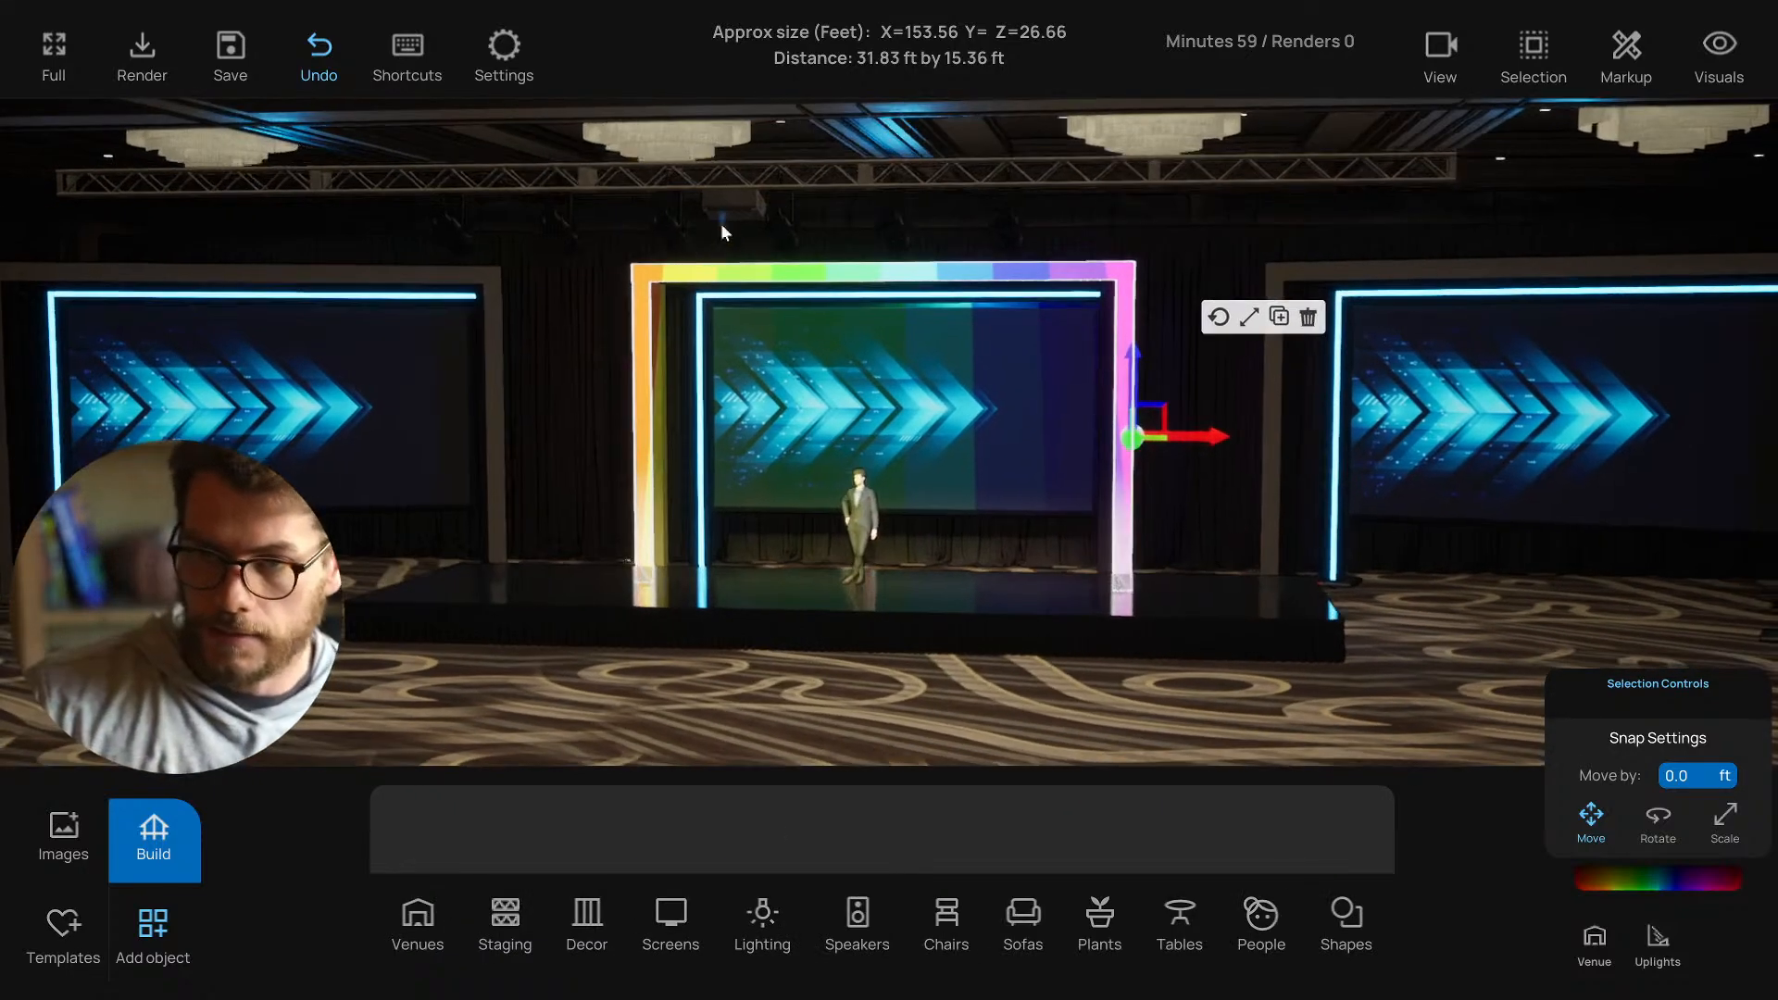
click(734, 219)
drag(774, 231, 709, 232)
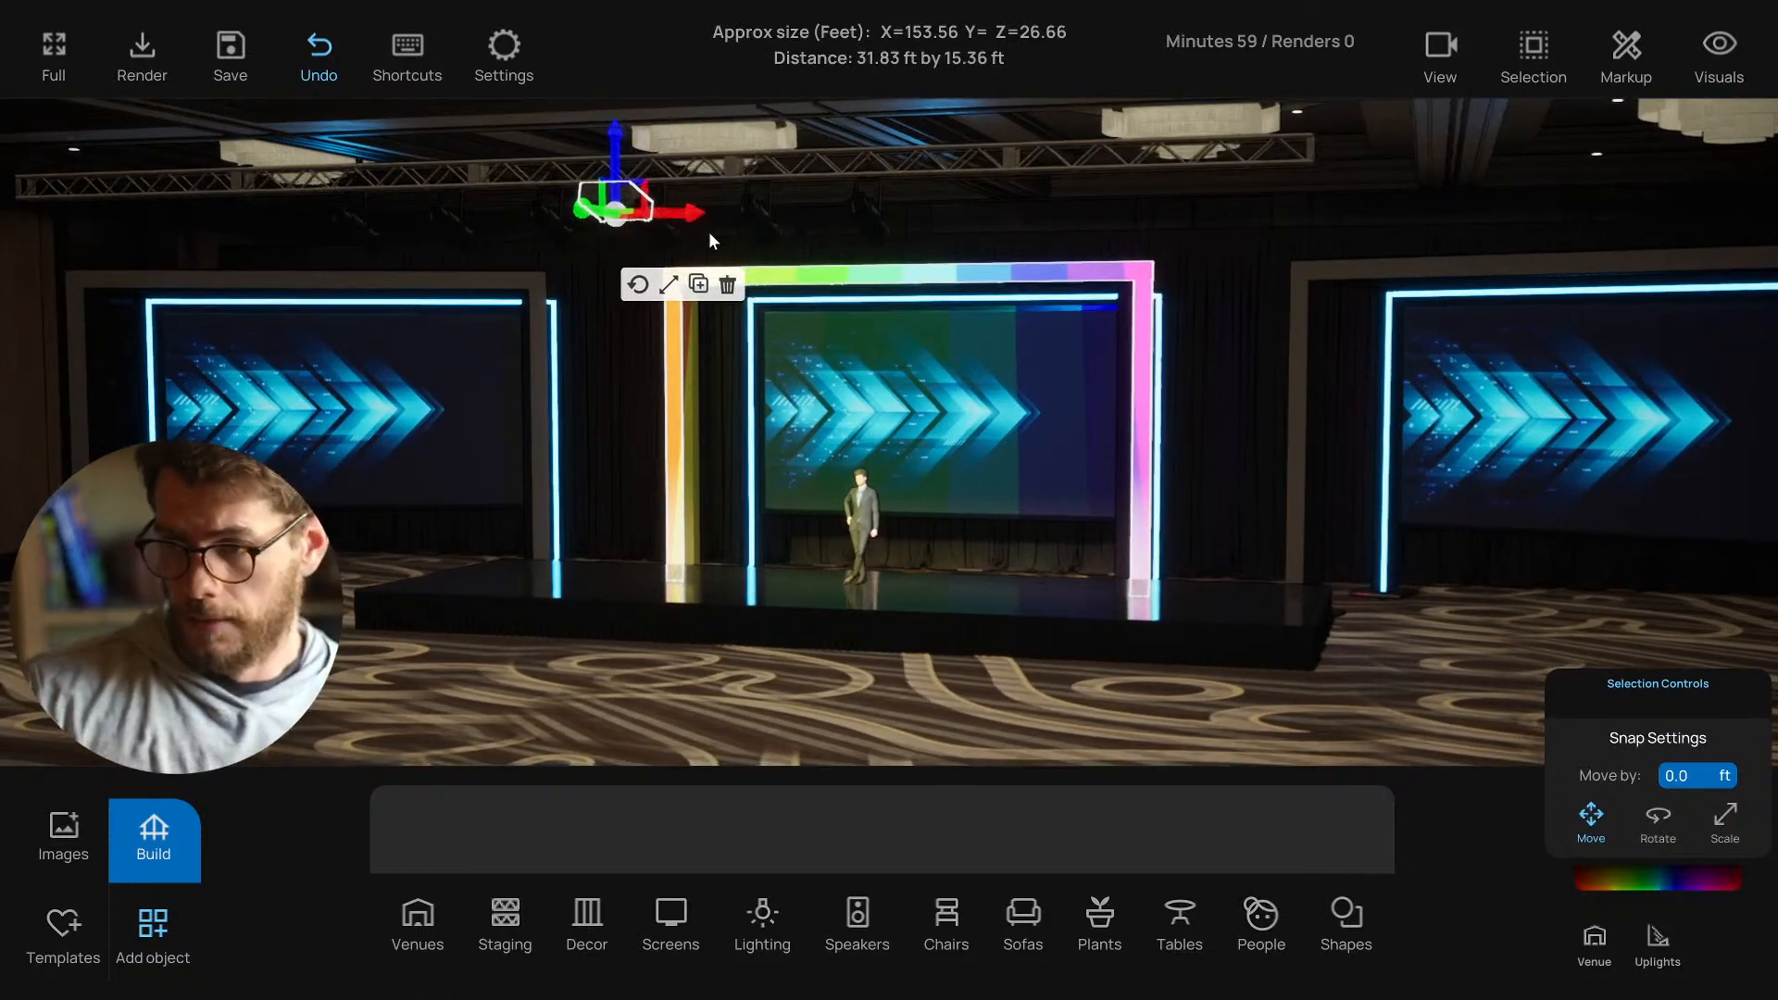
click(680, 387)
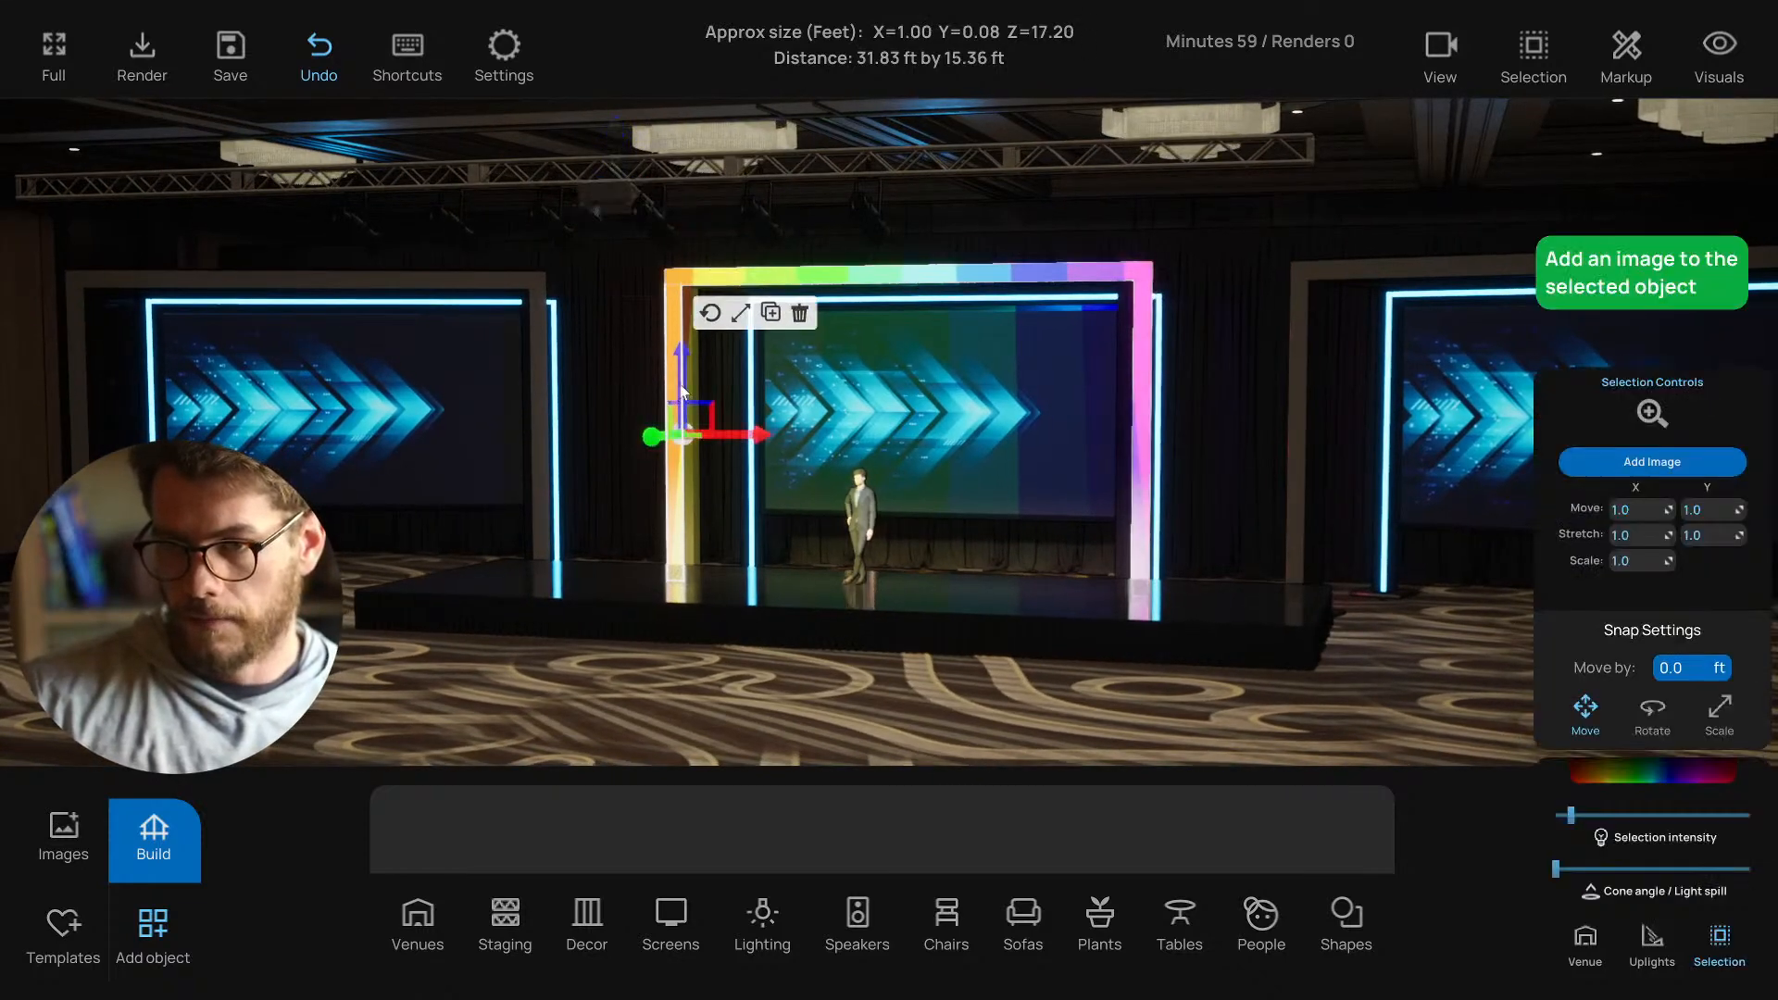
click(1145, 375)
click(614, 206)
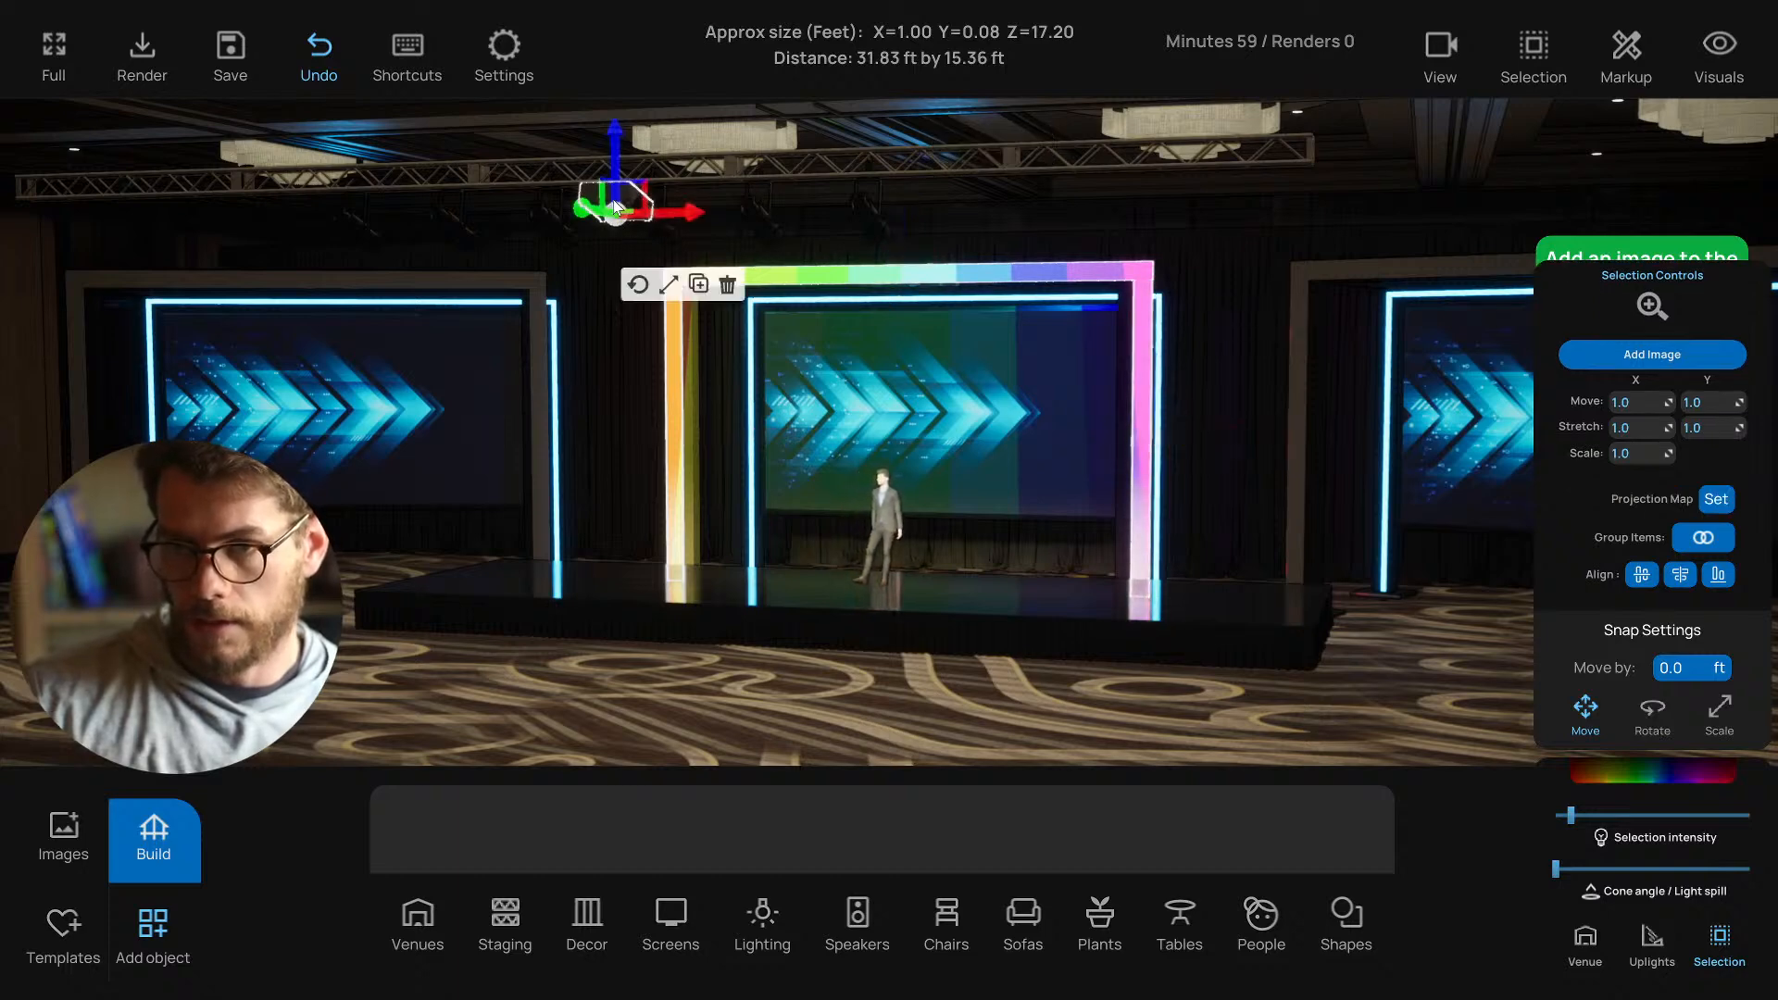
click(1713, 508)
mouse_move(1115, 512)
right_down()
mouse_move(1171, 495)
mouse_move(1140, 497)
right_up()
scroll(1025, 452, down, 2)
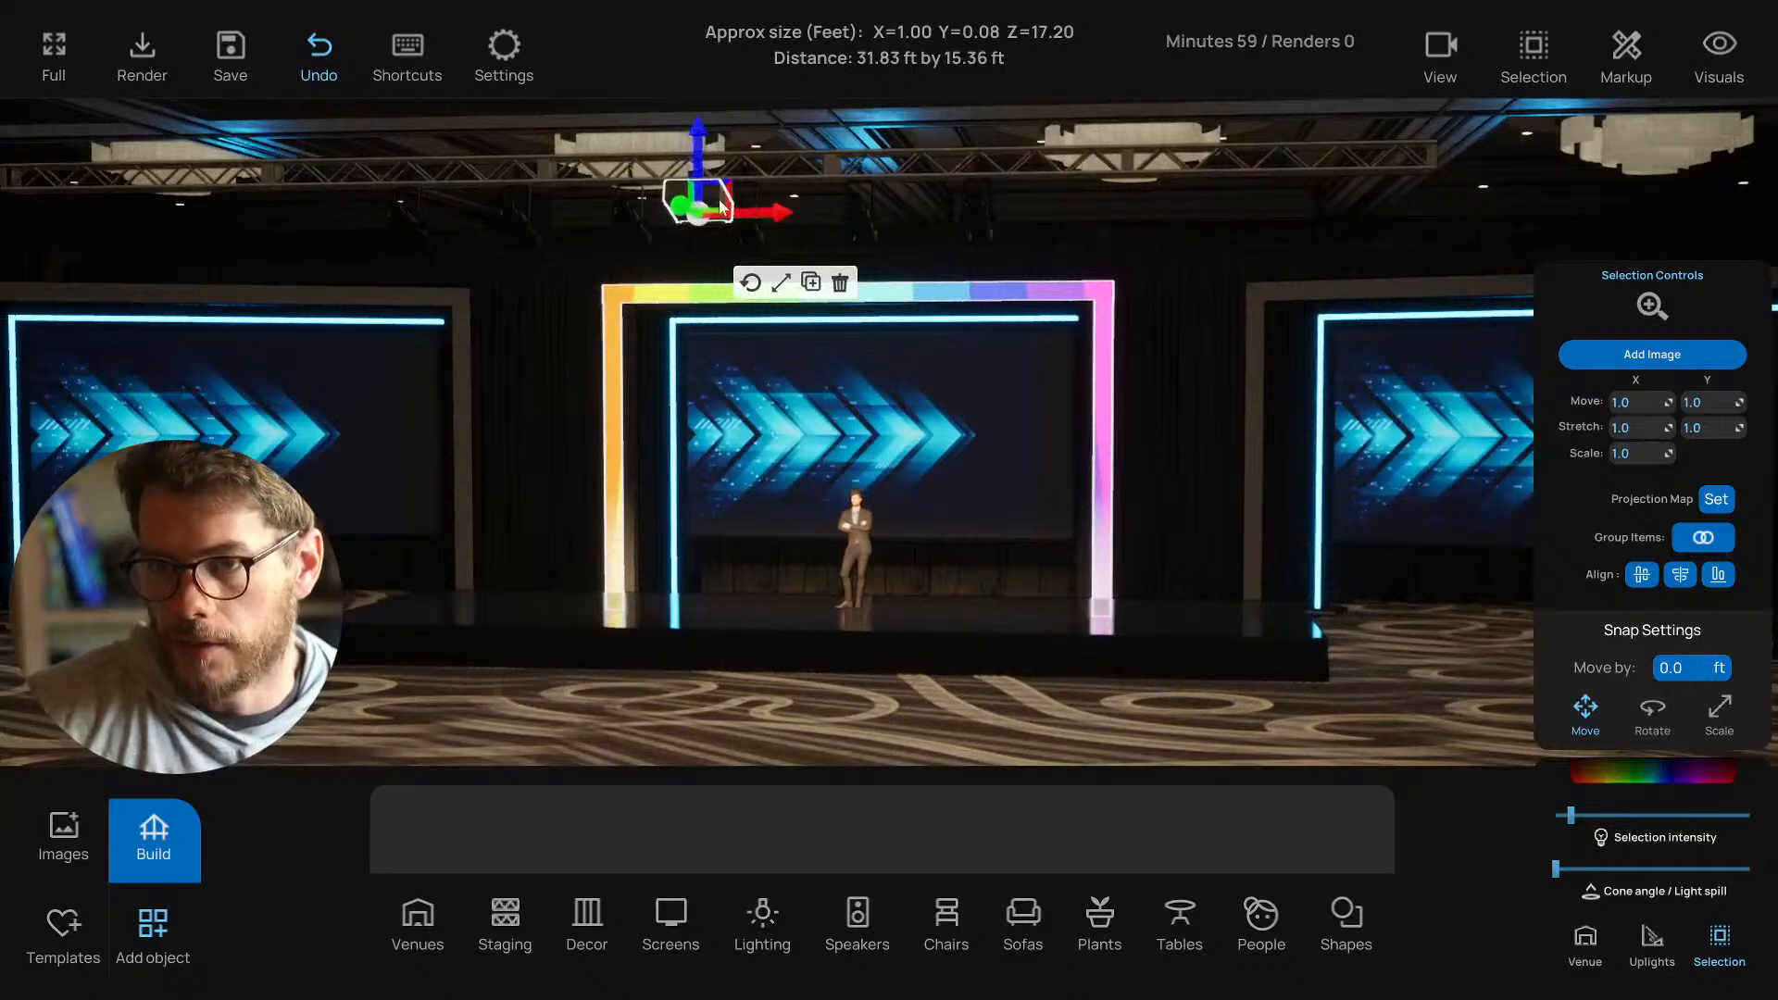
right_drag(1048, 355, 1175, 256)
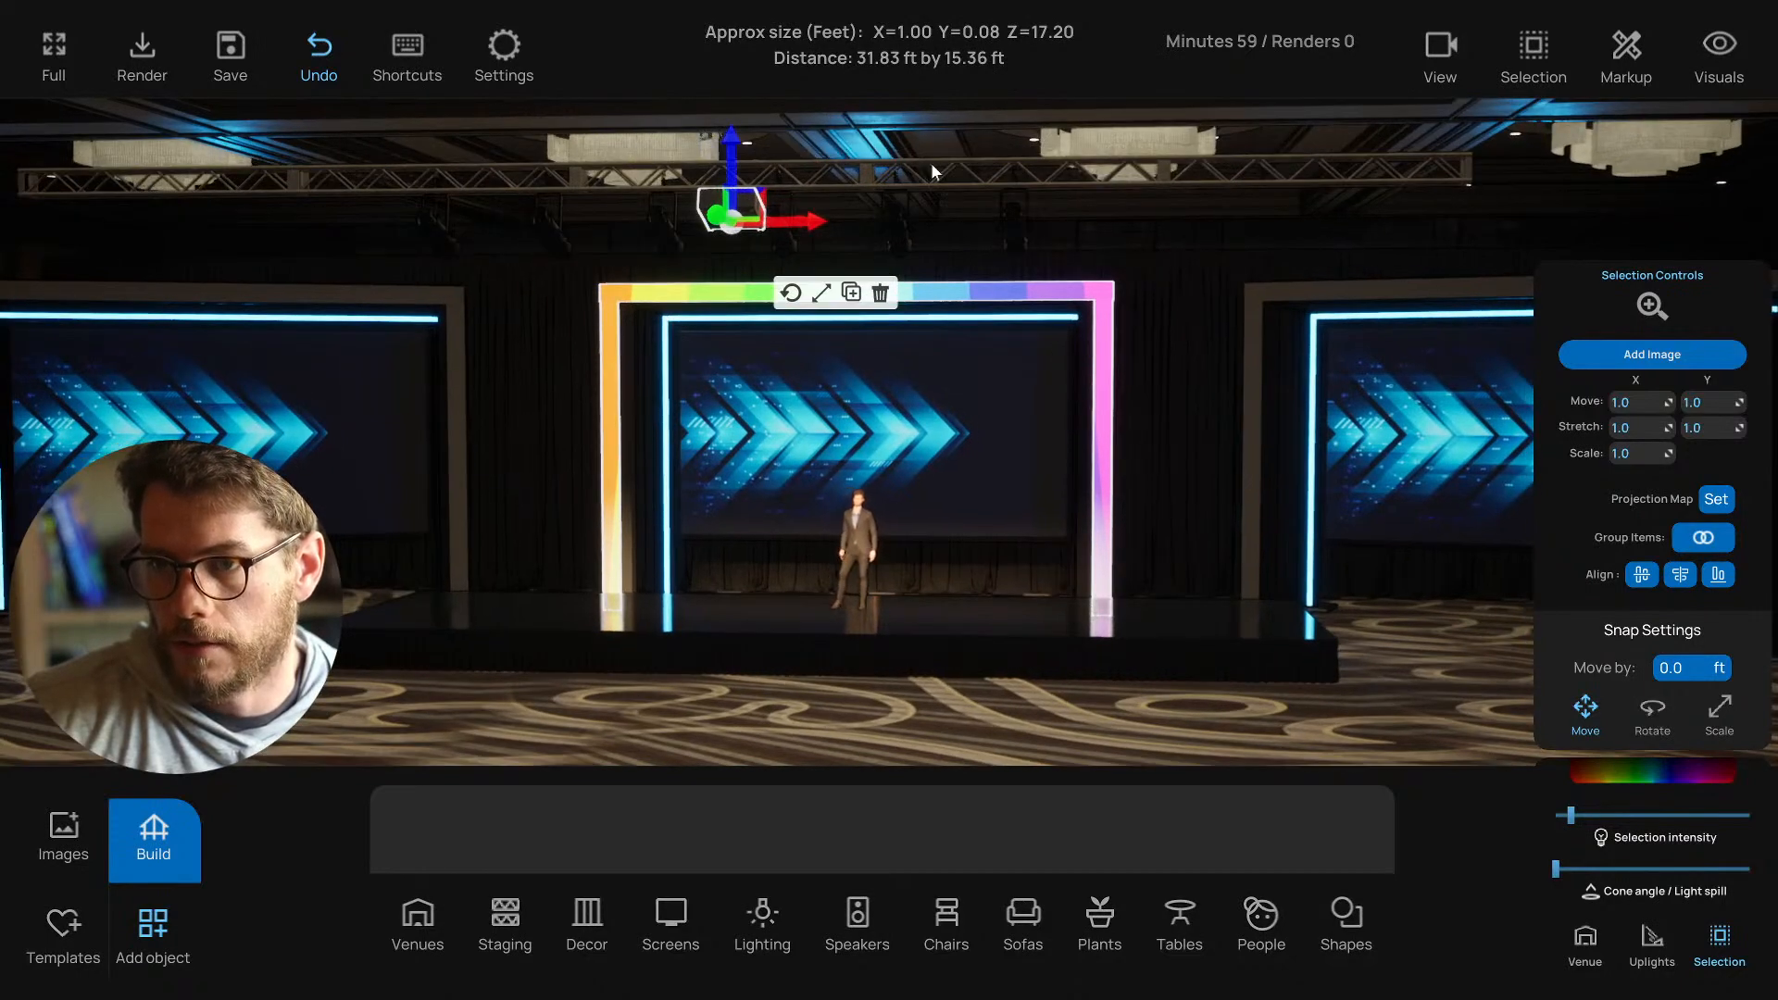
Select only the projector, set its second keystone value to 0.1 and its projection size to 24.51.
click(754, 200)
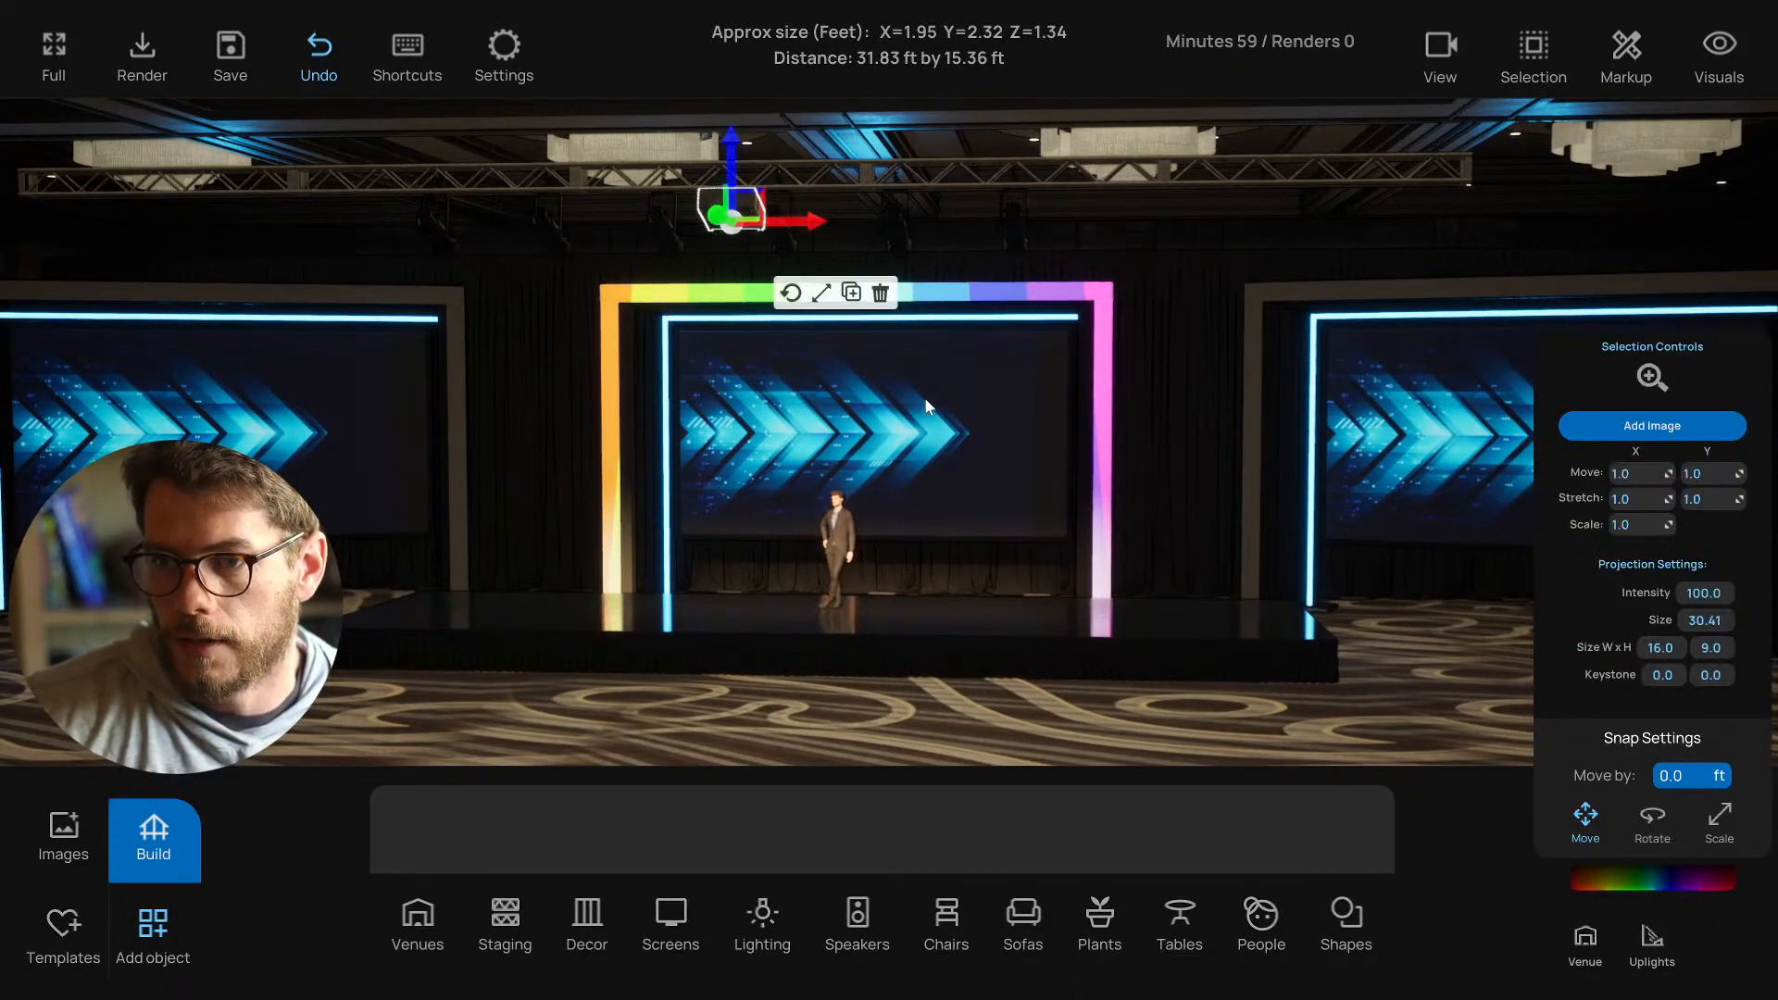
mouse_move(927, 405)
right_down()
mouse_move(982, 393)
mouse_move(942, 394)
mouse_move(955, 405)
right_up()
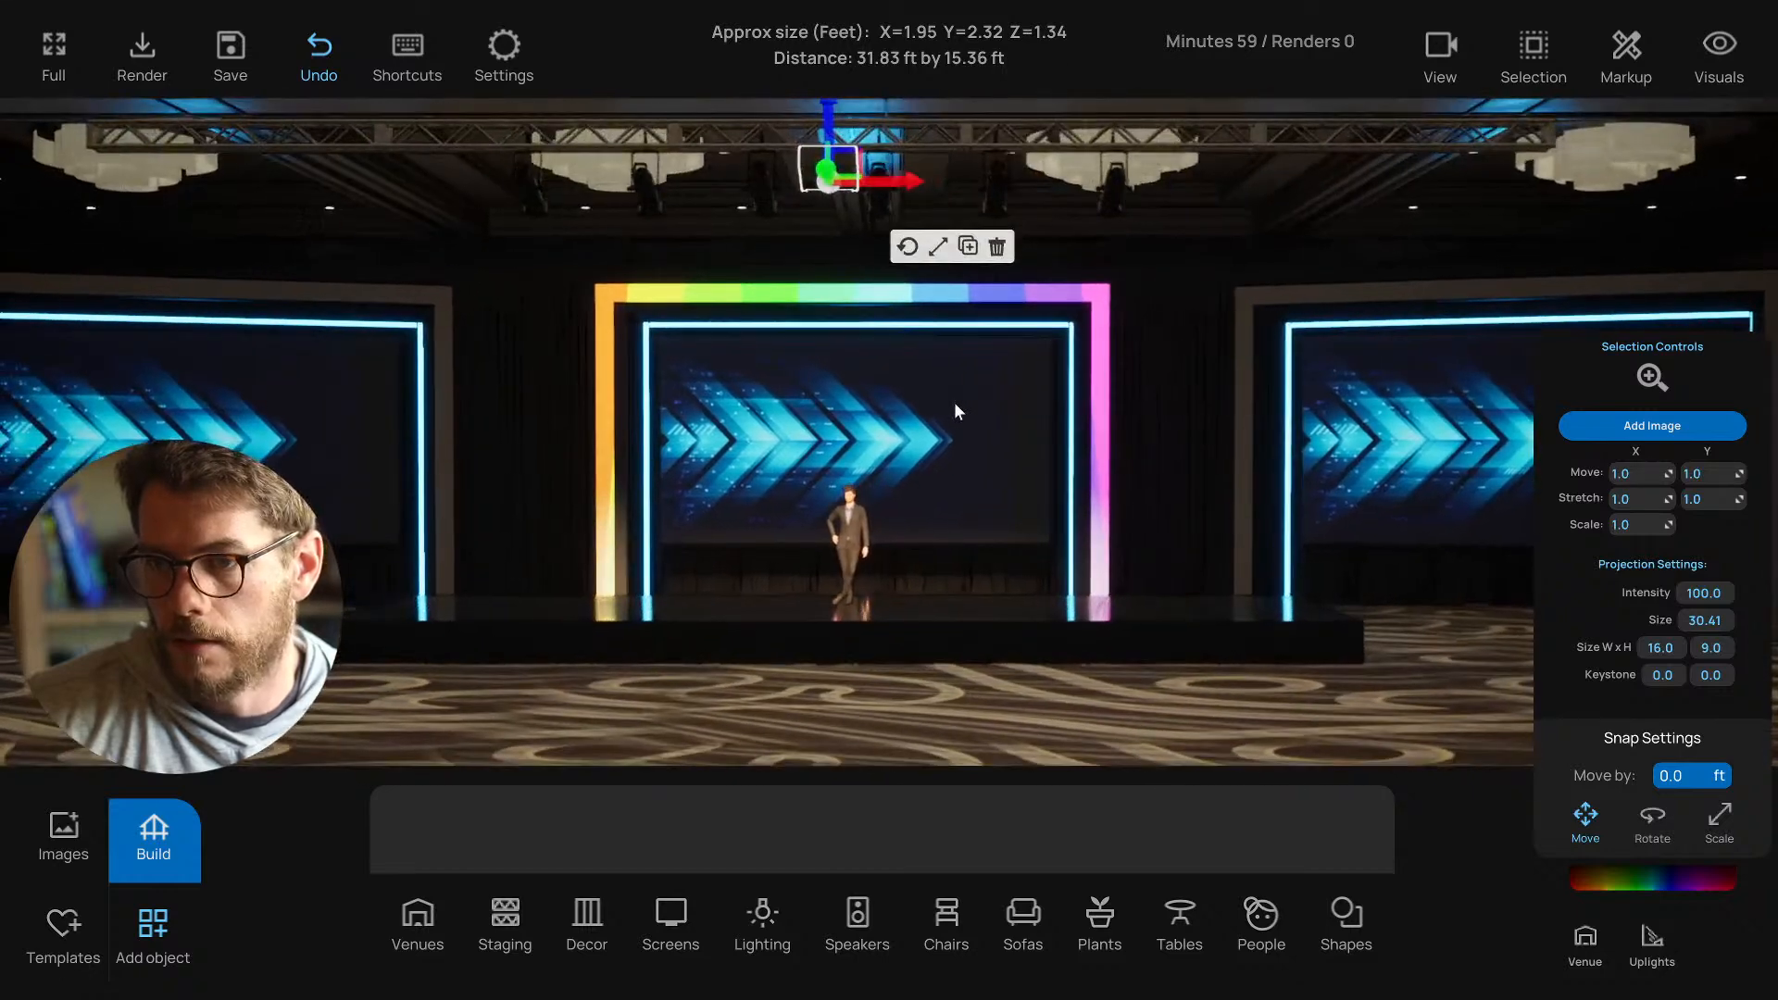
drag(1707, 621, 1662, 622)
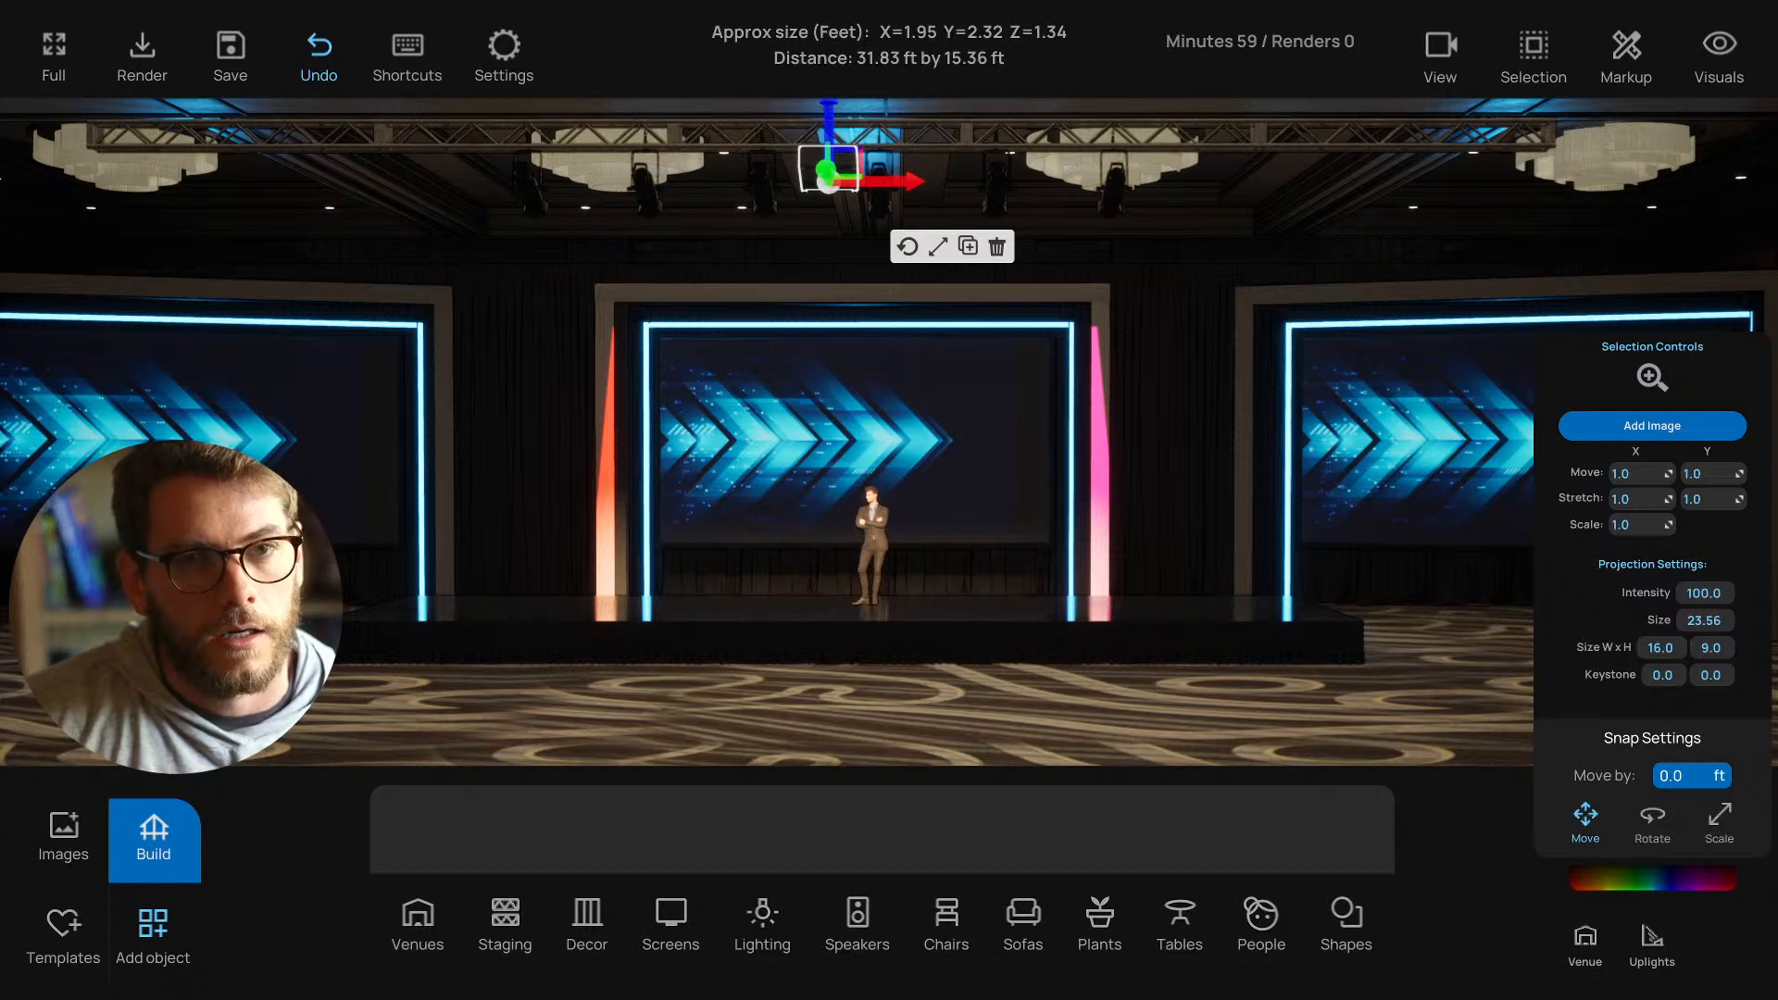
right_drag(922, 615, 919, 623)
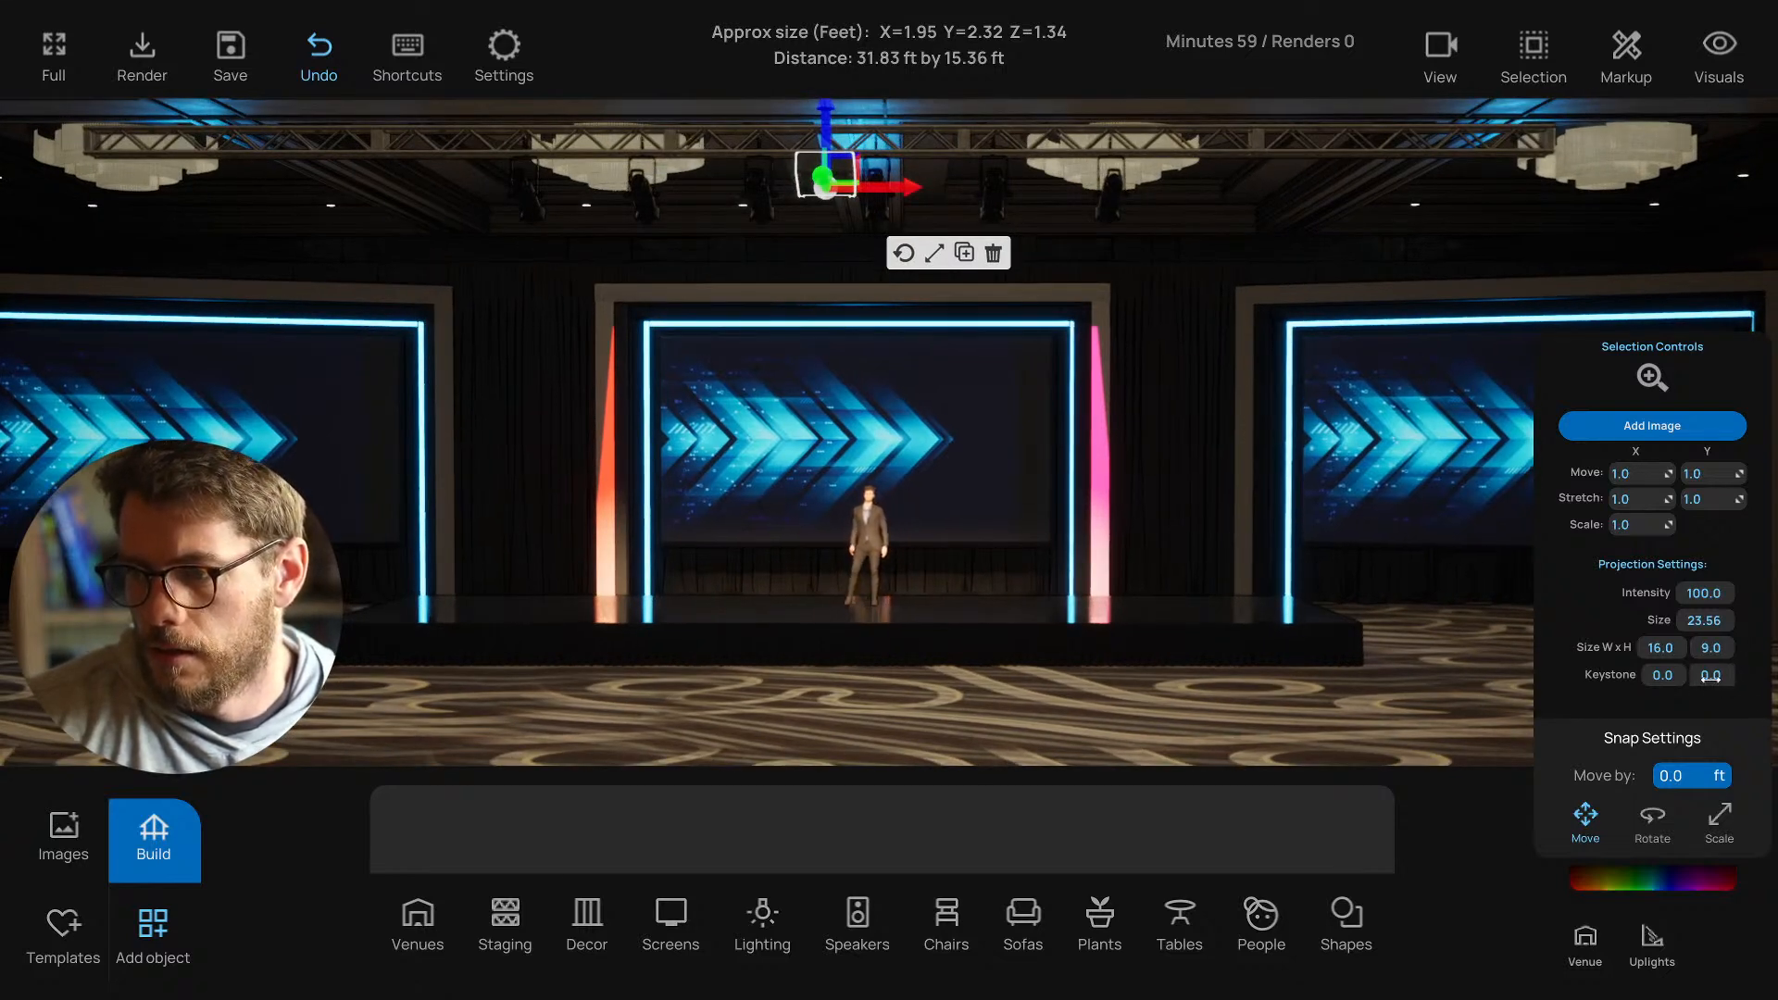
drag(1711, 675, 1721, 675)
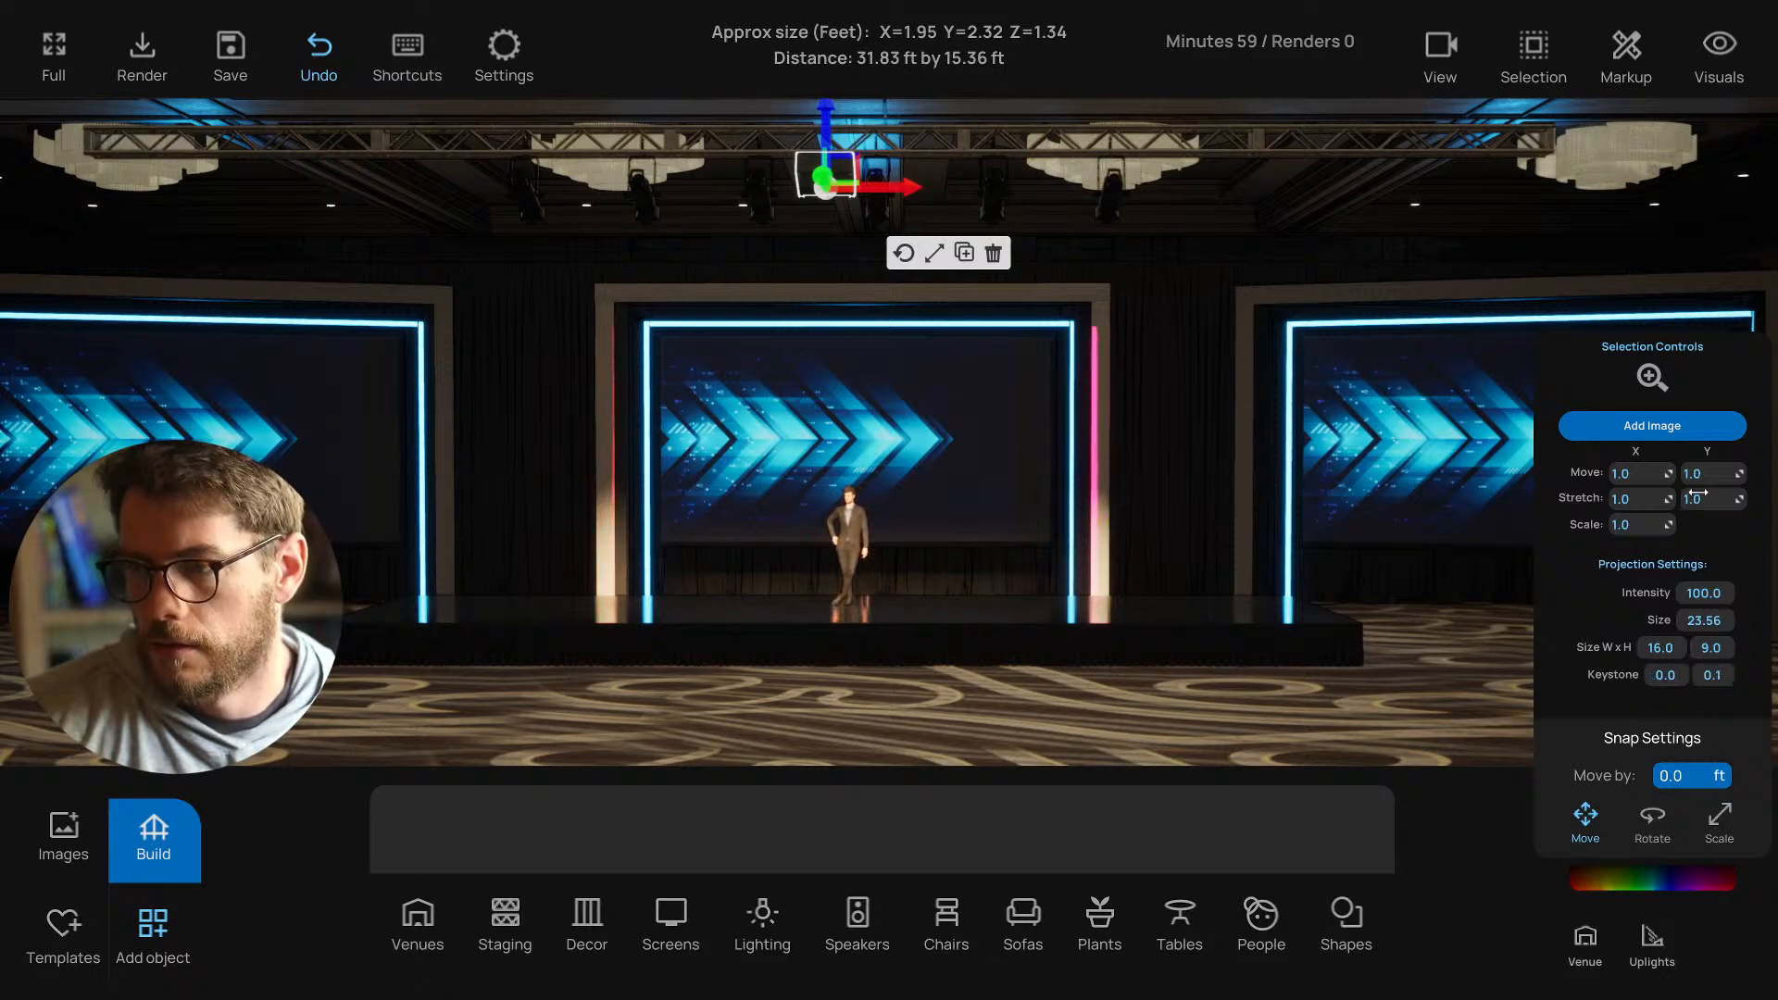
drag(1704, 621, 1720, 621)
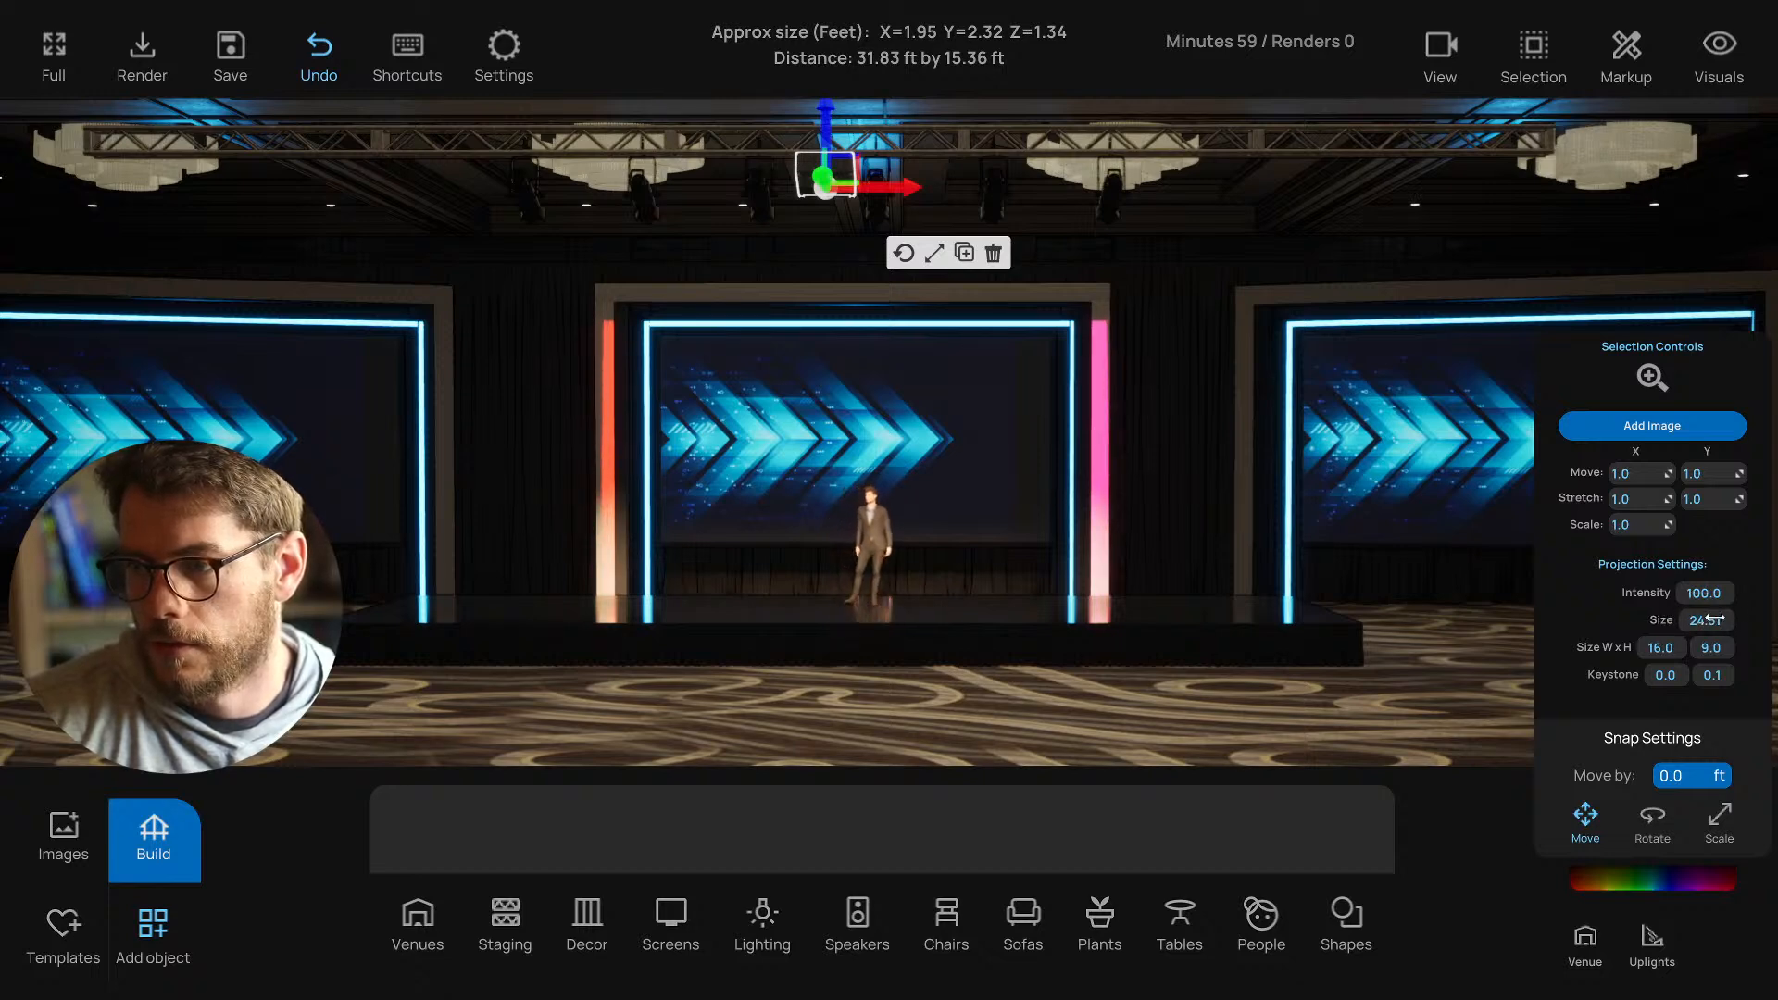
Adjust the projector's tilt to cover the center frame and set its projection size to 25.73.
drag(1447, 542, 743, 269)
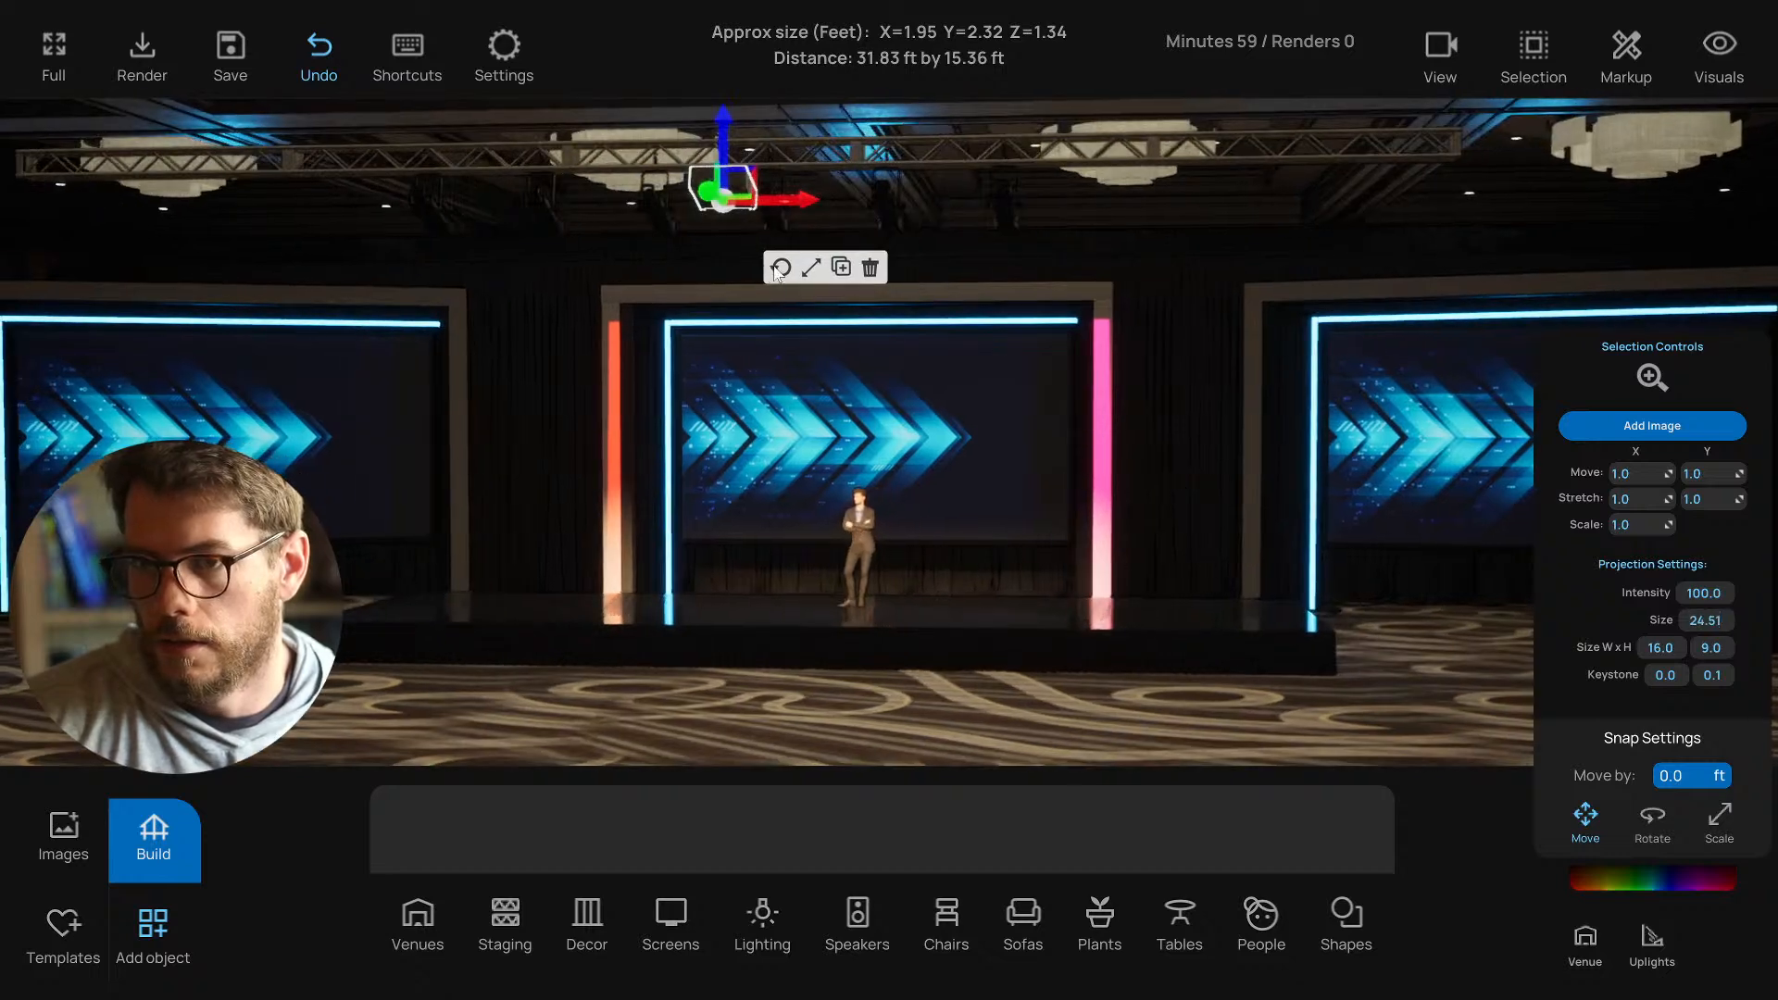
click(779, 268)
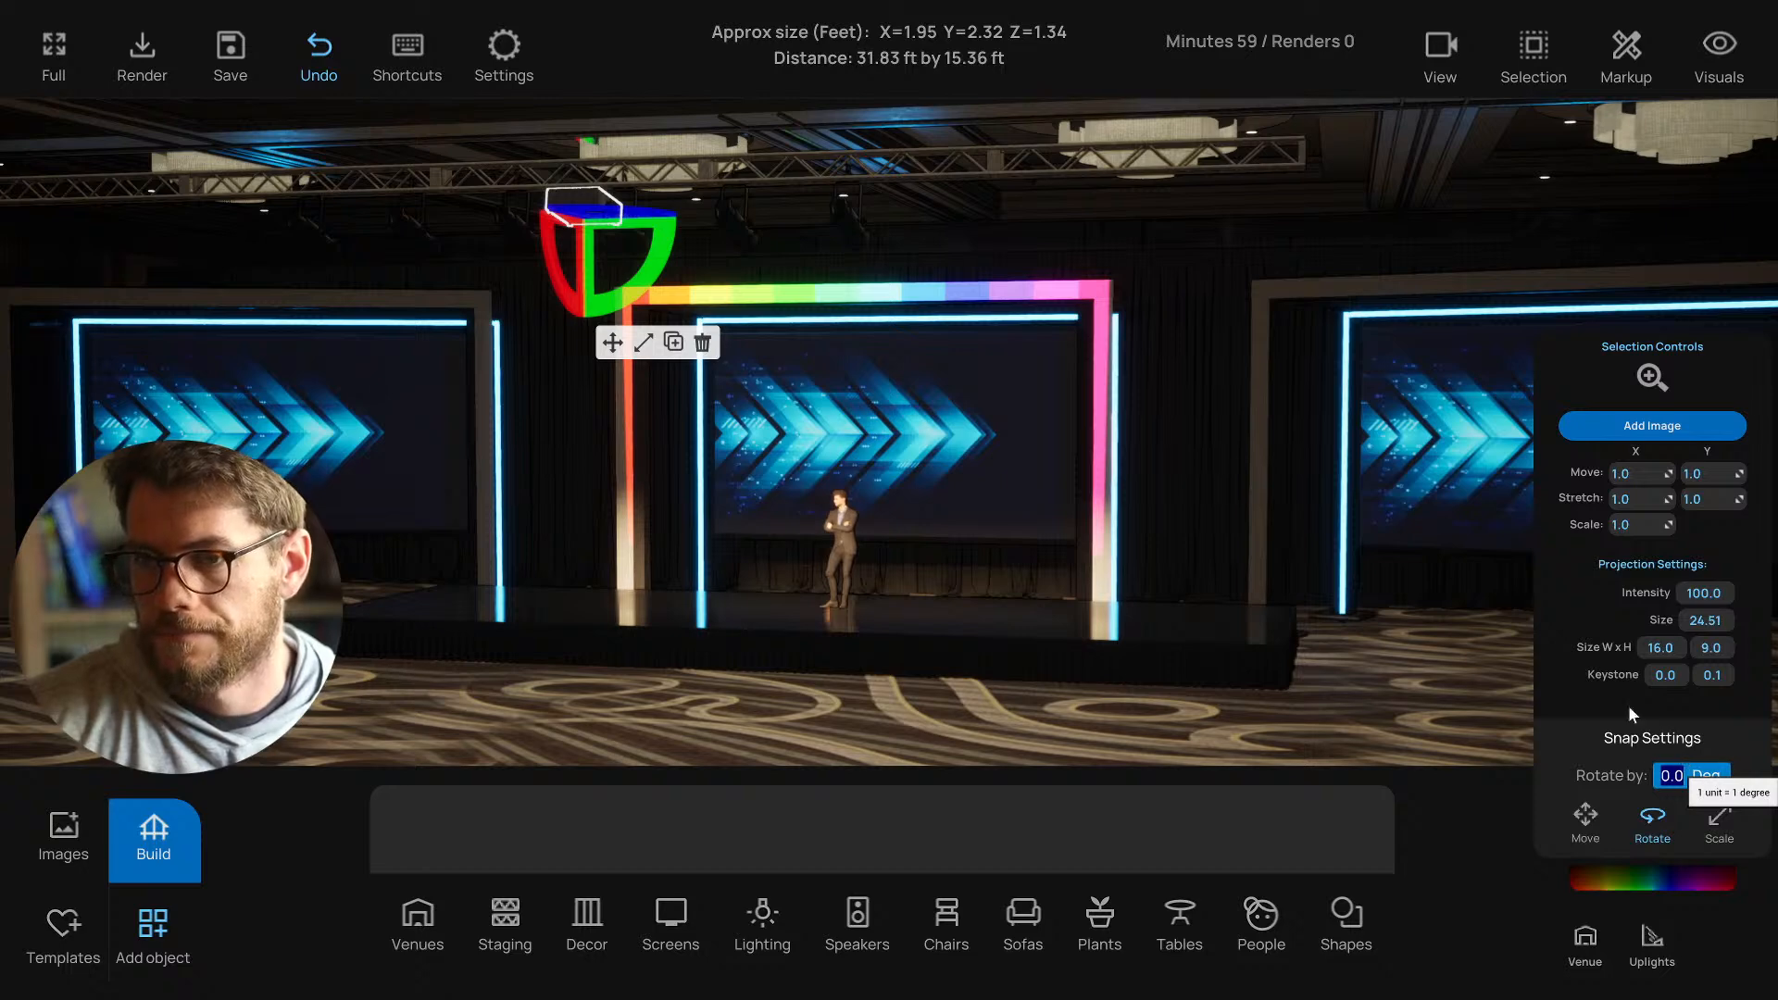
drag(549, 252, 549, 251)
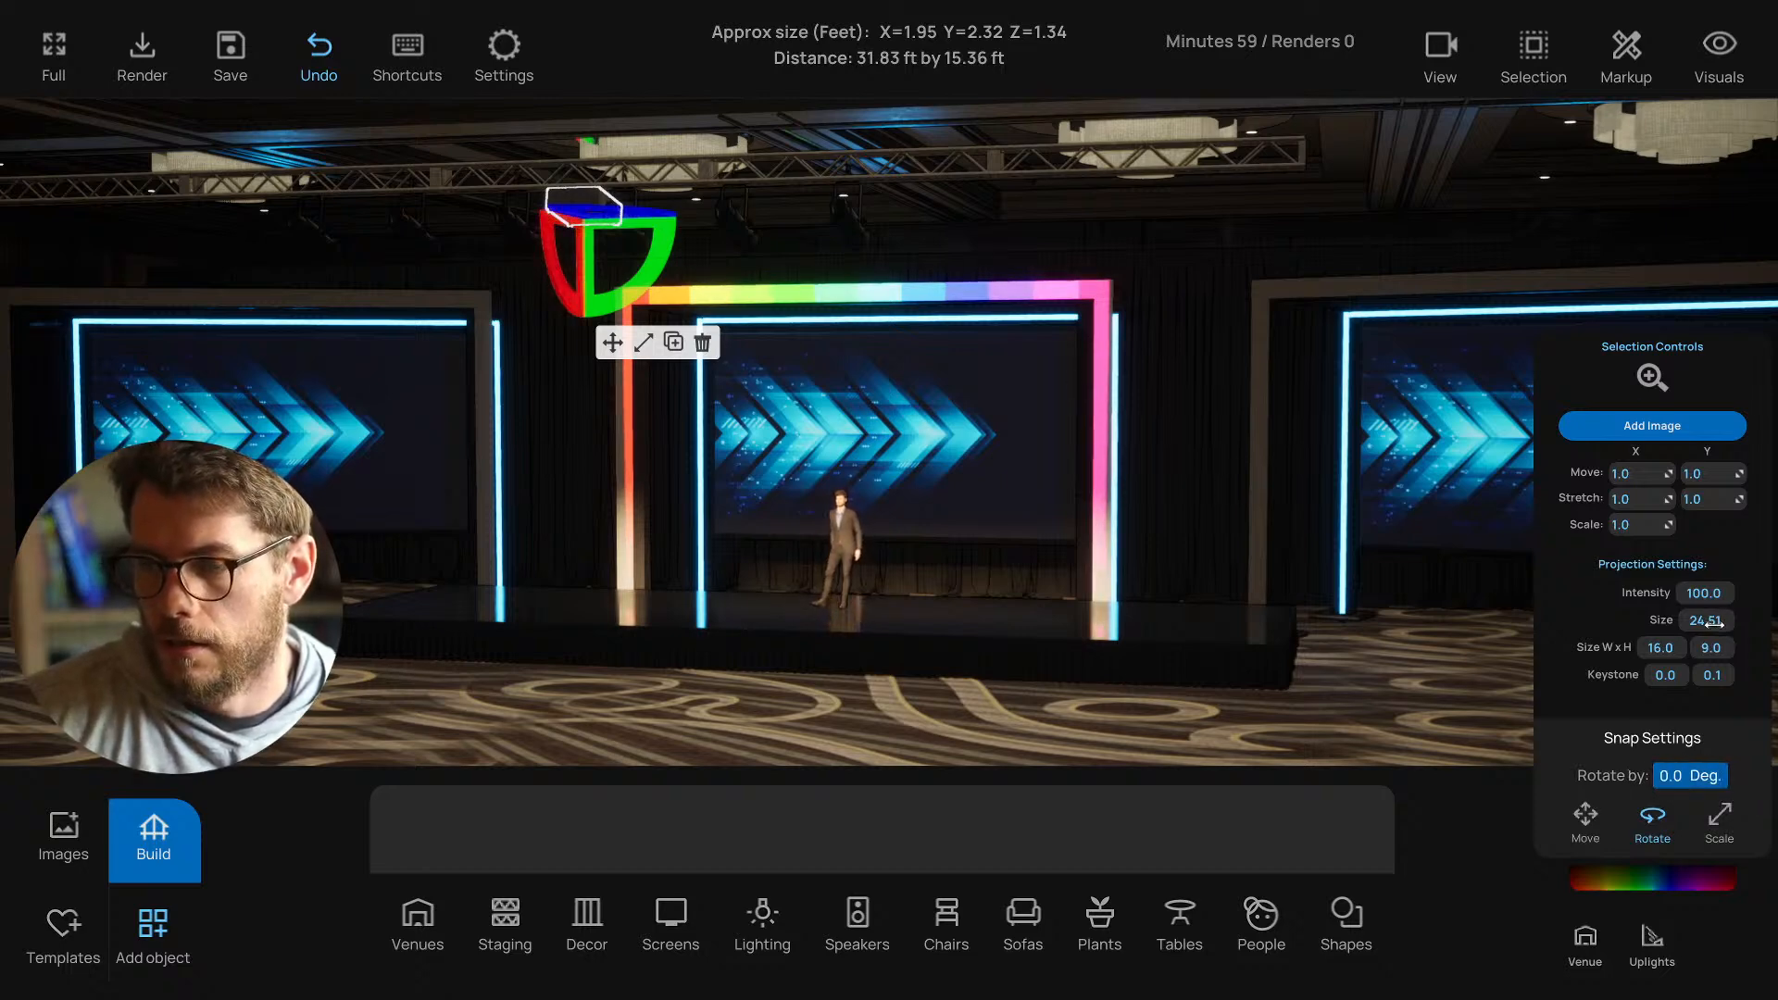
drag(1716, 623, 1725, 623)
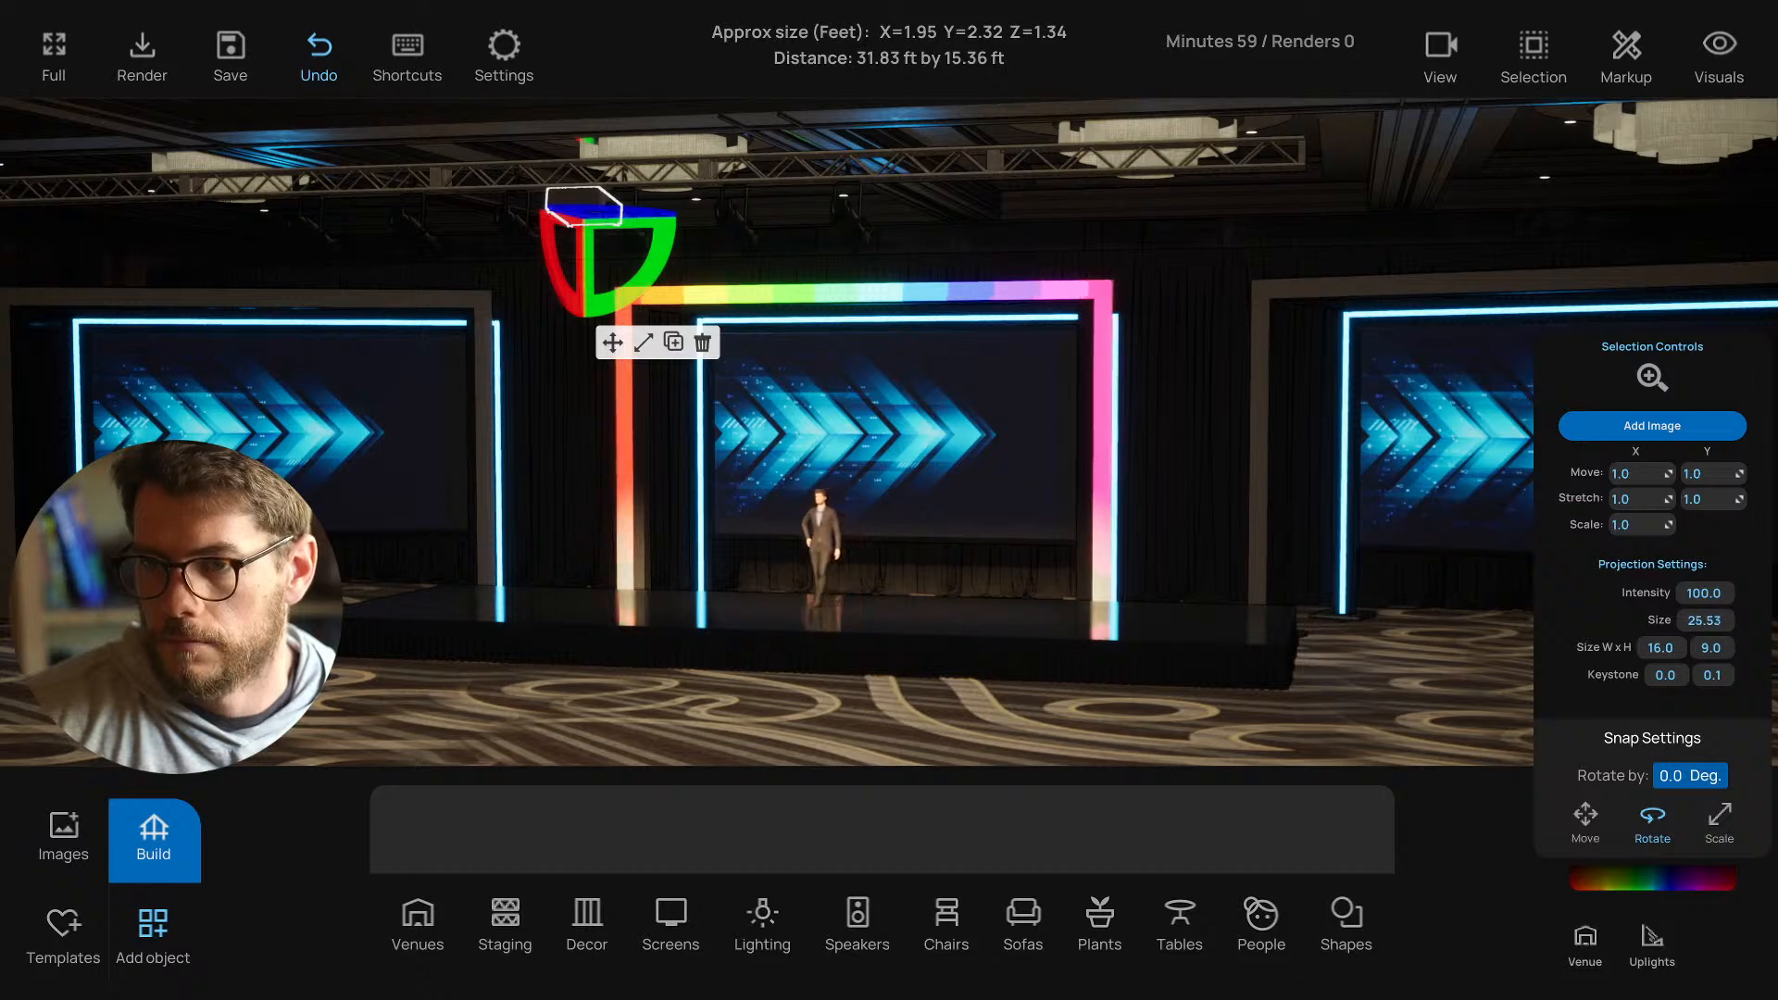
right_drag(806, 368, 915, 371)
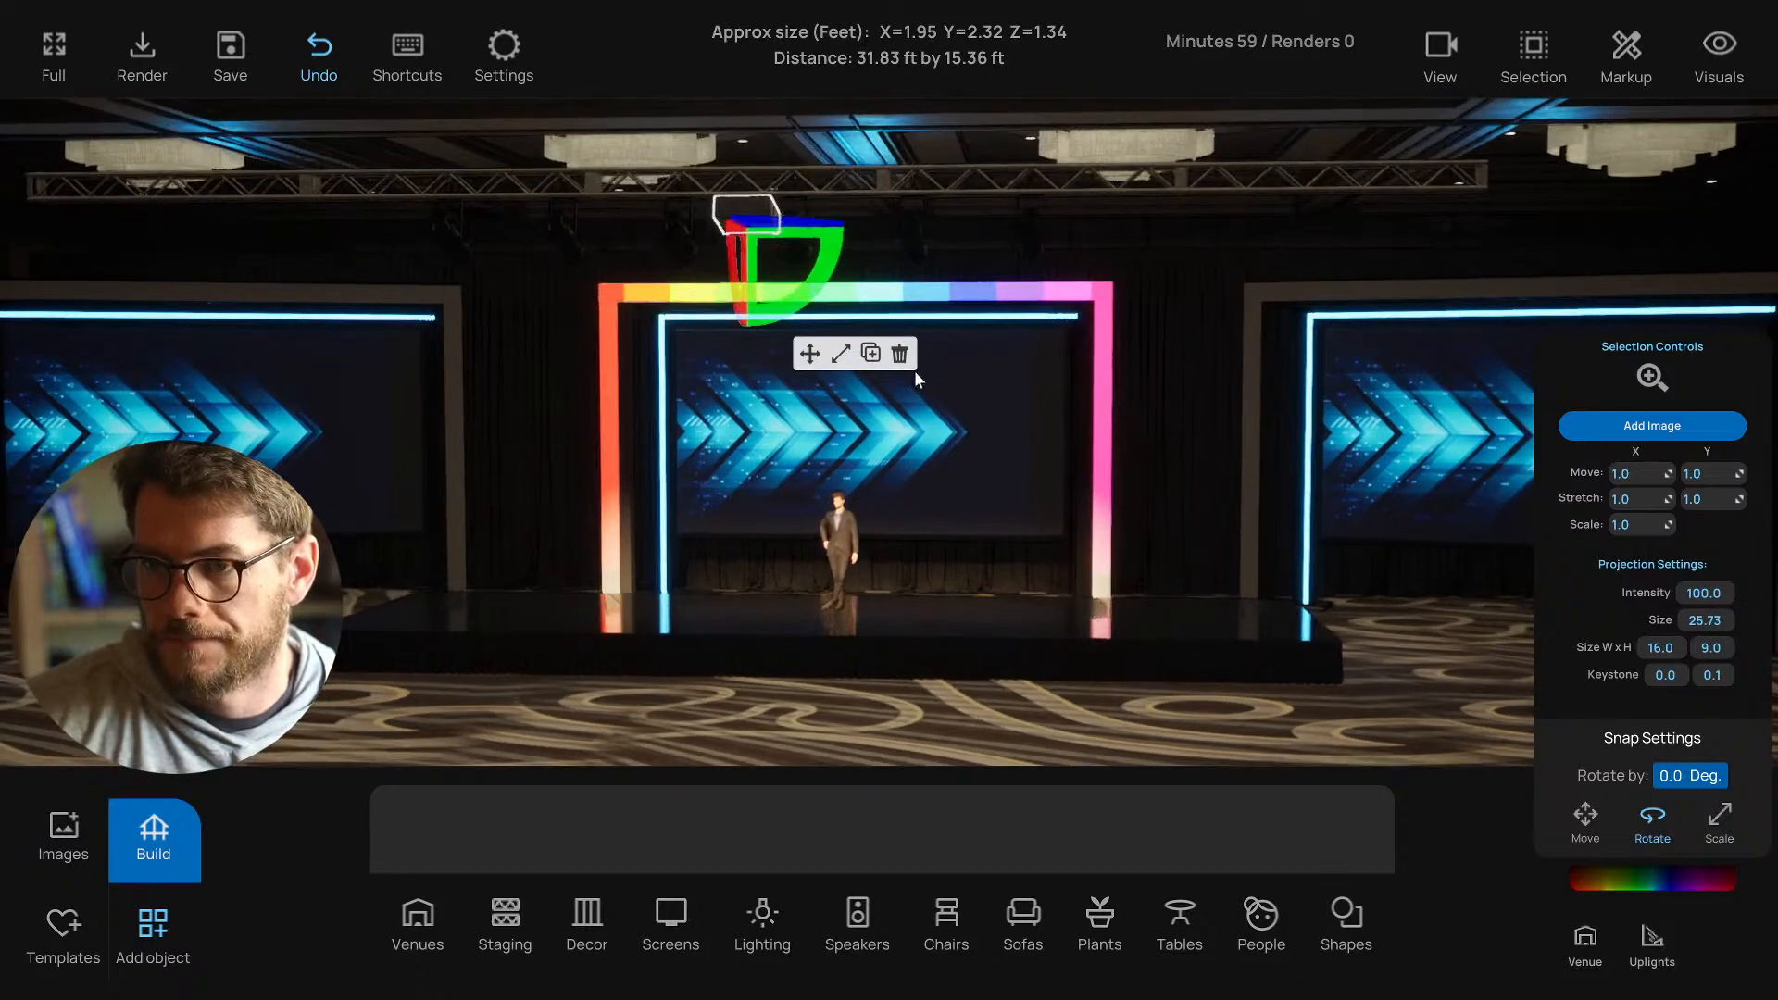
Return the projector to move mode and save the project.
click(809, 355)
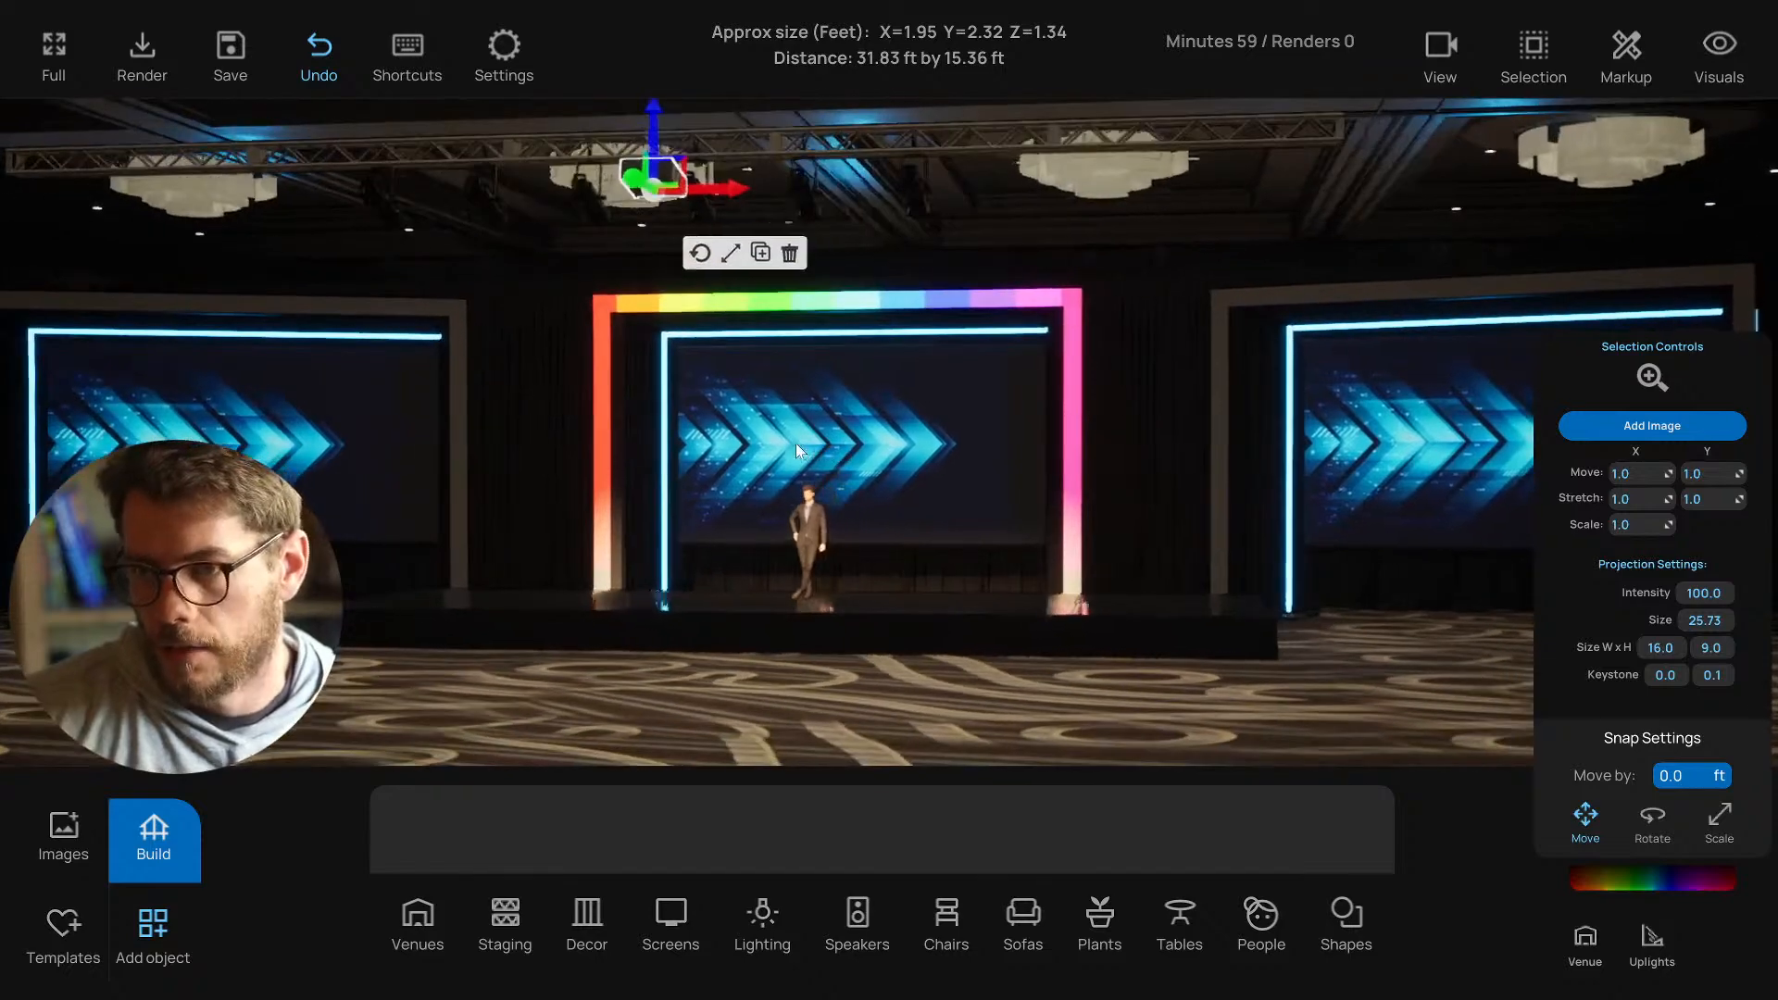
right_drag(796, 443, 774, 443)
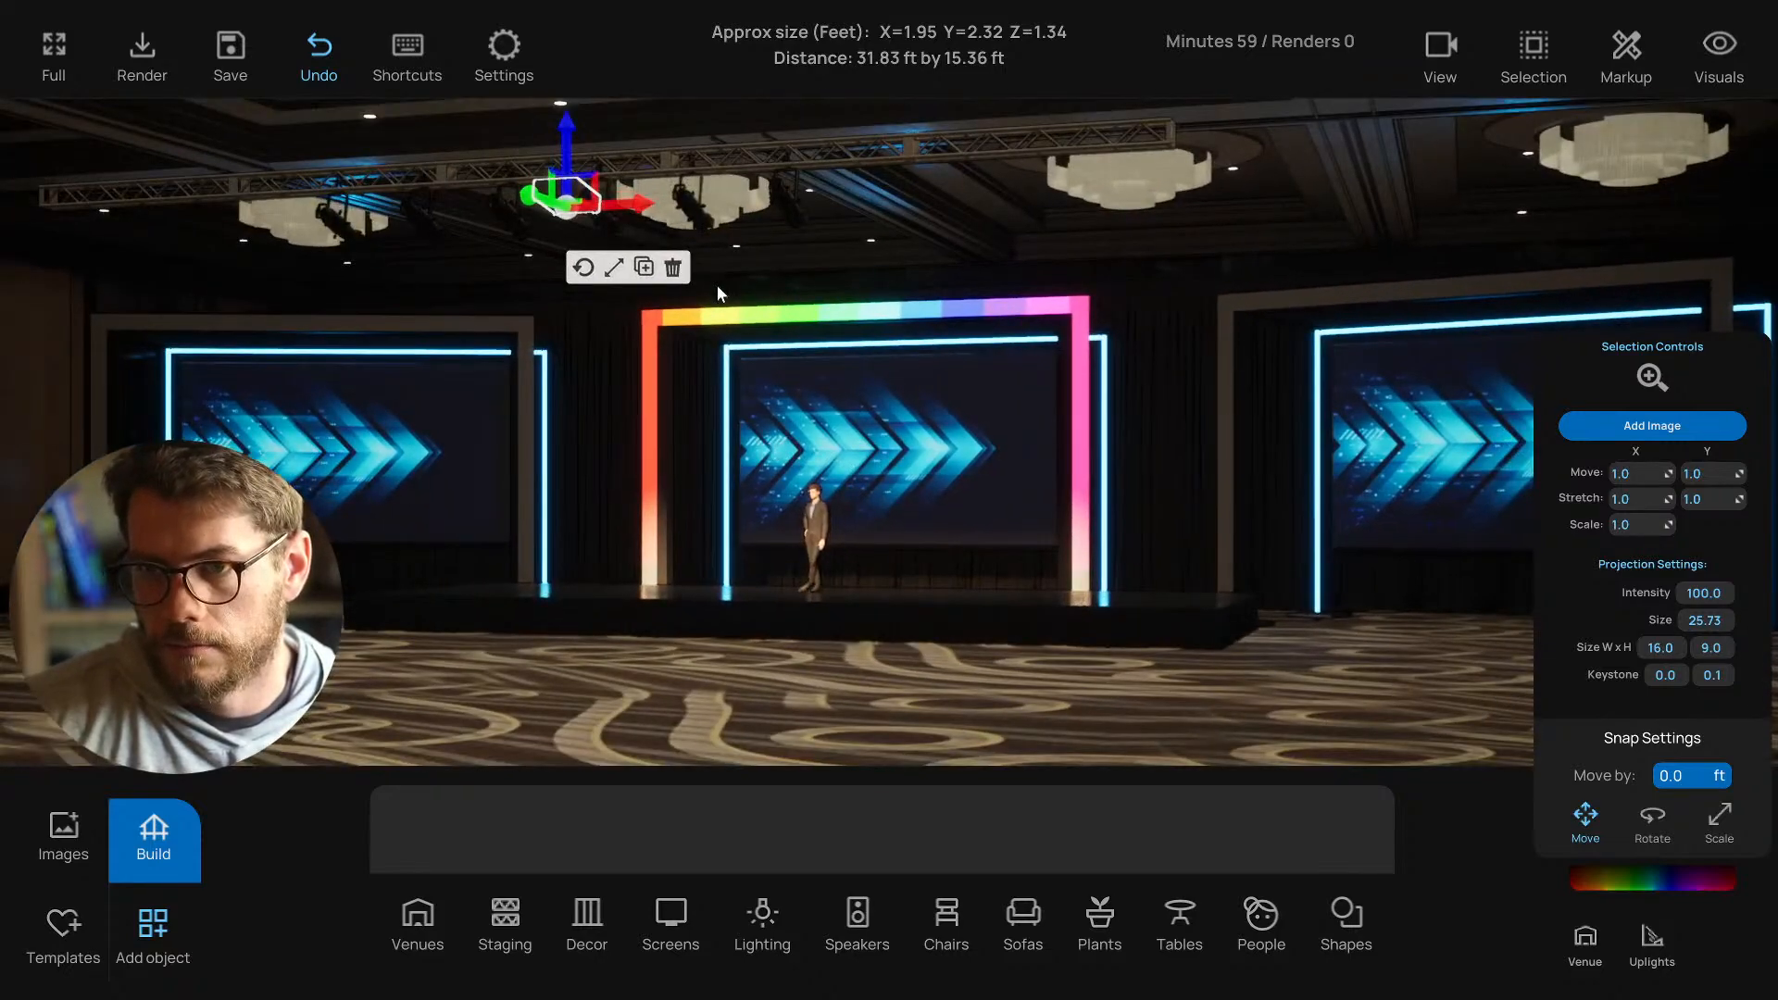
key(ctrl+s)
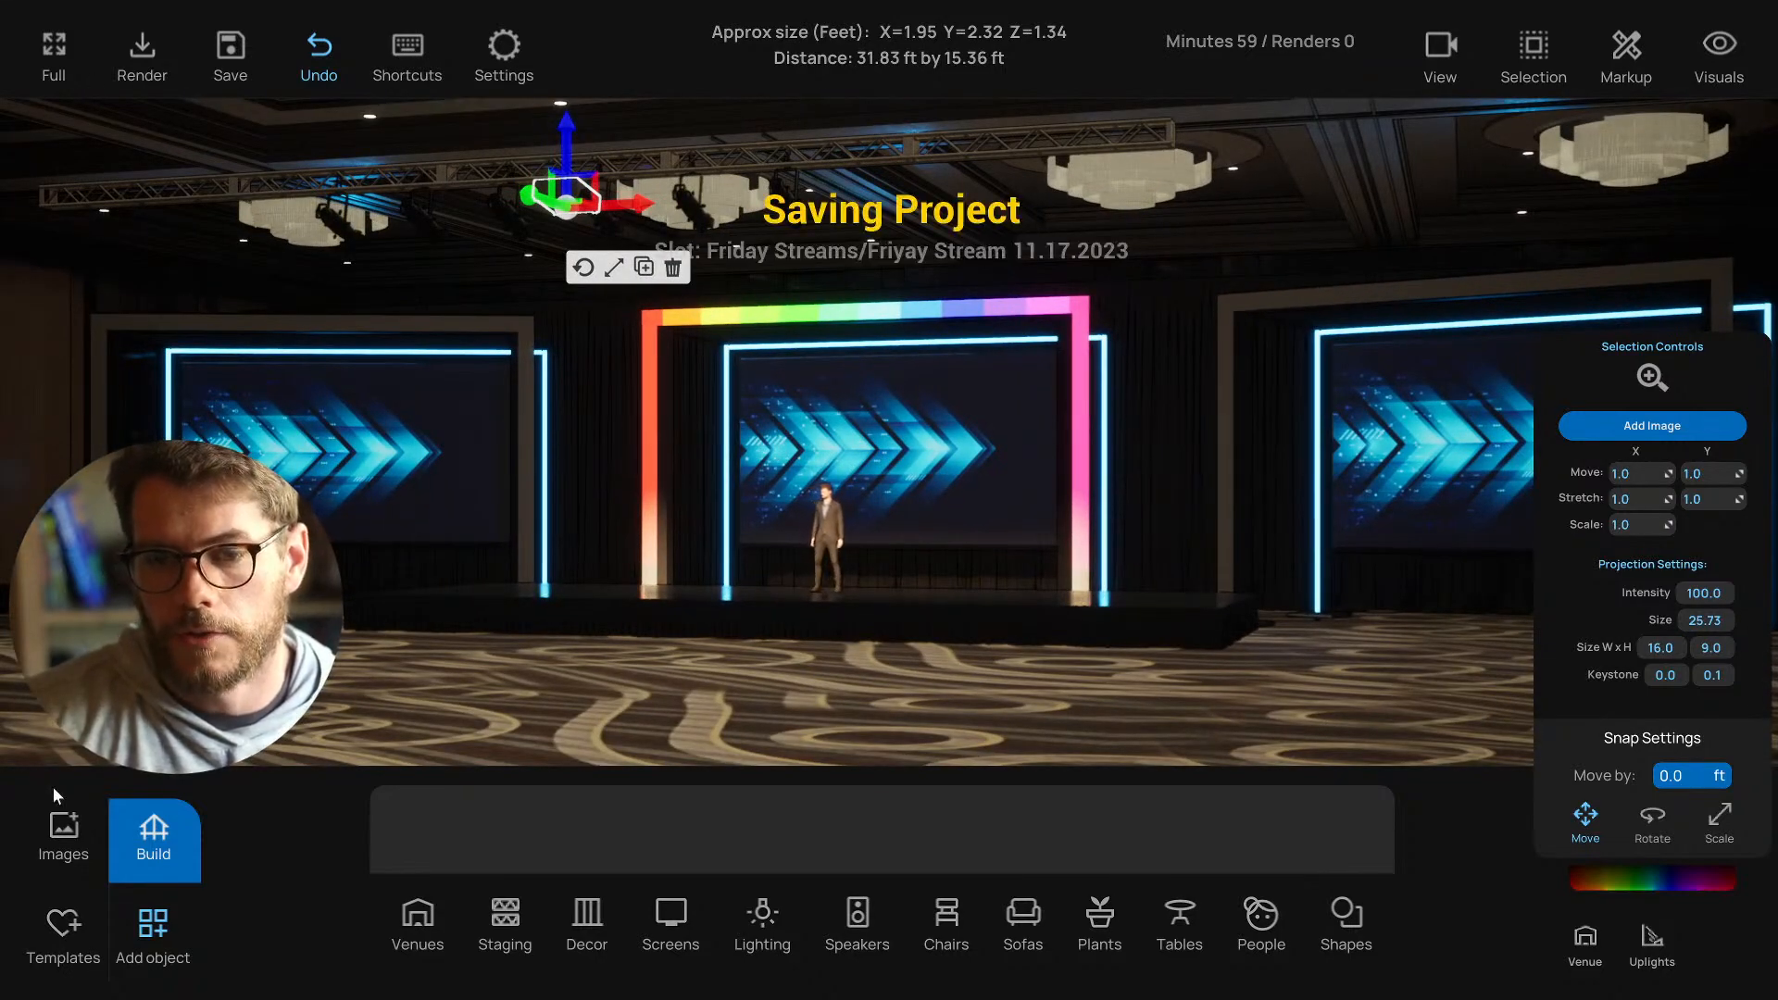
Open the image library, look through the uploaded images and project the blue arrow image onto the center frame.
click(59, 819)
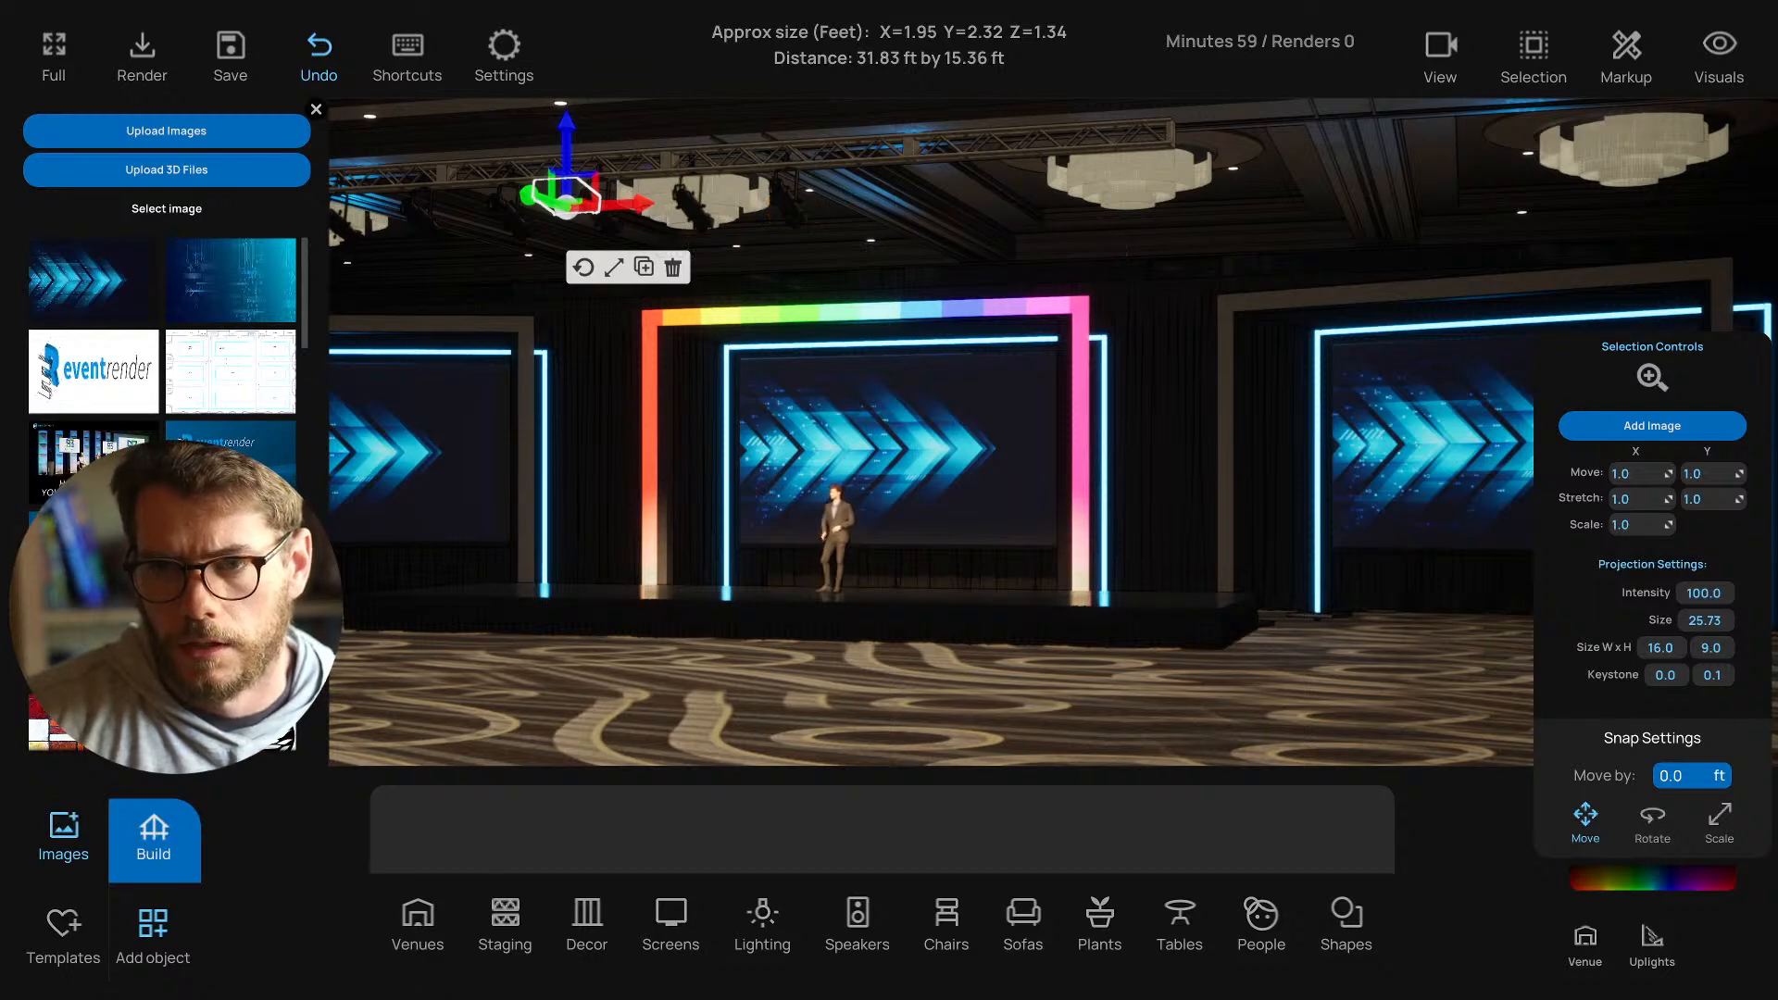
scroll(162, 370, down, 1)
scroll(162, 370, up, 3)
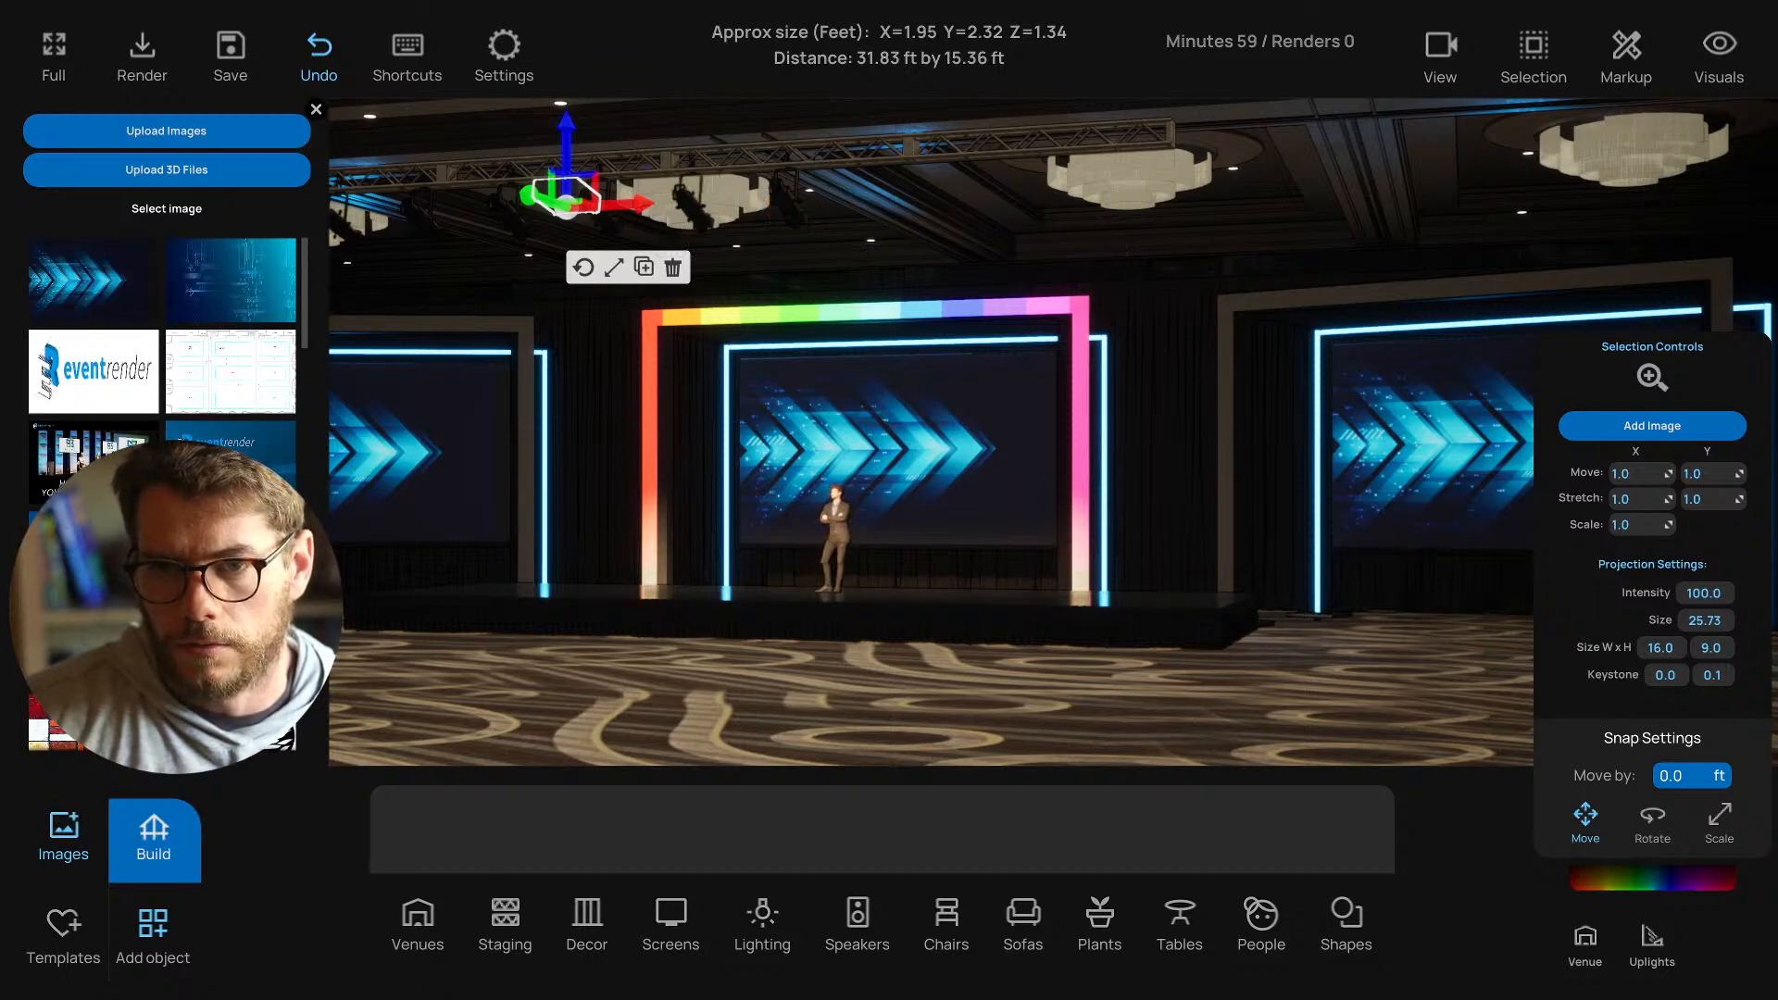
scroll(162, 371, down, 4)
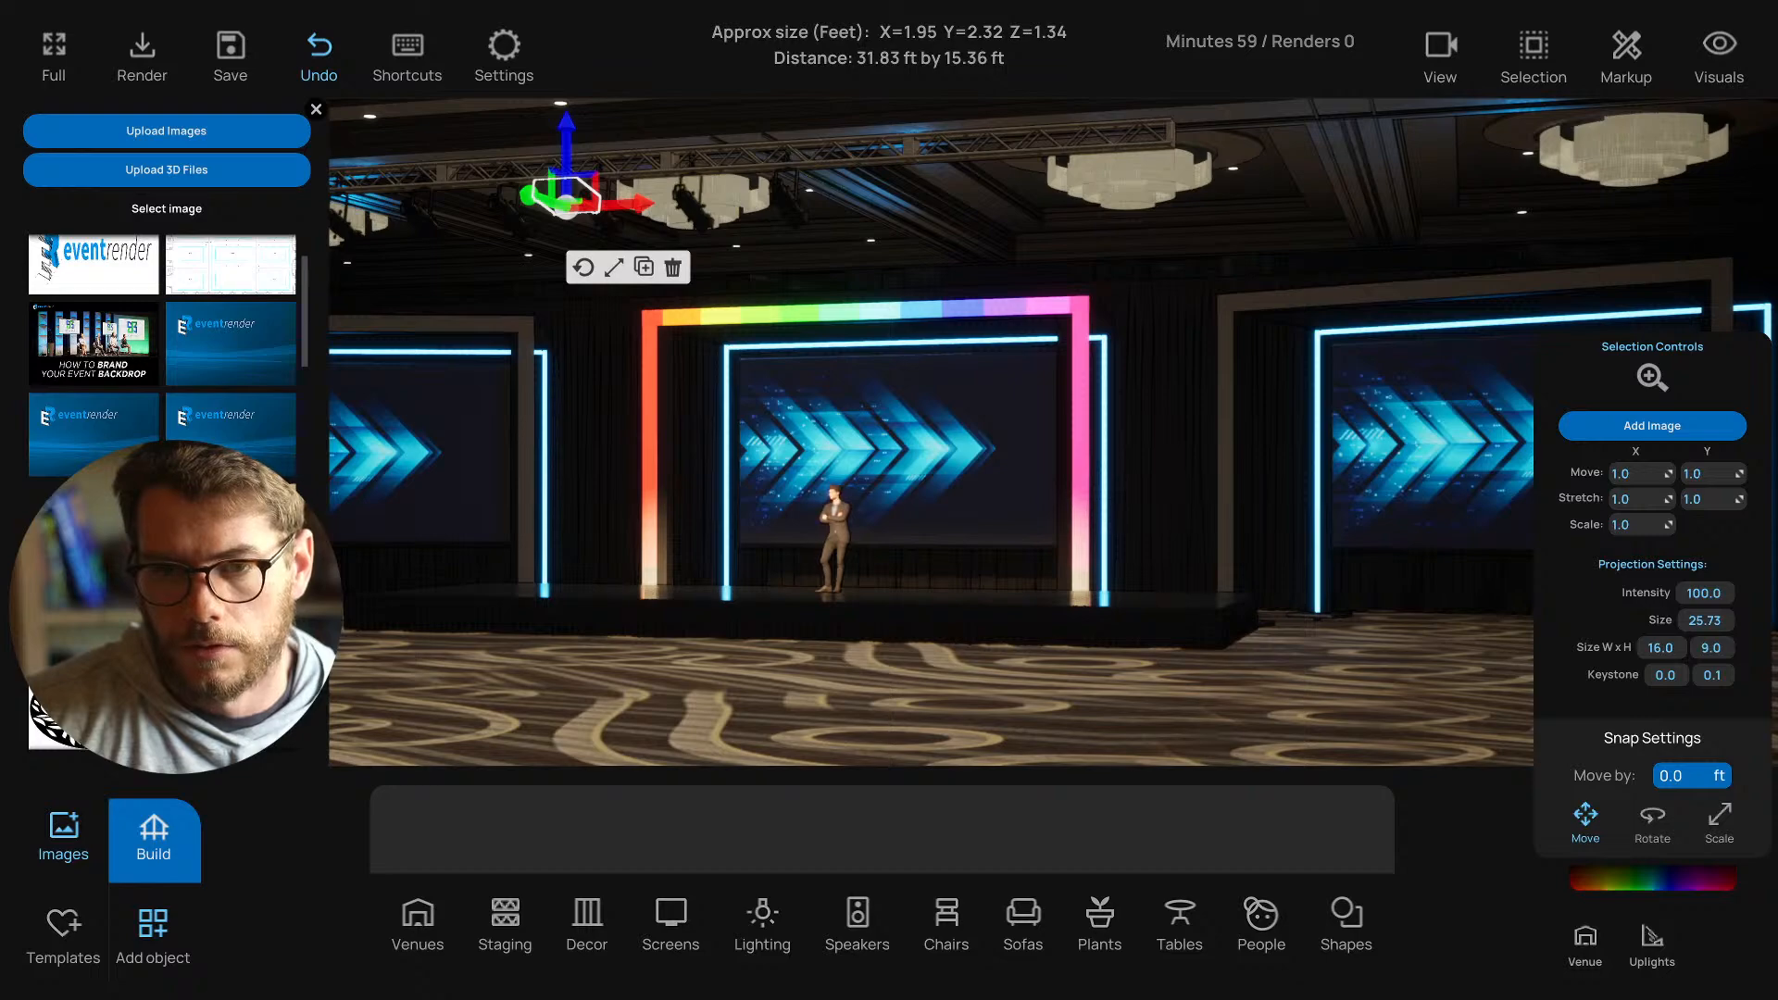
scroll(162, 371, up, 3)
scroll(162, 370, down, 4)
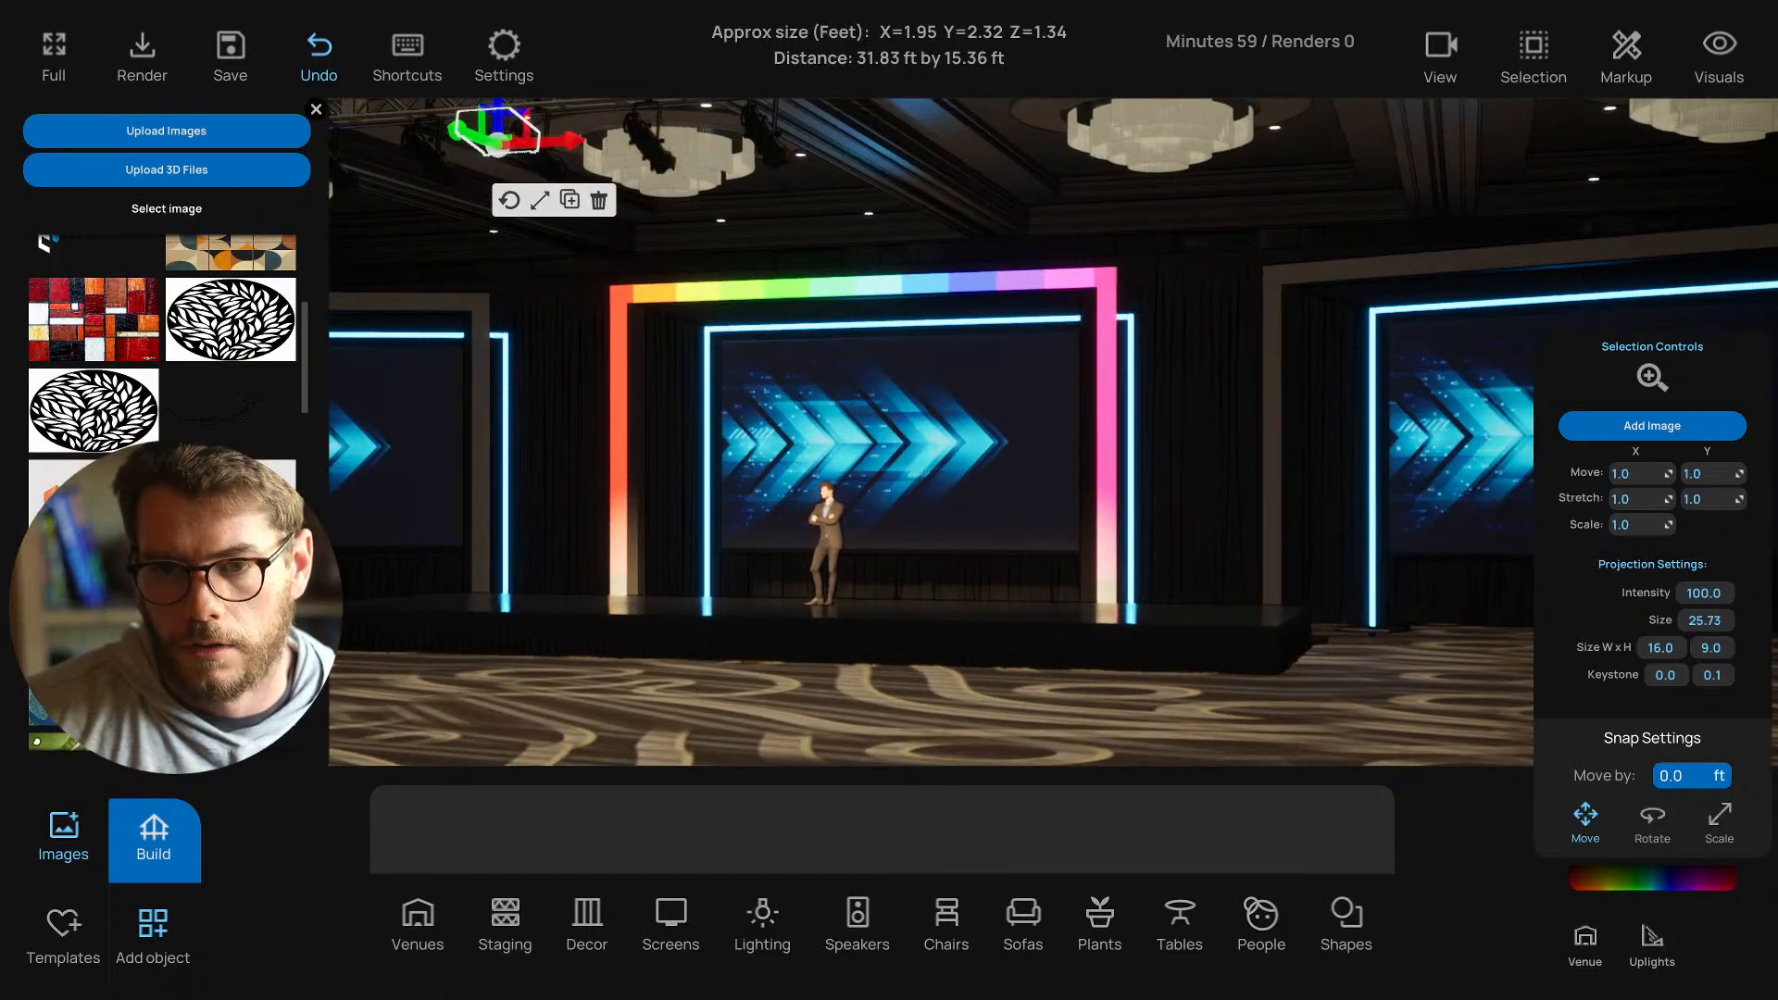
scroll(162, 370, up, 3)
scroll(74, 272, up, 1)
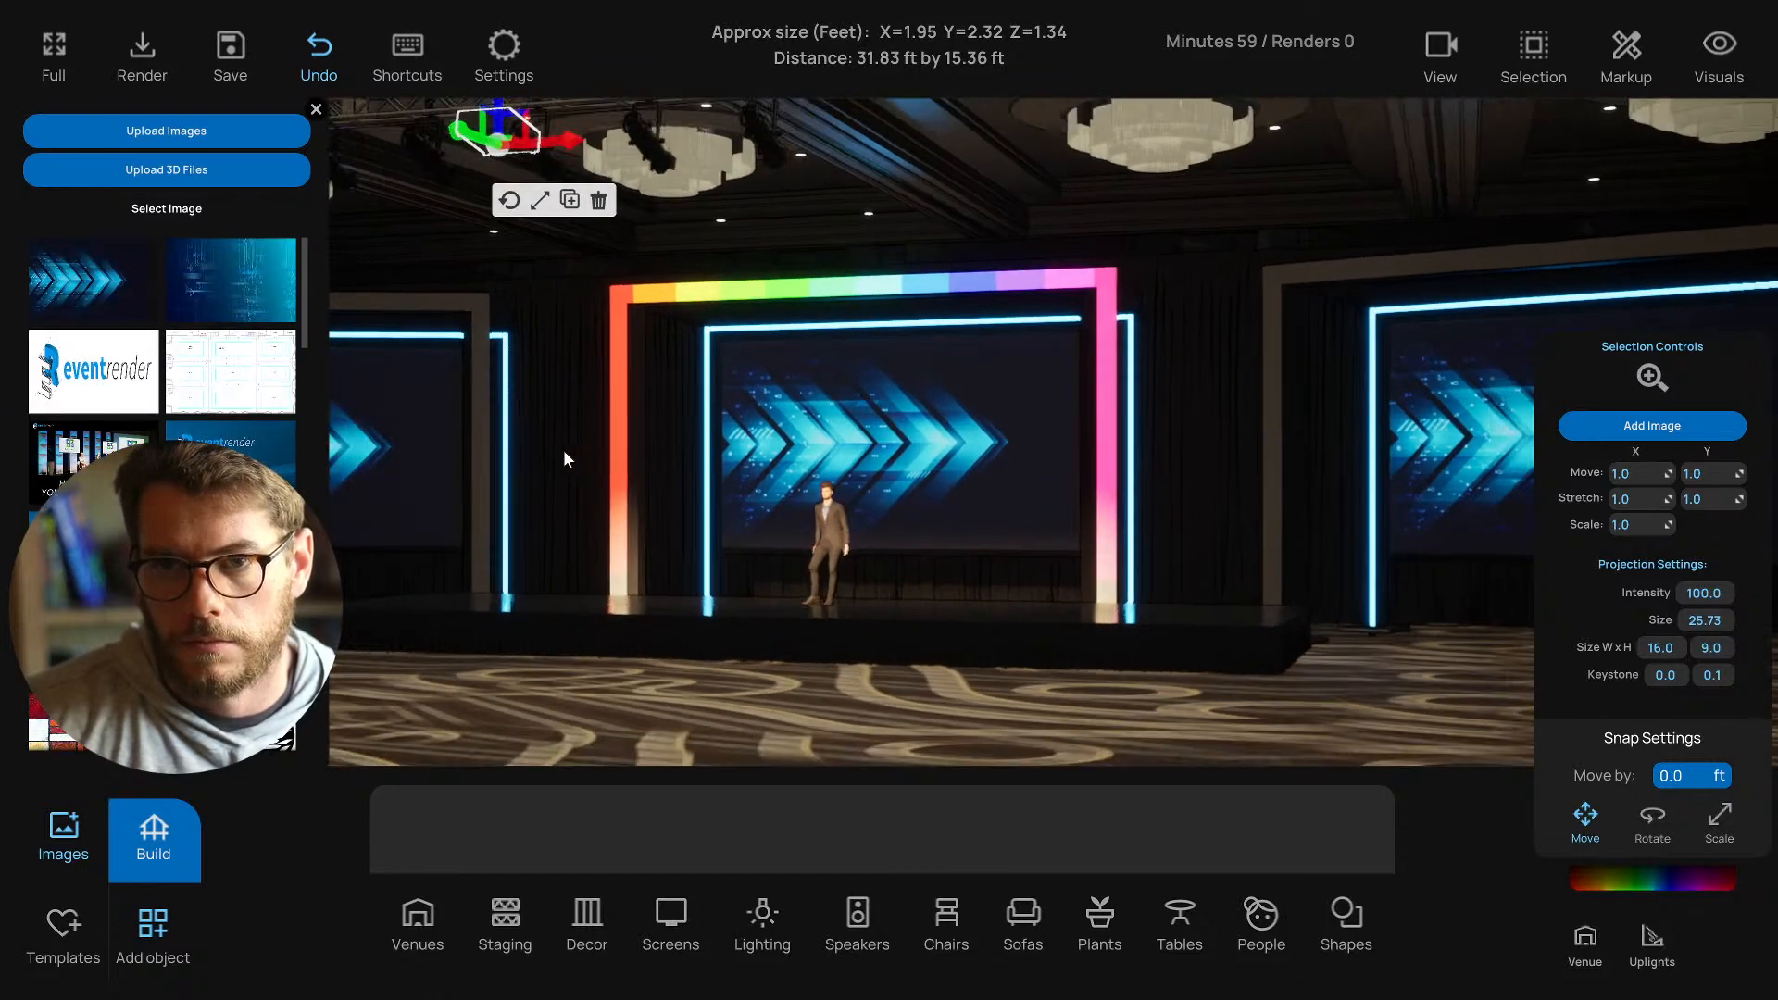
click(676, 493)
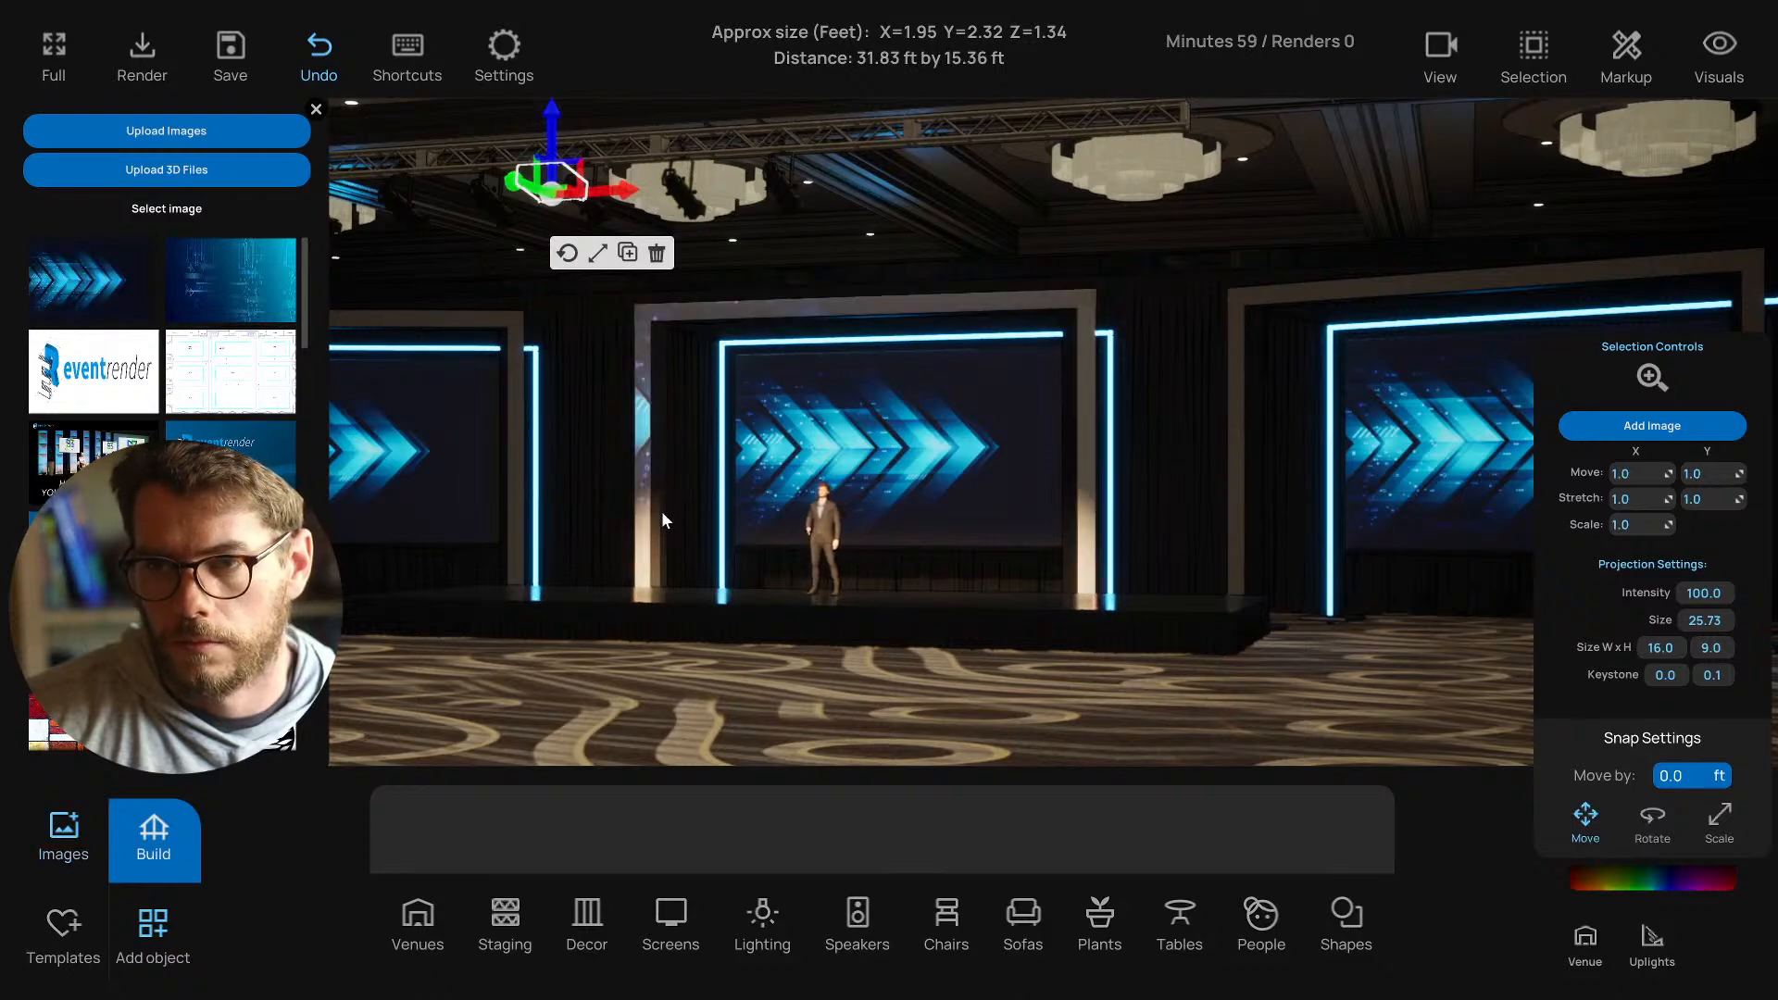
Raise the projector's projection intensity to 648.76.
right_drag(694, 422, 1777, 524)
drag(1707, 593, 1769, 593)
right_drag(1132, 491, 743, 343)
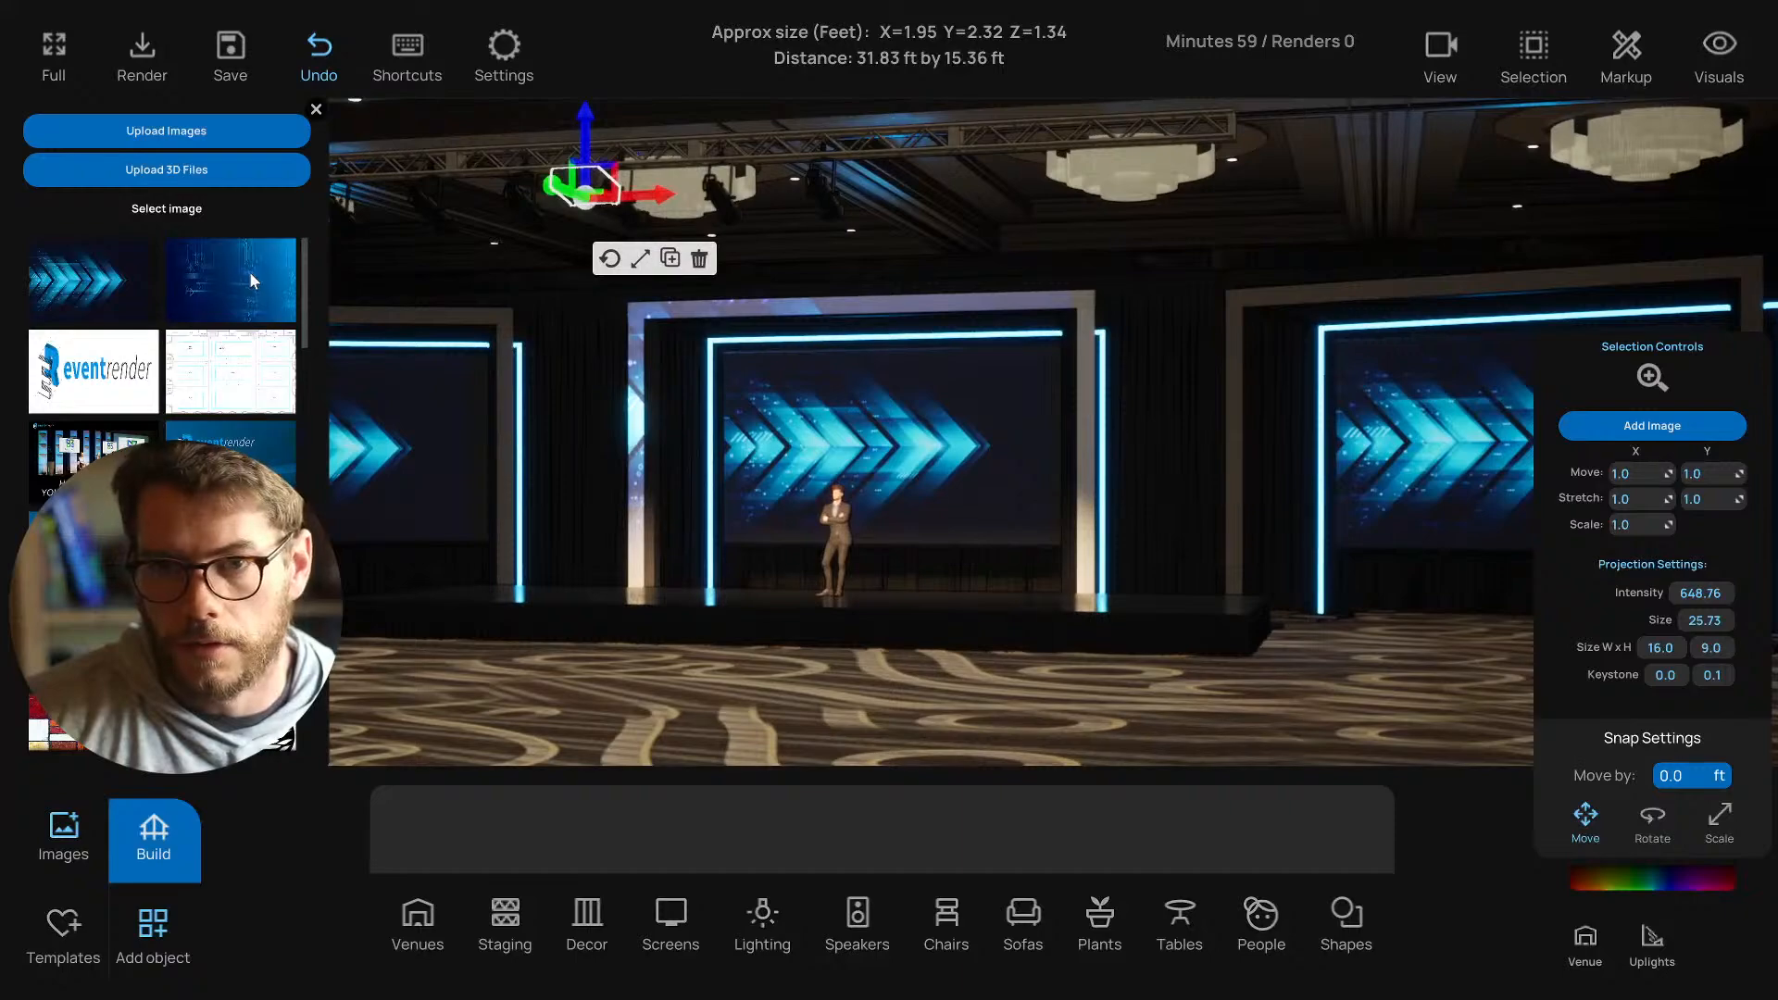
Replace the projected image with the blue digital texture and set the projection intensity to about 128.
click(249, 273)
right_drag(663, 465, 730, 472)
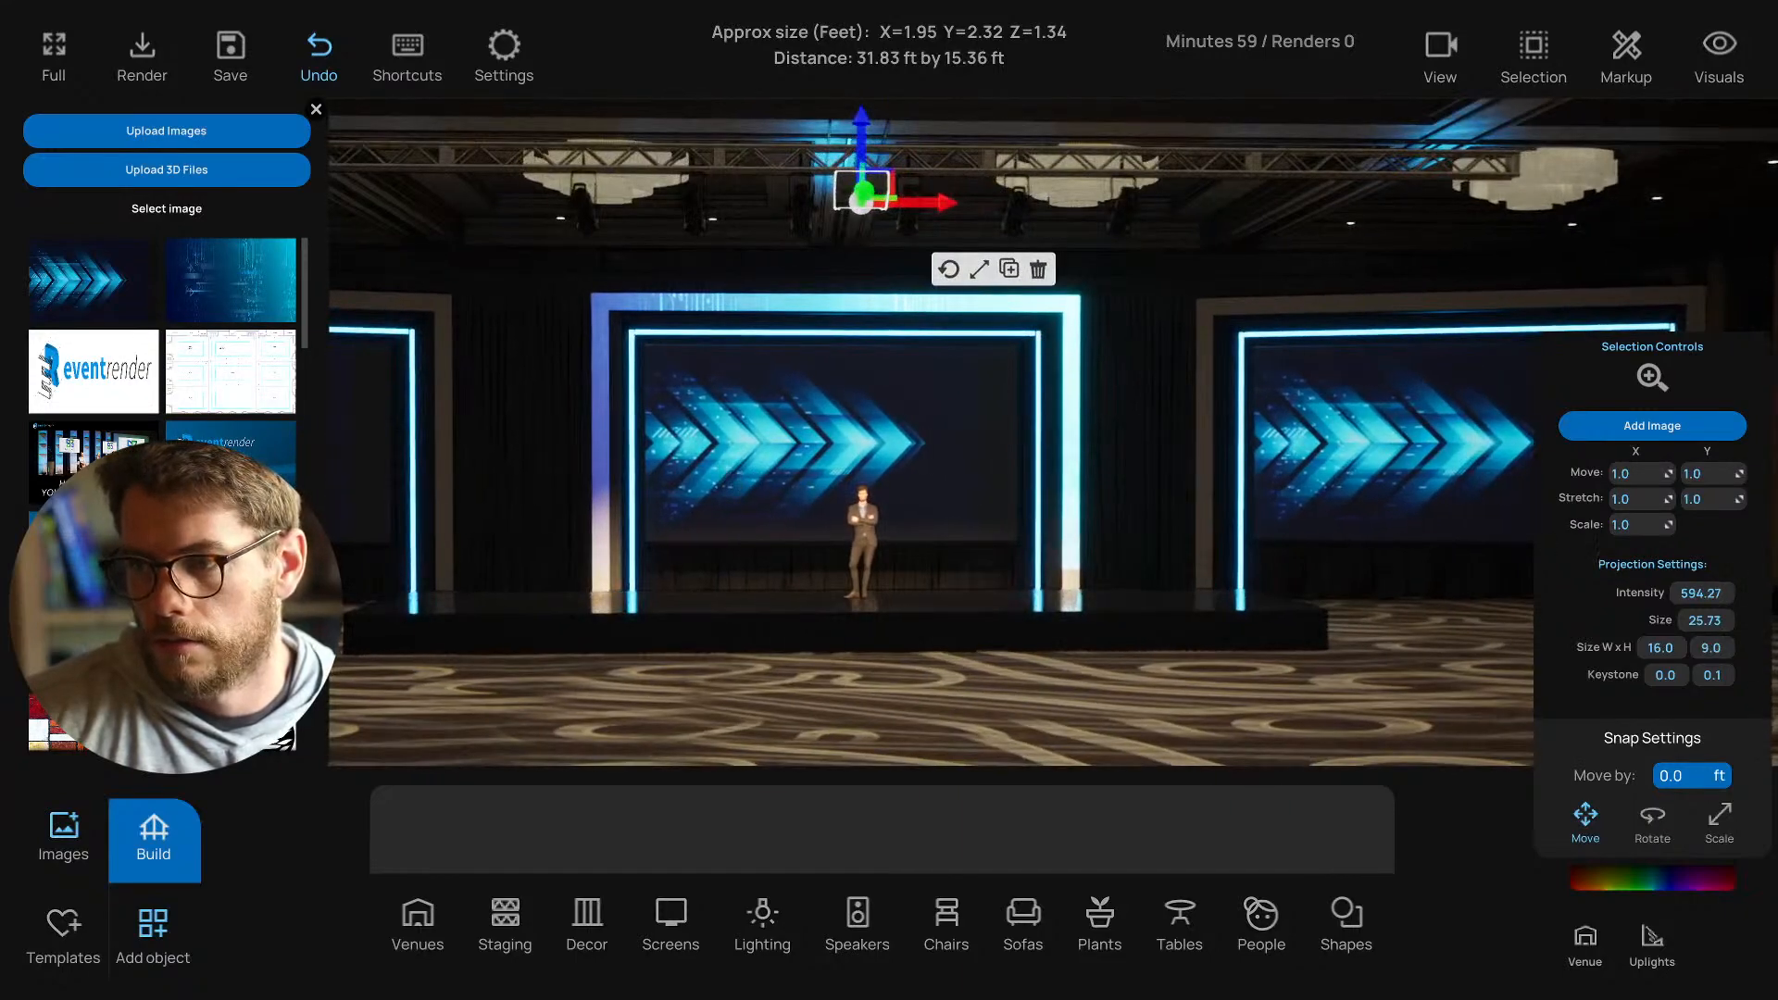
drag(1702, 593, 1618, 593)
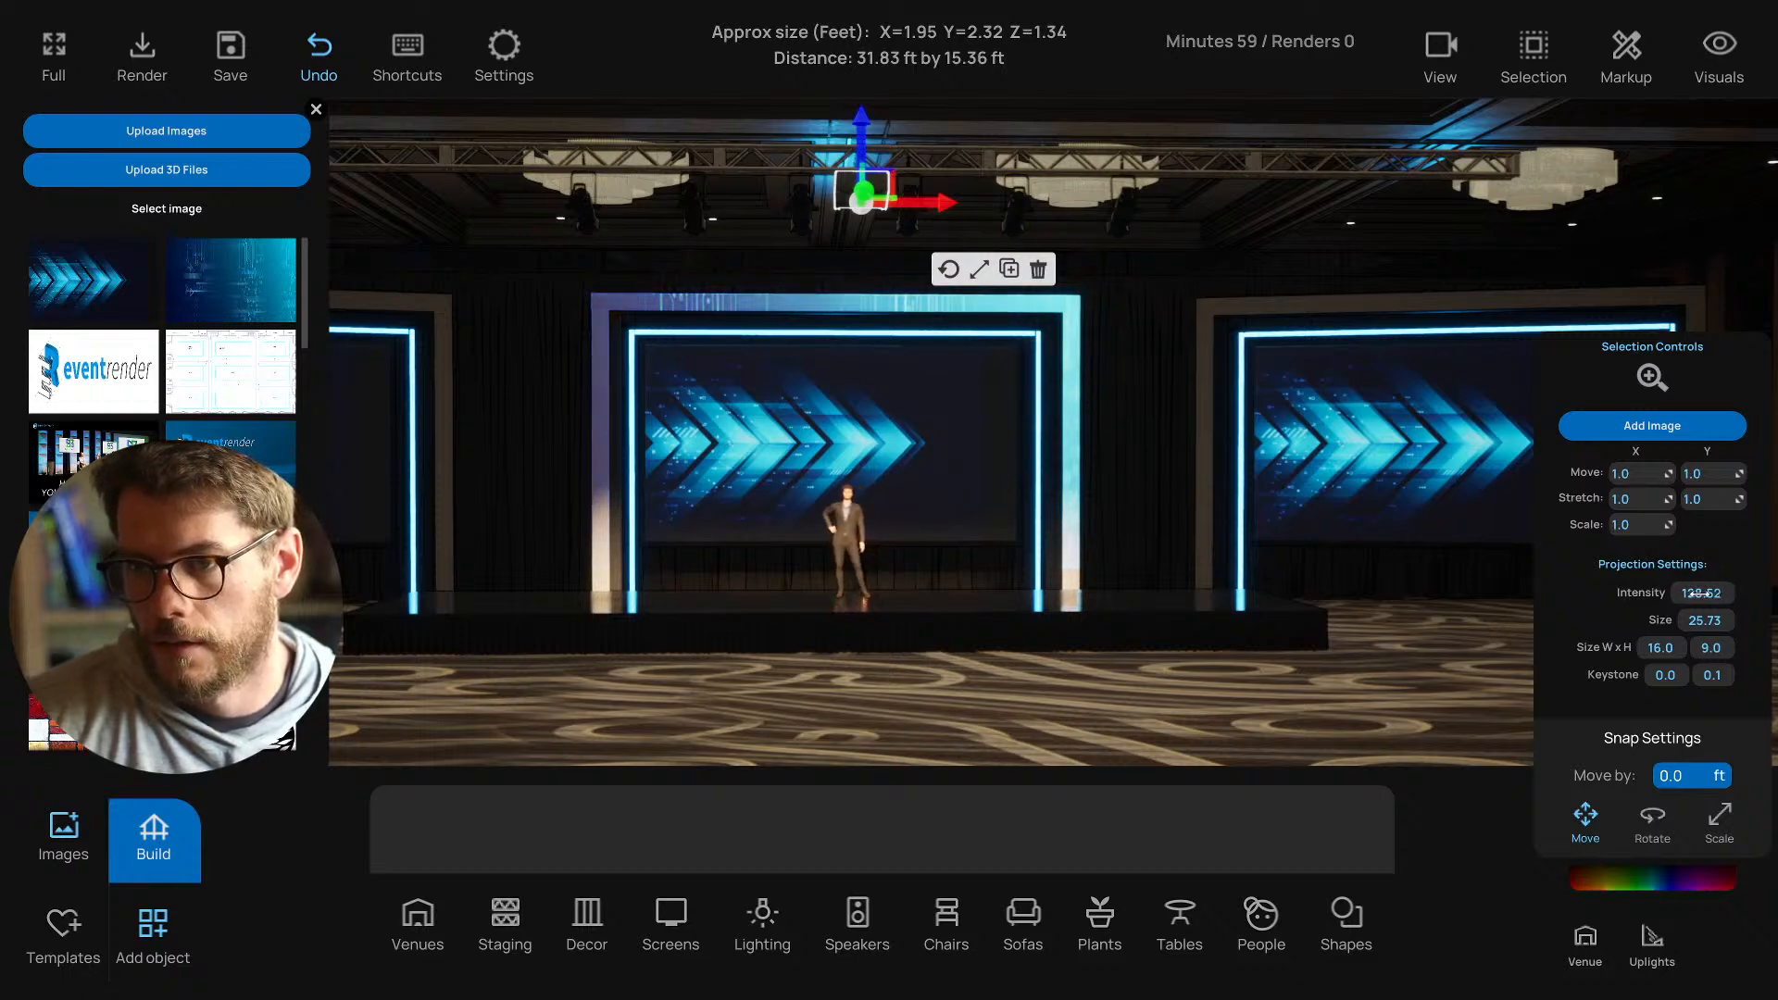
Close the image library, deselect the projector and save the project again.
click(316, 110)
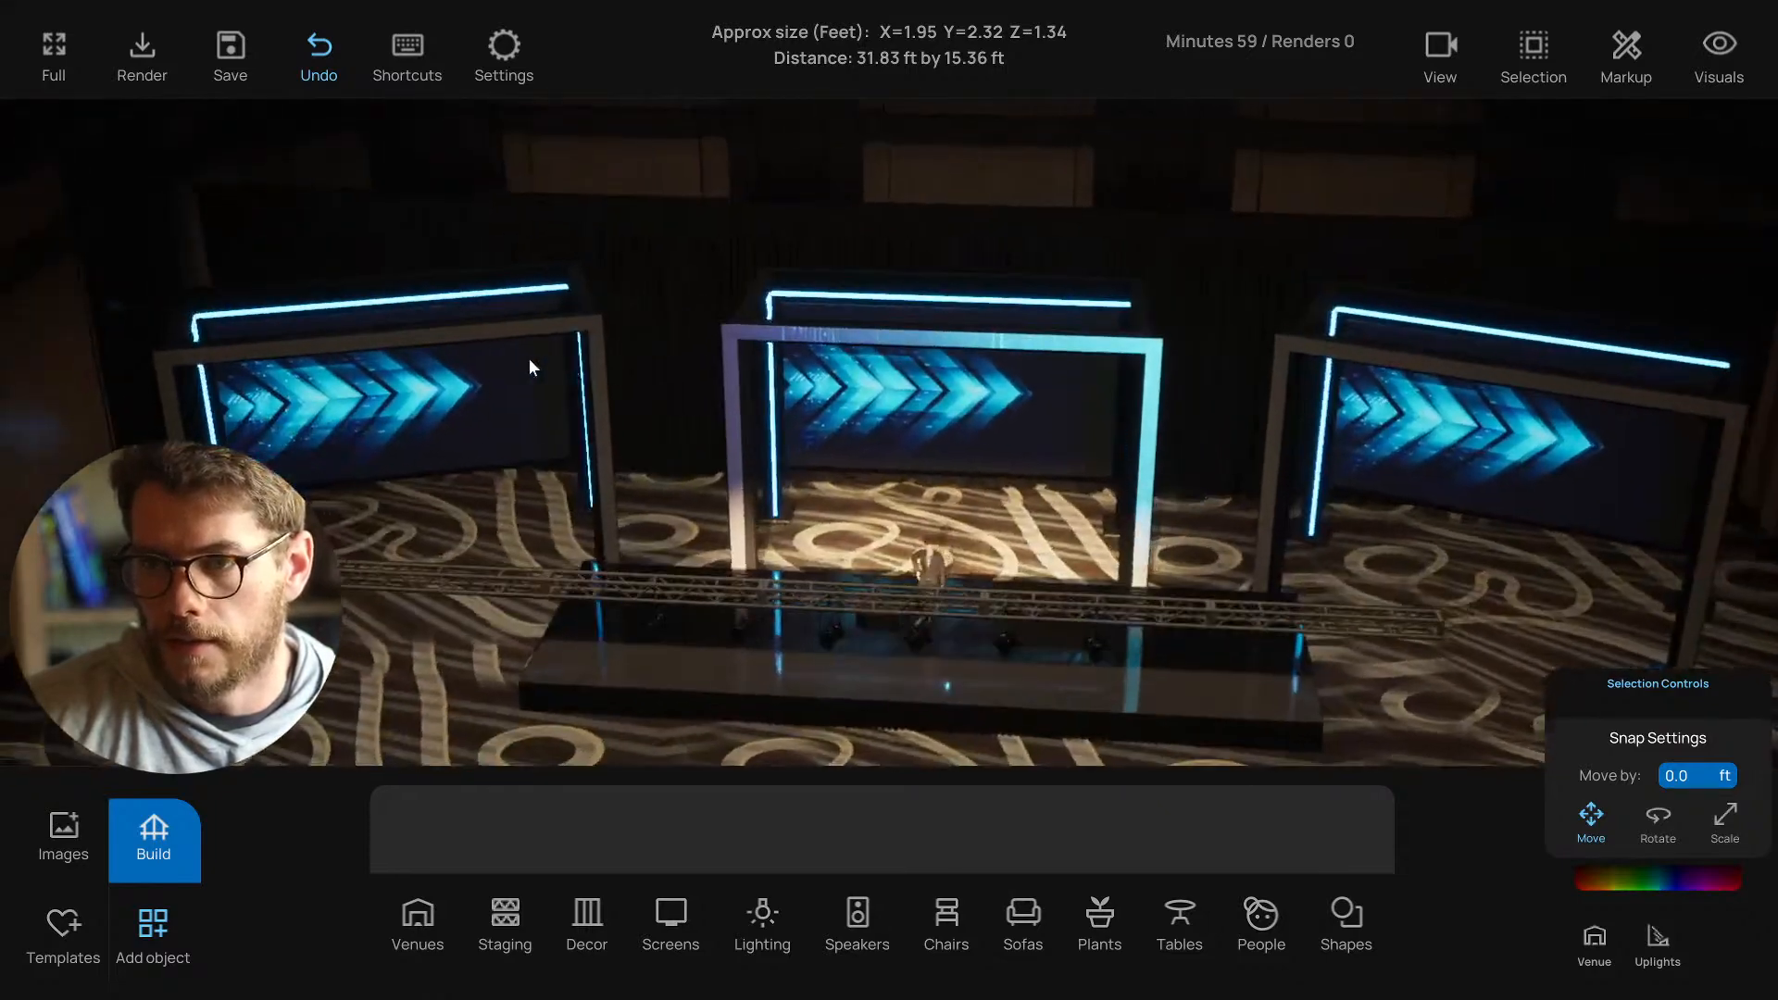
mouse_move(686, 354)
right_down()
mouse_move(797, 349)
mouse_move(665, 375)
mouse_move(696, 376)
right_up()
key(ctrl+s)
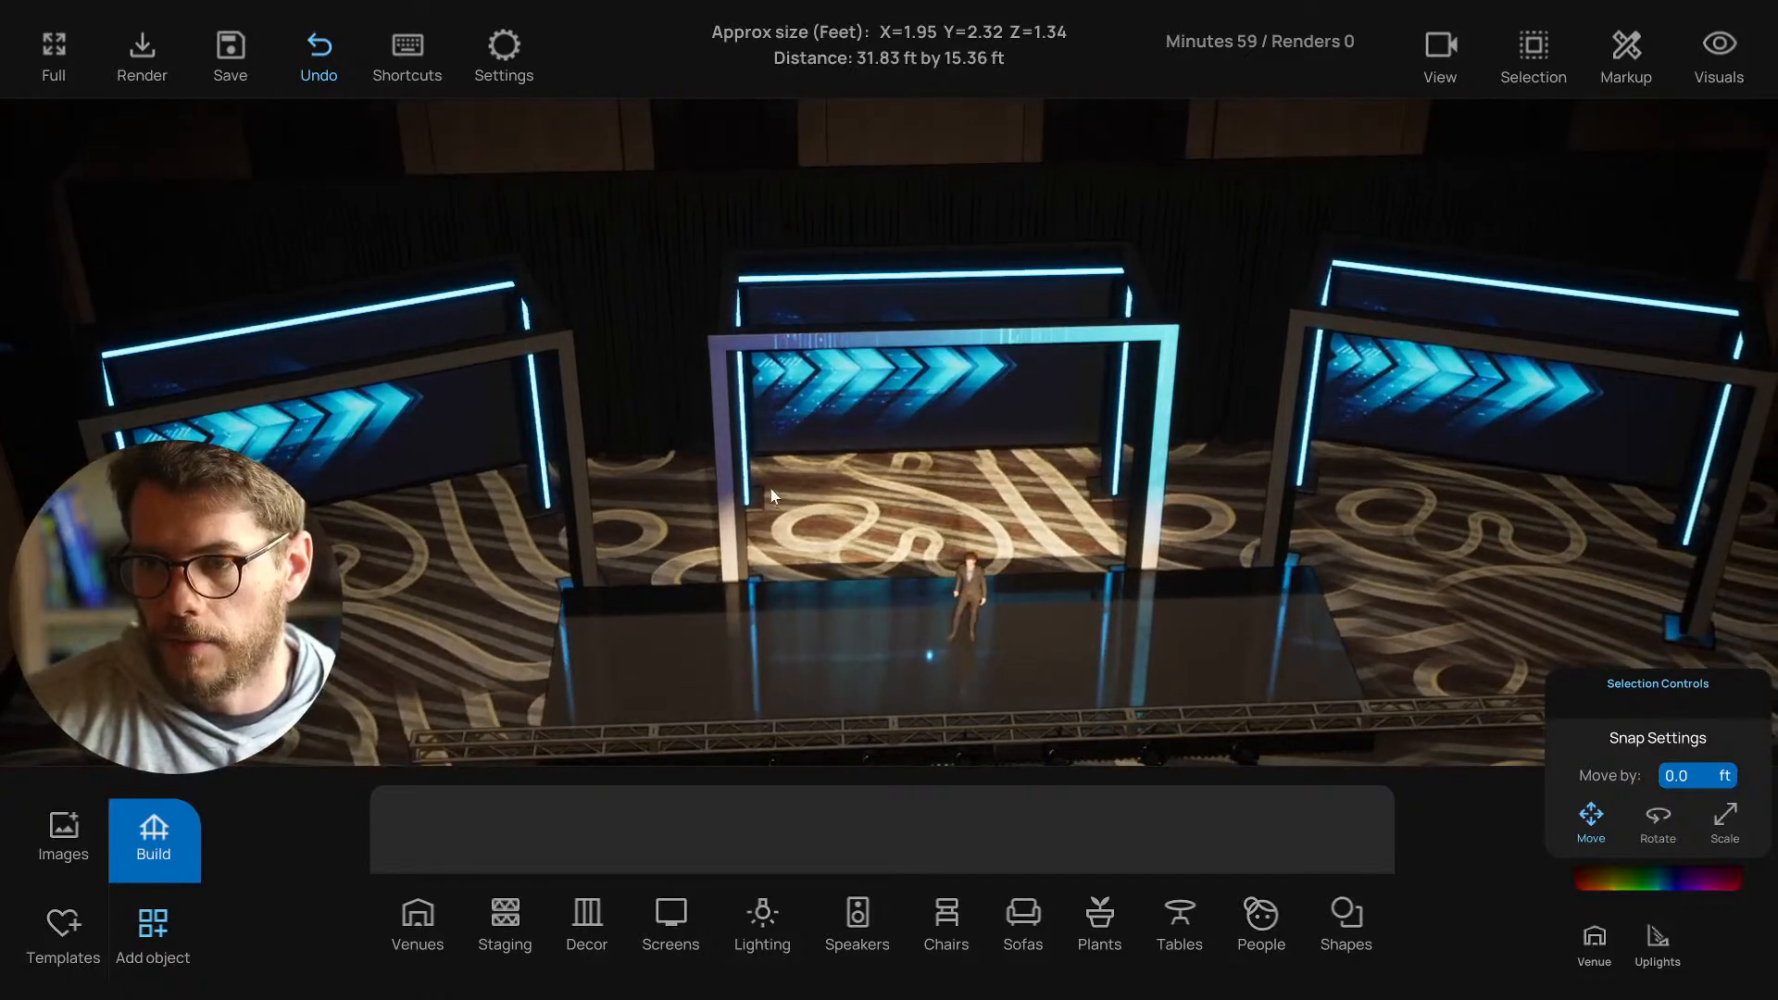
In the top view, multi-select all parts of the left screen-and-frame set and delete them.
key(t)
scroll(695, 382, up, 3)
middle_drag(458, 363, 723, 402)
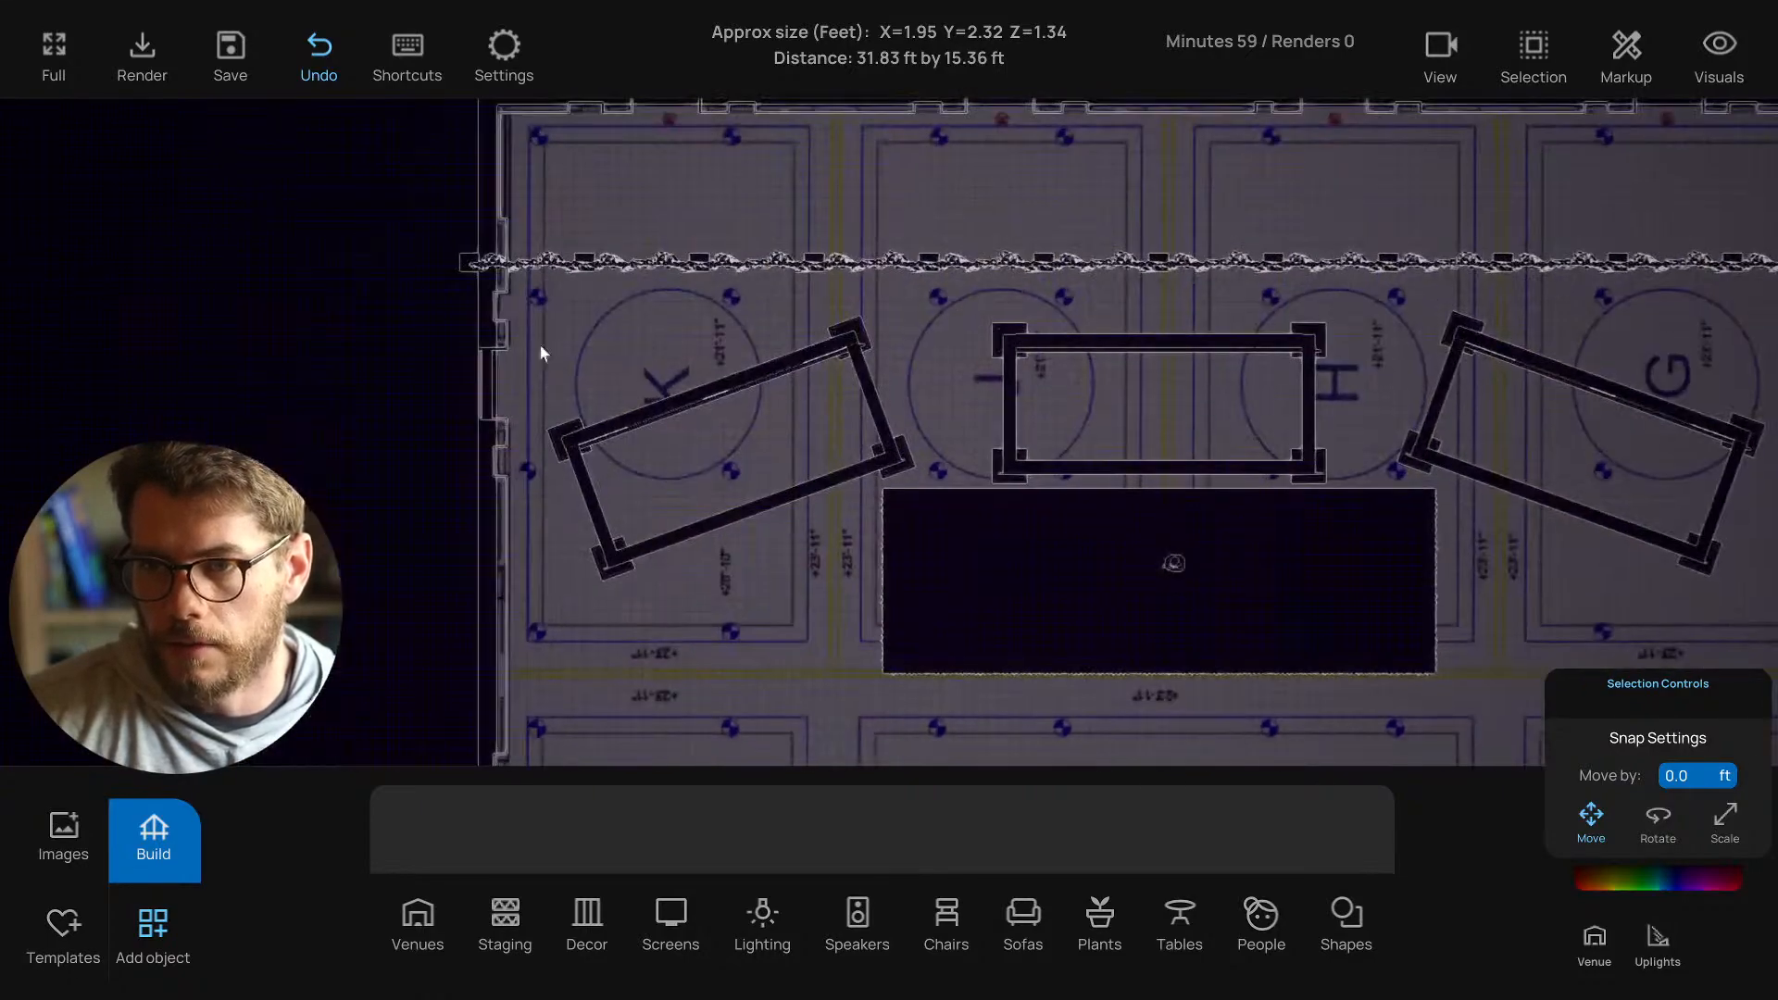
drag(536, 314, 833, 575)
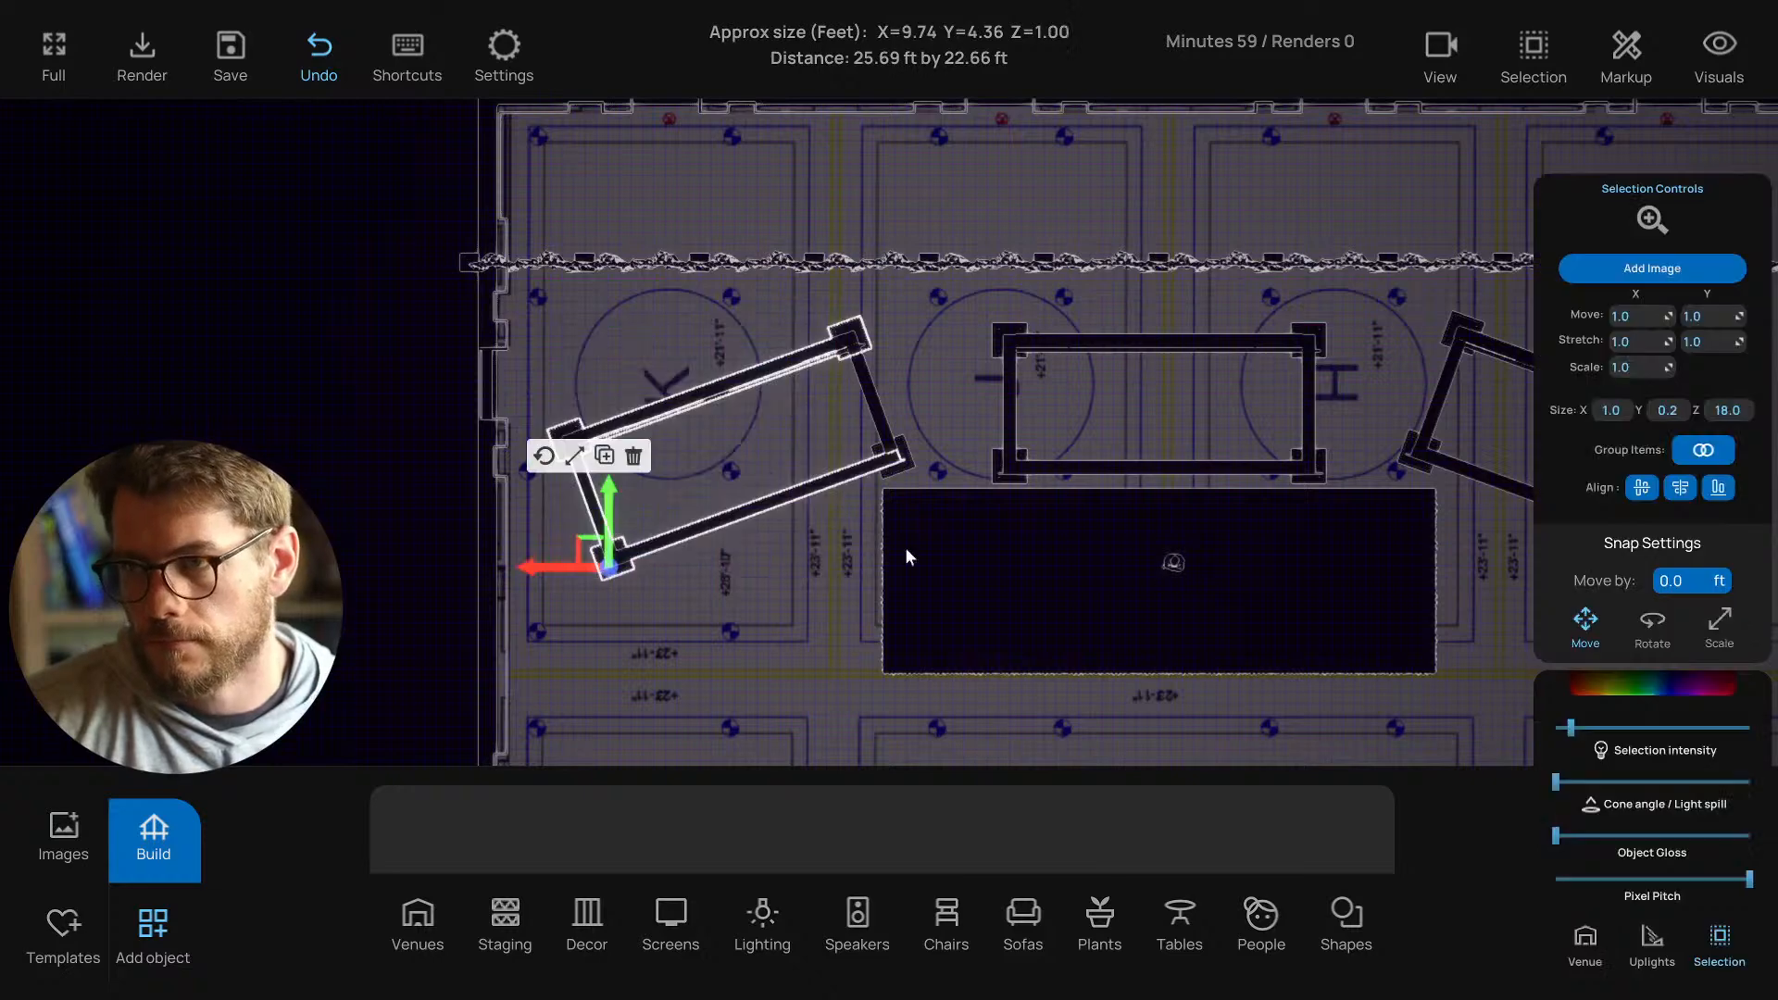
click(1554, 51)
click(1123, 198)
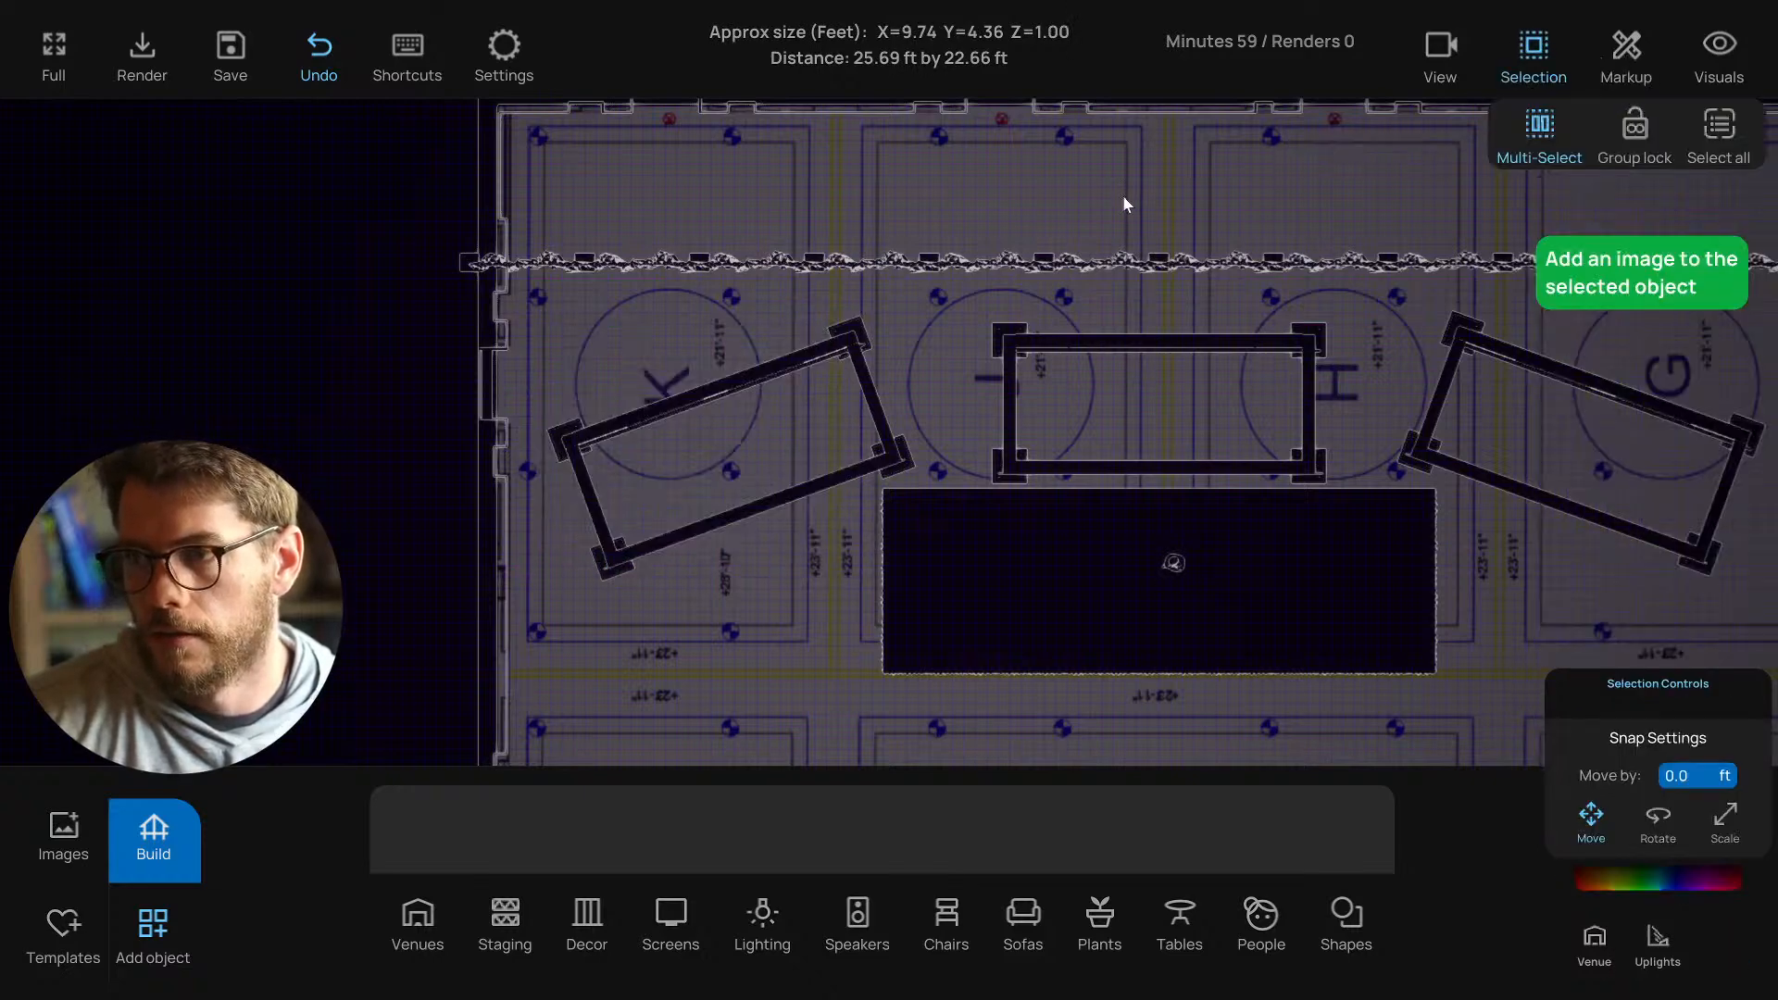
drag(548, 310, 815, 604)
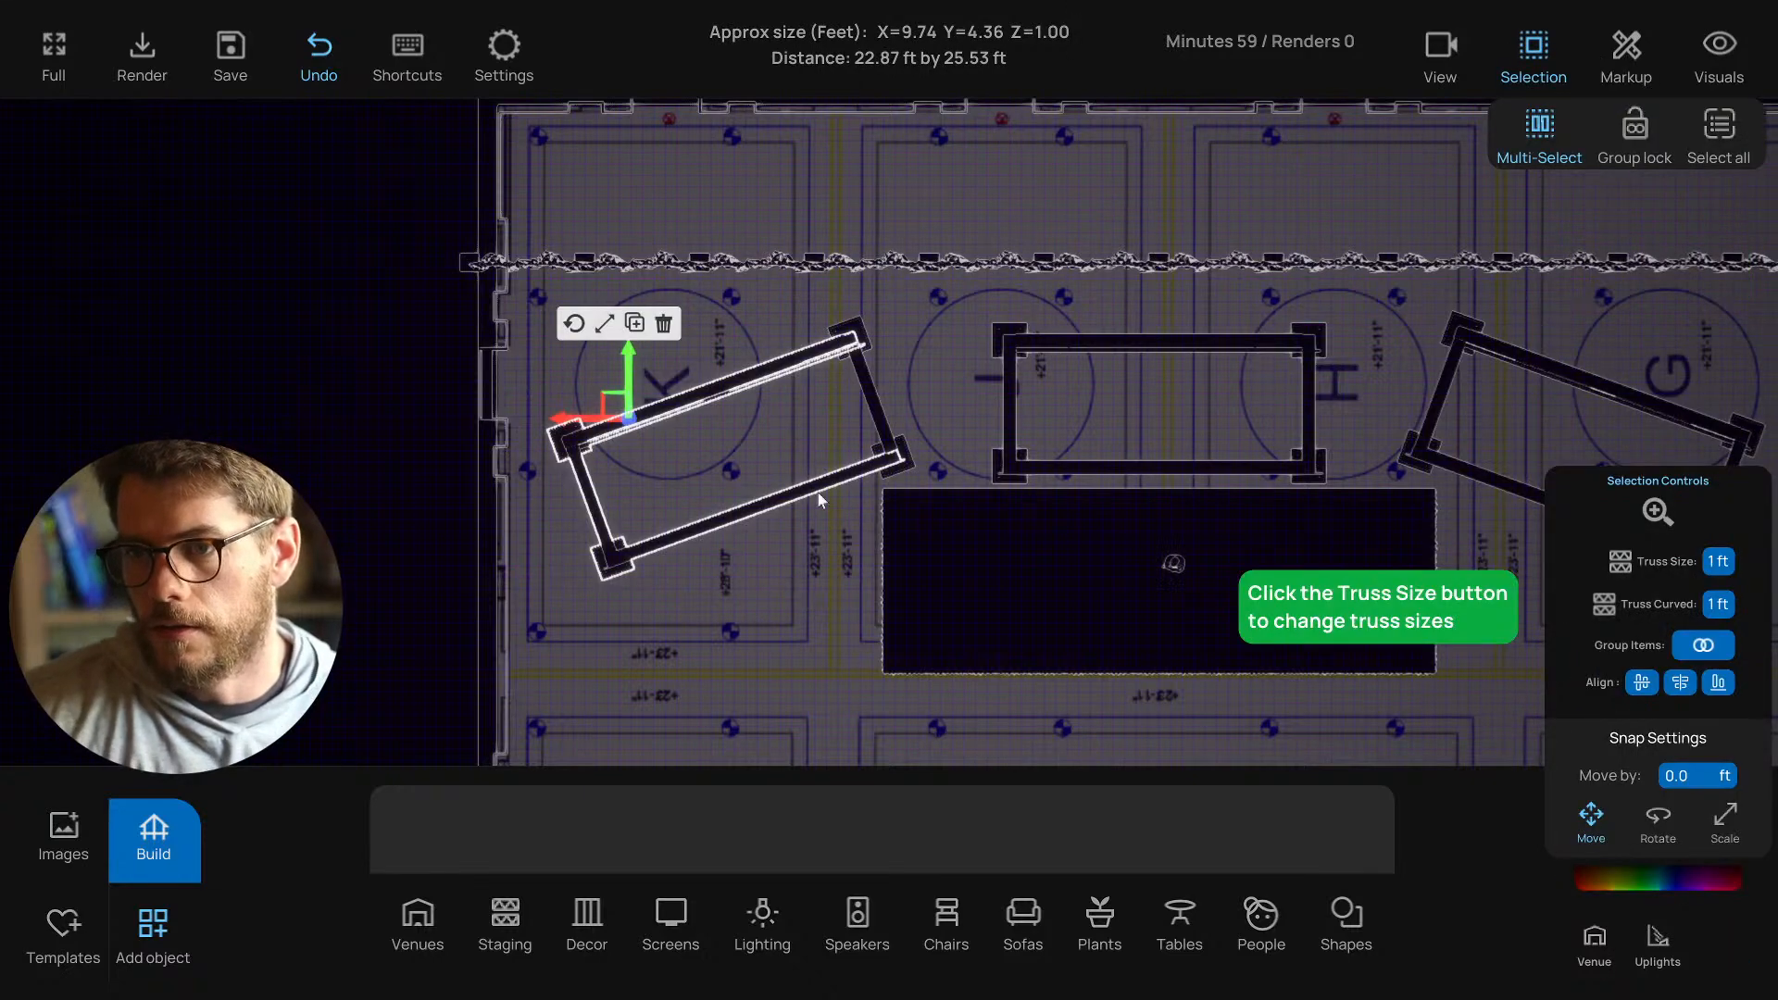
key(Delete)
drag(781, 332, 922, 465)
key(Delete)
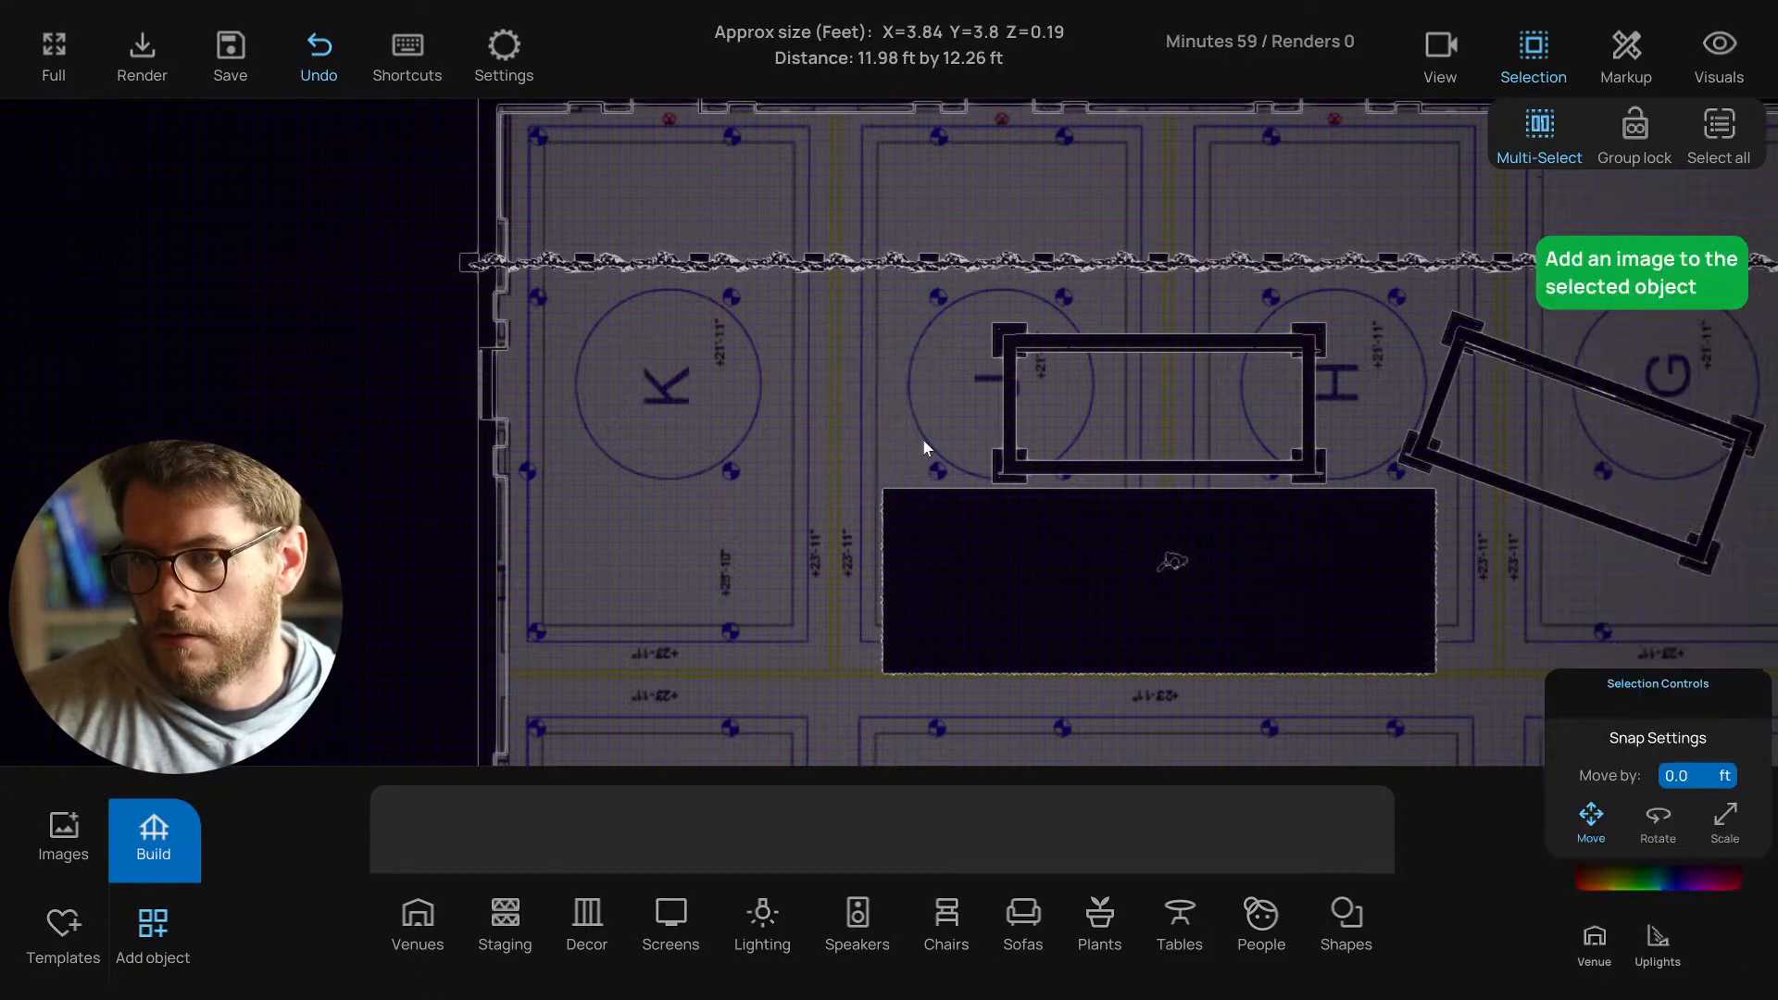
Copy the entire center screen-and-frame set and place the copy where the left set stood.
right_drag(924, 448, 742, 443)
drag(533, 306, 920, 470)
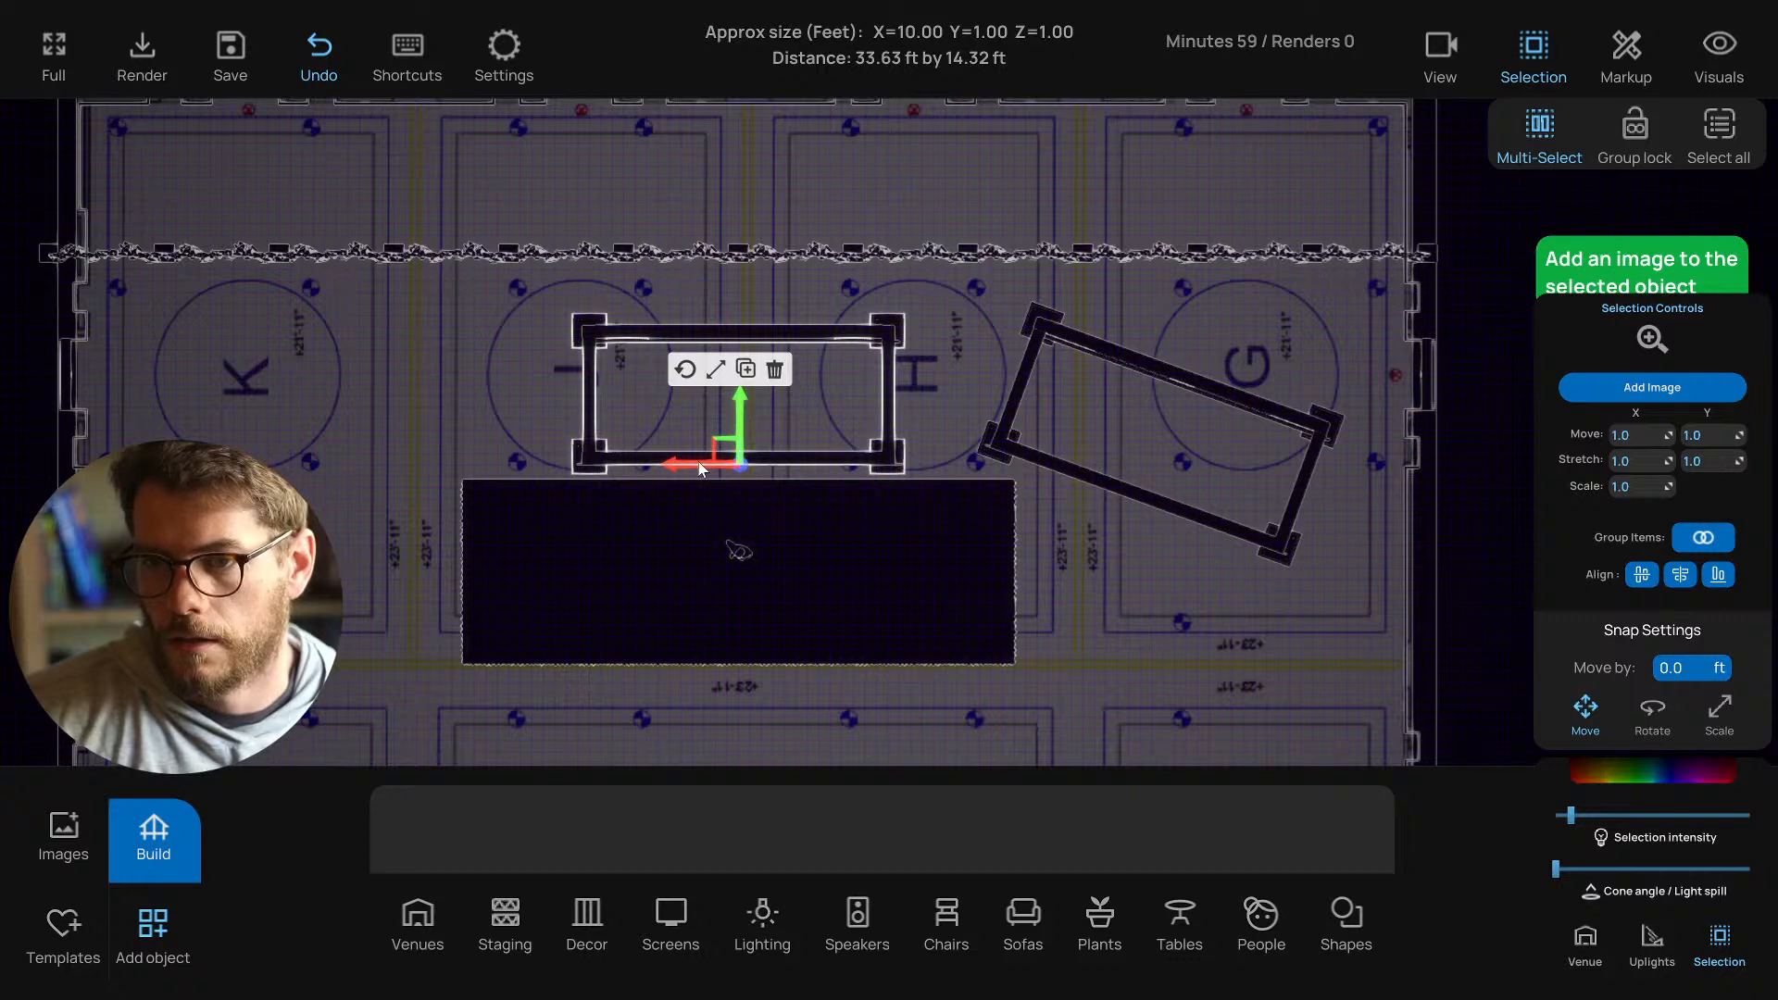
key(ctrl+c)
drag(643, 459, 259, 437)
Set the rotation snap to 20 degrees, rotate the copied left set inward by 20 degrees and fit it beside the stage.
click(1653, 709)
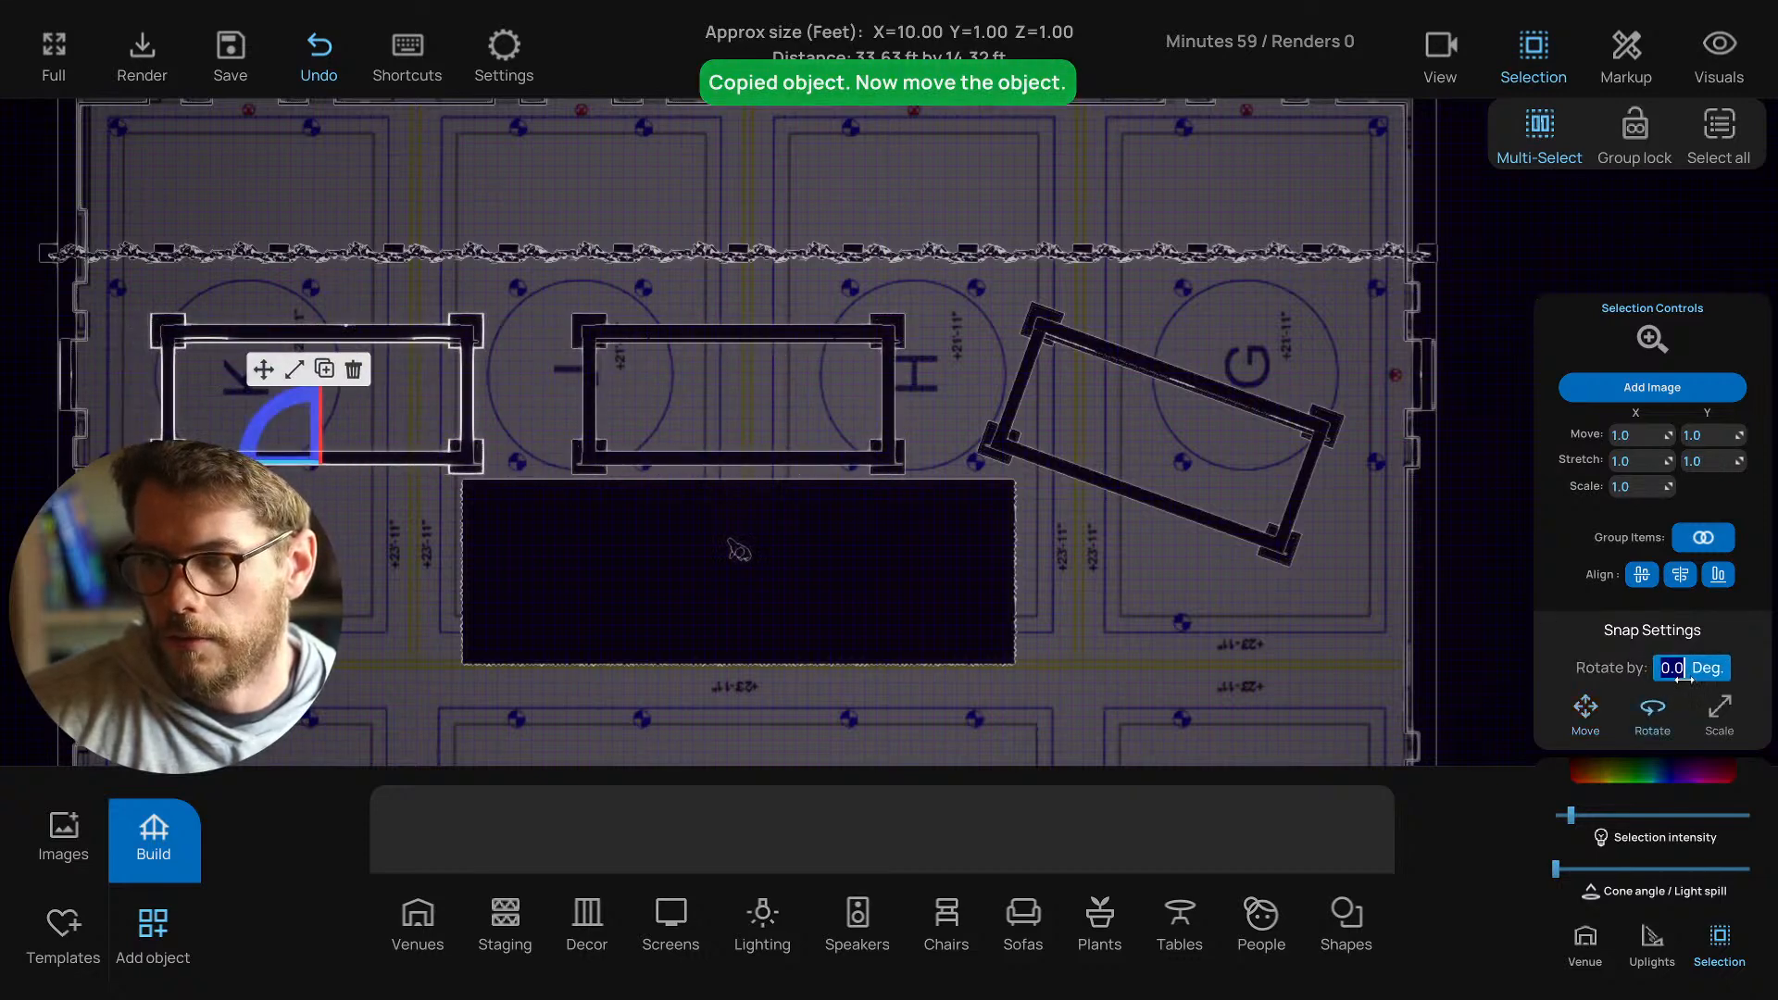
text(20.0)
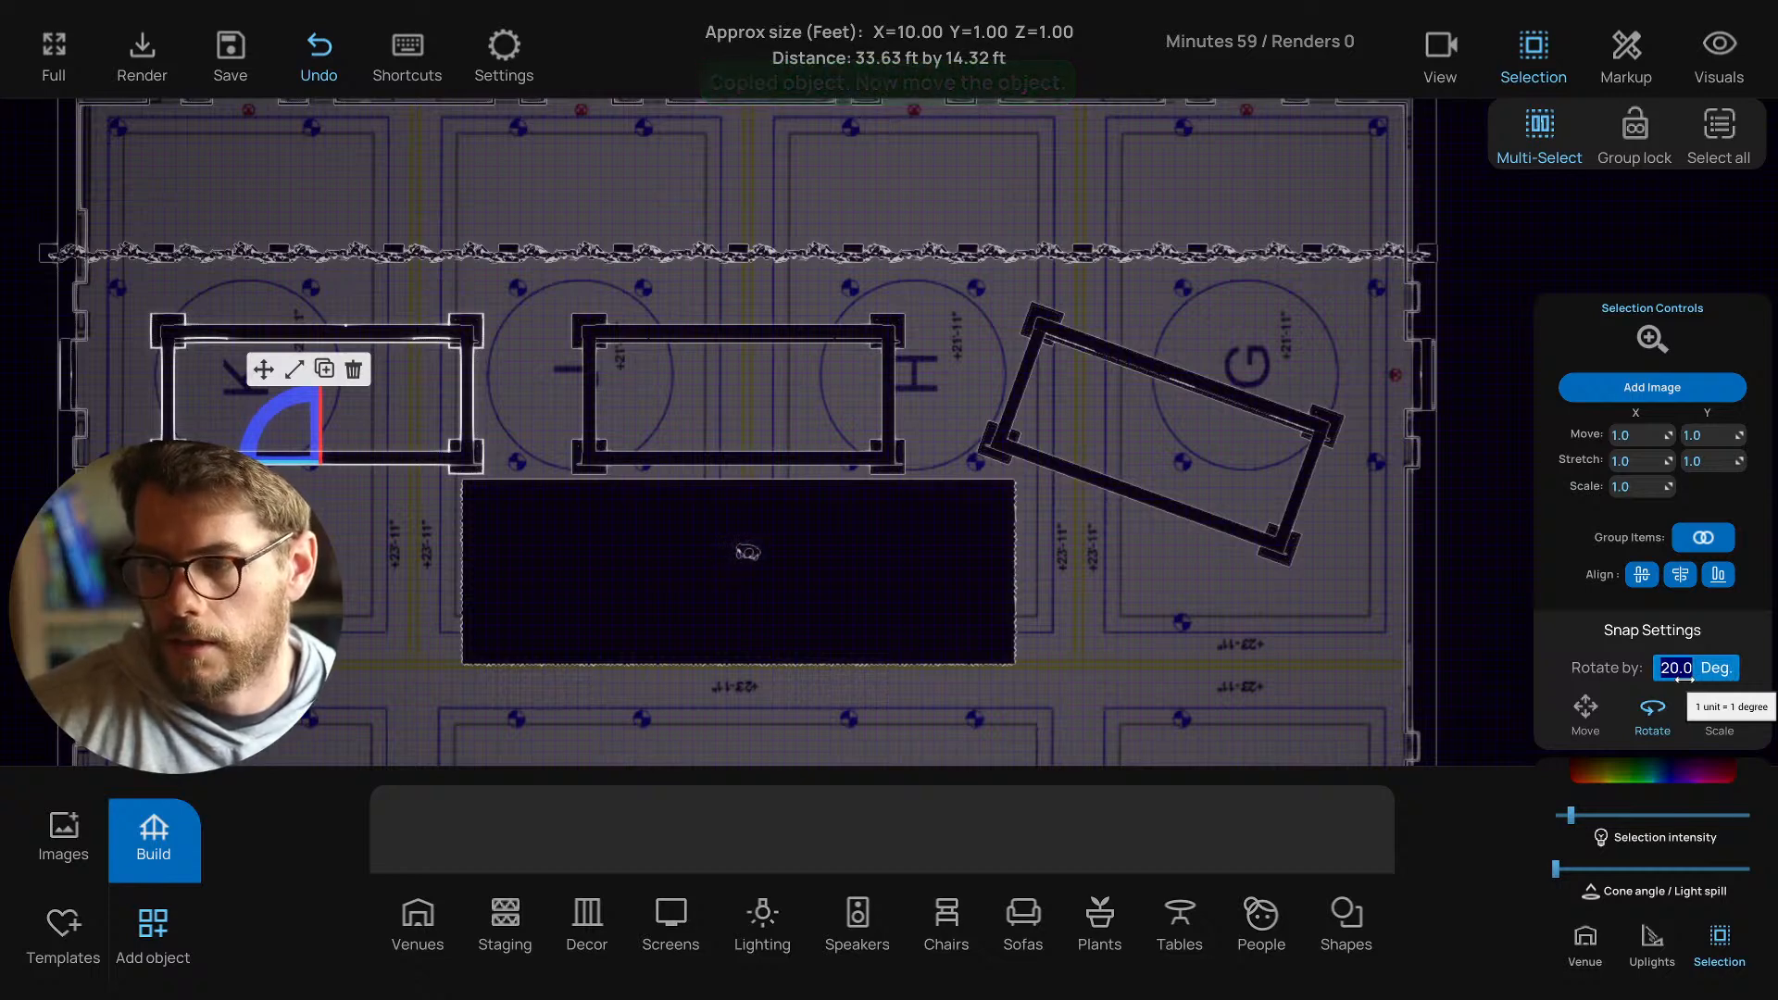
drag(532, 426, 575, 431)
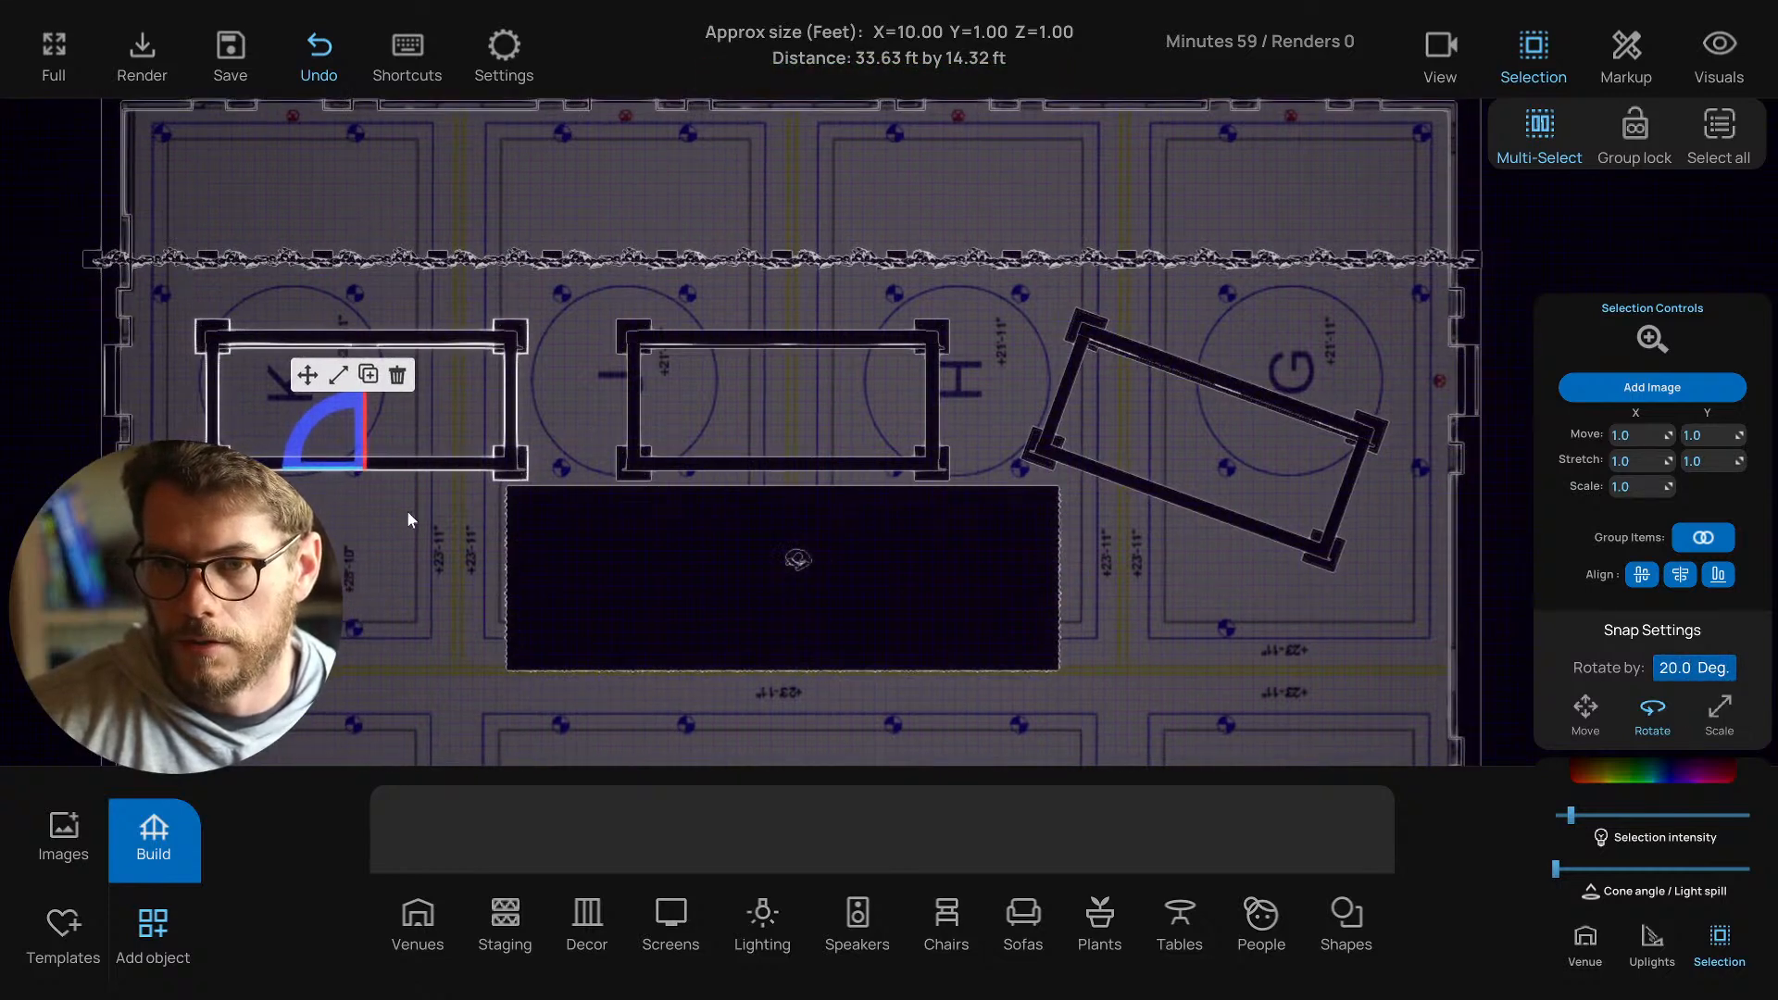
drag(171, 318, 531, 475)
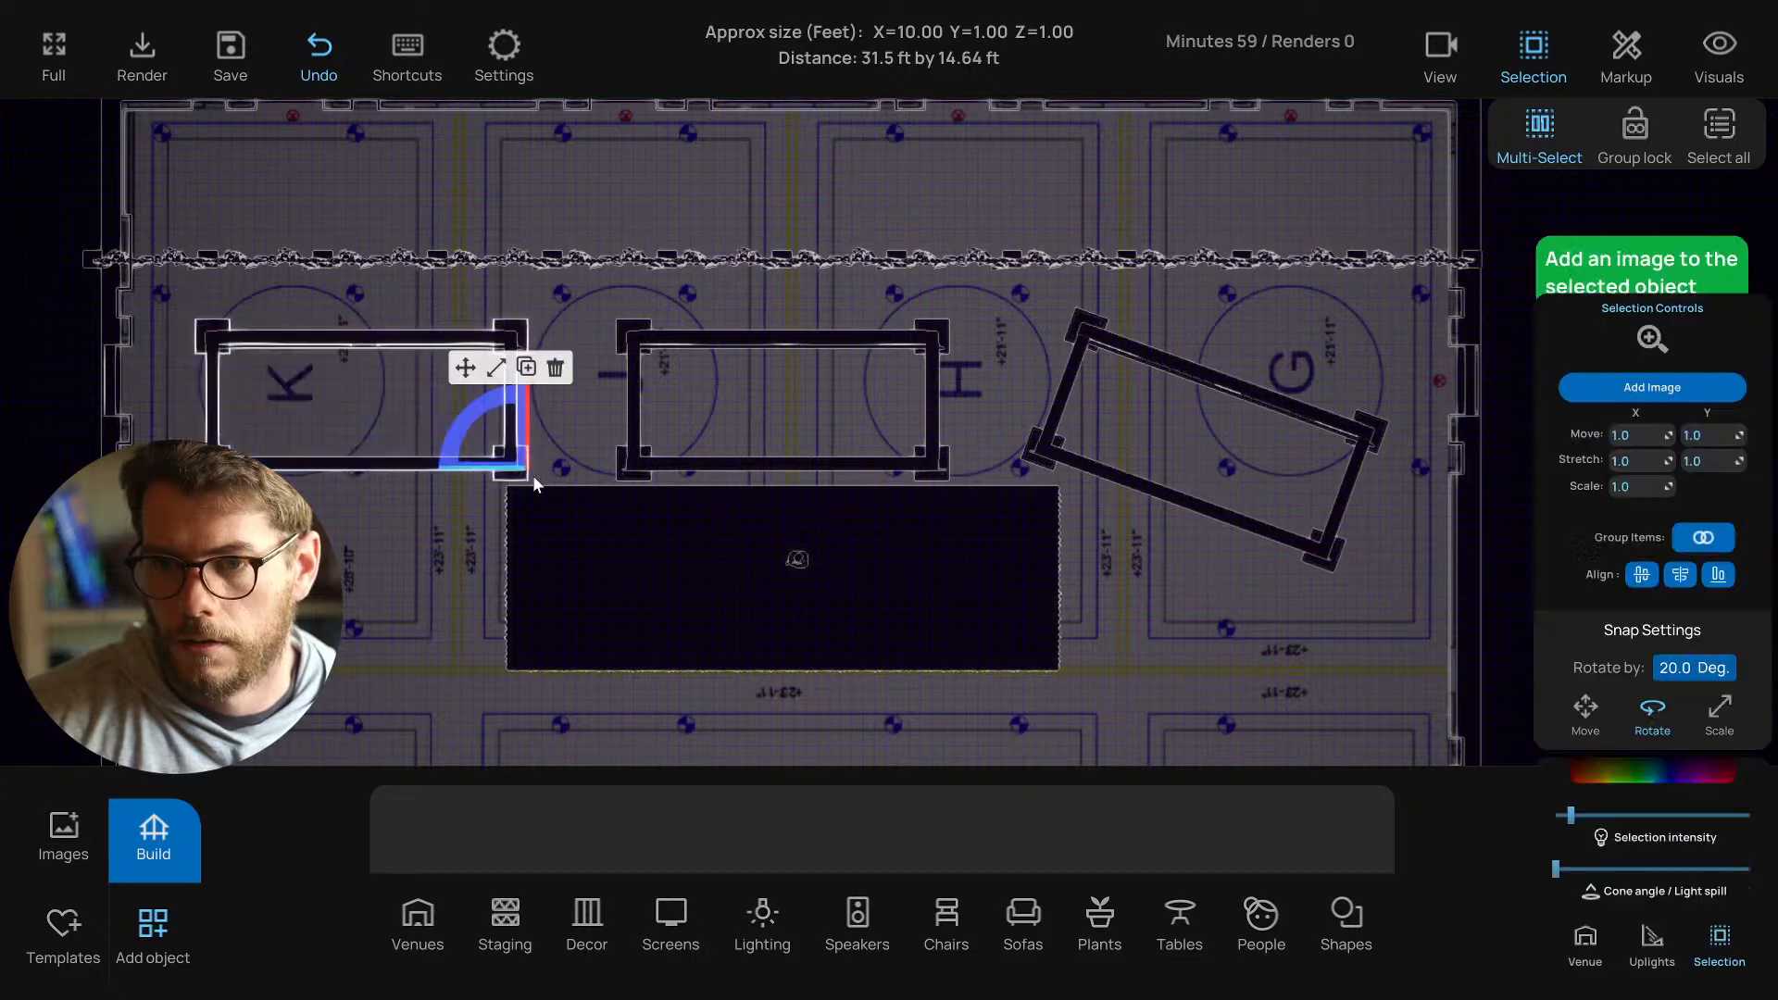
drag(470, 415, 458, 448)
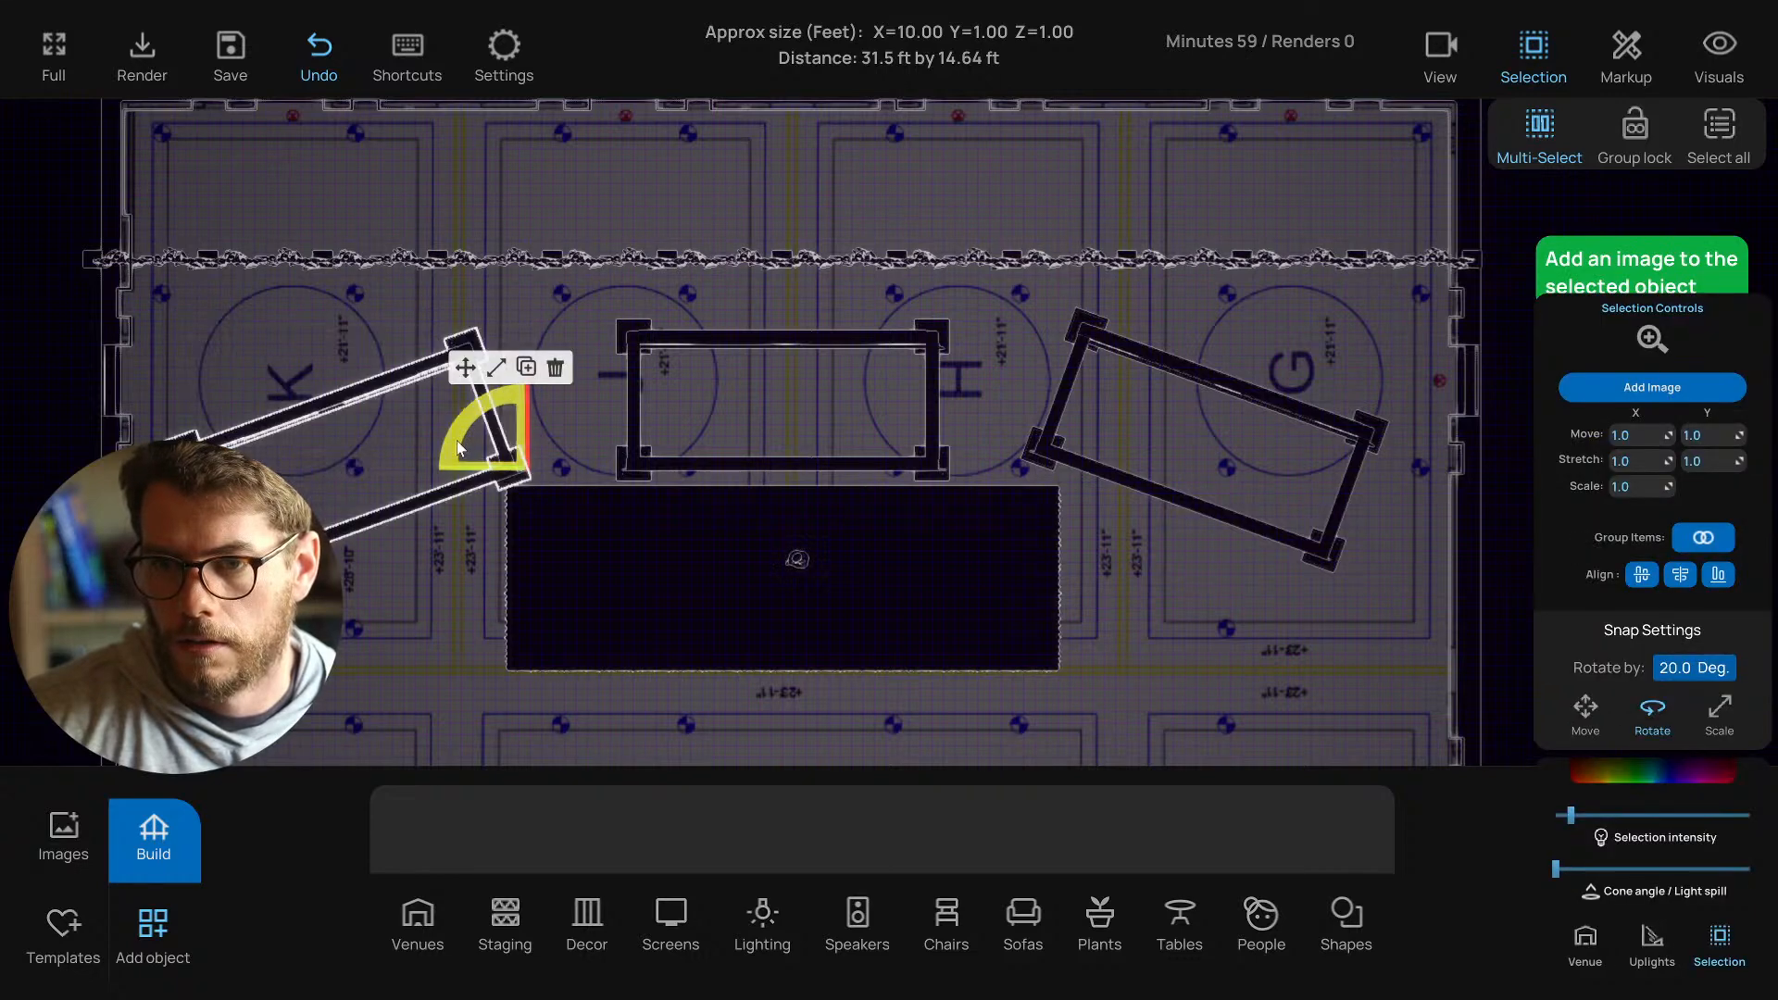
click(464, 371)
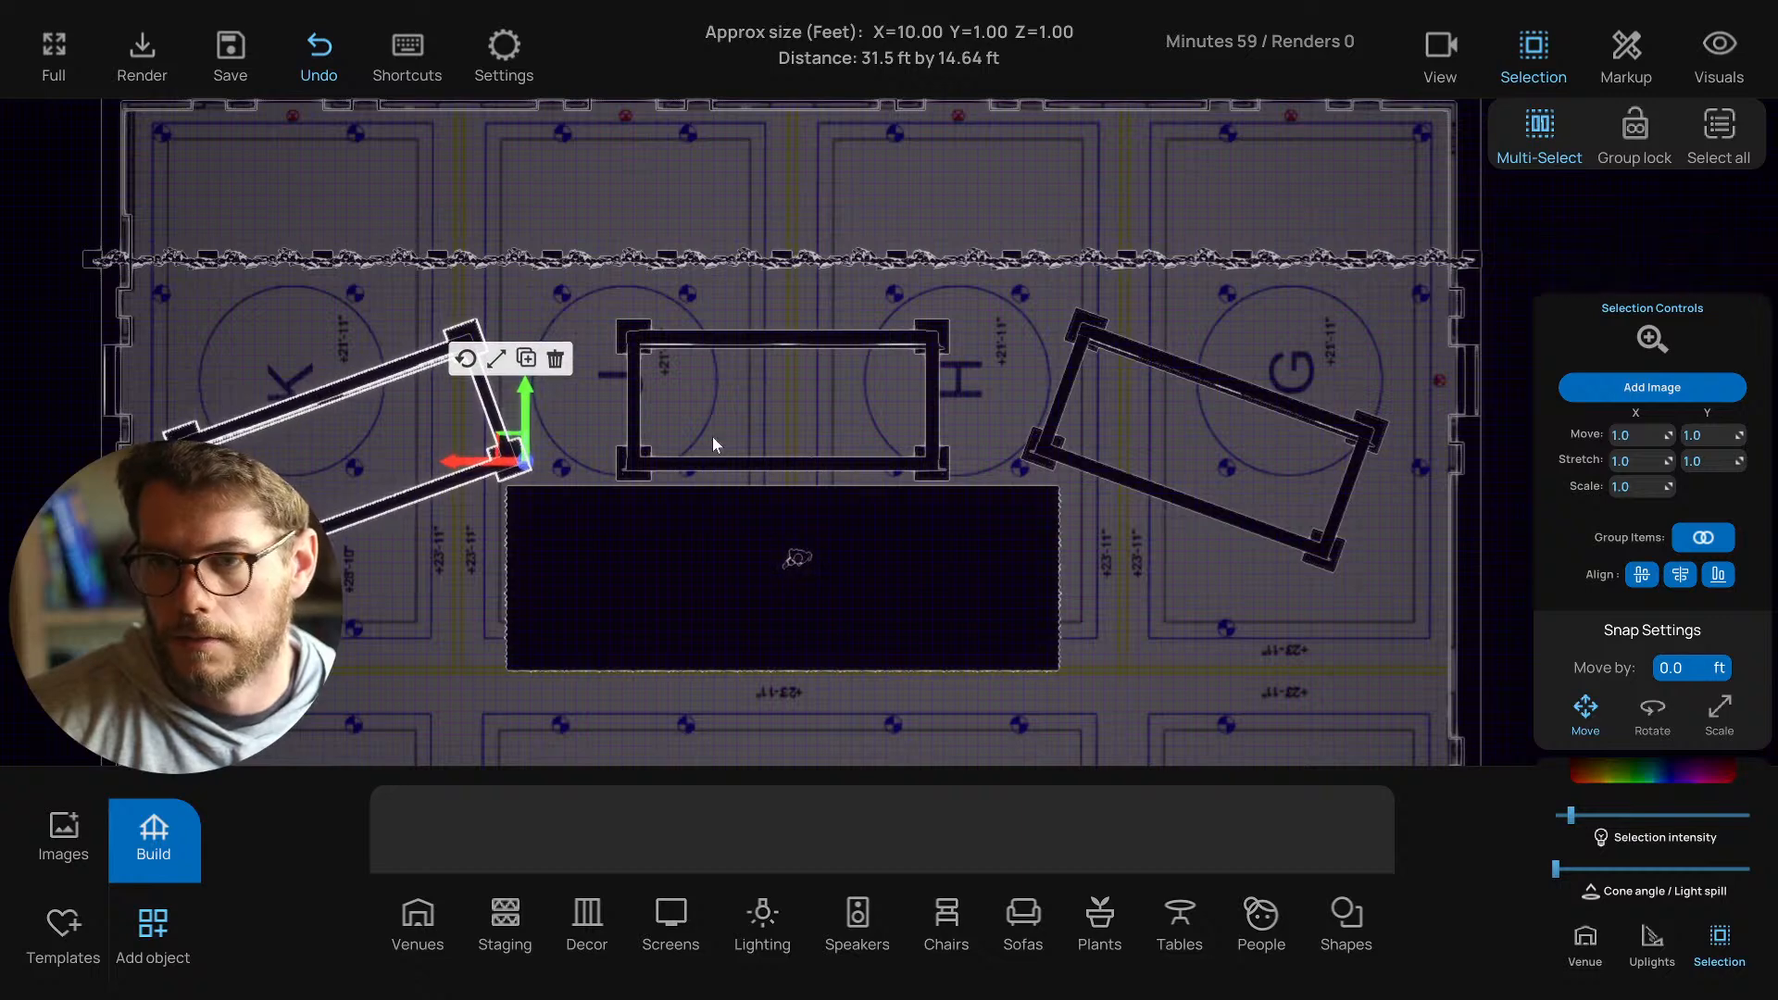
Examine the left, center and right sets in the perspective view and return to the plan.
middle_drag(1019, 455, 963, 451)
drag(978, 305, 1243, 463)
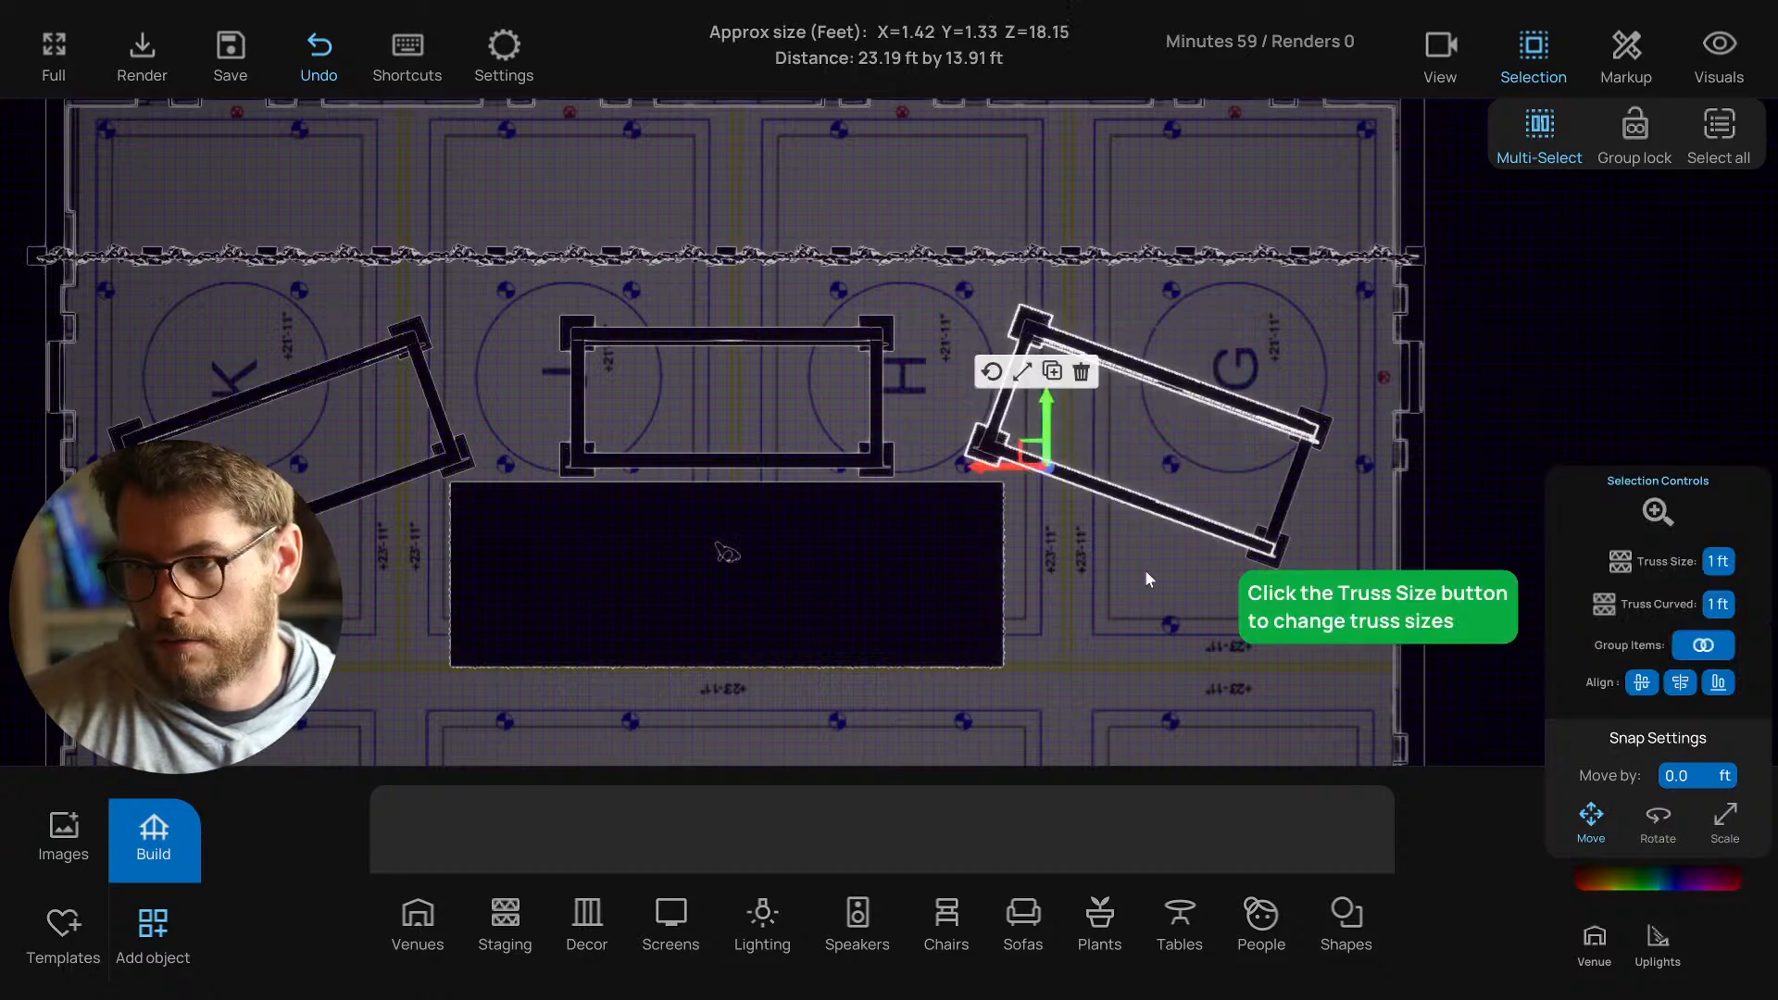
click(1143, 570)
key(p)
key(s)
key(a)
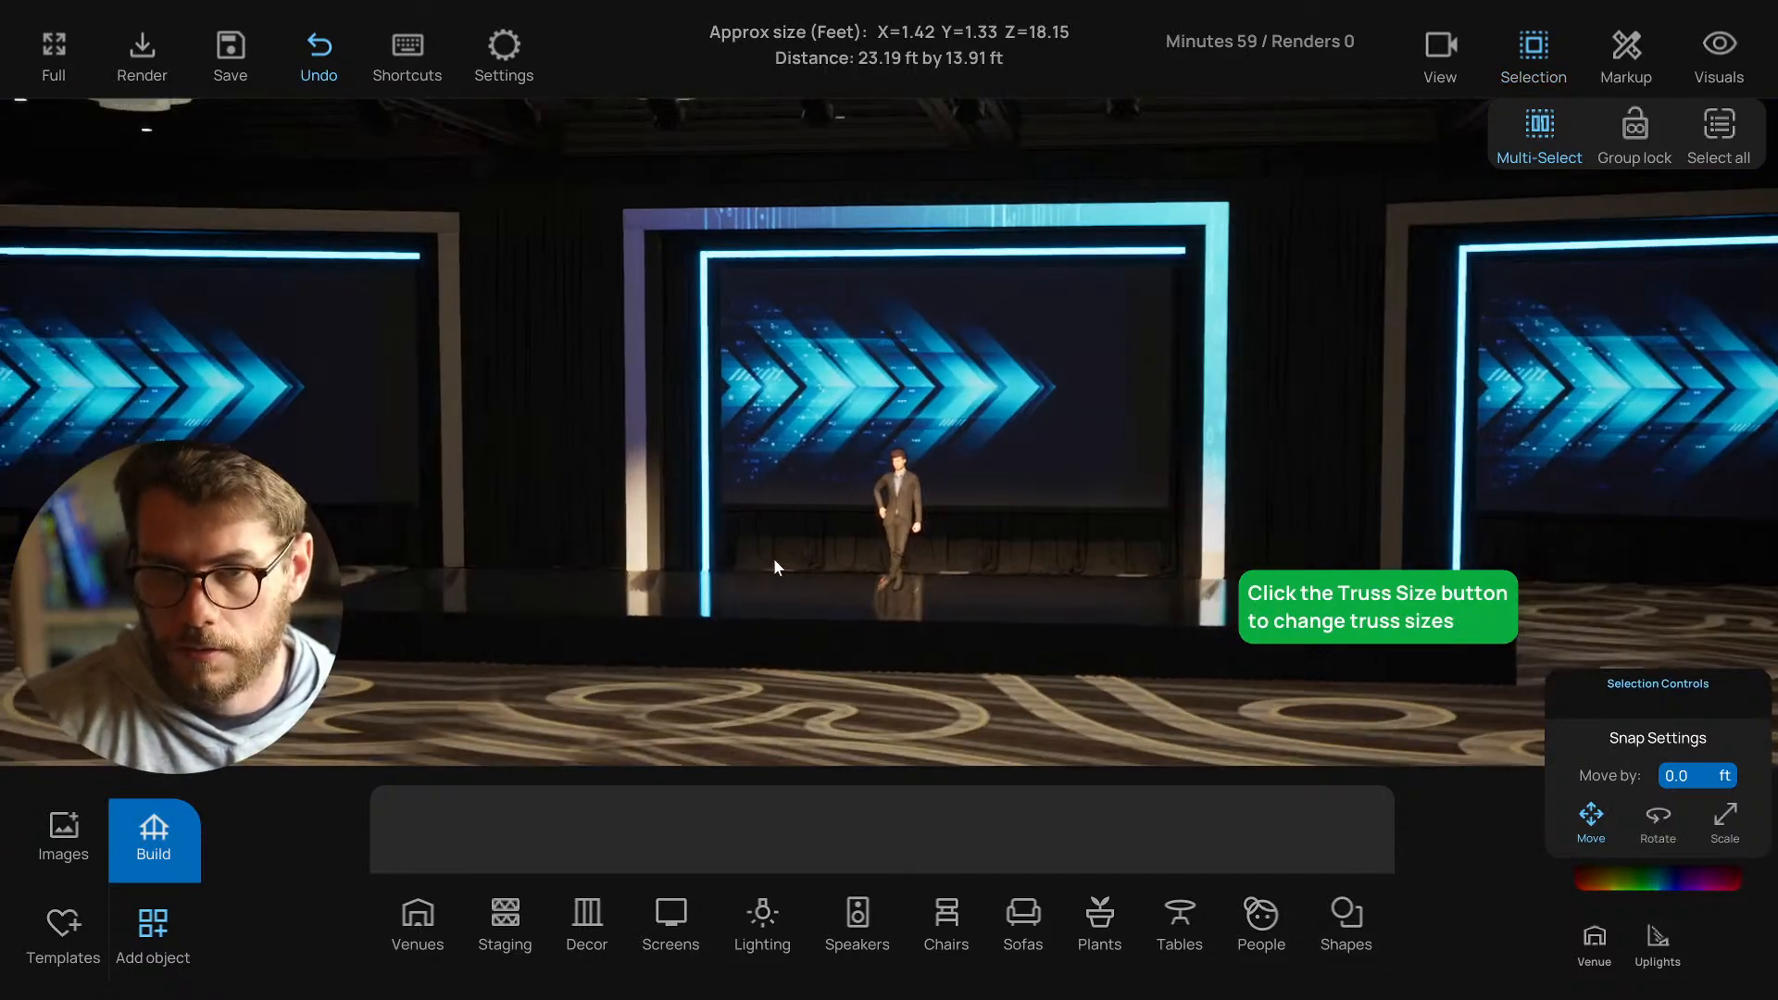
mouse_move(775, 553)
right_down()
mouse_move(819, 549)
mouse_move(800, 556)
right_up()
key(s)
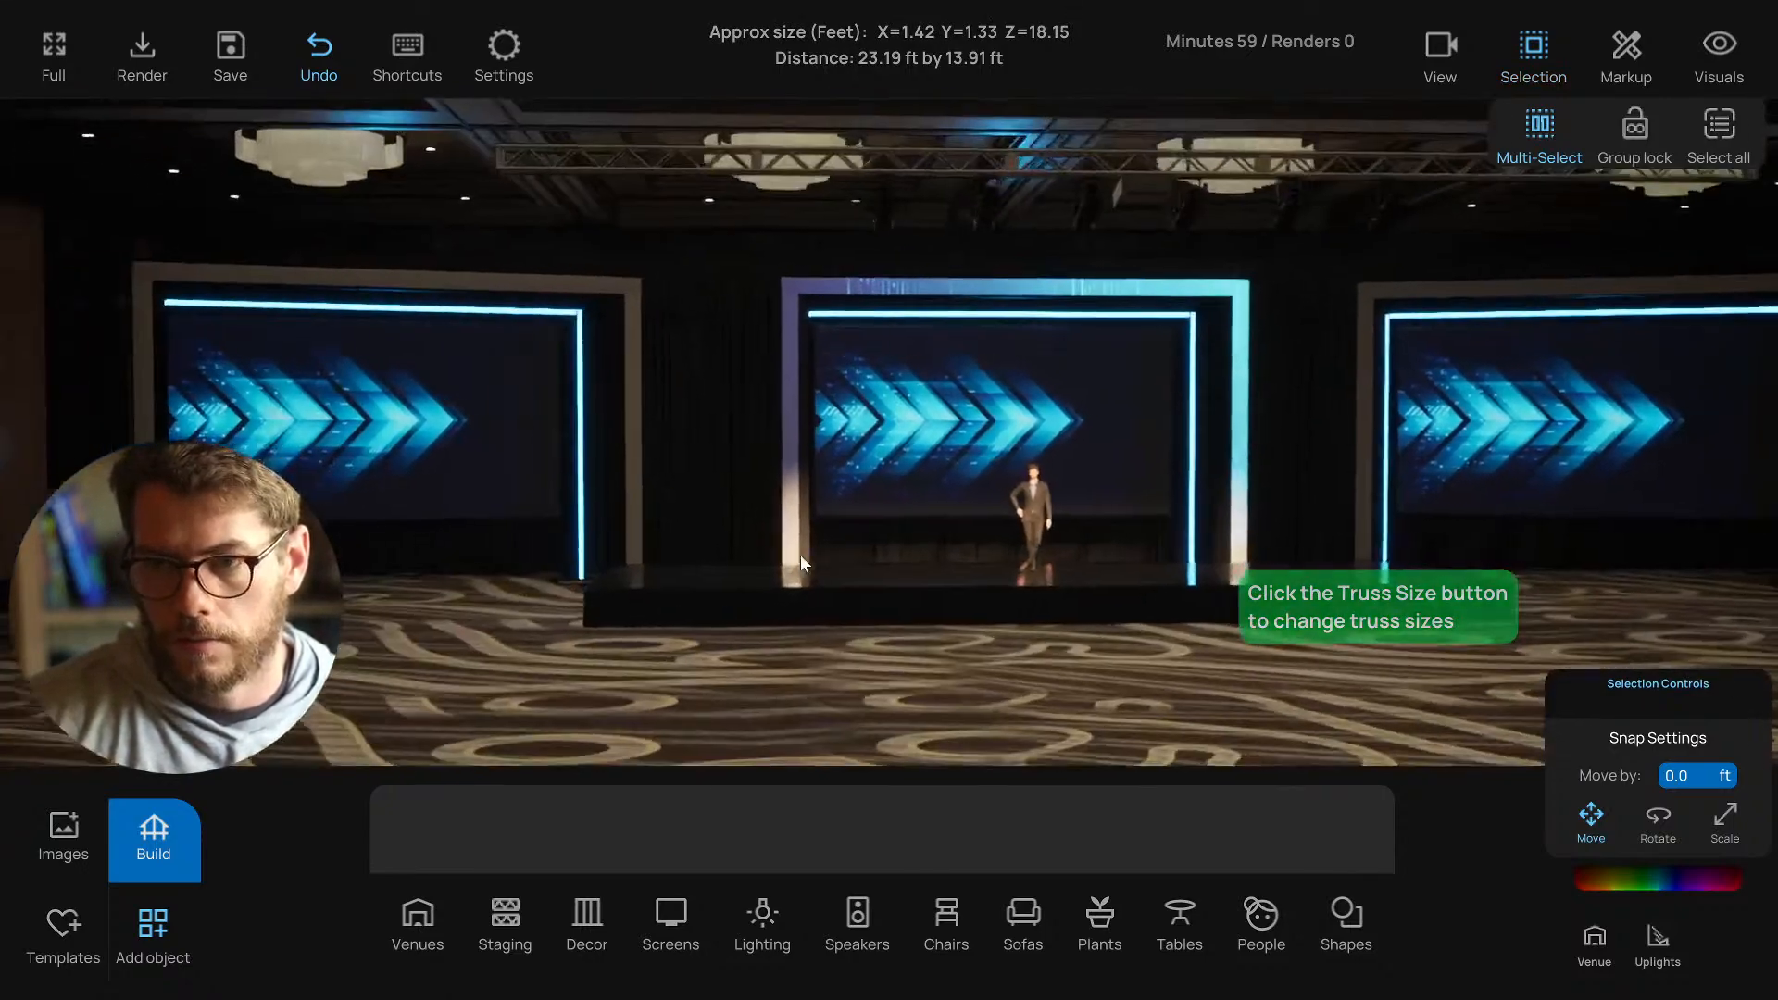
key(d)
key(p)
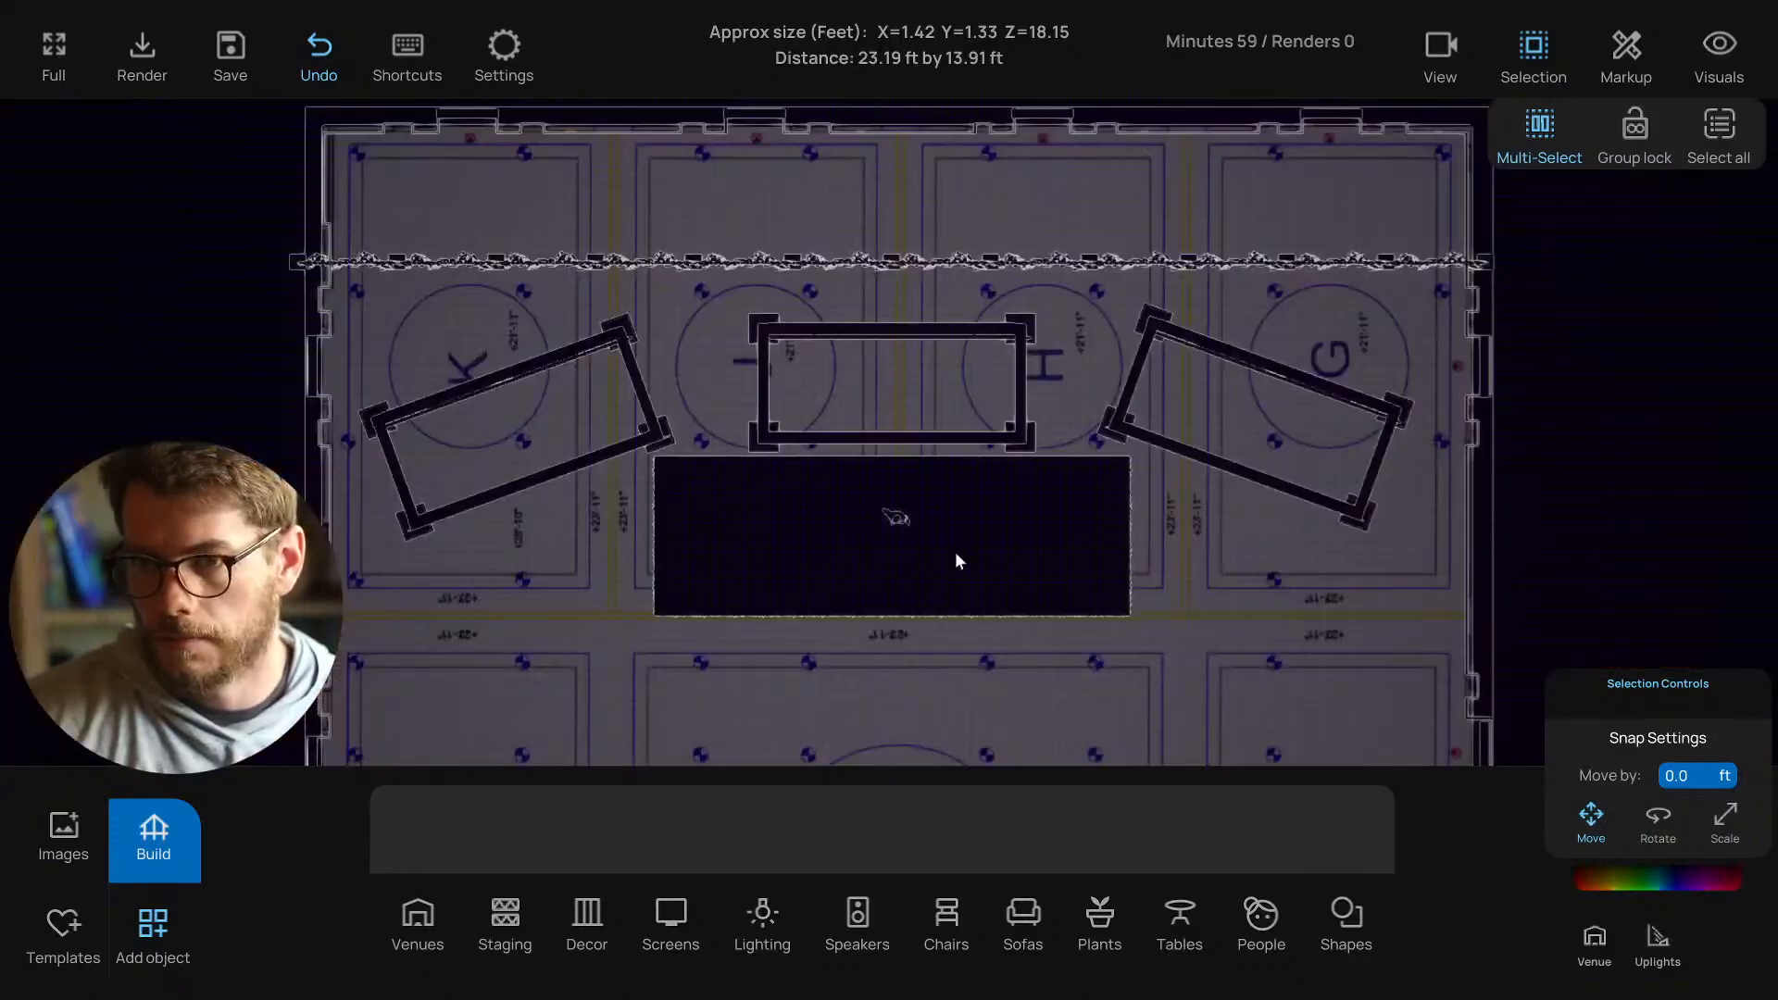
Delete every part of the right screen-and-frame set in the top view.
key(d)
drag(841, 352, 1060, 481)
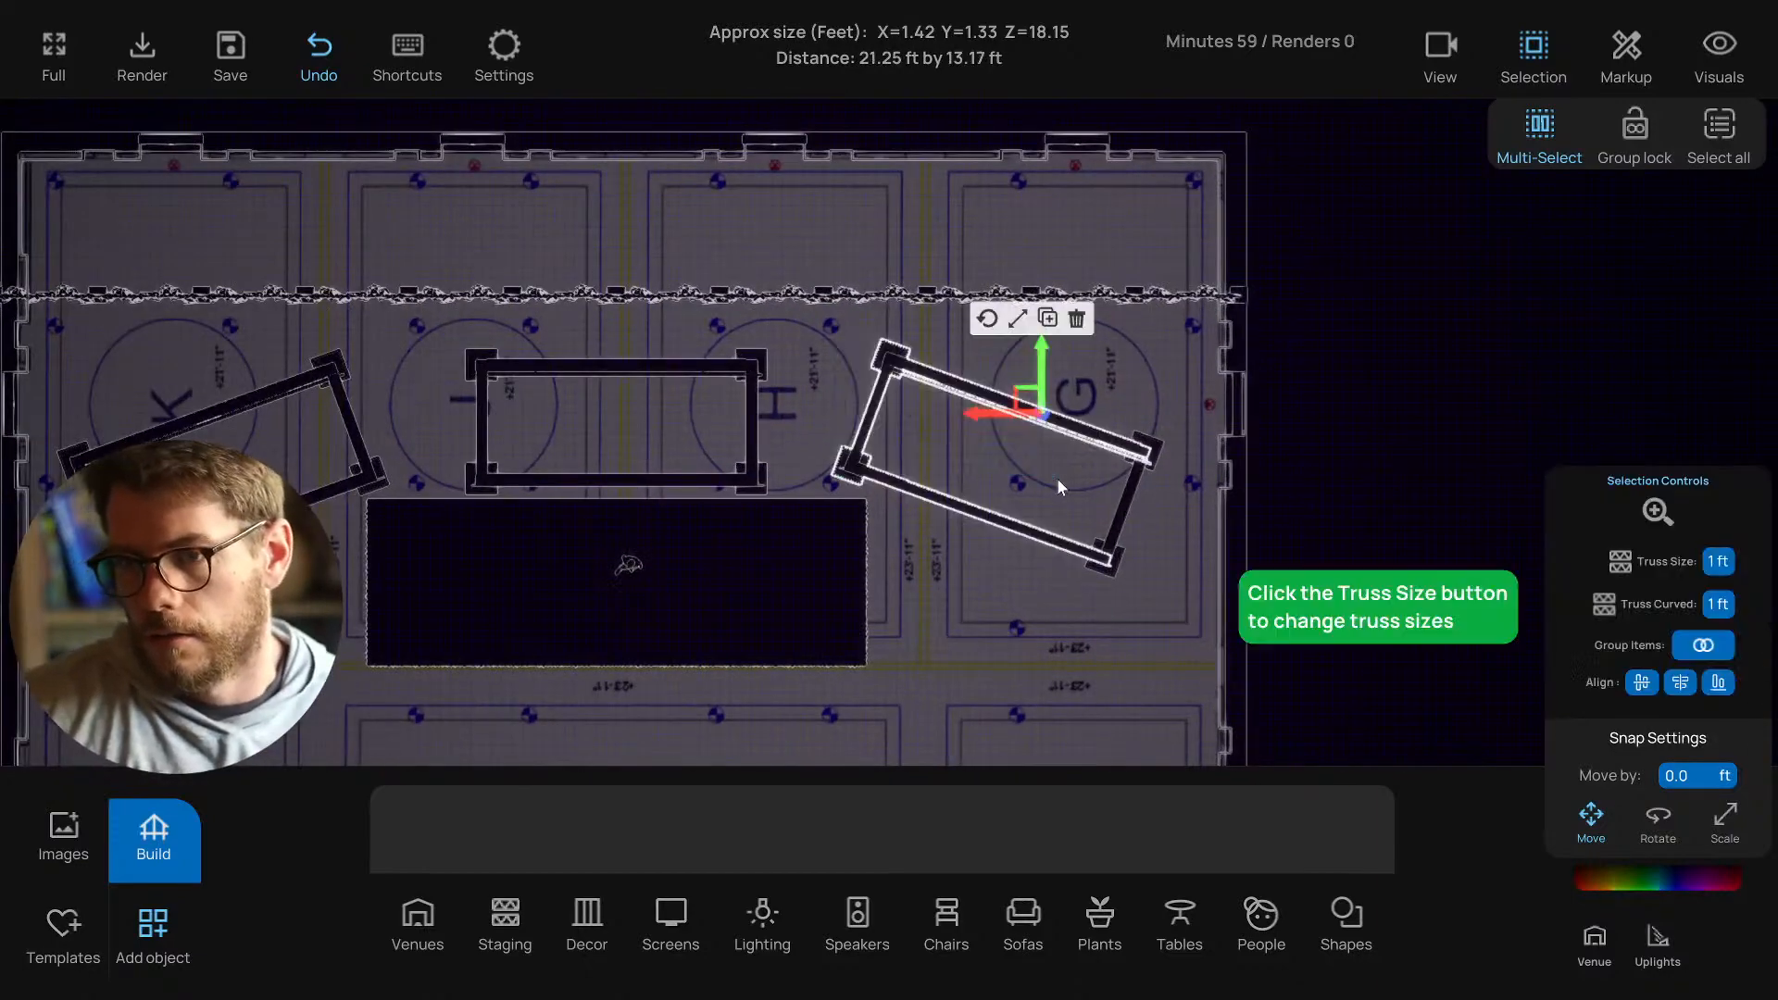
key(Delete)
drag(972, 379, 1182, 578)
key(Delete)
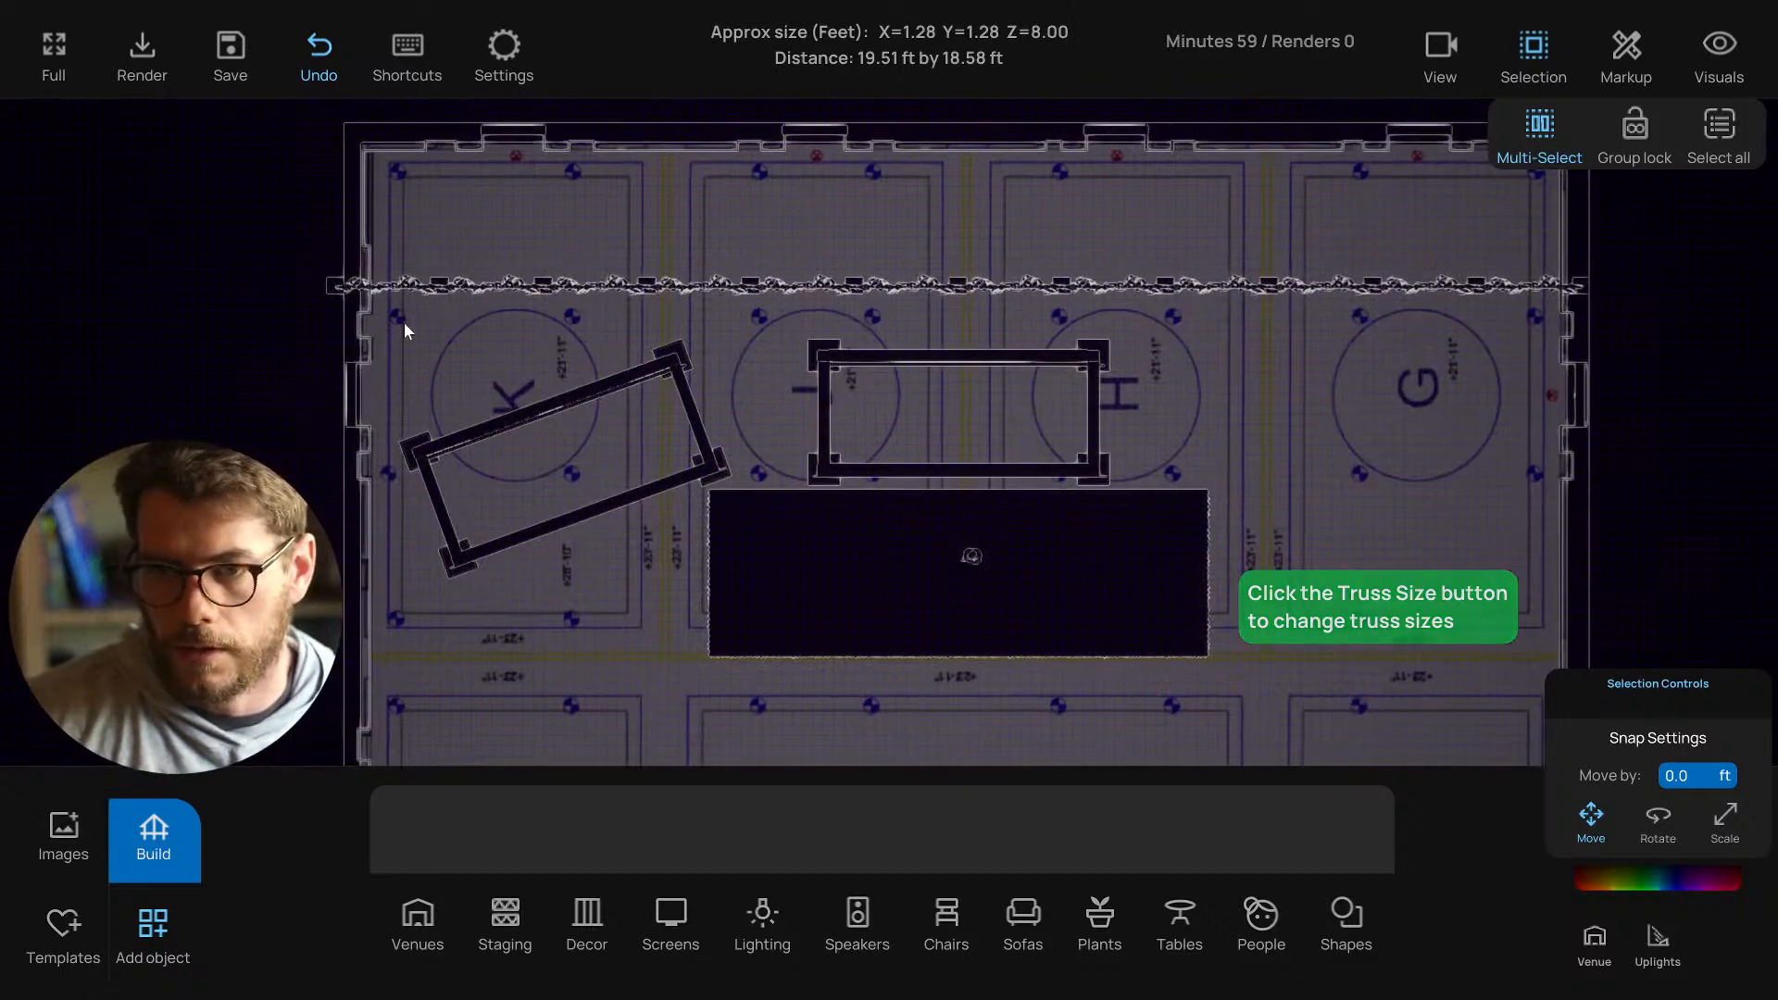
Turn on group lock and move the stage away from the frames so the left set can be selected separately.
drag(403, 322, 738, 485)
click(744, 536)
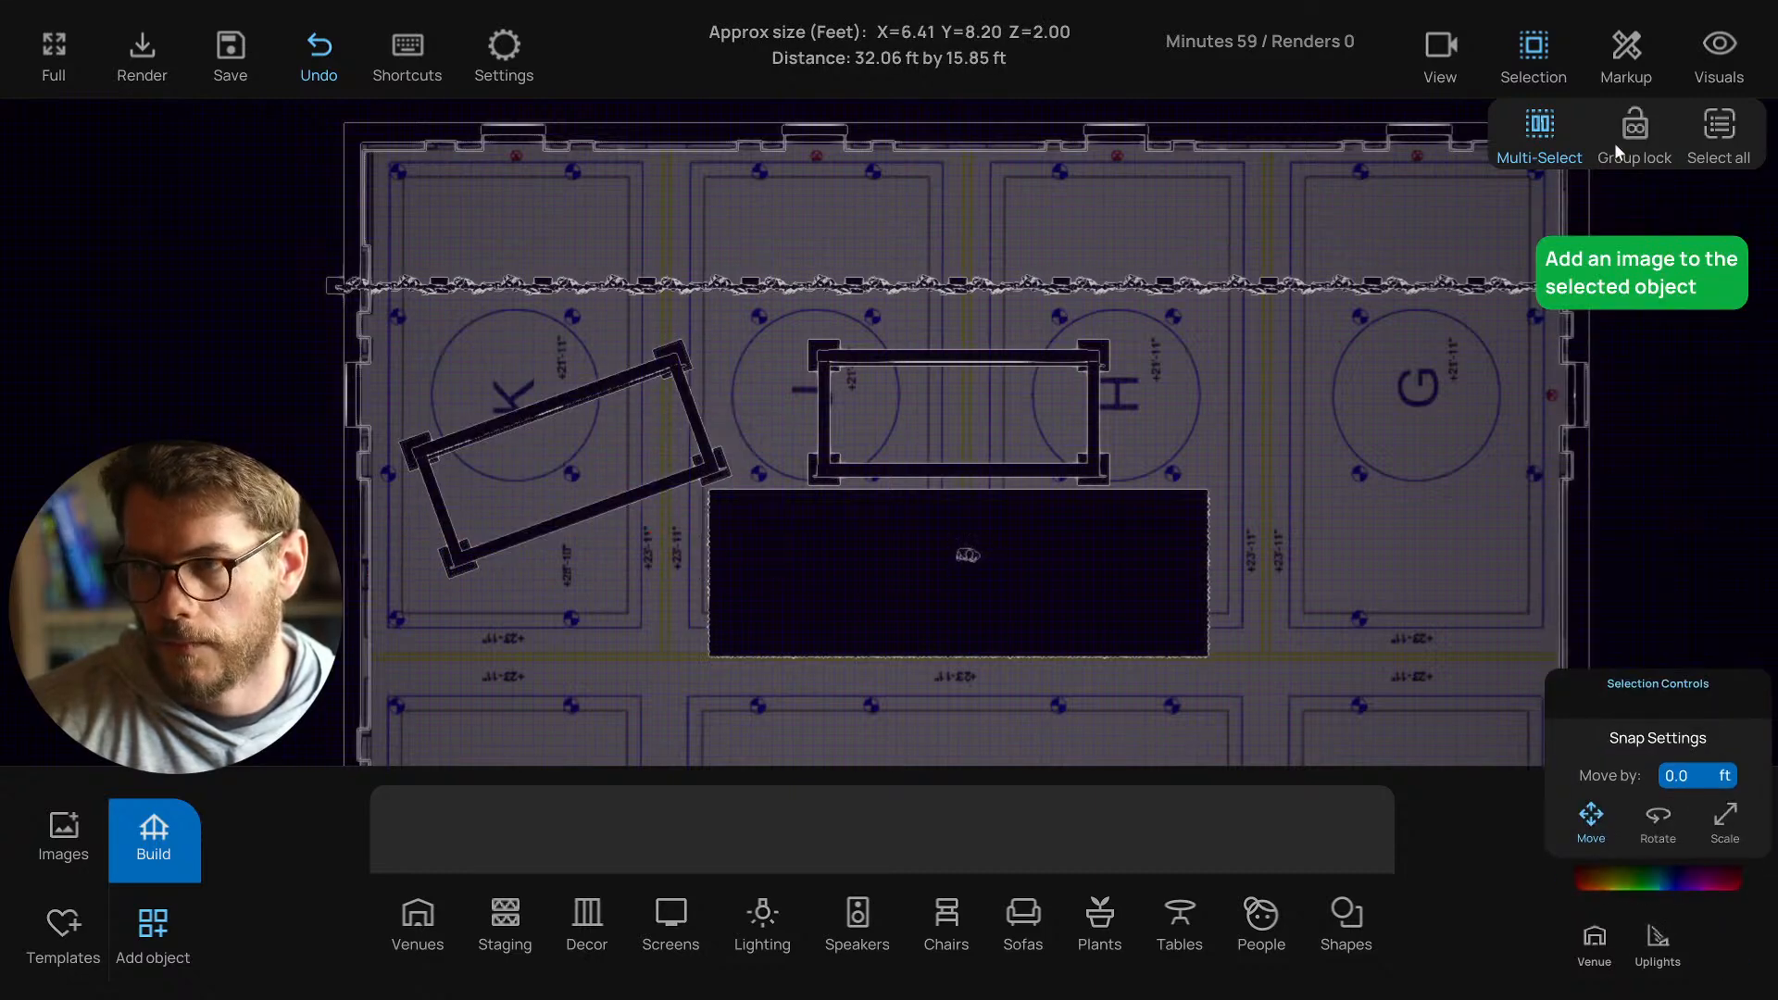
click(947, 512)
drag(947, 513, 947, 636)
click(682, 568)
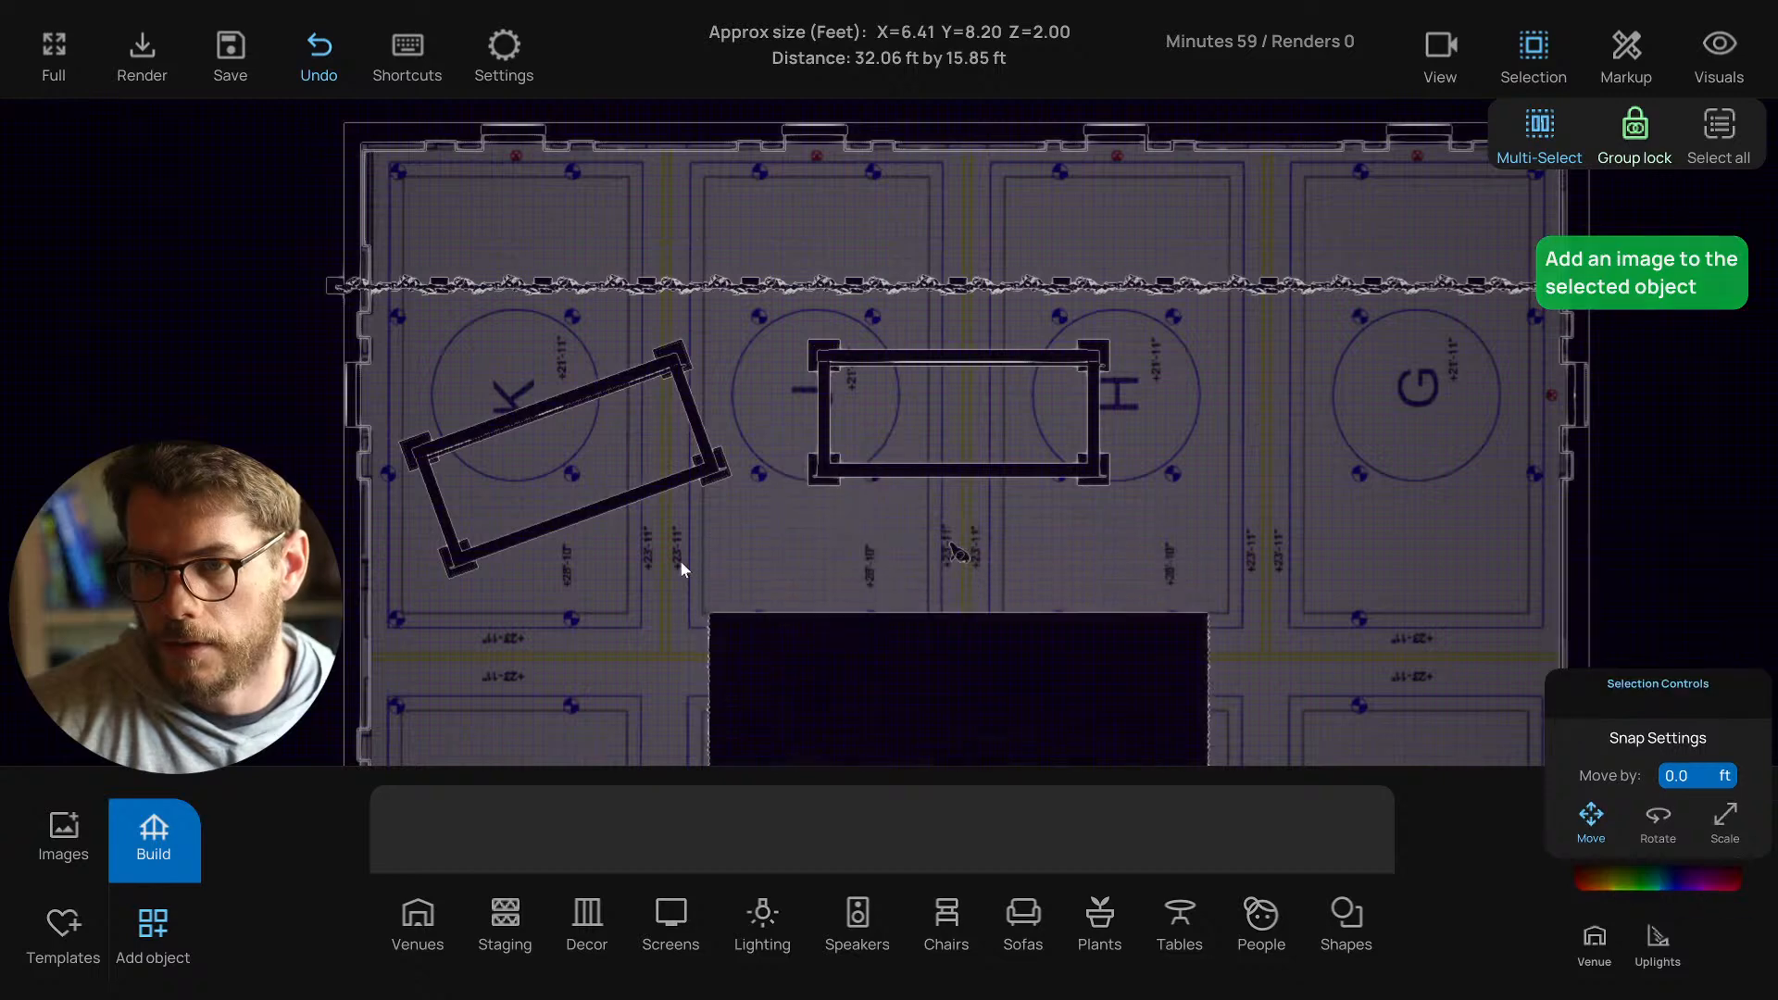
Copy the whole left screen-and-frame set across to the right side and rotate it to mirror the left set's angle.
drag(399, 343, 736, 564)
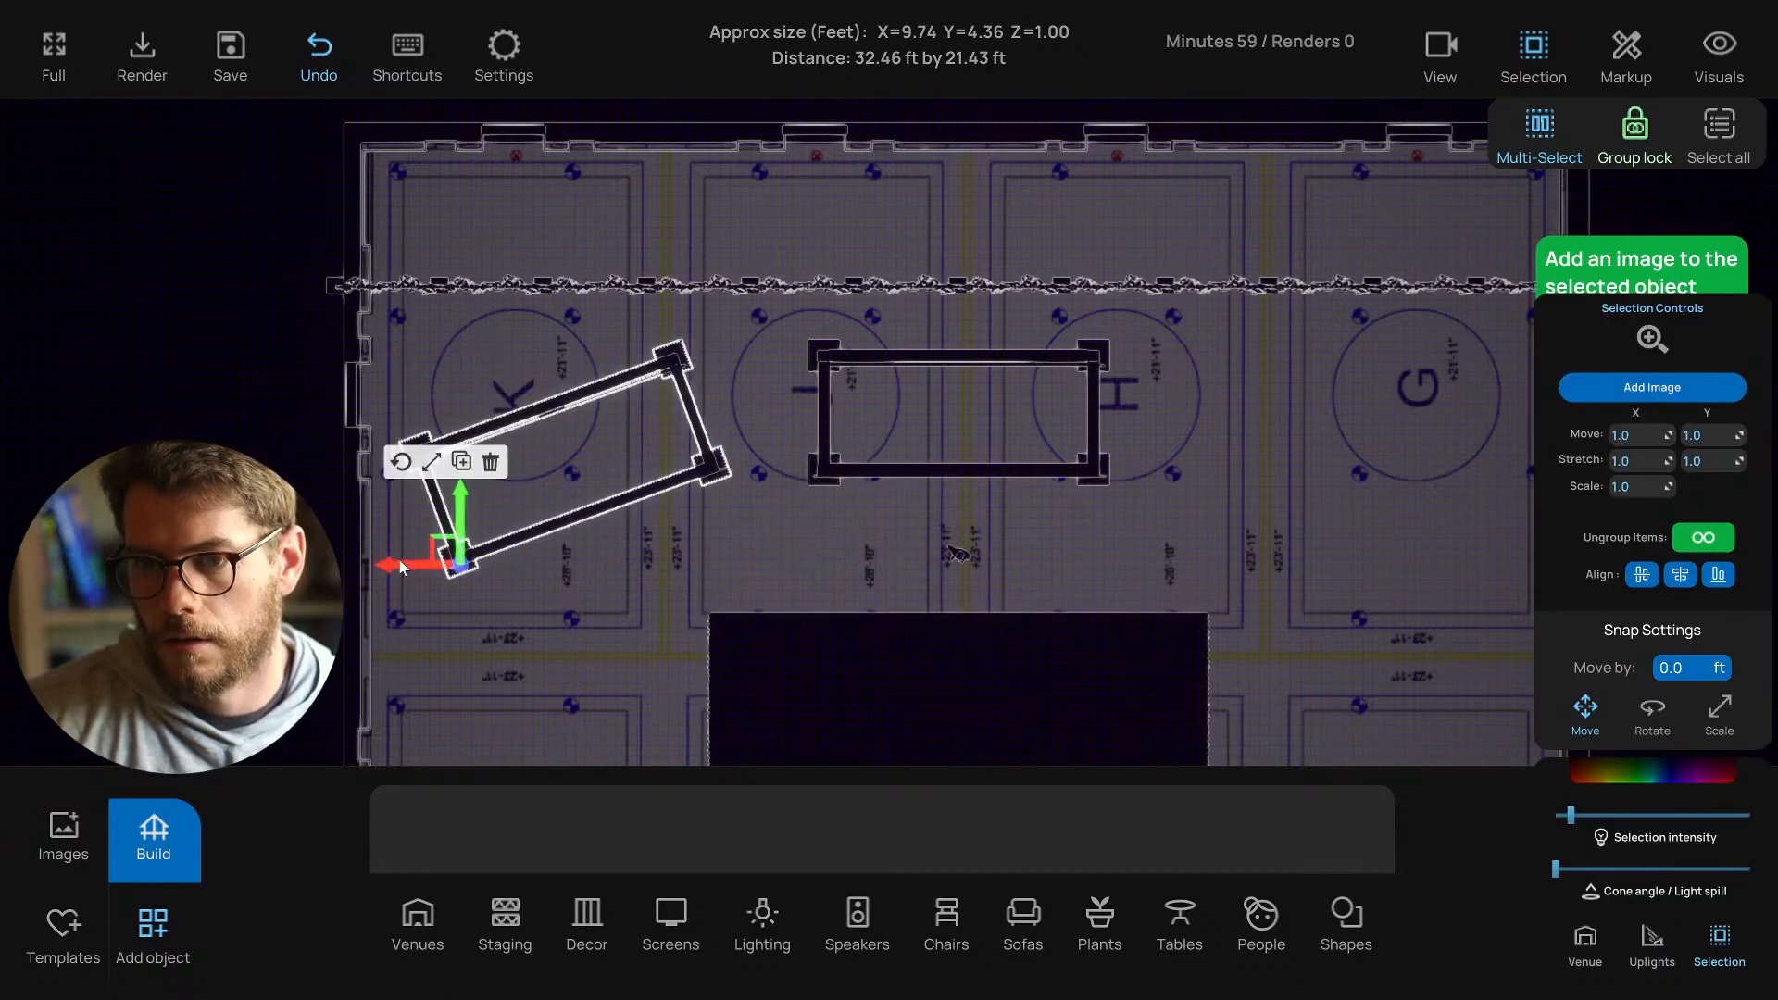
alt+drag(401, 561, 1199, 557)
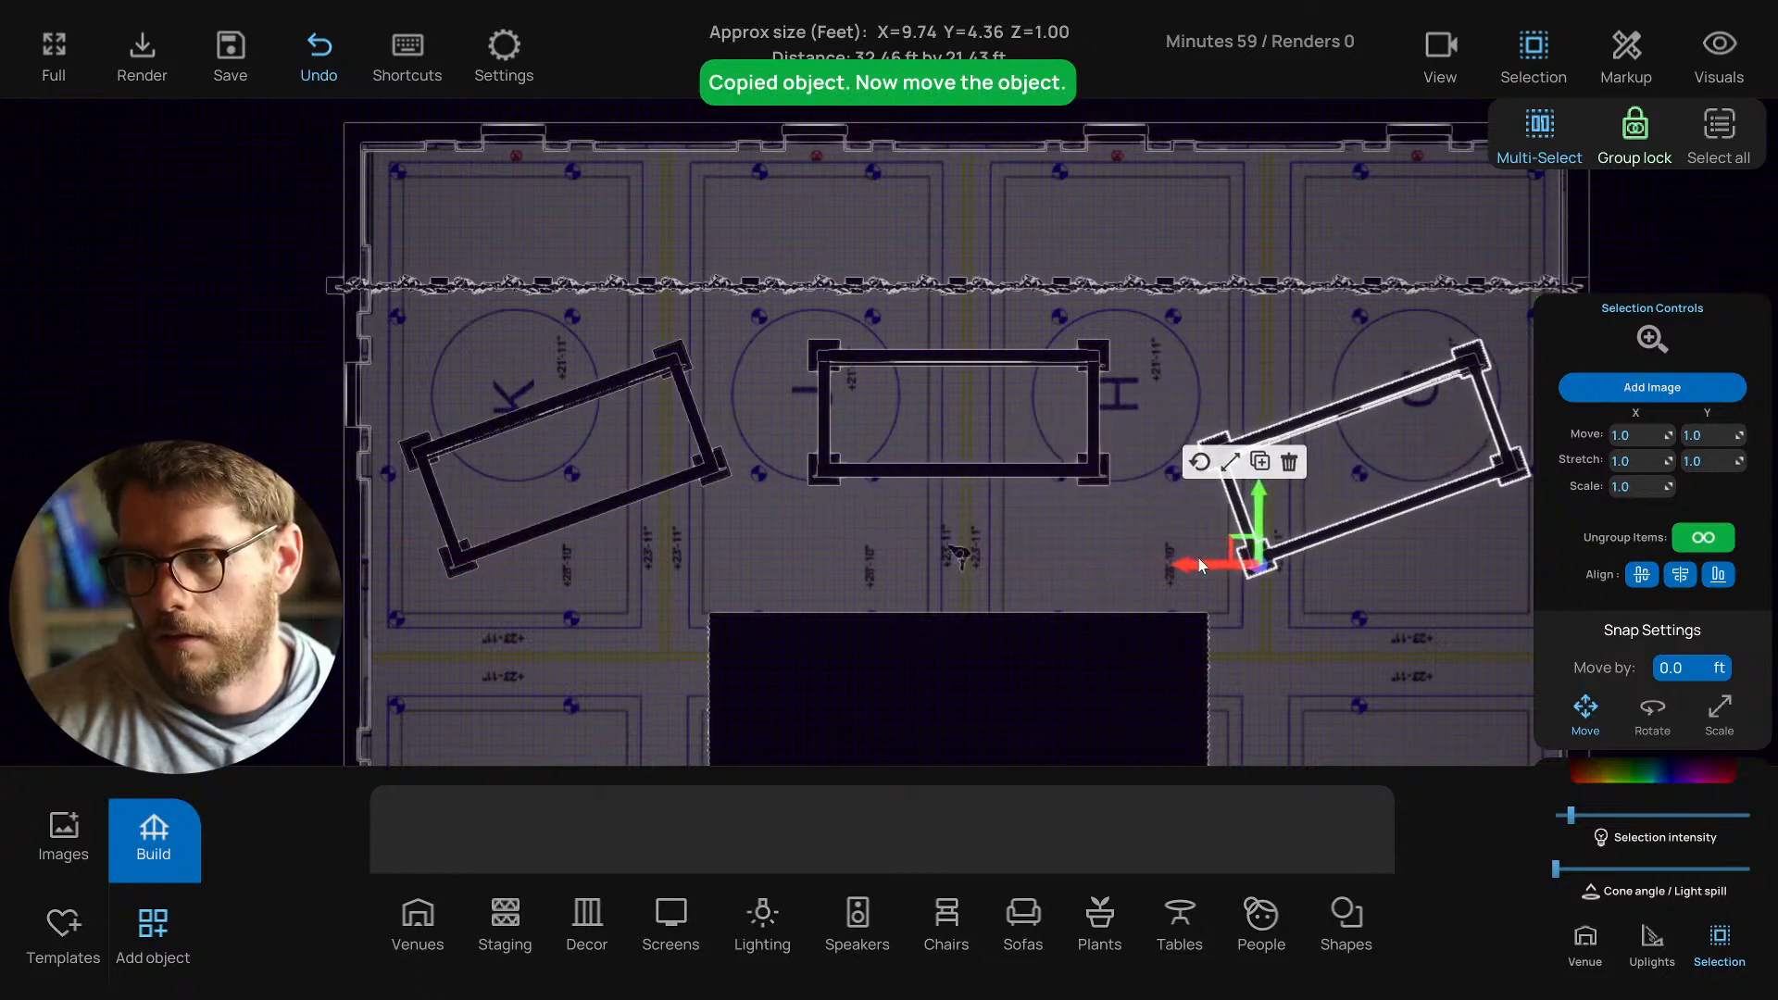
click(1199, 463)
mouse_move(1316, 613)
mouse_down()
mouse_move(1304, 628)
mouse_move(1295, 587)
mouse_up()
click(1329, 679)
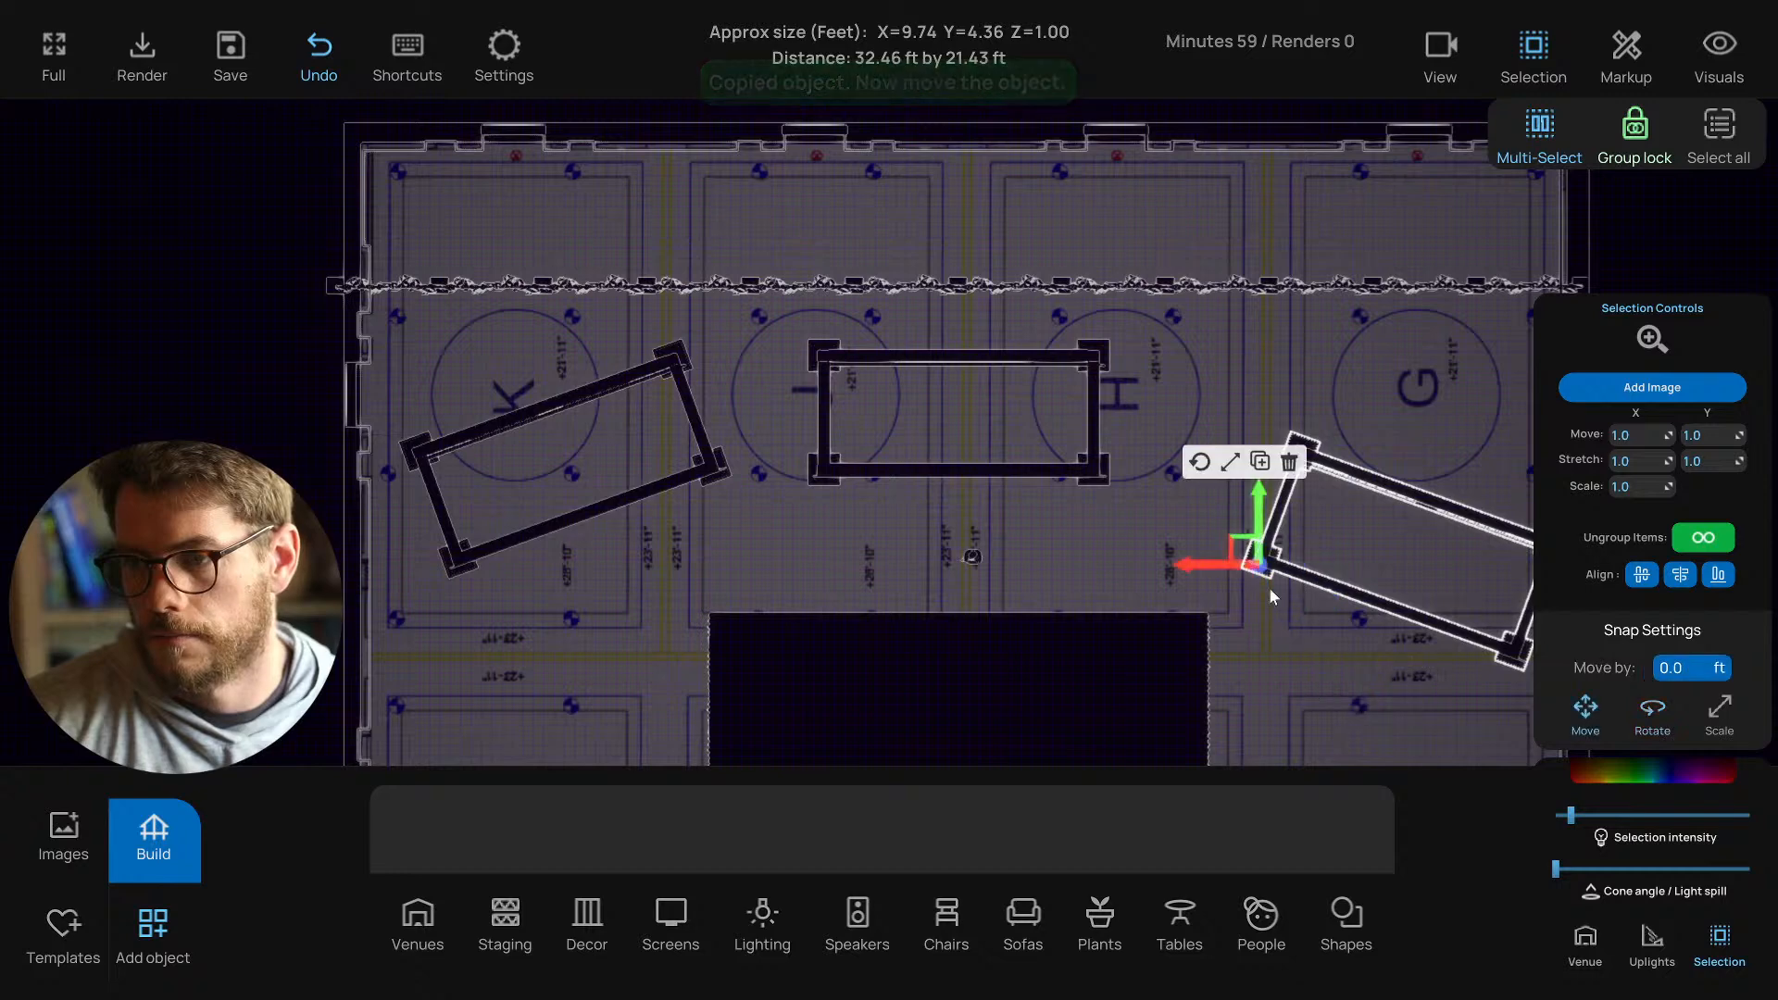
Move the rotated copy beside the center set so that it mirrors the left set's position.
right_drag(1265, 572, 1137, 533)
drag(1117, 512, 1072, 419)
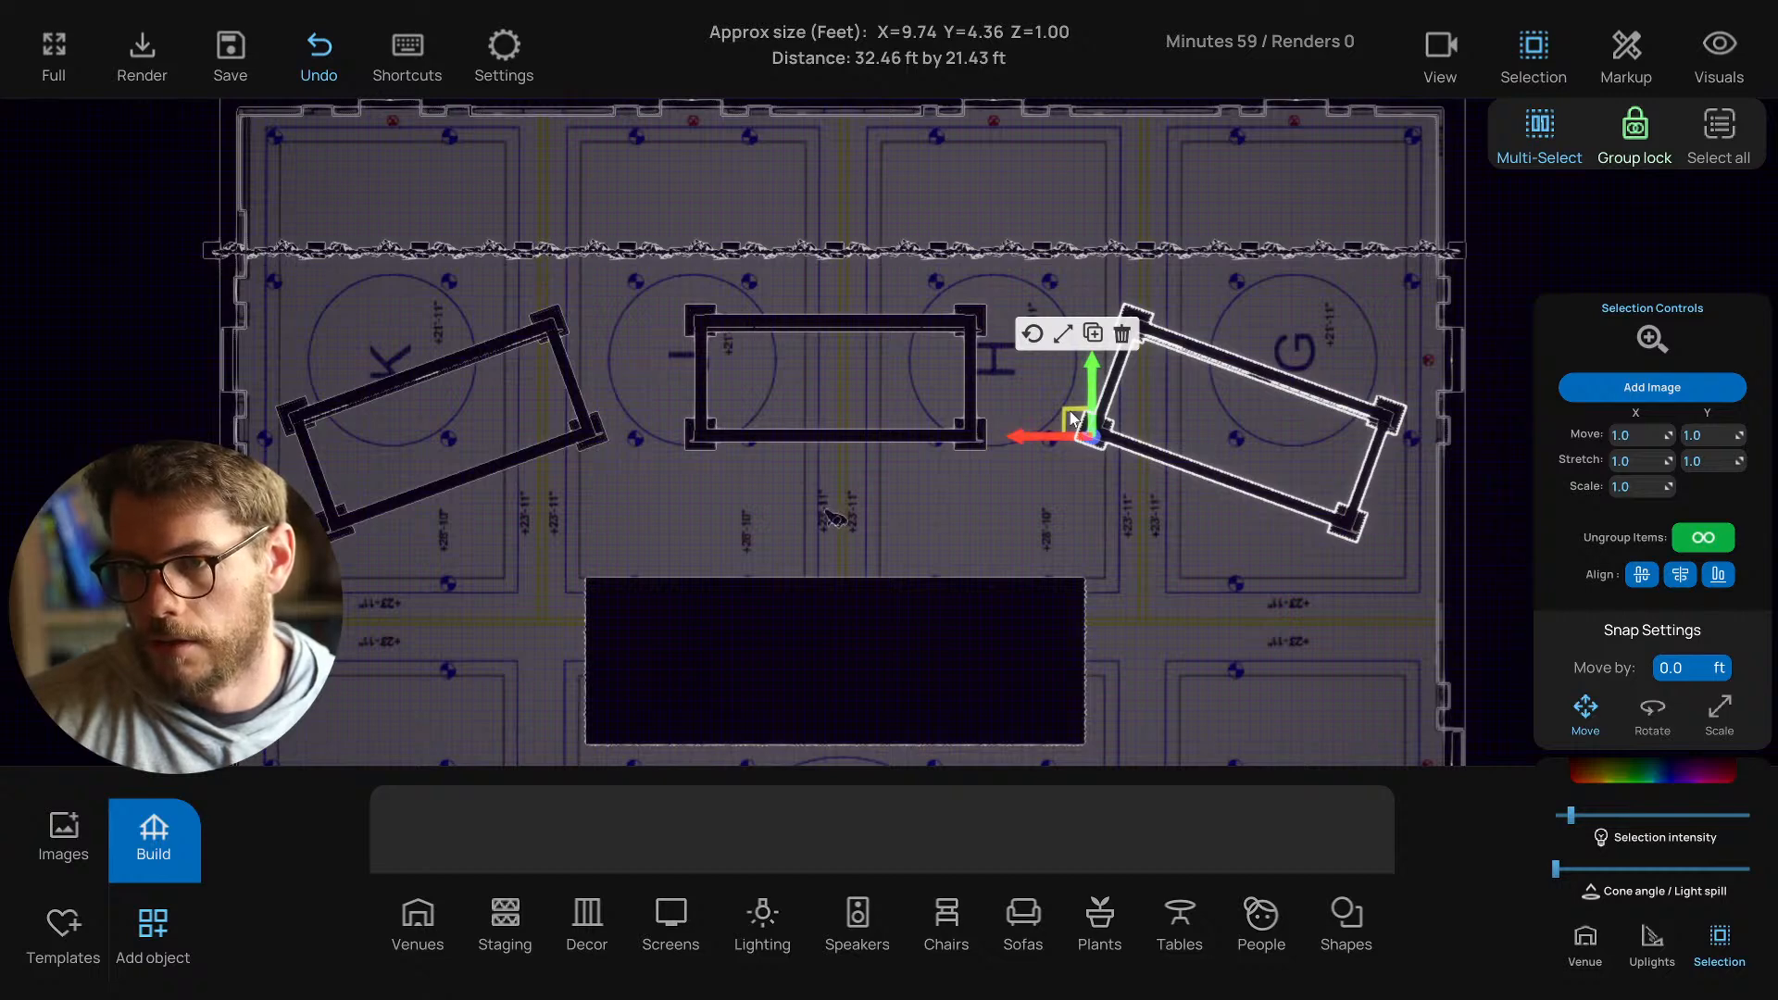
drag(1072, 418, 1072, 416)
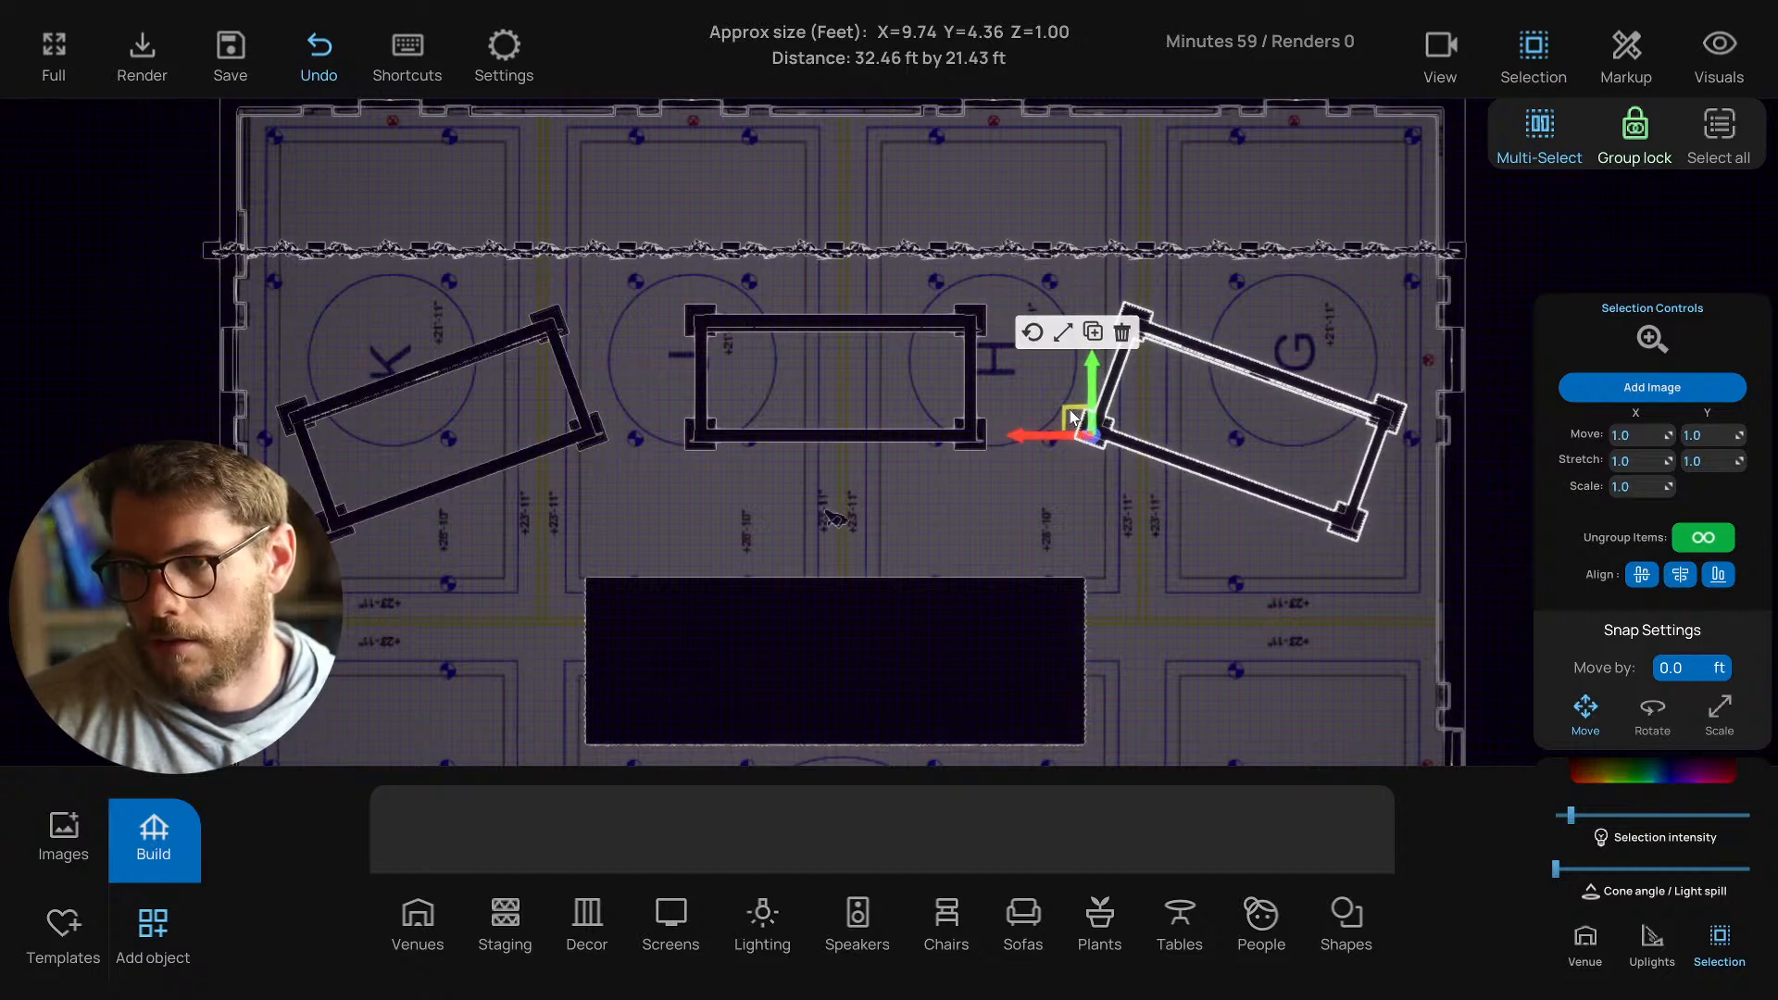
Move the stage back directly in front of the center set, return to the perspective view and save the project.
click(948, 534)
click(869, 613)
drag(870, 569, 881, 445)
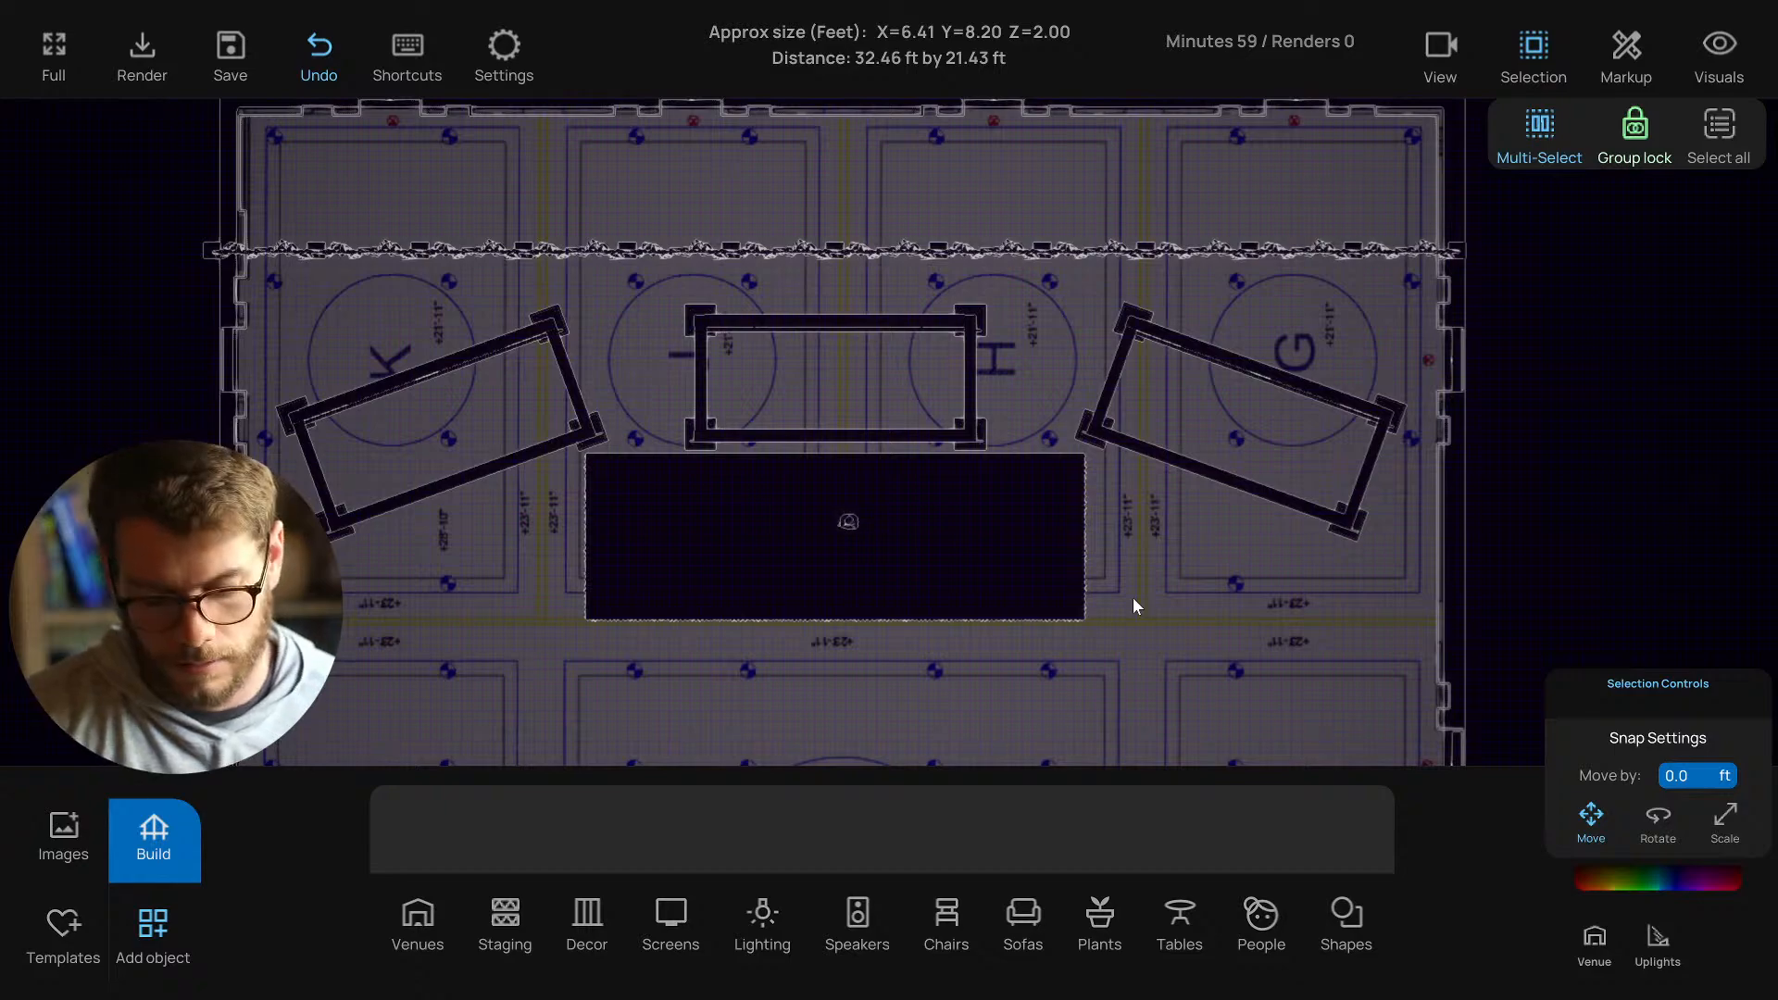
key(t)
scroll(1131, 606, down, 6)
key(ctrl+s)
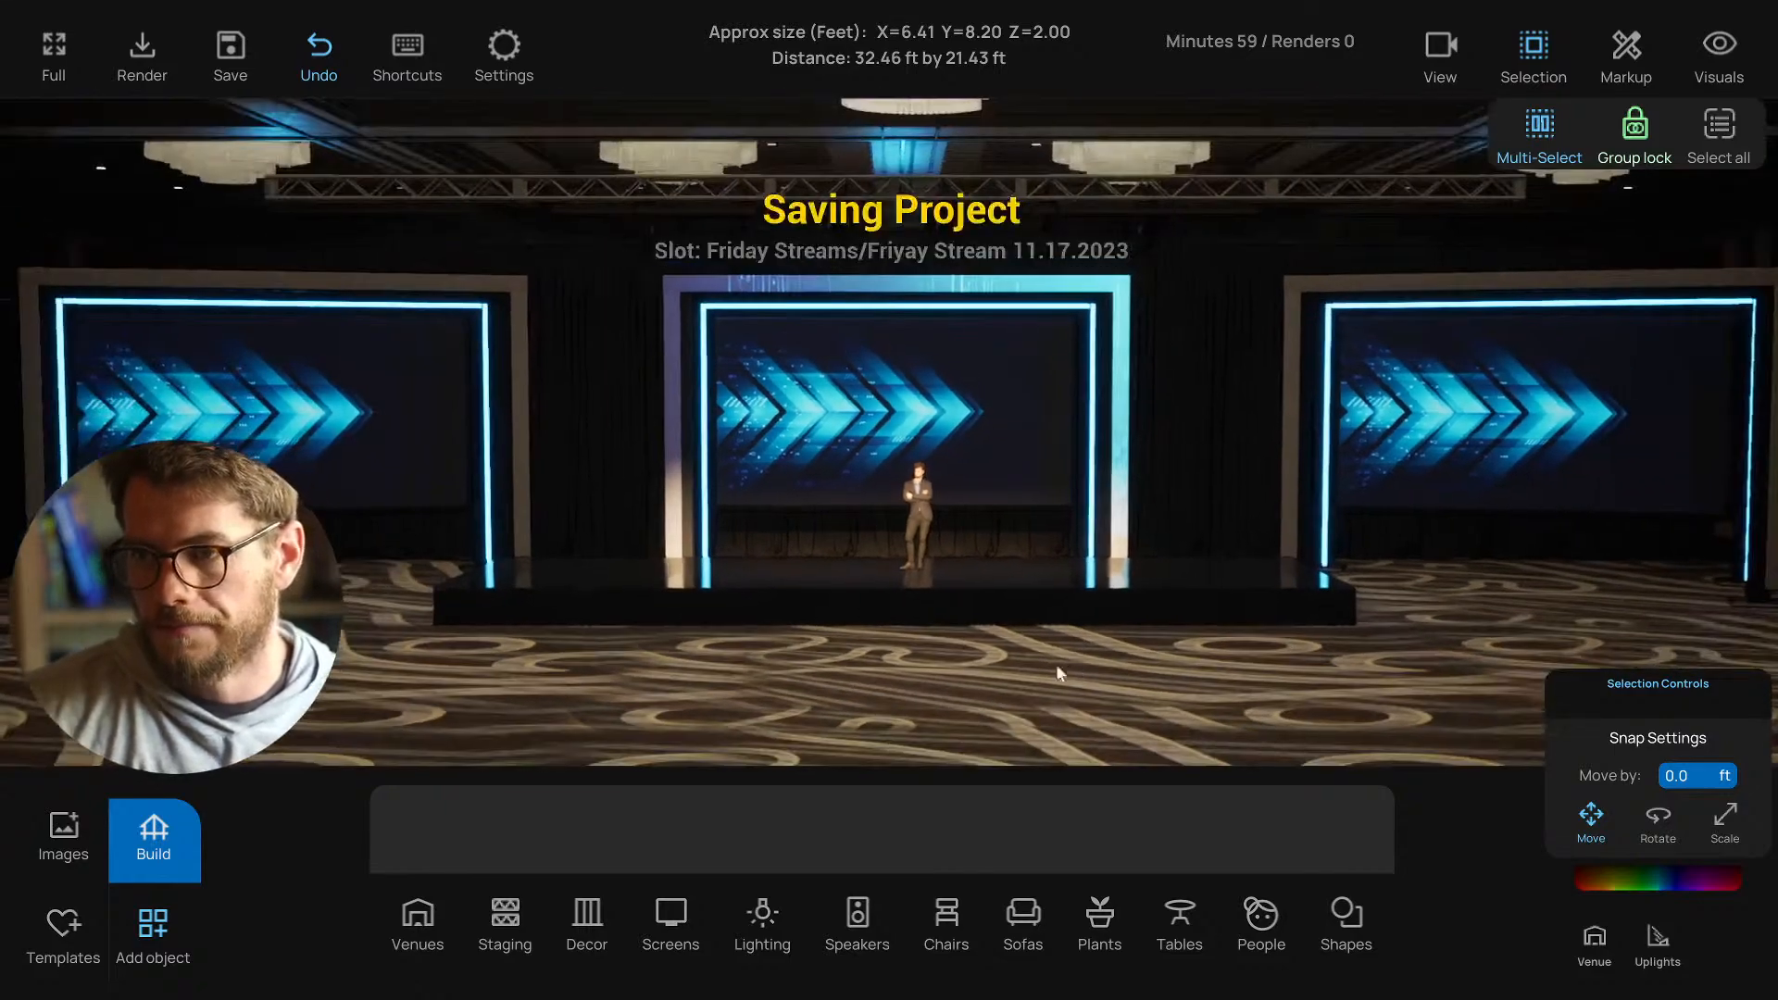
Copy the projector that maps the center frame and move the copy along the truss to face the left set.
scroll(999, 670, up, 2)
click(895, 257)
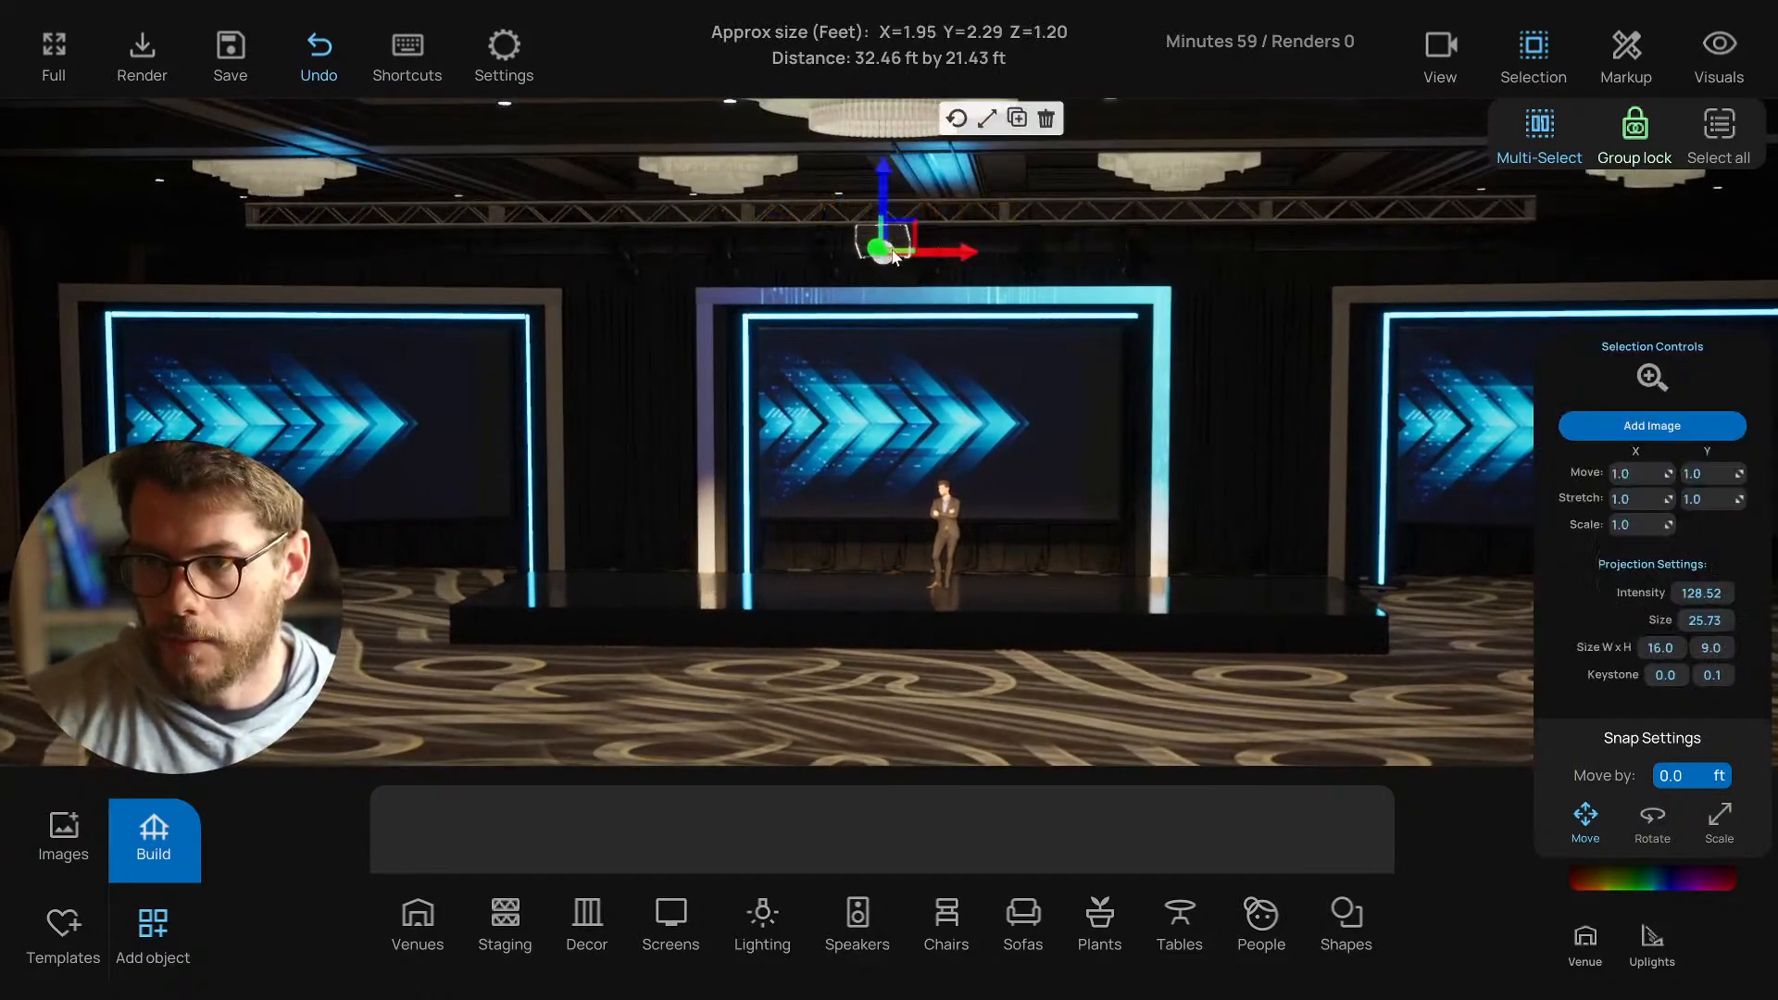
key(ctrl+c)
drag(958, 249, 382, 260)
key(s)
key(a)
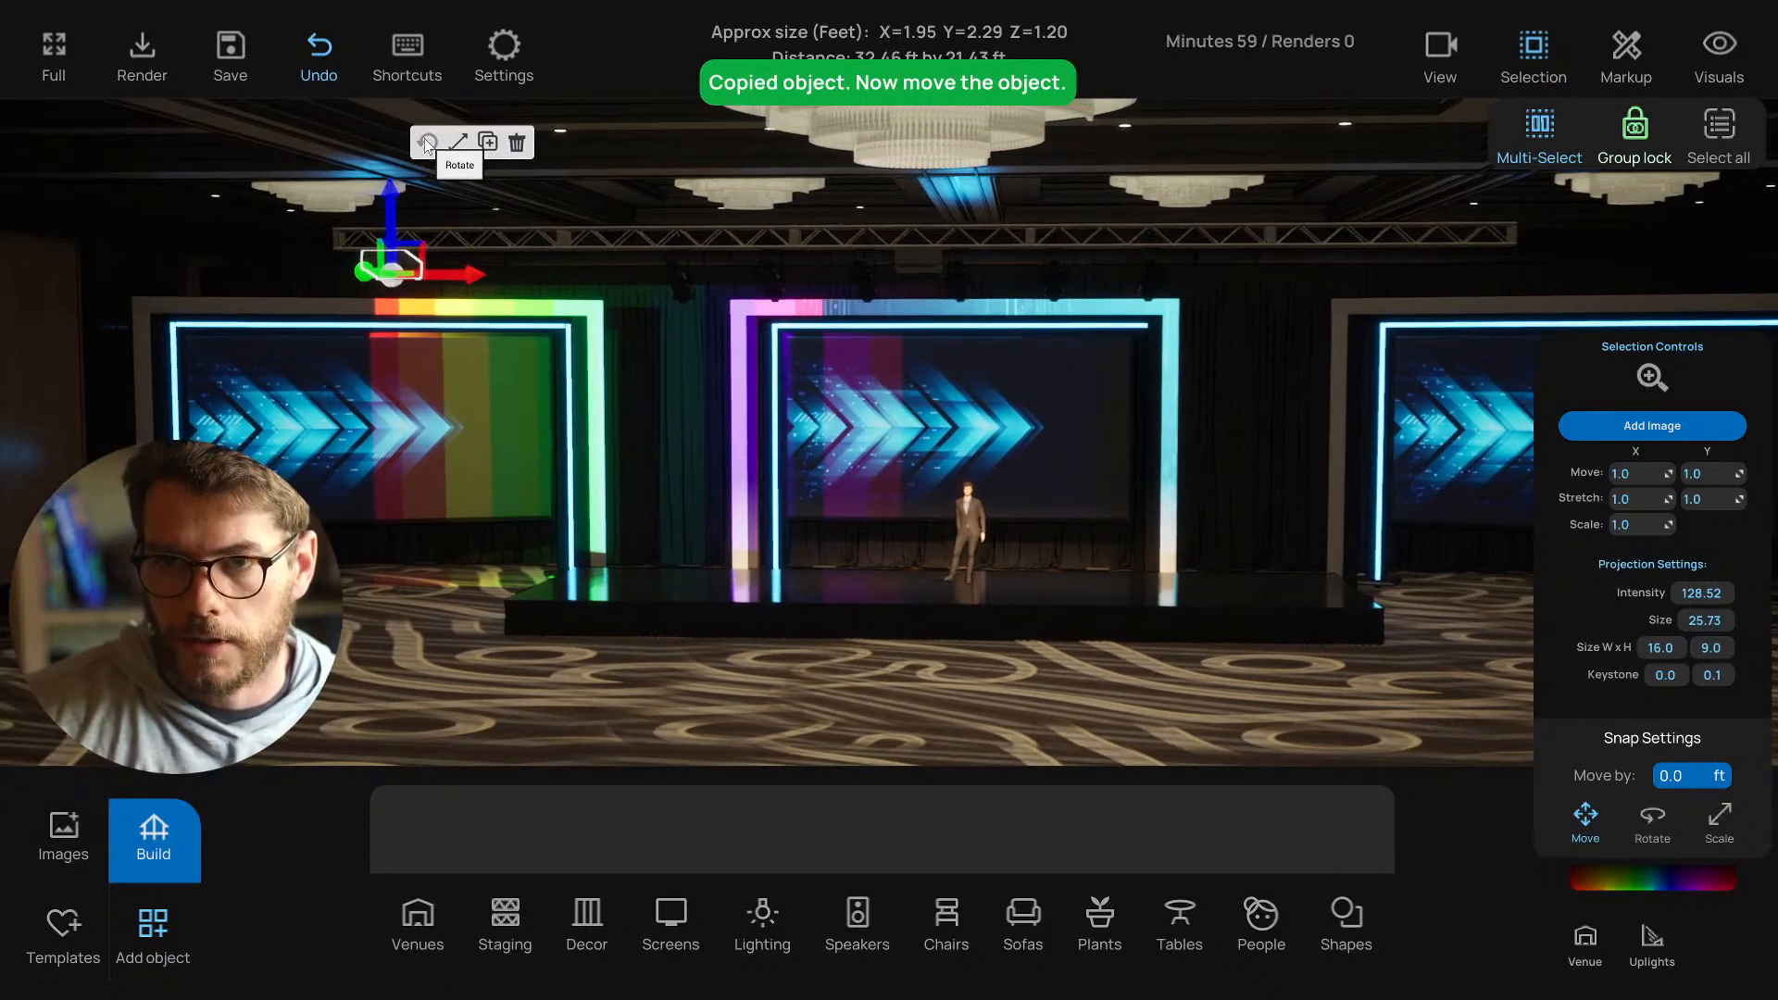
Rotate the copied projector by 20 degrees in the top view so it faces the angled left set.
key(t)
scroll(563, 416, up, 1)
right_drag(563, 417, 608, 335)
scroll(608, 336, down, 1)
click(656, 519)
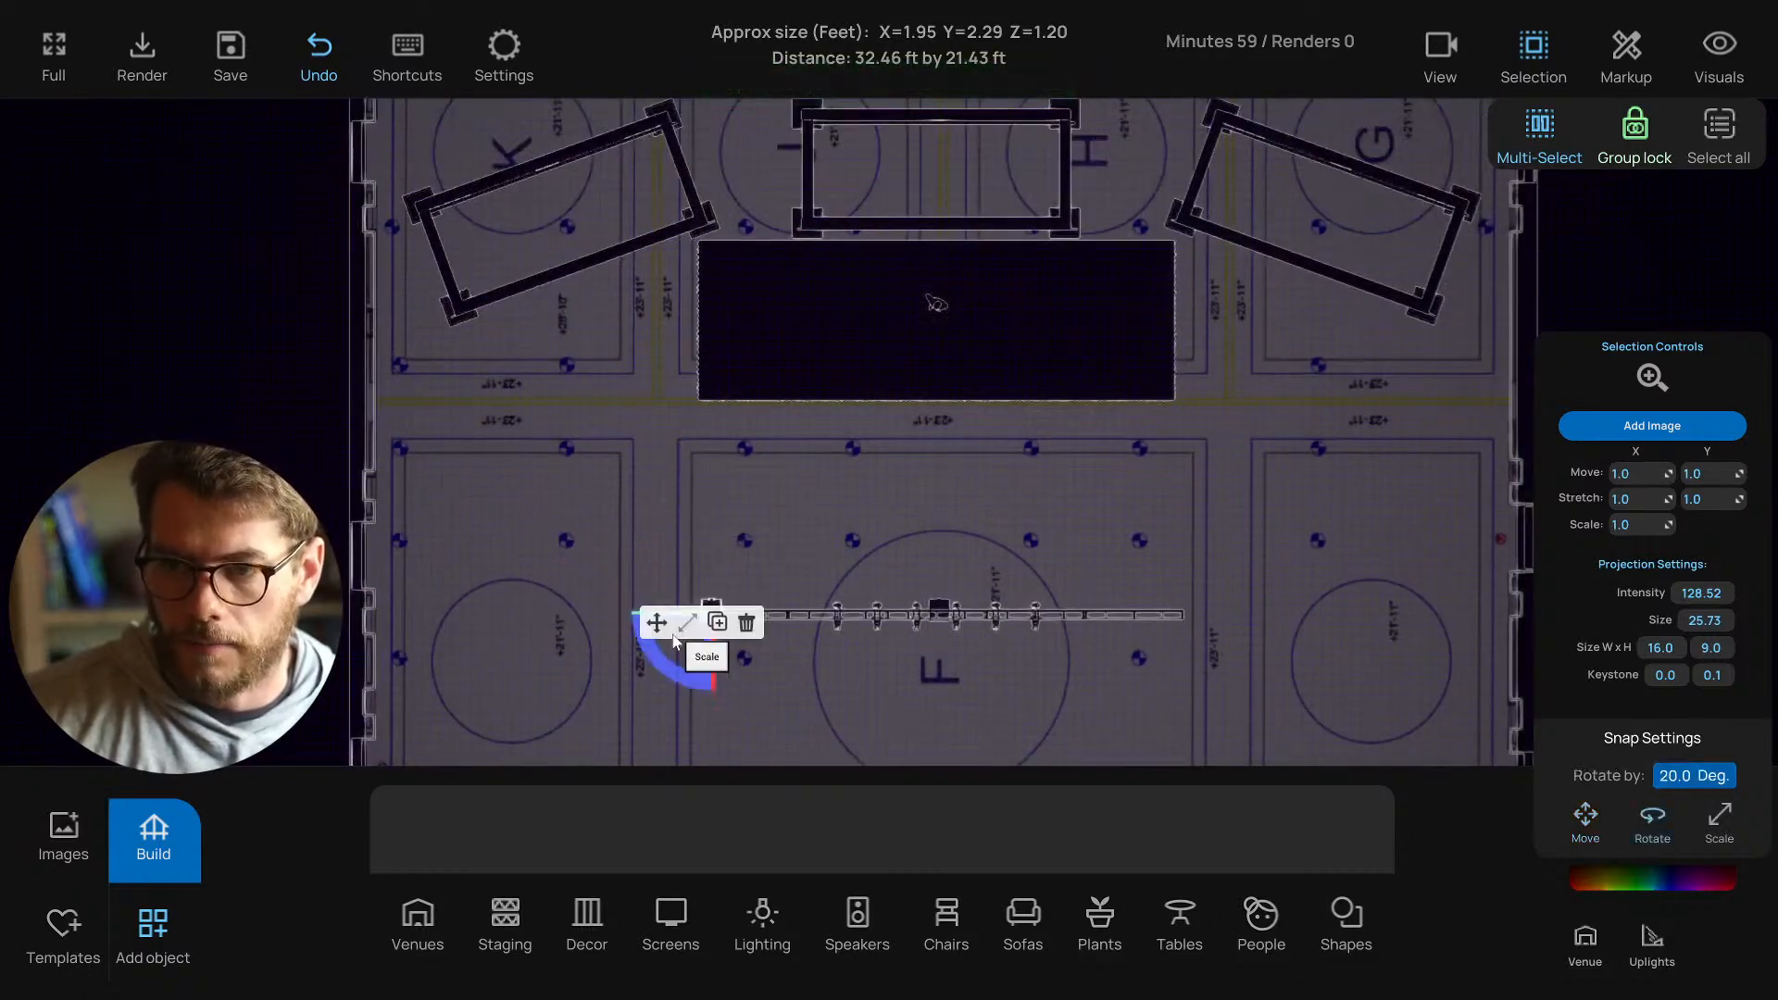
drag(661, 666, 680, 670)
mouse_move(693, 523)
right_down()
mouse_move(725, 487)
mouse_move(714, 504)
right_up()
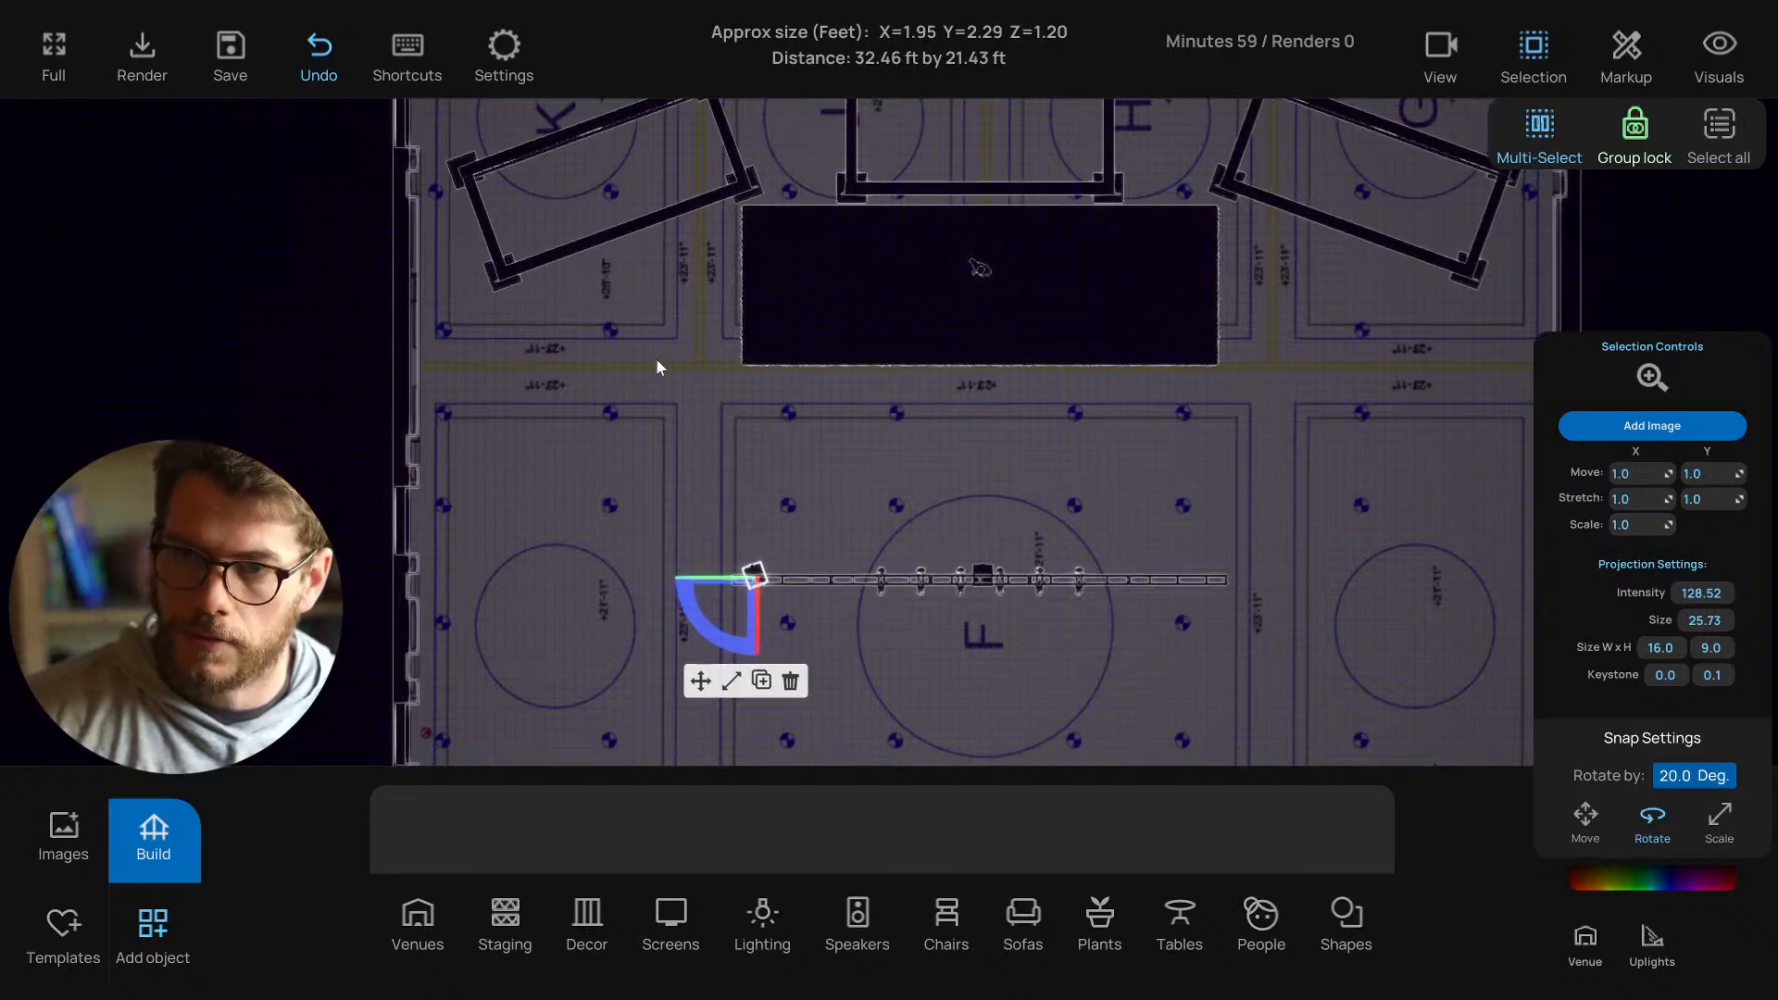
Return to the perspective view and nudge the copied projector along the truss so its test pattern covers the left frame.
key(p)
scroll(785, 519, down, 2)
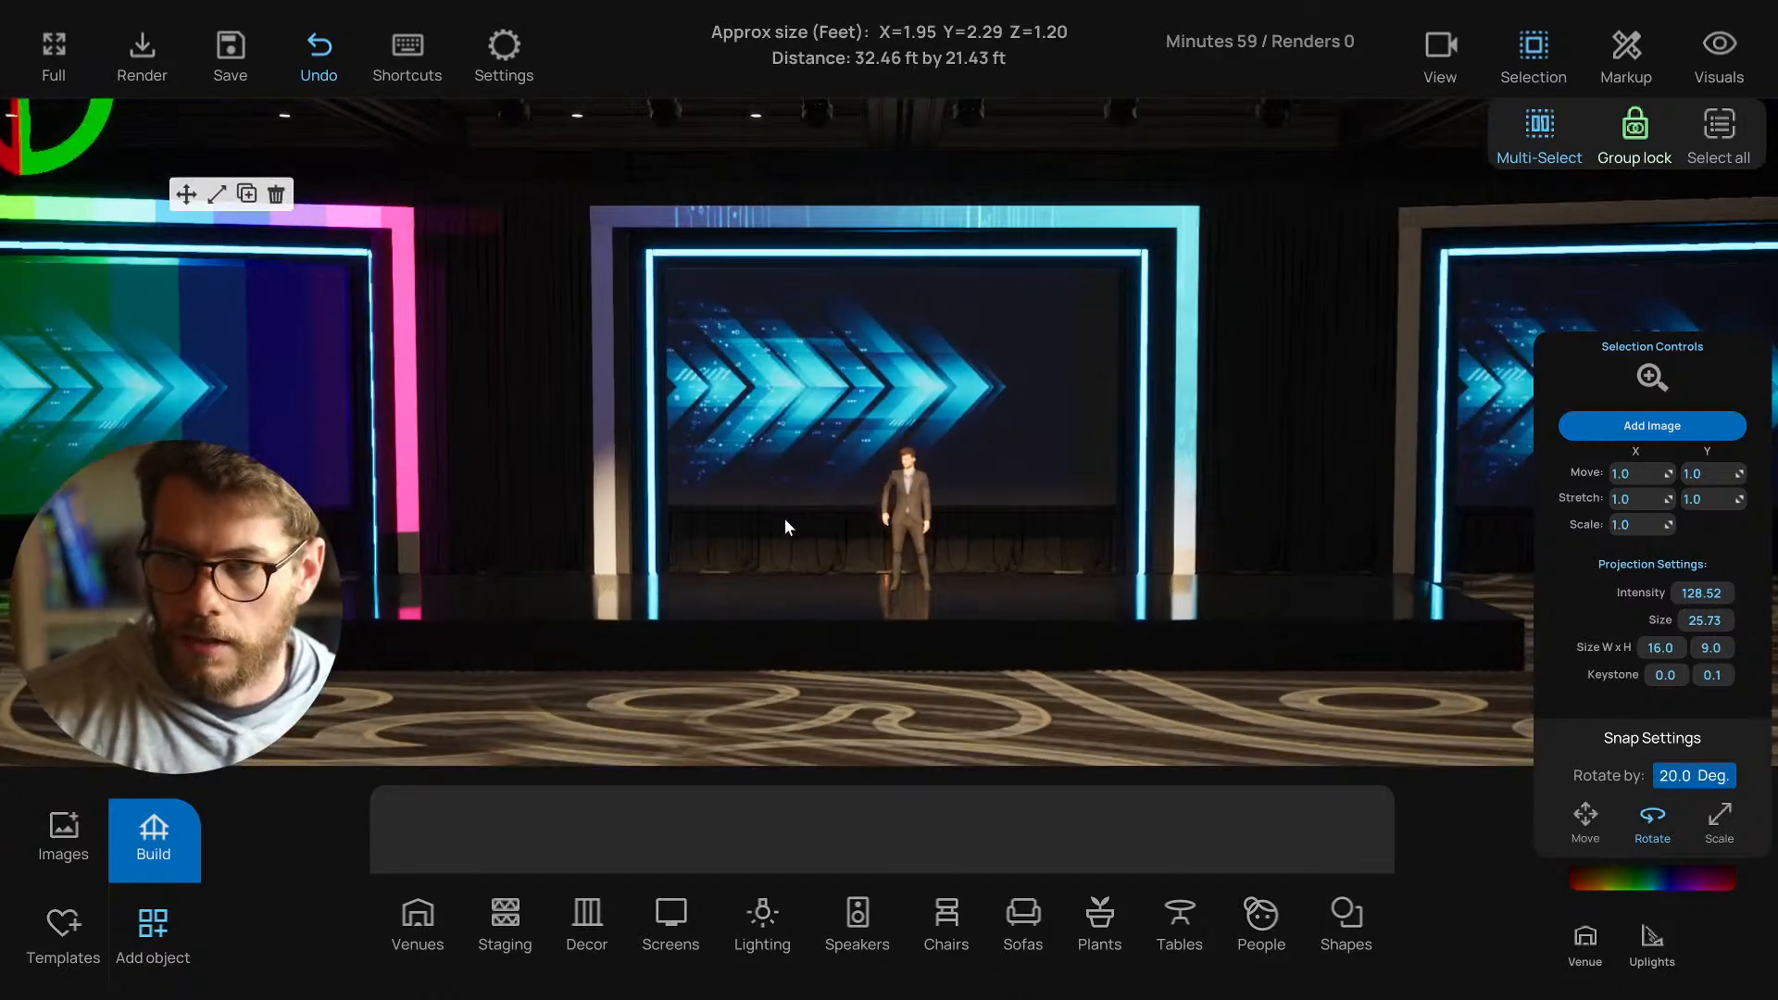
right_drag(786, 519, 713, 556)
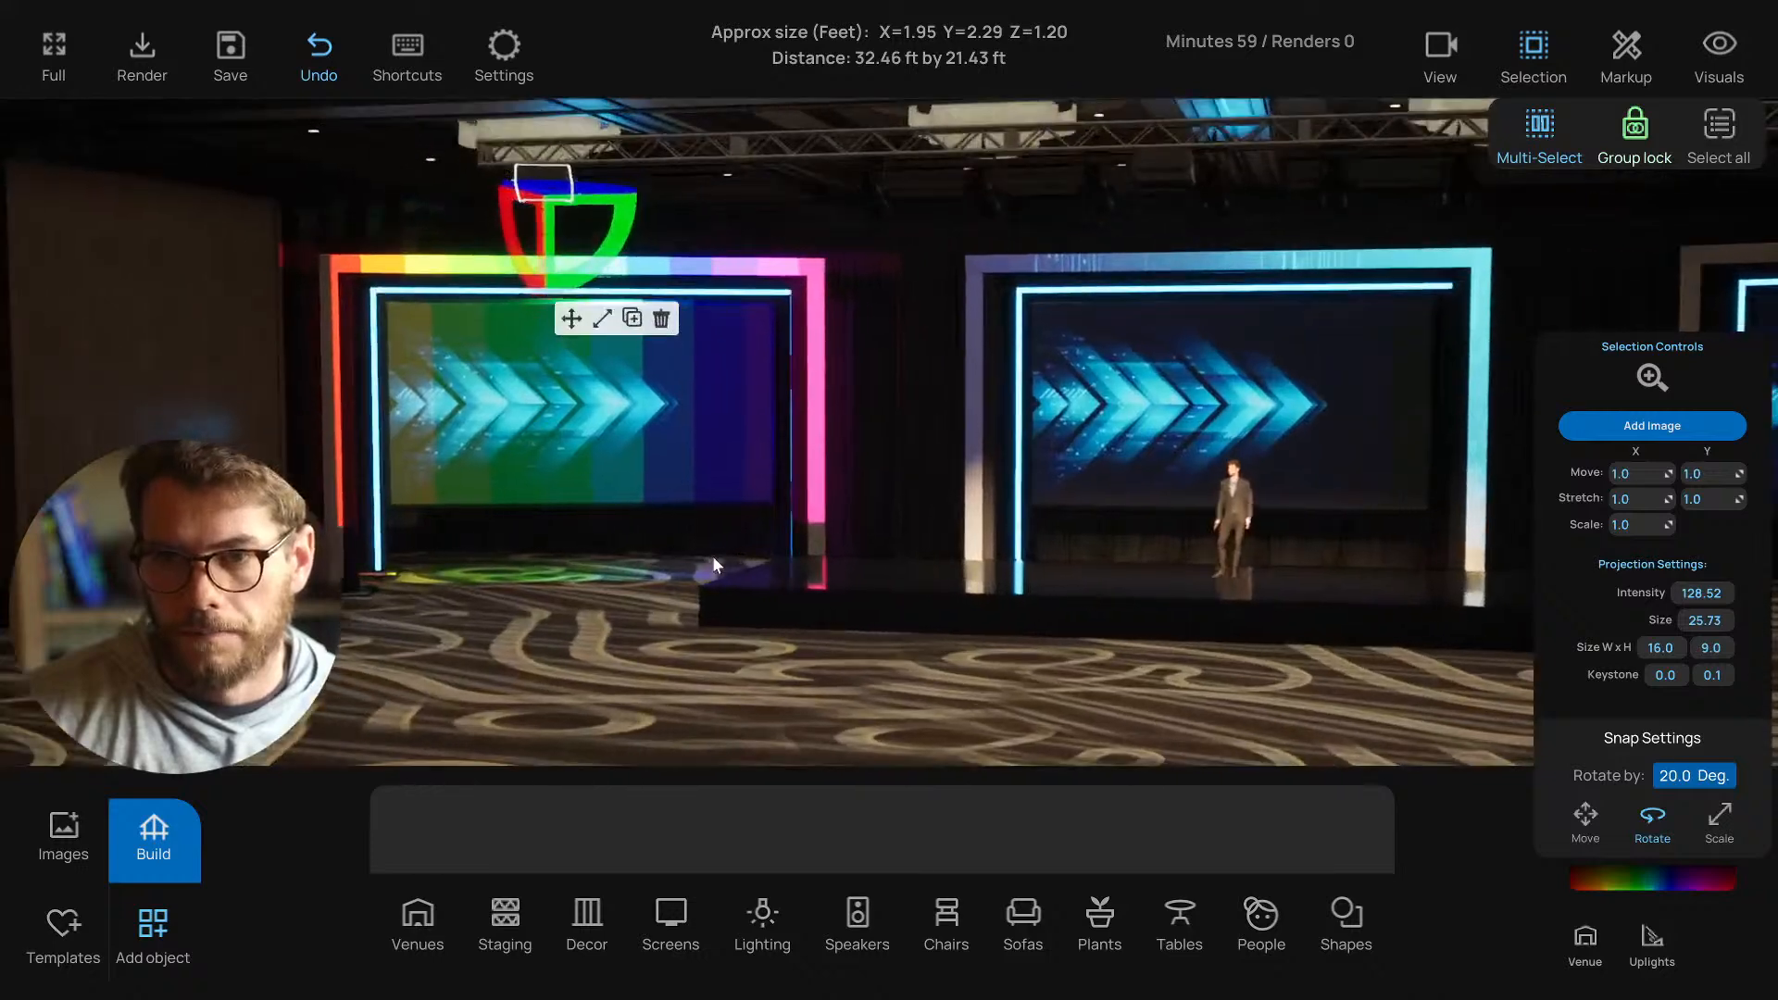
click(547, 302)
mouse_move(579, 174)
mouse_down()
mouse_move(549, 178)
mouse_move(590, 188)
mouse_move(569, 182)
mouse_up()
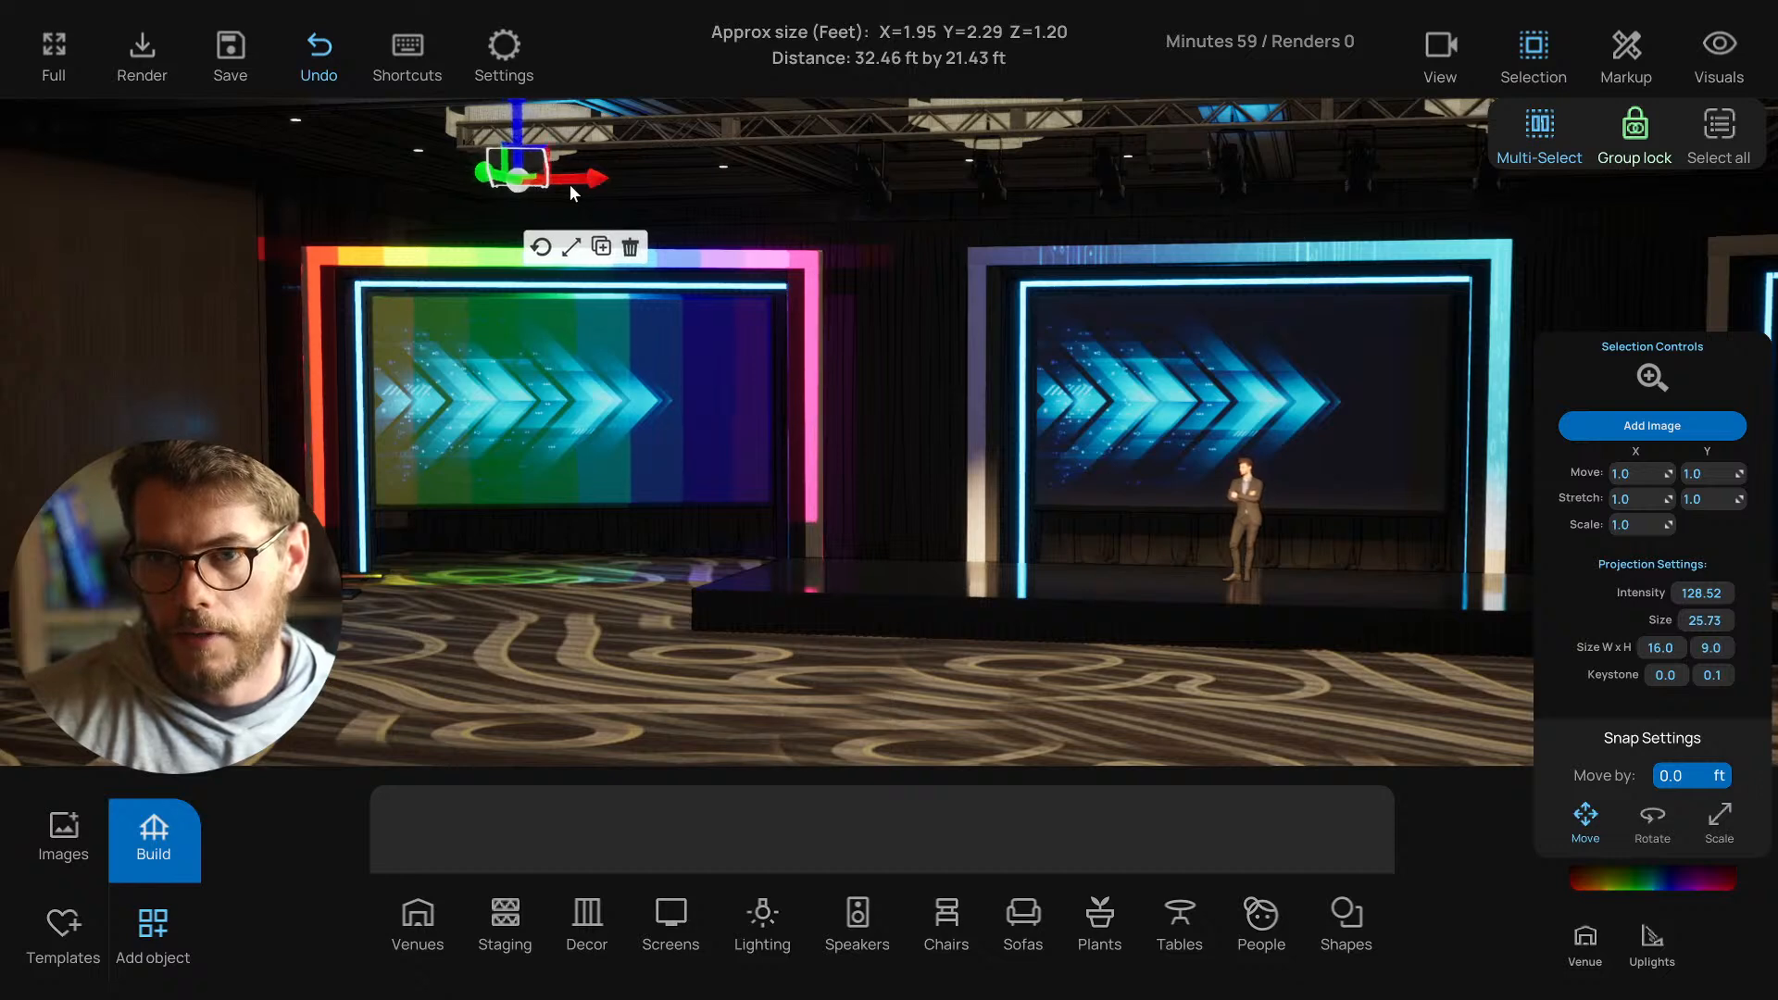
Set the rotation snap to 0 degrees and fine-tune the copied projector's tilt toward the left frame.
right_drag(518, 408, 556, 409)
click(449, 254)
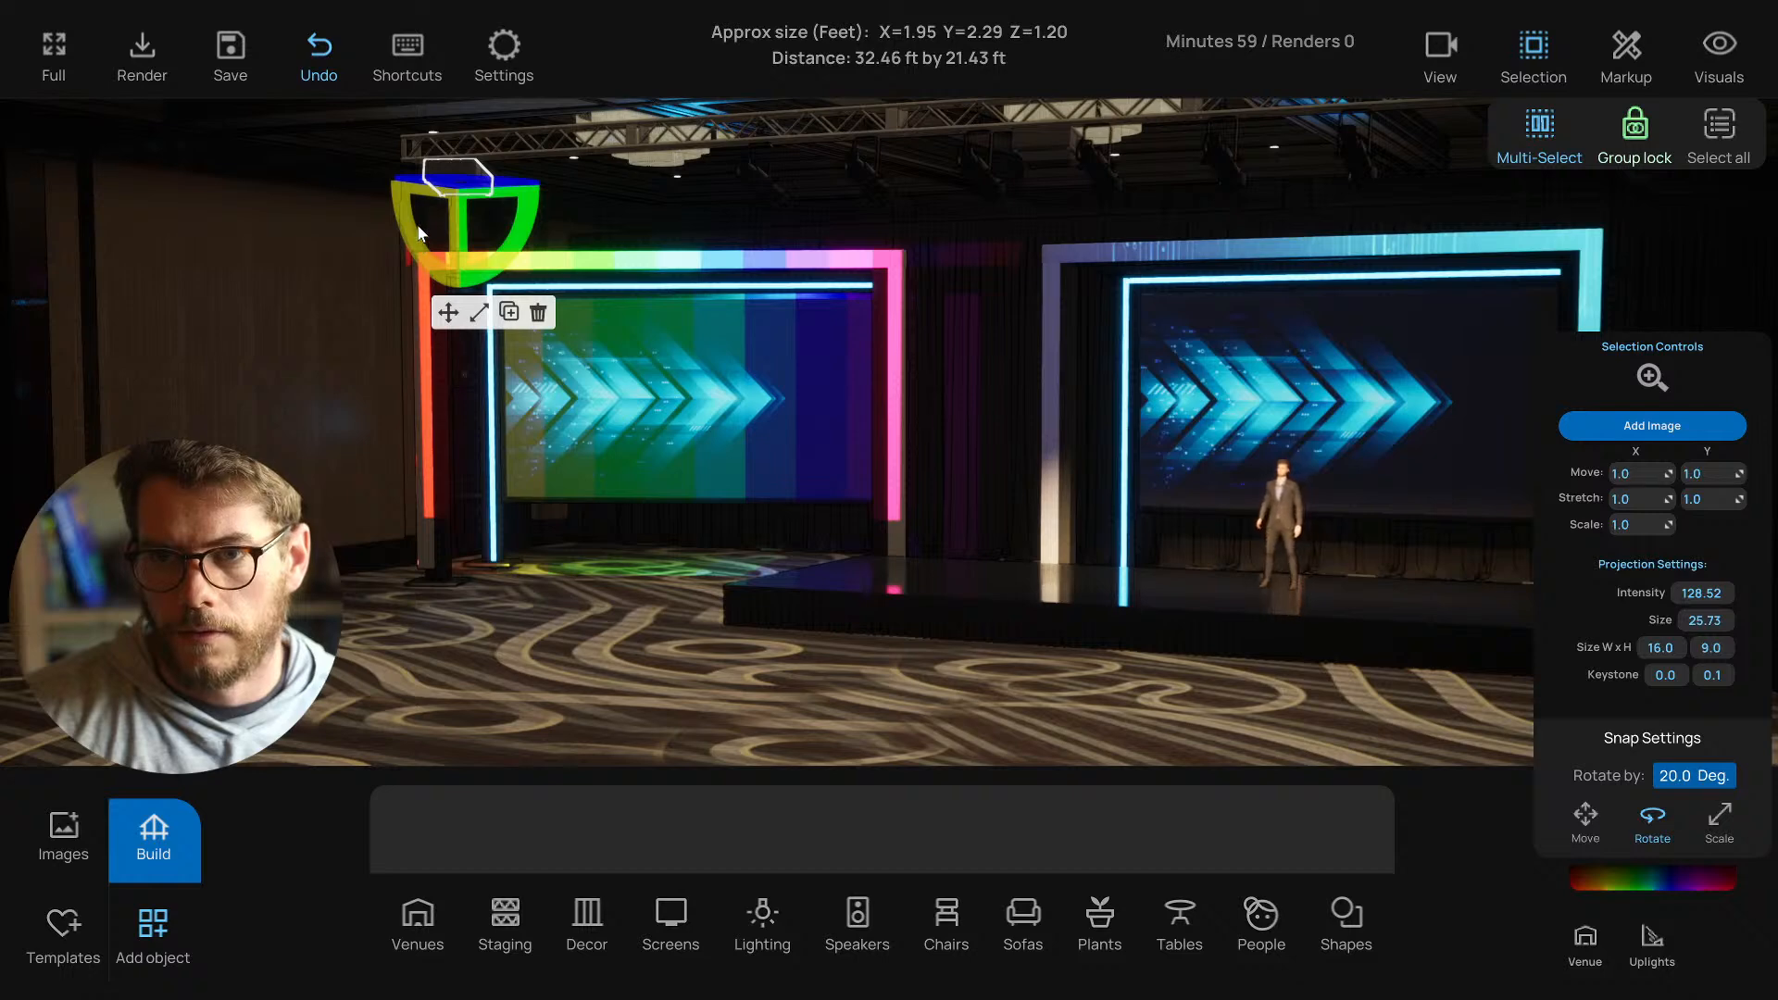
right_drag(536, 402, 566, 405)
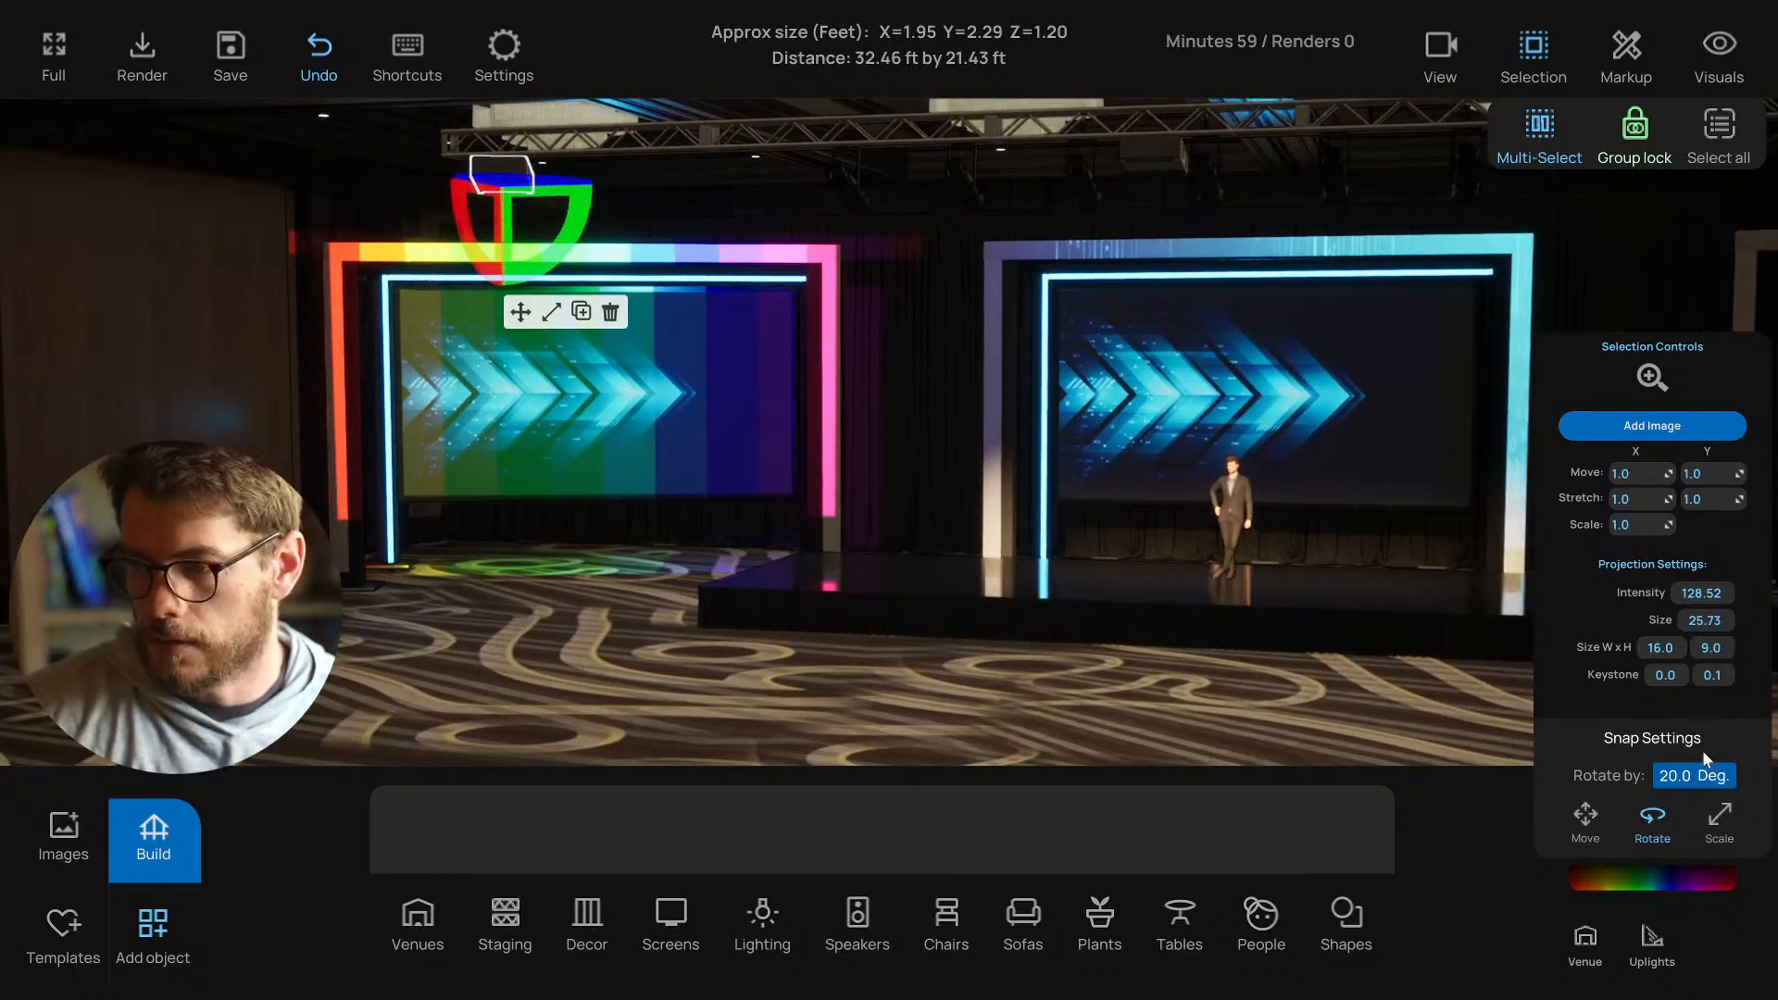
click(1688, 778)
text(0)
key(Return)
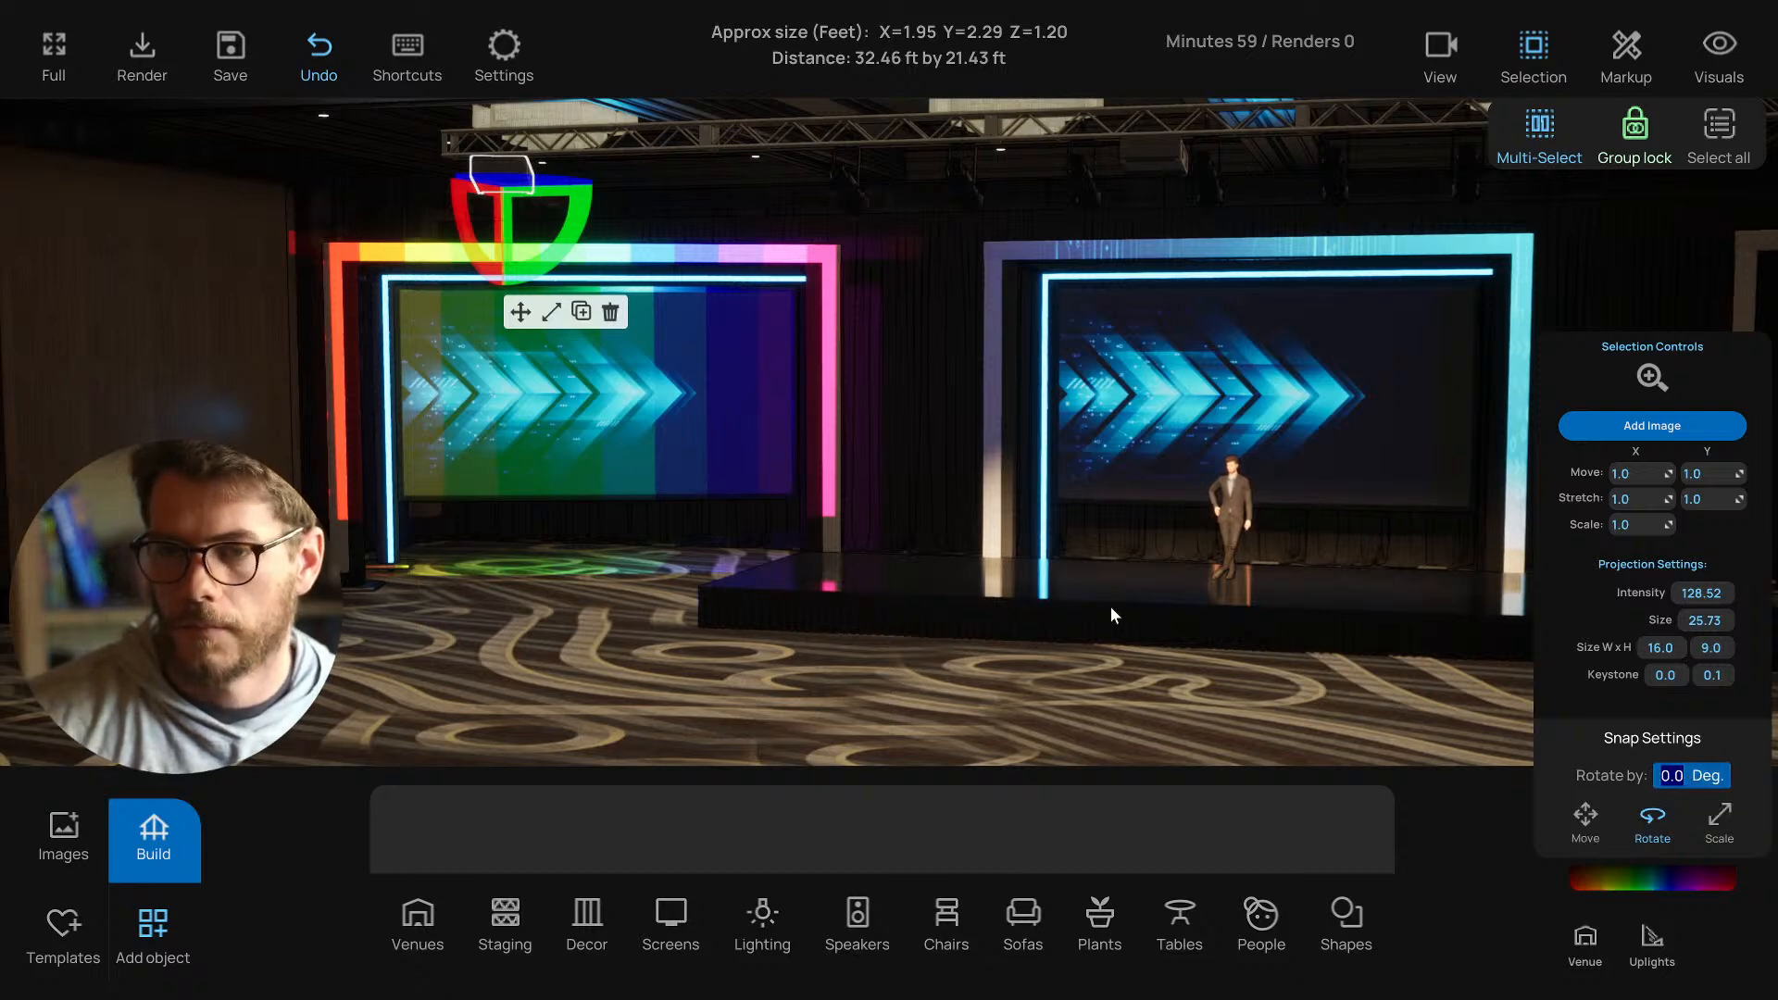
right_drag(1110, 609, 996, 606)
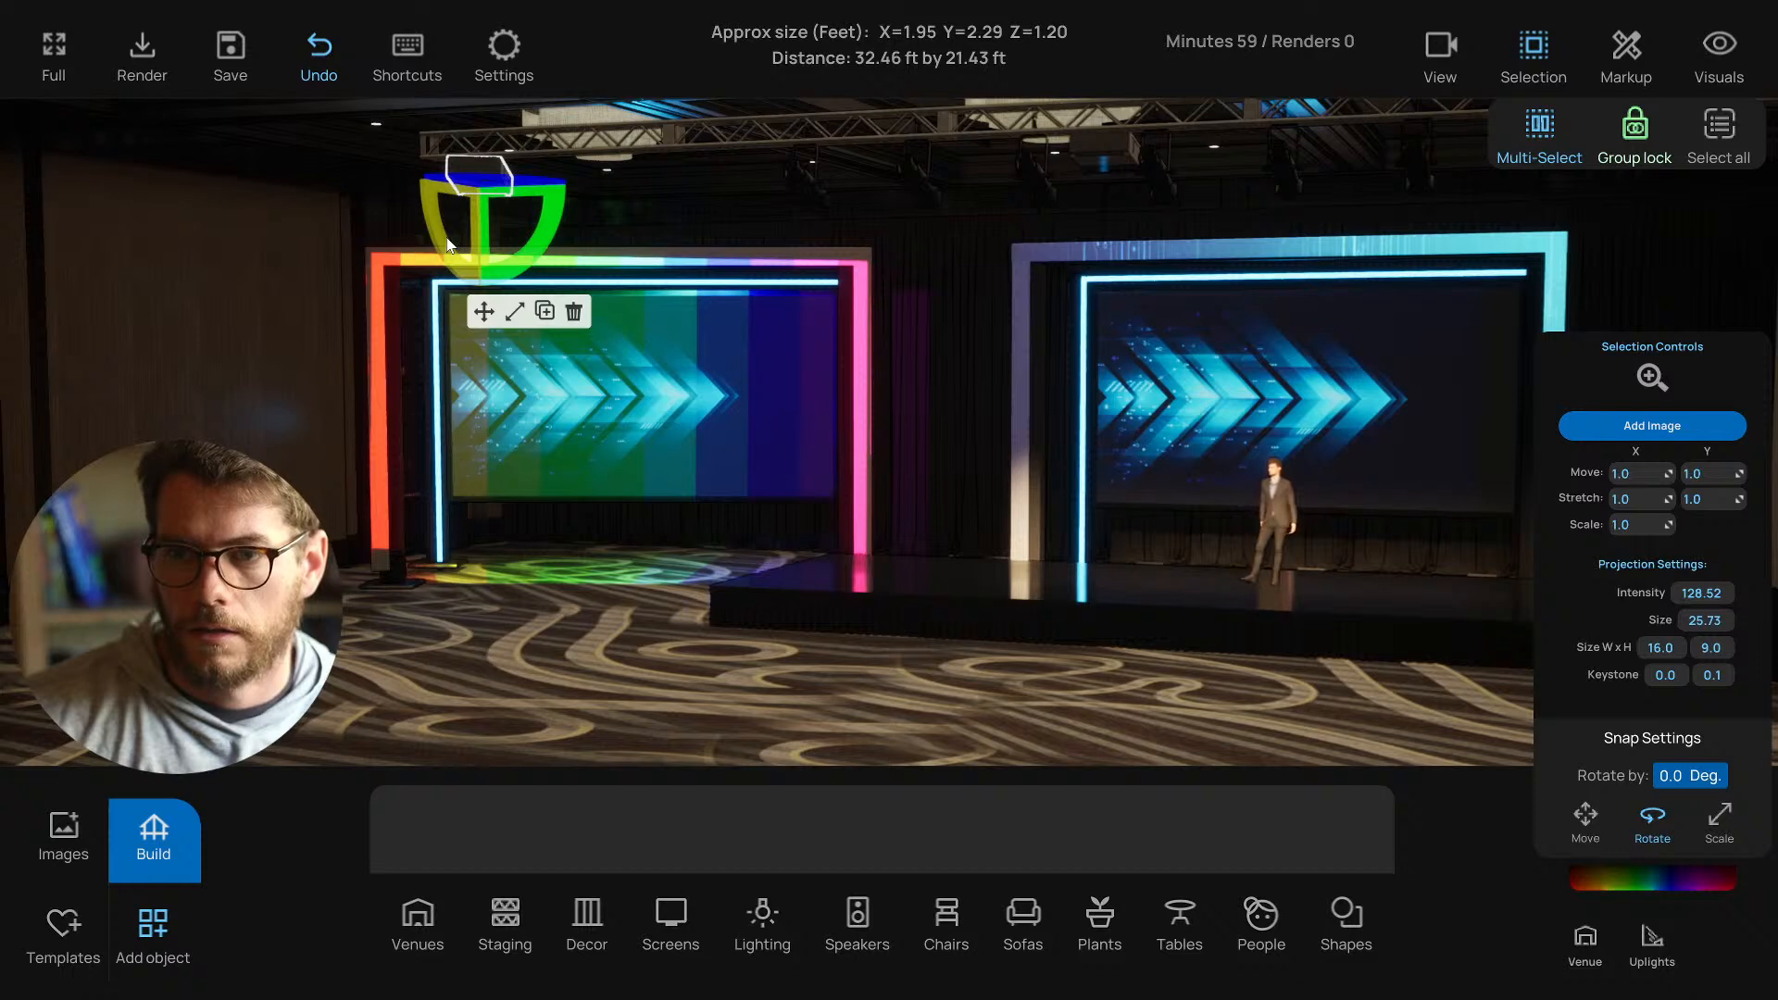
right_drag(457, 448, 489, 468)
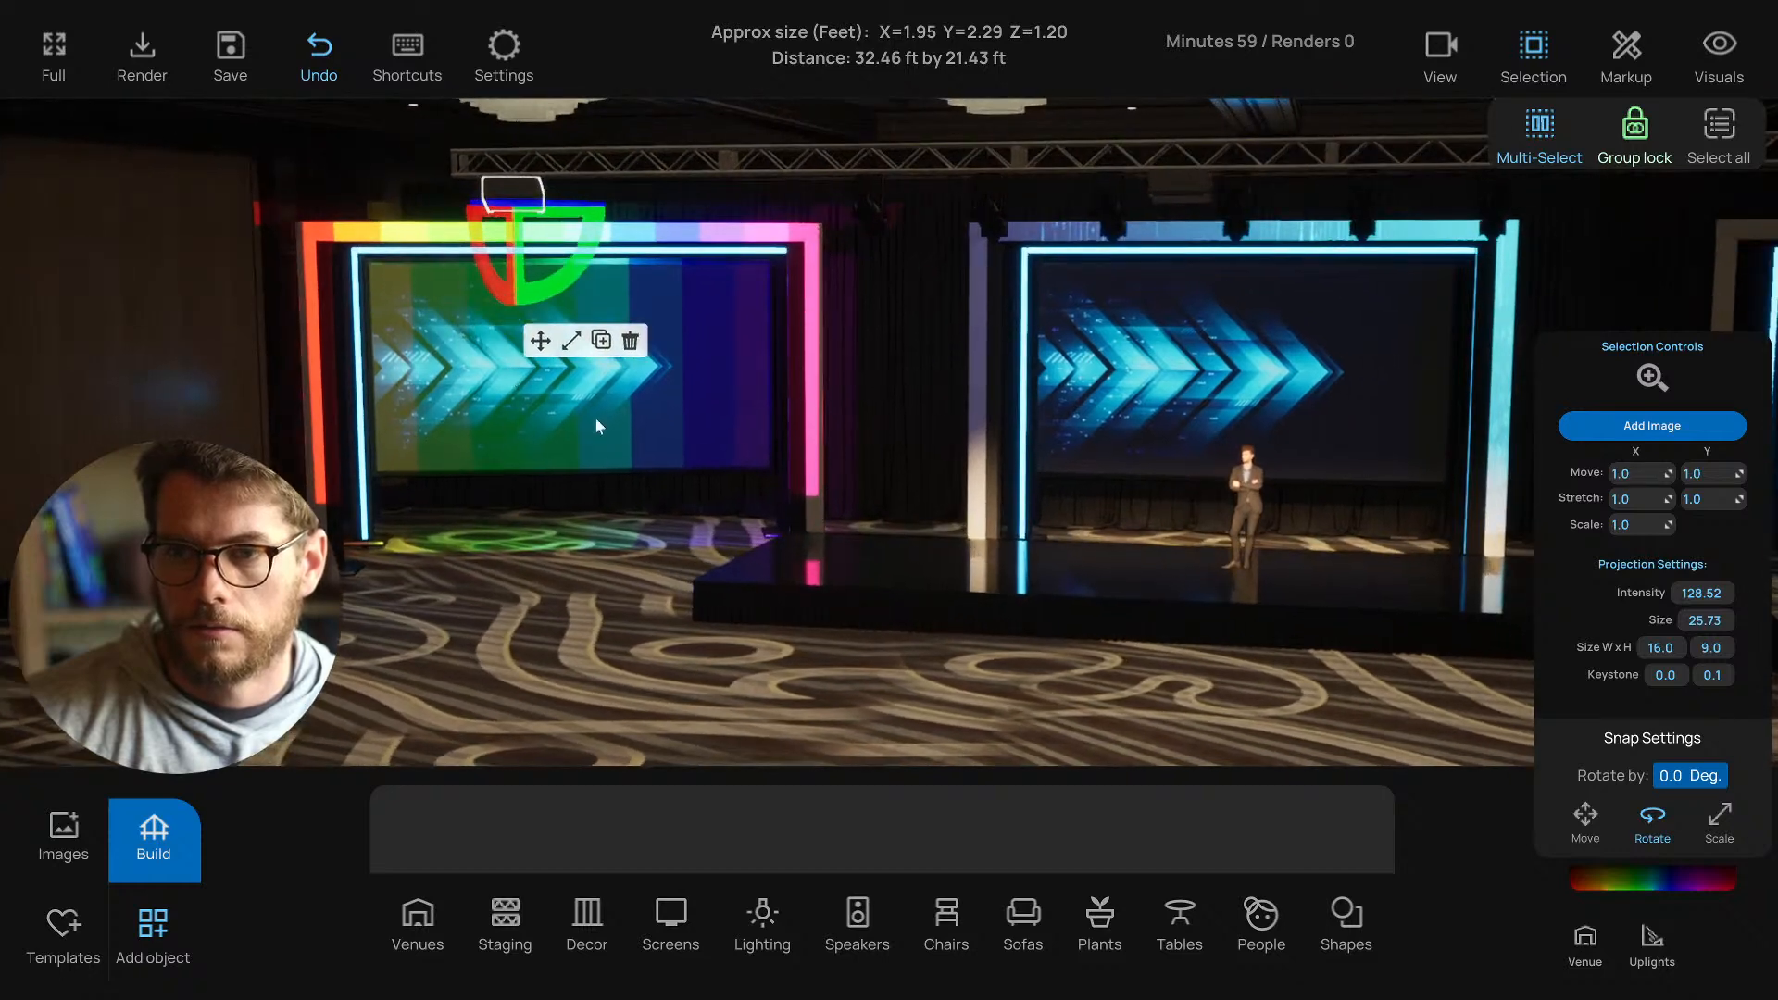
Set the rotation snap to 20 degrees and turn the copied projector back in the top view so it points straight ahead.
click(1686, 774)
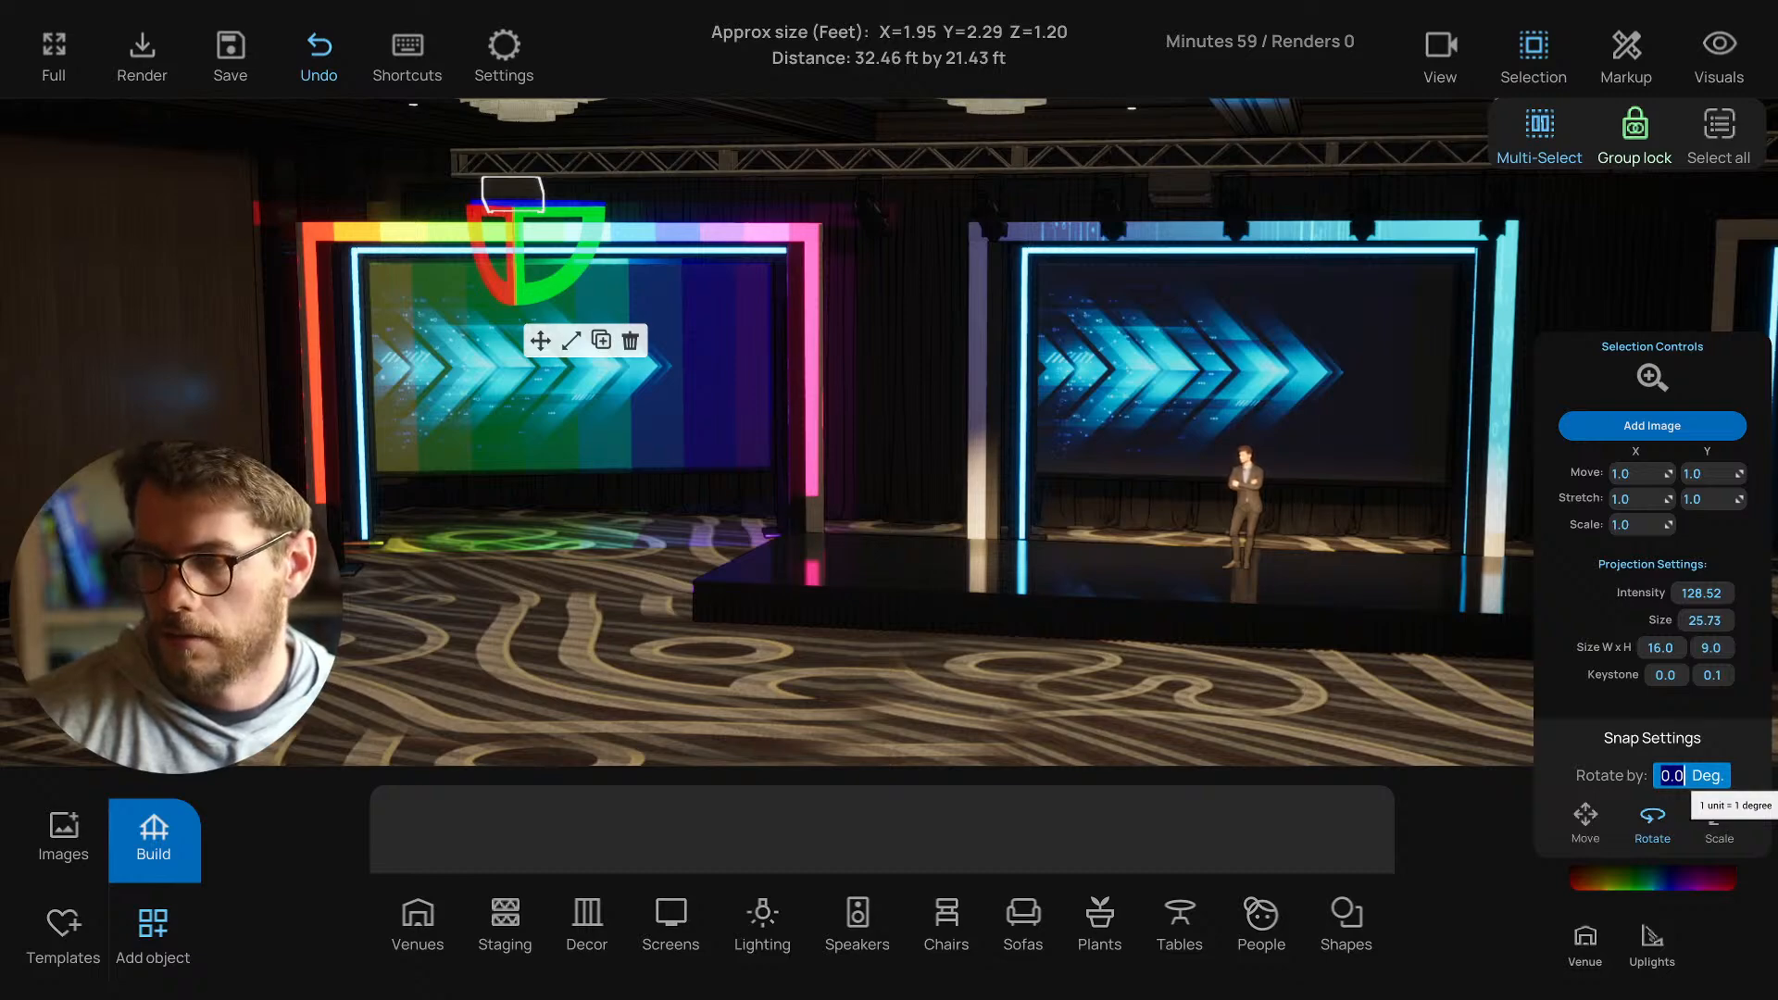
text(20)
key(Return)
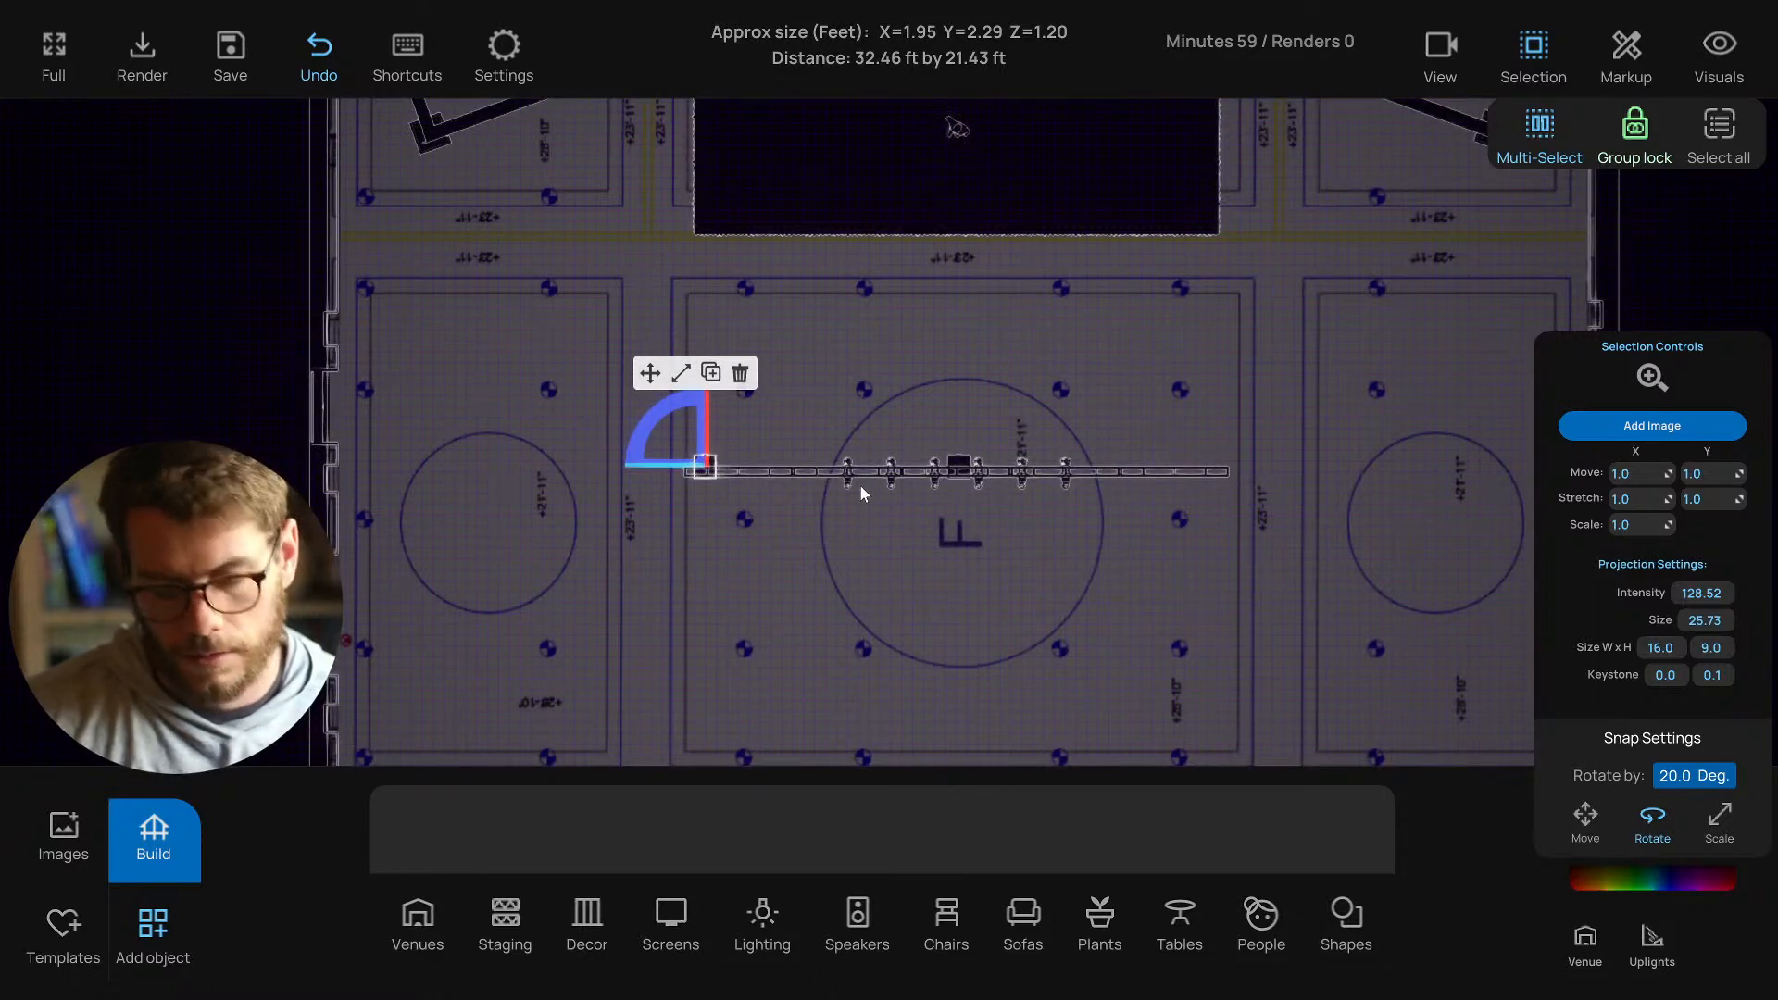
key(f)
scroll(860, 485, down, 2)
middle_drag(901, 637, 760, 635)
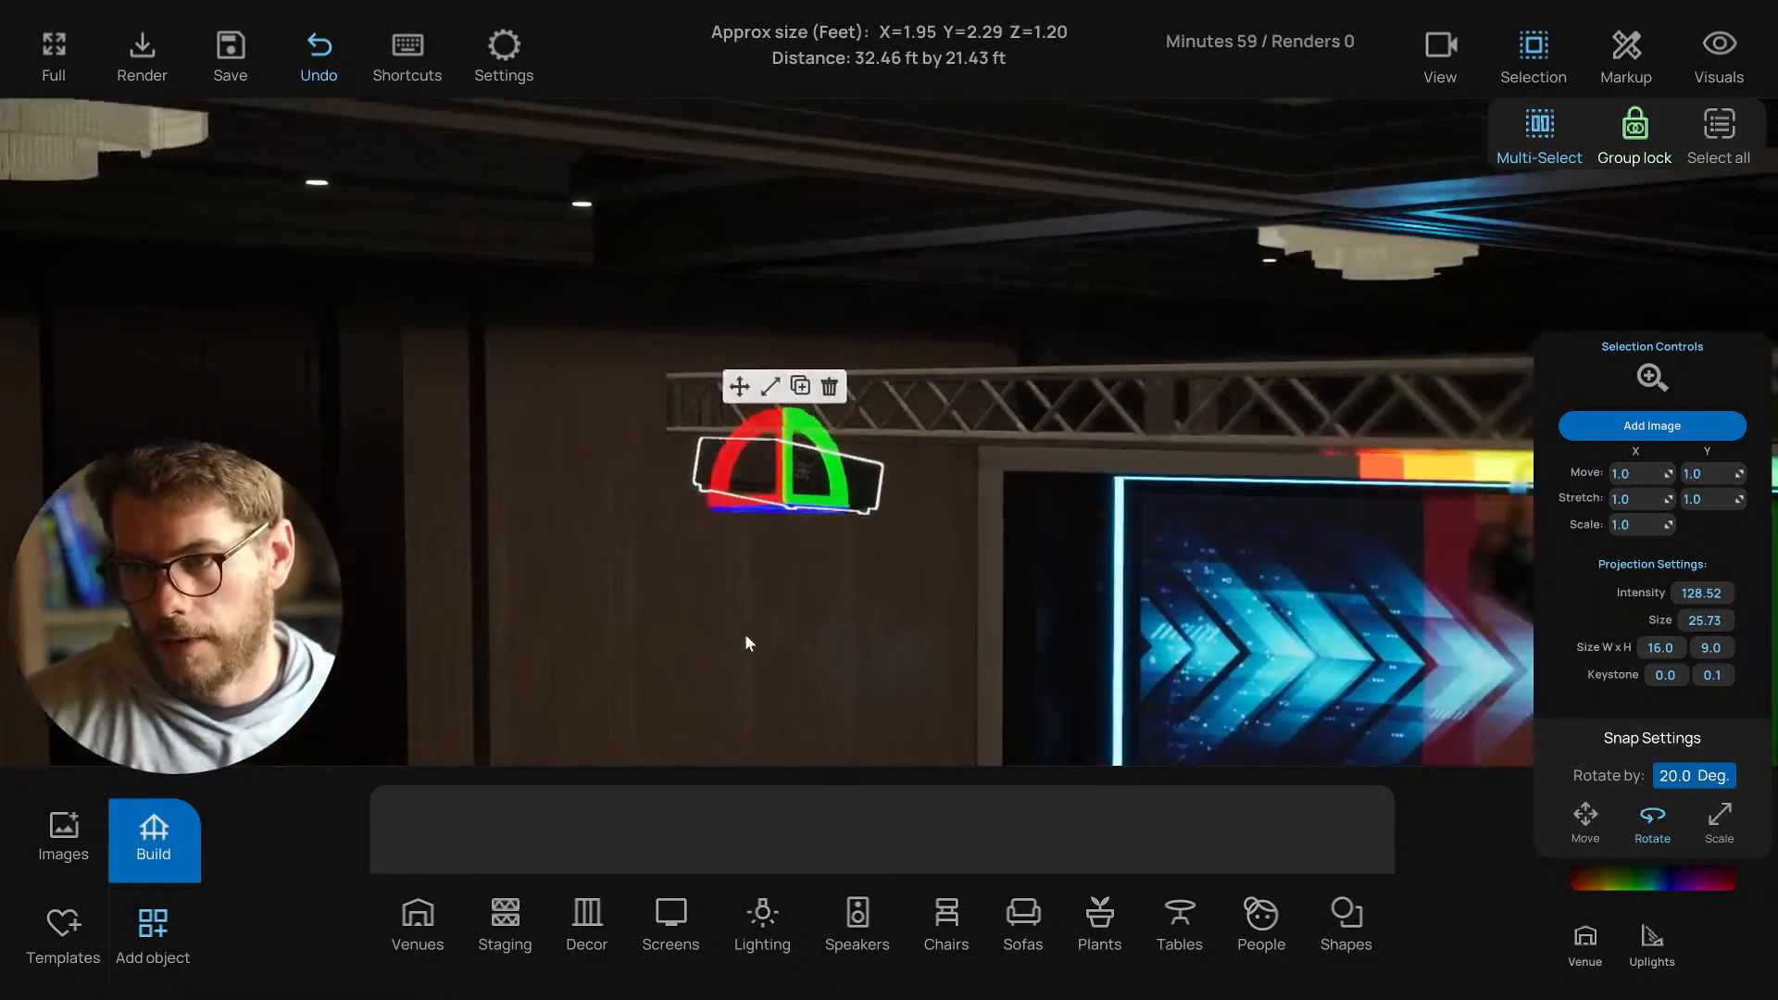
Set the rotation snap to 0.0 degrees and adjust the straightened projector's vertical tilt in the perspective view.
click(1706, 778)
text(0.0)
key(Return)
scroll(1297, 552, down, 3)
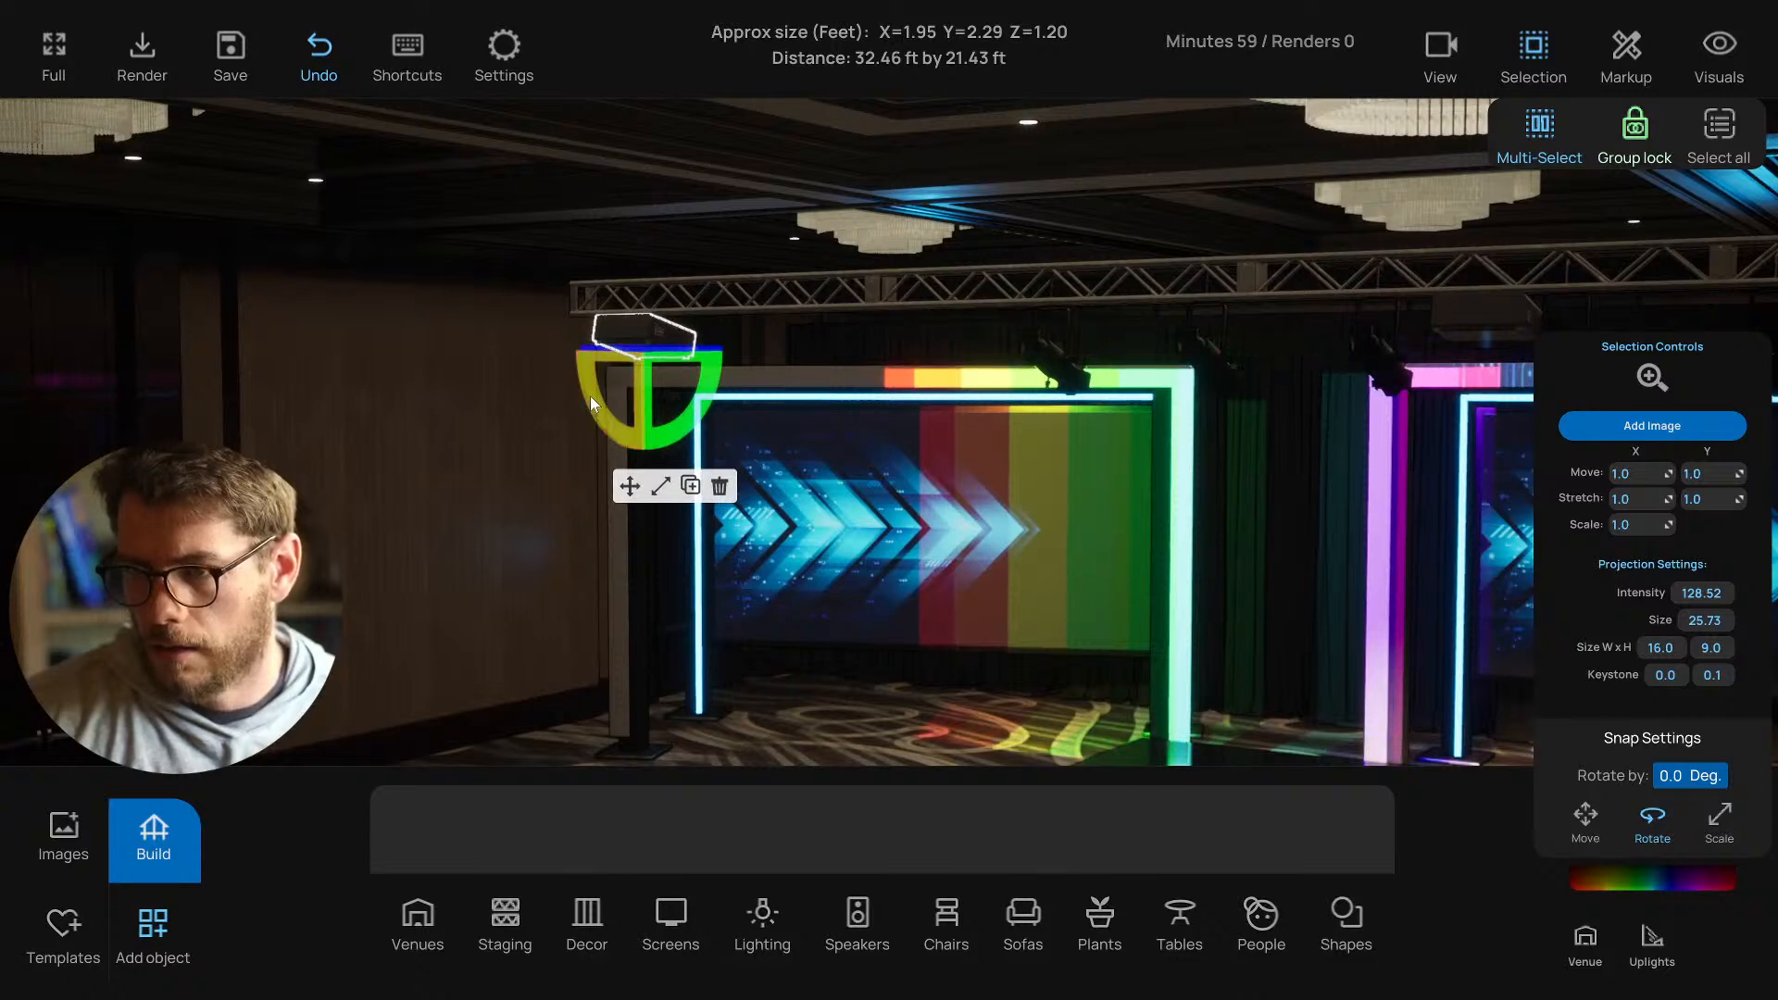
right_drag(618, 426, 646, 315)
click(519, 171)
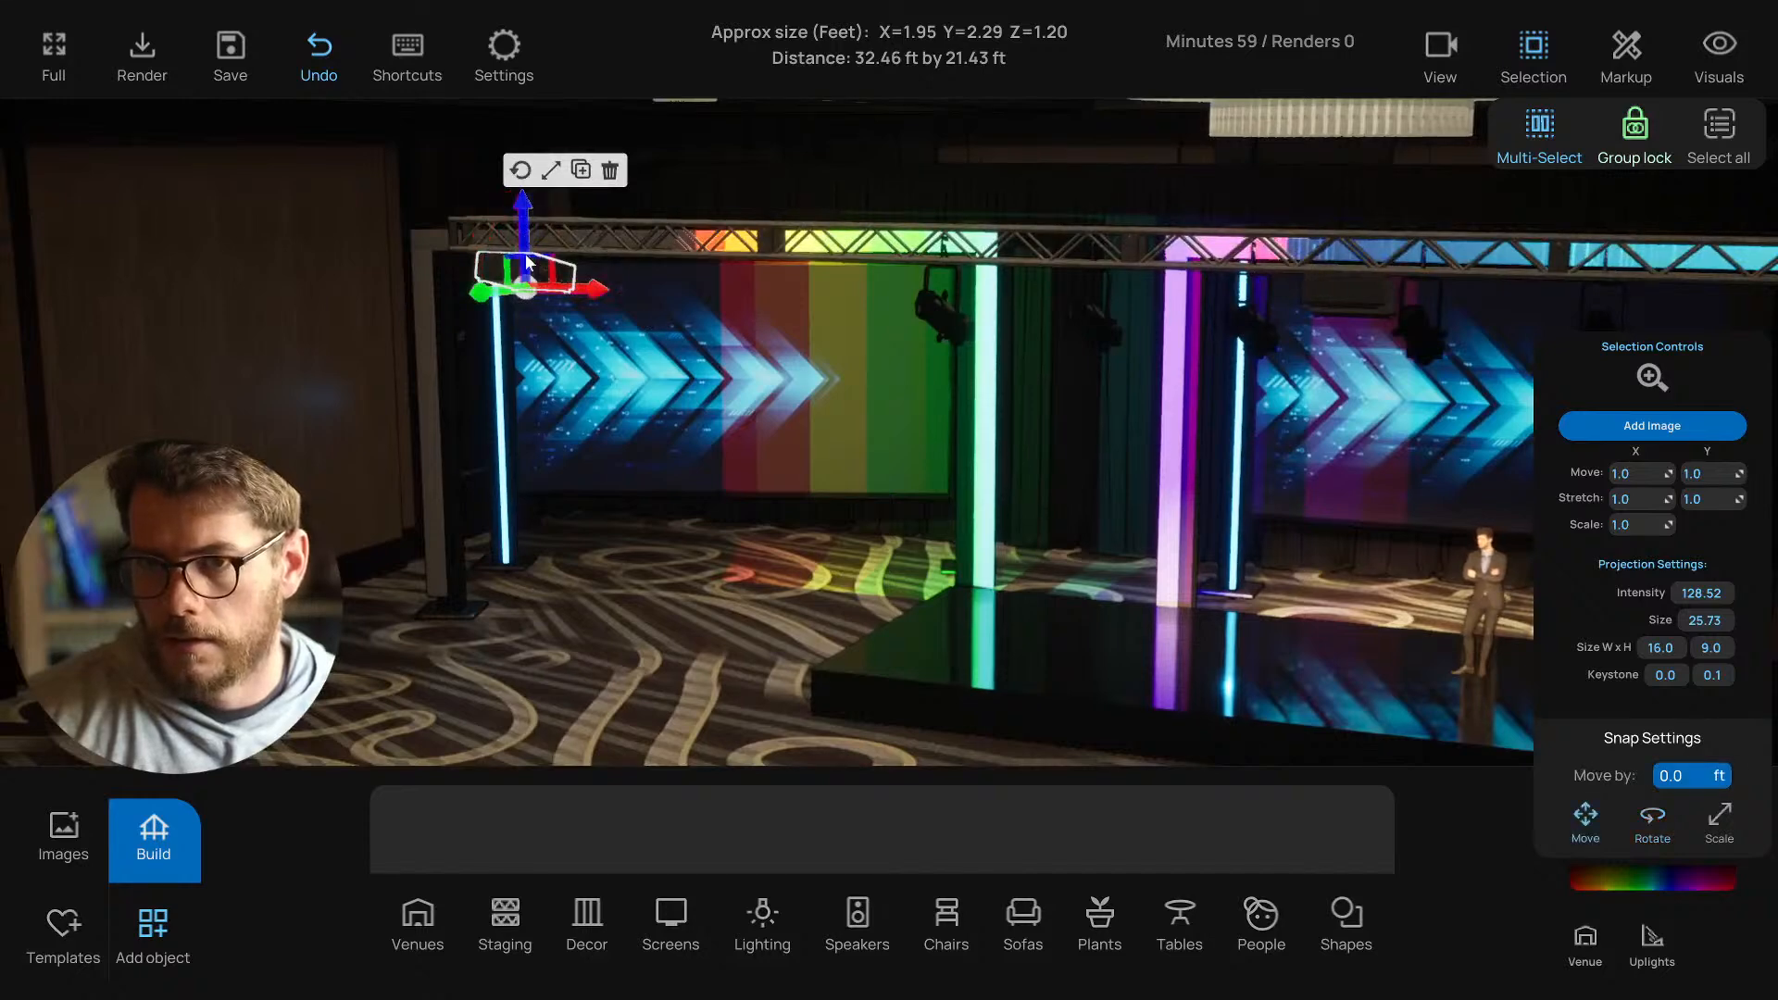
Restore the 20-degree rotation snap and rotate the tilted projector 20 degrees to face the angled left set.
click(519, 172)
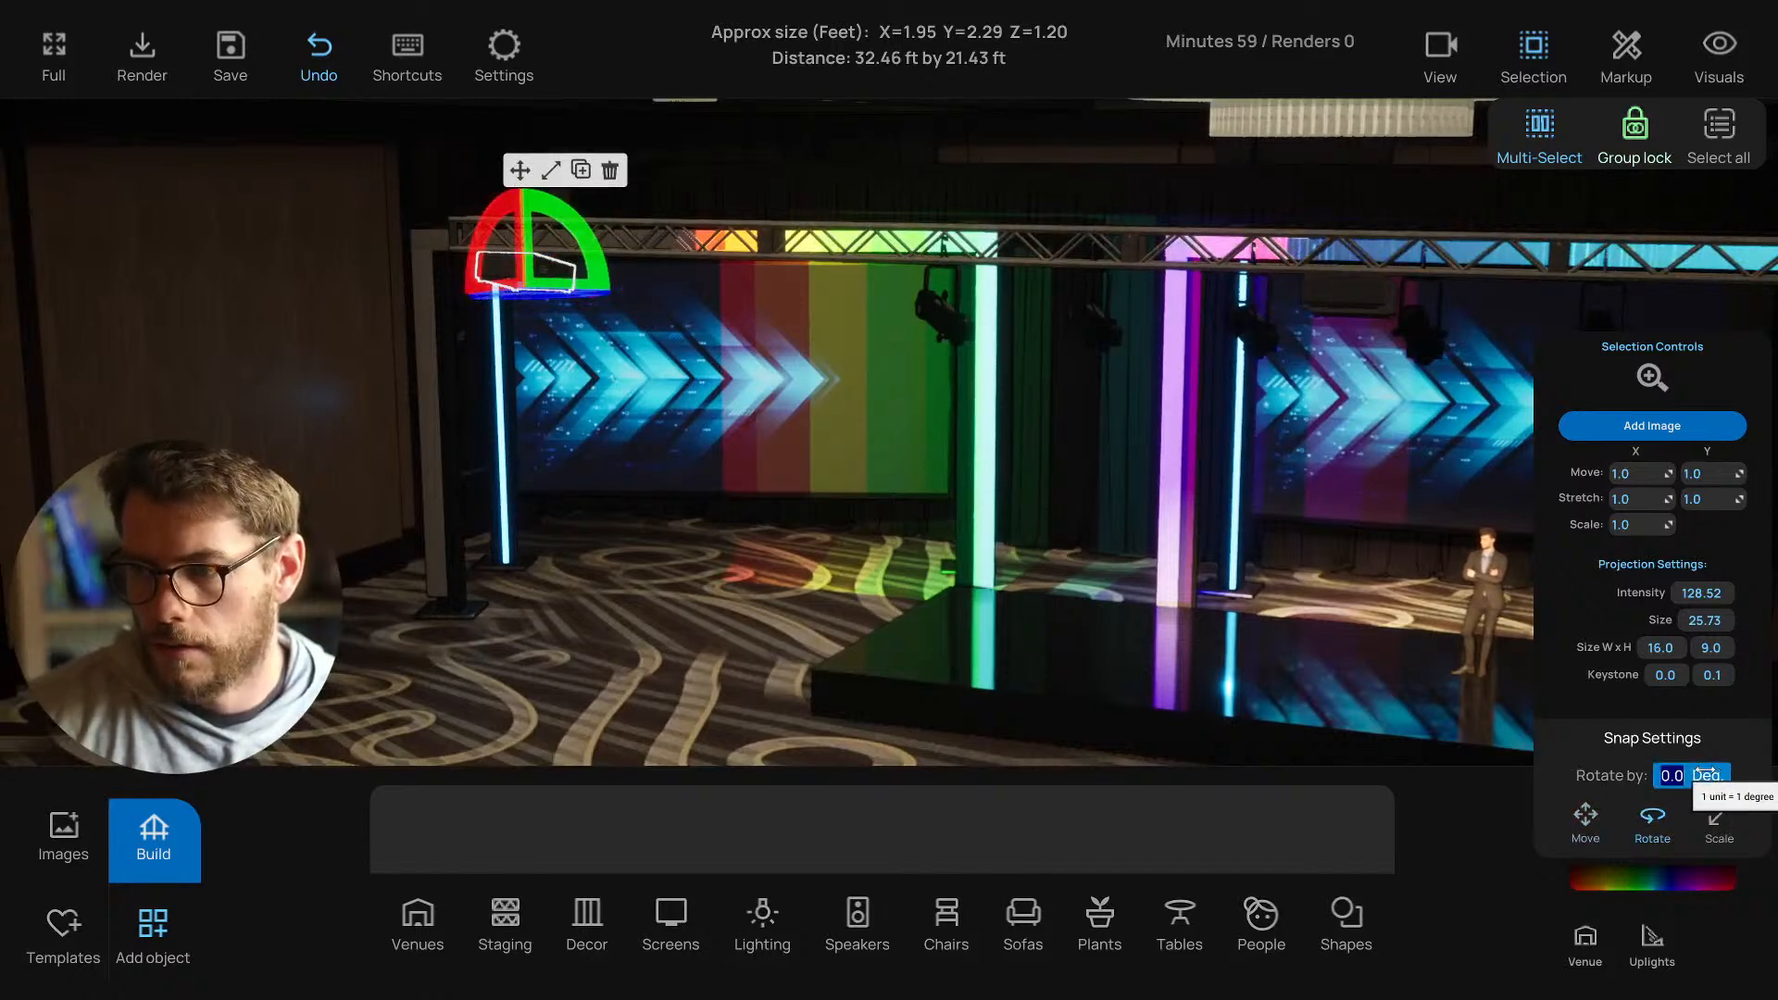
drag(1204, 586, 993, 608)
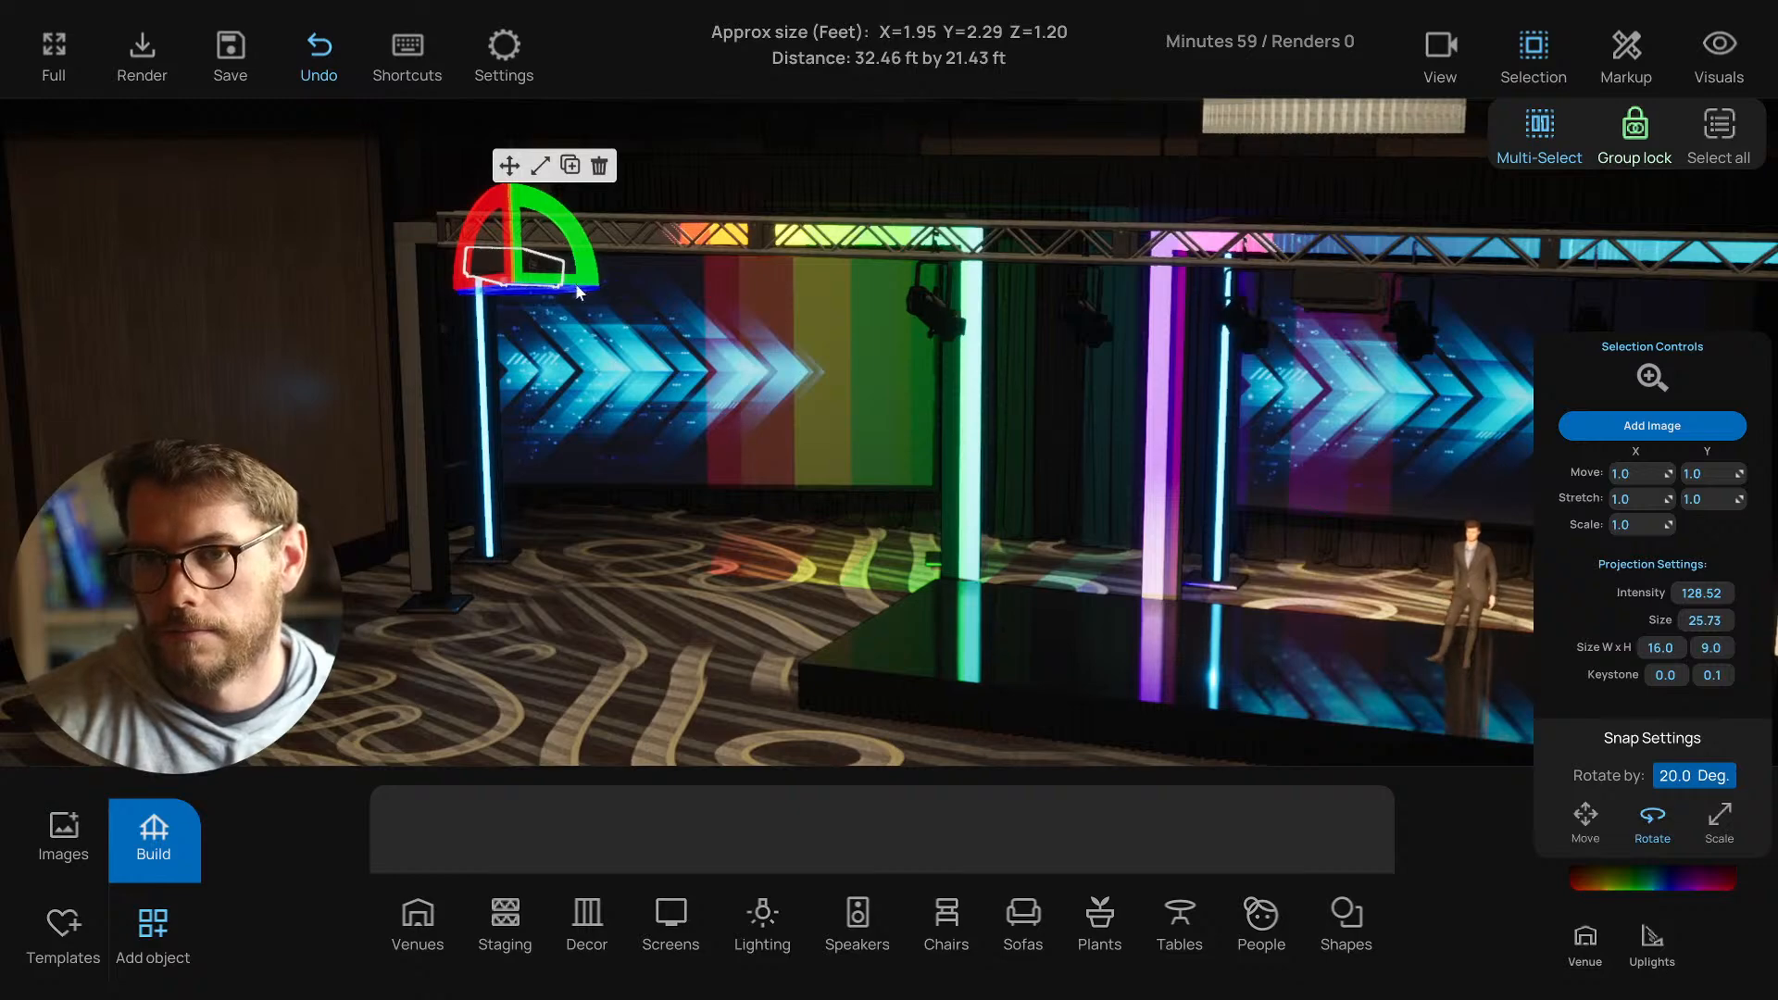
drag(552, 289, 558, 287)
right_drag(641, 420, 642, 421)
middle_drag(658, 429, 926, 467)
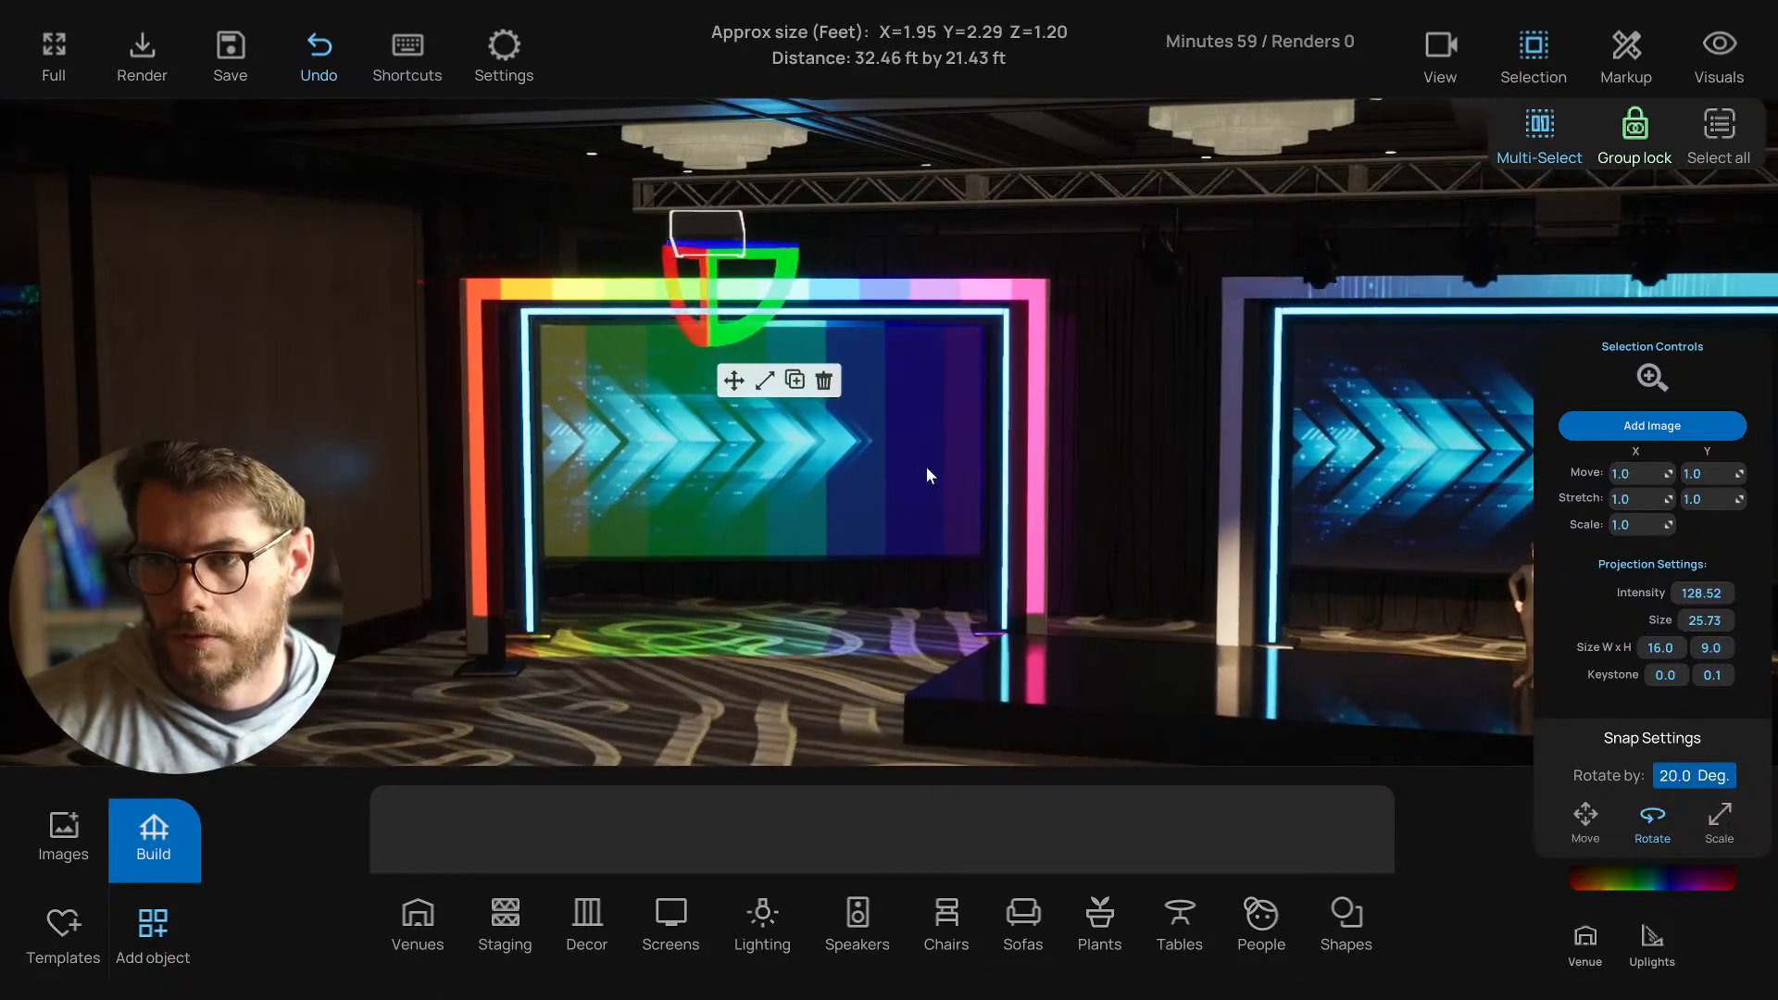
Increase the left projector's projection size to 26.56 so the test pattern covers the full width of the frame.
right_drag(926, 467, 937, 478)
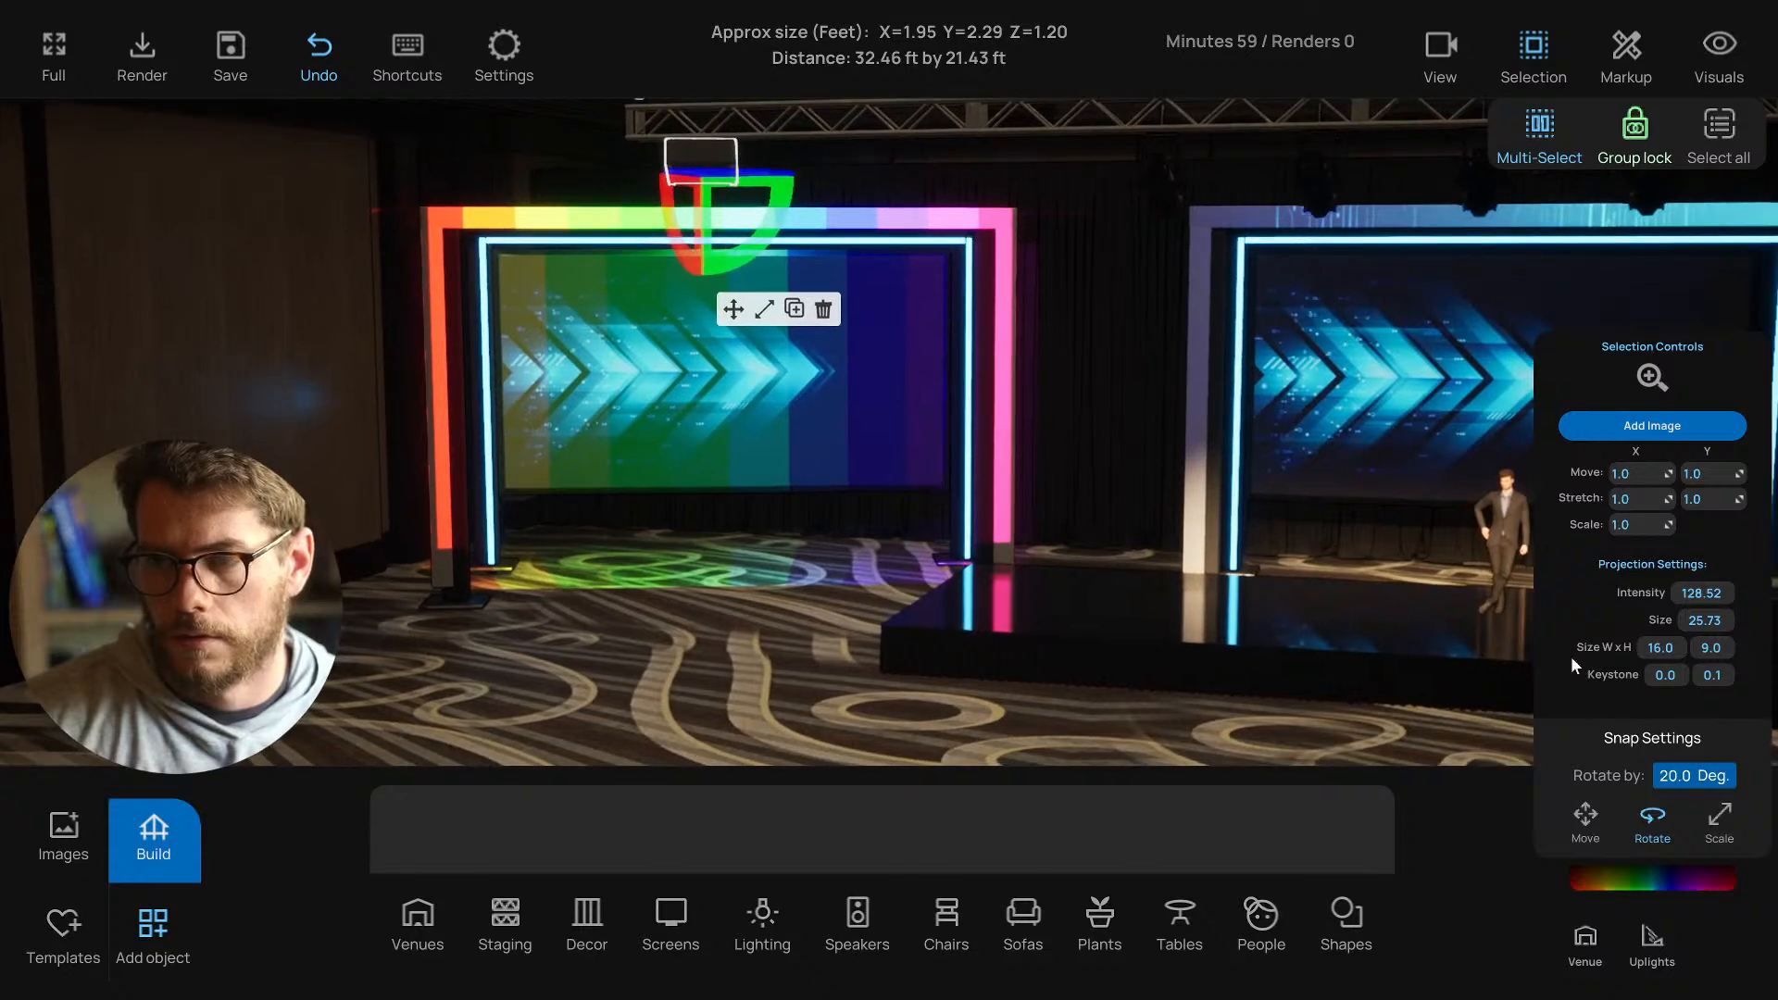
drag(1704, 622, 1715, 622)
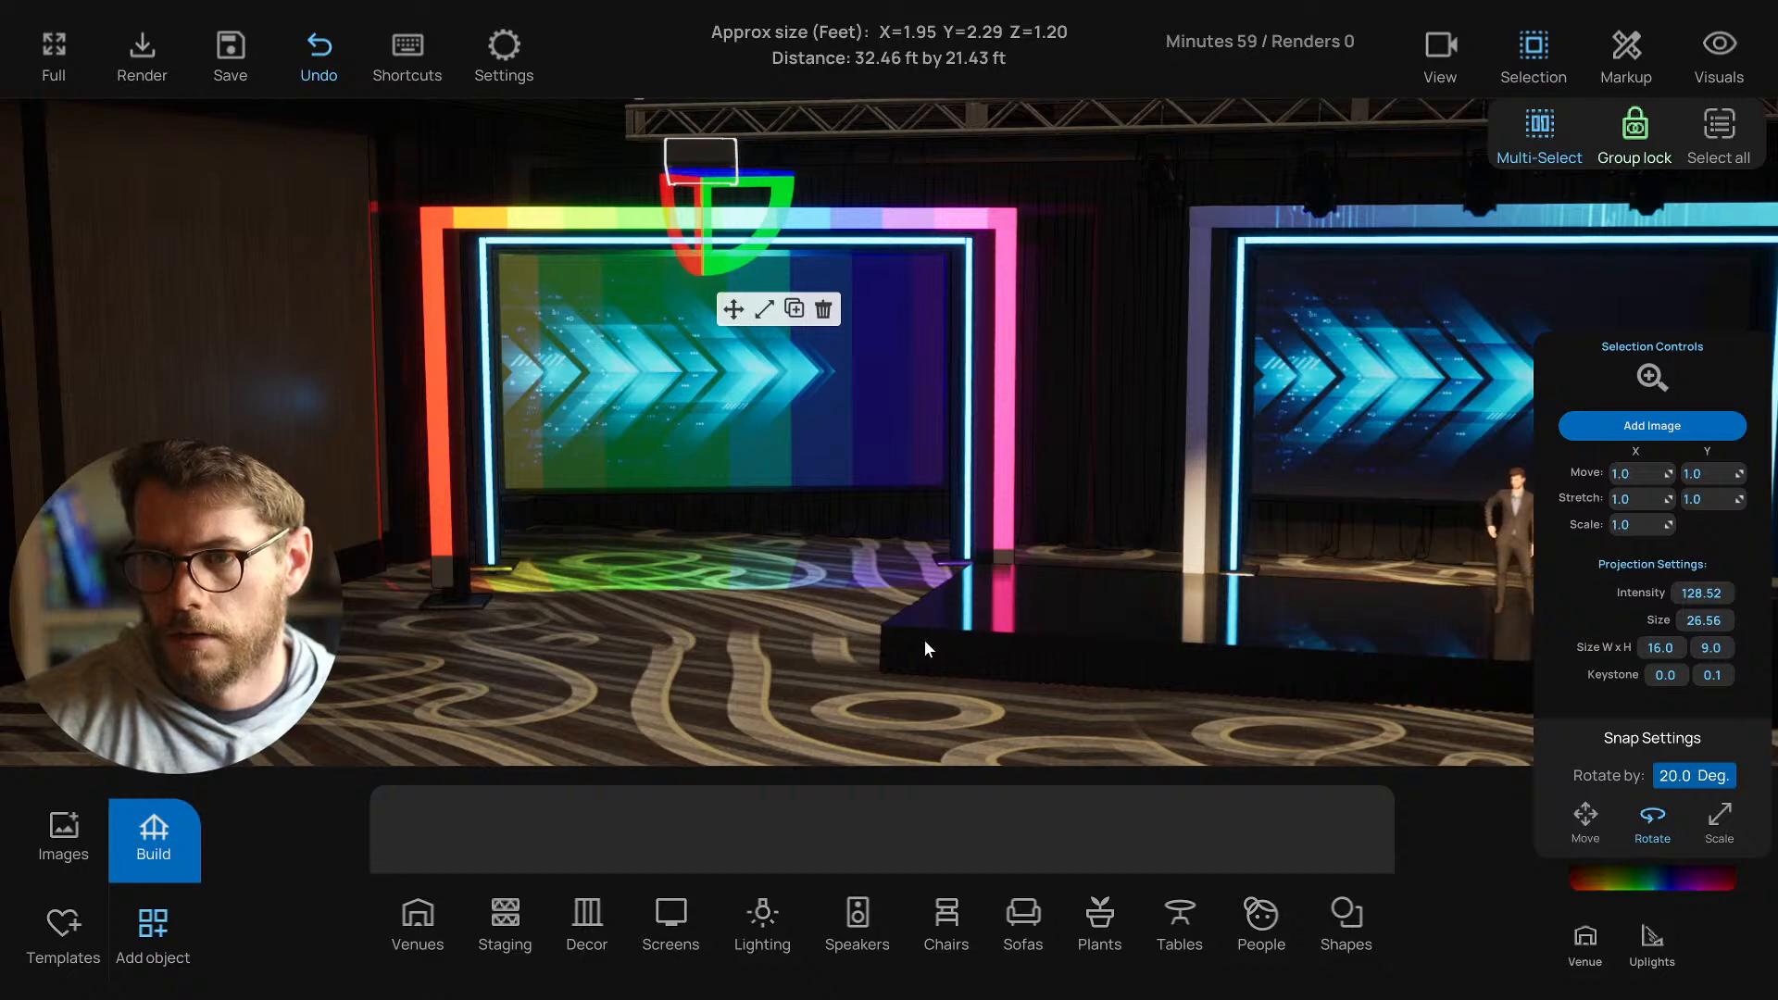
right_drag(924, 639, 581, 475)
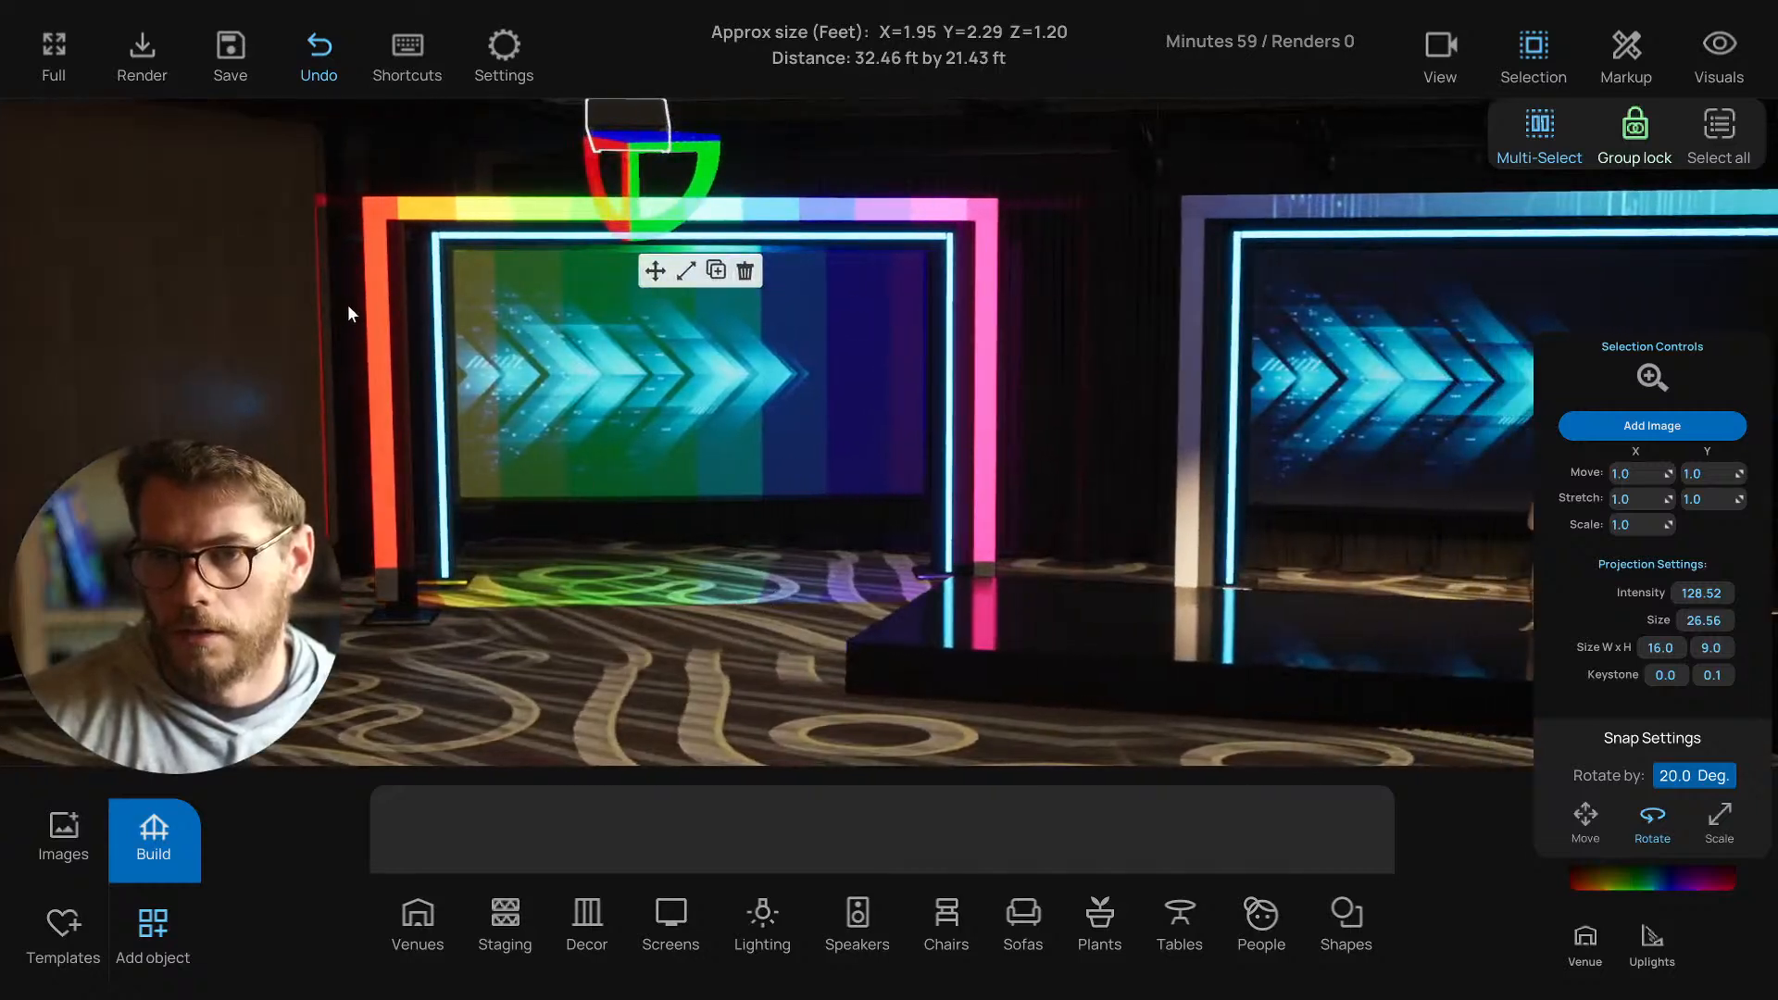
Select the left set's two uprights, top bar and projector together, and projection-map the projector onto those frame pieces.
click(373, 298)
shift+click(529, 212)
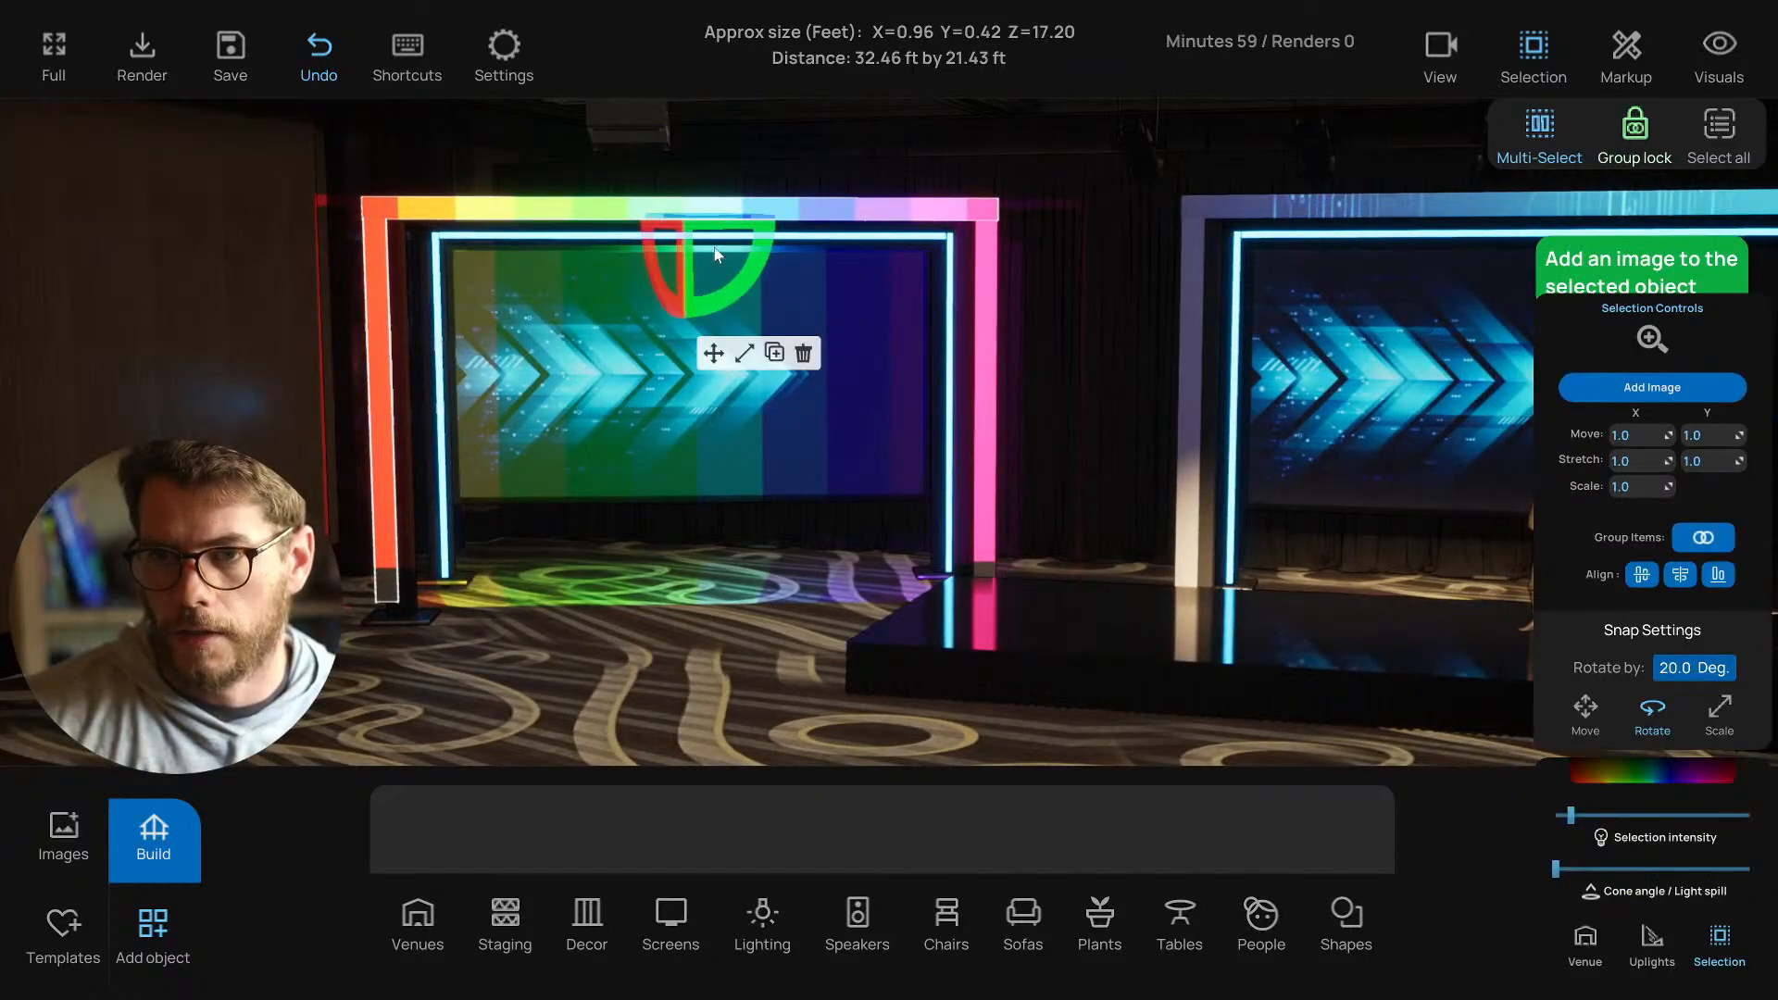
shift+click(991, 324)
right_drag(906, 349, 796, 317)
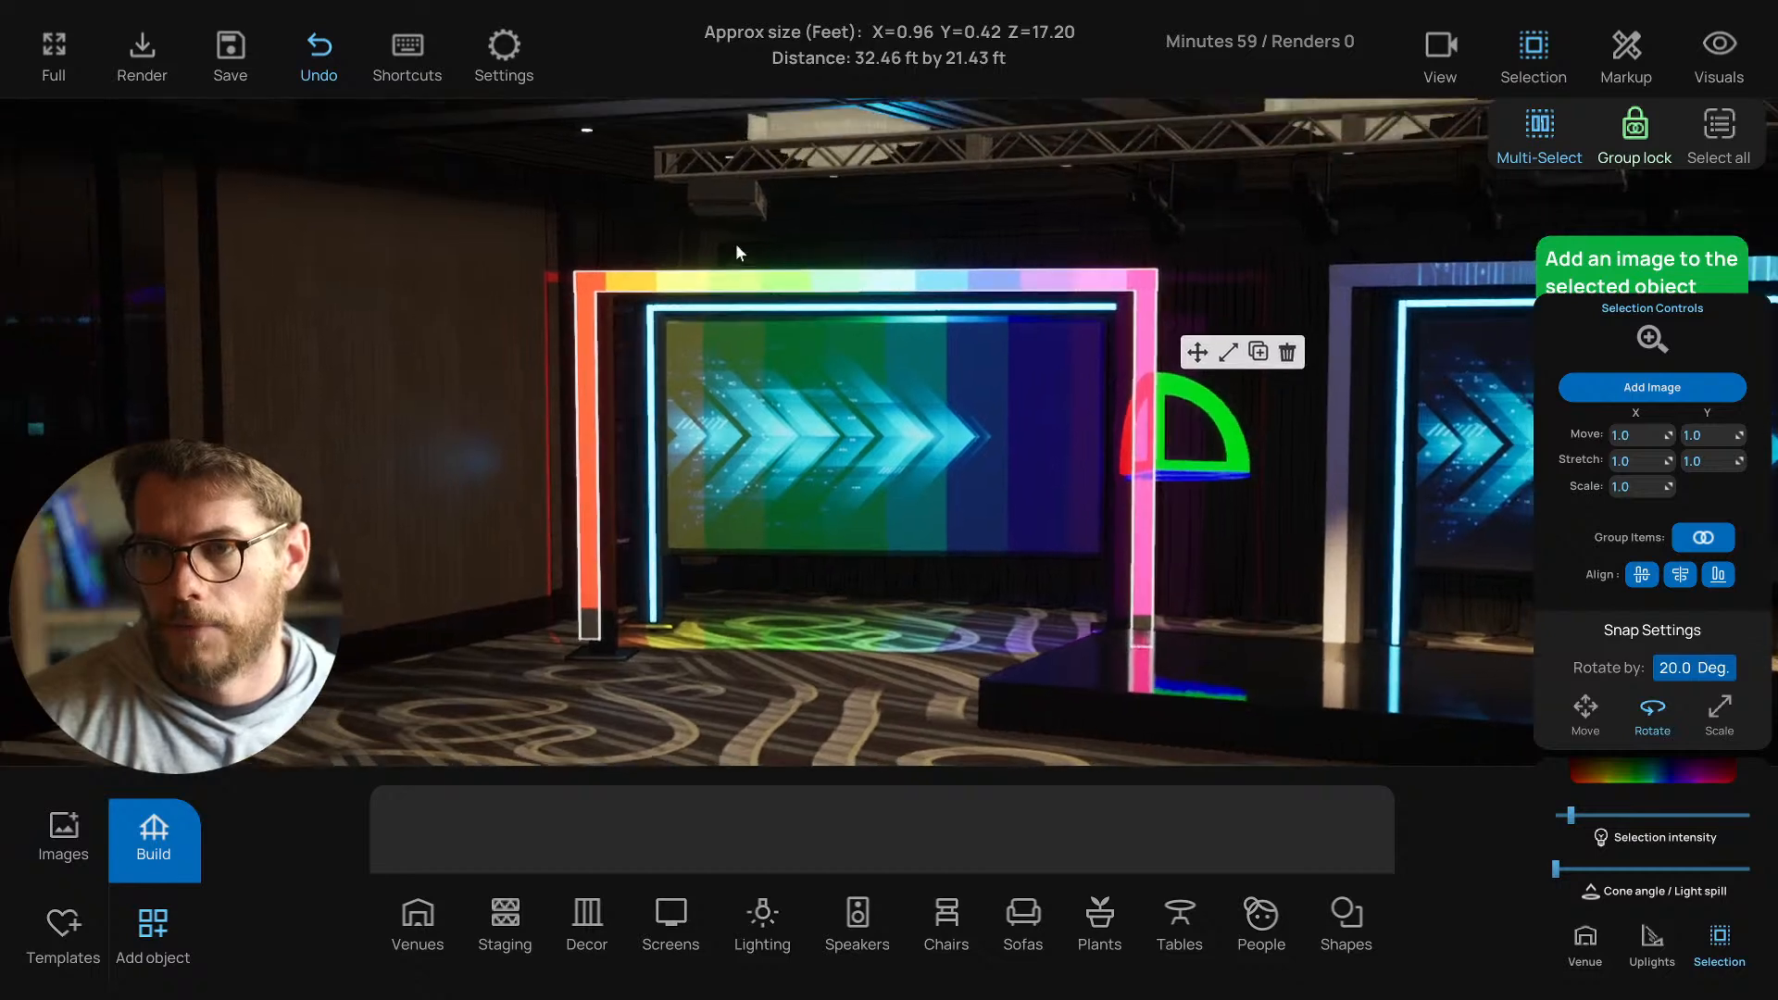
shift+click(732, 209)
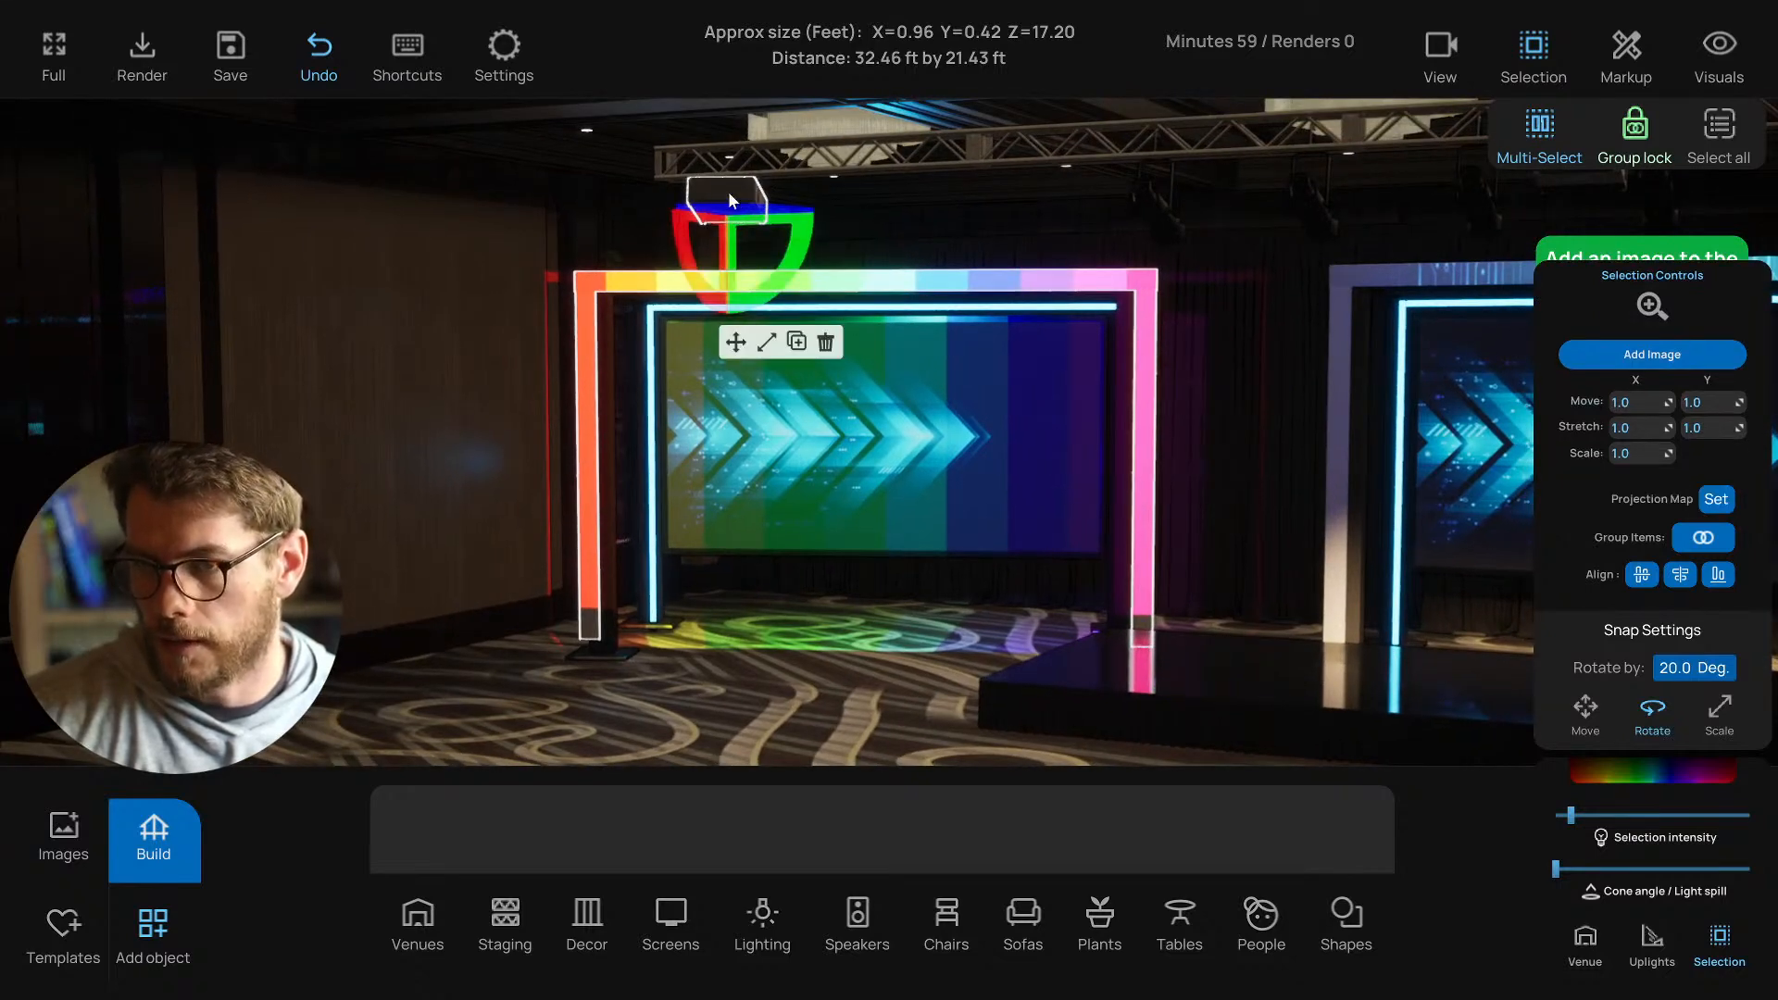
click(1717, 499)
right_drag(955, 512, 965, 580)
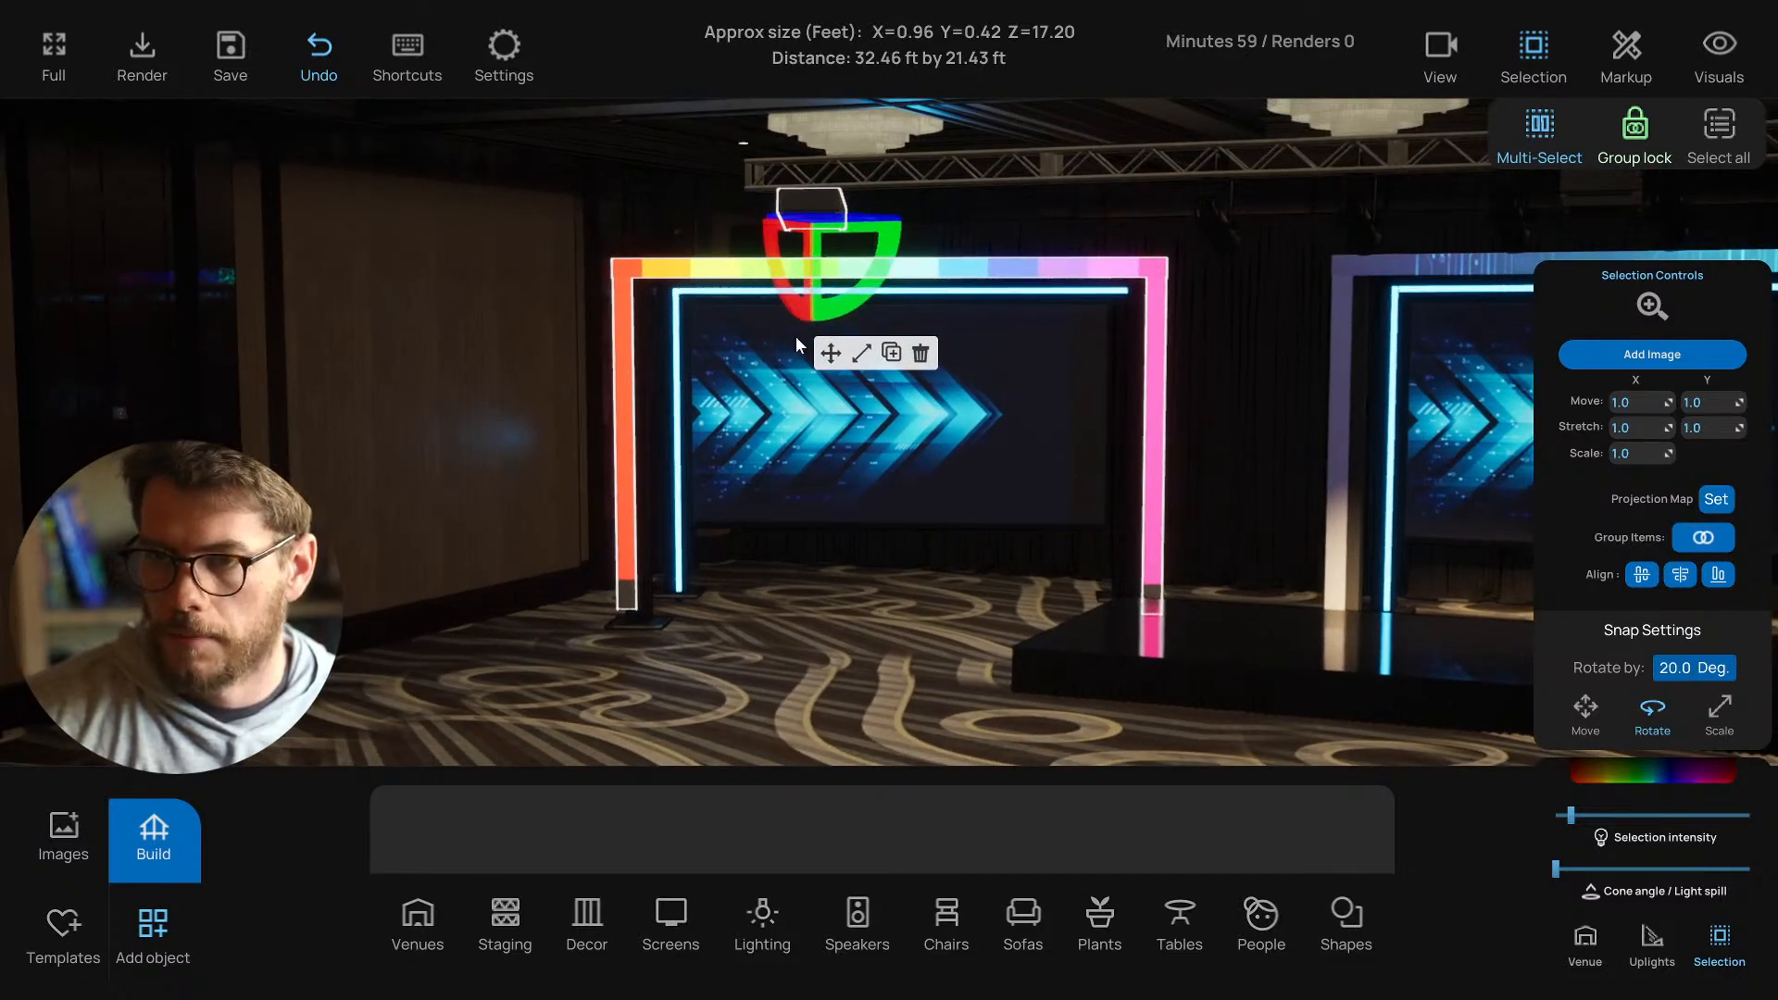
Clear the selection, select only the left projector and assign it the blue digital circuit image used on the center frame.
click(828, 352)
click(831, 672)
right_drag(831, 673, 859, 673)
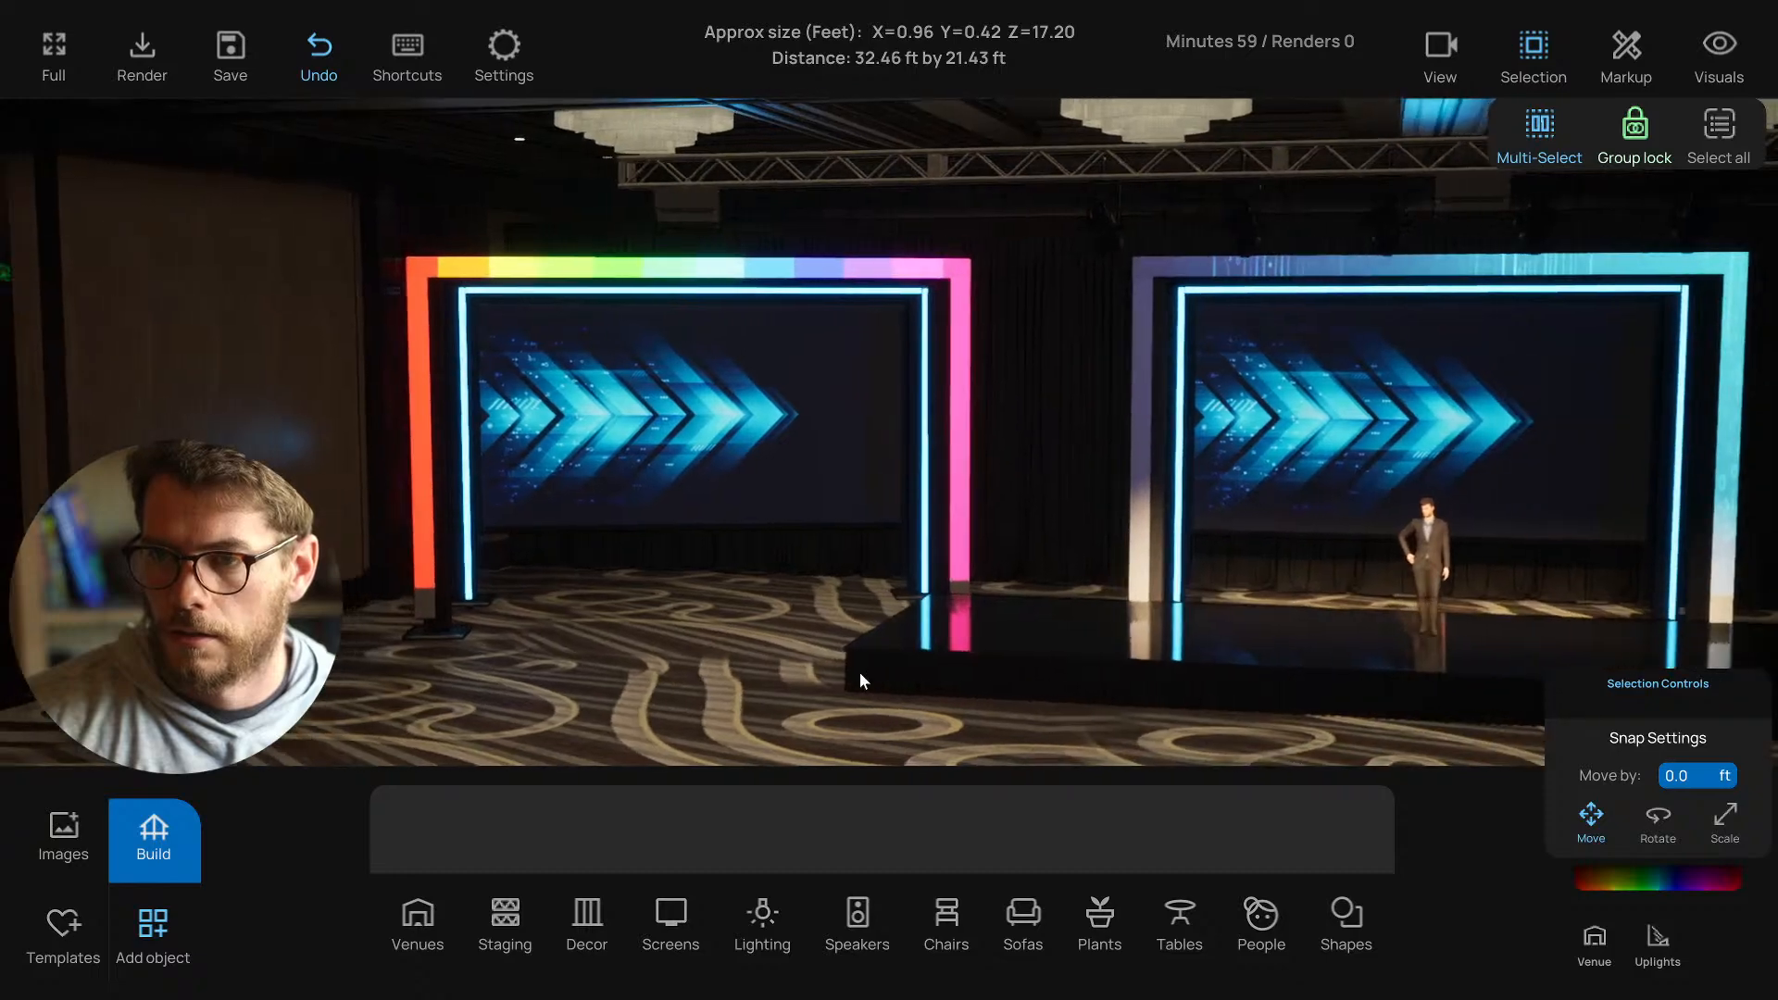
key(s)
click(781, 254)
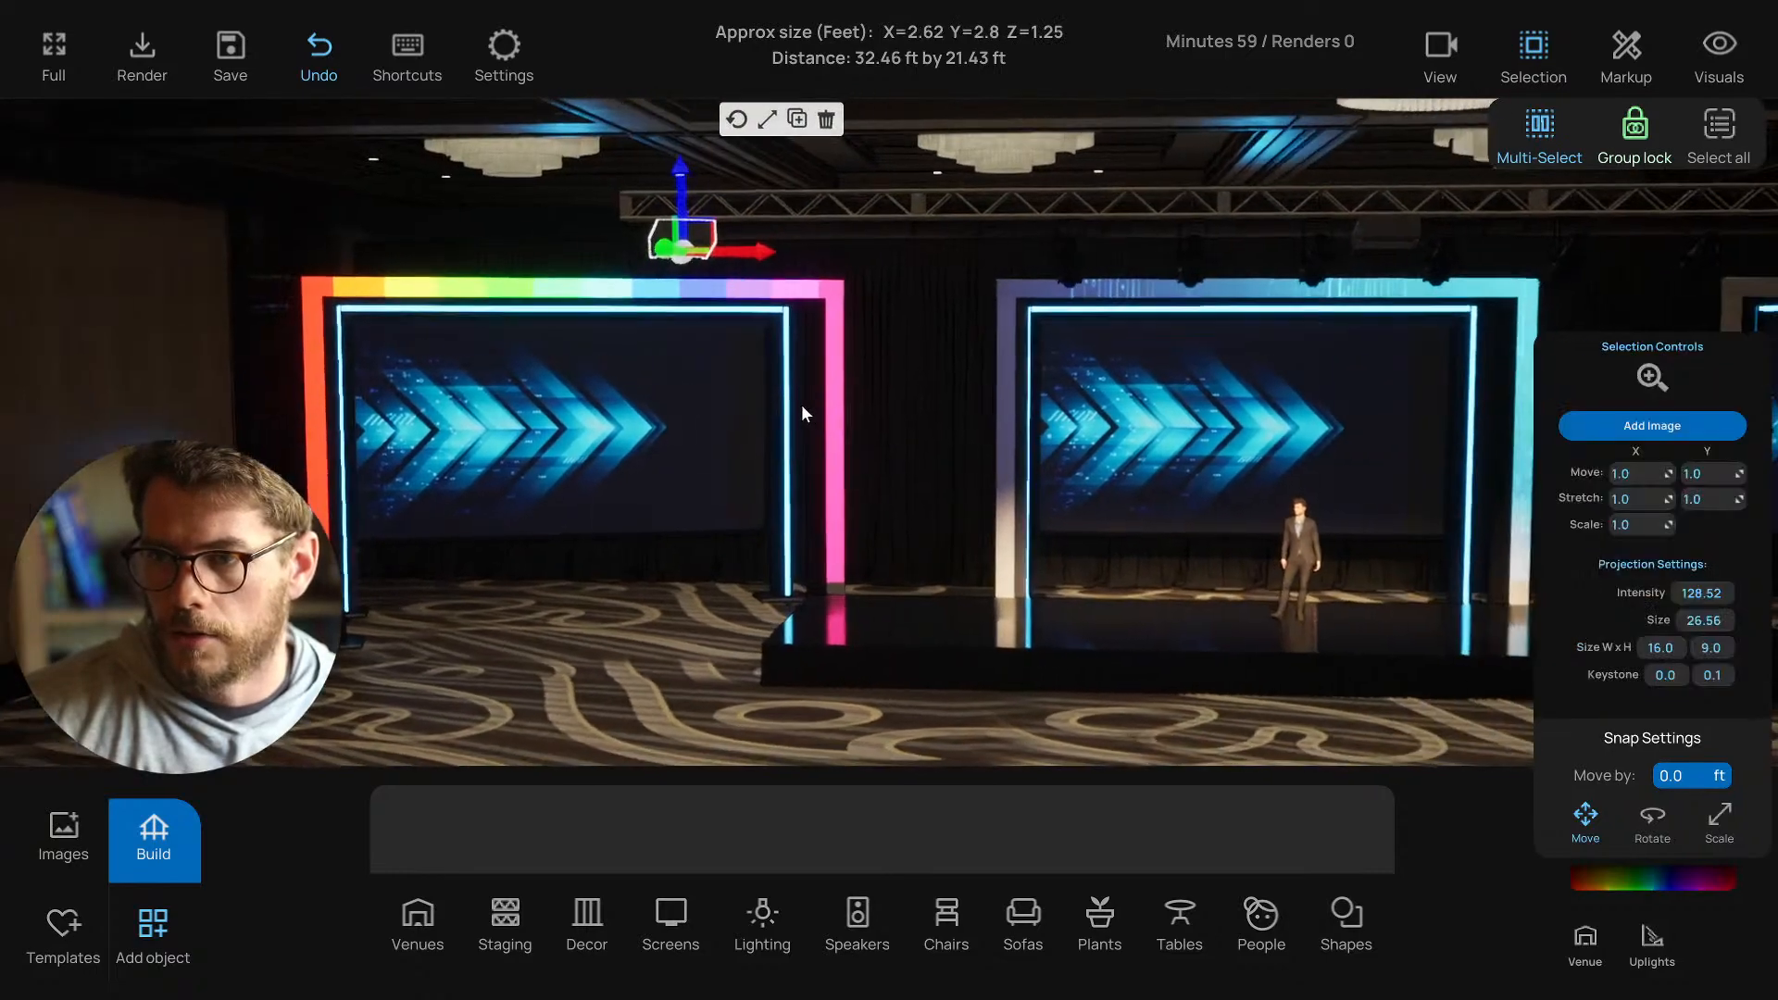
click(65, 809)
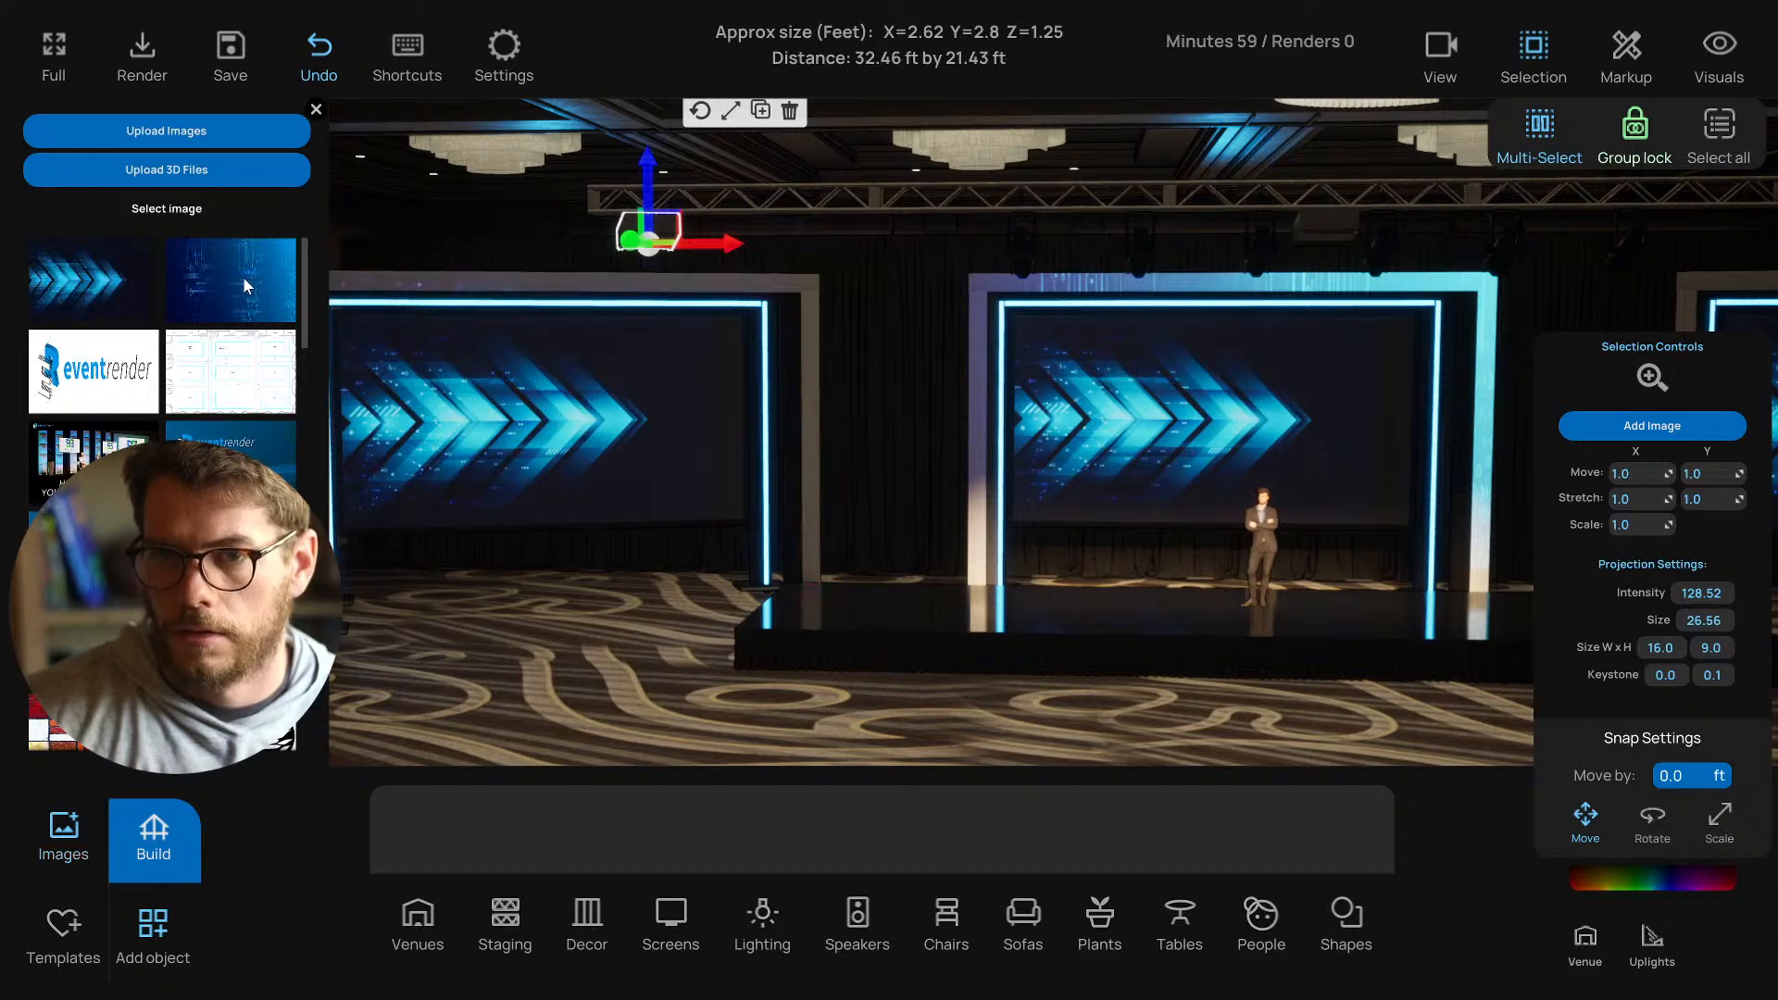
click(317, 110)
right_drag(293, 409, 266, 289)
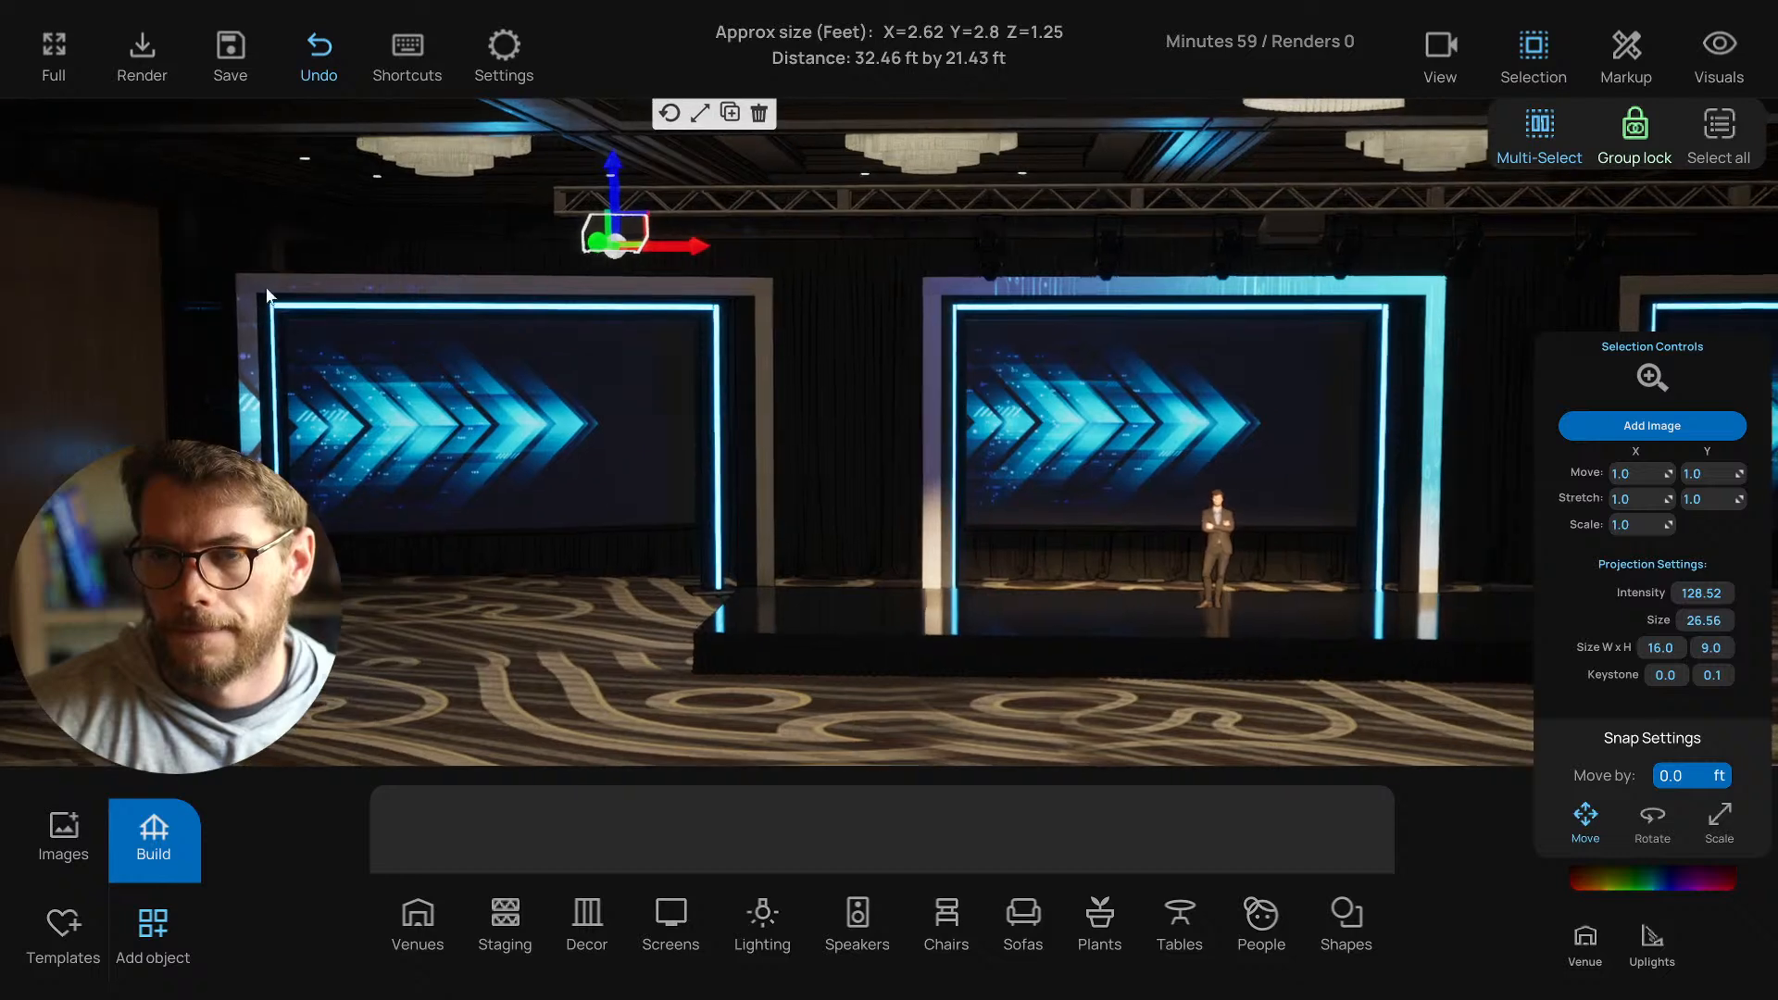
click(63, 831)
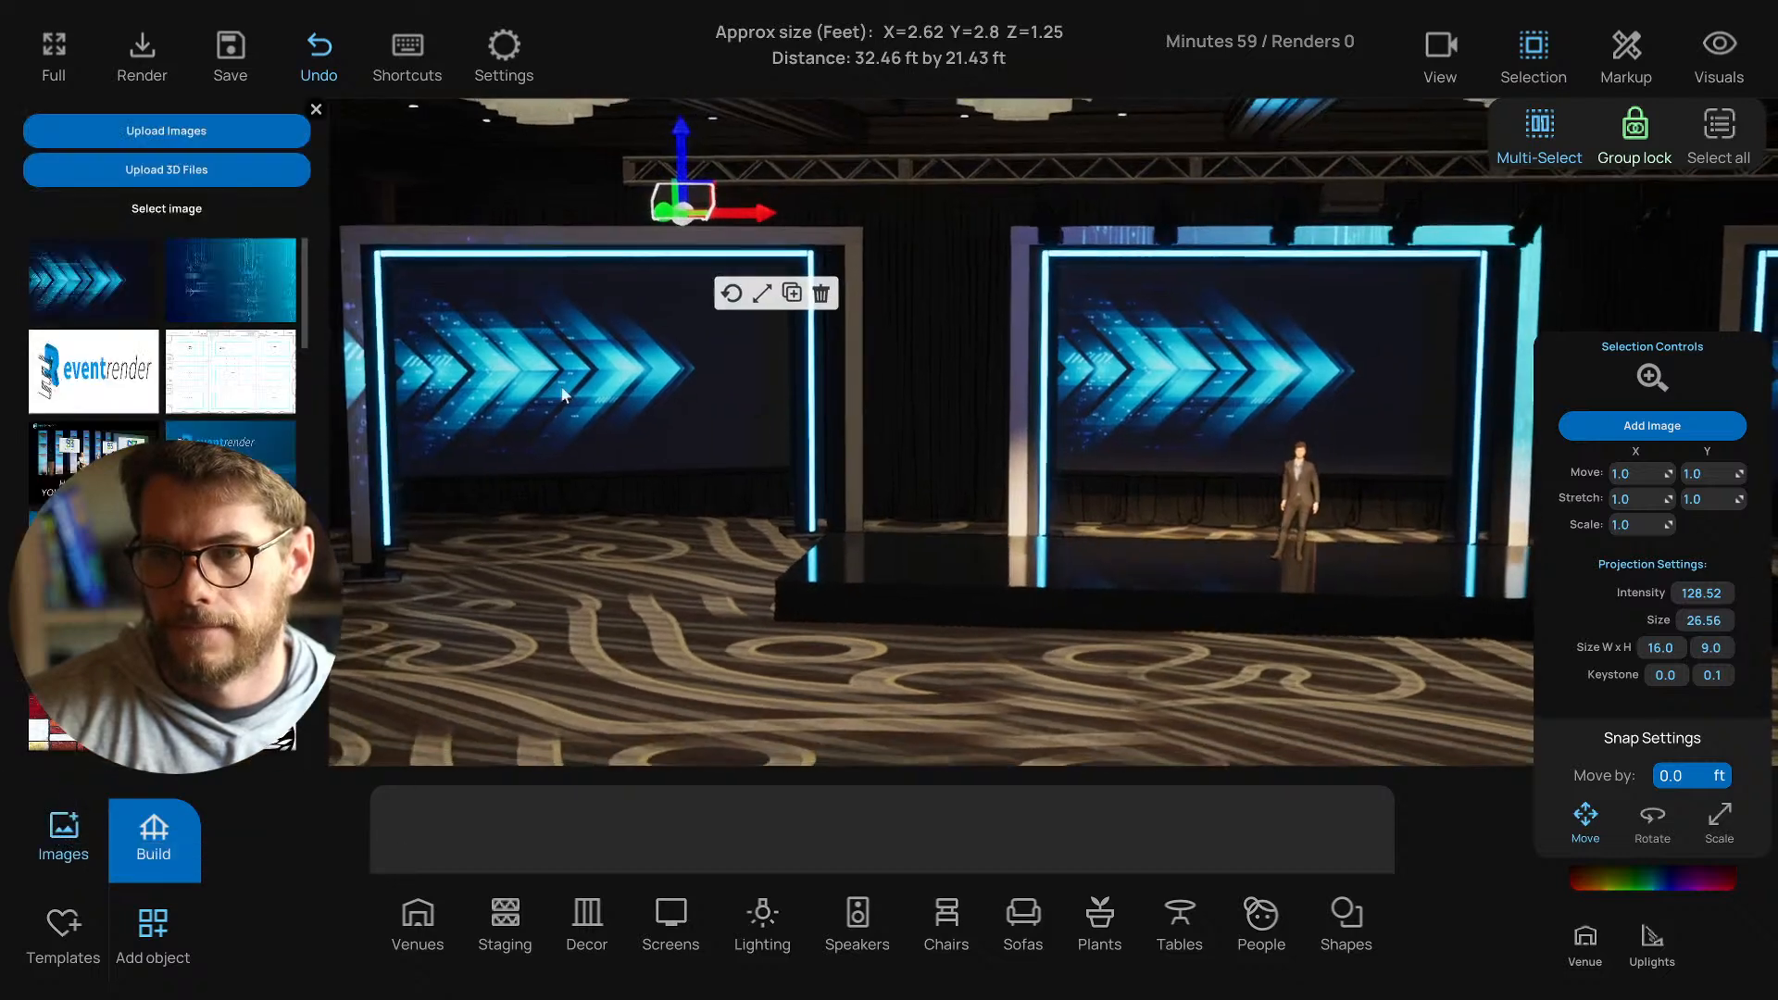
right_drag(415, 360, 568, 489)
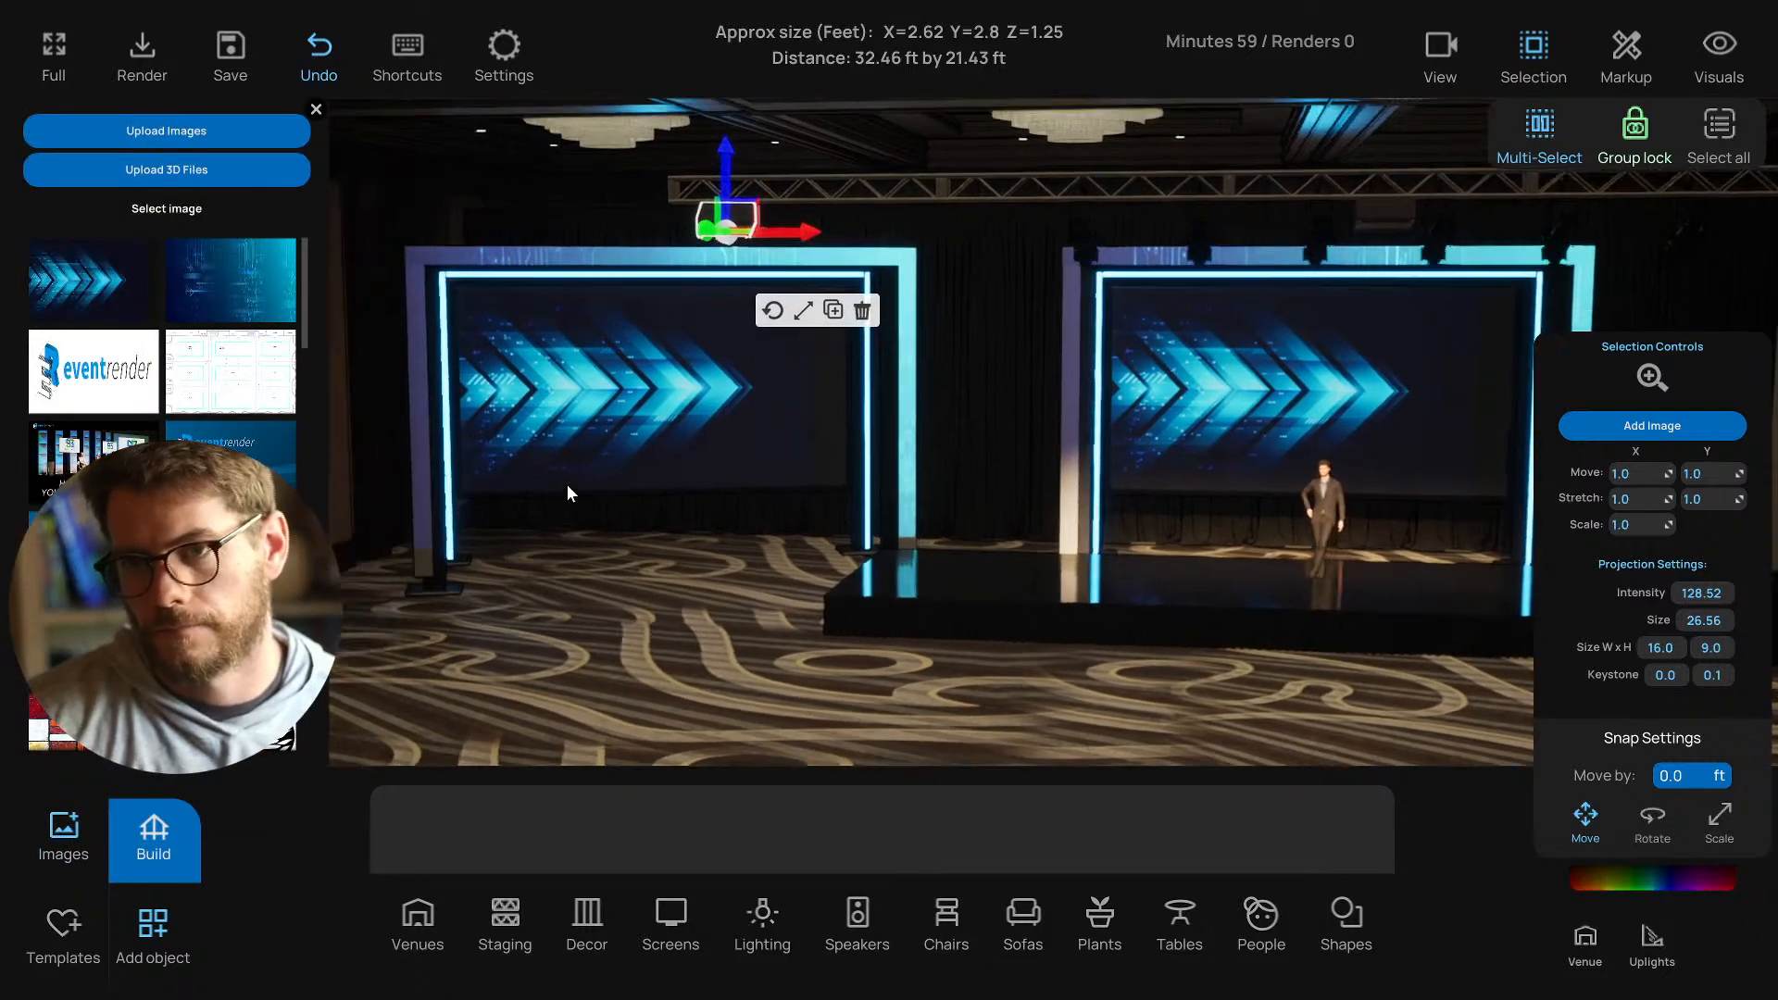
click(316, 110)
Copy the left projector and move the copy along the truss to its opposite end, near the right set.
click(570, 685)
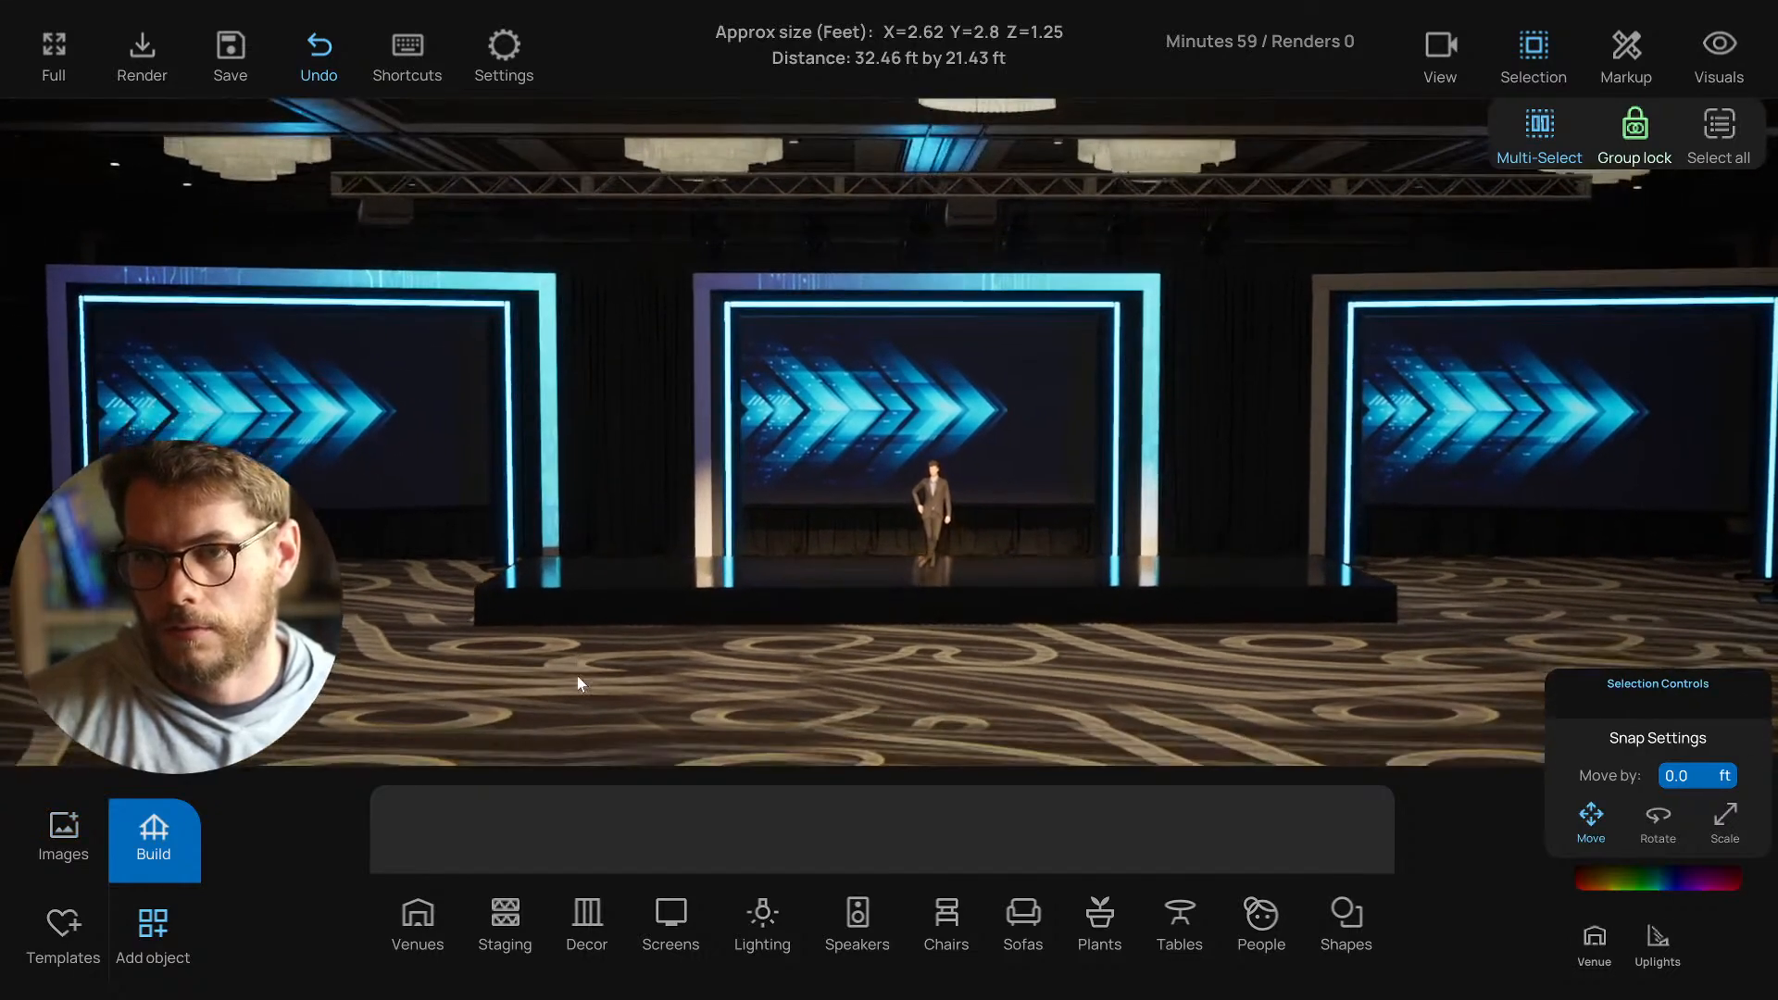
click(380, 228)
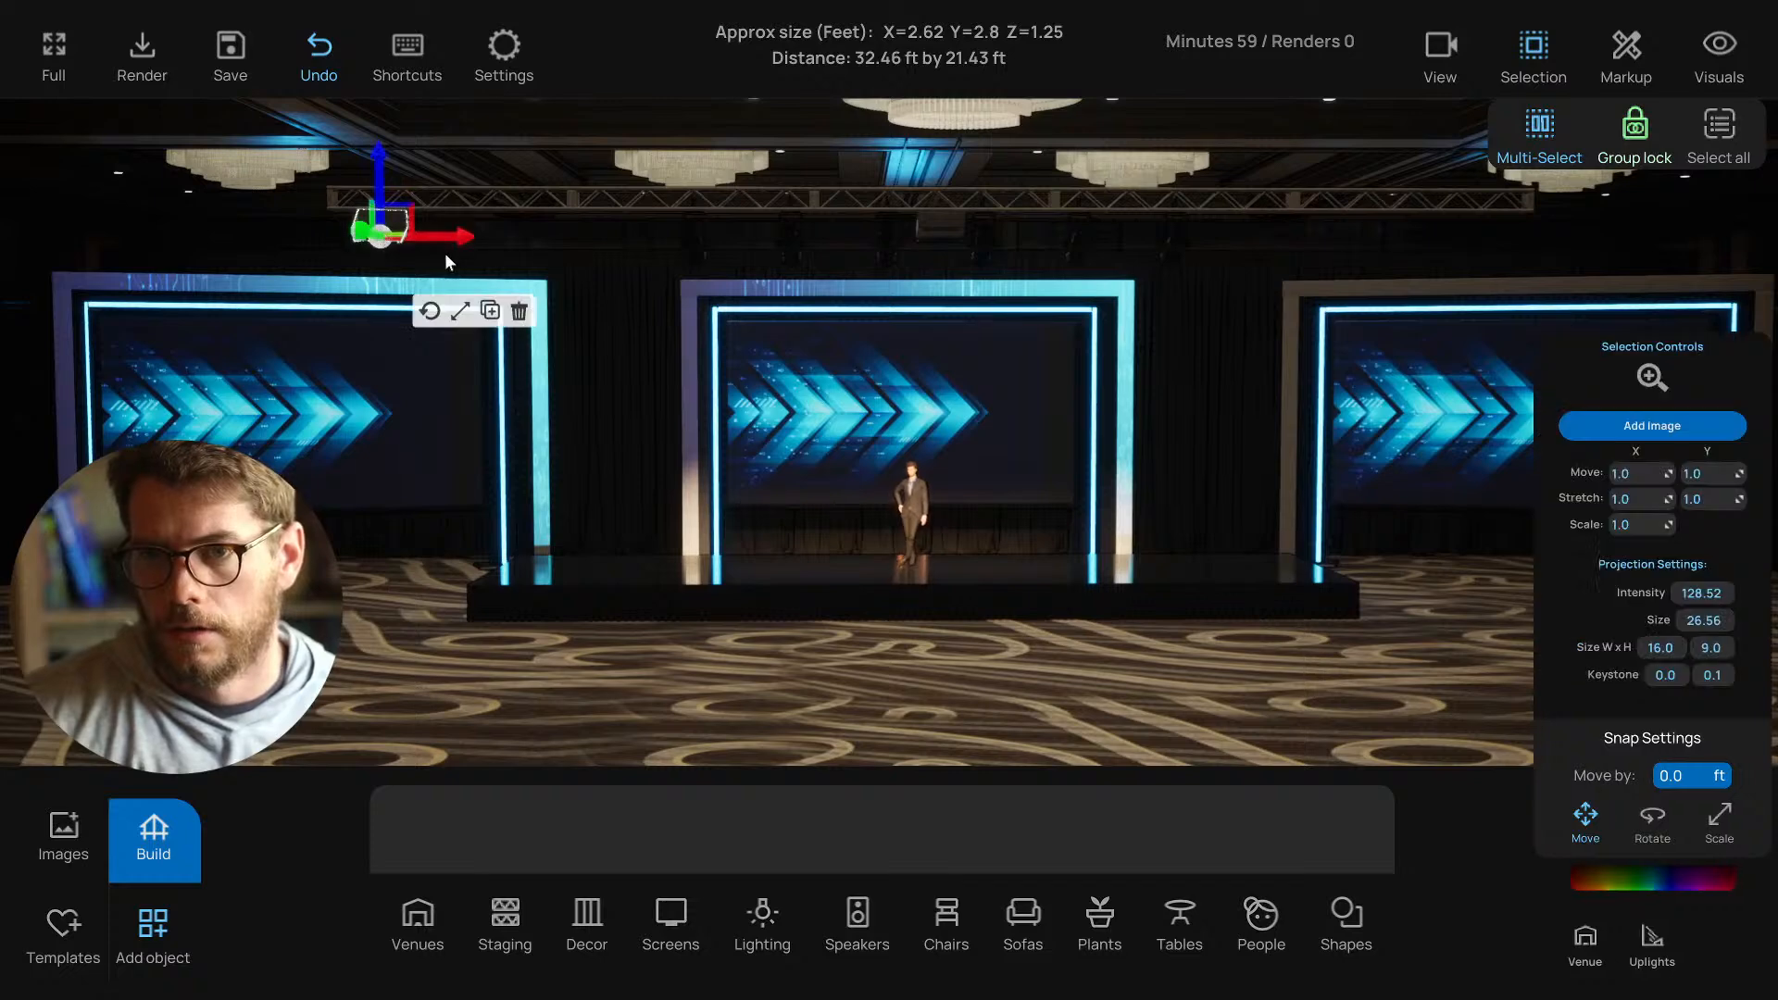
click(490, 312)
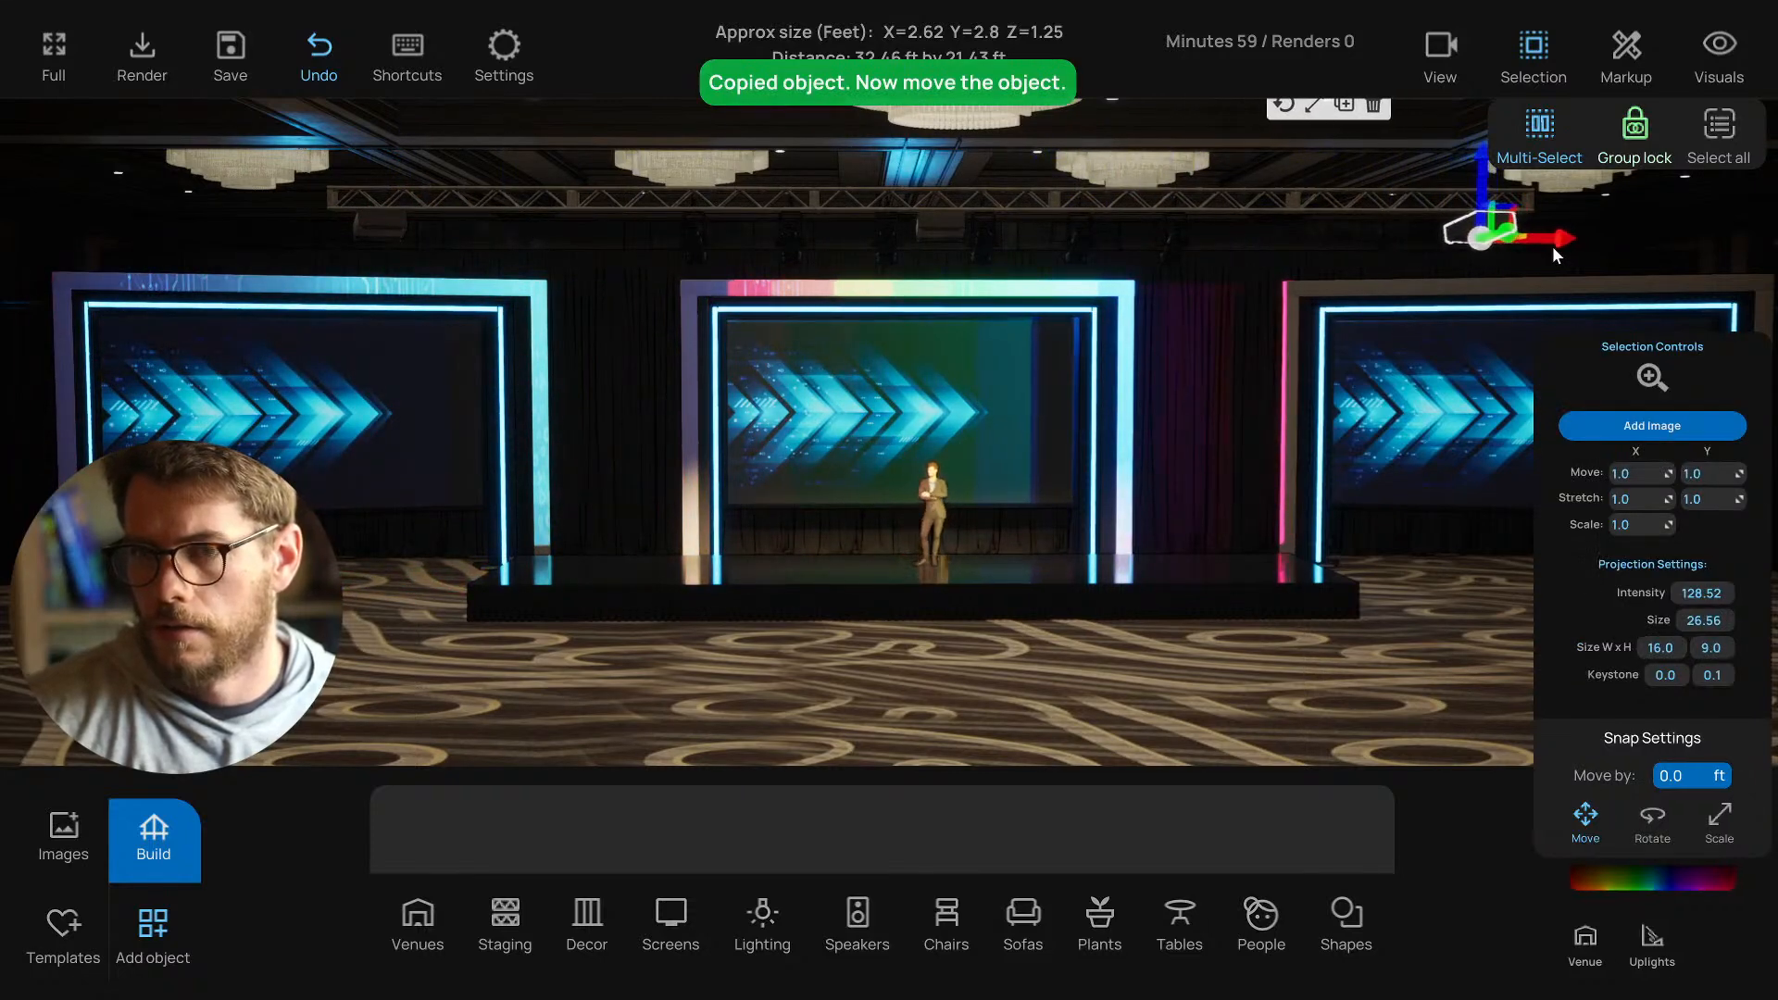
In plan view, rotate the copied projector in 20-degree increments so that it angles toward the right set.
key(t)
middle_drag(1231, 593, 1044, 364)
scroll(935, 607, up, 4)
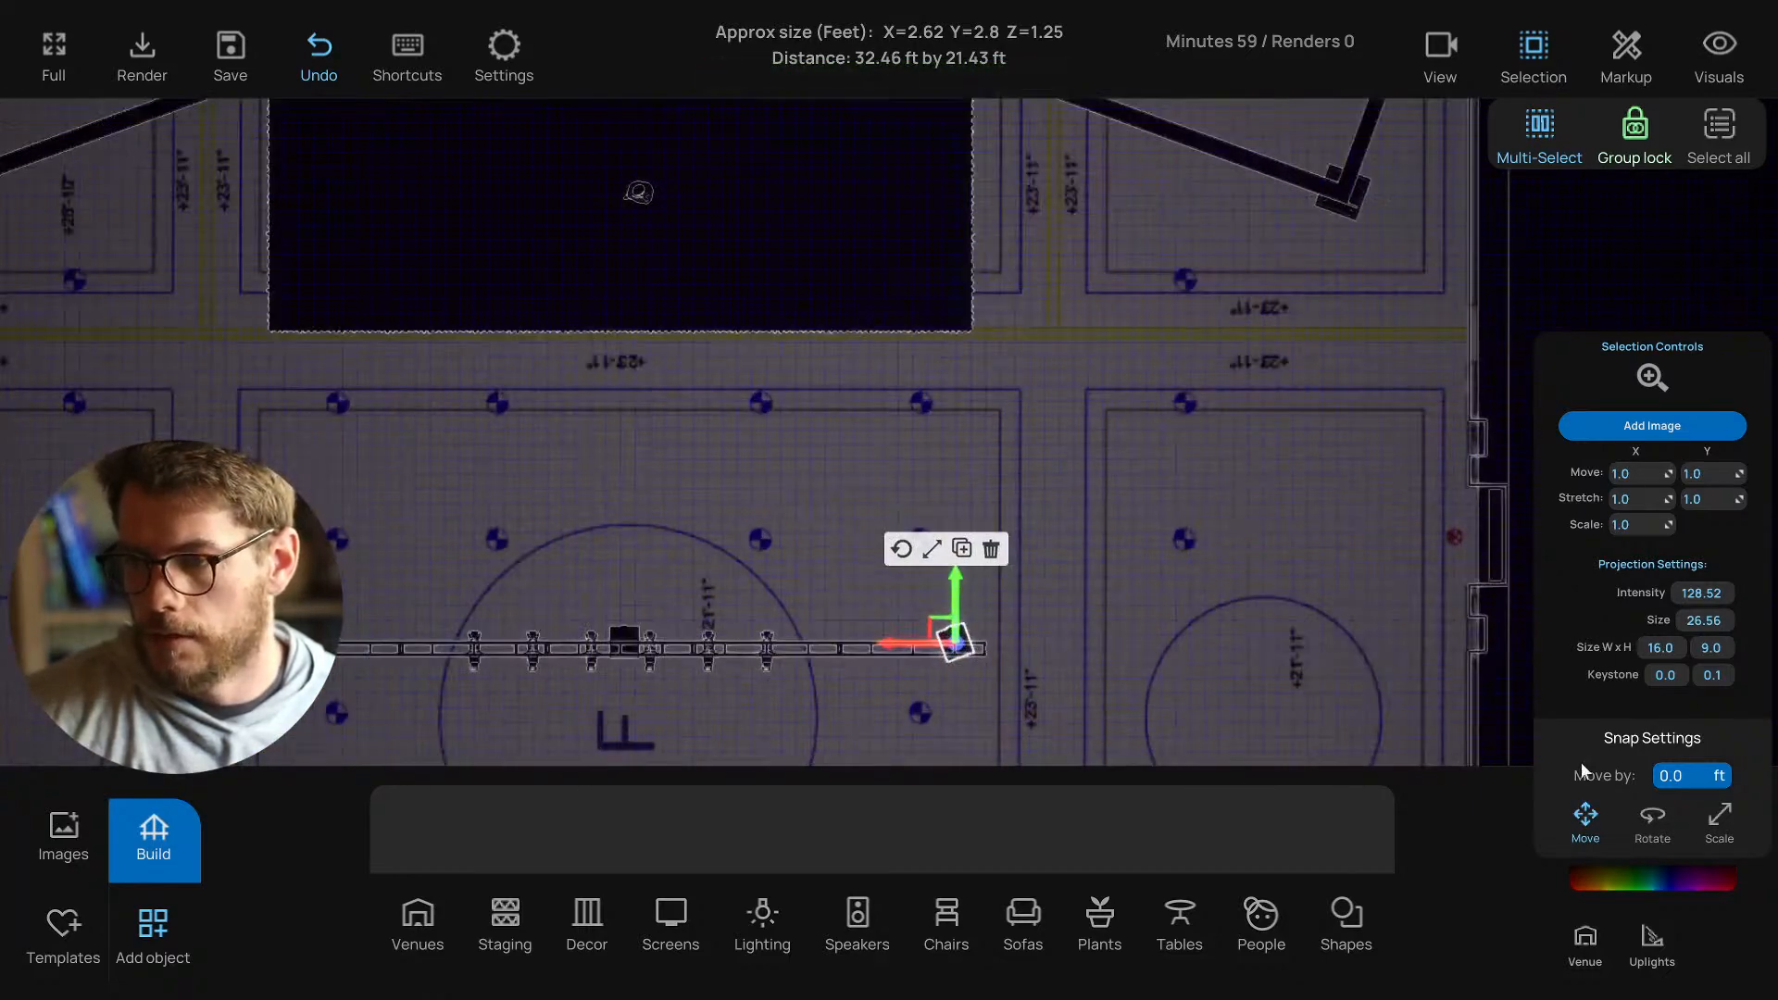
click(1654, 819)
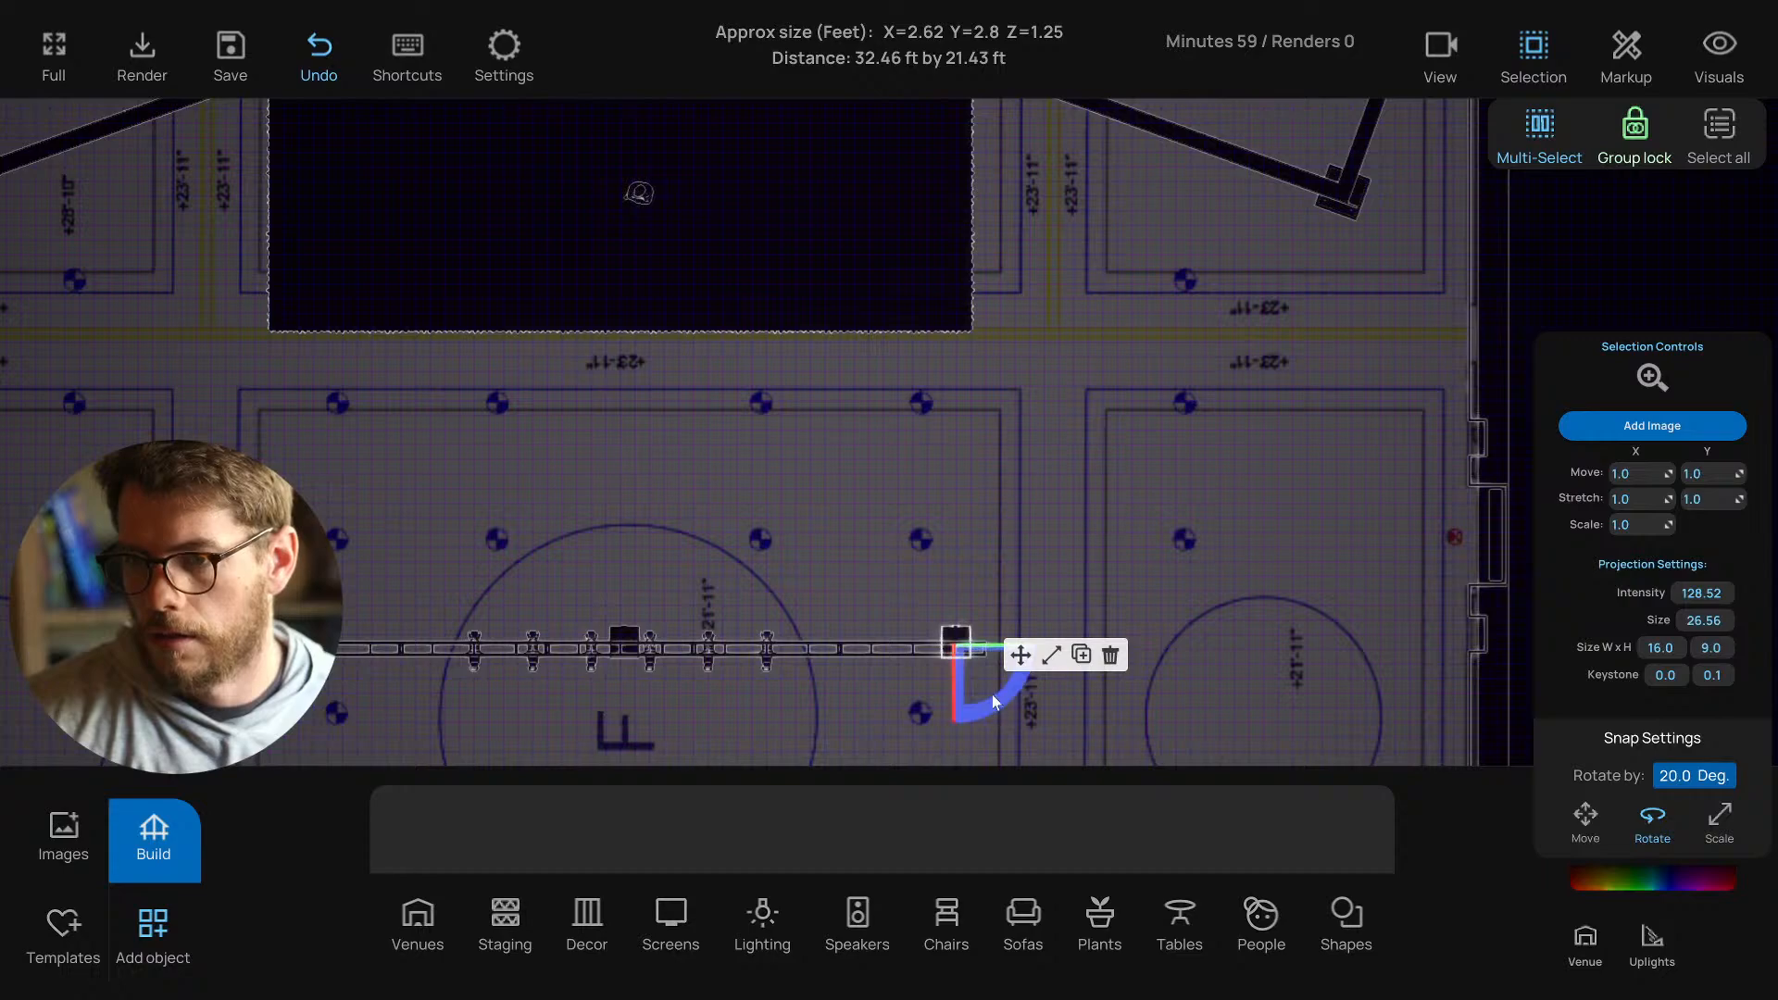
click(1020, 656)
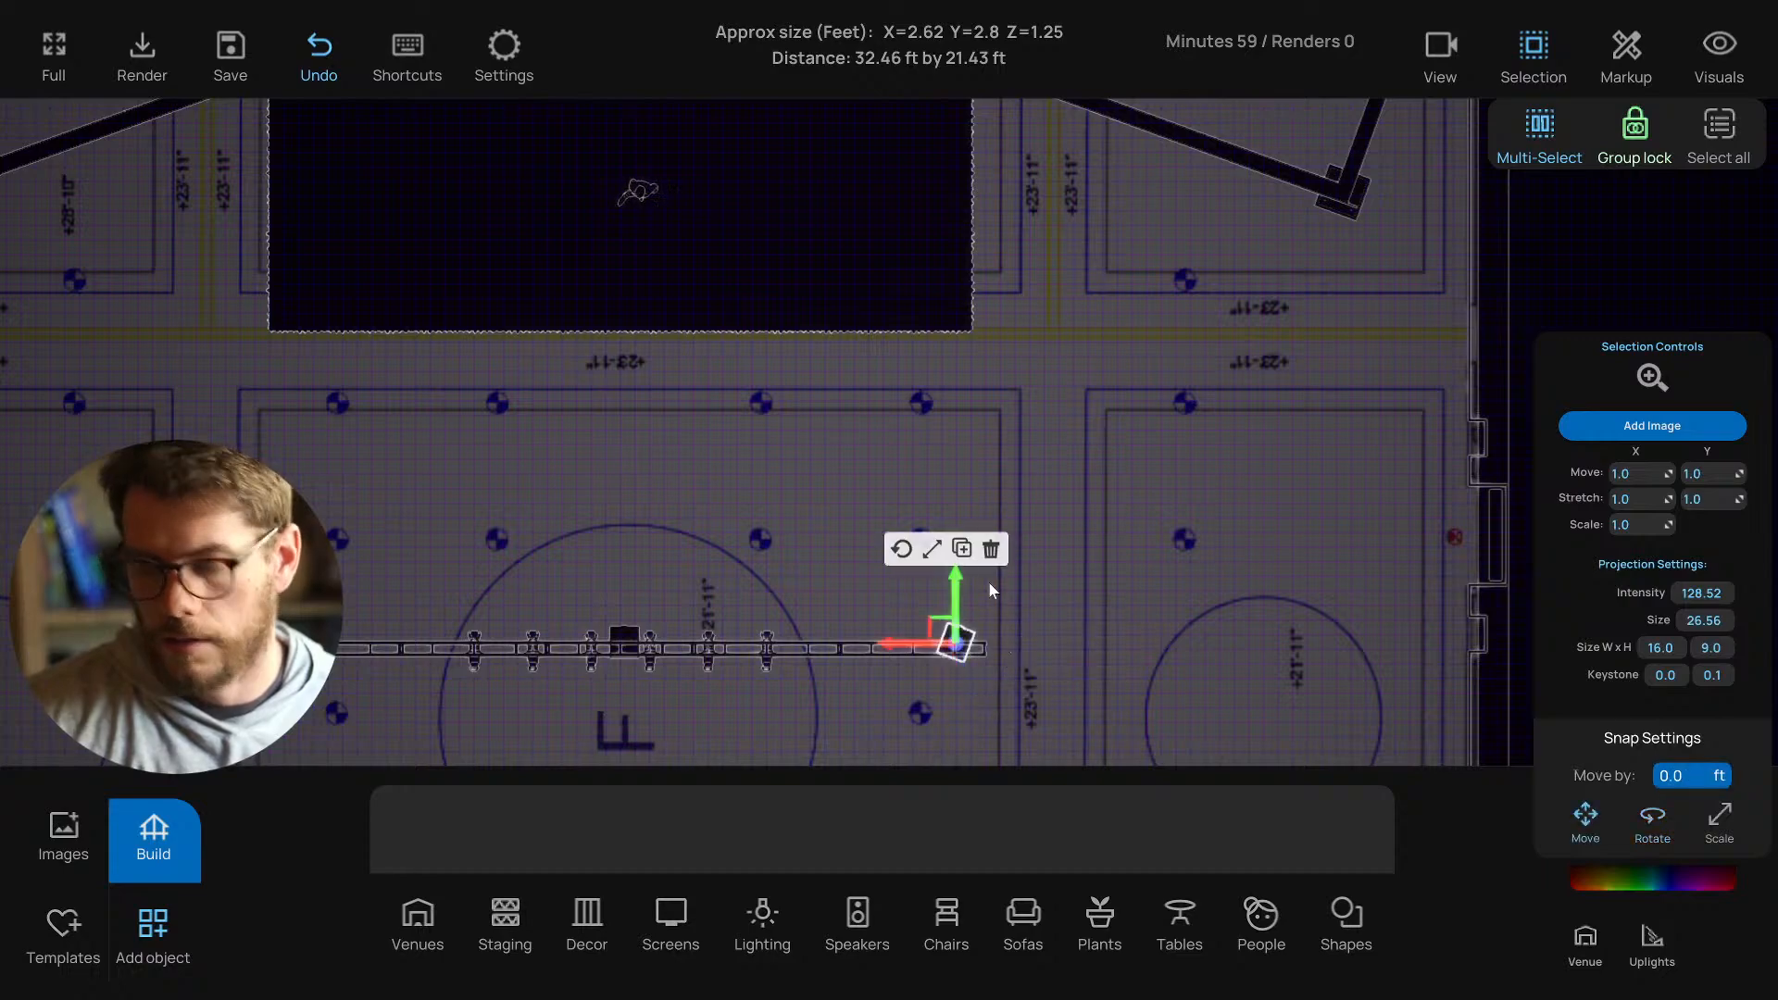
Shift the copied projector slightly outward along the truss so its test pattern covers the full width of the right frame.
key(t)
right_drag(1006, 606, 1175, 560)
key(s)
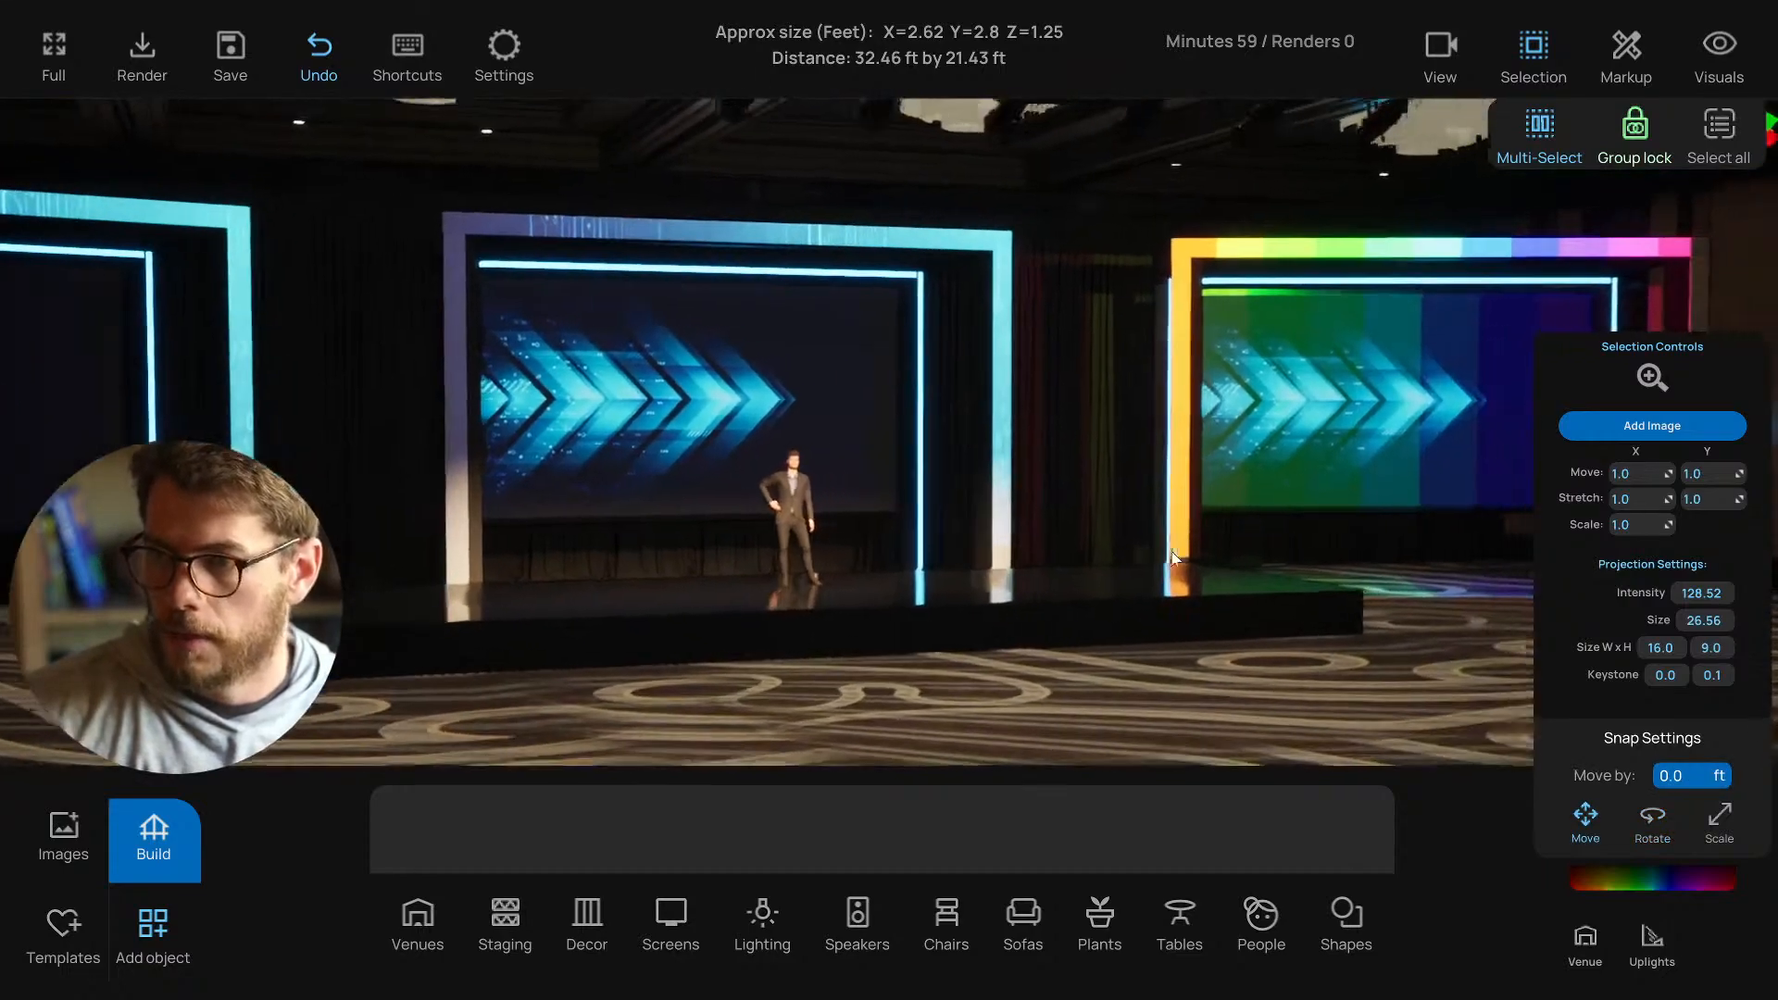
key(d)
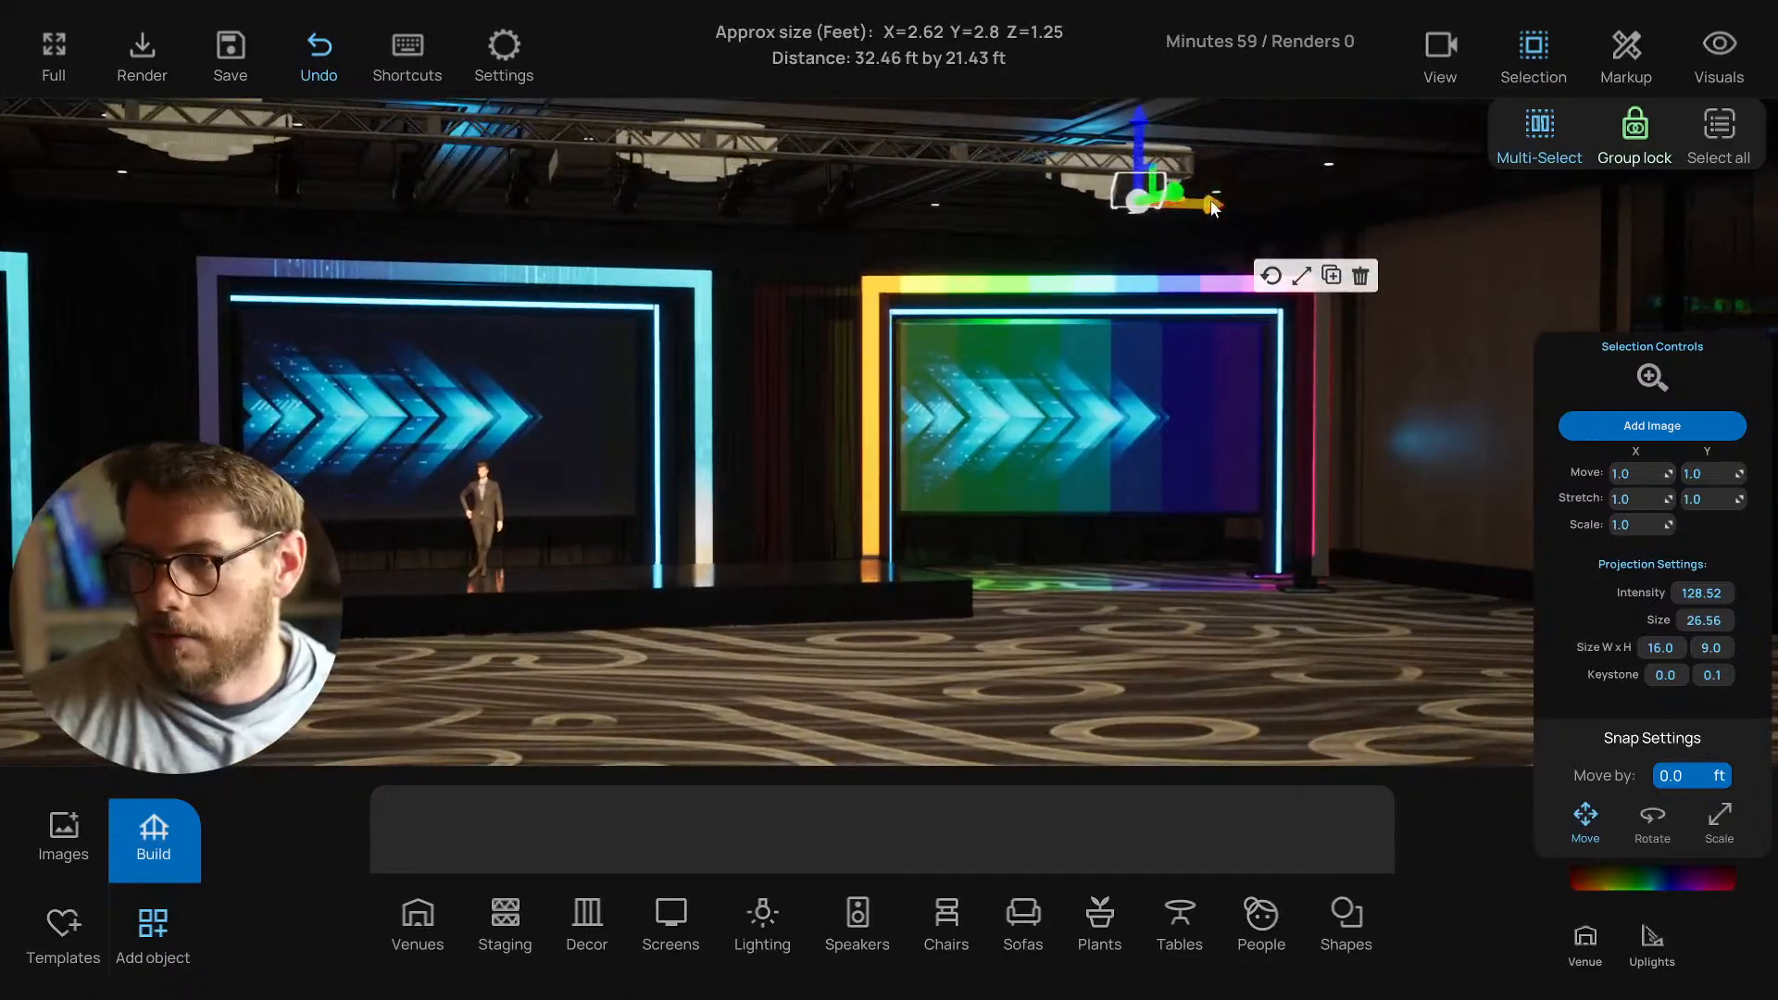
drag(1213, 208, 1239, 205)
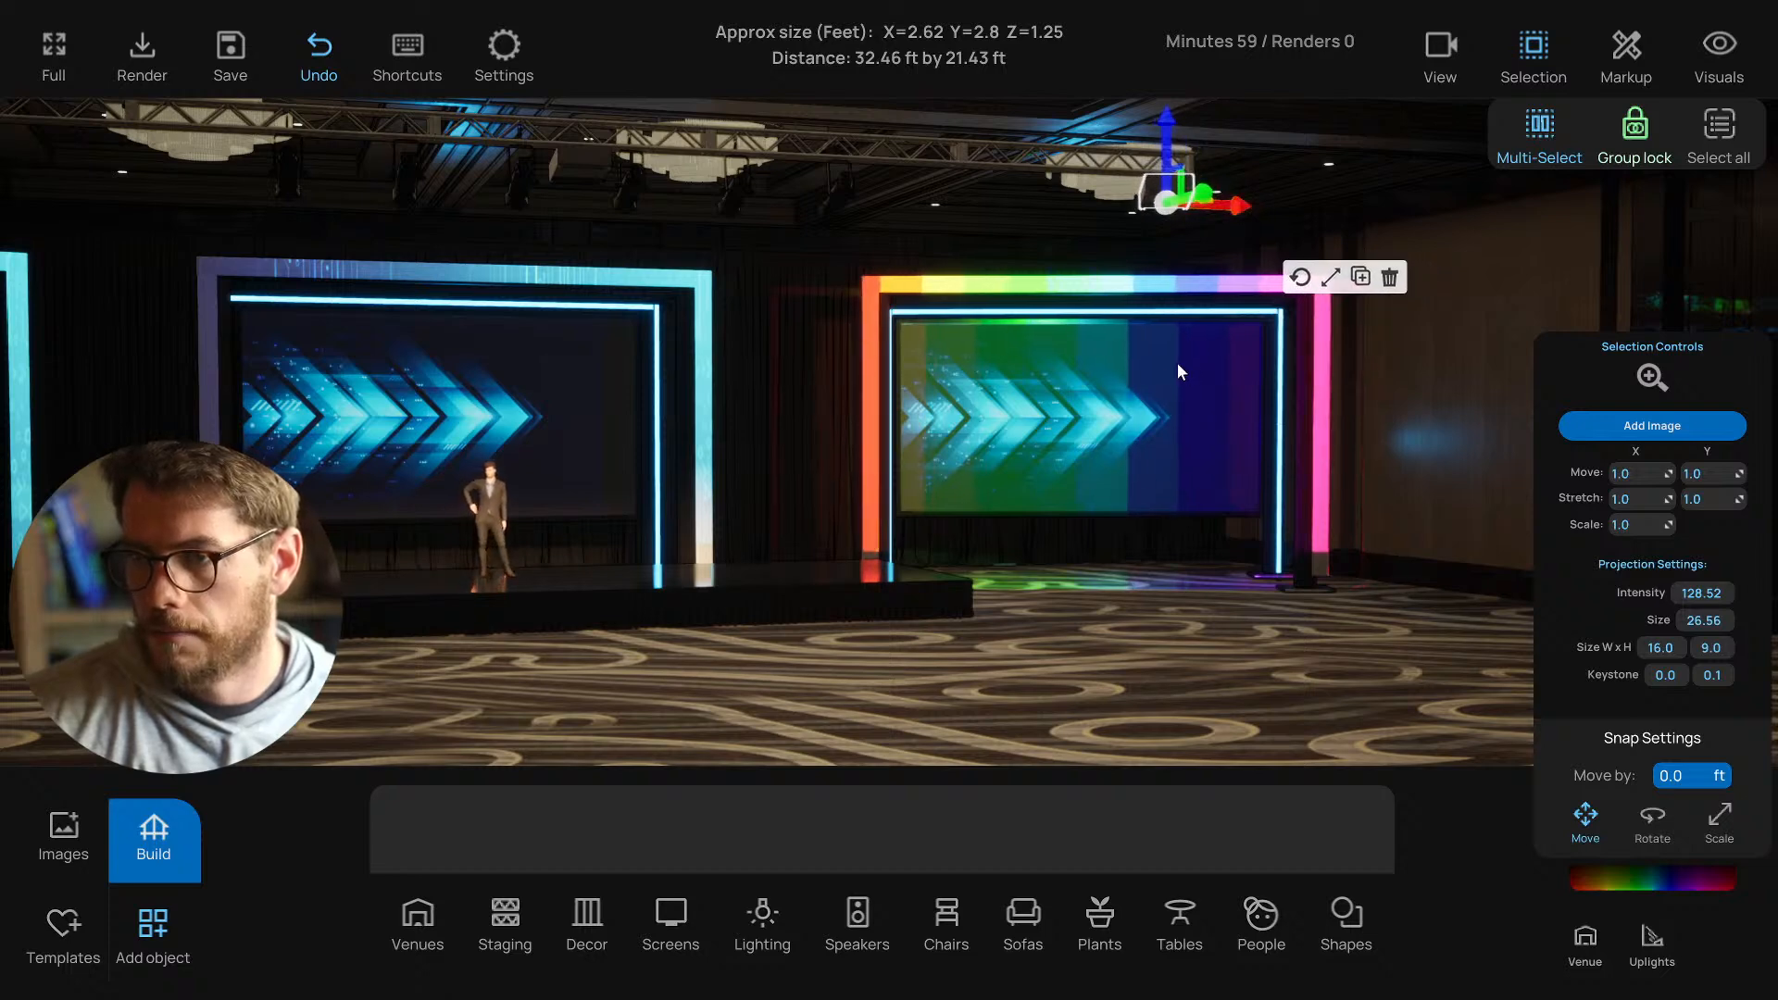
Turn off group lock, select the right set's two uprights, top bar and projector, and projection-map the projector onto those frame pieces.
right_drag(1179, 370, 1219, 420)
click(1297, 406)
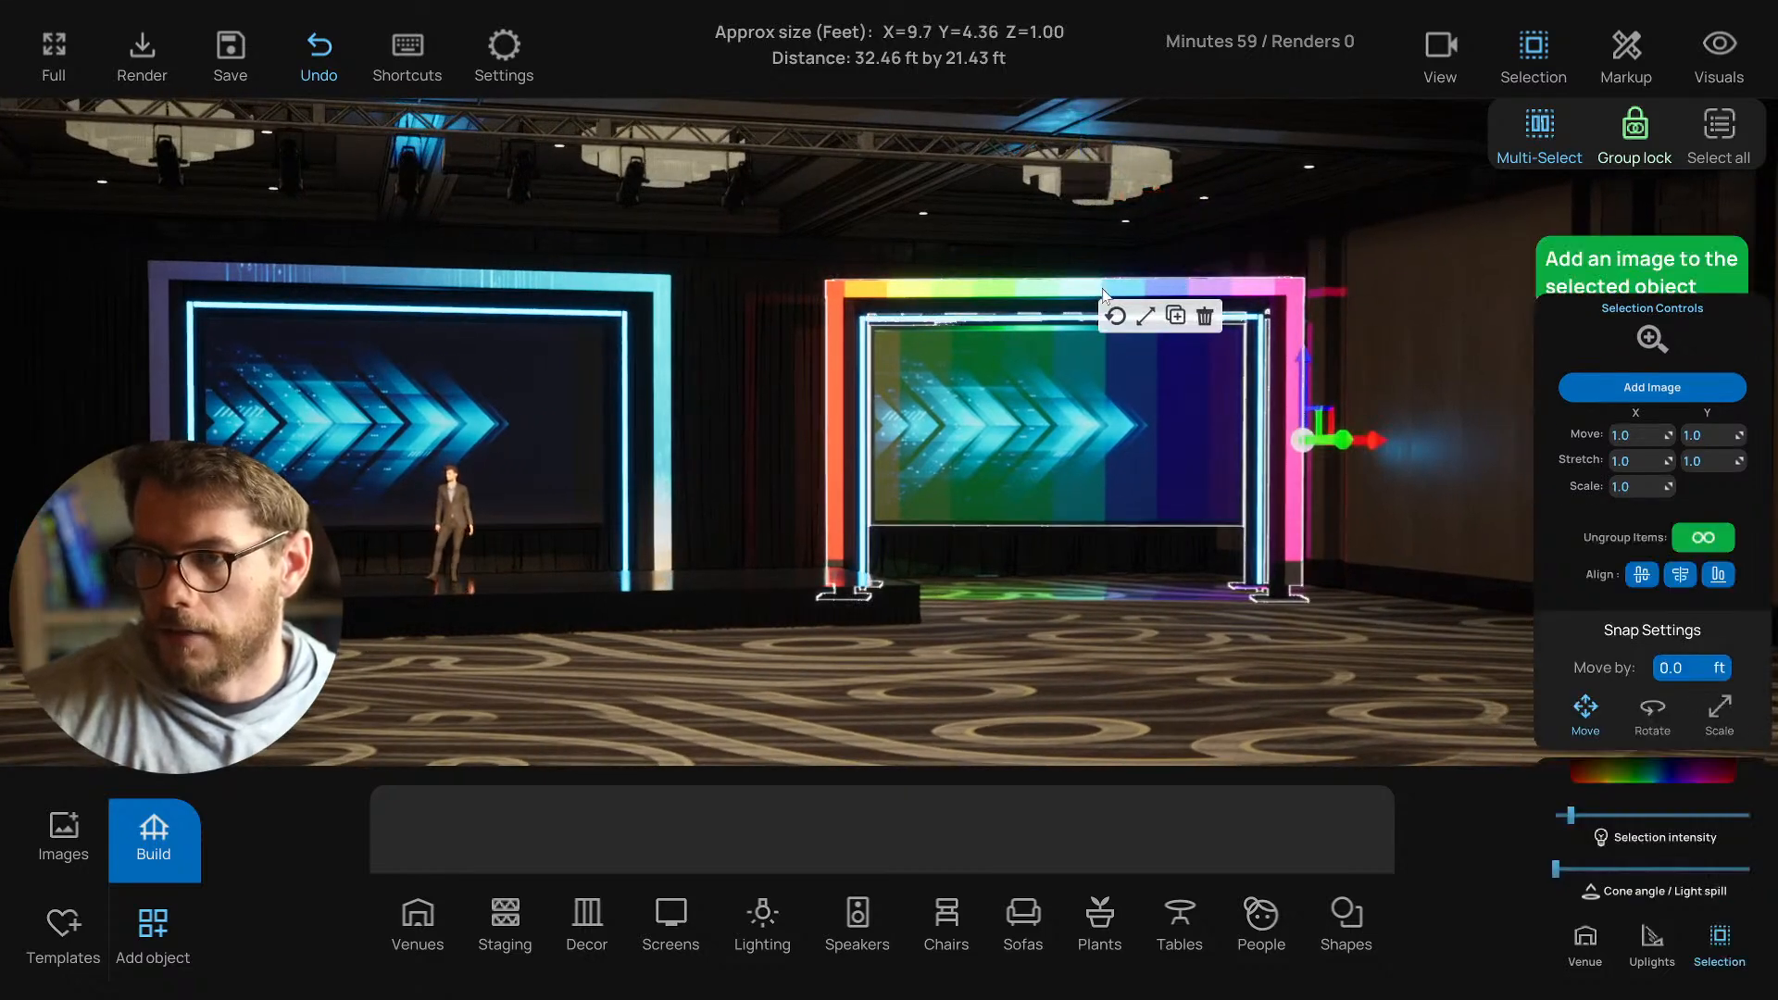
click(1635, 152)
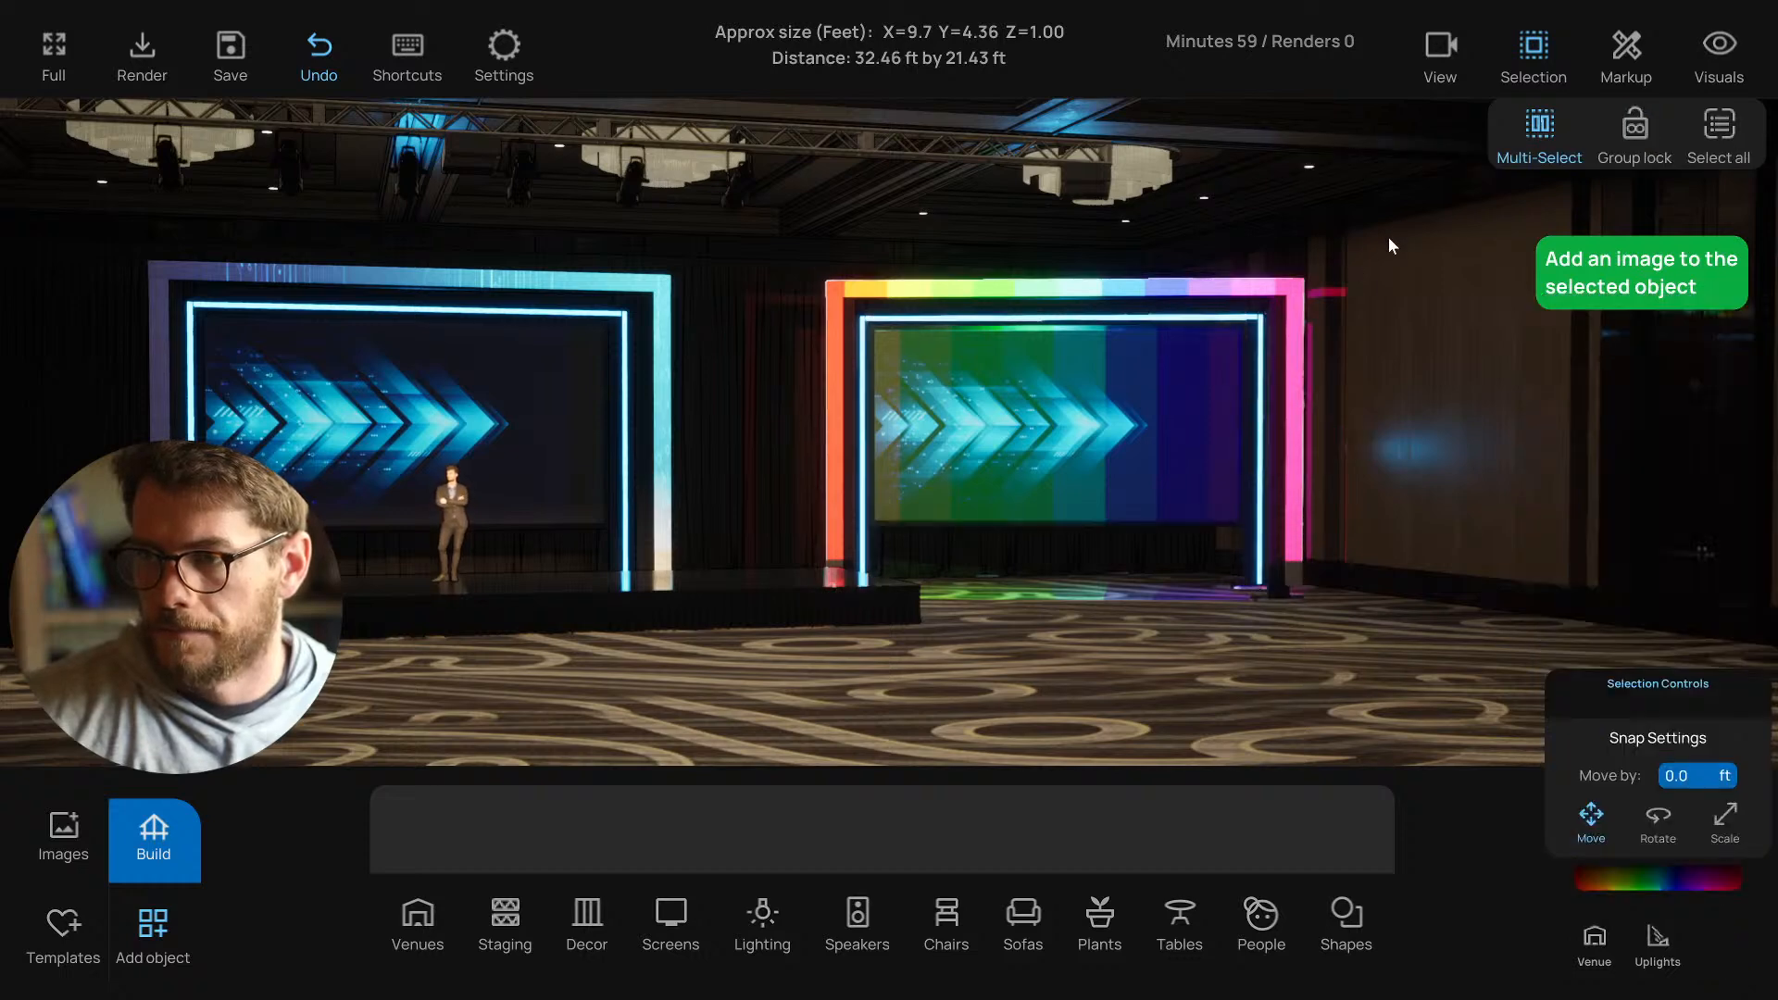
click(1174, 284)
click(1002, 315)
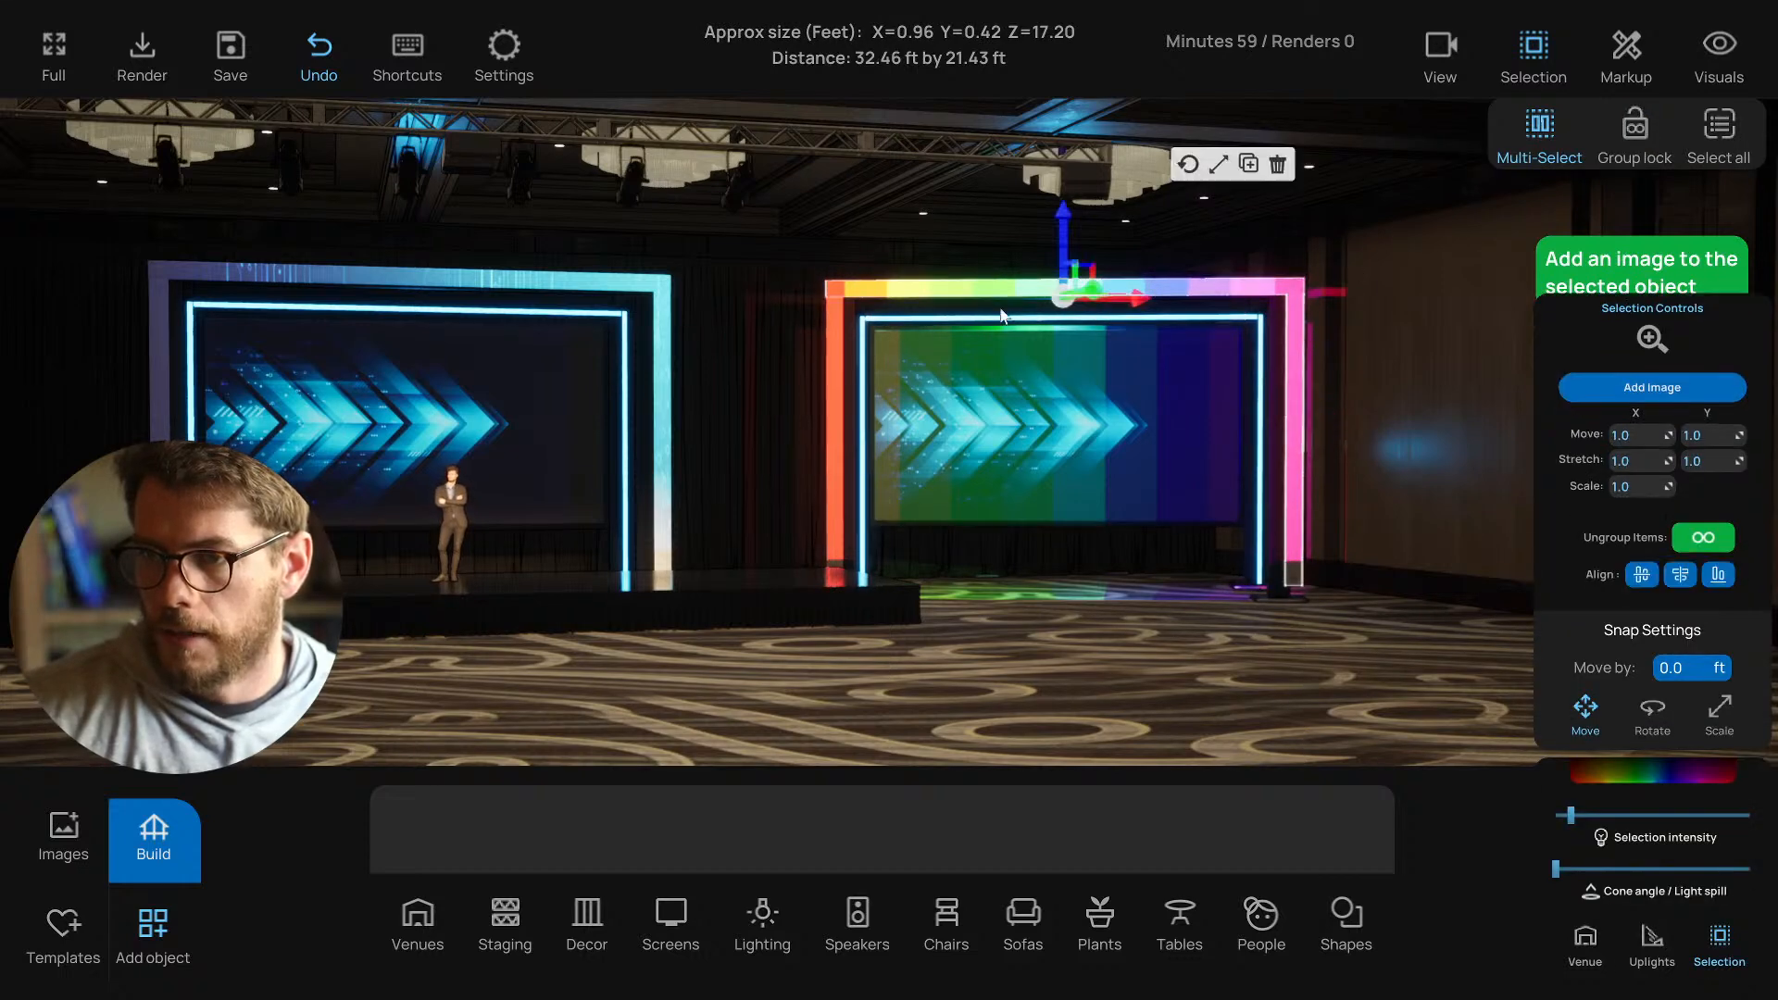
click(842, 369)
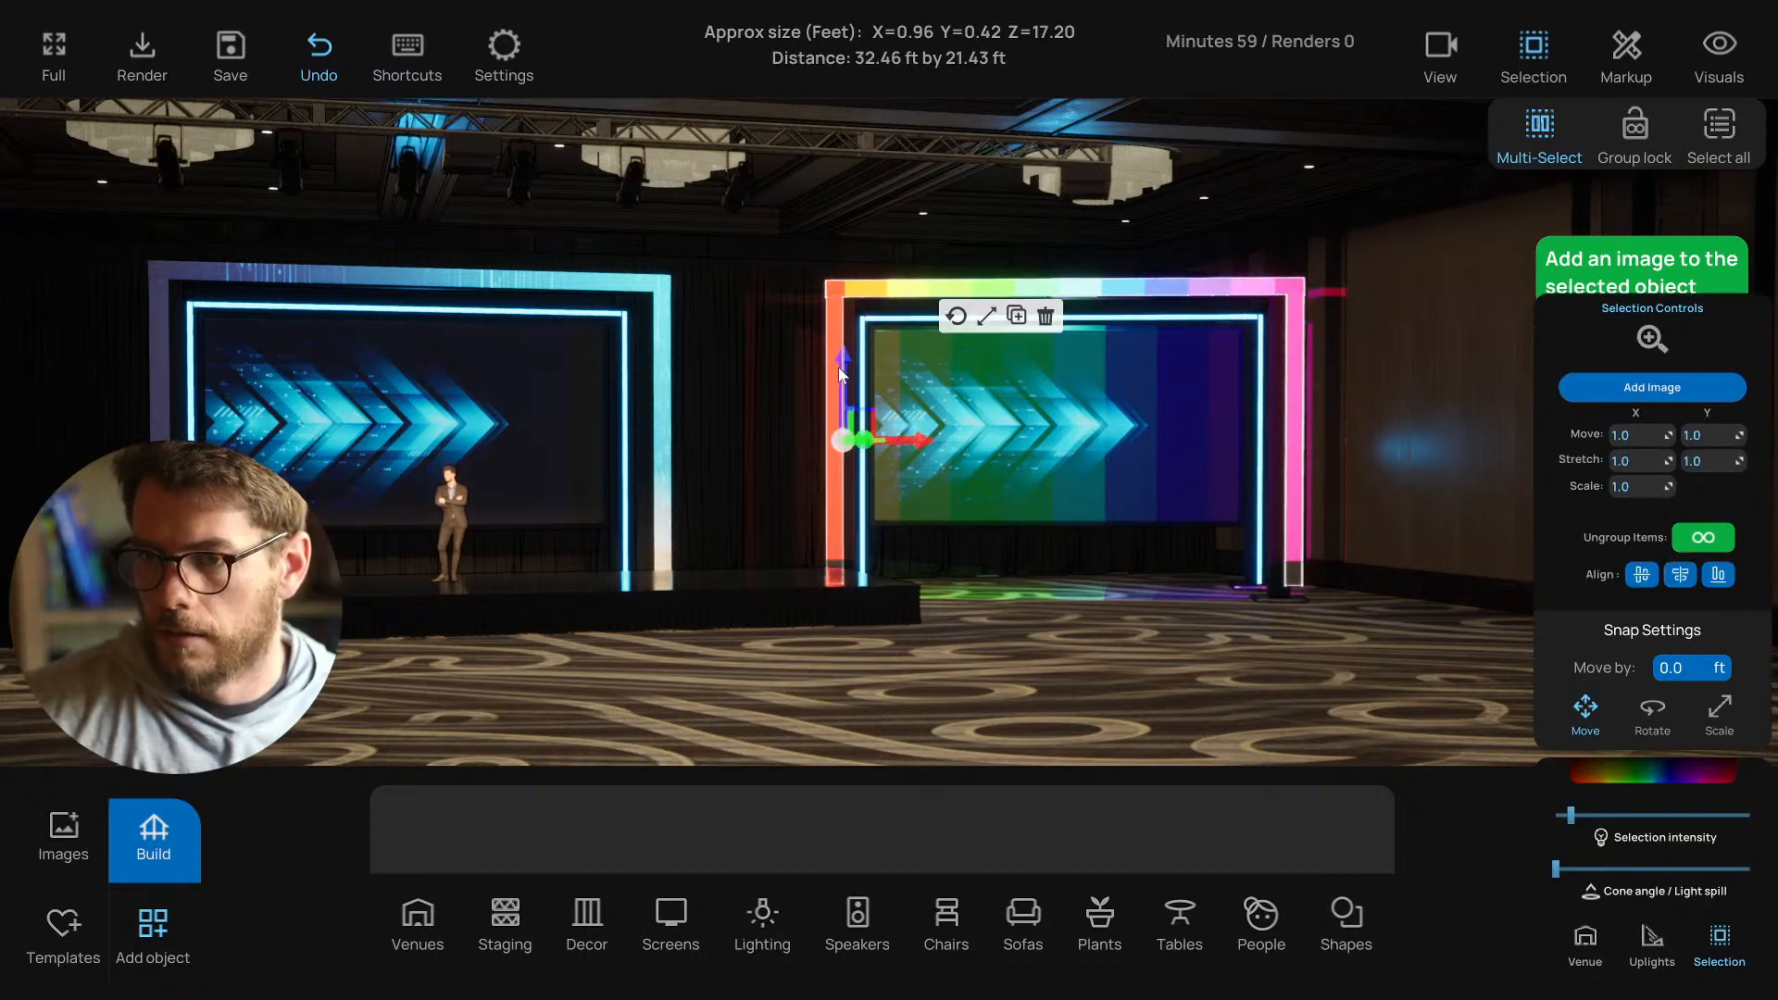
click(1077, 182)
click(1732, 501)
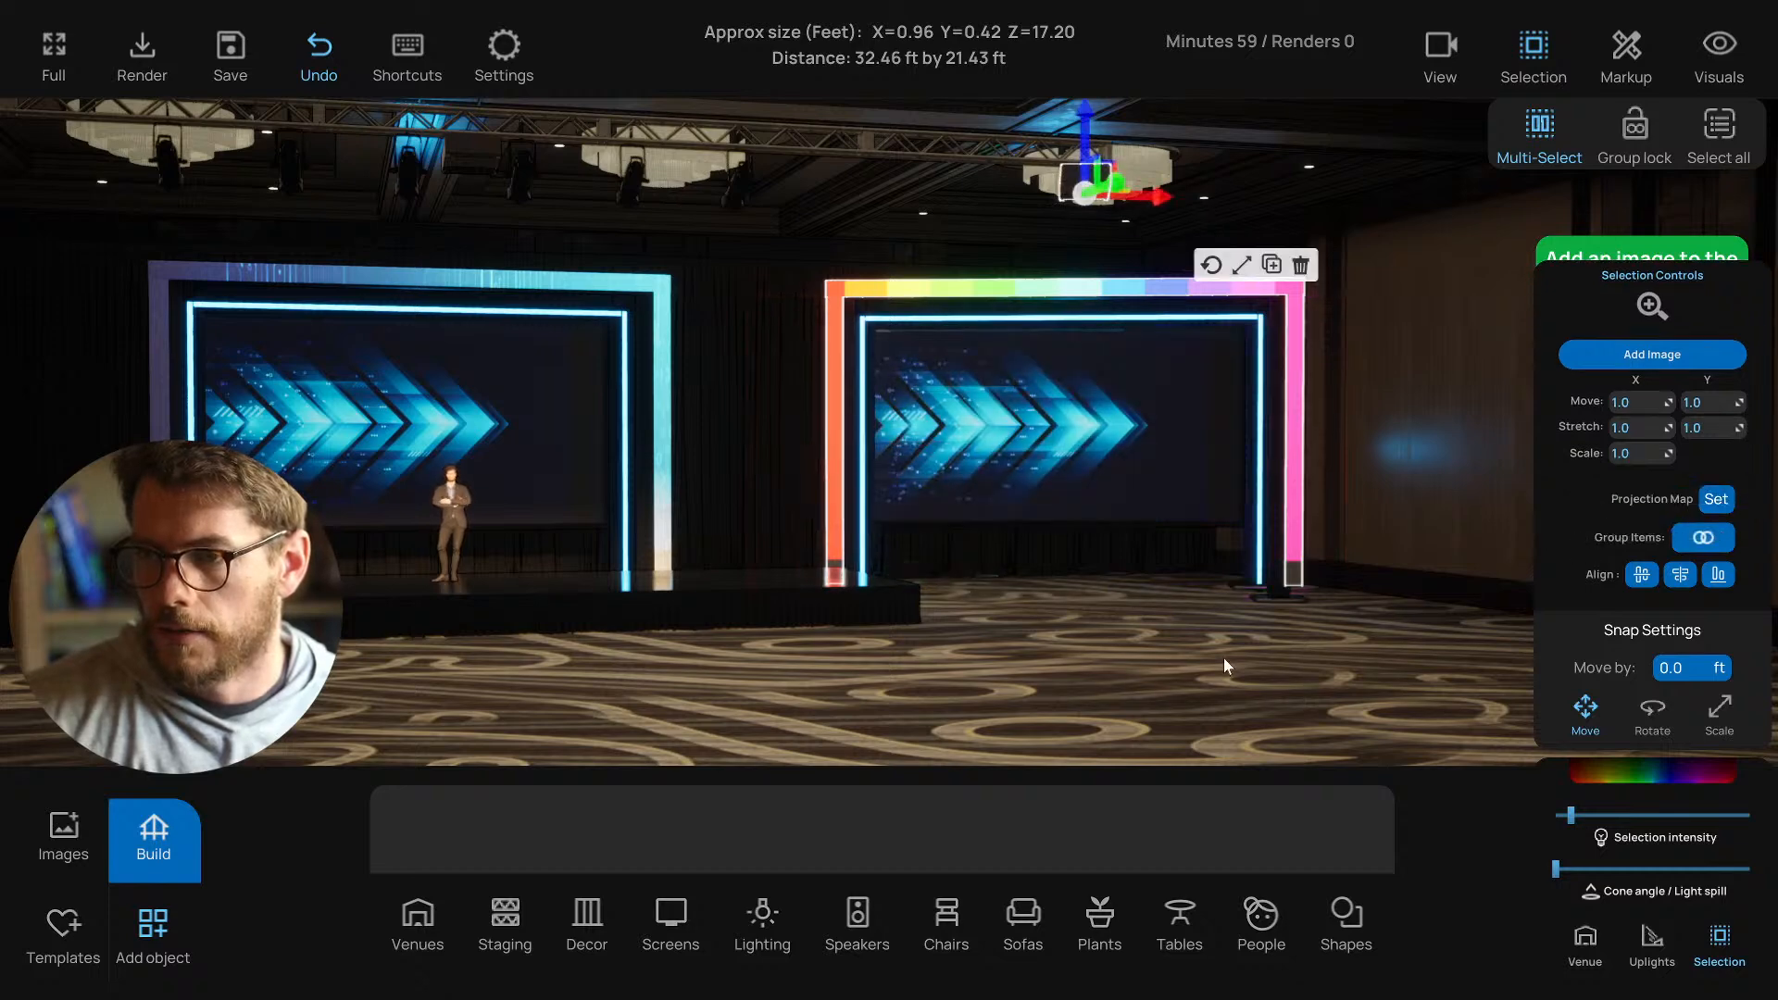
Select only the right projector, assign it the blue digital circuit image used on the other frames, and clear the selection.
drag(1225, 657, 1147, 699)
click(1134, 678)
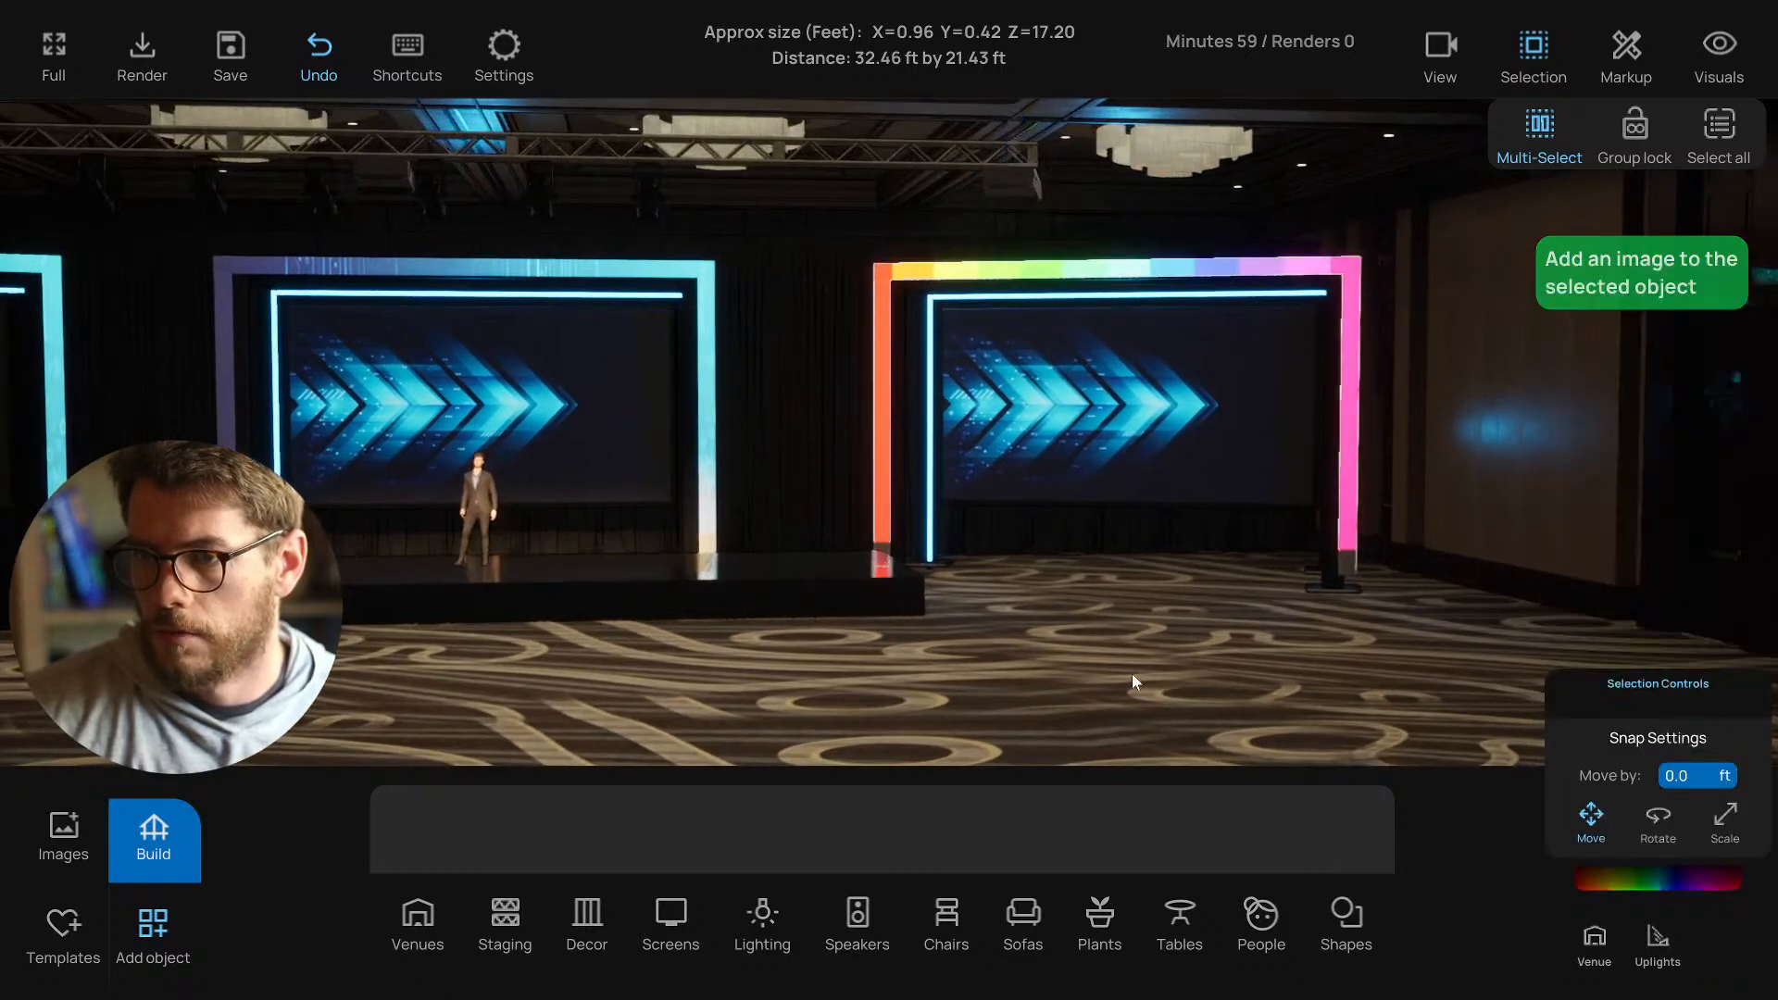
click(1008, 185)
right_drag(1049, 465, 1004, 469)
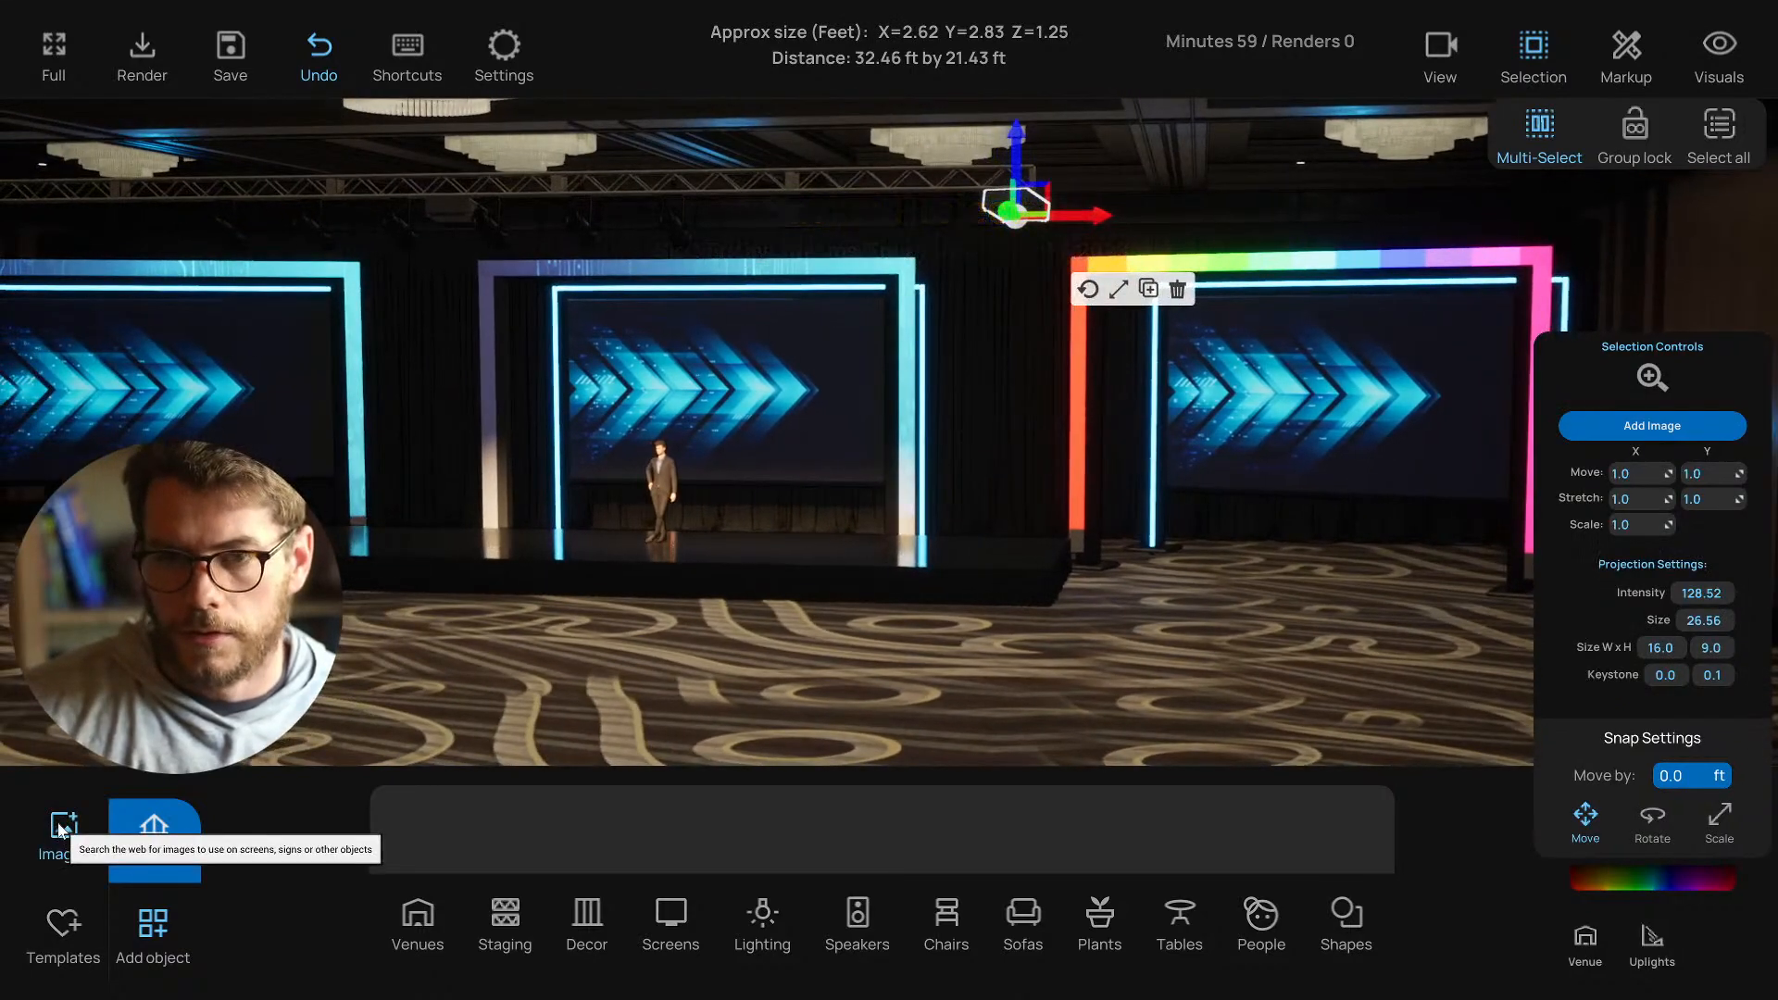
click(63, 834)
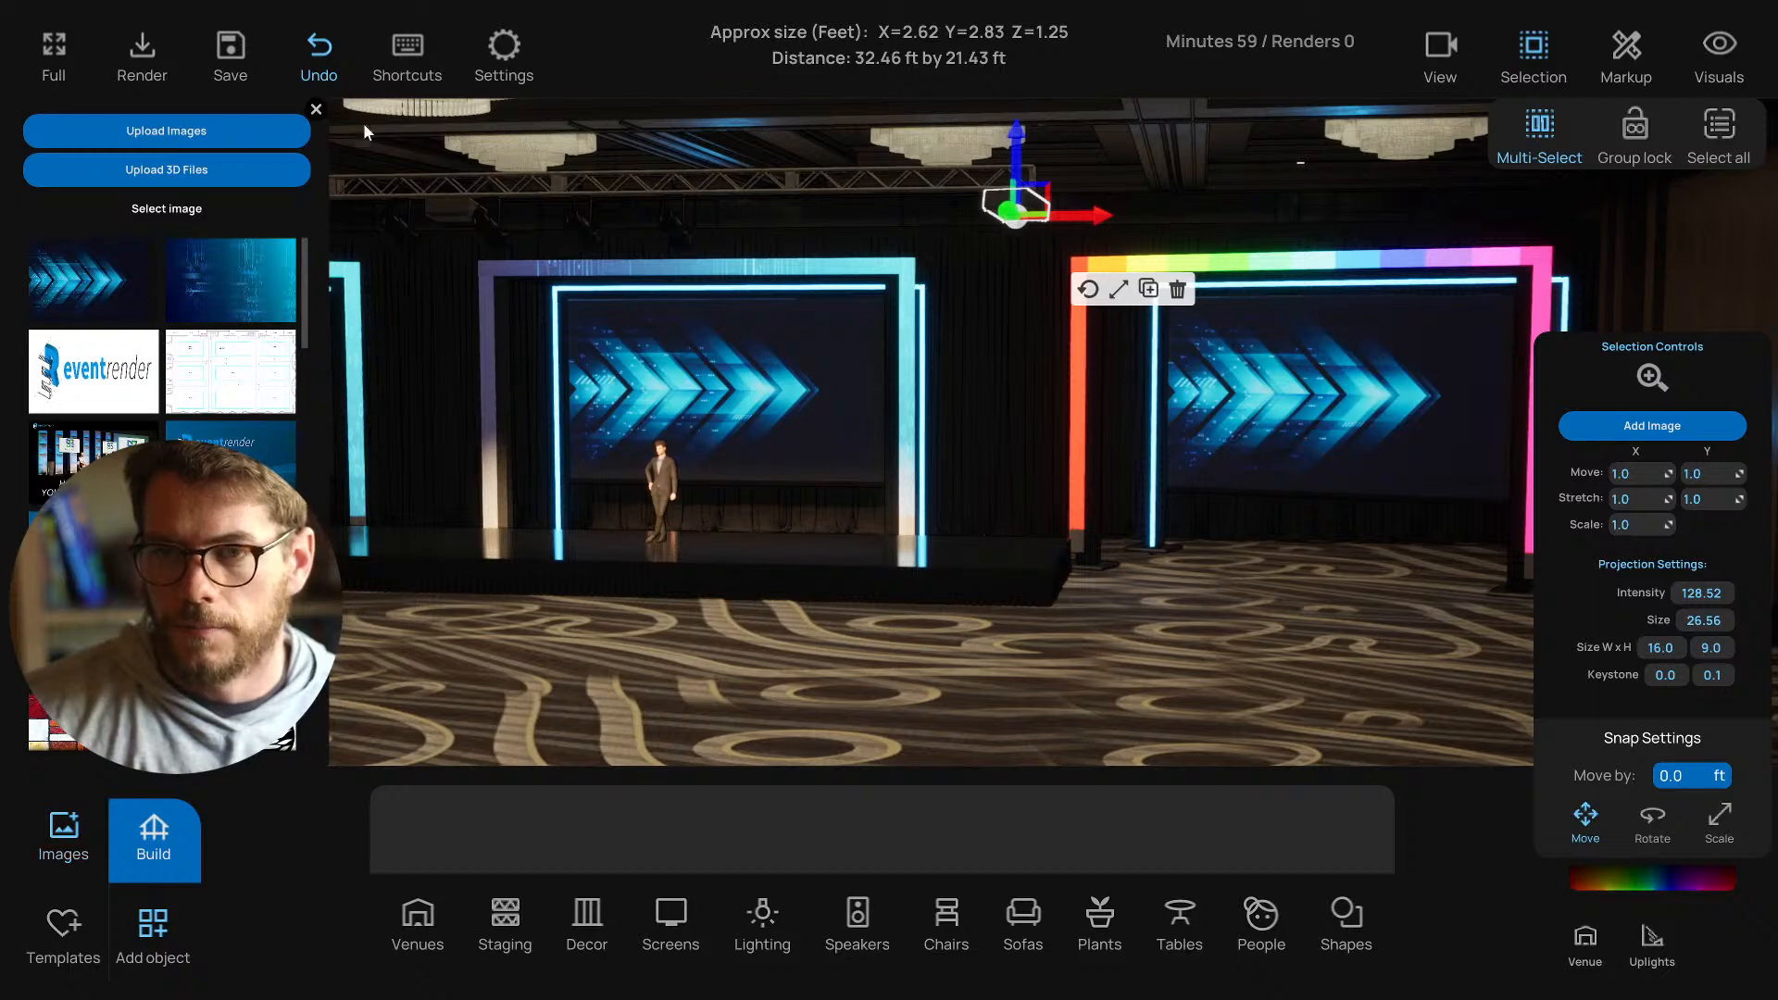
click(317, 111)
right_drag(833, 579, 732, 318)
click(715, 269)
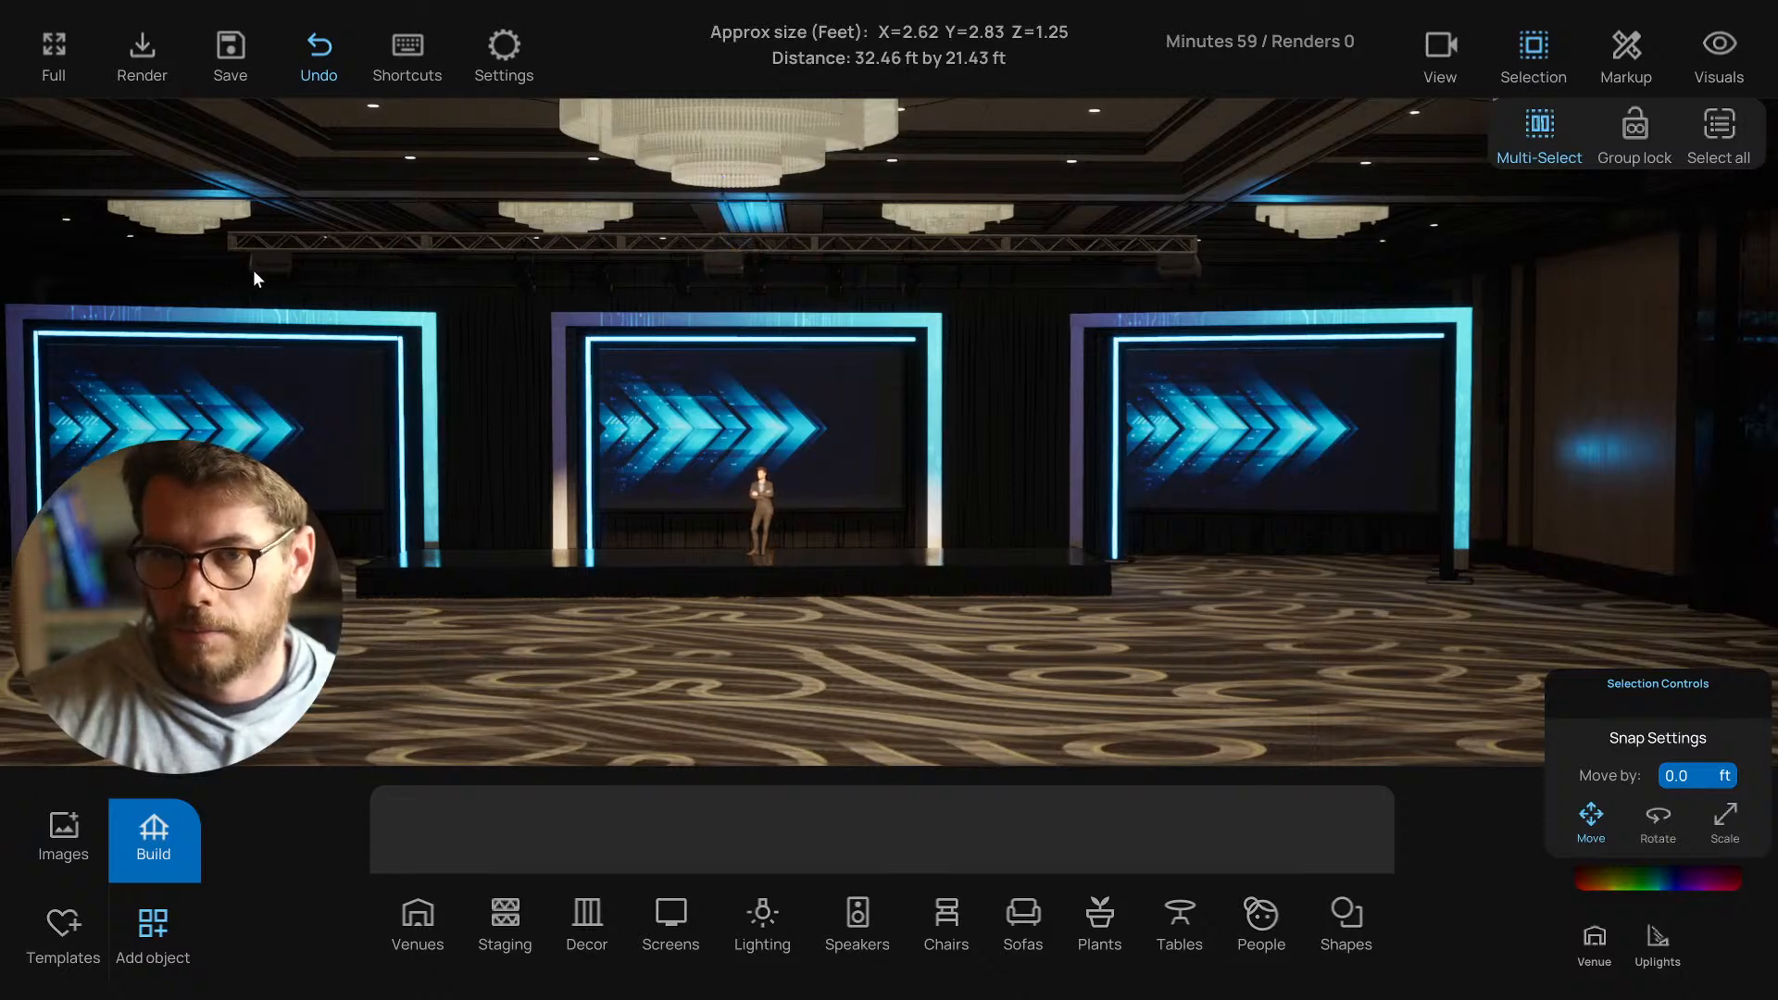
Select all three projectors together and set their projection intensity to 54.61 and size to 27.27.
click(278, 267)
click(746, 268)
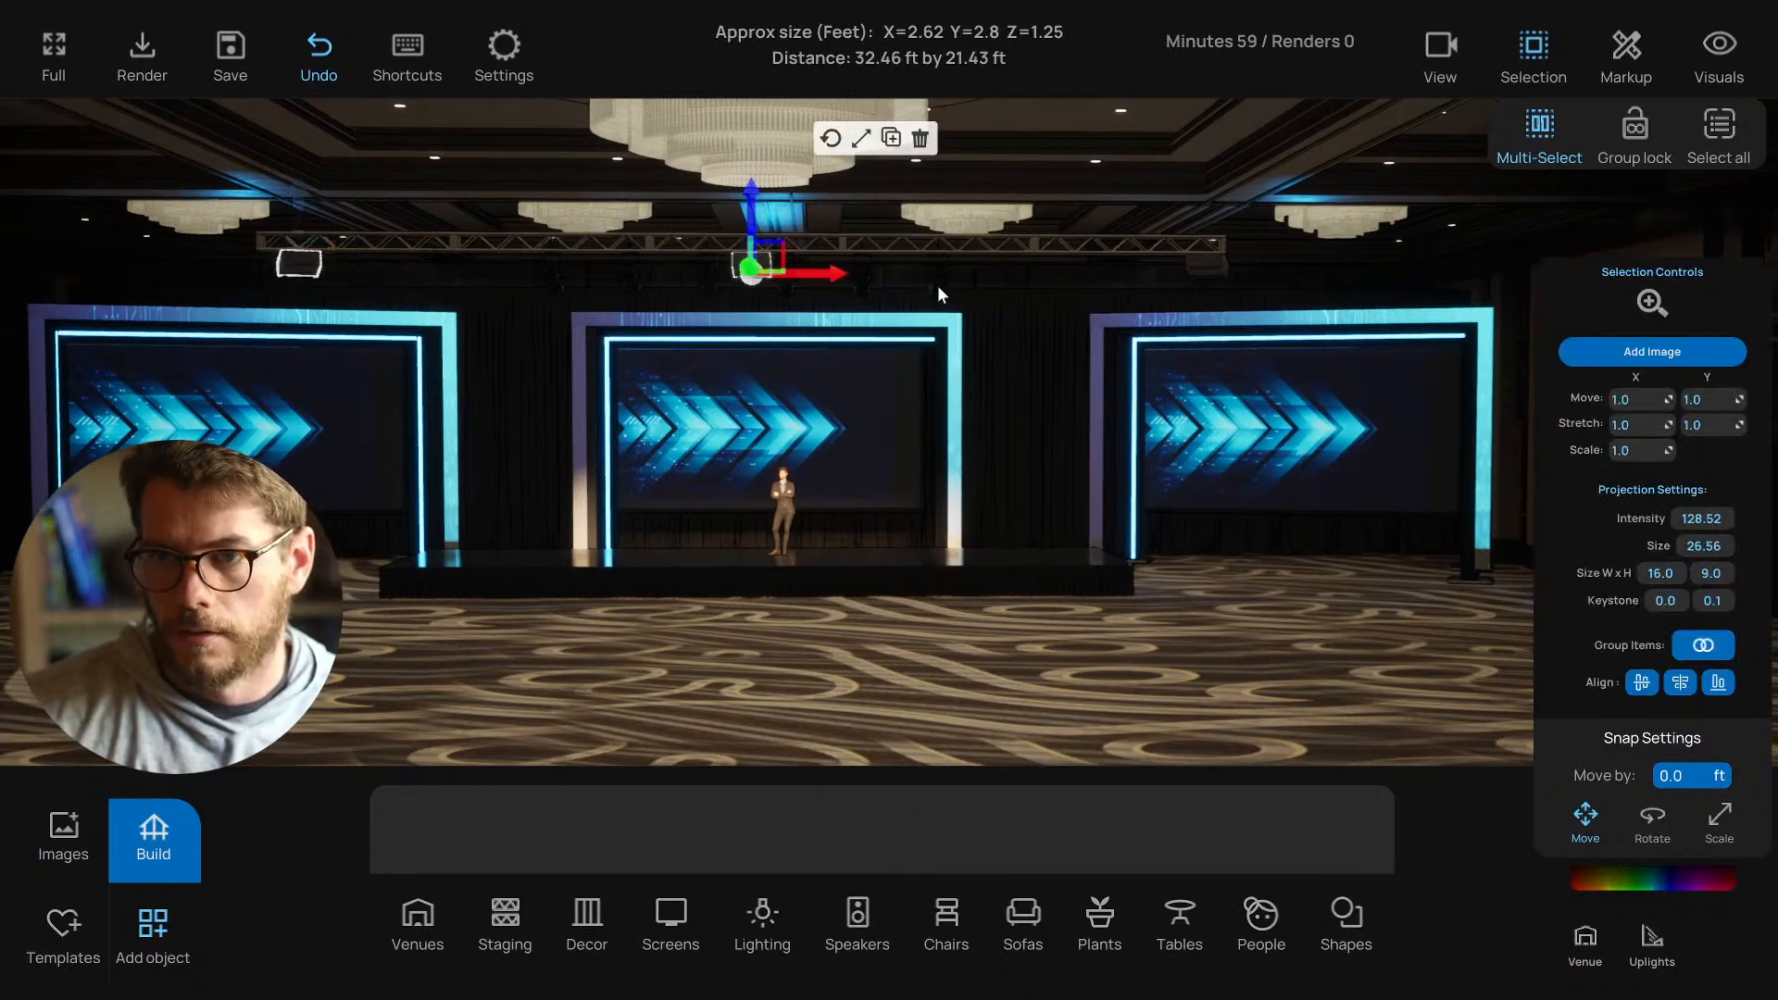
click(1219, 270)
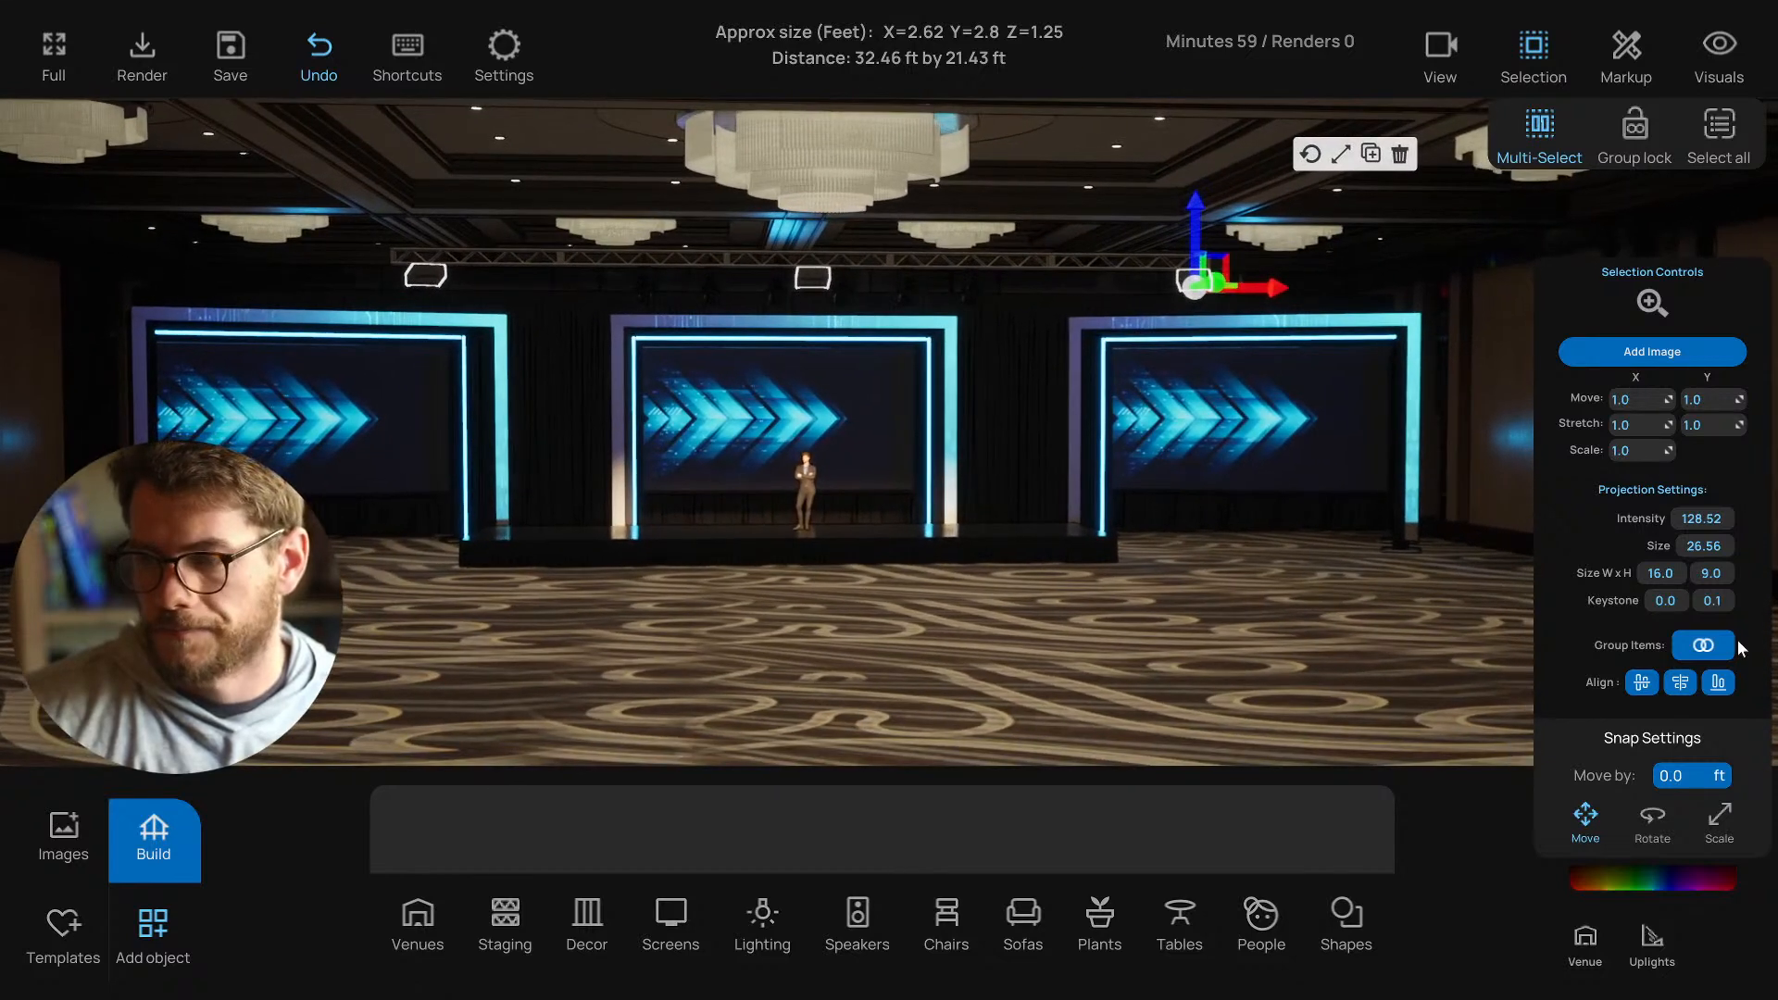
drag(1704, 518, 1635, 519)
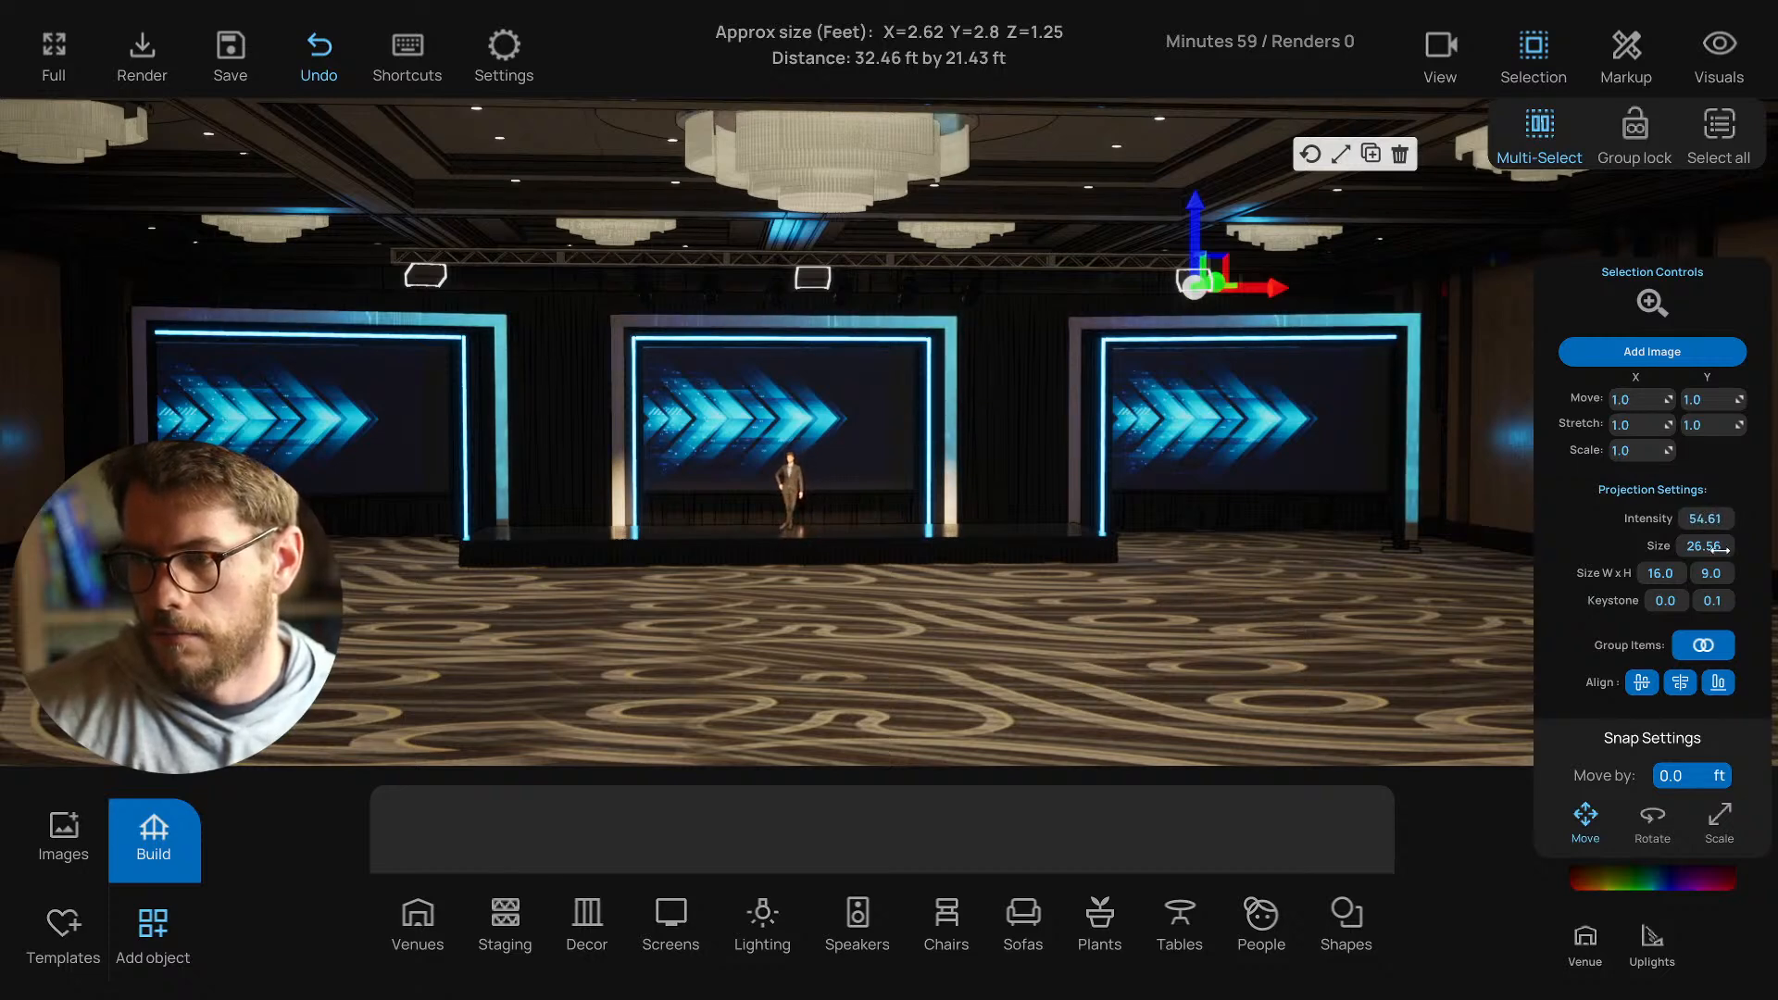
mouse_move(1712, 549)
mouse_down()
mouse_move(1741, 548)
mouse_move(1688, 548)
mouse_move(1707, 549)
mouse_up()
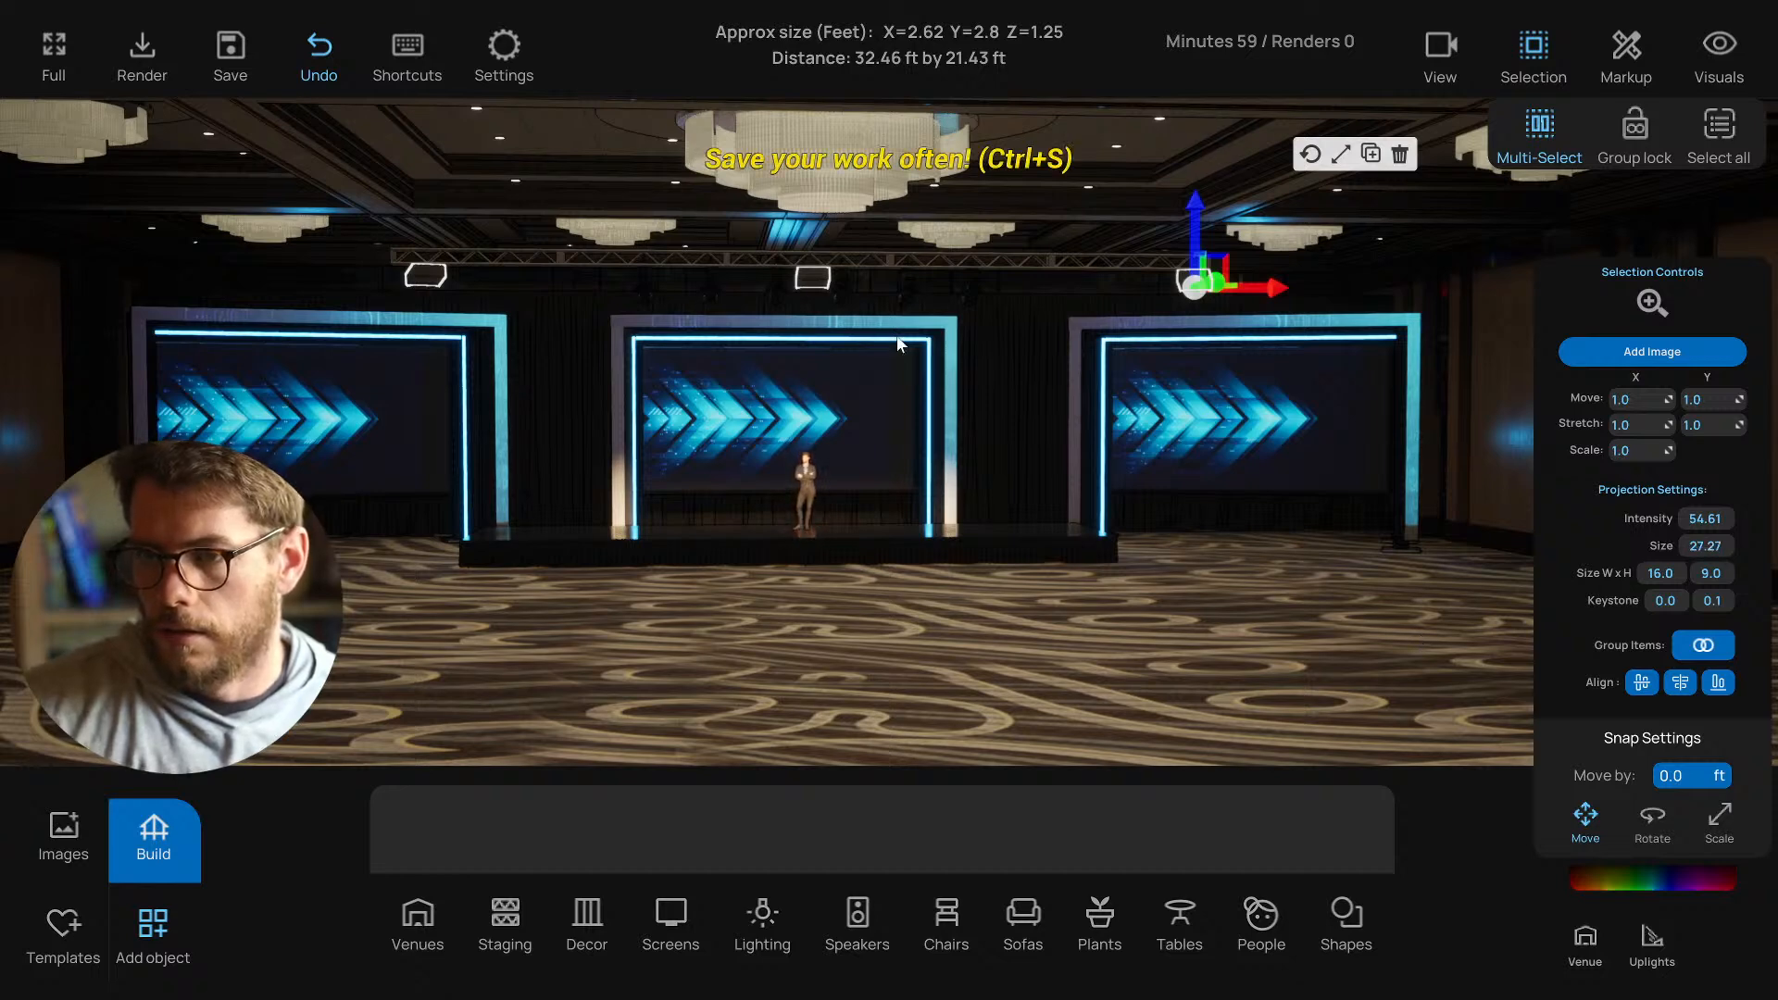
Select only the center projector, set its projection size to 25.53, and clear the selection.
click(823, 286)
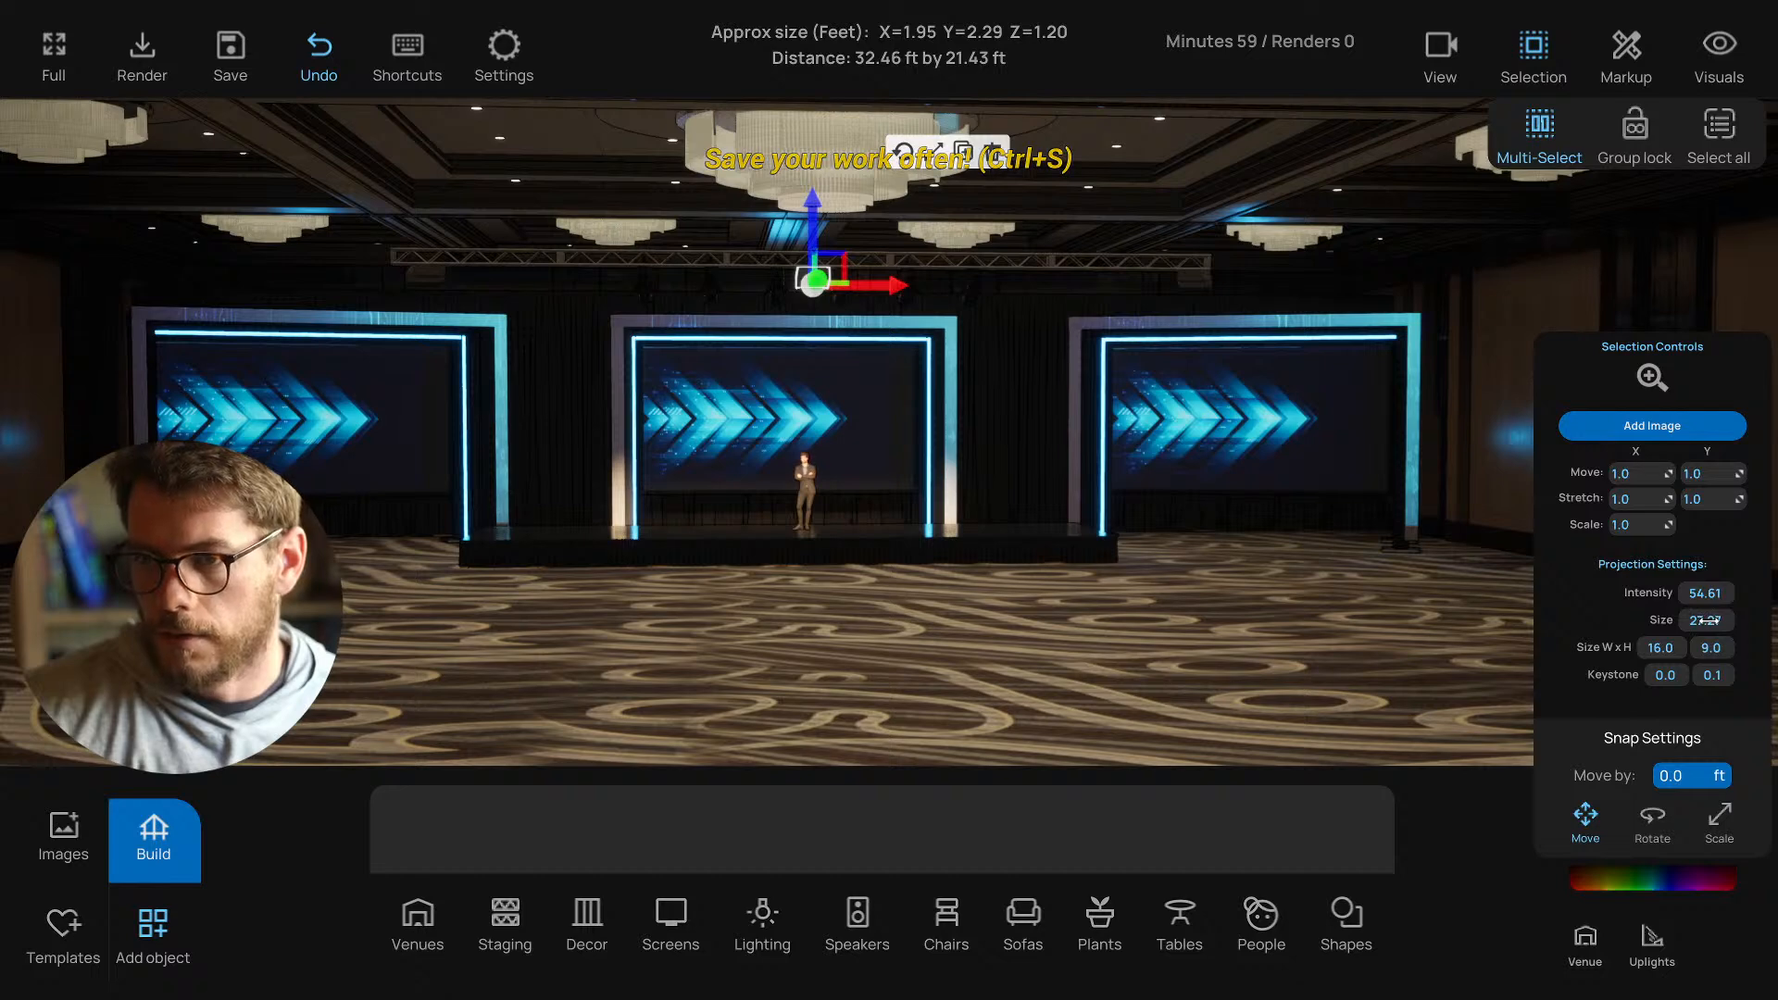
drag(1709, 620, 1703, 621)
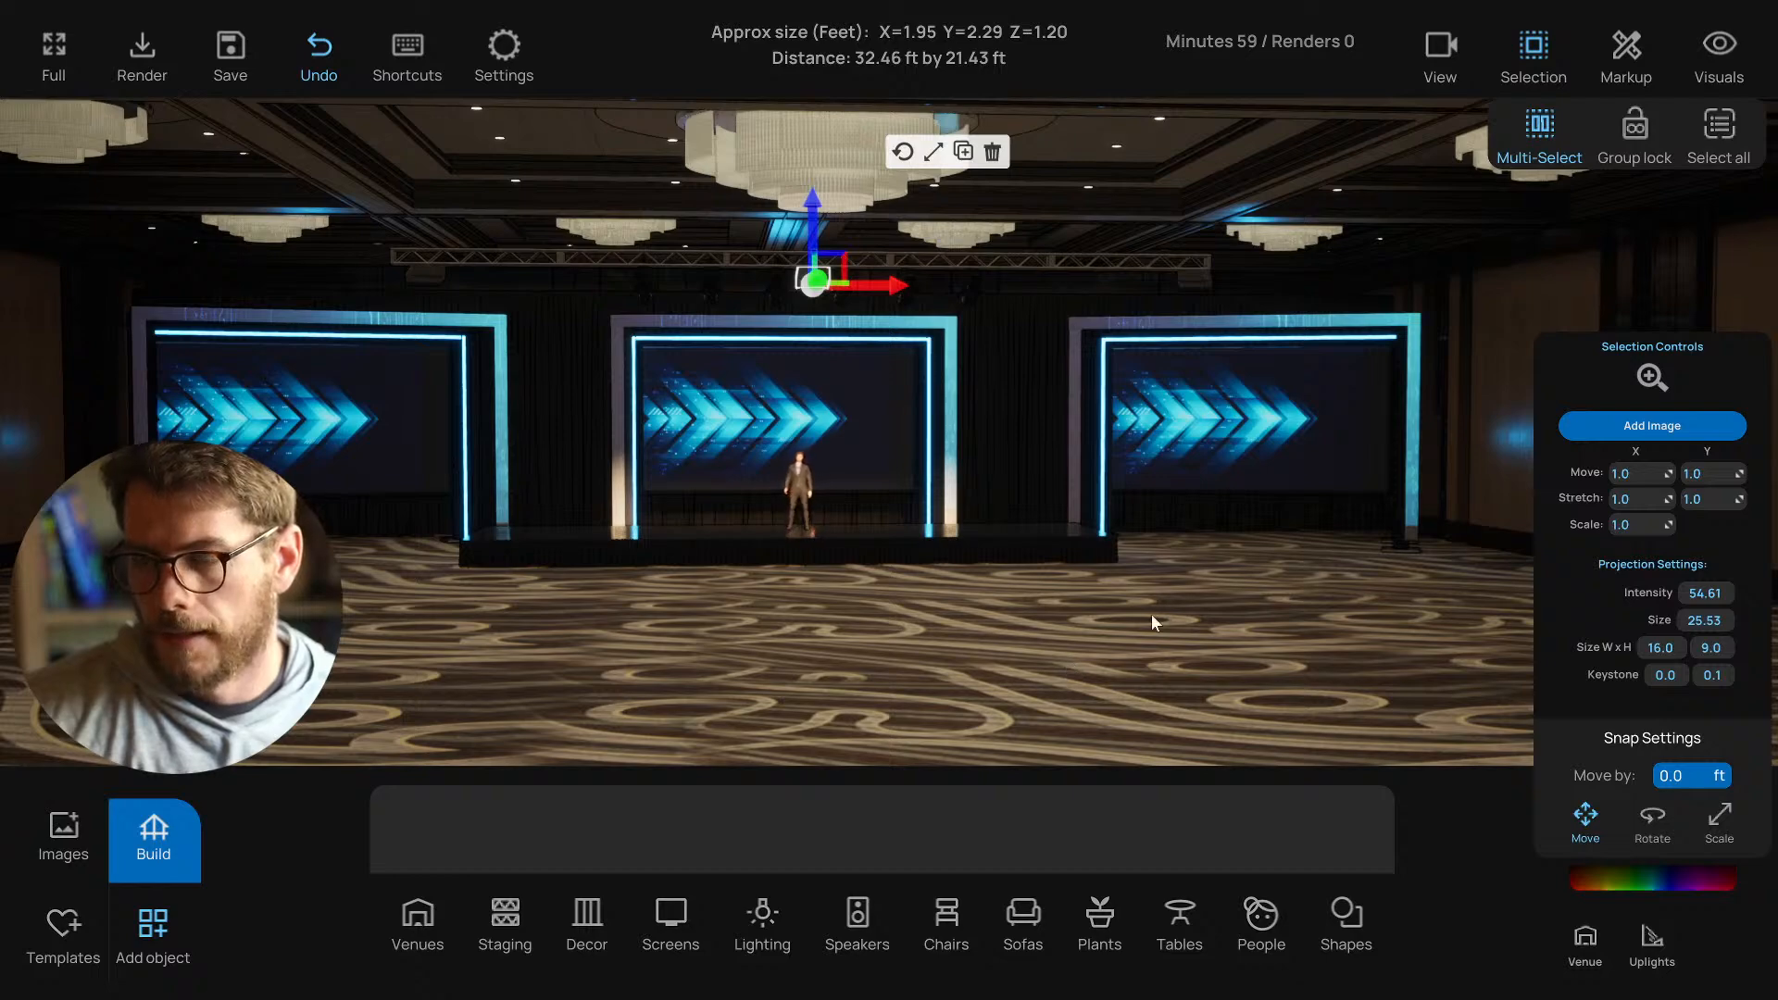
click(1097, 667)
Lower the venue's room lighting intensity so the ballroom is darker around the stage sets.
key(a)
right_drag(1087, 665, 1135, 658)
key(w)
key(d)
middle_drag(1114, 659, 1021, 587)
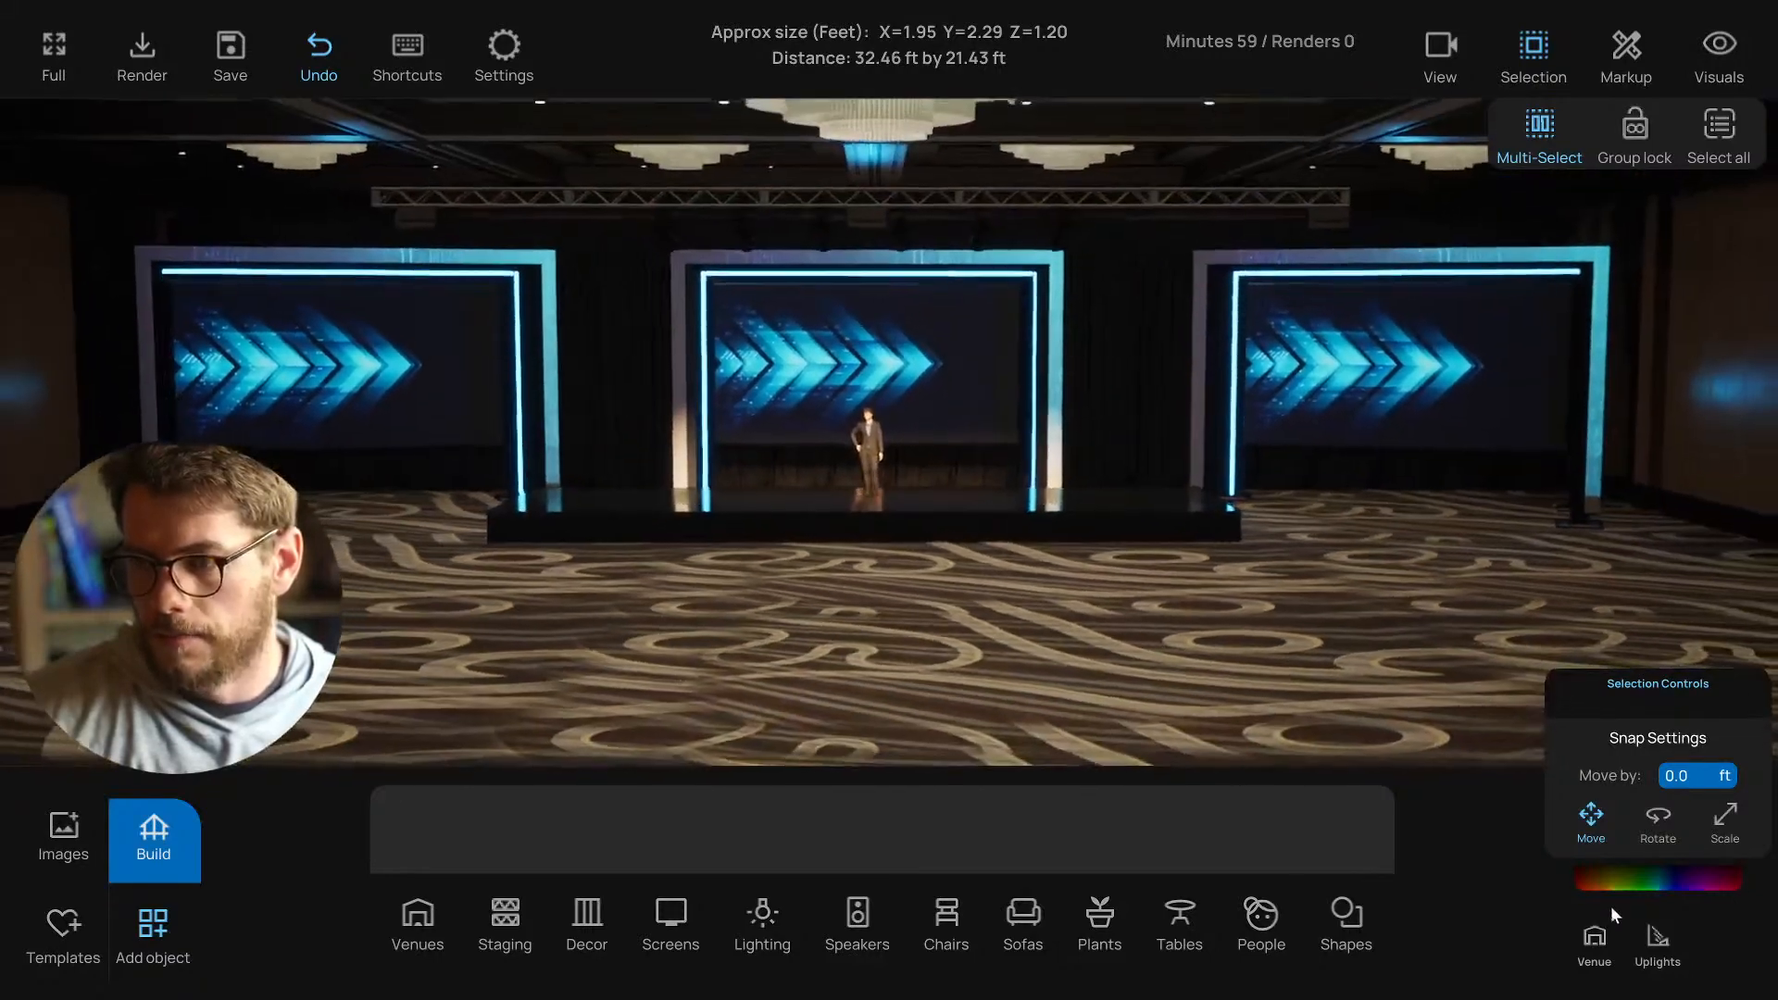
click(1599, 926)
drag(1603, 871, 1575, 871)
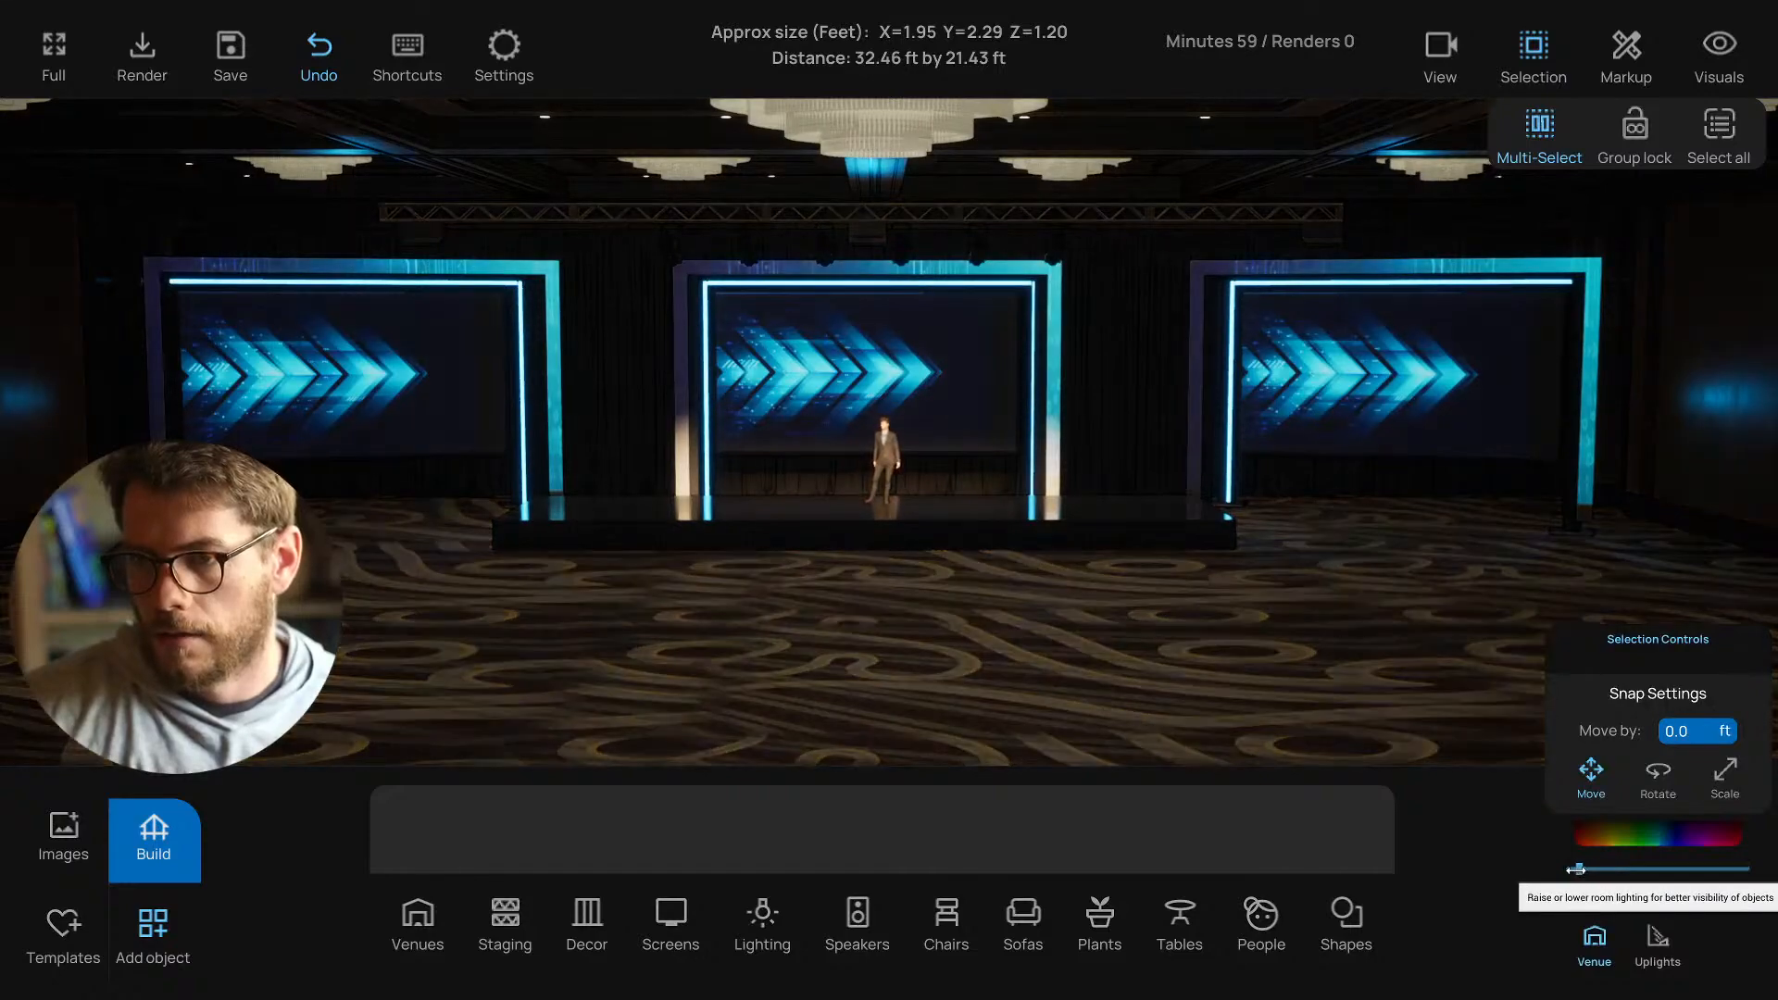
scroll(1232, 697, down, 5)
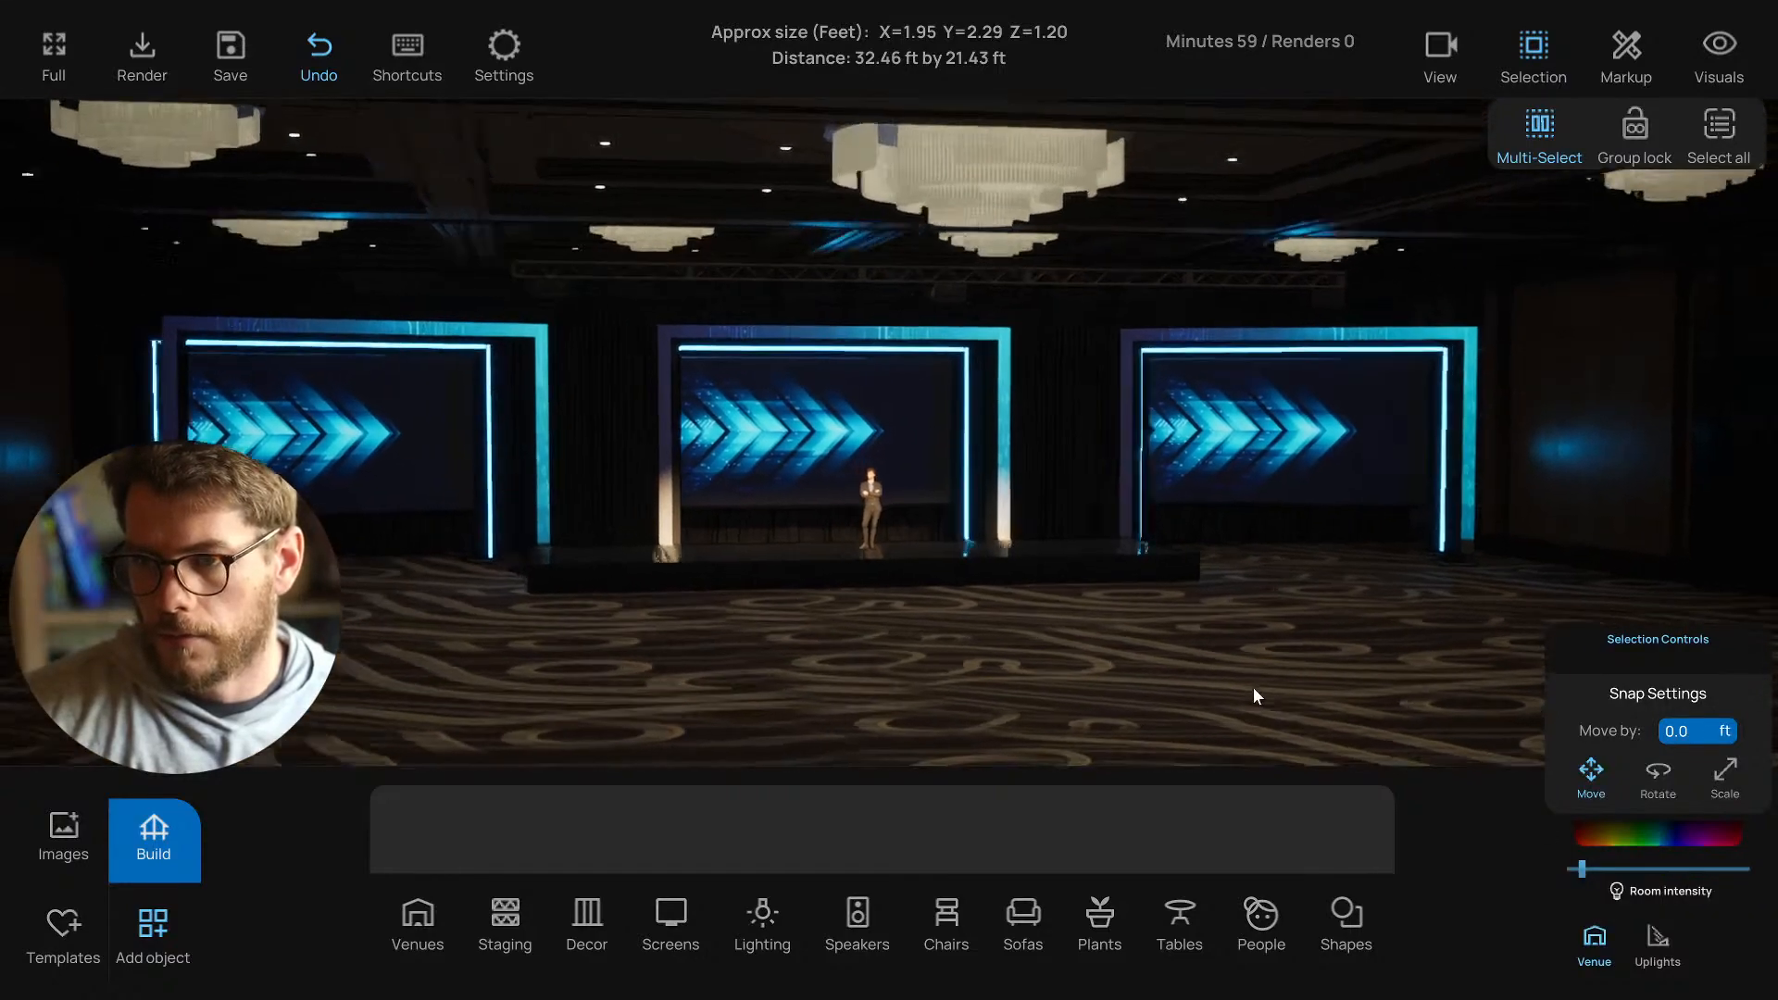
scroll(1298, 676, up, 5)
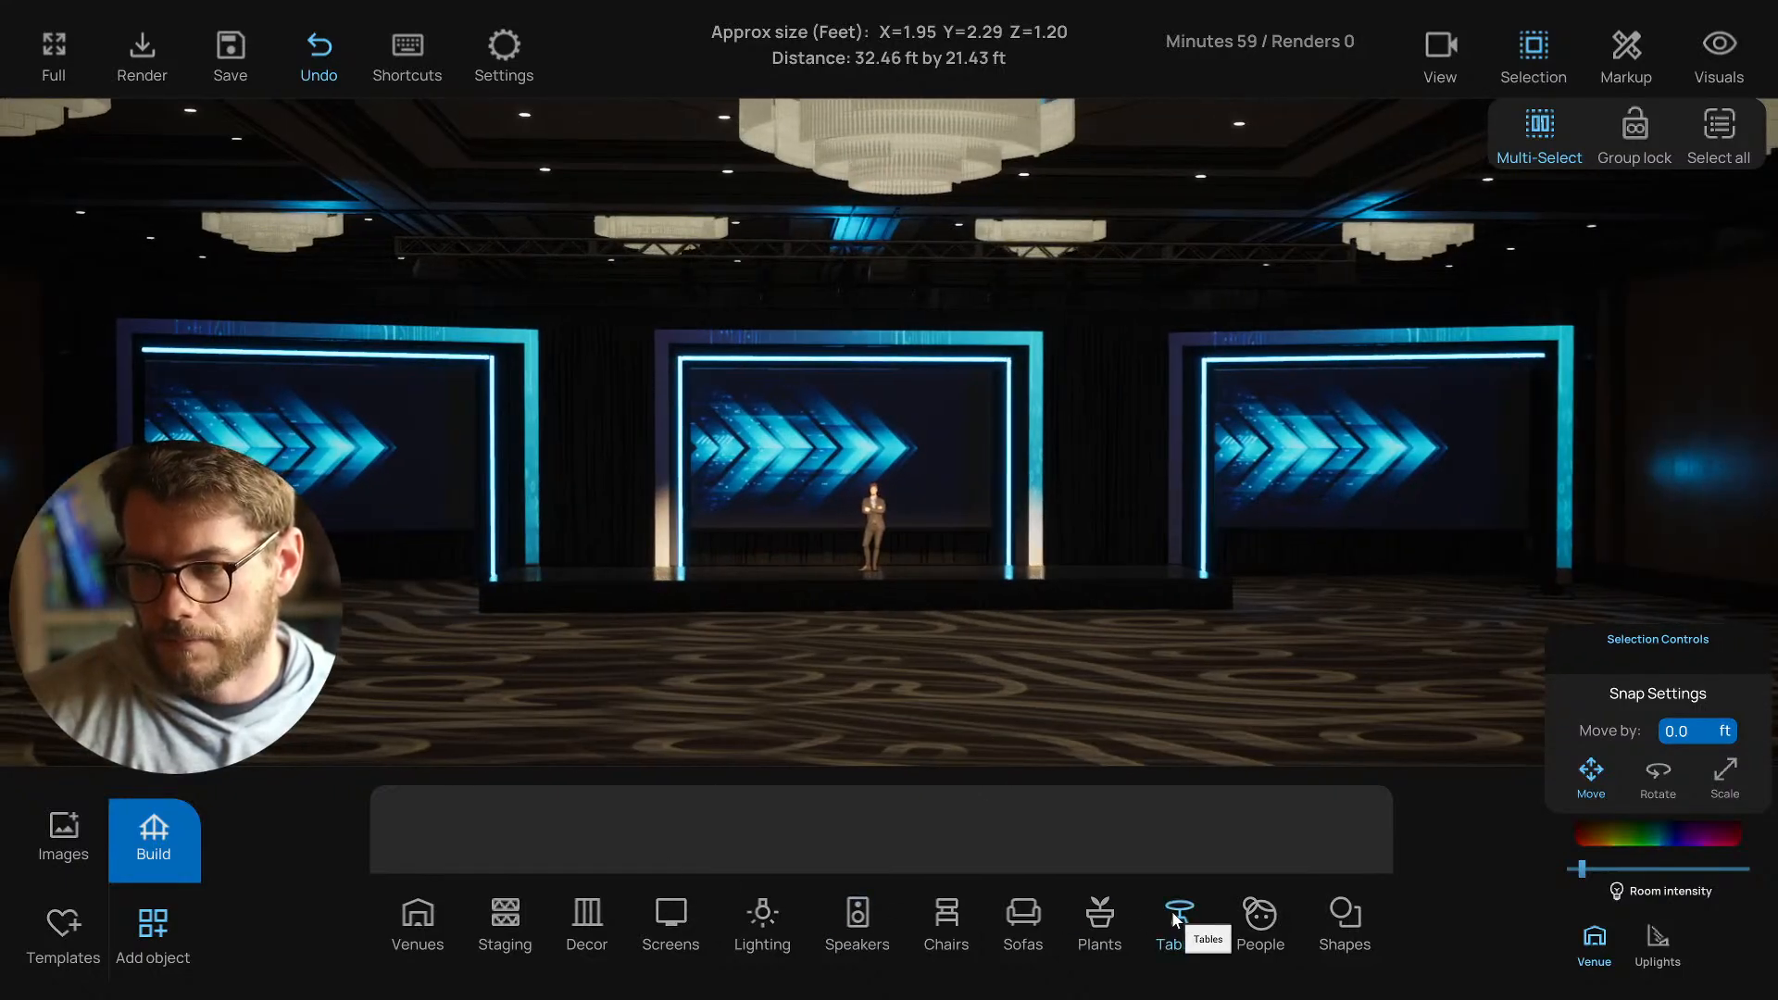
click(780, 915)
scroll(852, 746, up, 3)
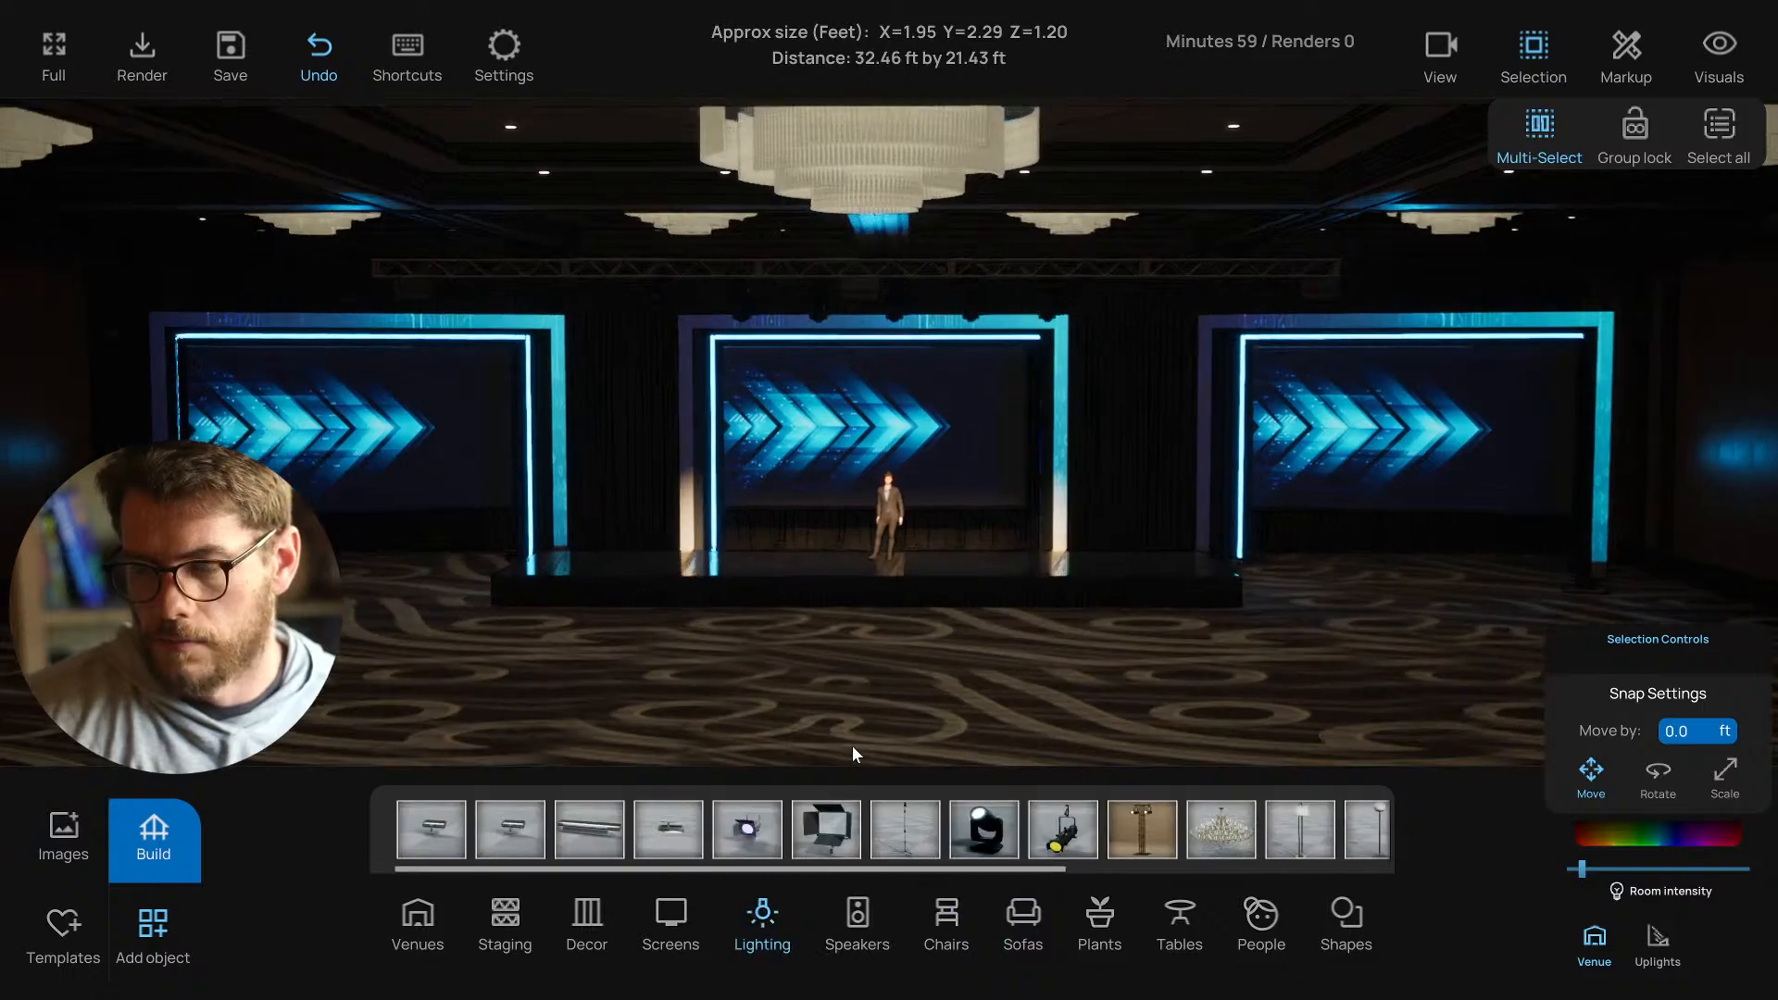
scroll(858, 734, up, 2)
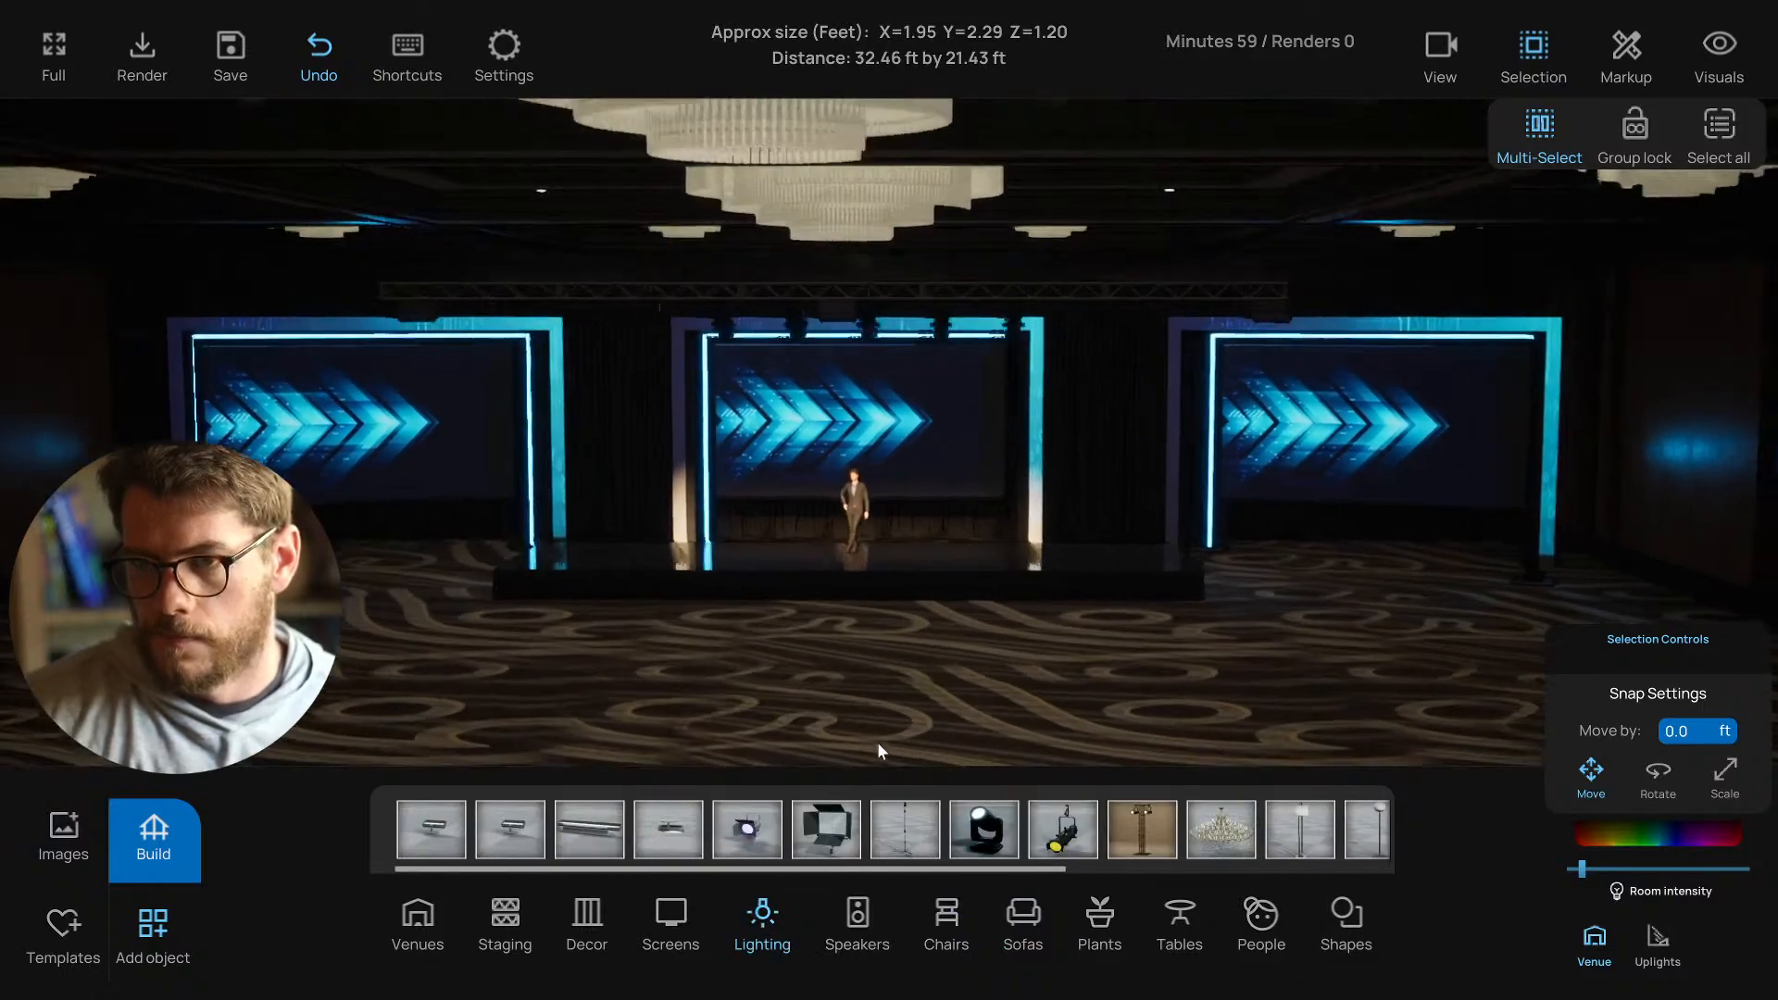
right_drag(884, 737, 998, 743)
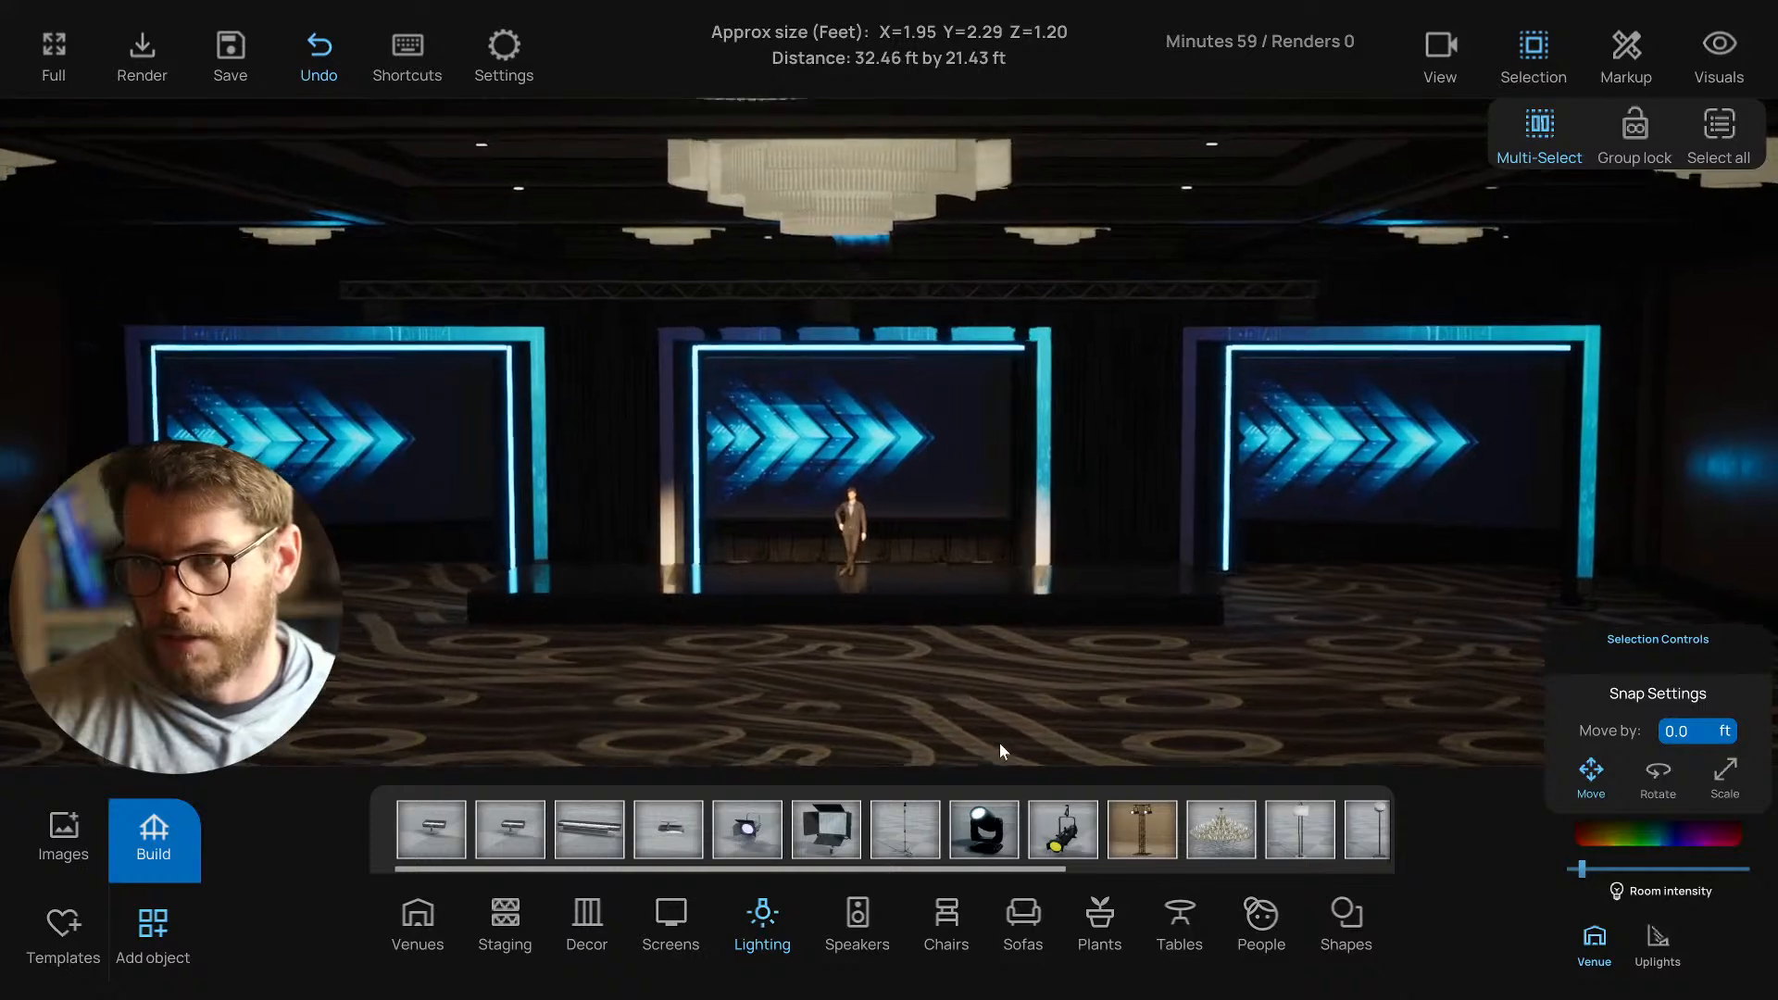
right_drag(498, 324, 658, 547)
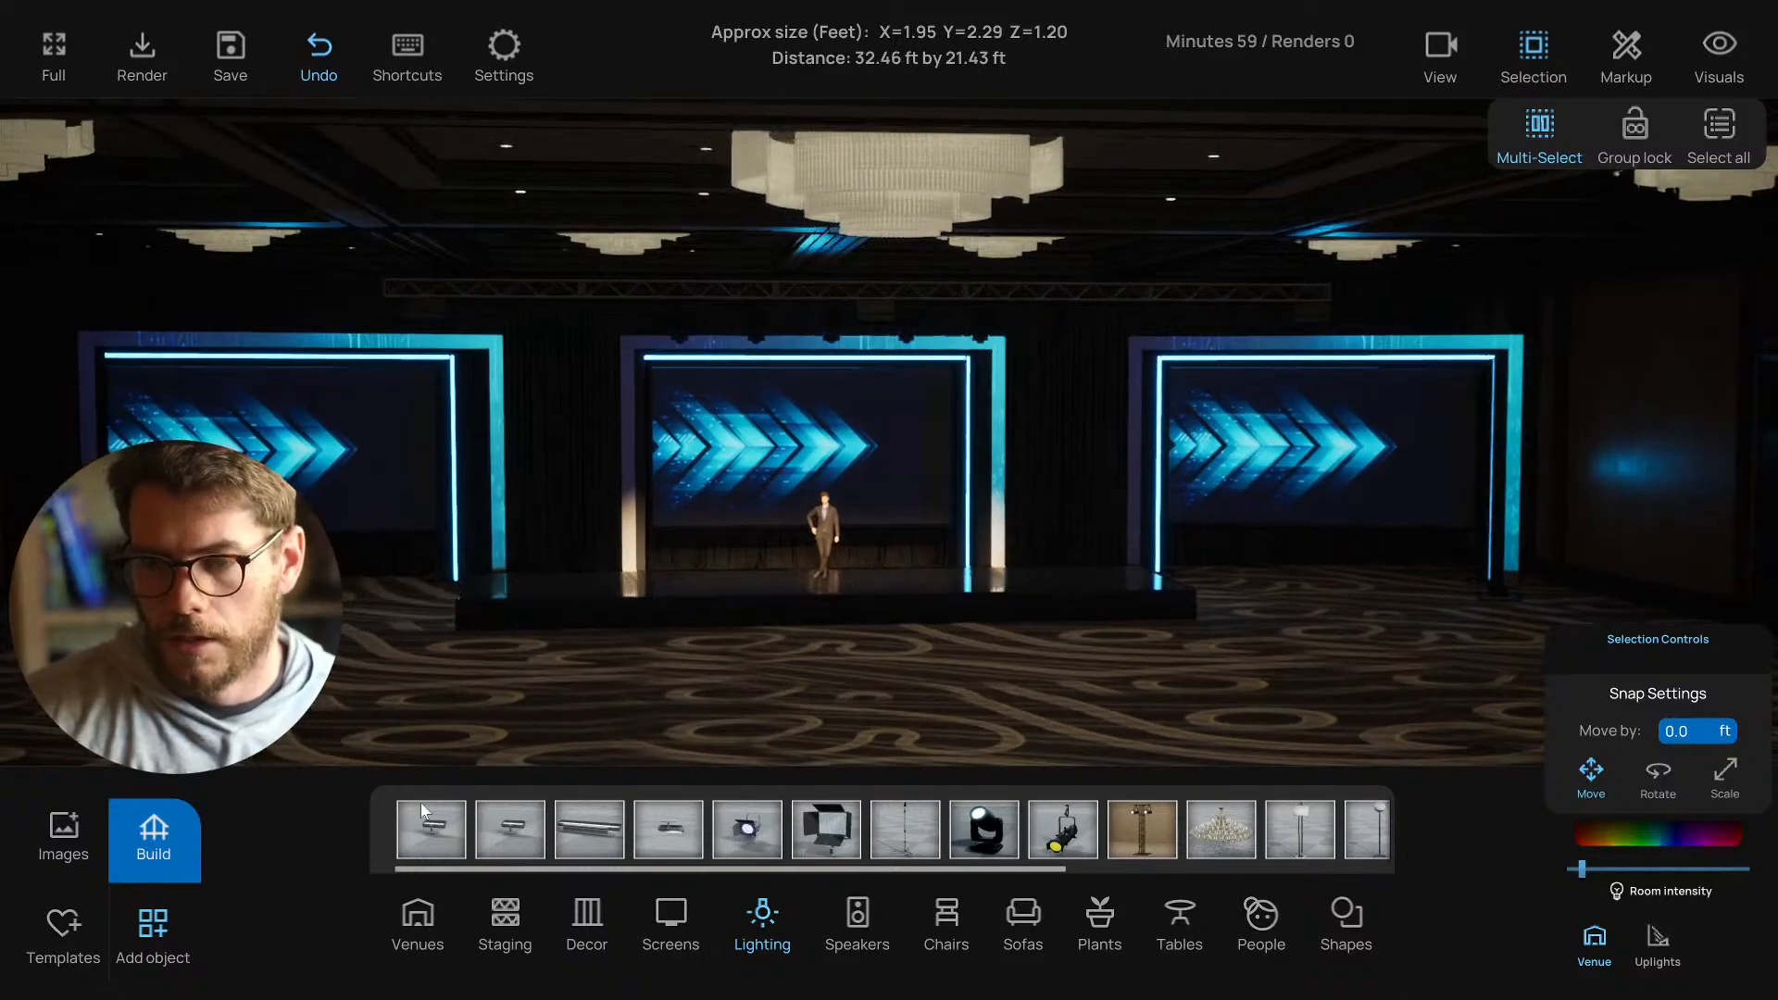
Try to place scenery tiles 50 ft wide and 18 ft high with the guided object builder.
click(174, 830)
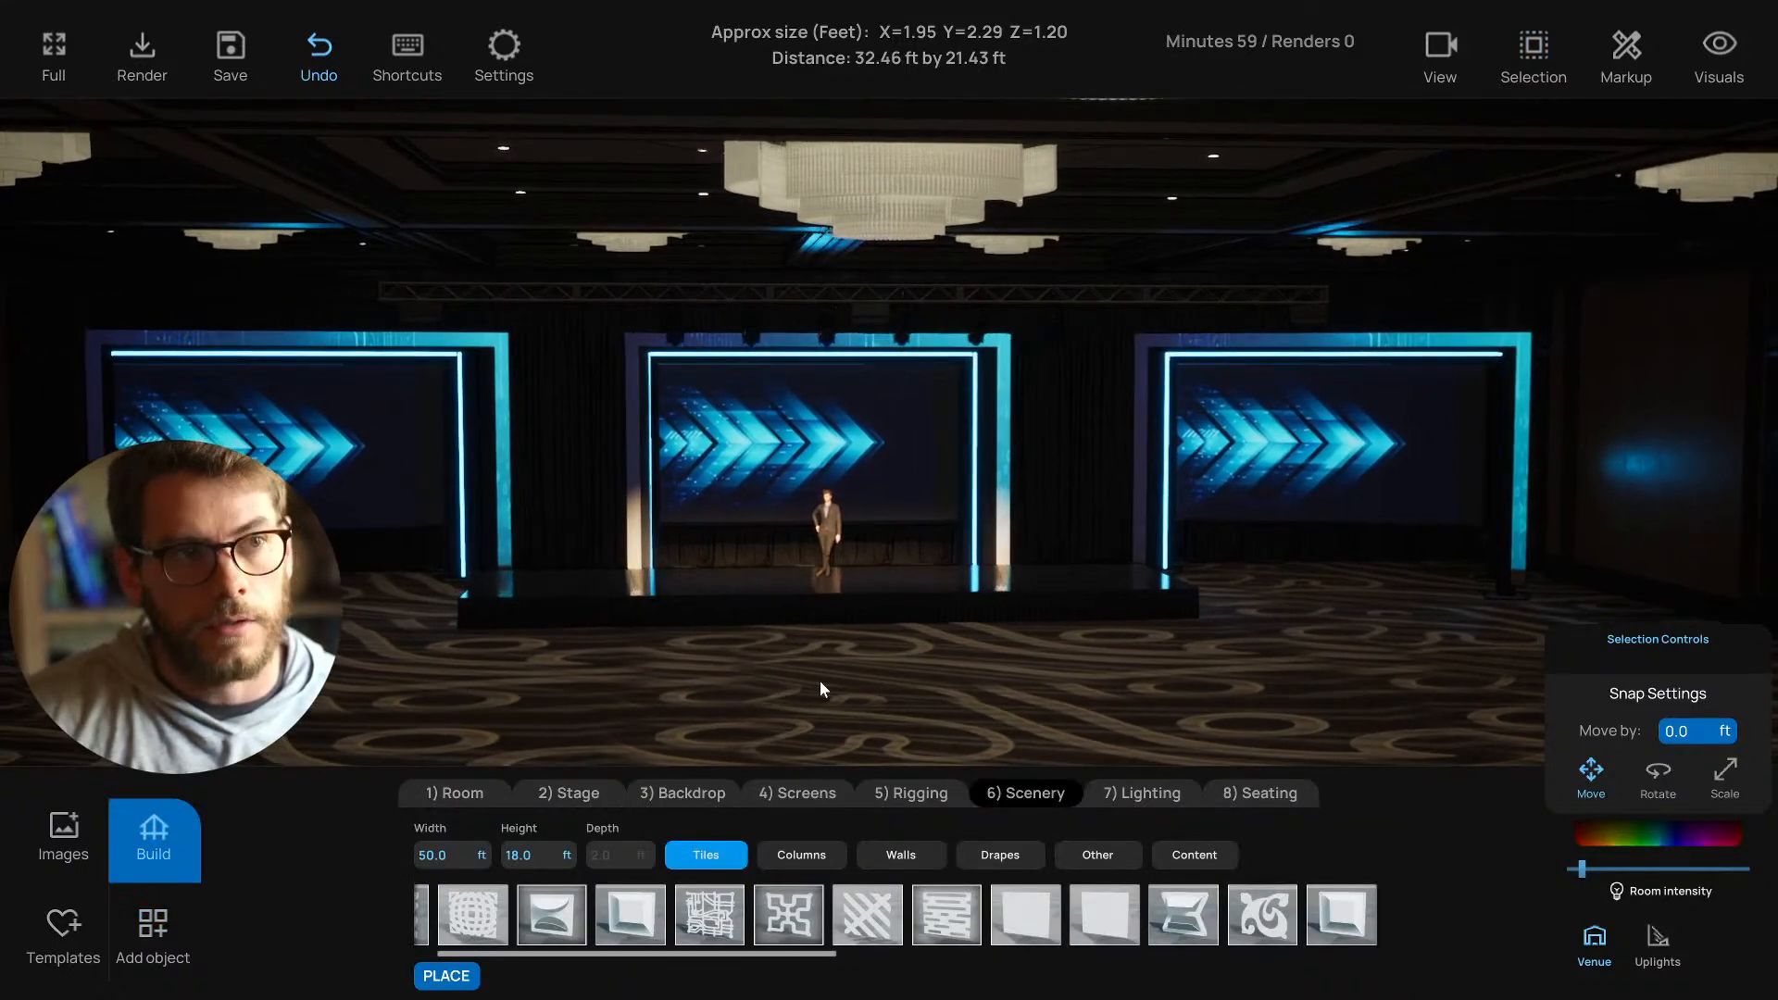
right_drag(1043, 726, 1021, 715)
click(471, 977)
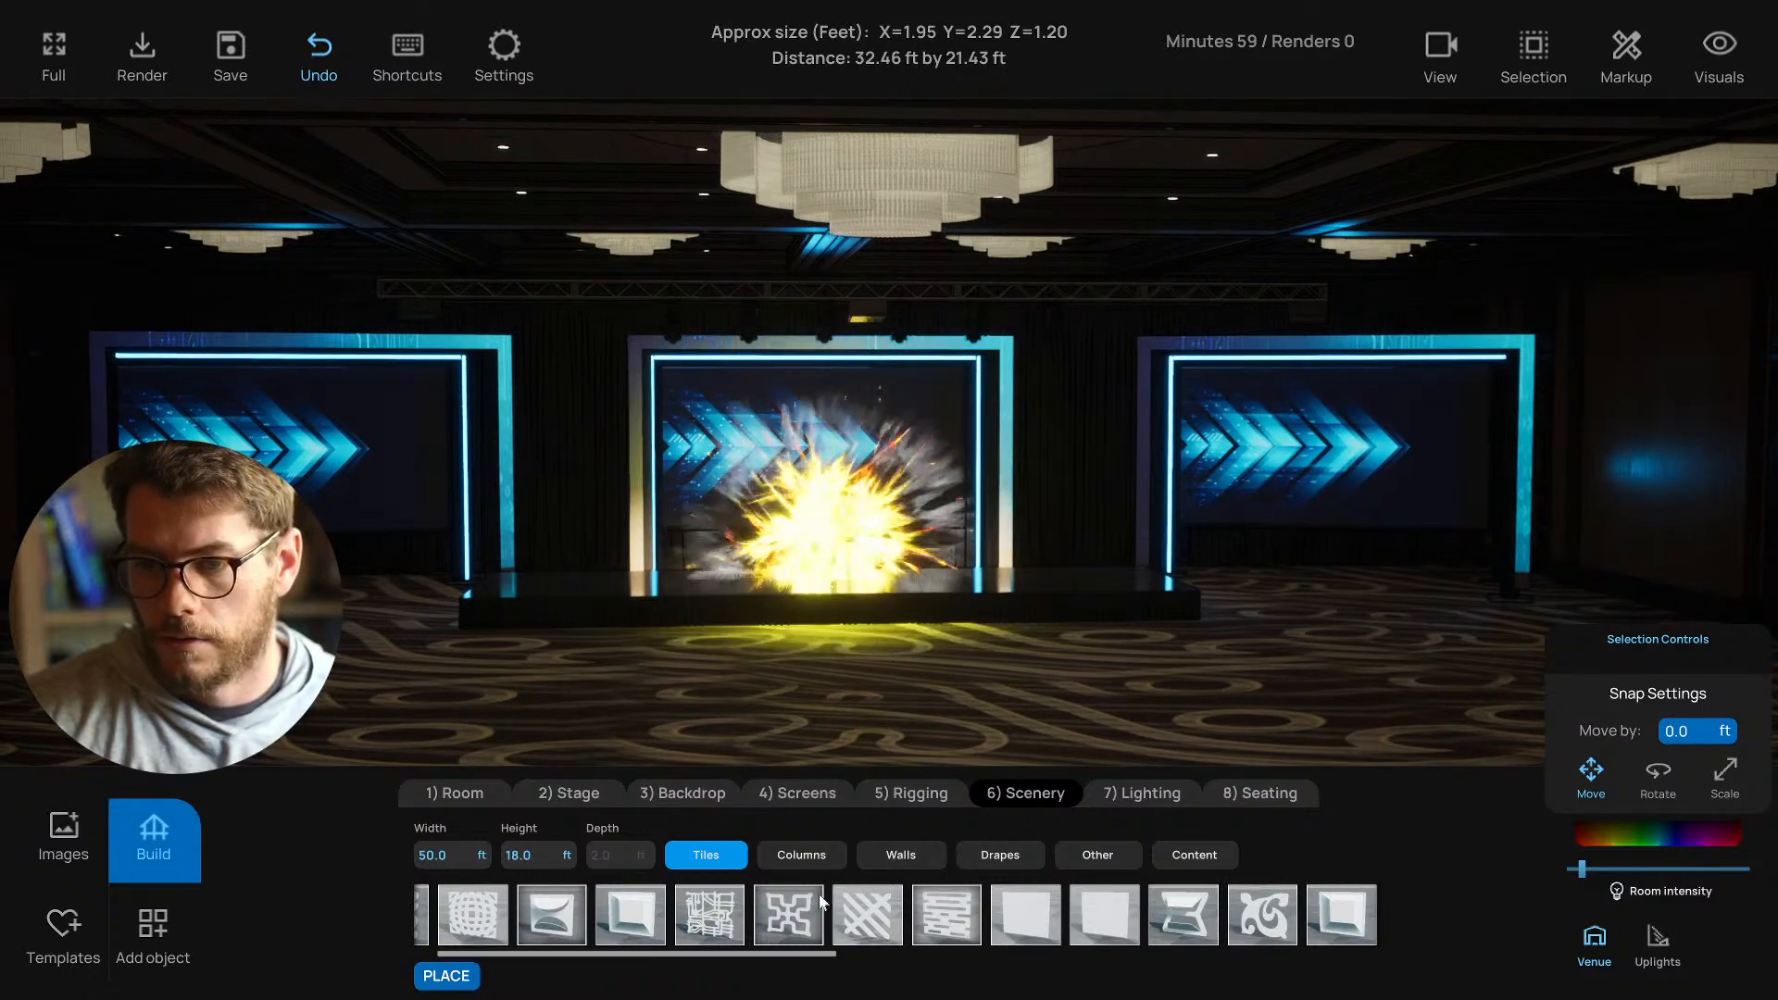
Place lighting fixtures over the stage with the guided builder, using a width of 80 ft and an amount of 3.
click(1104, 793)
click(459, 968)
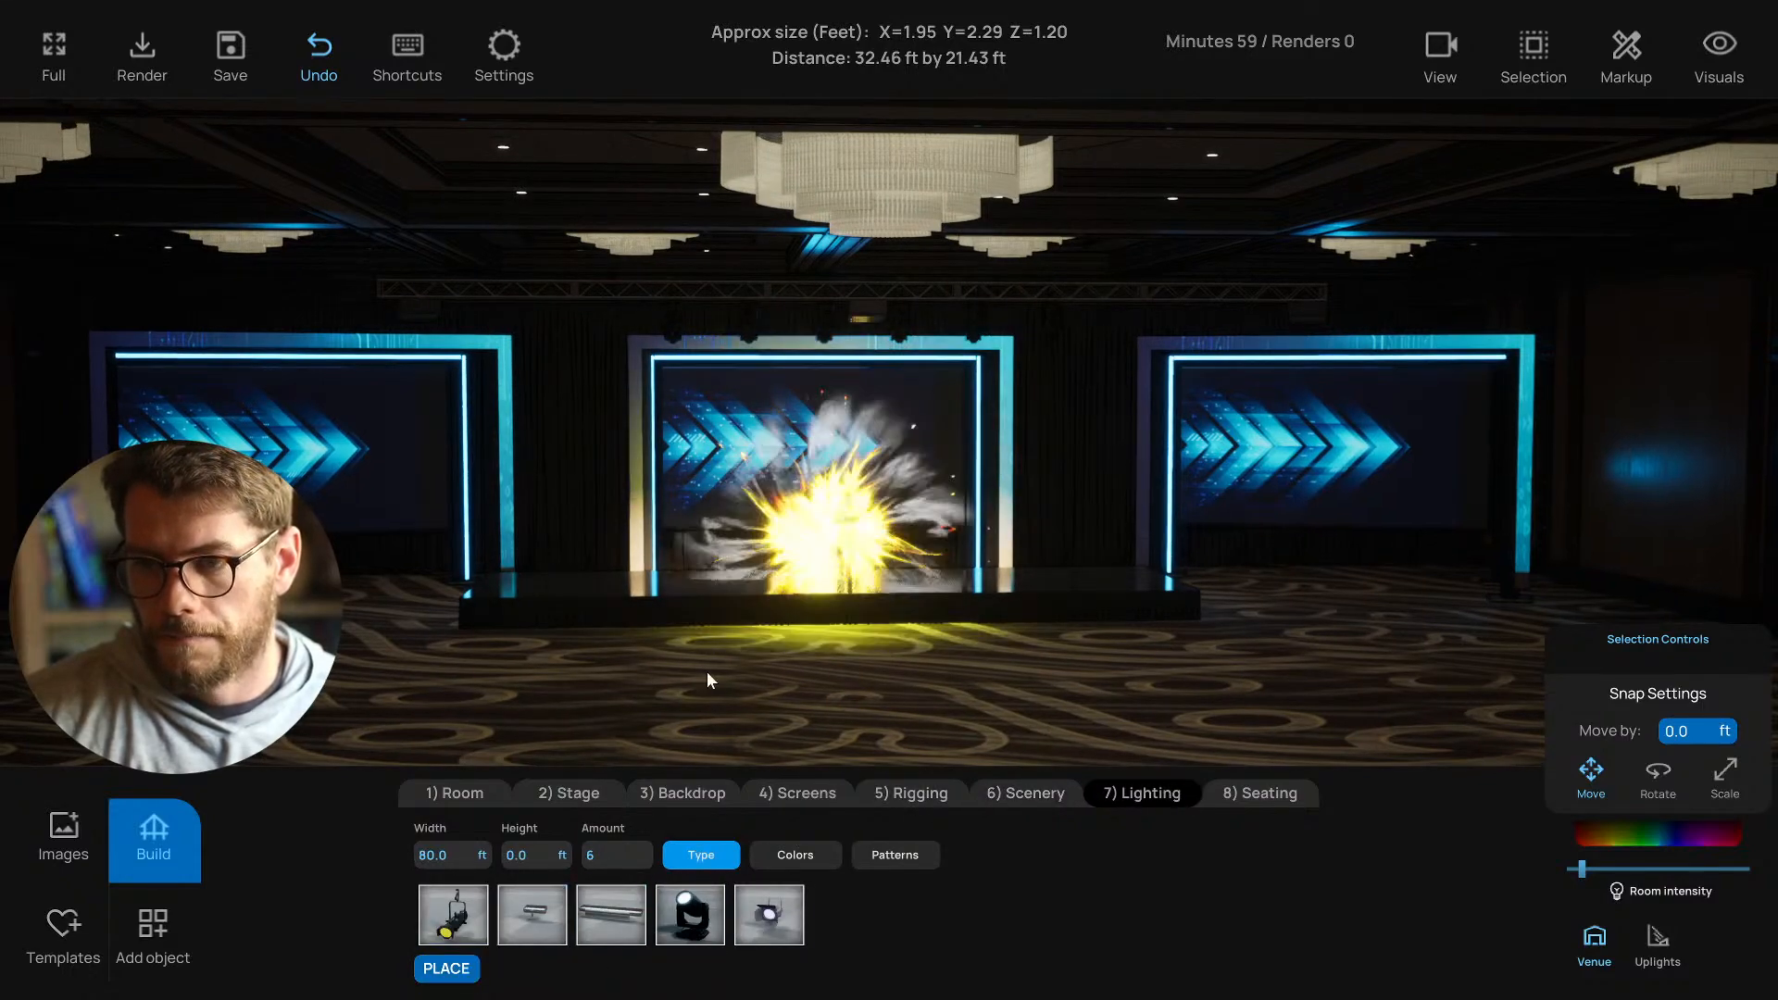
right_drag(835, 572, 807, 607)
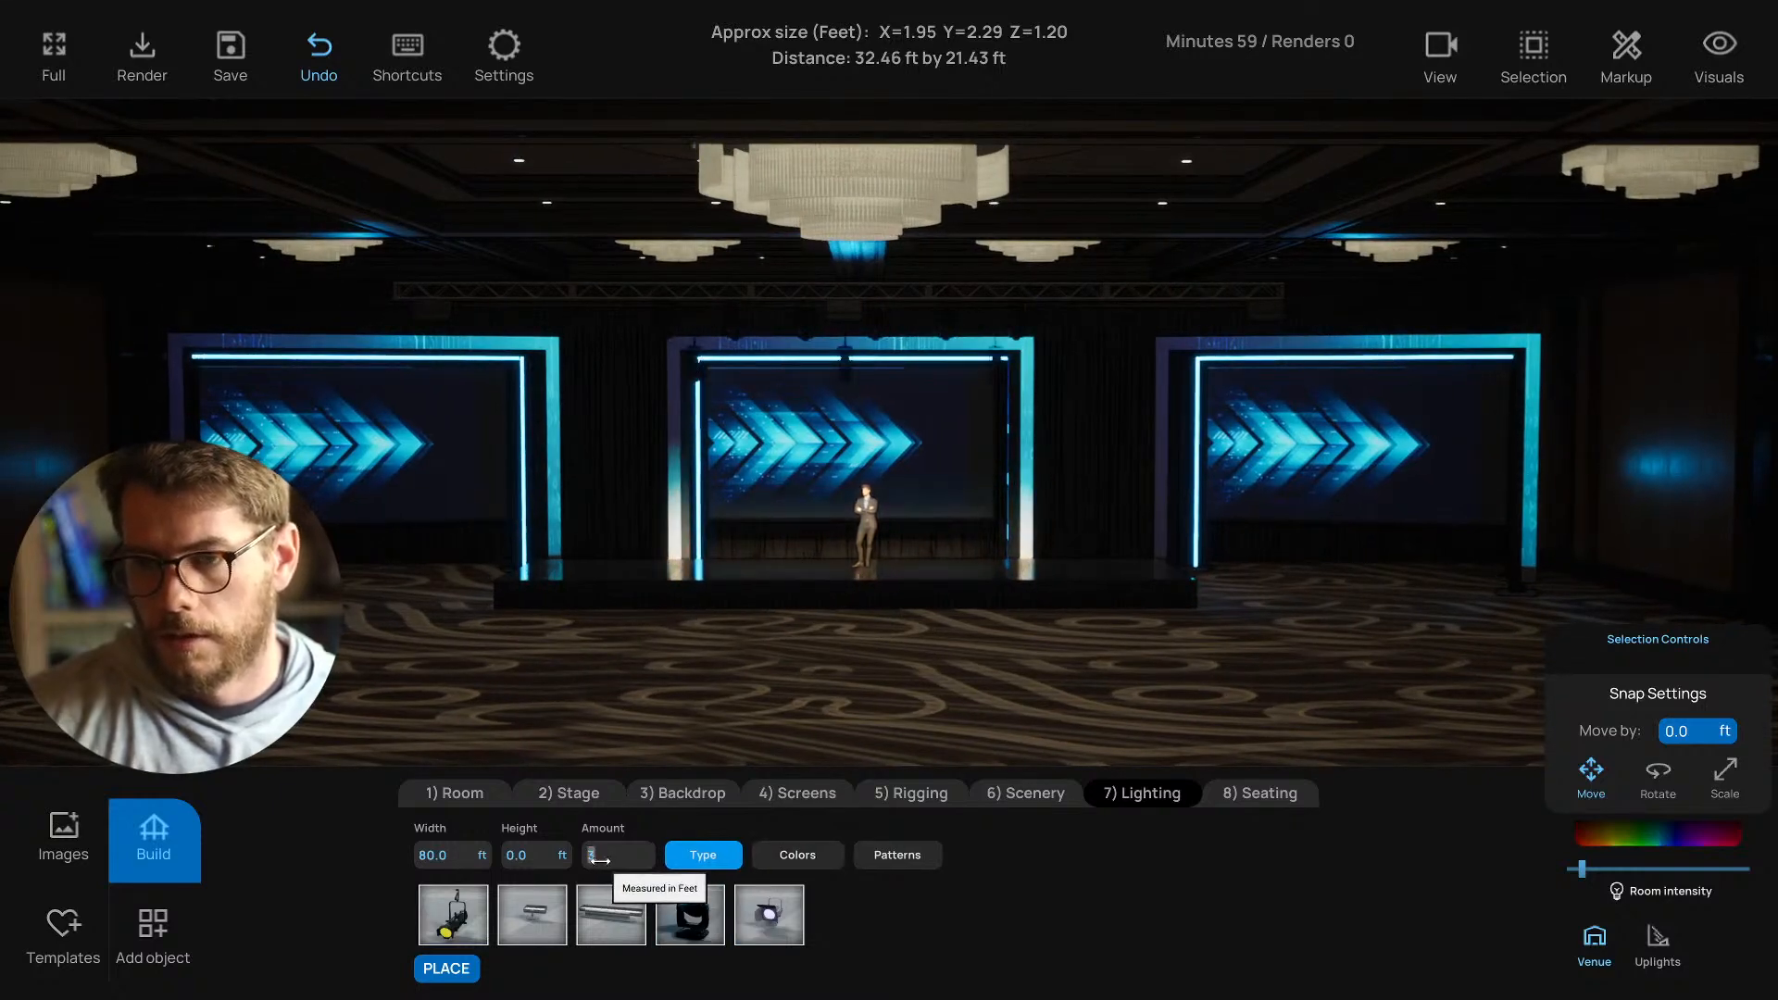
right_drag(874, 556, 912, 504)
Turn on the visual grid overlay to outline the rigging and fixtures in the dark ballroom.
click(1719, 48)
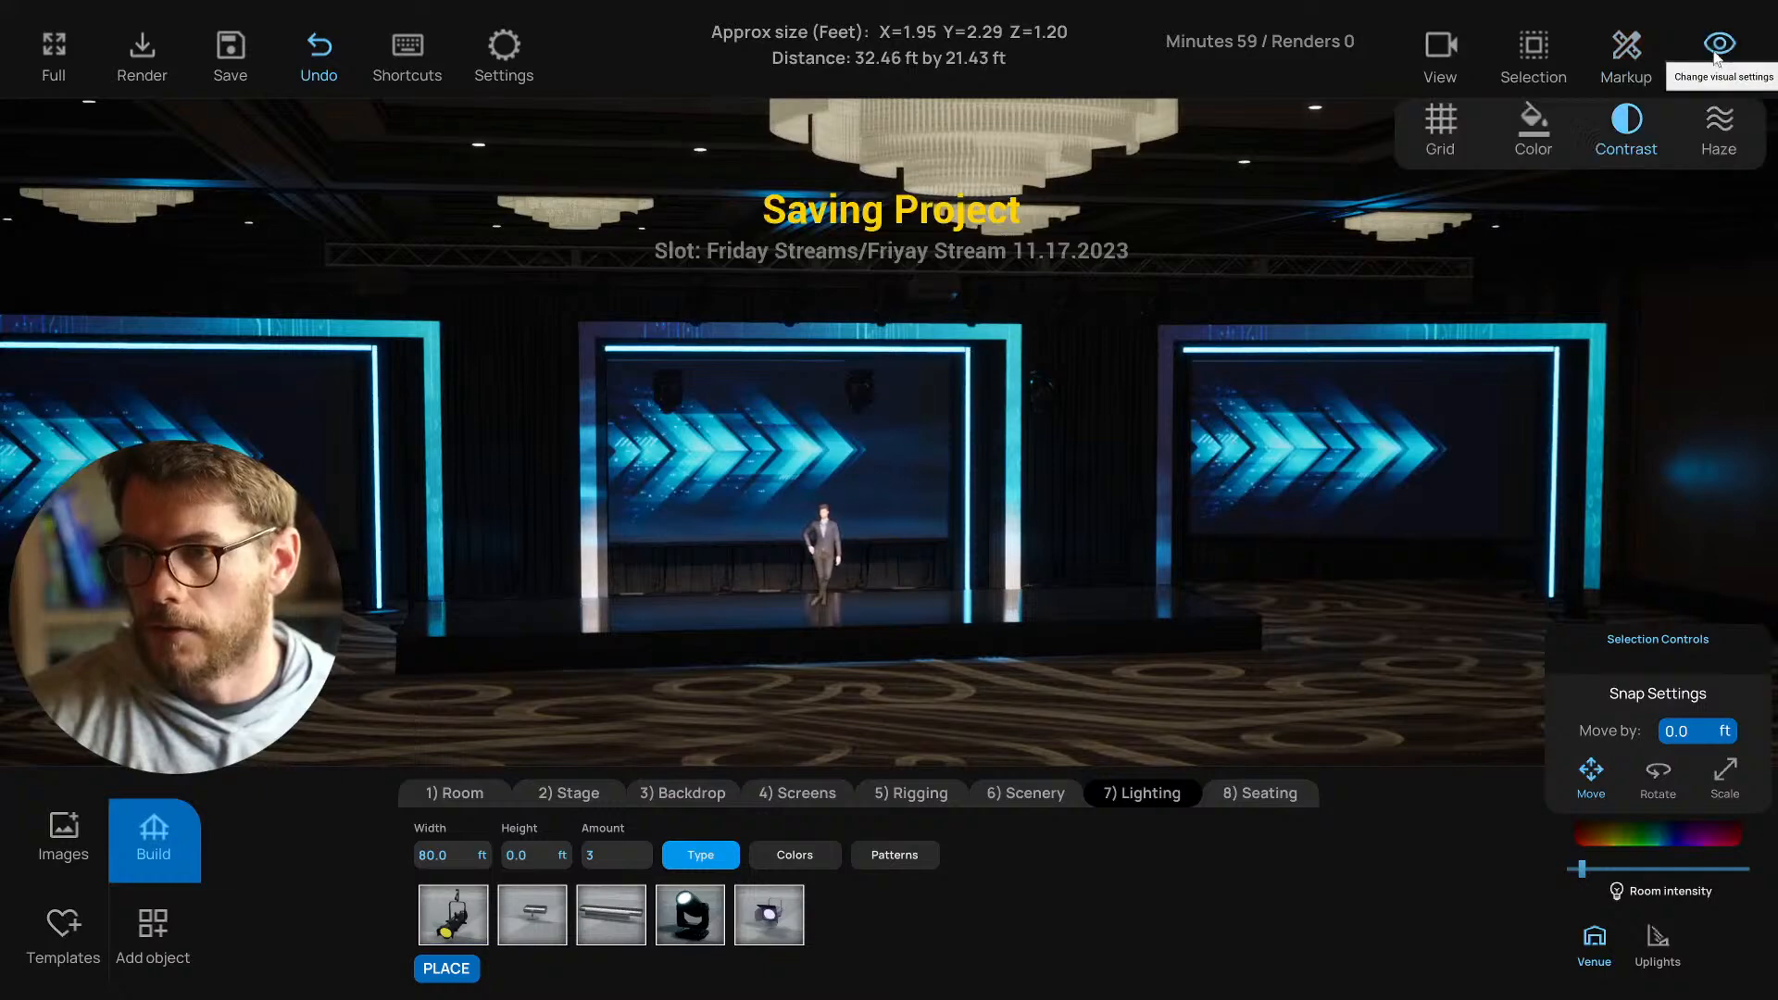
click(1628, 122)
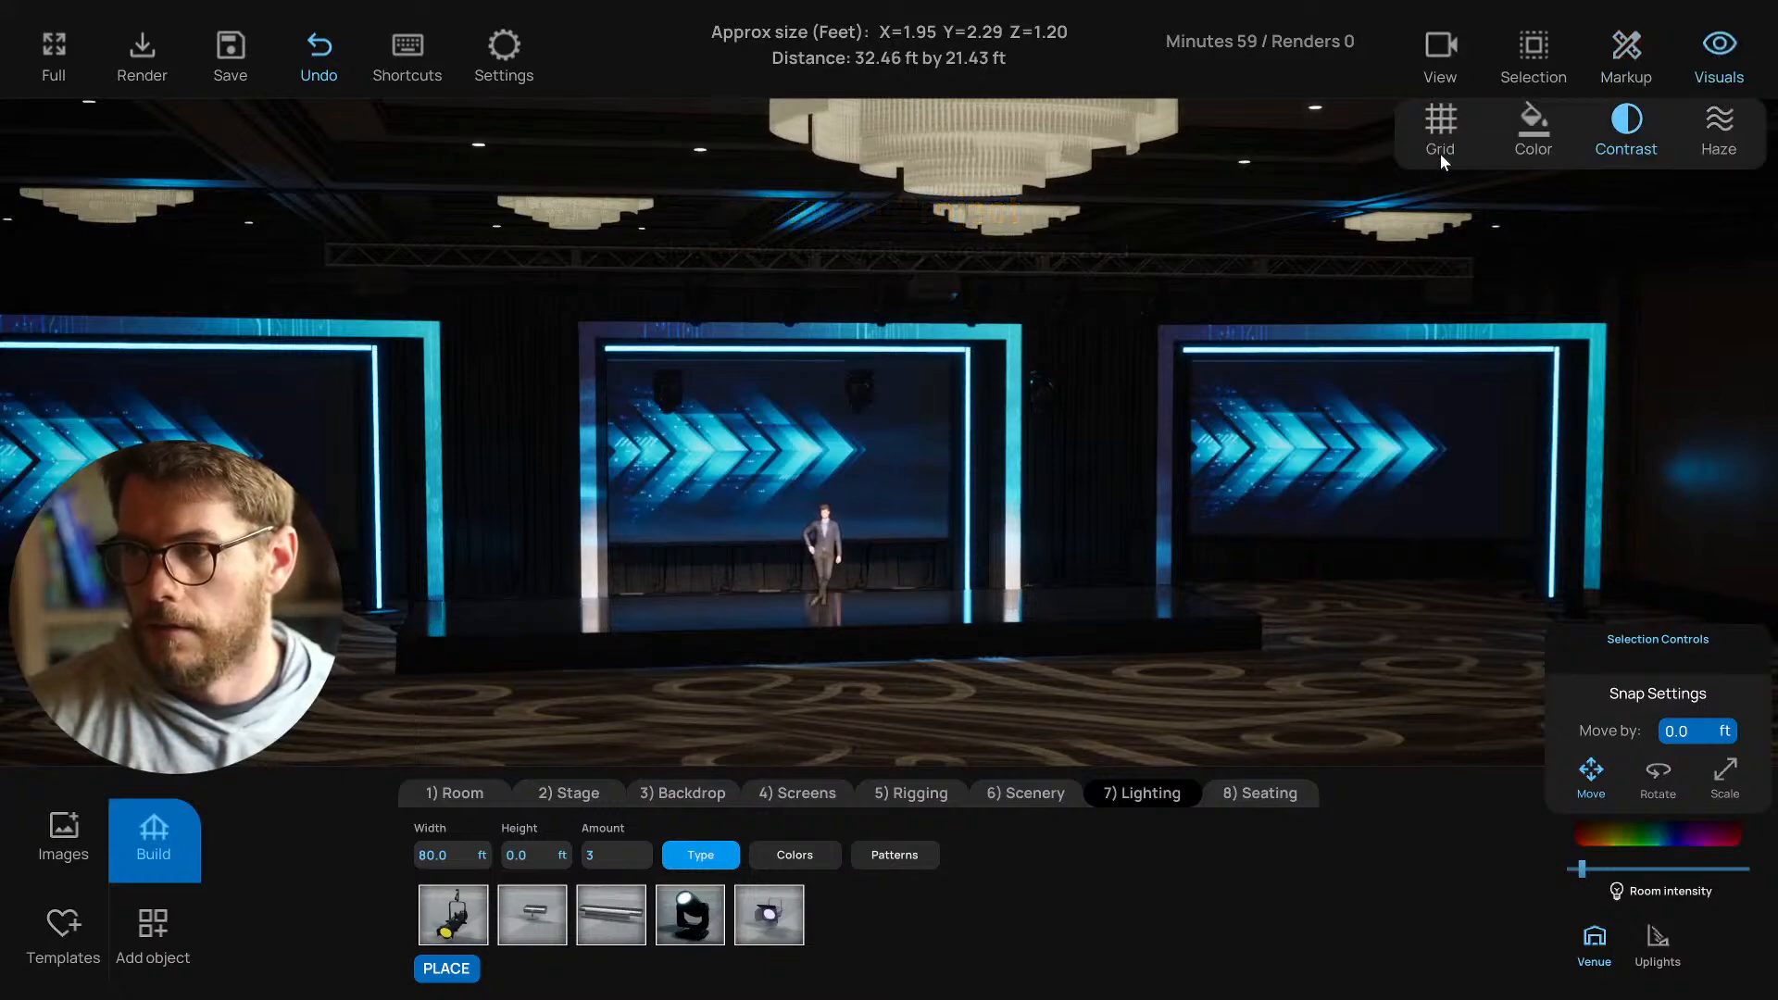
click(1448, 121)
right_drag(1310, 422, 1256, 430)
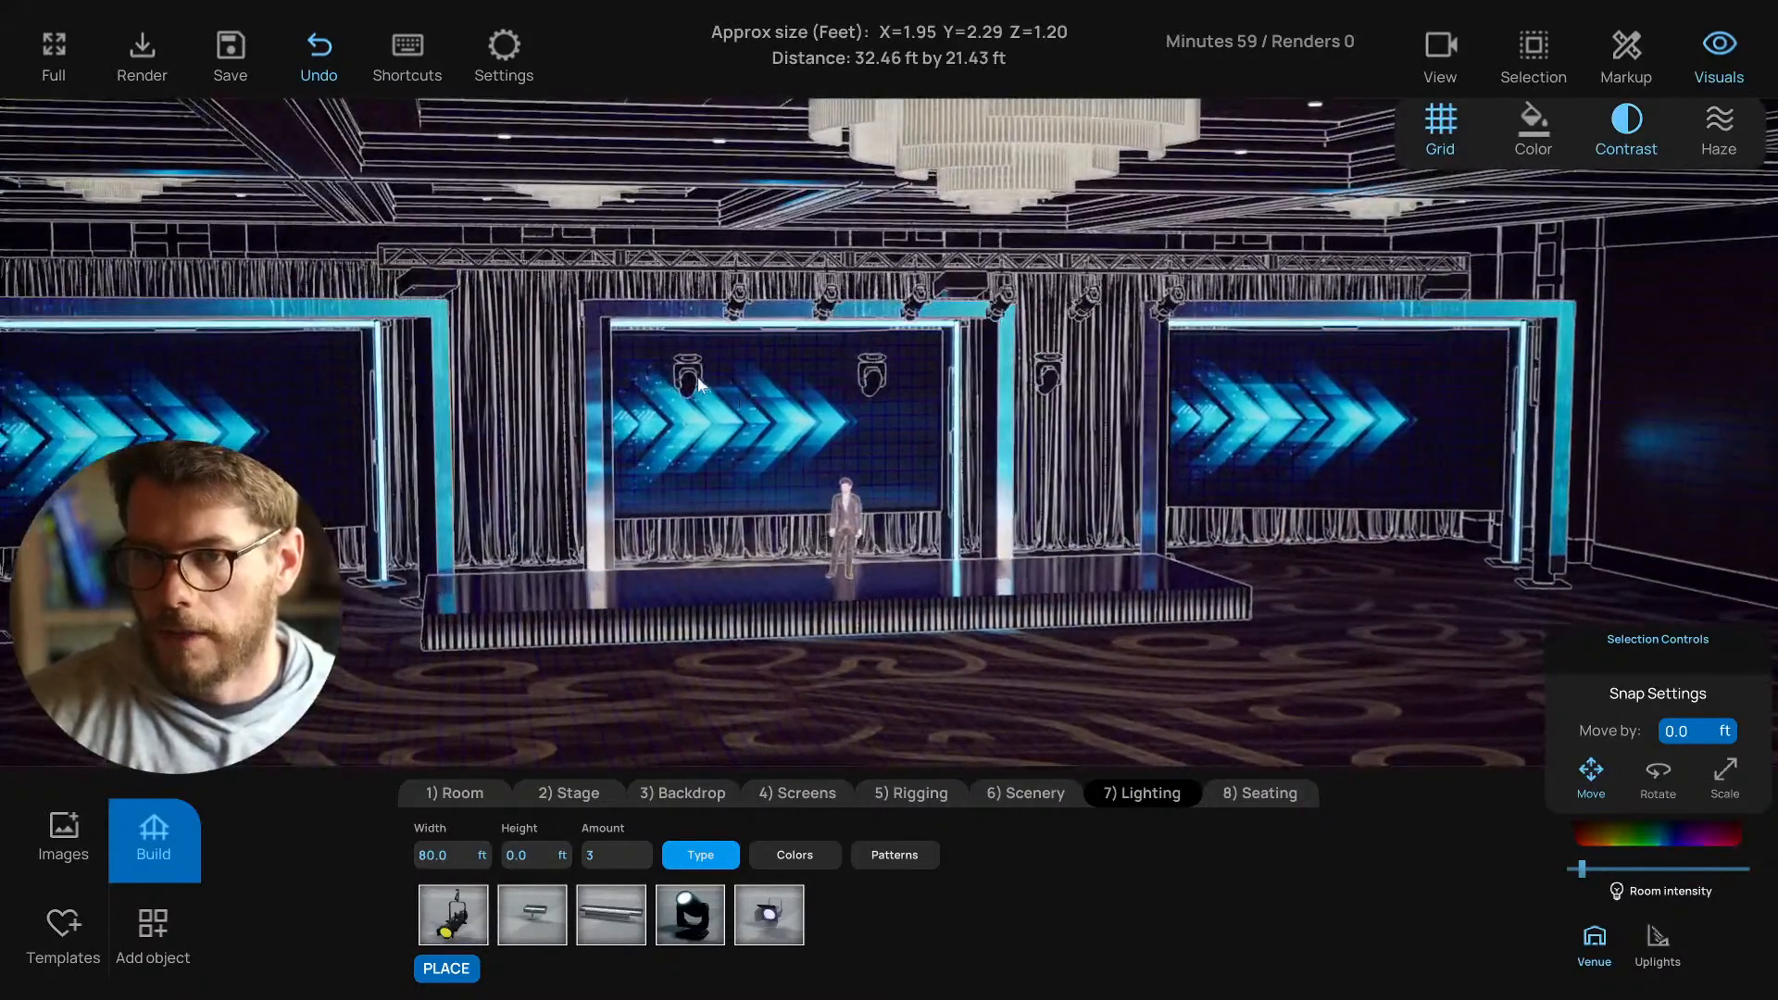
Select all three new moving lights and raise them together to the height of the stage truss.
click(698, 384)
click(870, 376)
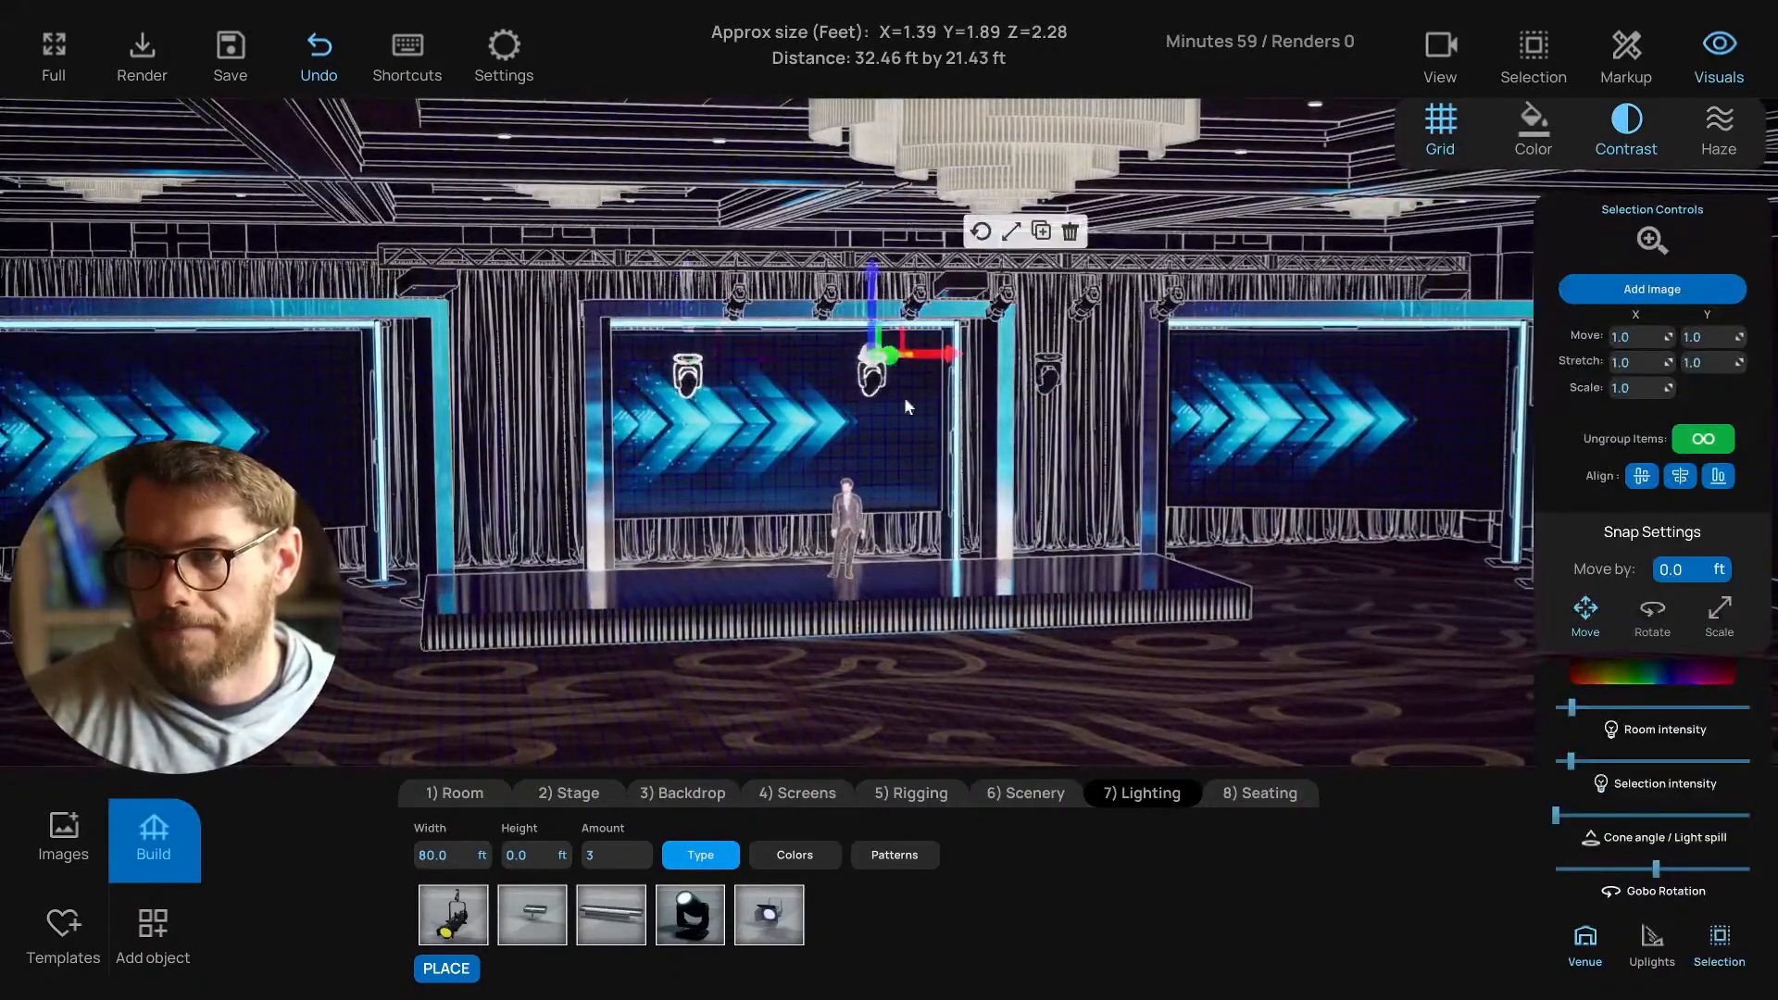
click(1049, 378)
right_drag(1052, 385, 1094, 402)
drag(1081, 365, 1131, 405)
right_drag(1132, 457, 1083, 470)
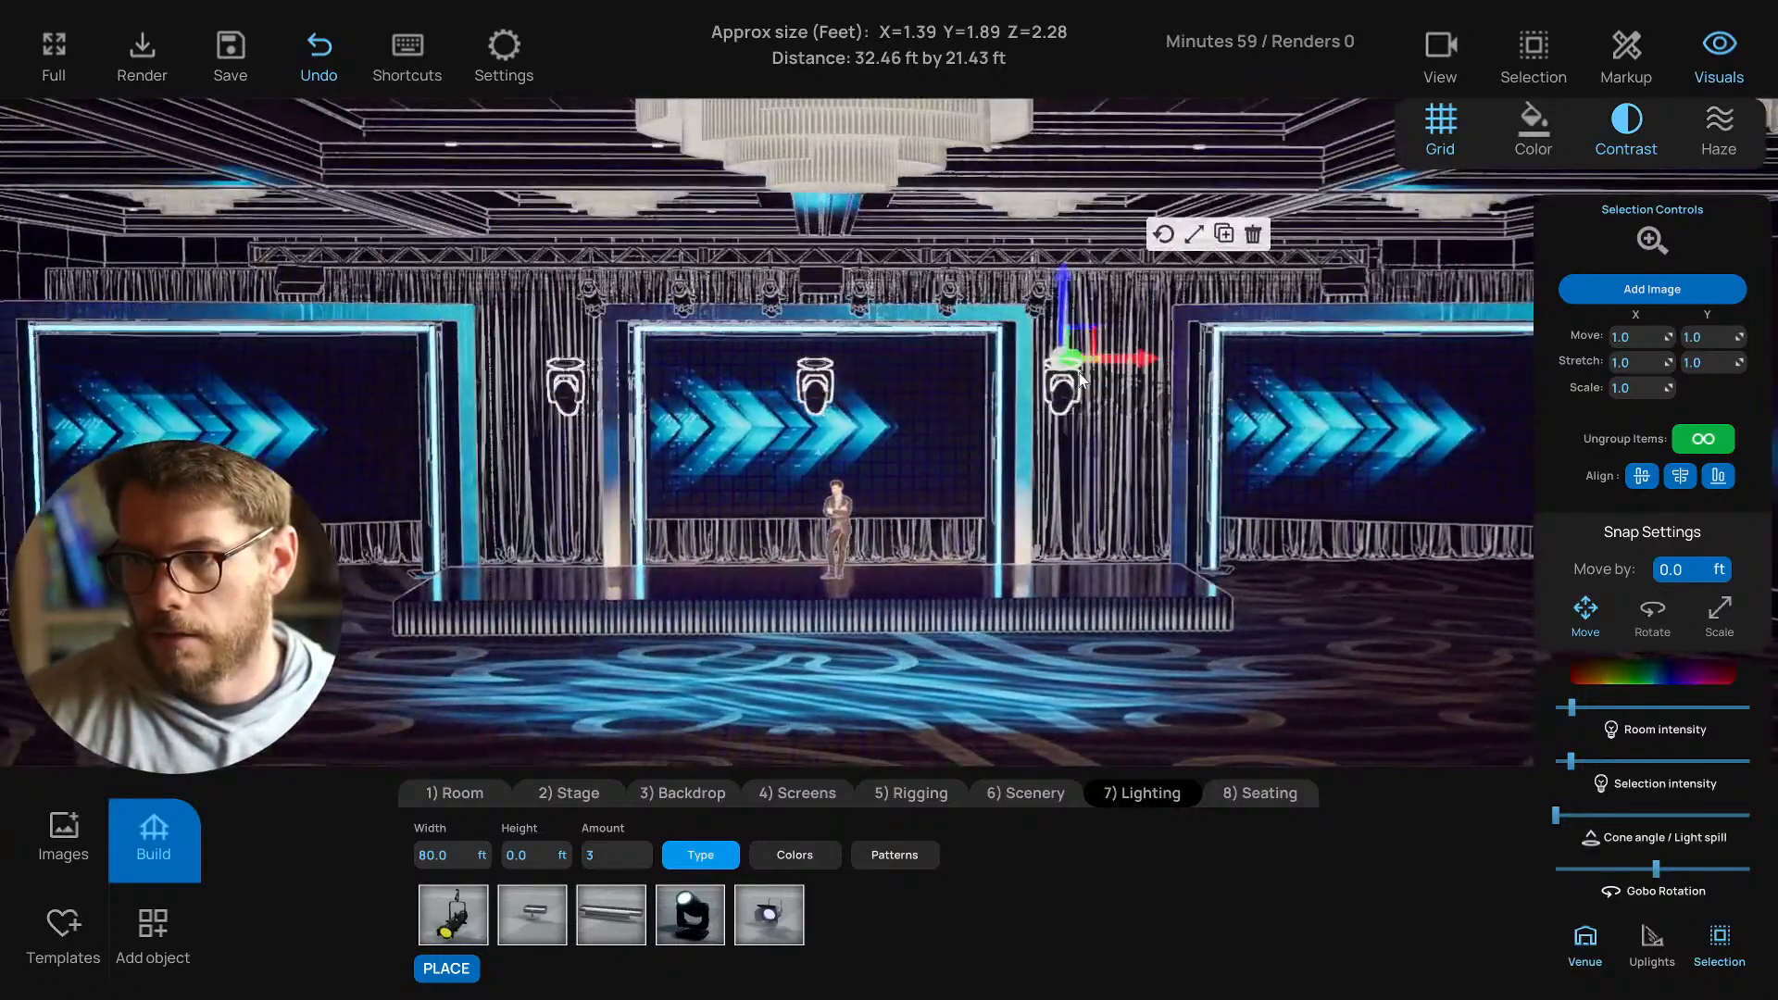
drag(1068, 309, 1065, 232)
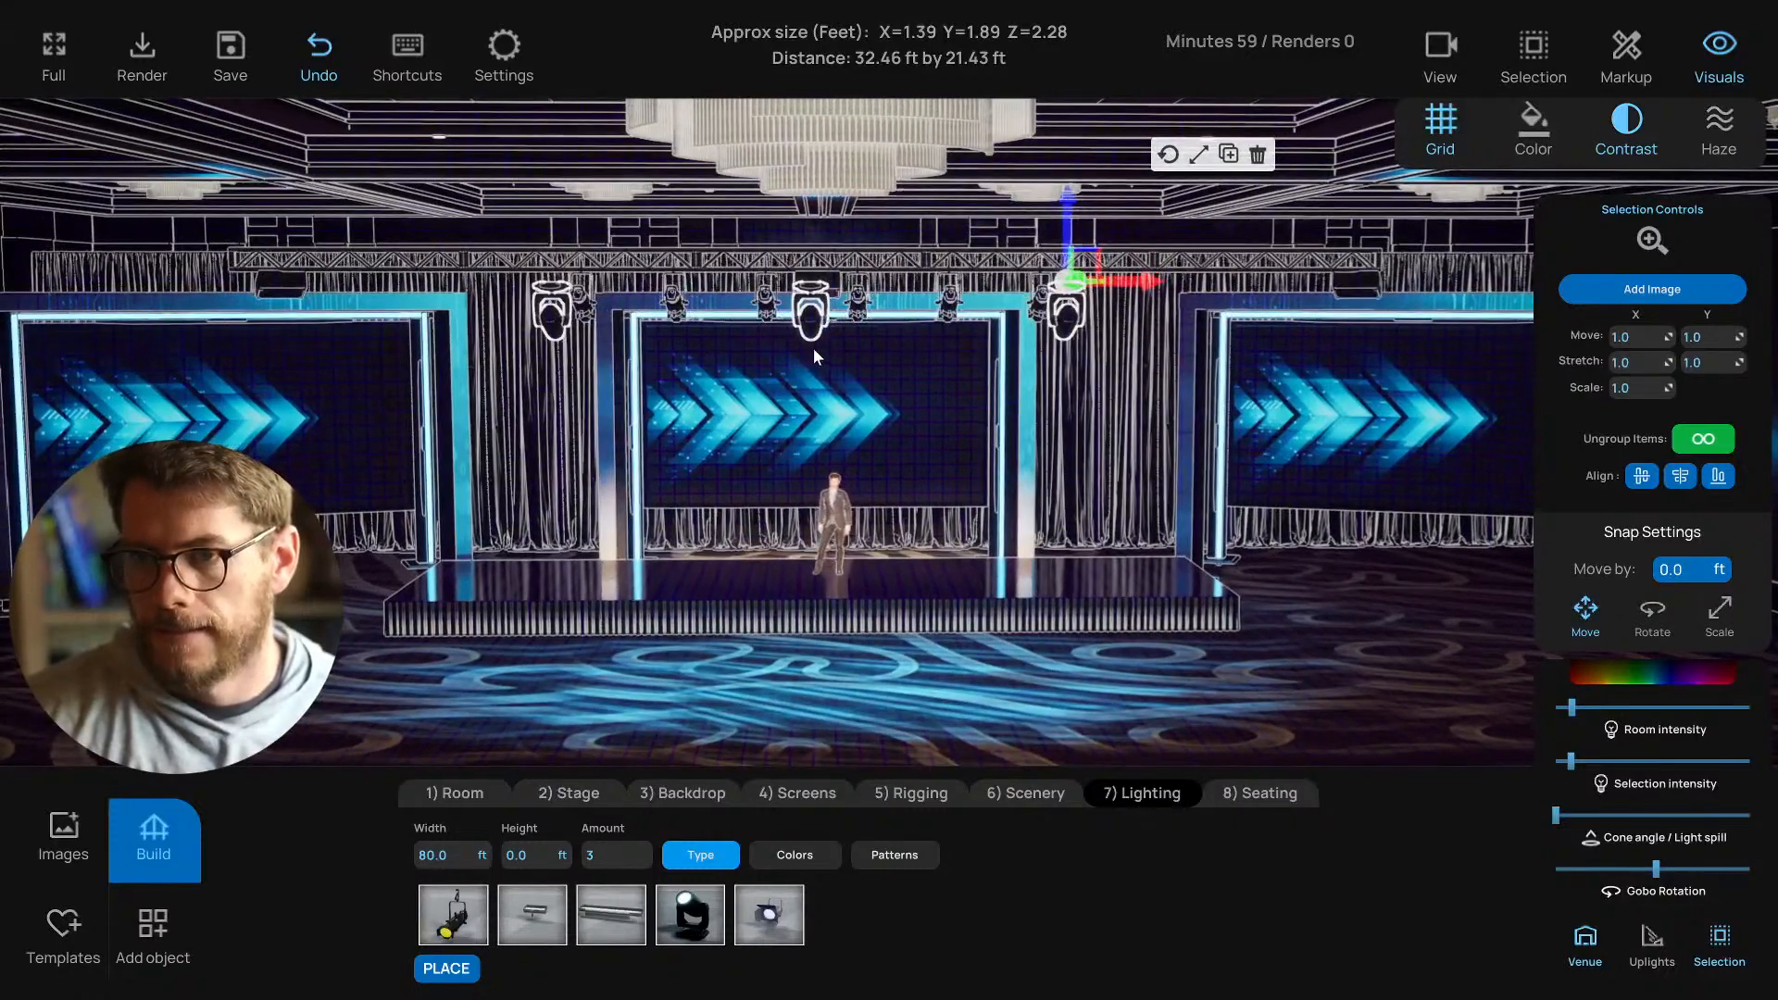
Delete the middle moving light and slide the two outer ones farther apart, away from the stage center.
click(809, 324)
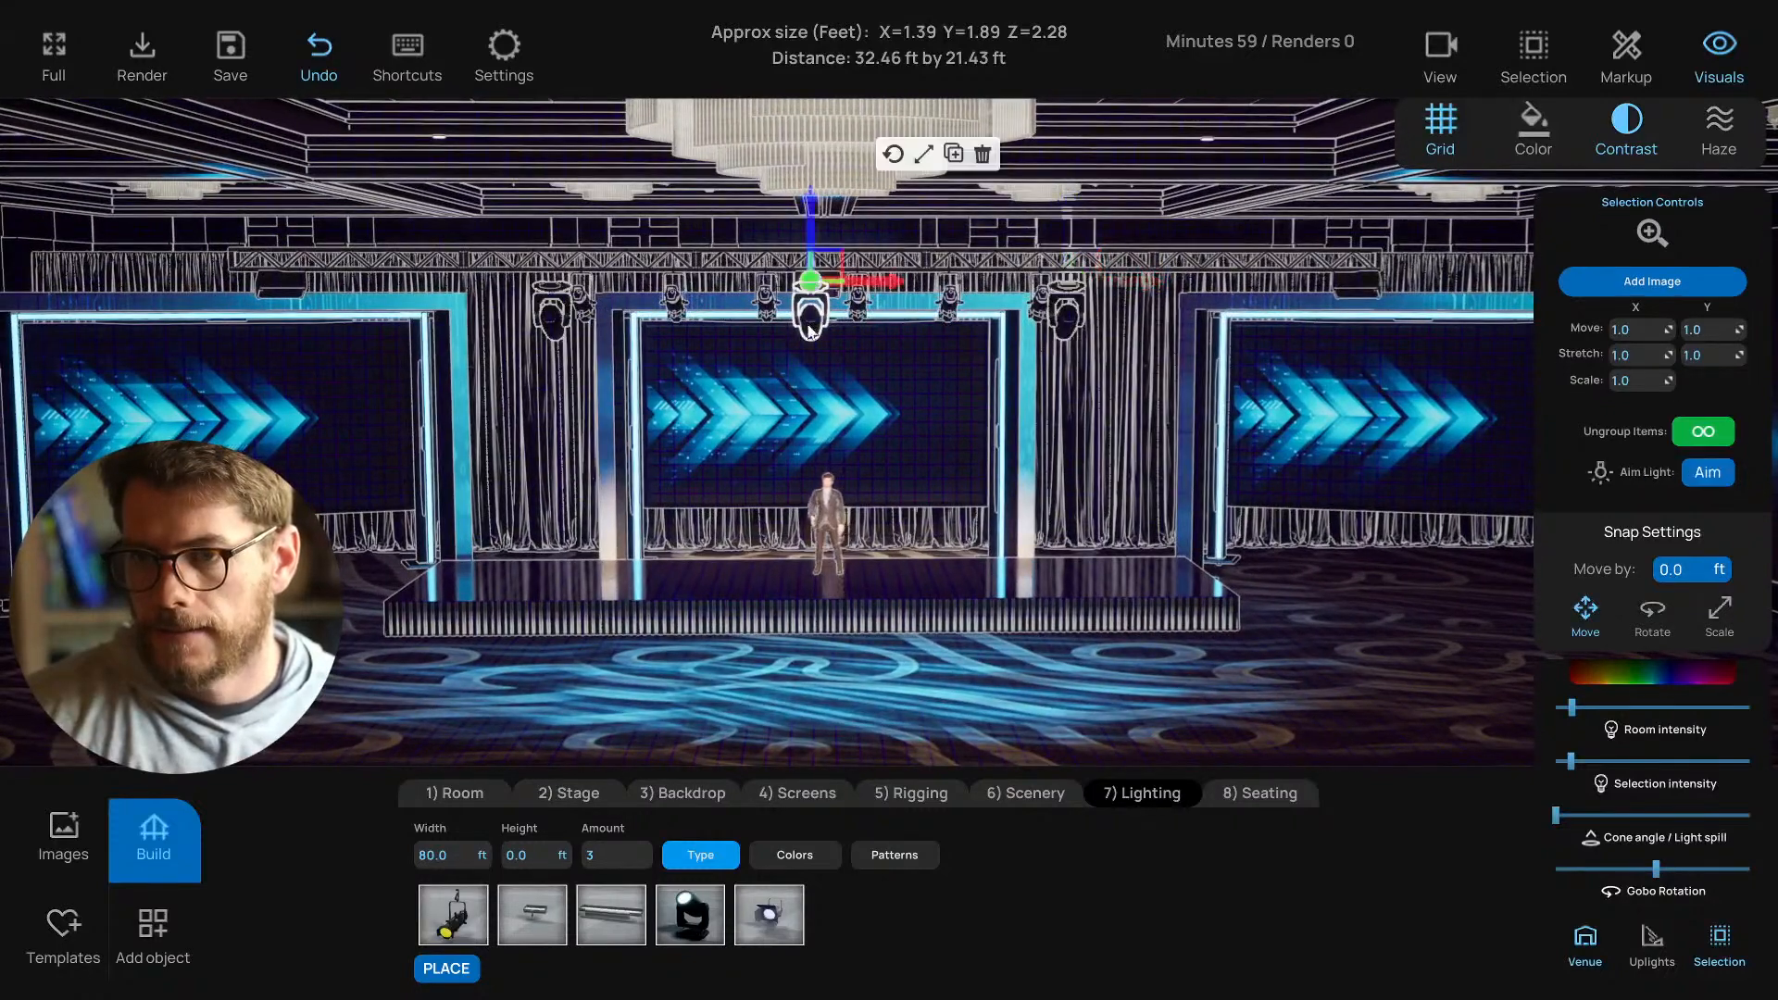
click(984, 156)
click(553, 320)
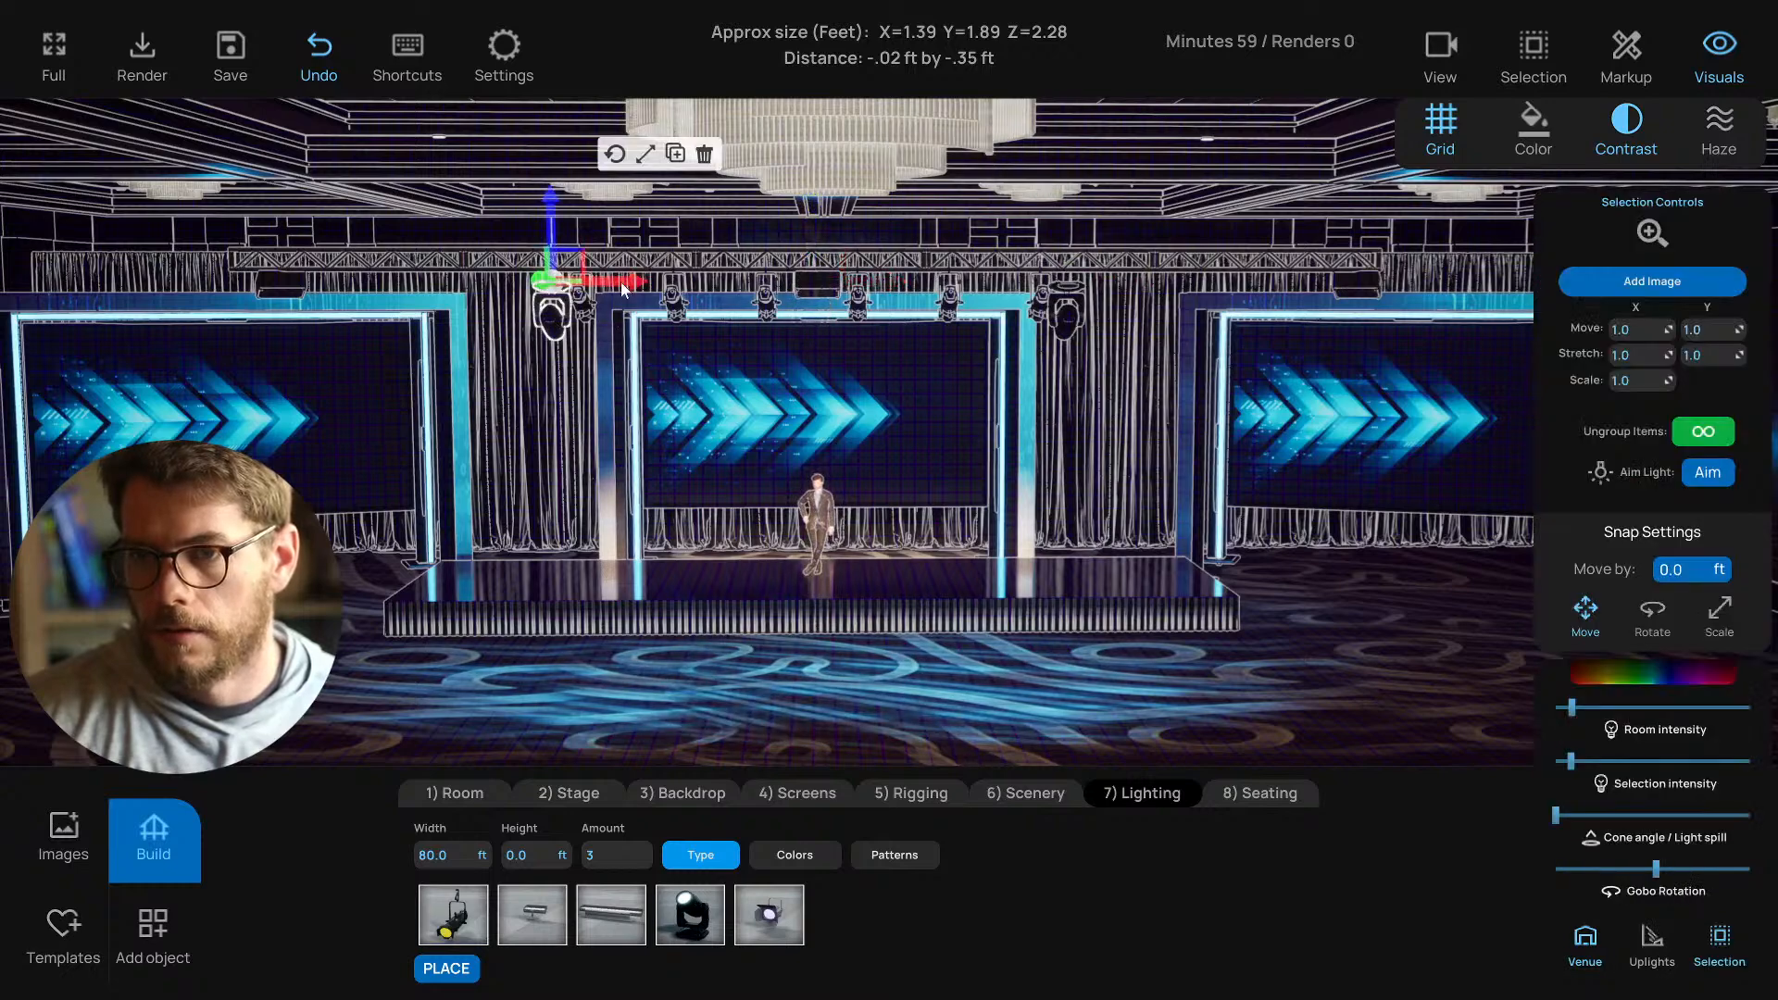
drag(622, 290, 548, 292)
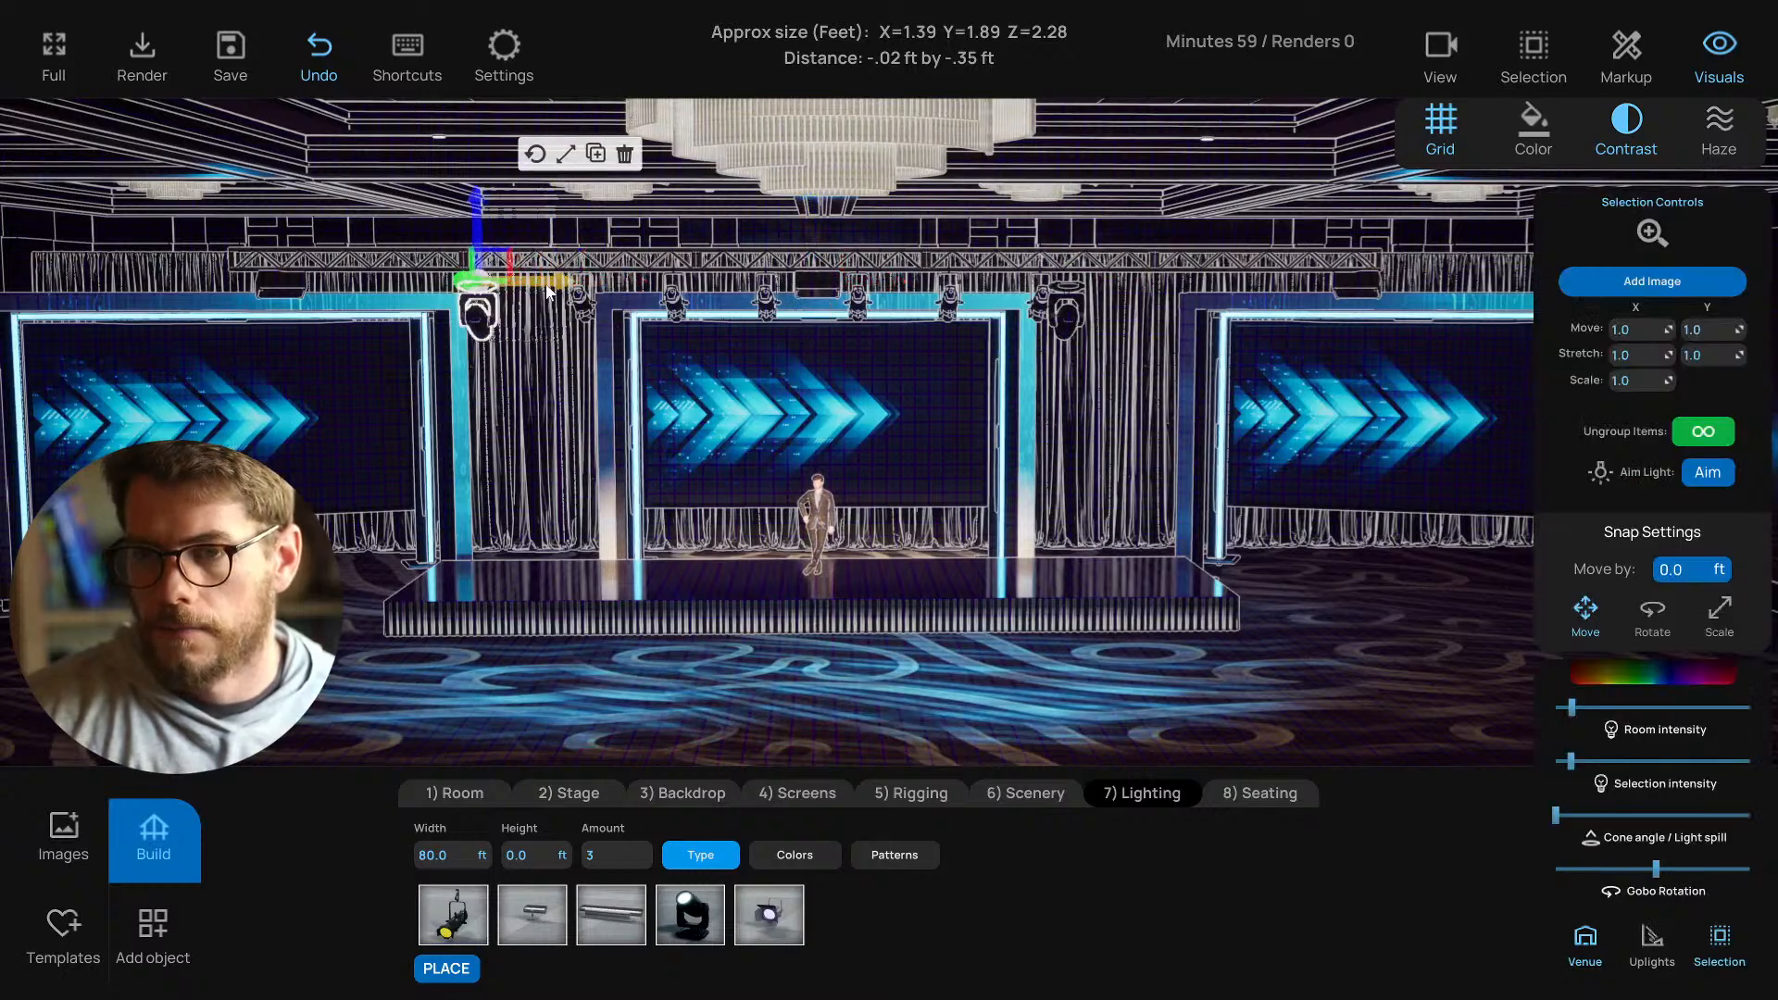
click(1065, 321)
drag(1066, 319, 1153, 320)
Select both remaining moving lights and move them in depth onto the line of the stage truss, checking from the top view.
shift+click(463, 323)
right_drag(465, 325, 1049, 396)
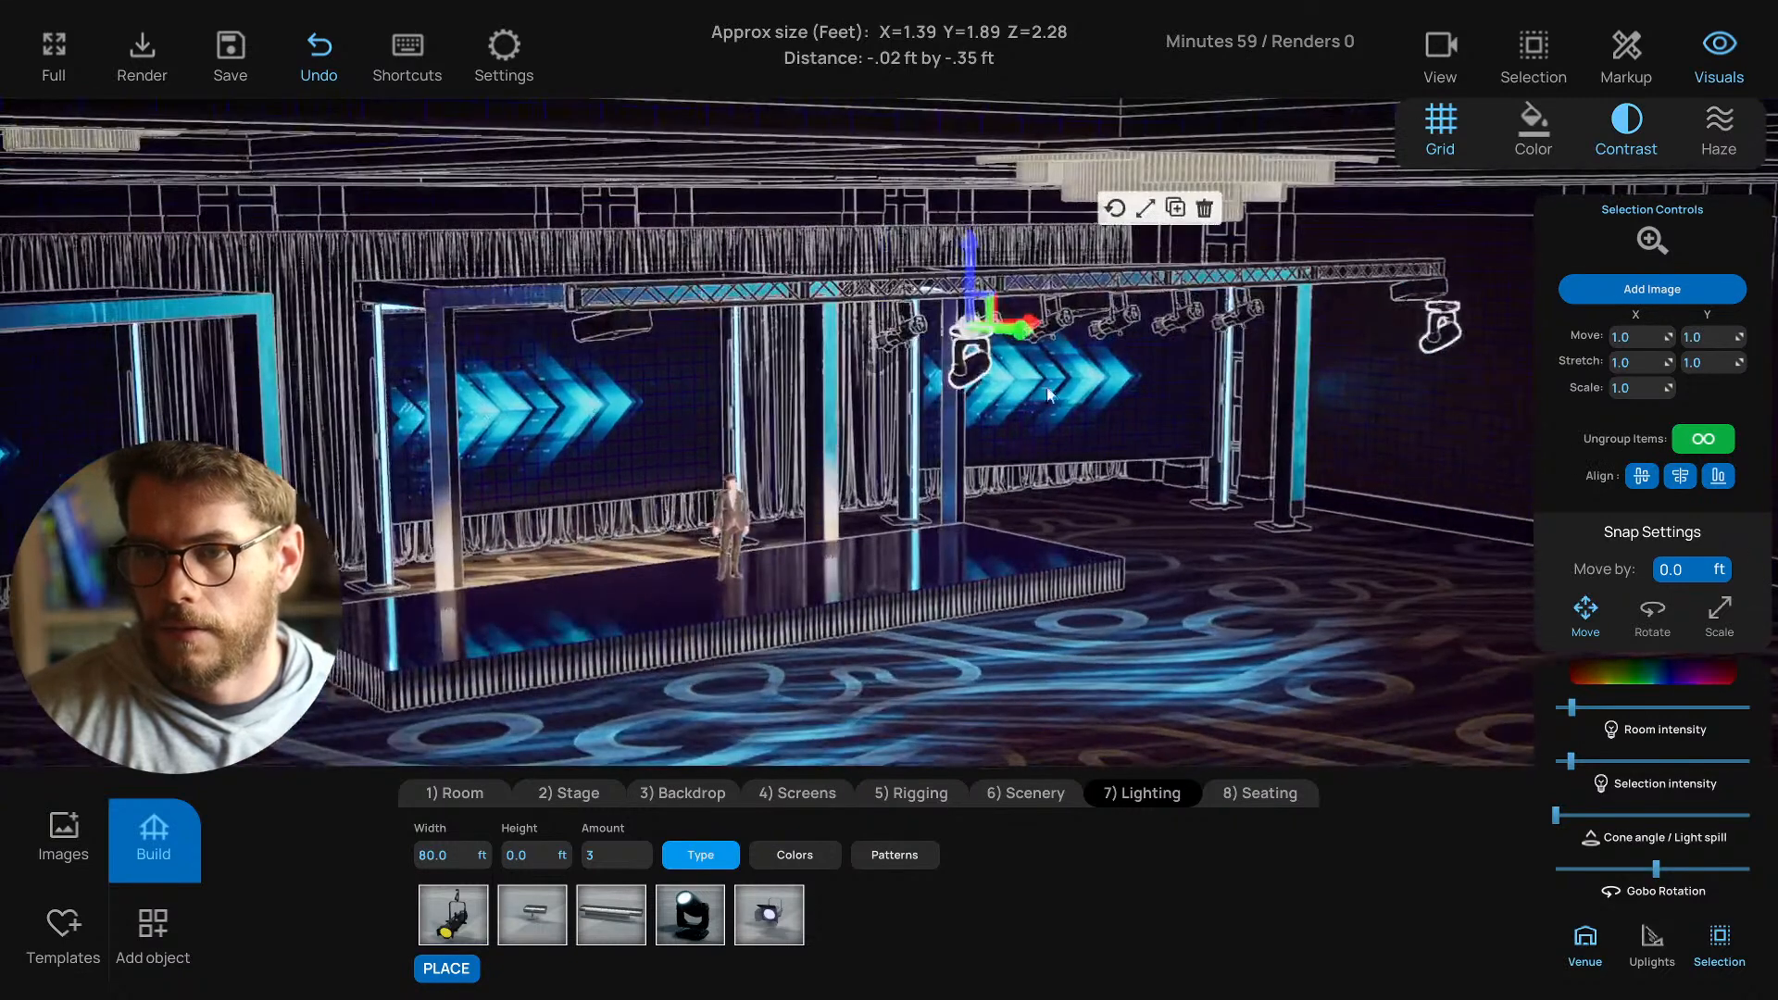
drag(1021, 339, 731, 326)
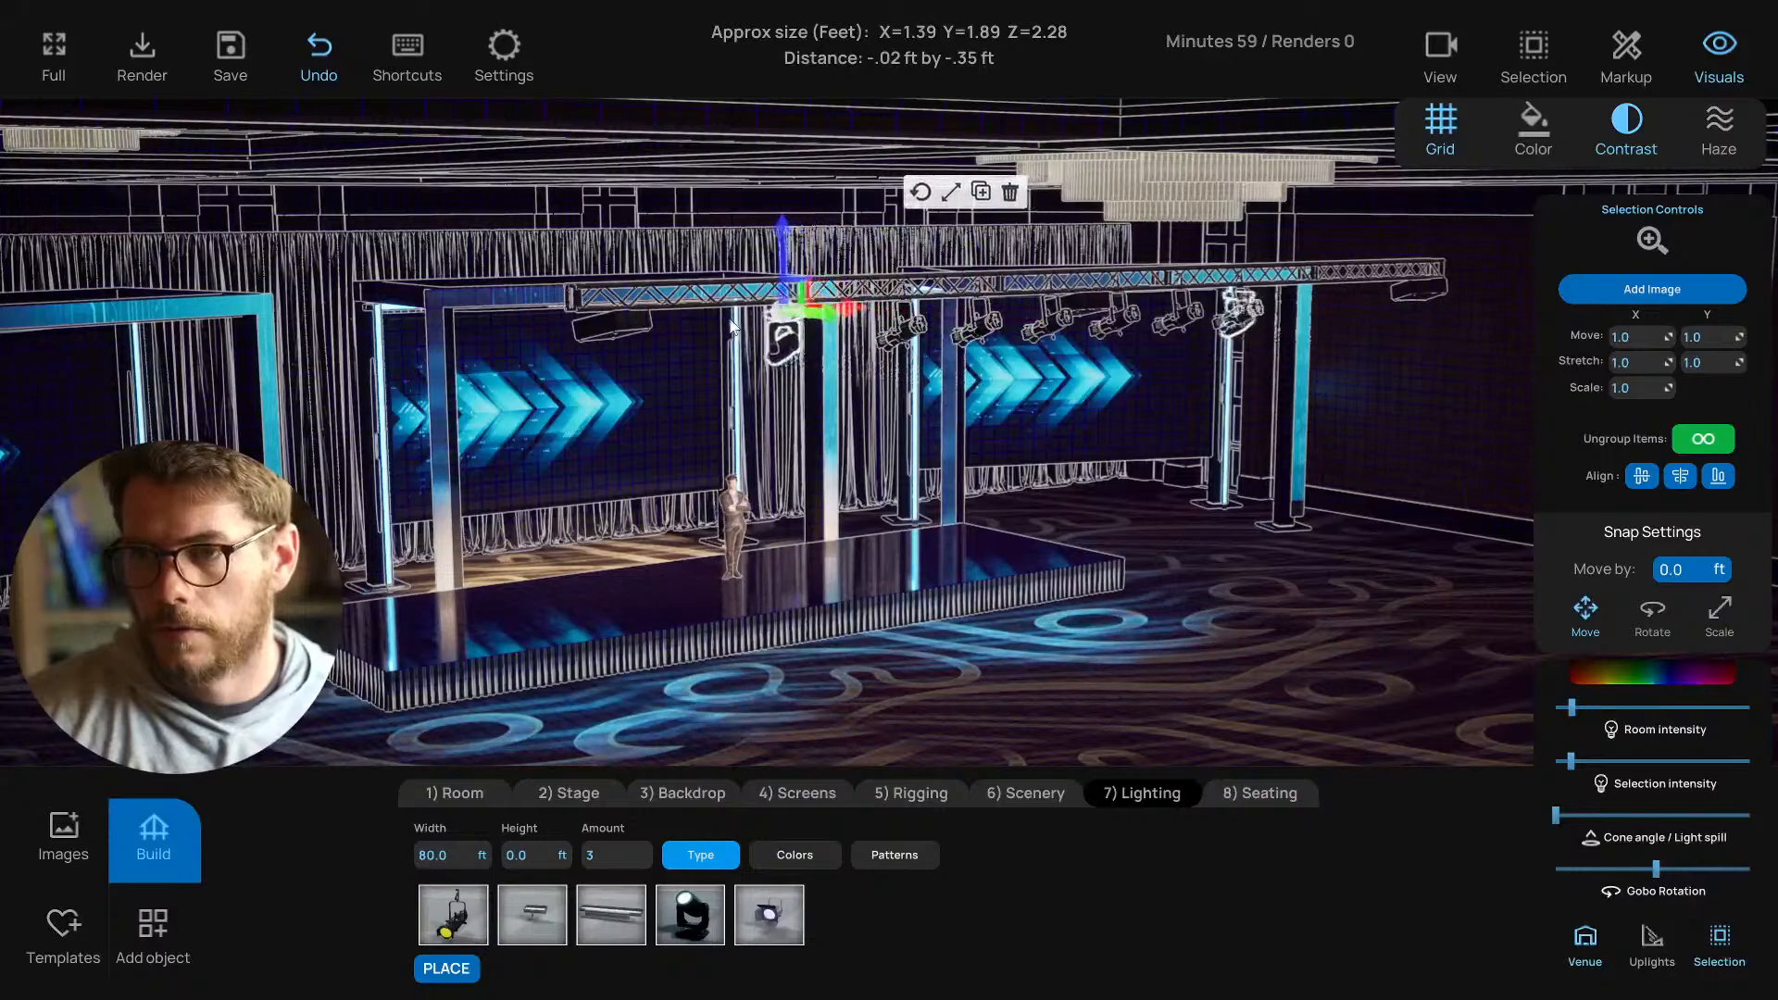
scroll(943, 458, down, 3)
scroll(869, 446, up, 6)
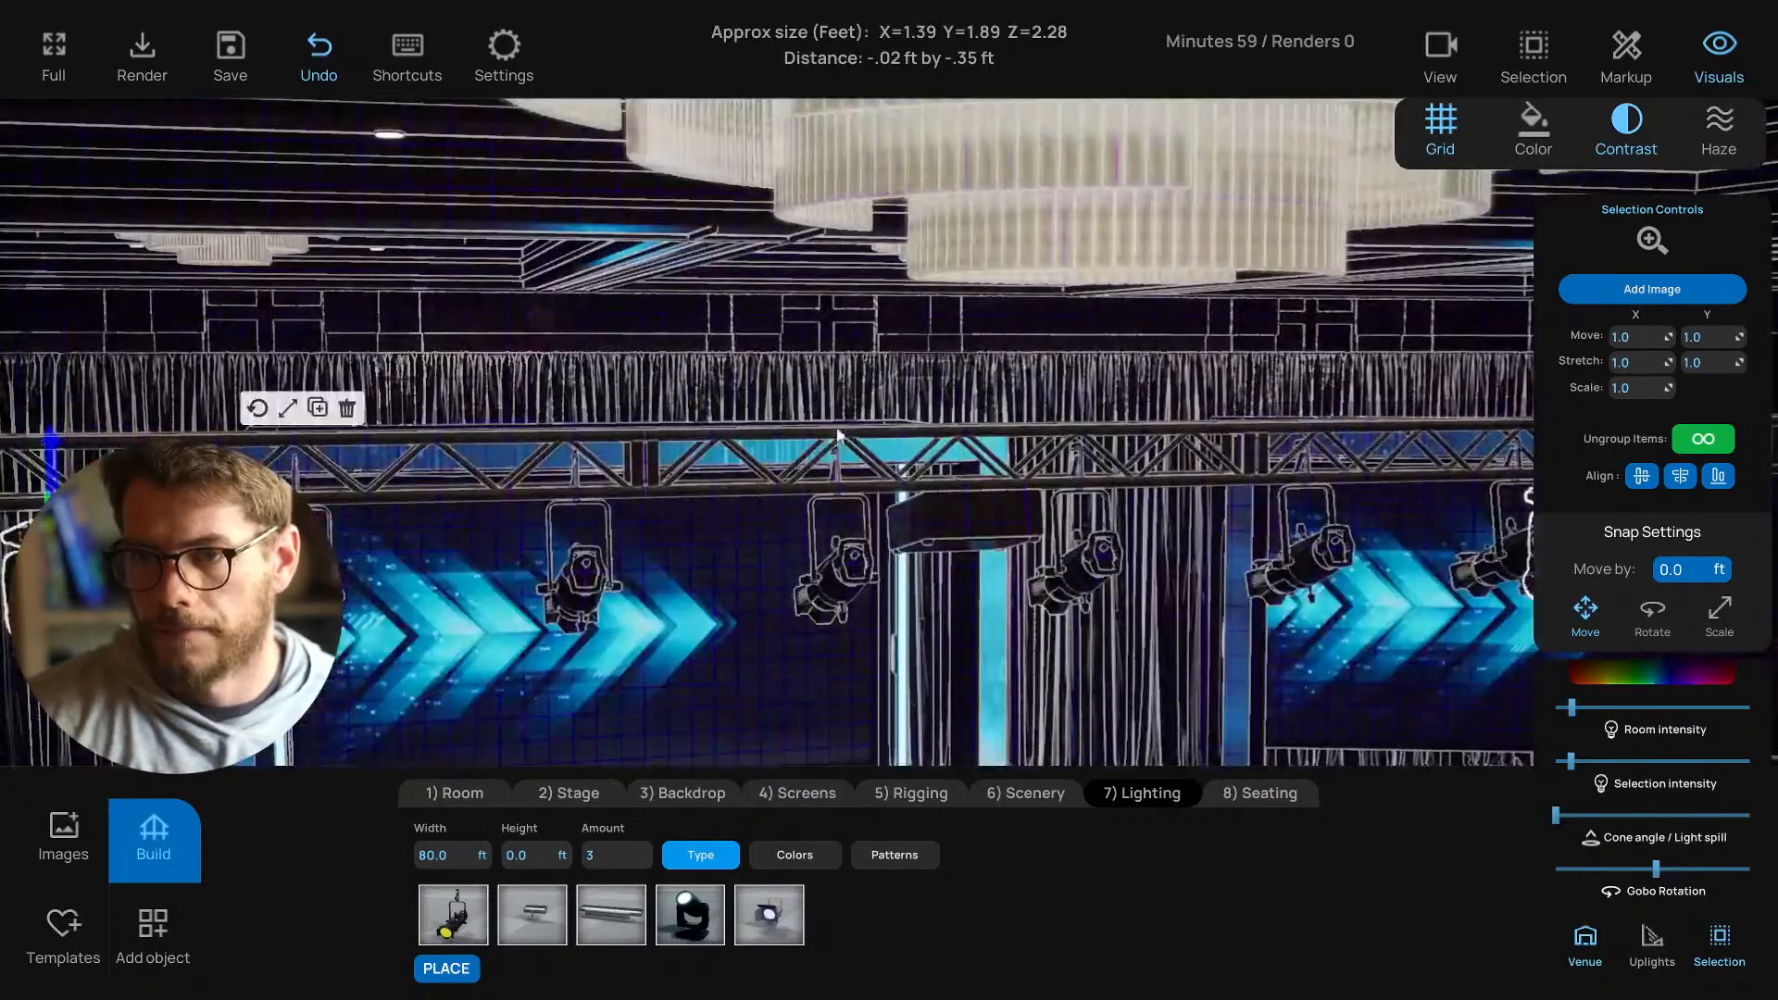
right_drag(908, 462, 914, 519)
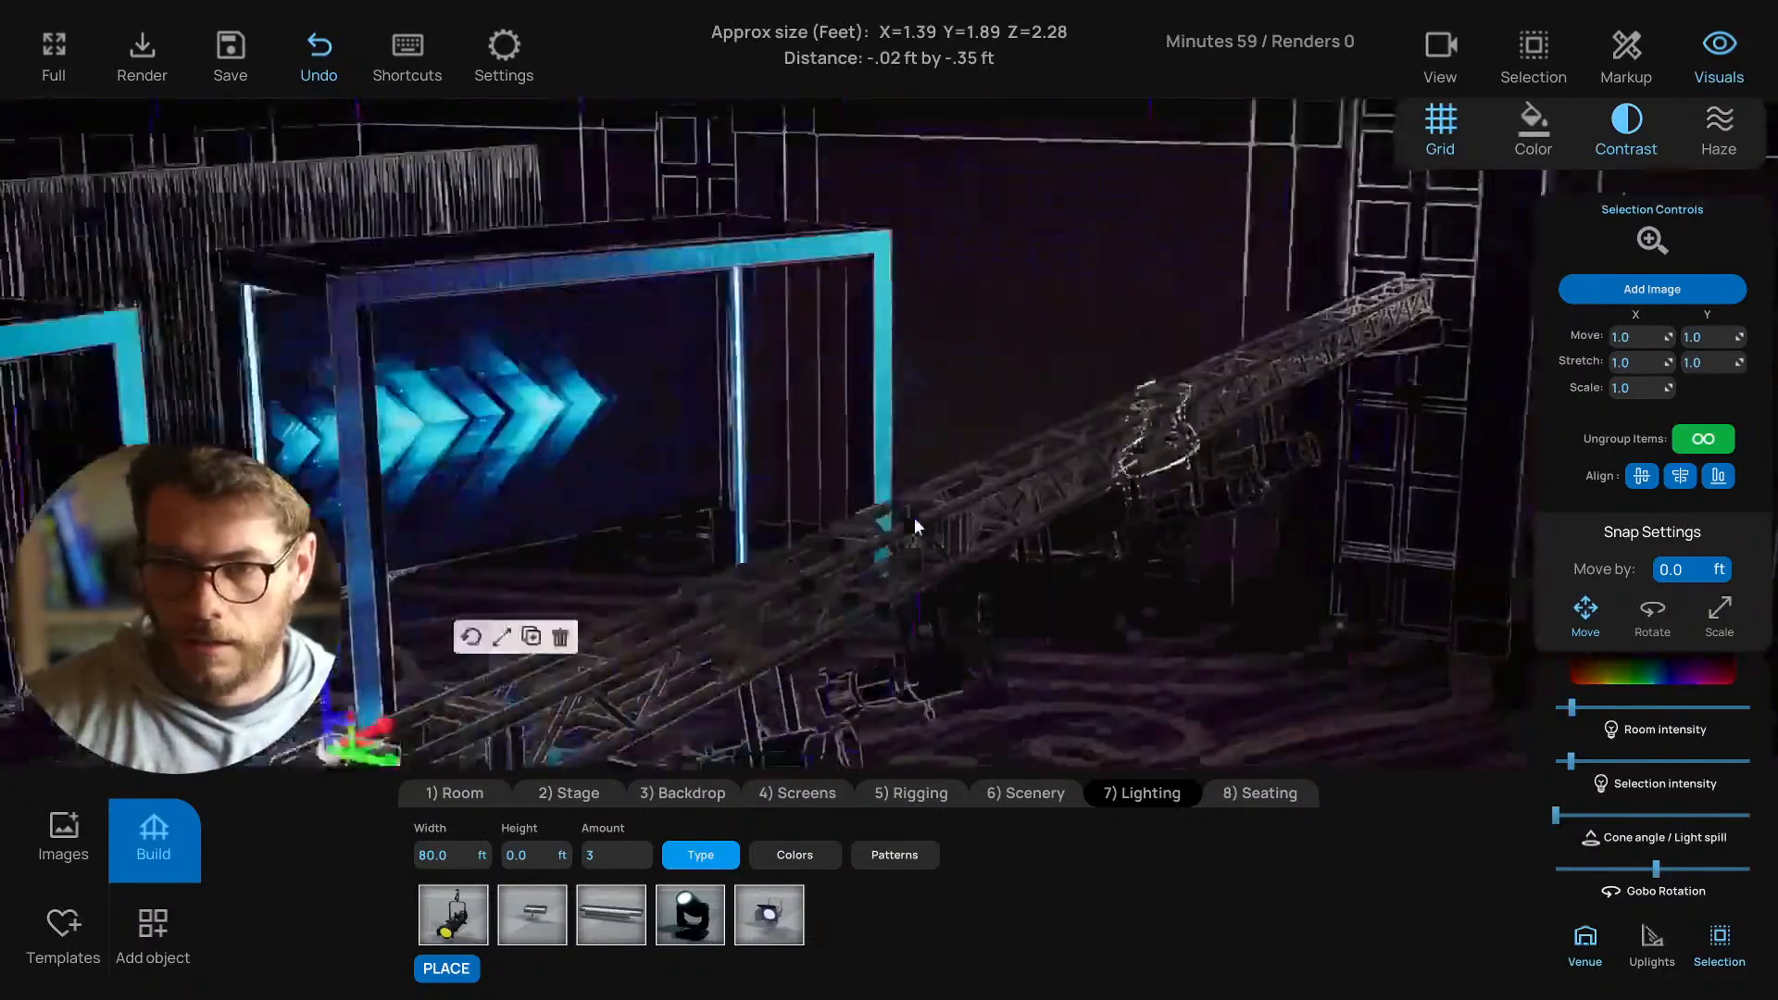
key(t)
scroll(917, 546, up, 6)
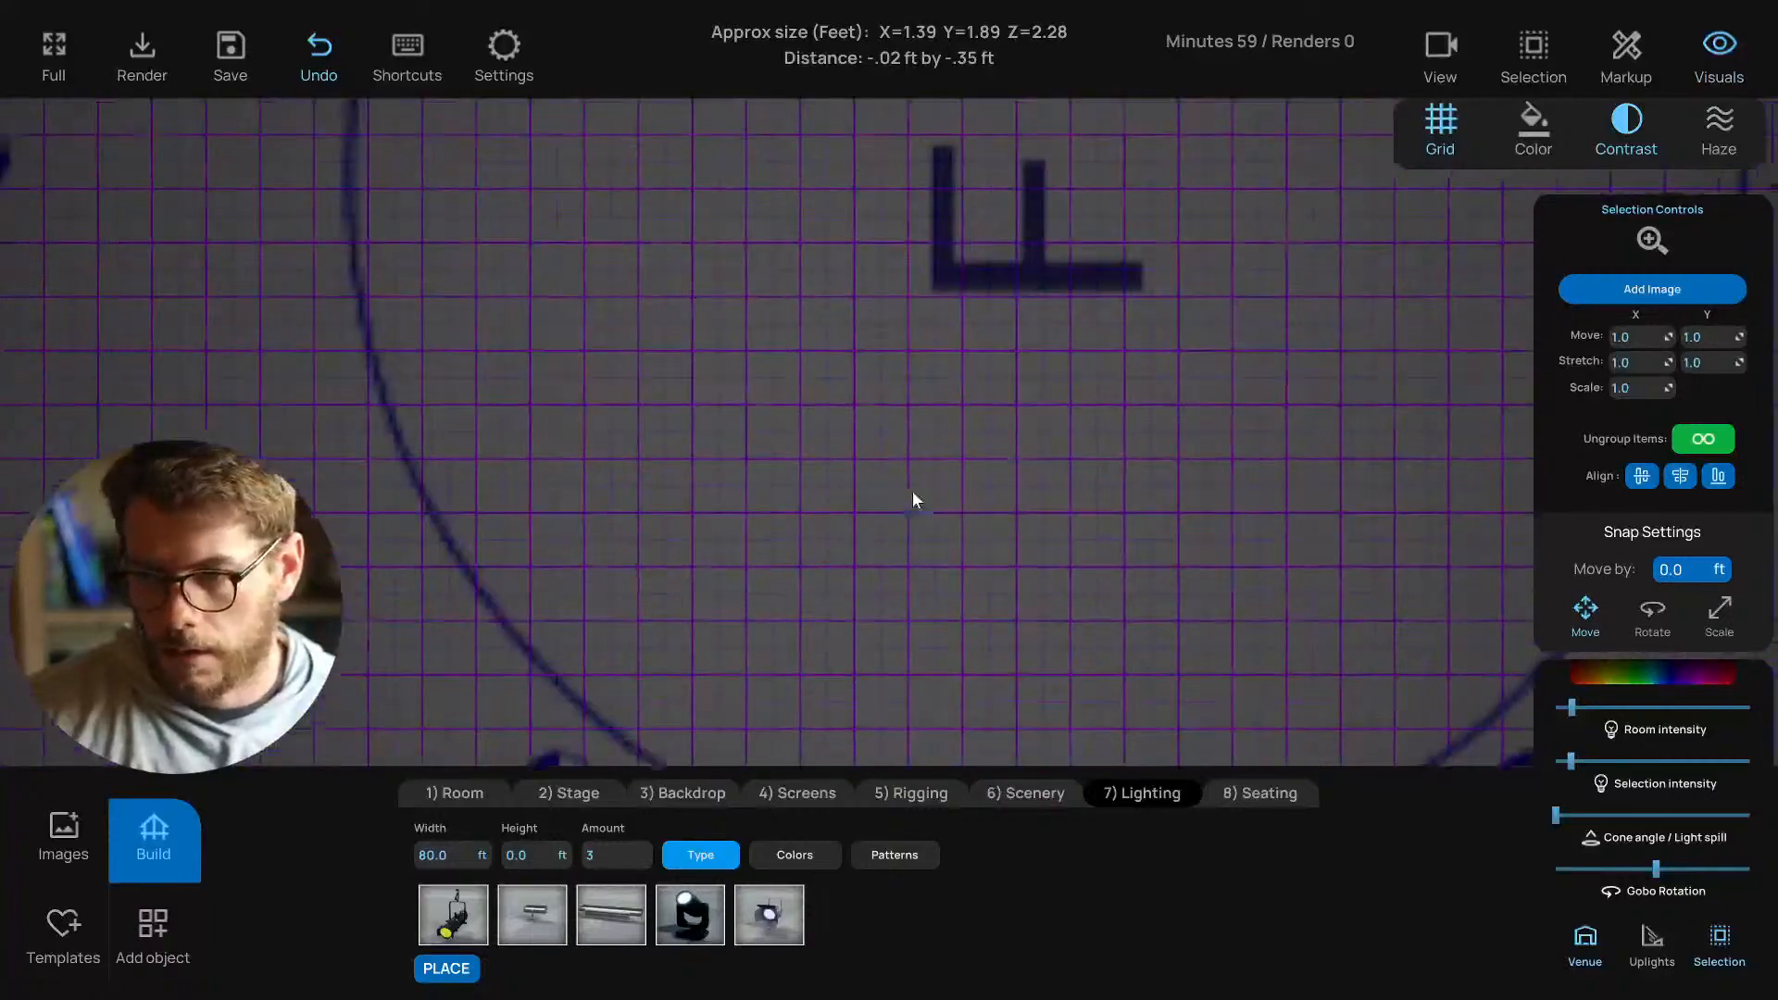
middle_drag(936, 457, 893, 543)
scroll(676, 315, up, 1)
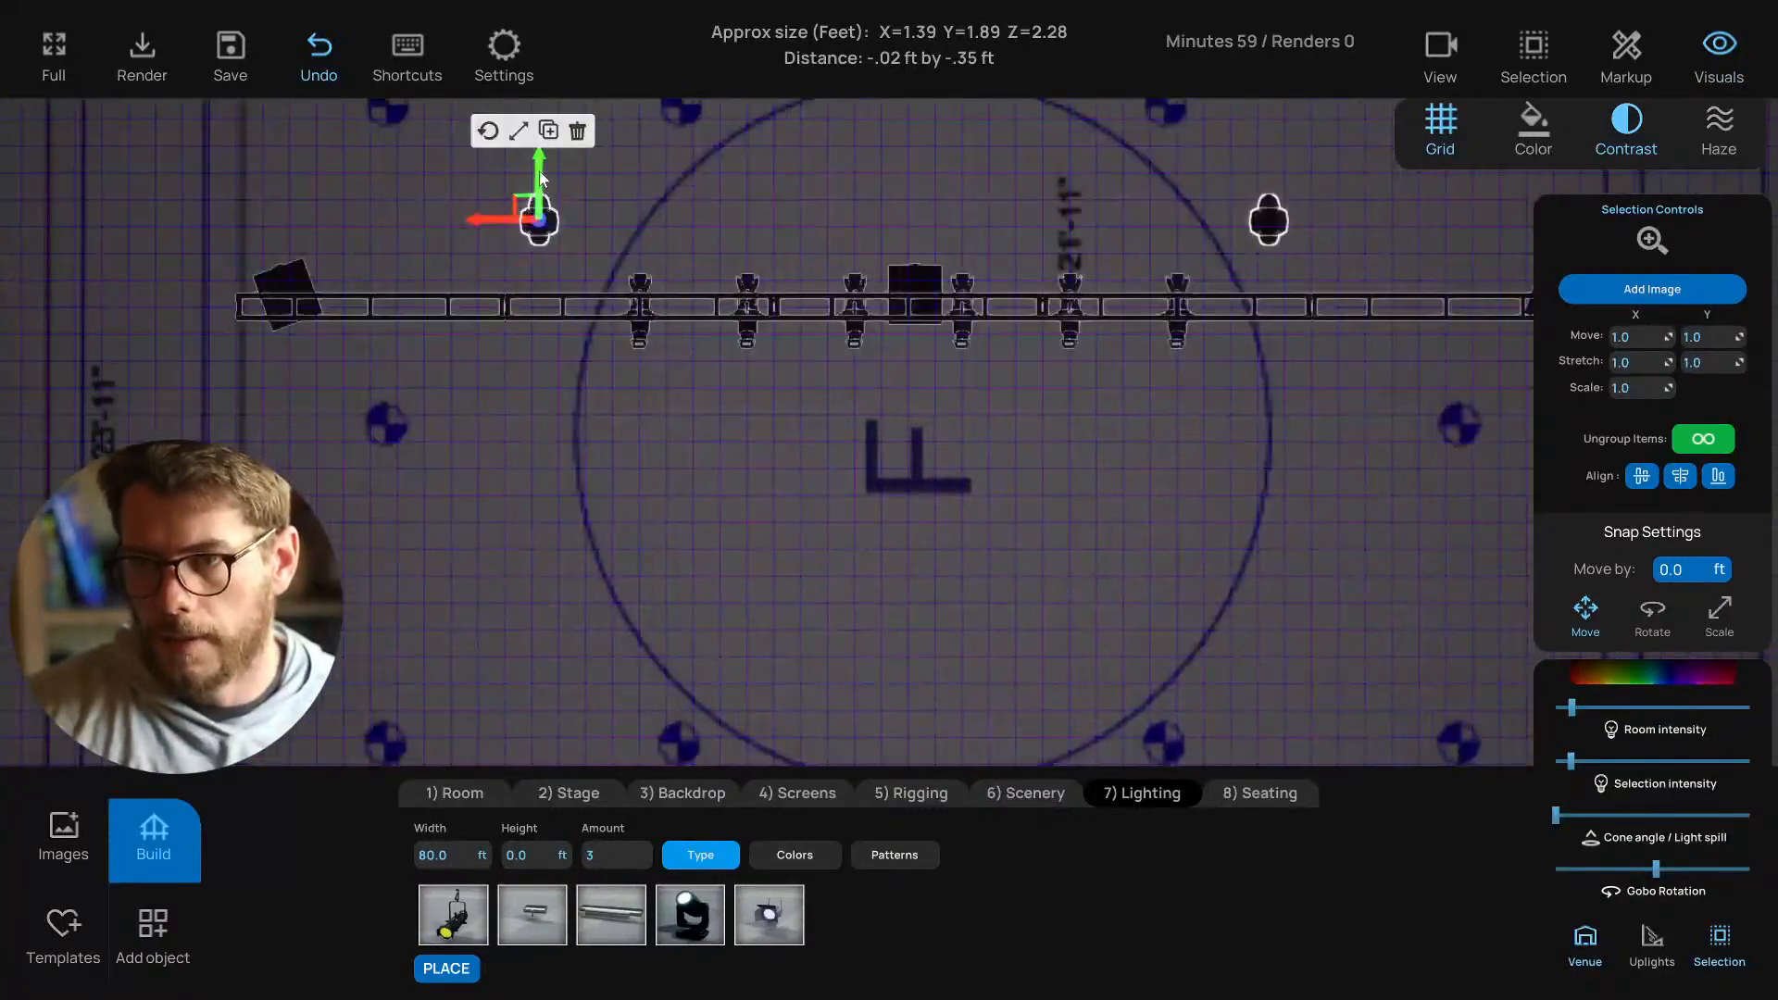
drag(542, 178, 532, 248)
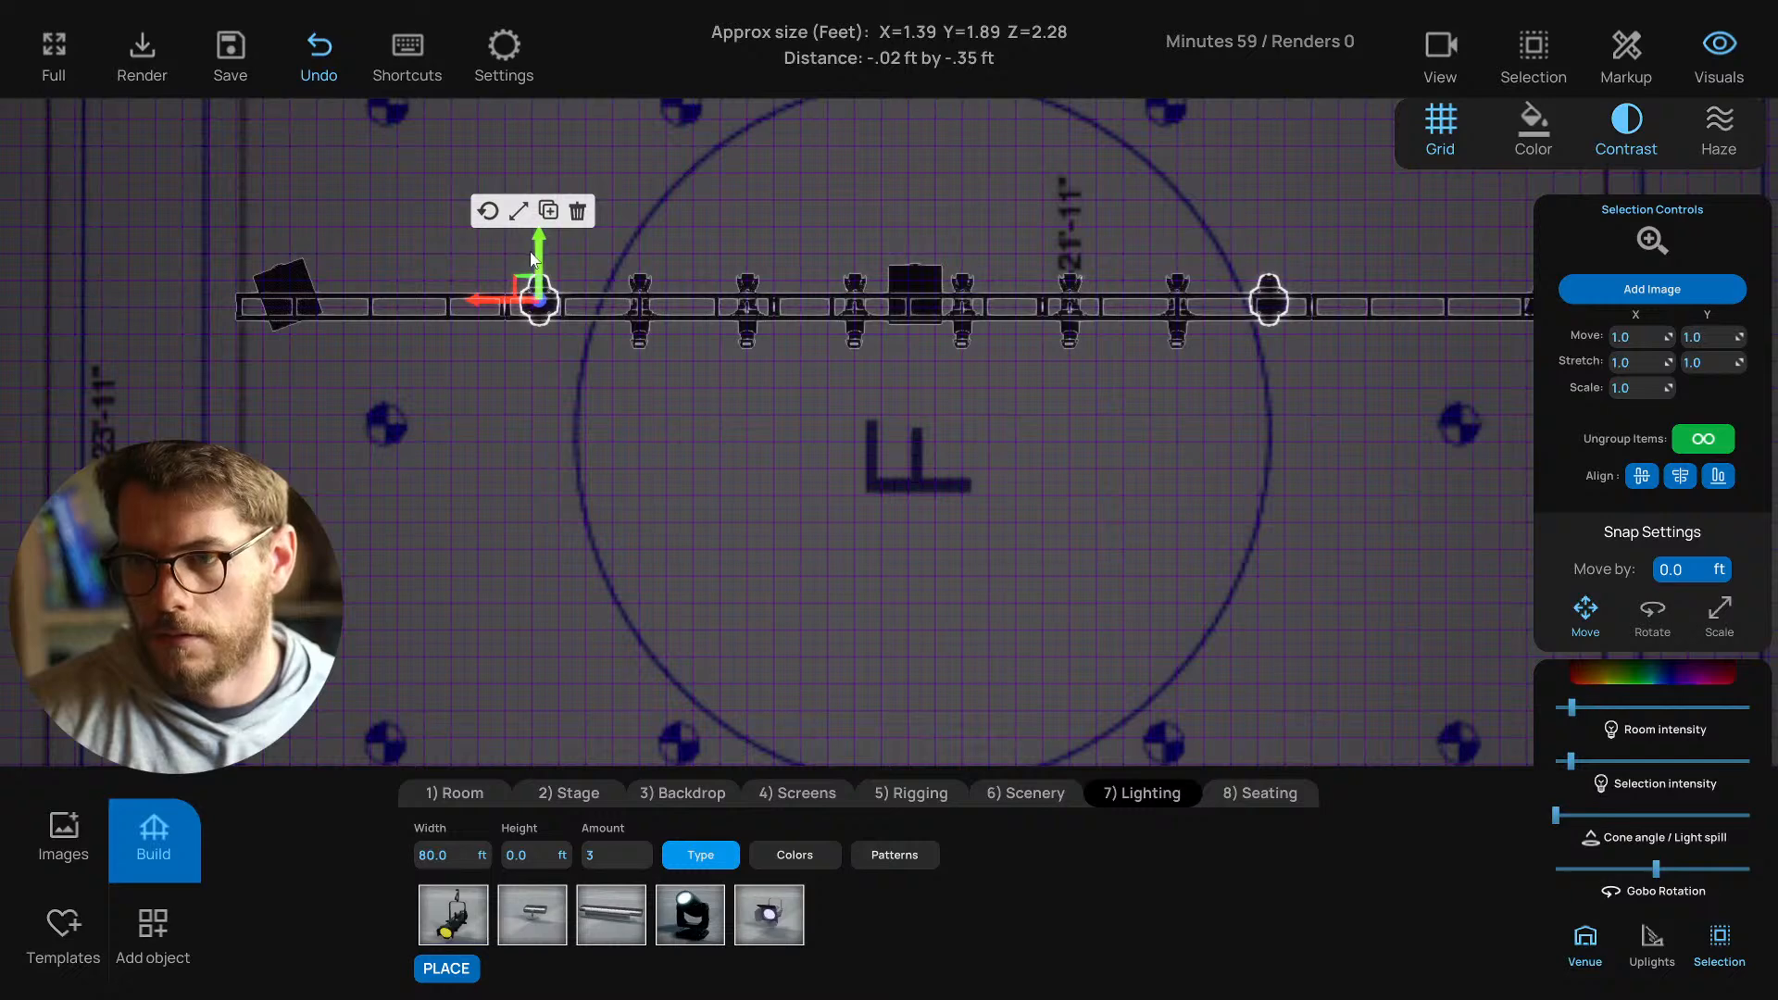
Nudge one moving light slightly along the truss toward the center so the pair sits evenly around the spotlights.
drag(587, 409, 572, 413)
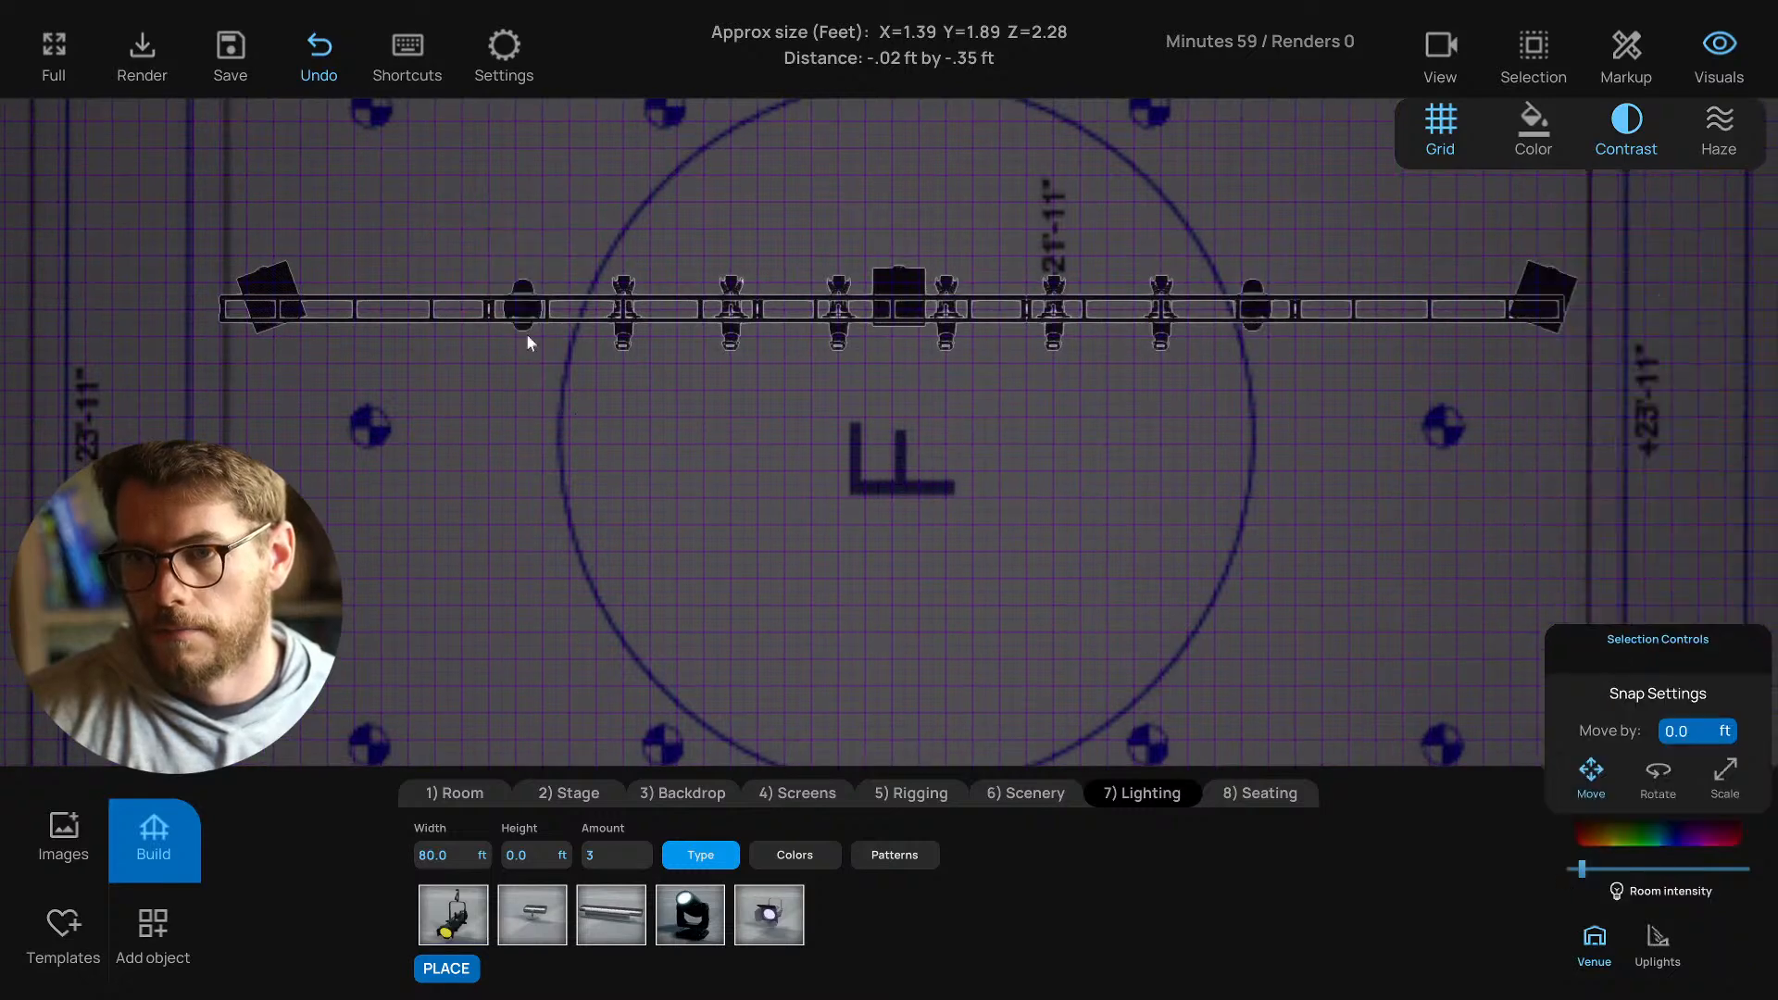
click(517, 287)
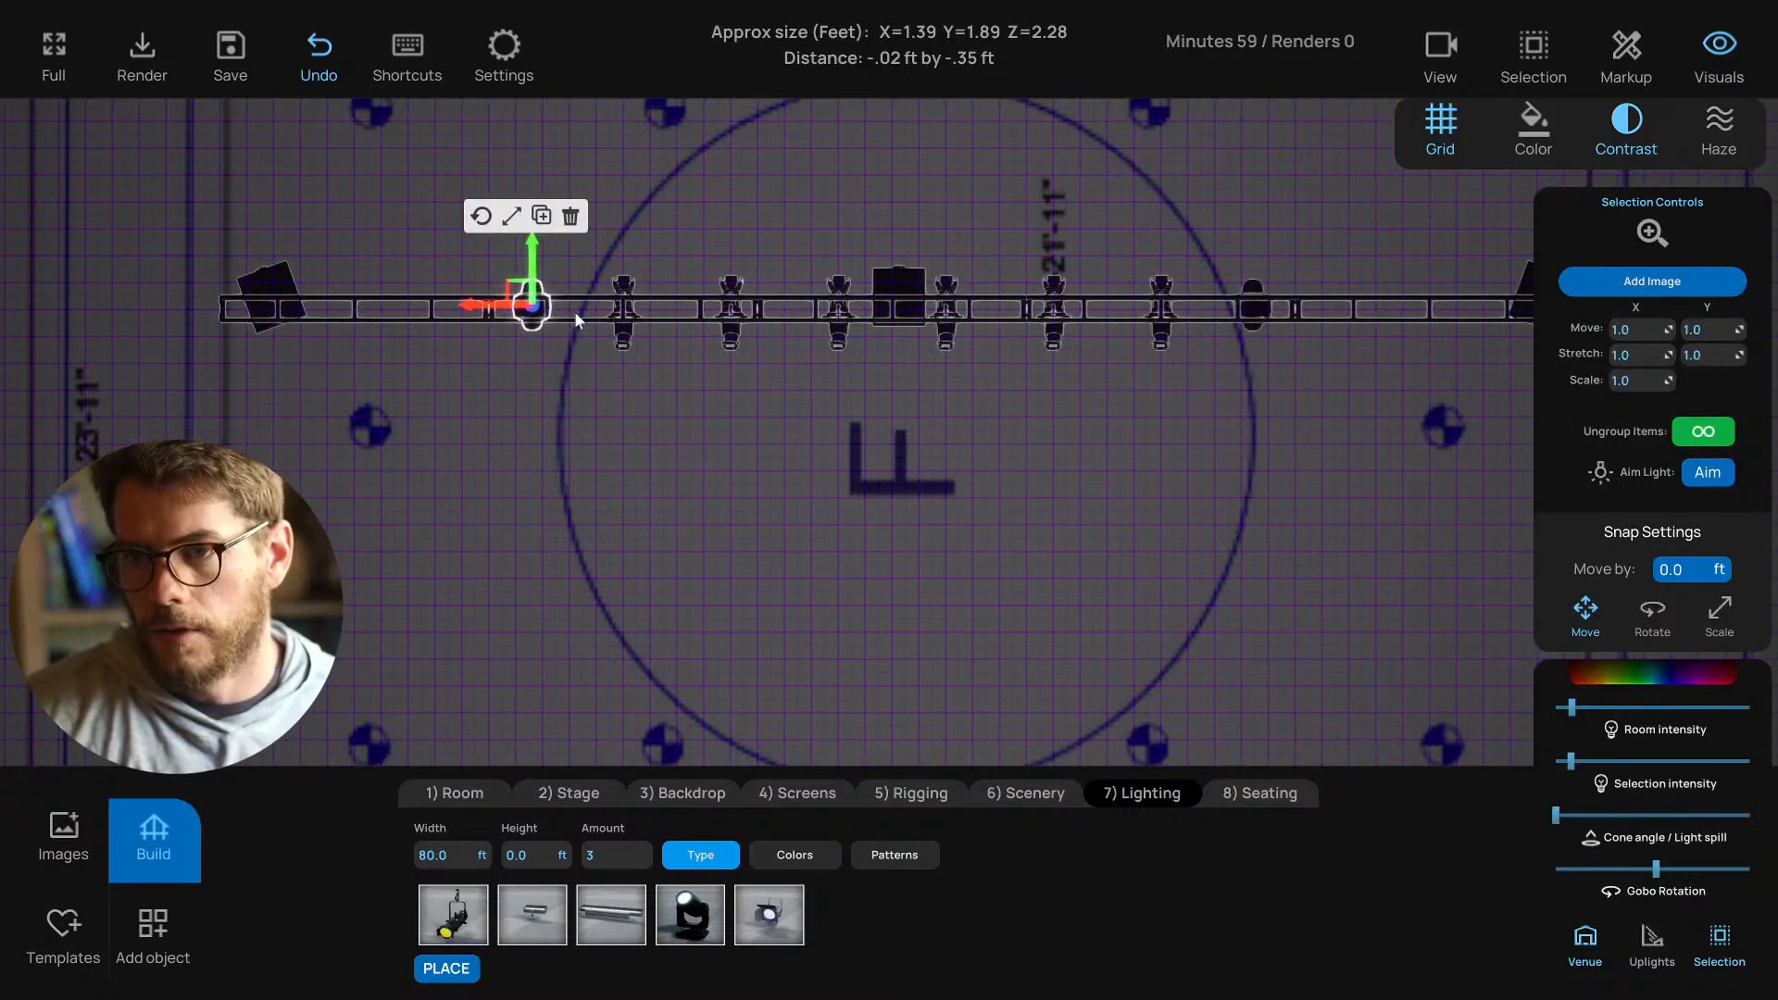
middle_drag(957, 431, 951, 433)
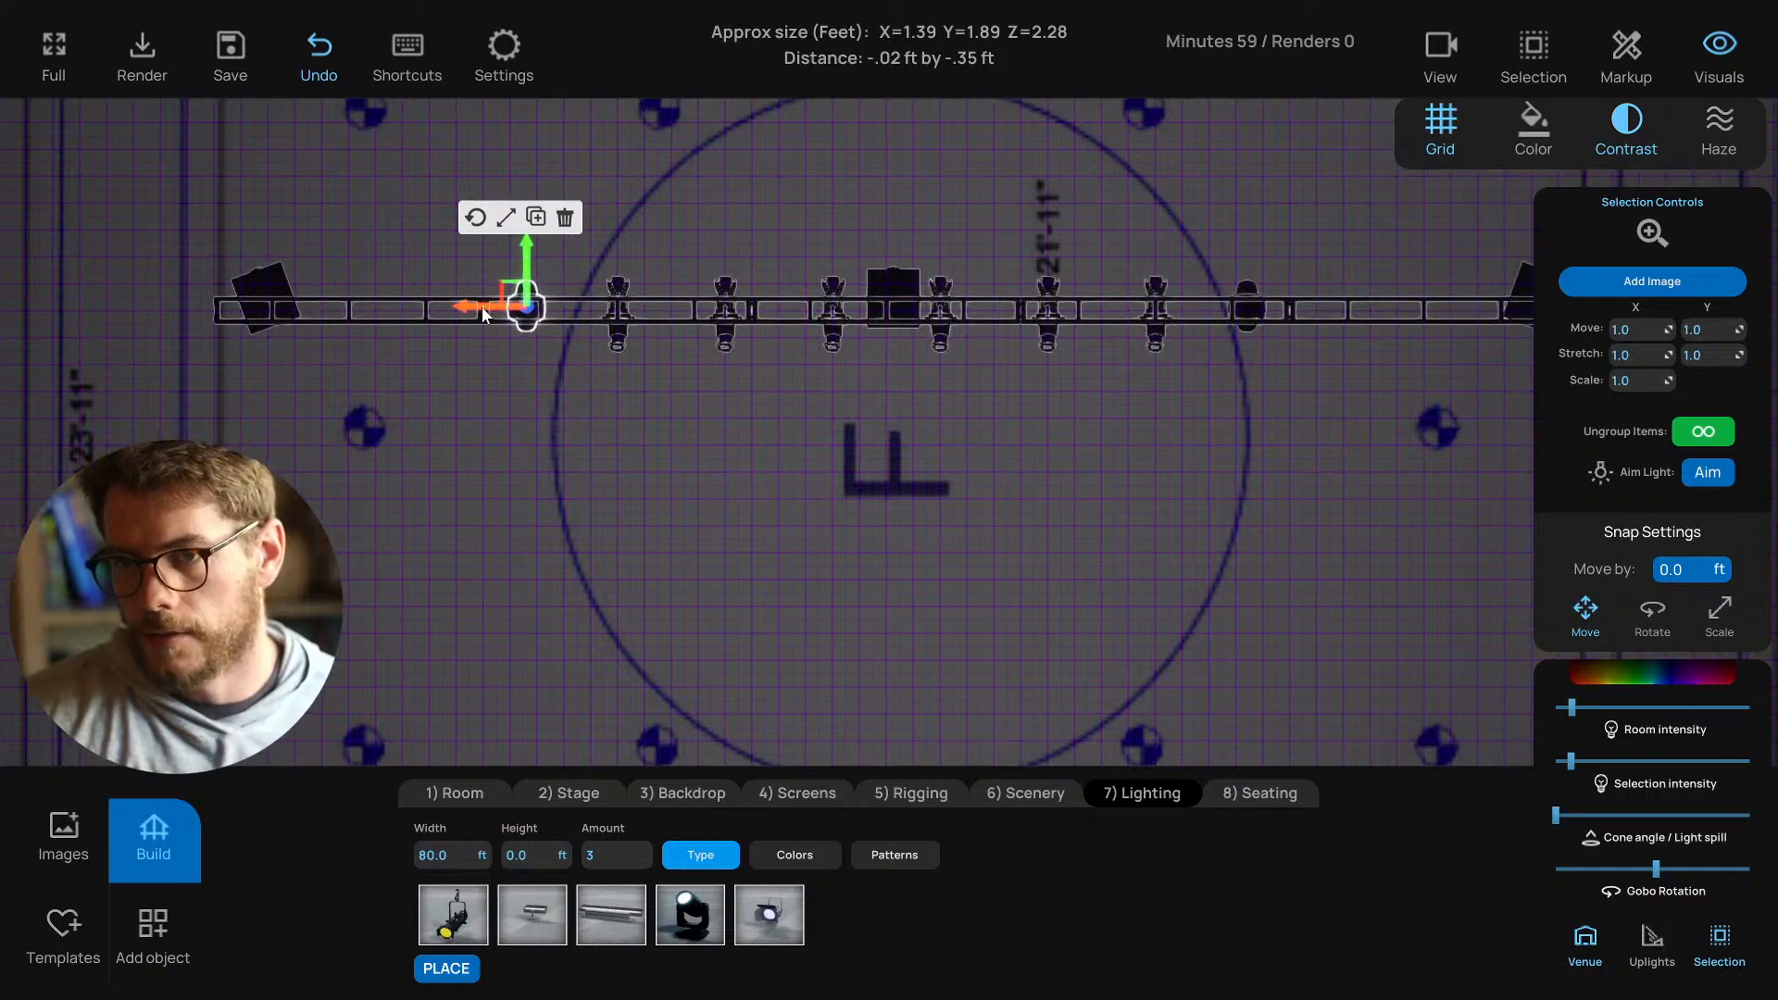
Select both moving lights, return to the perspective view of the stage, and apply the radial burst pattern to them.
shift+click(1246, 295)
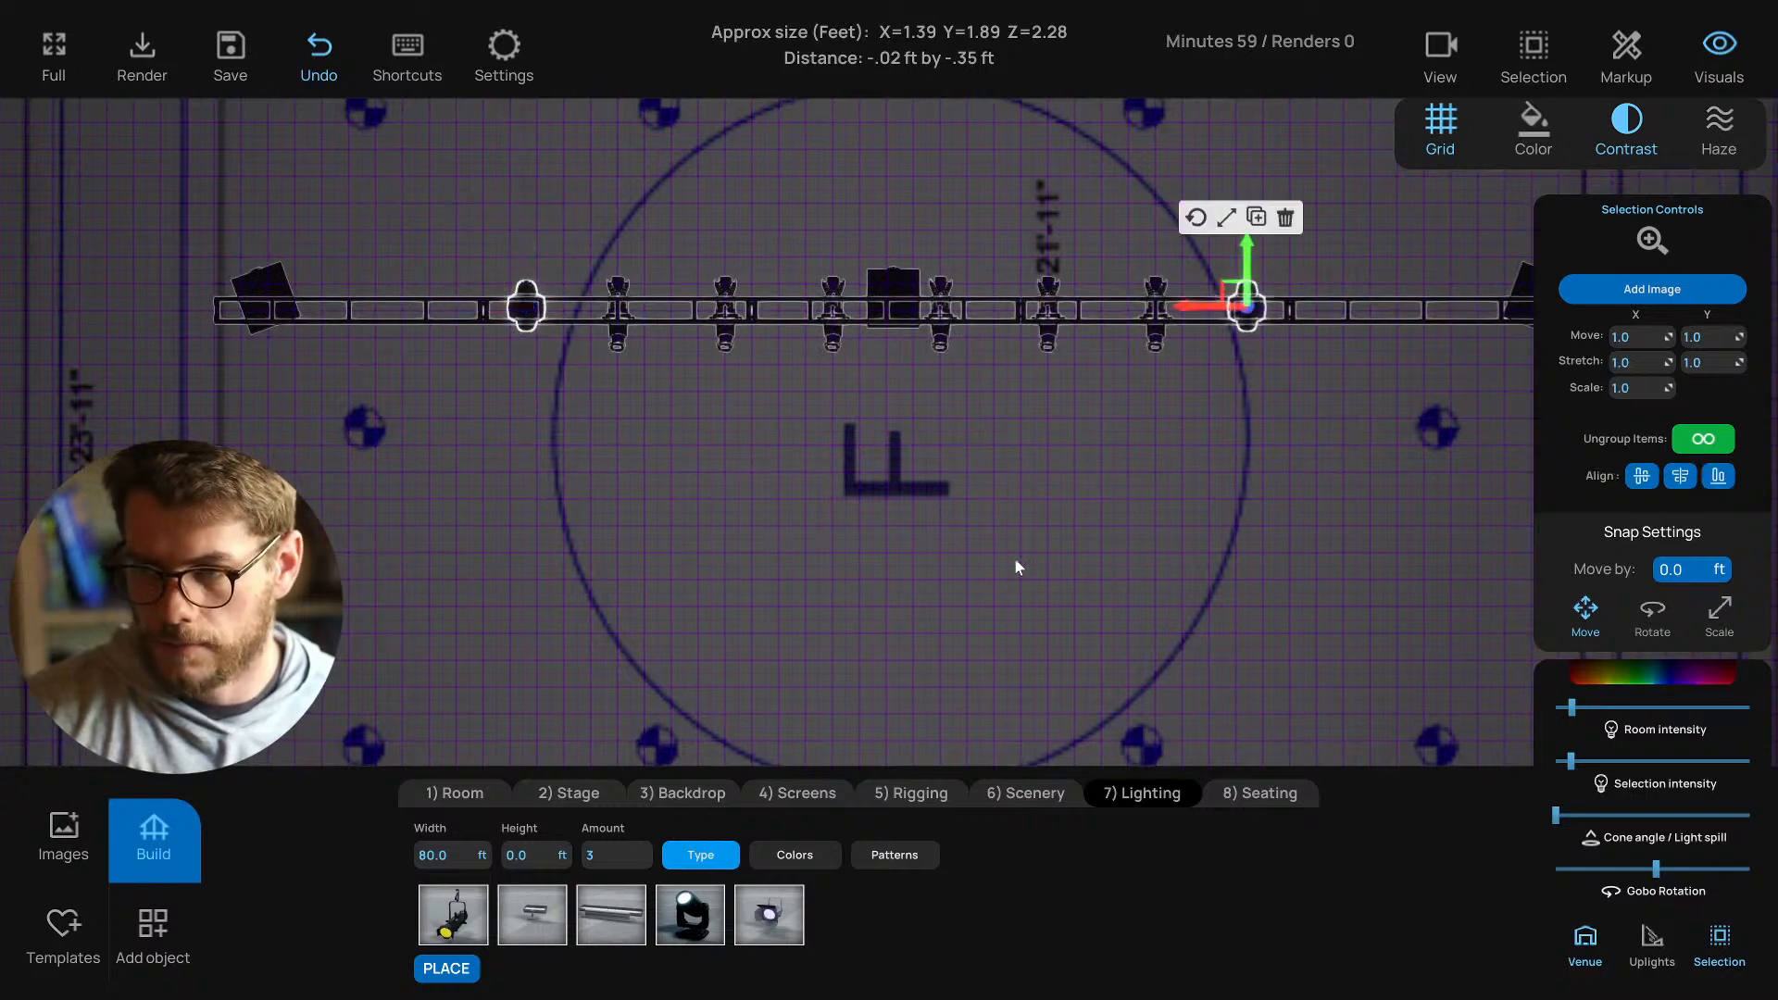
key(p)
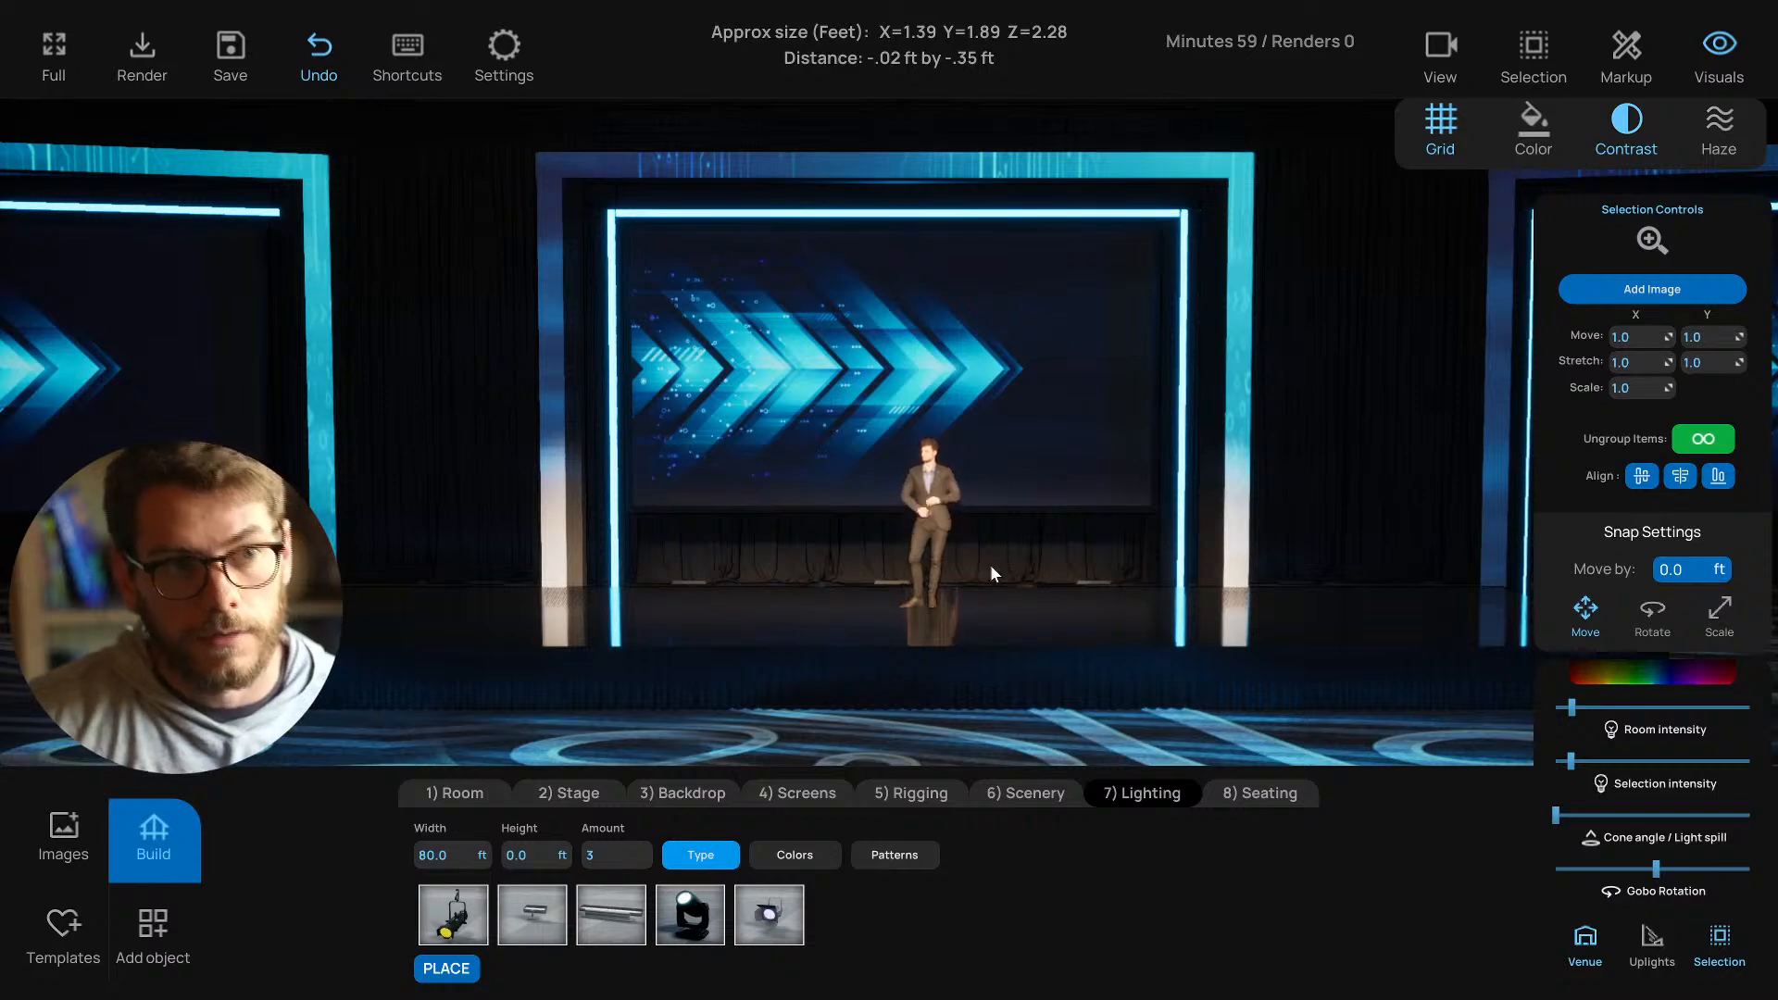
right_drag(993, 566, 1147, 569)
scroll(1026, 563, down, 5)
key(e)
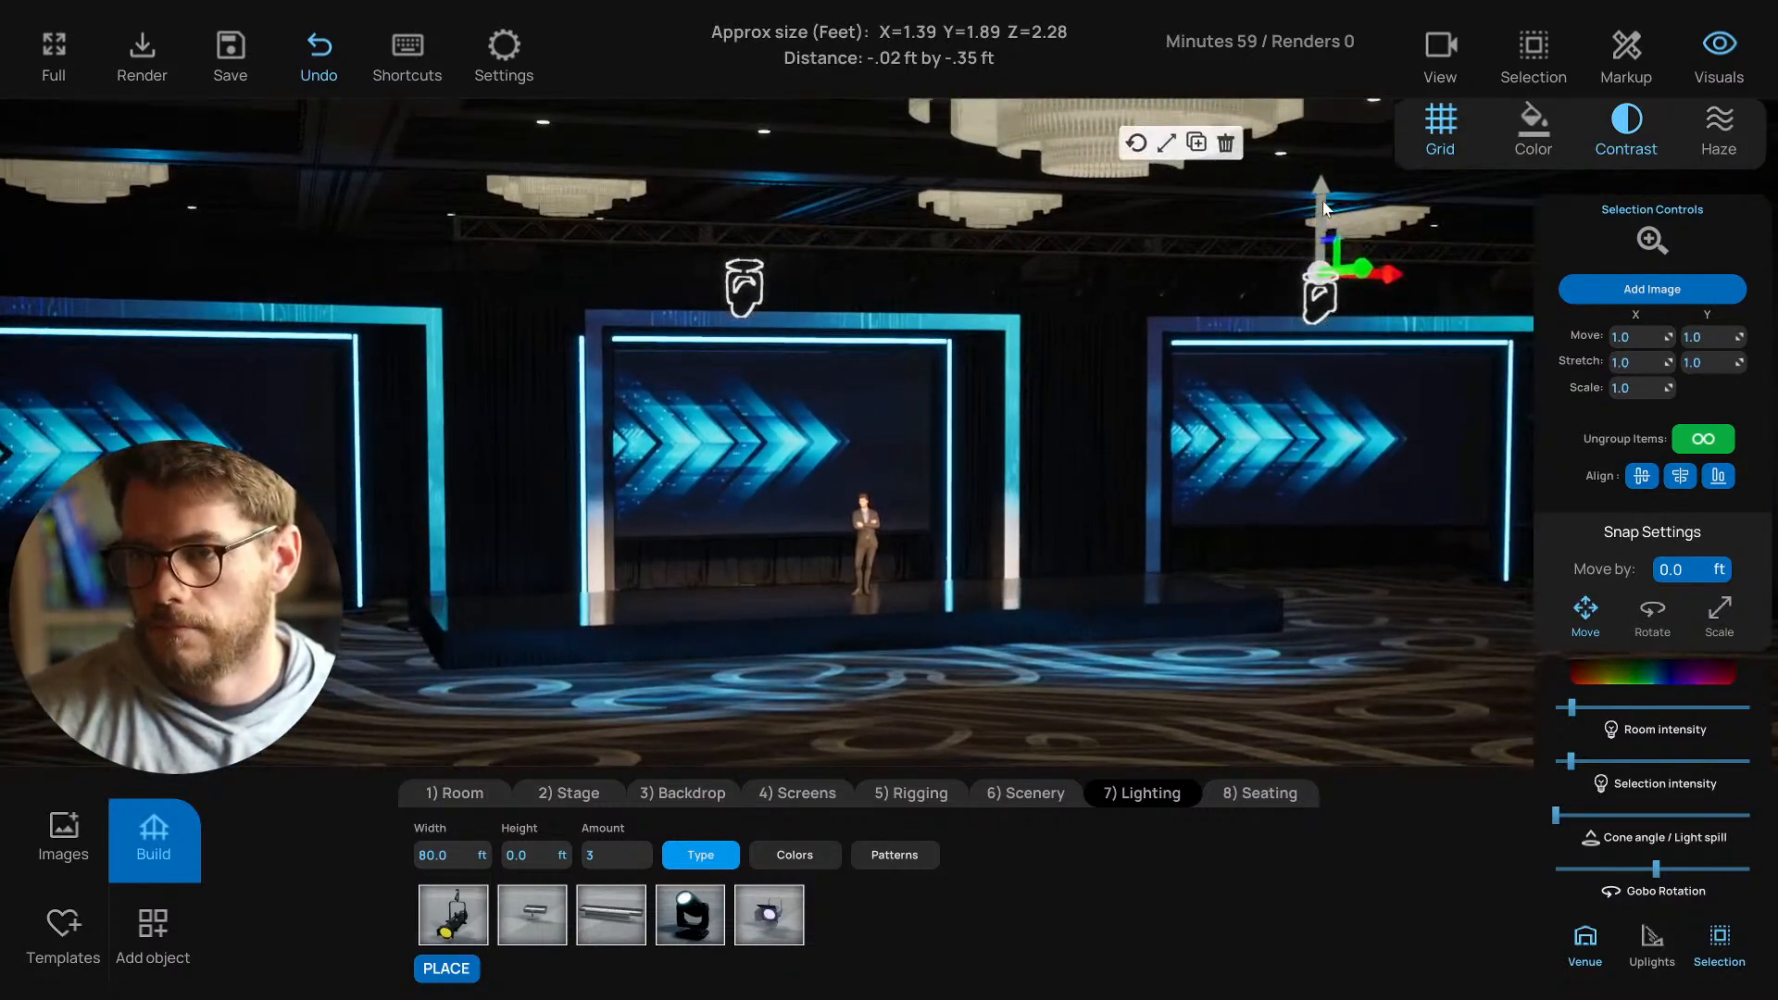
right_drag(1193, 426, 1147, 443)
scroll(1145, 443, down, 2)
click(895, 856)
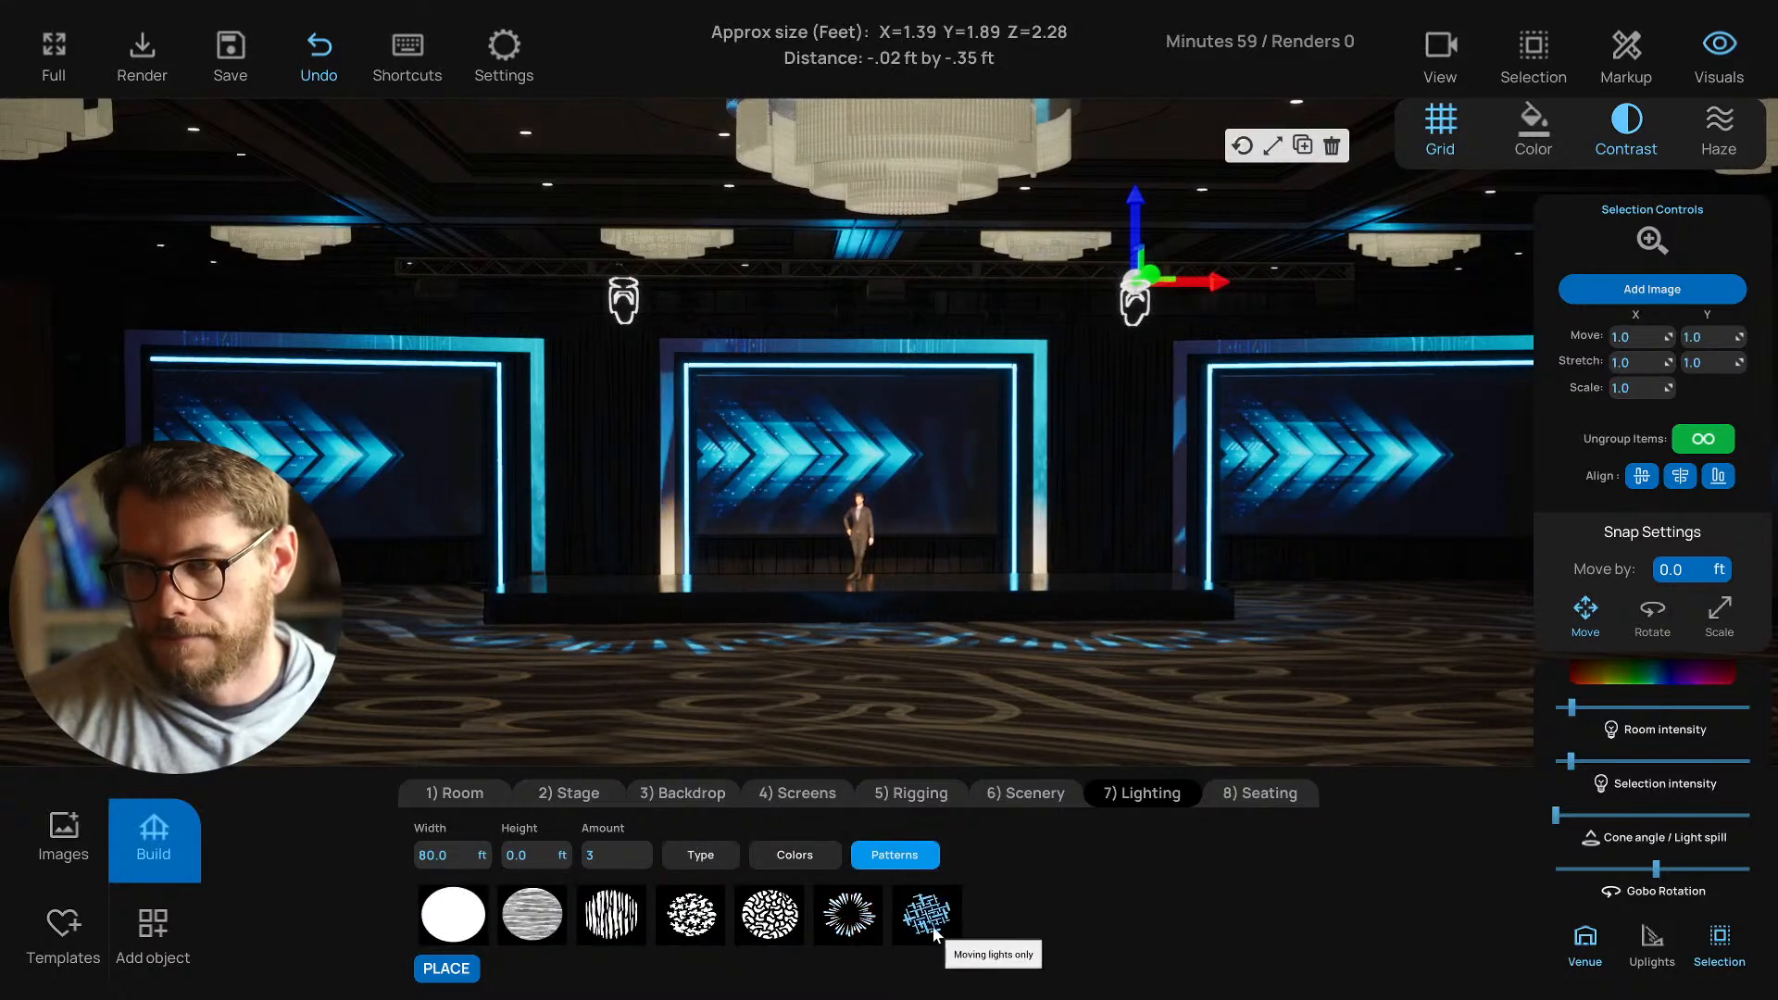
click(850, 917)
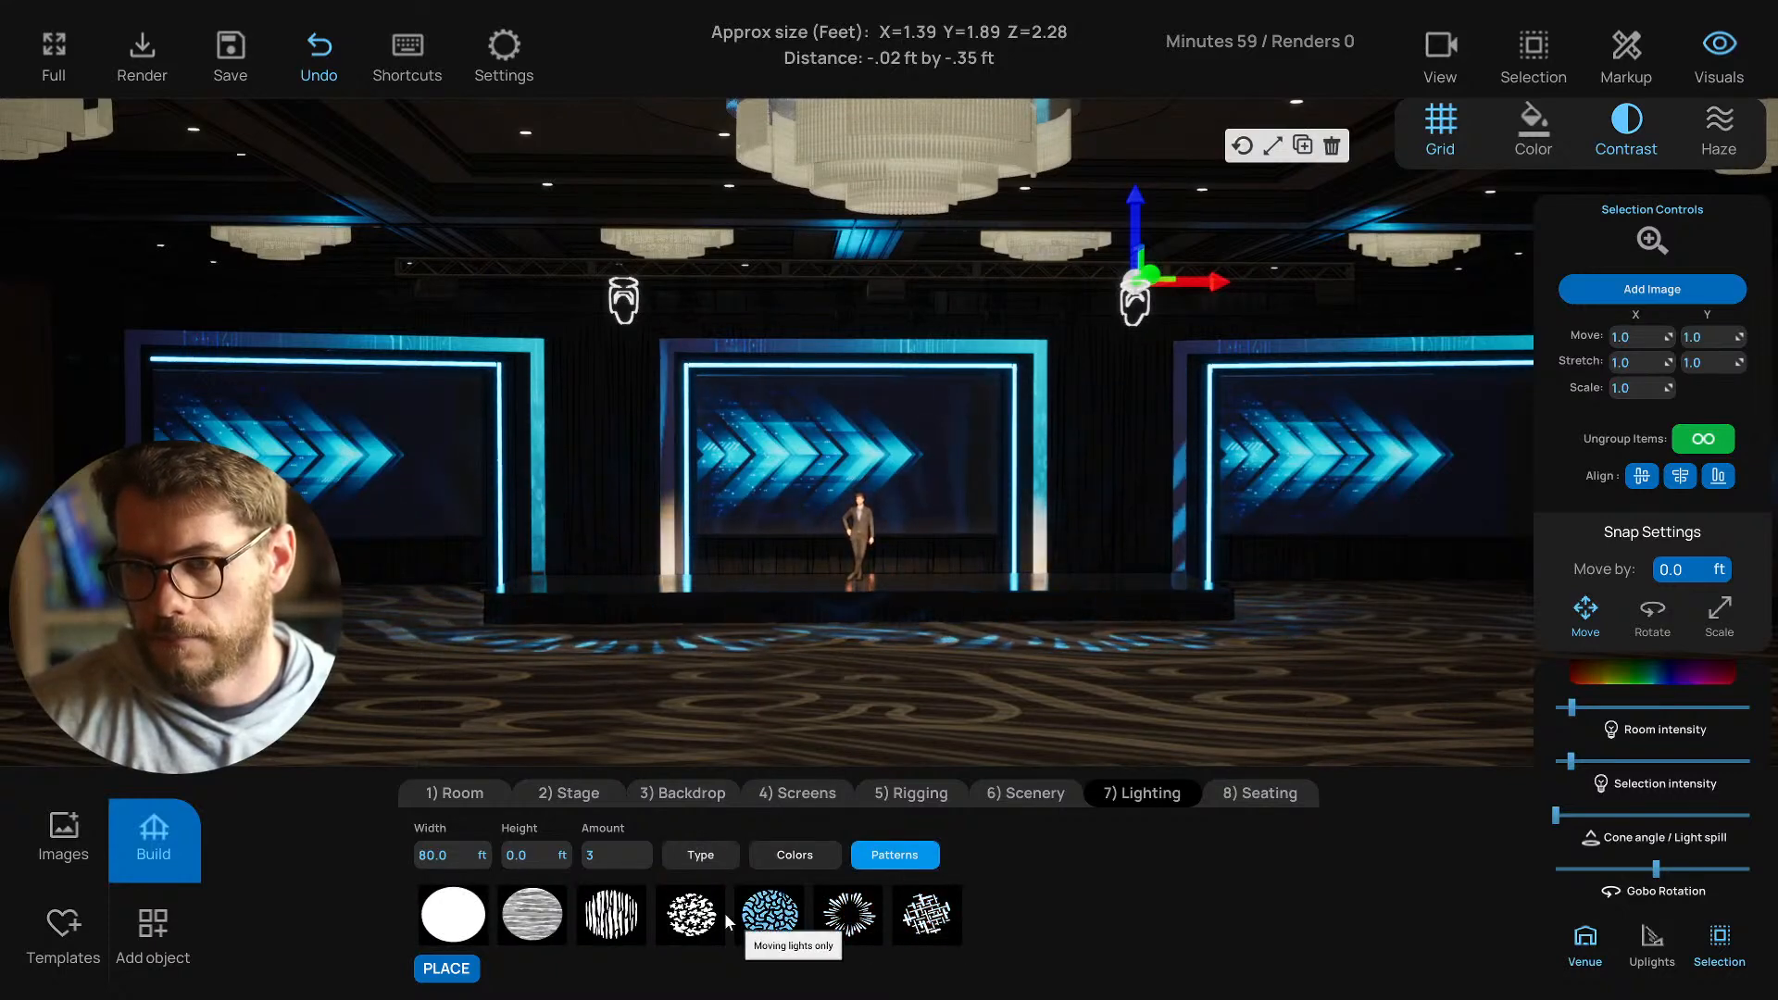
Select only the moving light beside the right-hand screen, raise its intensity to about half, and widen its cone angle.
drag(1275, 690, 1131, 546)
click(1092, 320)
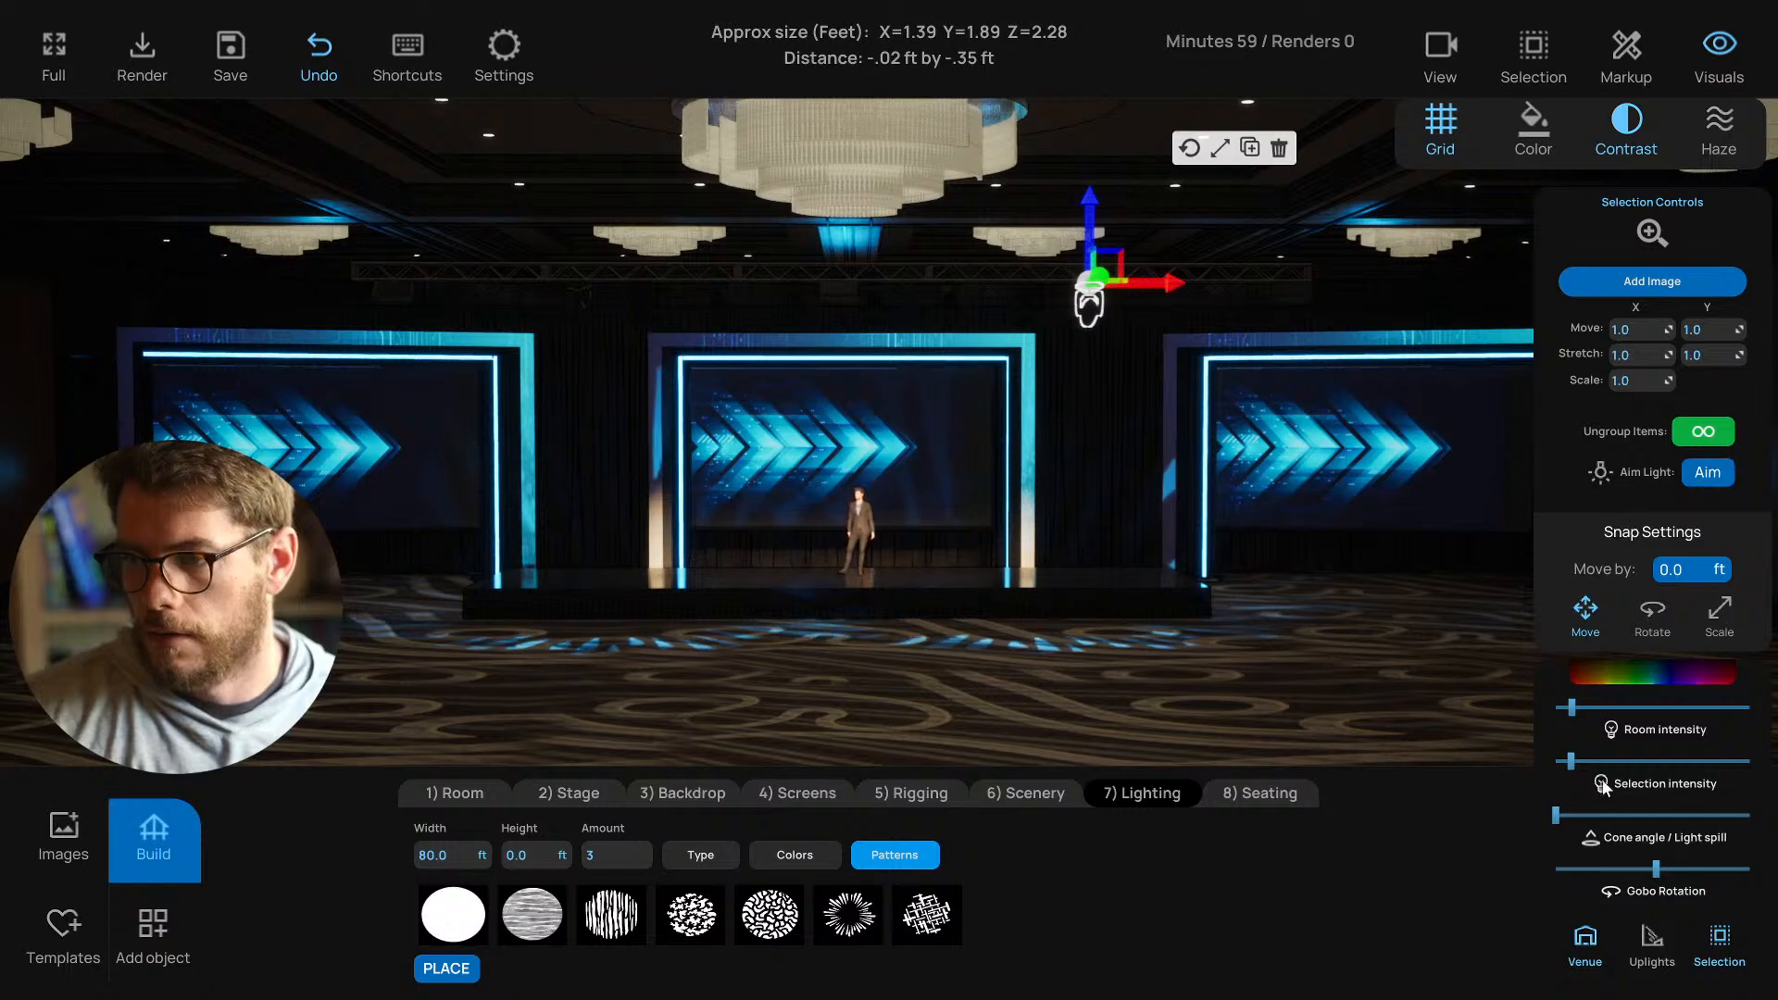
drag(1572, 762, 1666, 761)
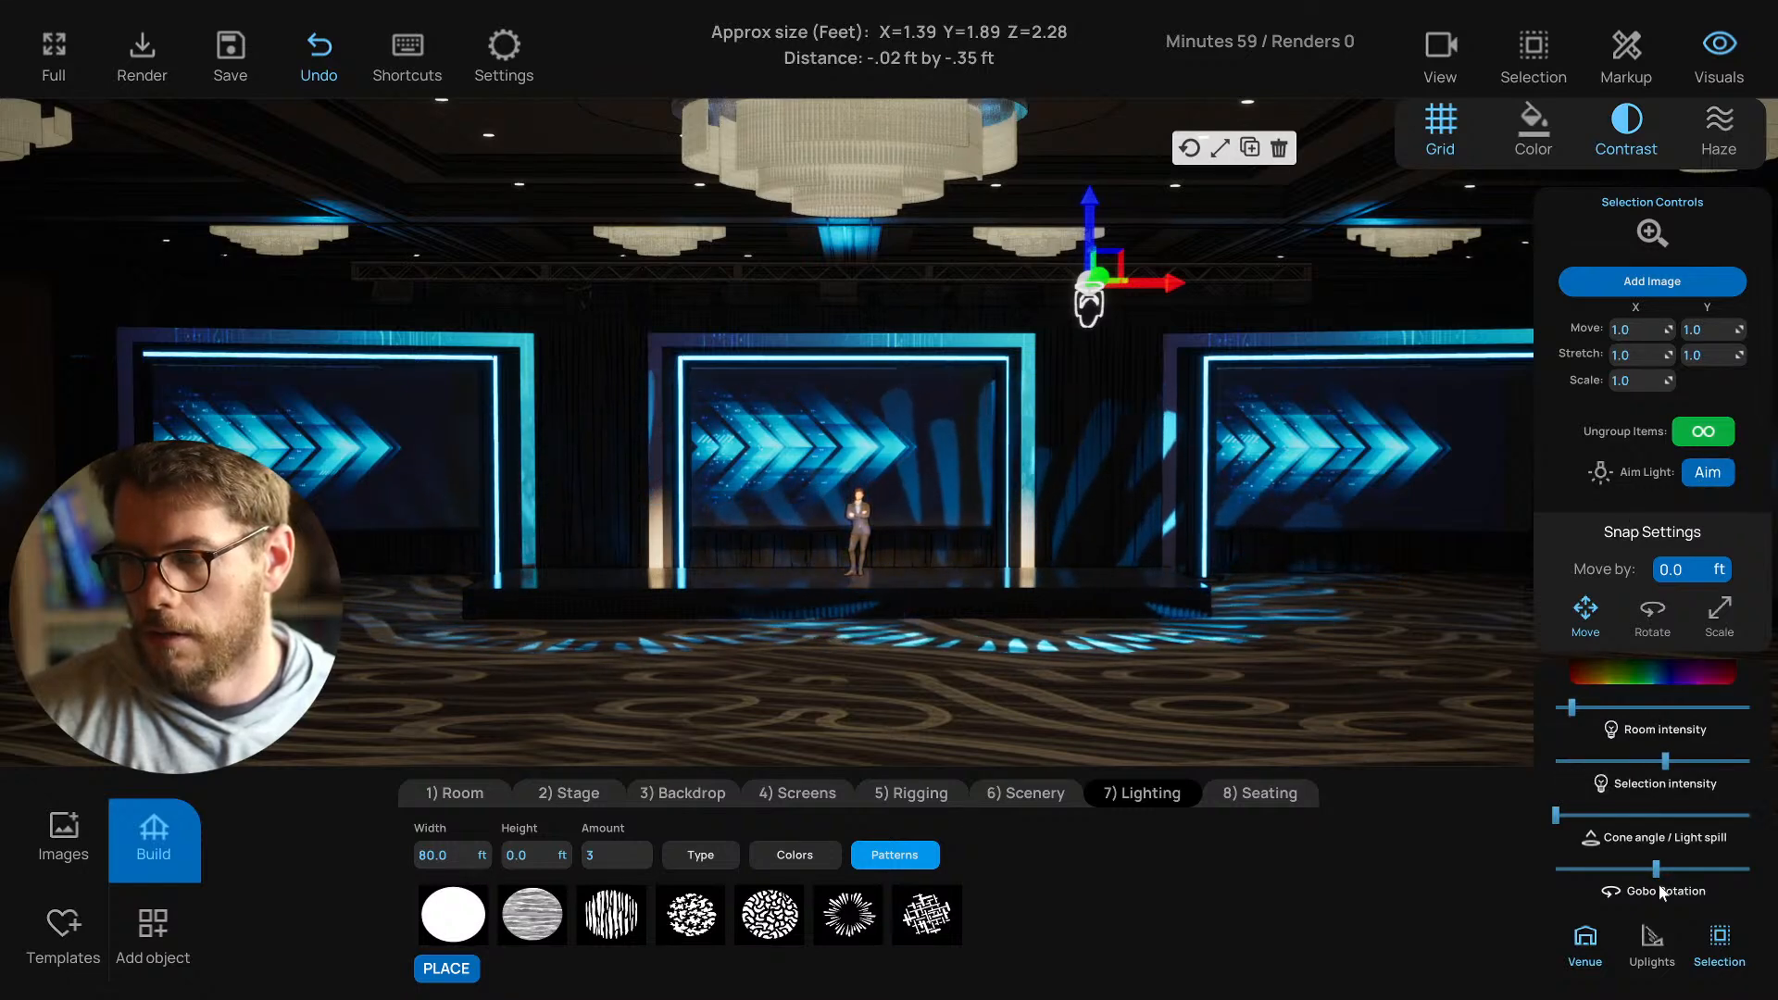
click(1609, 816)
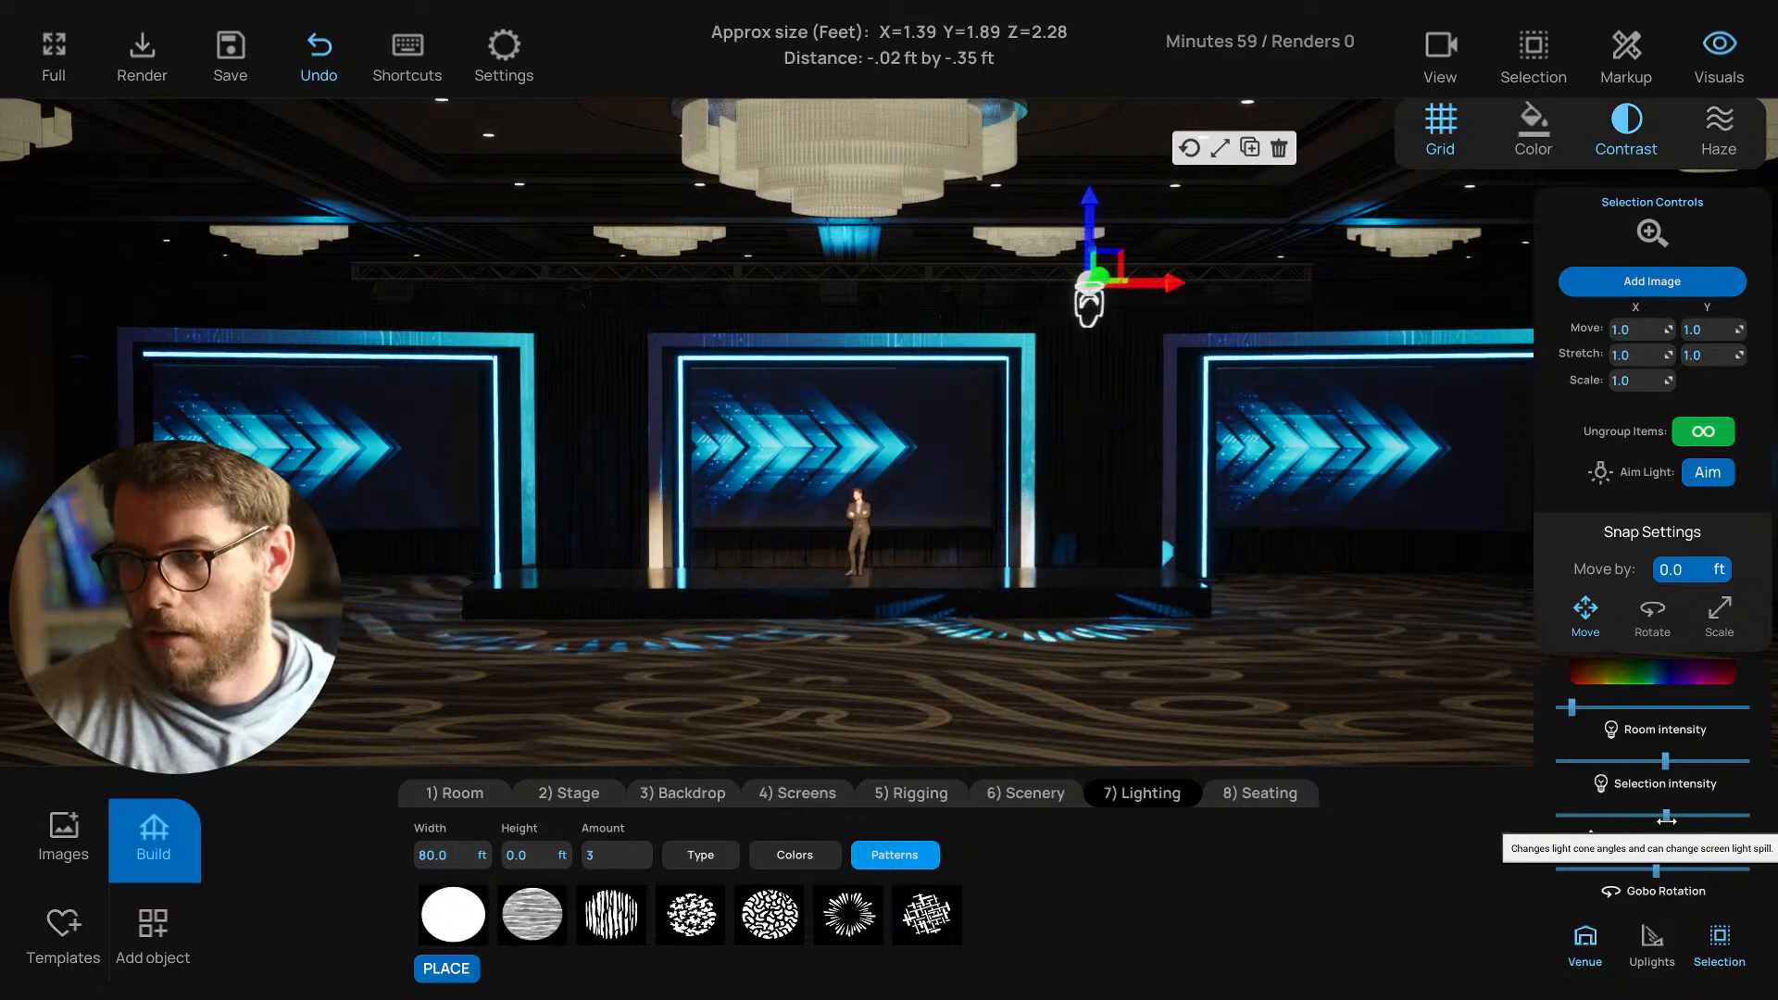
Aim each of the two moving lights at the drape gap on its own side of the center screen.
click(1708, 472)
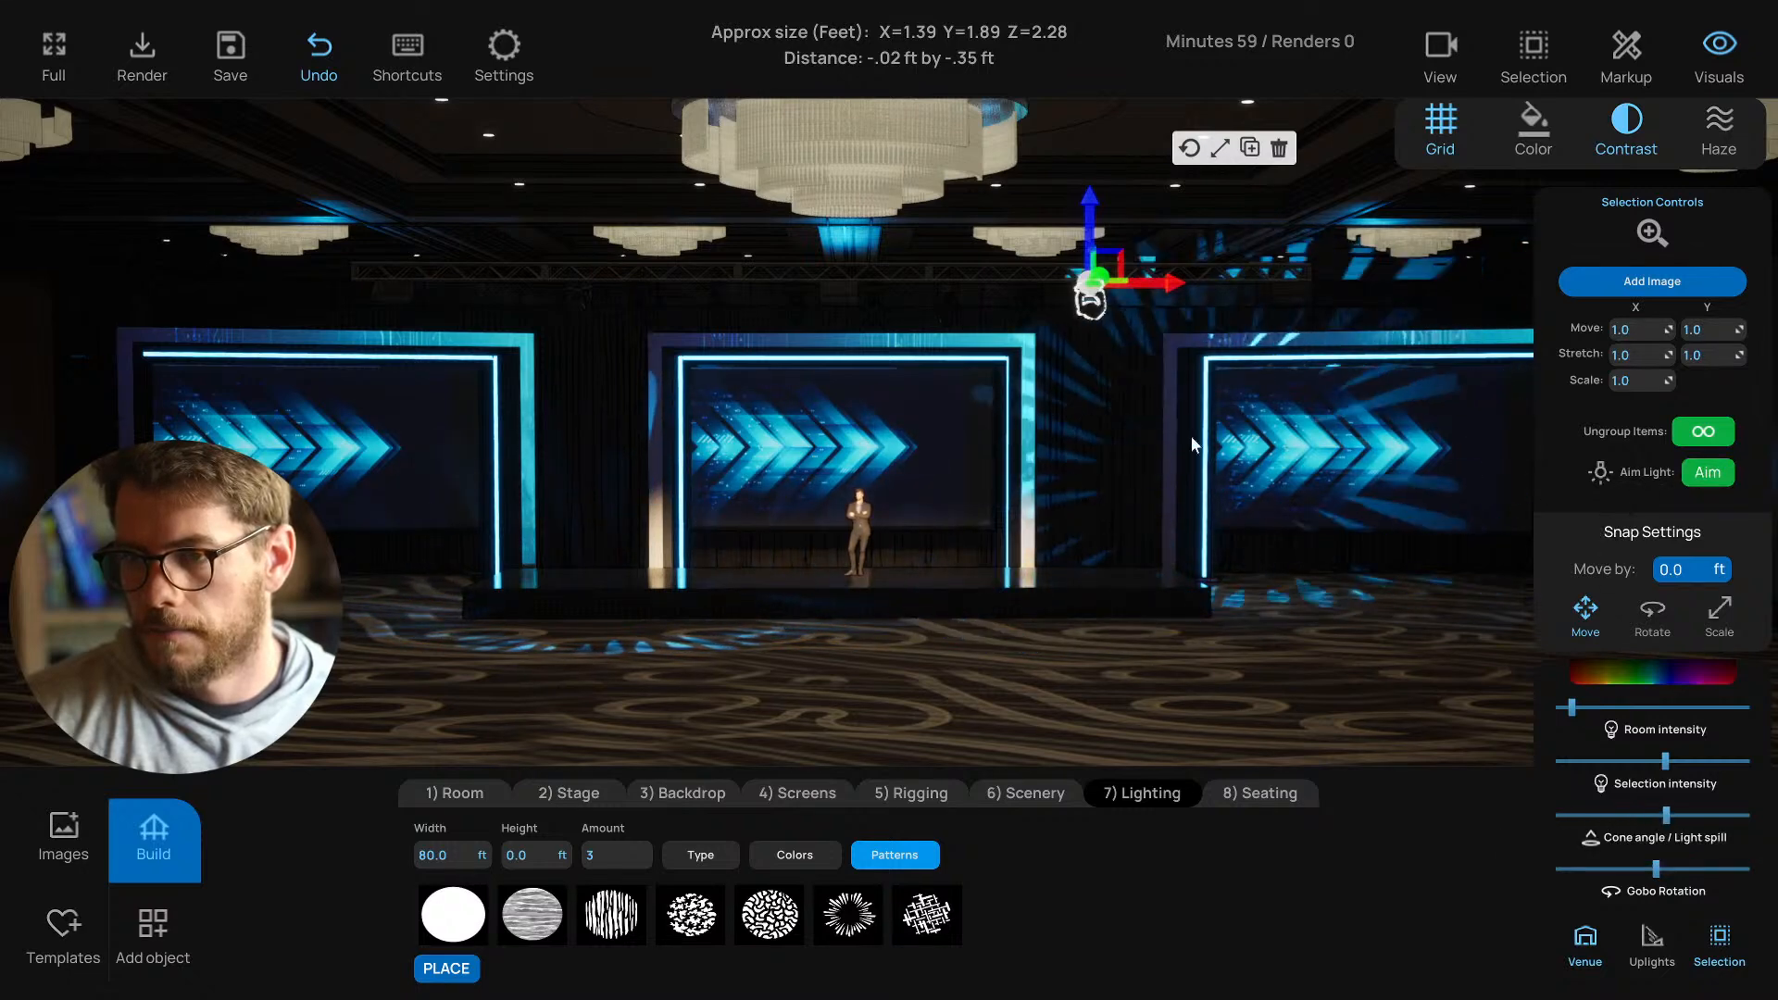
click(1107, 480)
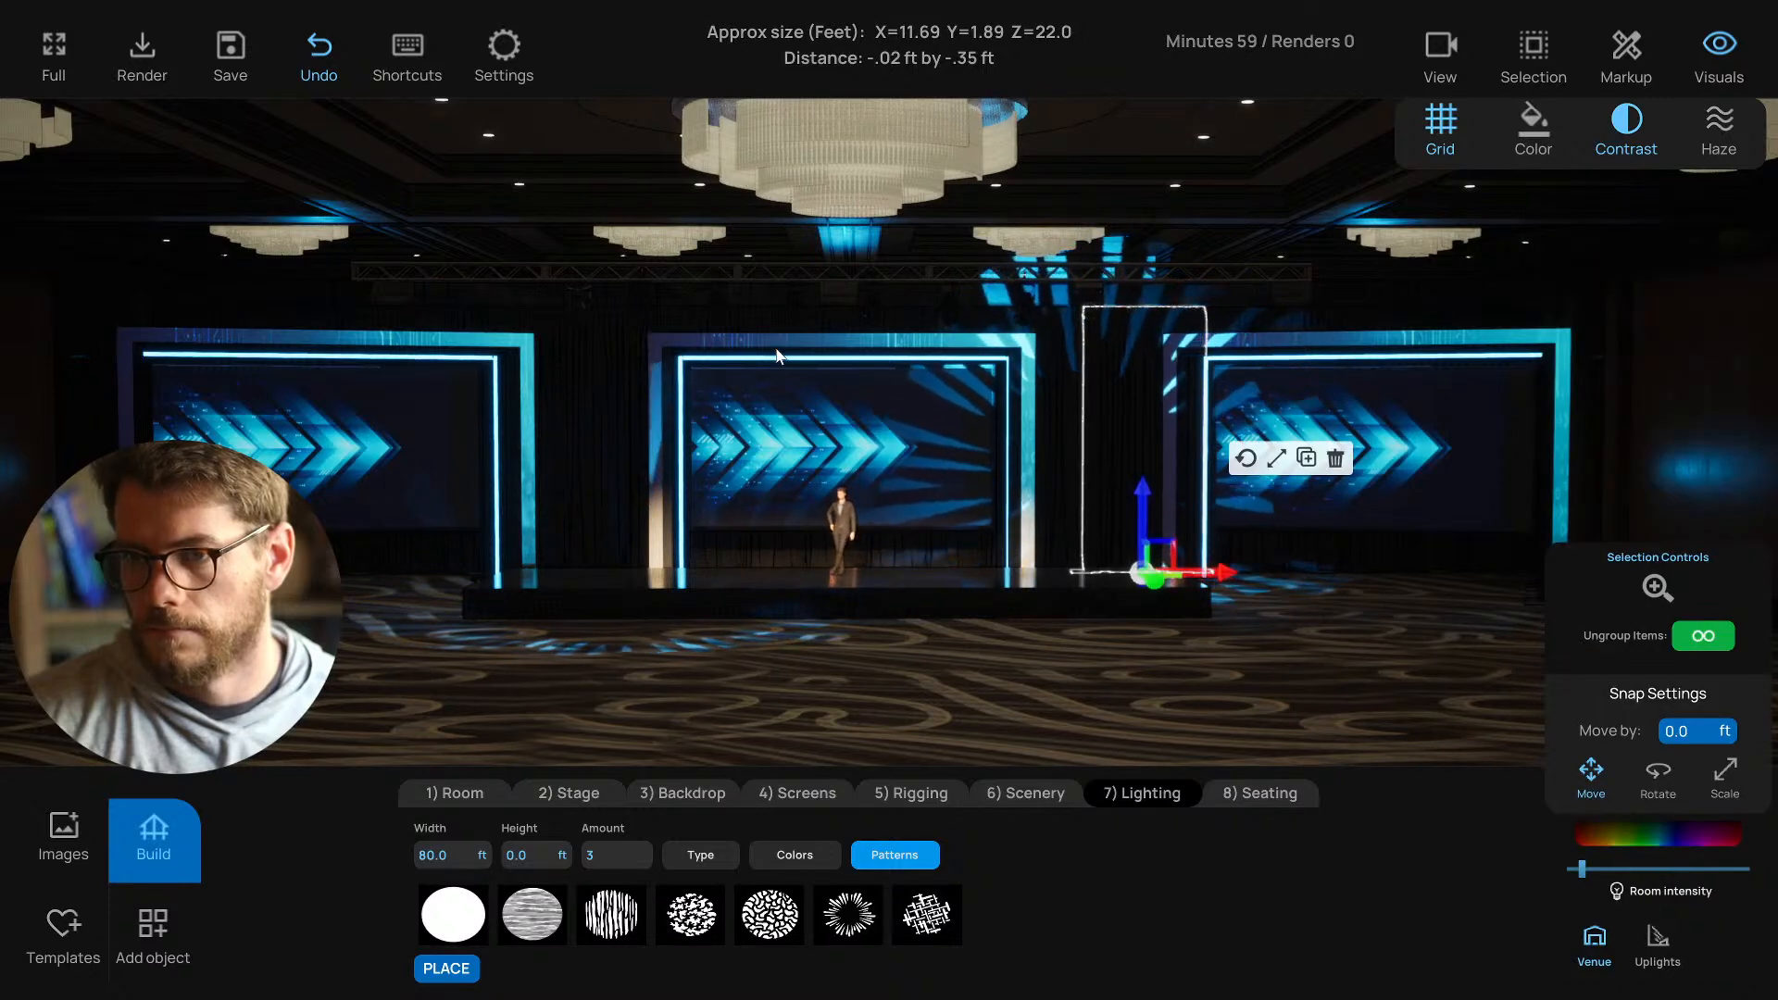
drag(630, 297, 724, 339)
click(729, 320)
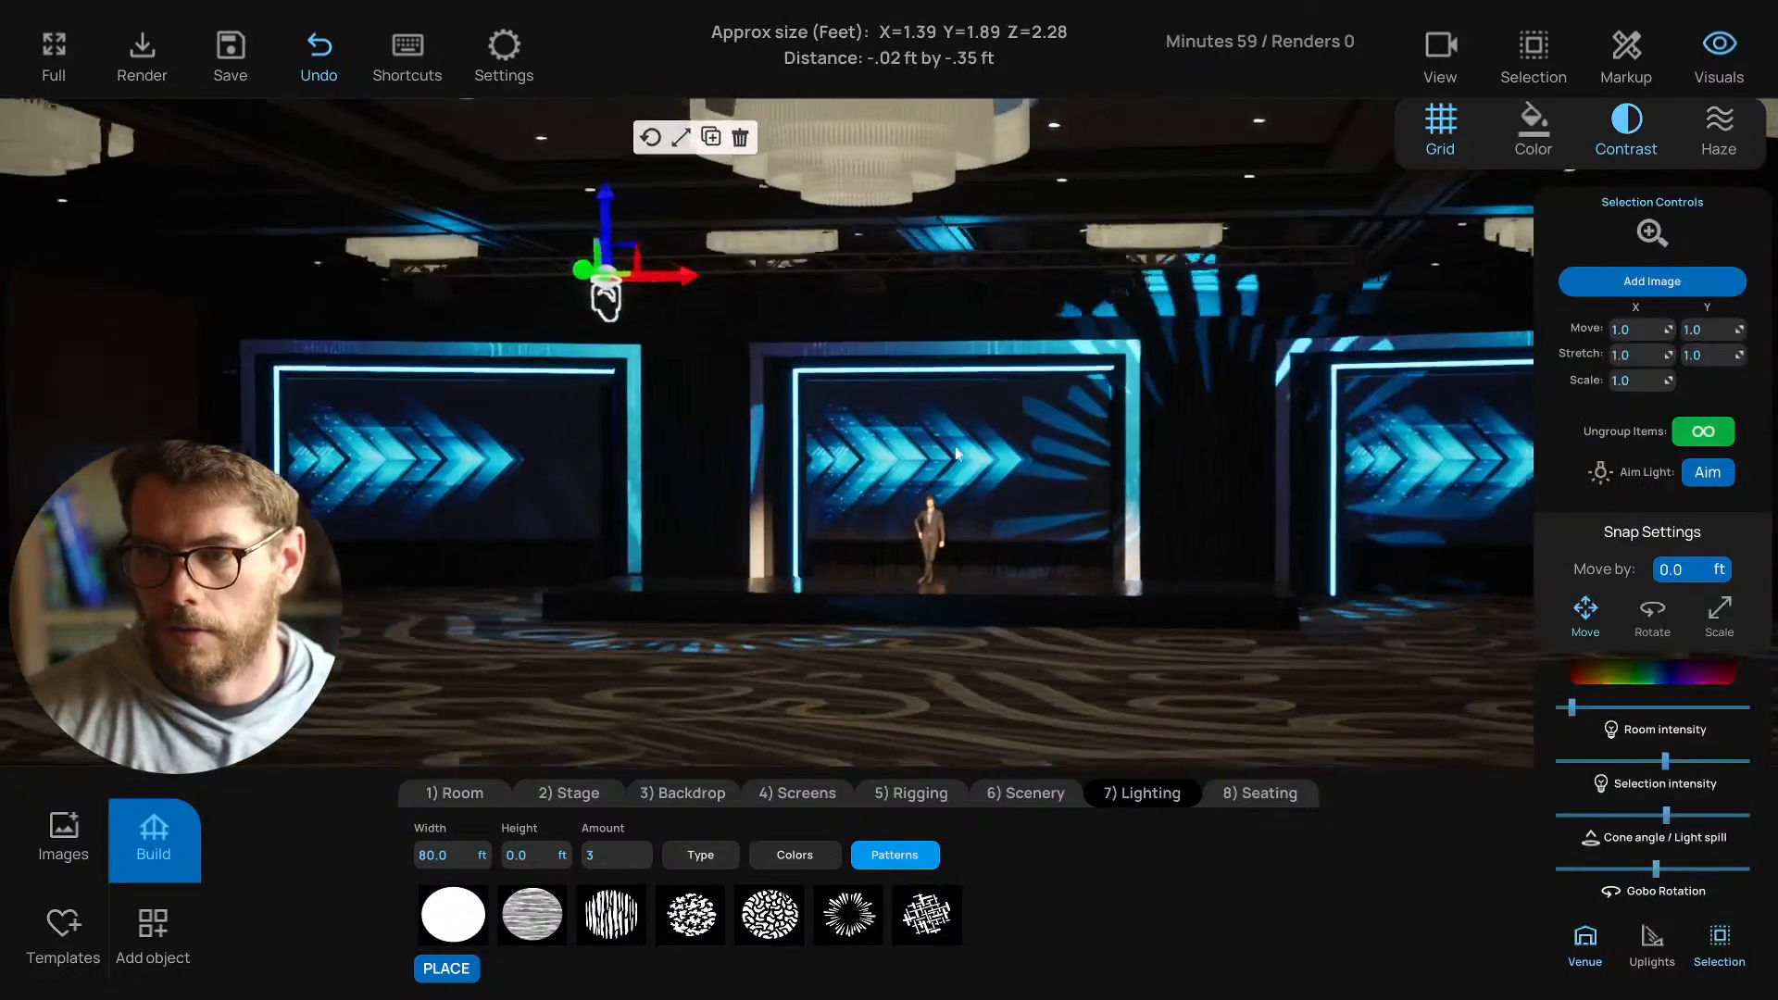
click(1708, 473)
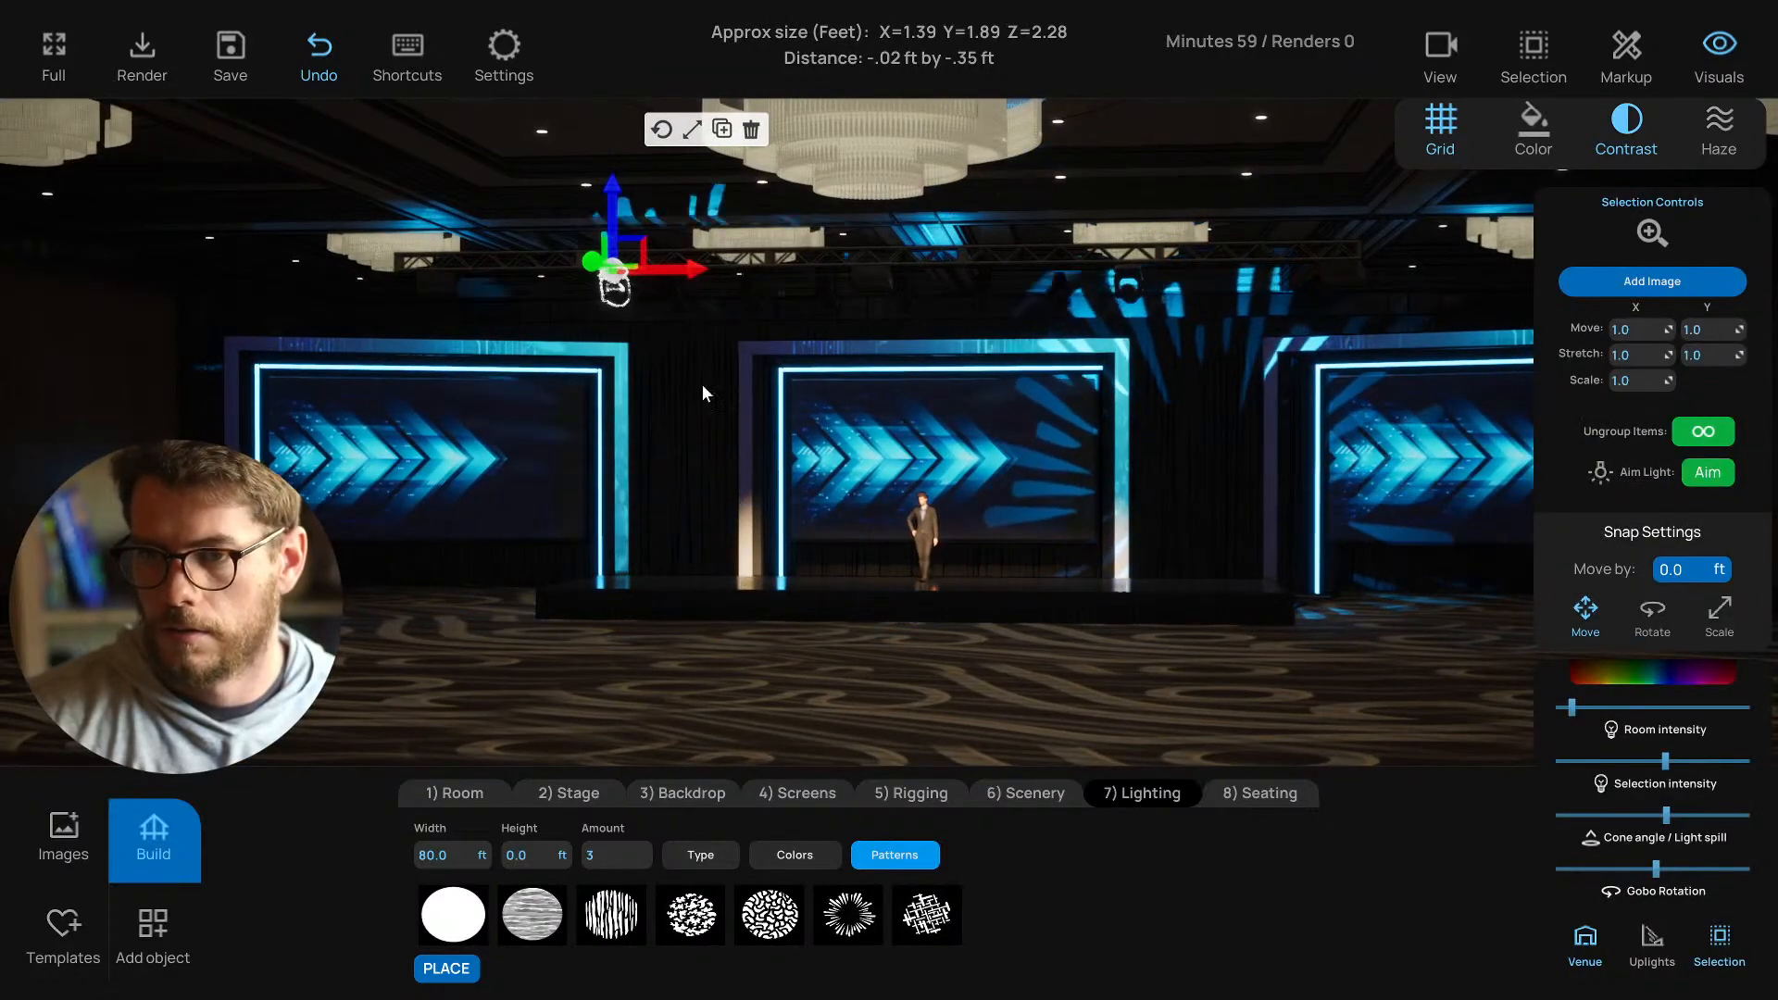
click(702, 473)
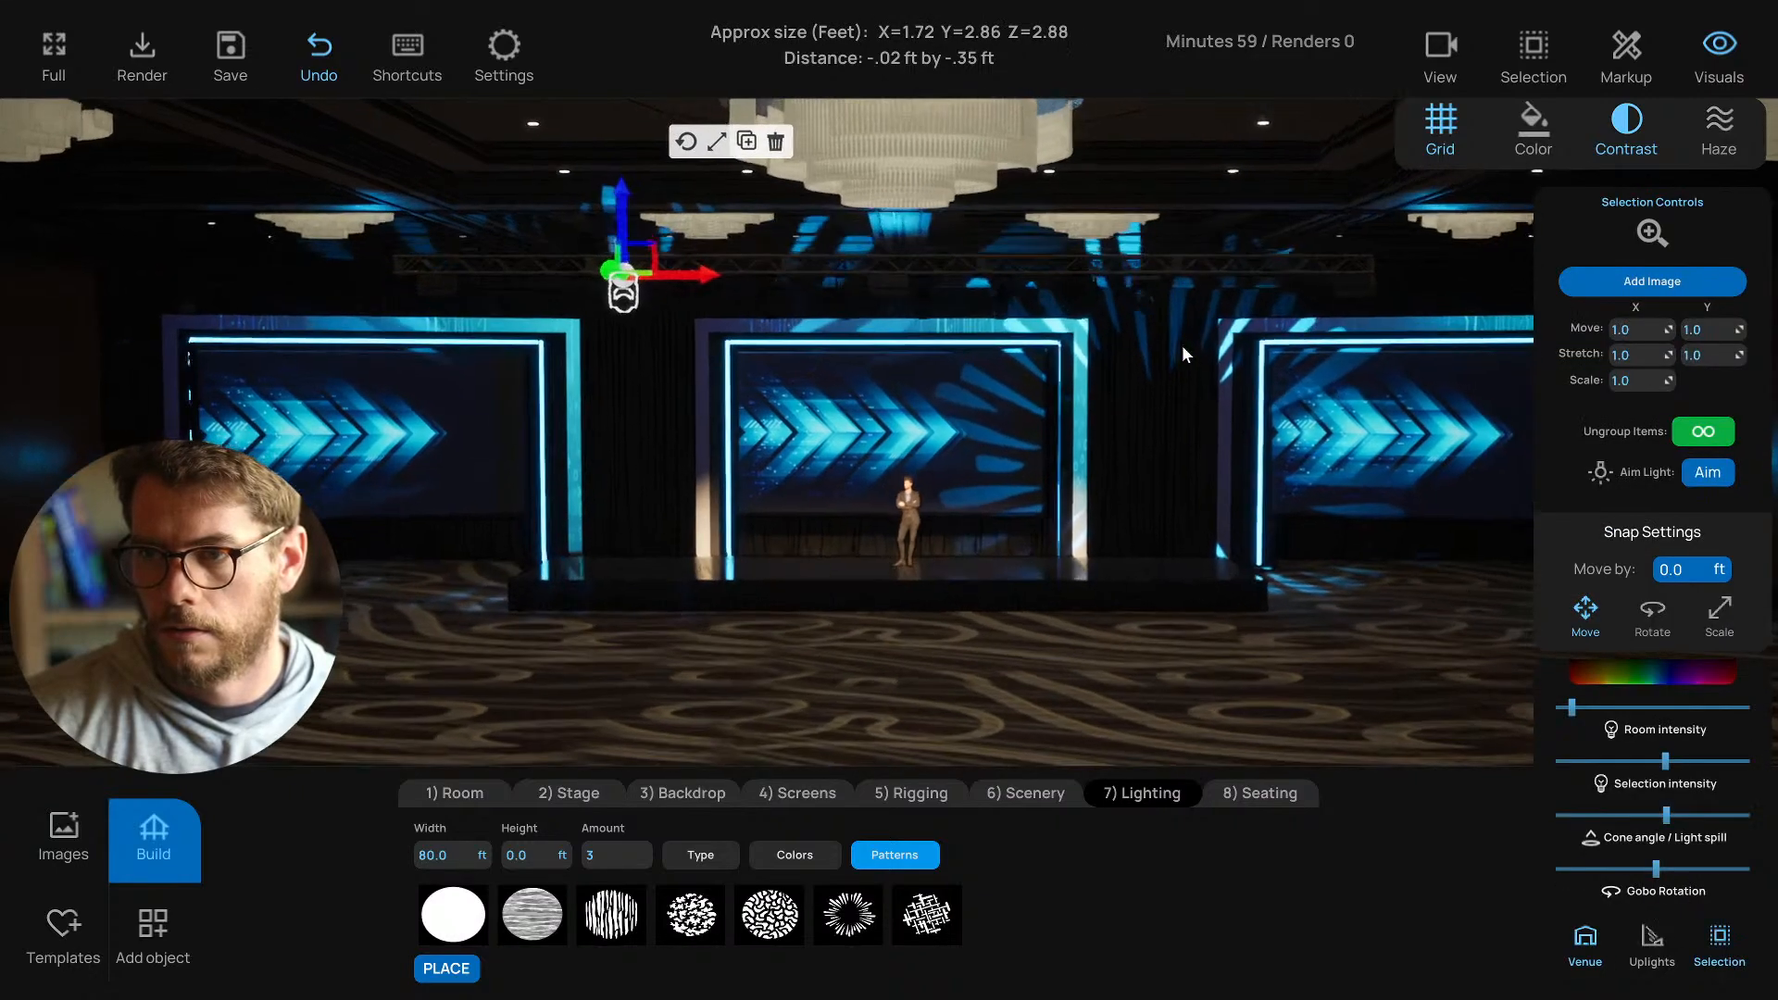
With both moving lights selected, narrow their cone angle and switch their pattern to the horizontal streaks.
click(1146, 294)
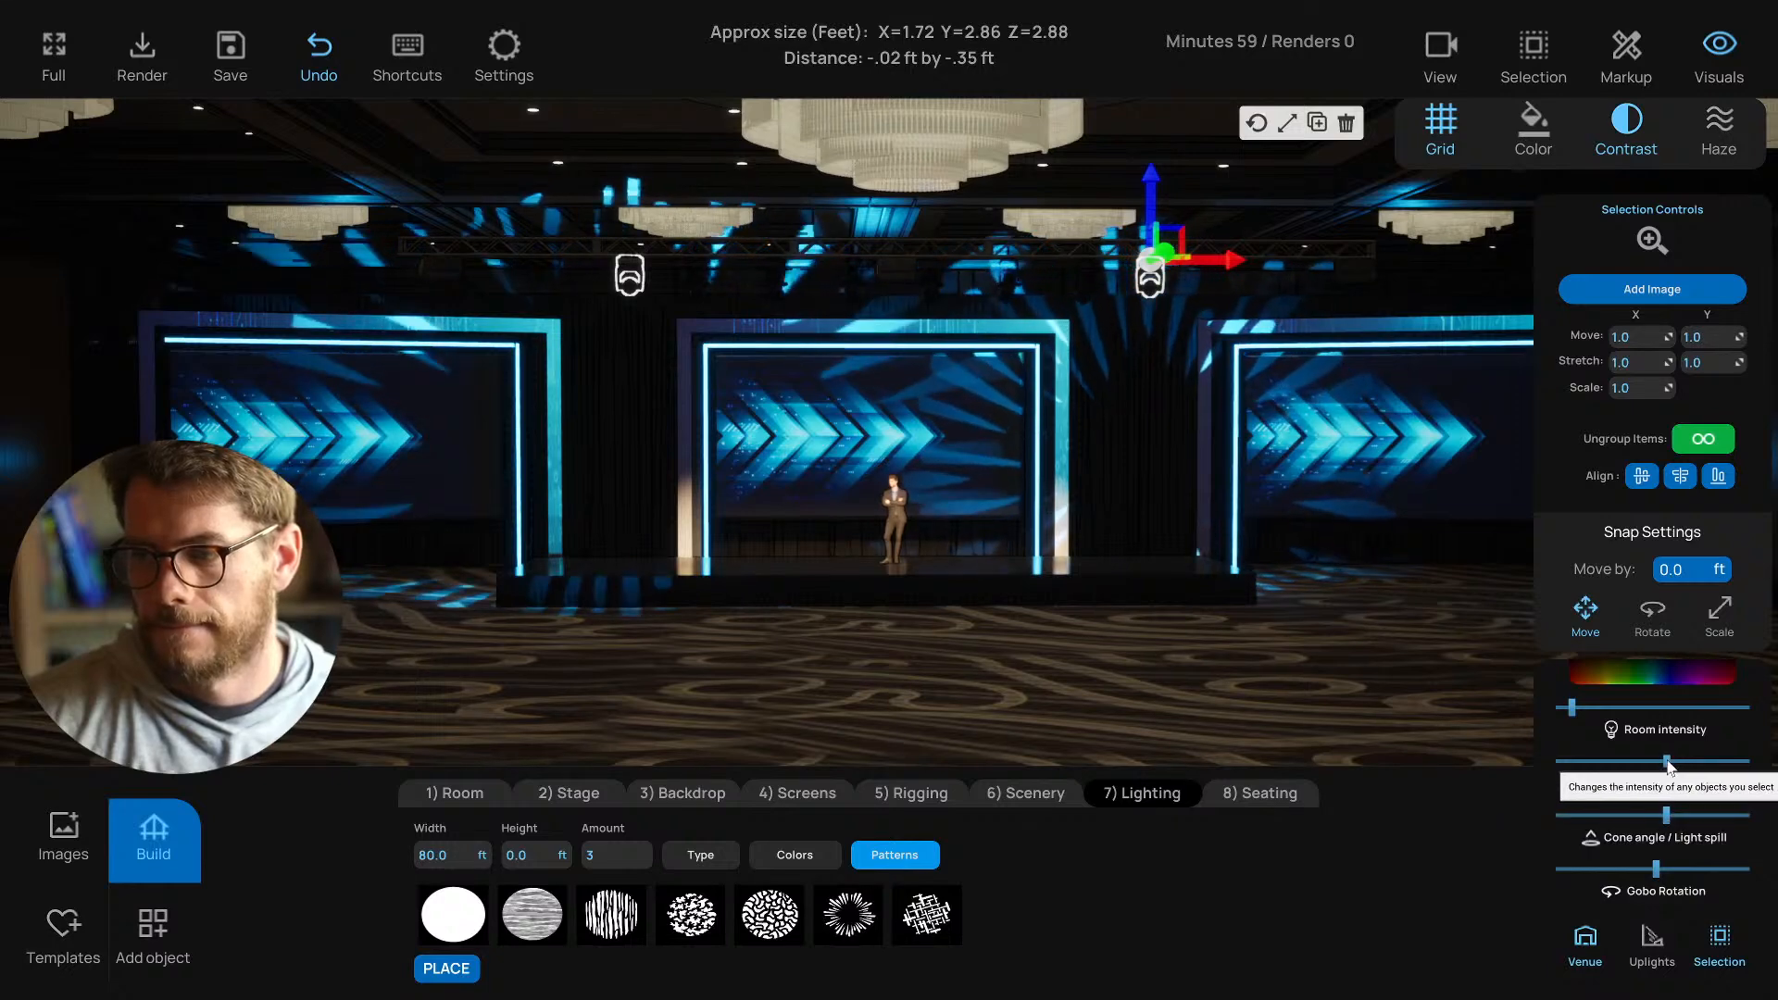
drag(1669, 815, 1627, 816)
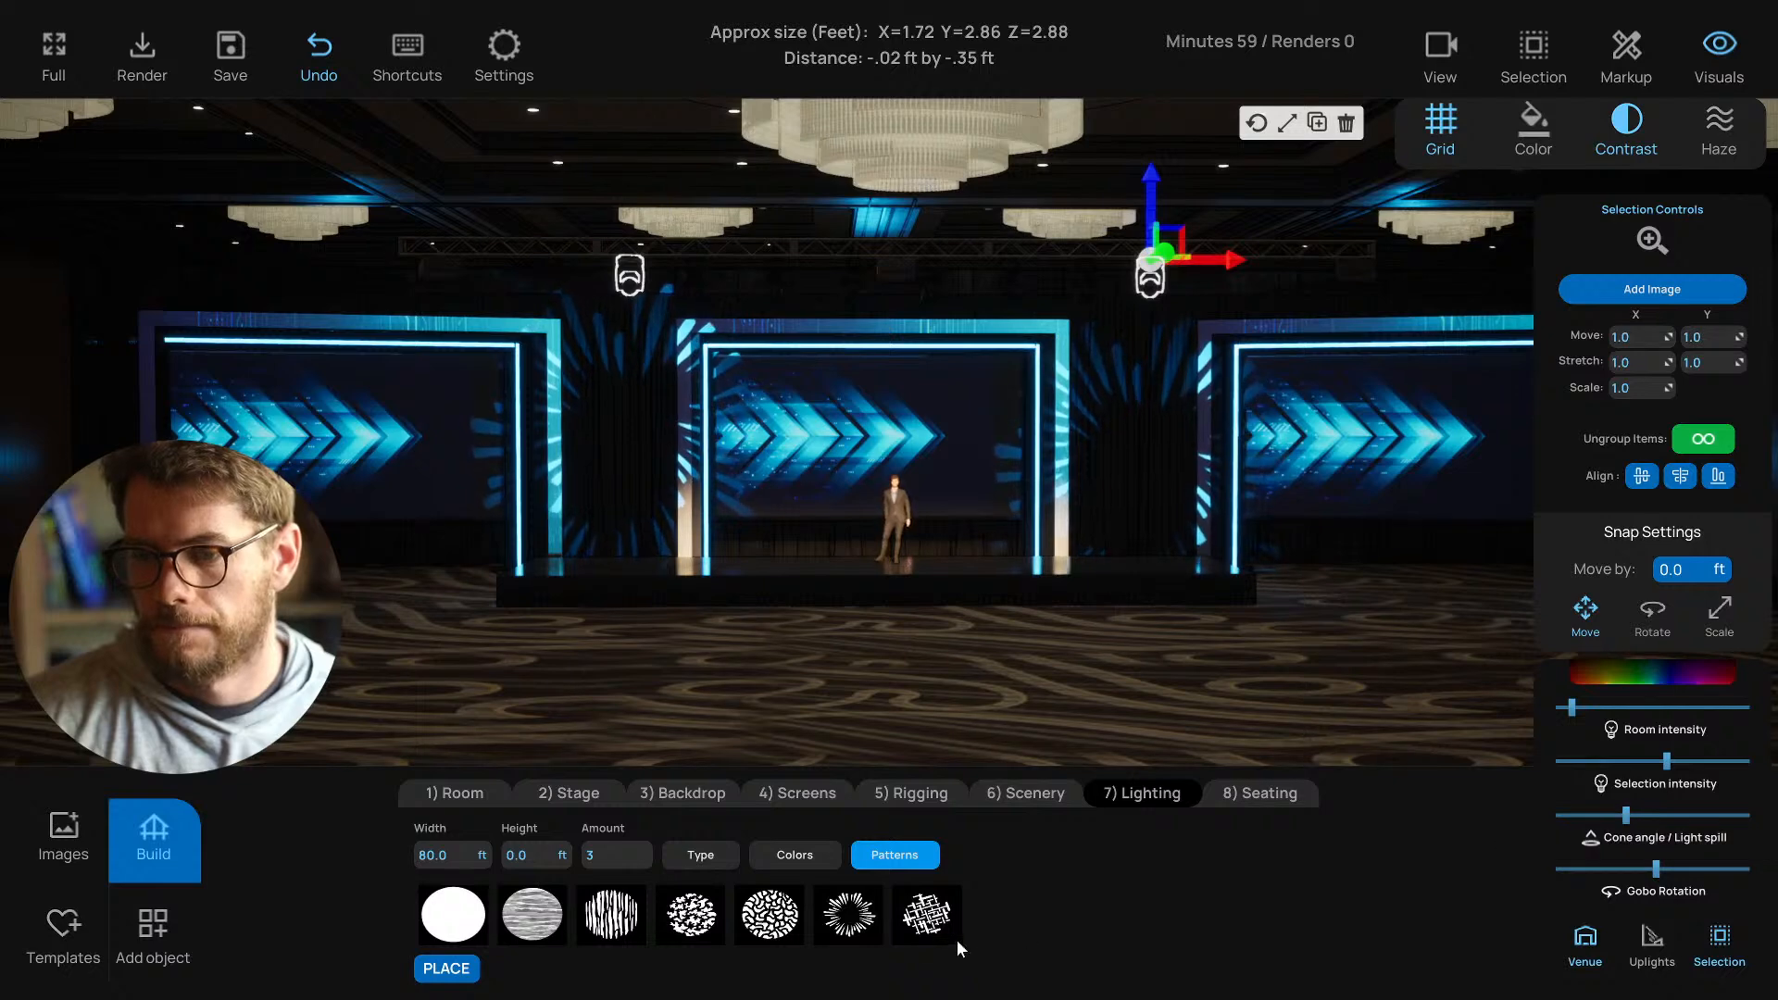
click(537, 912)
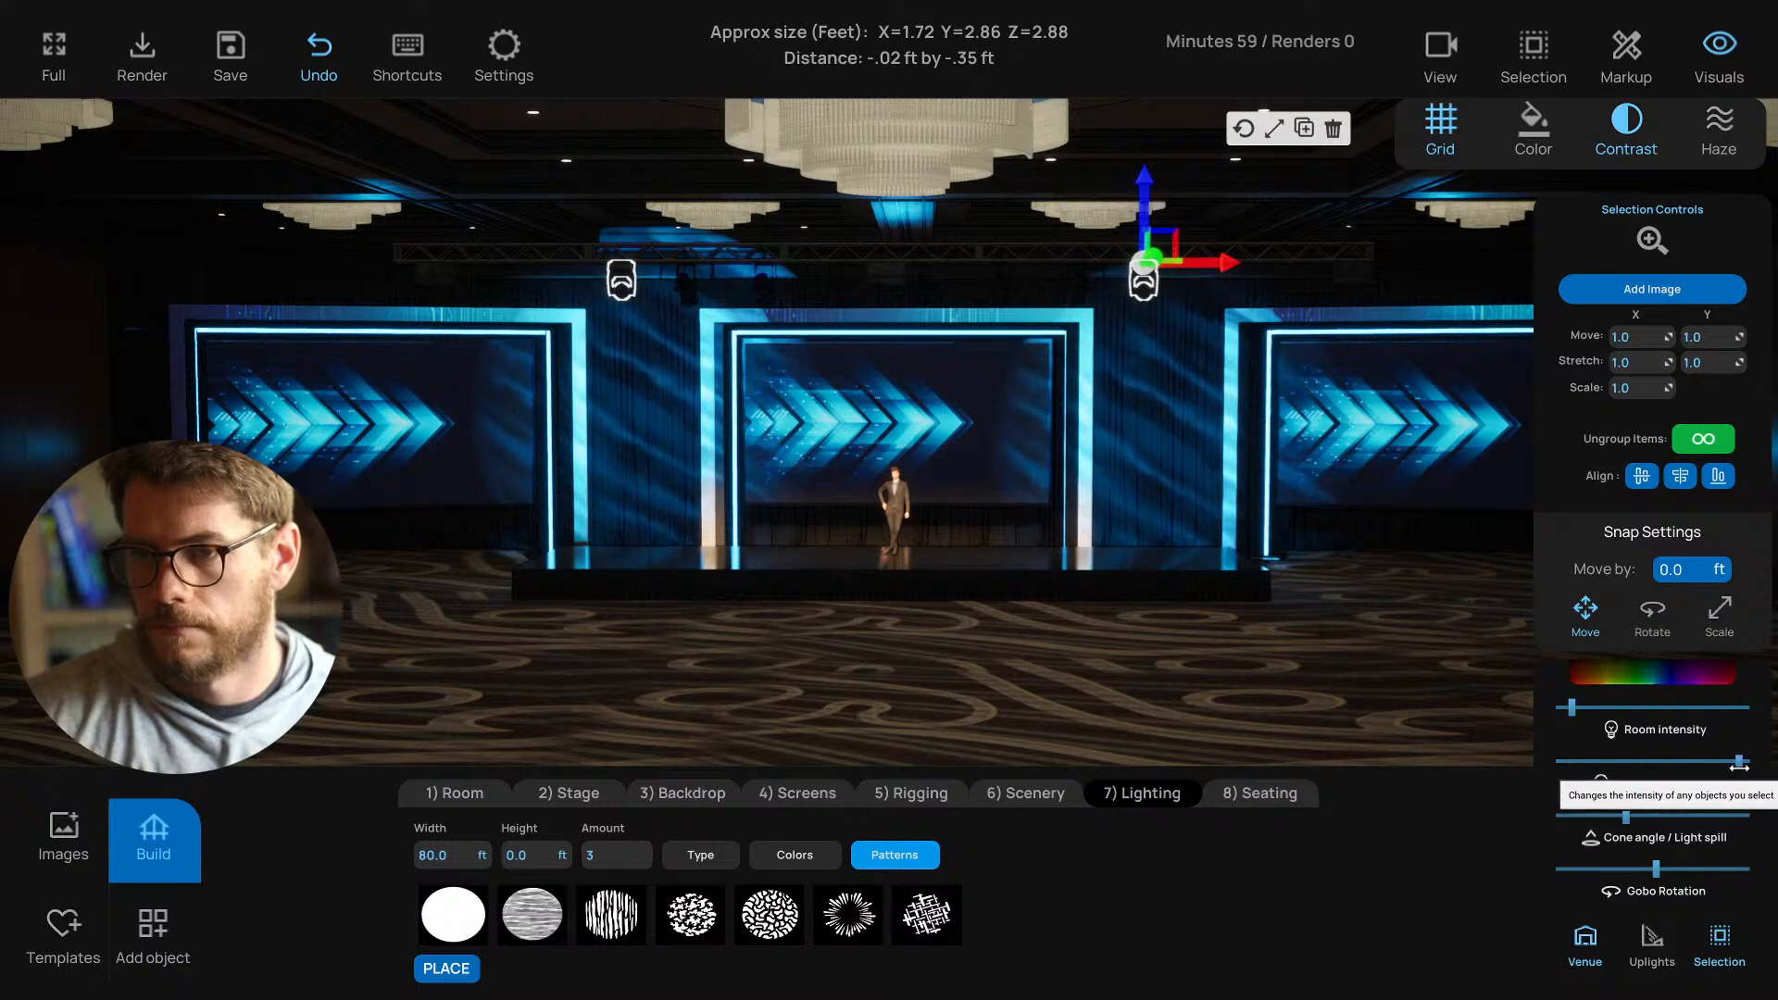
Narrow the cone angle of both selected moving lights slightly and view the result on the drapes.
scroll(939, 502, down, 1)
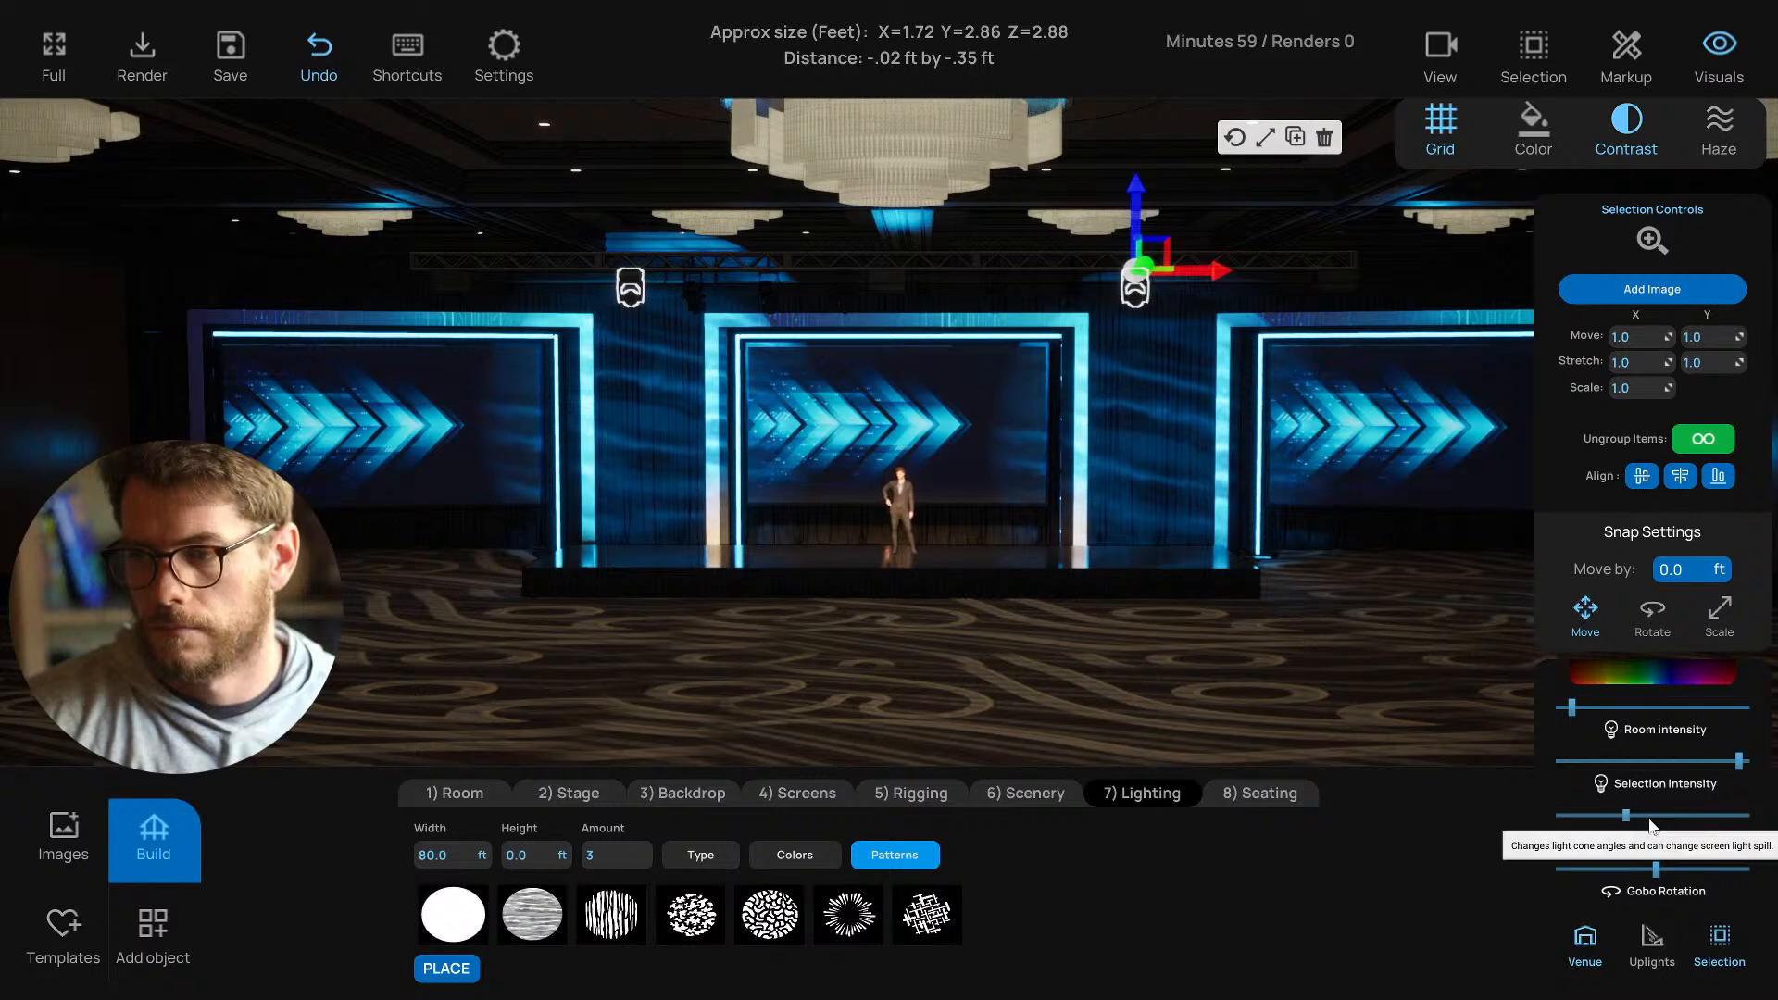
drag(1627, 815, 1609, 814)
right_drag(1212, 669, 1186, 671)
right_drag(708, 356, 798, 337)
Copy the moving light above the left drape gap outward along the truss and rotate the copy to face the audience.
click(769, 301)
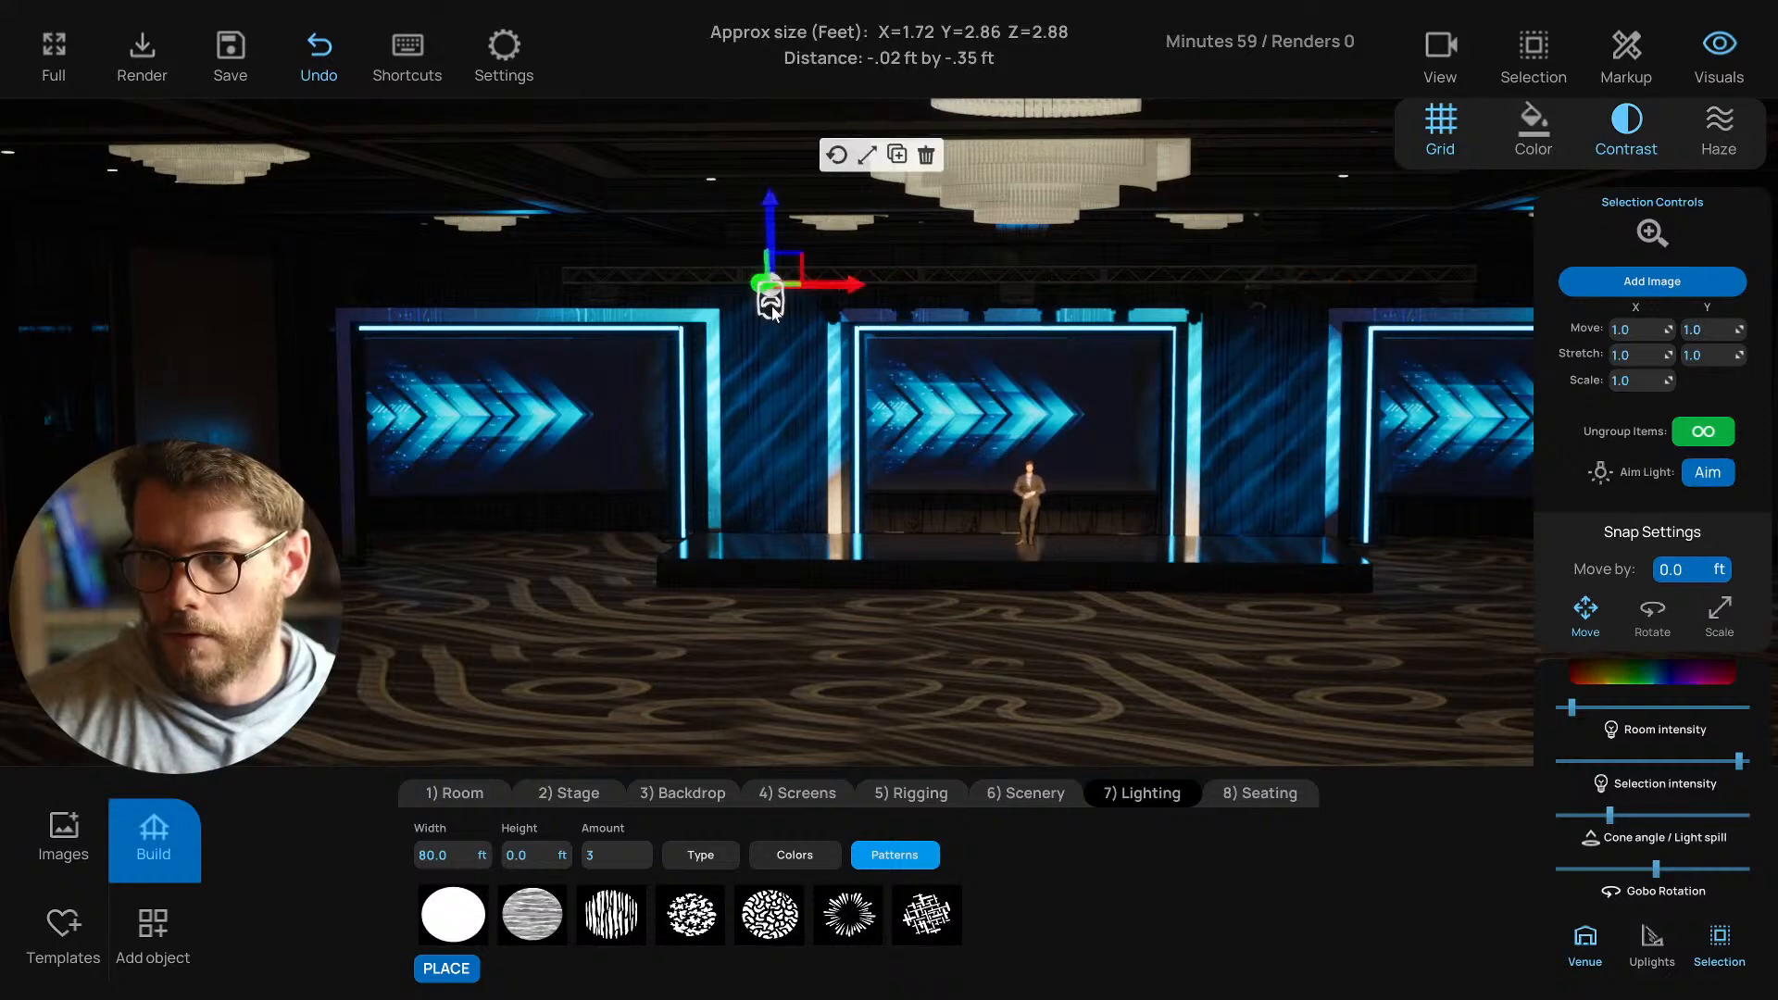
key(ctrl+c)
drag(819, 286, 744, 285)
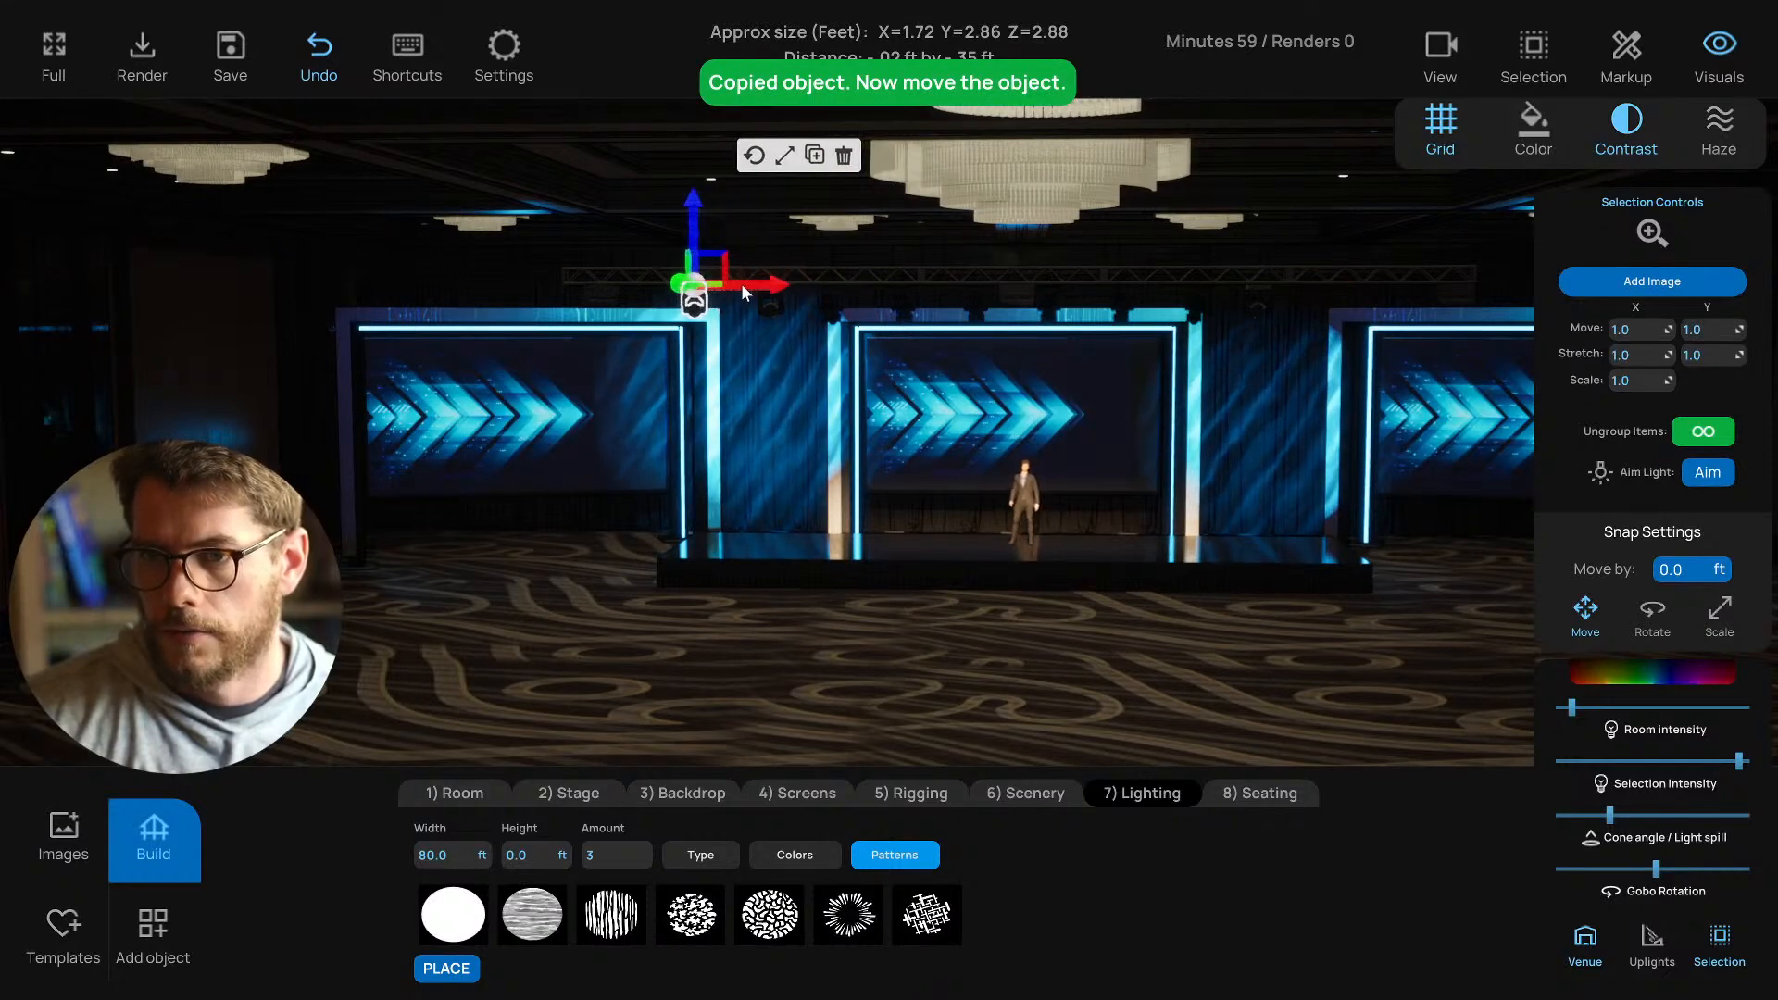
click(758, 155)
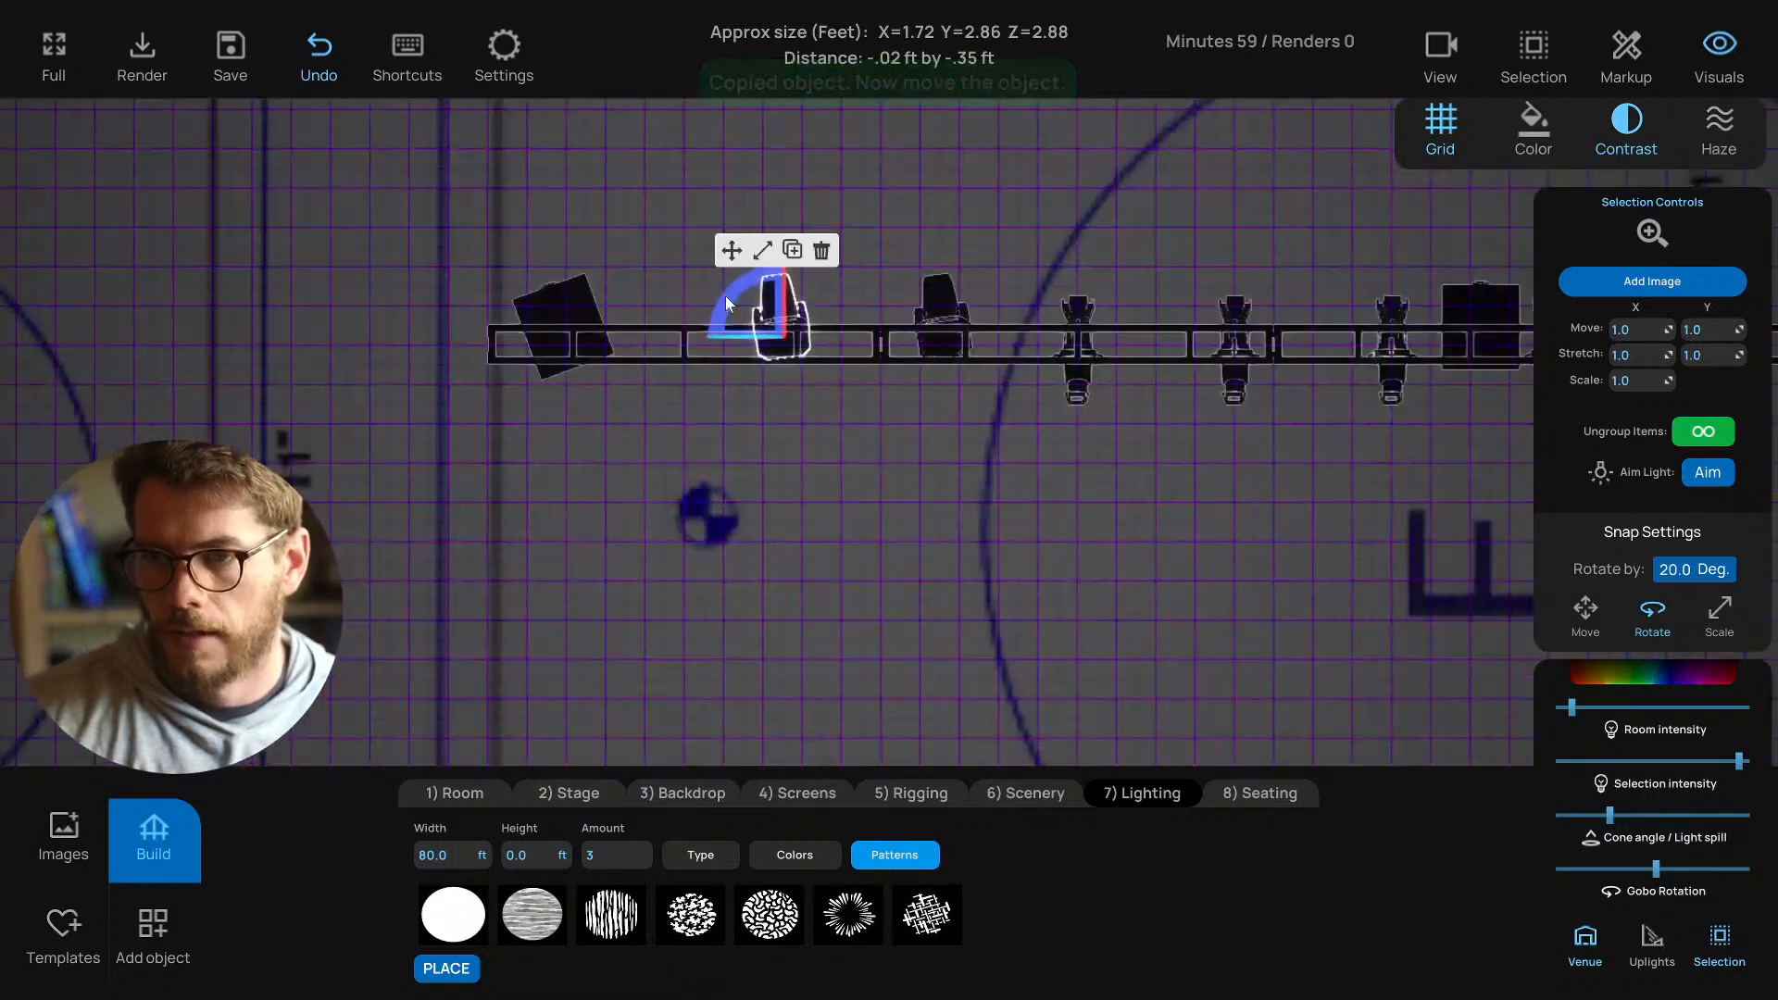
drag(742, 291, 742, 308)
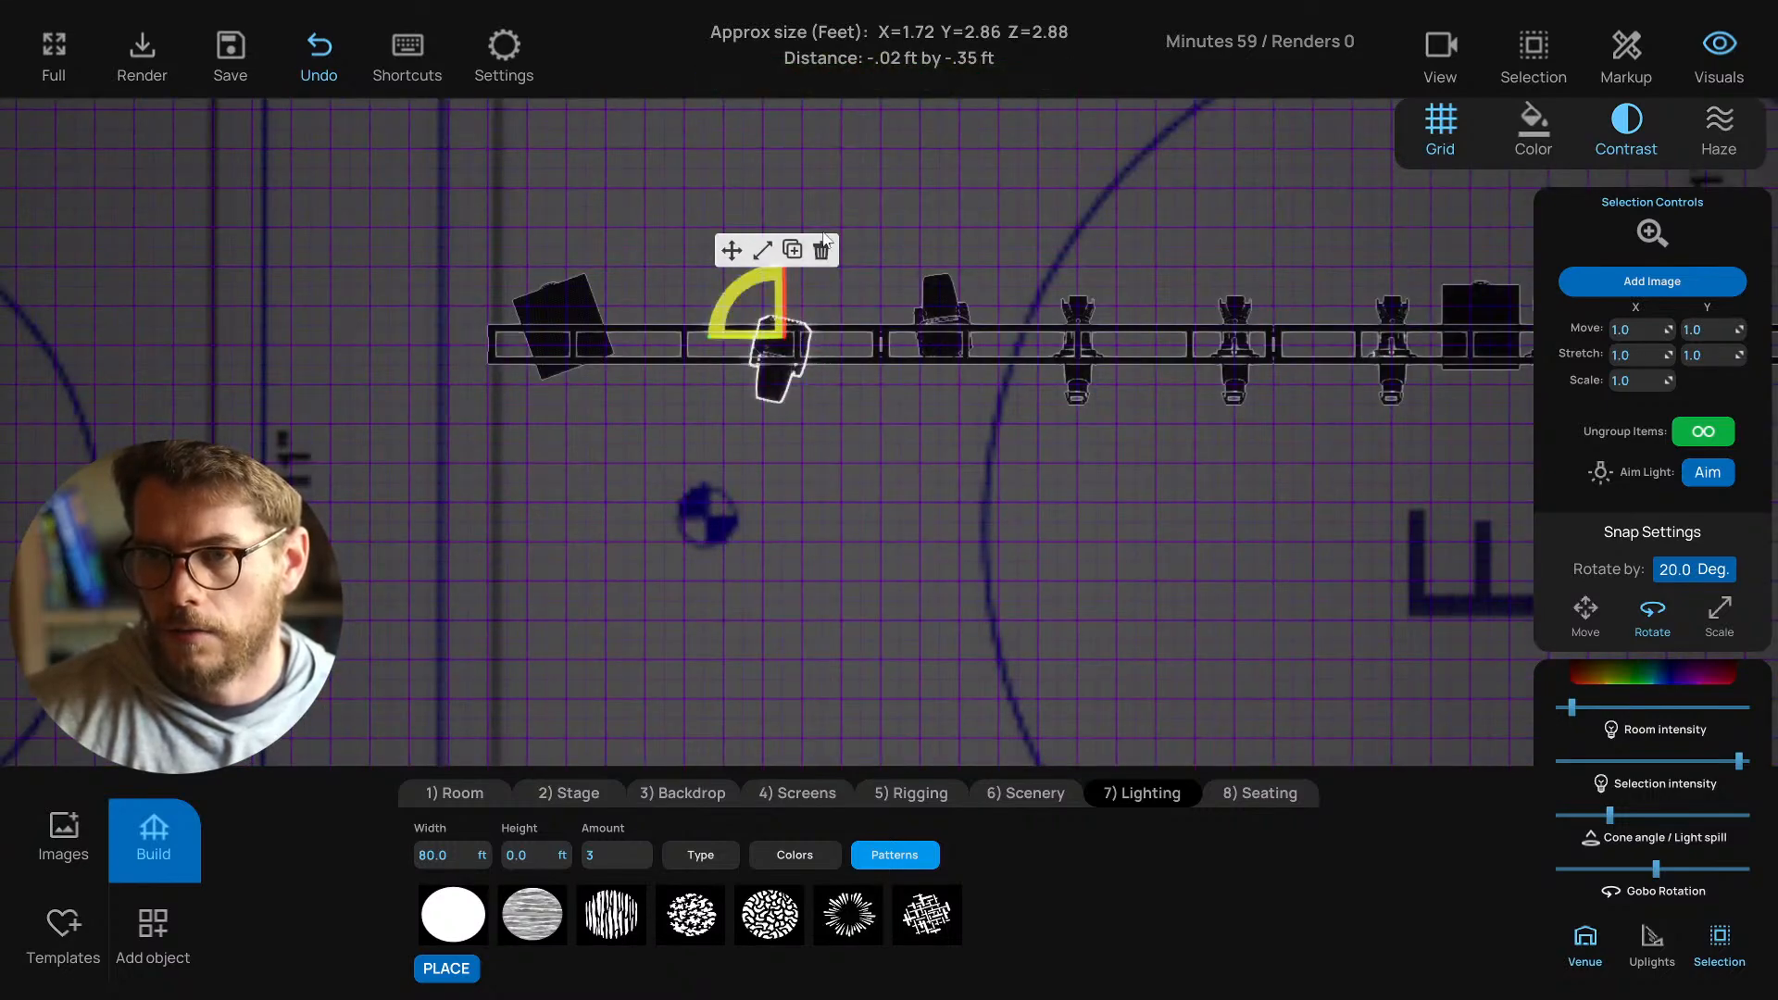
scroll(880, 359, down, 3)
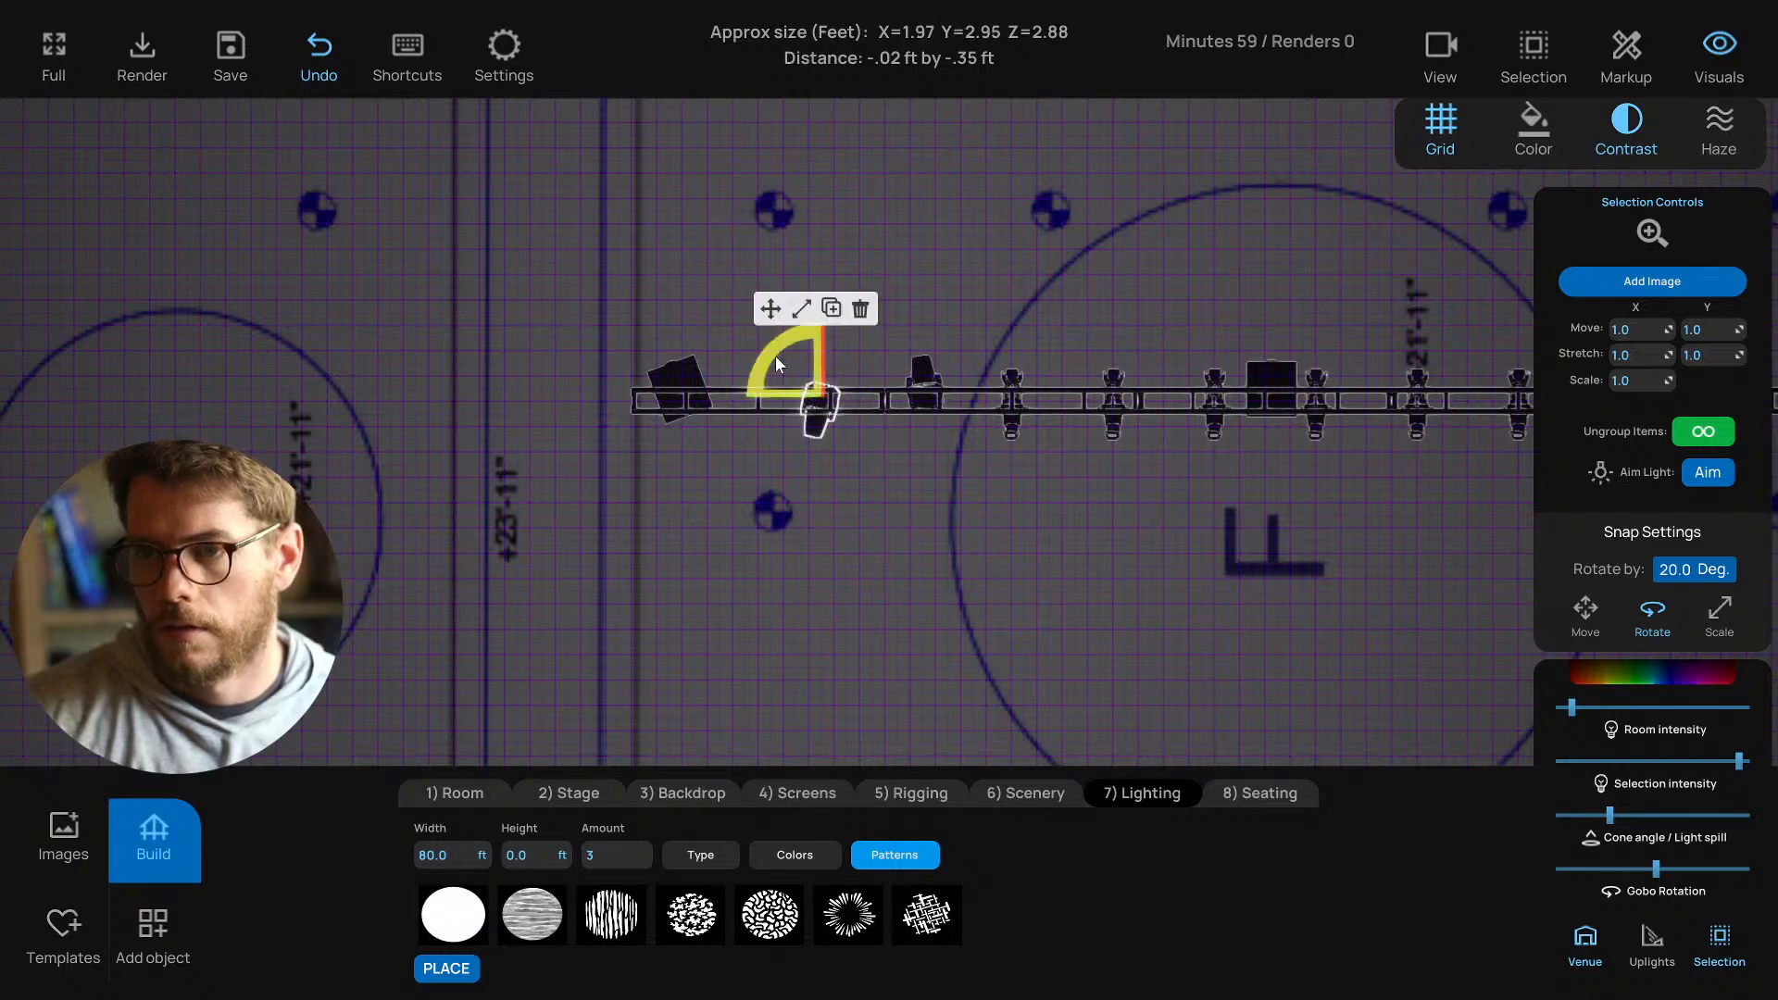
drag(776, 356, 770, 364)
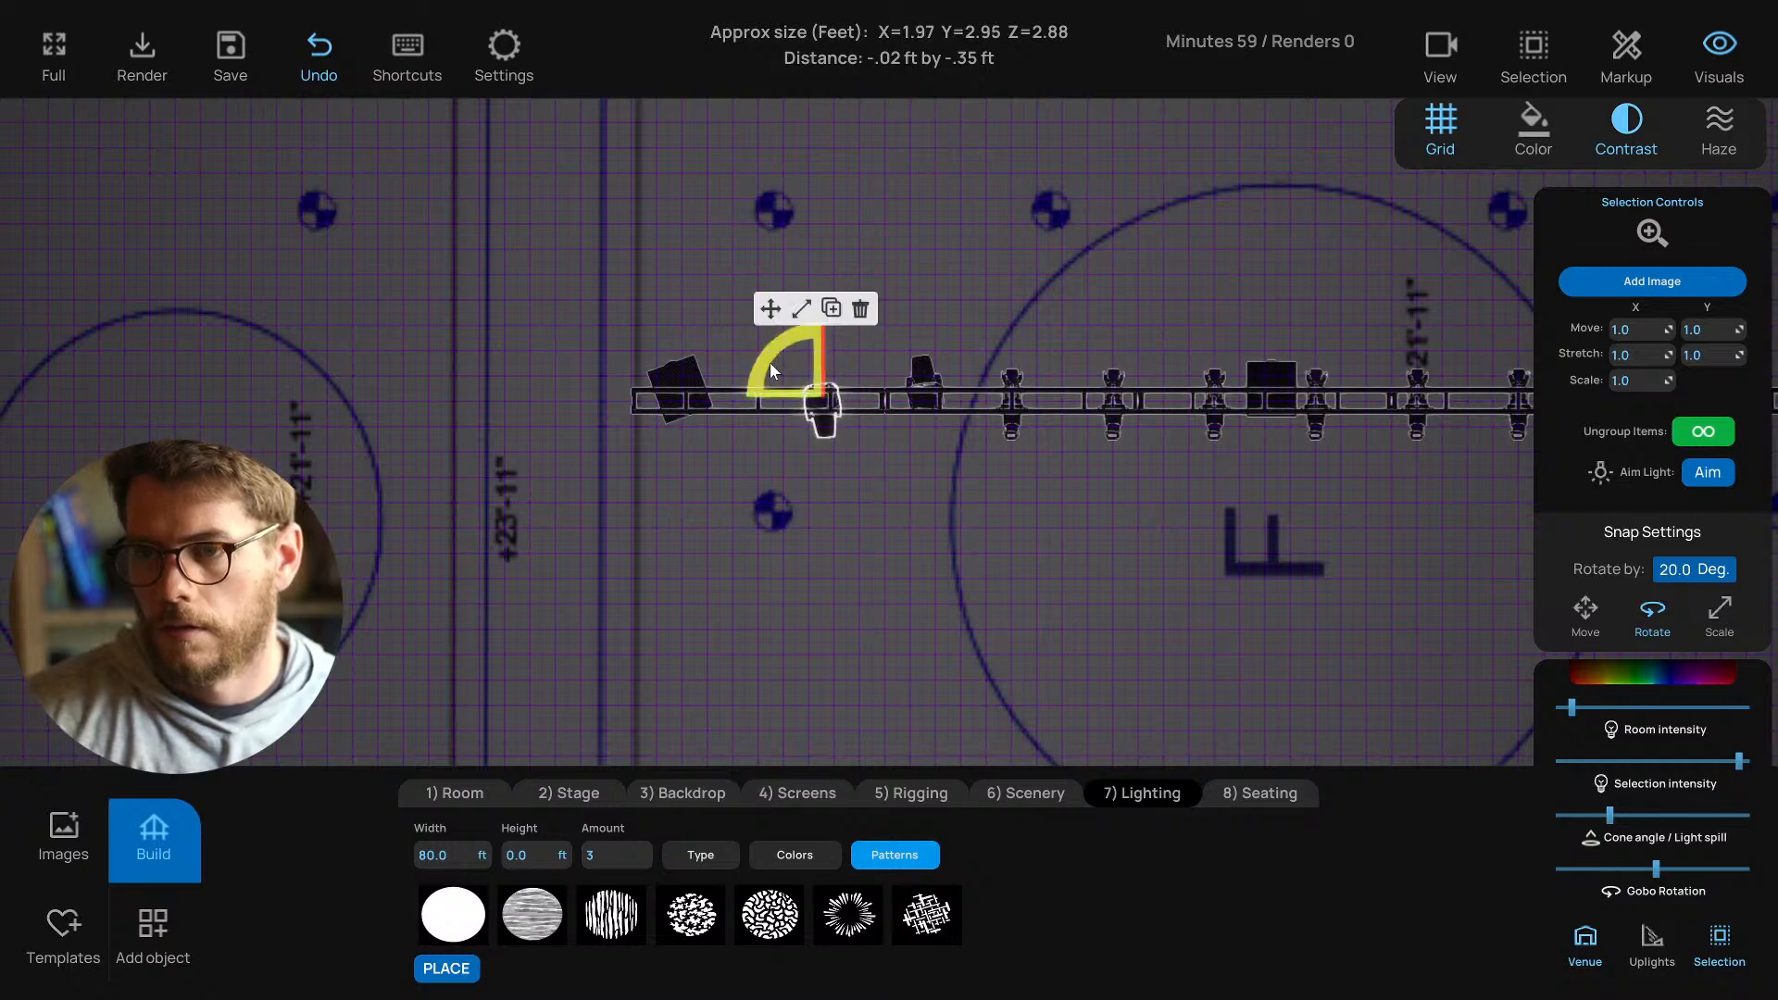
Copy the audience-facing moving light to the opposite end of the truss and rotate that copy to mirror the original's angle.
click(770, 309)
scroll(957, 484, down, 3)
middle_drag(957, 484, 899, 481)
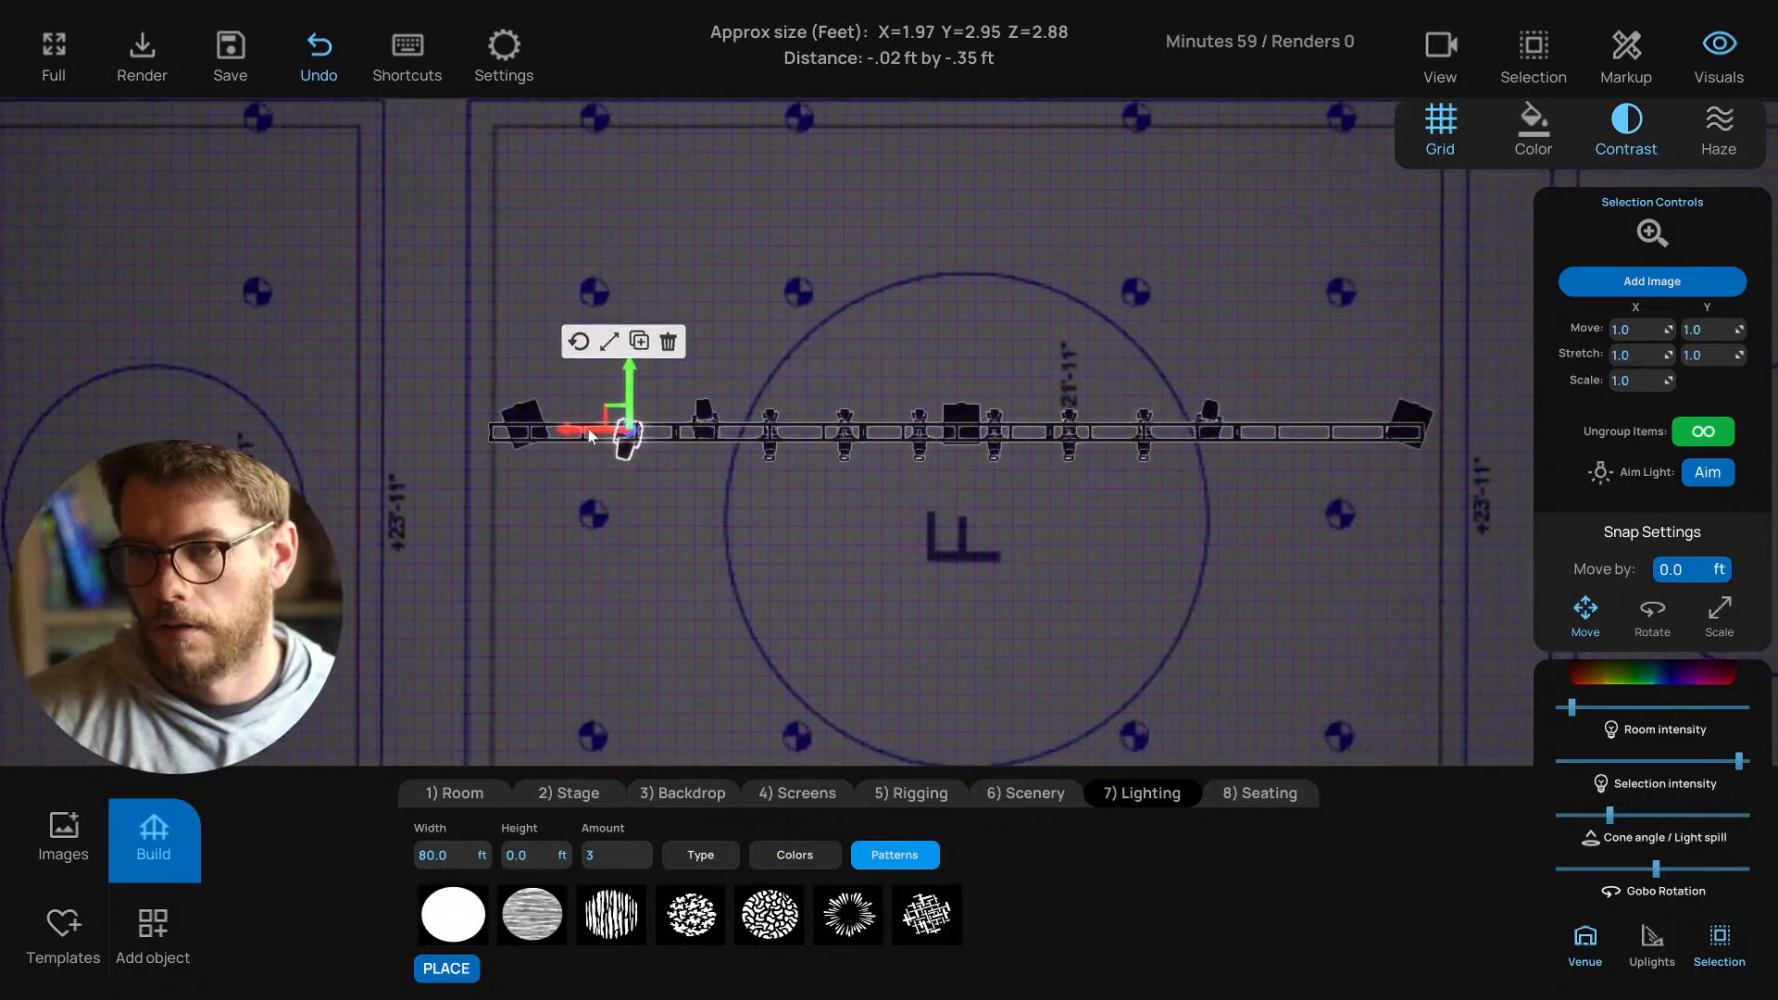
key(ctrl+c)
drag(589, 435, 1239, 458)
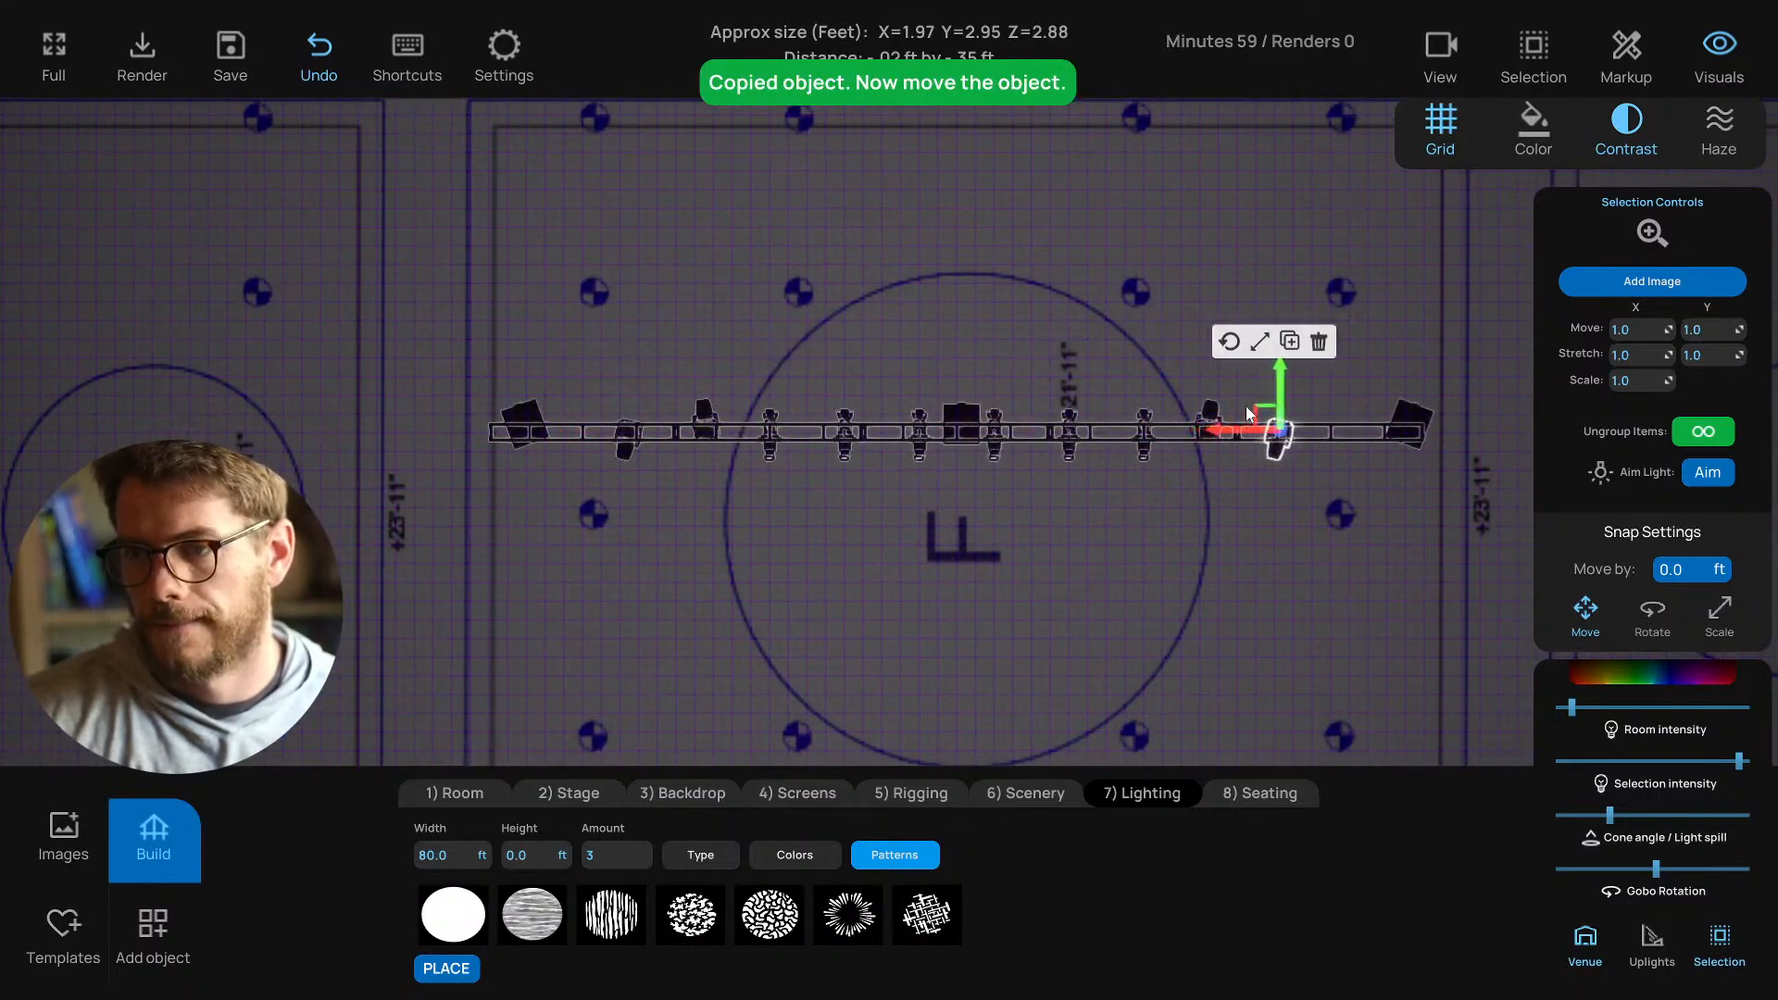
click(1230, 343)
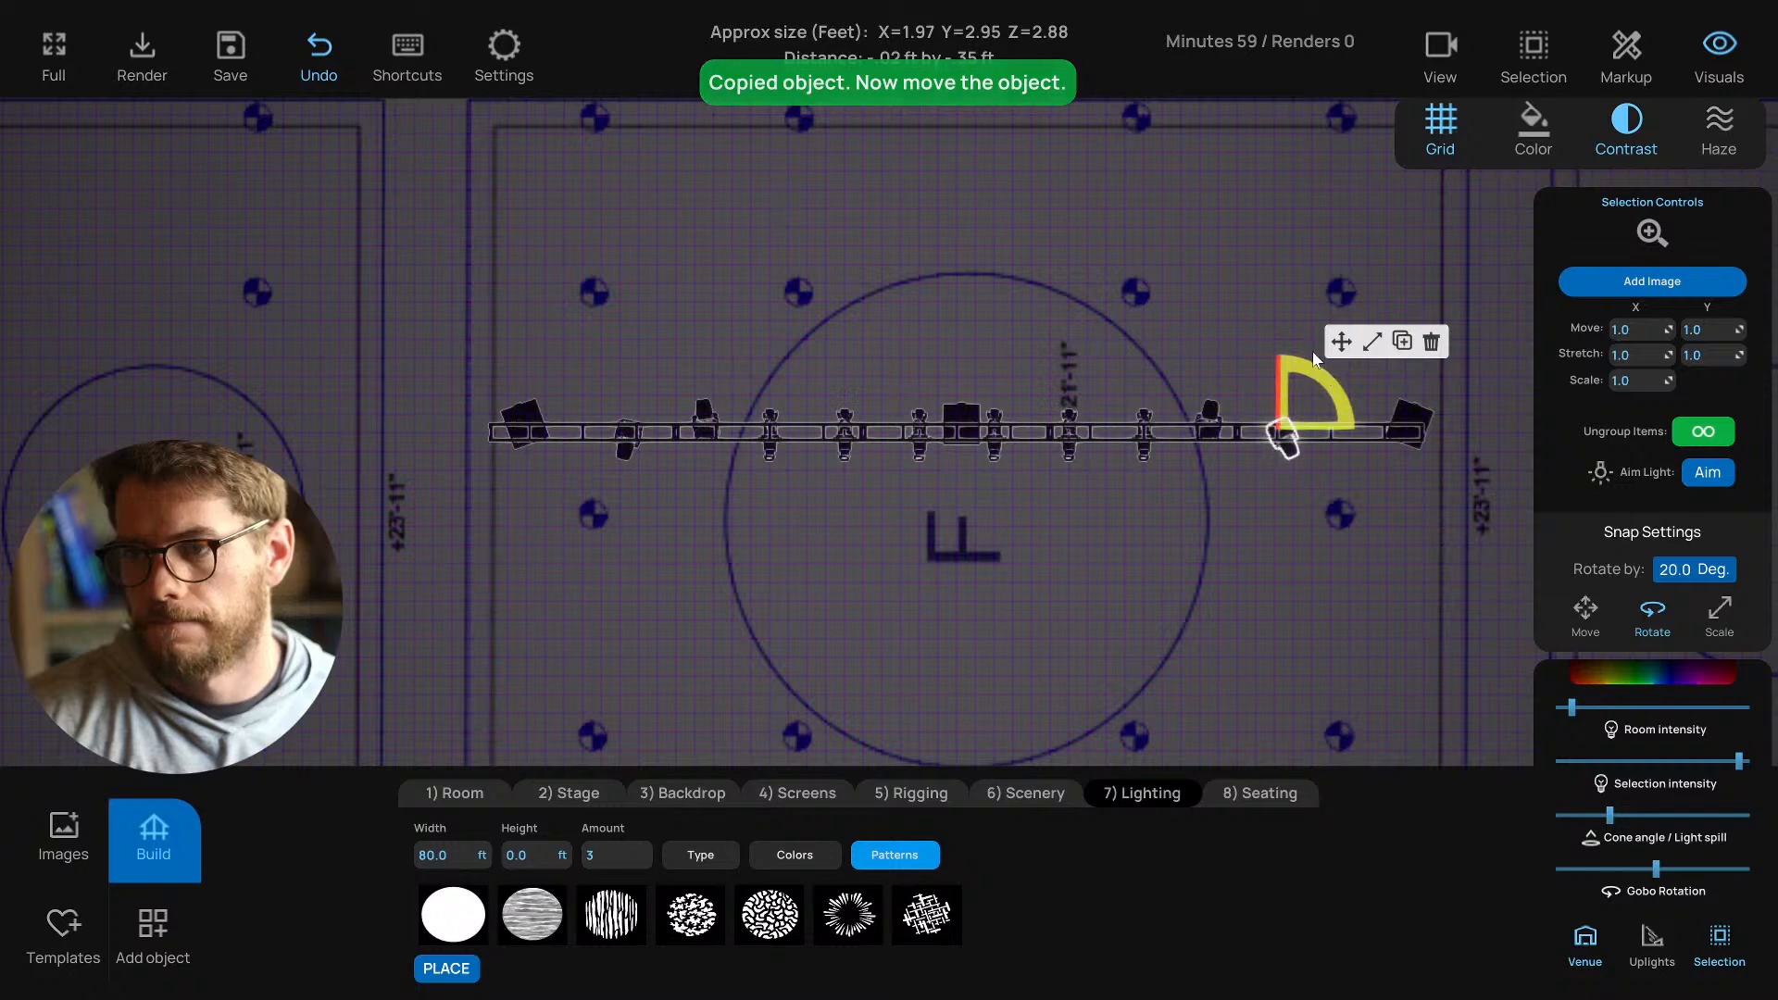
click(1341, 342)
middle_drag(1182, 524, 1156, 523)
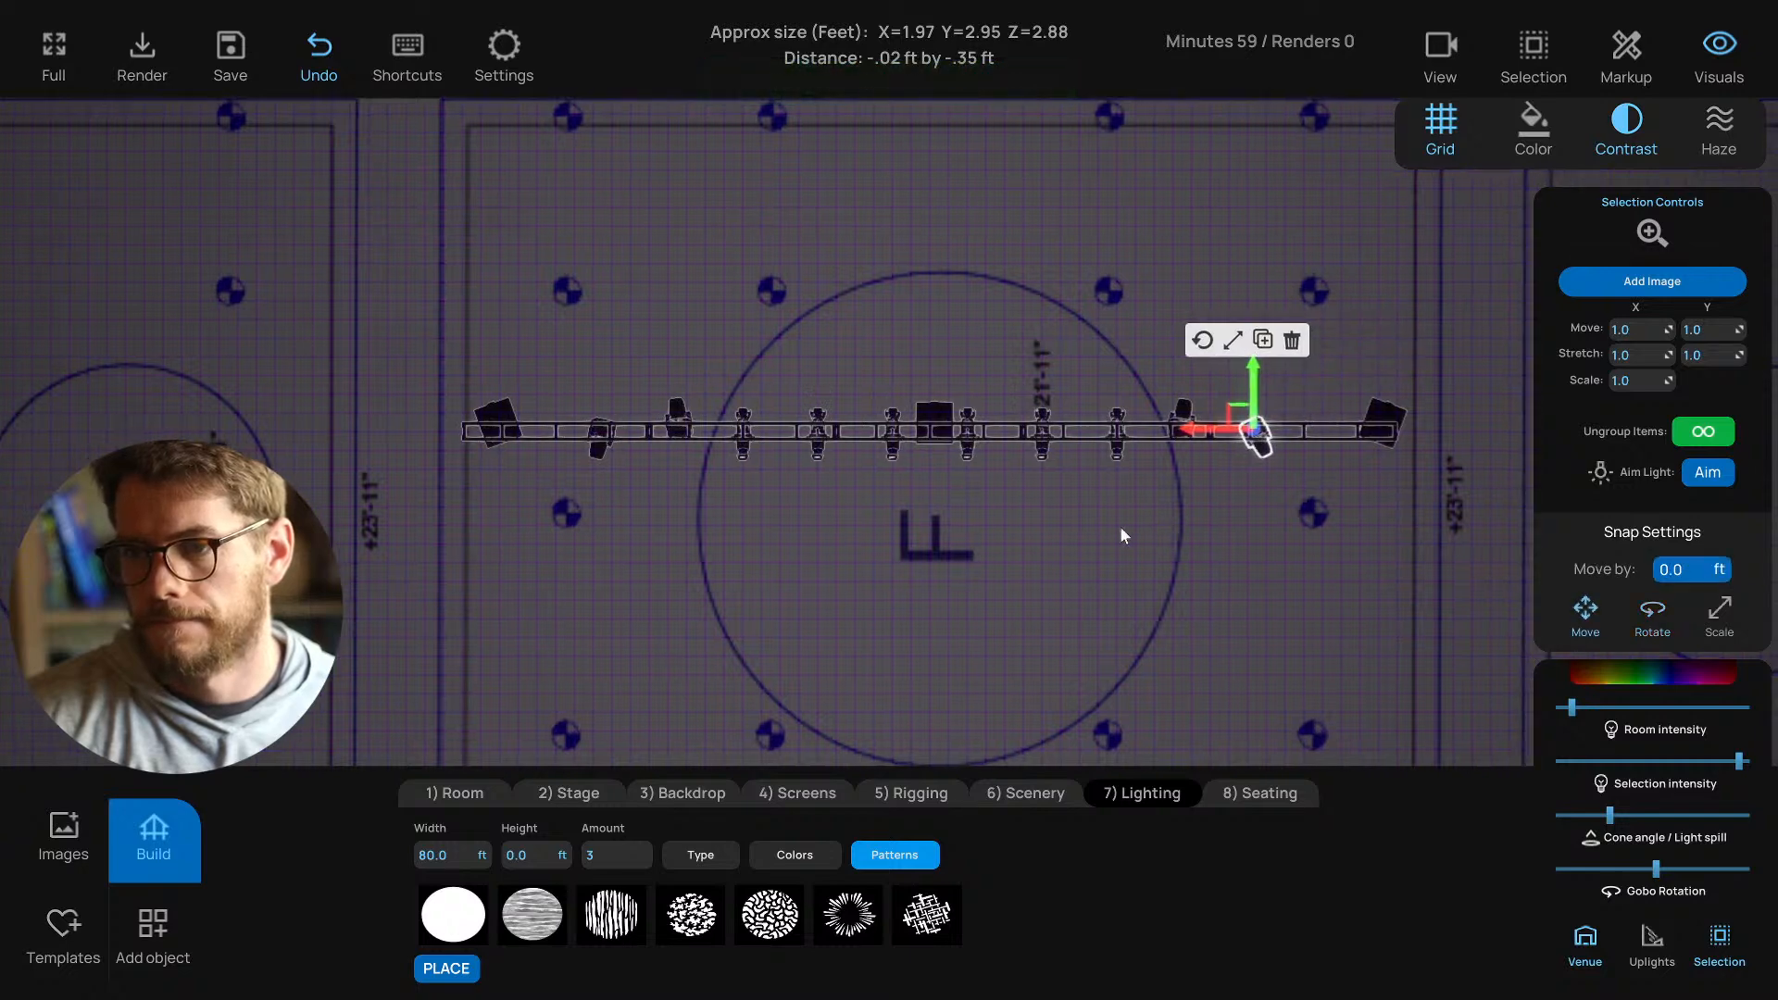
Return to the perspective view of the stage and save the project.
key(2)
key(1)
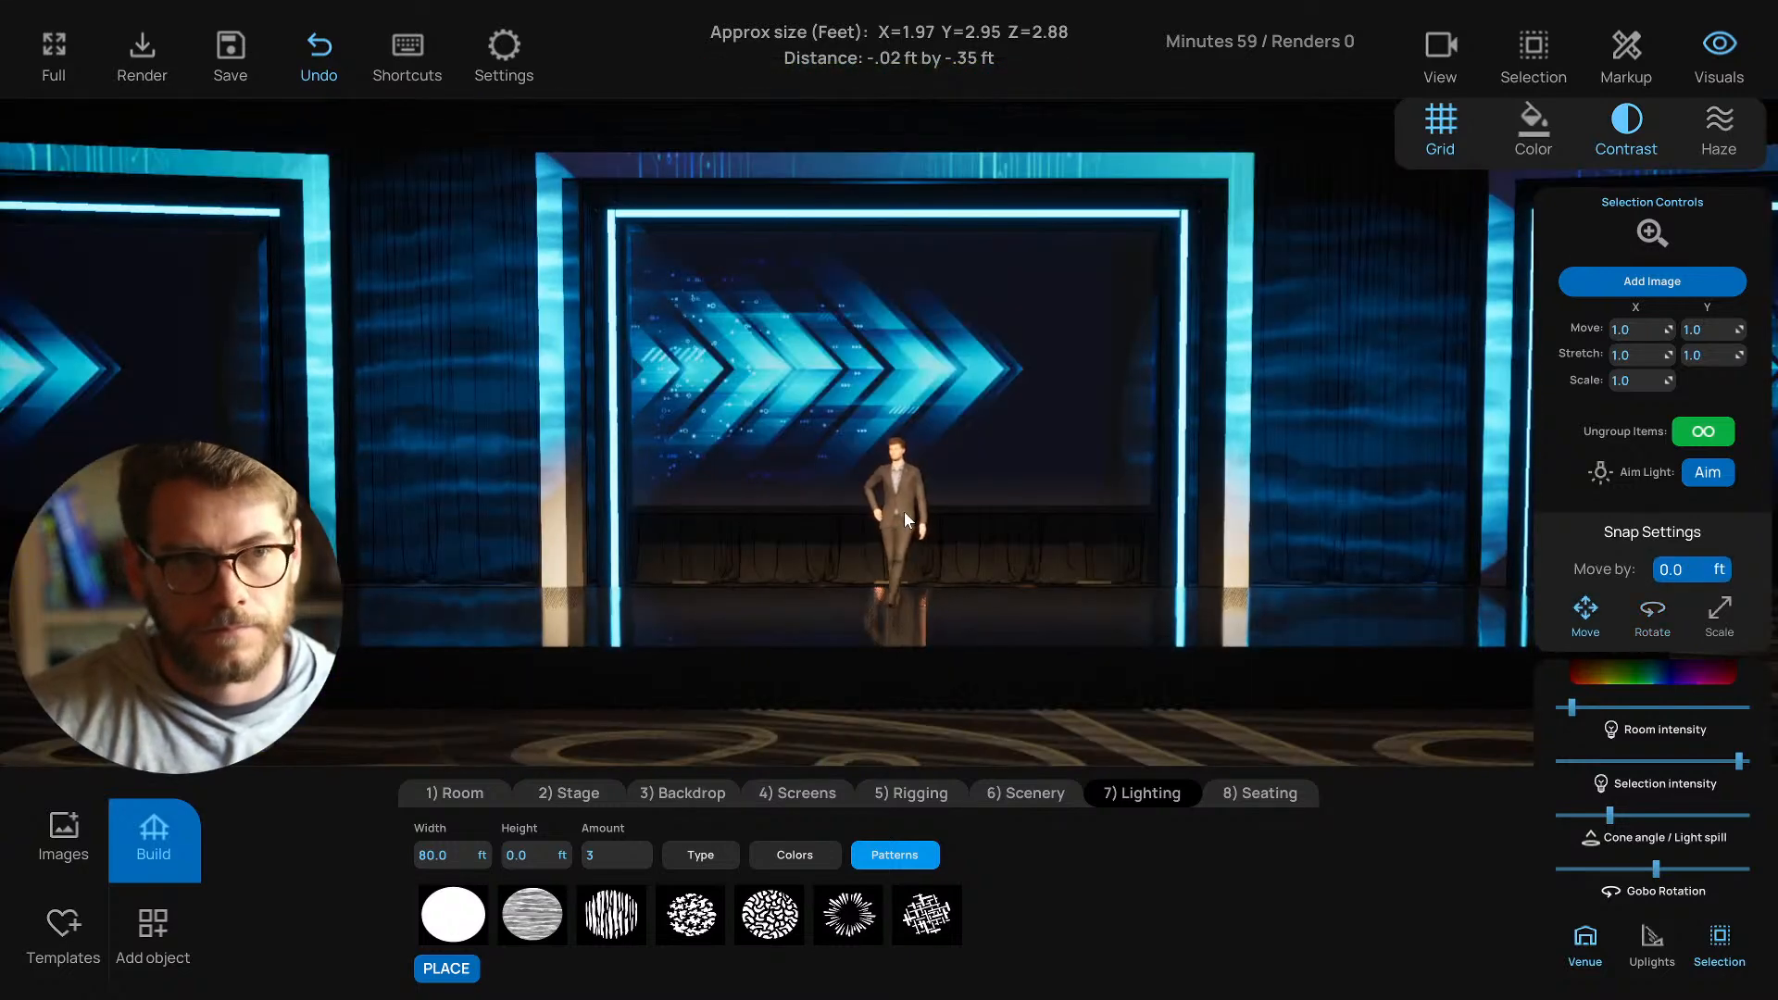
scroll(905, 511, down, 3)
key(ctrl+s)
scroll(995, 509, down, 5)
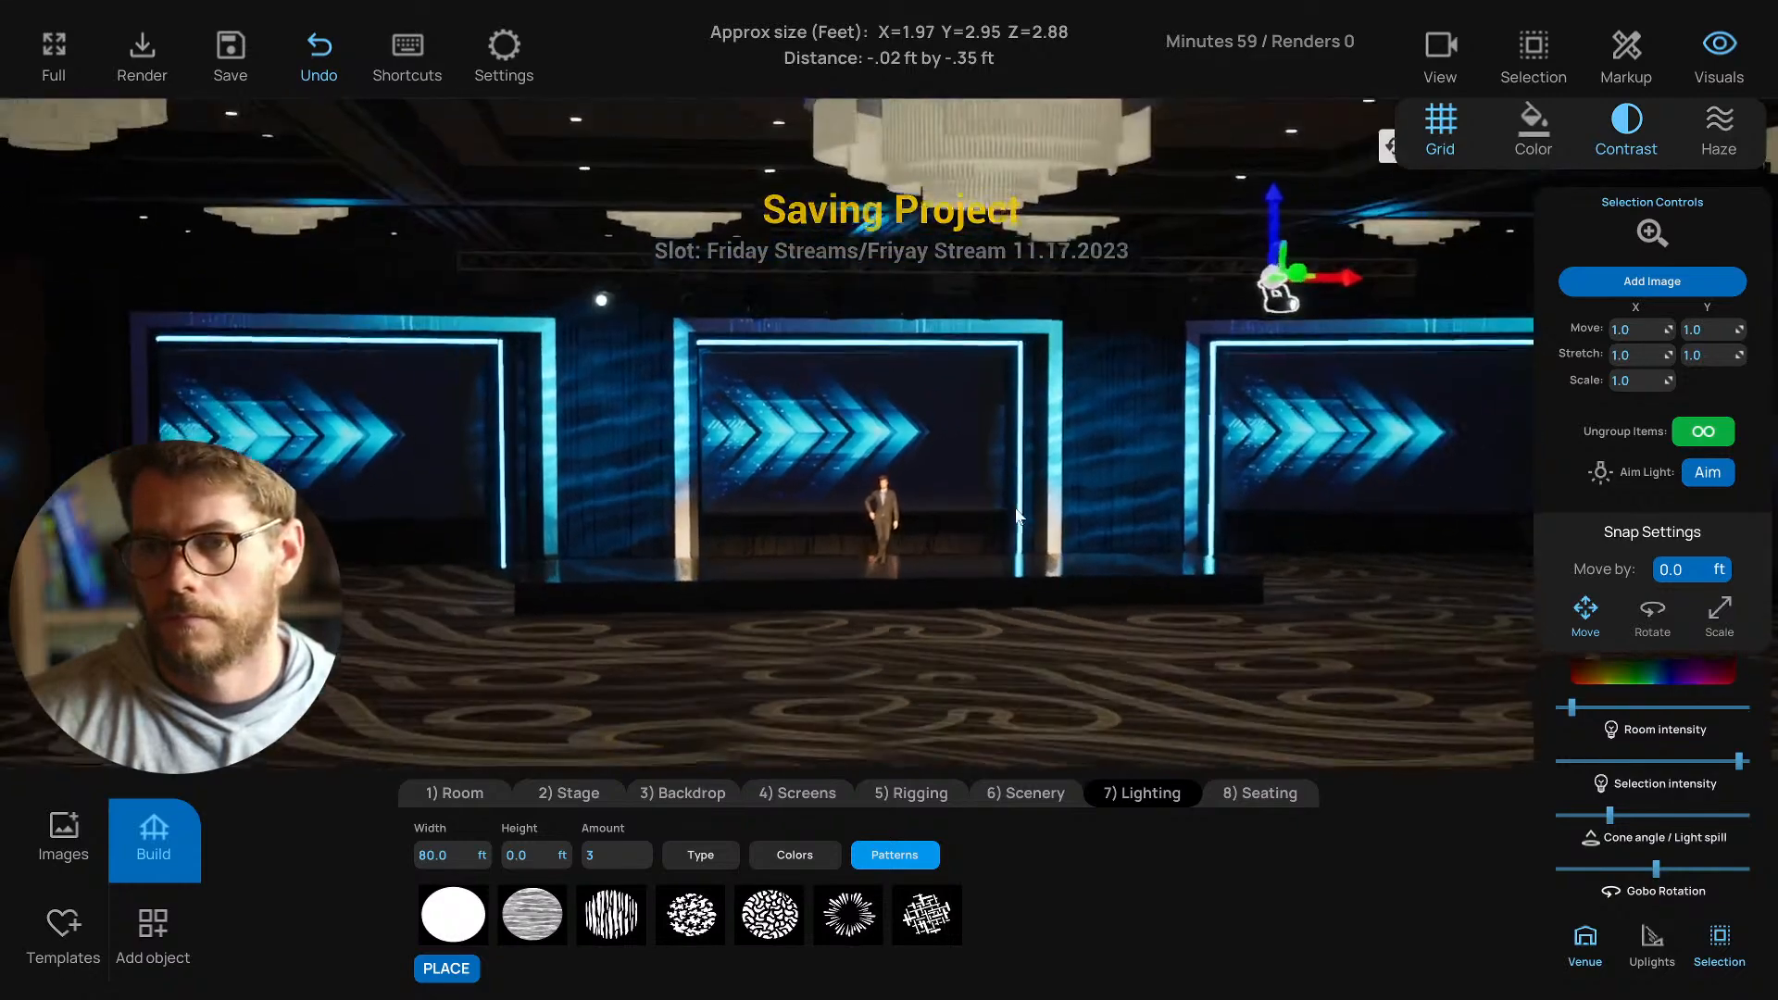
Select both audience-facing moving lights and tilt their beams onto the ballroom floor in front of the stage.
click(532, 305)
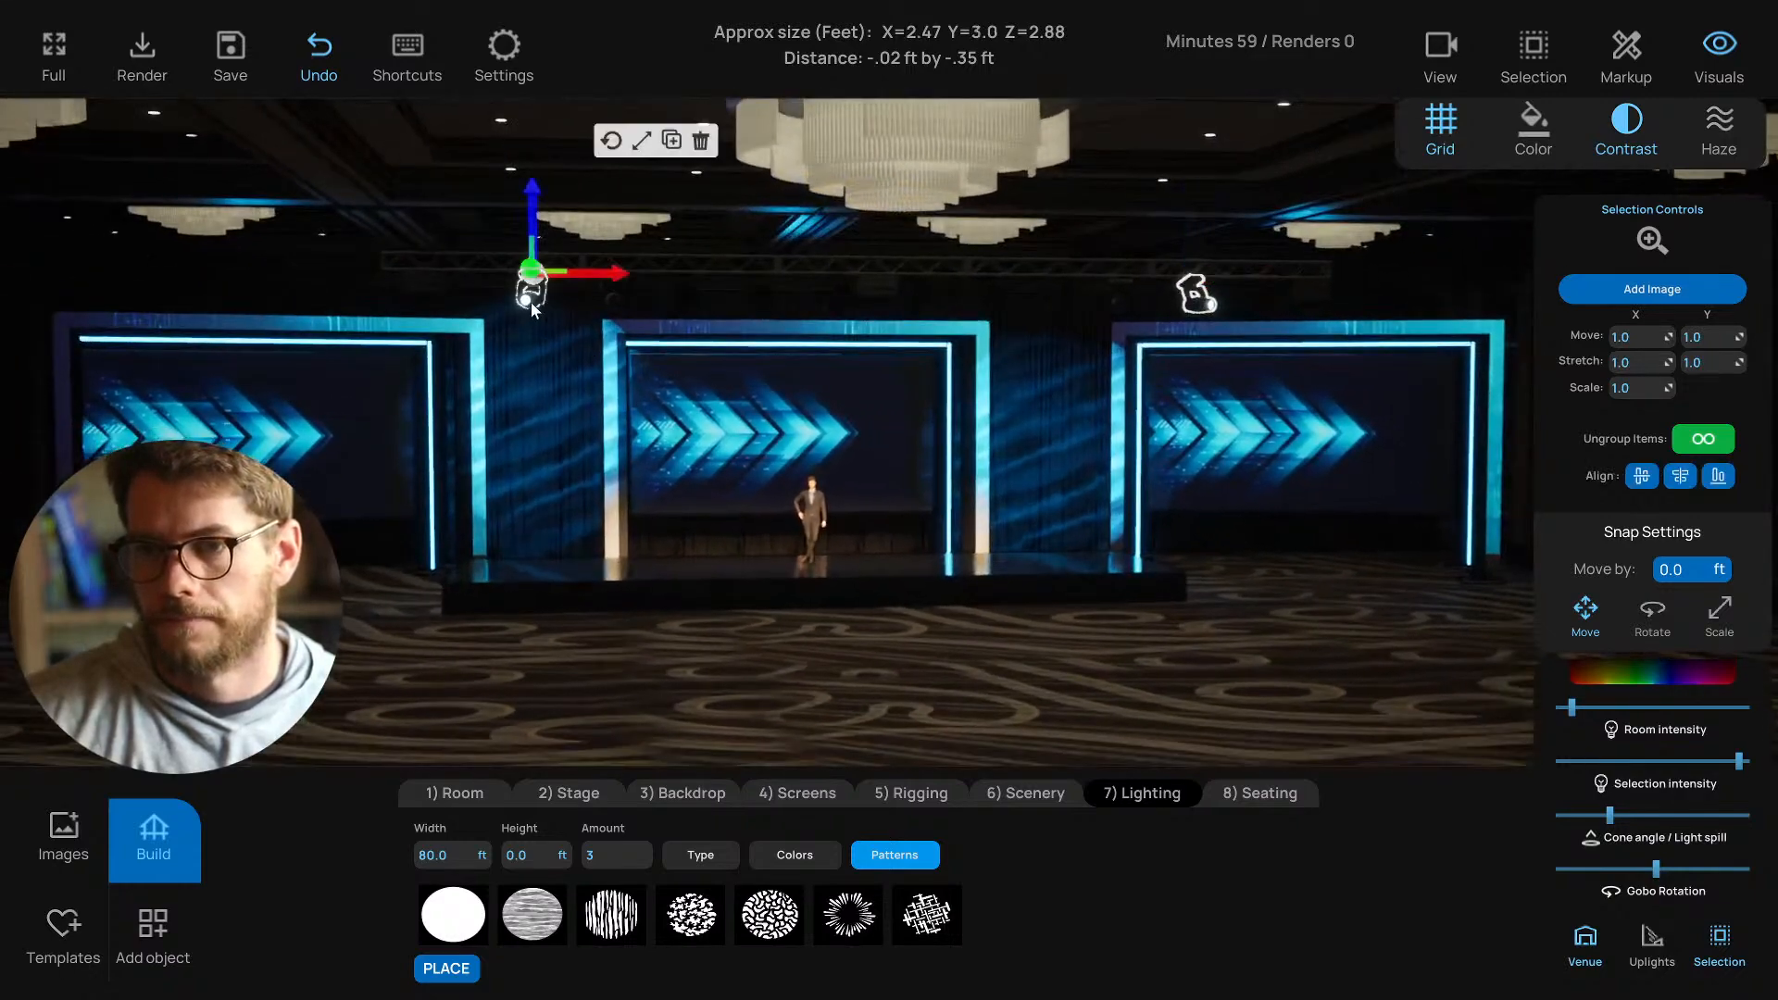
click(612, 141)
right_drag(808, 470, 473, 392)
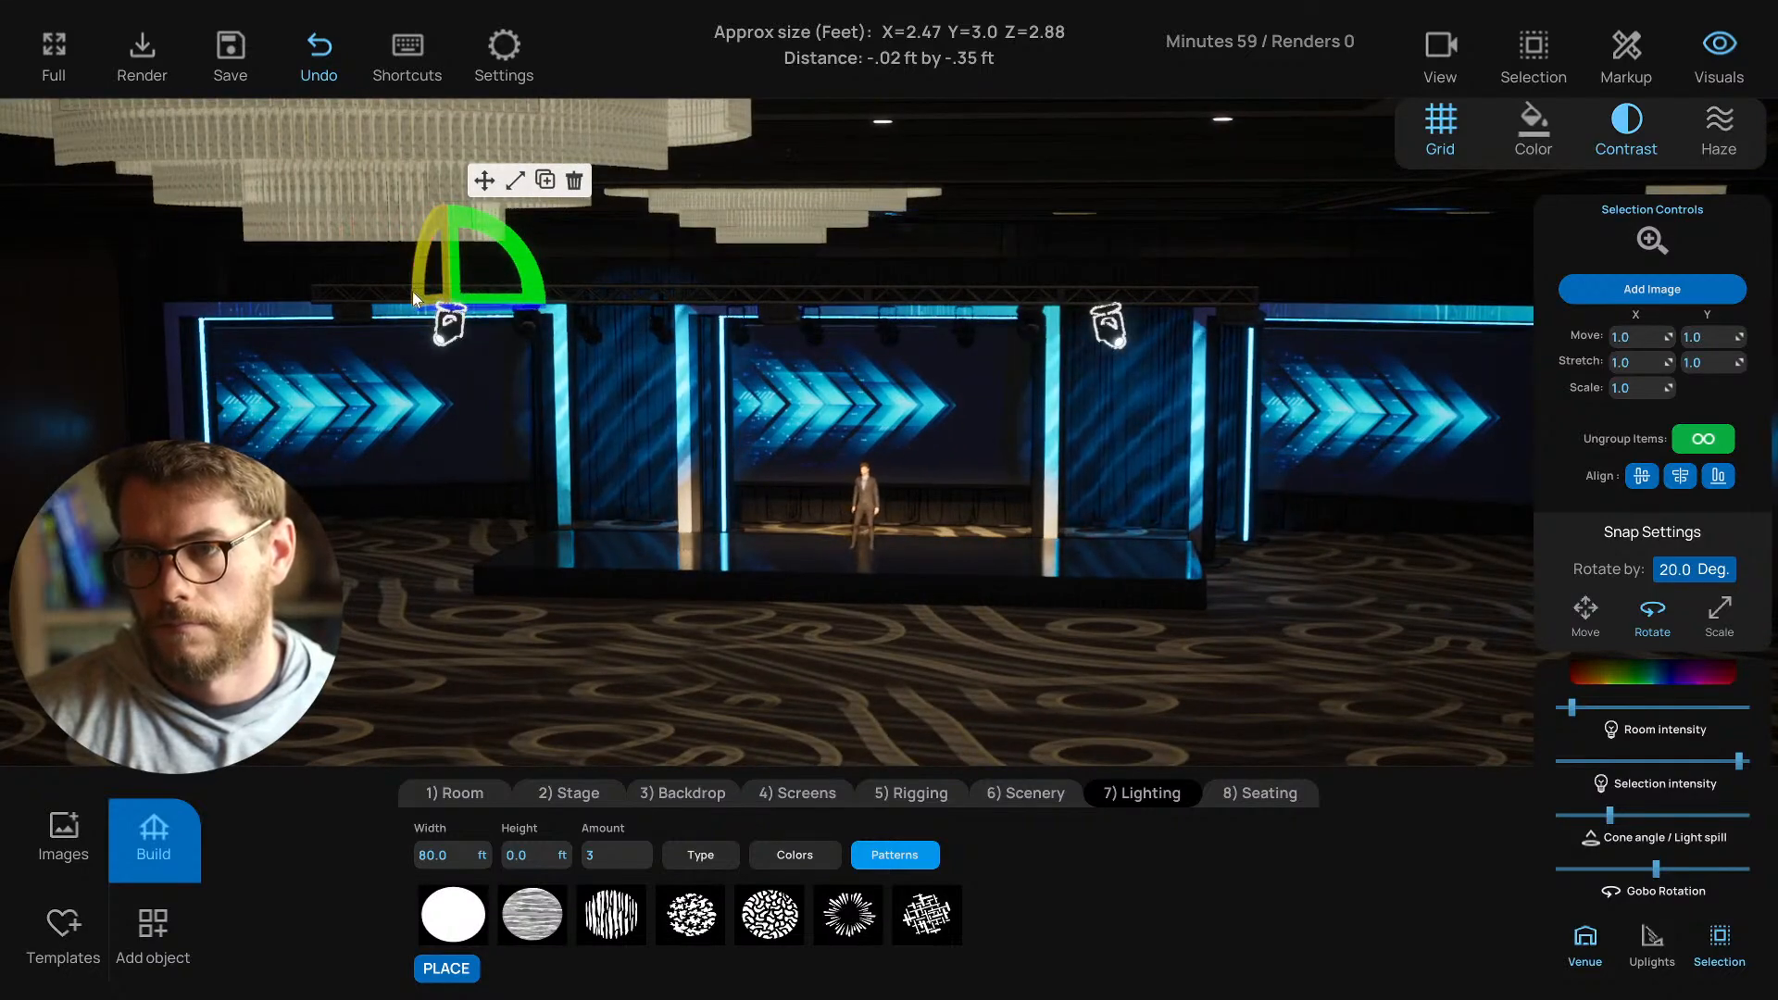
right_drag(414, 291, 548, 650)
key(d)
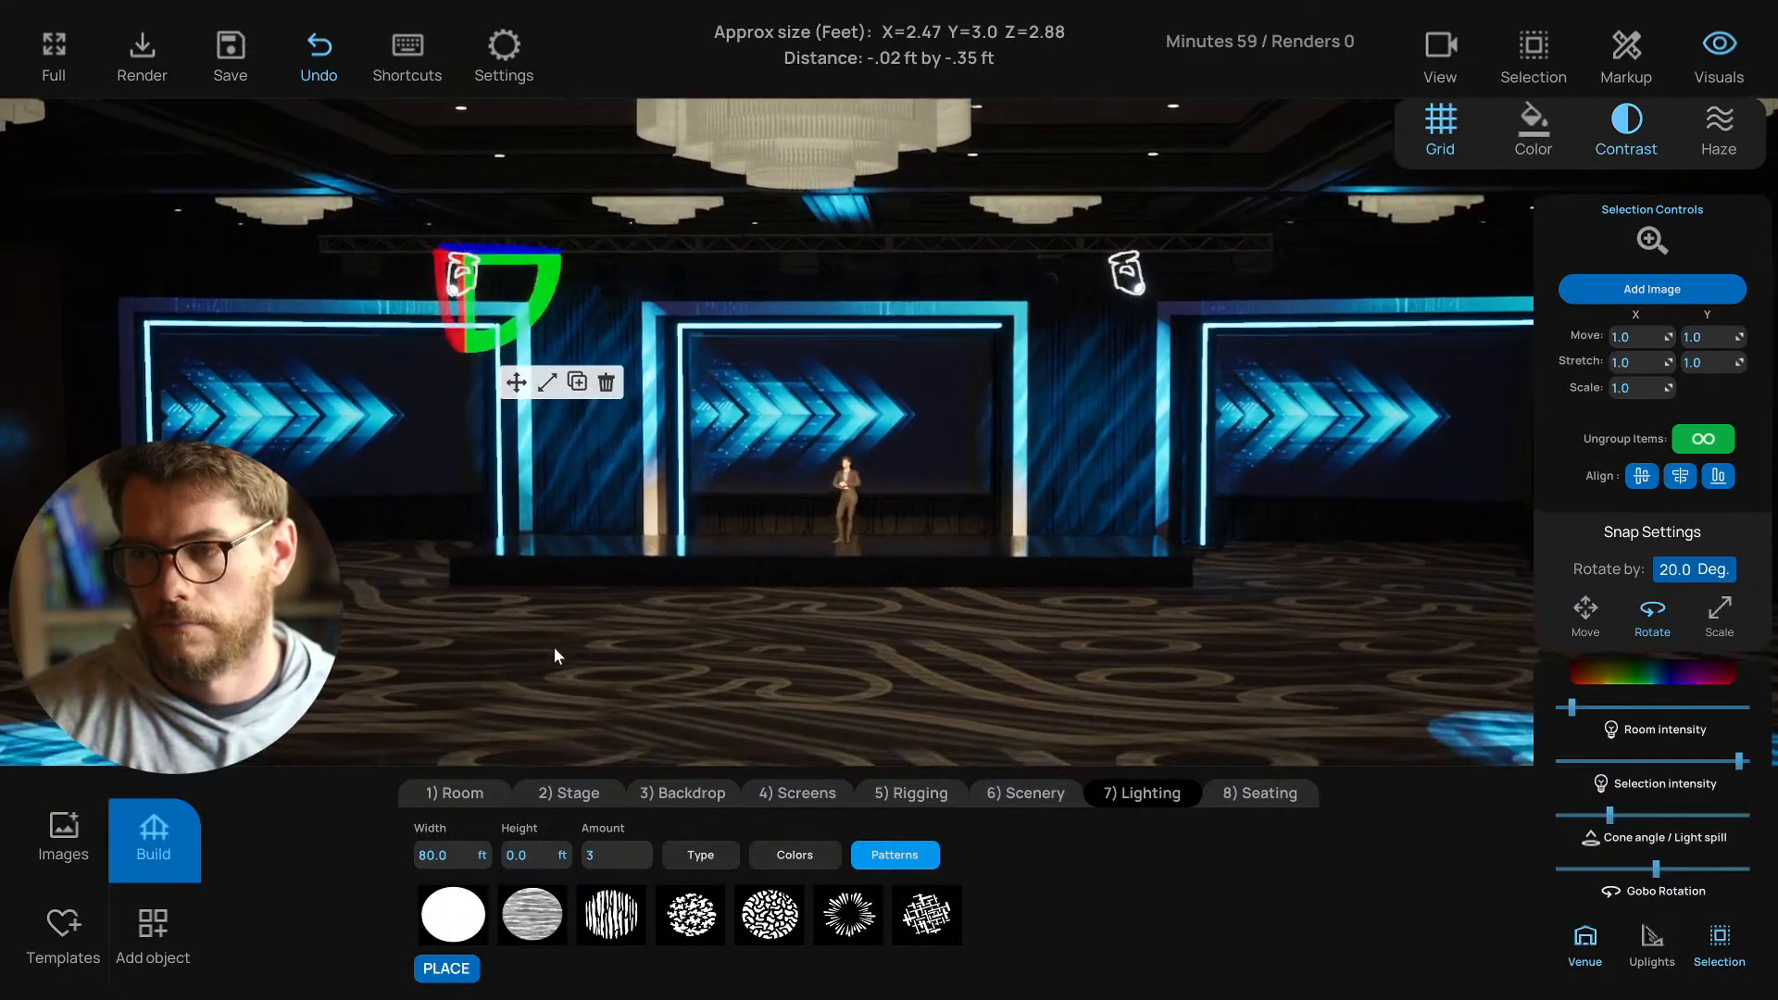
key(s)
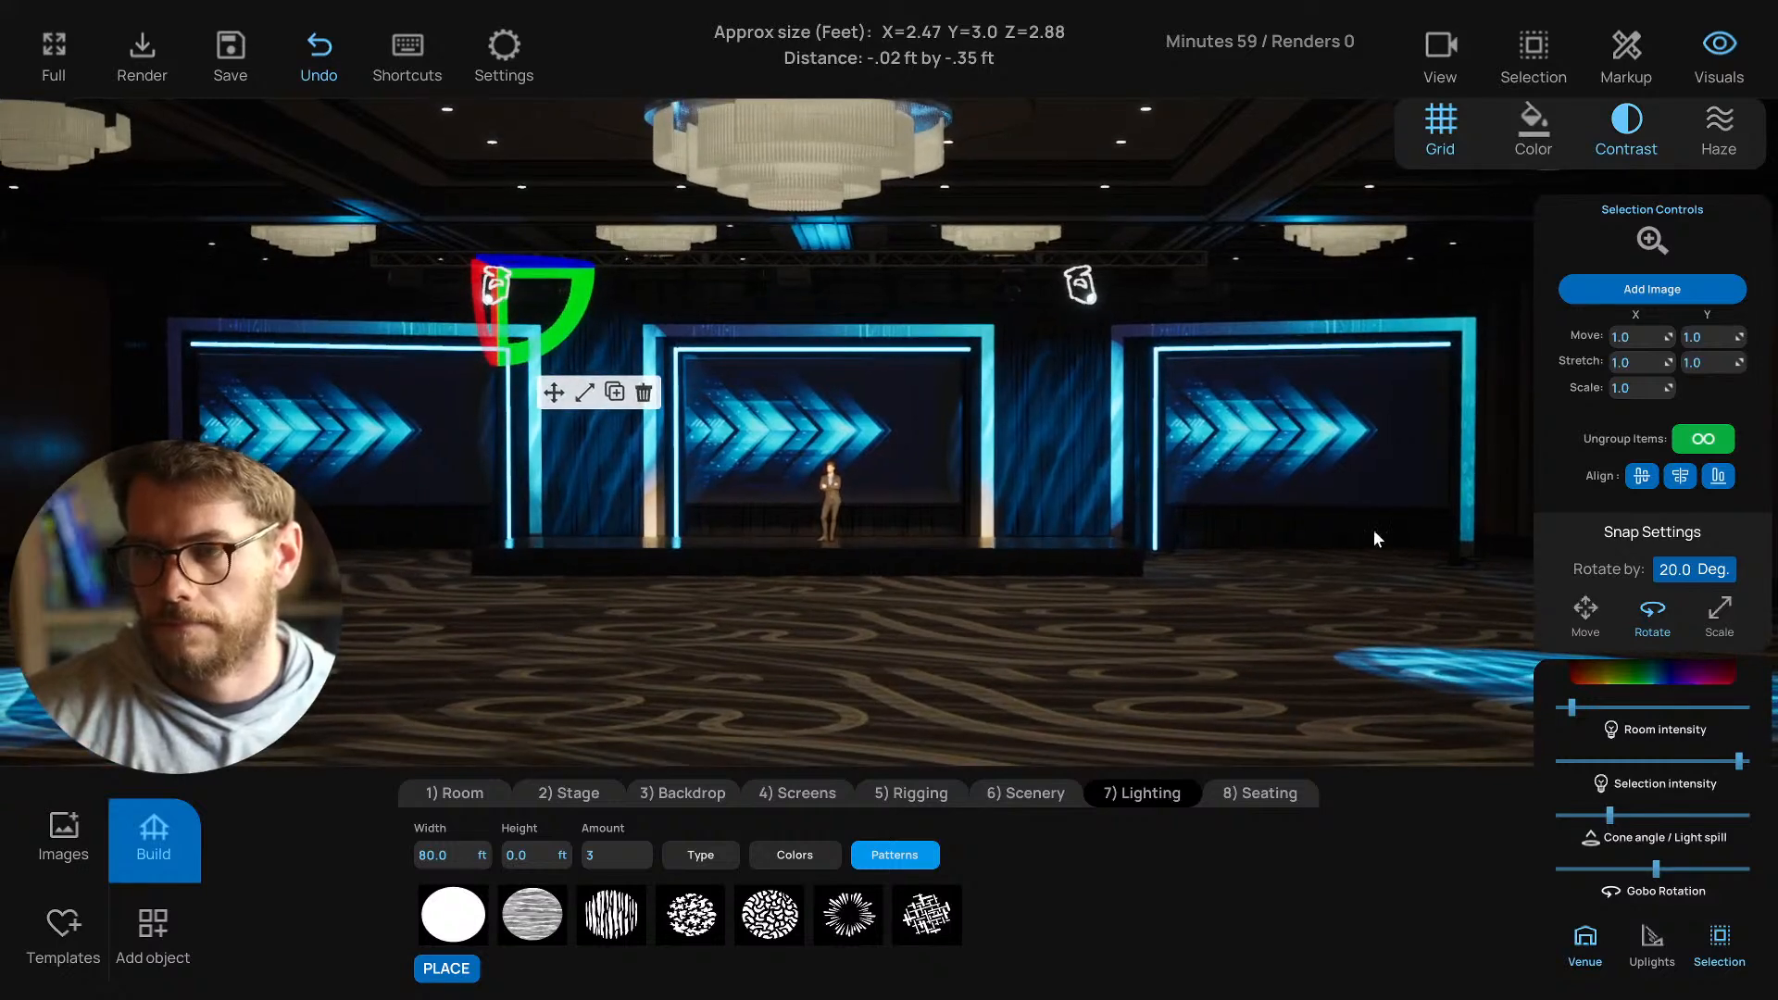
Widen the cone angle of both audience-facing lights, reduce their intensity to about a quarter, and deselect them.
drag(1613, 820, 1689, 819)
drag(1705, 819, 1609, 769)
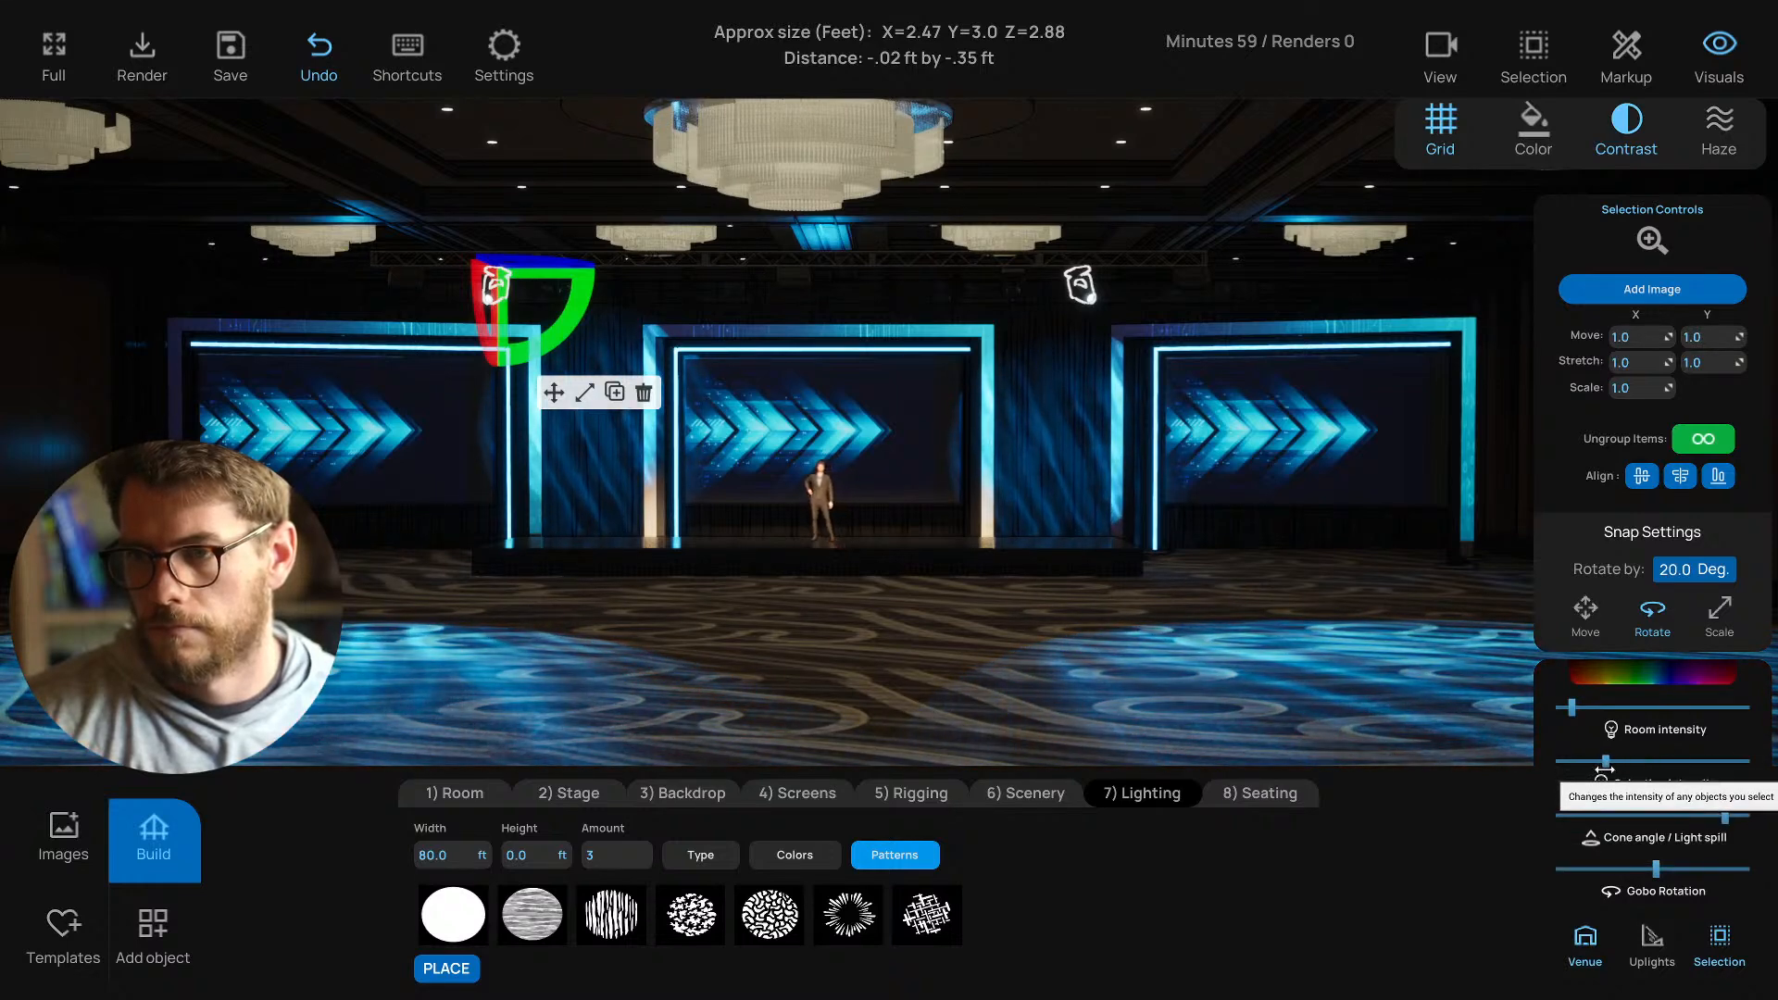
click(815, 669)
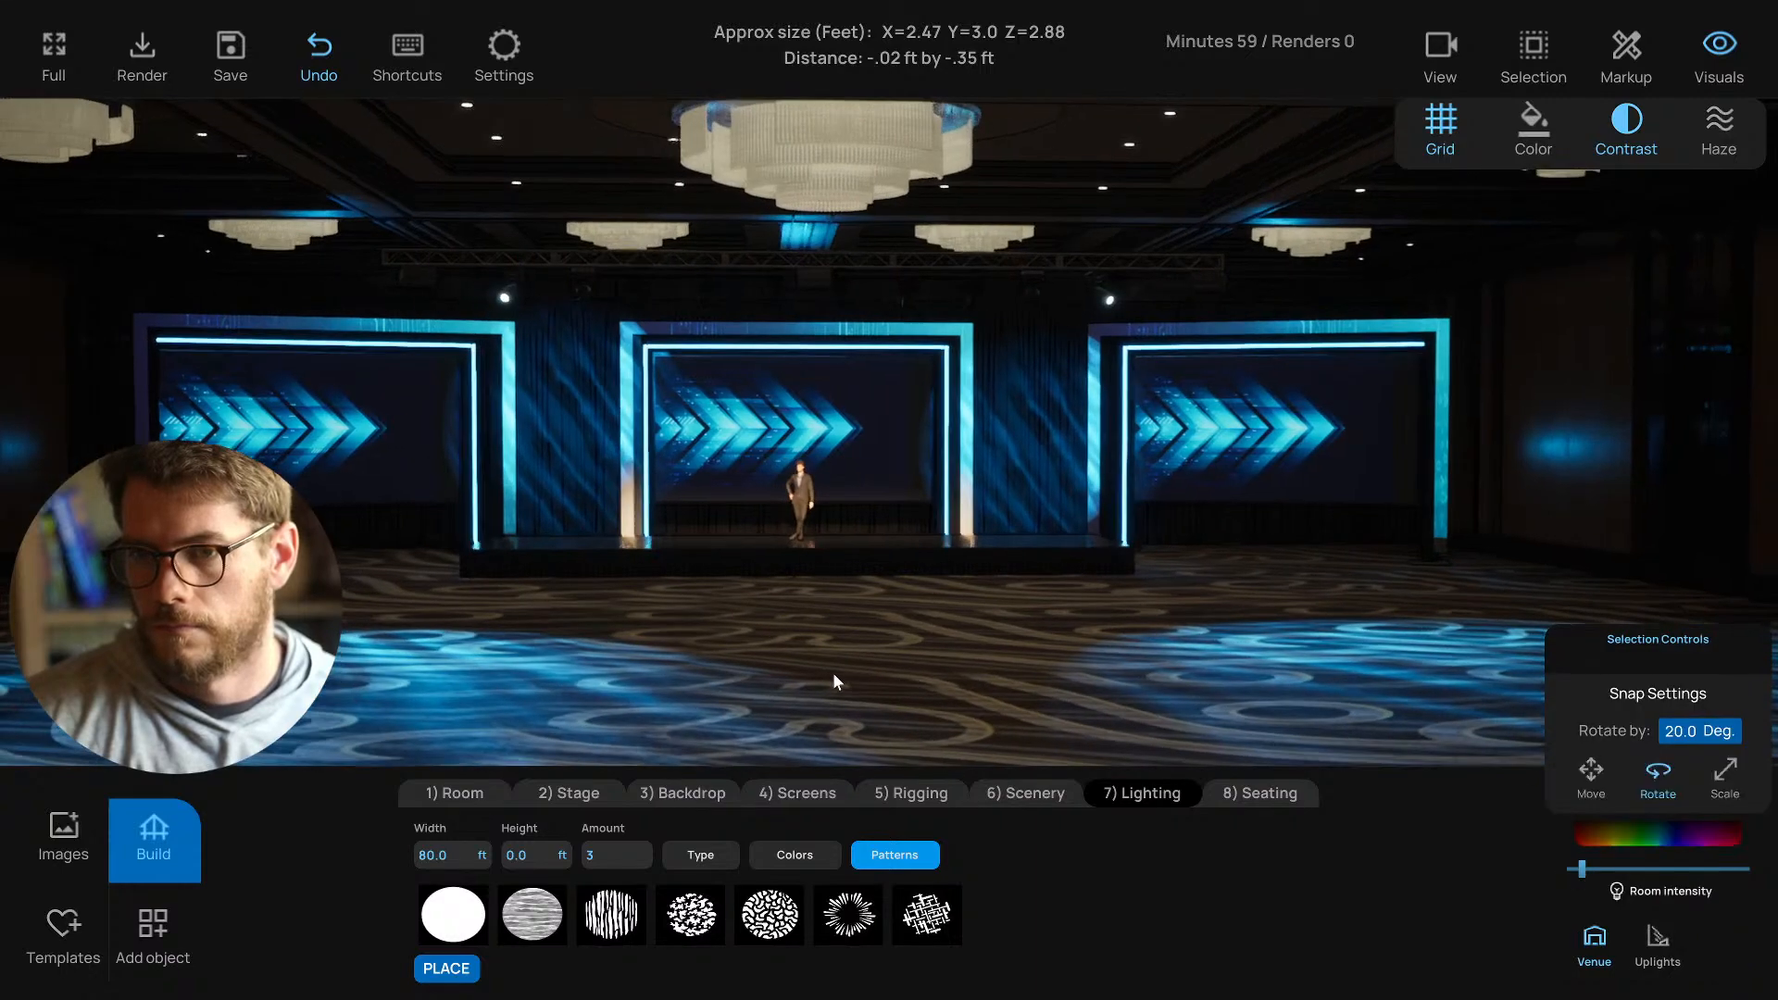
Examine the floor patterns and the lit drapes from several distances and heights around the stage.
key(a)
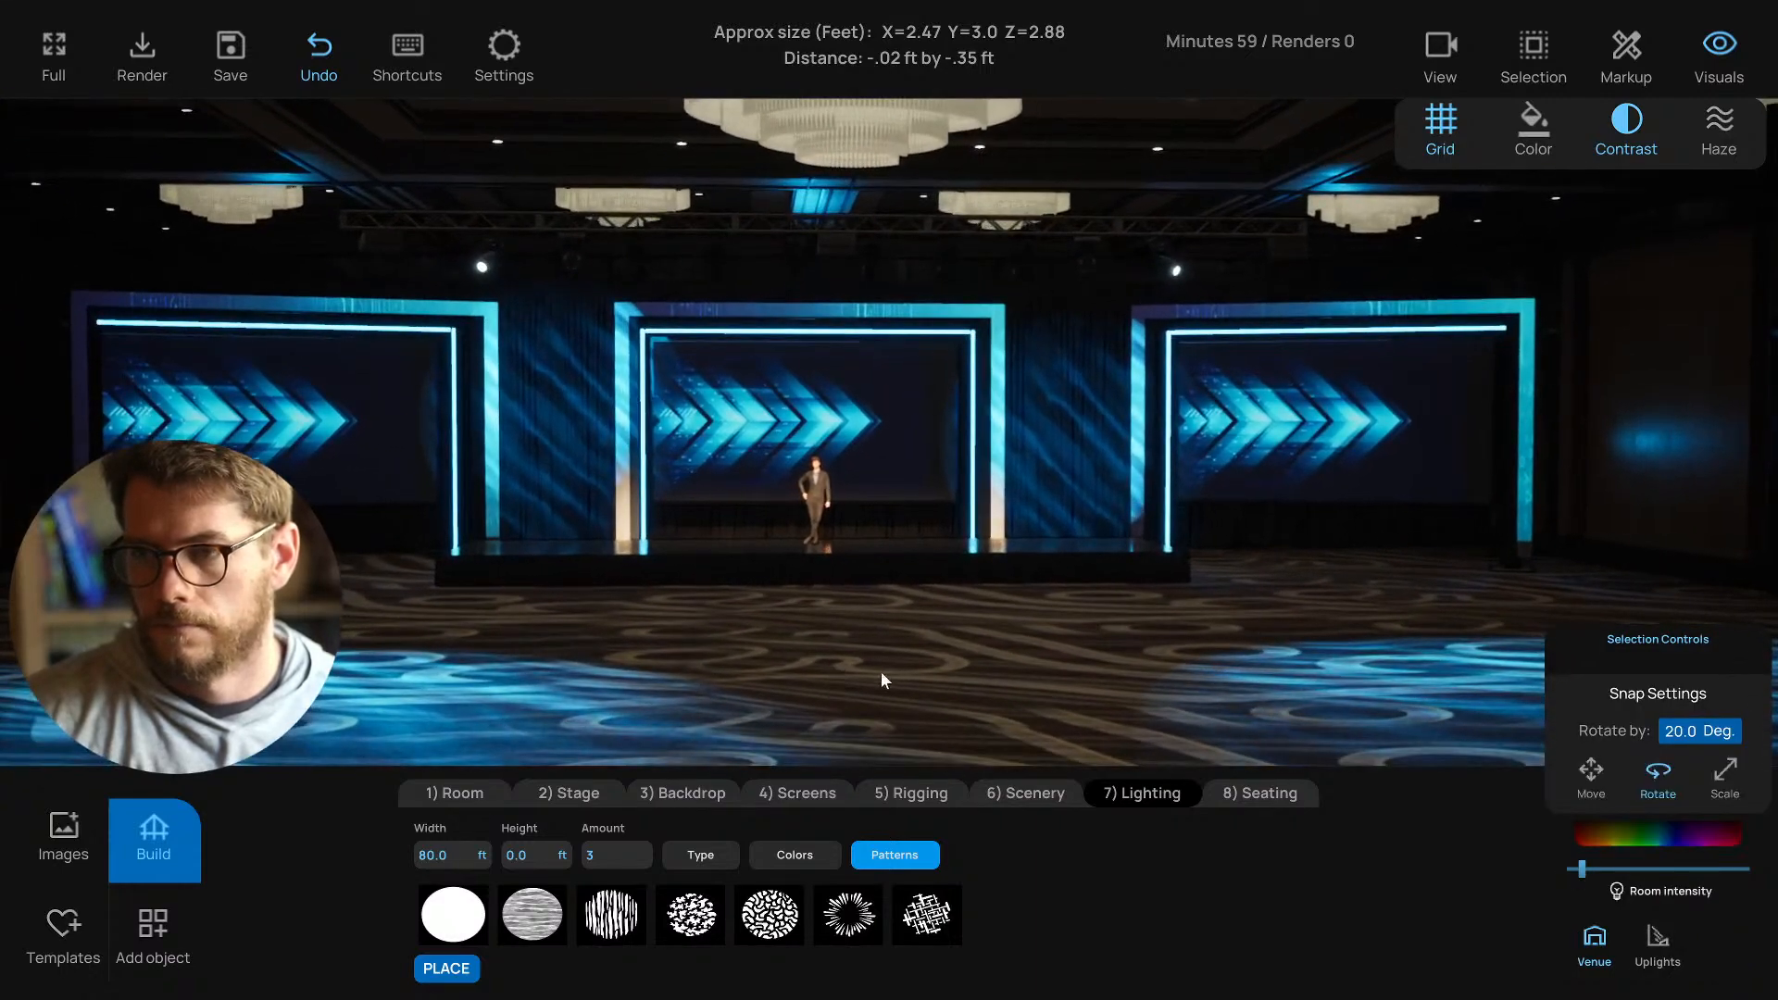
key(w)
key(s)
key(w)
key(e)
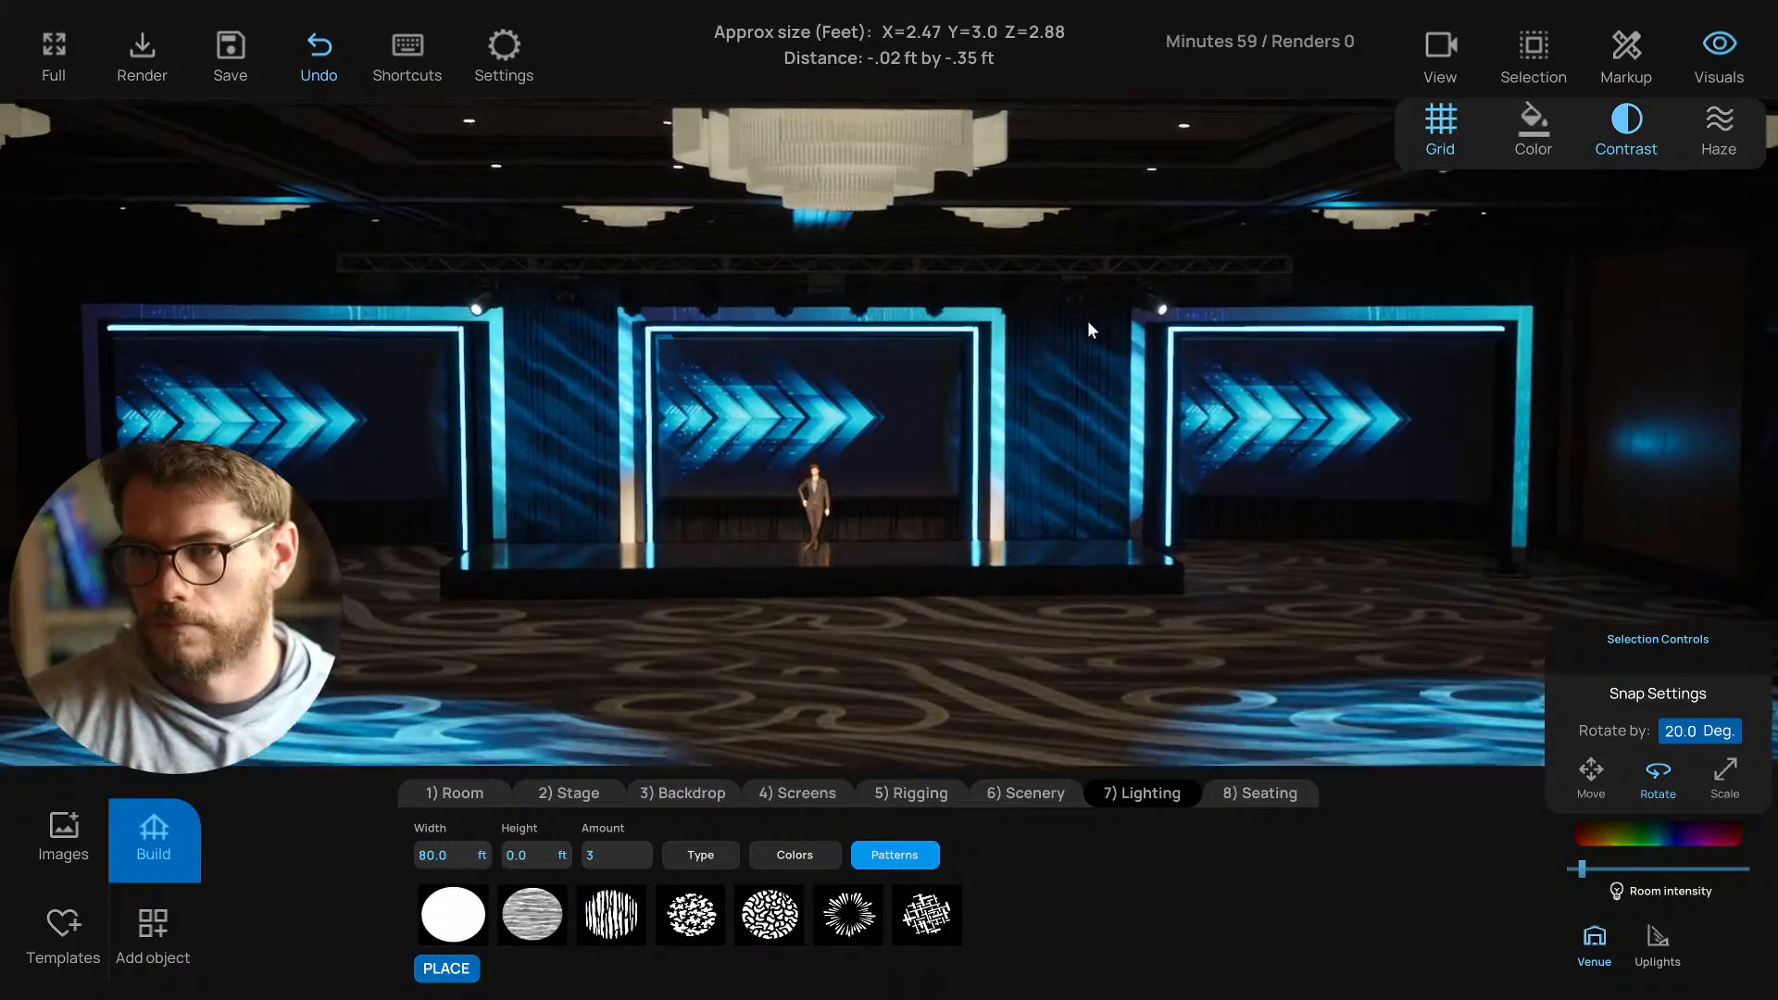
key(s)
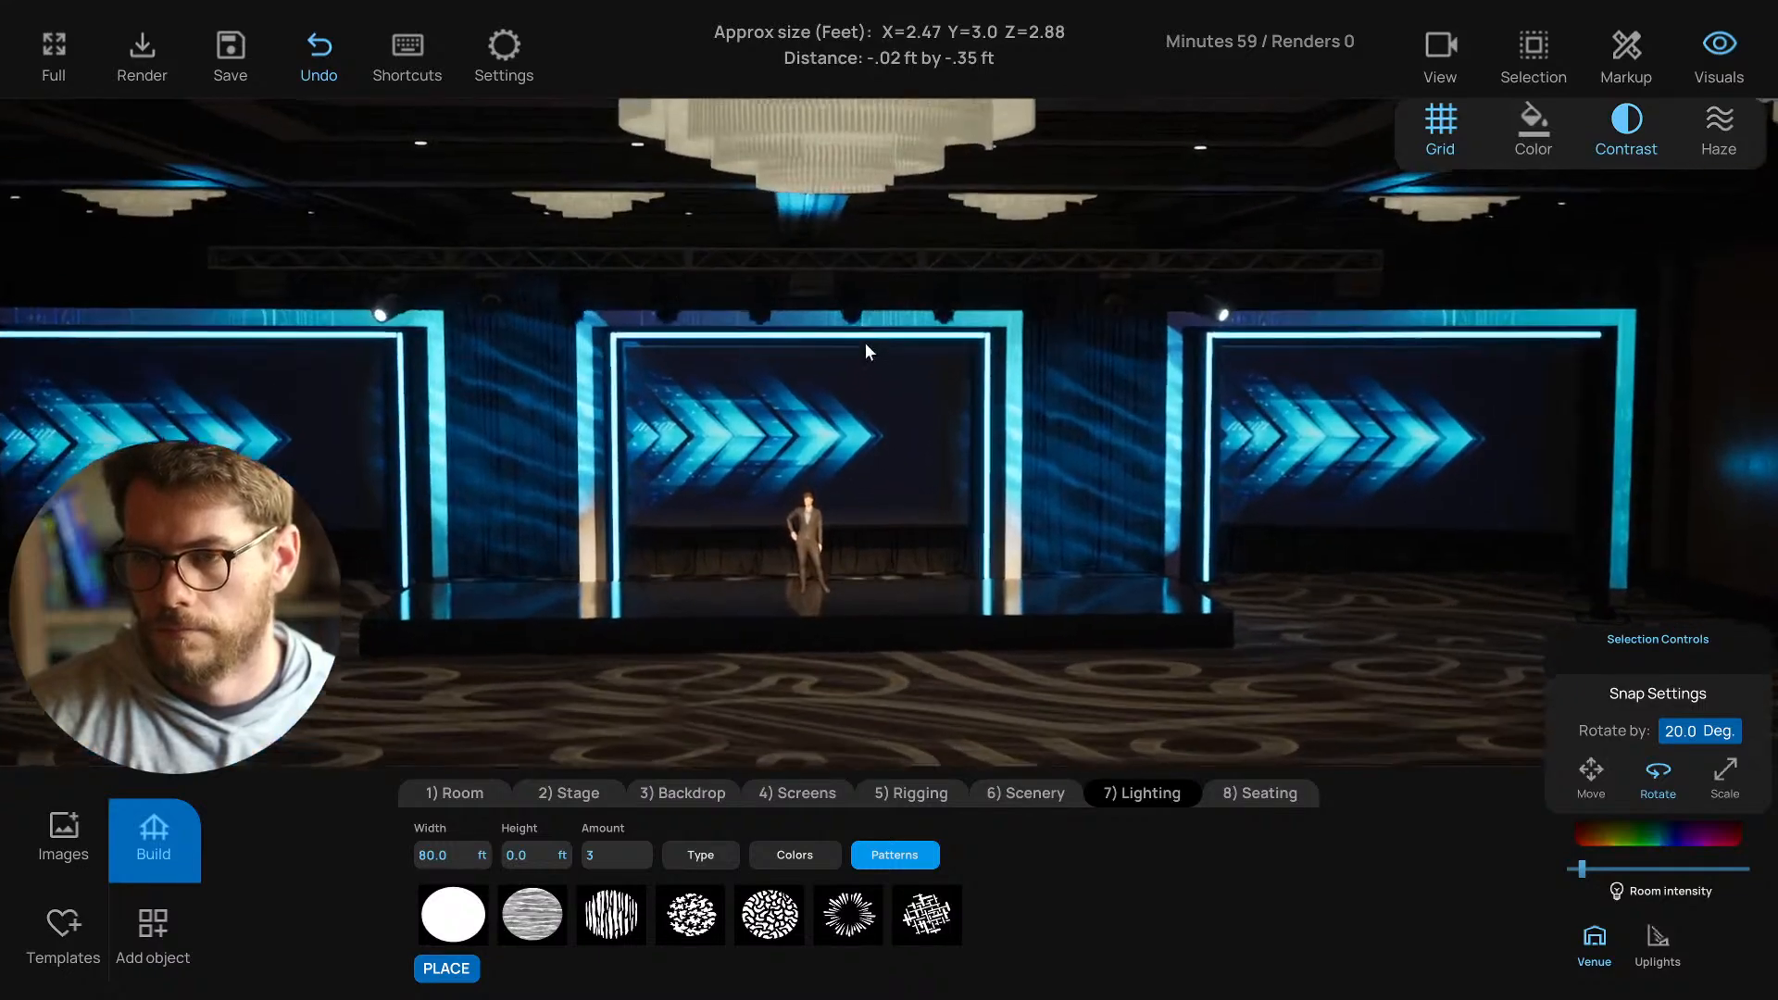
key(w)
key(q)
Select the audience-facing moving light near the right-hand screen for moving and show the scene in grid view.
click(1266, 358)
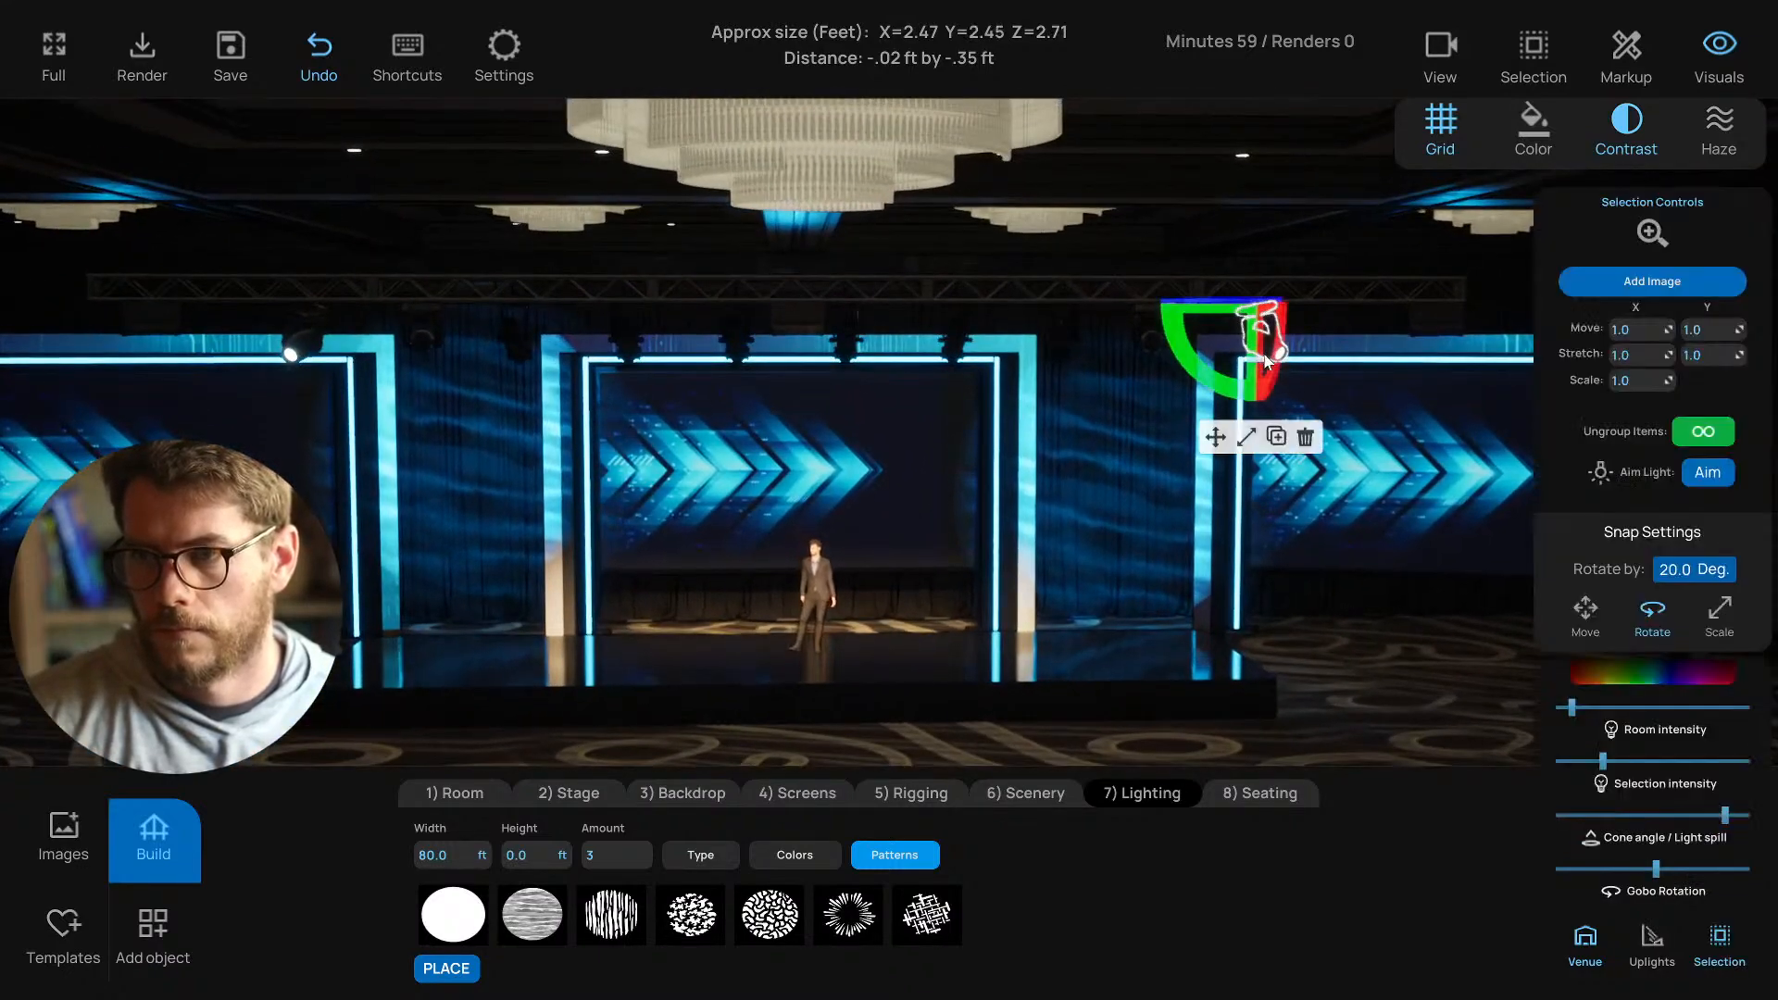
click(1216, 437)
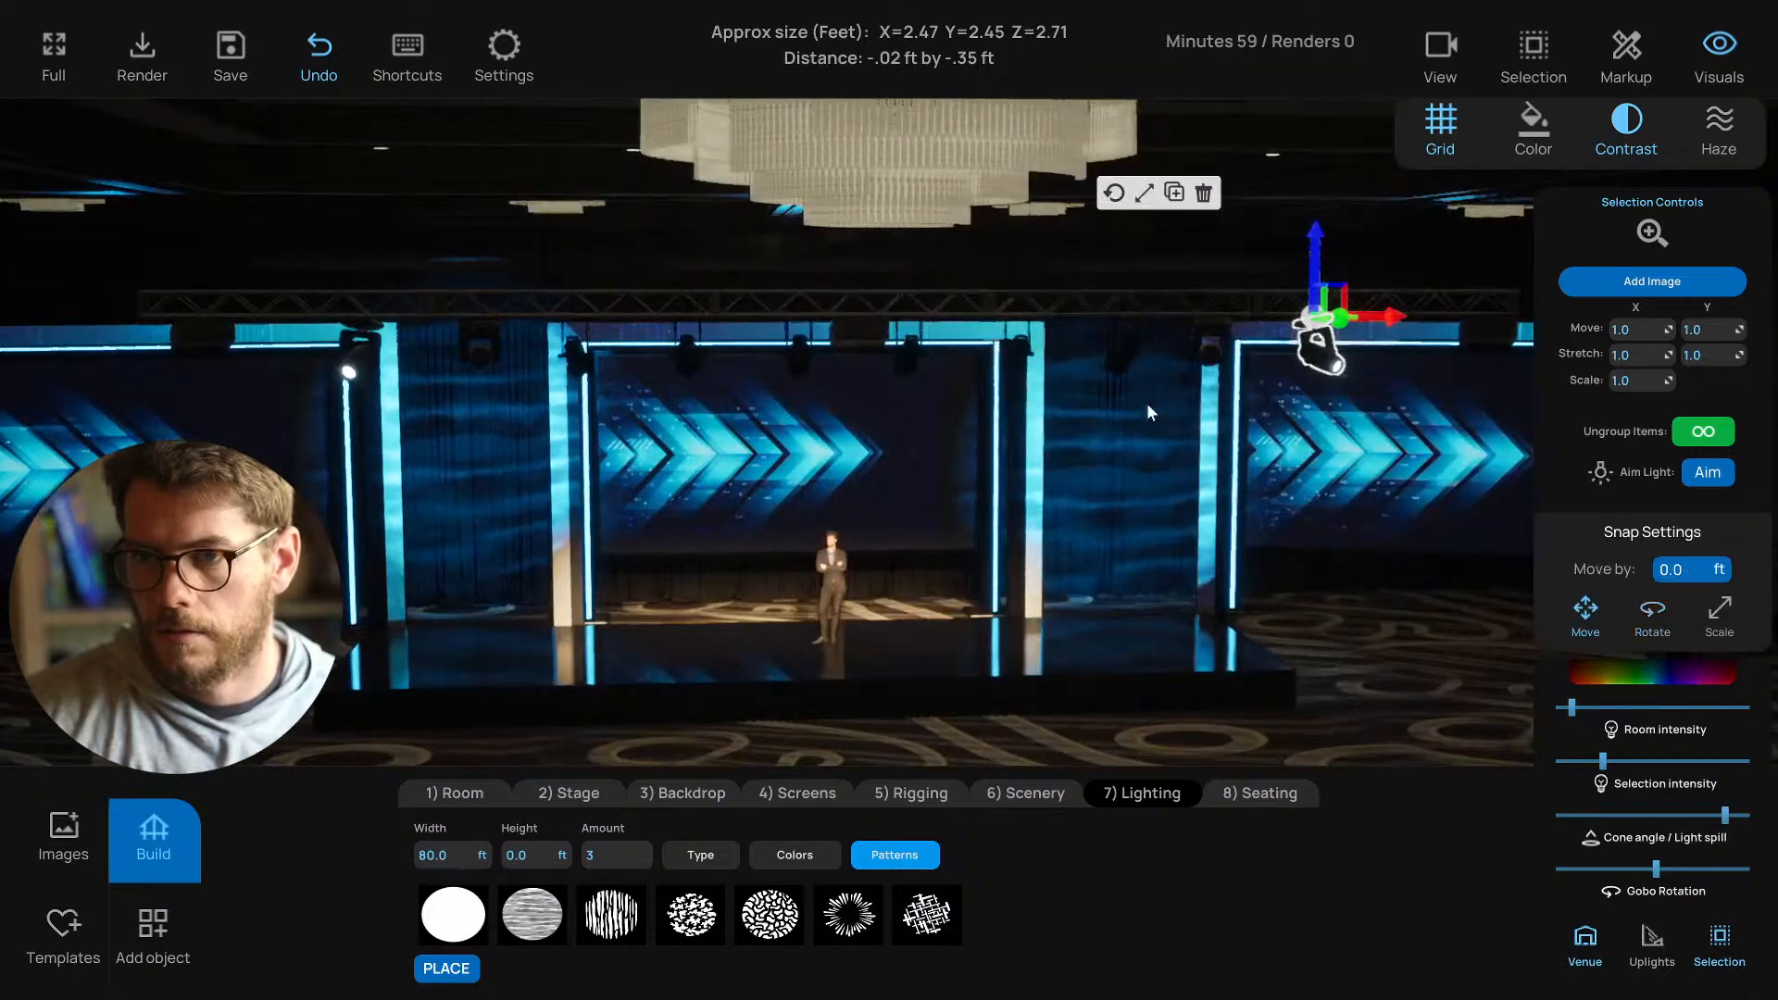
click(1444, 124)
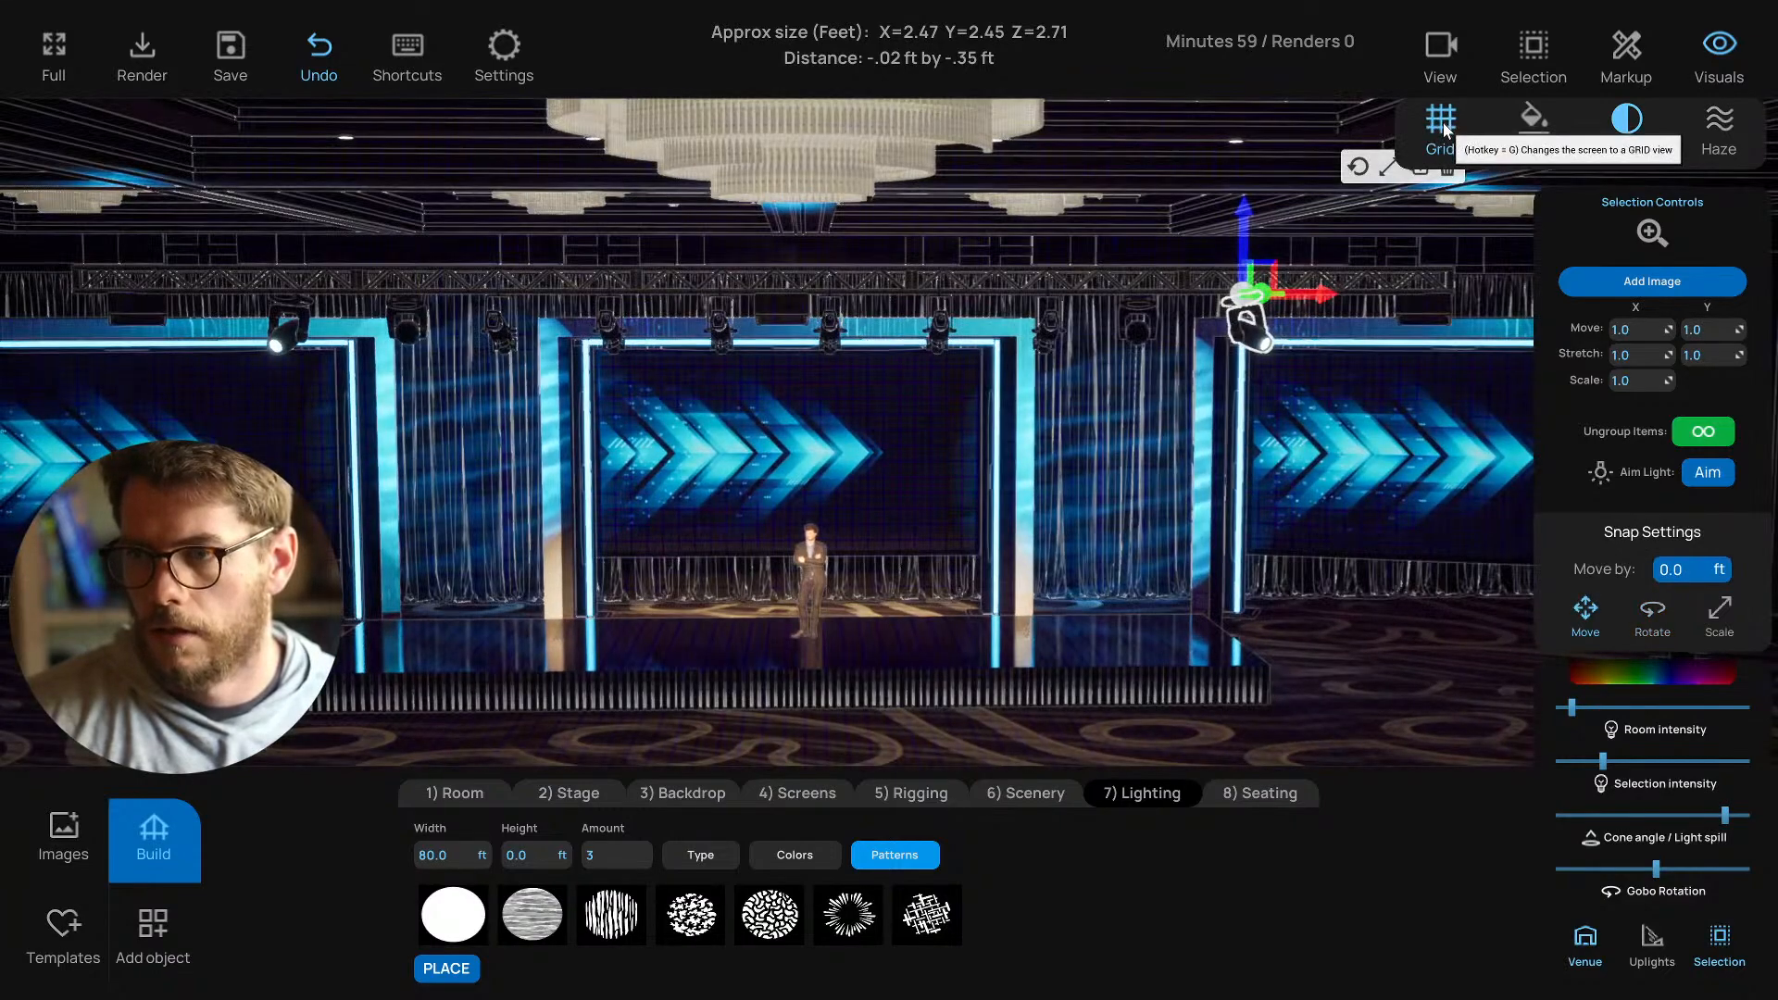
click(1444, 124)
click(1444, 126)
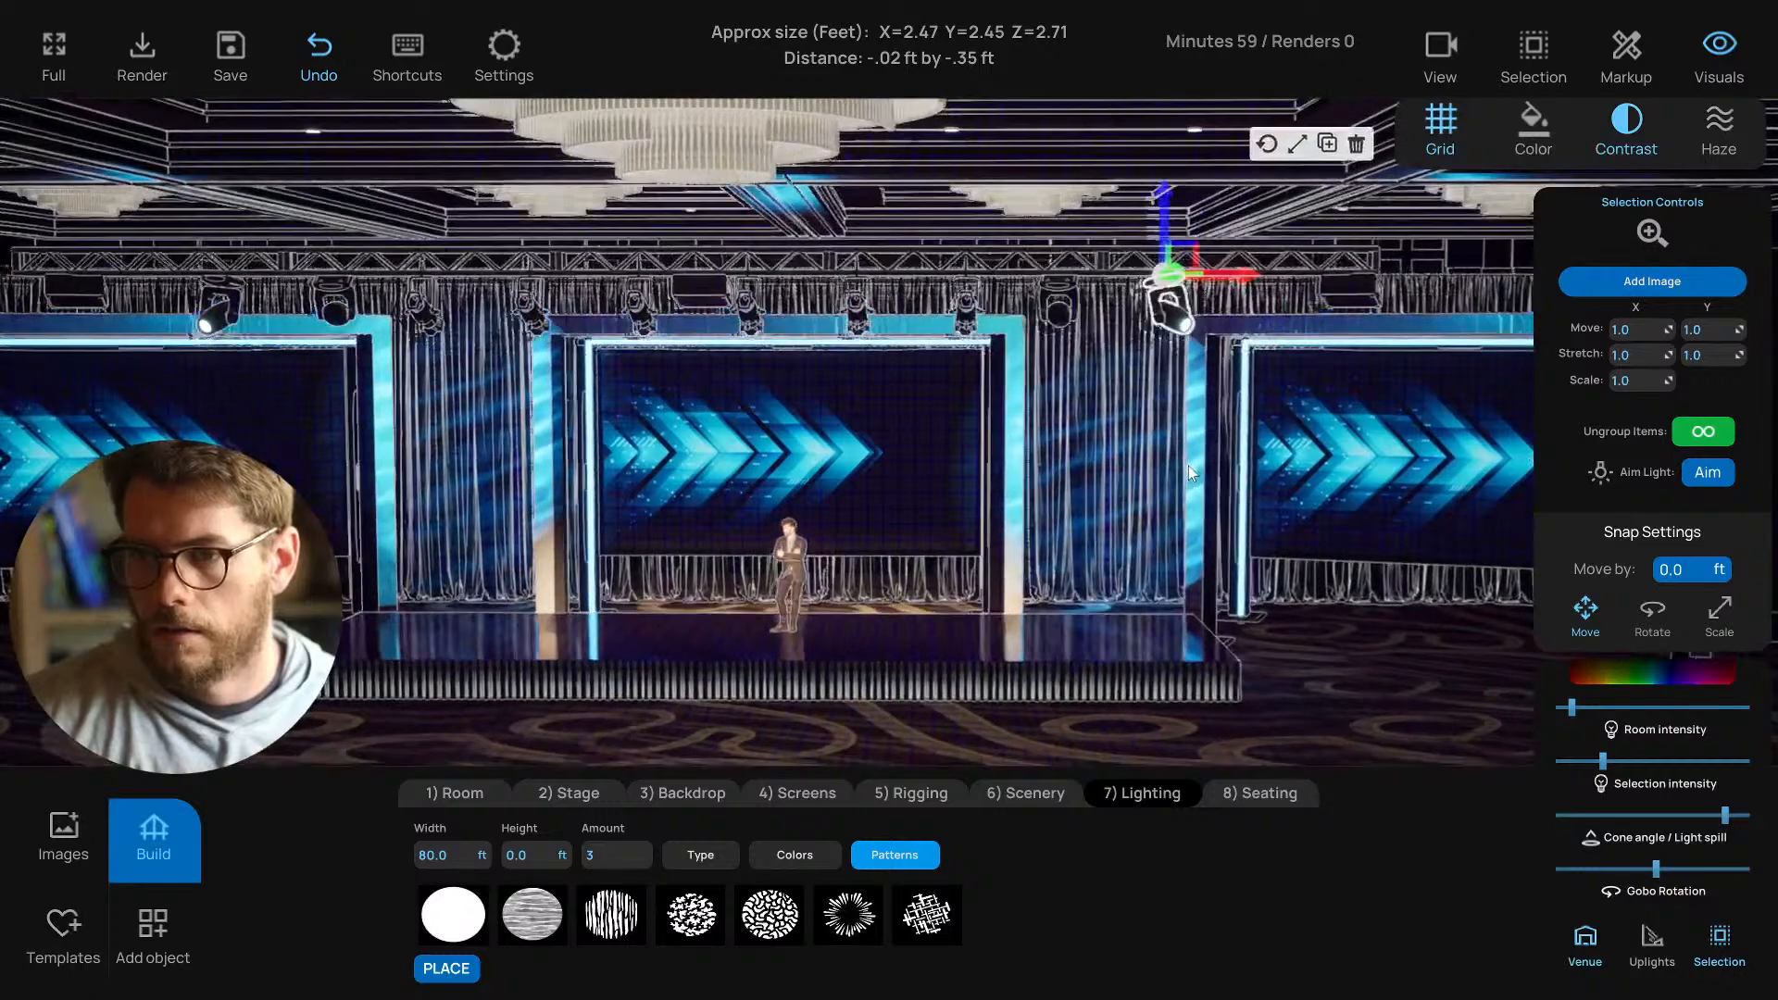
Copy the selected light to the middle of the truss, turn it toward the audience, and check its angle from above.
key(ctrl+c)
drag(1234, 281, 870, 286)
click(873, 143)
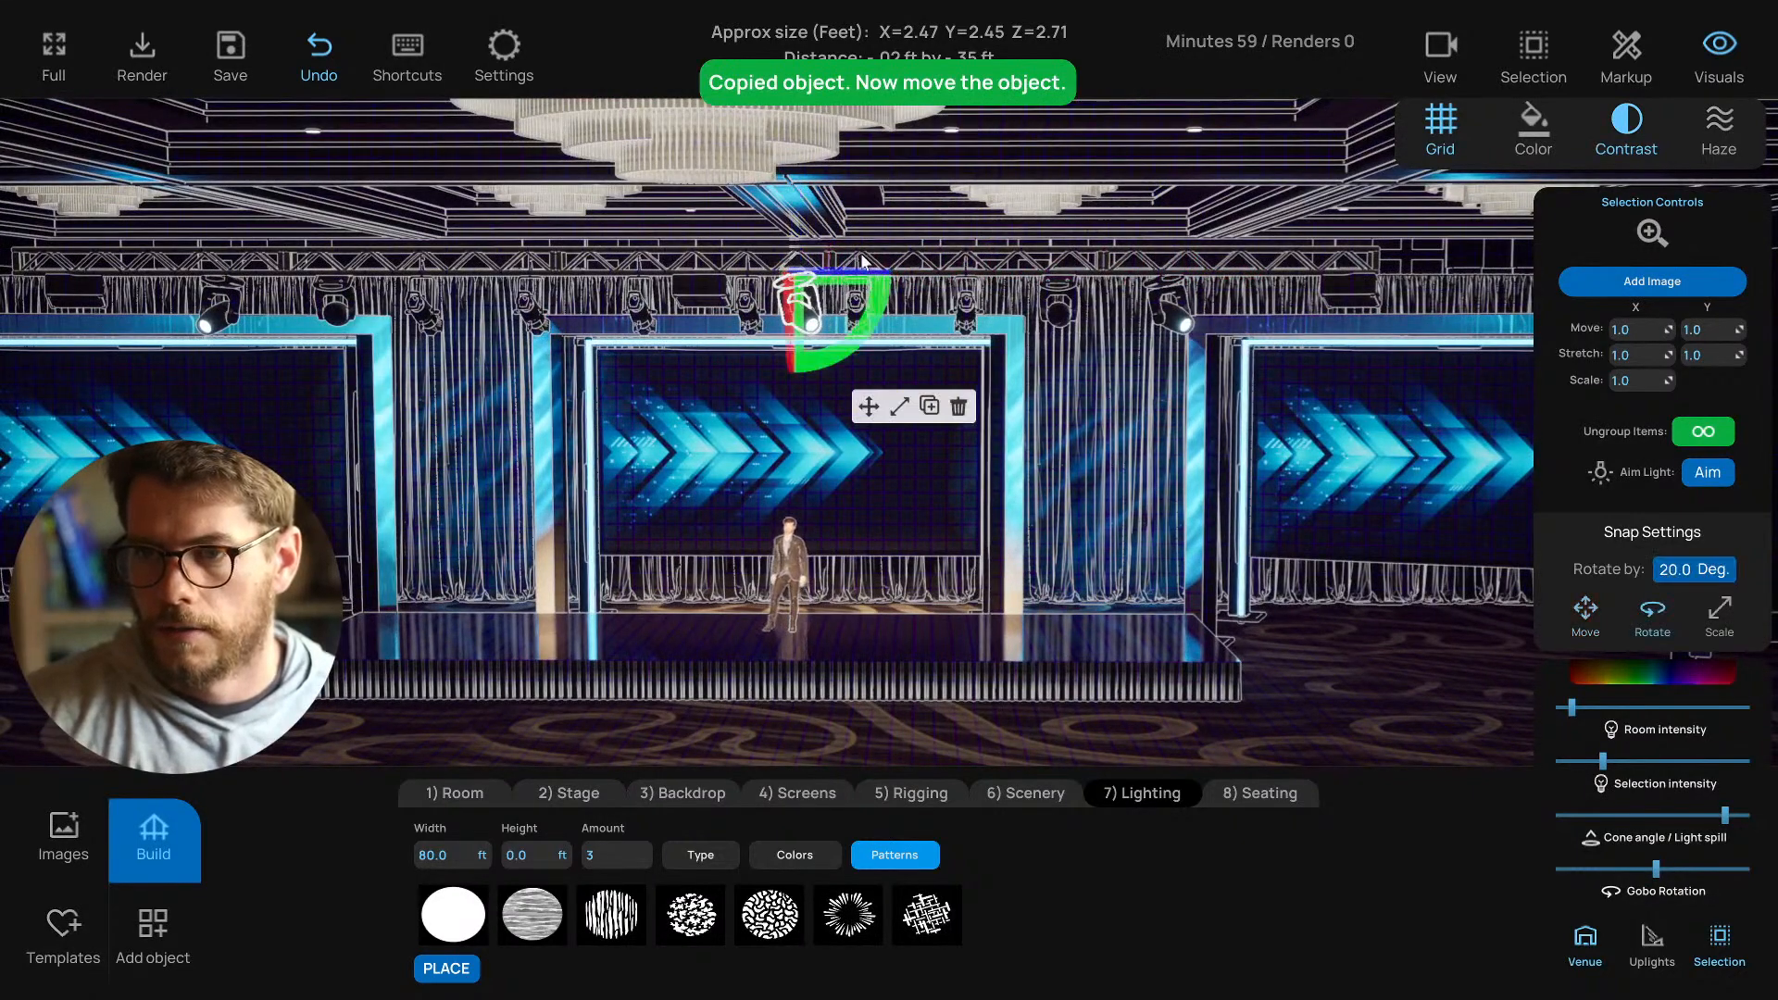
drag(843, 272, 804, 262)
key(t)
key(f)
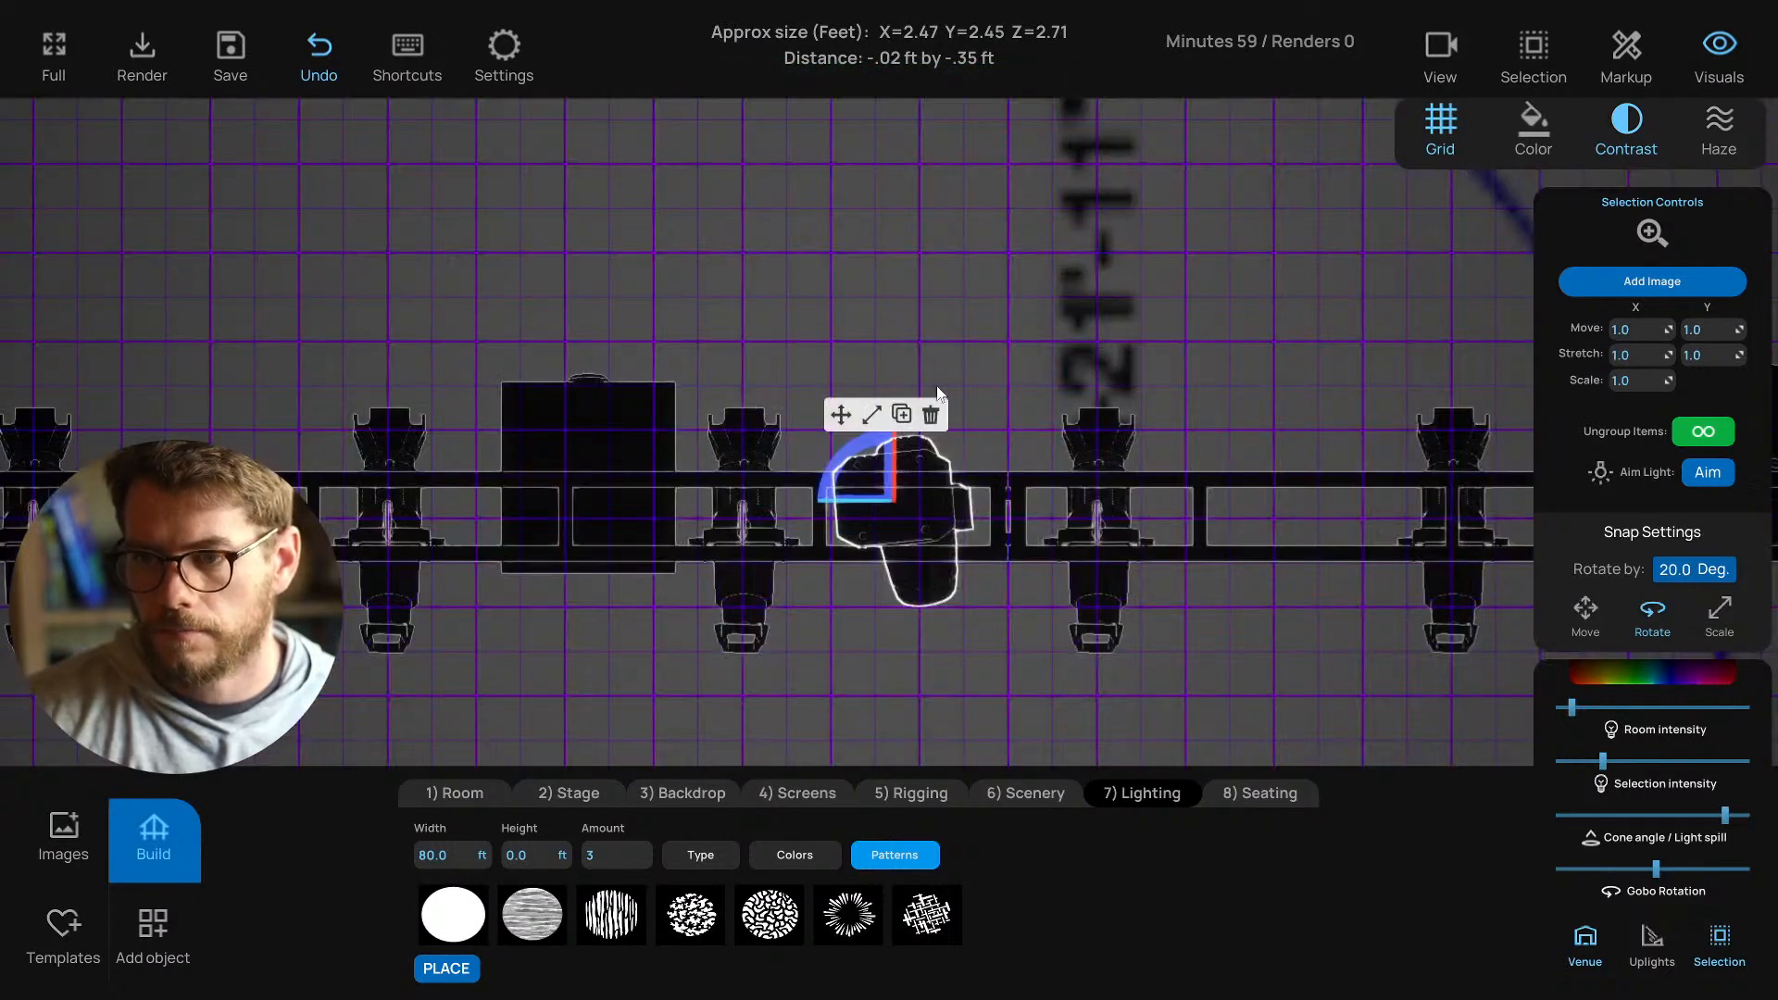
middle_drag(1138, 376, 989, 340)
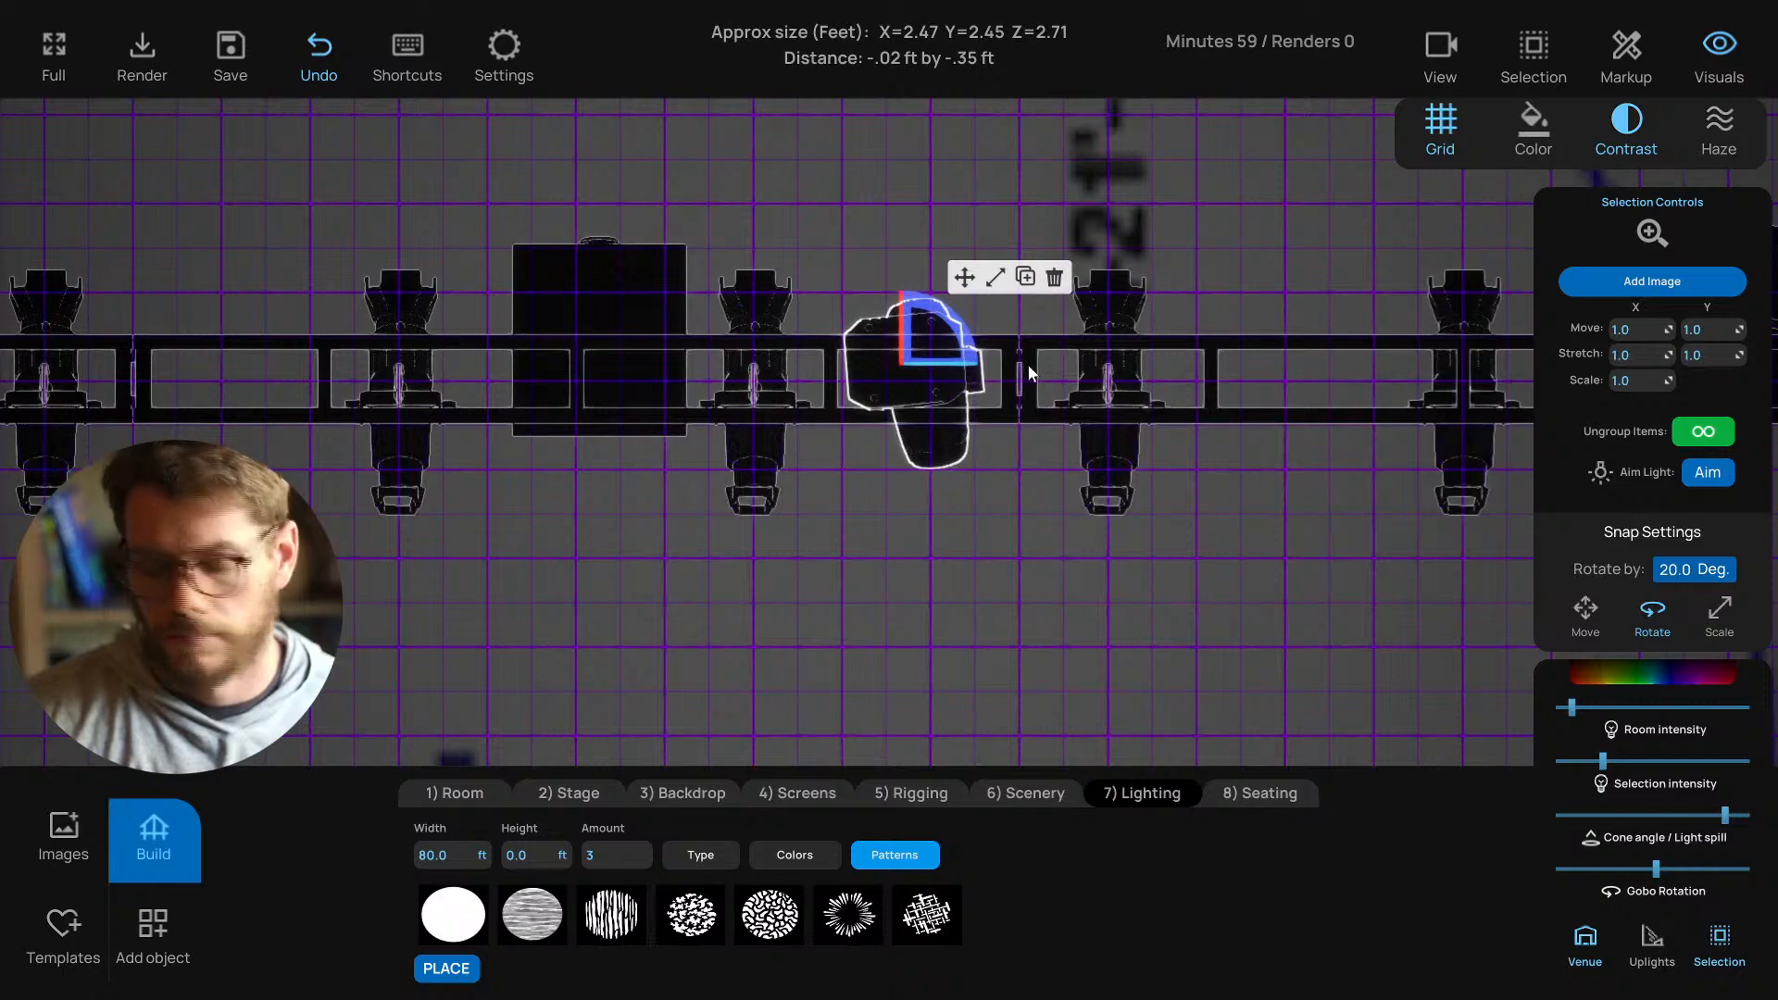
key(t)
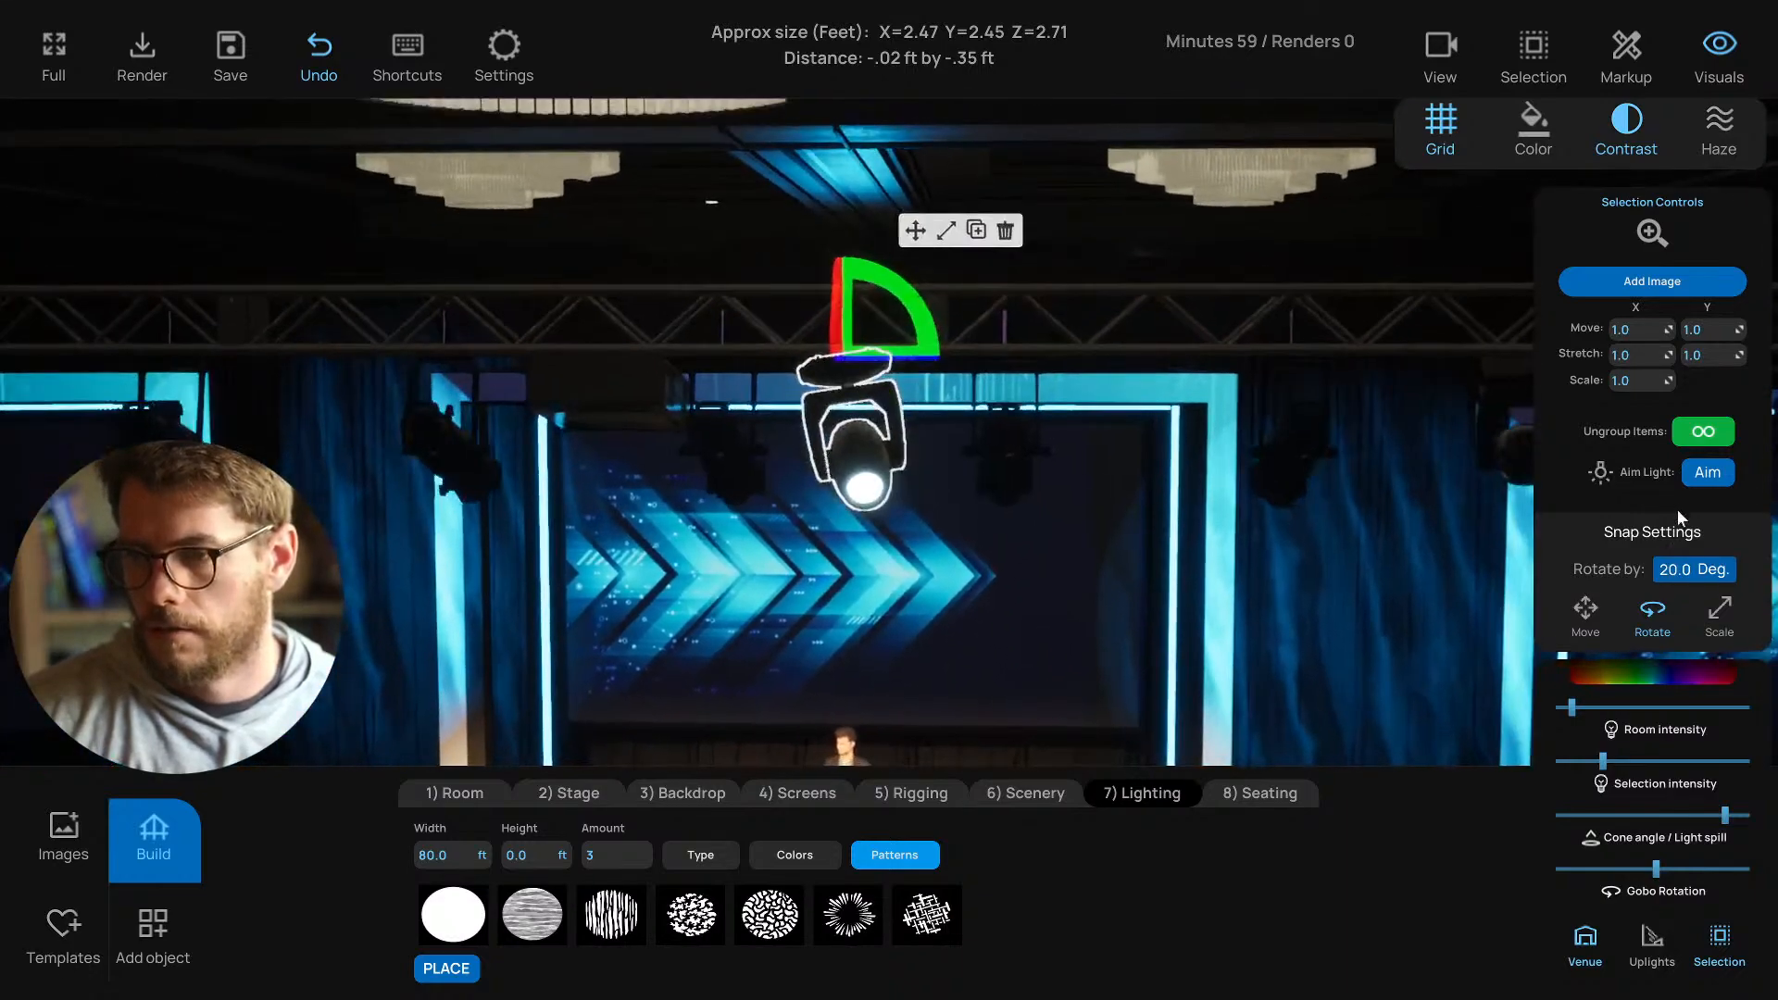
Set the rotation snap to 5 degrees and rotate the middle light until it points straight out at the audience.
click(1693, 570)
text(5)
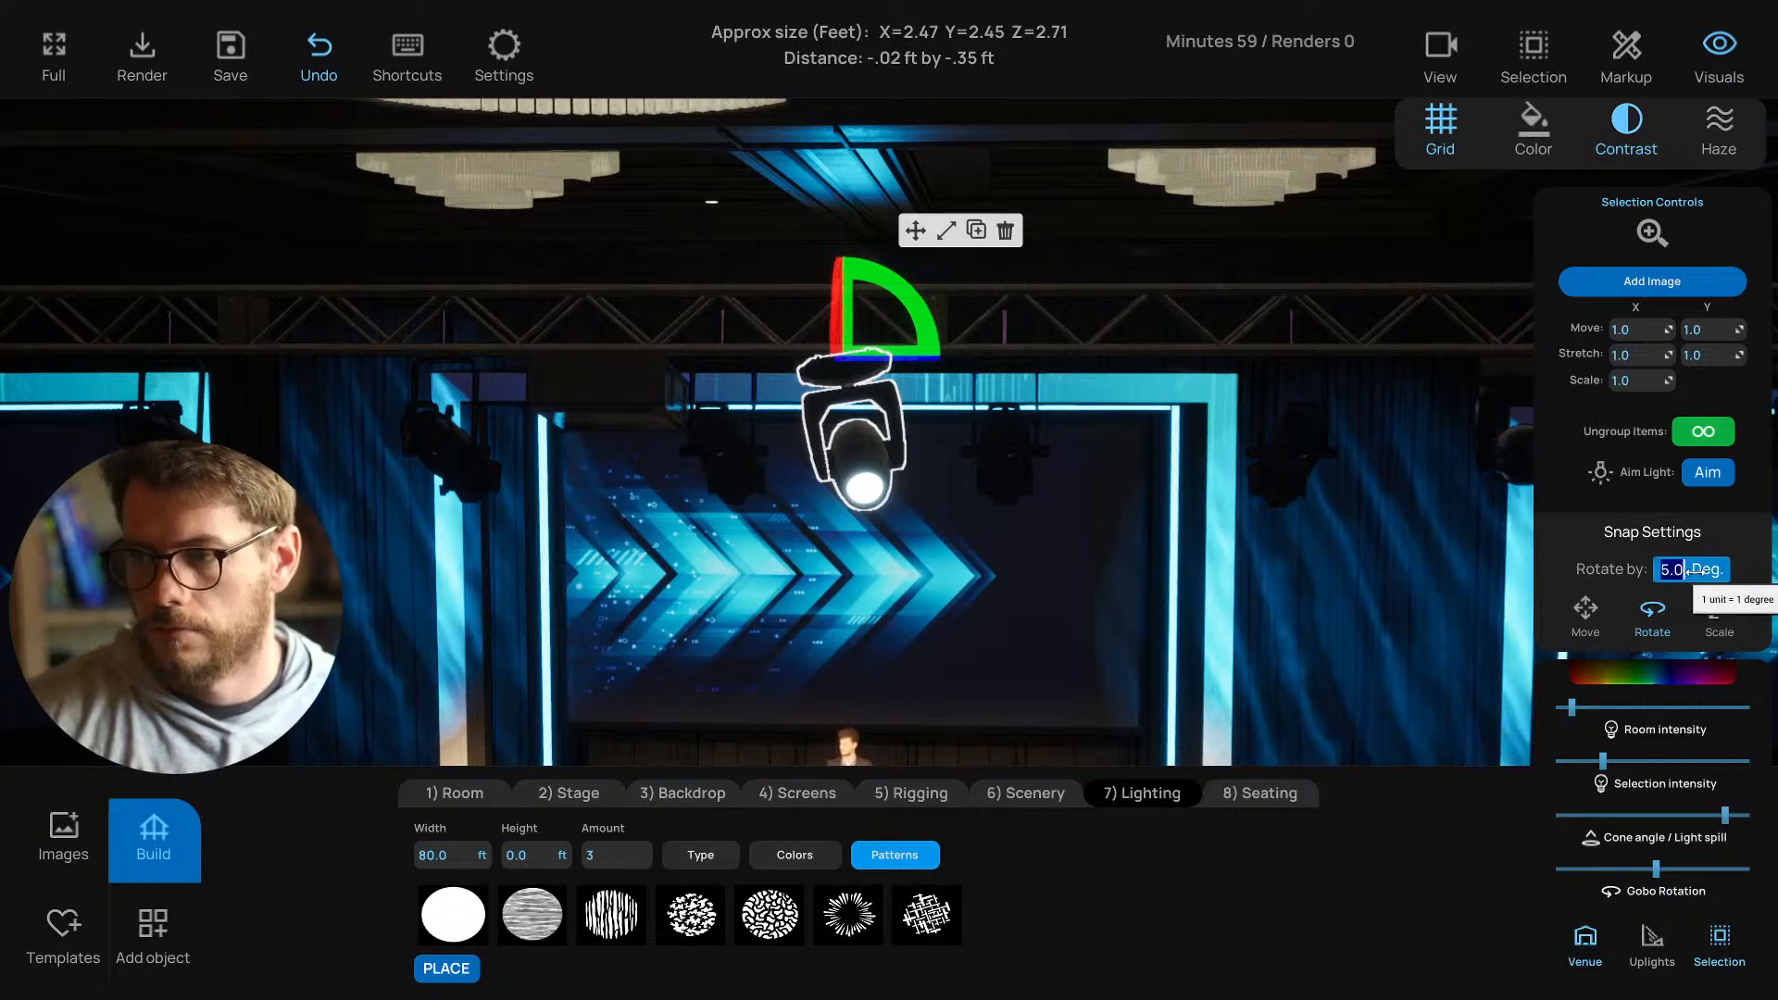
key(Return)
drag(922, 301, 921, 280)
right_drag(913, 376, 913, 427)
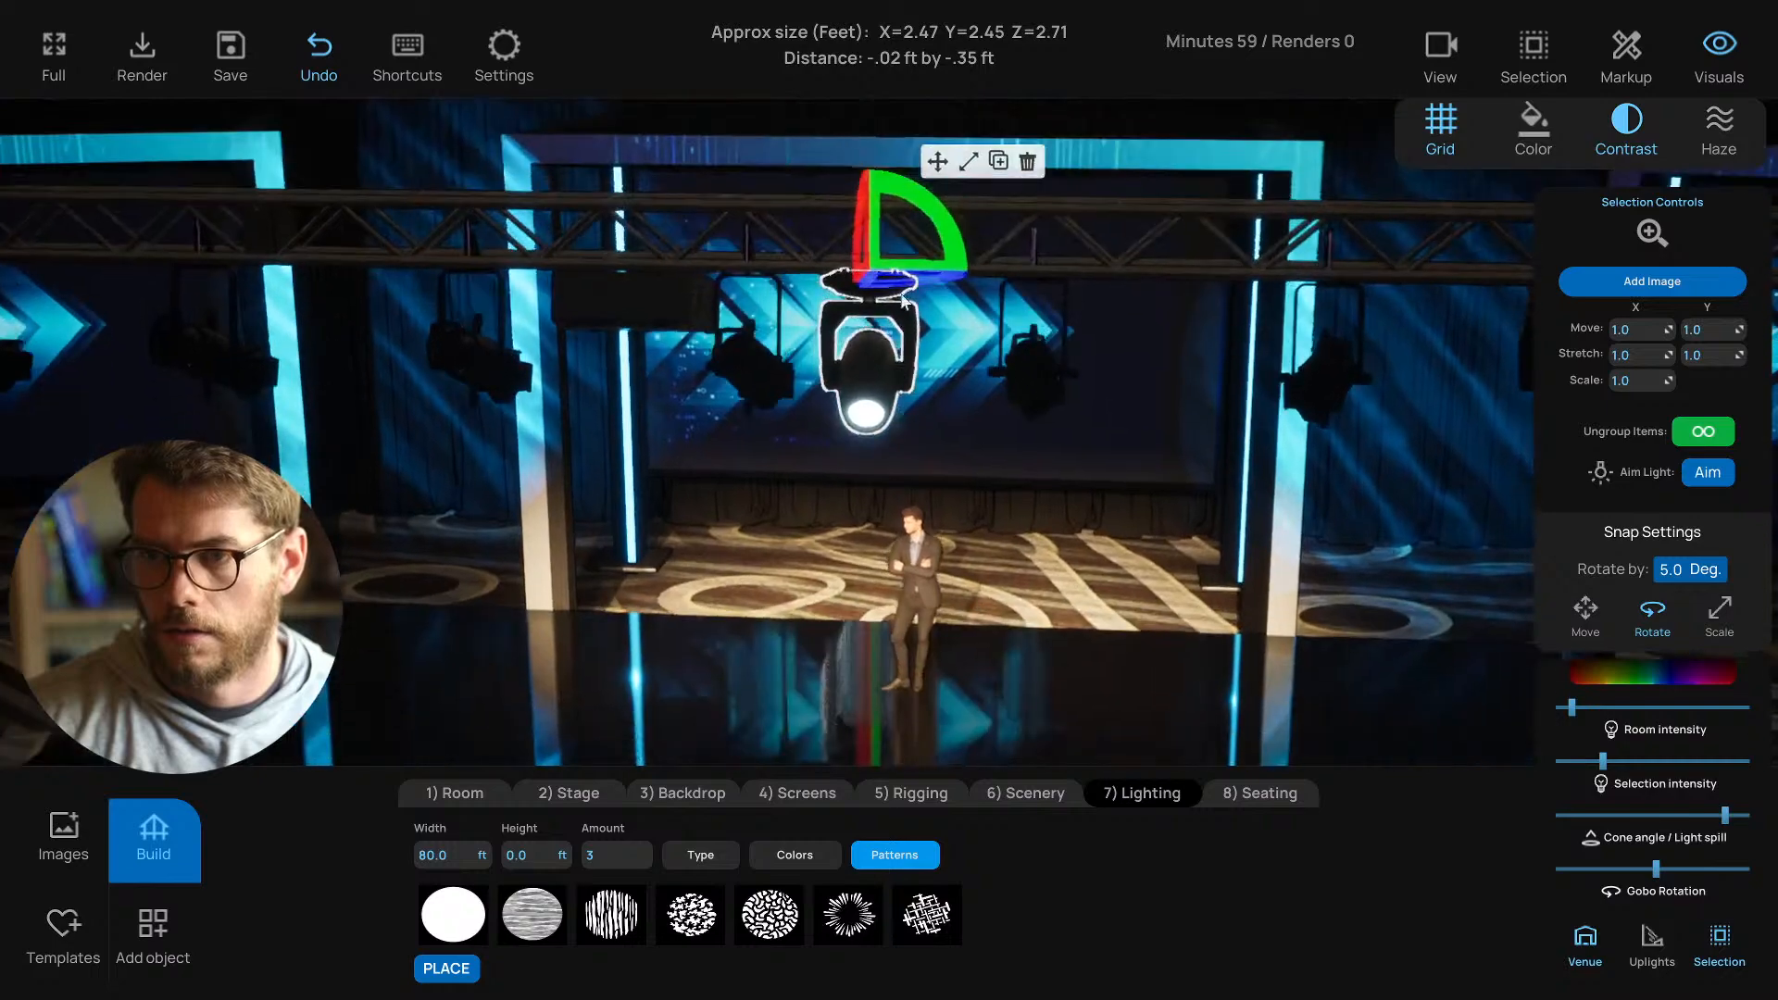
drag(911, 280, 887, 290)
right_drag(861, 413, 893, 341)
Working from above, move the middle audience-facing light along the truss and place a copy of it on the opposite side of centre.
key(t)
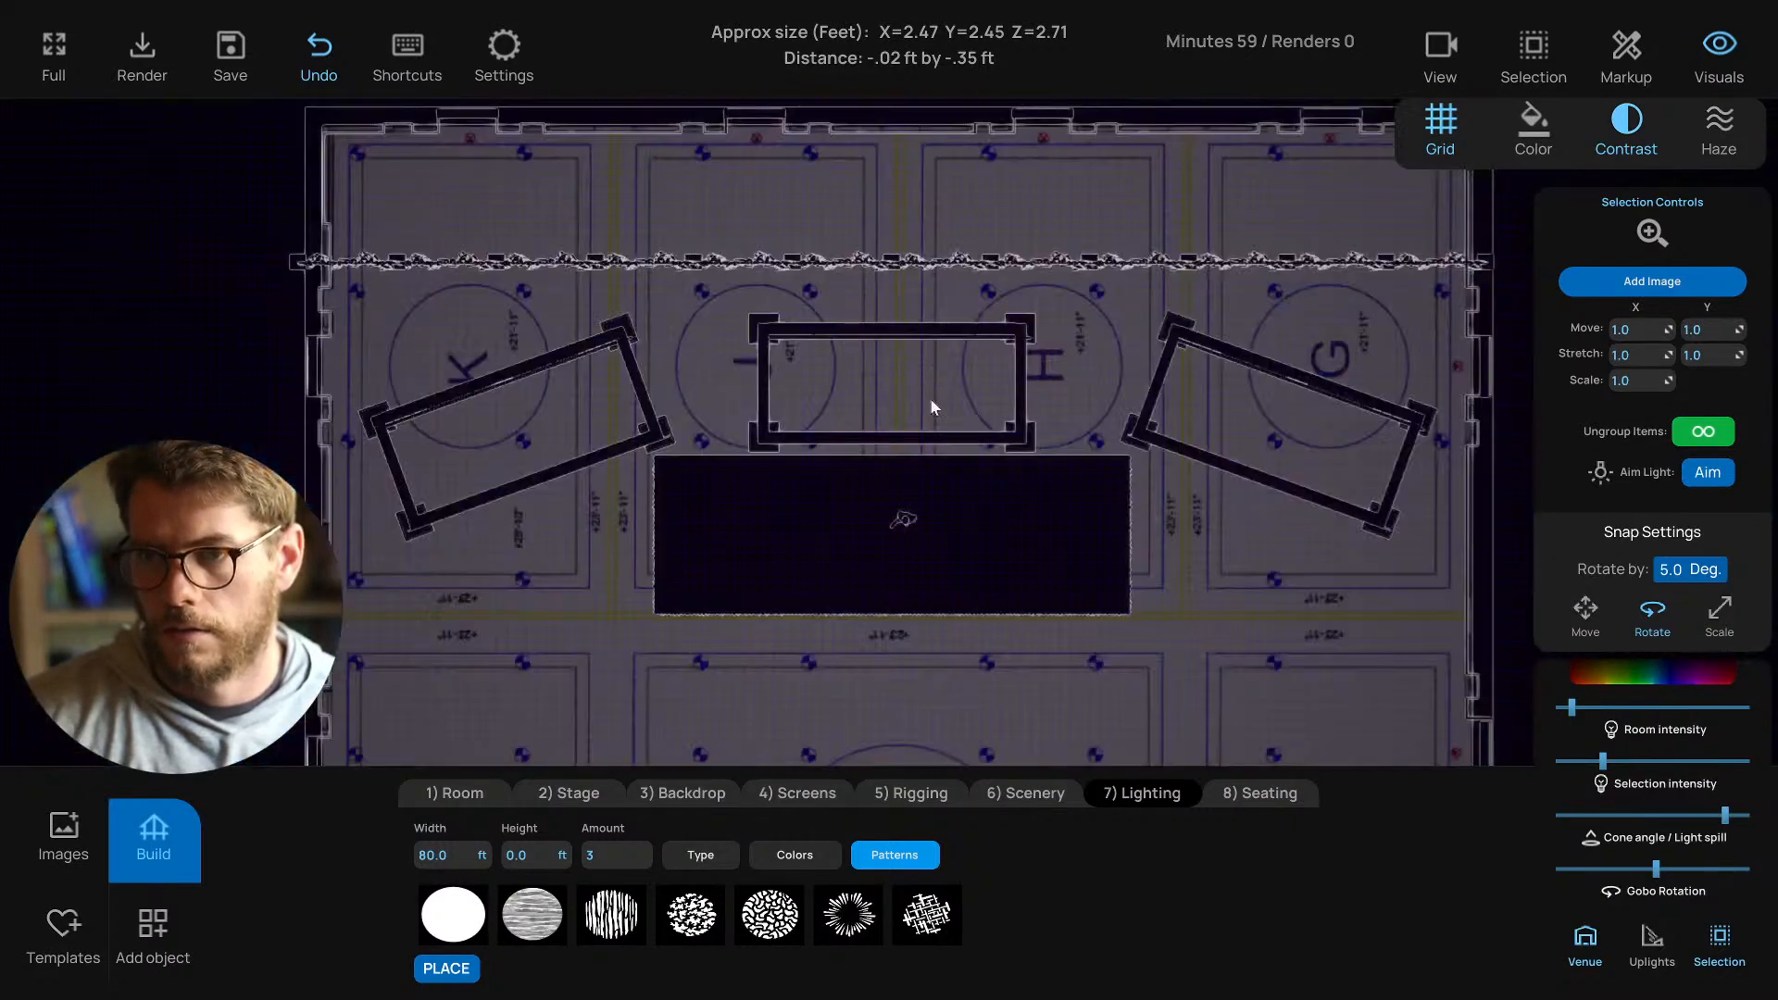
middle_drag(932, 405, 932, 369)
scroll(975, 492, up, 5)
scroll(977, 478, down, 2)
scroll(978, 480, down, 1)
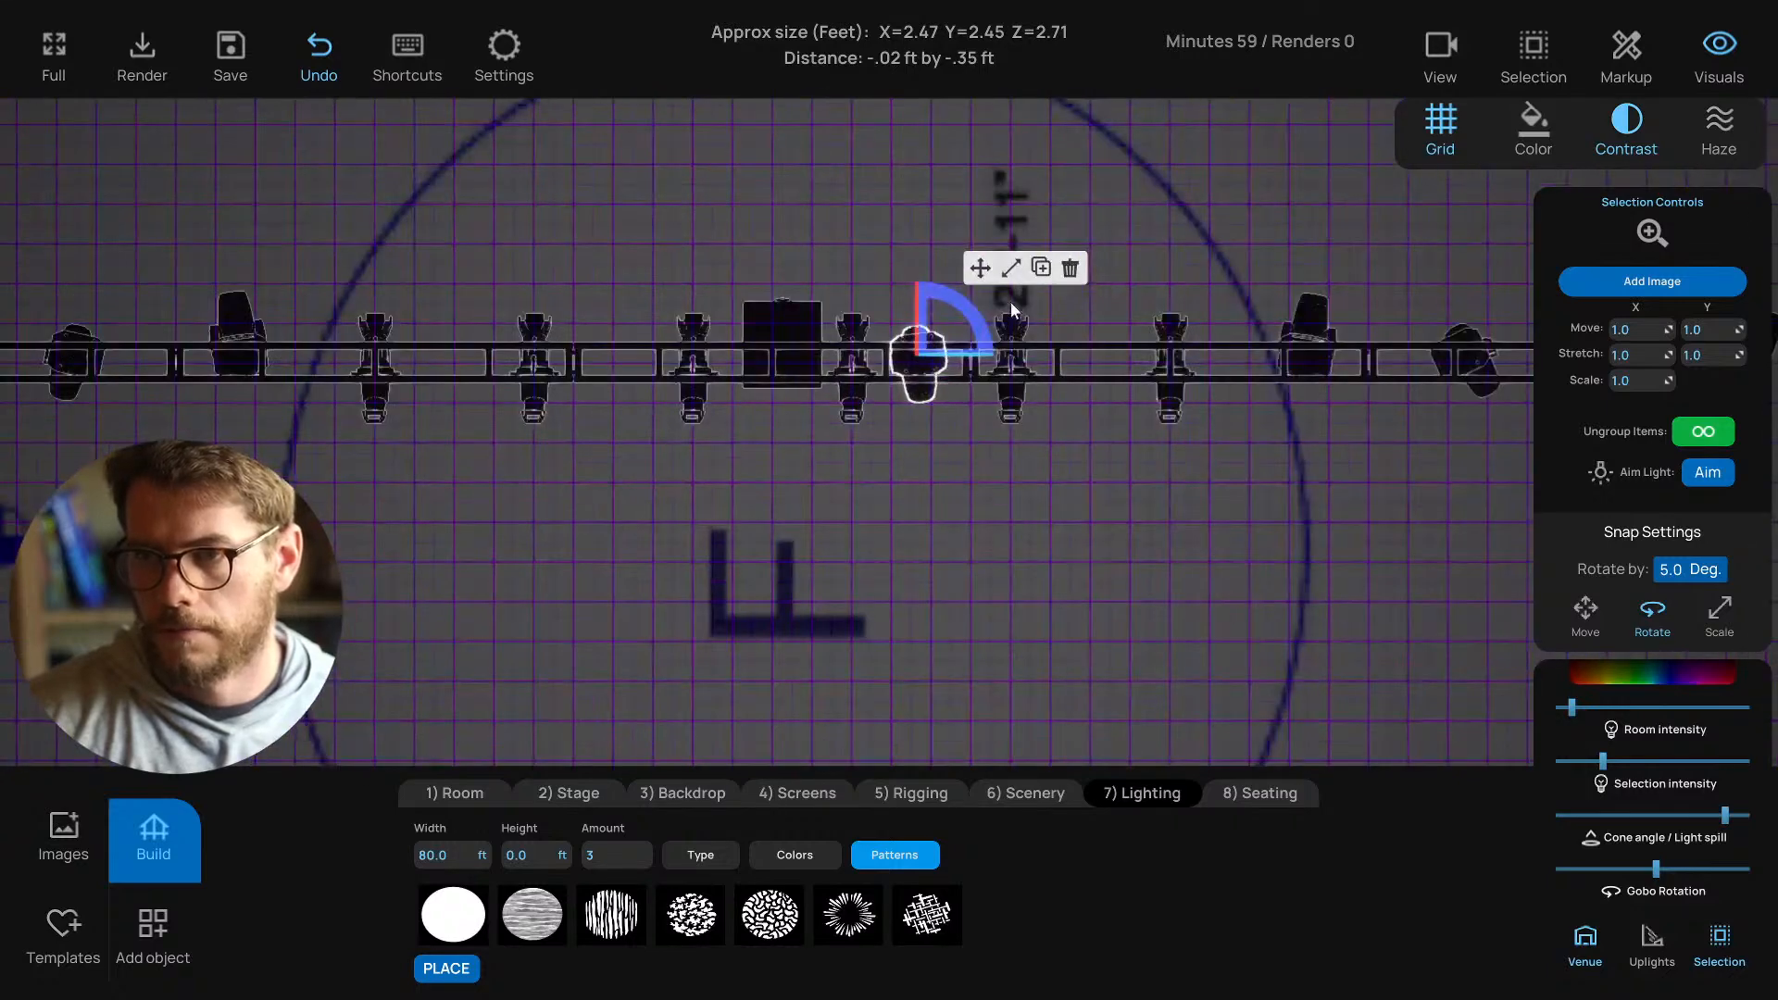
click(986, 270)
drag(868, 363, 421, 312)
key(ctrl+c)
click(412, 268)
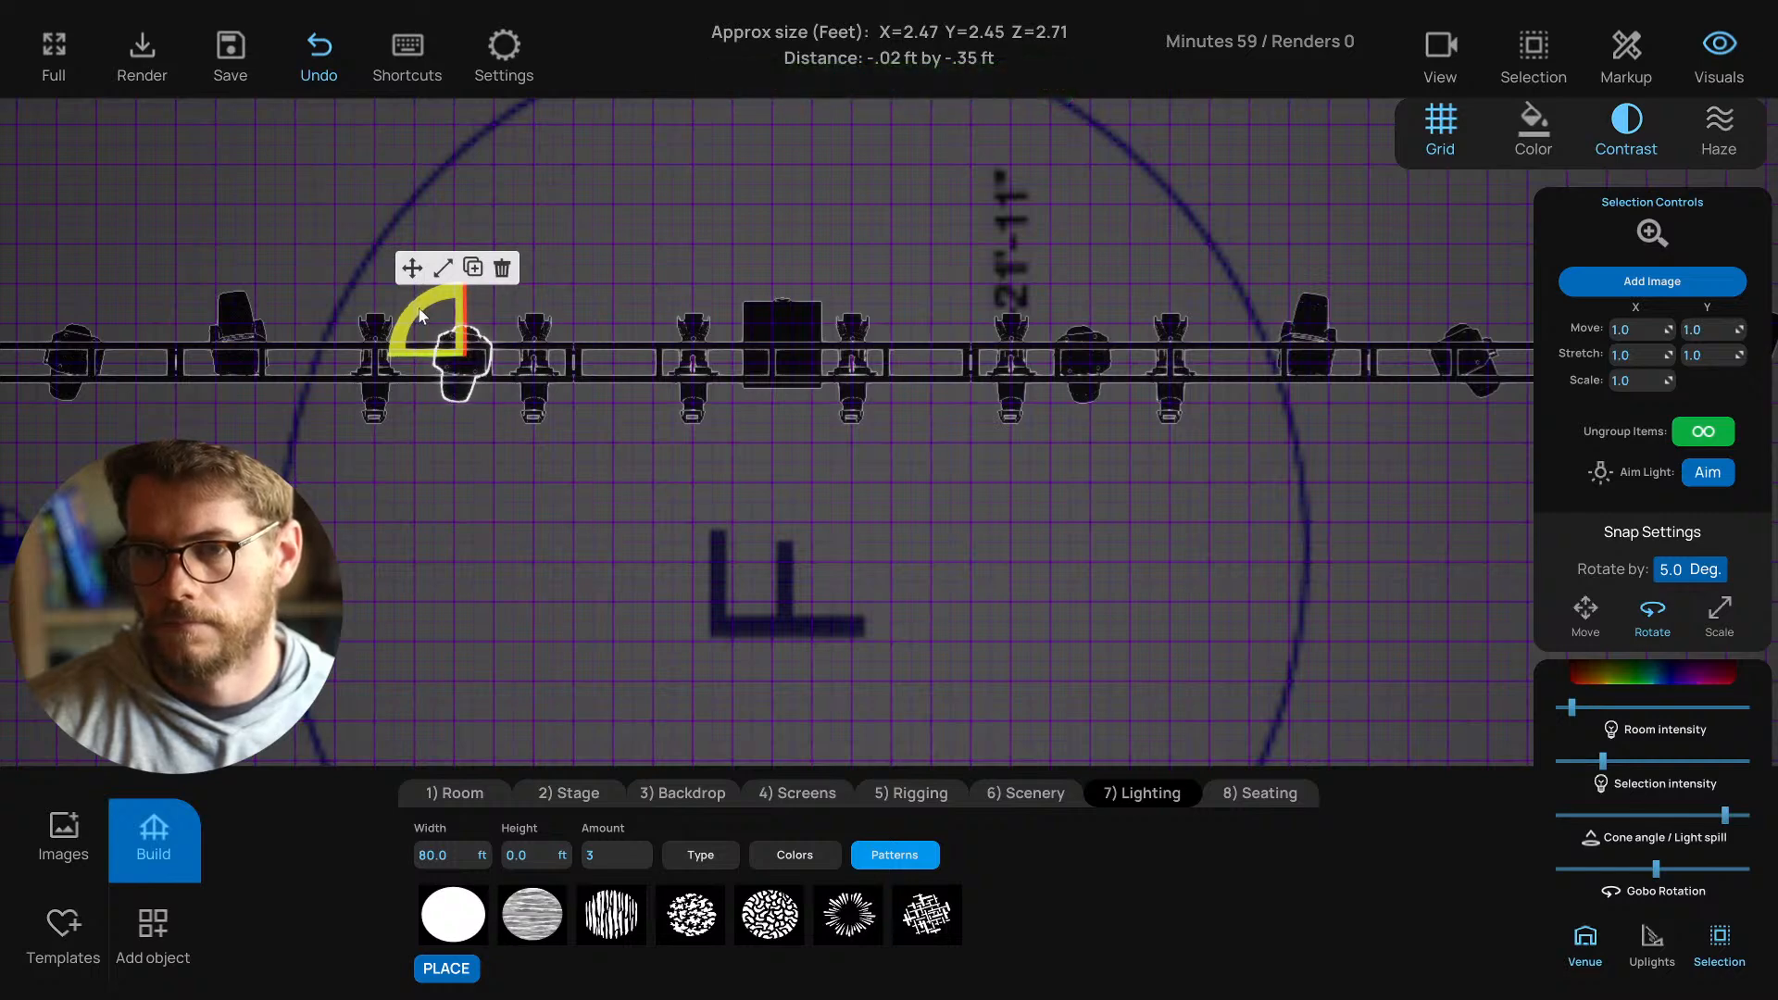
Select both inner audience-facing lights, check their spacing from above and from the front, and save the project.
shift+click(1084, 398)
scroll(1319, 418, down, 3)
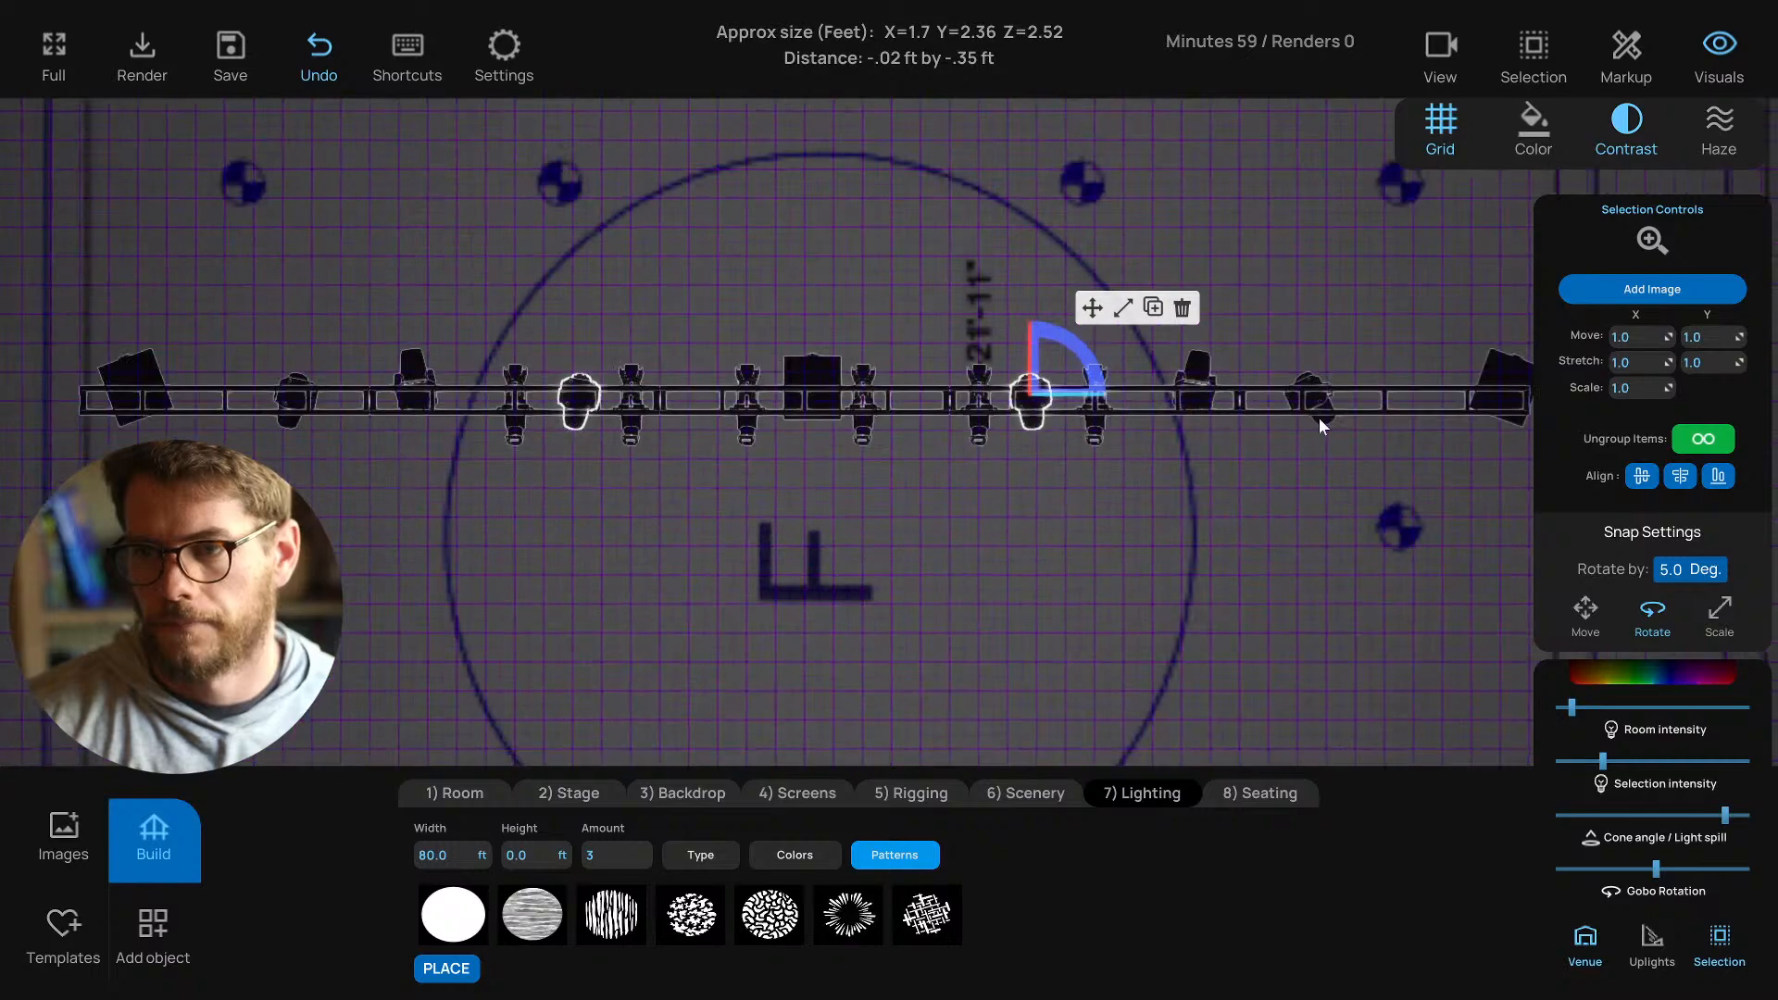
key(t)
scroll(1182, 532, down, 8)
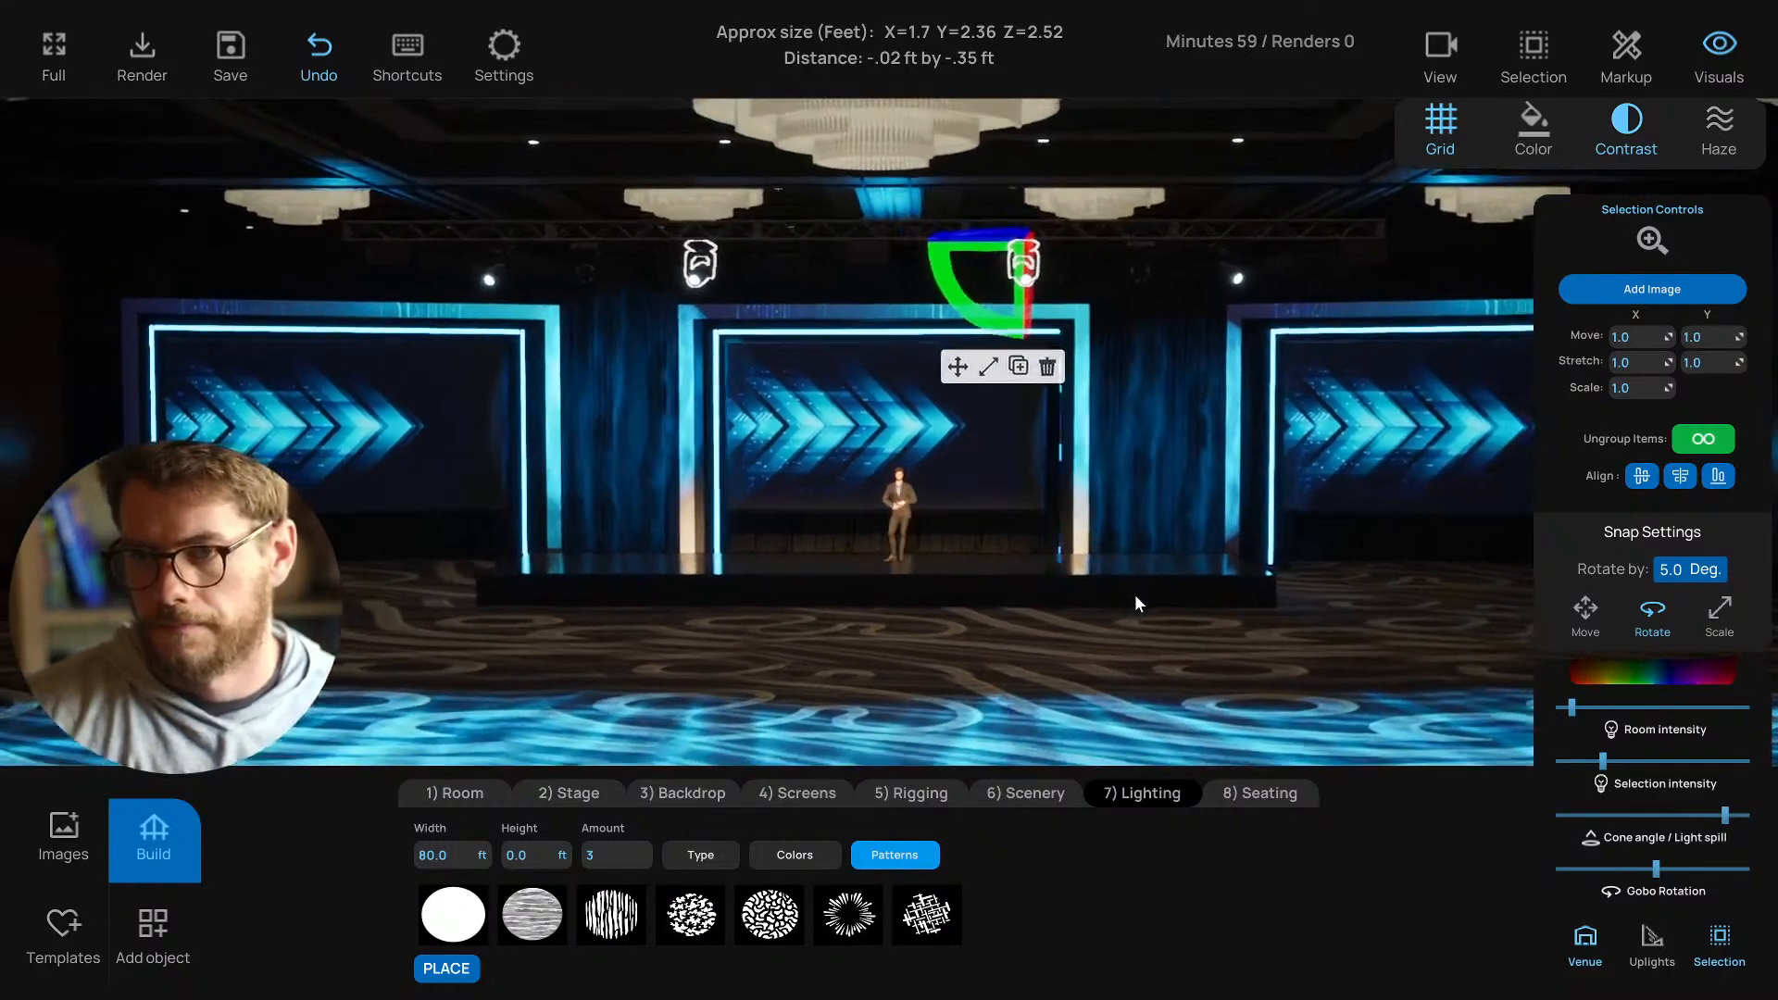
click(993, 700)
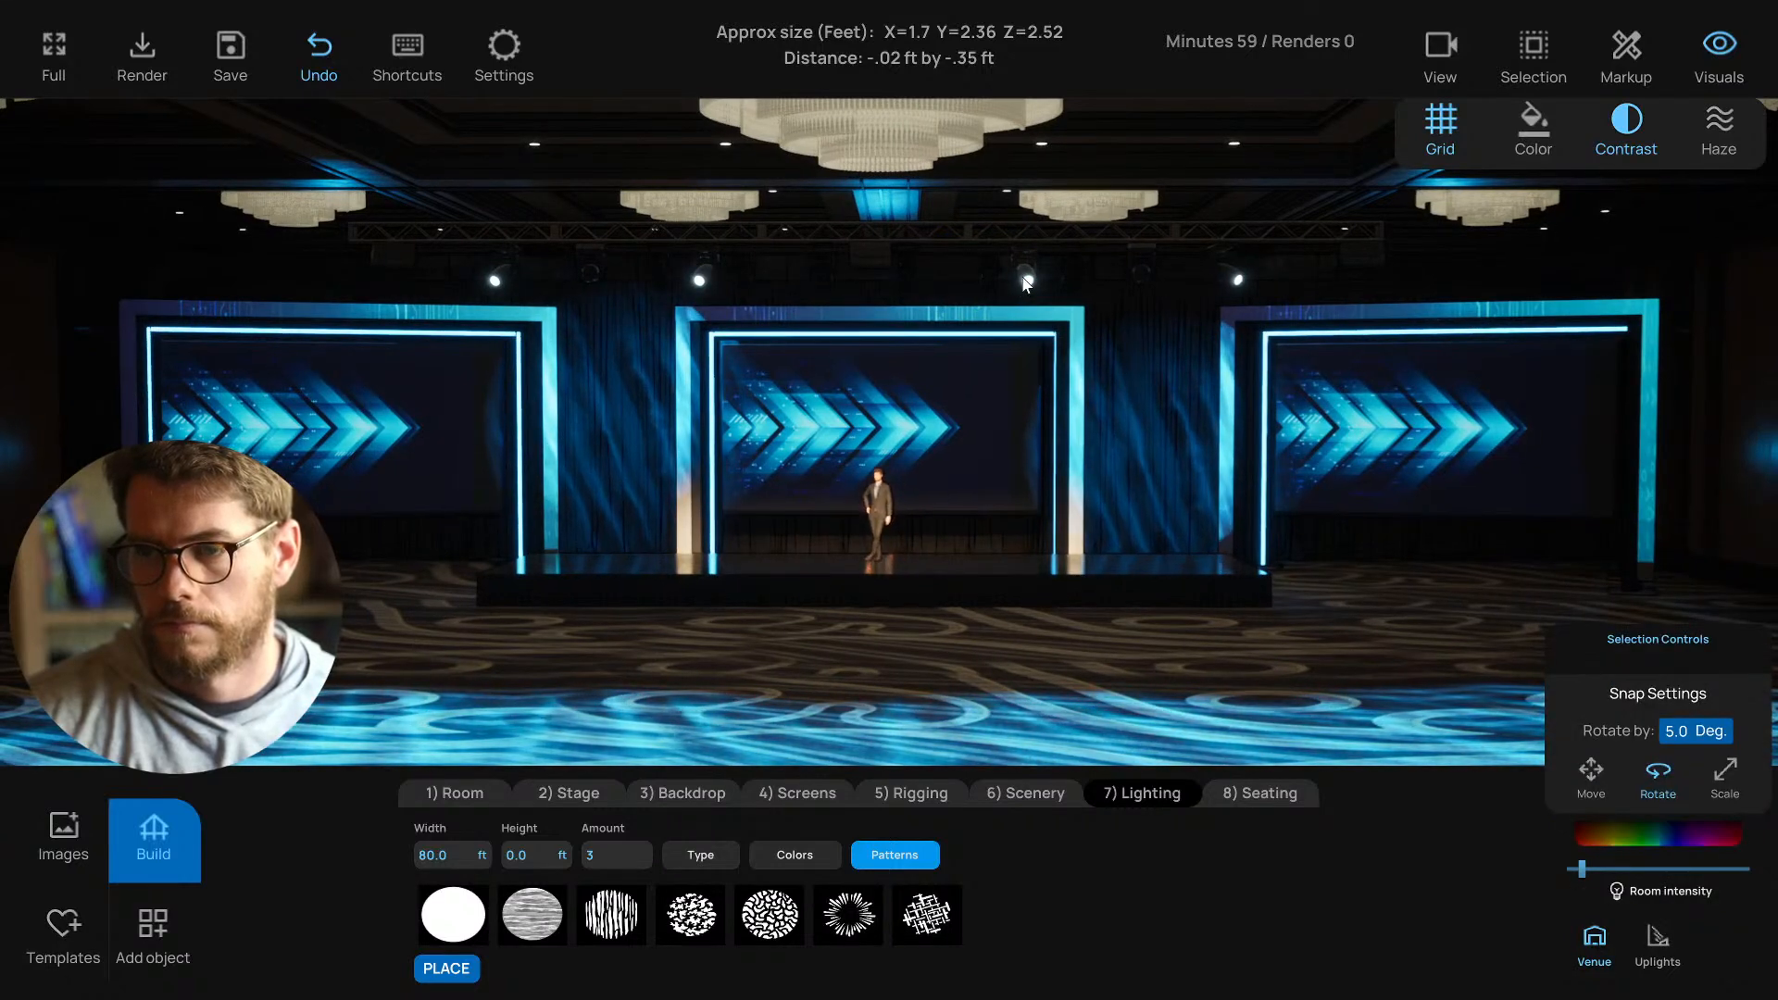
key(ctrl+s)
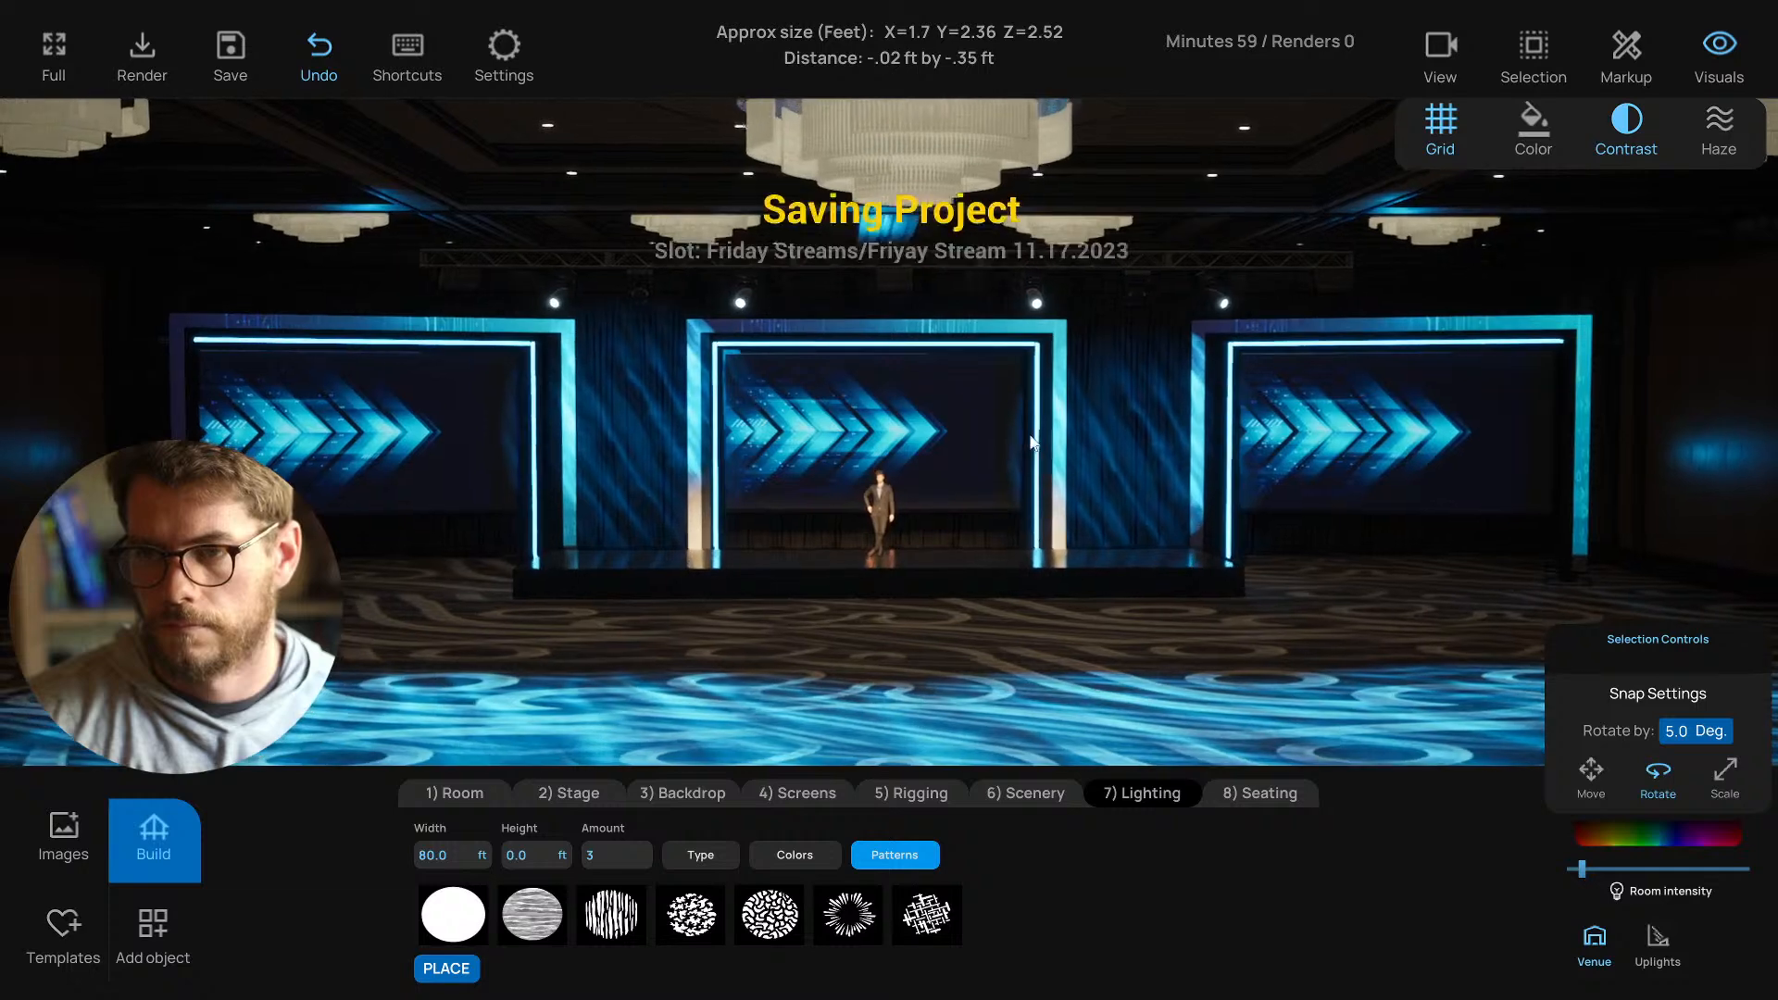
Ungroup the four audience-facing truss lights from their existing groups and combine them into one group.
click(533, 293)
click(718, 283)
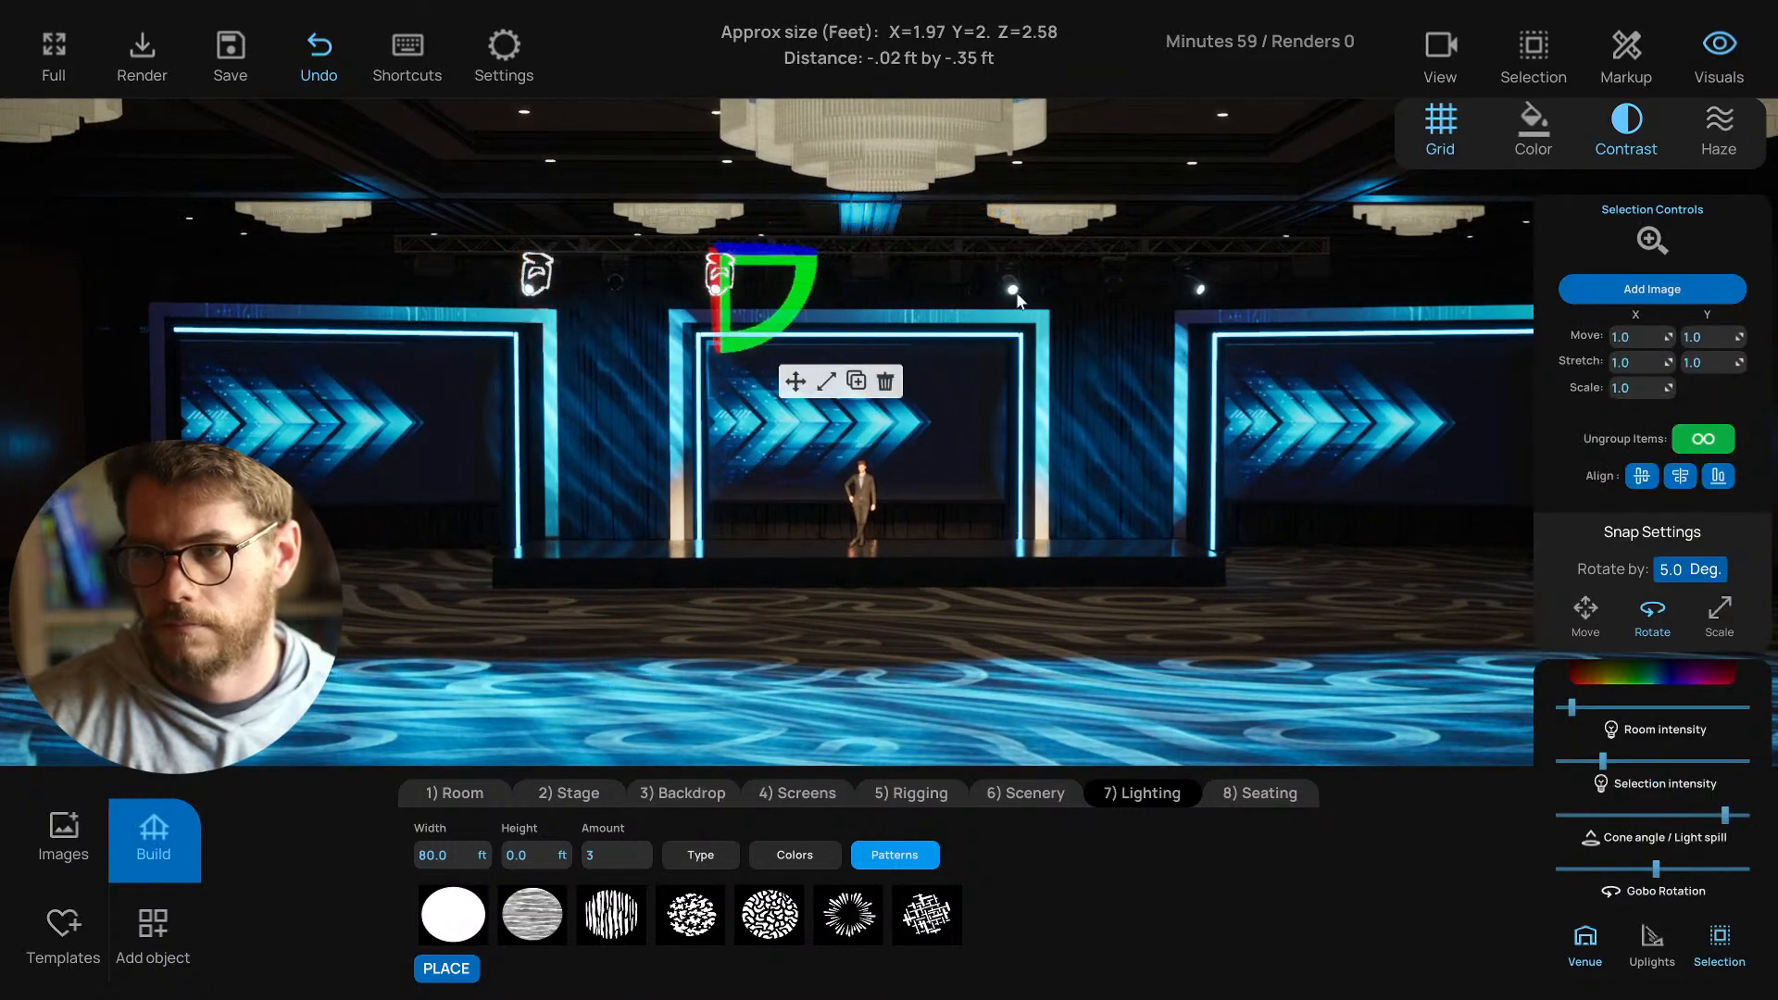
click(1012, 282)
click(1197, 289)
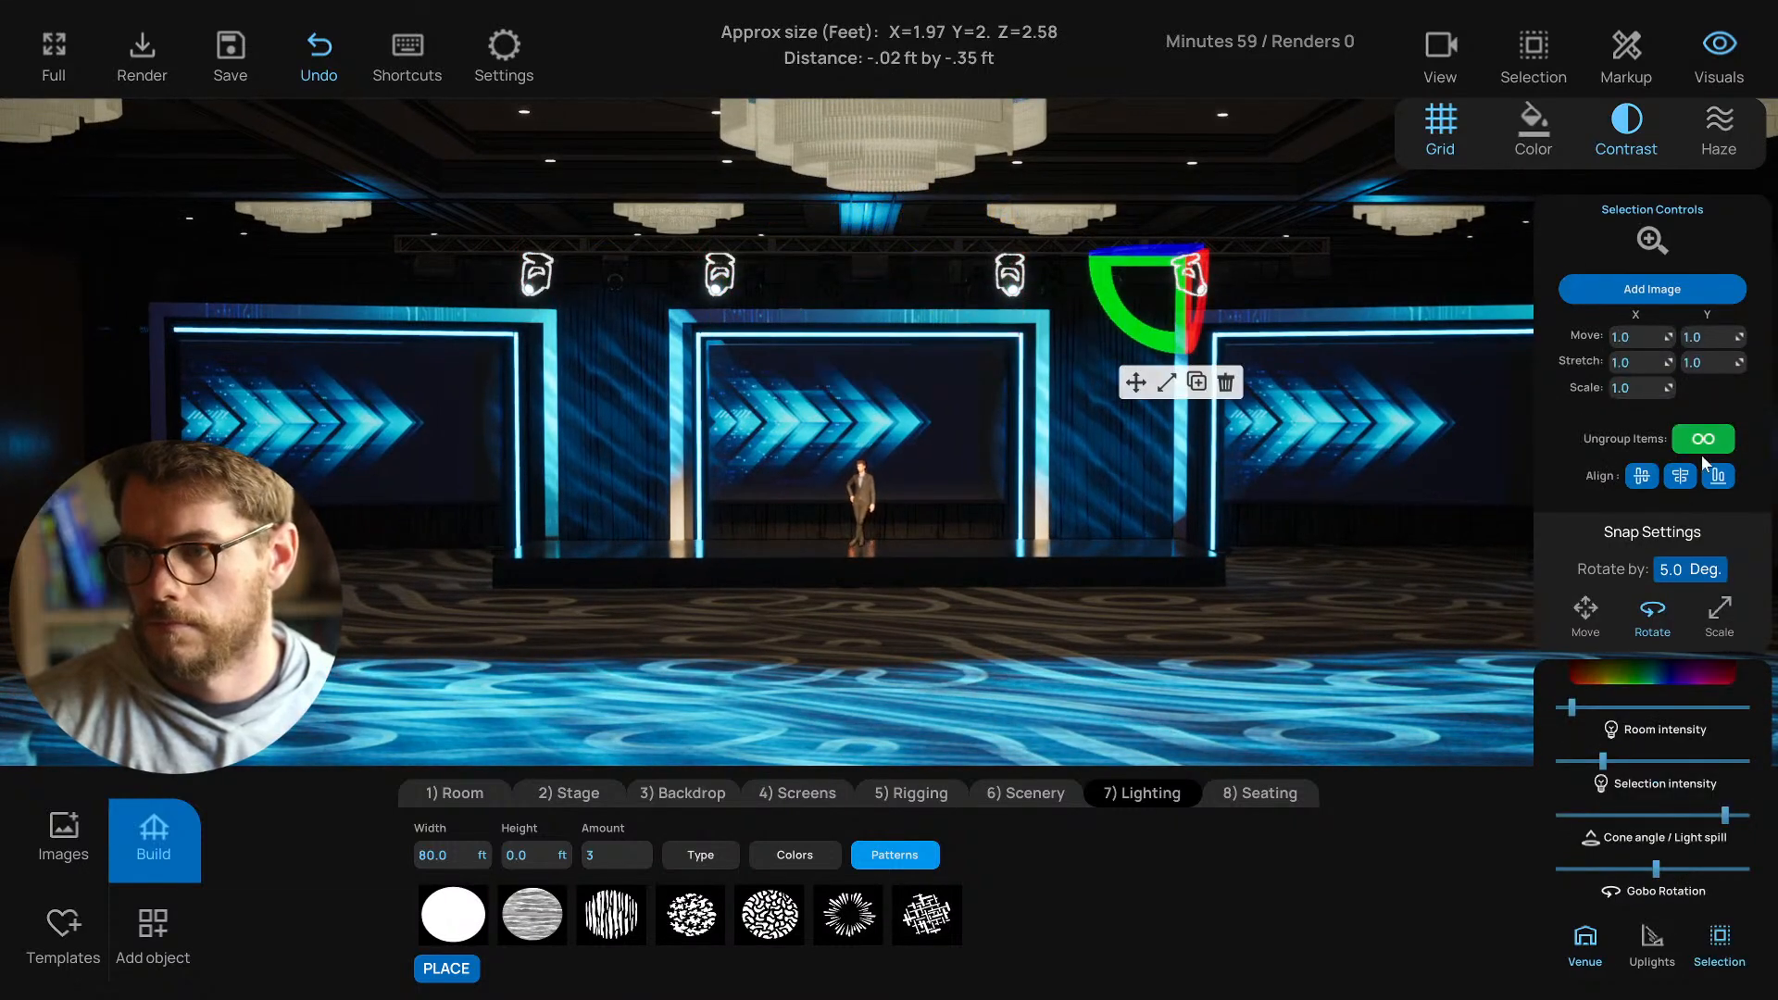
click(1701, 443)
click(1193, 283)
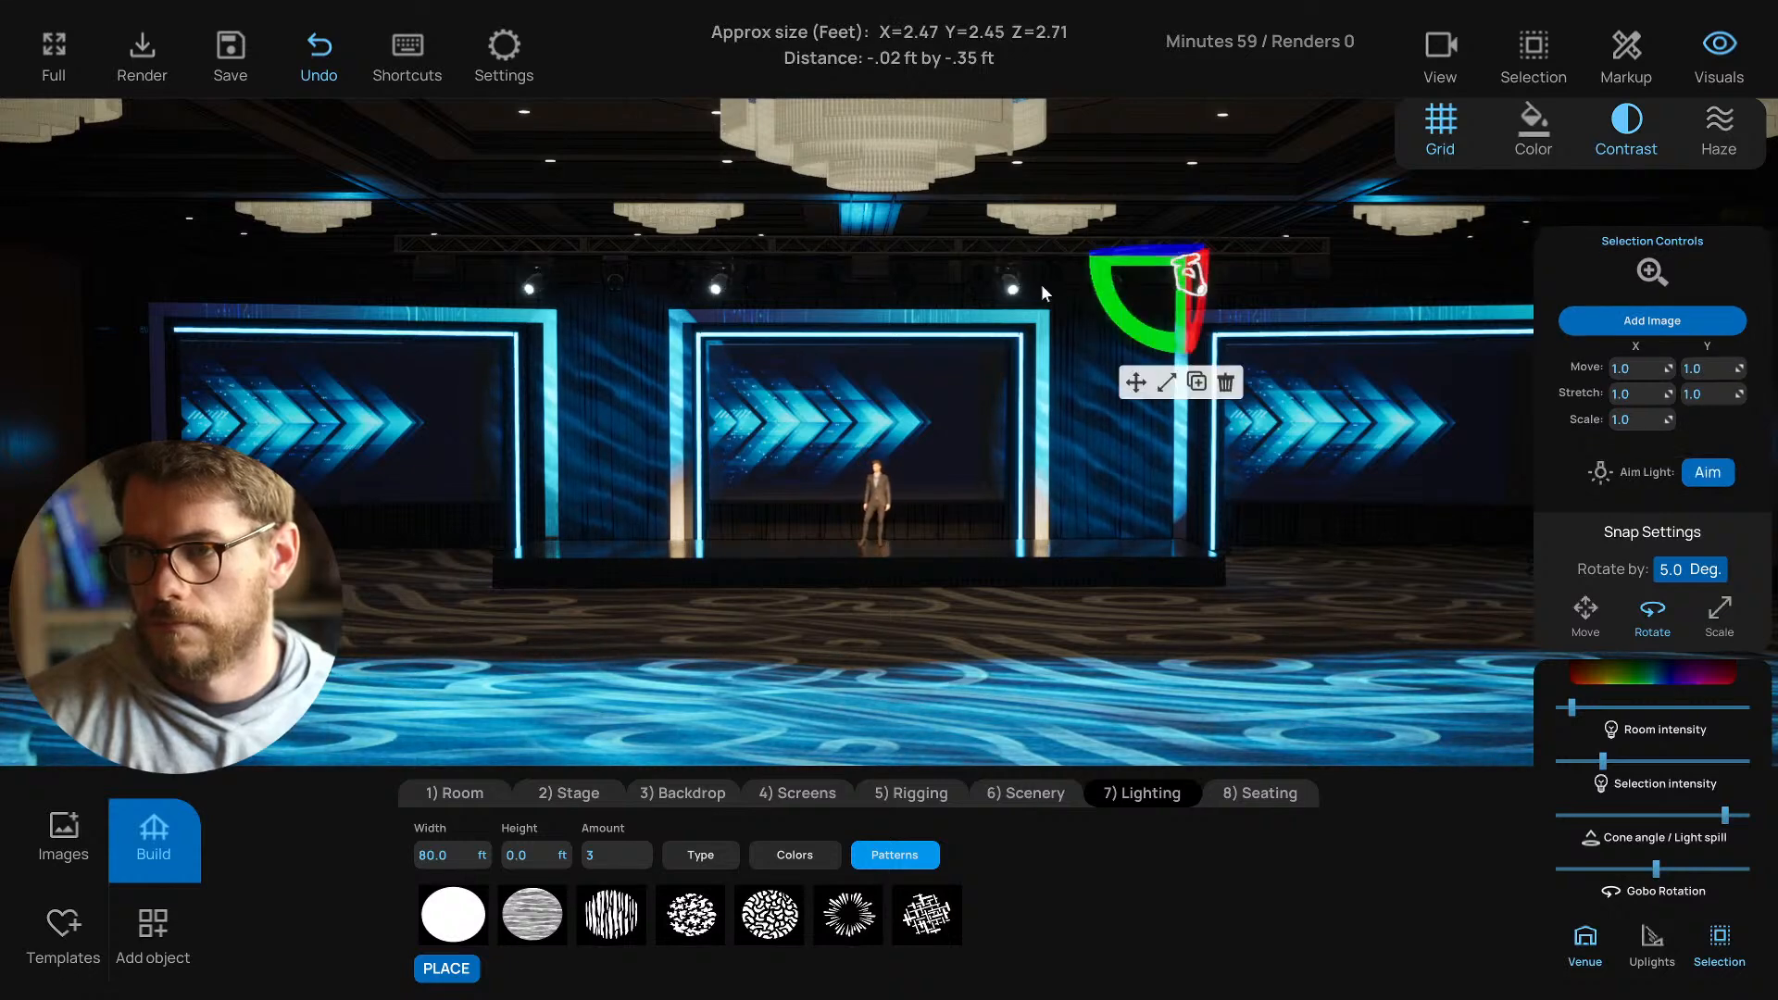
click(1011, 287)
click(721, 286)
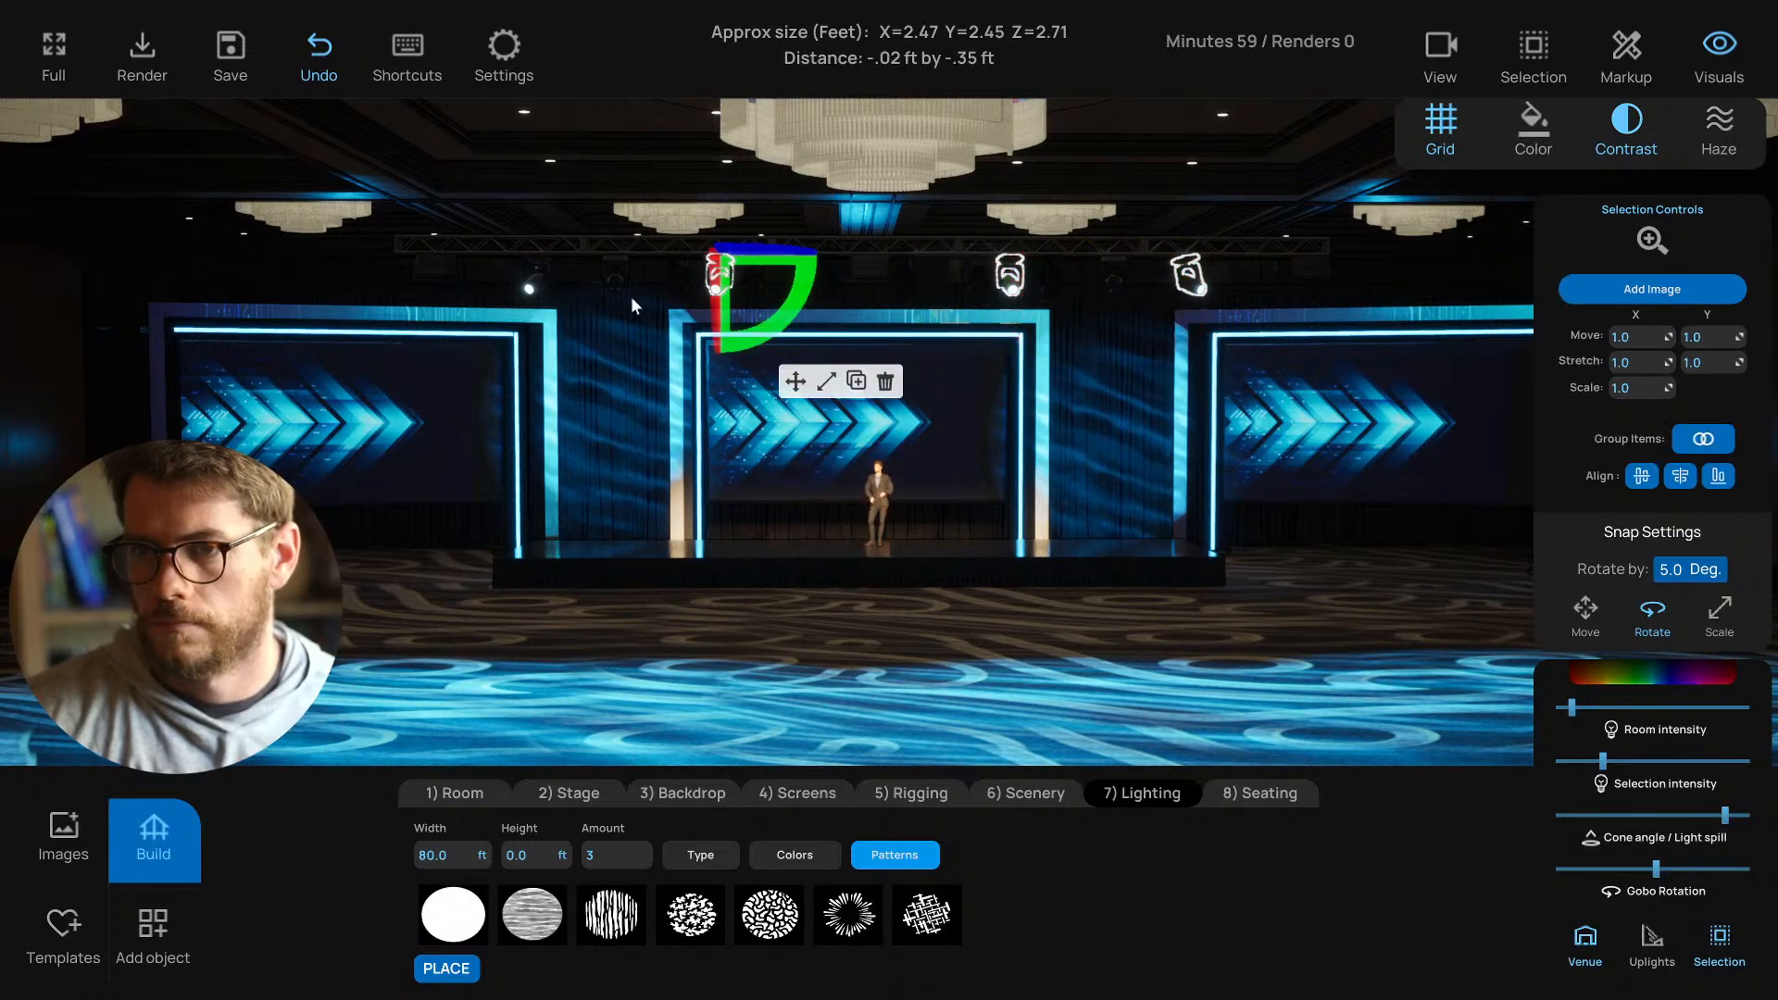
click(538, 285)
click(1704, 439)
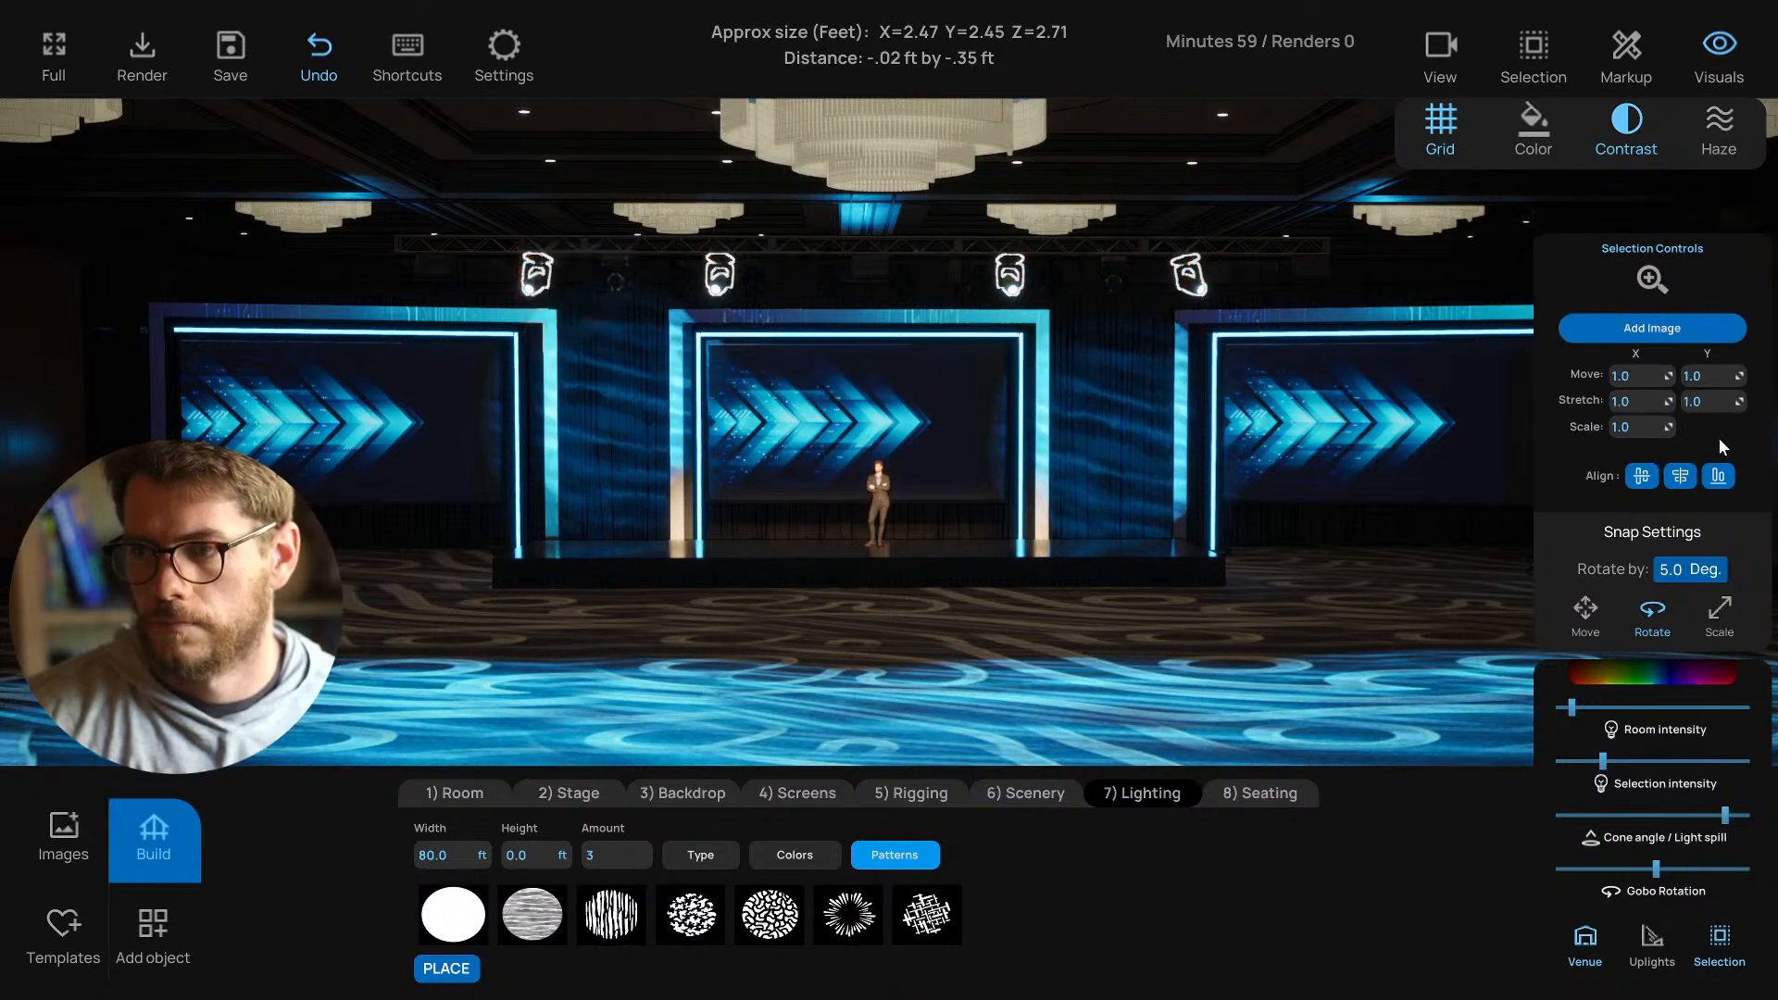
Lower the selection intensity of the inner audience-facing light on the stage's left-hand side and save the project.
click(722, 283)
click(797, 382)
right_drag(830, 431, 878, 454)
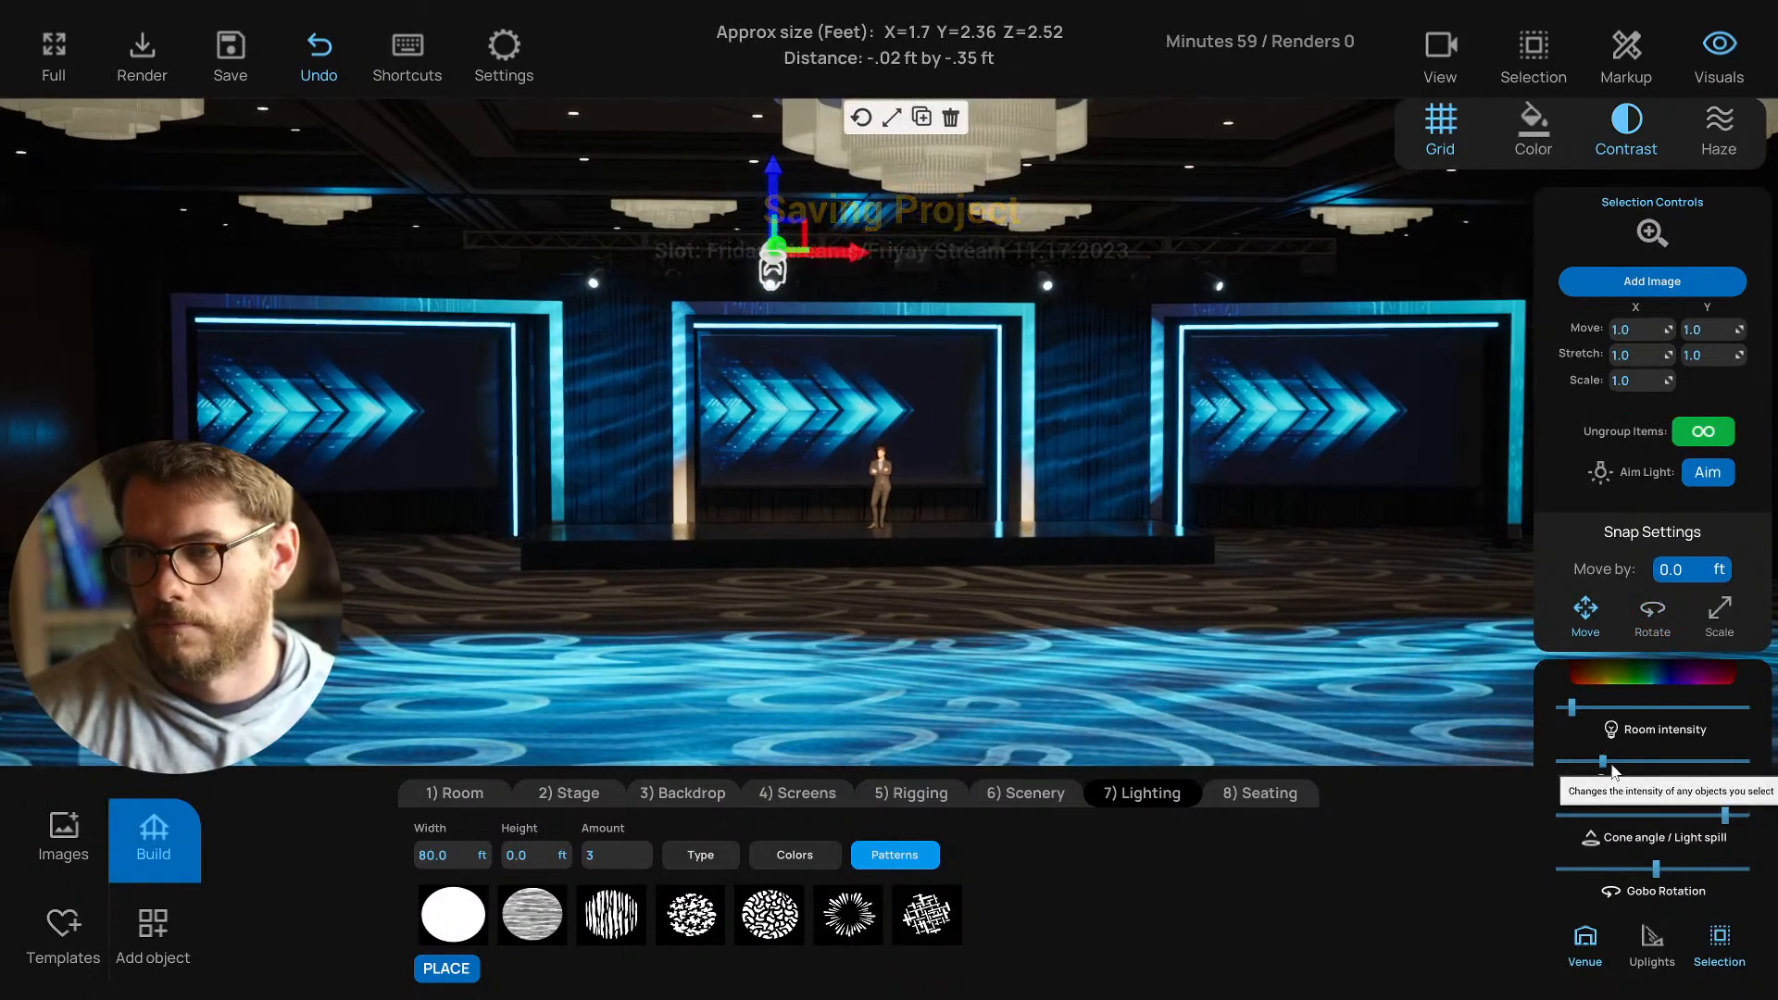
drag(1605, 764, 1570, 765)
key(ctrl+s)
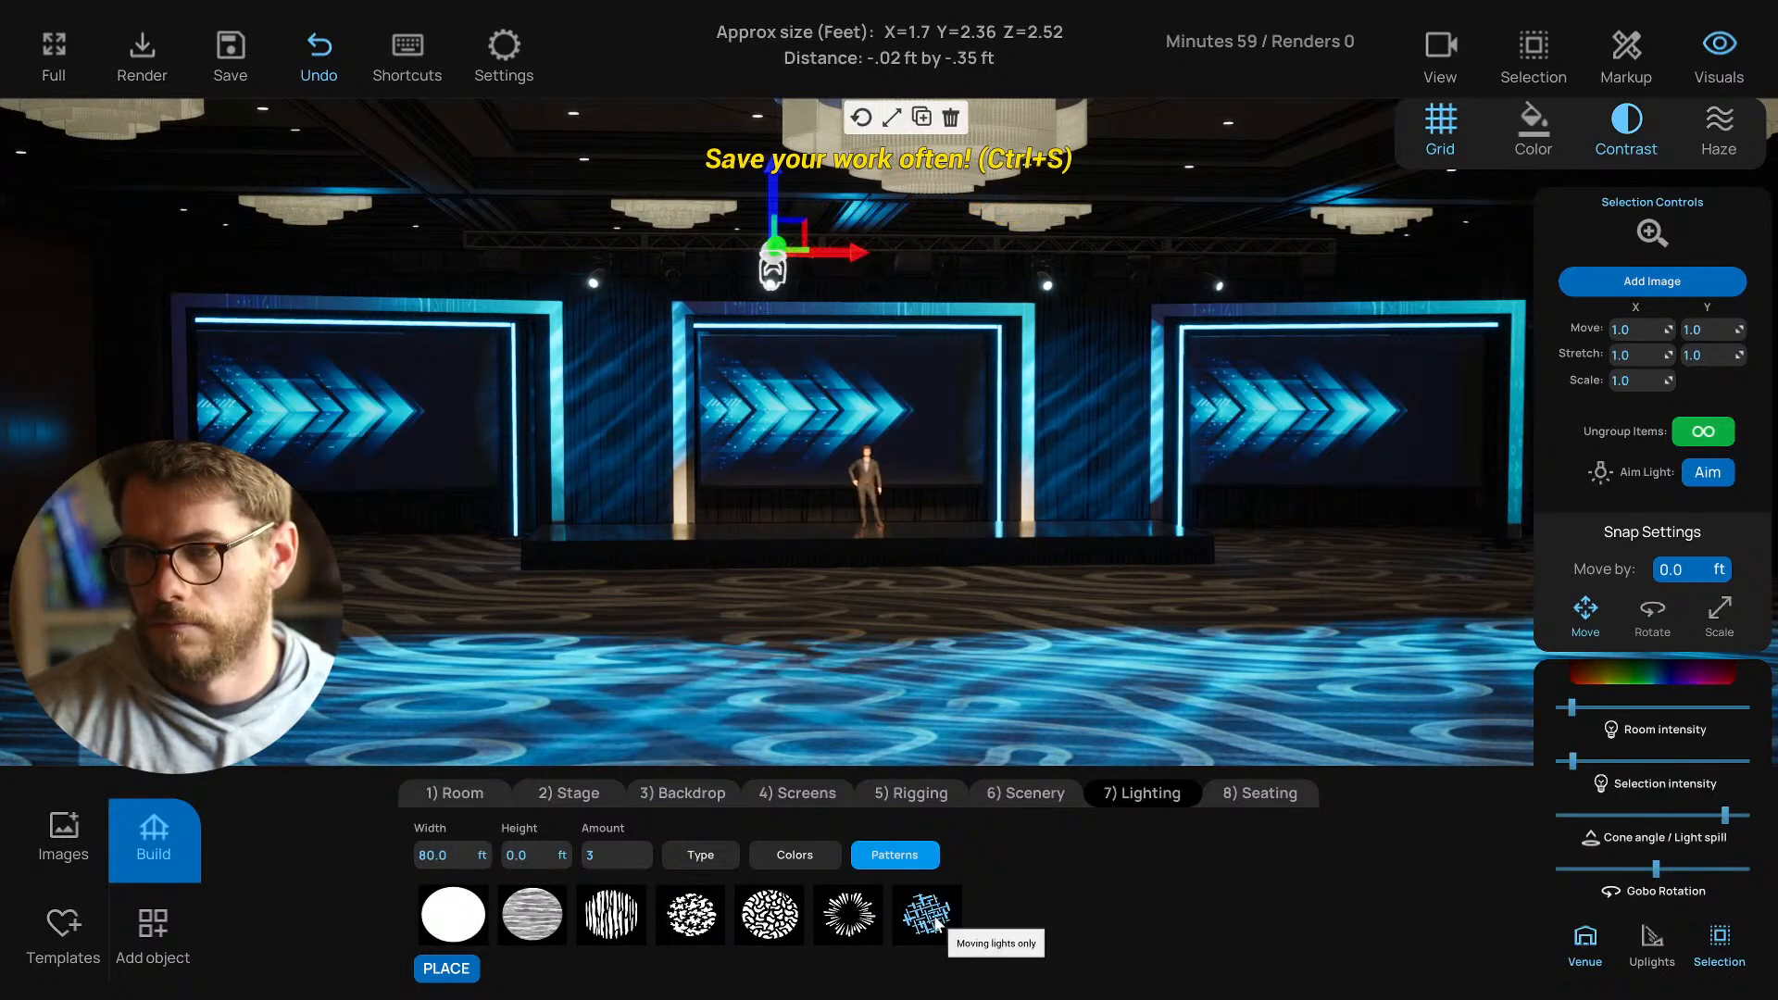
scroll(1007, 702, down, 3)
click(1008, 701)
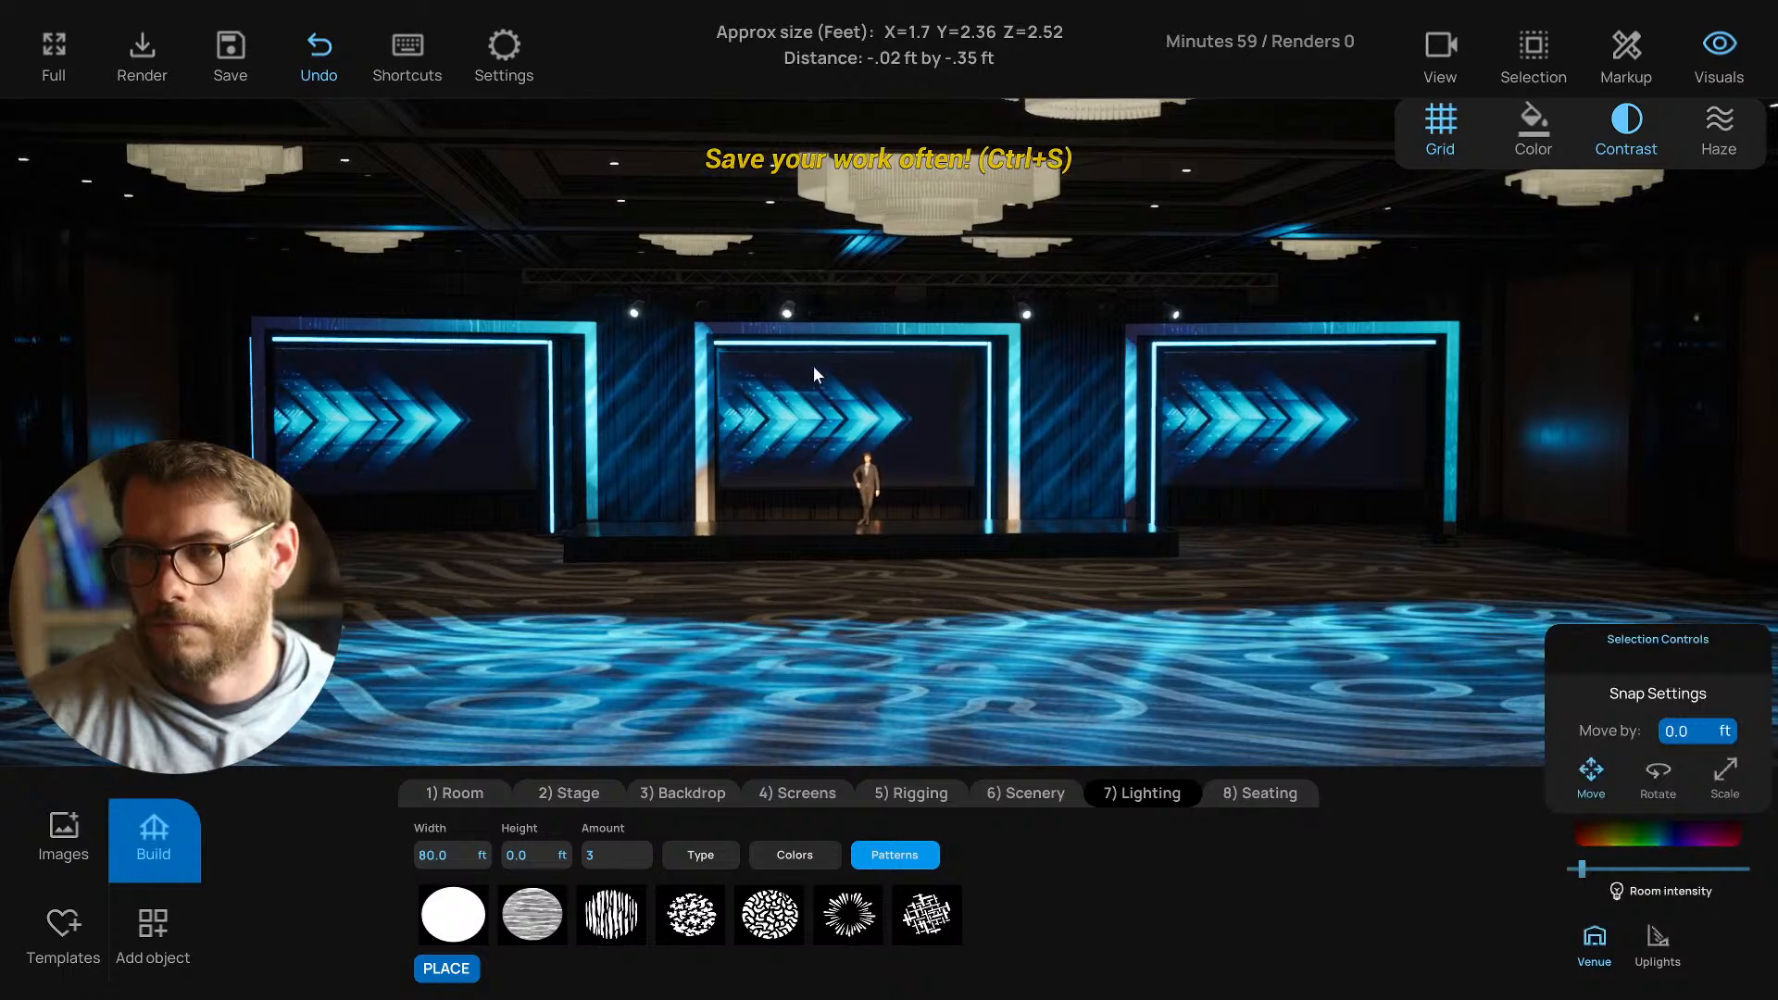
Turn on the group lock and select all four audience-facing lights together.
click(788, 310)
click(1534, 51)
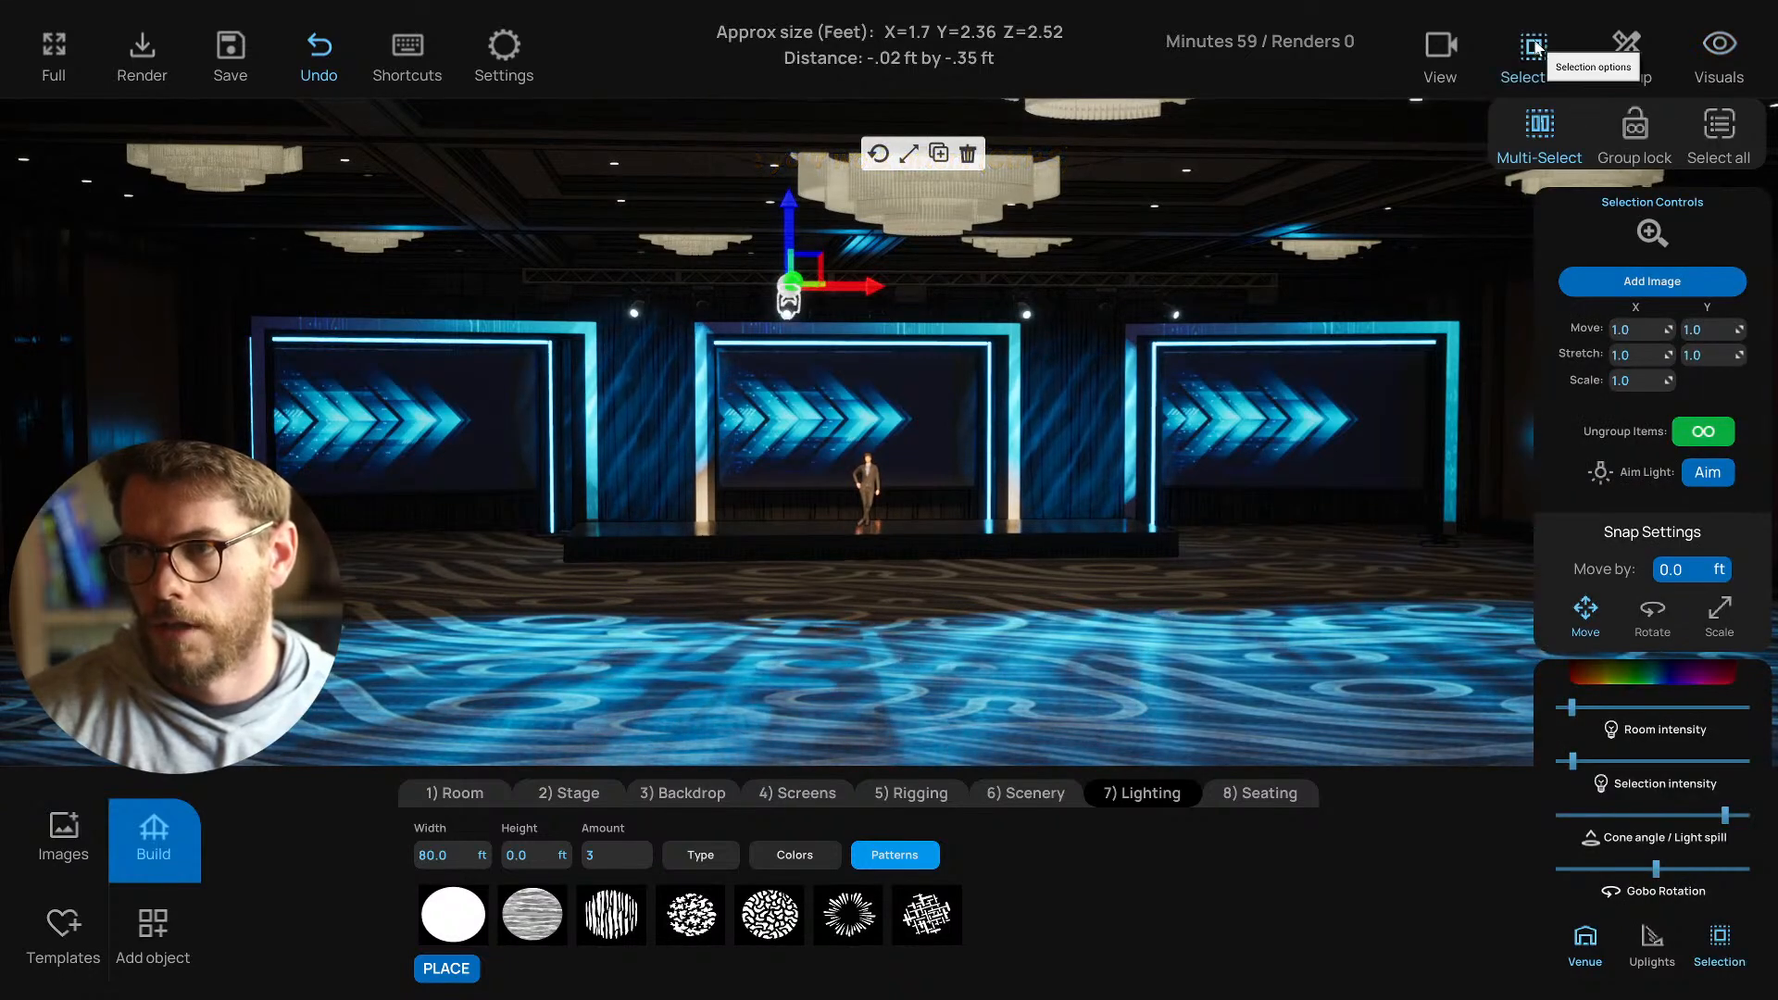
click(1628, 133)
click(1023, 305)
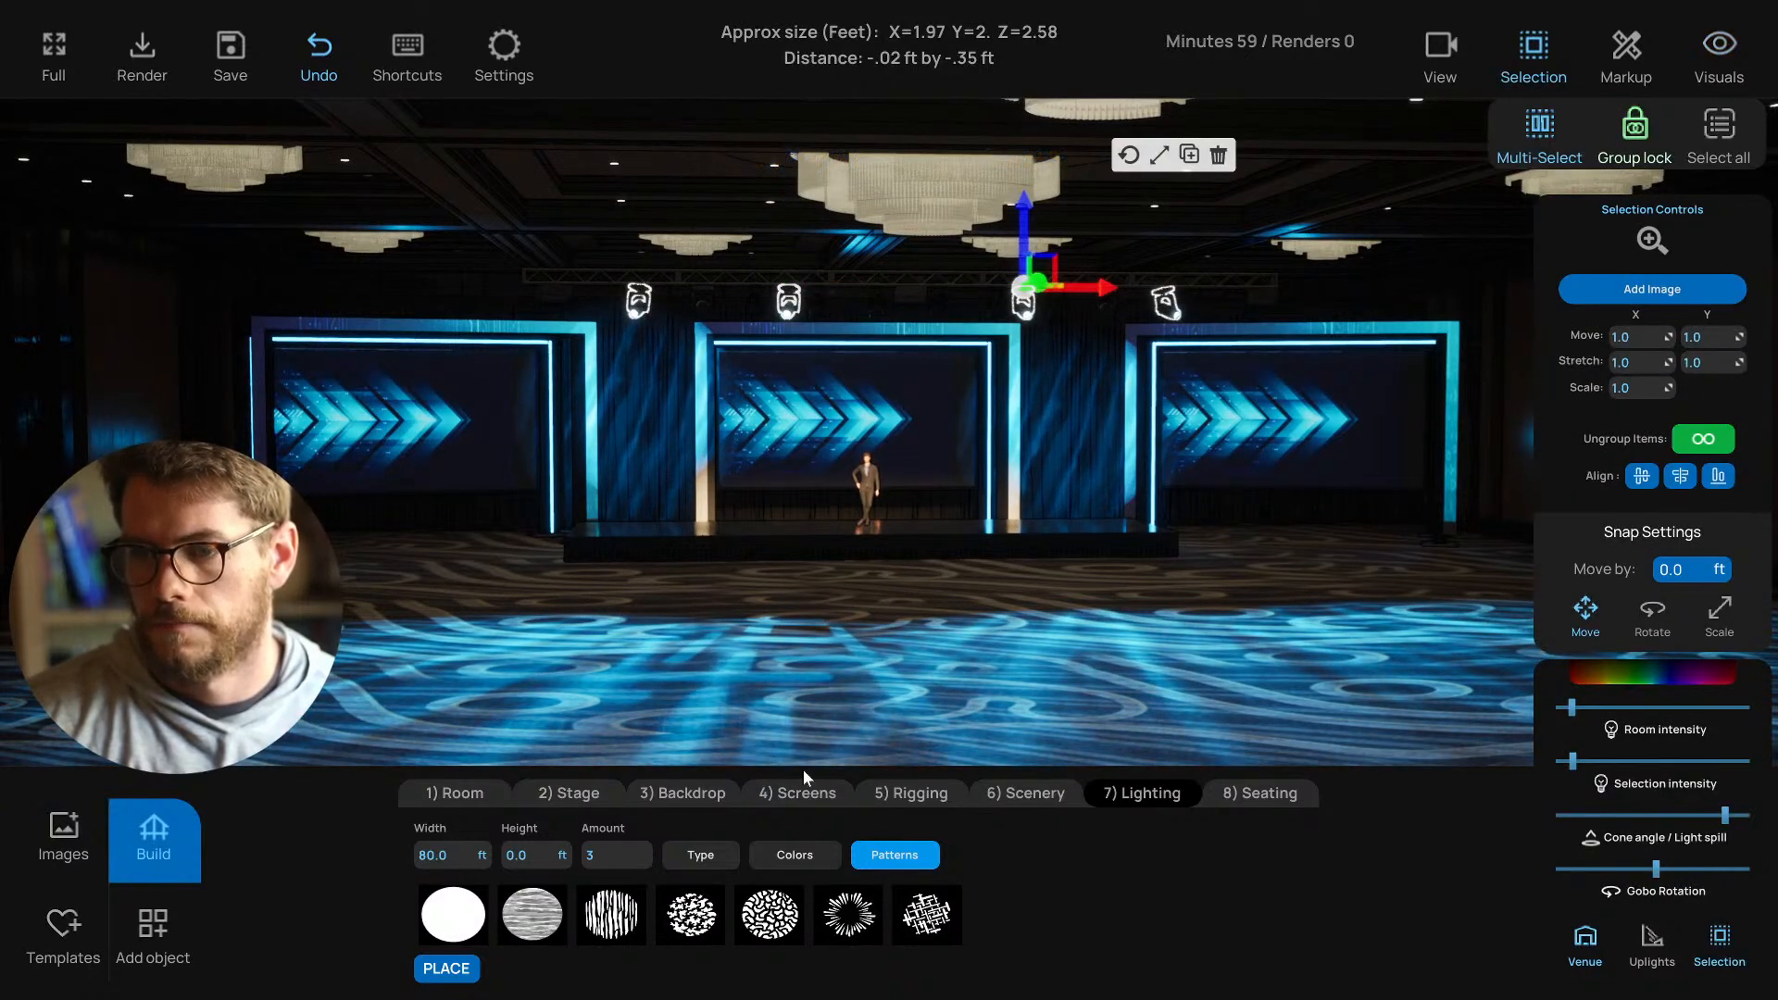
Try other patterns on the four lights, settle on the horizontal-line pattern, and narrow their cone angle to about a third.
click(770, 914)
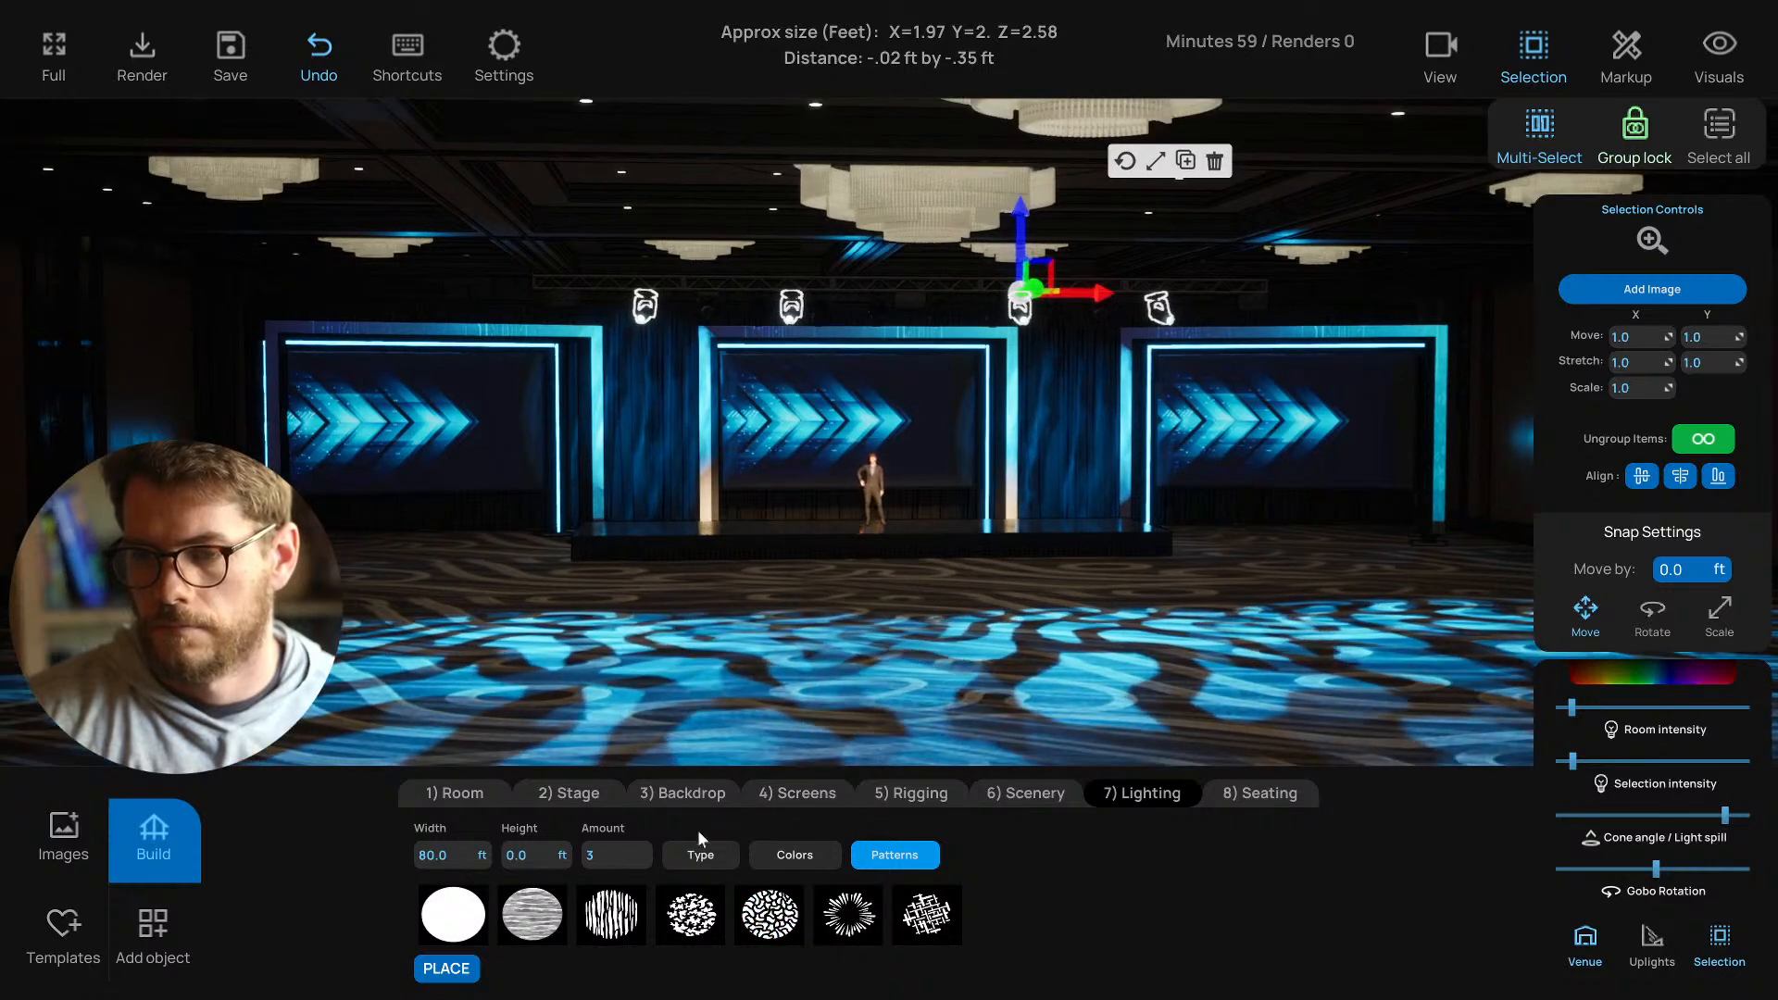
click(617, 907)
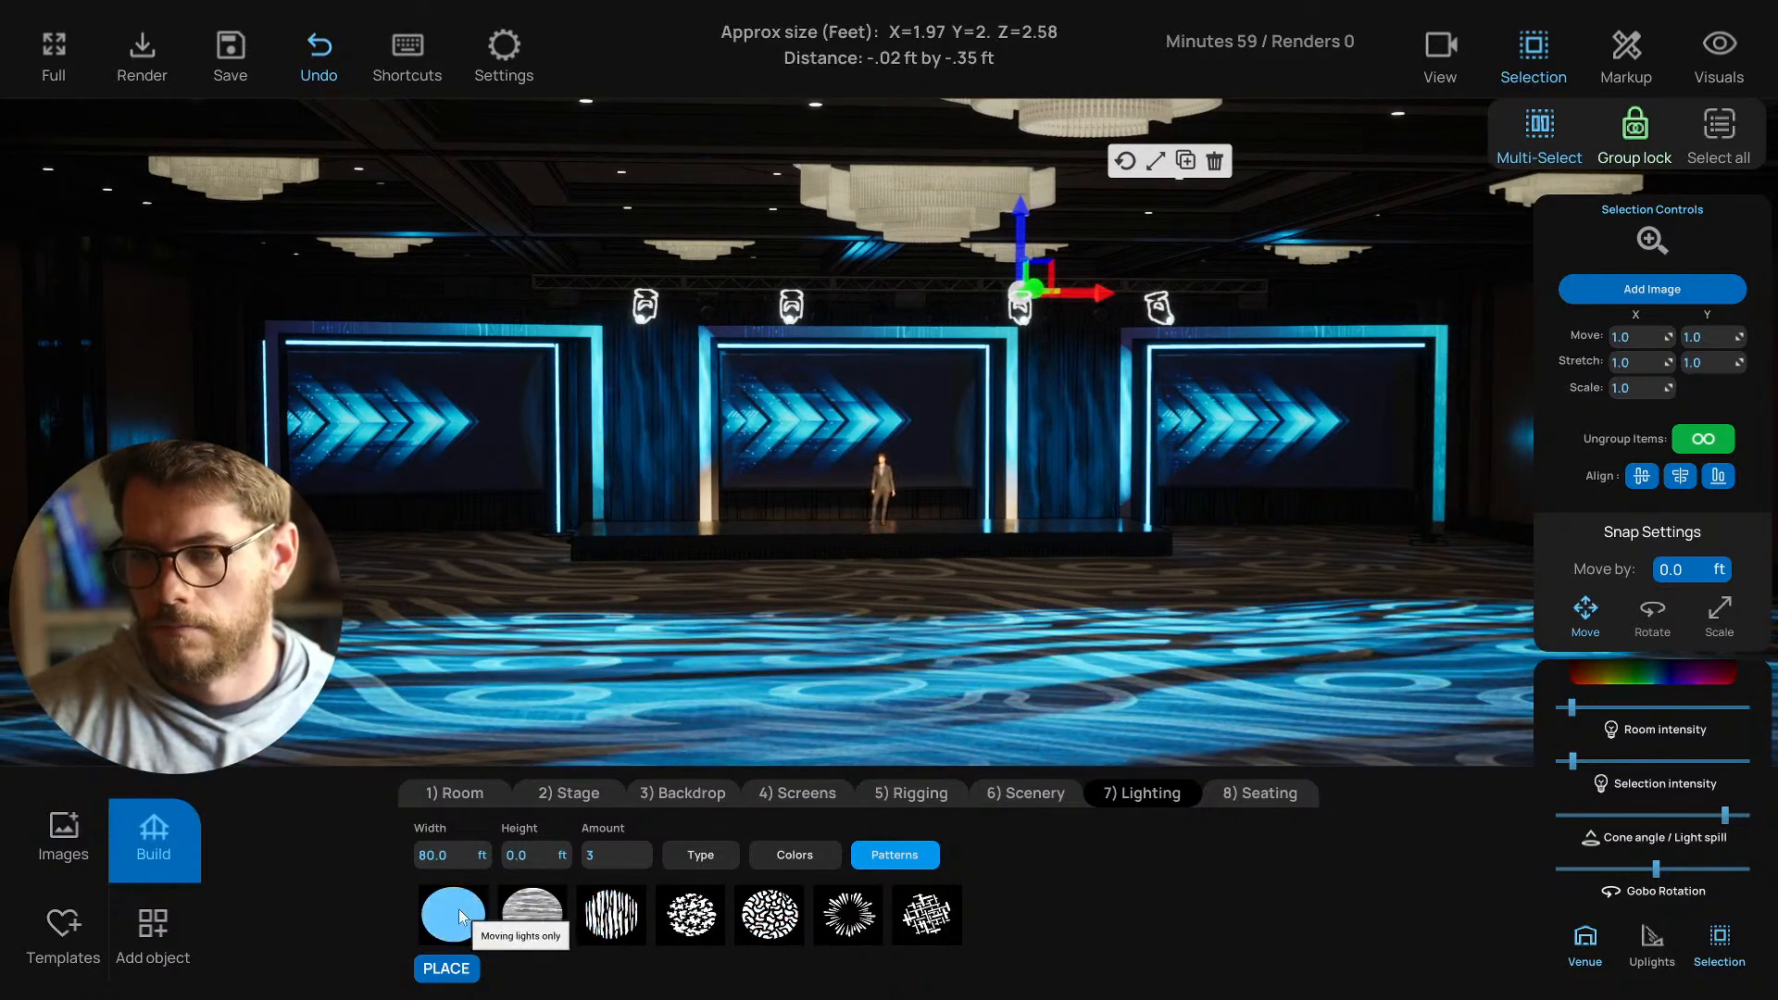
click(520, 922)
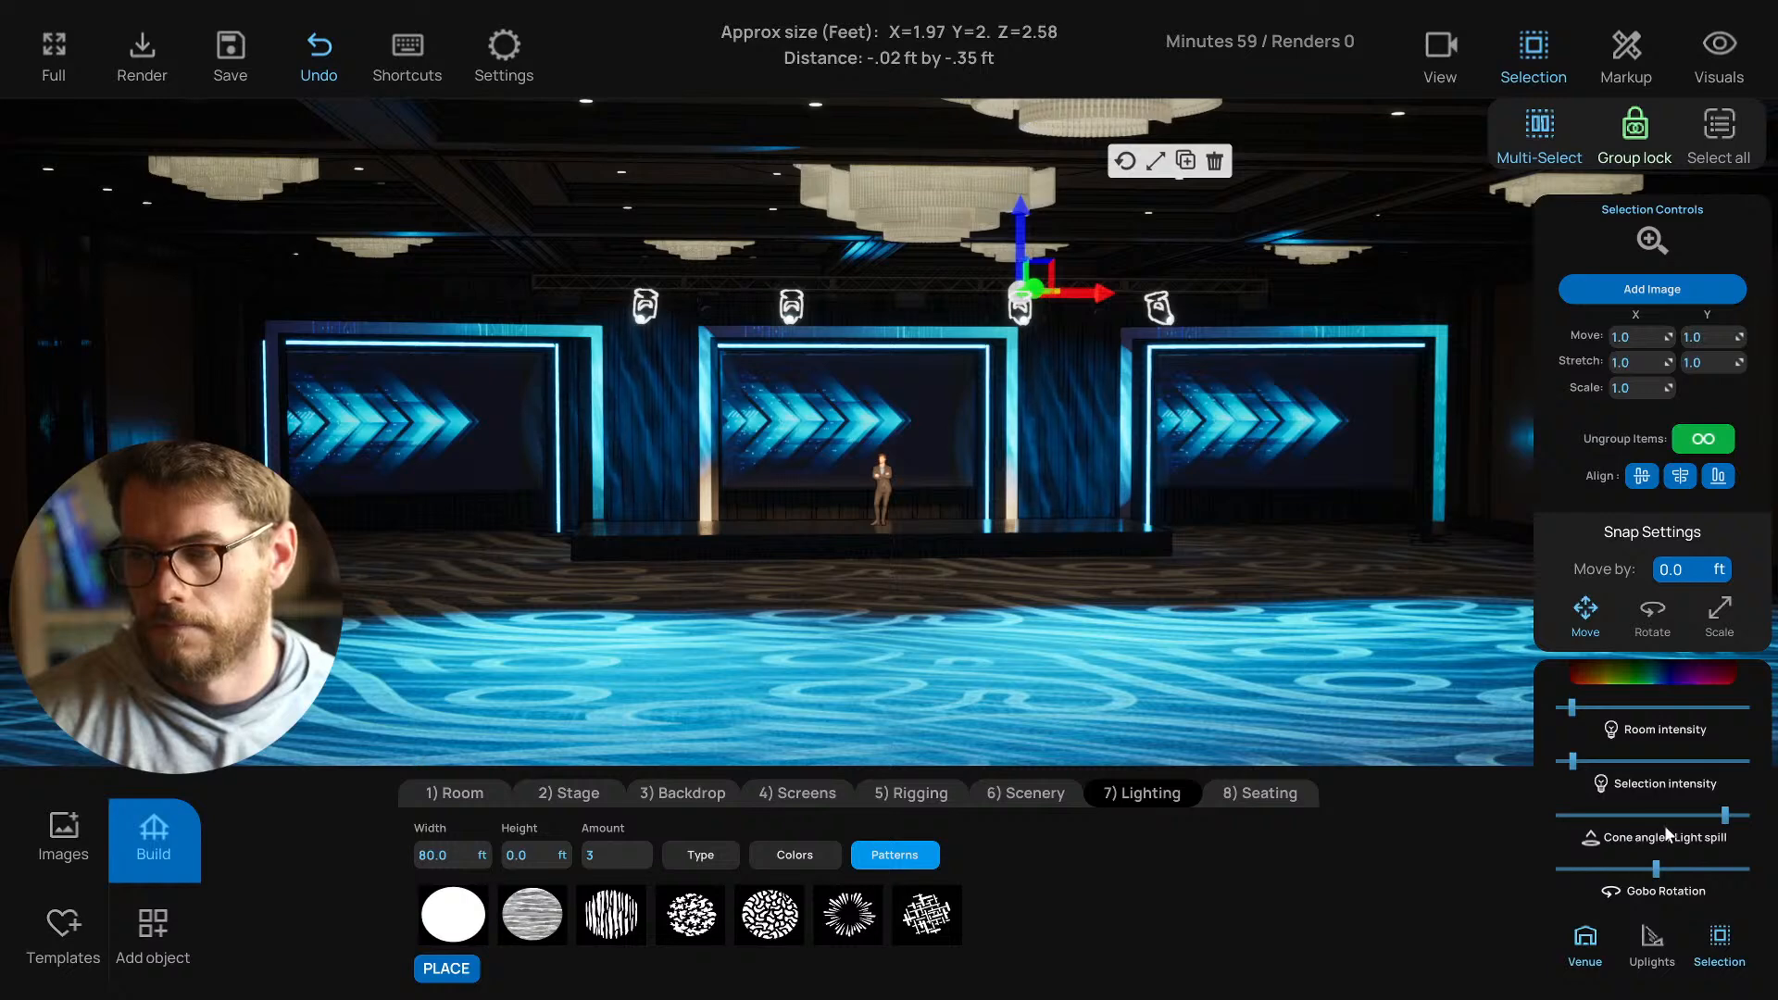
drag(1665, 818, 1619, 818)
scroll(1235, 613, down, 1)
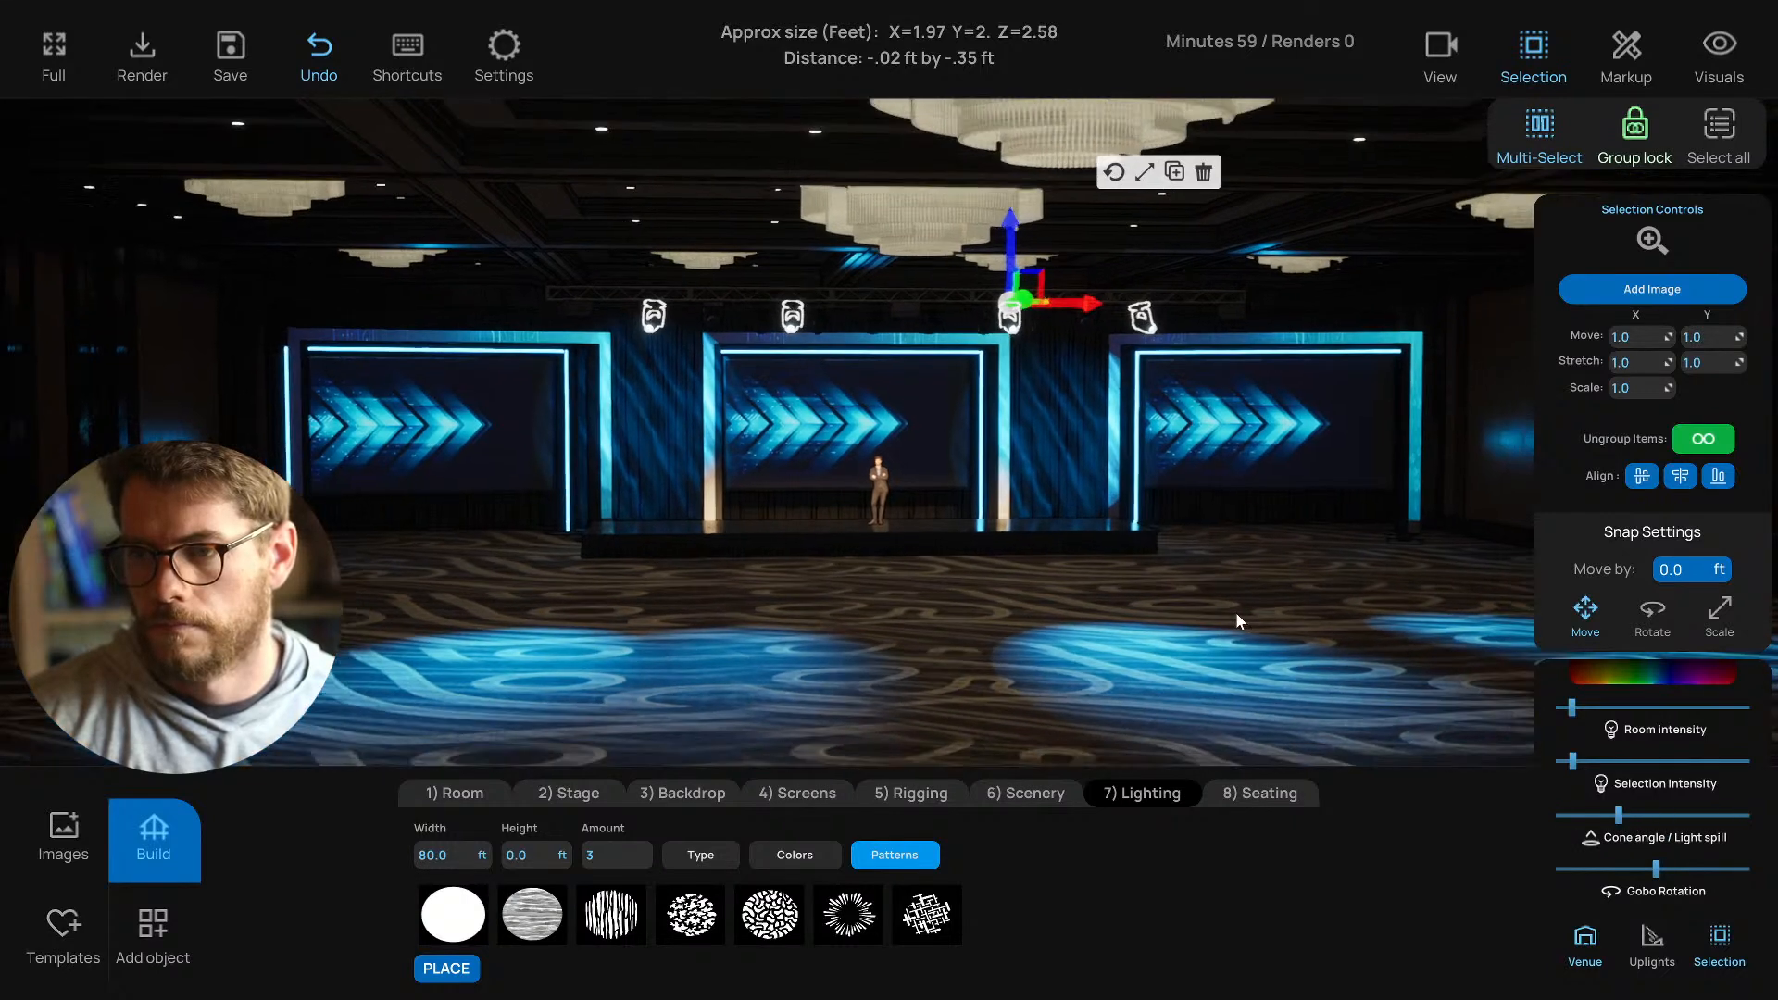
Unlock the light group and select its lights one at a time to compare their aim and floor patterns.
click(652, 324)
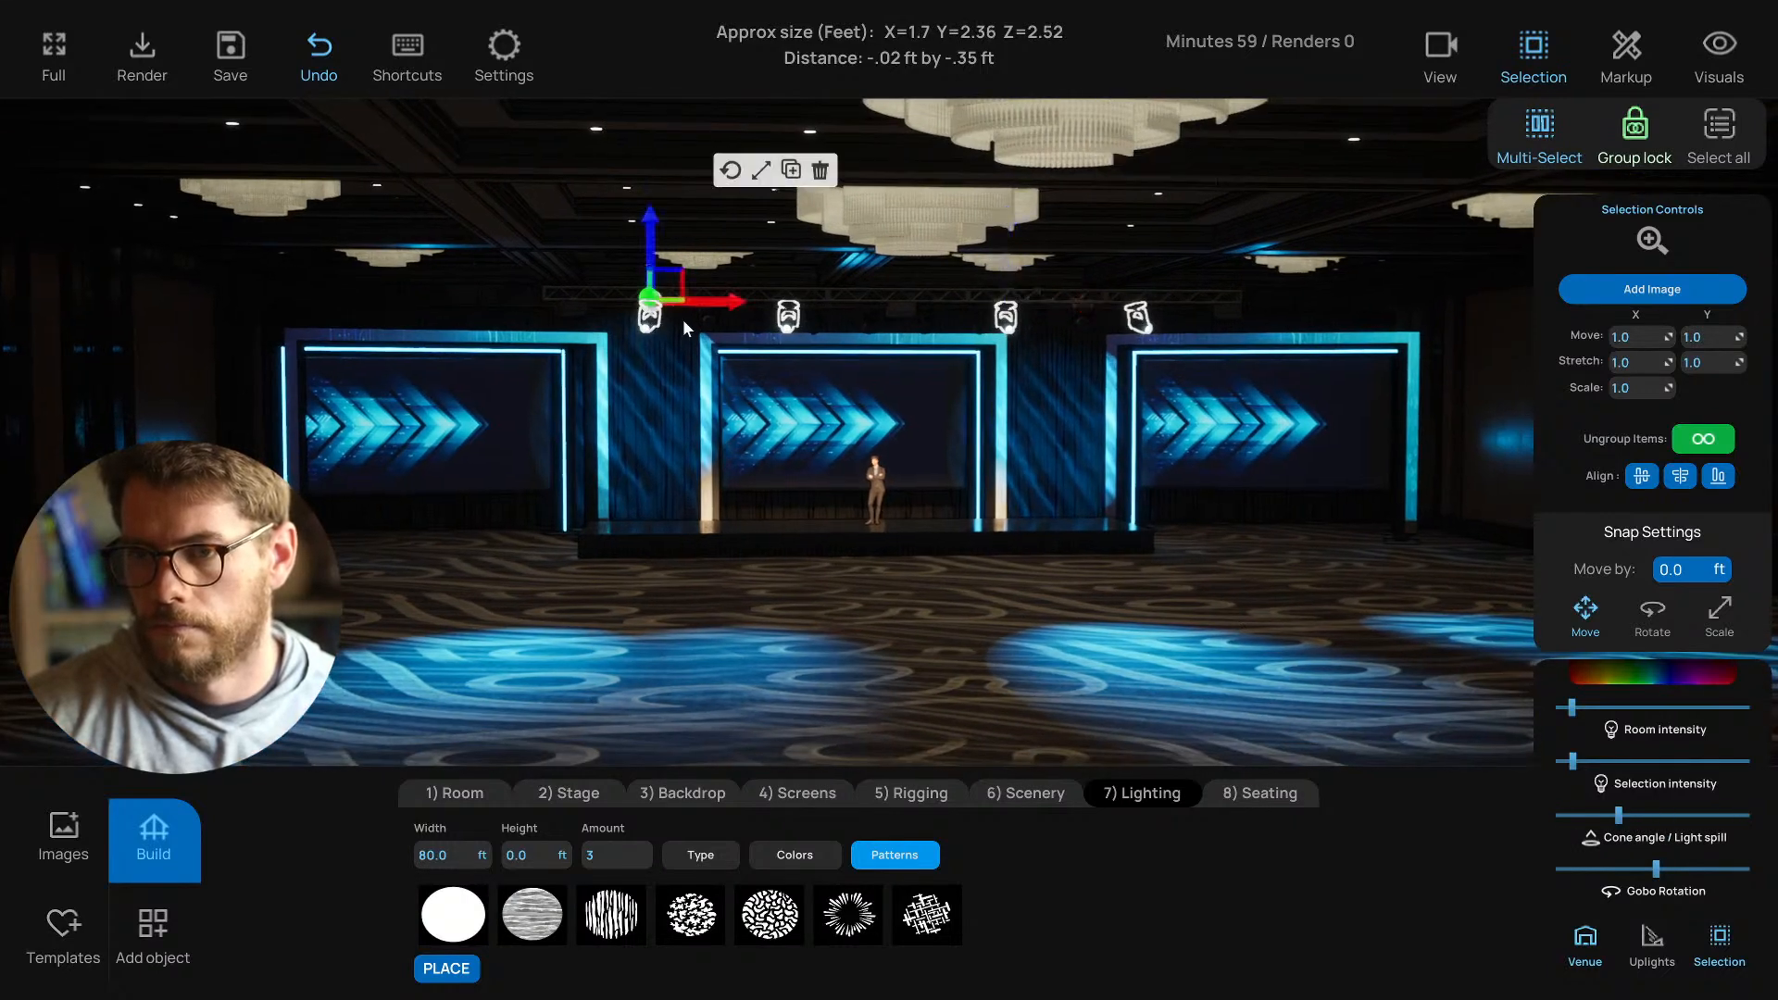
click(730, 172)
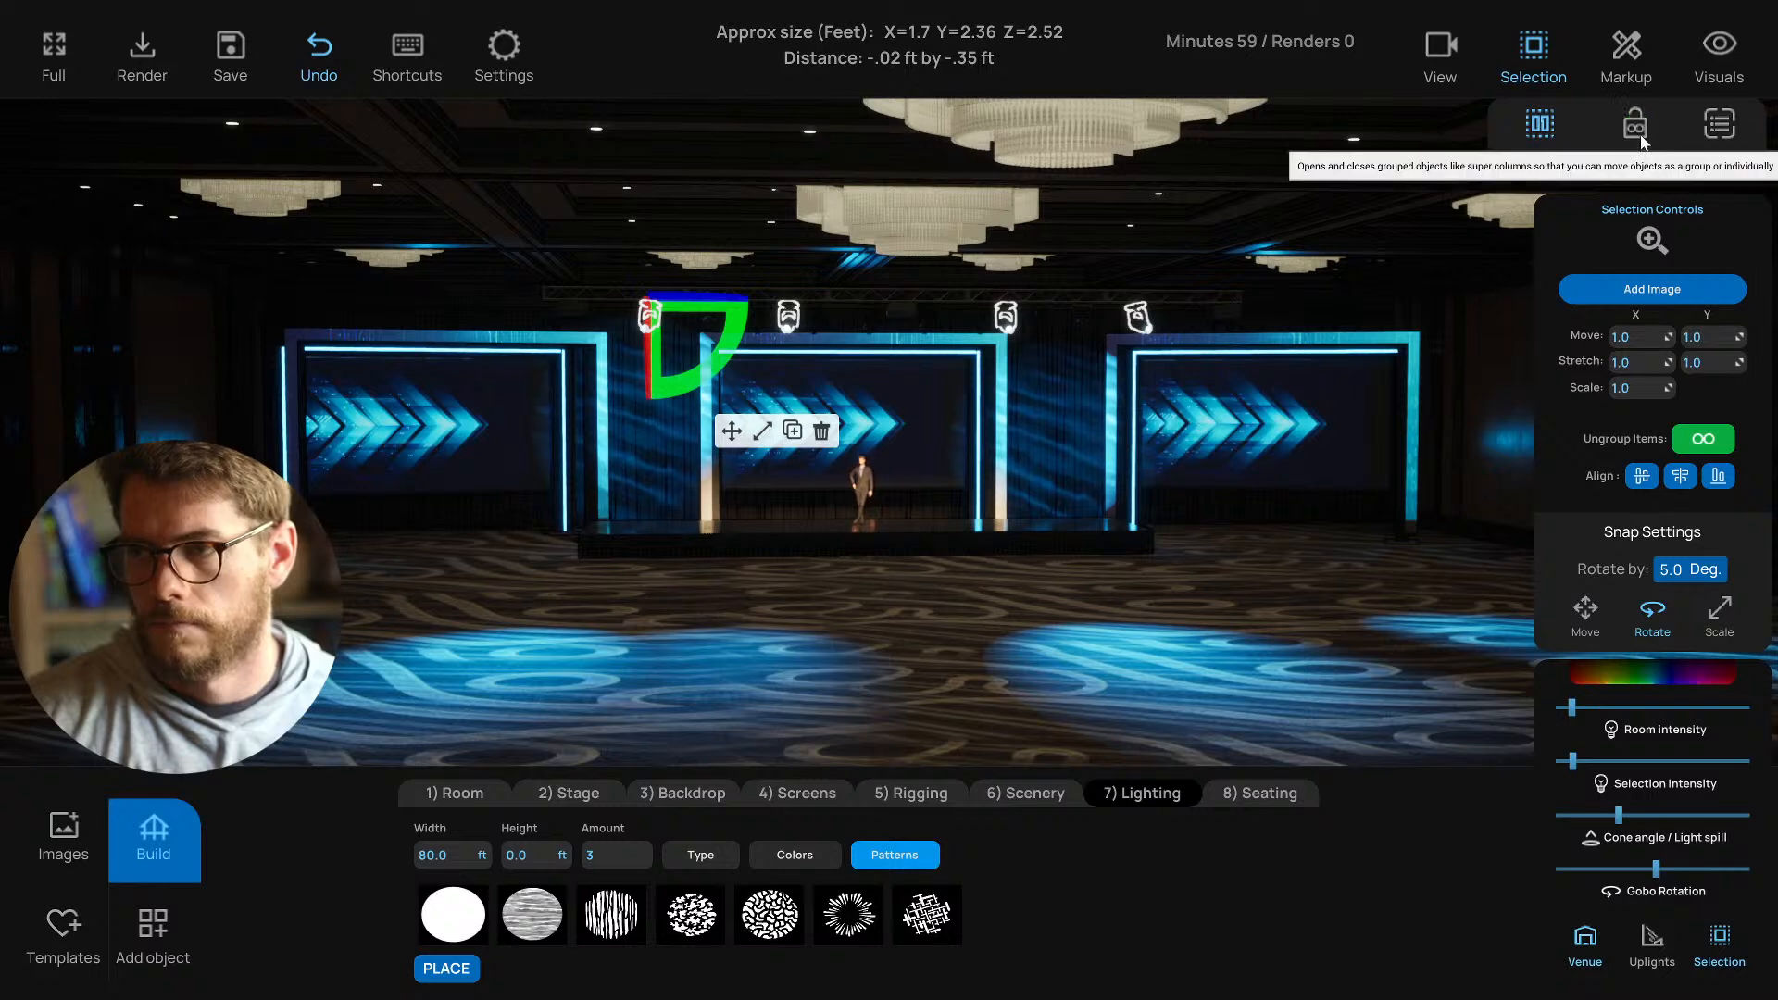
click(652, 325)
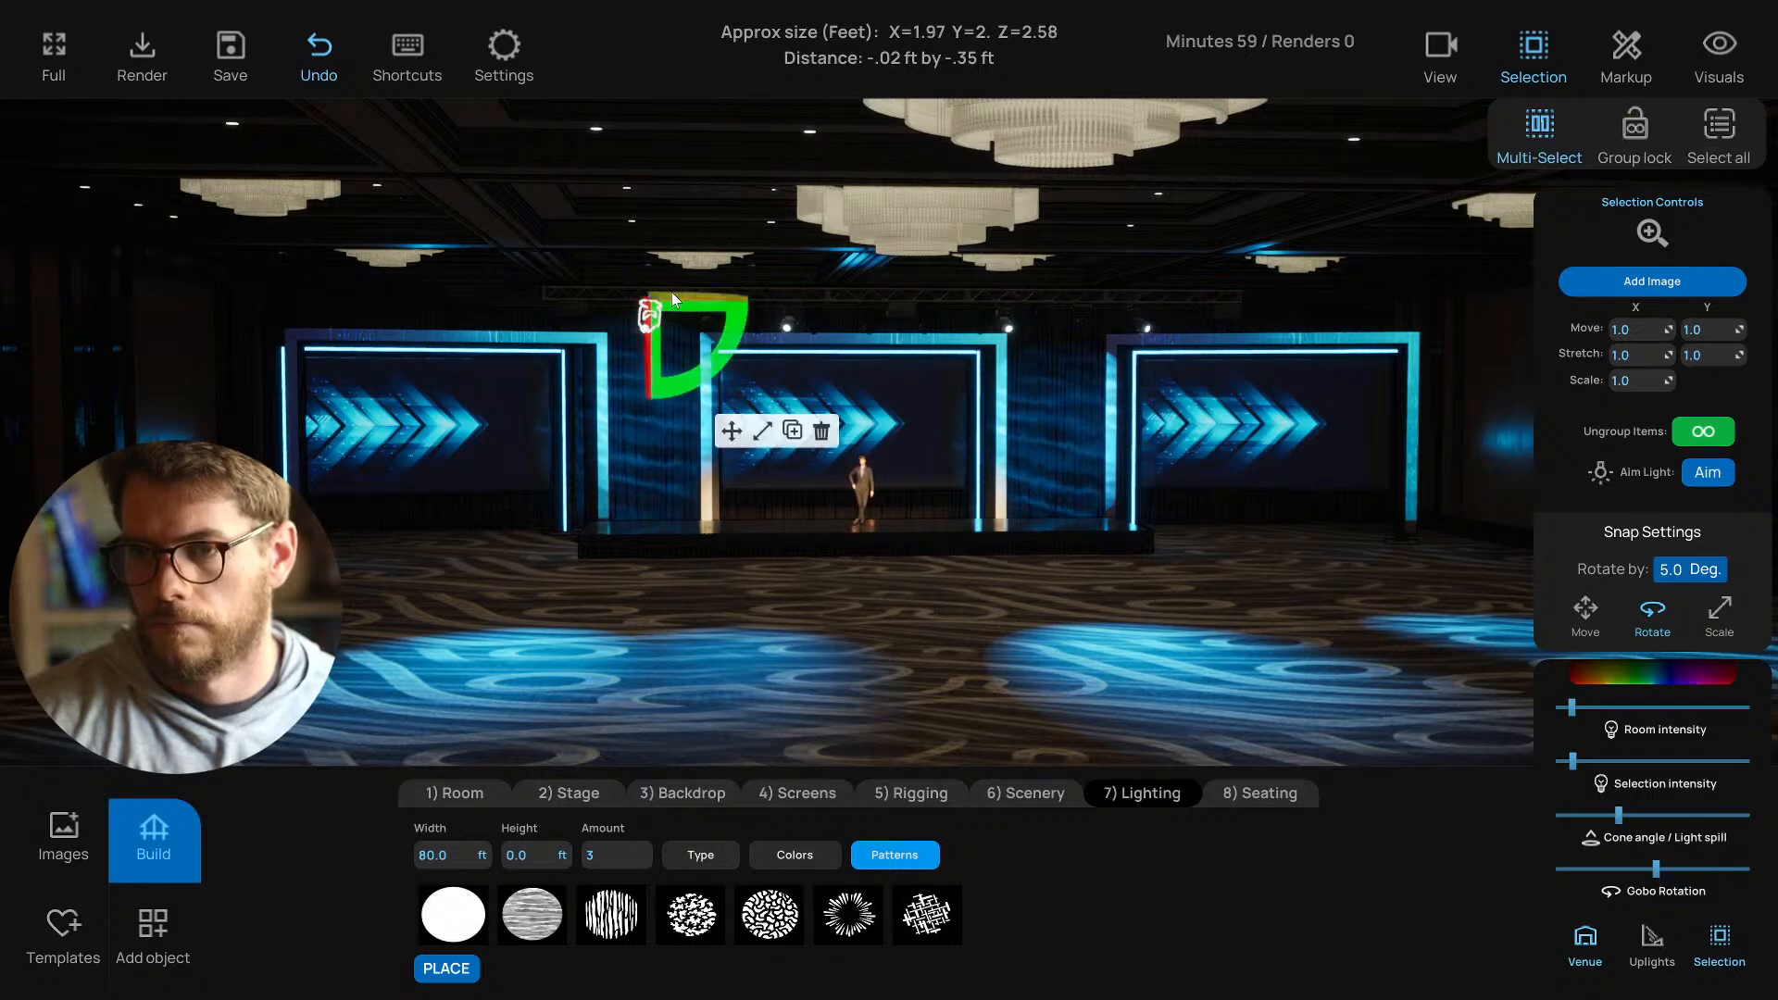
click(1150, 331)
drag(1102, 482, 1085, 476)
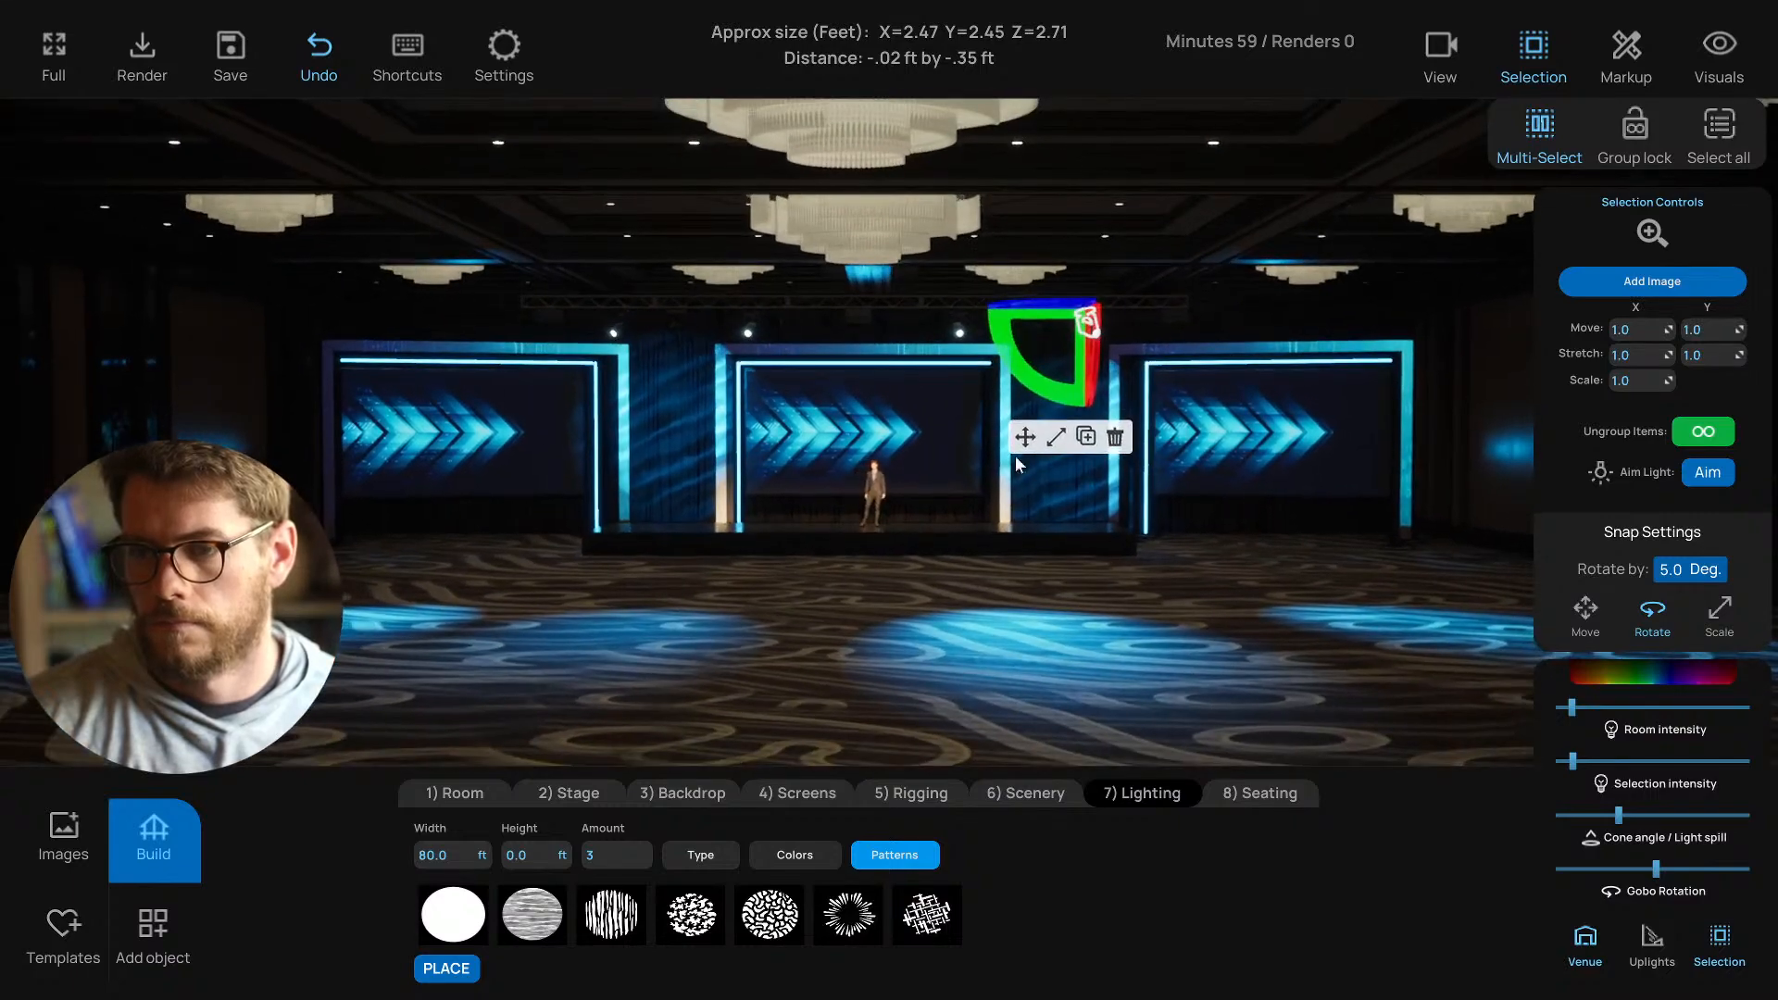
click(749, 337)
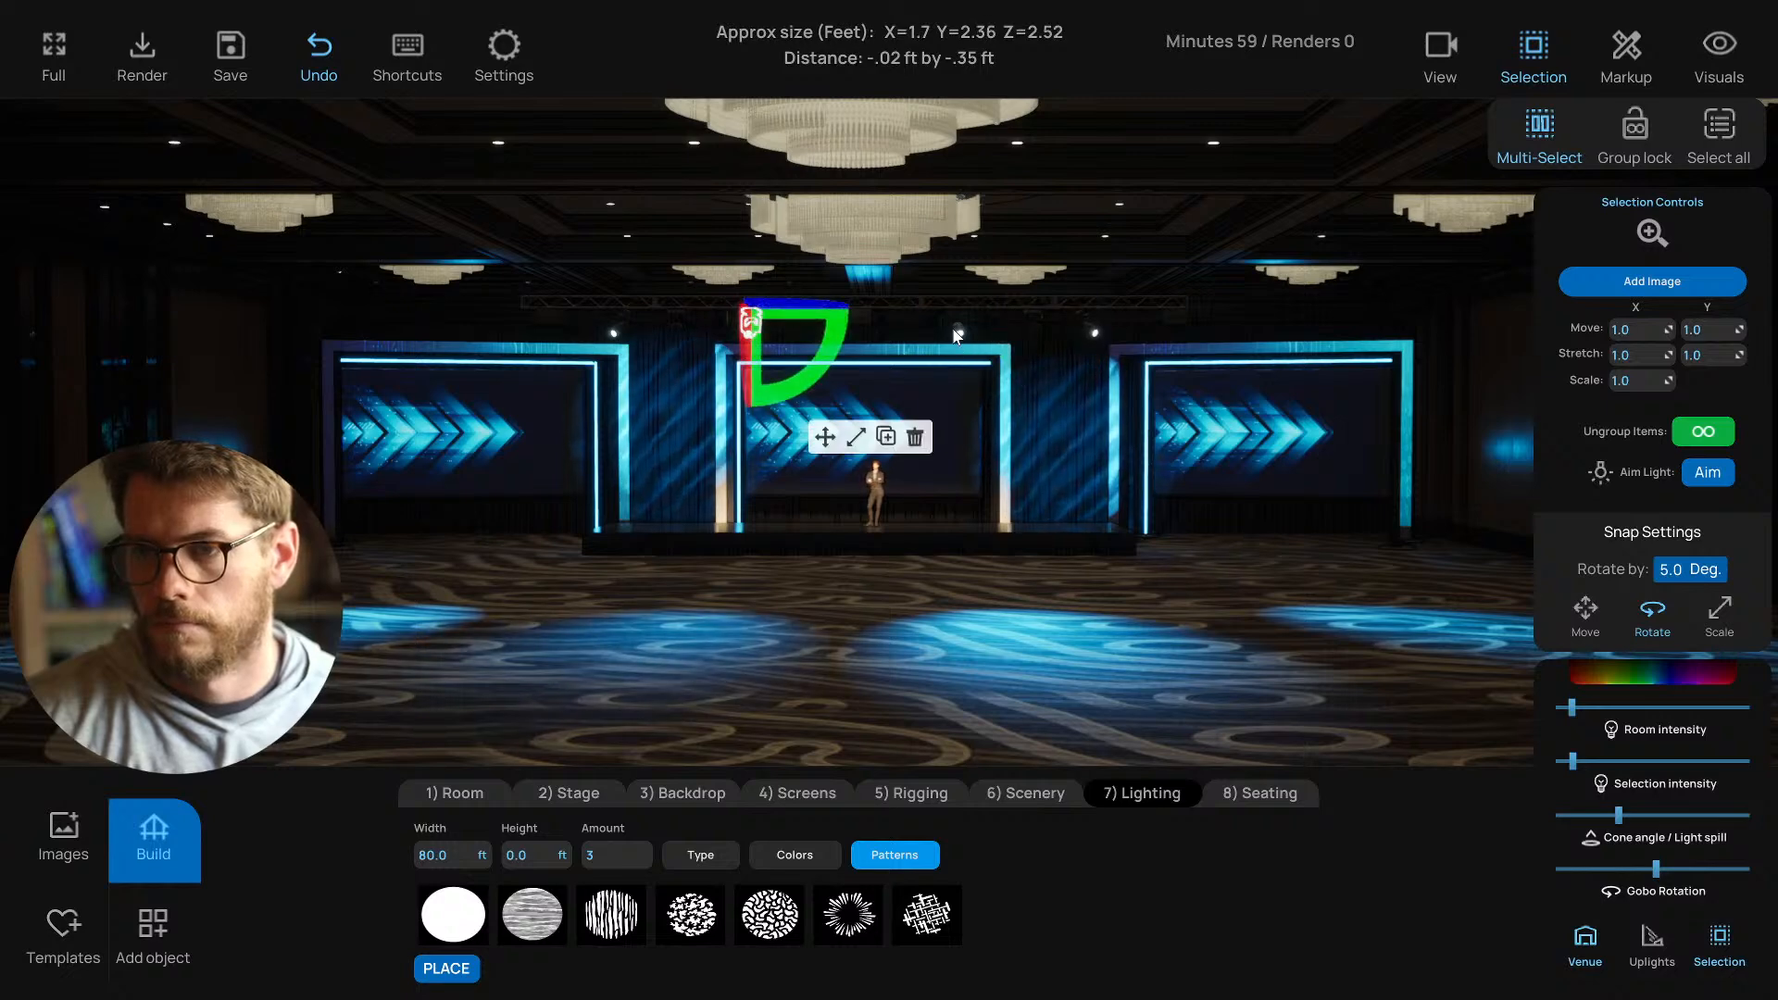
click(1027, 225)
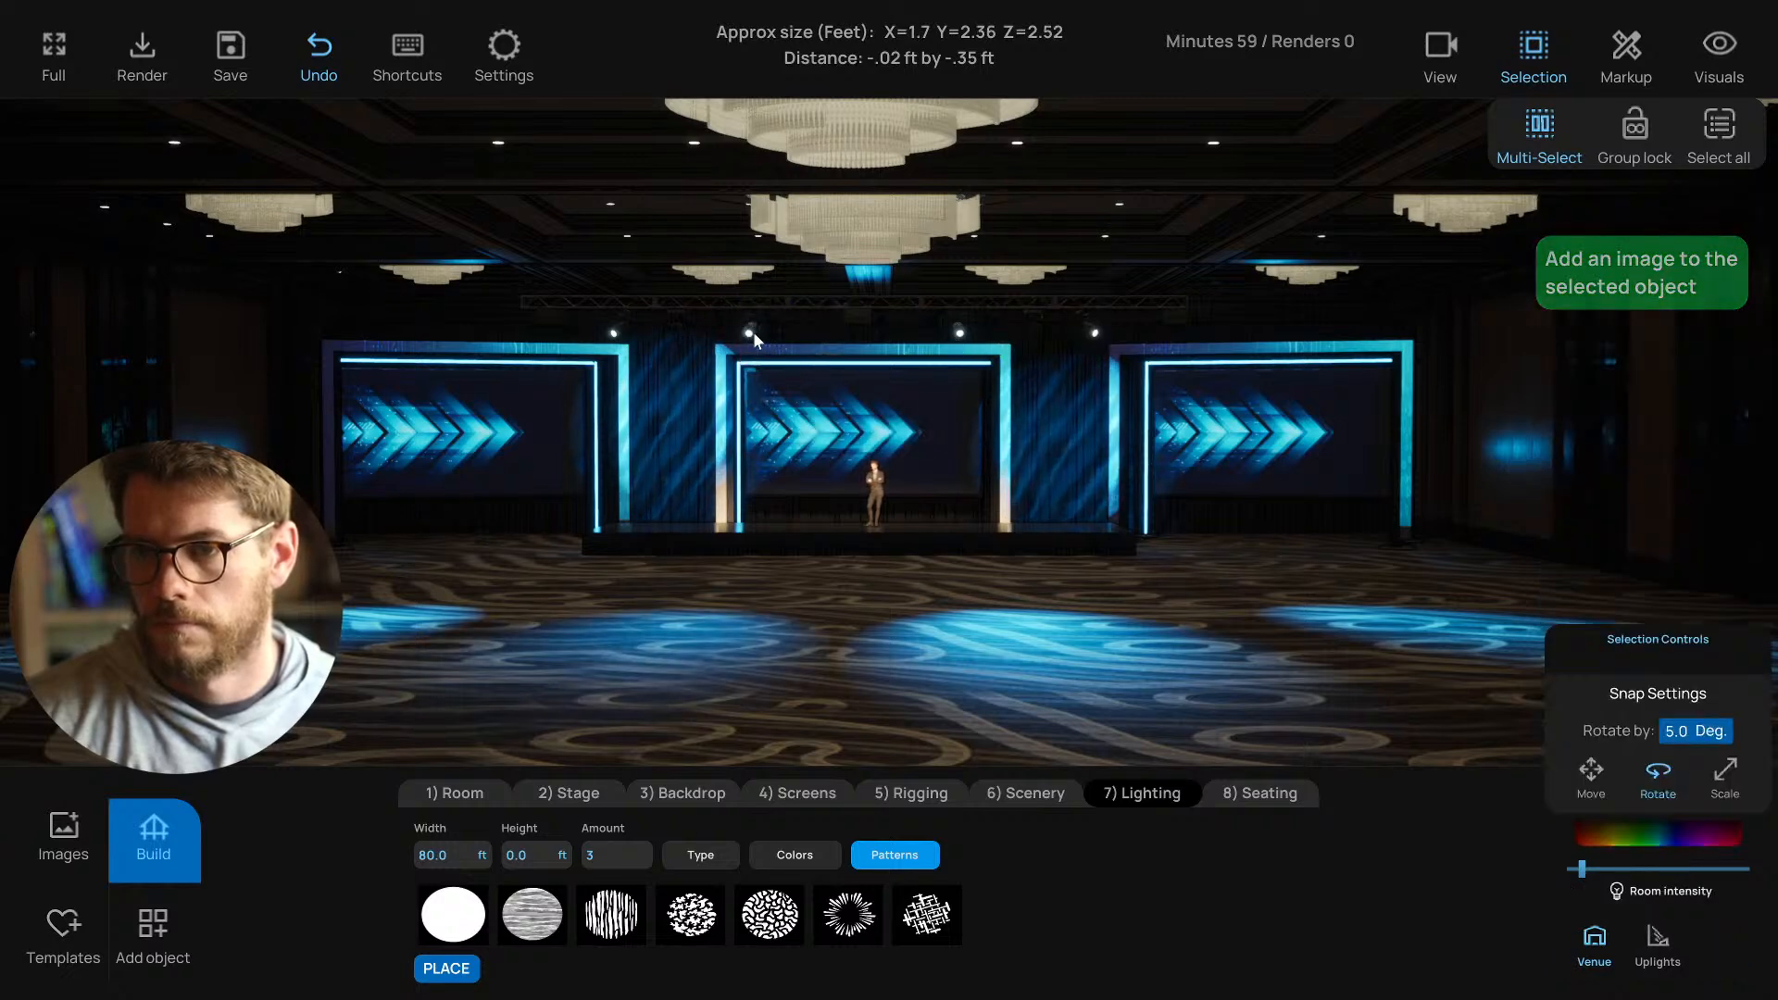
Lock the group again and set all four audience-facing lights to one shared low intensity with haze switched on.
click(1635, 126)
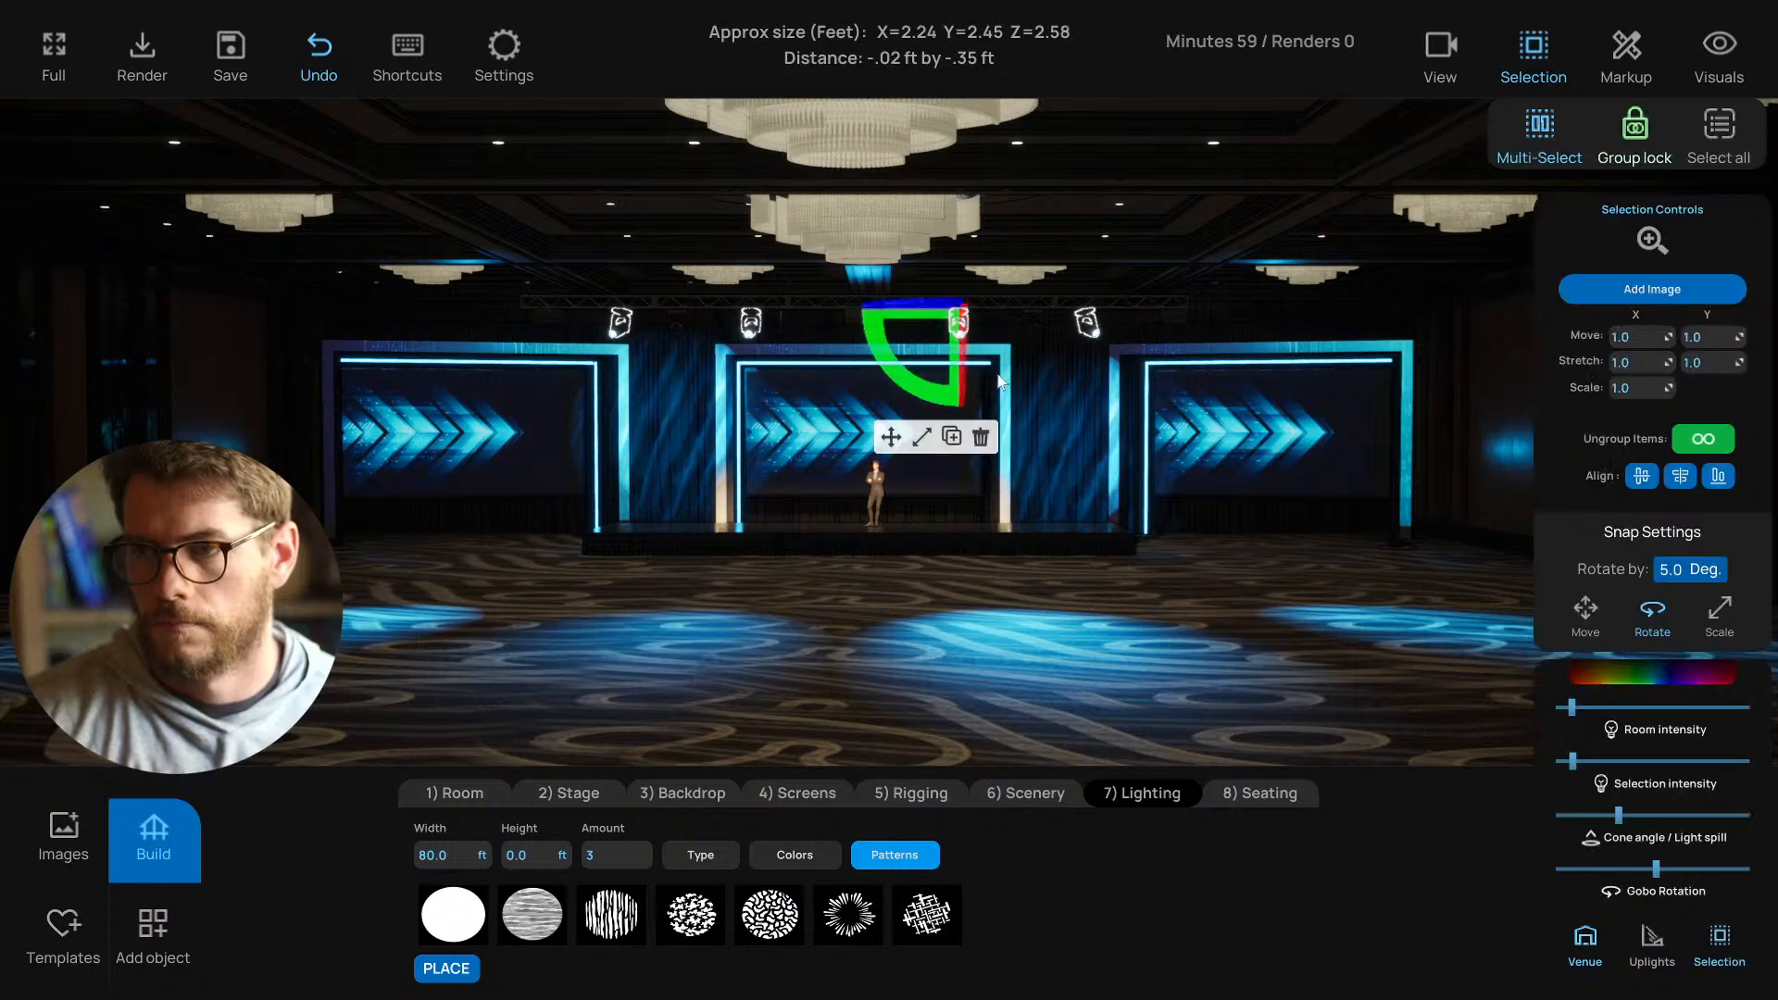
drag(1573, 762, 1618, 761)
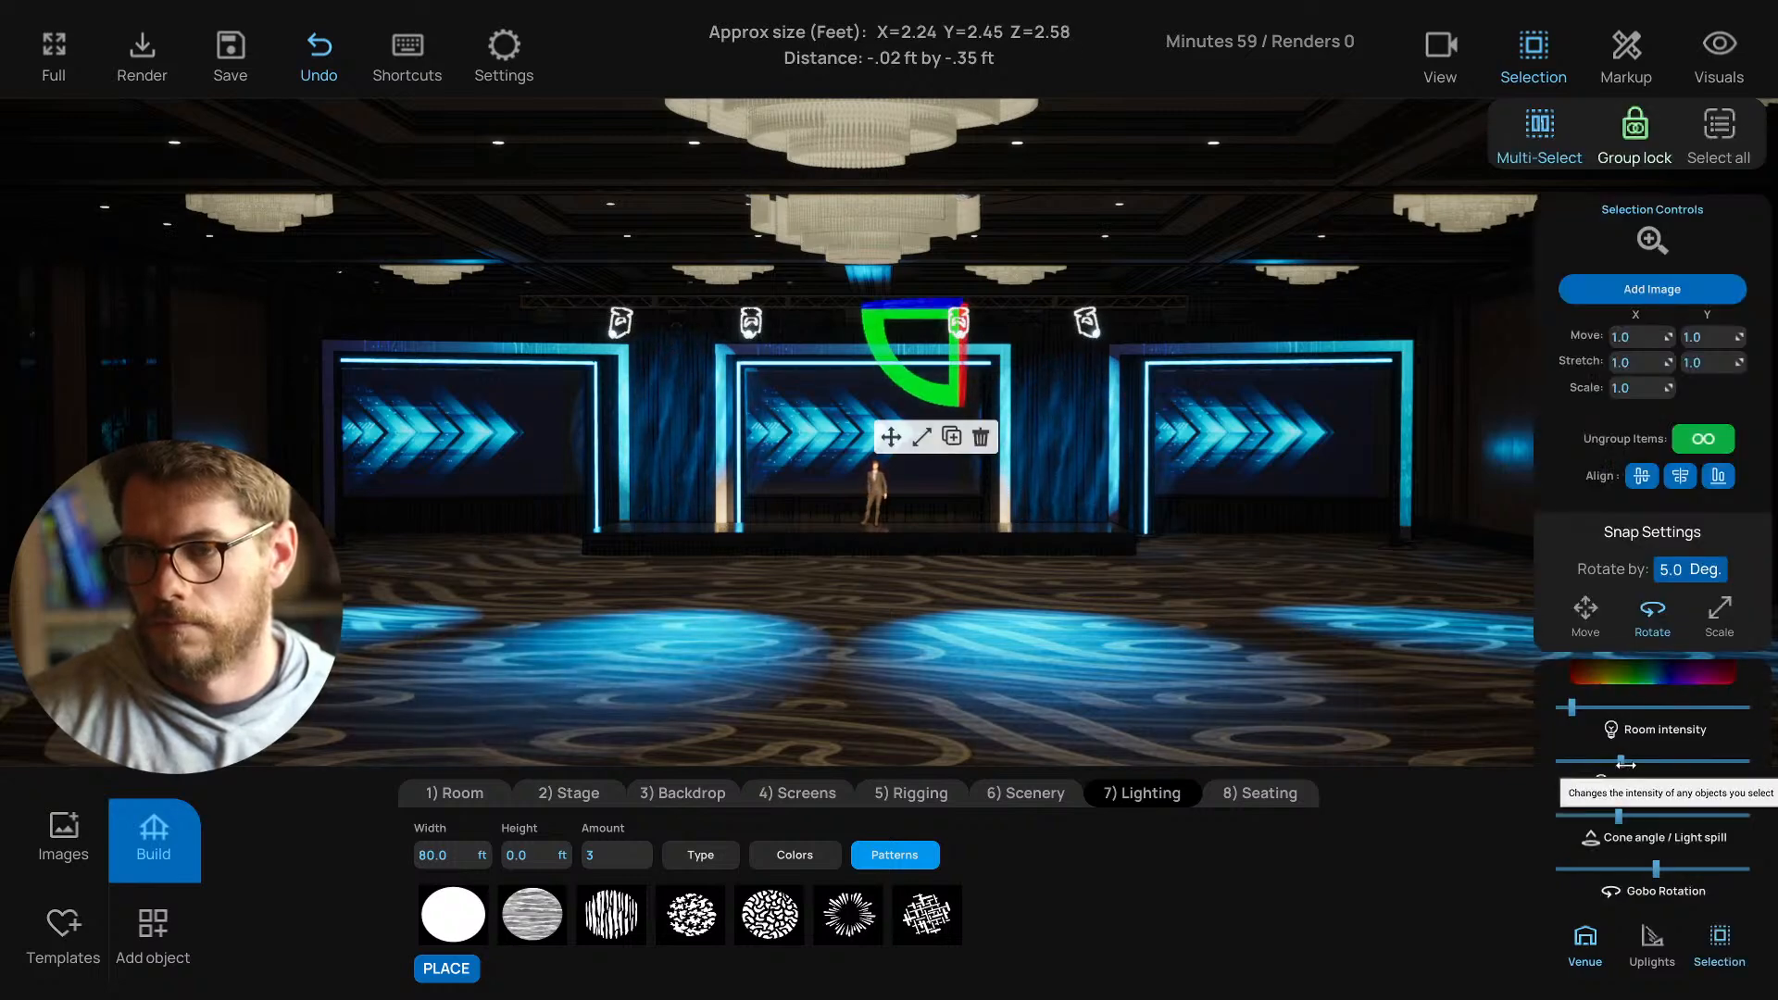
click(1713, 65)
click(1719, 125)
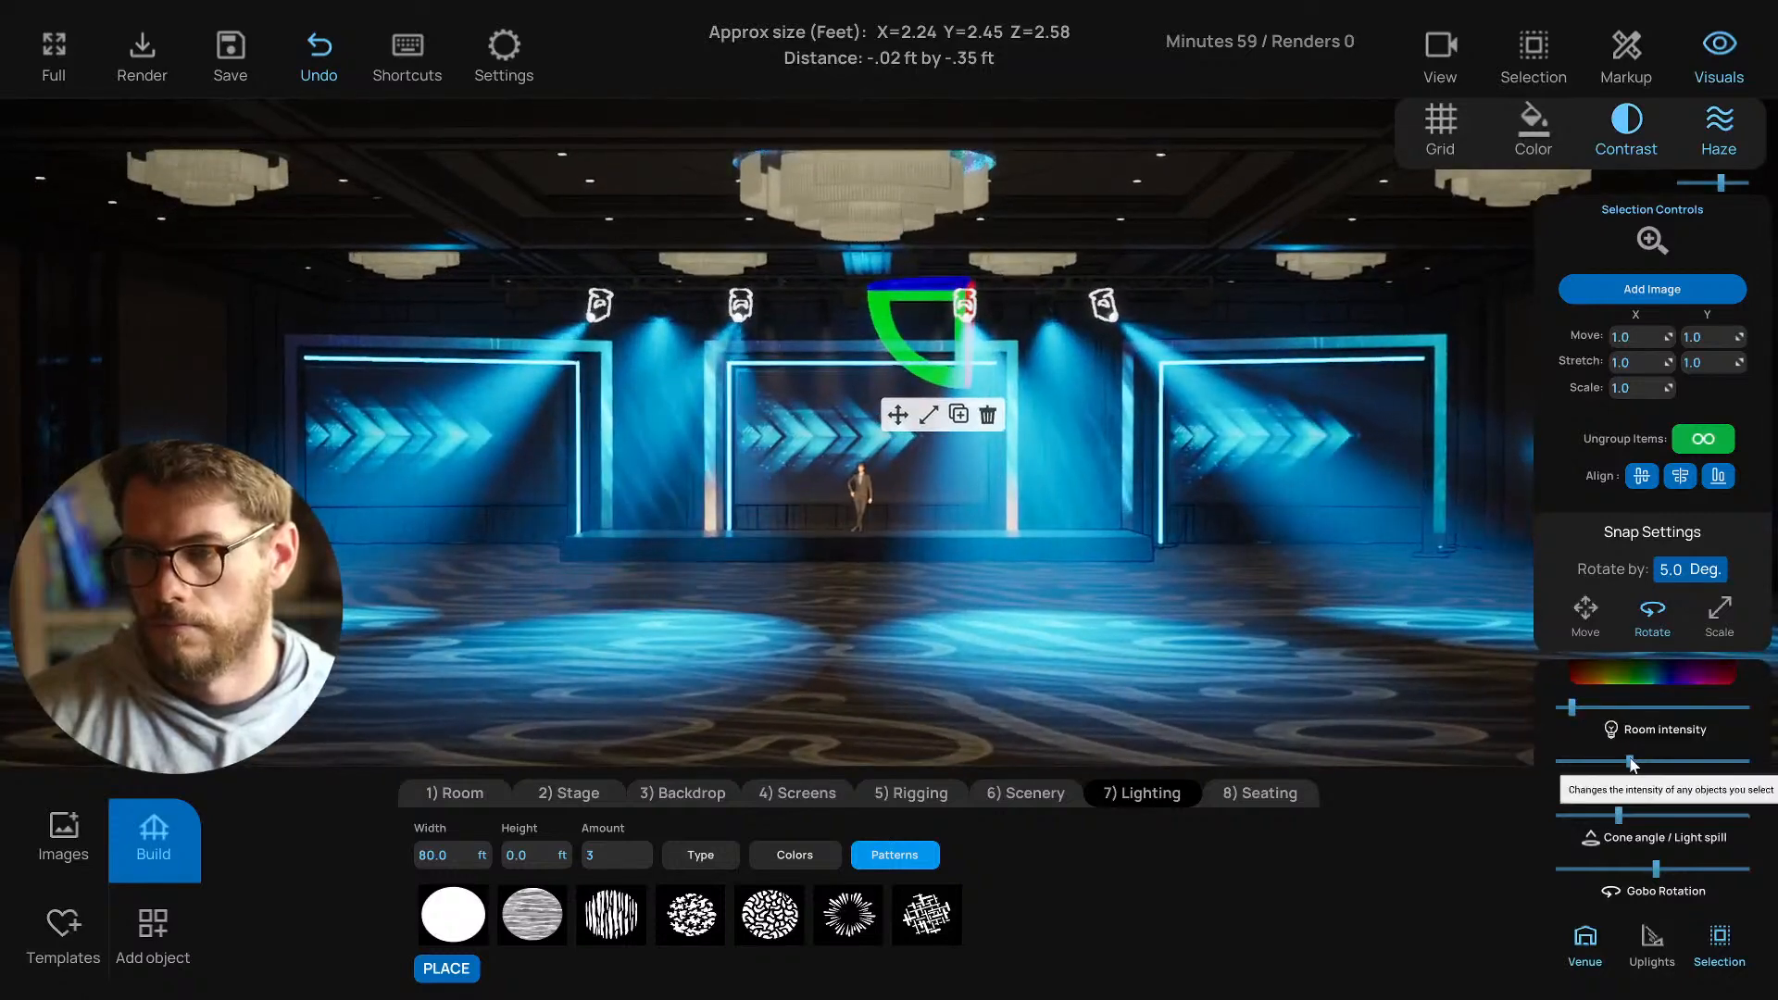
drag(1632, 761, 1574, 762)
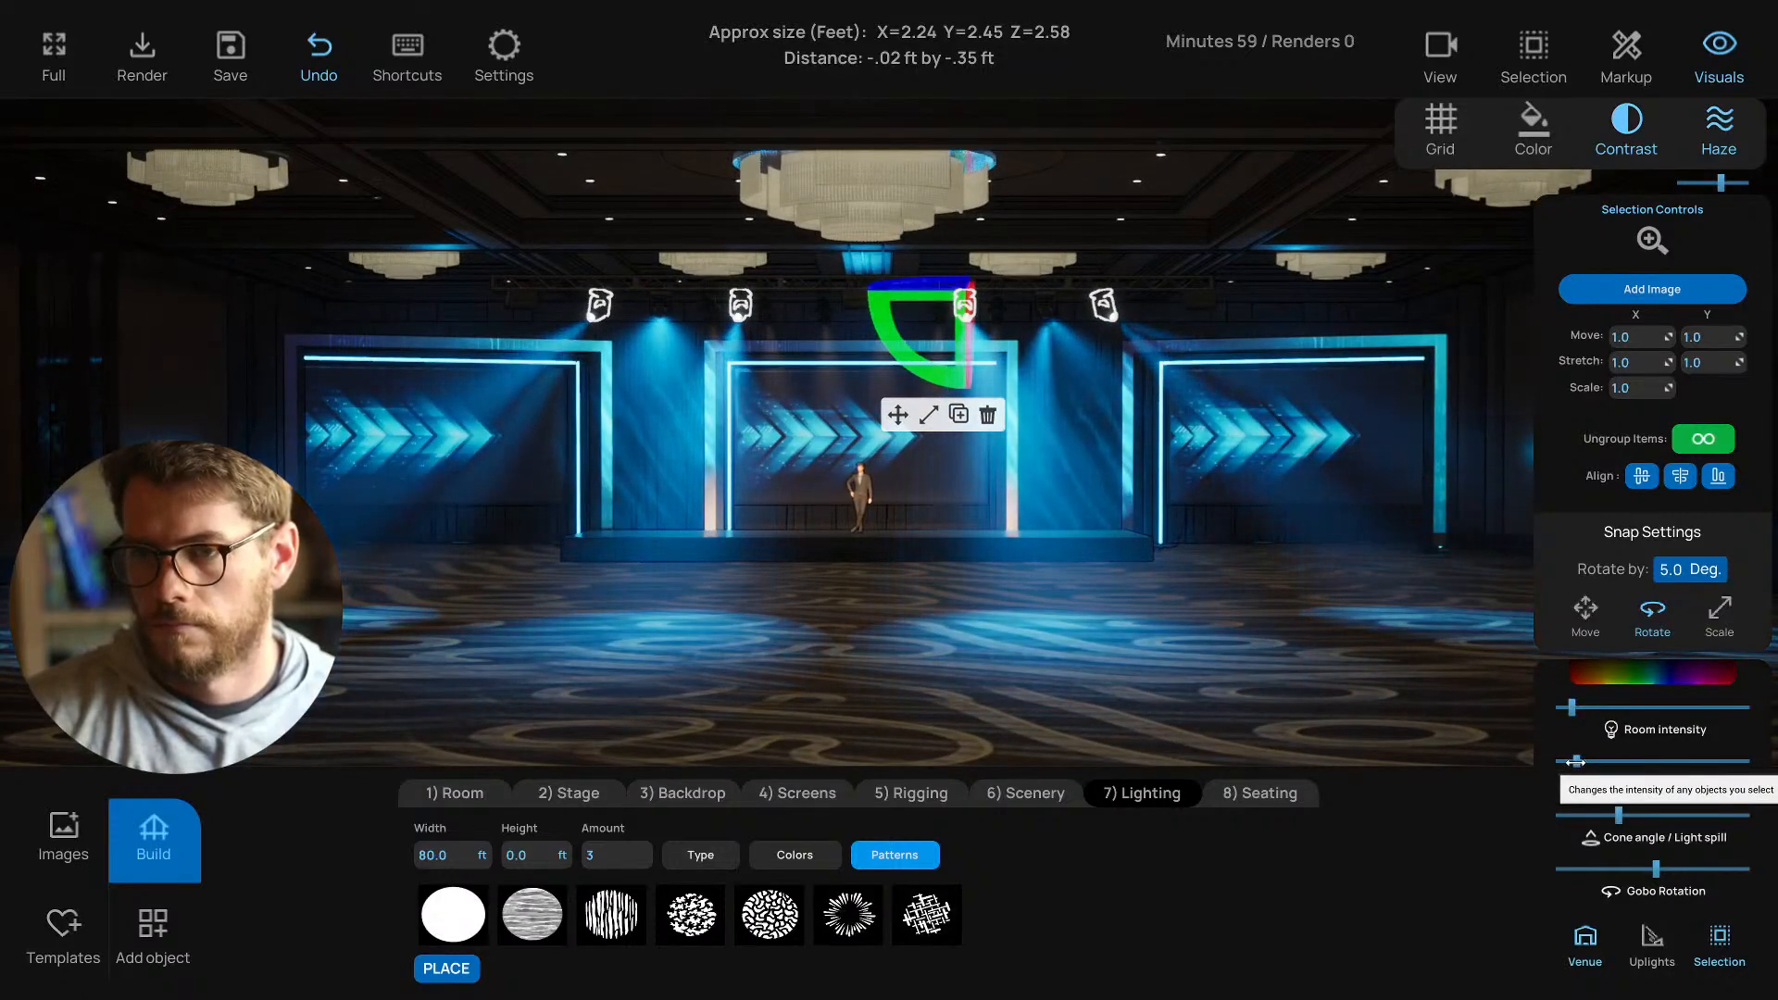
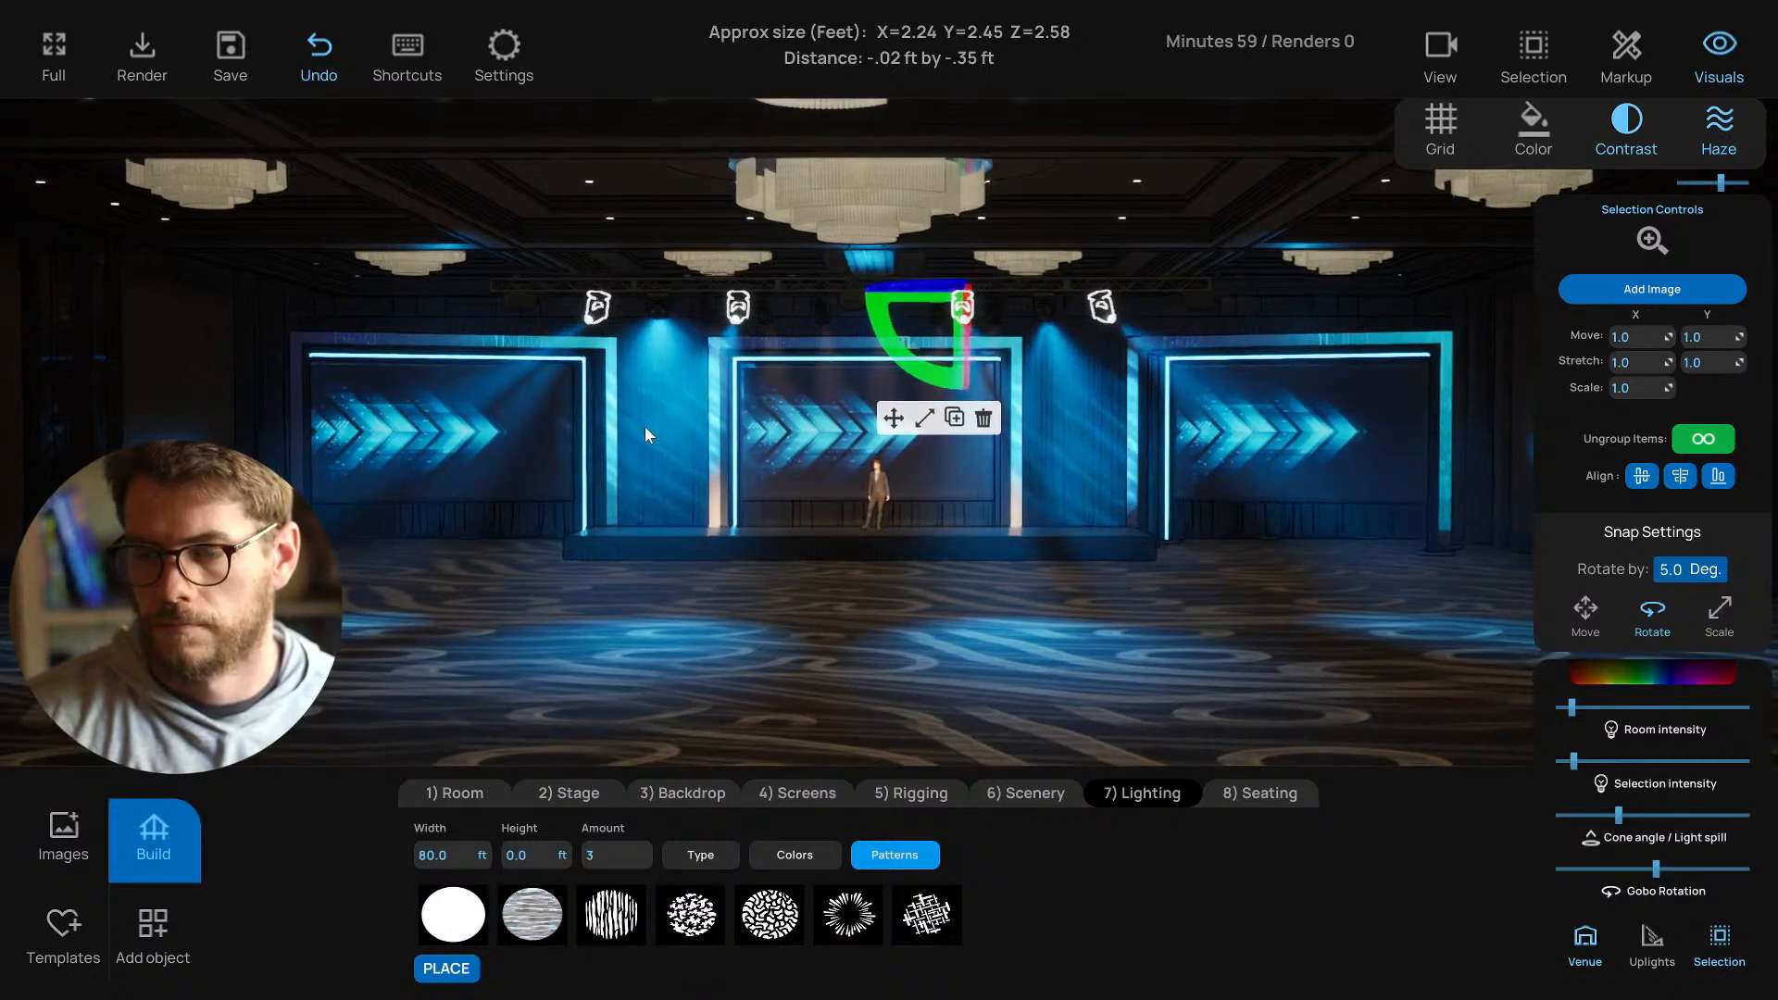
Select the pair of lights aimed at the drapes between the screens and reduce their intensity to the minimum.
click(657, 312)
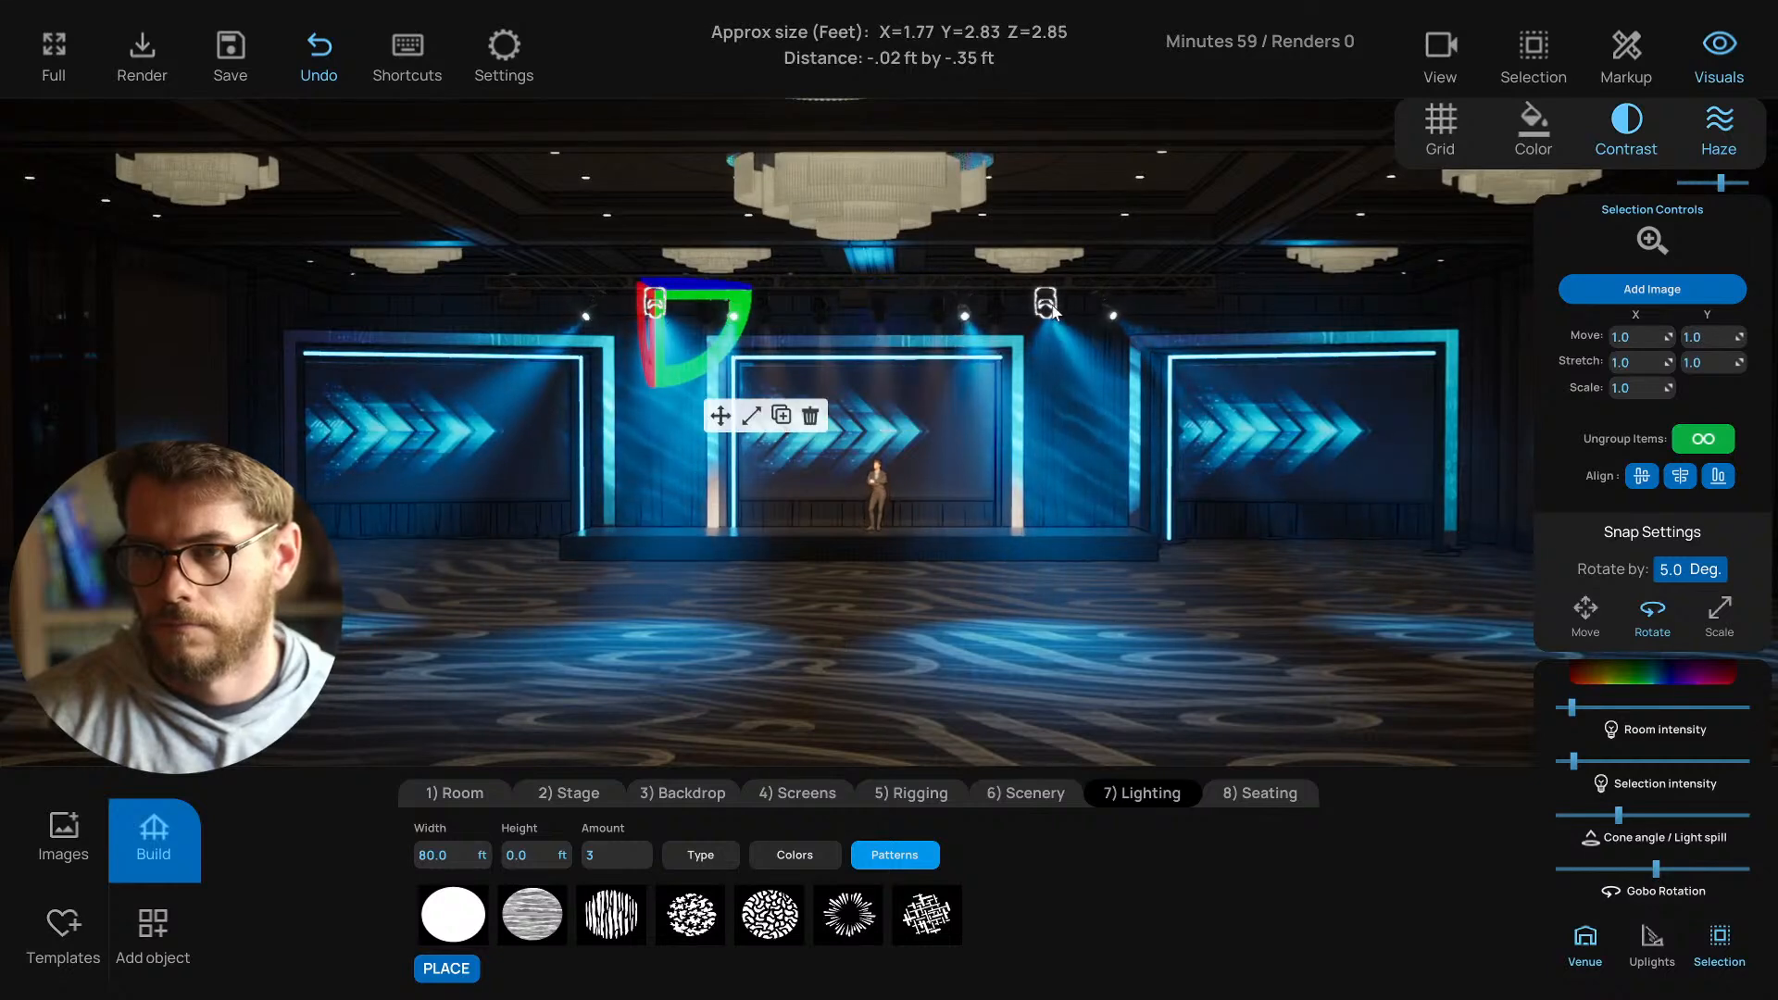
drag(1574, 762, 1545, 761)
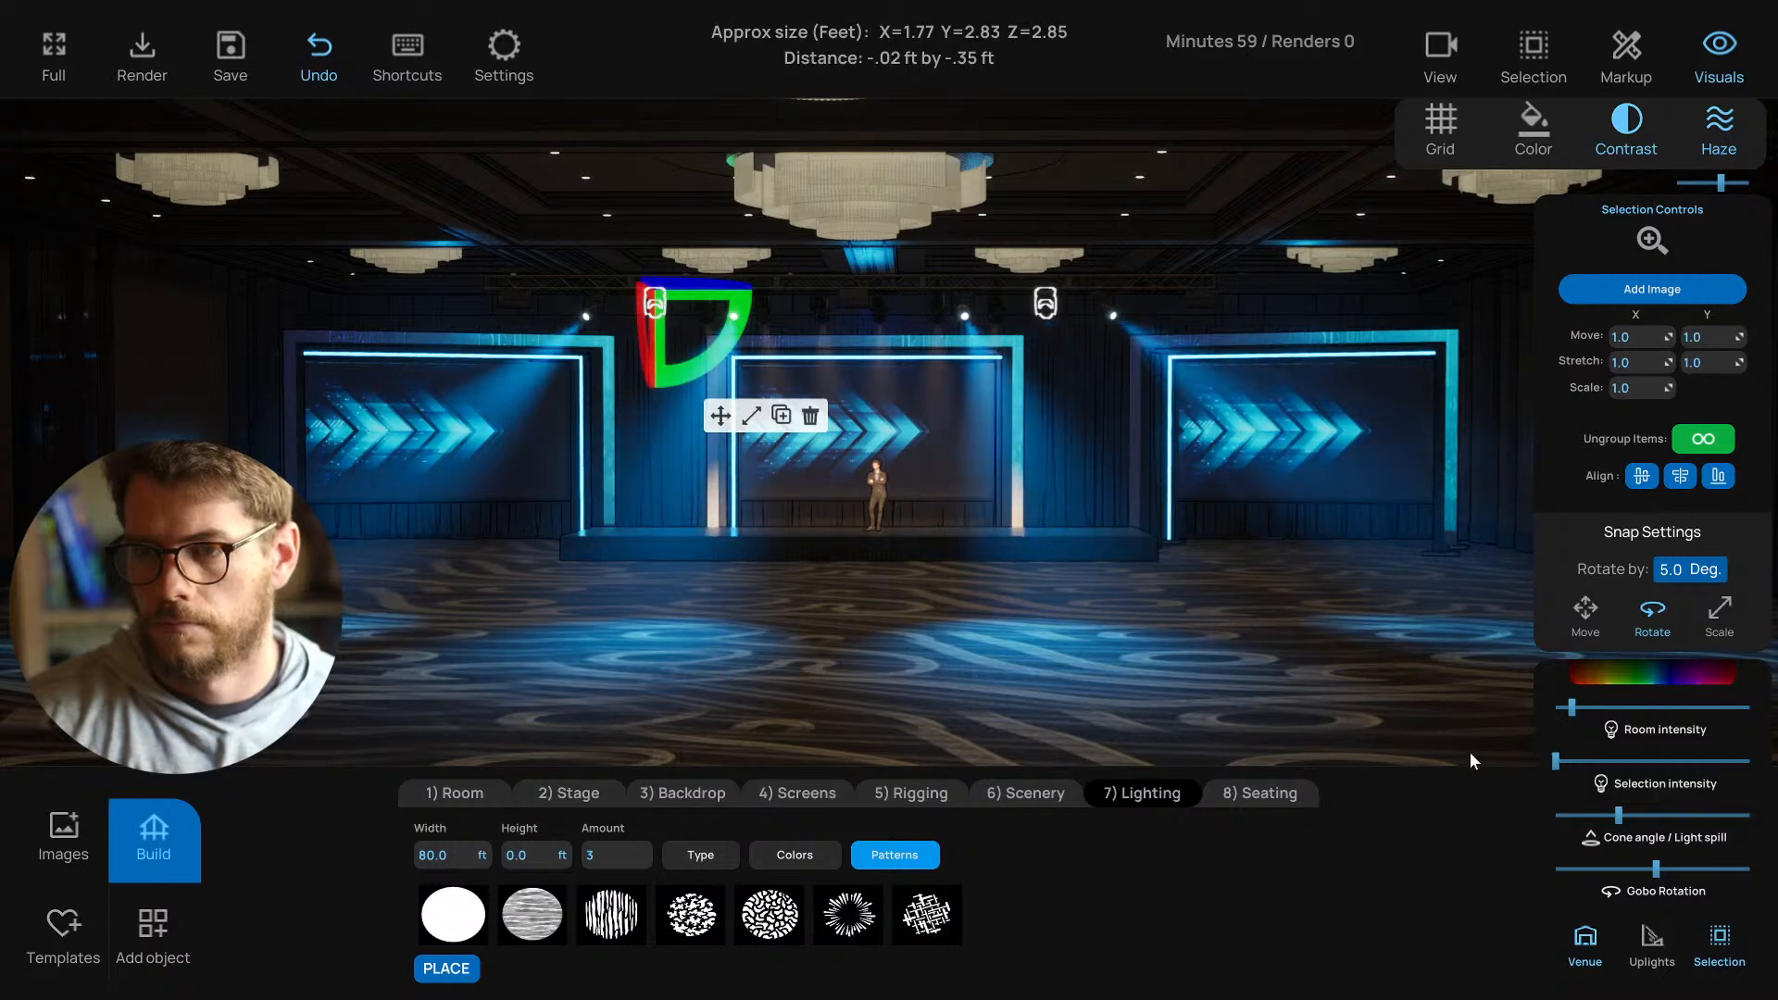
drag(959, 690, 1002, 667)
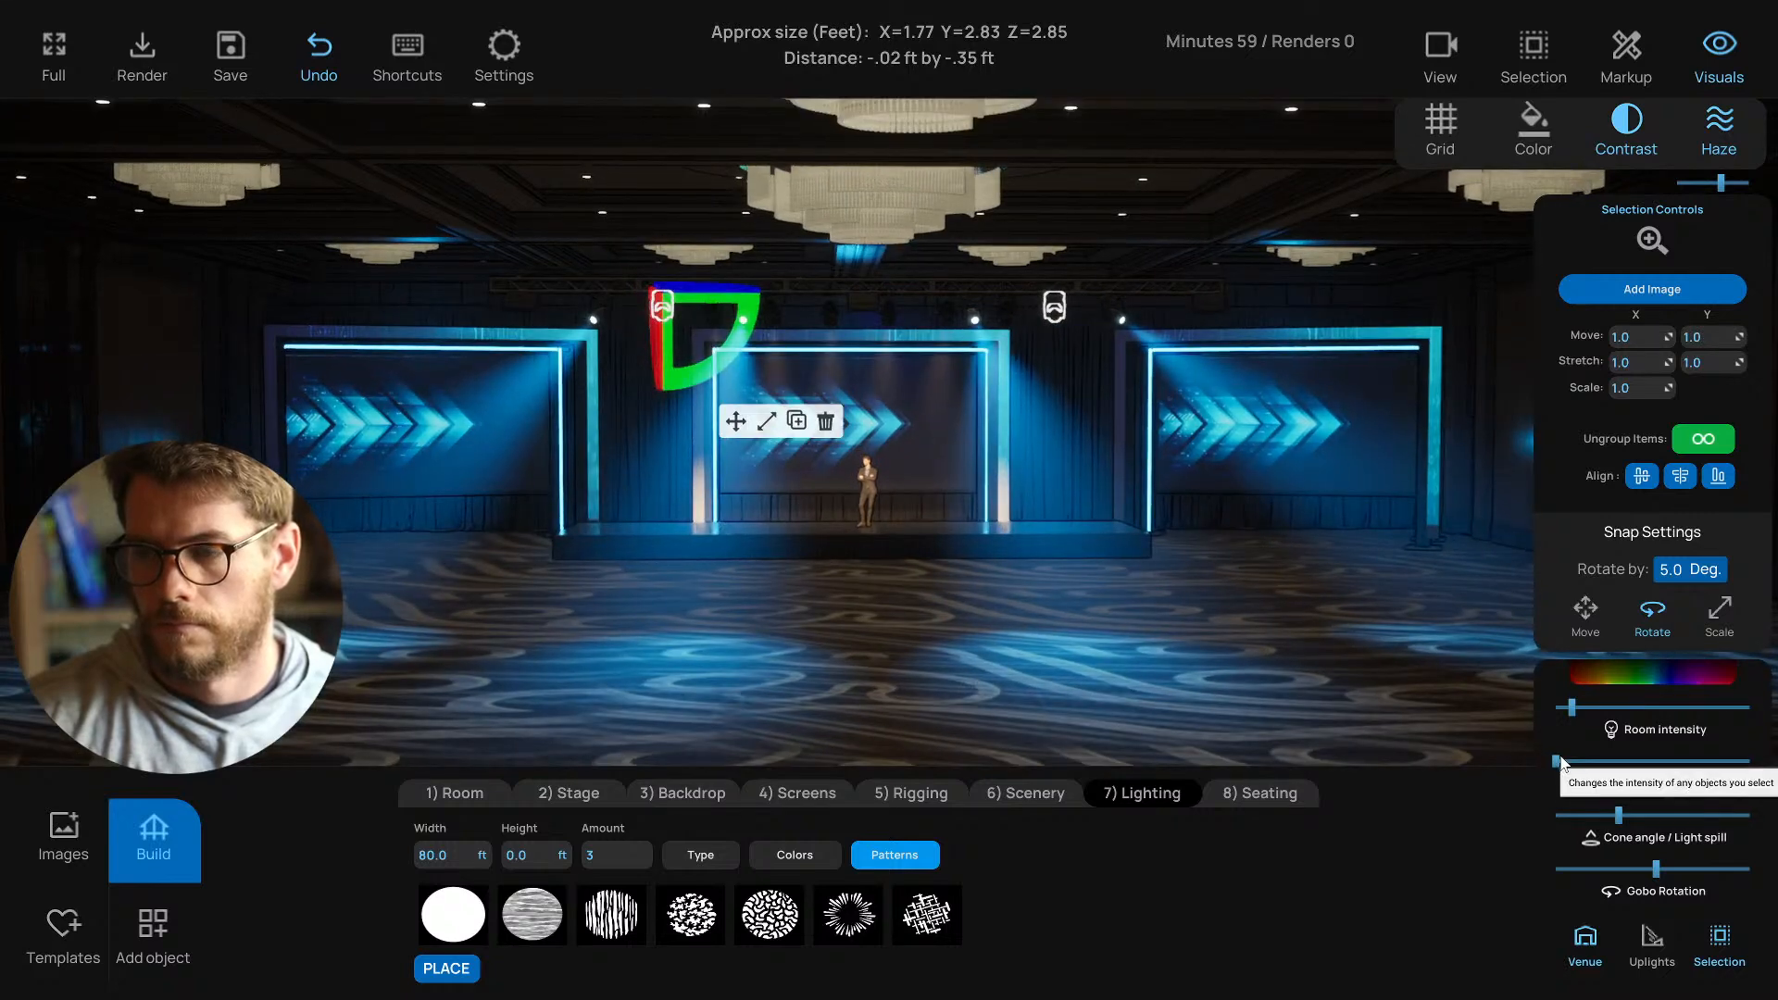
Recolour the two lights aimed at the drapes between the screens to amber at a low intensity, and save the project.
drag(1556, 761, 1595, 760)
click(1630, 674)
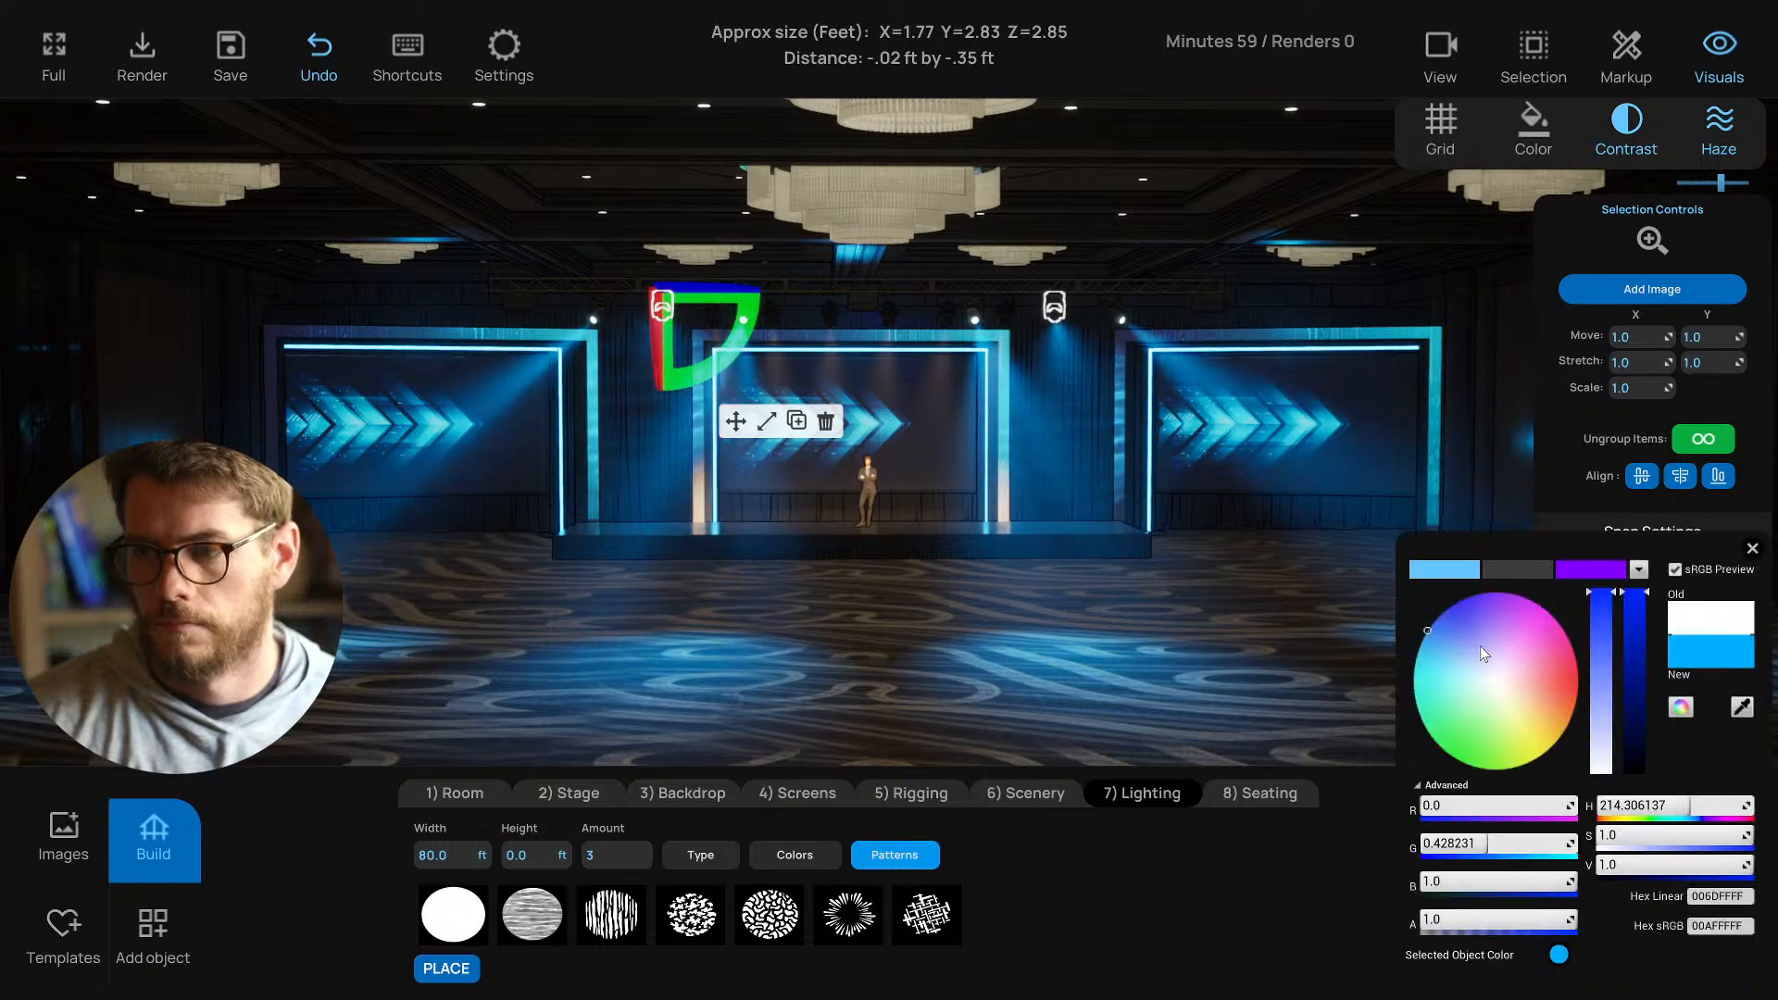
mouse_move(1463, 628)
mouse_down()
mouse_move(1461, 602)
mouse_move(1539, 713)
mouse_move(1570, 722)
mouse_up()
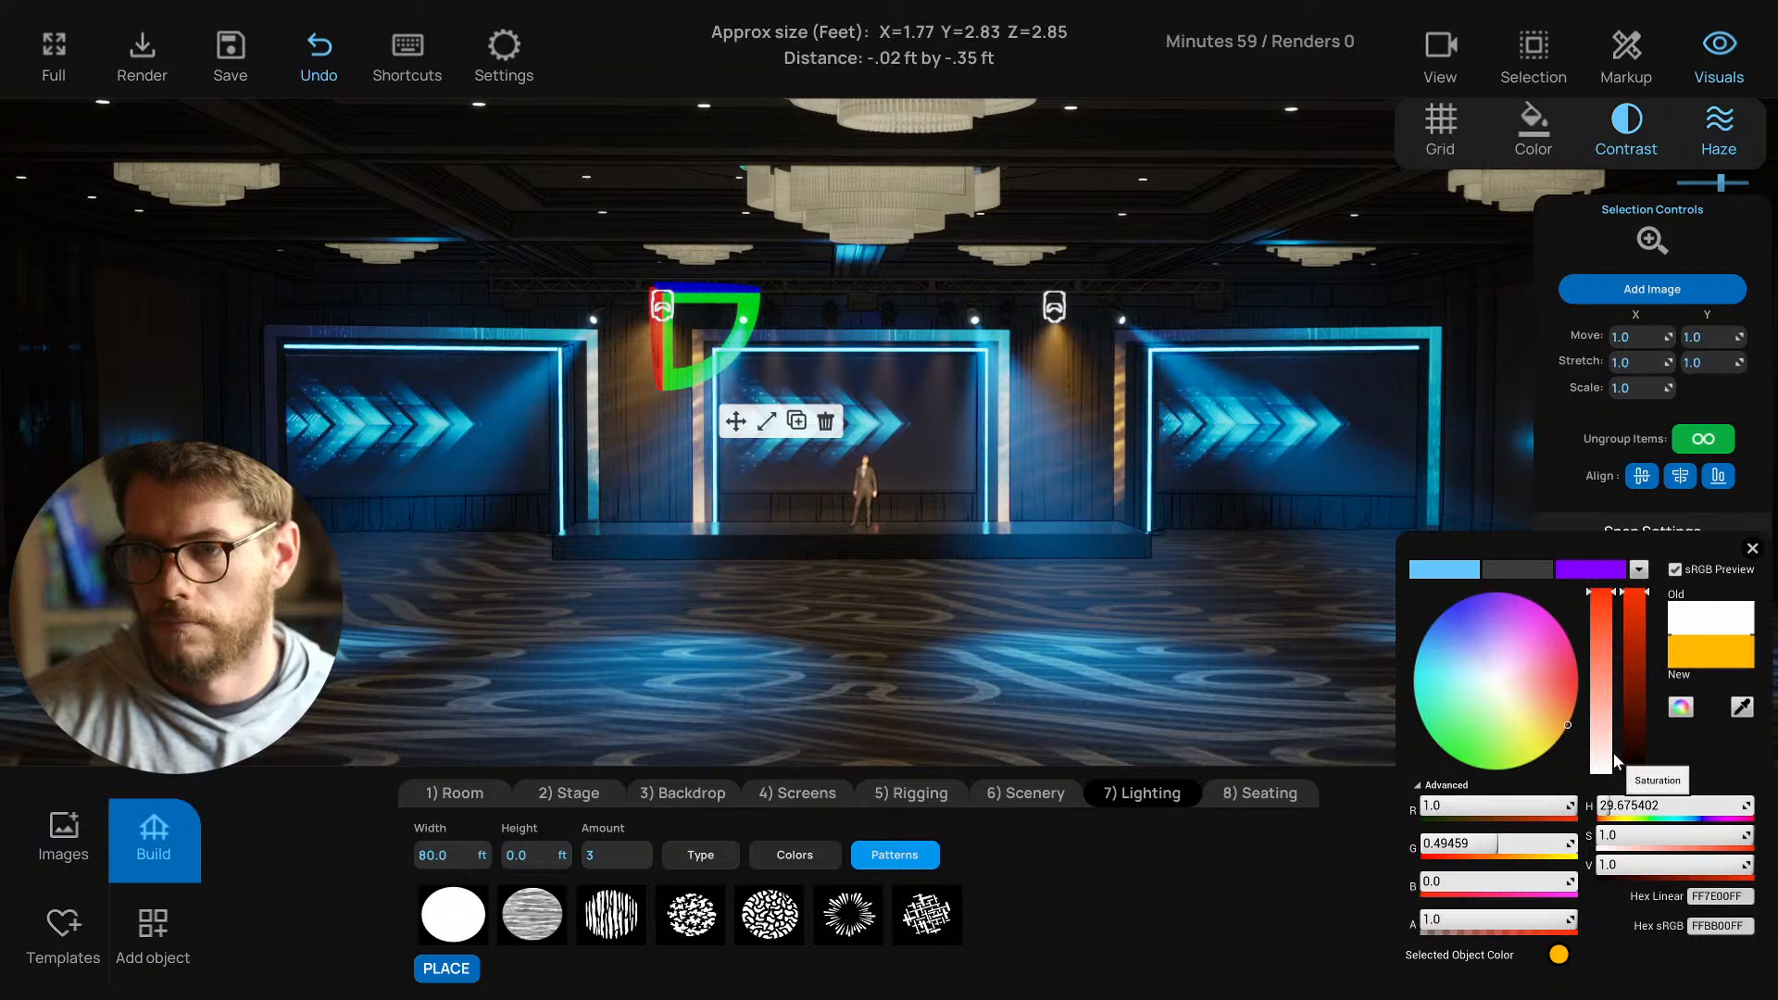
click(1751, 550)
drag(1602, 766, 1562, 762)
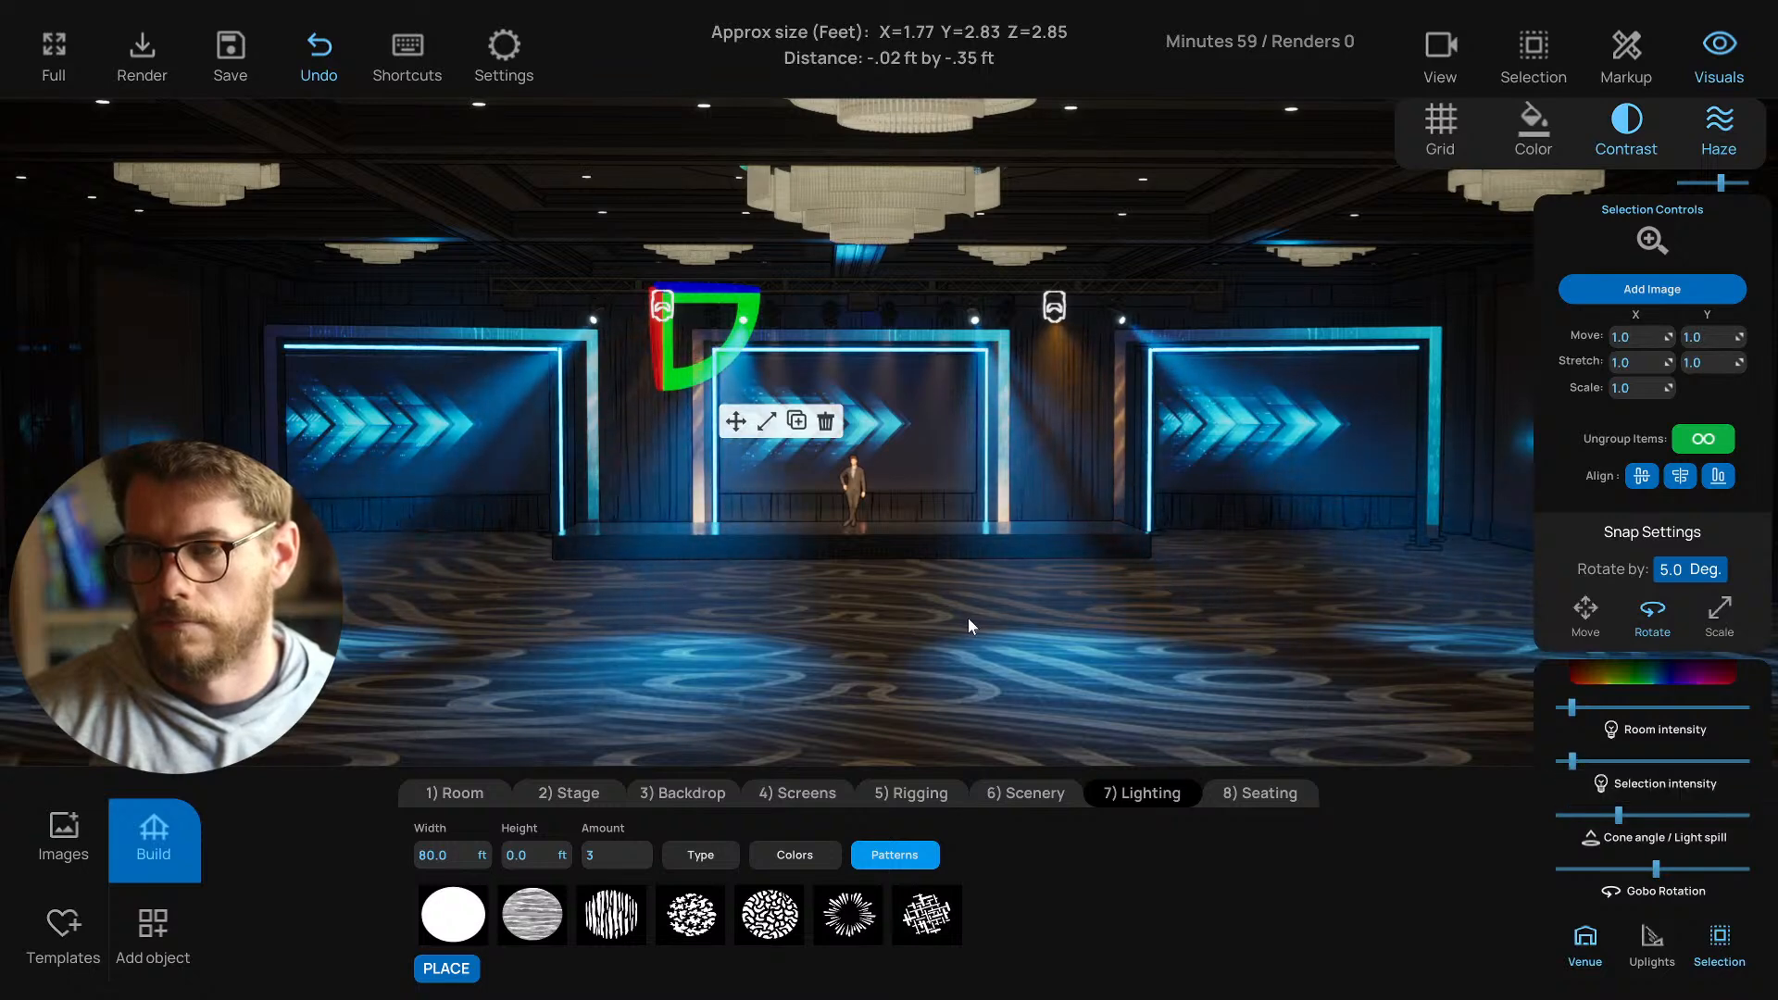
drag(969, 619, 977, 614)
scroll(935, 613, up, 4)
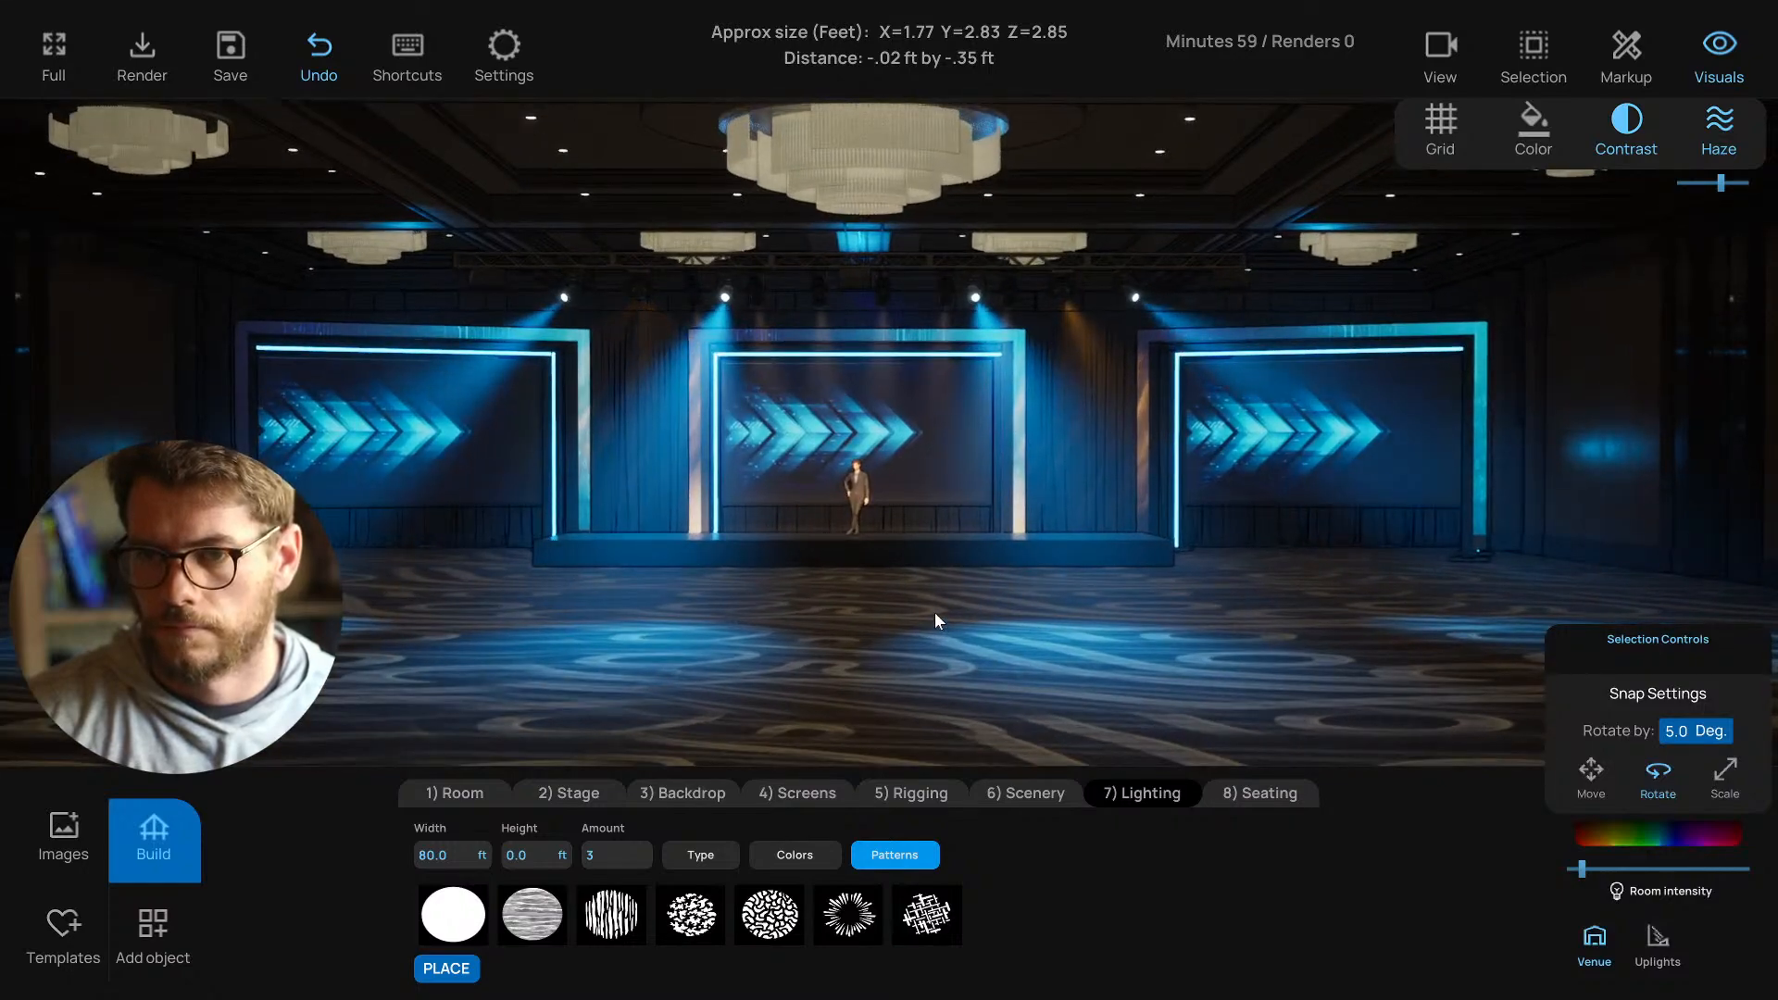
drag(936, 613, 859, 375)
key(ctrl+s)
Turn the haze density down to near its minimum and switch the haze off, with the project saved.
click(760, 274)
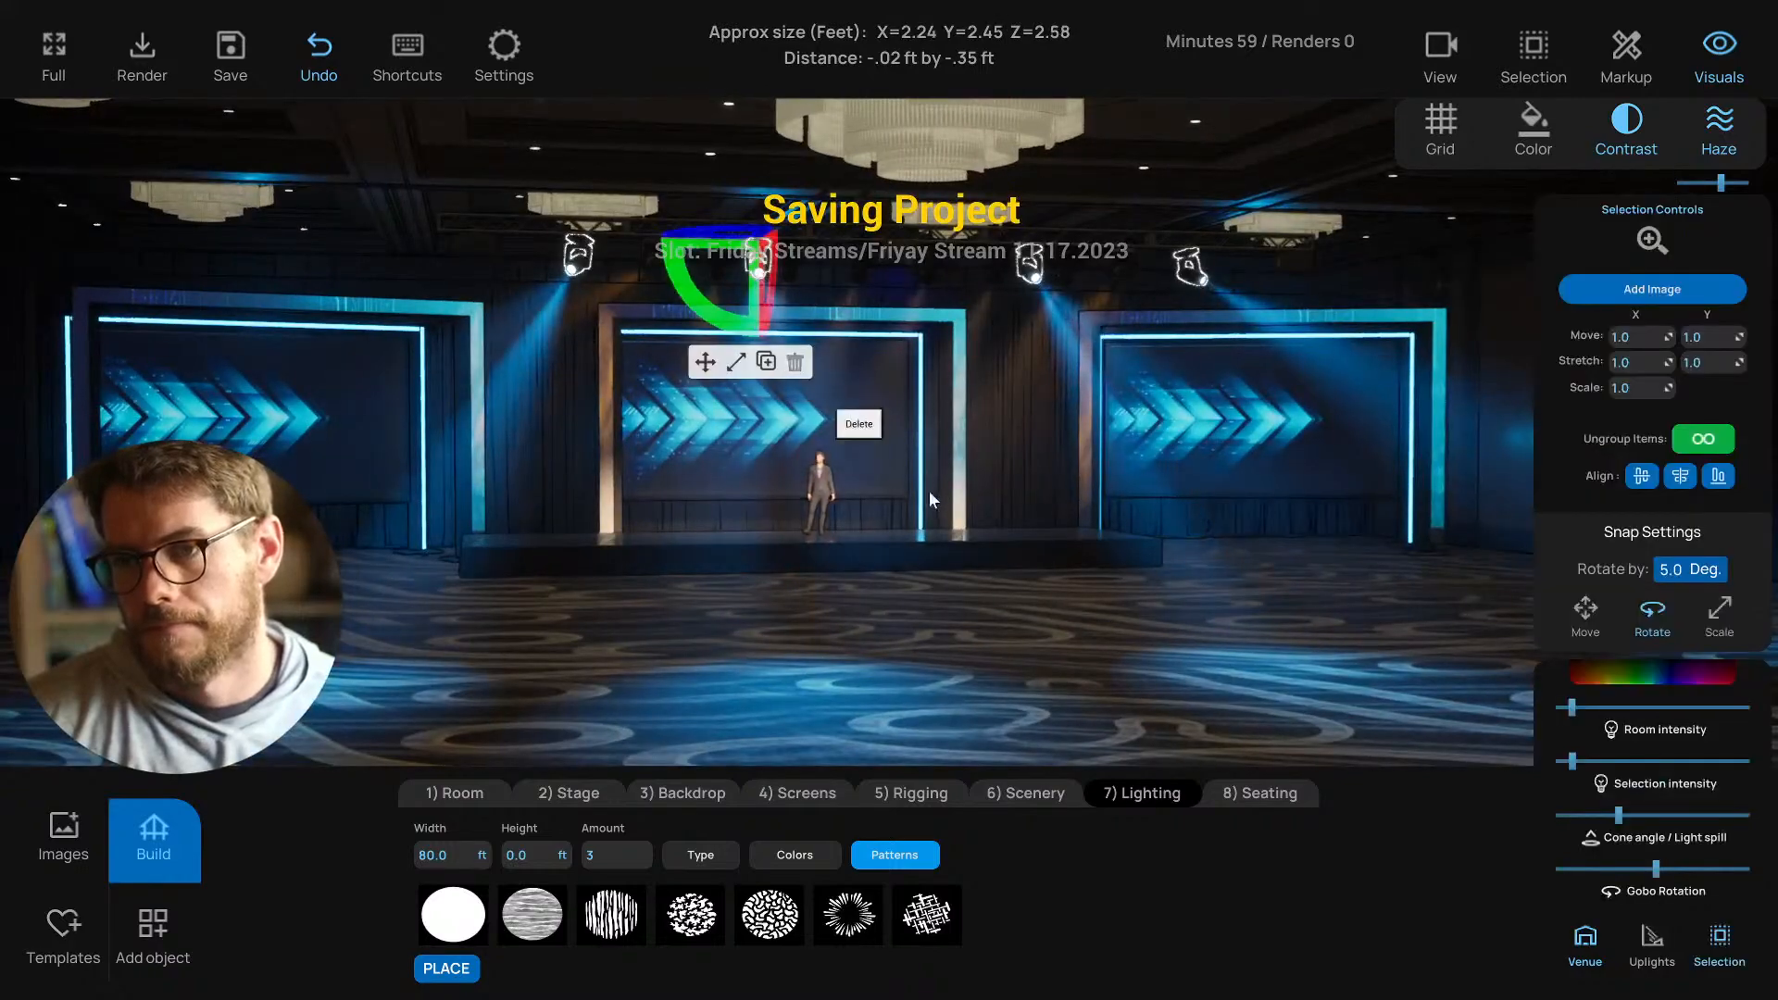
scroll(936, 499, down, 3)
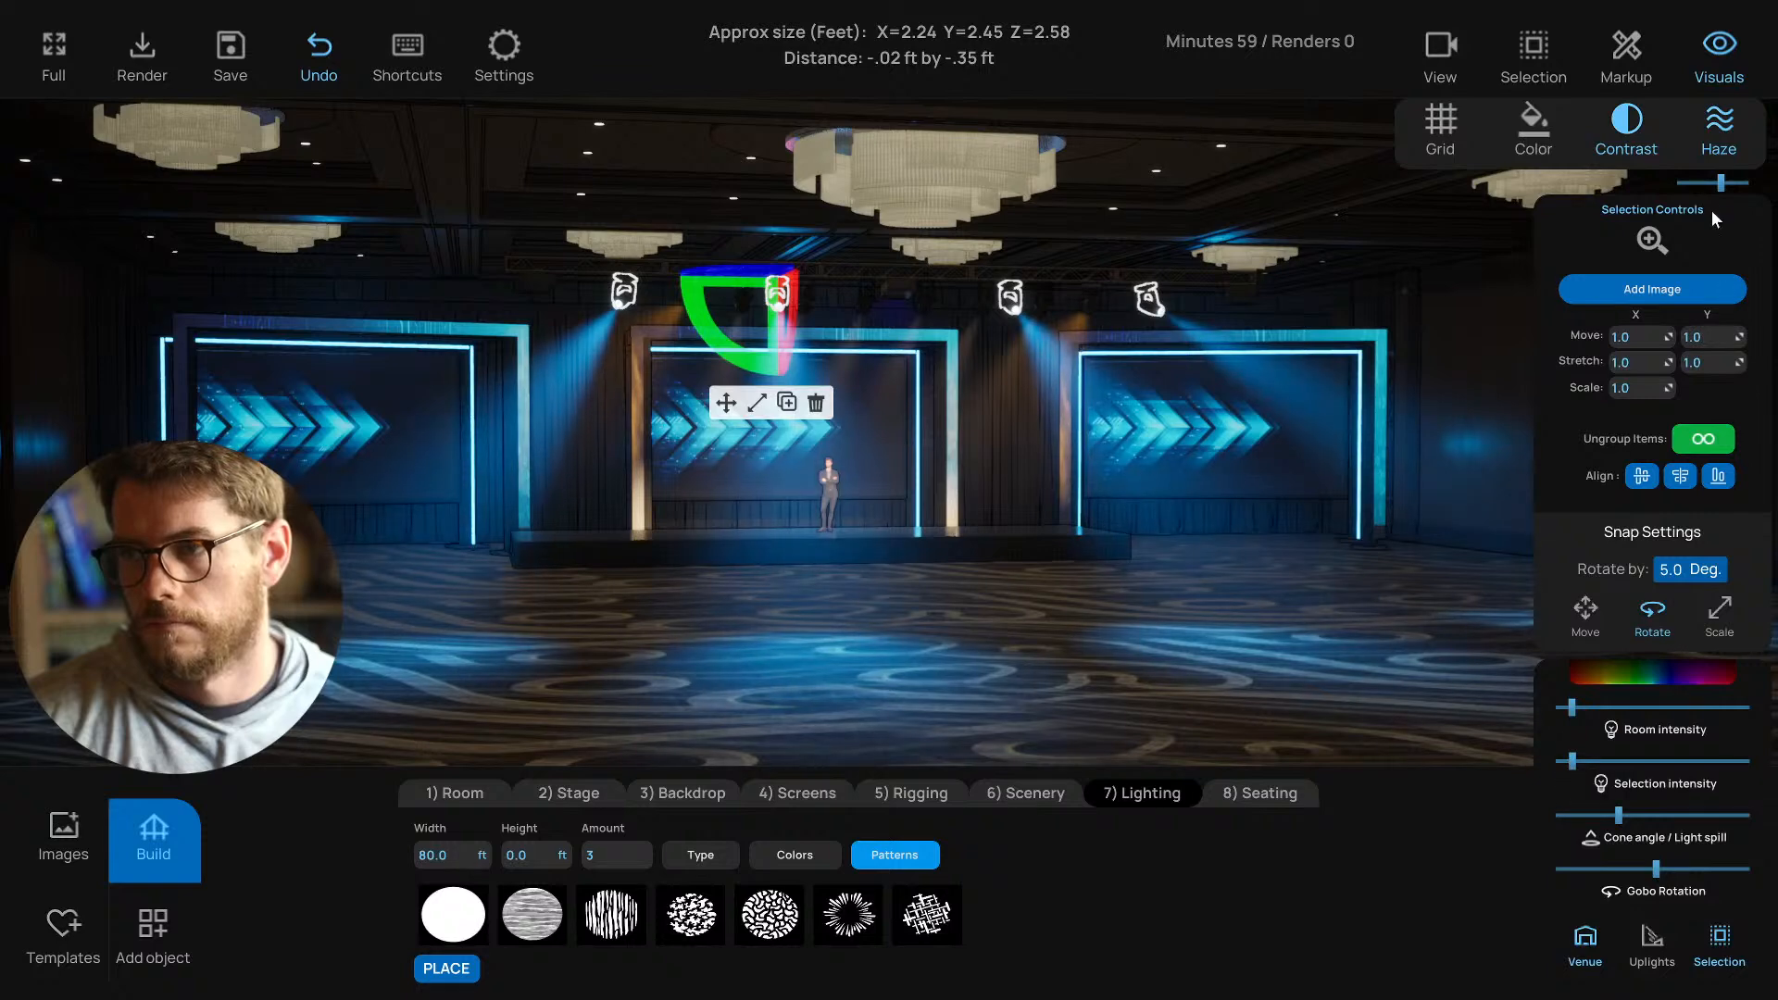
drag(1711, 184, 1674, 184)
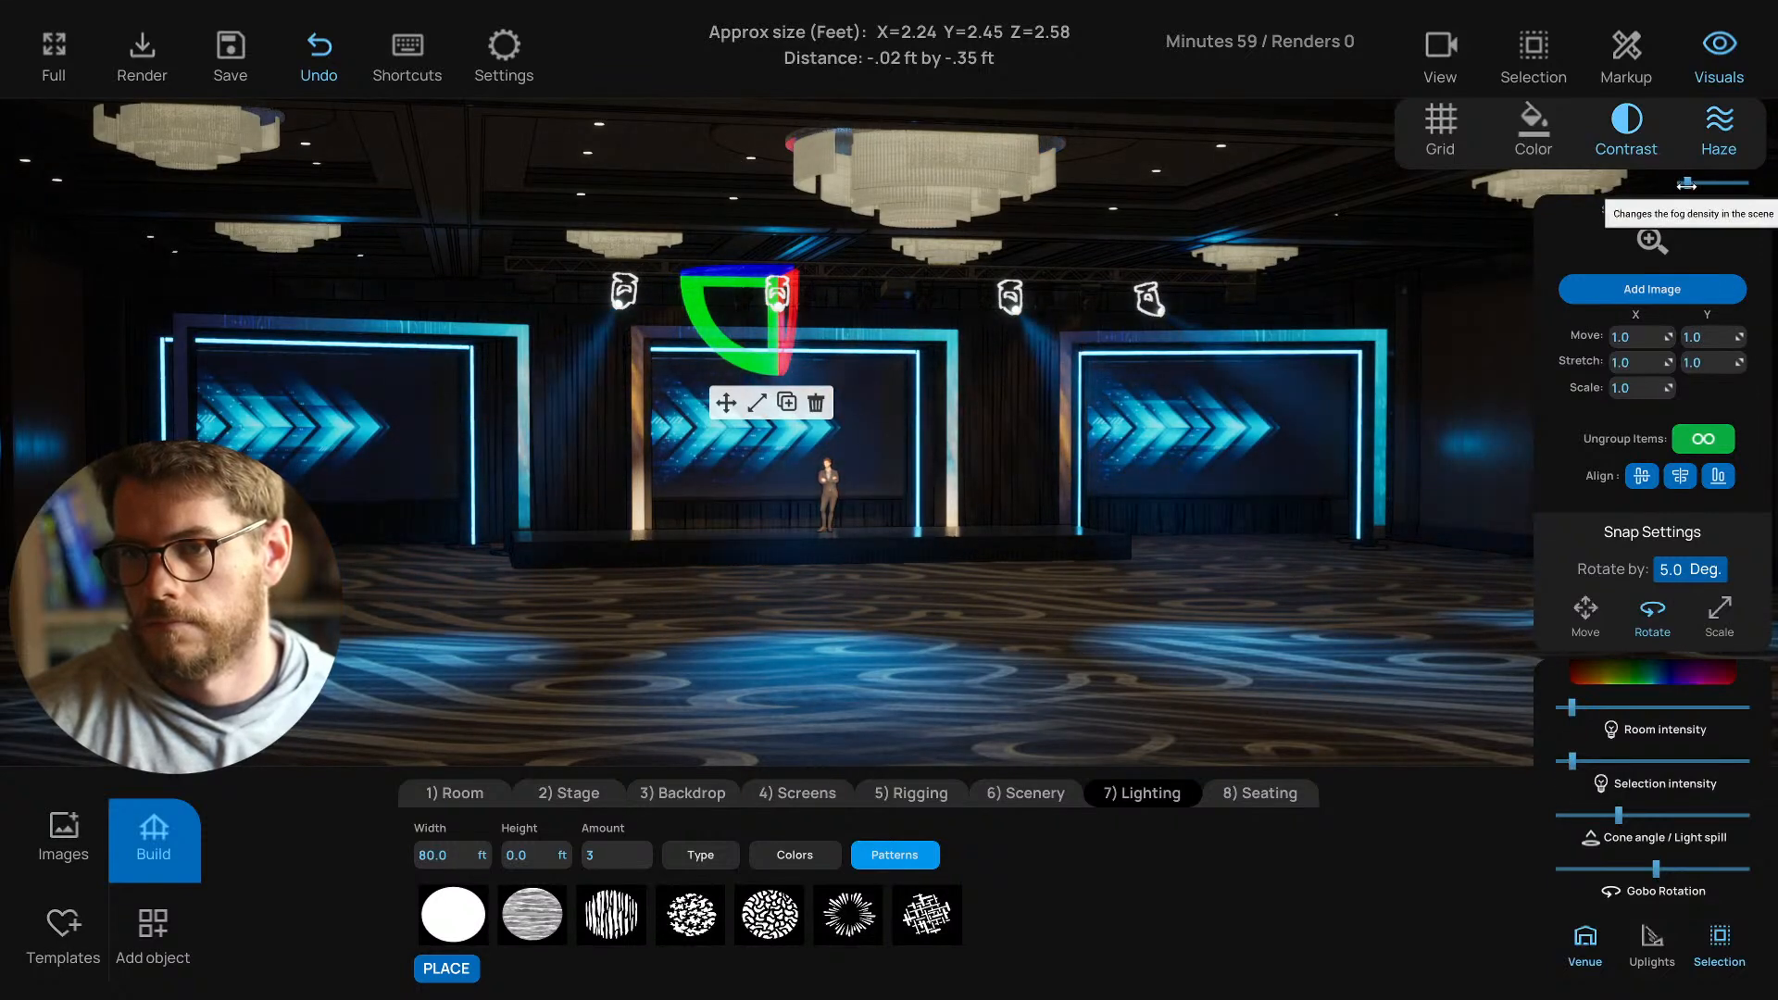
click(1164, 645)
scroll(1158, 645, up, 2)
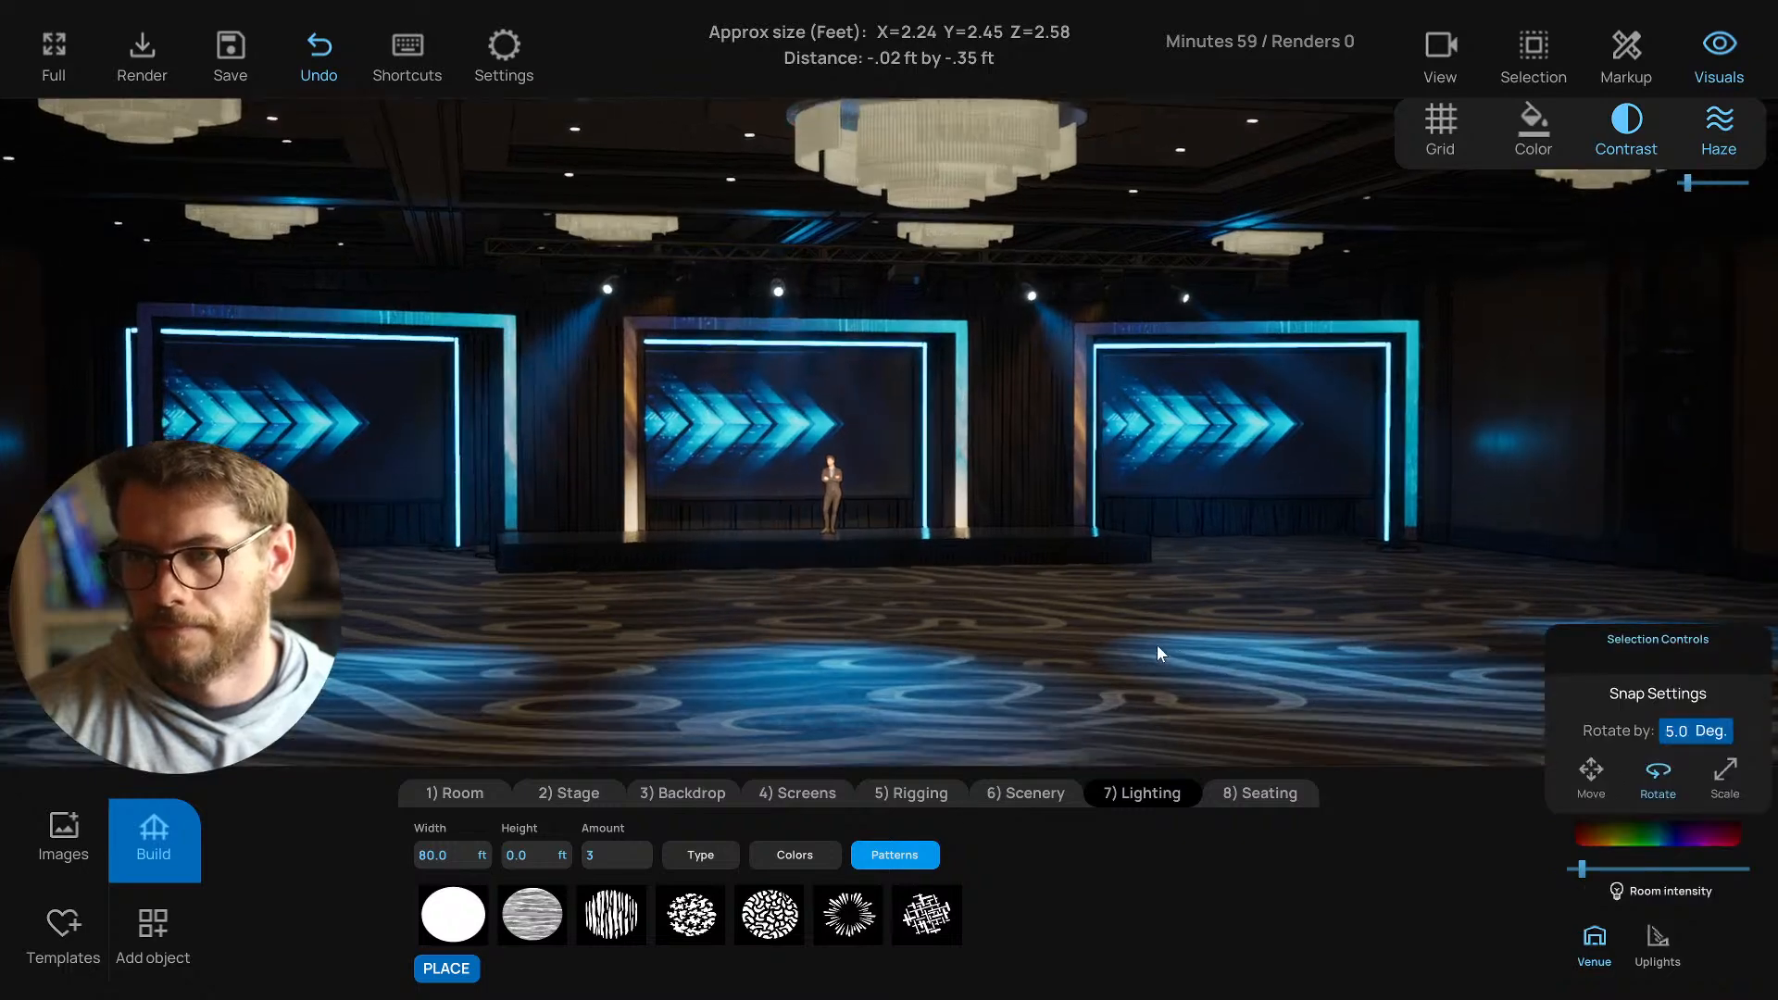
right_drag(1158, 645, 1208, 639)
scroll(1147, 649, up, 2)
scroll(1210, 638, up, 2)
key(ctrl+s)
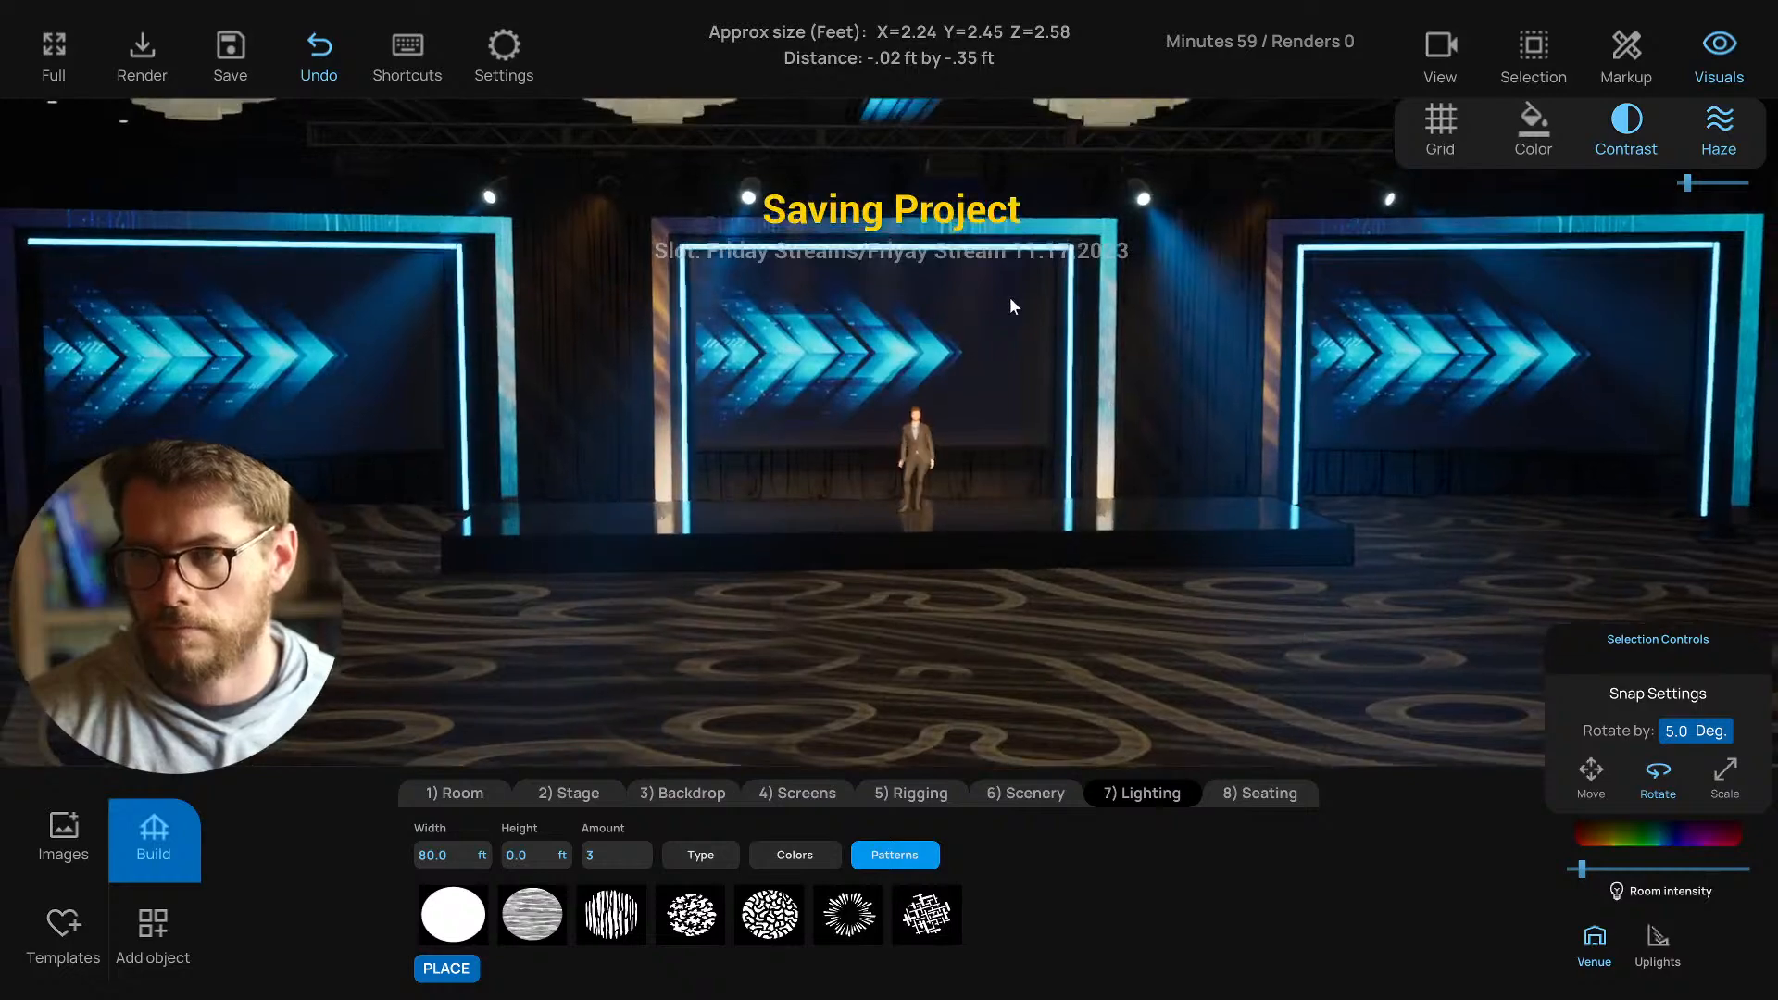
scroll(1010, 296, down, 2)
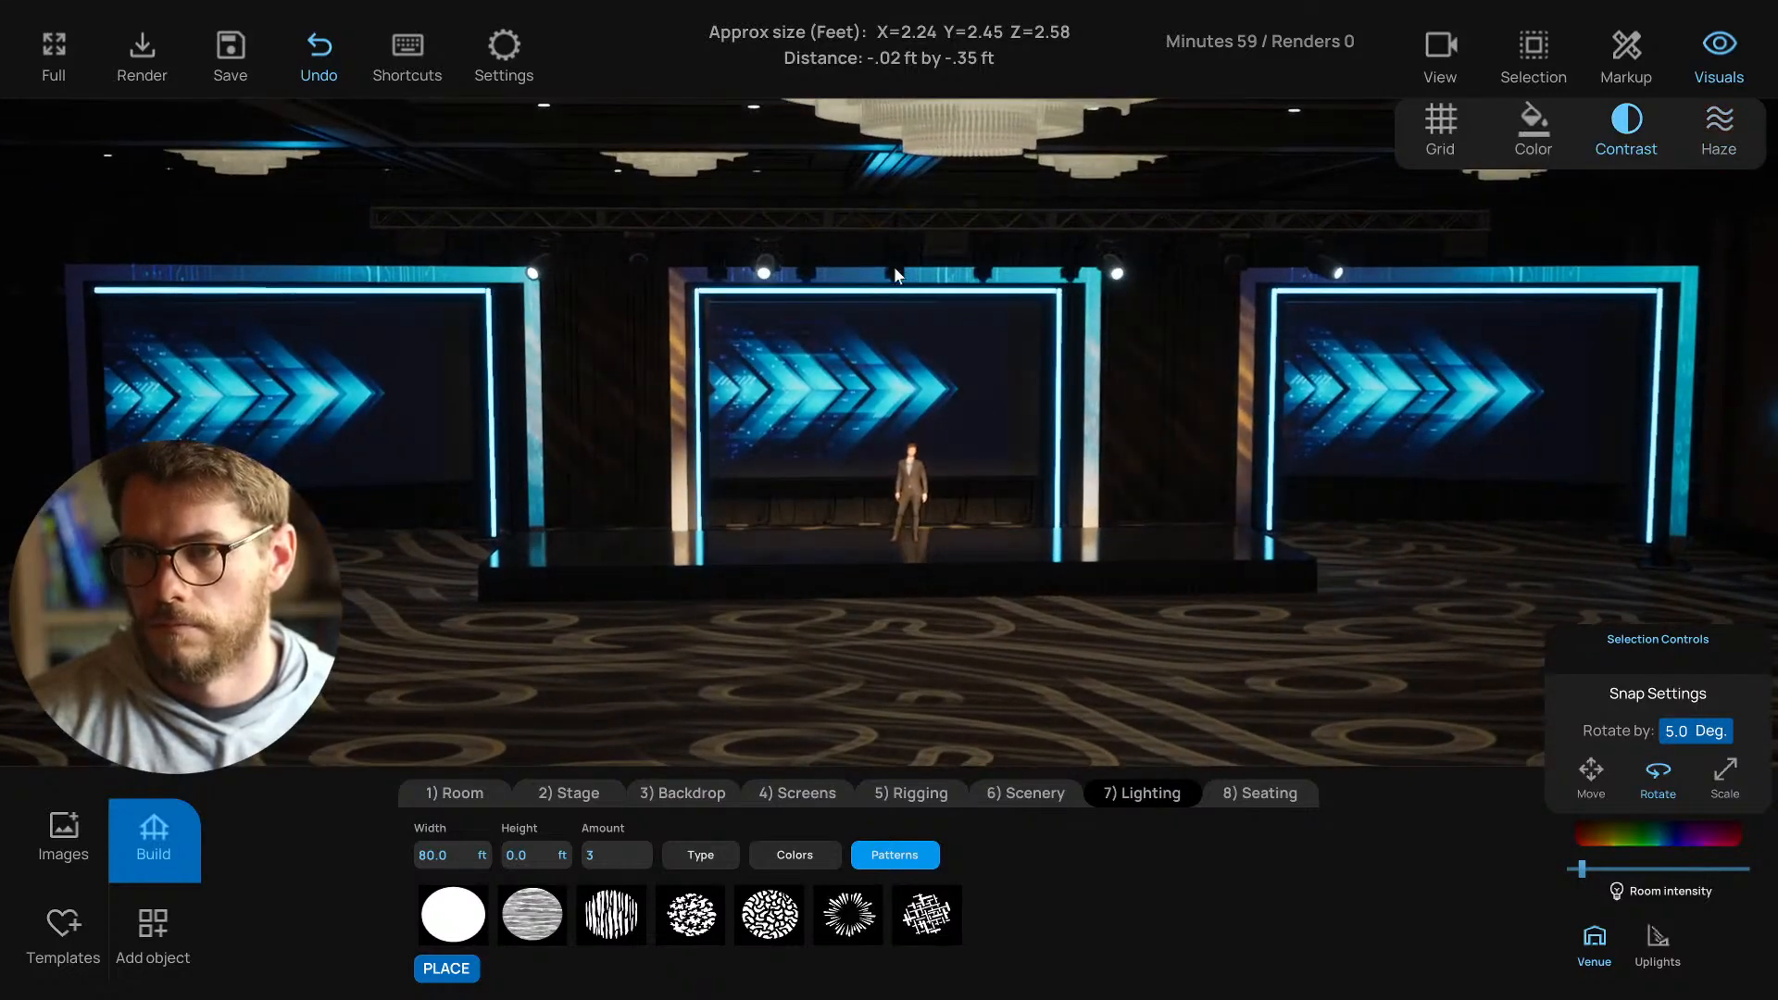
Give the six grouped spotlights above the stage a pale lavender-blue colour (C9C9FF) and raise their intensity to about a fifth.
click(895, 259)
scroll(1004, 641, down, 2)
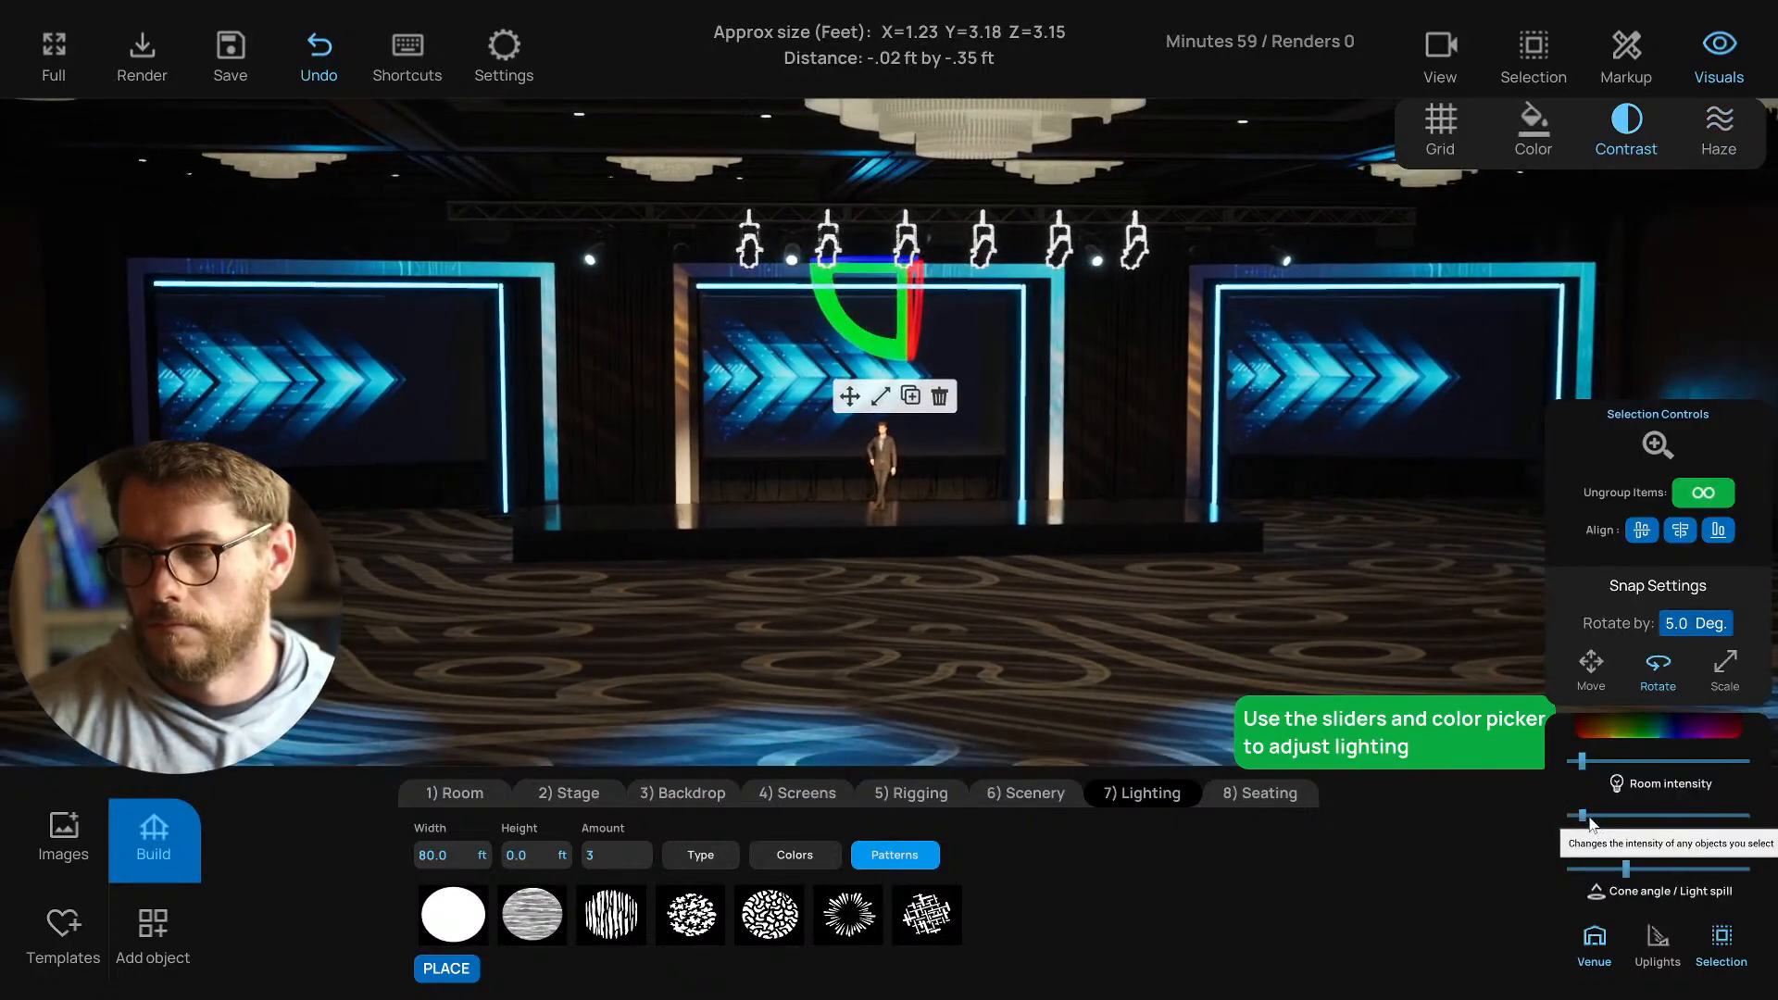
drag(1582, 816, 1587, 816)
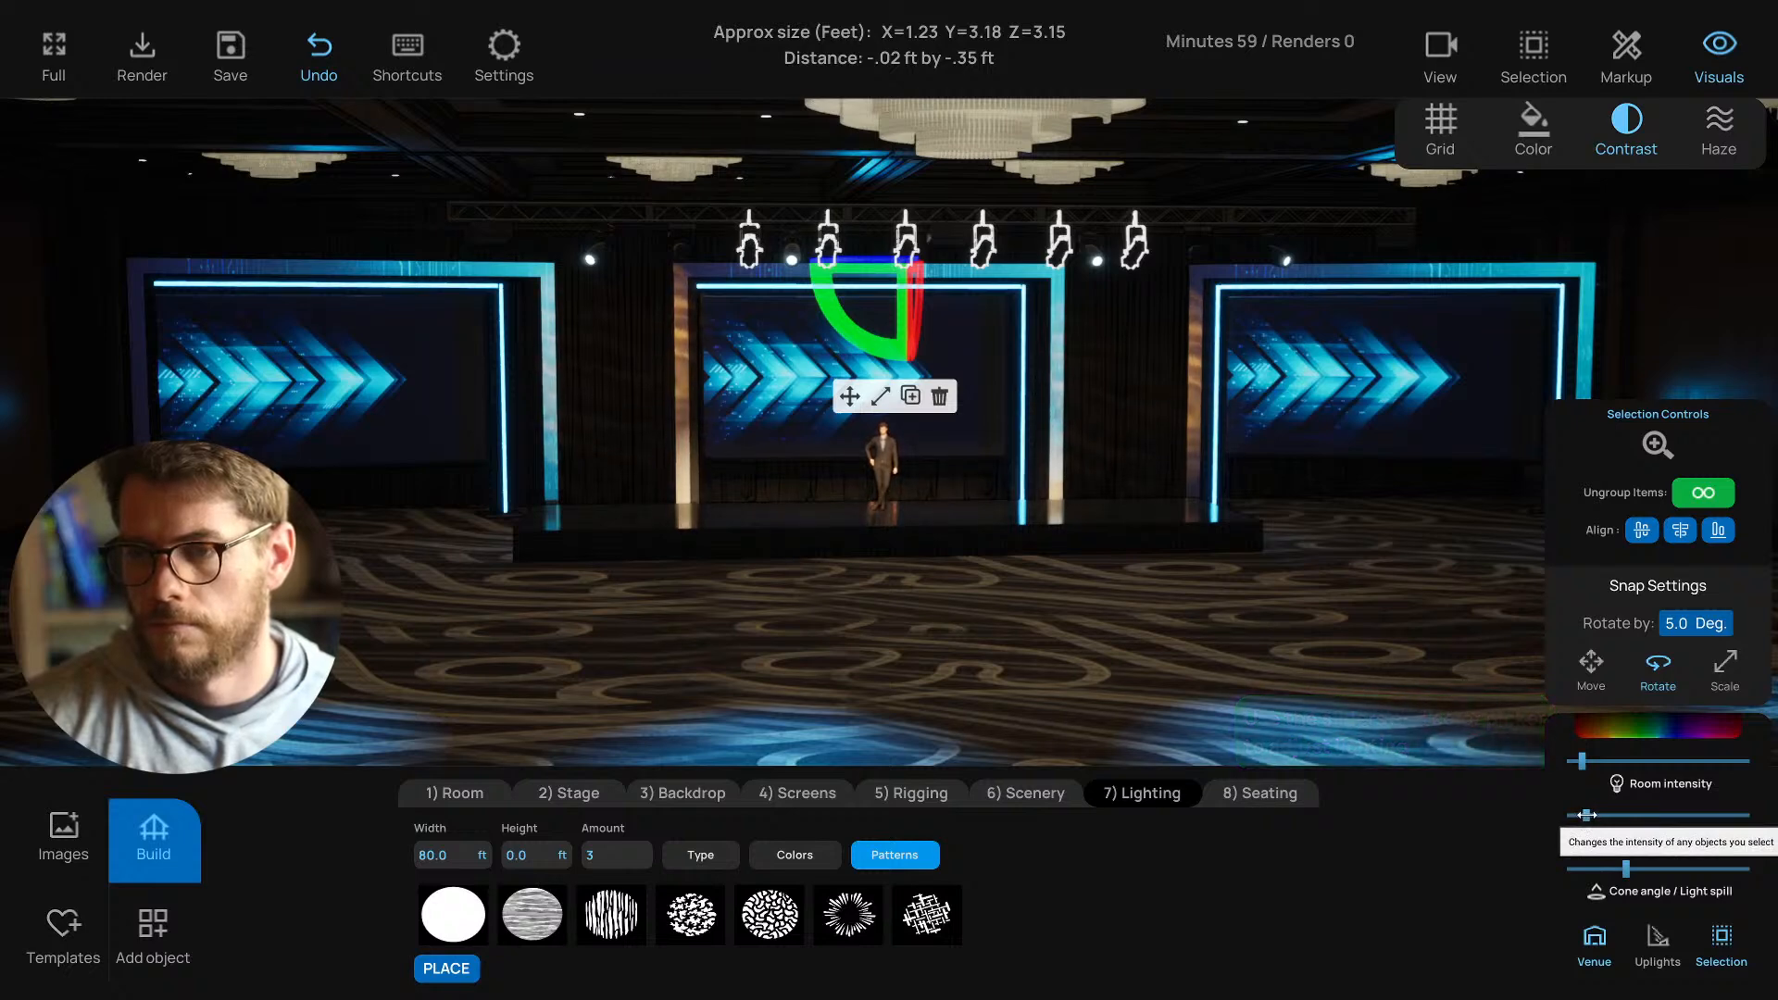
scroll(1096, 682, down, 3)
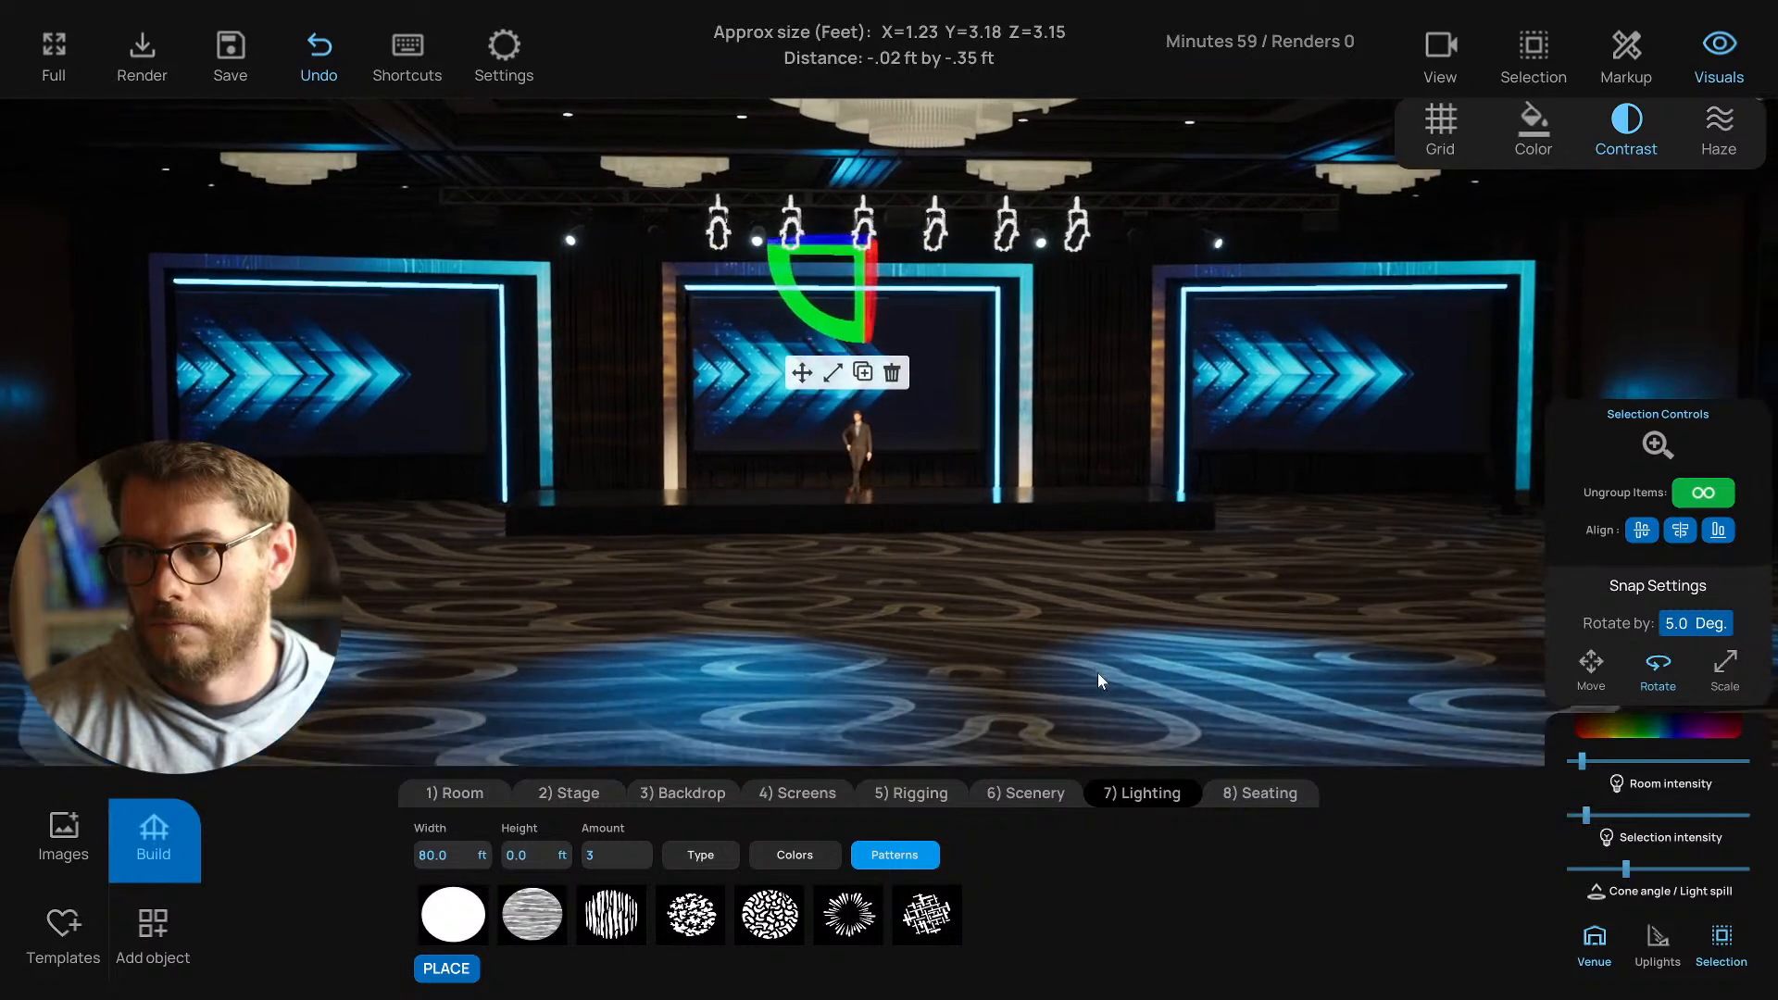
click(1678, 730)
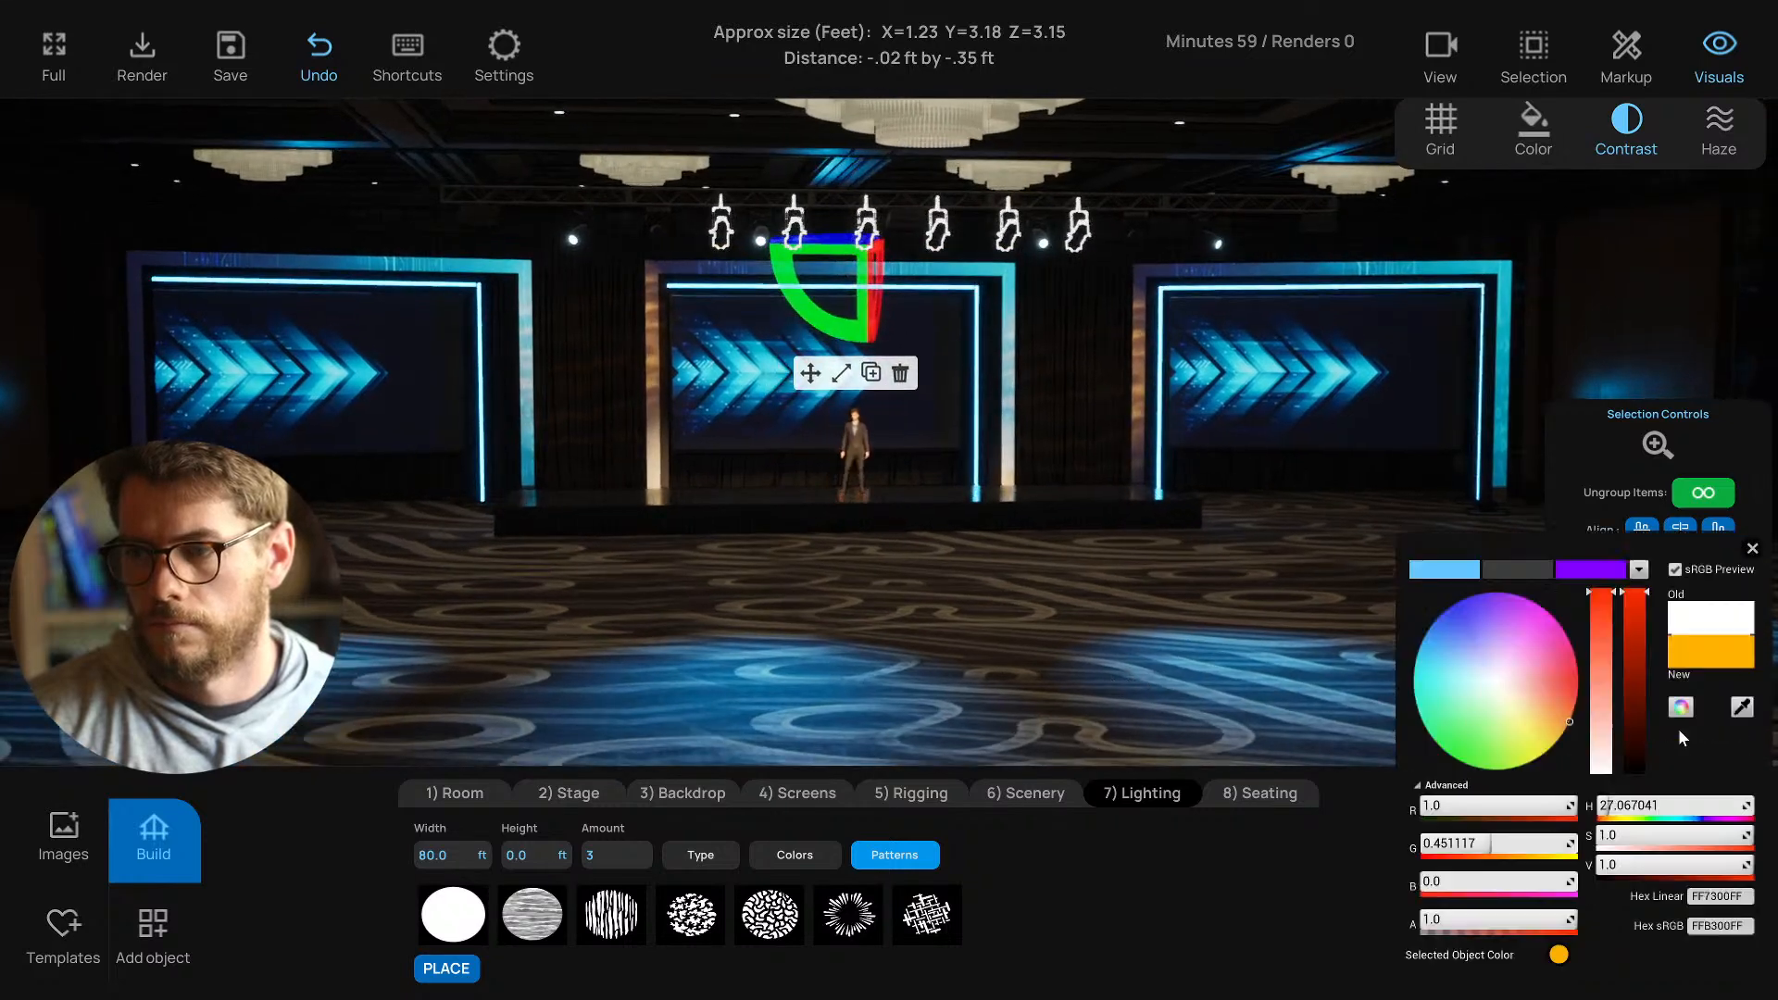
click(1487, 659)
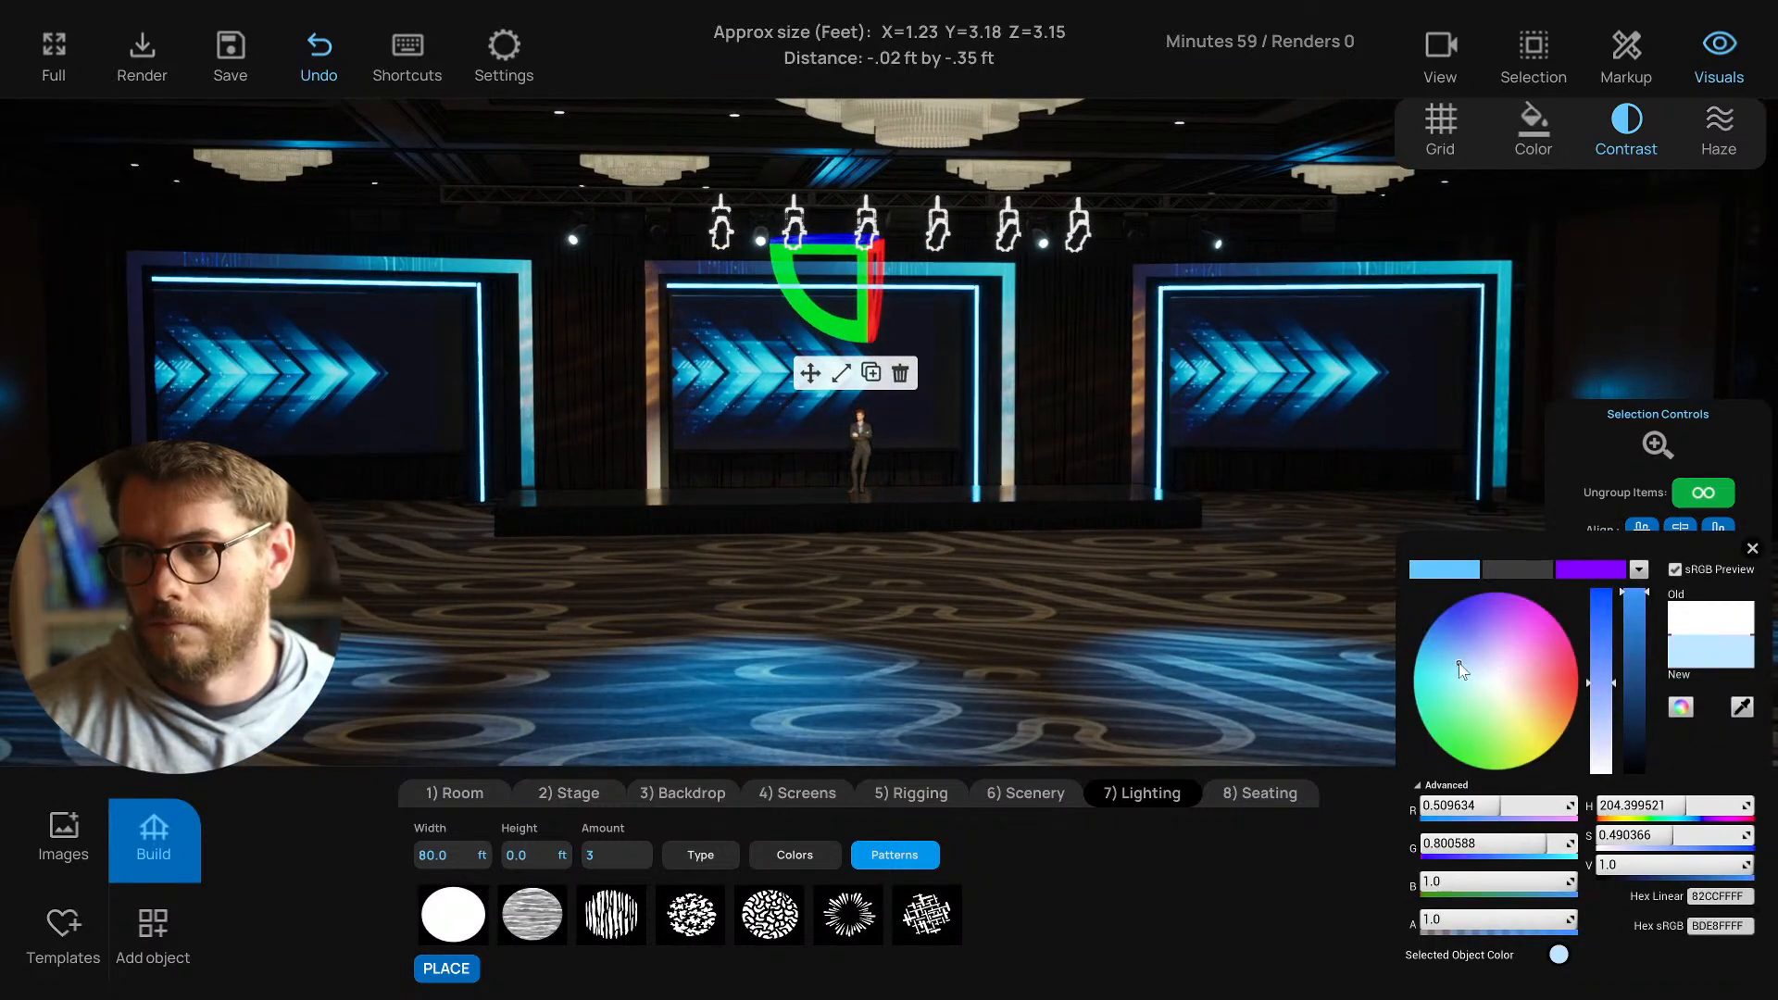
click(1476, 665)
drag(1476, 665, 1480, 652)
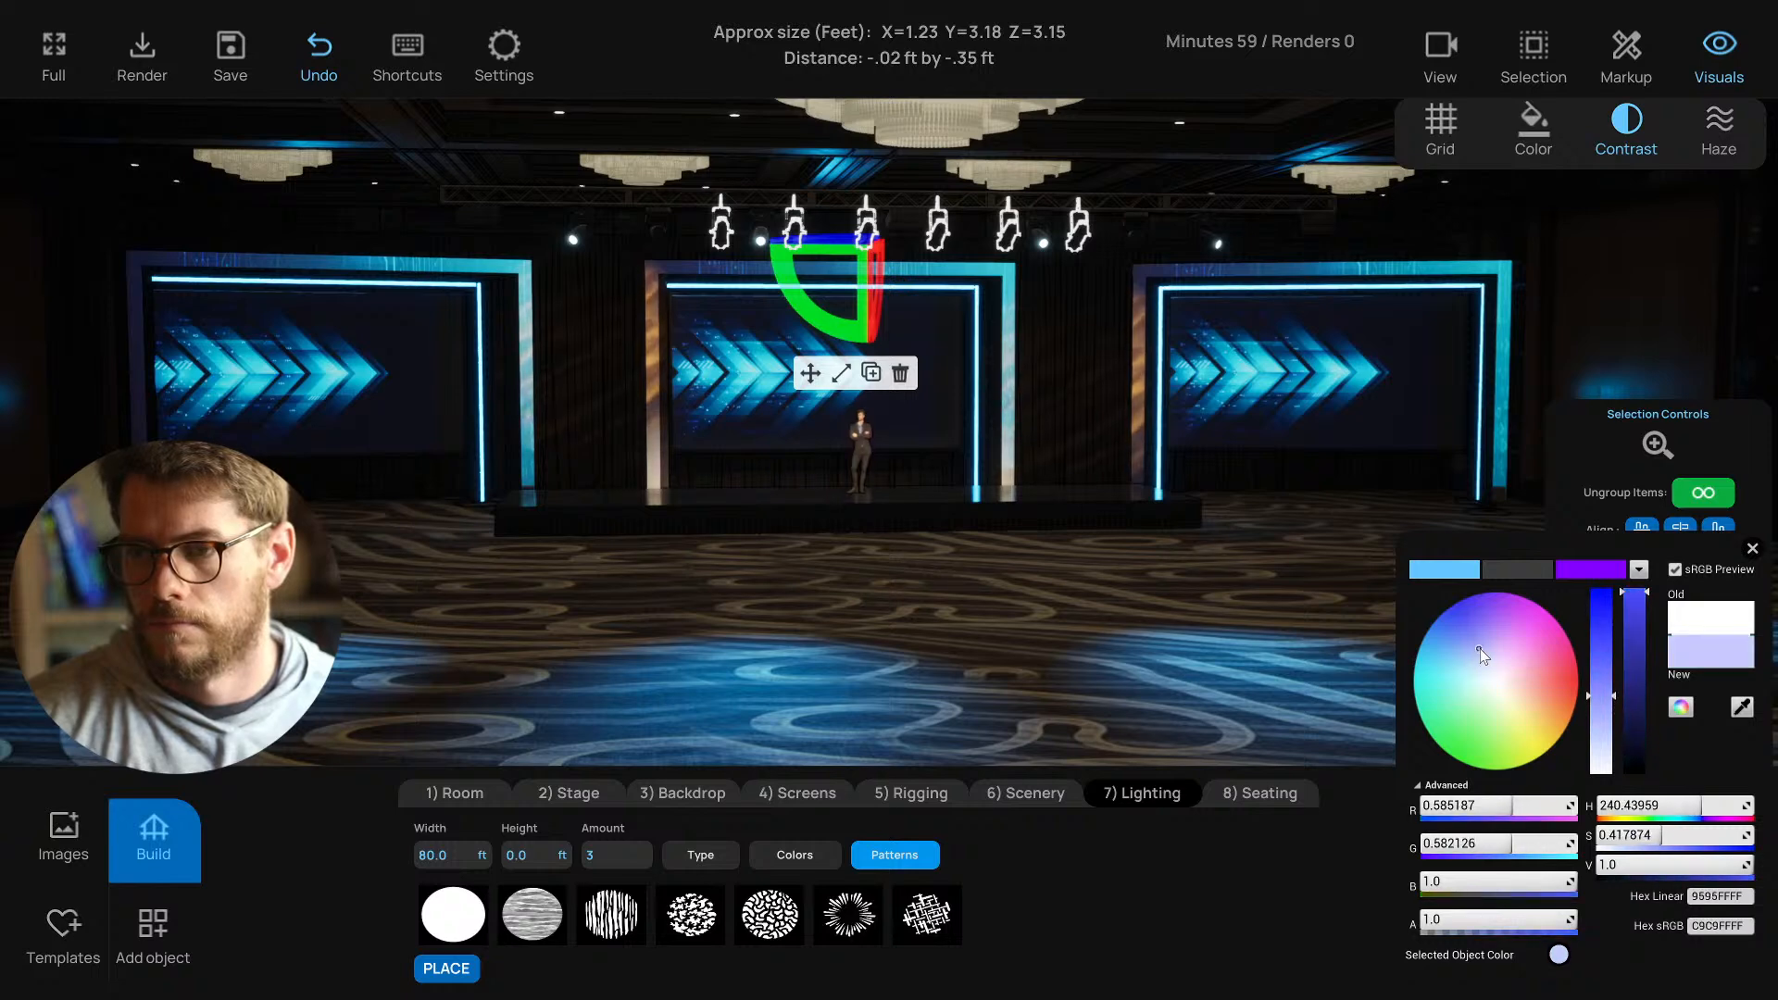
click(1753, 548)
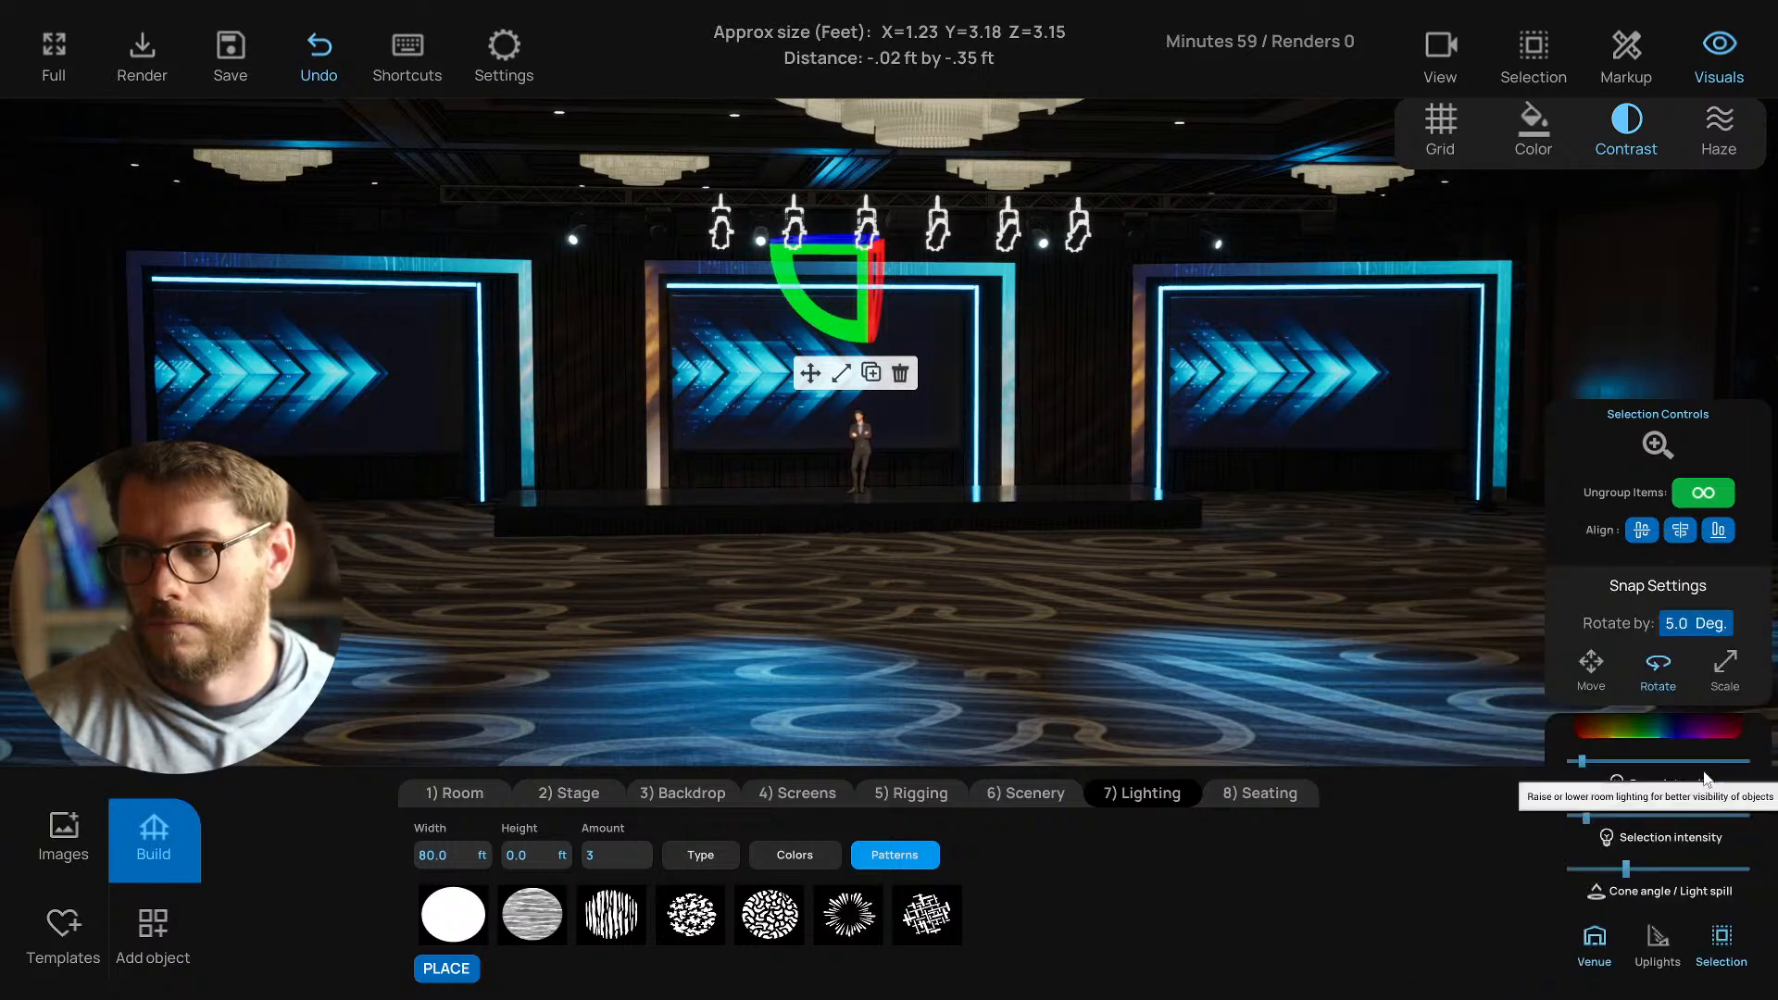
drag(1603, 813, 1619, 816)
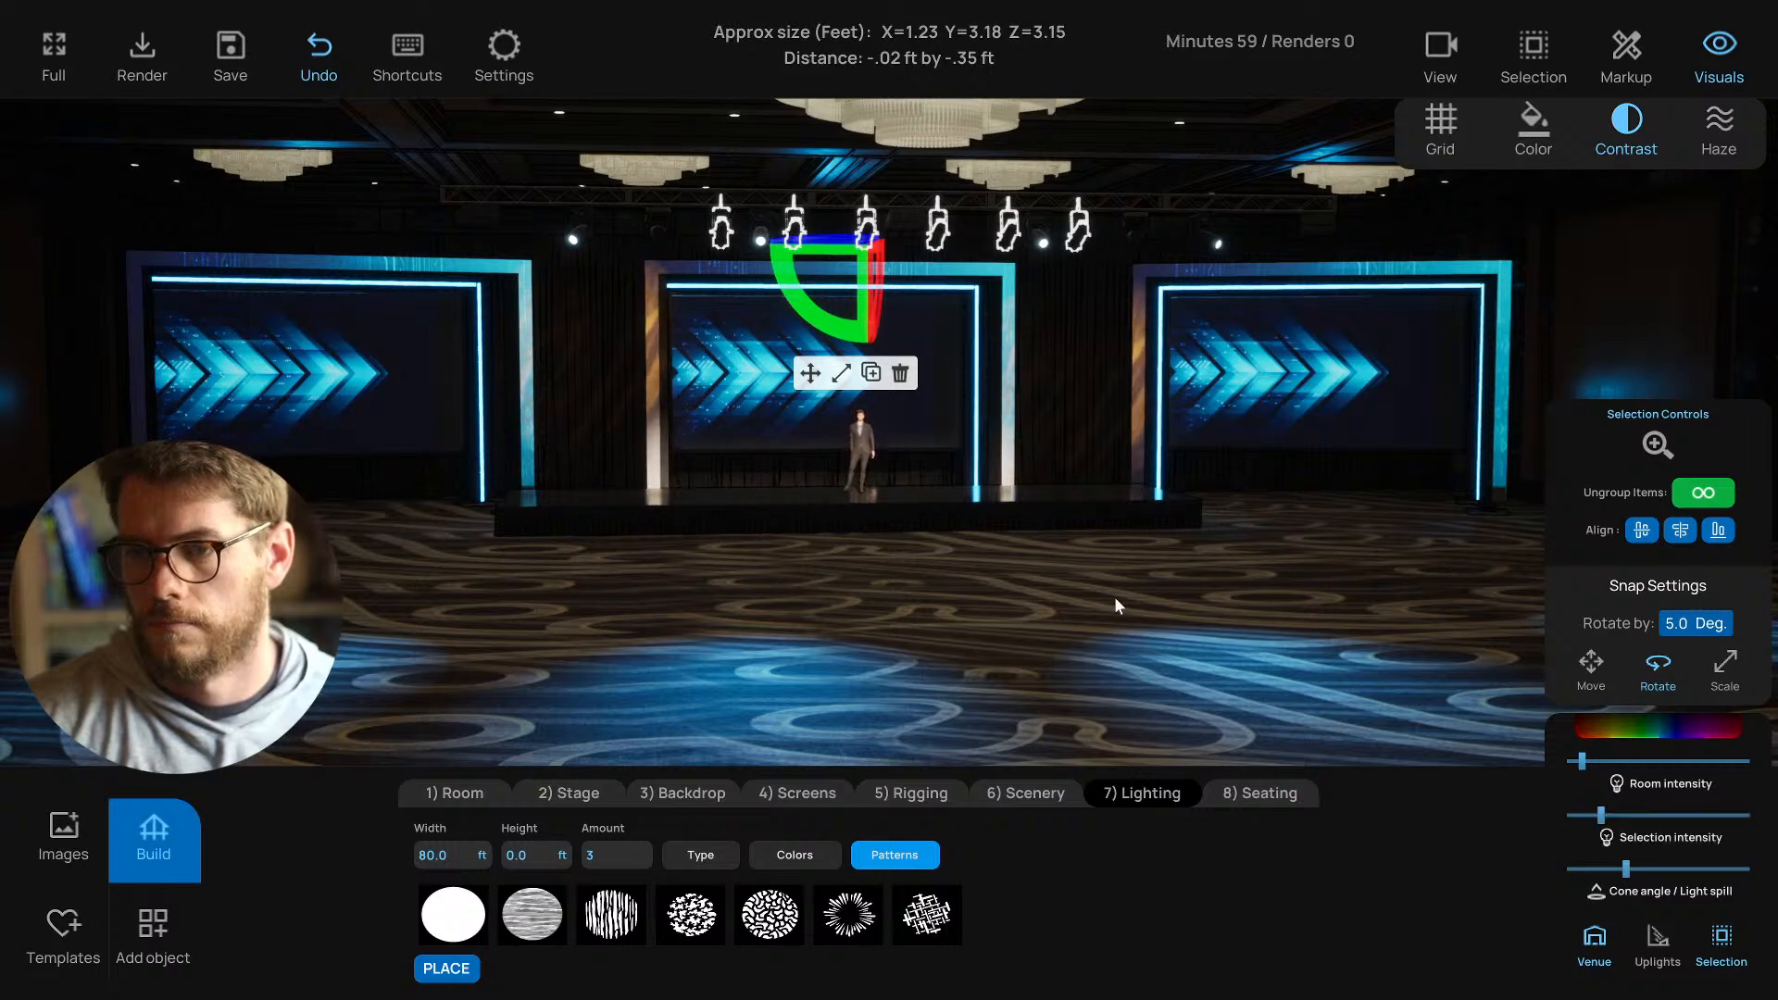
Unlock the group and reduce the two outermost of the six stage spotlights to minimum intensity.
scroll(1112, 597, up, 3)
drag(1098, 614, 1021, 634)
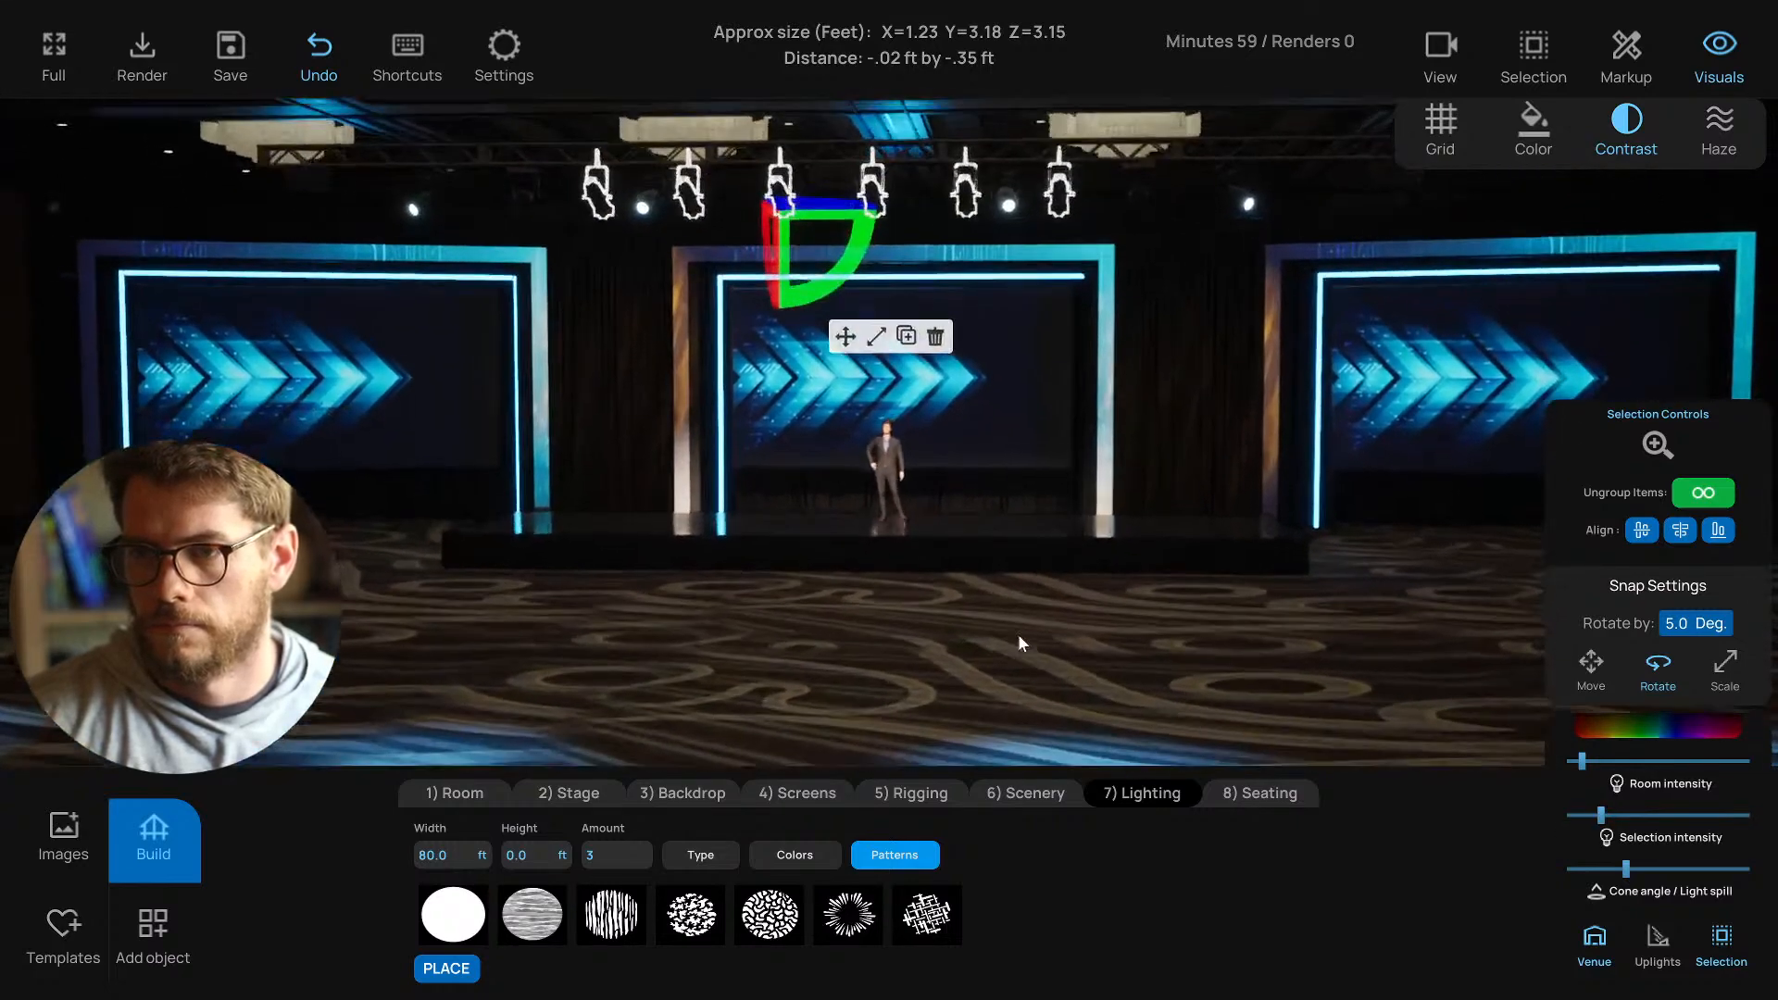
scroll(1057, 422, down, 1)
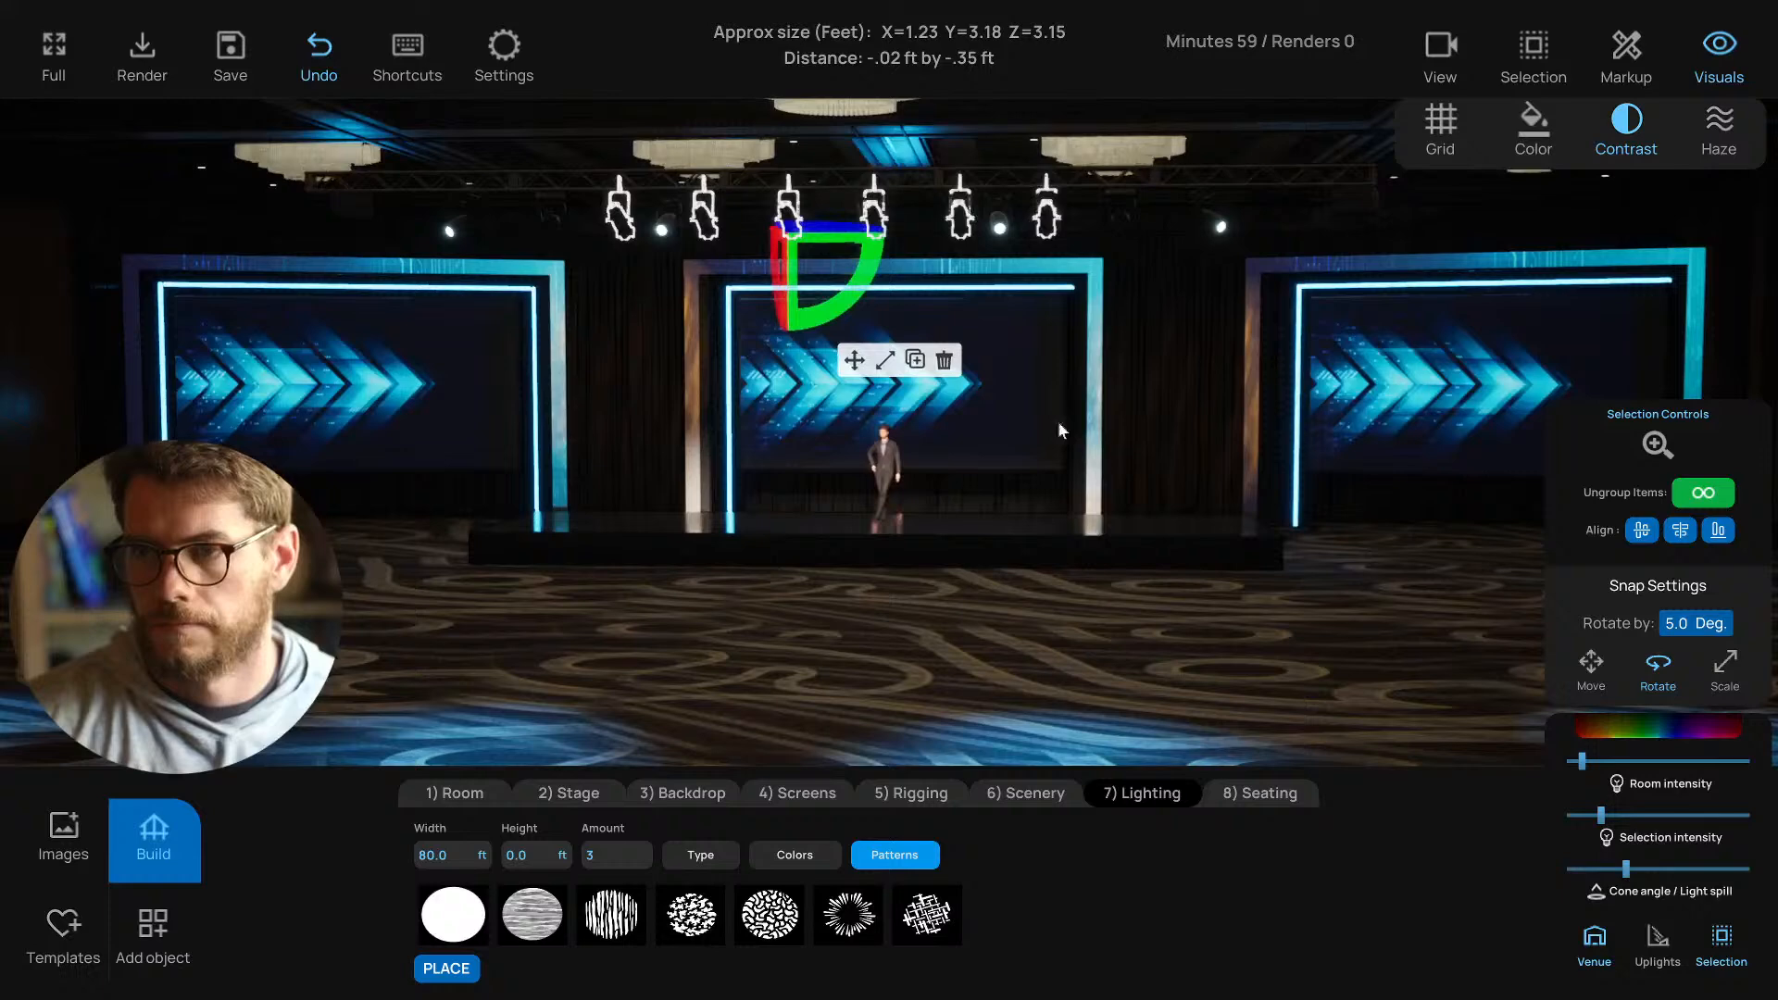
click(1535, 47)
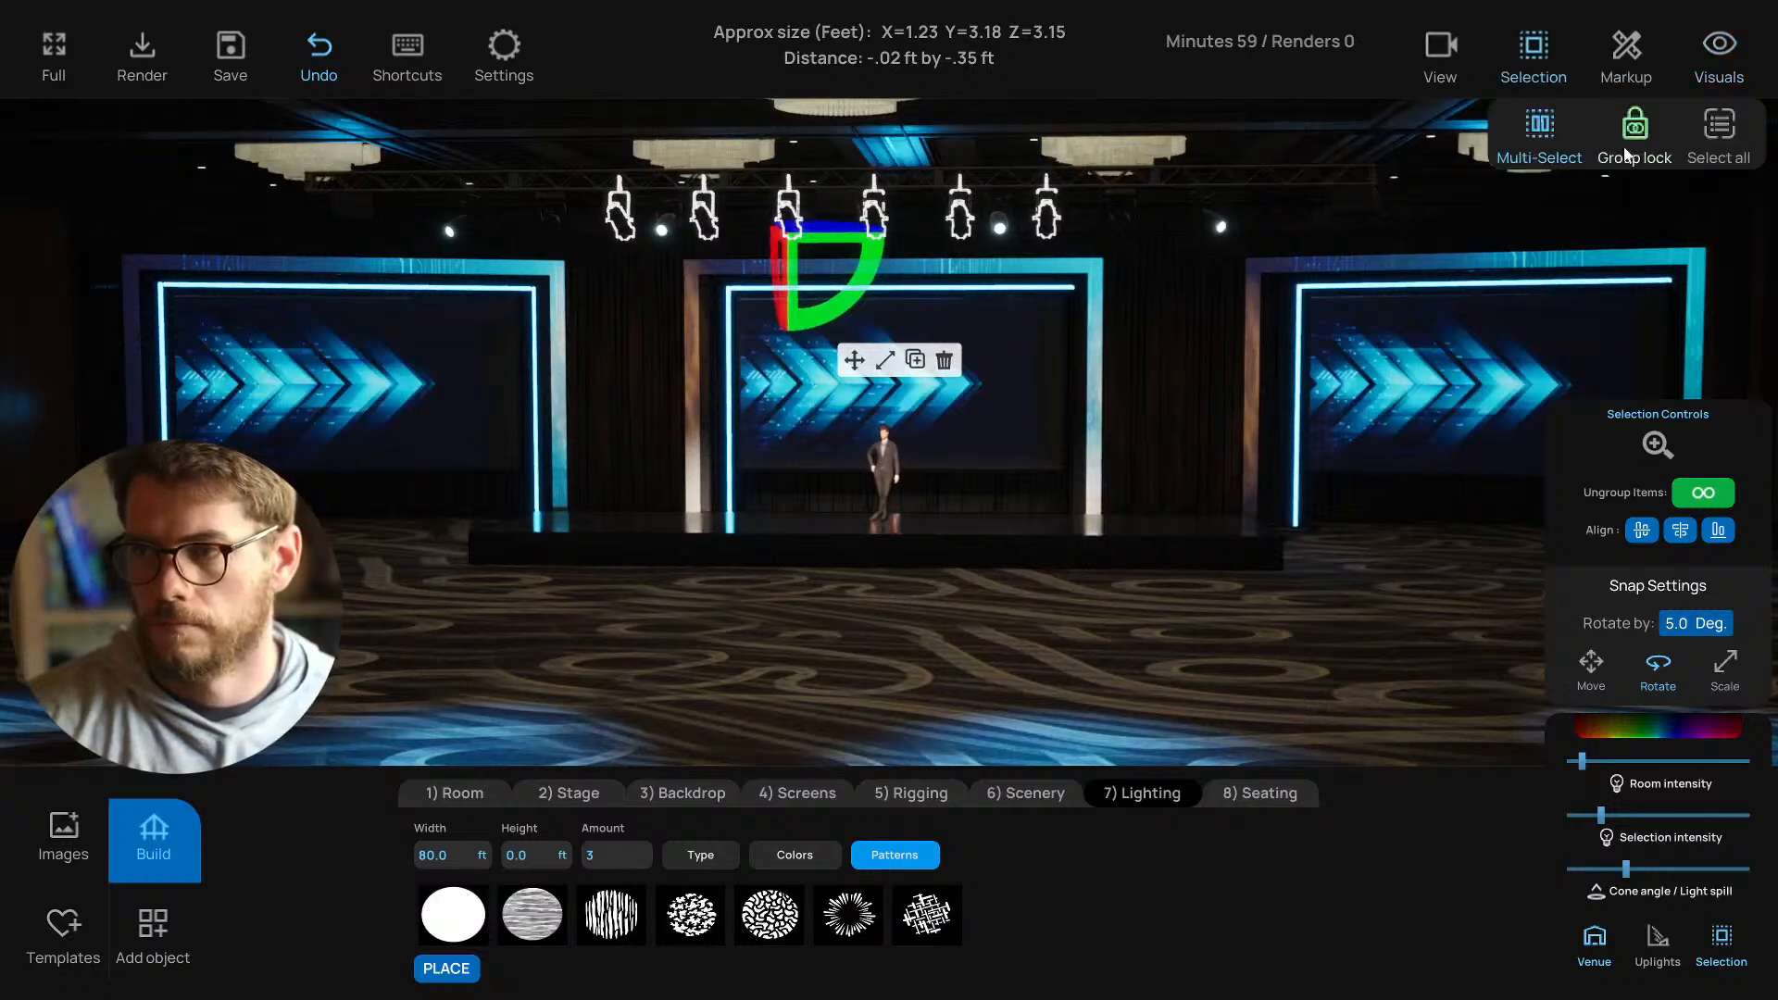
click(1049, 228)
click(637, 232)
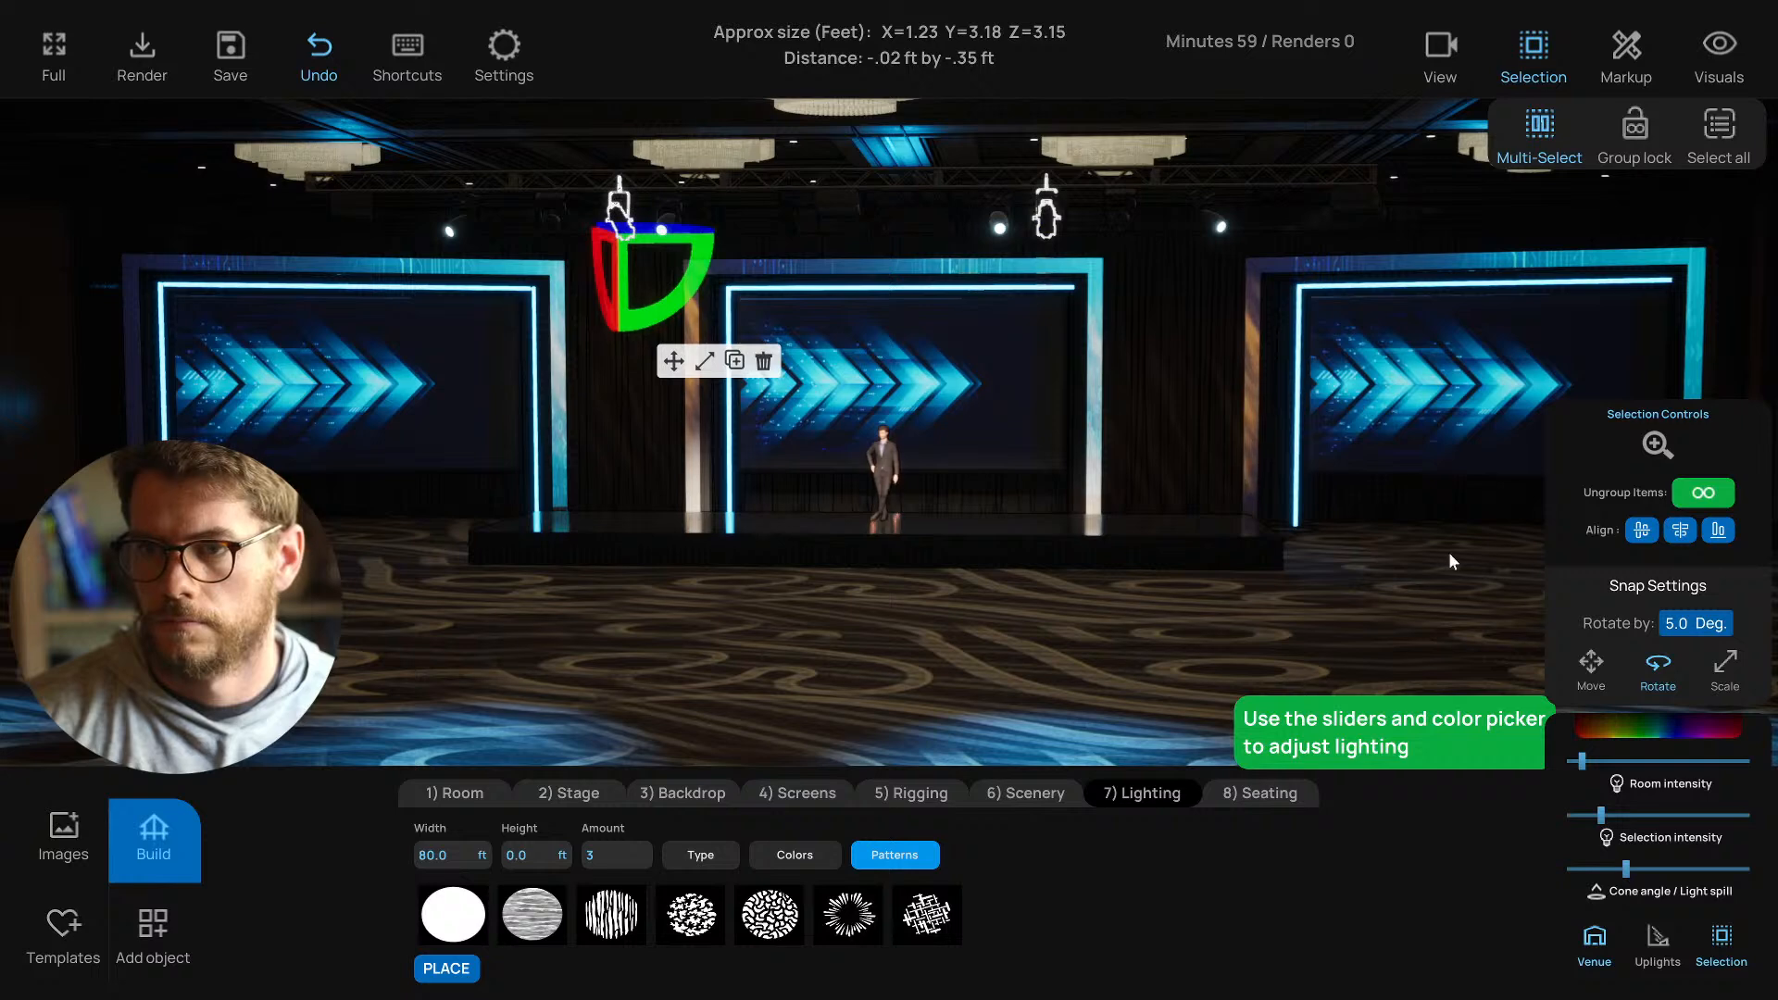
drag(1606, 820, 1550, 816)
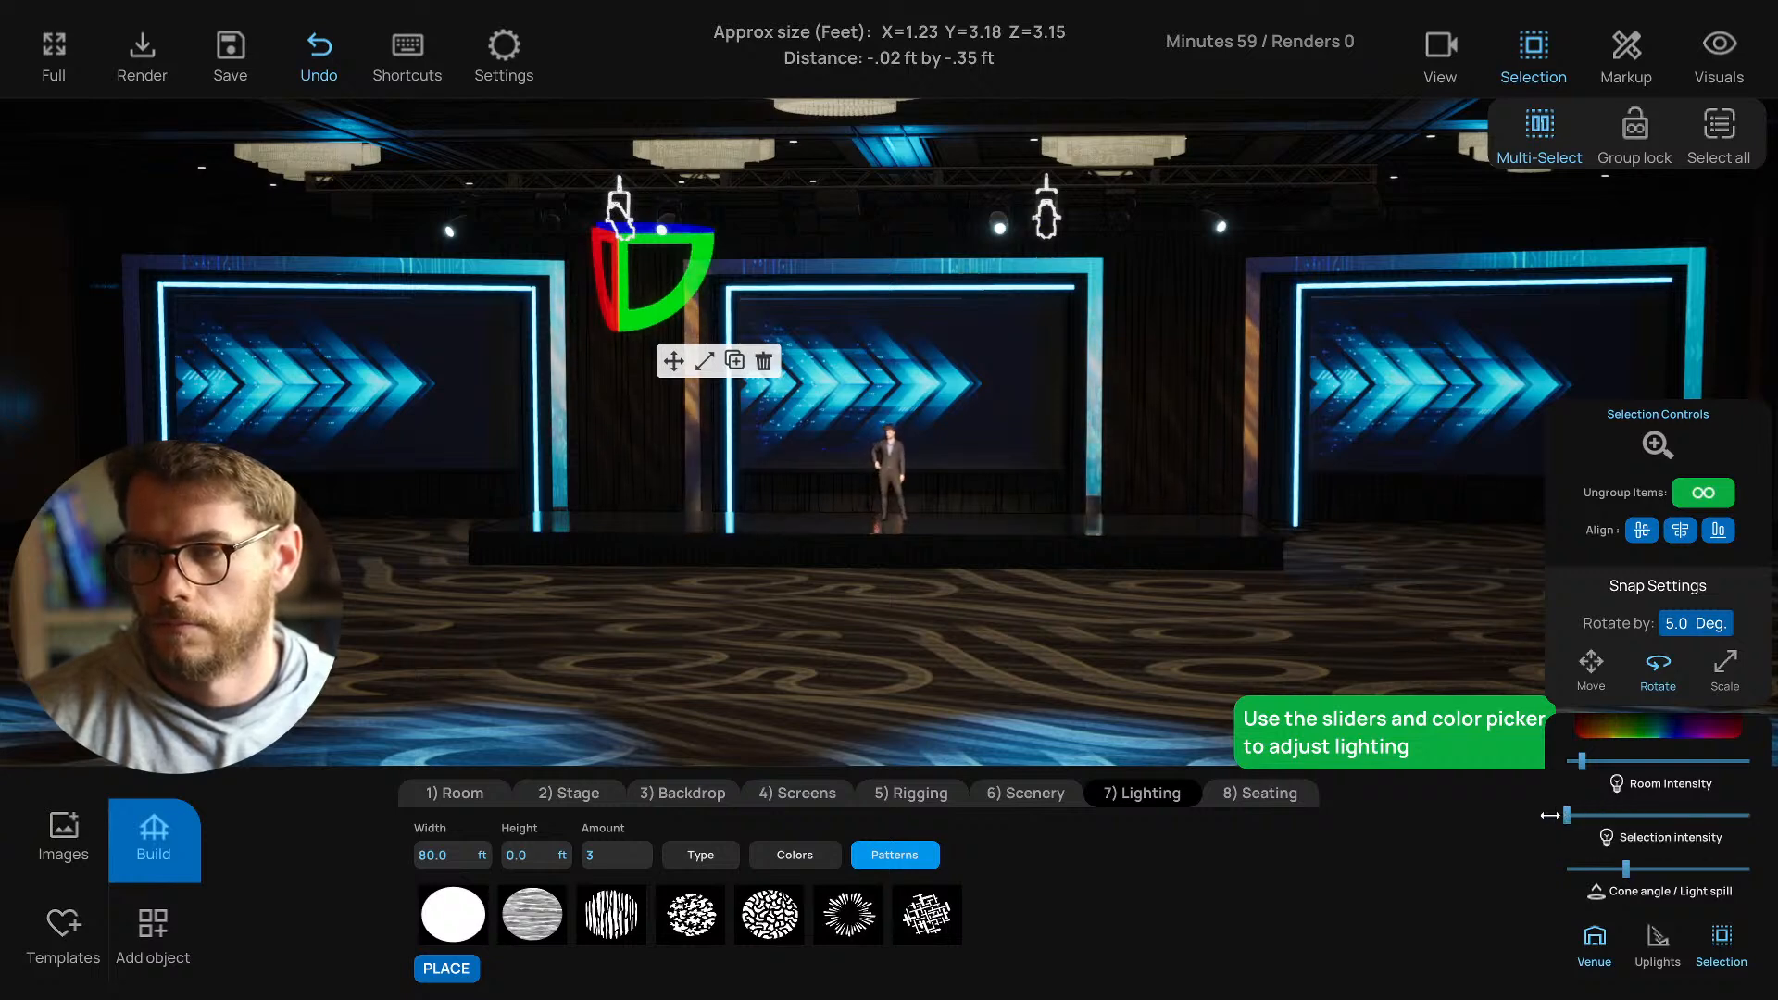
Deselect the lights, save the project, and check the stage lighting from wider and closer viewpoints.
click(1069, 708)
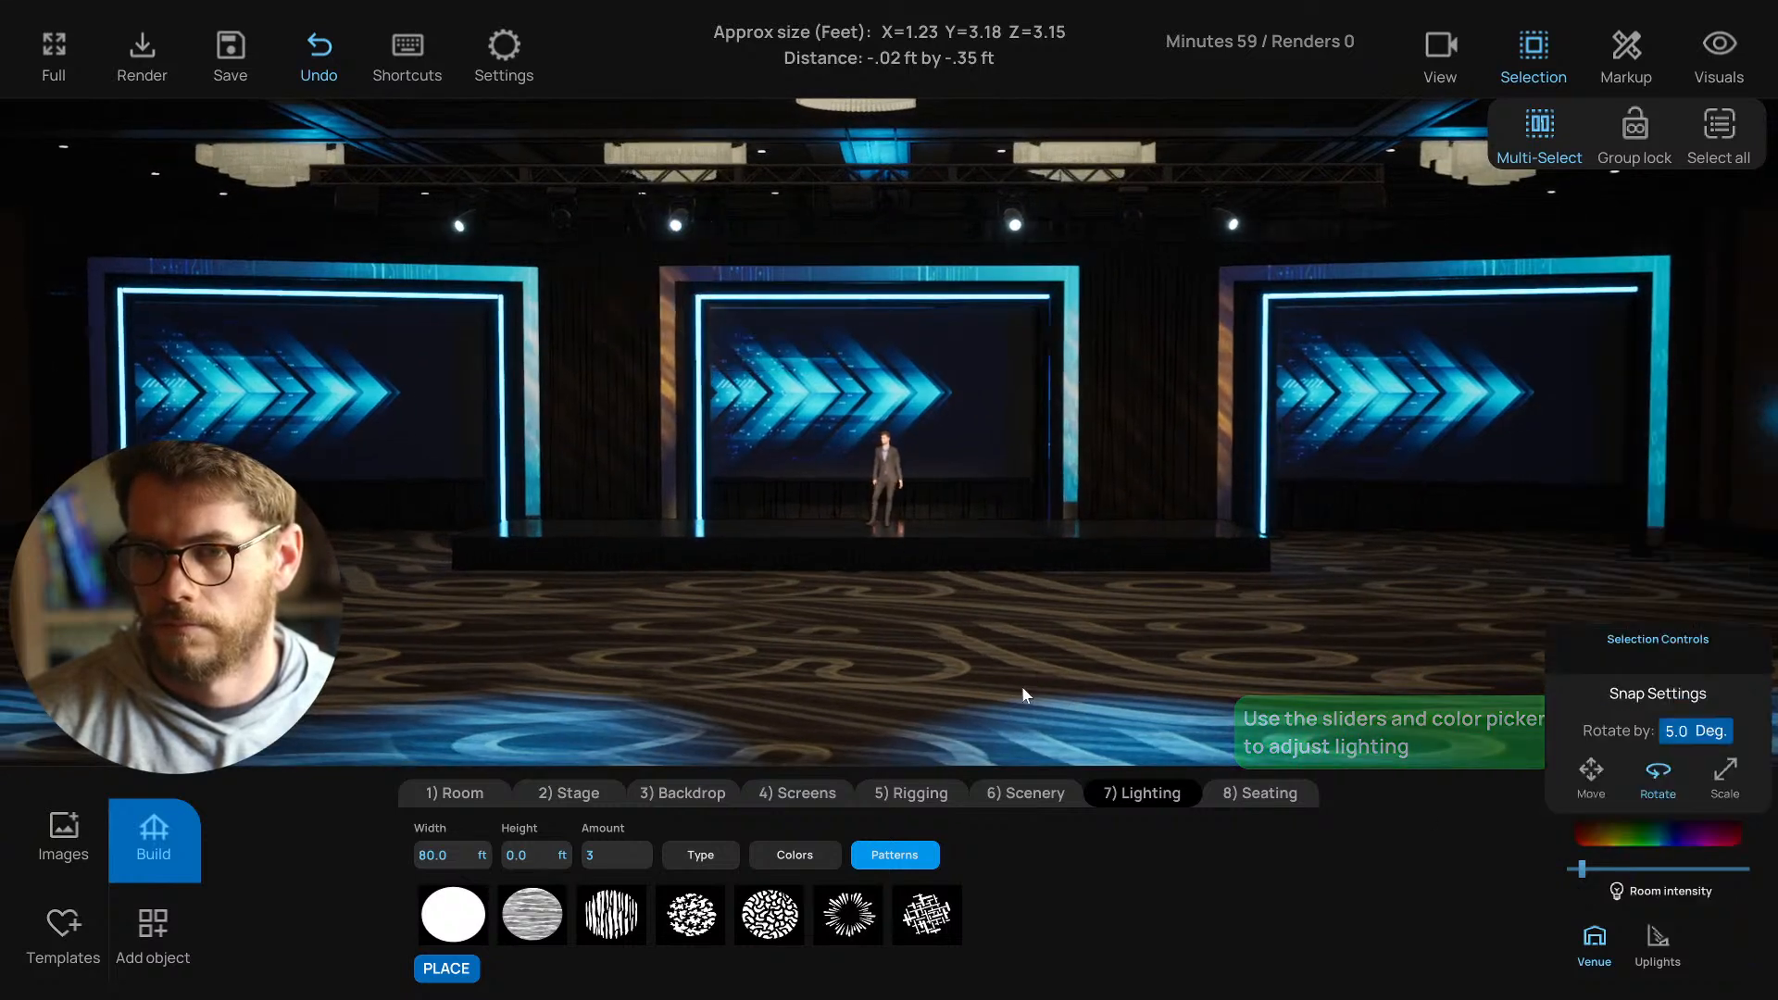
scroll(1039, 687, down, 5)
key(ctrl+s)
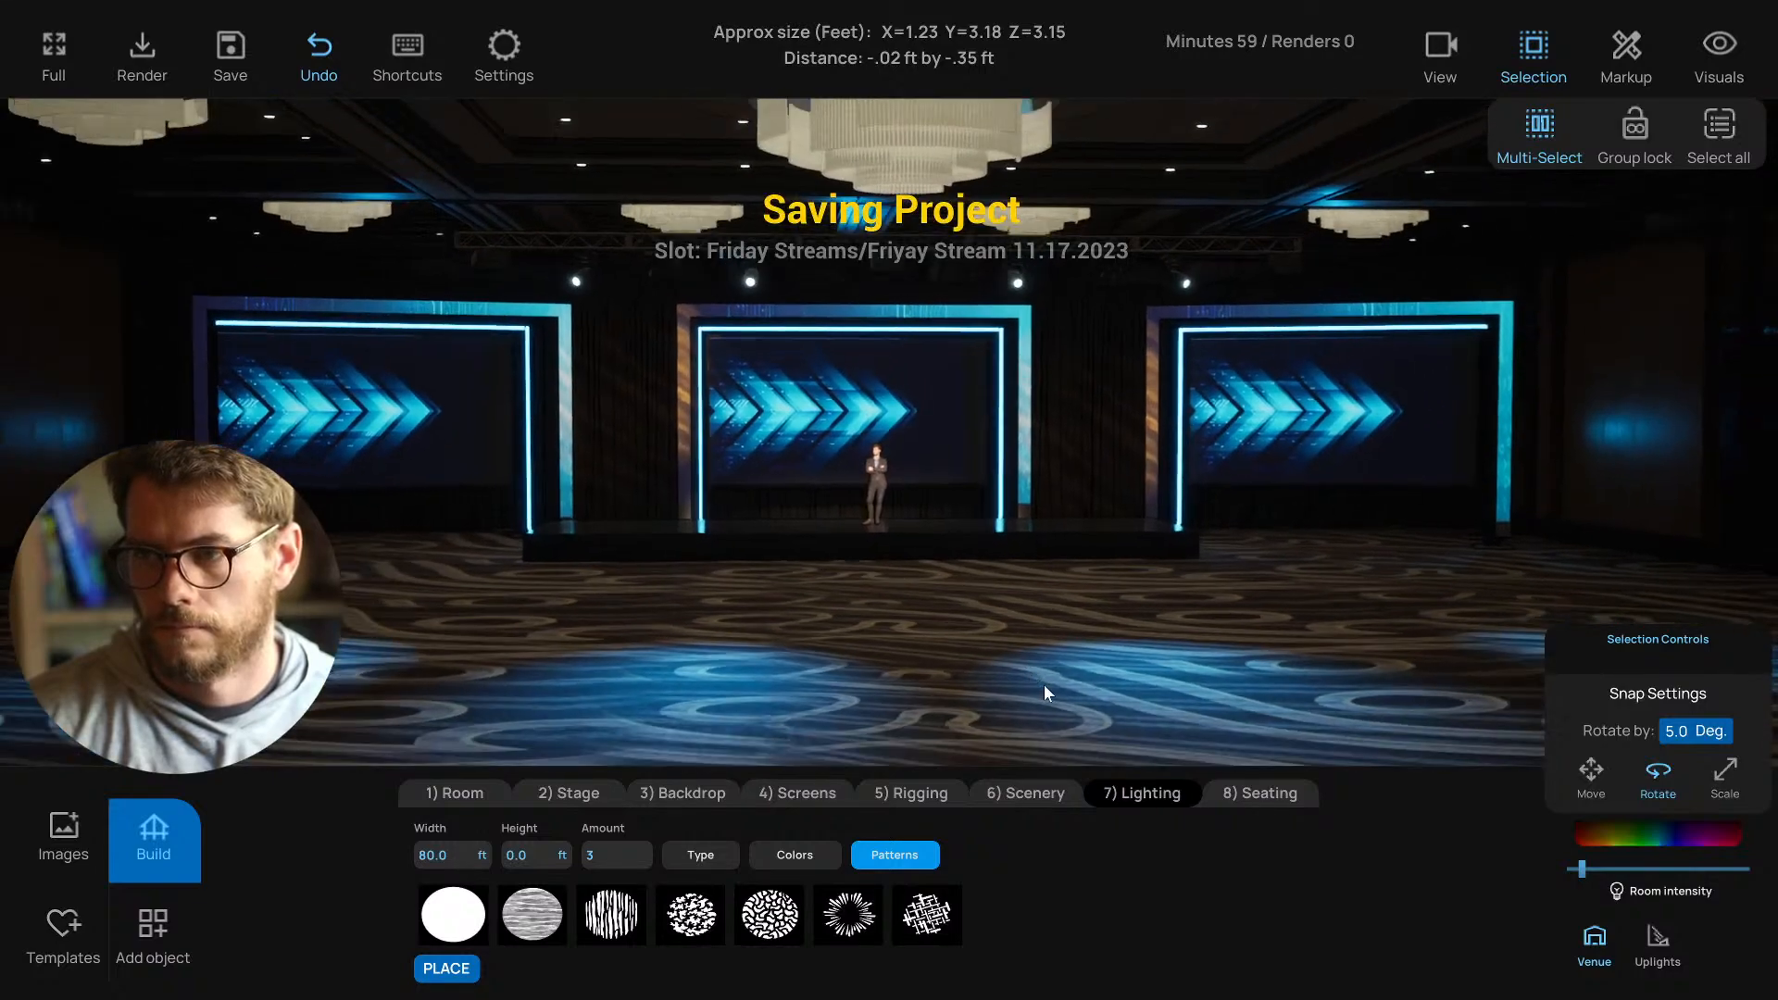
key(a)
right_drag(1045, 686, 1078, 687)
scroll(1078, 686, up, 4)
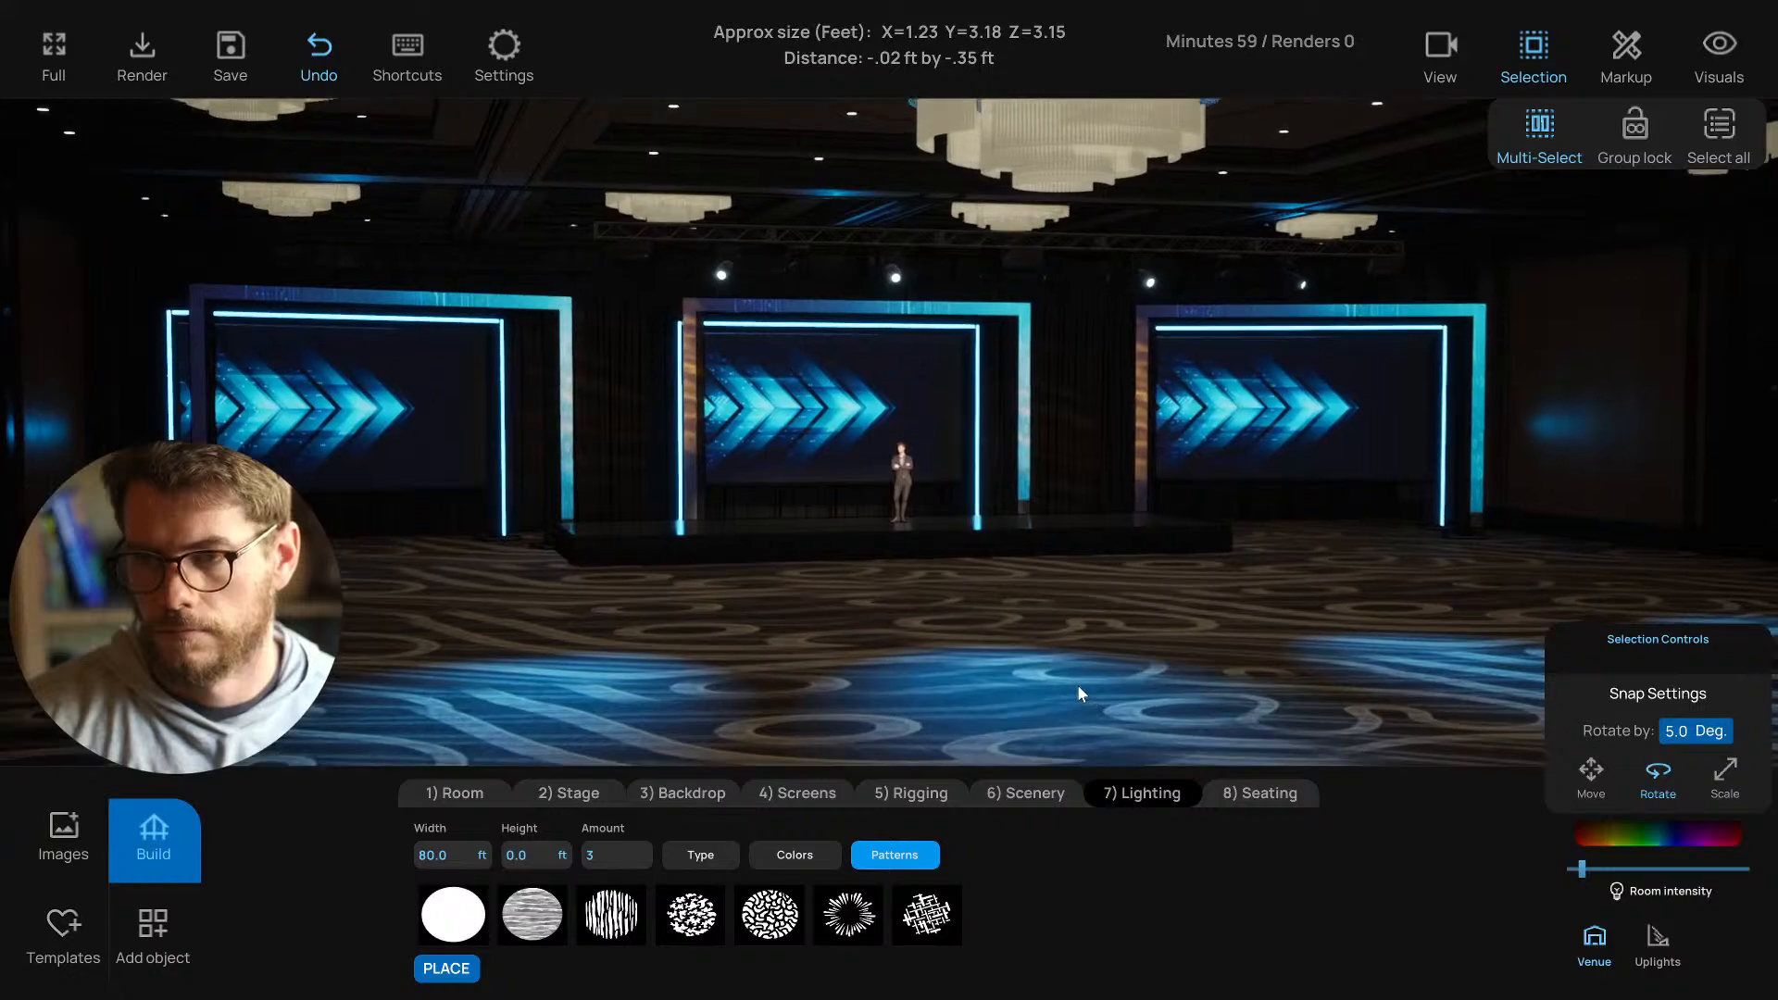
scroll(1087, 690, up, 5)
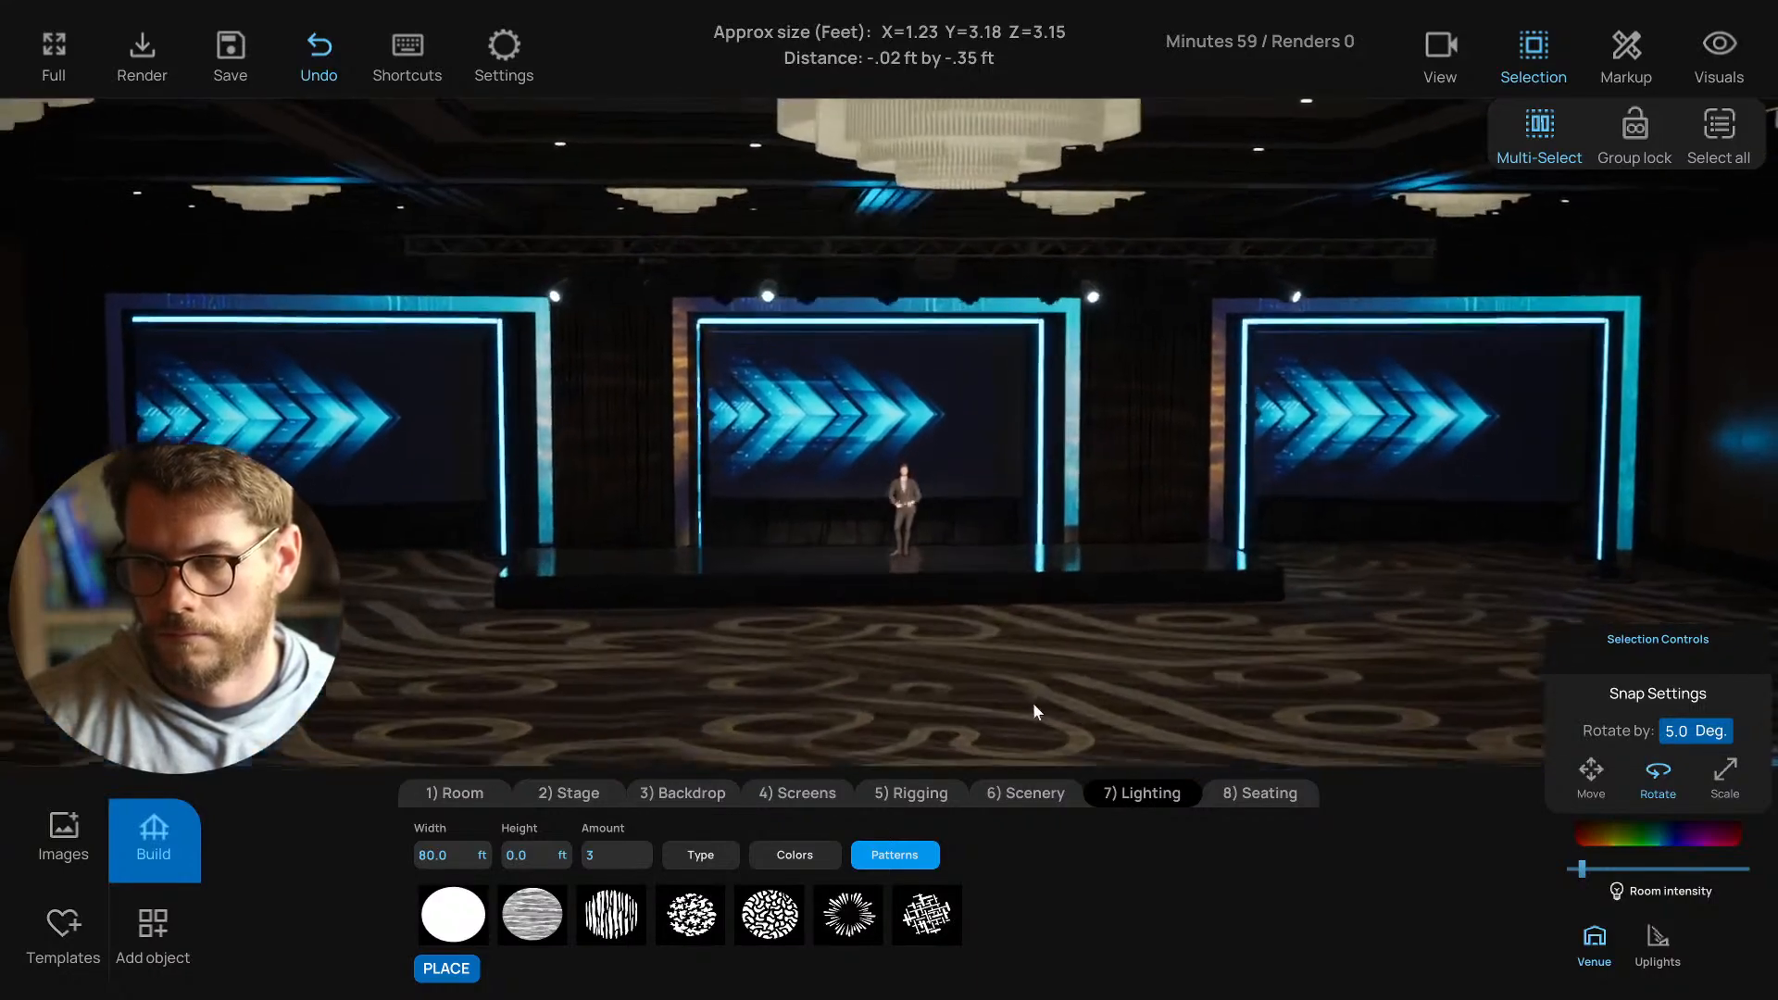
Browse the people models in the object library while viewing the stage more closely.
click(153, 921)
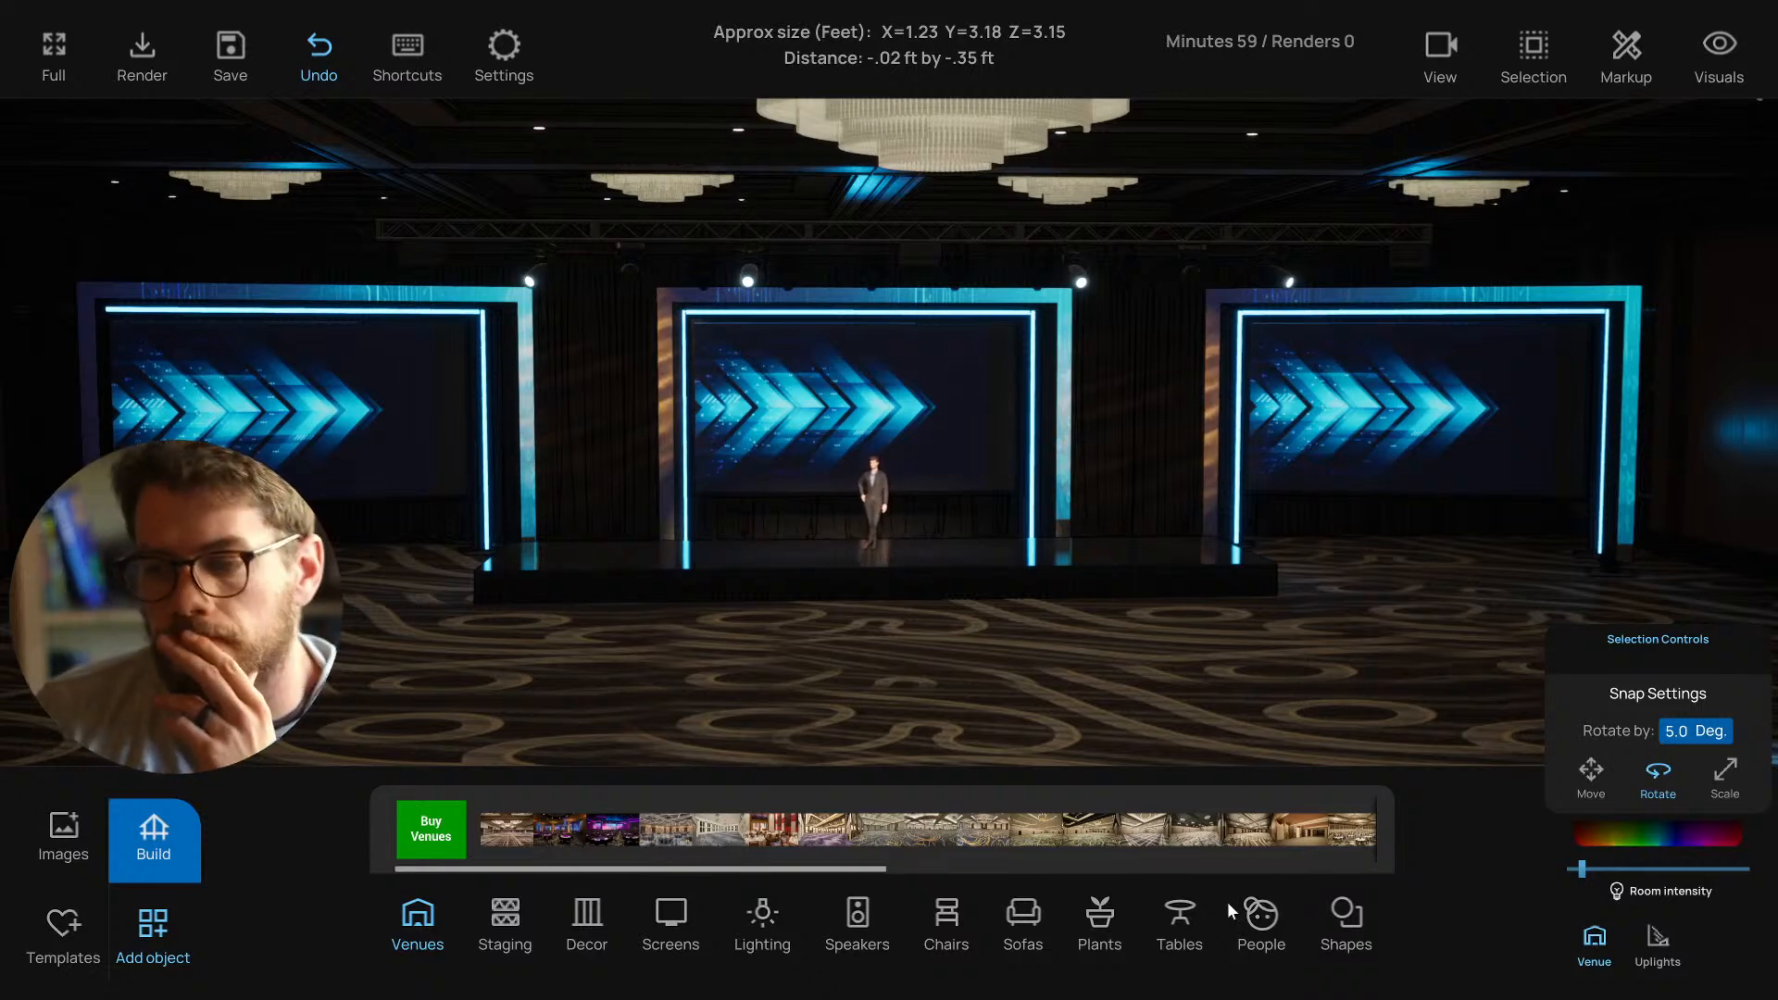
click(1260, 917)
scroll(974, 674, down, 1)
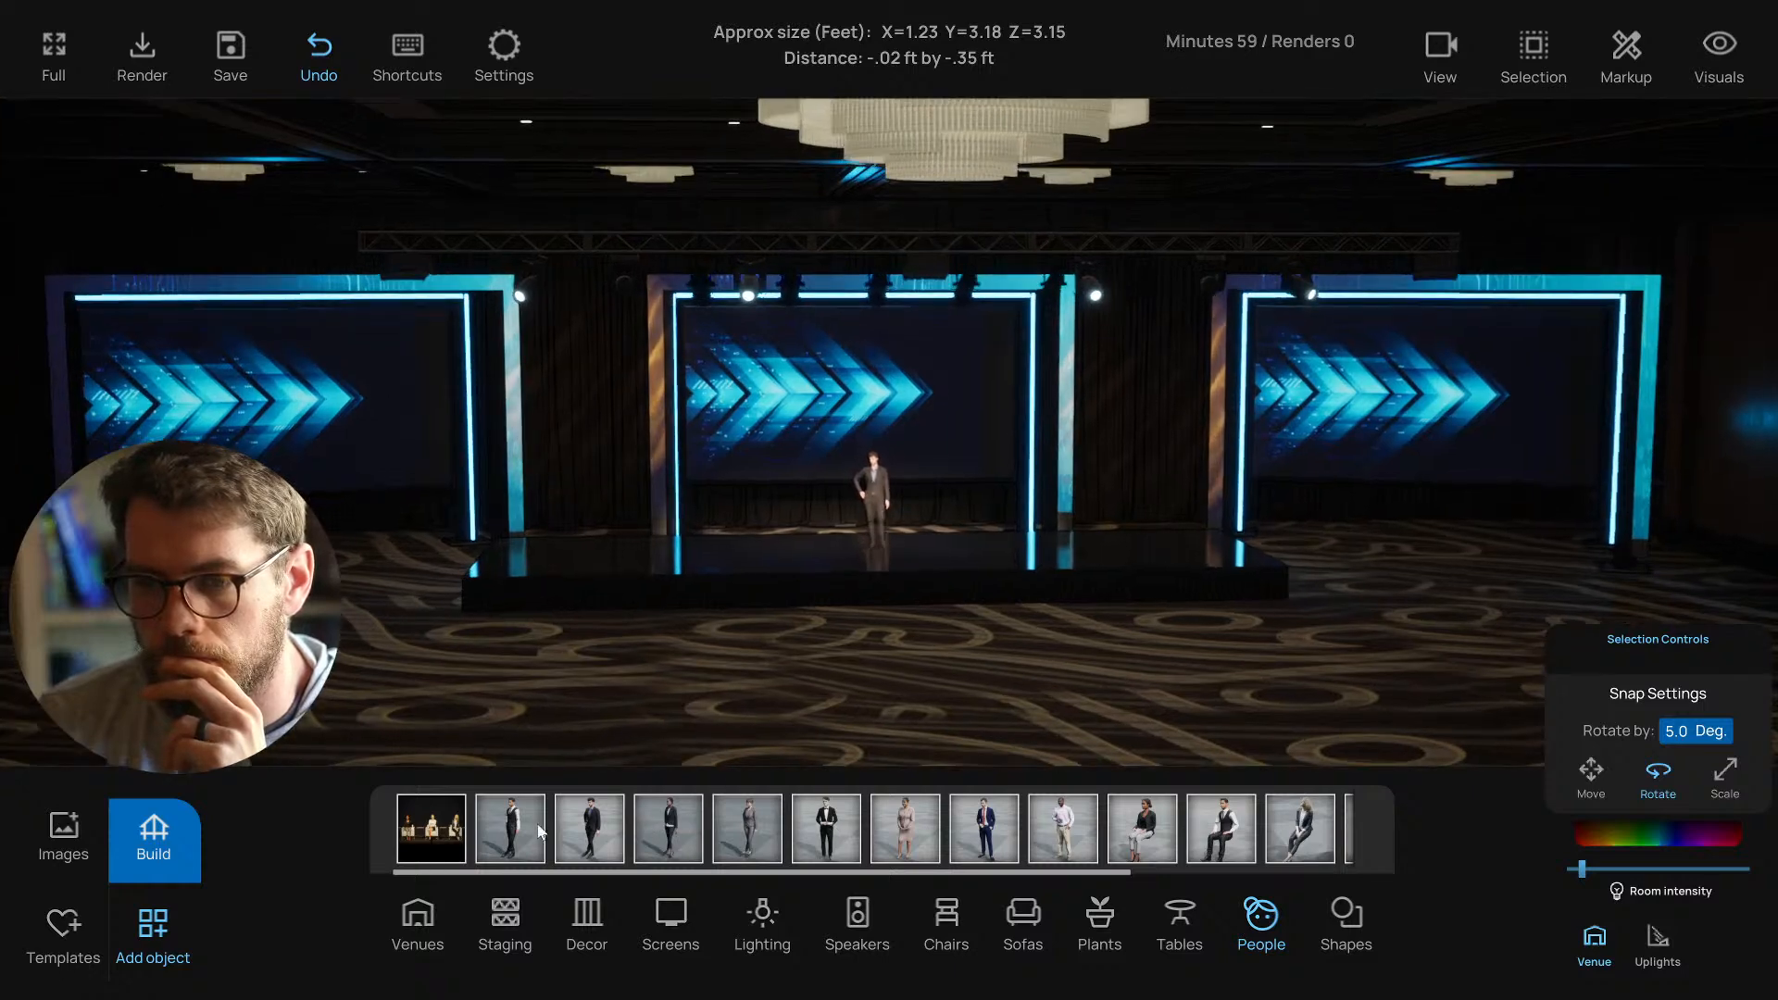
scroll(1023, 831, down, 3)
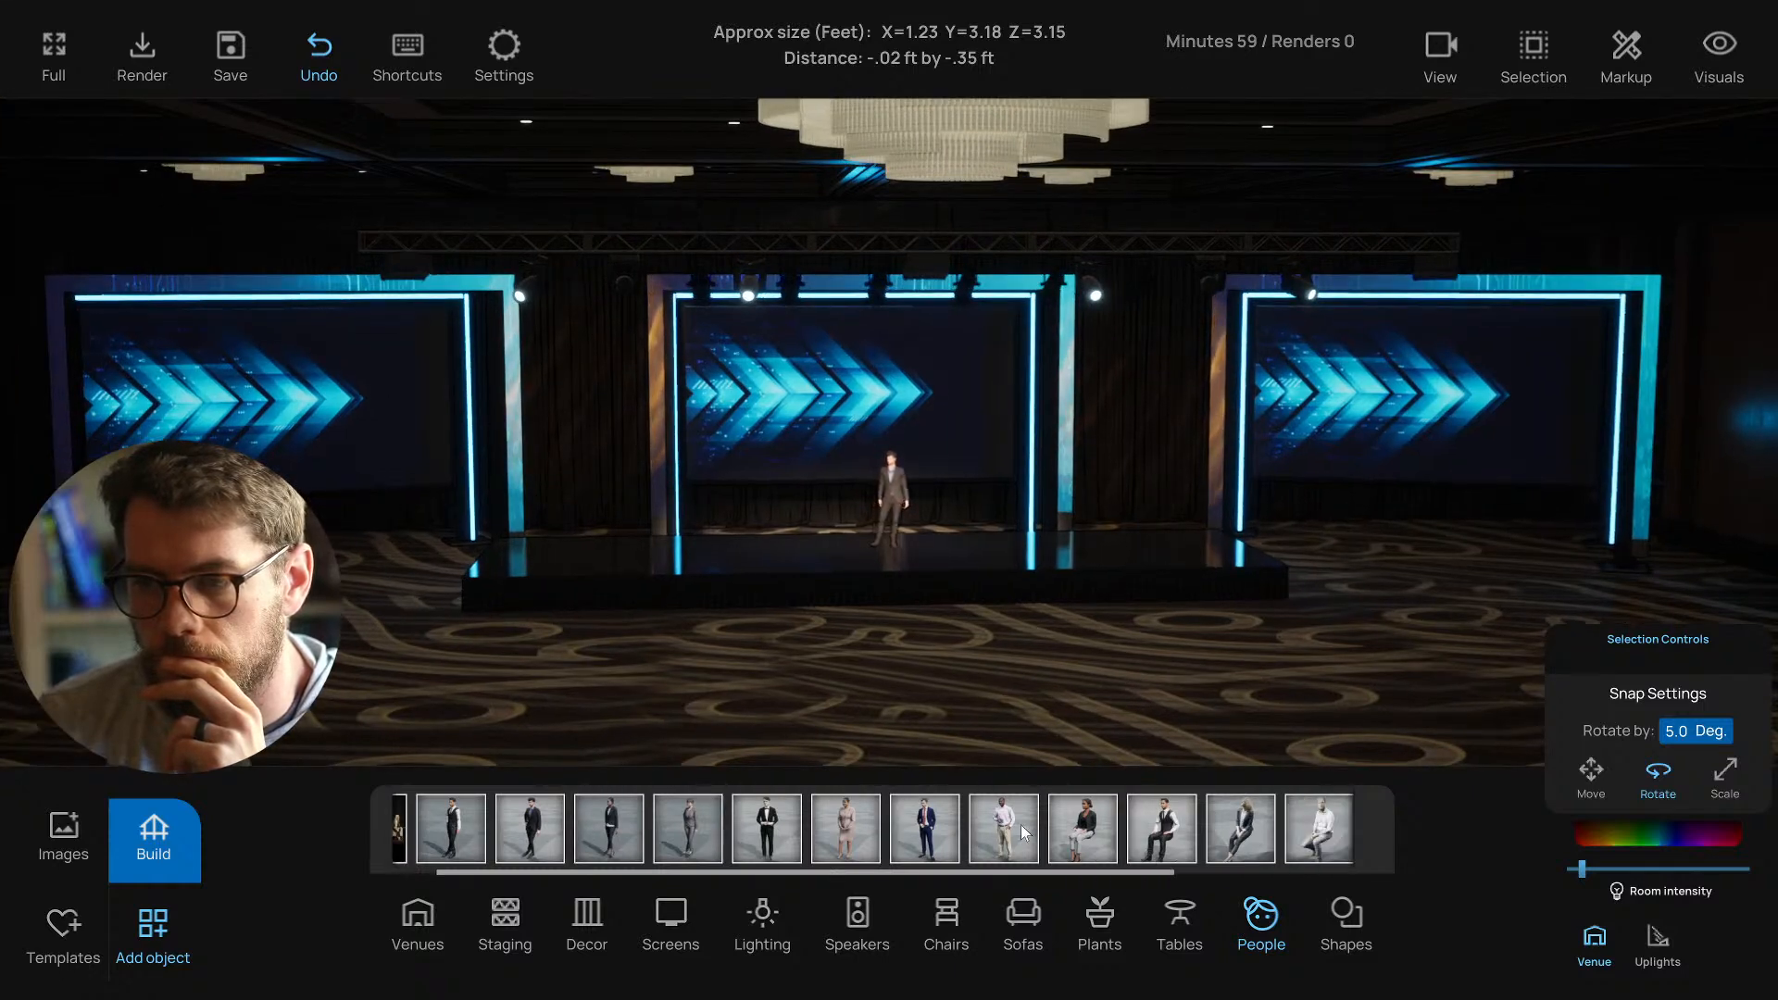
scroll(1036, 739, up, 2)
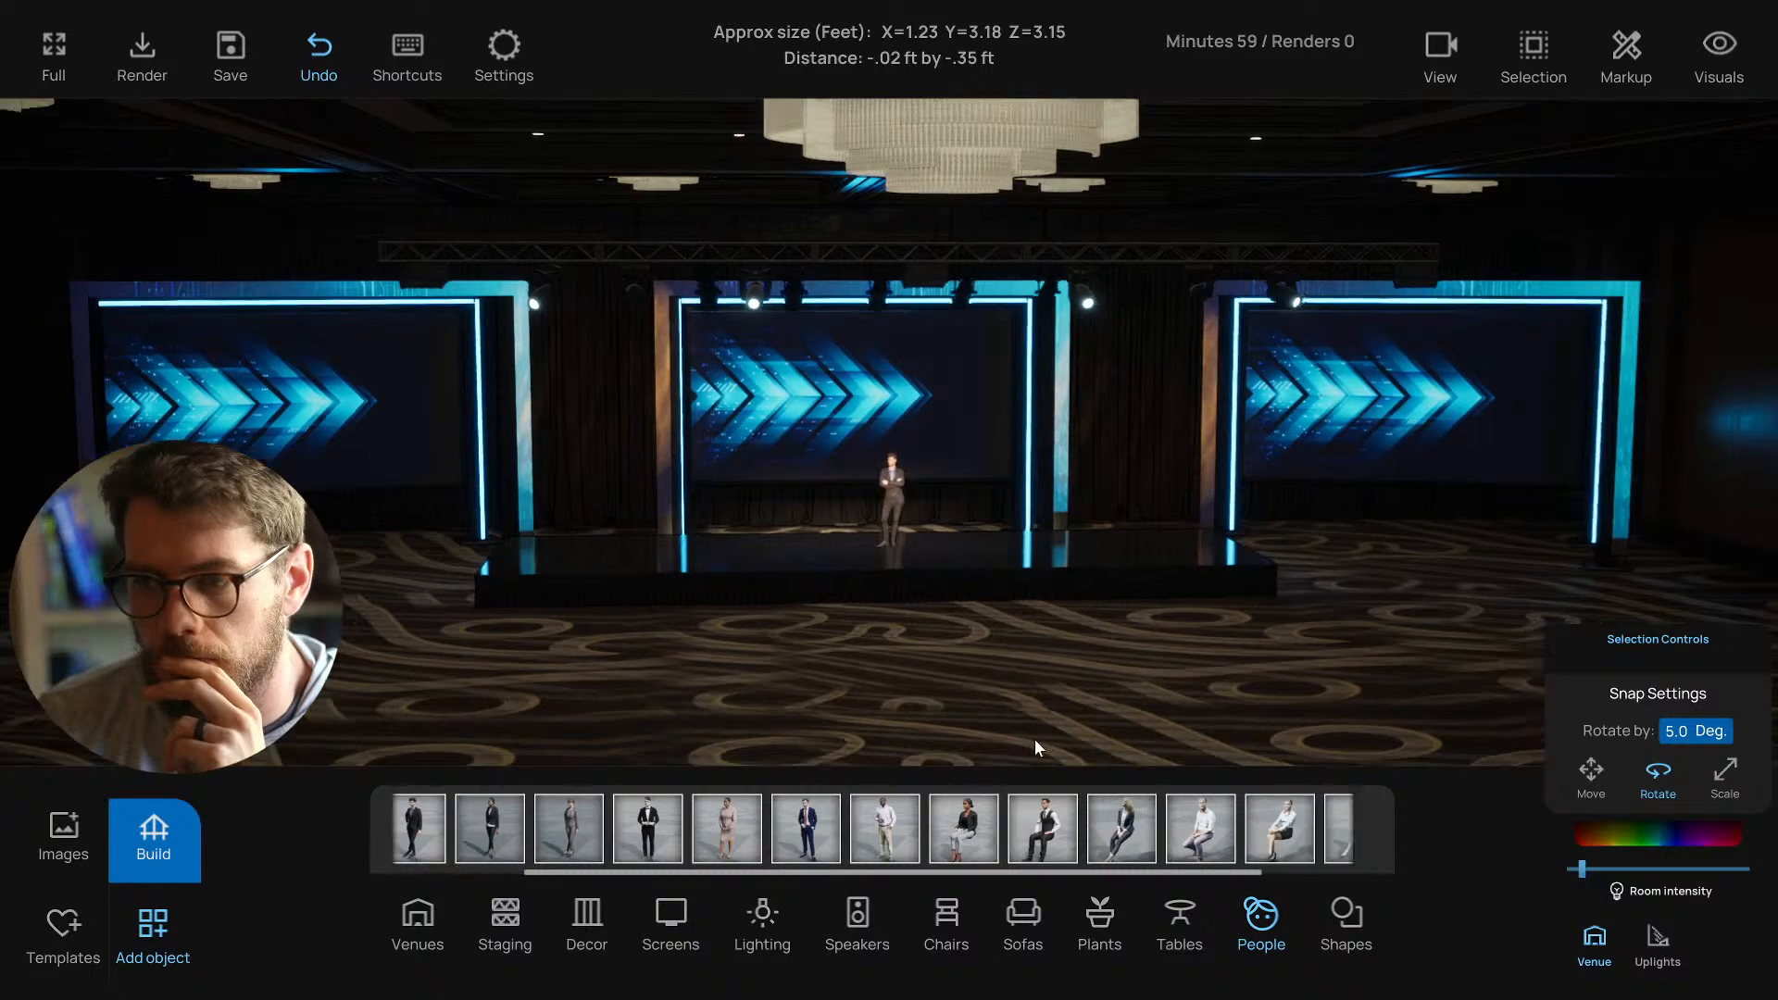
drag(961, 706, 990, 738)
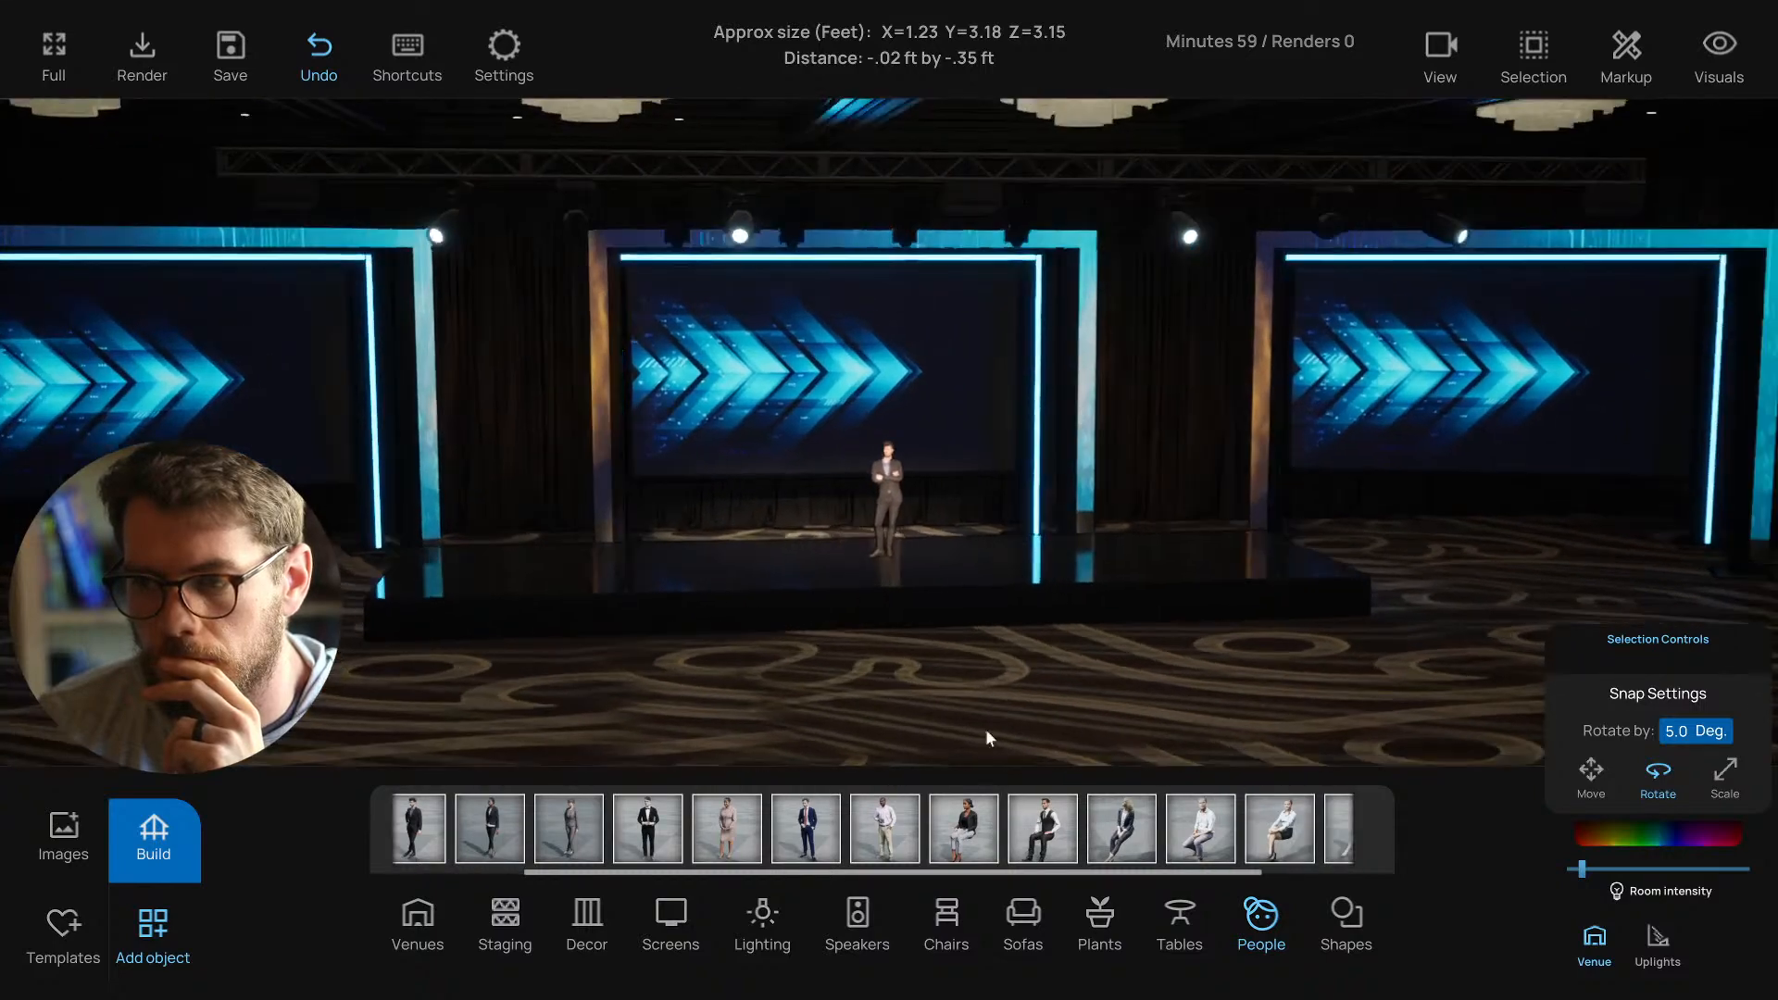
Find the tall bar chair among the chair models and place it on the floor in front of the stage.
click(1181, 912)
click(946, 917)
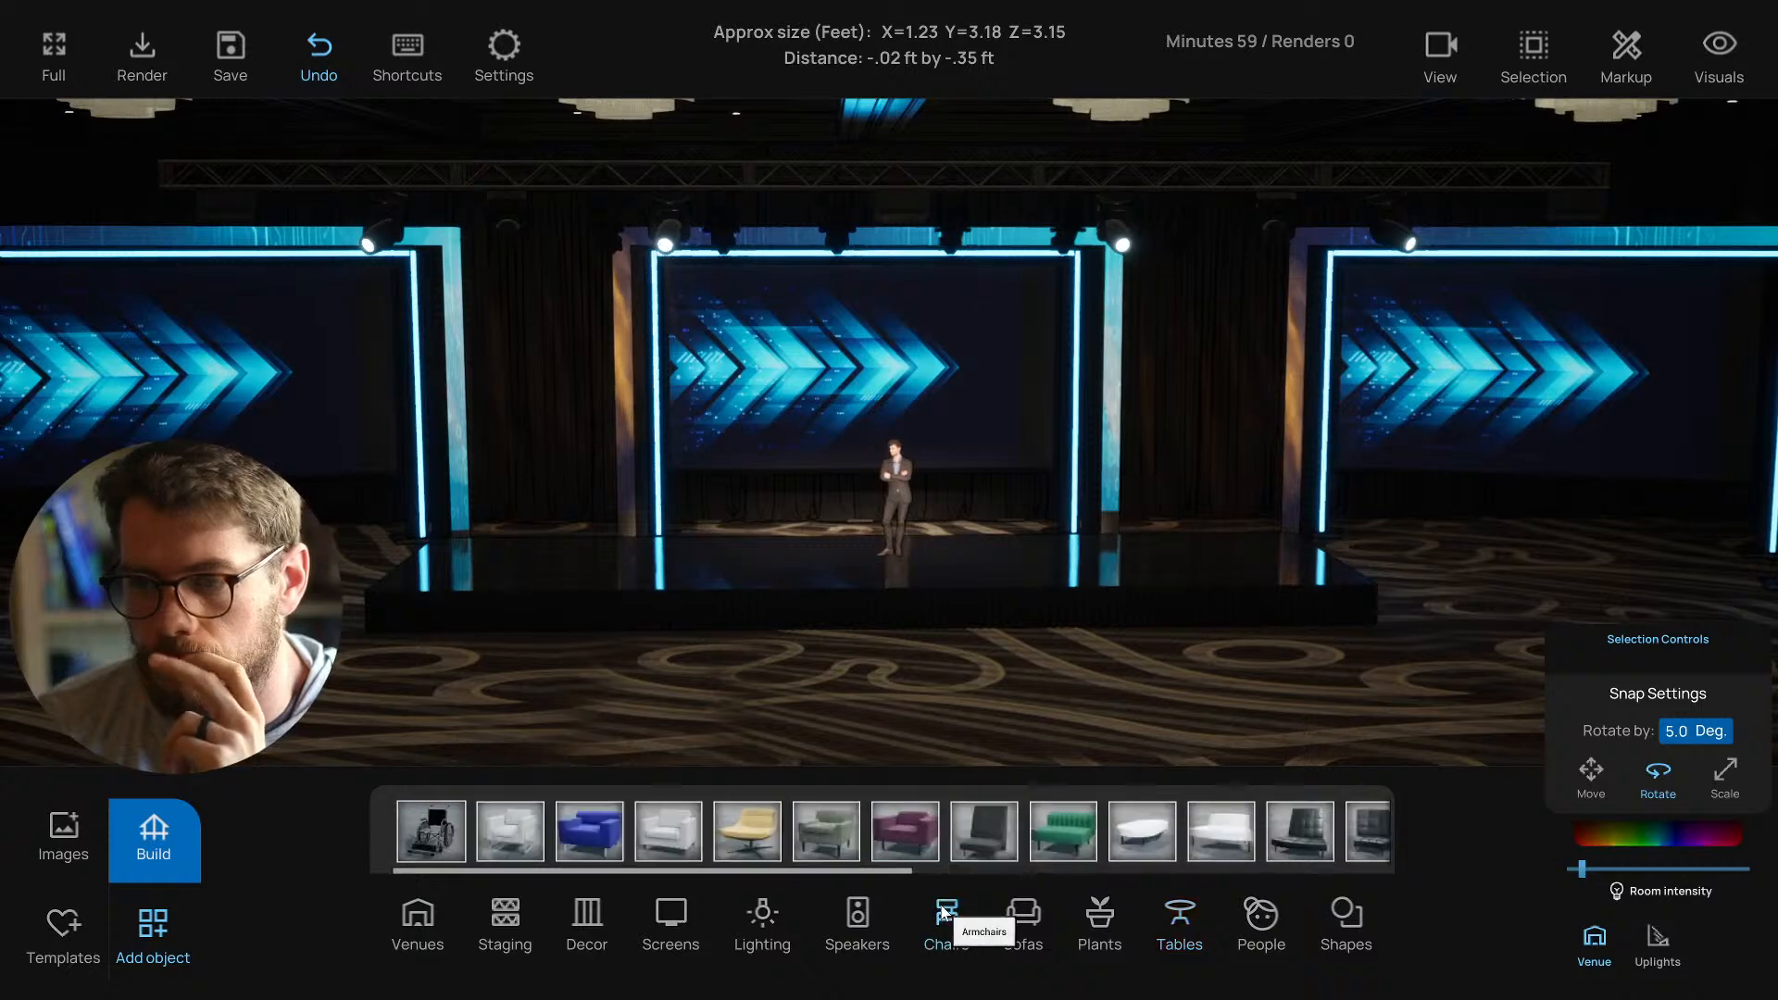
scroll(1011, 851, down, 3)
scroll(1013, 852, down, 3)
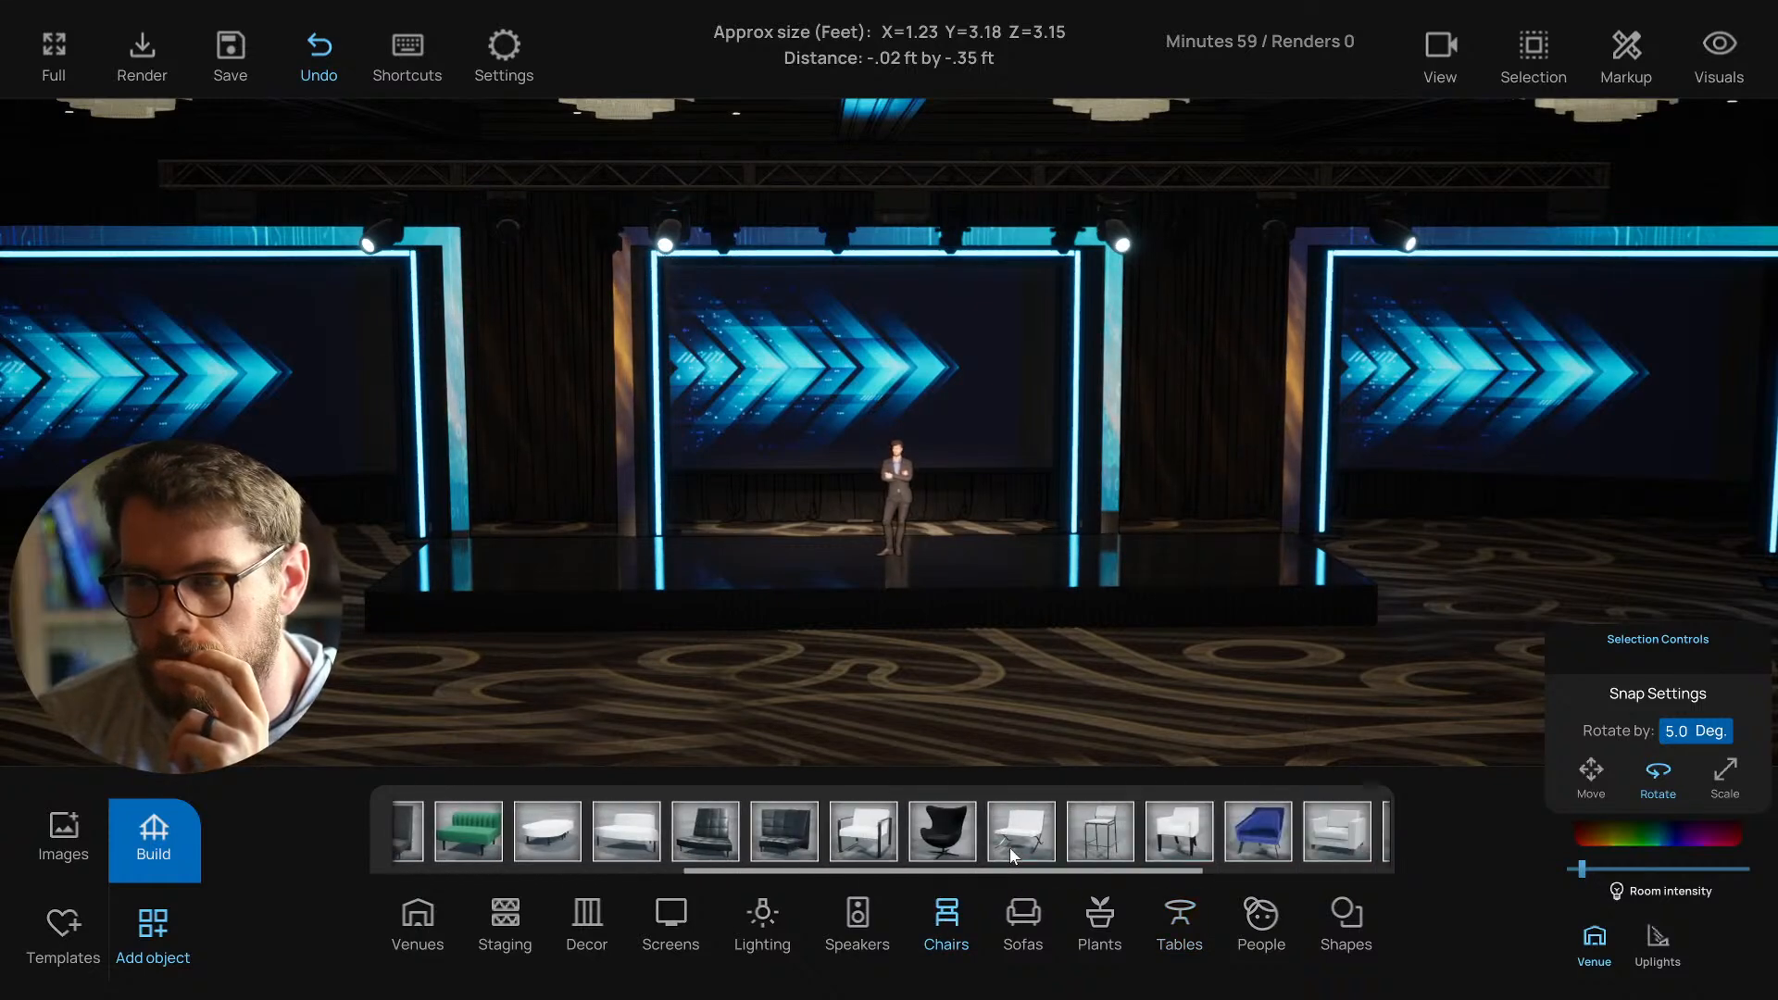
drag(1081, 838, 904, 689)
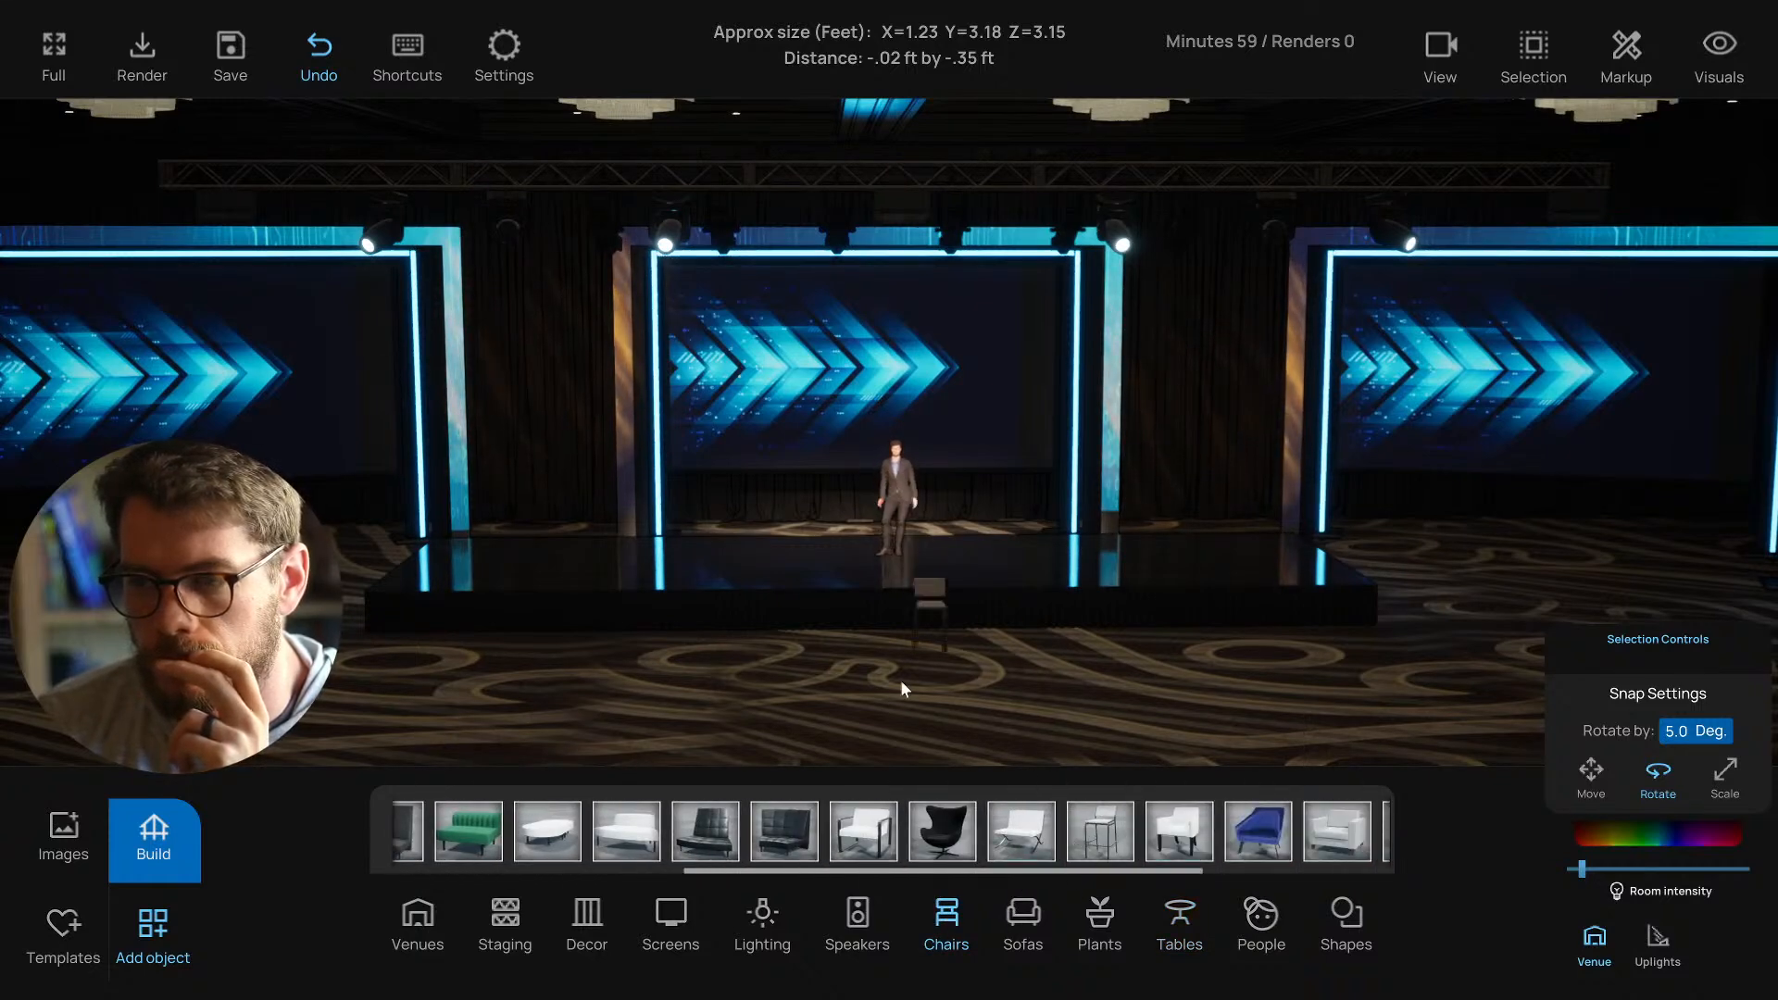
Move the bar chair sideways along the stage, farther from the standing presenter.
click(841, 560)
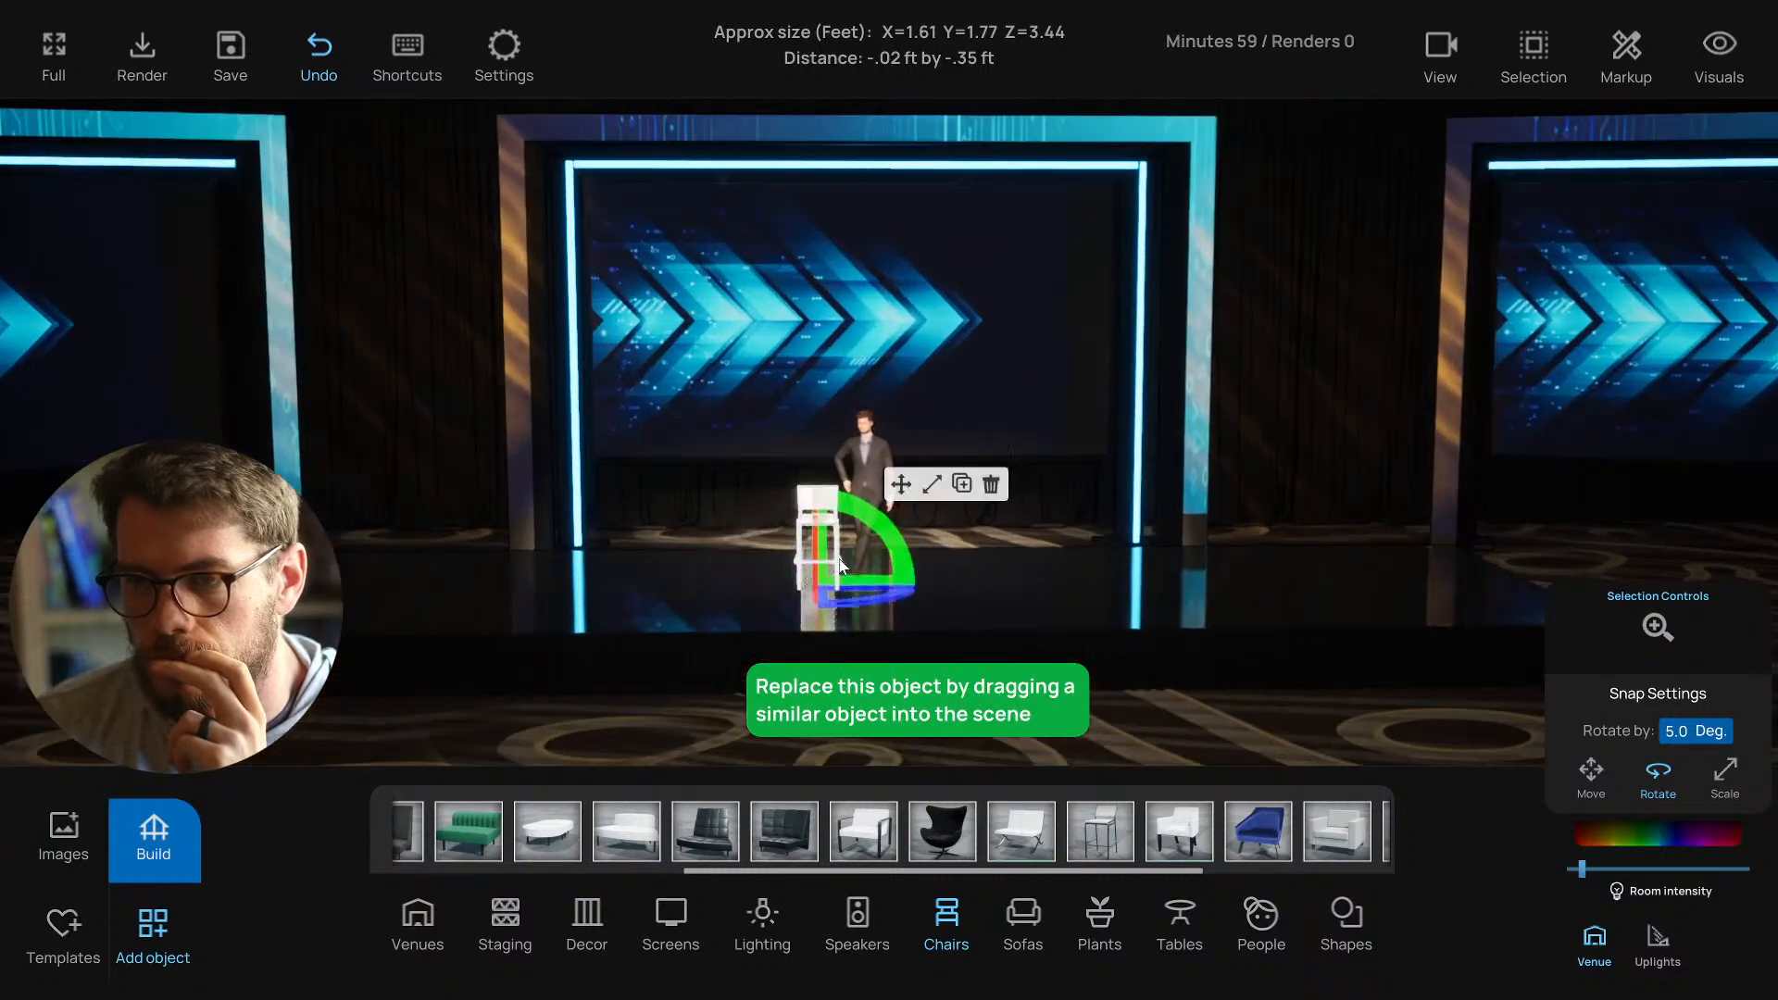
click(901, 485)
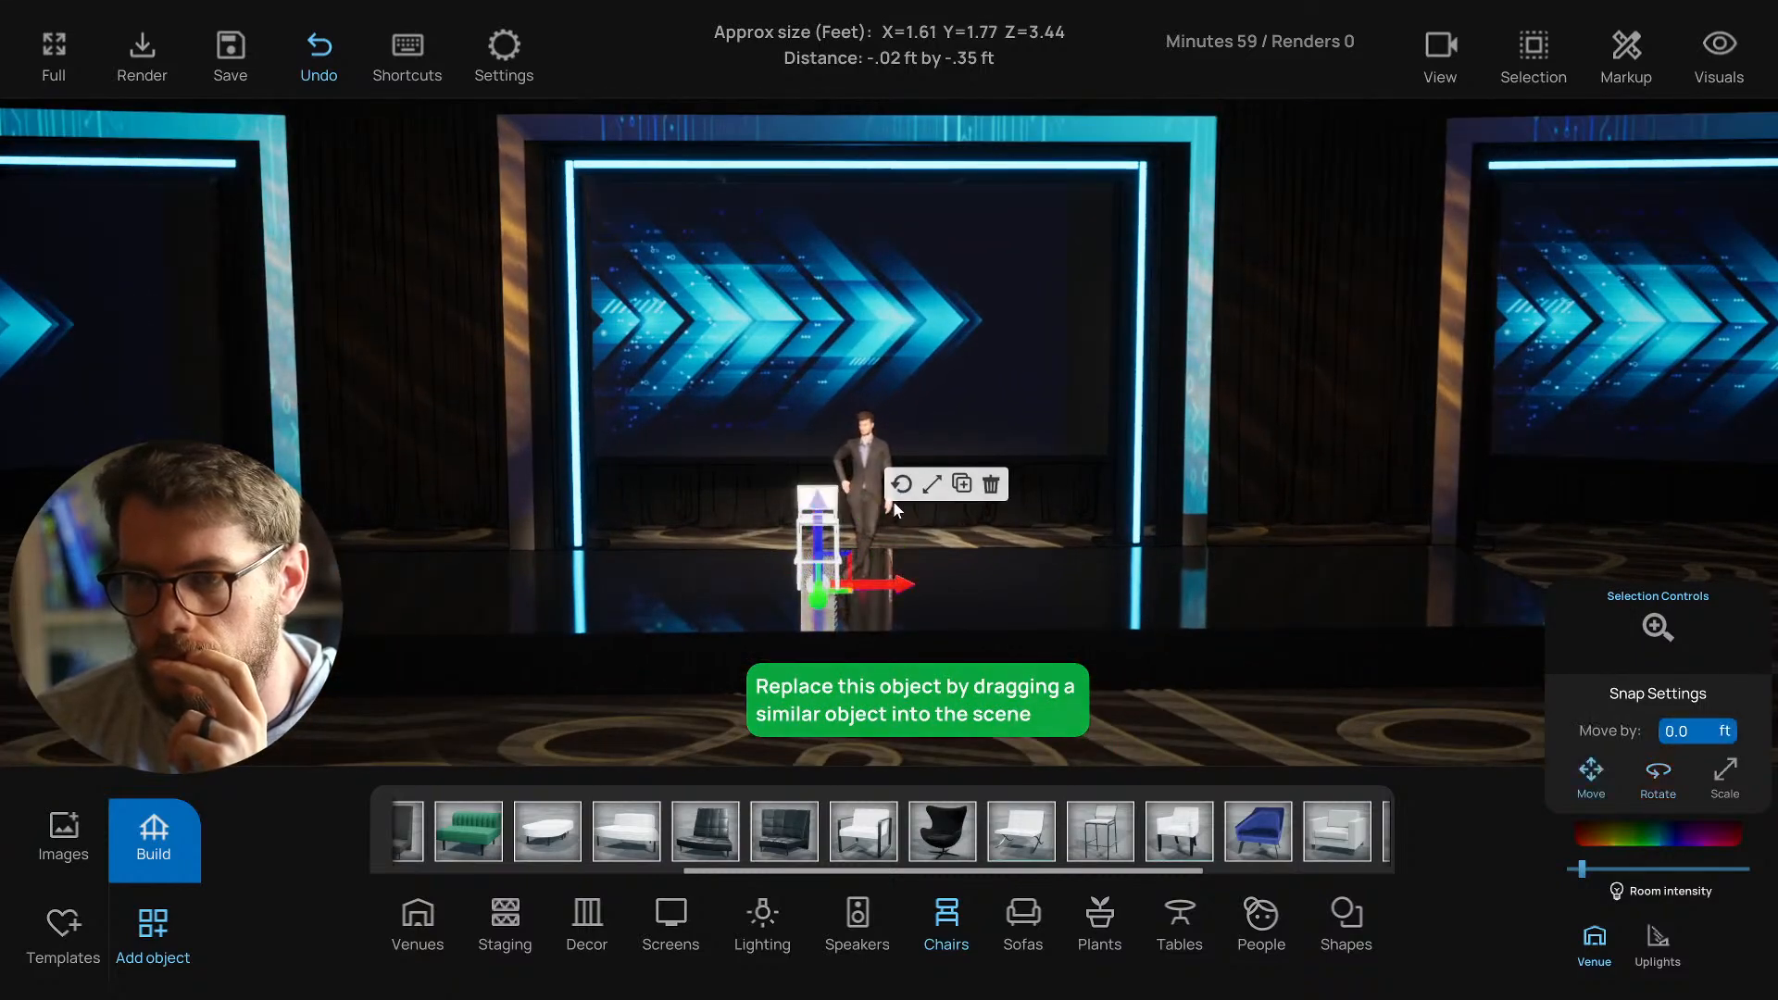
drag(863, 580, 837, 582)
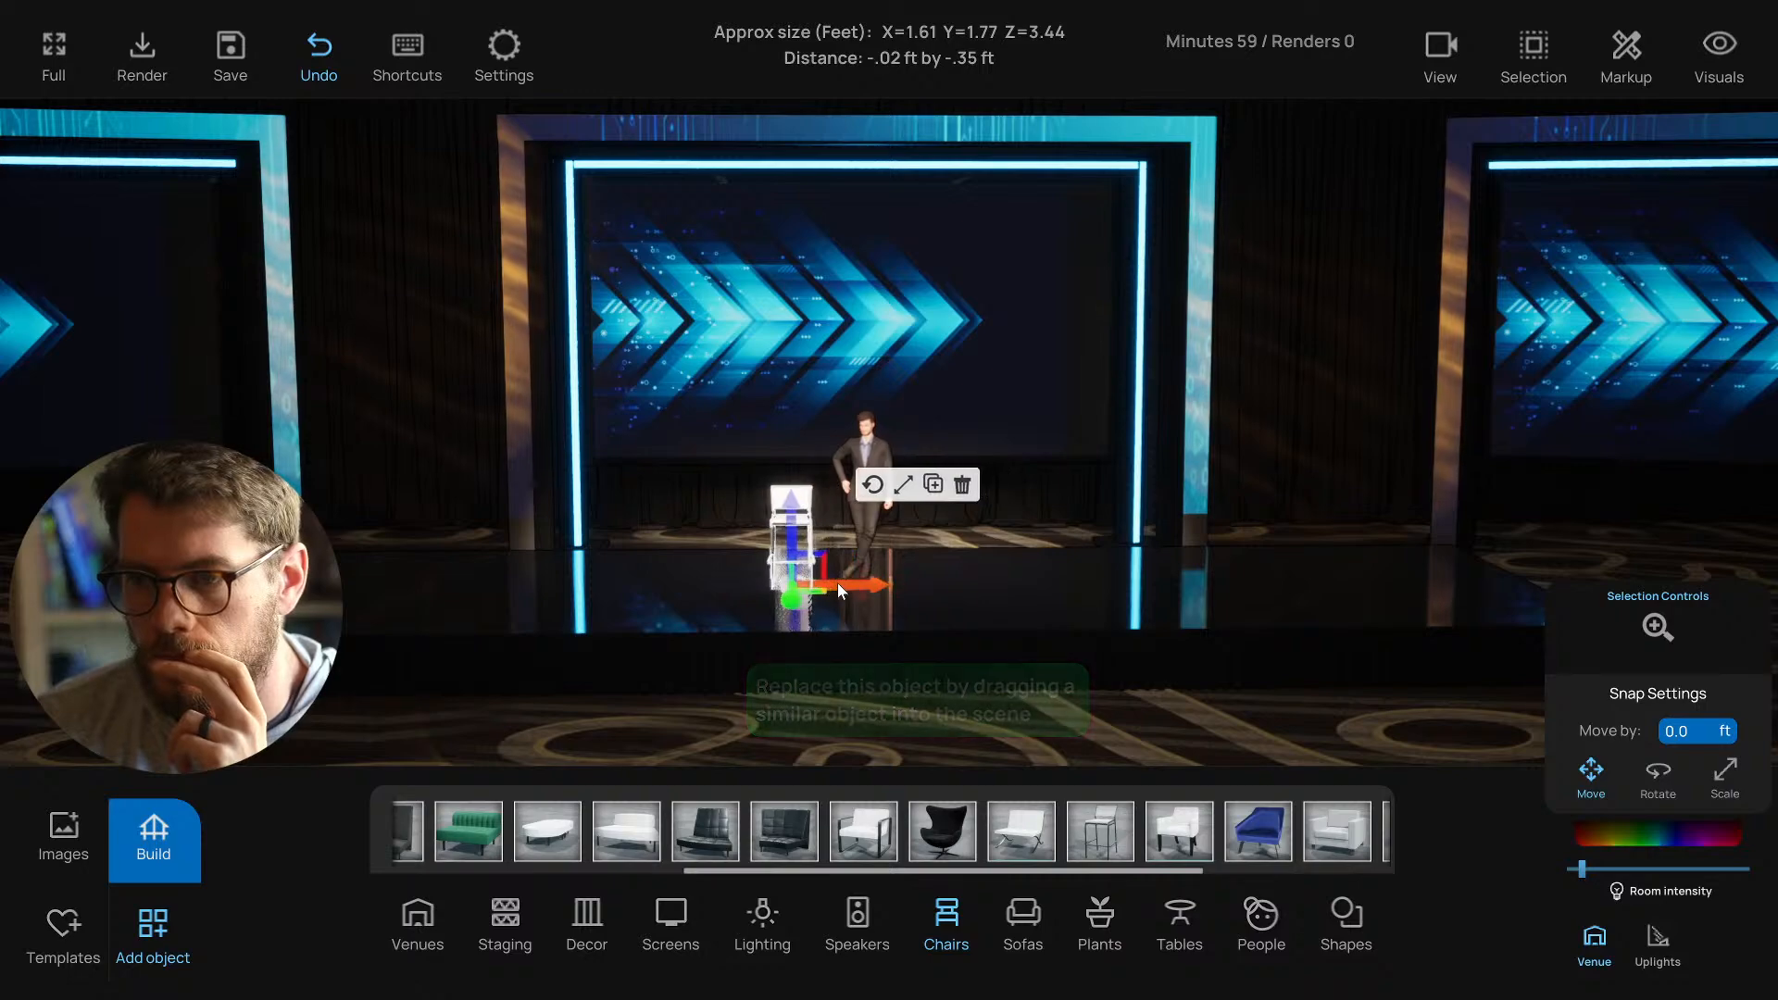
Place the seated woman with the white blouse from the people models at the bar chair.
scroll(842, 604, up, 2)
right_drag(837, 612, 899, 618)
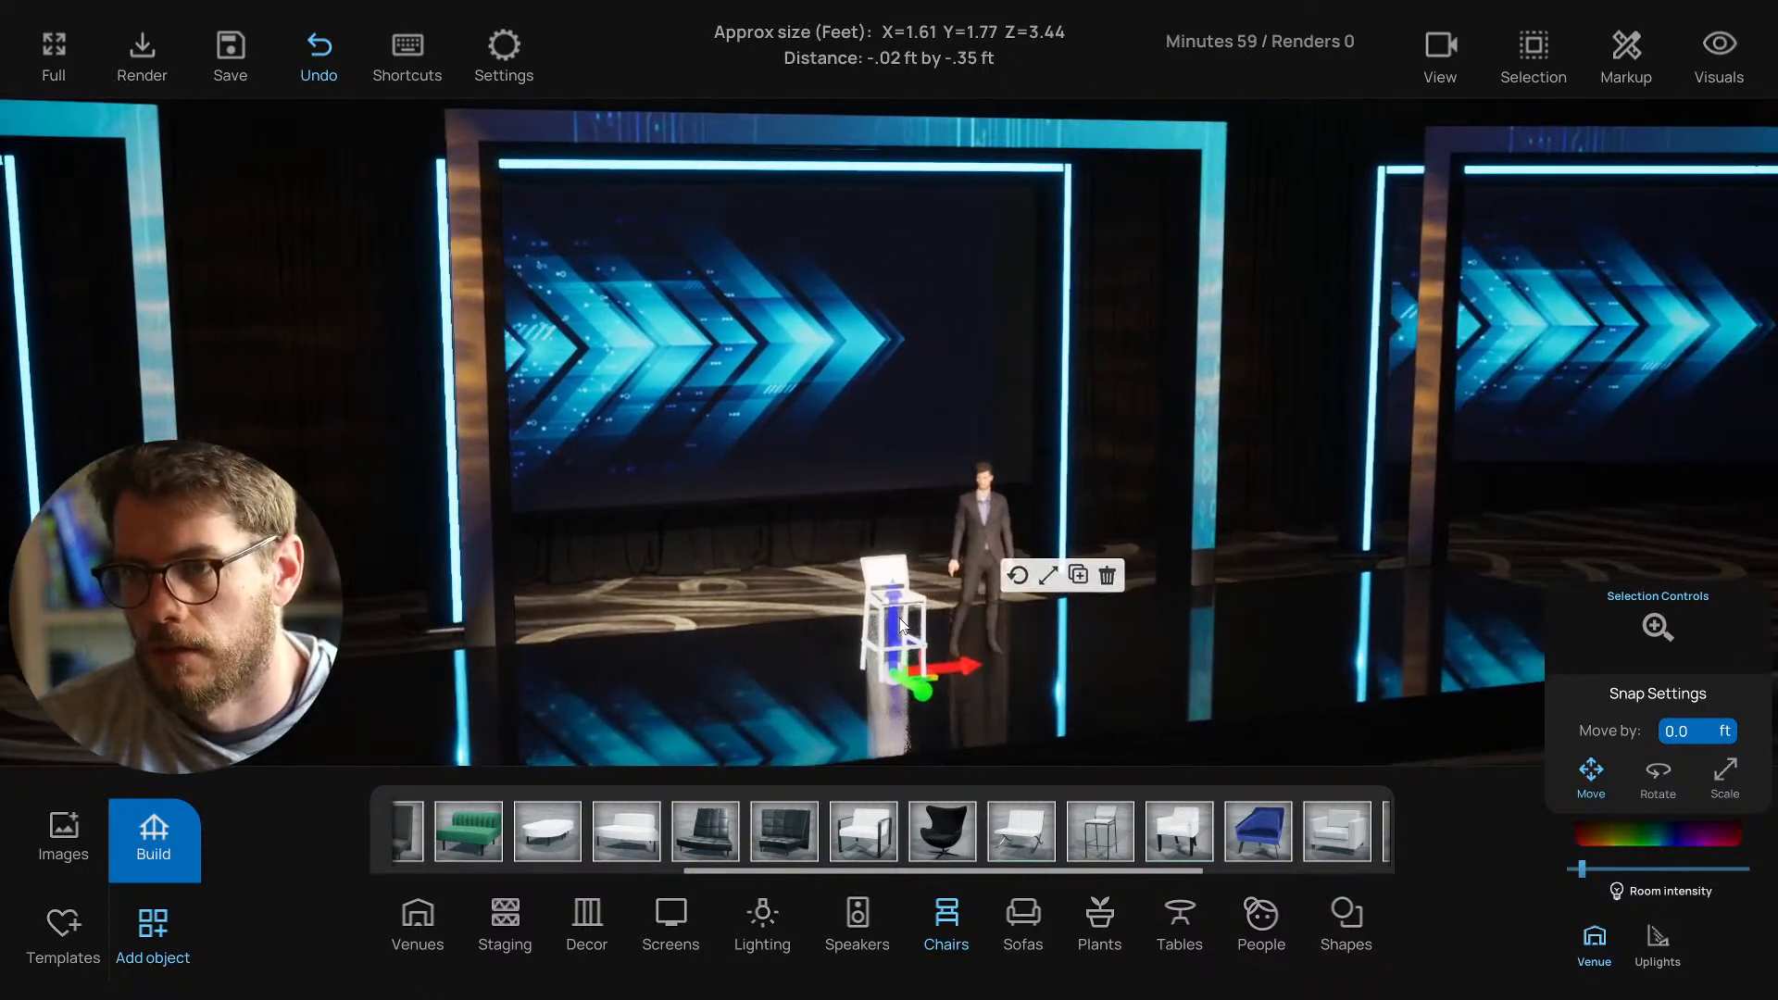
scroll(899, 618, down, 3)
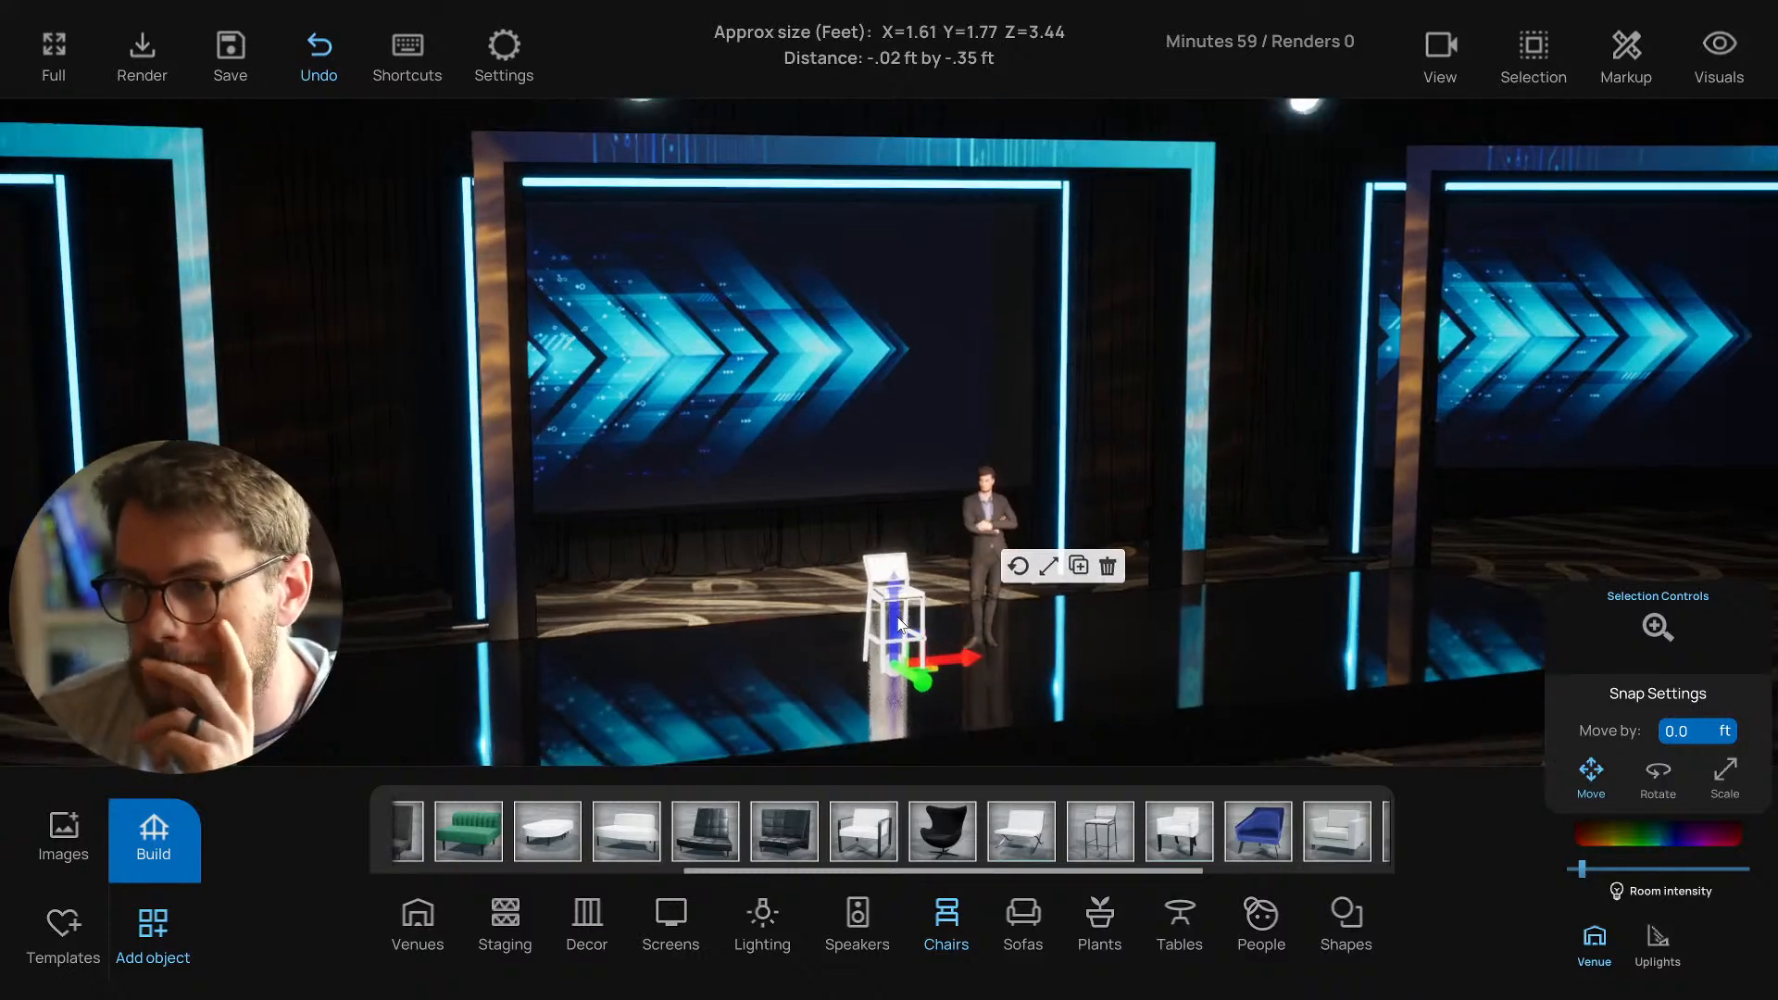
click(1260, 917)
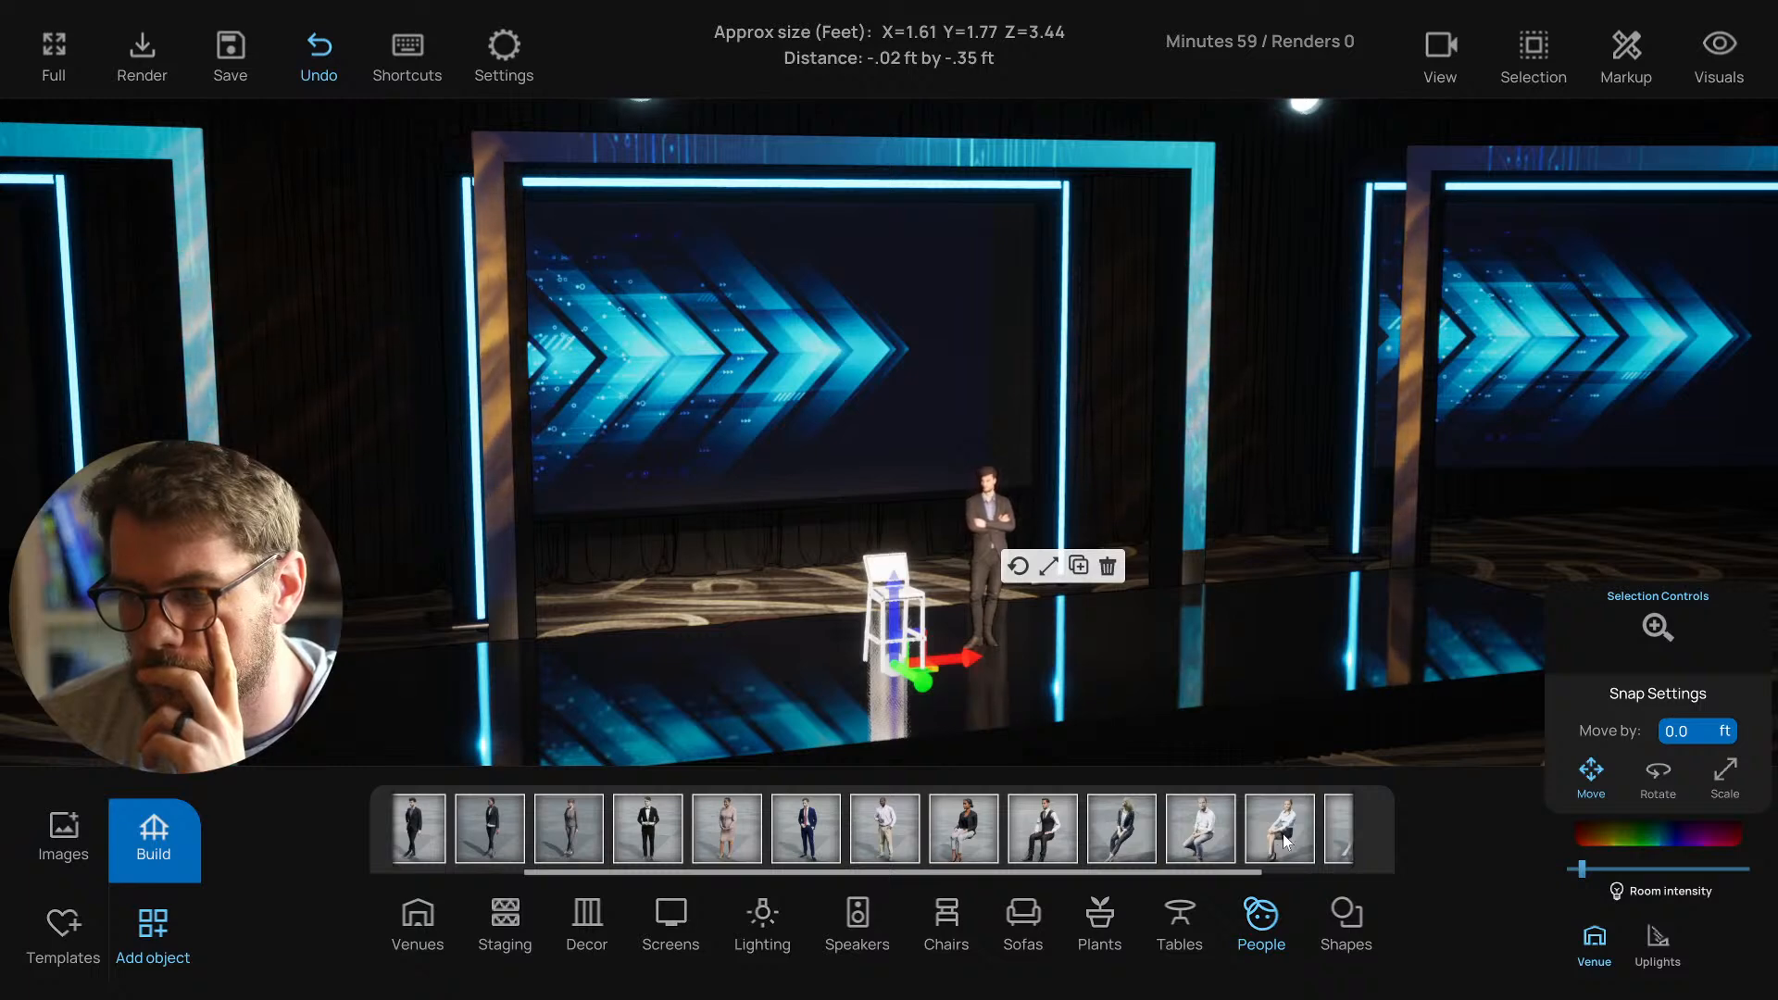
drag(1281, 841, 888, 641)
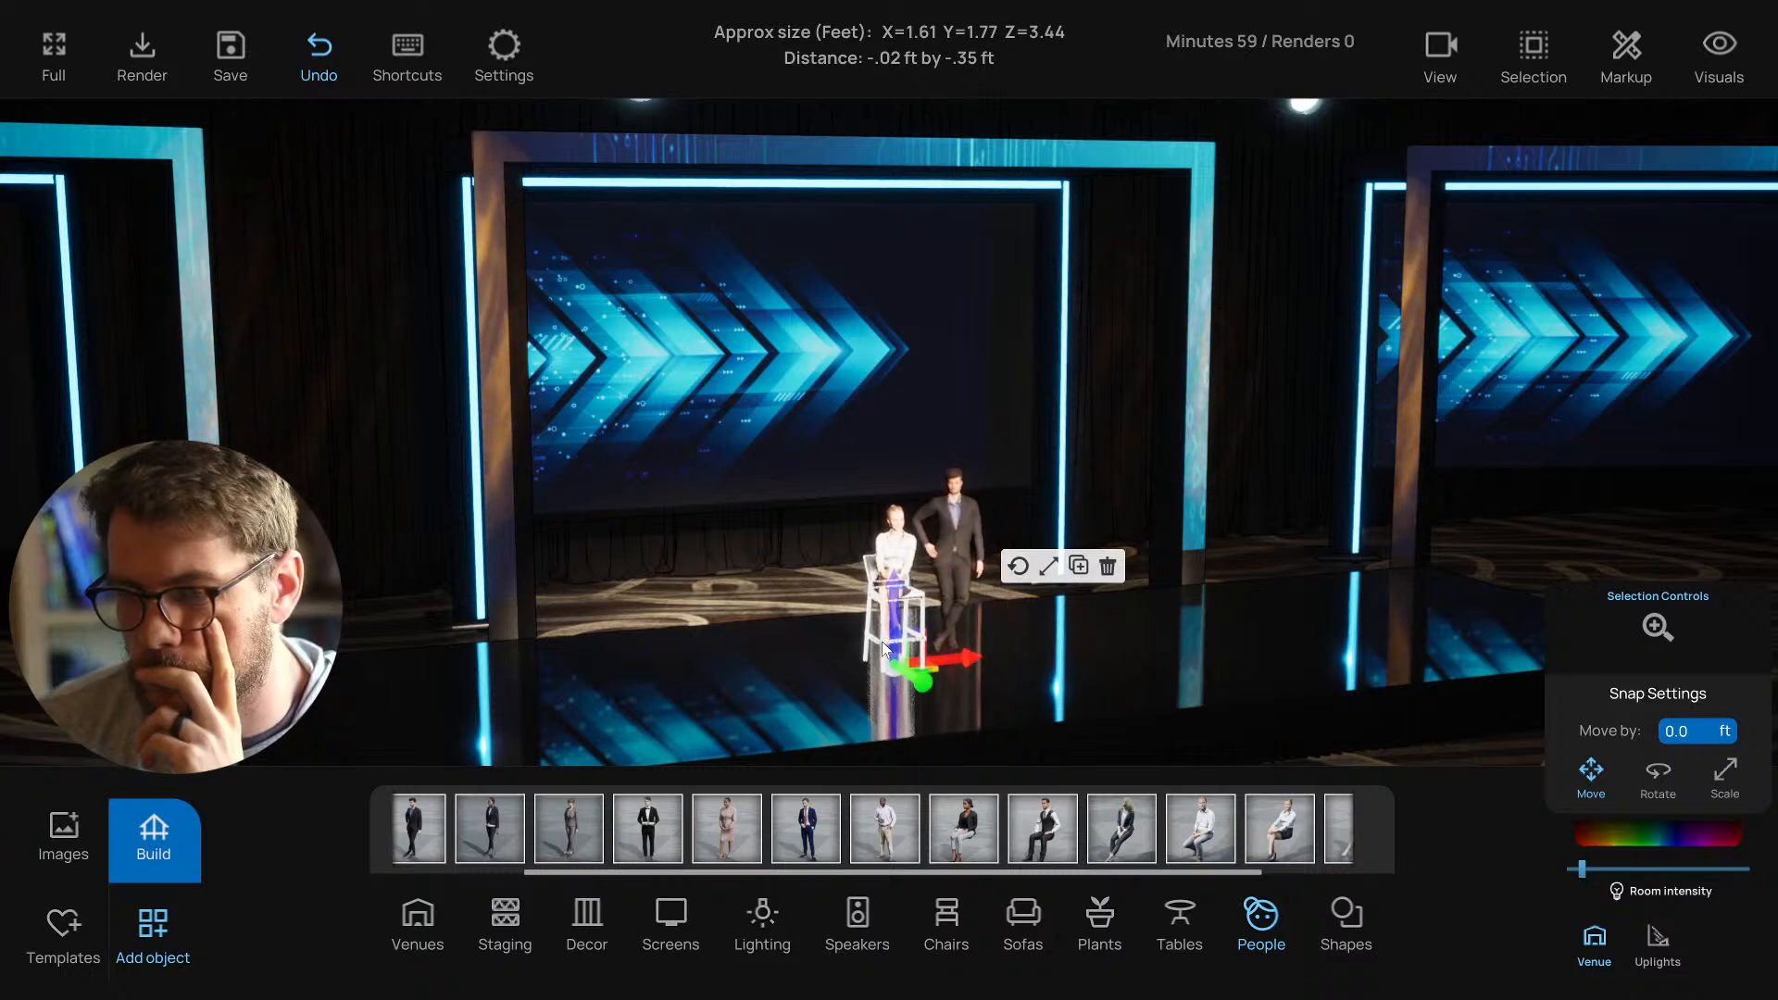
Turn the seated woman slightly and position her on the bar chair.
scroll(890, 653, up, 2)
scroll(902, 676, up, 4)
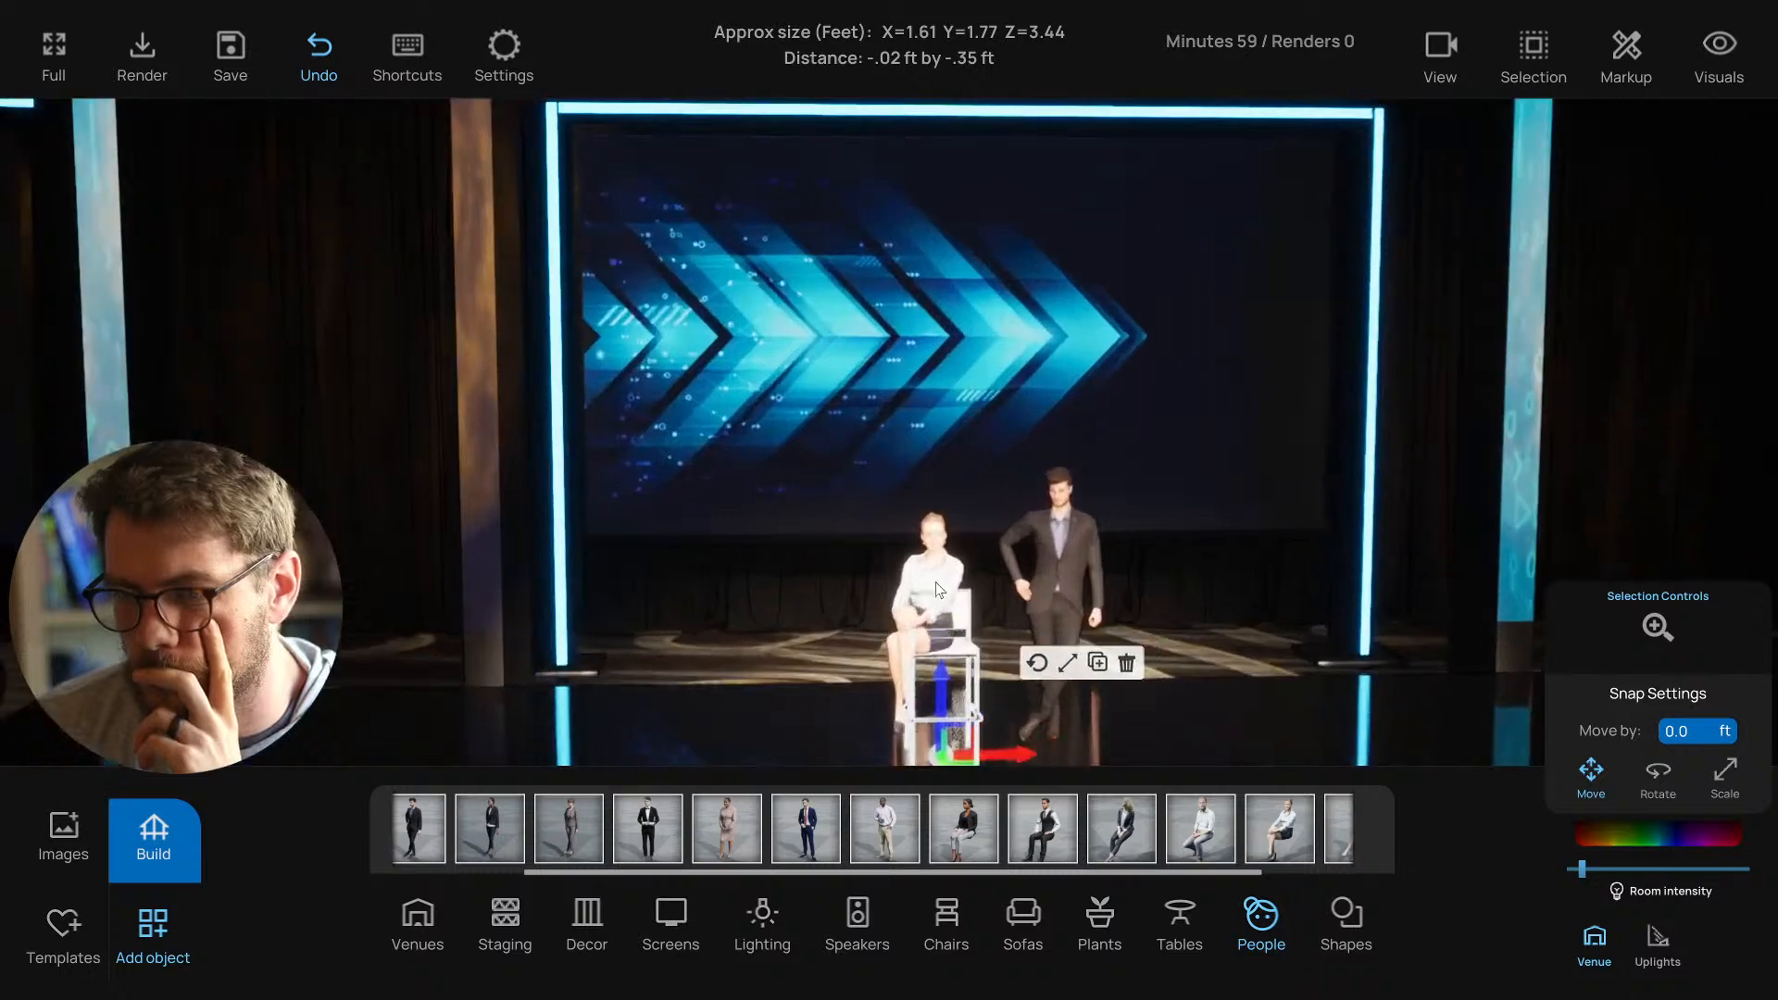
click(902, 681)
click(1005, 620)
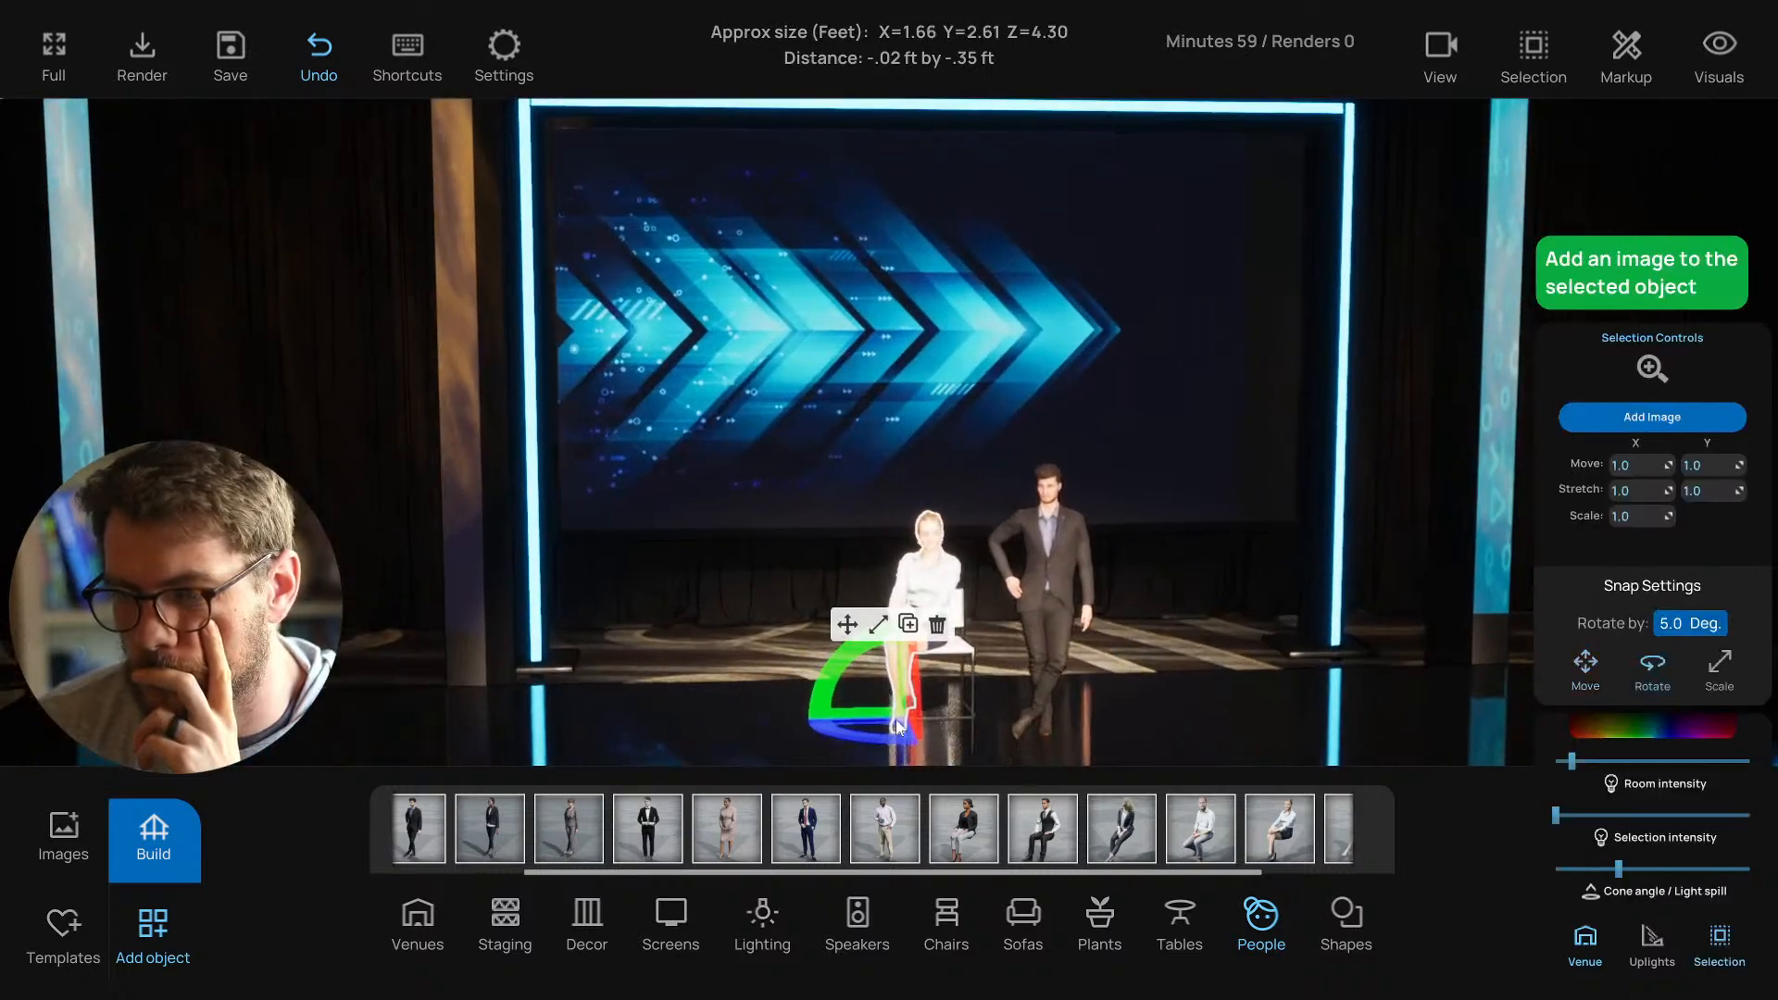
click(848, 625)
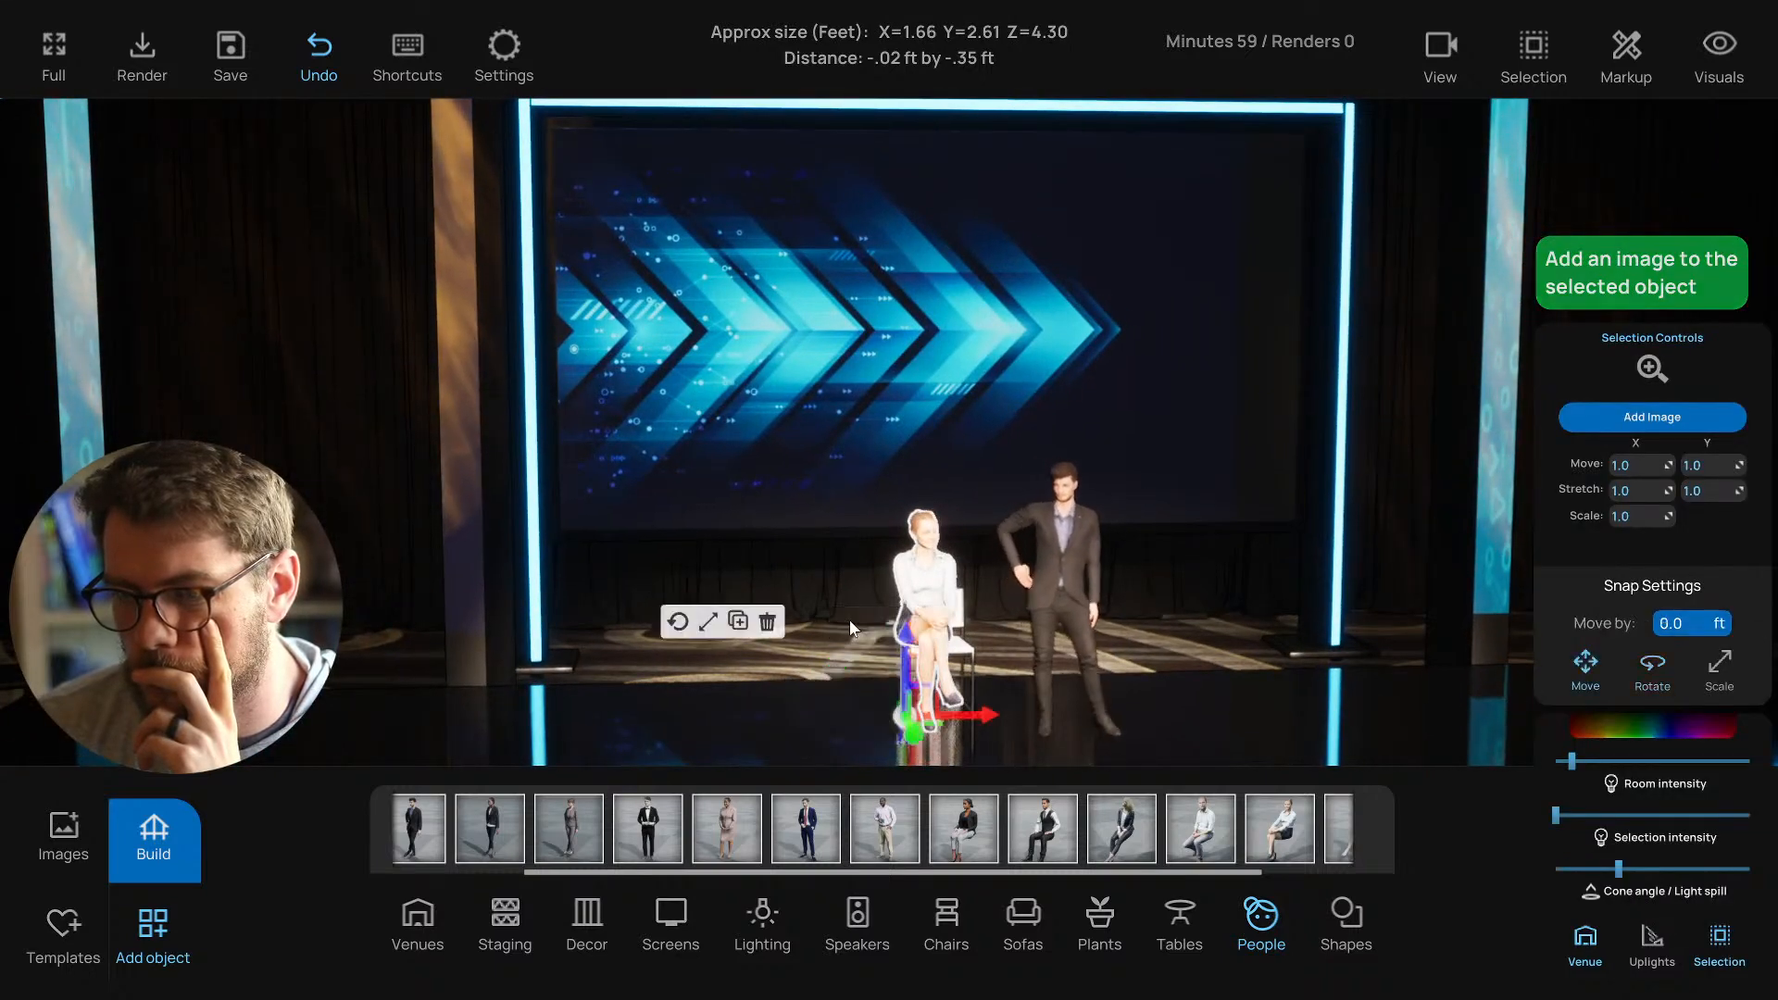
Delete the standing presenter next to the seated woman.
scroll(986, 693, down, 3)
click(1050, 620)
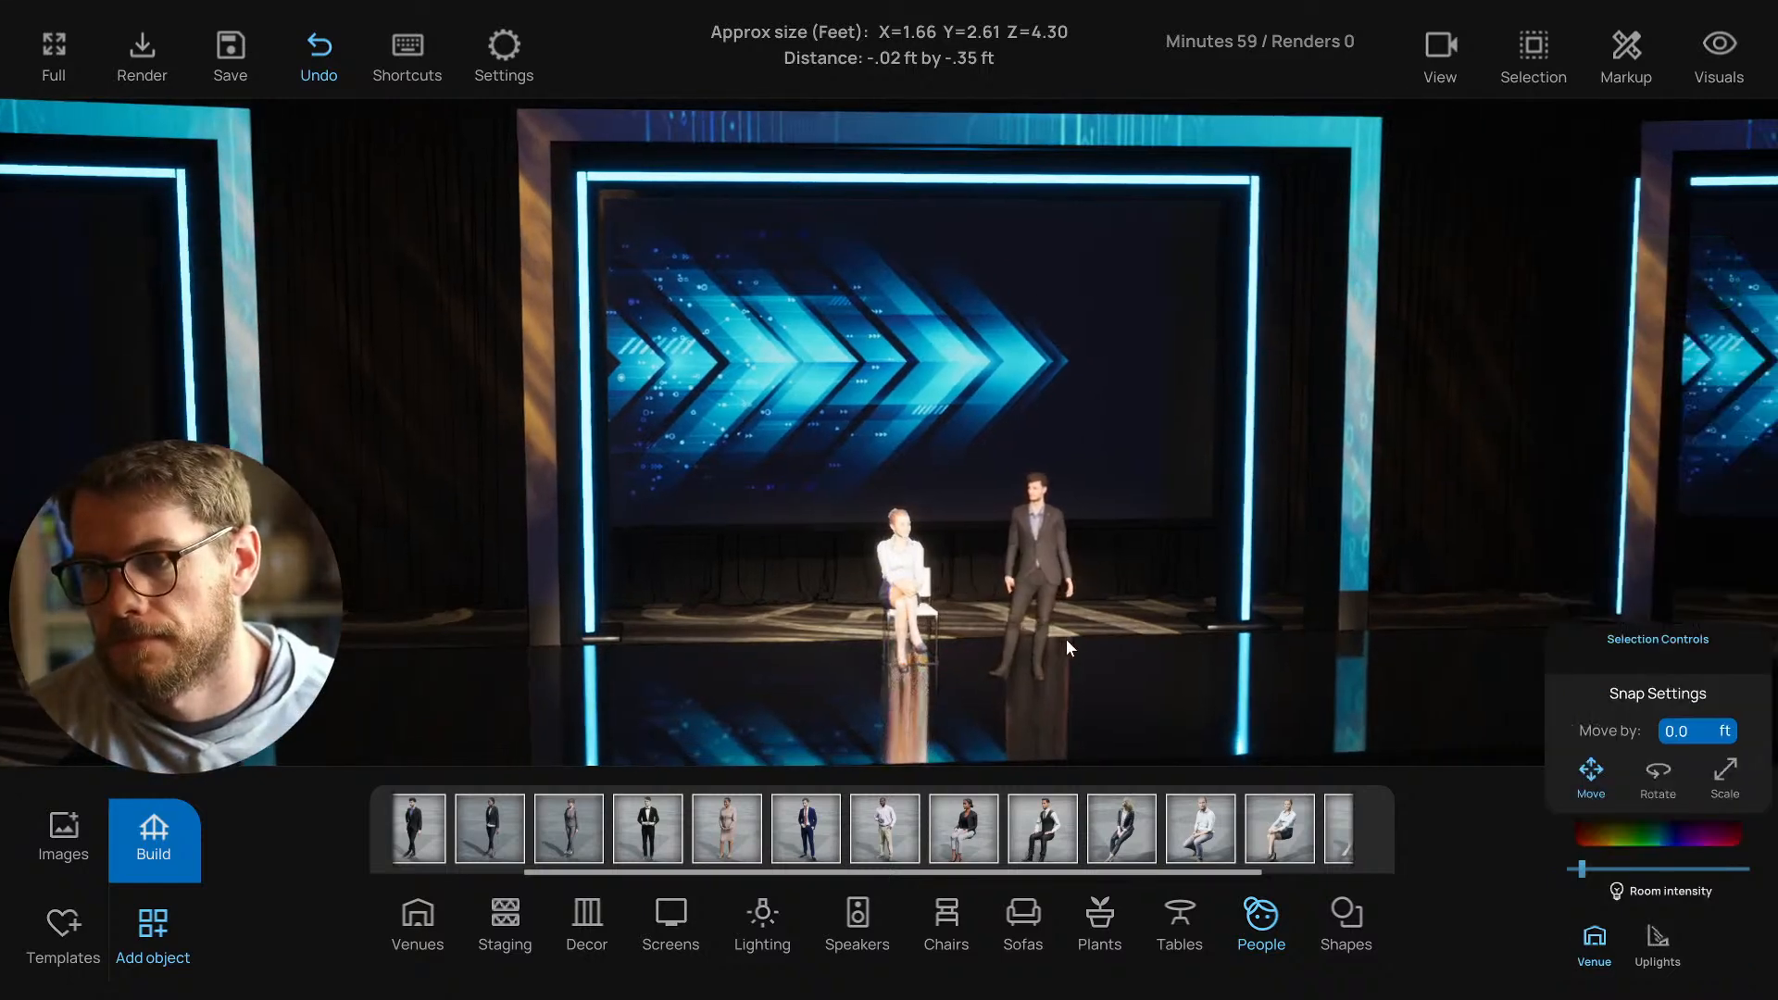
key(Delete)
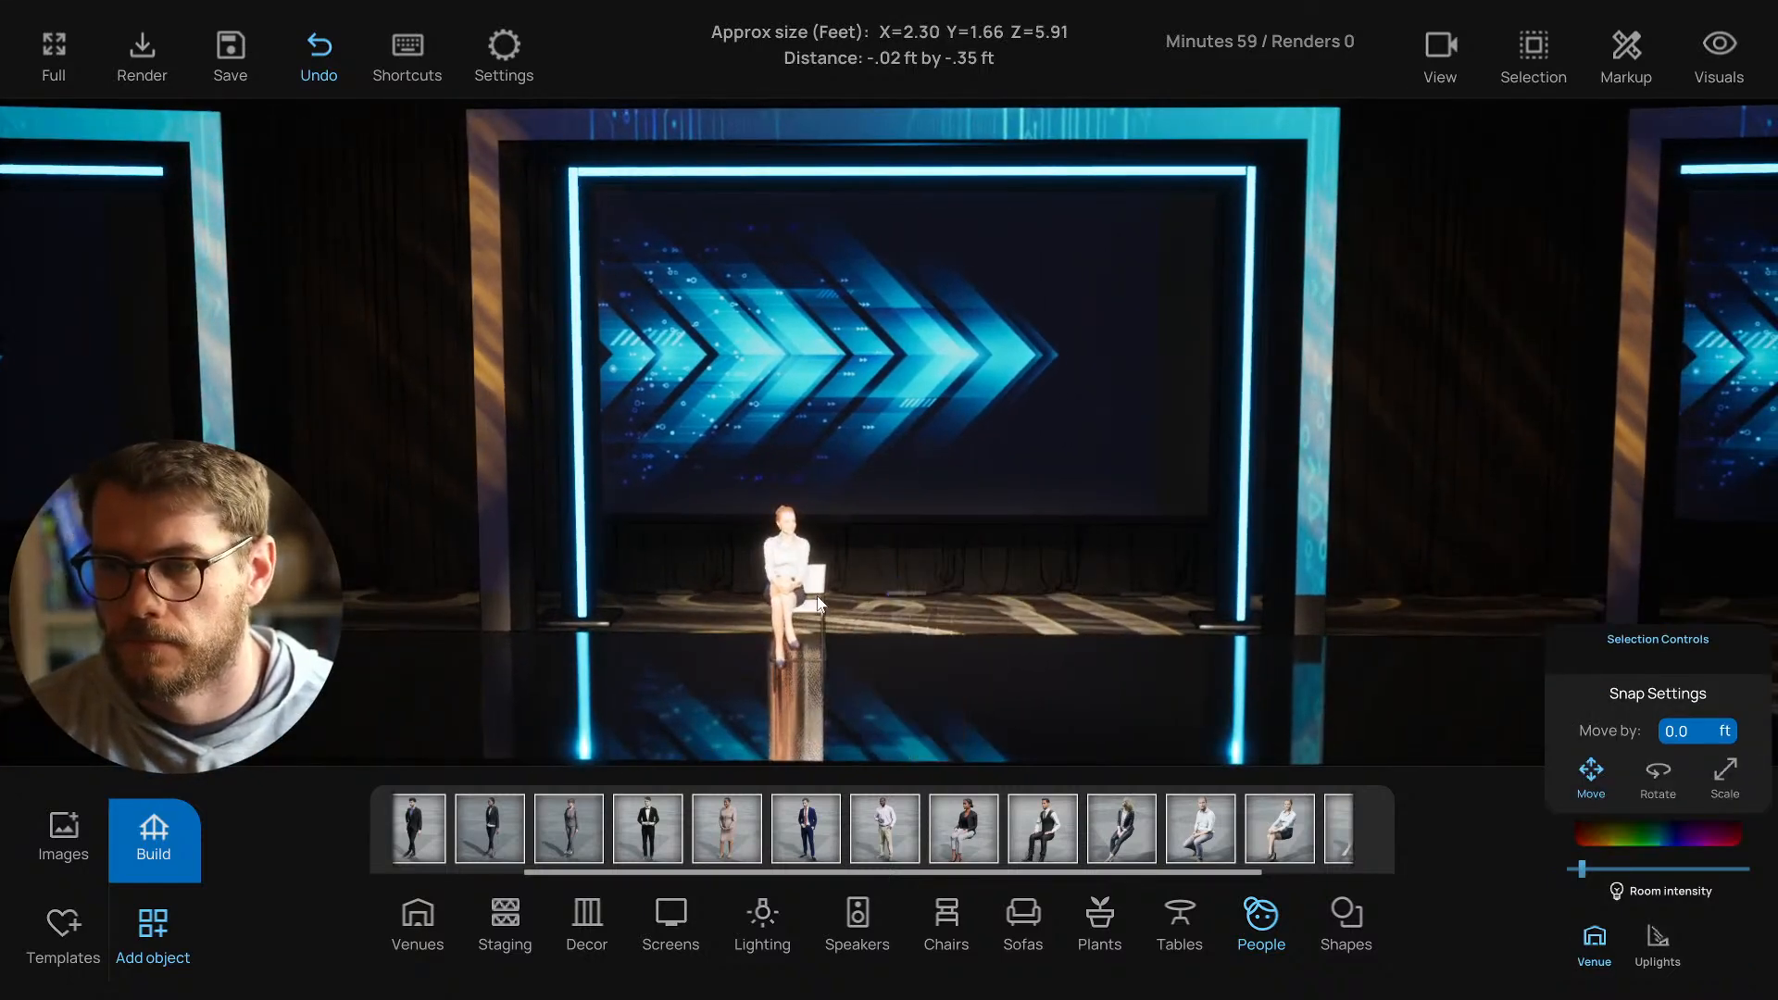
Select the seated woman together with her bar chair and rotate them on the stage.
click(786, 552)
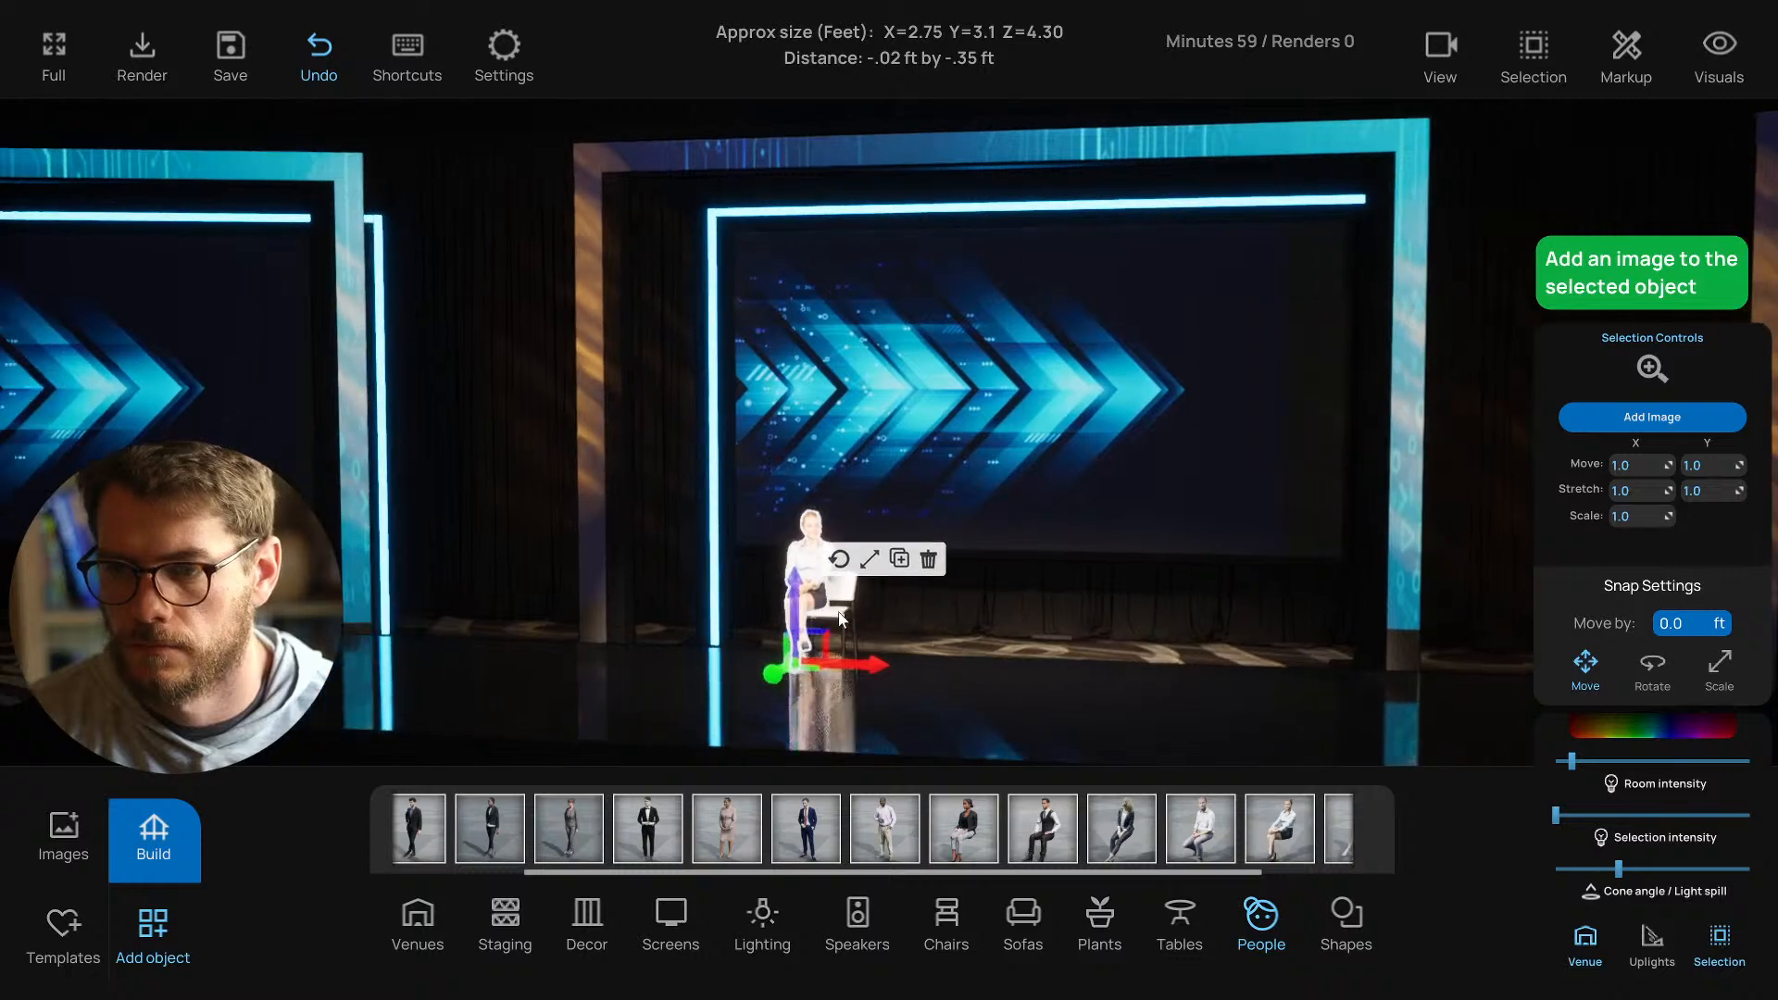
click(822, 582)
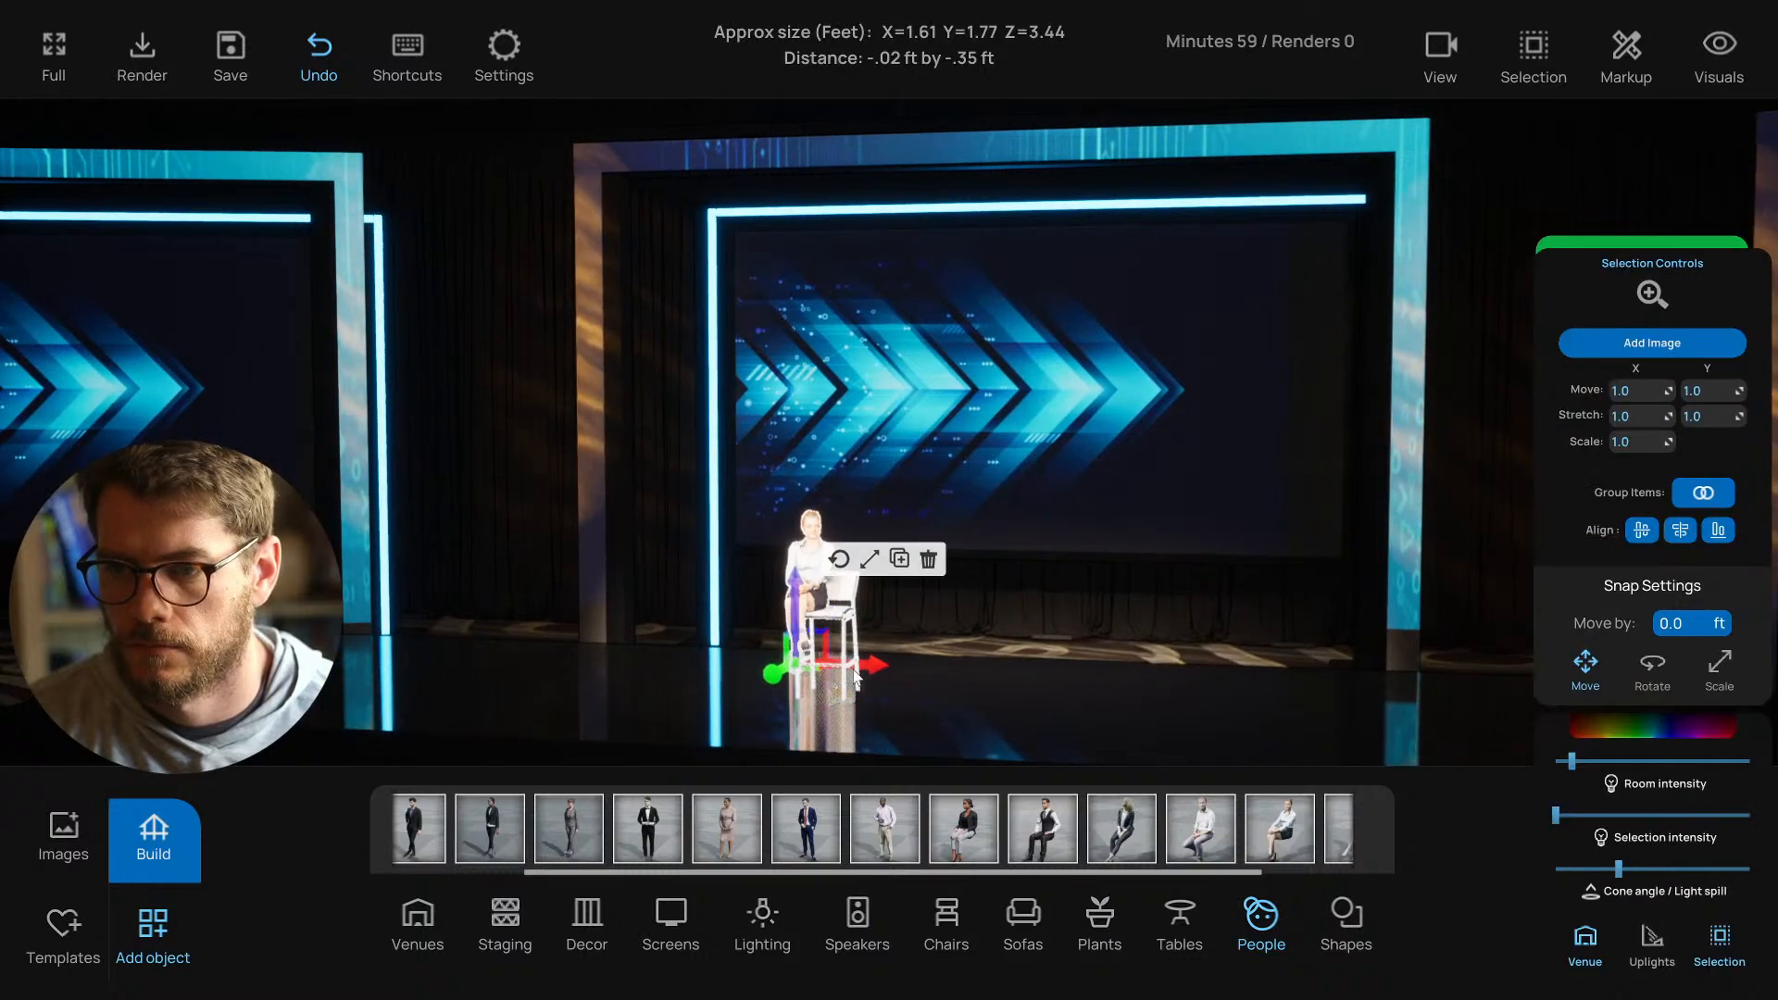
click(839, 560)
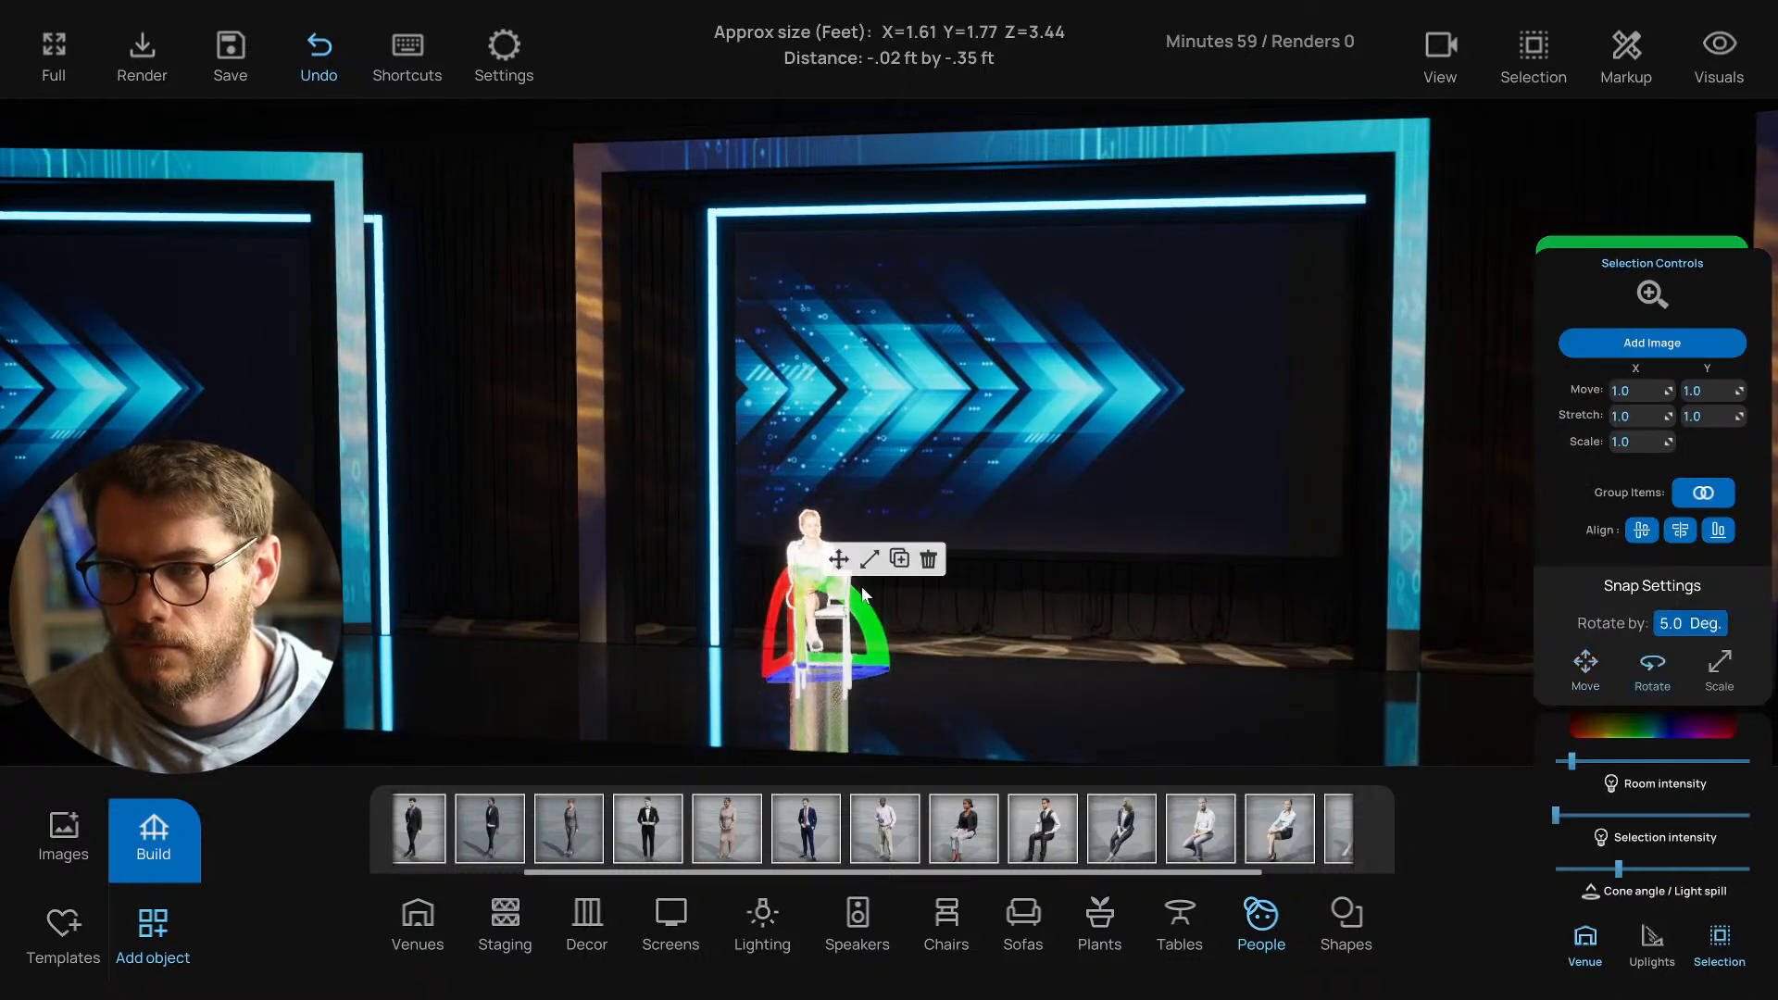
right_drag(908, 607, 881, 596)
Adjust the seated woman's angle and shift her slightly sideways to fit the bar chair.
click(793, 594)
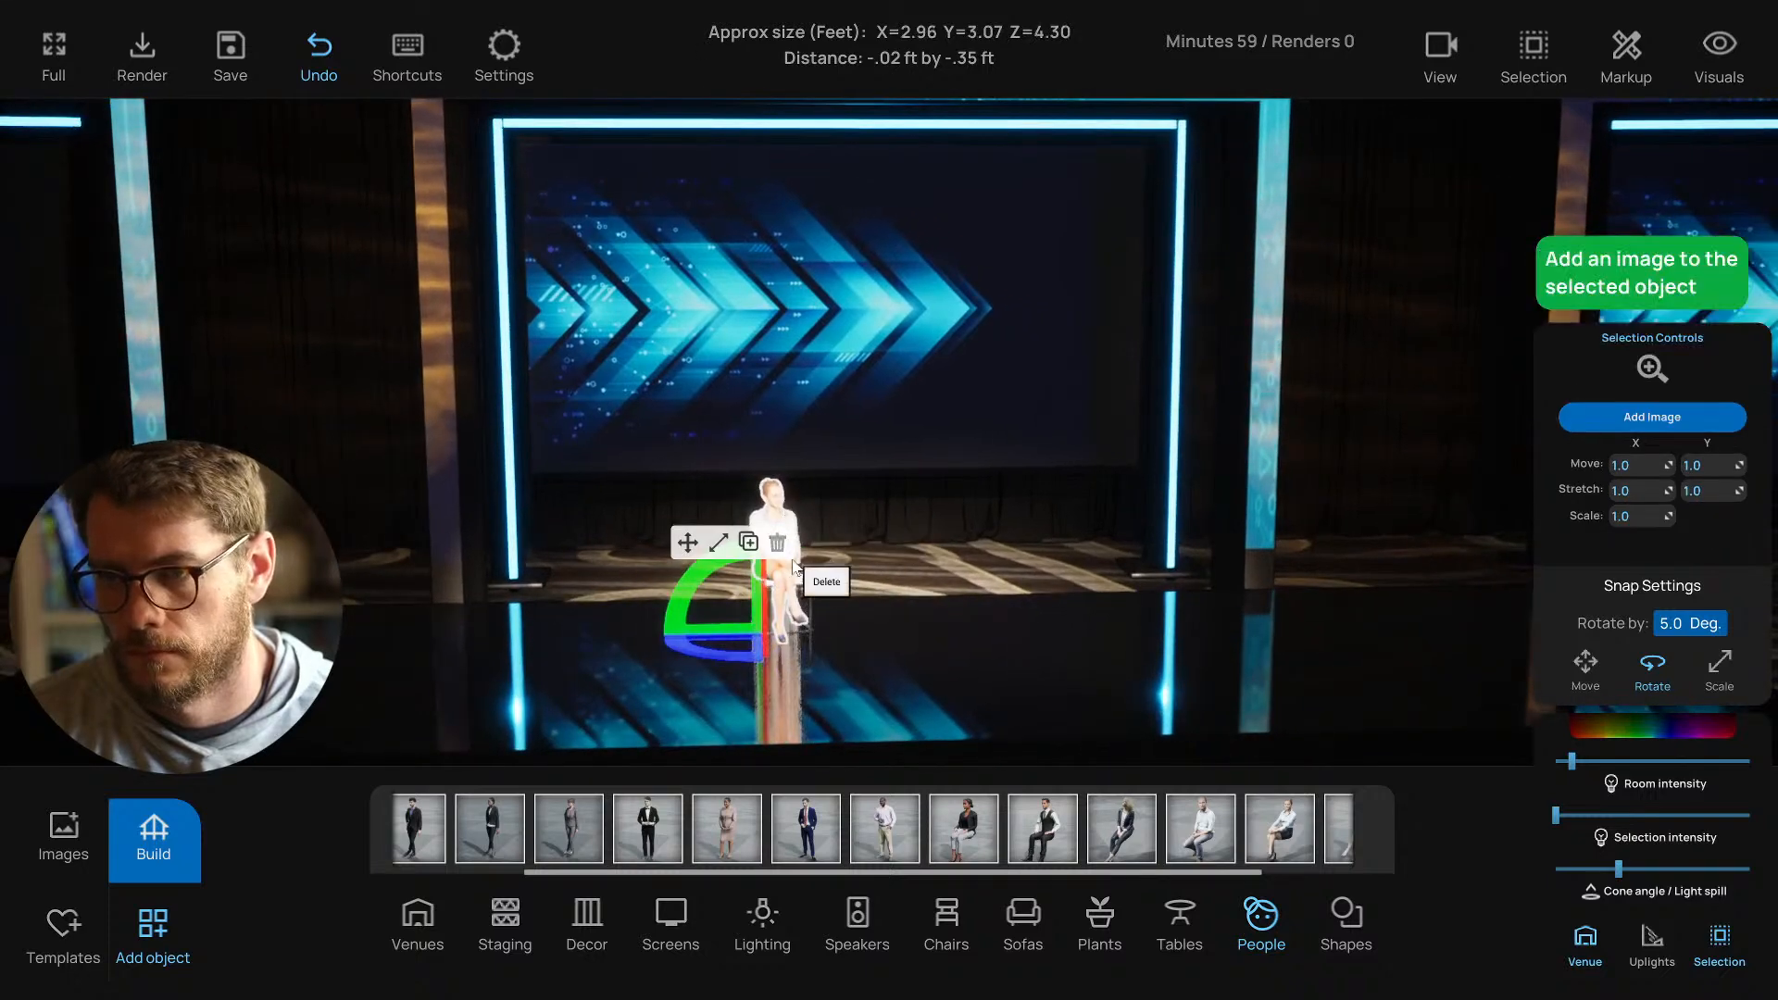
click(688, 543)
drag(820, 630, 830, 630)
scroll(999, 764, down, 5)
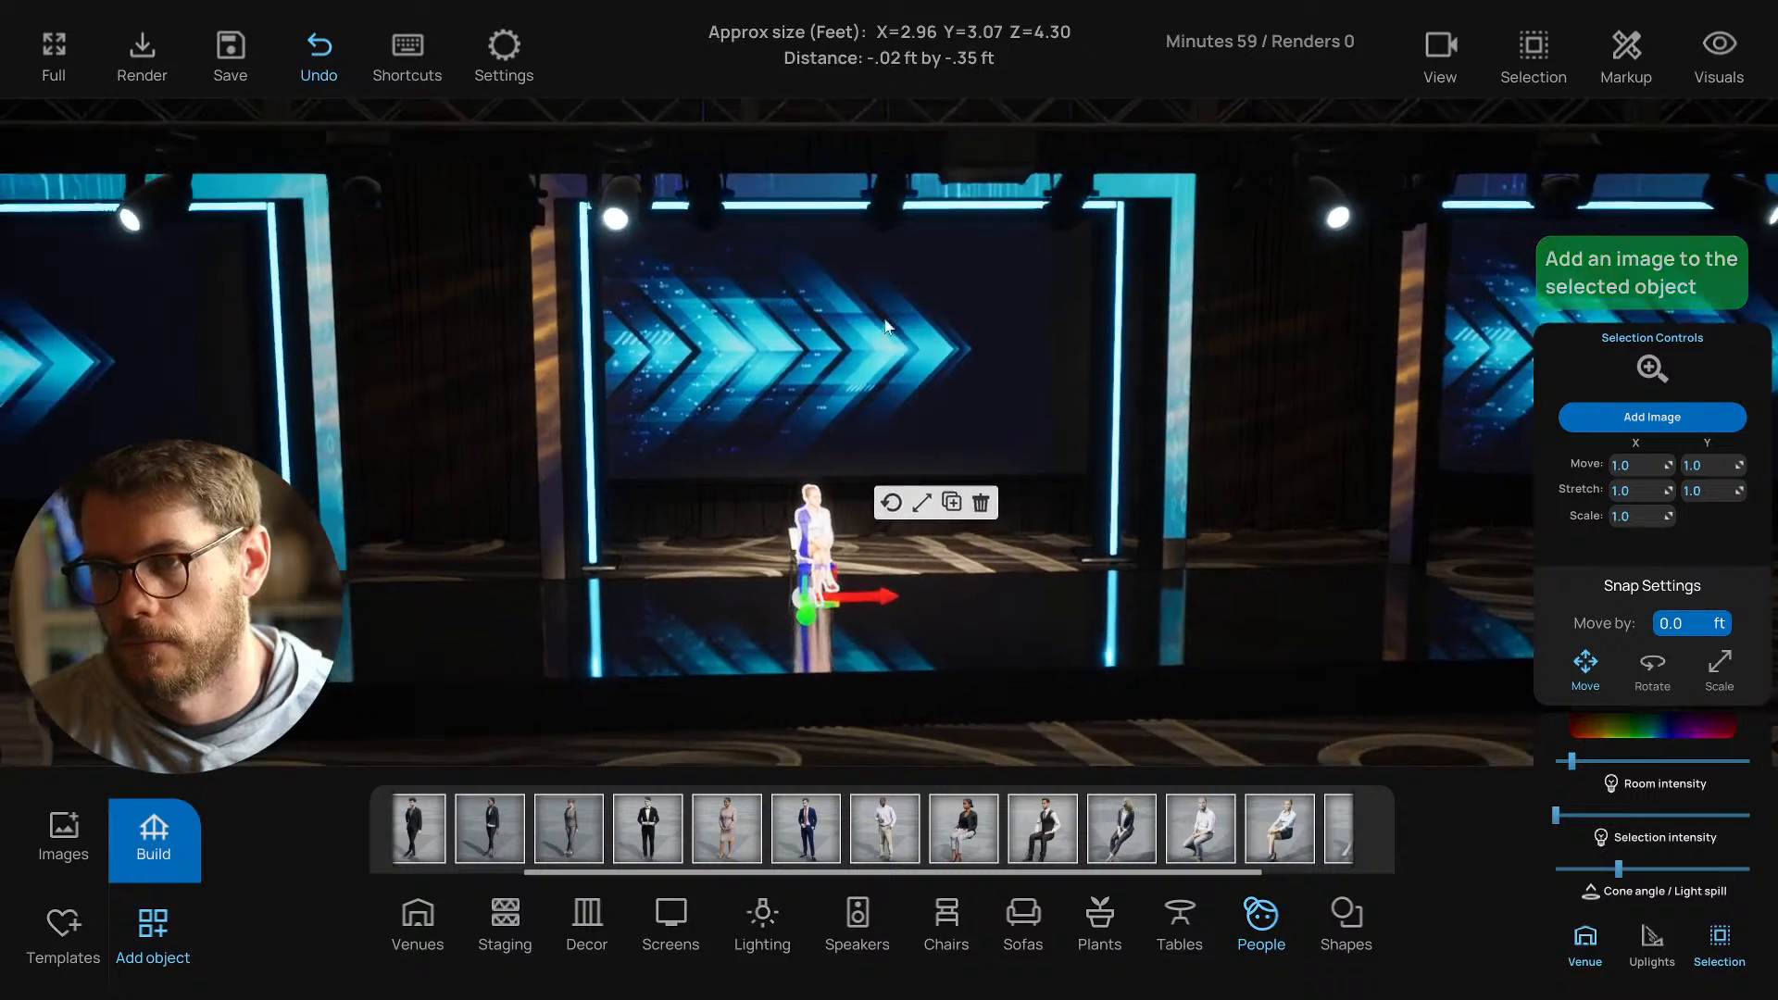
click(892, 213)
scroll(1007, 286, down, 1)
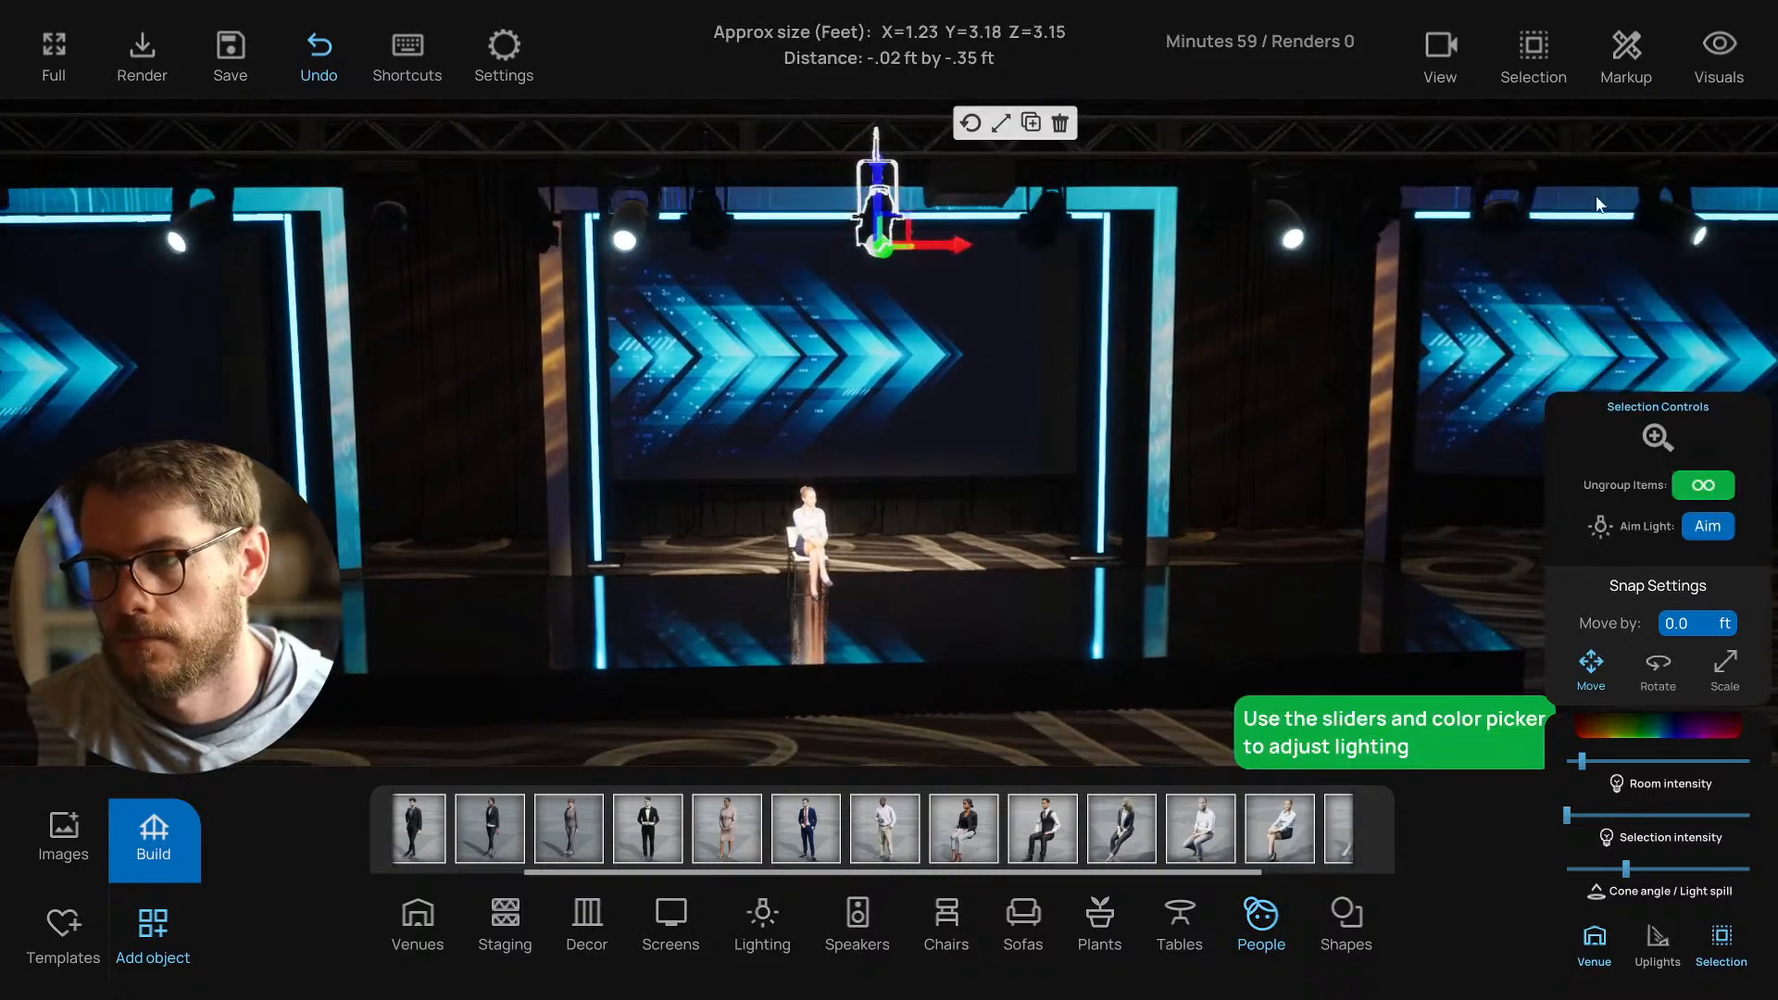
click(1531, 52)
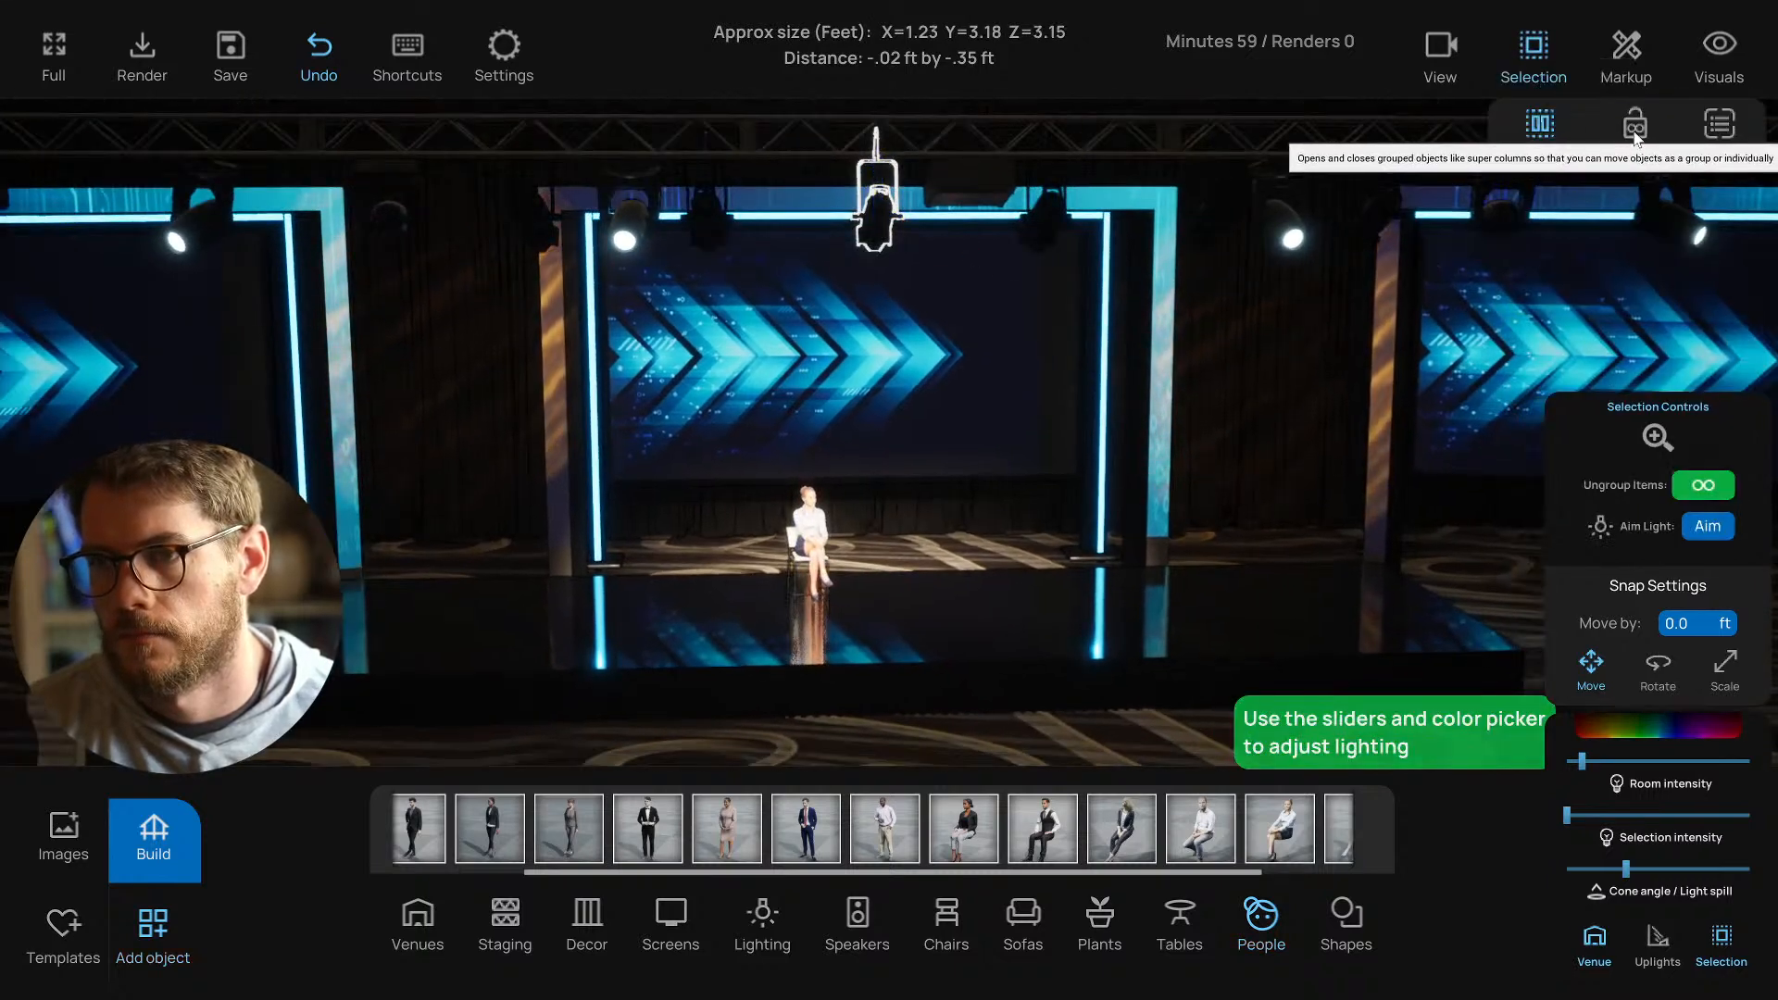
click(1635, 130)
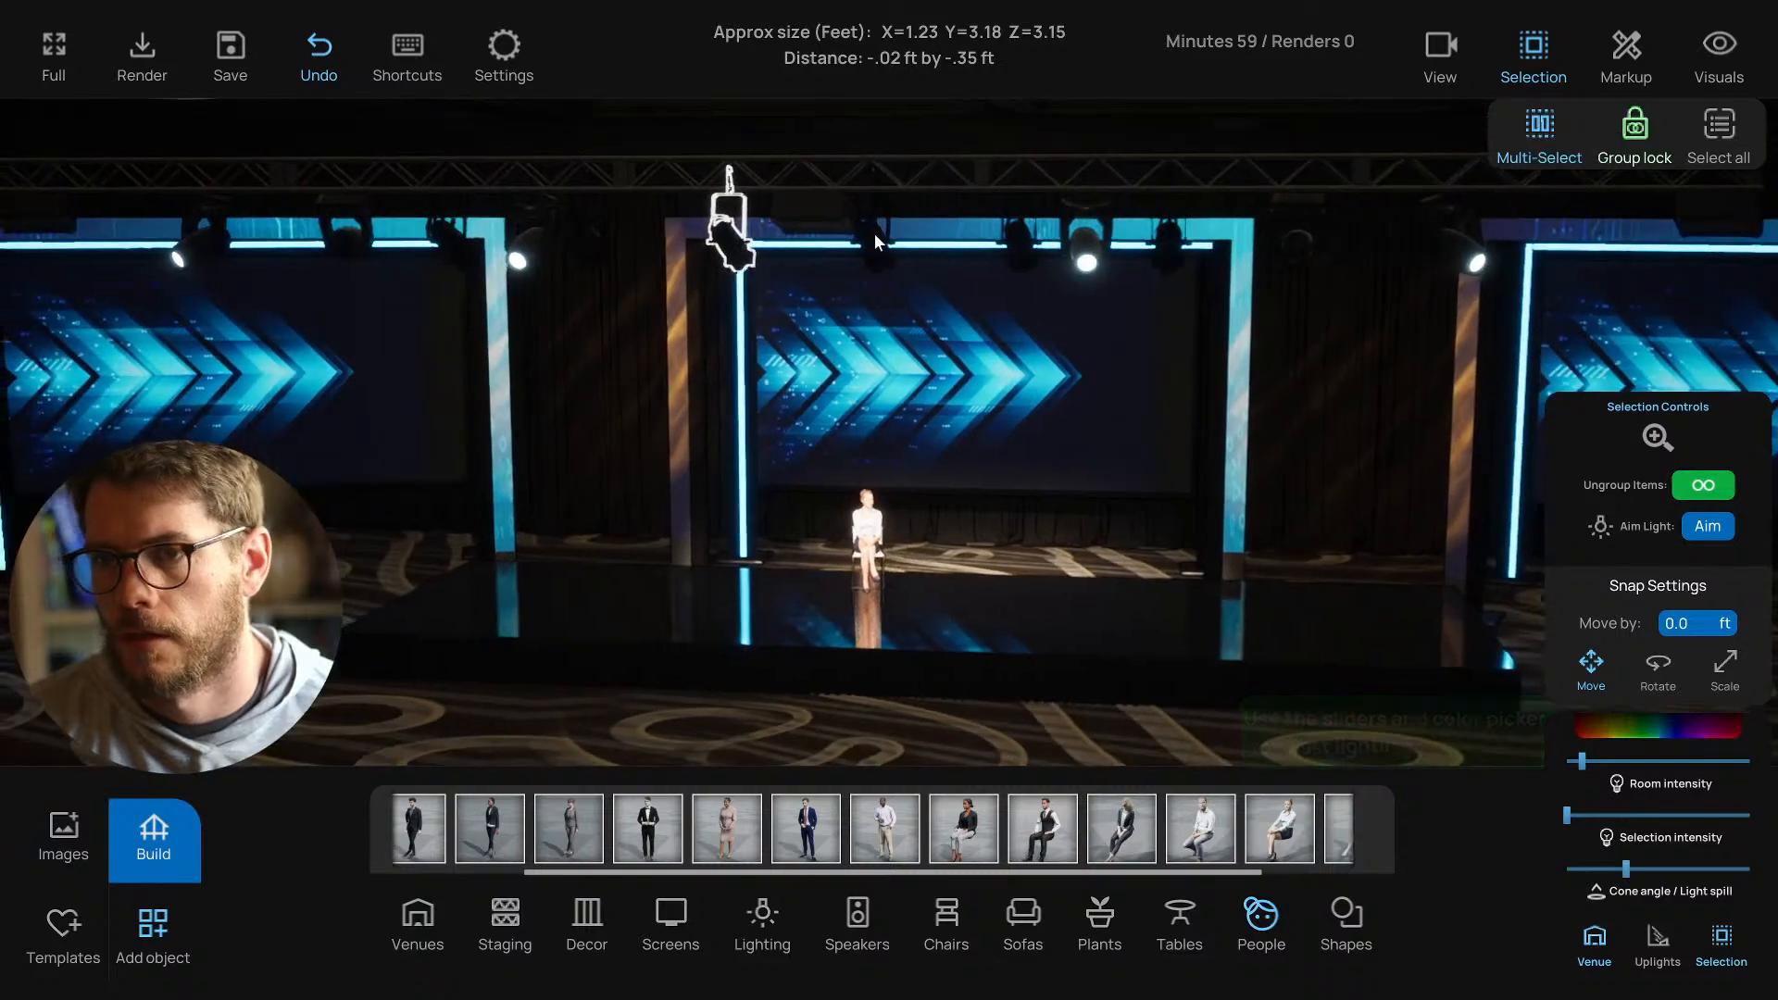
right_drag(869, 86, 919, 147)
click(924, 142)
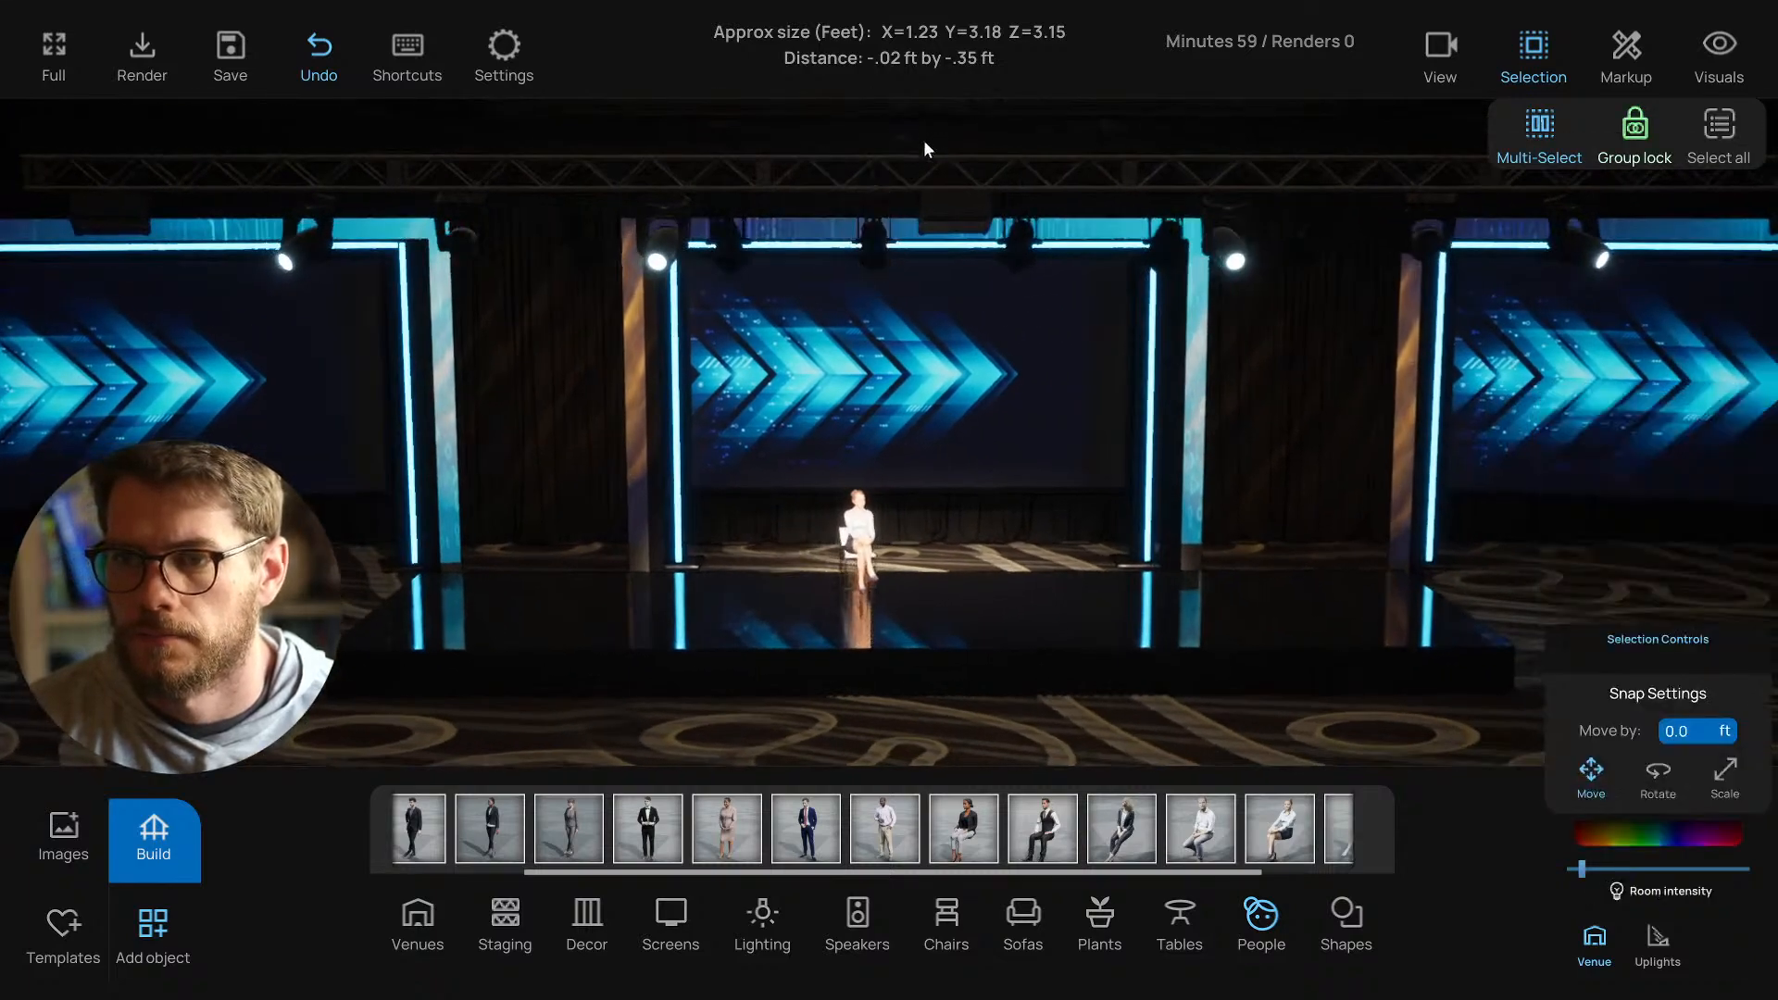
click(876, 243)
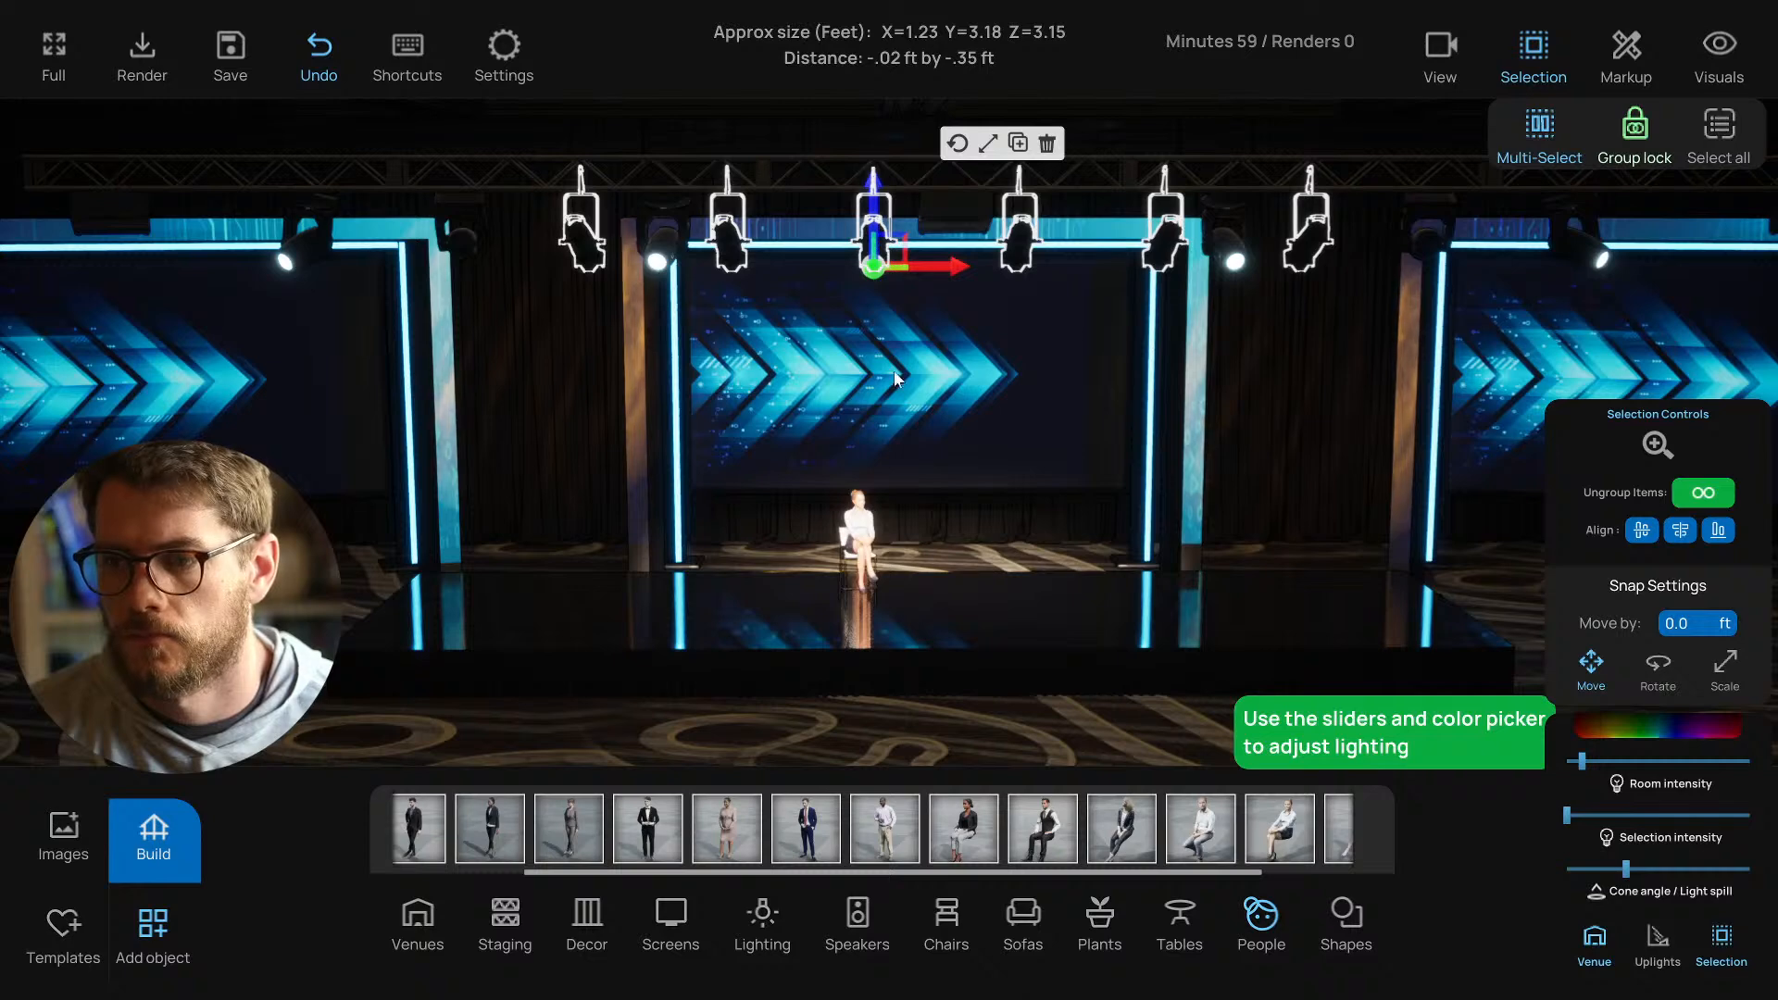
key(q)
click(1633, 139)
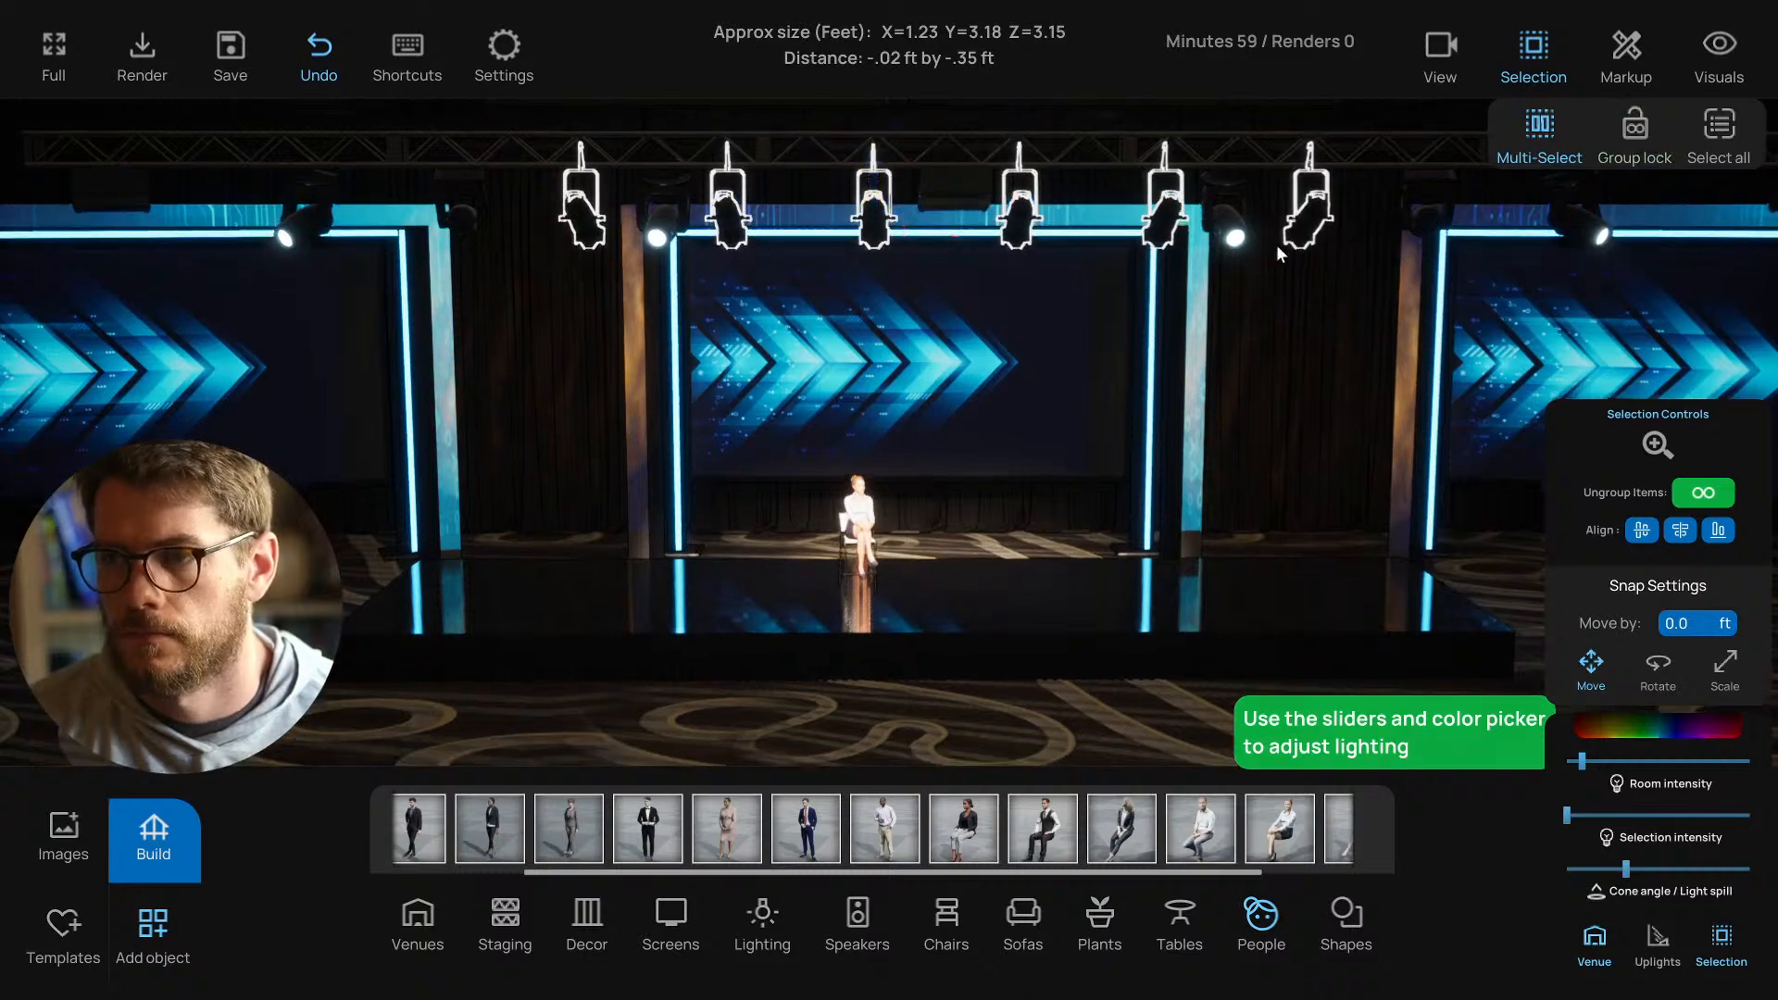
Select the four inner stage spotlights individually and raise their intensity slightly.
click(872, 230)
drag(873, 230, 820, 243)
click(878, 225)
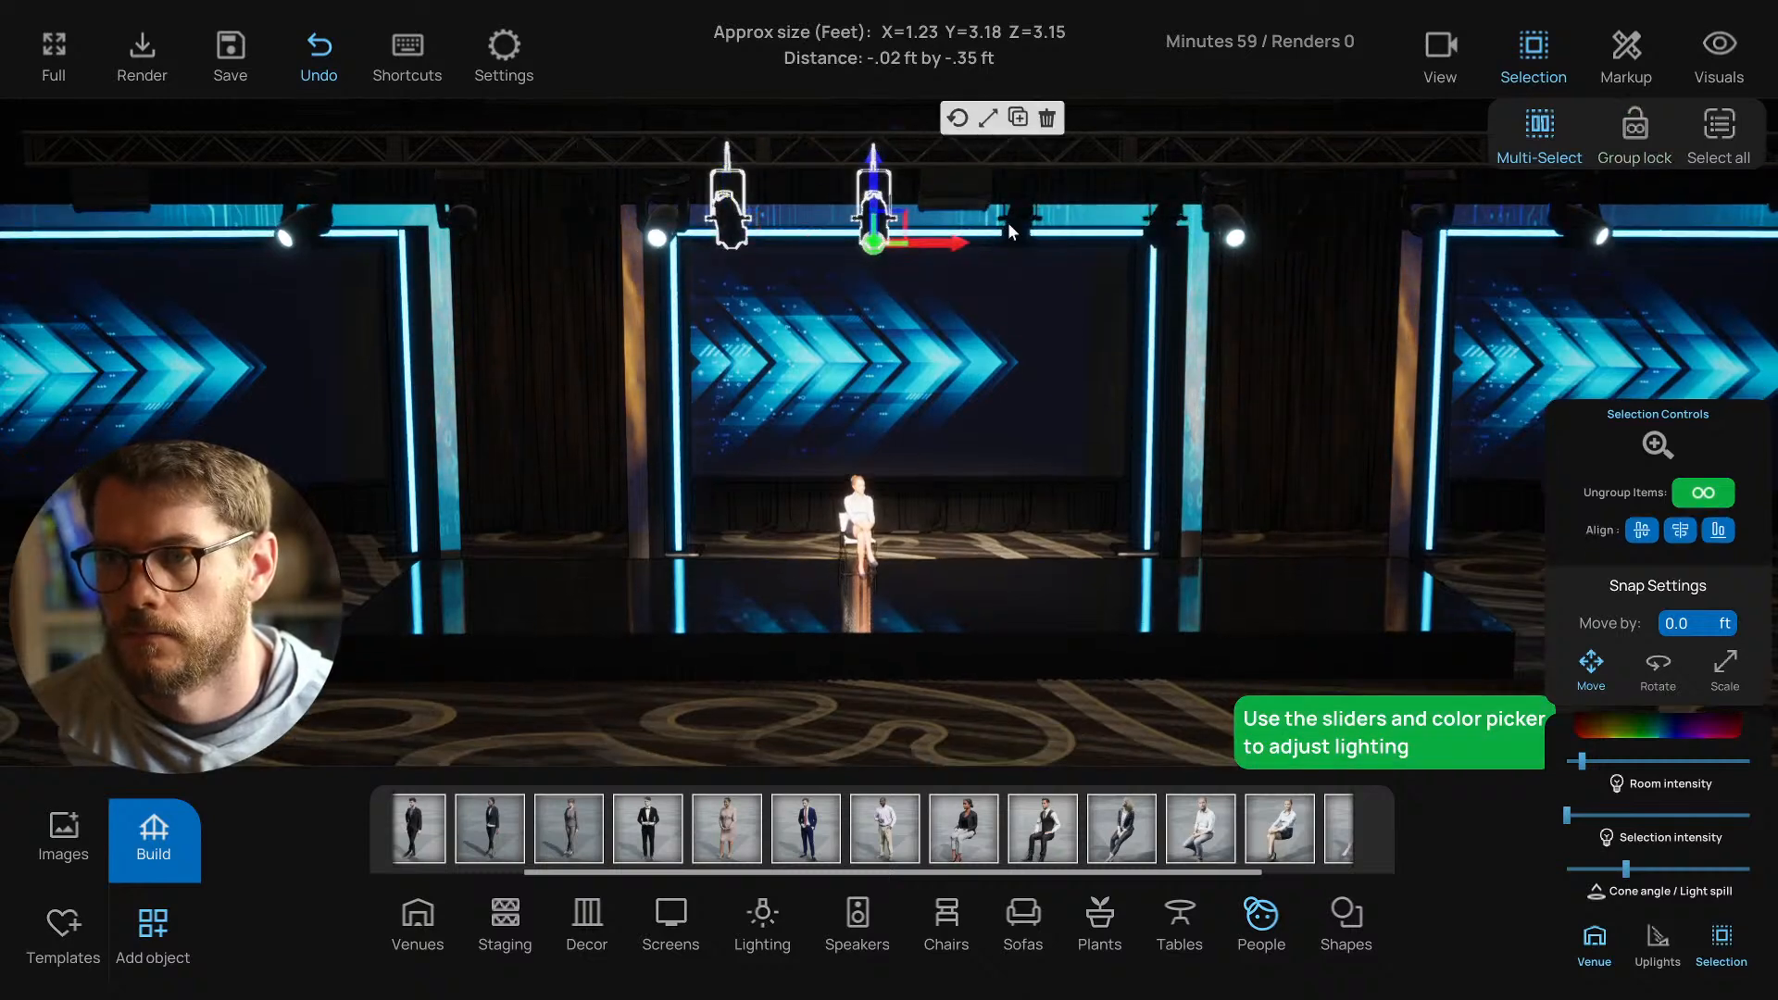
click(1009, 222)
click(1165, 222)
drag(1568, 815, 1573, 814)
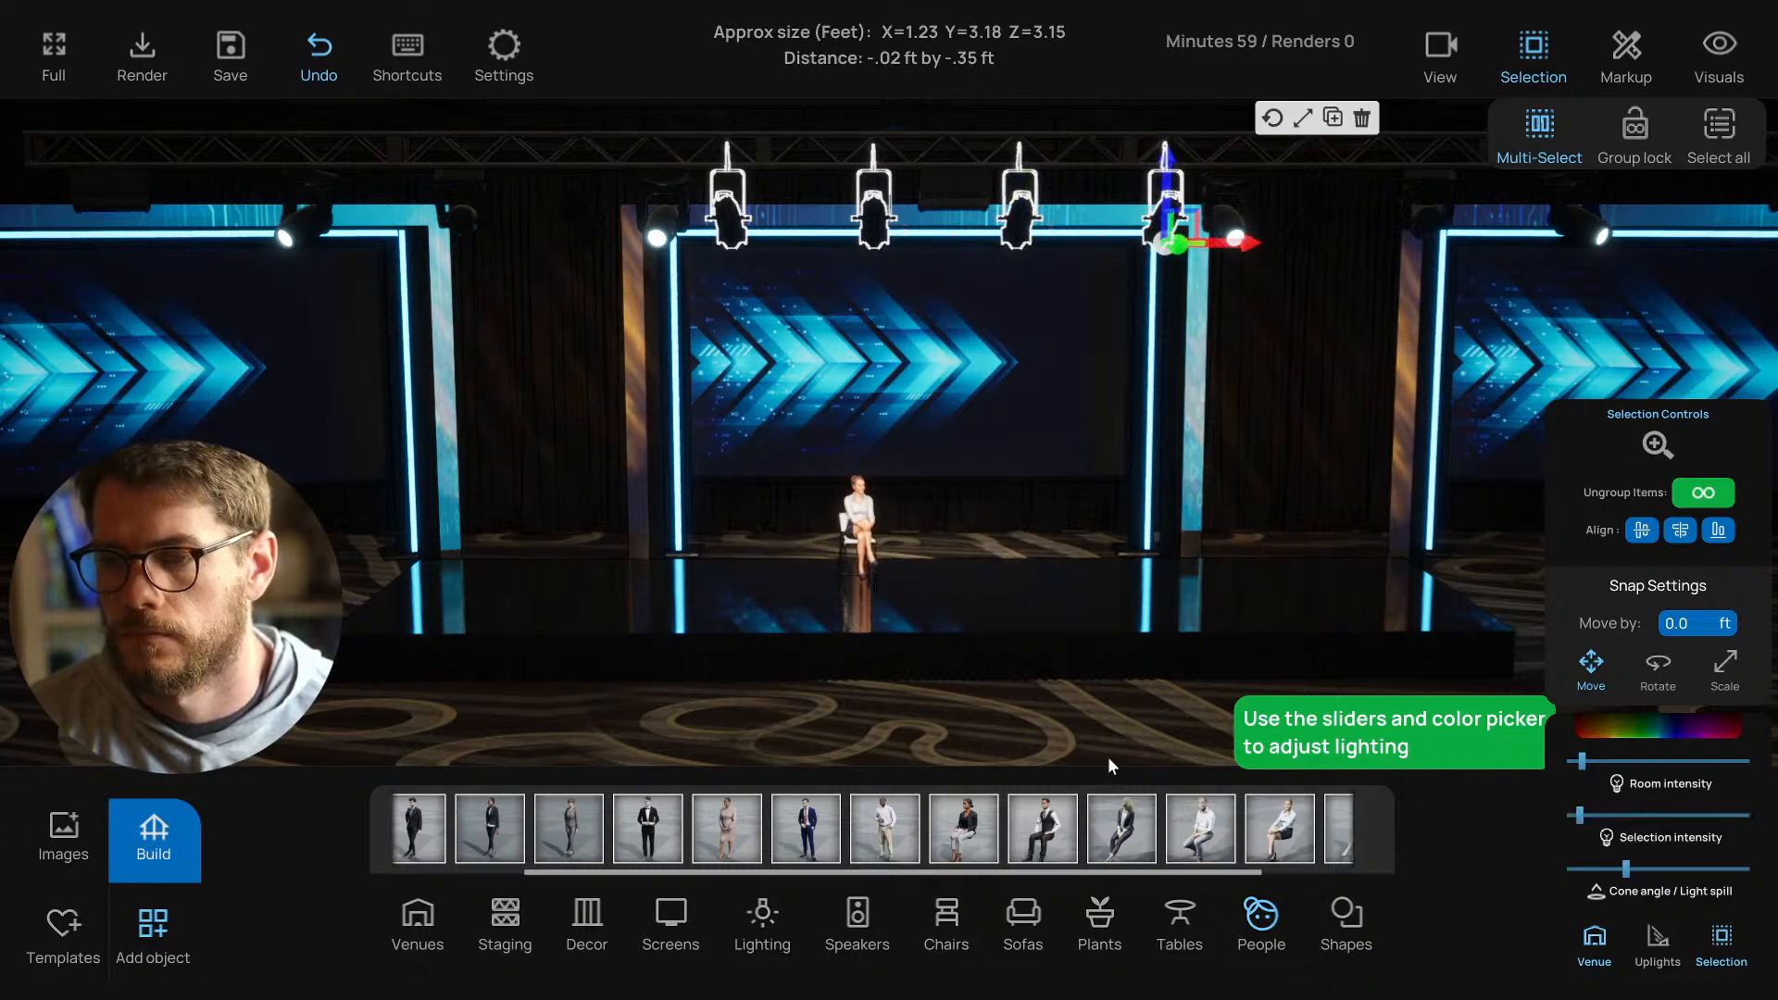
Deselect the spotlights, save the project, and check the seated woman's lighting up close.
click(976, 663)
scroll(960, 623, up, 5)
scroll(982, 614, up, 4)
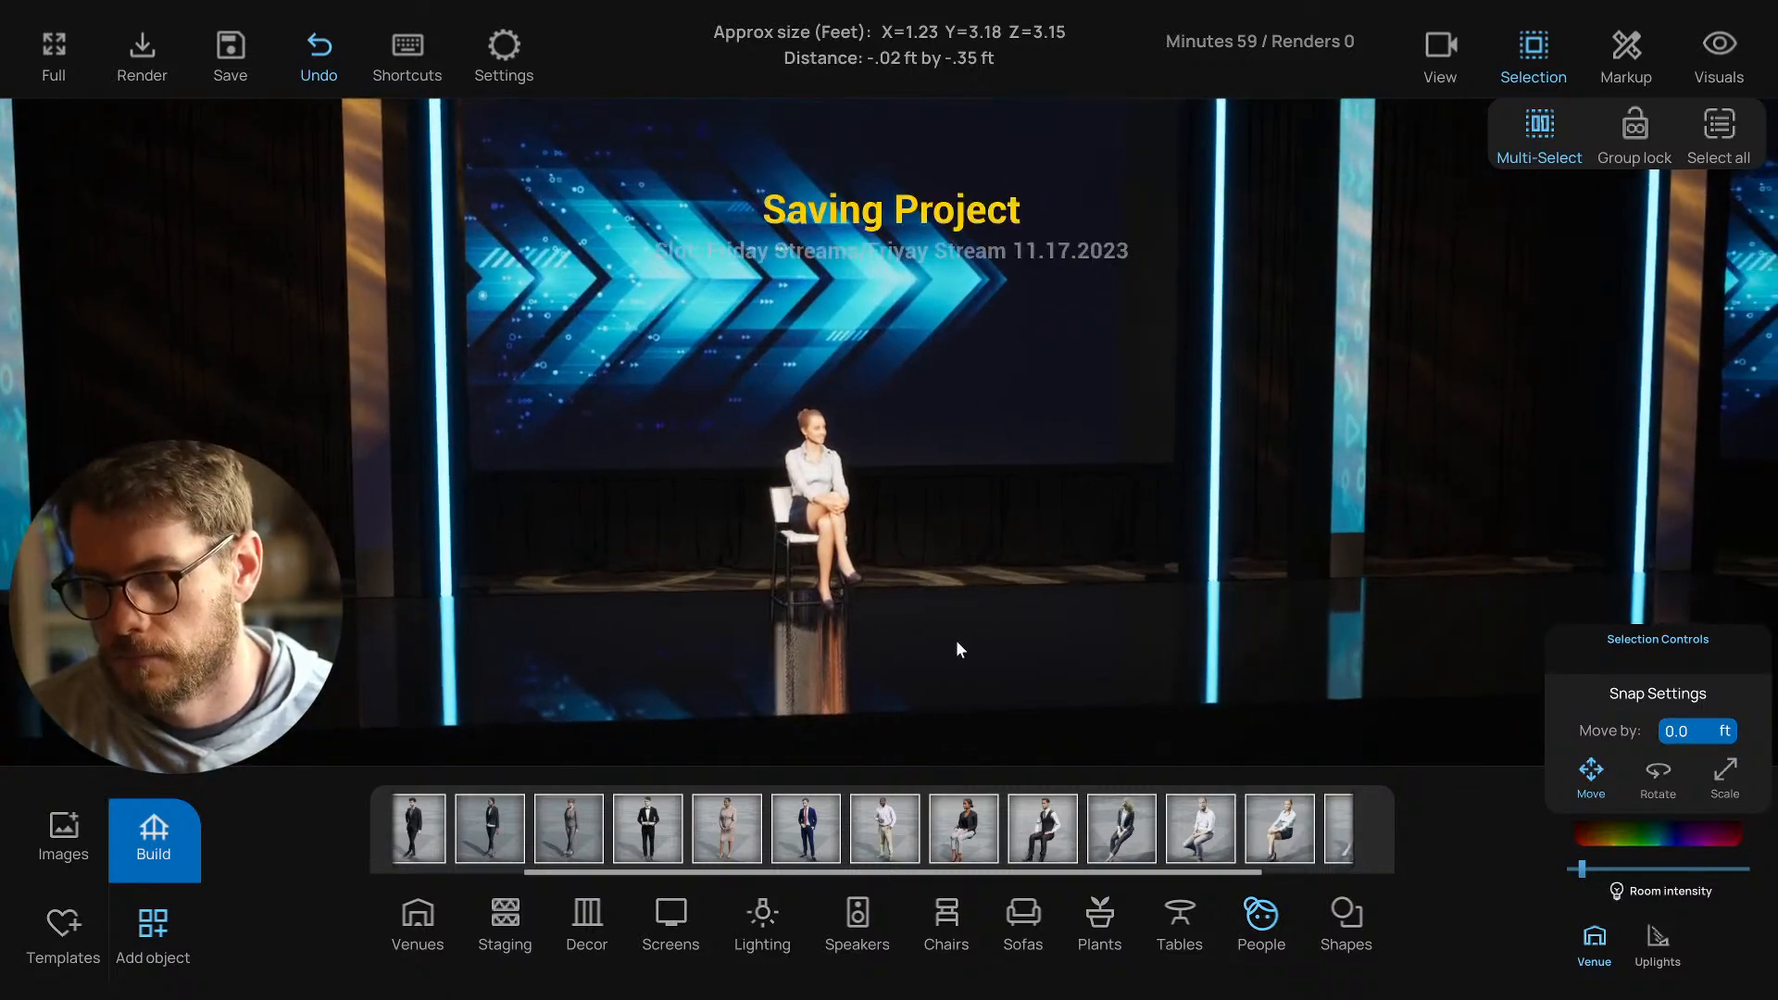
Duplicate the seated woman with her bar chair toward the middle of the stage and turn the copy toward the original.
click(809, 480)
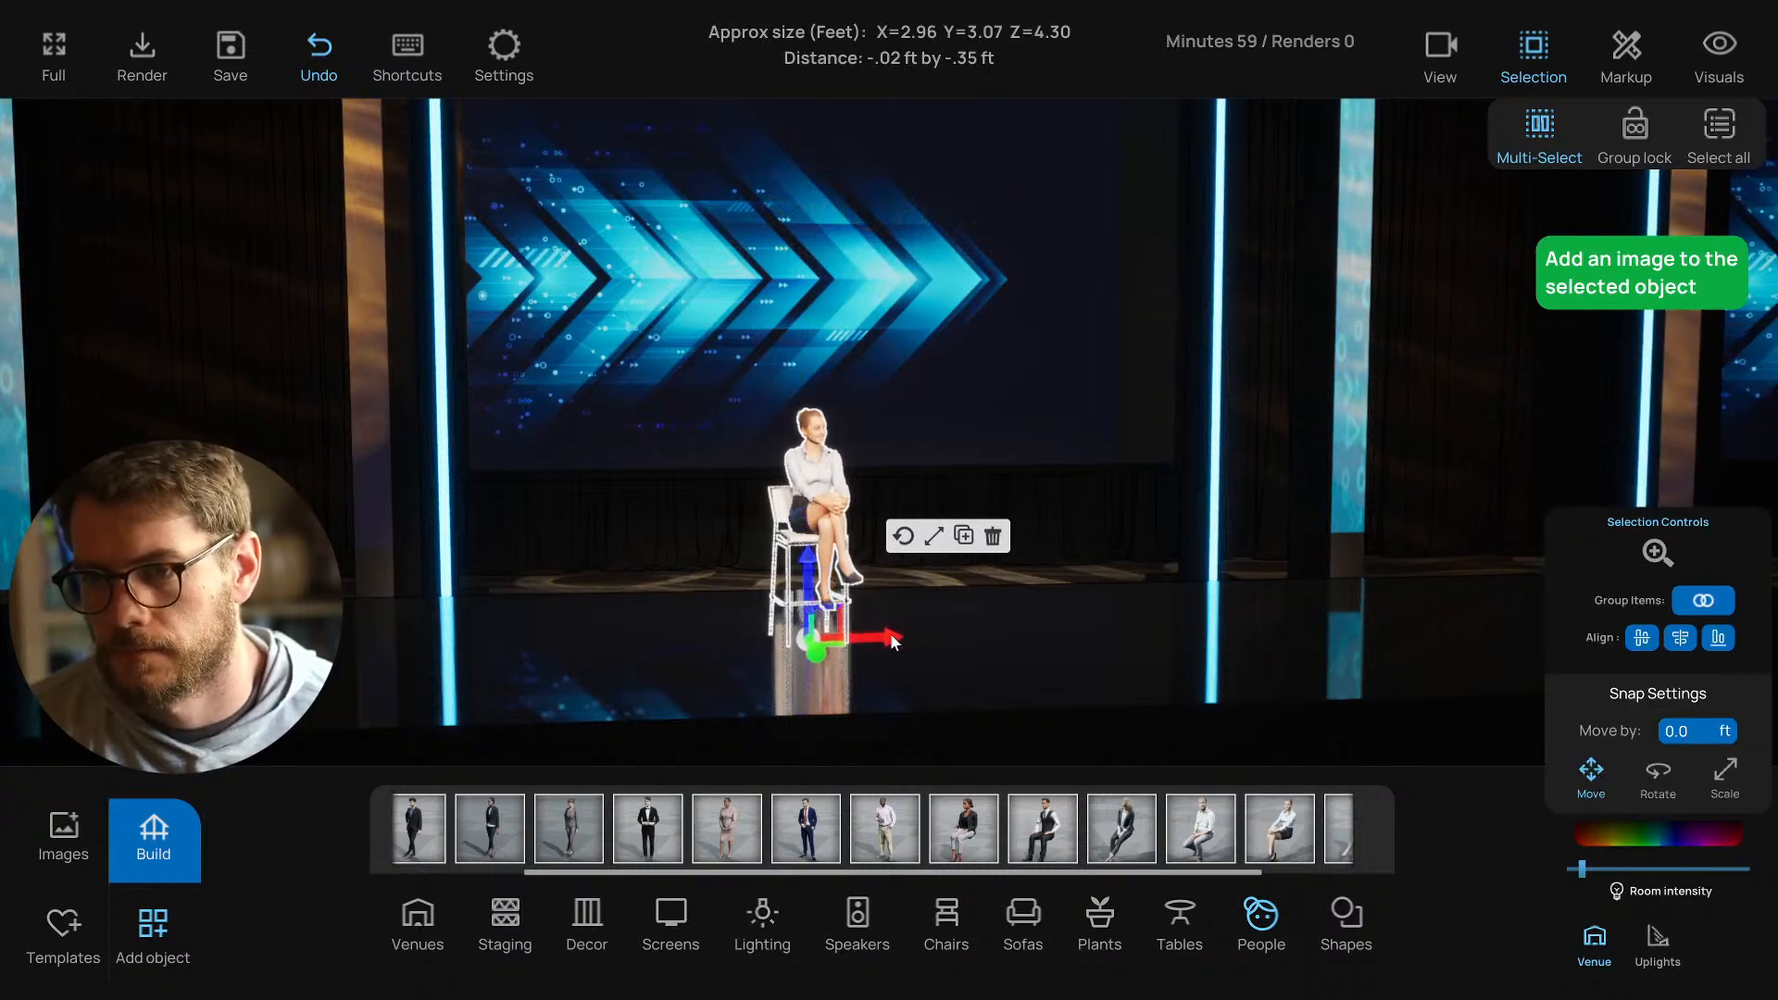
mouse_move(891, 636)
alt+mouse_down()
mouse_move(1093, 646)
mouse_move(874, 659)
alt+mouse_up()
click(1116, 531)
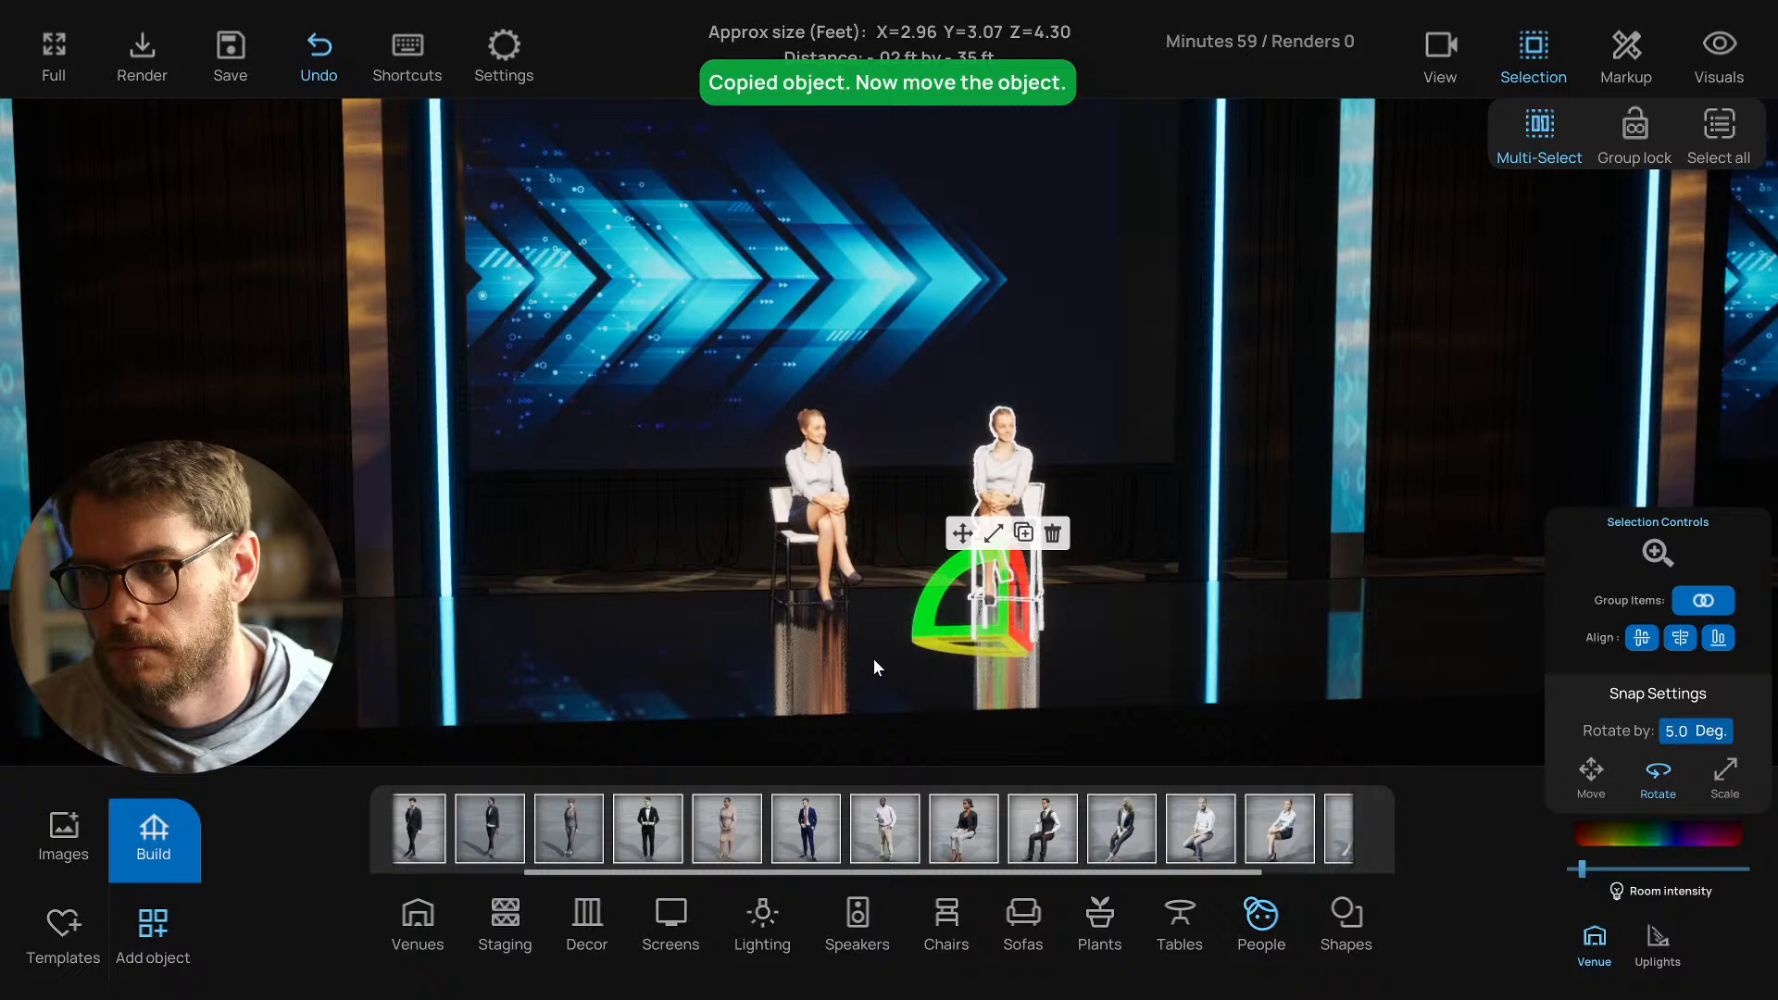
Replace the duplicated person with other seated models, ending with the woman in the beige suit.
click(991, 465)
click(1195, 826)
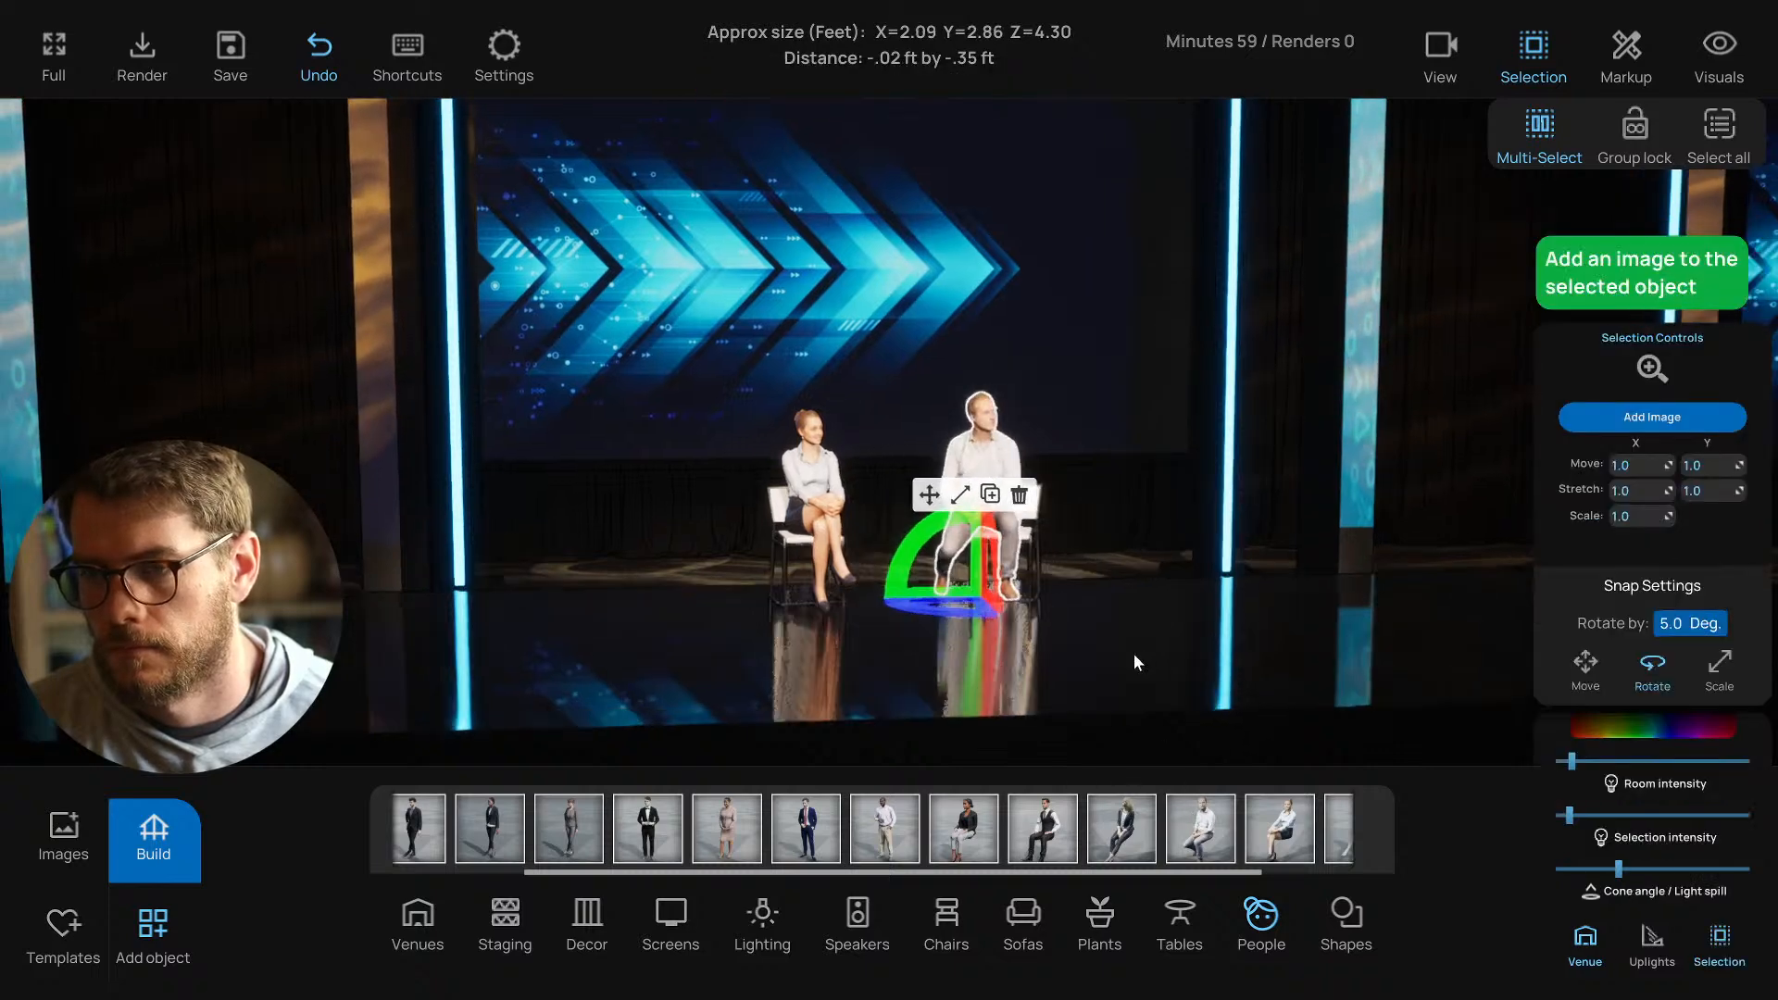
click(1141, 833)
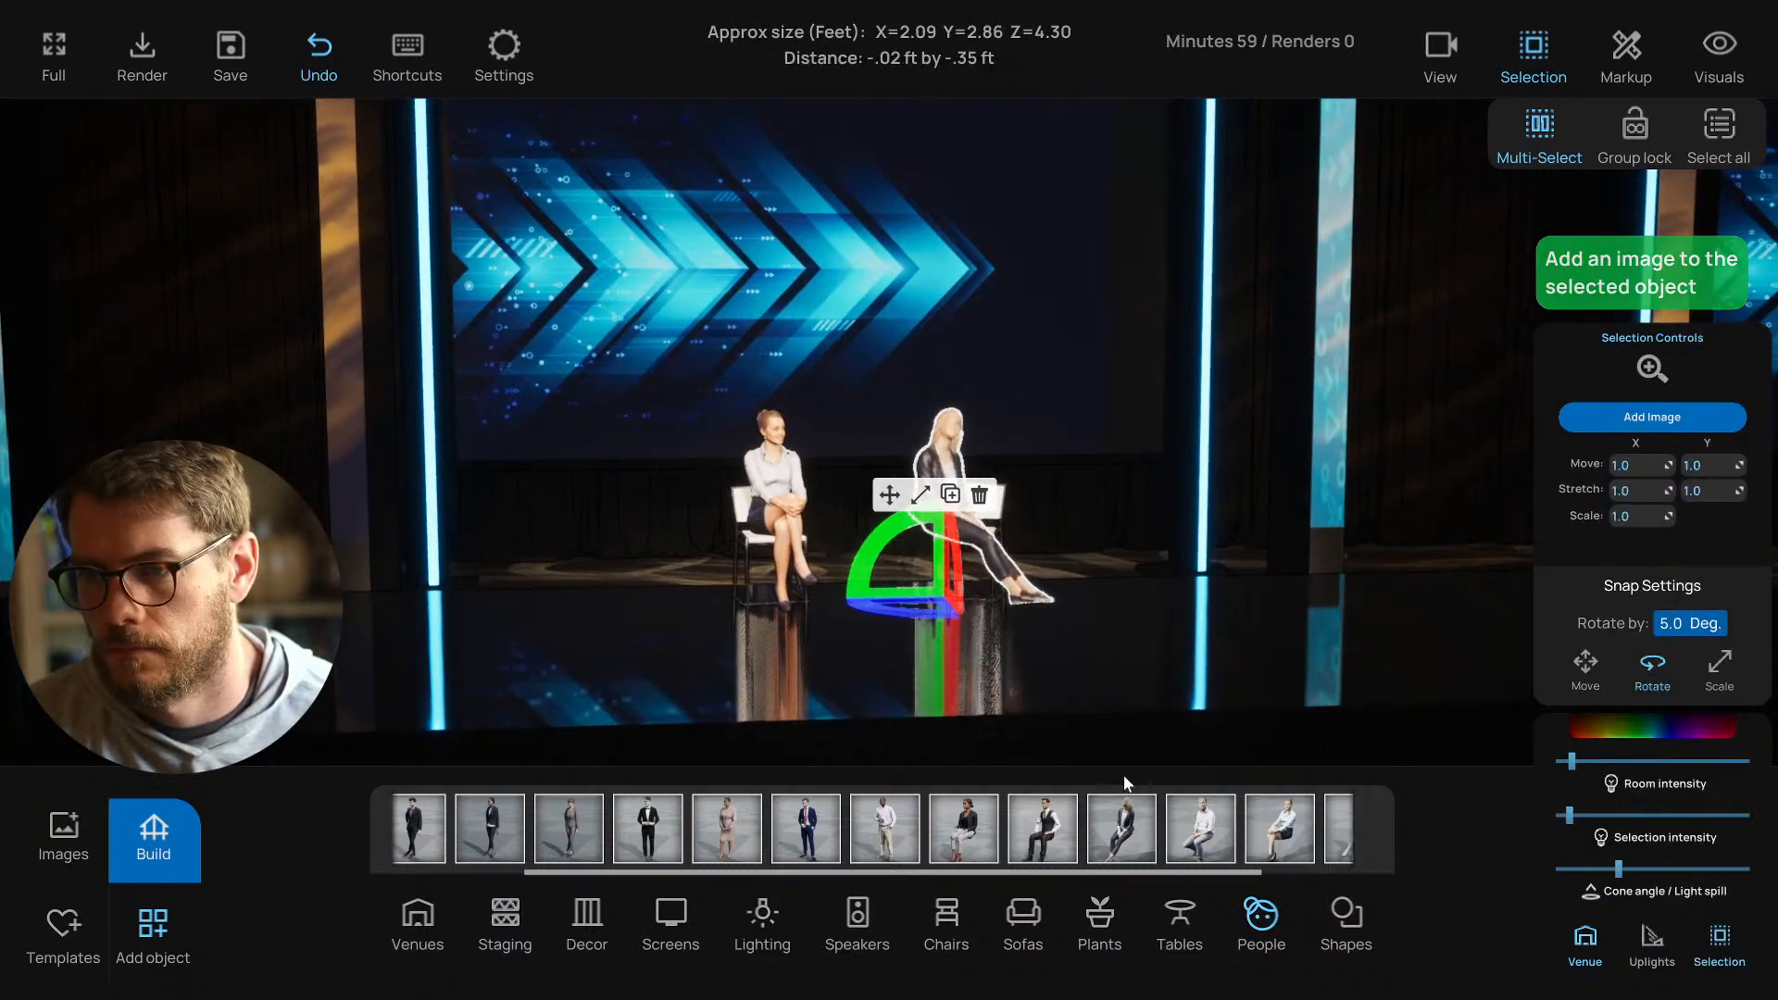
scroll(1169, 815, down, 2)
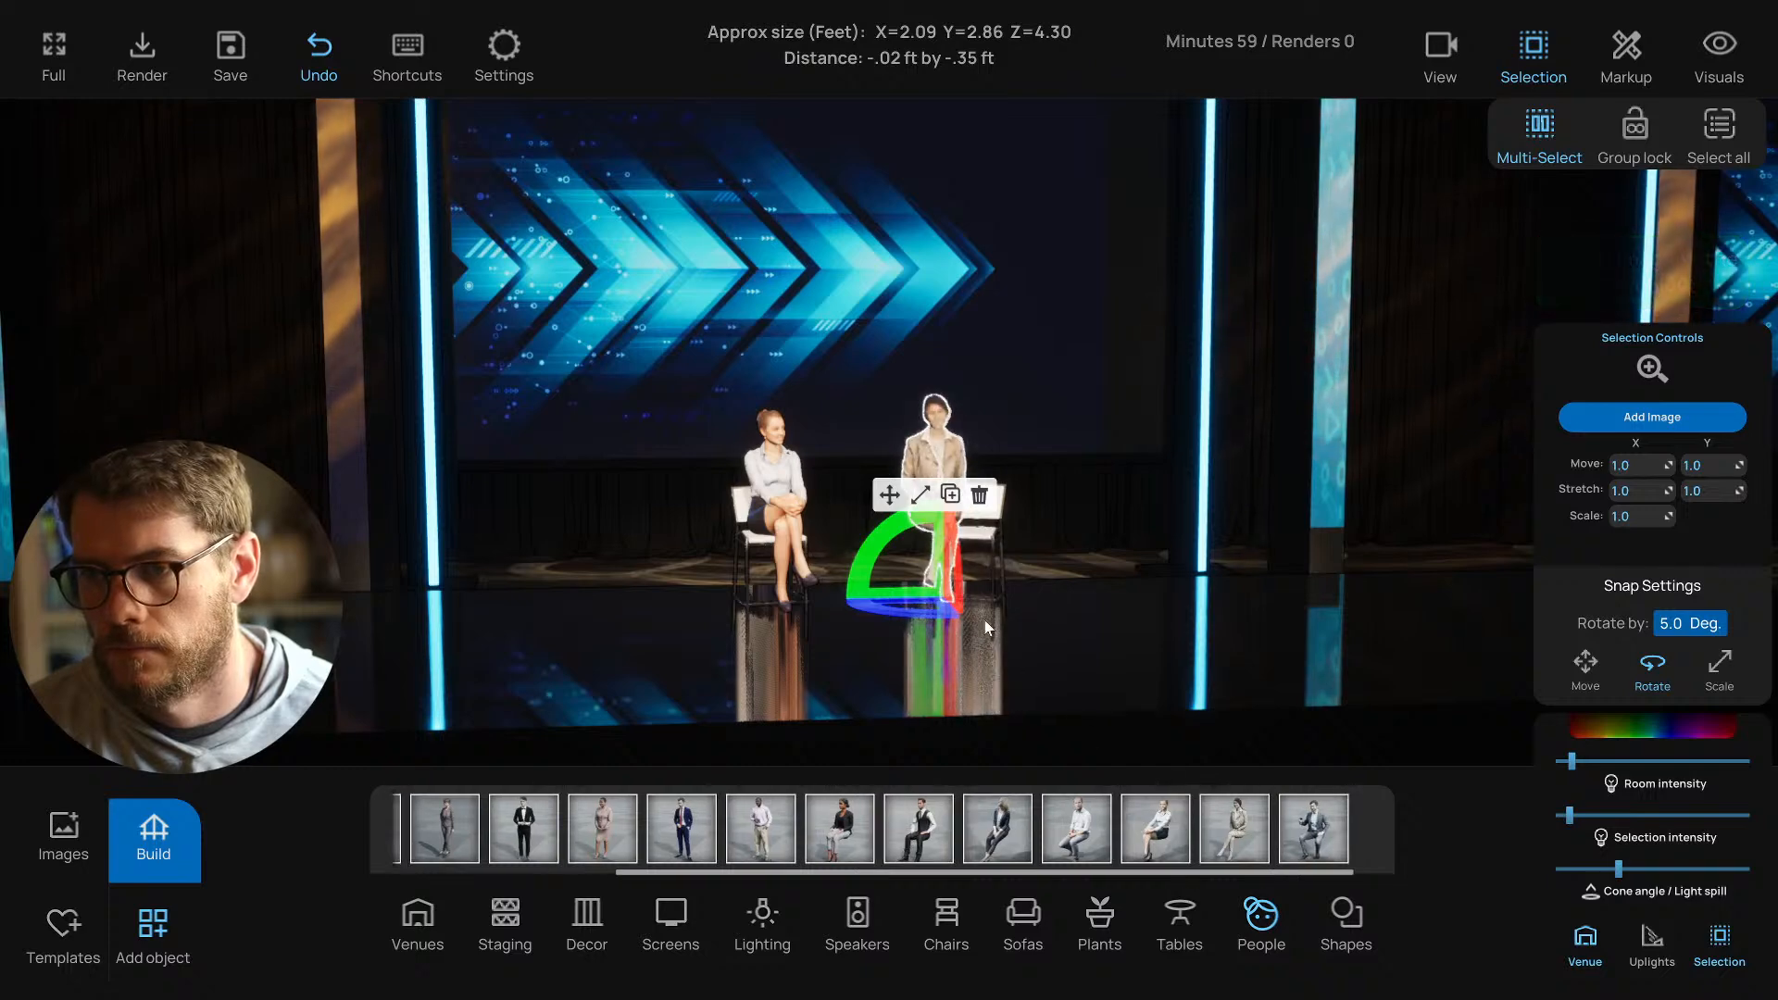
Turn the woman in the beige suit toward the other panelist and shift her sideways to fit her chair.
drag(920, 607, 808, 611)
click(889, 493)
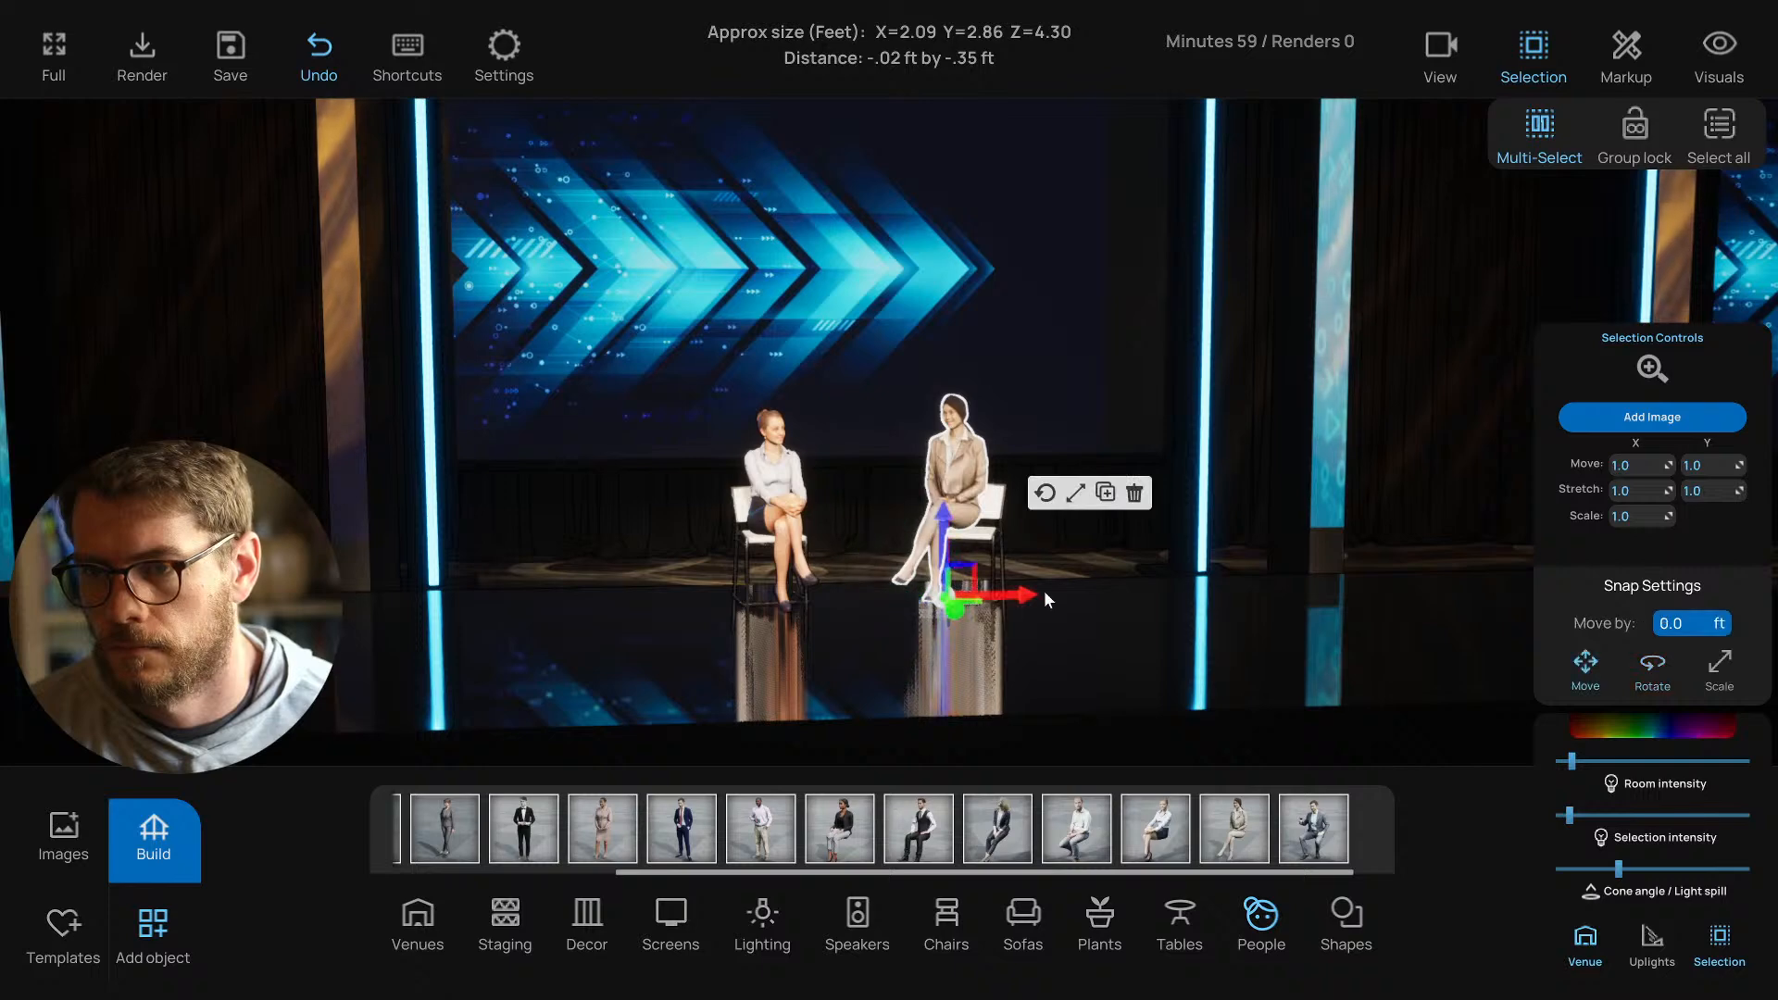
mouse_move(1043, 591)
mouse_down()
mouse_move(1019, 593)
mouse_move(1033, 593)
mouse_up()
scroll(982, 559, up, 3)
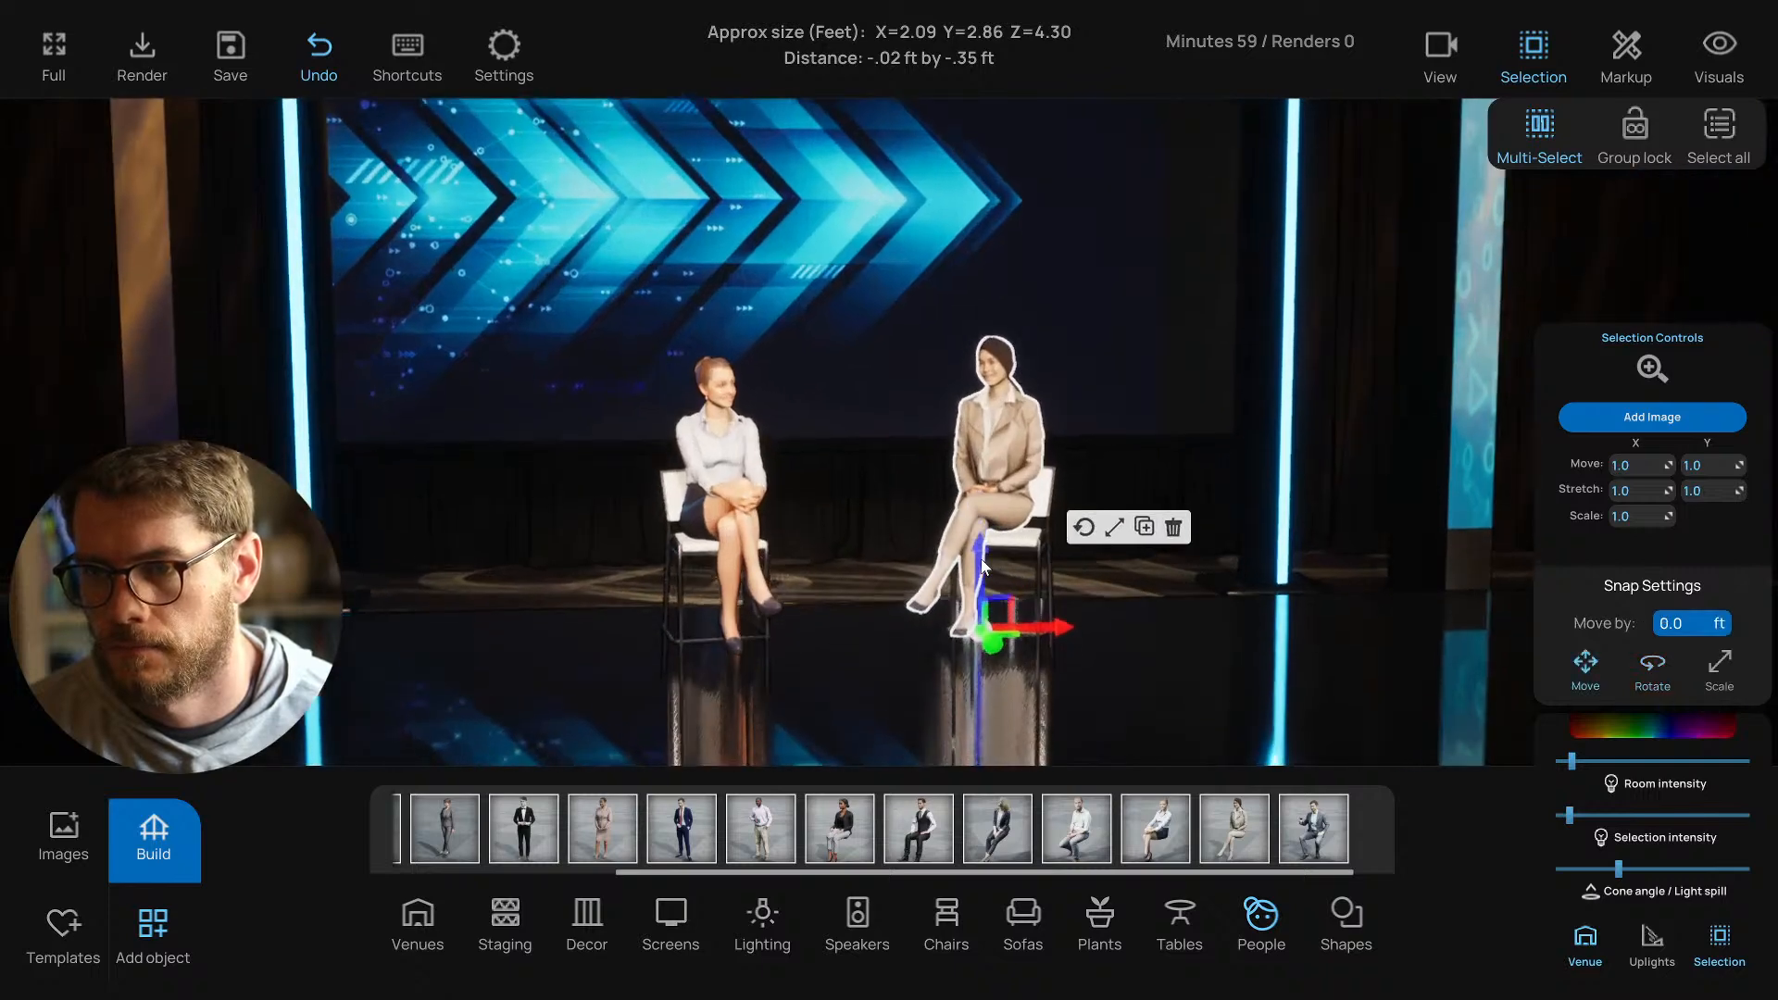
middle_drag(982, 559, 973, 543)
drag(901, 499, 898, 503)
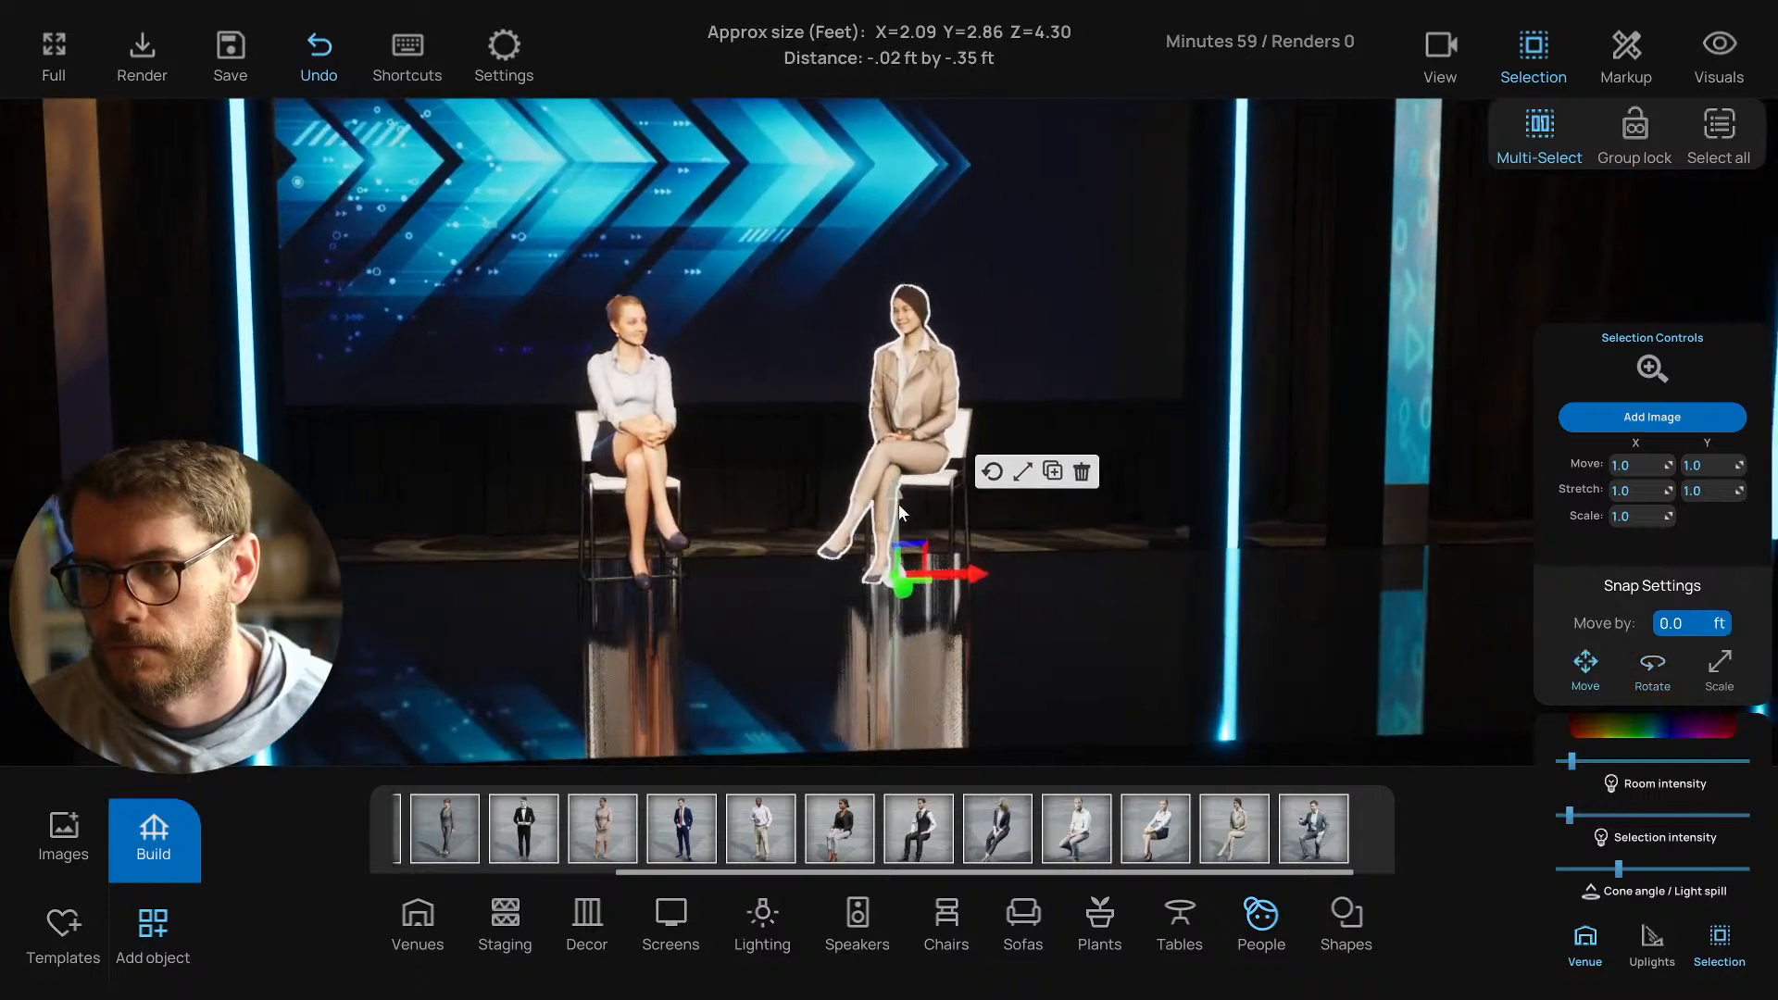
scroll(969, 565, down, 2)
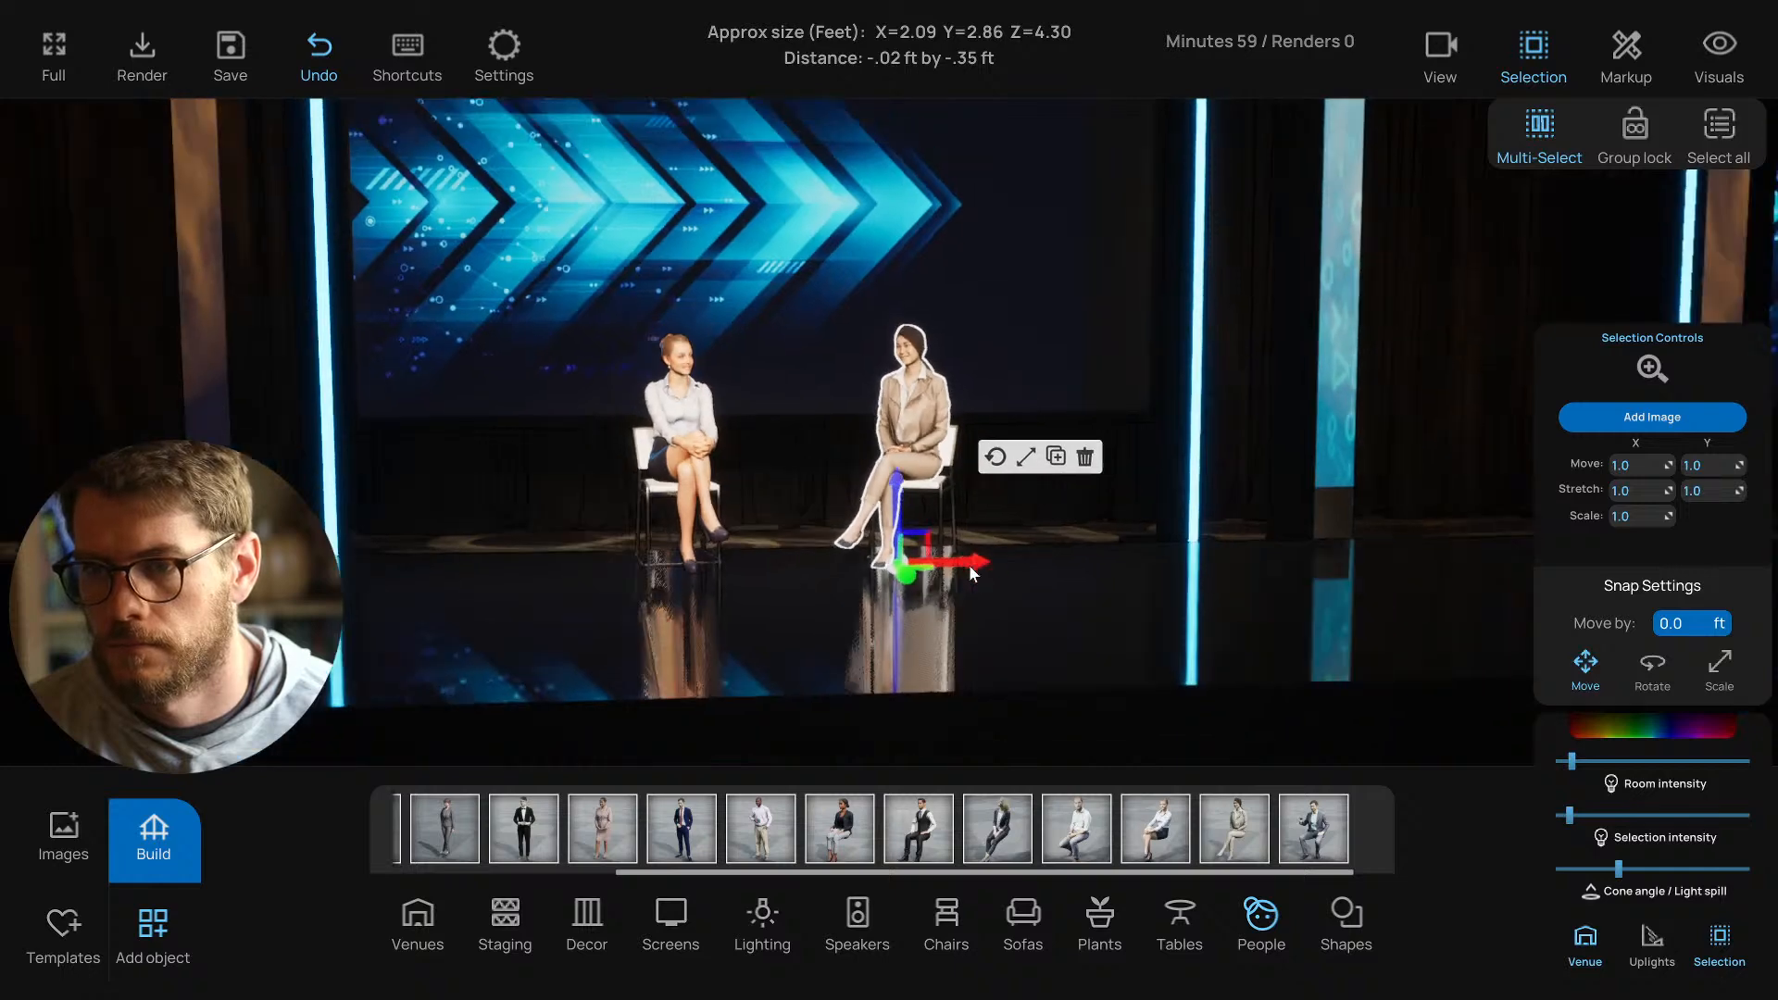
Turn the woman in the beige suit together with her chair toward the other panelist.
click(943, 517)
click(1014, 494)
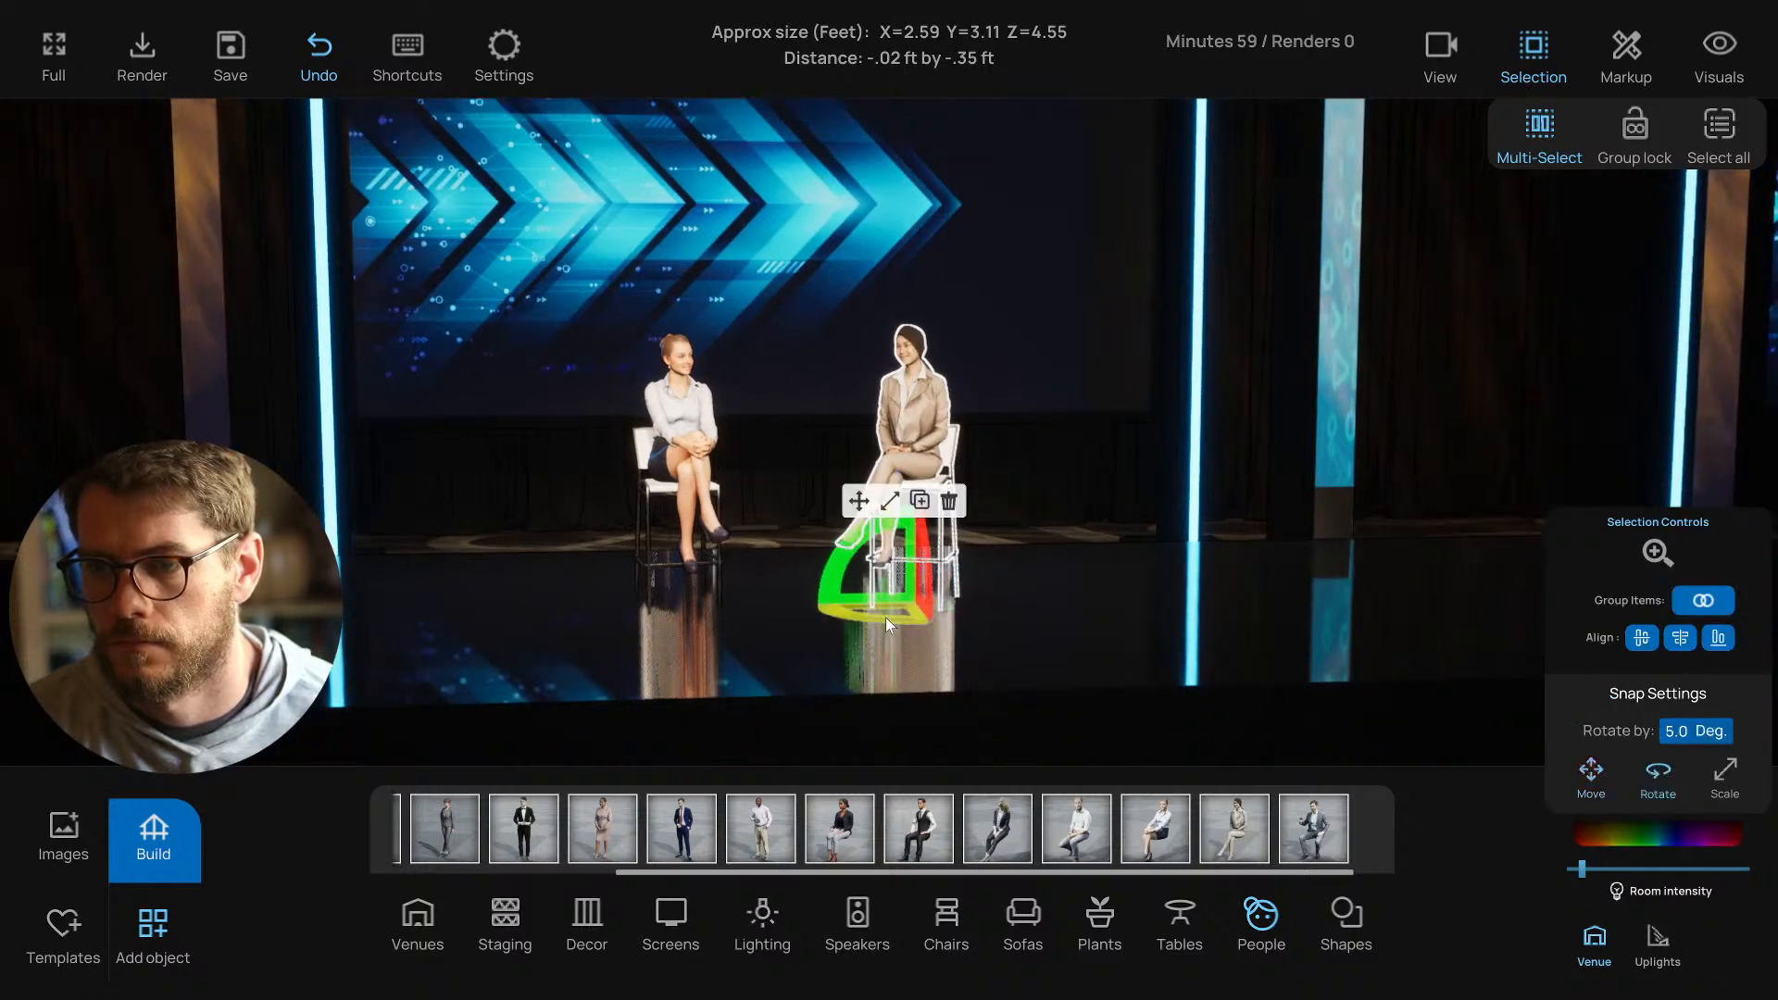
click(859, 501)
Move the woman in the white blouse with her chair closer to the other panelist and turn them toward her.
click(683, 408)
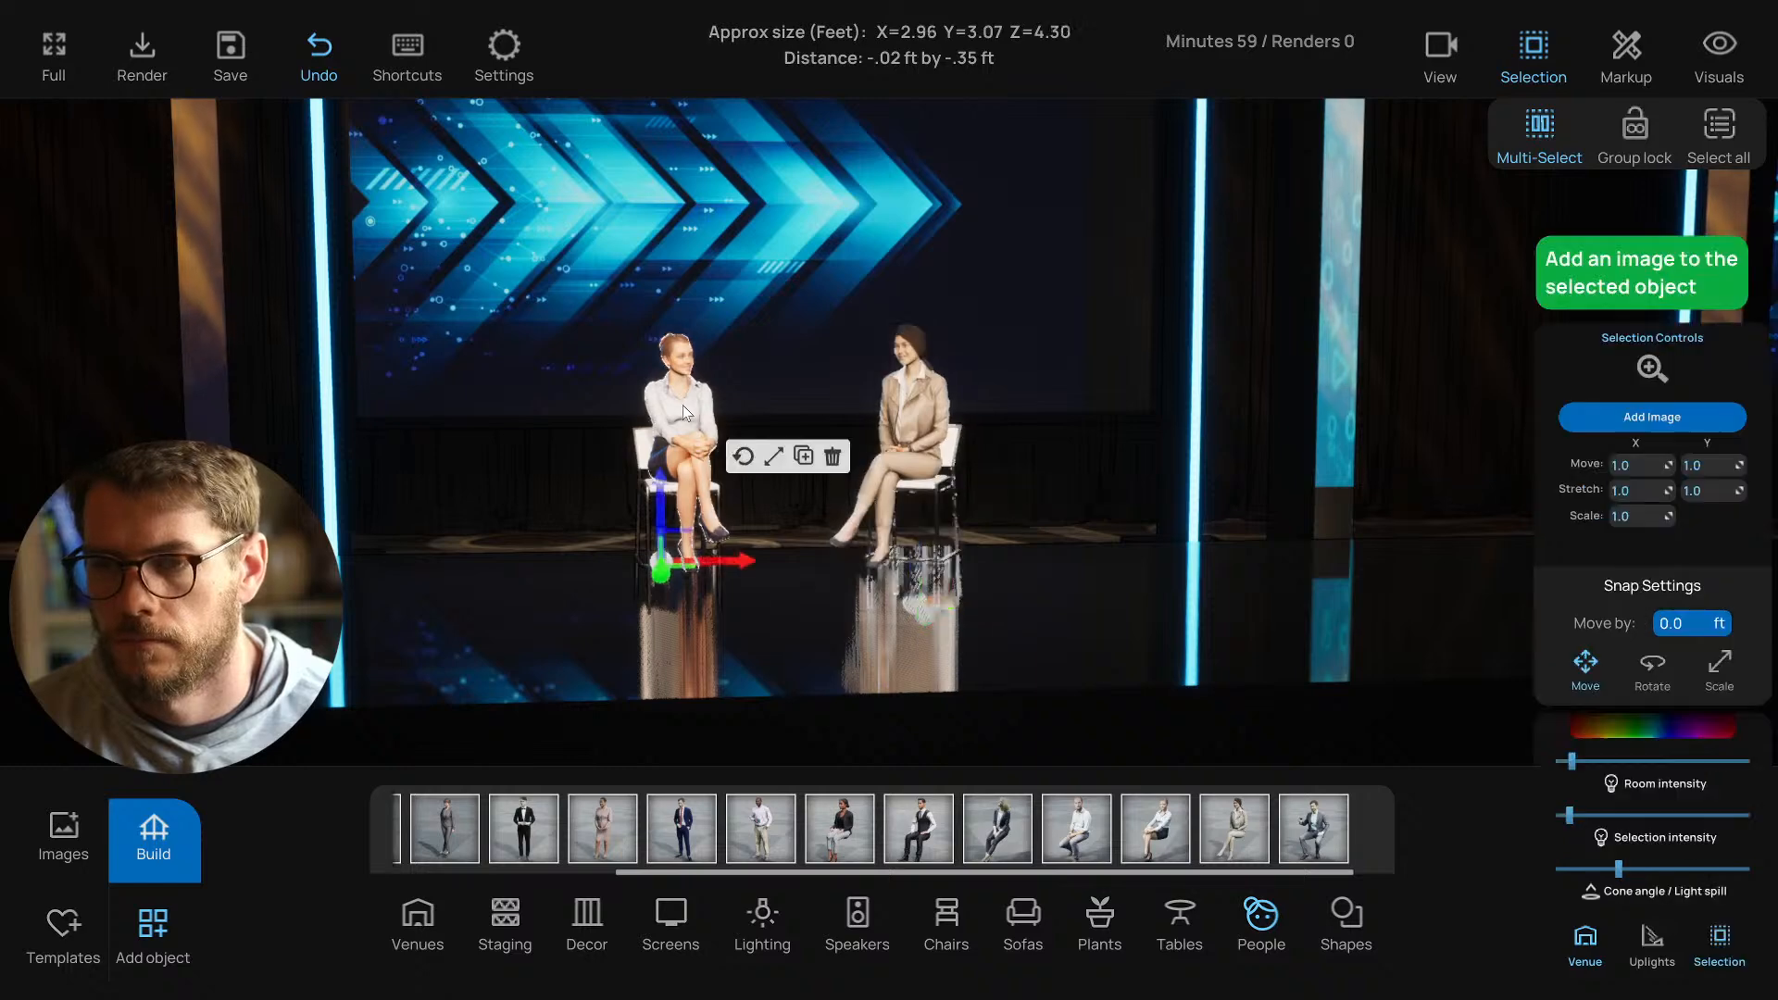
click(673, 567)
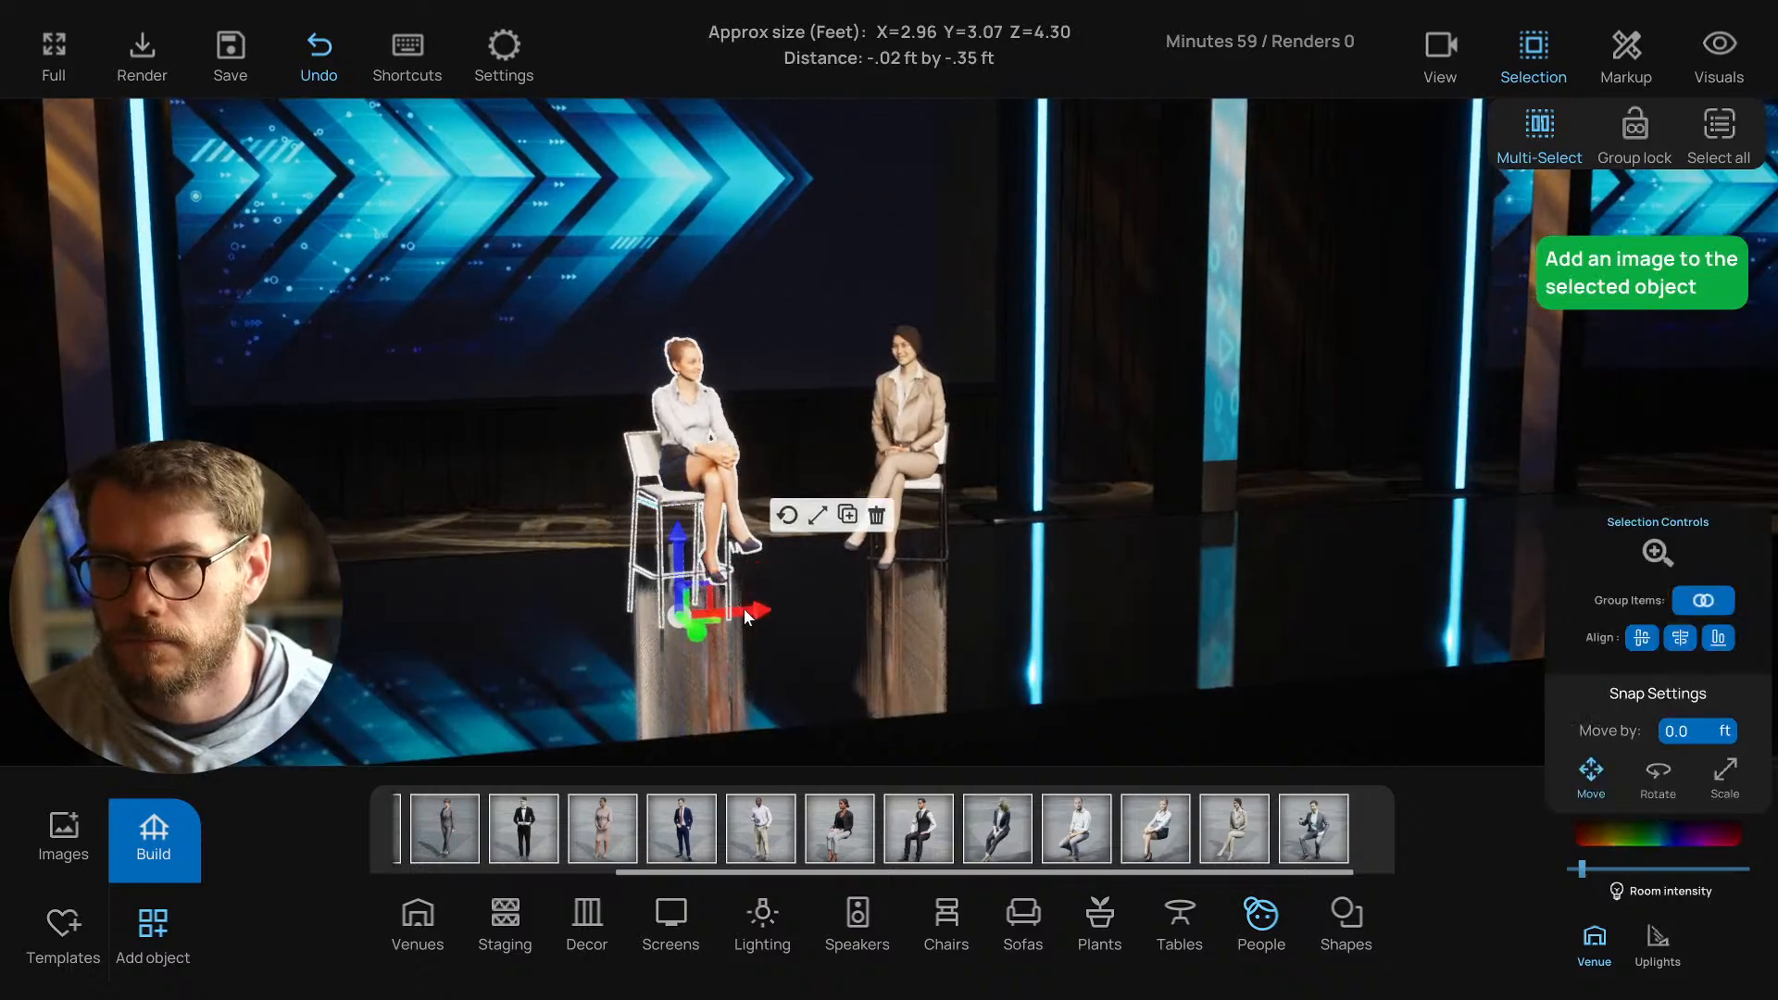
drag(743, 609, 771, 612)
right_drag(927, 623, 824, 611)
click(772, 509)
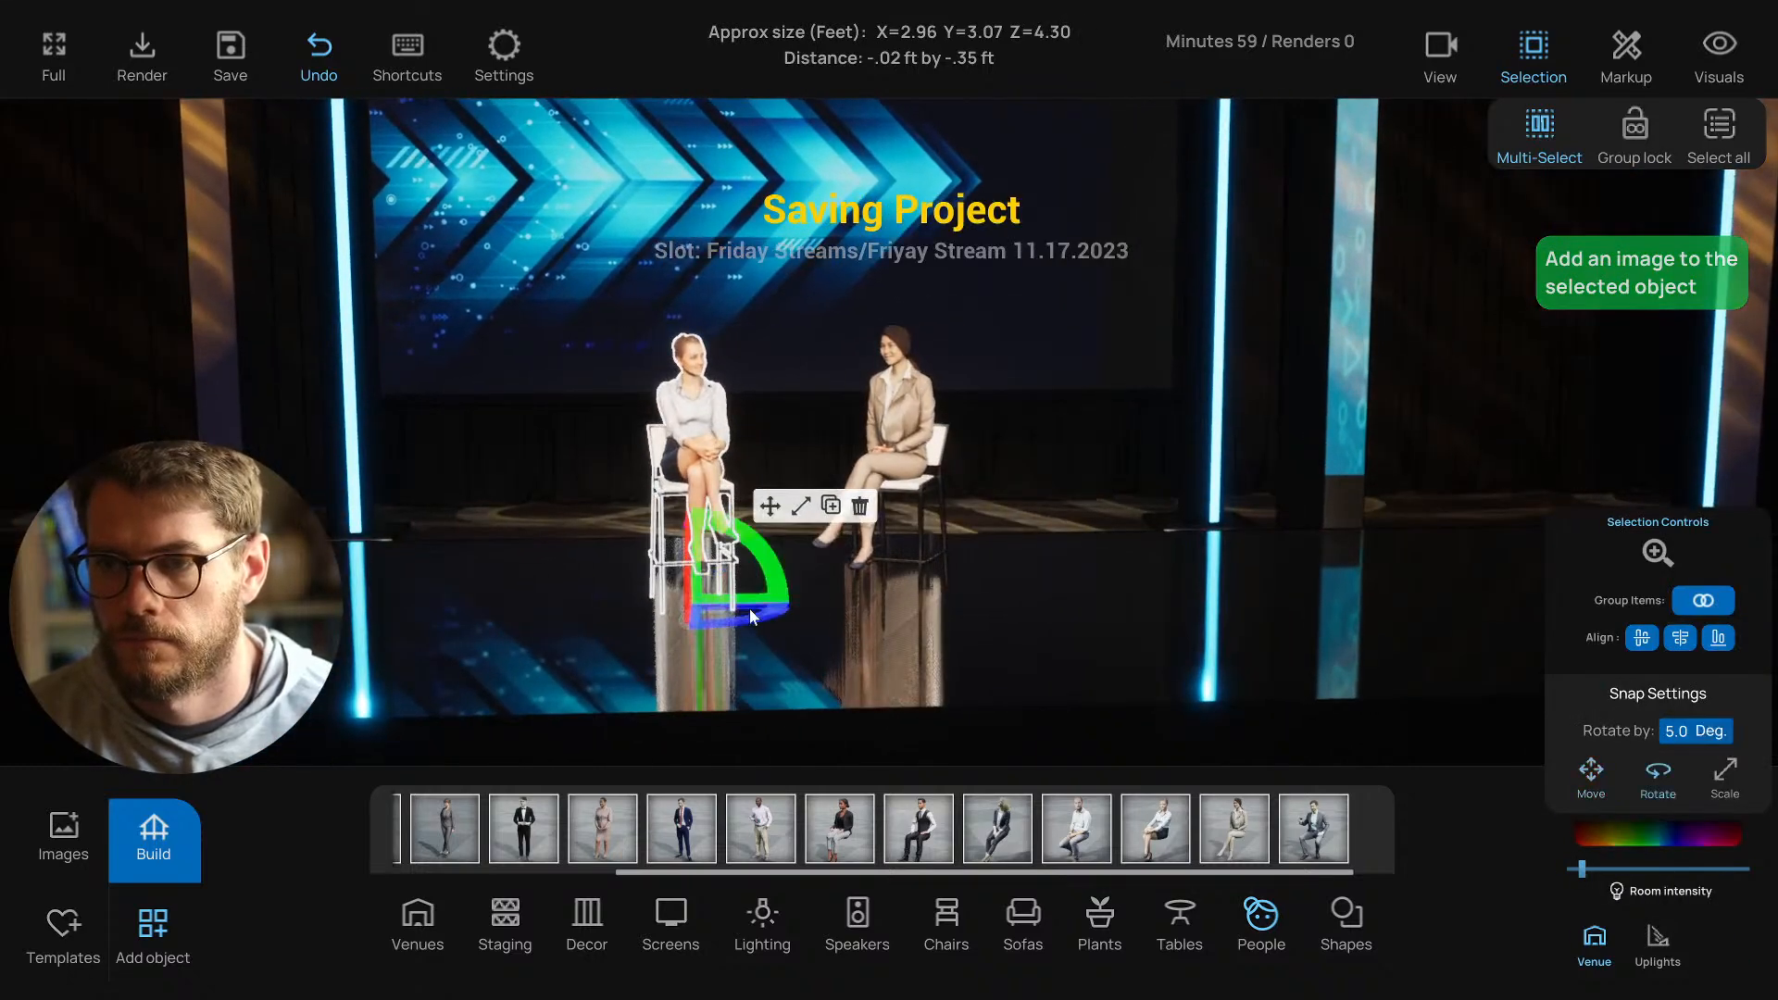
mouse_move(748, 608)
mouse_down()
mouse_move(763, 622)
mouse_move(727, 609)
mouse_up()
click(773, 510)
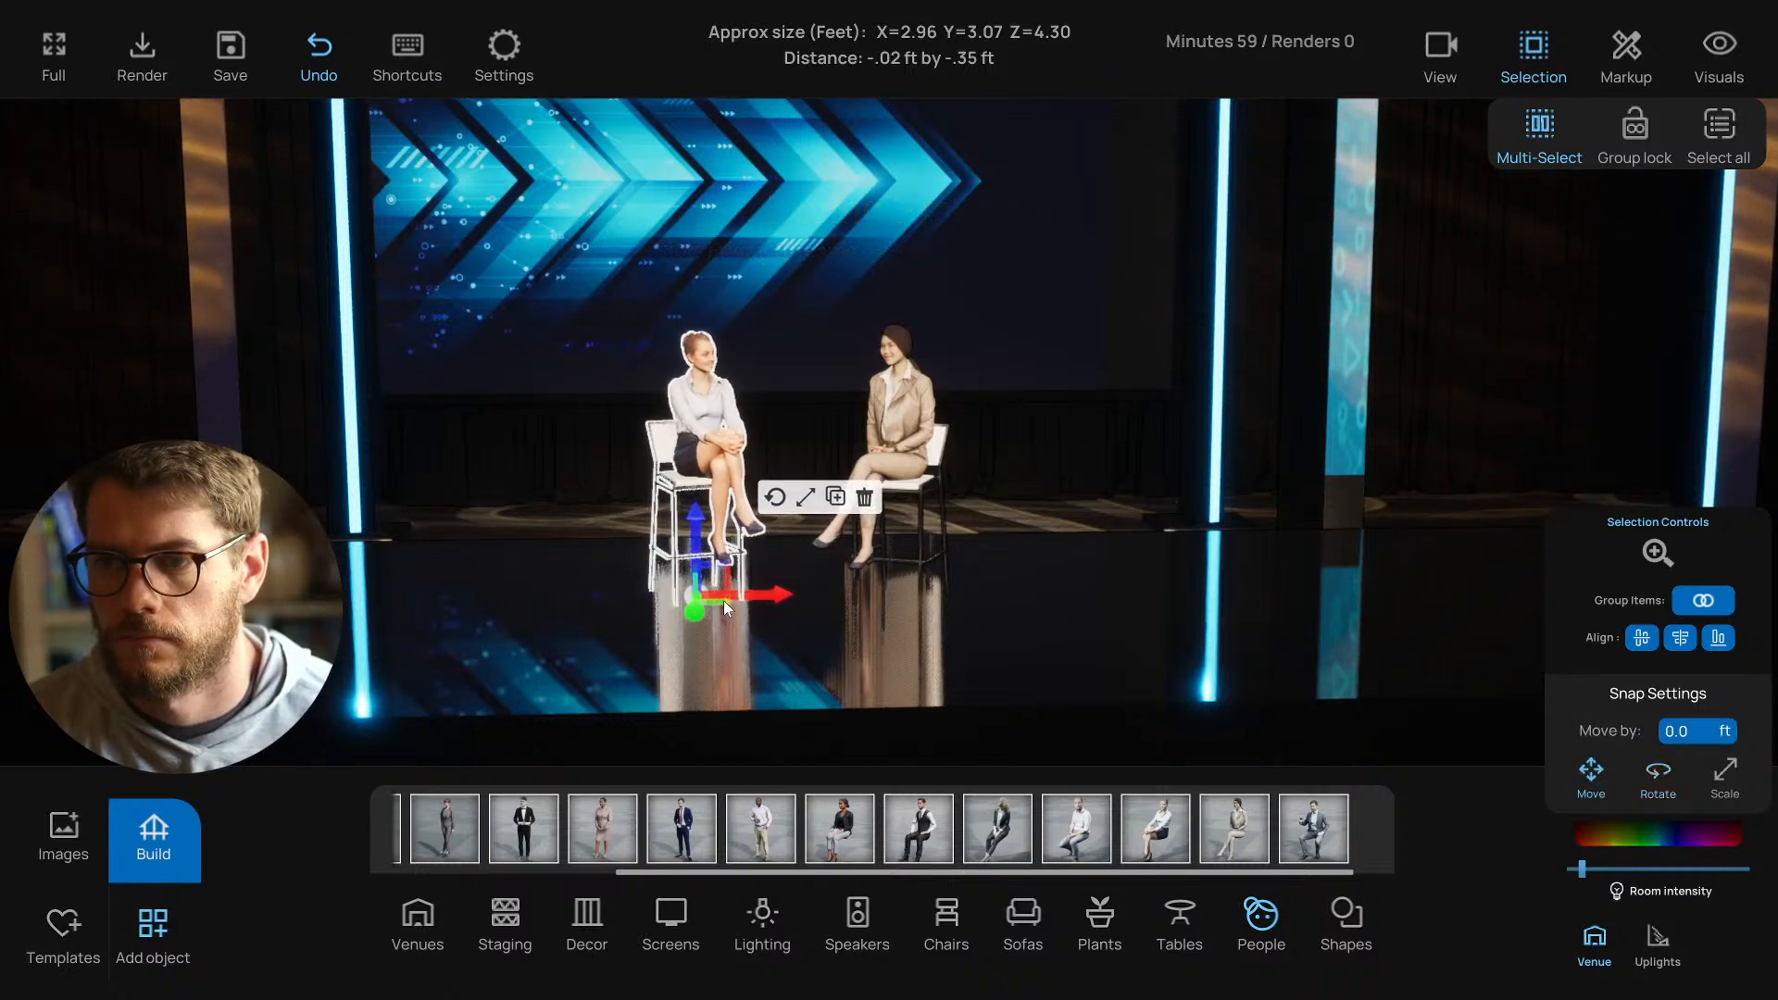
Shift the woman in the white blouse slightly to fit her chair and deselect her.
scroll(732, 607, down, 5)
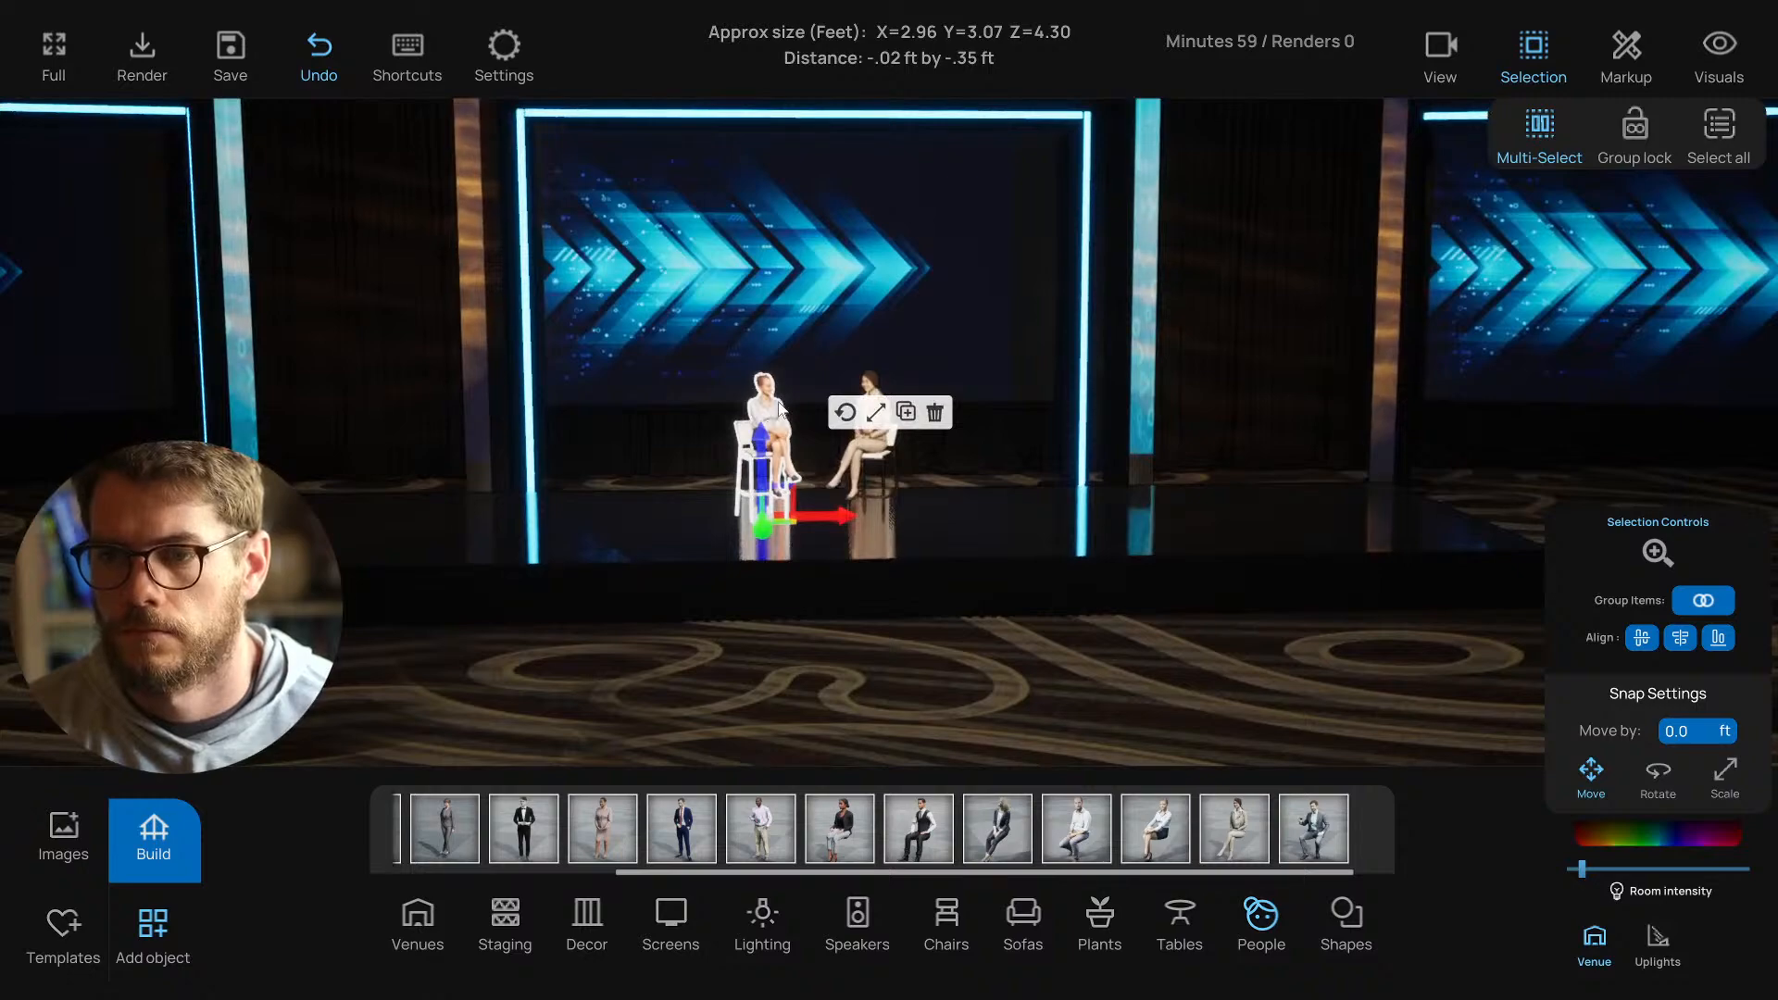
click(779, 410)
drag(819, 497, 814, 504)
click(826, 658)
scroll(826, 643, down, 2)
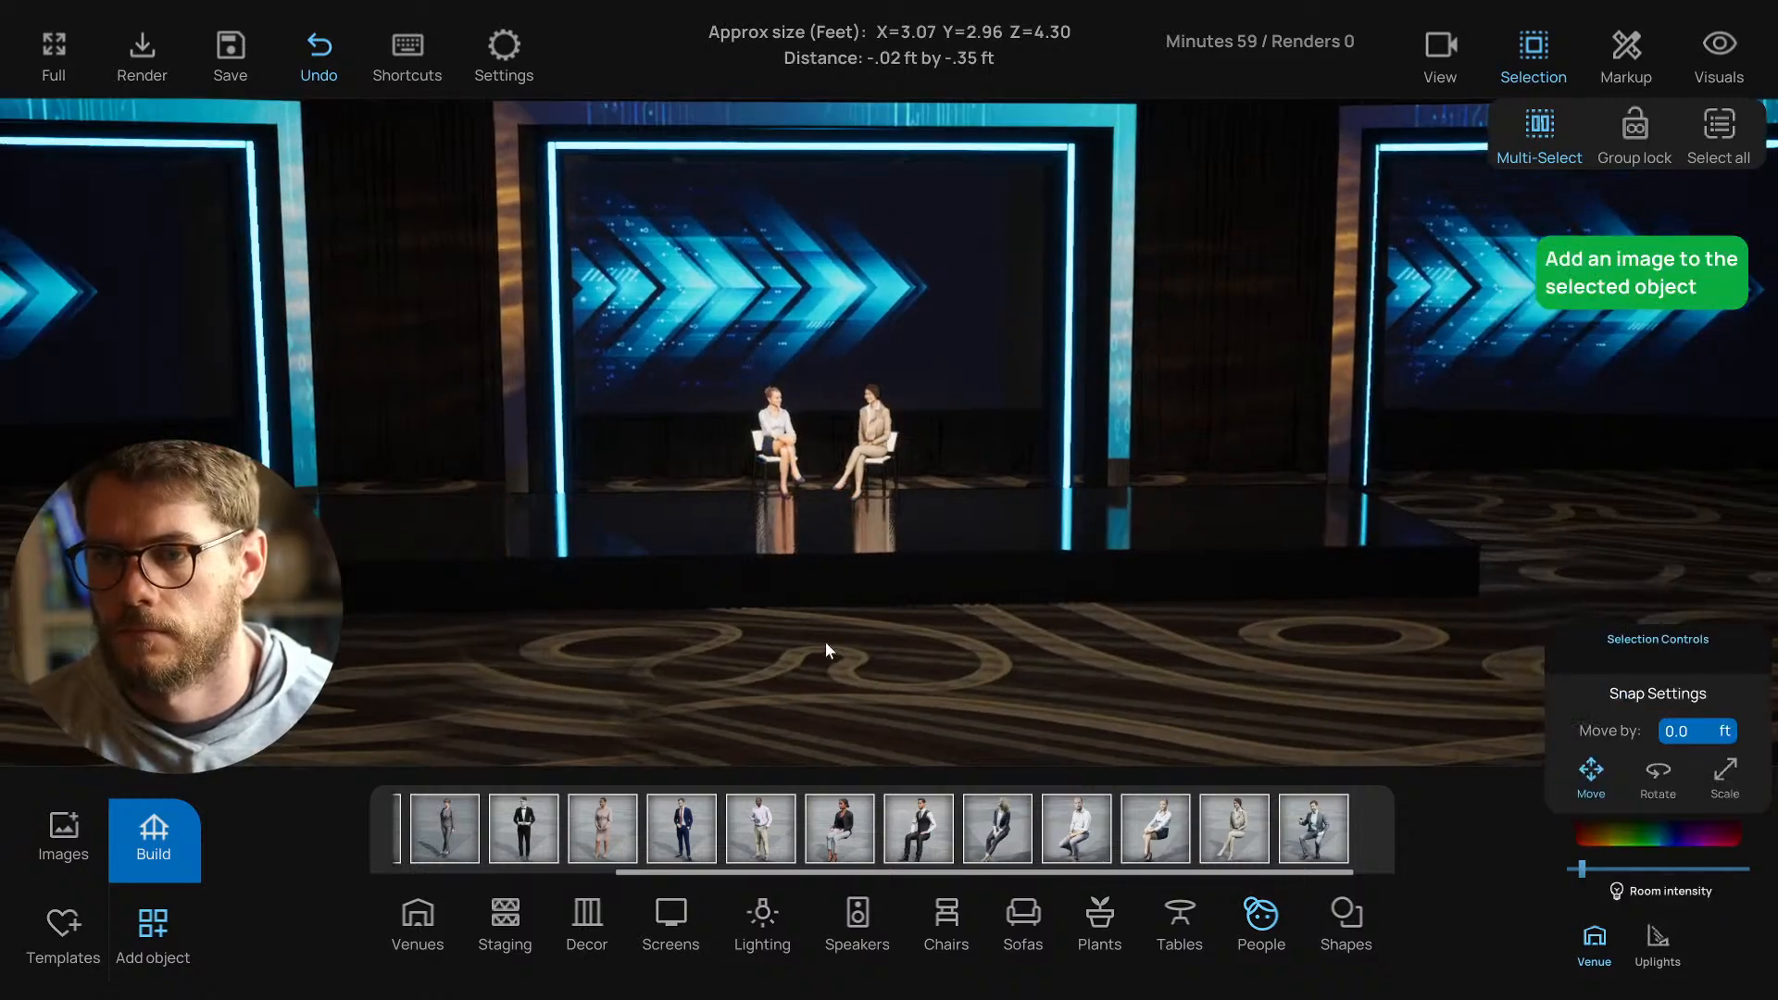
scroll(828, 630, down, 1)
scroll(830, 622, down, 2)
right_drag(897, 610, 983, 680)
Try replacing the bar chair beside the woman in the white blouse with the CORT Zoey Barstool.
scroll(855, 514, up, 3)
click(752, 441)
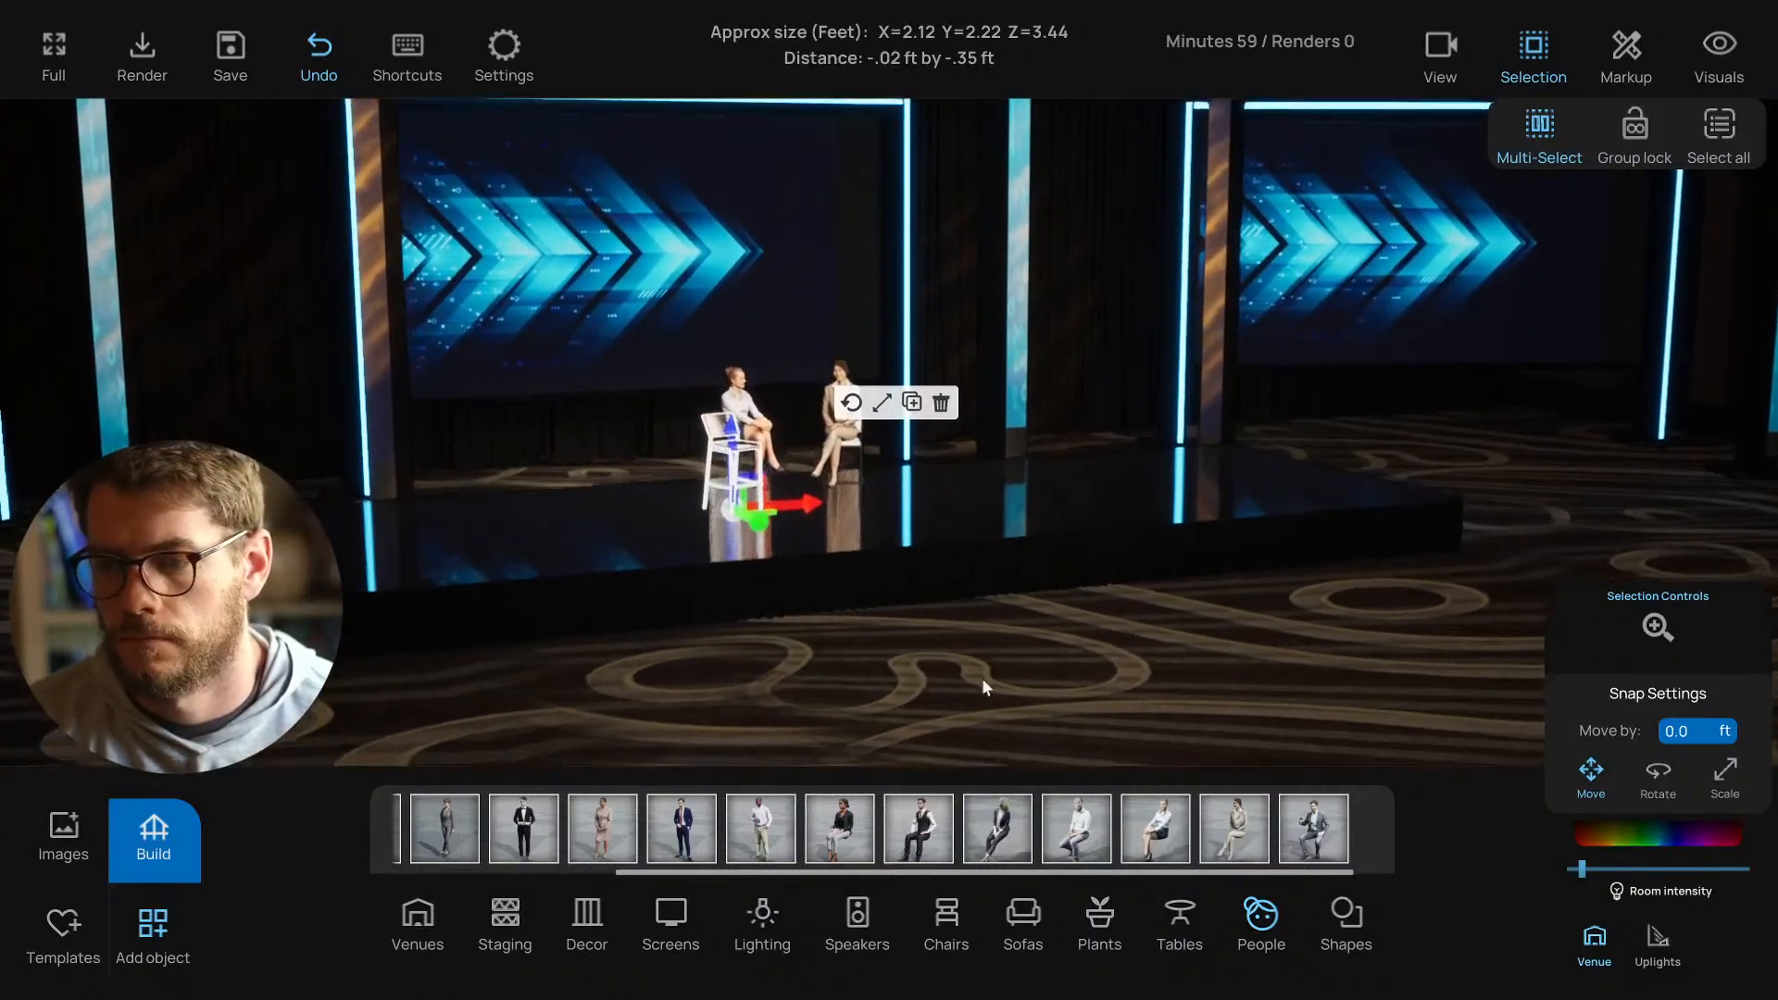
click(946, 922)
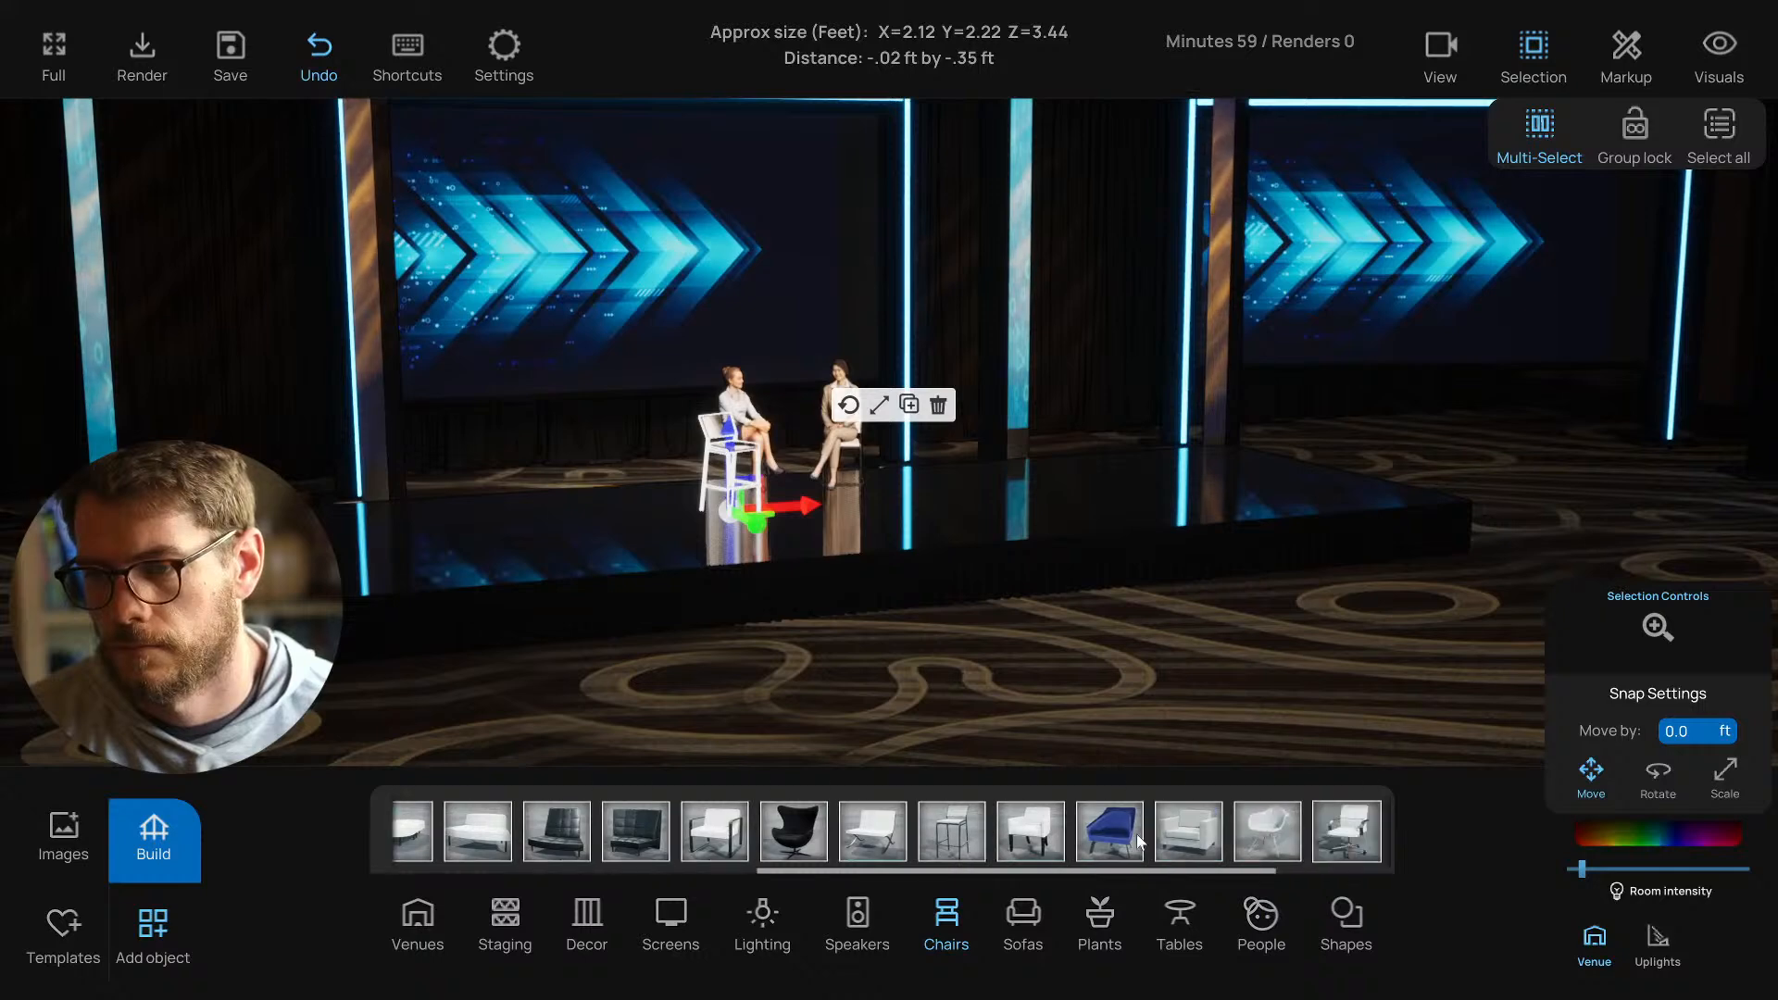
scroll(1136, 833, down, 3)
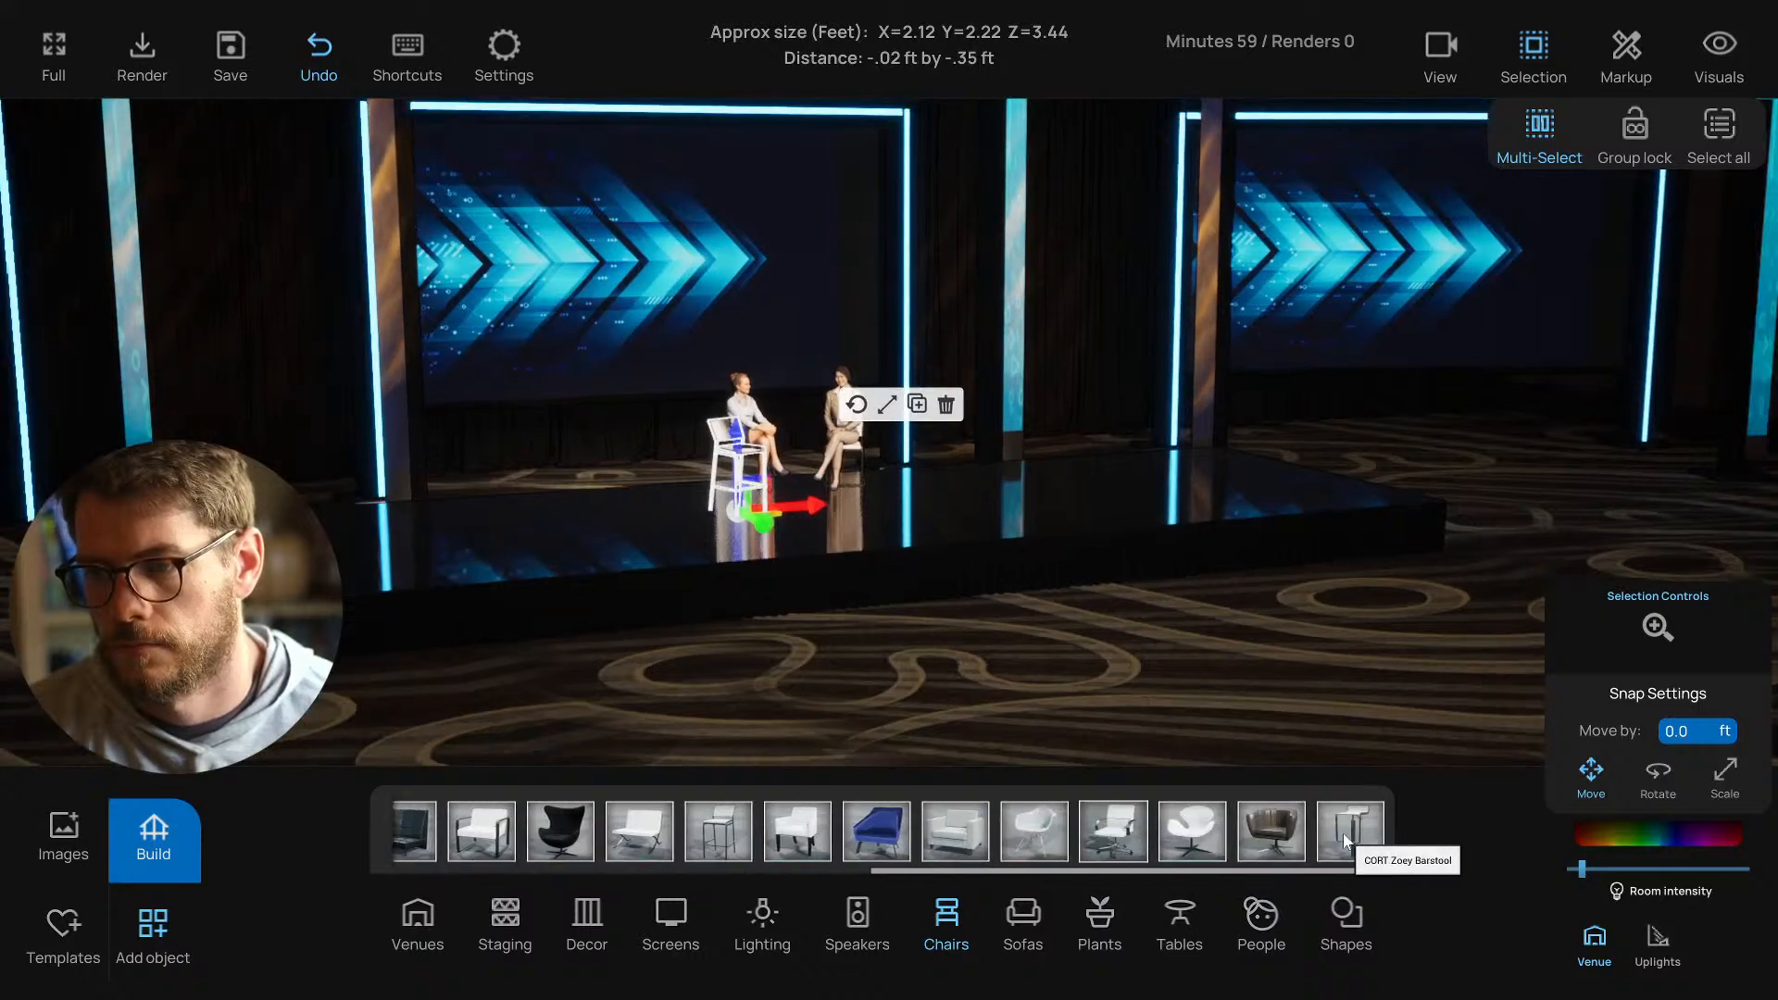
right_drag(974, 615, 991, 635)
click(717, 428)
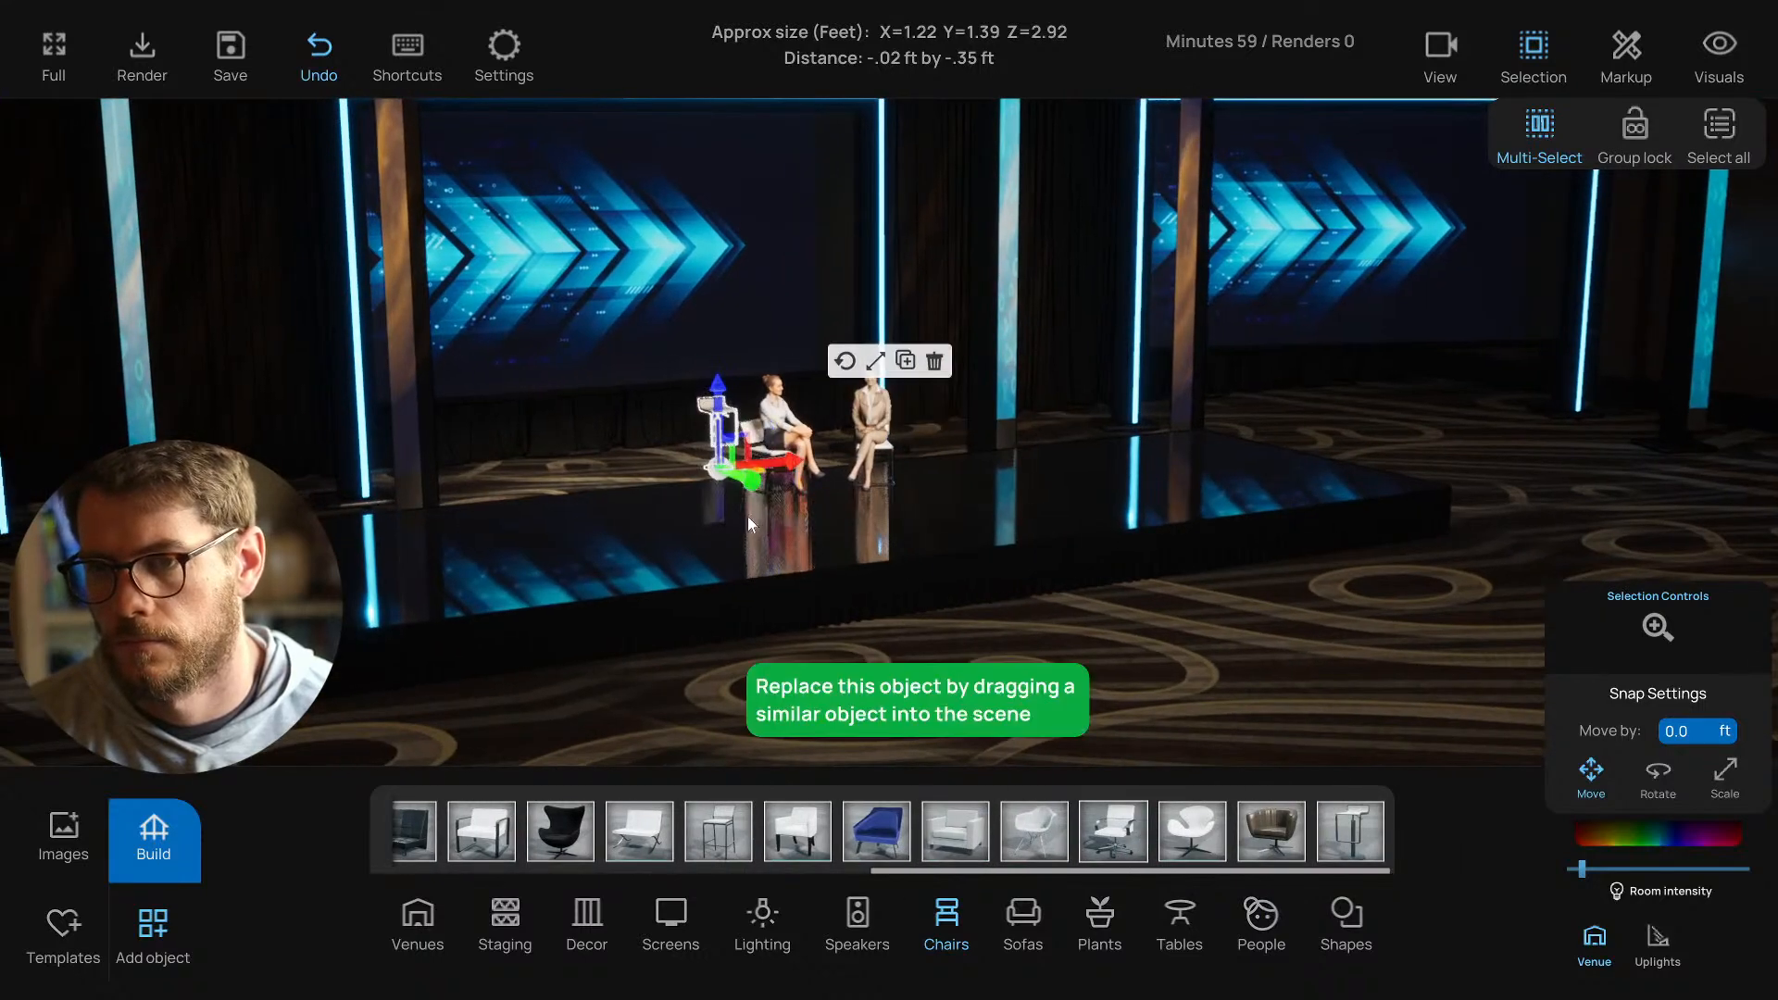
Delete the barstool and undo back to the original bar chair.
key(Delete)
right_drag(1166, 622, 1108, 616)
scroll(1108, 616, up, 2)
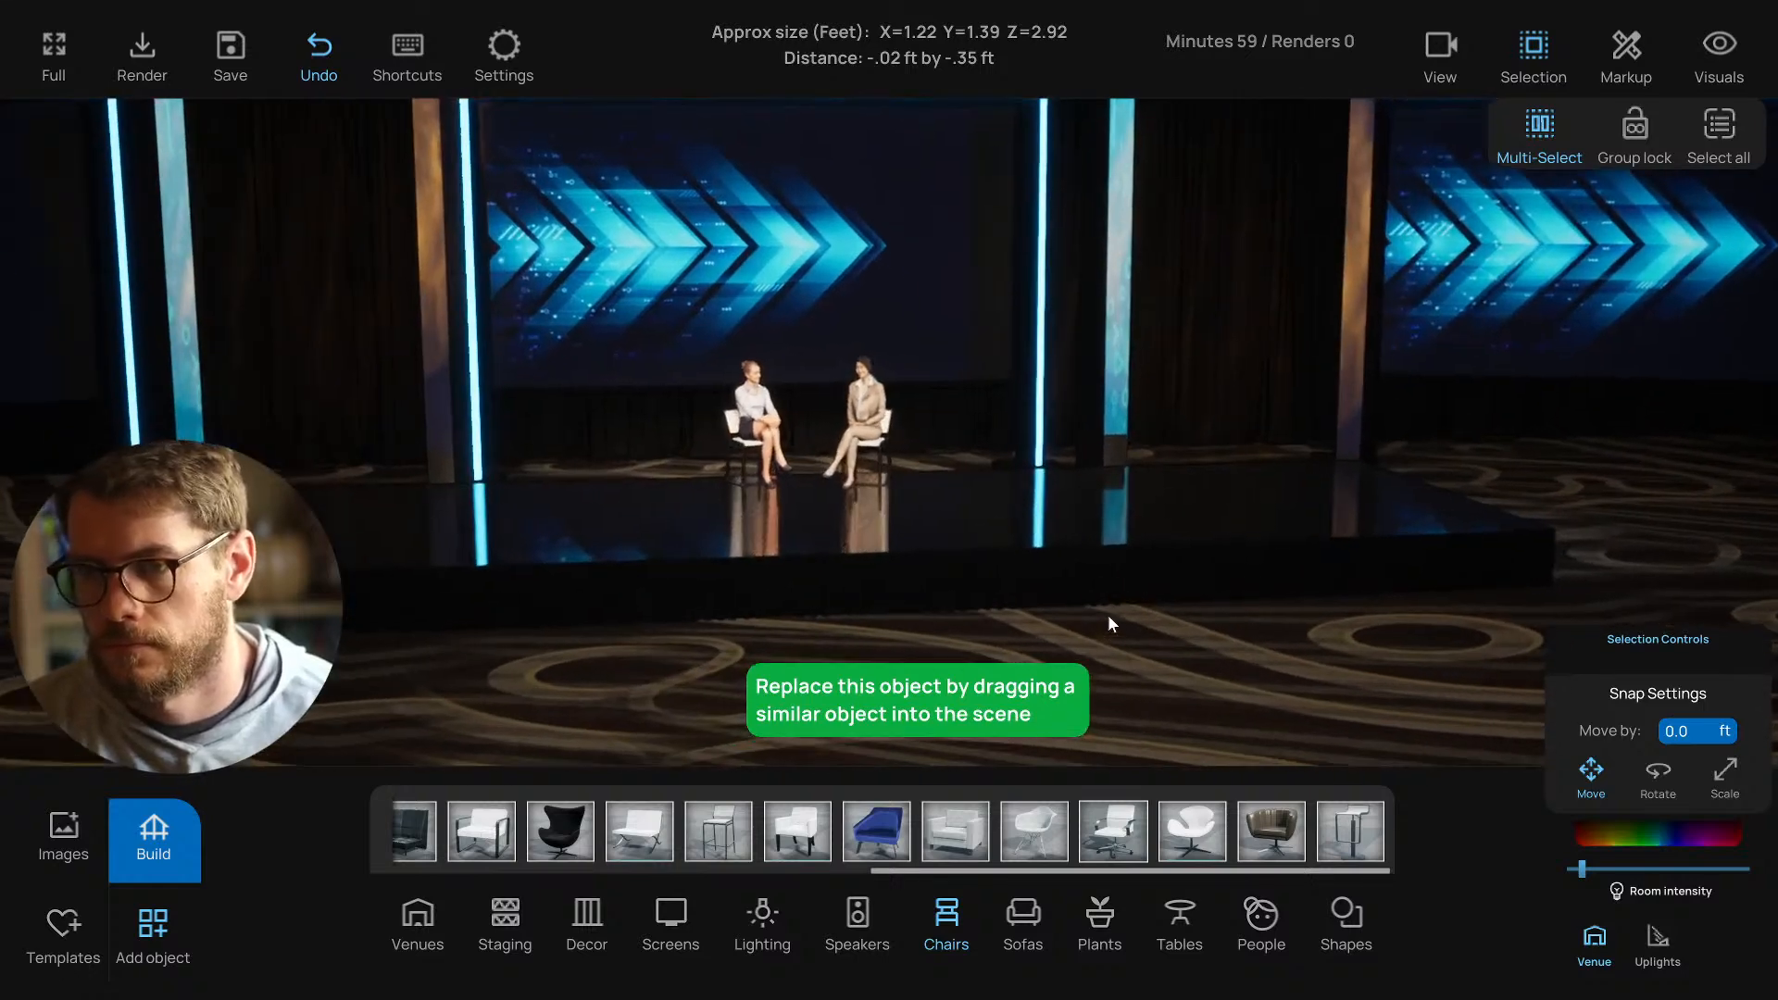
key(ctrl+z)
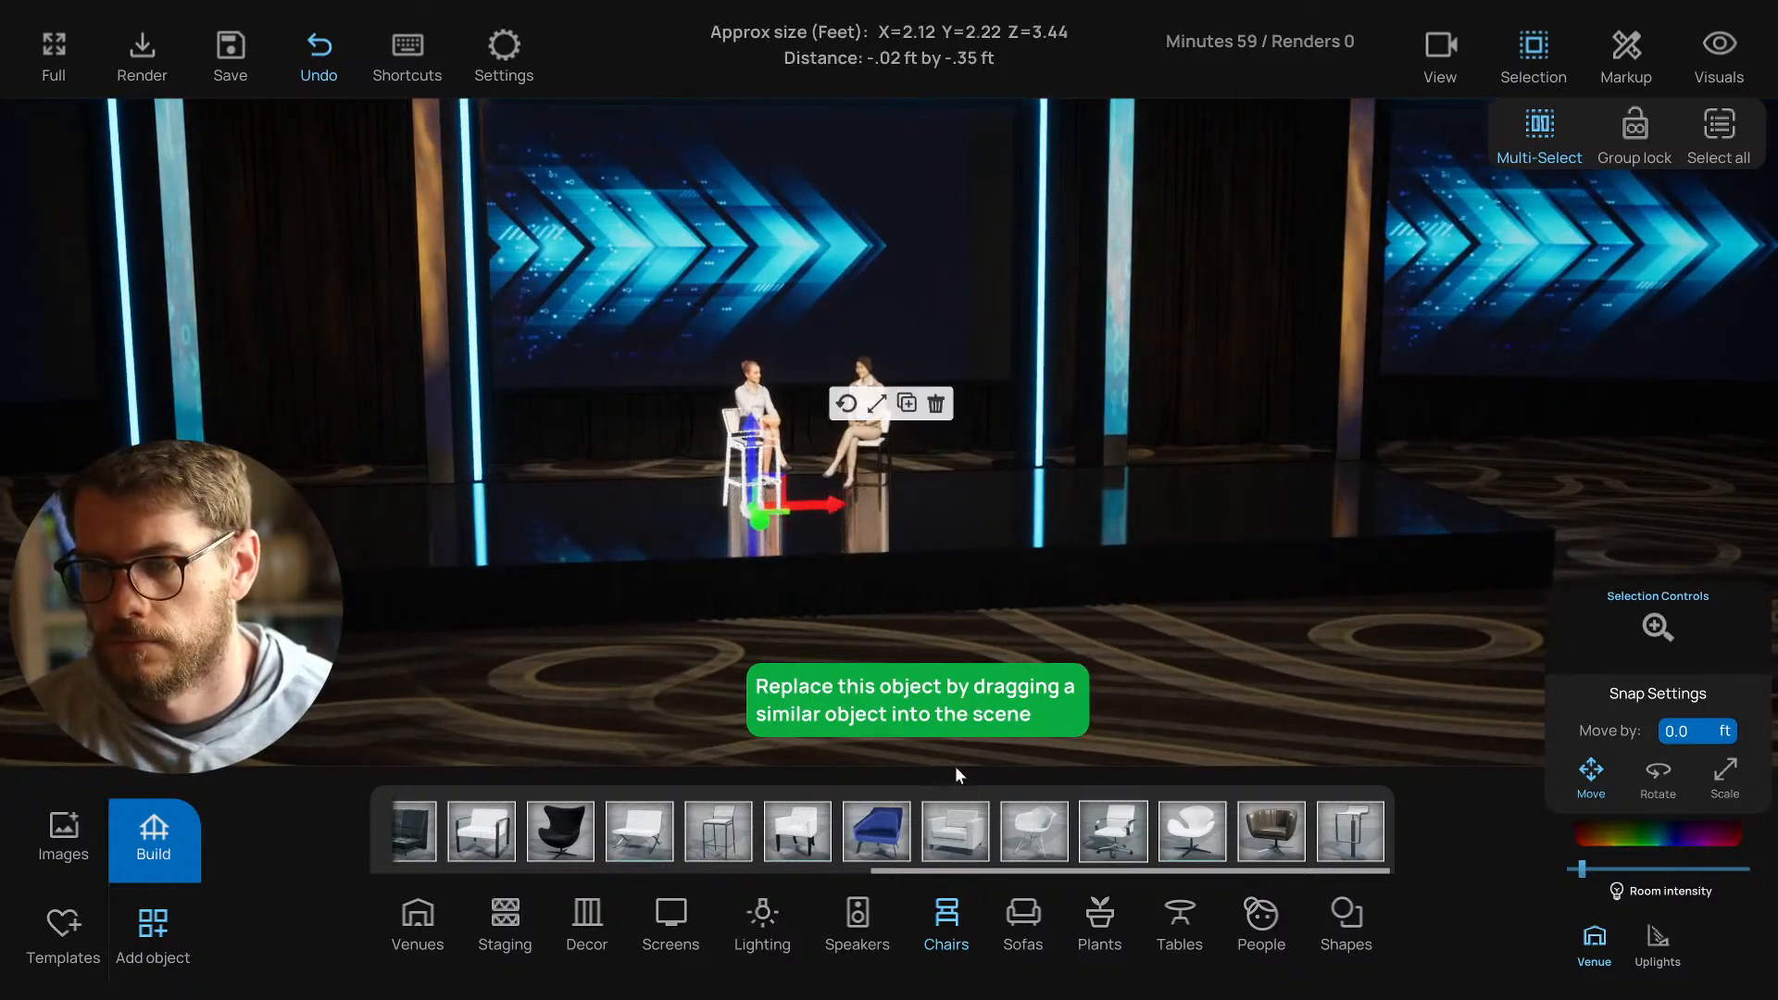
Look through the other chair models and delete the selected surplus bar chair by the woman in the white blouse.
scroll(752, 830, up, 2)
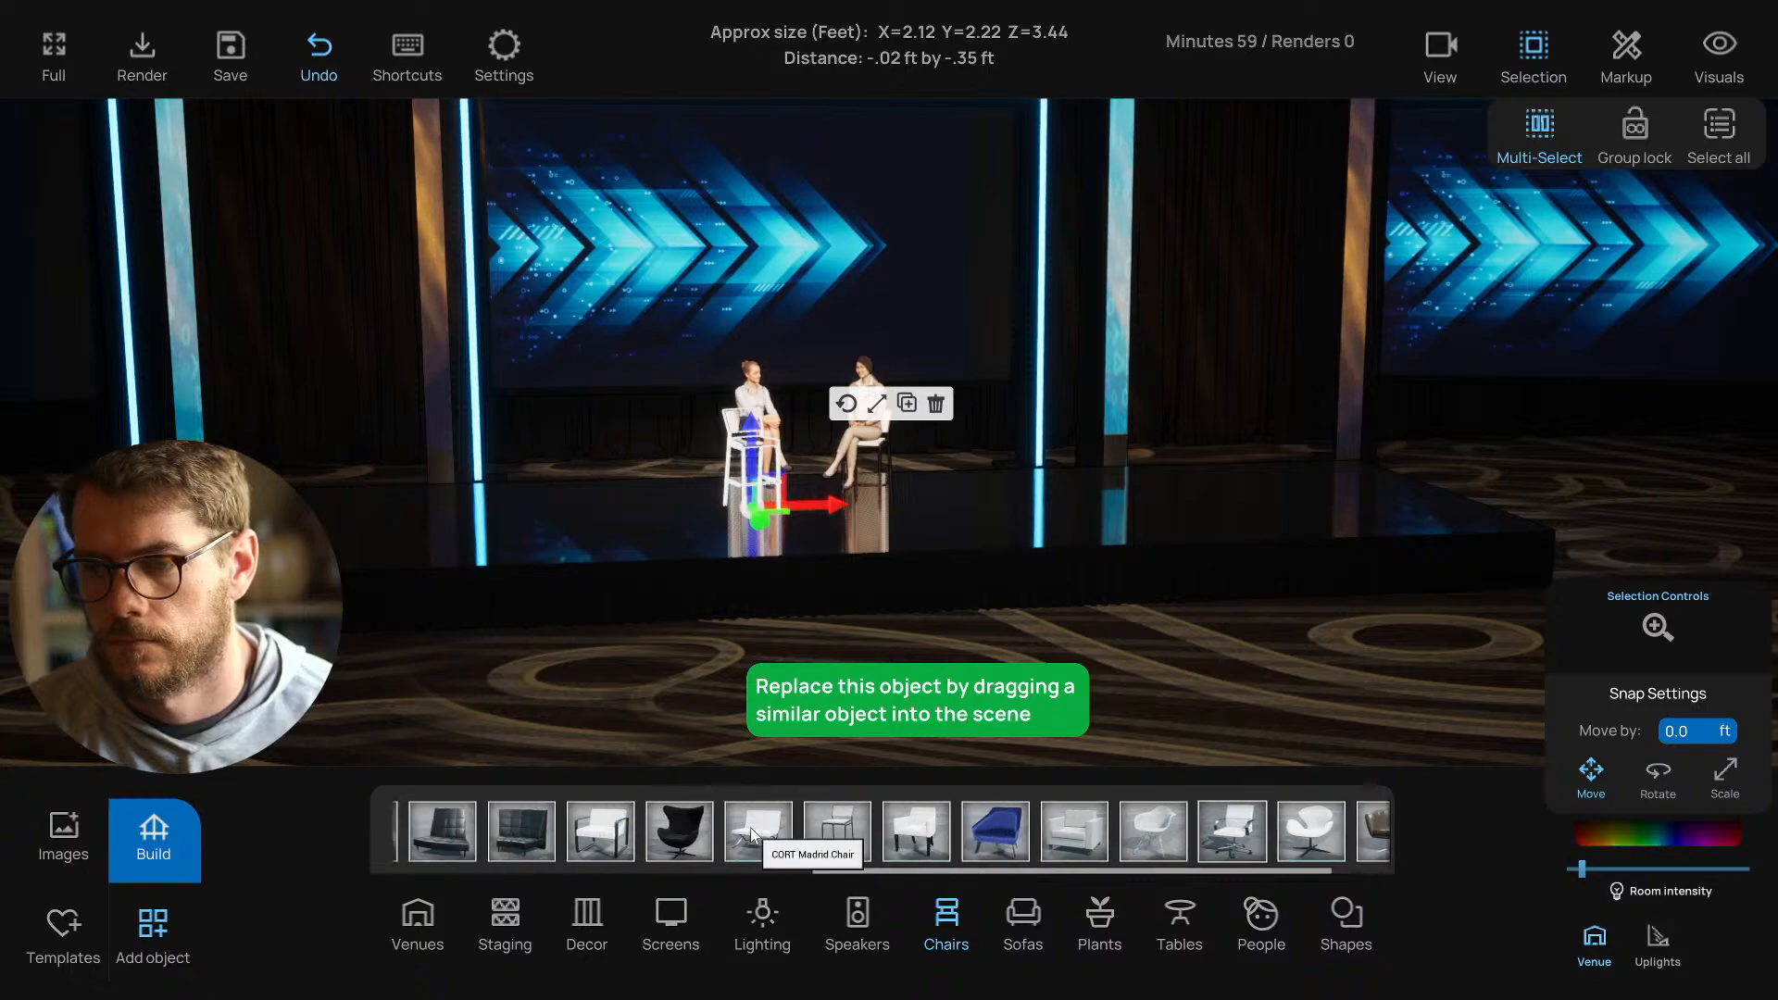
scroll(752, 835, up, 6)
key(Delete)
scroll(726, 718, down, 2)
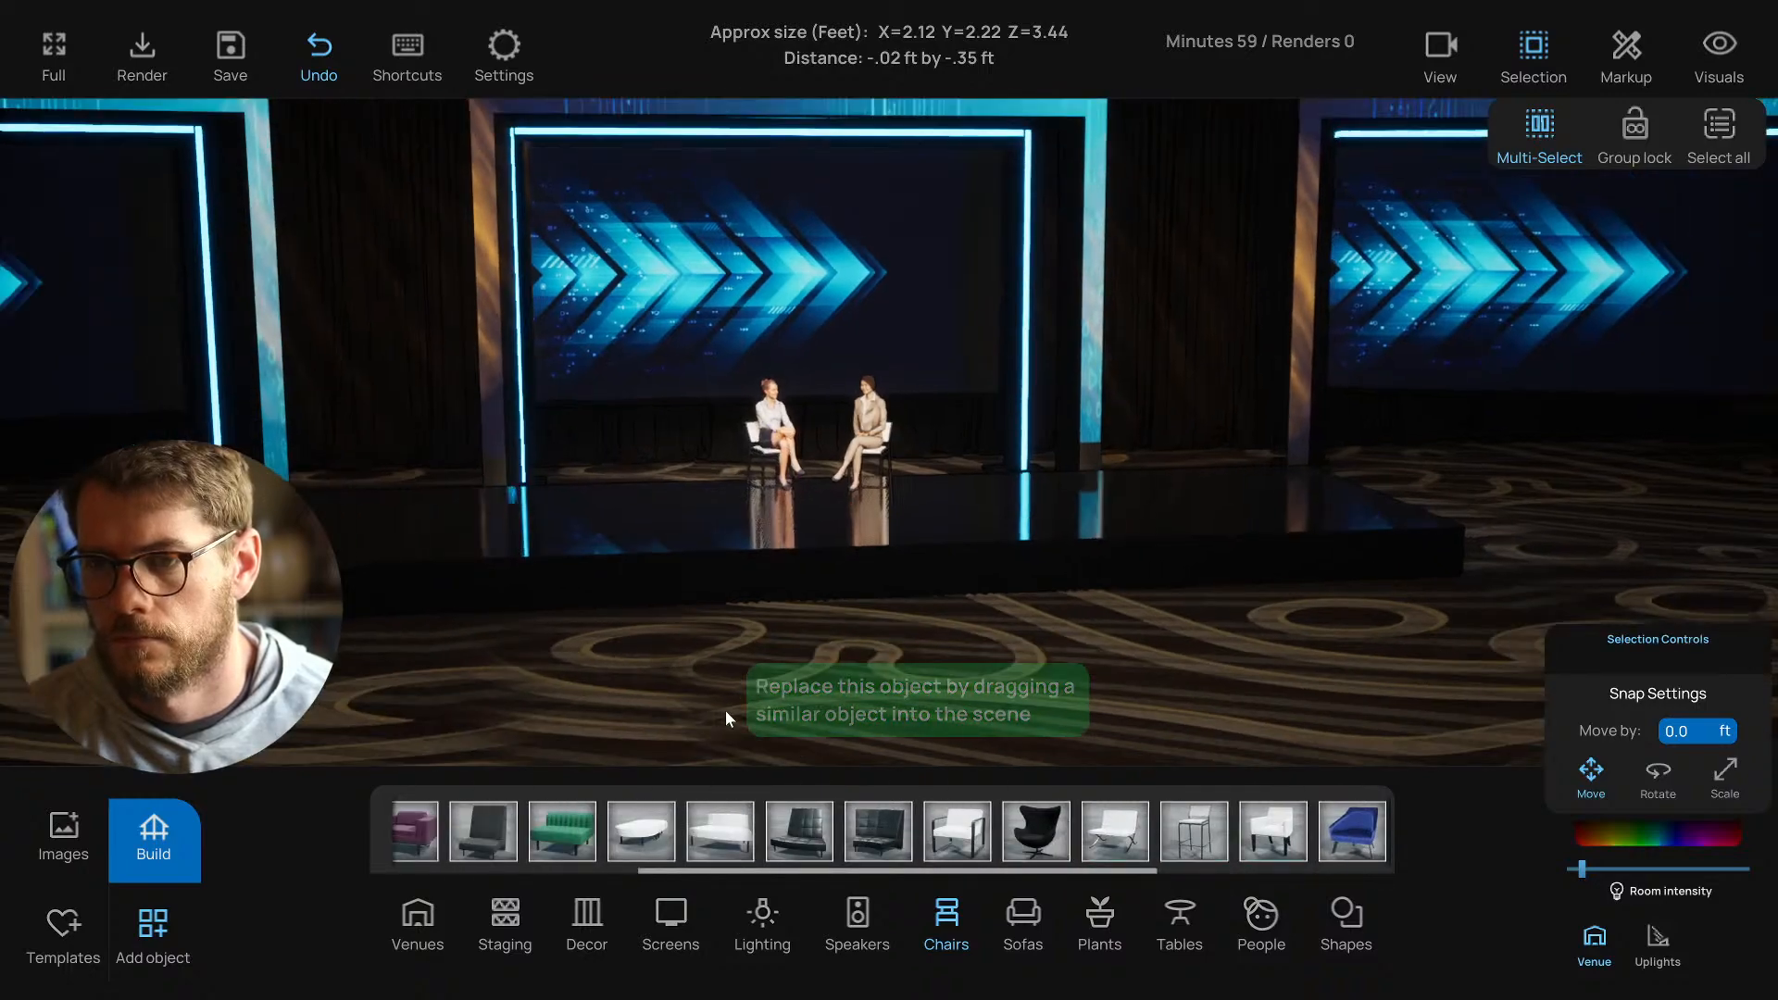
Save the project and examine the full three-screen stage from the back of the ballroom.
scroll(846, 695, down, 6)
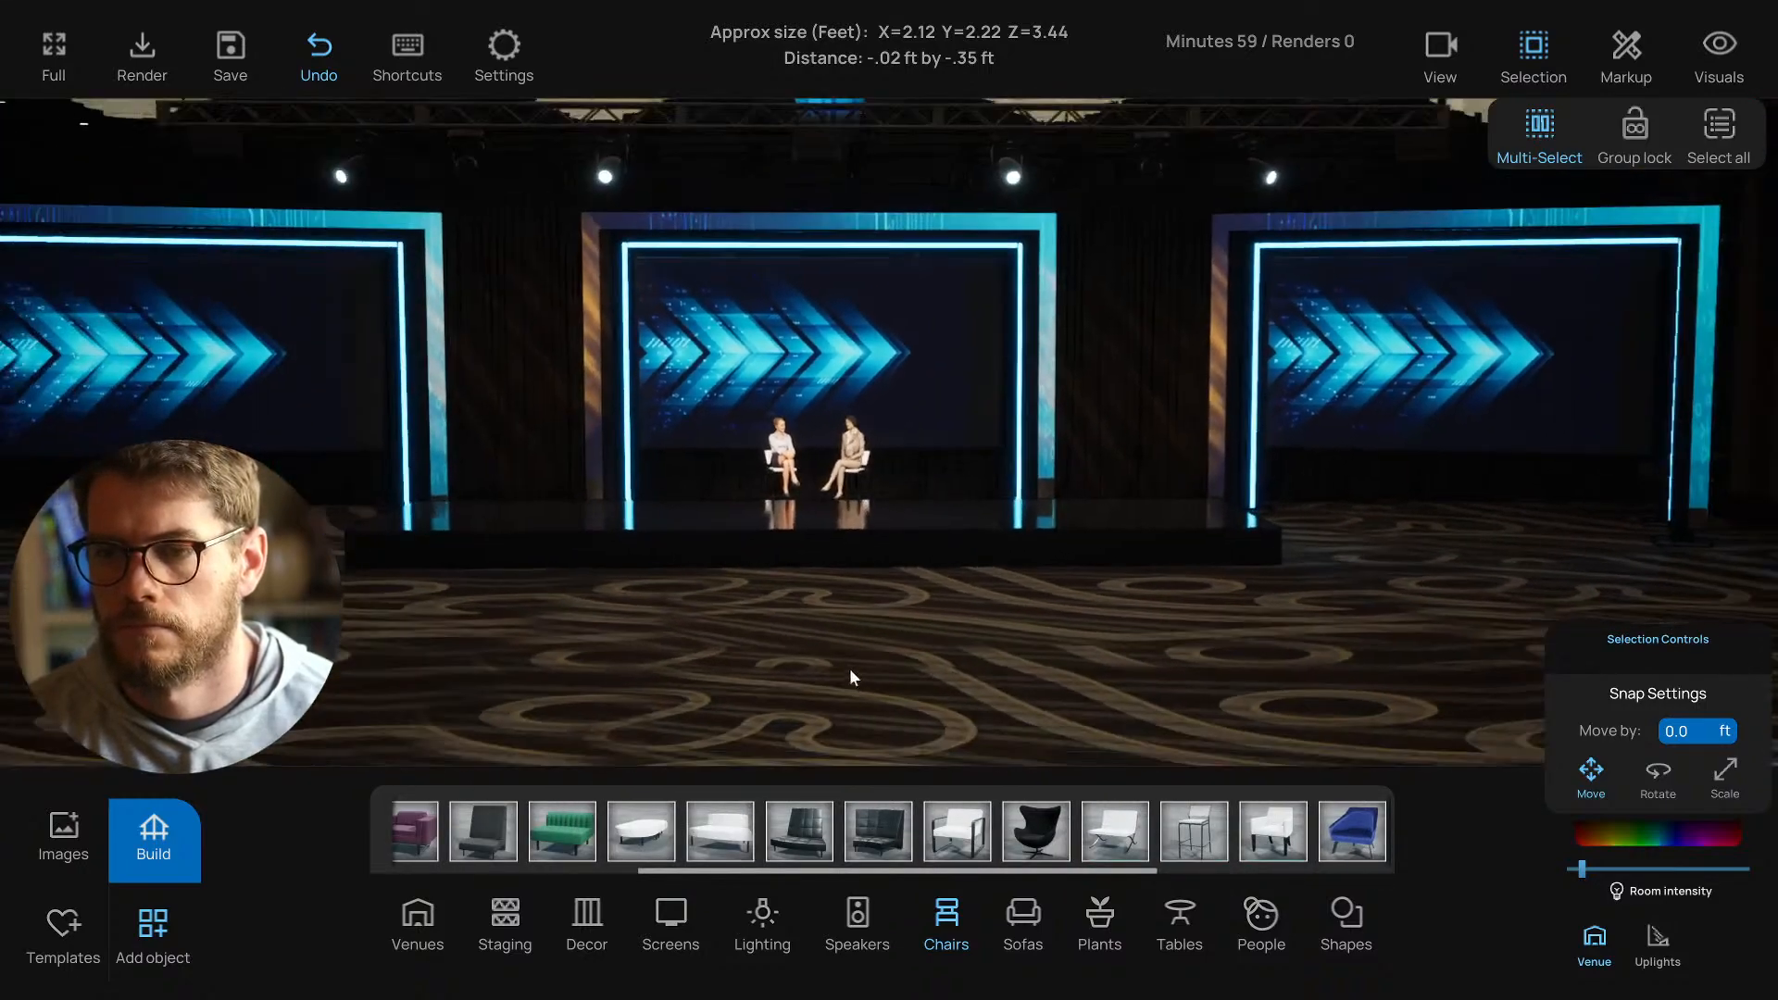
scroll(850, 671, down, 5)
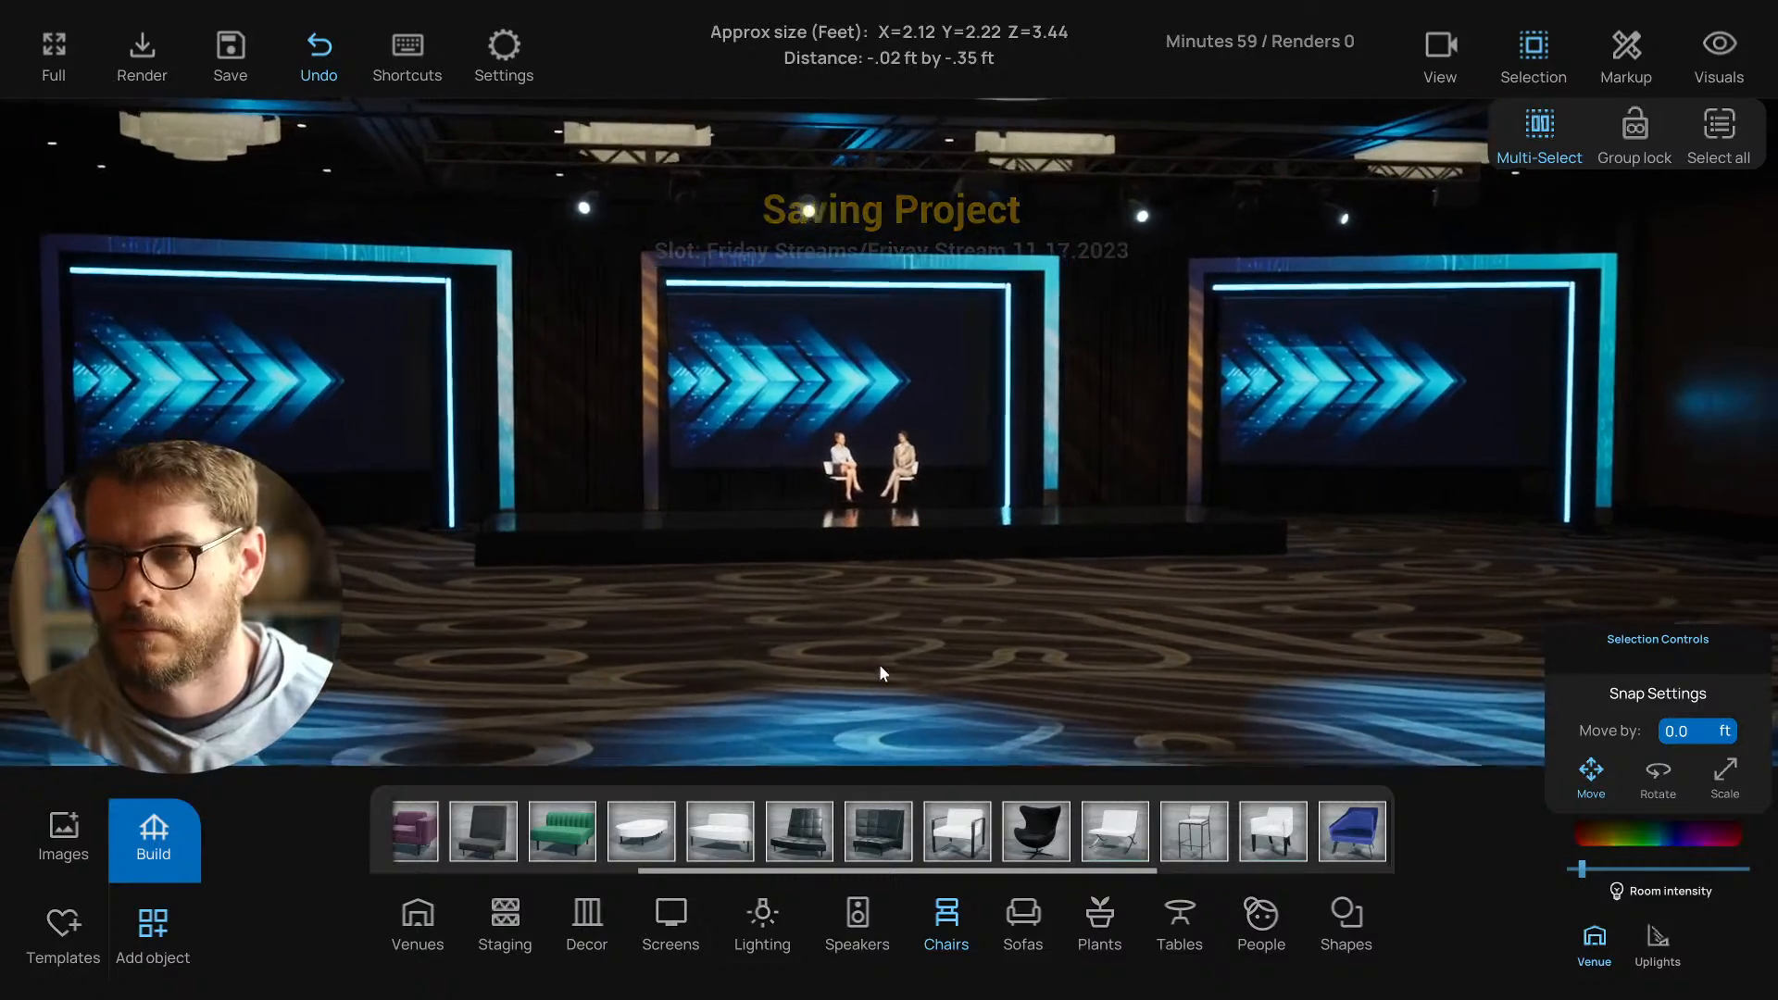
mouse_move(880, 666)
right_down()
mouse_move(830, 664)
mouse_move(896, 671)
mouse_move(882, 672)
right_up()
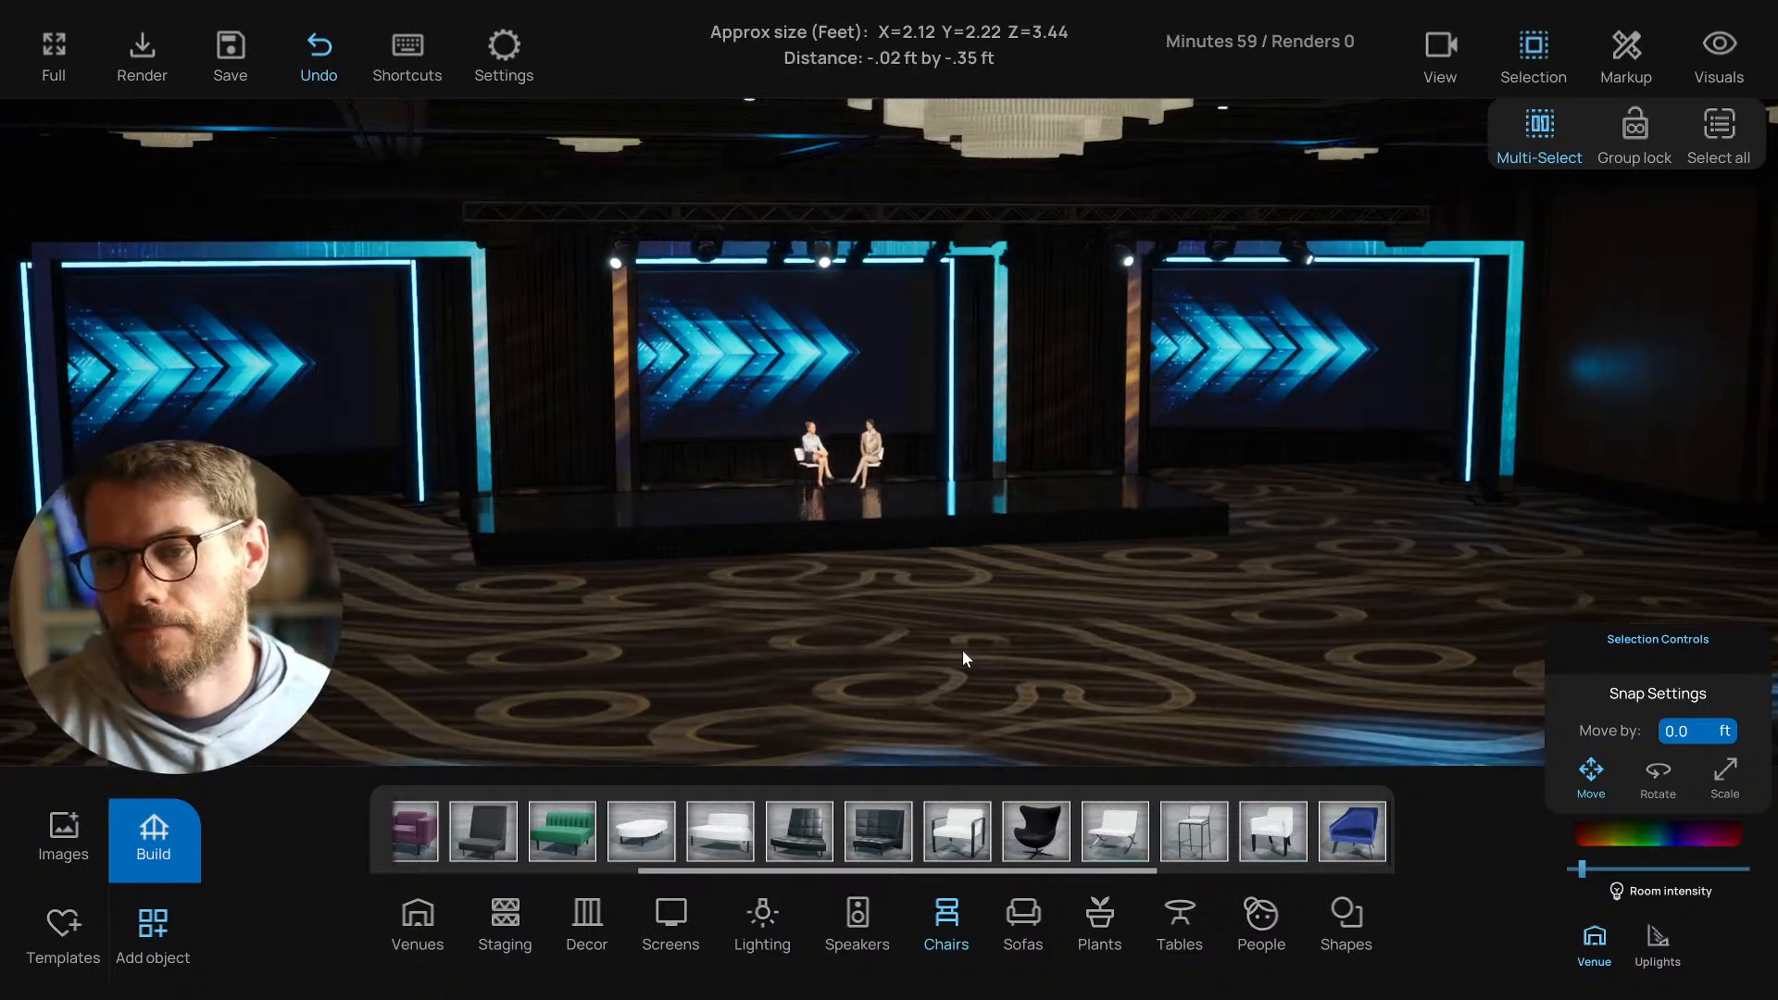
key(ctrl+s)
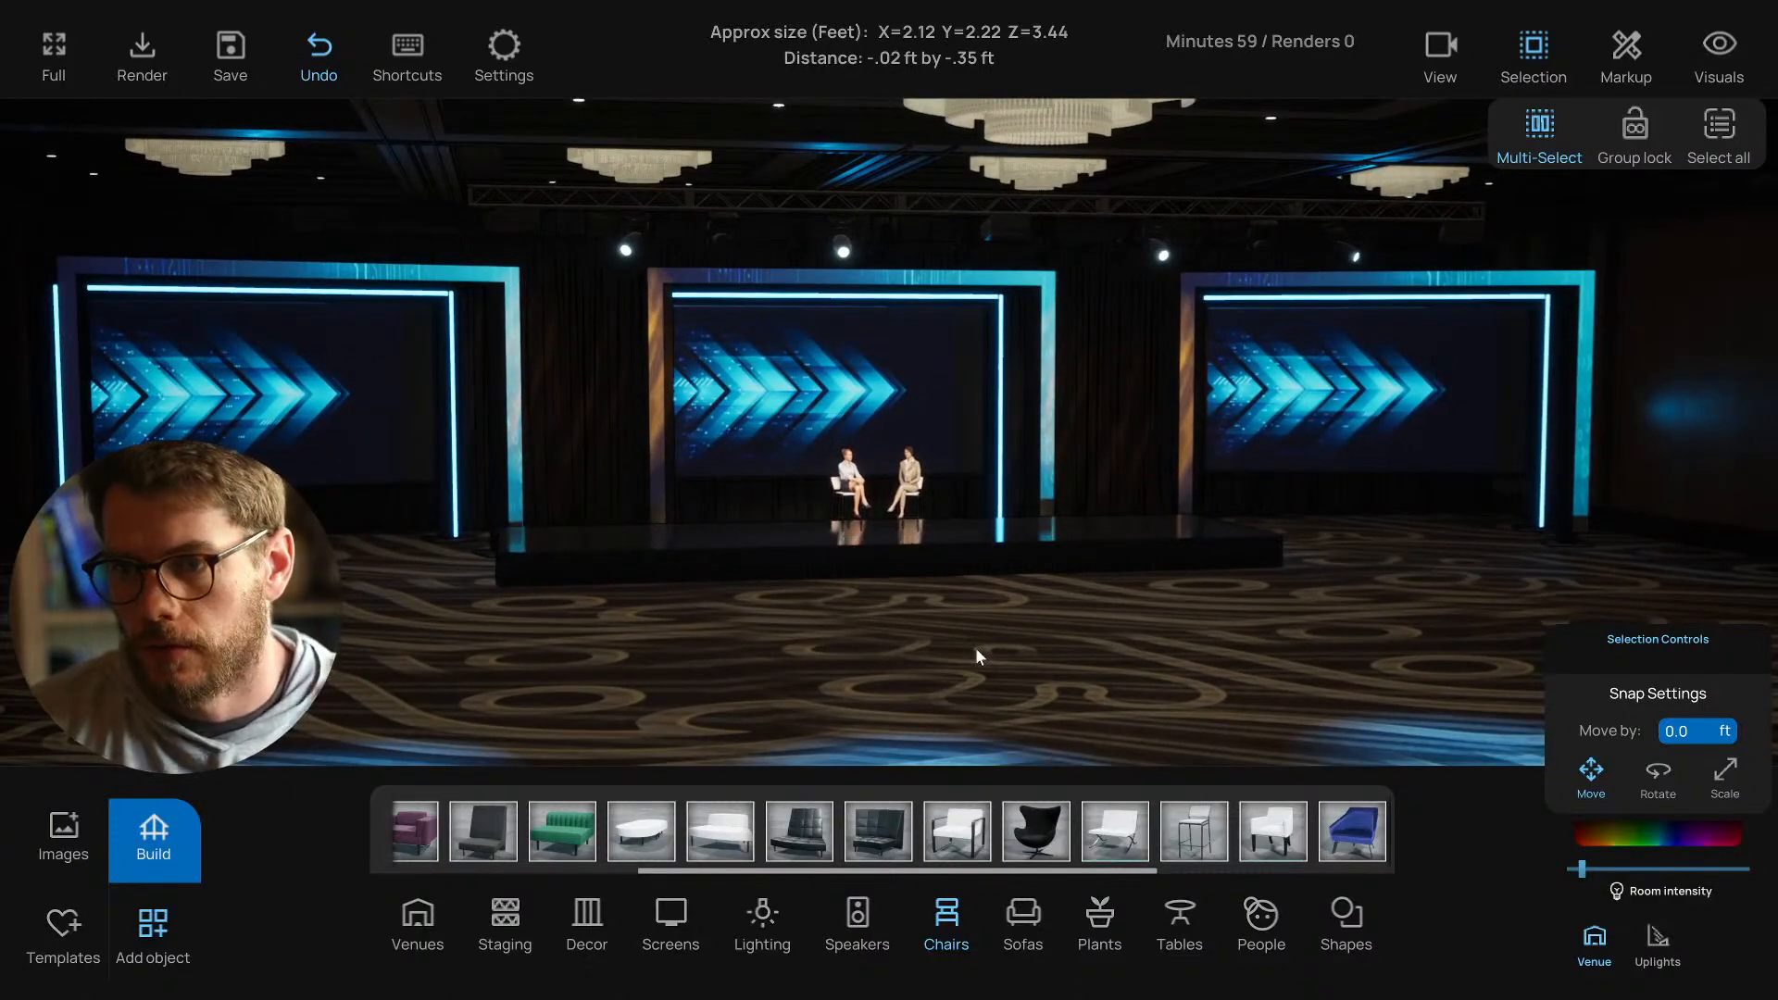
drag(975, 647, 875, 626)
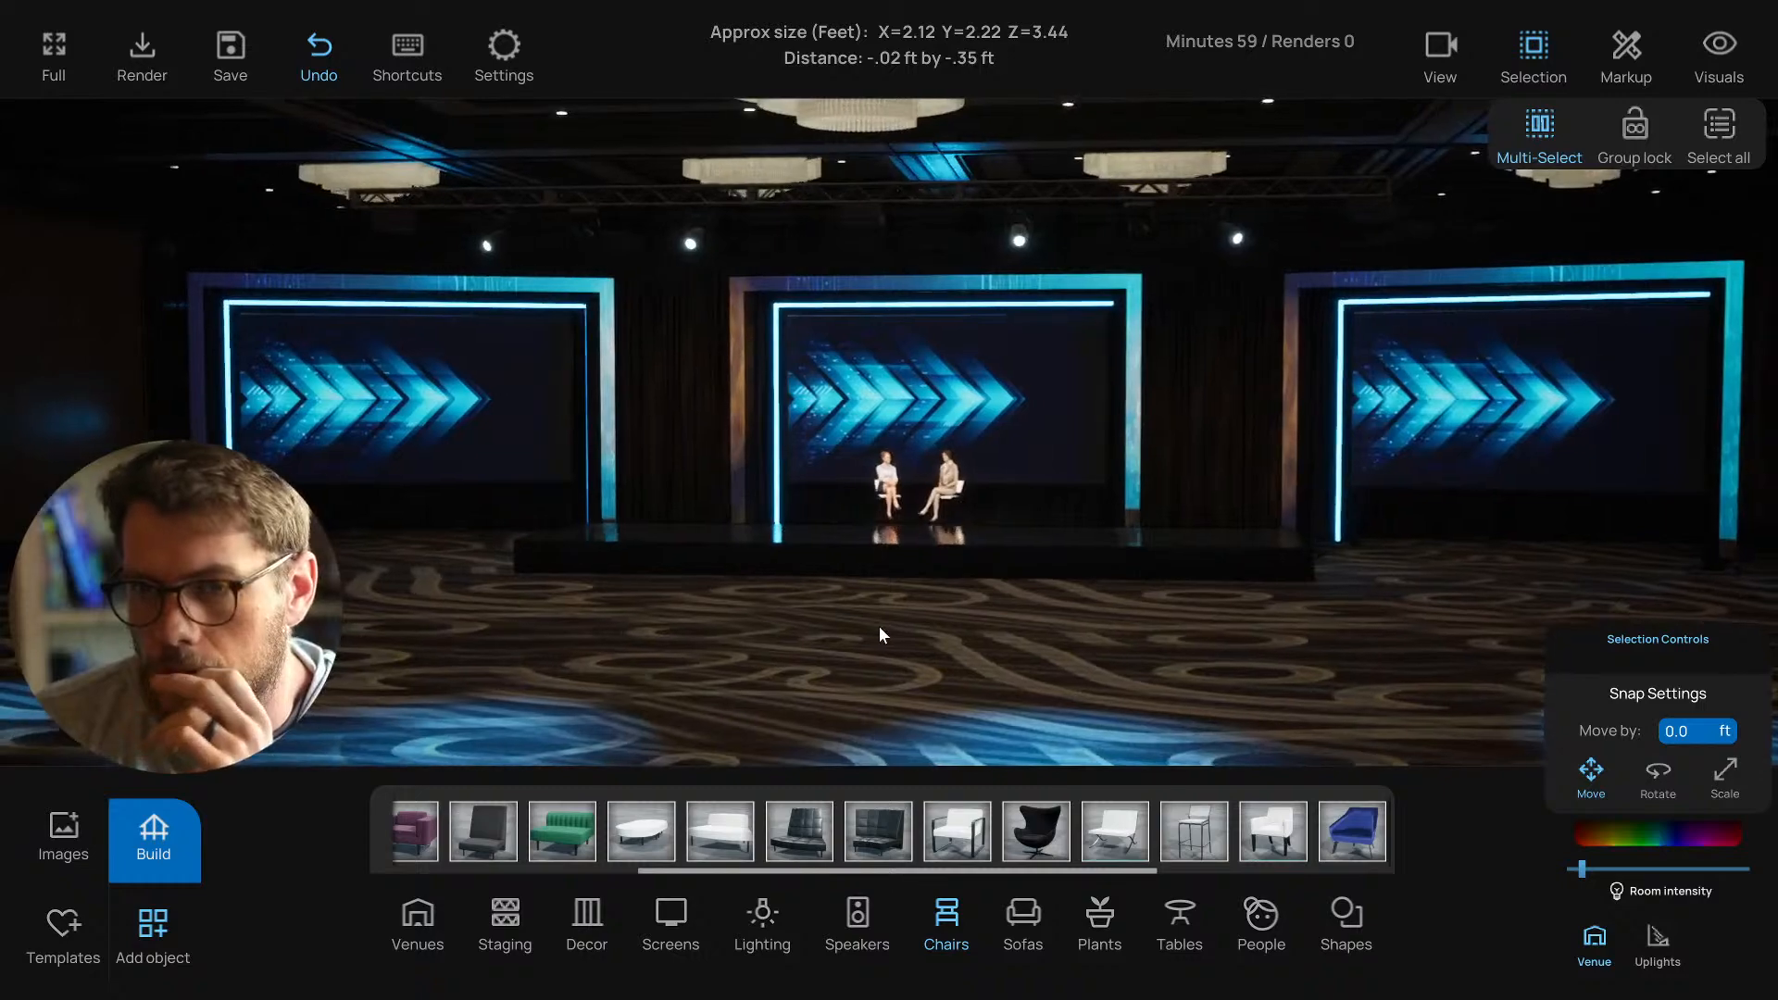
scroll(833, 621, down, 3)
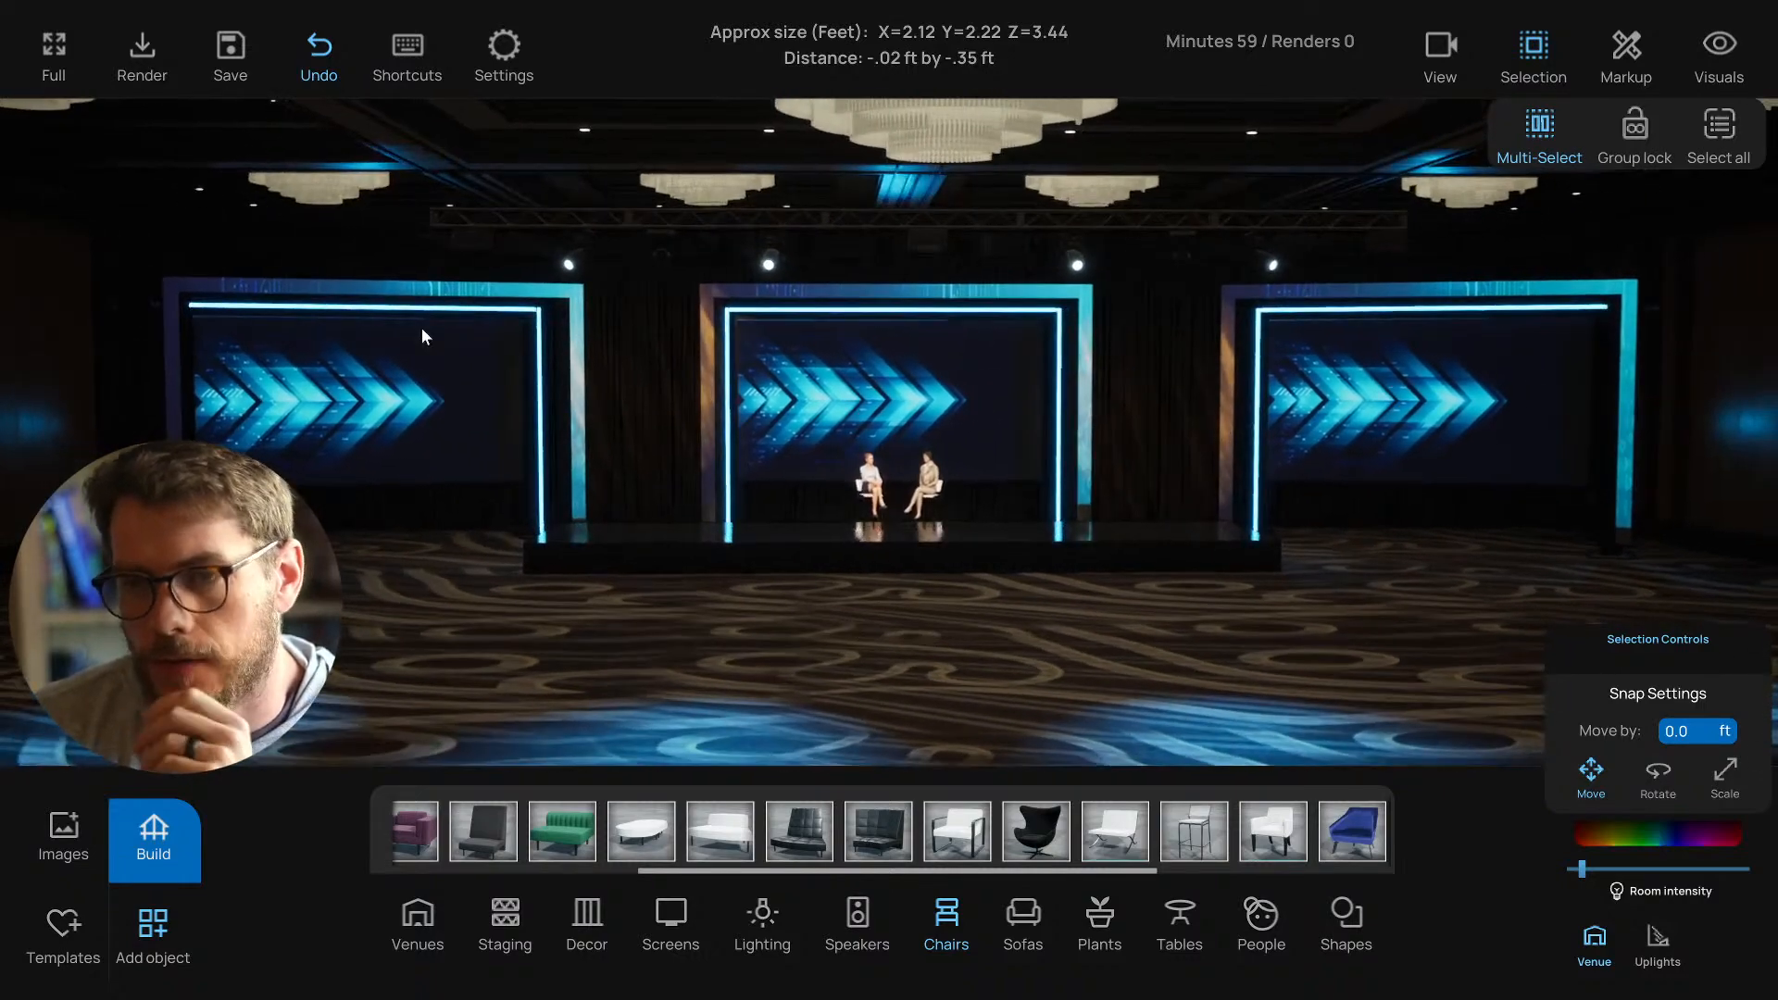
drag(188, 302, 330, 439)
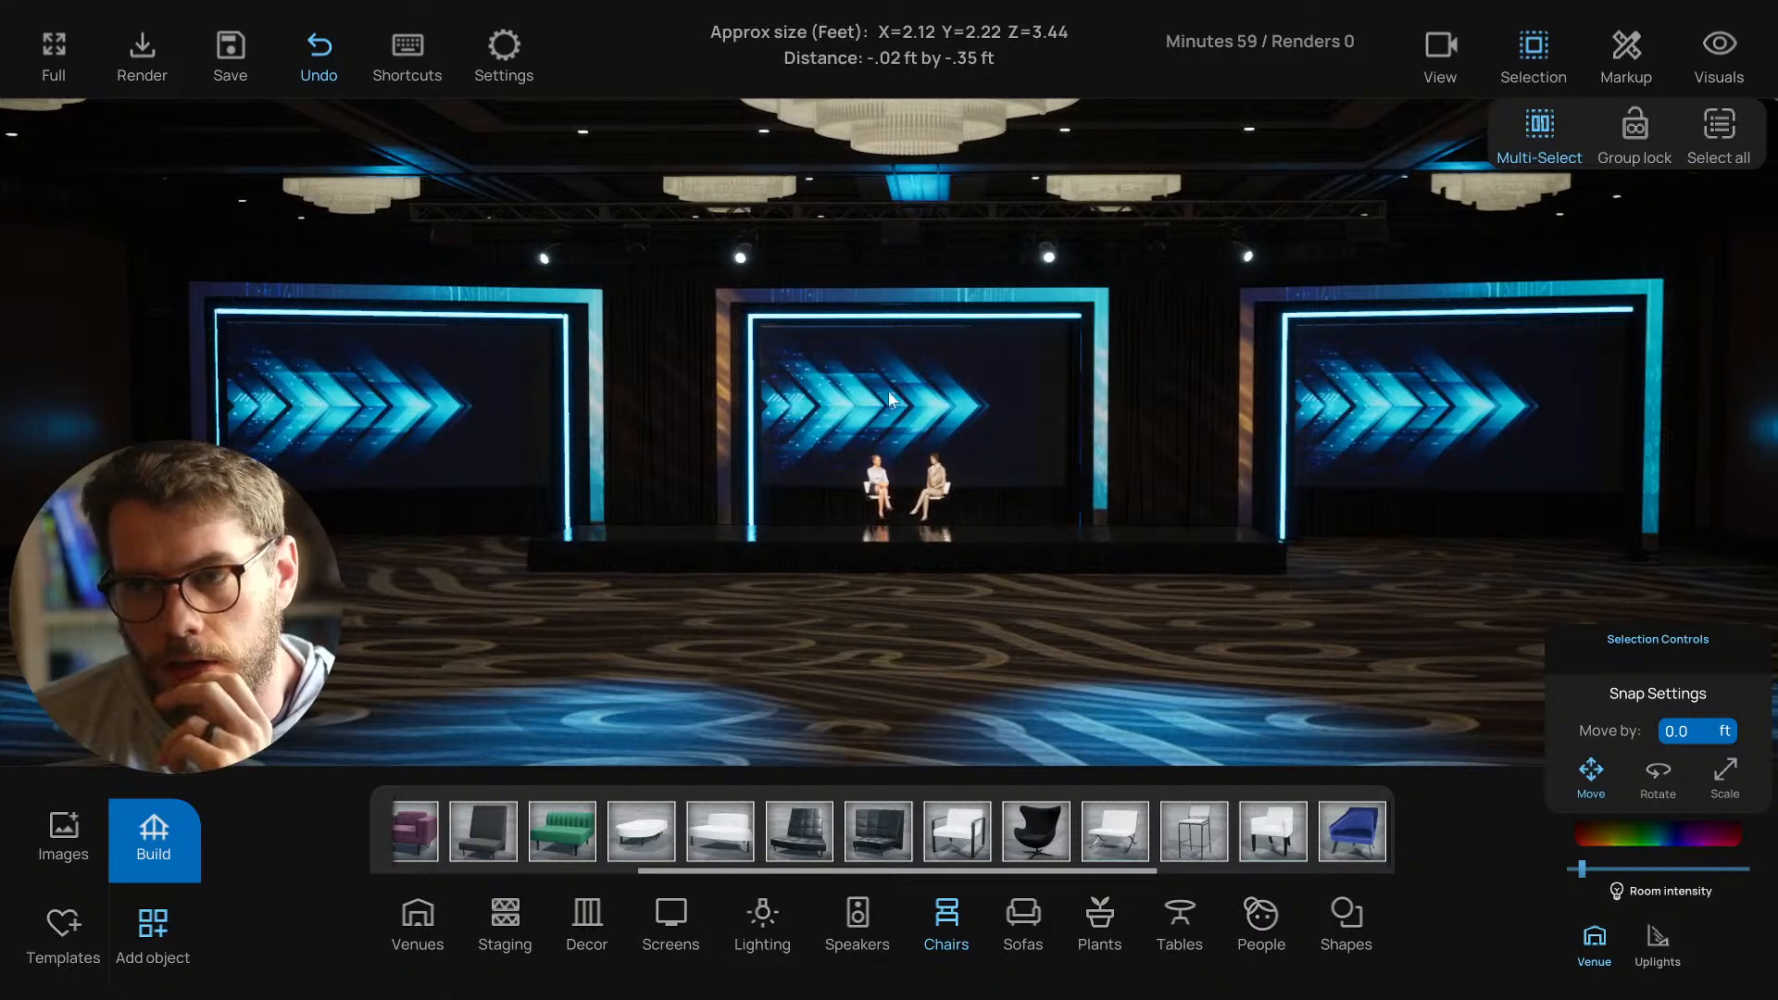
scroll(882, 393, down, 2)
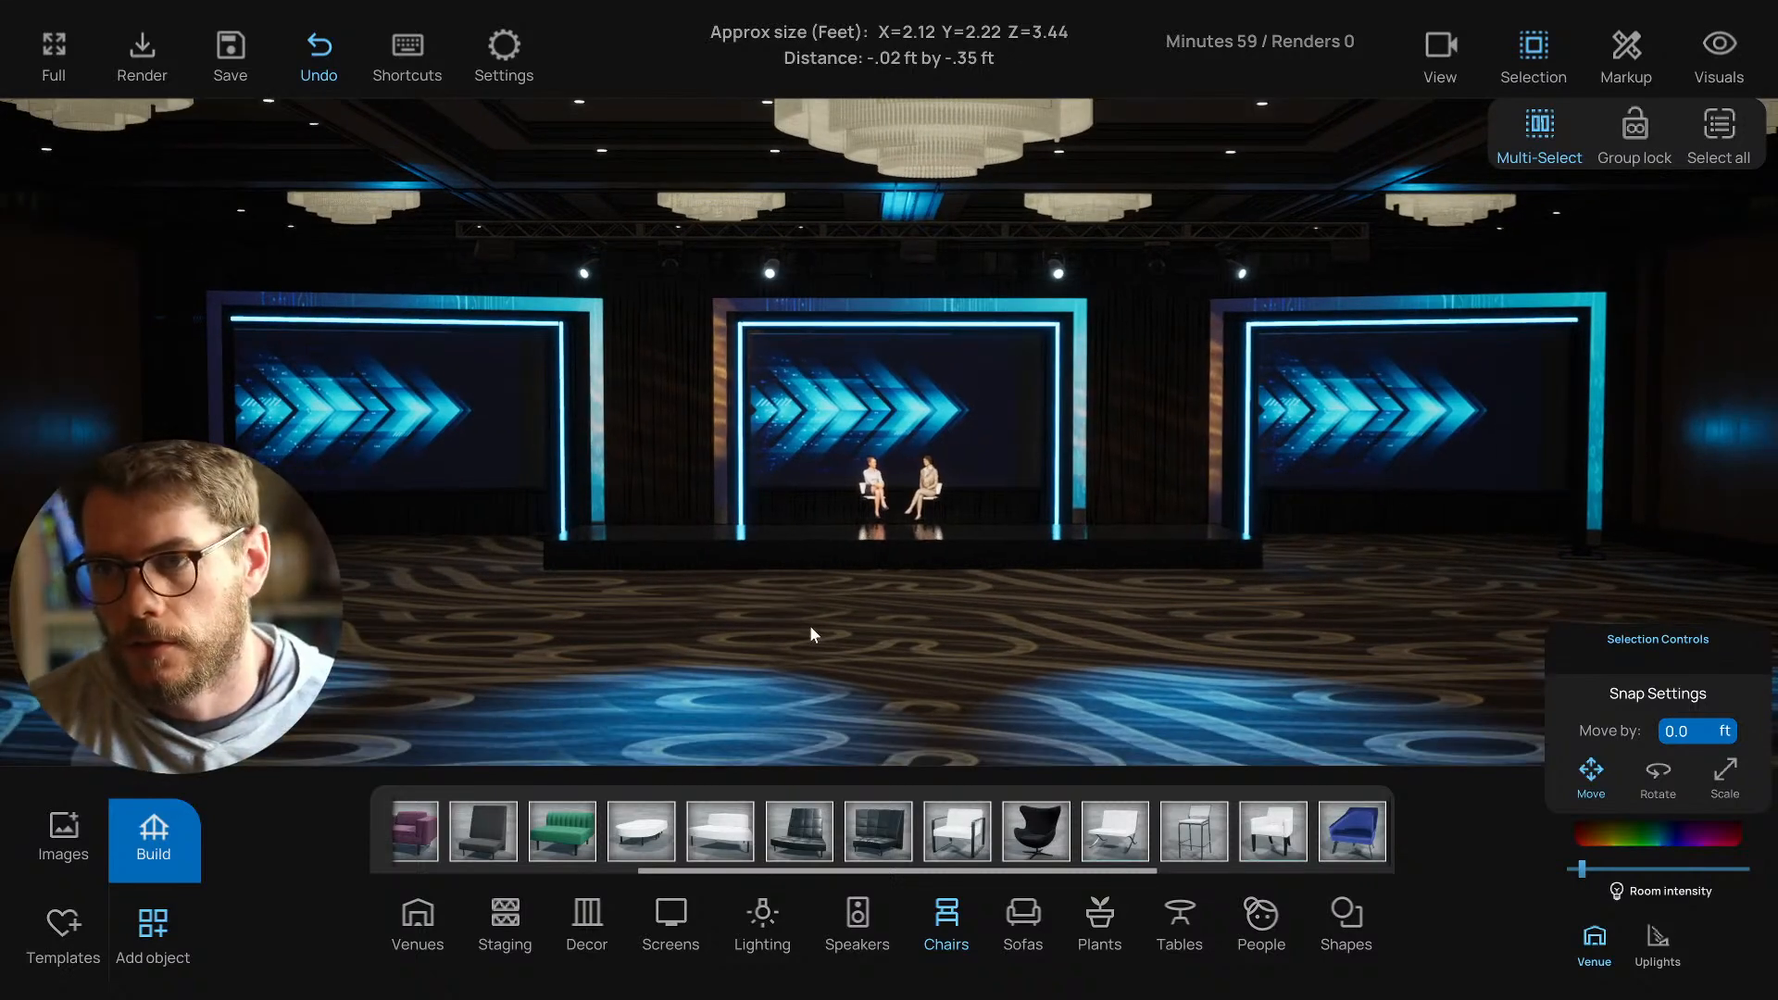
drag(812, 634, 882, 659)
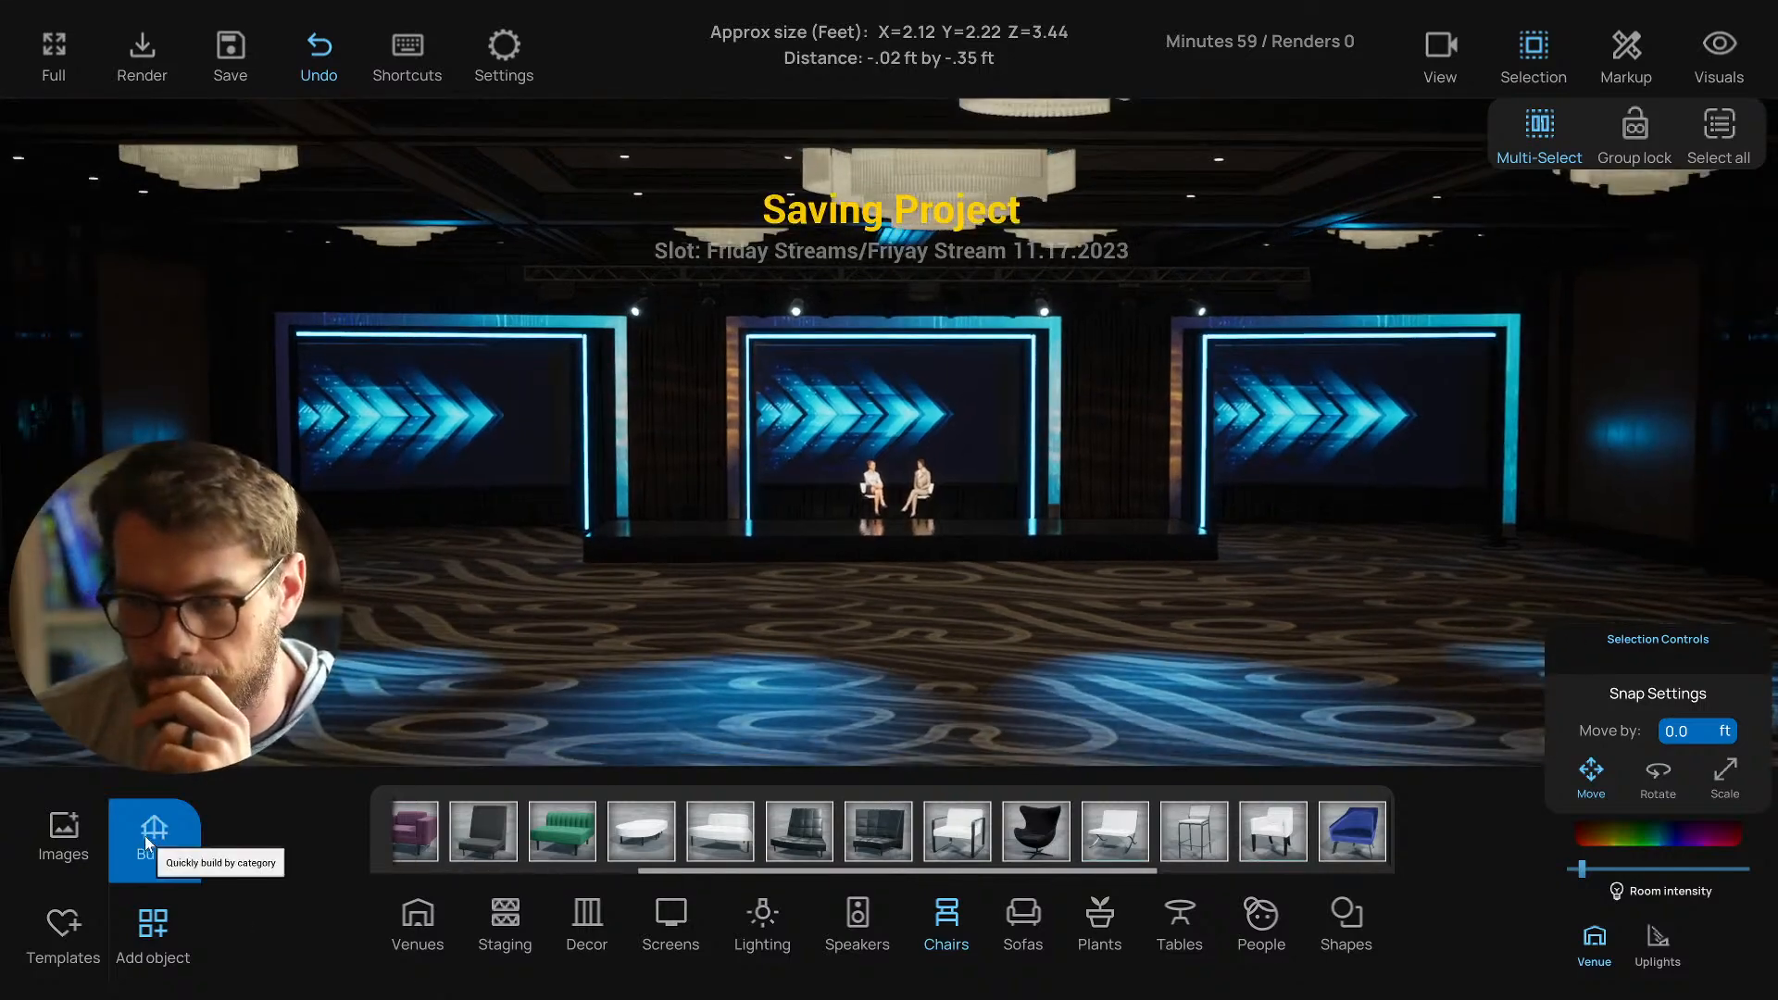
Add stairs to the ends of the stage using the step-by-step build options.
click(131, 817)
click(1245, 791)
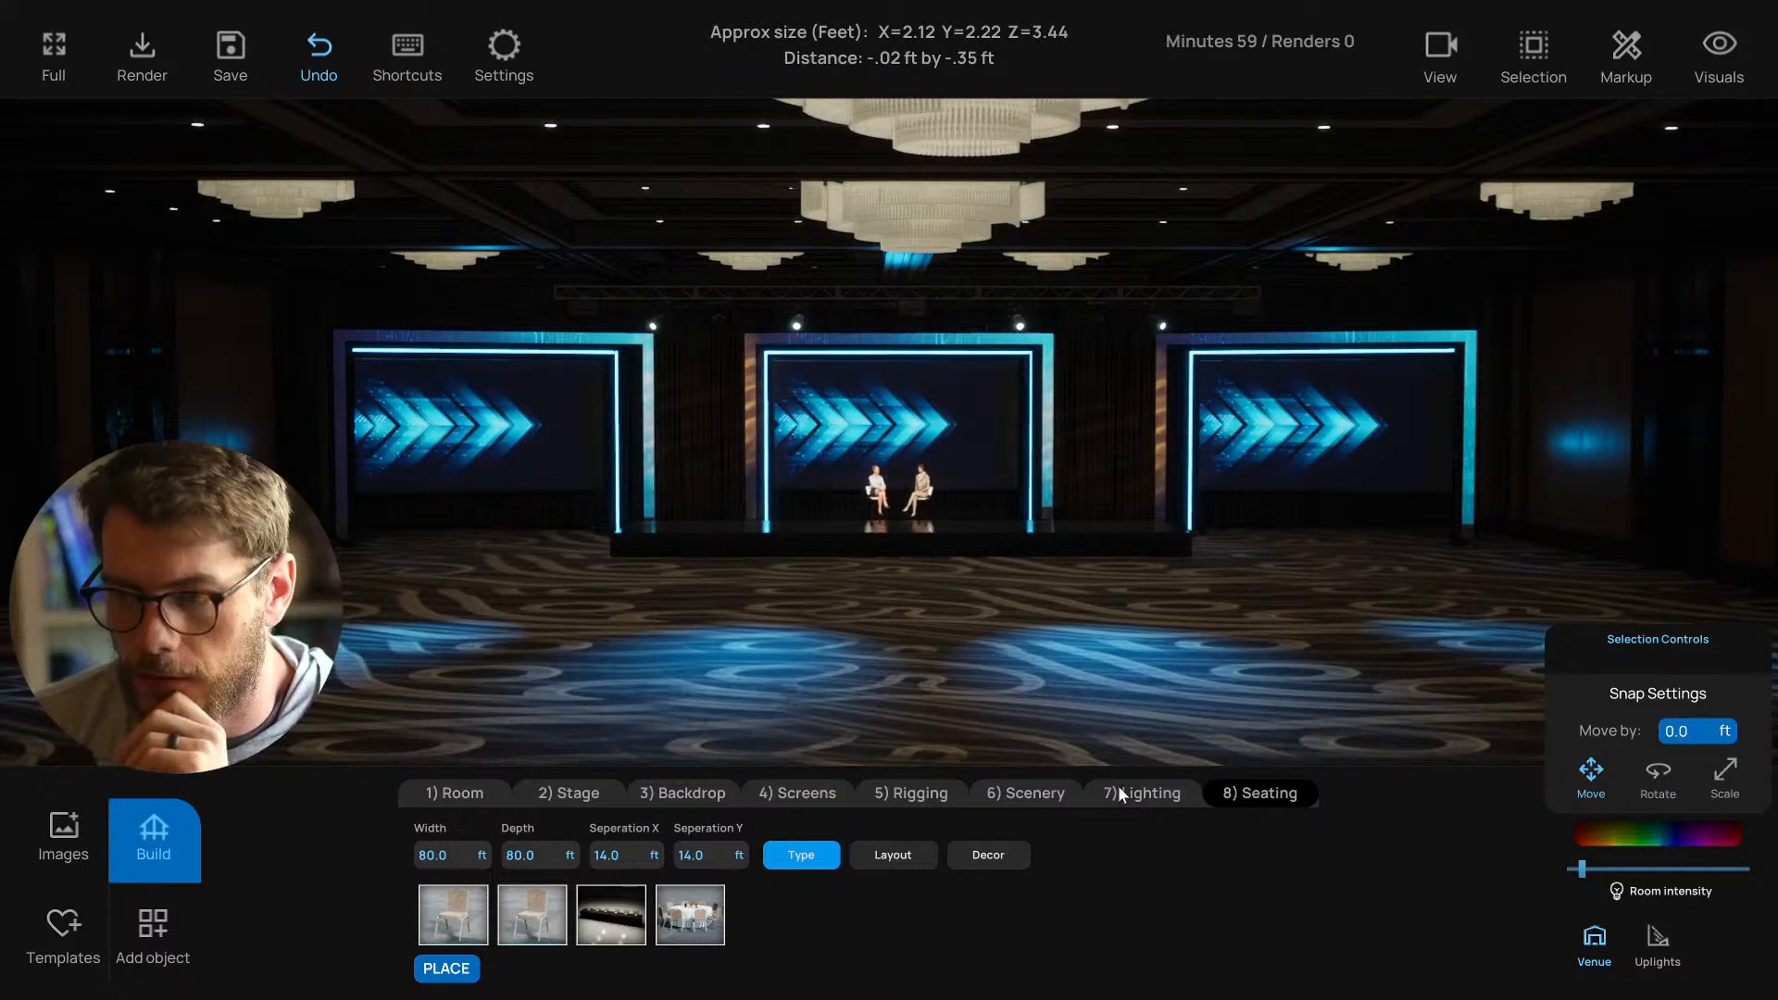
scroll(999, 697, down, 1)
scroll(997, 697, up, 1)
scroll(995, 696, up, 1)
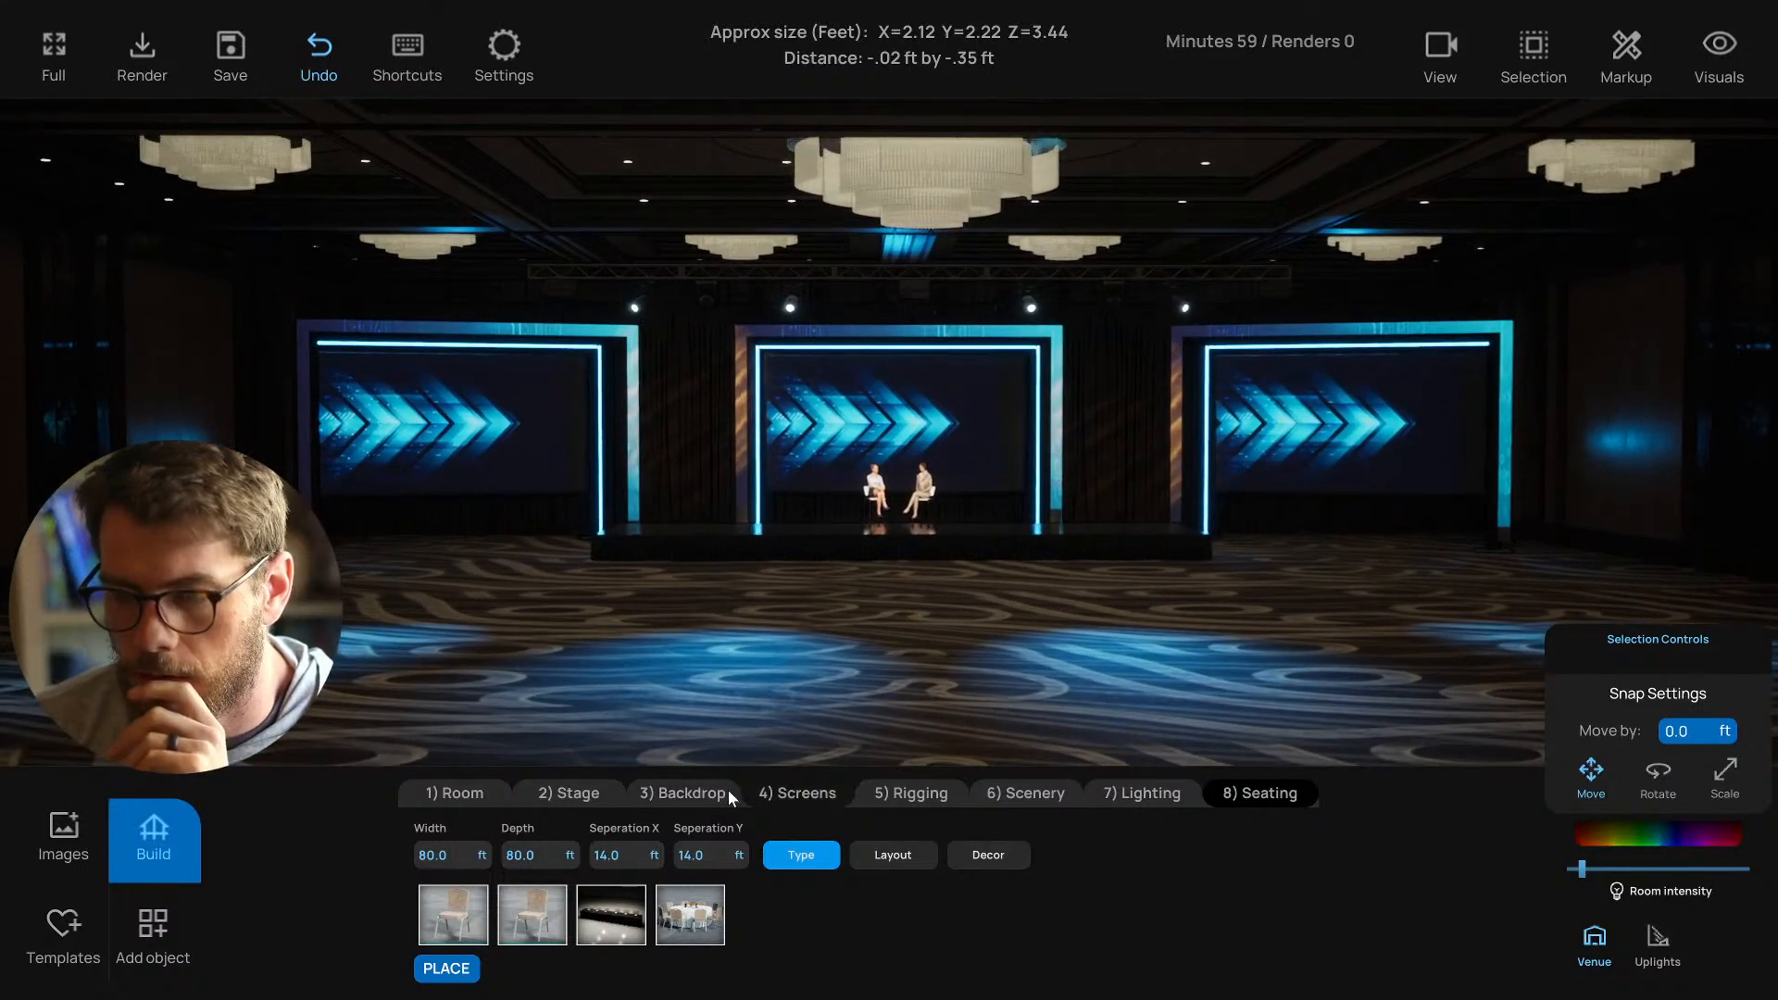
click(582, 795)
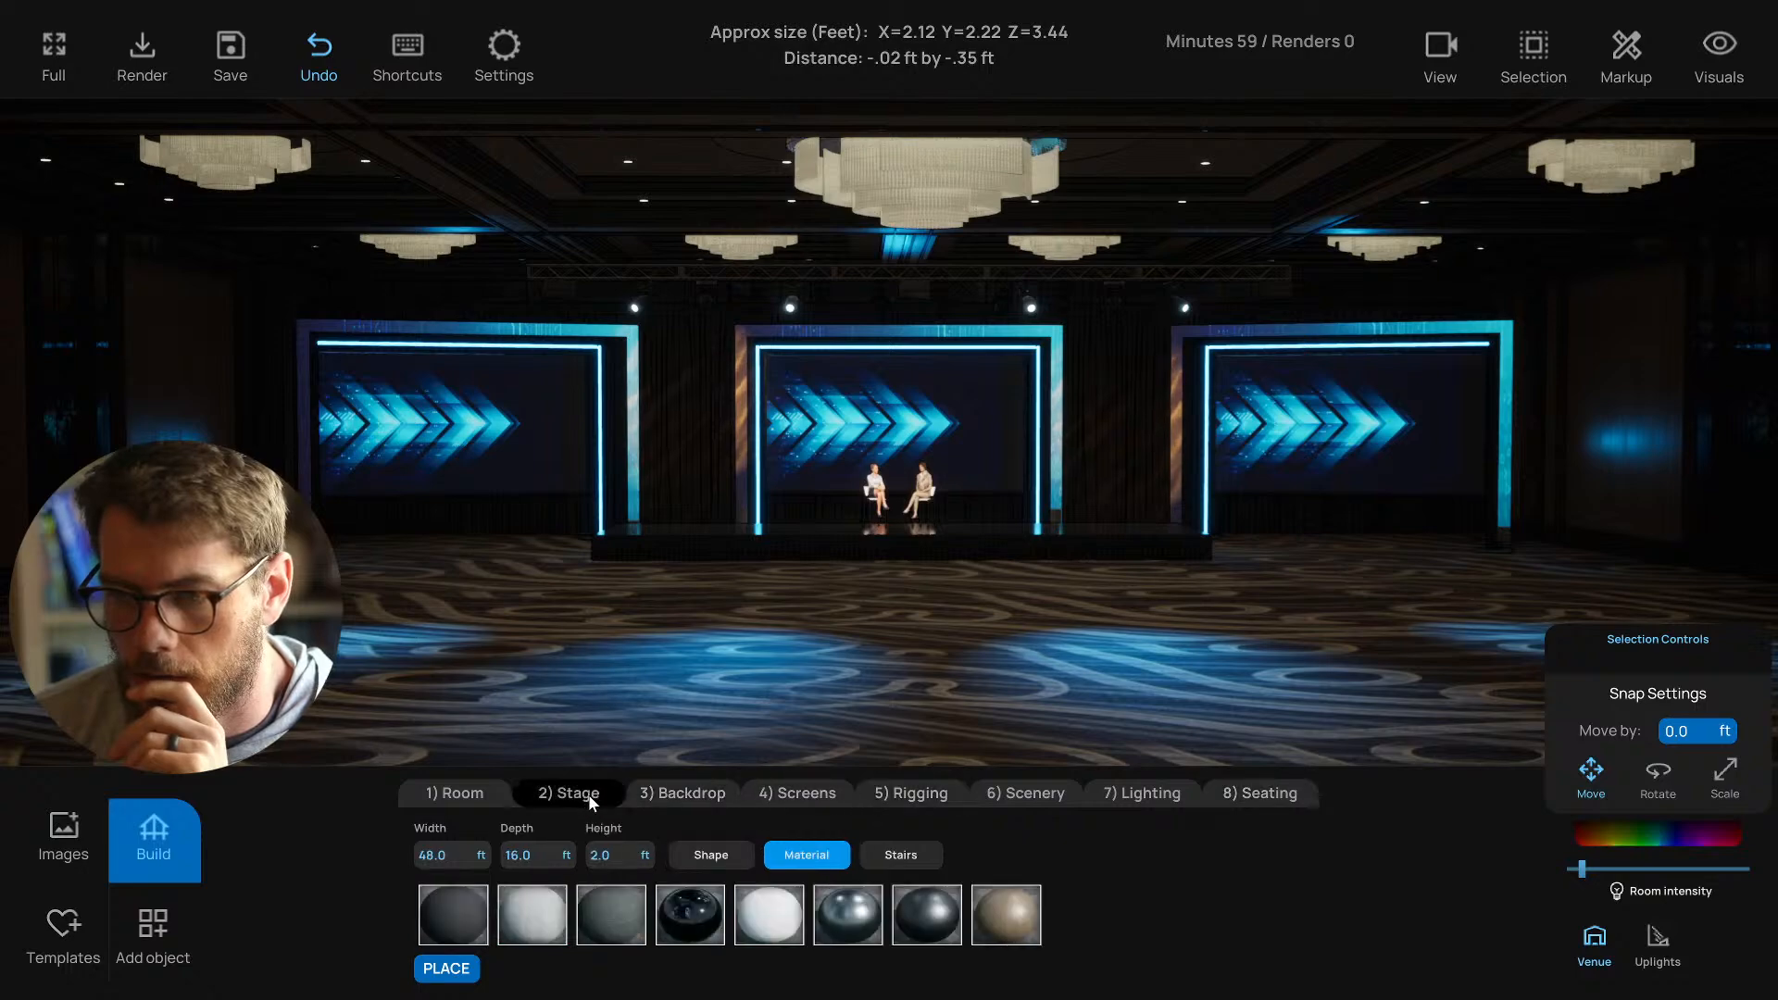
click(894, 860)
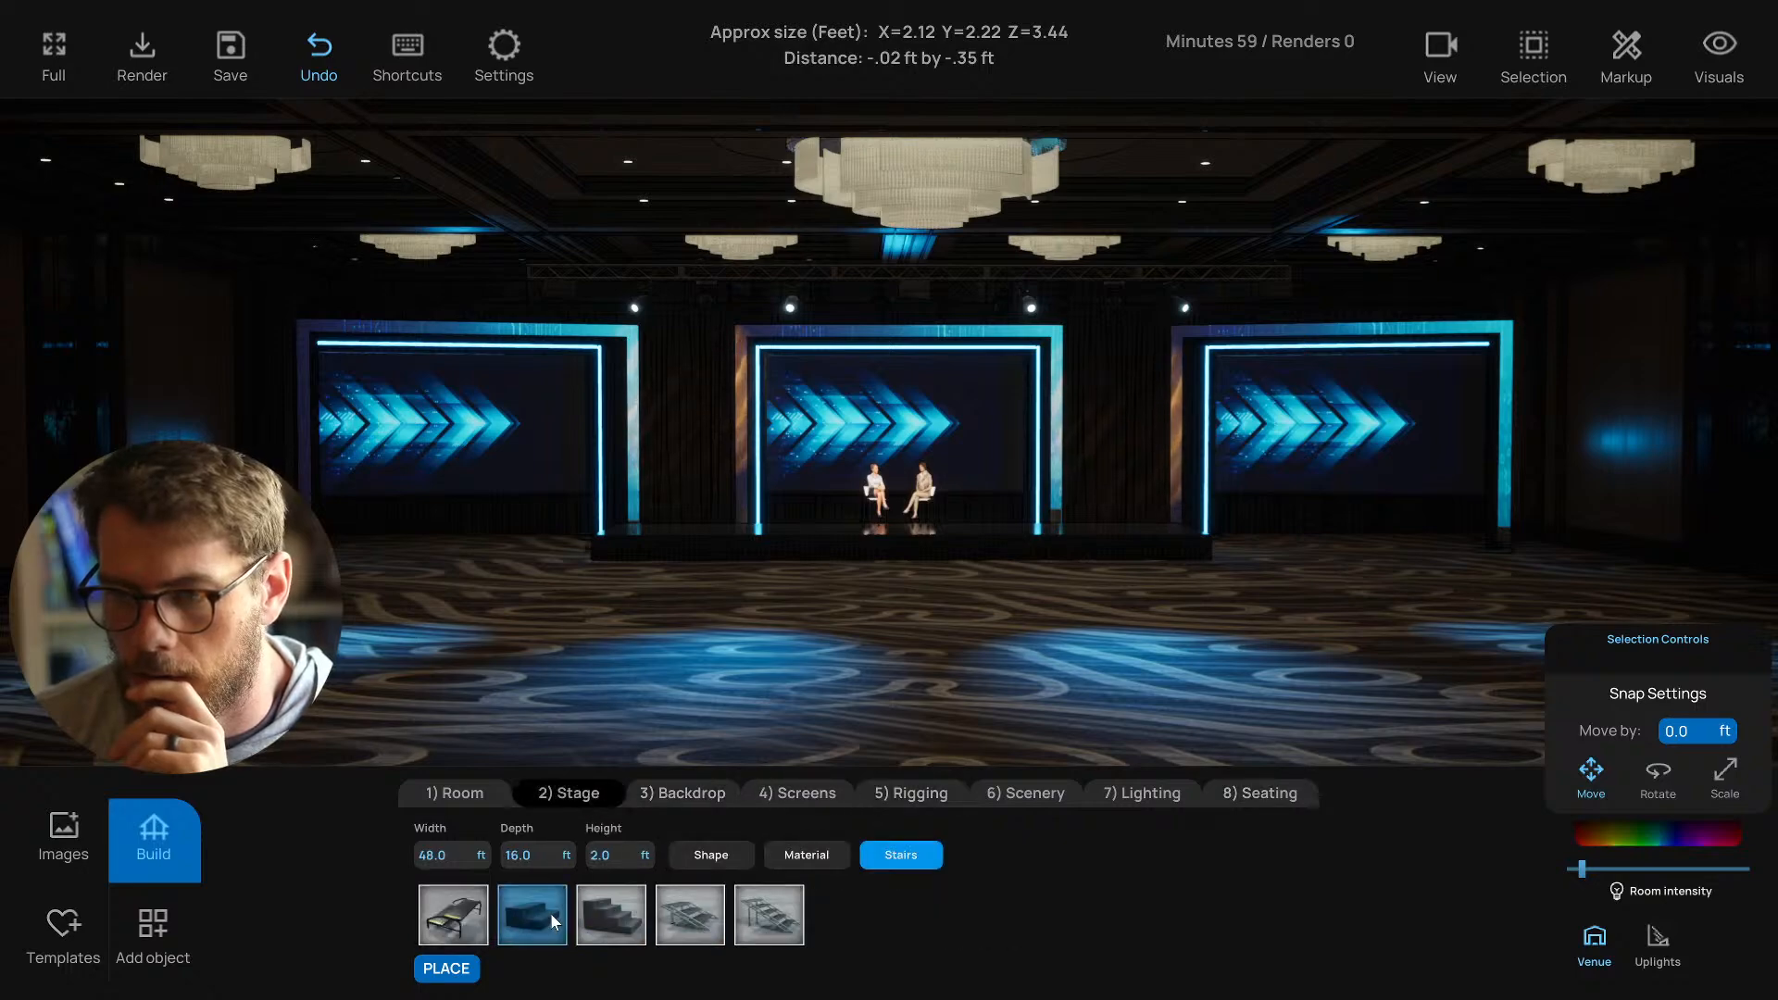
drag(620, 715, 743, 667)
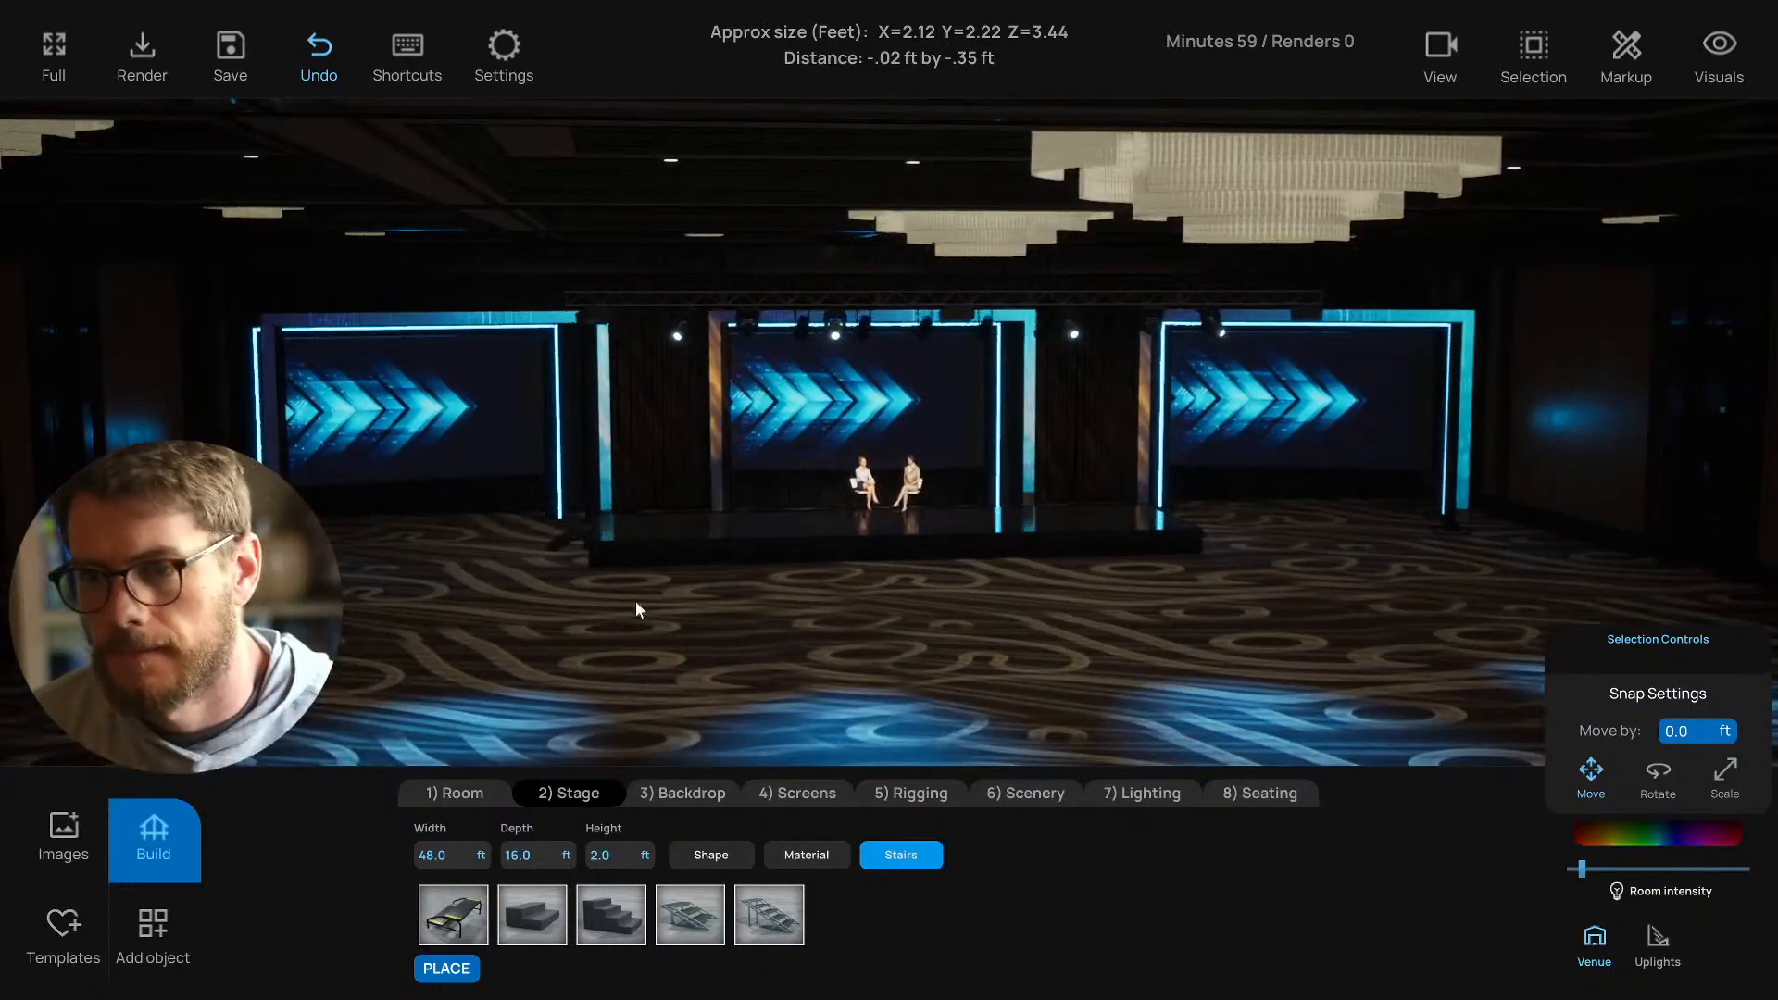
Select the stairs at the stage ends to check their placement, deselect them and save the project.
click(561, 542)
drag(1175, 548, 1228, 537)
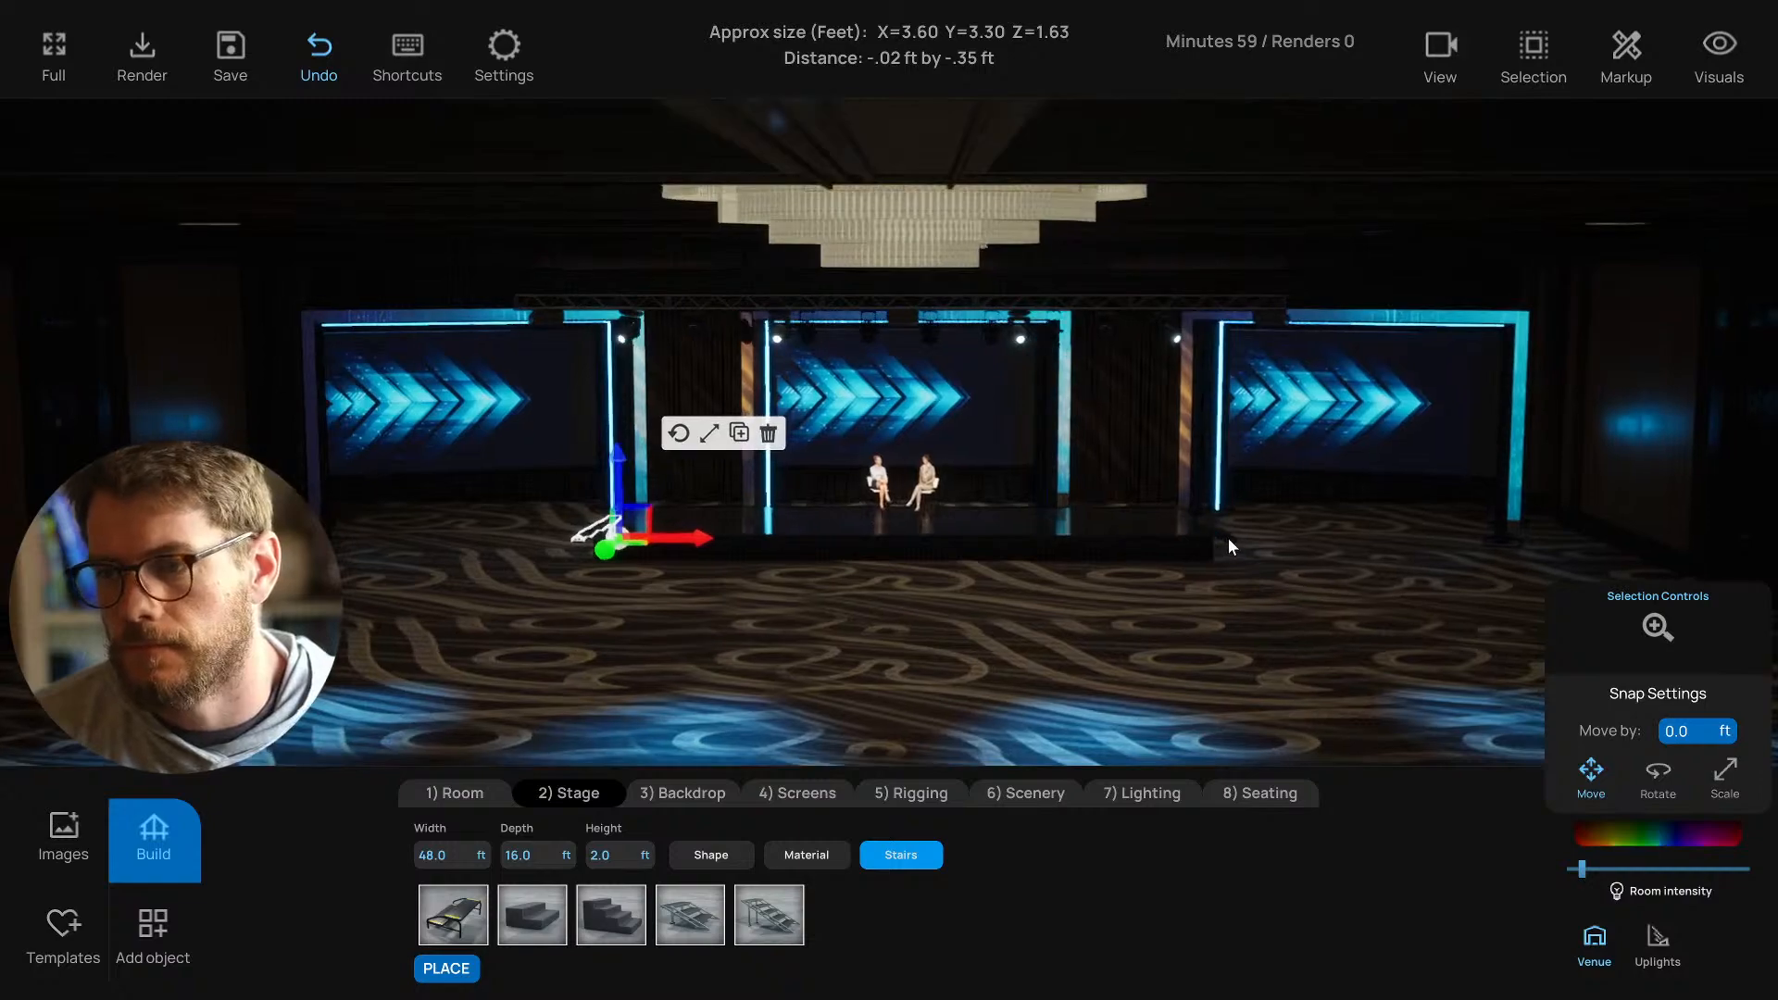
shift+click(1228, 537)
click(1135, 654)
drag(1136, 654, 1017, 718)
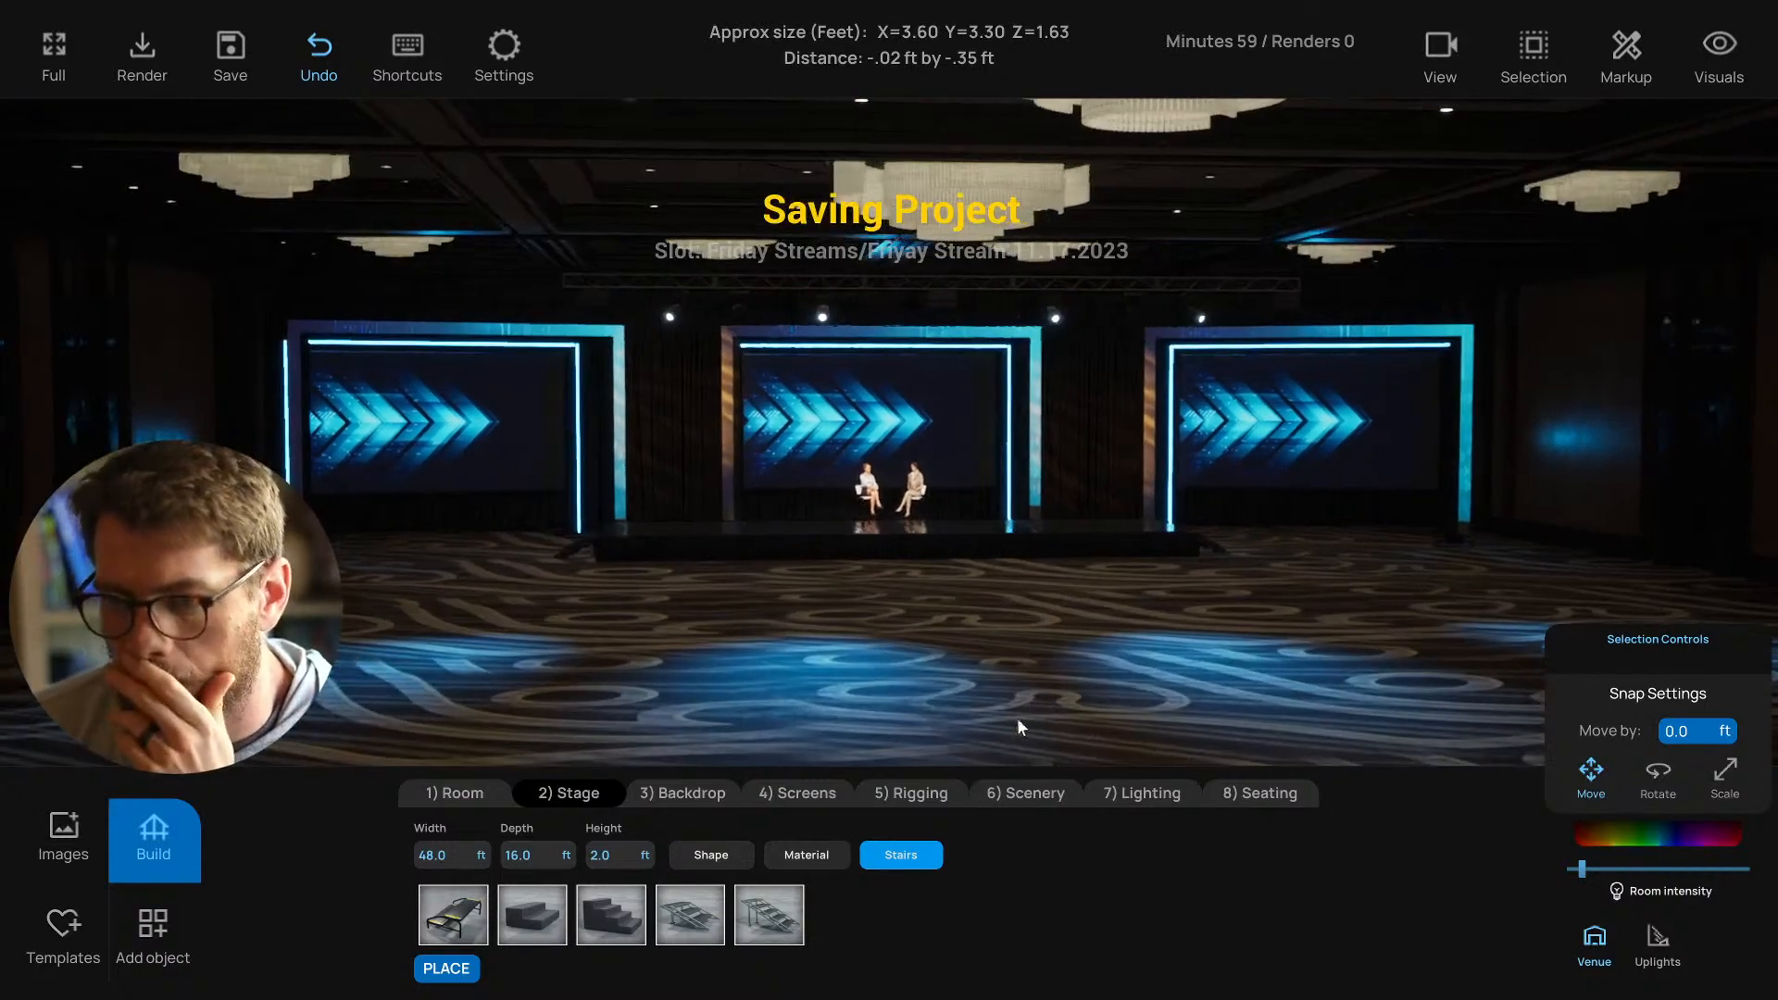
Place classroom seating in front of the stage and set the seating area's width to 100 ft.
click(1242, 797)
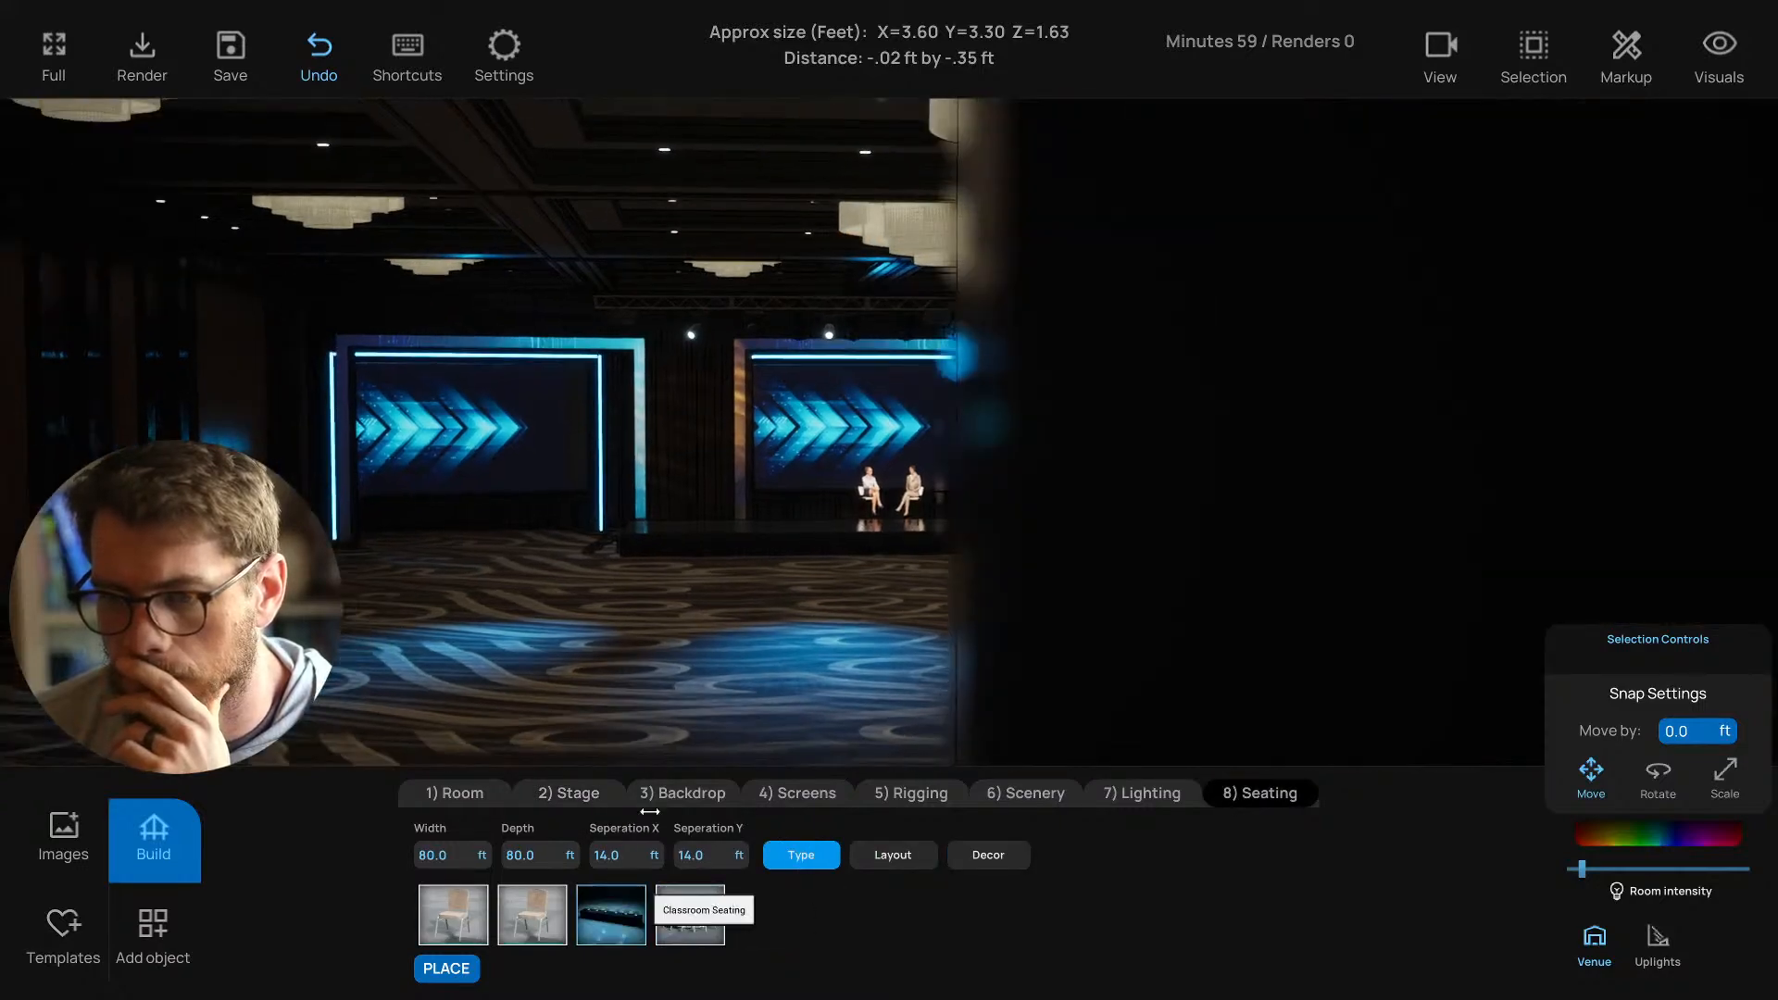
click(611, 911)
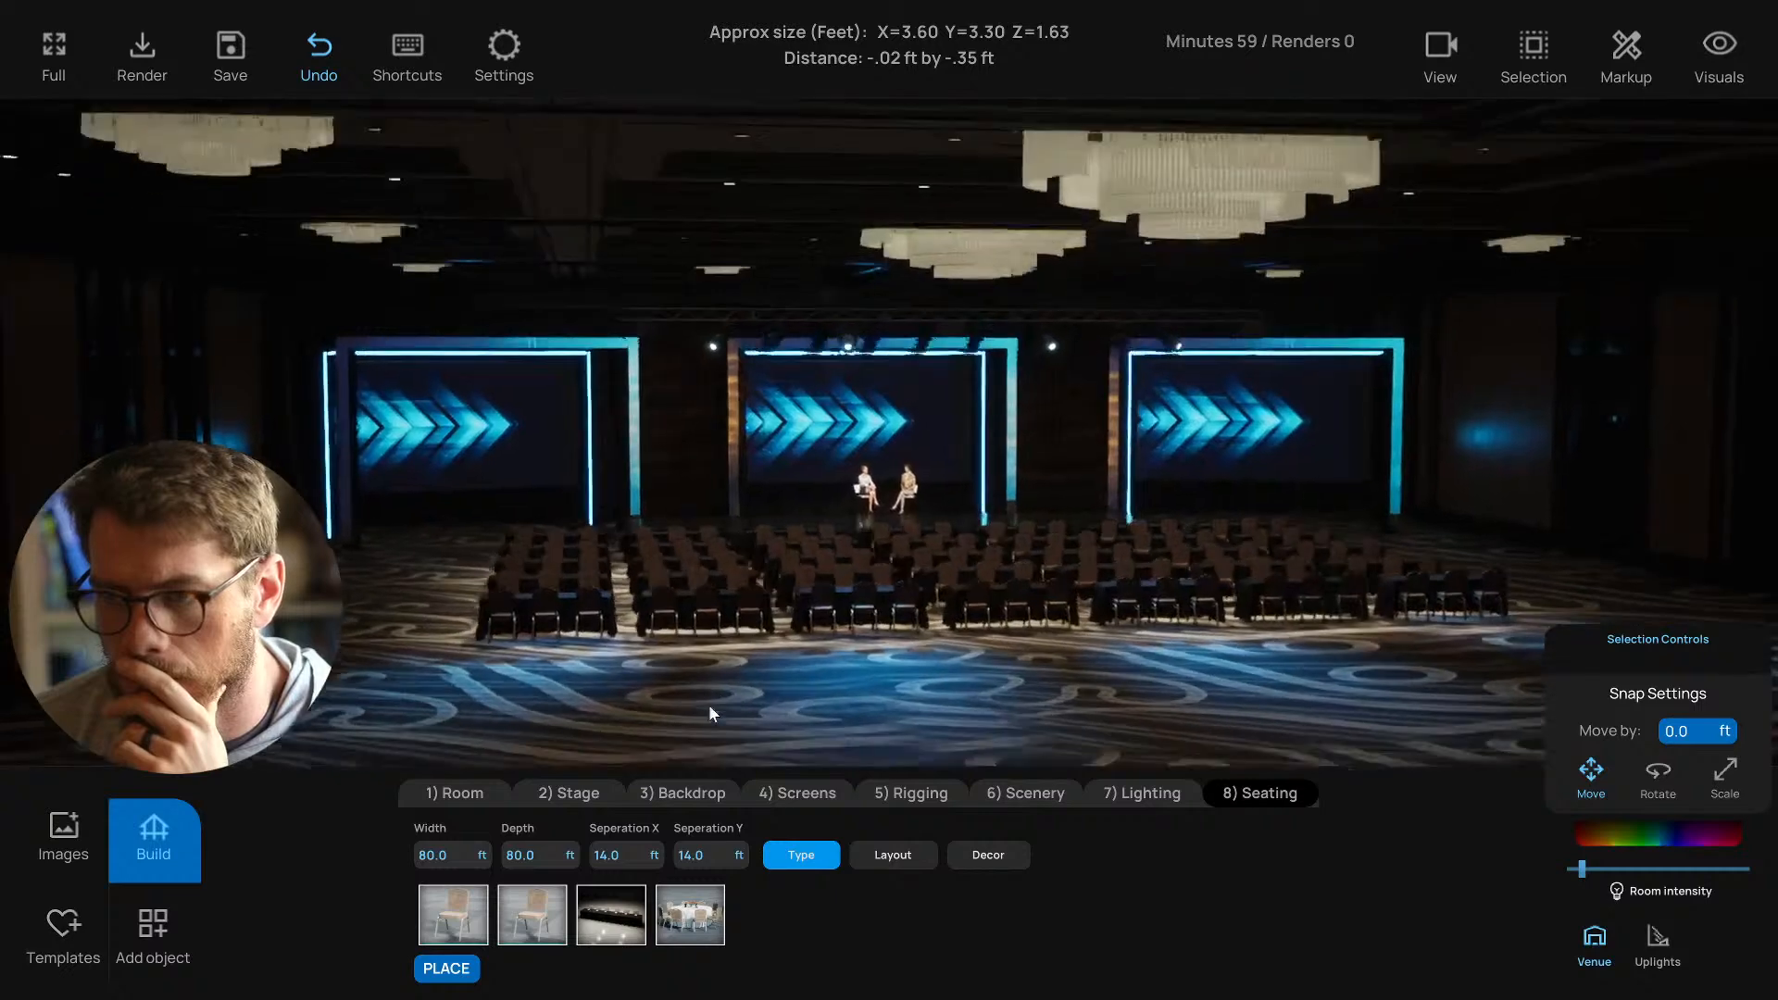
click(468, 857)
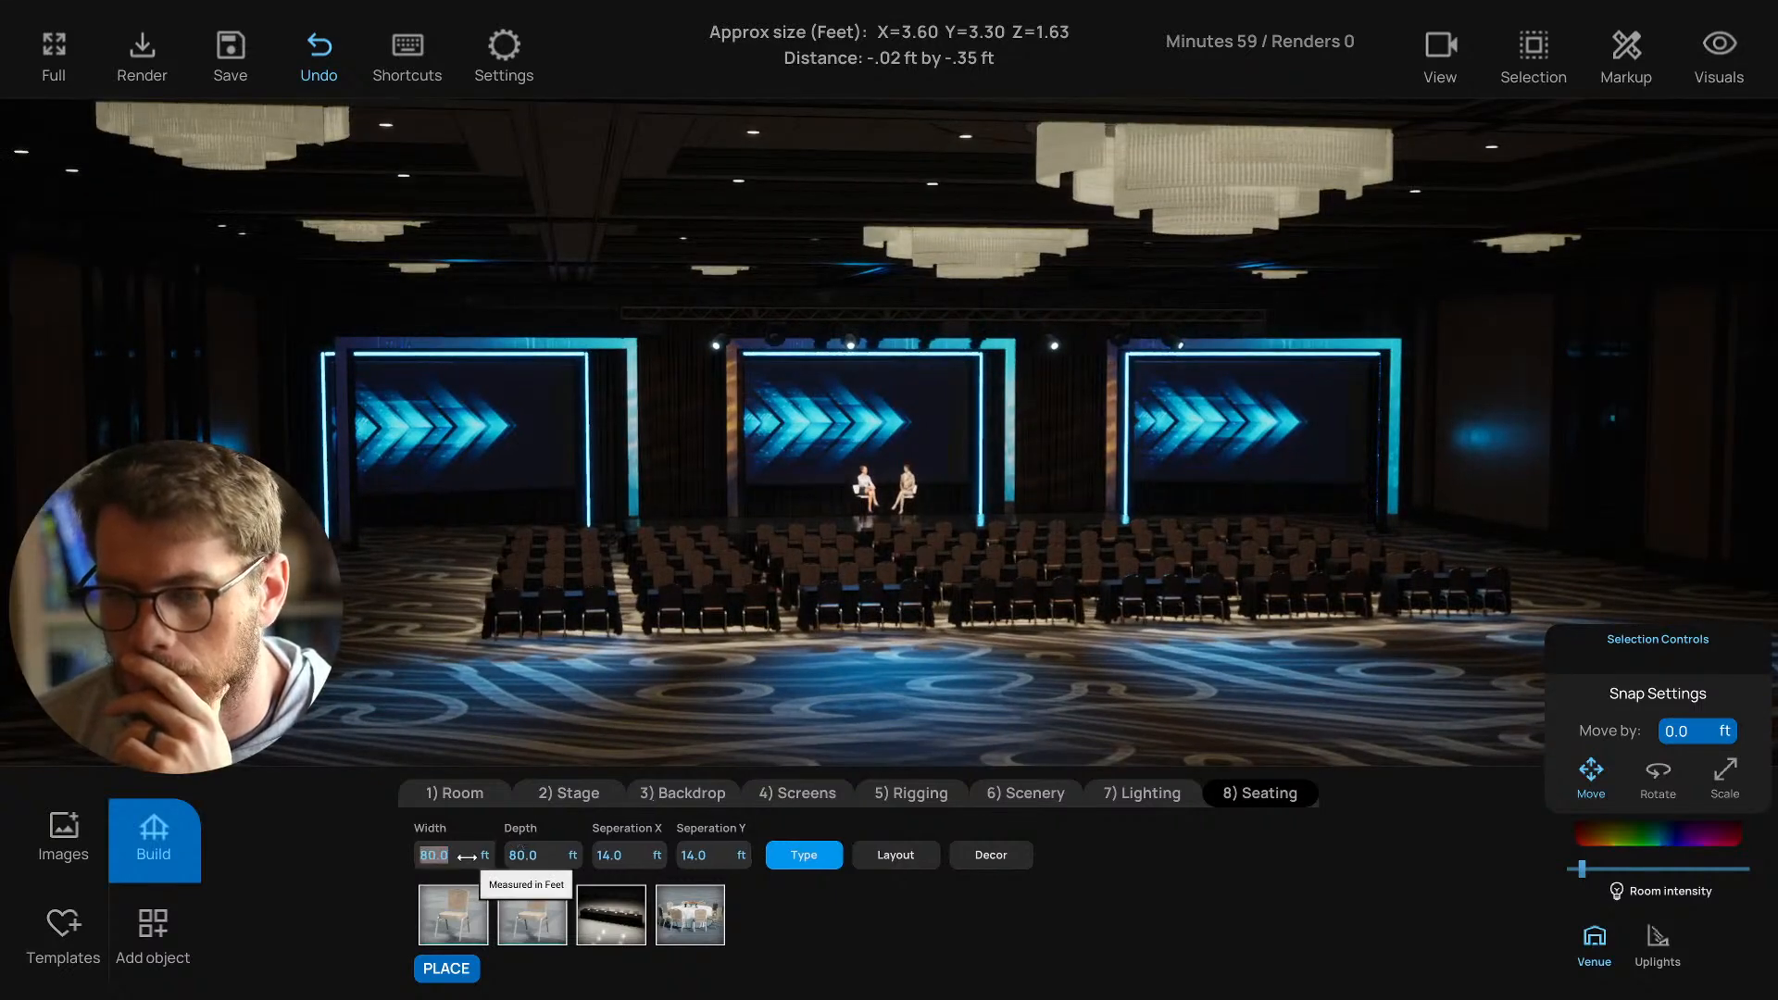
text(100)
key(Return)
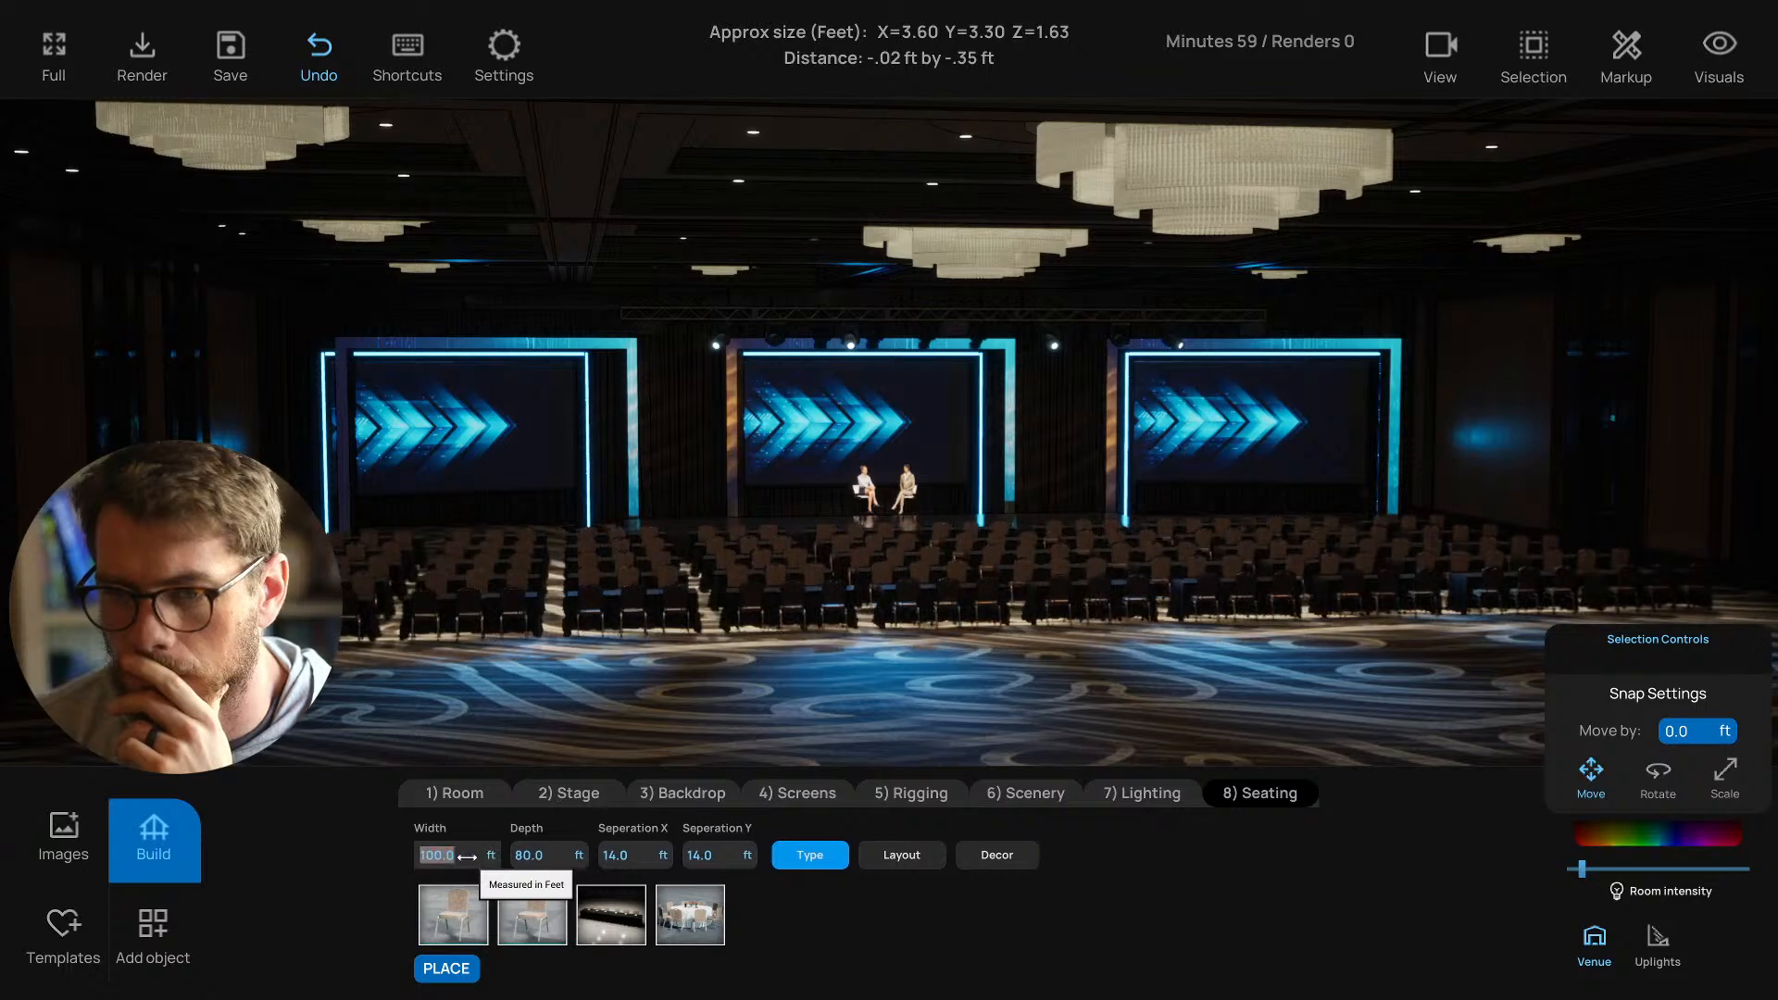
Set the classroom seating area to 90 ft wide and 100 ft deep.
text(90)
key(Return)
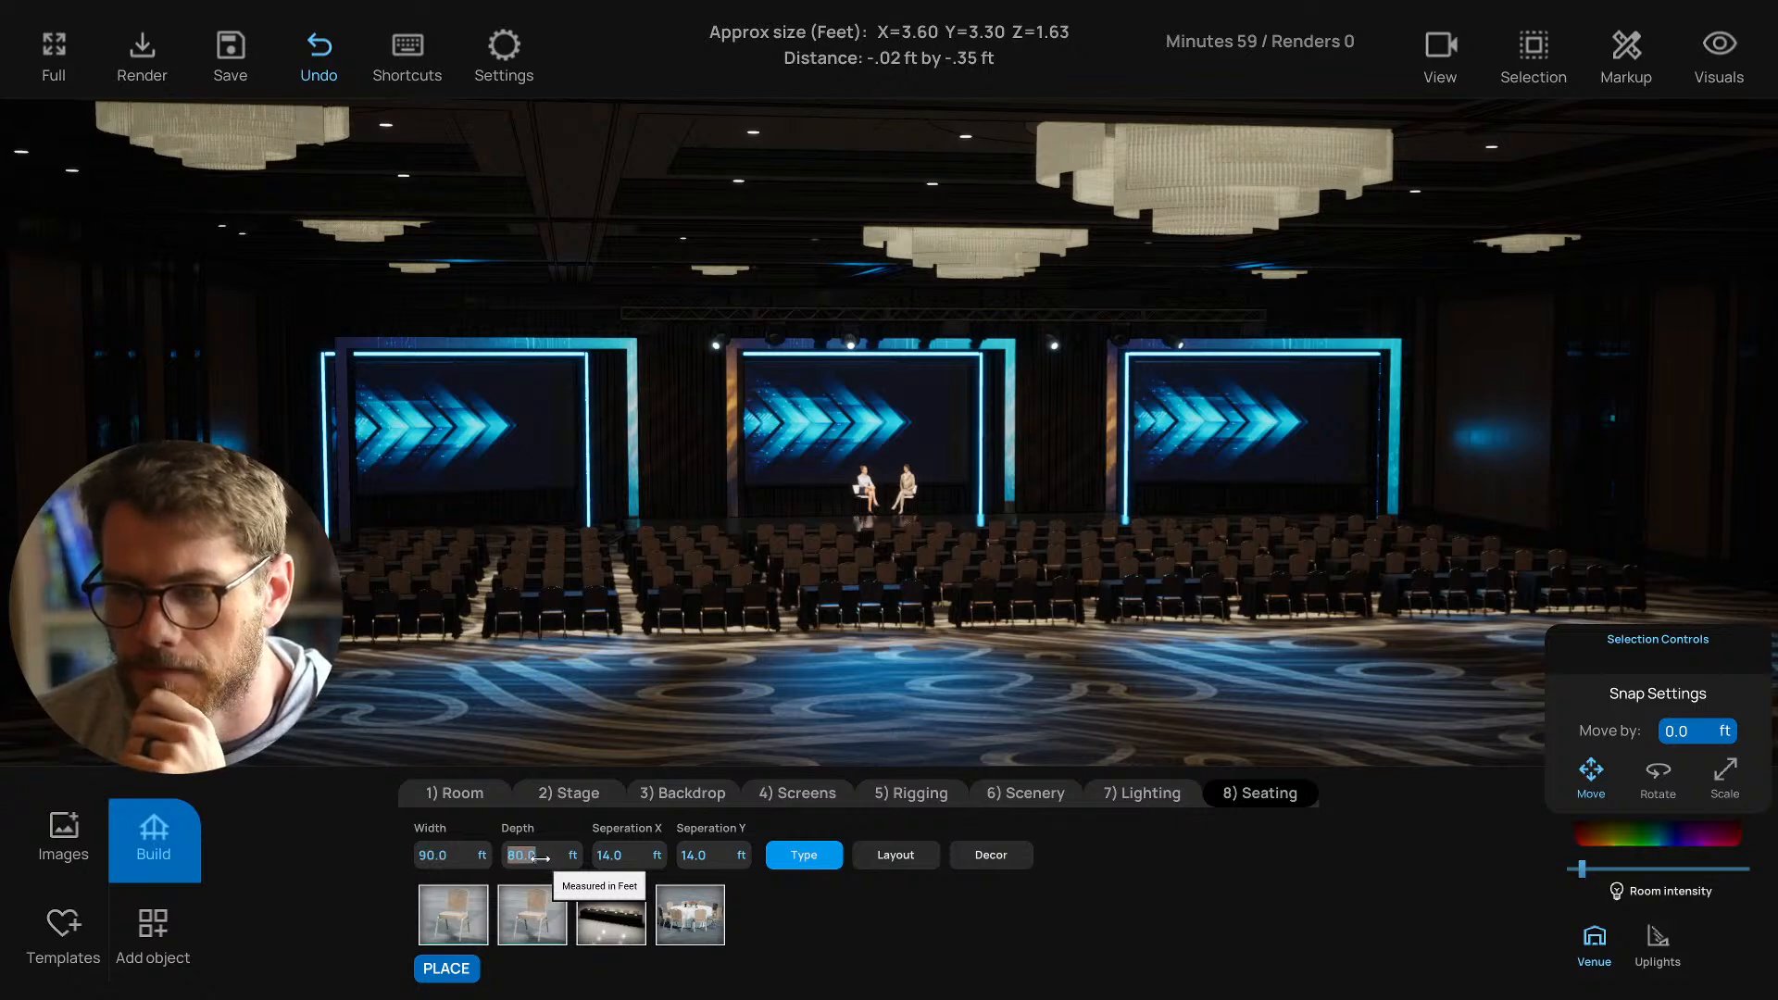
text(100)
key(Return)
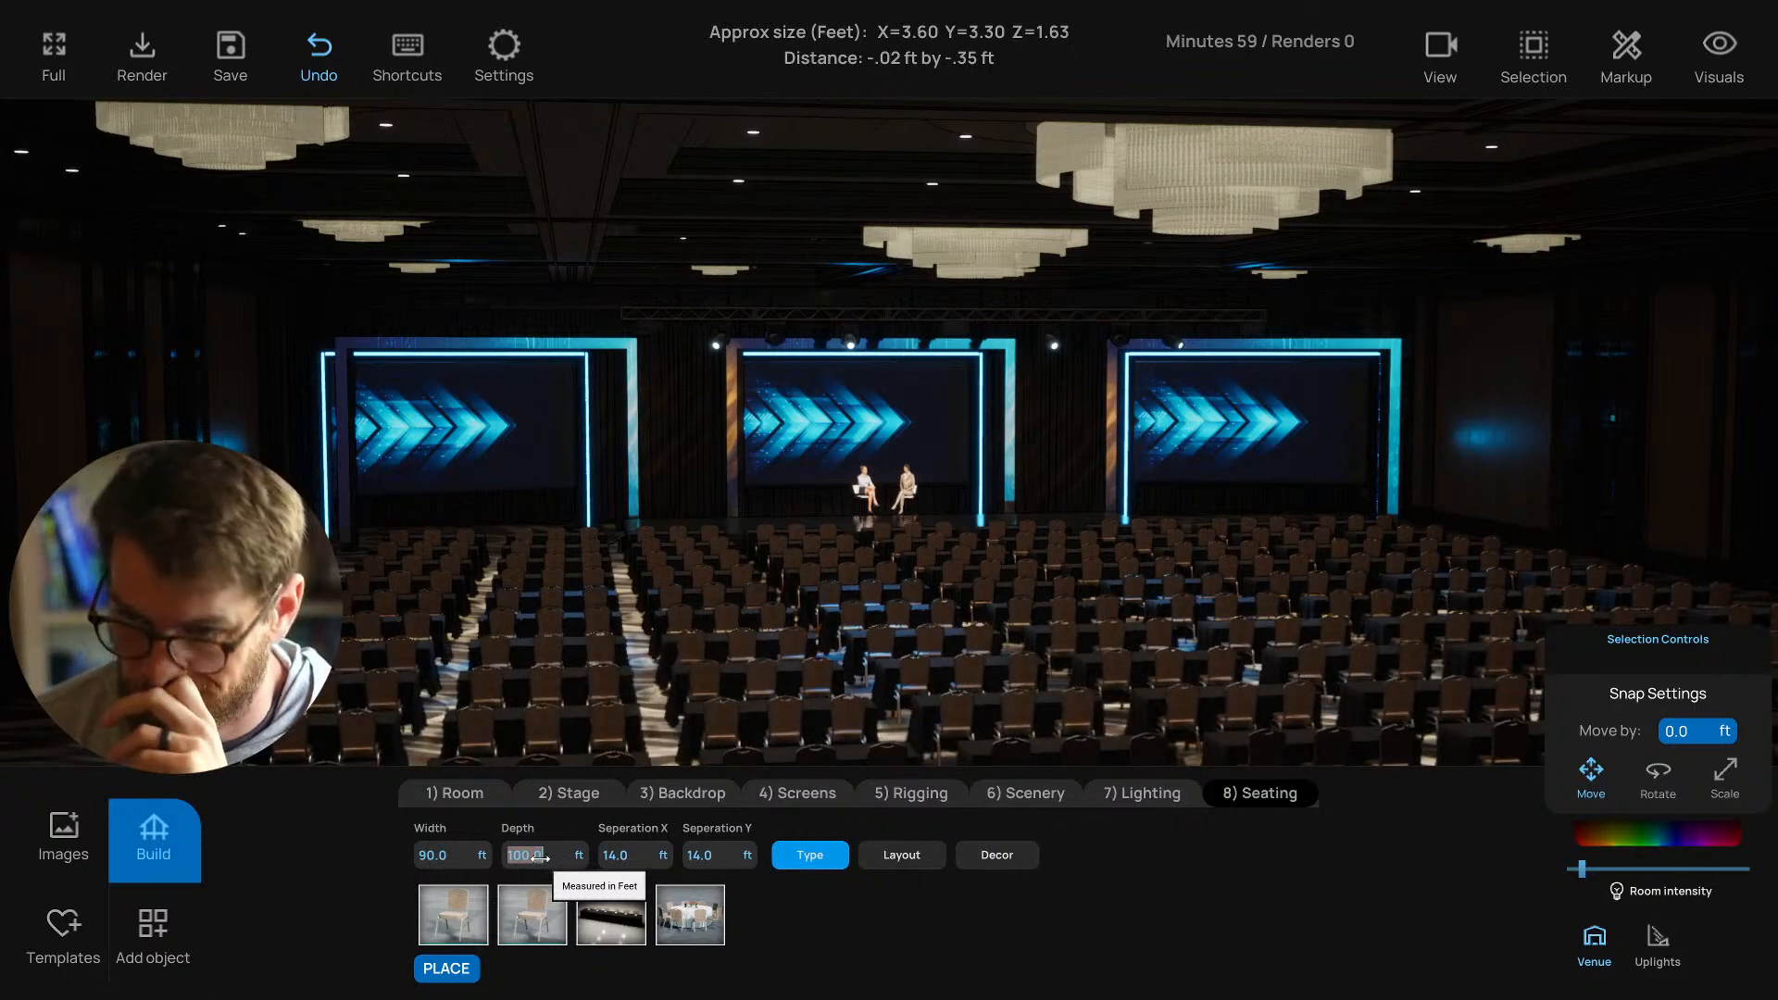
click(748, 674)
middle_drag(748, 674, 685, 769)
View the seating layout from above and set the tables' X separation to 8 ft.
click(634, 851)
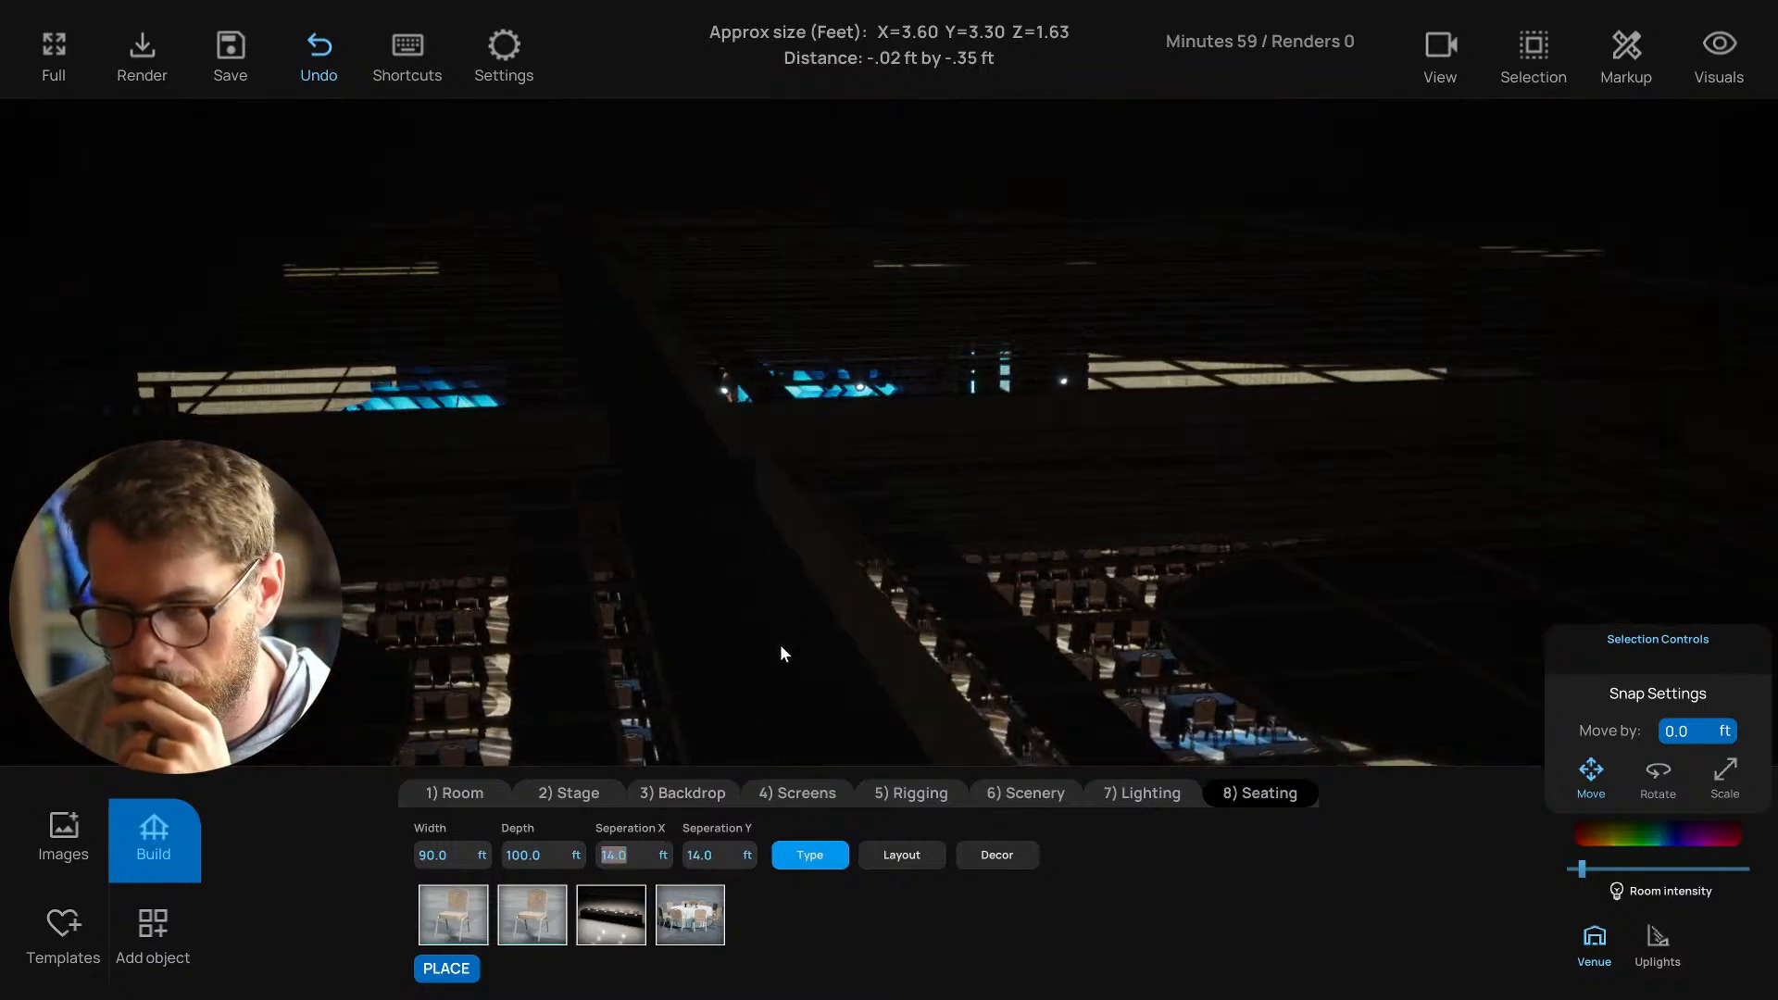
click(780, 643)
scroll(771, 652, up, 5)
scroll(774, 656, down, 2)
scroll(774, 655, down, 2)
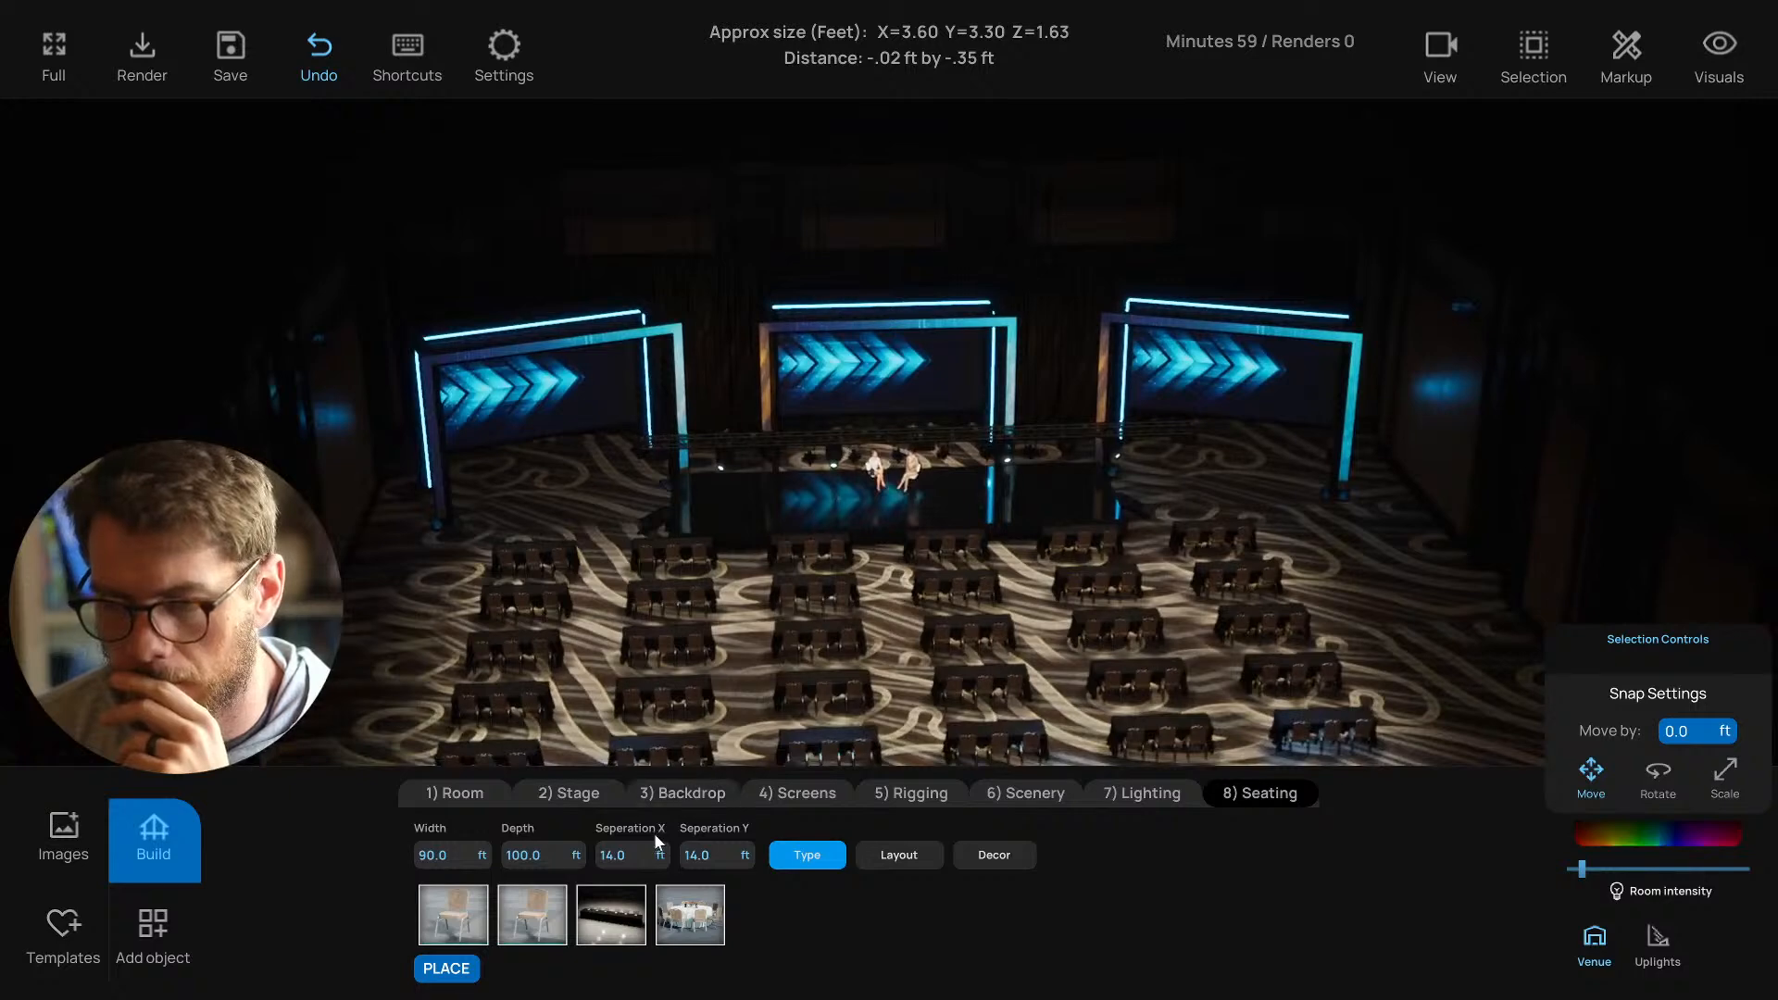
click(630, 853)
text(8)
key(Return)
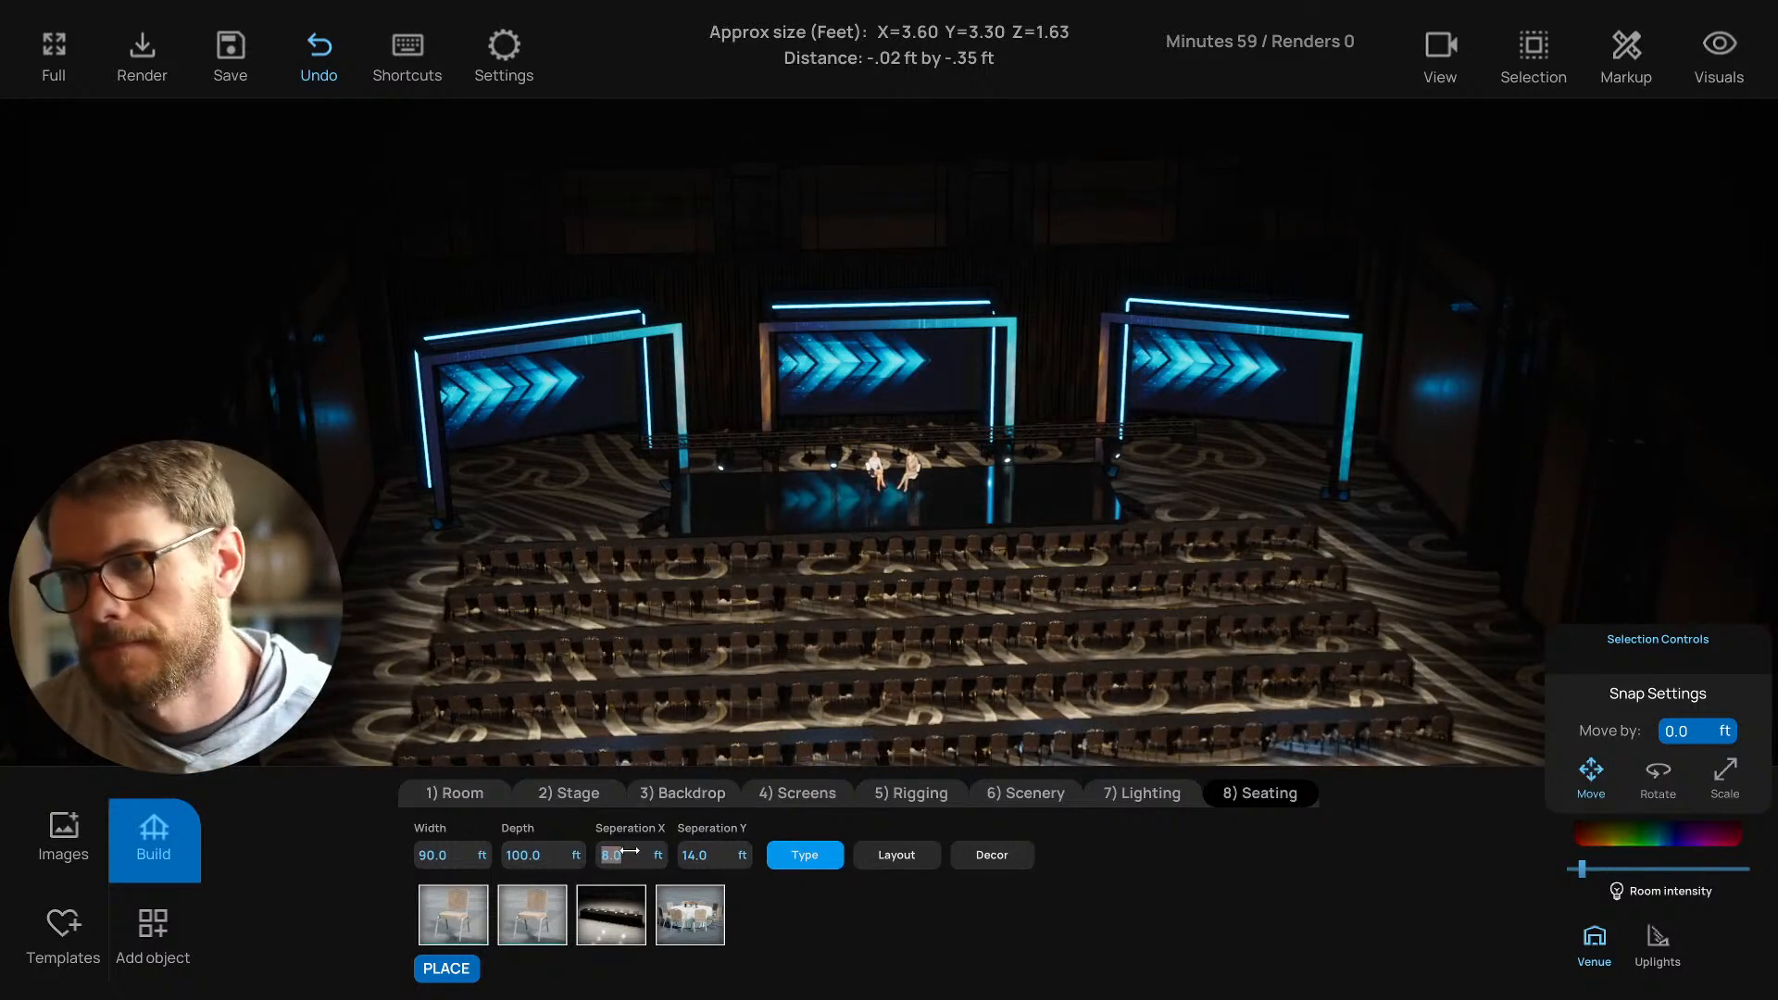
Enable group lock and select the whole block of classroom table seating in front of the stage.
key(s)
right_drag(865, 706, 897, 671)
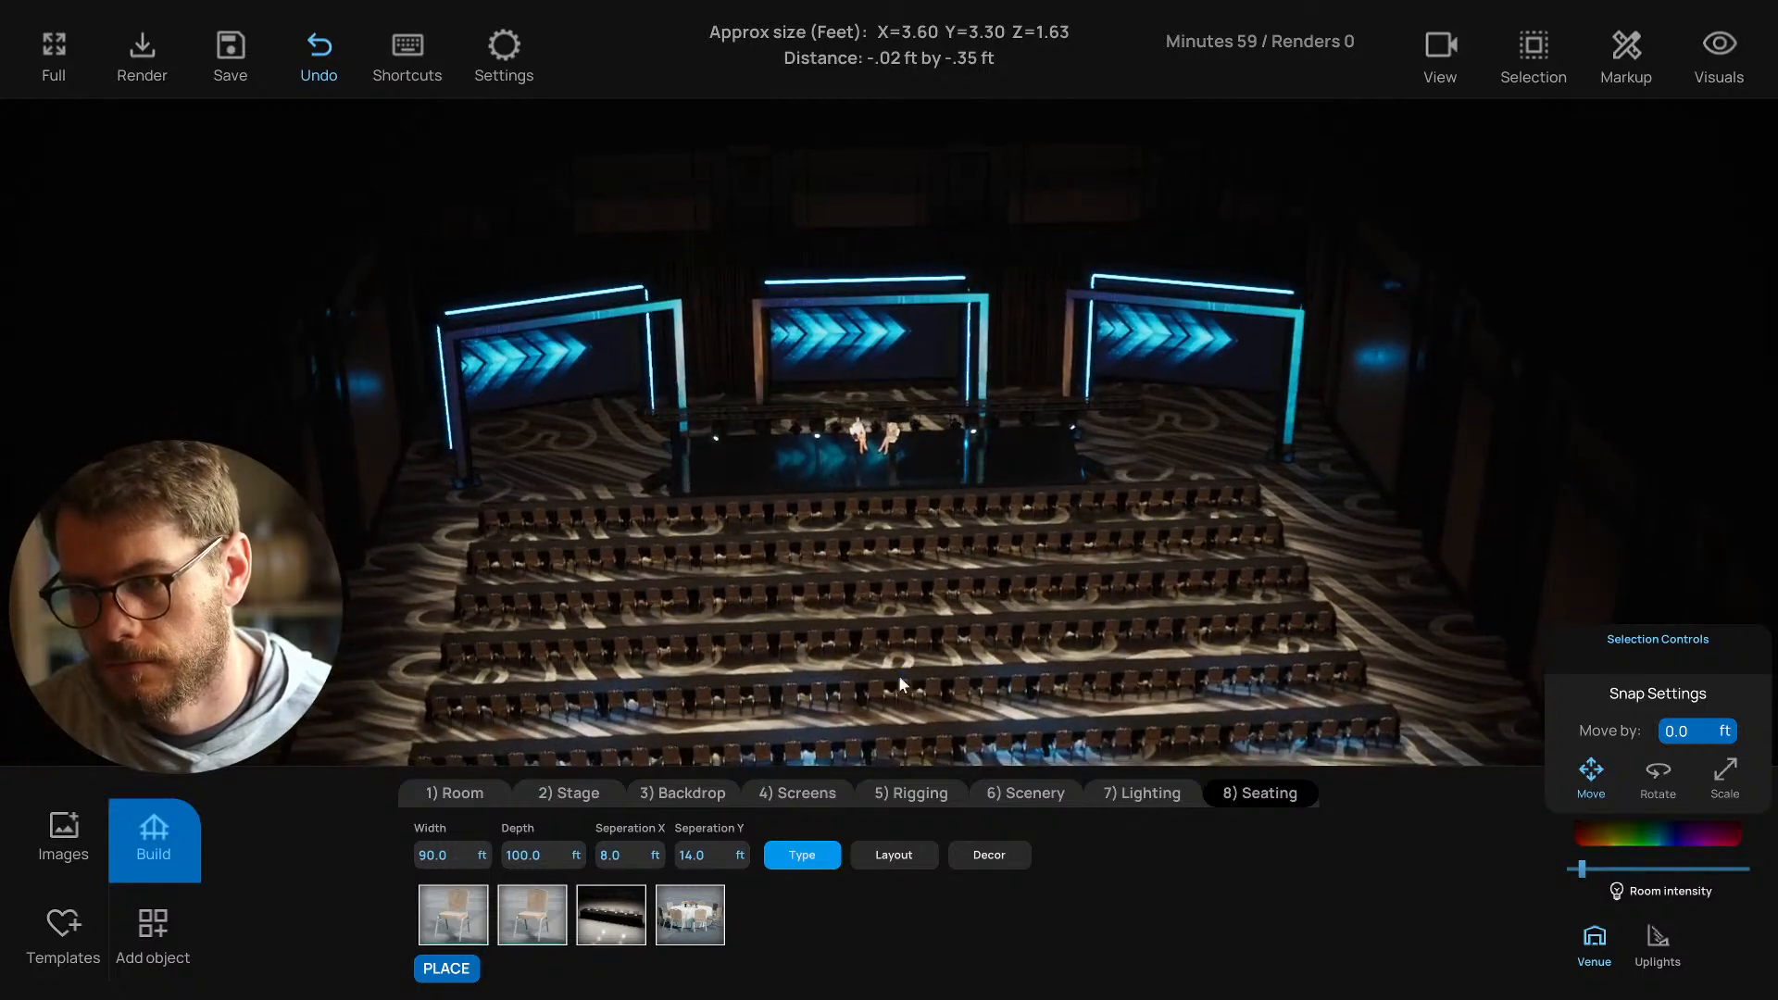
click(899, 675)
click(1541, 52)
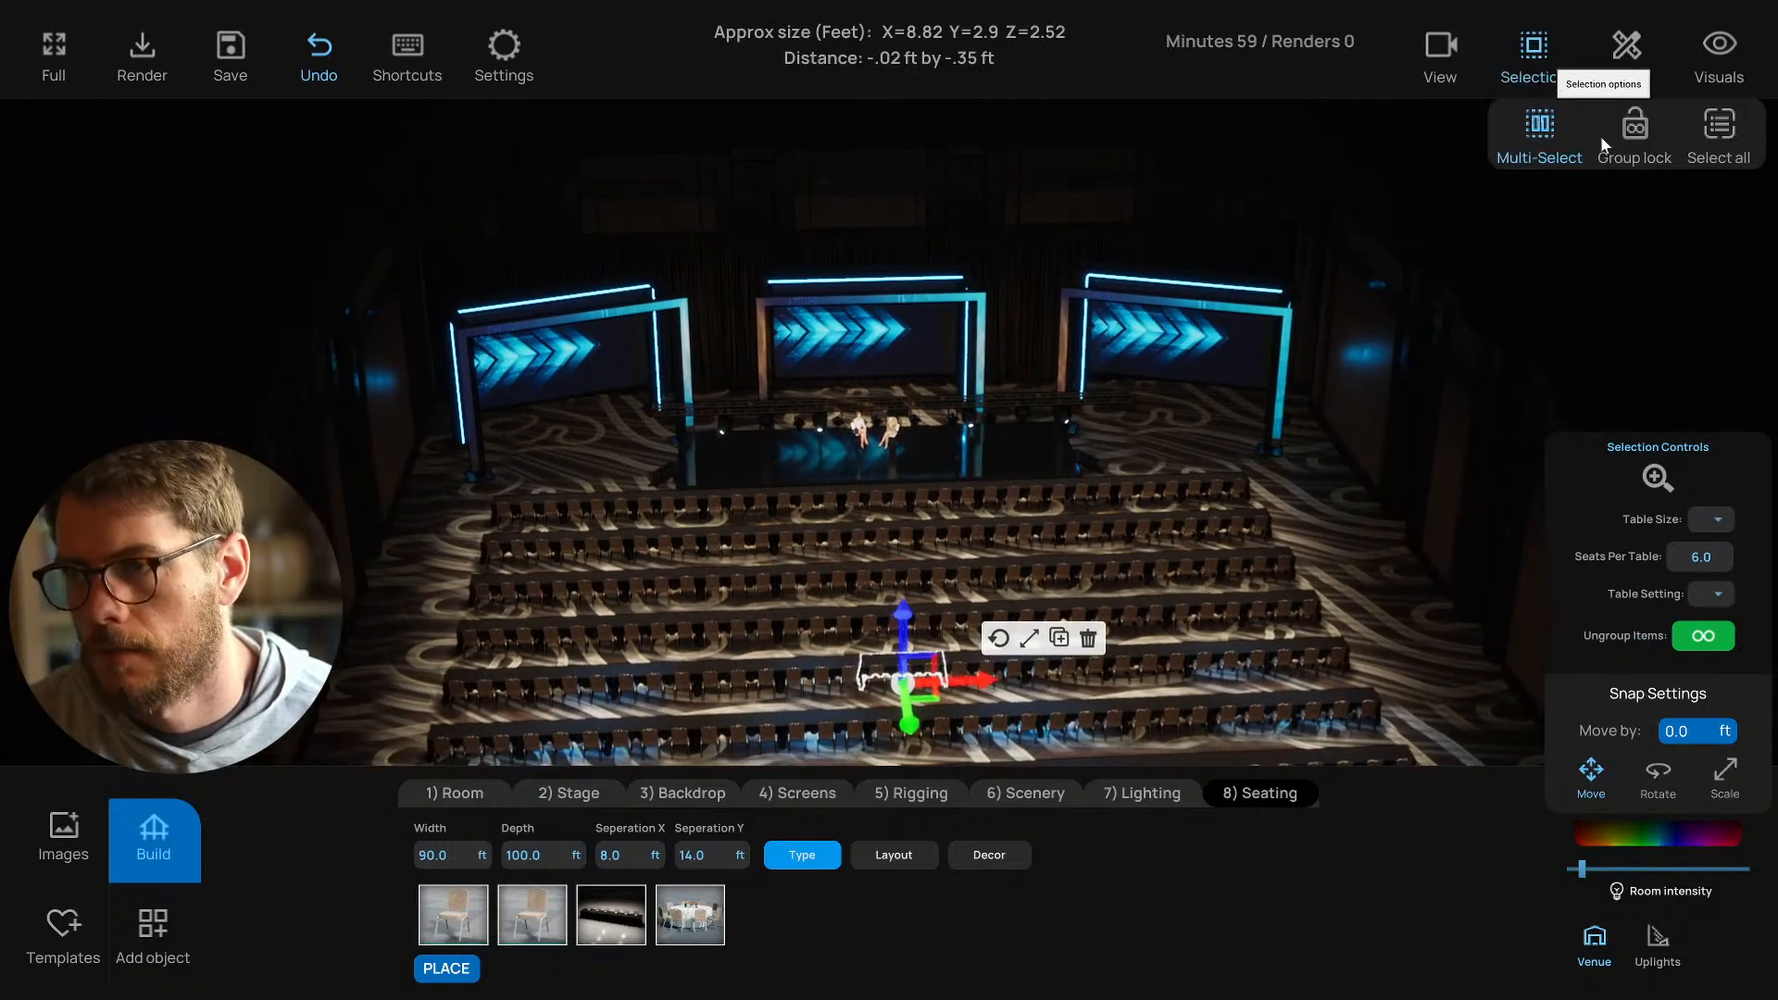
click(1626, 131)
click(914, 618)
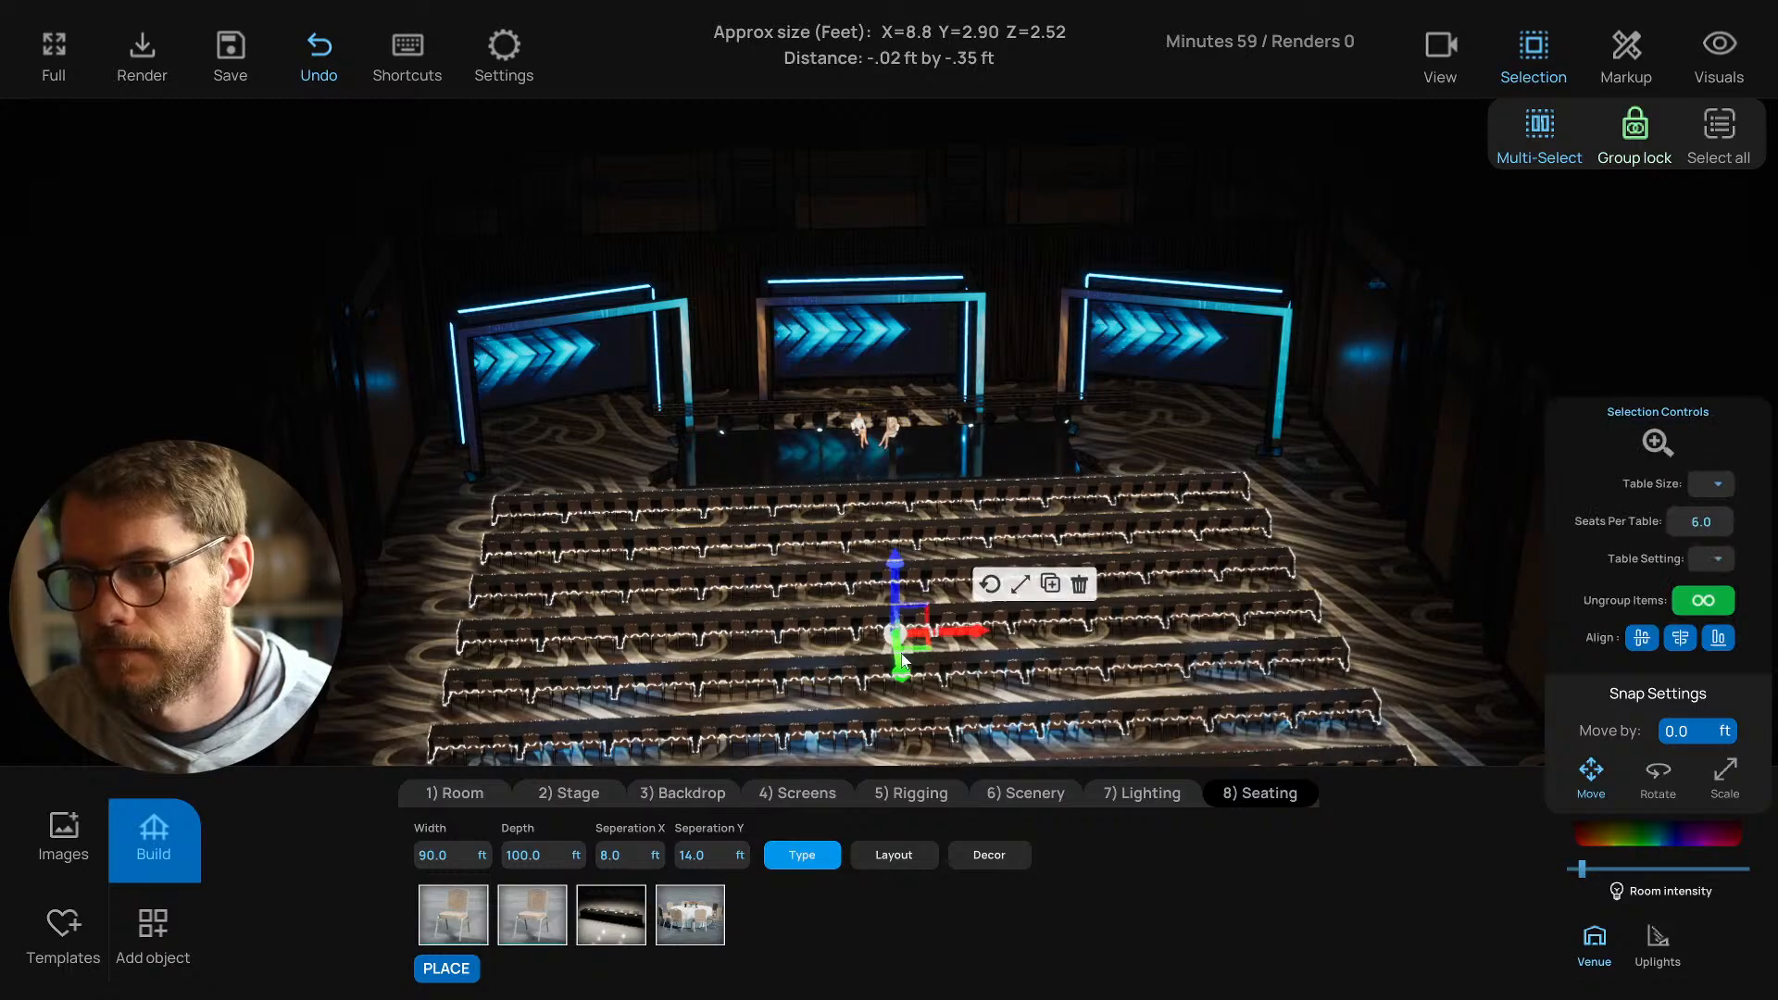
In the top view, move the selected seating block straight back to widen the gap between the stage and the front row.
right_drag(990, 663, 917, 670)
key(t)
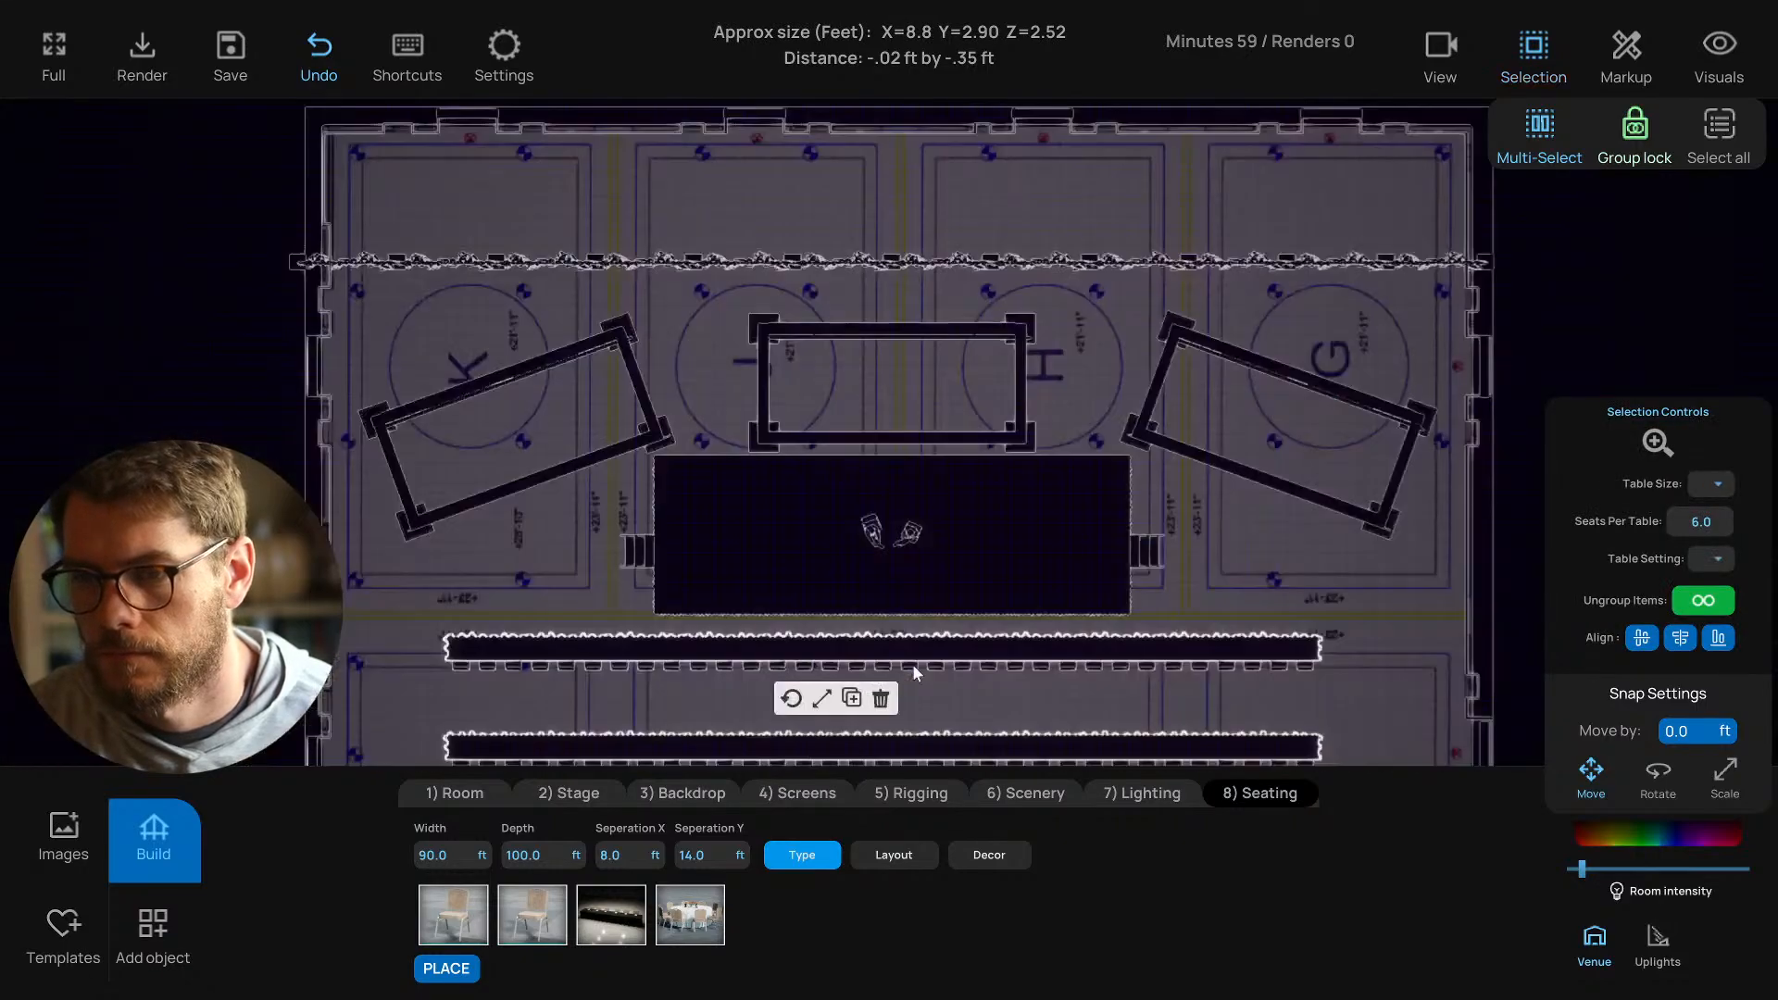
middle_drag(917, 671, 941, 535)
scroll(941, 536, down, 5)
middle_drag(998, 635, 992, 564)
scroll(1019, 487, down, 4)
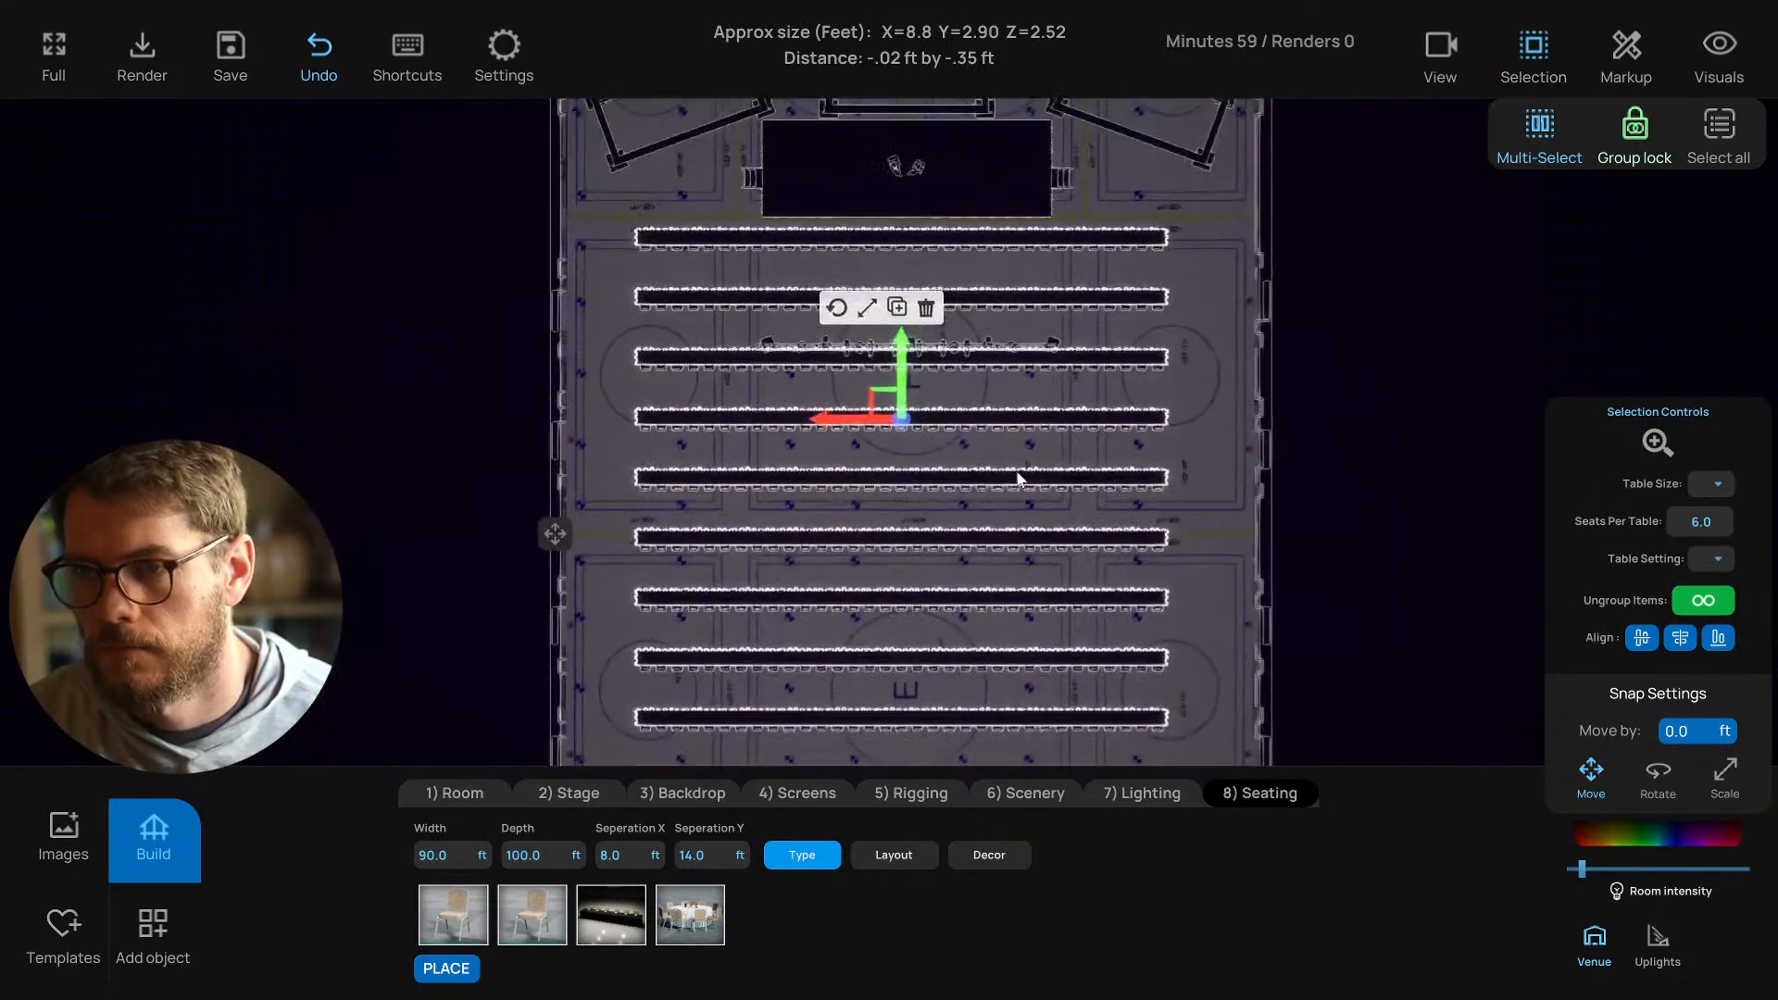
middle_drag(980, 466, 974, 484)
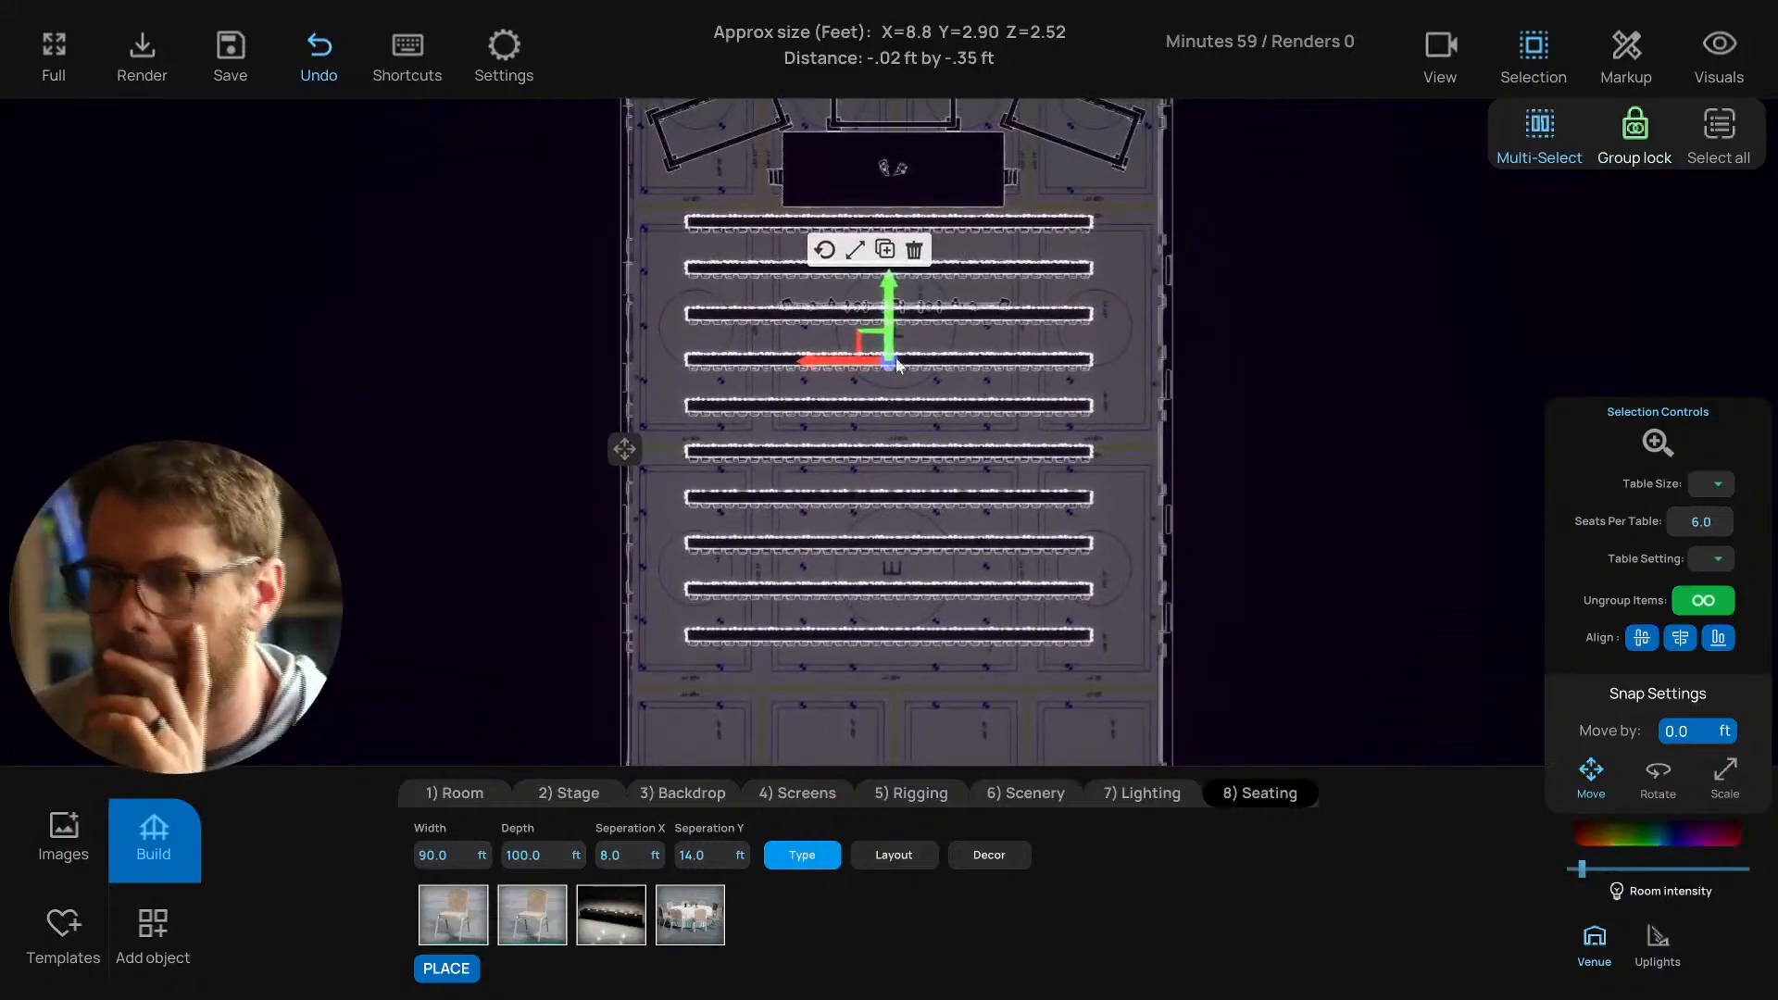
drag(886, 314, 883, 370)
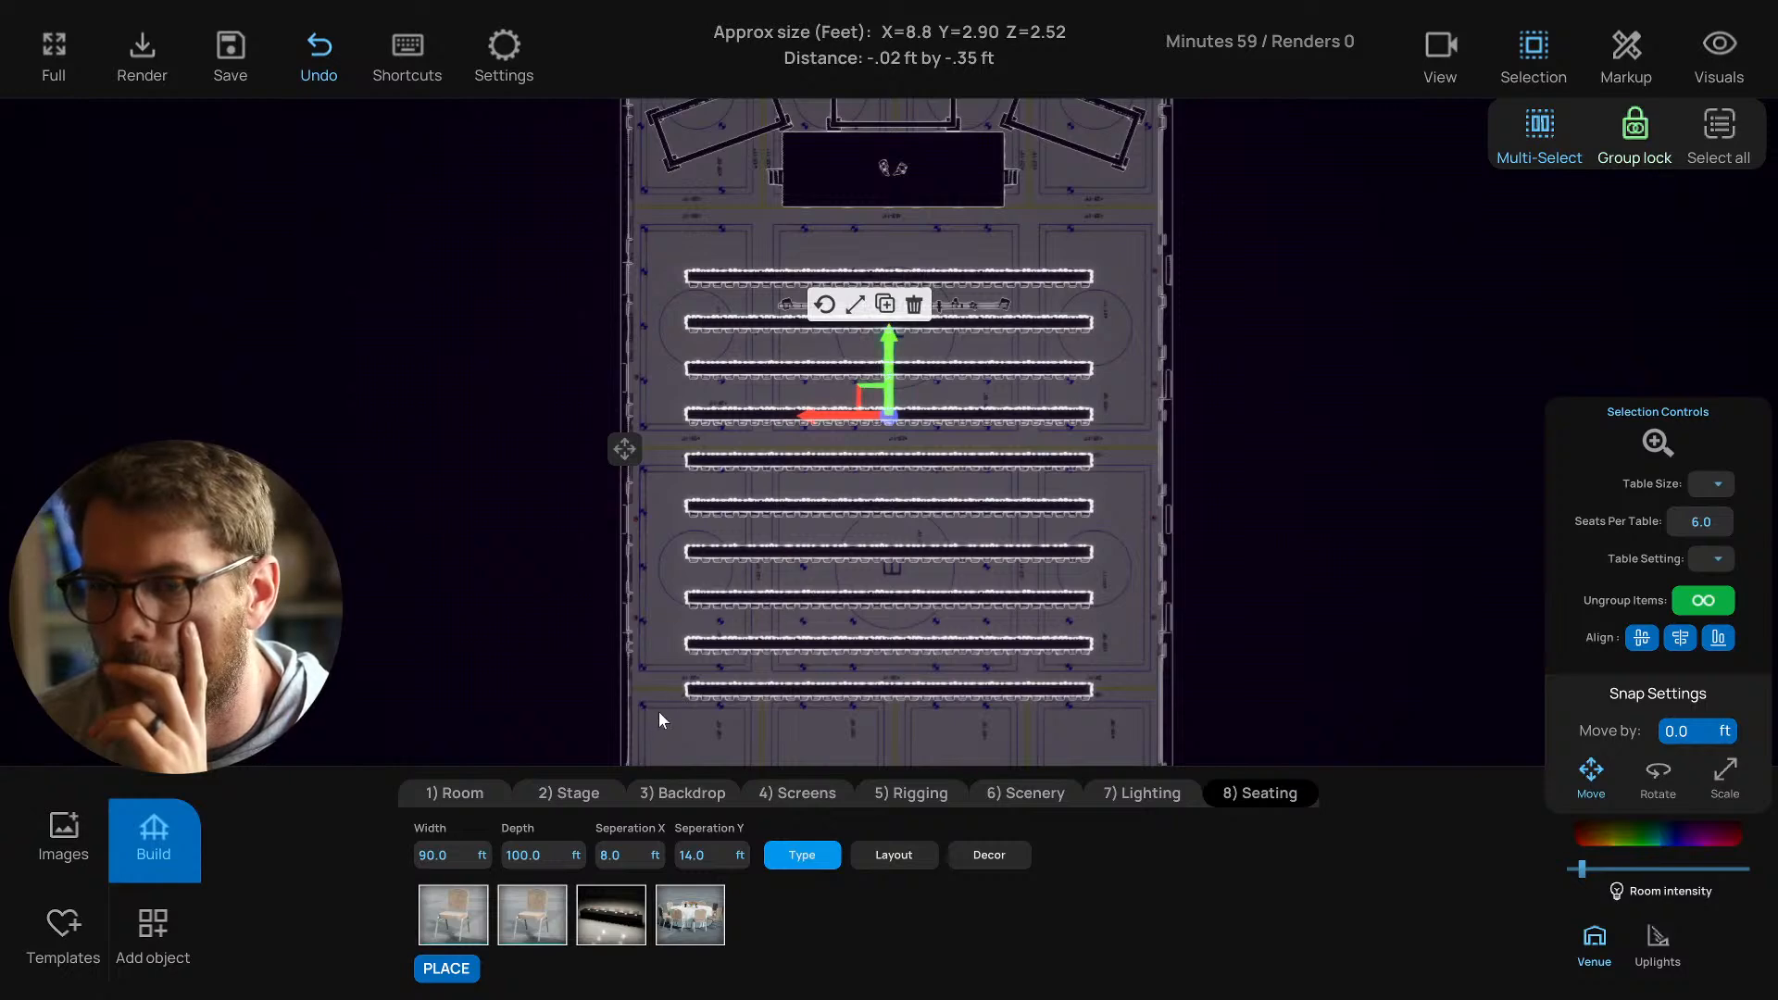
Delete the three table rows farthest from the stage.
drag(654, 720, 1119, 589)
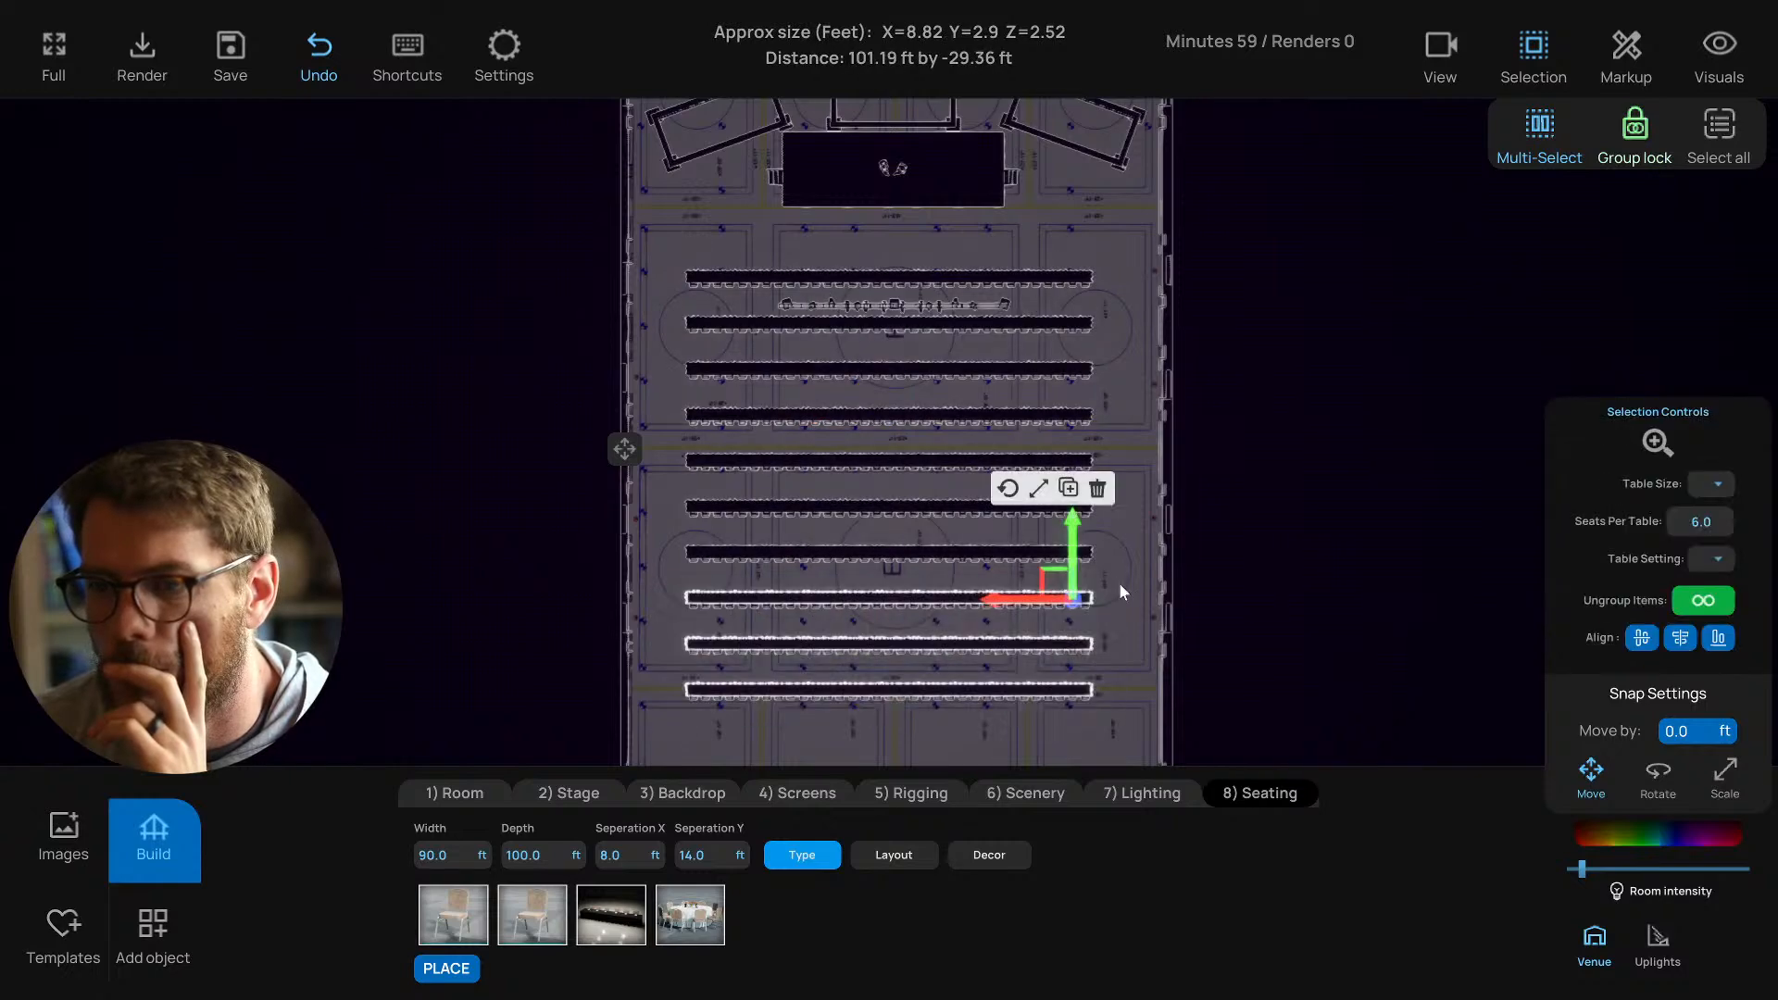
key(Delete)
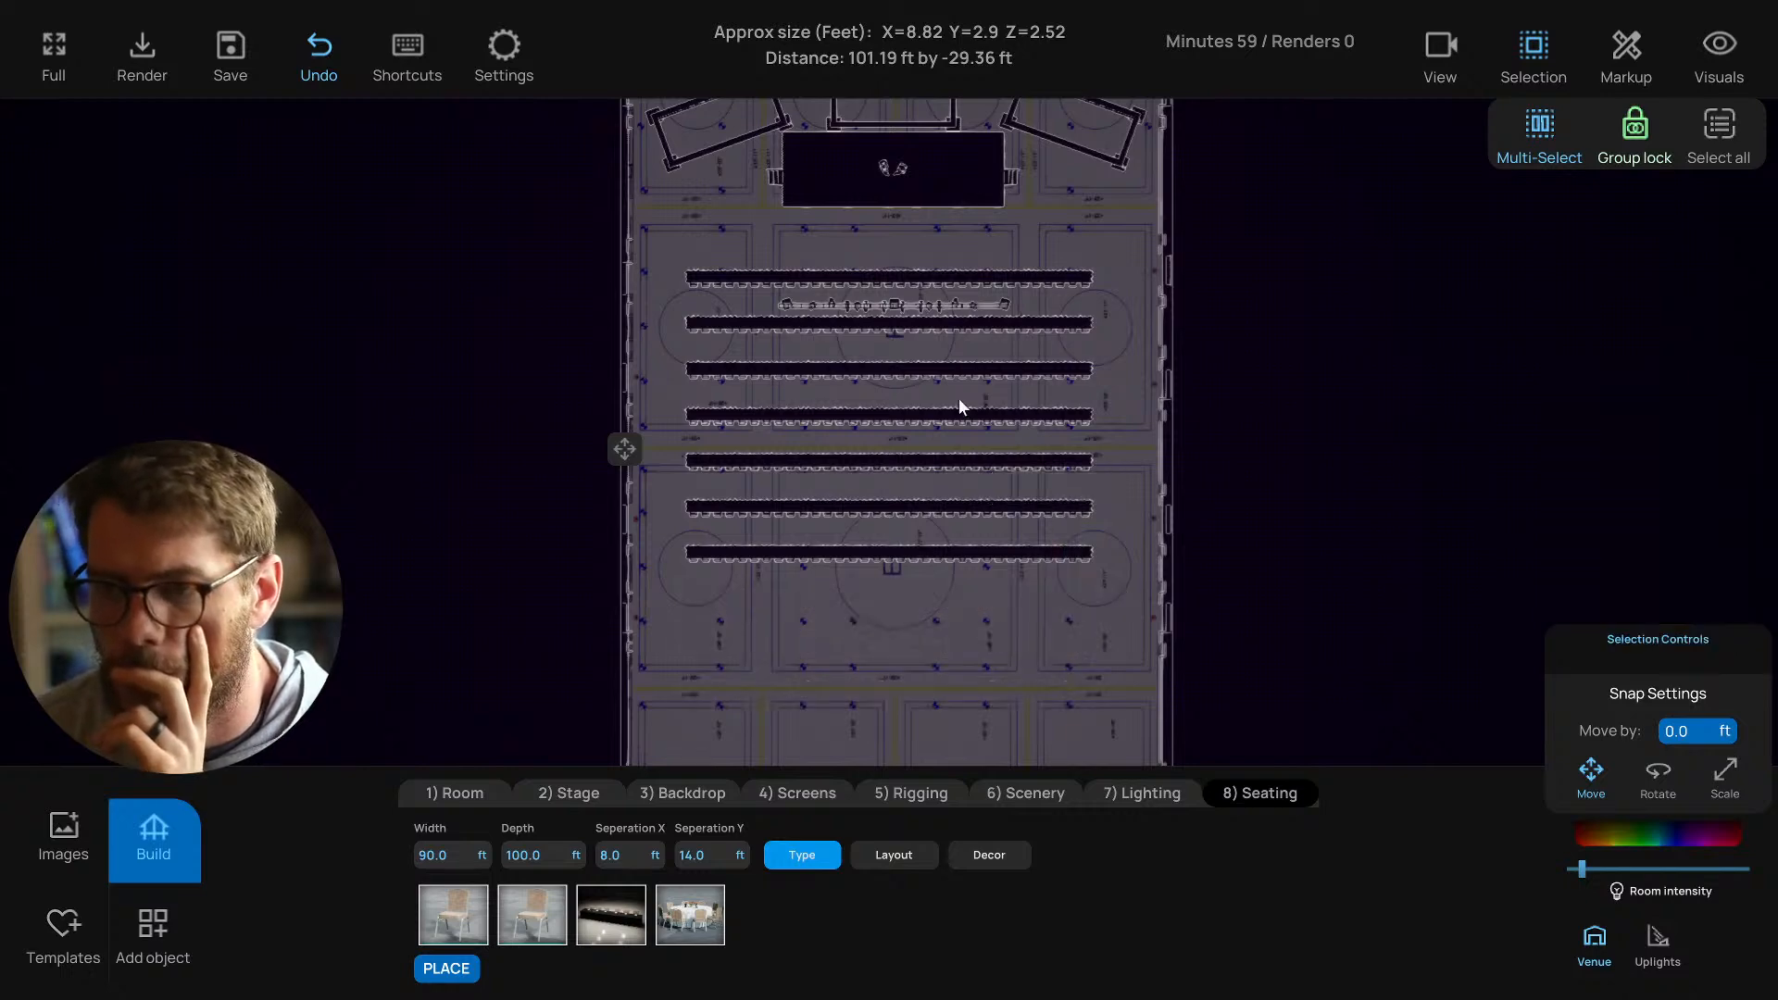
middle_drag(900, 511, 901, 544)
click(882, 576)
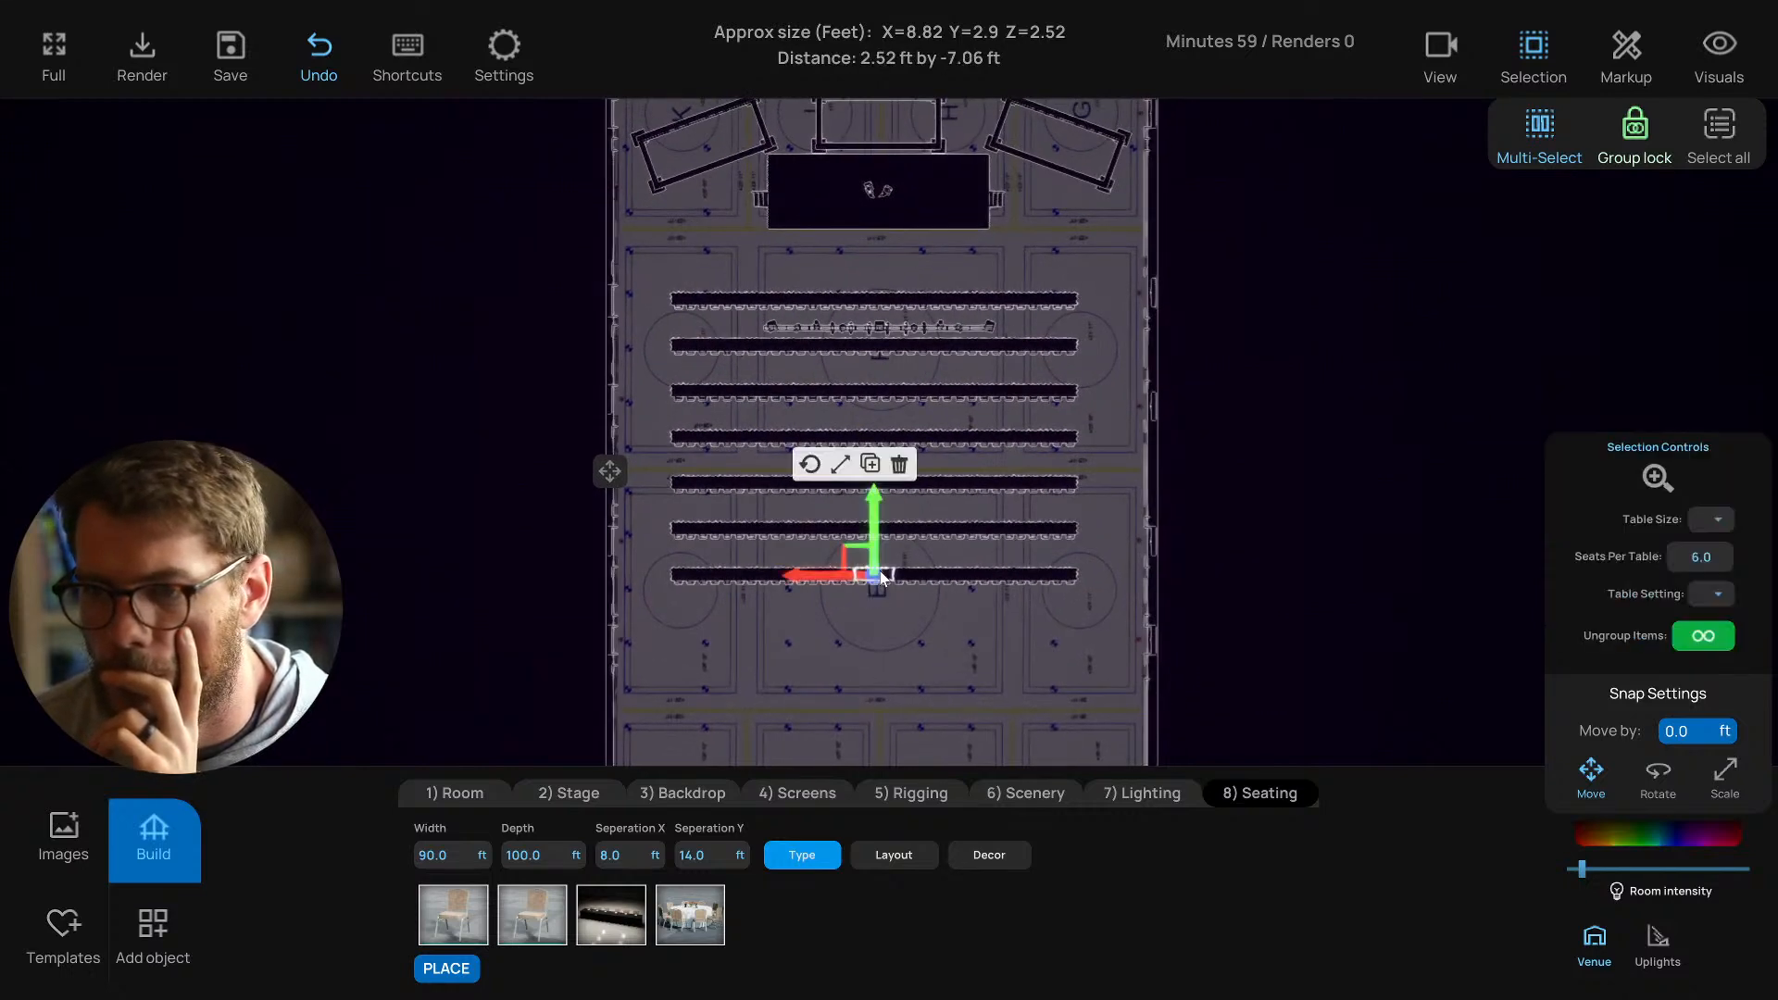
click(881, 622)
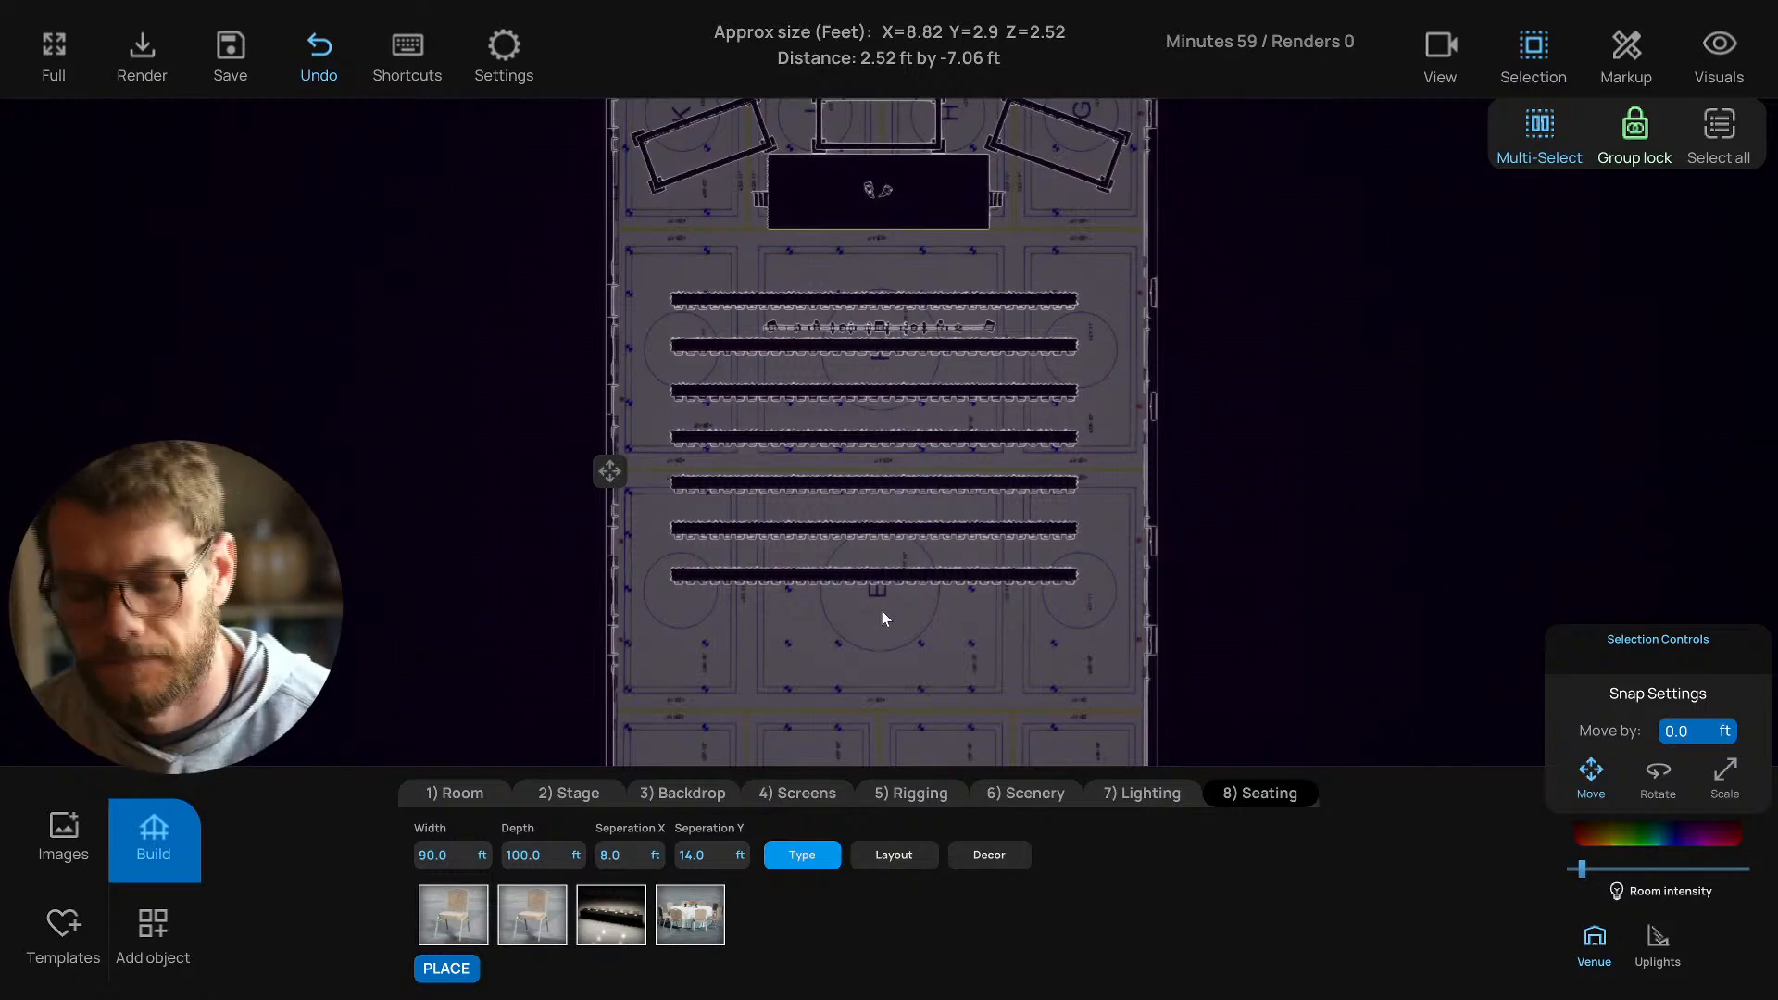
Return to the perspective view facing the stage and save the project.
key(t)
scroll(912, 581, down, 3)
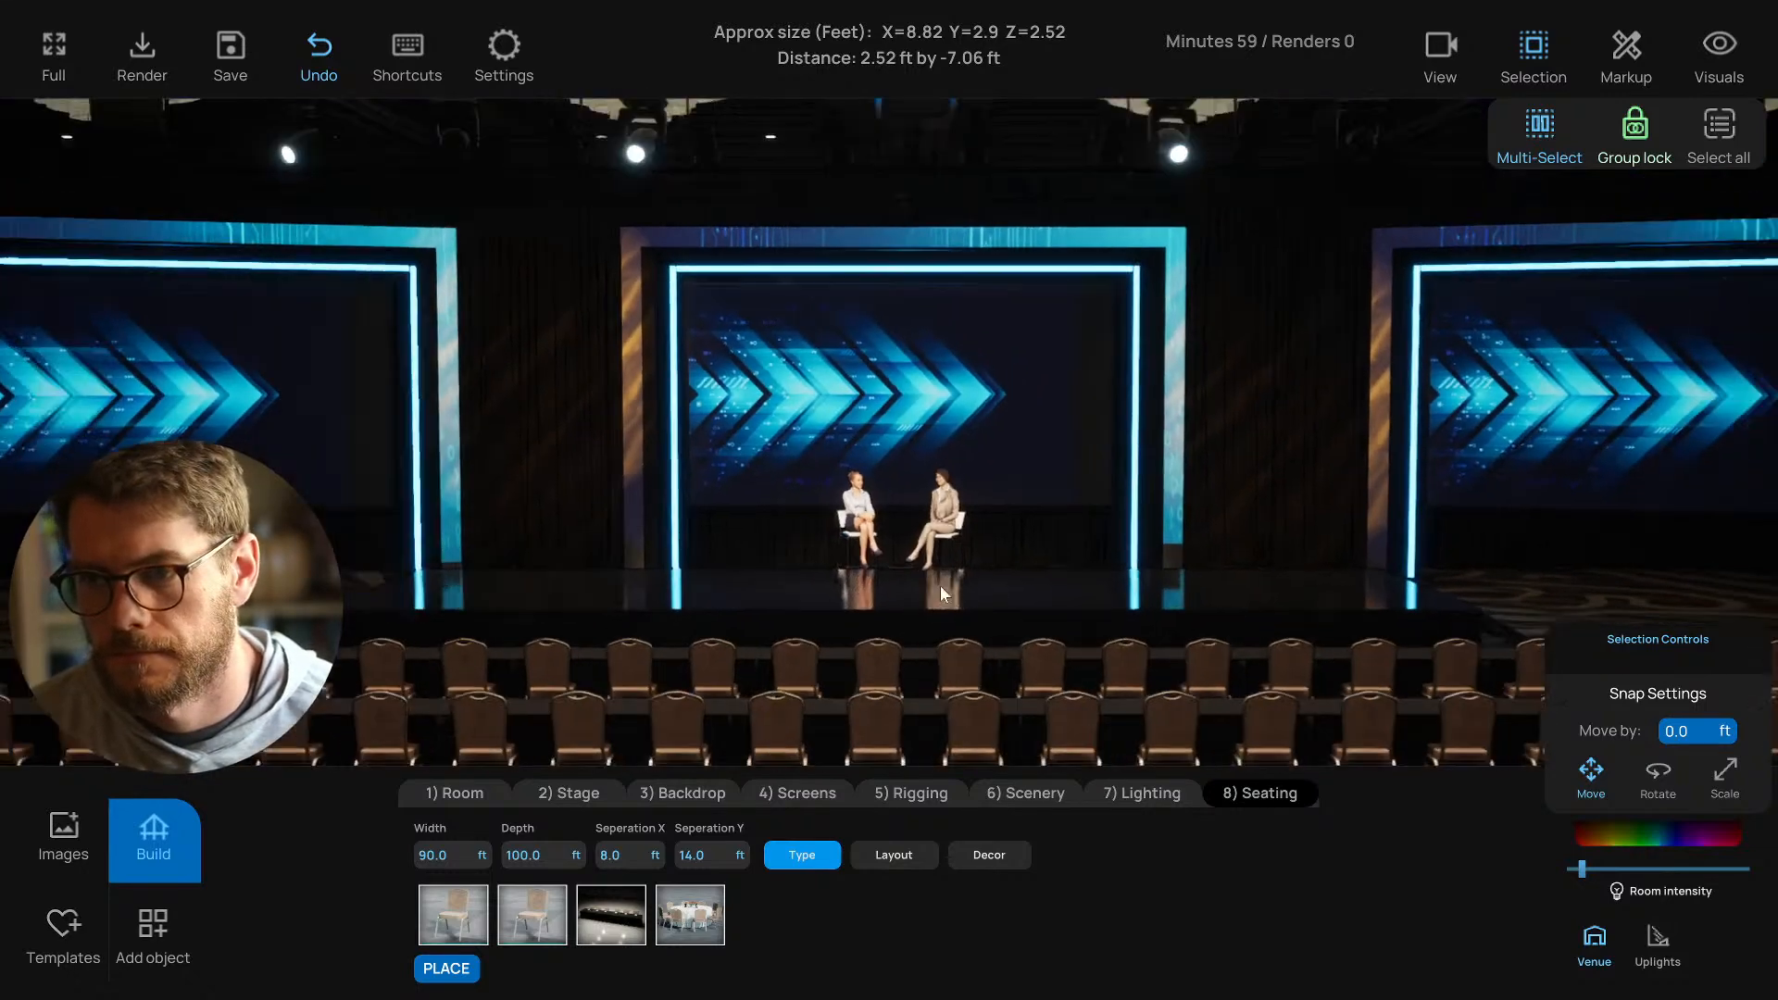
right_drag(941, 585, 959, 582)
scroll(960, 581, down, 5)
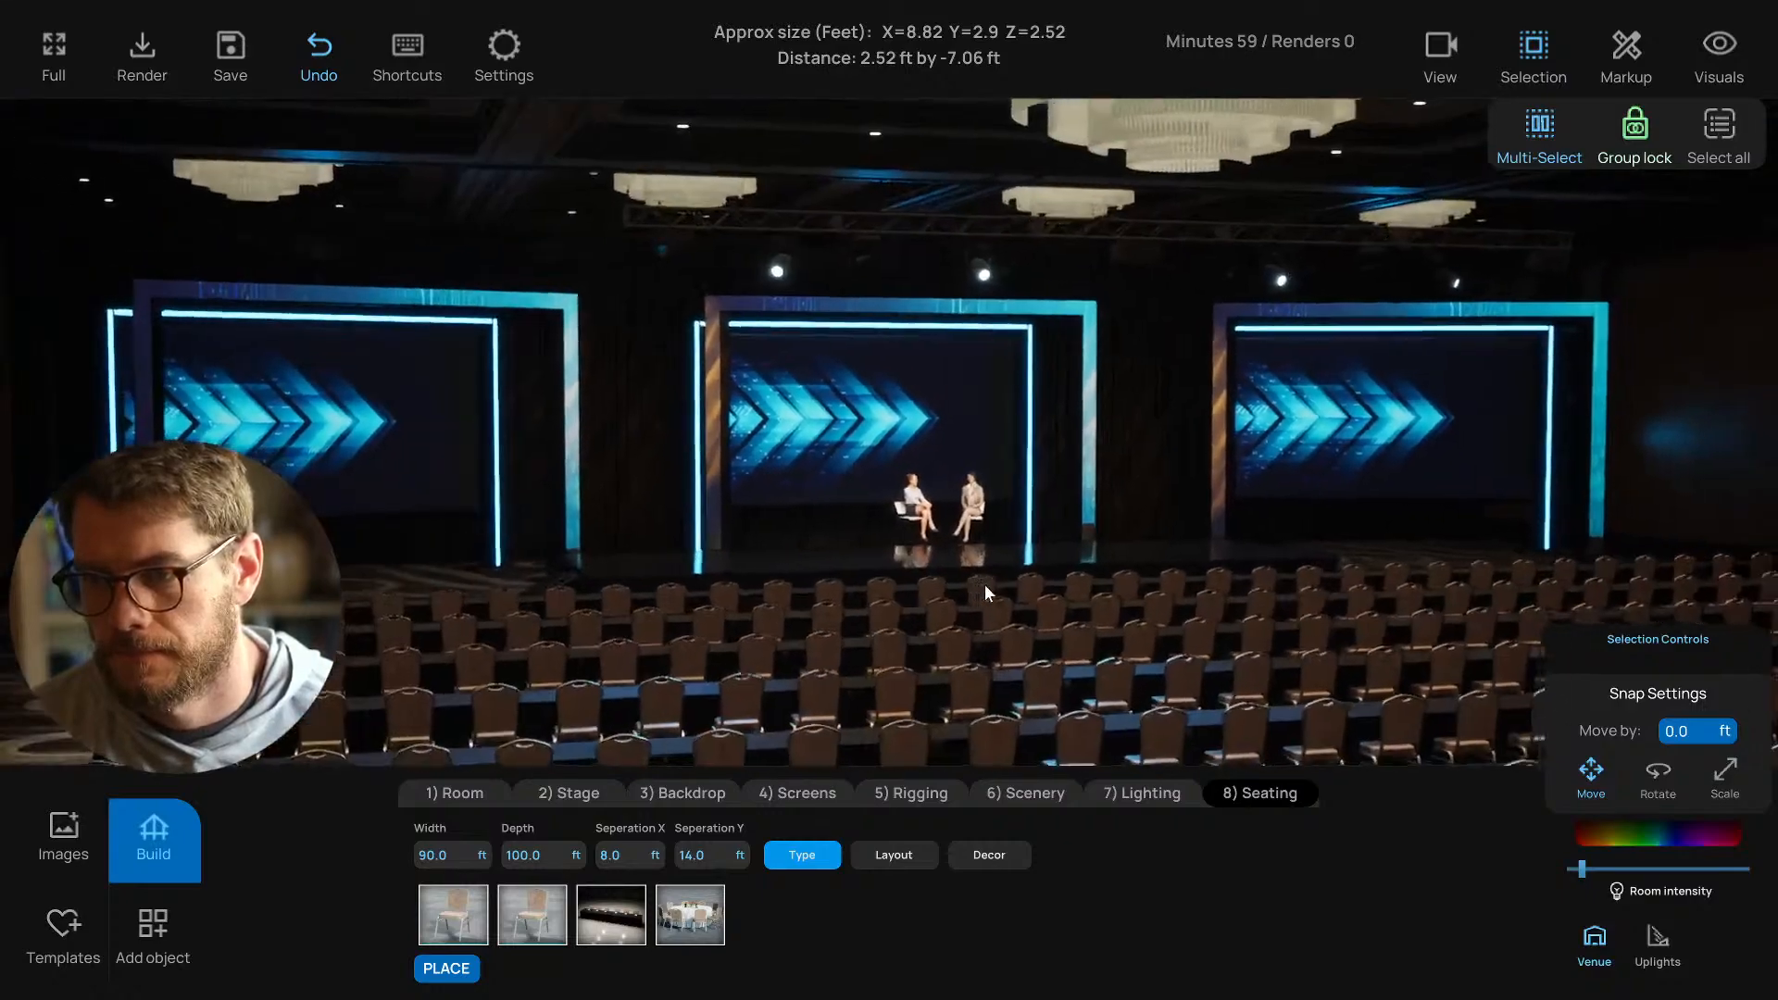
scroll(991, 585, up, 3)
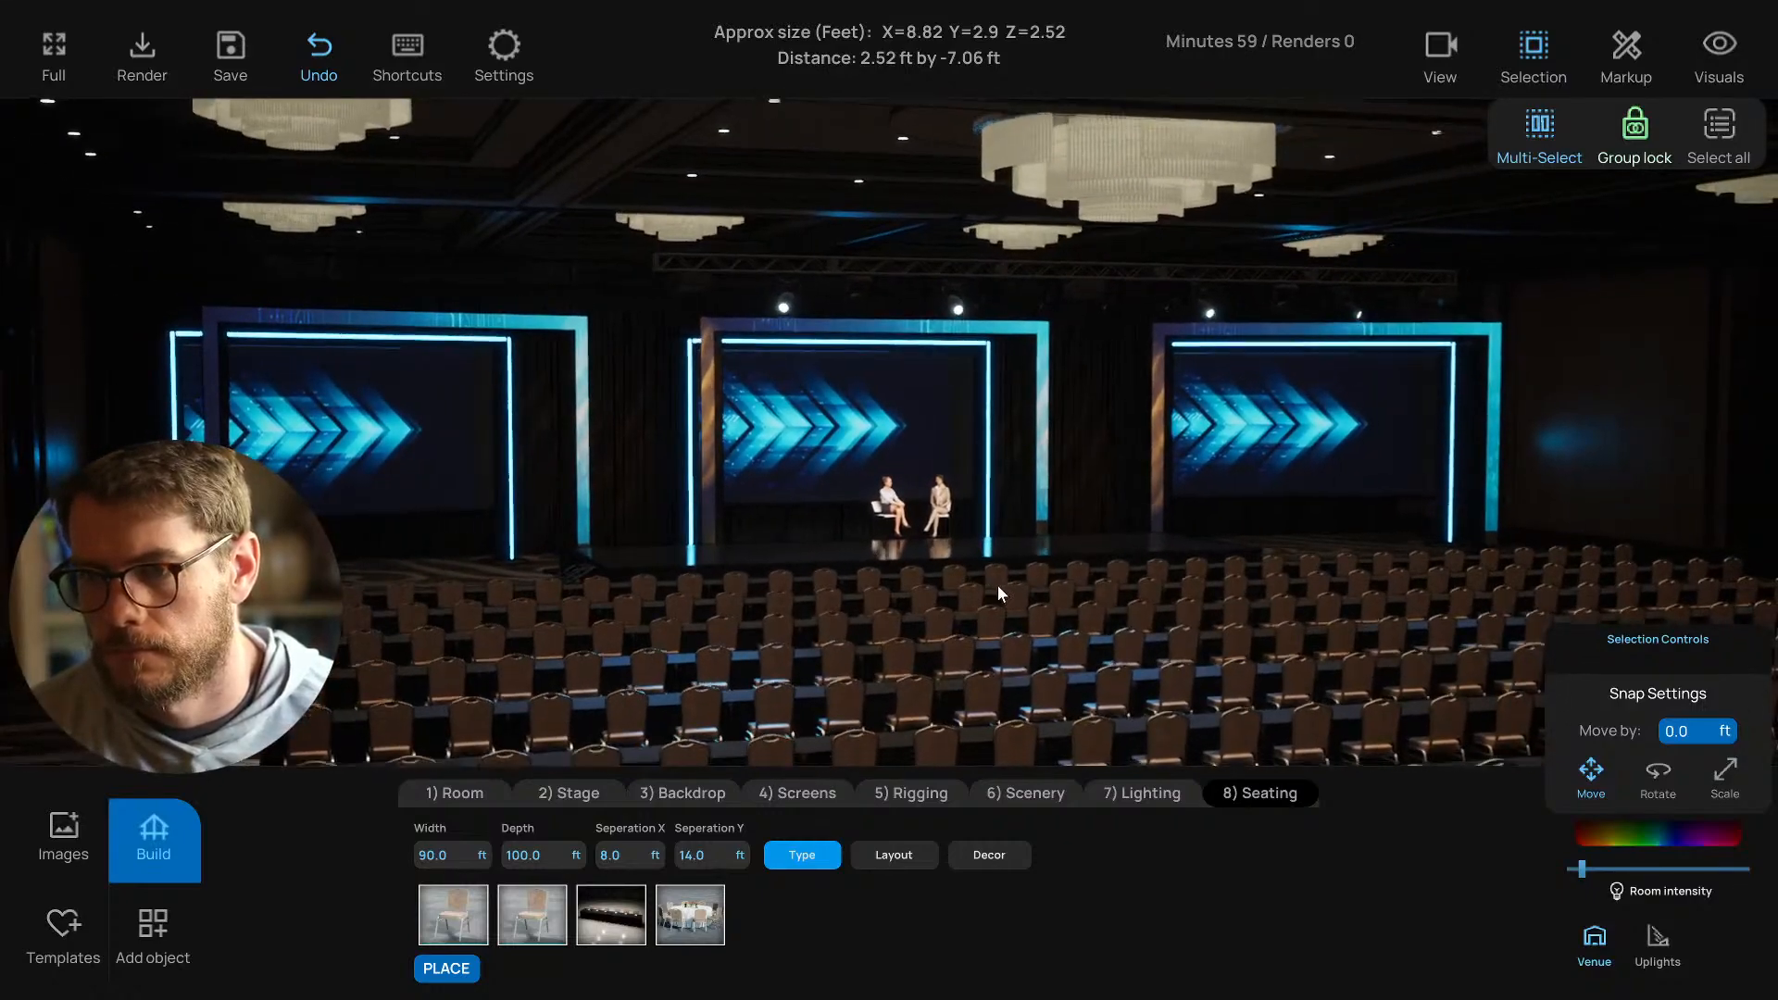
scroll(963, 584, up, 2)
key(ctrl+s)
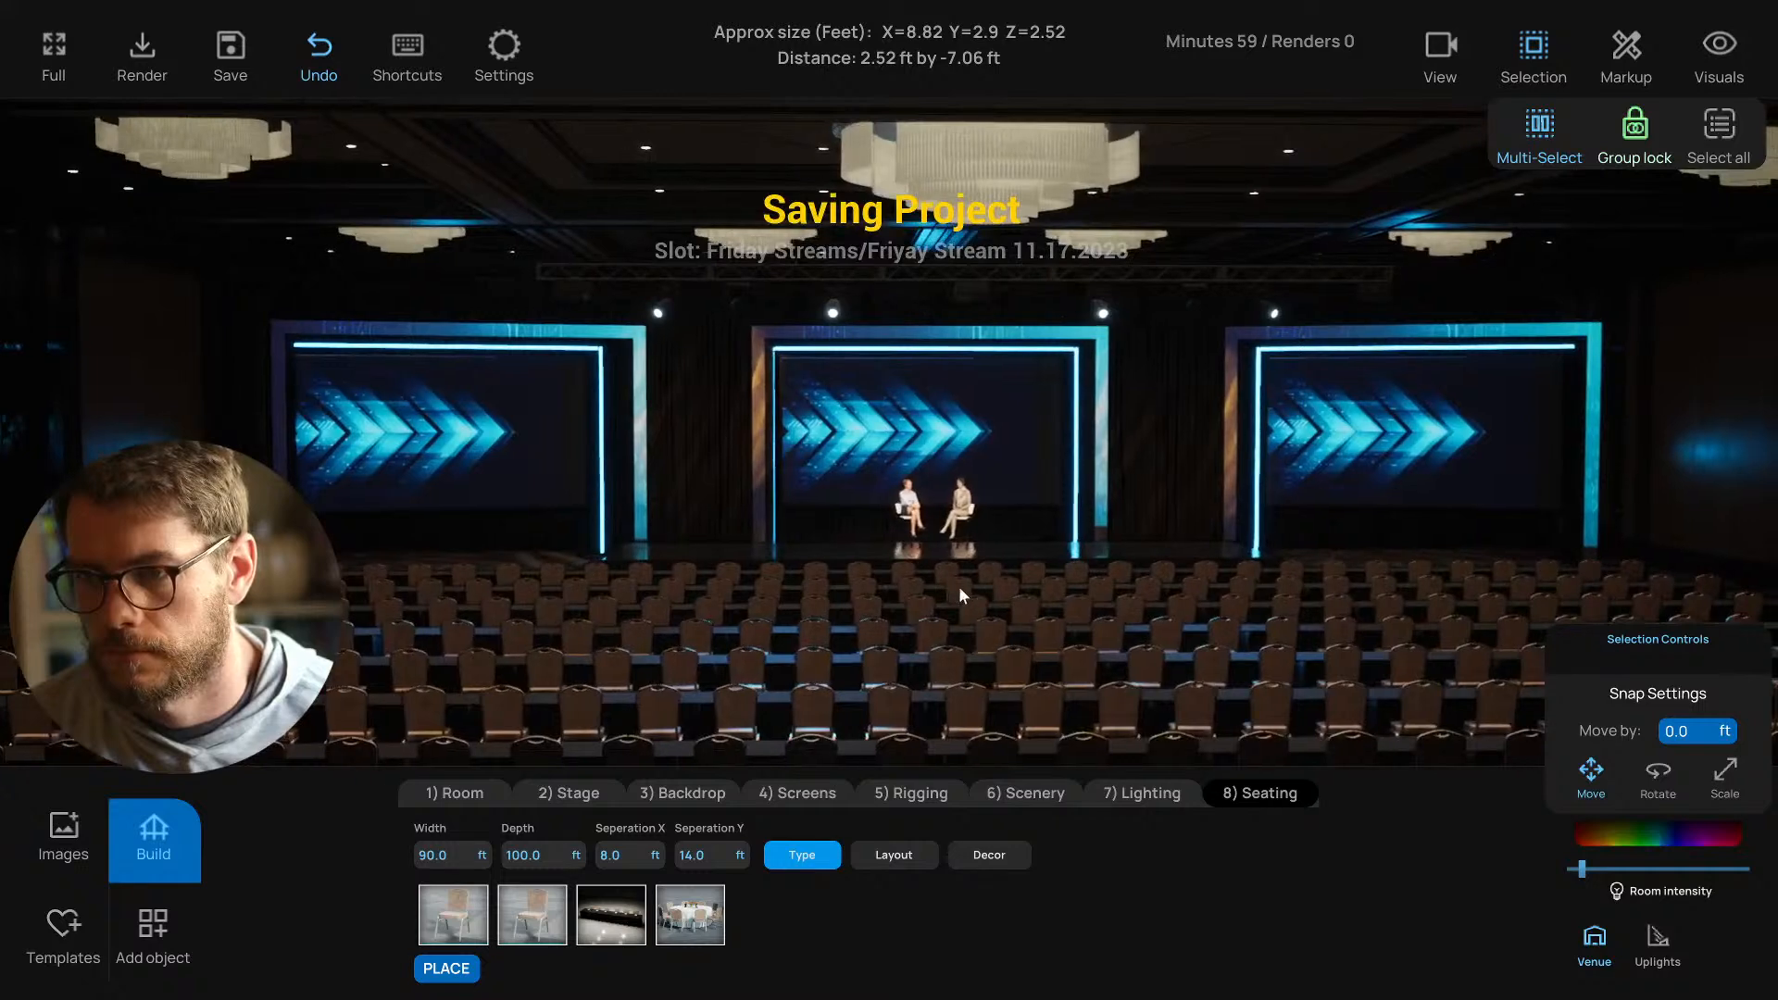
Recolour all the audience tables dark brown, hex sRGB 492900FF.
click(974, 626)
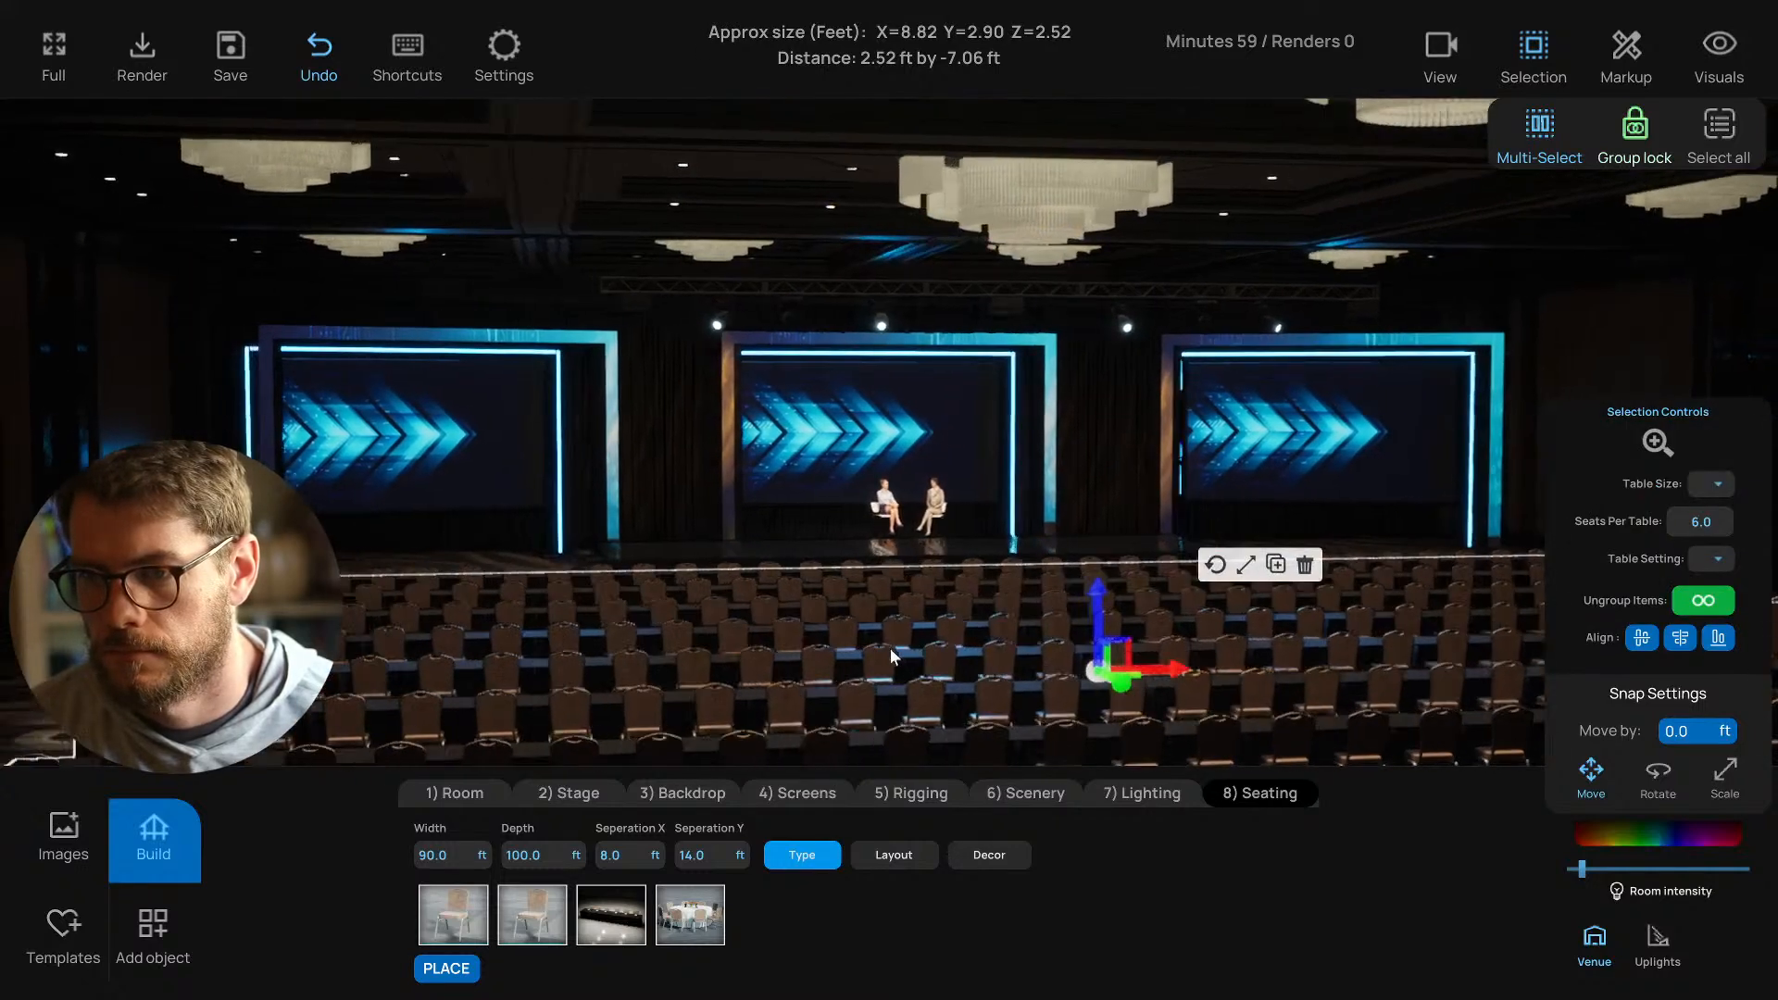
click(1586, 836)
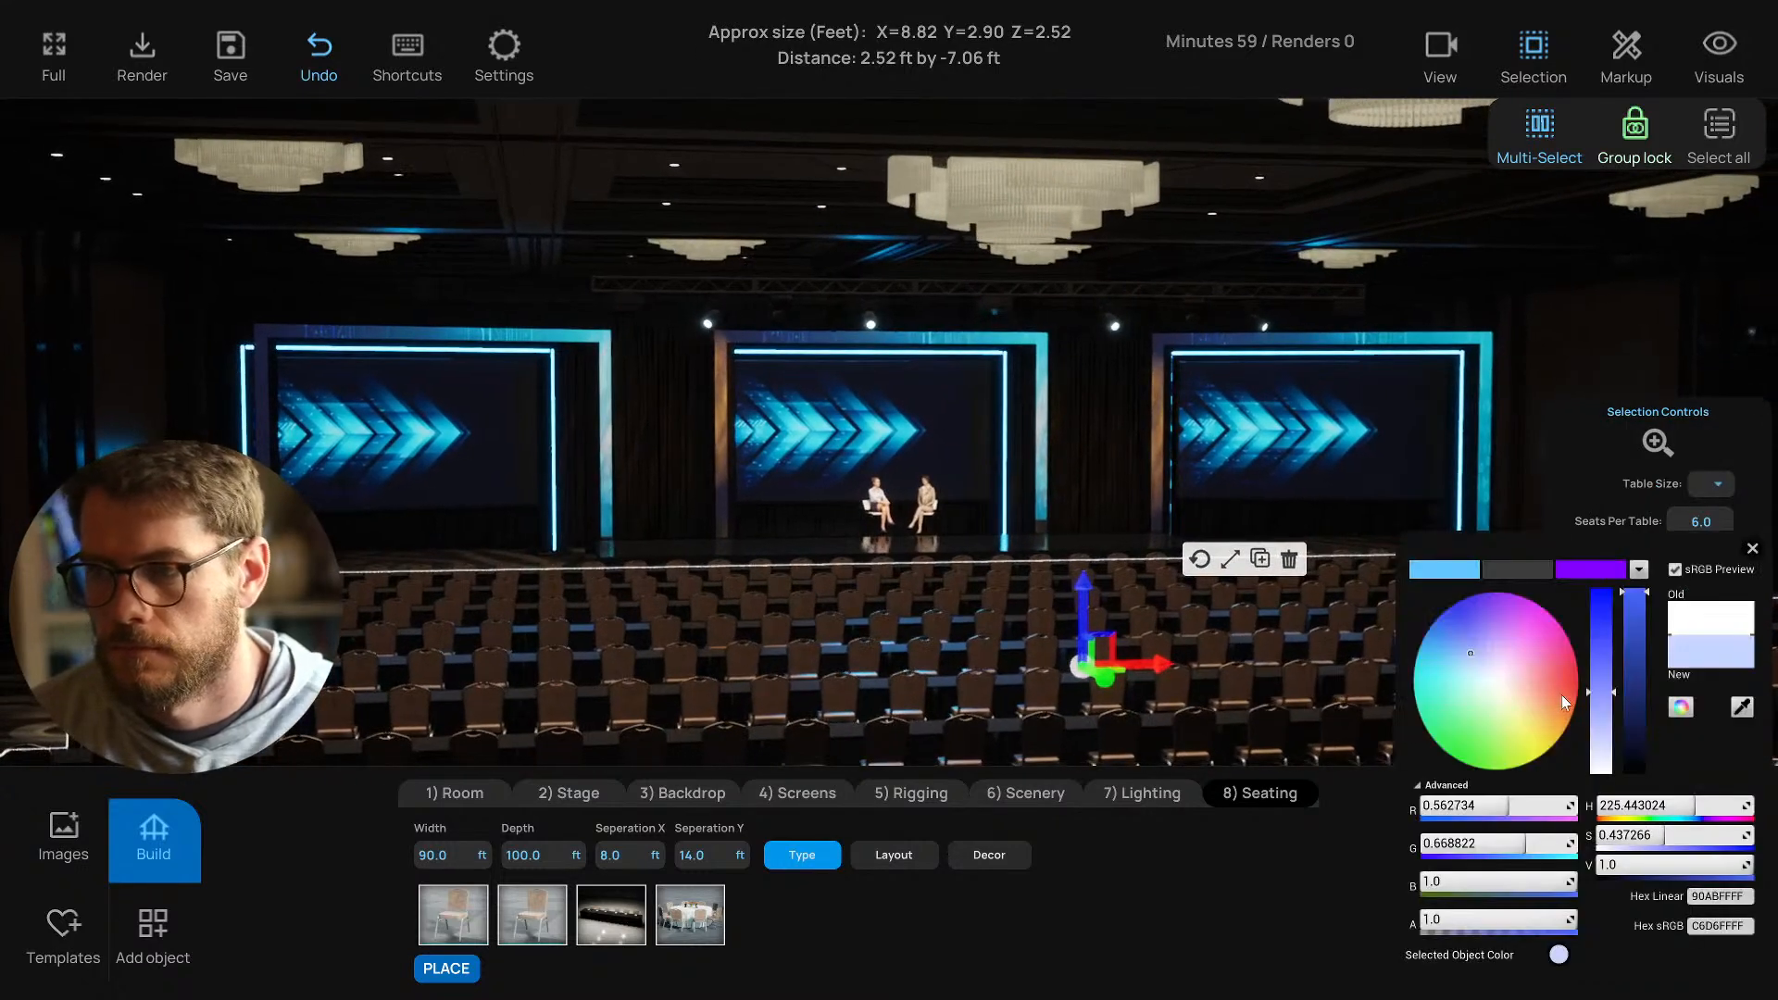
drag(1610, 681, 1606, 616)
click(1633, 706)
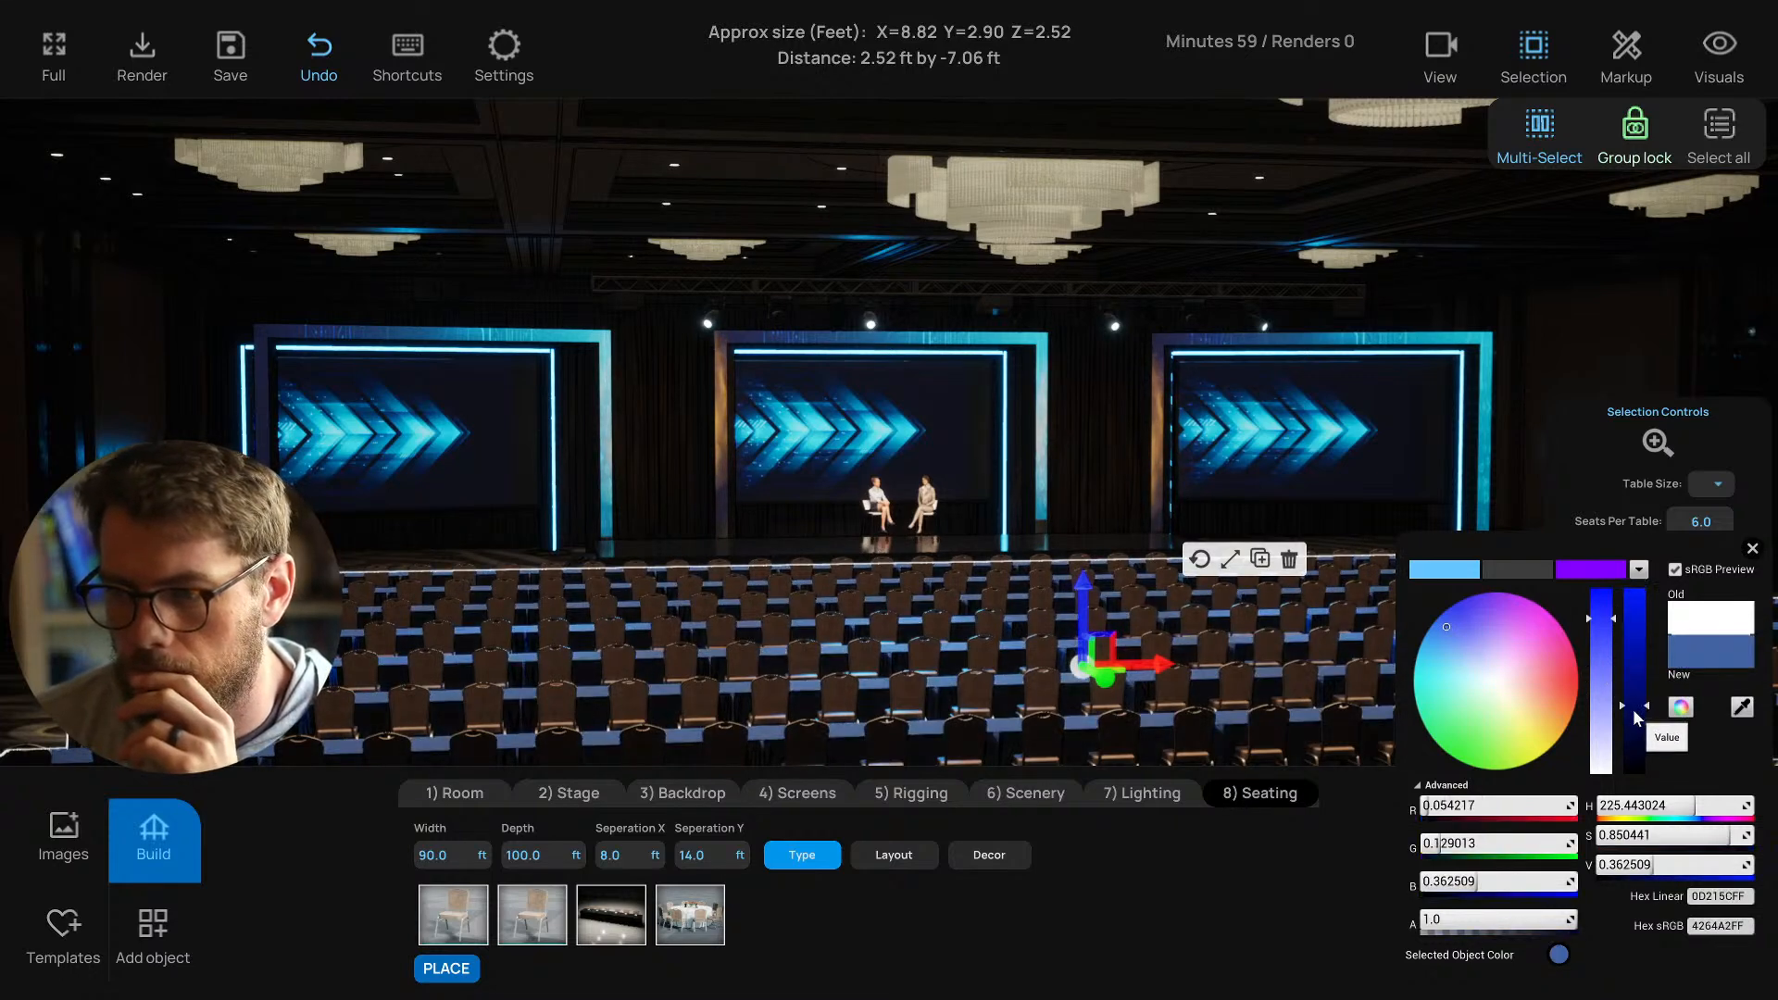
mouse_move(1460, 615)
mouse_down()
mouse_move(1430, 636)
mouse_move(1564, 713)
mouse_up()
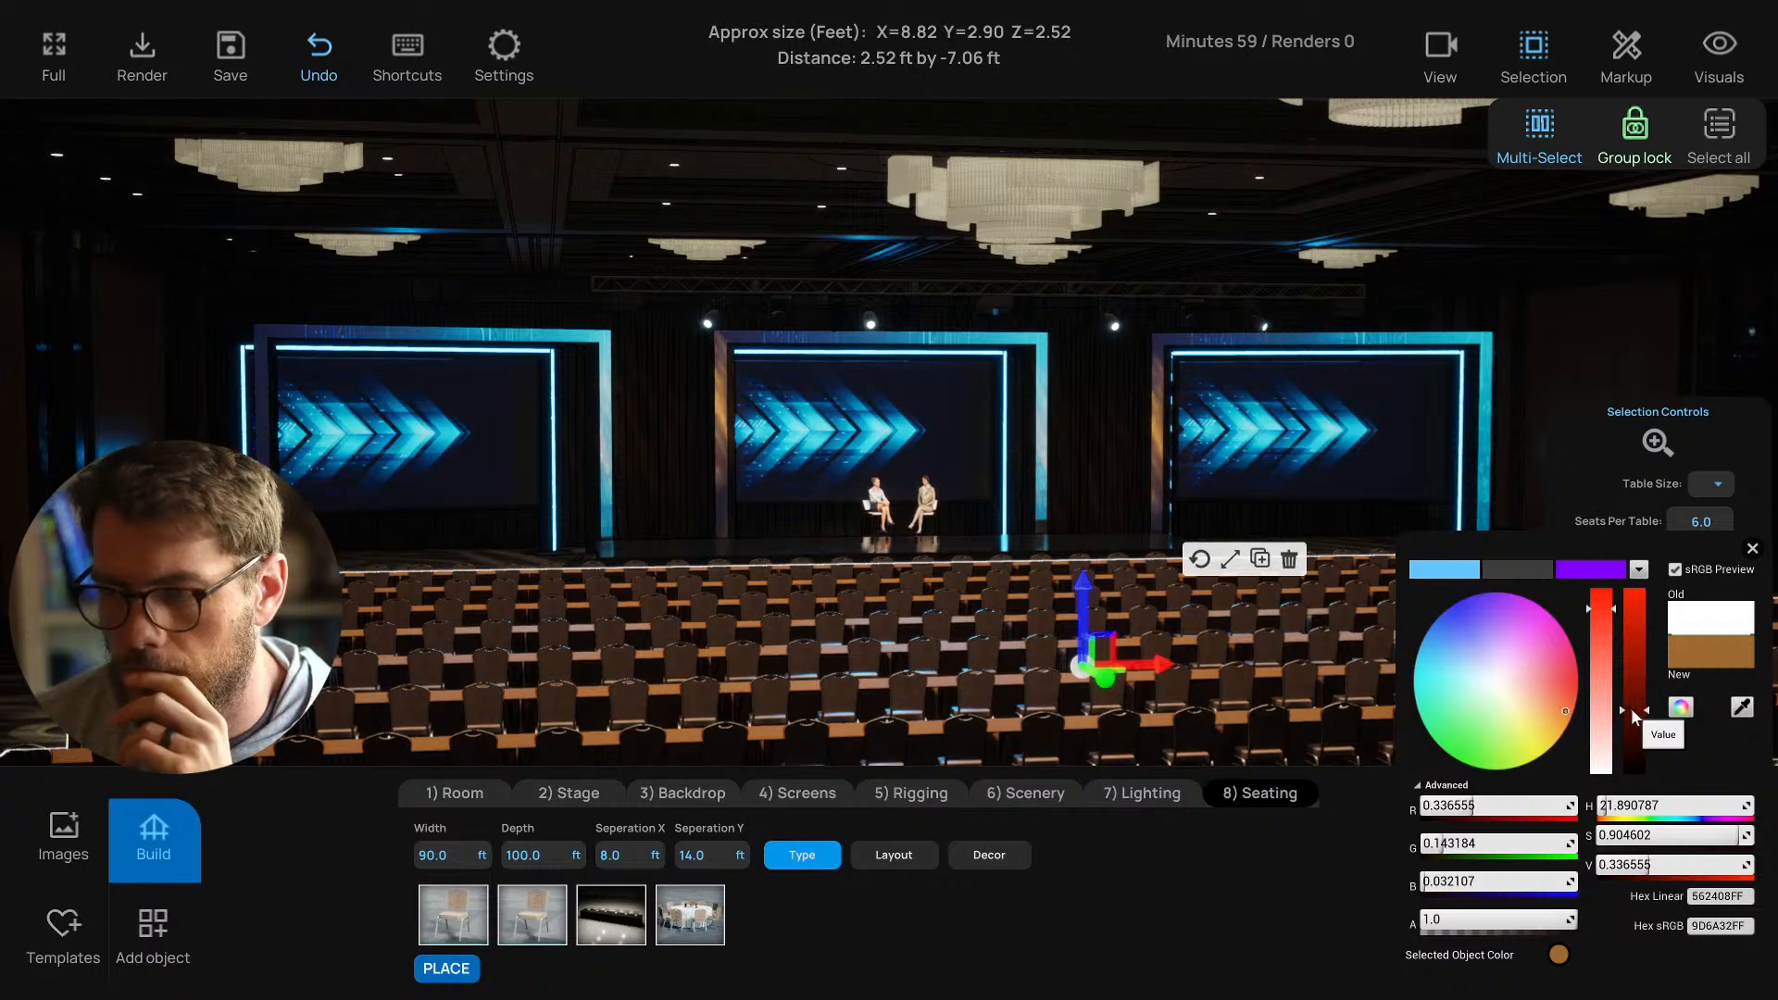
drag(1632, 709, 1635, 742)
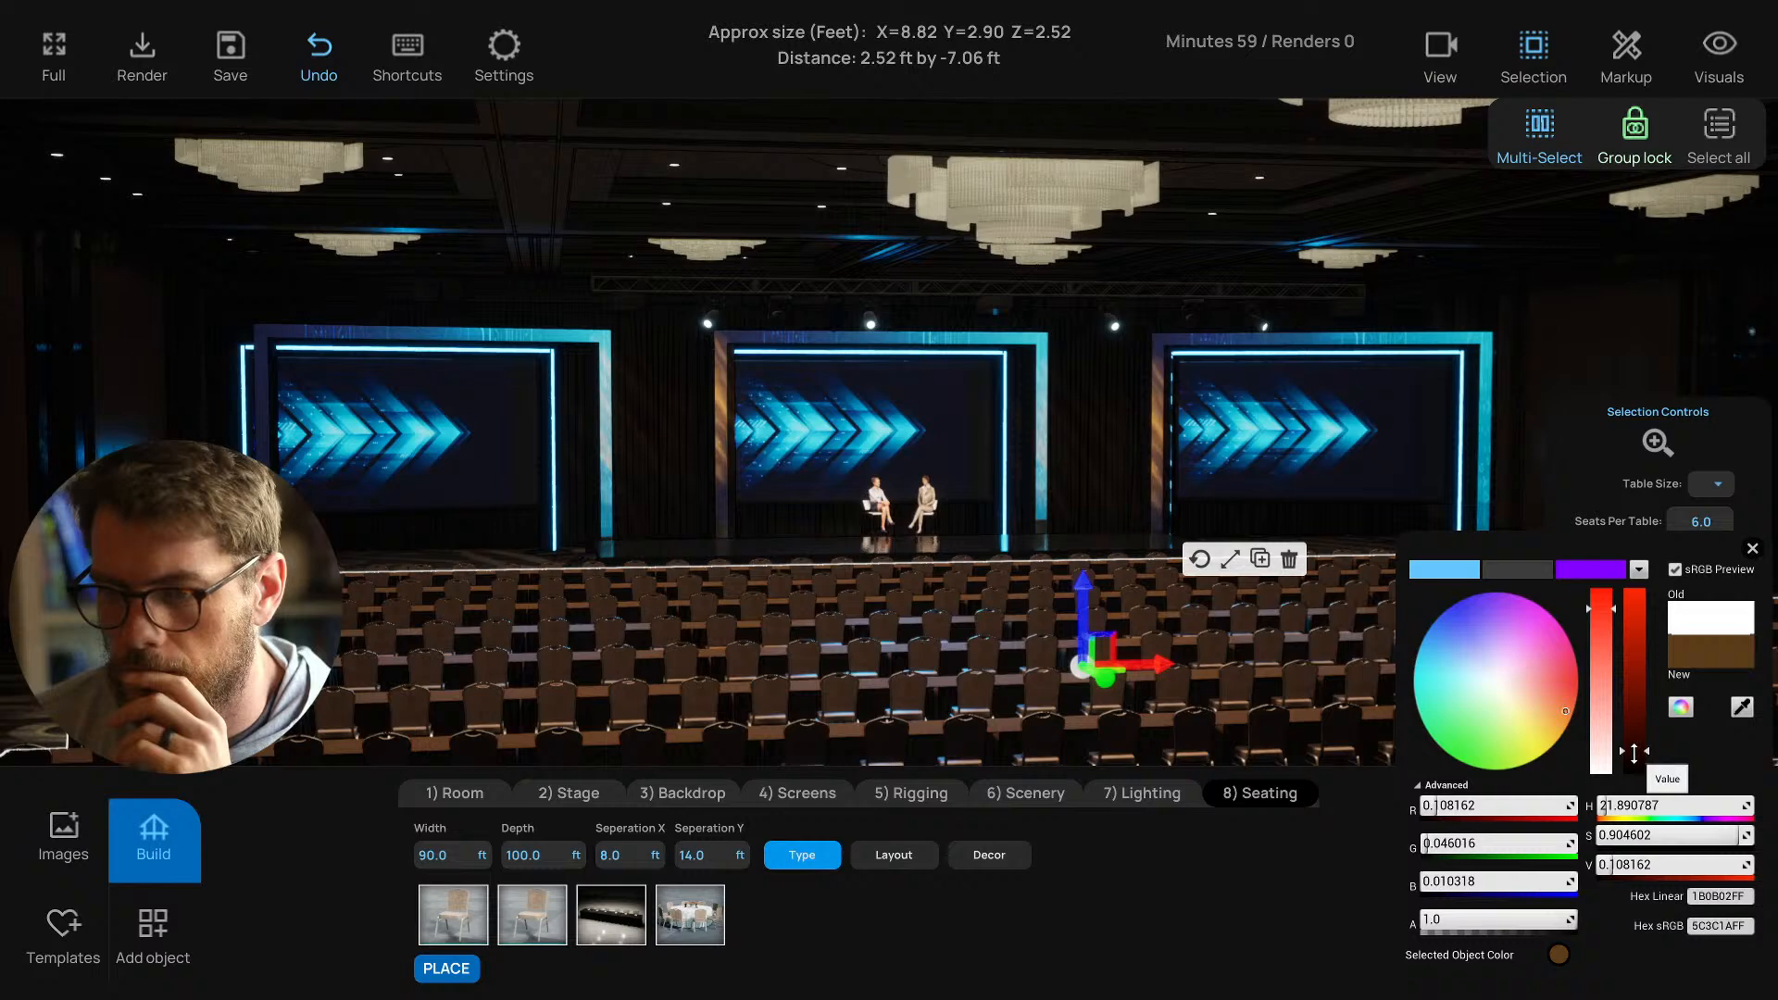
drag(1632, 769, 1633, 746)
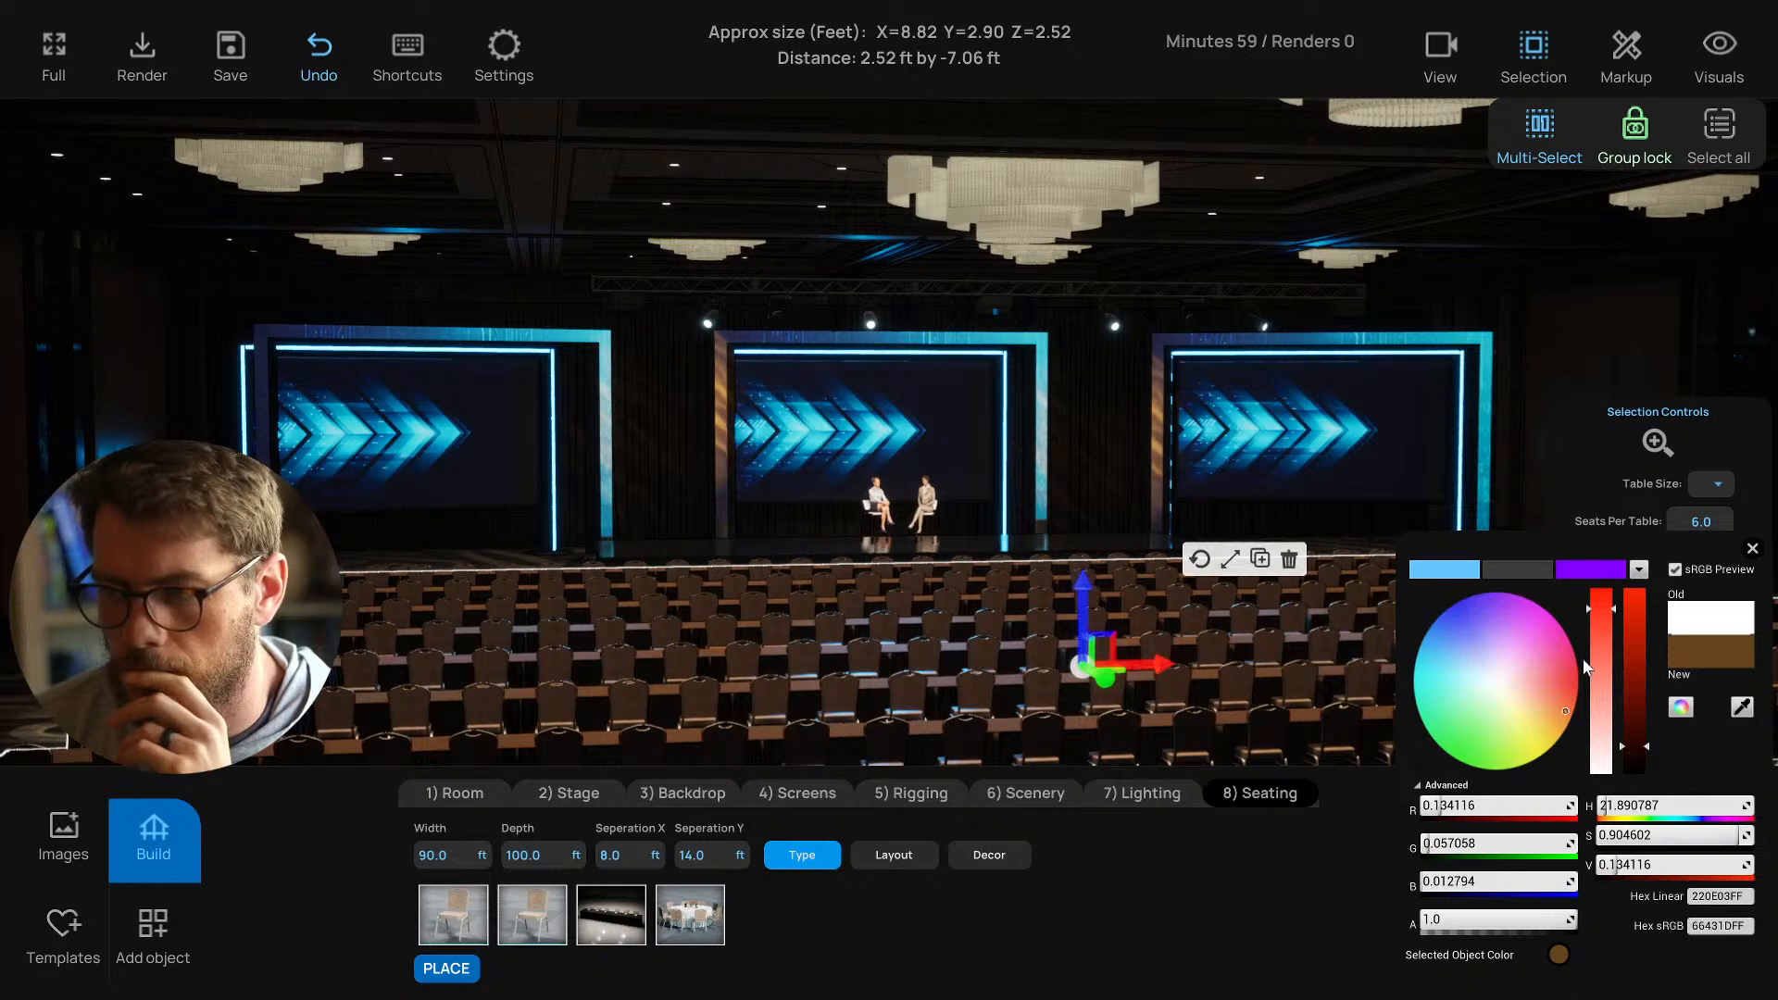
mouse_move(1603, 648)
mouse_down()
mouse_move(1605, 669)
mouse_move(1606, 585)
mouse_move(1609, 621)
mouse_up()
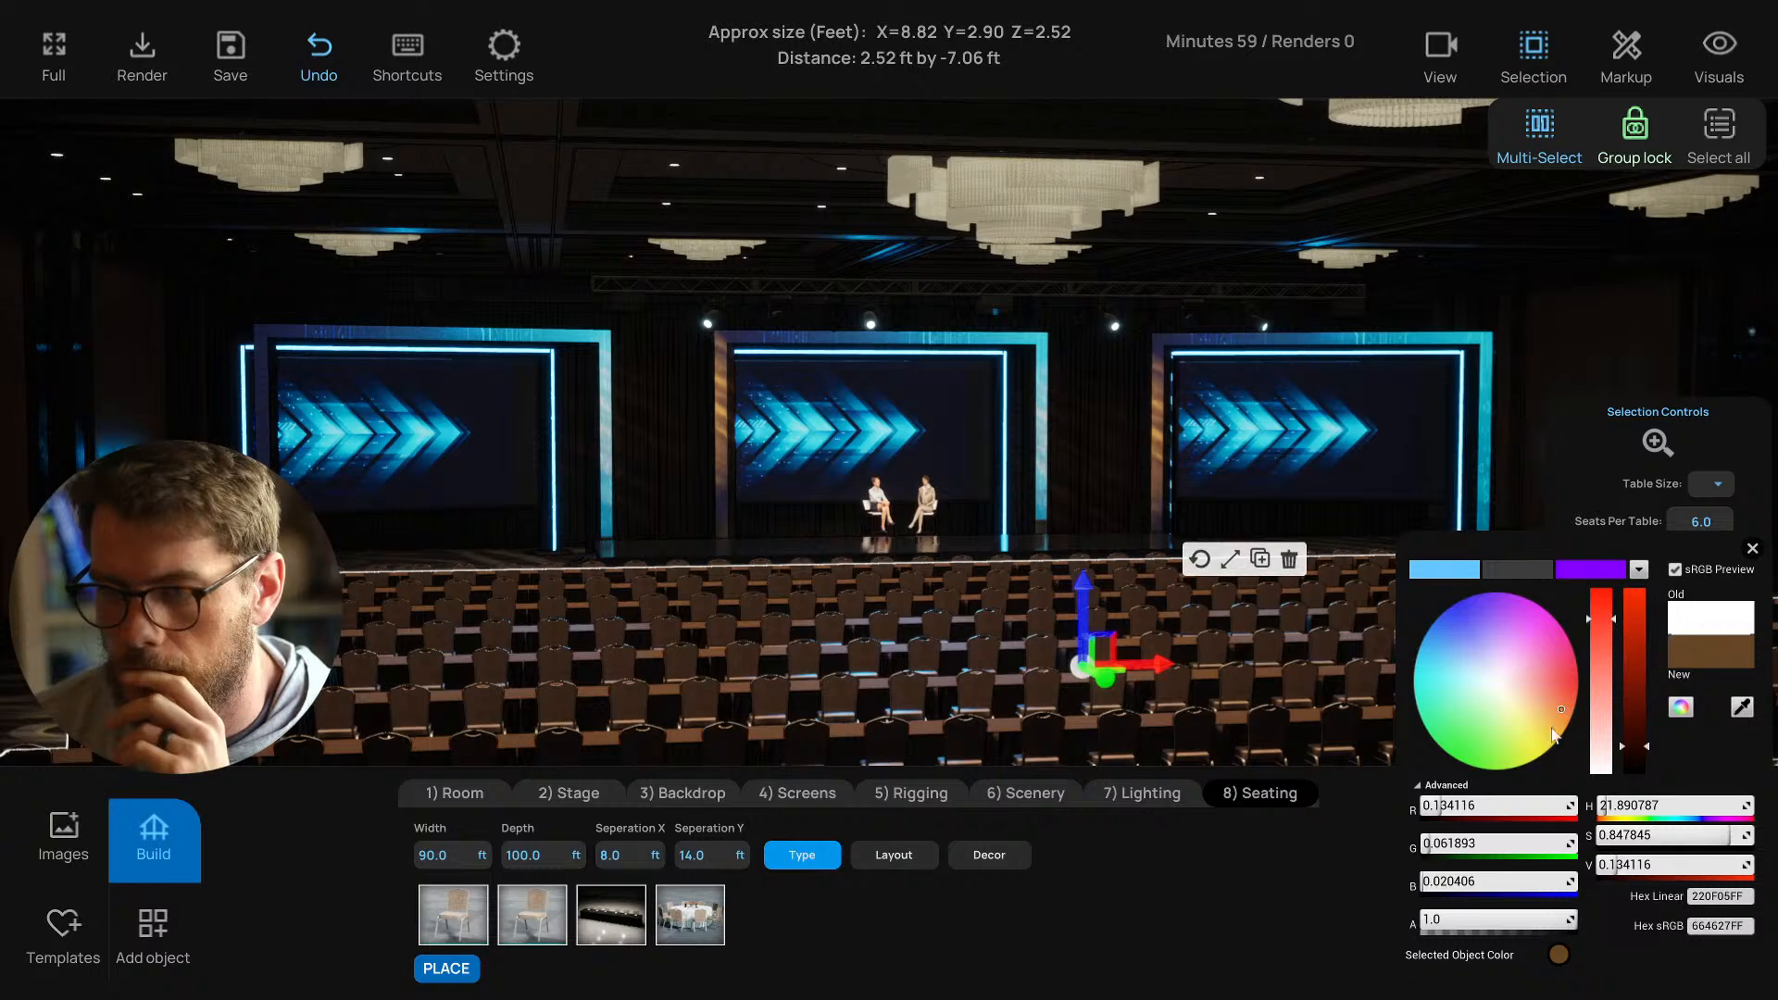
mouse_move(1563, 713)
mouse_down()
mouse_move(1552, 732)
mouse_move(1579, 719)
mouse_move(1574, 699)
mouse_move(1632, 760)
mouse_up()
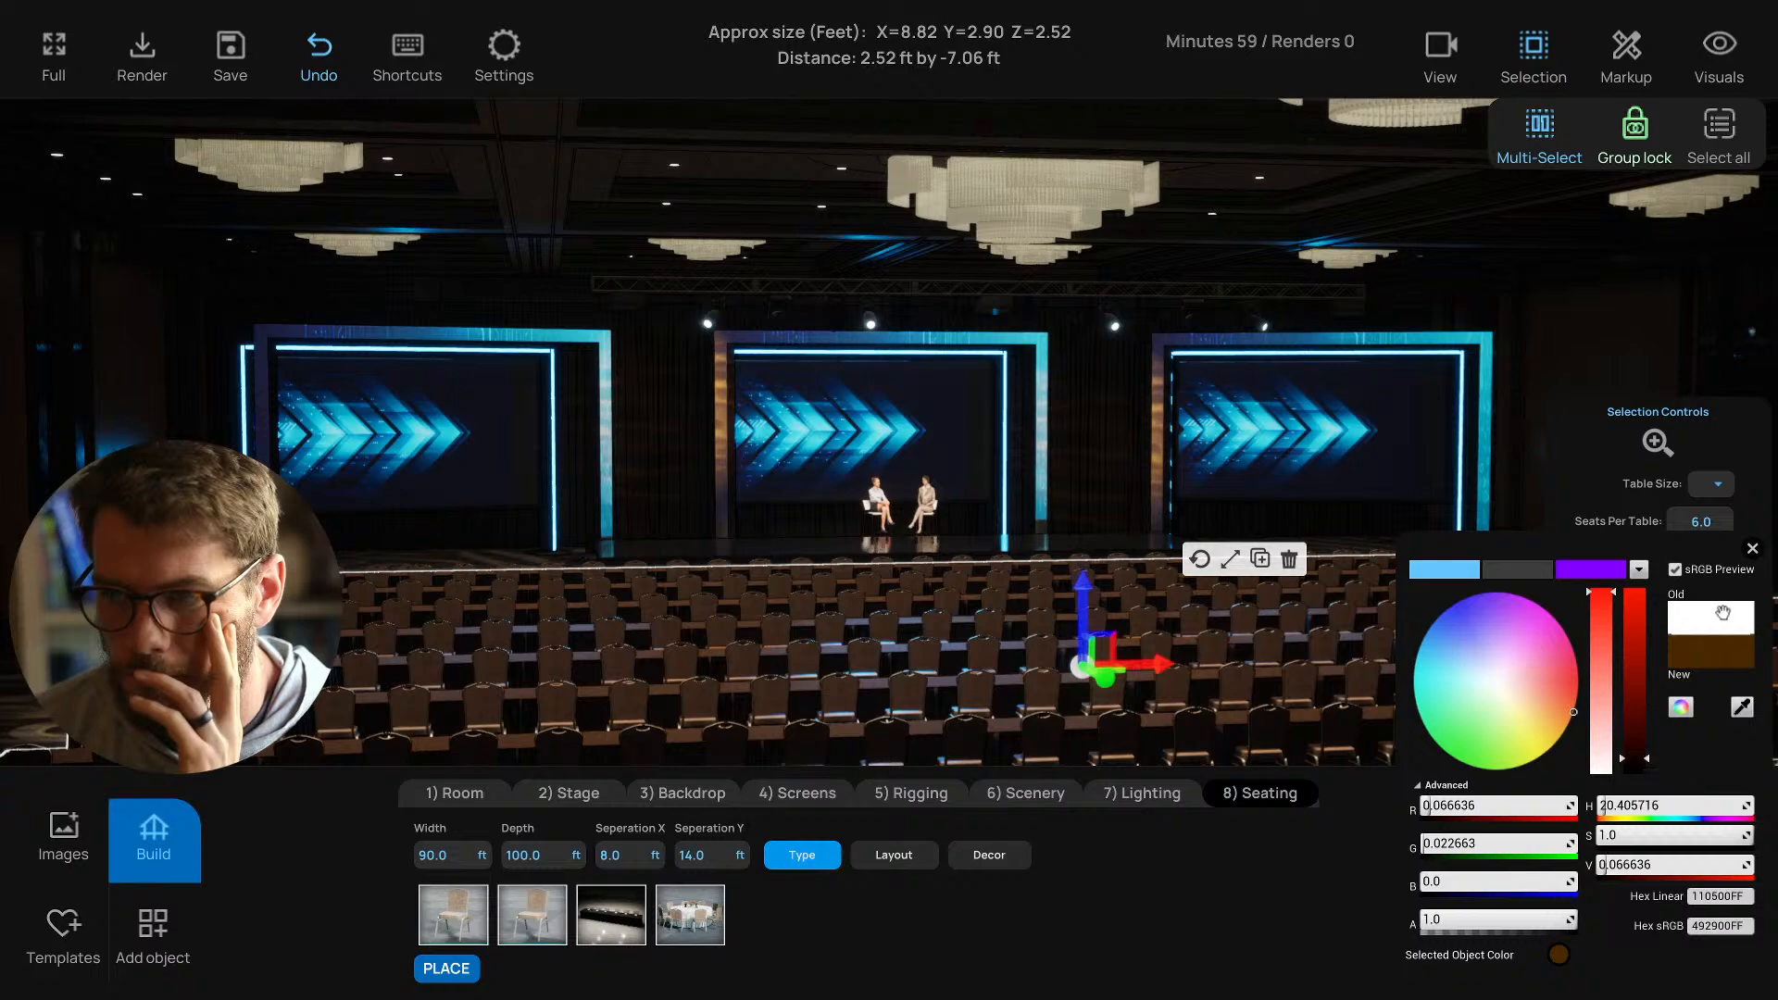
click(1752, 549)
click(1602, 385)
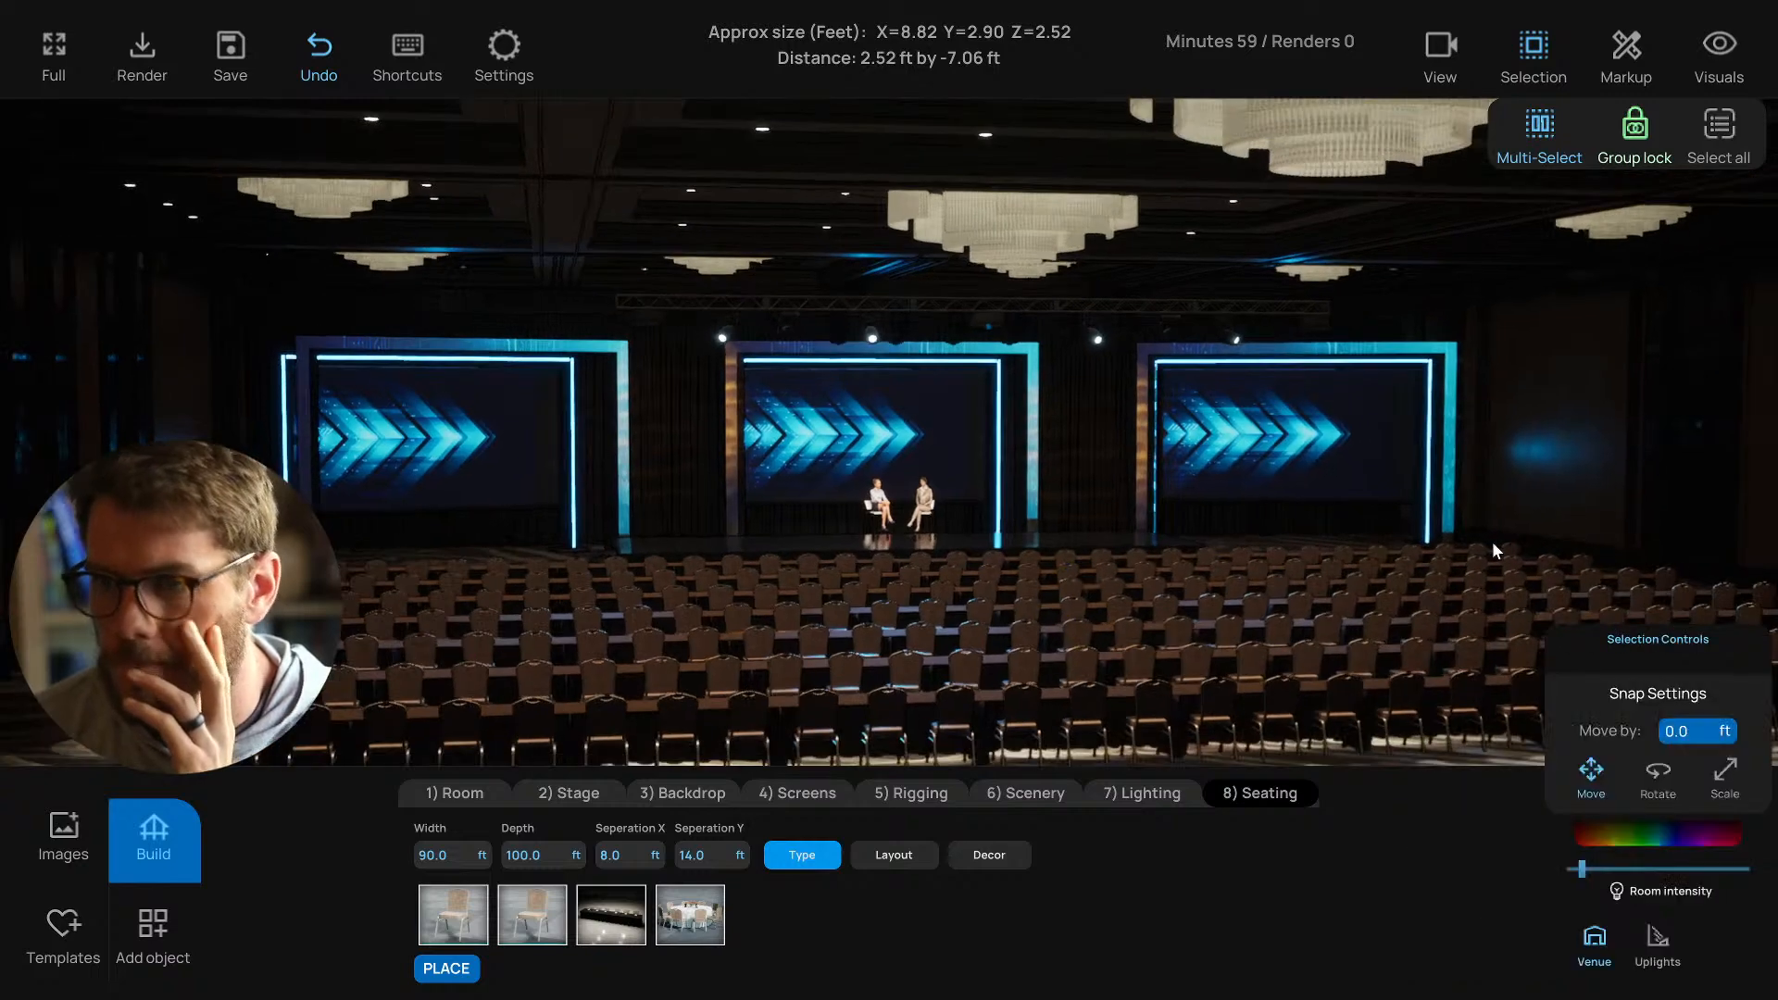
Frame the stage and its three screens from behind the seating and save the project again.
right_drag(1492, 541, 1326, 586)
key(w)
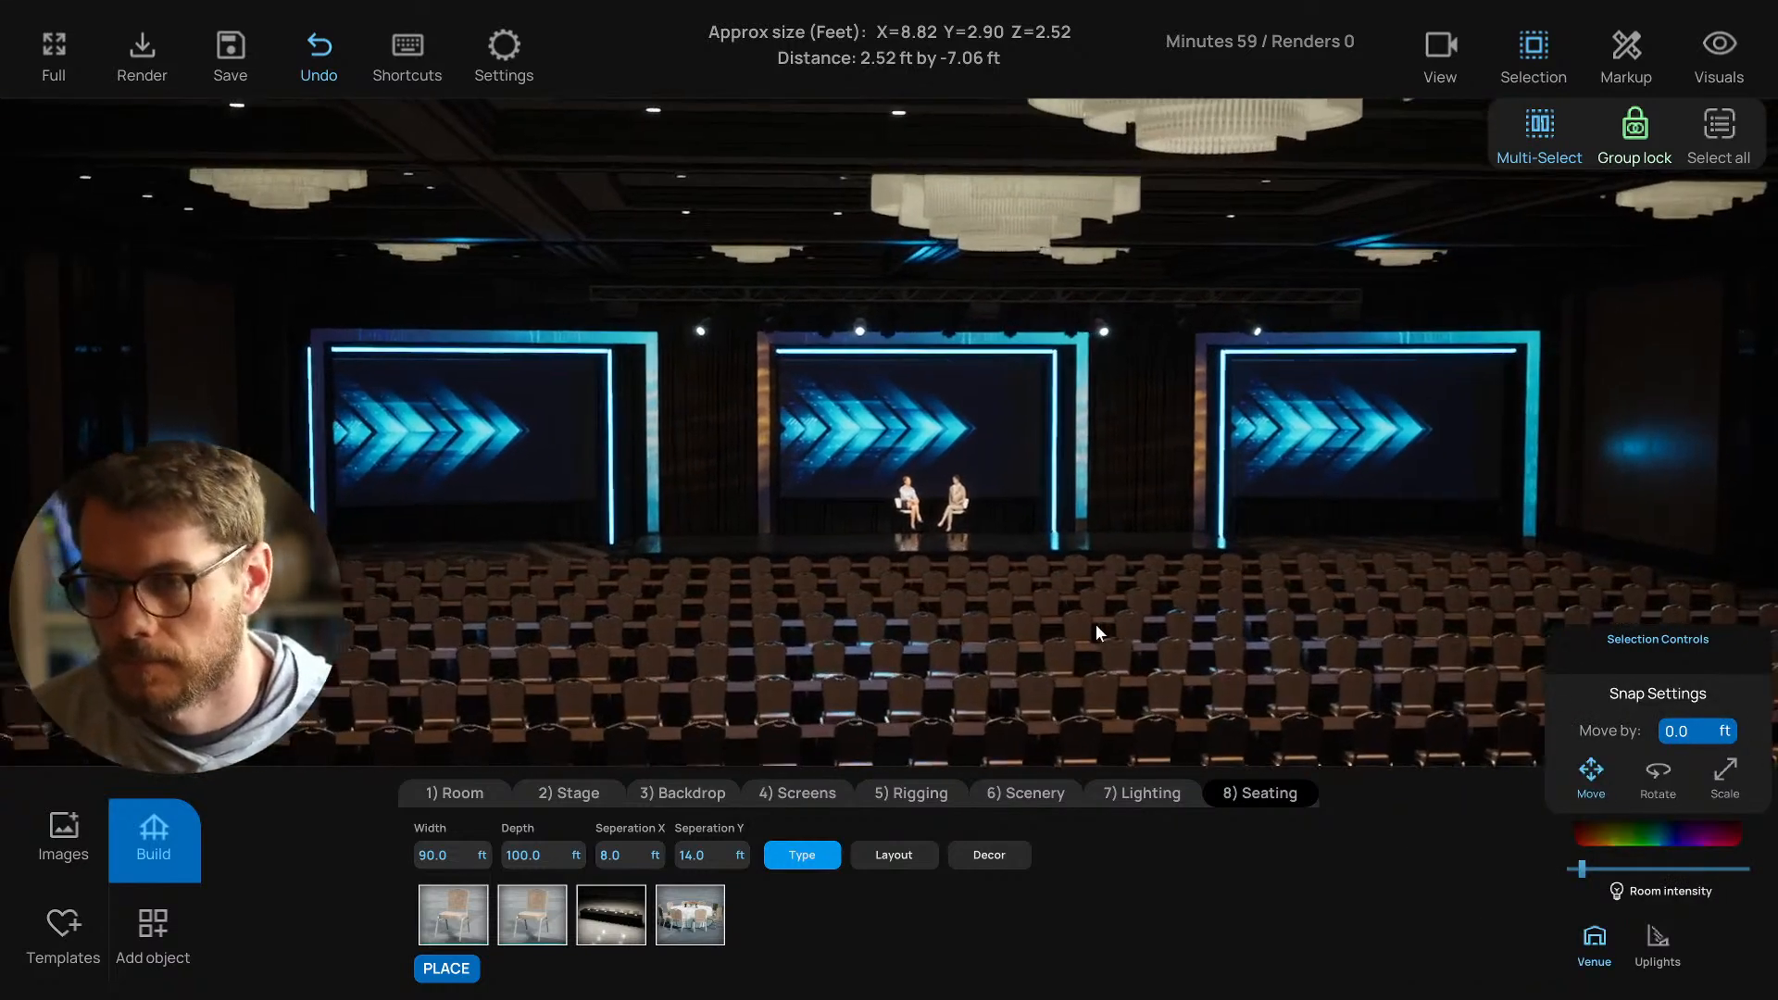
mouse_move(1097, 626)
right_down()
mouse_move(1132, 634)
mouse_move(1059, 613)
mouse_move(1115, 609)
right_up()
key(w)
key(w)
key(ctrl+s)
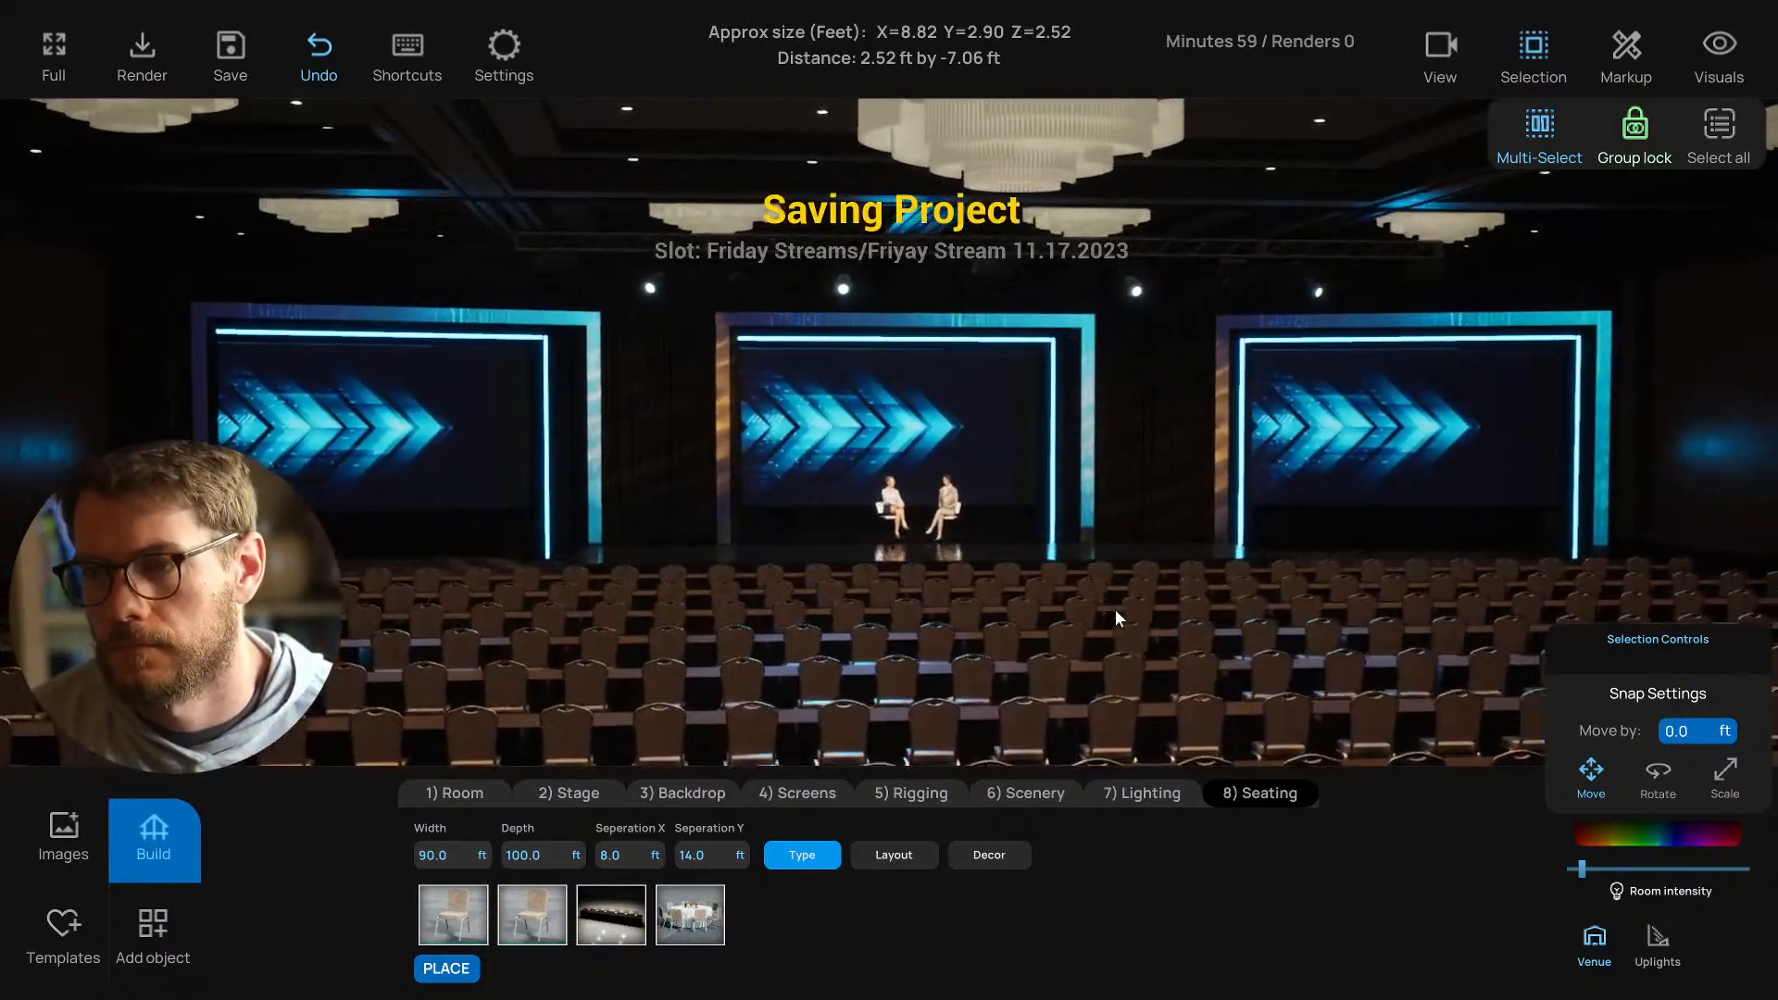
Preview the stage lighting with haze switched on, and switch the haze off again.
click(1720, 48)
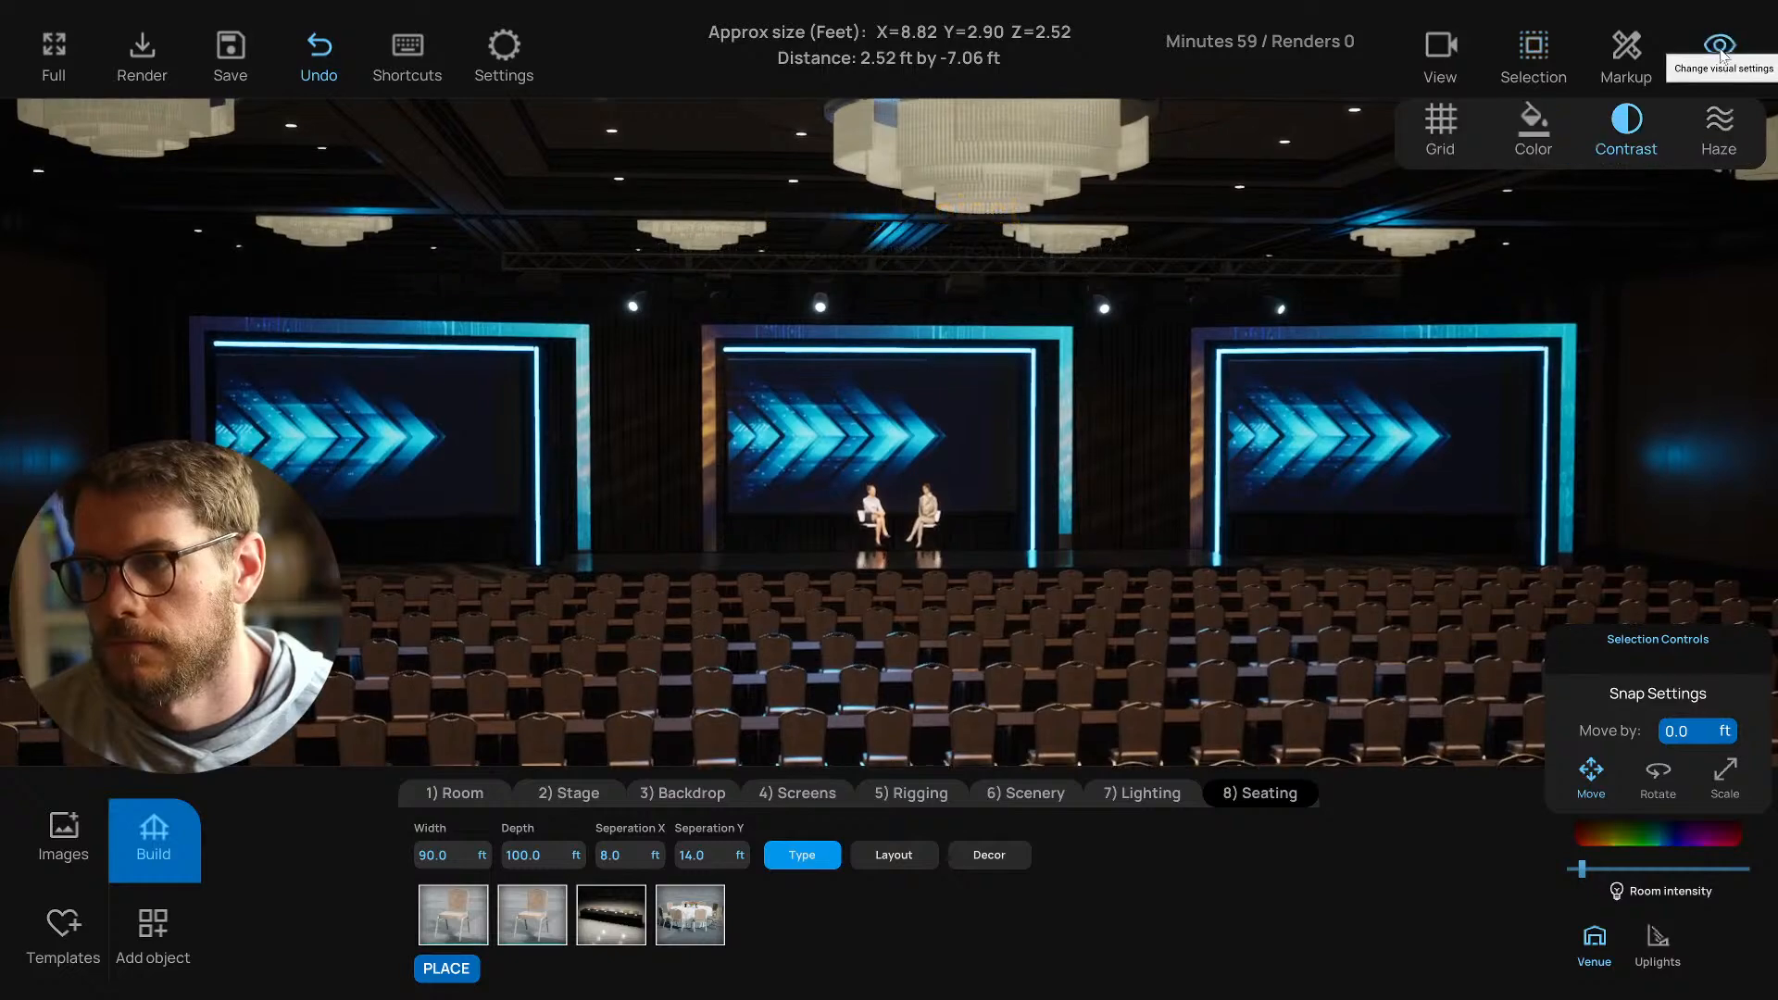
click(1719, 125)
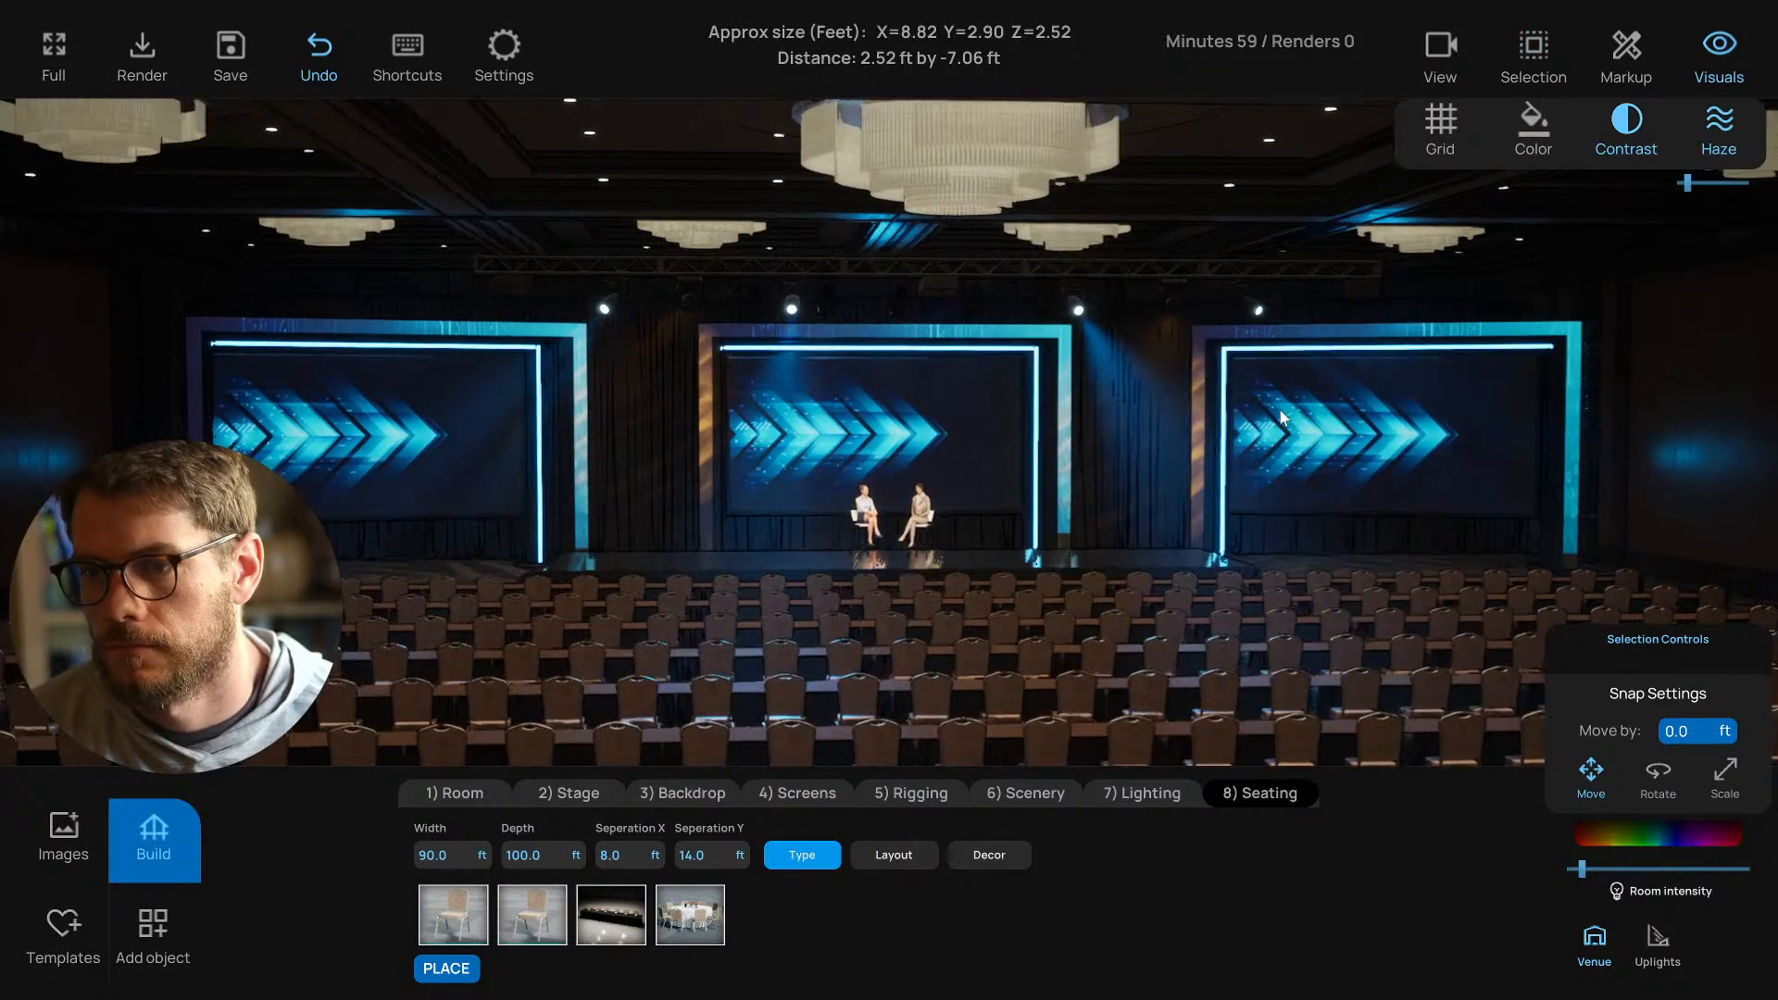
key(w)
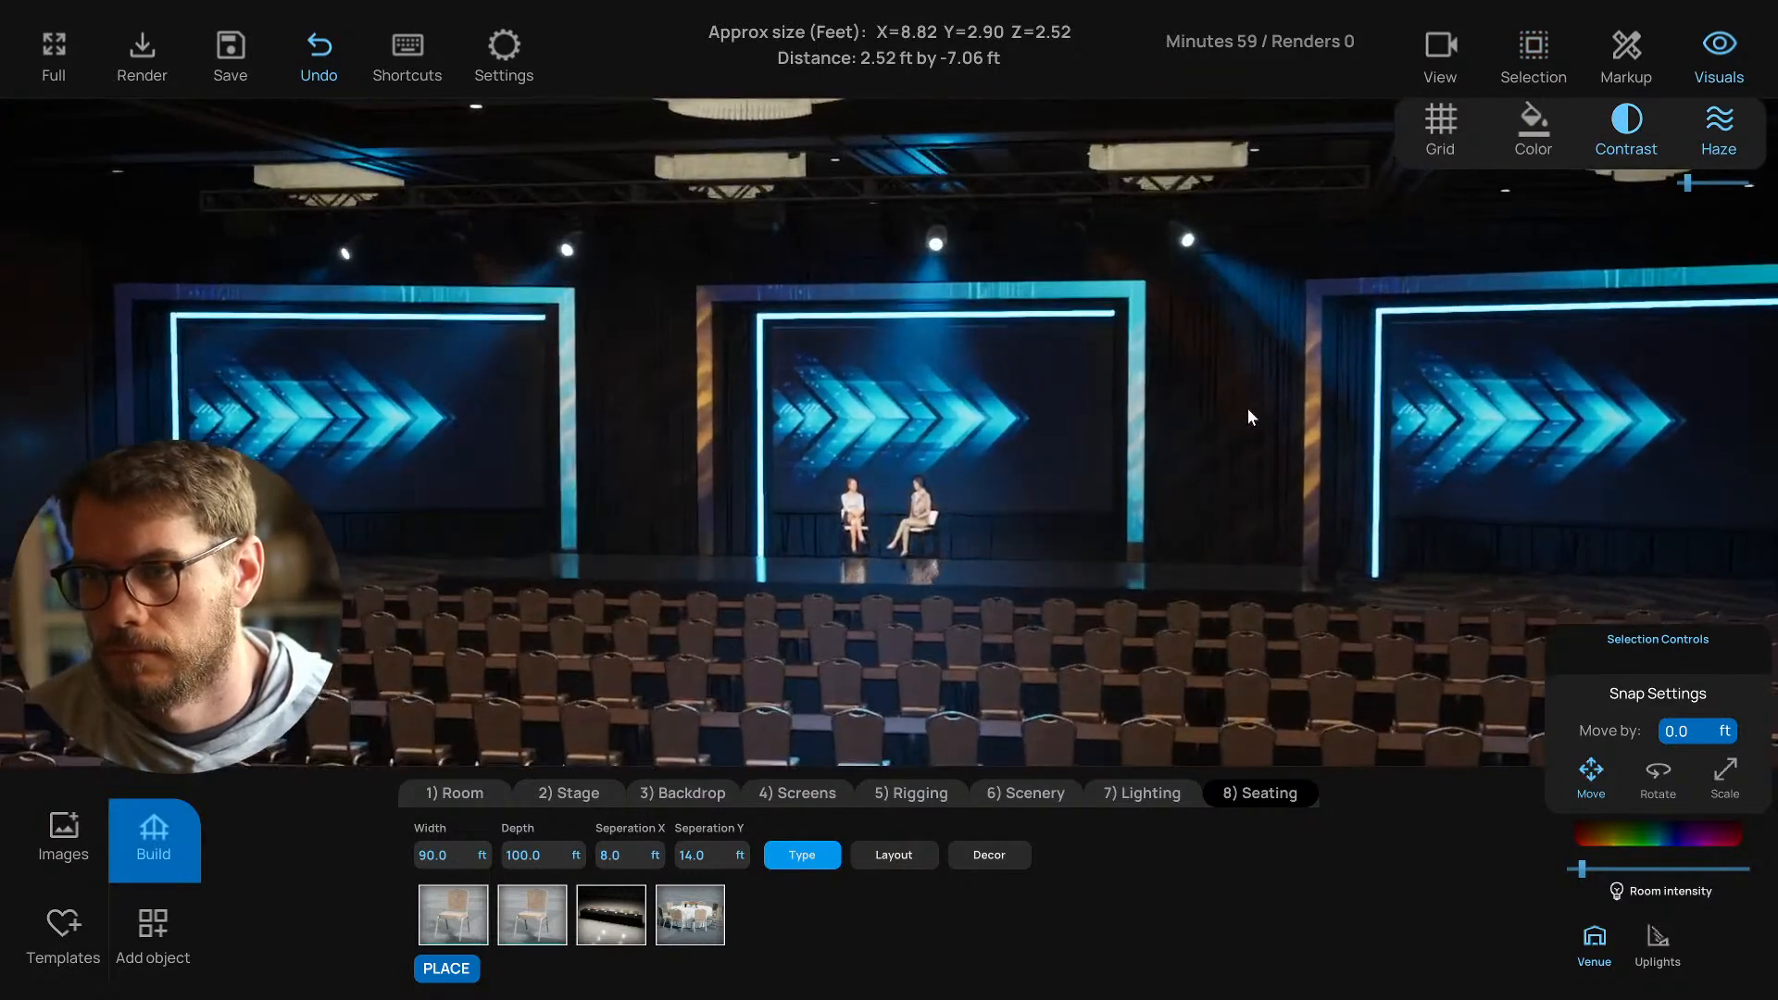
middle_drag(1247, 409, 1162, 467)
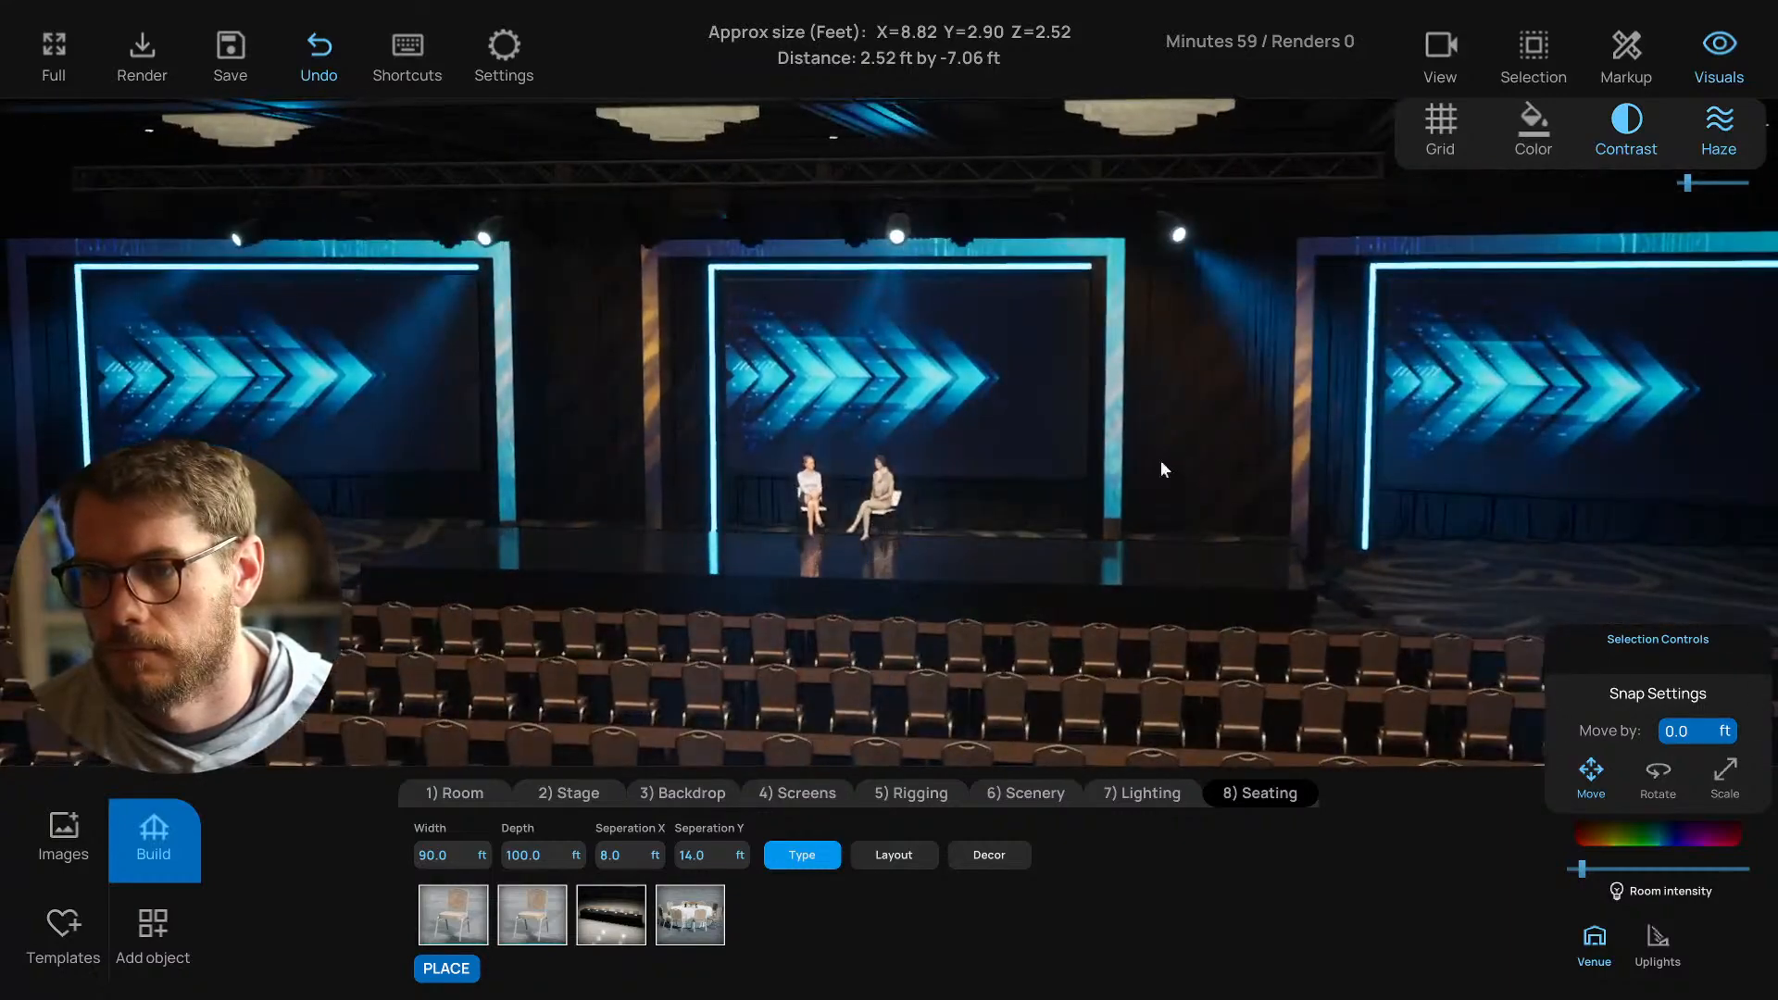
key(t)
scroll(980, 510, up, 2)
middle_drag(980, 511, 988, 504)
scroll(989, 505, down, 2)
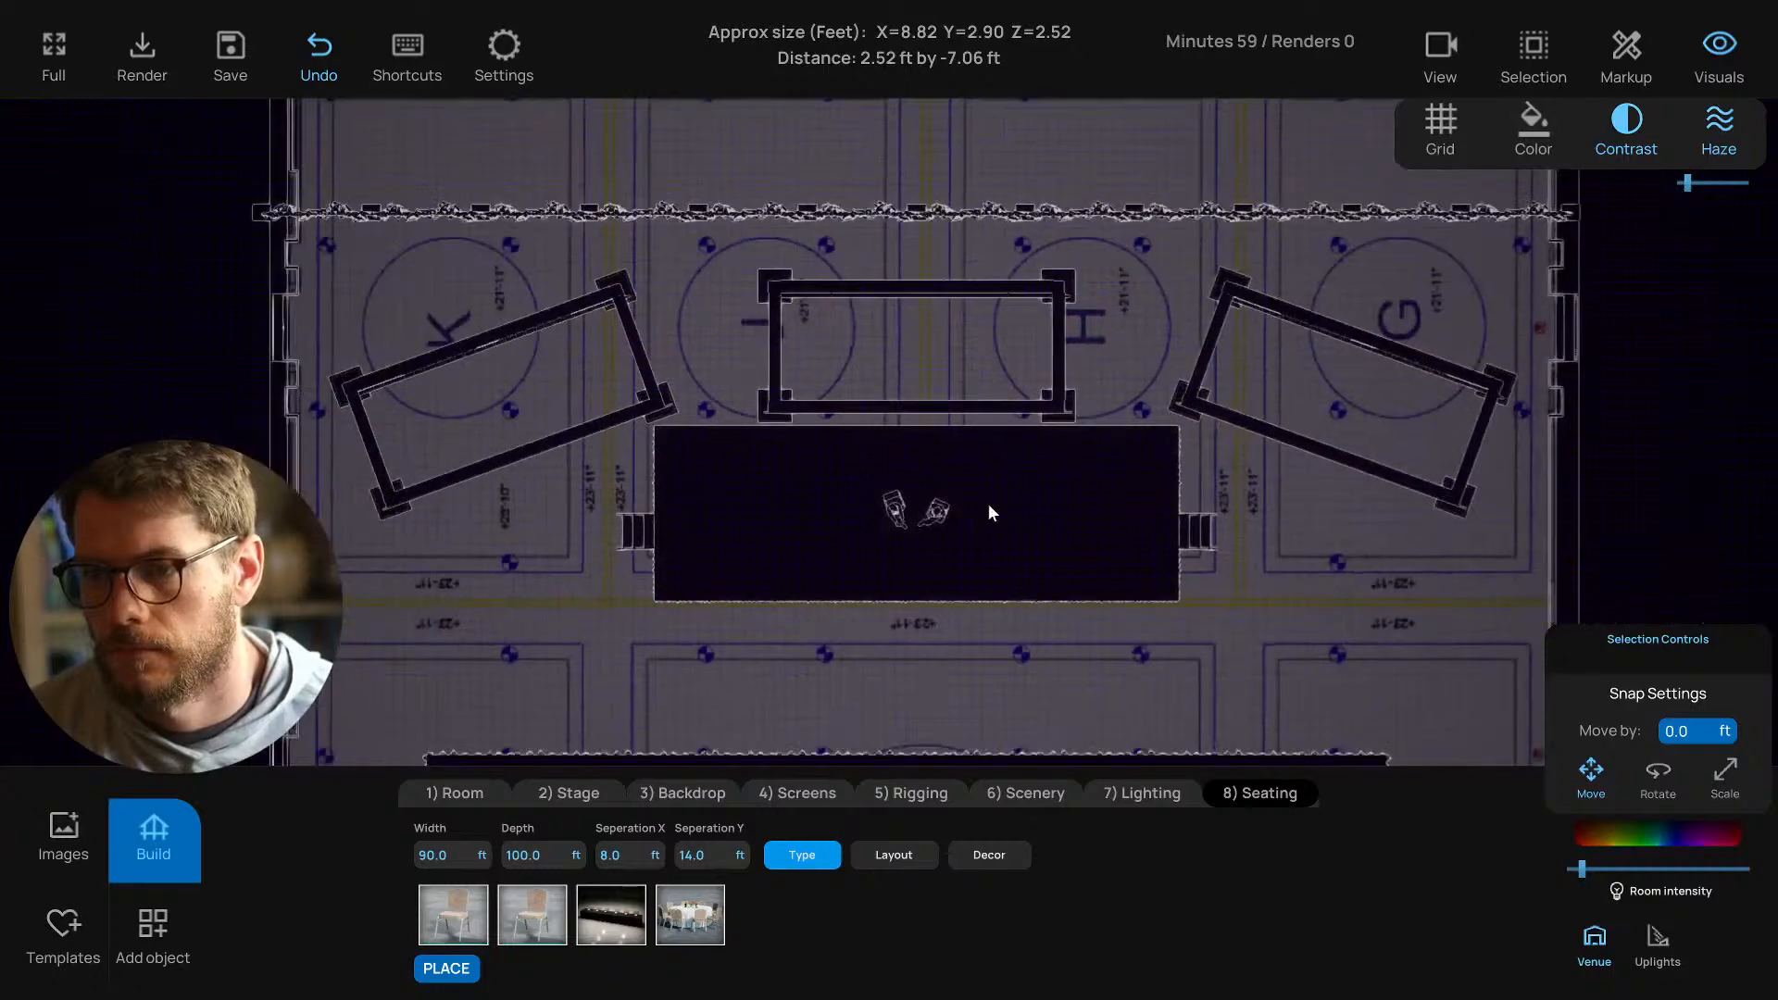
key(s)
key(f)
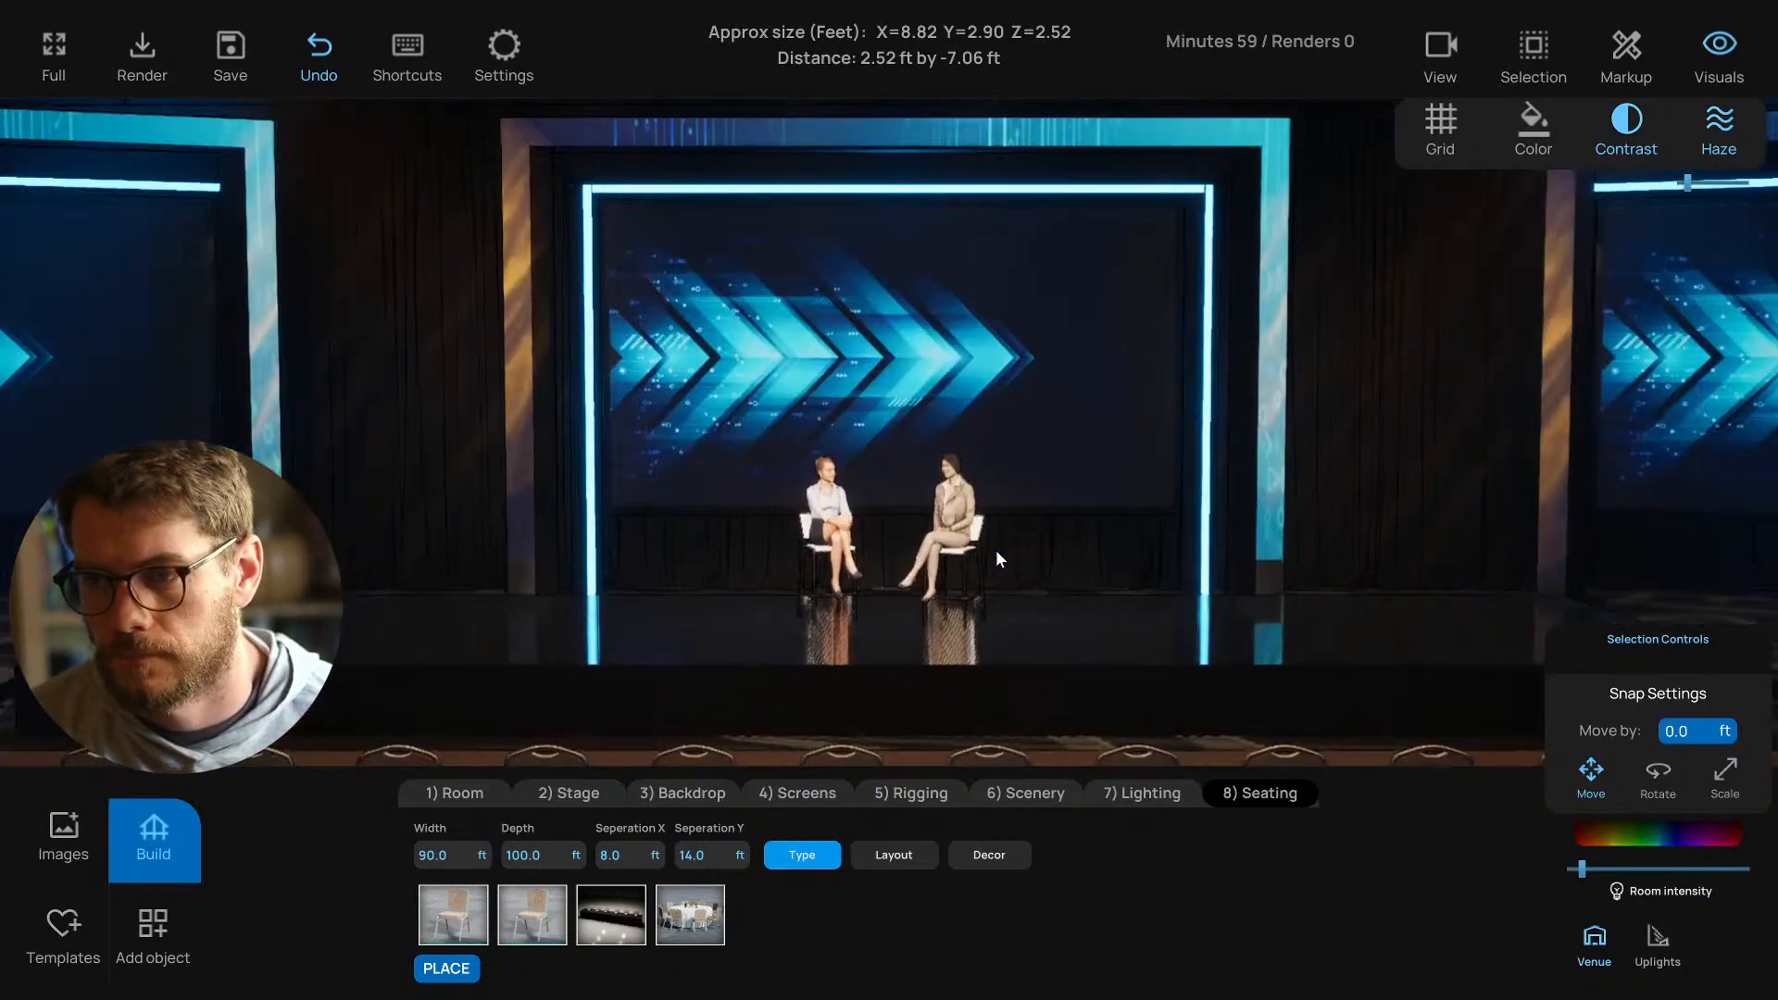
click(1720, 126)
Examine the light bars around the centre screen and the front of the stage from above.
middle_drag(1102, 508, 1107, 460)
middle_drag(880, 296, 903, 378)
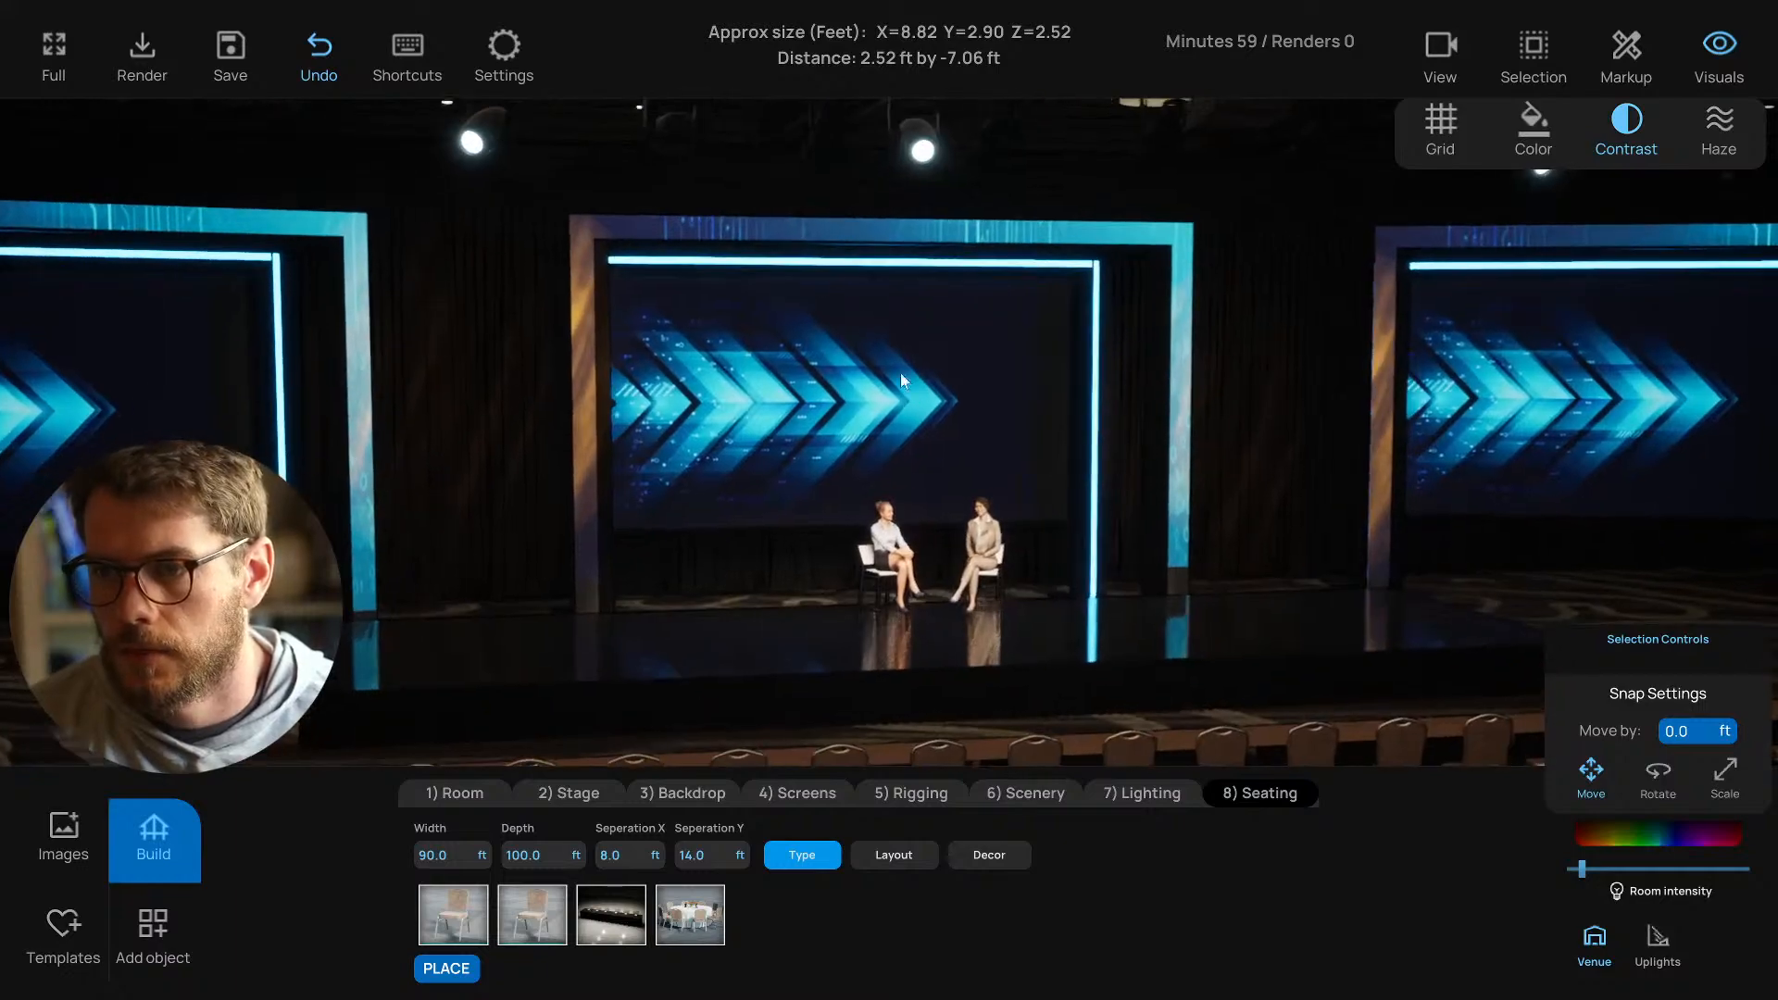
click(821, 264)
middle_drag(820, 264, 801, 389)
scroll(840, 295, down, 5)
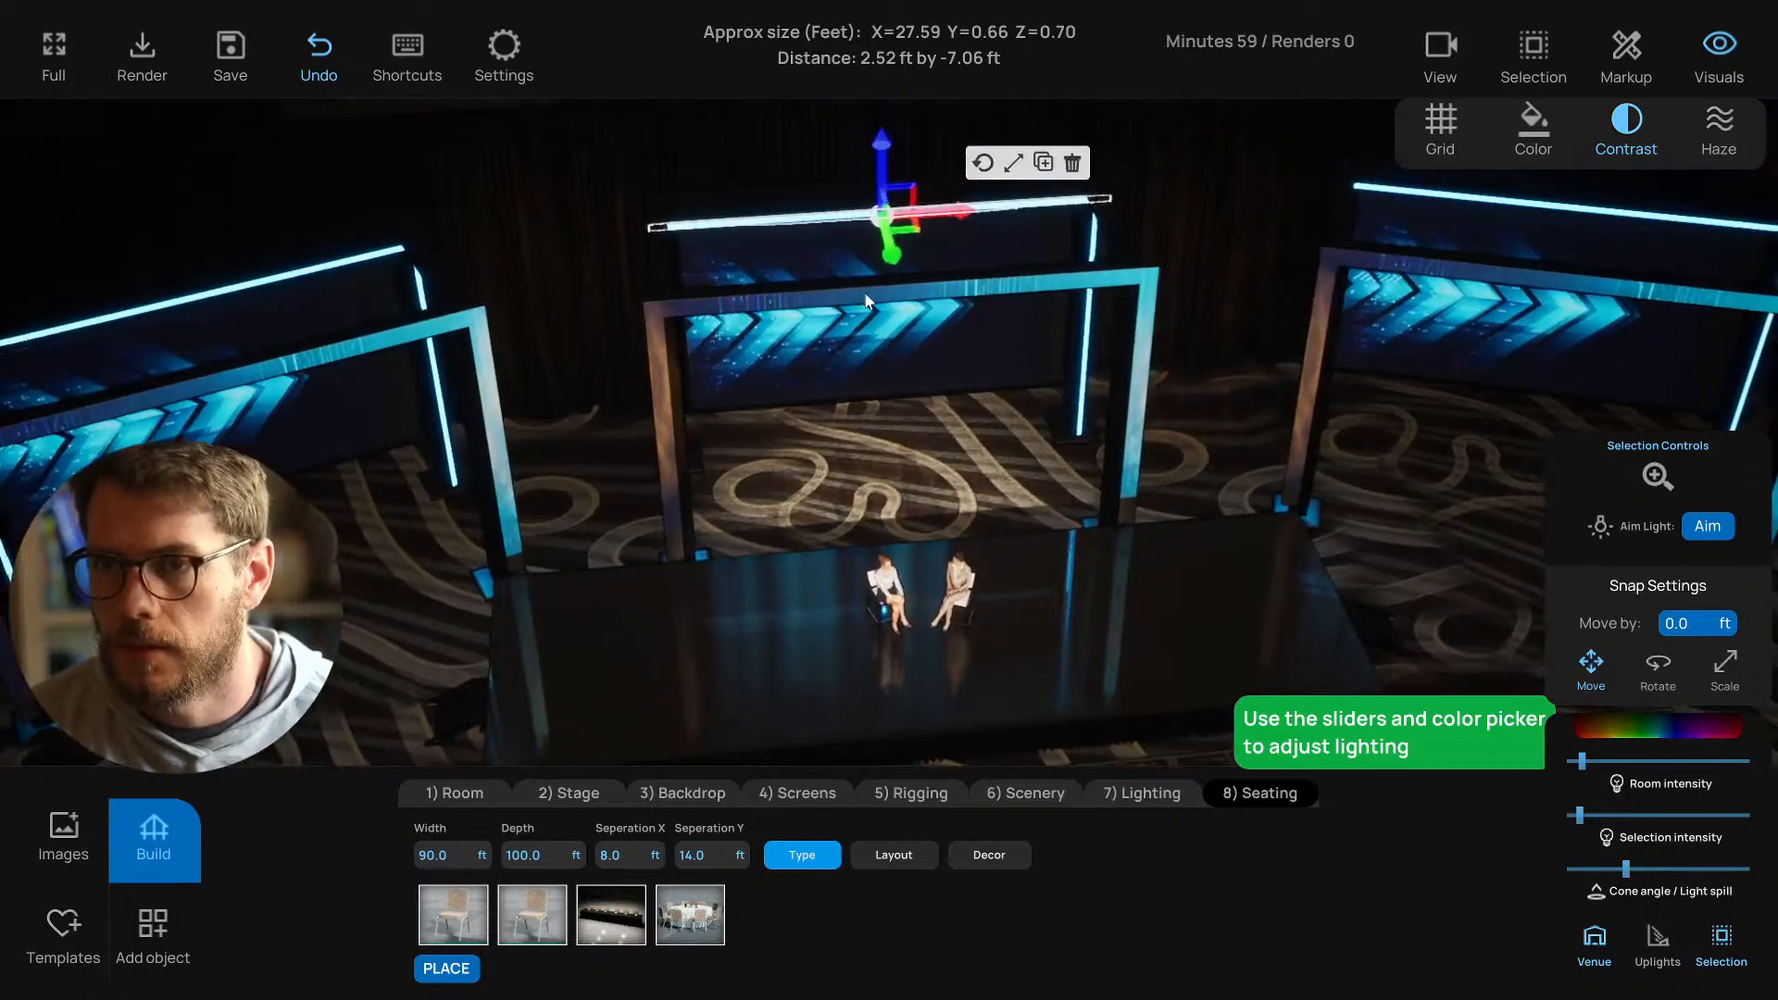
middle_drag(864, 292, 832, 343)
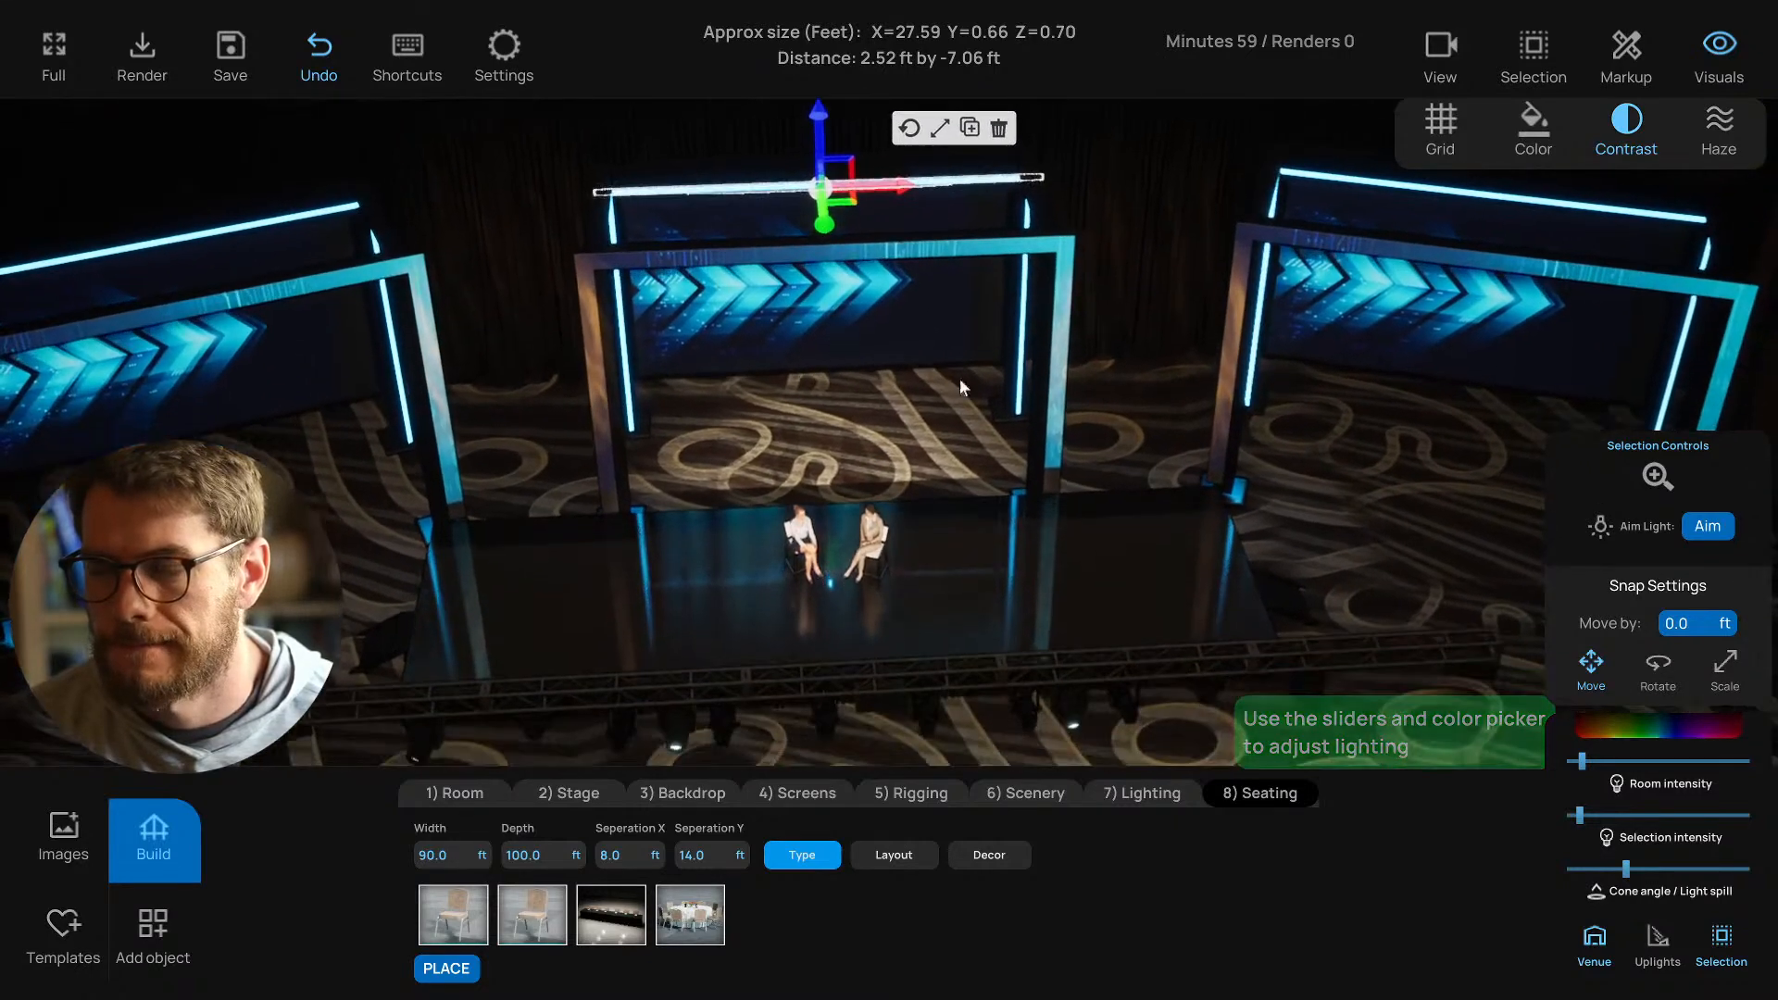
click(1141, 446)
middle_drag(1141, 446, 1130, 635)
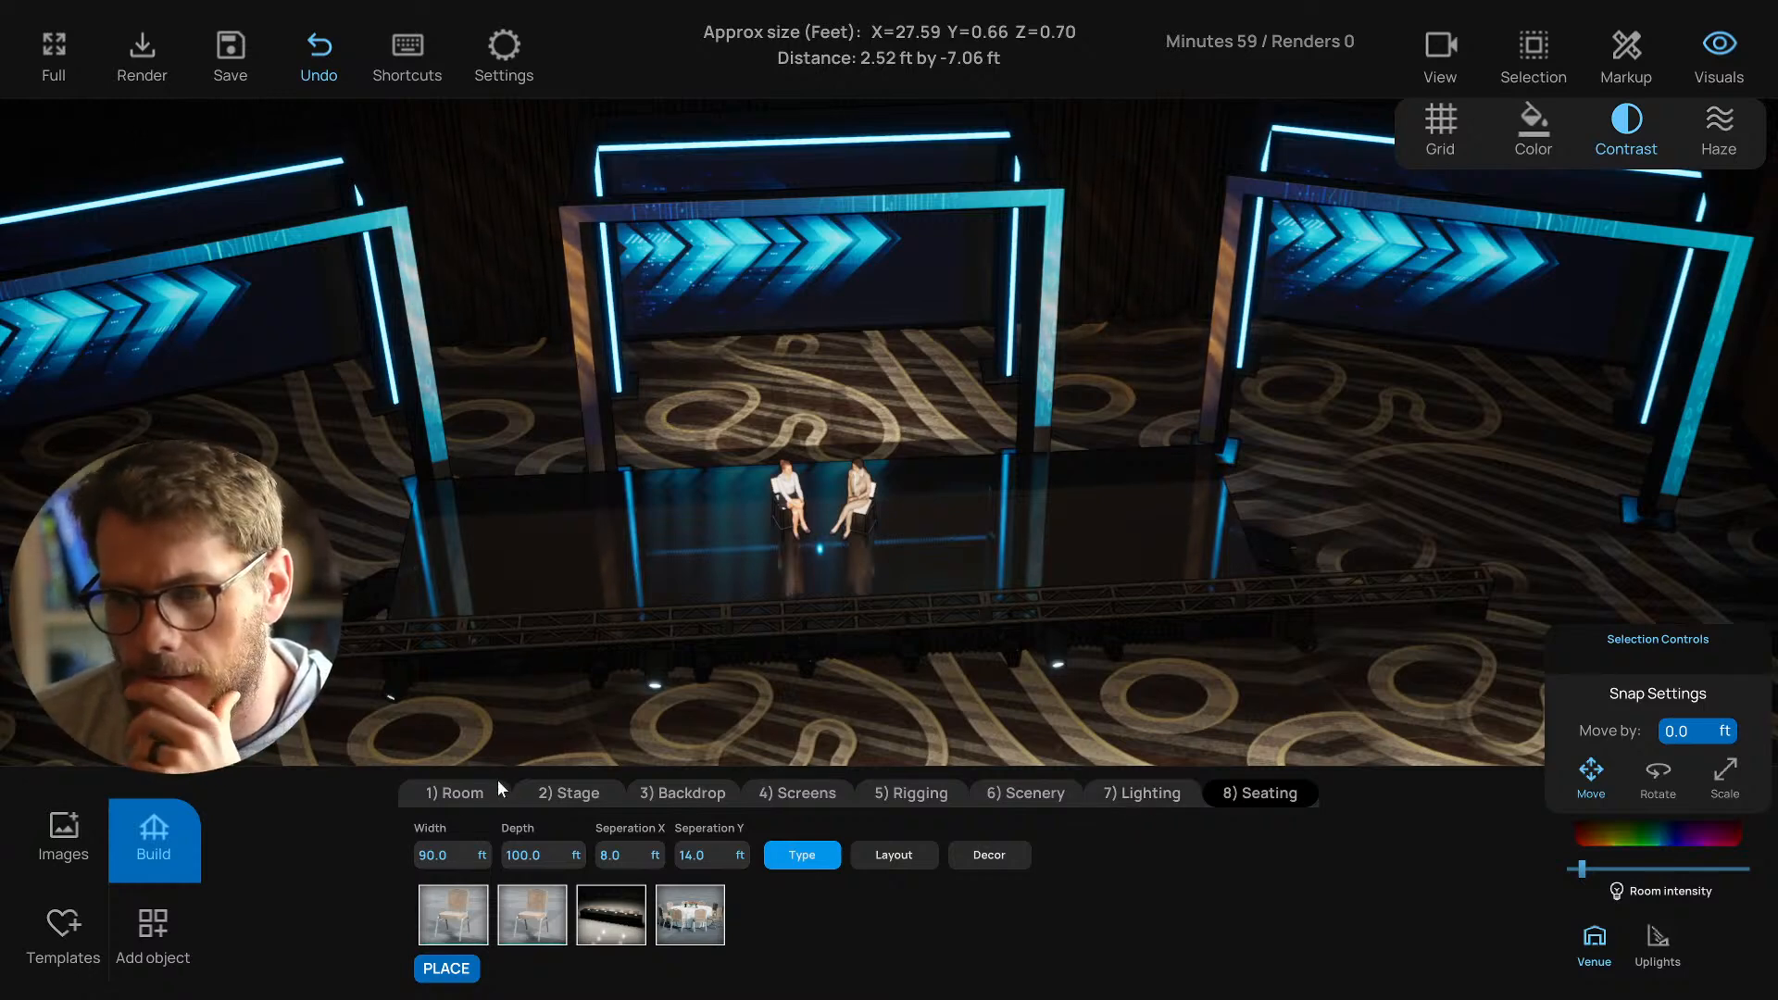
Place a basic cube on the floor in front of the stage and colour it blue, hex sRGB 0060FFFF.
click(156, 924)
click(1359, 916)
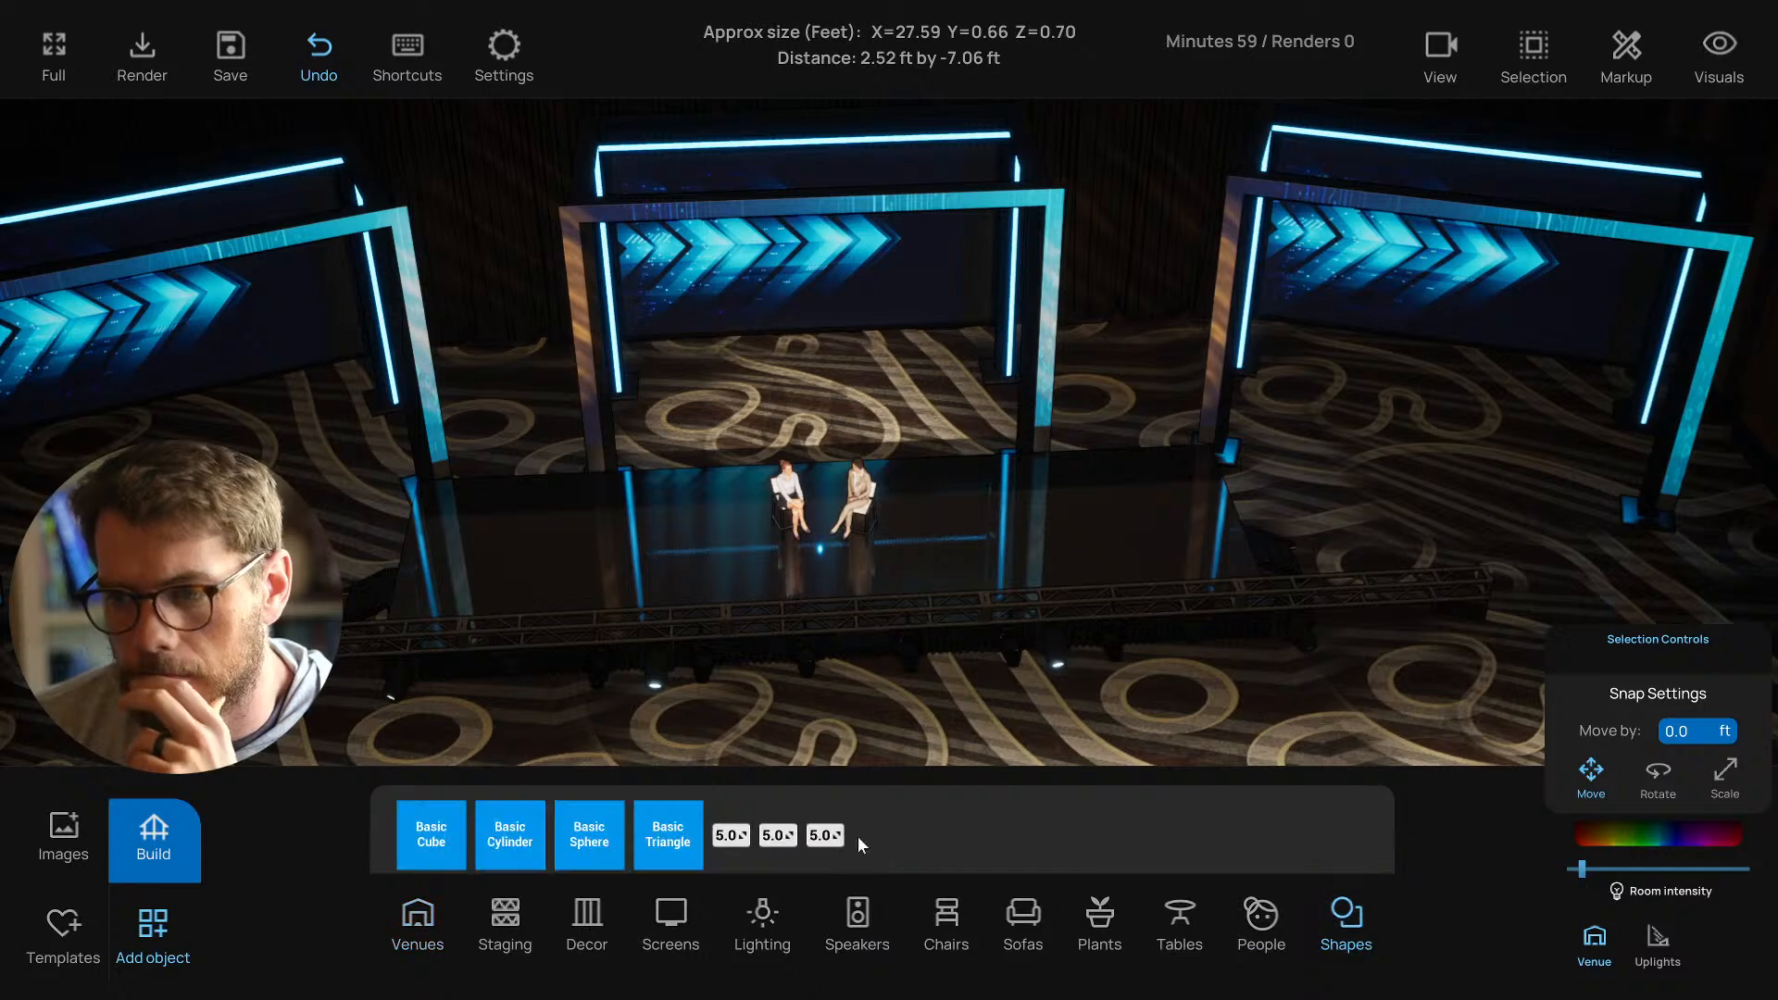
drag(450, 828, 869, 718)
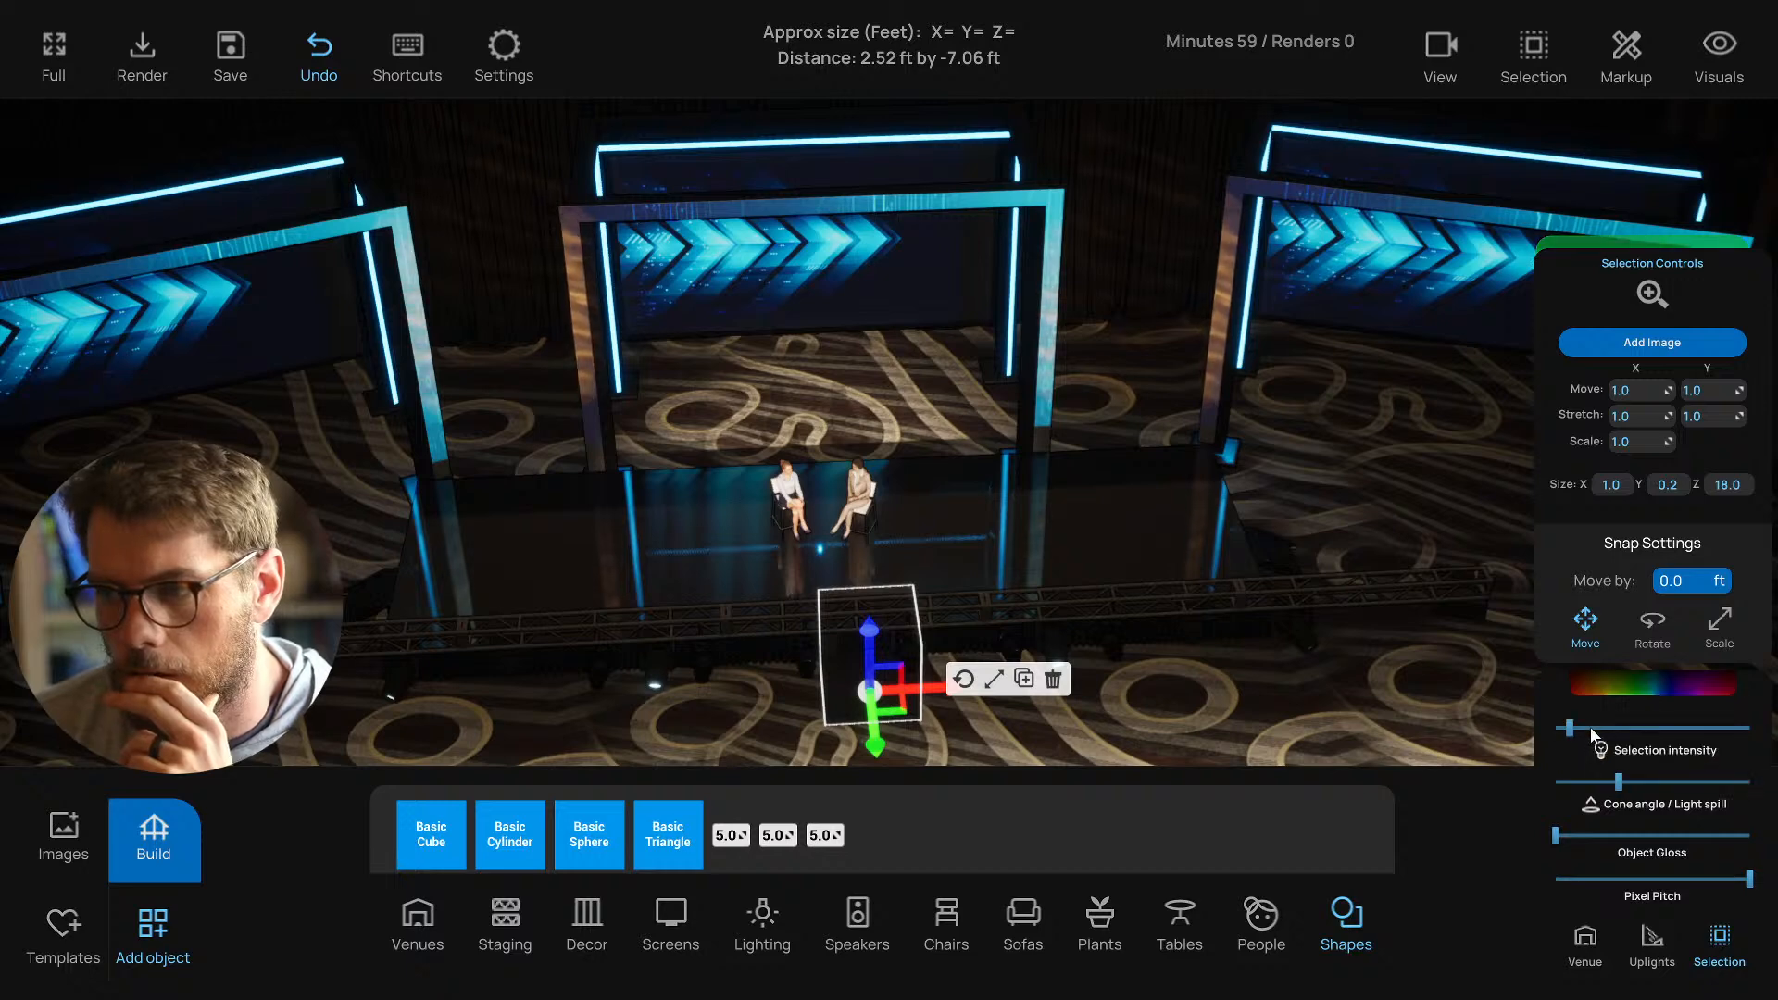
click(1630, 686)
drag(1495, 649, 1446, 609)
drag(1636, 650, 1637, 580)
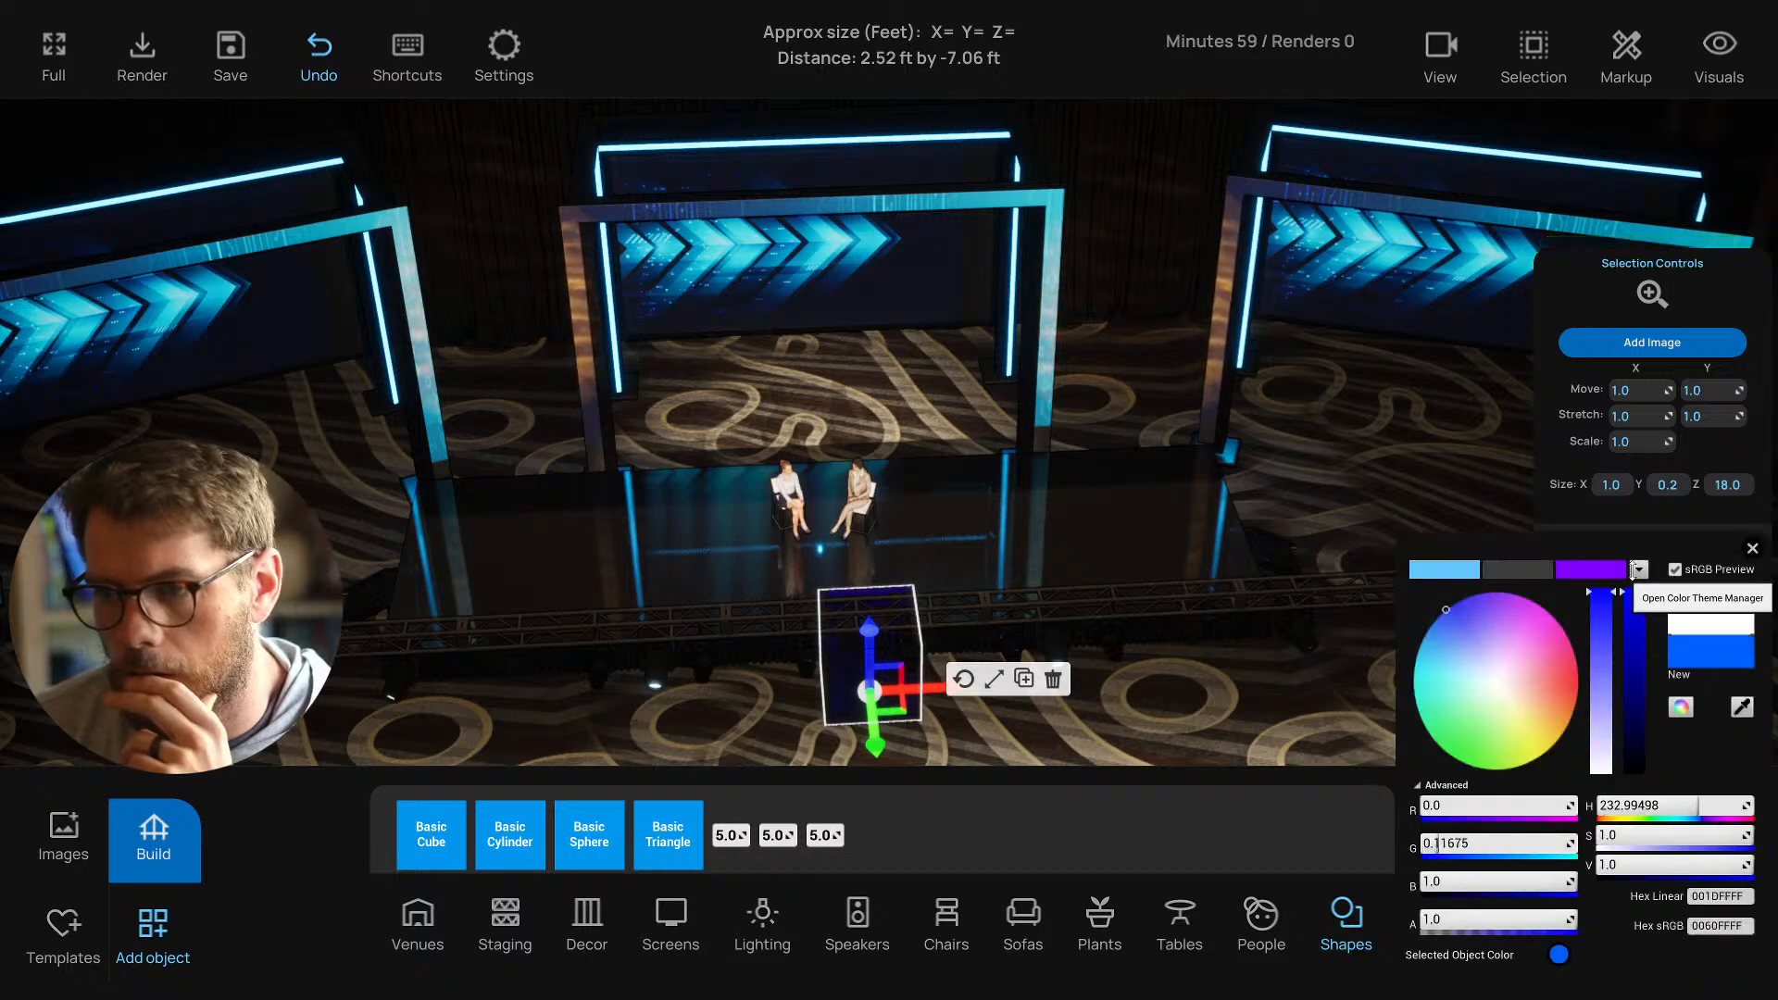
click(1754, 548)
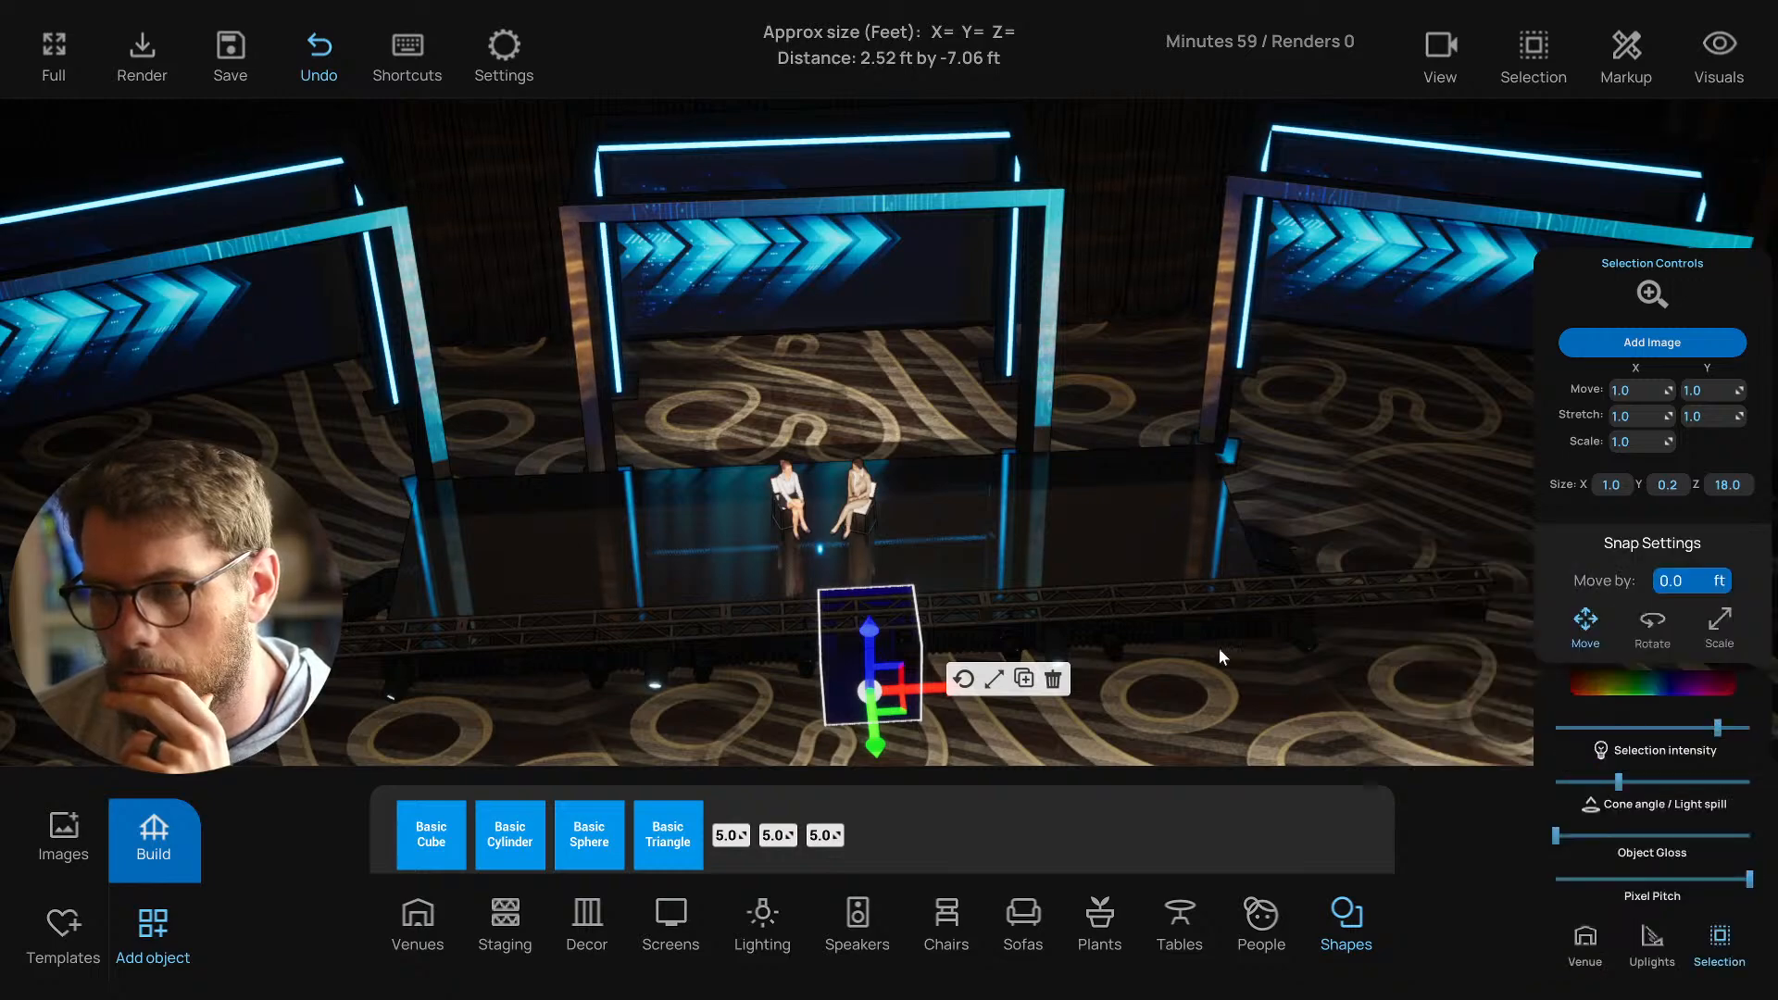
Increase the blue cube's light spill slightly, then delete the cube.
drag(1219, 648, 1236, 595)
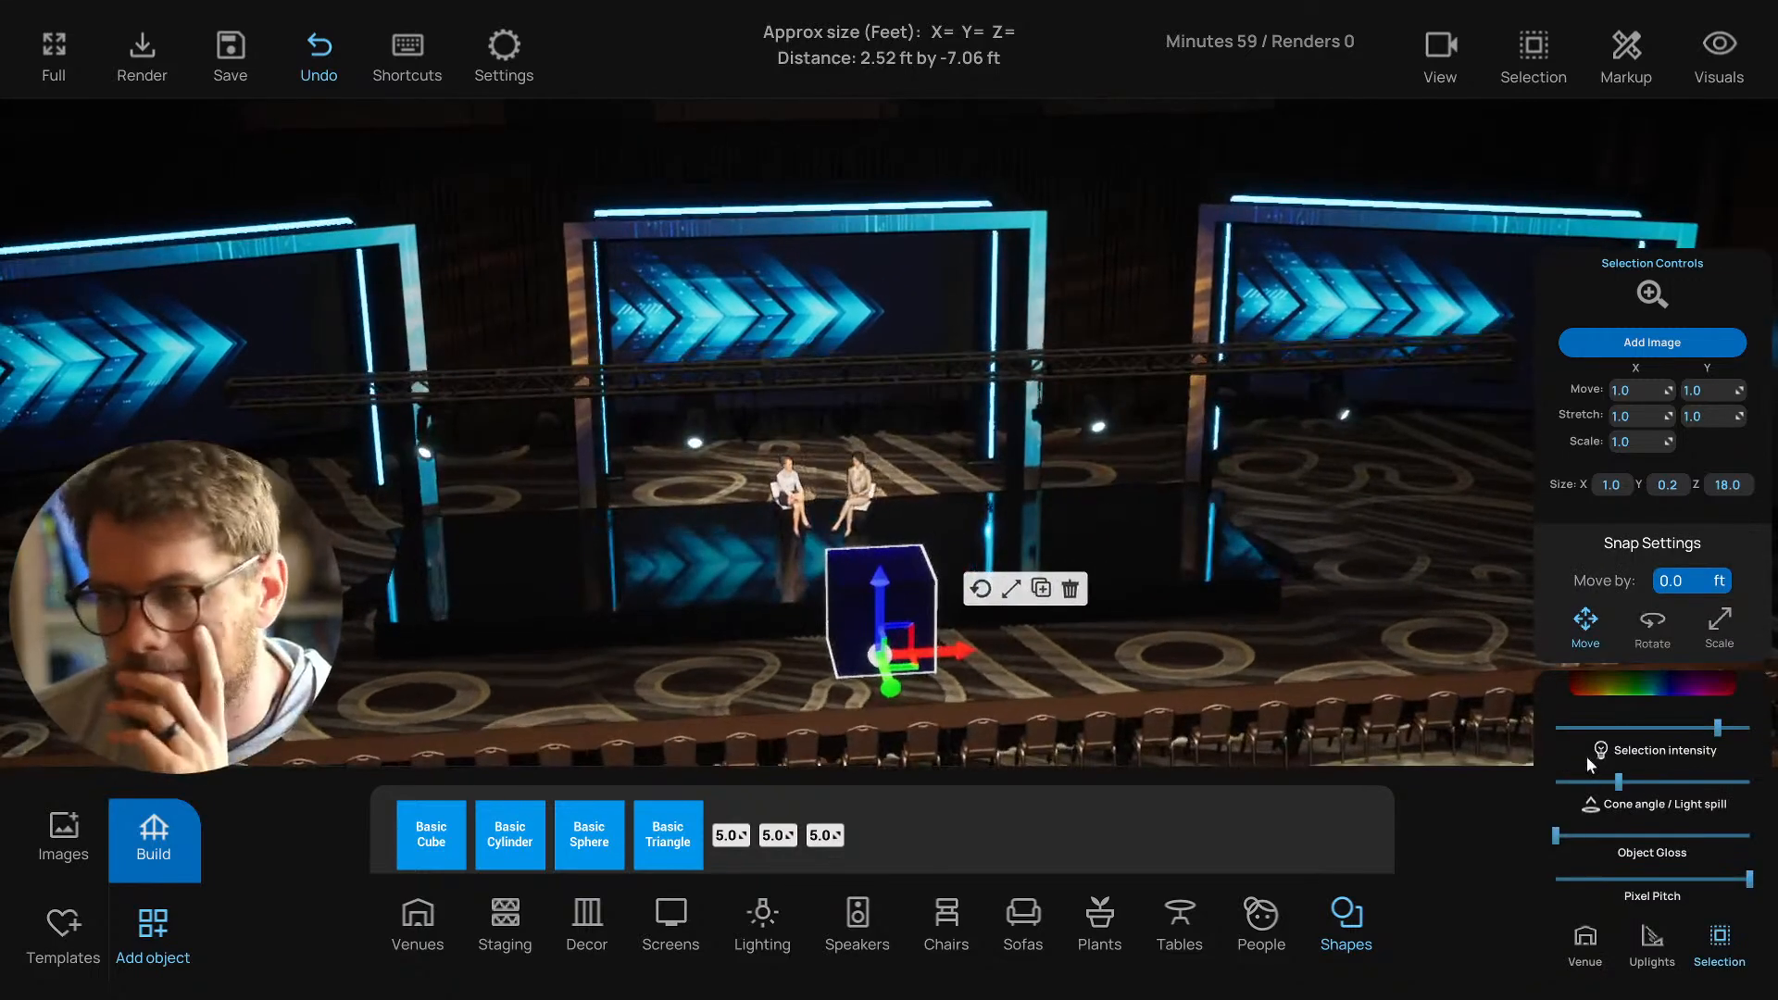
click(1626, 784)
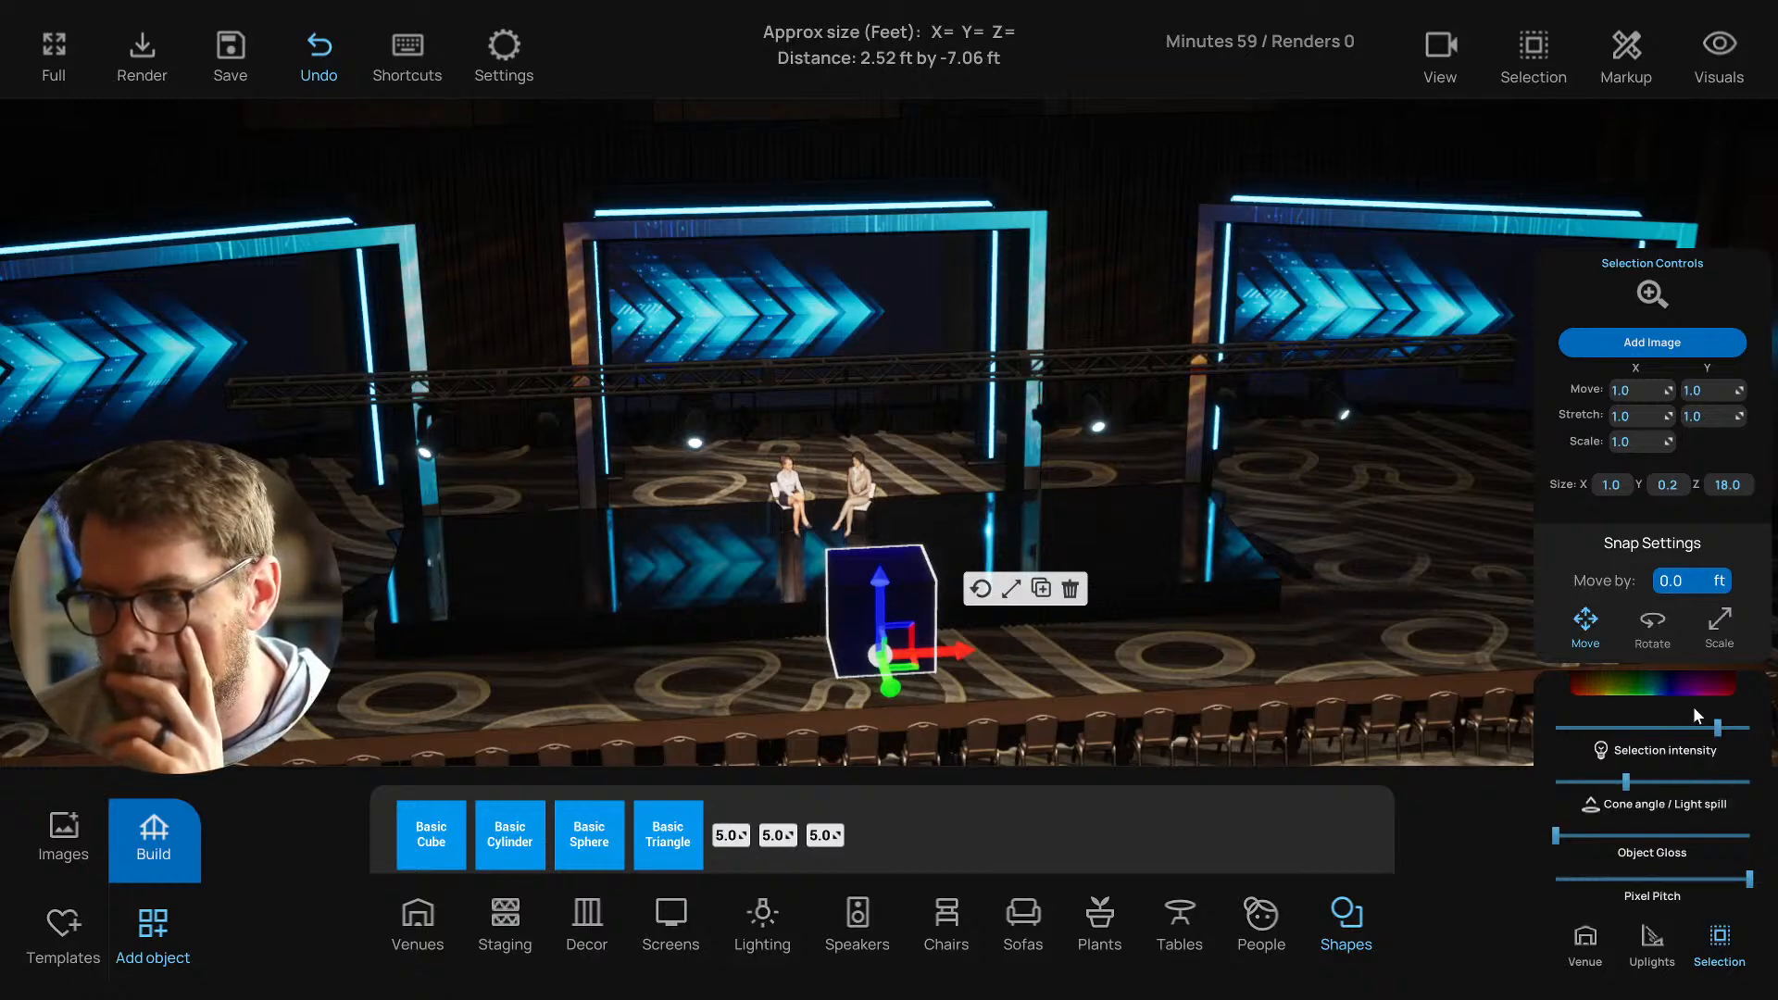
drag(1245, 639, 1208, 625)
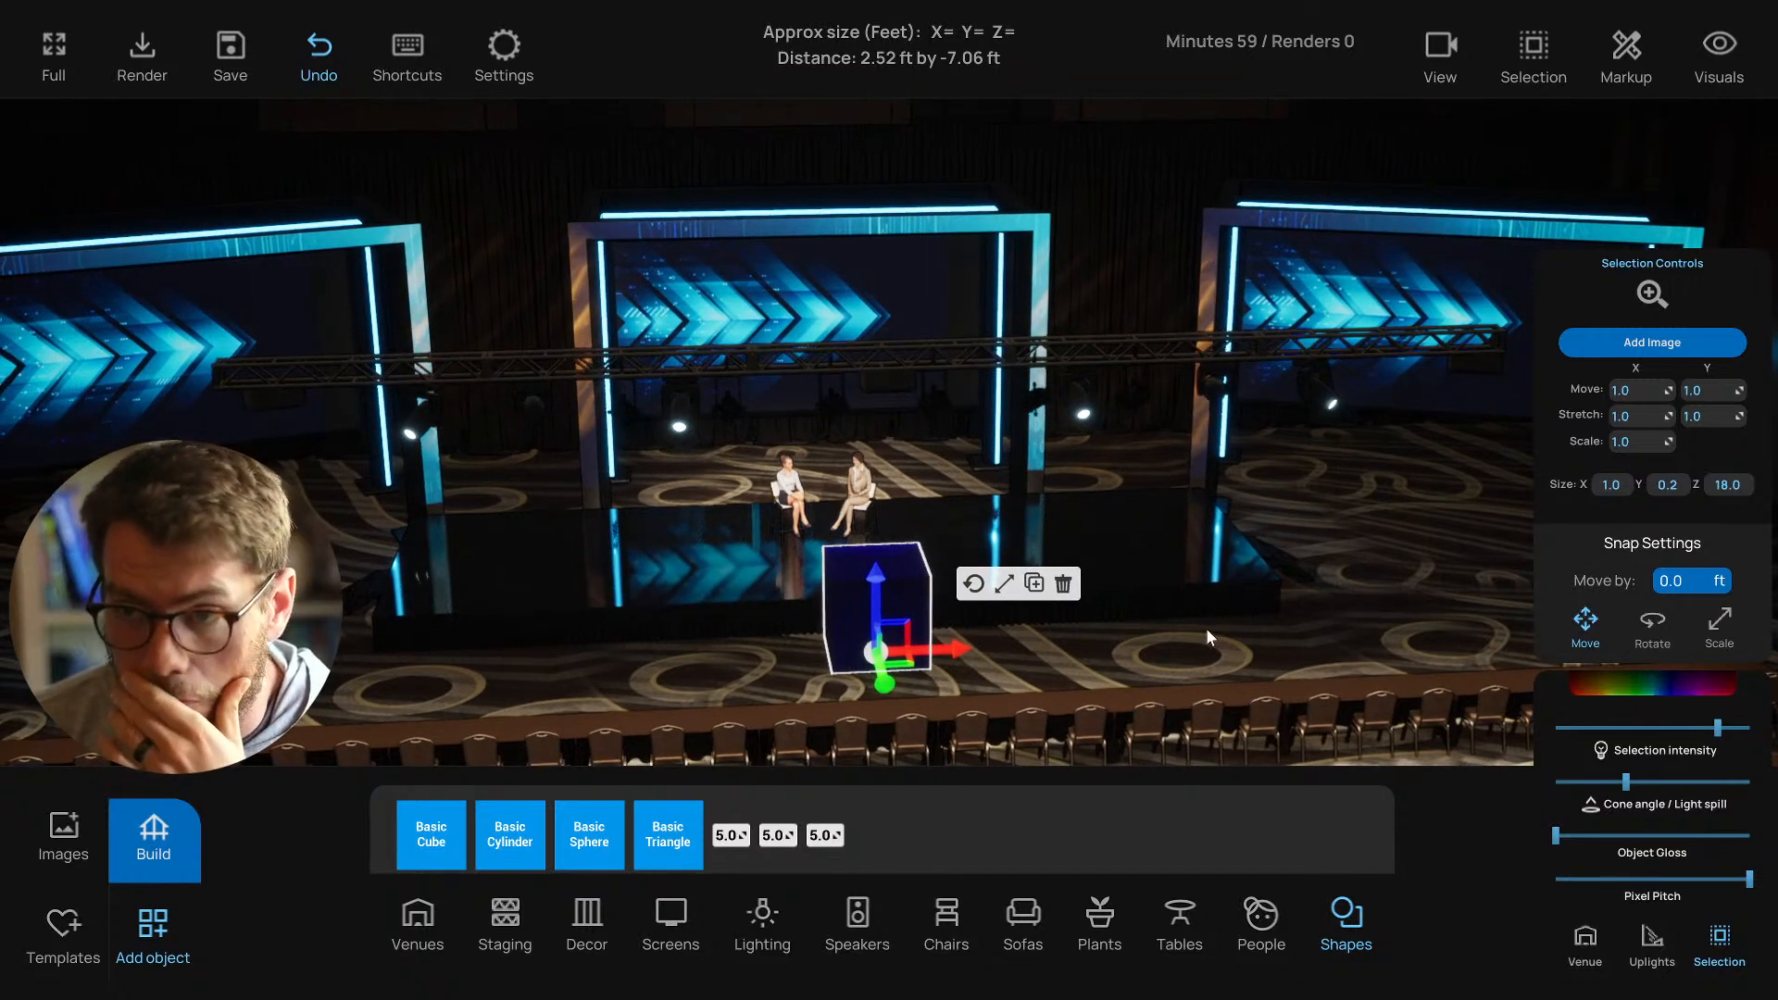
click(1073, 589)
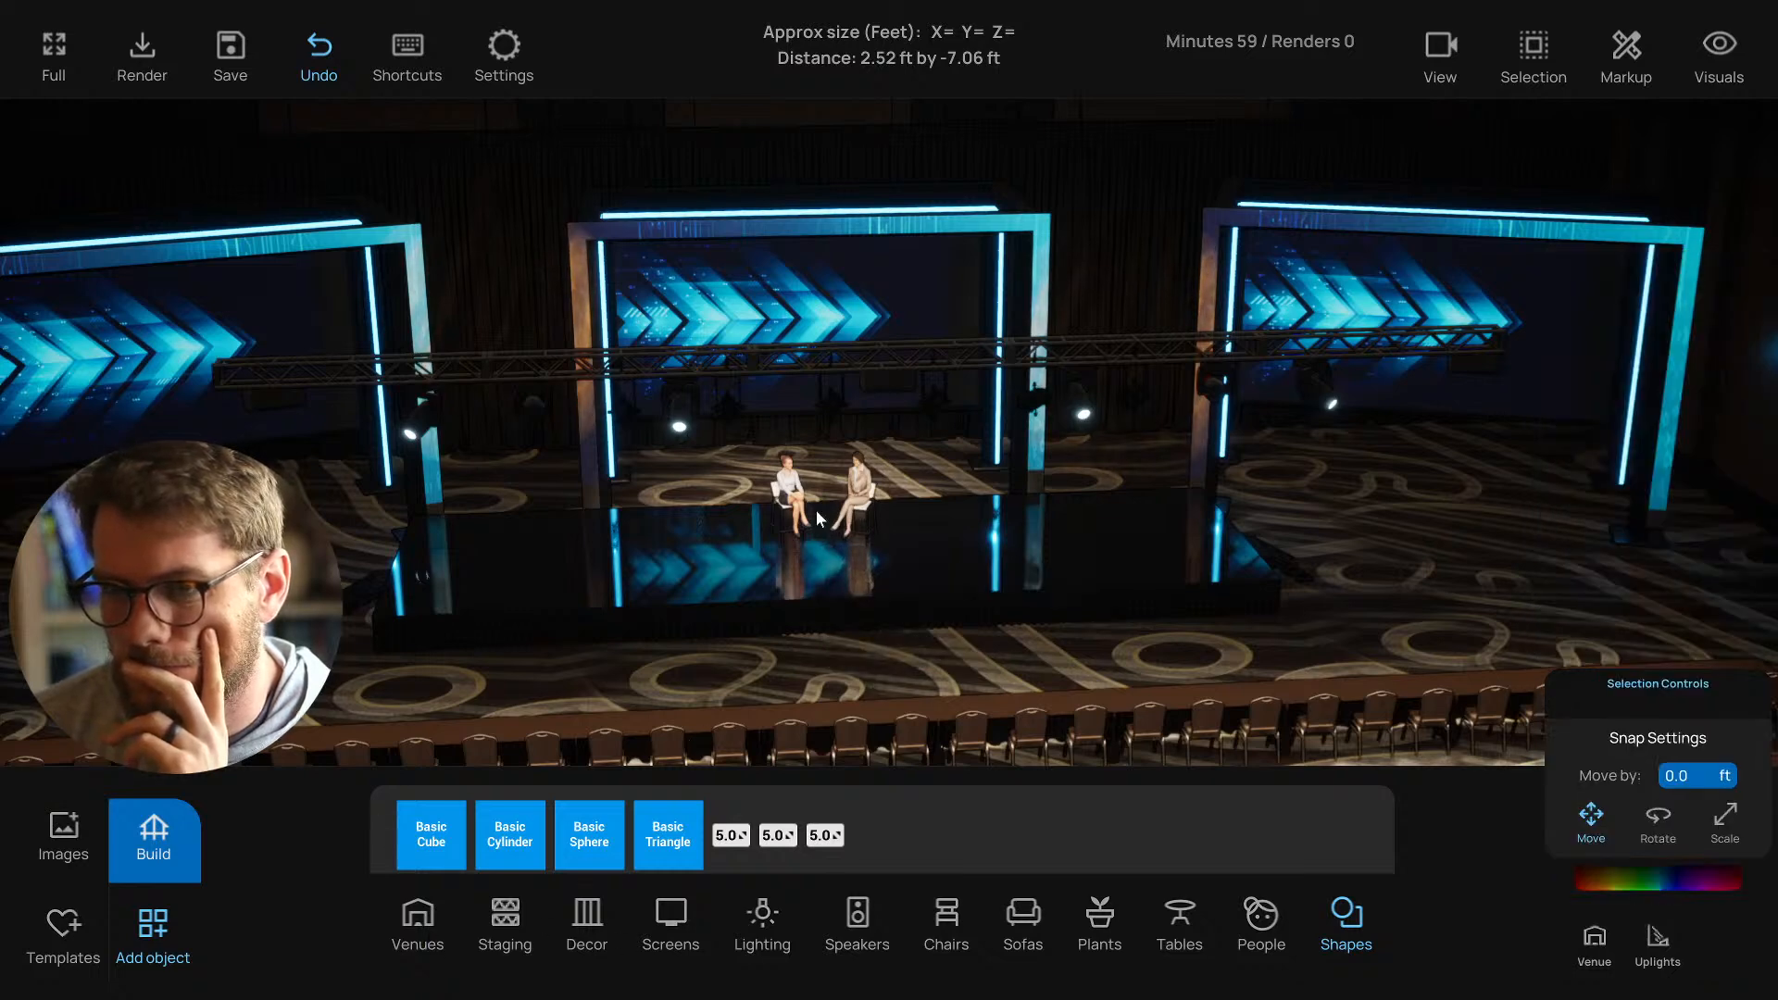
Duplicate the light bar above the centre screen and lower the copy onto the stage's front edge.
drag(735, 300, 745, 398)
click(777, 198)
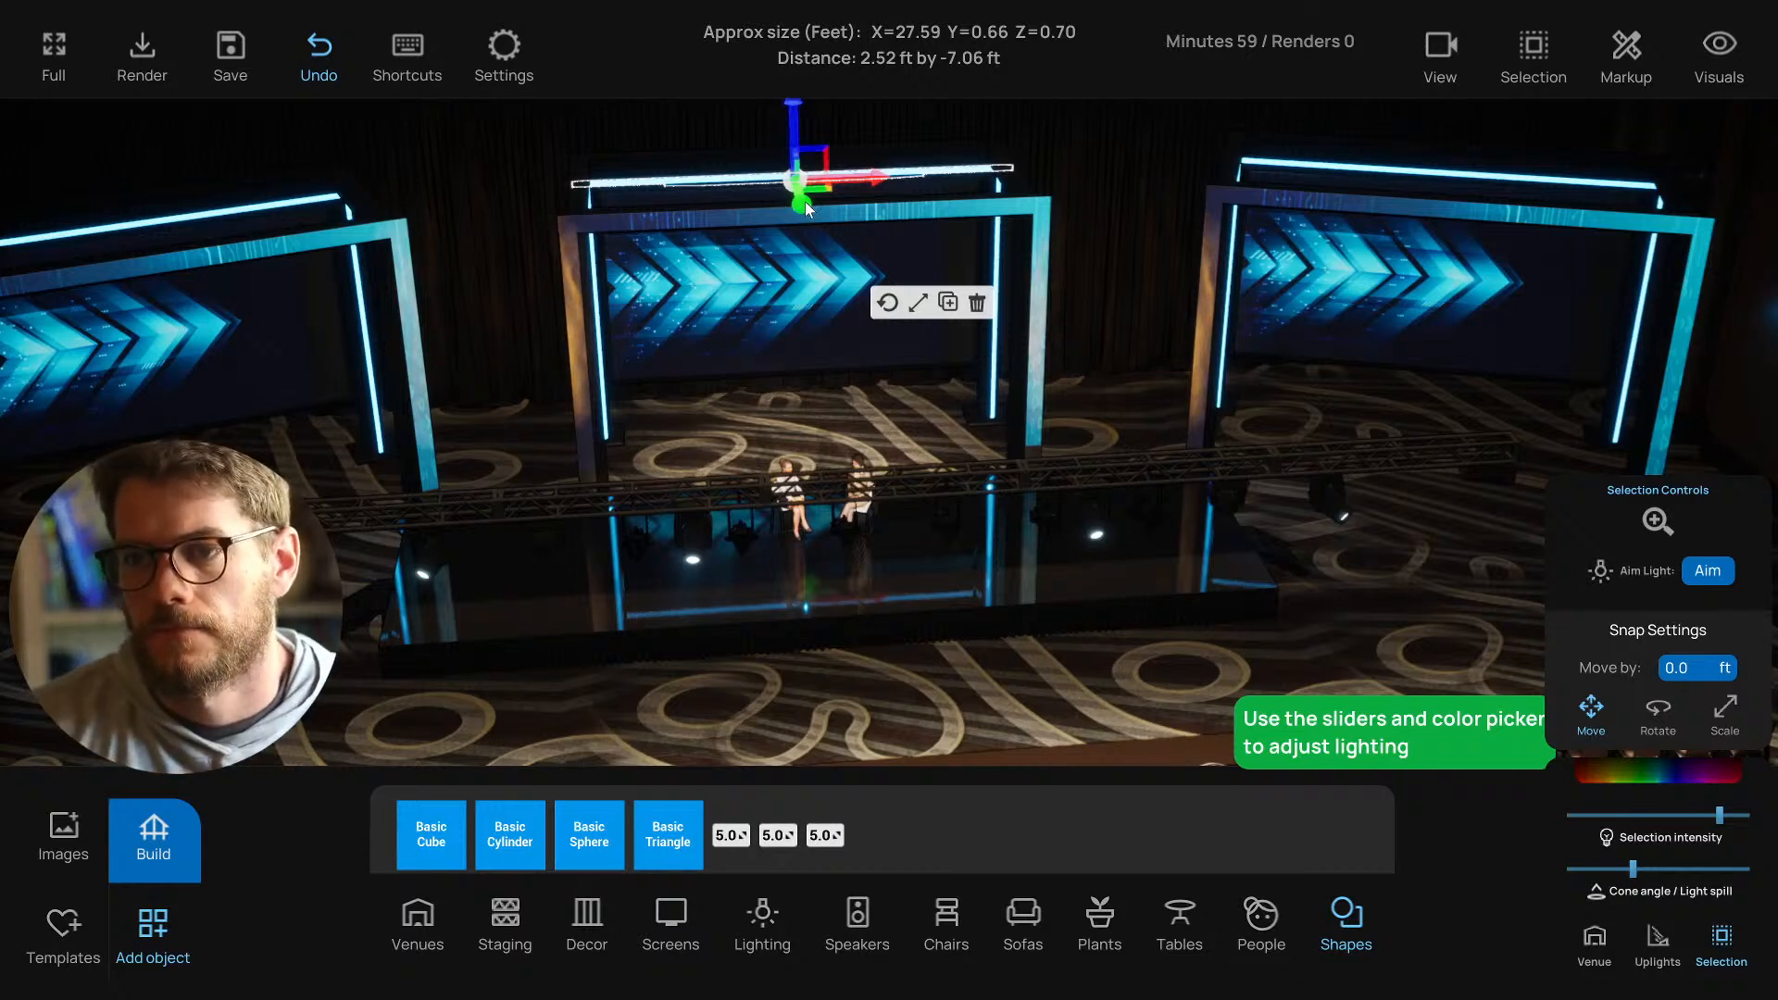
key(ctrl+d)
drag(804, 202, 864, 590)
scroll(859, 580, up, 5)
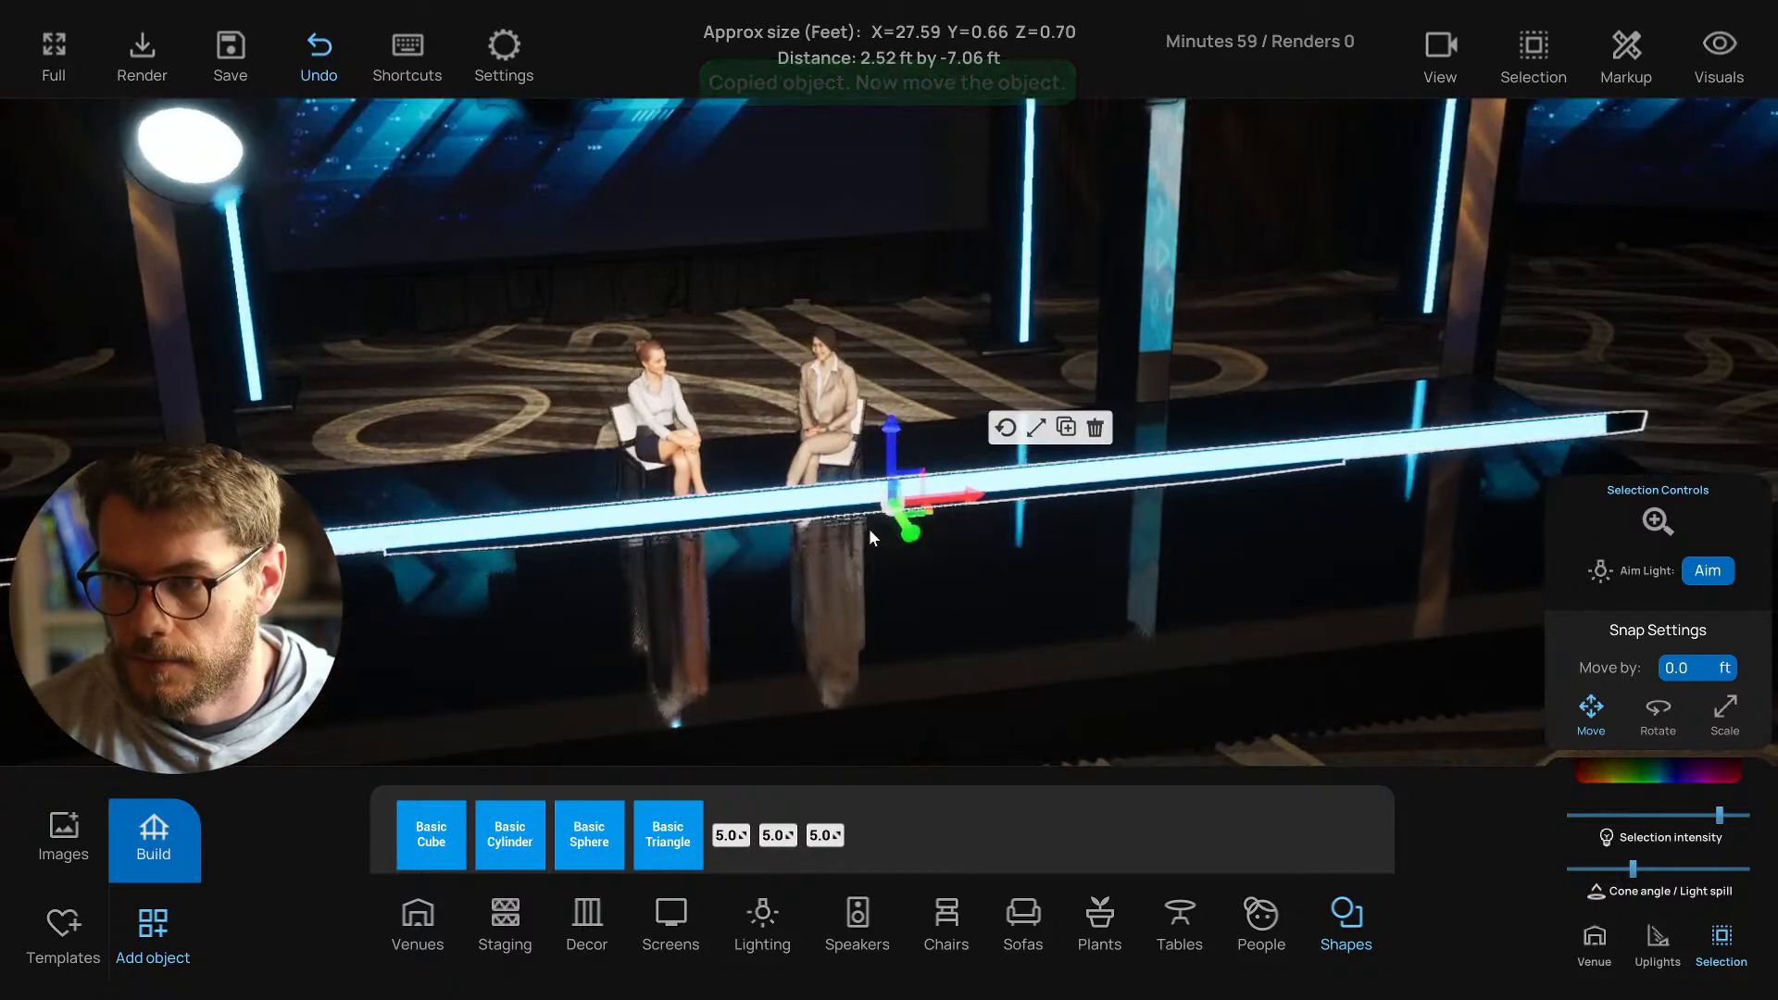
scroll(880, 526, down, 5)
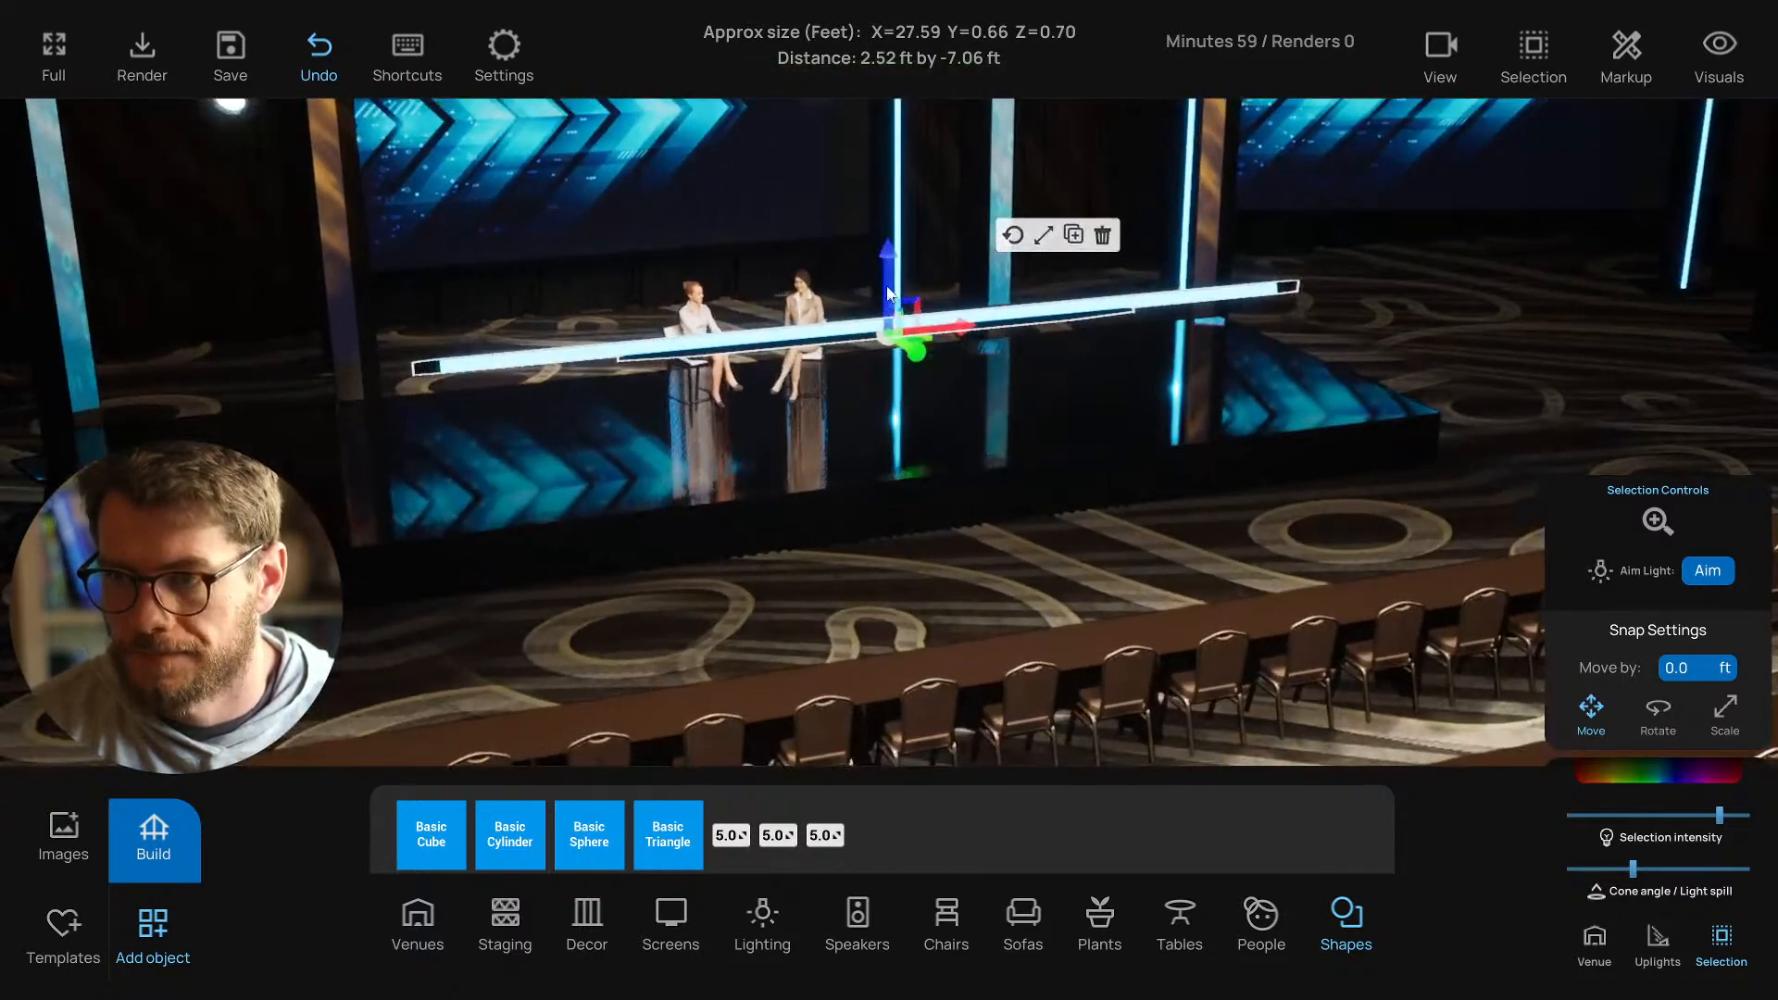
drag(902, 291, 843, 507)
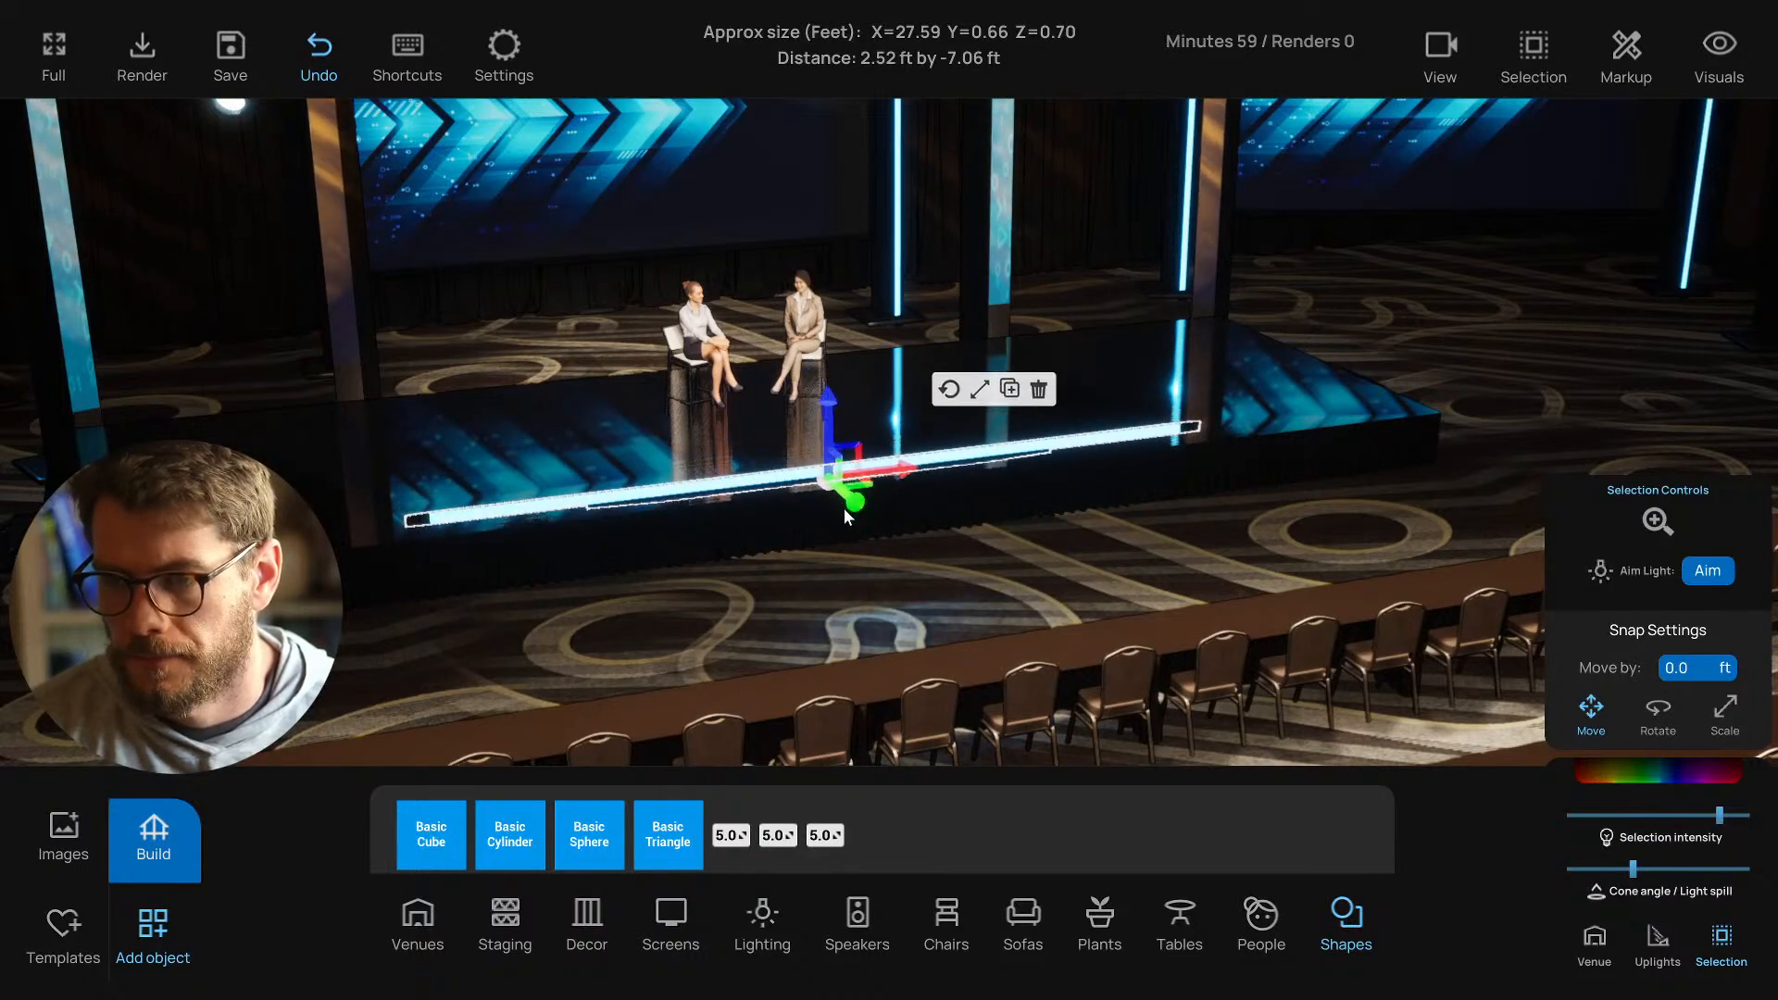
scroll(843, 508, up, 3)
scroll(843, 509, down, 3)
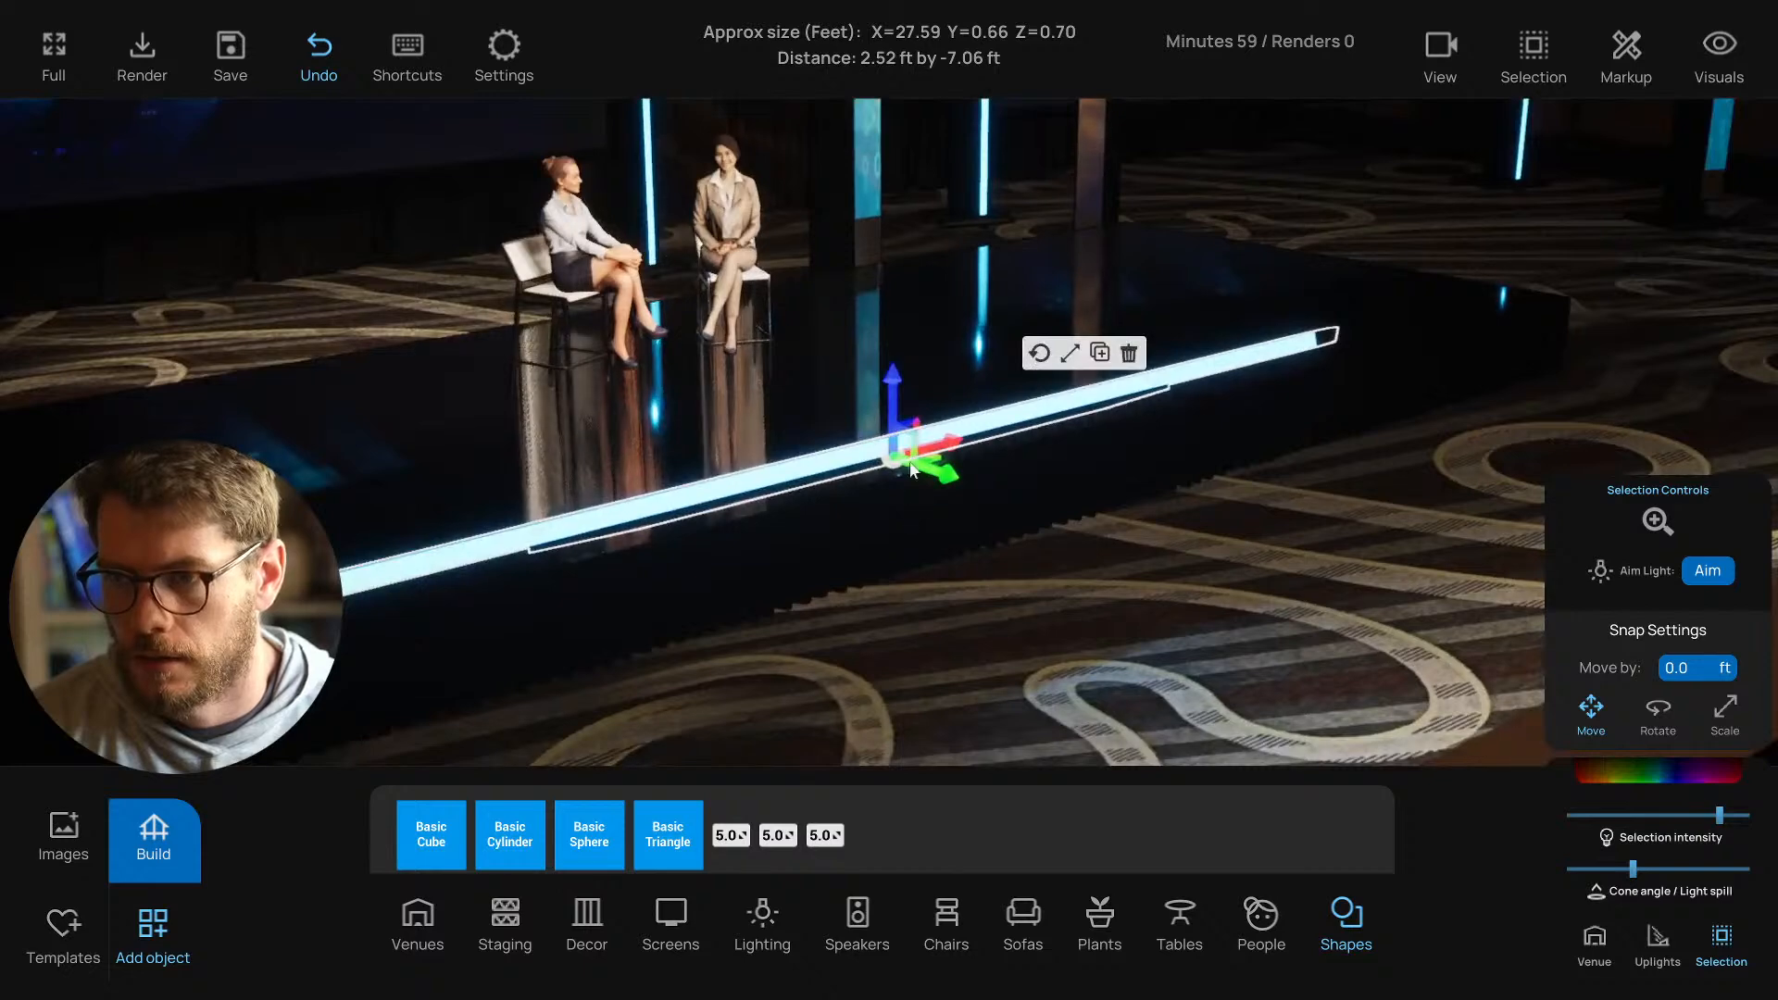
drag(887, 408, 877, 503)
Stretch the copied light bar to about 49 ft along the stage's front edge and save the project.
click(987, 415)
drag(982, 435, 1309, 483)
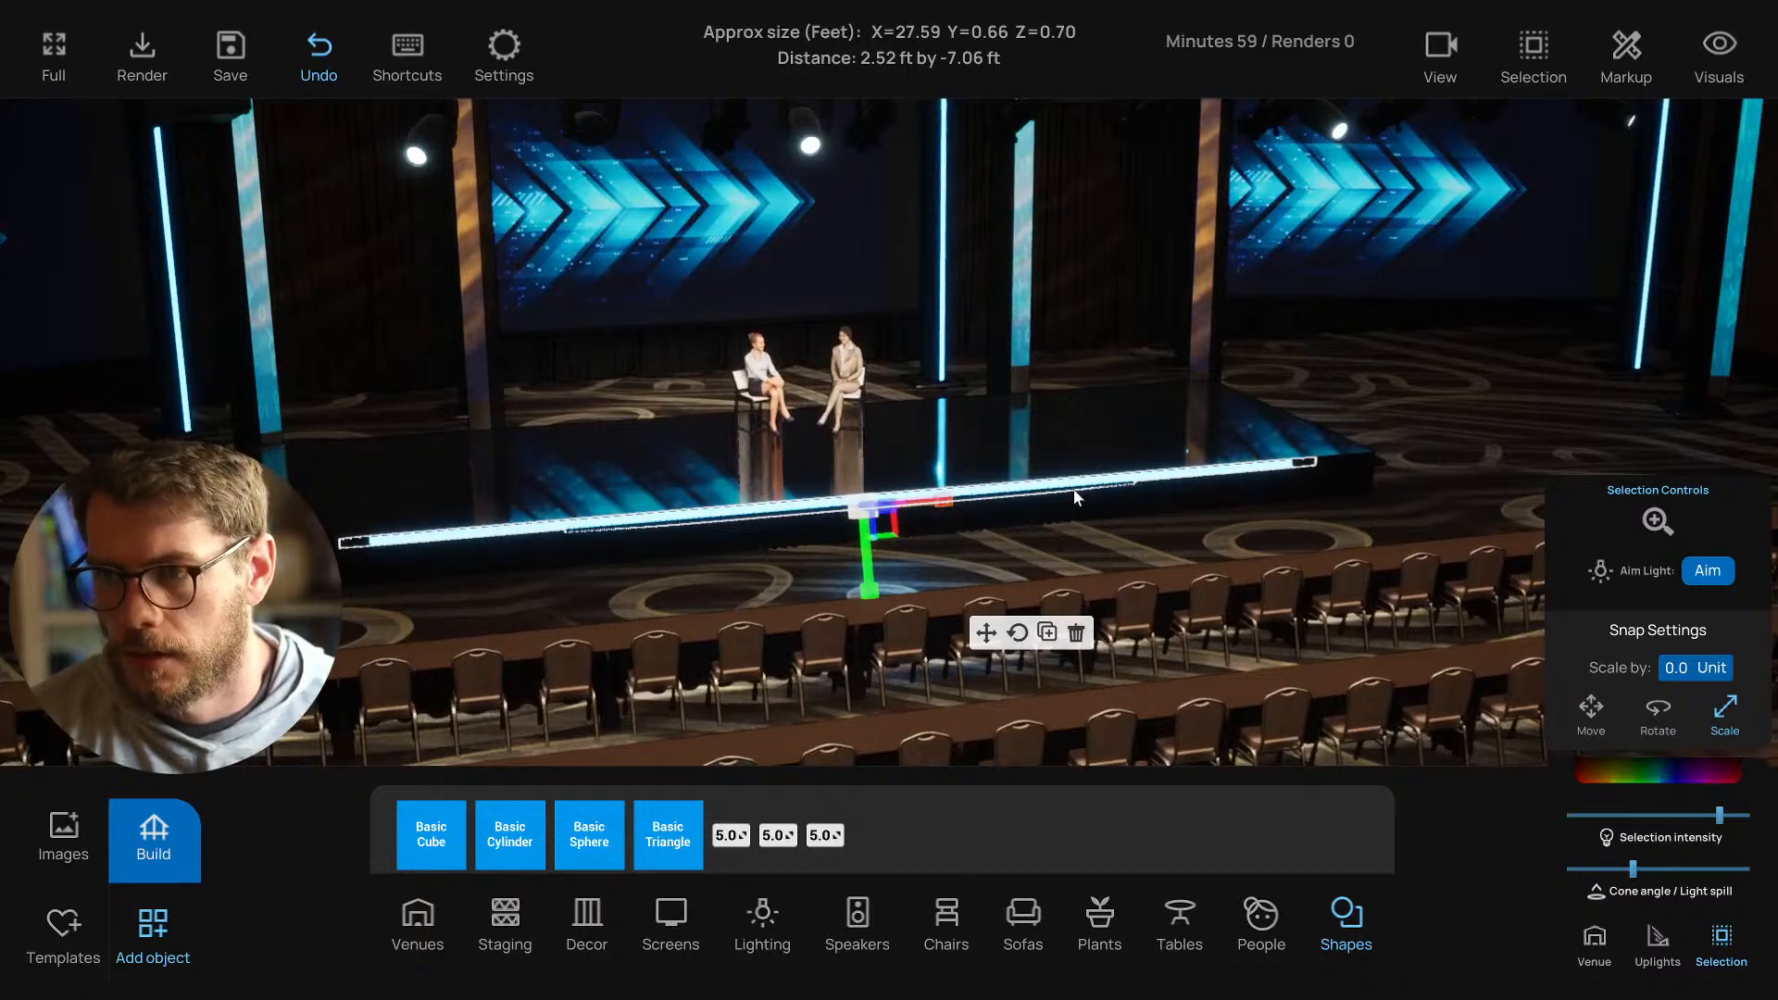
drag(944, 497, 1424, 457)
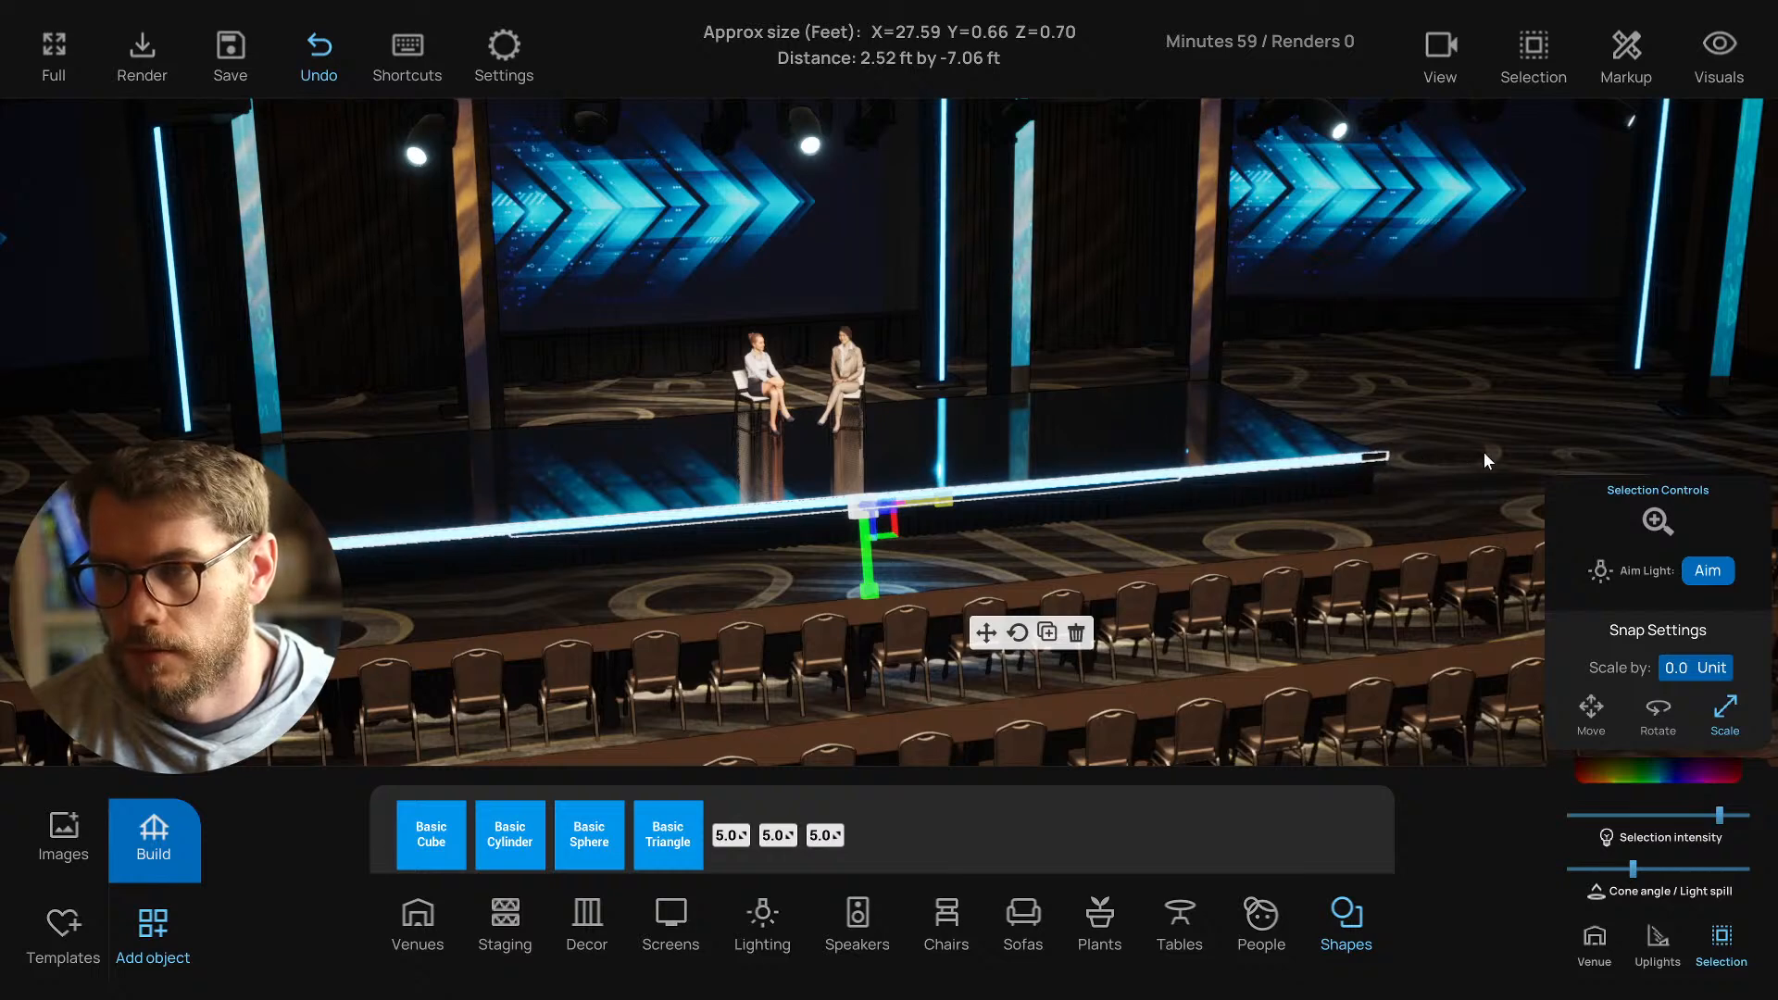
click(986, 632)
drag(937, 499, 915, 503)
drag(1420, 430, 1180, 539)
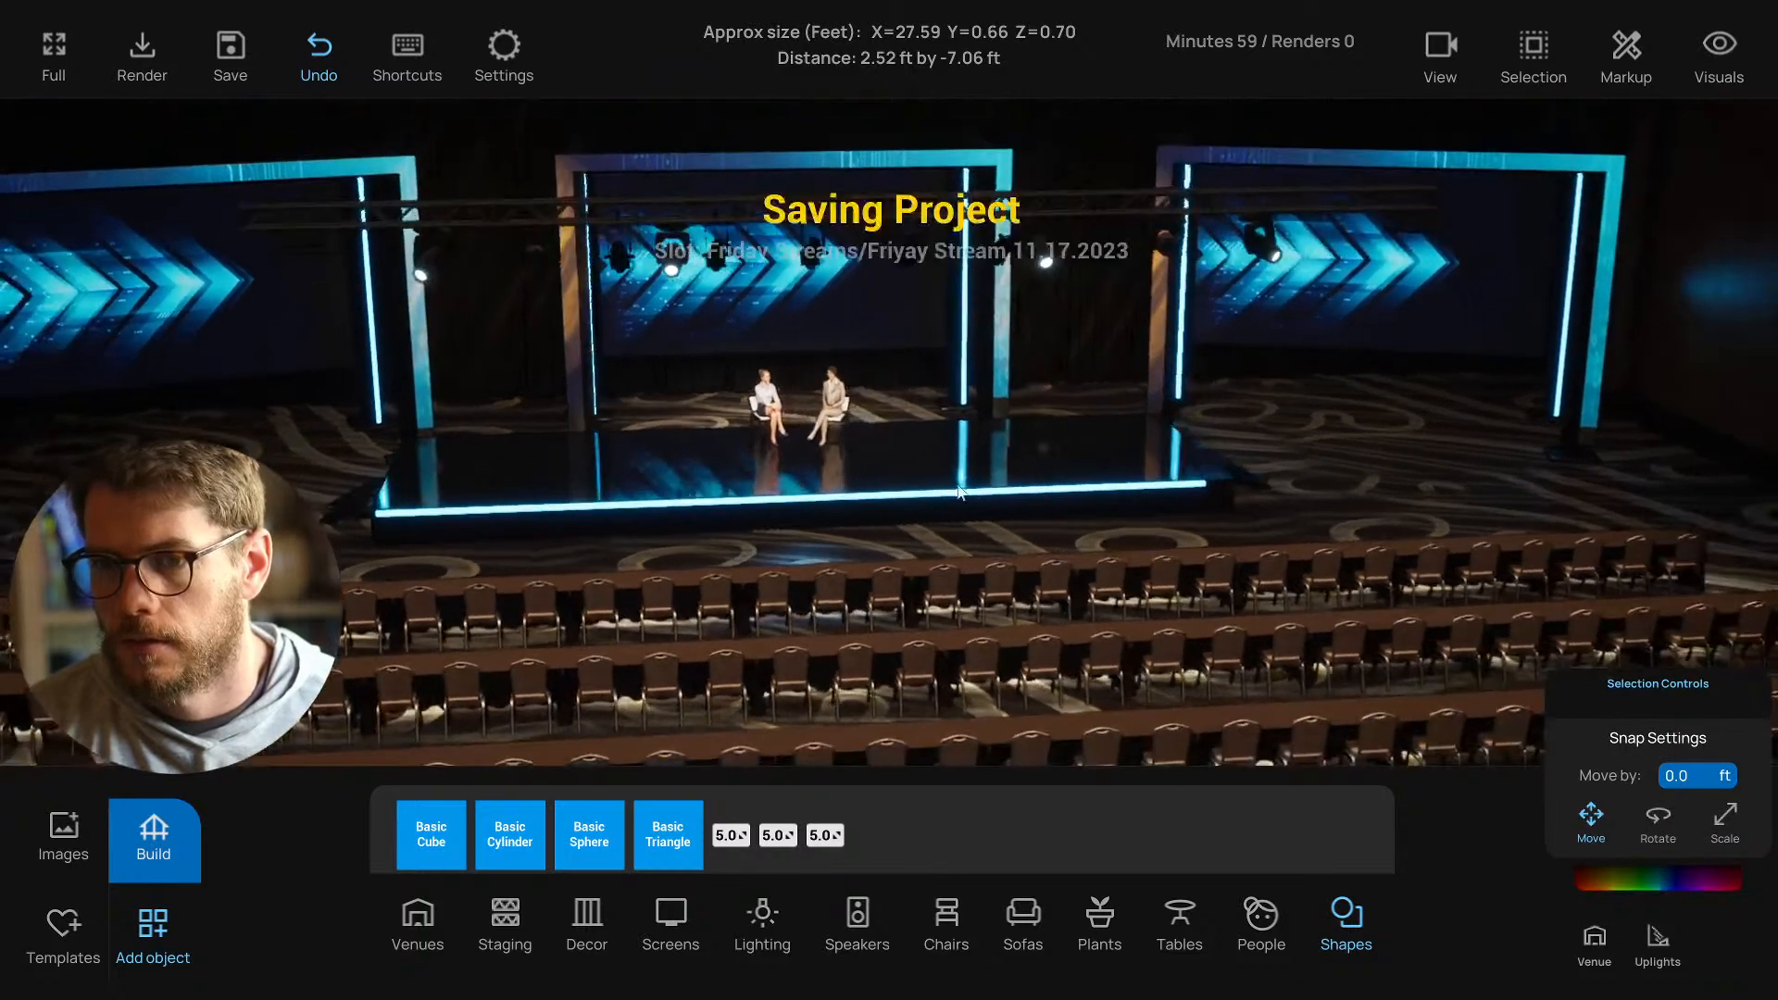
Shift the stage-front light bar sideways to align it with the ends of the stage.
click(910, 497)
drag(895, 499, 900, 500)
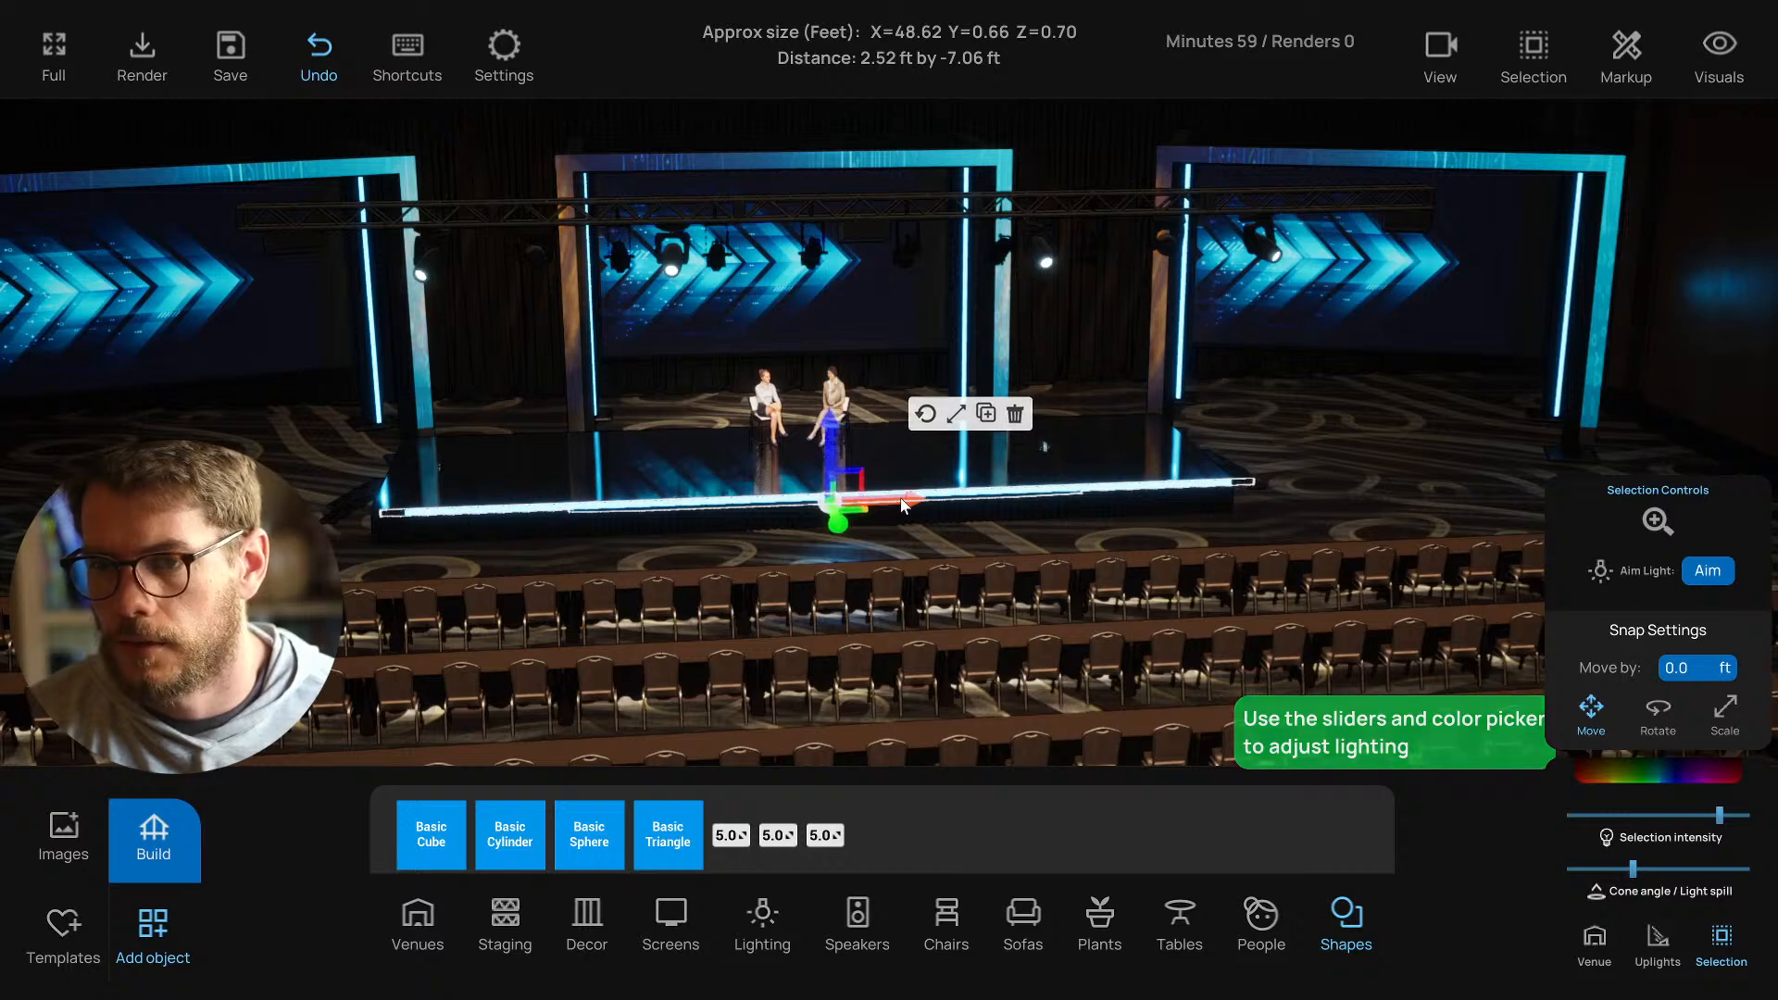
right_drag(1074, 537, 1014, 535)
click(1325, 530)
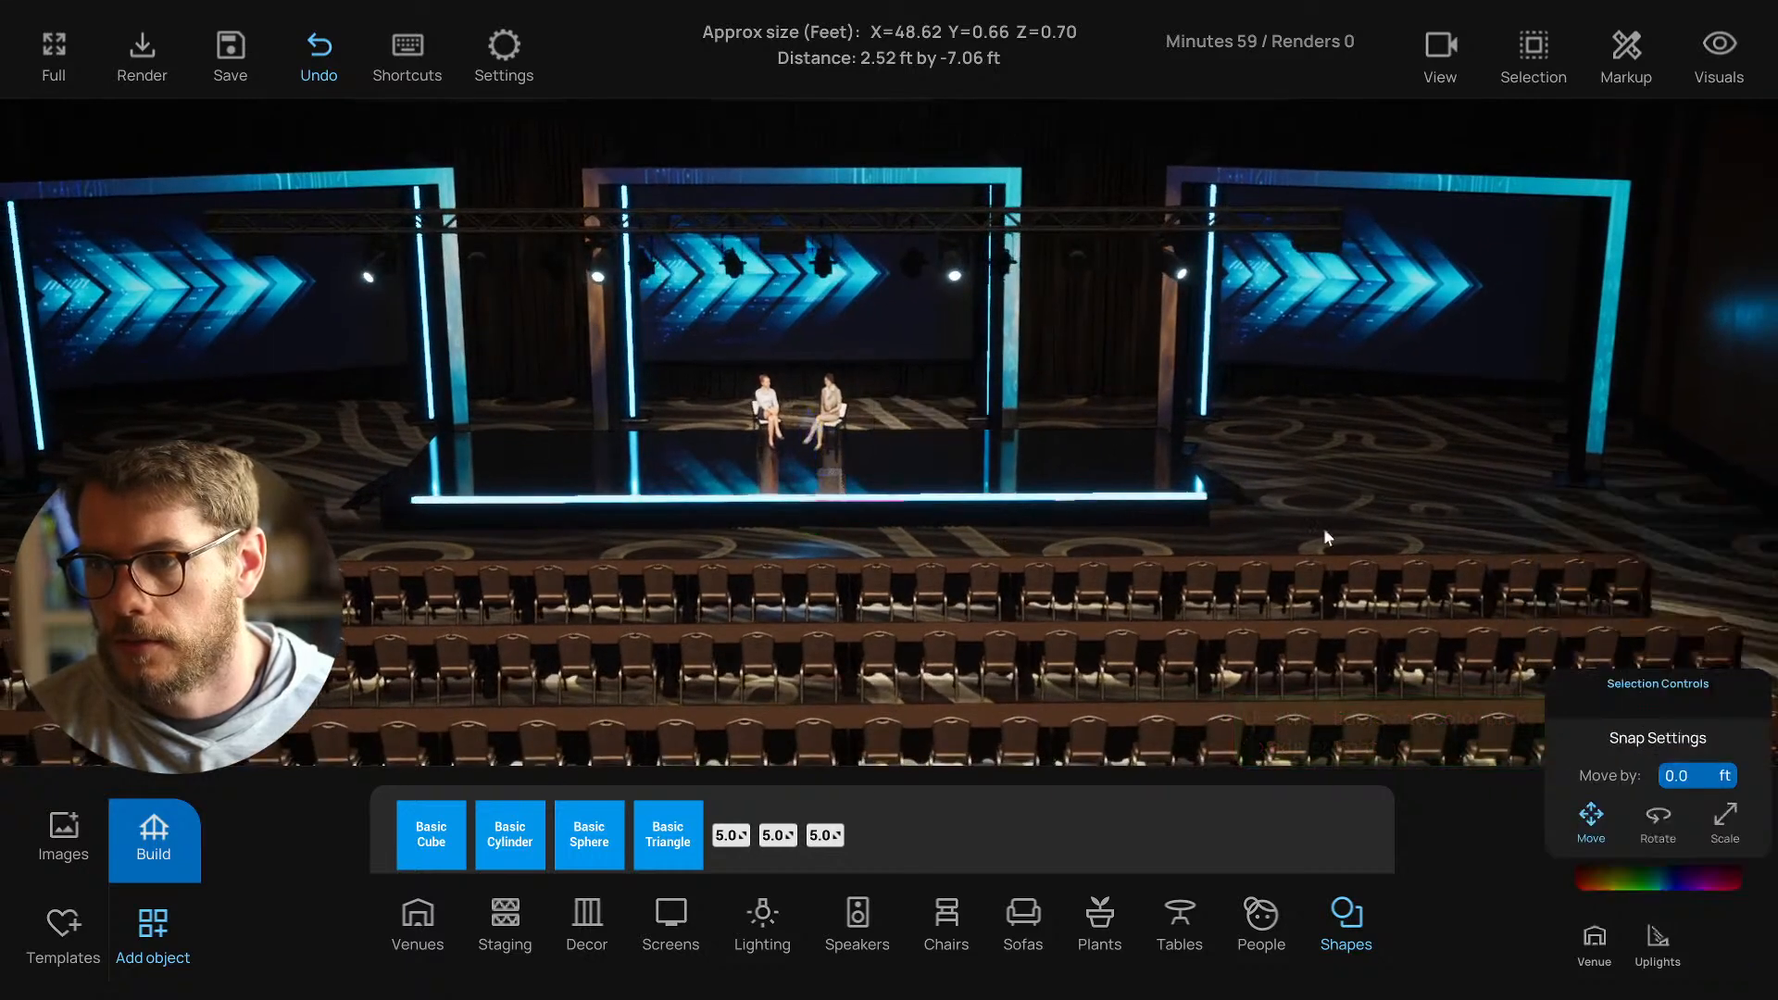
click(1094, 499)
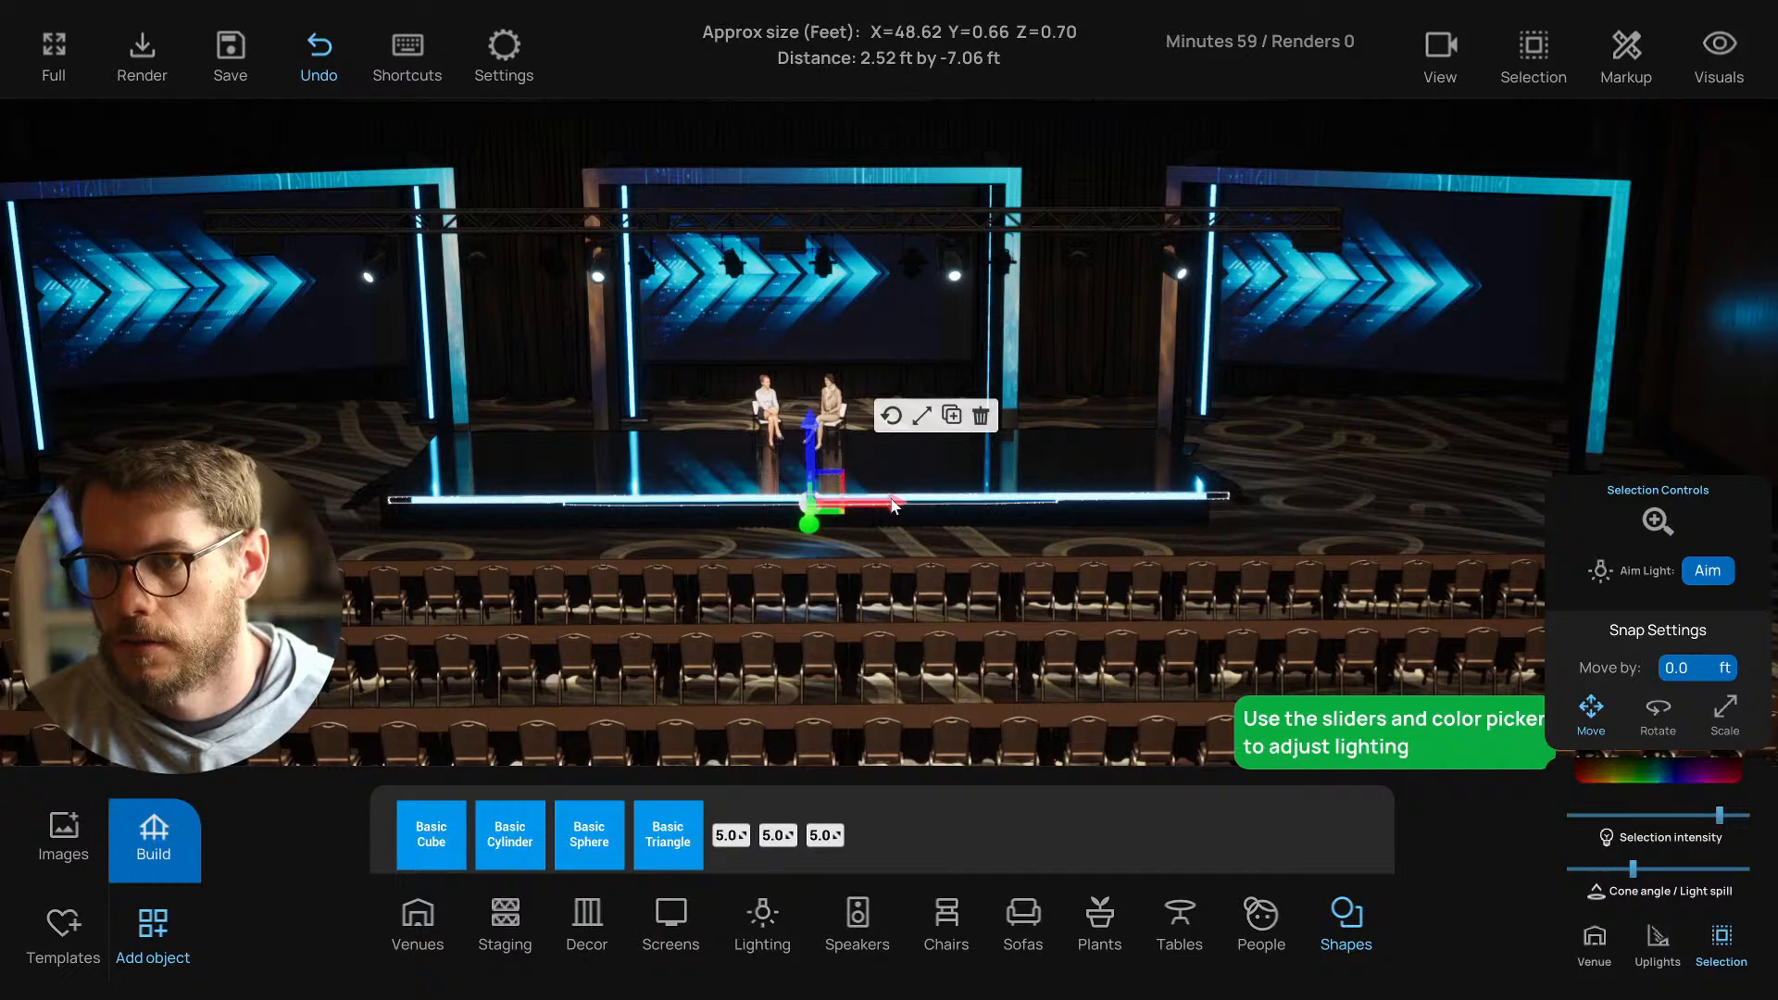
drag(894, 503, 878, 504)
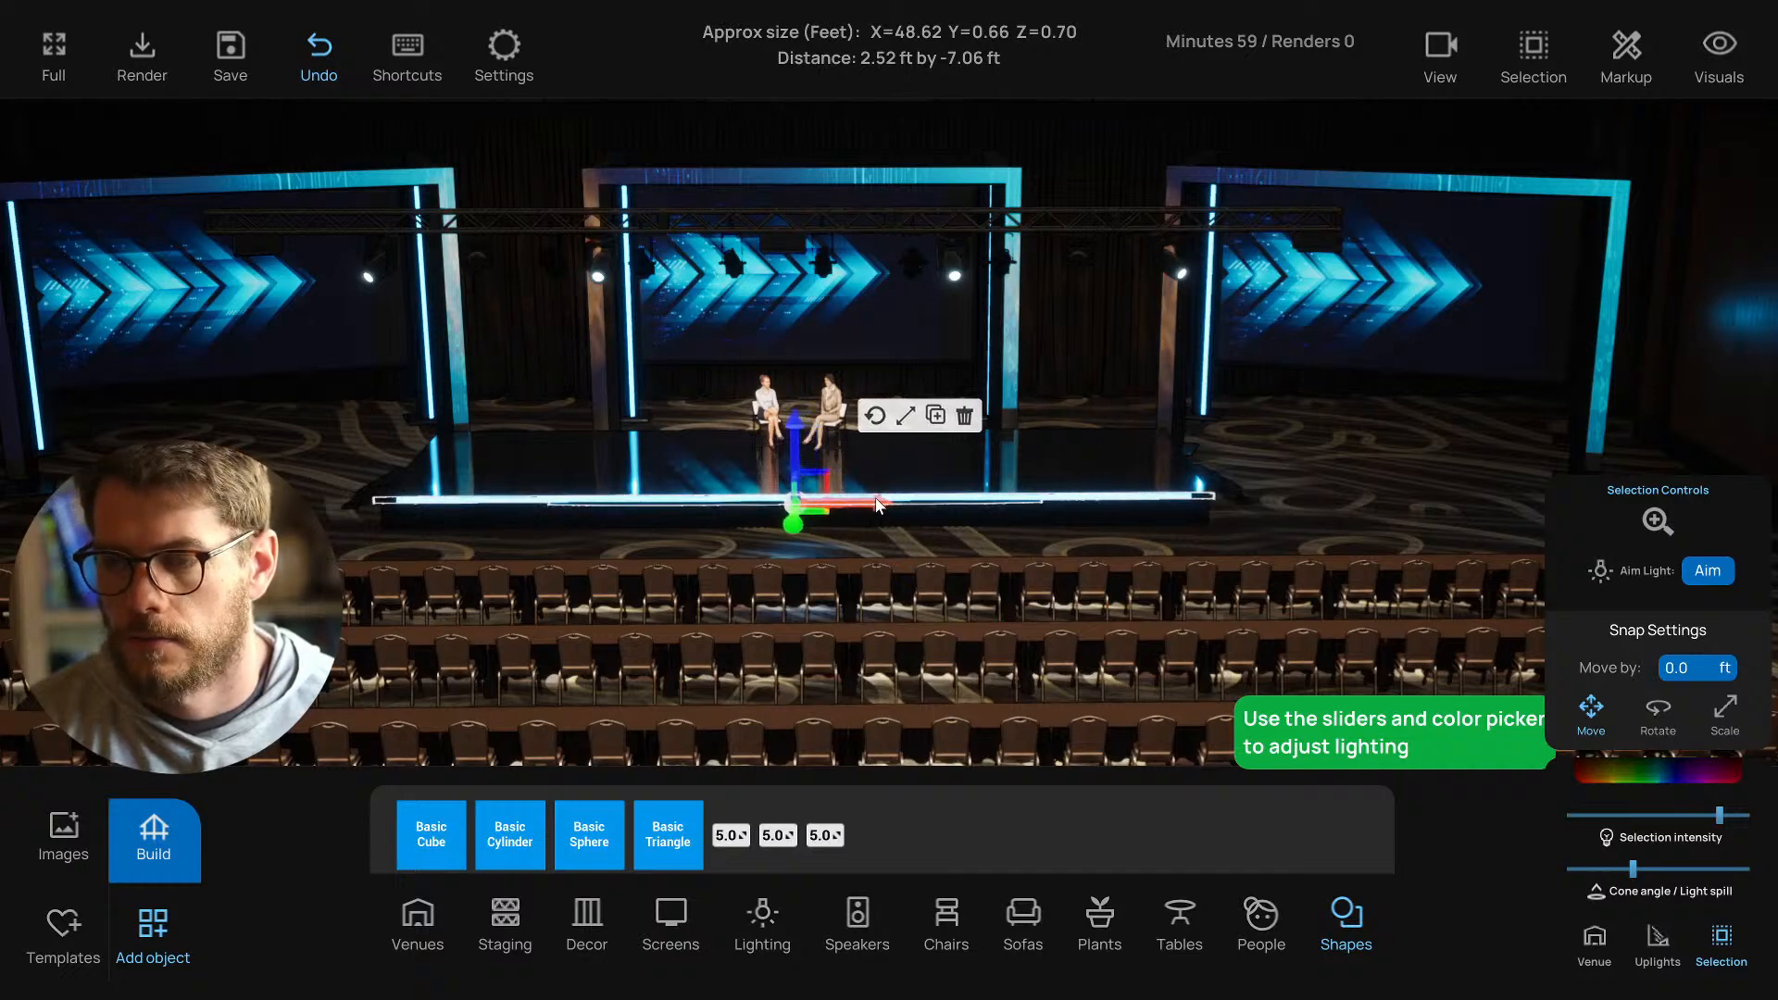
Lower the light intensity of the stage-front light bar to near its minimum.
click(903, 547)
right_drag(902, 549, 904, 596)
click(915, 552)
click(1632, 818)
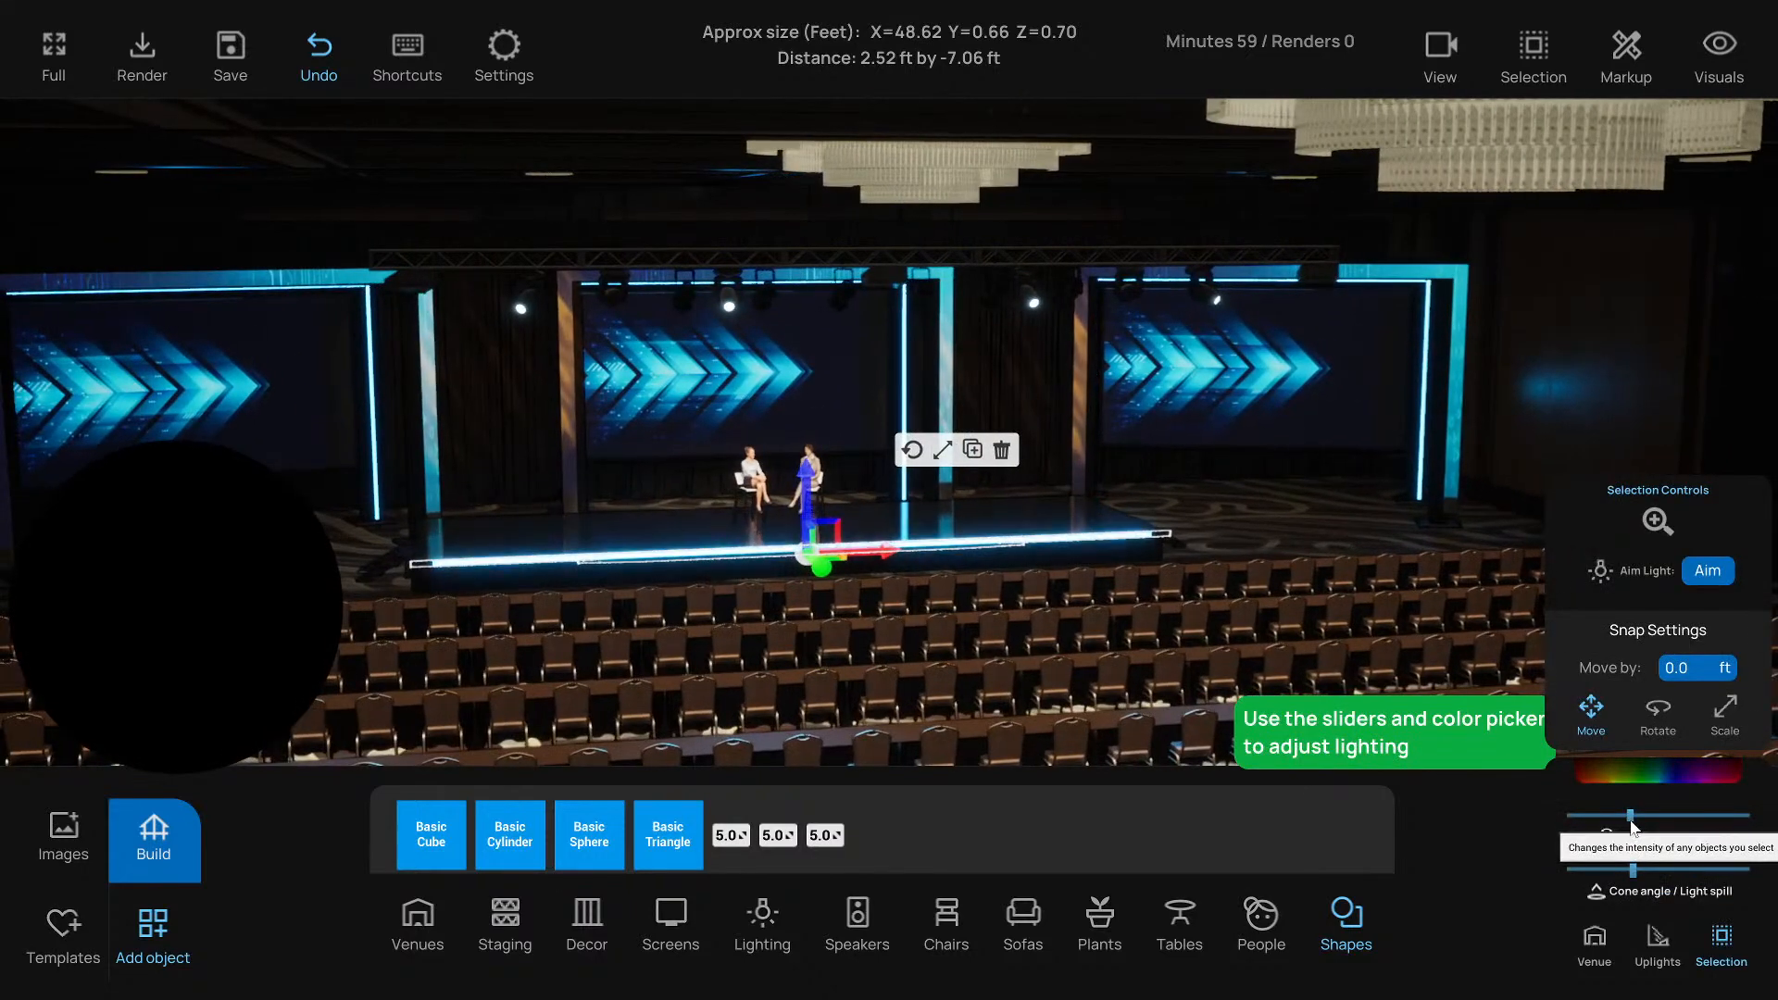
click(1287, 532)
scroll(1269, 561, down, 1)
click(1059, 536)
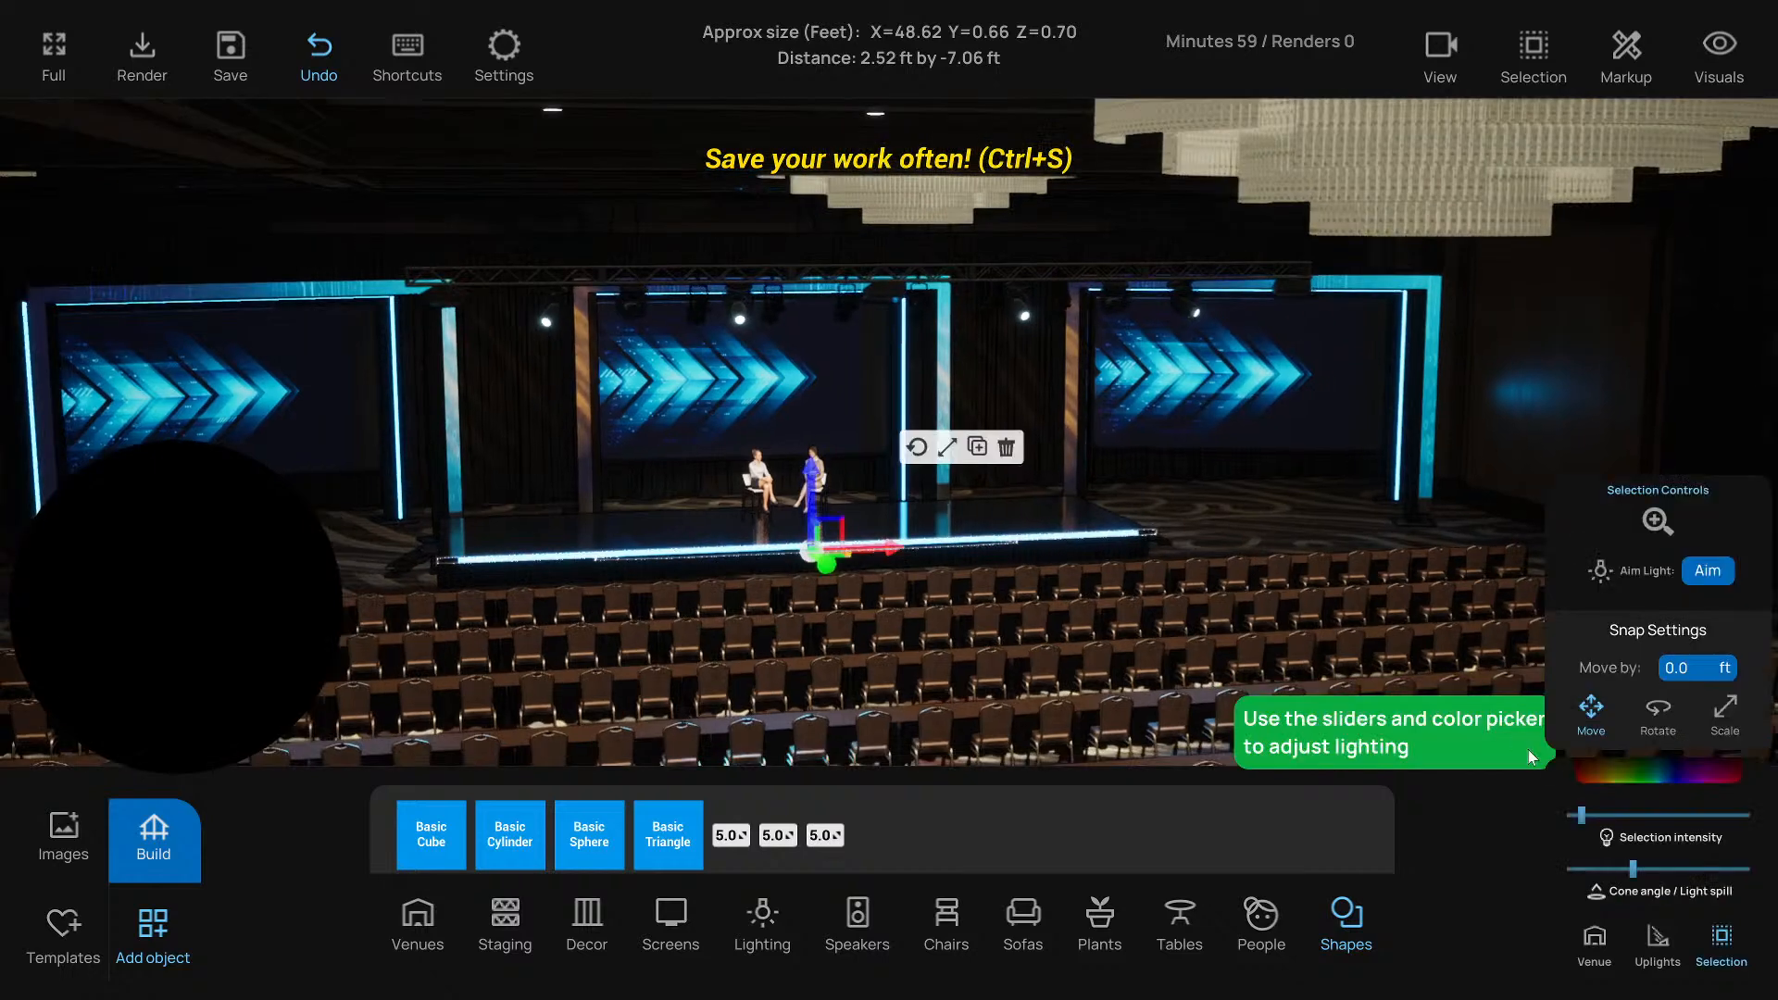
click(1573, 816)
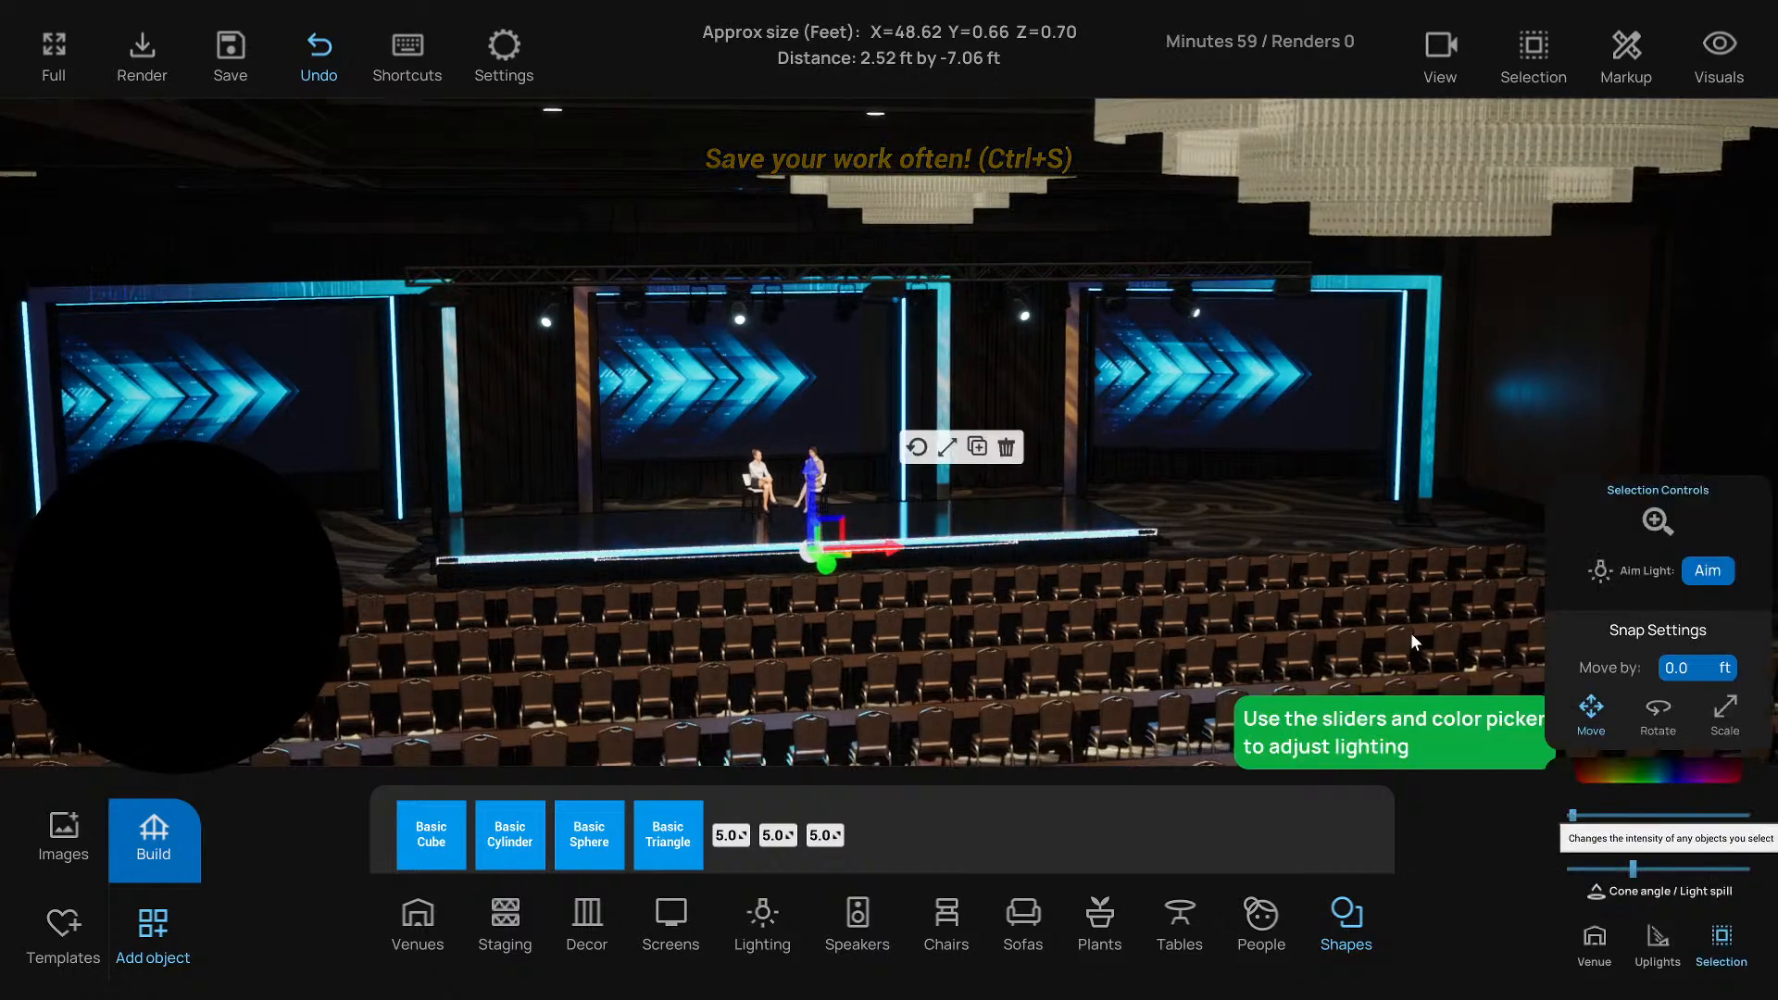
click(1271, 535)
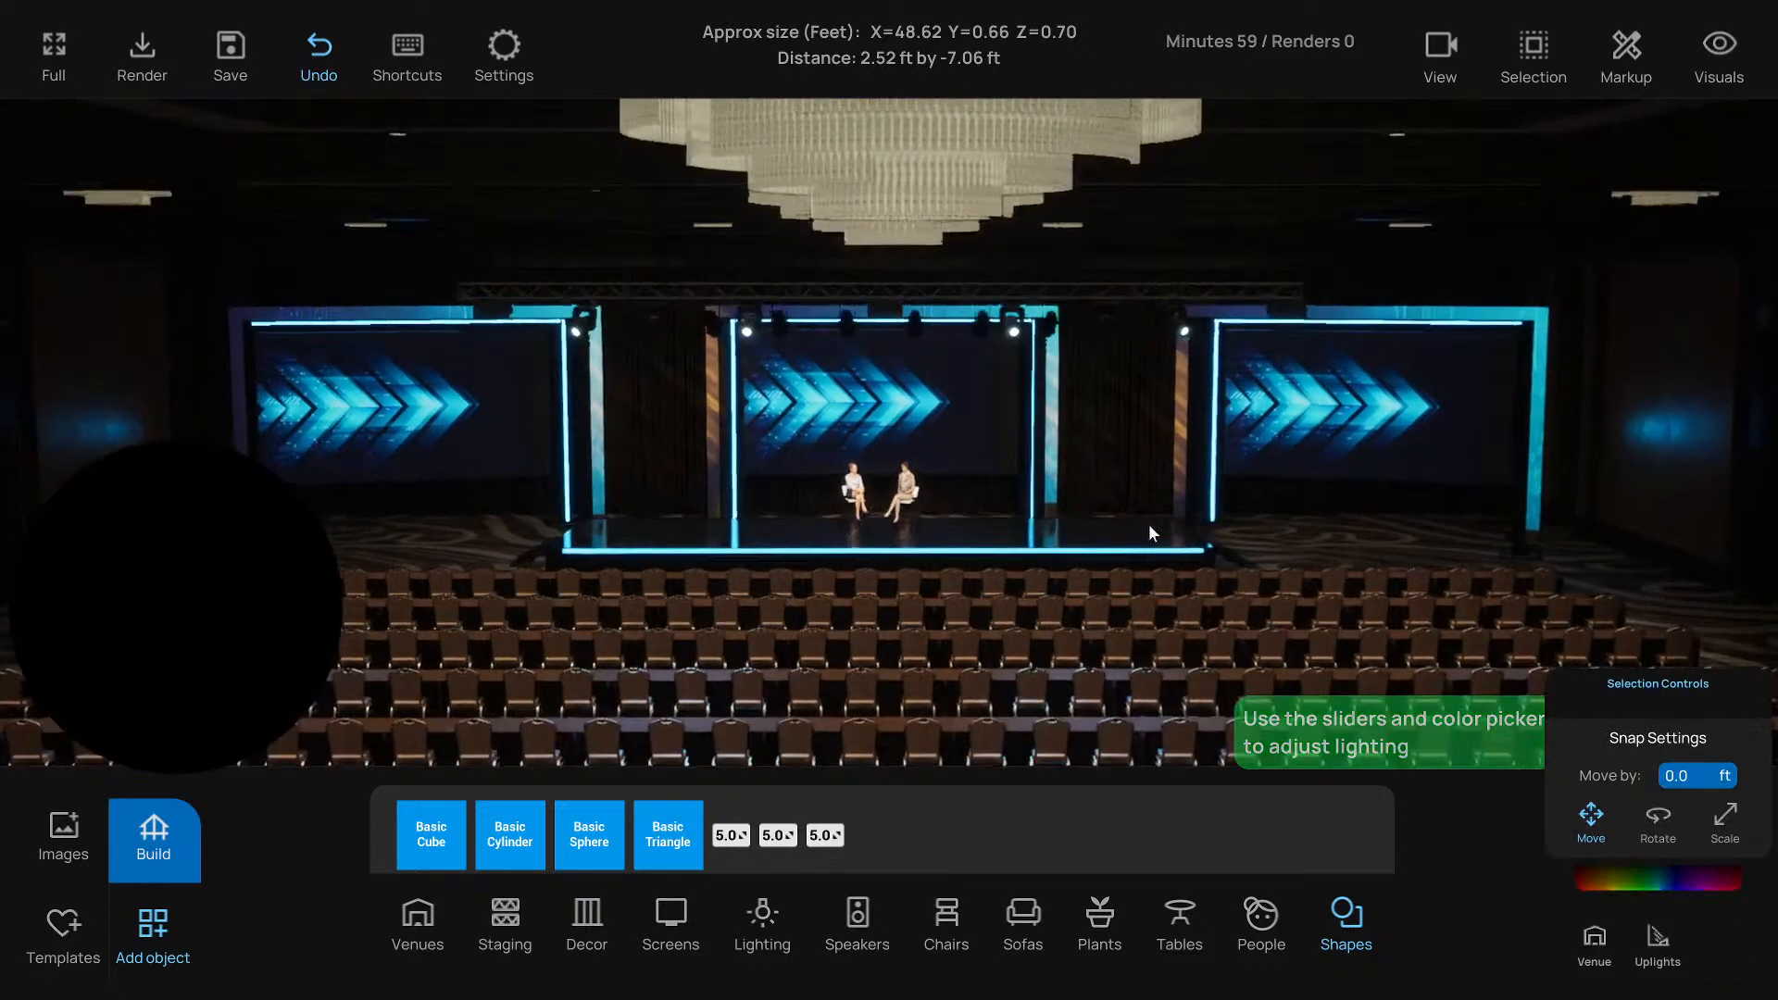
Delete the light bar along the front edge of the stage.
scroll(1192, 521, up, 2)
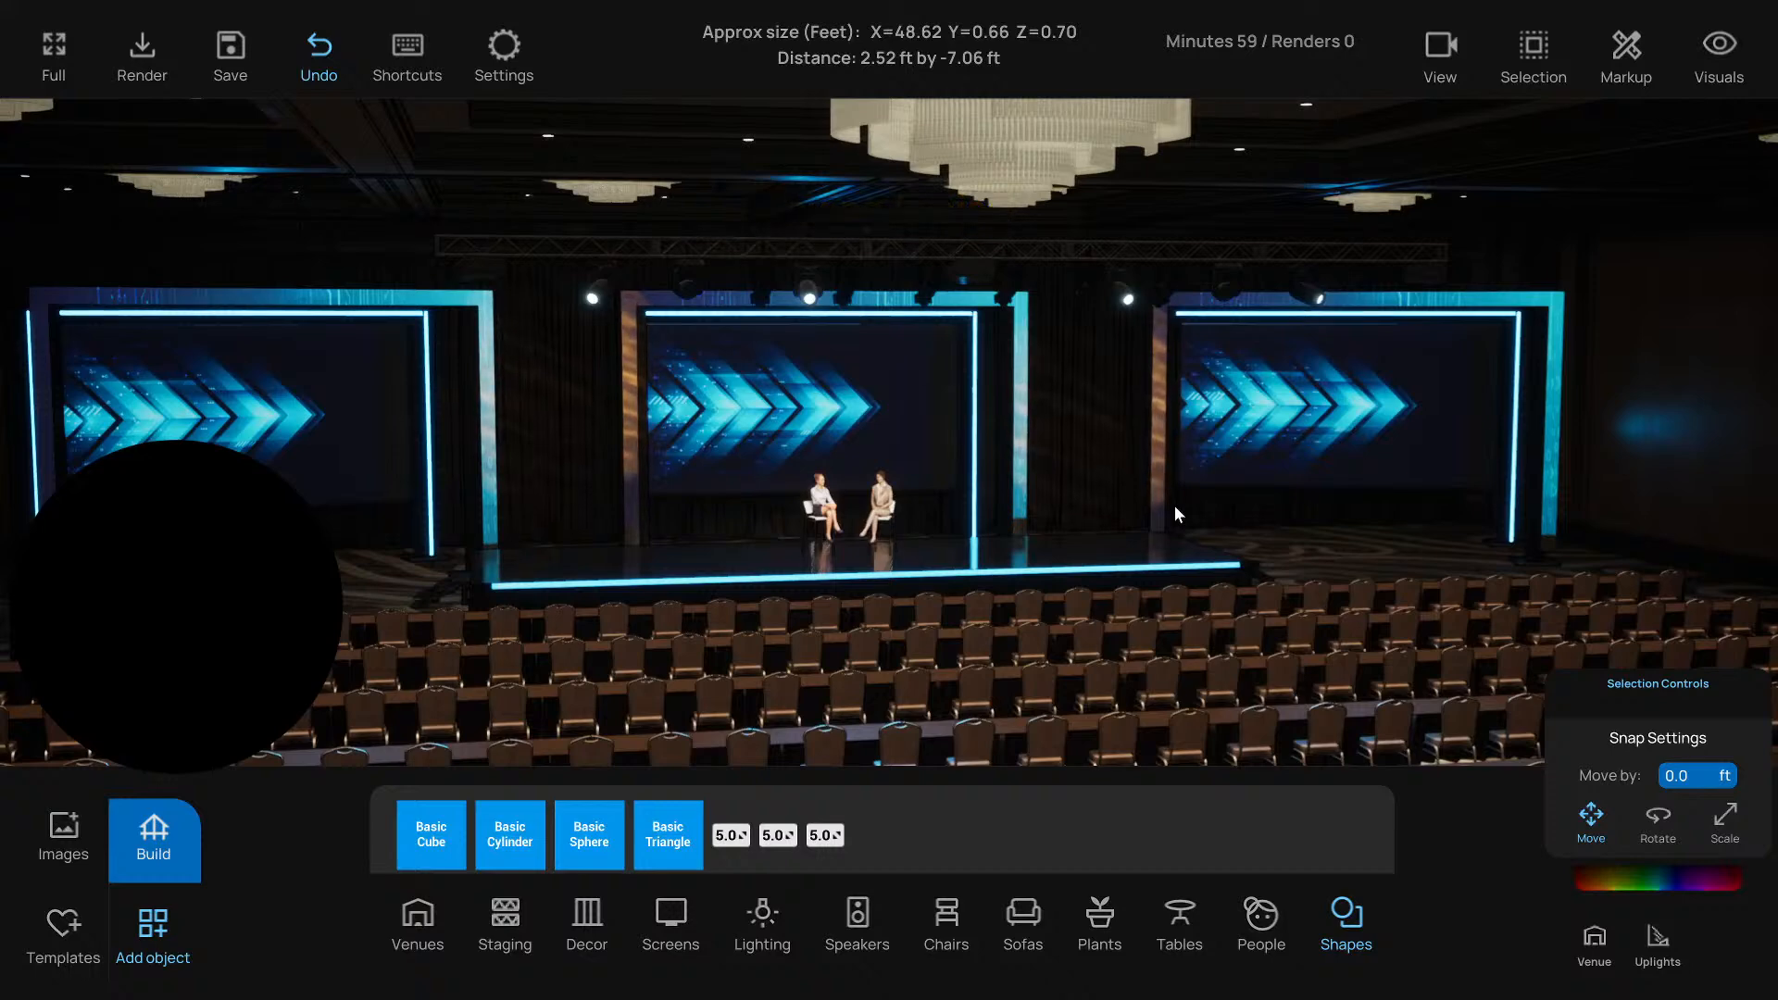
mouse_move(1035, 585)
right_down()
mouse_move(970, 573)
mouse_move(1035, 592)
right_up()
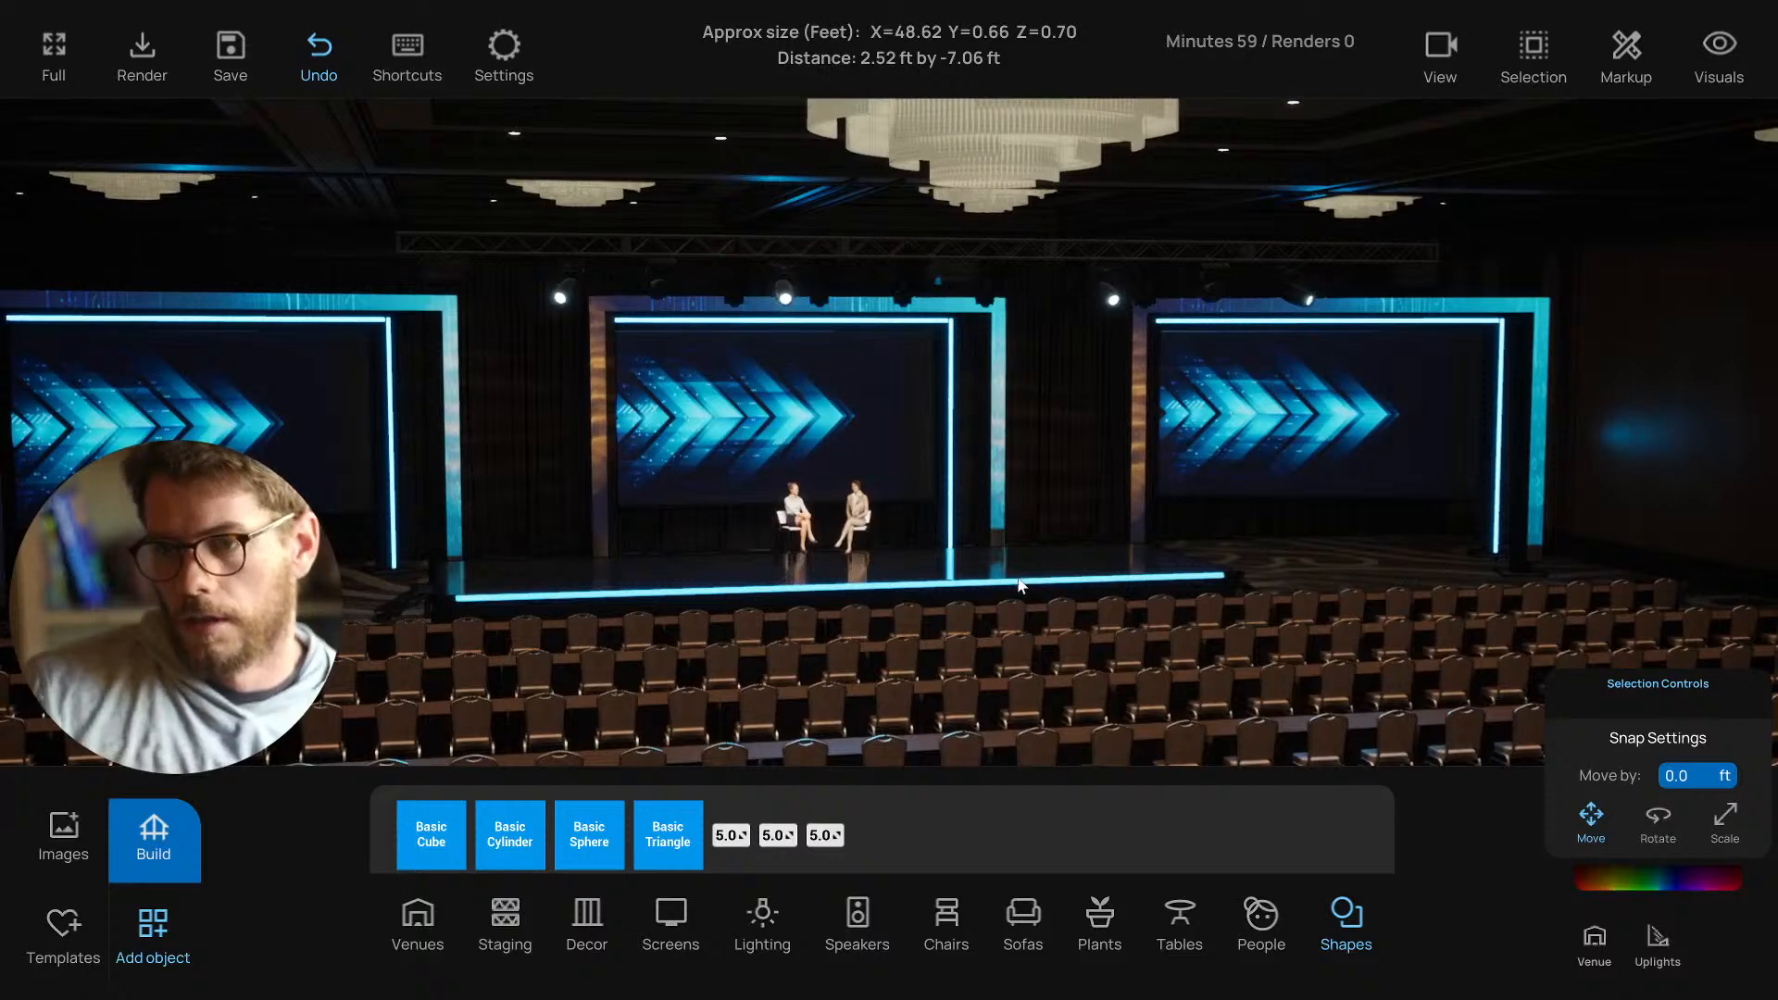
click(1021, 584)
click(1082, 581)
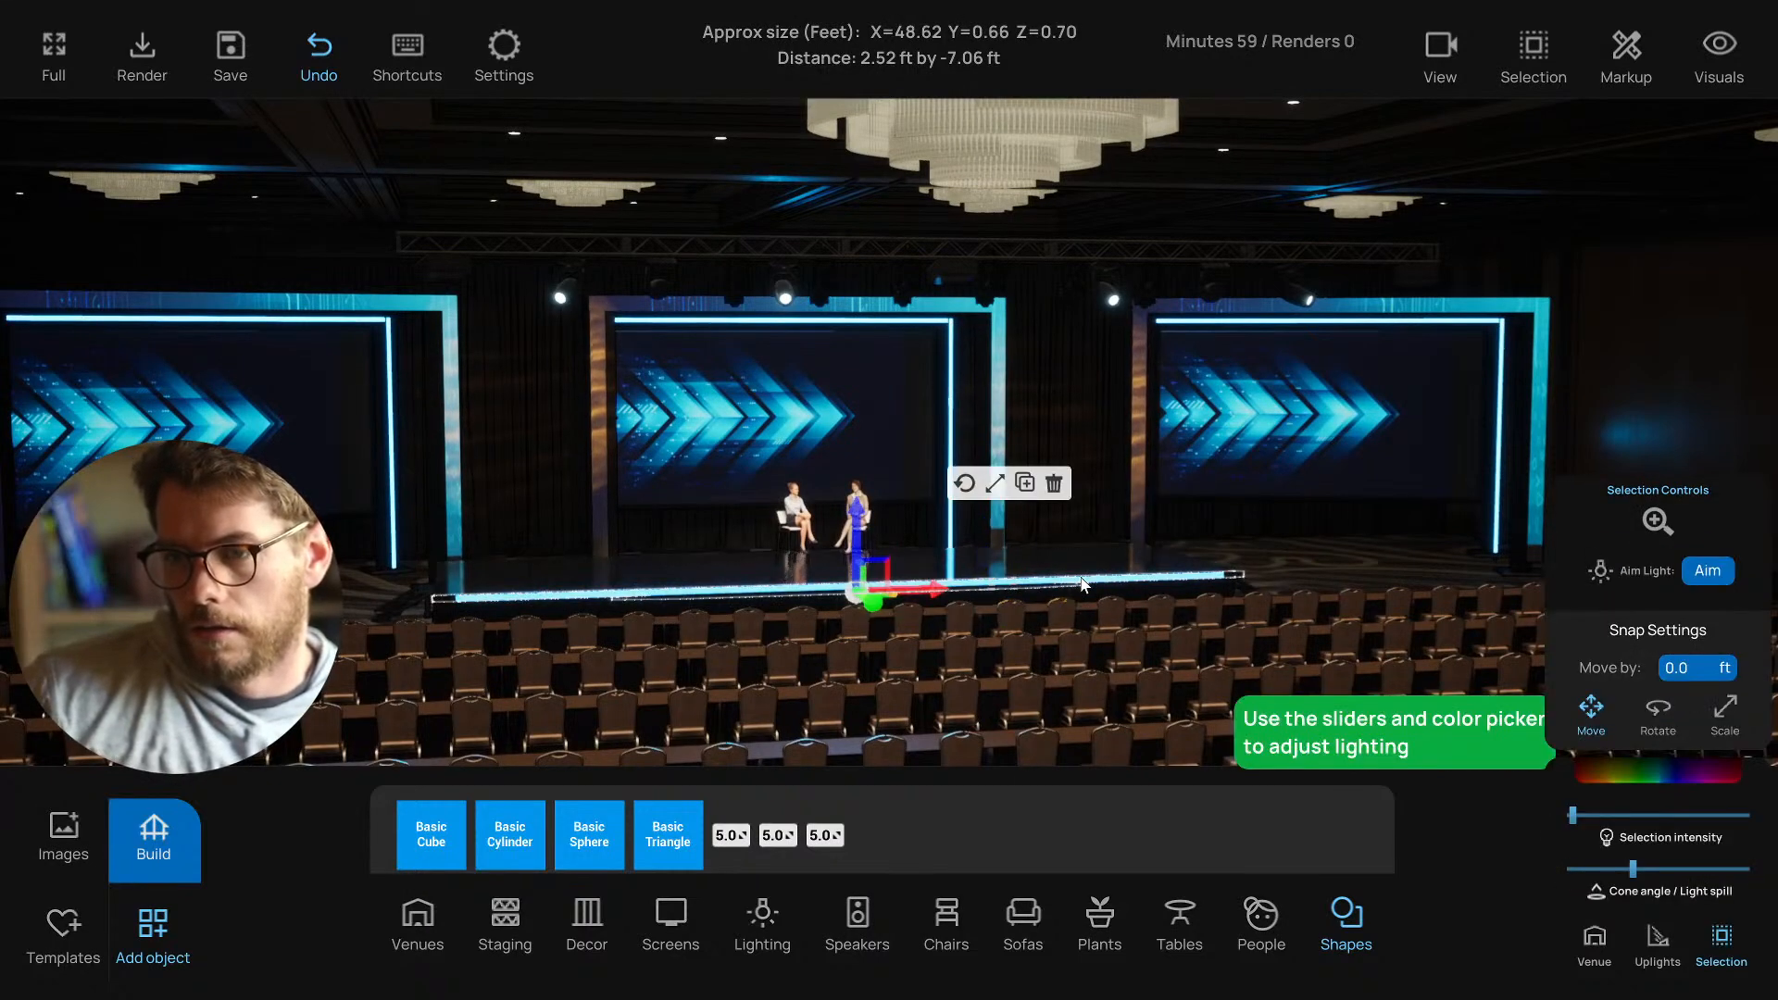
click(1065, 593)
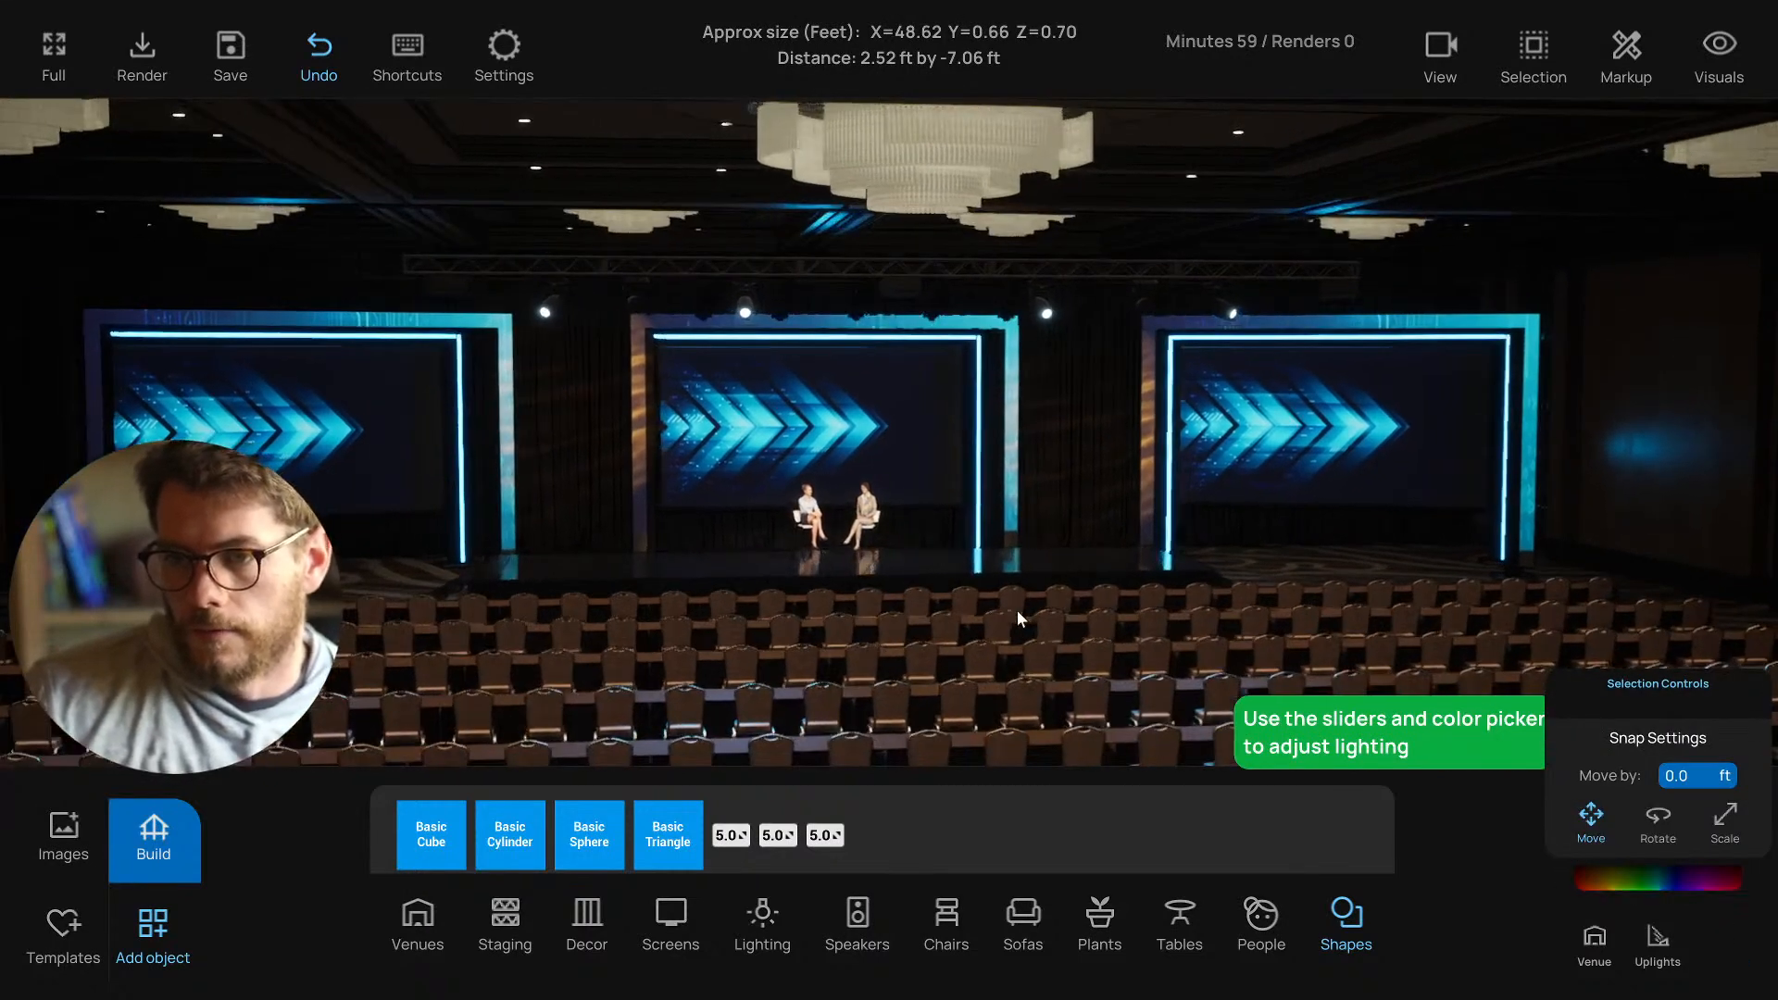
Save the project and frame the stage front from an elevated angle.
scroll(997, 614, up, 3)
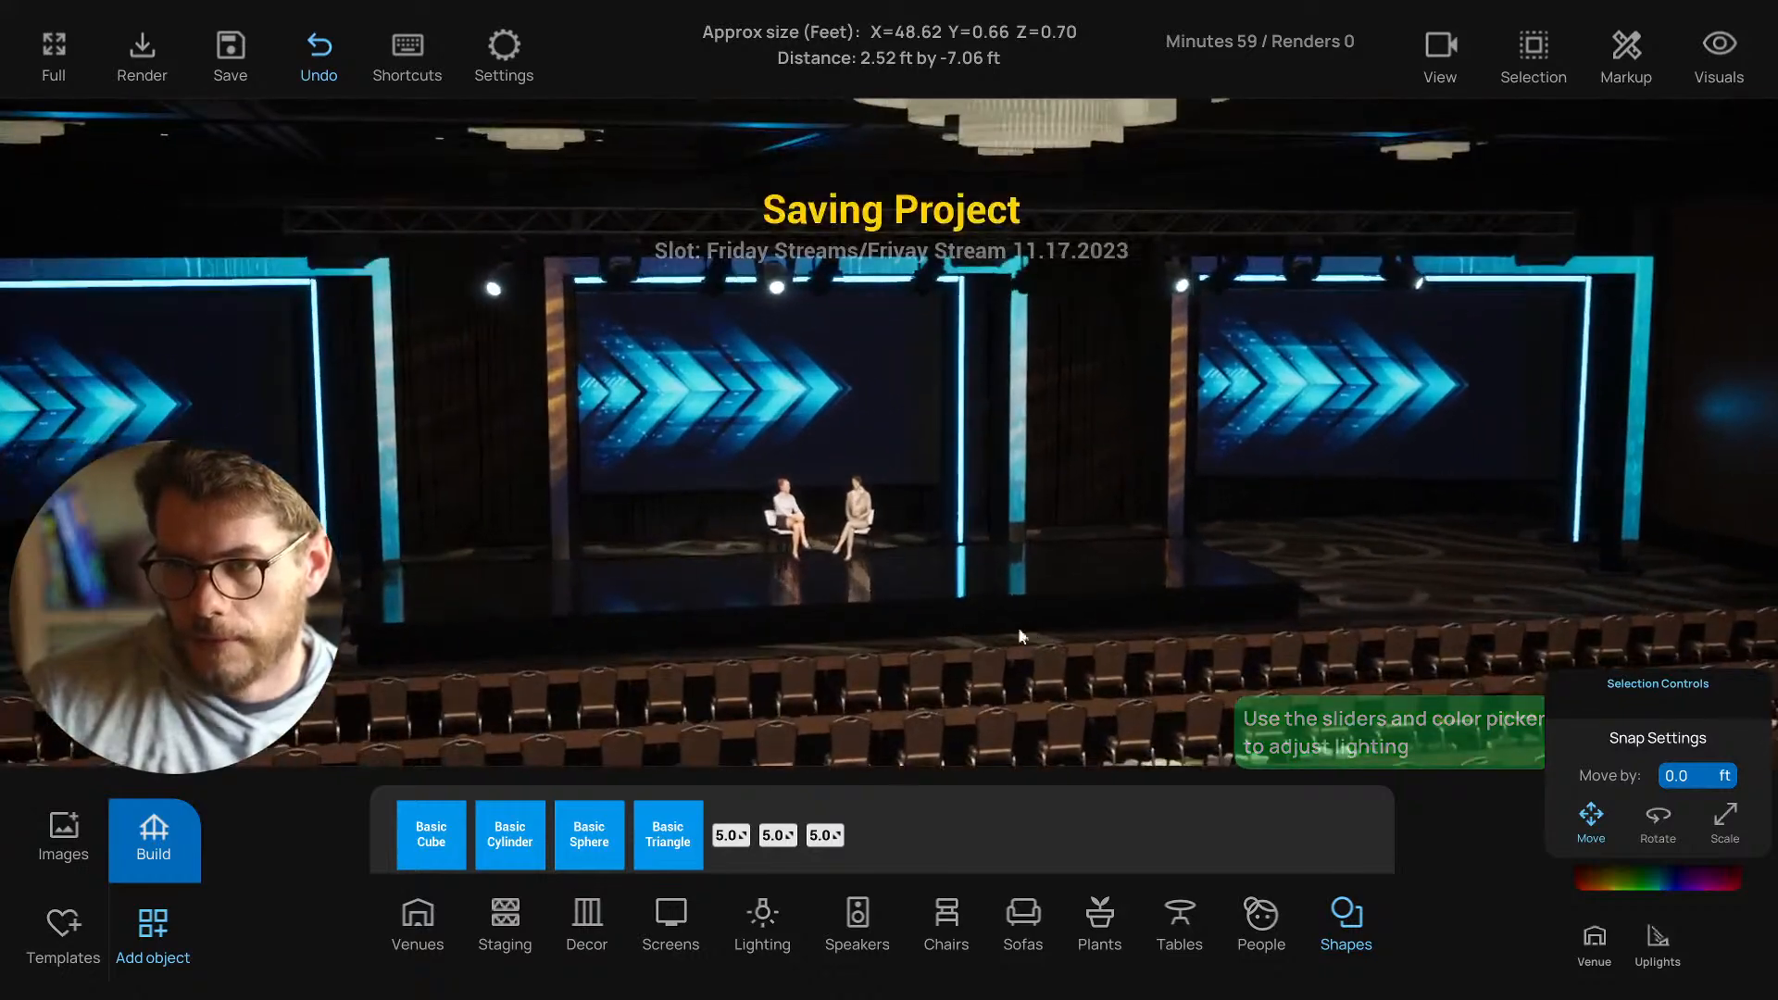
right_drag(988, 631, 833, 671)
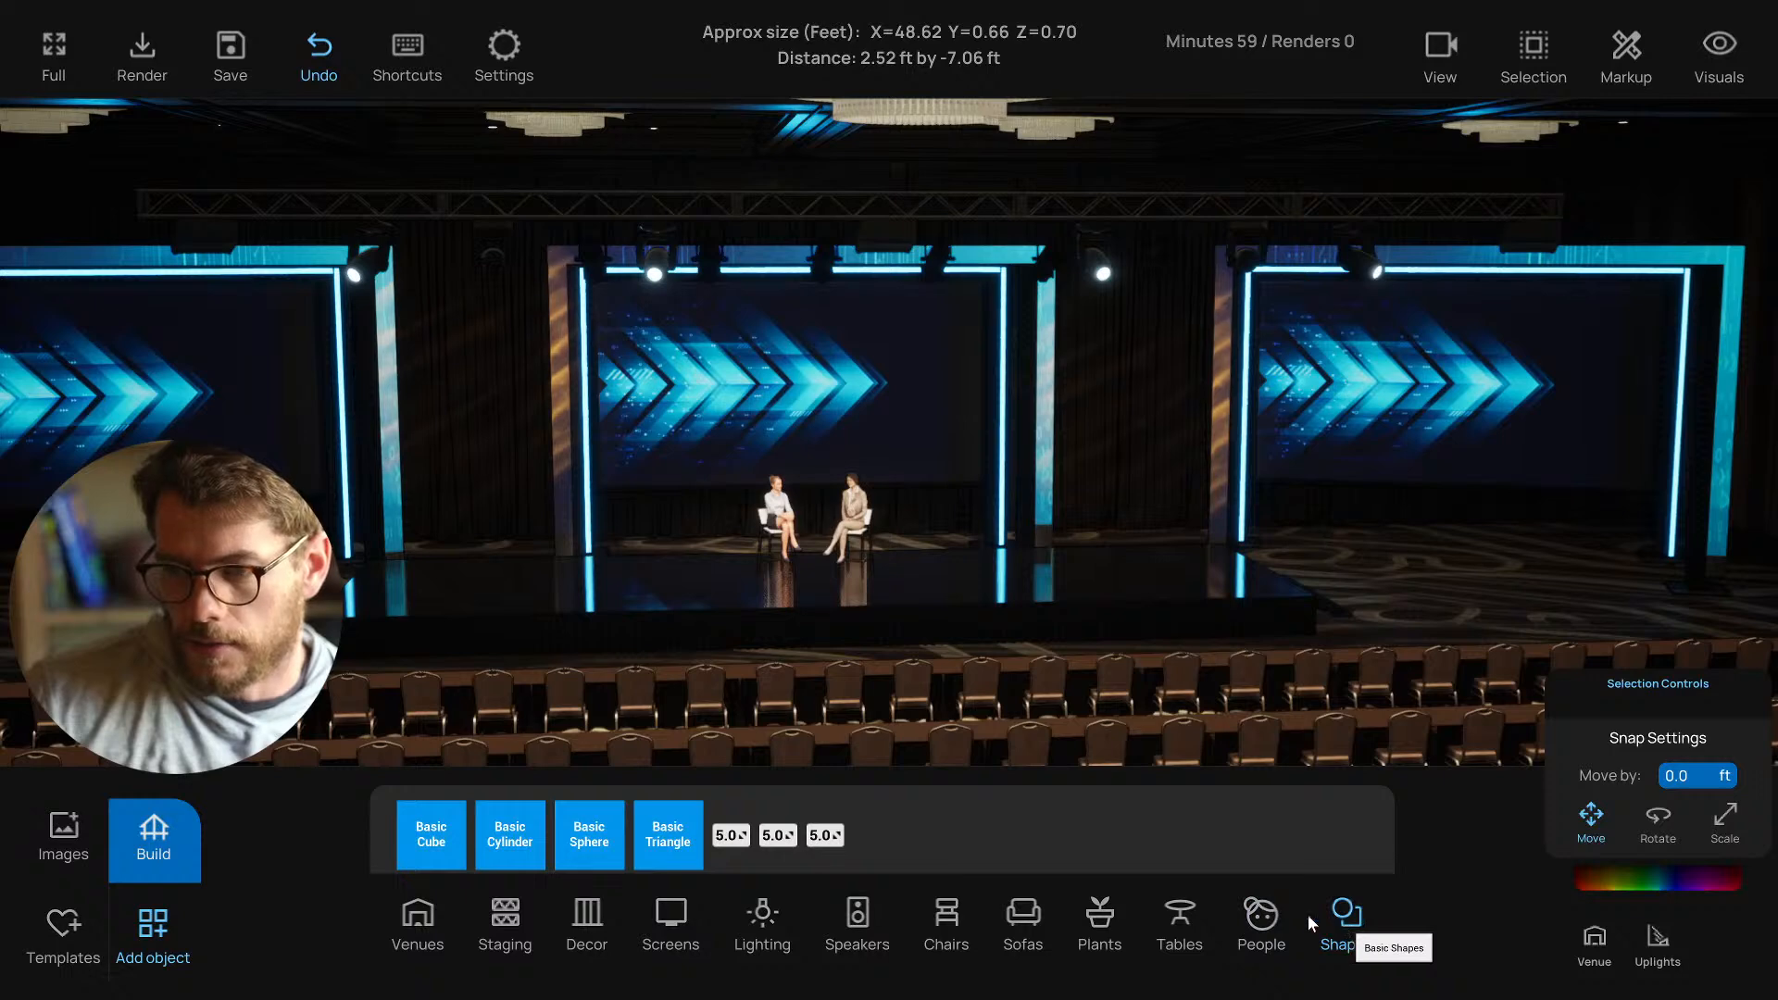
mouse_move(519, 732)
right_down()
mouse_move(567, 639)
mouse_move(508, 763)
right_up()
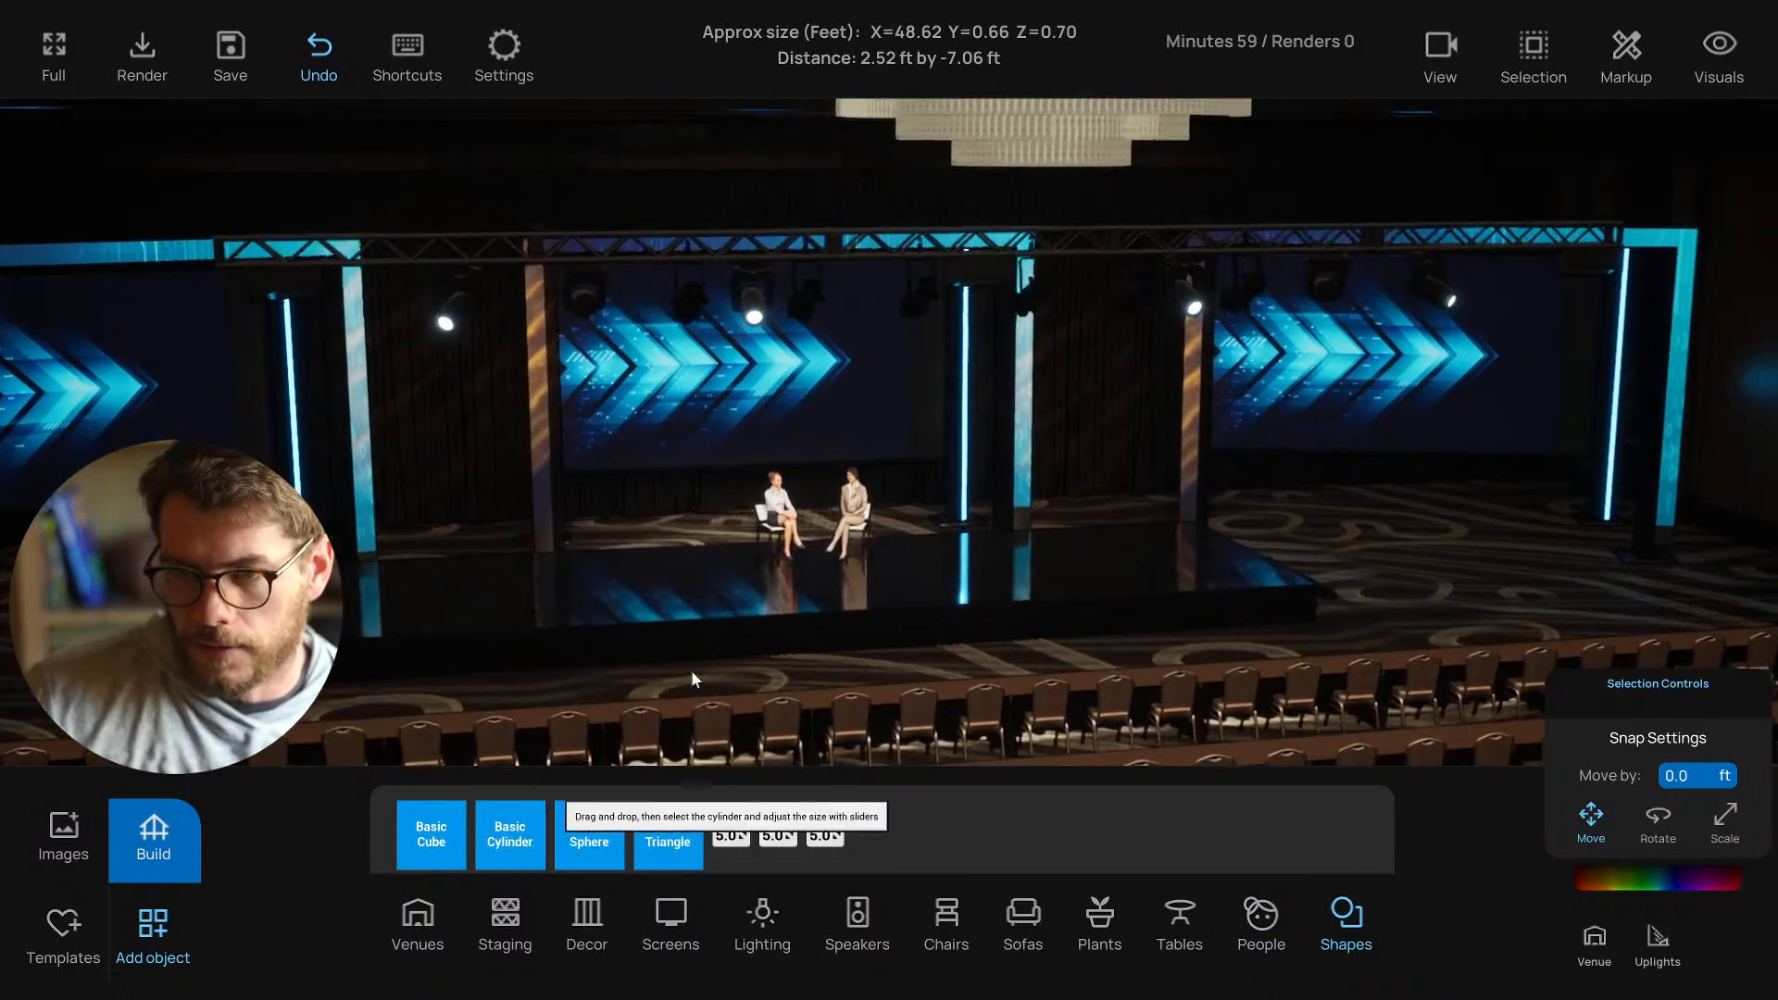
Try the White Gloss material on the main stage.
click(704, 598)
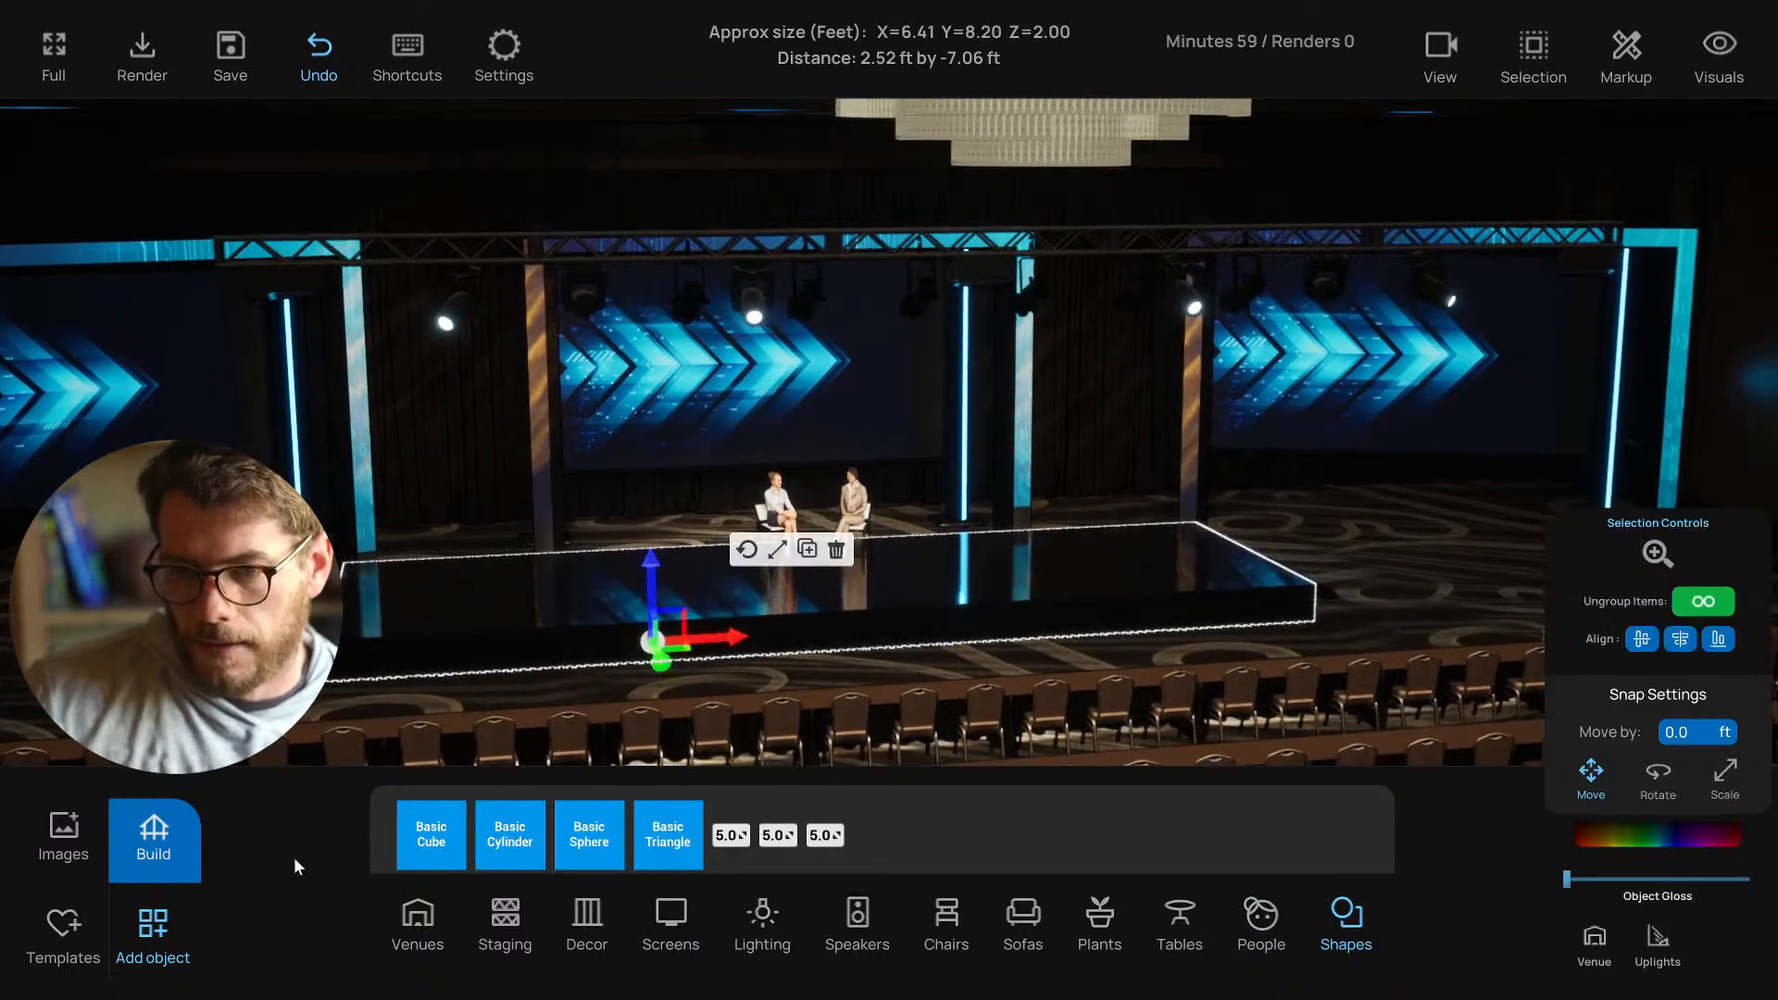
click(153, 852)
scroll(808, 672, down, 5)
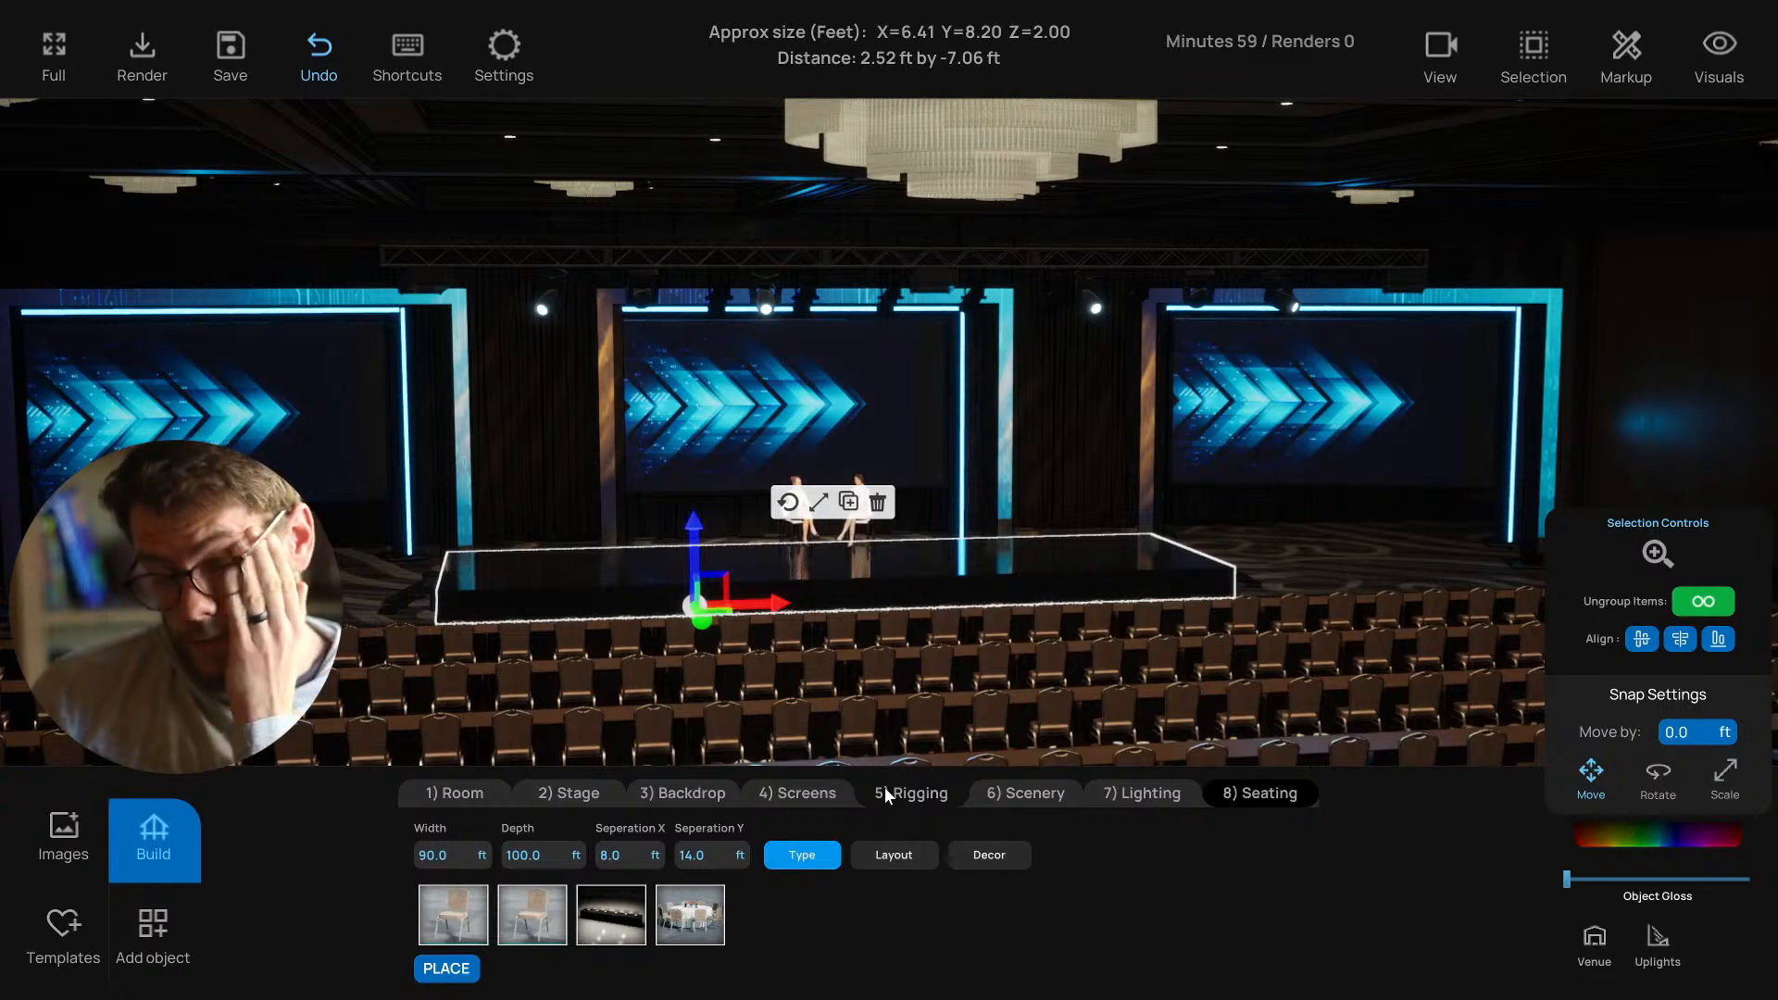
scroll(836, 699, up, 2)
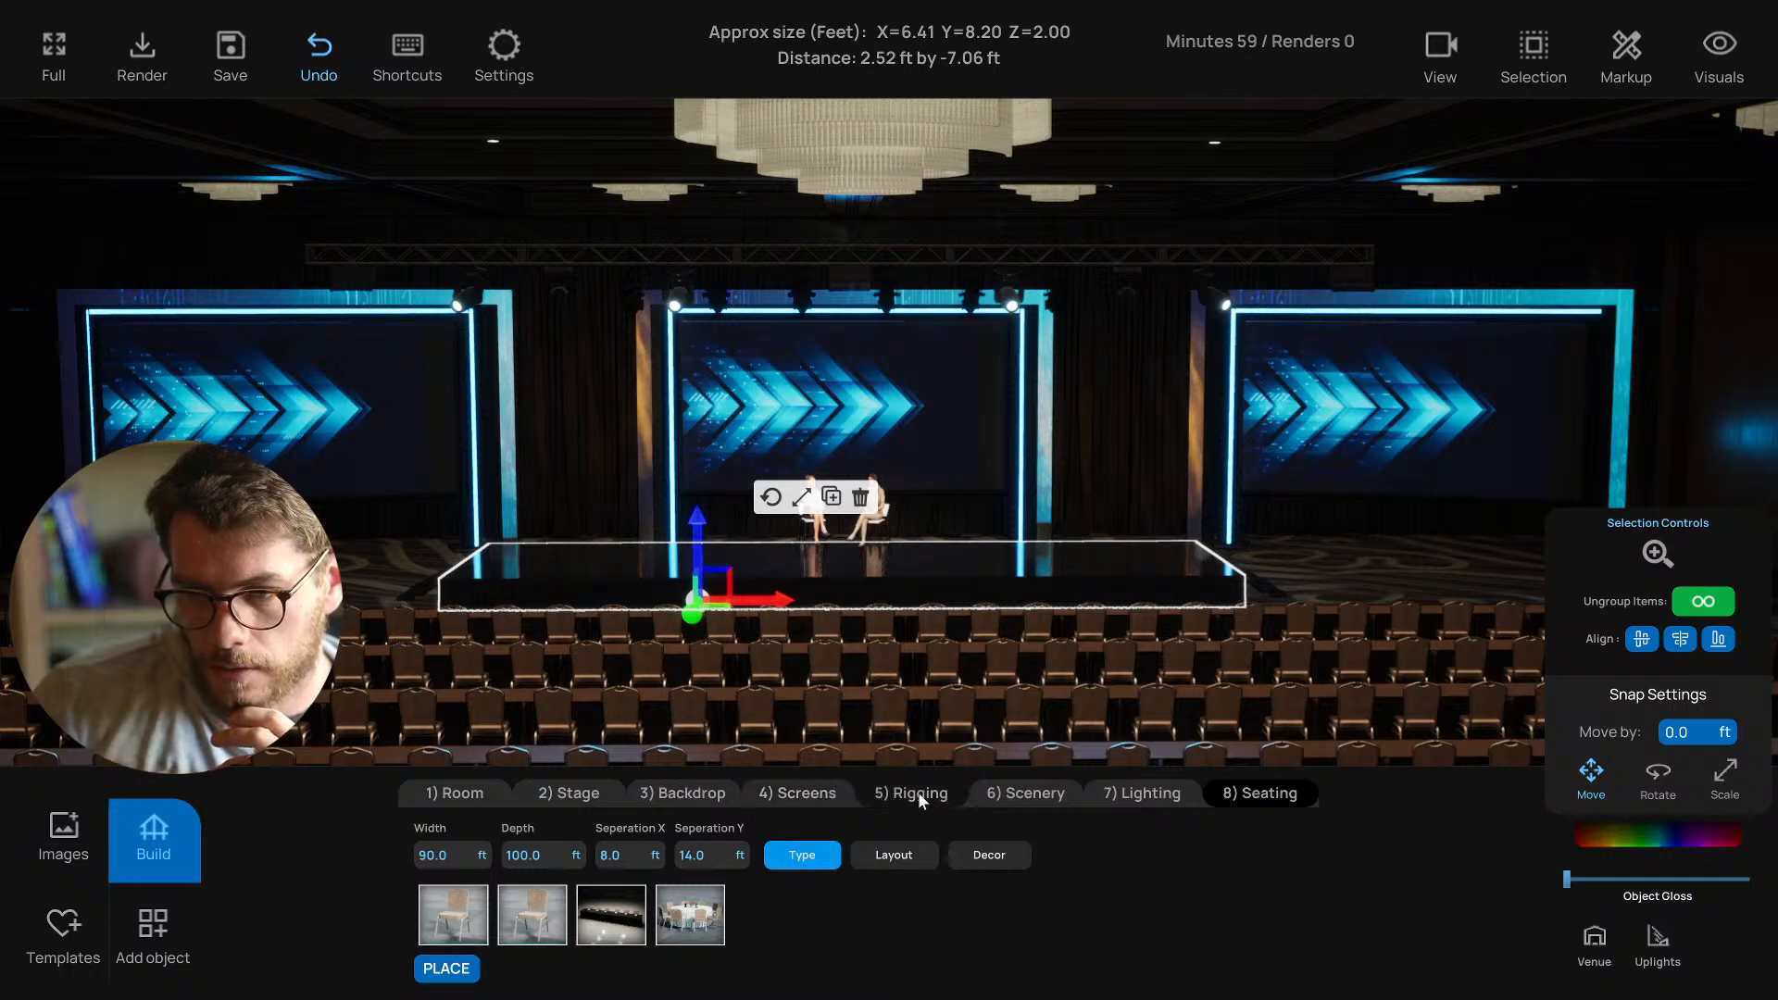
click(592, 794)
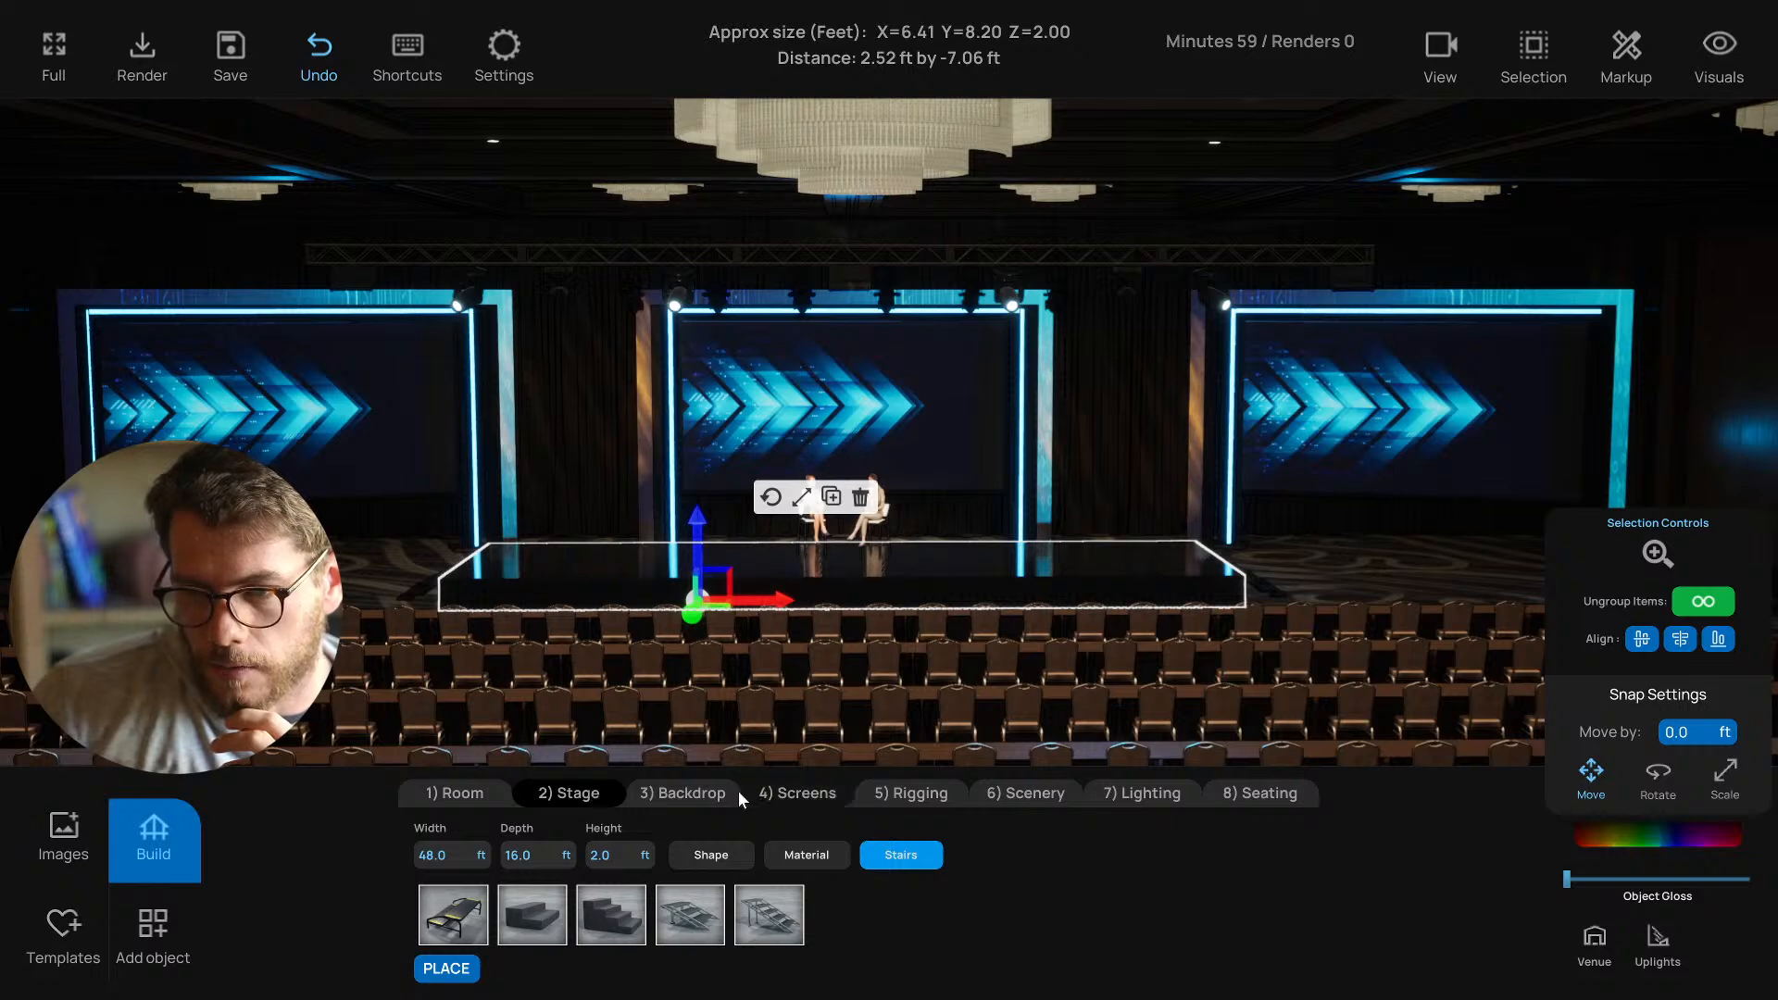
click(807, 854)
click(770, 911)
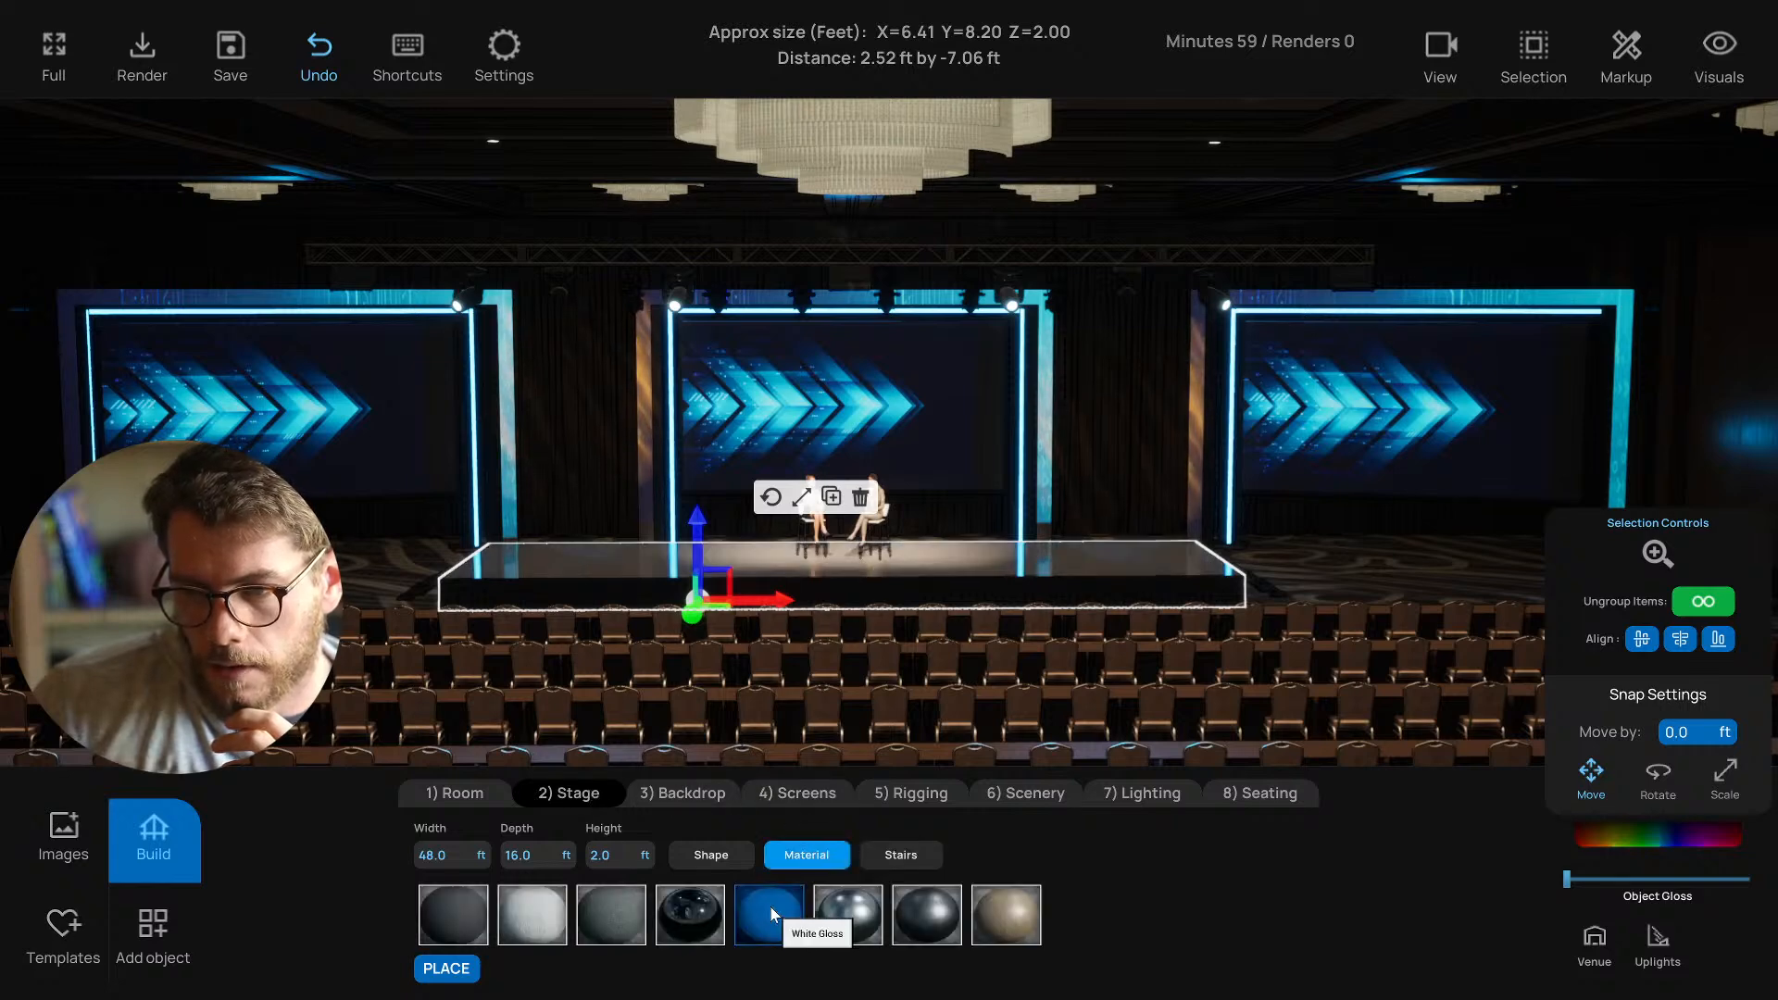
click(1322, 558)
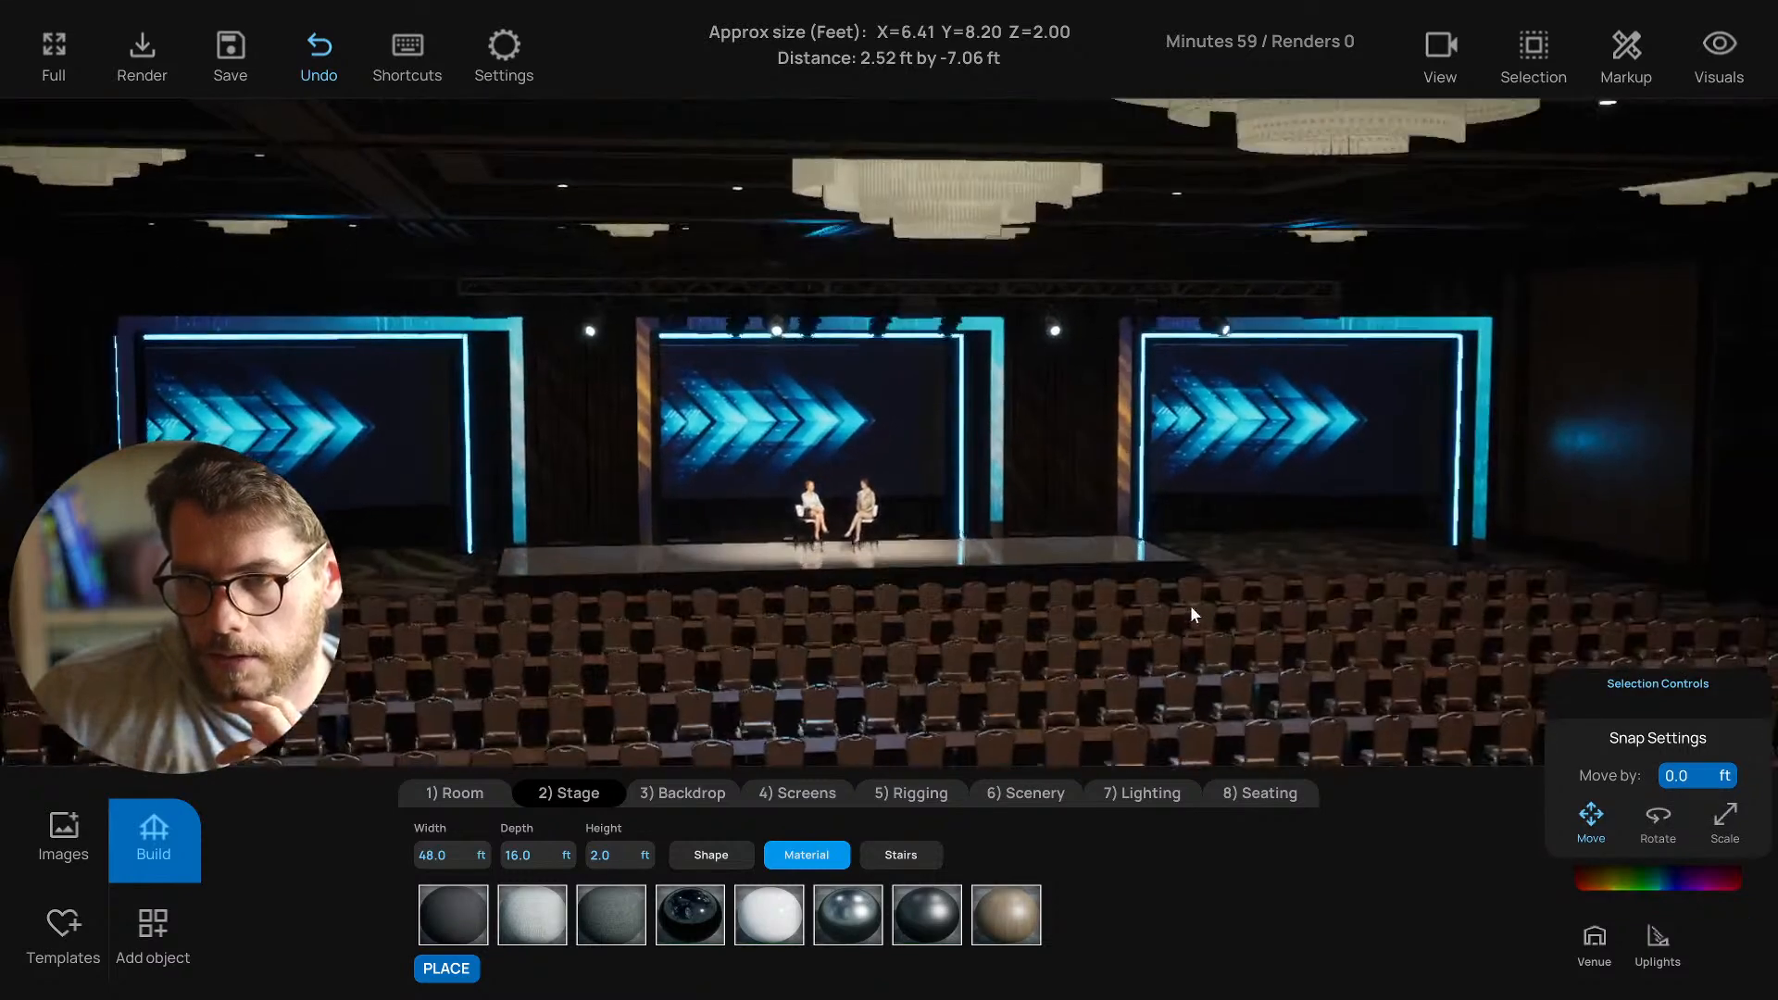
Try the Gray Semi-Gloss material on the stage and compare how it looks from the audience side.
click(1076, 563)
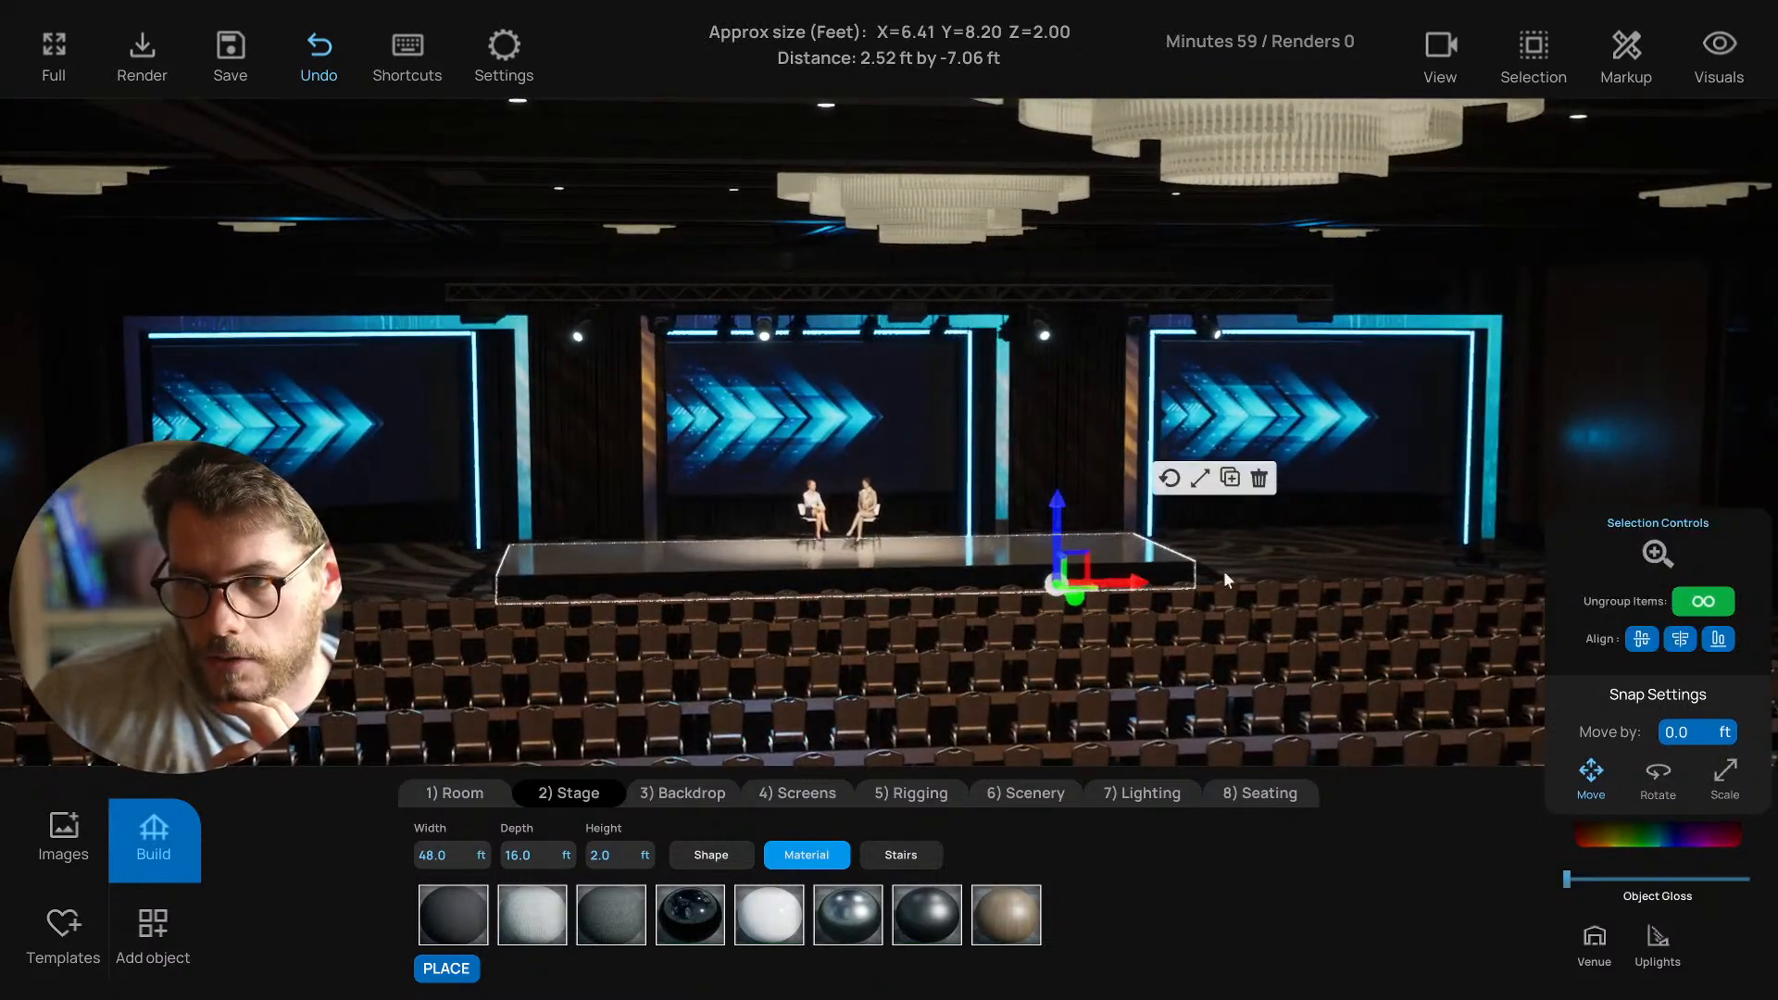
click(848, 919)
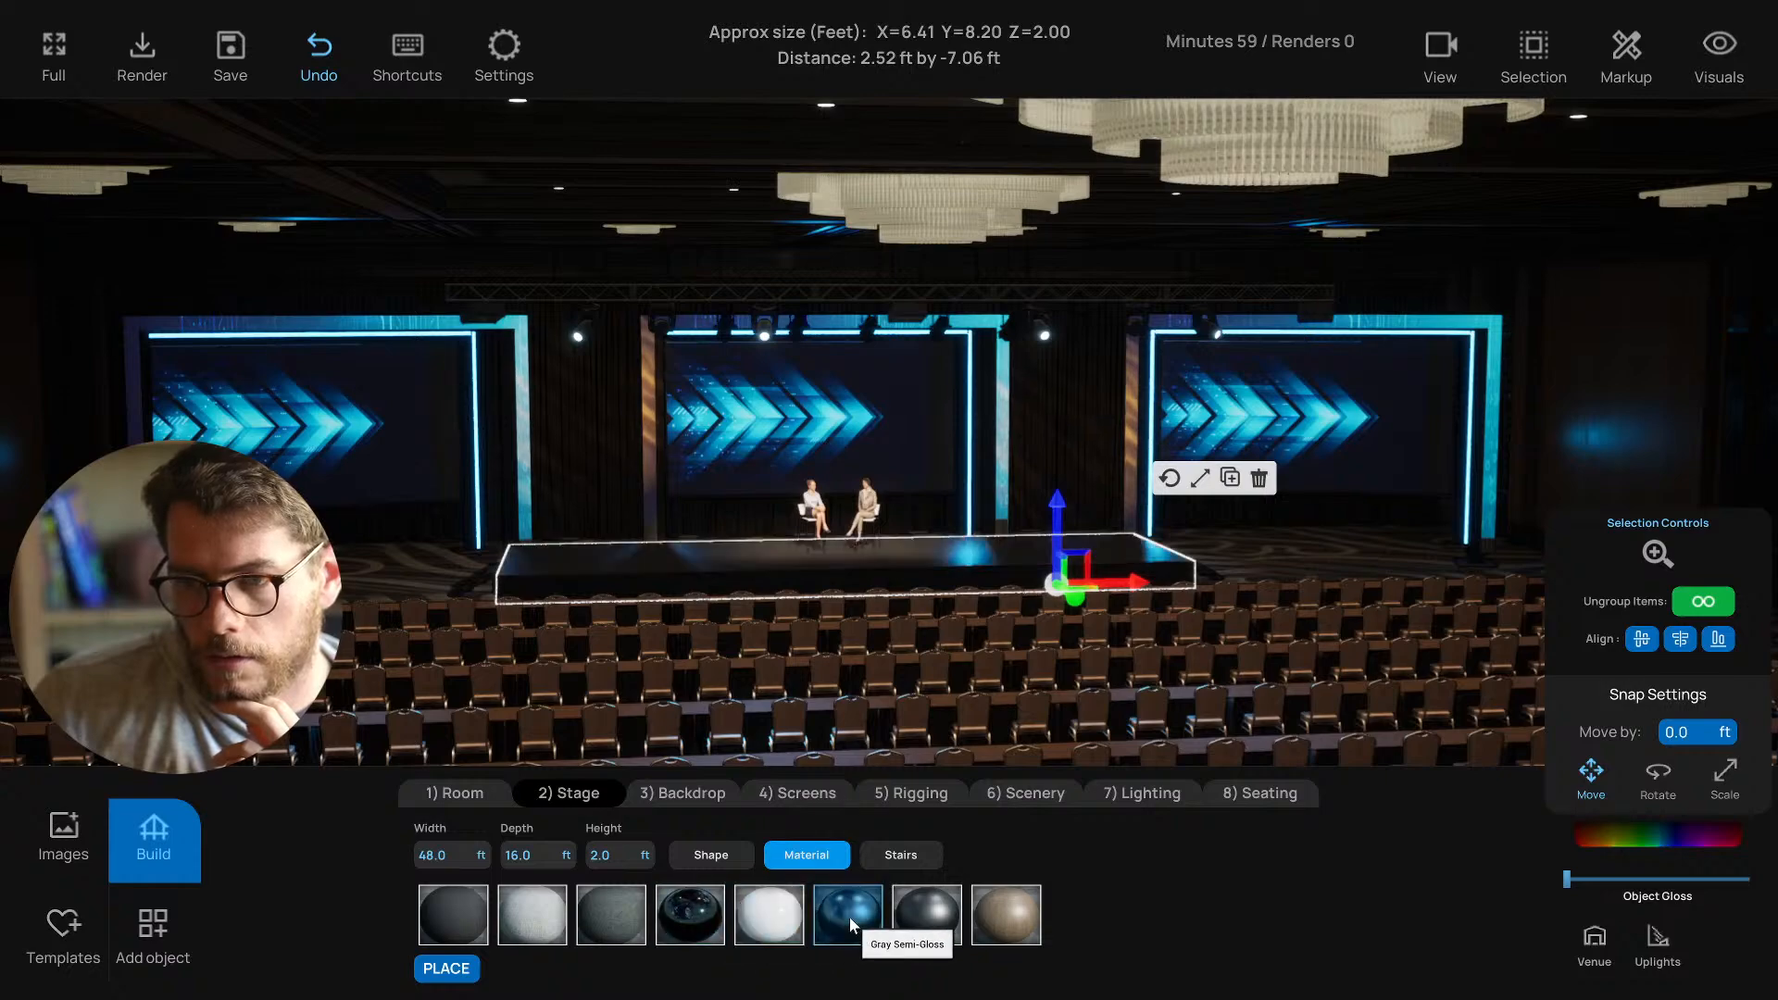
click(1269, 569)
middle_drag(1269, 567, 1114, 600)
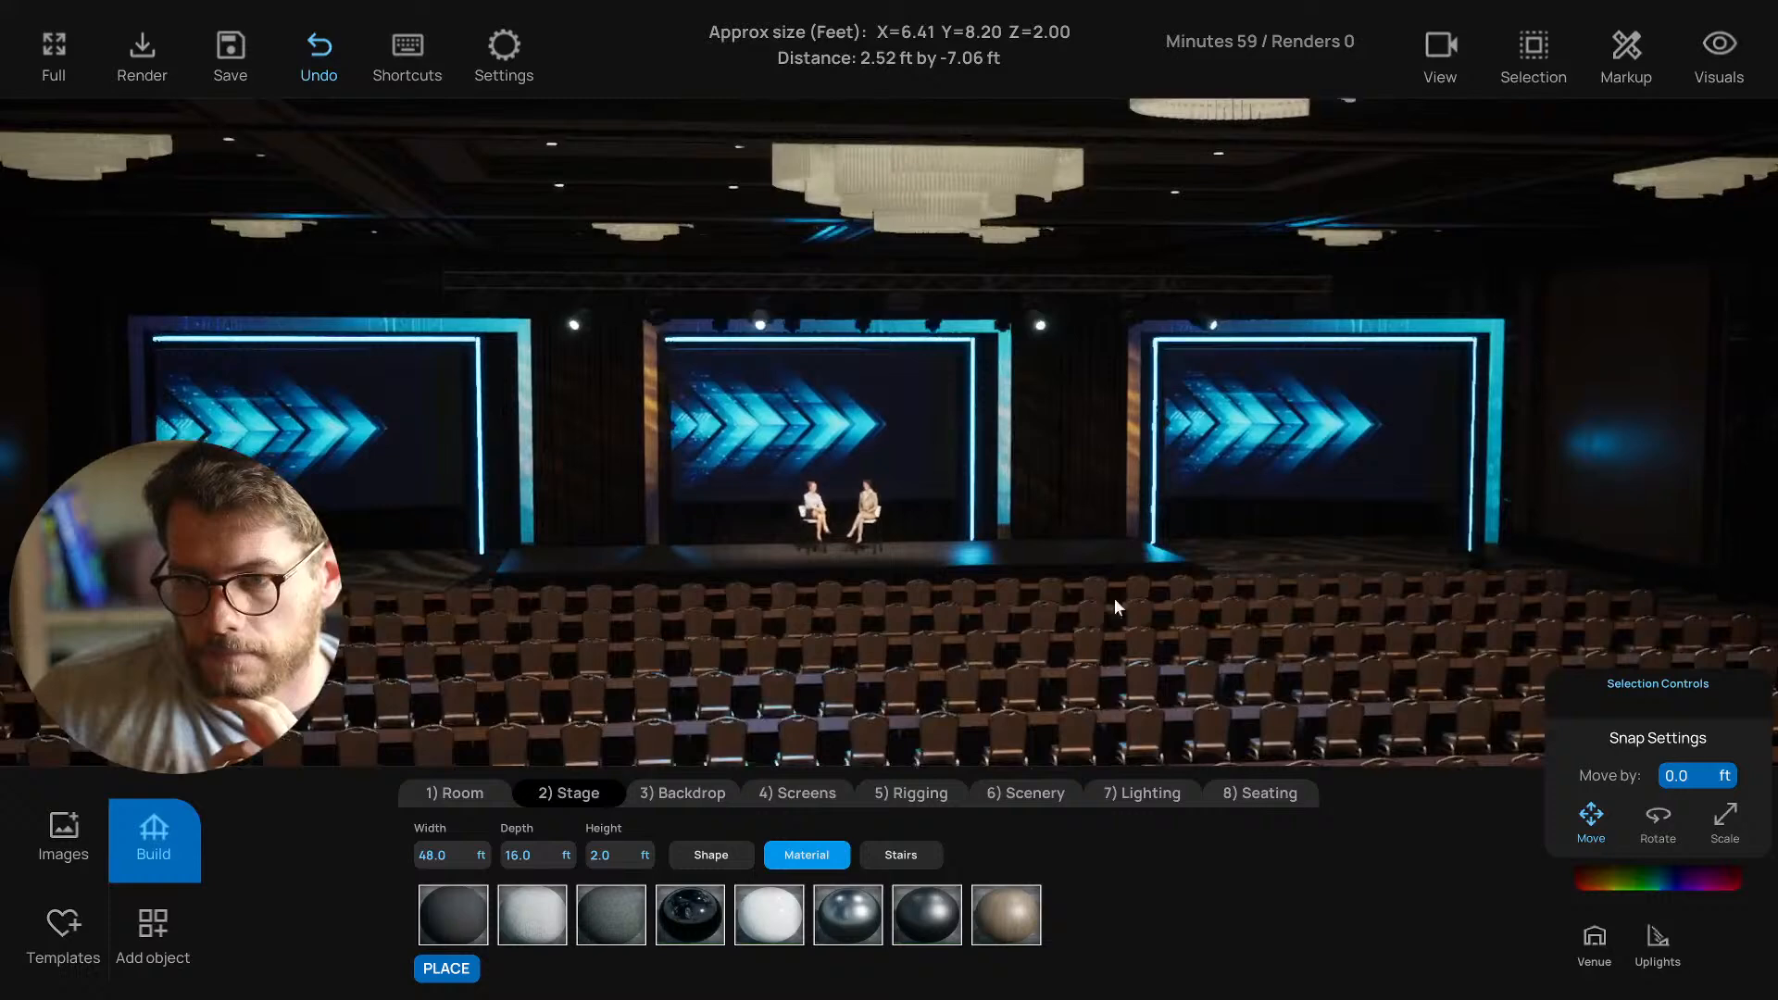
Try the glossy black, Gray Carpet, light carpet and dark carpet materials on the stage one after another.
click(714, 915)
click(628, 915)
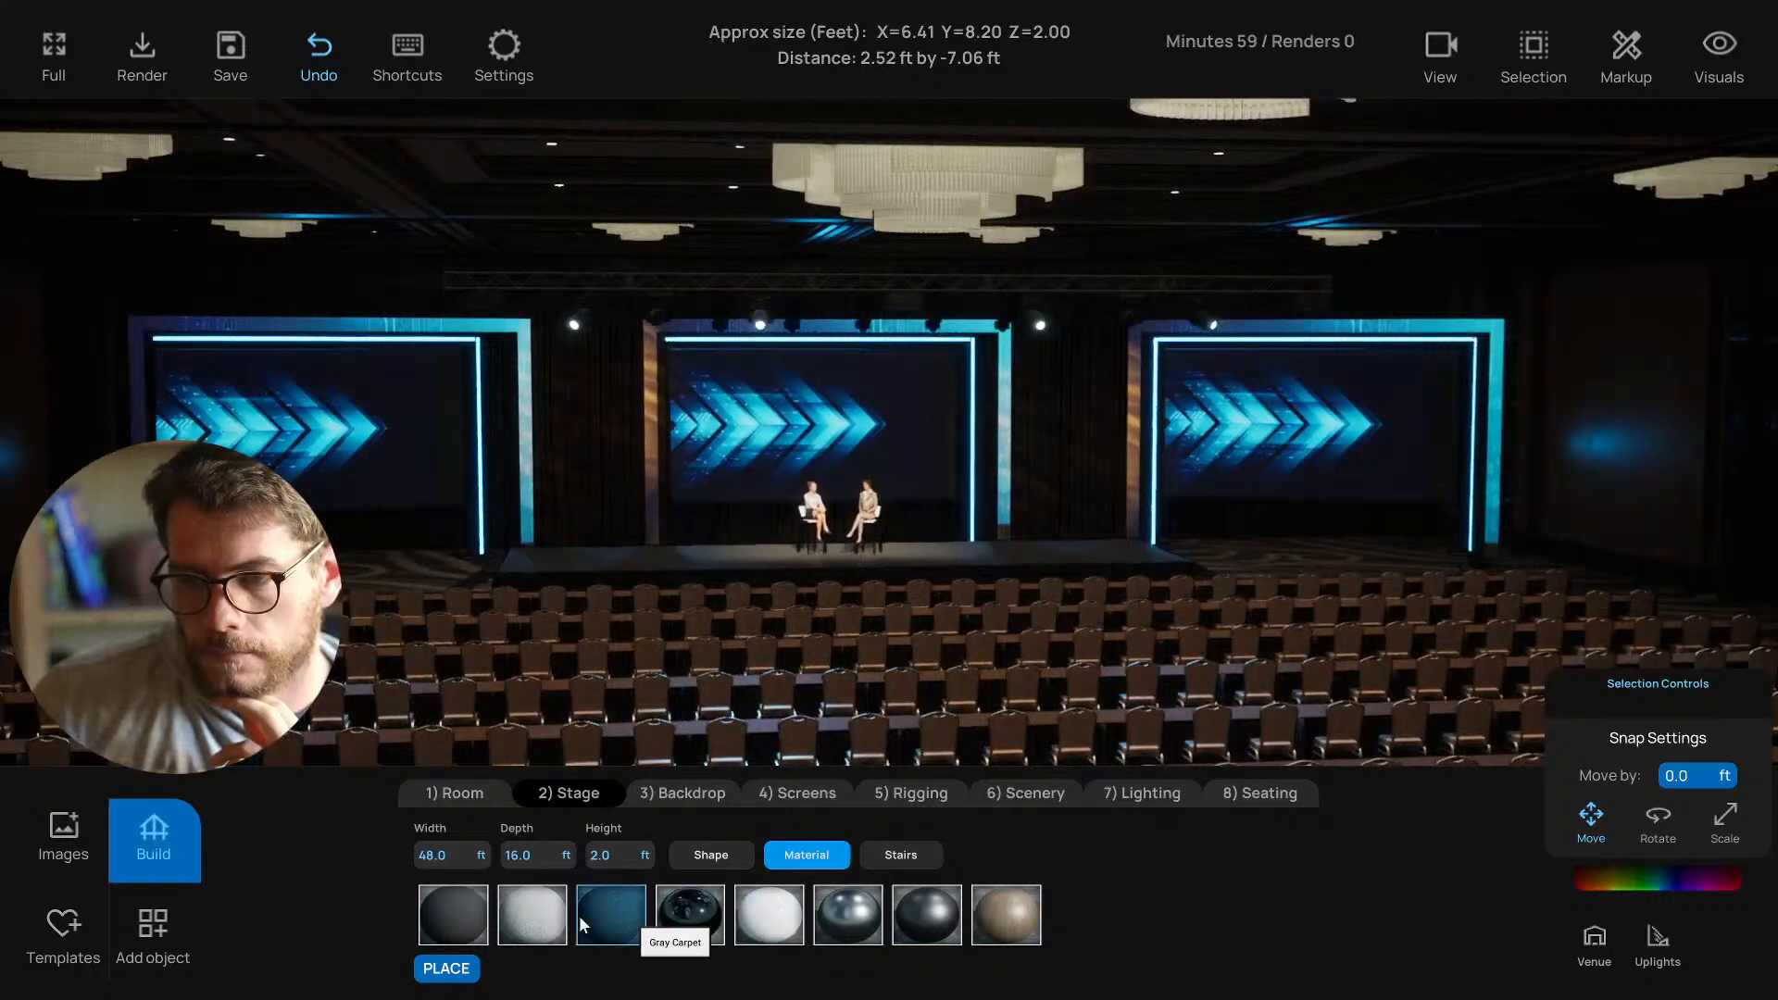
click(541, 917)
click(467, 919)
scroll(696, 632, up, 3)
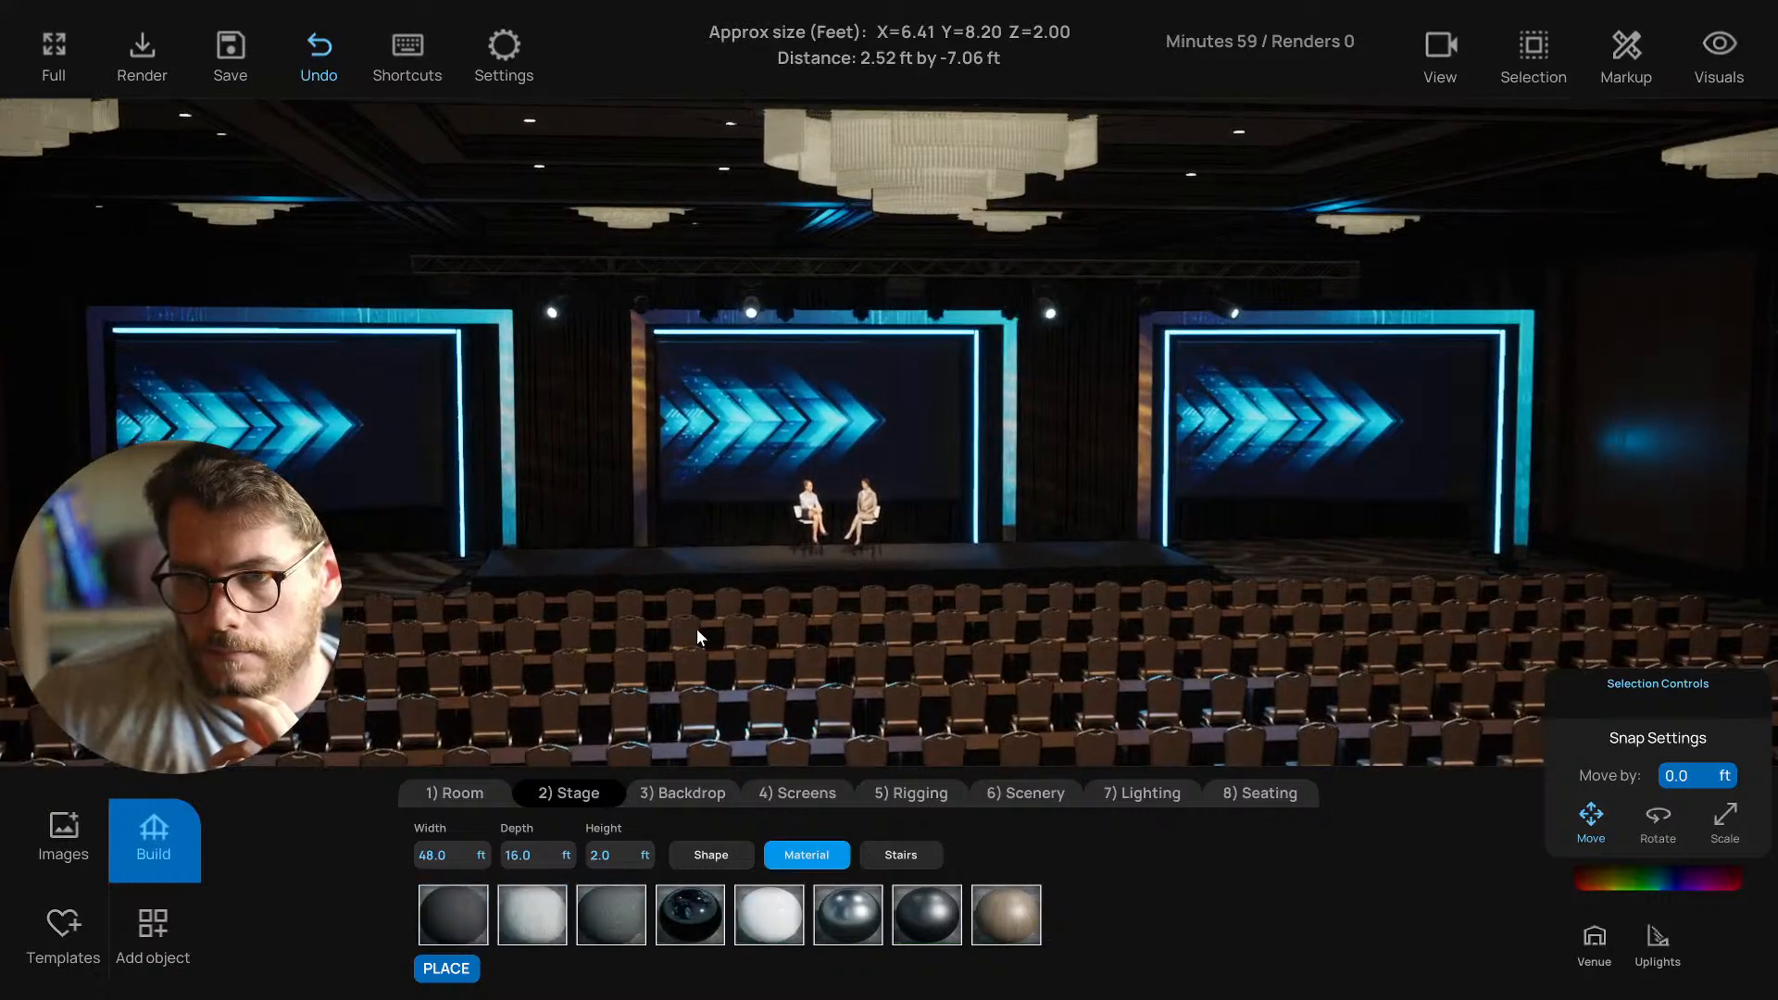
Try the tan wood-like material on the stage and check it from near and far.
click(1006, 898)
middle_drag(1007, 686, 943, 676)
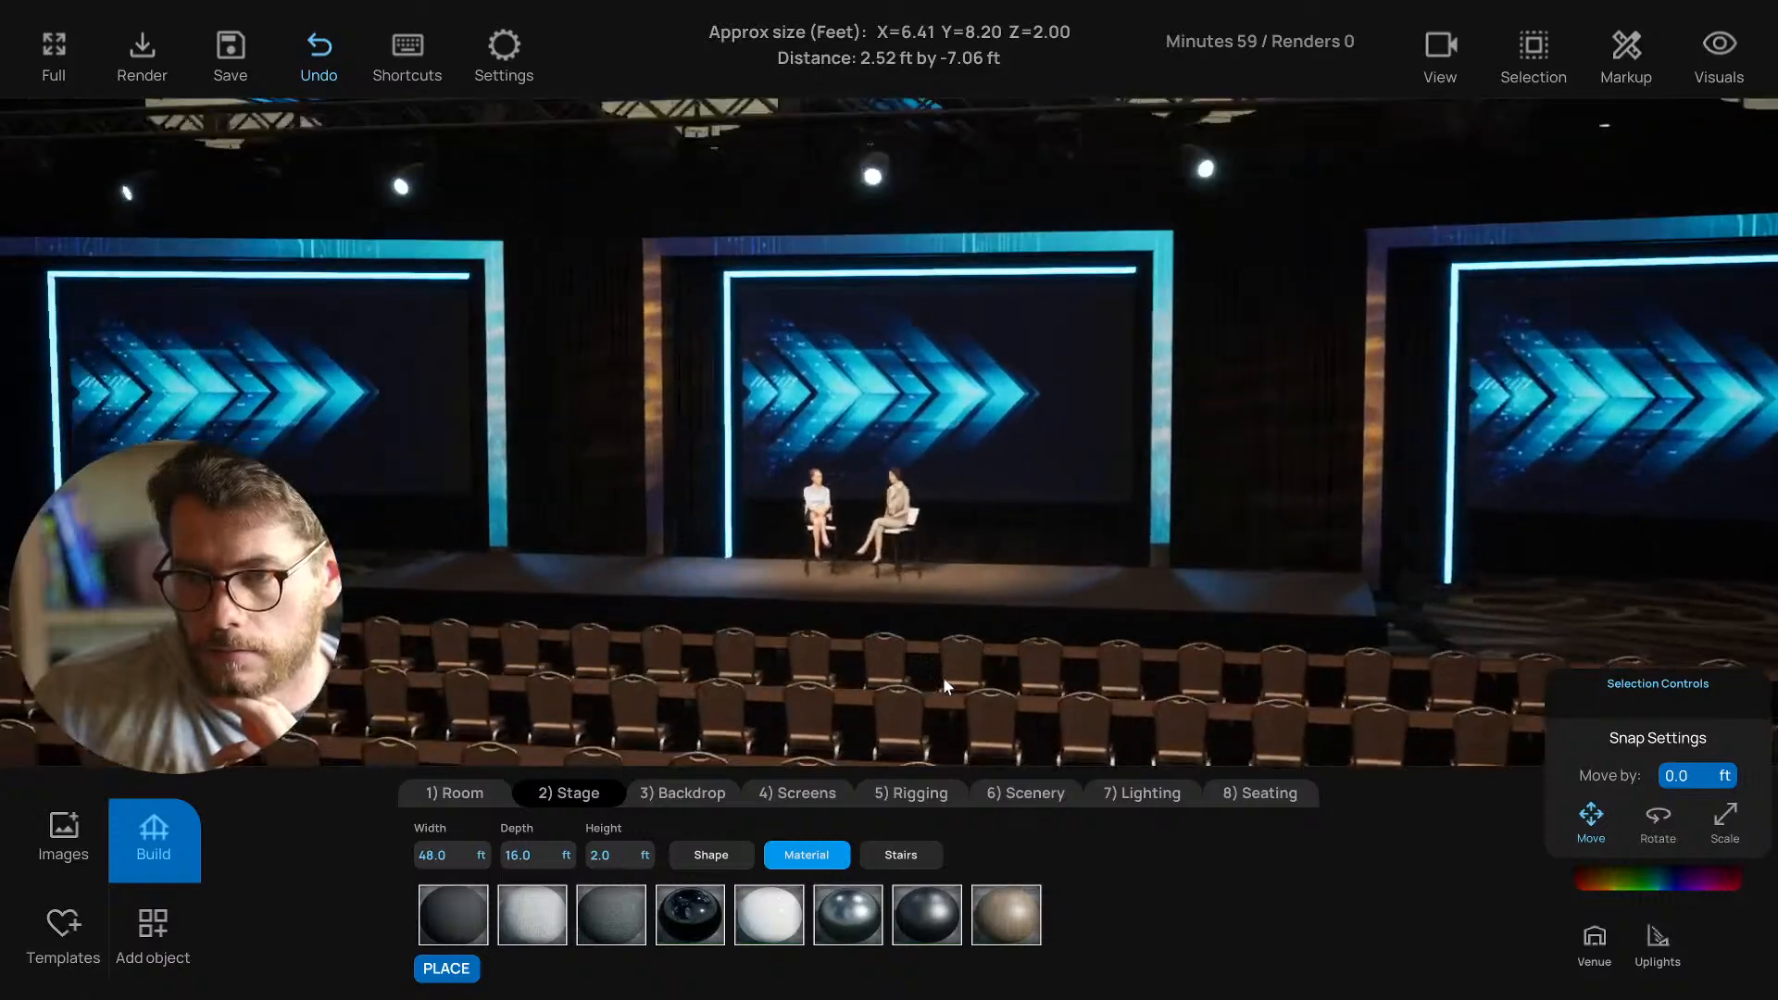
scroll(943, 676, down, 5)
scroll(1011, 680, up, 4)
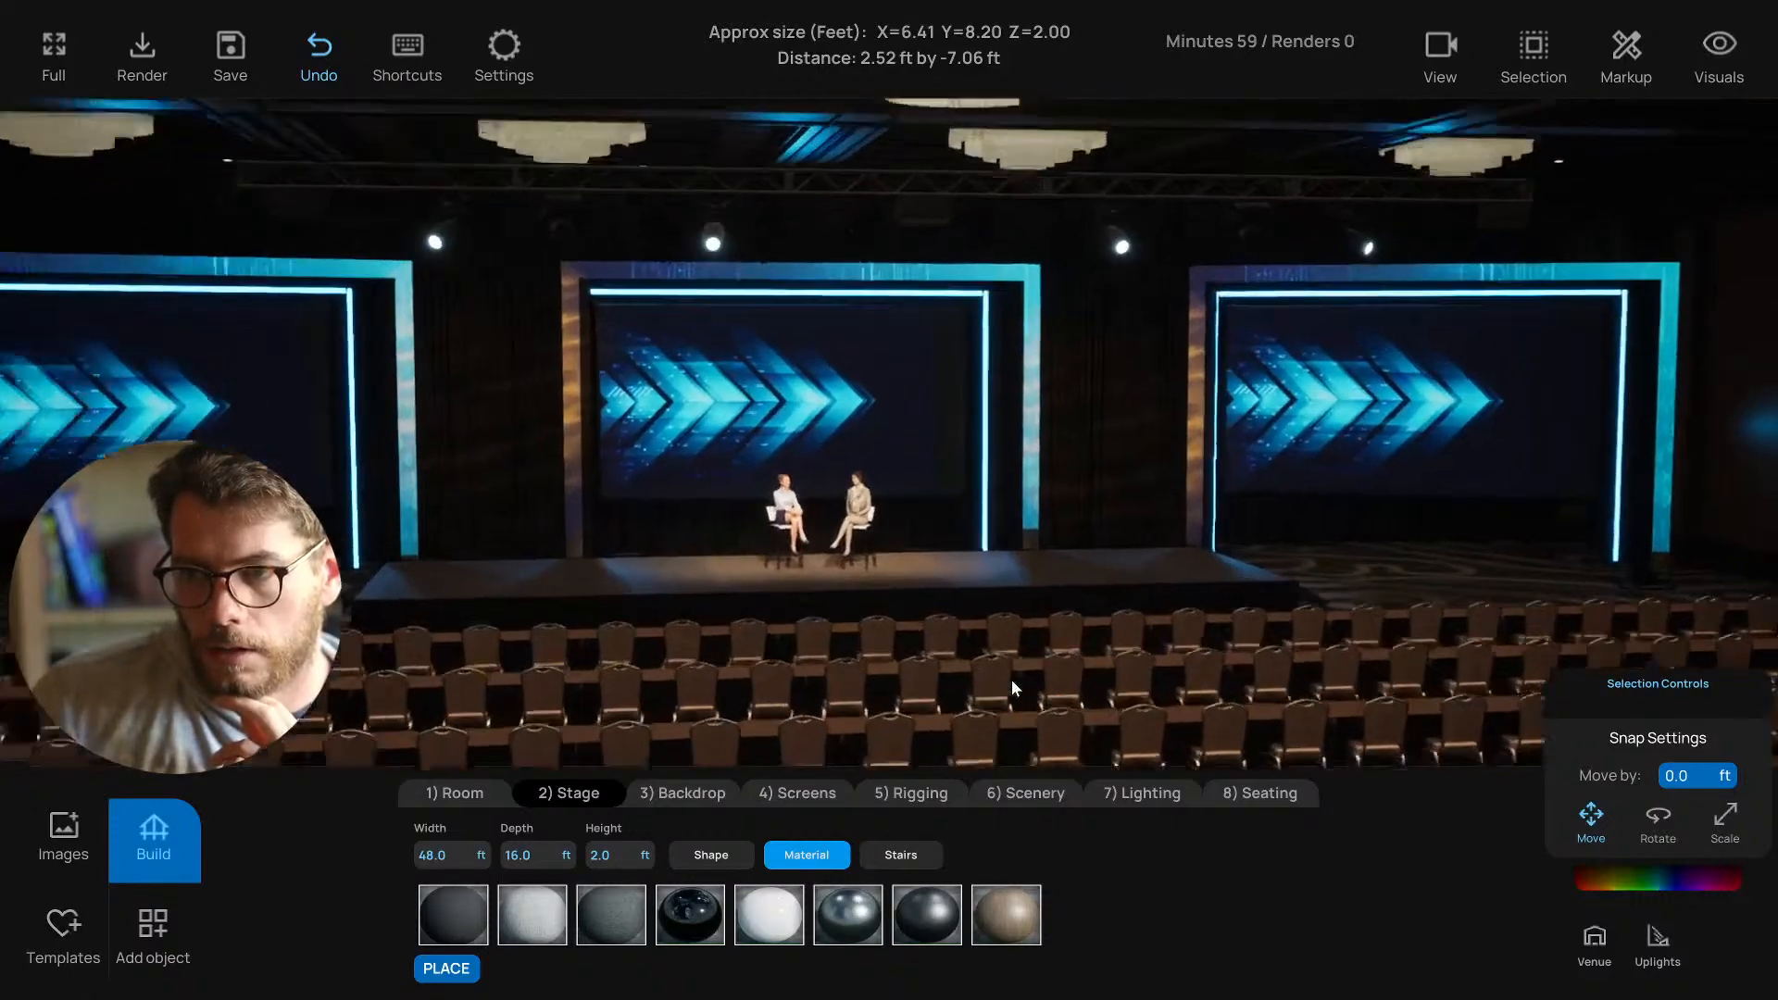
scroll(992, 674, down, 3)
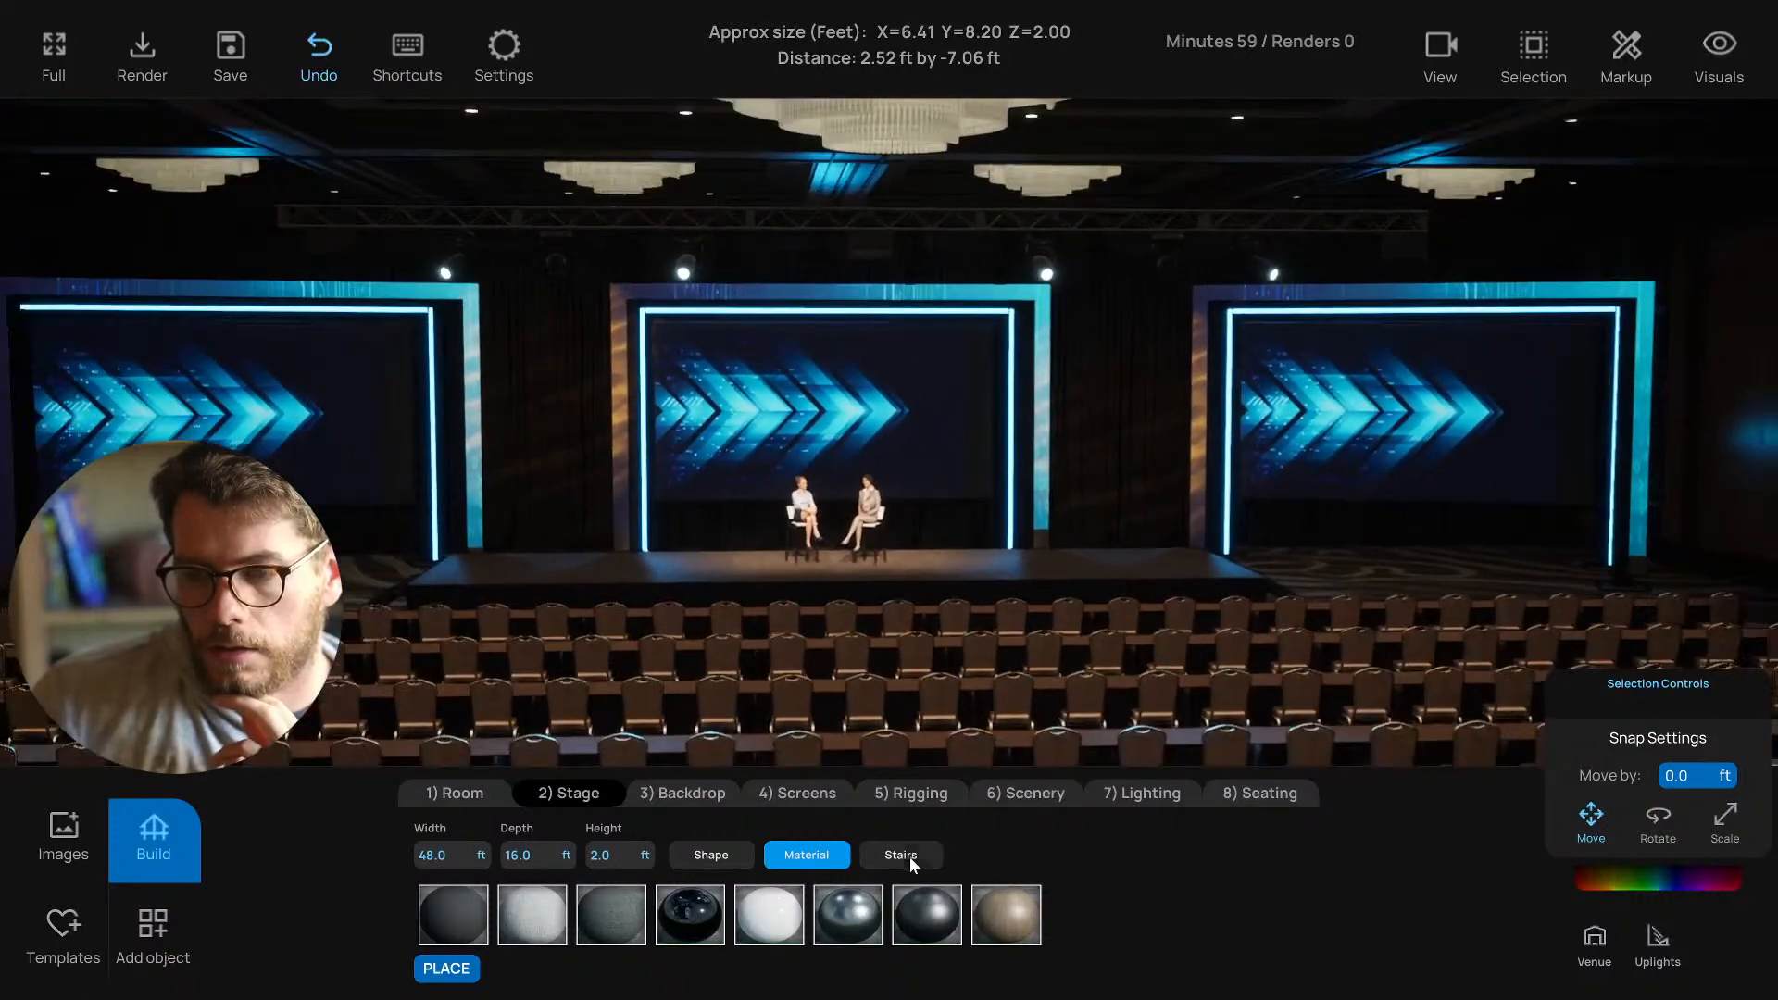
Try the dark metallic-looking material and Gray Semi-Gloss on the stage.
click(933, 915)
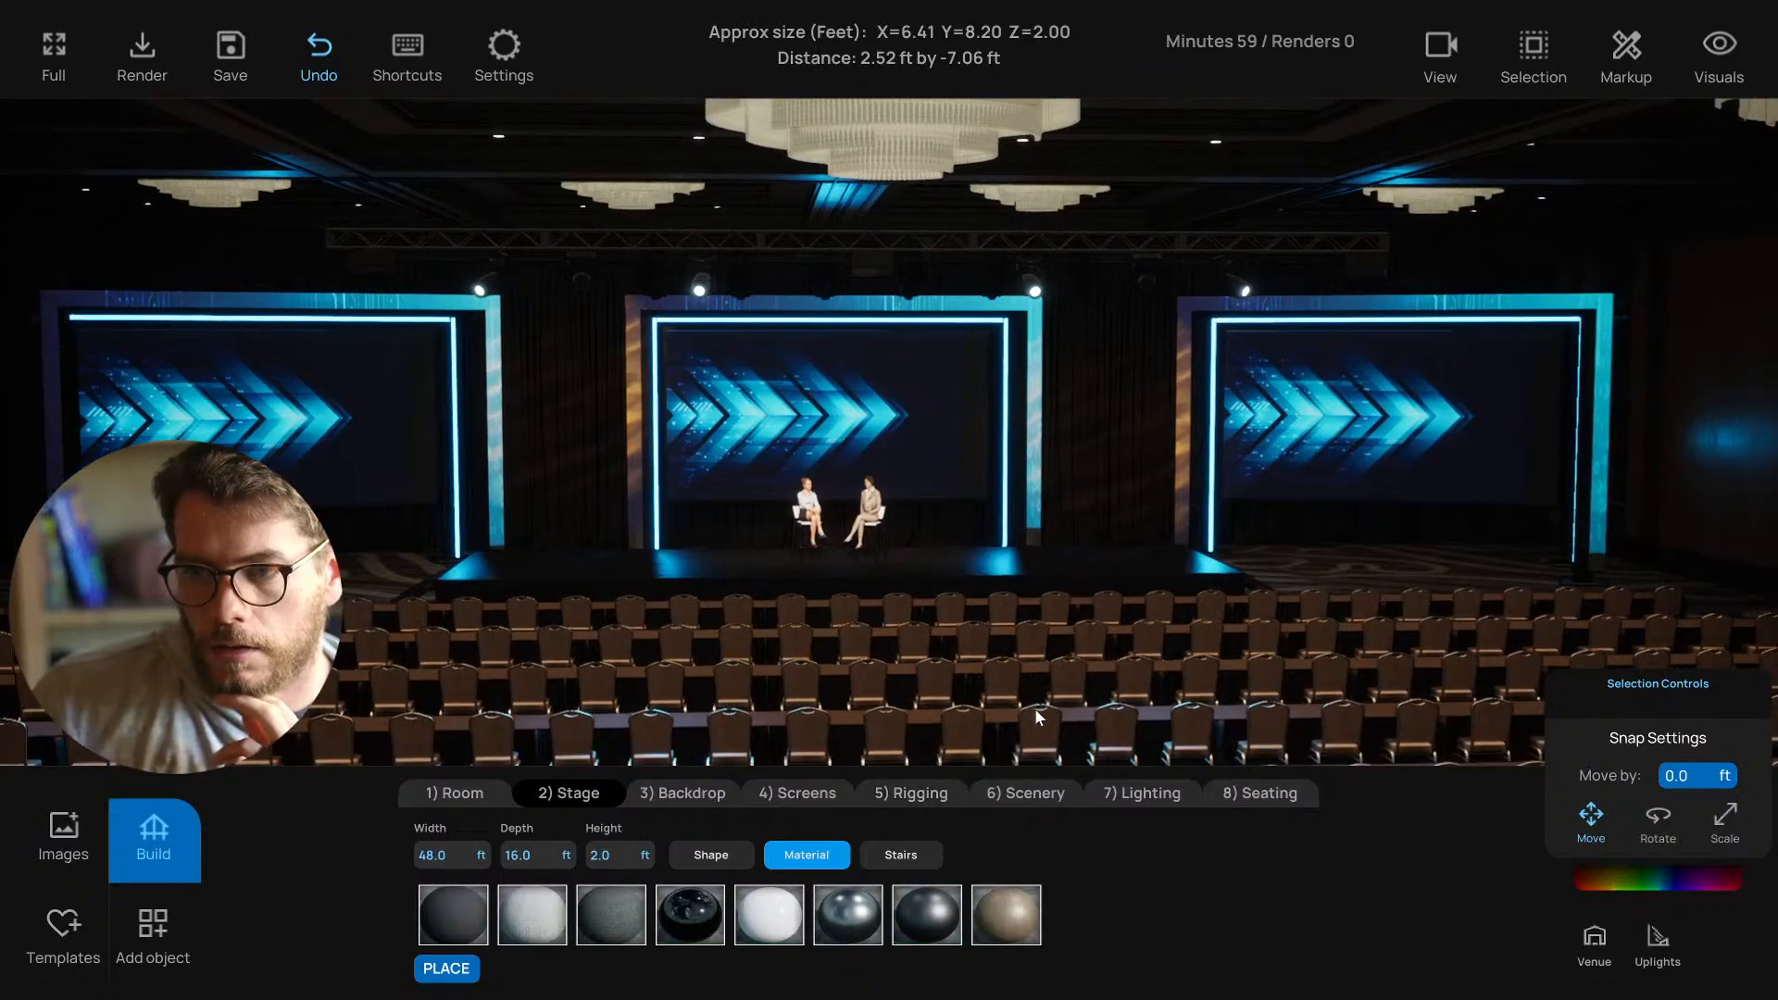
middle_drag(1035, 708, 1055, 707)
click(873, 915)
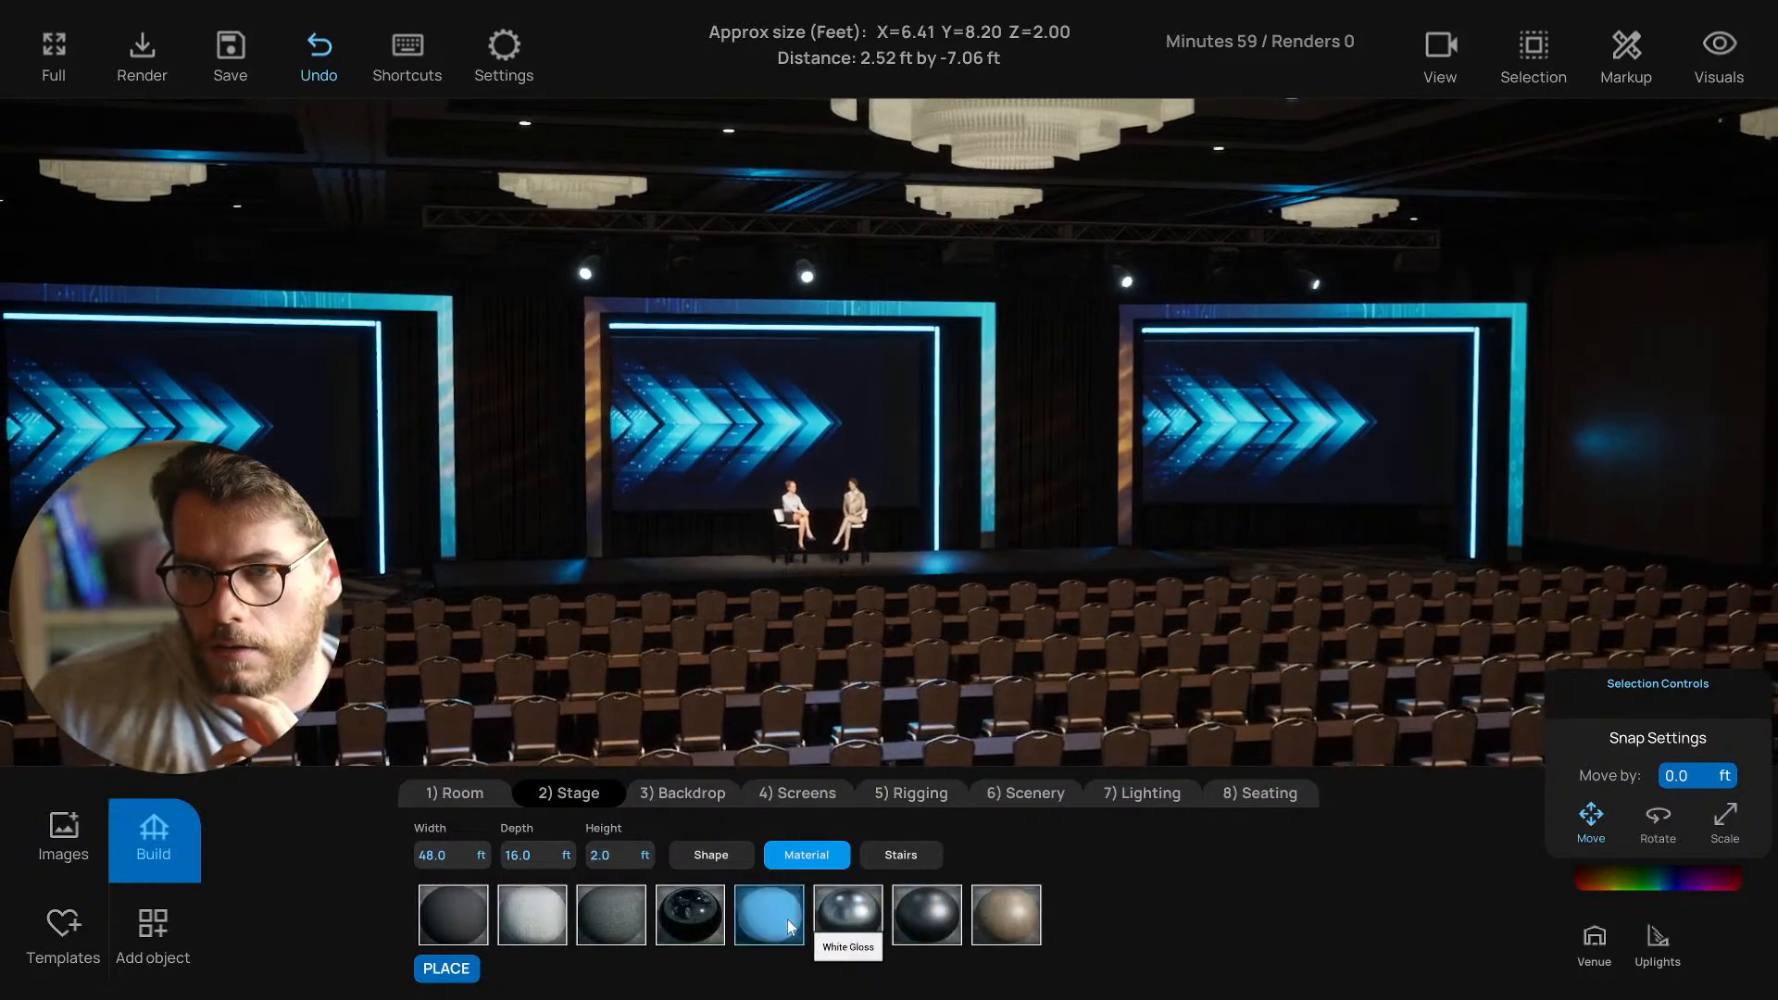
Apply the glossy black material to the stage.
click(708, 915)
scroll(863, 649, down, 3)
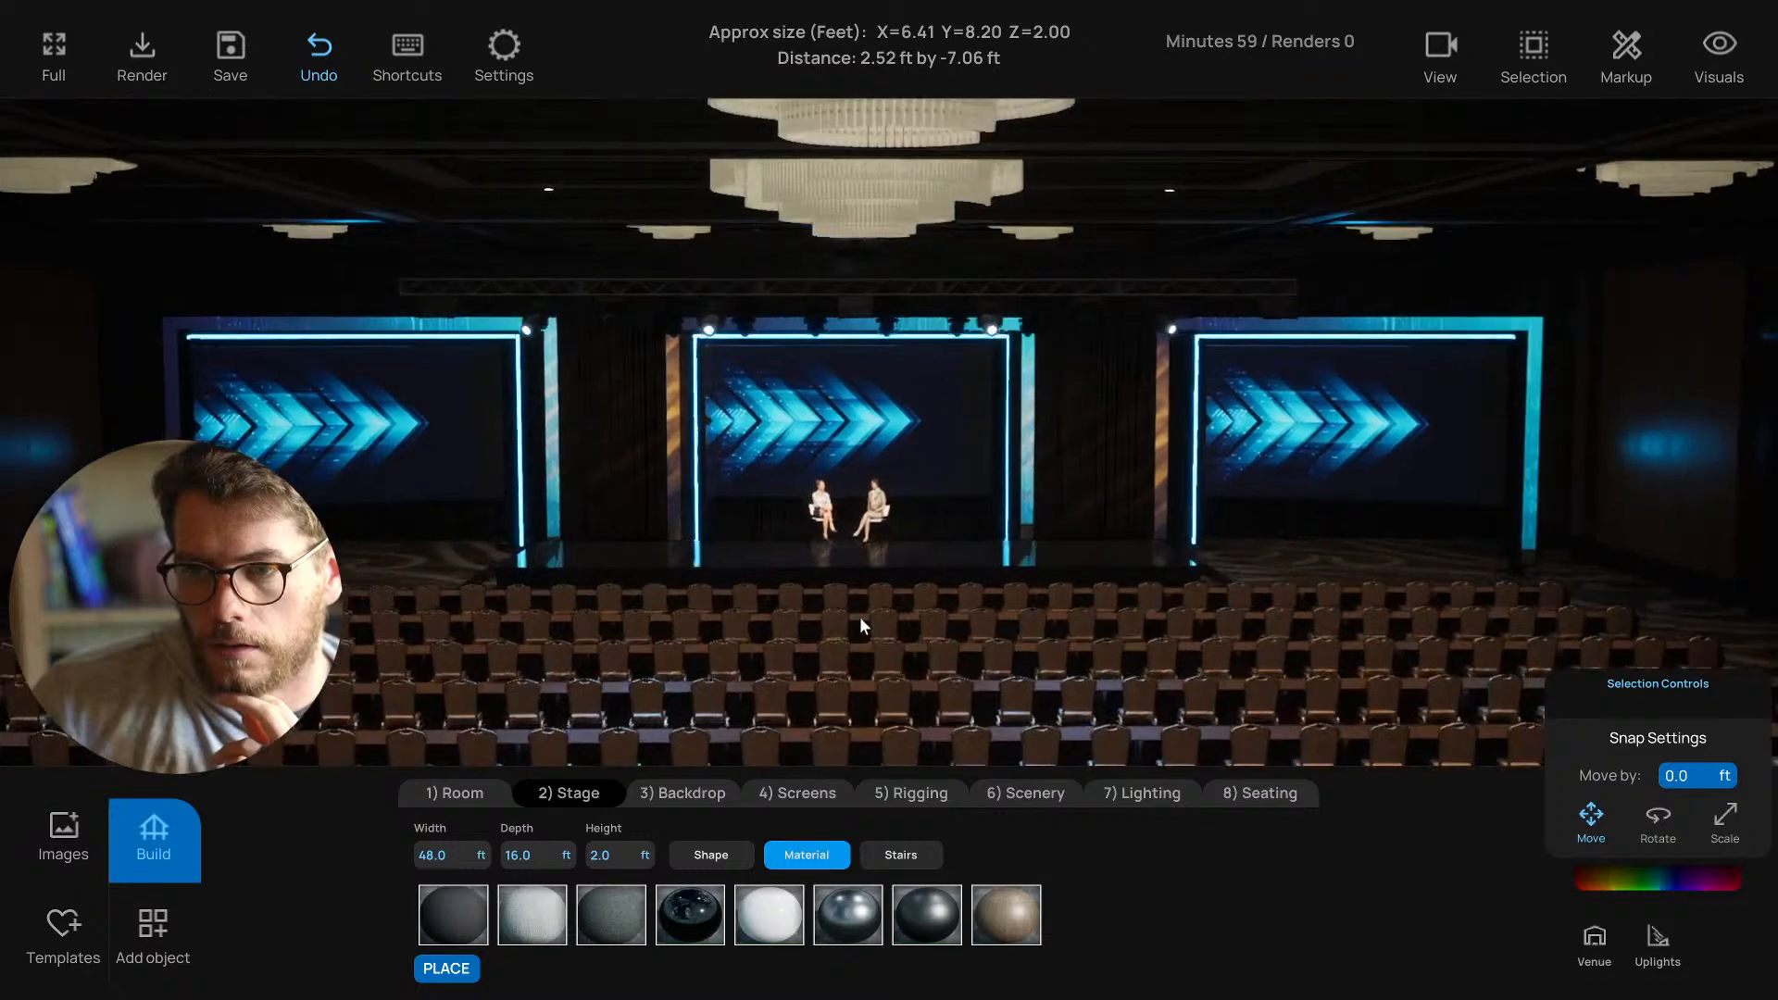
scroll(852, 630, up, 3)
scroll(887, 642, up, 3)
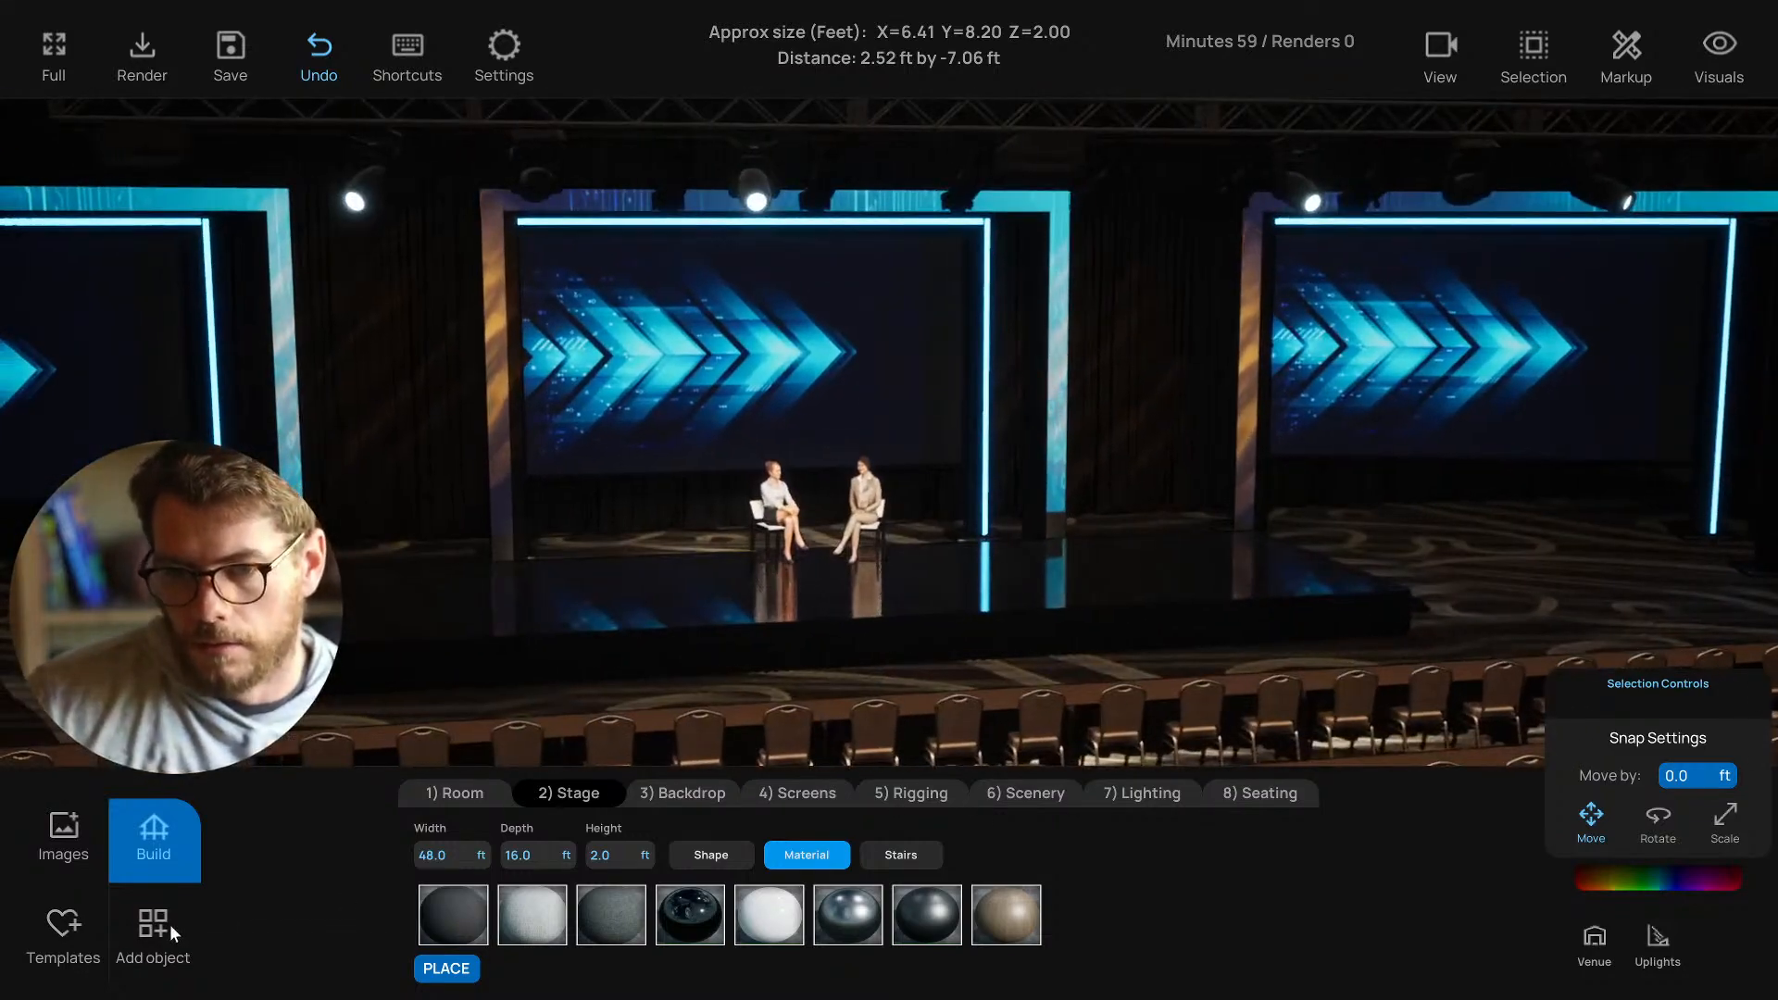
Place a Basic Cube at the middle of the stage's front edge and colour it white.
click(169, 924)
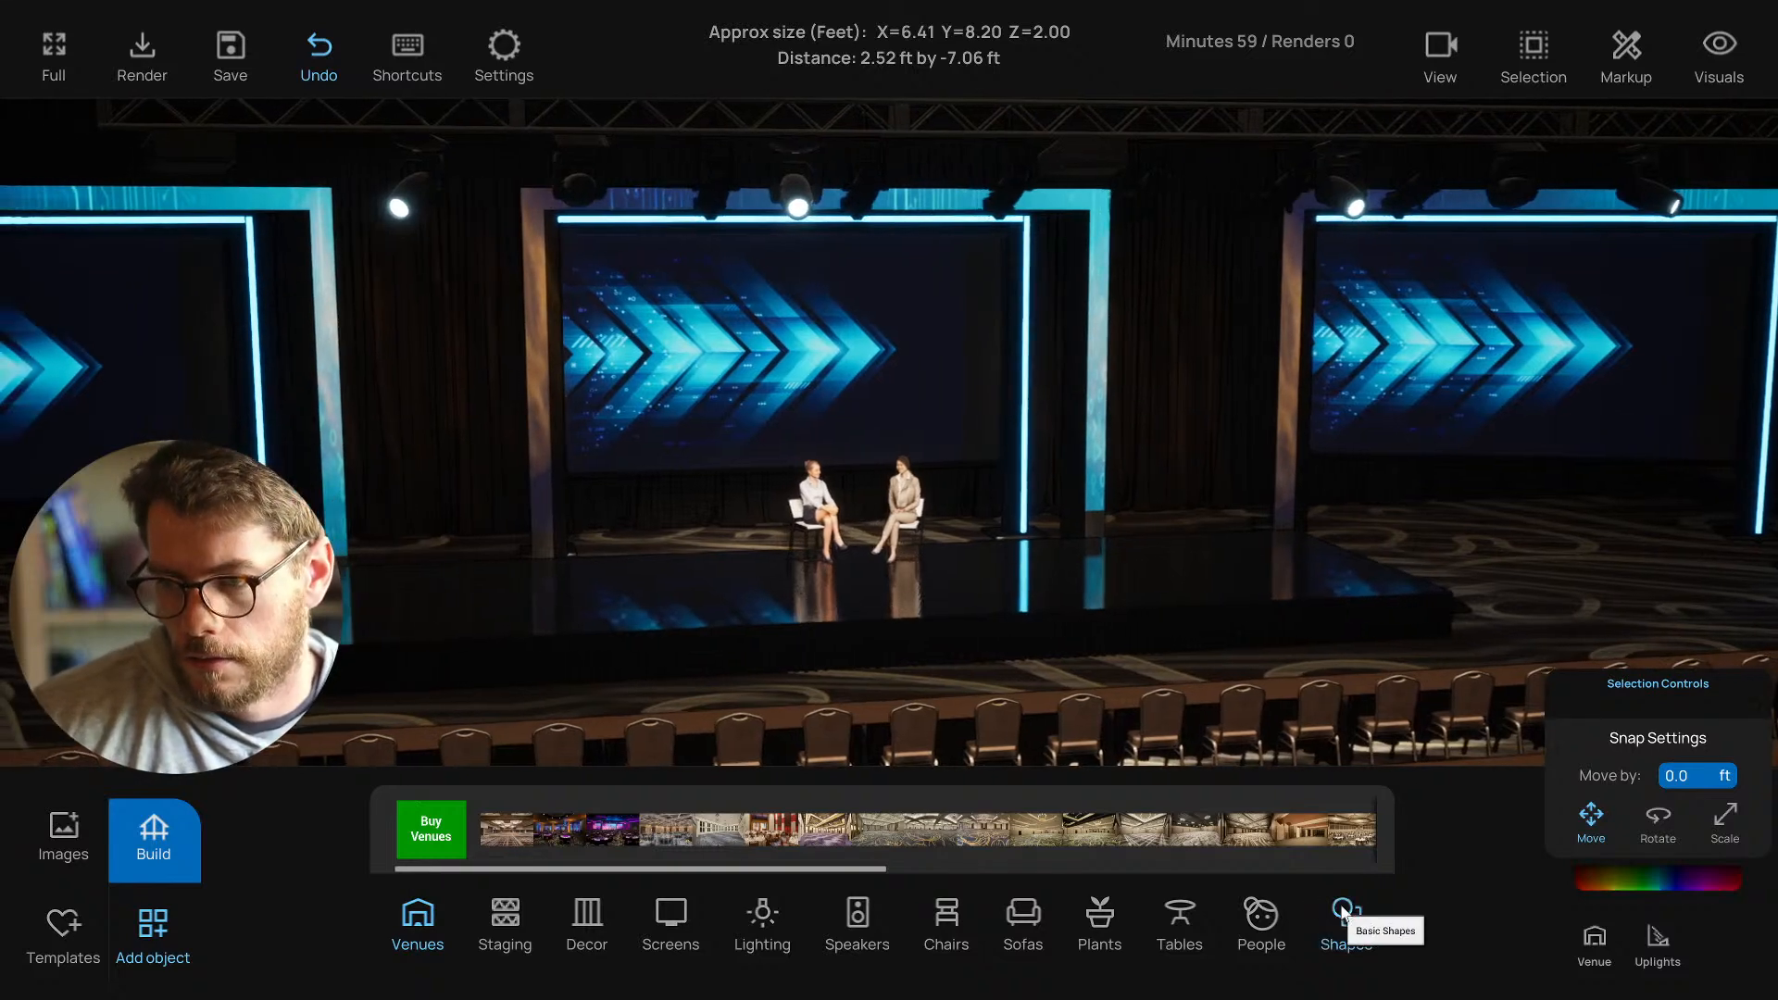
click(1346, 917)
drag(403, 841, 891, 630)
click(1645, 693)
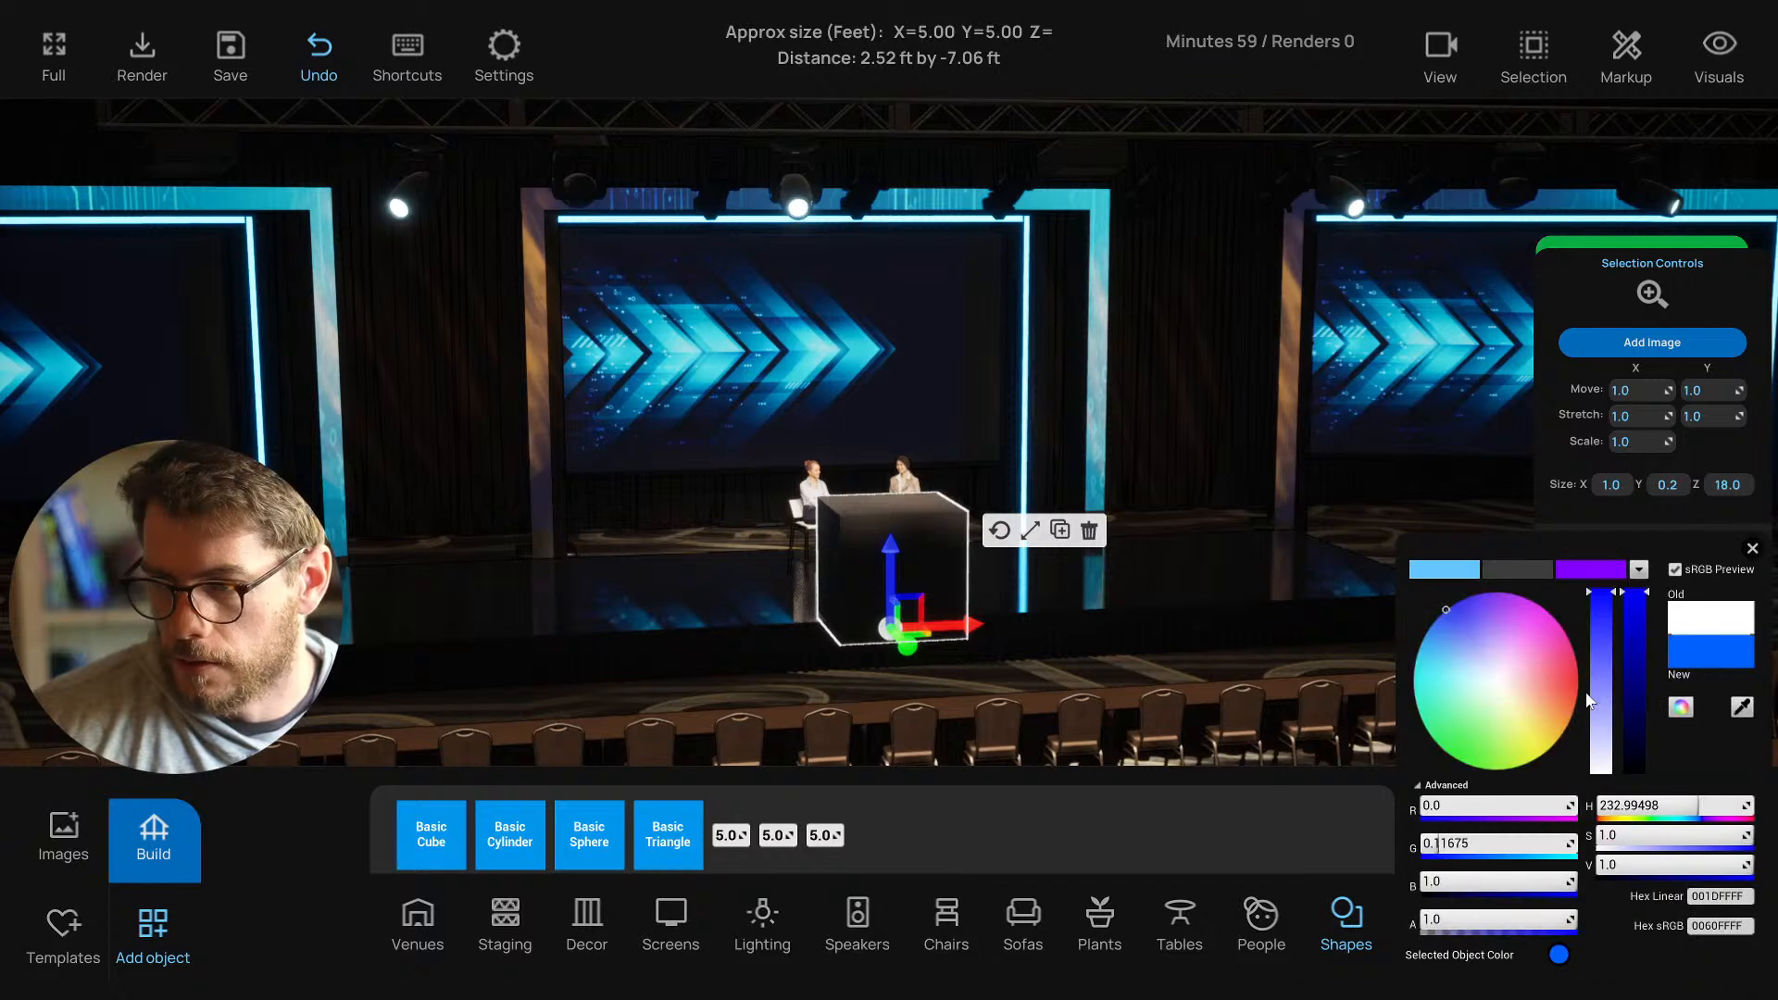
drag(1605, 736, 1605, 772)
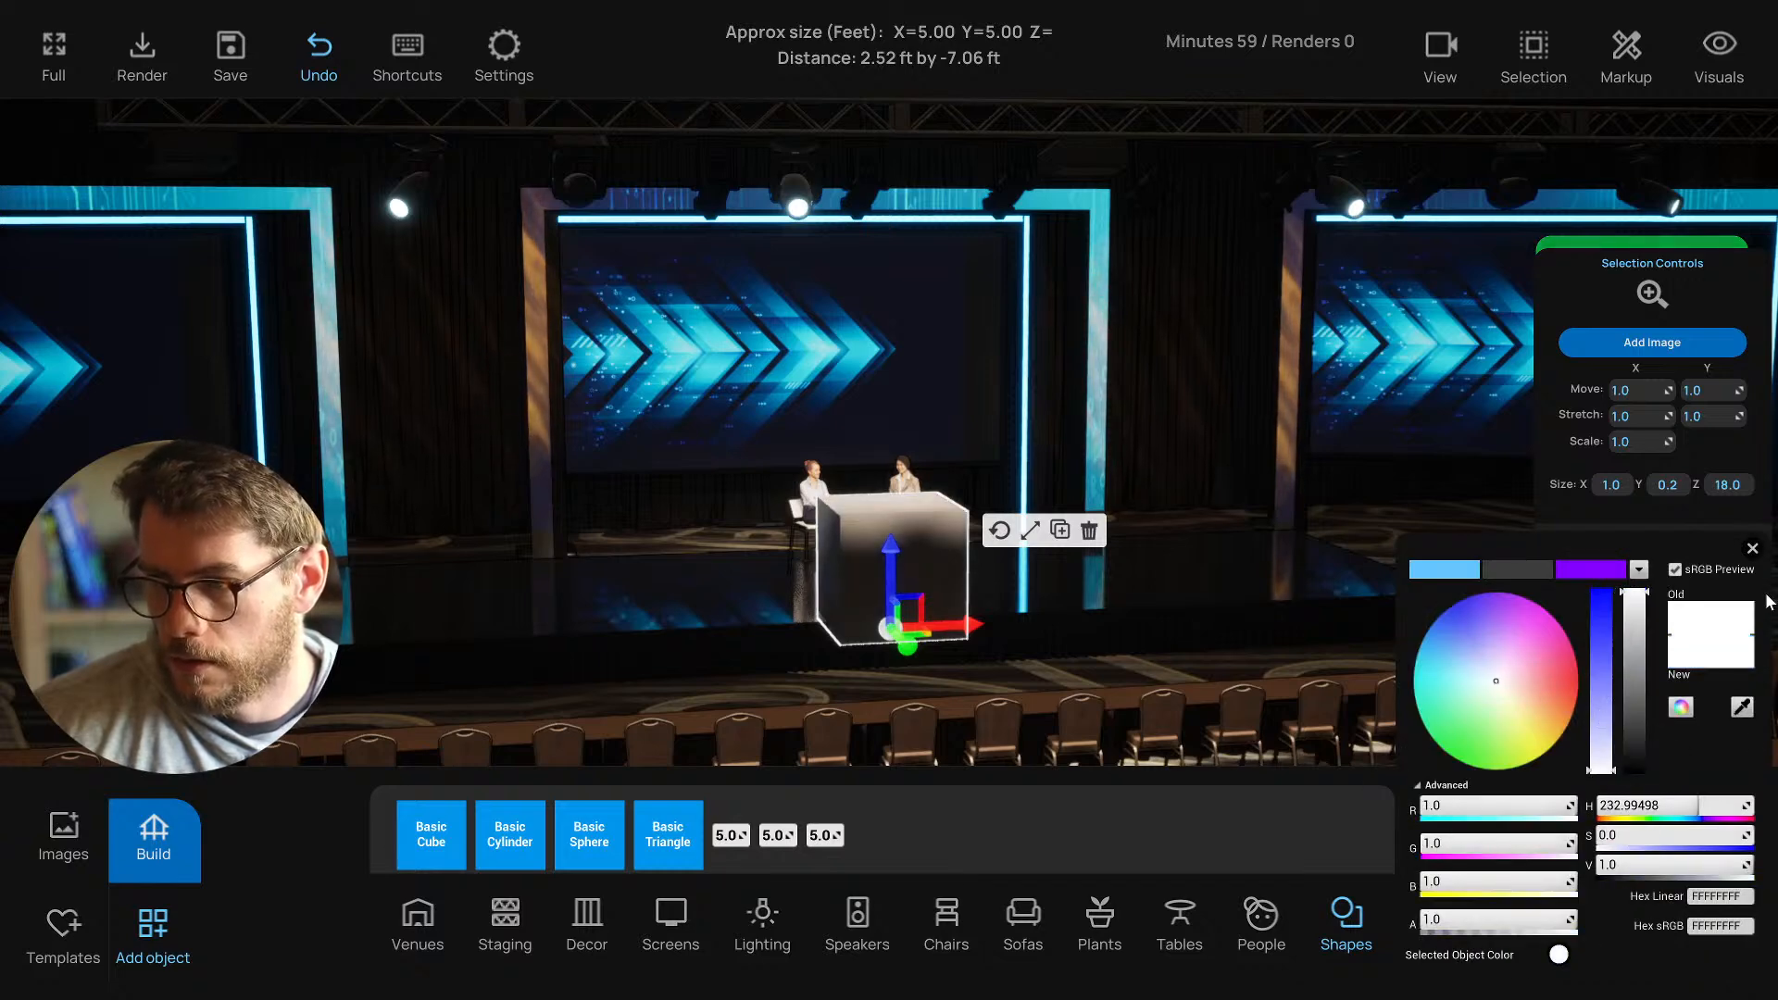
click(1752, 550)
Set the white cube's X, Y and Z sizes to 0.1 ft each.
click(1612, 485)
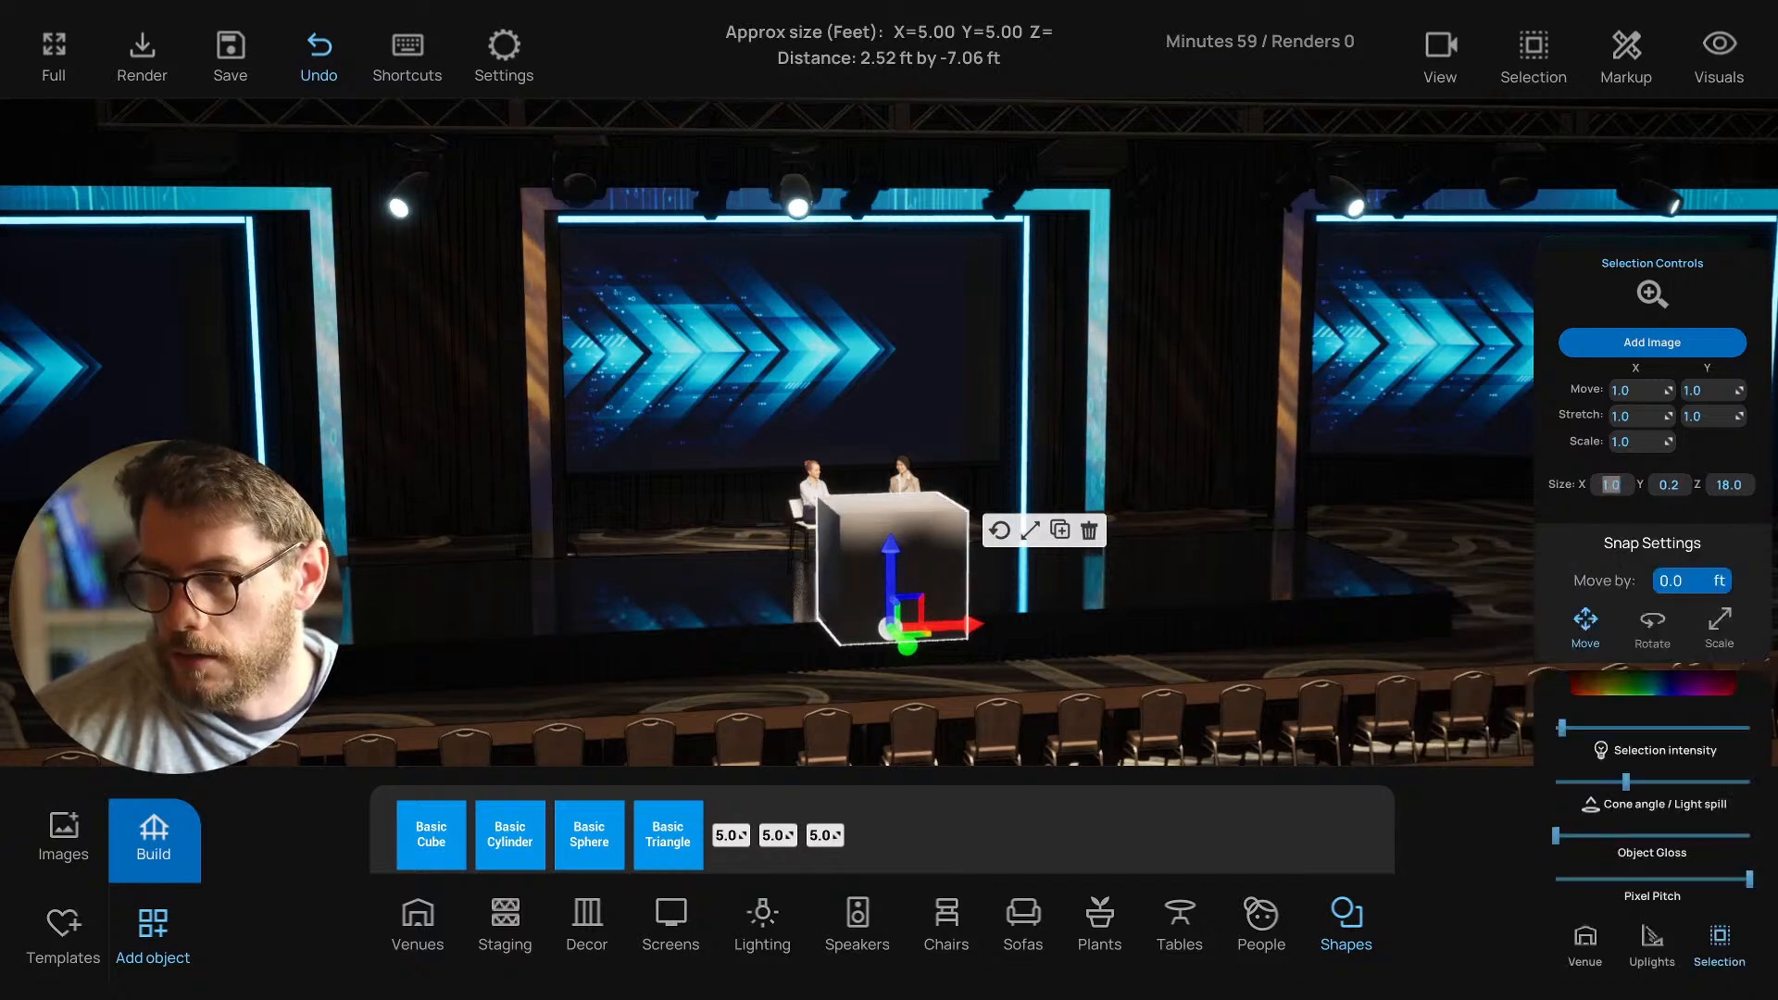
text(0.1)
key(Tab)
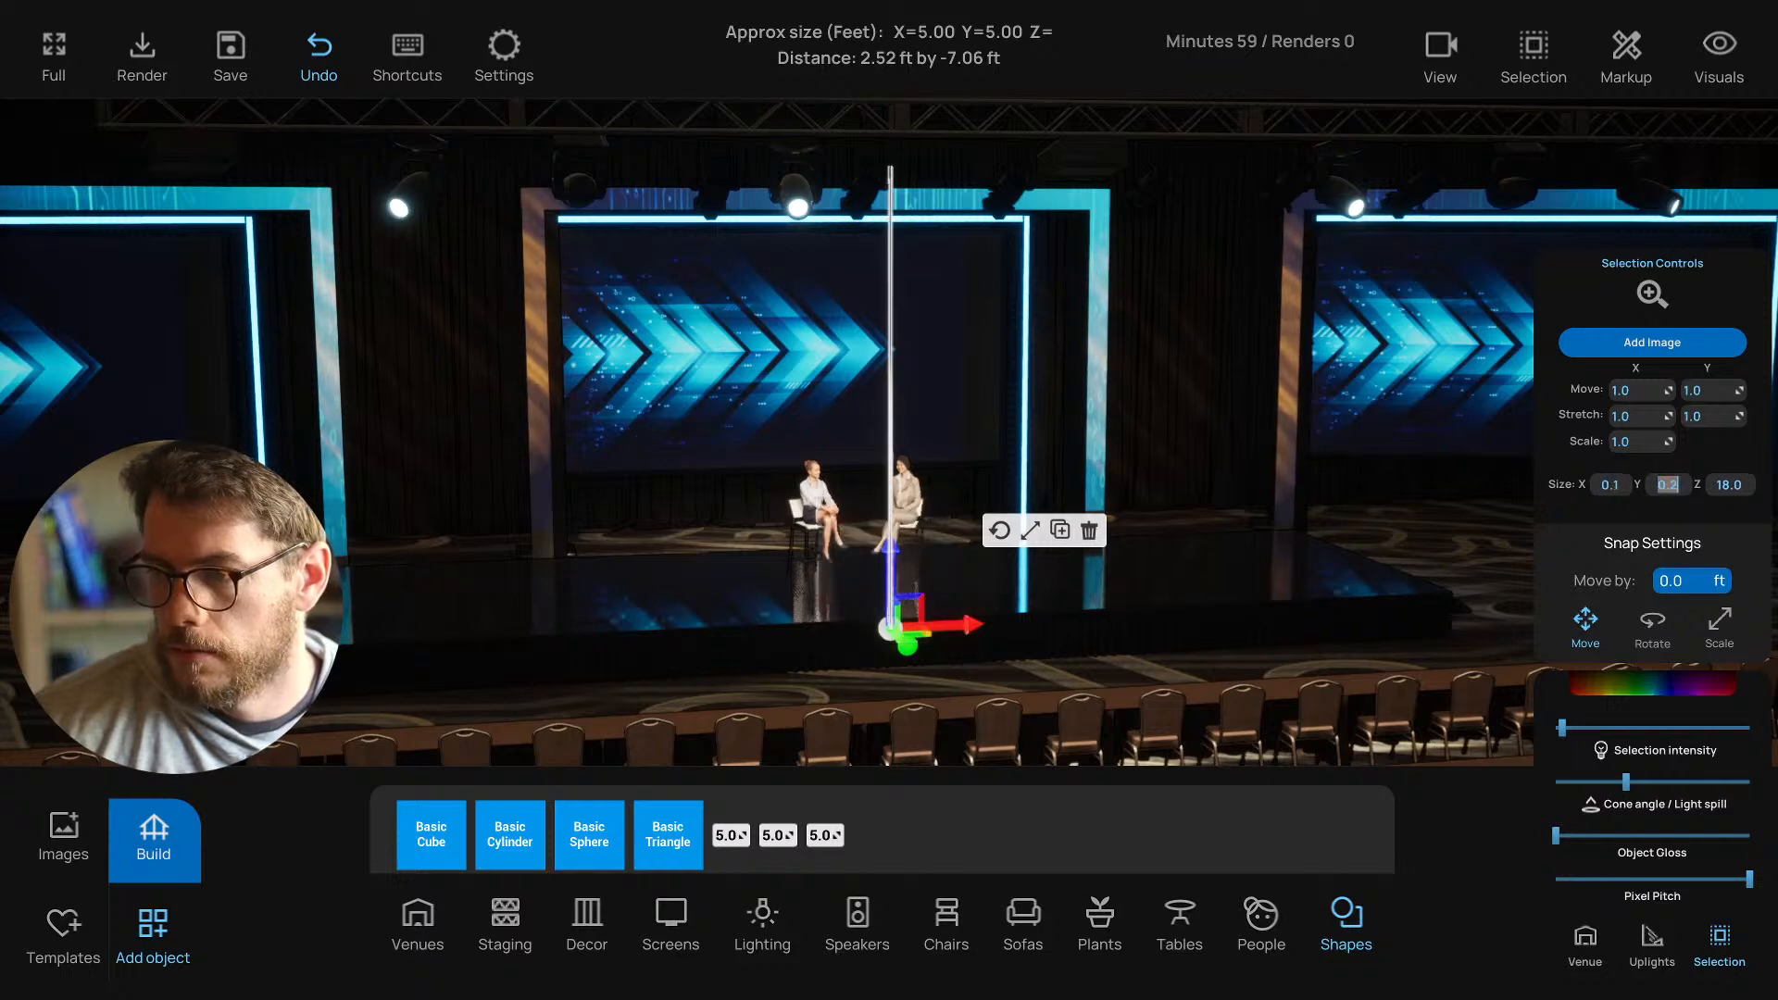
key(BackSpace)
text(.1)
key(Tab)
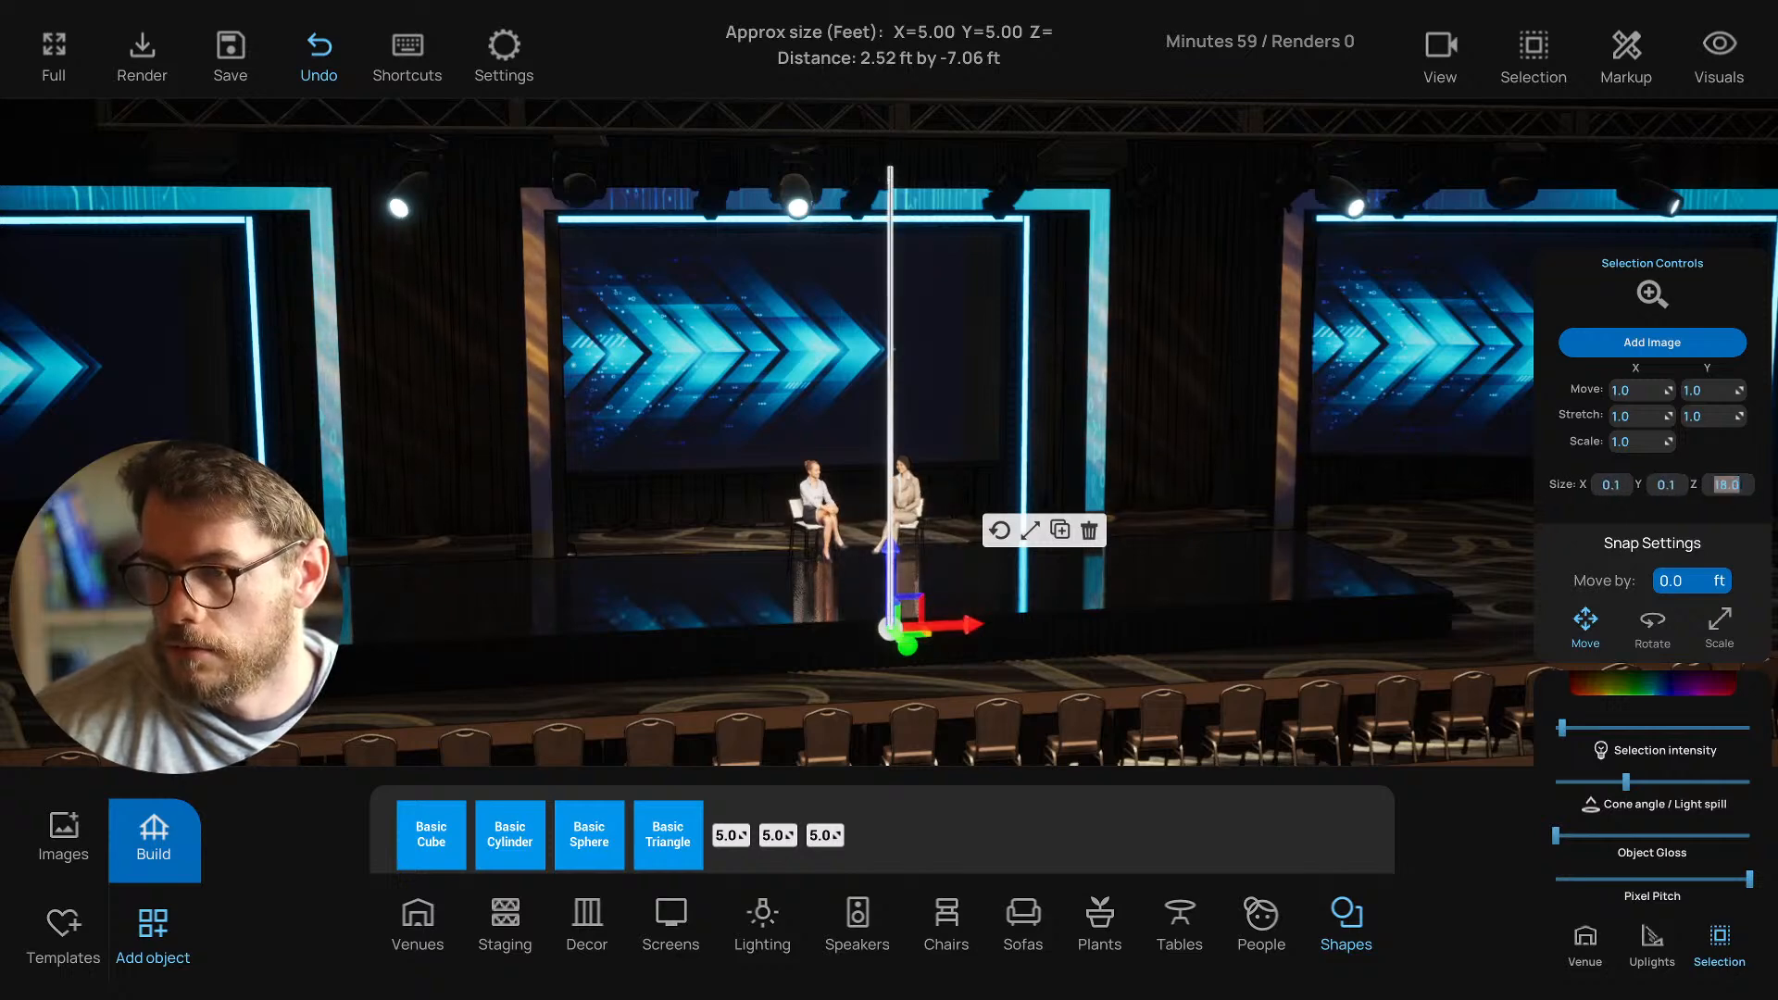
text(.1)
key(Return)
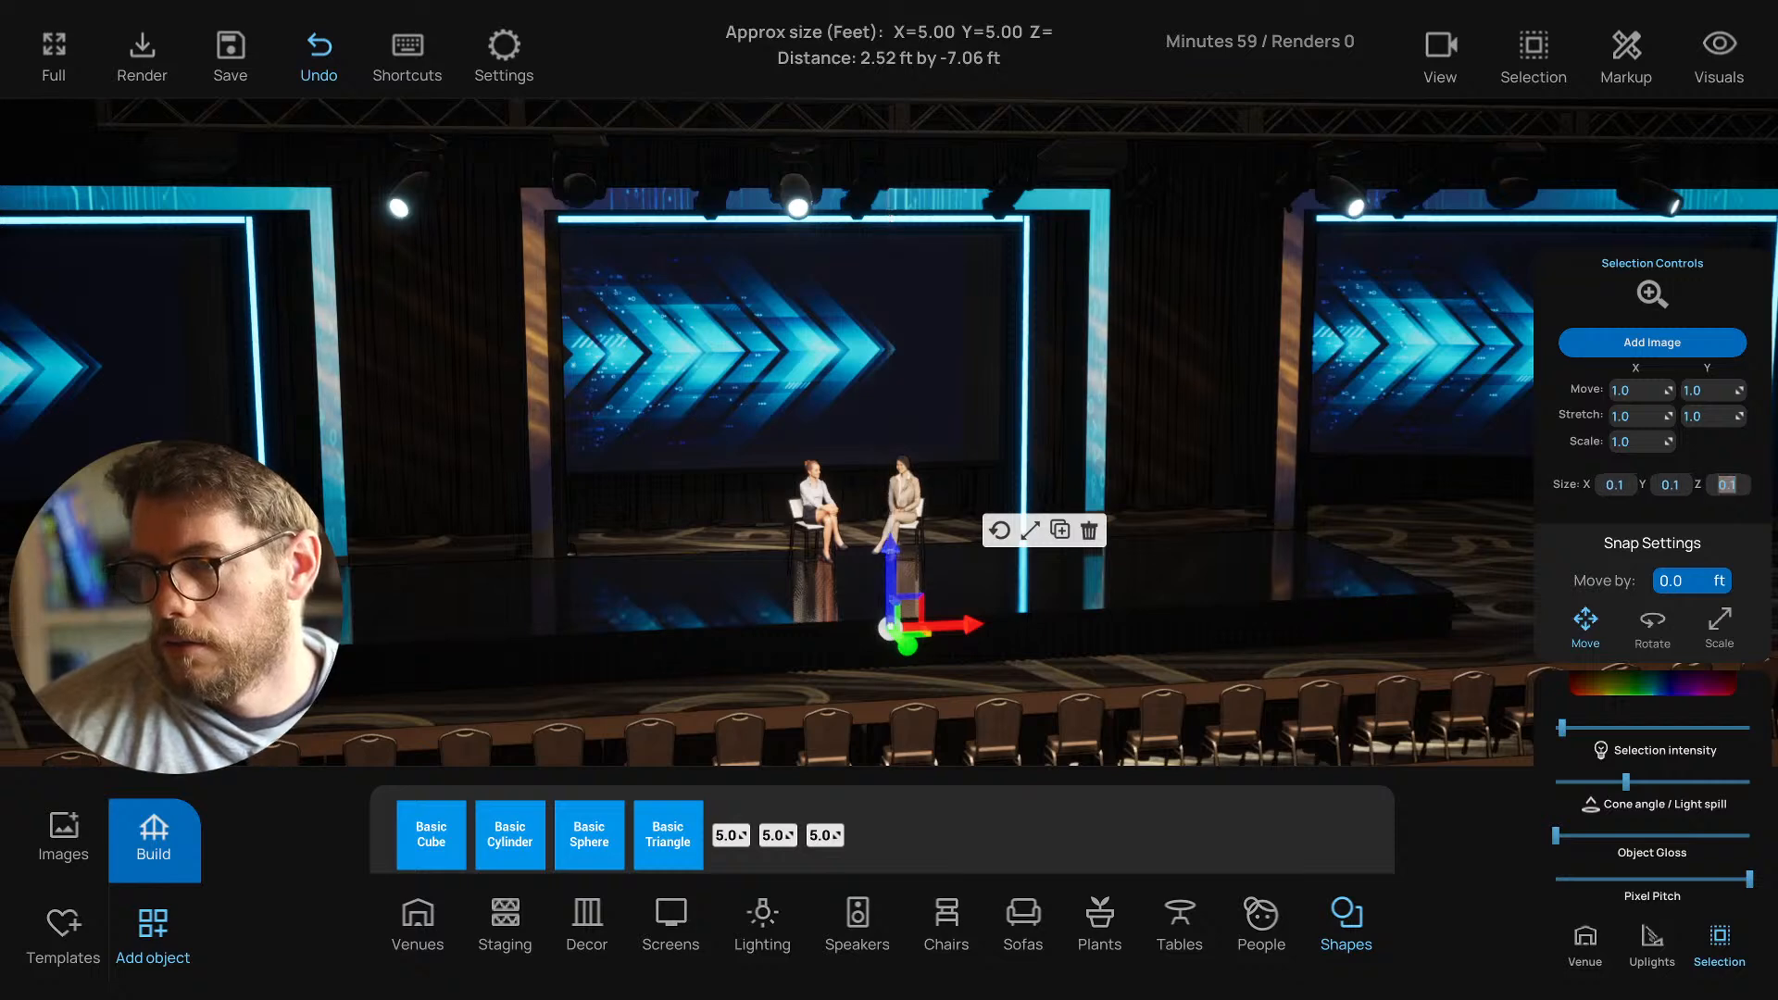
Stretch the white bar along the stage front, trying X sizes of 40, 45 and 50 ft.
click(1639, 487)
text(3)
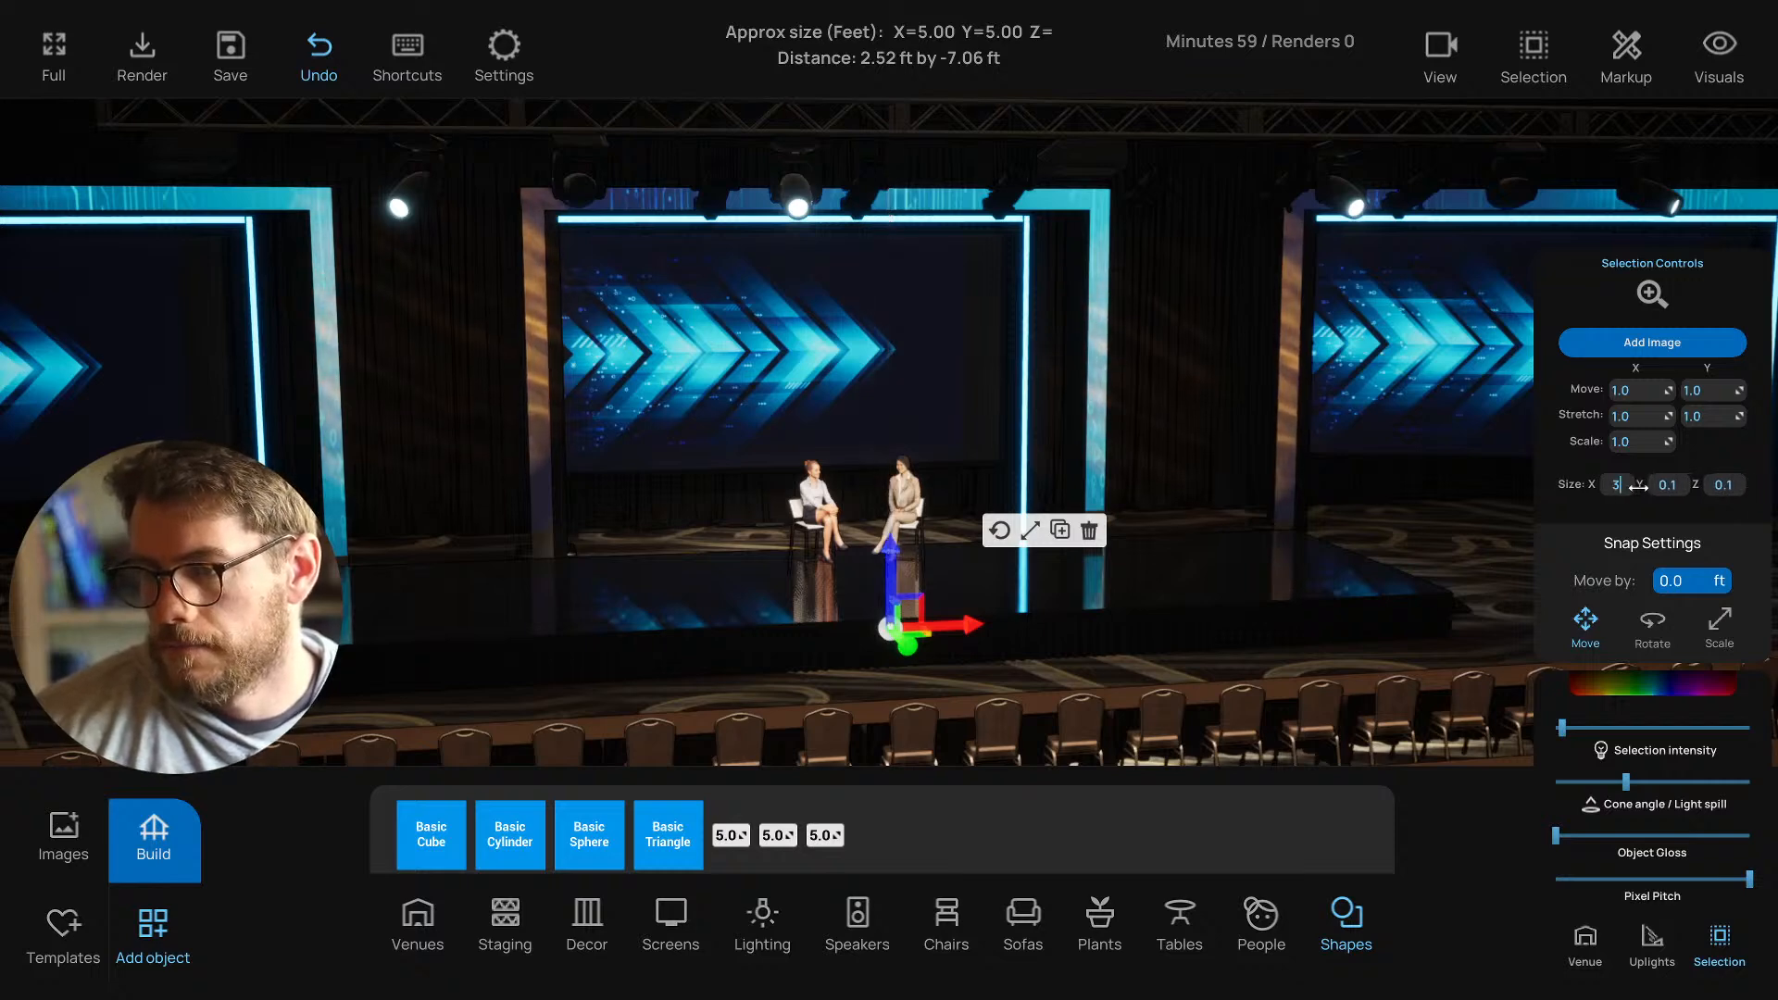
text(0)
key(Return)
key(Return)
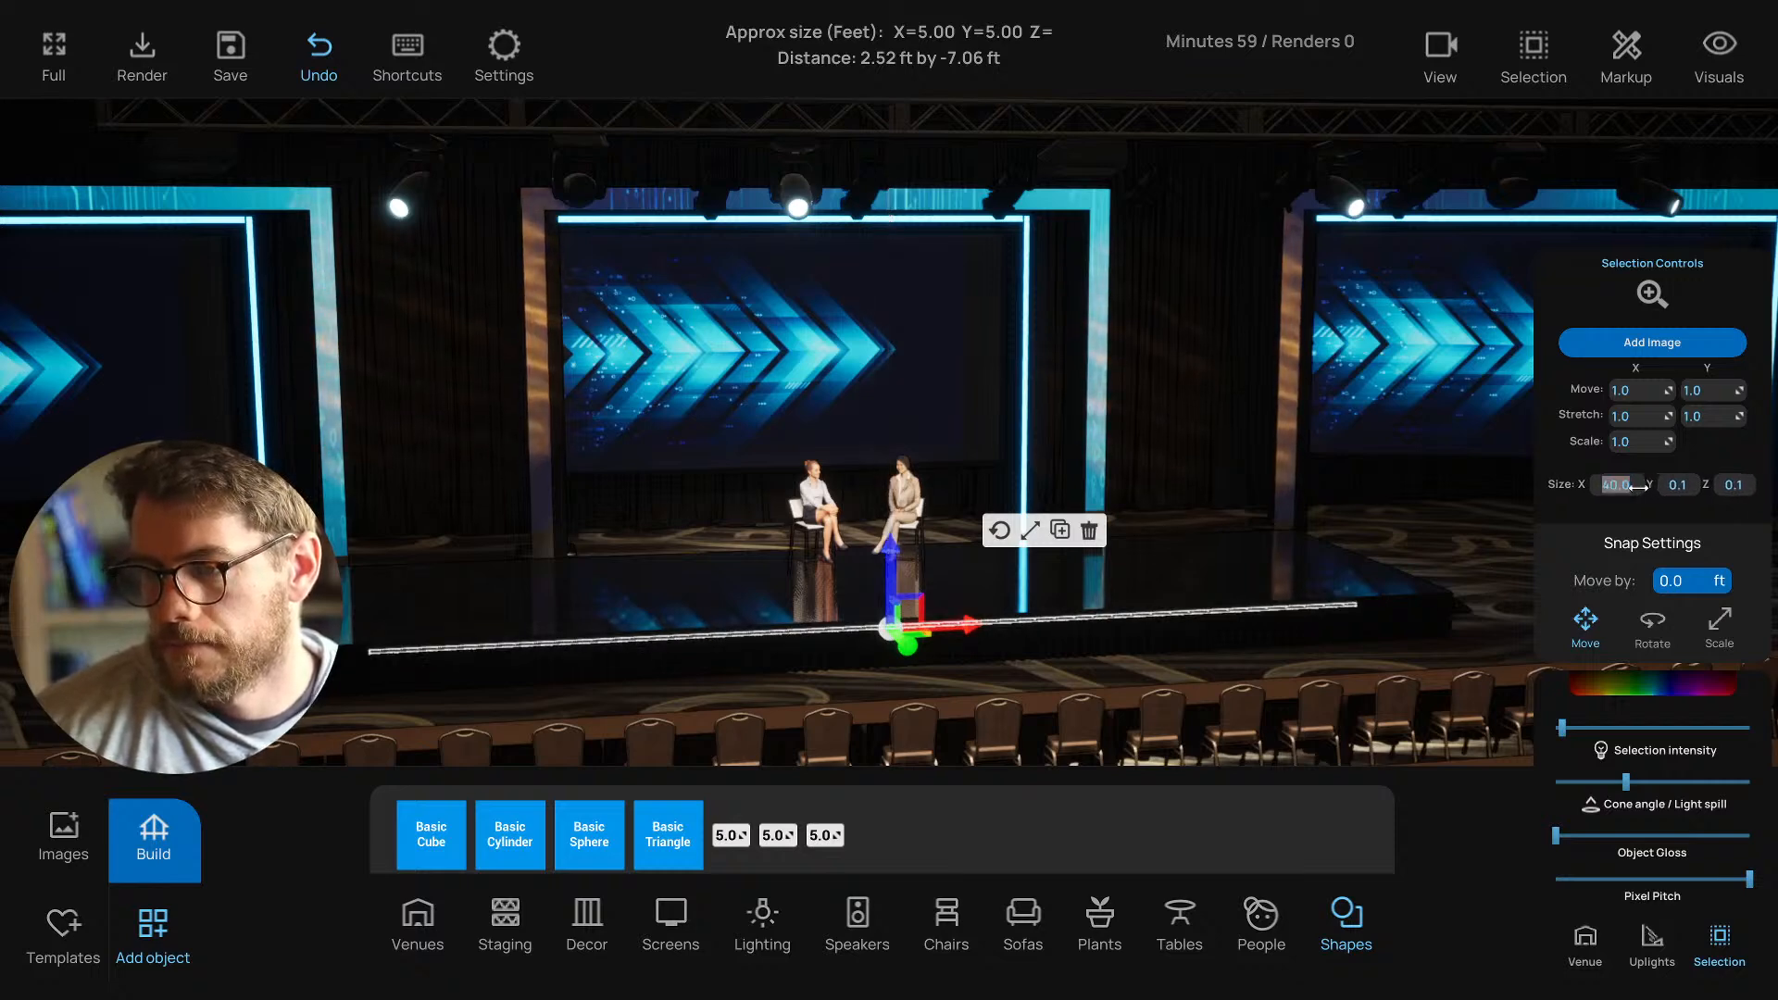
text(45)
key(Return)
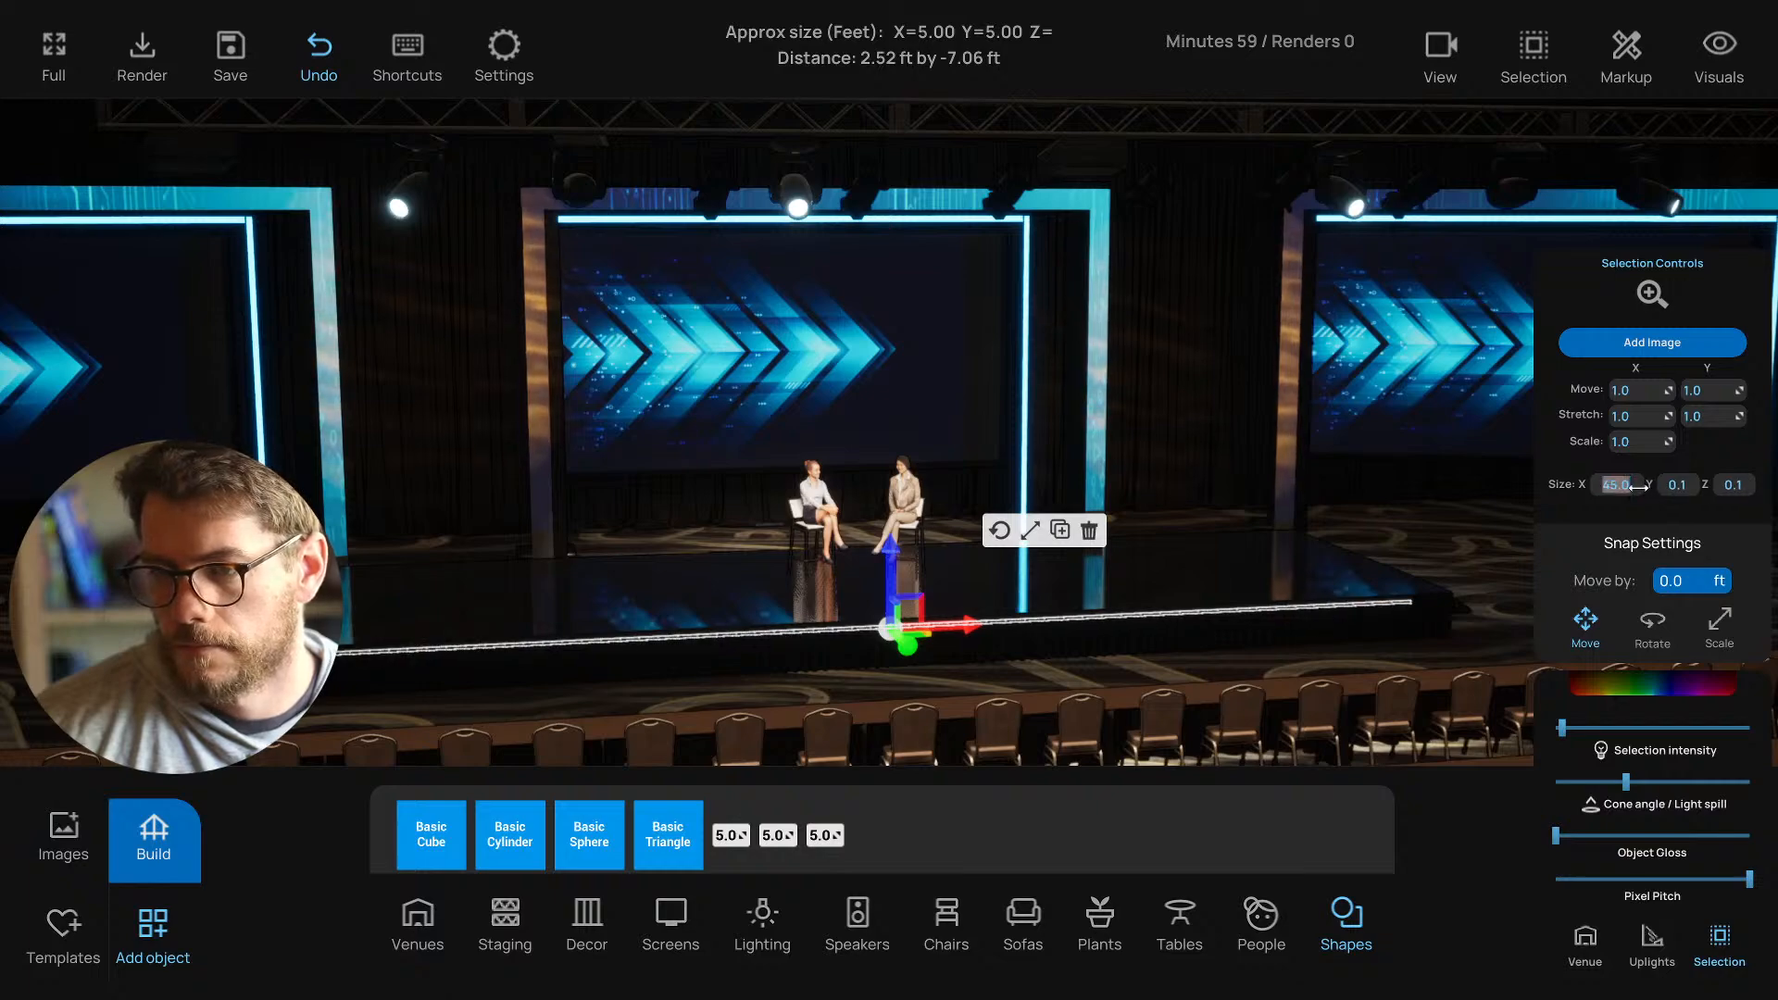
text(50)
key(Return)
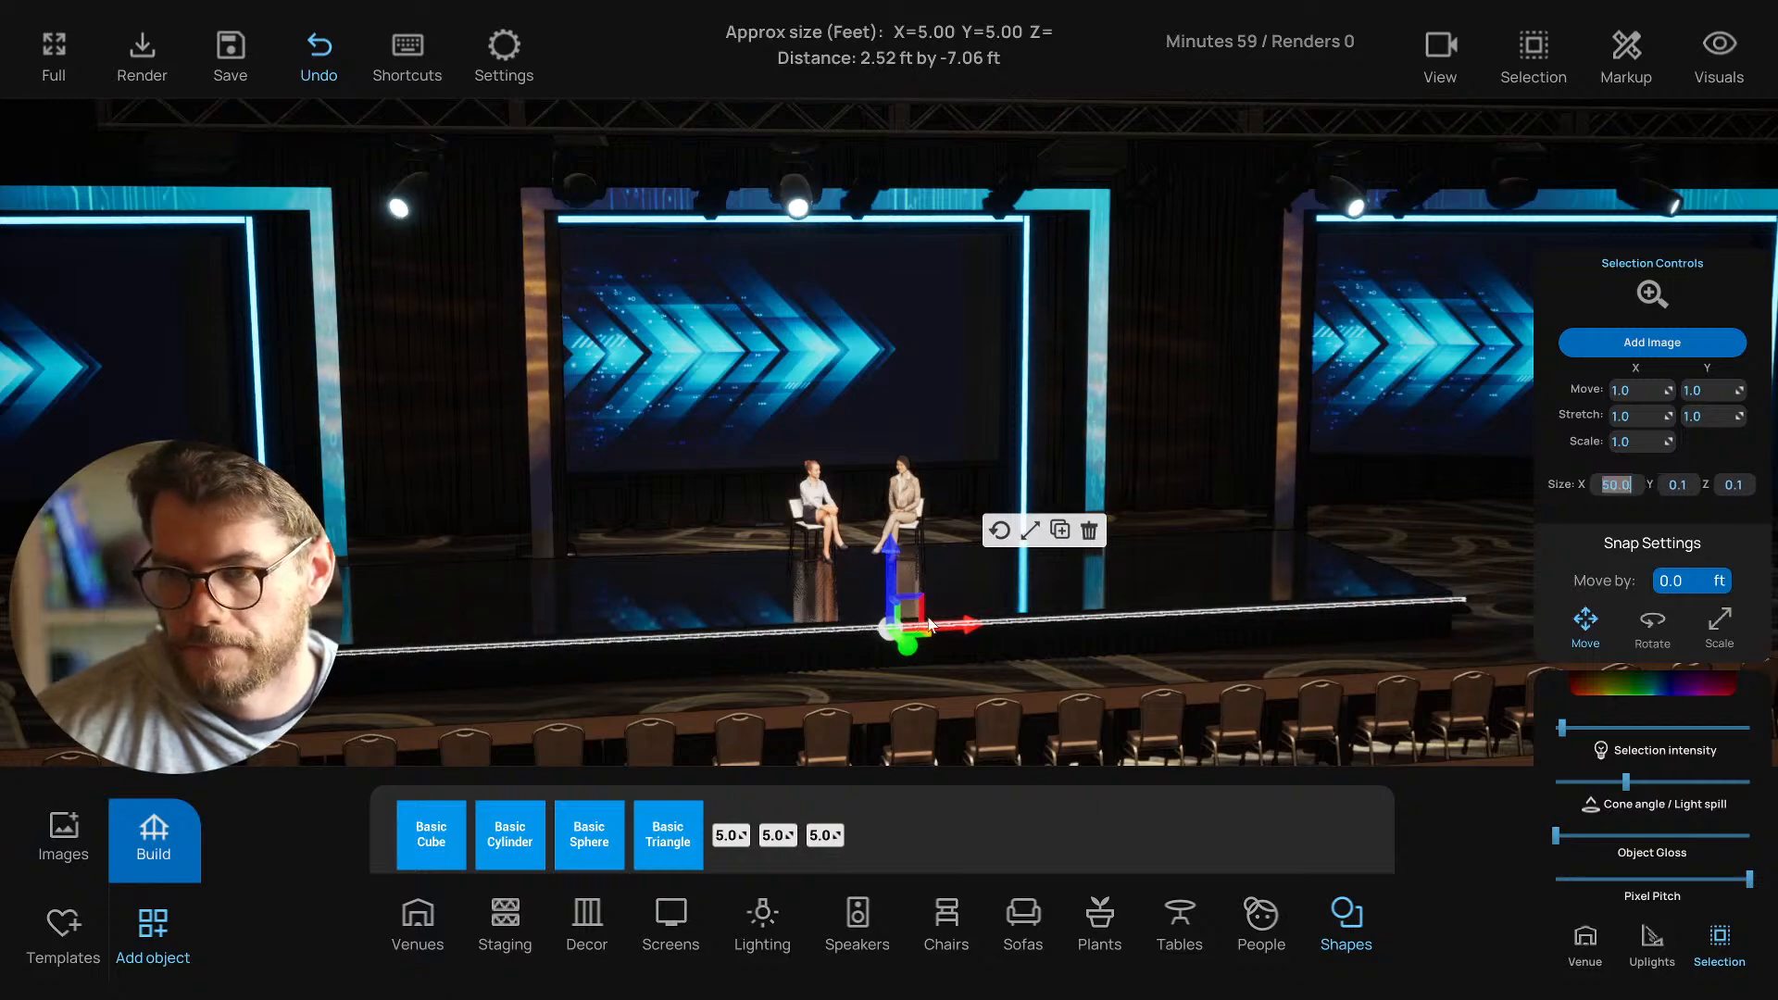
Set the bar's X size to 48 ft and align its ends with the stage's front edge in top view.
drag(931, 625, 869, 632)
key(t)
scroll(873, 633, up, 5)
scroll(897, 640, down, 3)
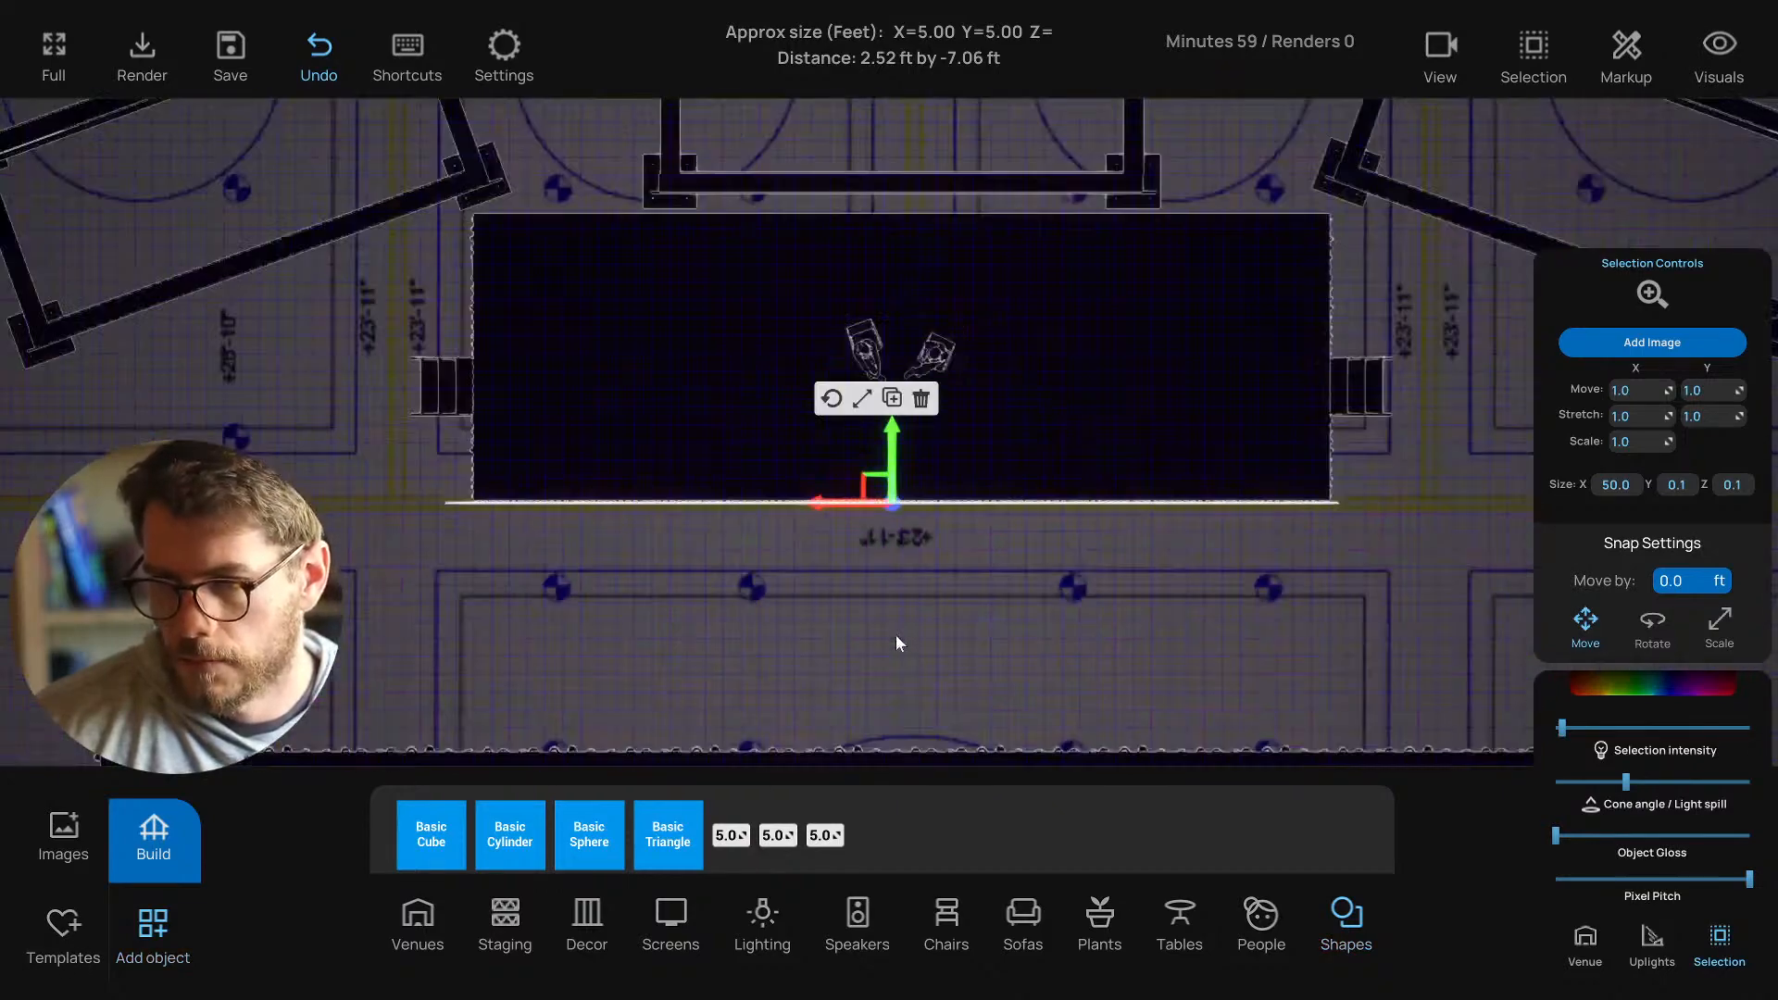
middle_drag(897, 635, 860, 617)
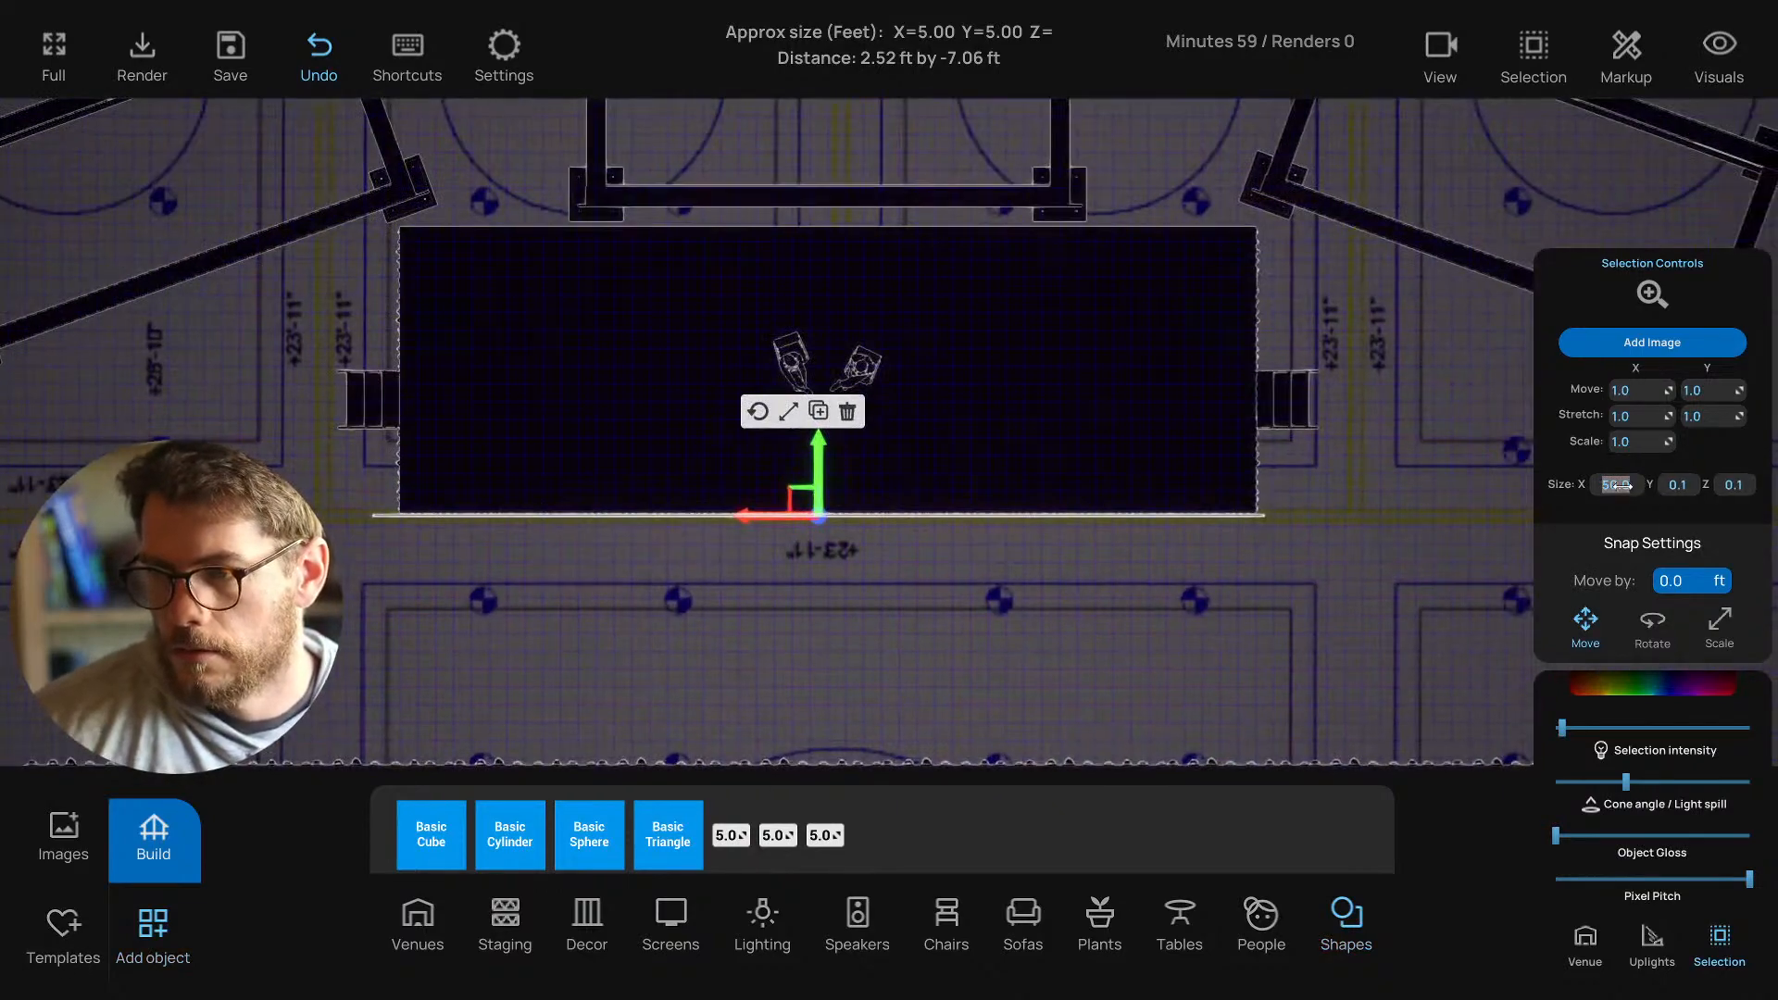
drag(1617, 484, 1612, 484)
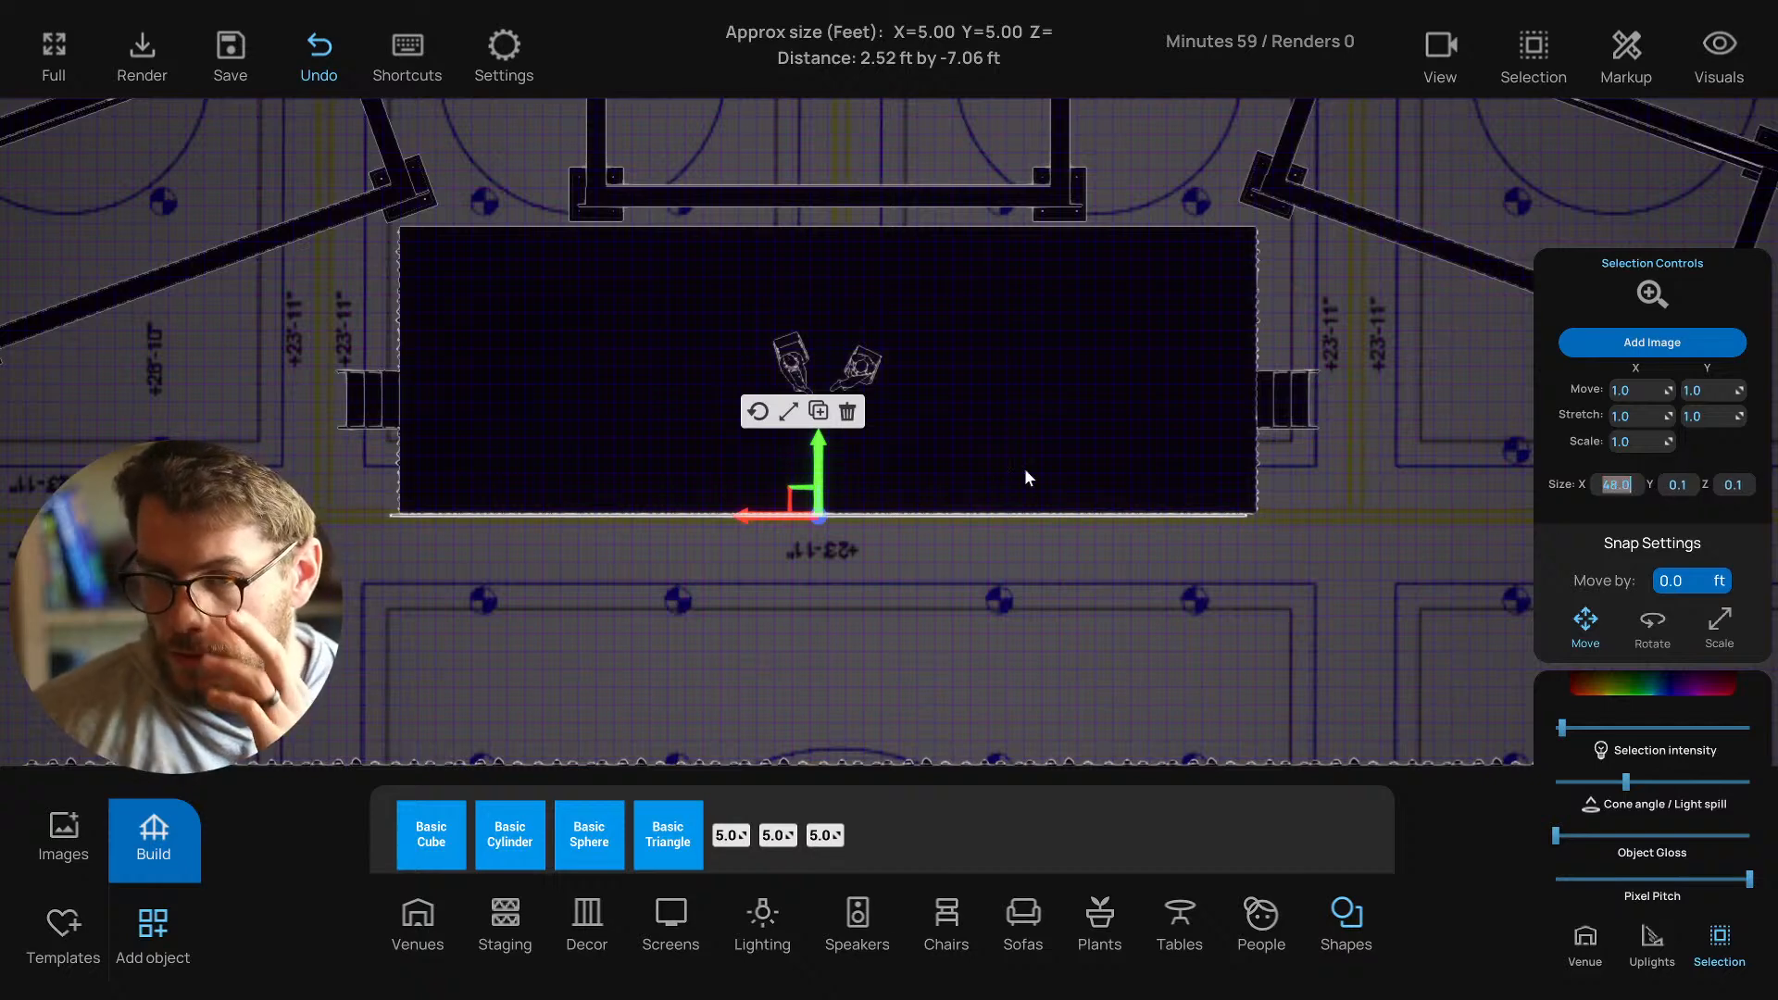
drag(770, 523, 778, 526)
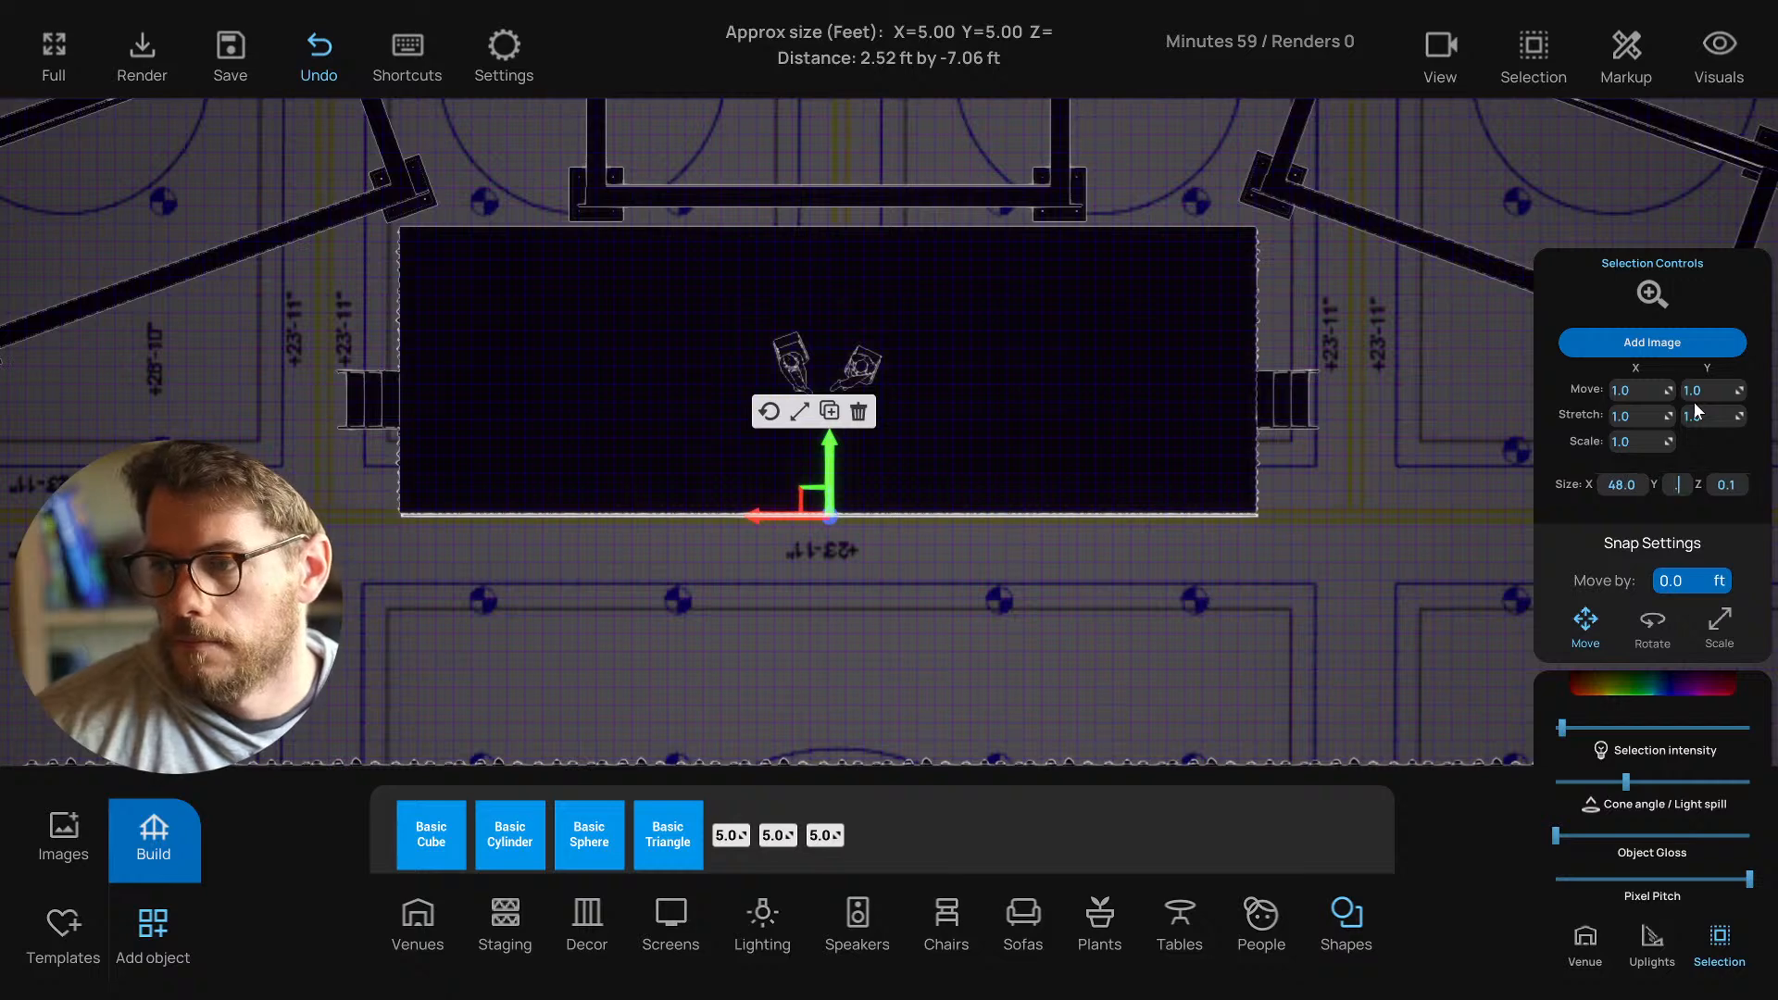
Thicken the stage-front bar by setting its Y and Z sizes to 0.2 ft.
text(.2)
key(Tab)
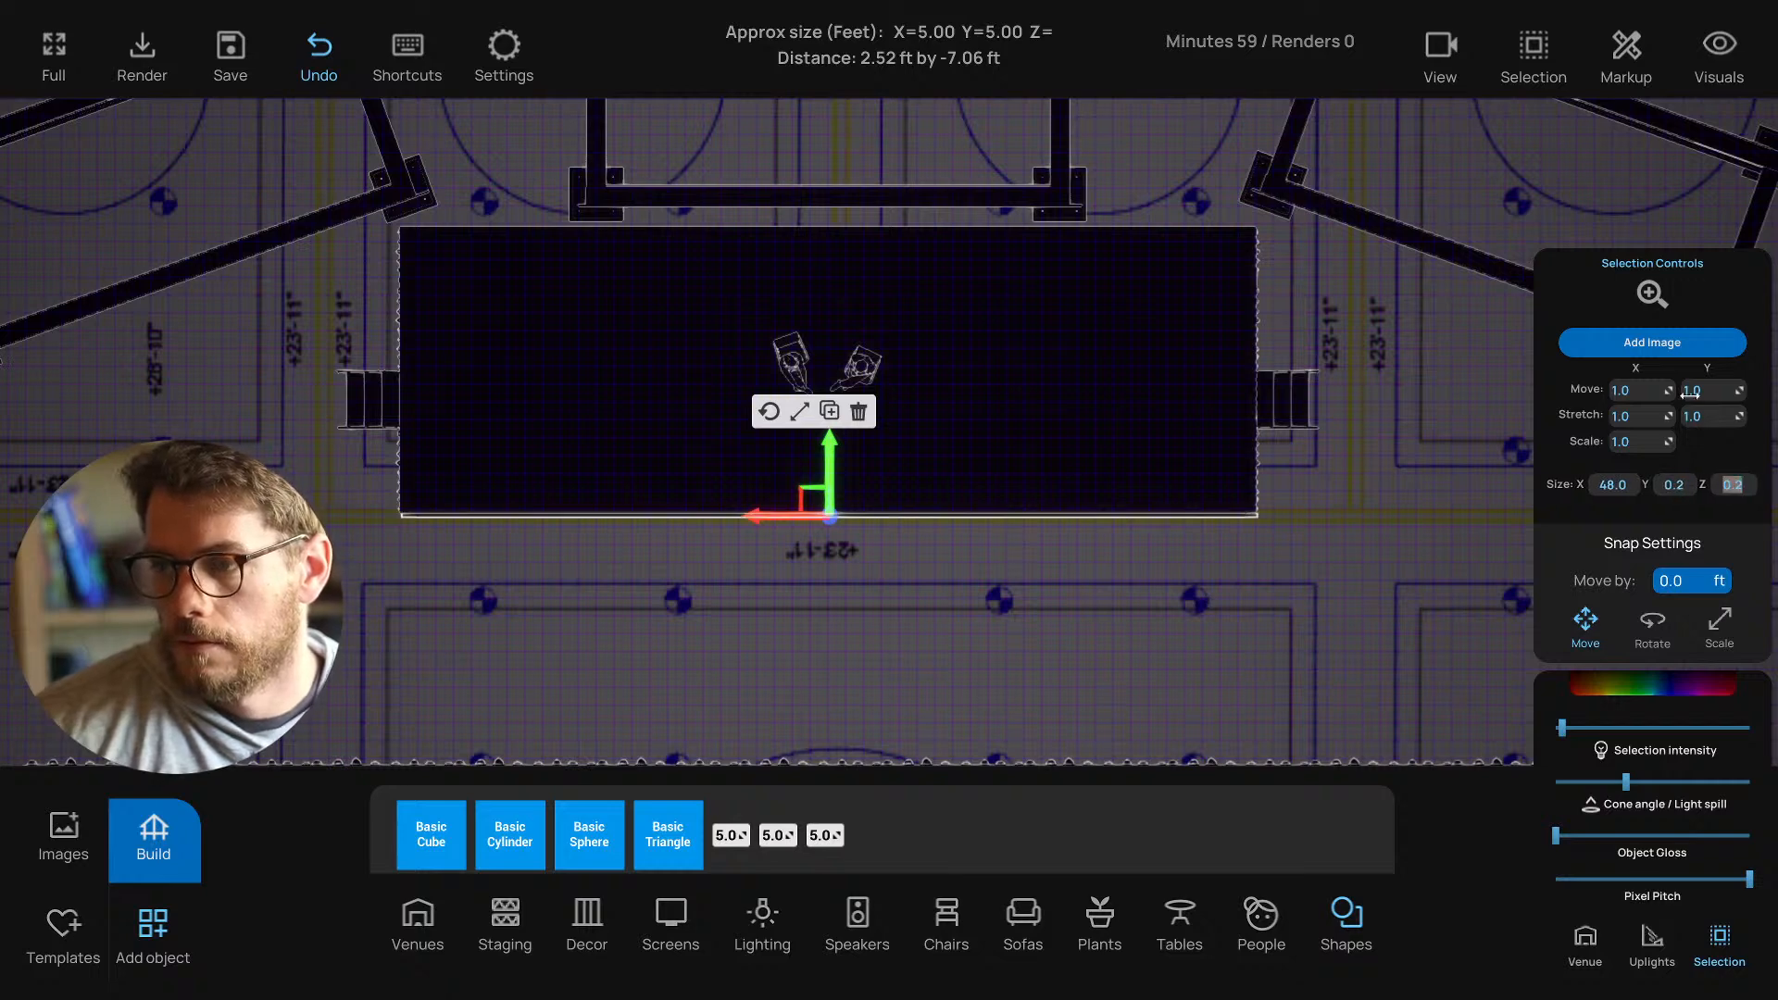
right_drag(984, 564, 1014, 563)
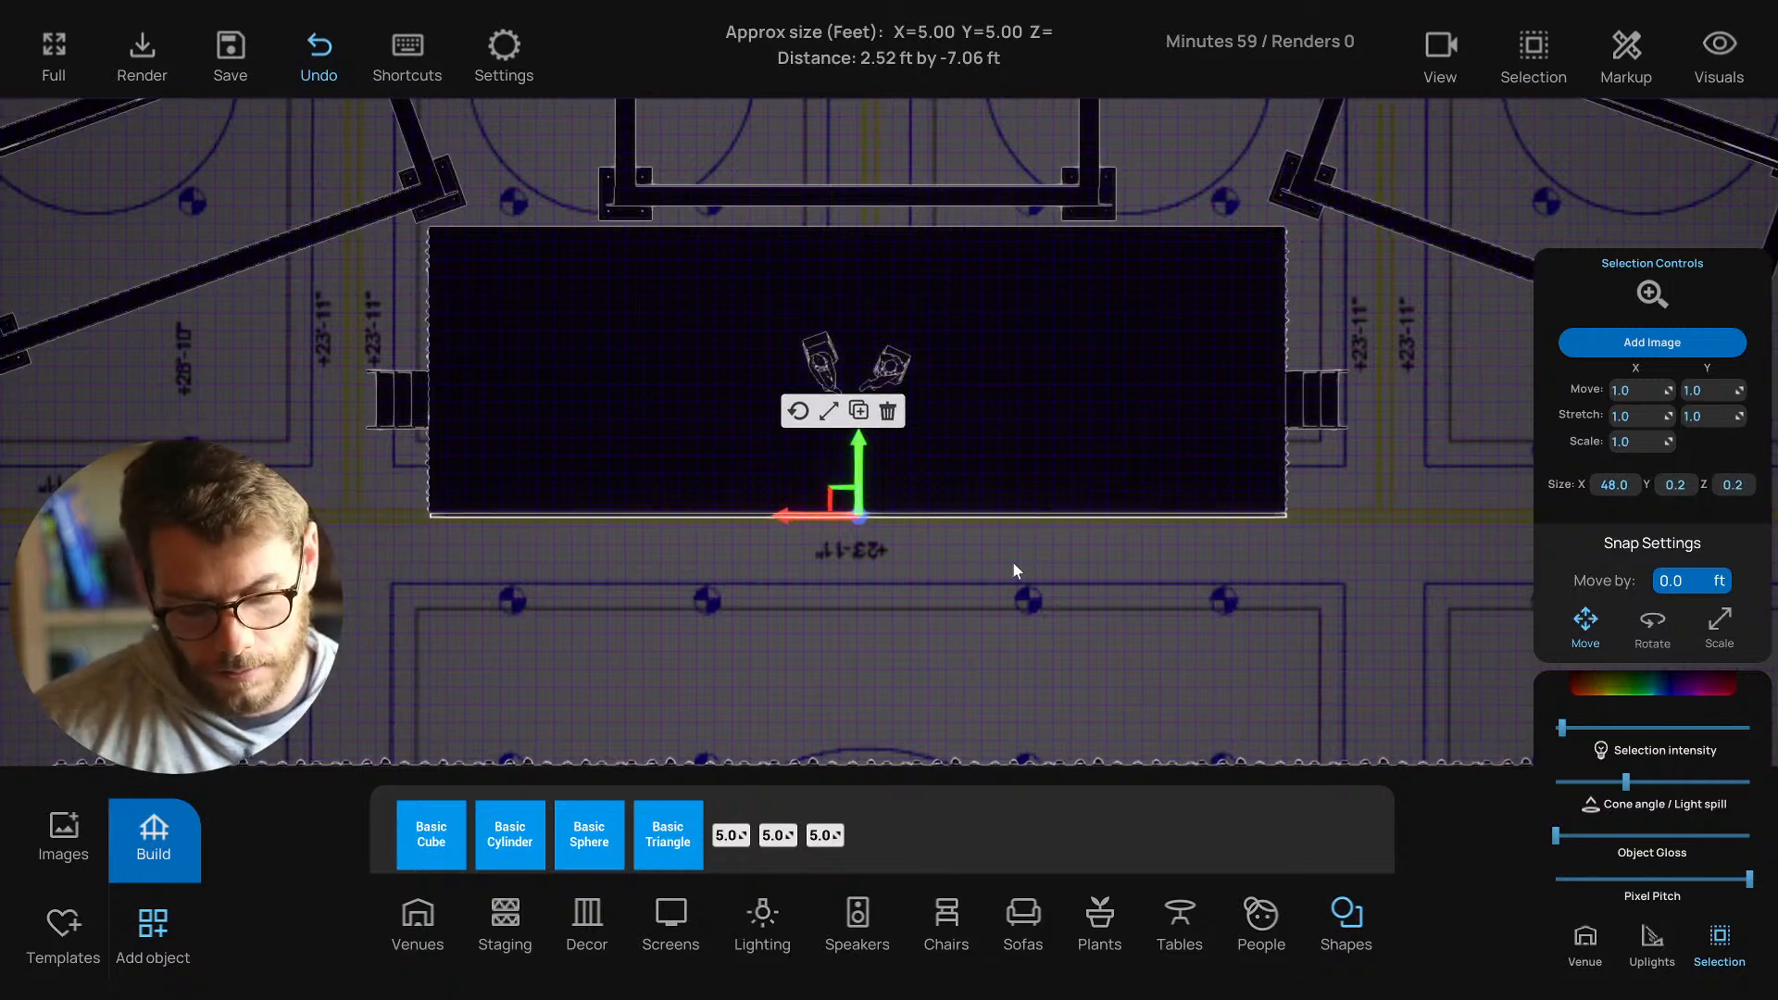
Return to the perspective view focused on the stage-front bar and inspect its colour settings.
key(p)
key(f)
mouse_move(971, 551)
right_down()
mouse_move(992, 571)
mouse_move(909, 536)
mouse_move(904, 615)
mouse_move(1015, 617)
mouse_move(971, 520)
right_up()
drag(933, 519, 942, 521)
click(1631, 686)
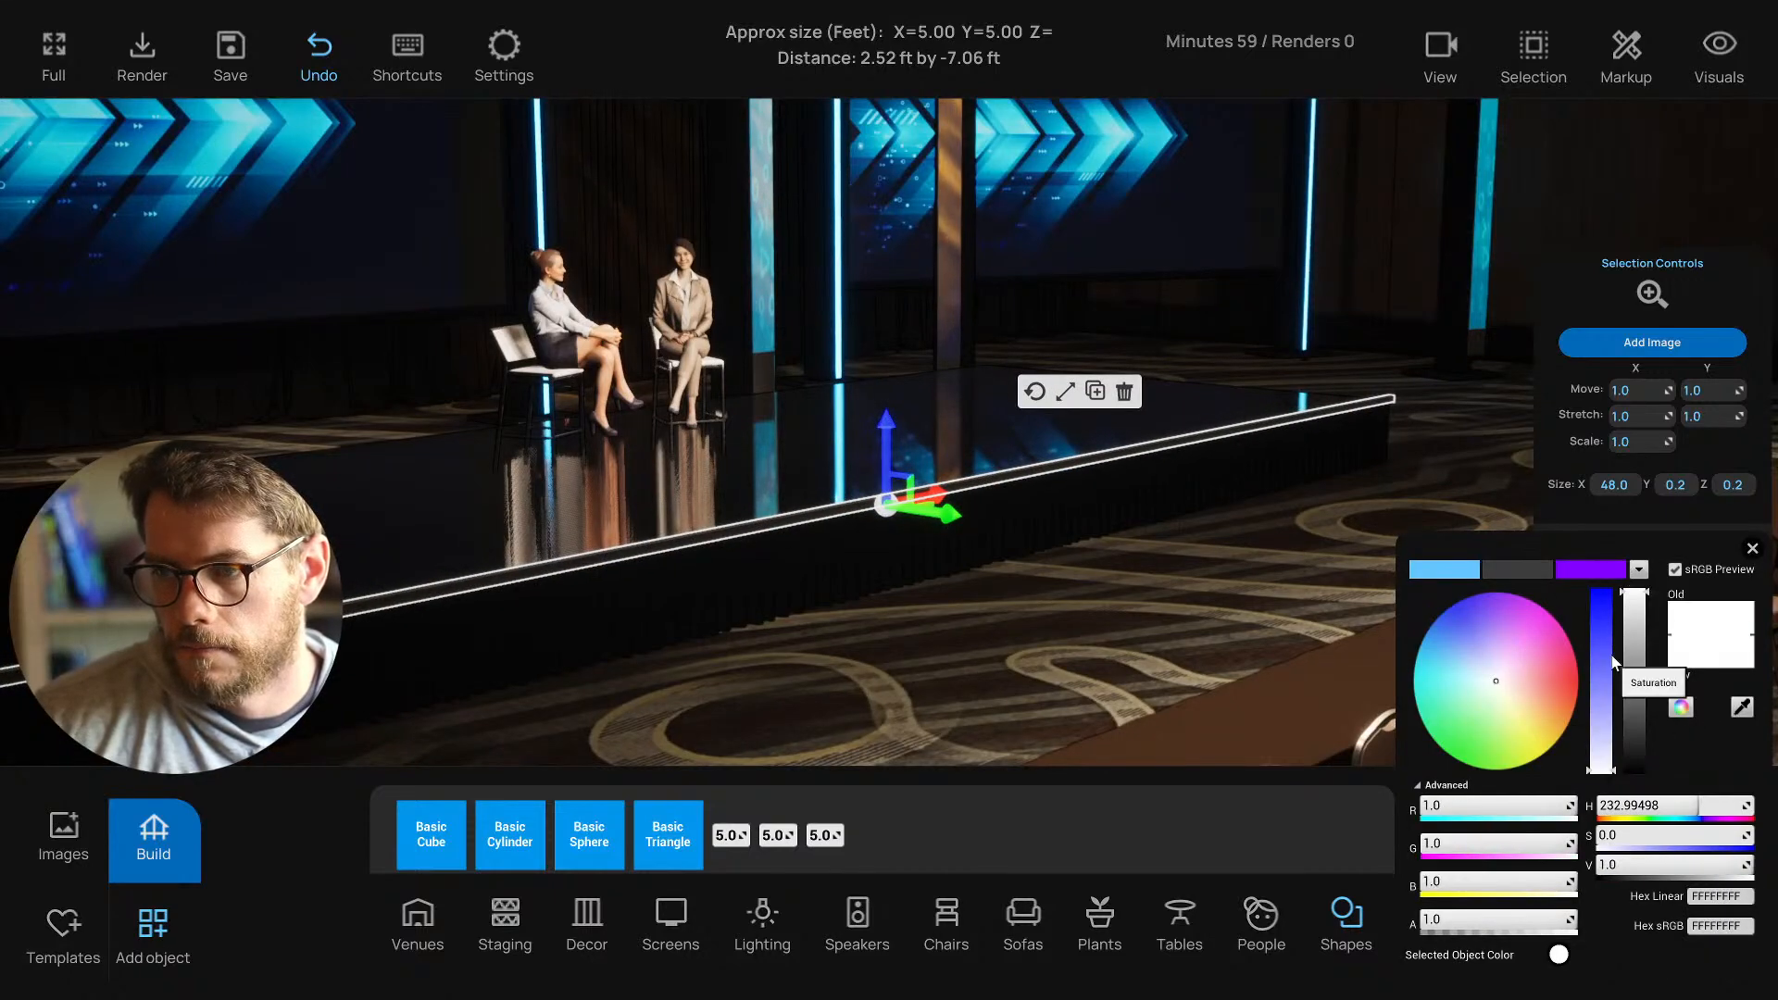
click(1753, 549)
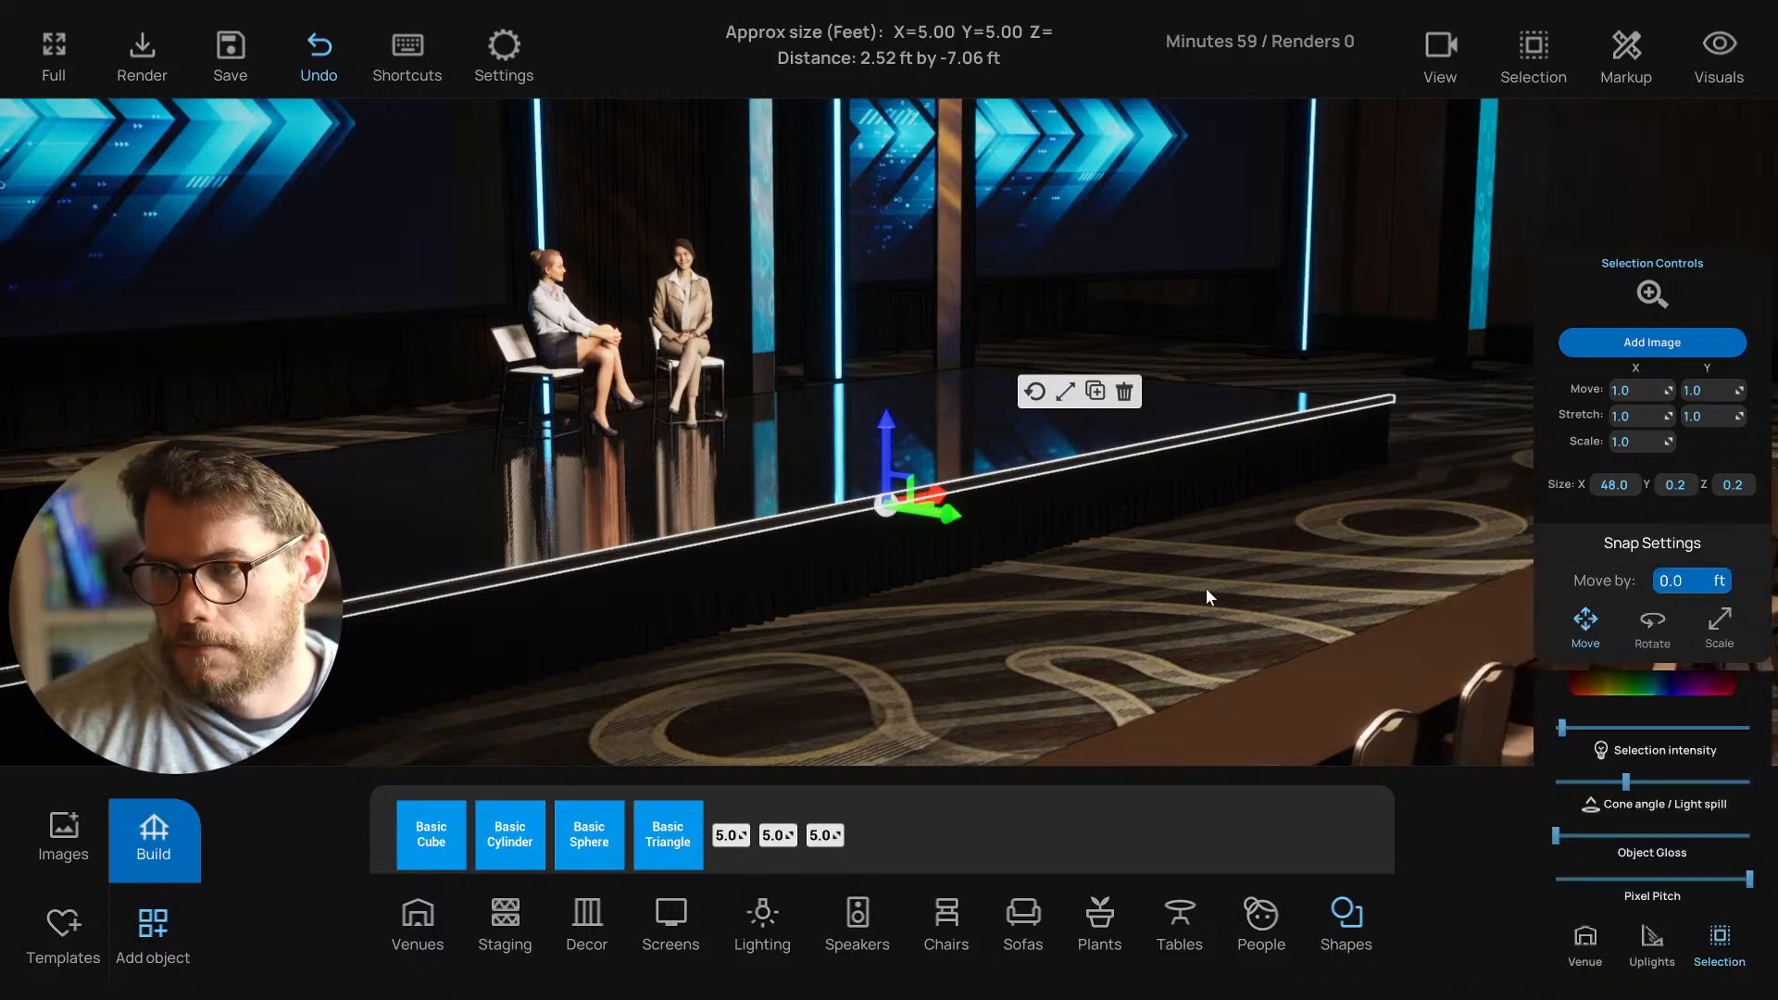
Try removing the stage-front bar to compare the stage without it, and undo the deletion.
key(Delete)
drag(1206, 588, 982, 552)
key(ctrl+z)
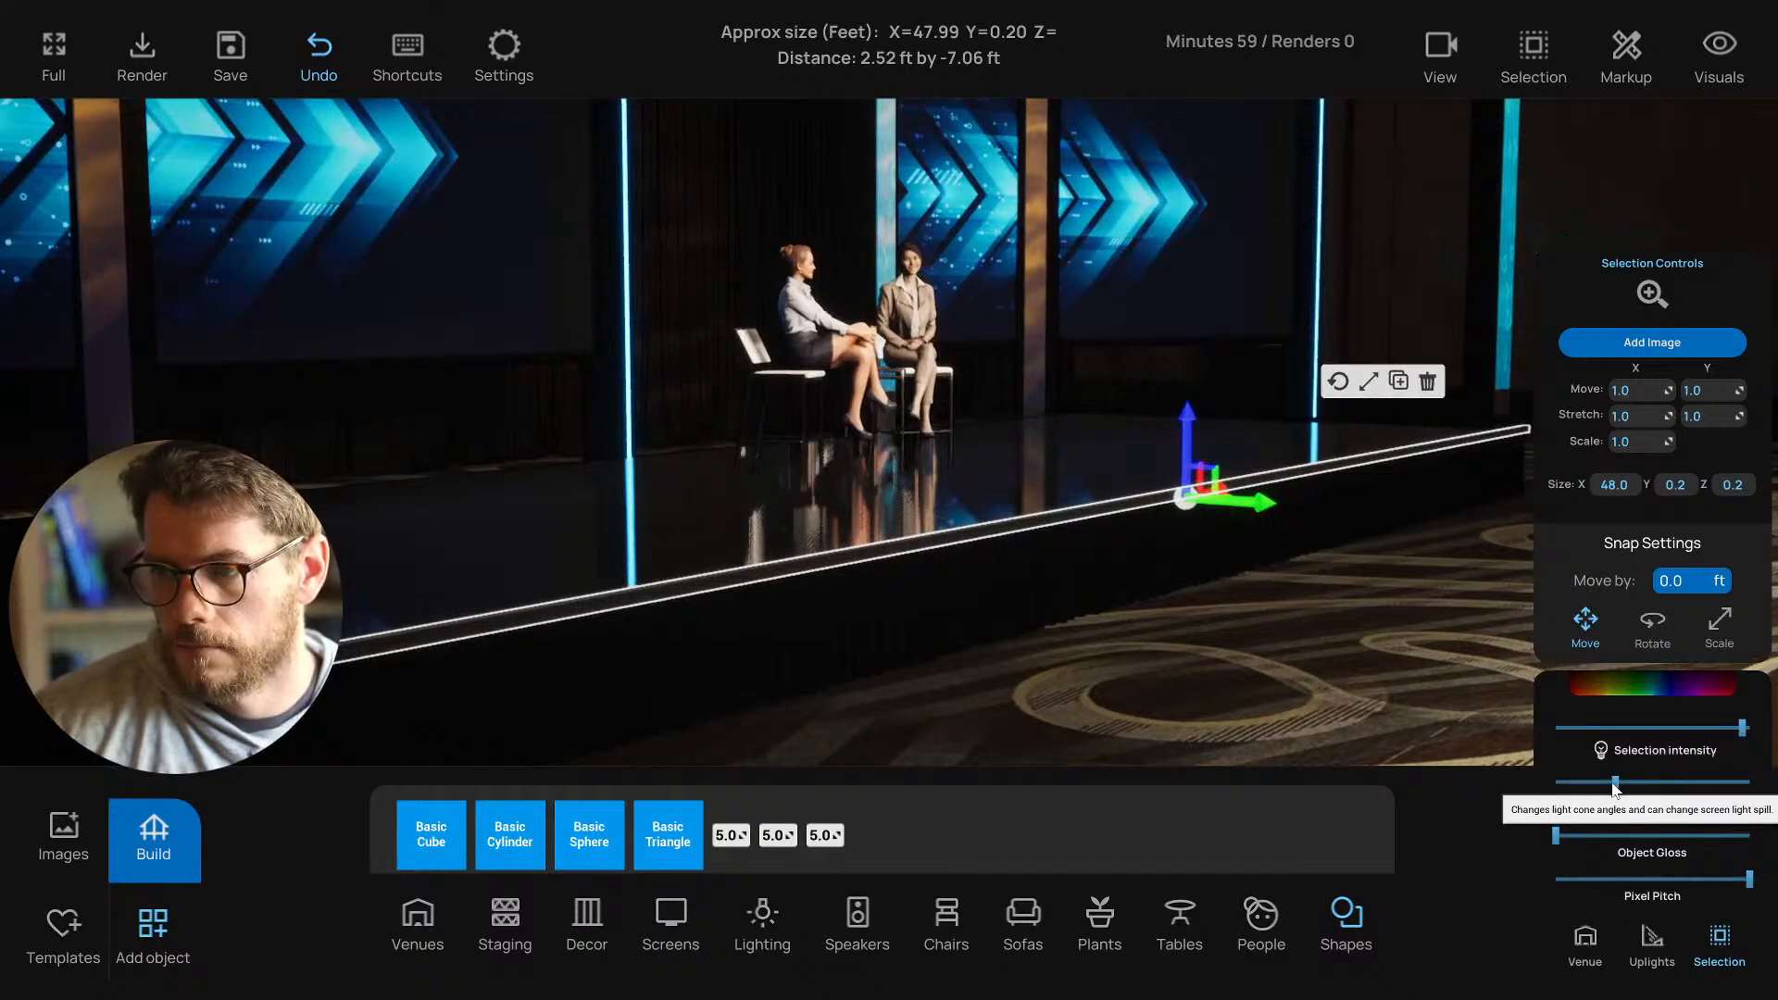
Try the stage-front bar at near-maximum light intensity with a mid-range light spill.
mouse_move(1615, 782)
mouse_down()
mouse_move(1564, 782)
mouse_move(1694, 836)
mouse_move(1577, 836)
mouse_move(1598, 782)
mouse_move(1628, 782)
mouse_up()
click(1369, 656)
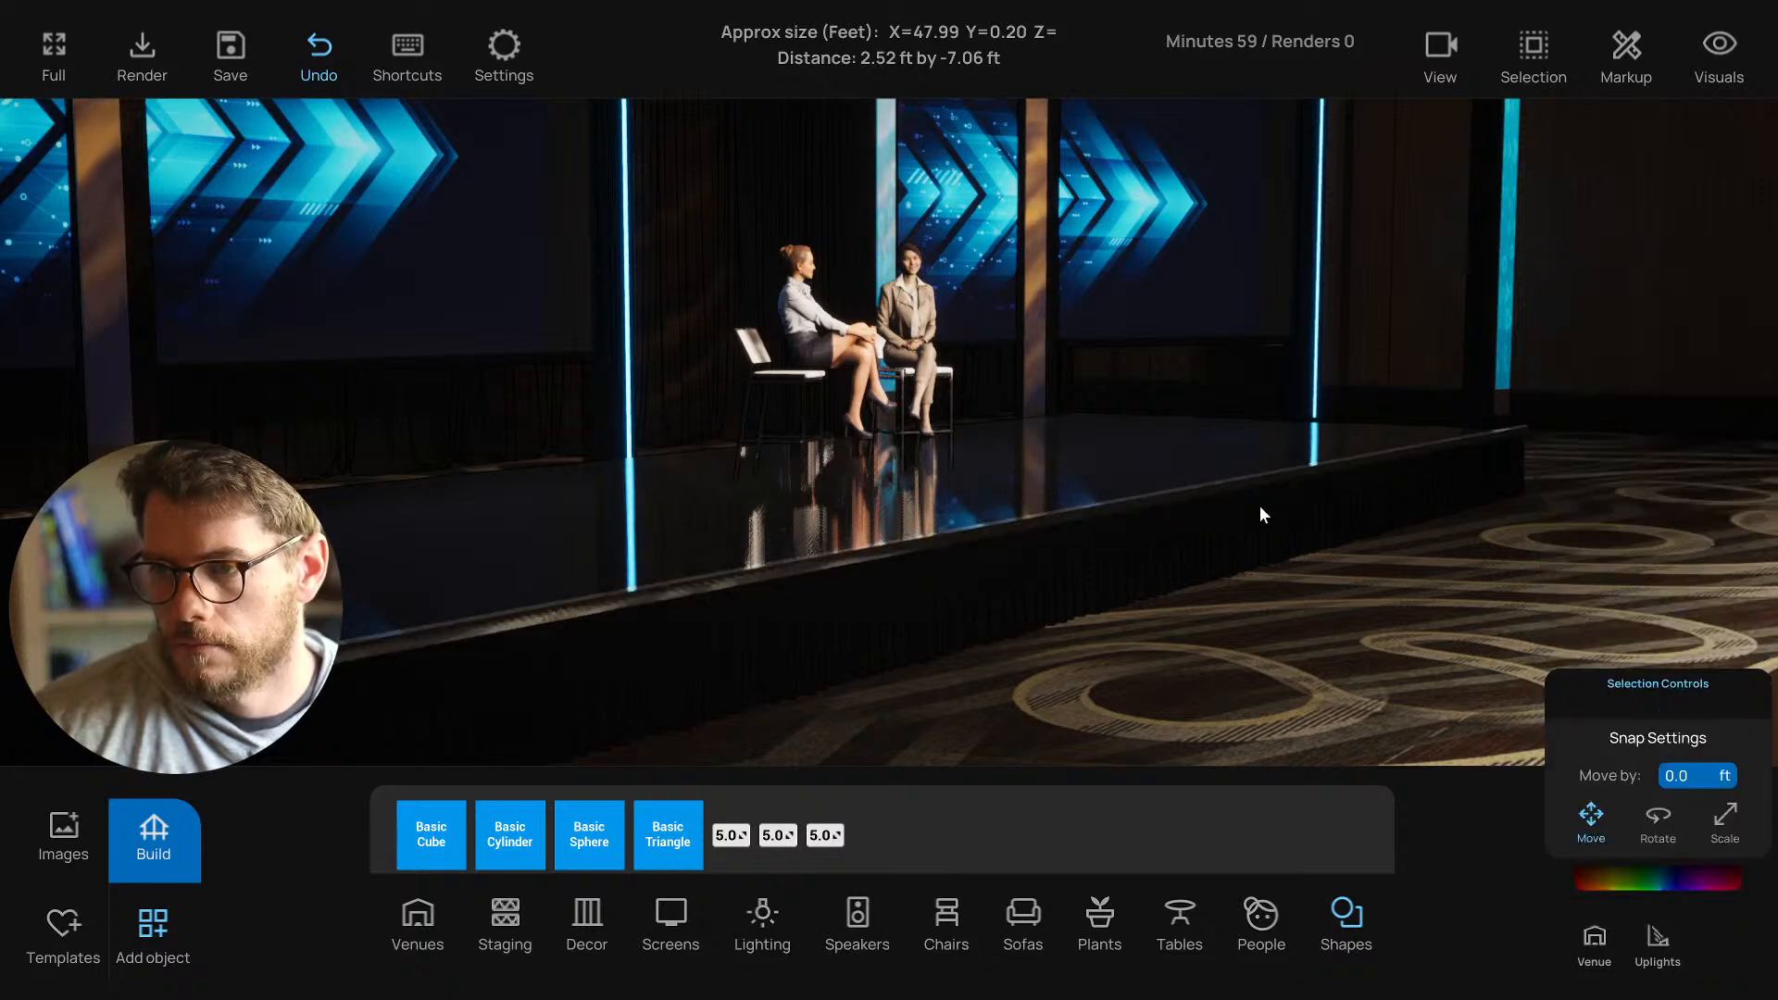
key(a)
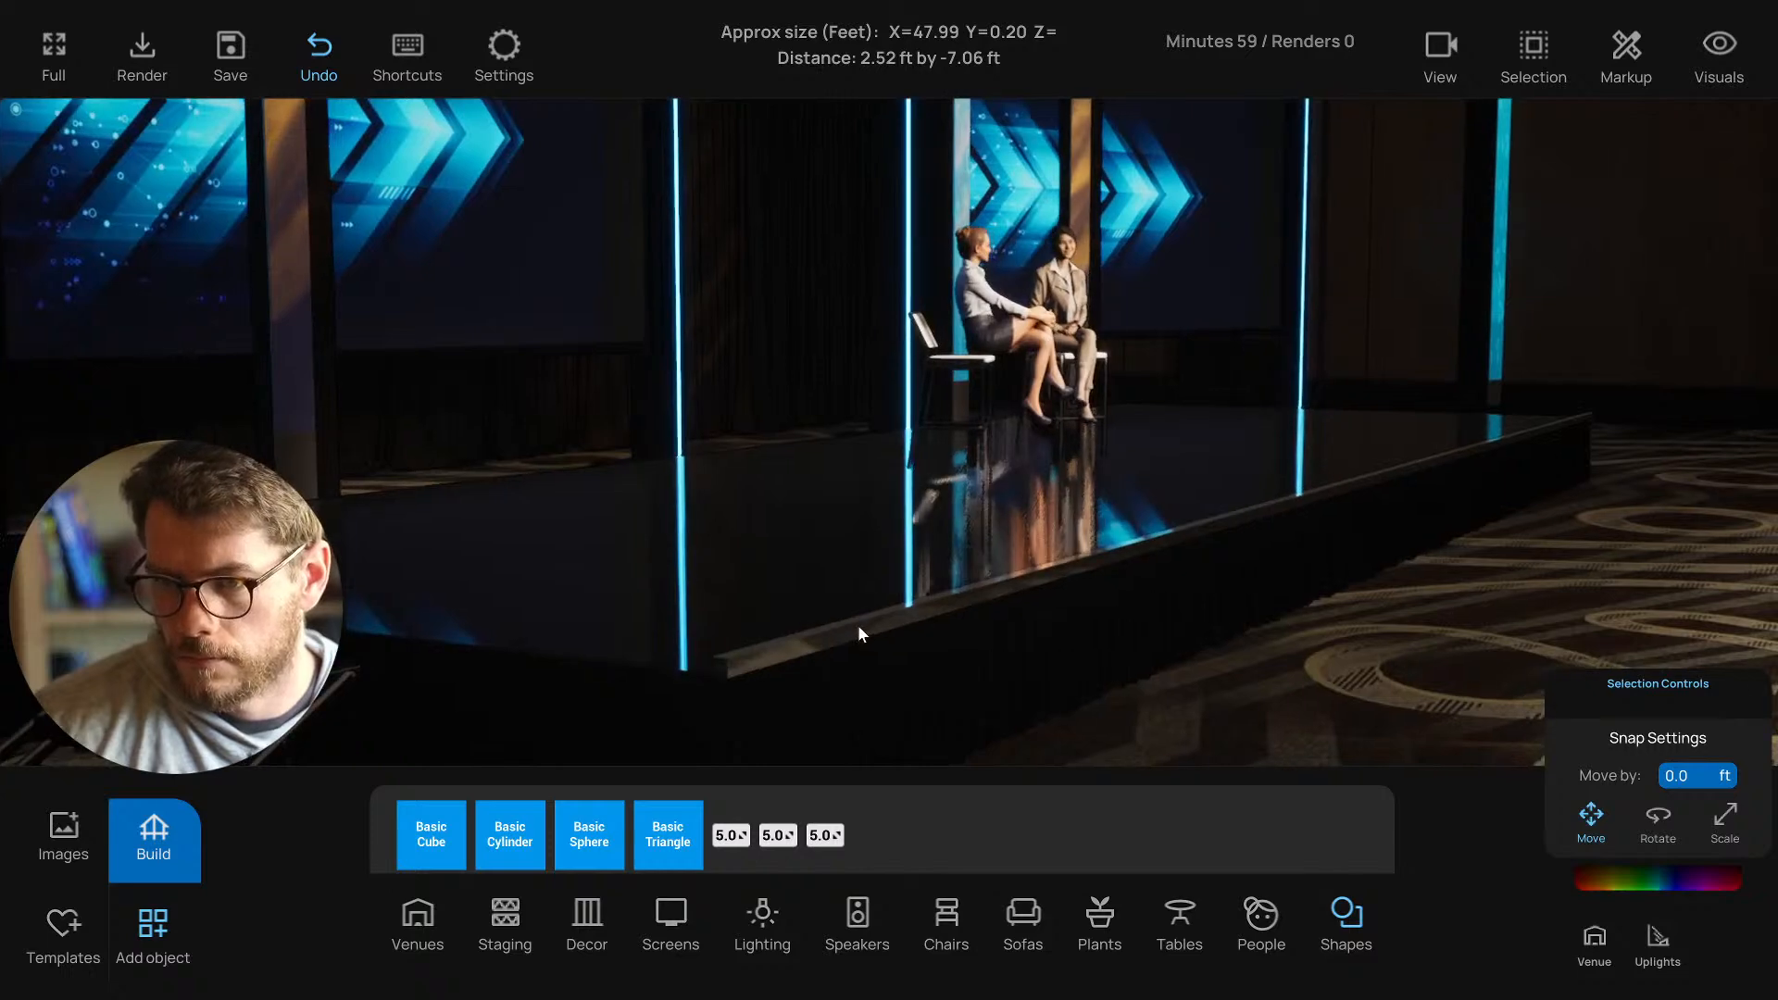
Set the stage-front bar's colour to pure white, with maximum object gloss and minimum light spill.
click(863, 626)
click(1675, 686)
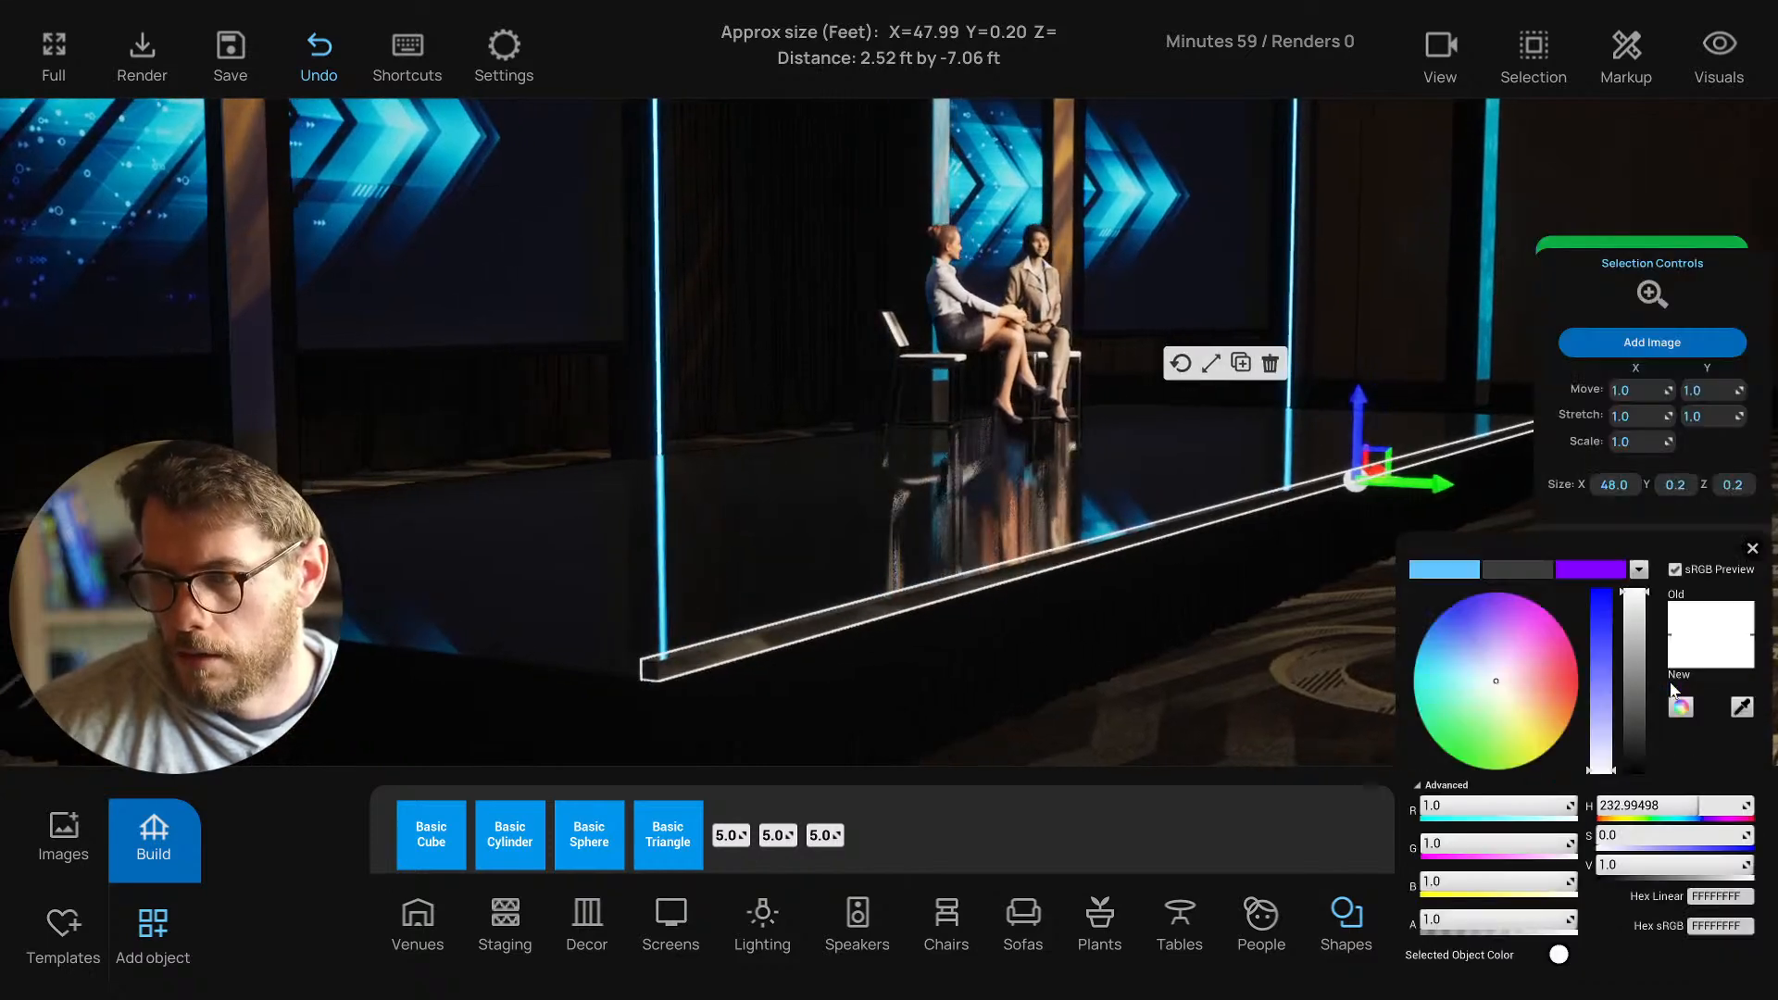
click(1491, 664)
drag(1635, 678, 1635, 560)
drag(1600, 734, 1601, 786)
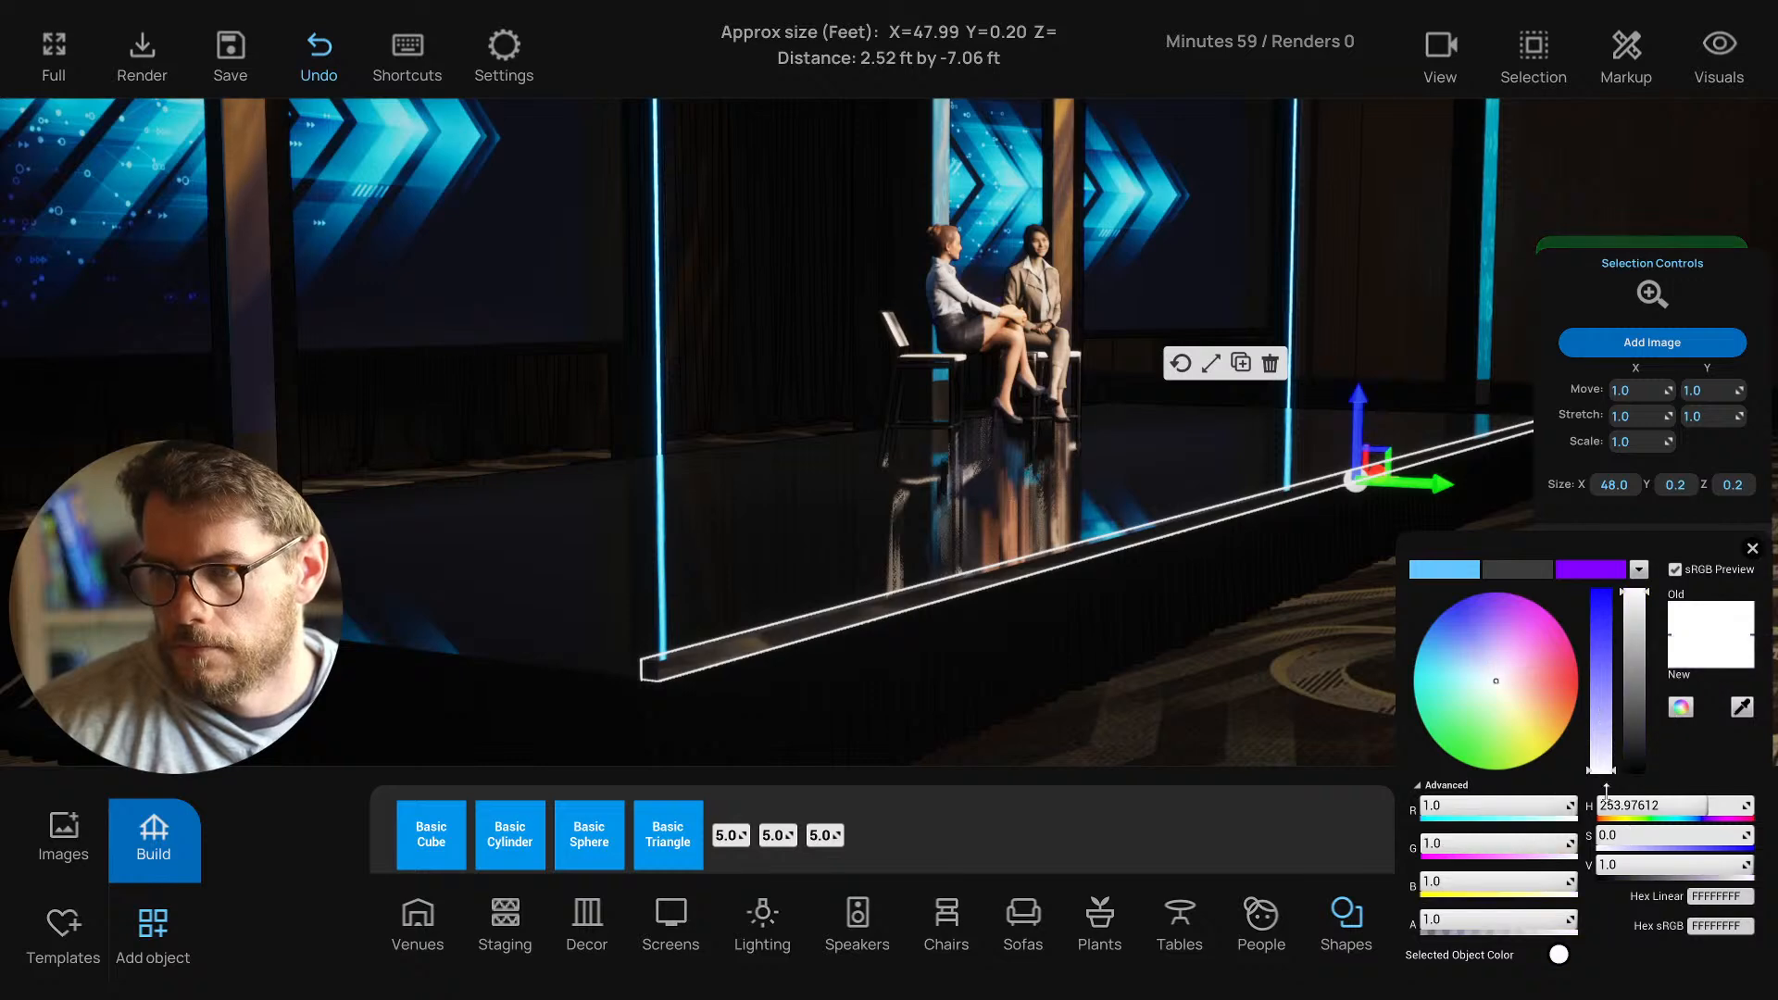
click(1753, 551)
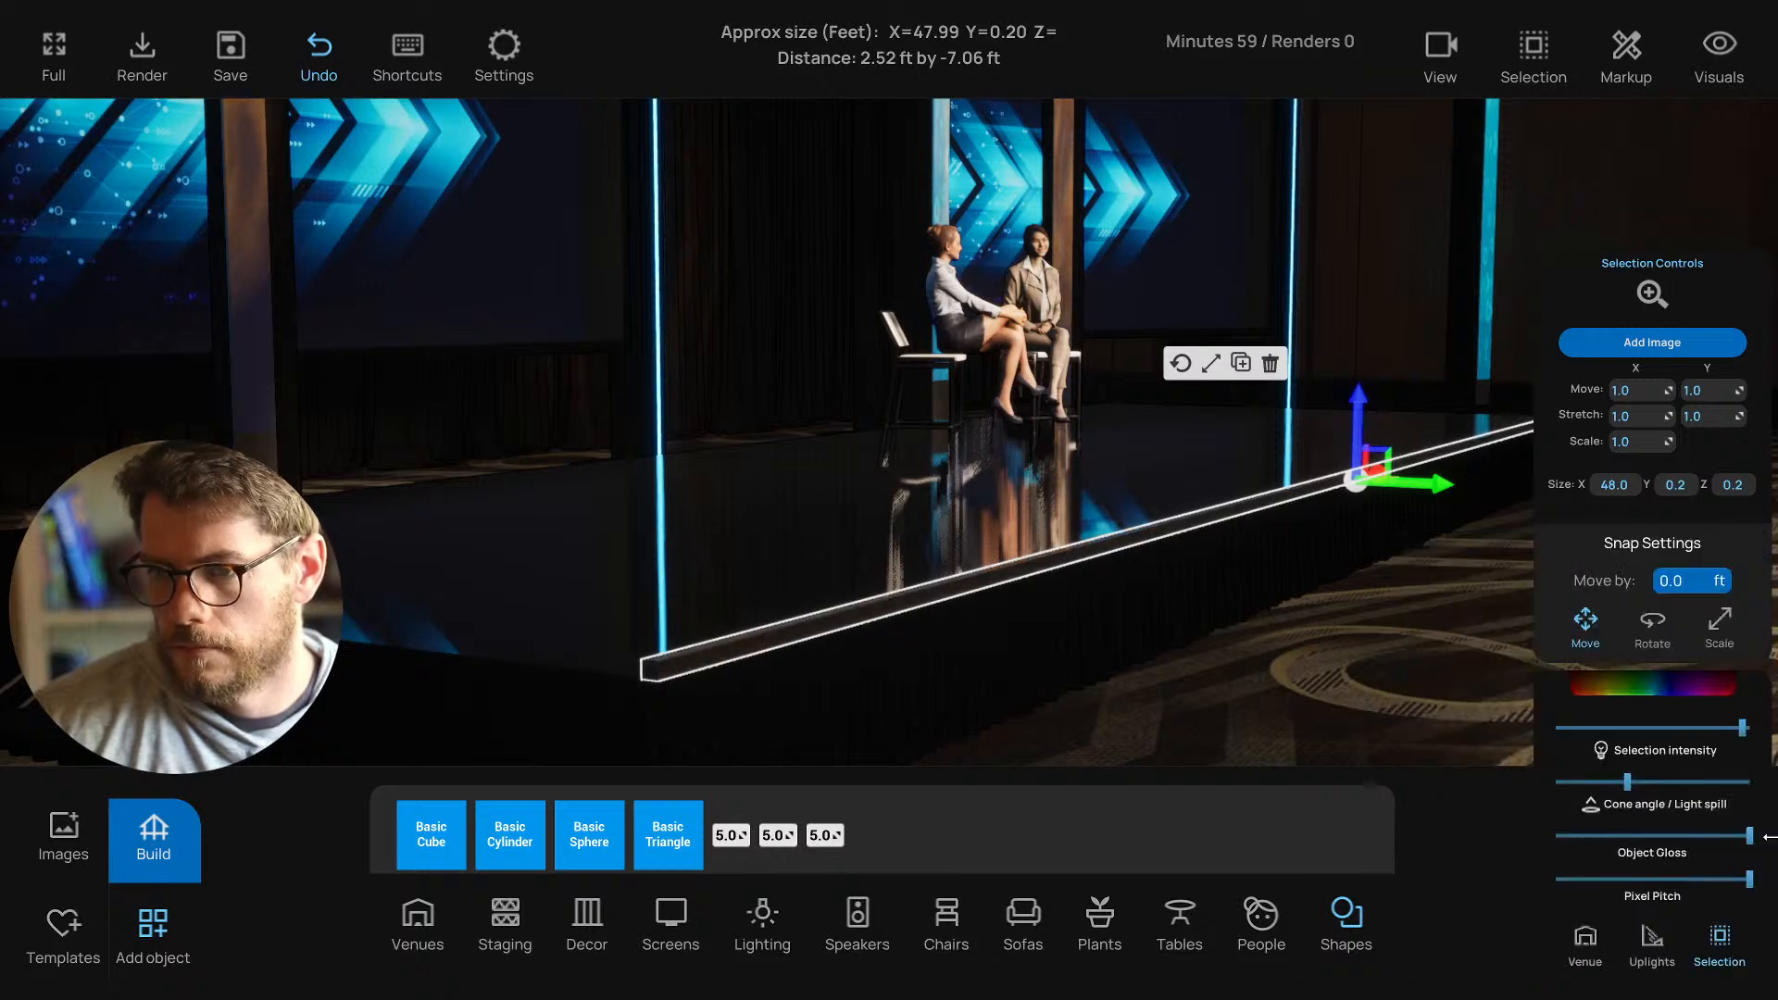
click(1760, 786)
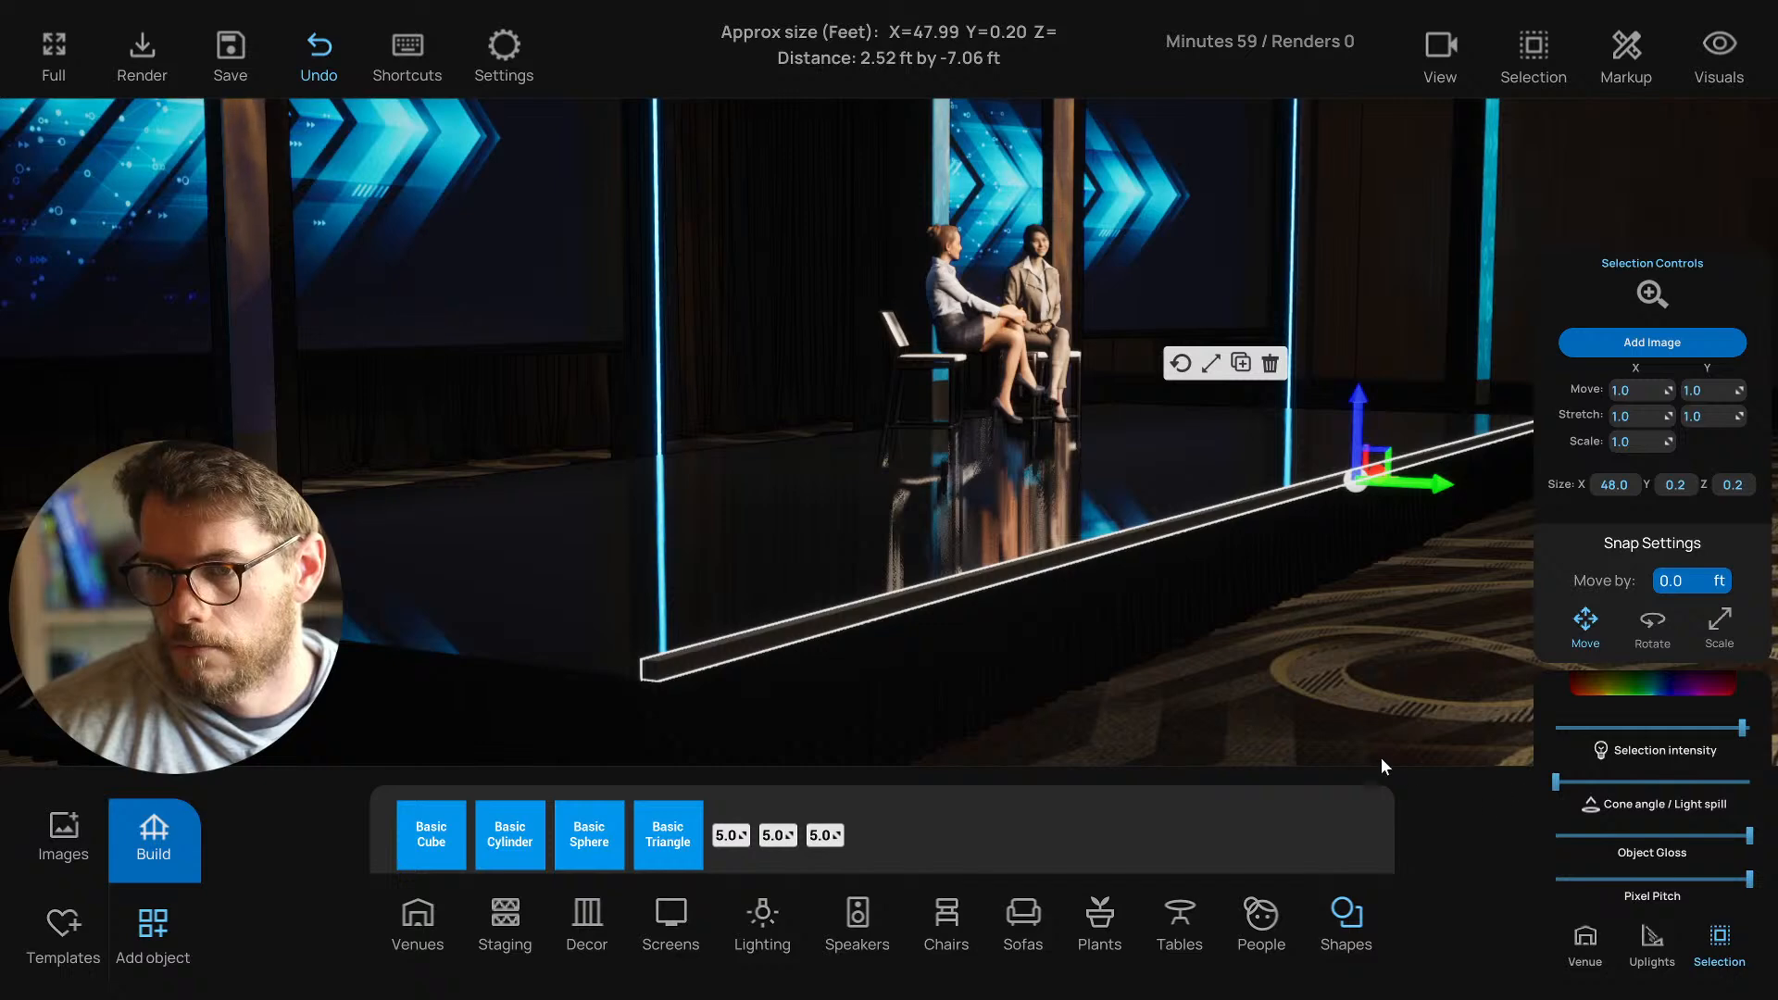
click(1359, 726)
Try a duplicate of the stage-front bar further back on the stage, and delete that copy.
click(979, 530)
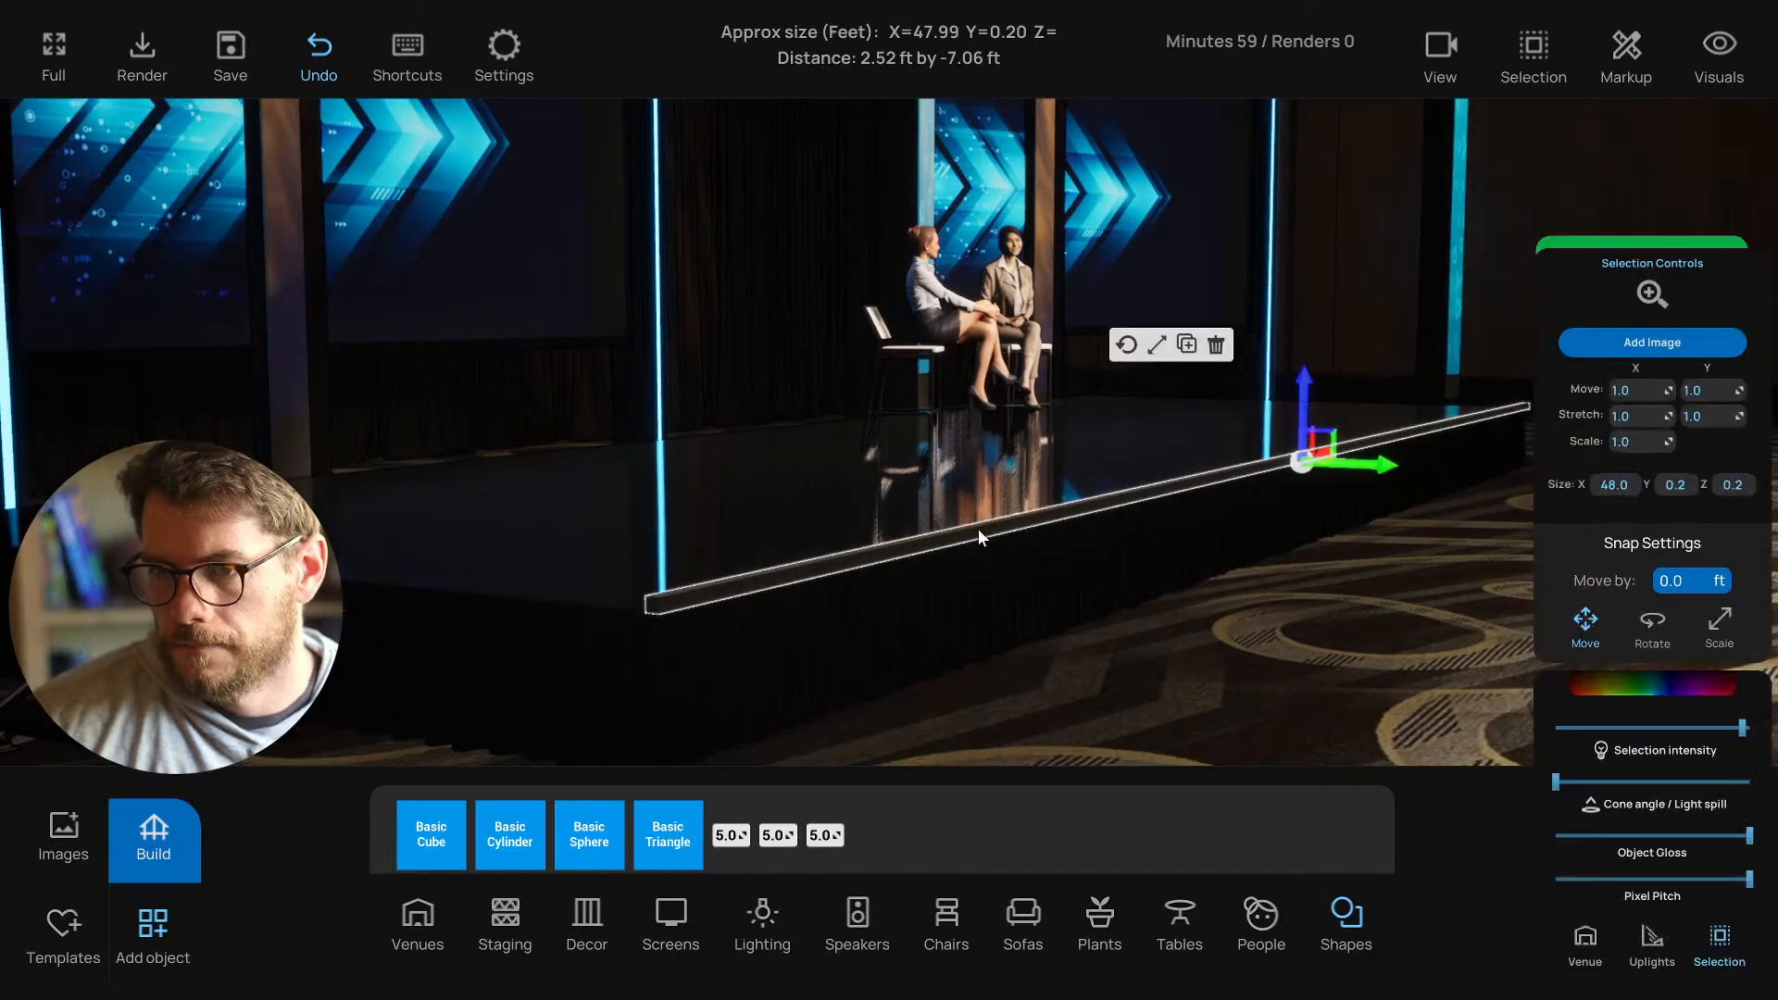
key(ctrl+c)
drag(1345, 464, 838, 435)
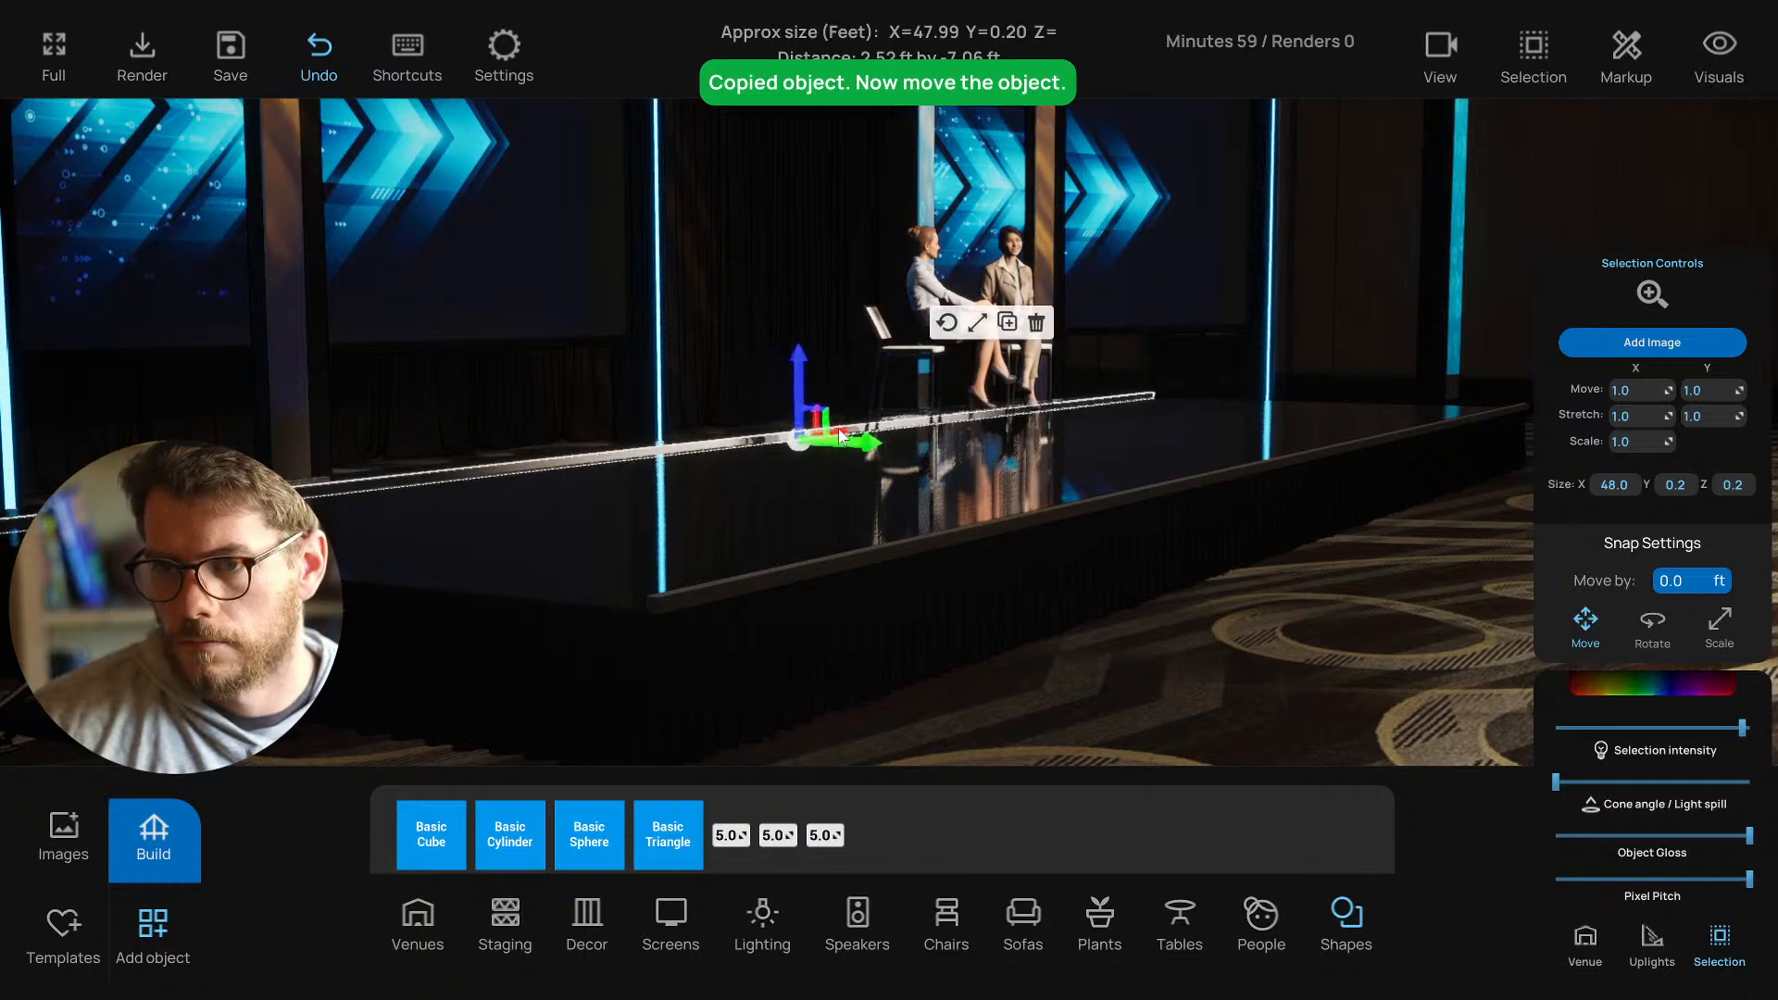
right_drag(1028, 515, 1156, 502)
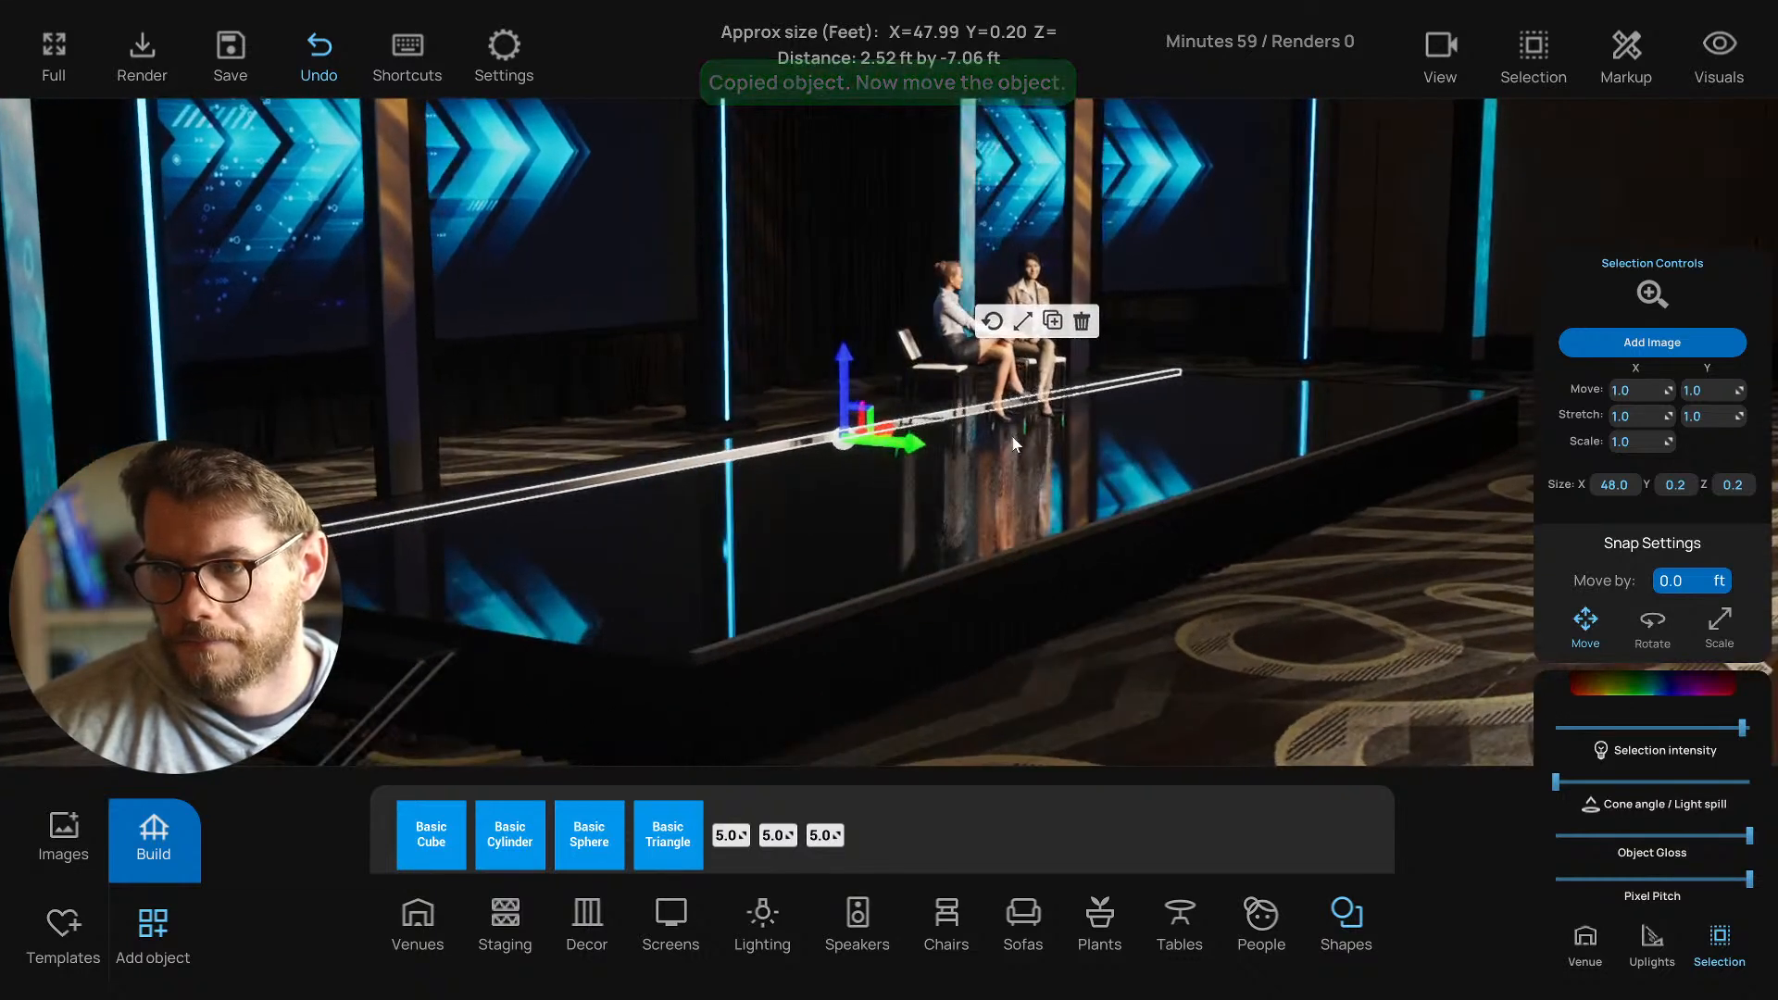
click(1085, 321)
Darken the stage-front bar's colour to a neutral grey of about 0.54 value, with object gloss at maximum and light spill at minimum.
click(1145, 506)
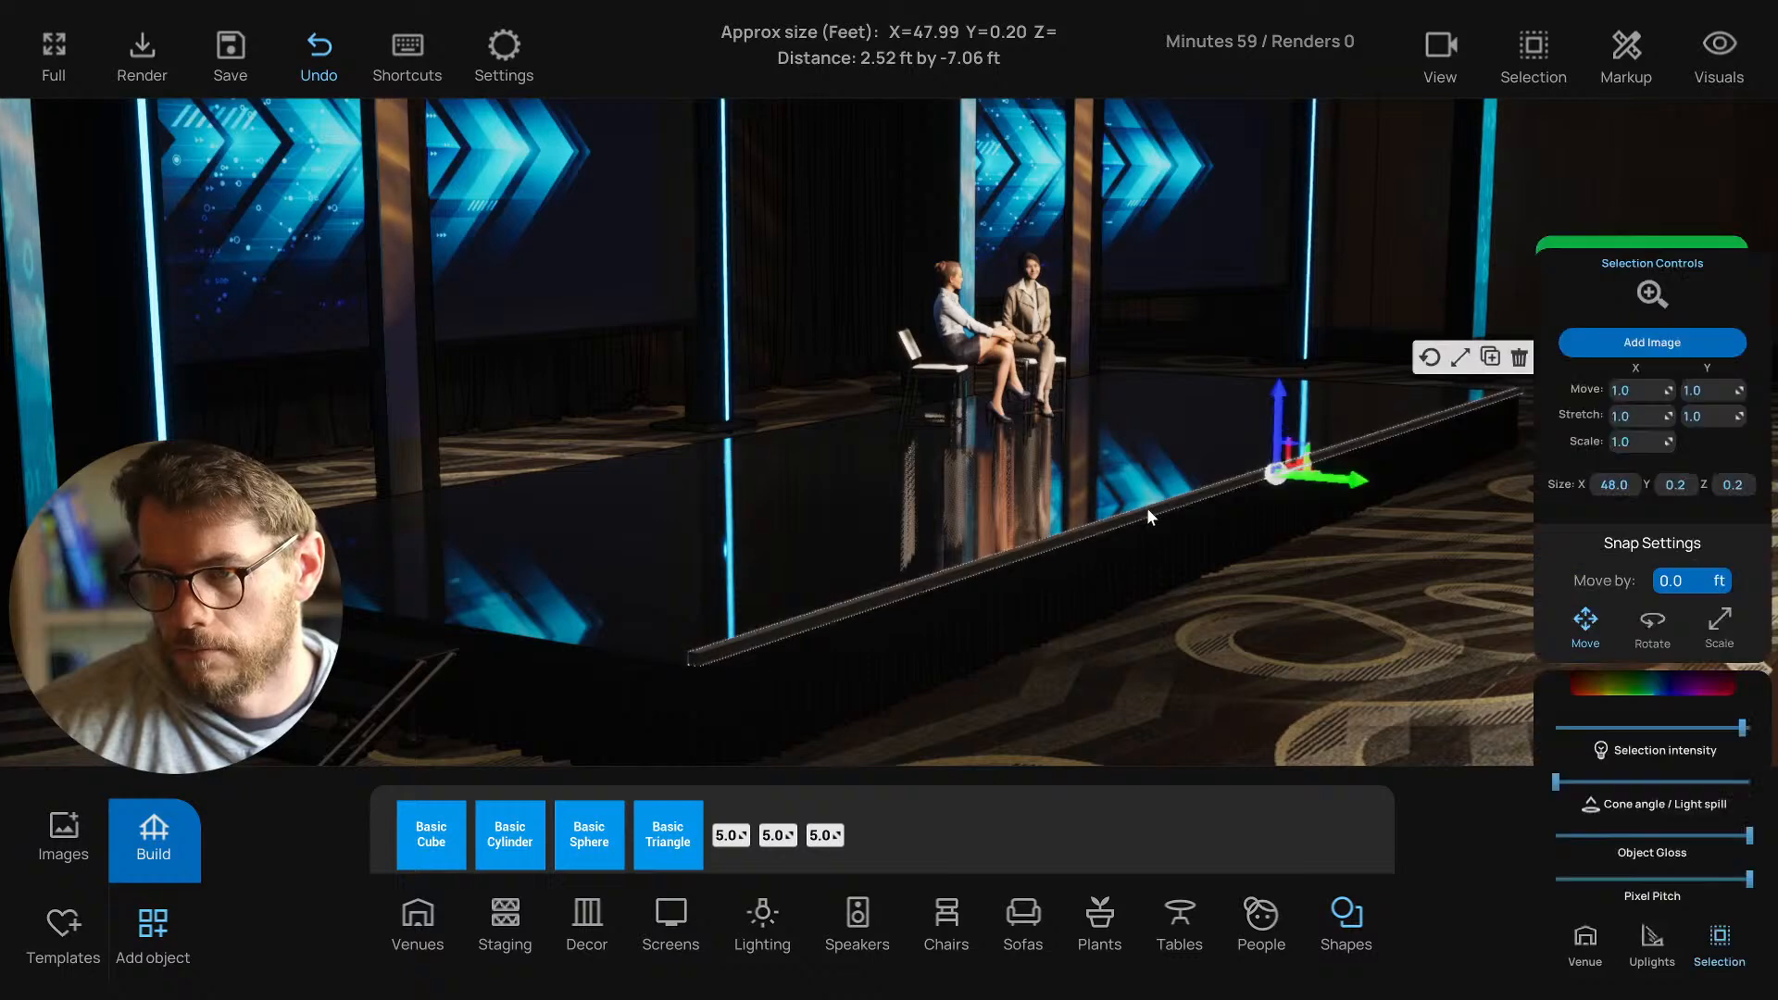
click(1687, 703)
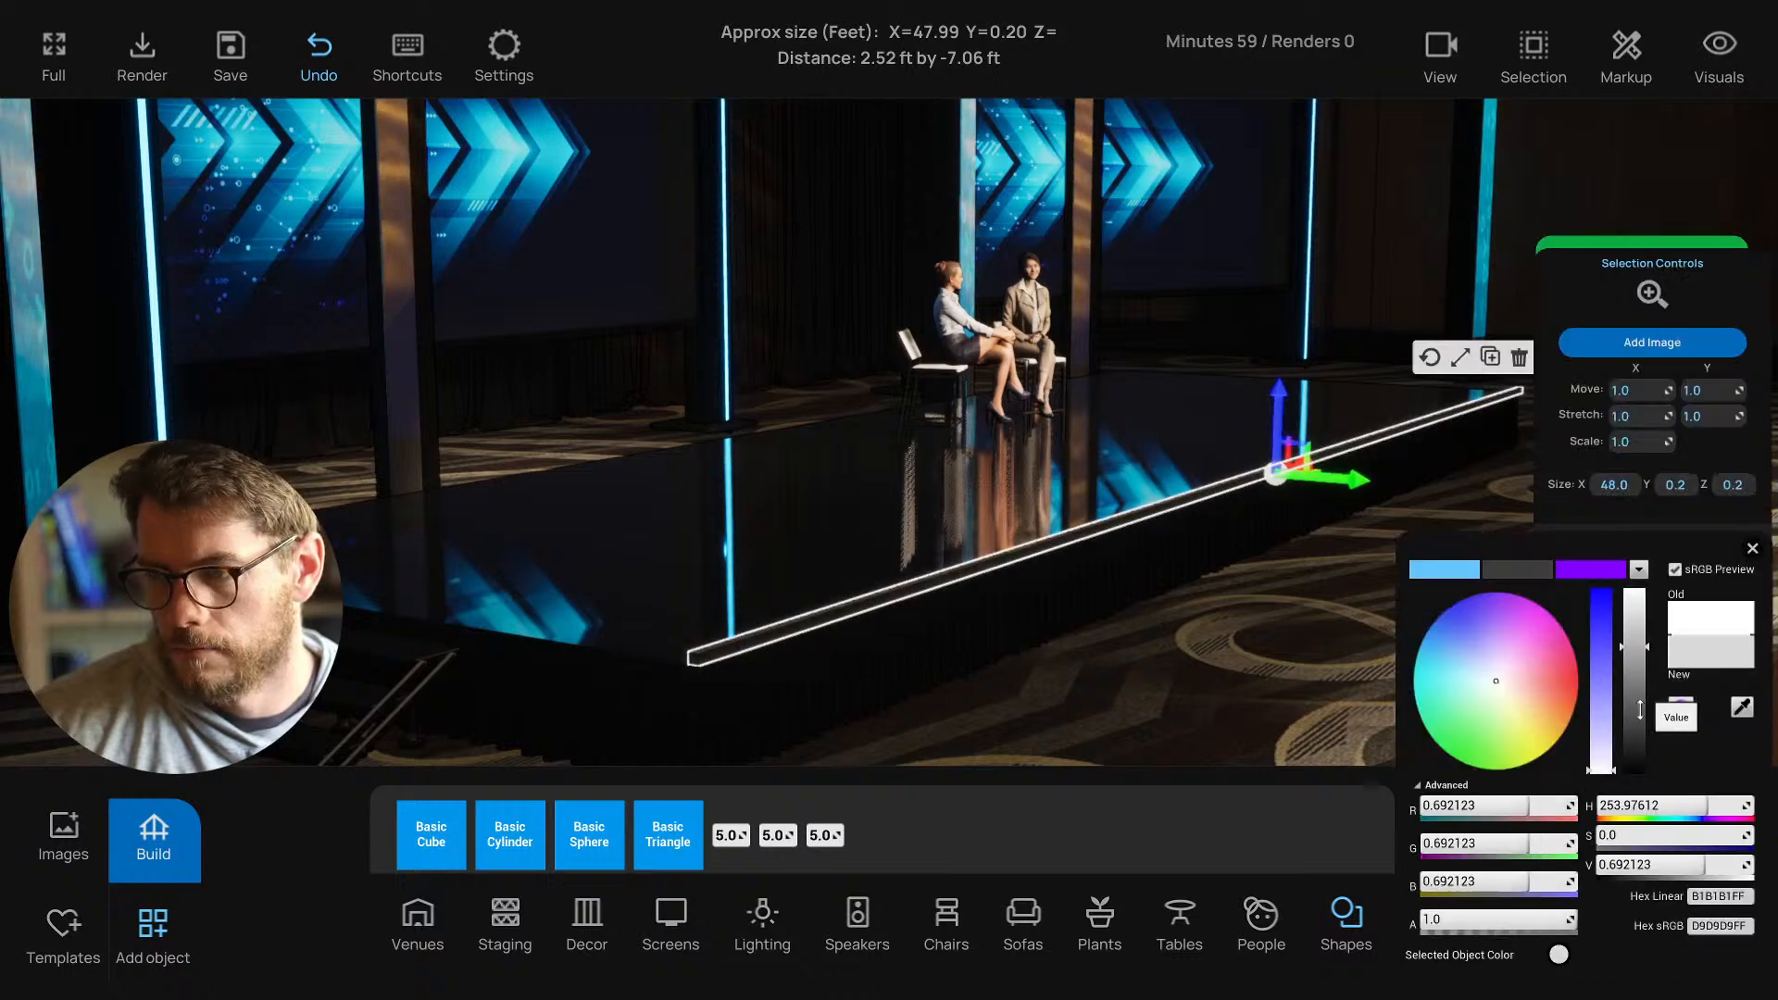
click(1753, 548)
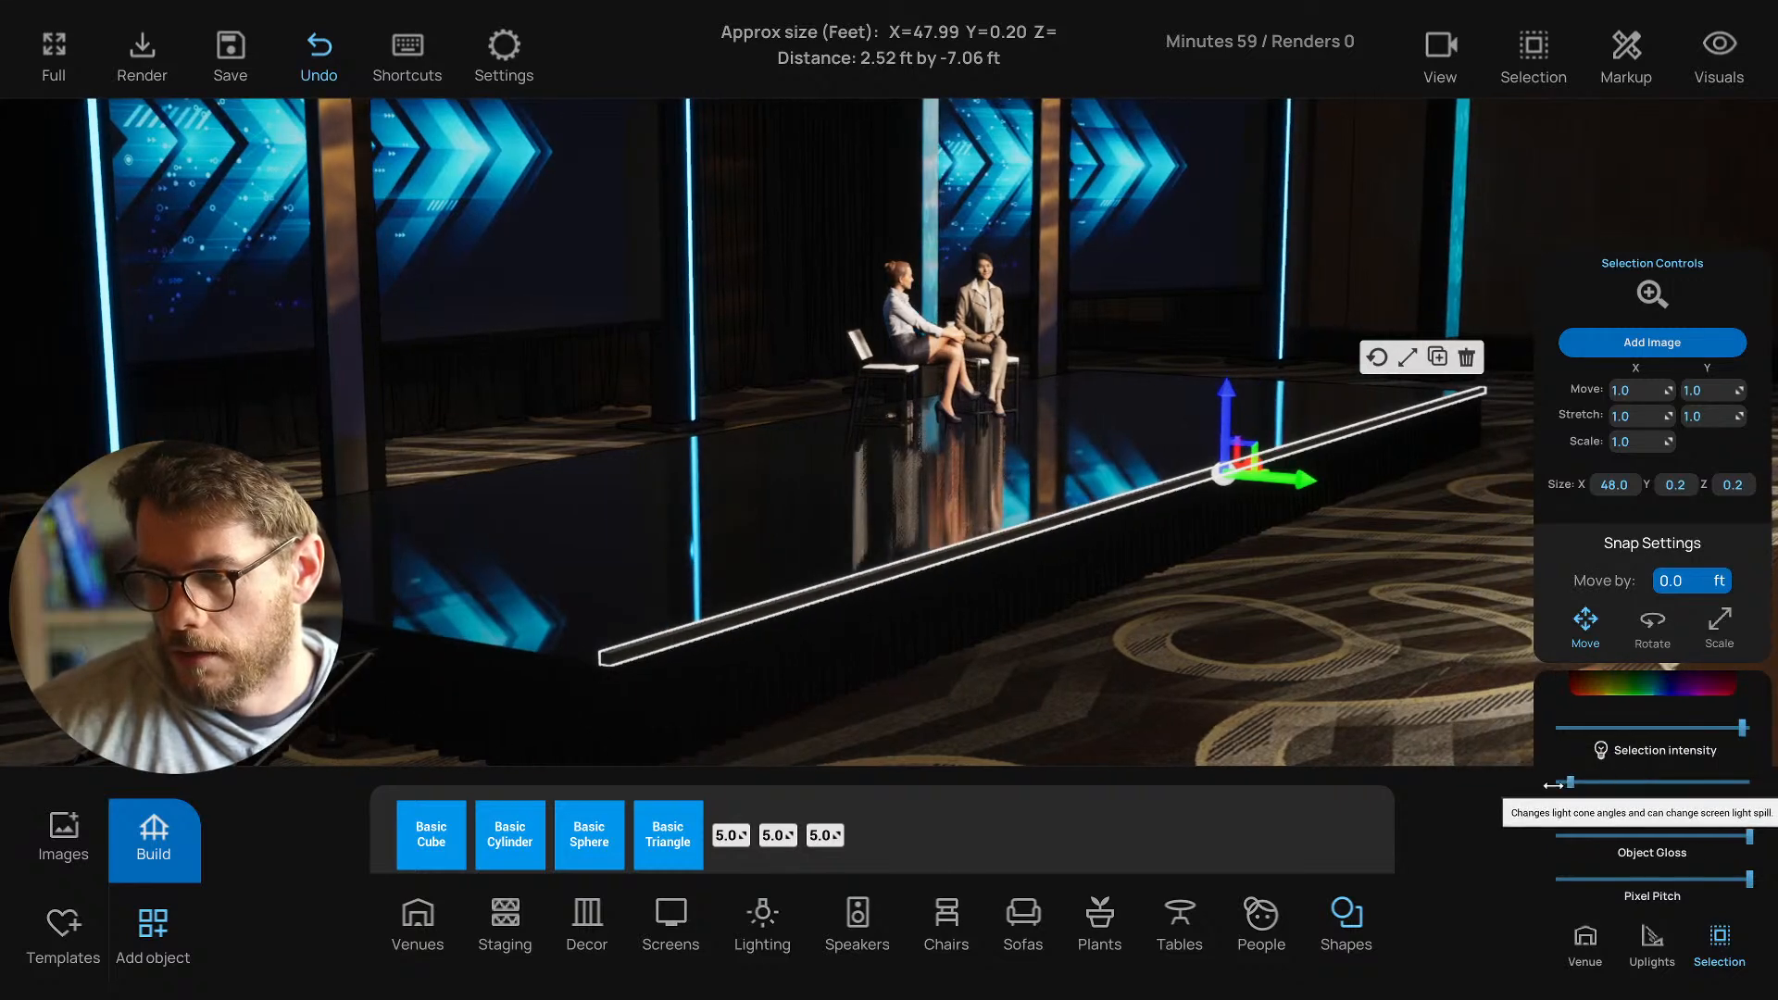
drag(1660, 838, 1768, 842)
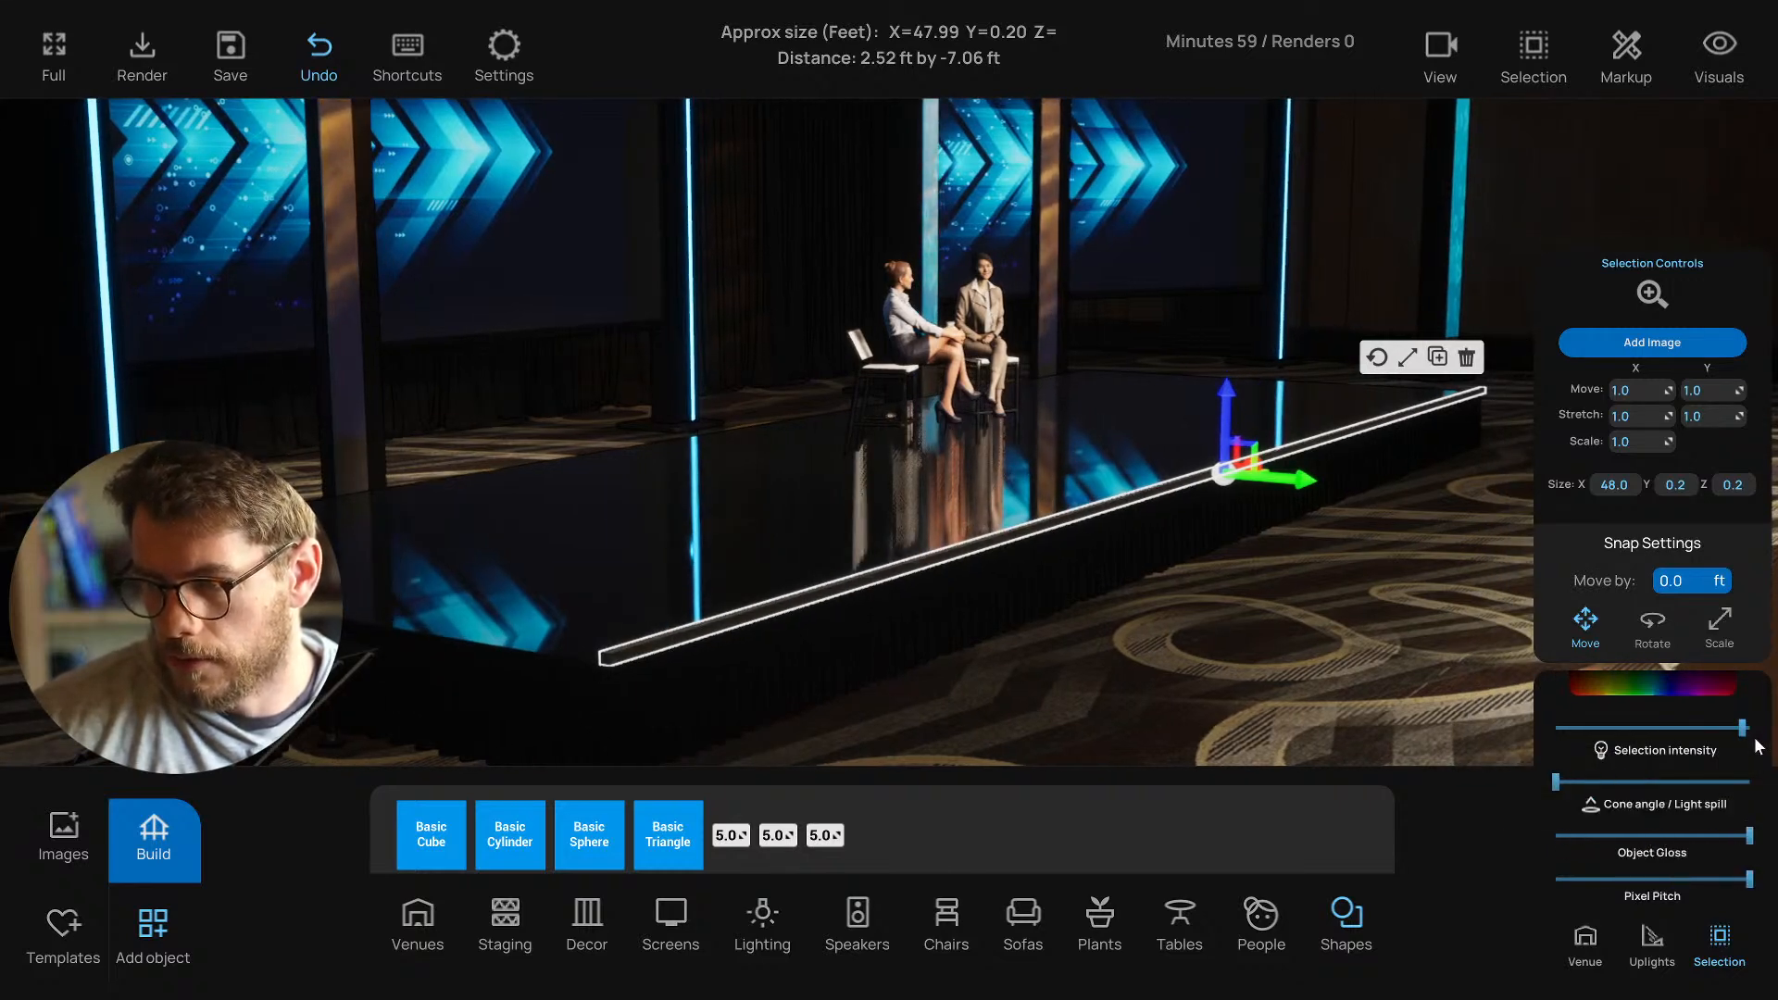
click(1667, 683)
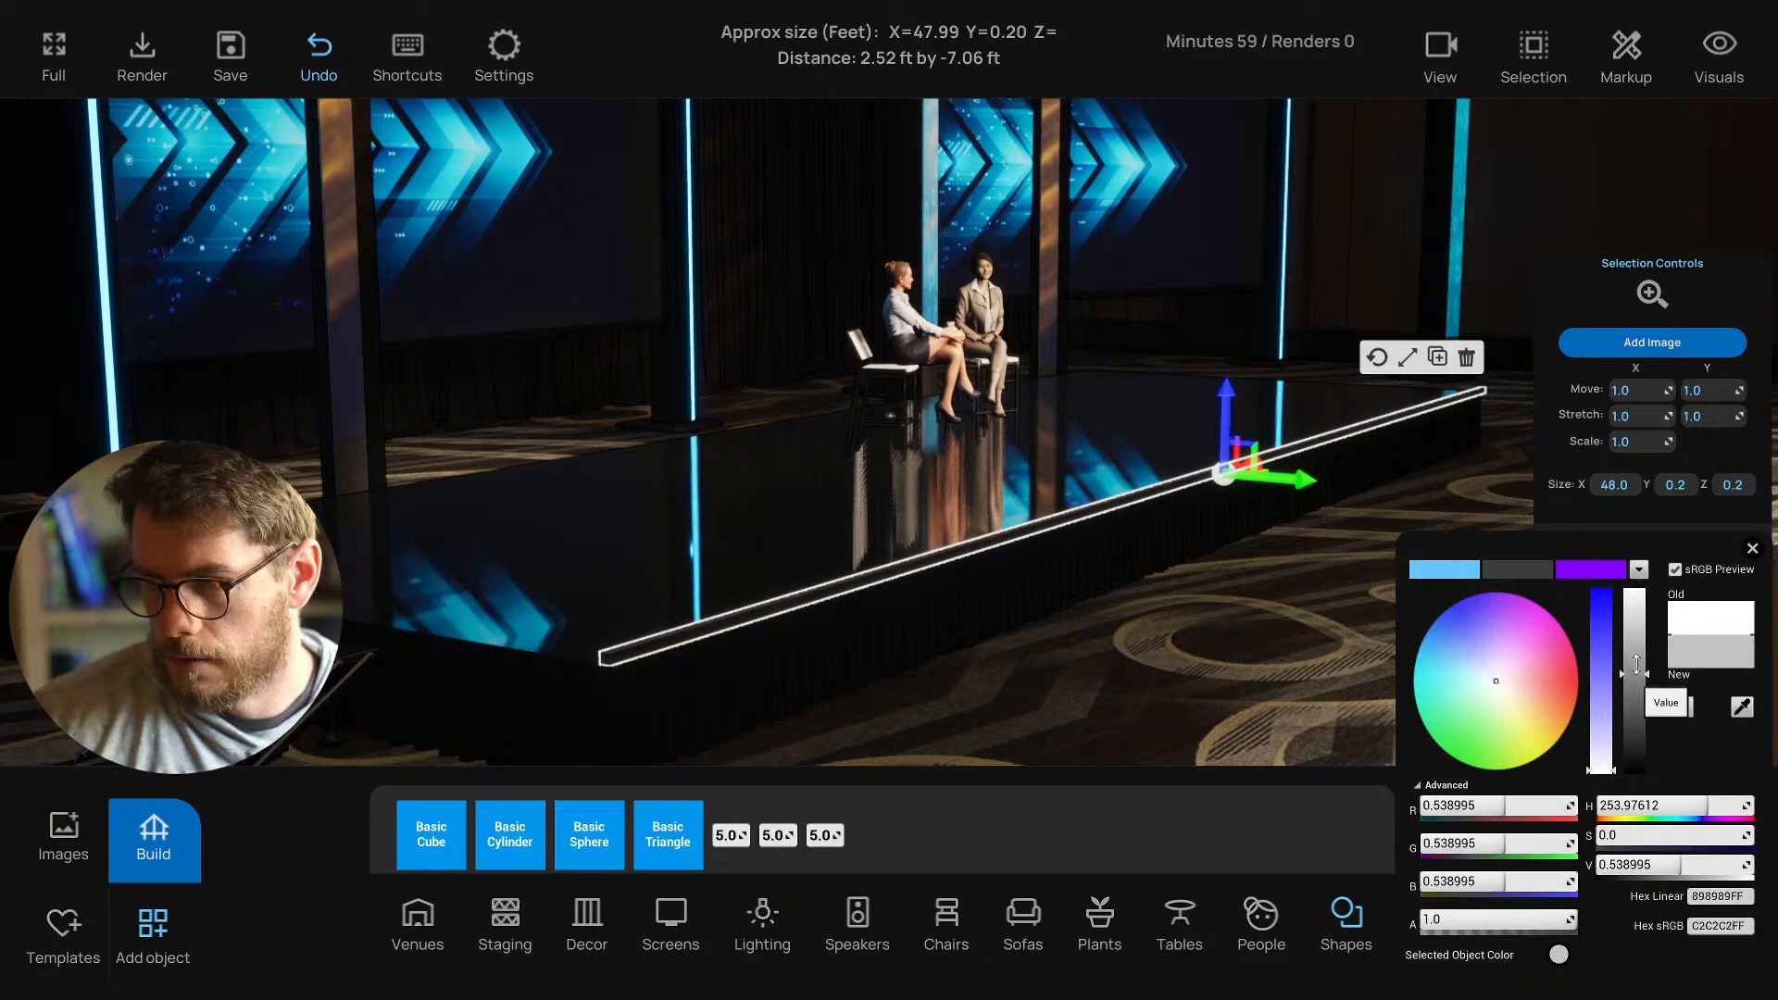
click(1753, 551)
drag(1337, 598, 1236, 669)
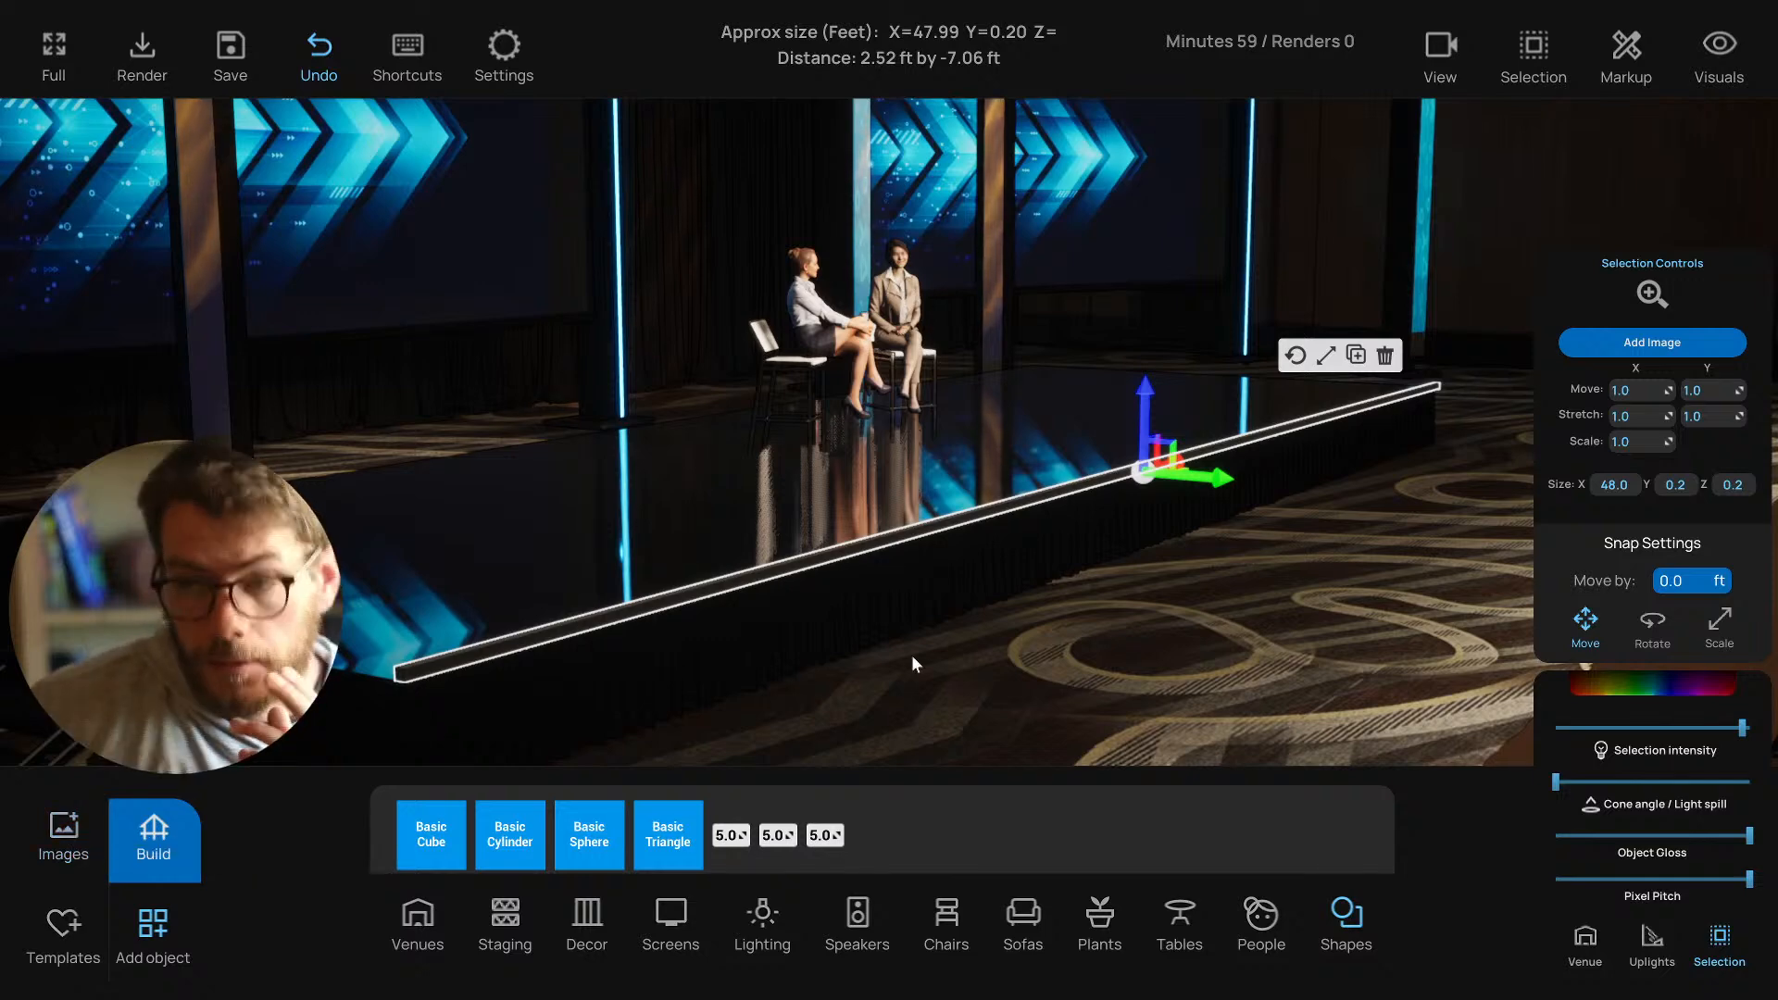
click(1080, 637)
click(957, 515)
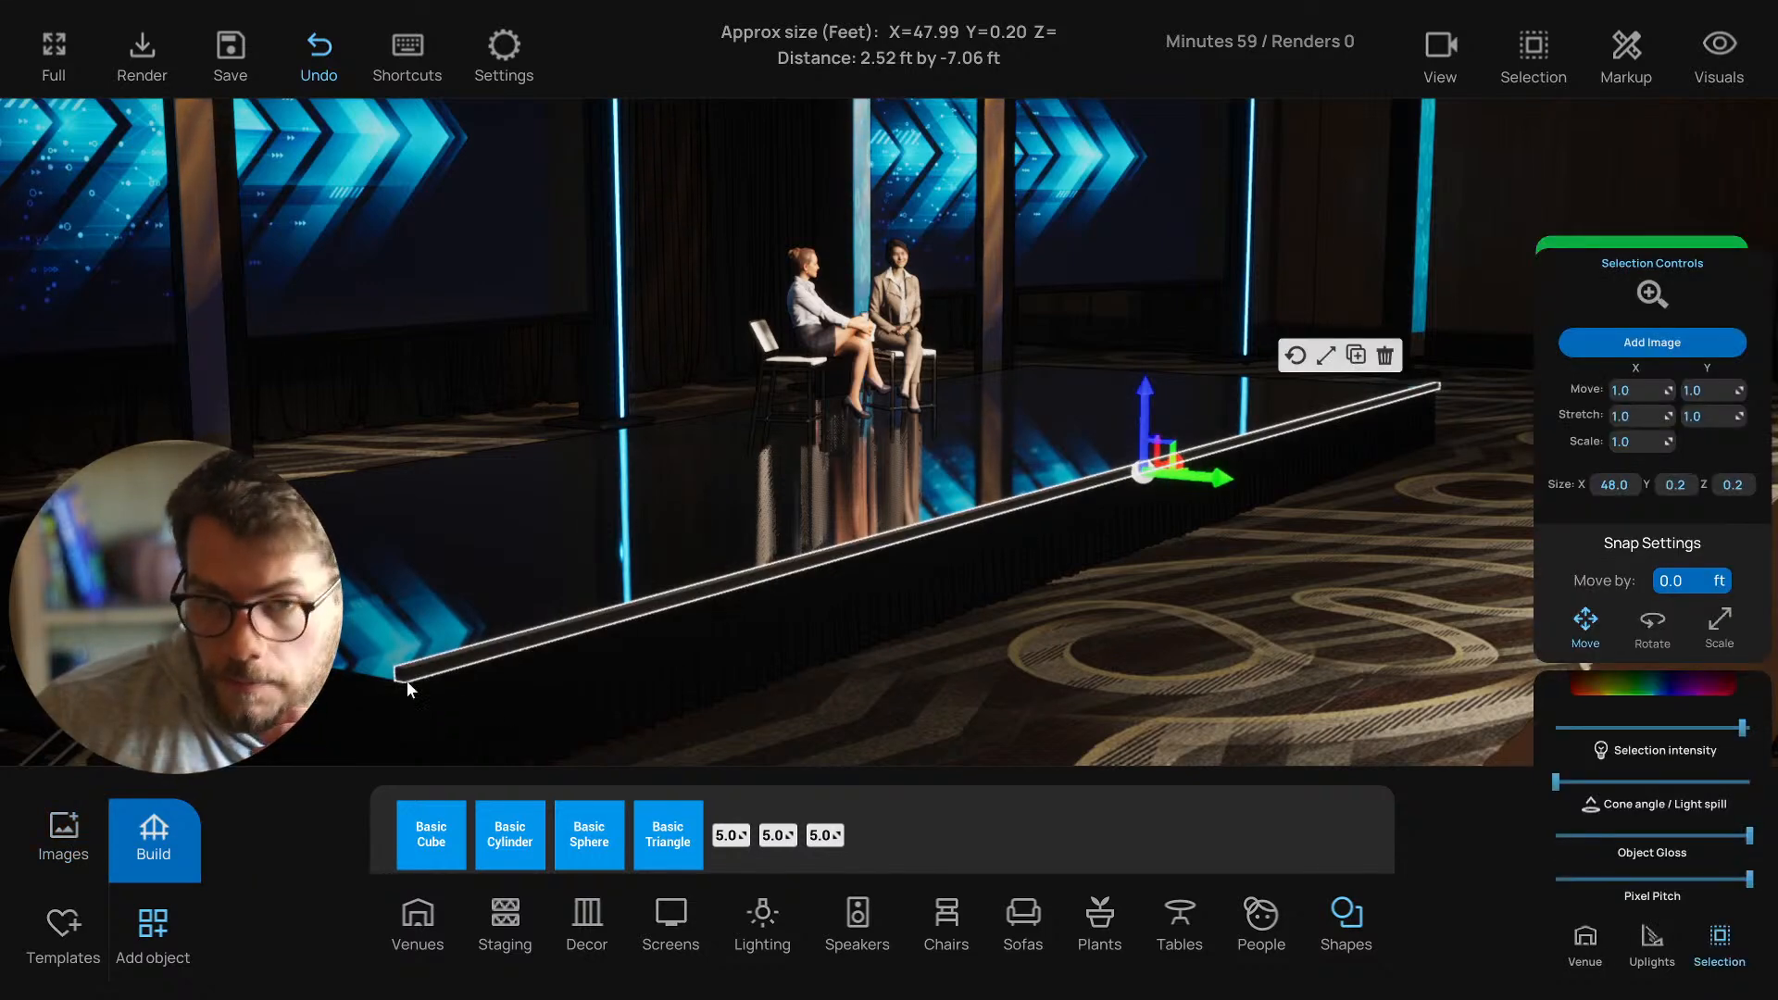
drag(791, 665, 1036, 521)
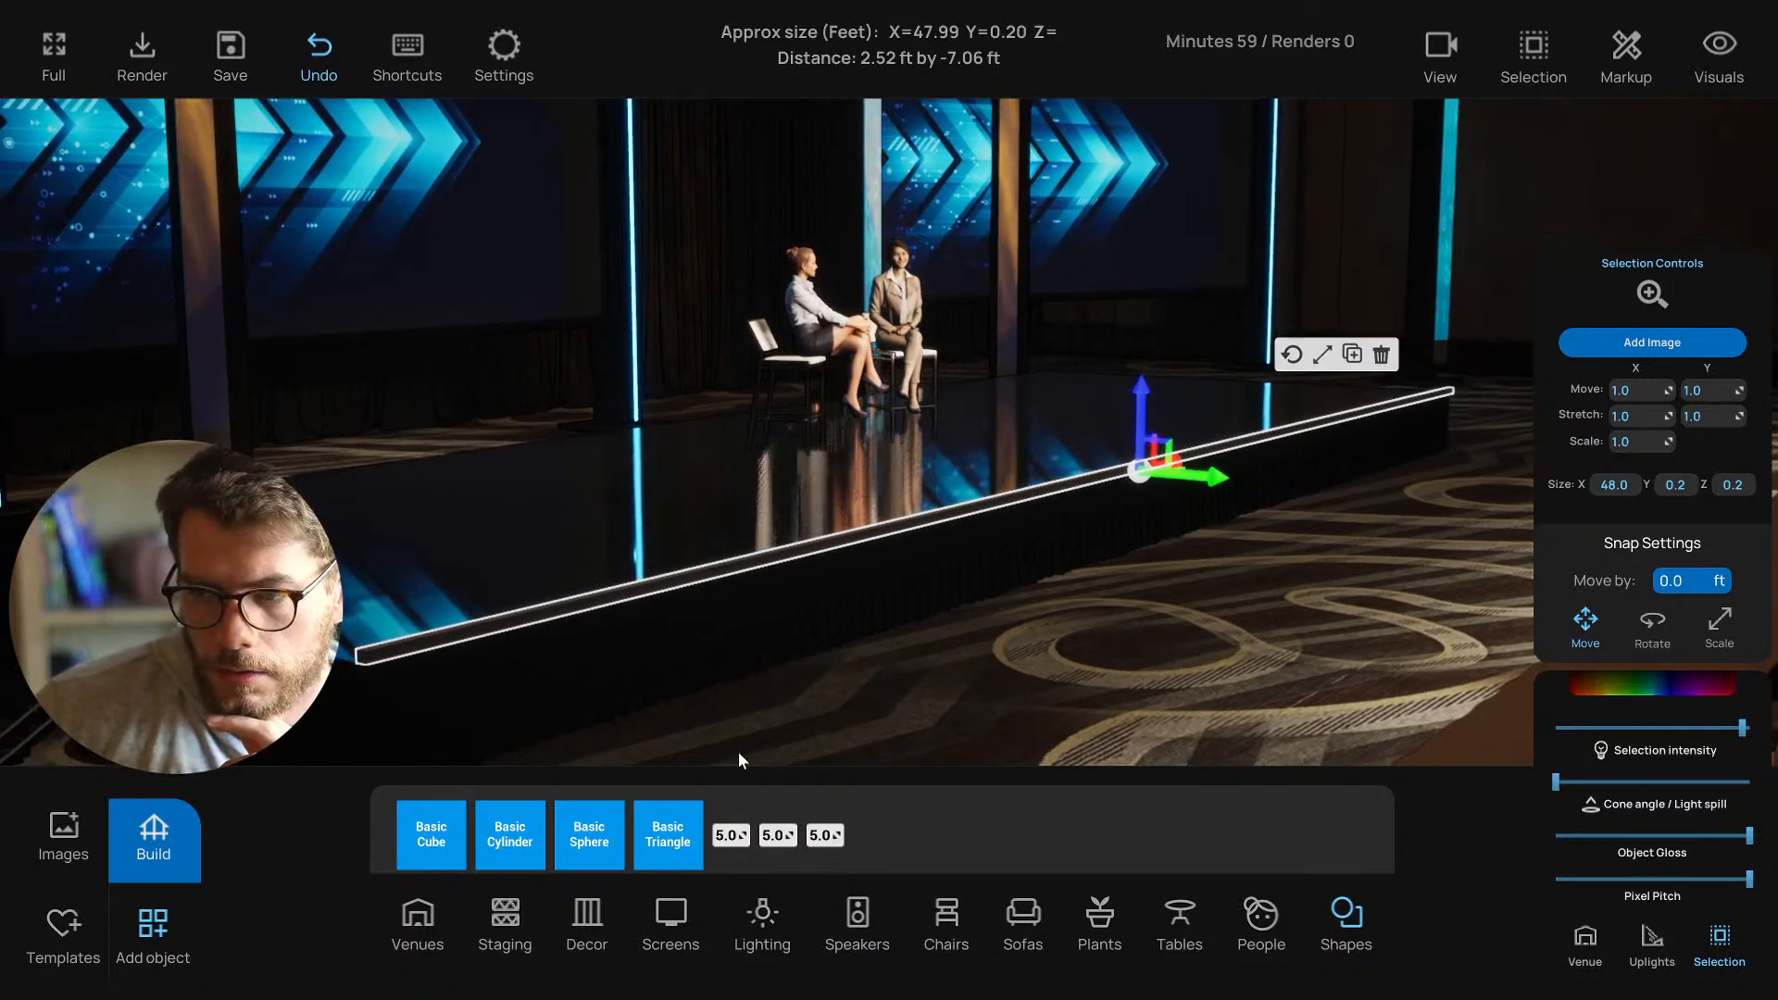
Place a 5 ft basic cube in front of the stage and check its colour value.
click(1250, 684)
drag(439, 837, 951, 637)
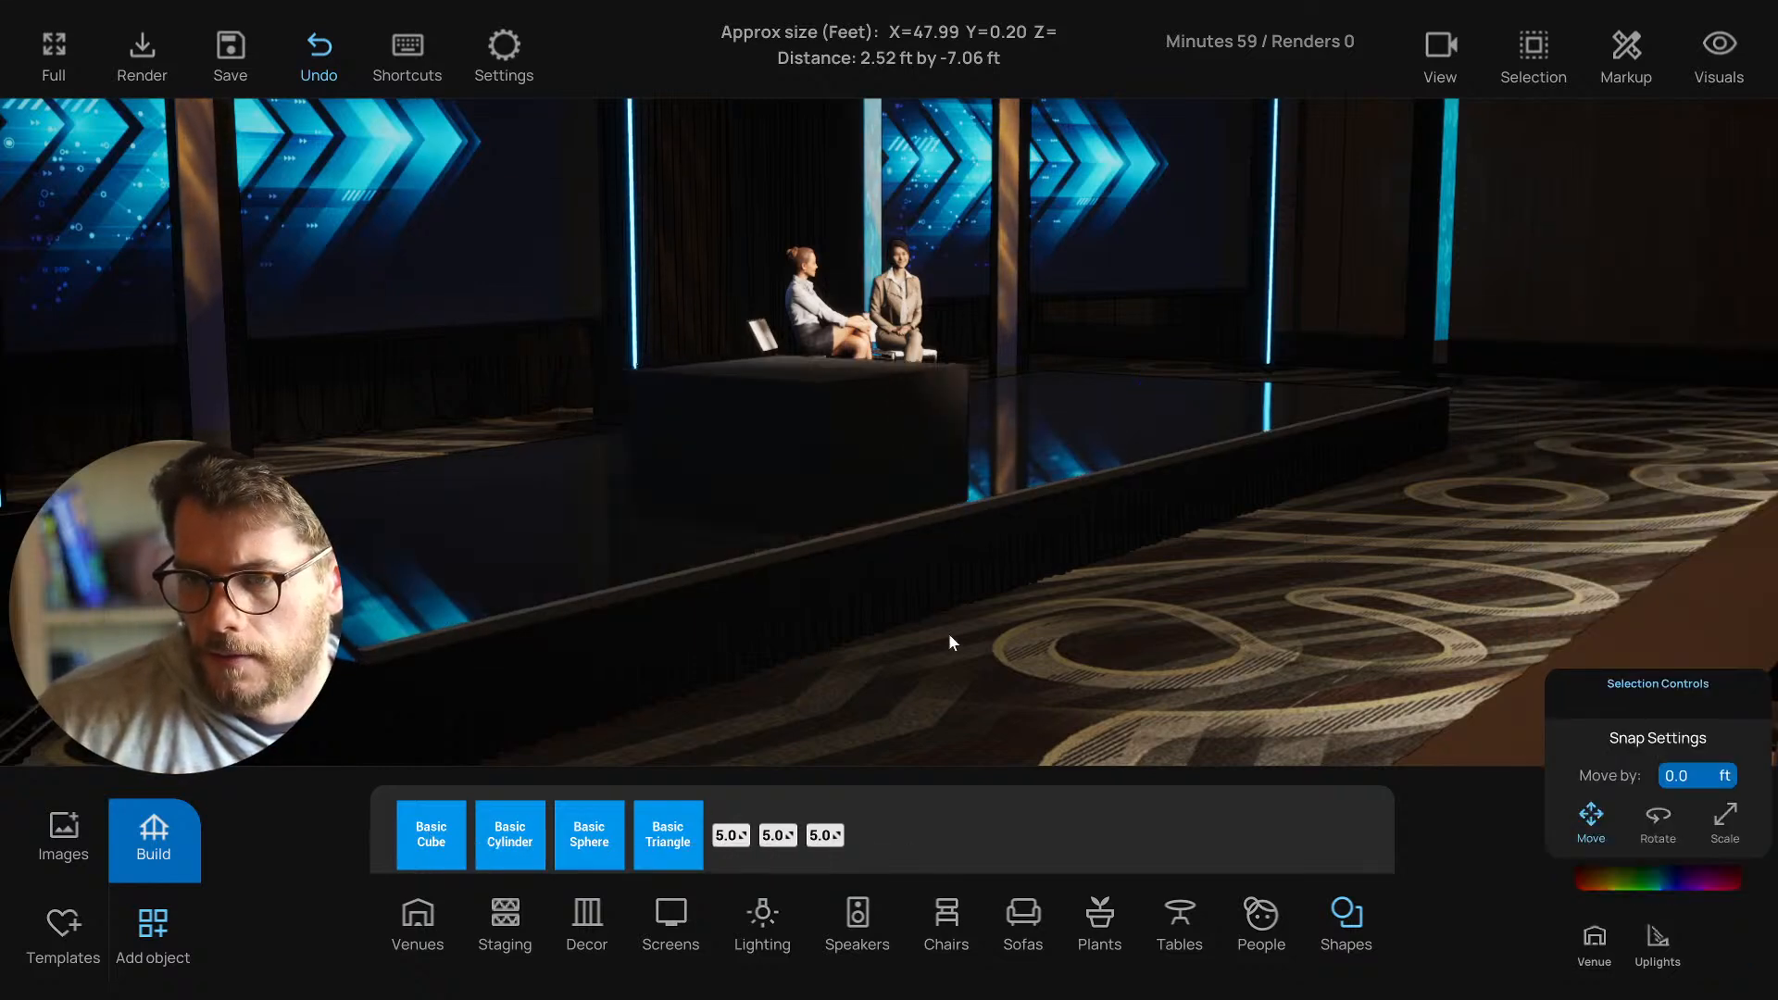
click(1032, 563)
click(1653, 690)
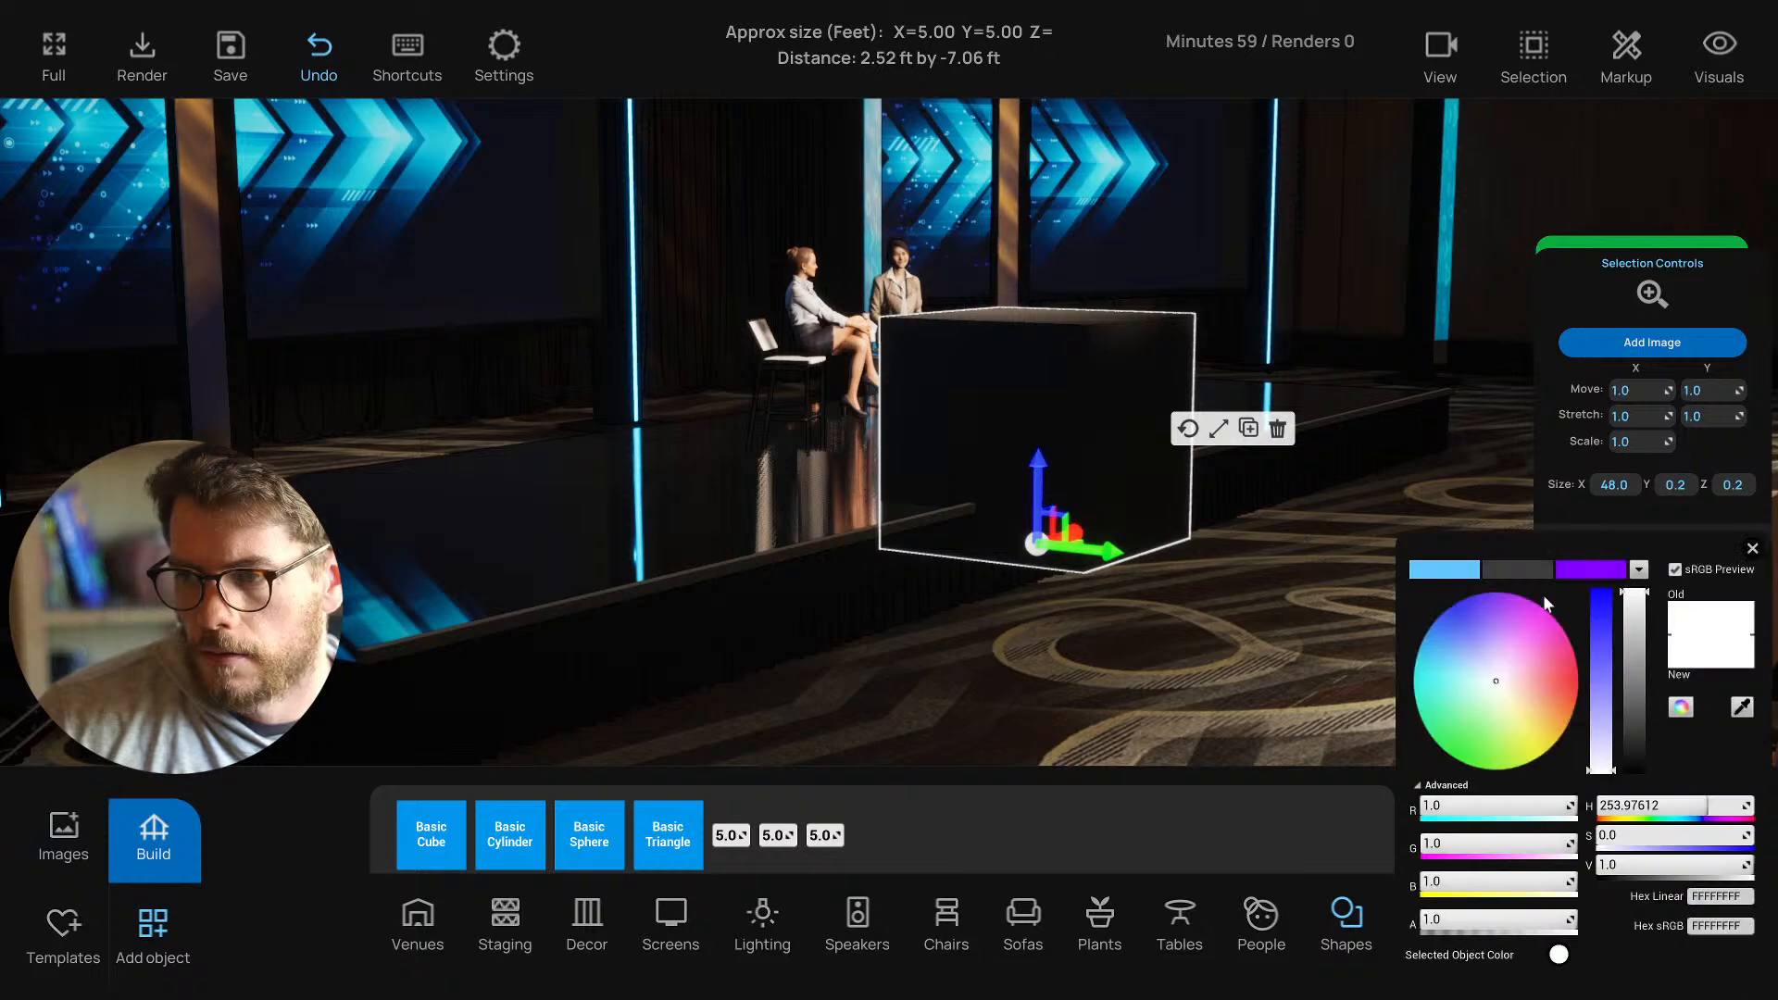
click(1635, 613)
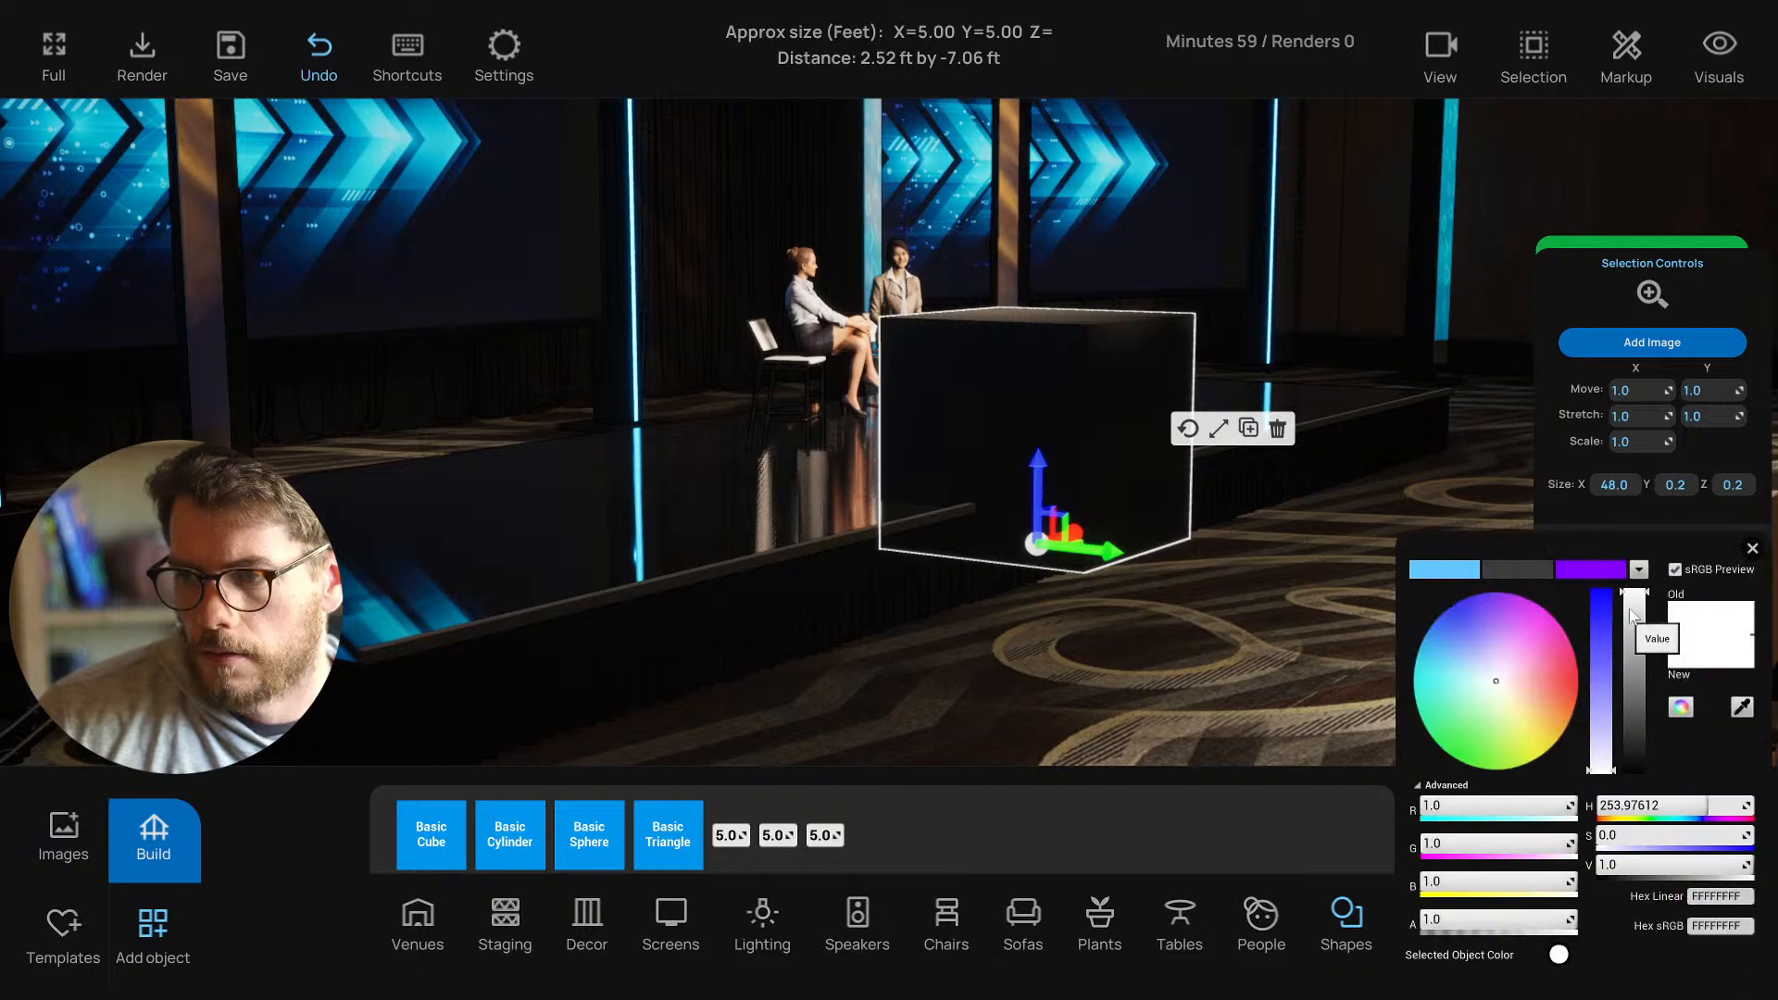
click(1753, 548)
Examine the test cube's surface up close, and delete the cube.
scroll(1049, 554, up, 5)
drag(980, 519, 1200, 626)
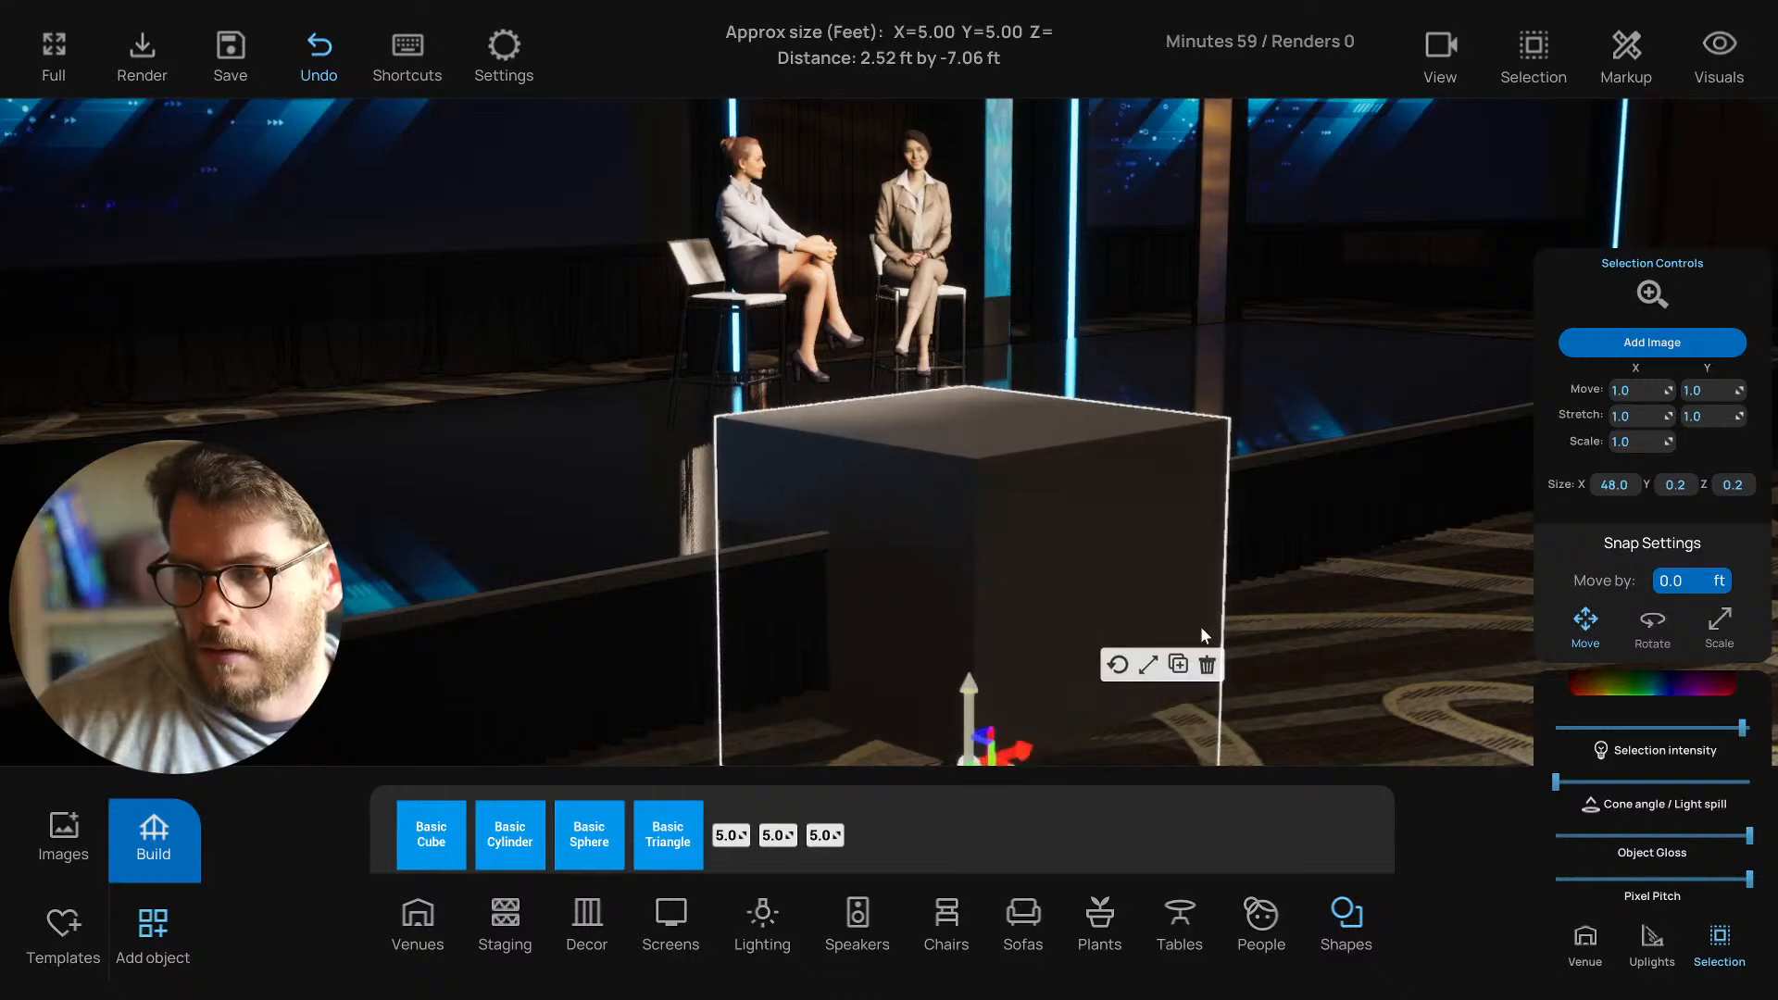
click(1206, 659)
key(s)
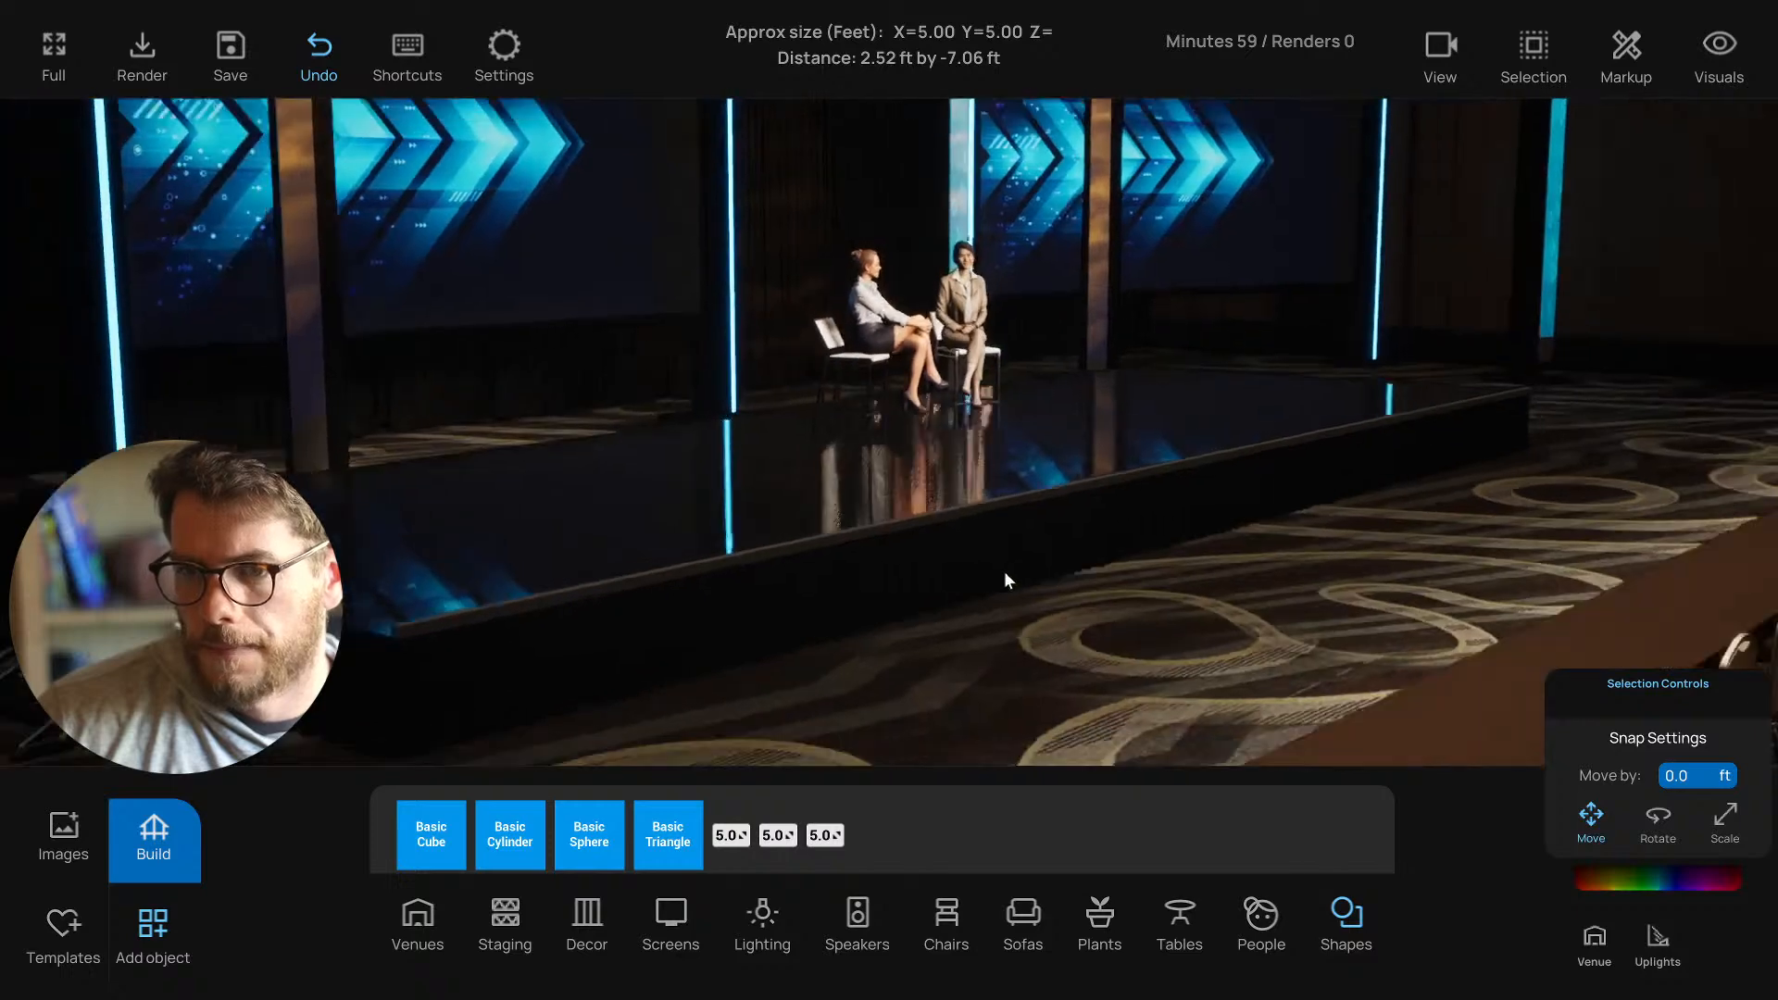
right_drag(1004, 570, 1028, 570)
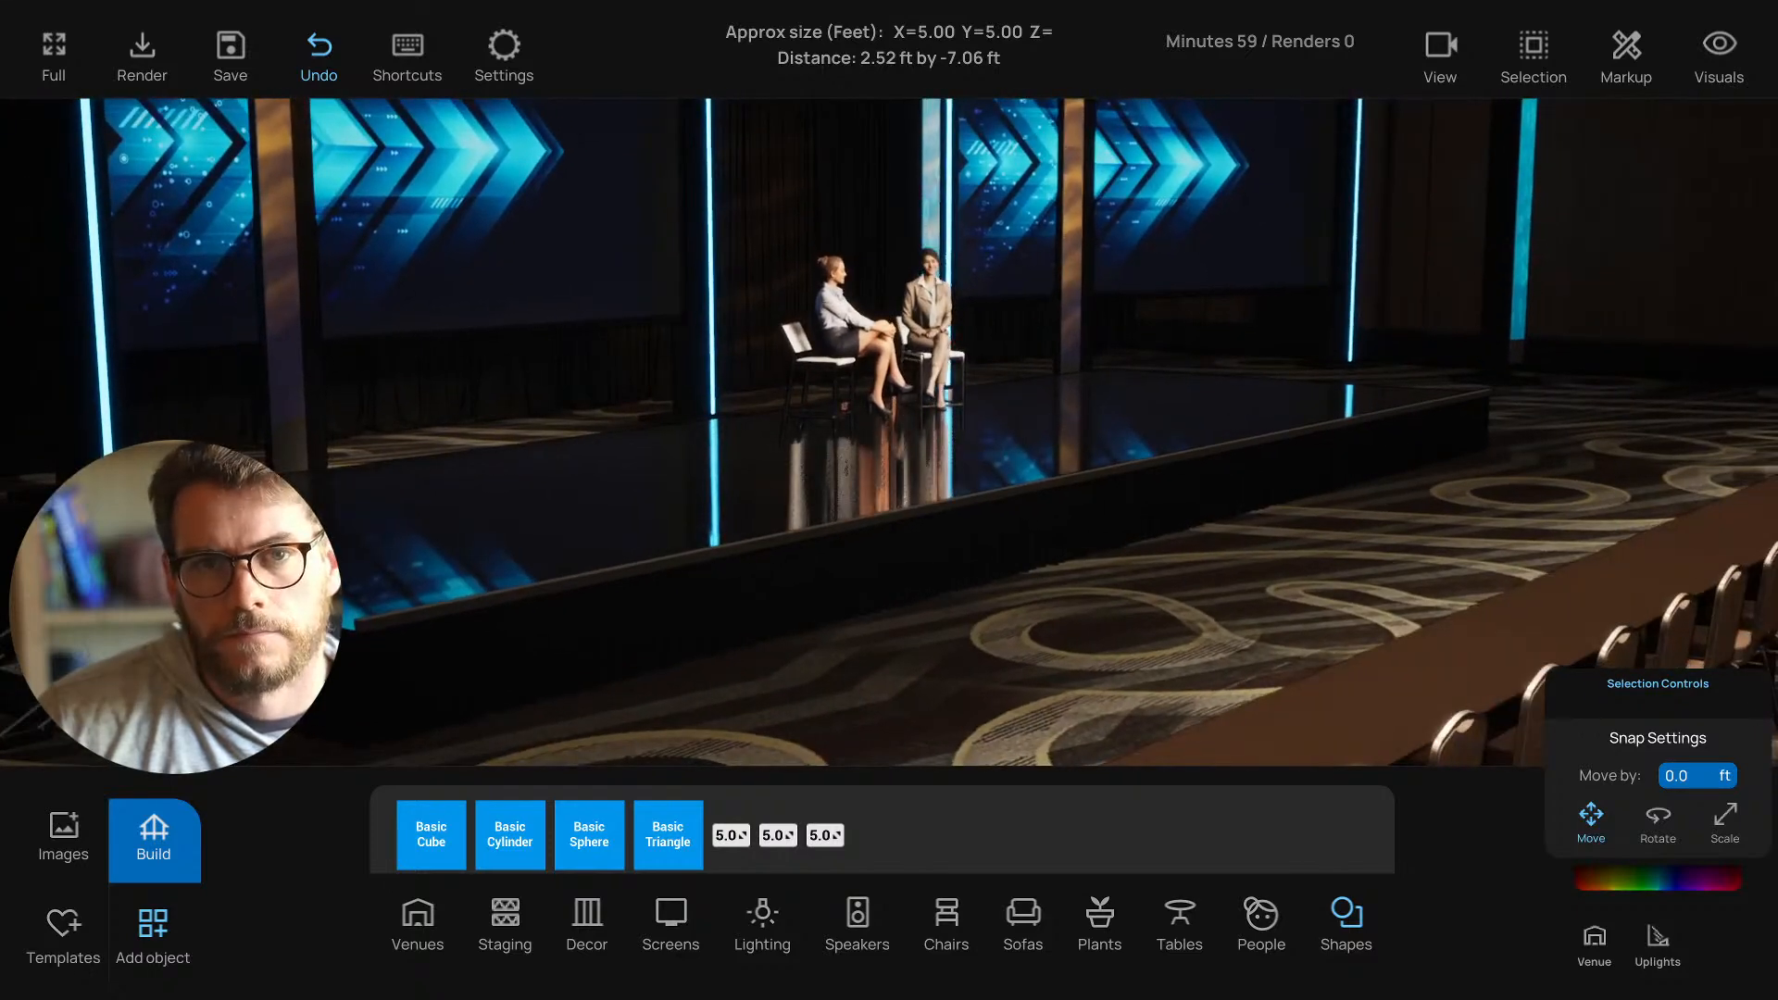
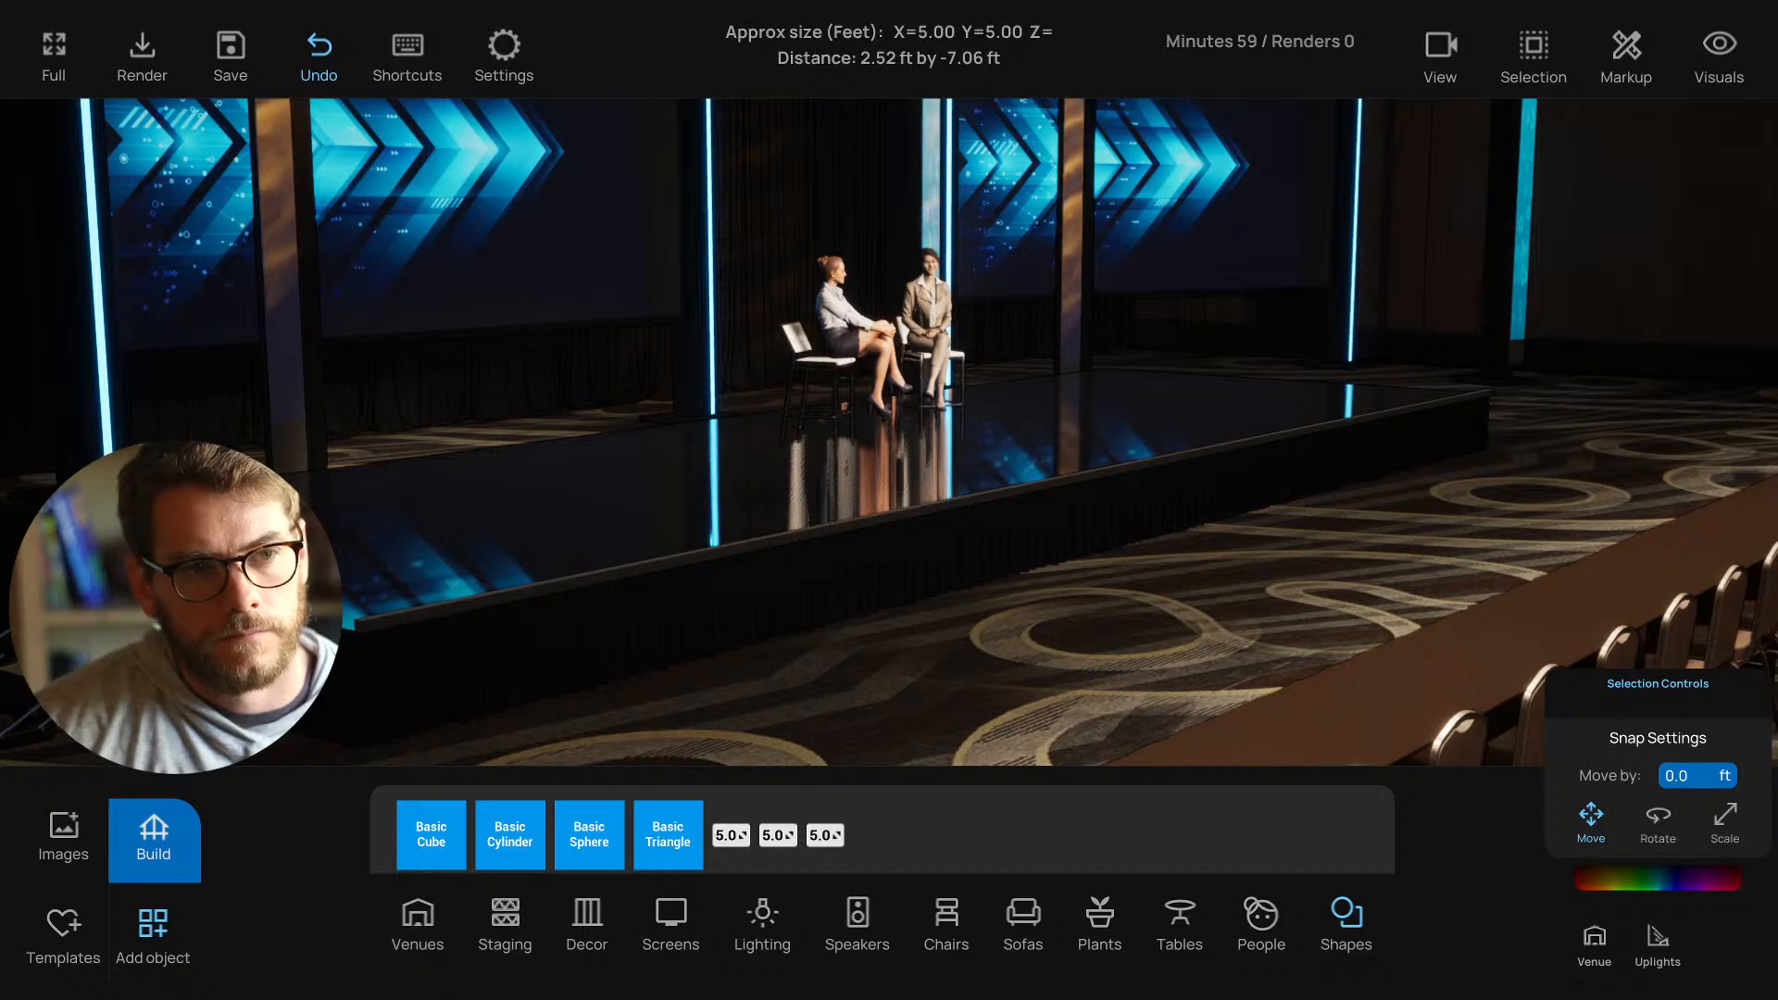
Load an image onto the stage-front bar.
click(814, 530)
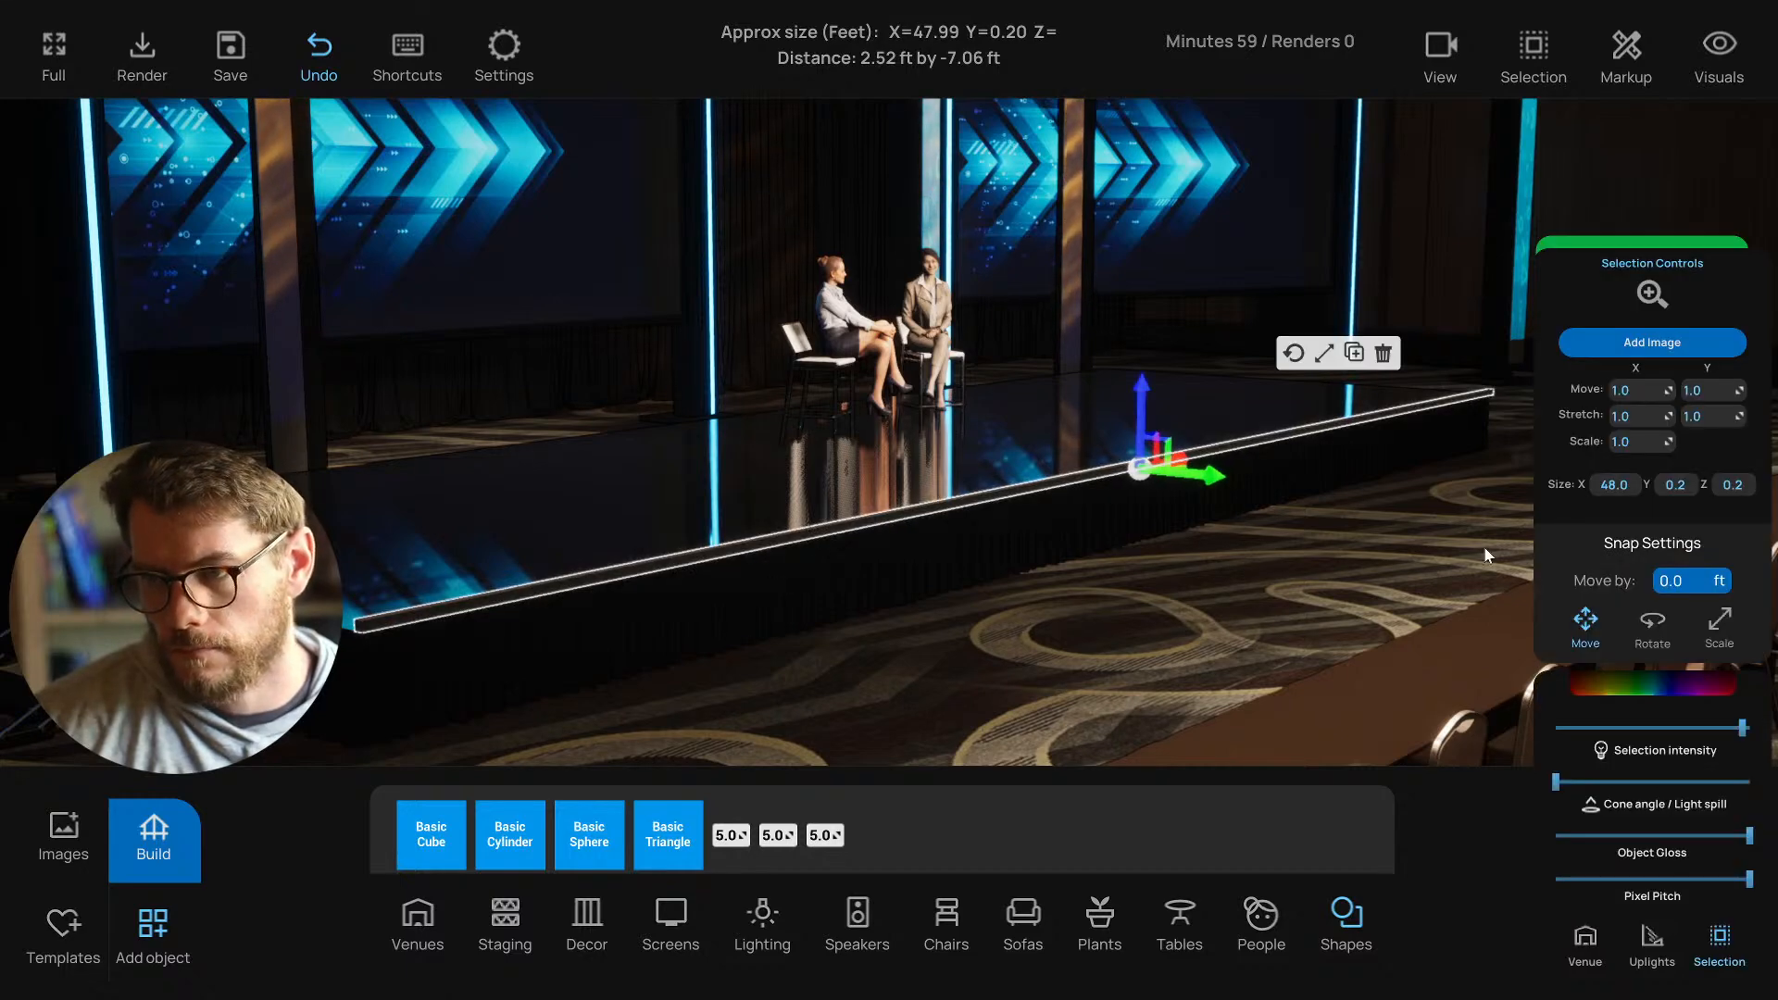
click(1663, 347)
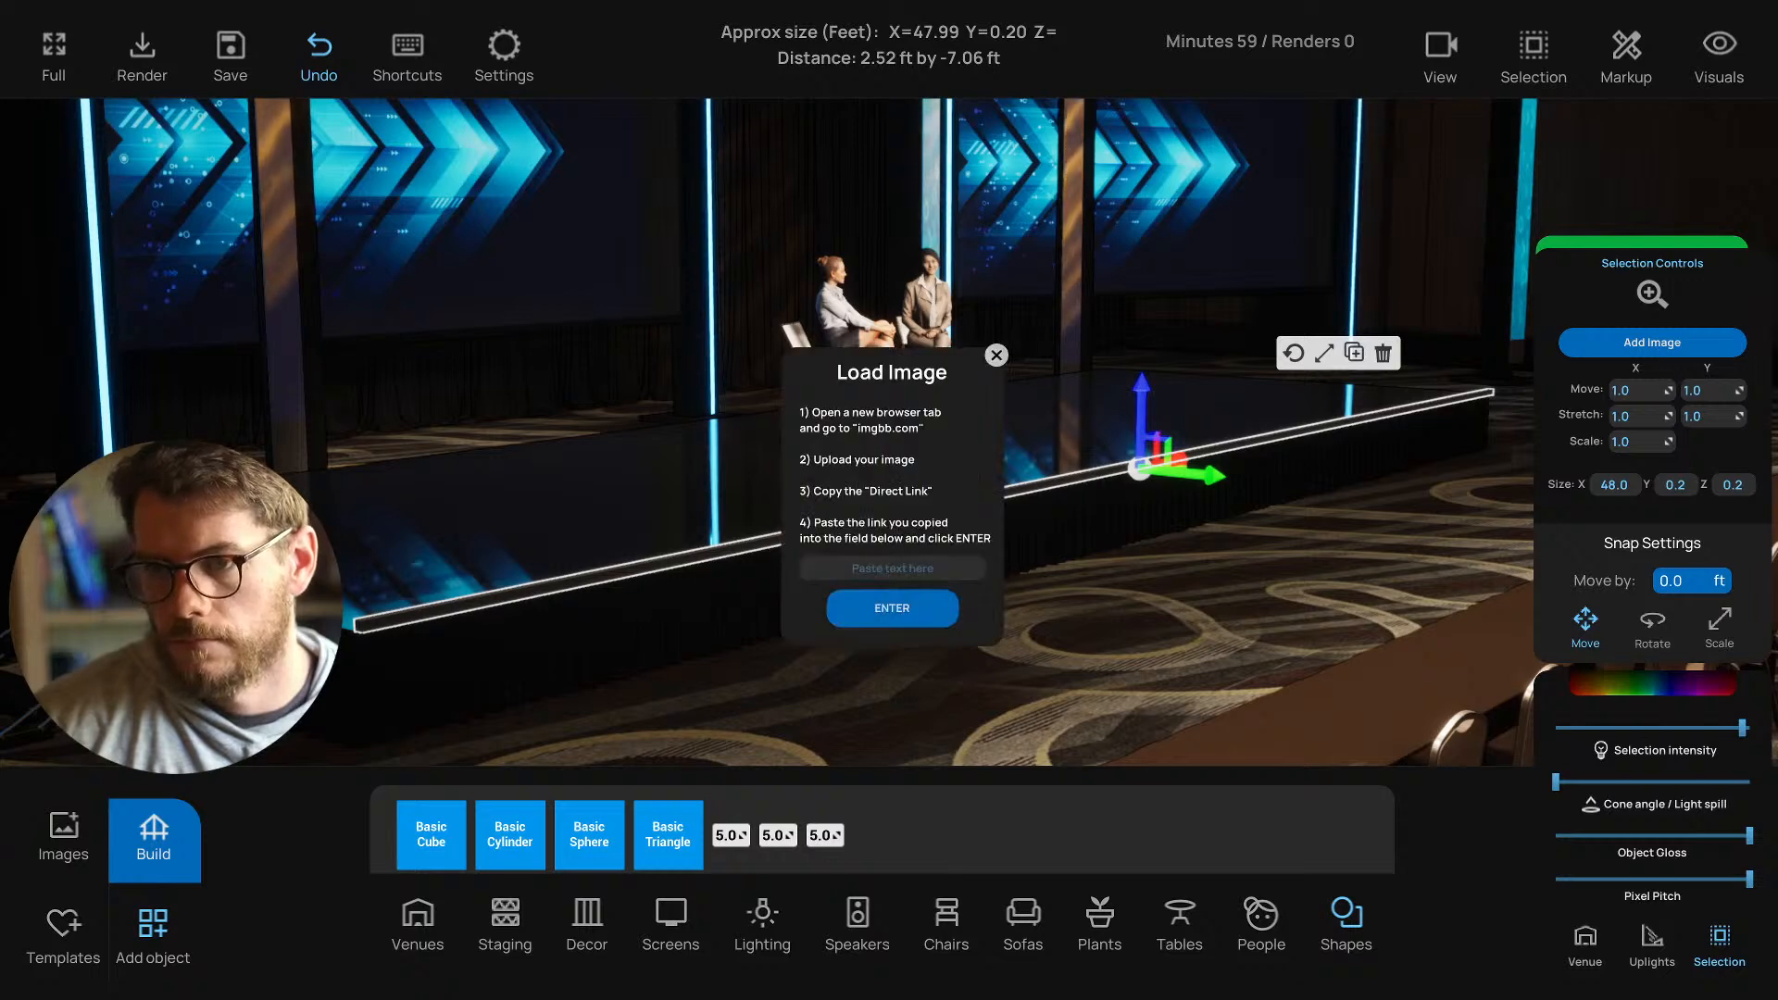
click(893, 608)
scroll(947, 592, up, 2)
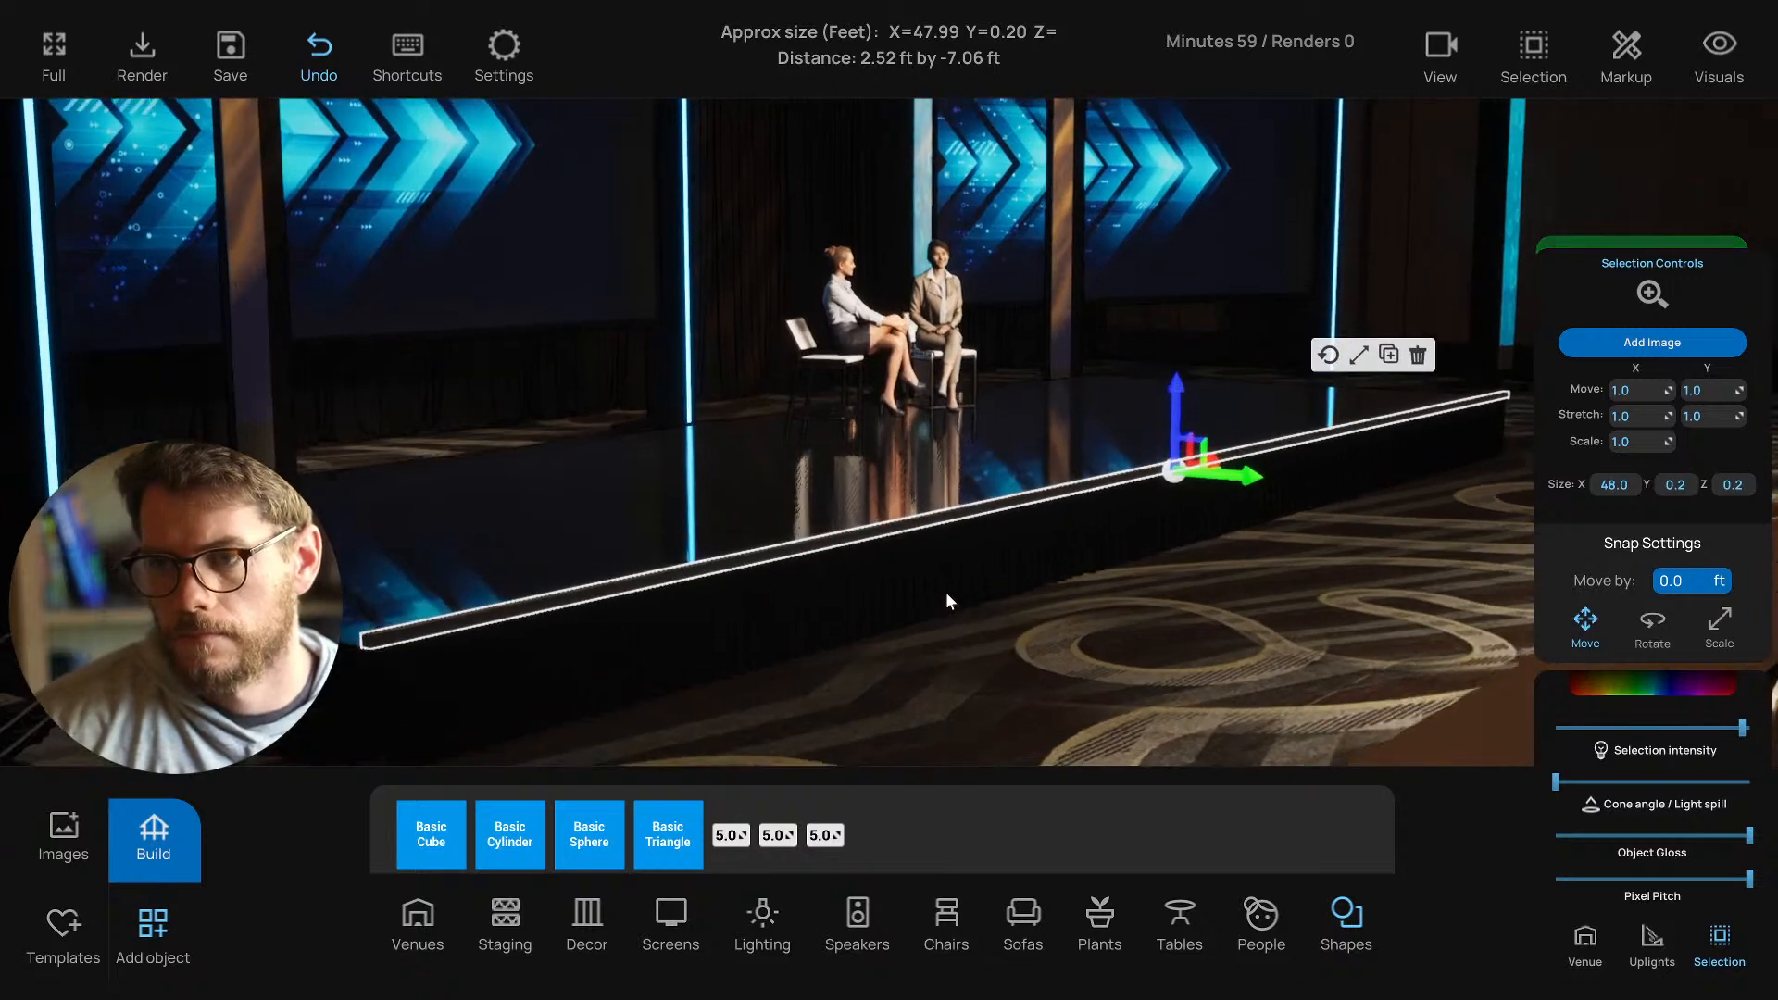
Lower the stage-front bar's light intensity to near minimum, with object gloss at about three quarters and light spill at minimum.
drag(1743, 728, 1564, 732)
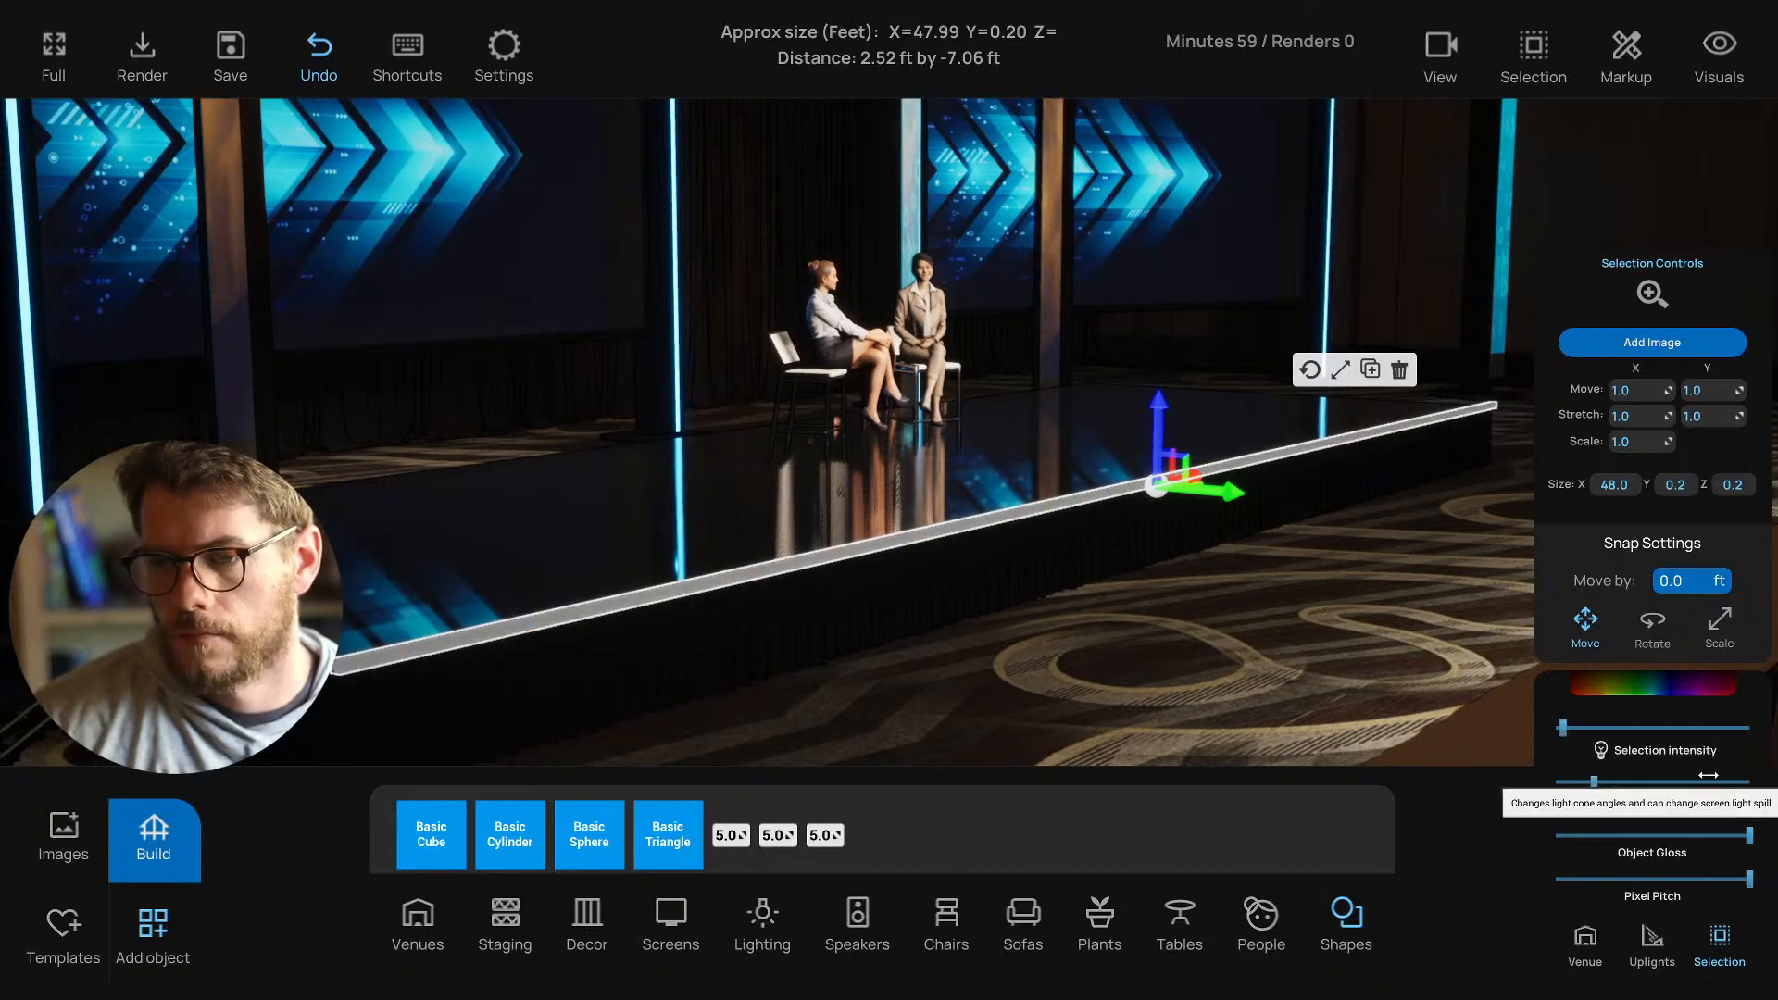
drag(1626, 843, 1702, 836)
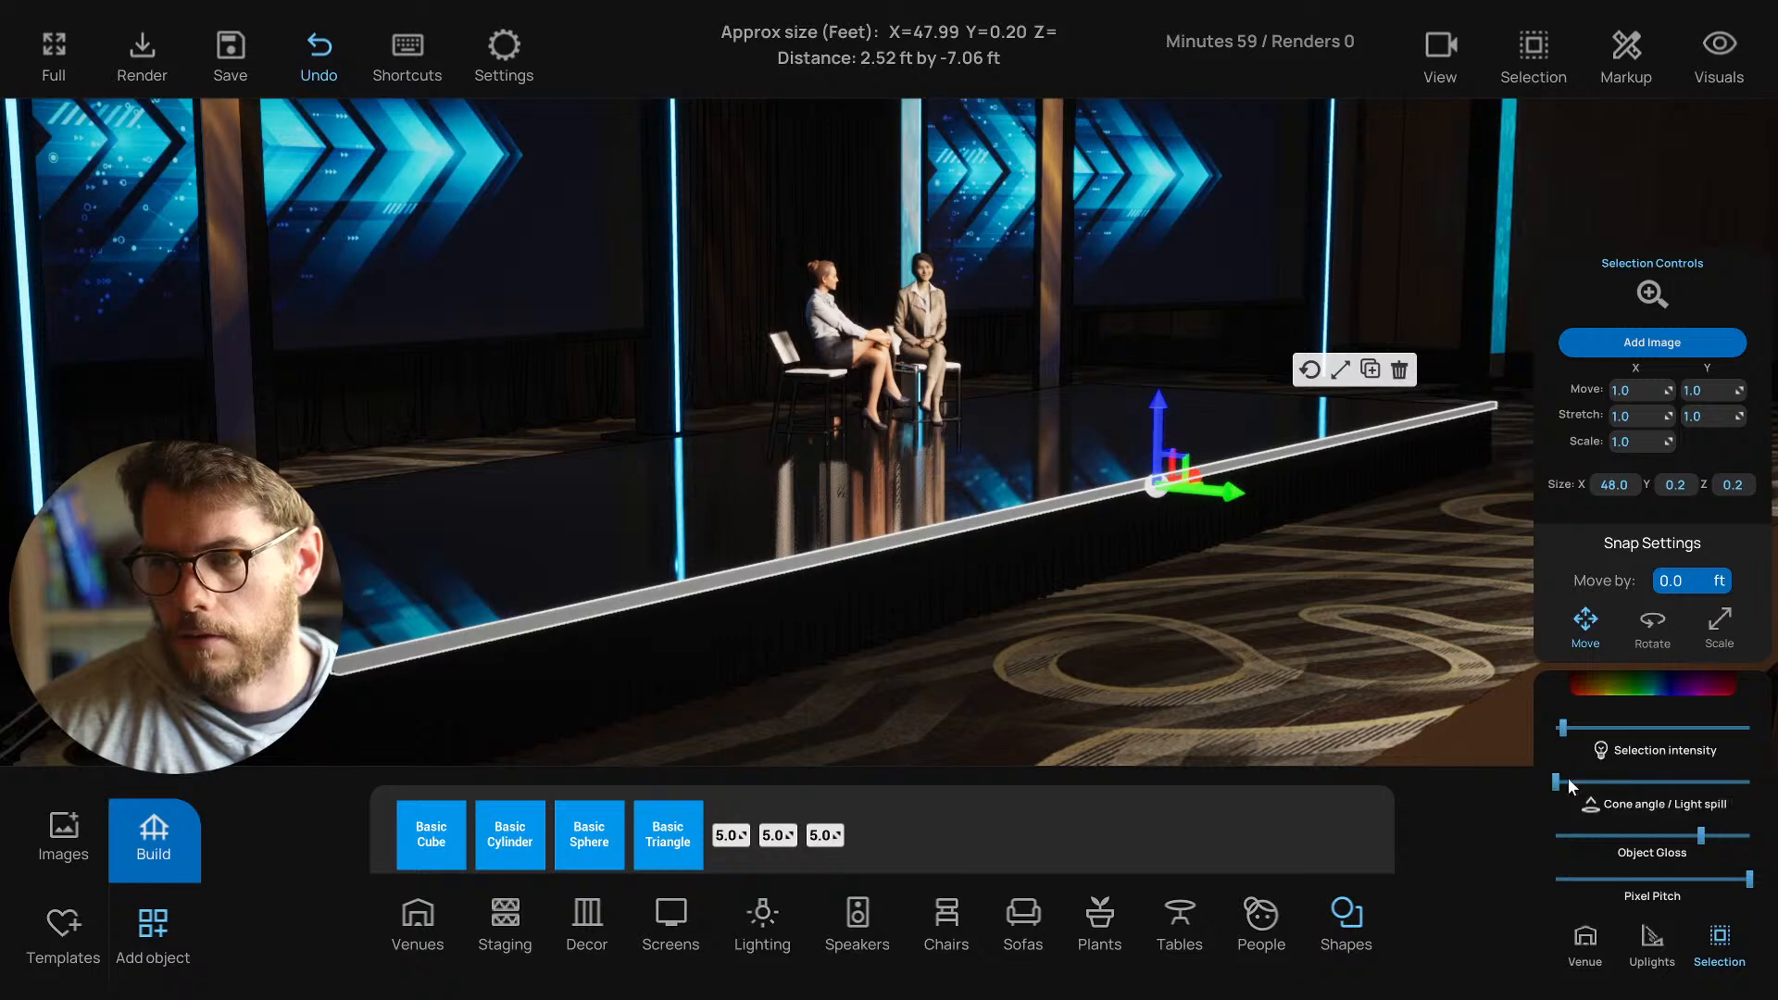
drag(1565, 780, 1553, 780)
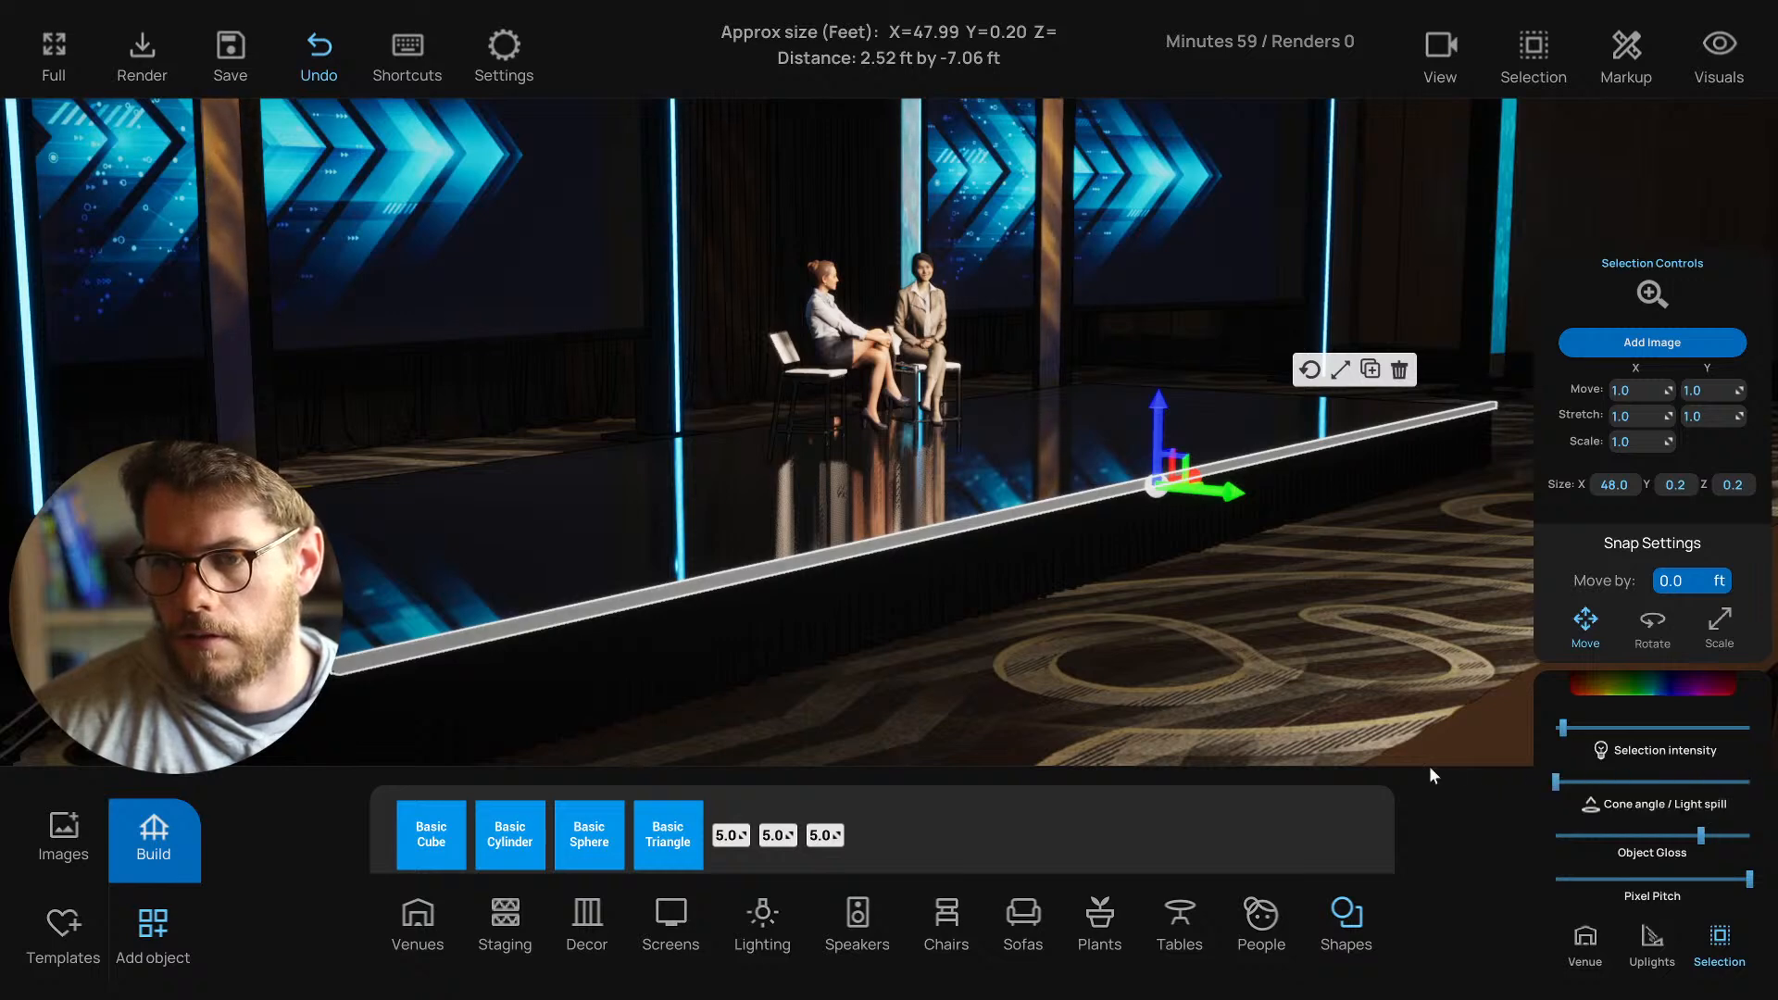
click(1335, 703)
scroll(1241, 653, down, 1)
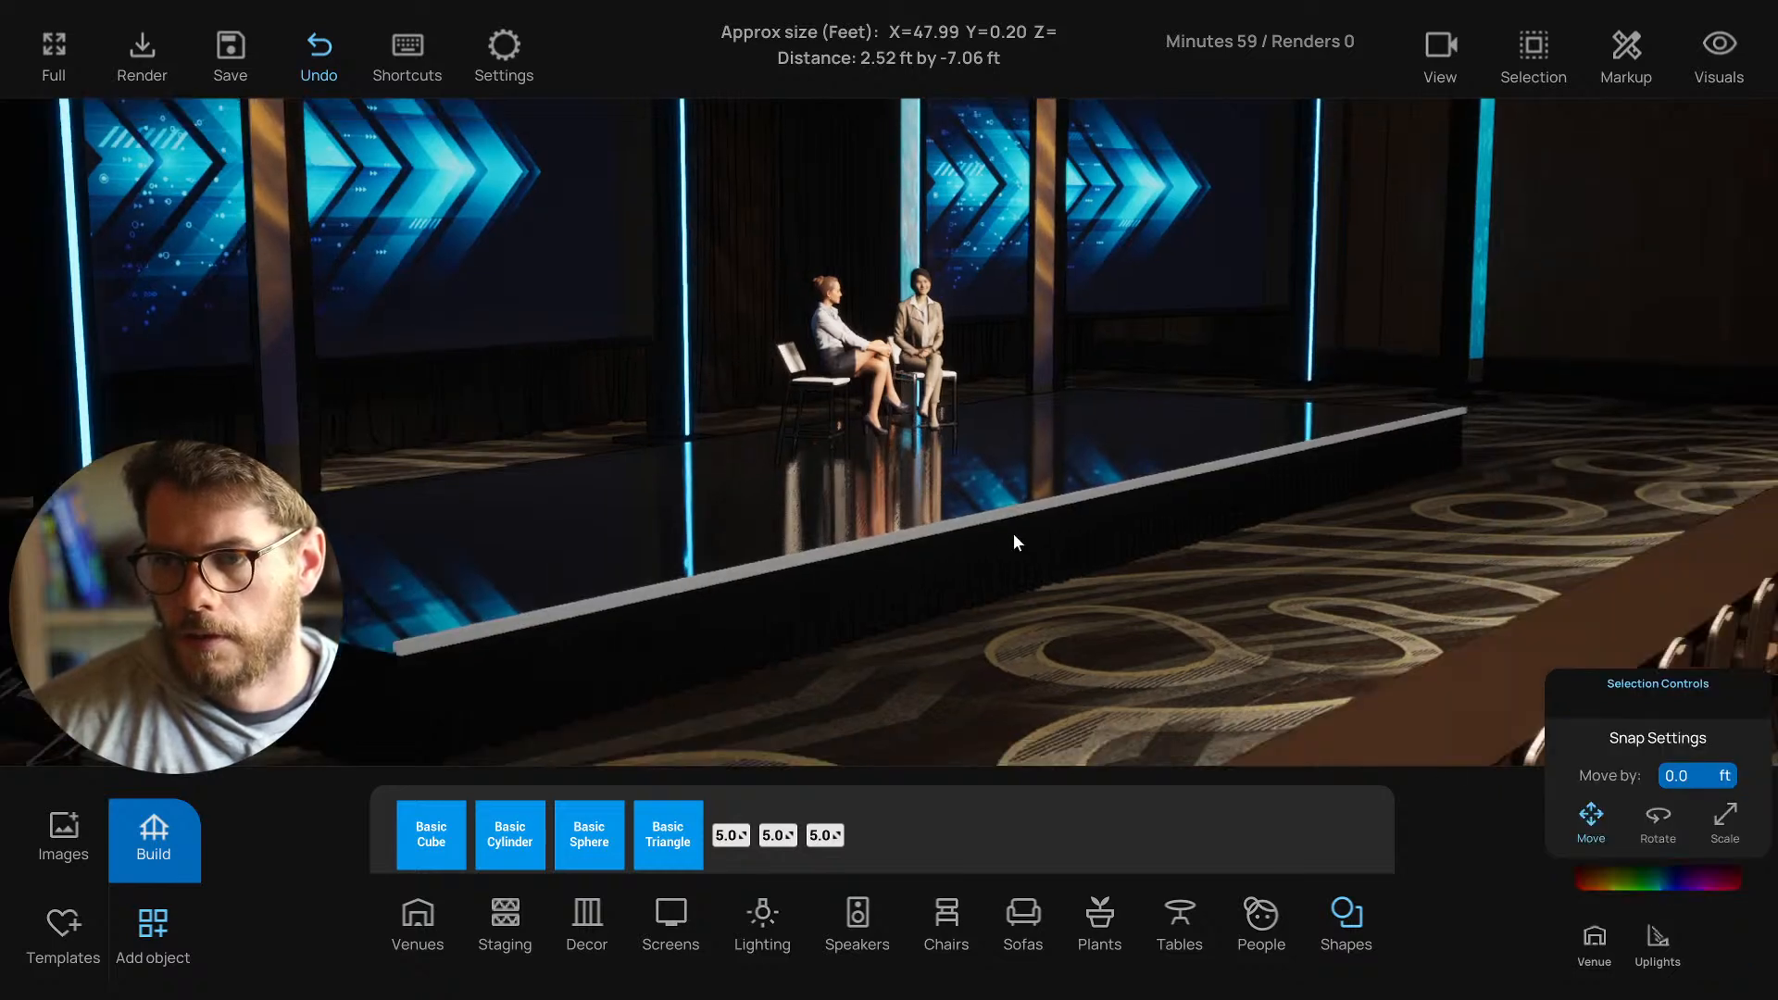
click(1027, 515)
mouse_move(1557, 734)
mouse_down()
mouse_move(1595, 729)
mouse_move(1555, 727)
mouse_up()
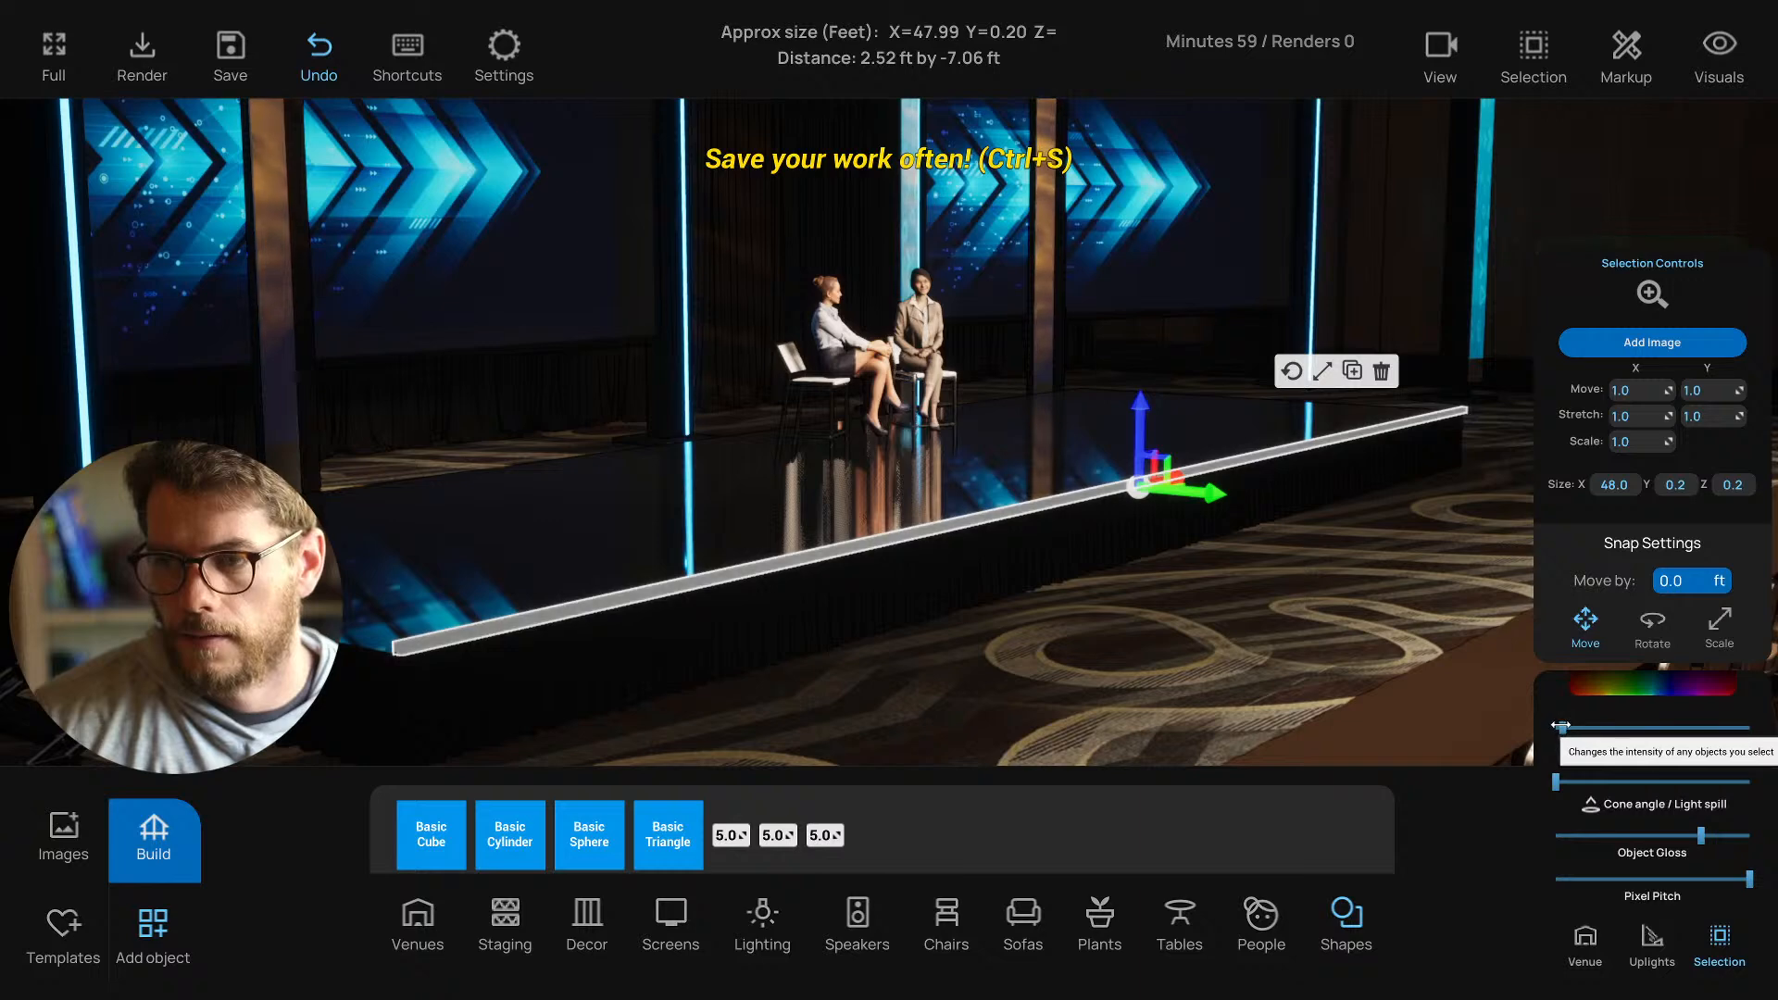
Save the project, and set the stage-front bar's size to 0.1 ft in Y and 0.05 ft in Z.
key(ctrl+s)
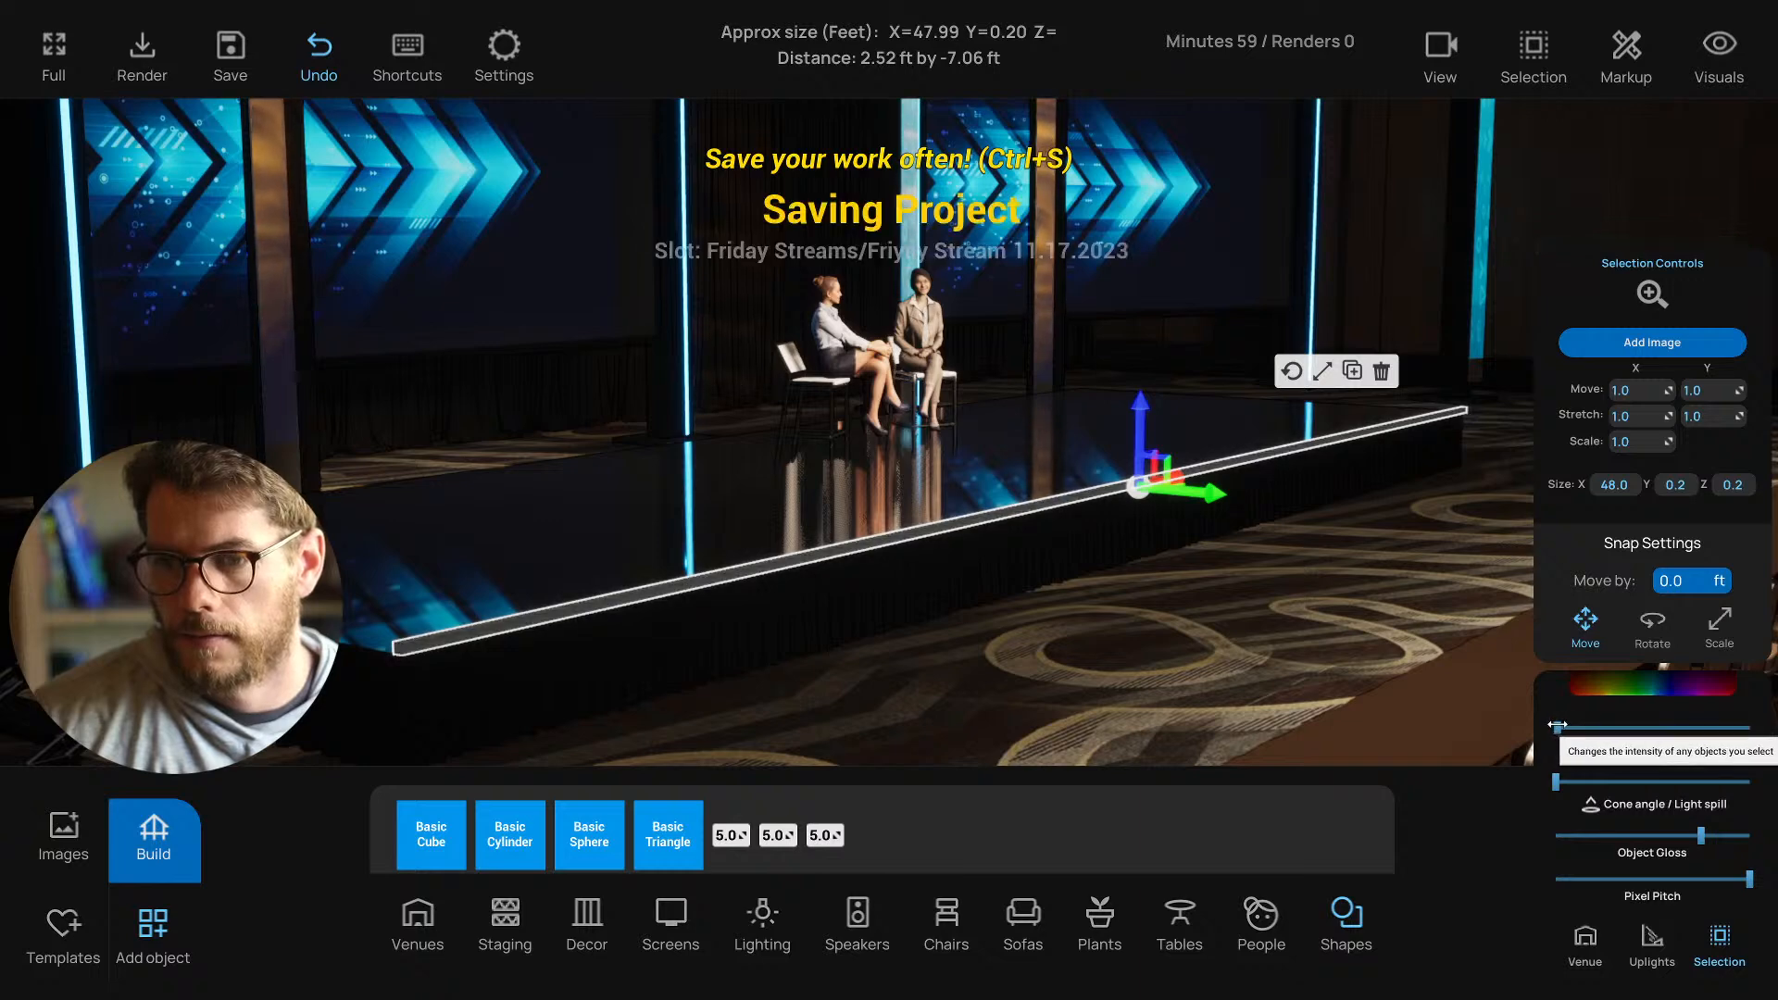
click(1293, 672)
click(934, 524)
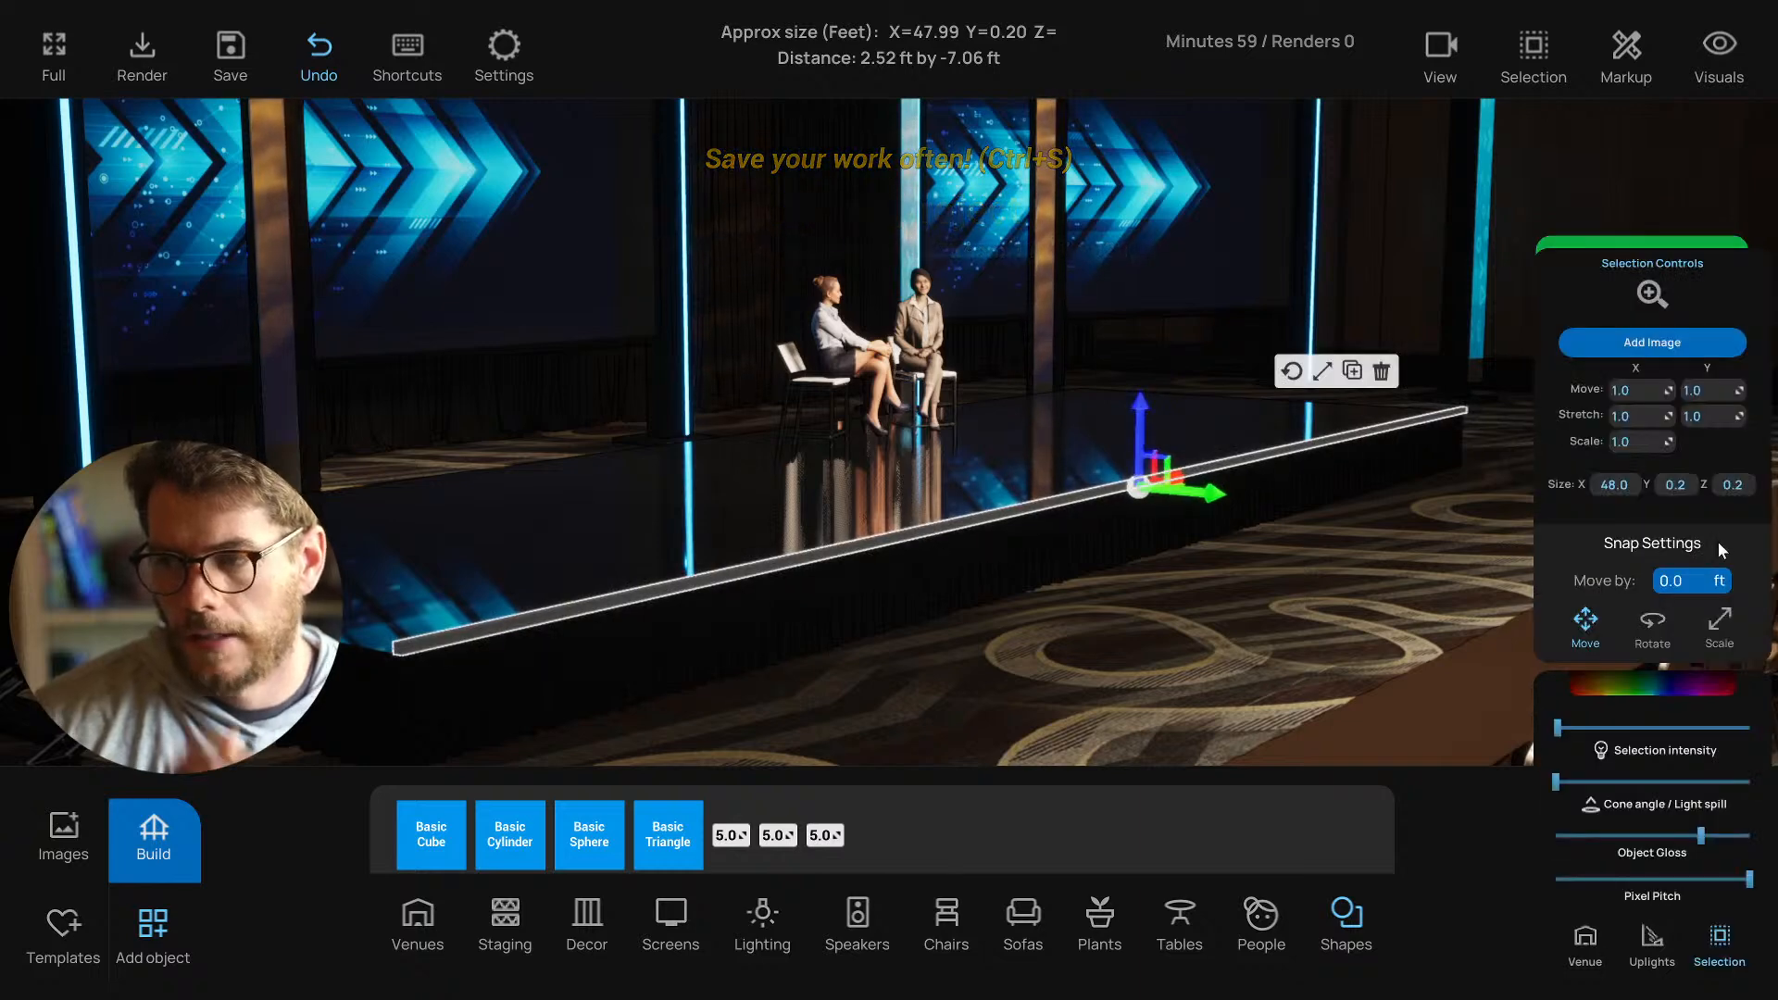
text(0.1)
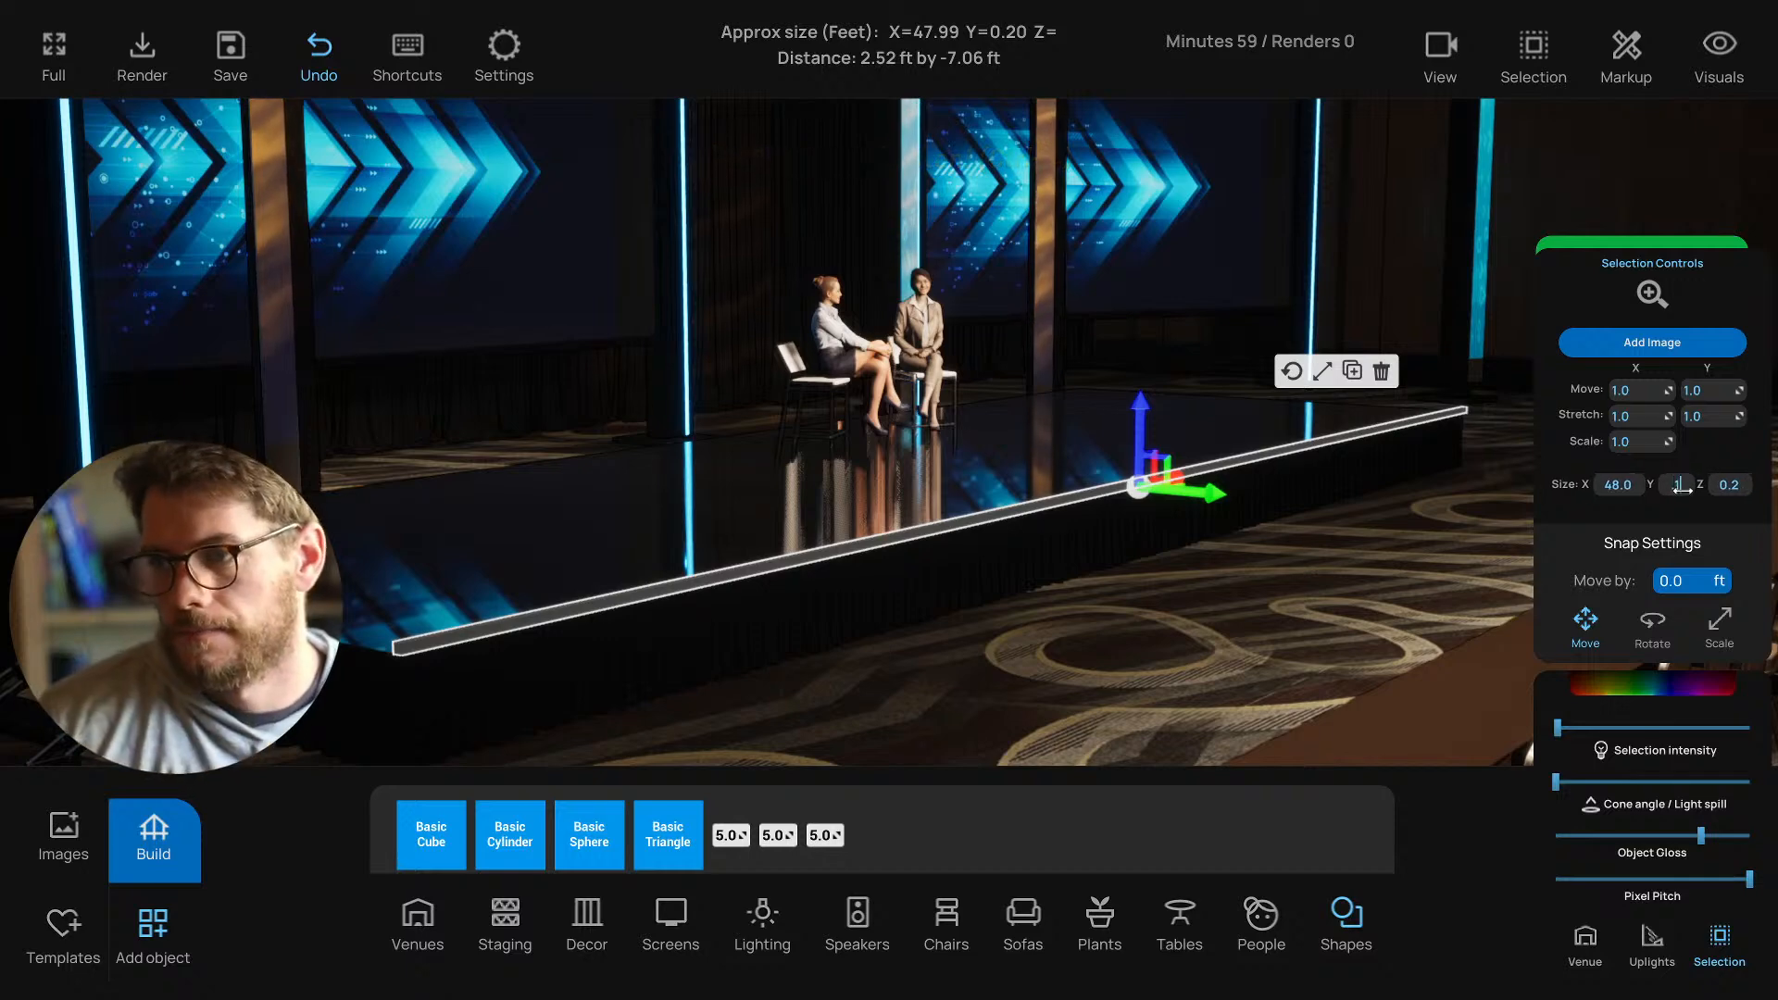
key(Tab)
text(0.1)
key(Return)
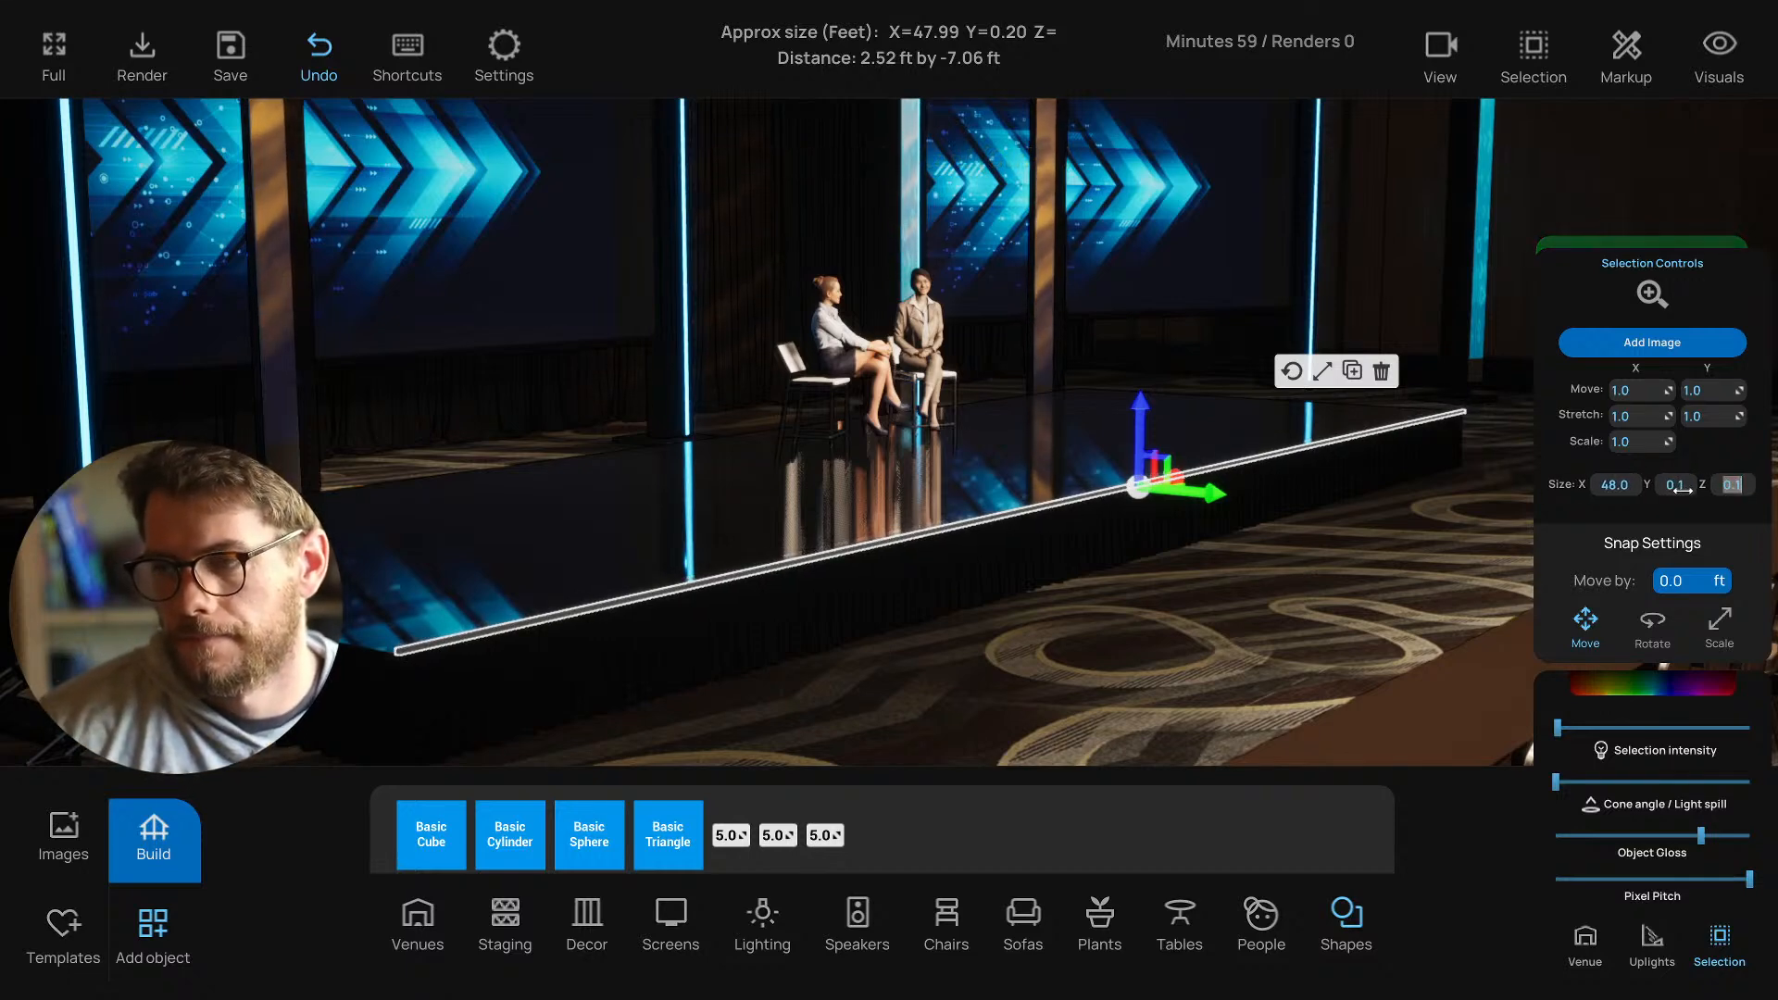
text(0.05)
key(Return)
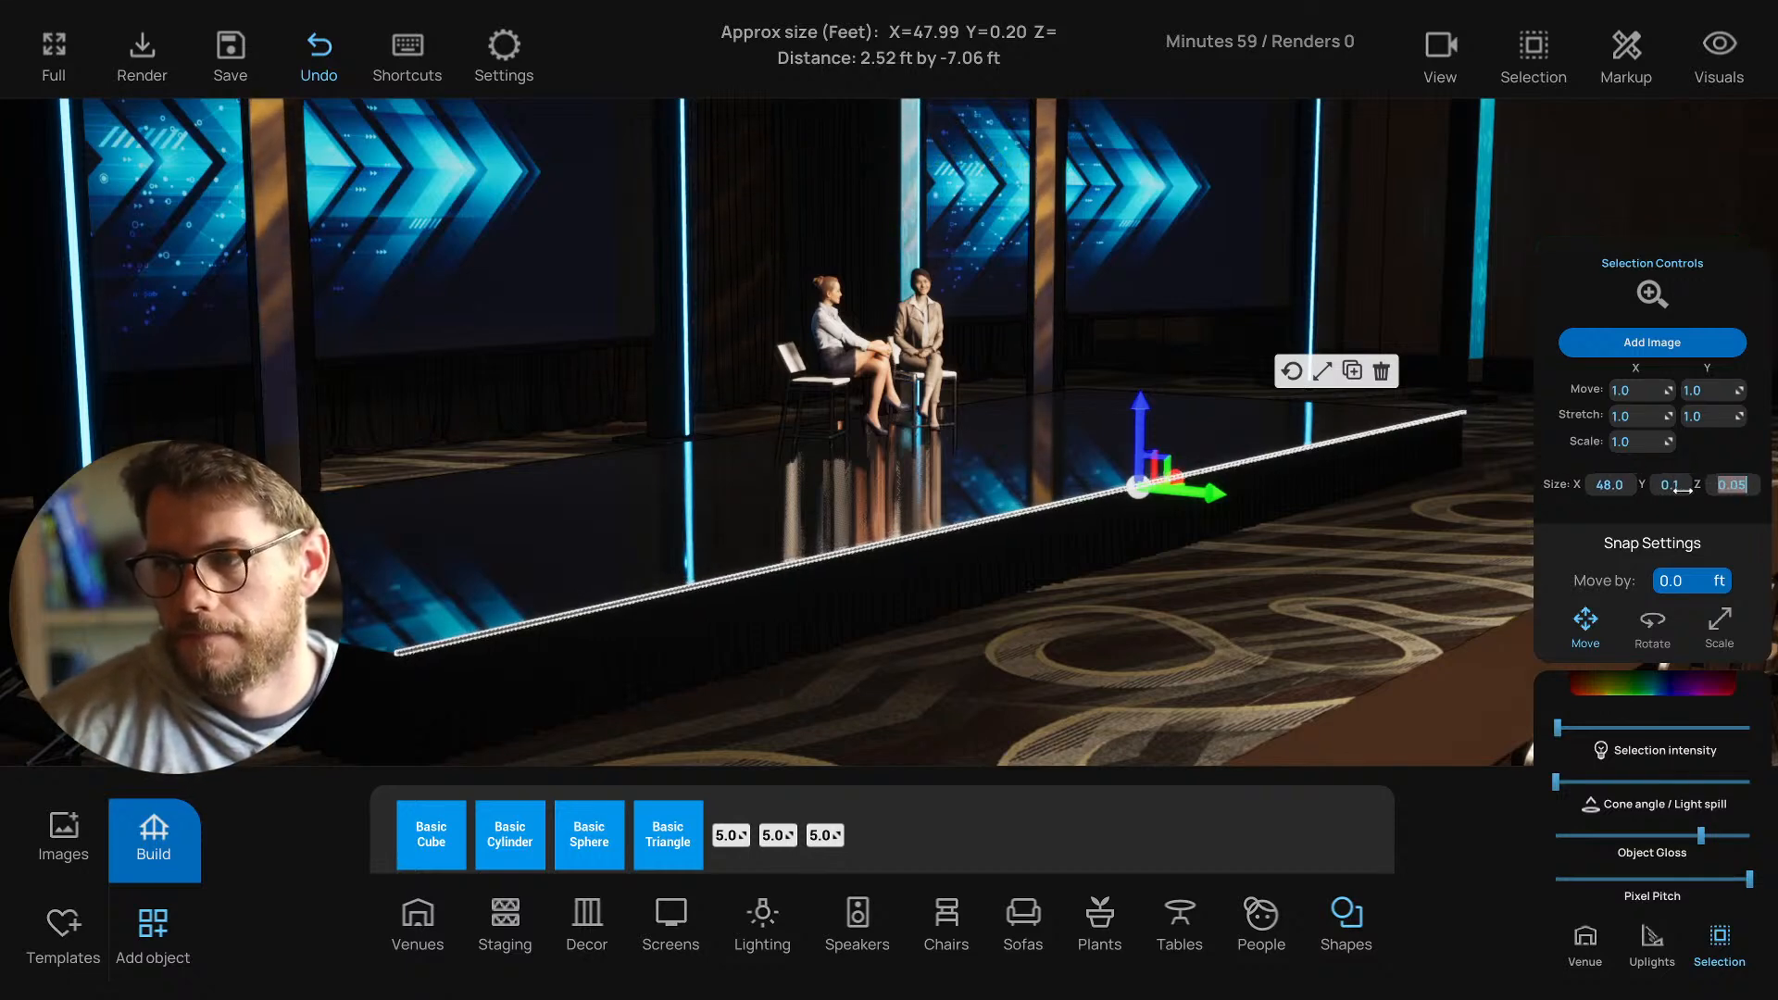
Raise the stage-front bar's light intensity slightly above minimum.
click(1226, 732)
click(843, 552)
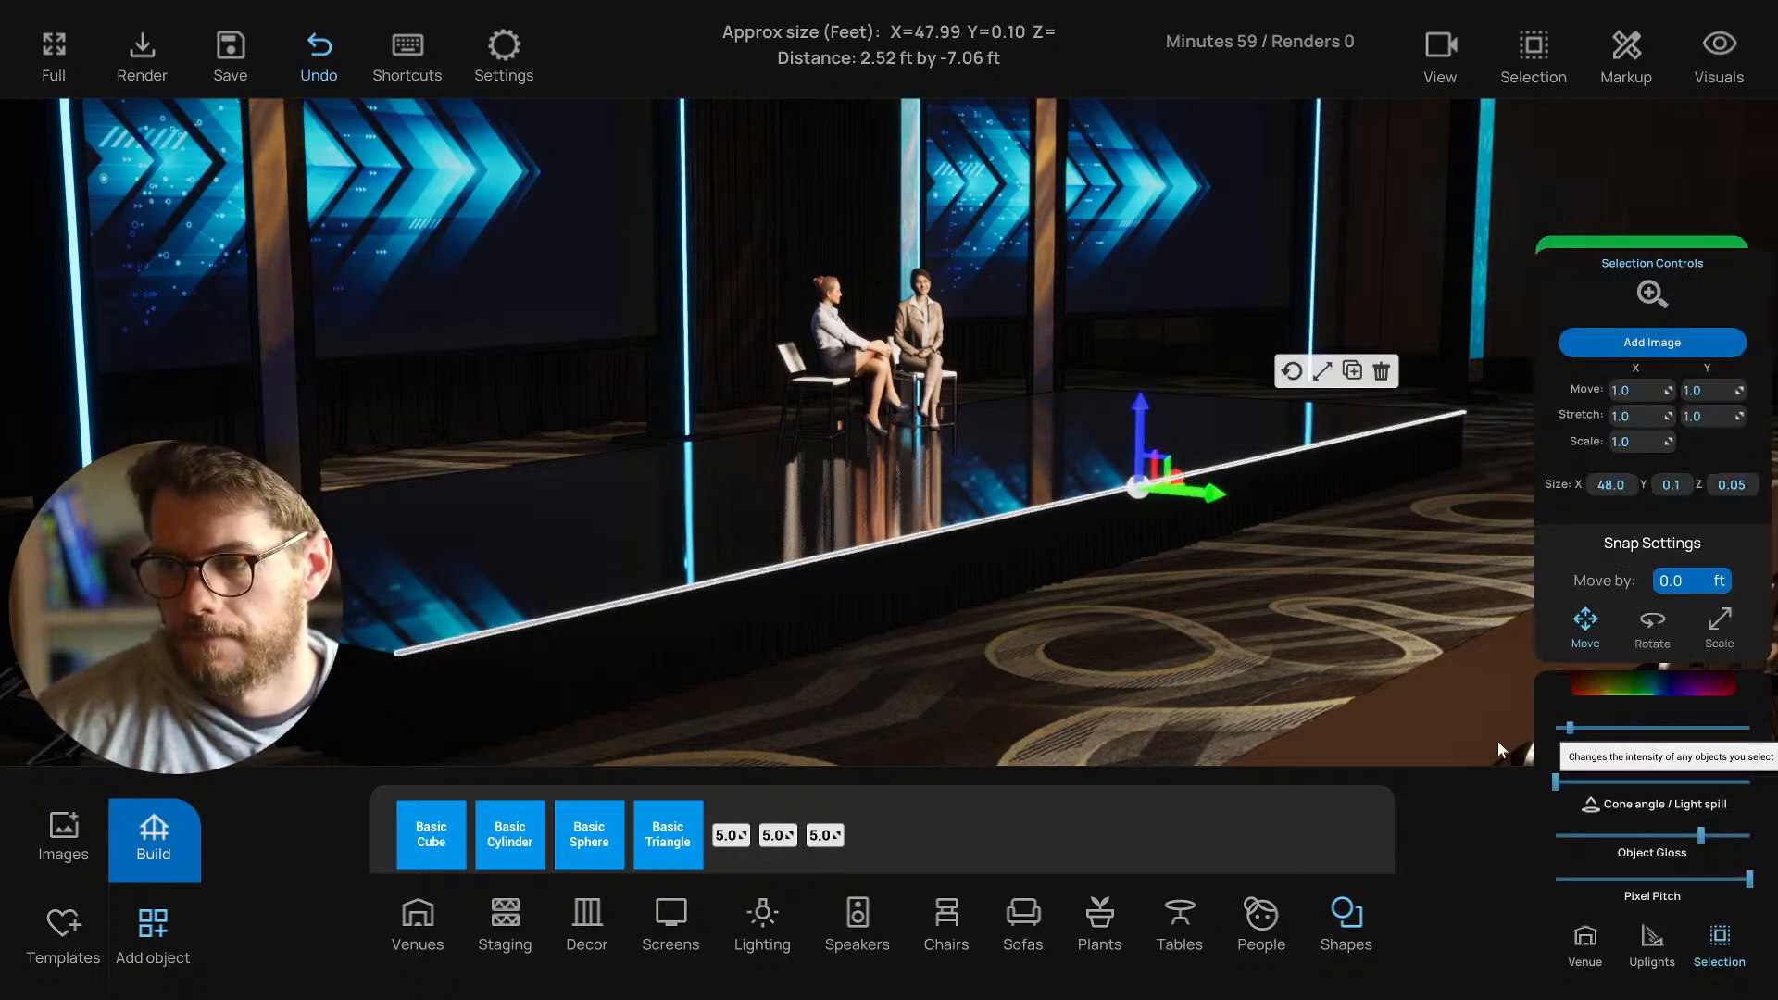
click(1319, 728)
Examine the thinned stage-front bar from the seating, at an angle and up close.
scroll(1221, 704, down, 5)
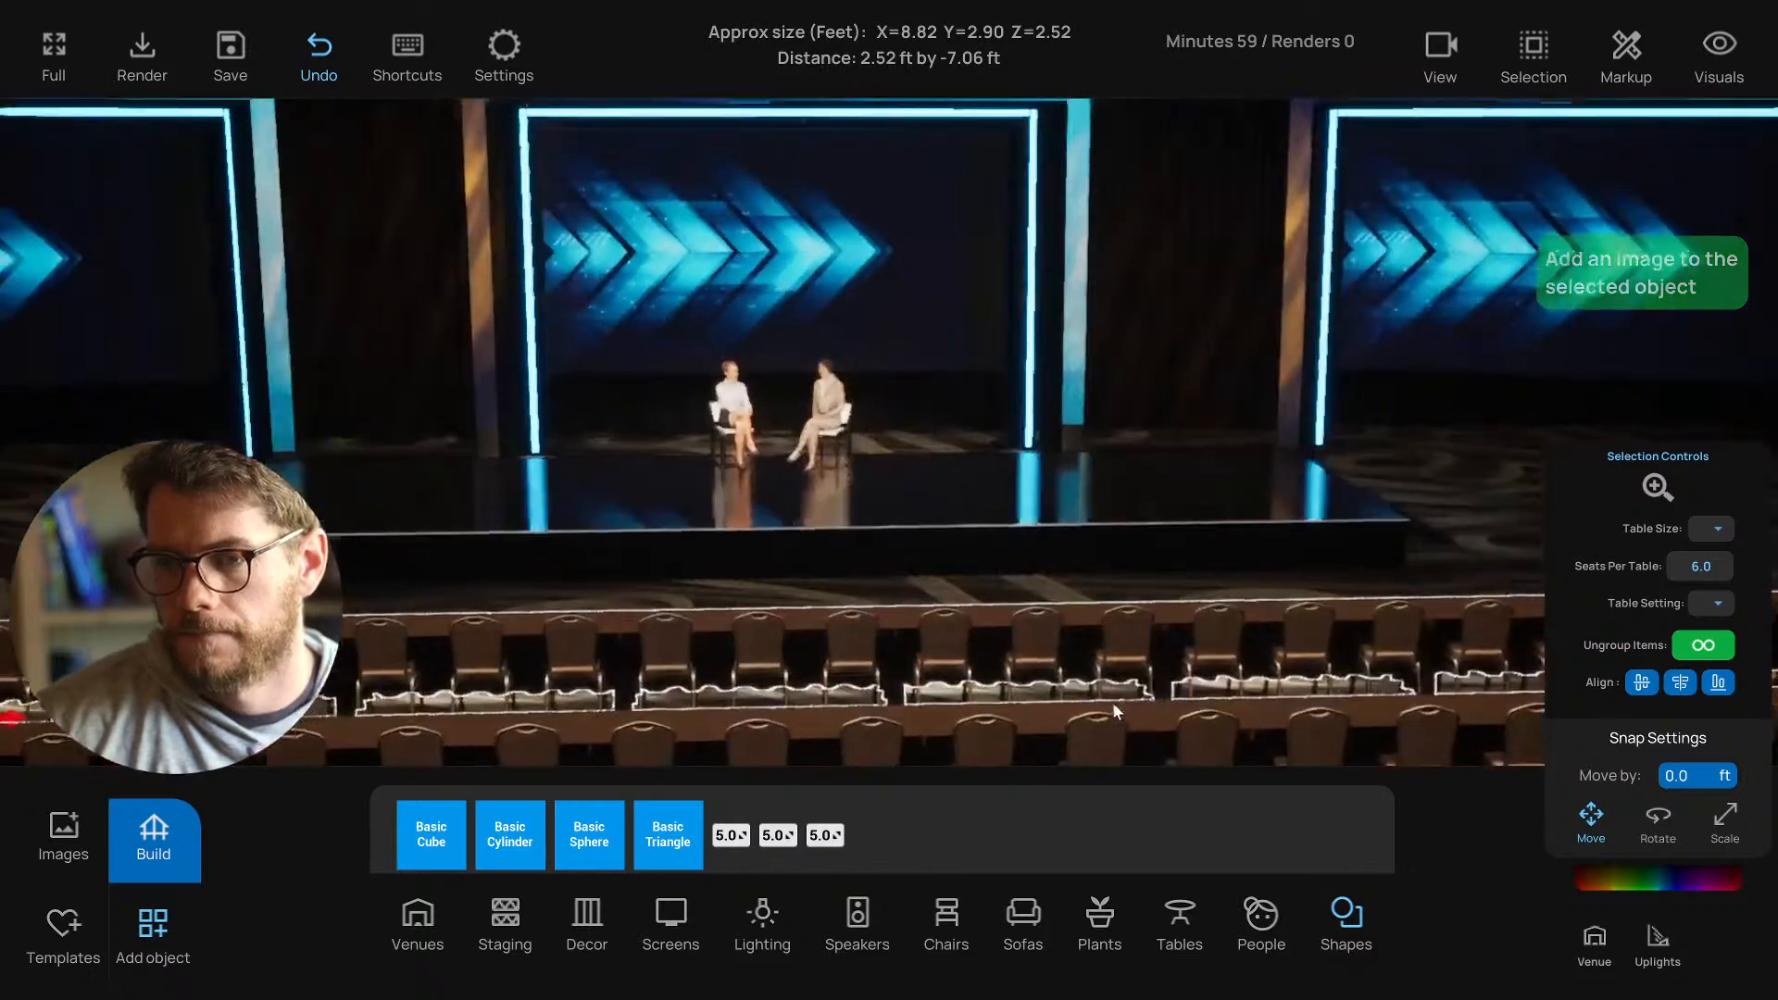
click(1435, 530)
drag(1420, 530, 965, 544)
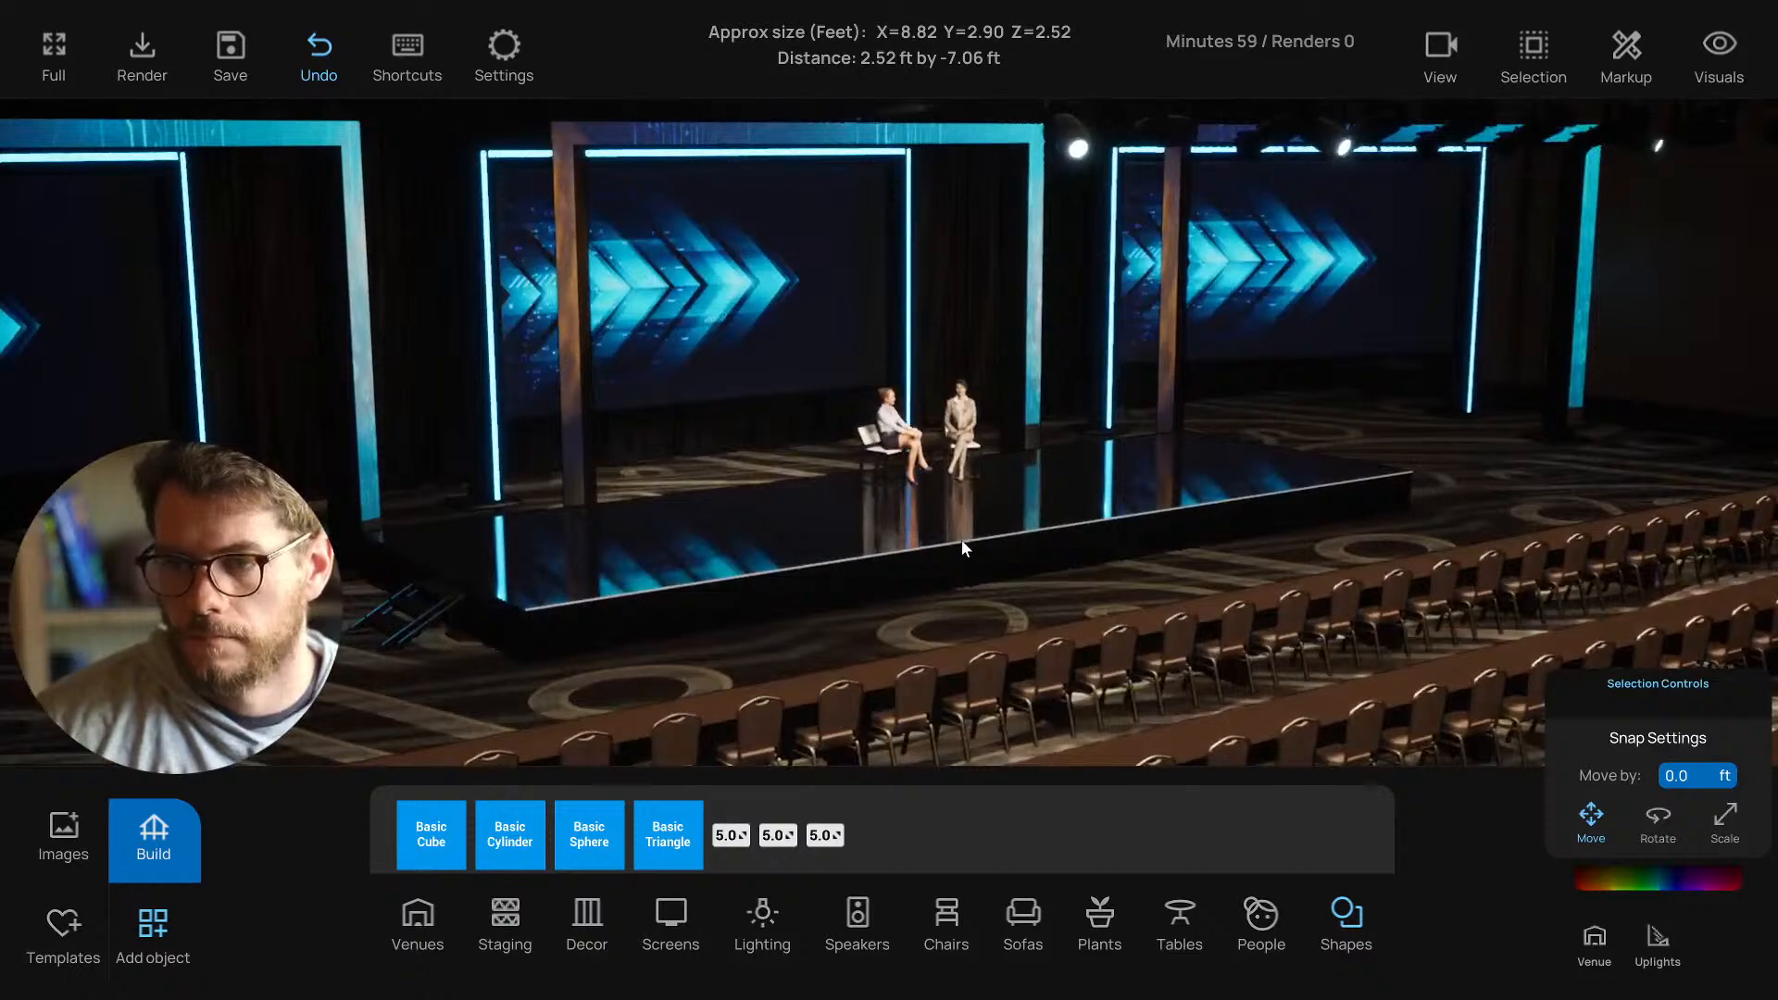
click(961, 541)
scroll(862, 571, up, 2)
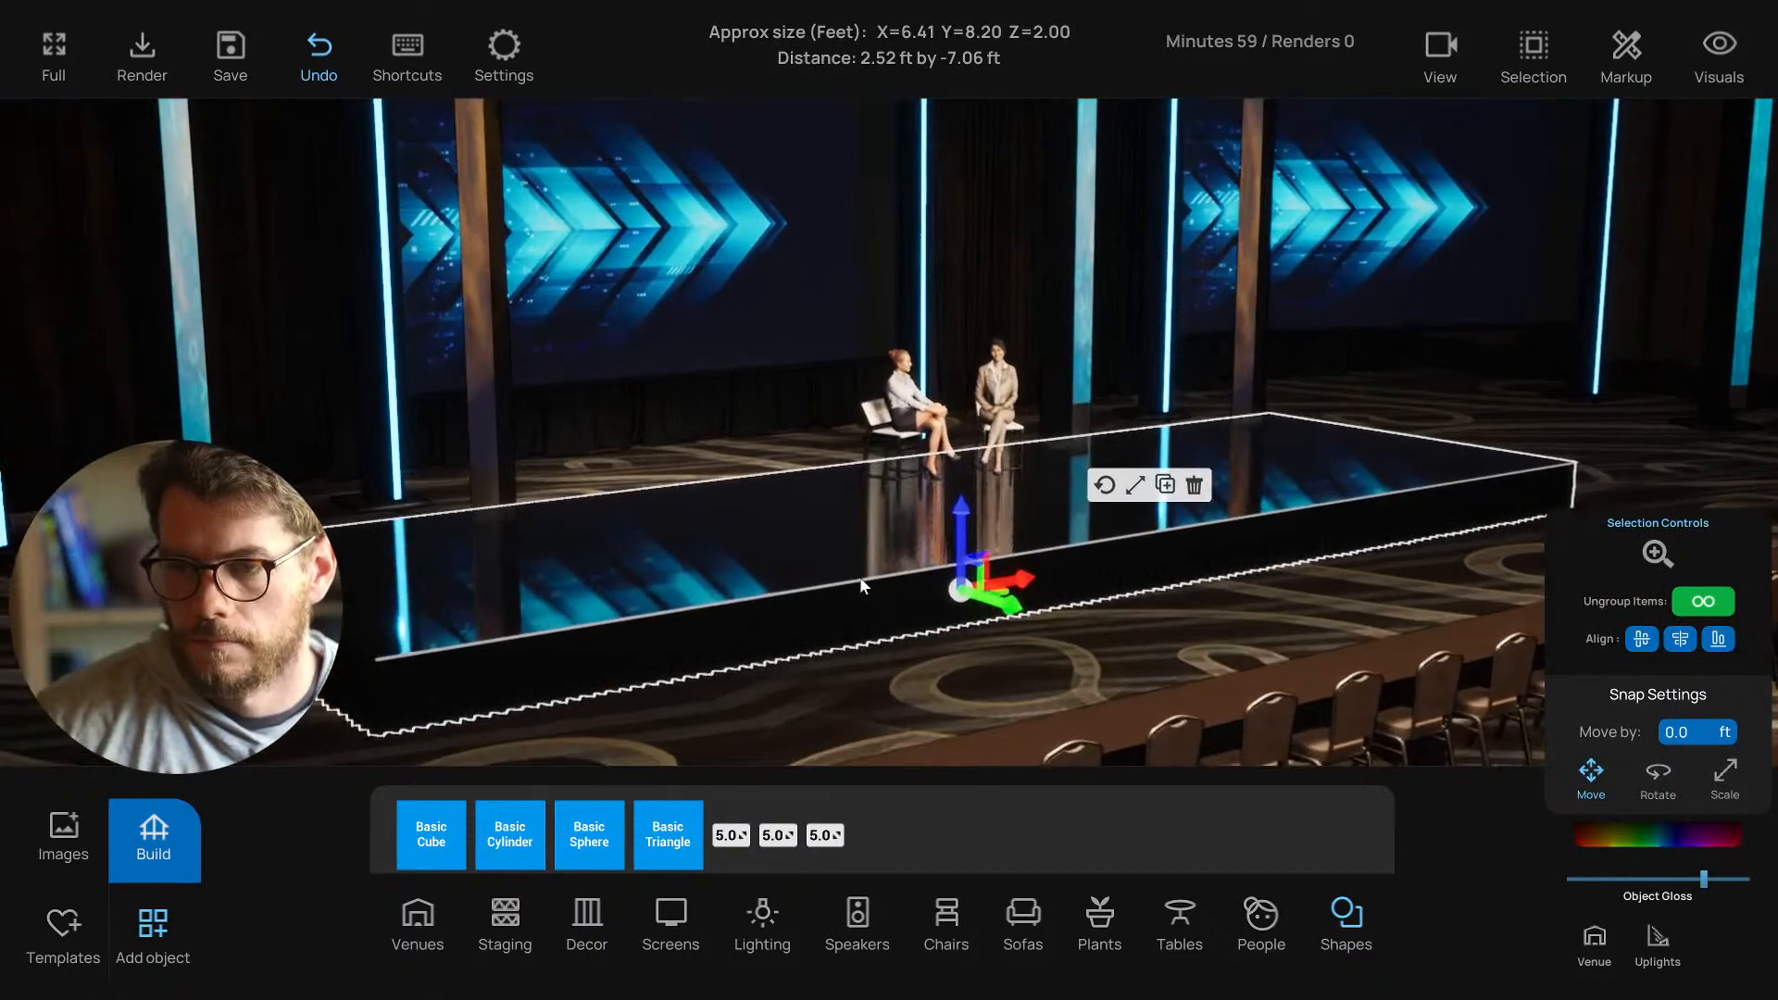
click(860, 576)
scroll(928, 565, up, 3)
scroll(1009, 669, up, 2)
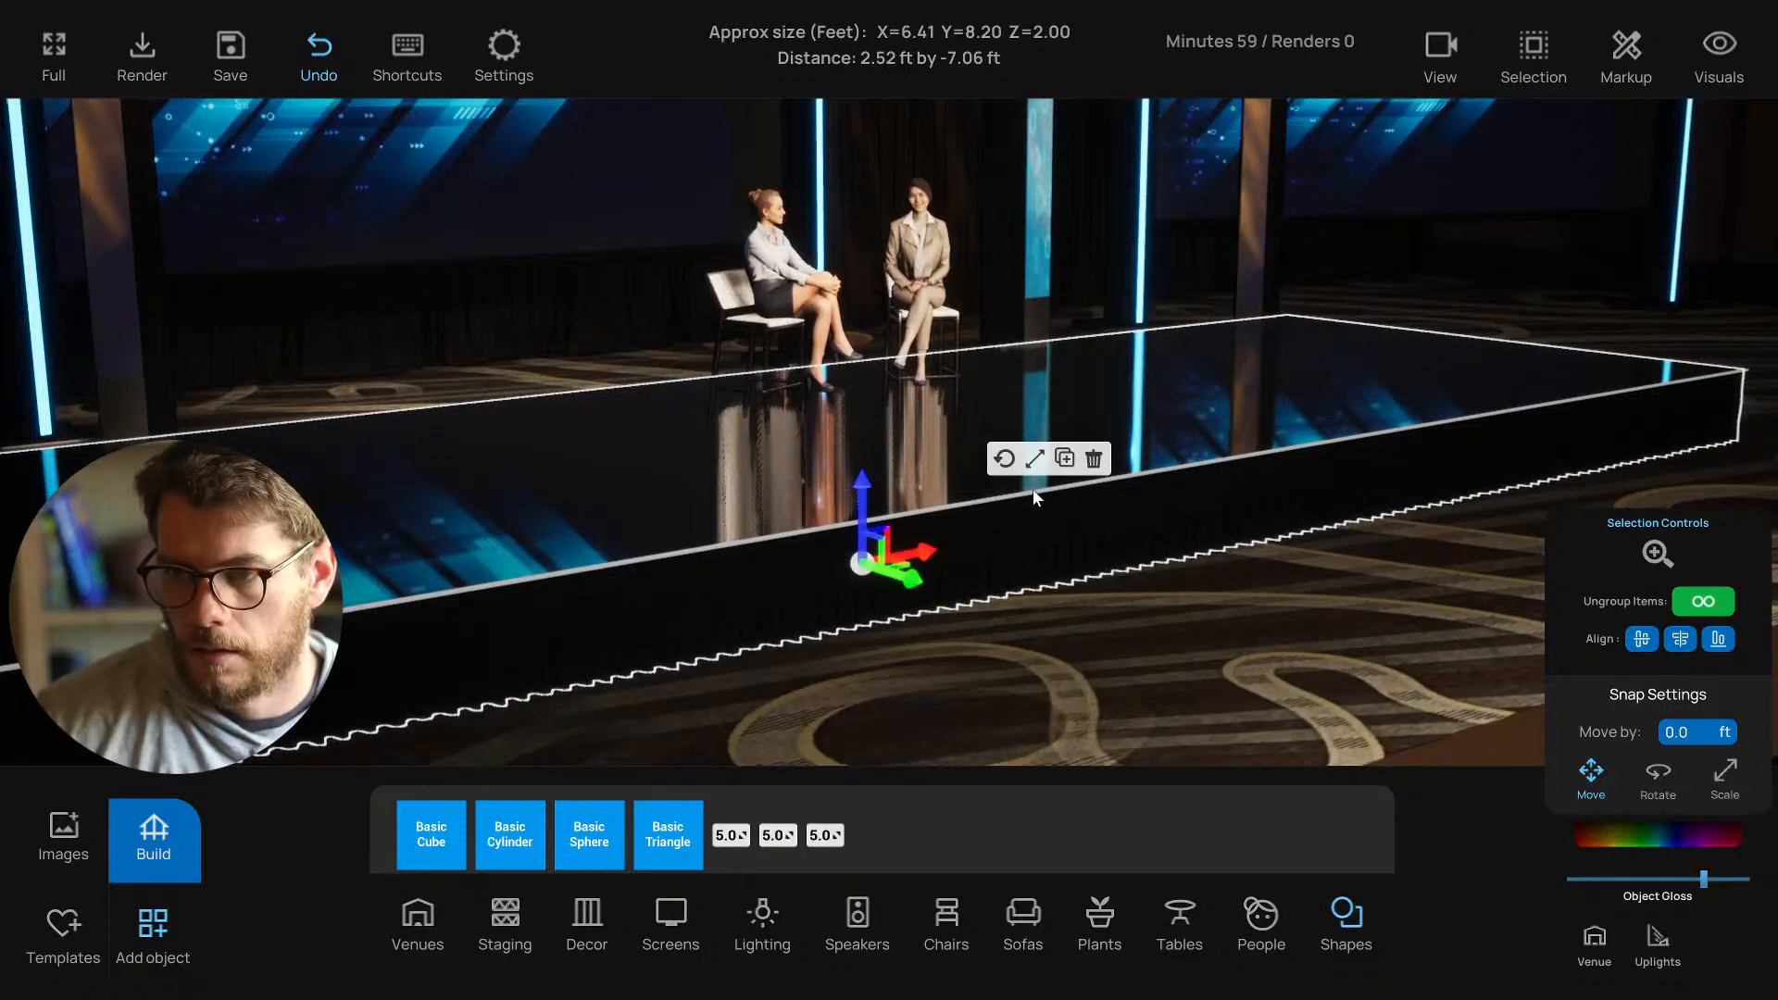
Set the stage-front bar's Z size to 0.08 ft.
drag(1032, 494, 630, 549)
click(630, 548)
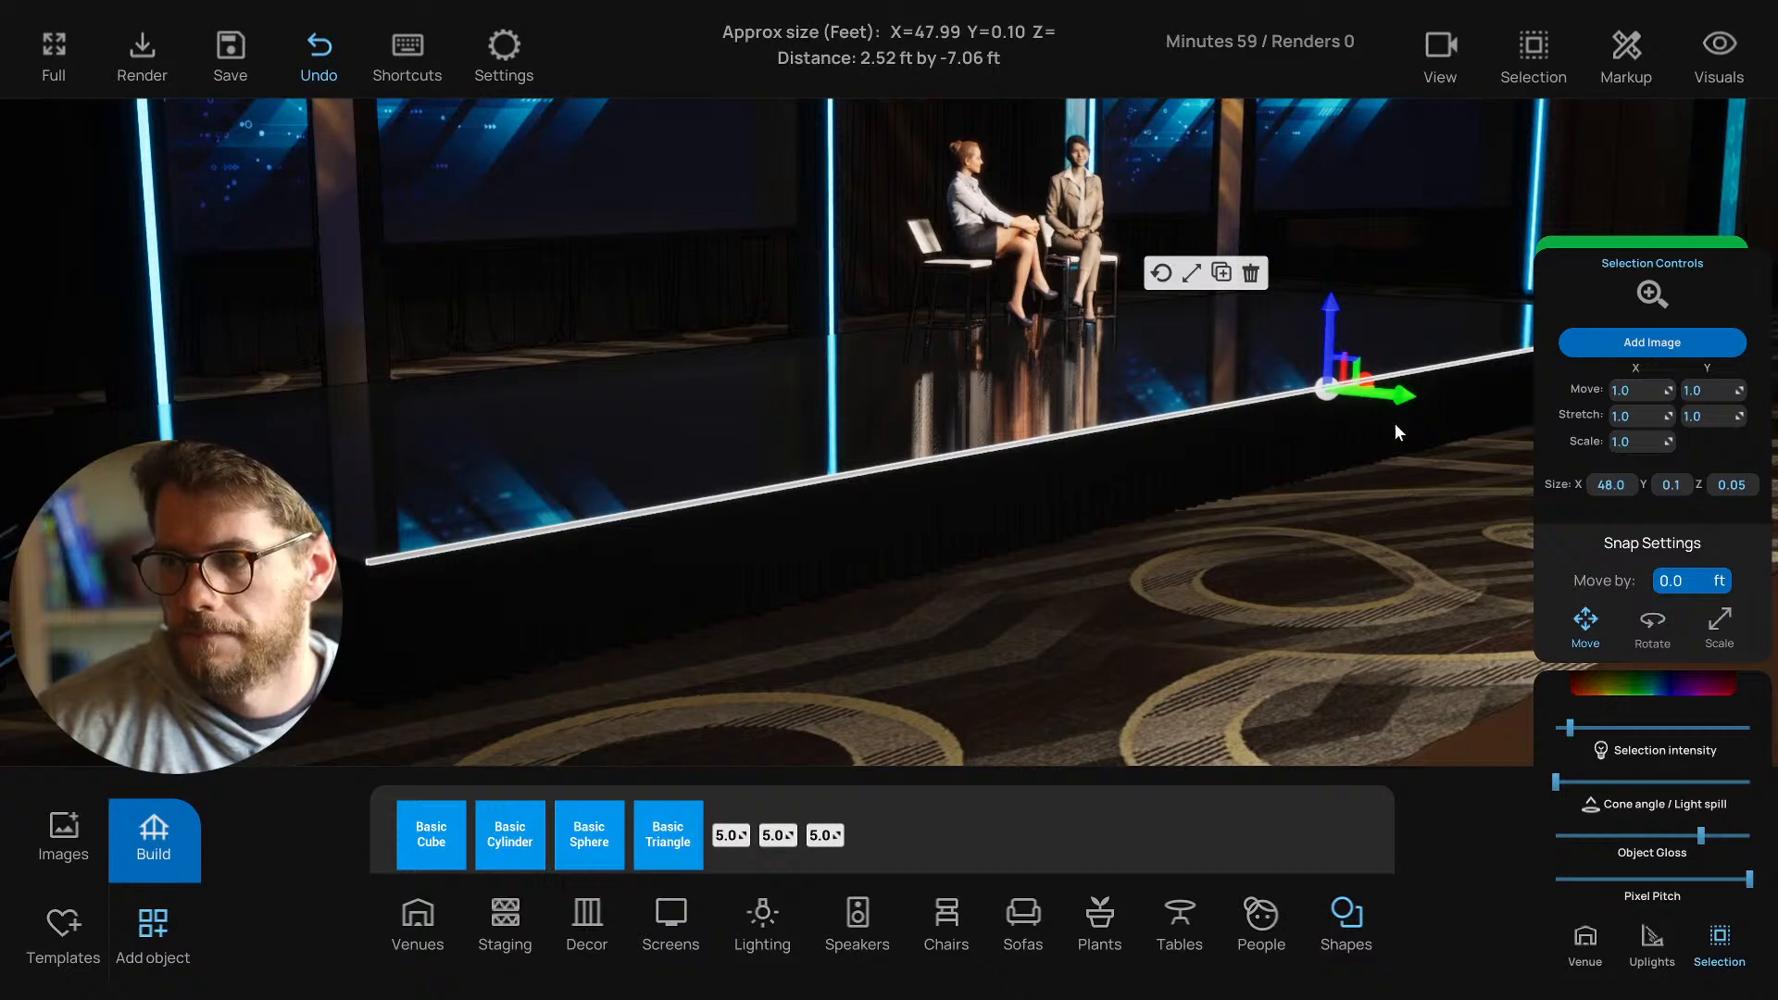
click(1732, 485)
text(.0)
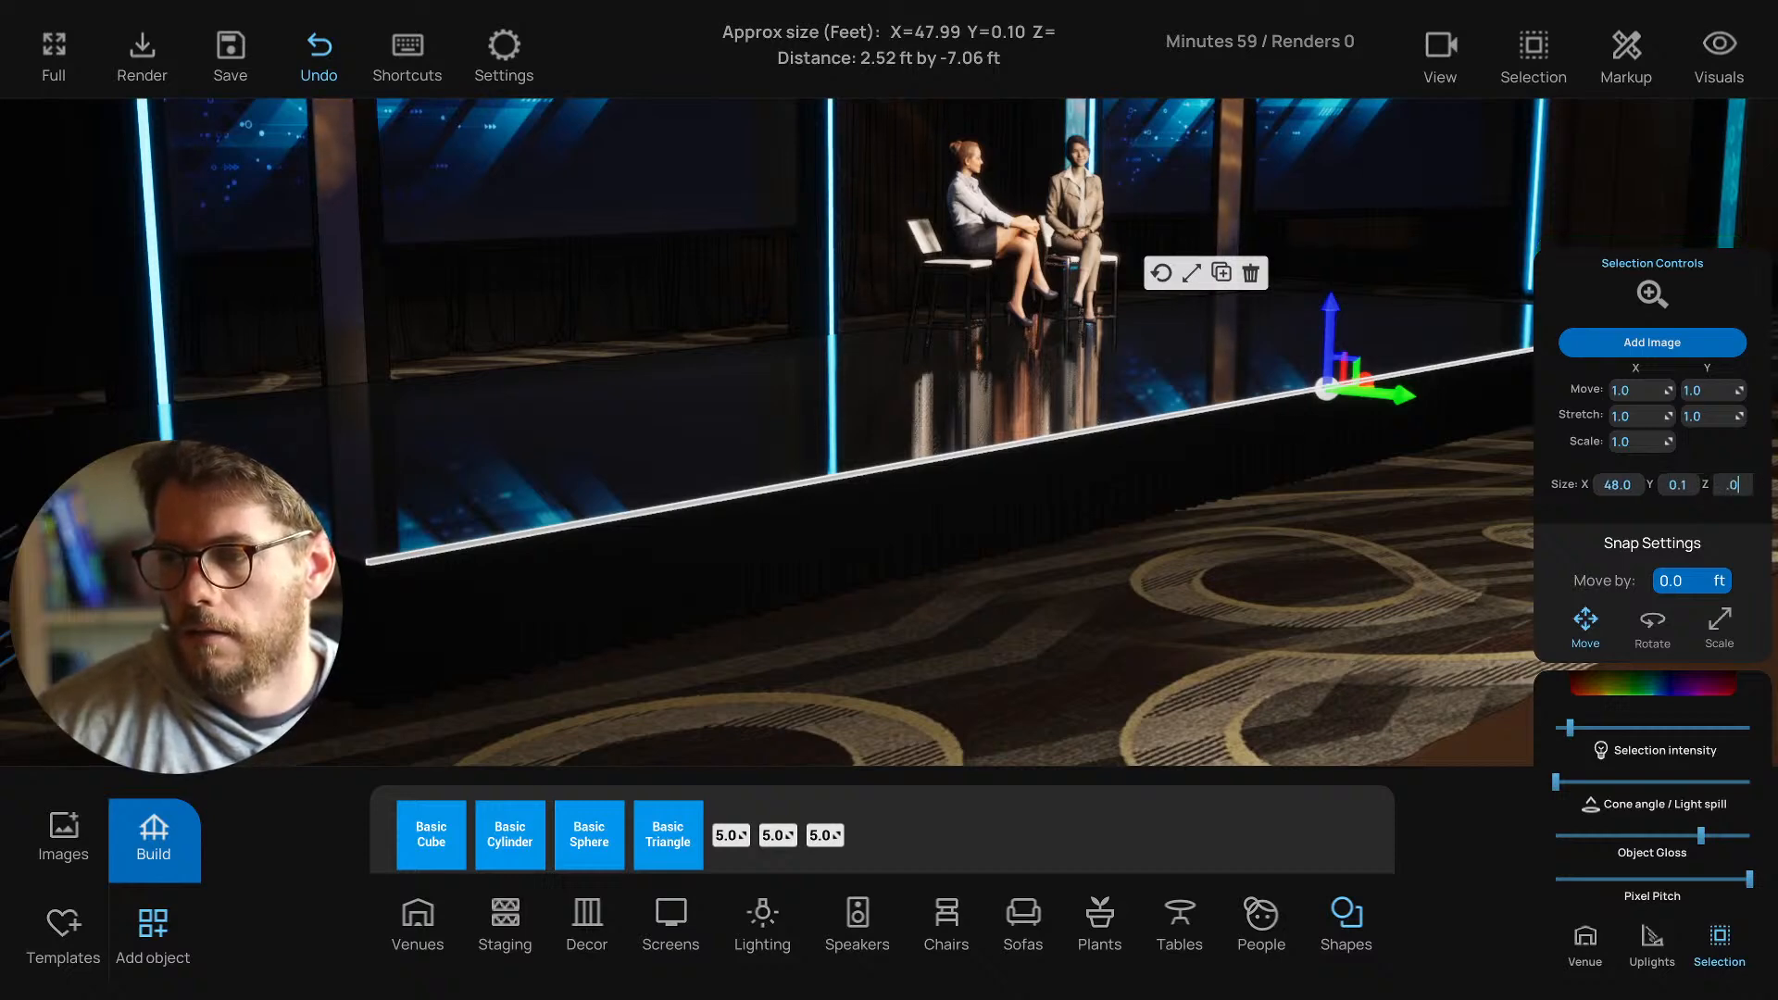
text(8)
key(Return)
drag(1406, 469, 1289, 542)
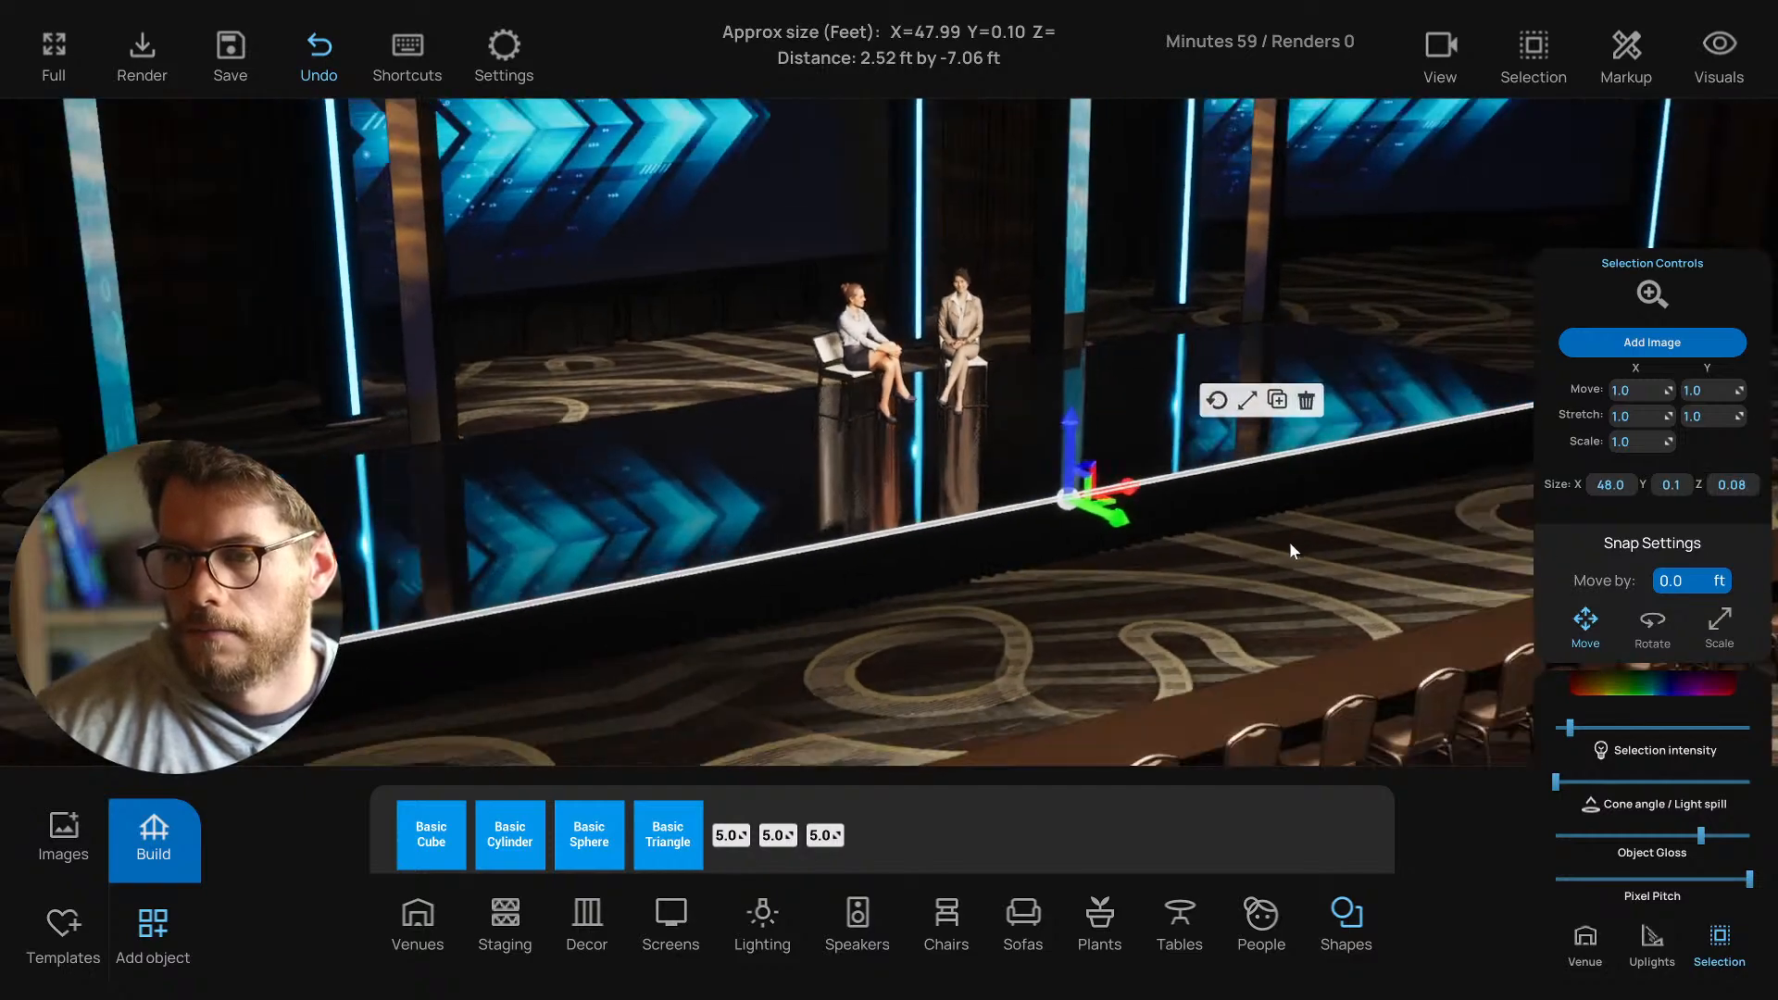
In plan view, duplicate the stage-front bar, move the copy to the stage's left end and rotate it perpendicular to the front edge.
right_drag(1290, 542, 1251, 580)
key(t)
key(f)
scroll(1045, 549, down, 3)
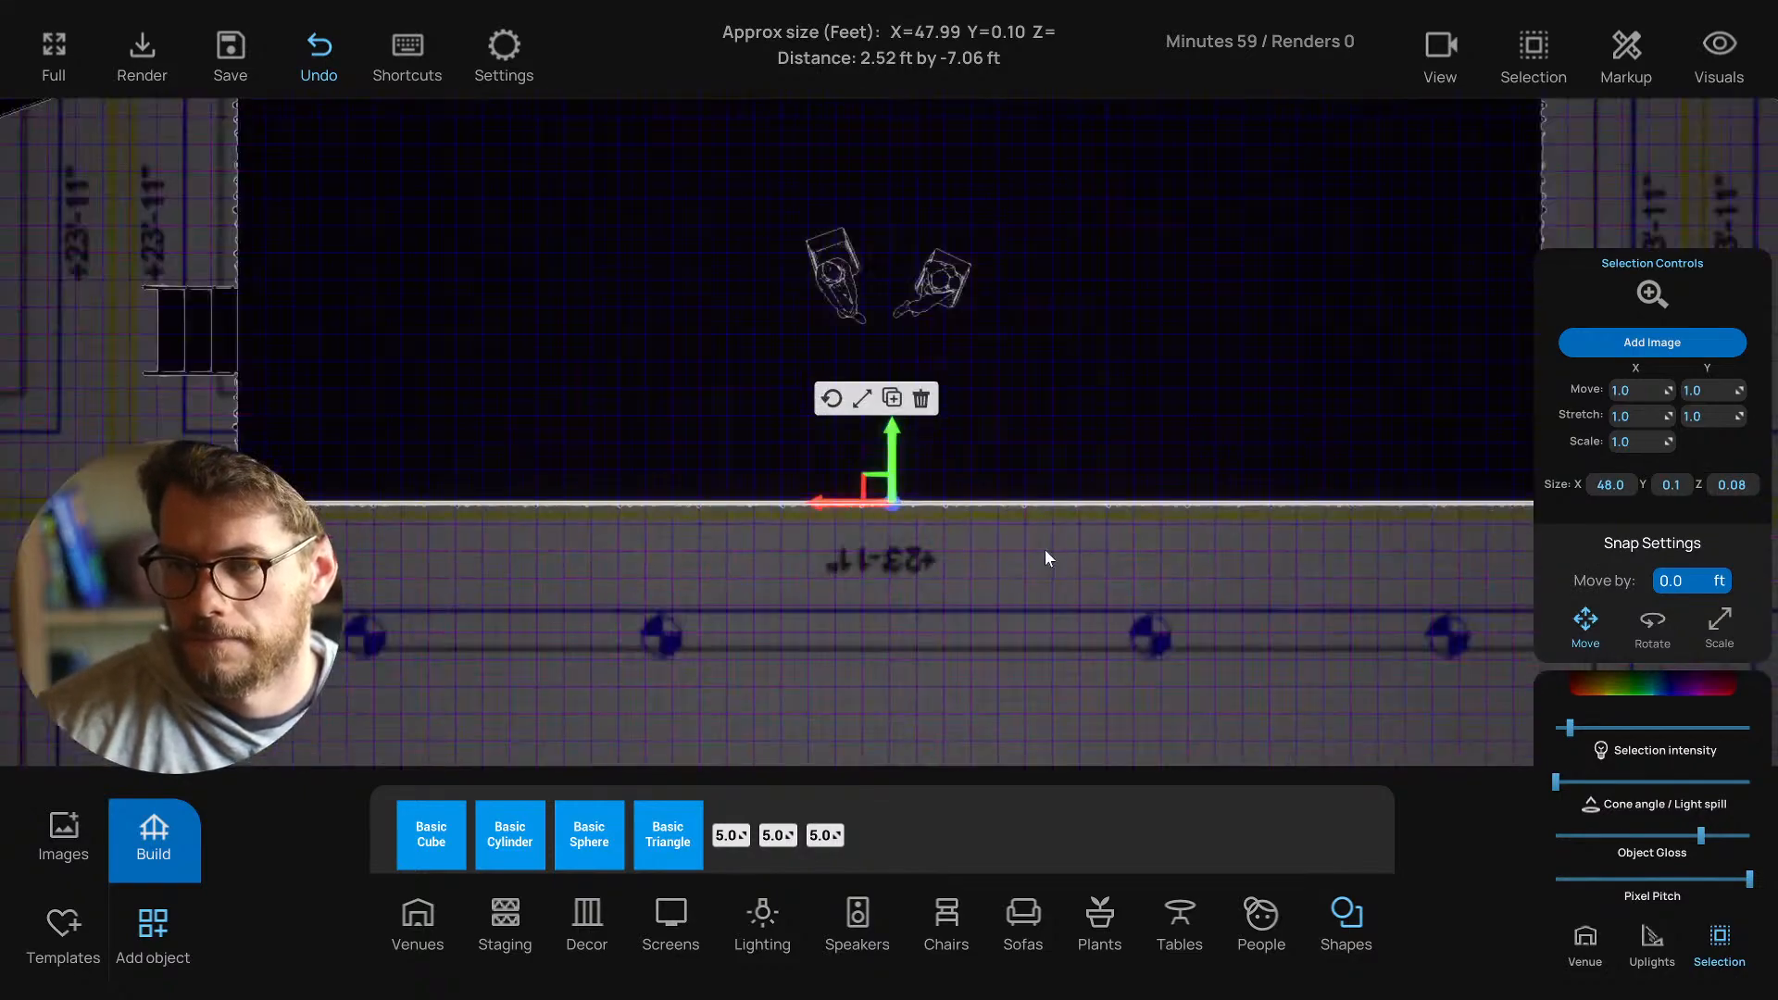
scroll(1045, 556, down, 2)
click(892, 399)
drag(836, 503, 487, 428)
click(397, 398)
scroll(494, 429, down, 1)
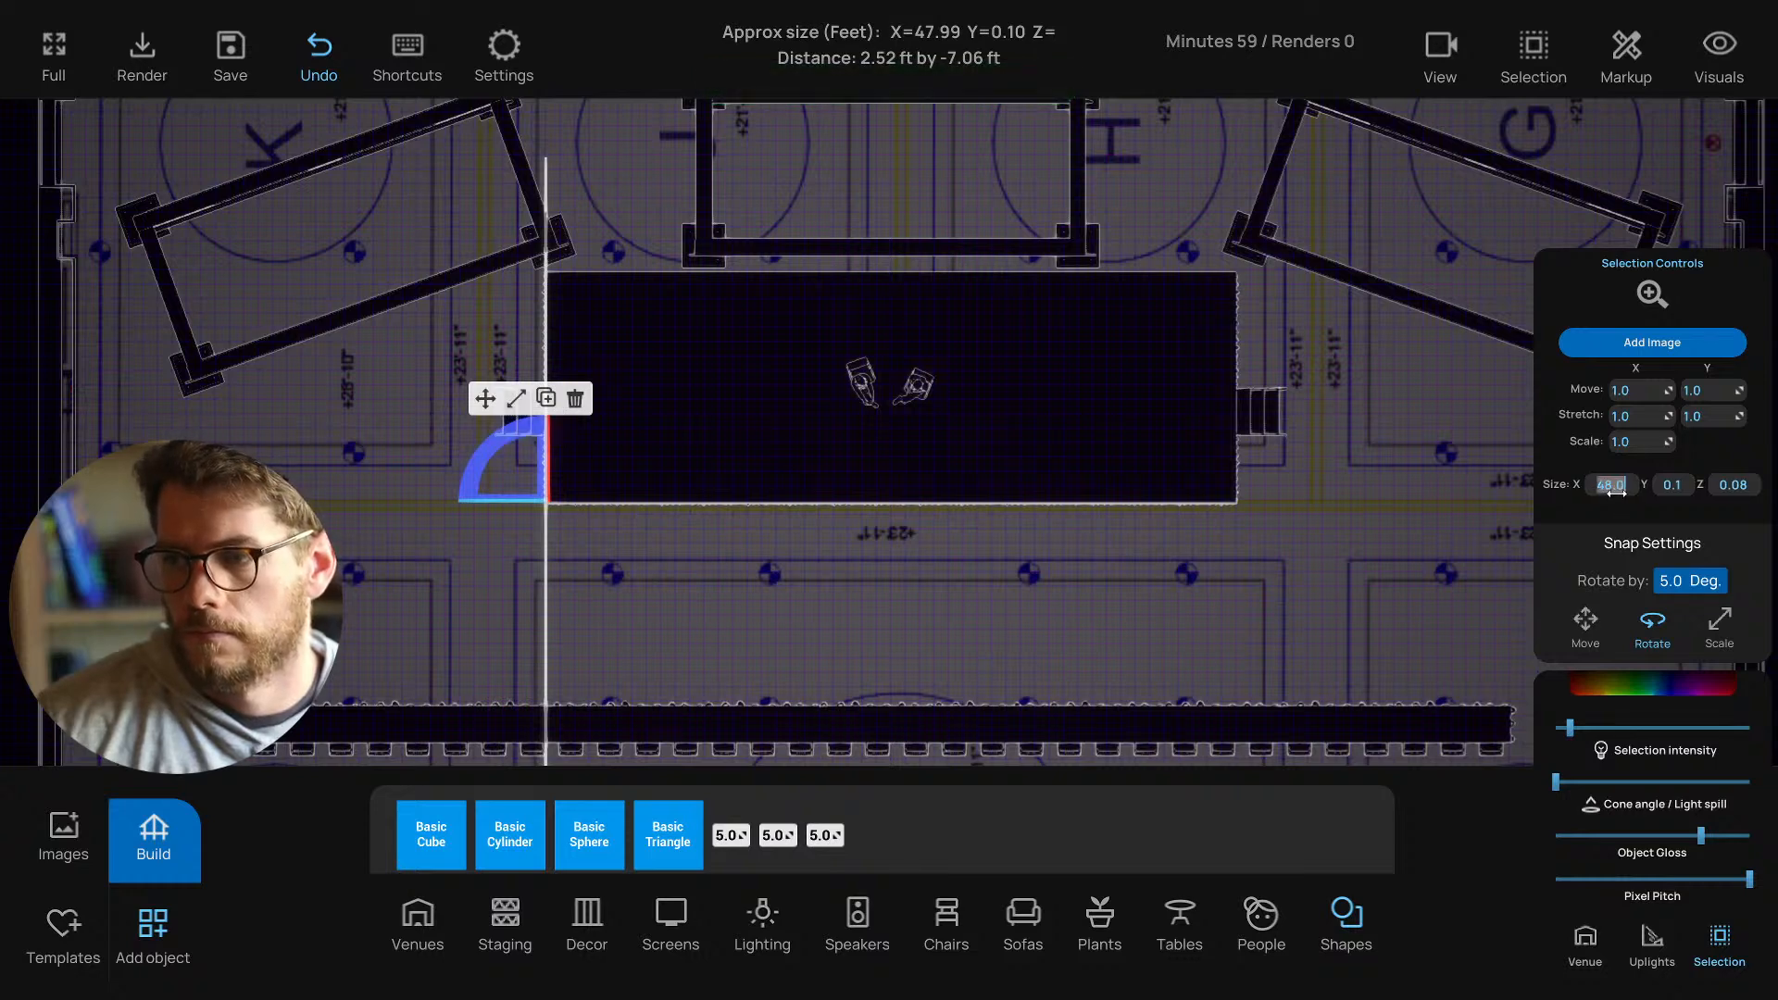
Shorten the rotated bar to 18 ft and move it back along the stage's left side.
text(20)
key(Return)
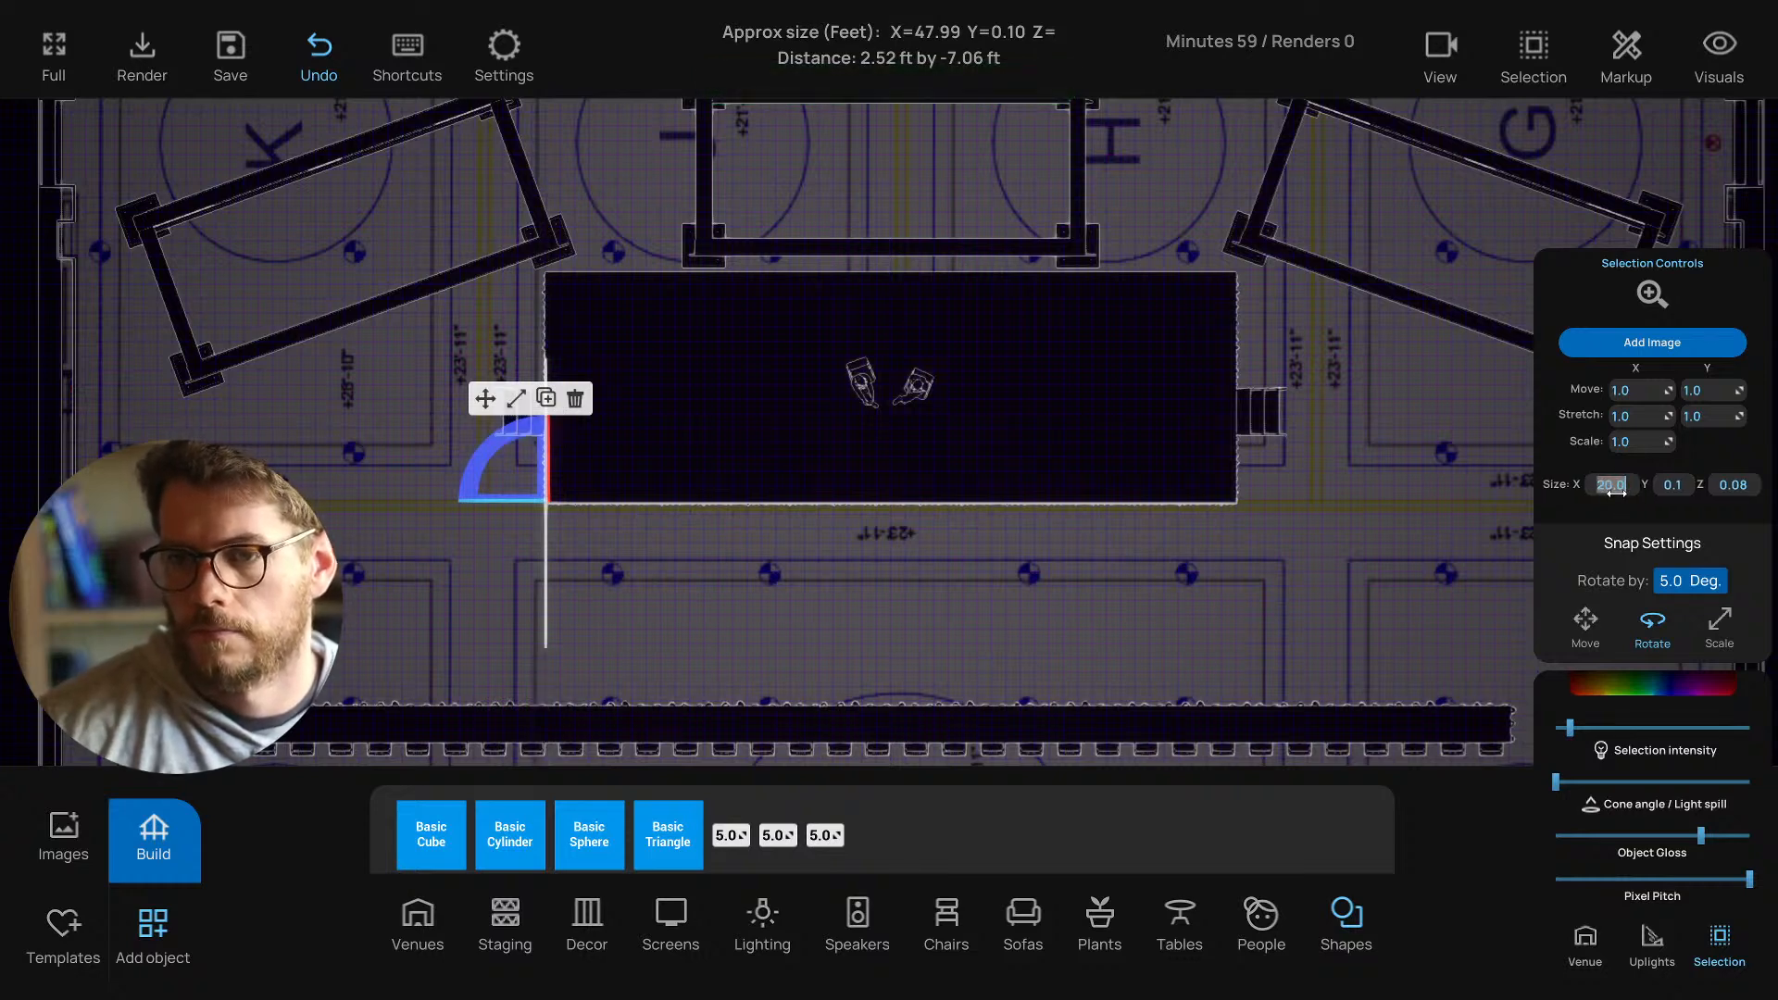
text(18)
key(Return)
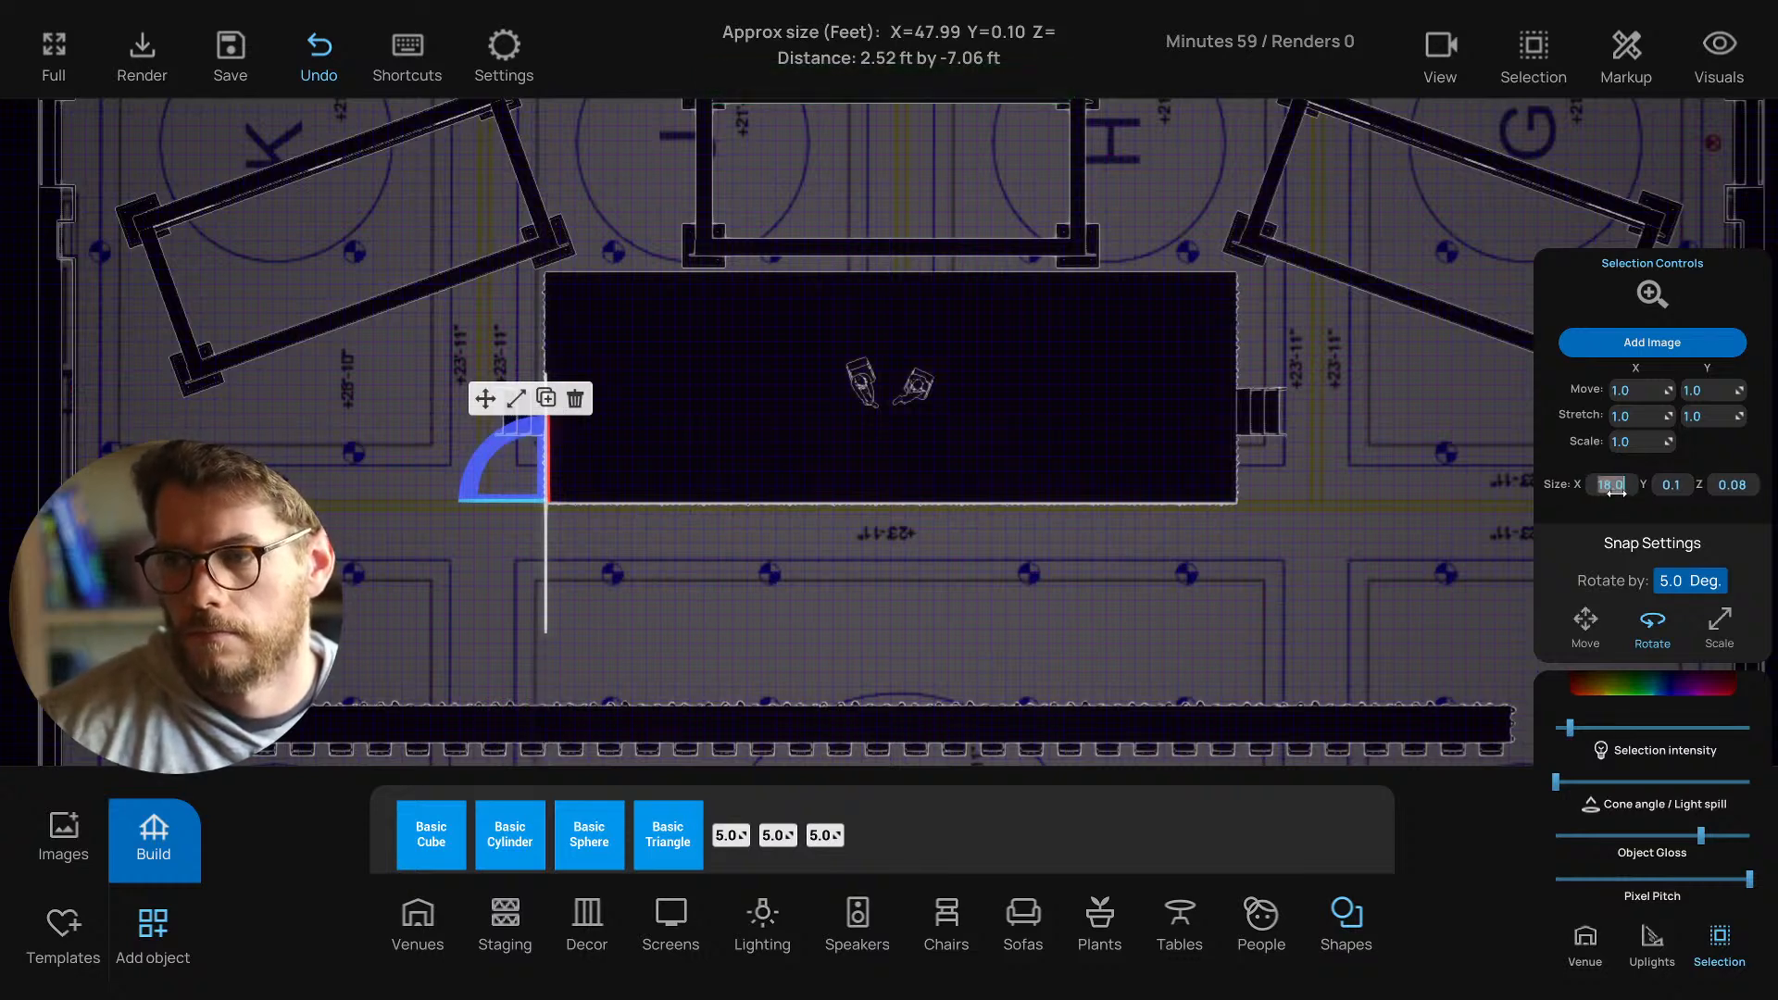
click(485, 398)
drag(542, 457, 542, 357)
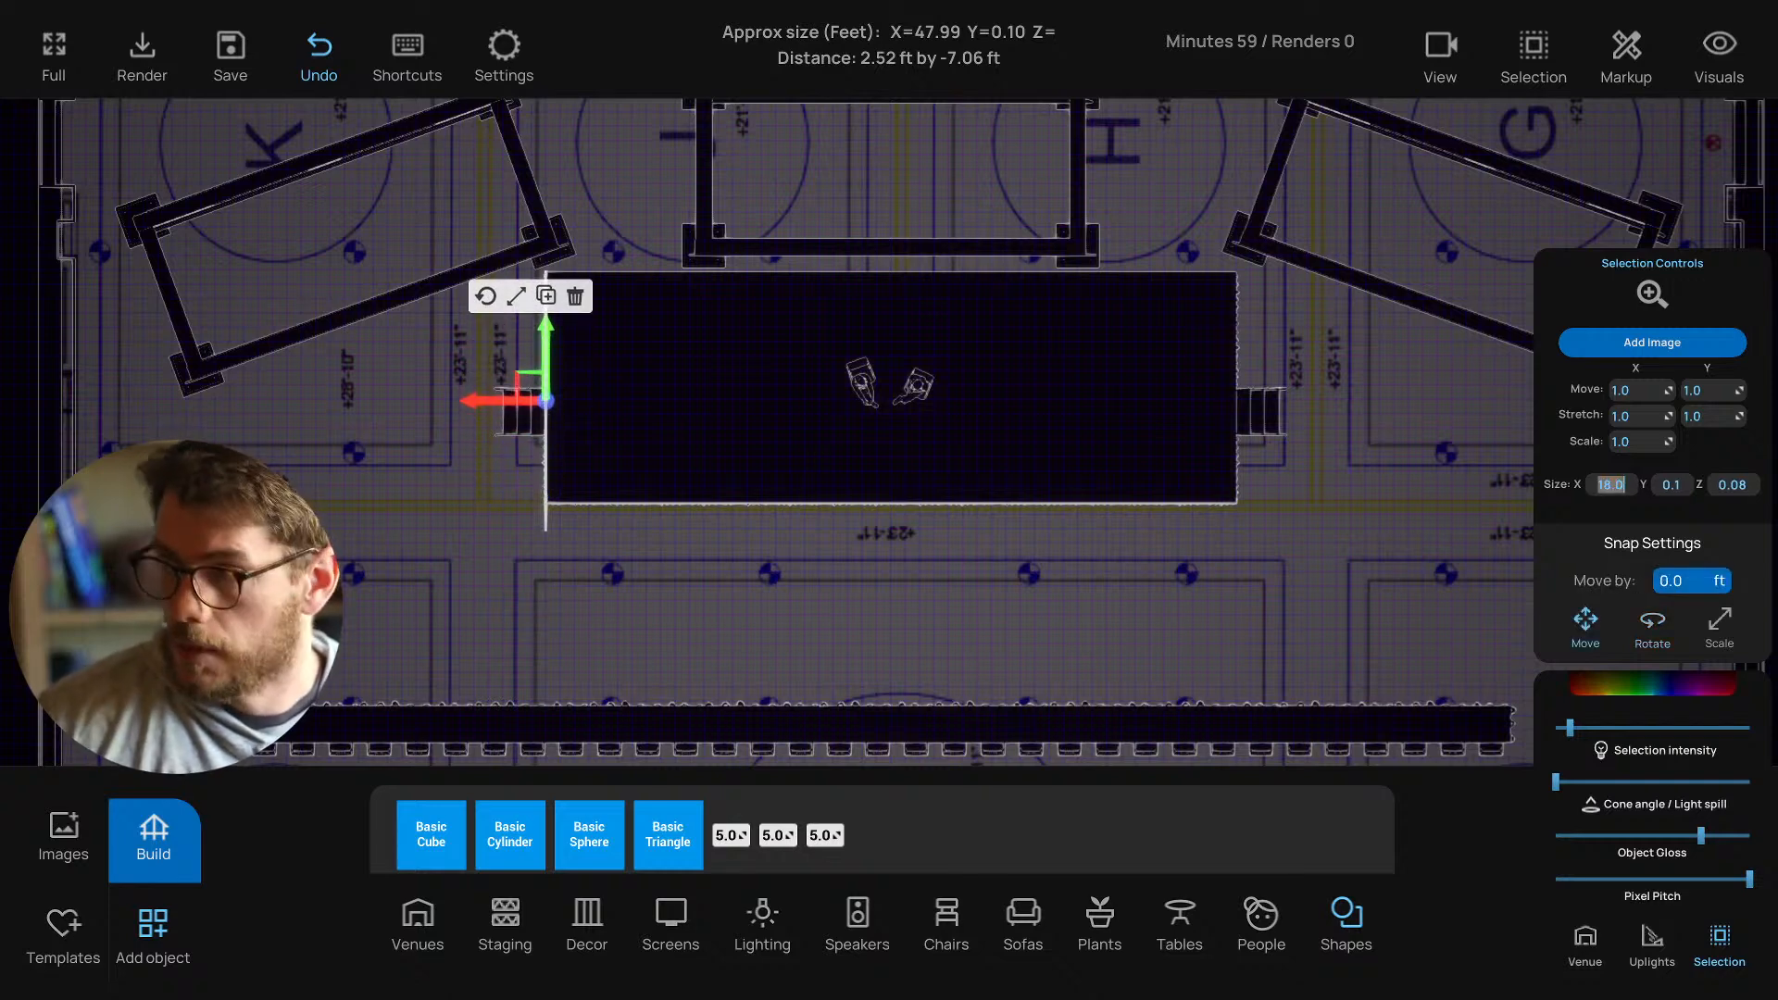
Try side bar lengths of 12 and 14 ft, set it to 16 ft, and align it with the stage's left edge.
text(12)
key(Return)
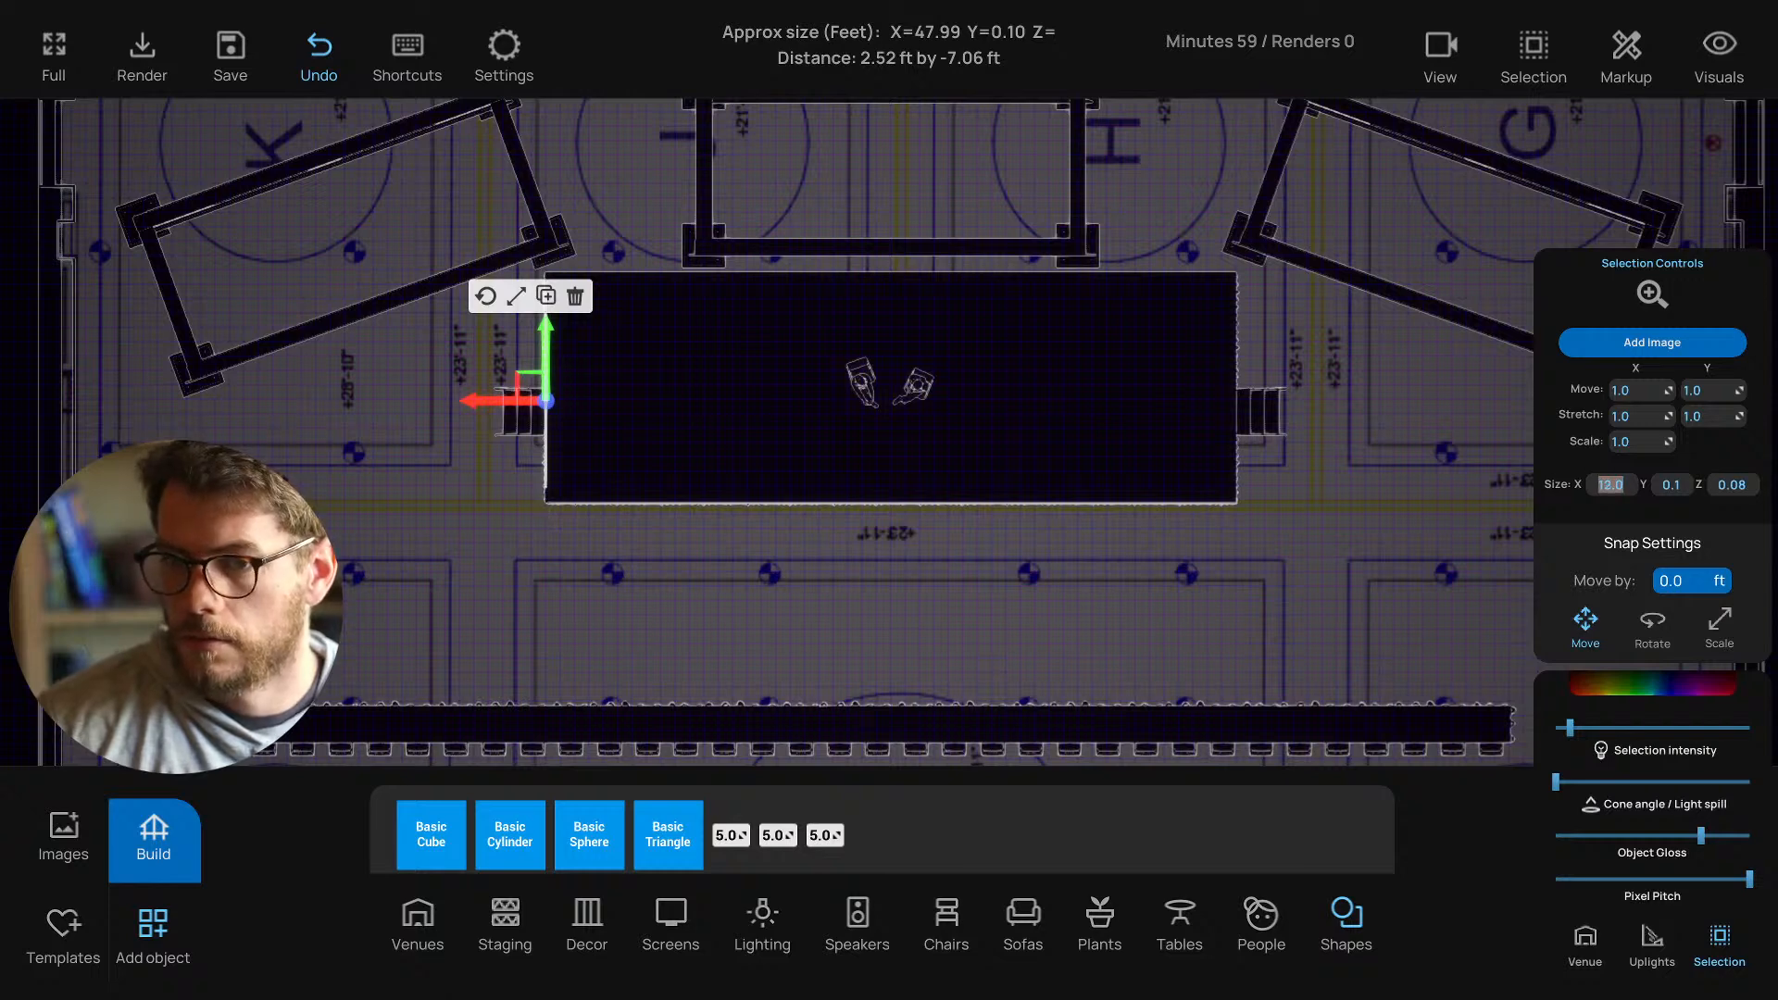
text(14)
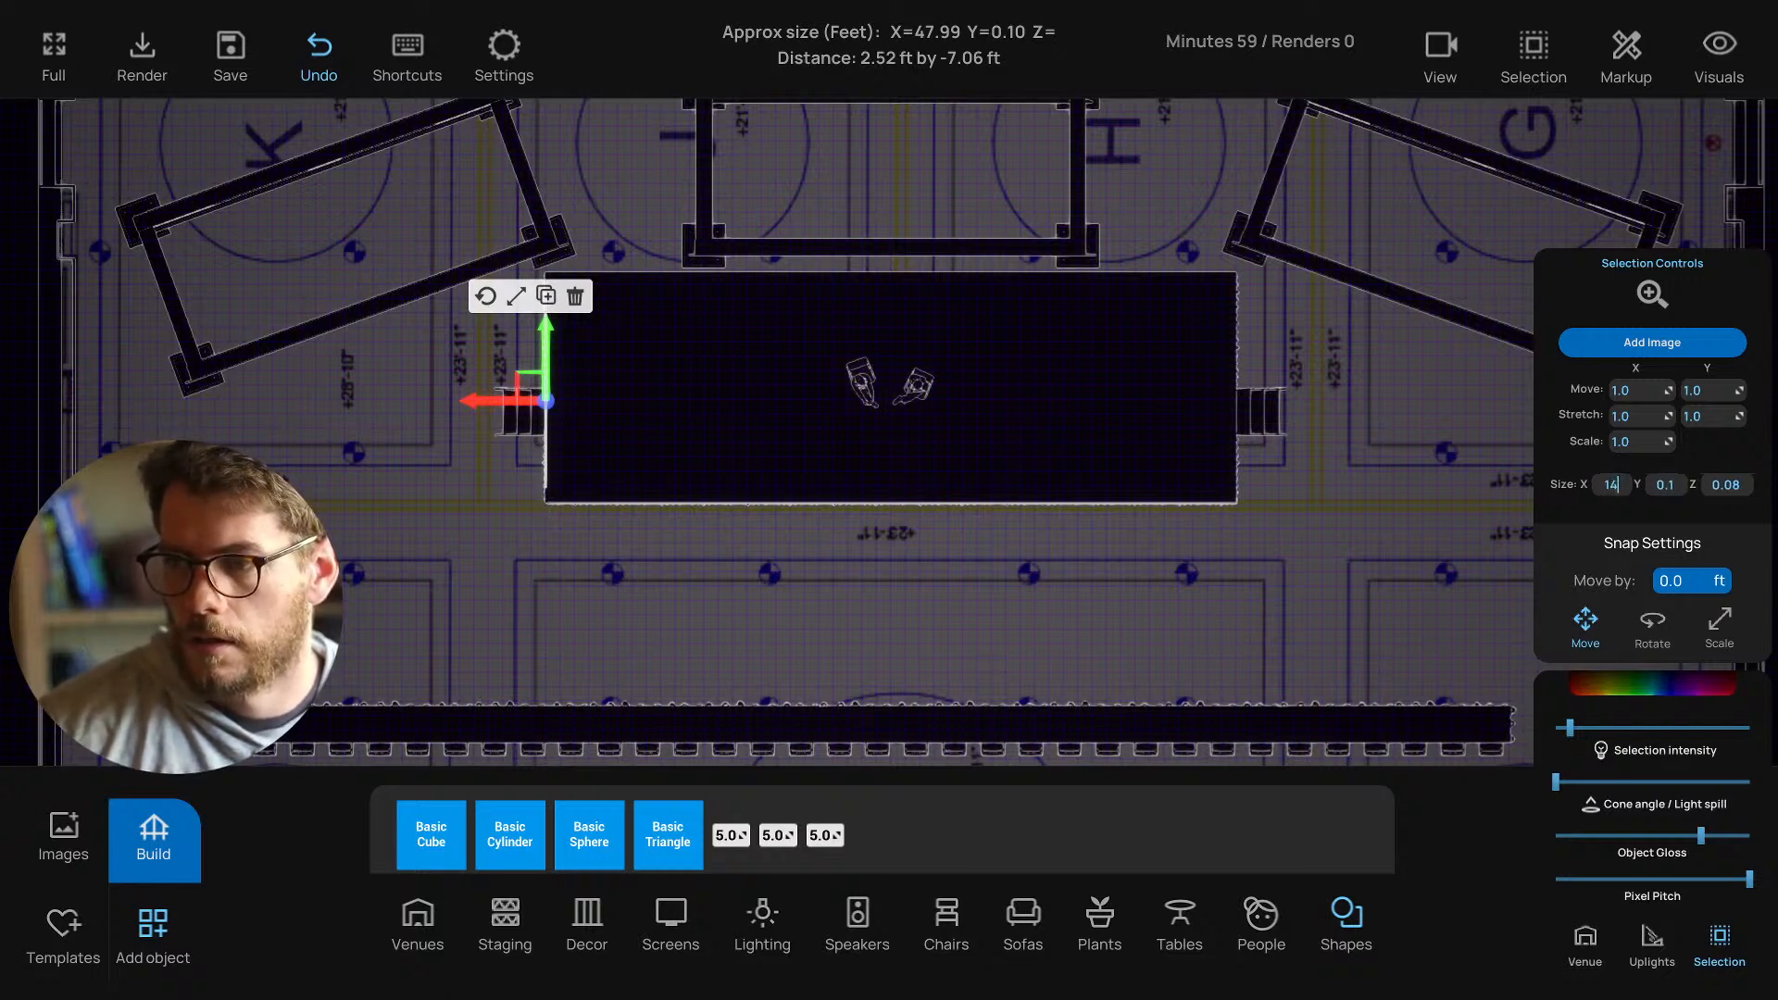
key(Return)
scroll(838, 434, up, 4)
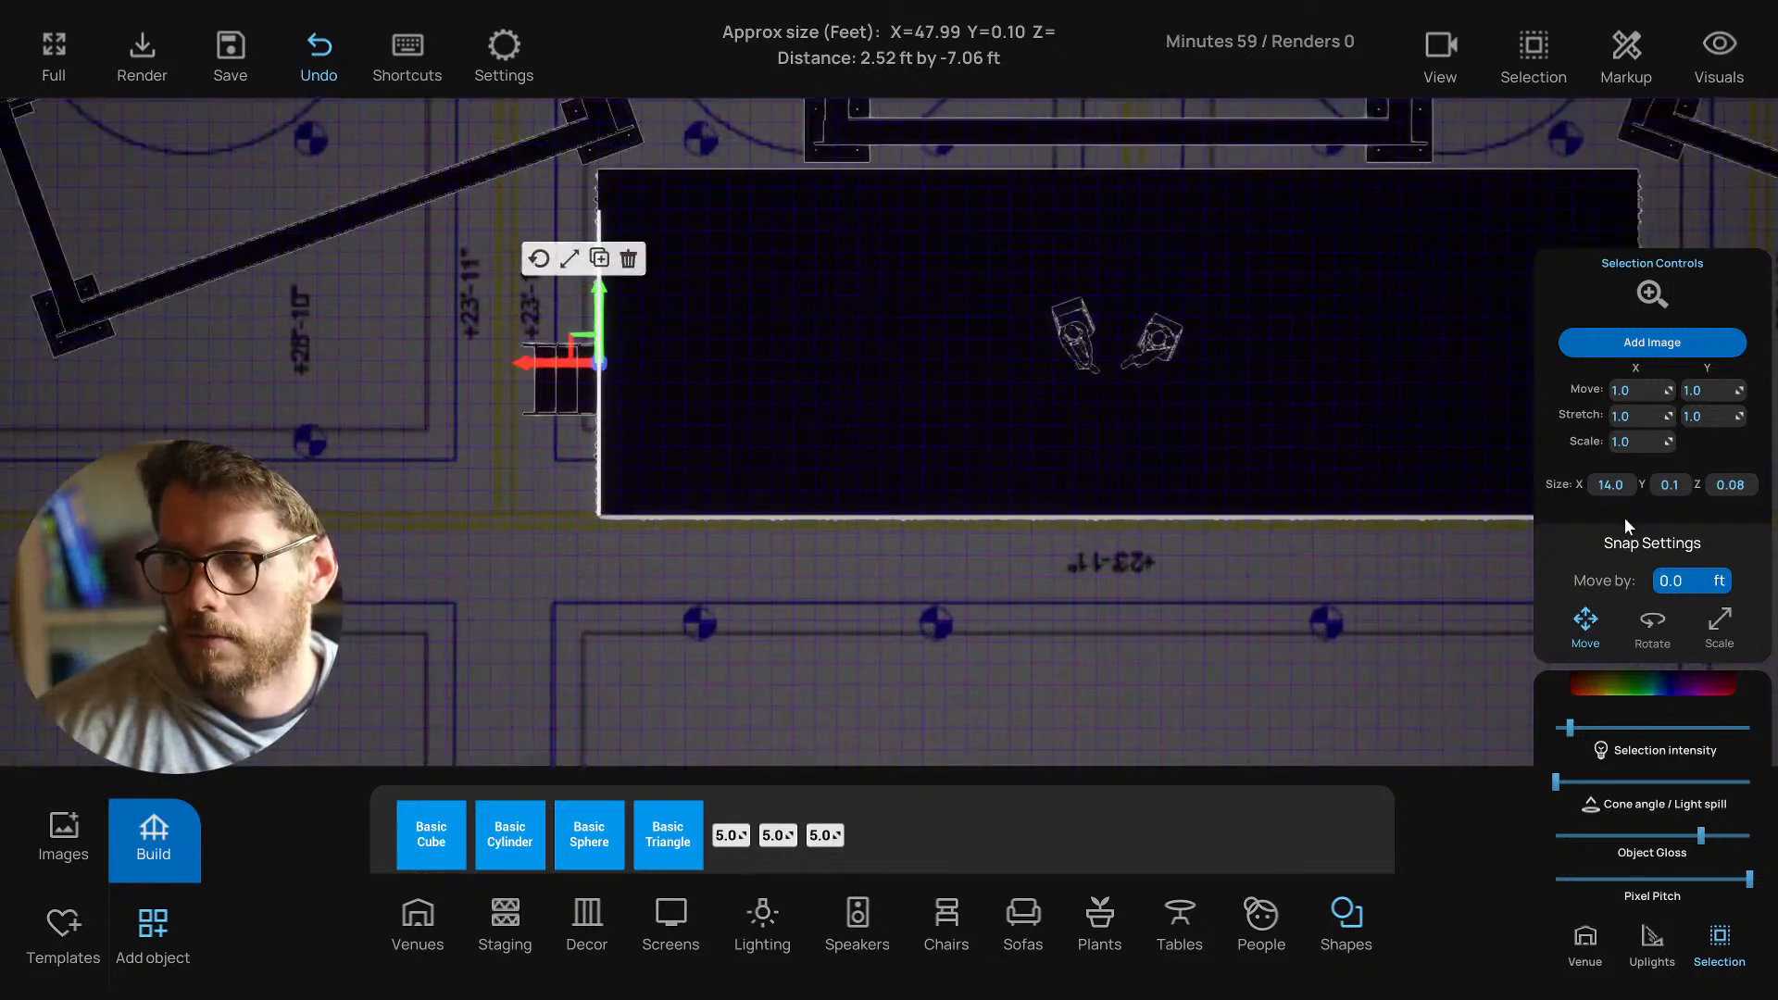
text(16)
key(Return)
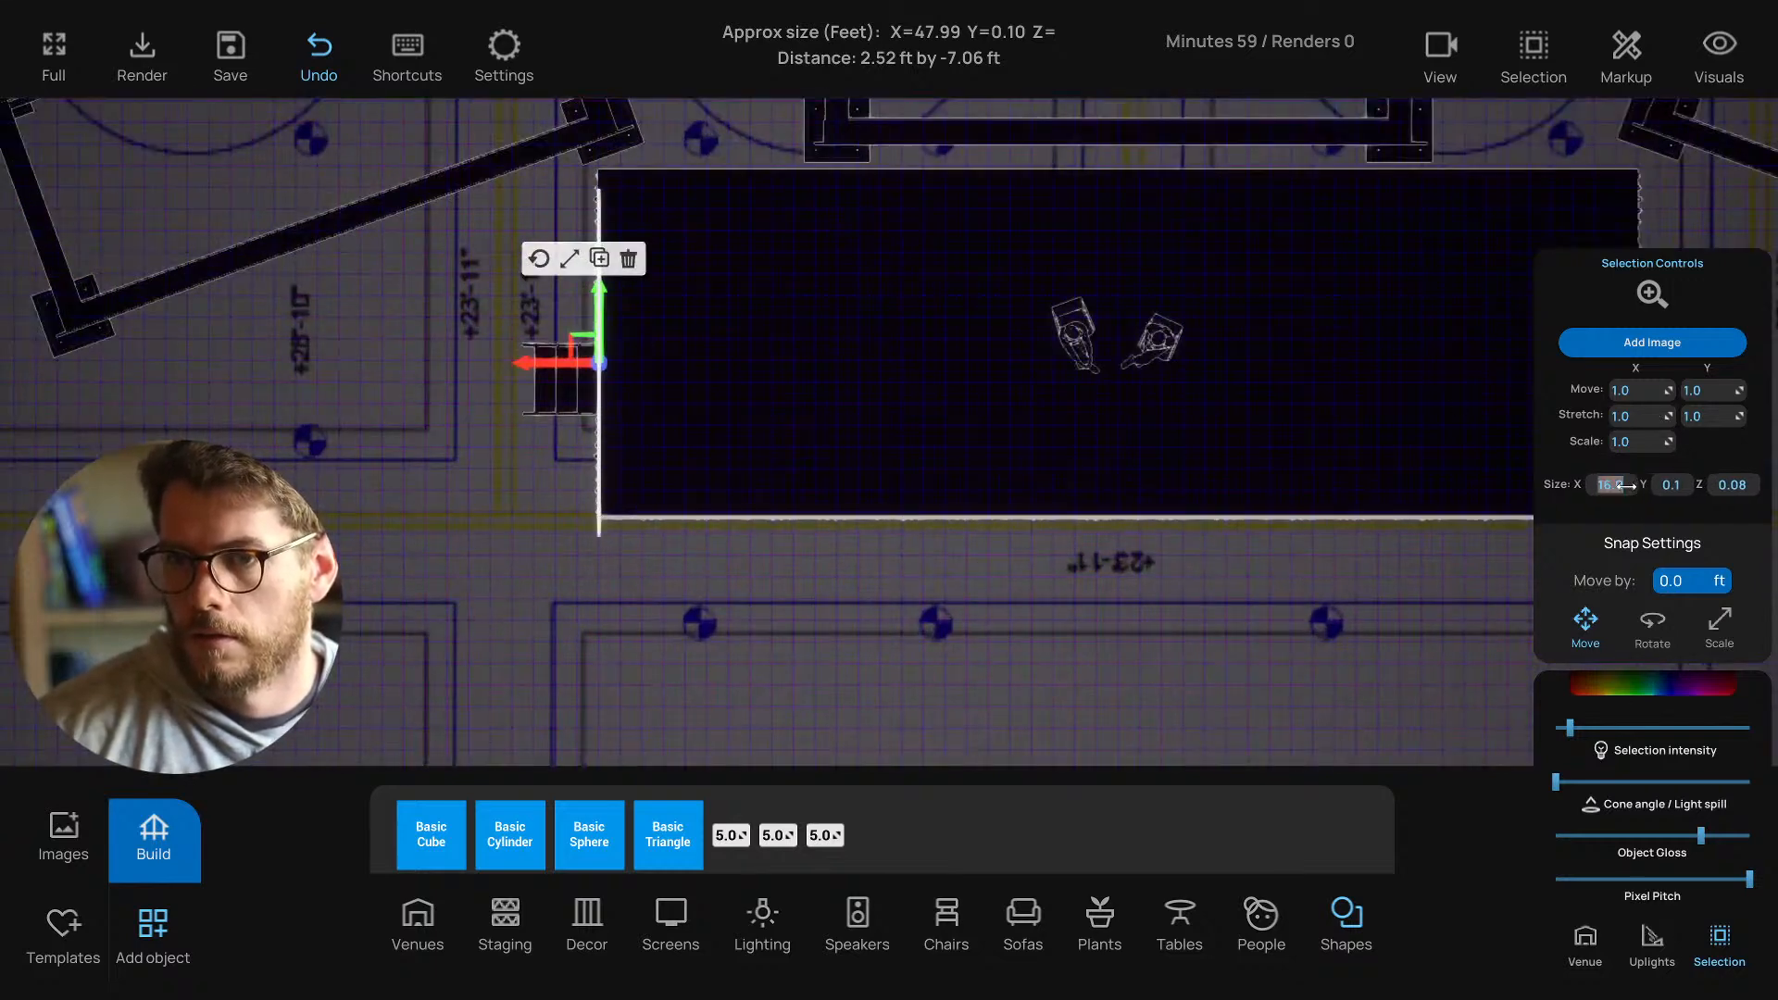
drag(602, 316, 598, 298)
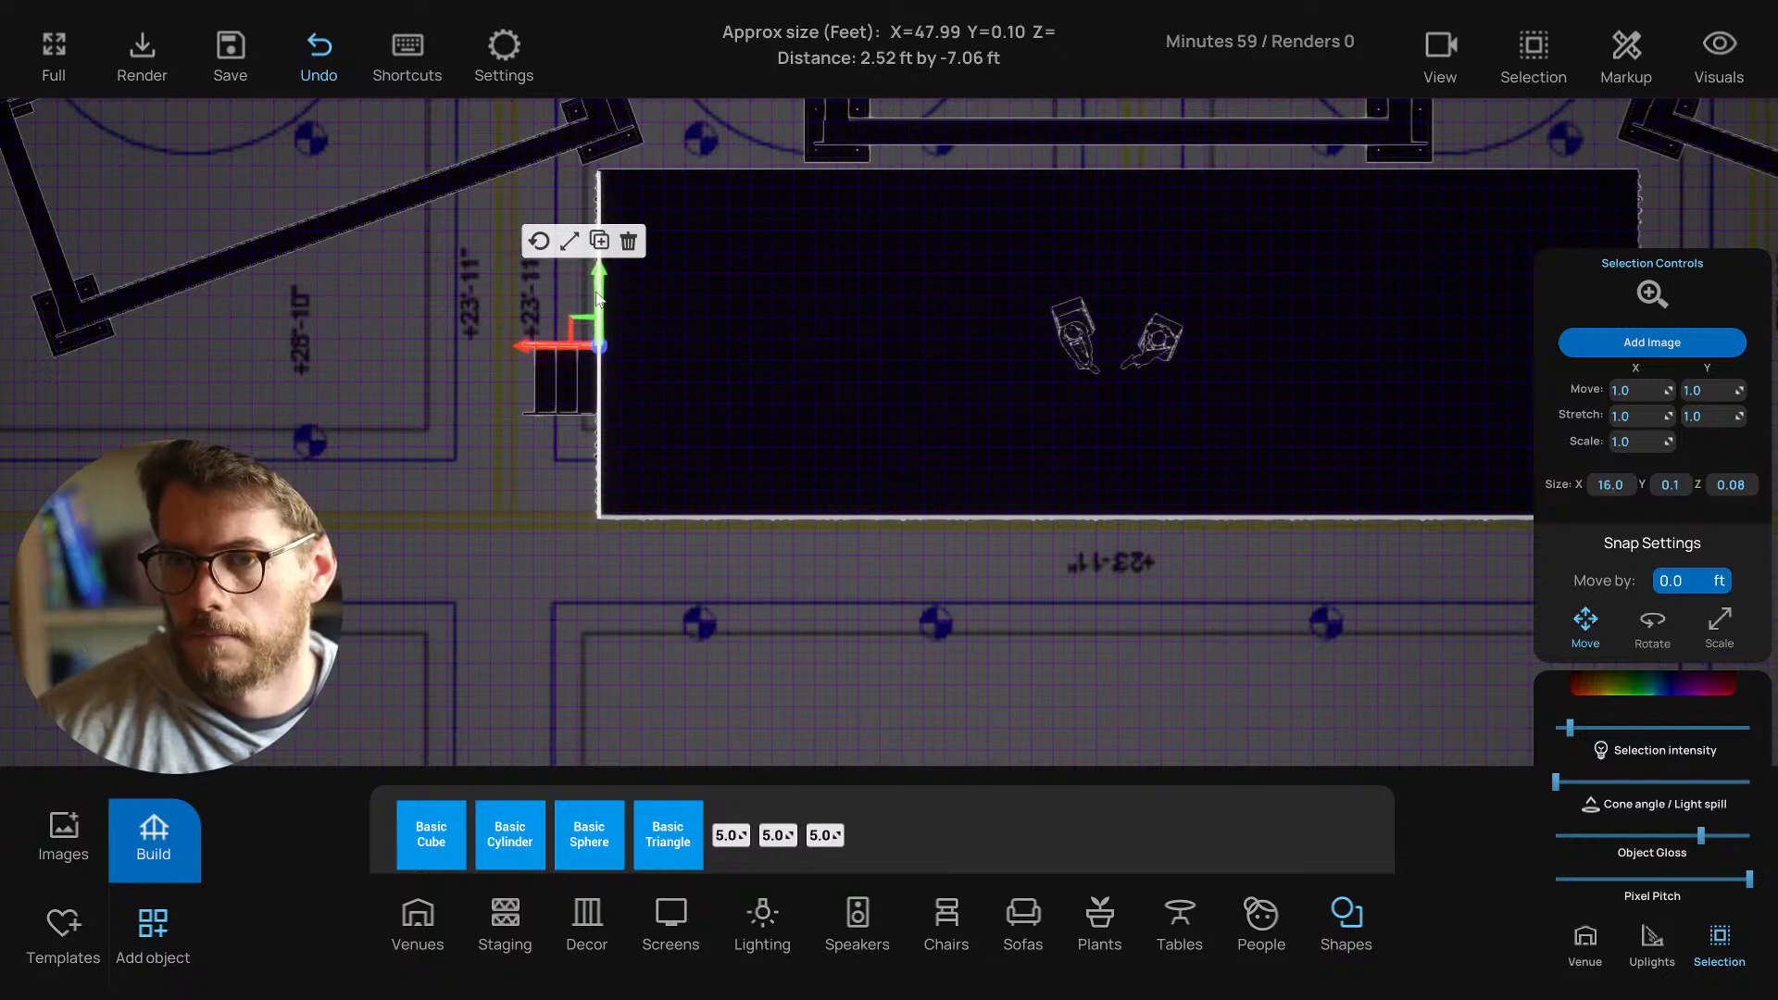
Copy the 16 ft side bar and place the copy along the stage's right edge.
scroll(597, 299, down, 2)
right_drag(871, 357, 679, 371)
key(ctrl+c)
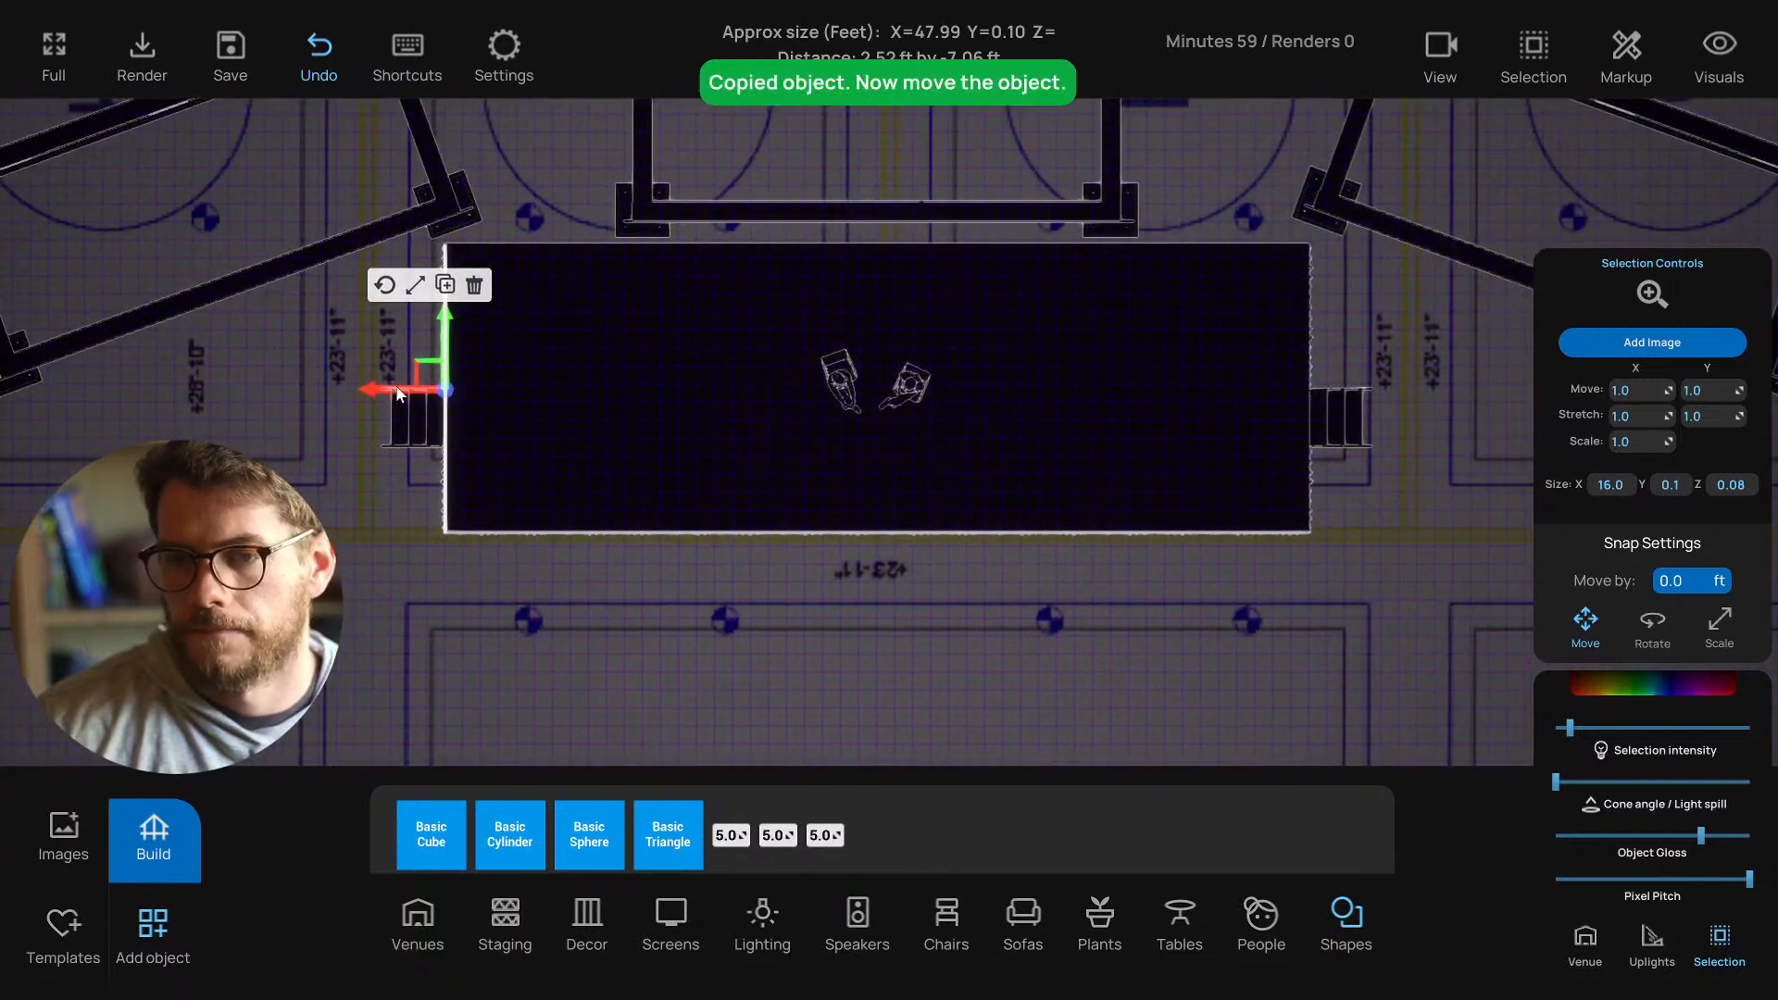
drag(395, 389, 1254, 387)
click(1208, 603)
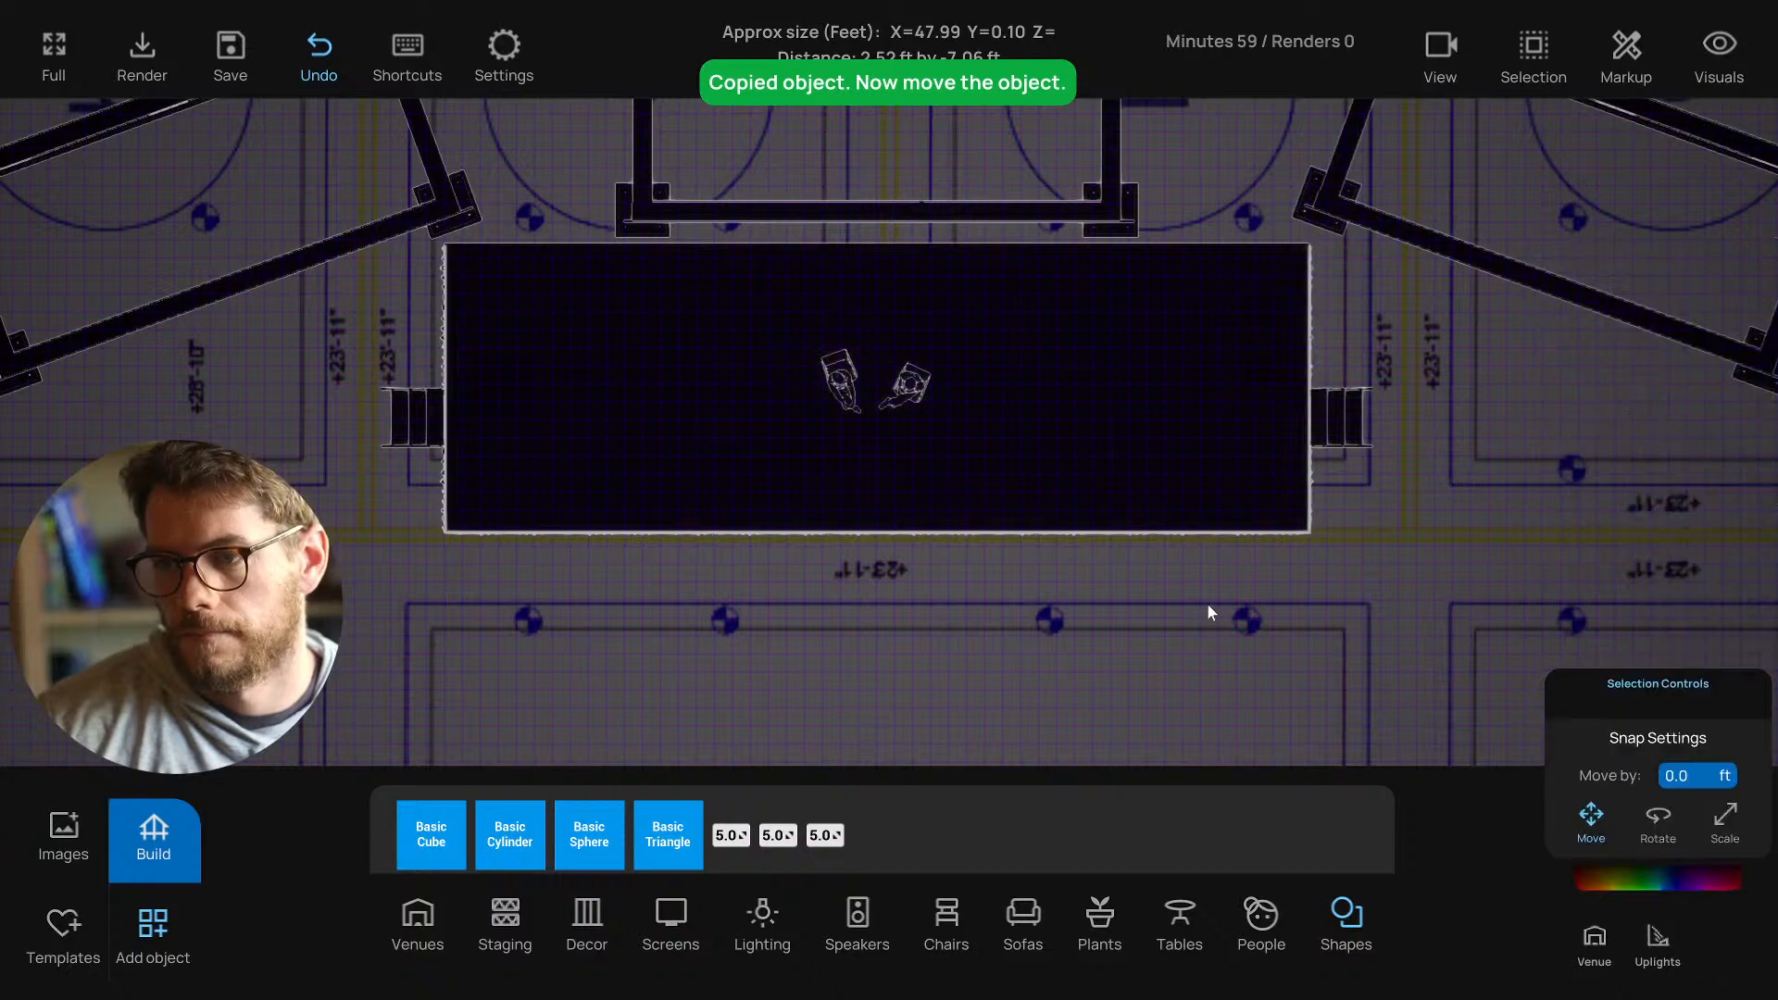
Save the project from the perspective view, and review the edged stage and screens from the audience seating.
key(v)
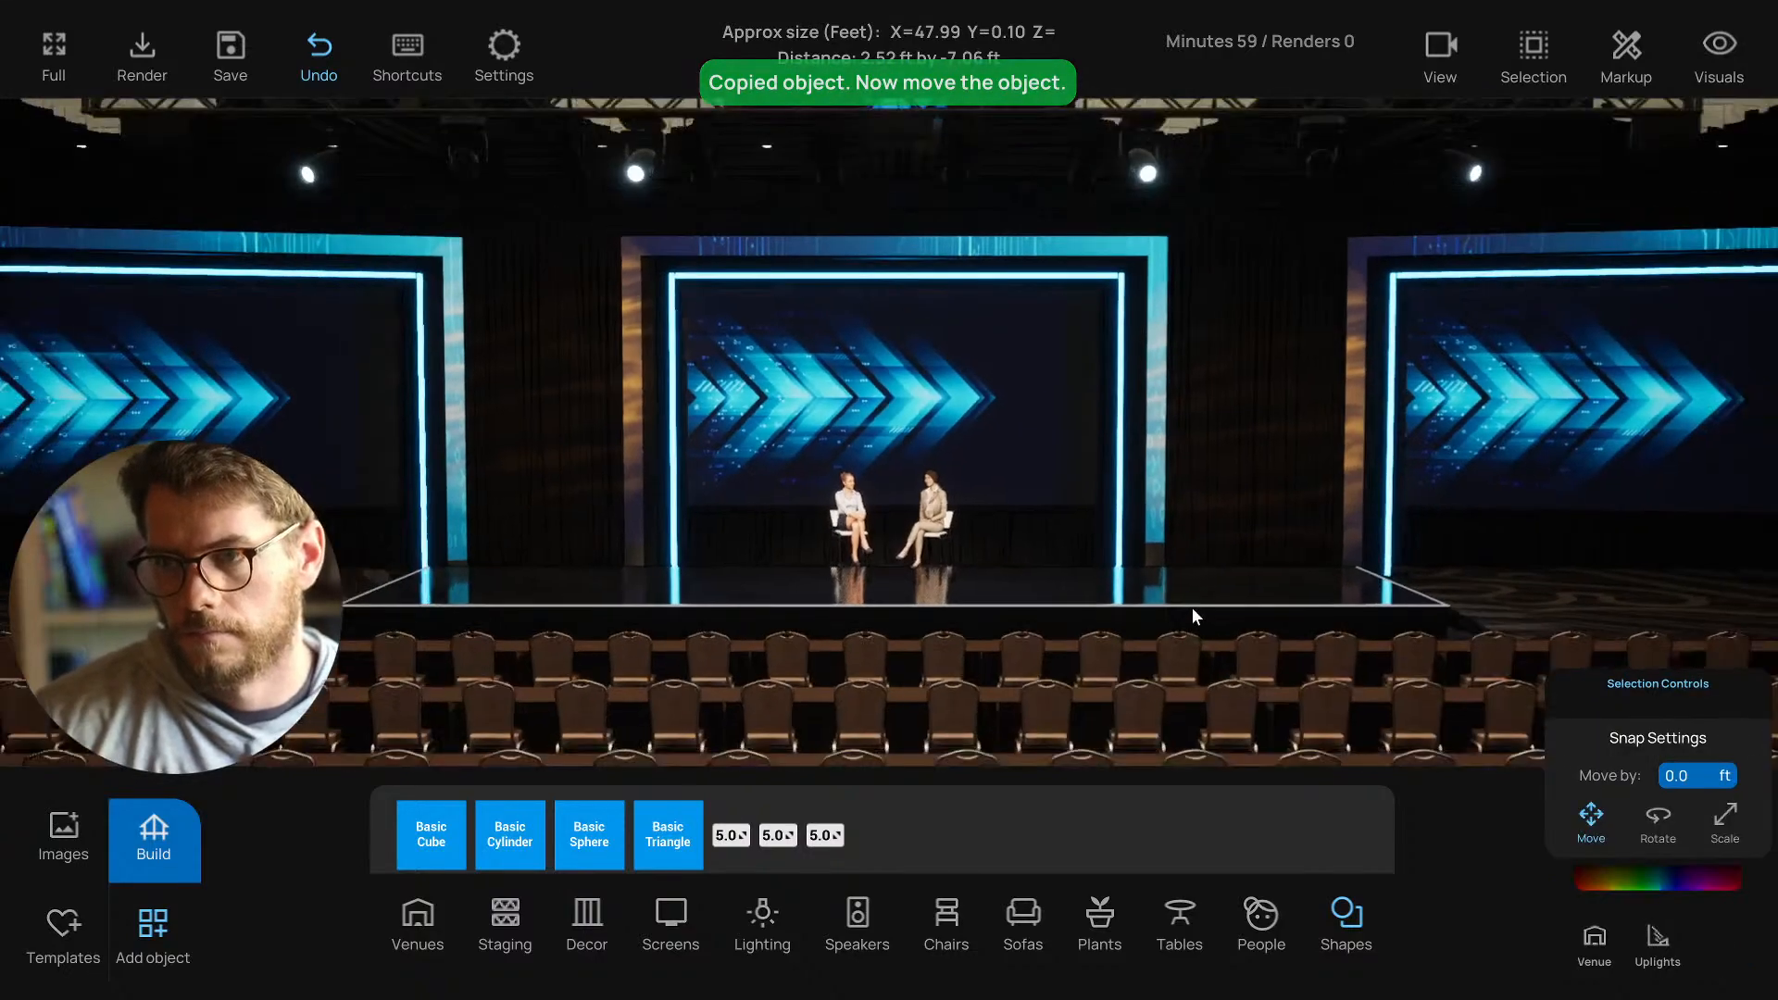
key(ctrl+s)
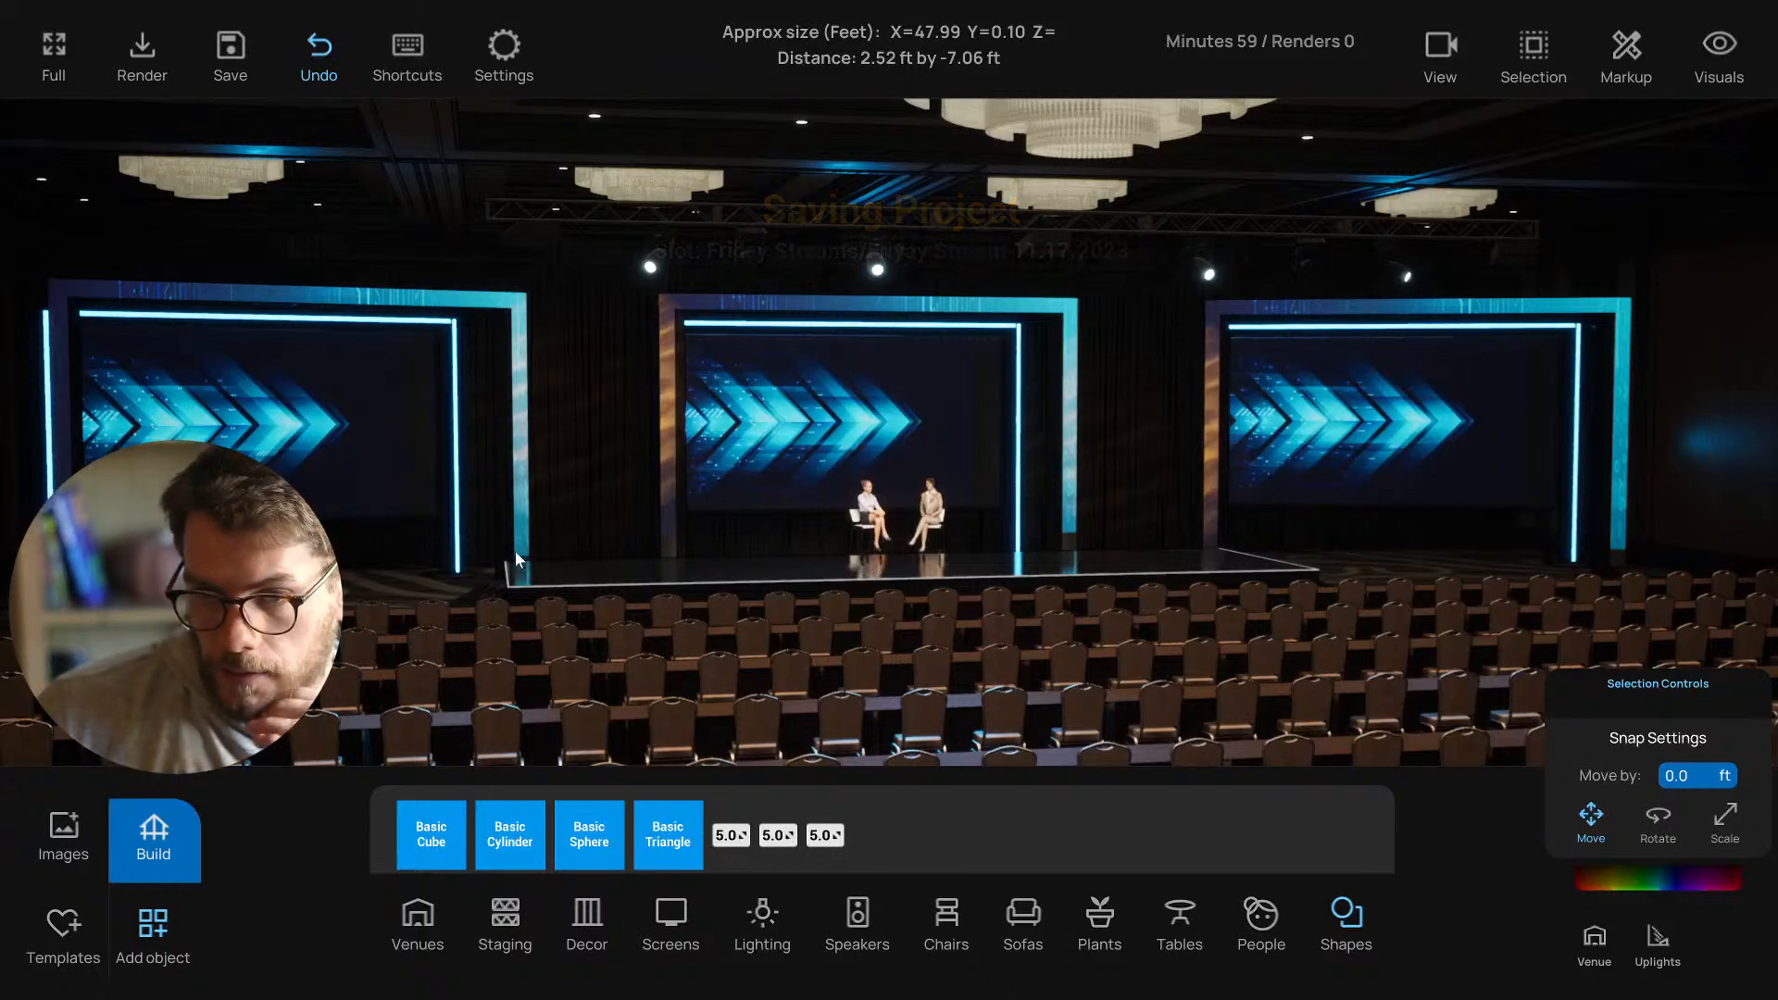
middle_drag(973, 619, 771, 623)
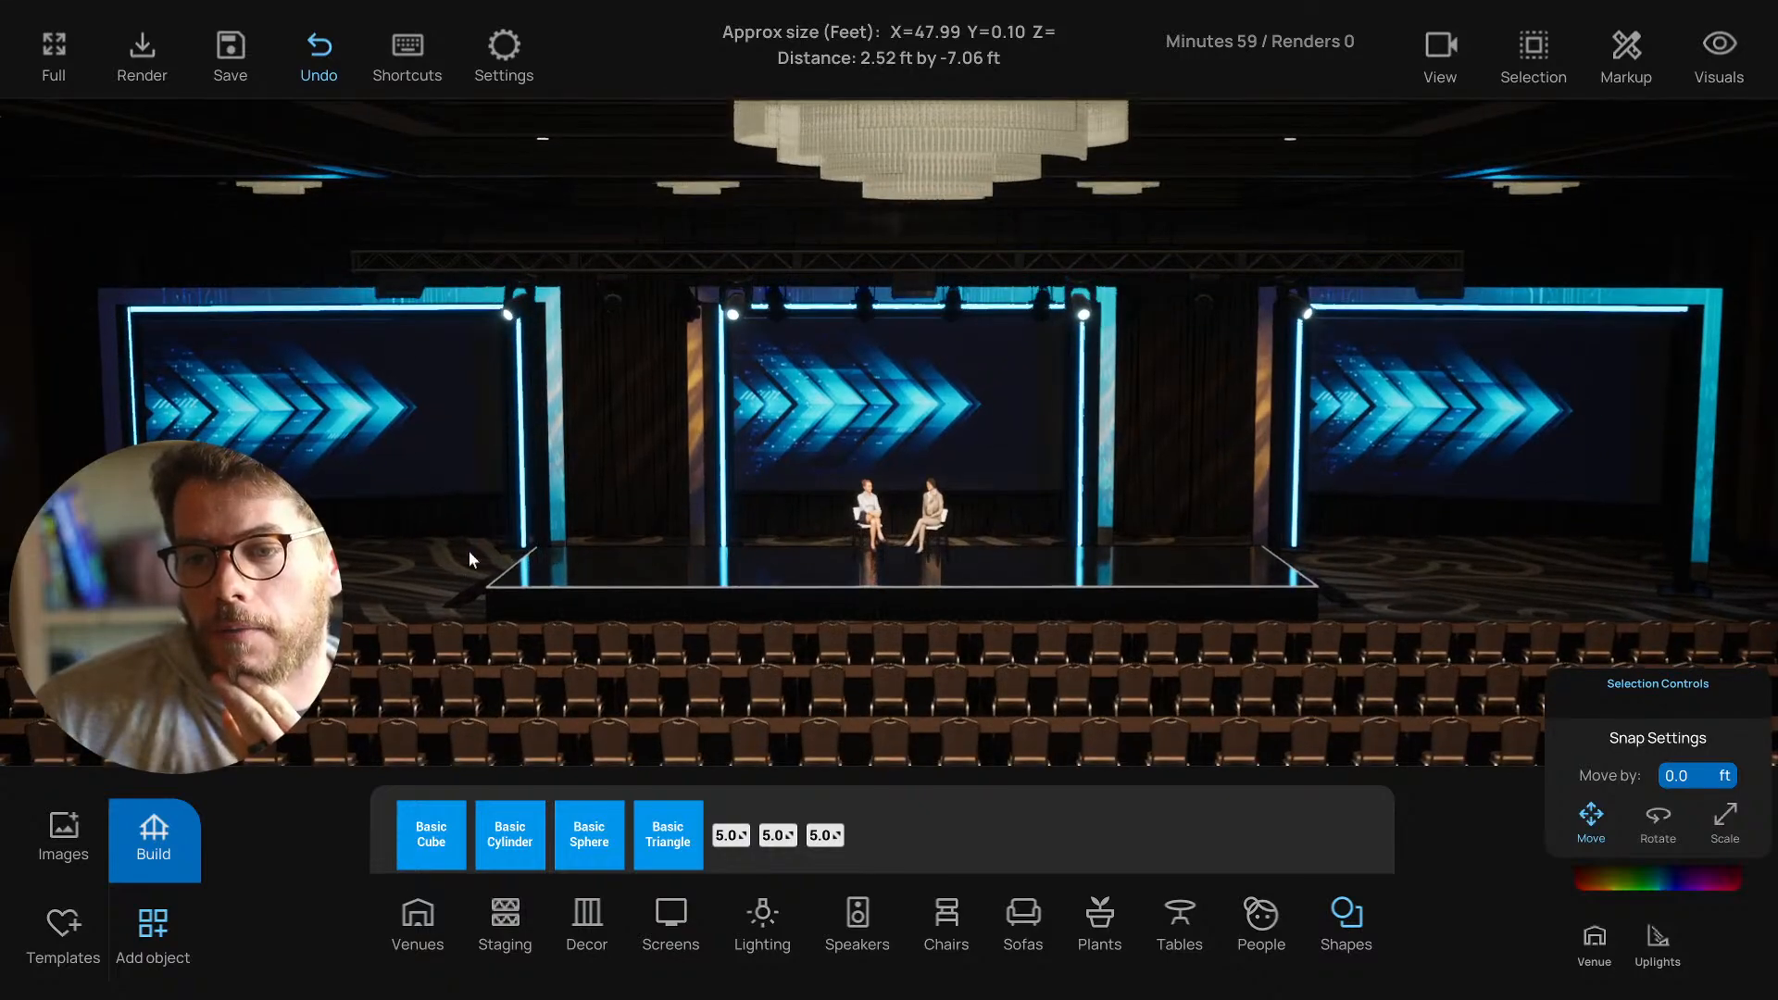
middle_drag(559, 585, 573, 593)
scroll(573, 592, up, 2)
In plan view, move the leftmost stage deck section off the stage to behind the drape line.
key(t)
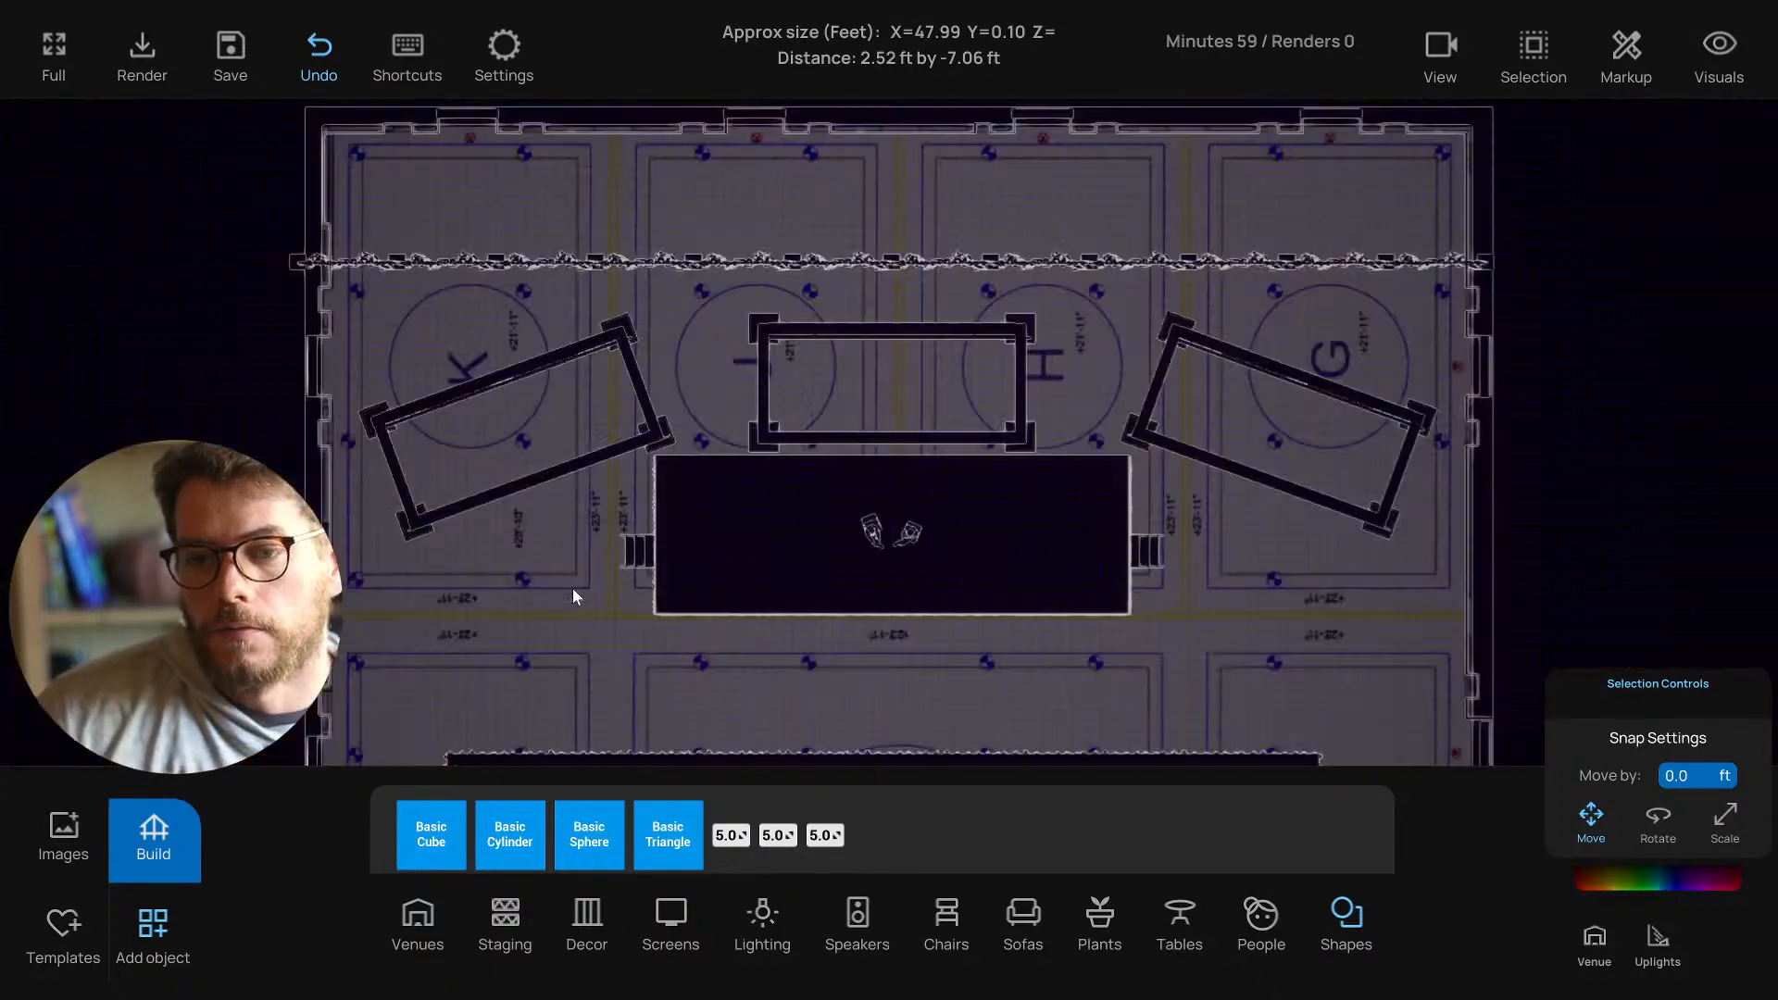
scroll(602, 546, up, 2)
scroll(626, 503, up, 2)
middle_drag(548, 512, 587, 509)
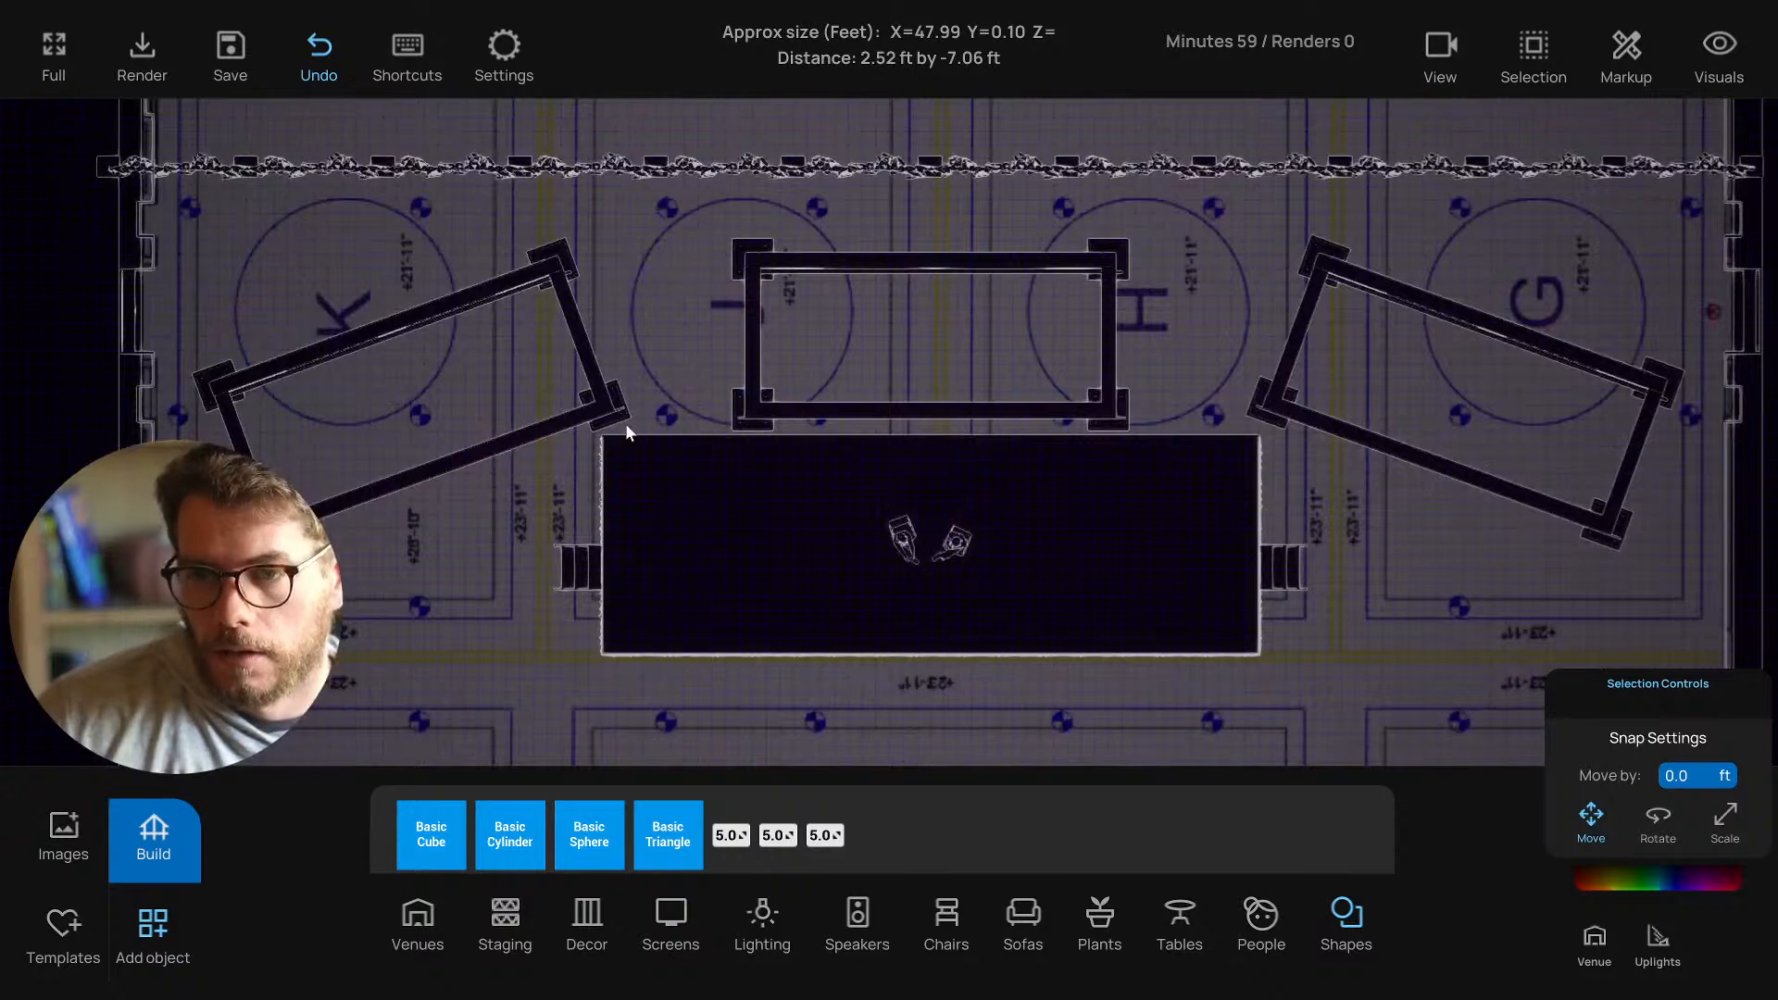
drag(625, 424, 637, 603)
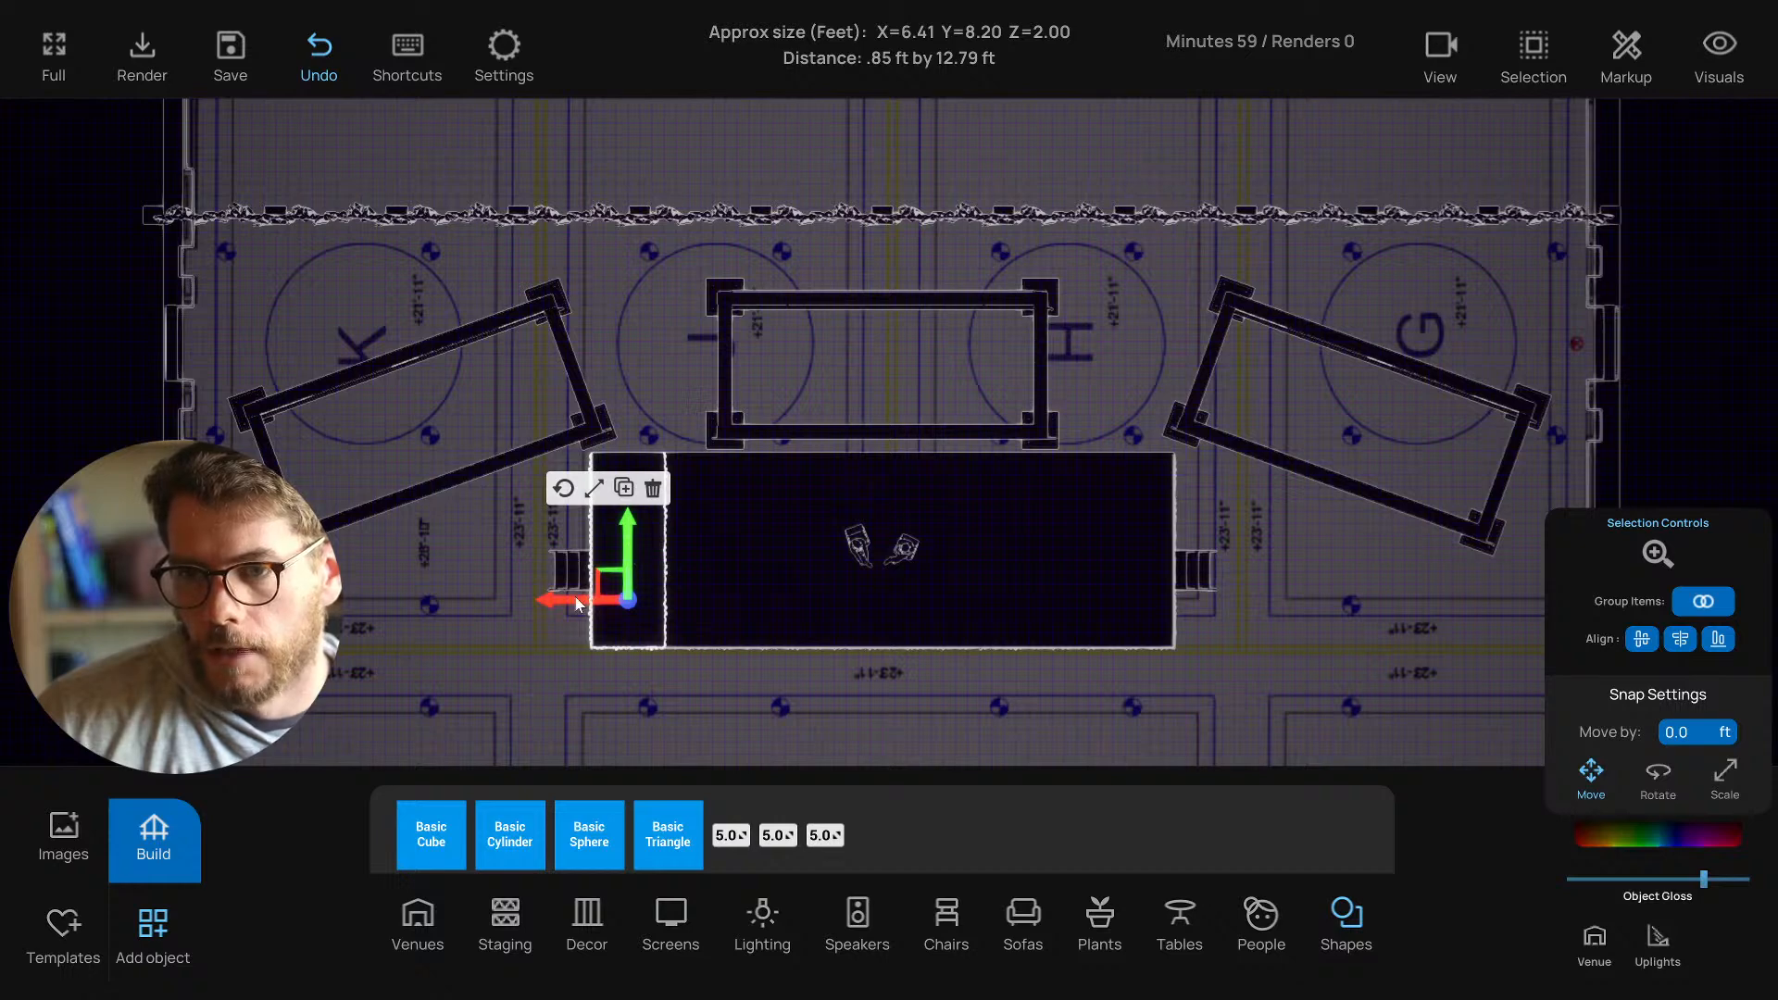
middle_drag(703, 449, 693, 554)
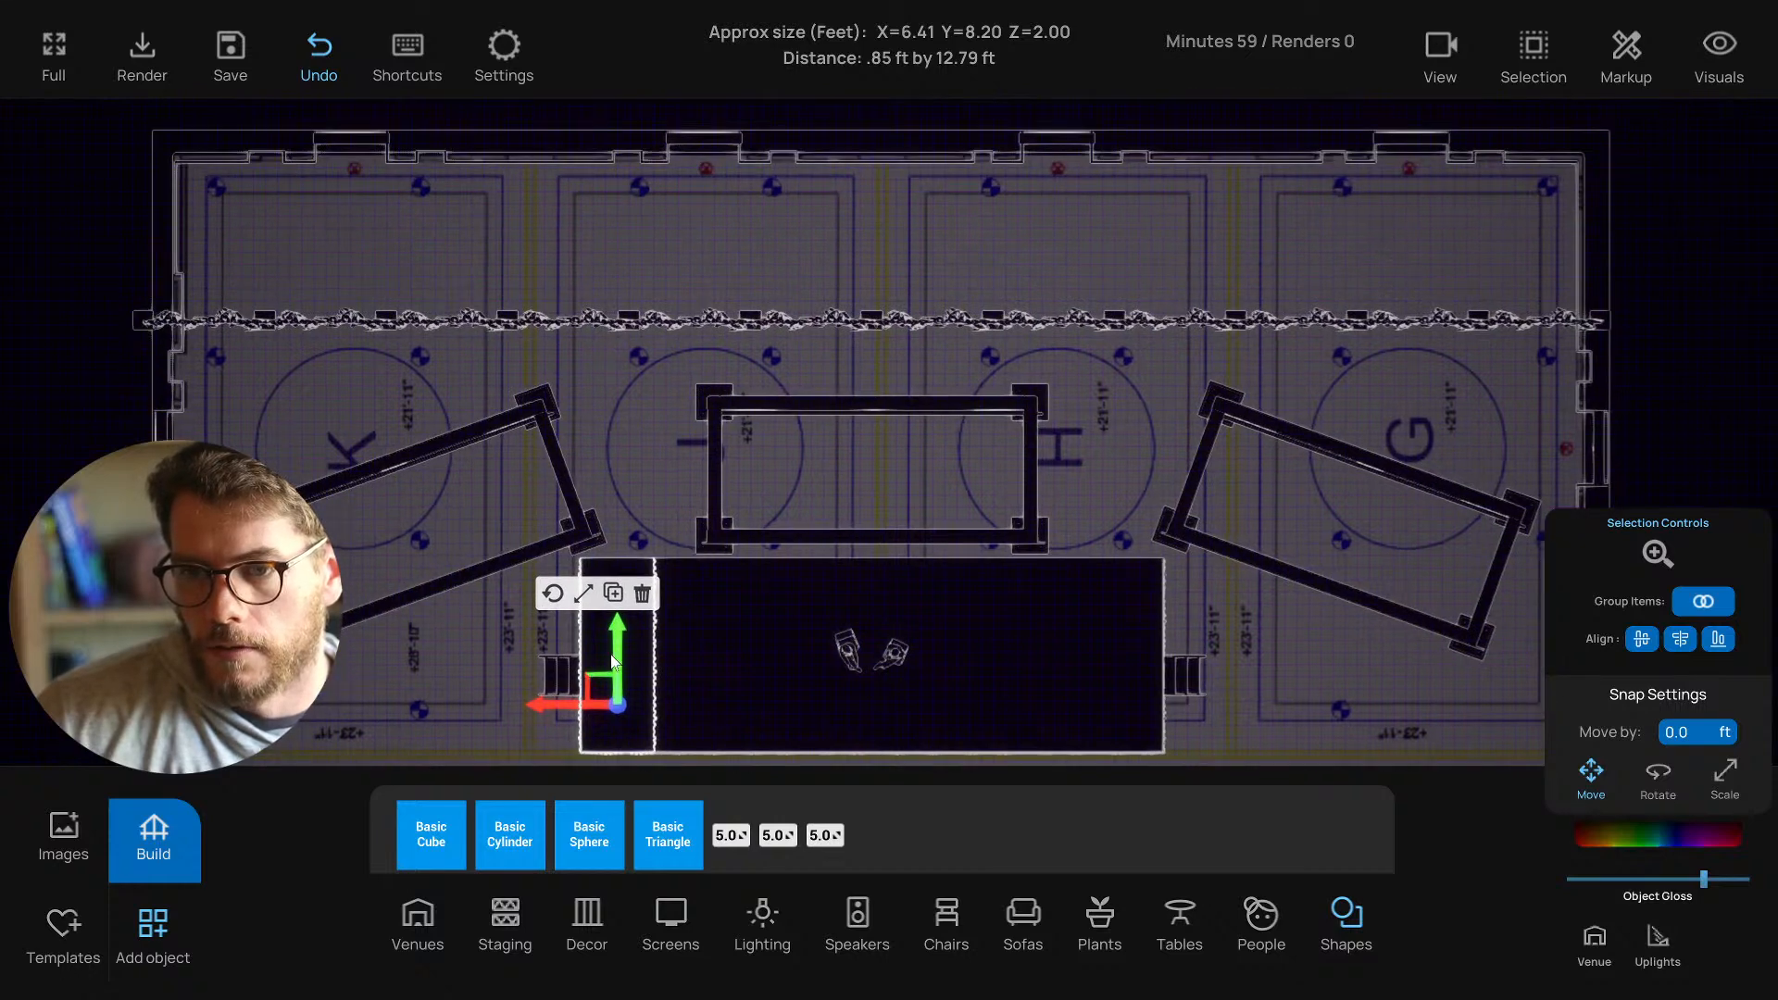
drag(613, 662, 617, 163)
click(689, 189)
Move the left side bar inward to the left edge of the remaining stage.
middle_drag(607, 655, 634, 526)
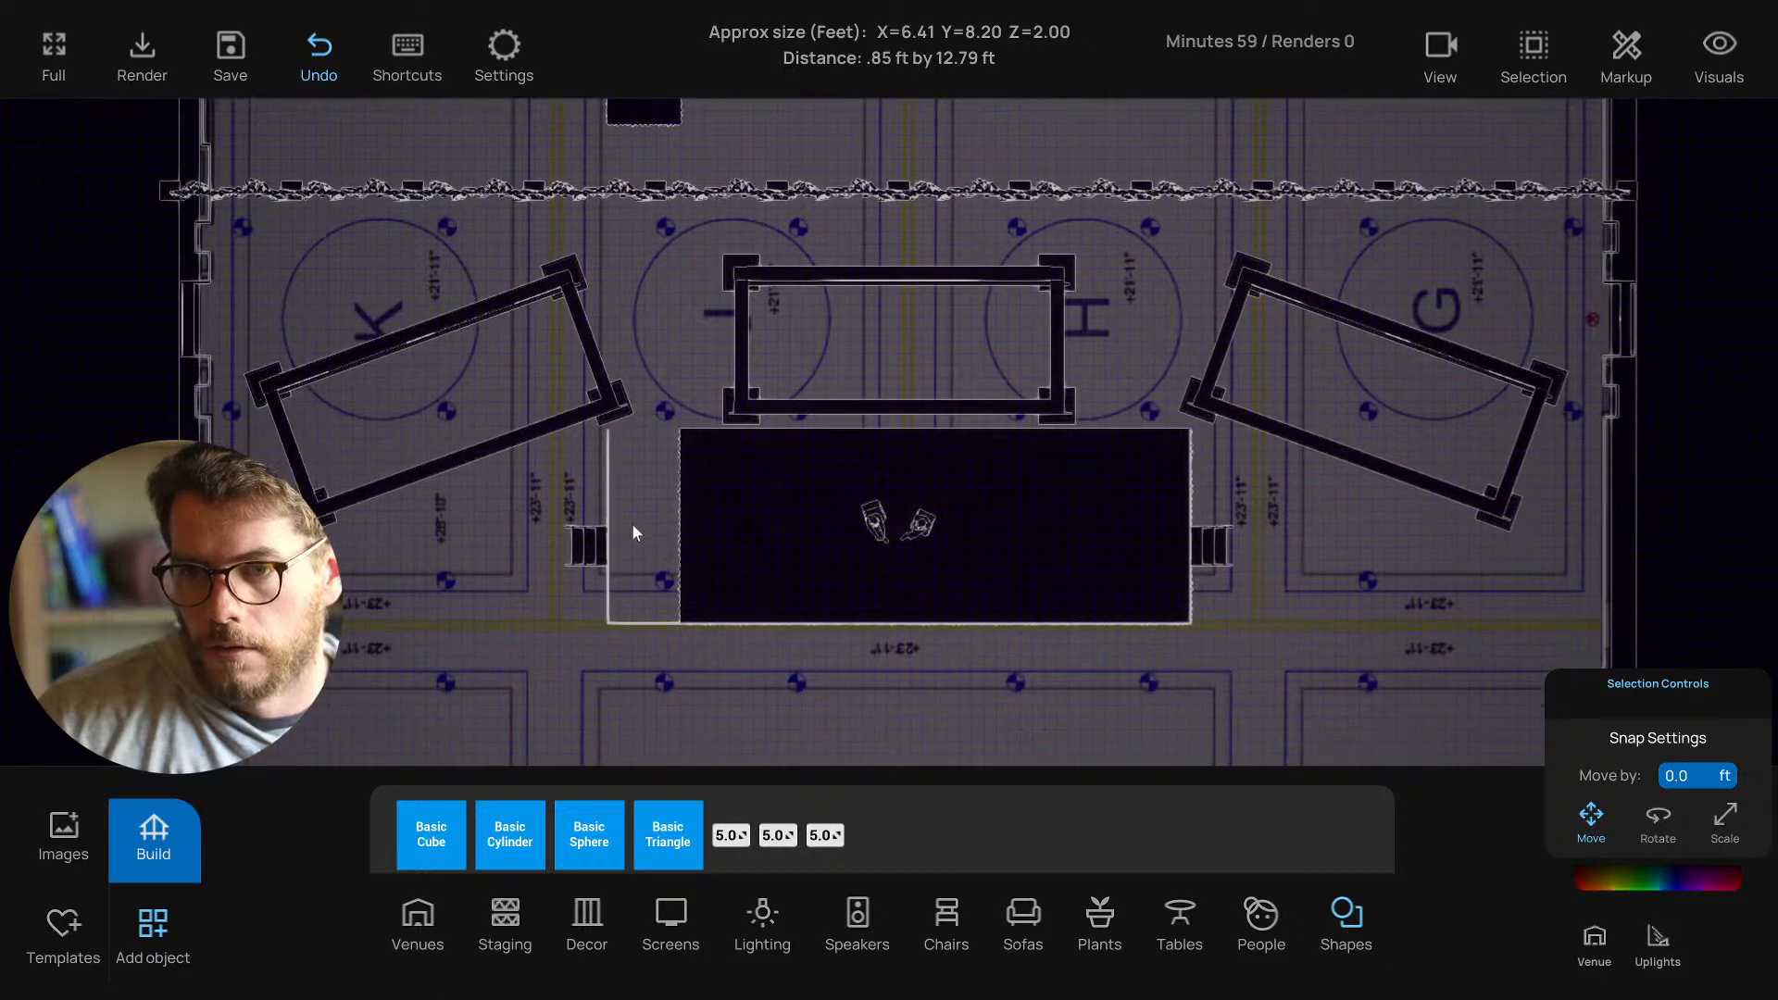
scroll(633, 533, up, 3)
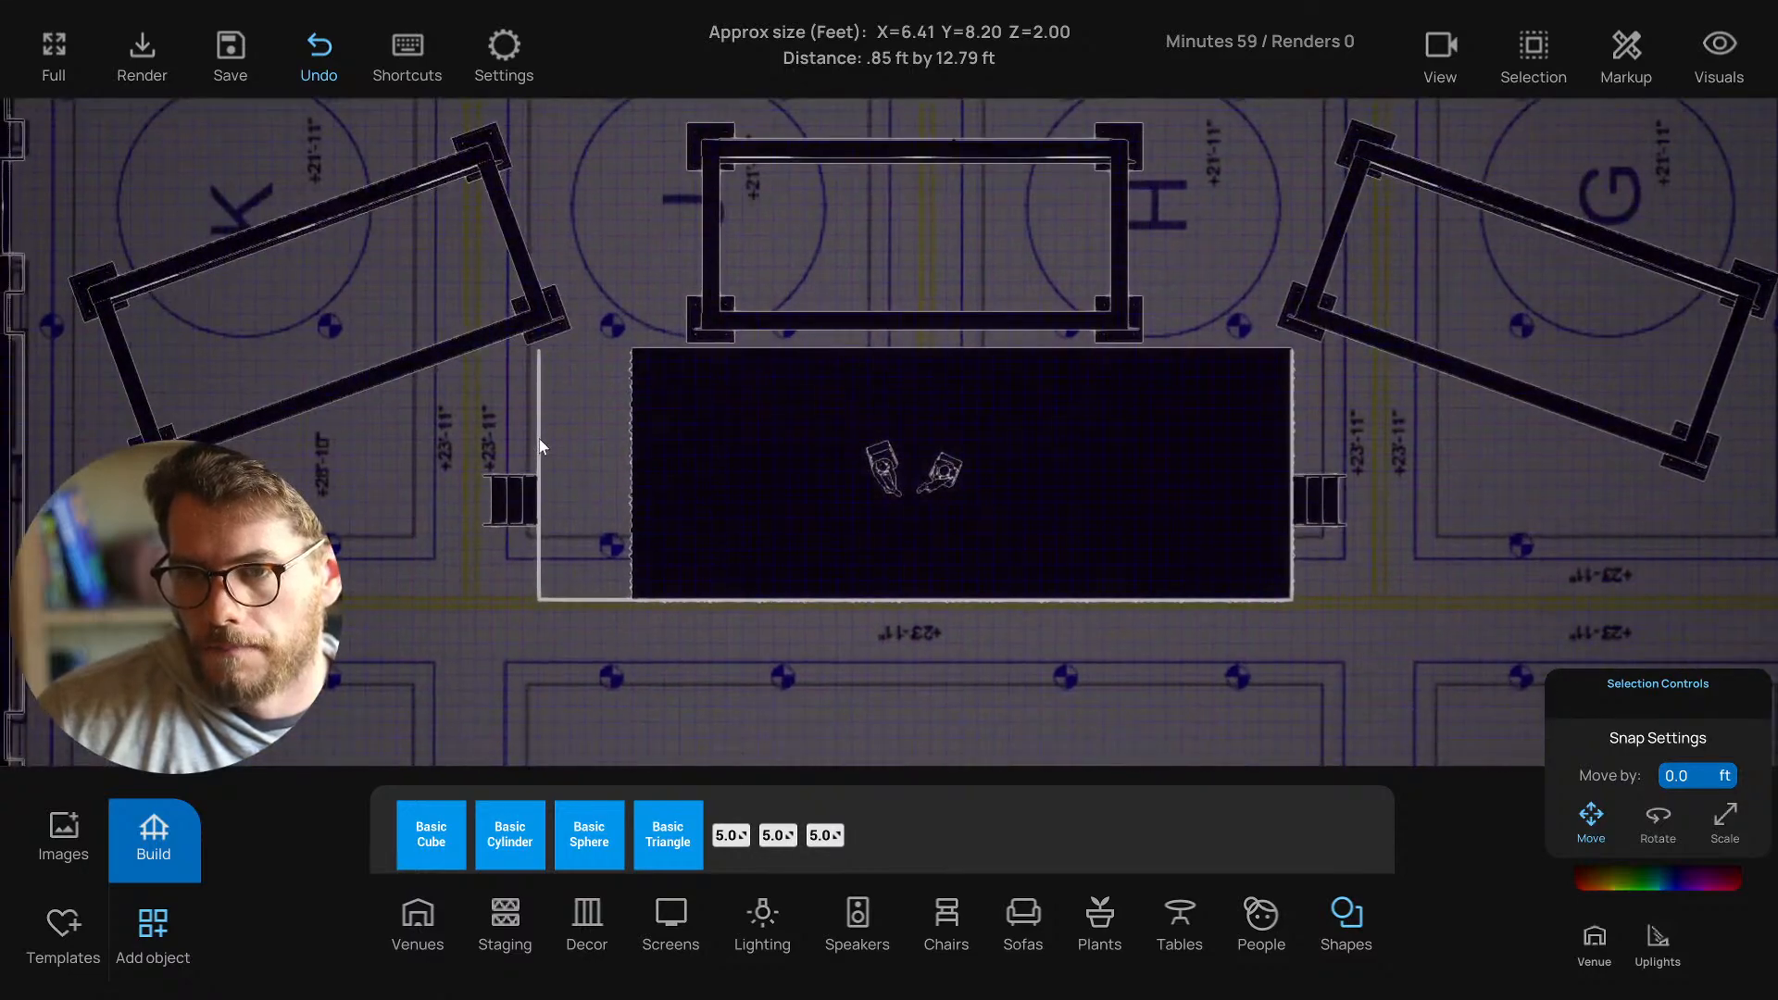
click(542, 447)
drag(484, 474, 576, 477)
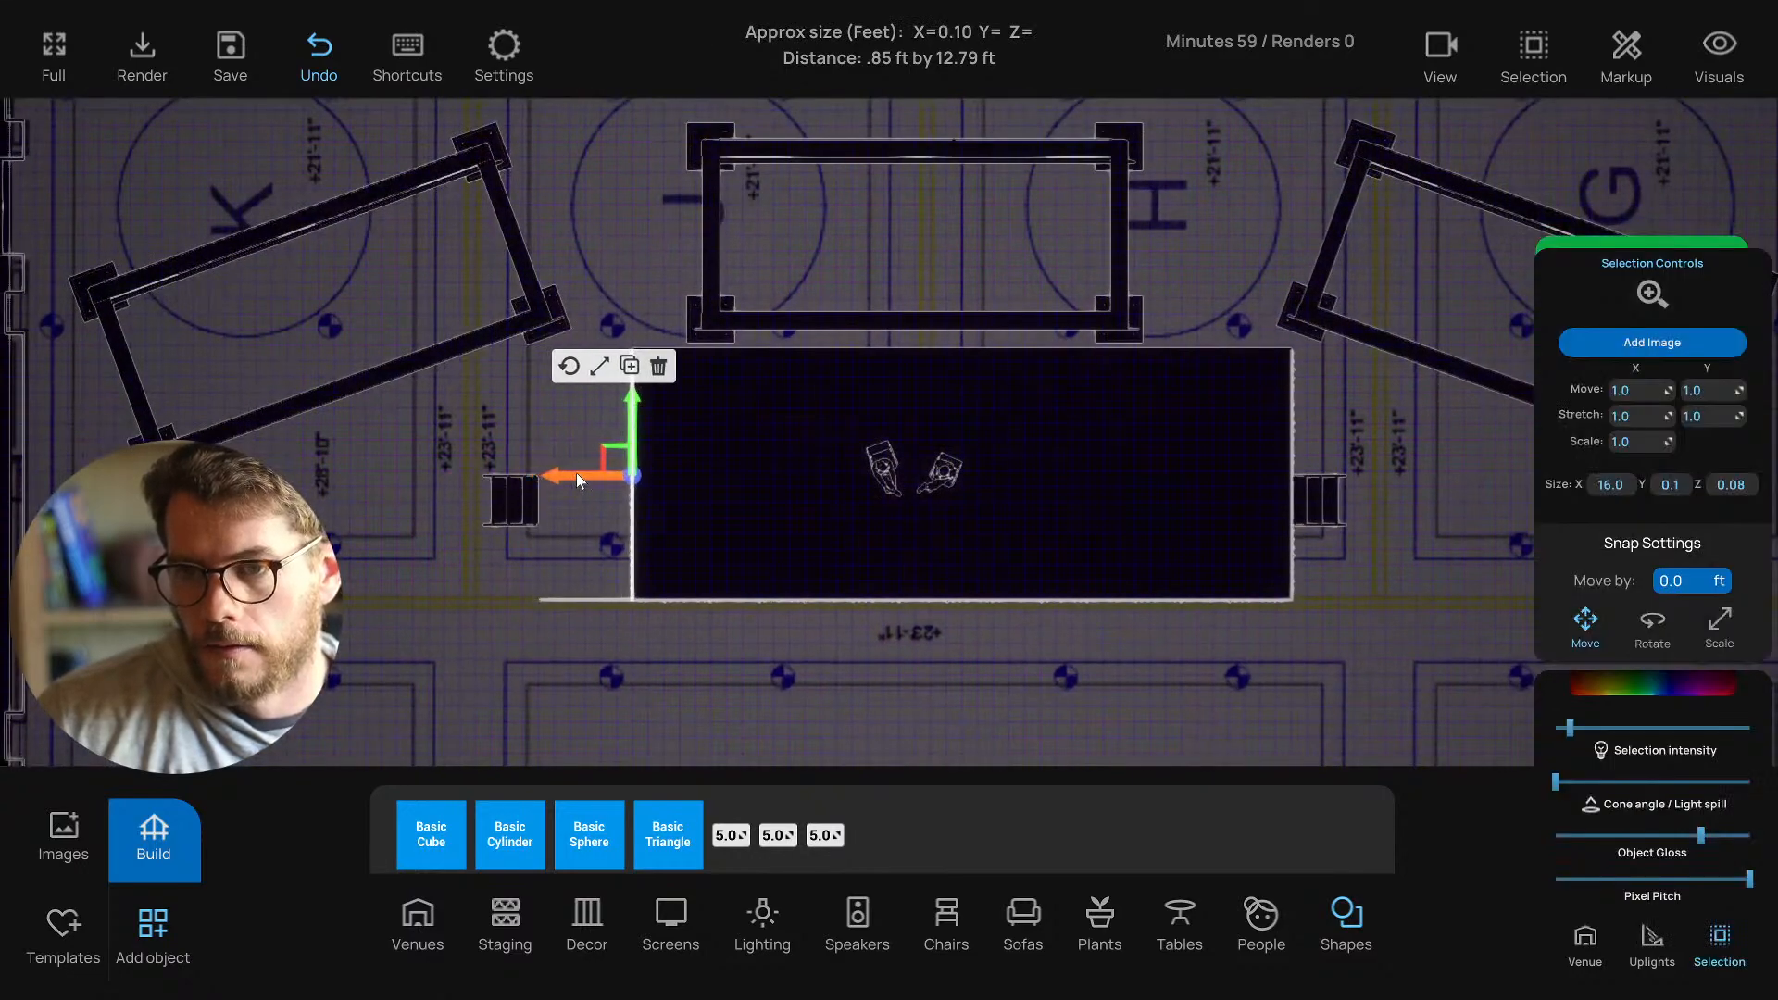
Shift the front edge bar to centre on the narrowed stage and shorten it to match the stage's width.
click(591, 600)
click(591, 602)
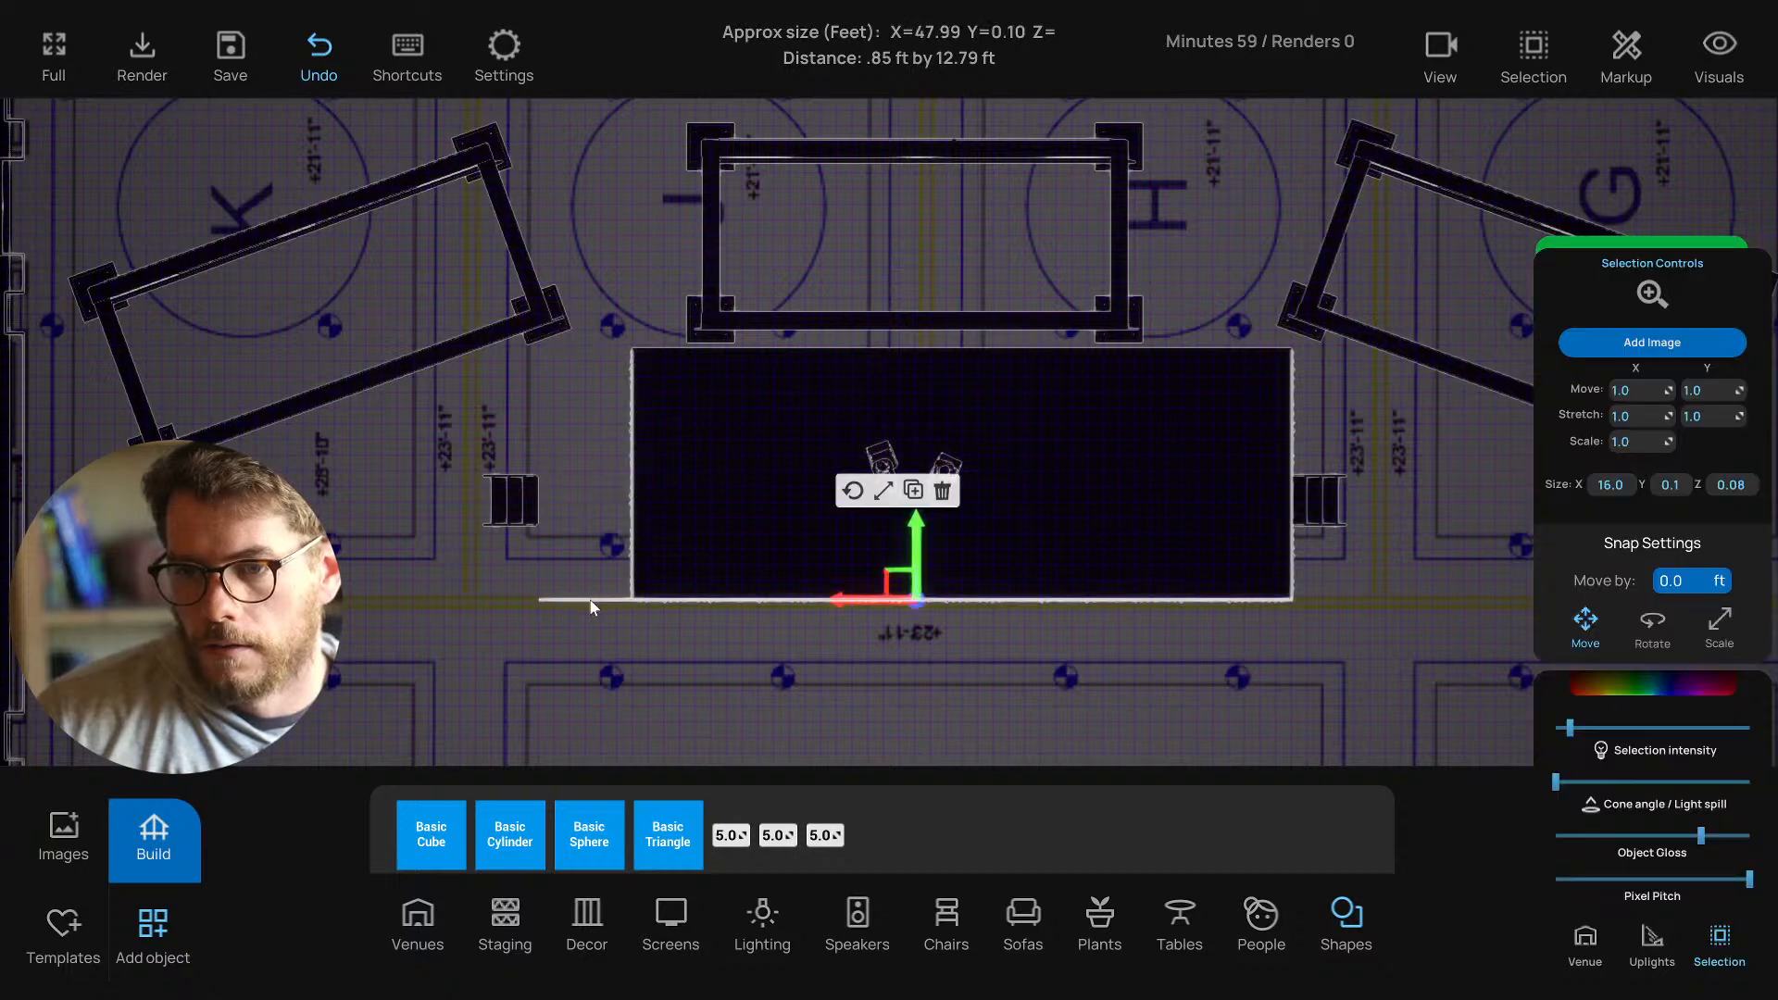
scroll(763, 594, up, 2)
middle_drag(879, 600, 702, 610)
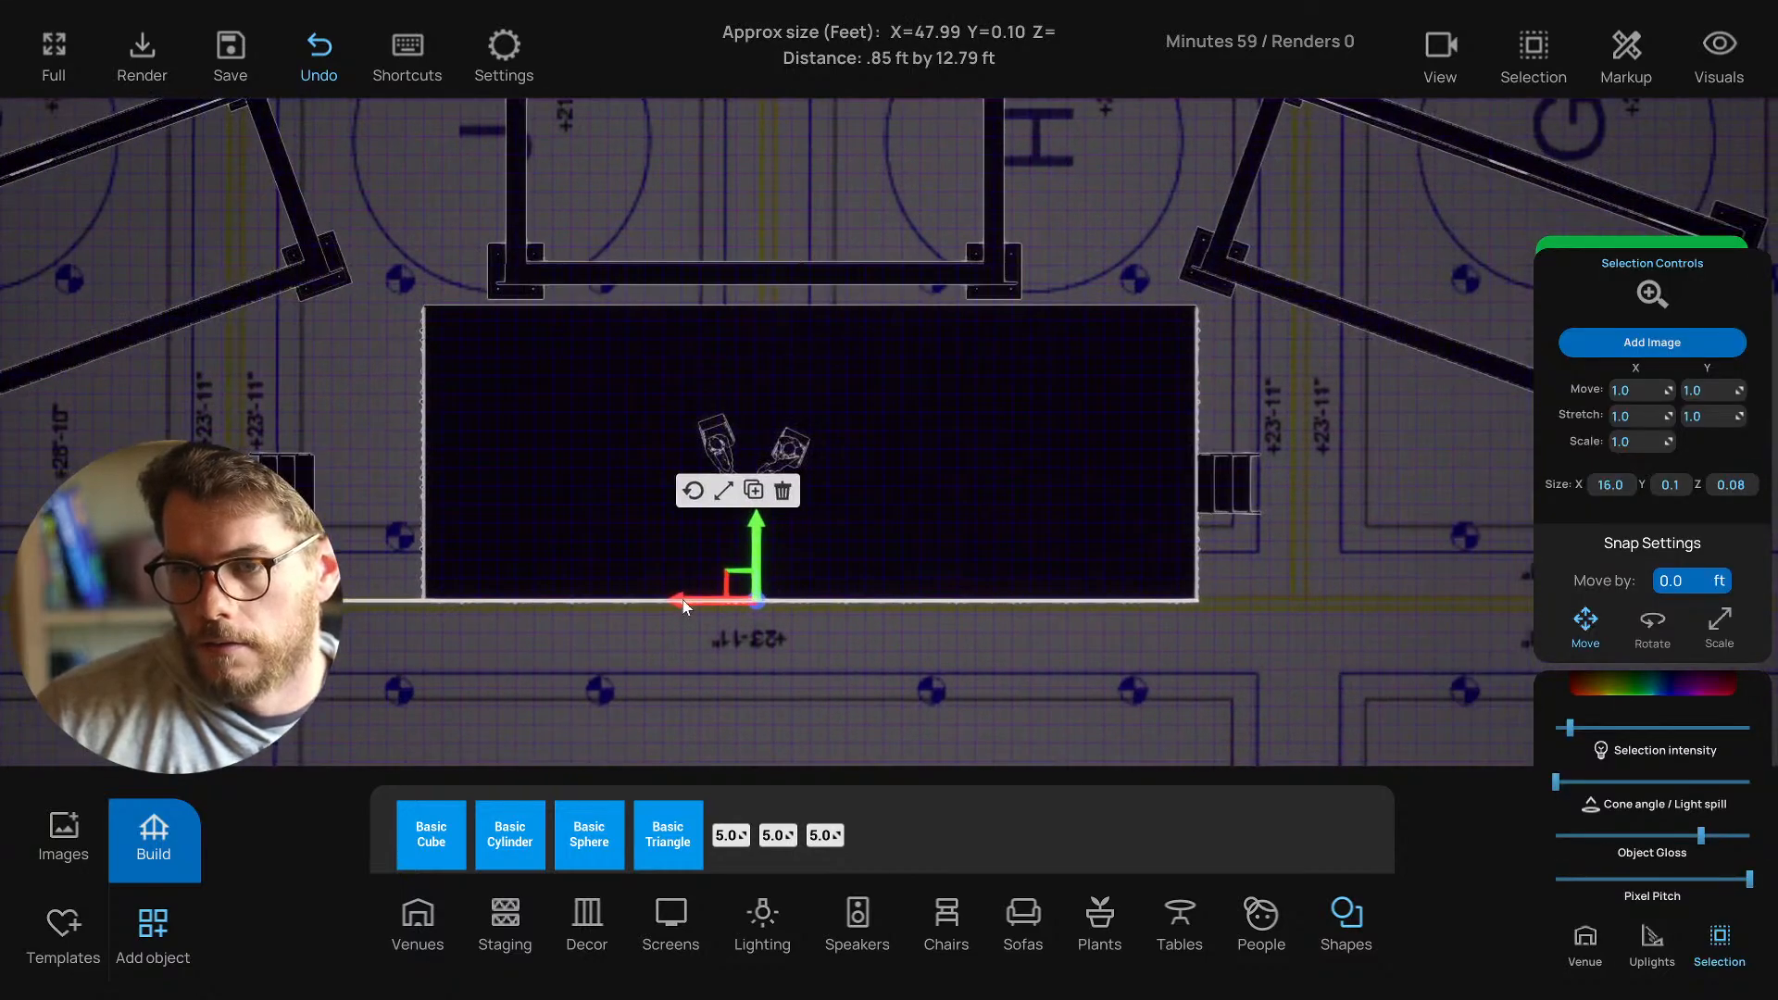
drag(686, 607, 758, 609)
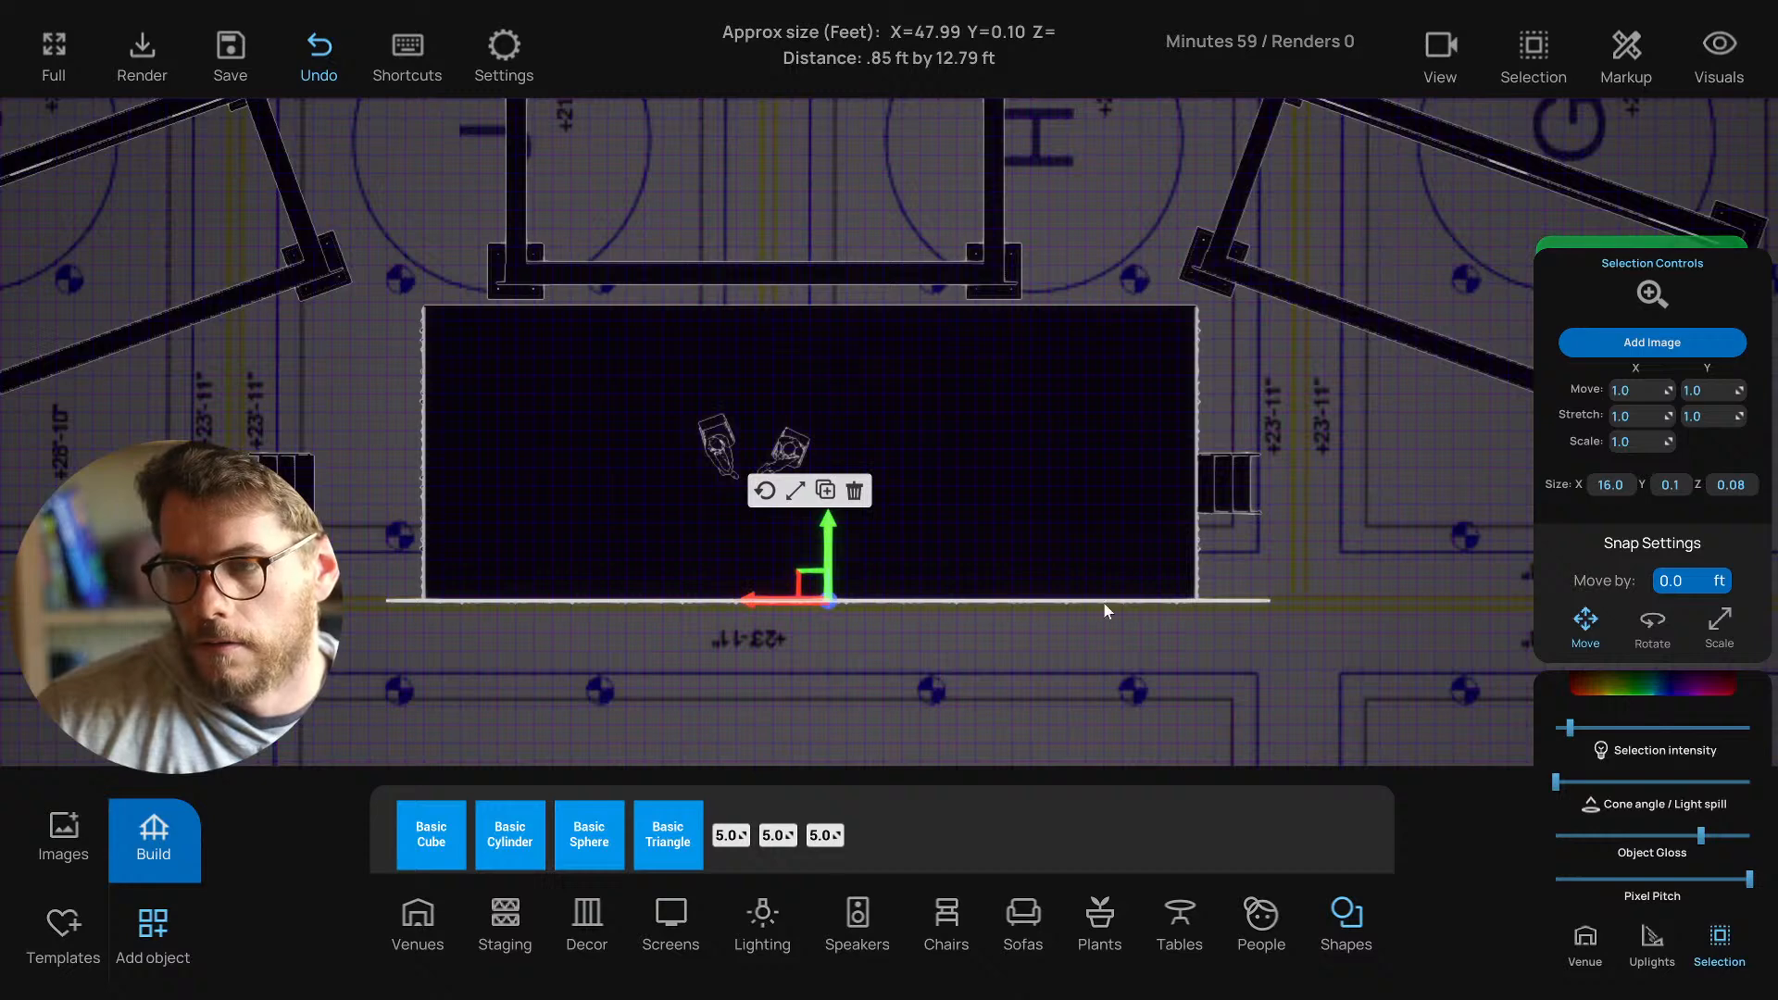
click(796, 492)
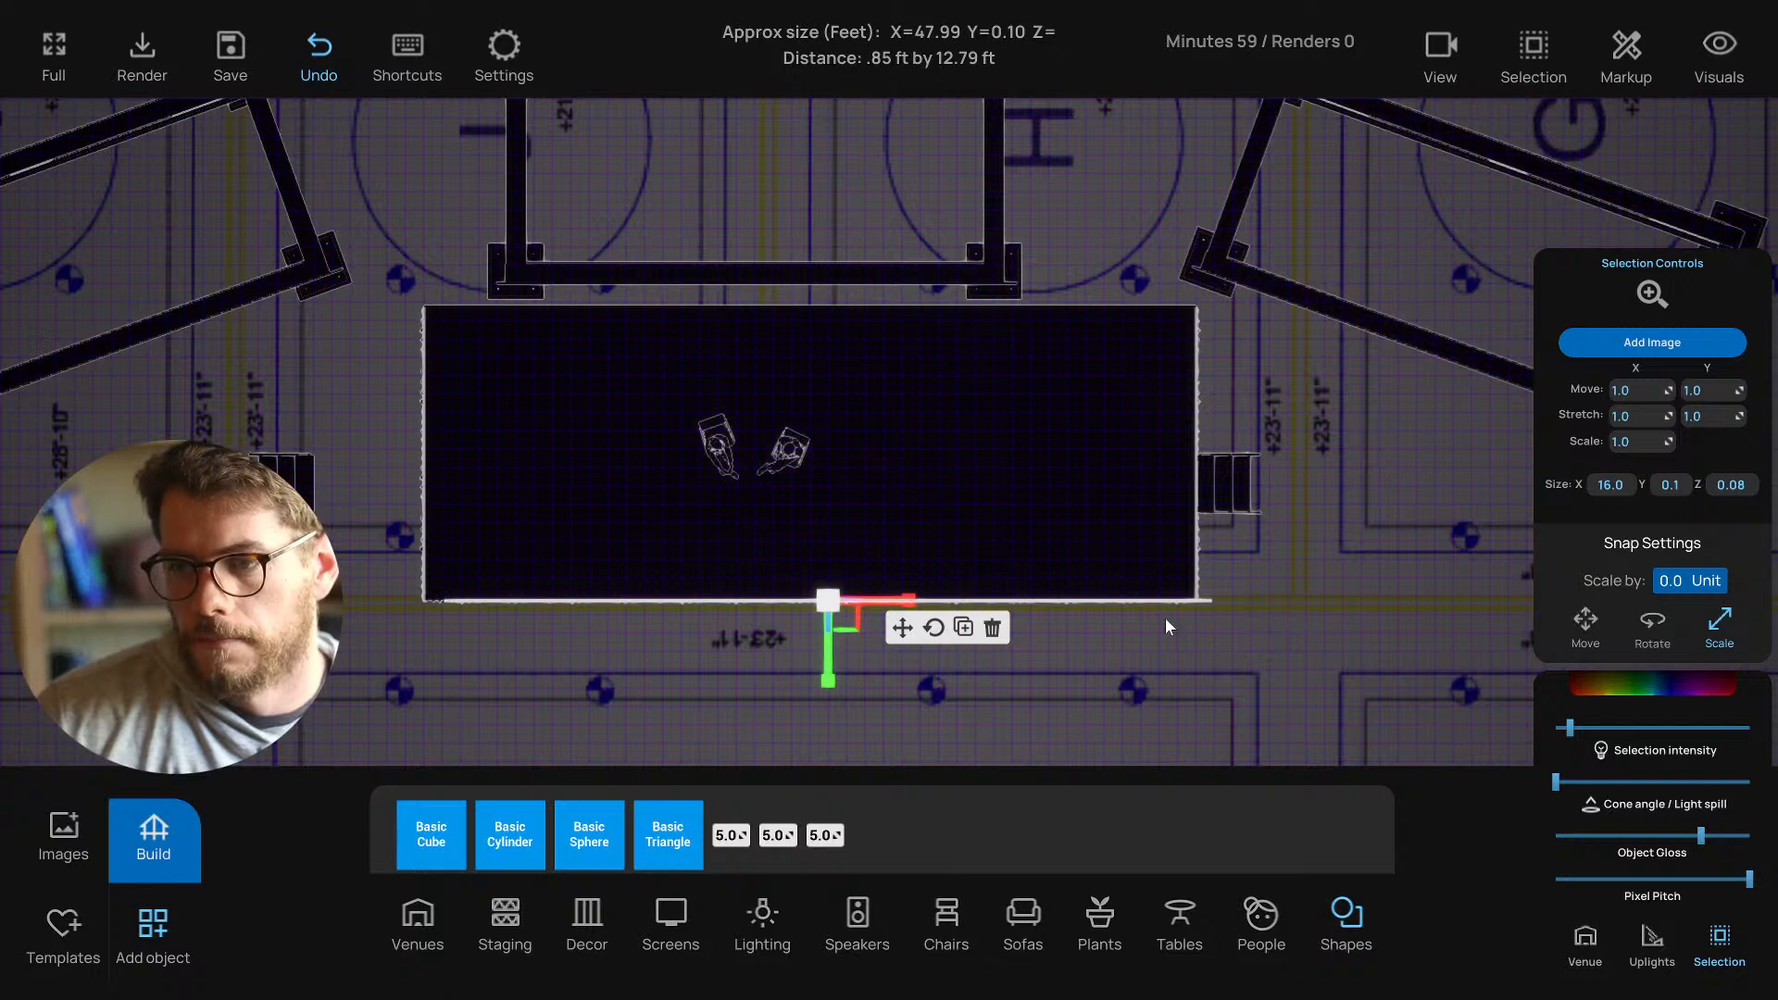
click(898, 633)
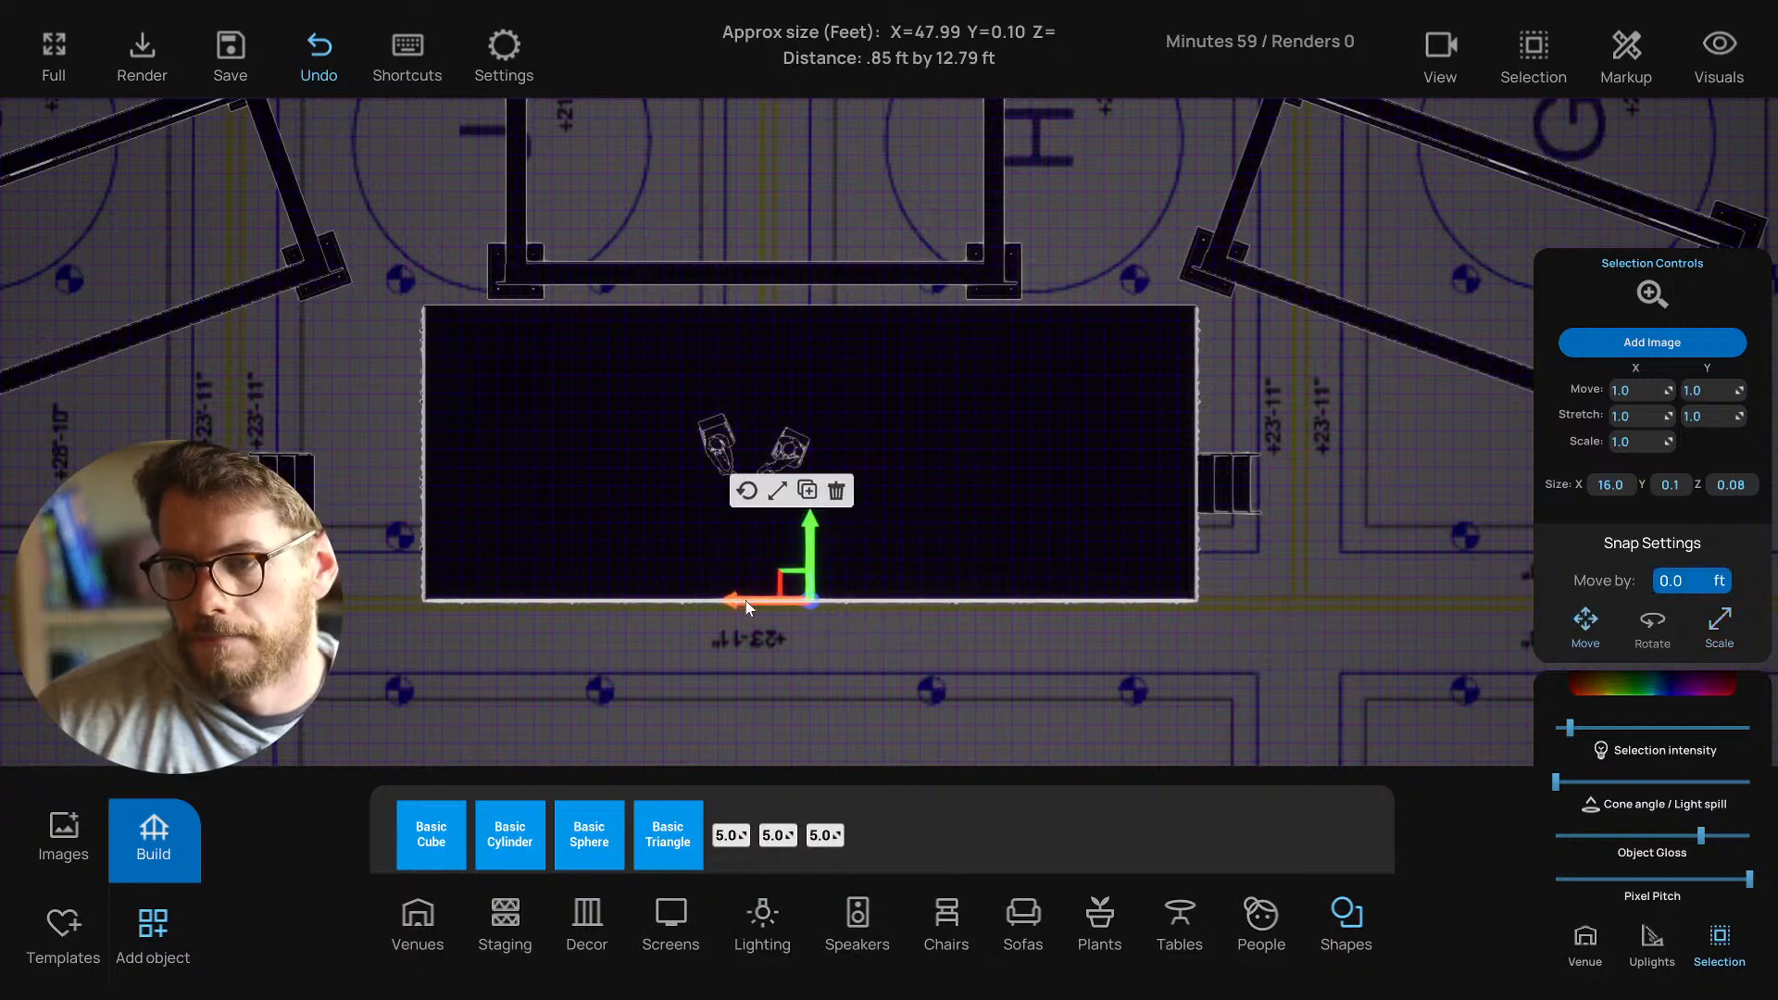
click(778, 491)
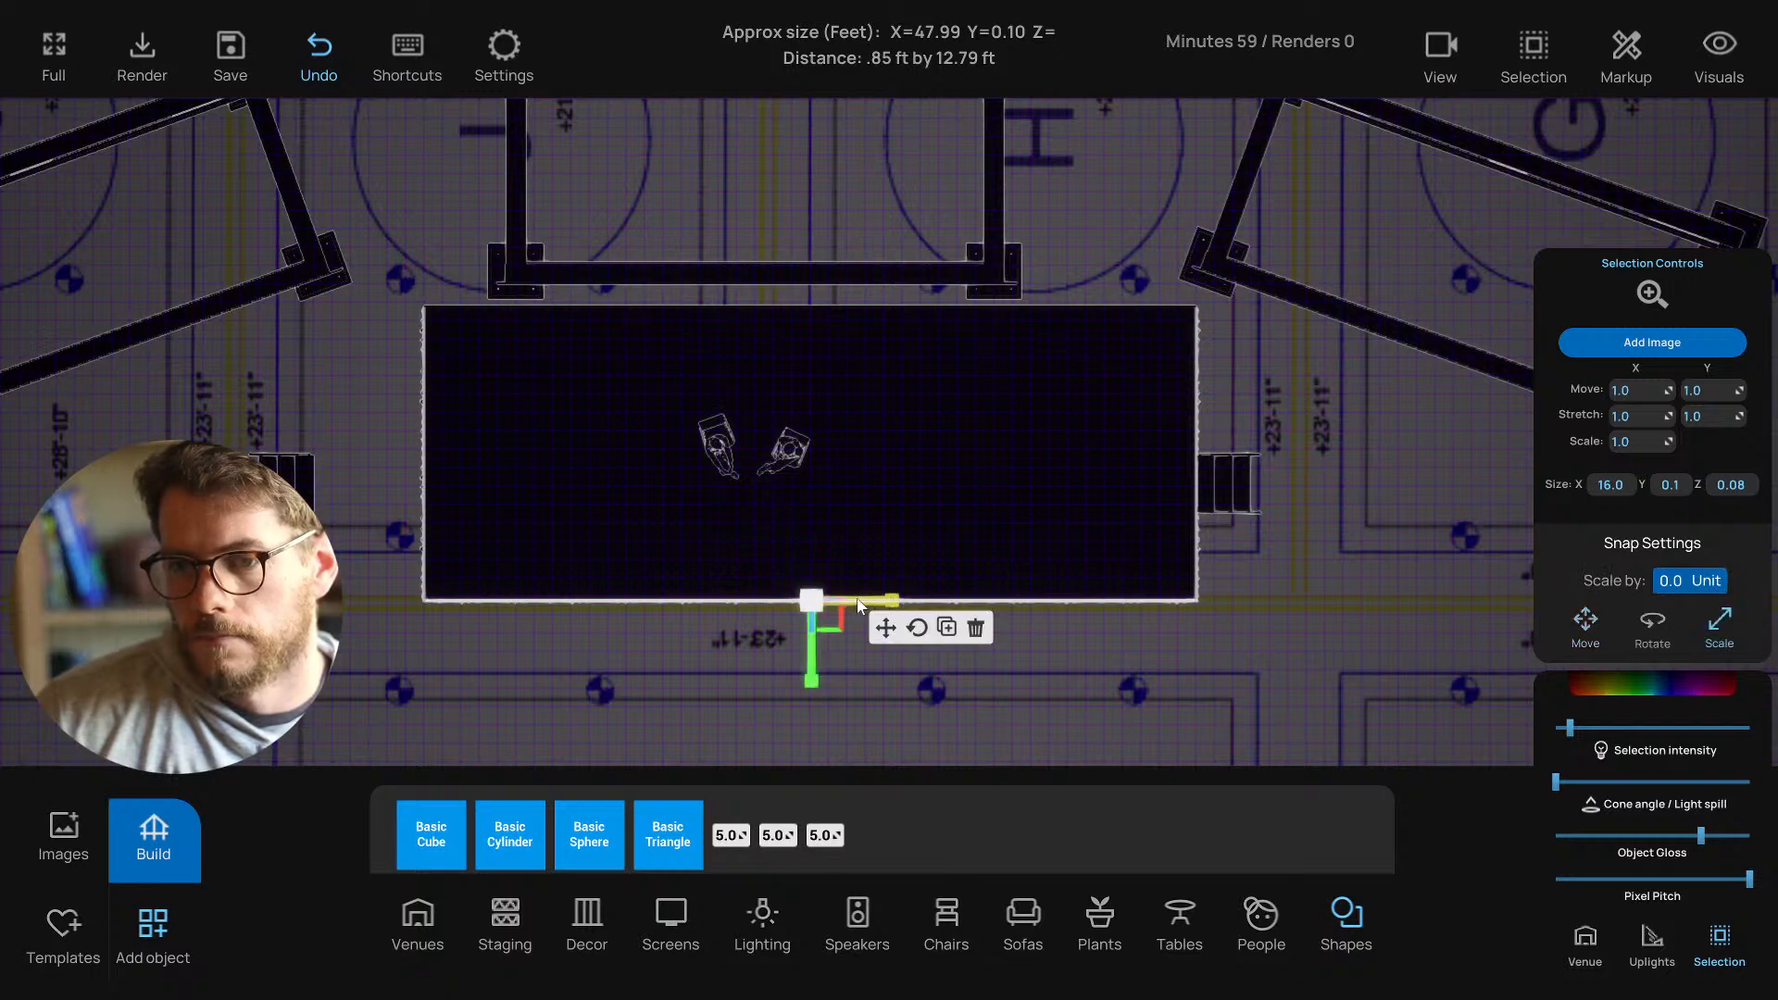
click(884, 629)
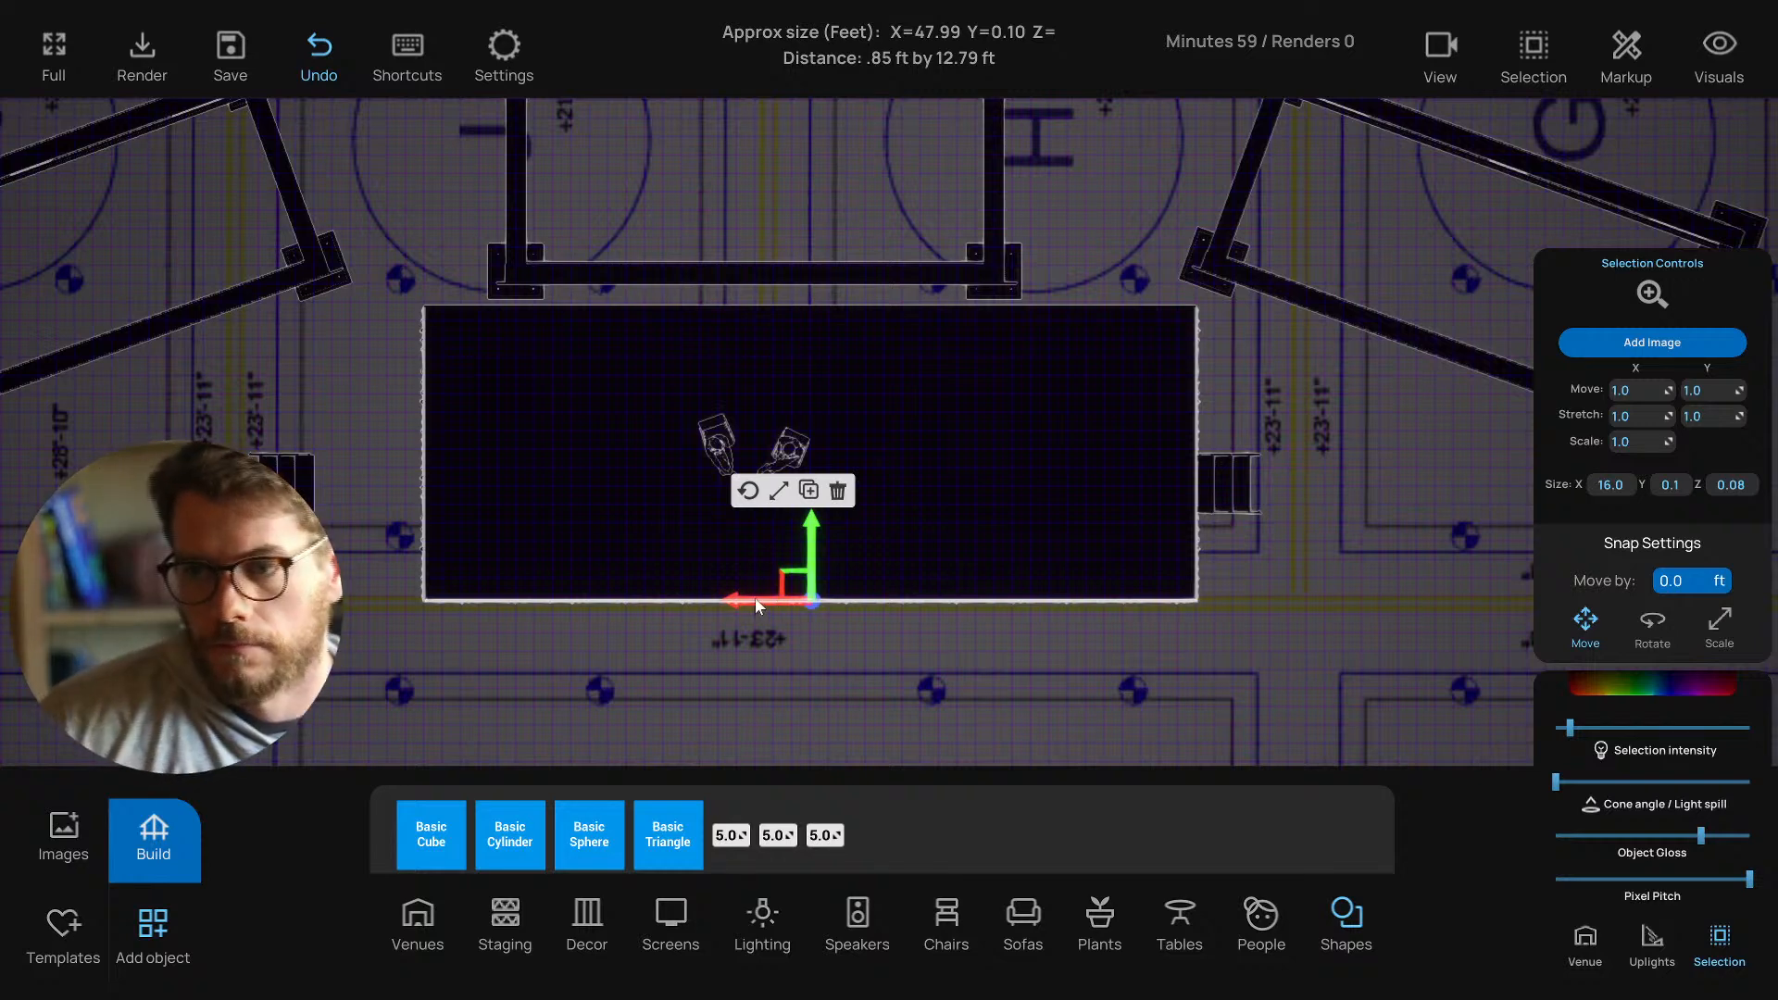
click(681, 643)
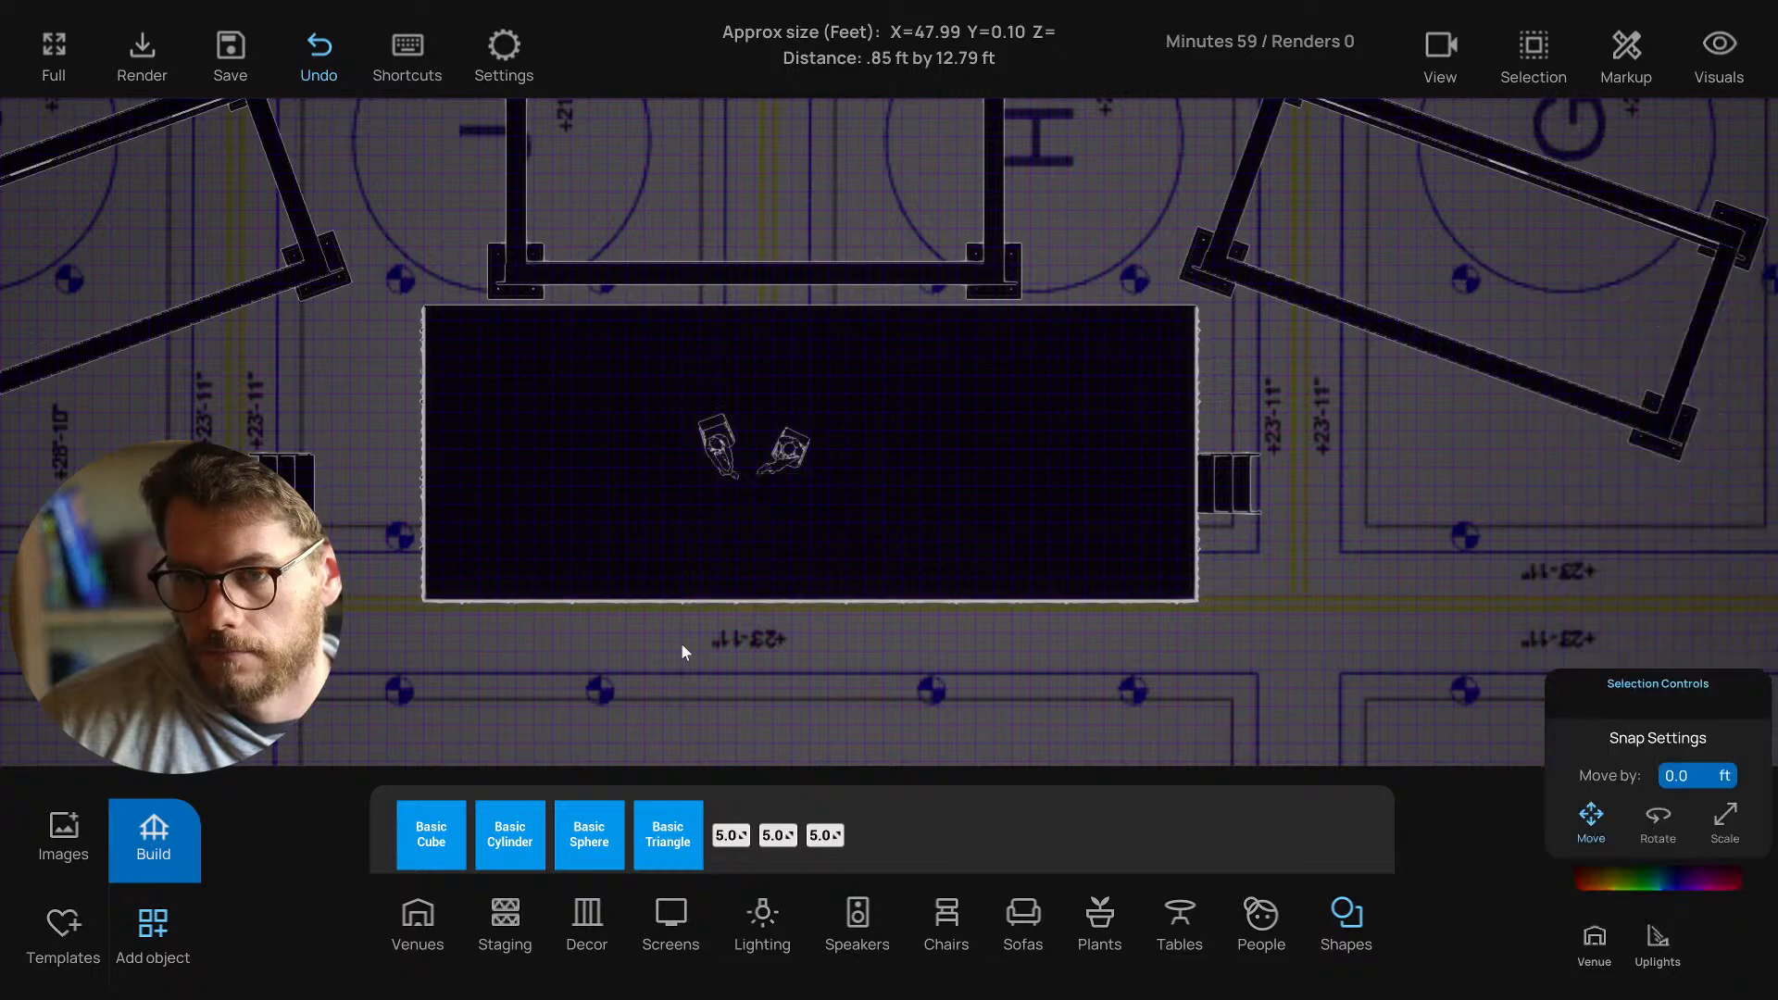
Save the project, and move the left stairs inward against the stage's left edge.
drag(681, 643, 712, 634)
scroll(711, 640, down, 2)
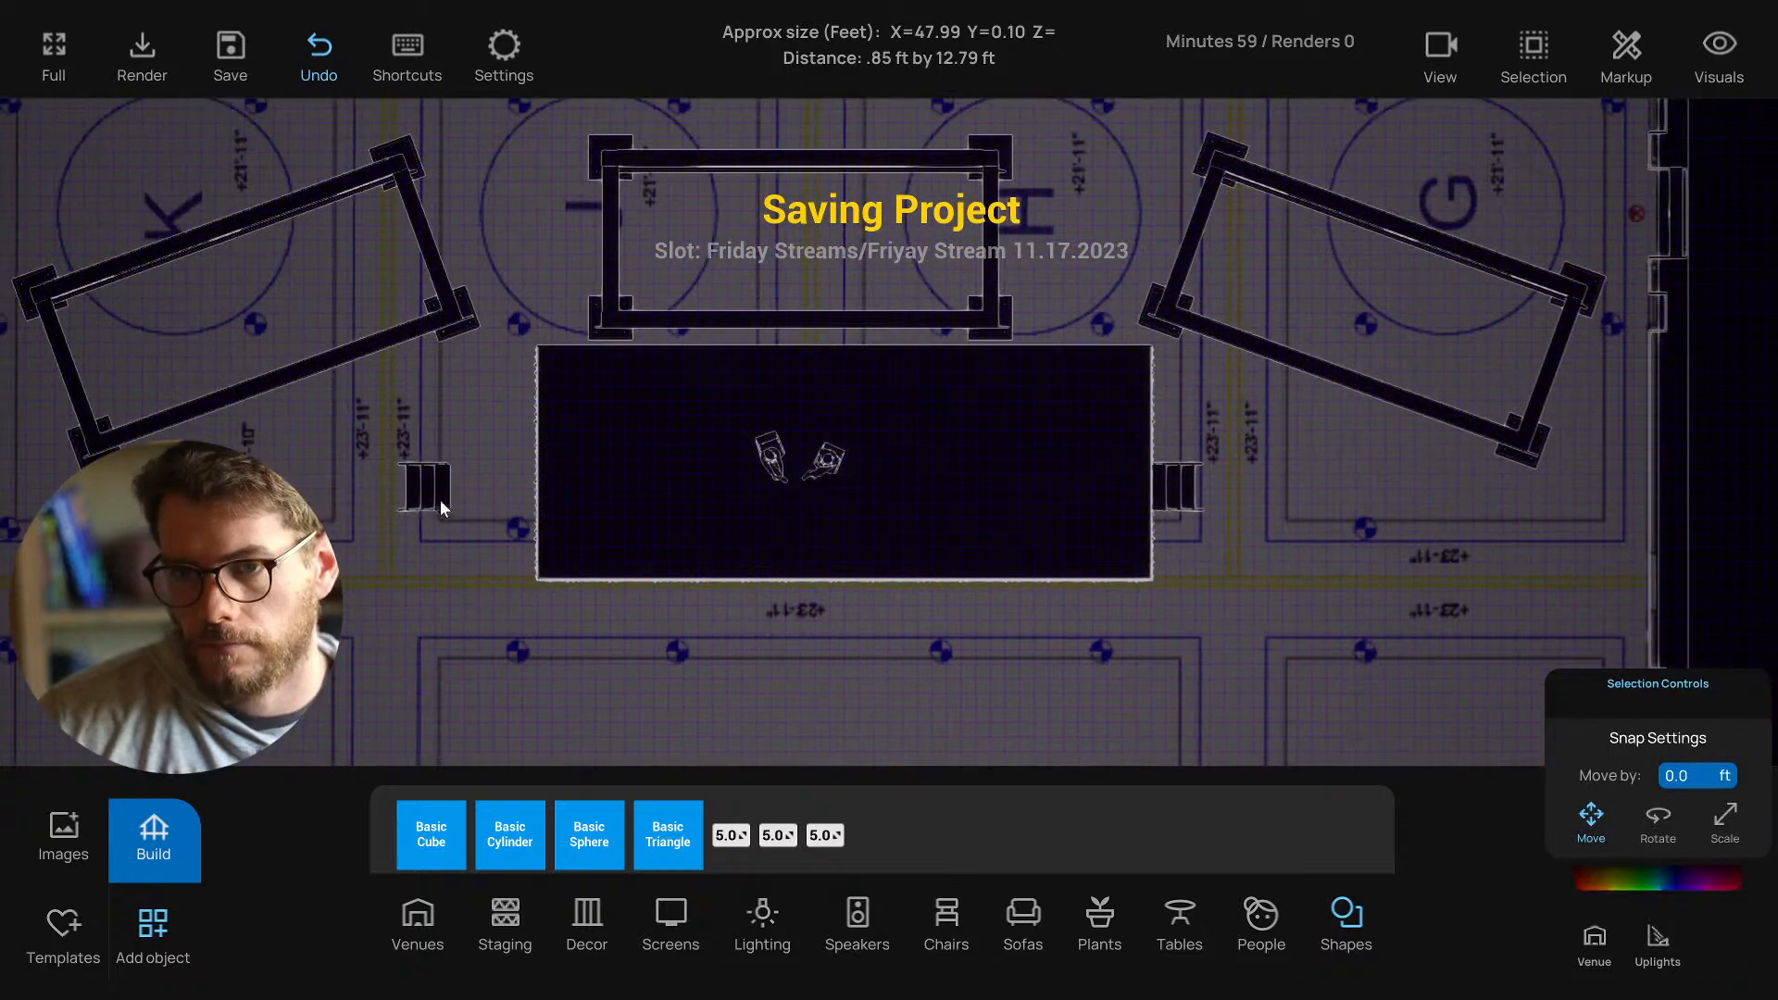
click(441, 500)
drag(400, 498, 478, 492)
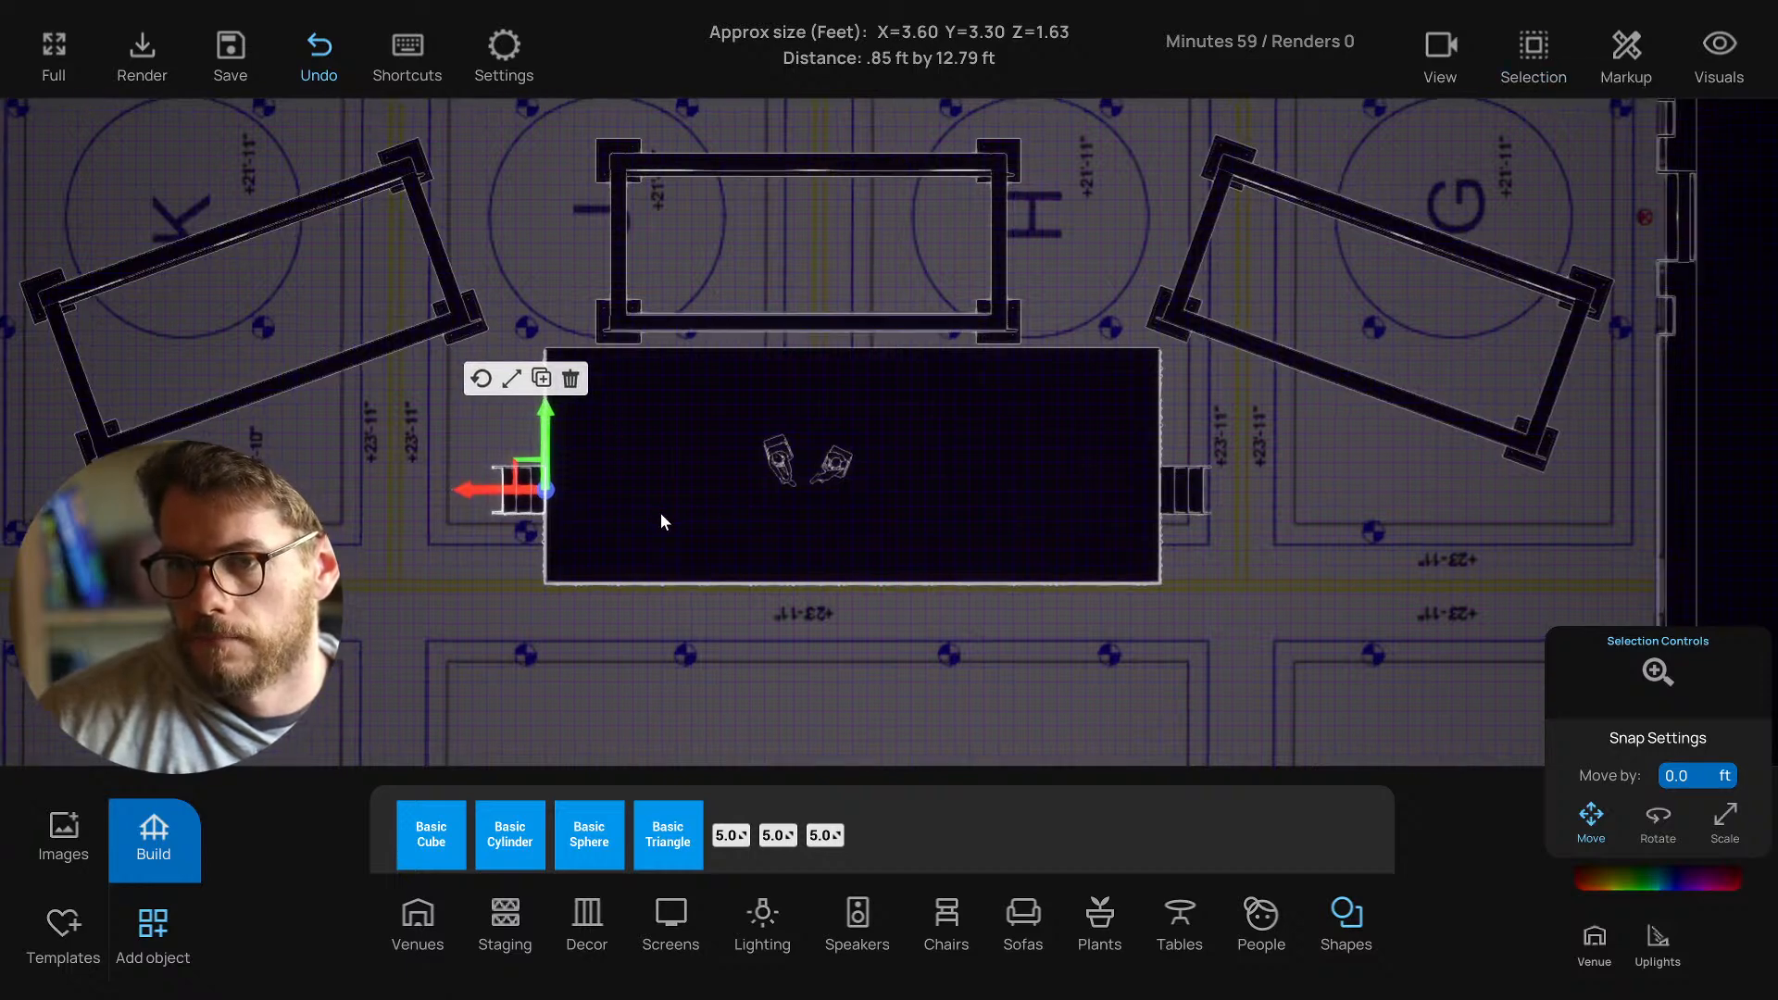
click(504, 656)
mouse_move(491, 430)
mouse_down()
mouse_move(1075, 635)
mouse_move(1245, 671)
mouse_move(453, 402)
mouse_move(507, 431)
mouse_up()
drag(508, 493, 457, 493)
click(619, 629)
Move both seated people to the middle of the stage, and nudge the right one slightly toward the centre screen.
scroll(760, 463, up, 3)
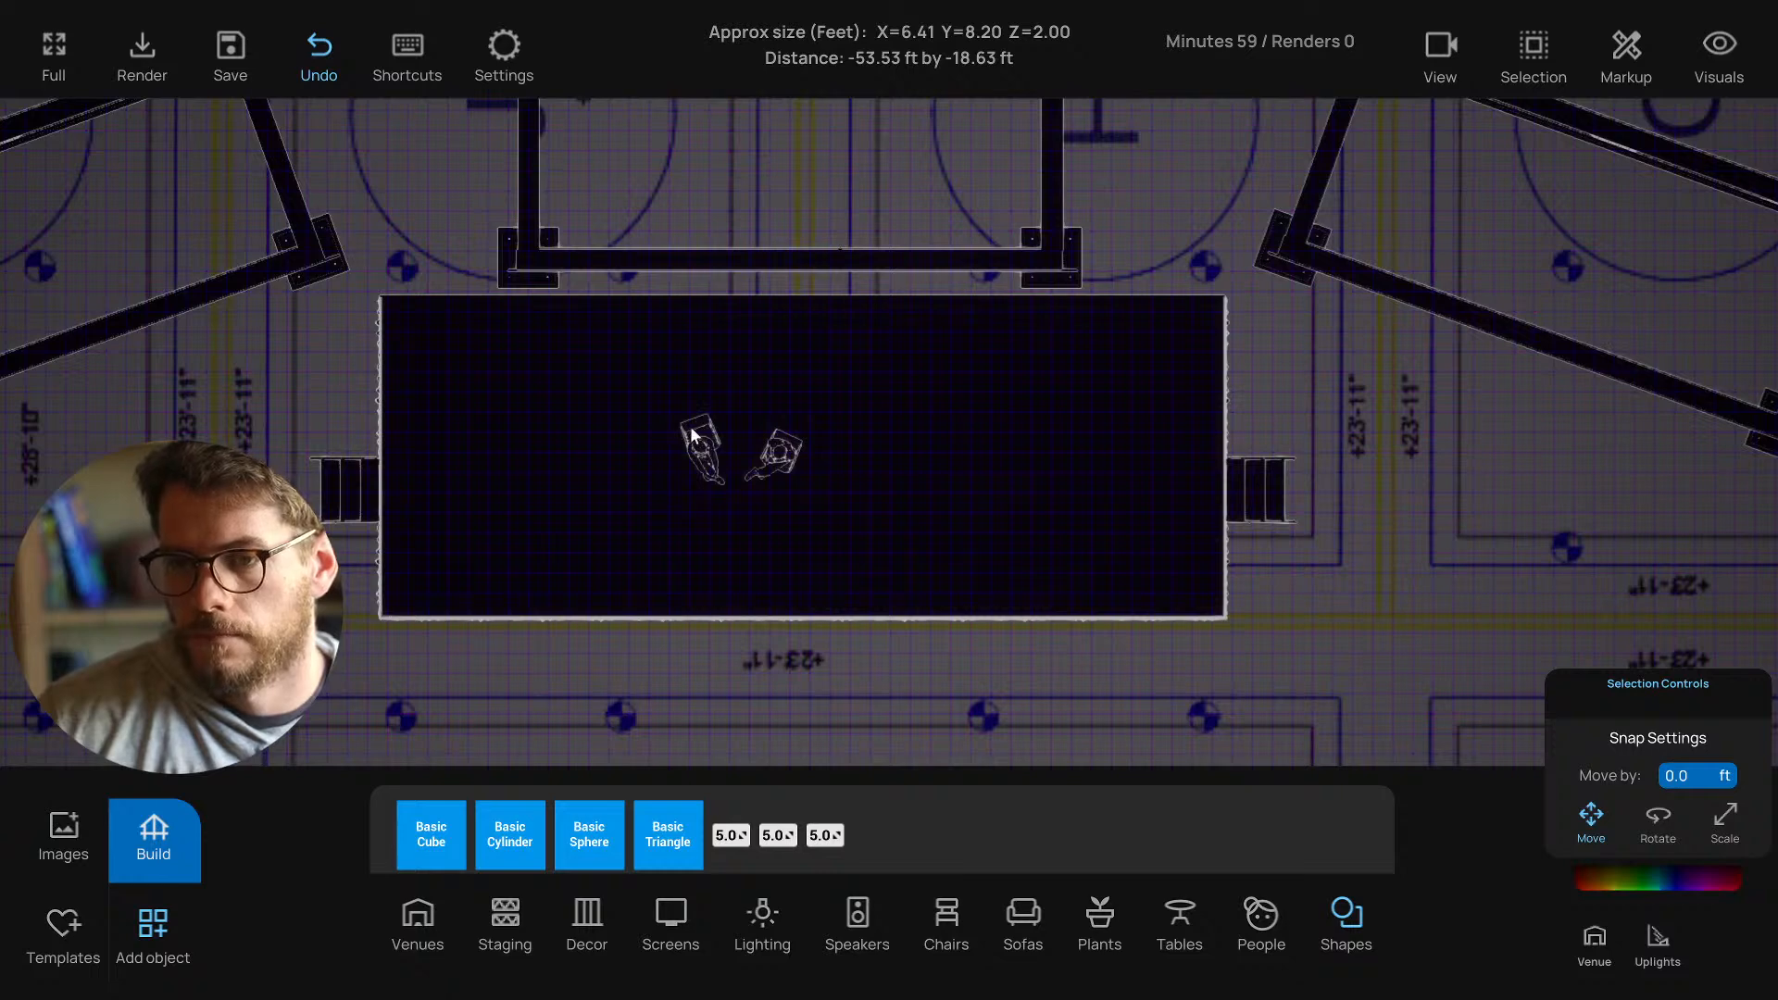
click(693, 436)
click(779, 453)
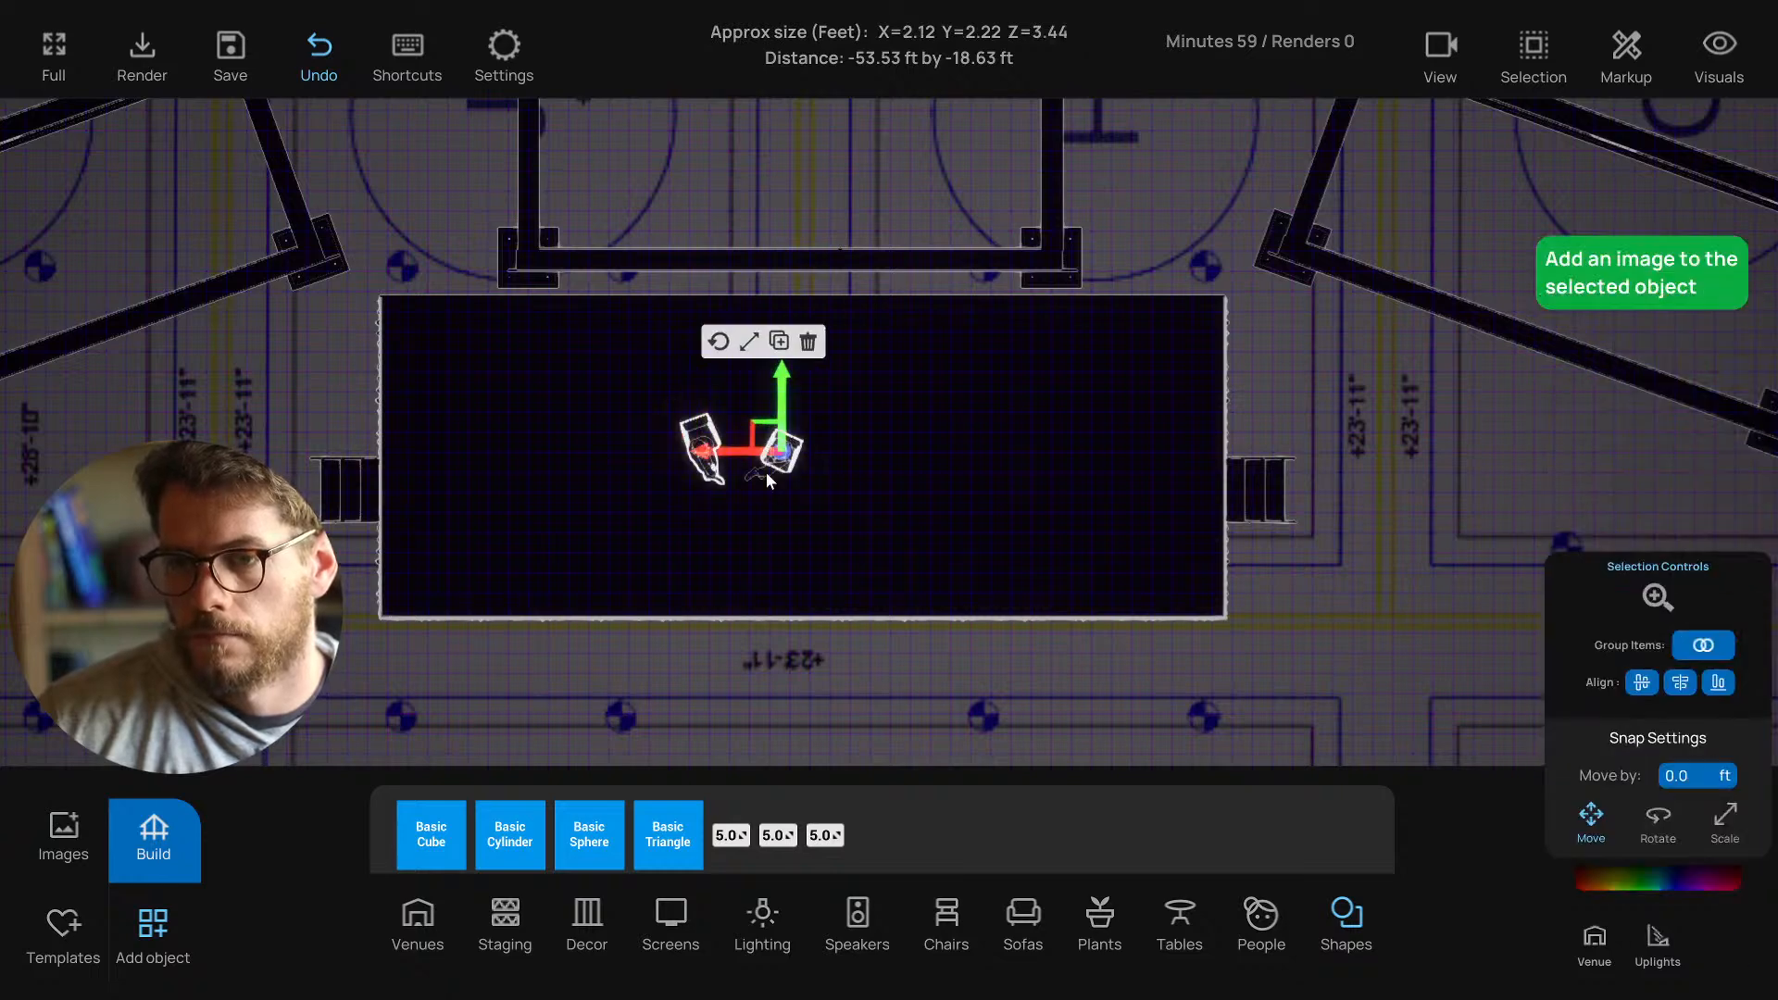
drag(723, 470, 790, 472)
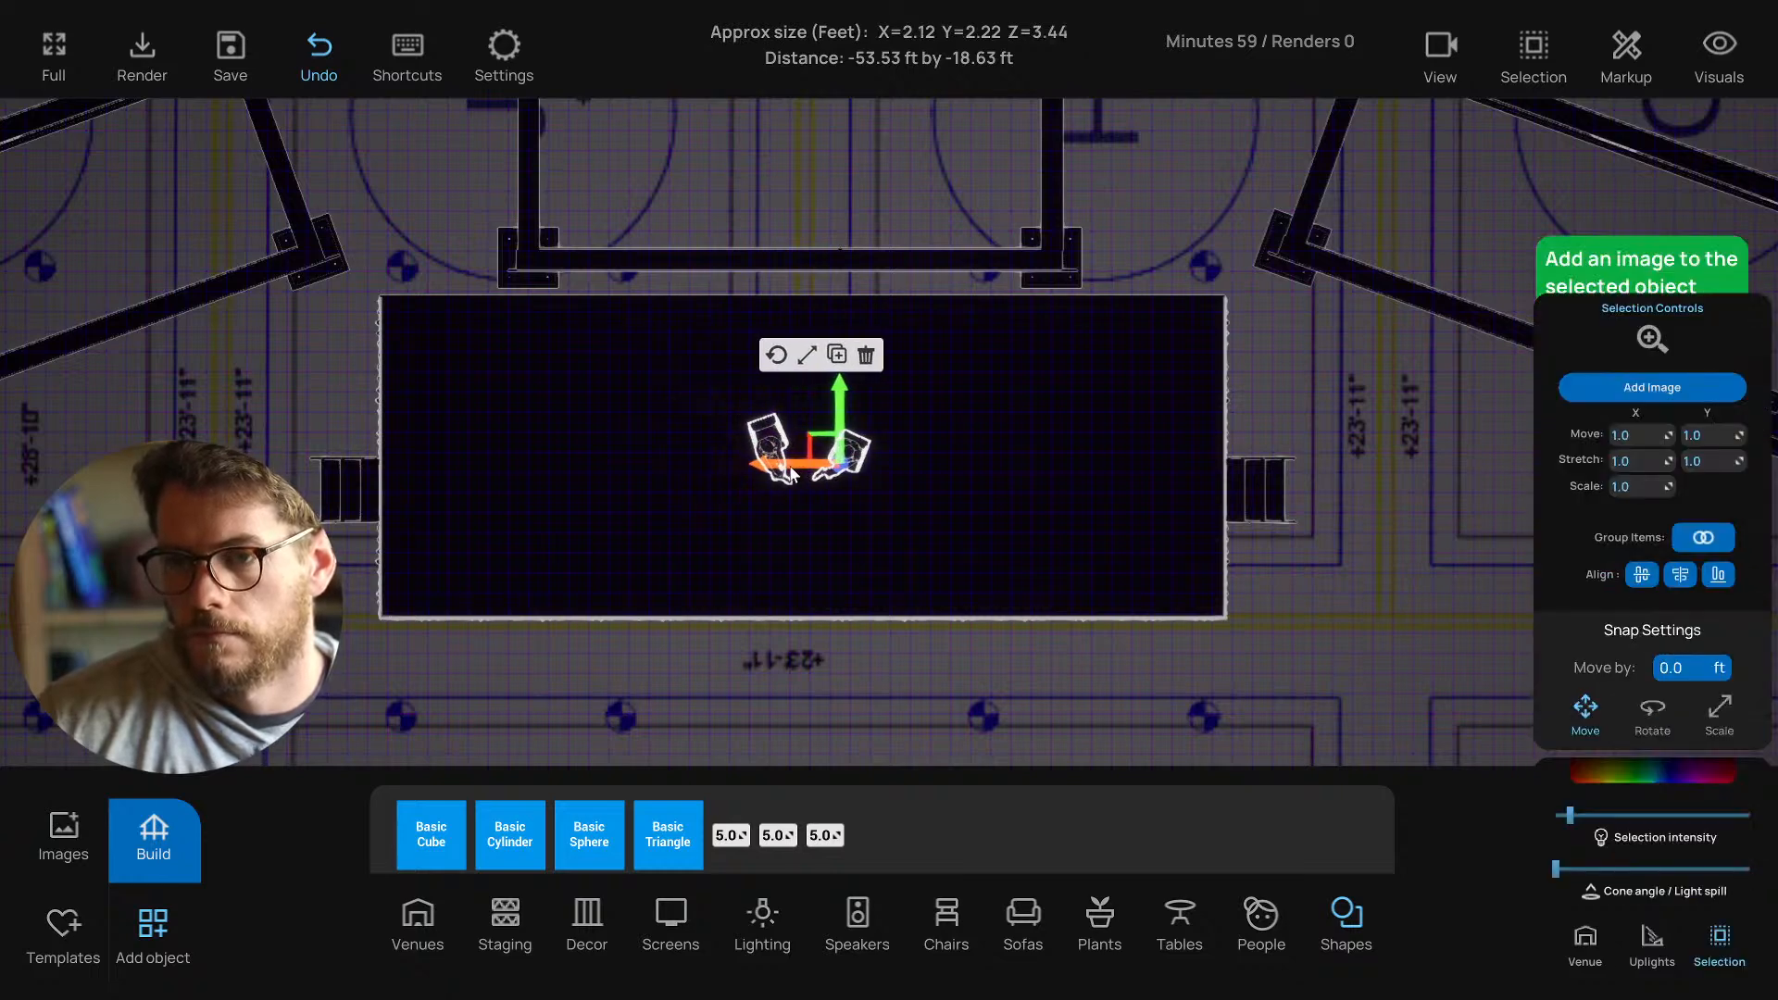
click(836, 477)
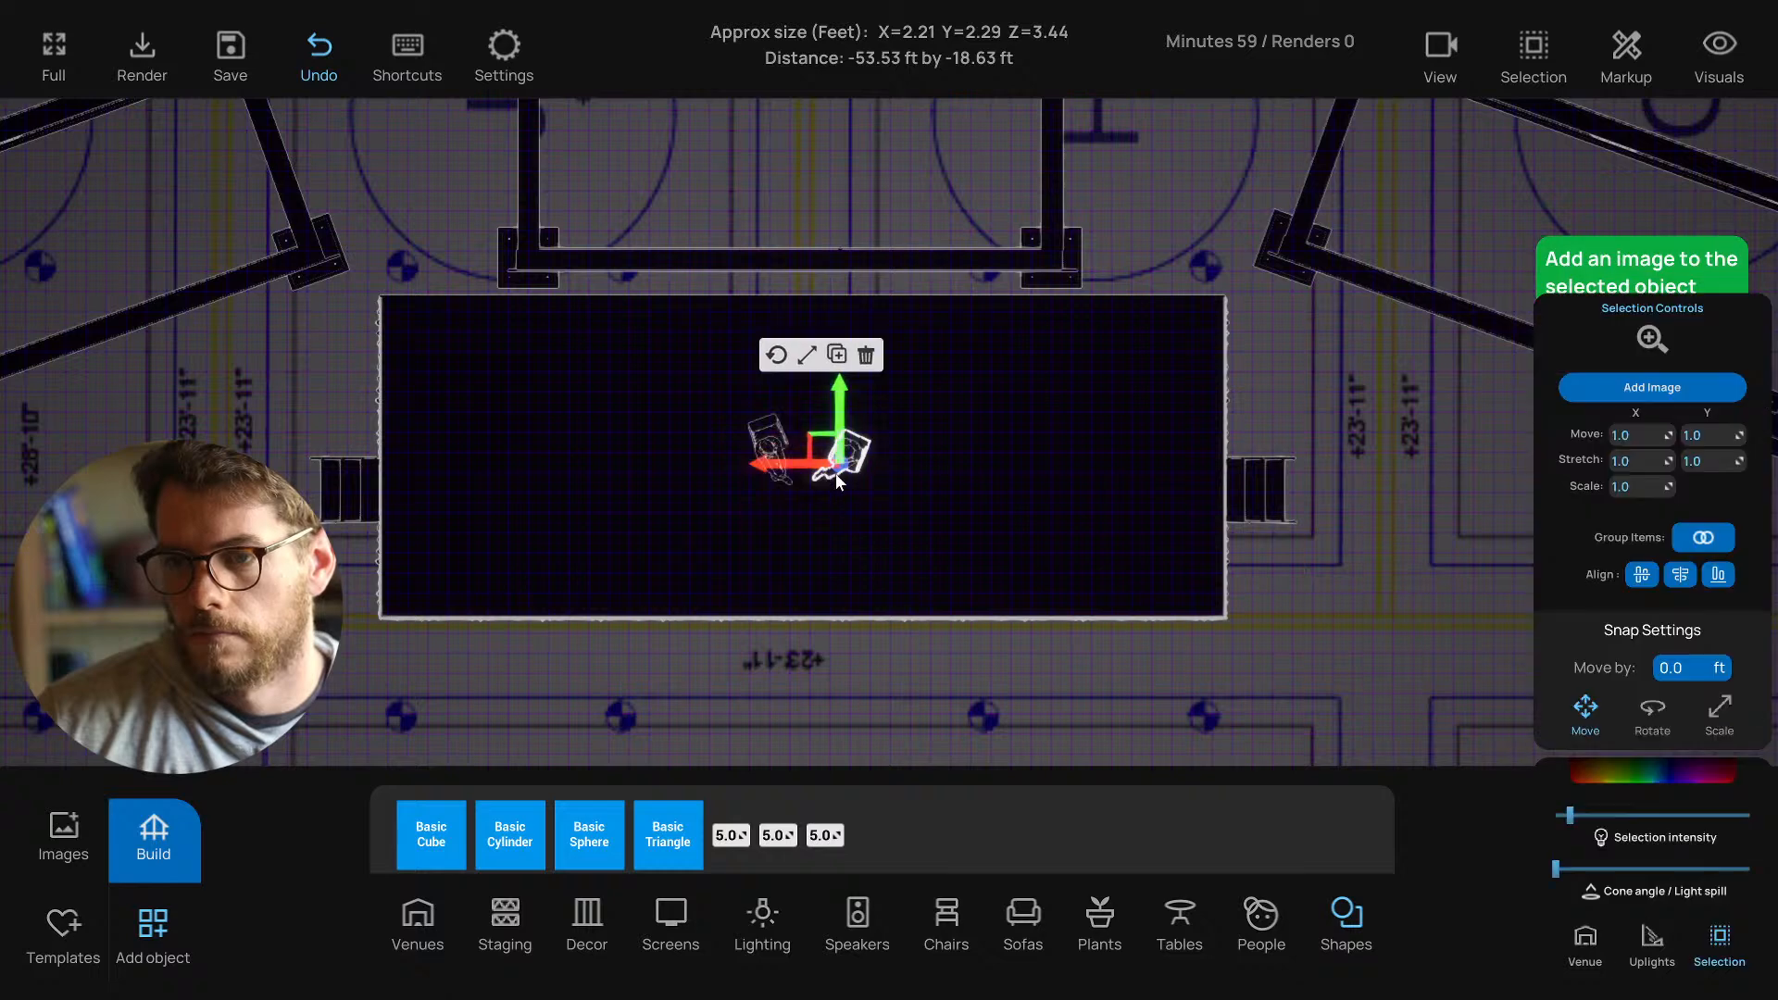
drag(840, 433, 840, 424)
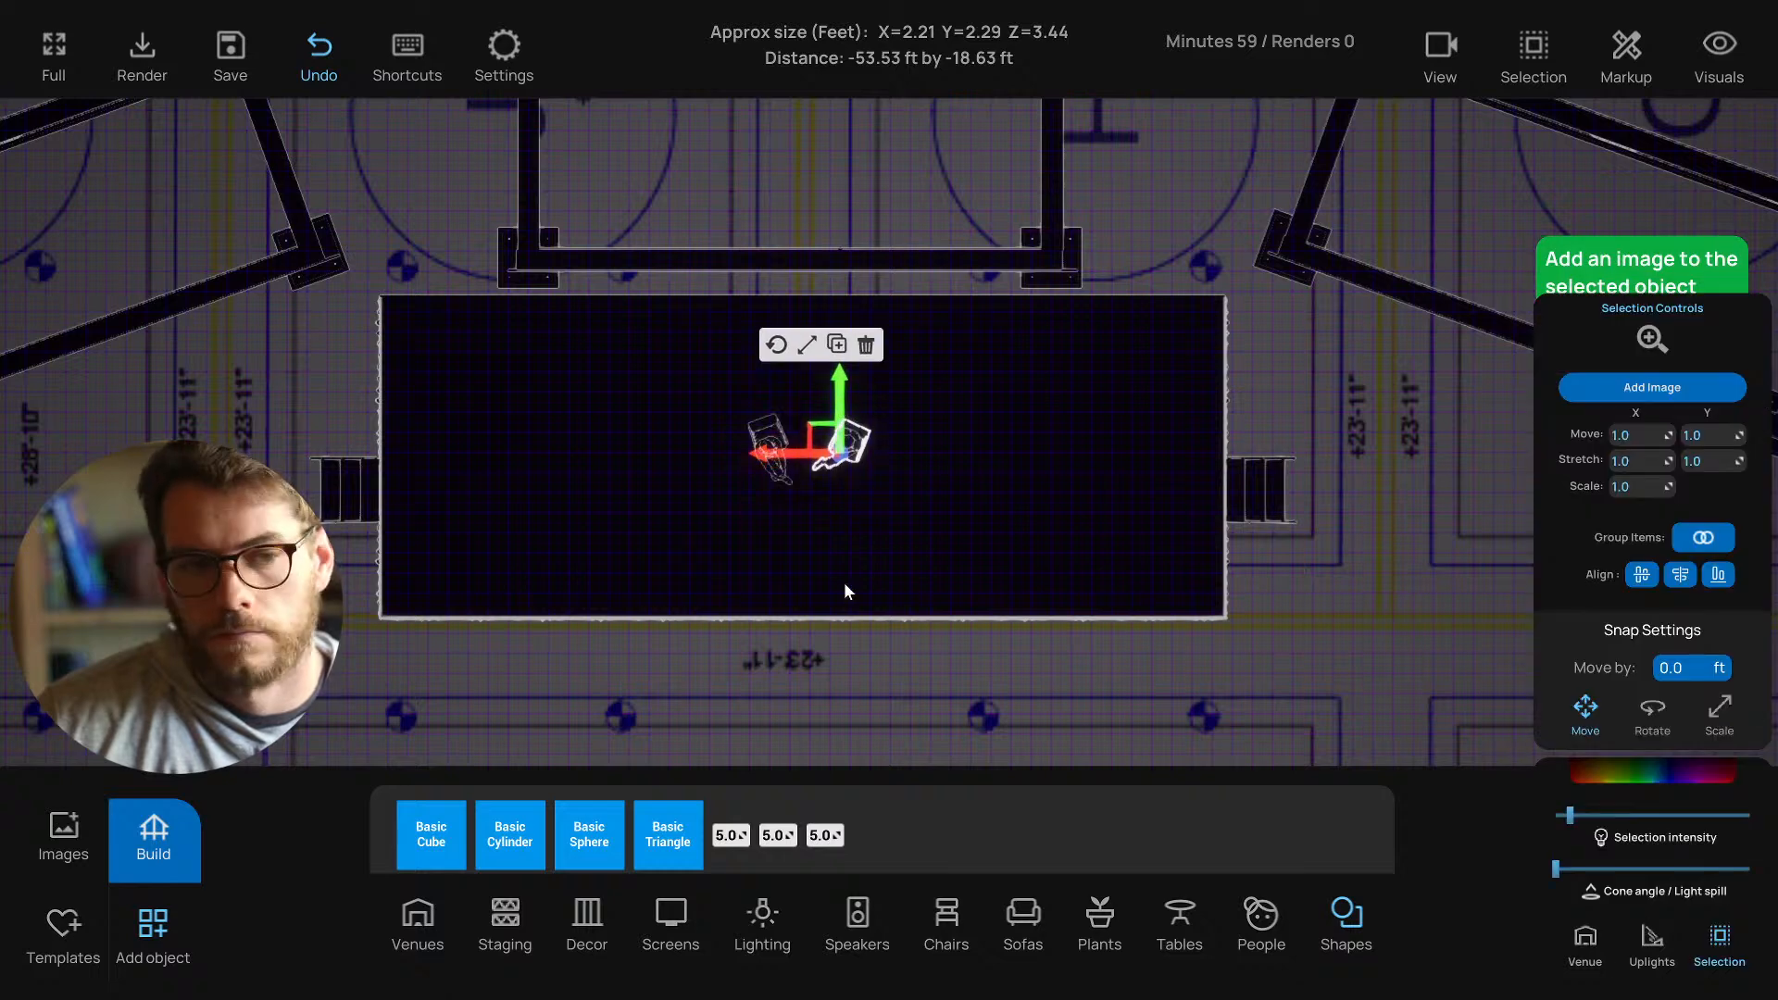
click(812, 645)
Save the project and inspect the narrowed stage in the perspective view from the audience side.
scroll(807, 645, down, 10)
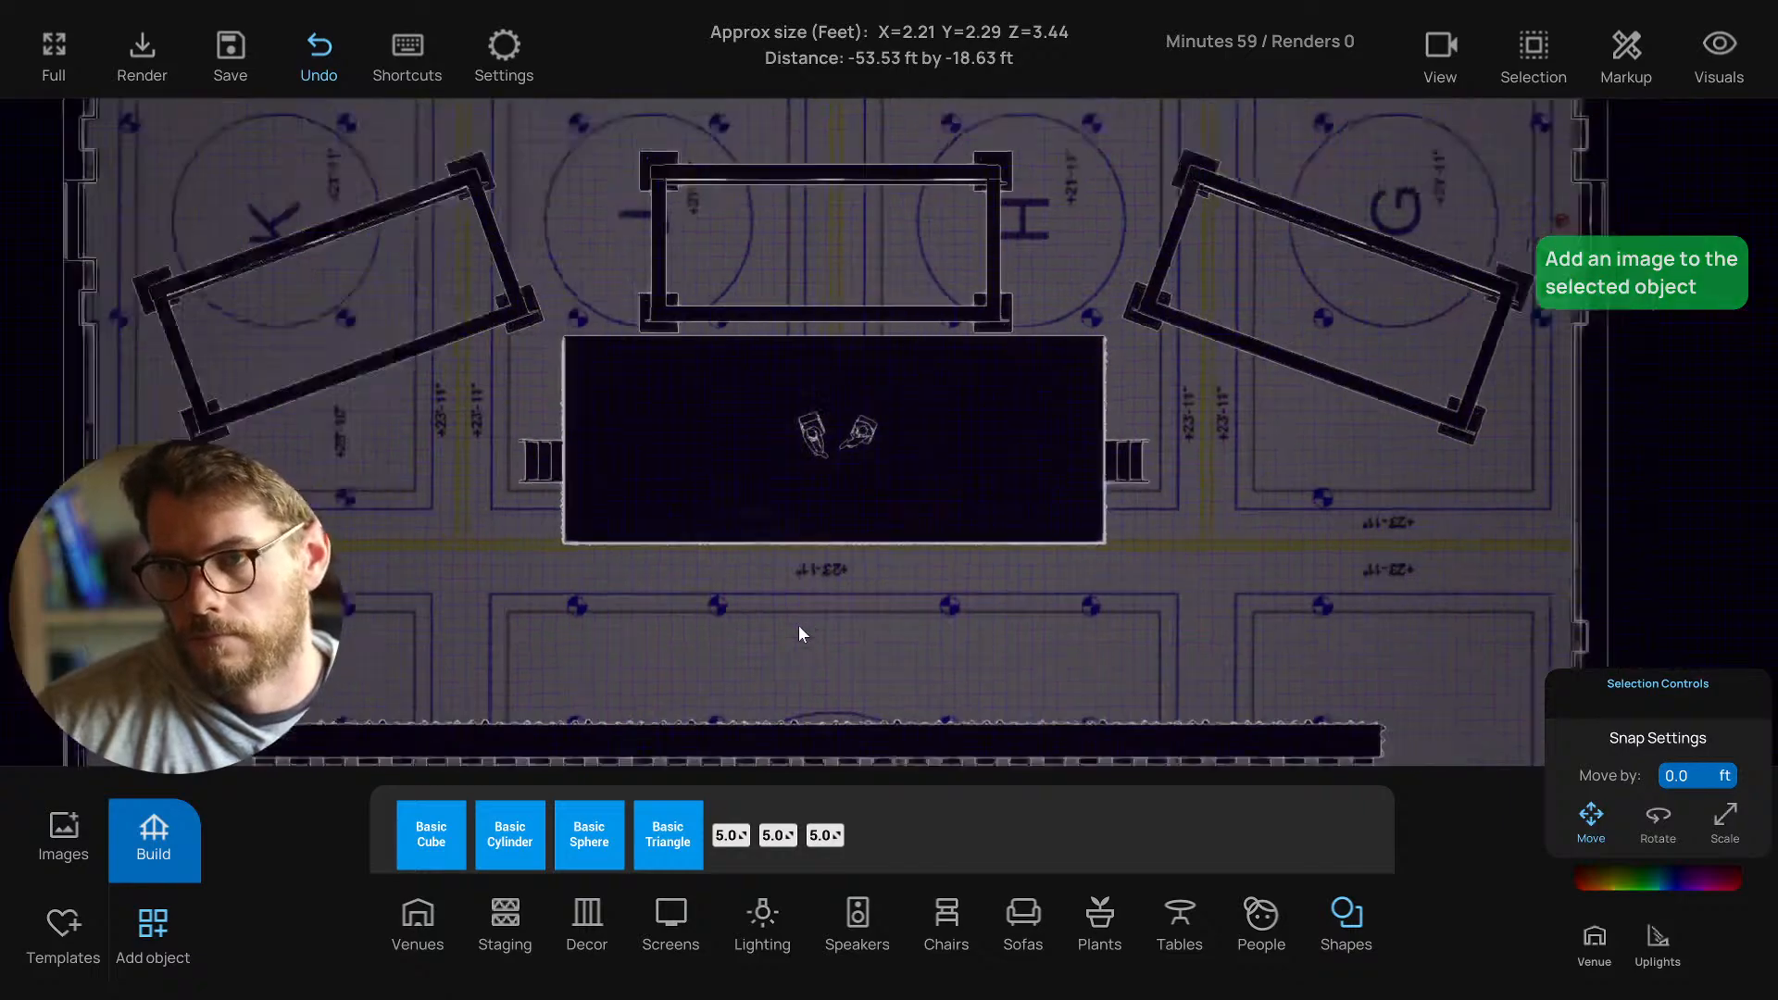
key(ctrl+s)
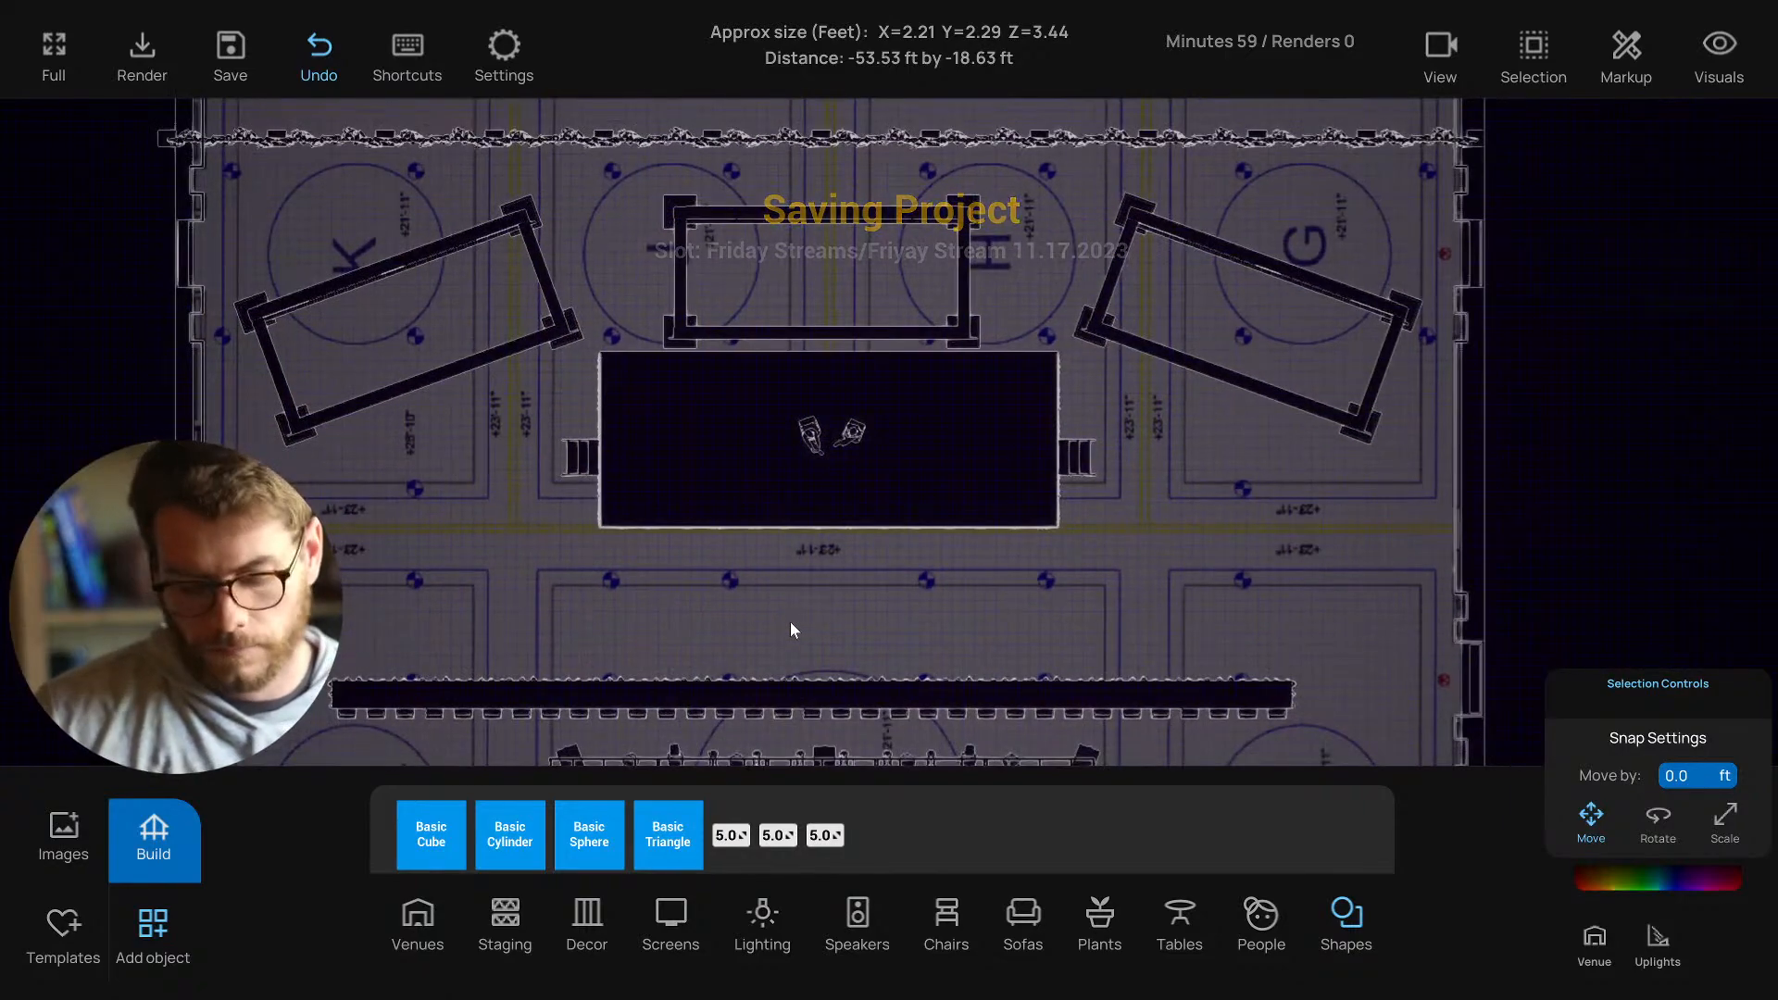
key(2)
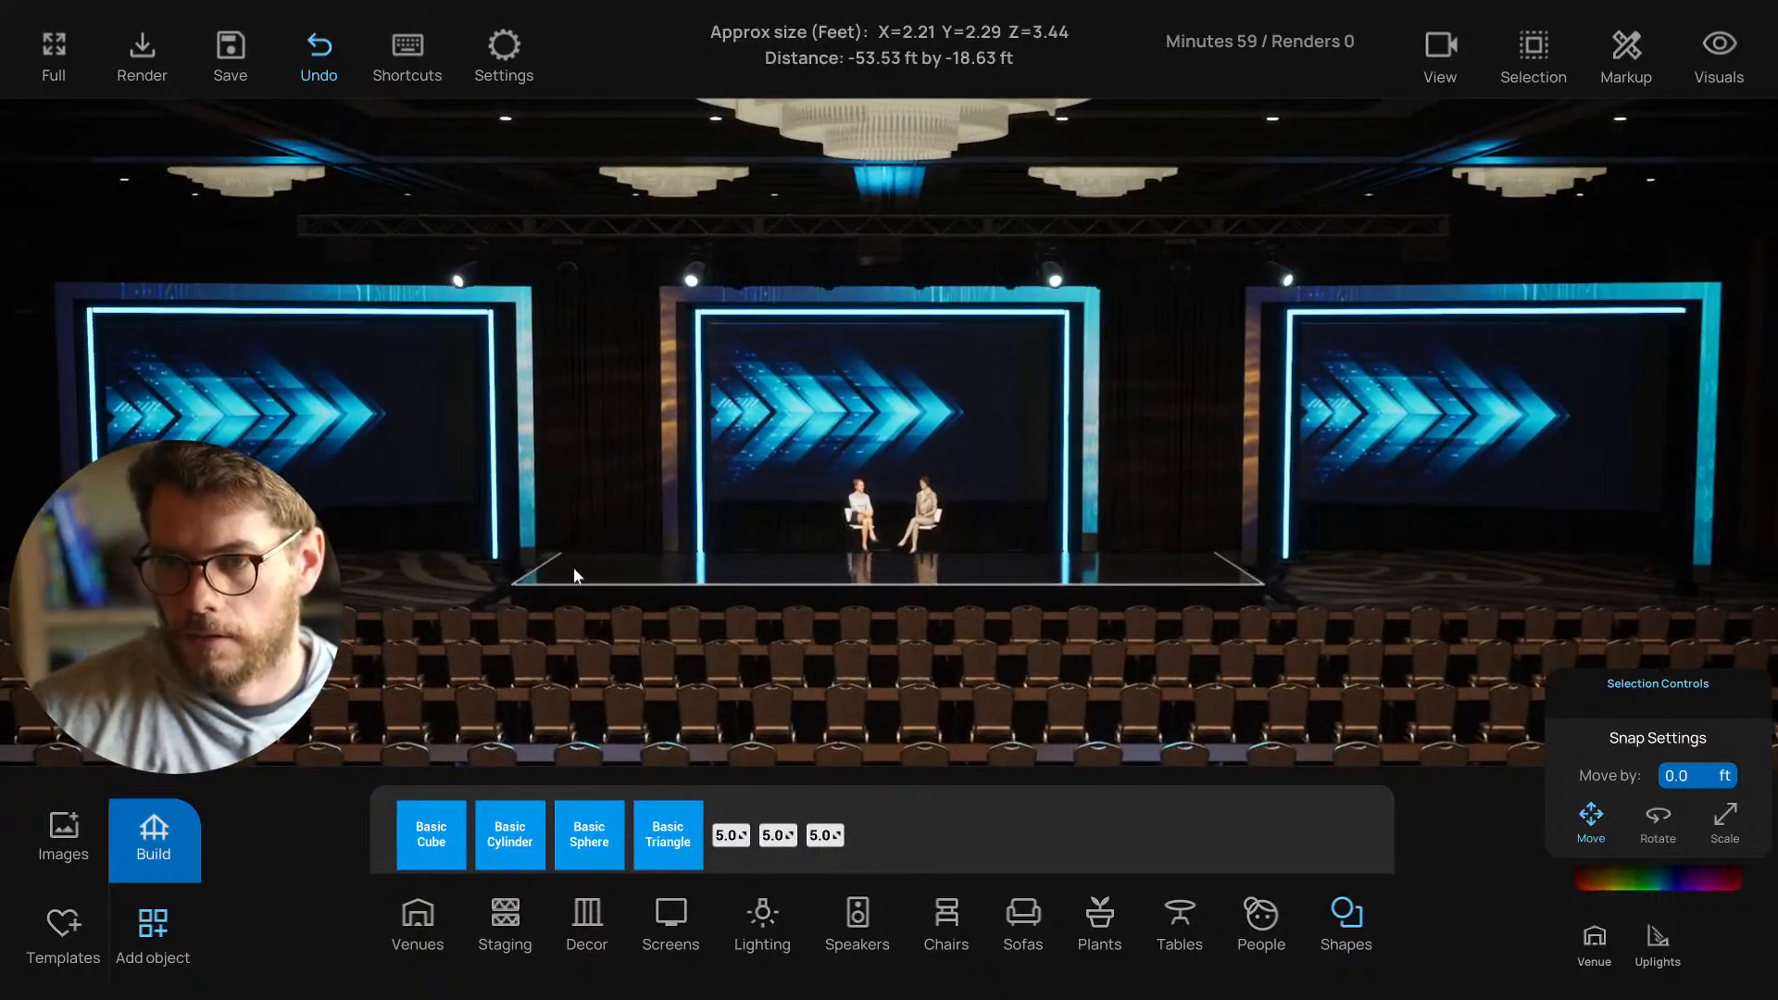
mouse_move(575, 570)
right_down()
mouse_move(604, 538)
mouse_move(589, 571)
right_up()
right_drag(442, 567, 761, 502)
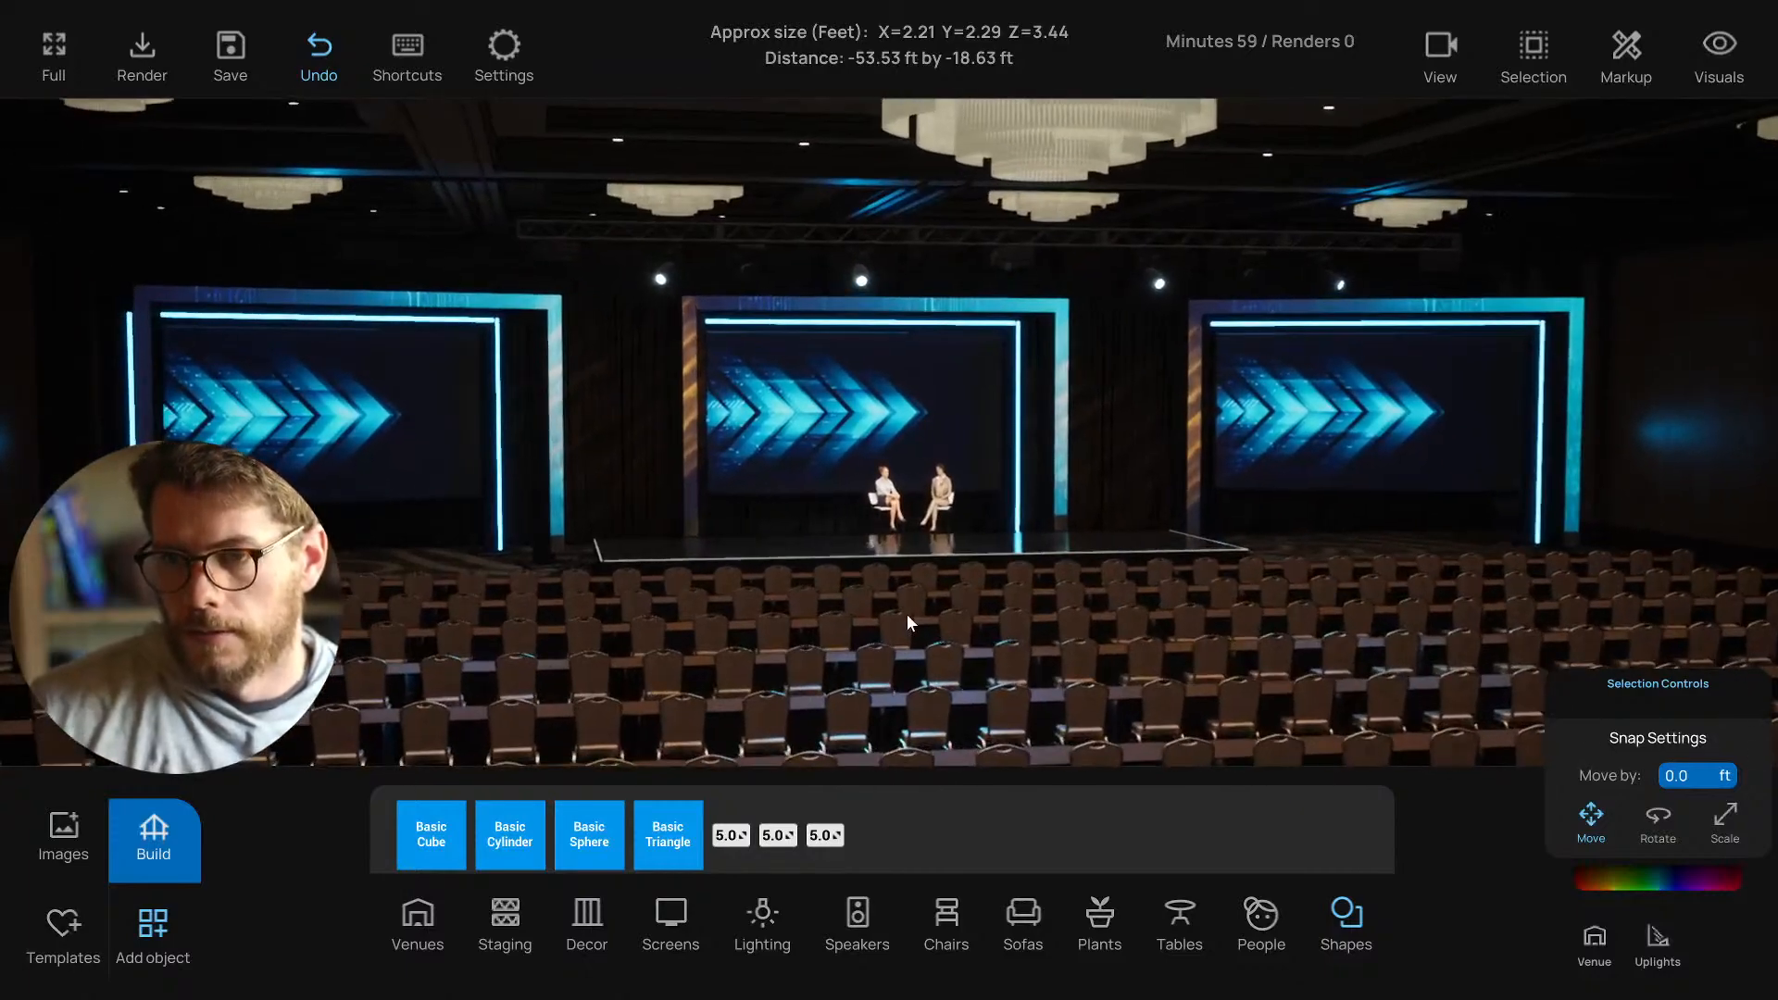
Recolour the grouped classroom tables' linens from the seating area to a dark navy blue.
click(906, 613)
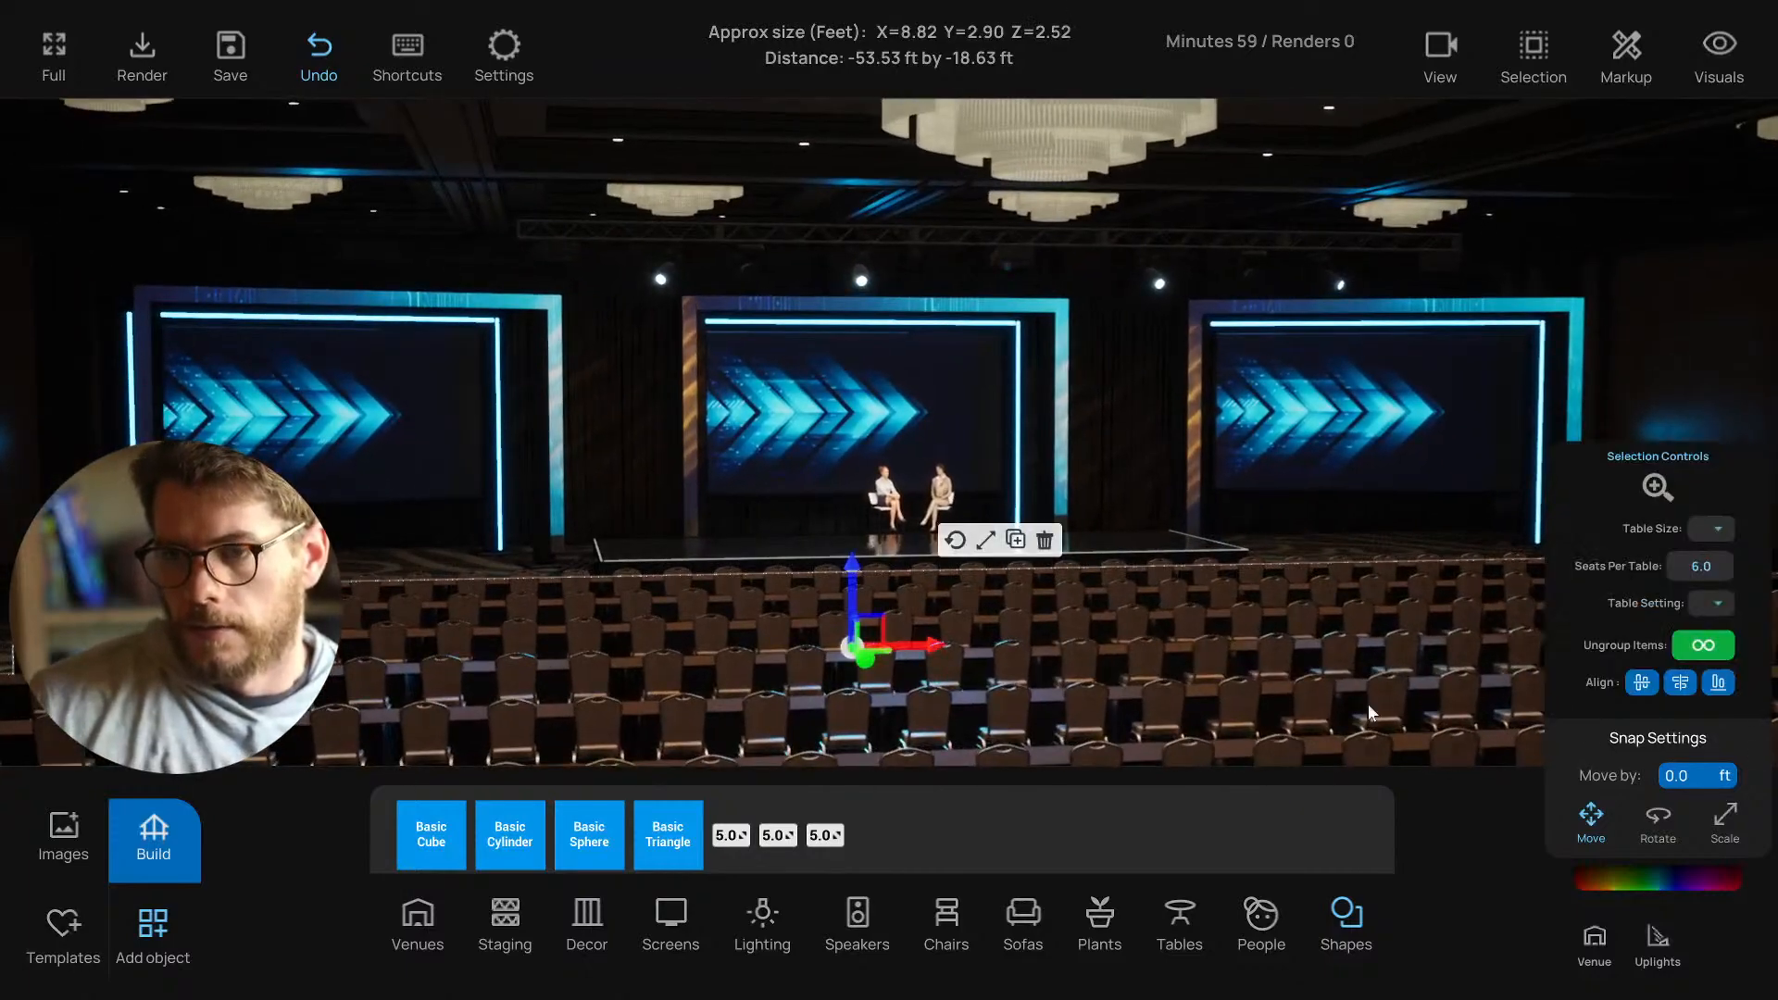
click(1658, 878)
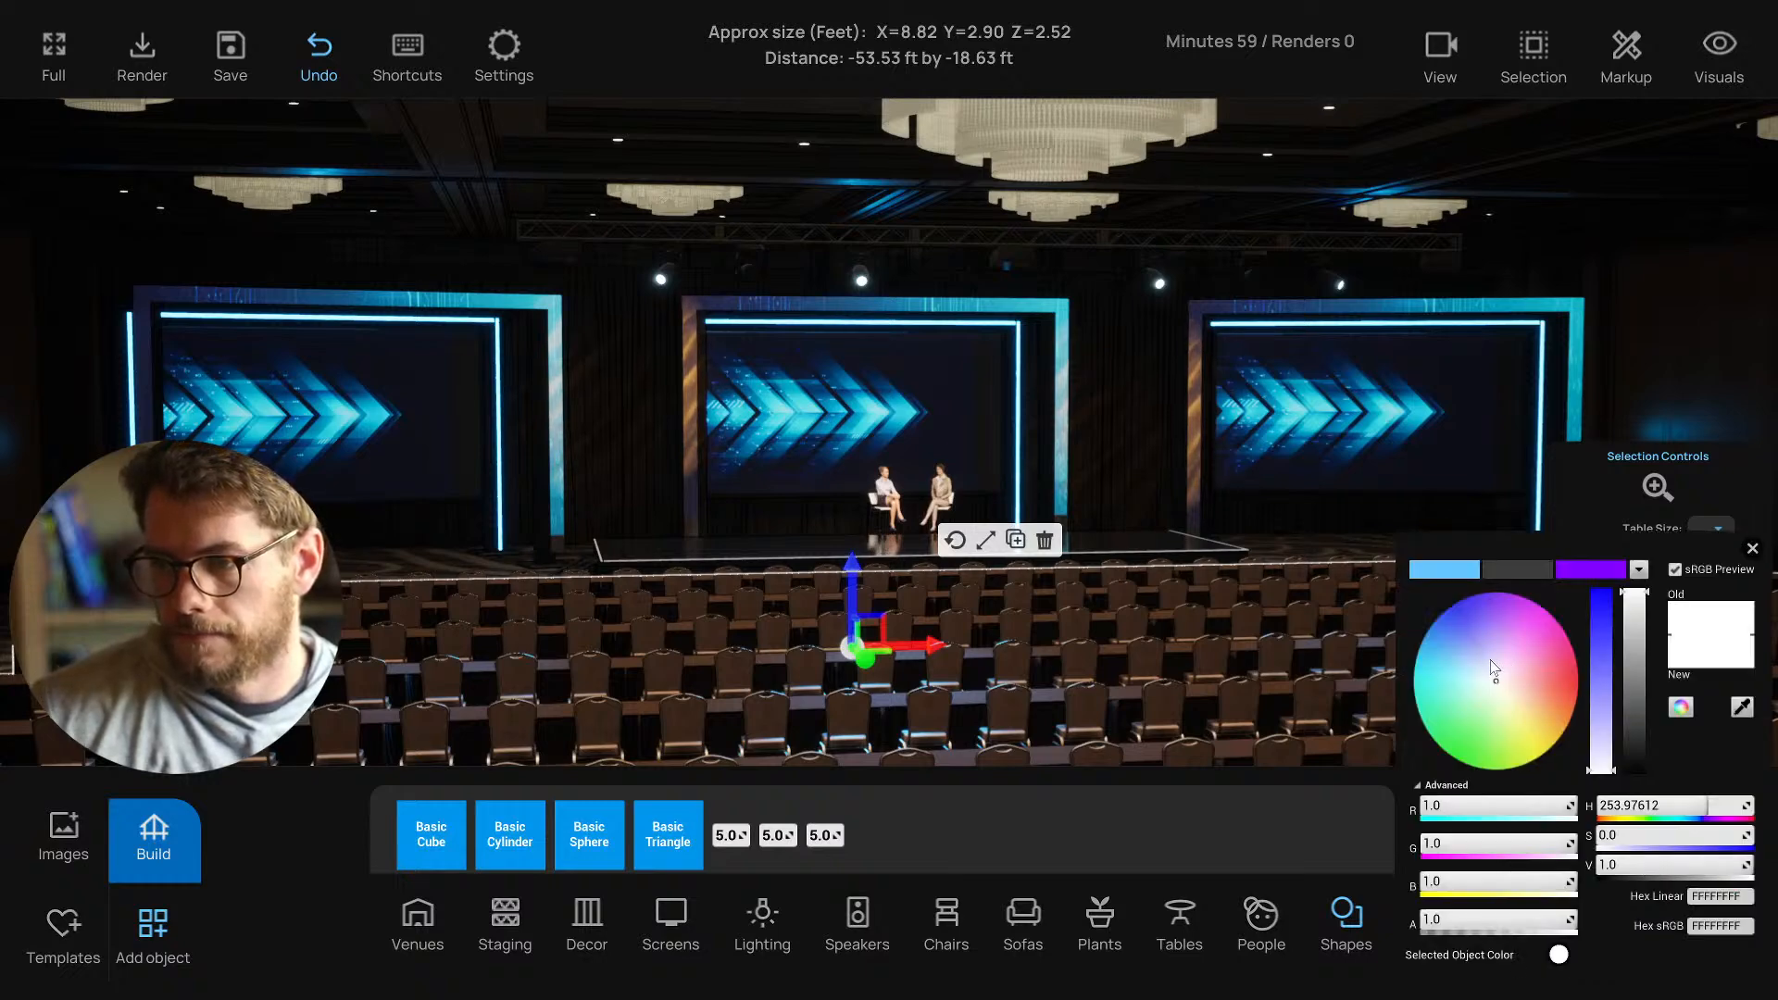
mouse_move(1493, 669)
mouse_down()
mouse_move(1459, 611)
mouse_move(1435, 620)
mouse_up()
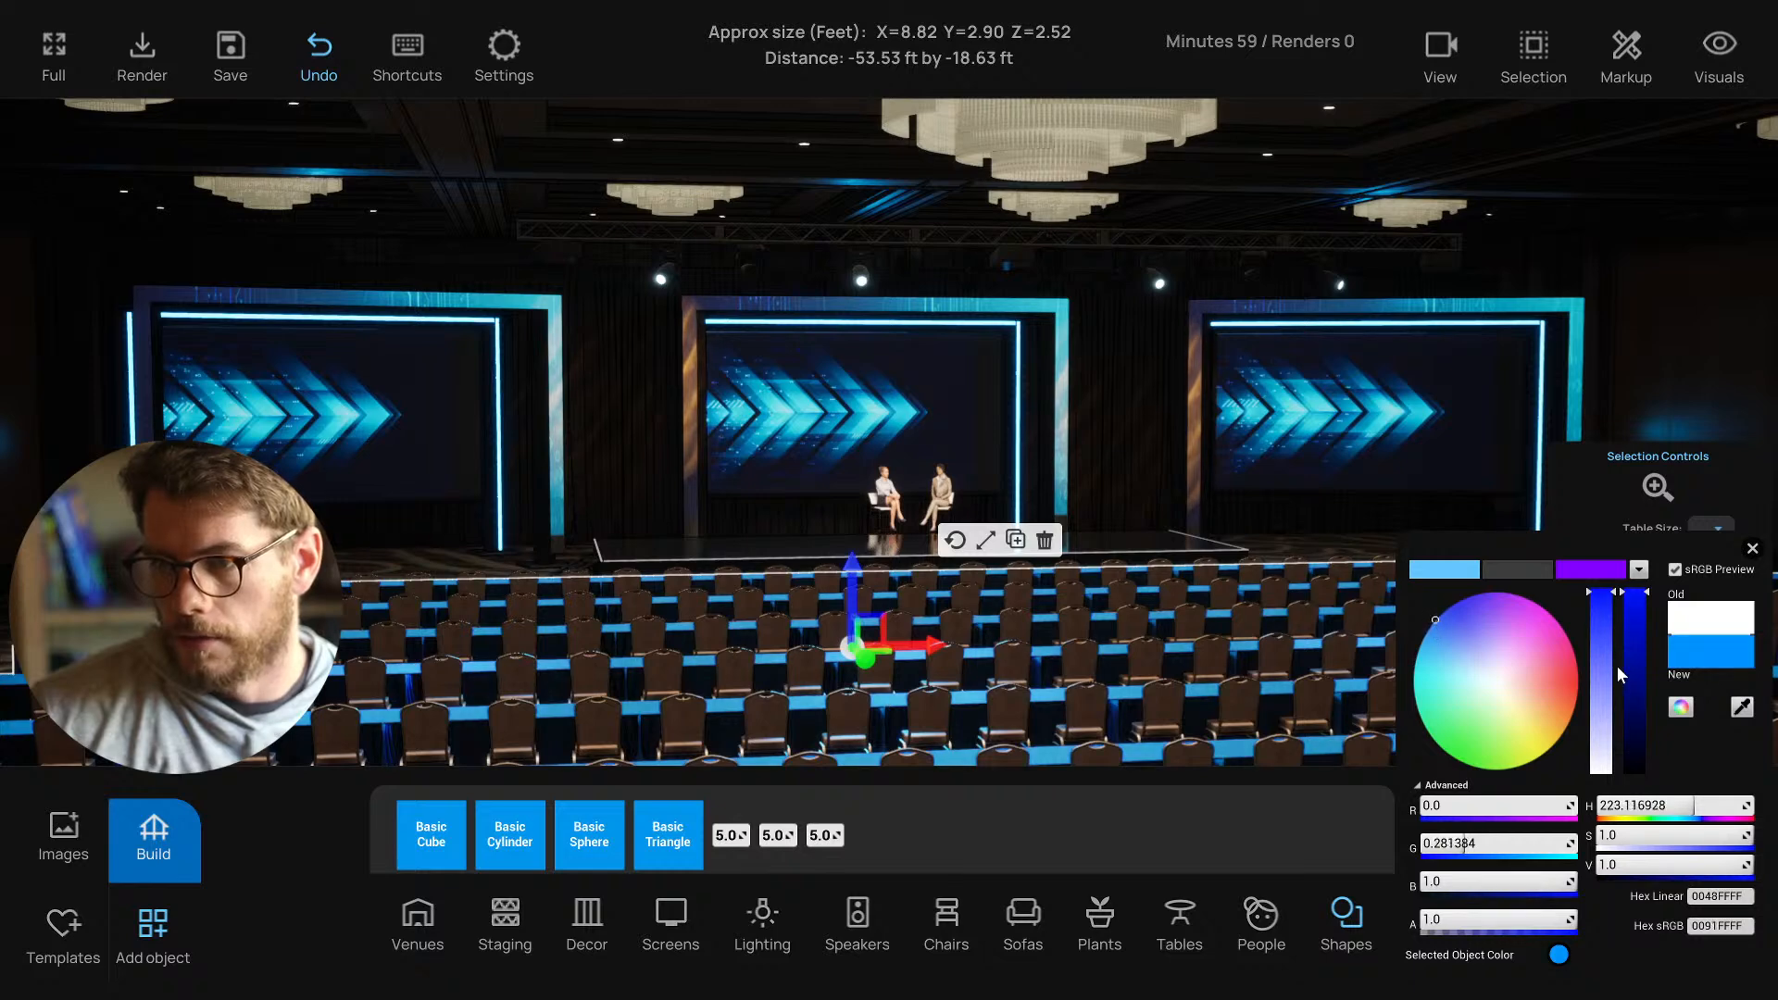
drag(1634, 674, 1639, 733)
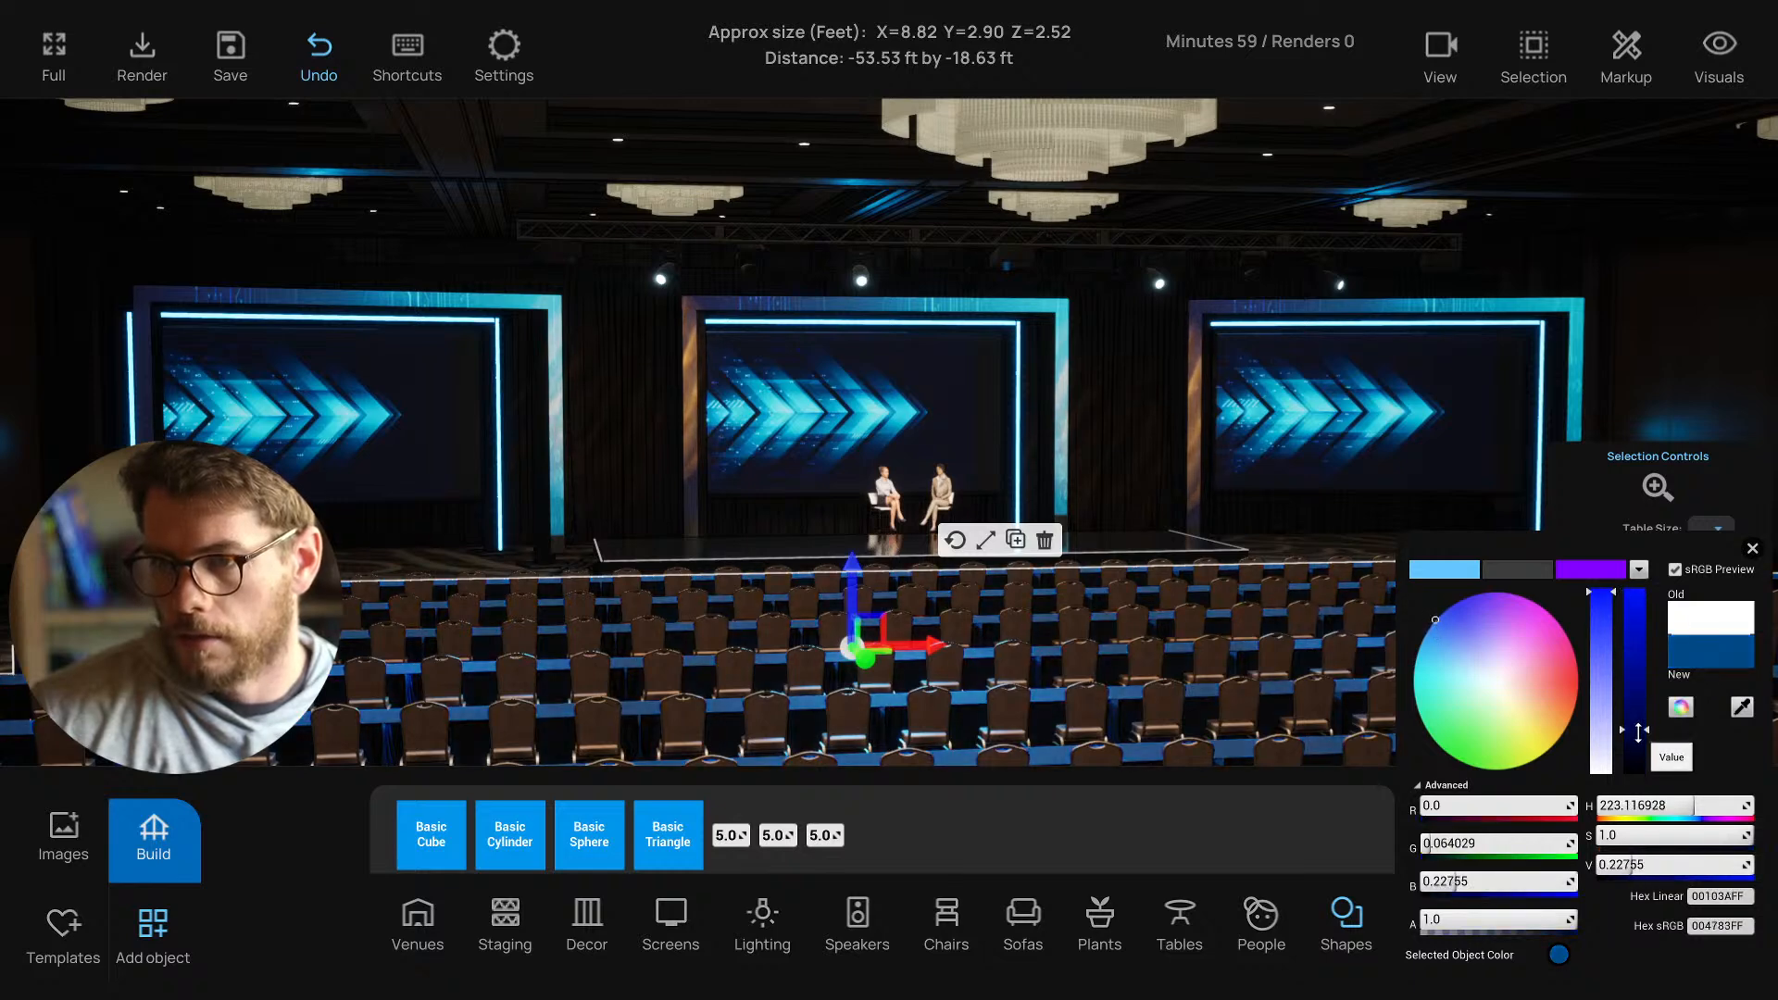
drag(1449, 613, 1448, 612)
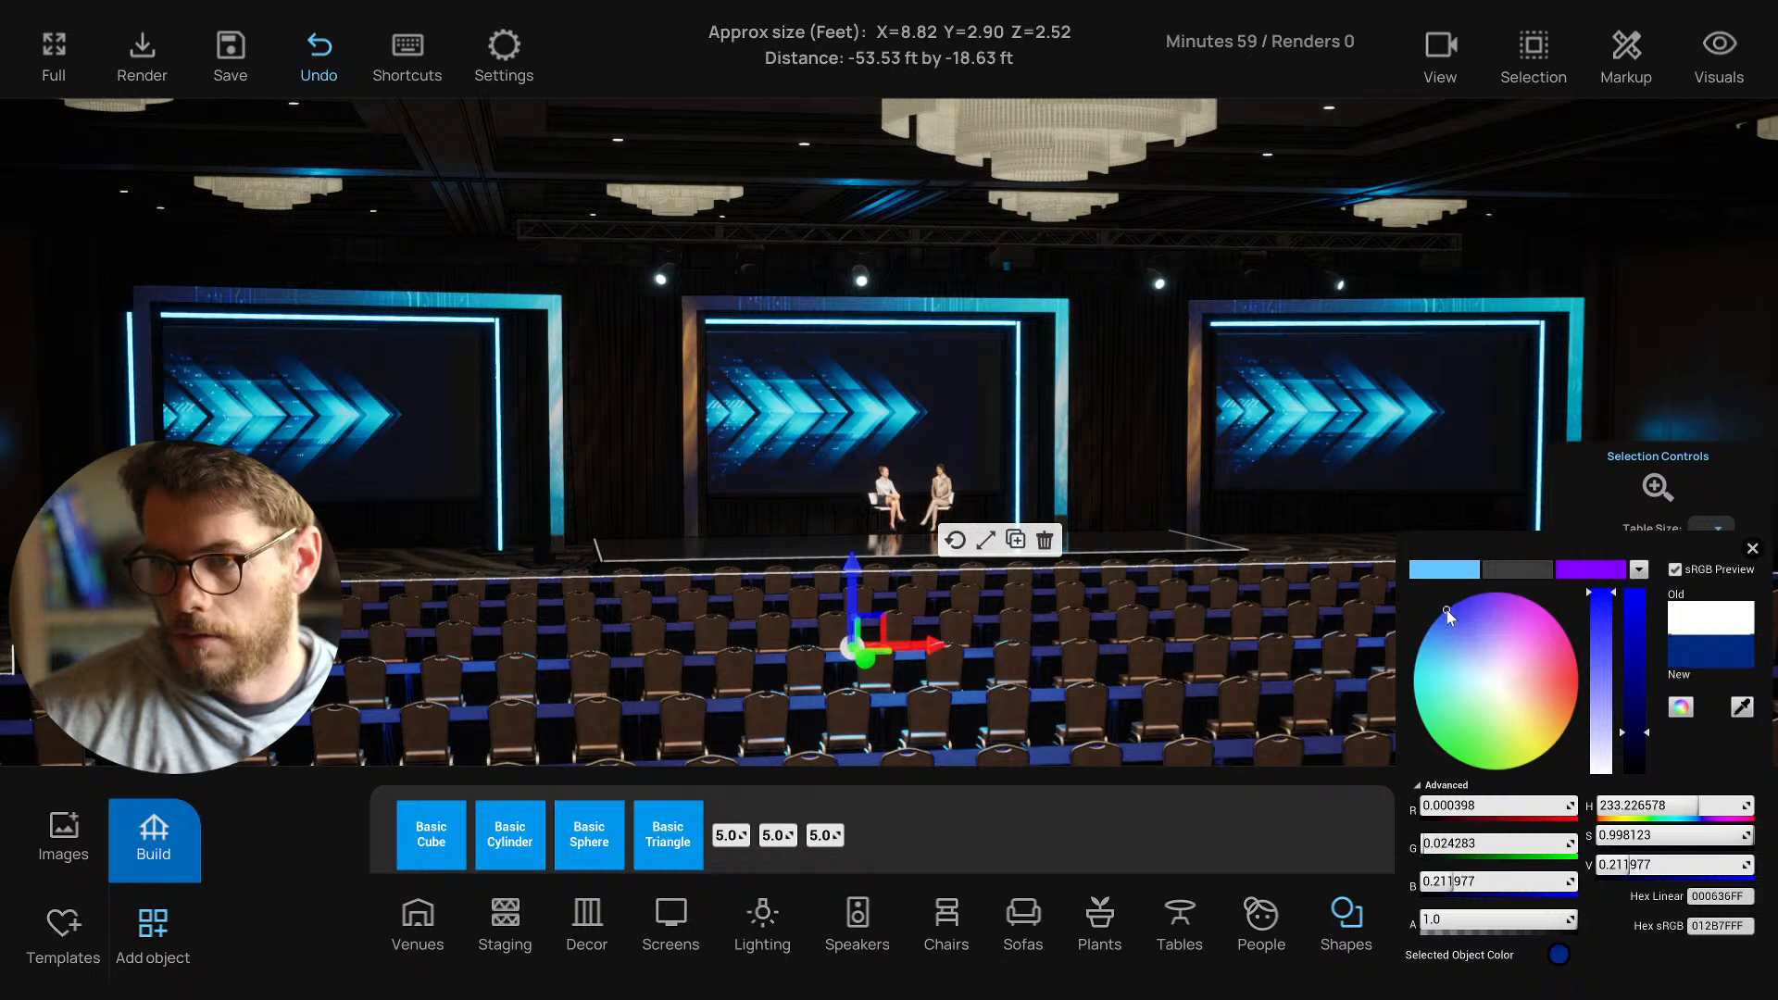
drag(1636, 732, 1637, 743)
click(1754, 551)
click(1462, 517)
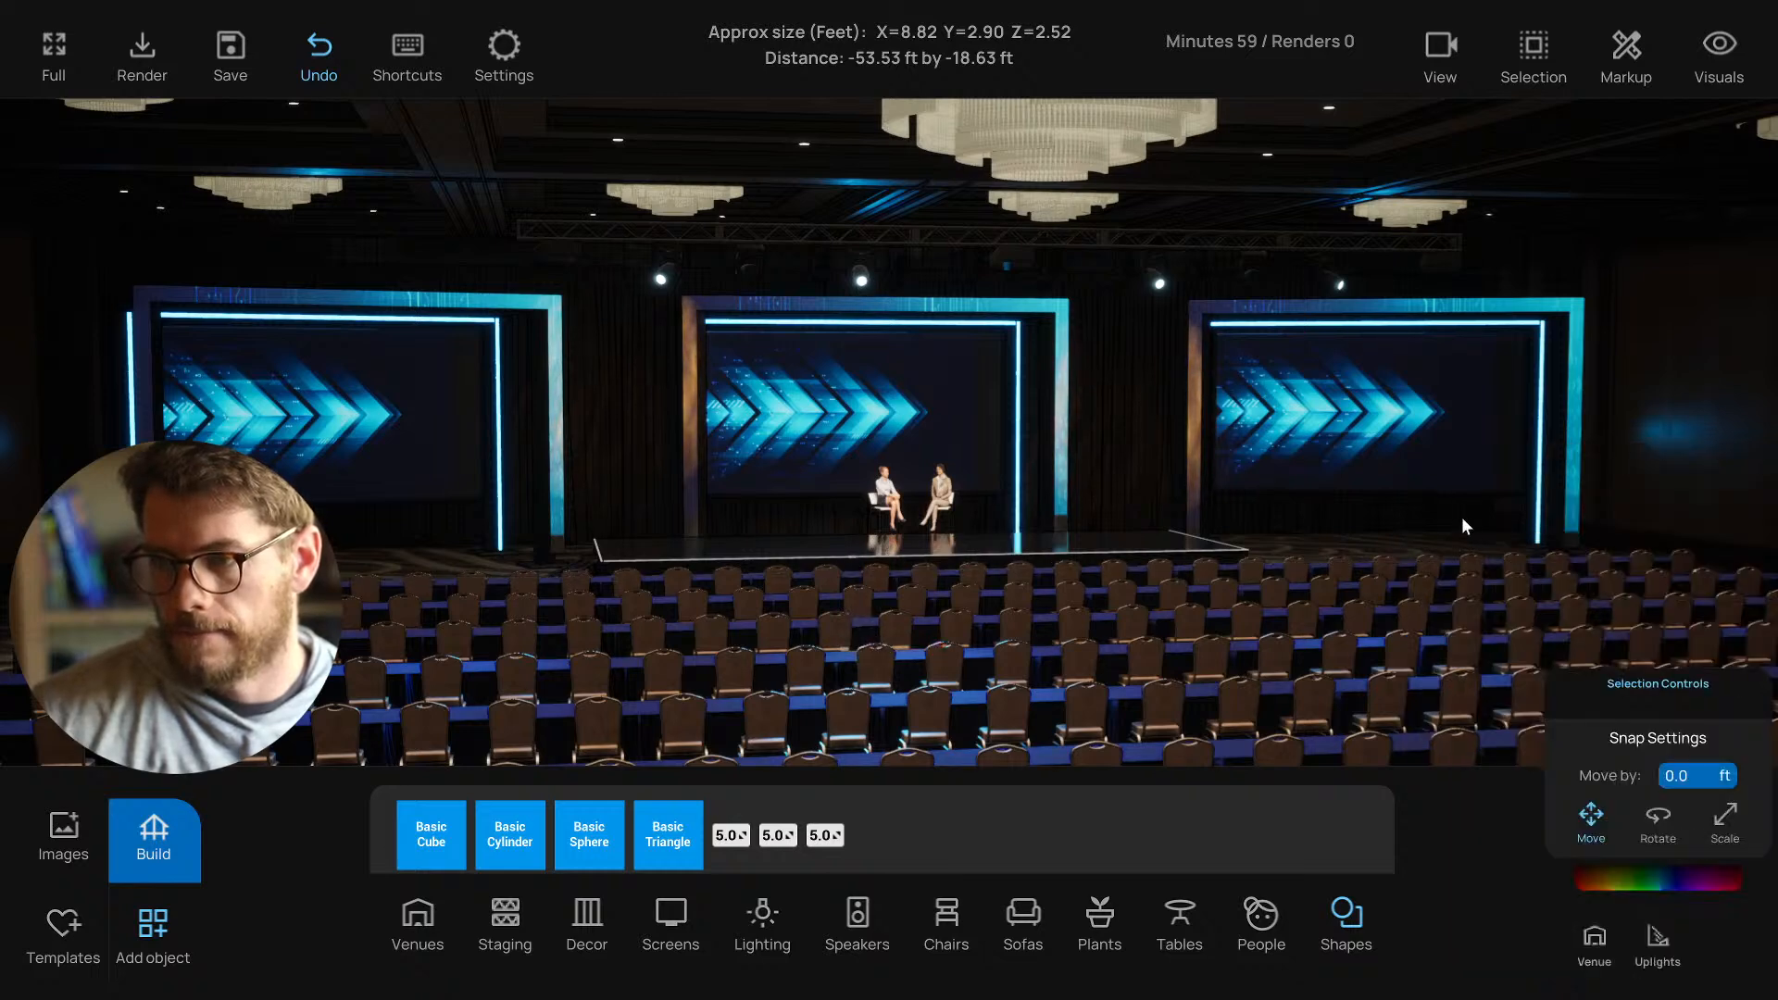
Save the project and review the blue tables, stage and three screens from several audience positions.
key(ctrl+s)
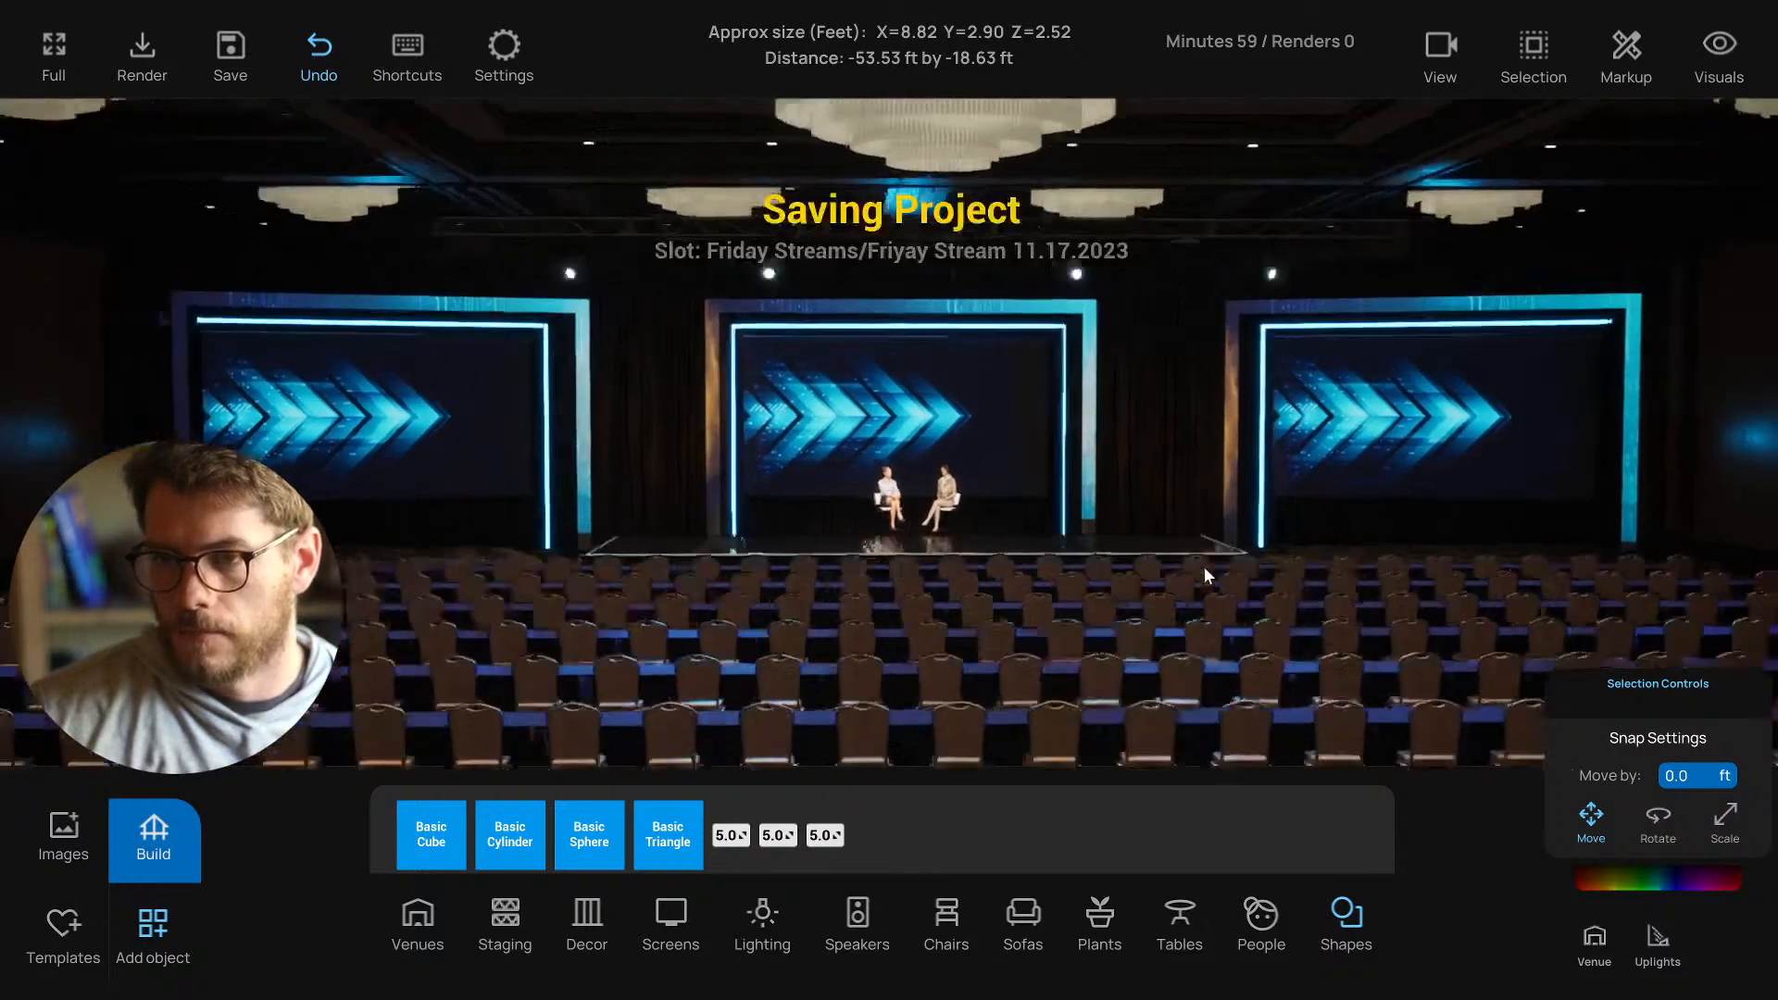
key(w)
key(d)
right_drag(1215, 567, 1170, 569)
key(w)
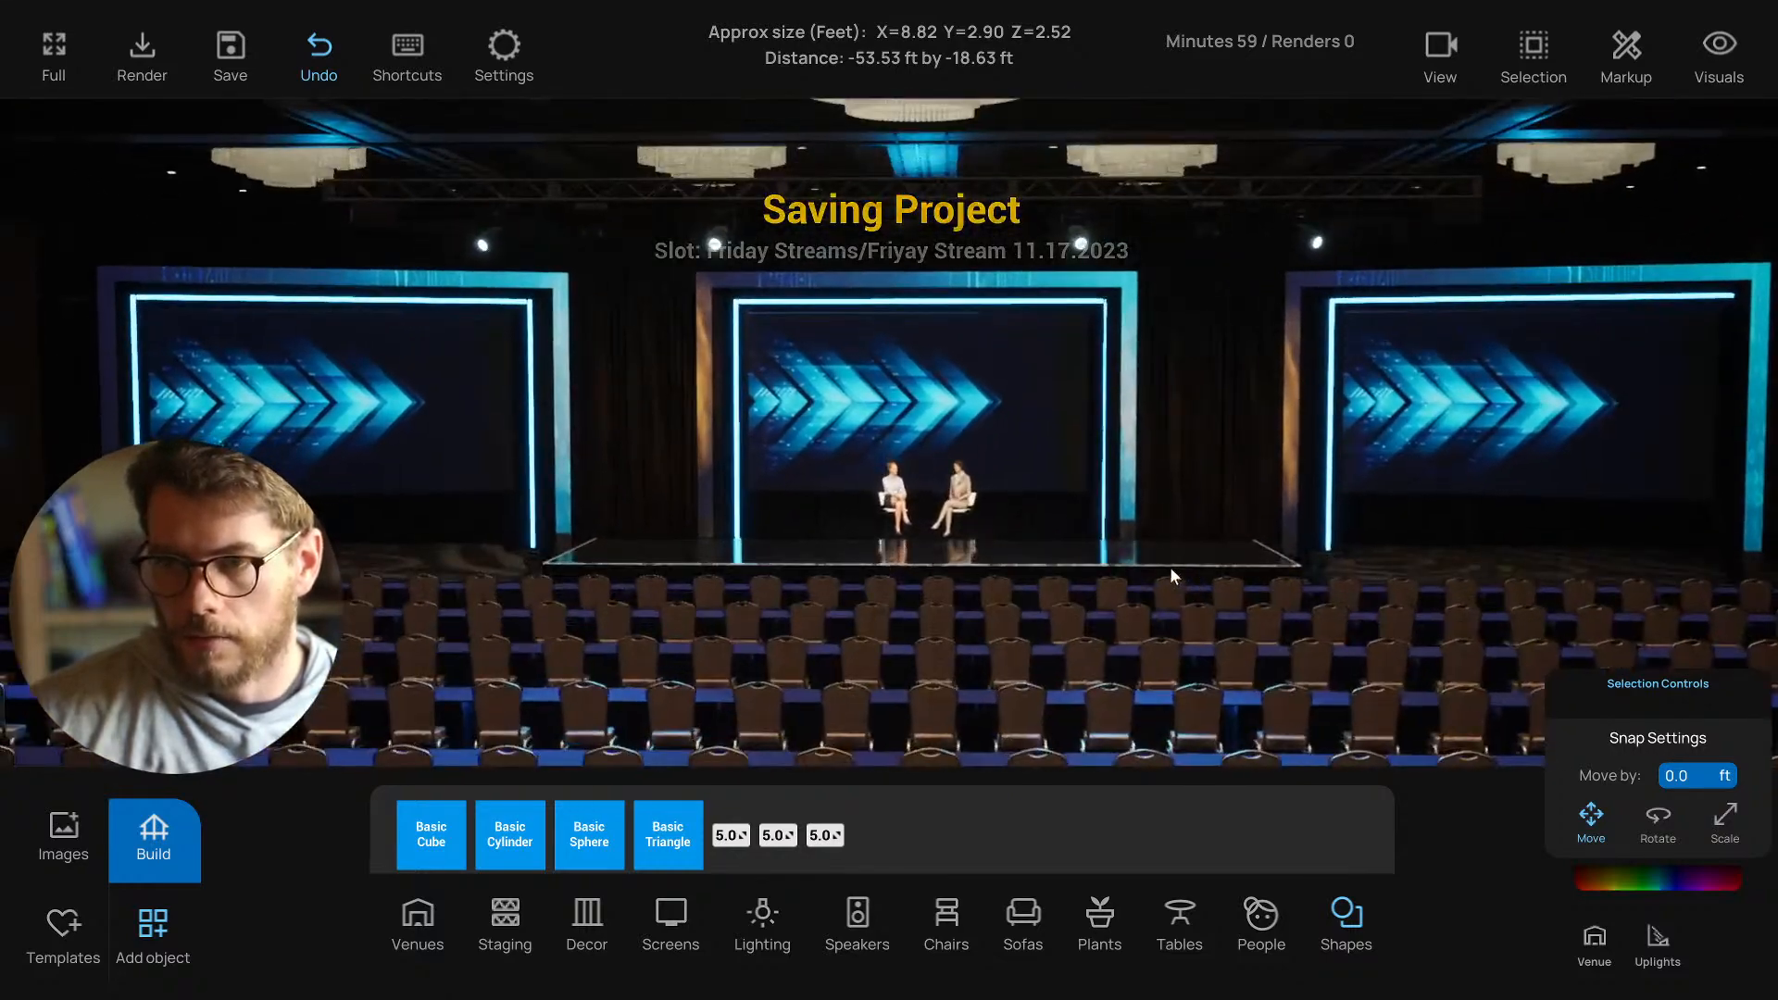
key(ctrl+s)
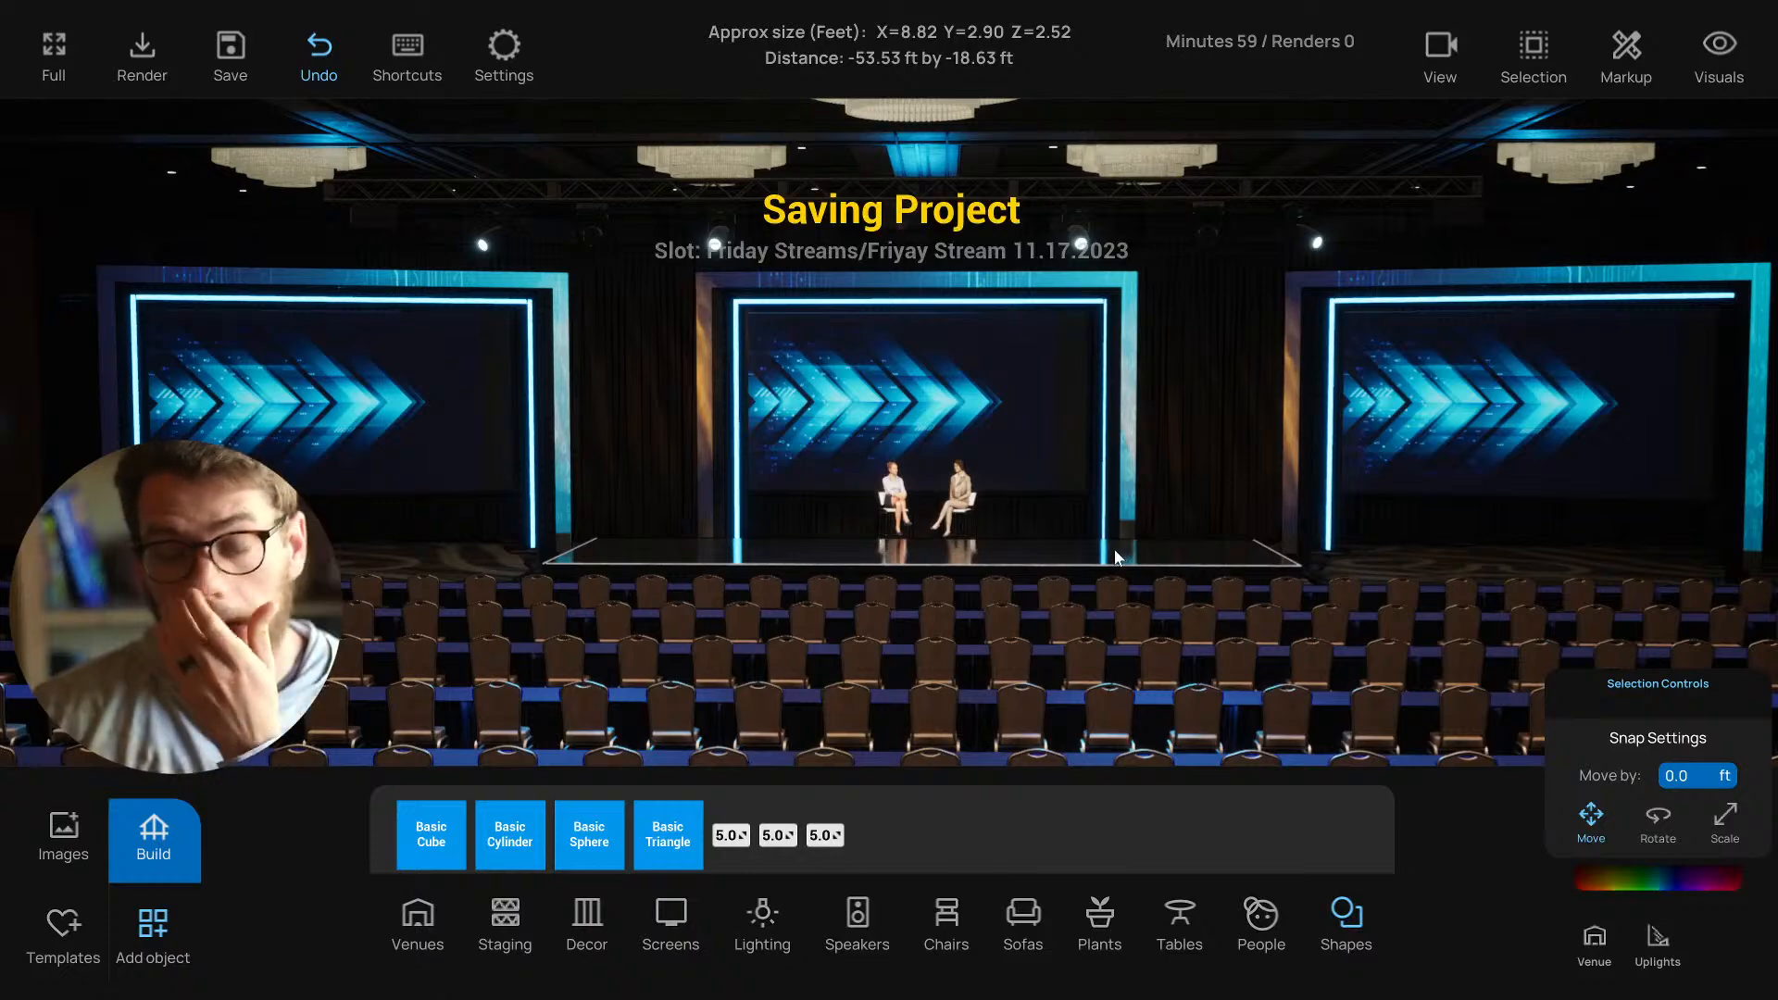
scroll(1003, 559, up, 5)
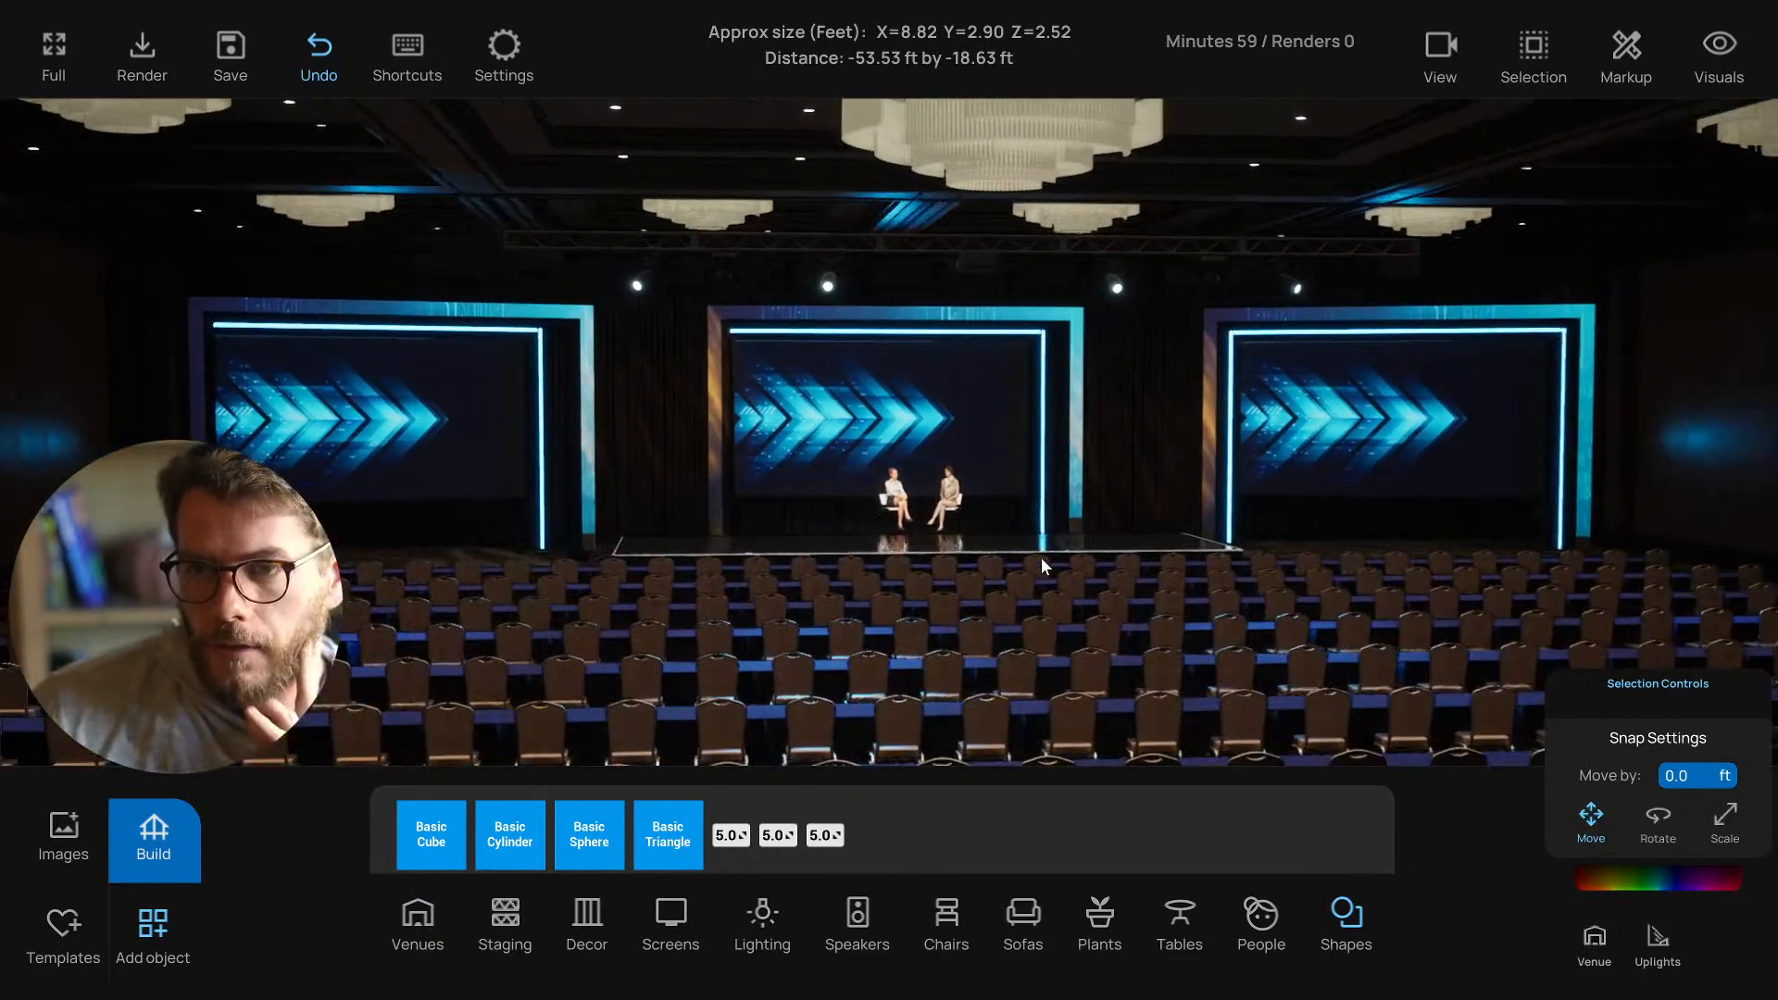
scroll(964, 560, up, 4)
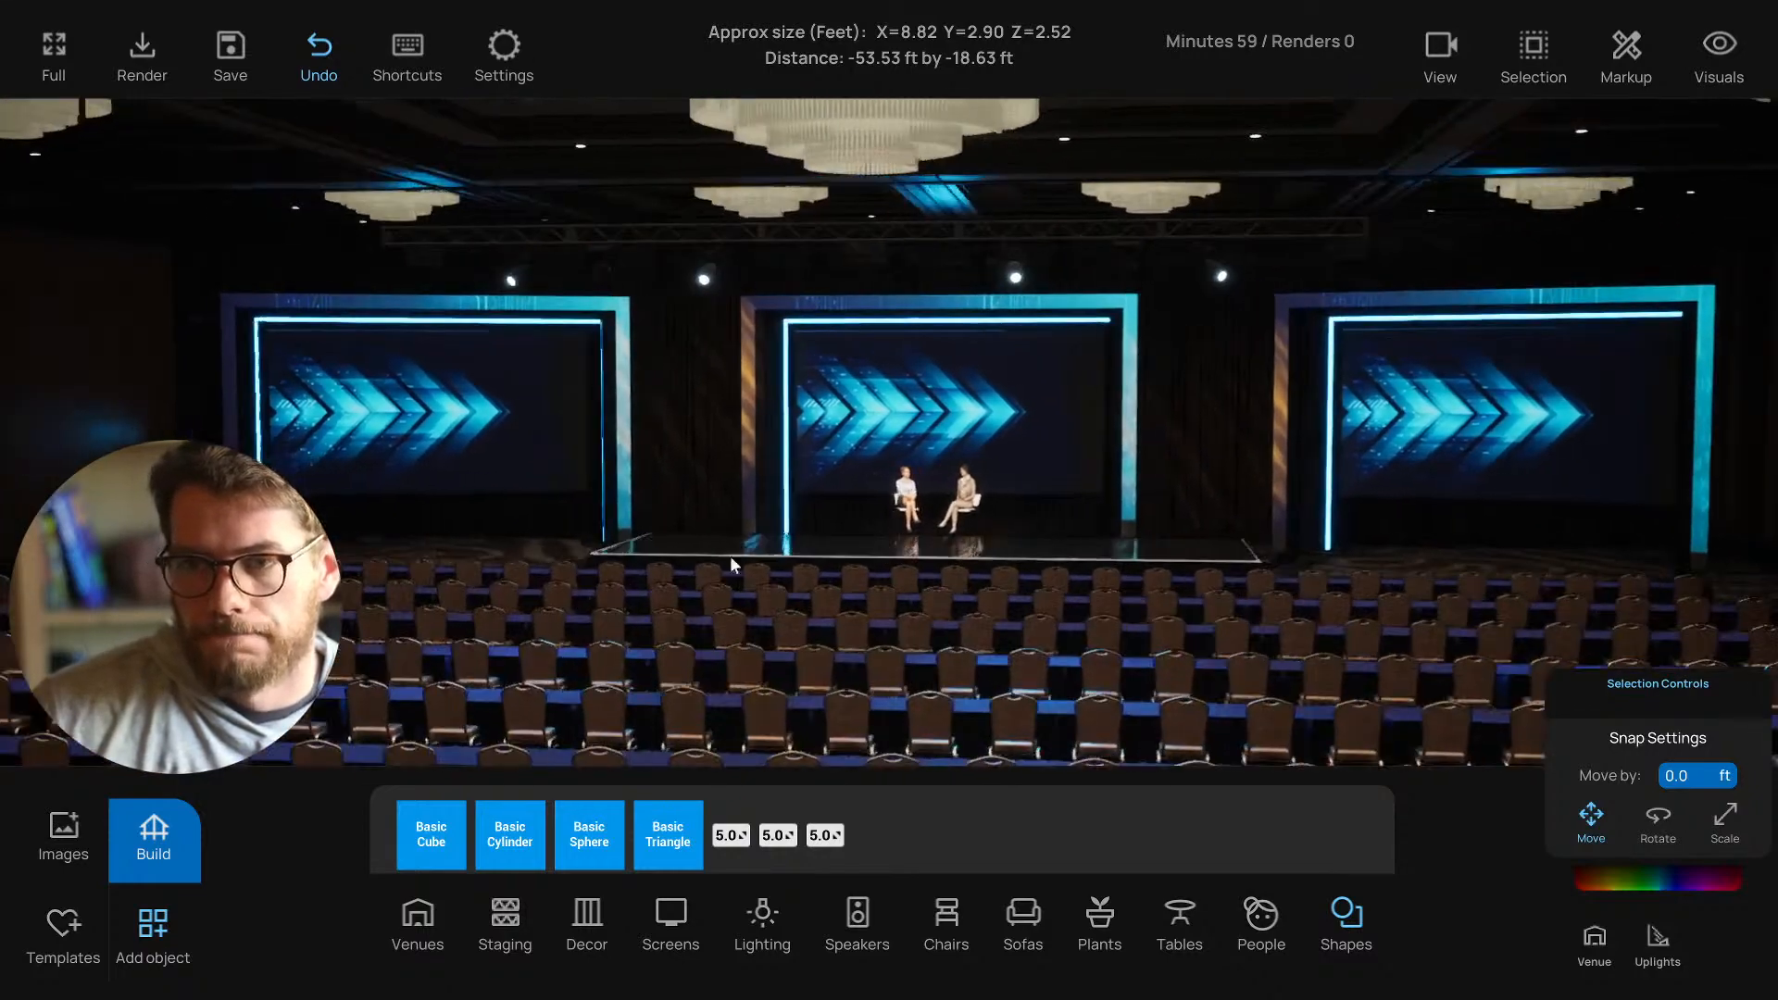
Look through the image library, close it, and view the whole room from the seating.
click(63, 838)
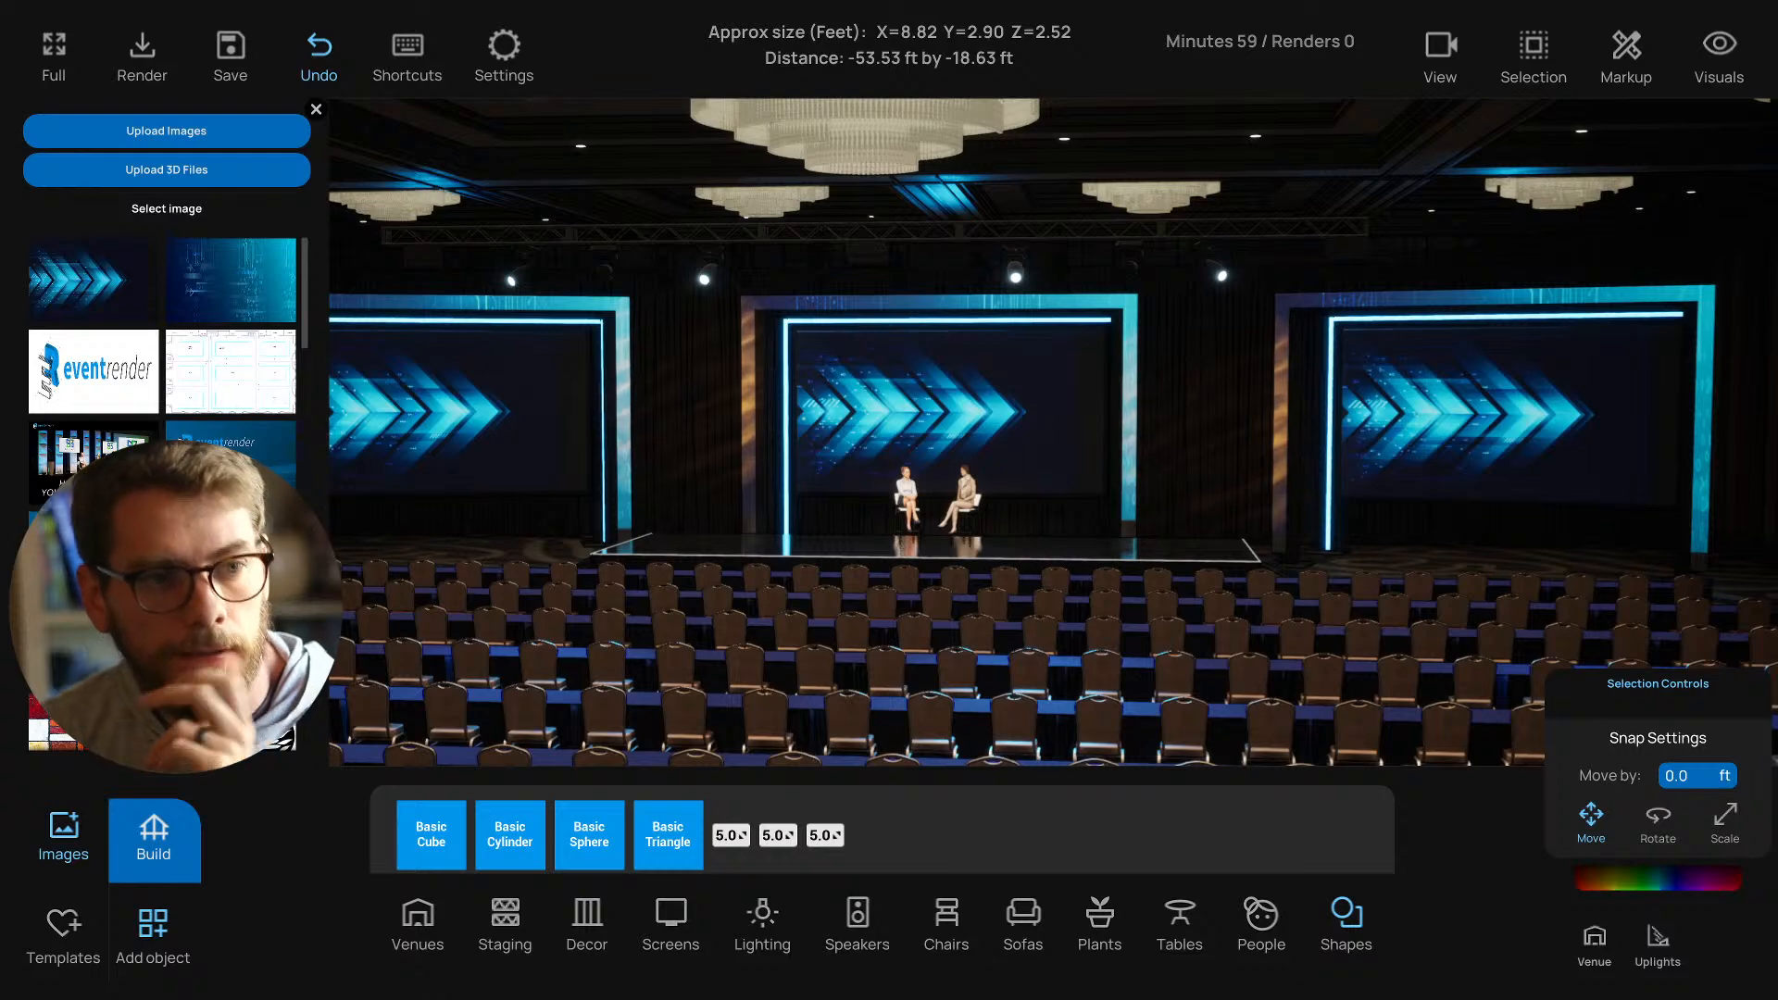
scroll(887, 575, up, 5)
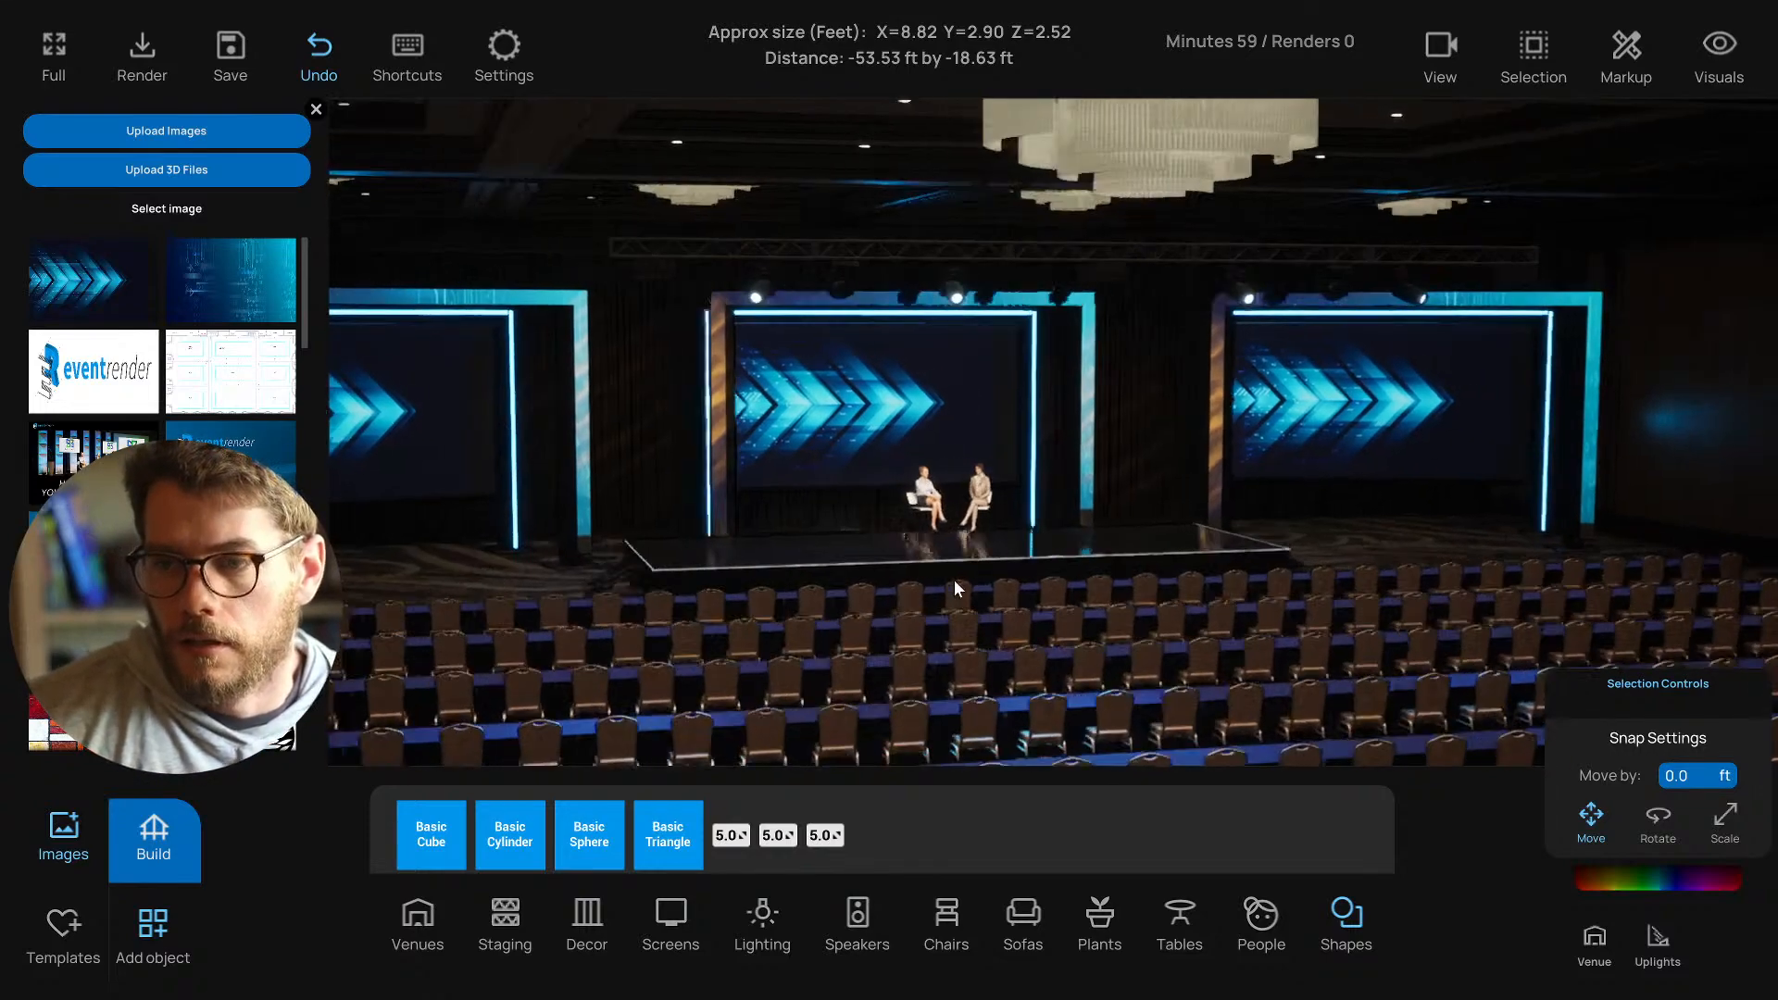
drag(897, 568, 713, 571)
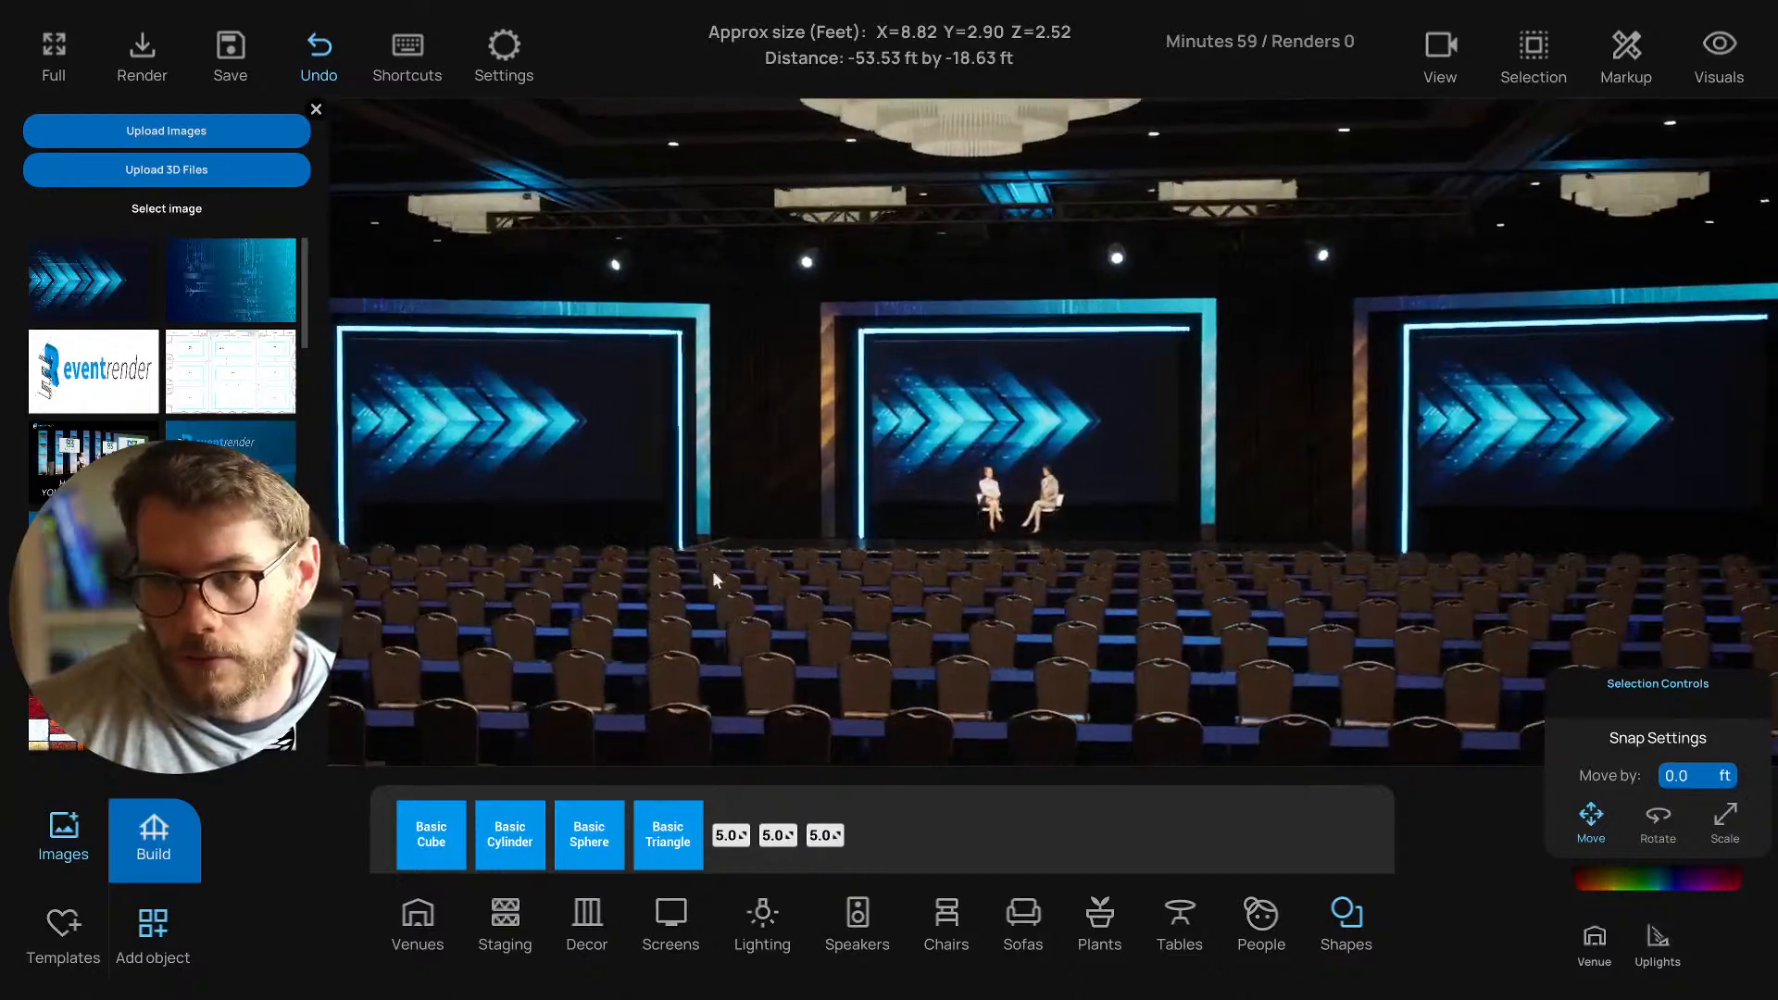
scroll(206, 407, down, 5)
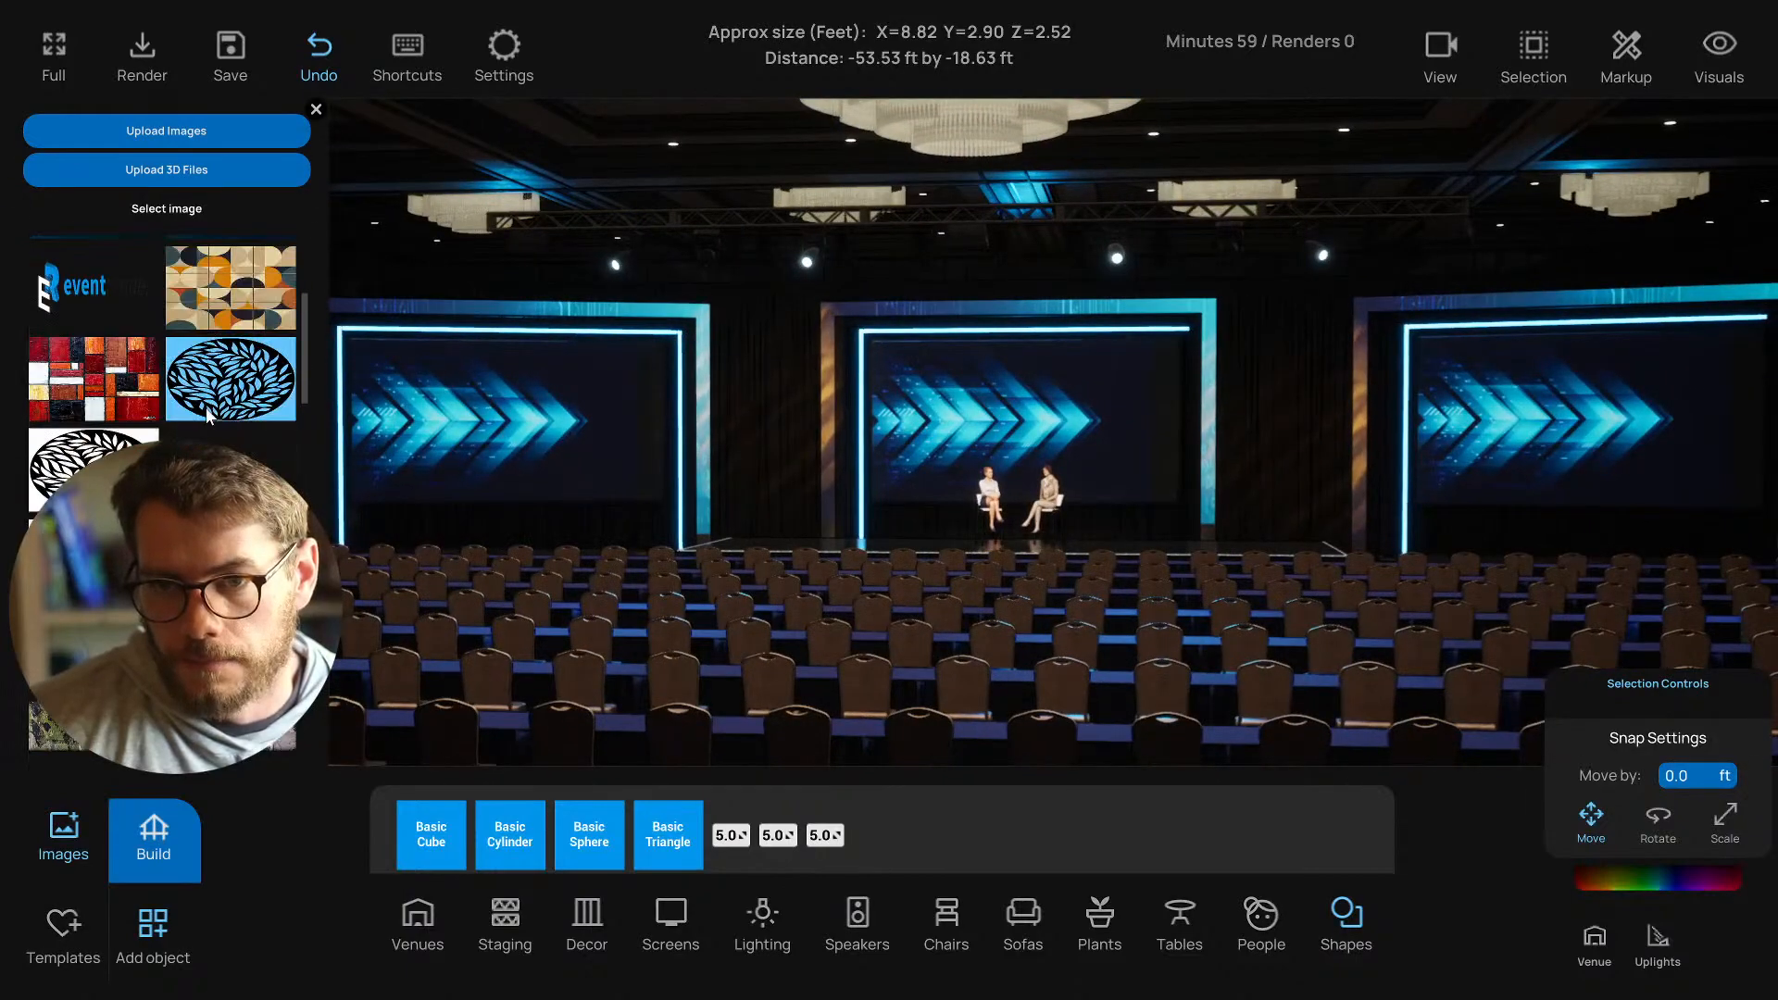
click(316, 112)
drag(608, 396, 736, 470)
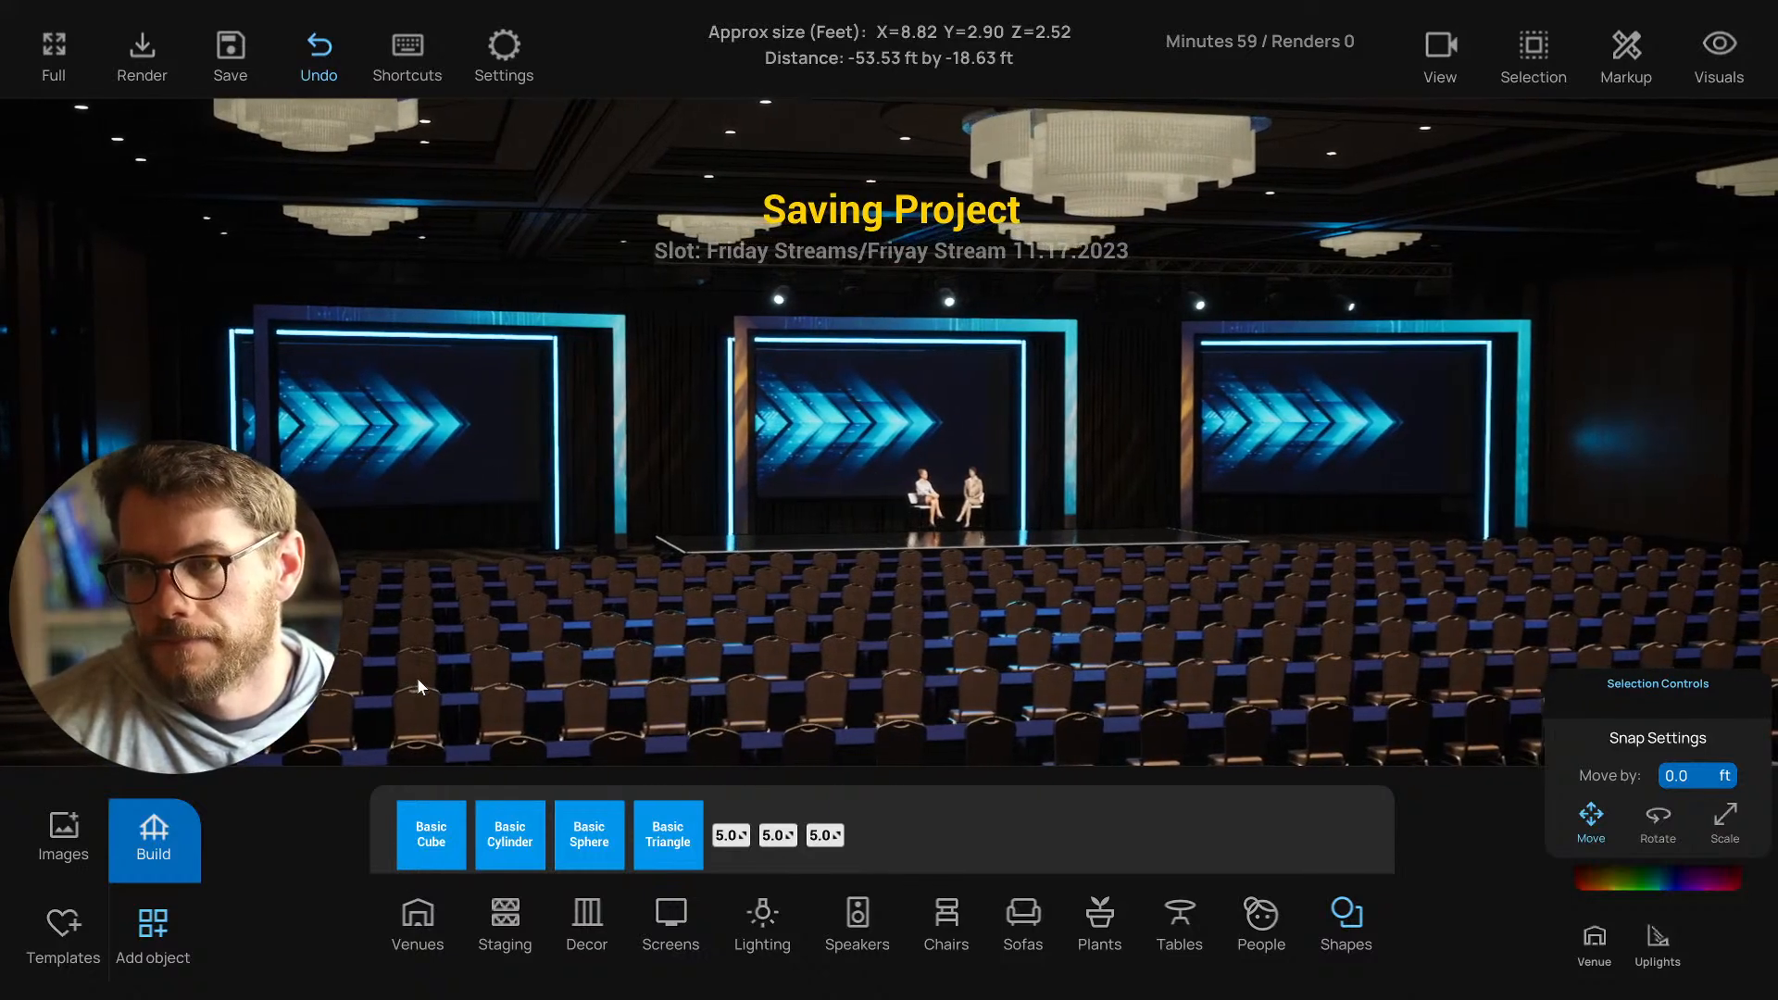
Check the old saved camera views and remove all of them from the saved view list.
click(1441, 59)
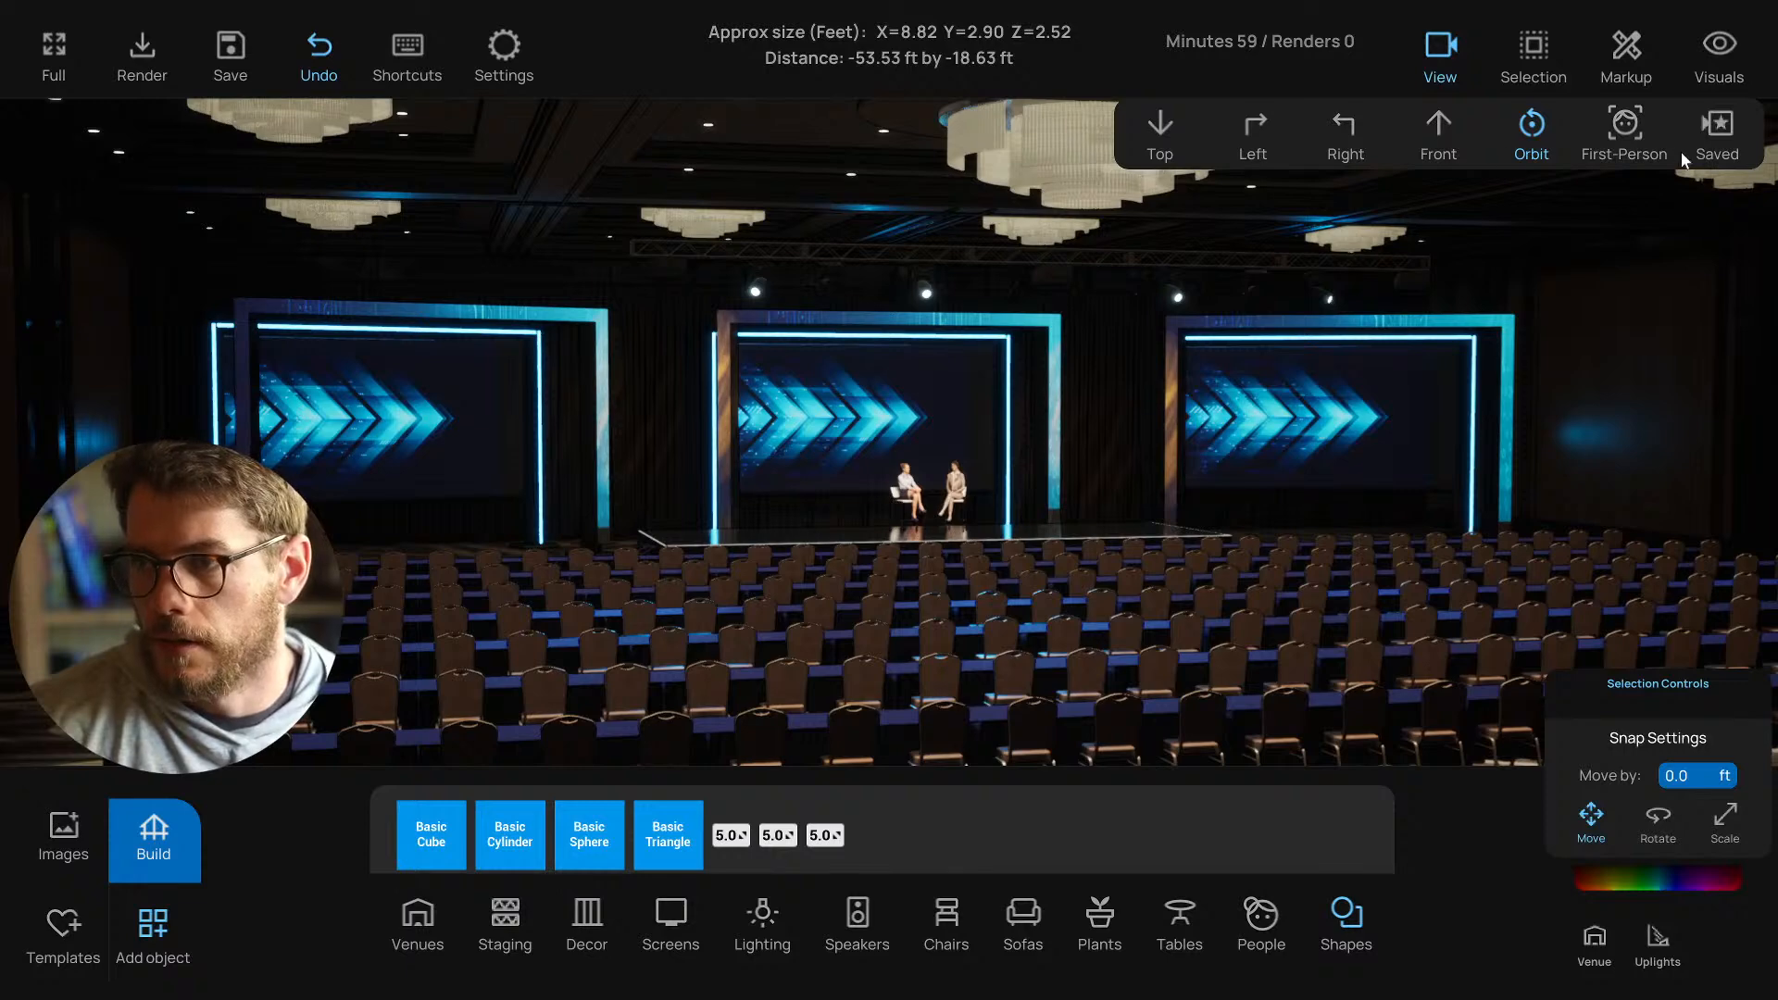
click(1717, 130)
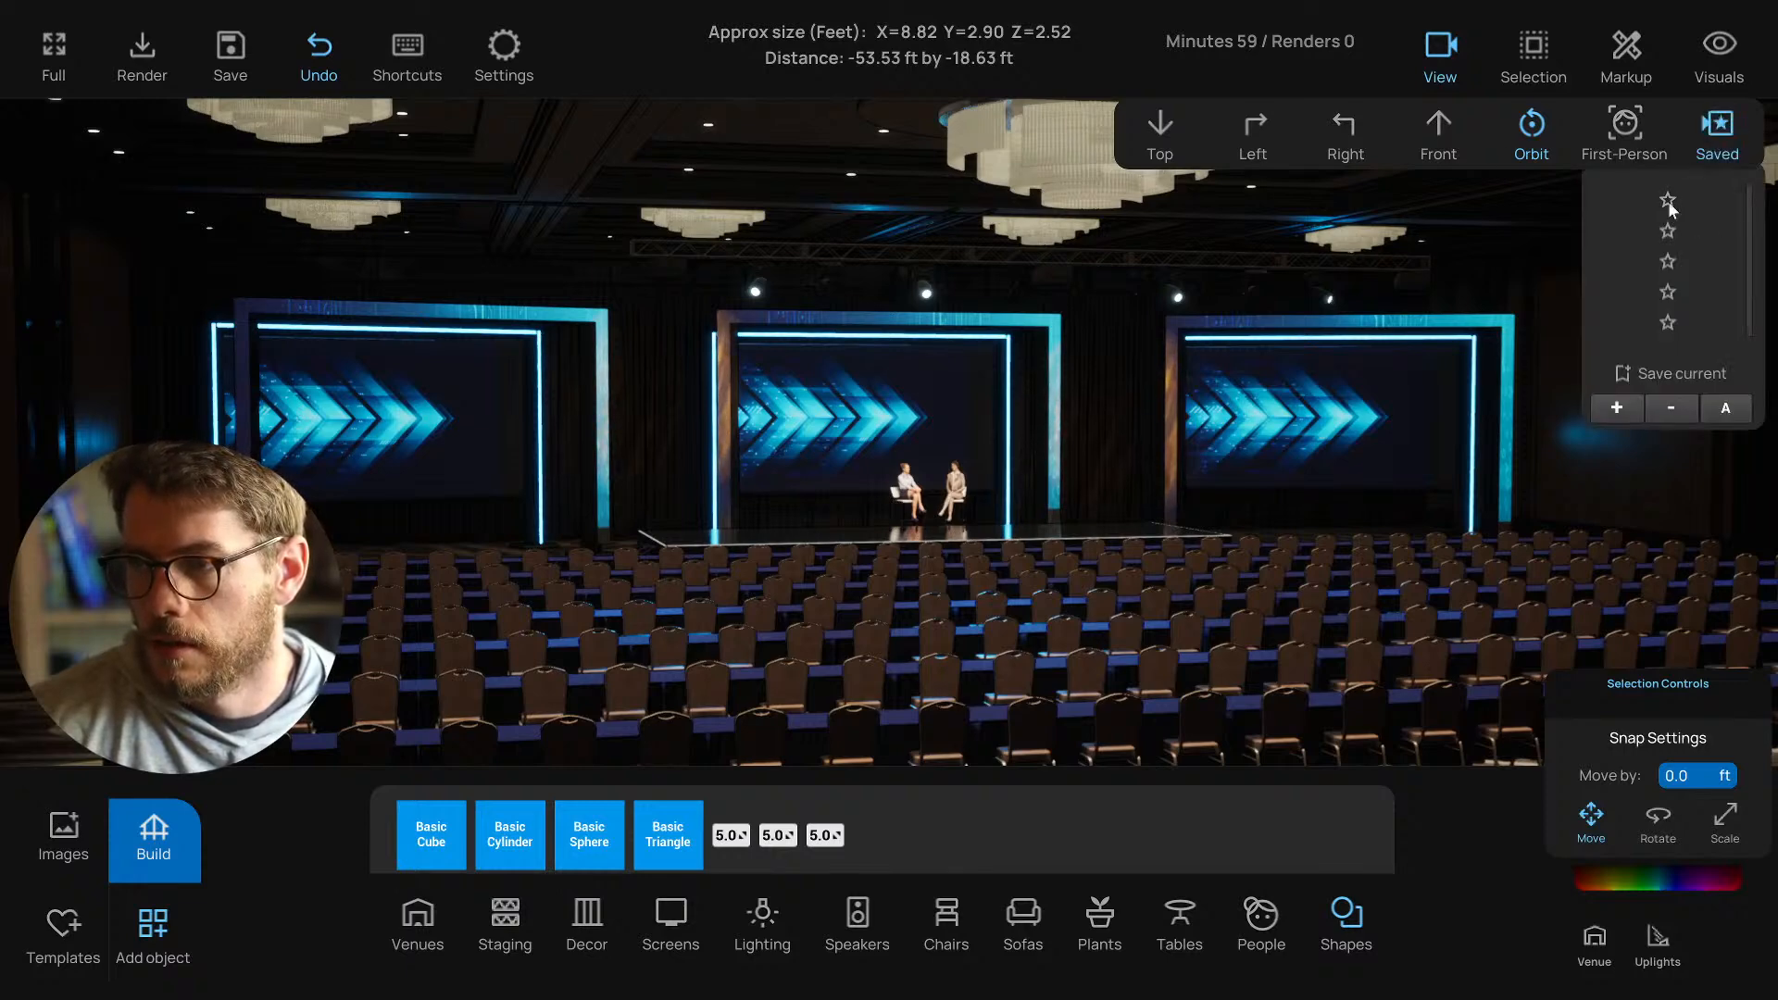
click(1669, 292)
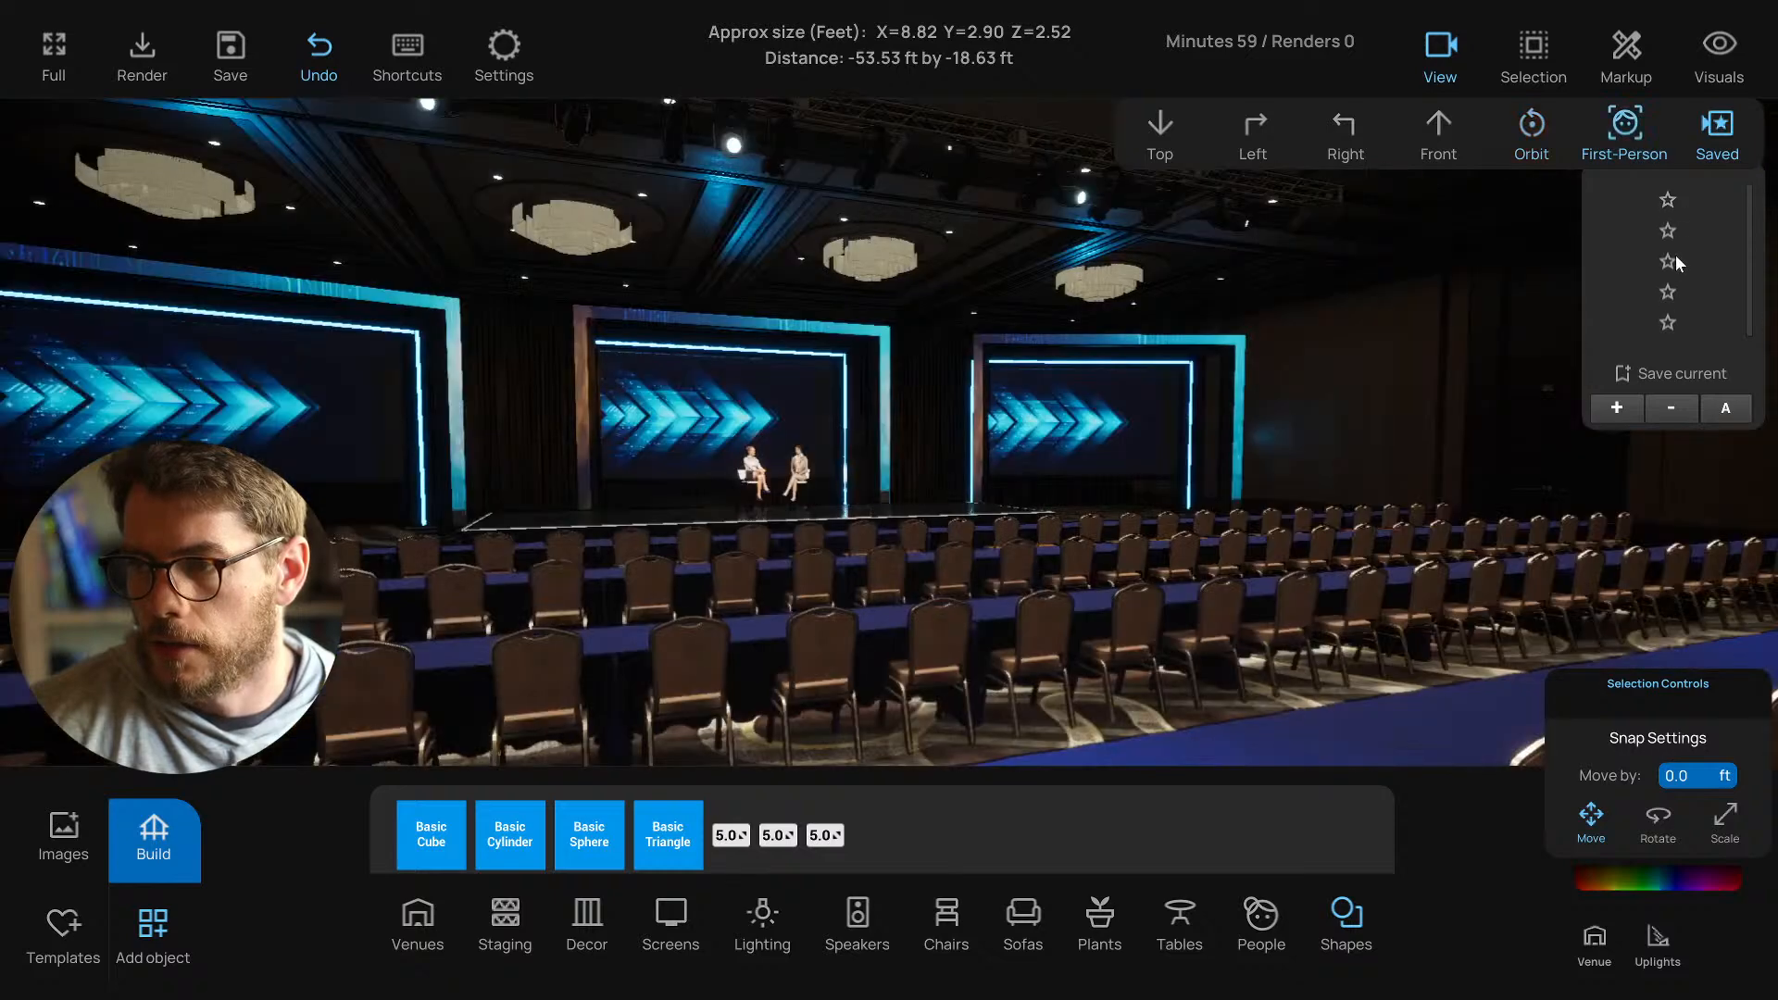
click(1668, 324)
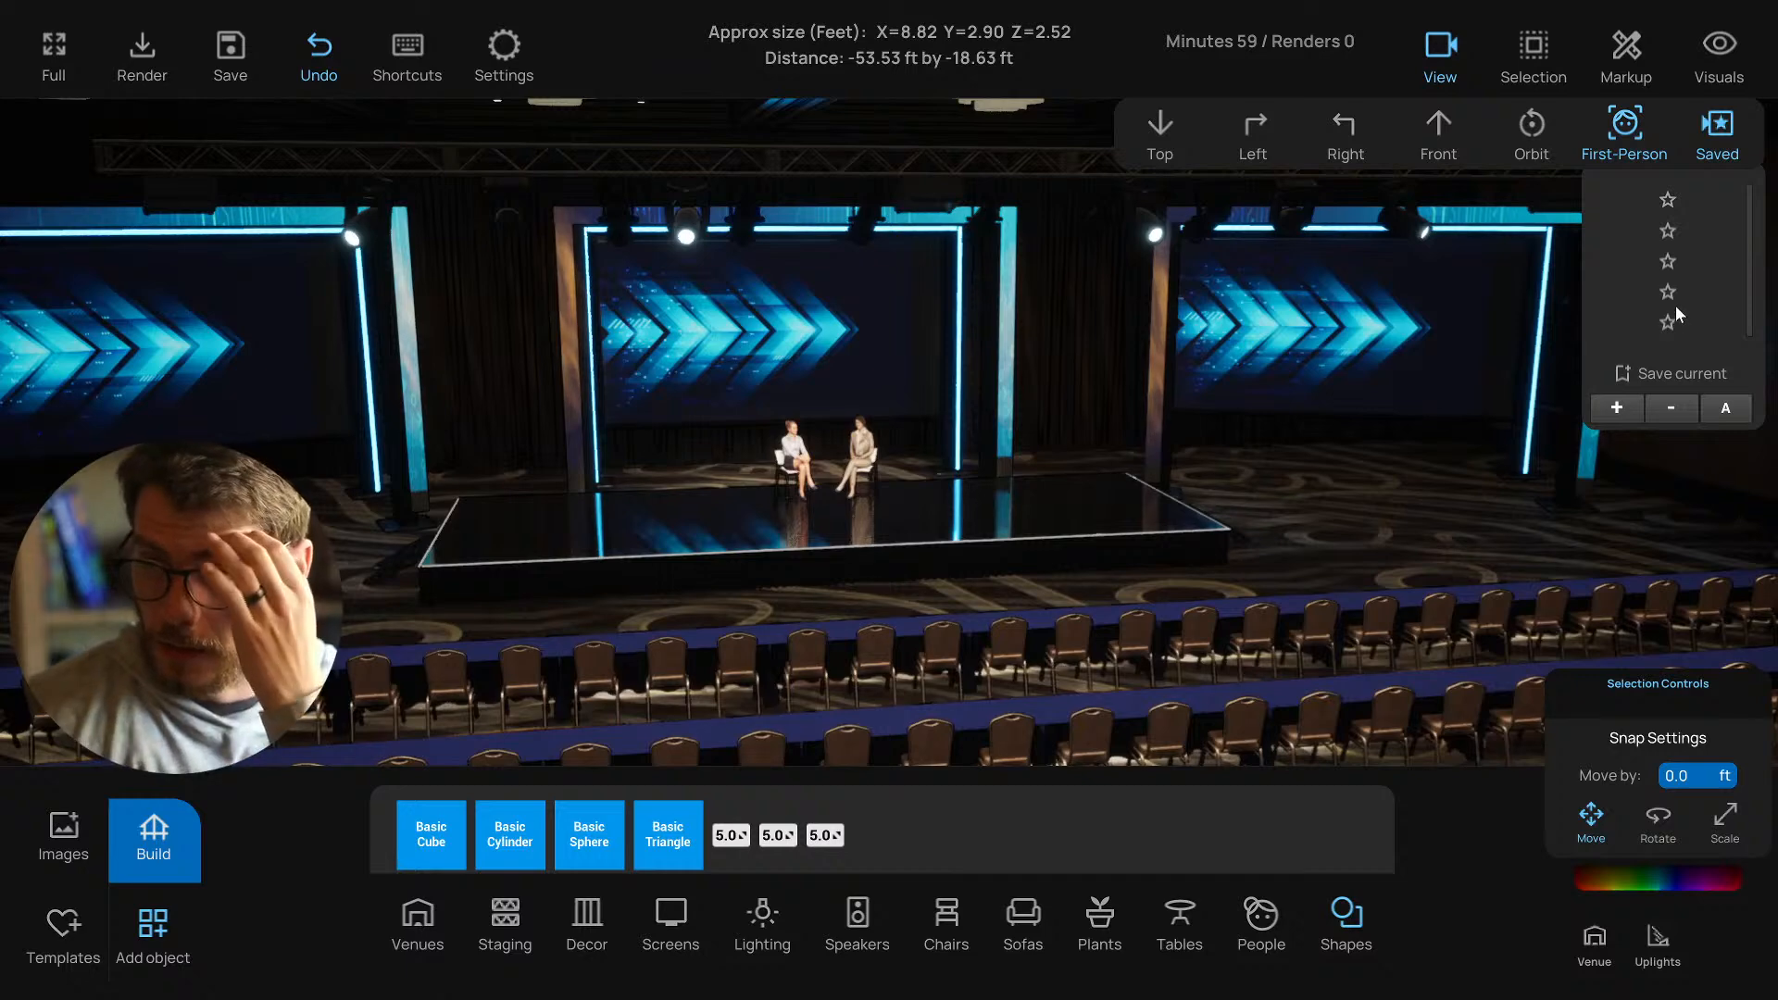
click(1671, 407)
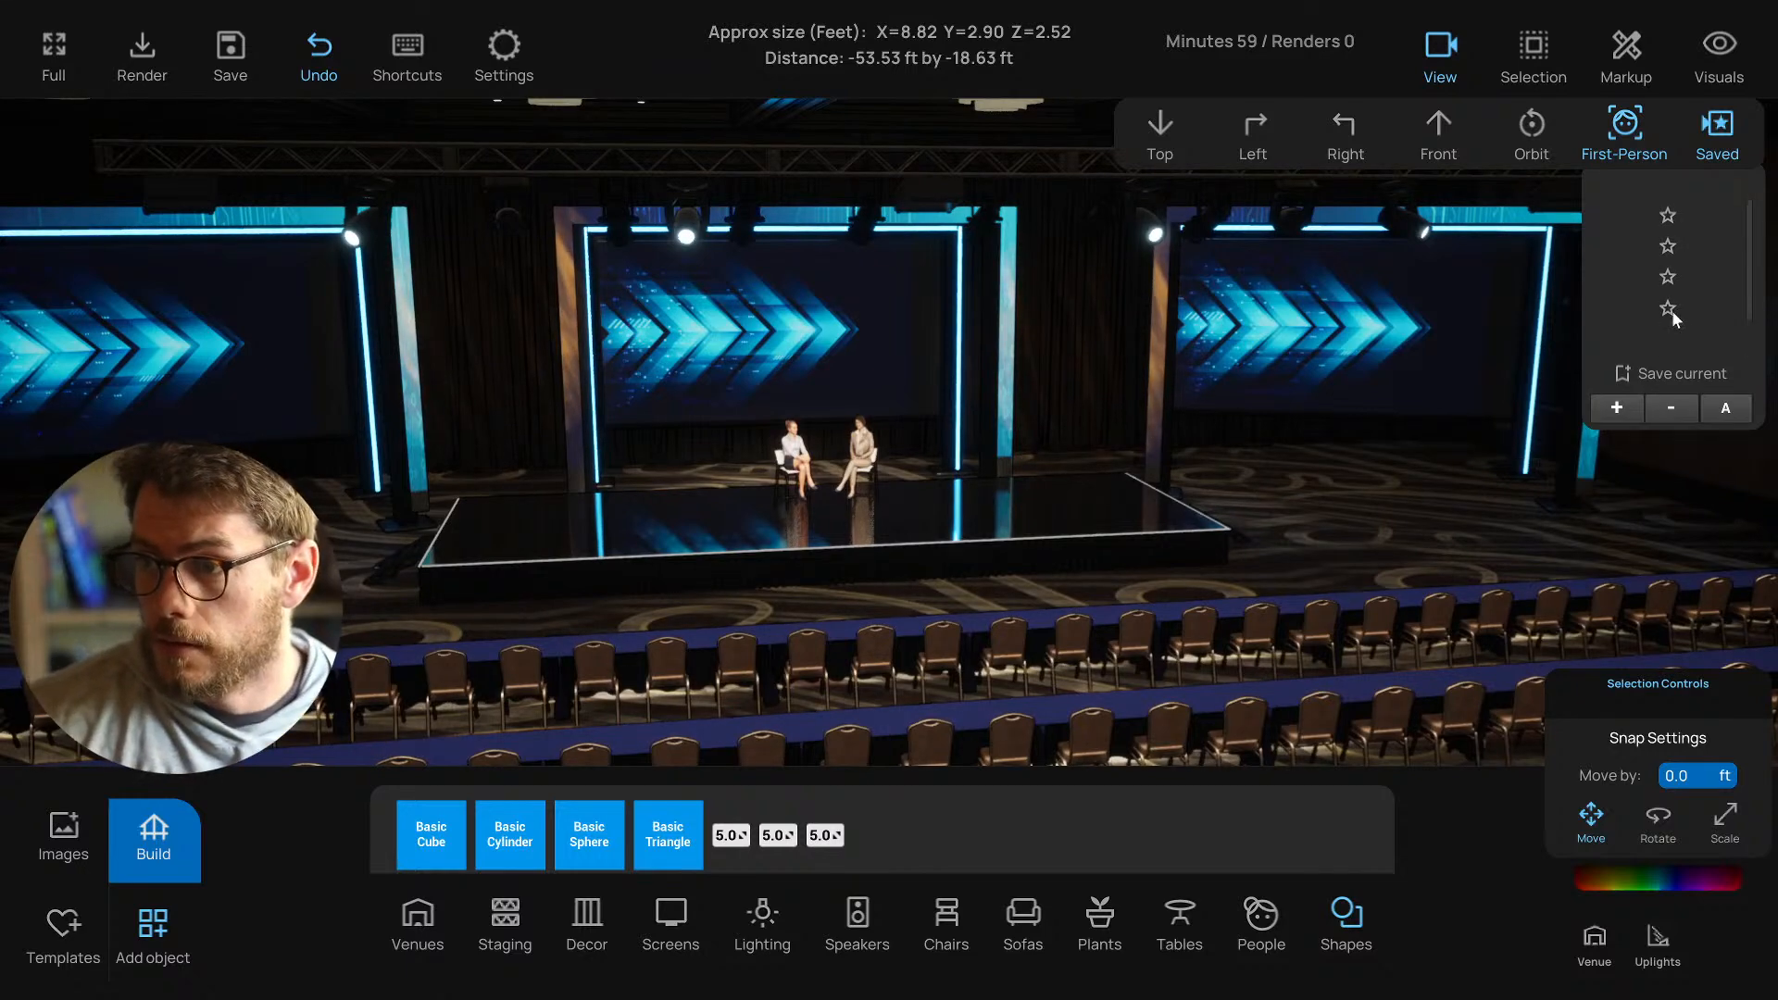
click(1671, 309)
click(1677, 410)
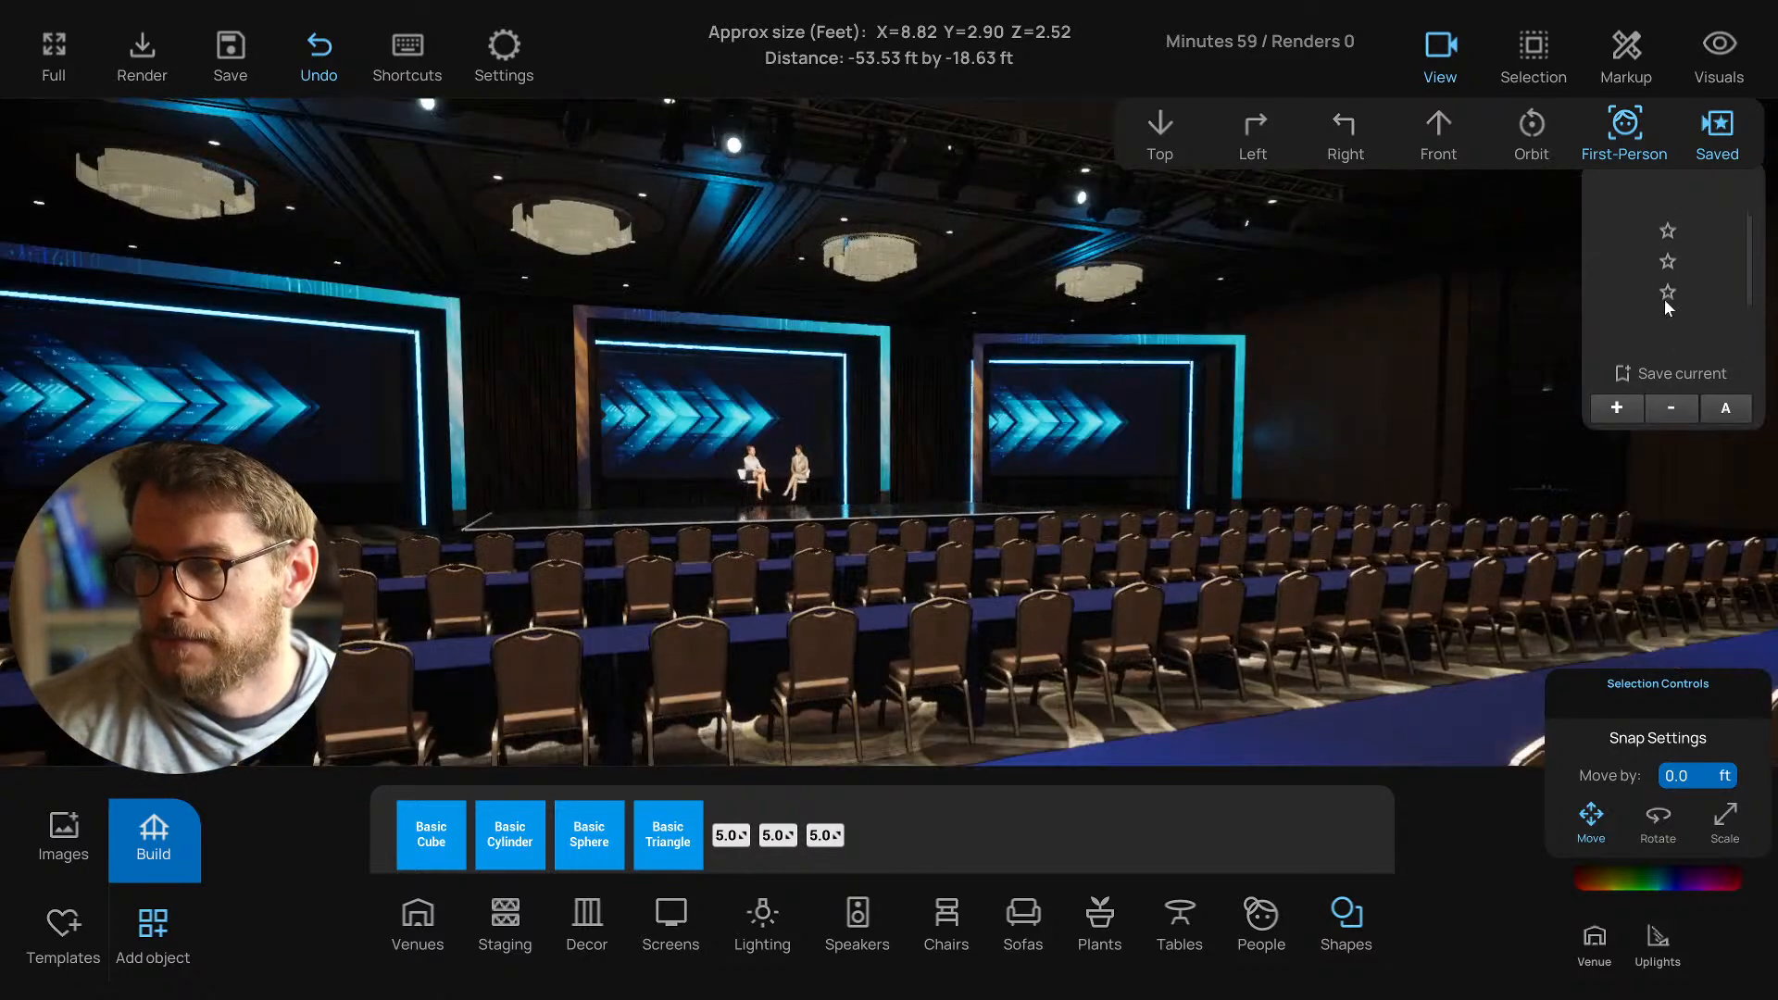
click(1671, 408)
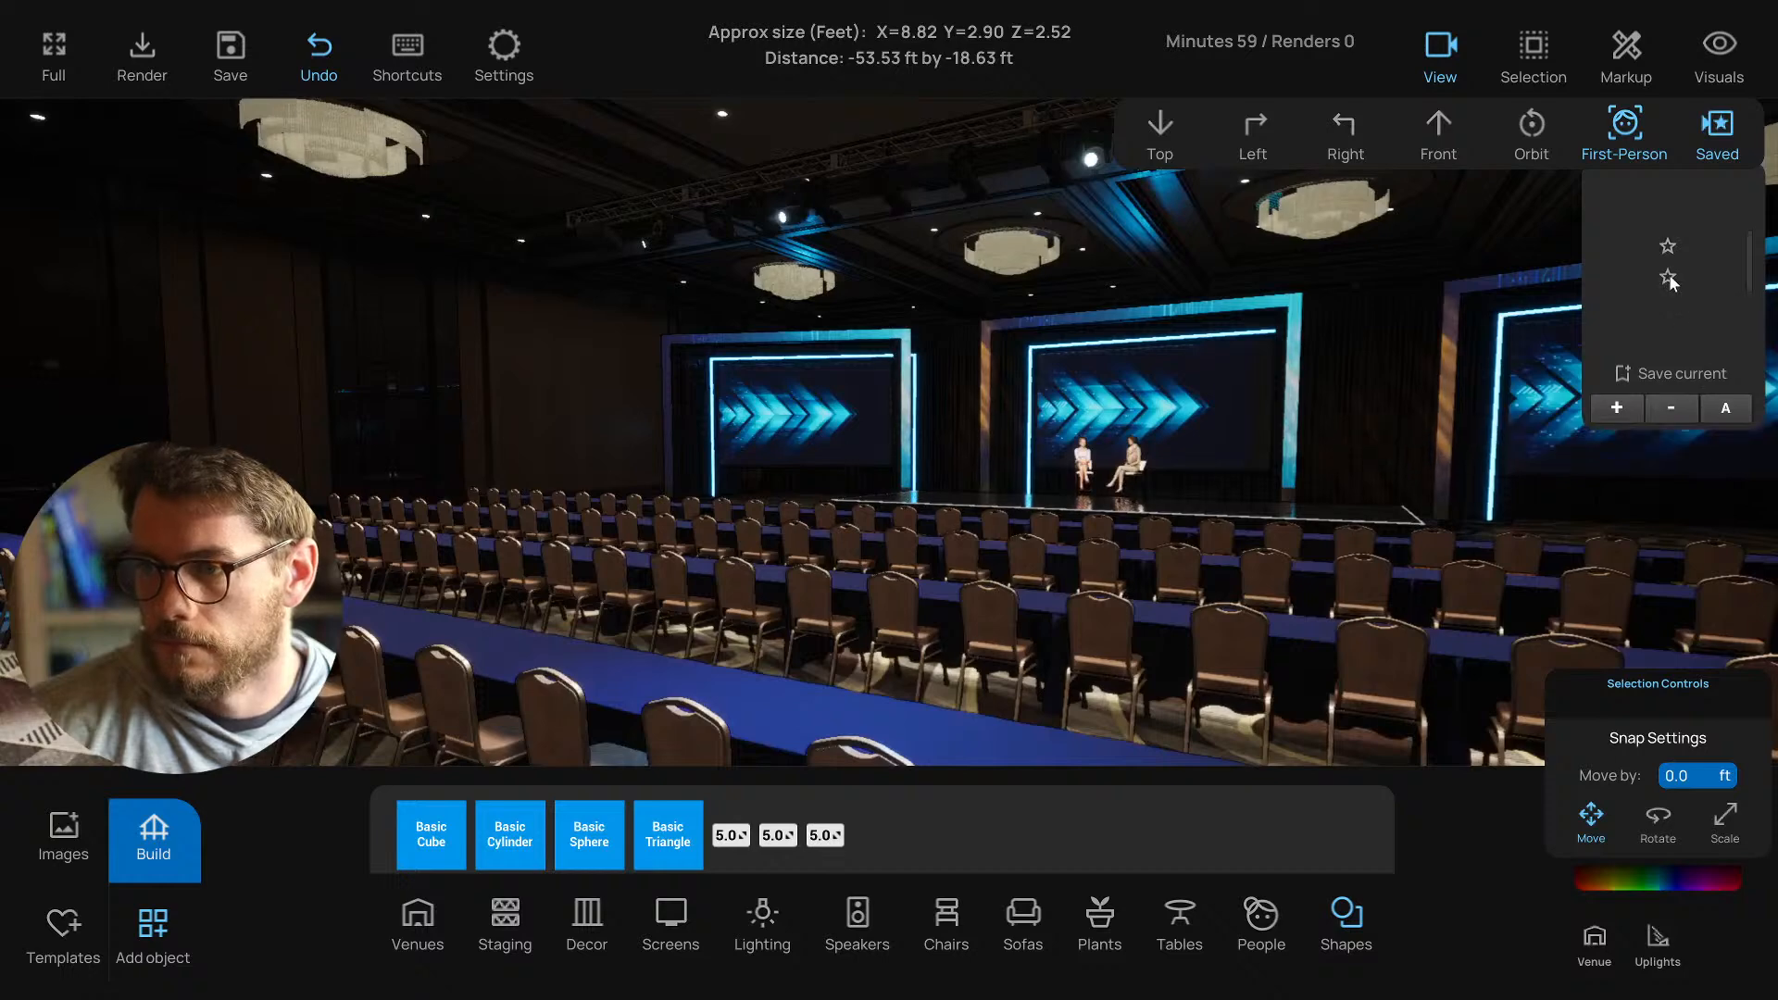
click(1671, 408)
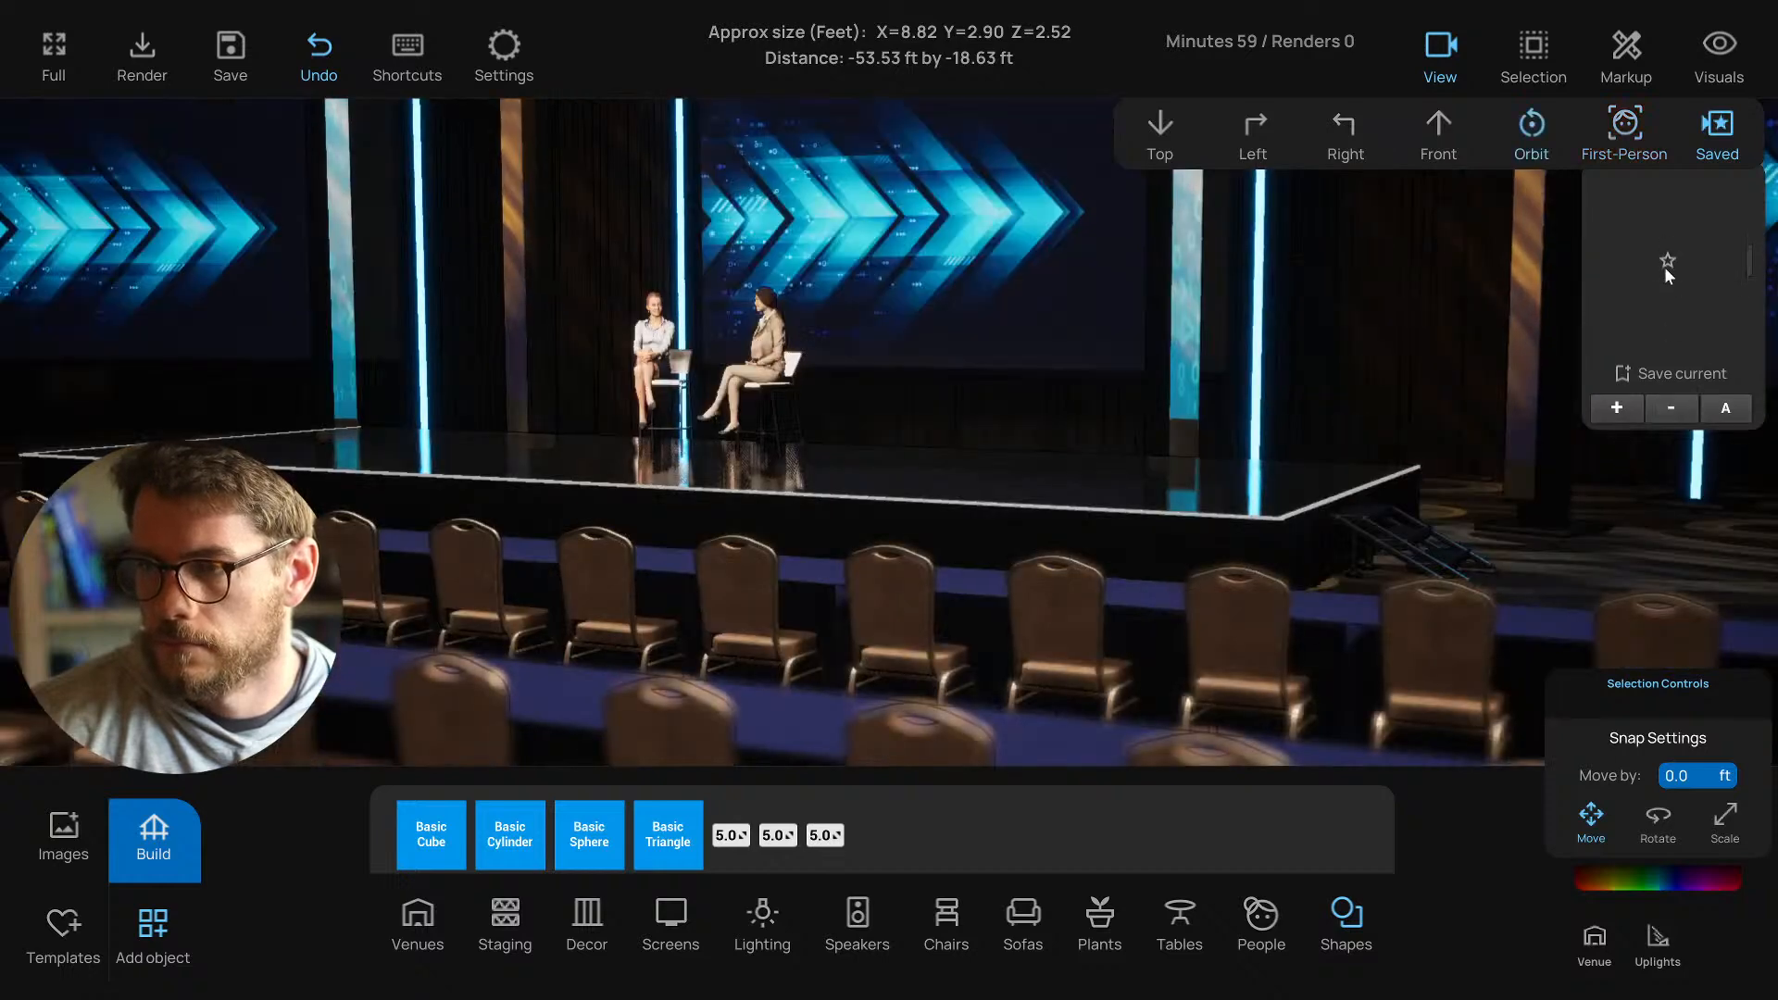
click(1667, 263)
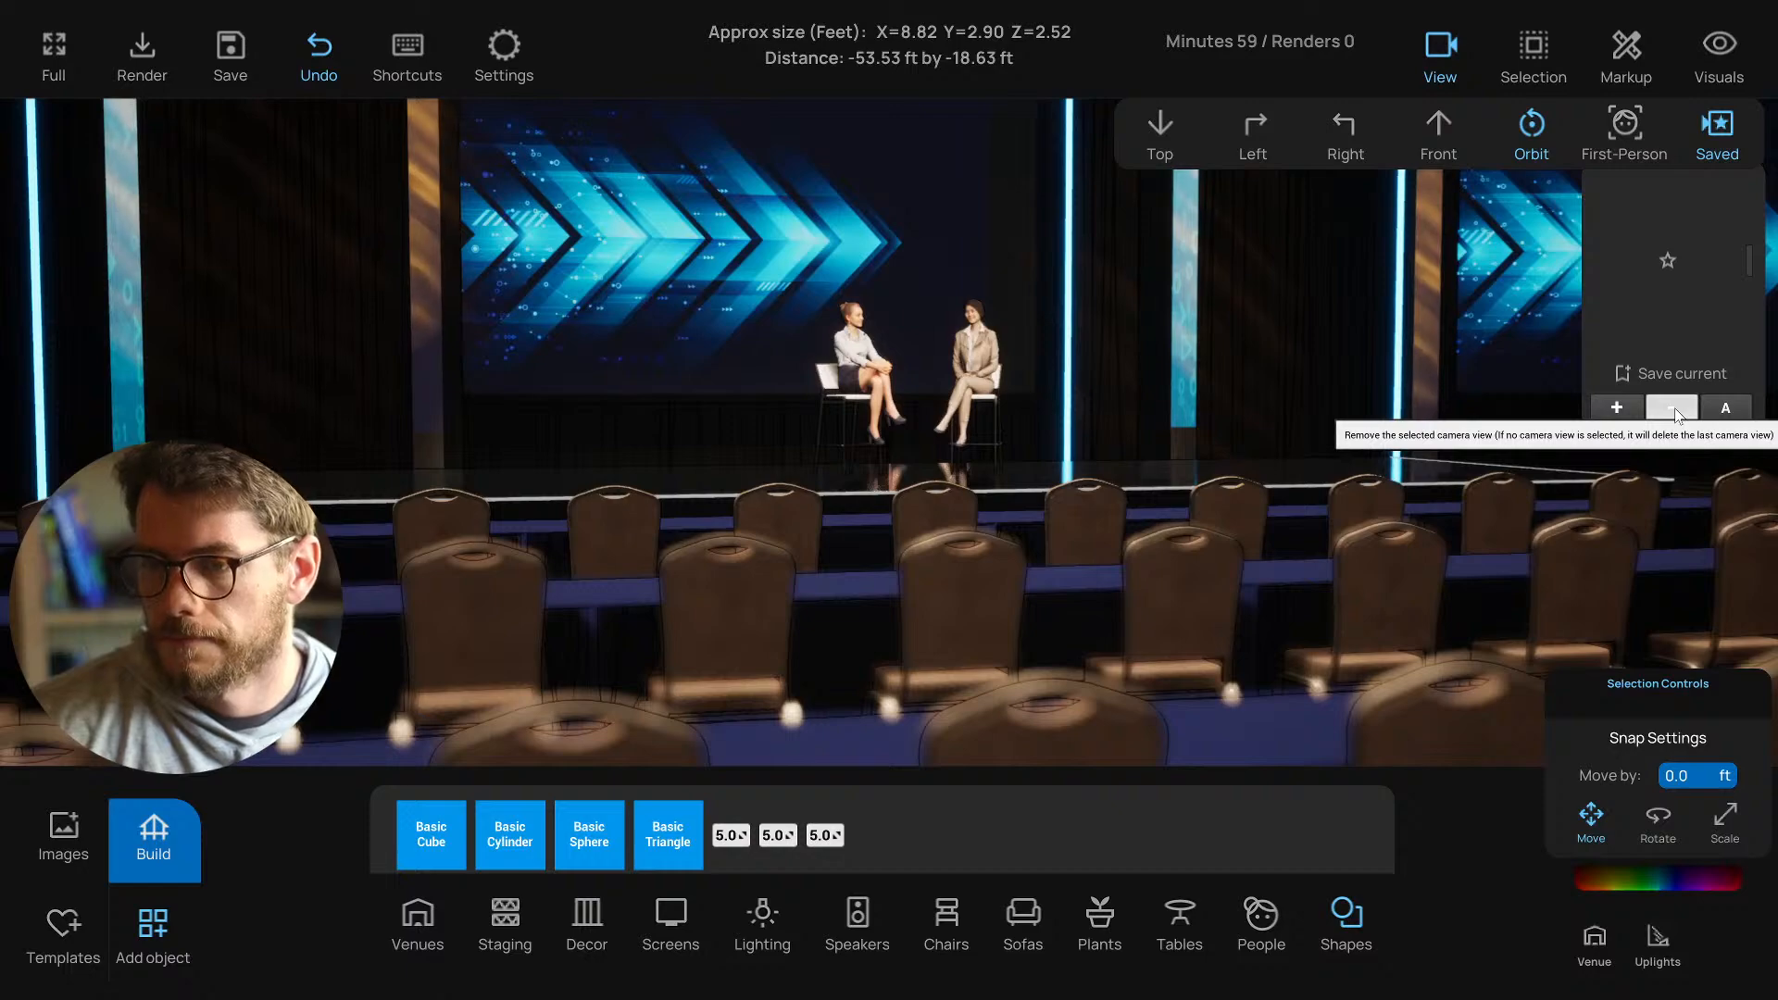
click(1673, 408)
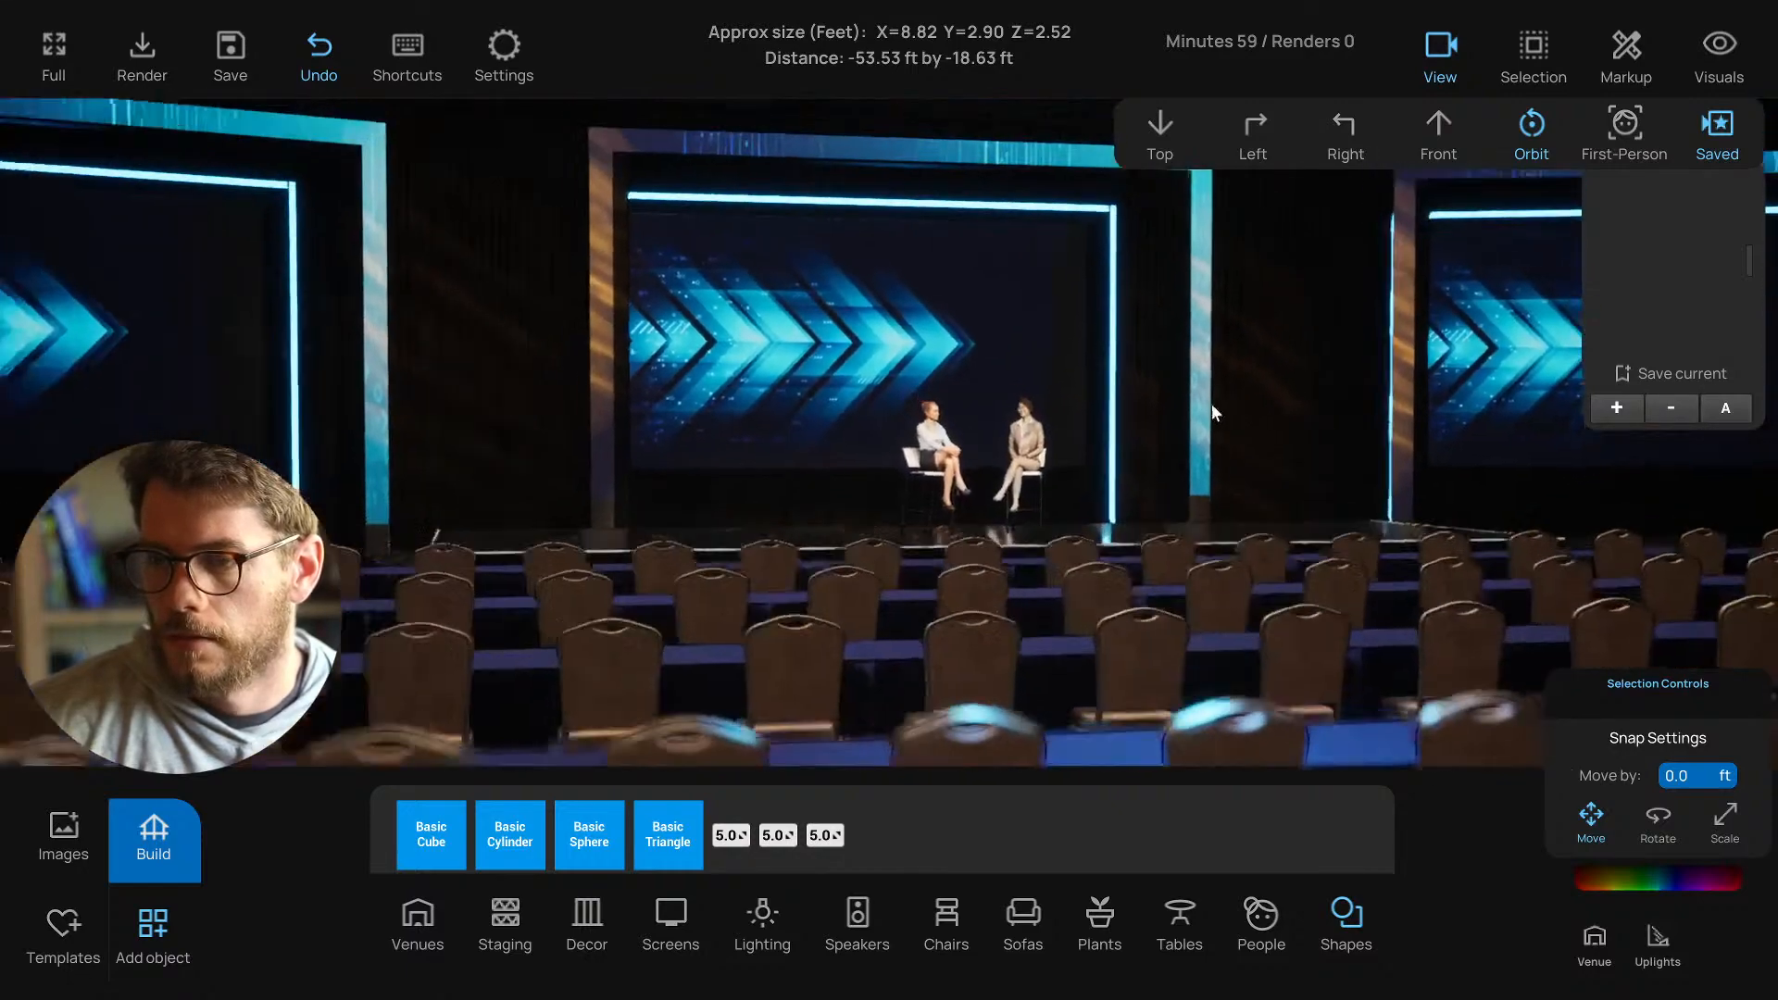
Examine the stage and three screens from several distances and angles in the seating area.
scroll(1211, 406, up, 6)
scroll(1211, 406, down, 4)
right_drag(1212, 406, 1176, 441)
key(s)
key(a)
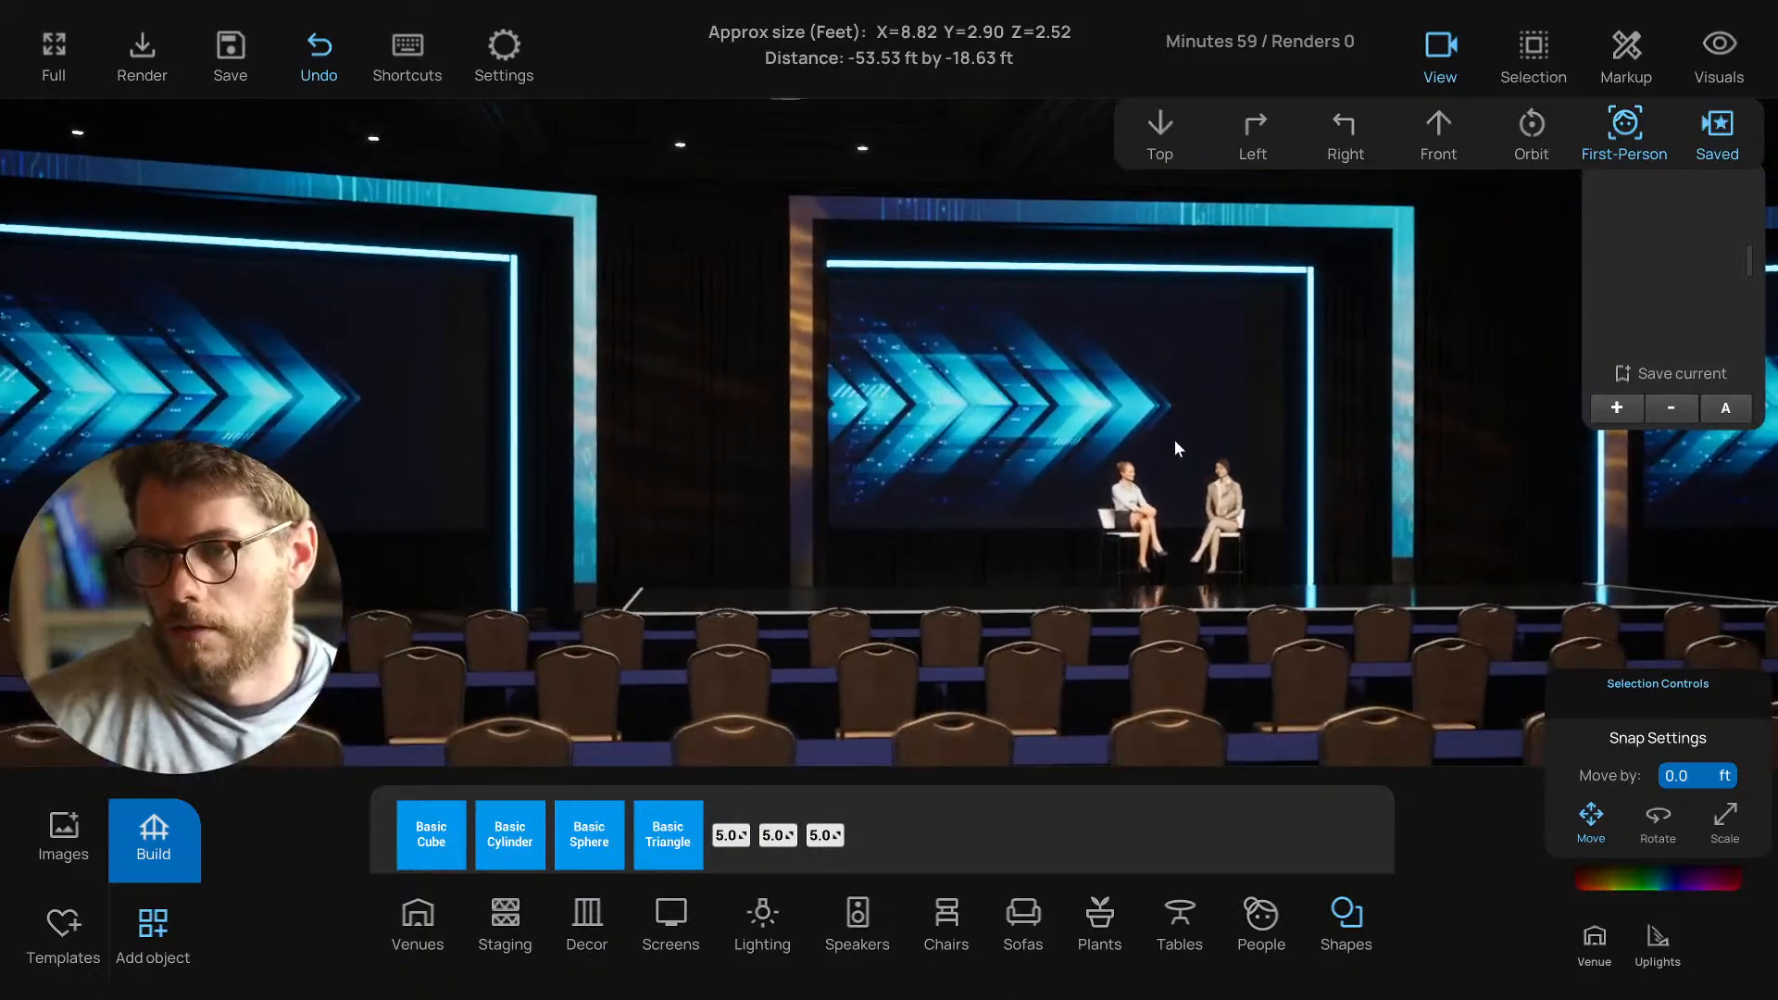
key(w)
key(d)
key(s)
key(a)
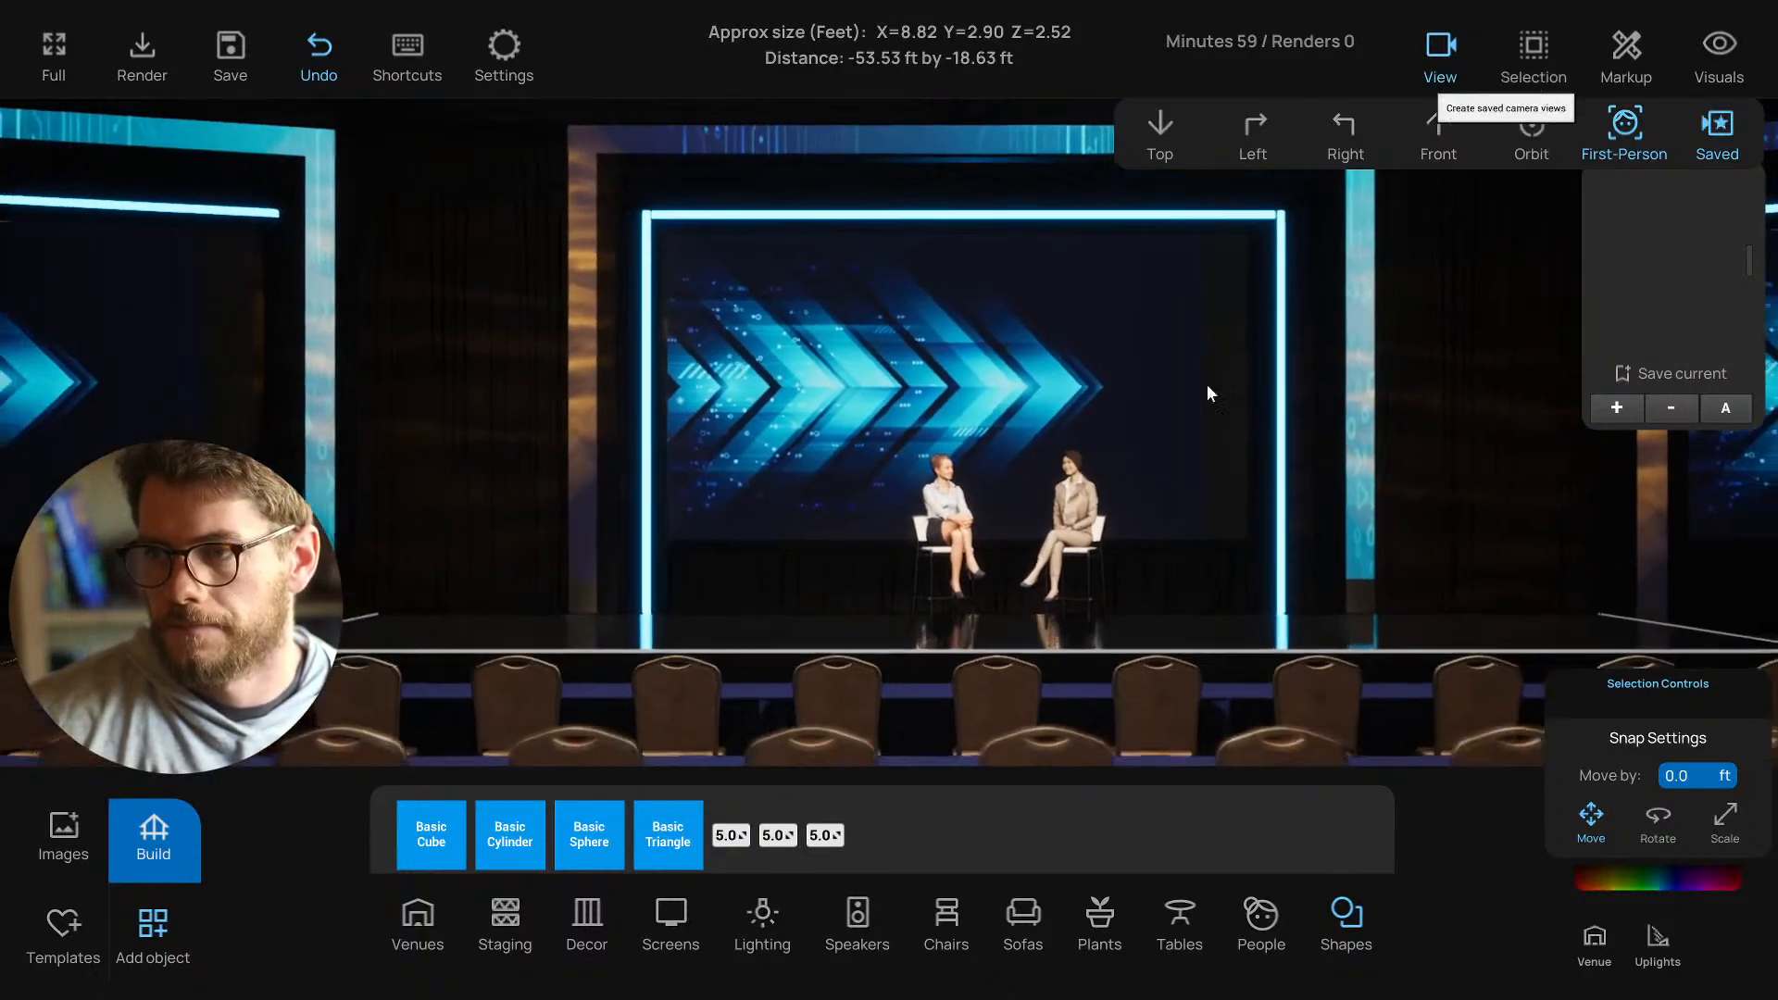
key(s)
key(a)
right_drag(1151, 438, 1233, 451)
key(s)
key(a)
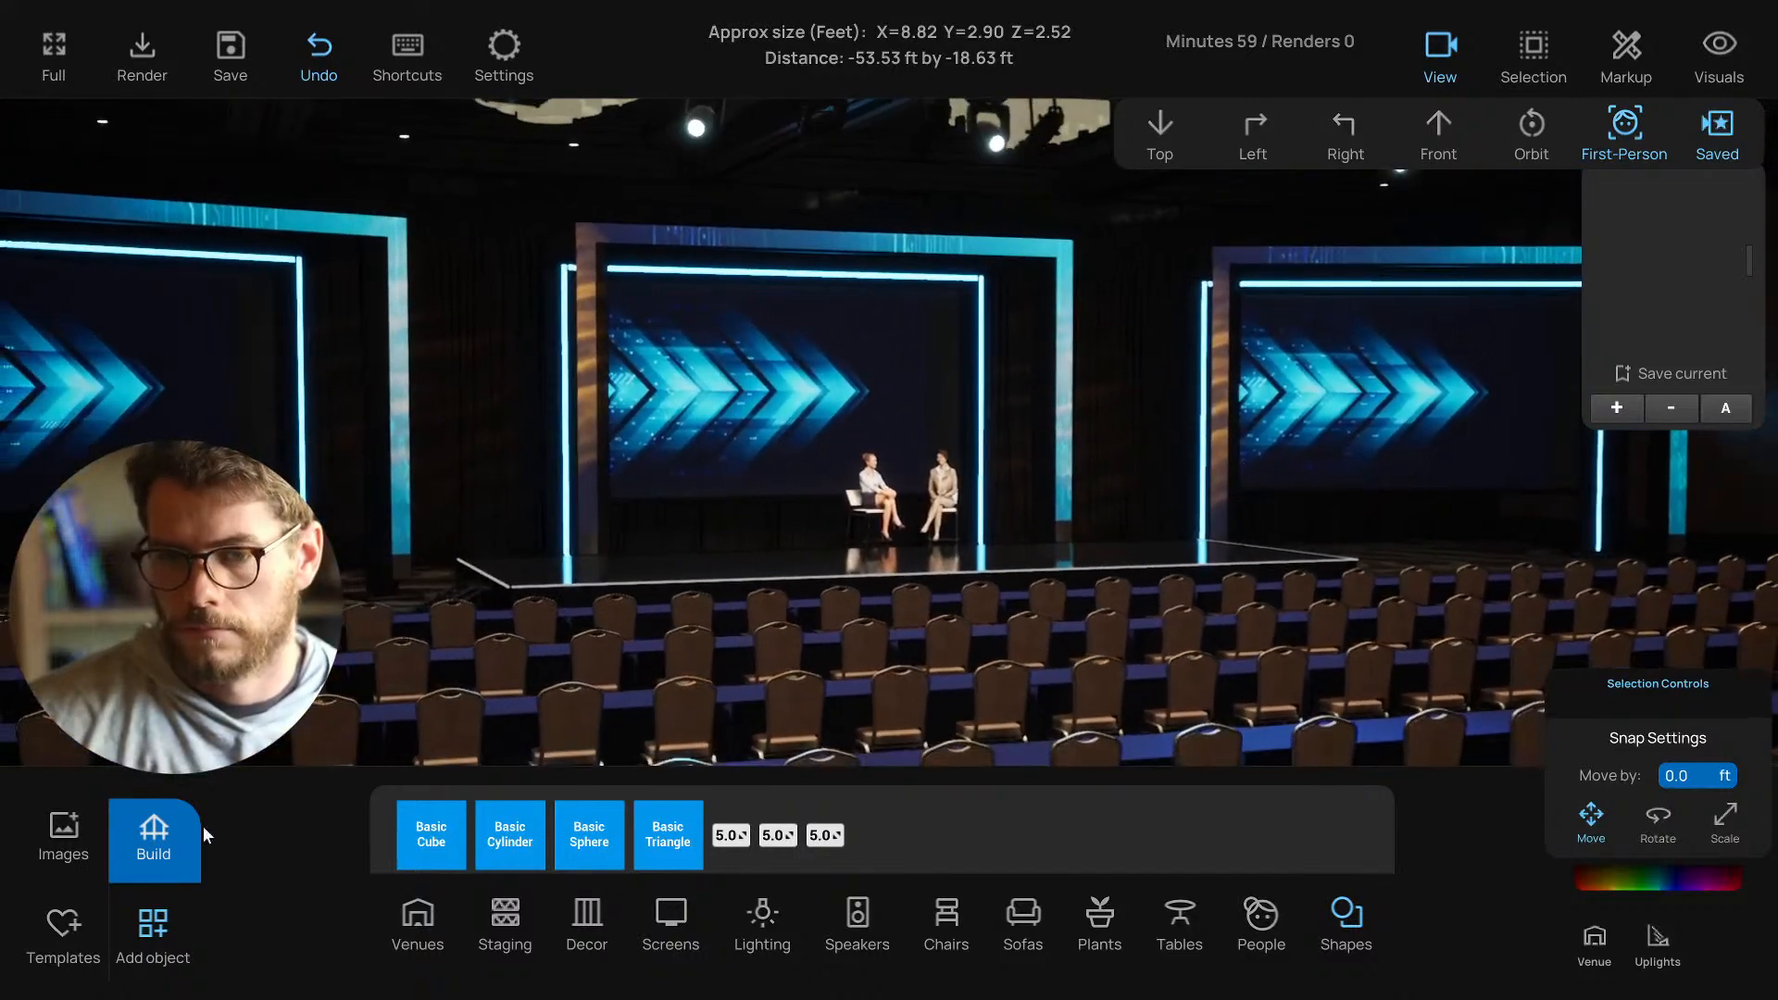
Hide the object library and add a saved camera view framing all three screens at an angle over the seating rows.
click(154, 845)
key(s)
right_drag(1098, 480, 1064, 462)
key(s)
key(a)
key(q)
key(w)
key(s)
key(s)
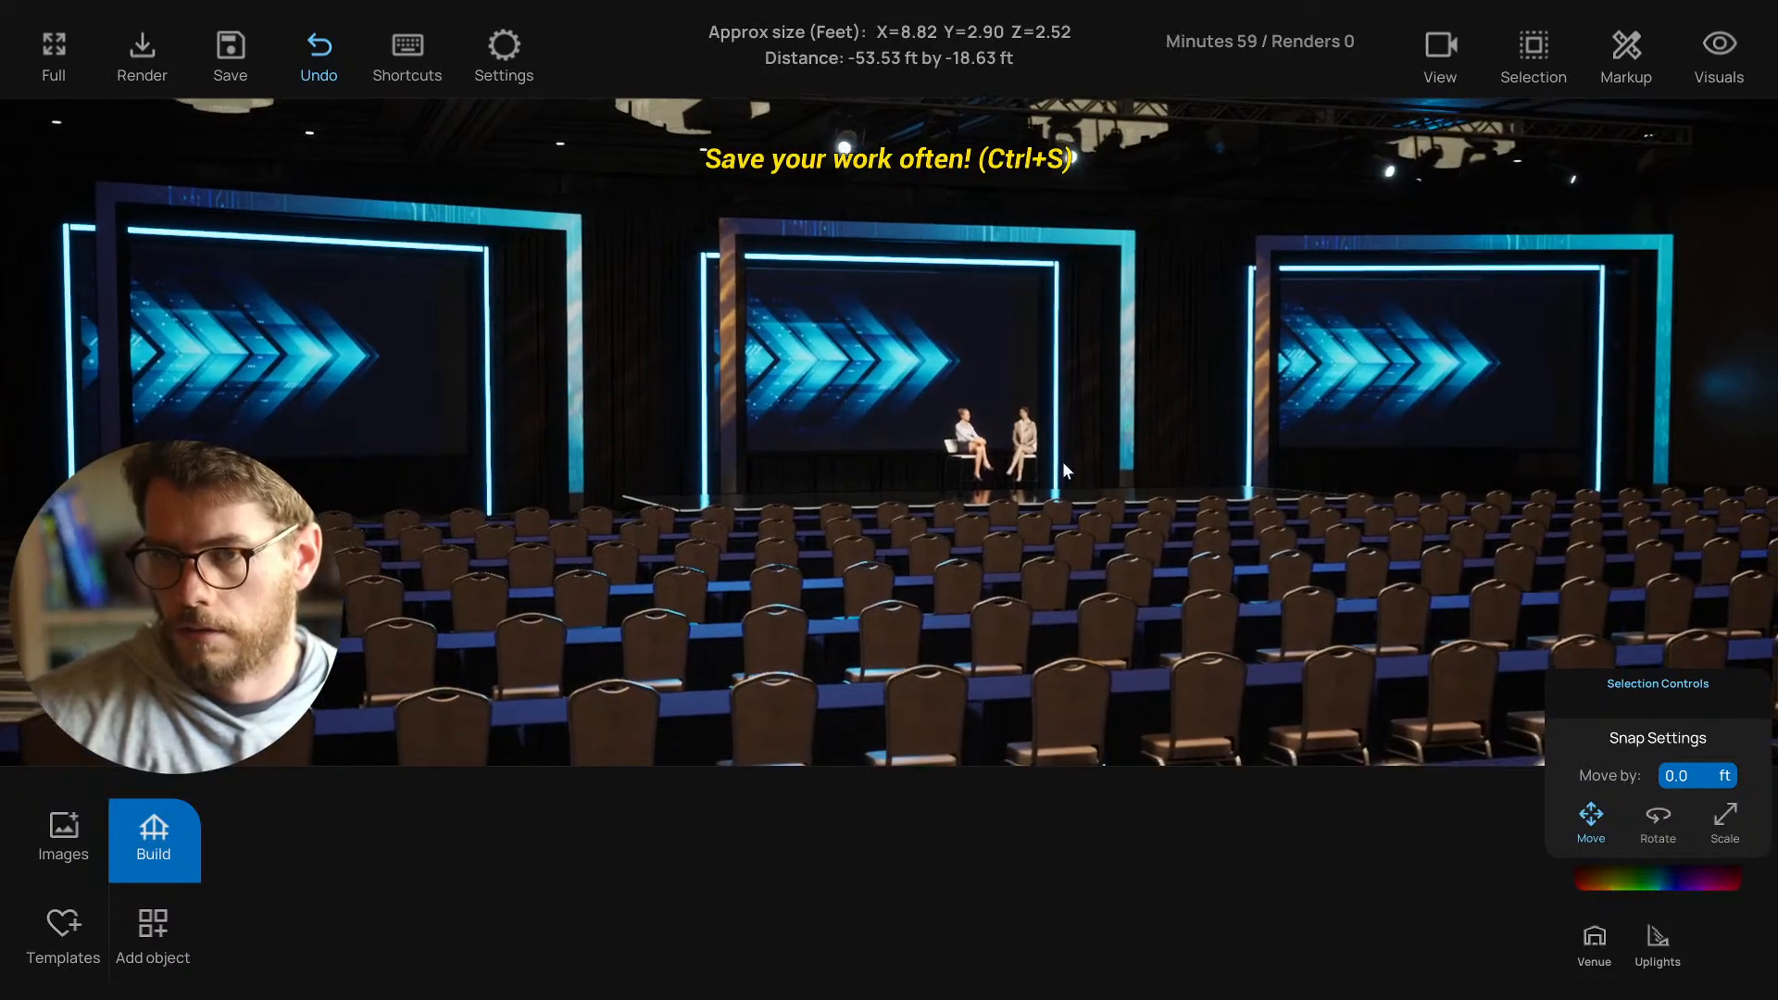
key(d)
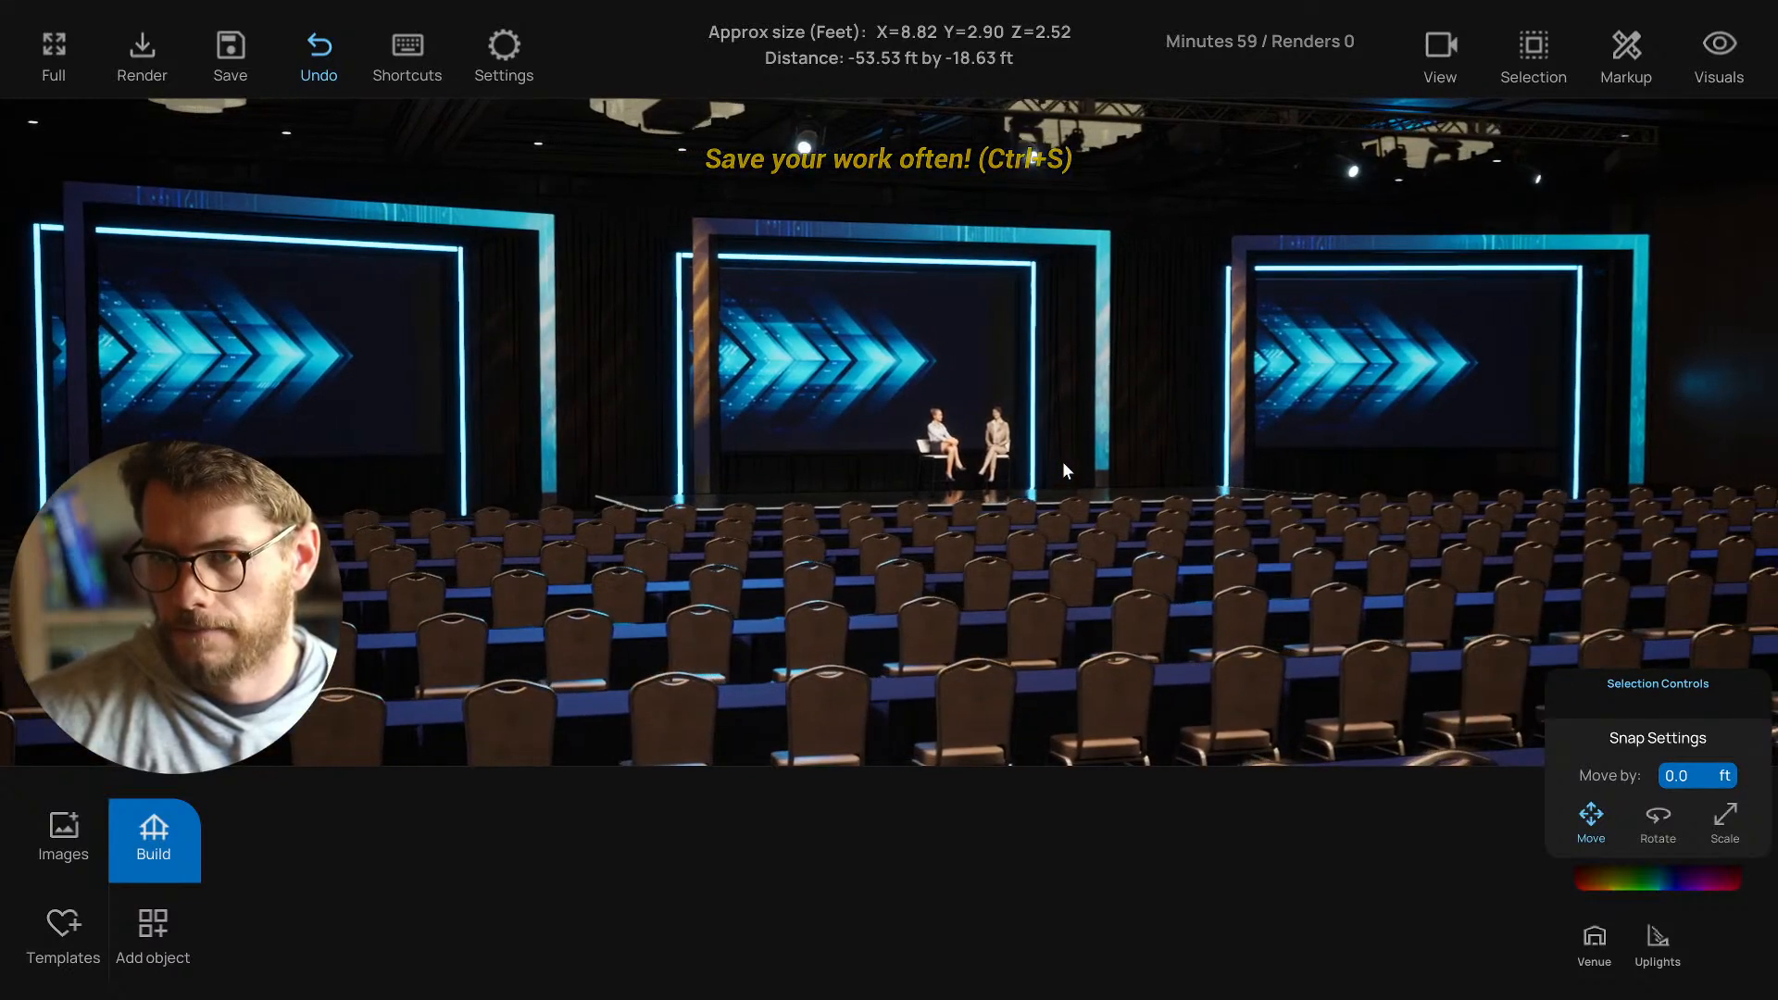
key(w)
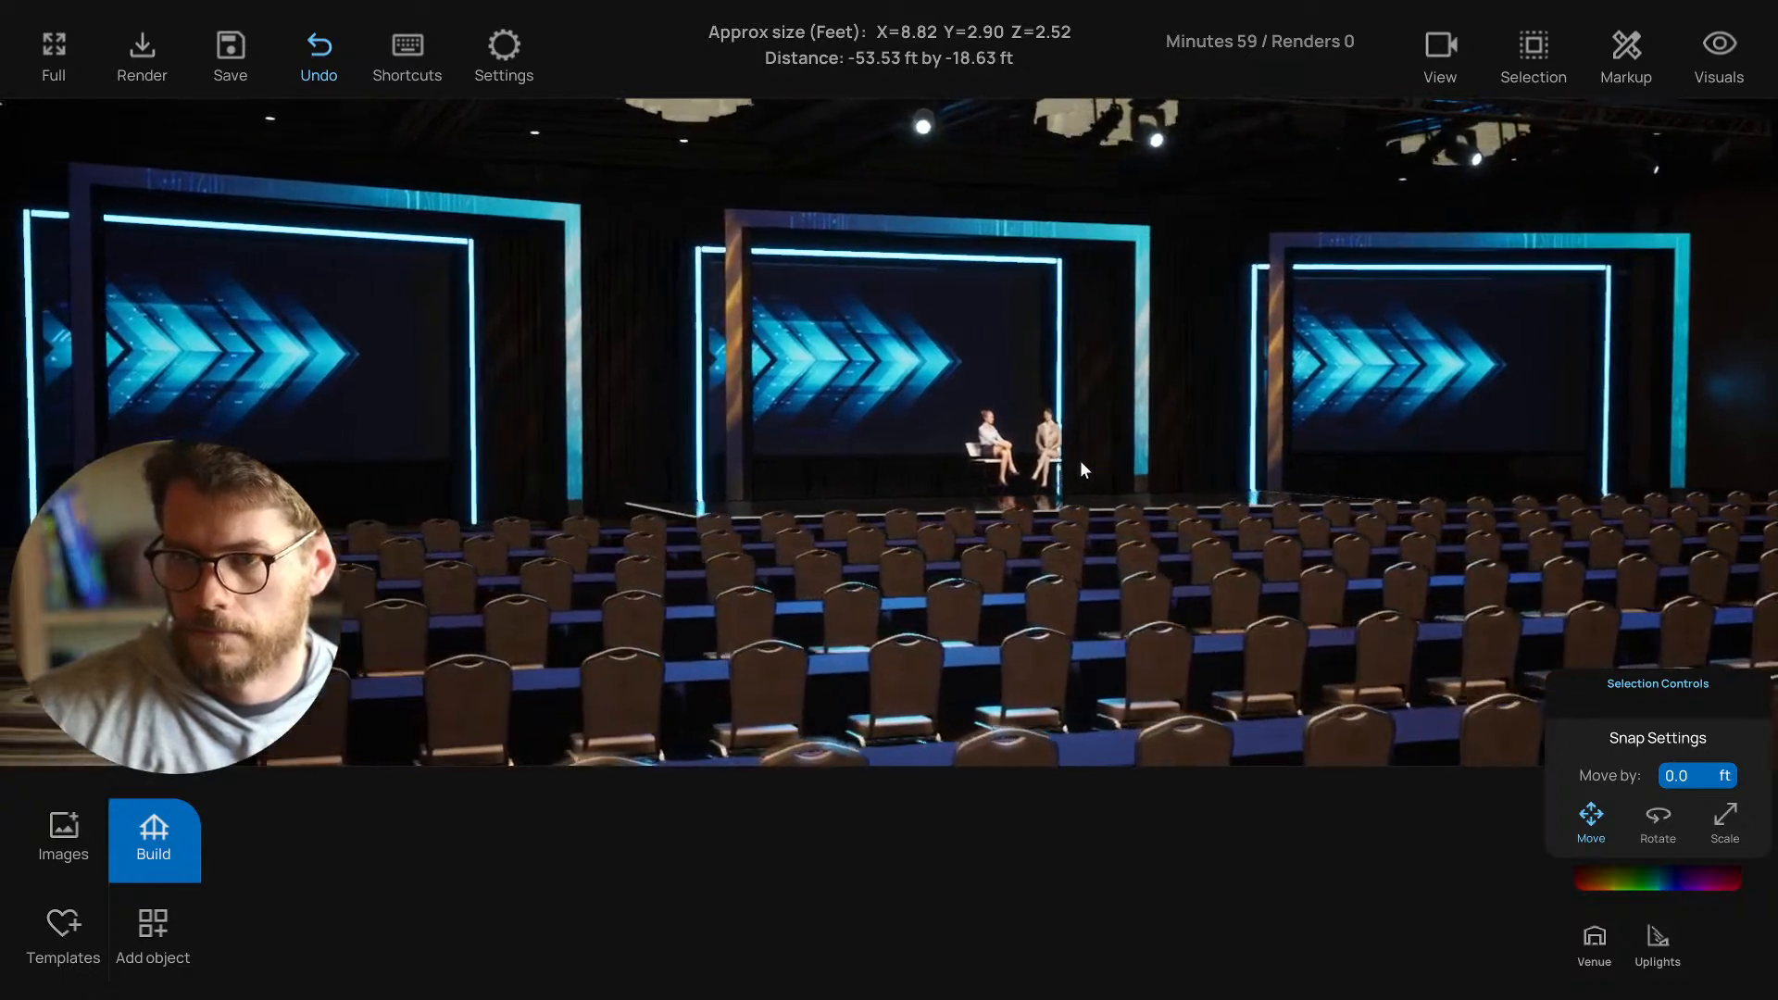
key(d)
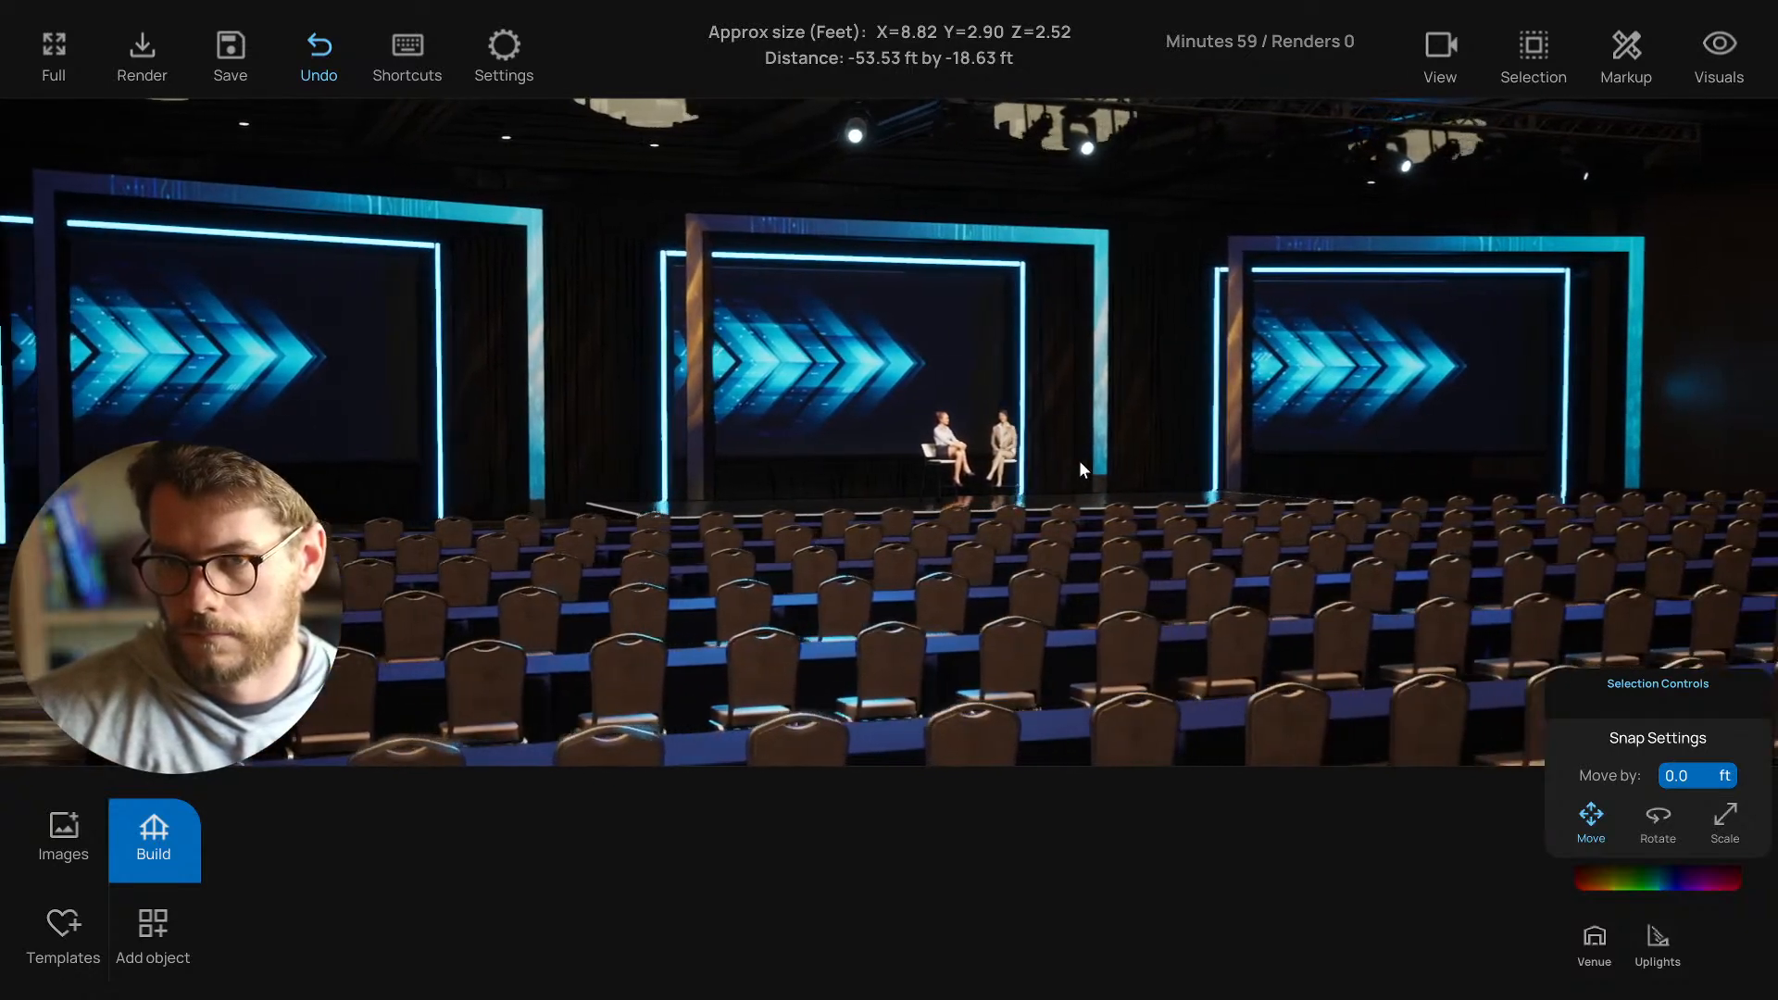
key(d)
right_drag(1080, 463, 1072, 461)
key(d)
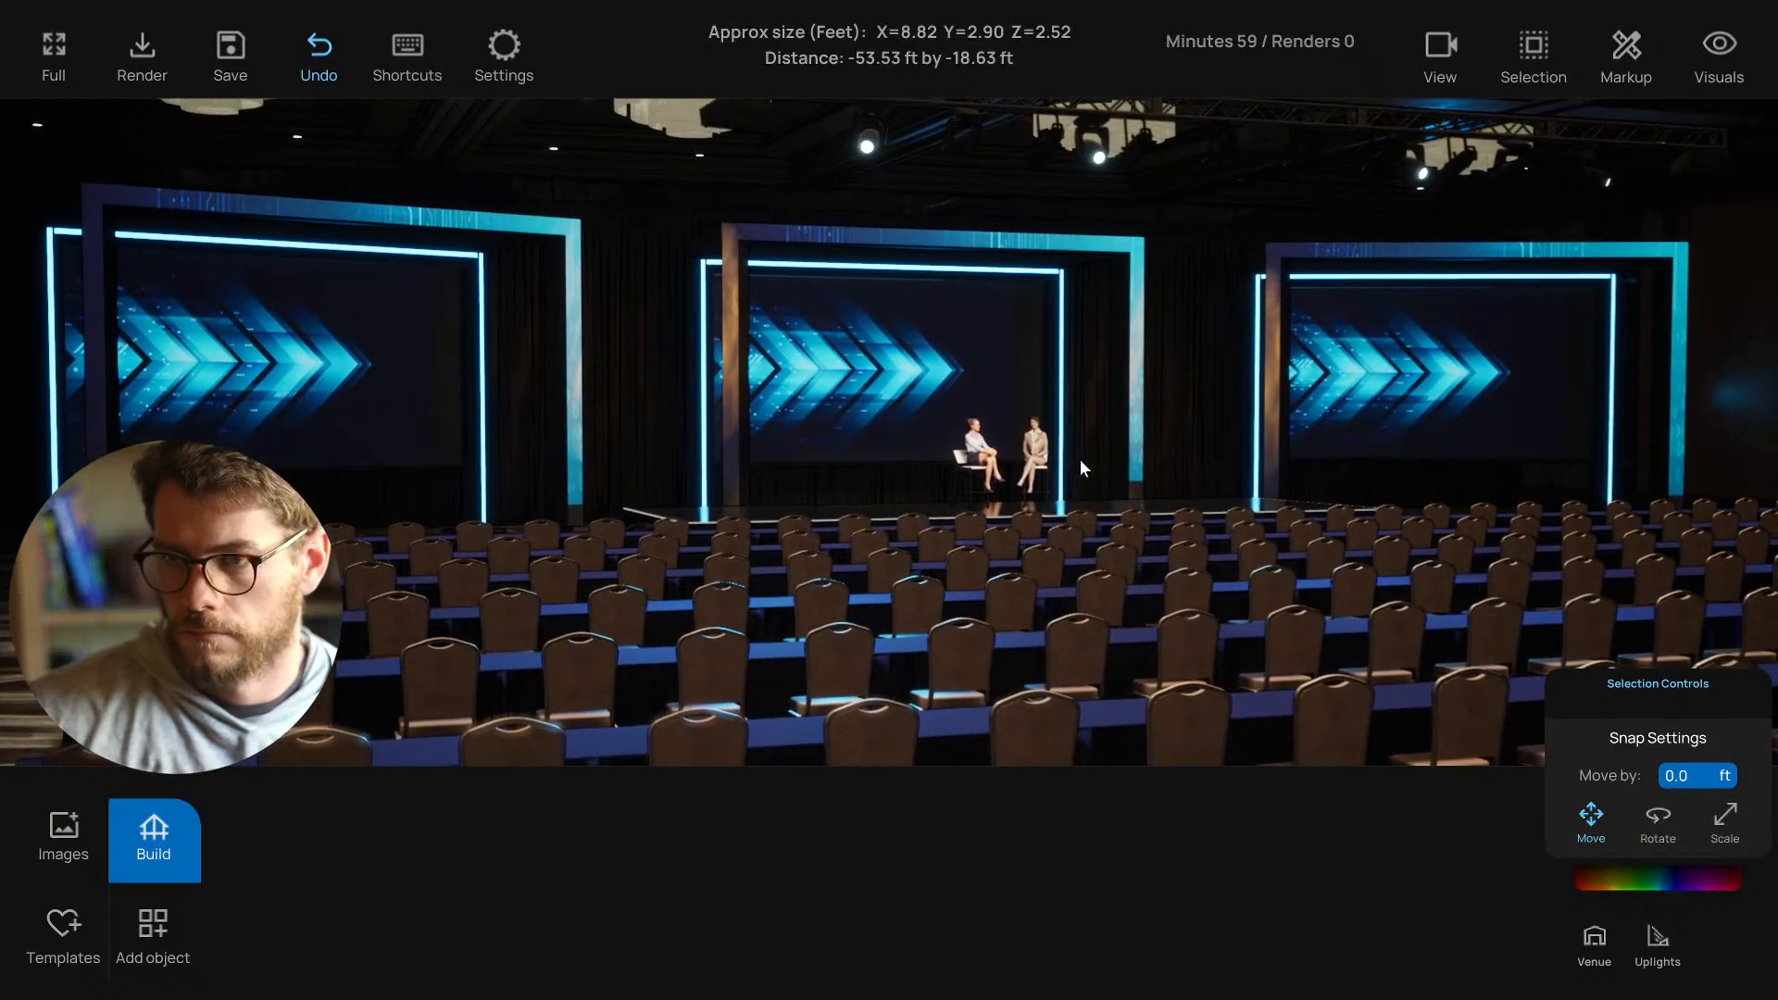
click(1445, 51)
click(1716, 125)
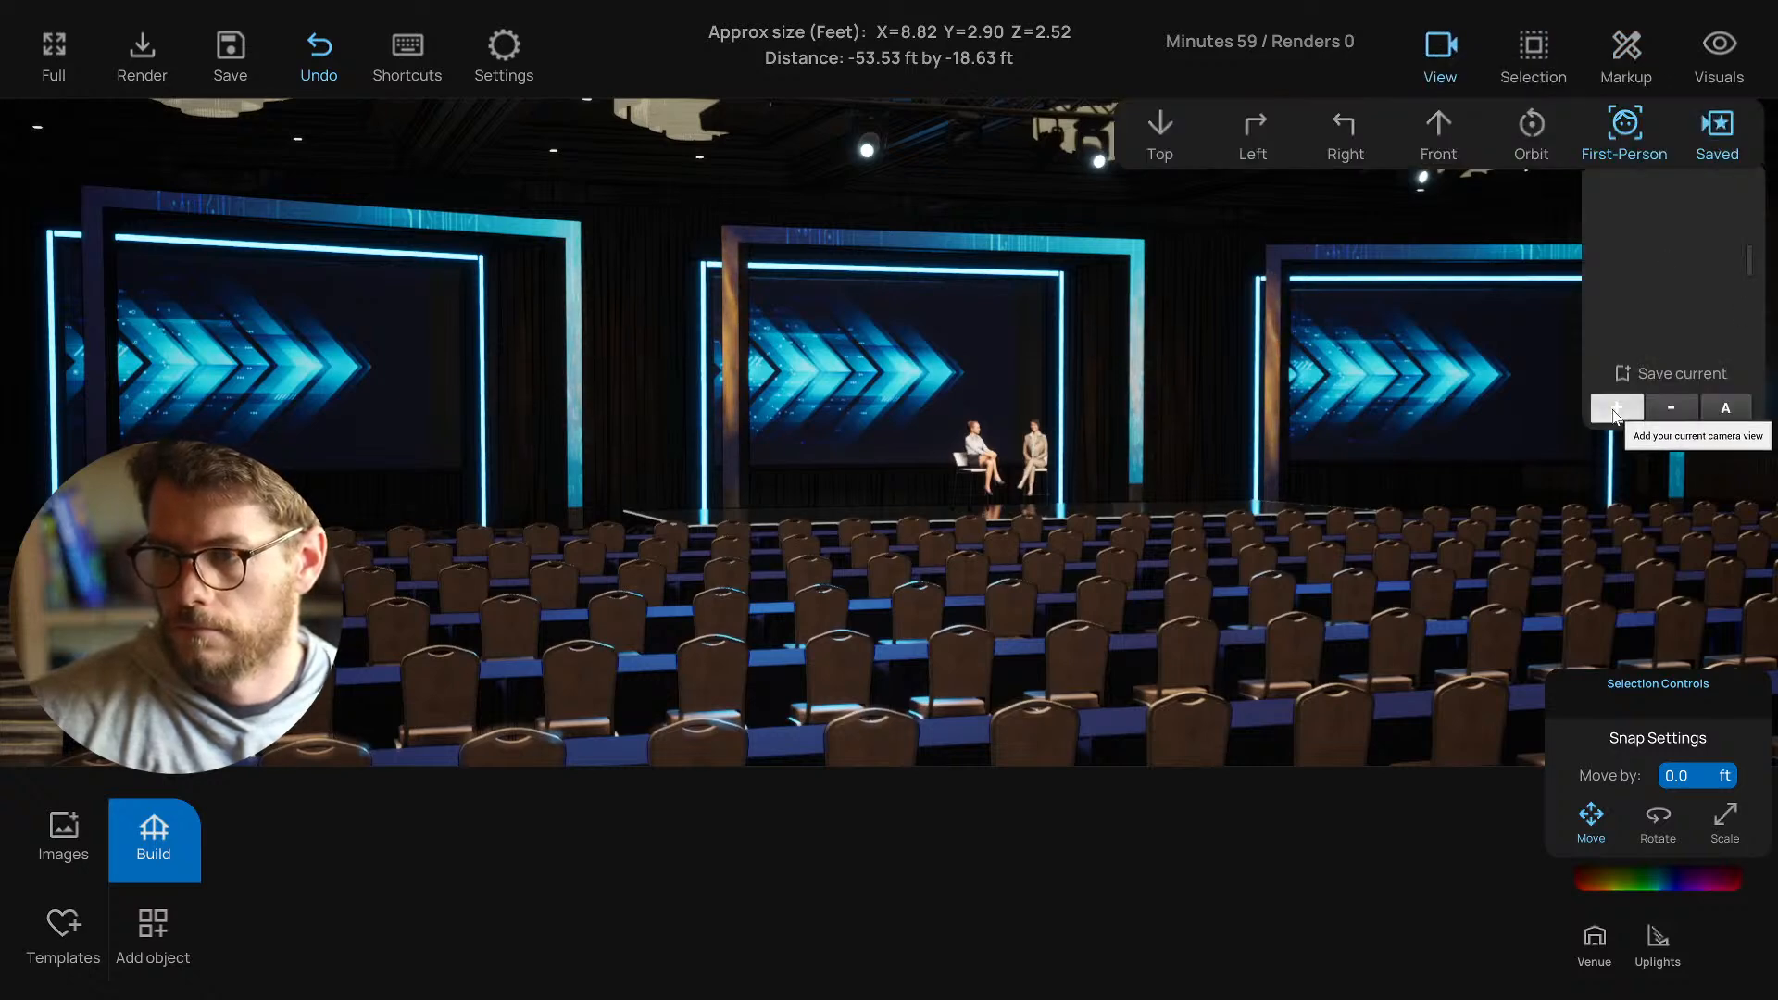
Add a second saved camera view, centred on the middle screen and looking straight at the stage over the seating rows.
key(d)
key(s)
right_drag(1390, 414, 1330, 412)
key(q)
key(ctrl+s)
key(d)
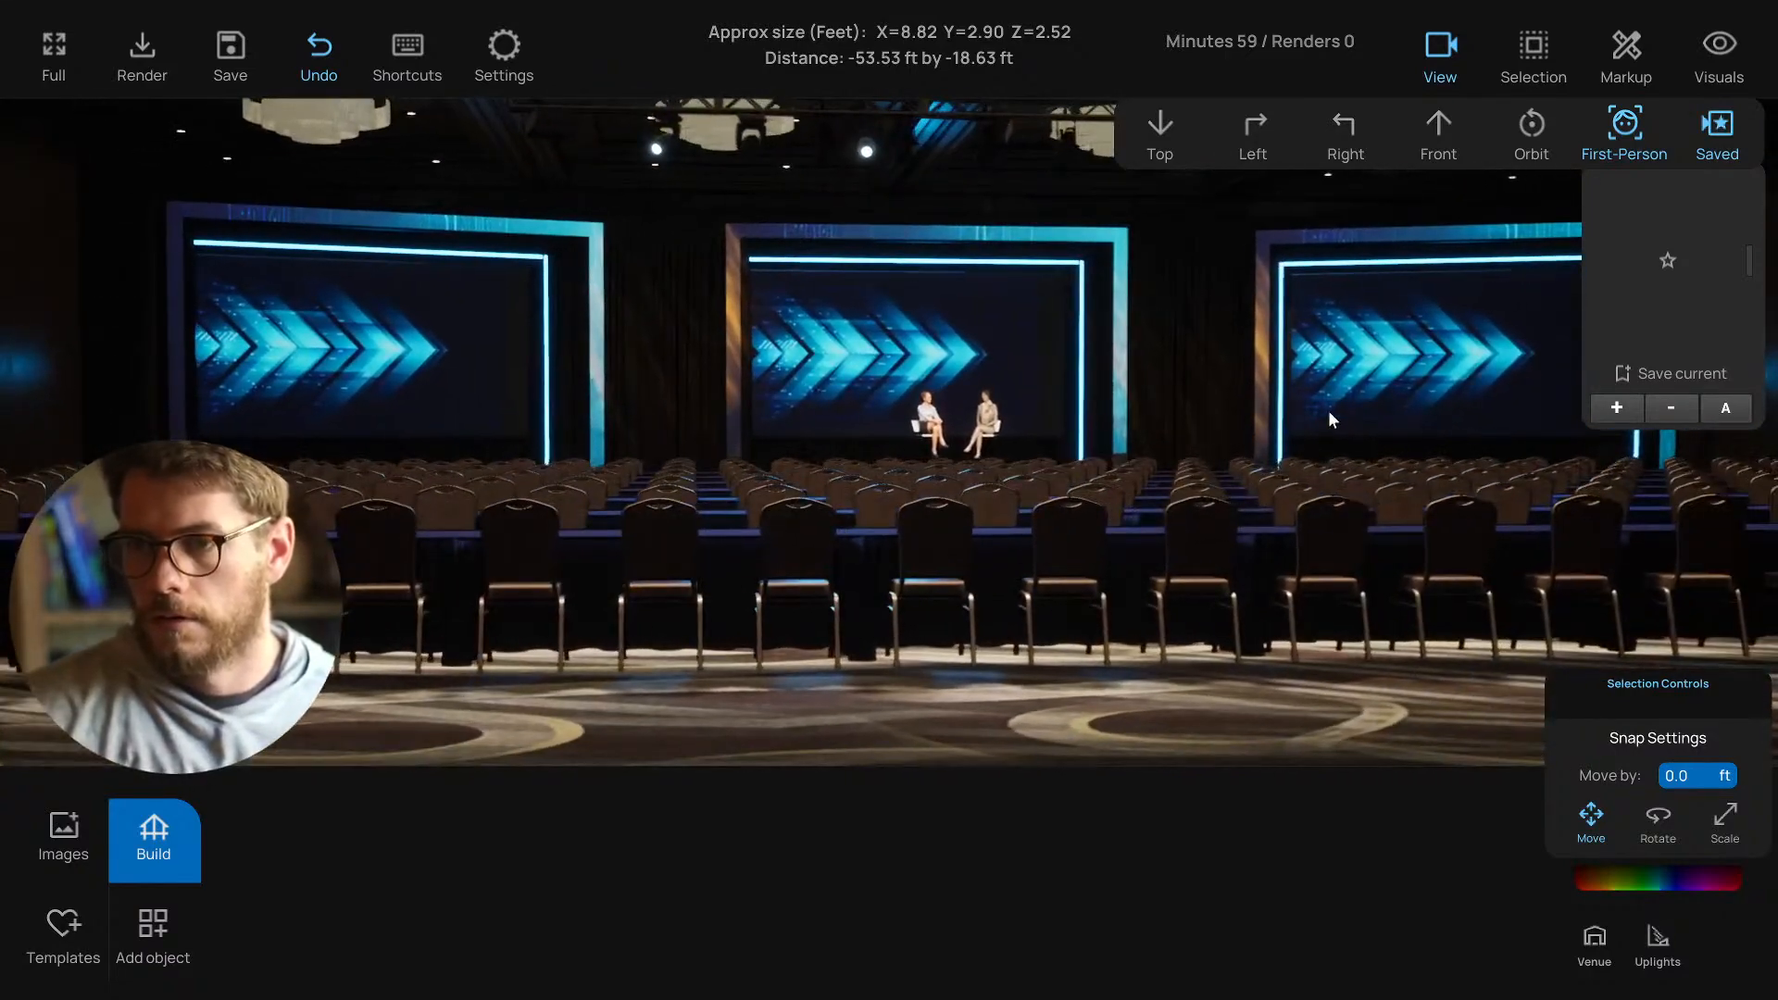
key(w)
key(s)
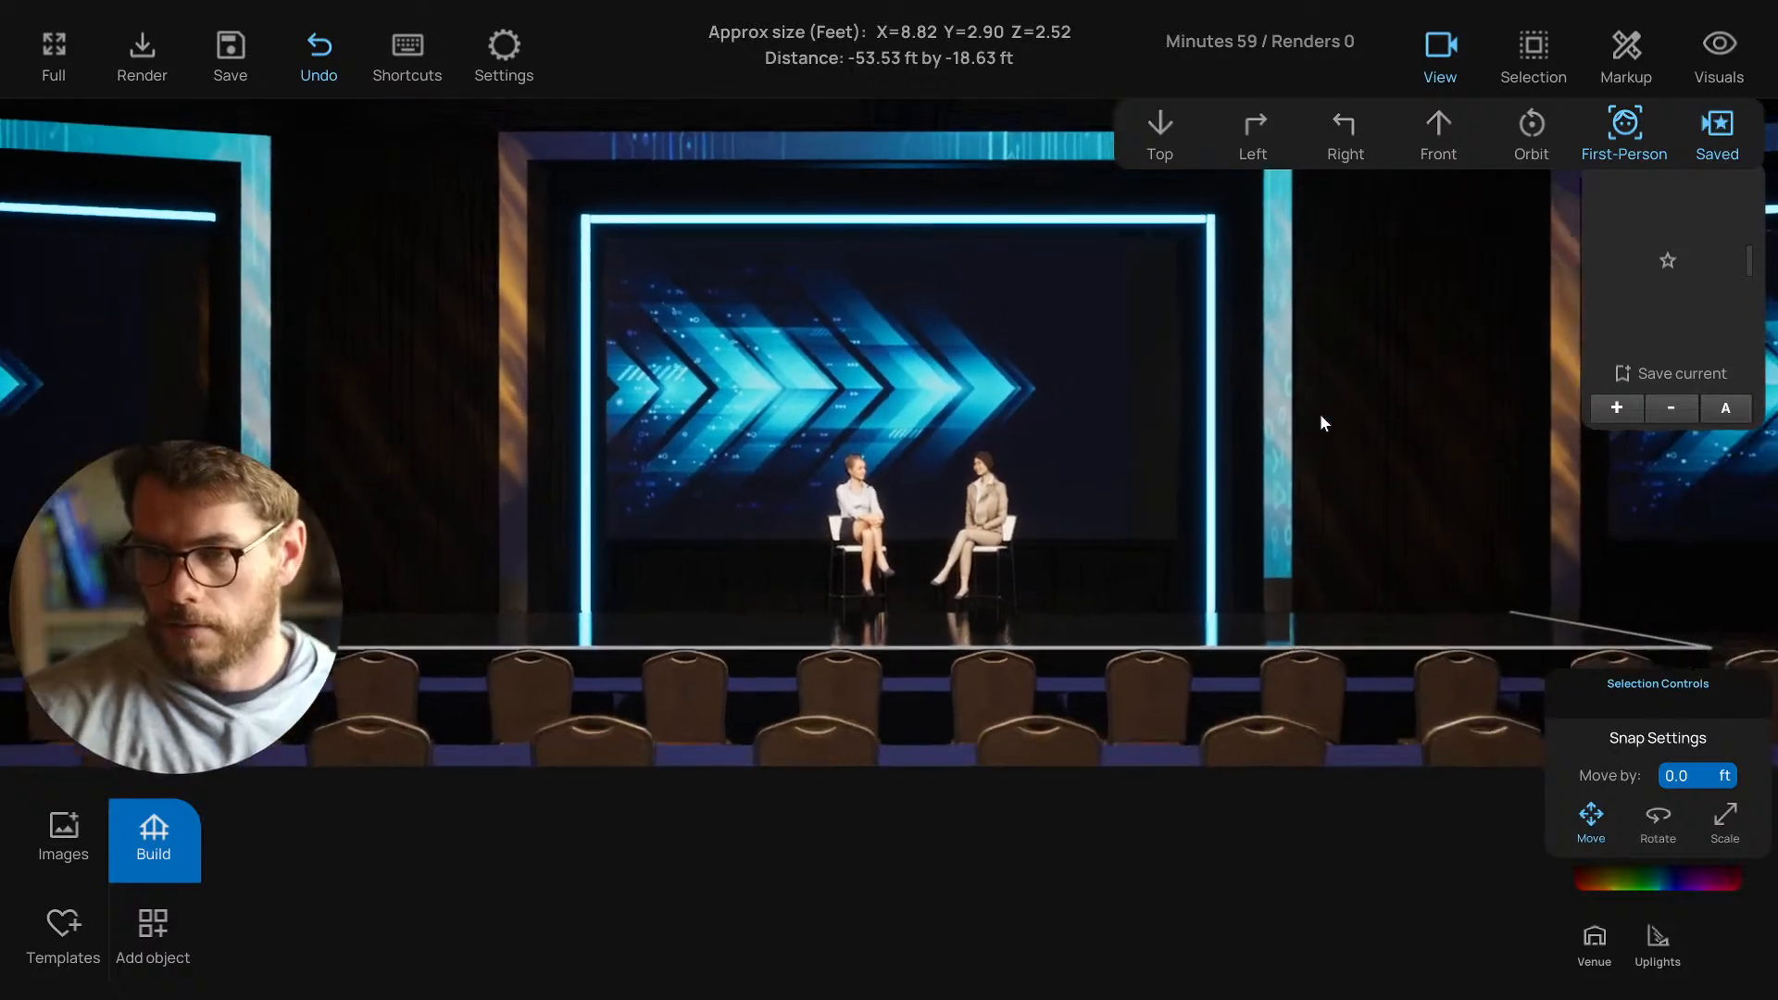
key(s)
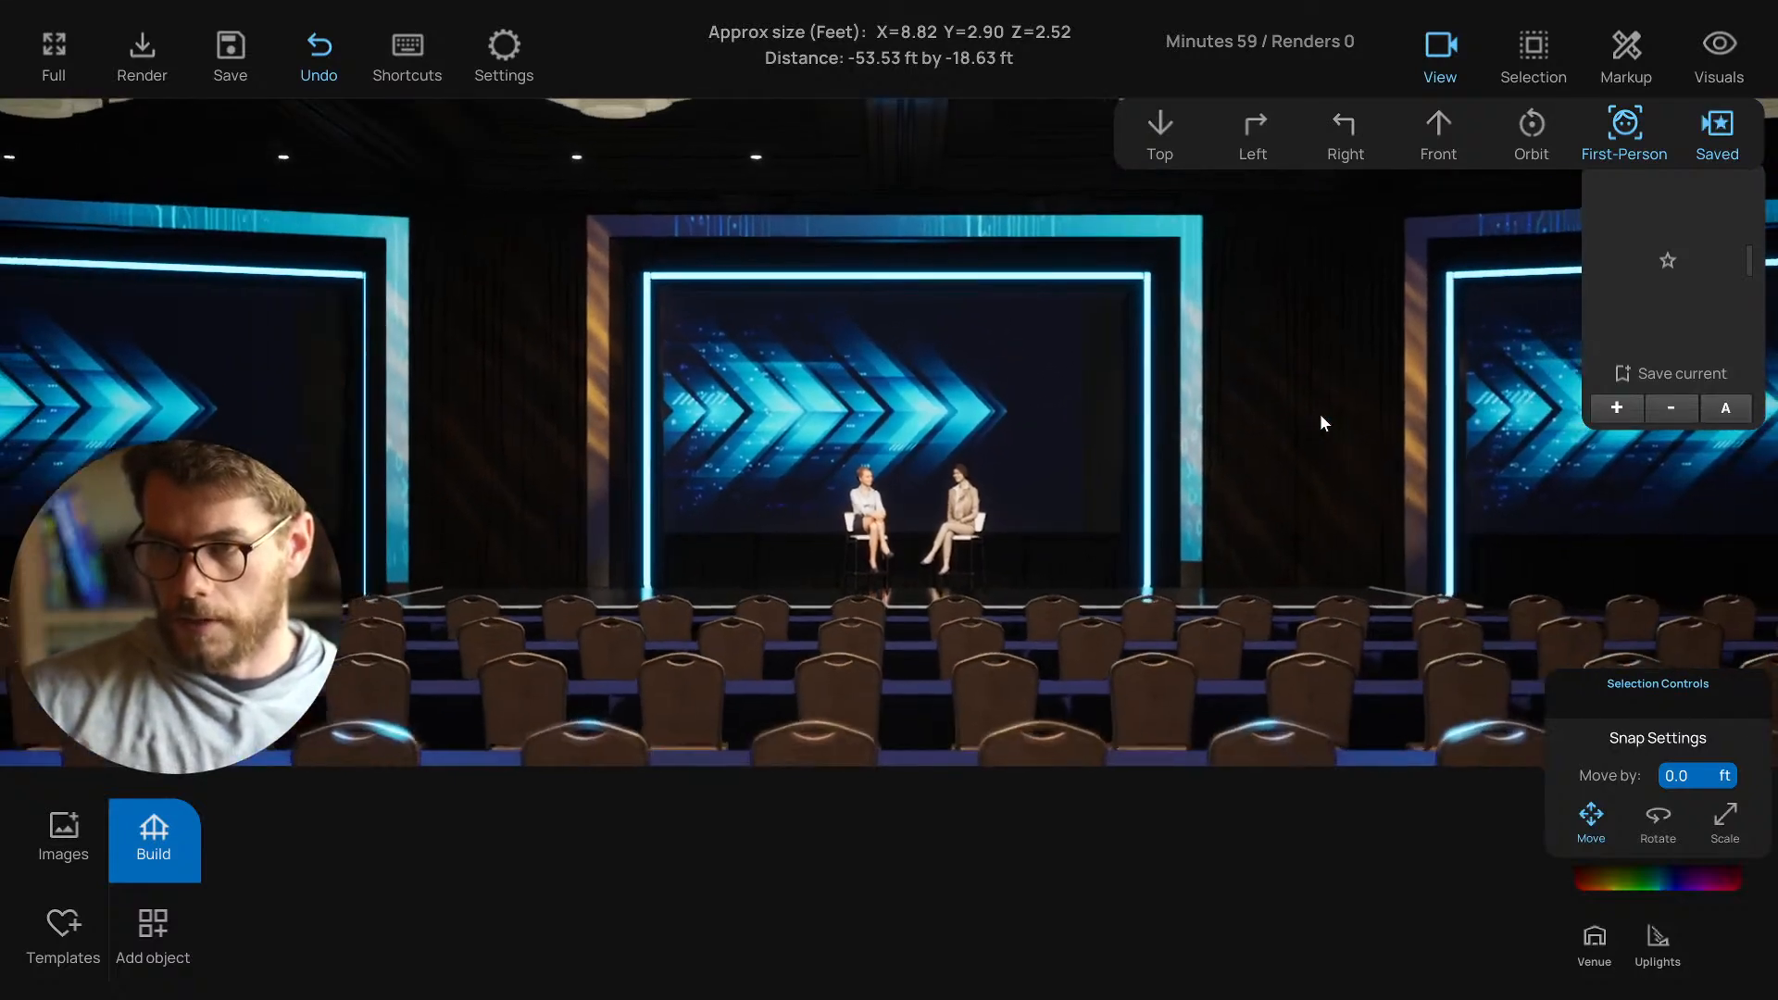
key(s)
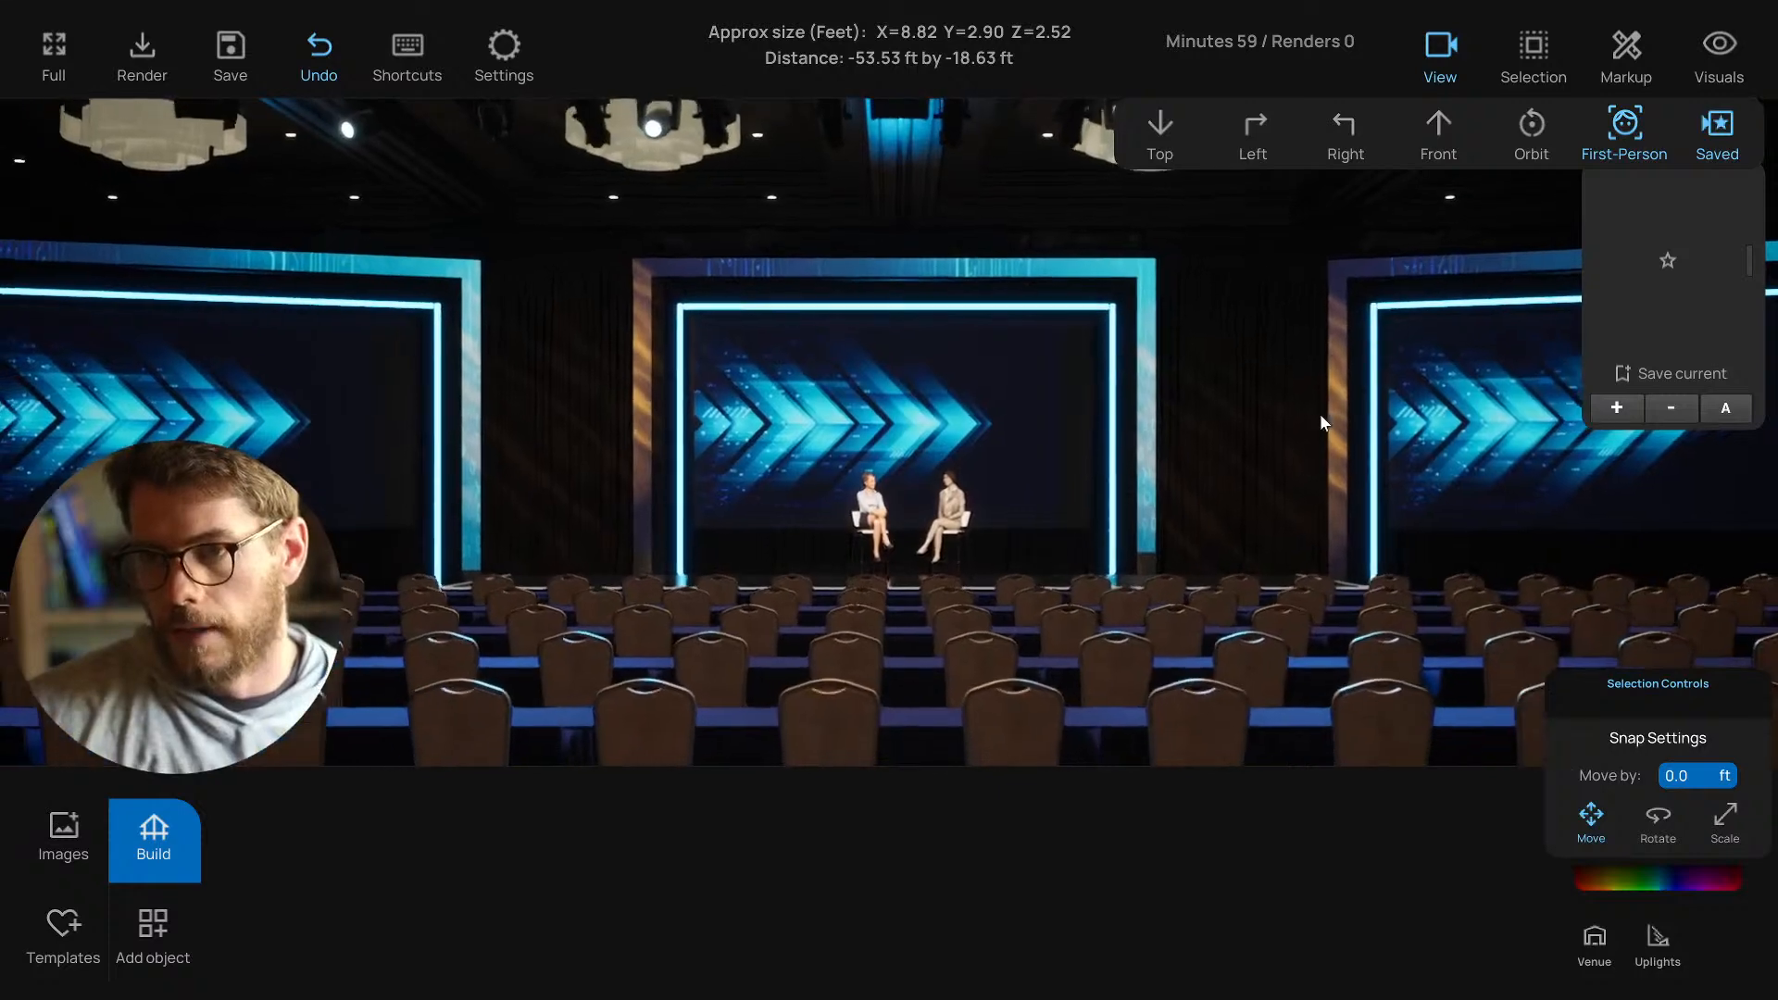
key(s)
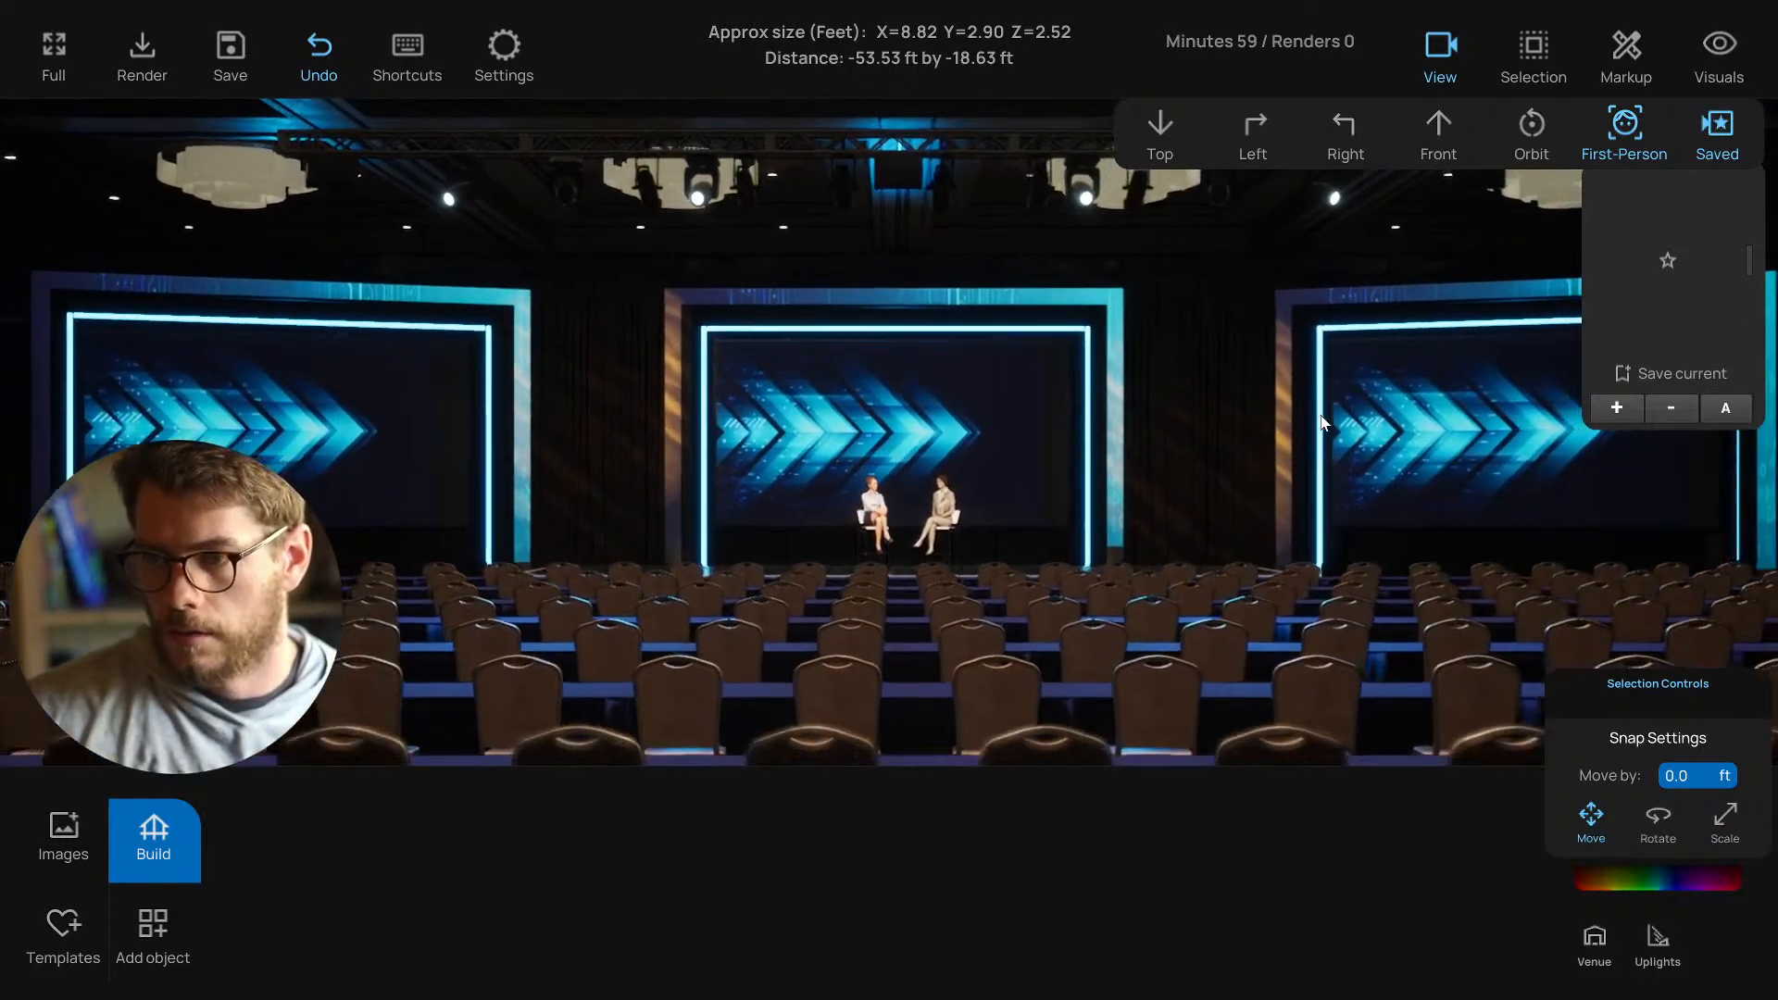
key(w)
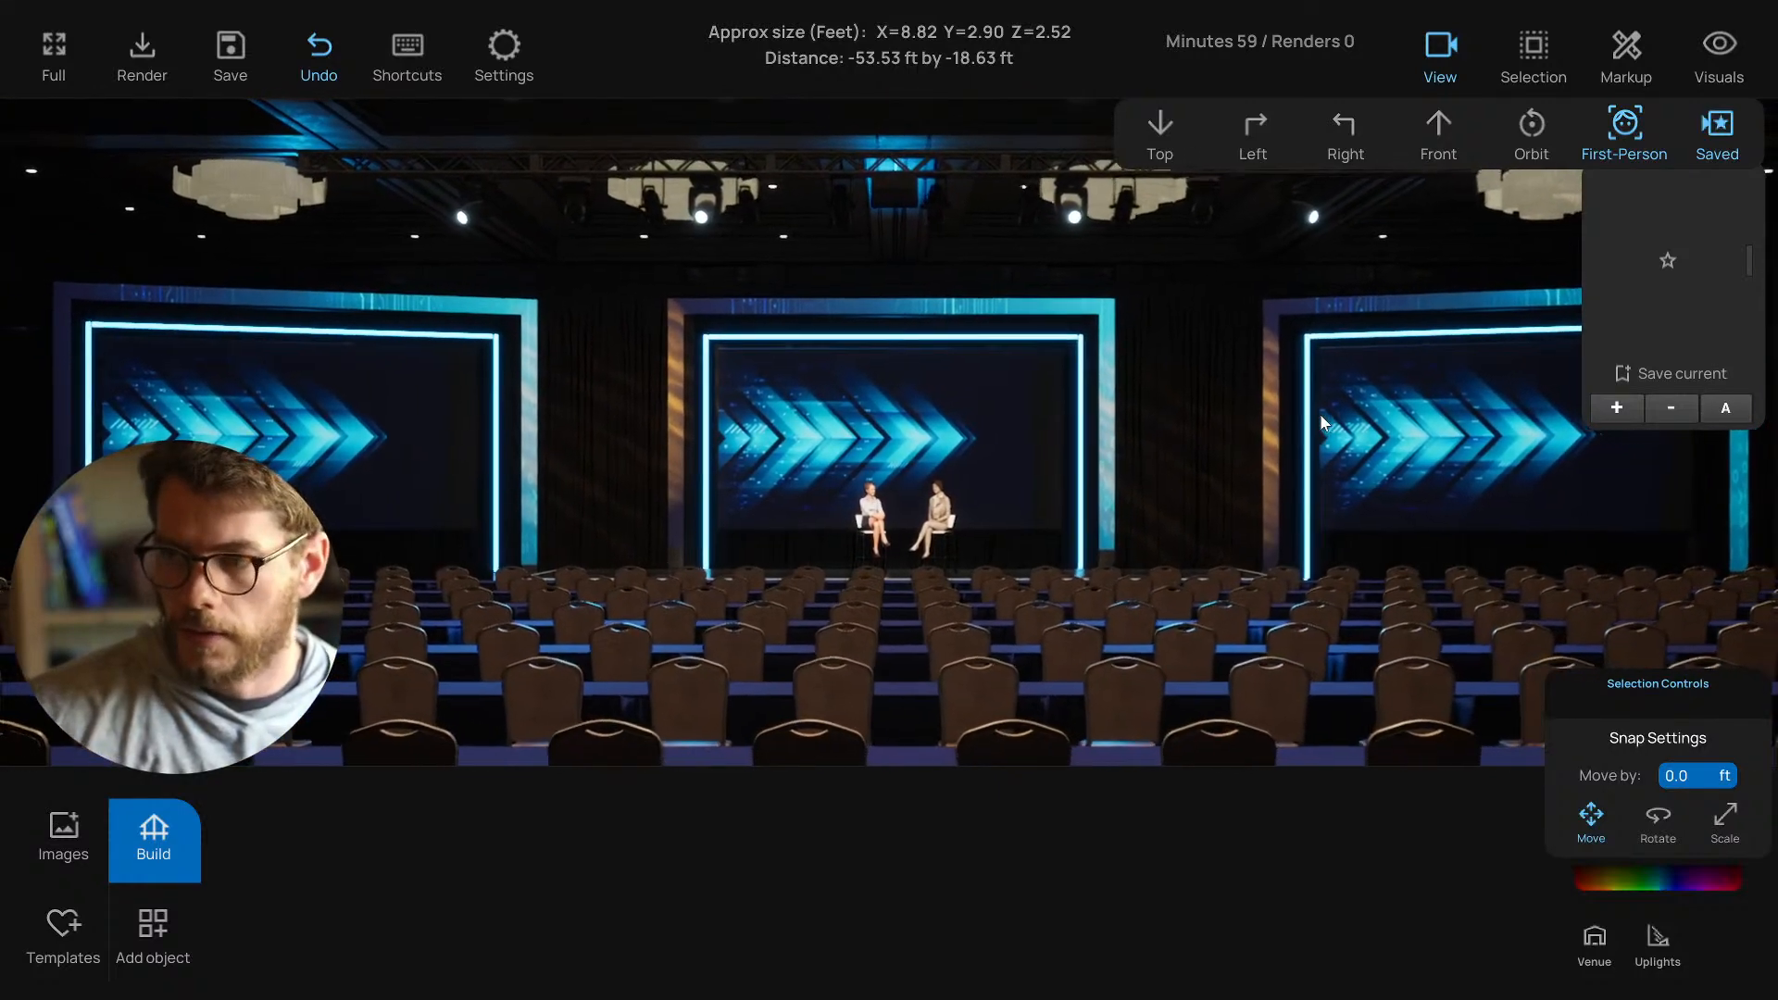
key(d)
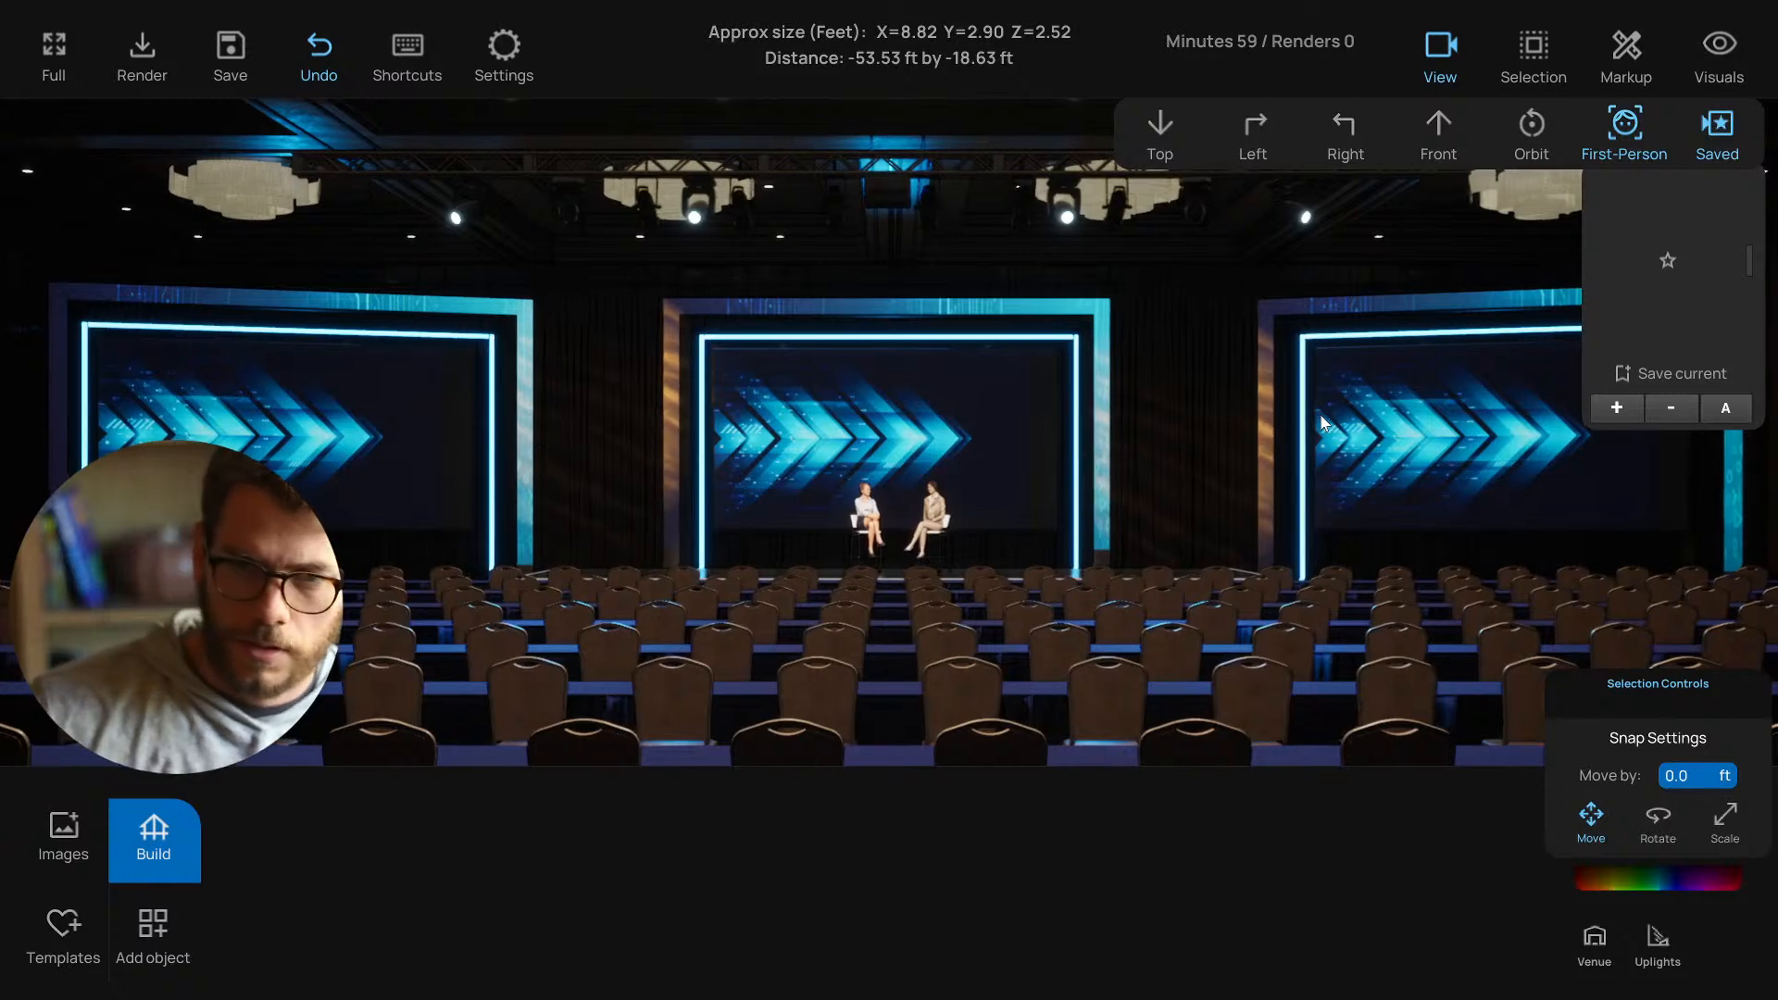
key(a)
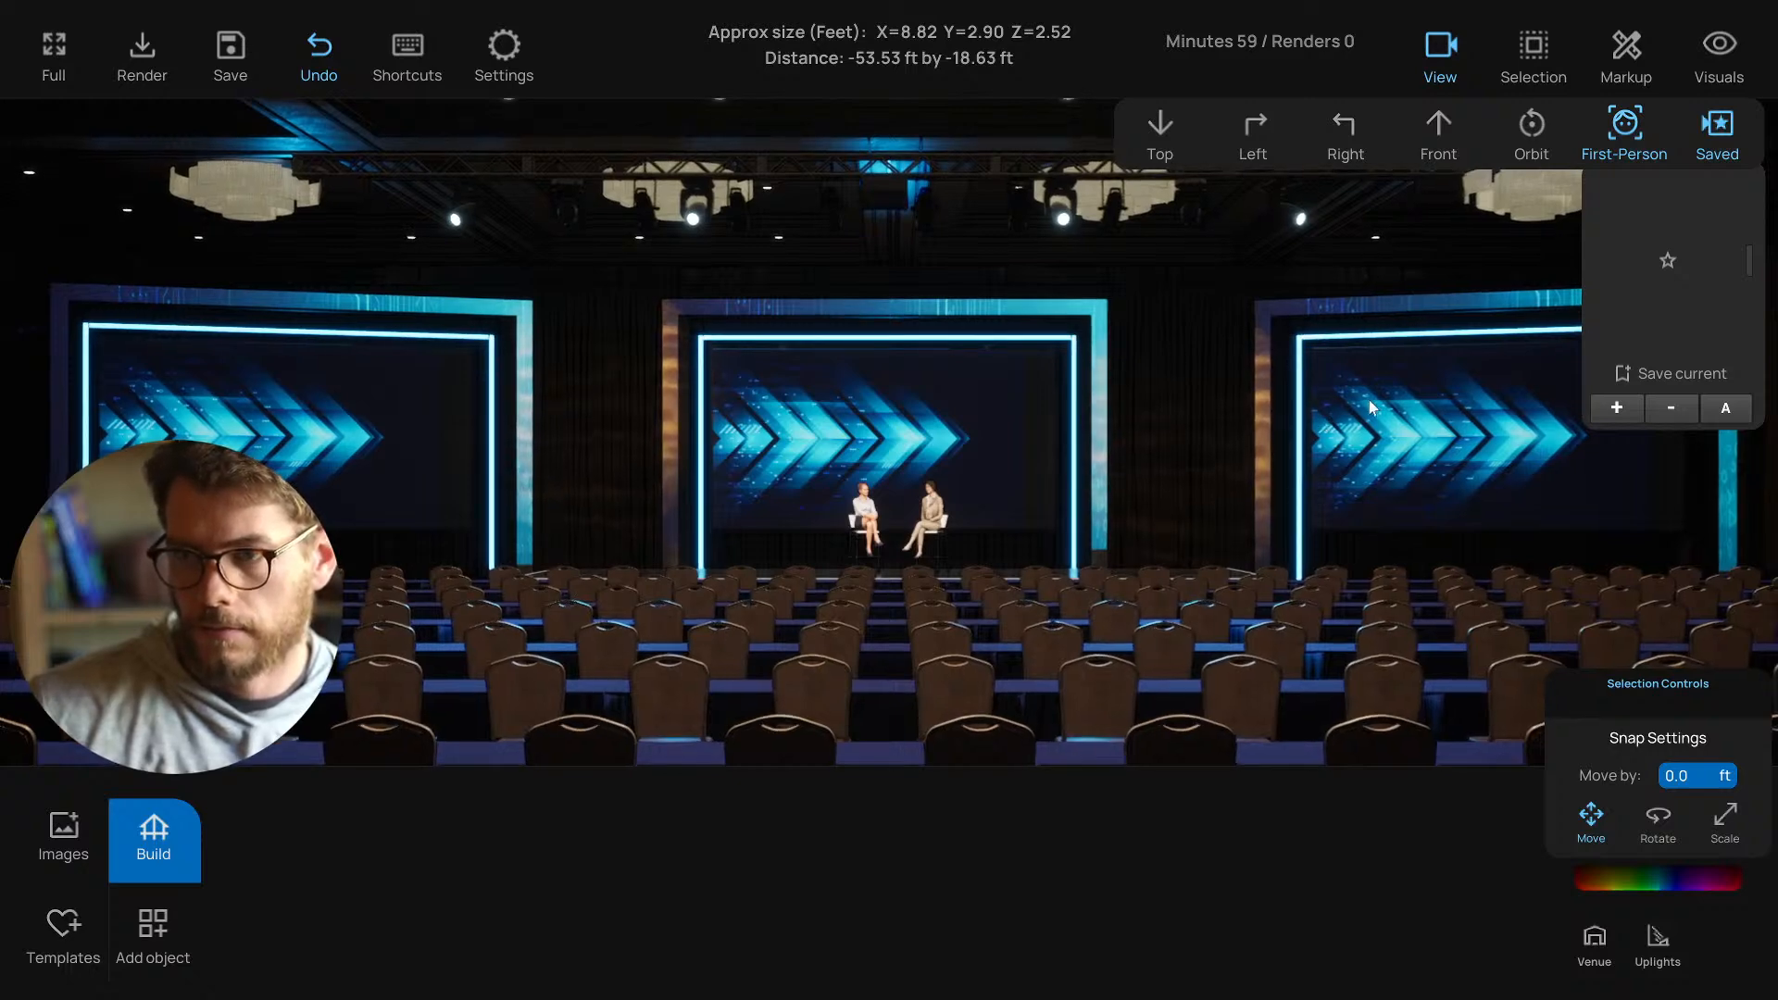
key(a)
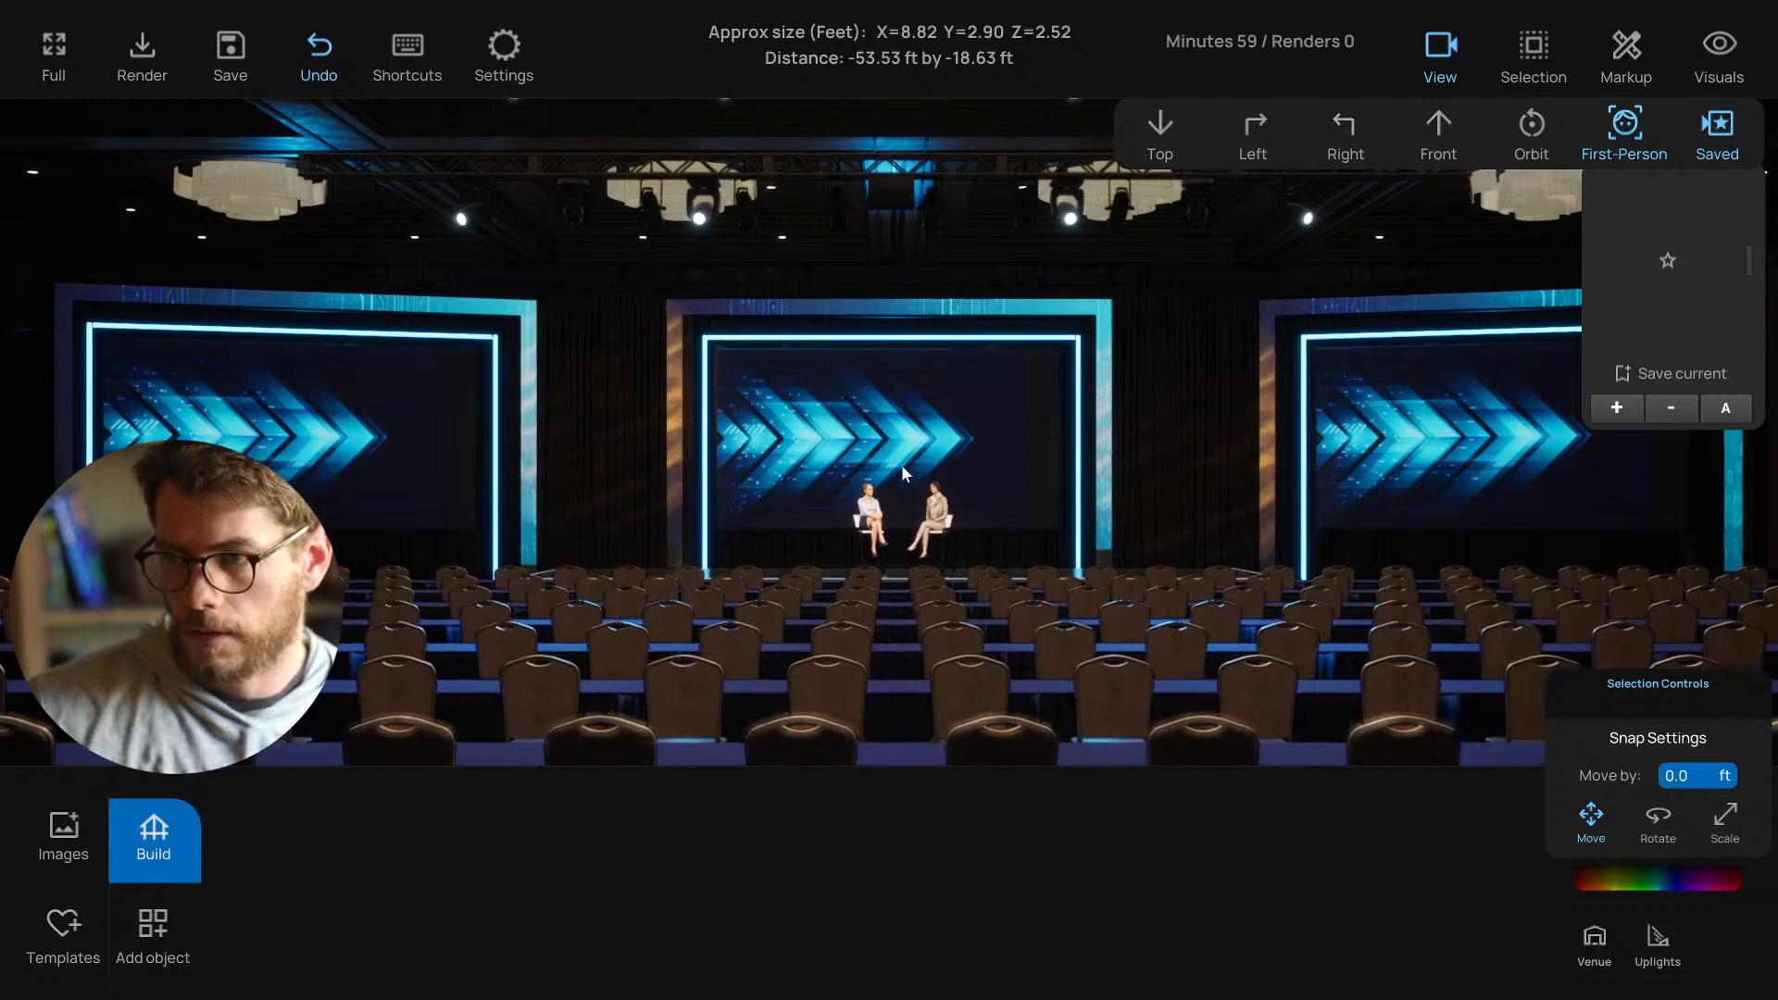
click(1616, 408)
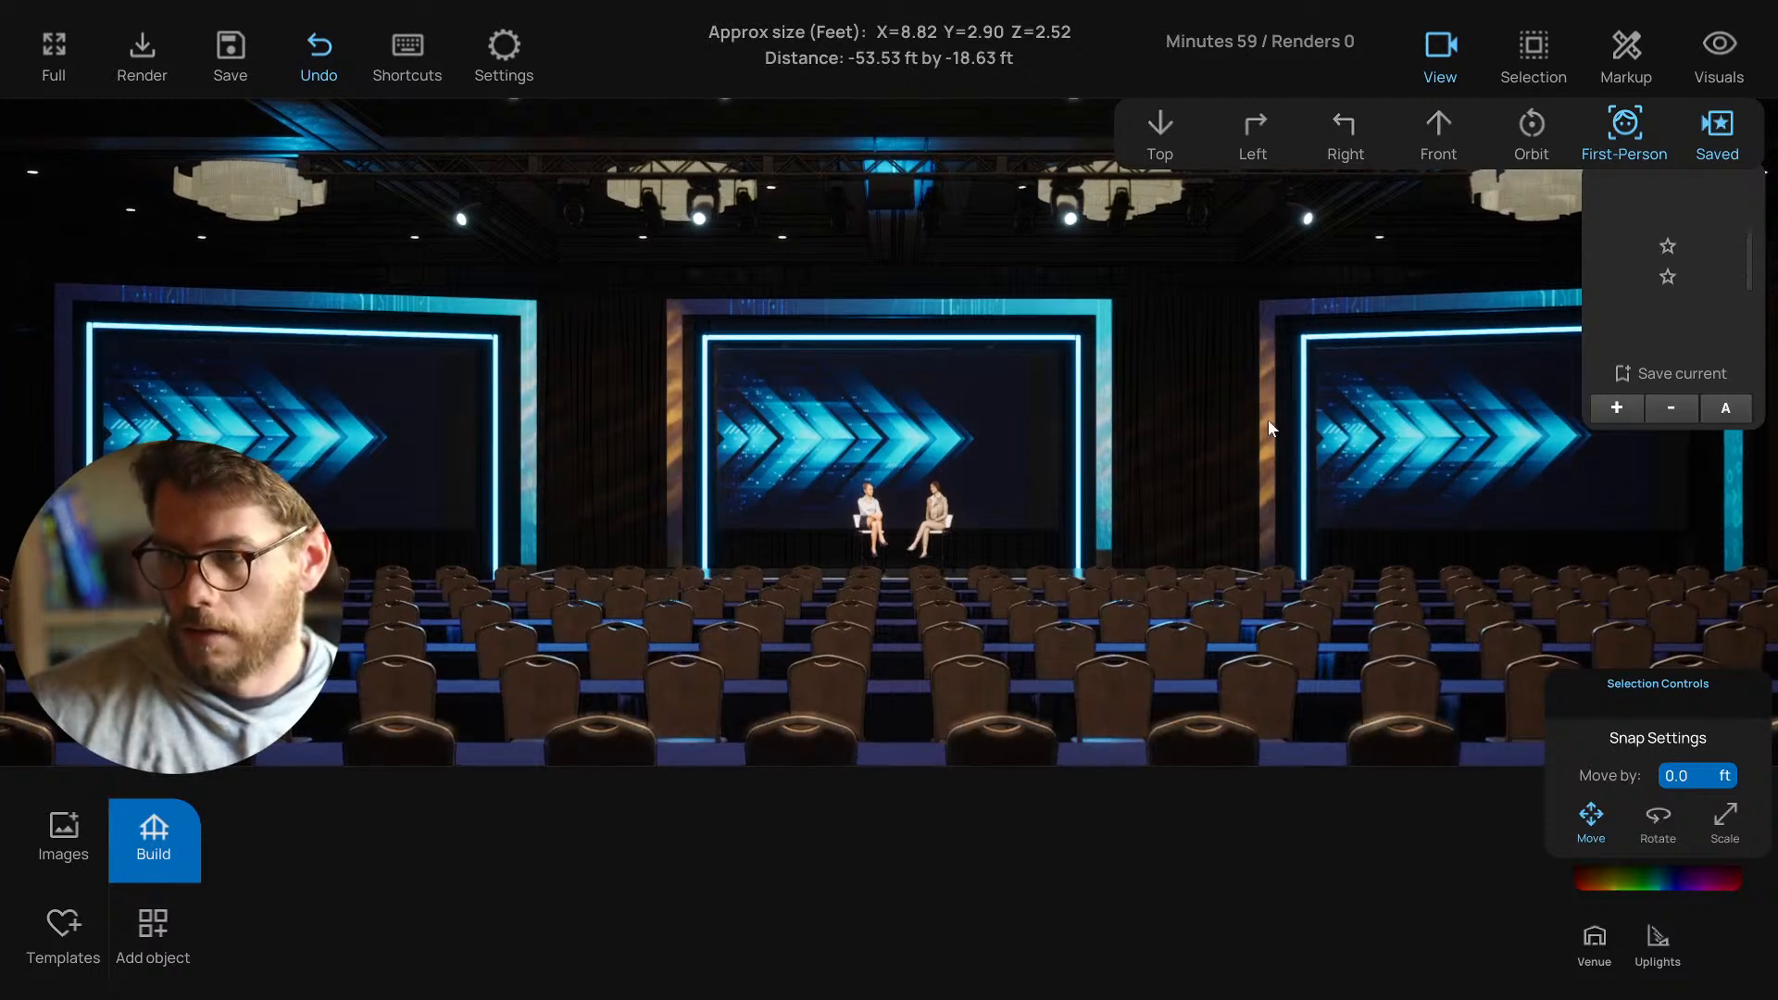
Add a third saved camera view, a closer angled shot of the stage and presenters from the opposite side of the seating.
key(w)
right_drag(1219, 408, 1124, 415)
key(w)
key(d)
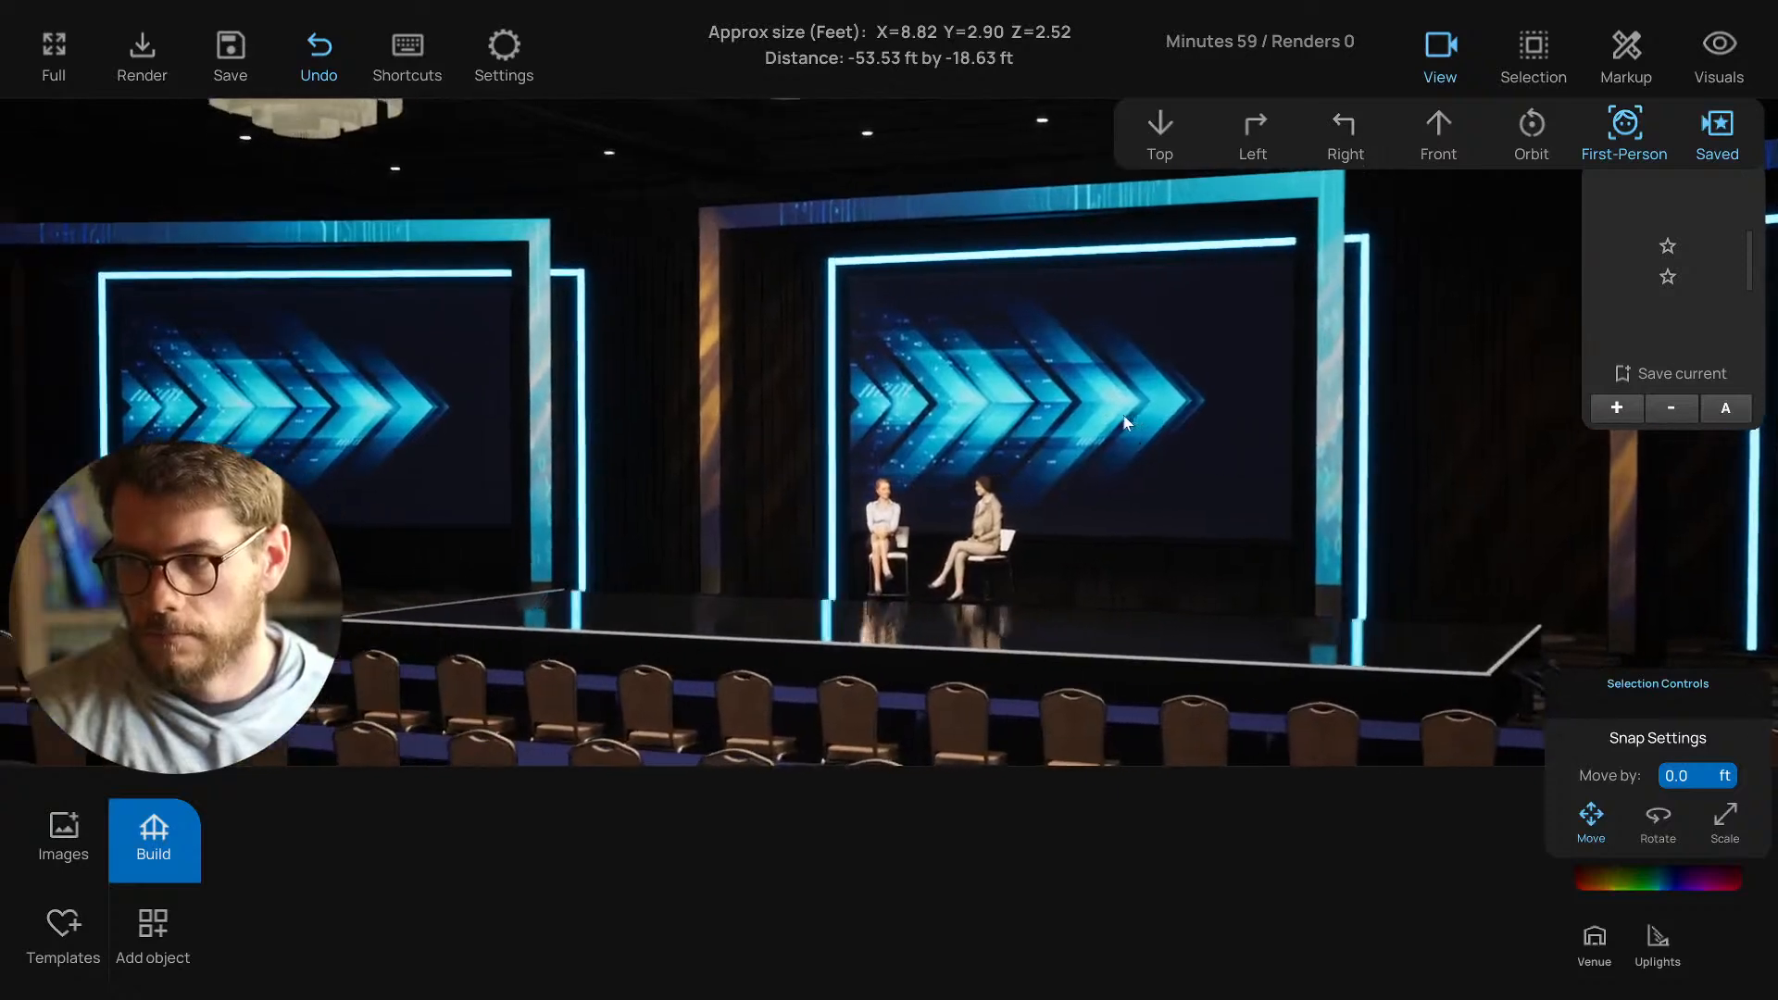
key(d)
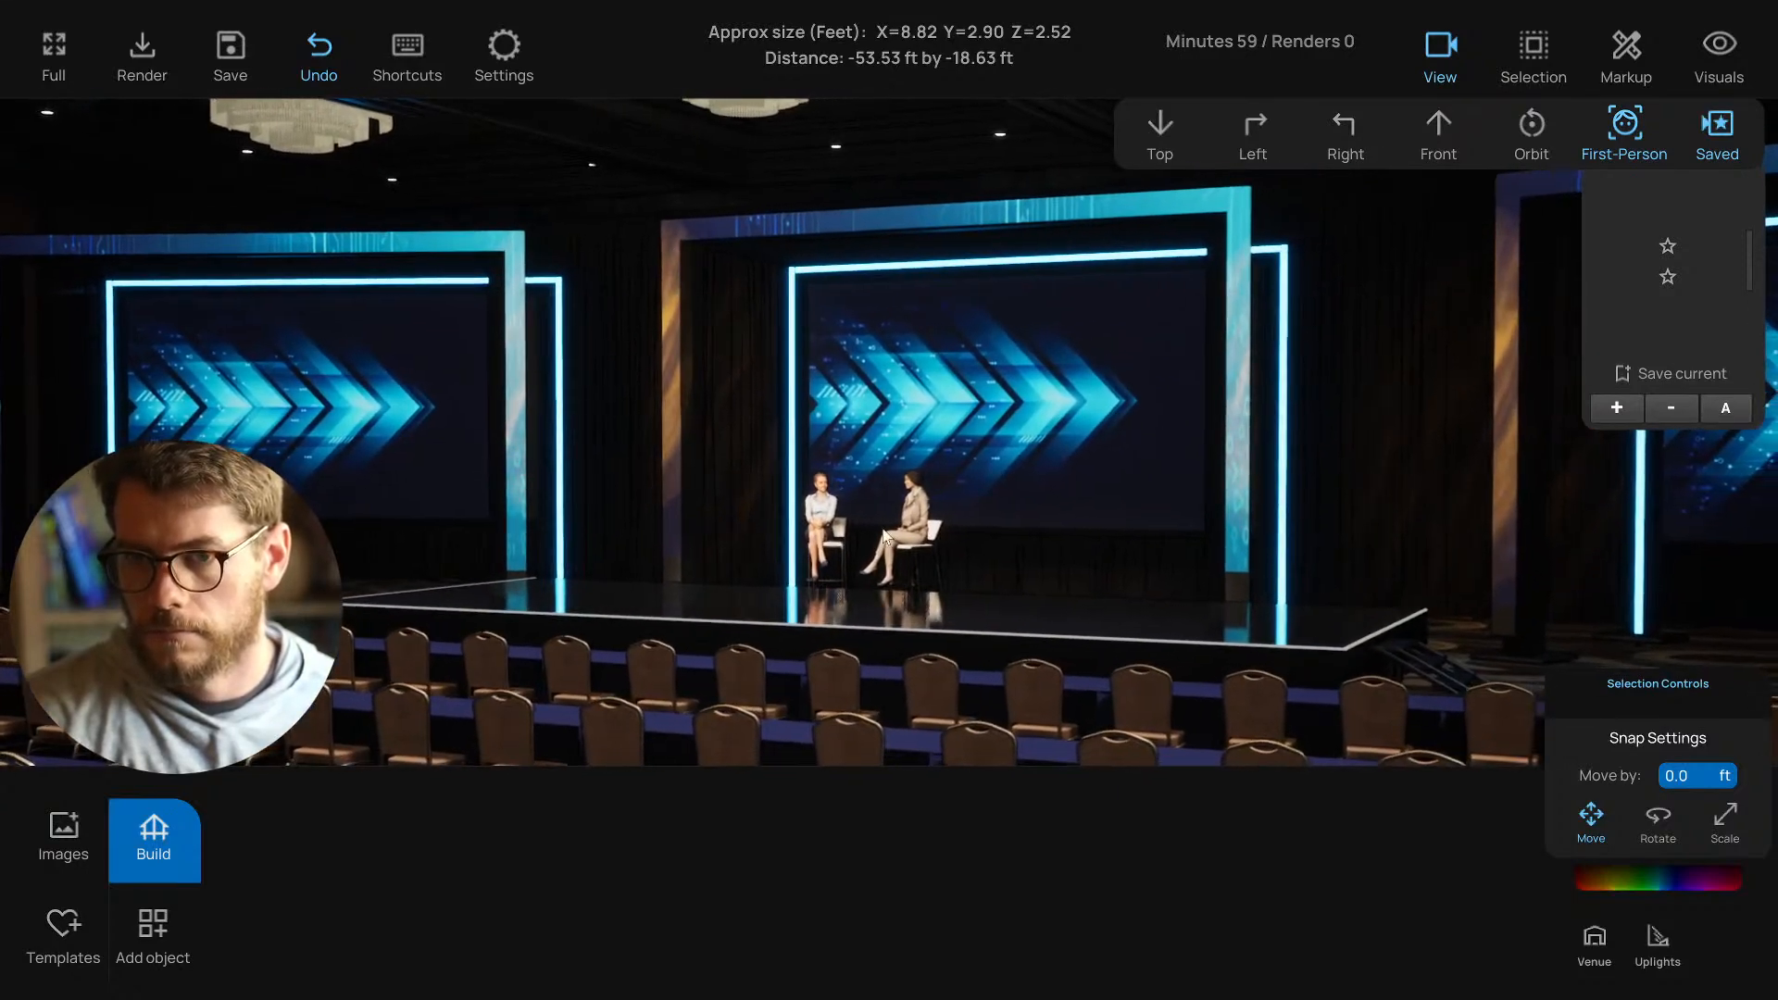
key(a)
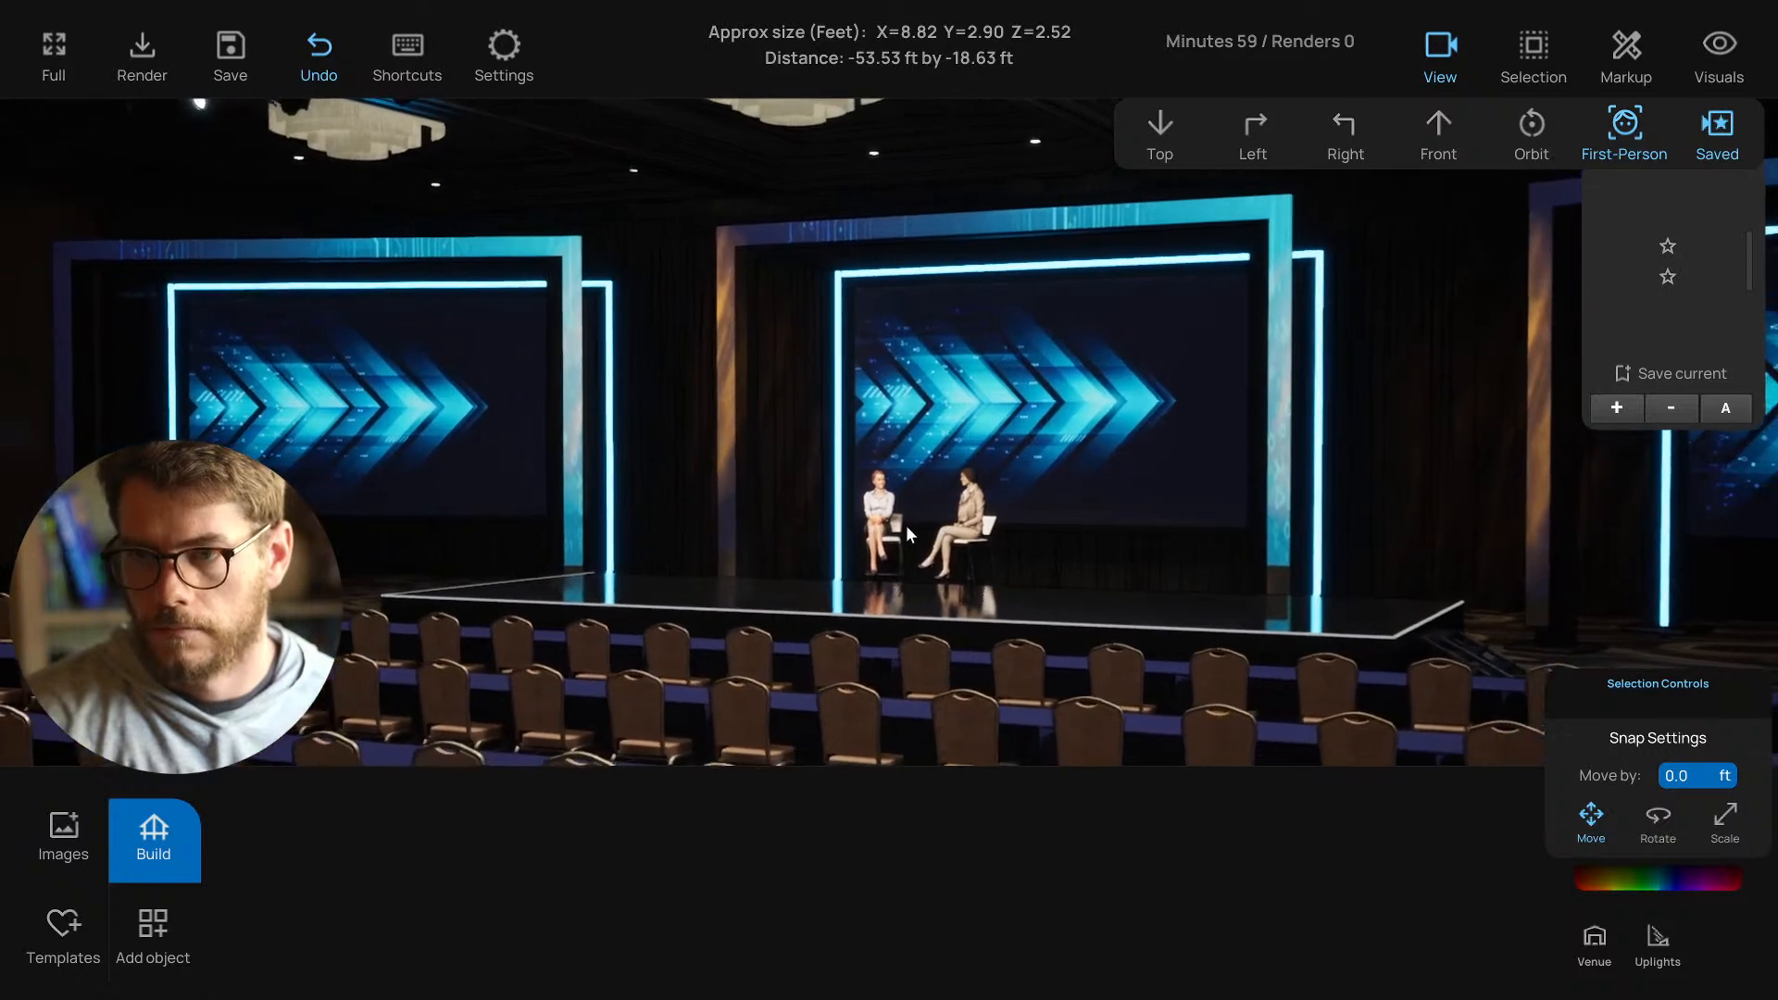
key(d)
key(w)
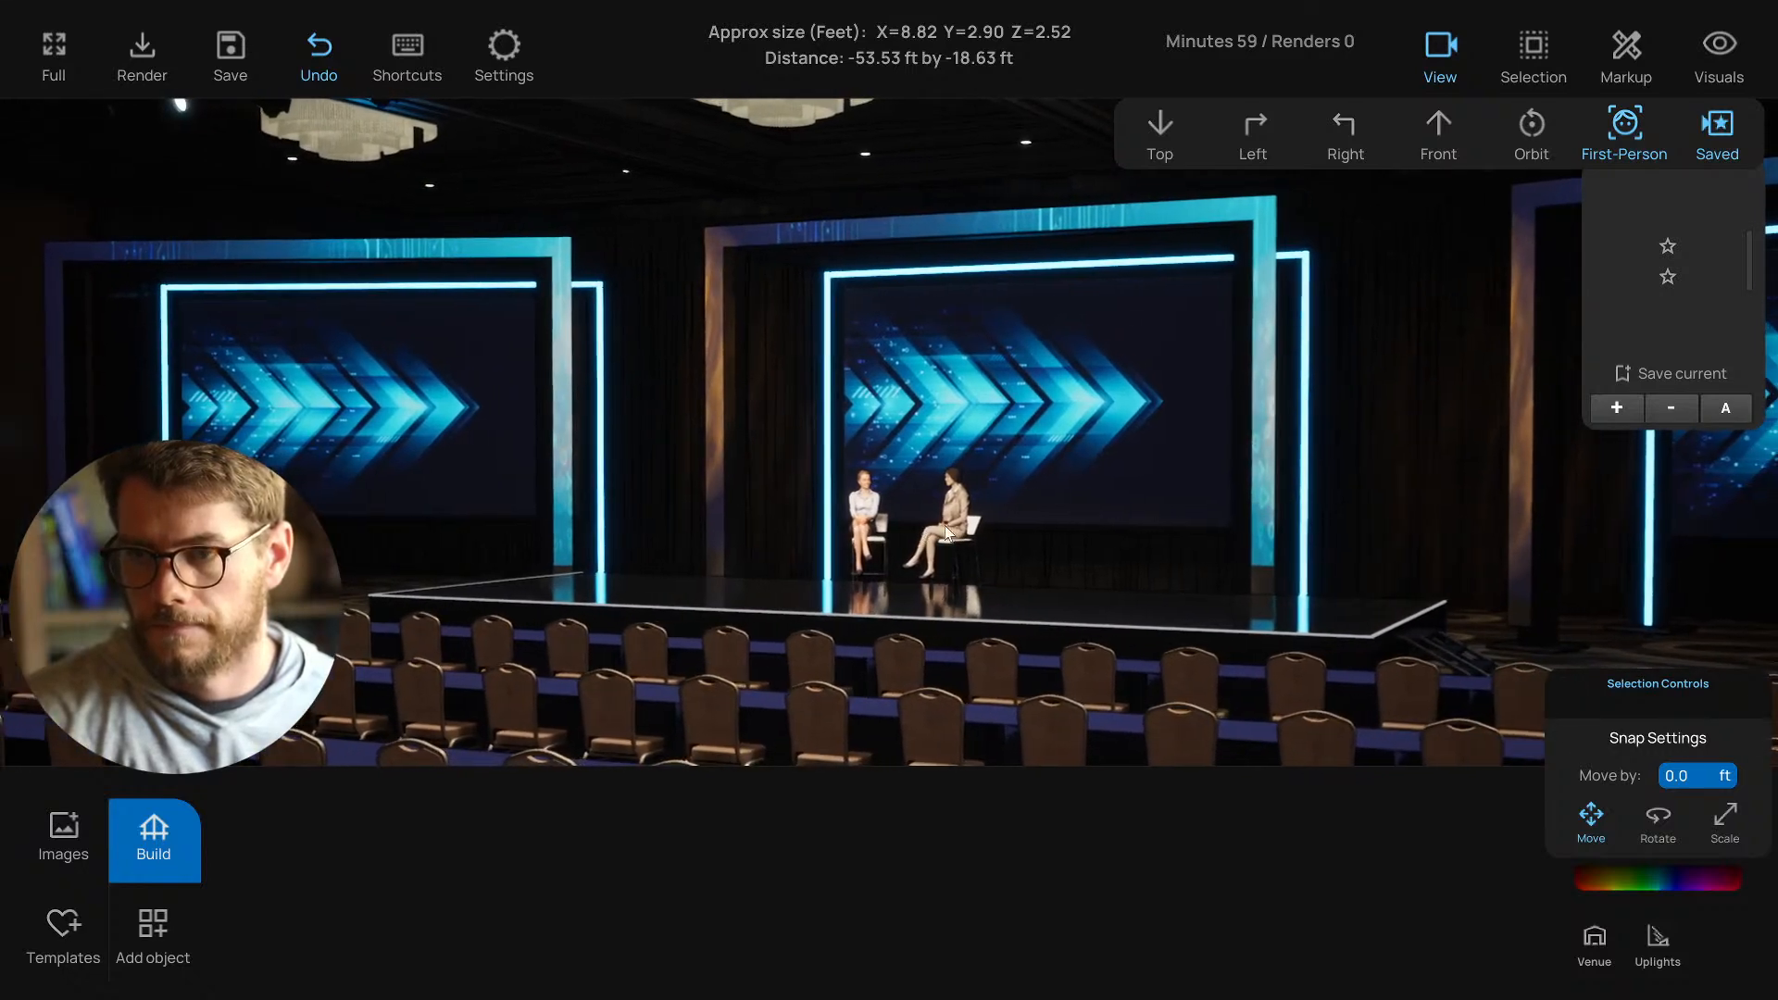
key(s)
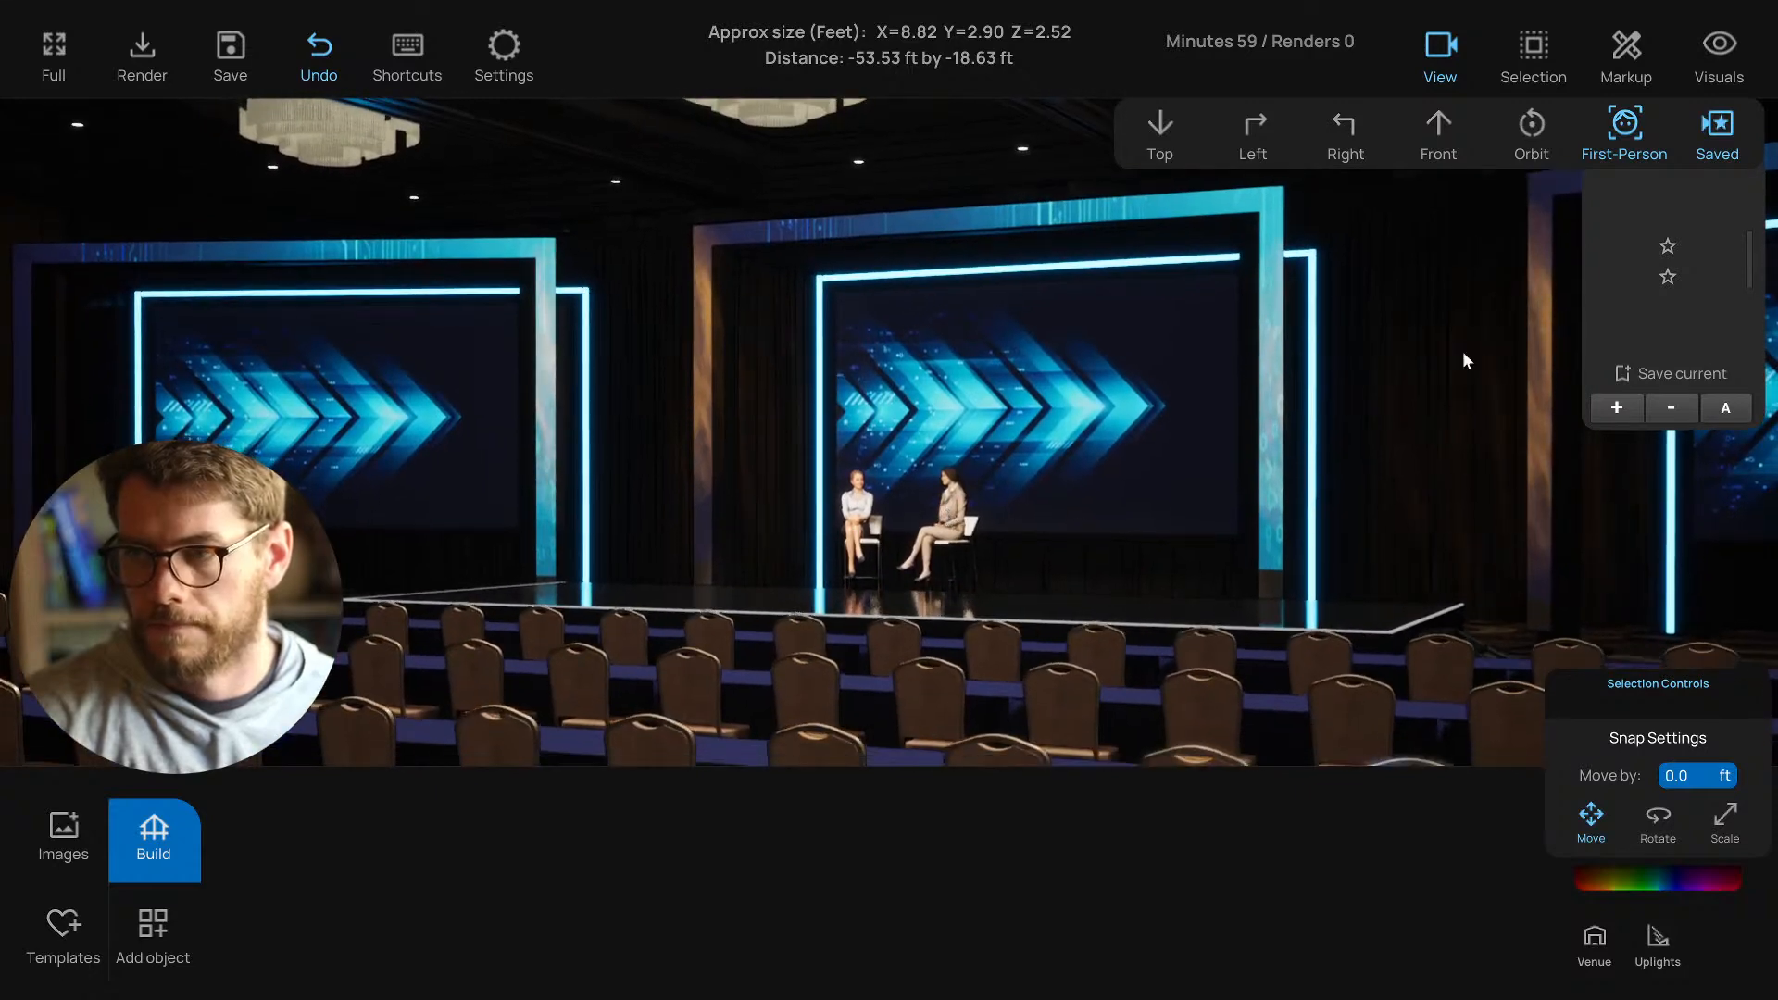
click(1617, 408)
right_drag(1209, 418, 1492, 135)
click(1445, 54)
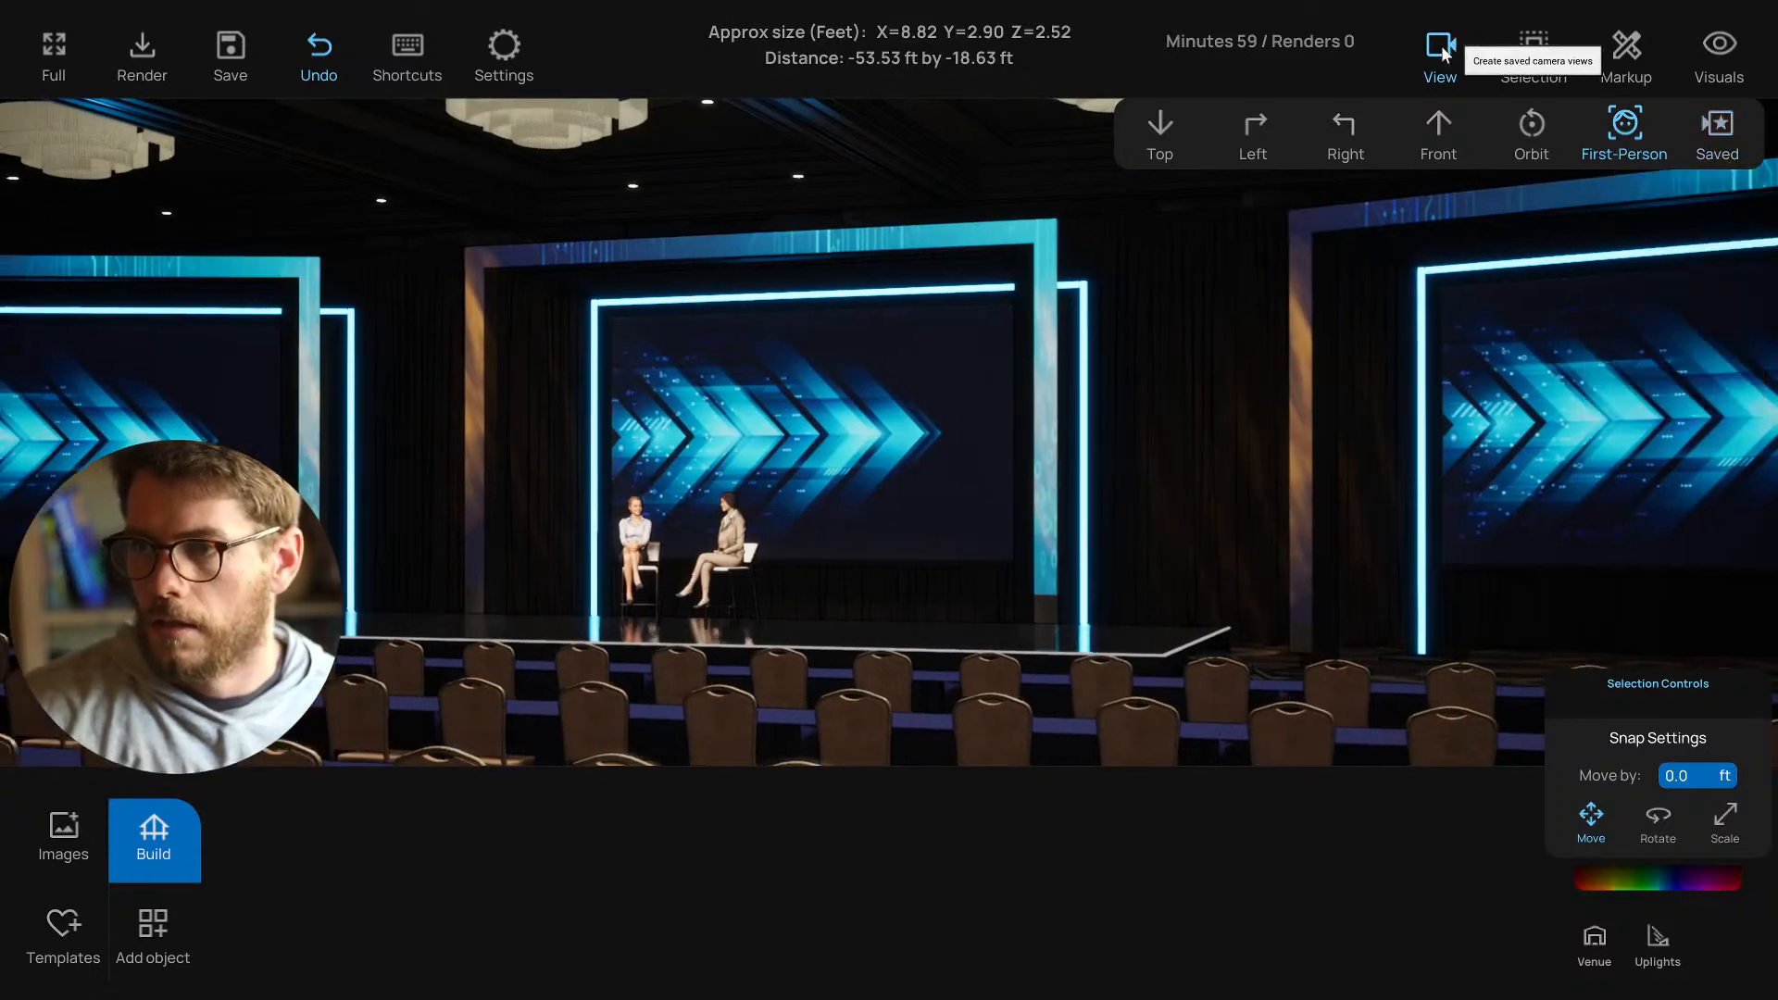
Measure the gap between the left and middle truss frames in the top-down plan.
right_drag(1093, 484, 1154, 505)
key(d)
key(a)
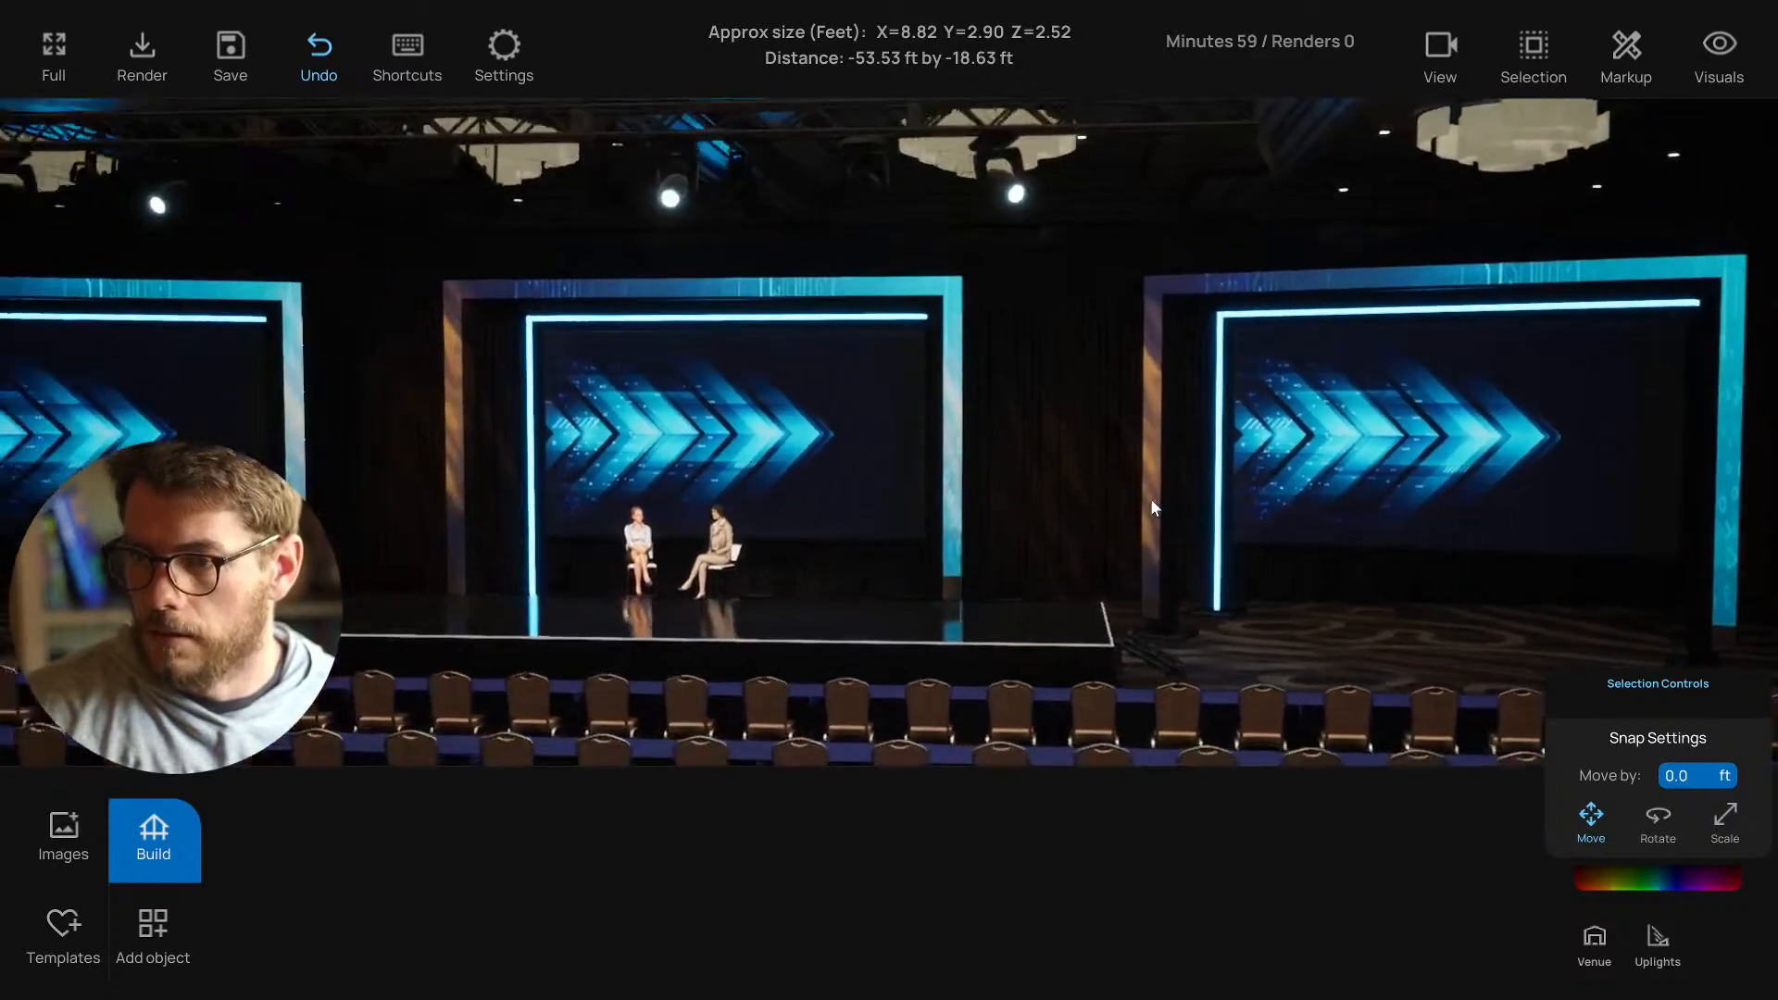
key(t)
scroll(1153, 495, up, 6)
key(d)
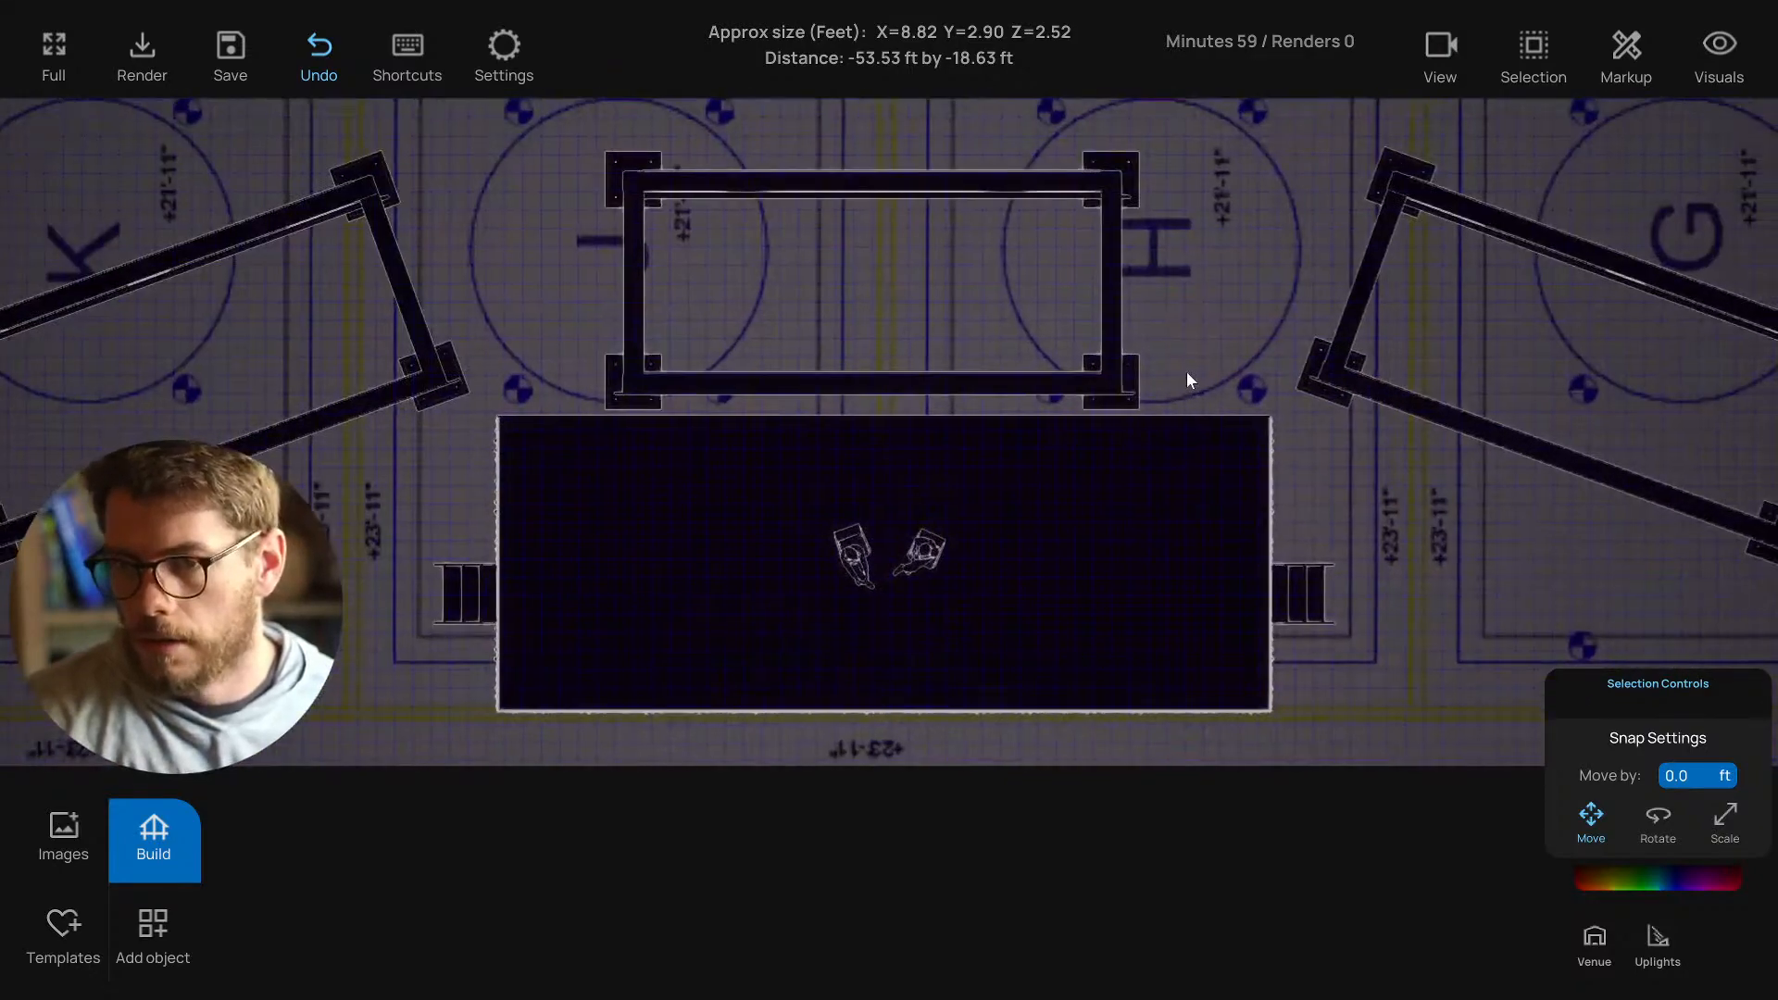
key(a)
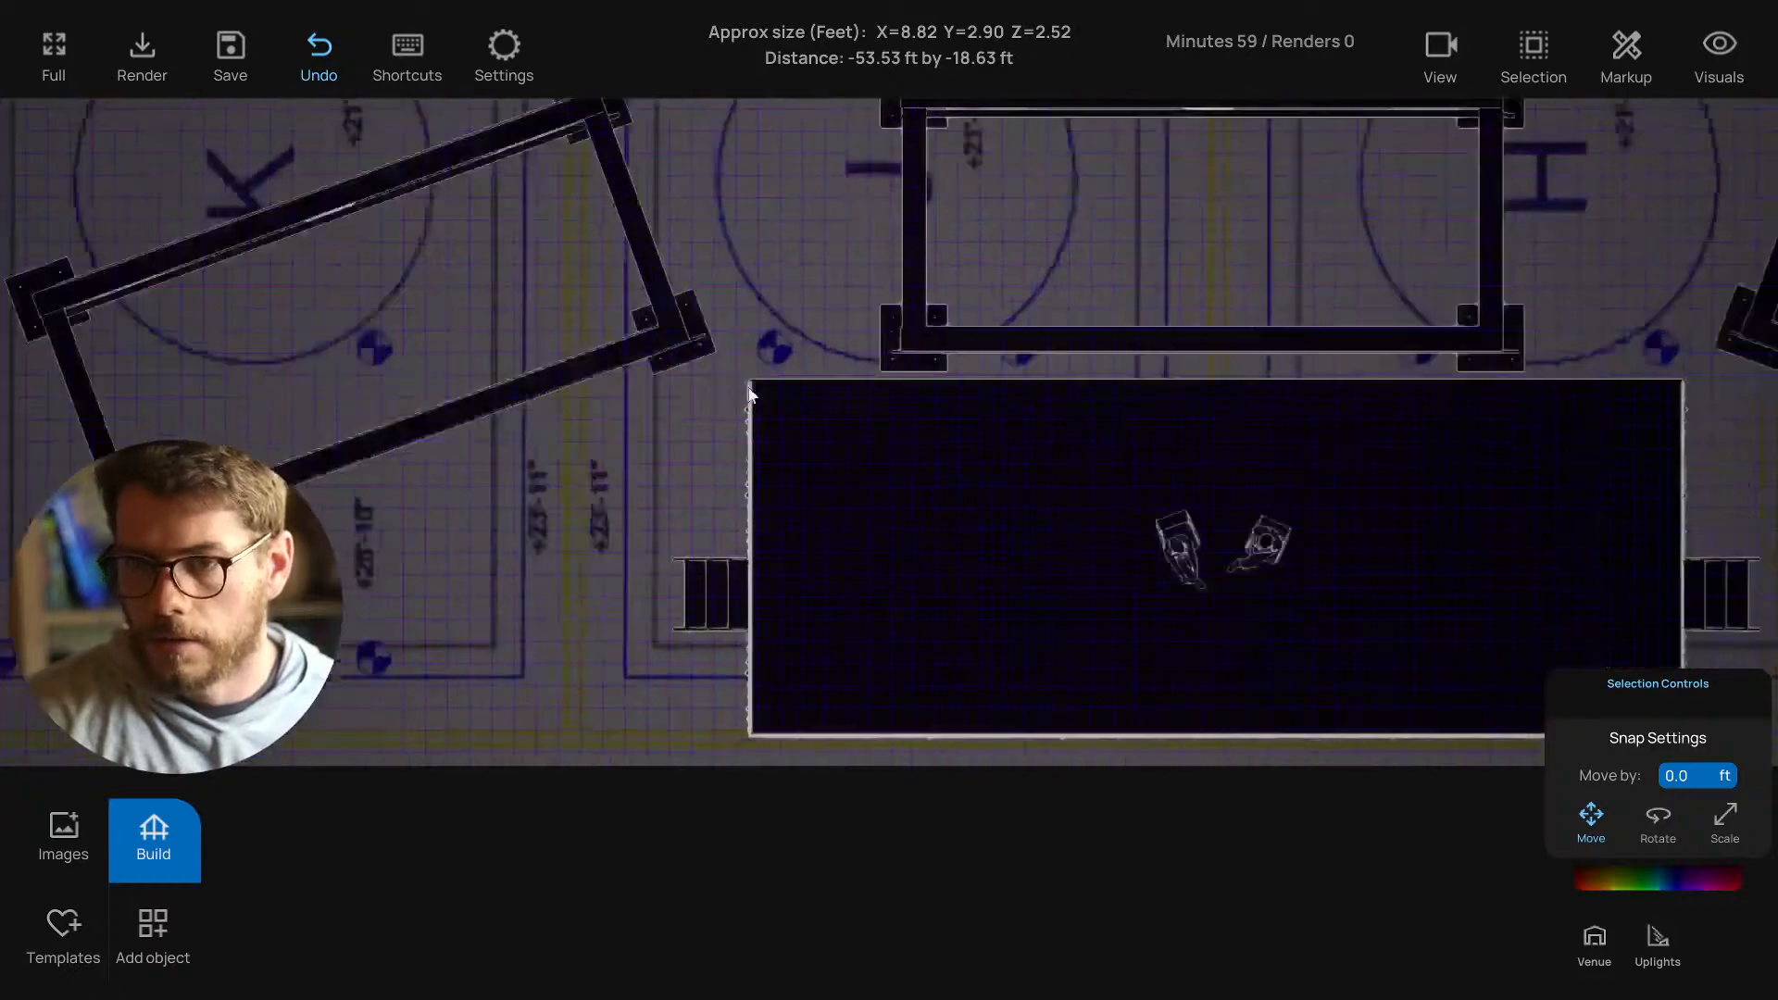
drag(898, 298, 711, 314)
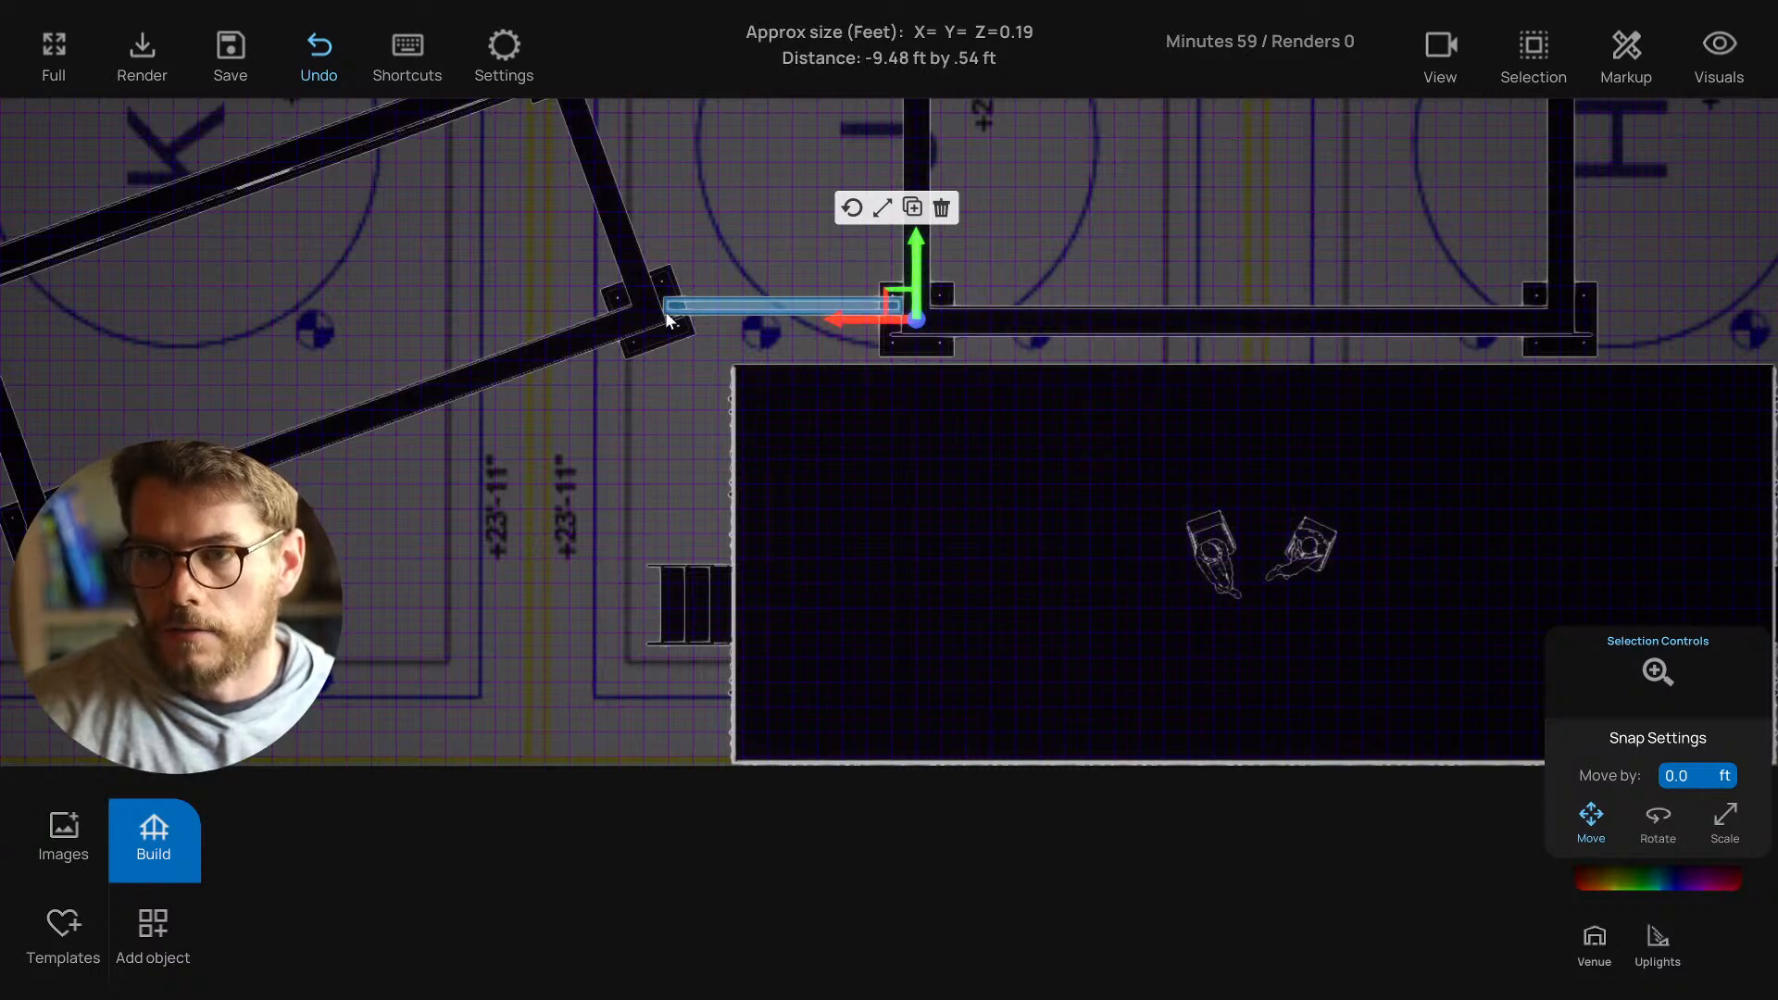
drag(665, 311, 665, 312)
Measure the gap between the middle and right truss frames in the plan.
middle_drag(1416, 349, 1339, 377)
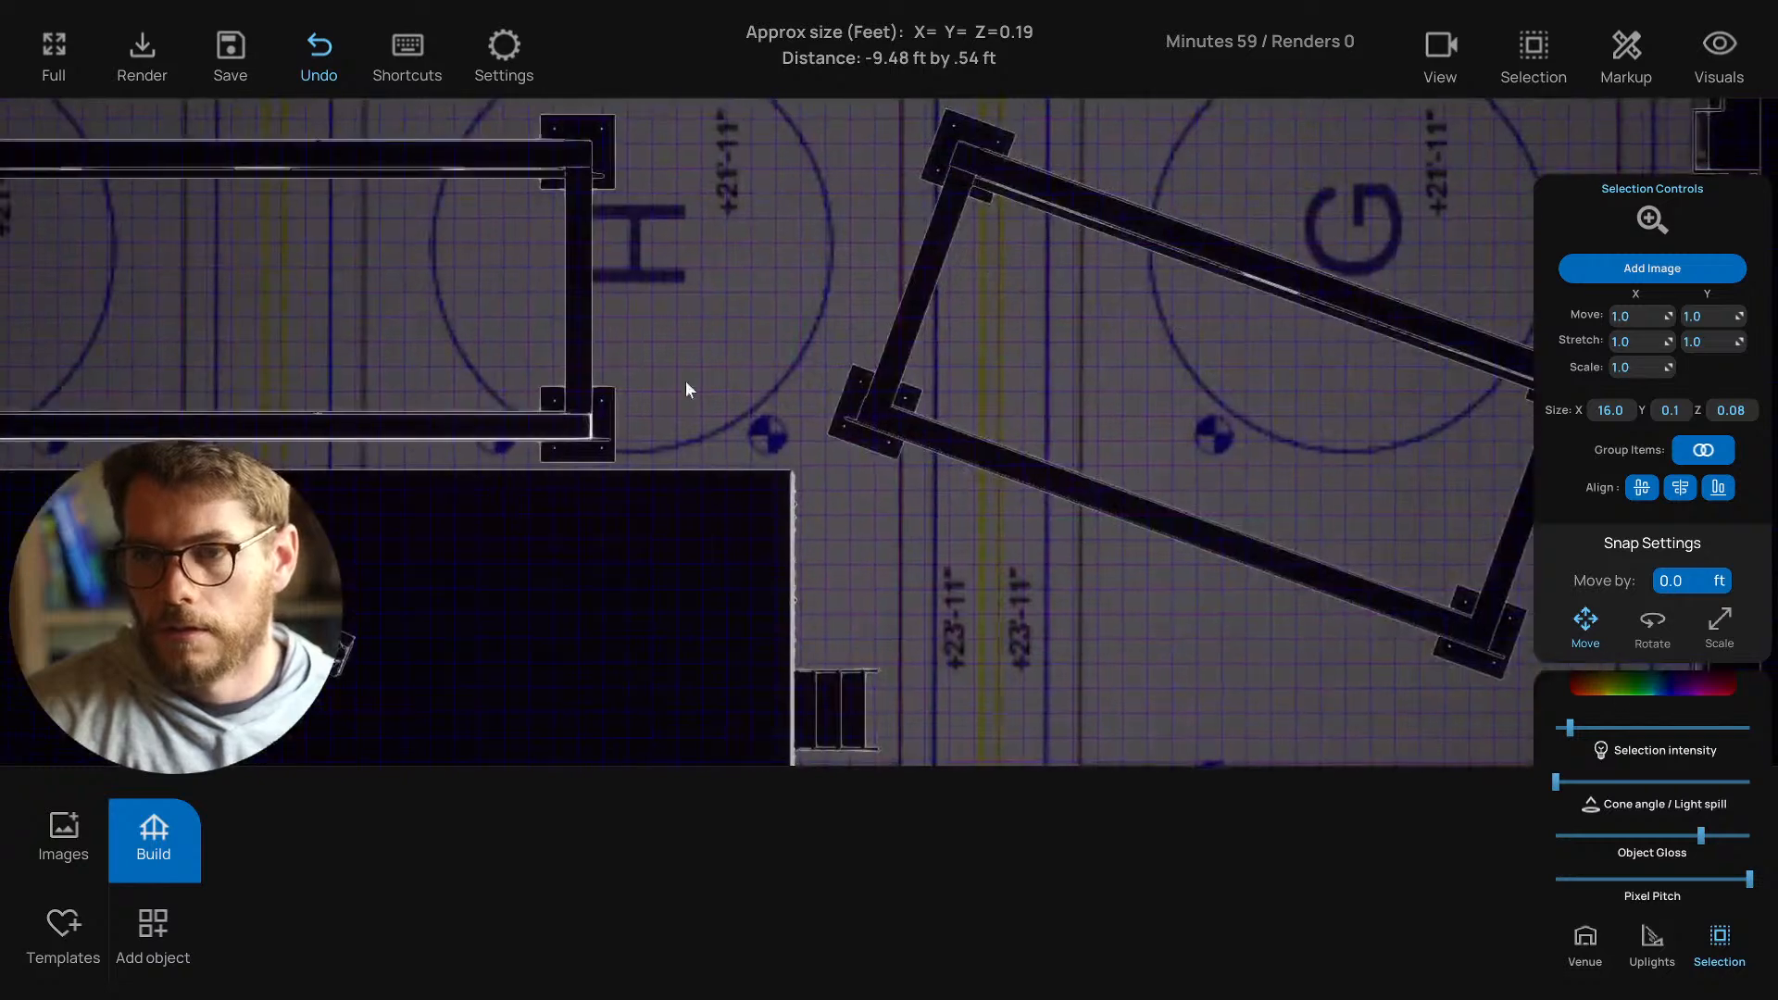
click(686, 380)
drag(593, 419, 691, 419)
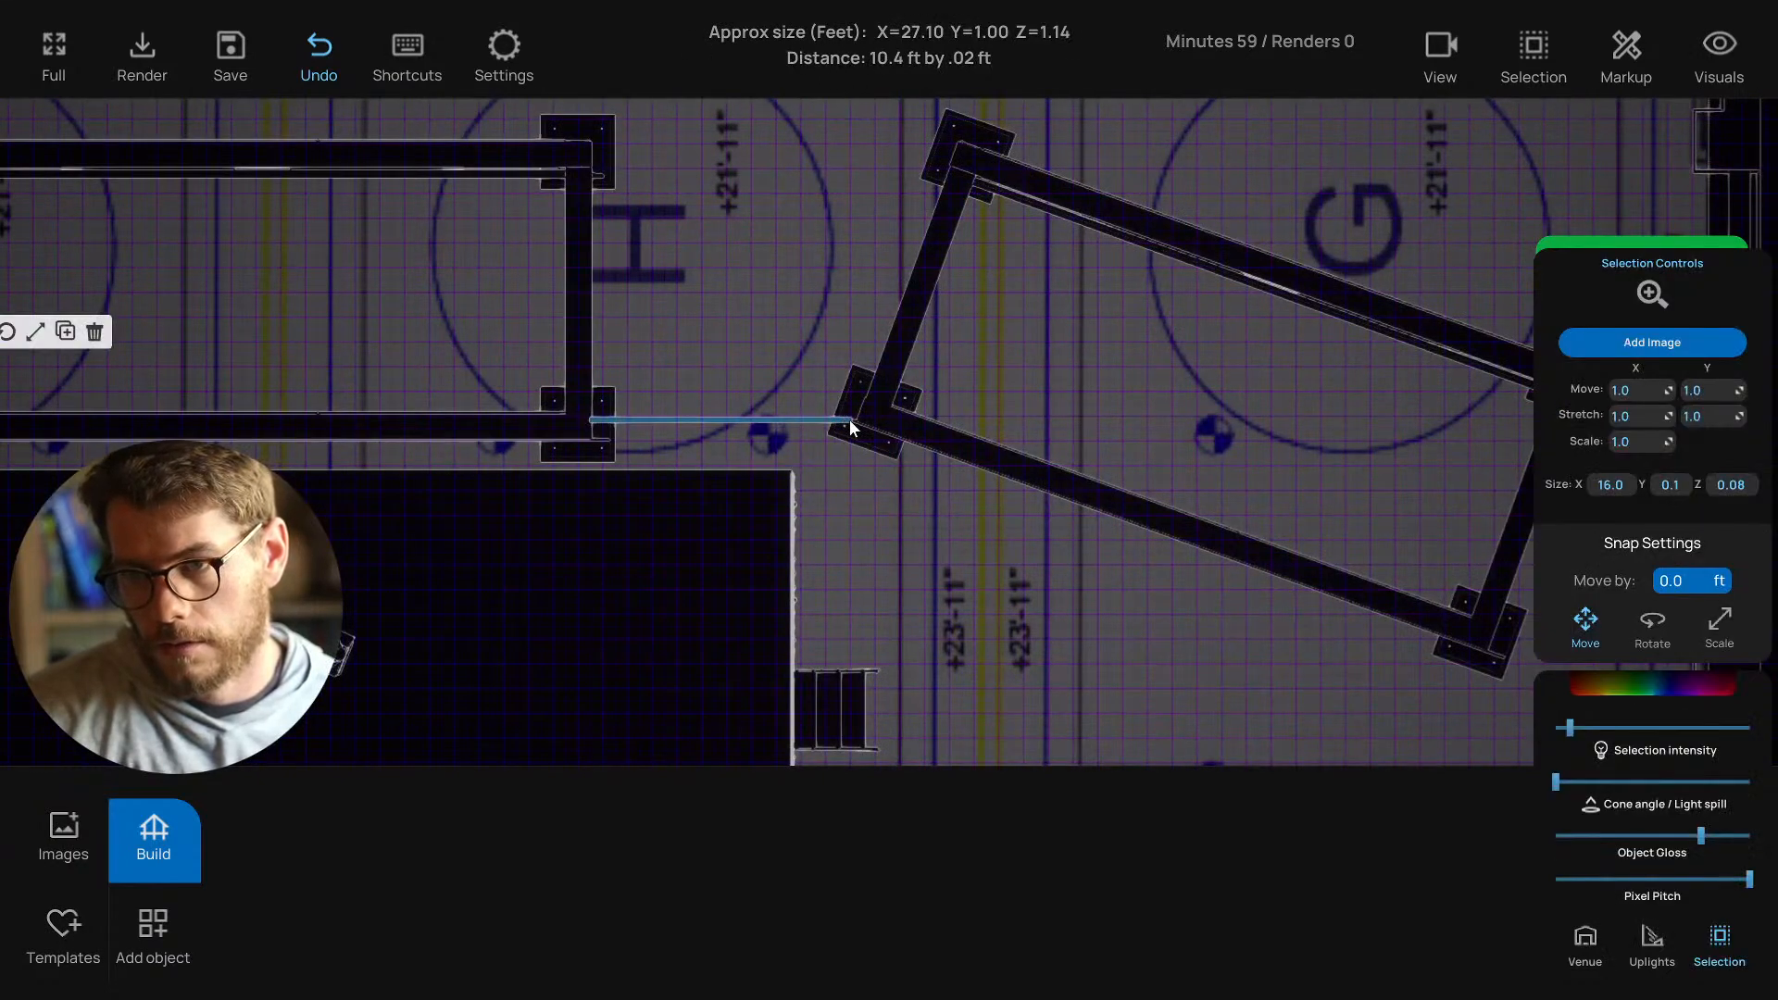
click(815, 353)
scroll(815, 354, down, 2)
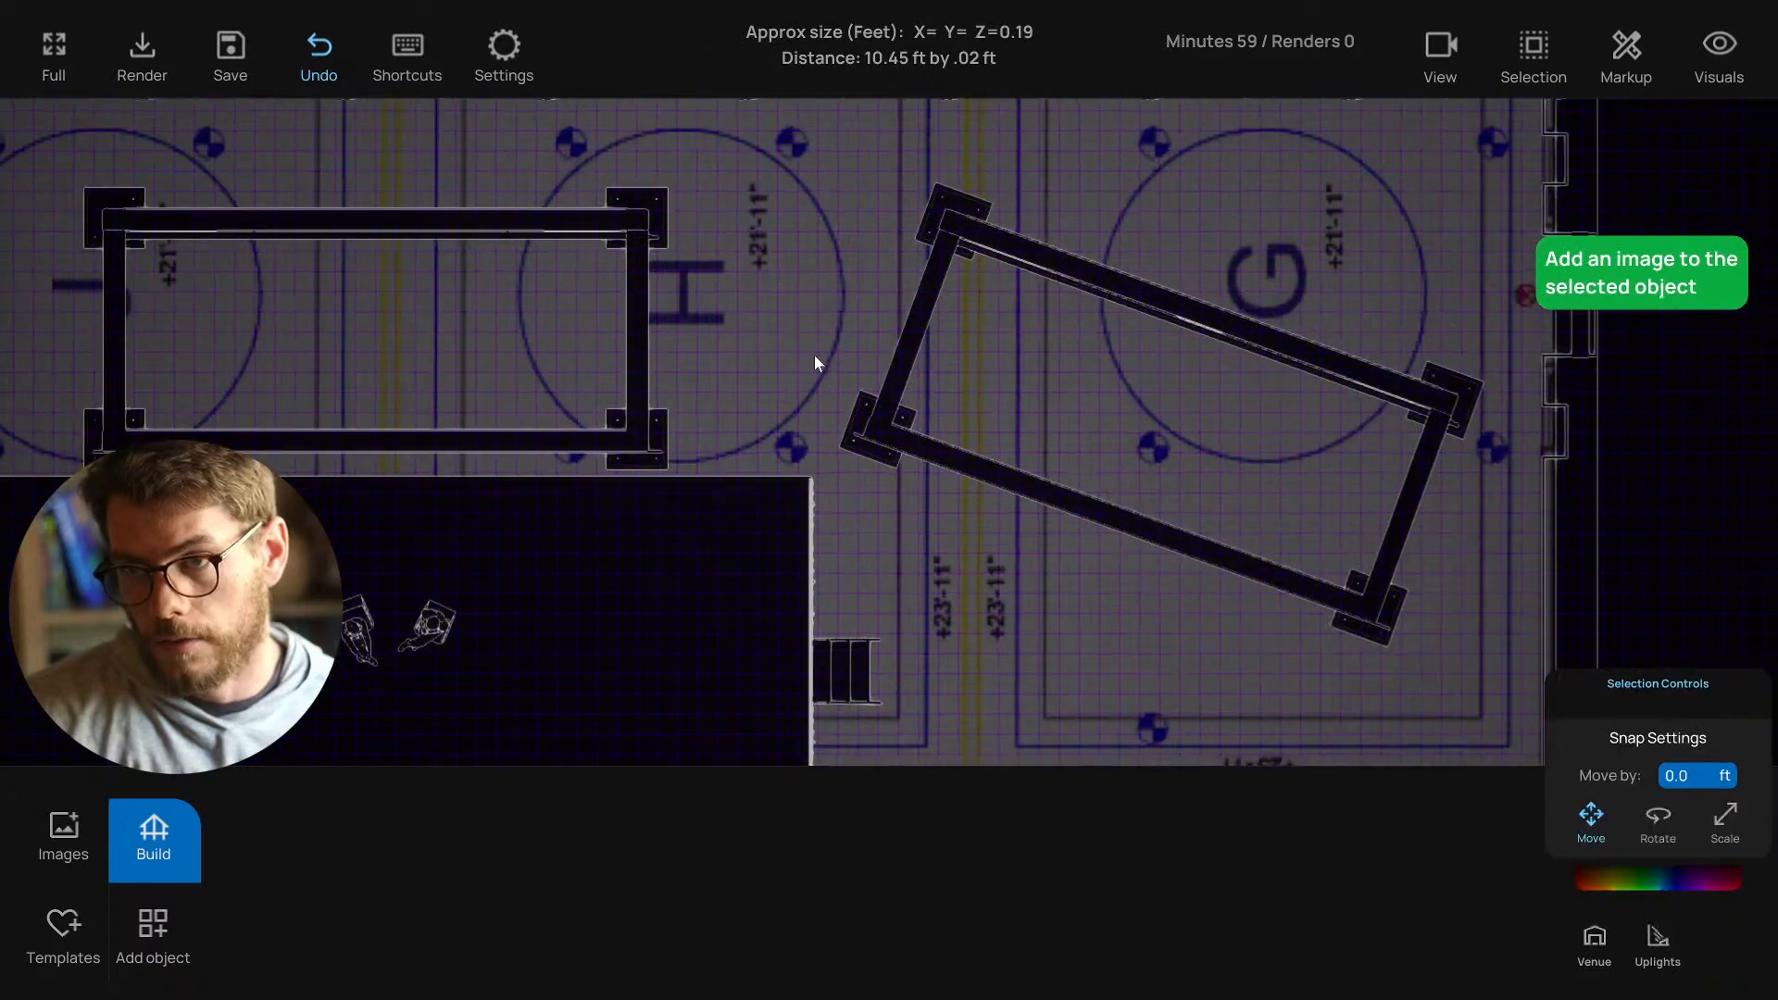
Set the move snap to 0.5 ft and shift the complete right screen and truss frame assembly slightly toward the middle frame.
click(1697, 771)
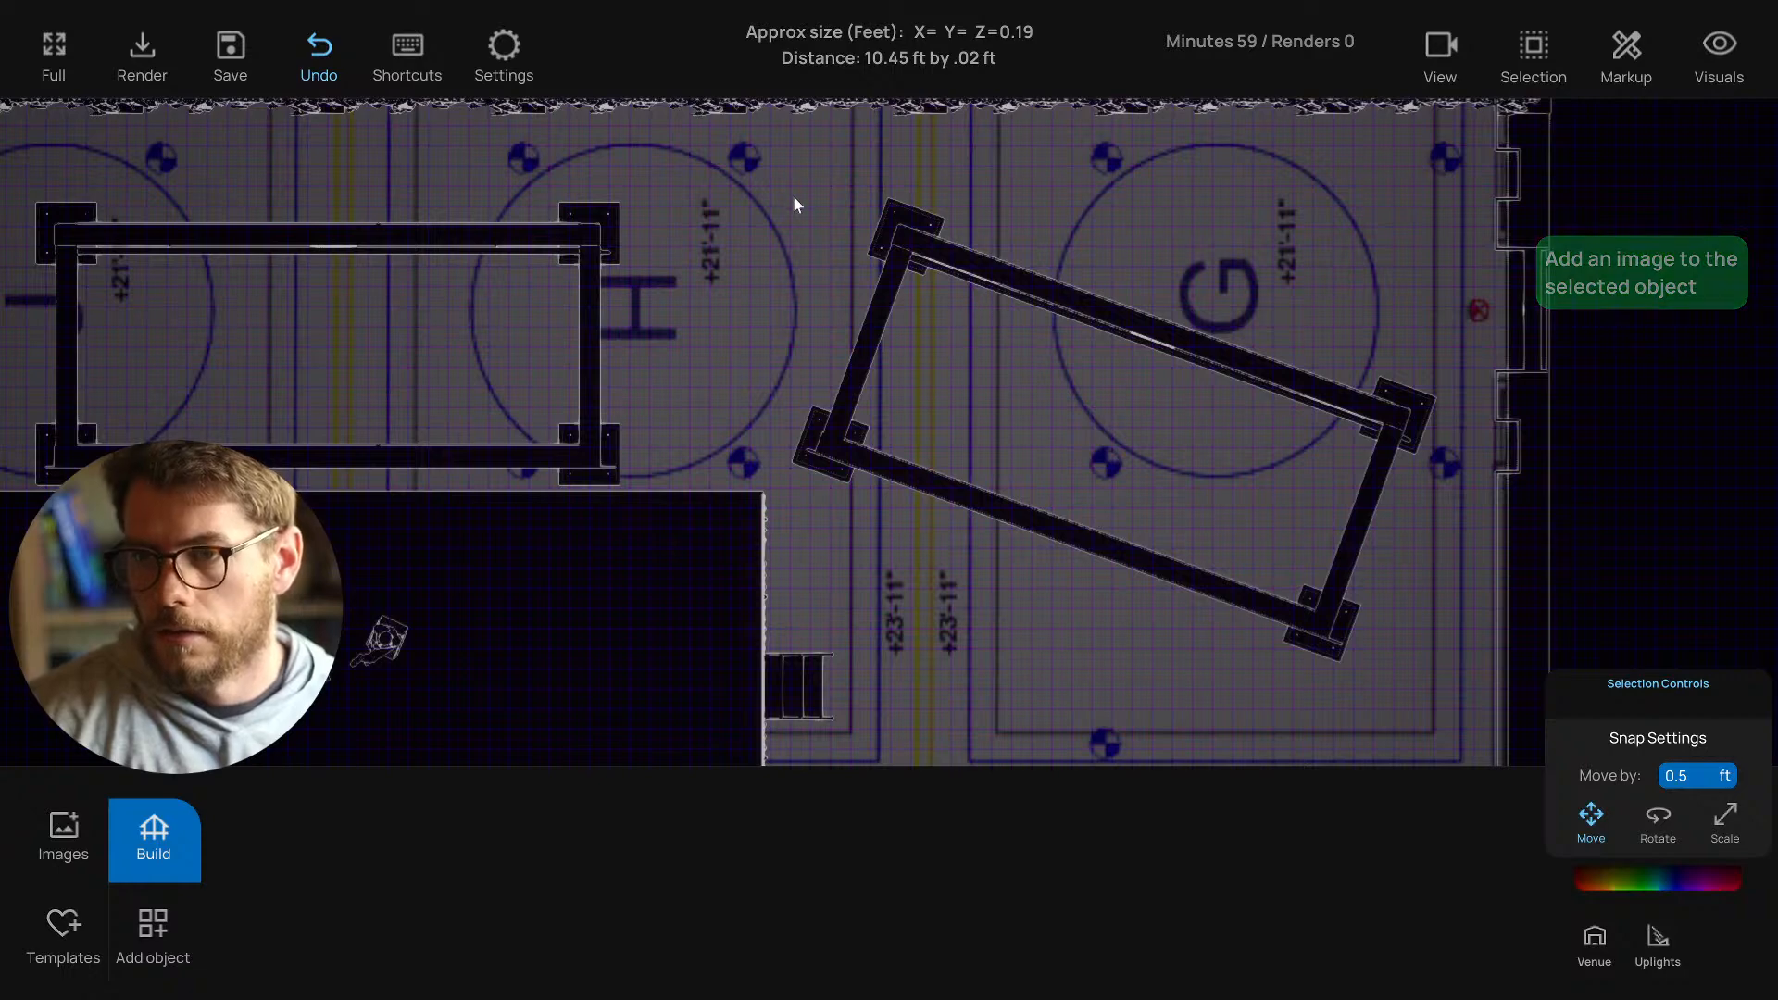
drag(793, 194, 1421, 632)
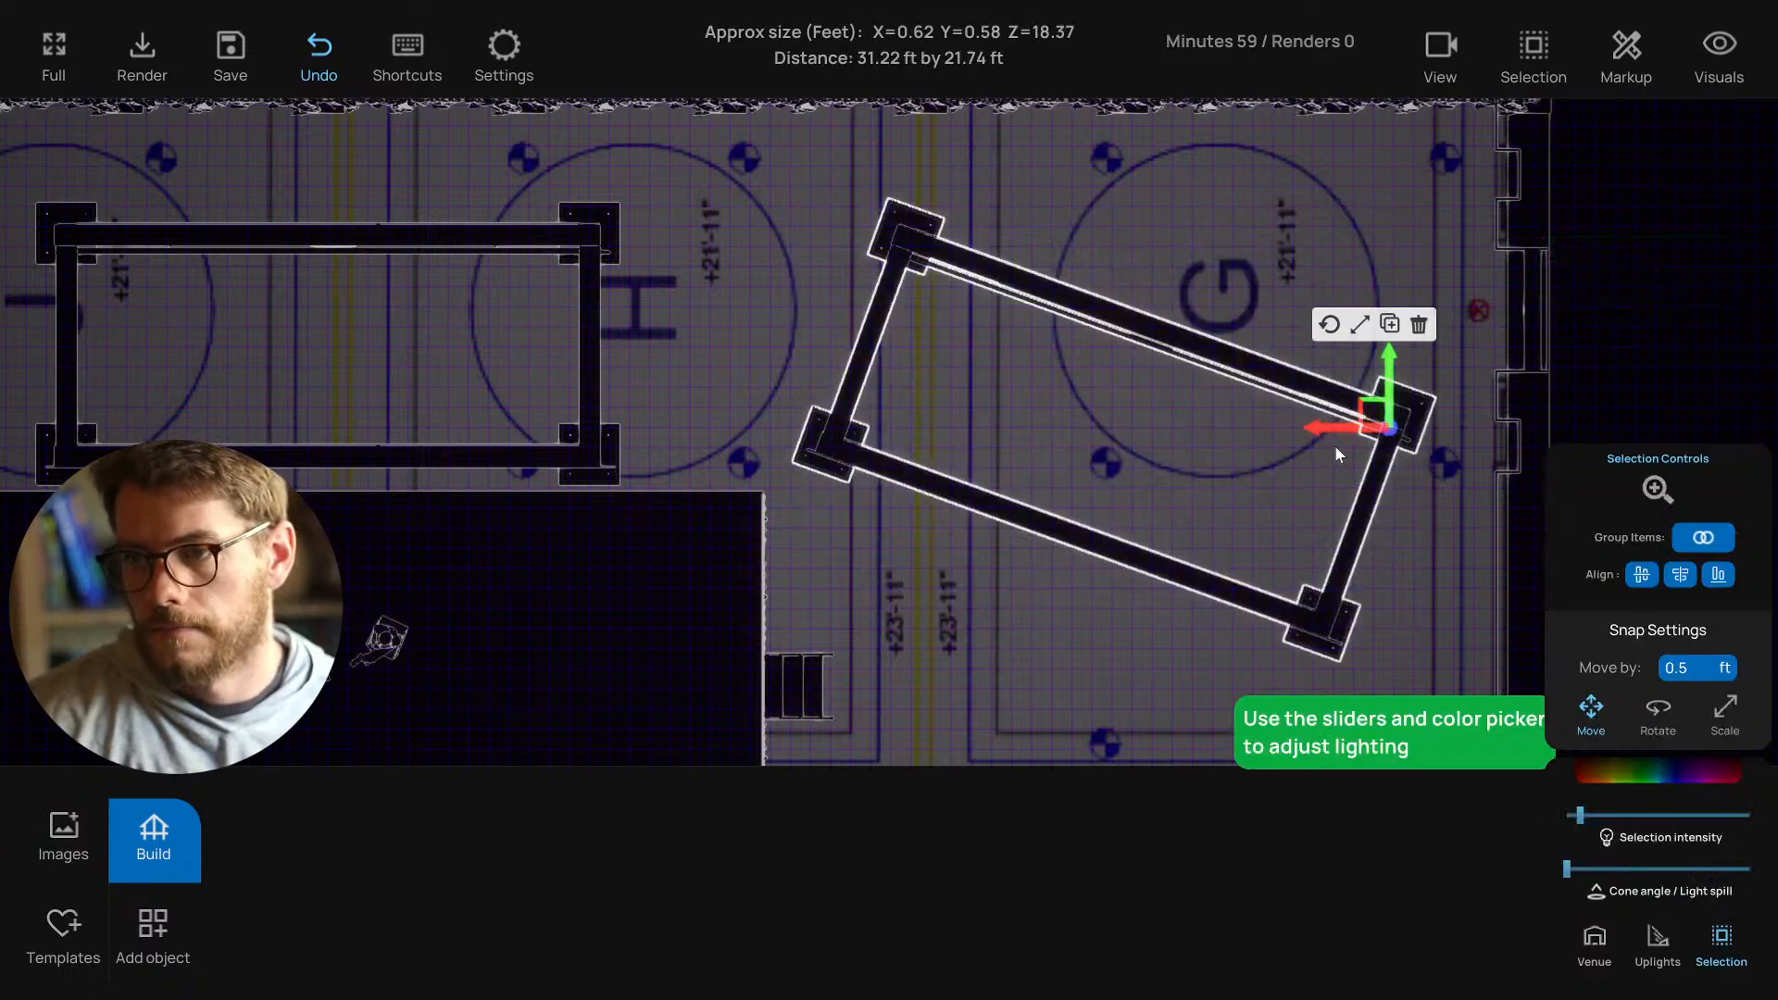
drag(1332, 432, 1320, 431)
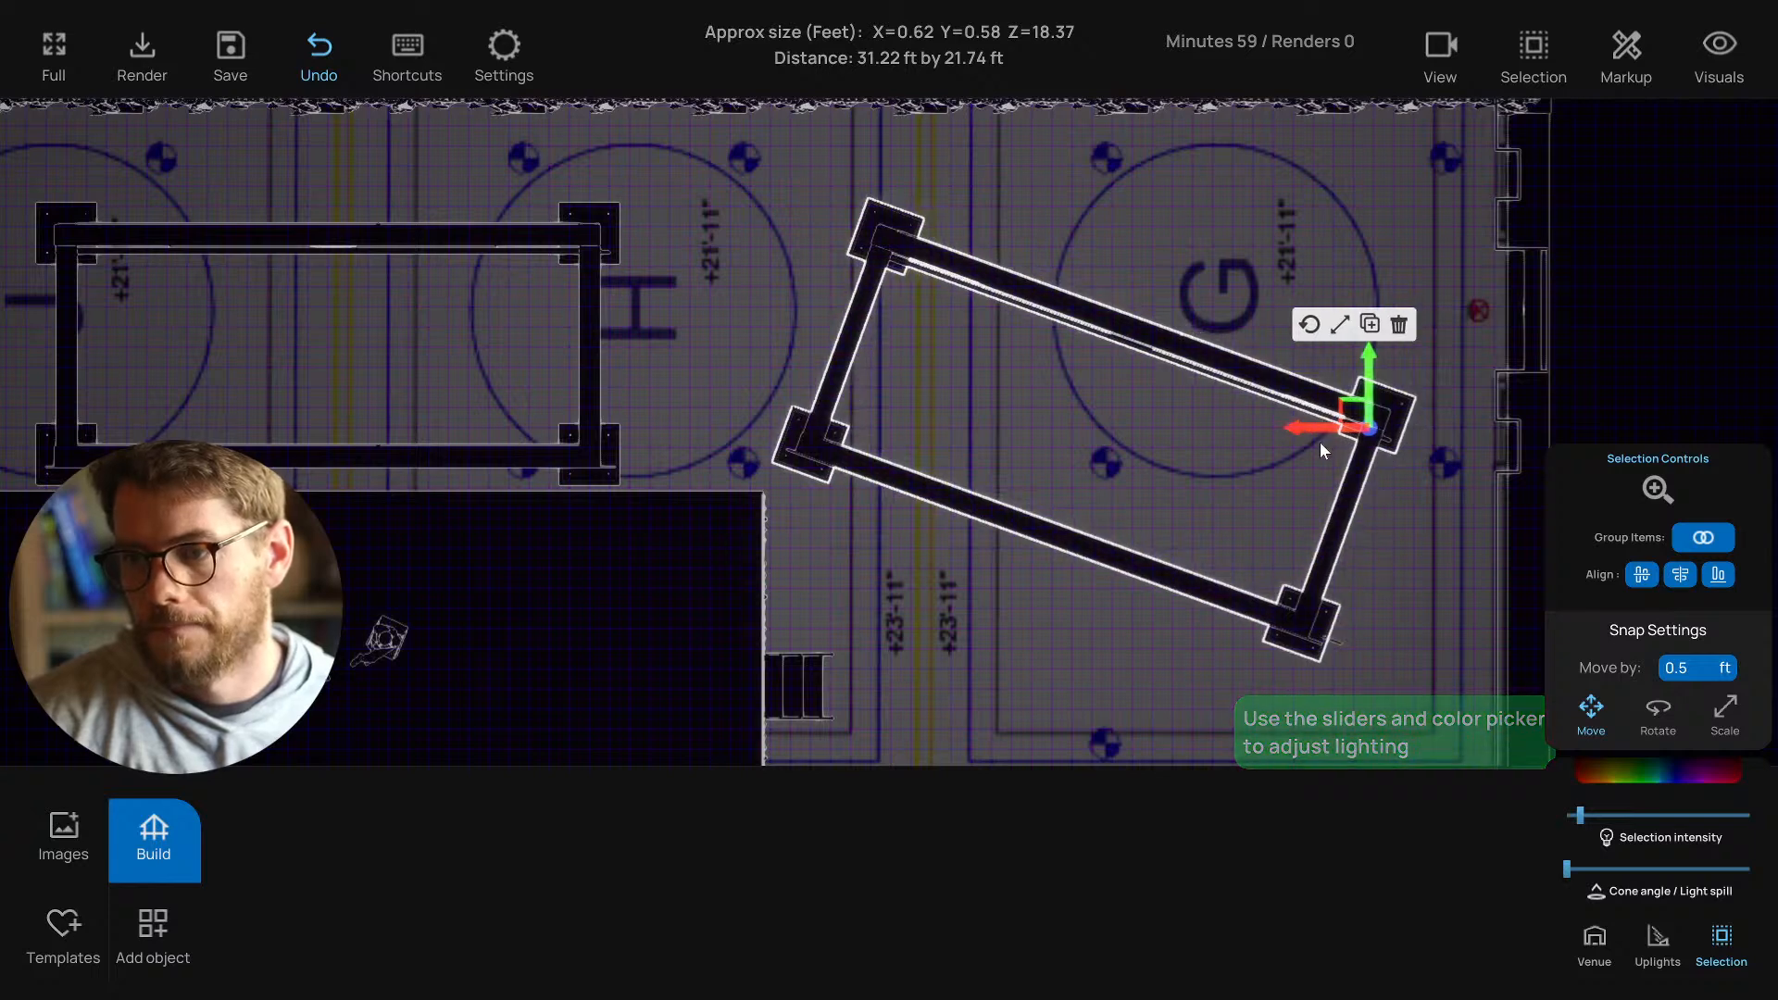
key(ctrl+z)
drag(813, 178, 1414, 645)
drag(1294, 648, 1266, 646)
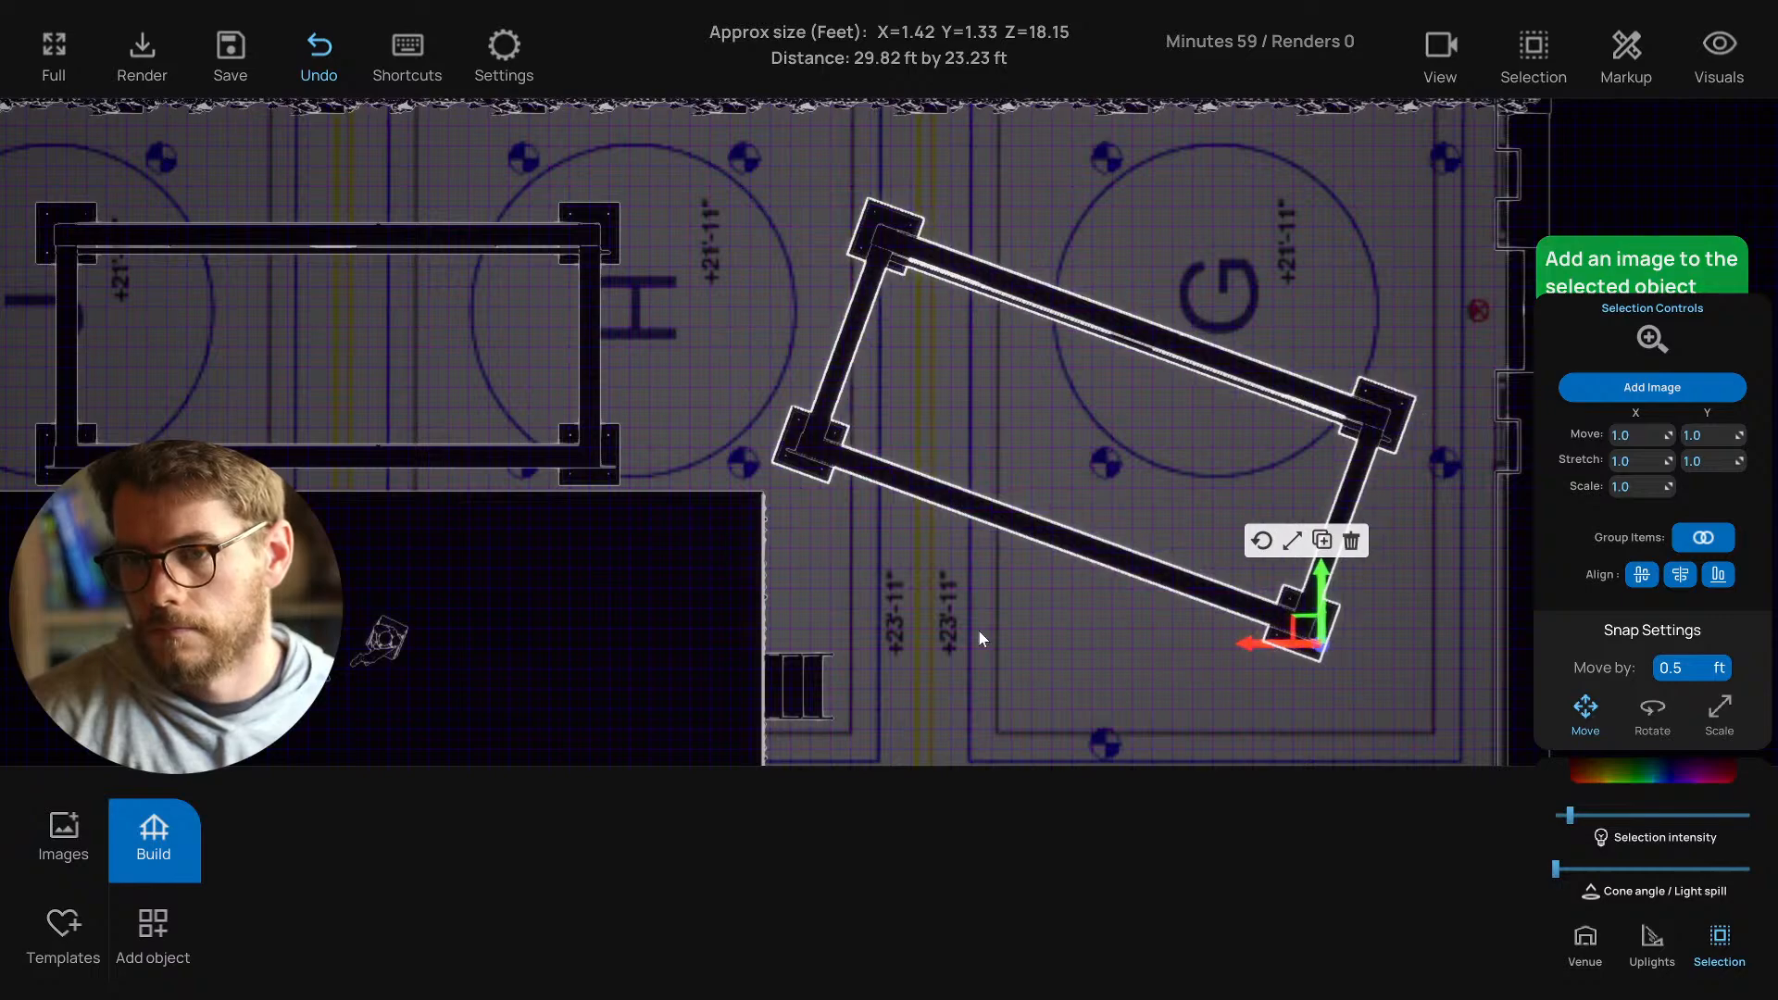
click(947, 617)
Select the projector hanging in front of the right screen frame and set the rotation snap to 0.0 degrees.
middle_drag(924, 608, 1032, 591)
key(1)
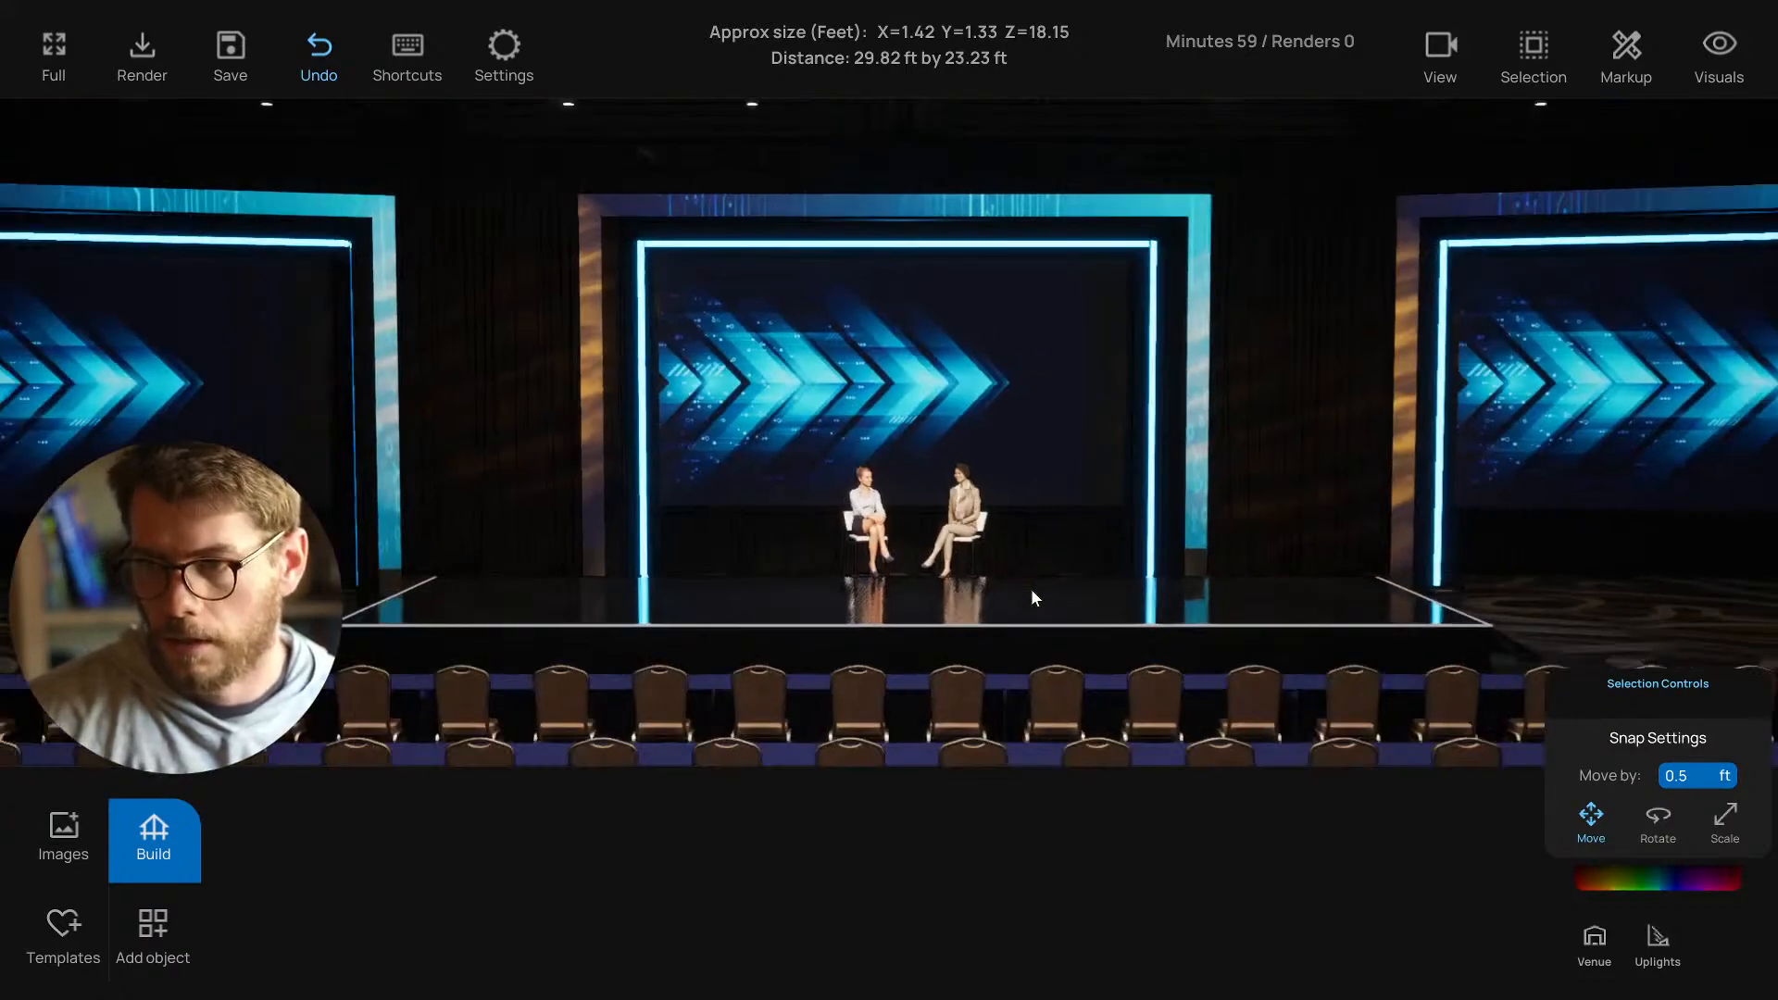
scroll(1032, 599, down, 2)
key(s)
key(d)
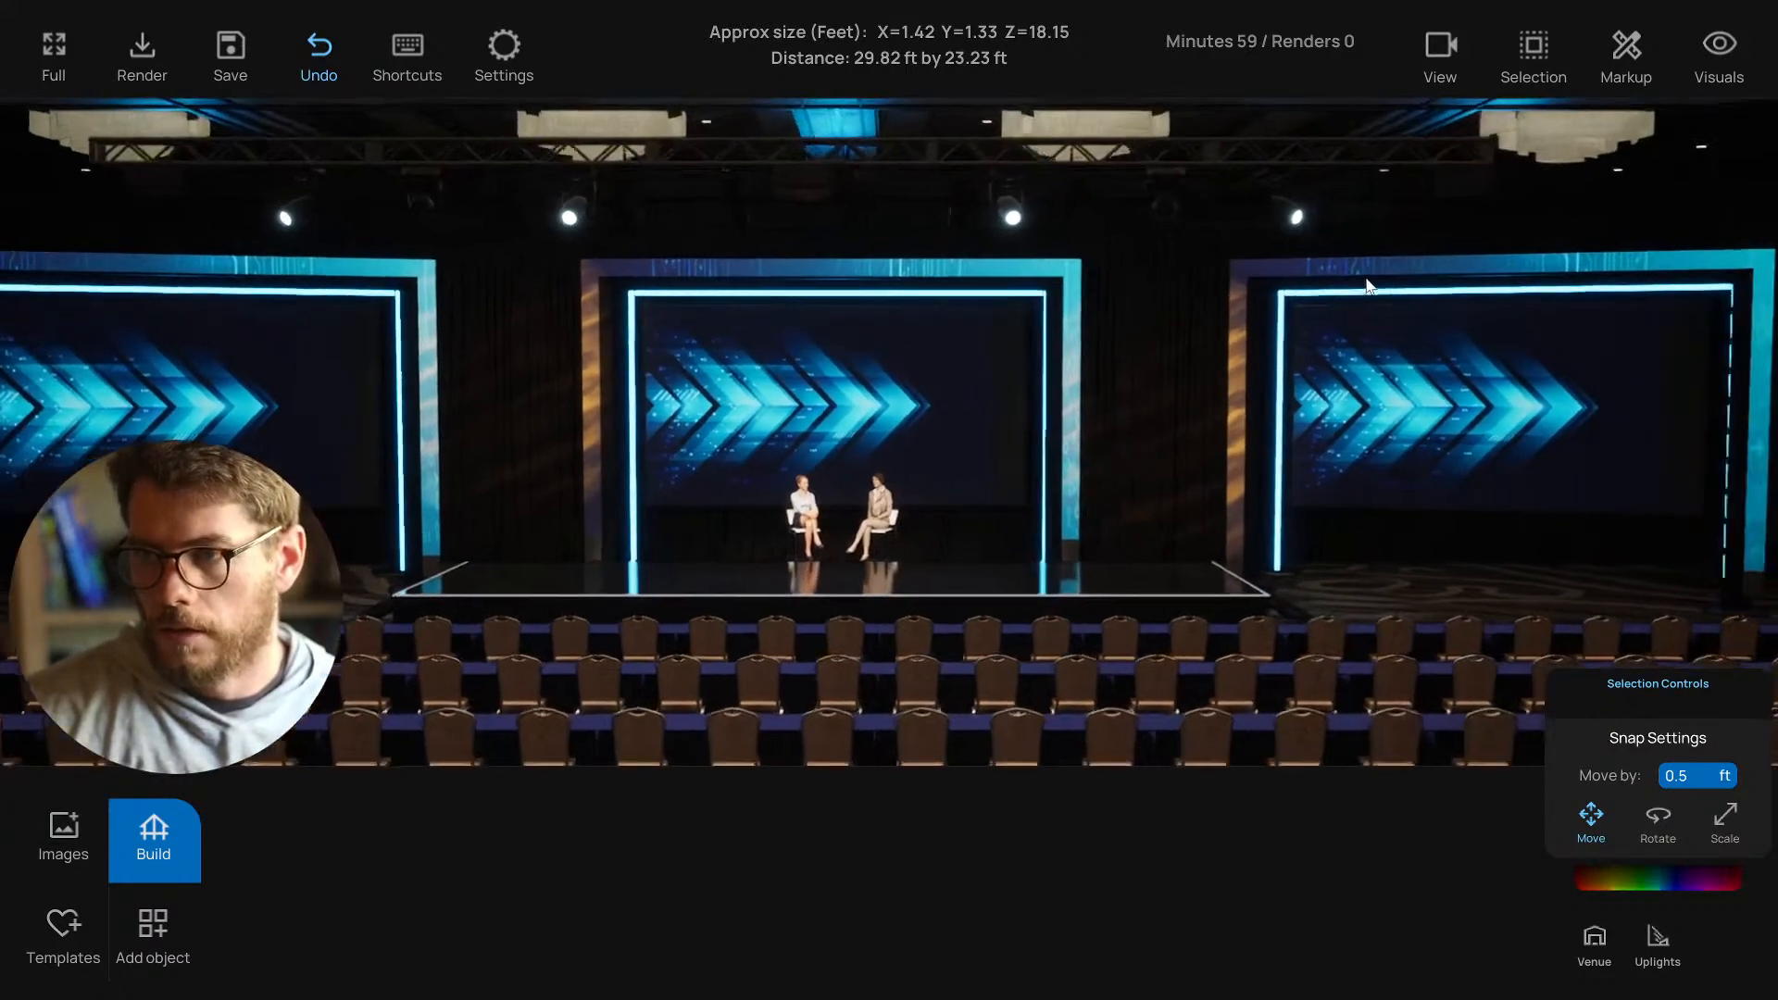
key(w)
key(e)
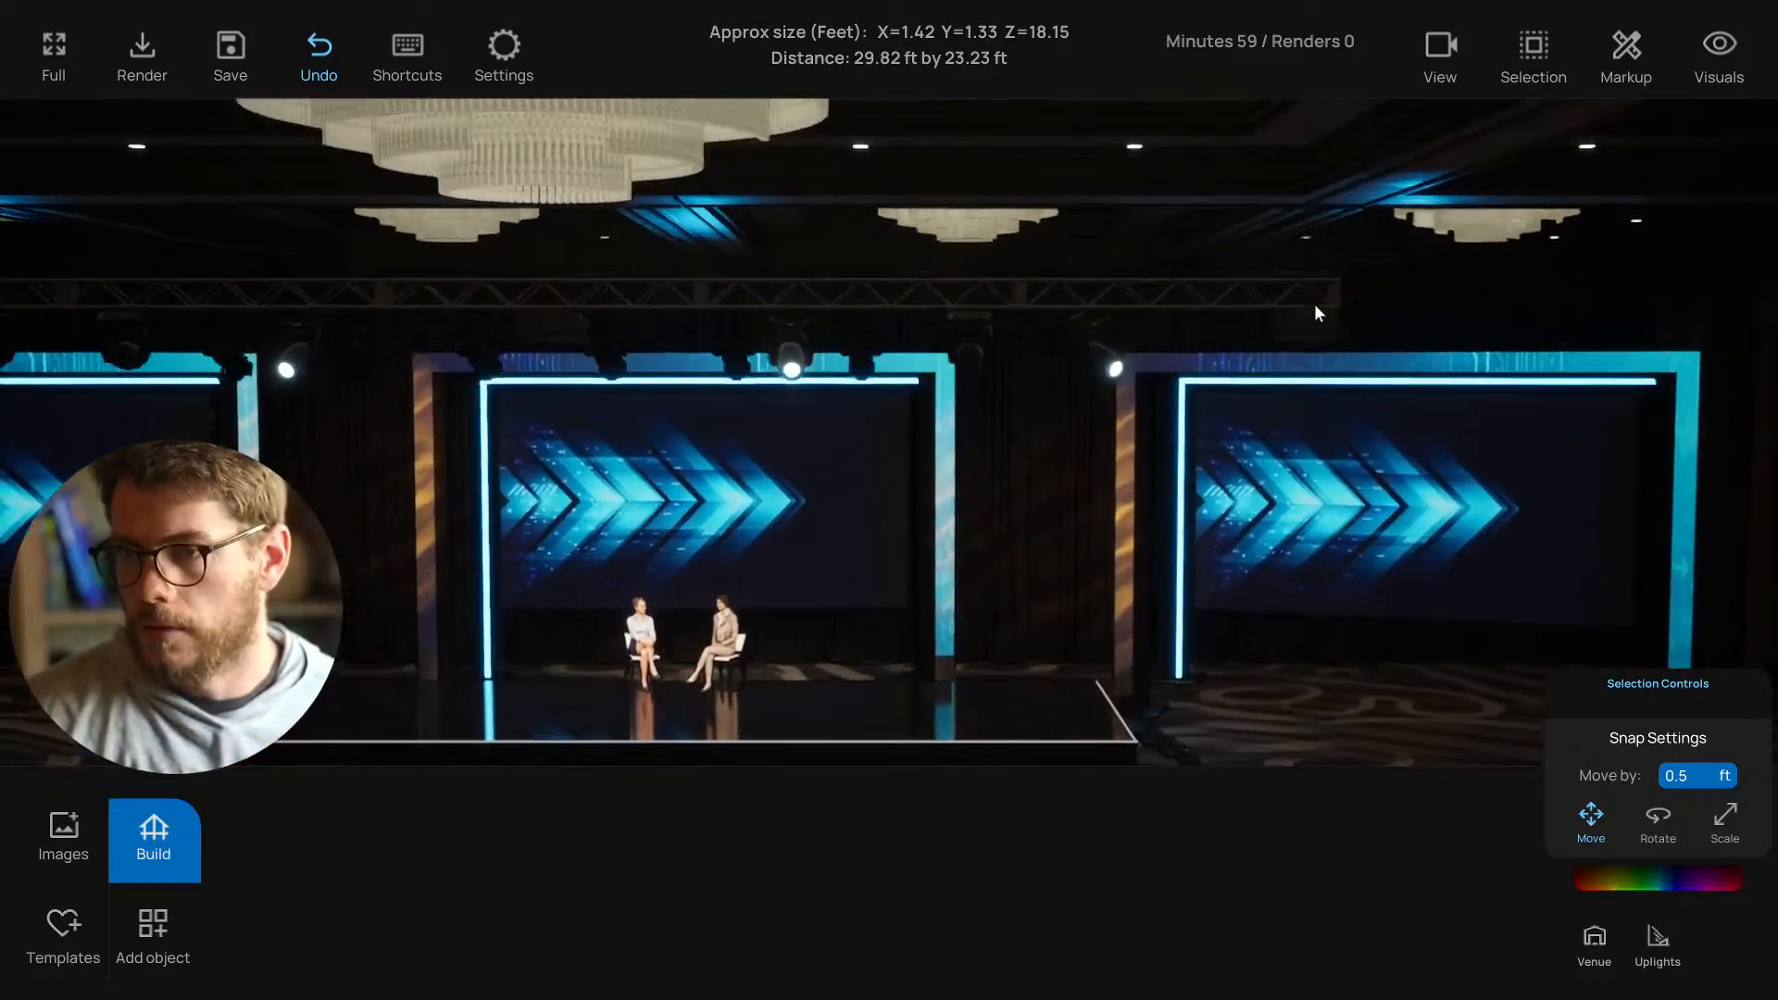
key(w)
click(1337, 414)
key(q)
key(d)
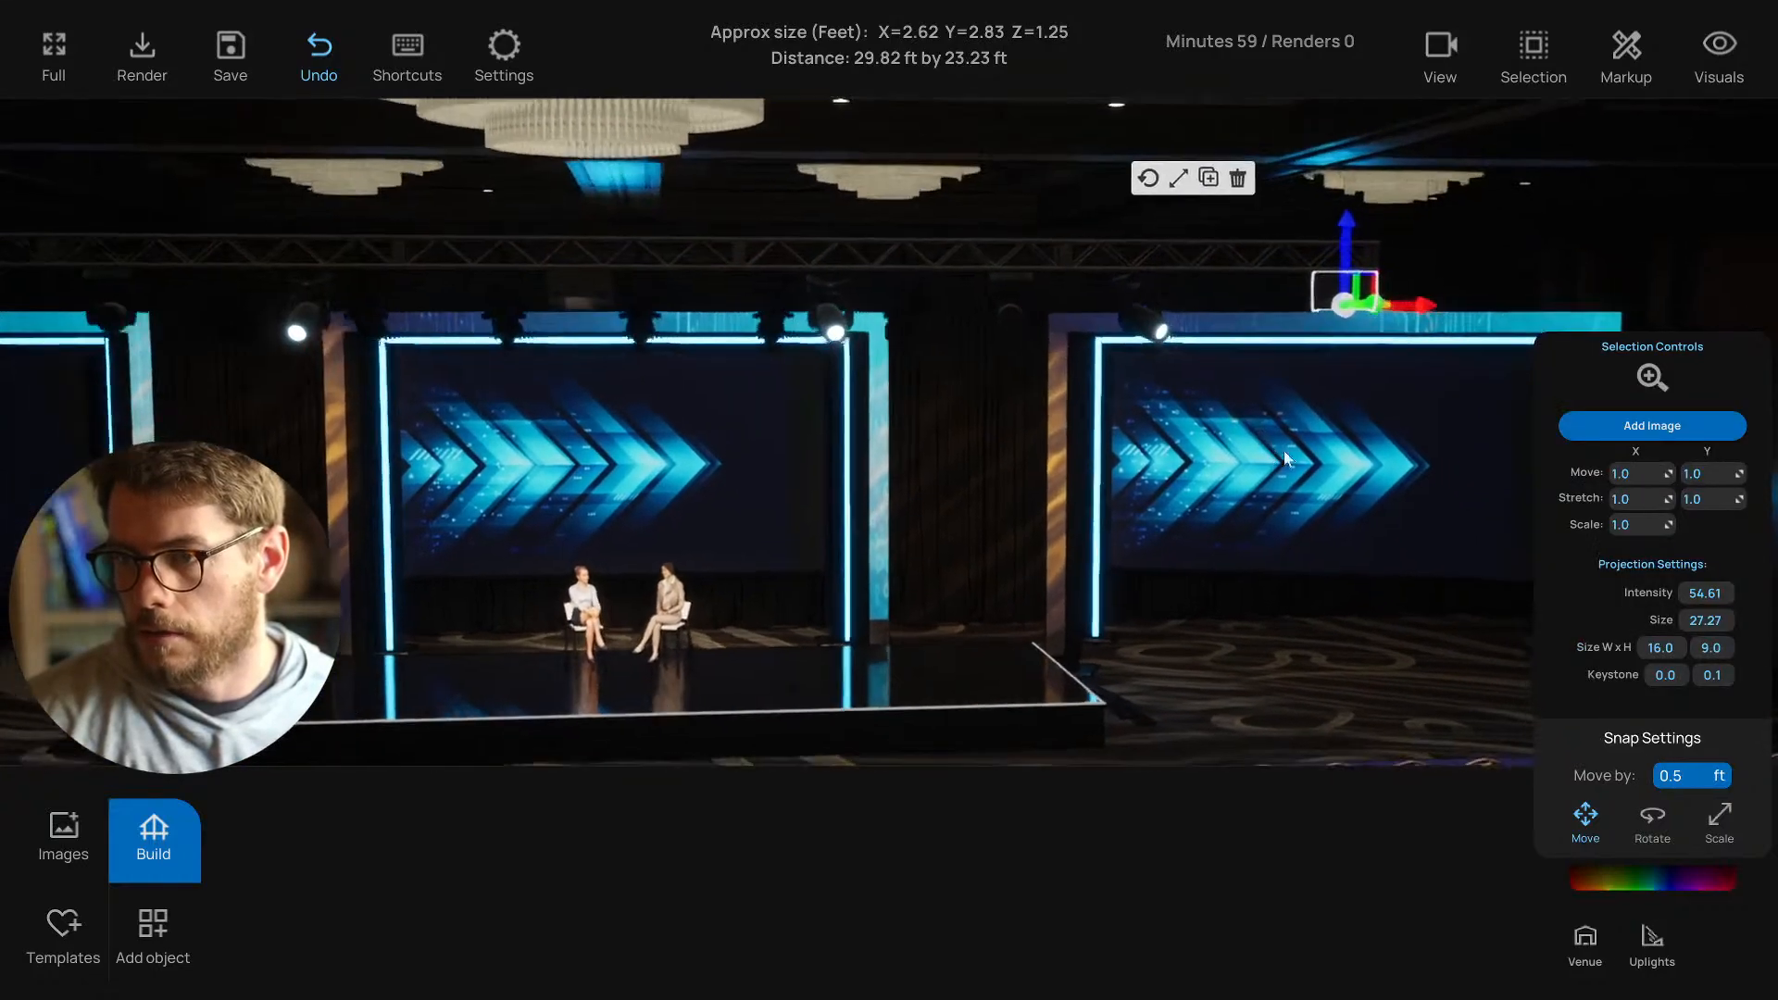
text(r)
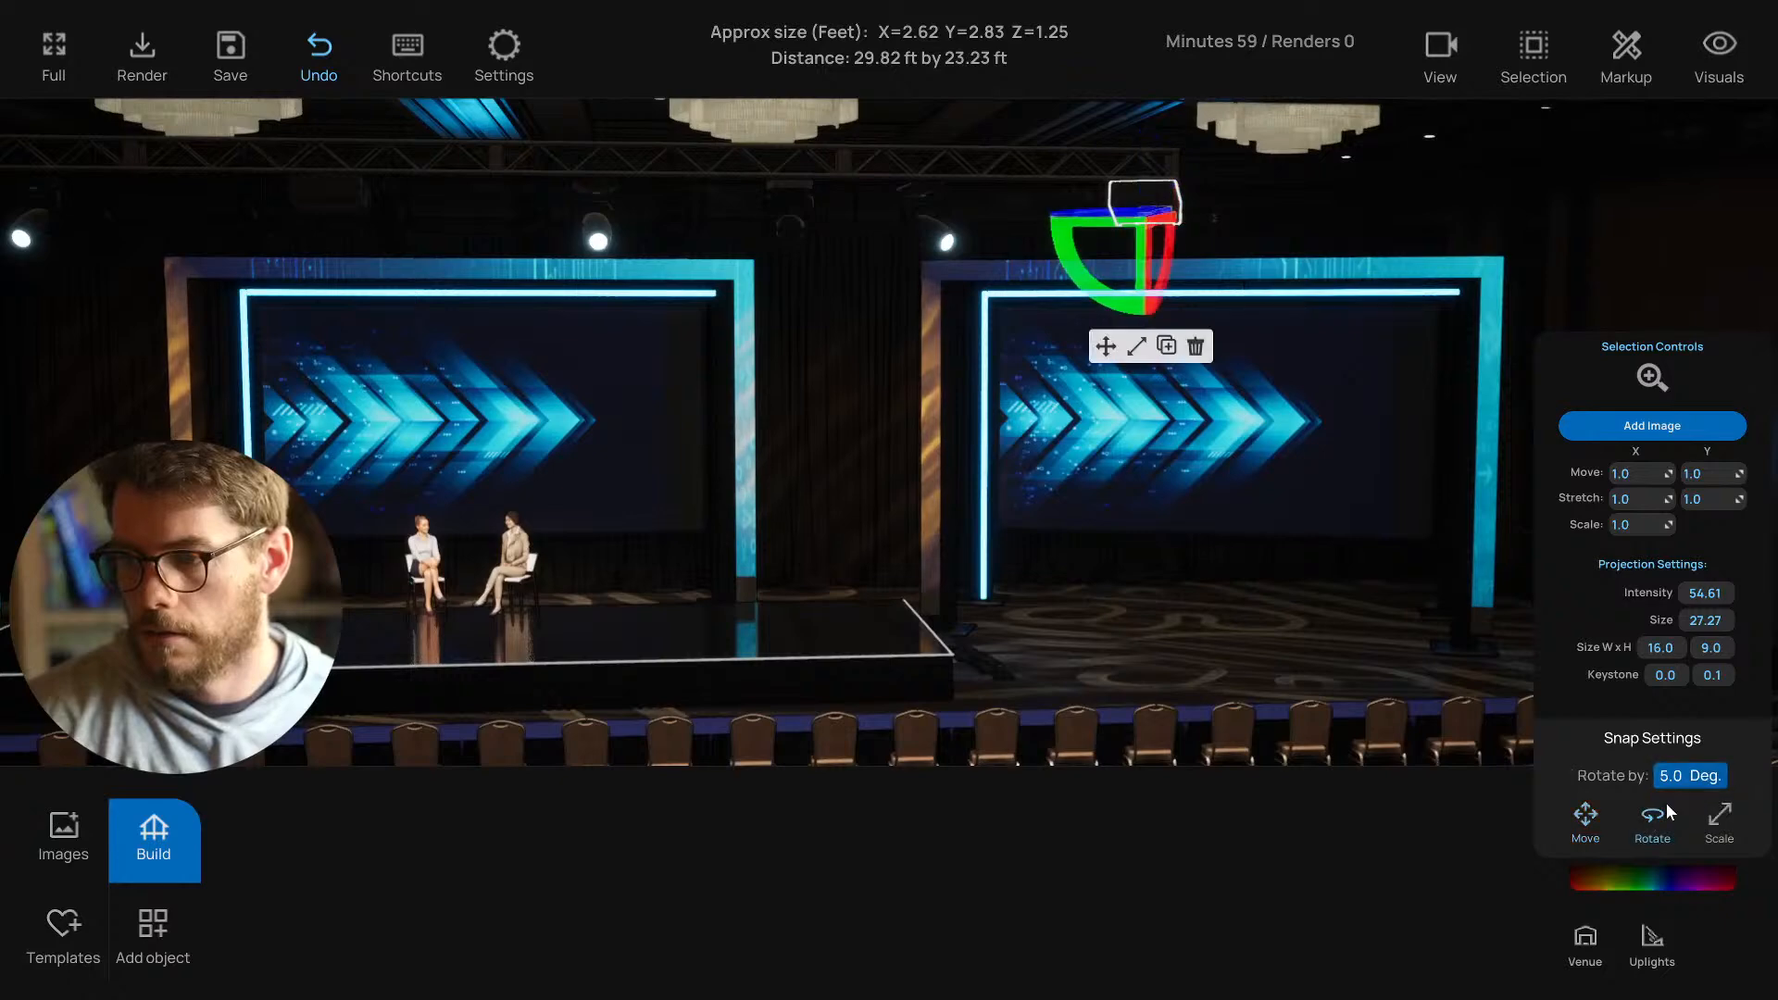
text(0.0)
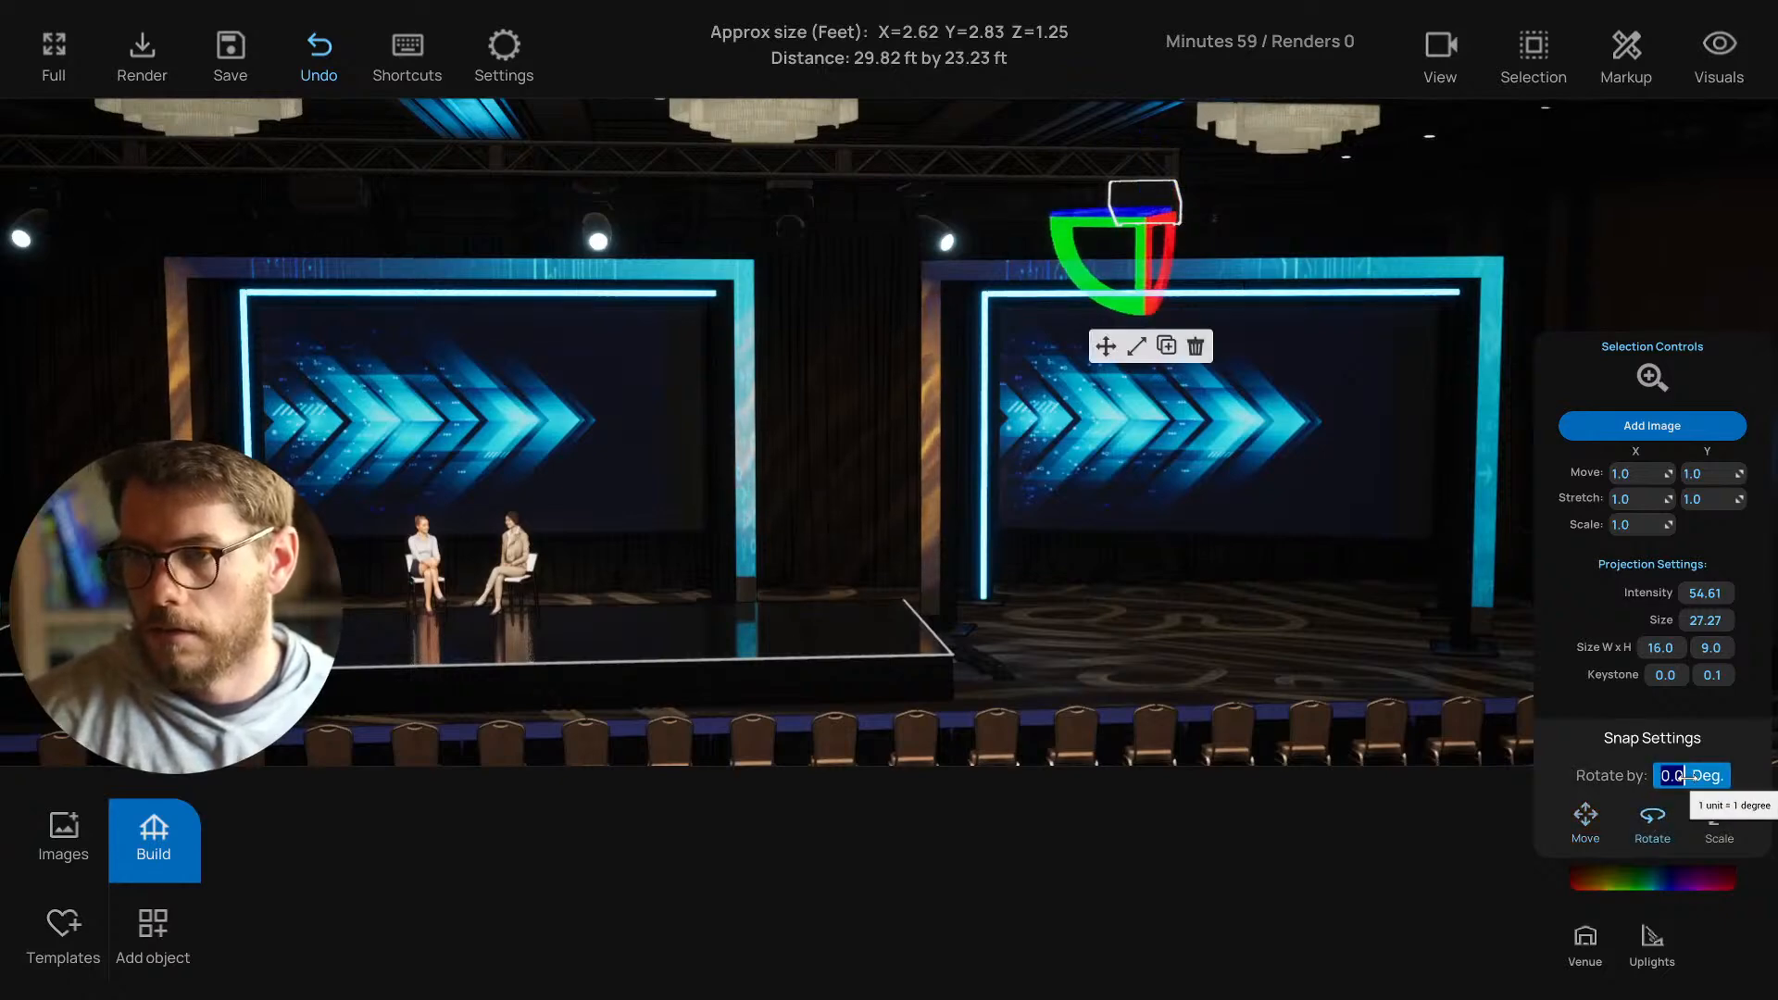
Shift the right frame's projector sideways toward centre stage to realign its image with the moved truss frame.
click(1125, 209)
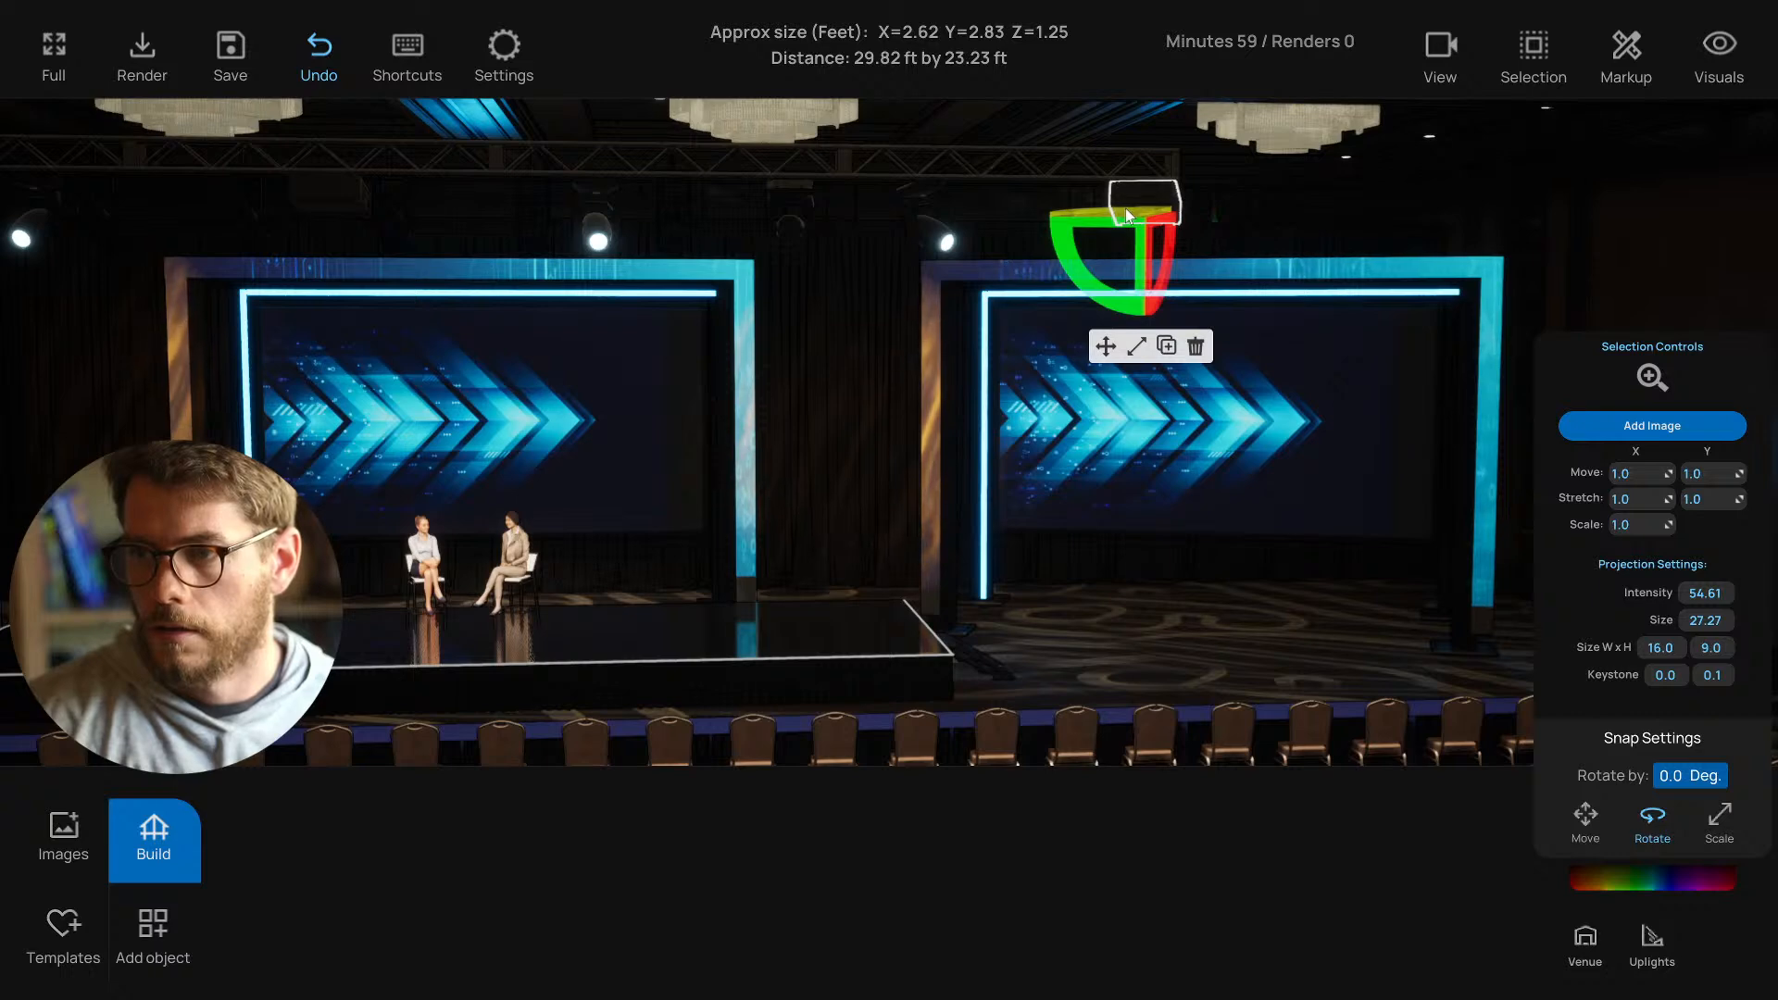
click(1098, 350)
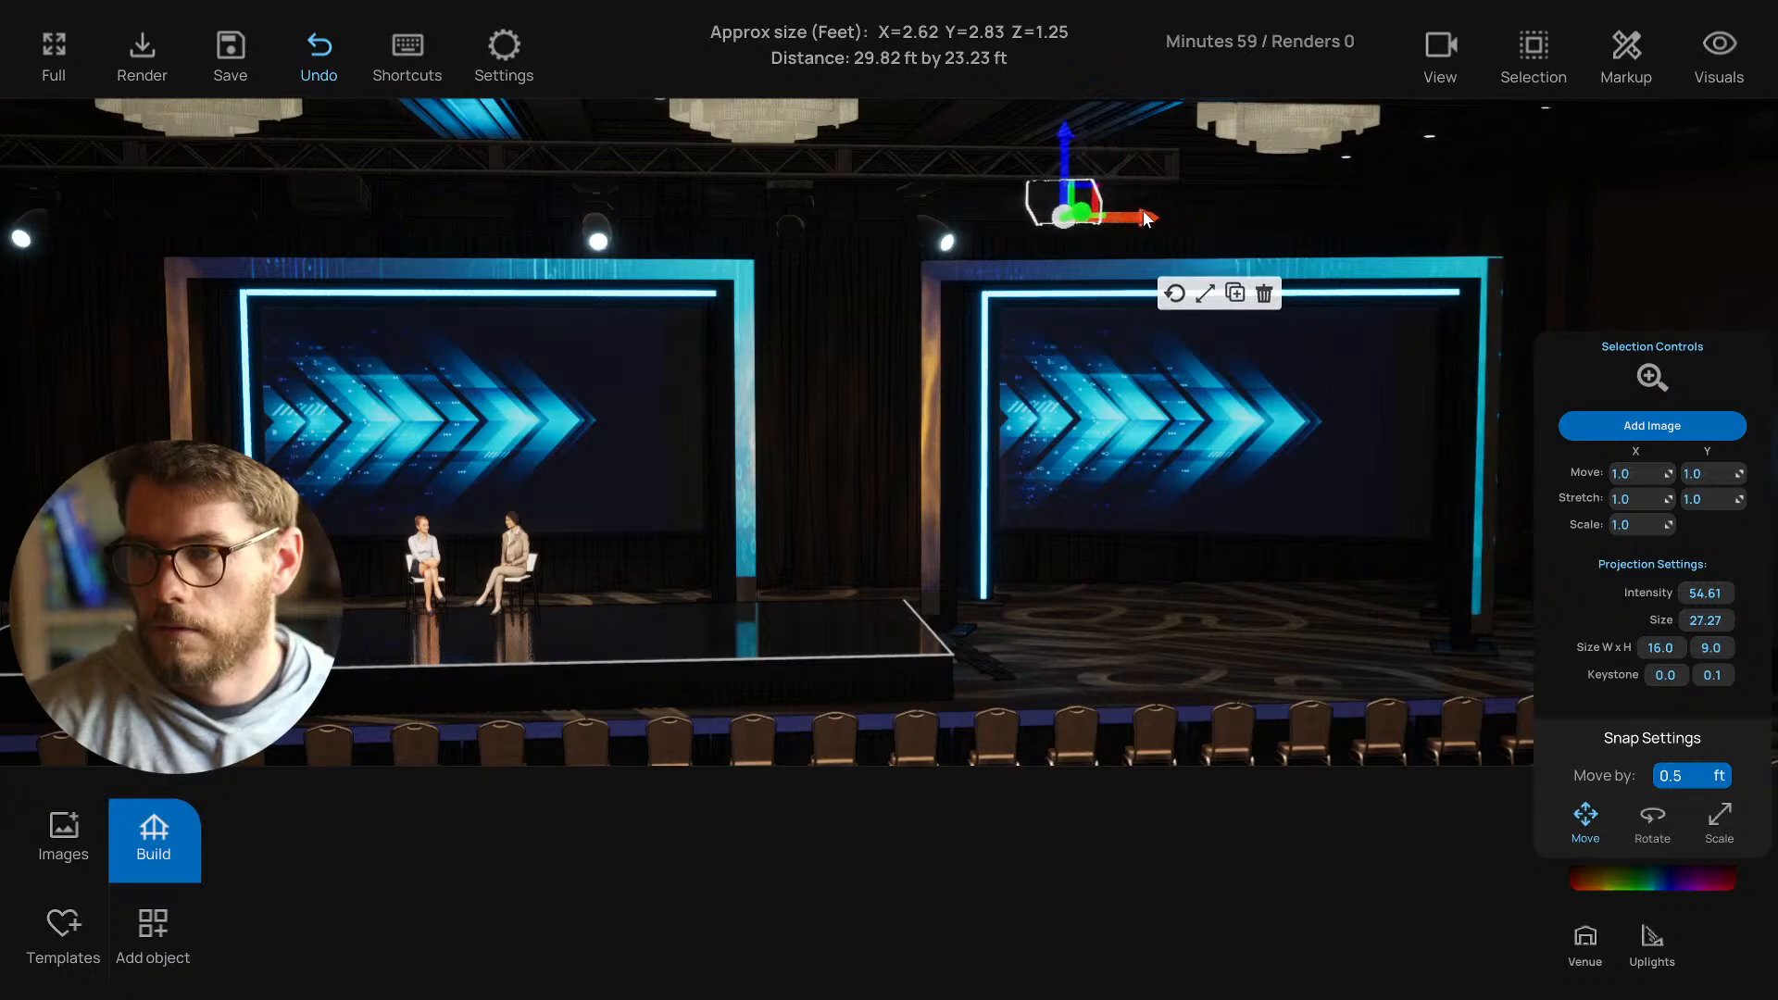
click(1160, 608)
Save the project.
key(s)
key(a)
key(s)
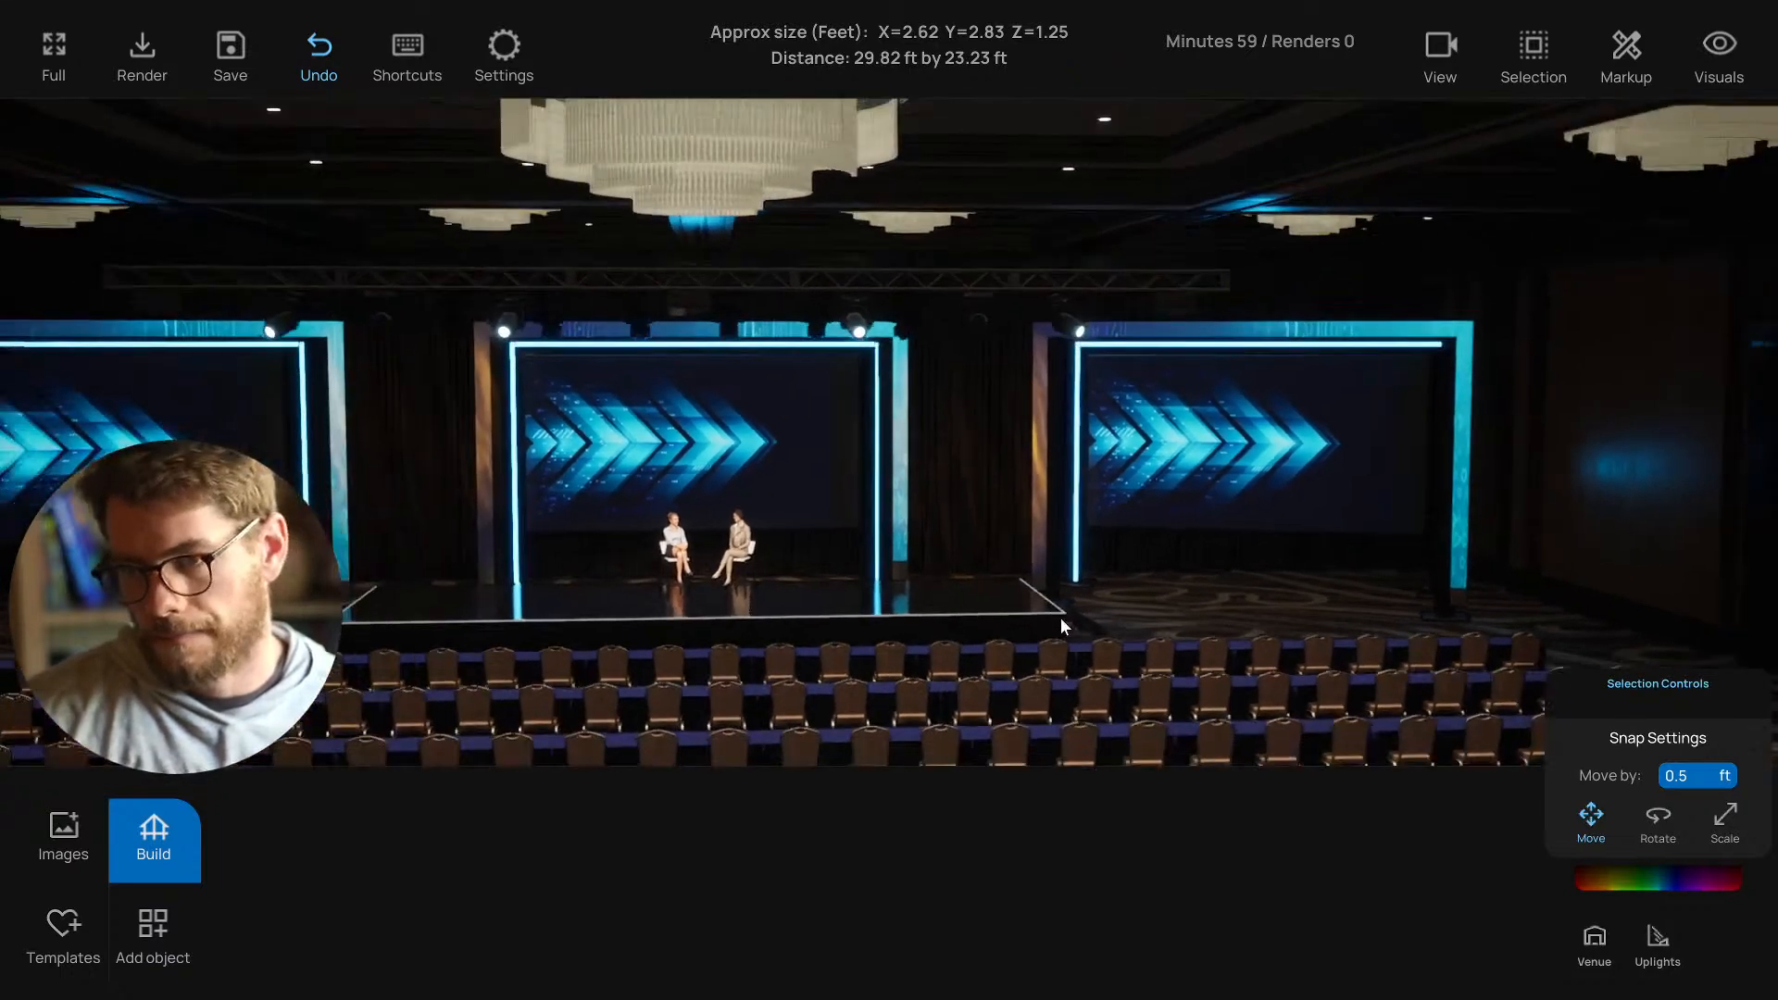
key(a)
key(ctrl+s)
key(w)
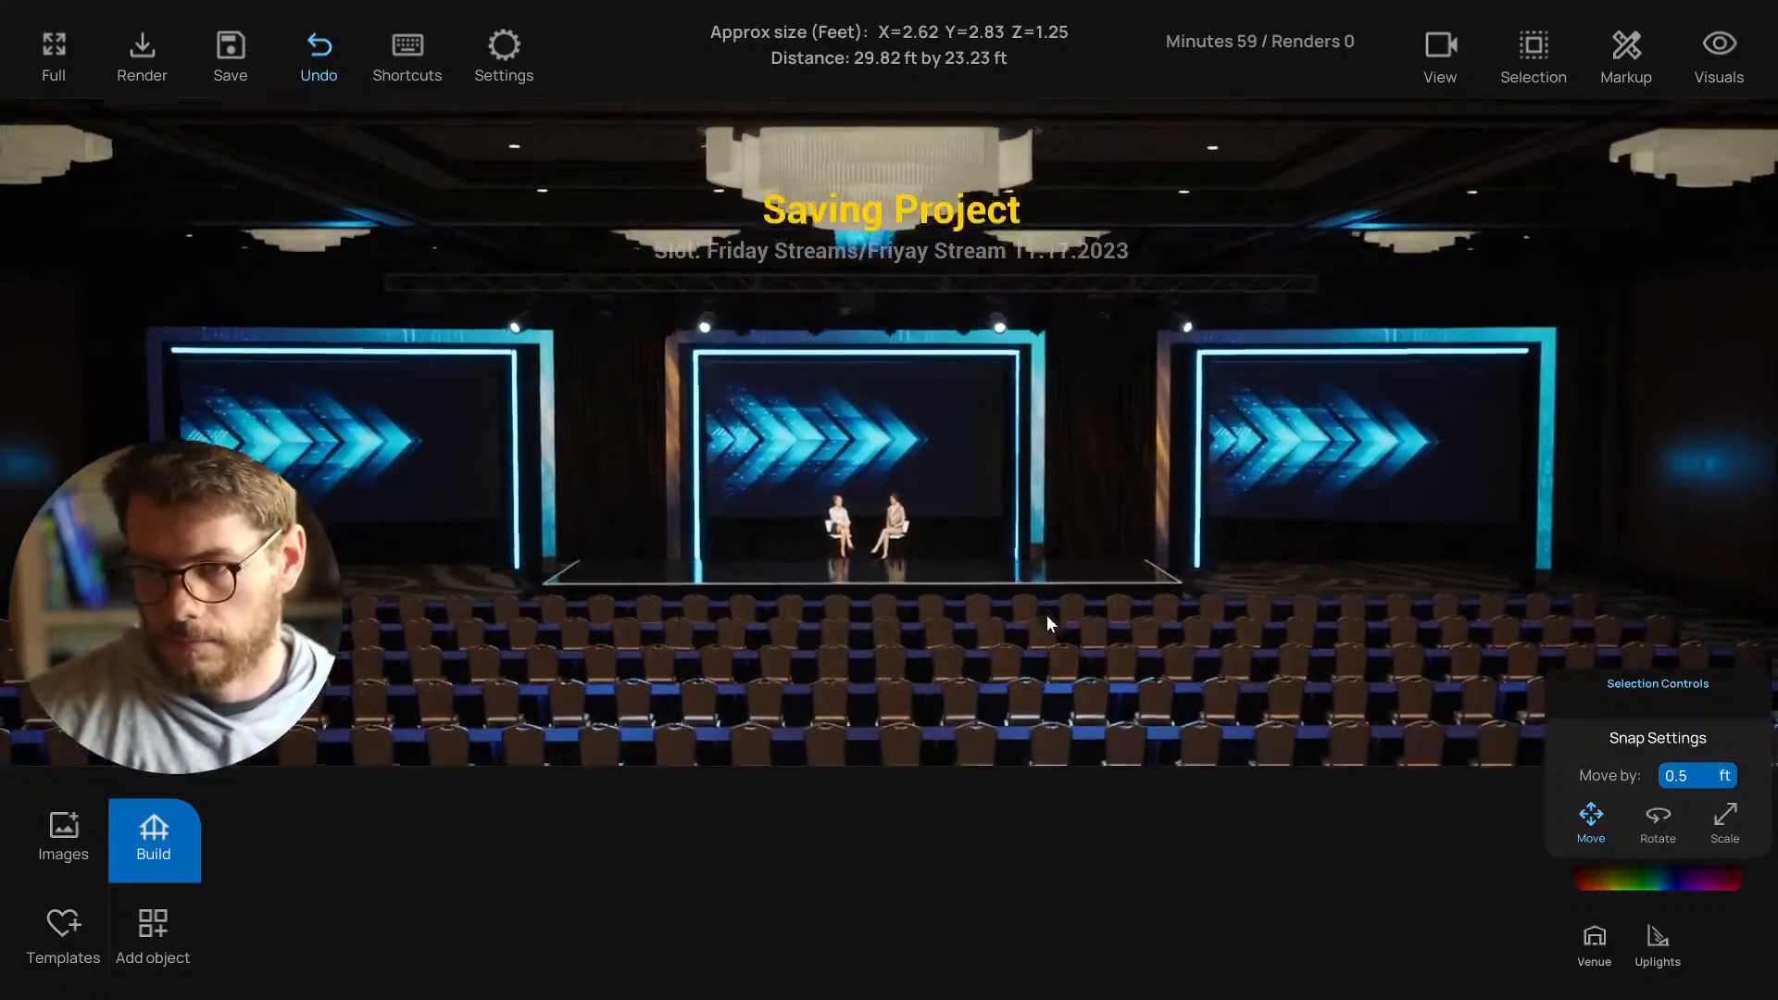
key(w)
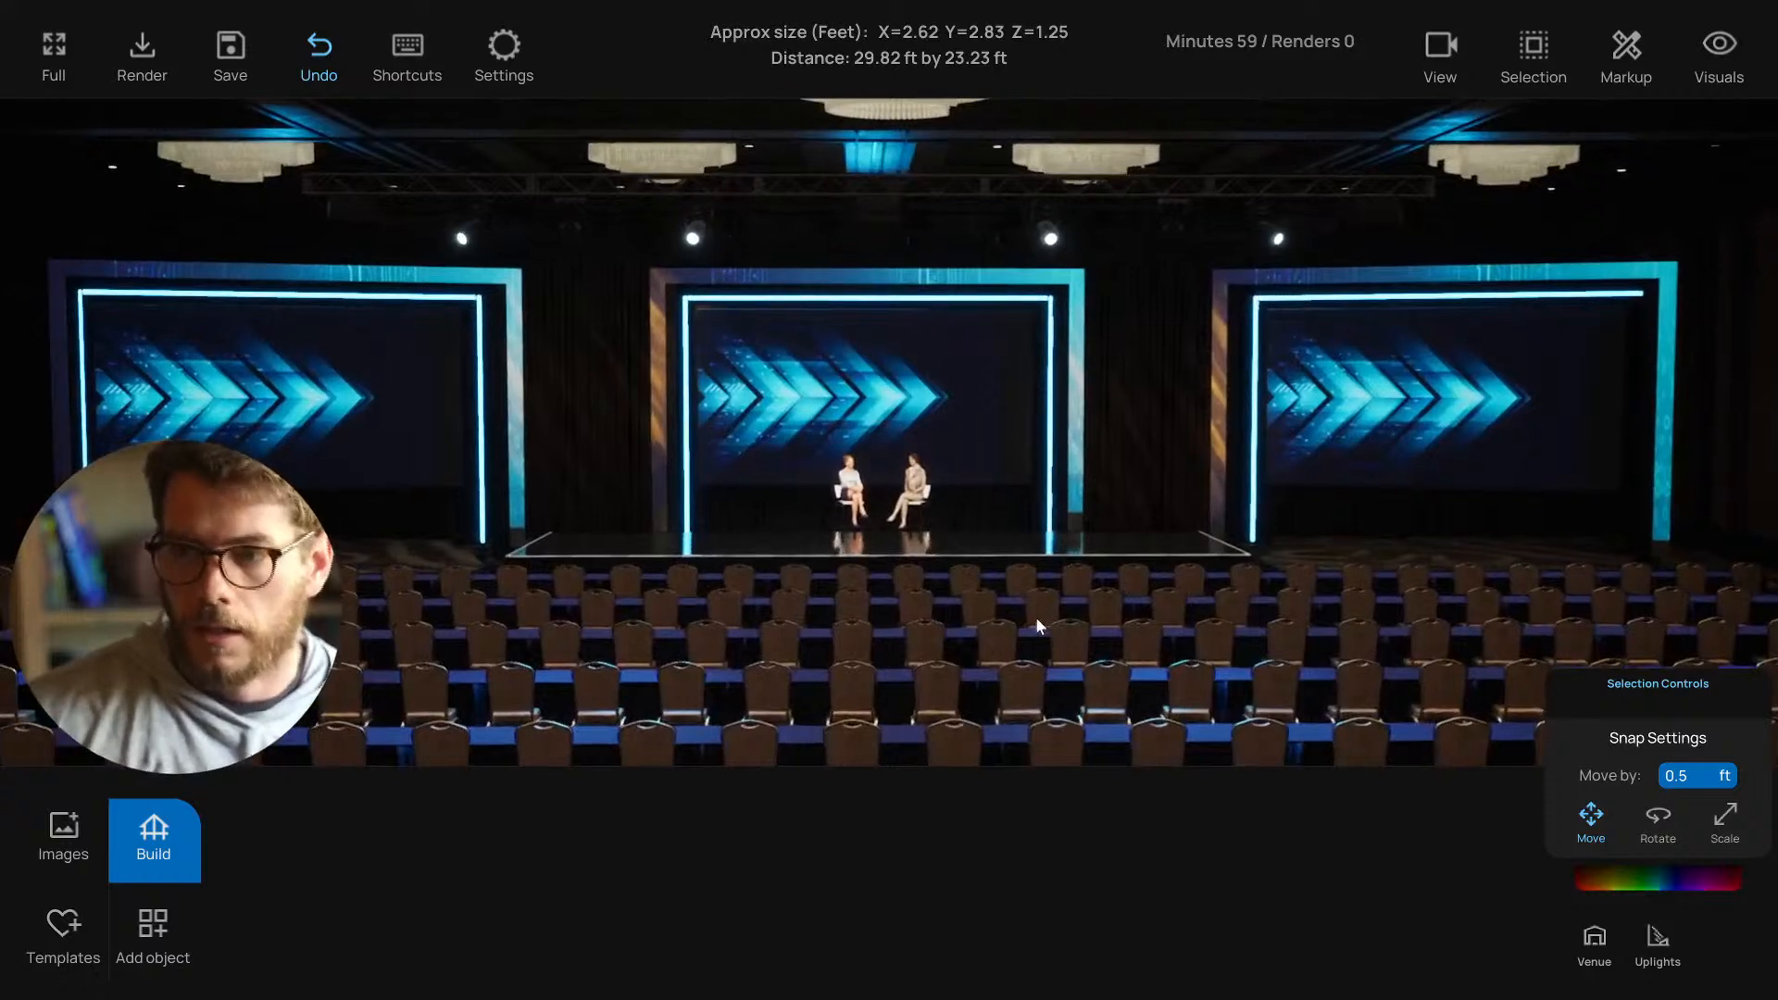
click(63, 836)
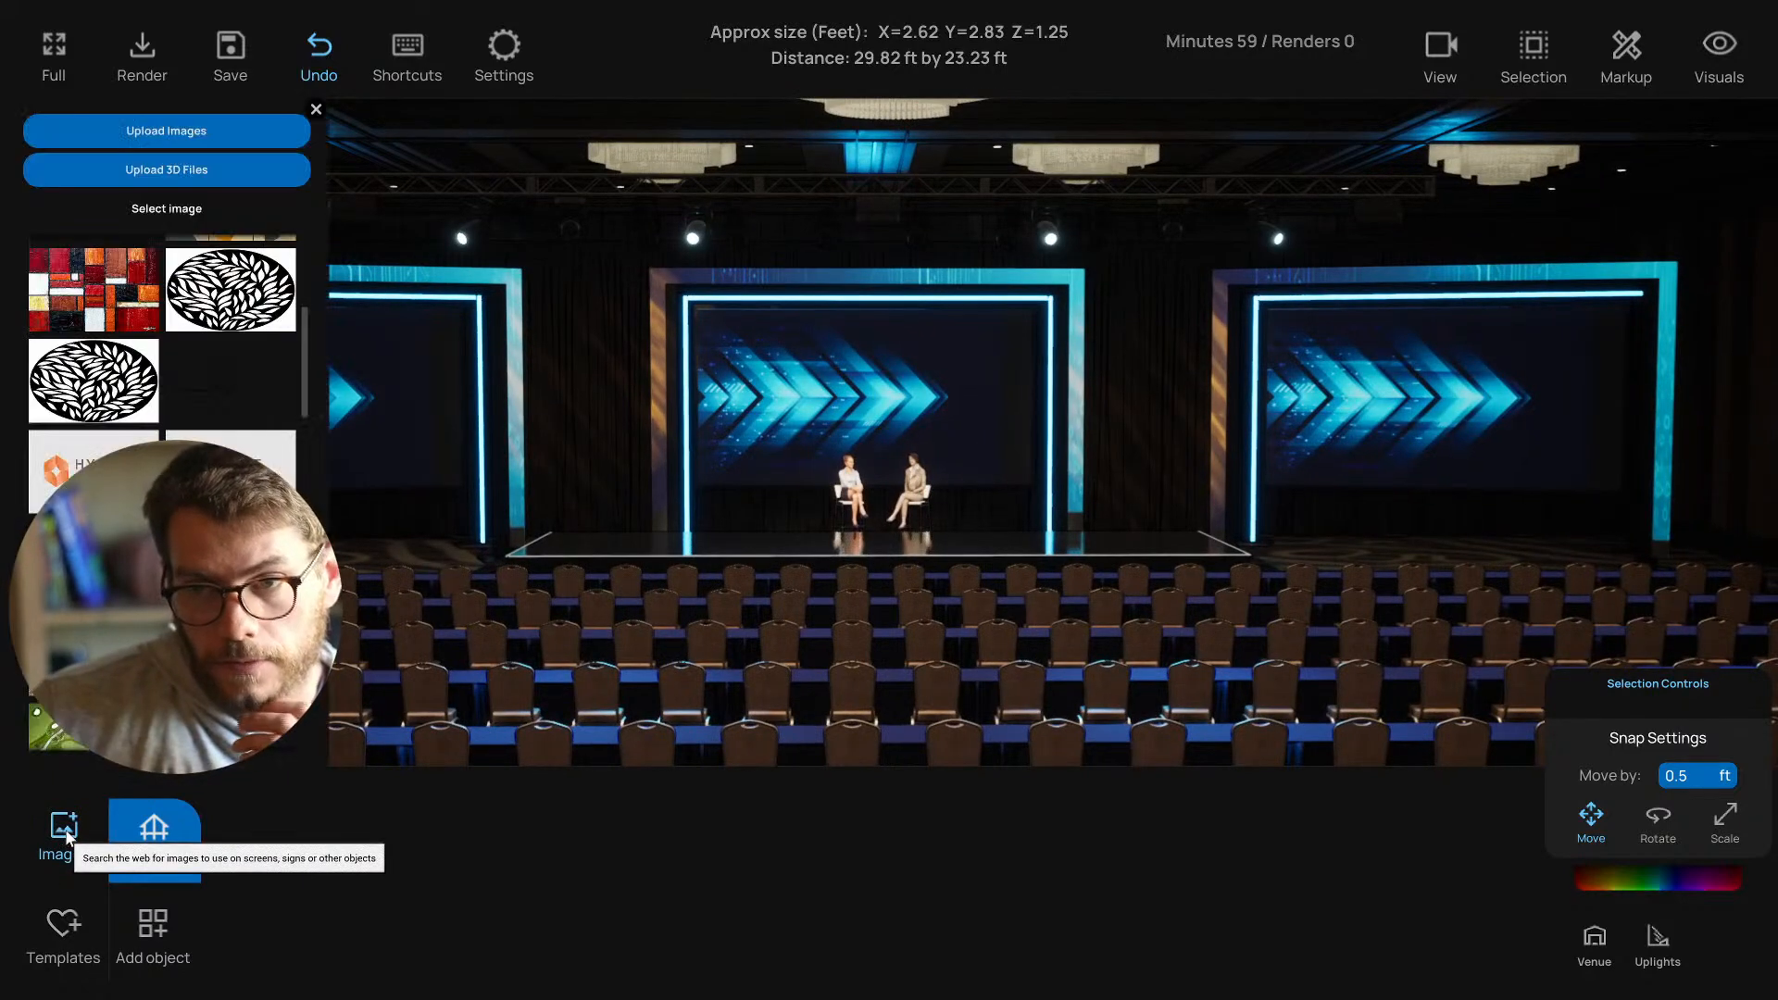
click(61, 831)
right_drag(668, 641, 665, 641)
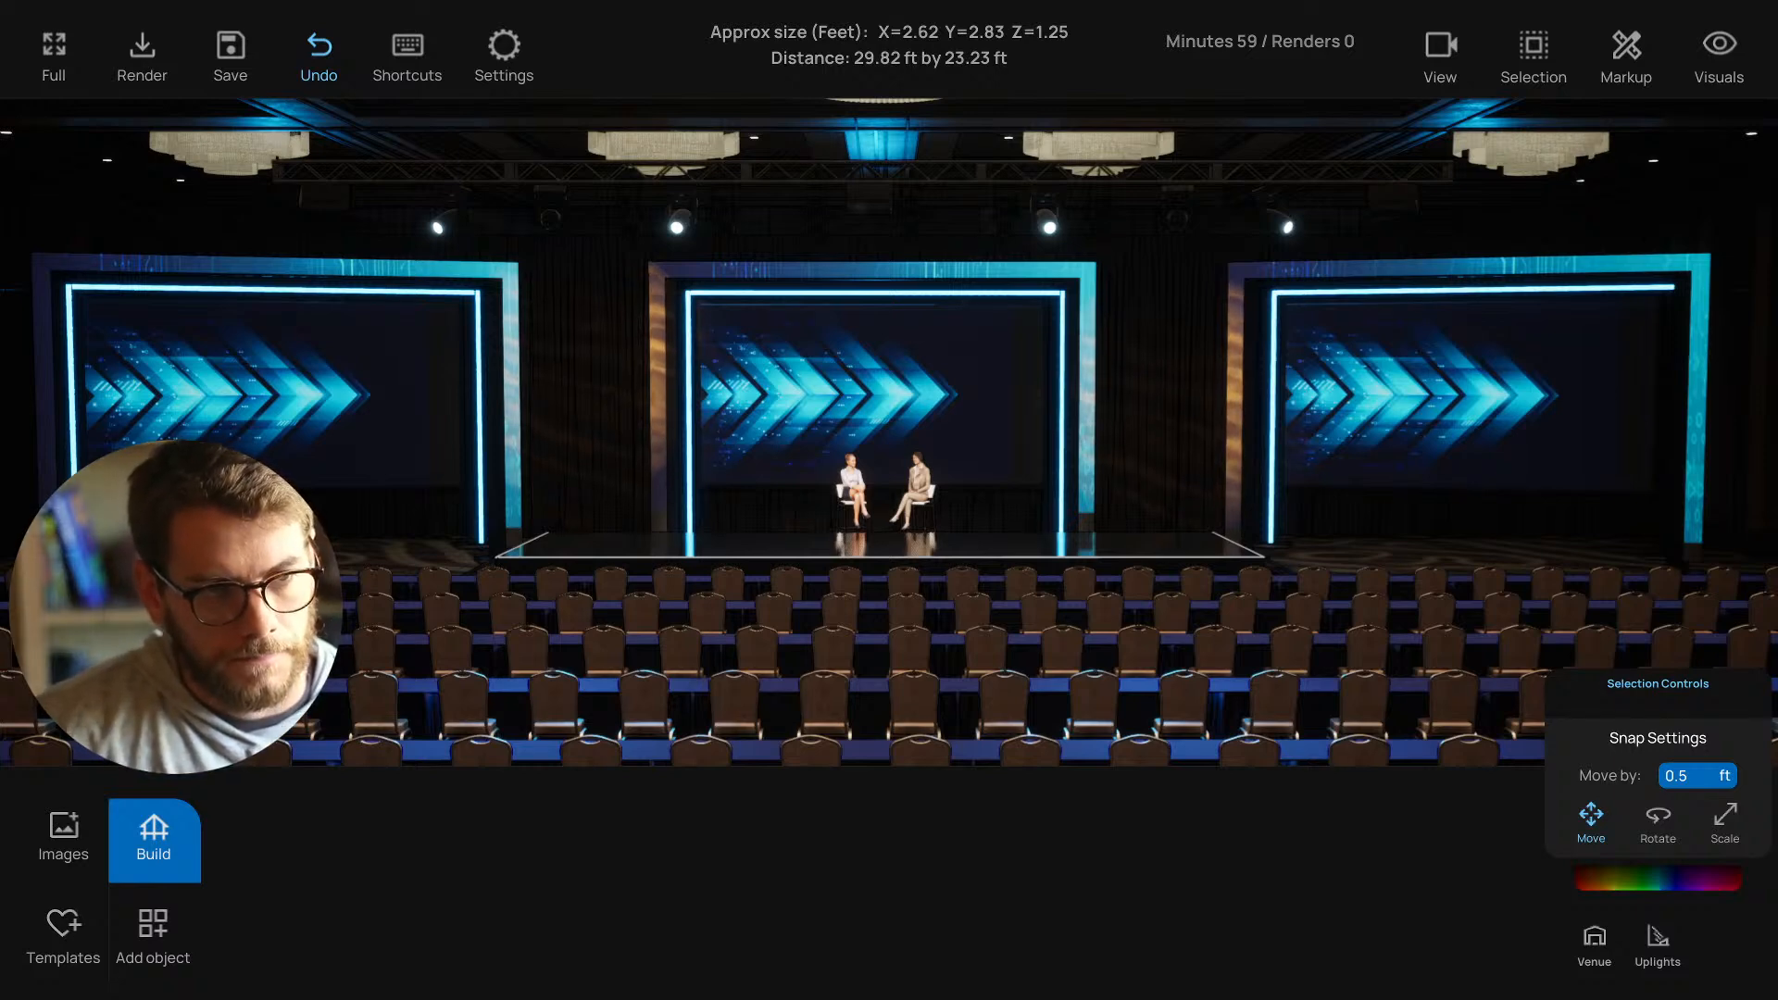
click(220, 239)
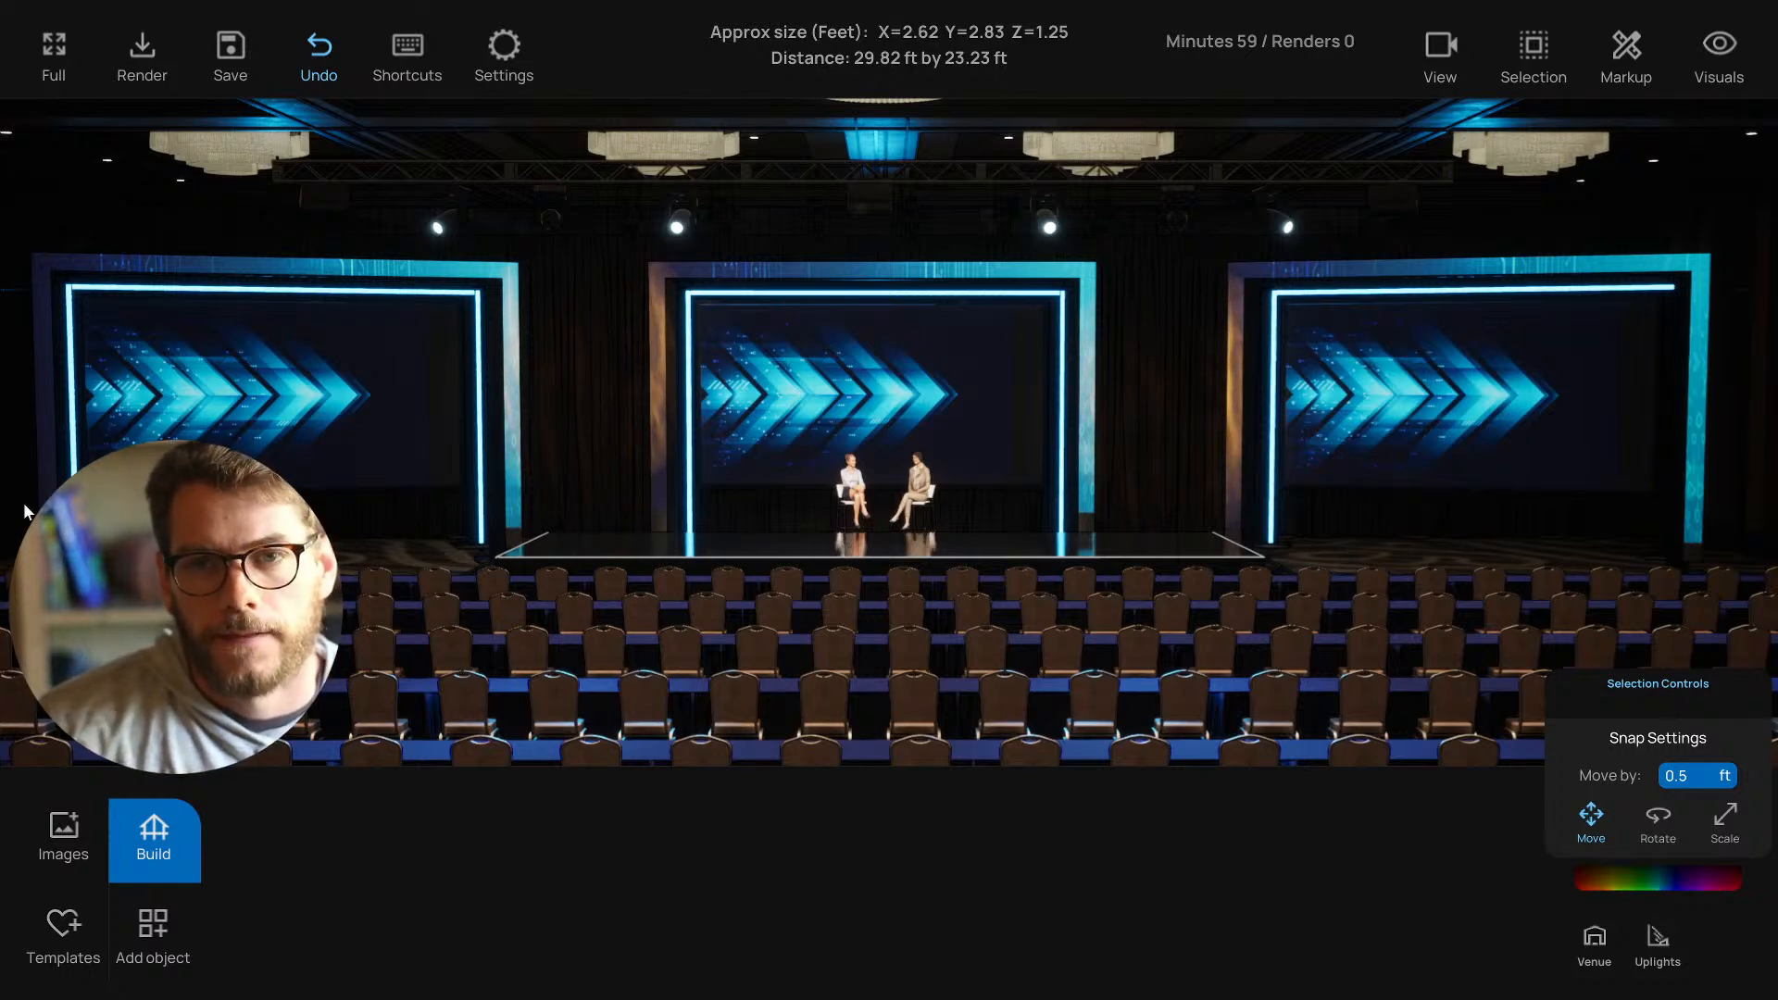
click(65, 833)
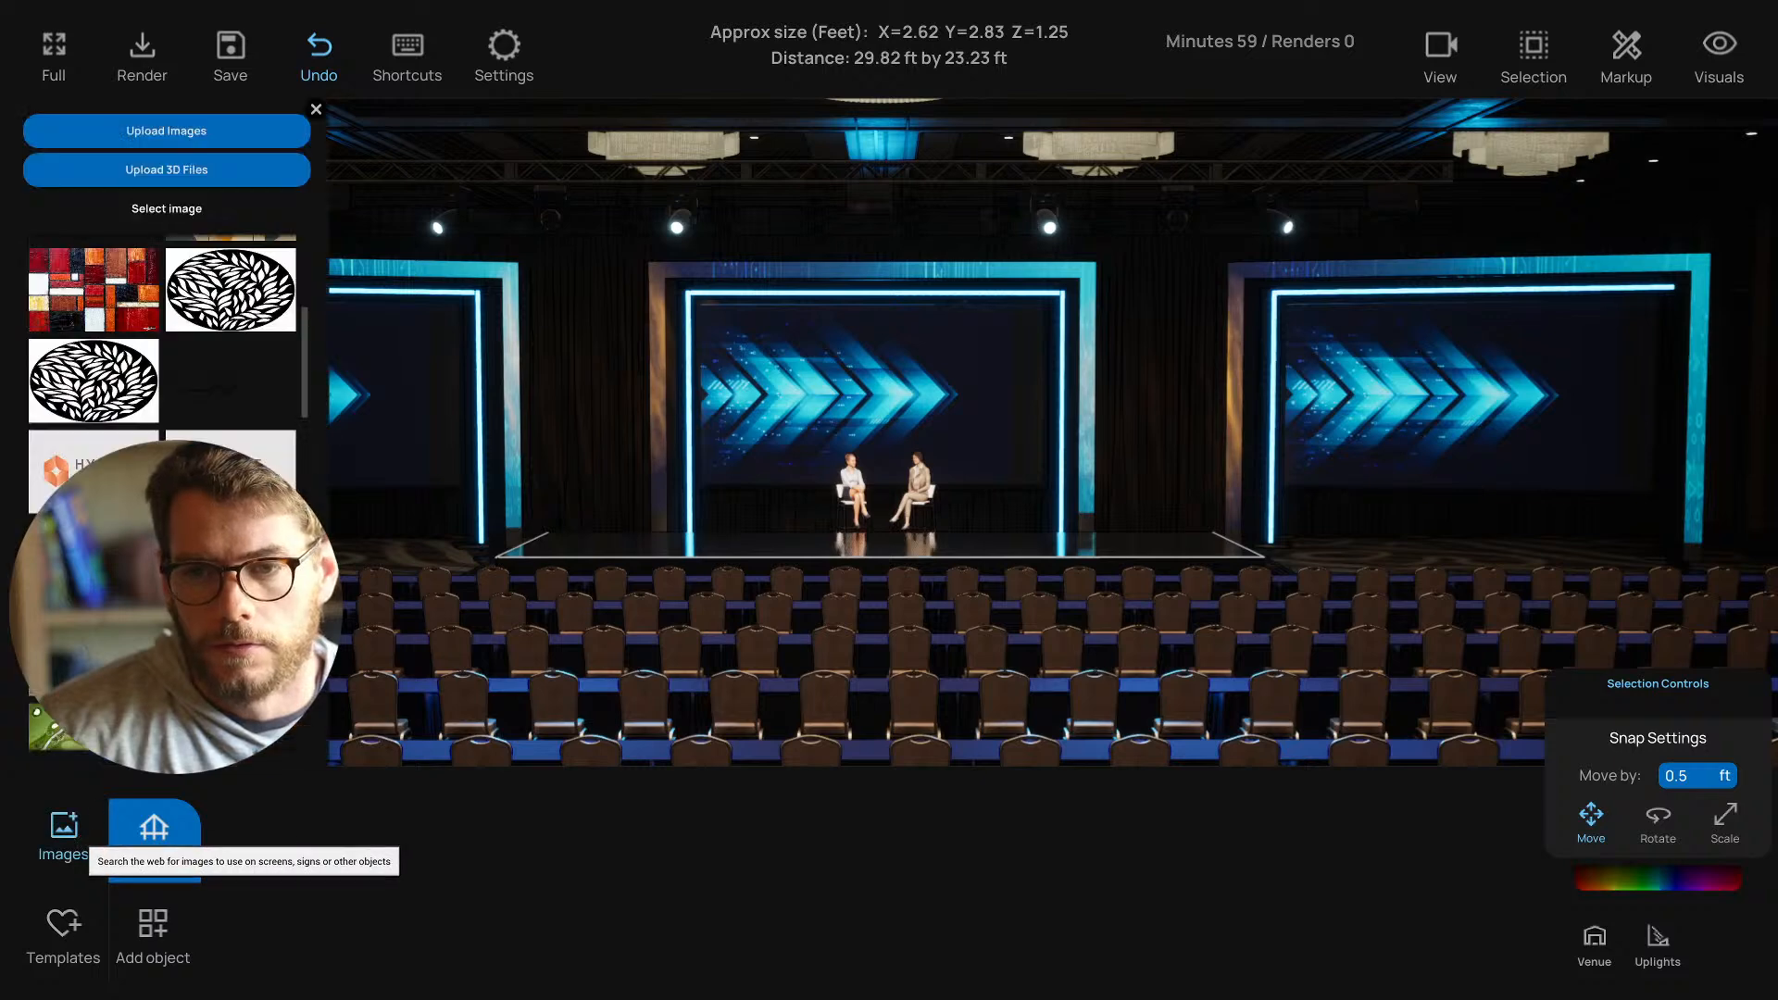
click(126, 131)
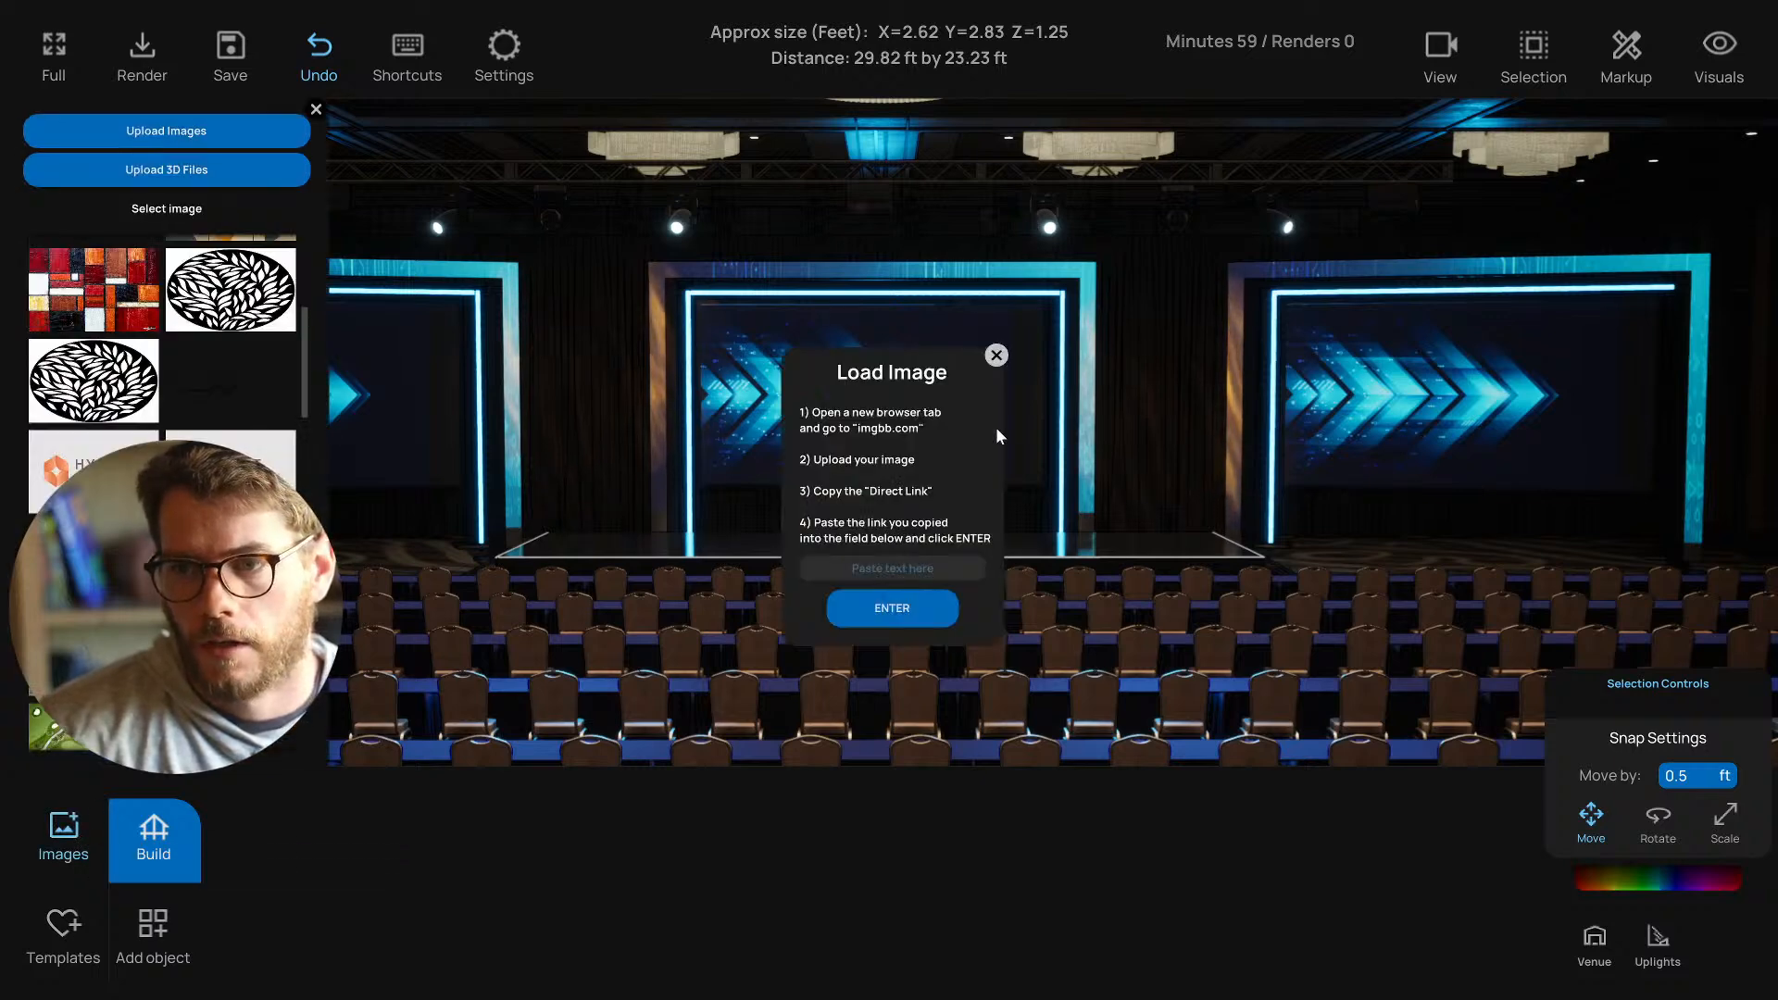
click(996, 355)
drag(819, 391, 897, 228)
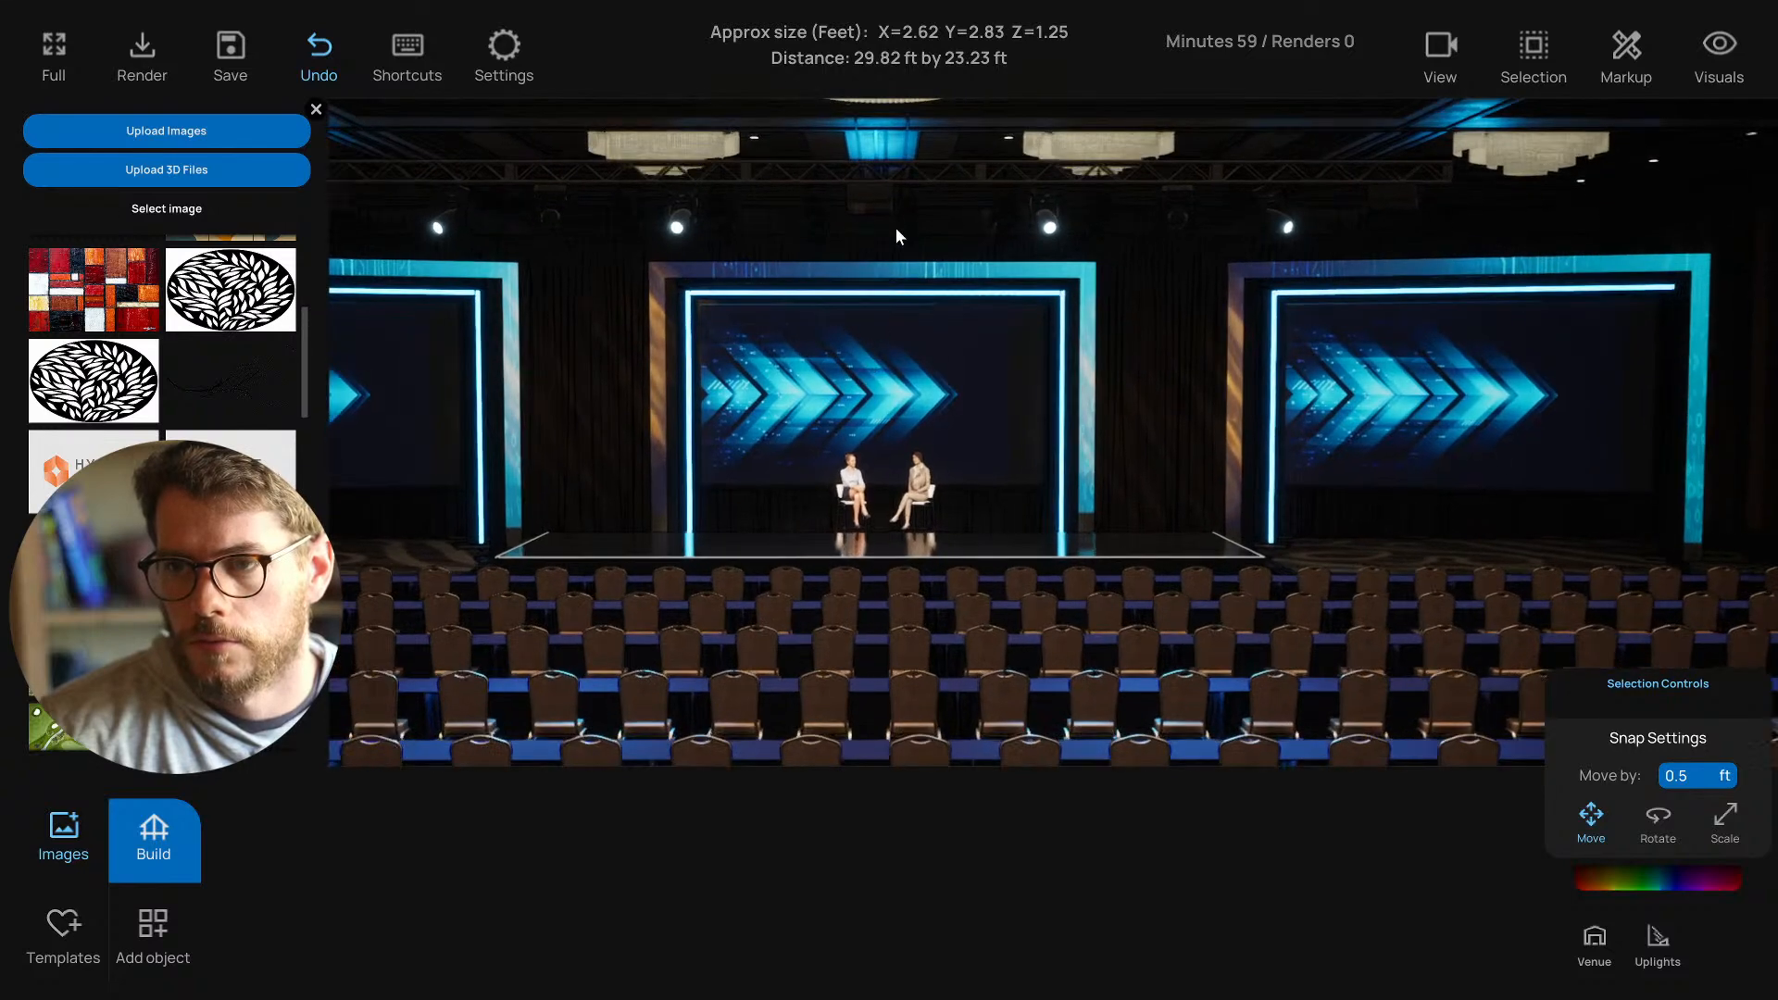
Select the projector above the middle screen and load the colourful pattern image onto it from the copied direct link.
click(876, 200)
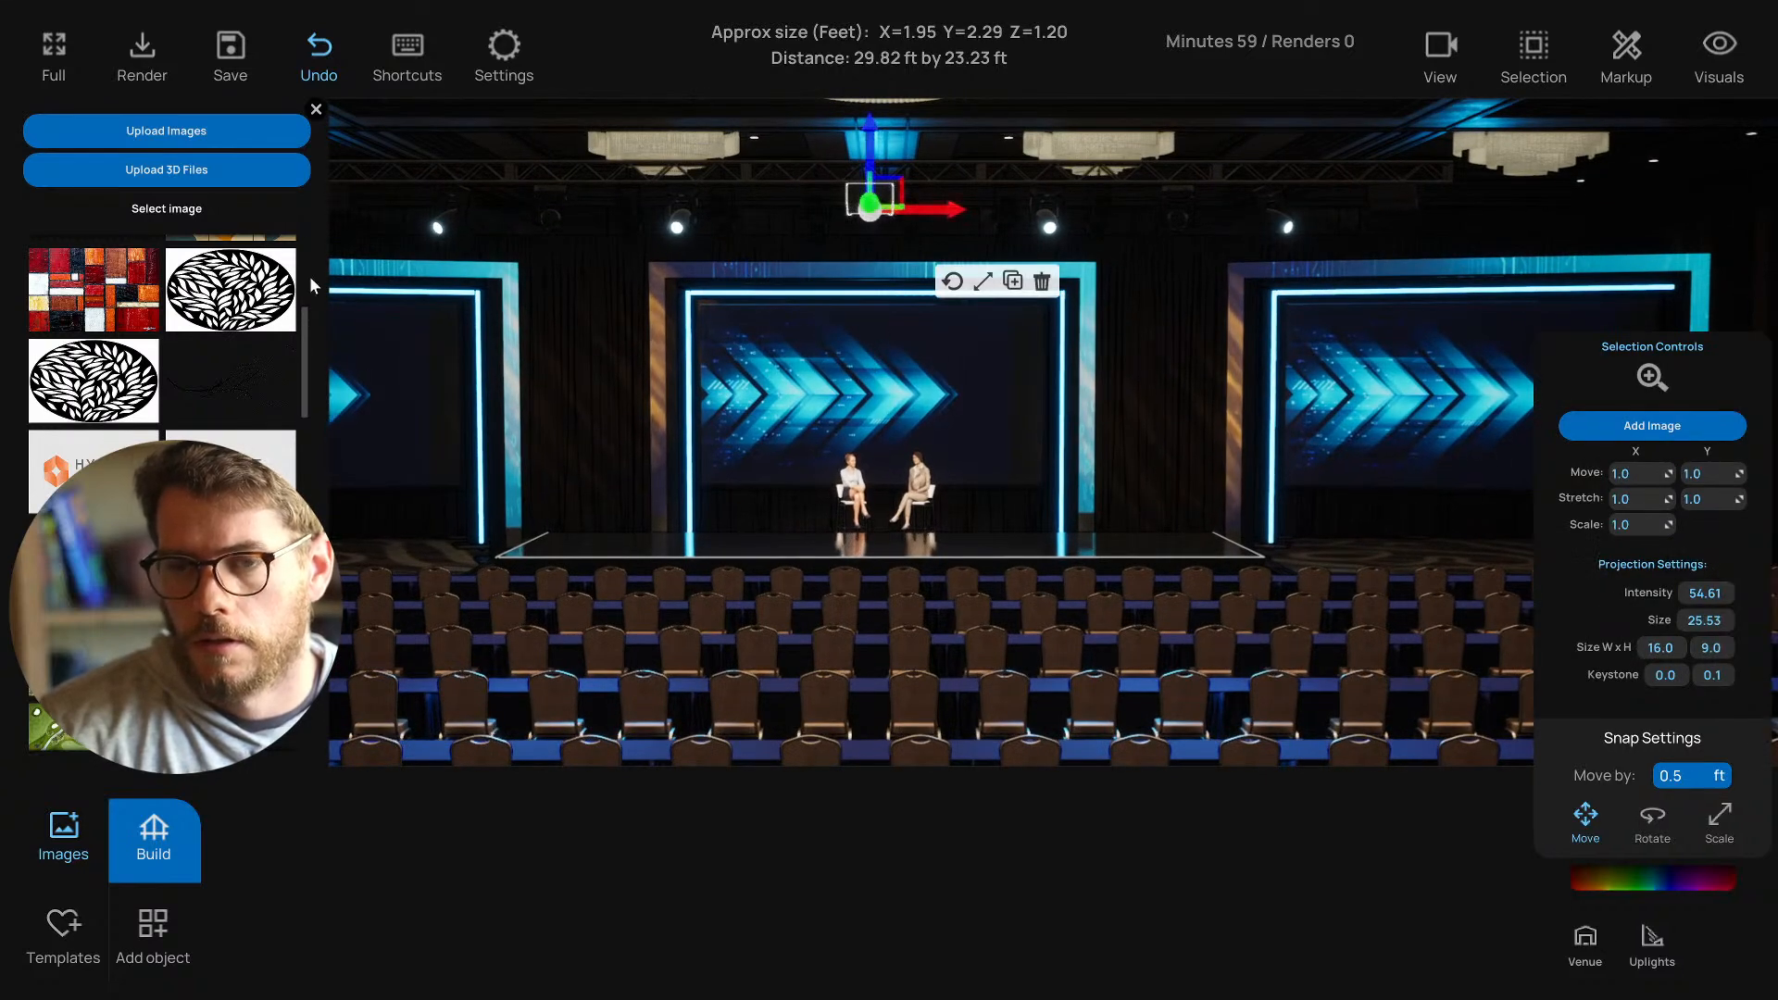
click(167, 139)
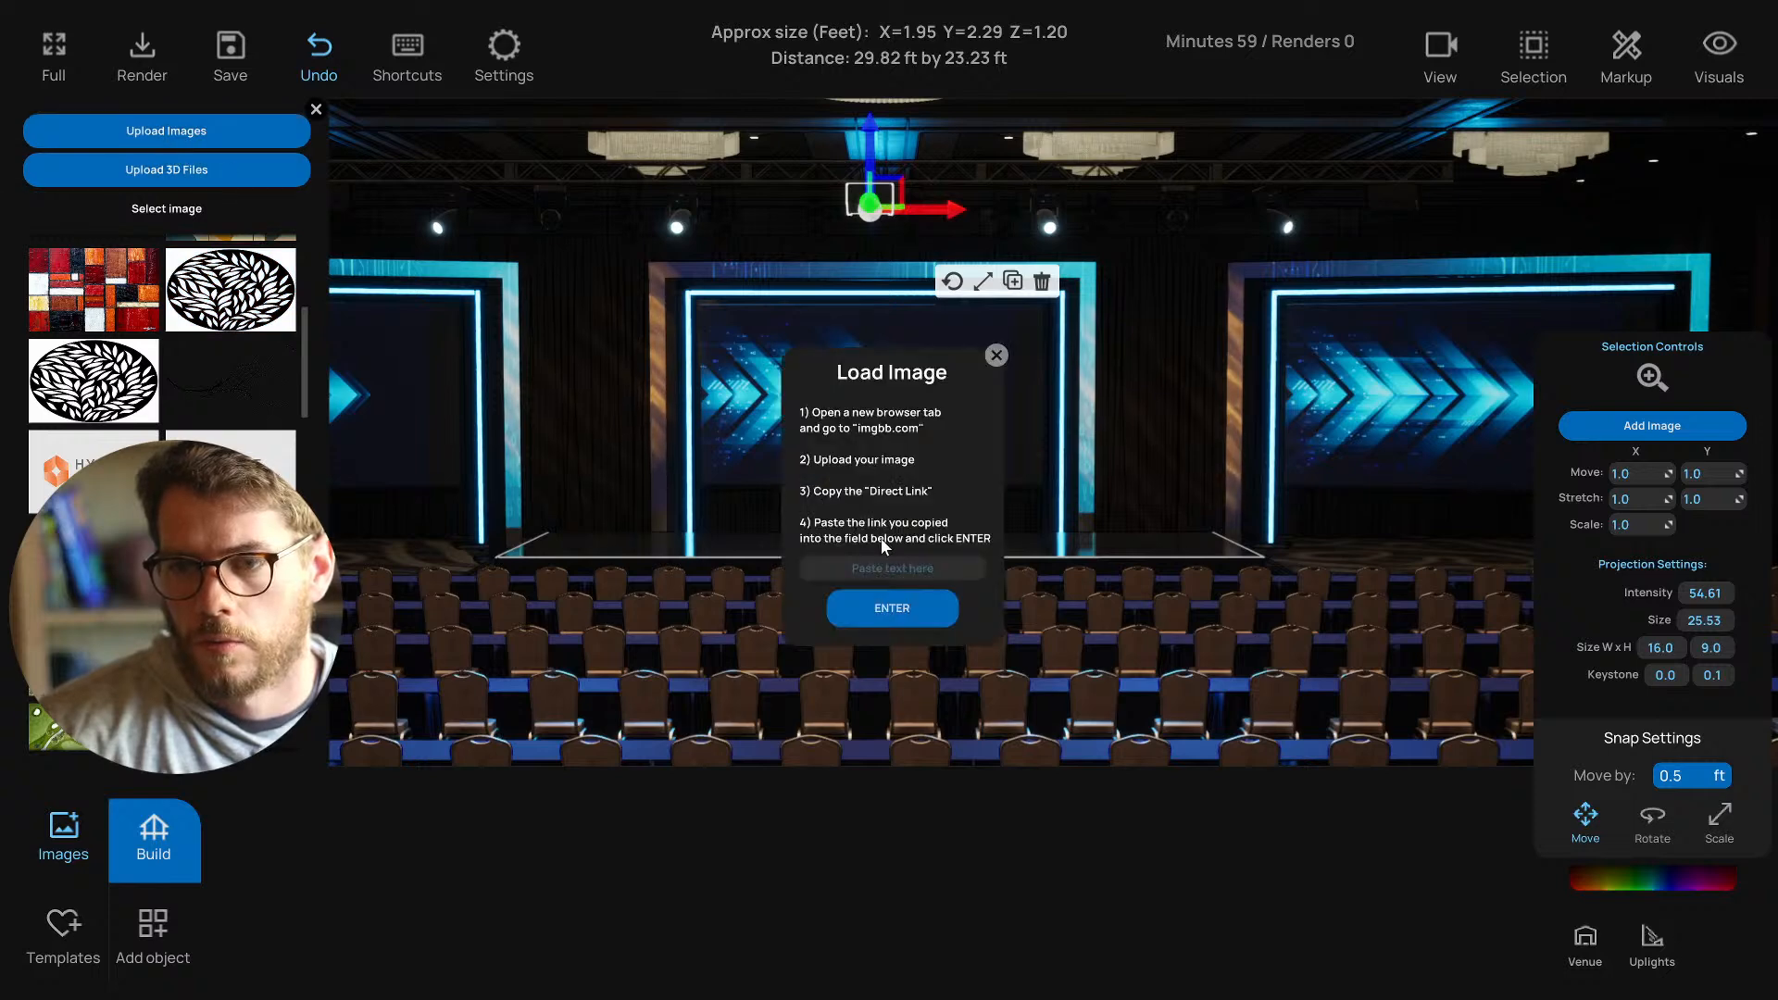
key(ctrl+v)
click(906, 598)
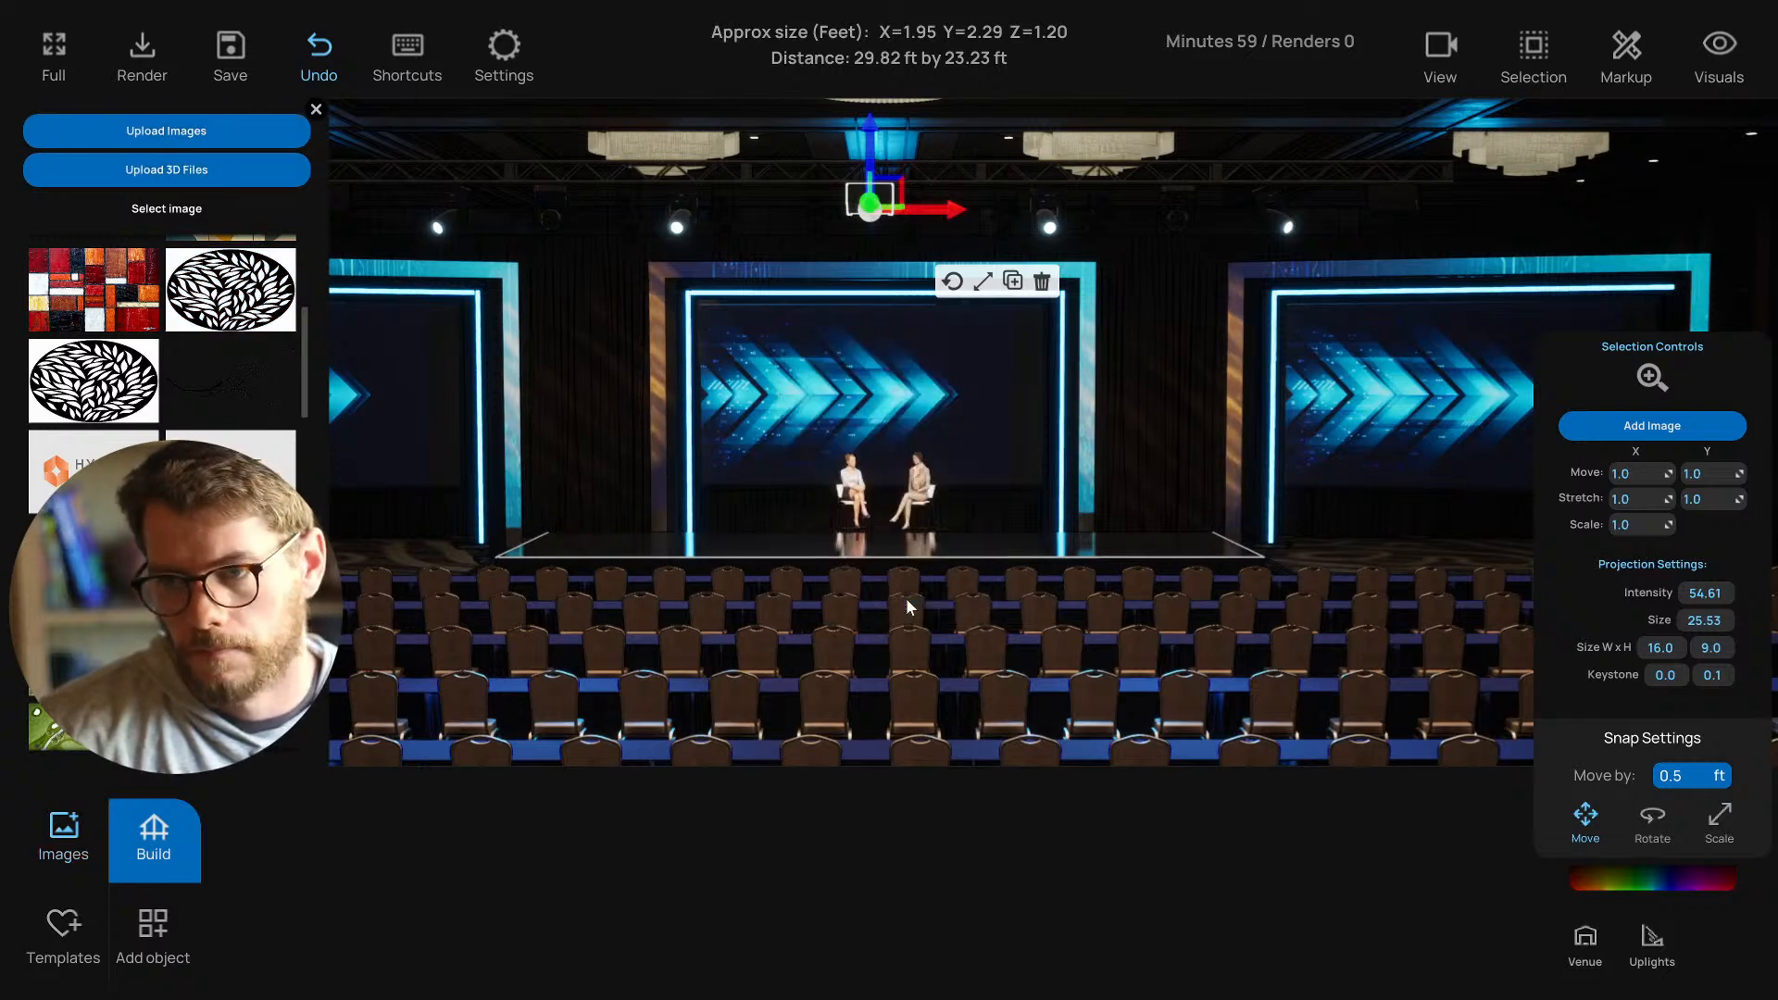
click(317, 109)
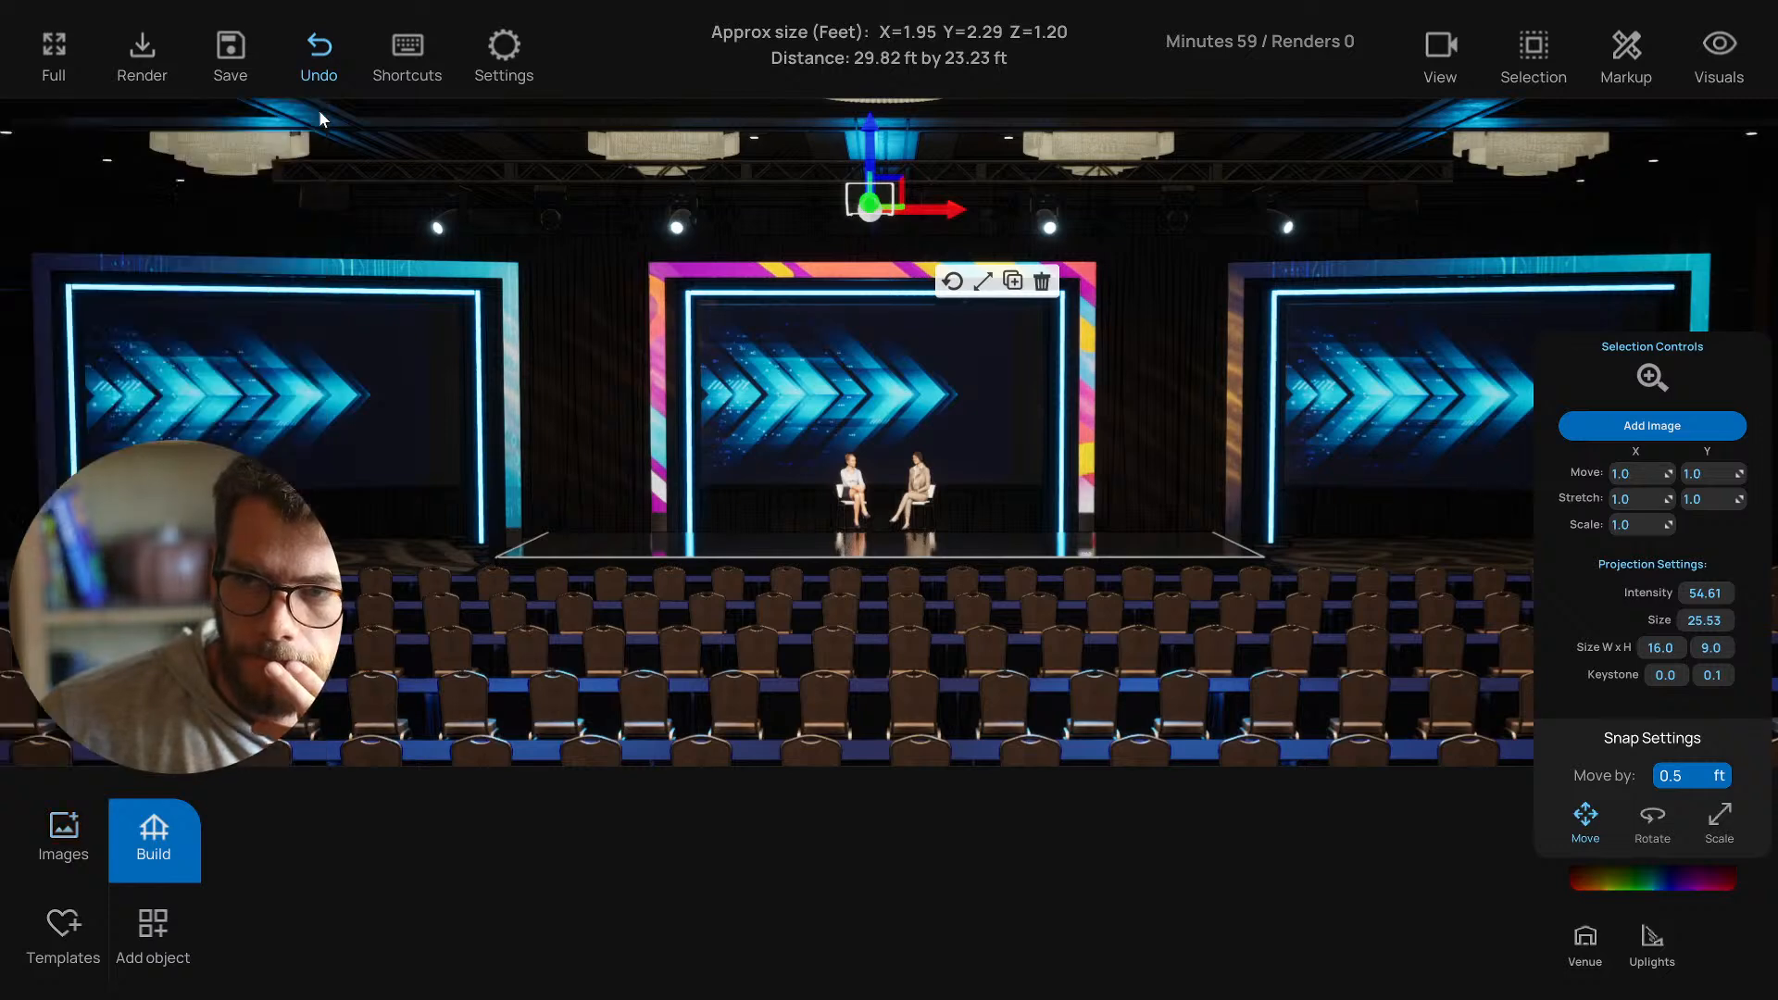
Select both projectors aimed at the left and right screen frames and load the colourful pattern image onto them from the image library.
middle_drag(370, 236, 372, 238)
click(407, 243)
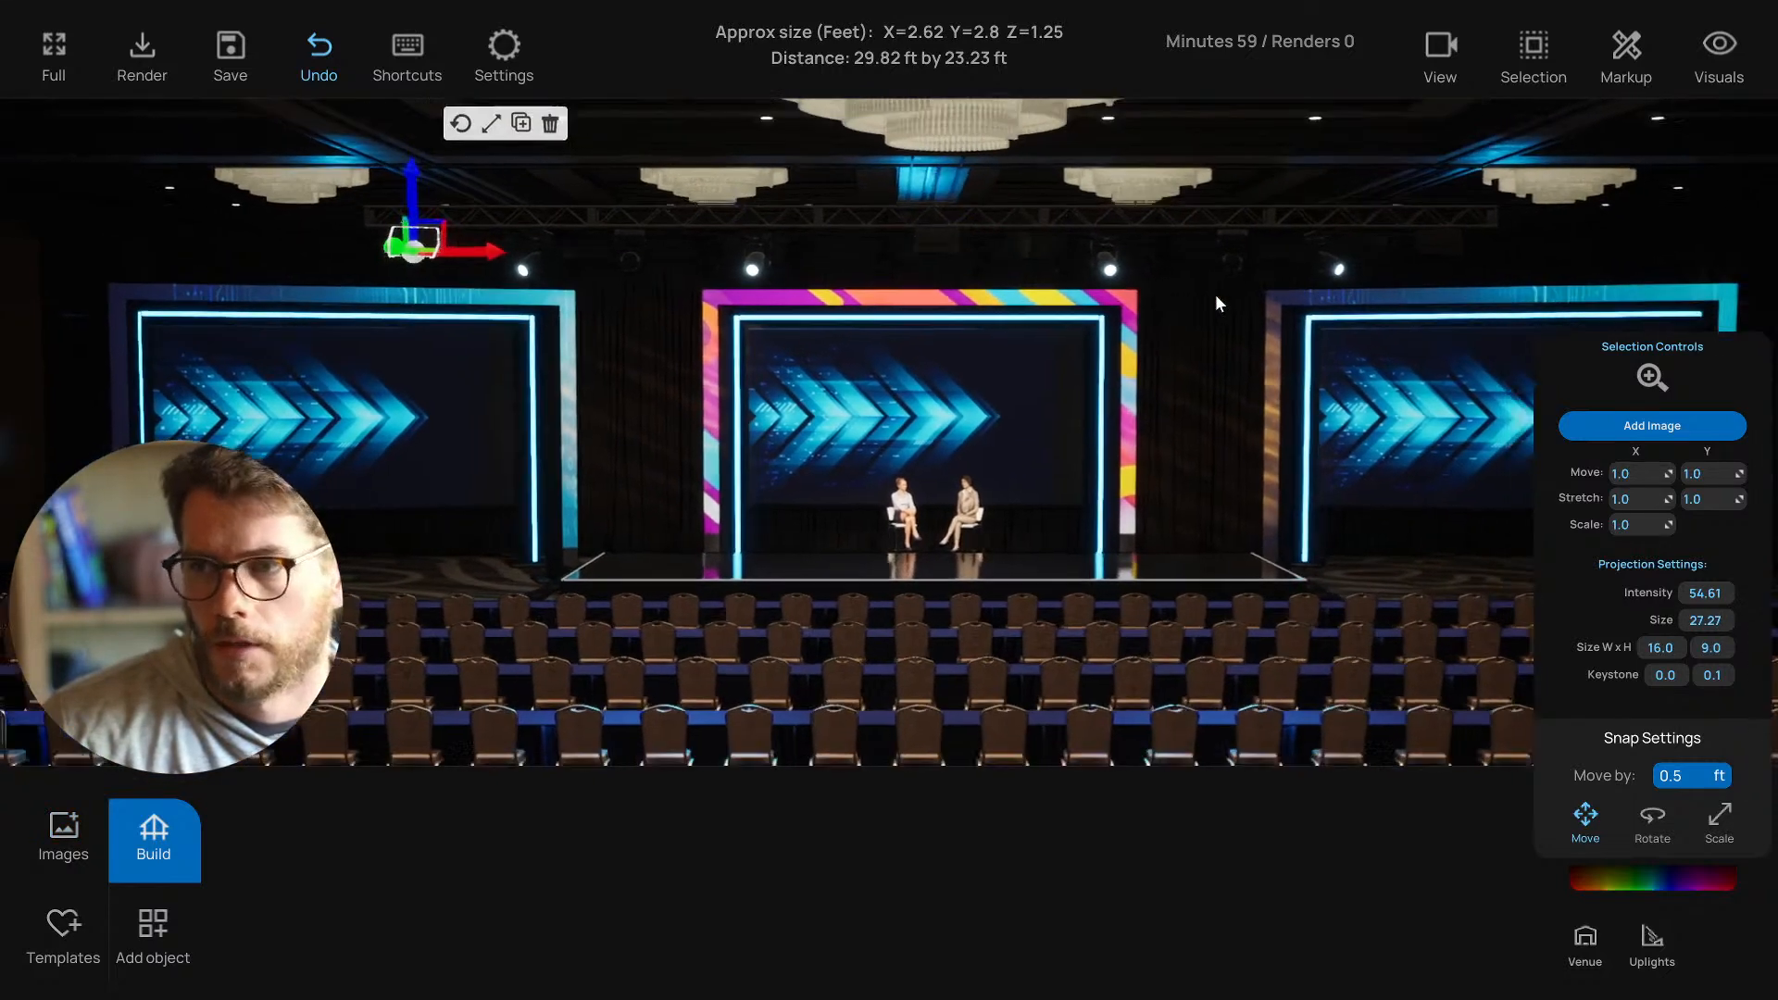
middle_drag(1342, 268, 1197, 354)
shift+click(1163, 397)
middle_drag(1005, 477, 907, 552)
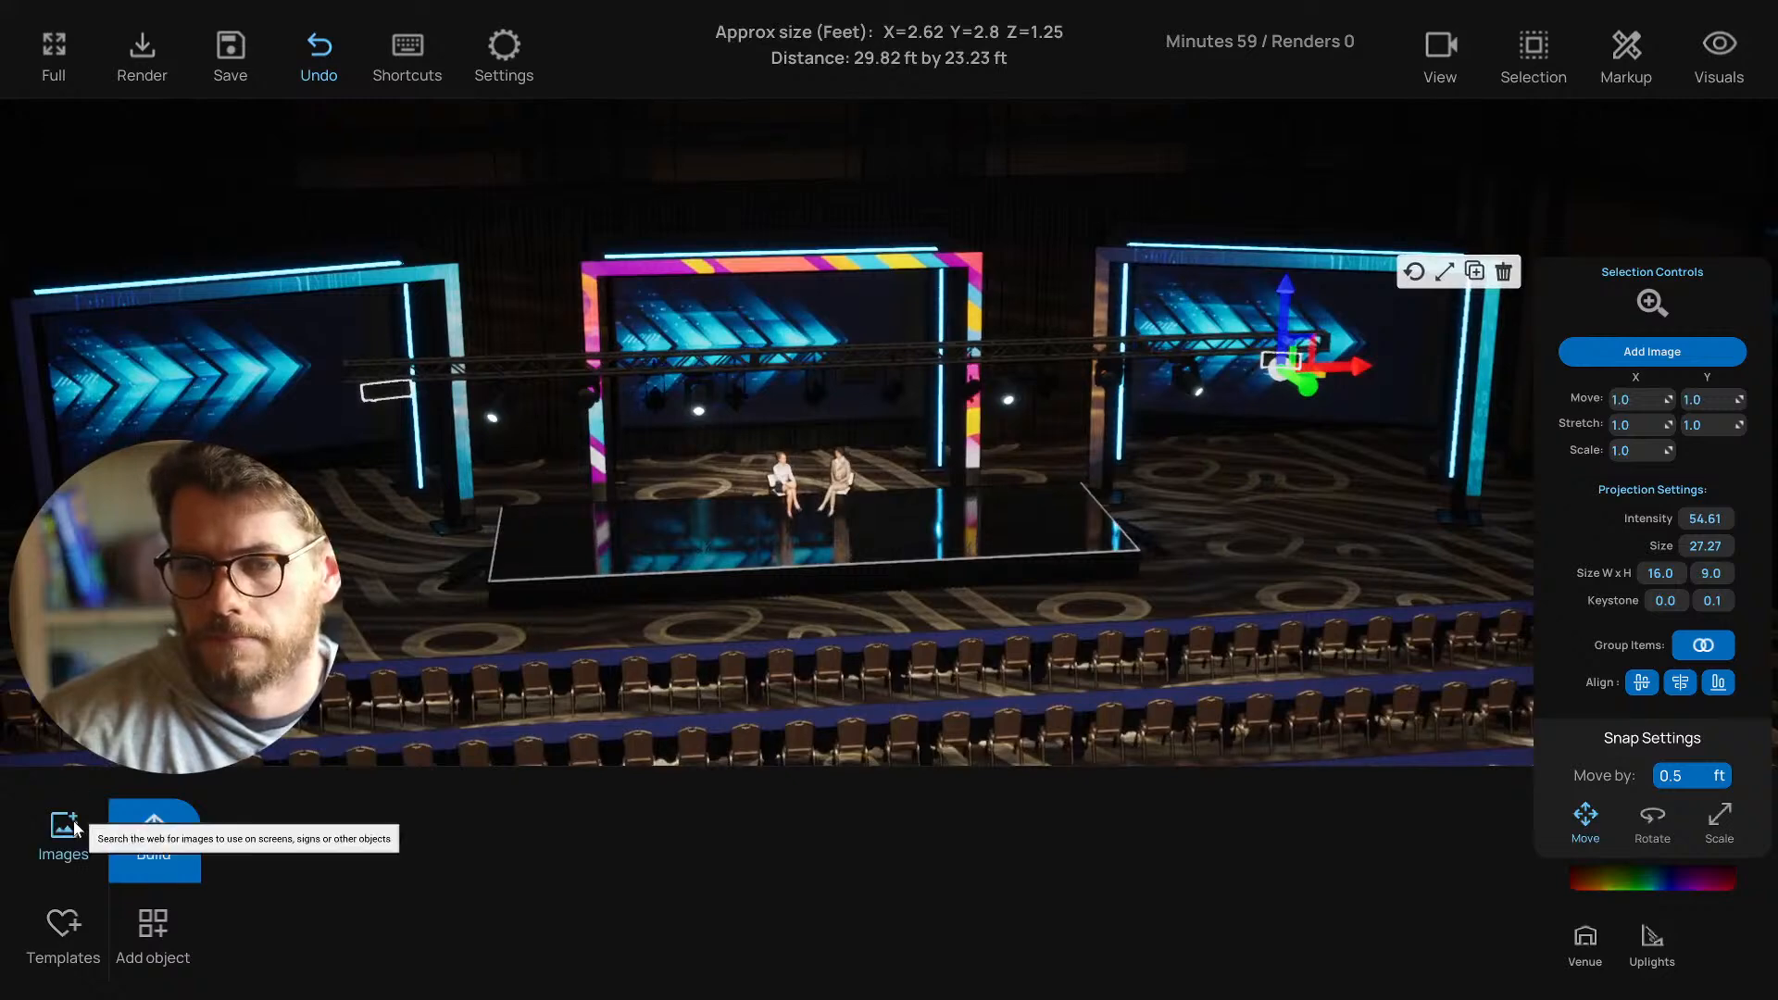
click(63, 829)
scroll(167, 491, down, 10)
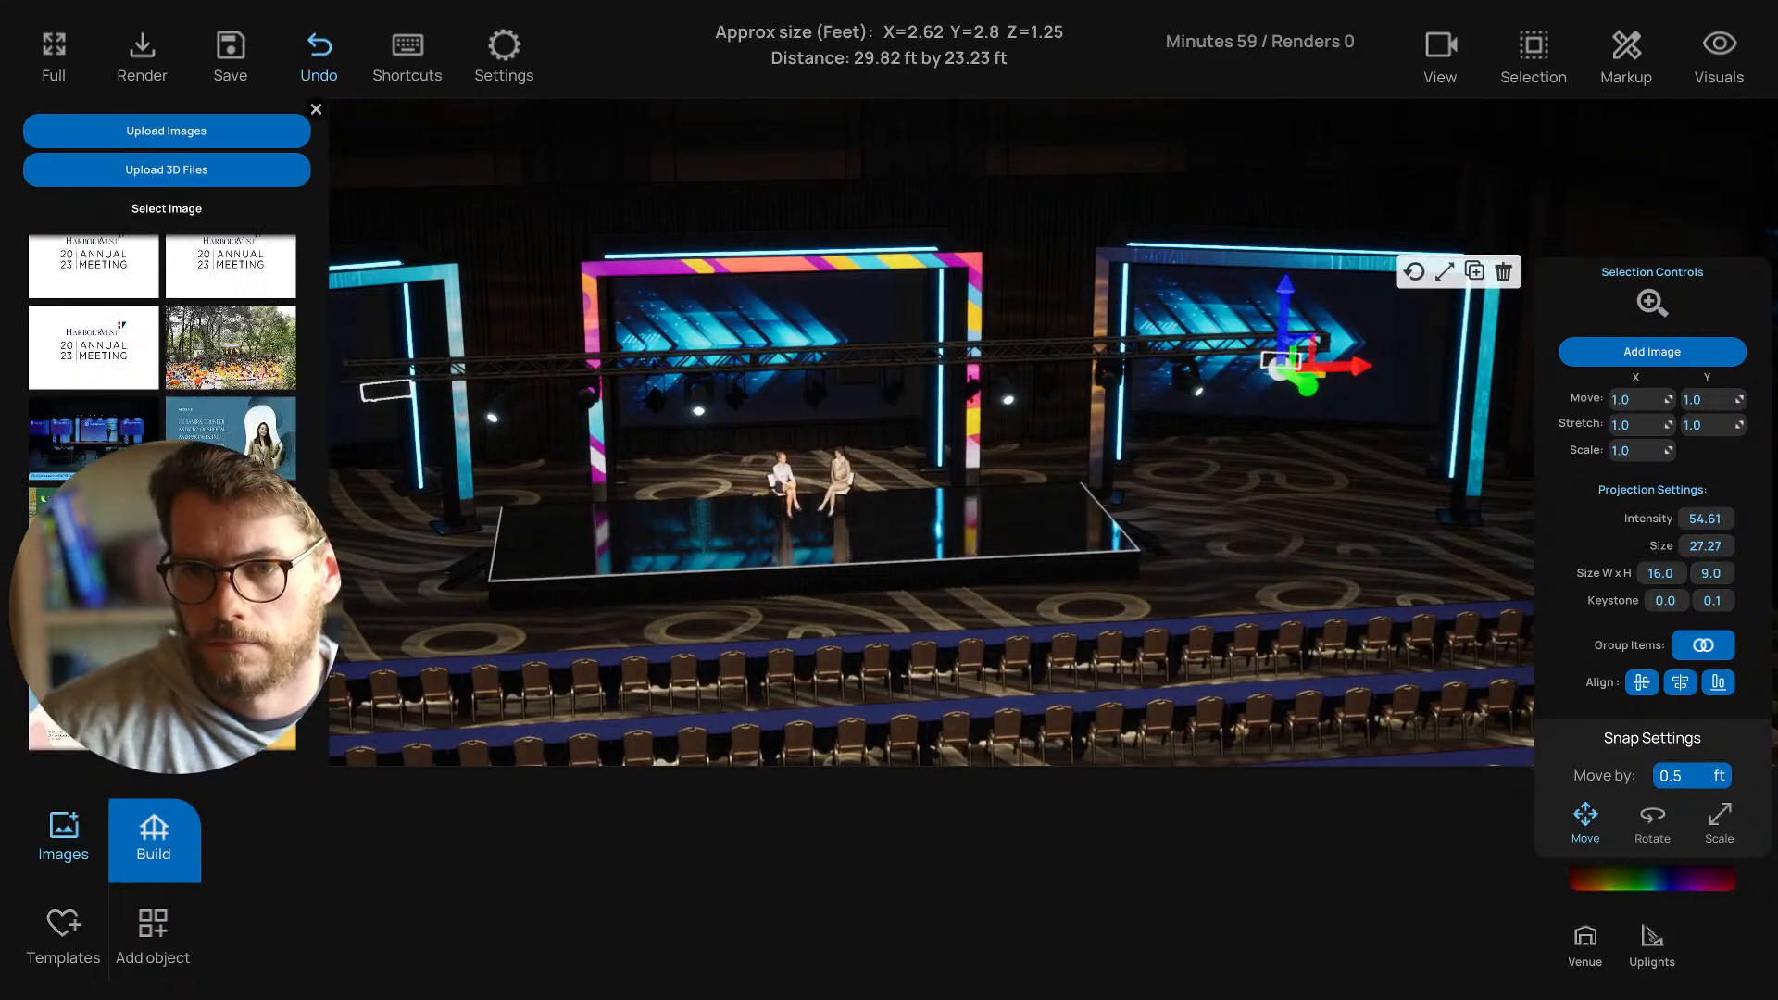
scroll(167, 491, down, 15)
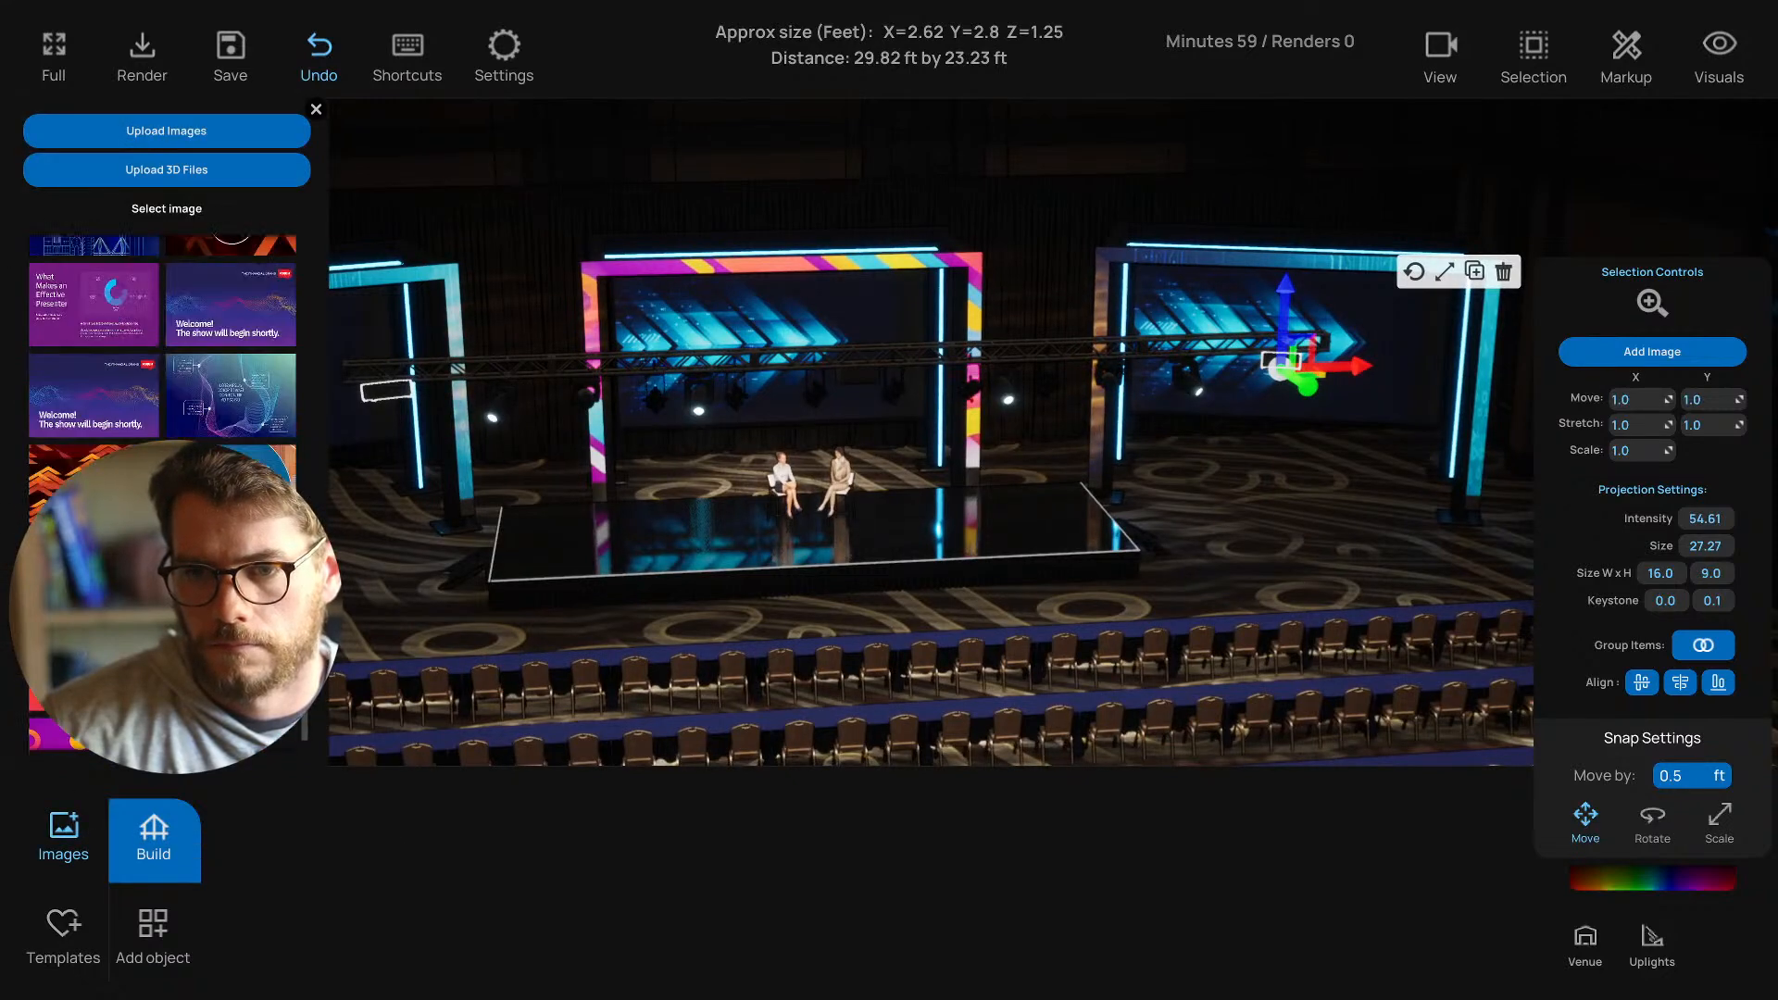
scroll(732, 560, up, 5)
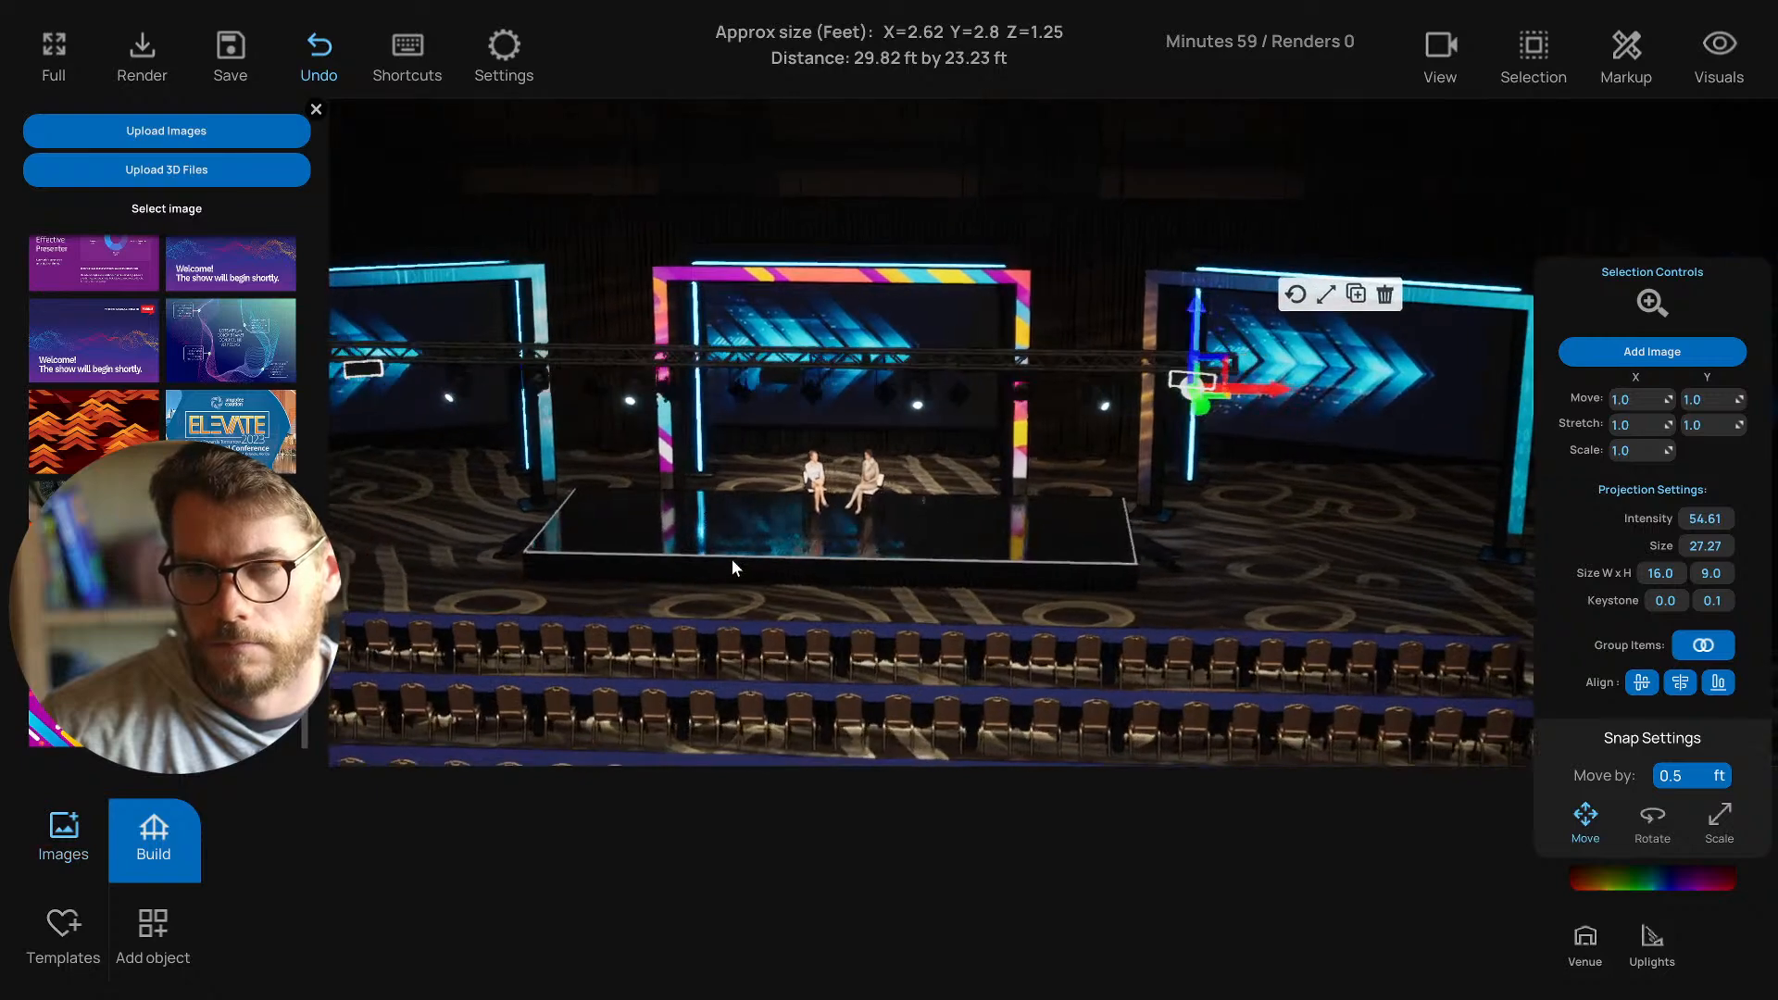
scroll(732, 561, up, 8)
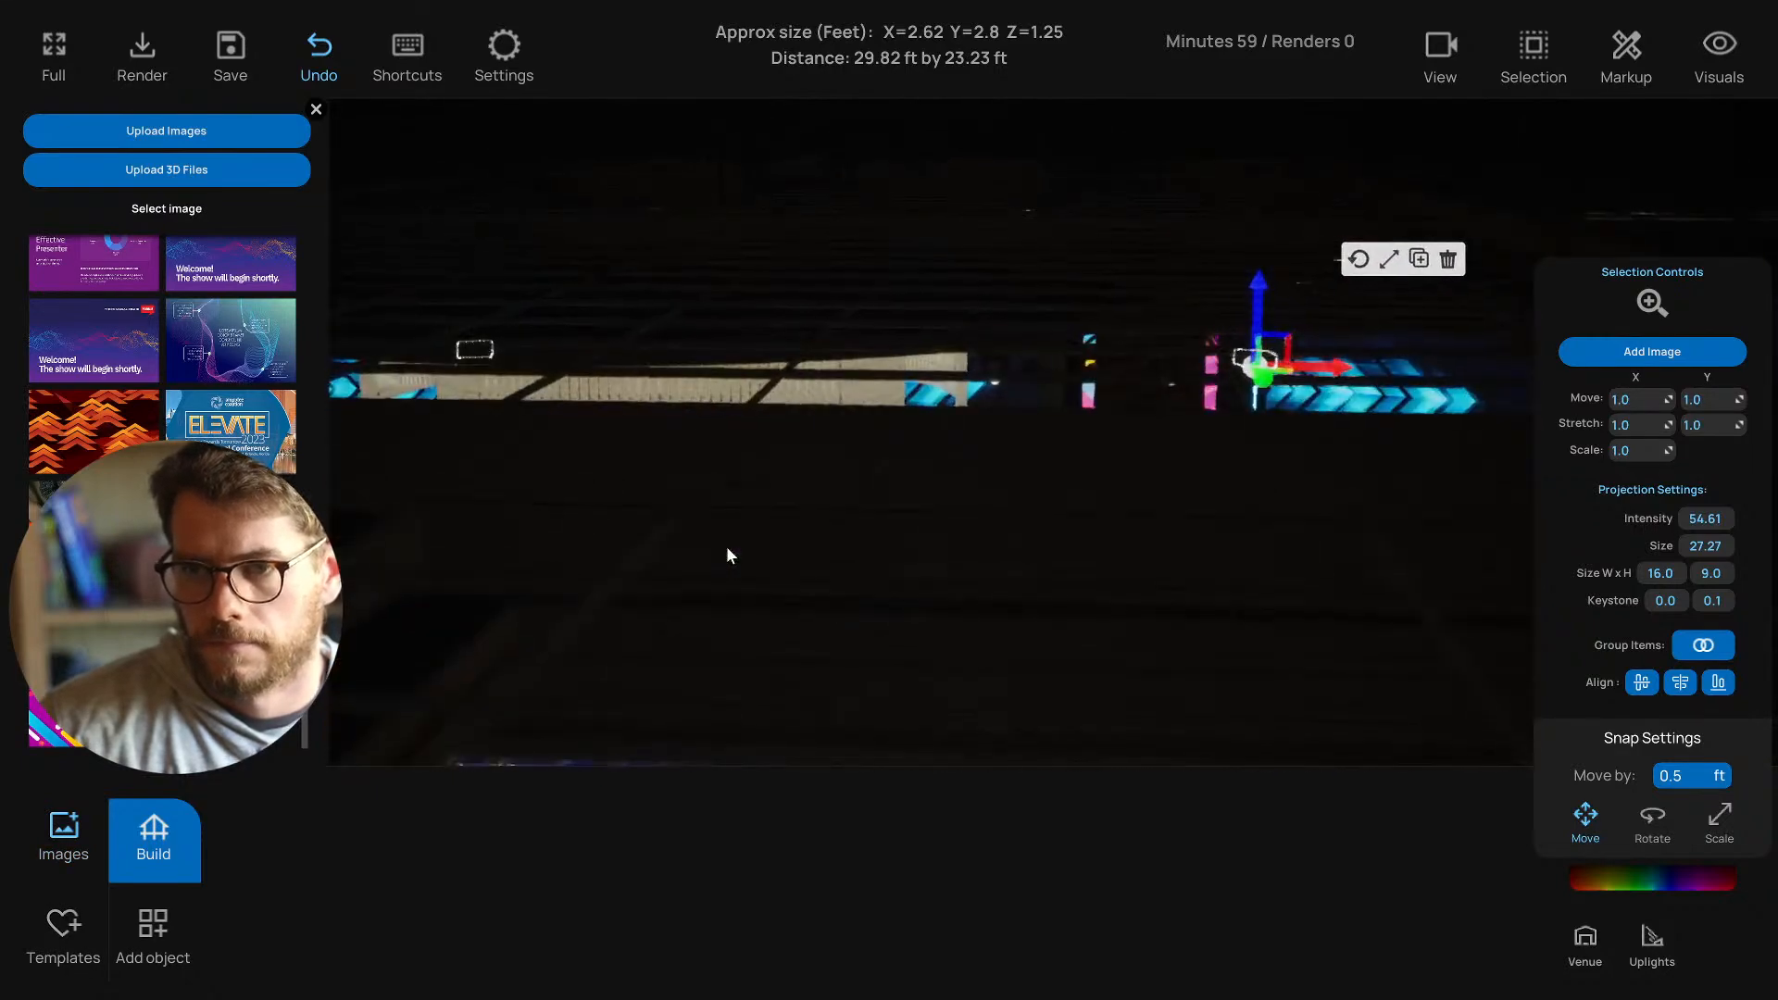
scroll(730, 564, down, 10)
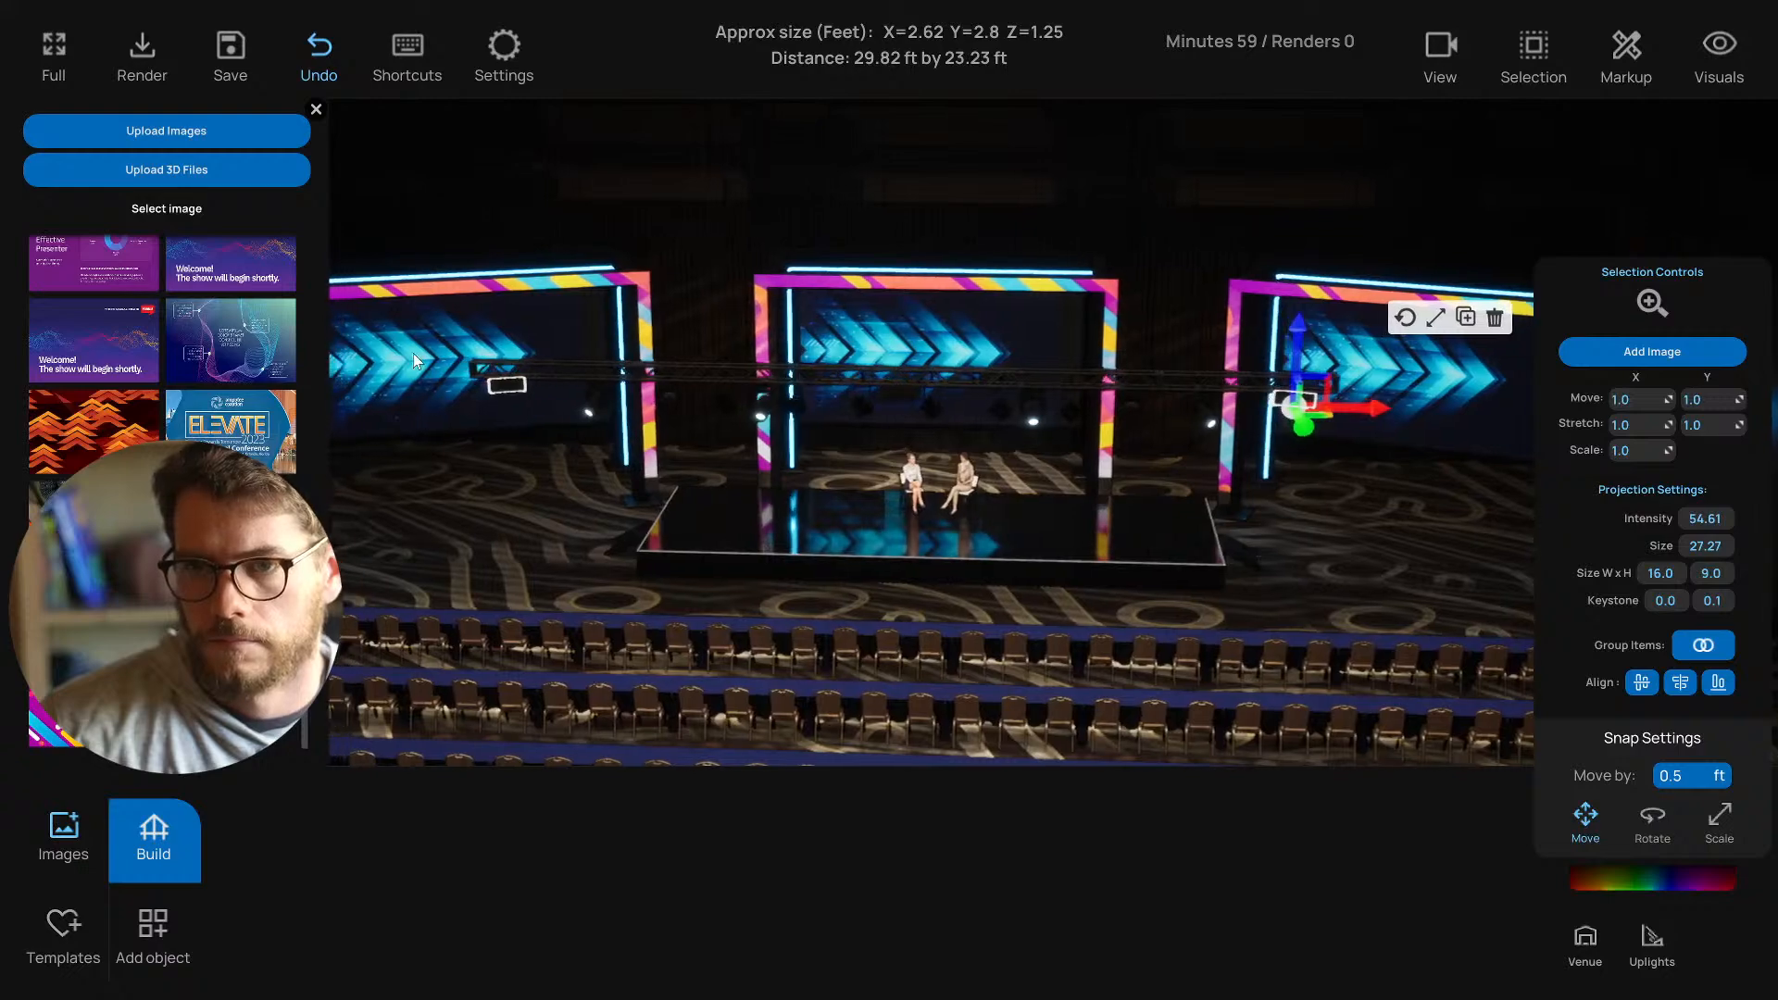
With group lock off, select the left, middle and right screens and apply the colourful pattern image to all three.
click(413, 353)
shift+click(932, 331)
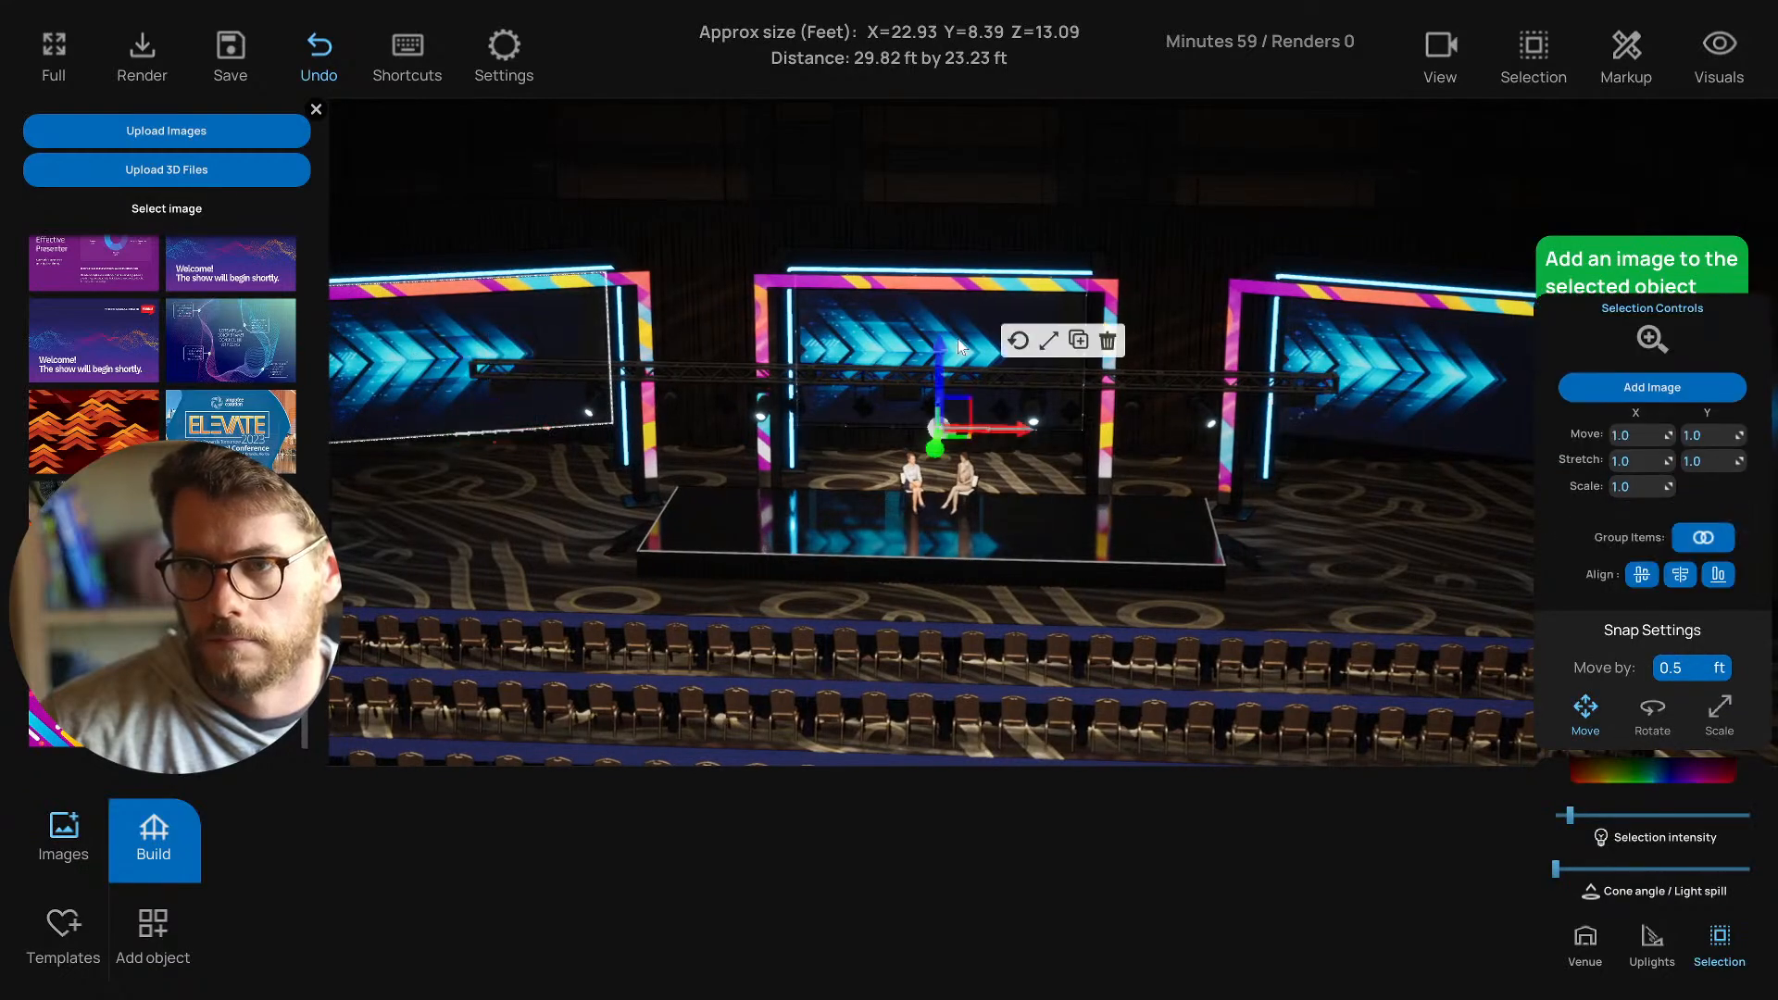
shift+click(1393, 358)
right_drag(1090, 575, 1085, 547)
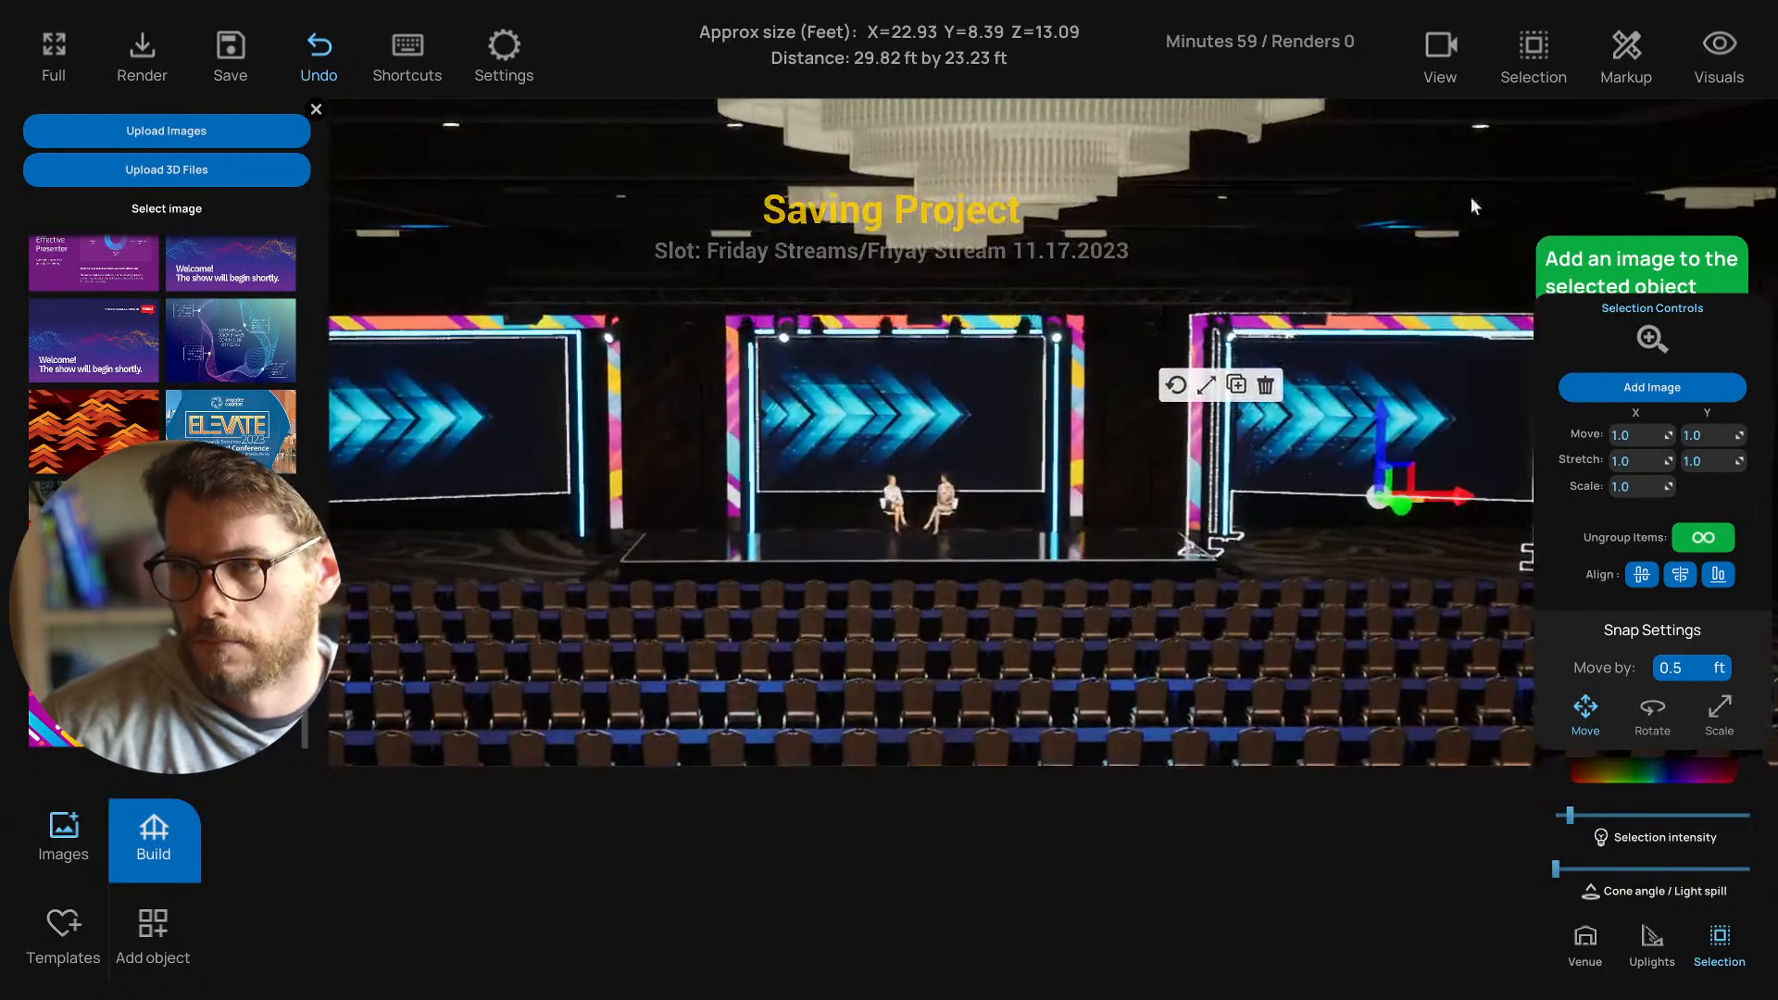
click(1535, 48)
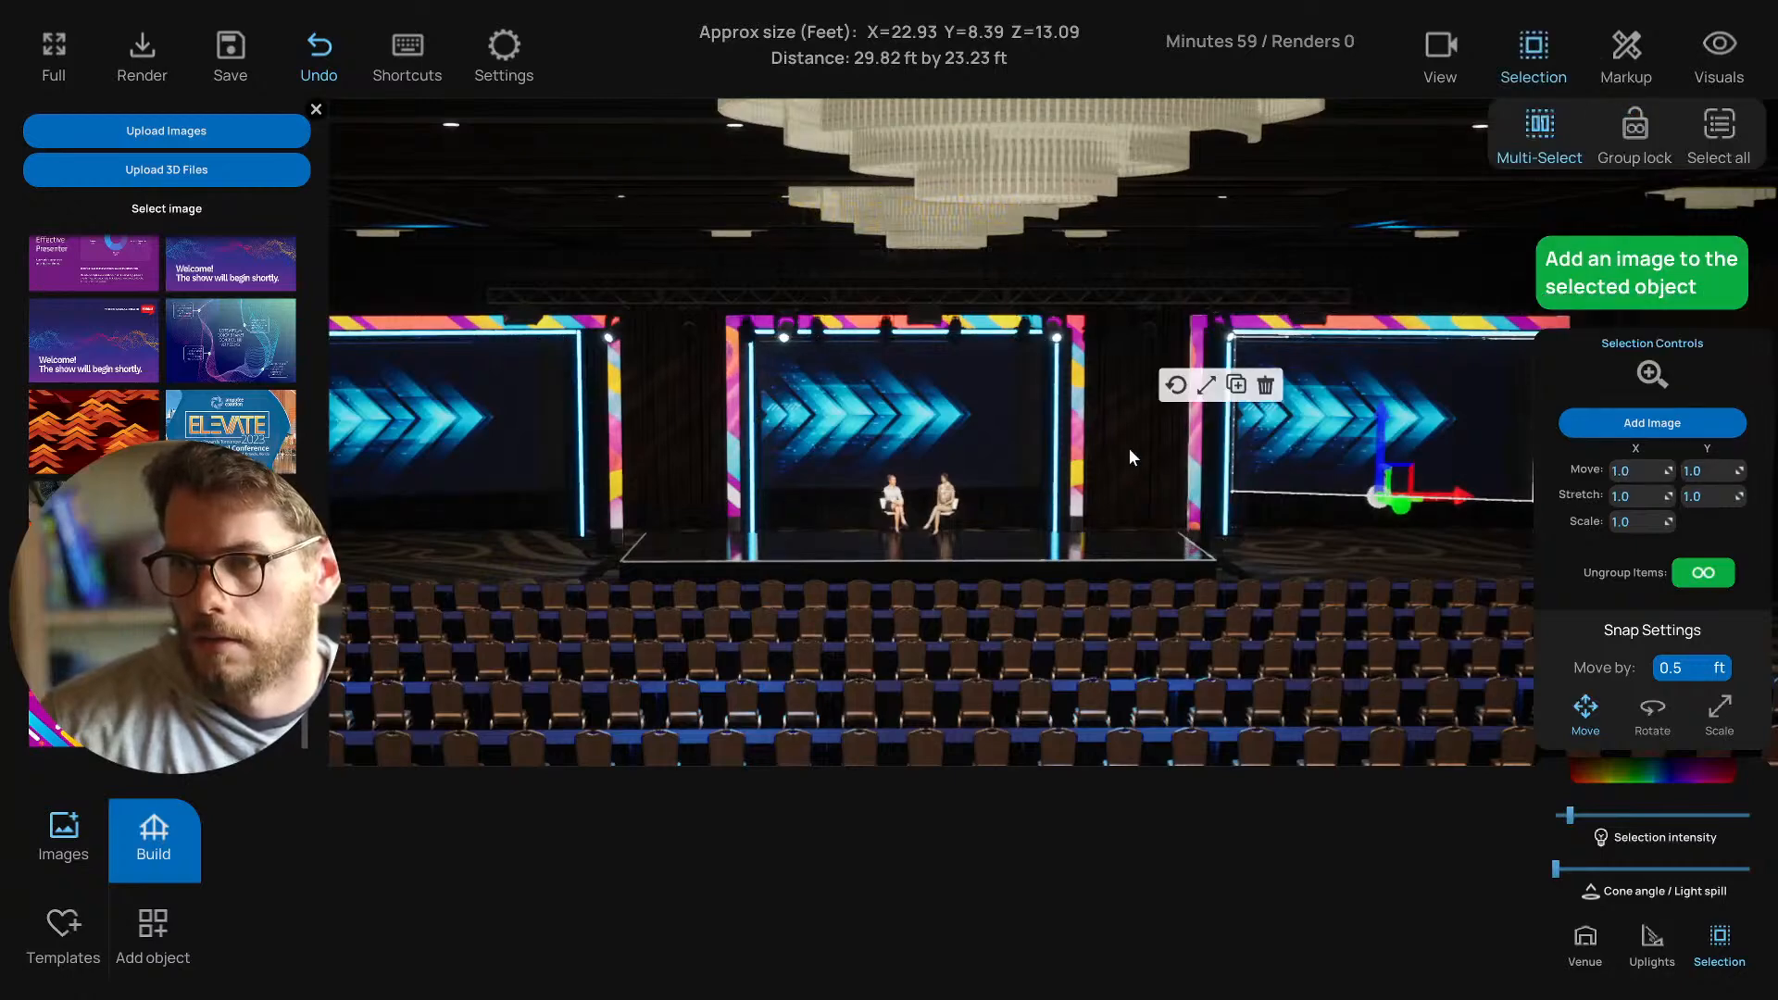
click(912, 429)
click(469, 458)
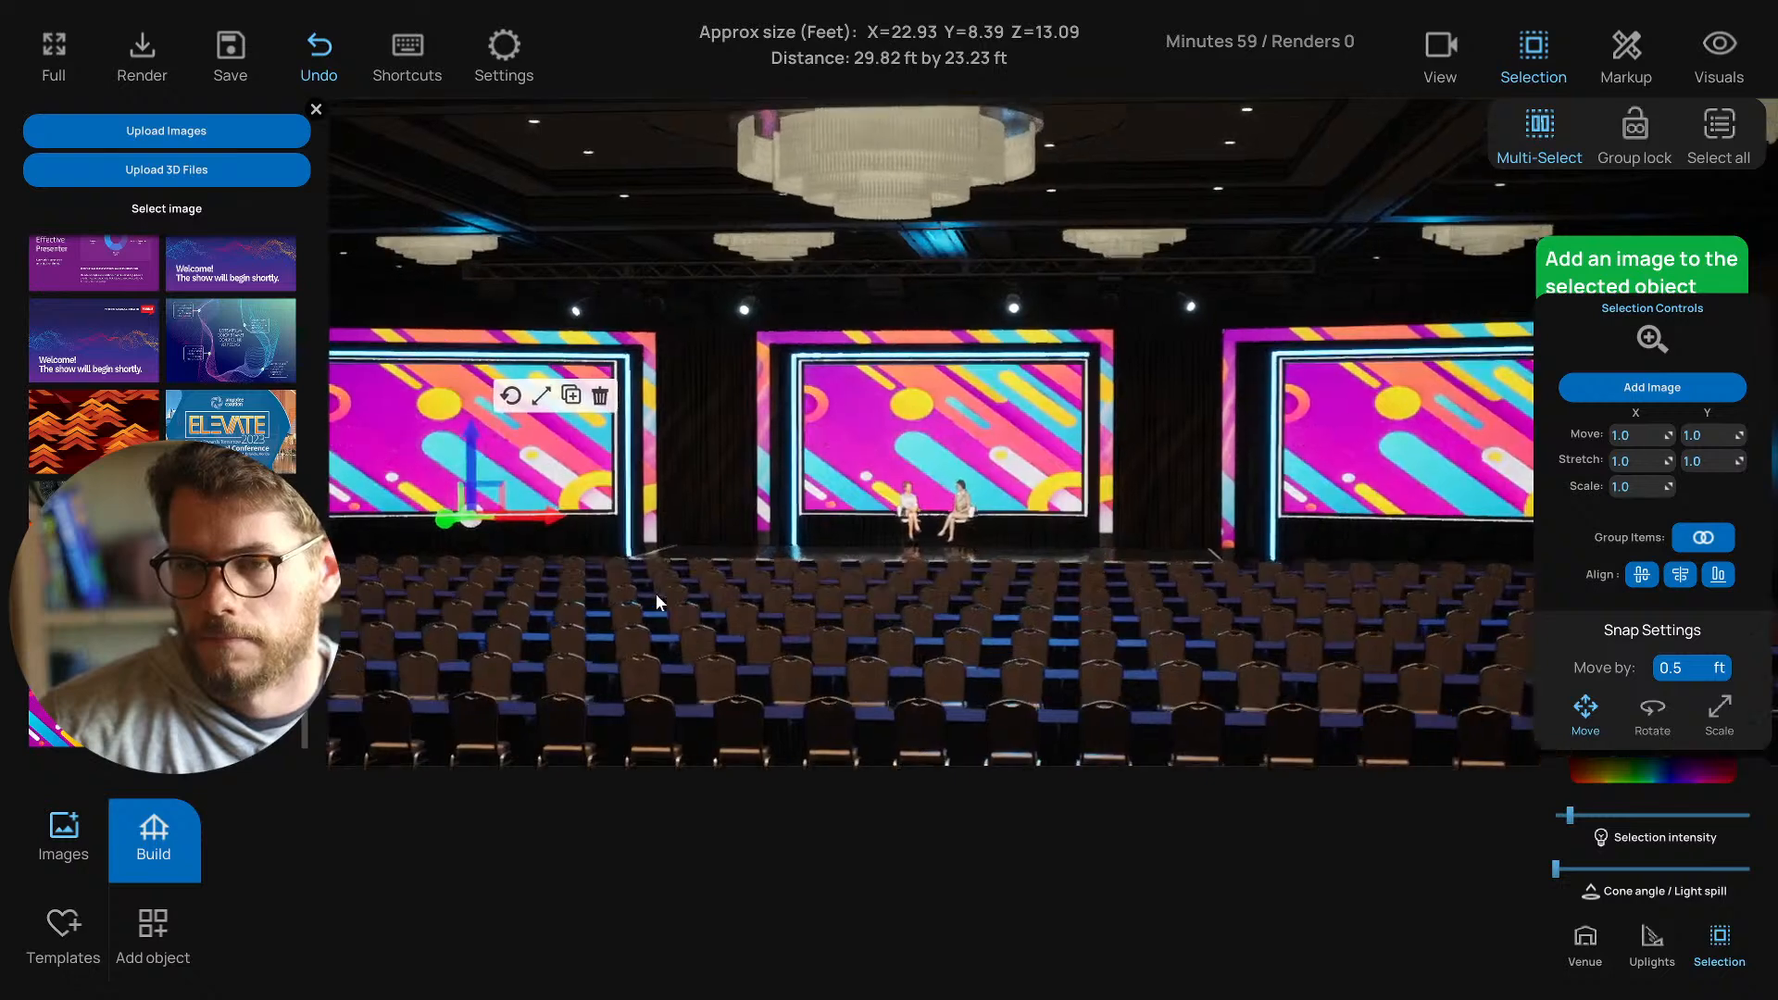
click(628, 194)
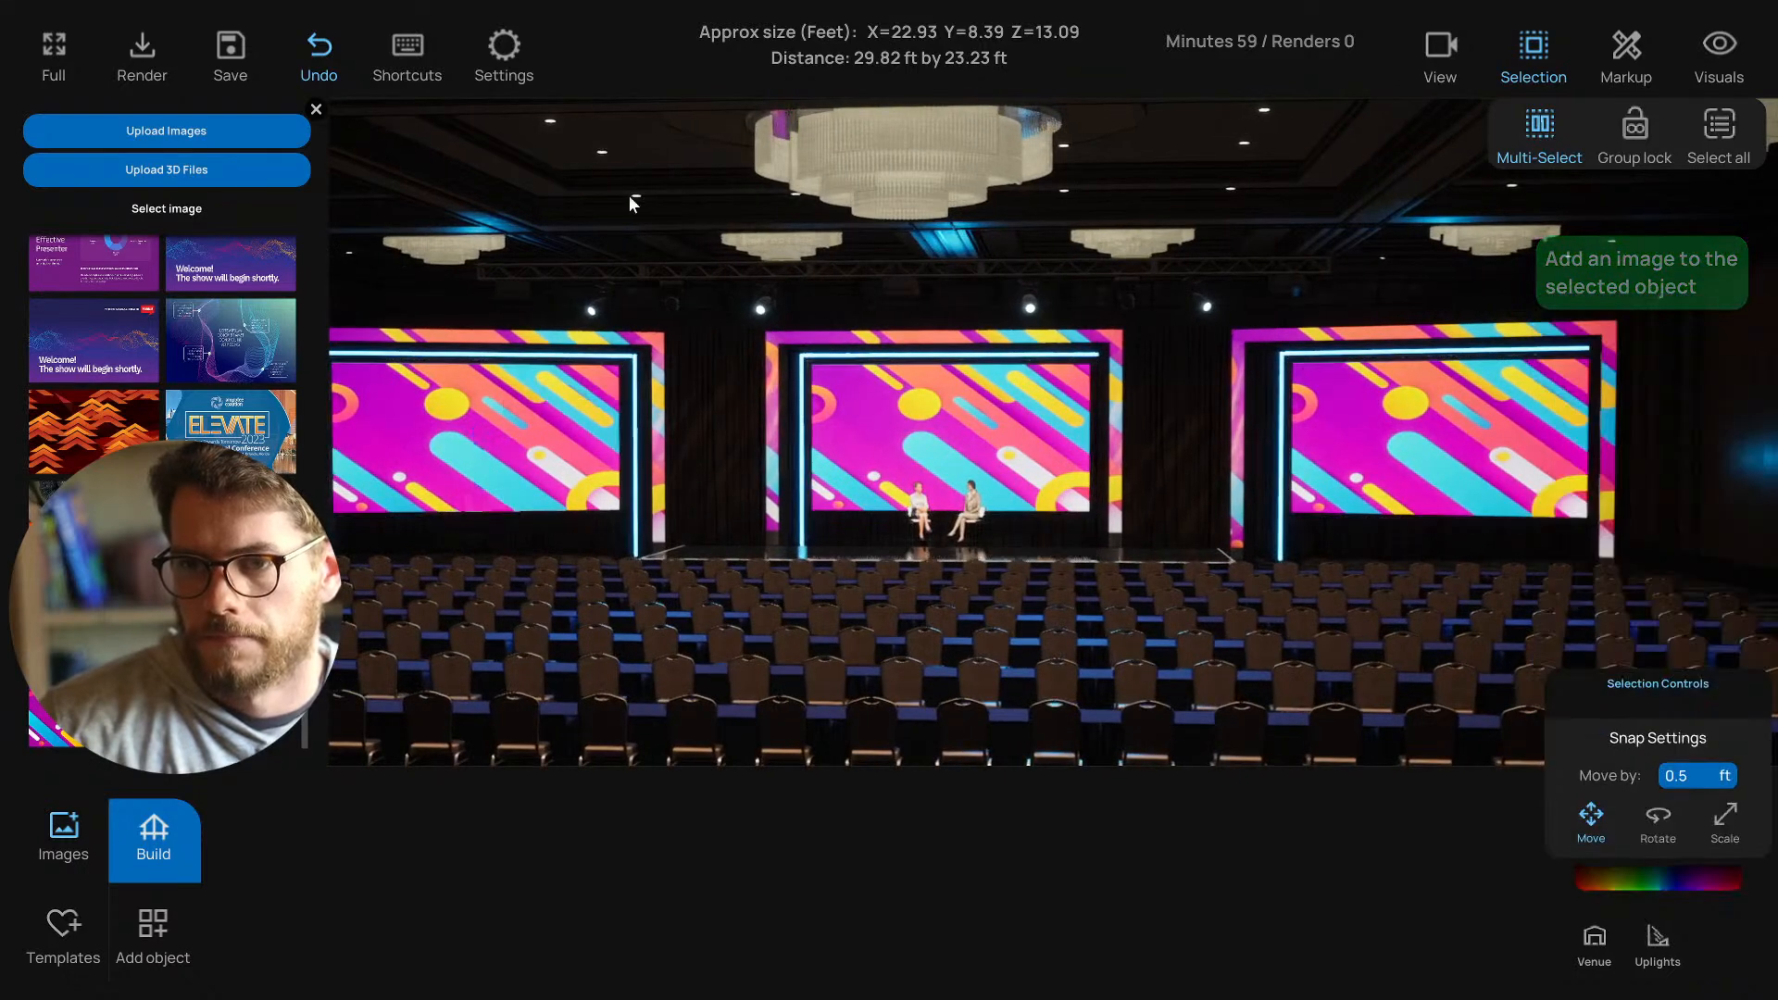
click(316, 109)
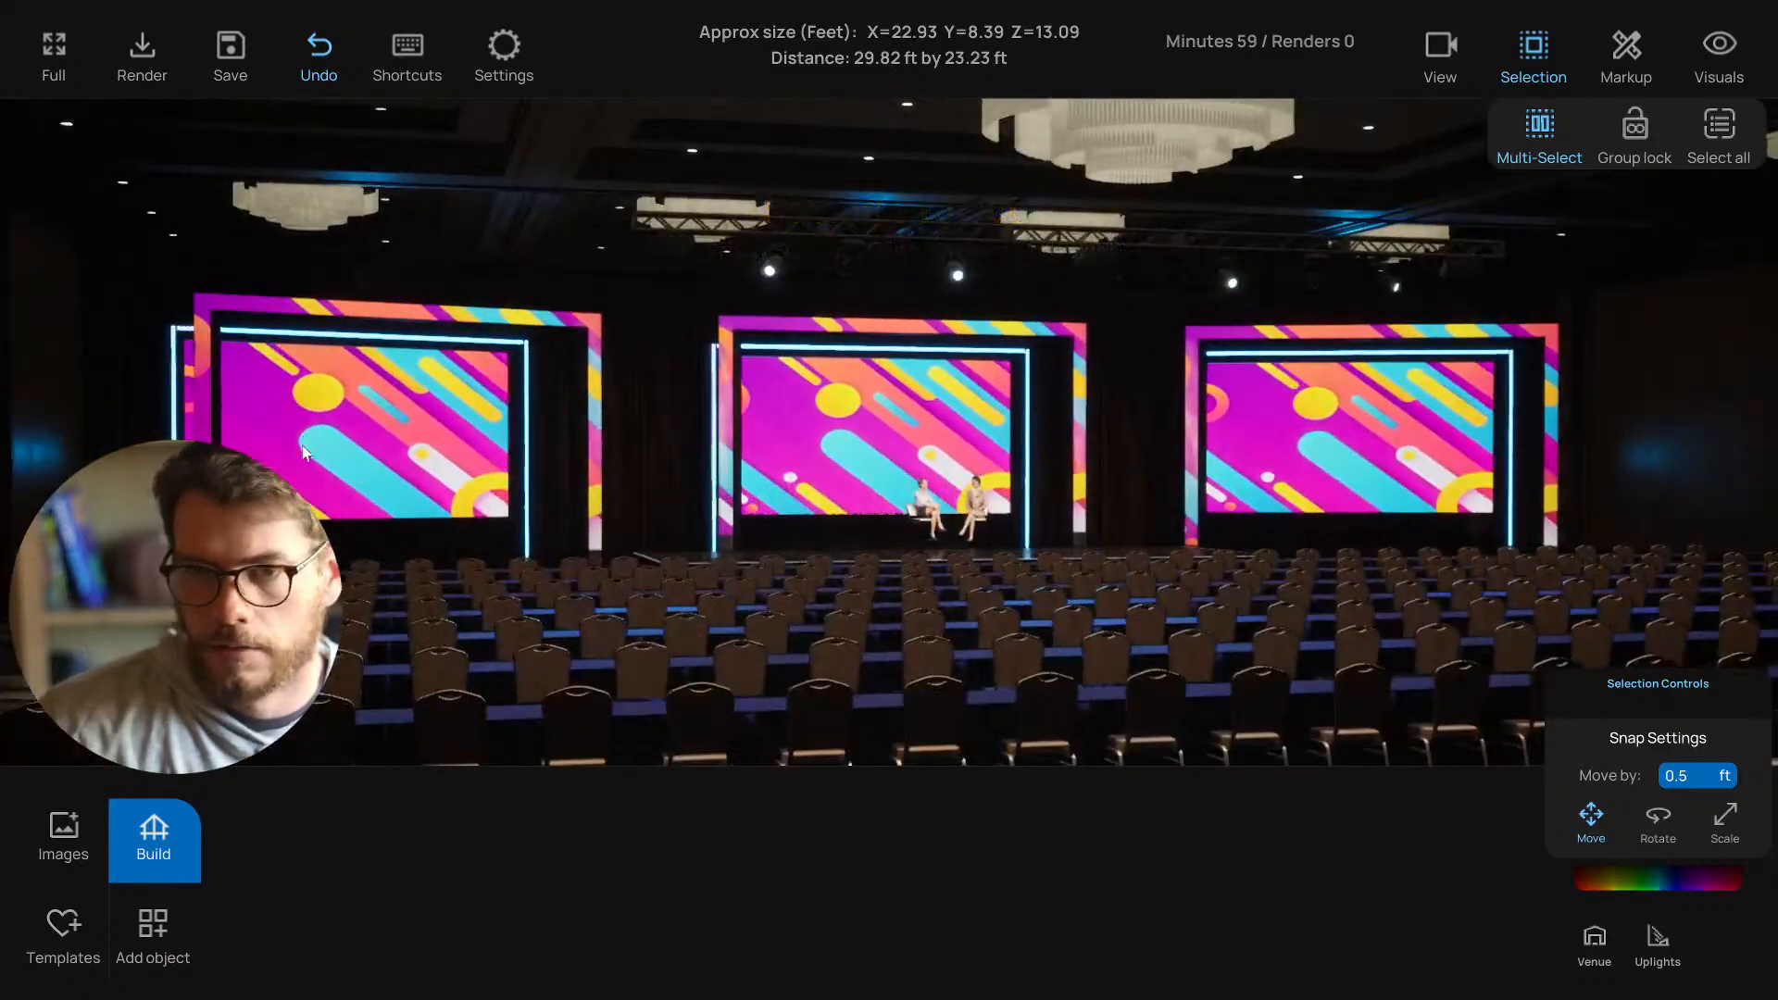
Multi-select the two vertical and one horizontal light bars around the left screen and group them.
click(178, 404)
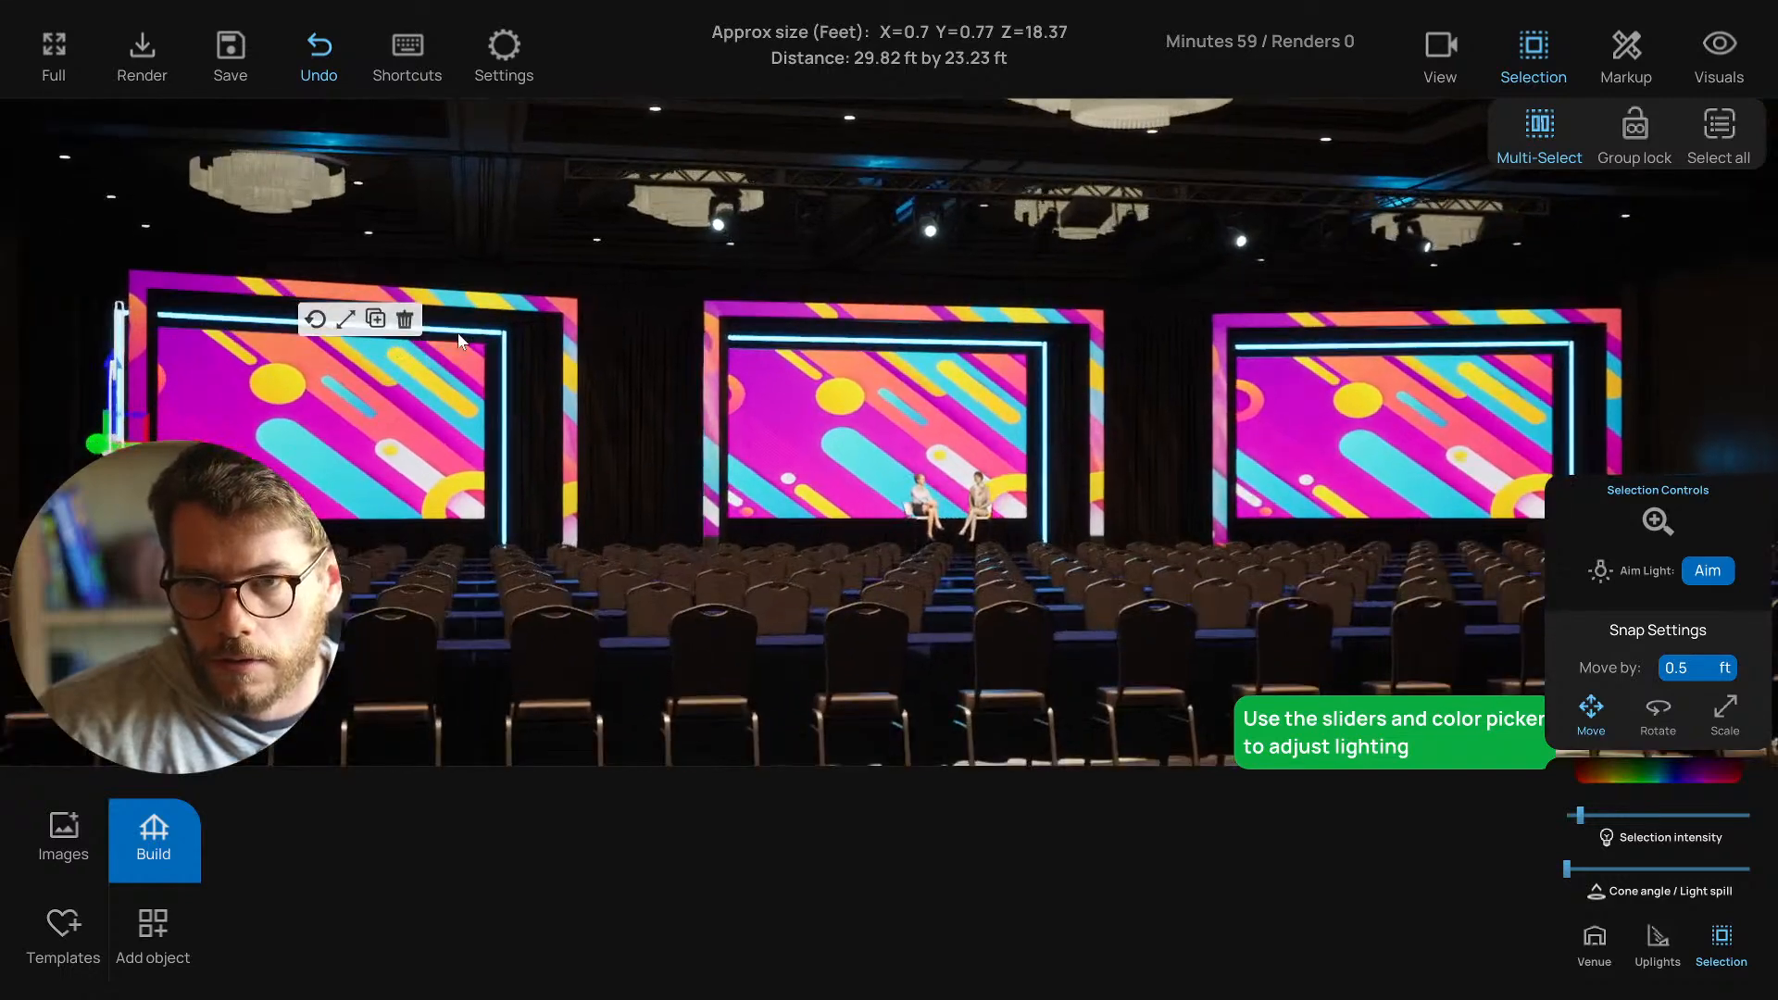
click(502, 367)
click(503, 371)
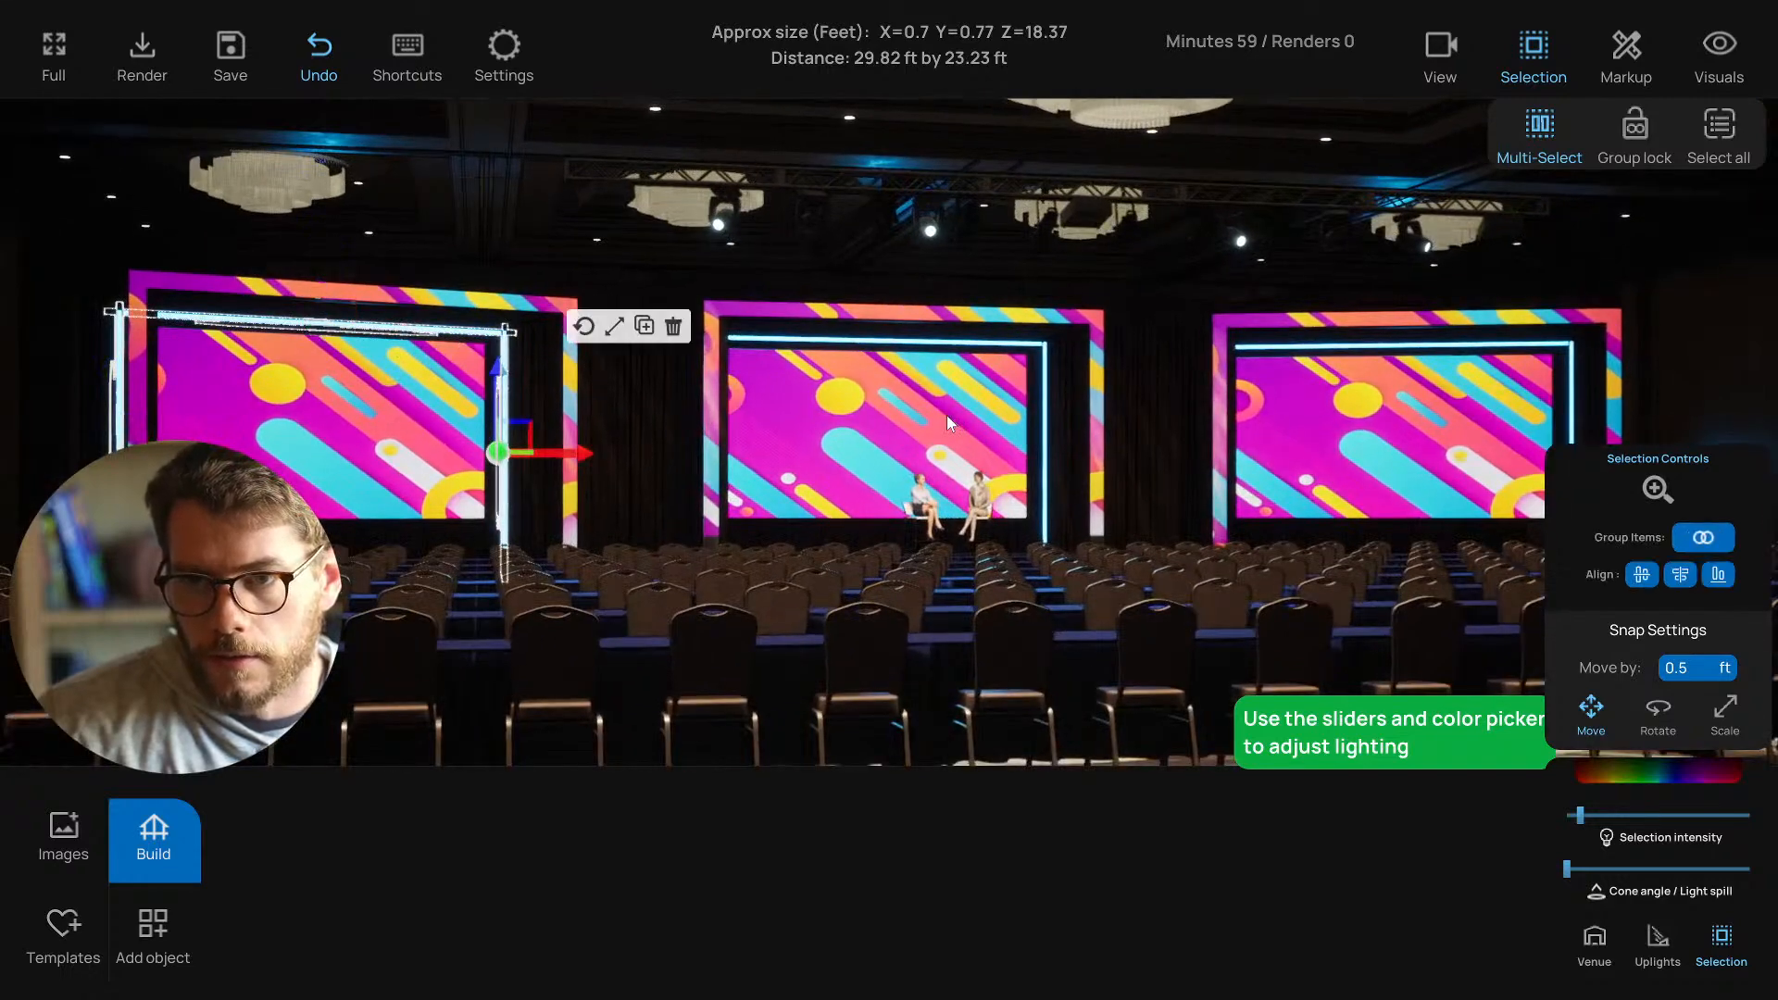
scroll(922, 416, up, 3)
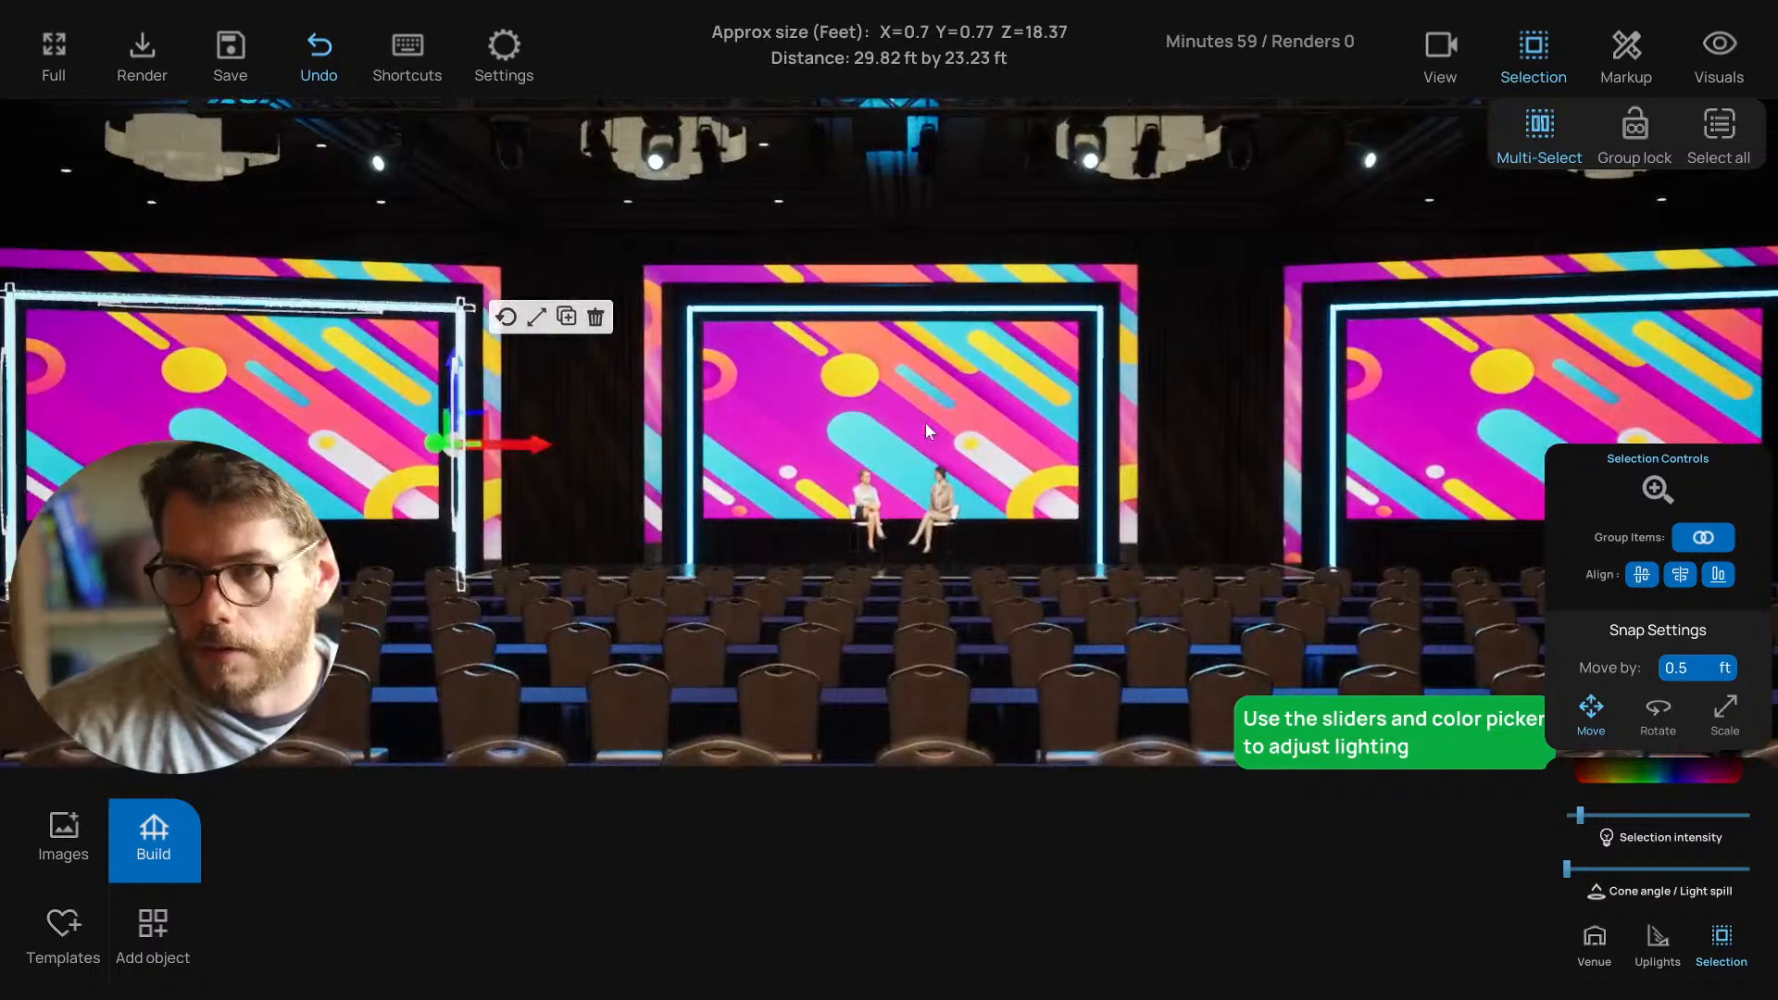
click(1704, 537)
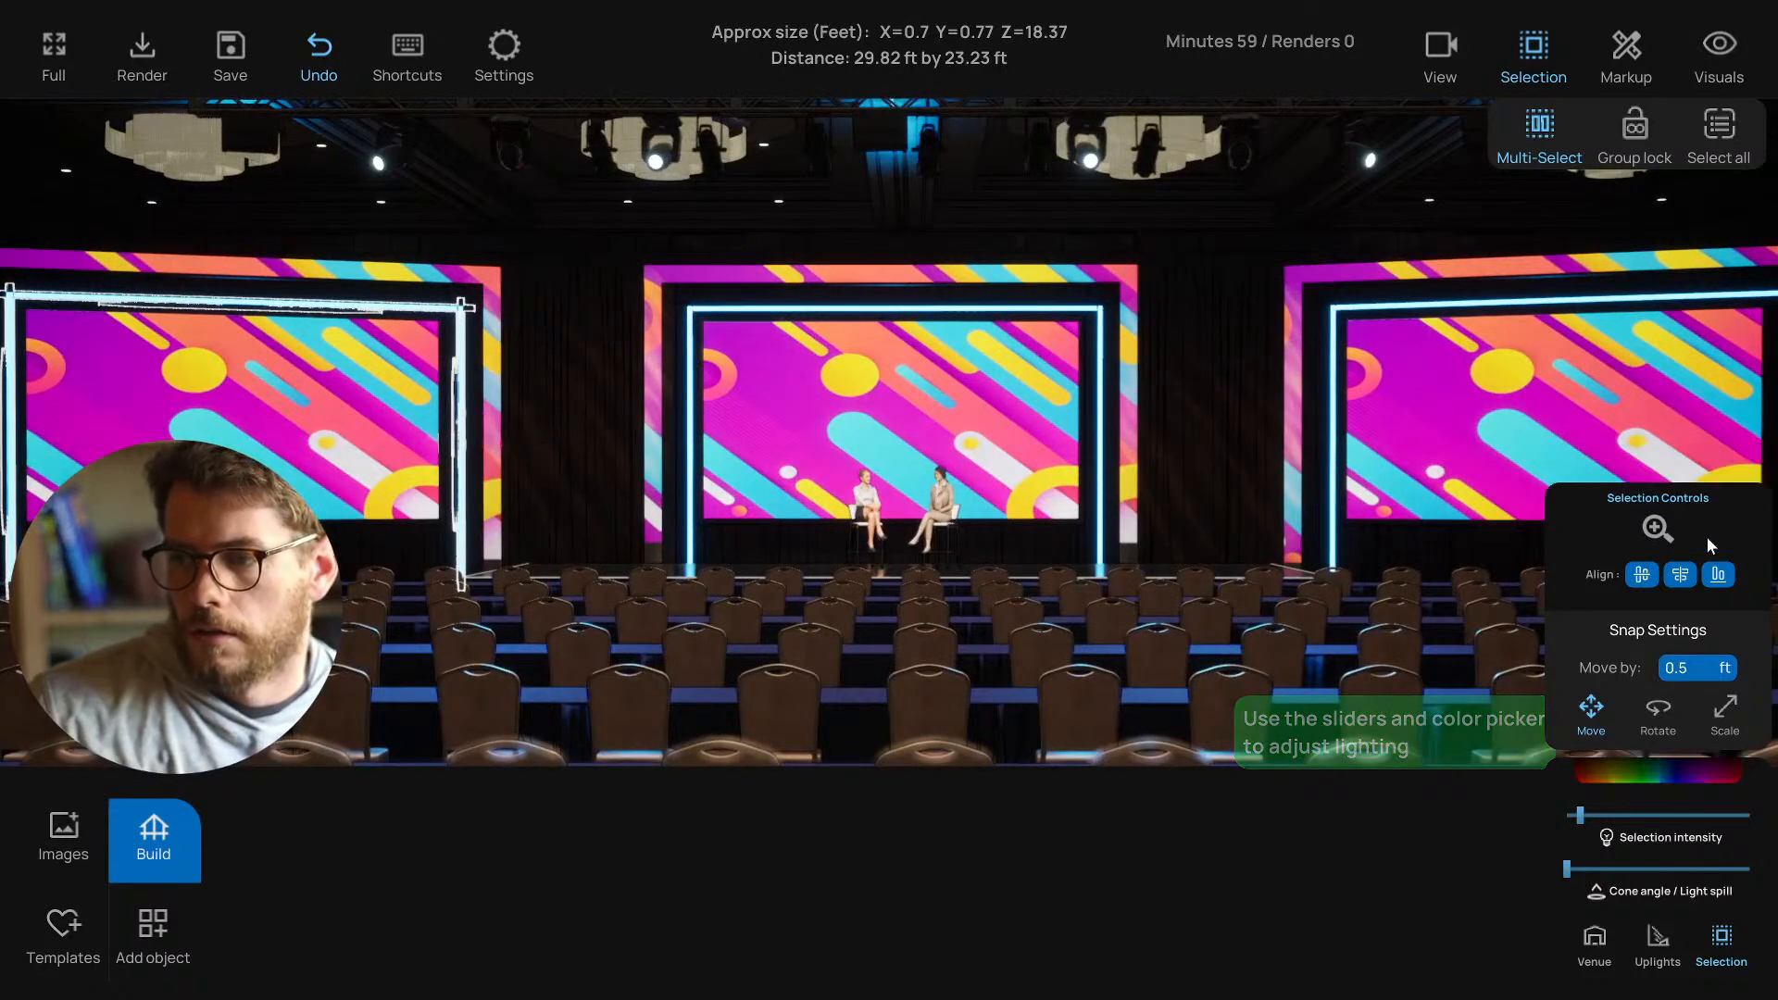
Group the top light bar with the two vertical light bars around the middle screen.
click(830, 316)
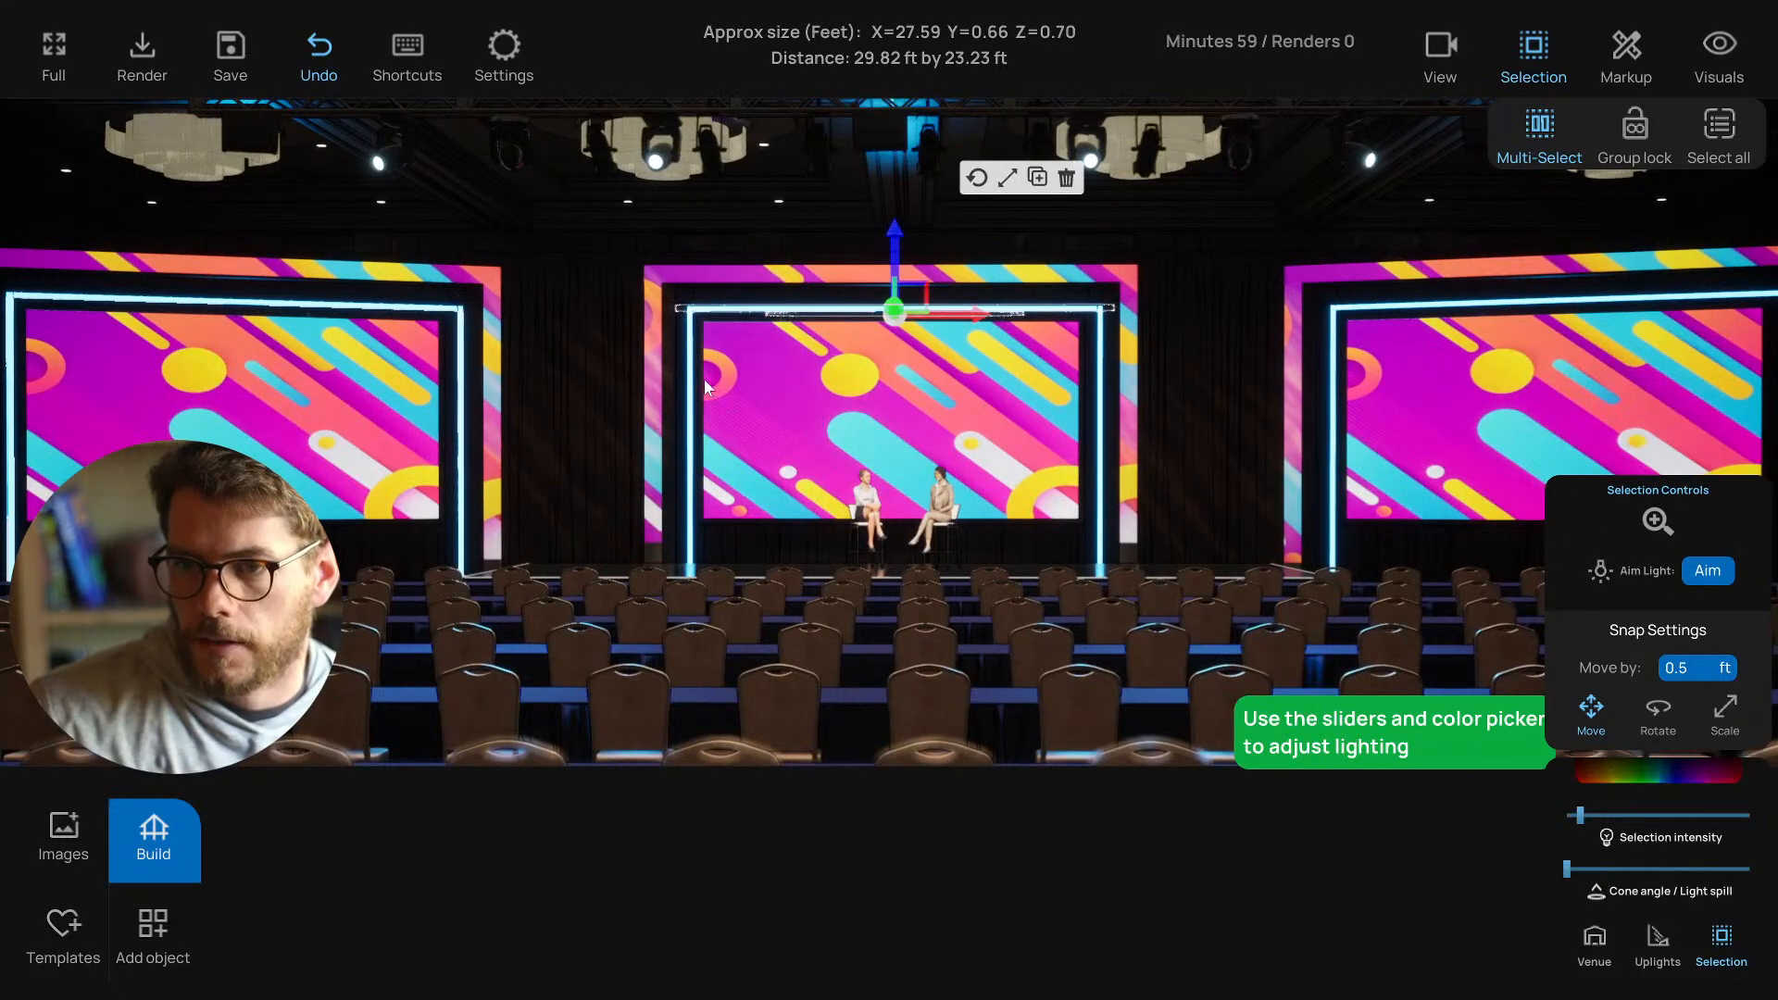
click(690, 388)
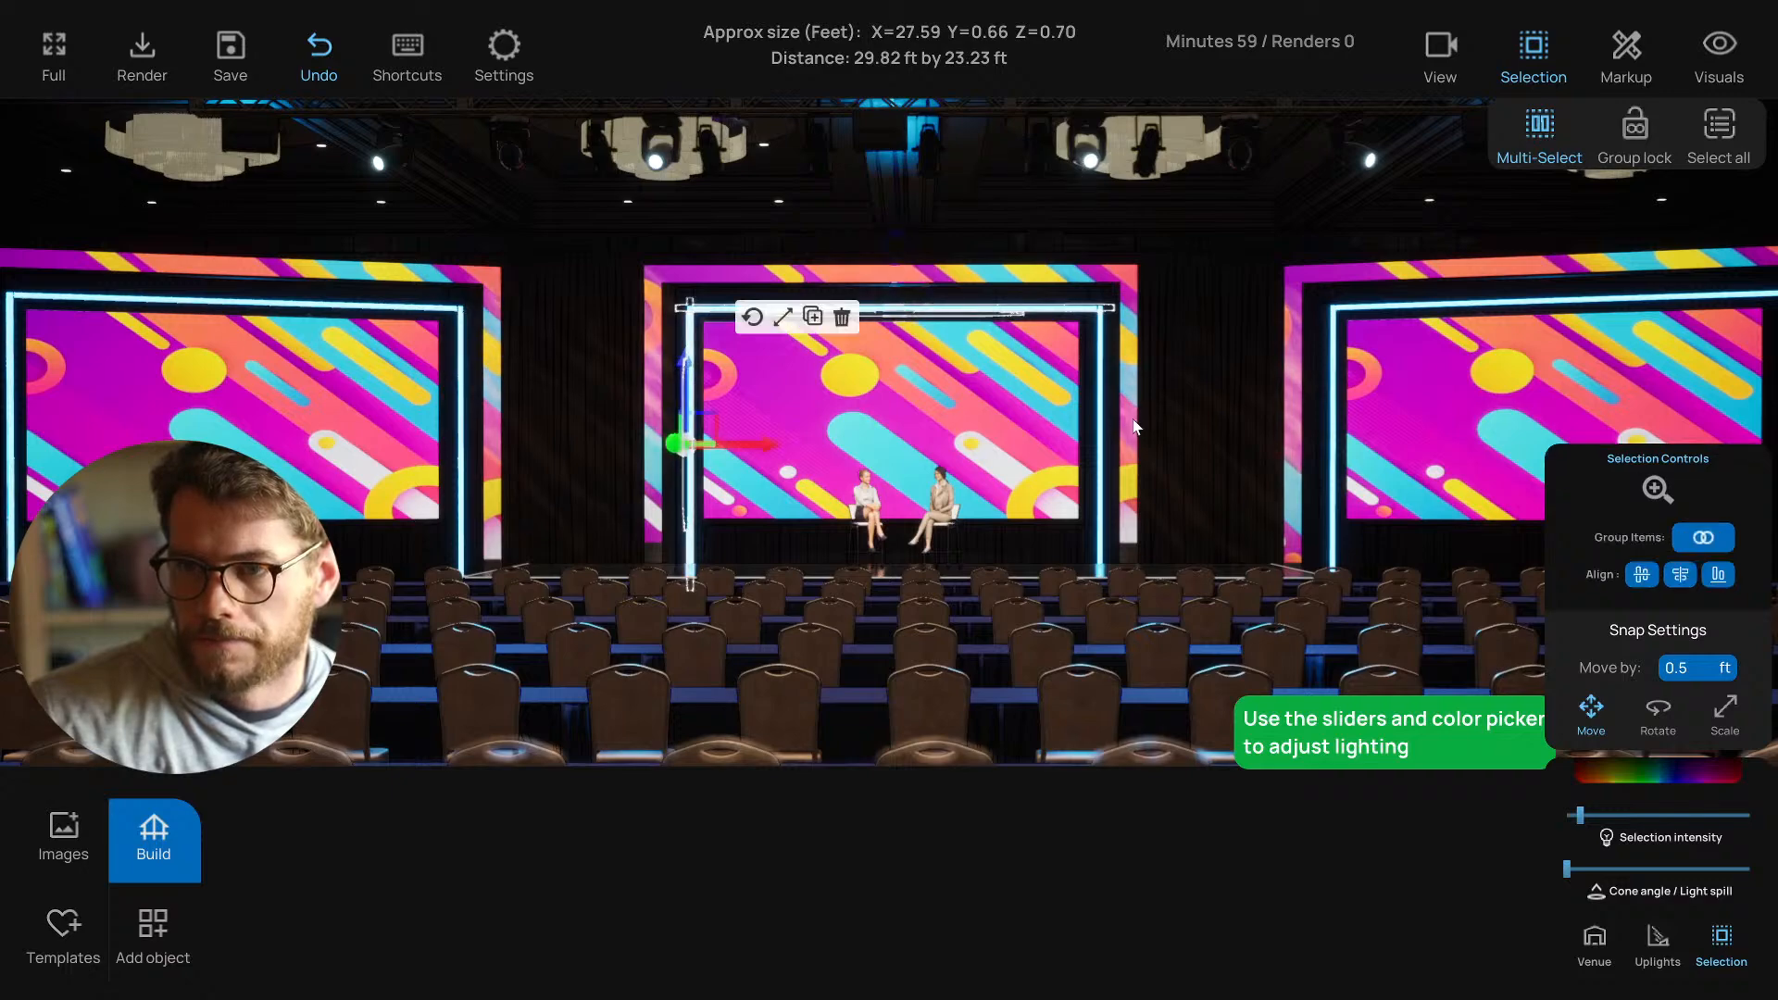
click(1102, 406)
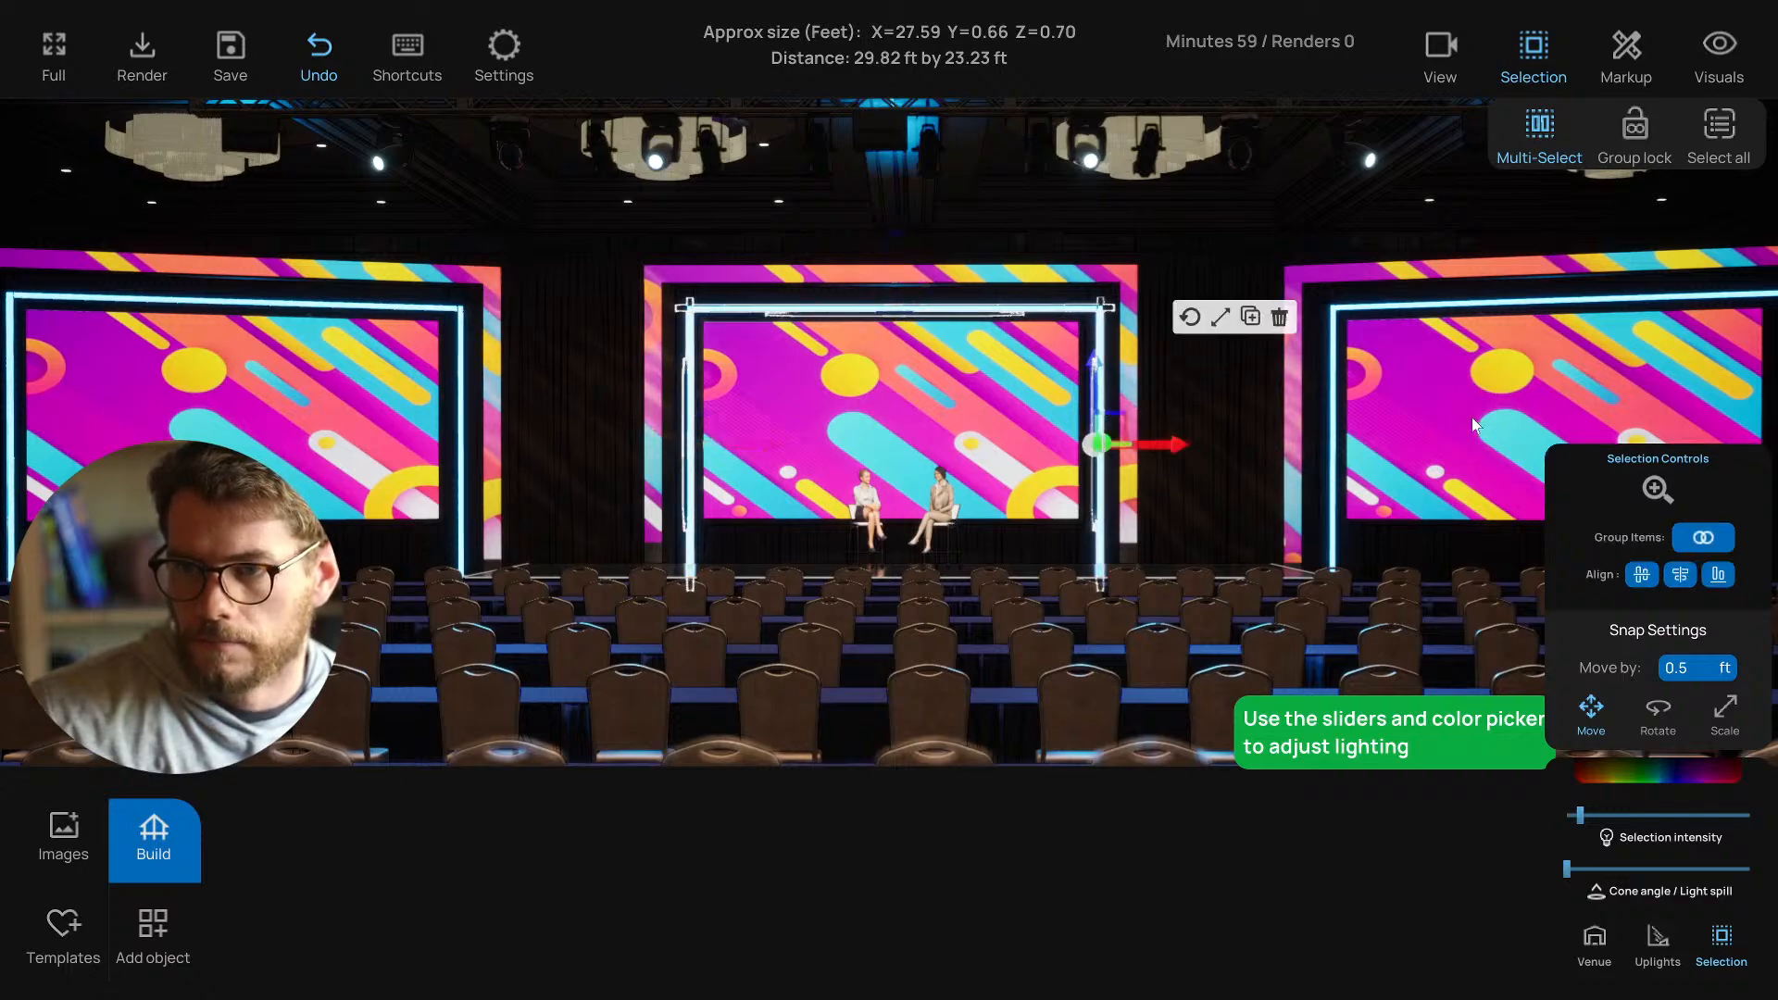
click(1703, 538)
scroll(1393, 511, down, 5)
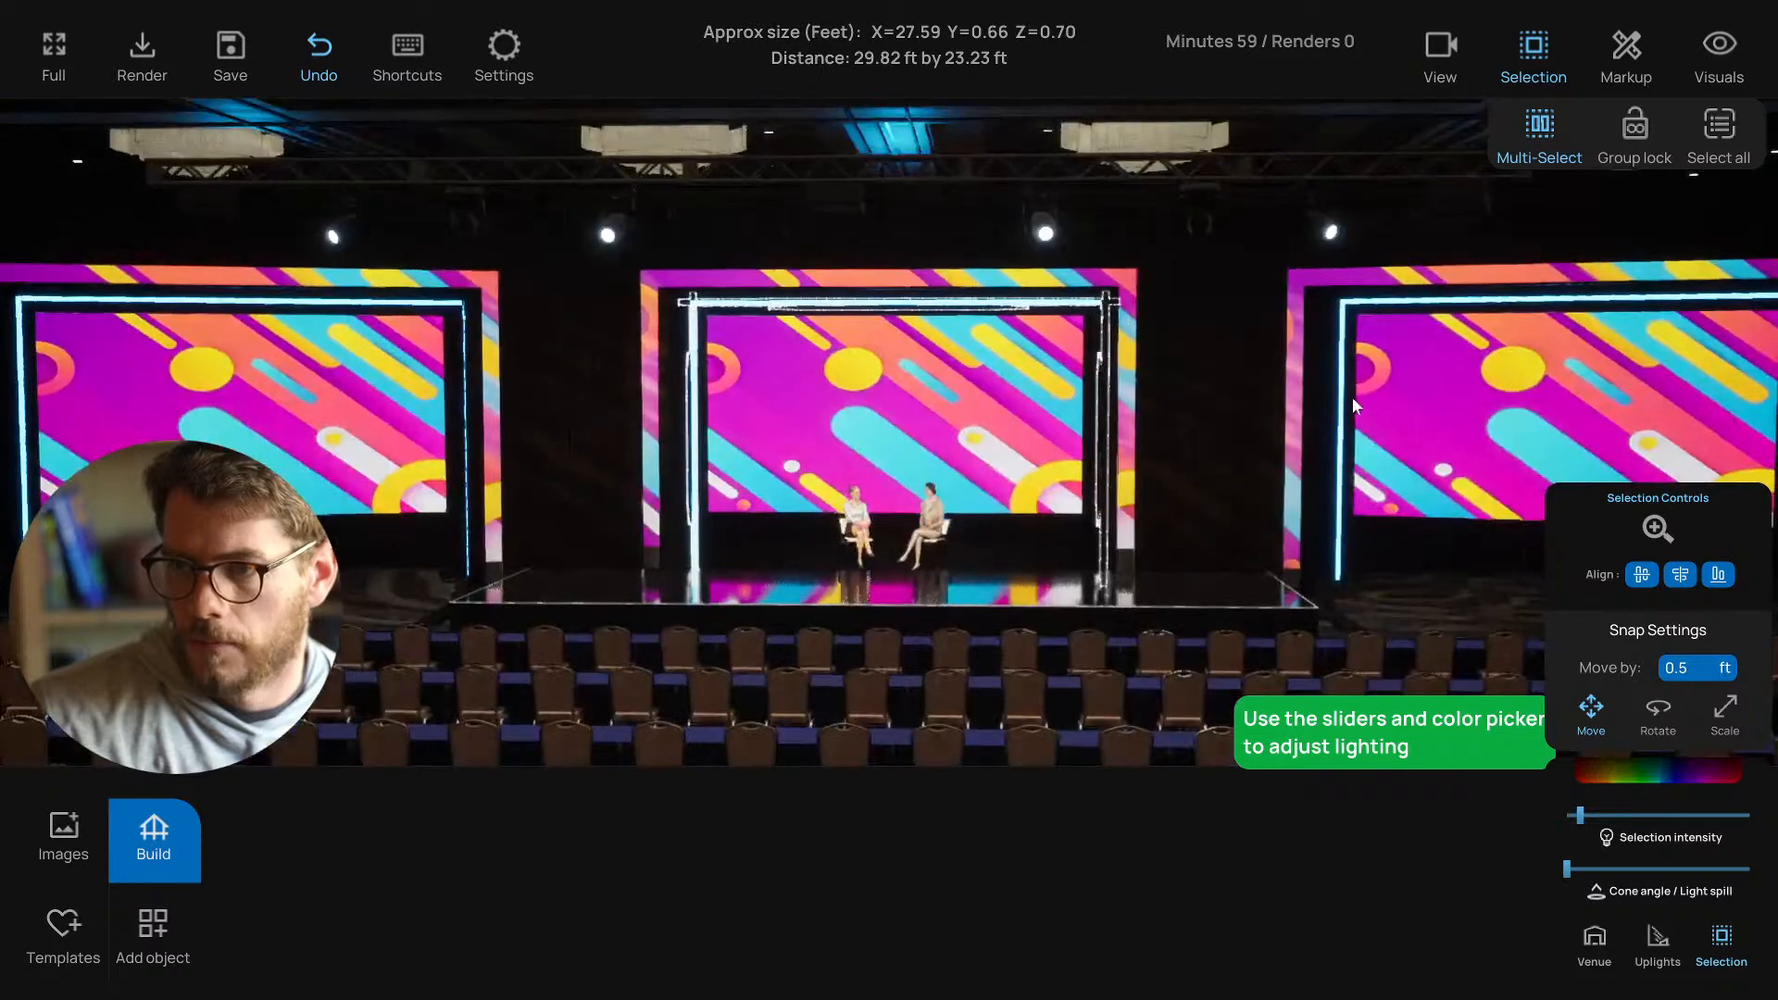
Group the three light bars framing the right screen, reselecting each bar individually before grouping.
click(1345, 397)
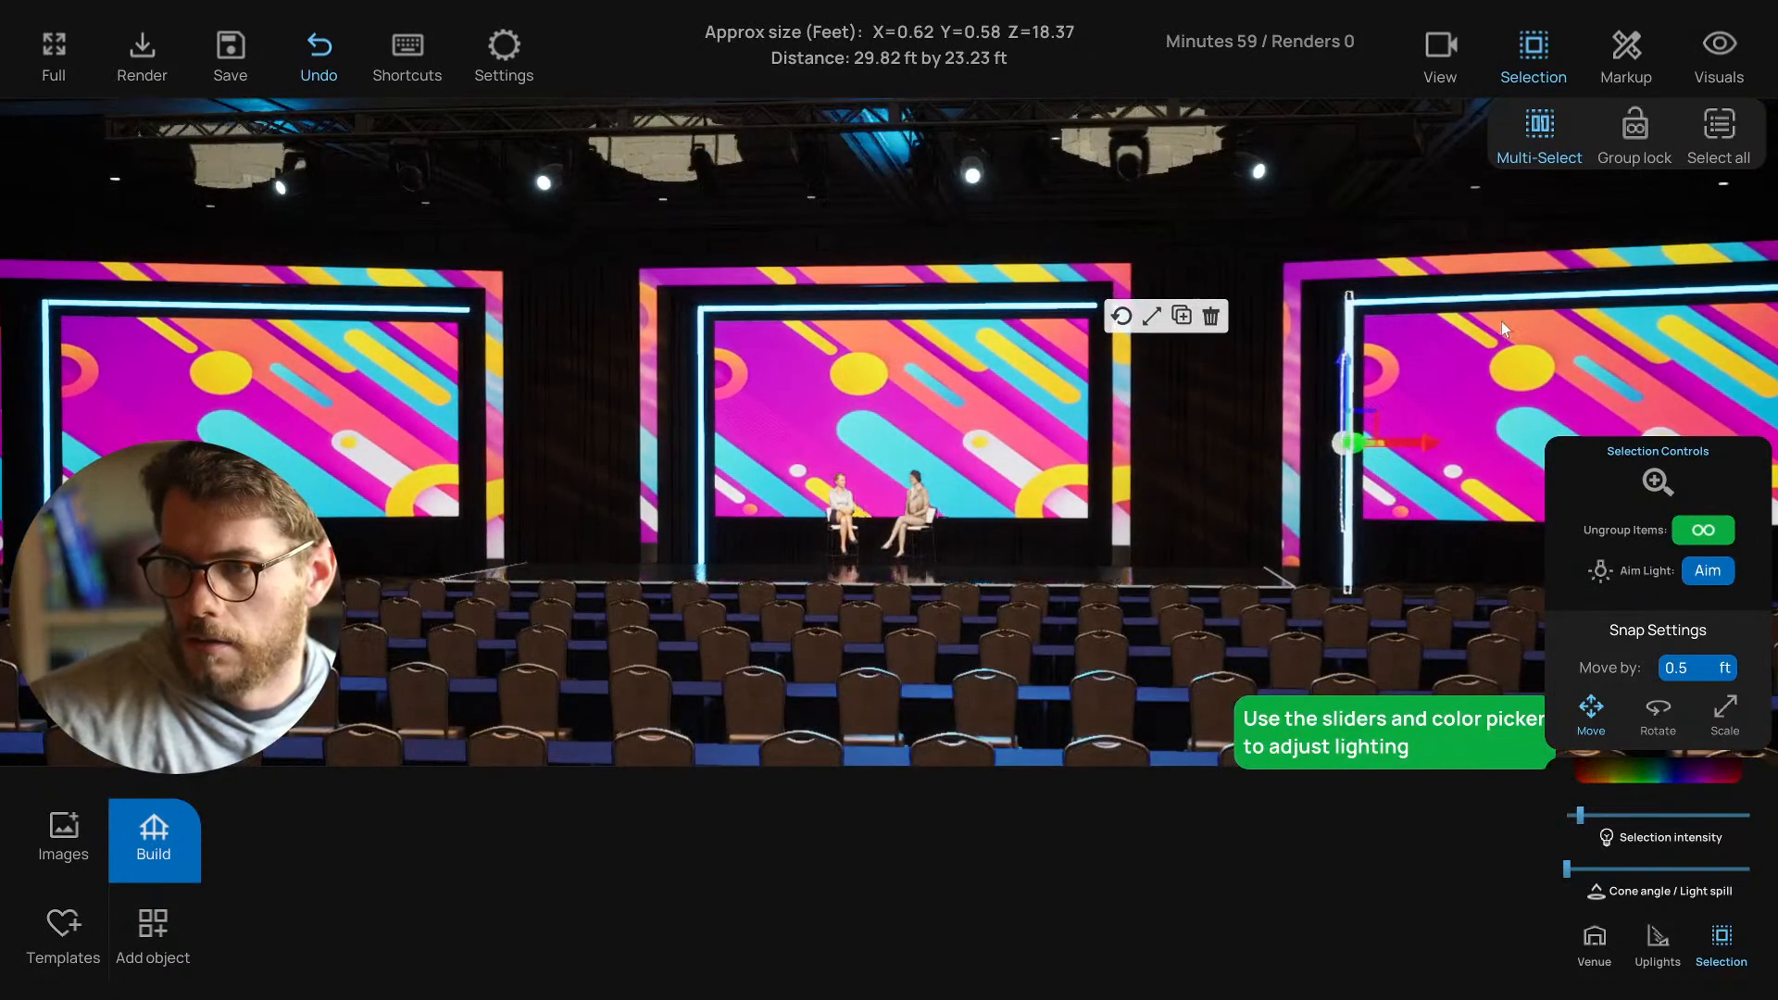
click(1496, 308)
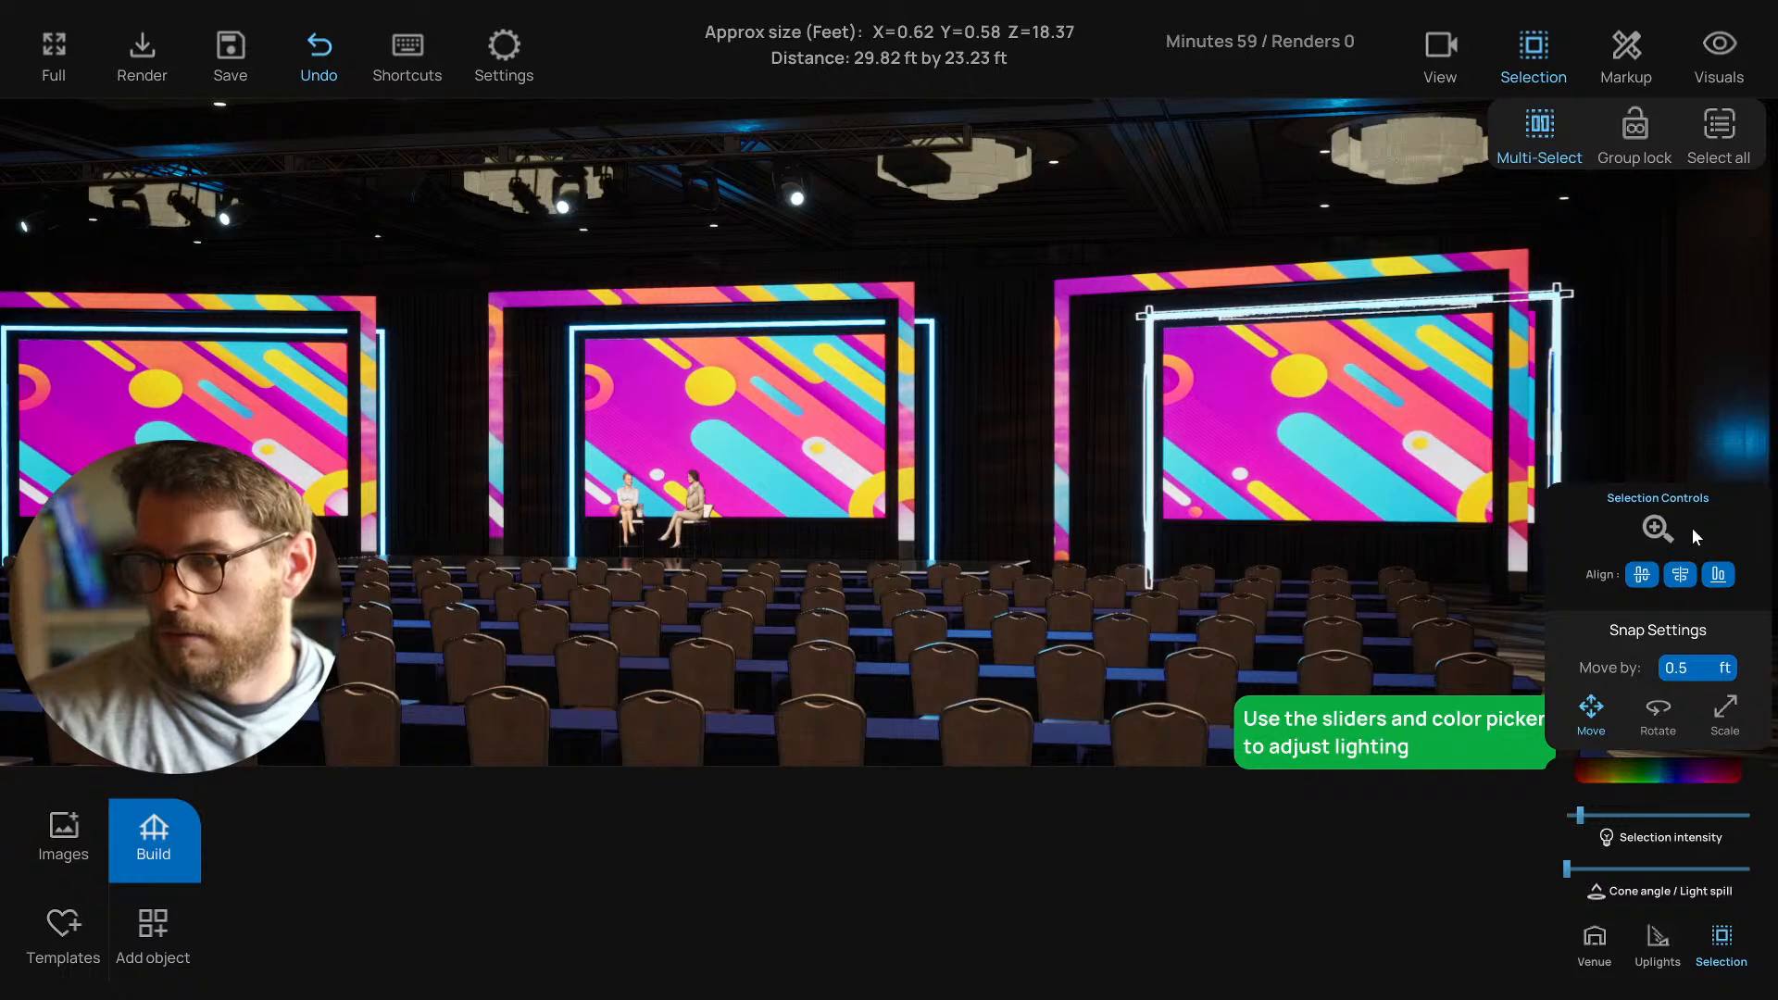
click(1642, 355)
click(1554, 339)
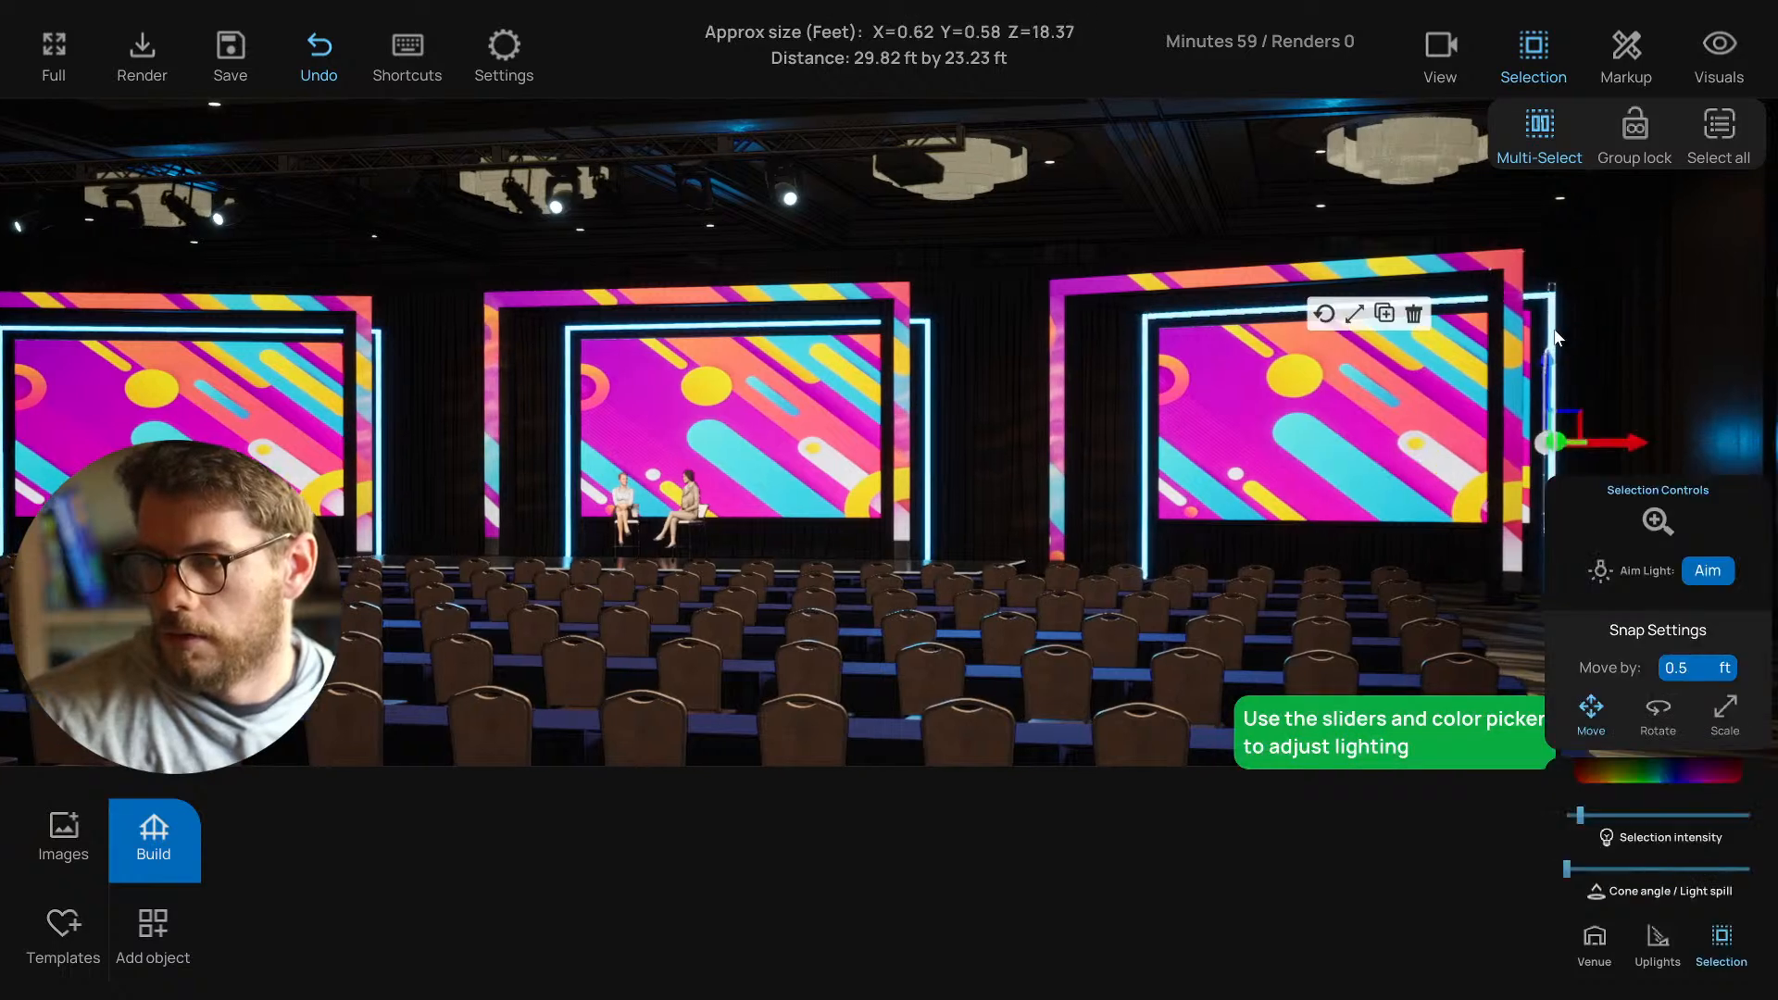
shift+click(1193, 315)
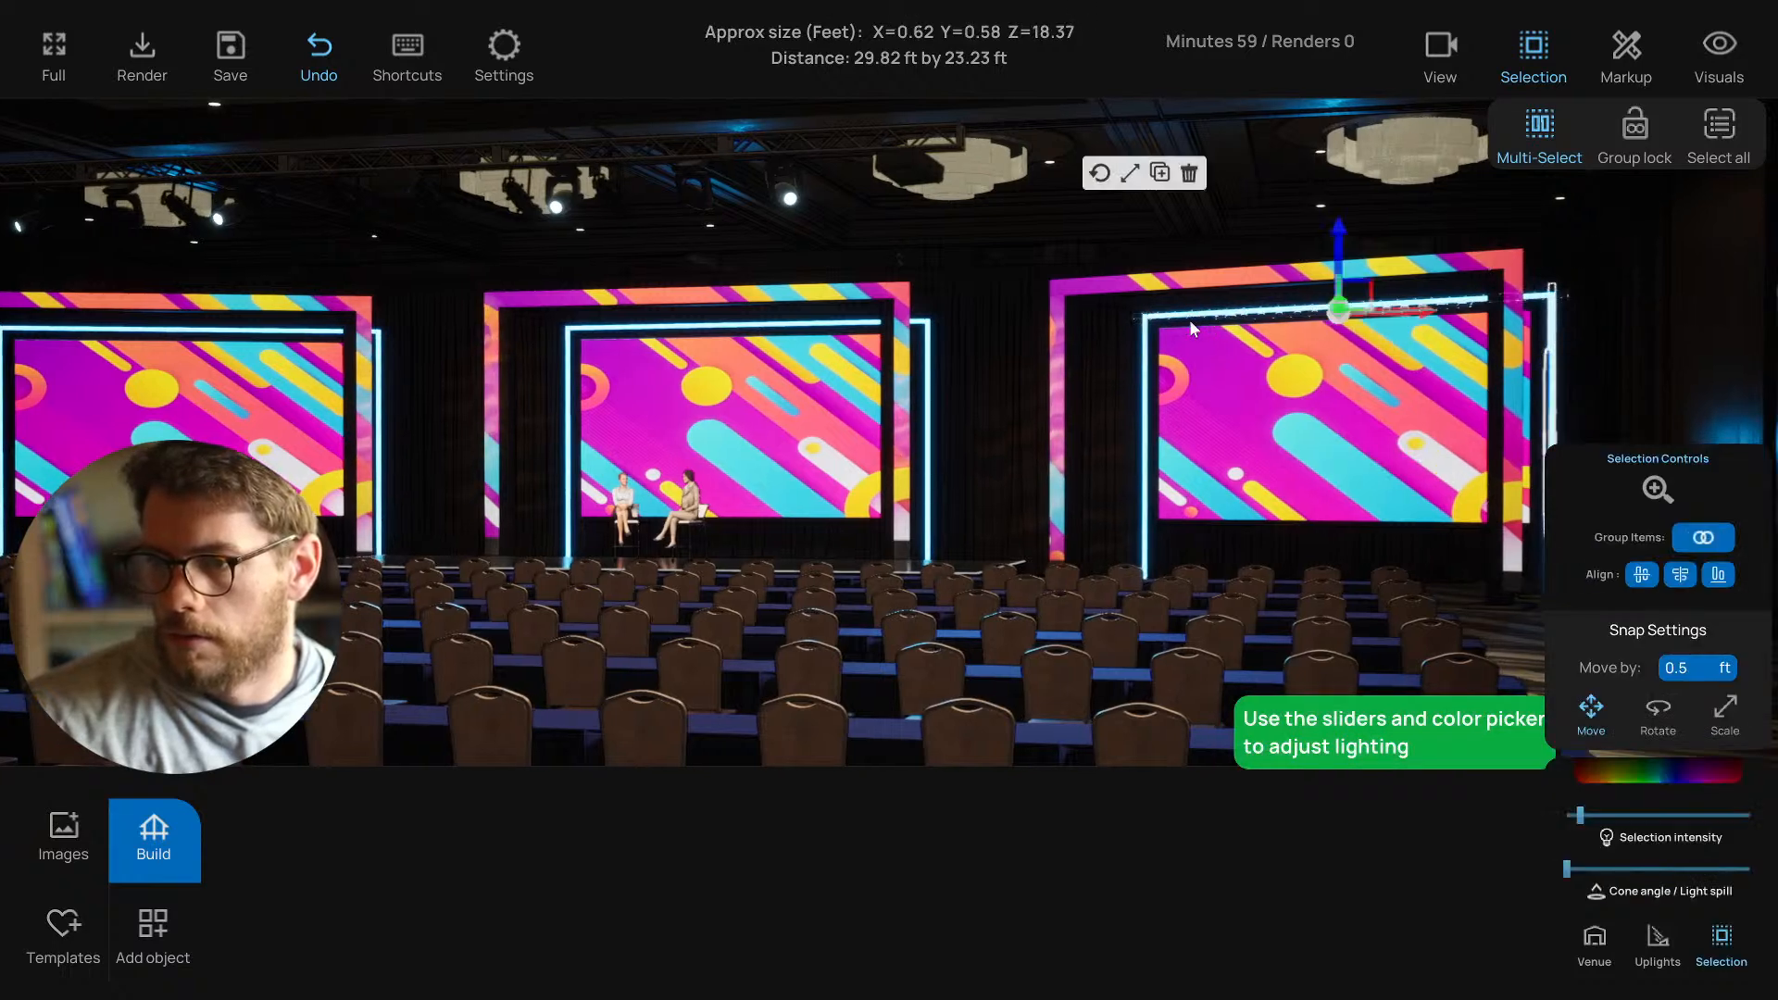
shift+click(1147, 373)
click(1703, 537)
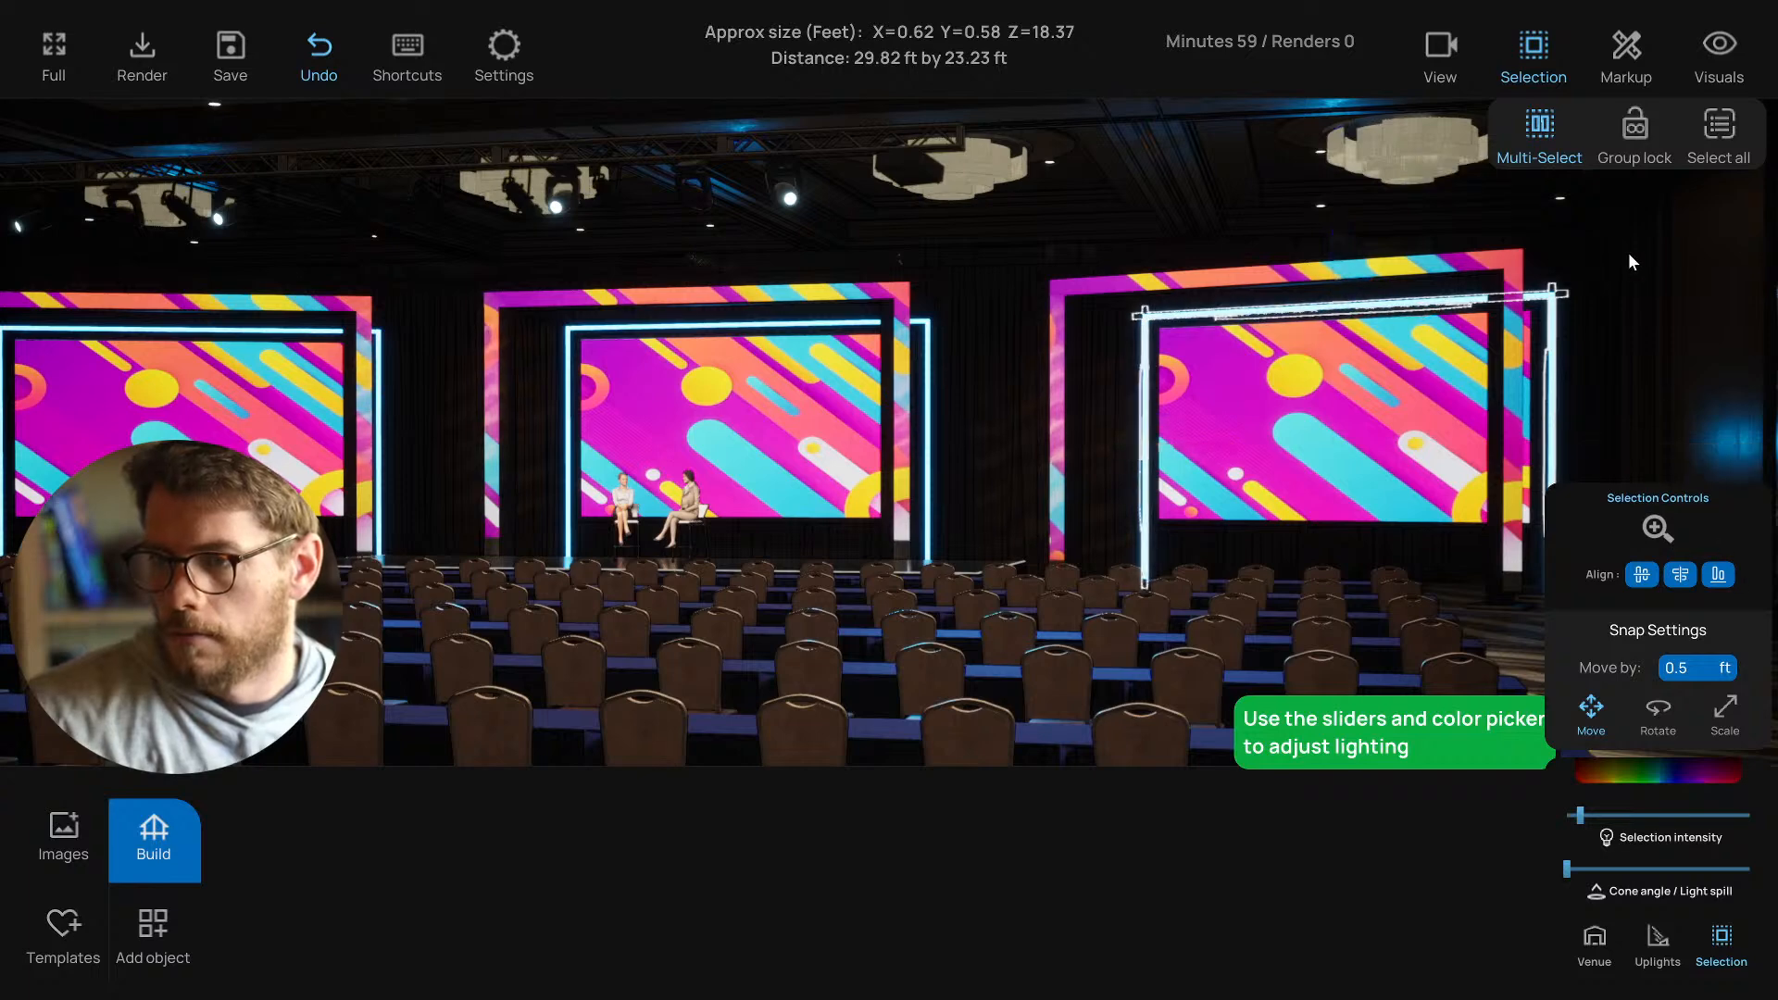
With group lock on, select the light bar groups around all three screens and set their colour to yellow, hex sRGB FFCF00FF.
click(1554, 322)
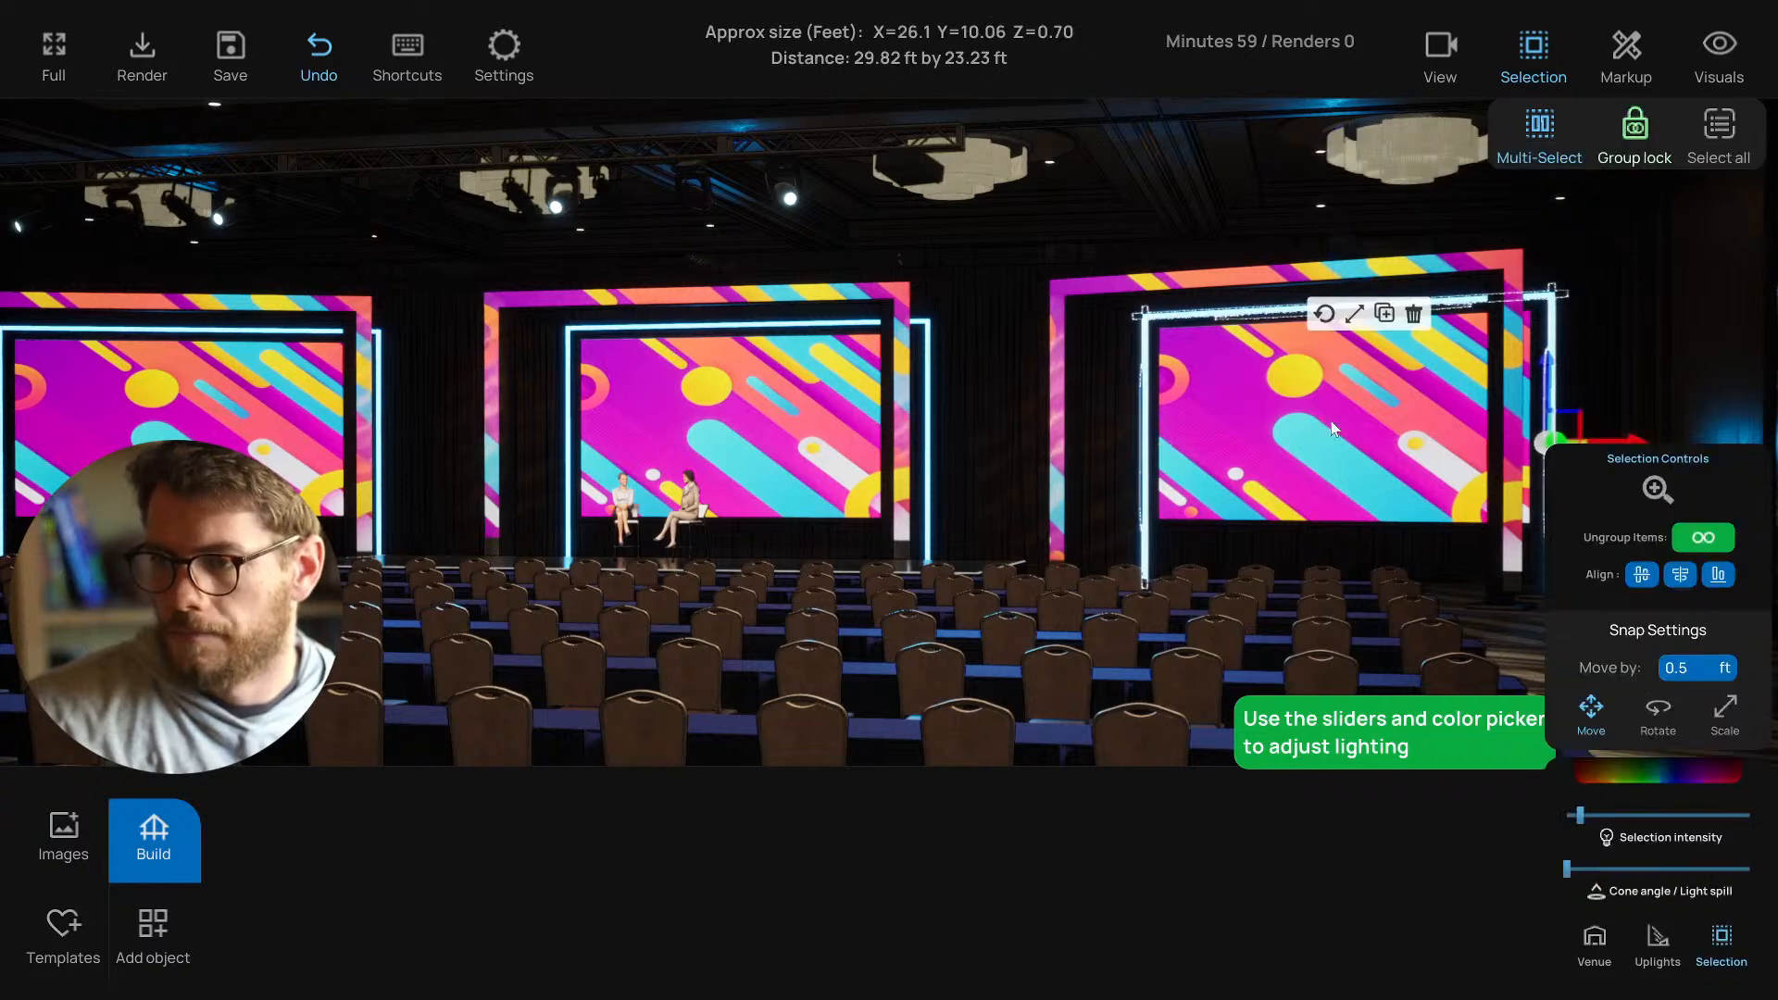
right_drag(776, 330, 813, 324)
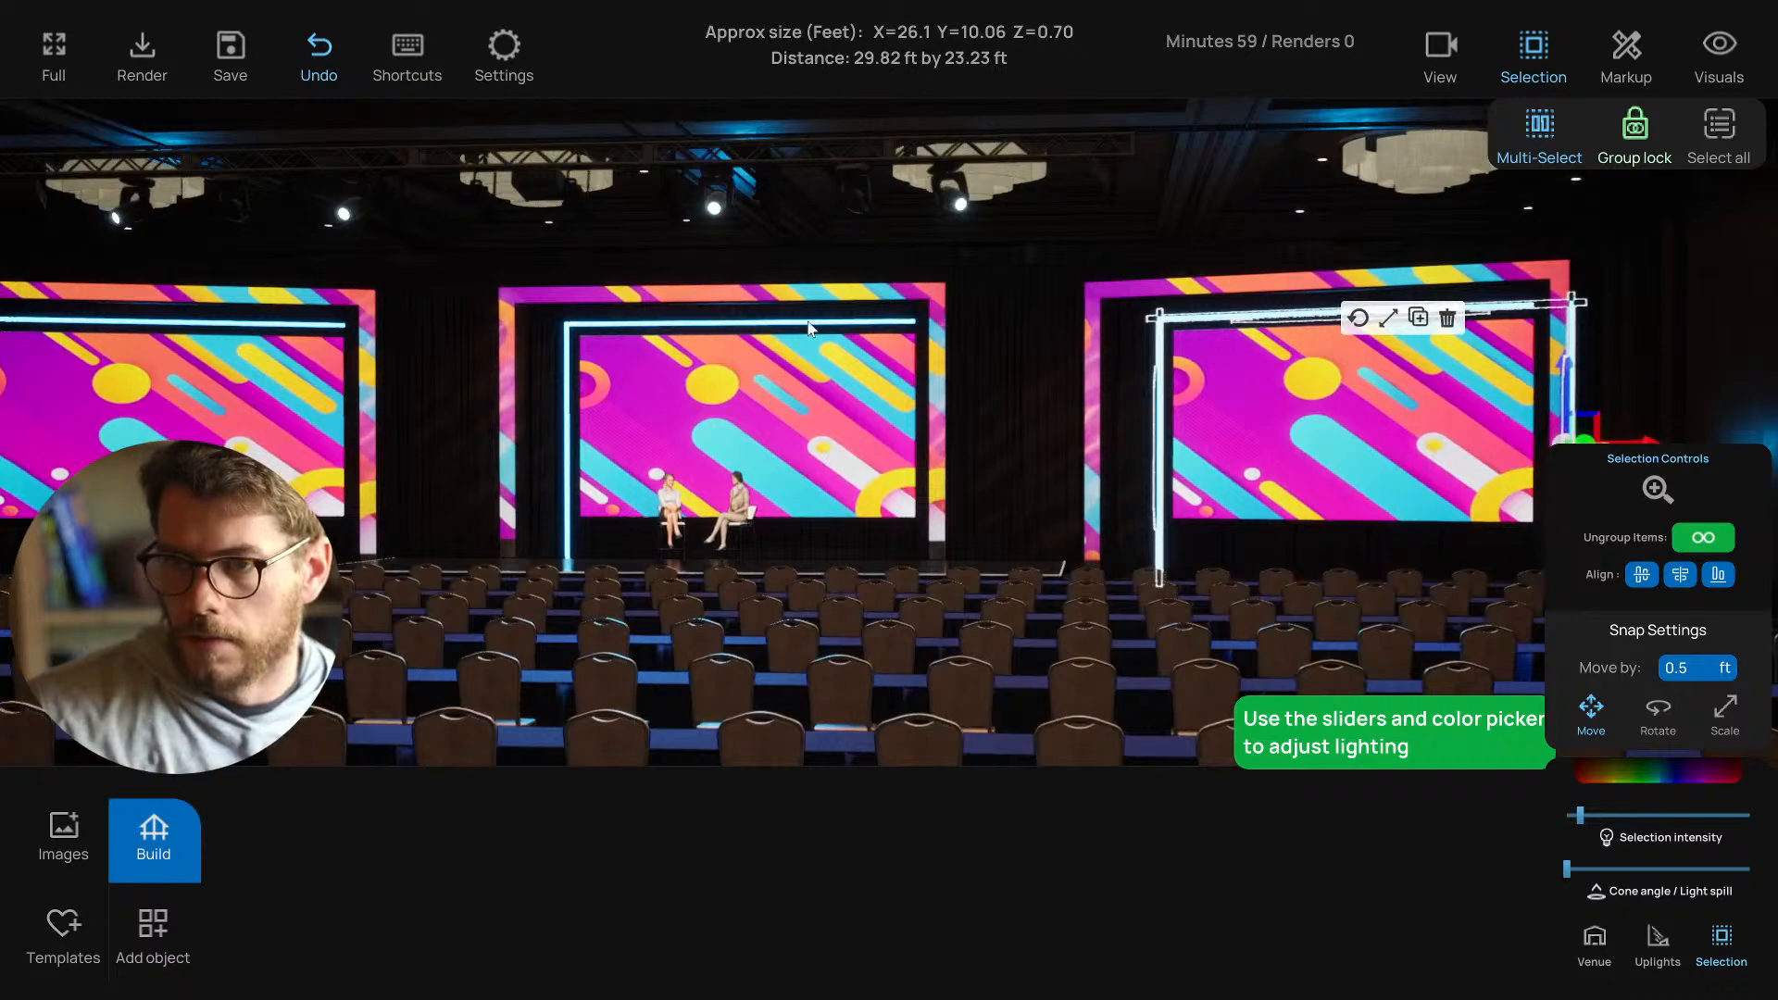
click(809, 327)
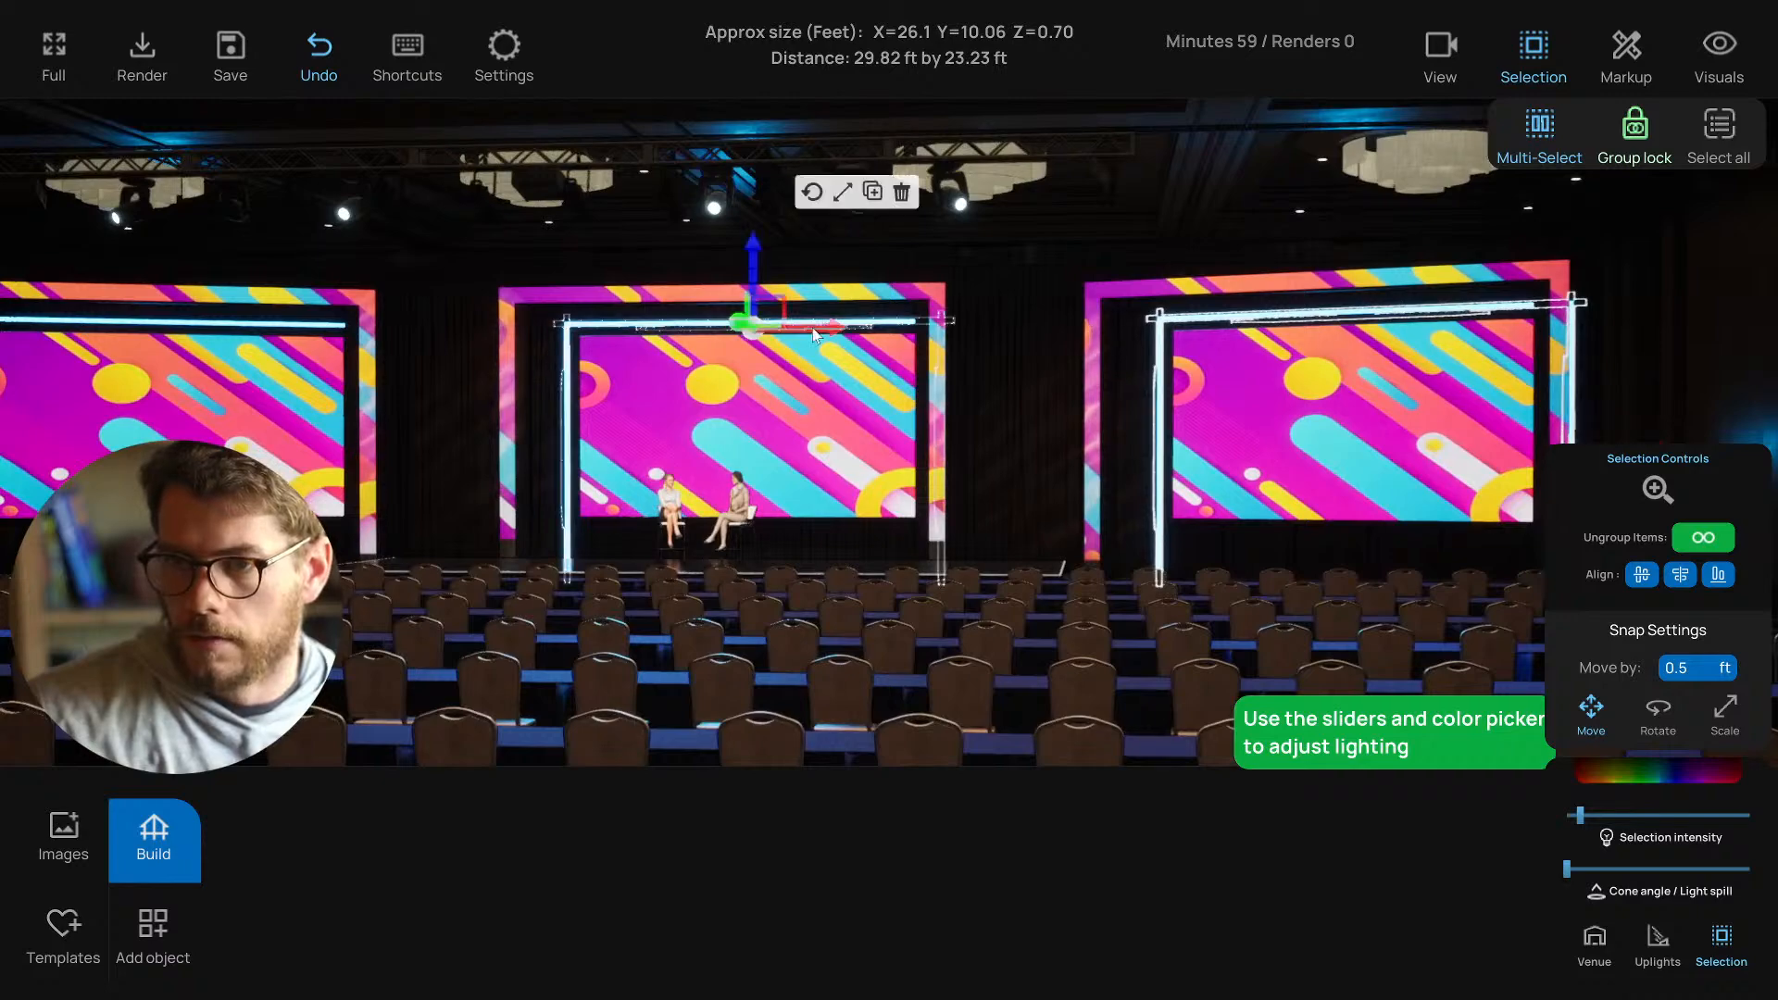
click(316, 326)
right_drag(447, 468, 549, 493)
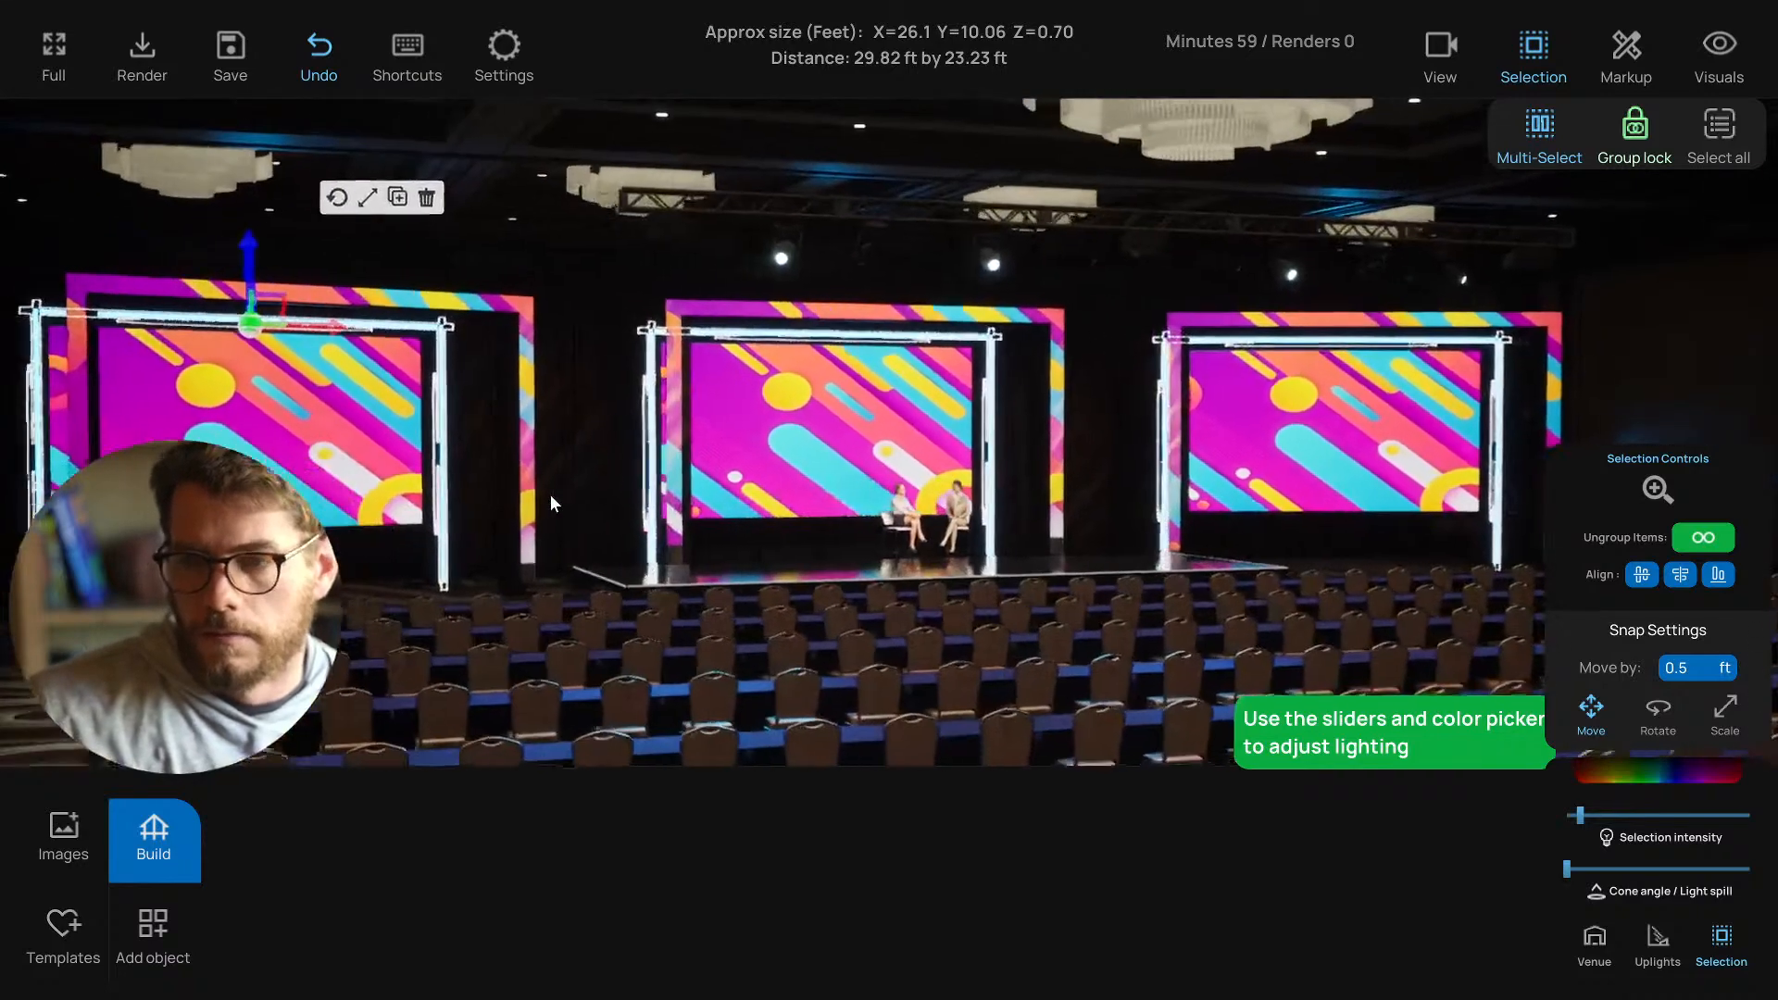
scroll(554, 498, down, 3)
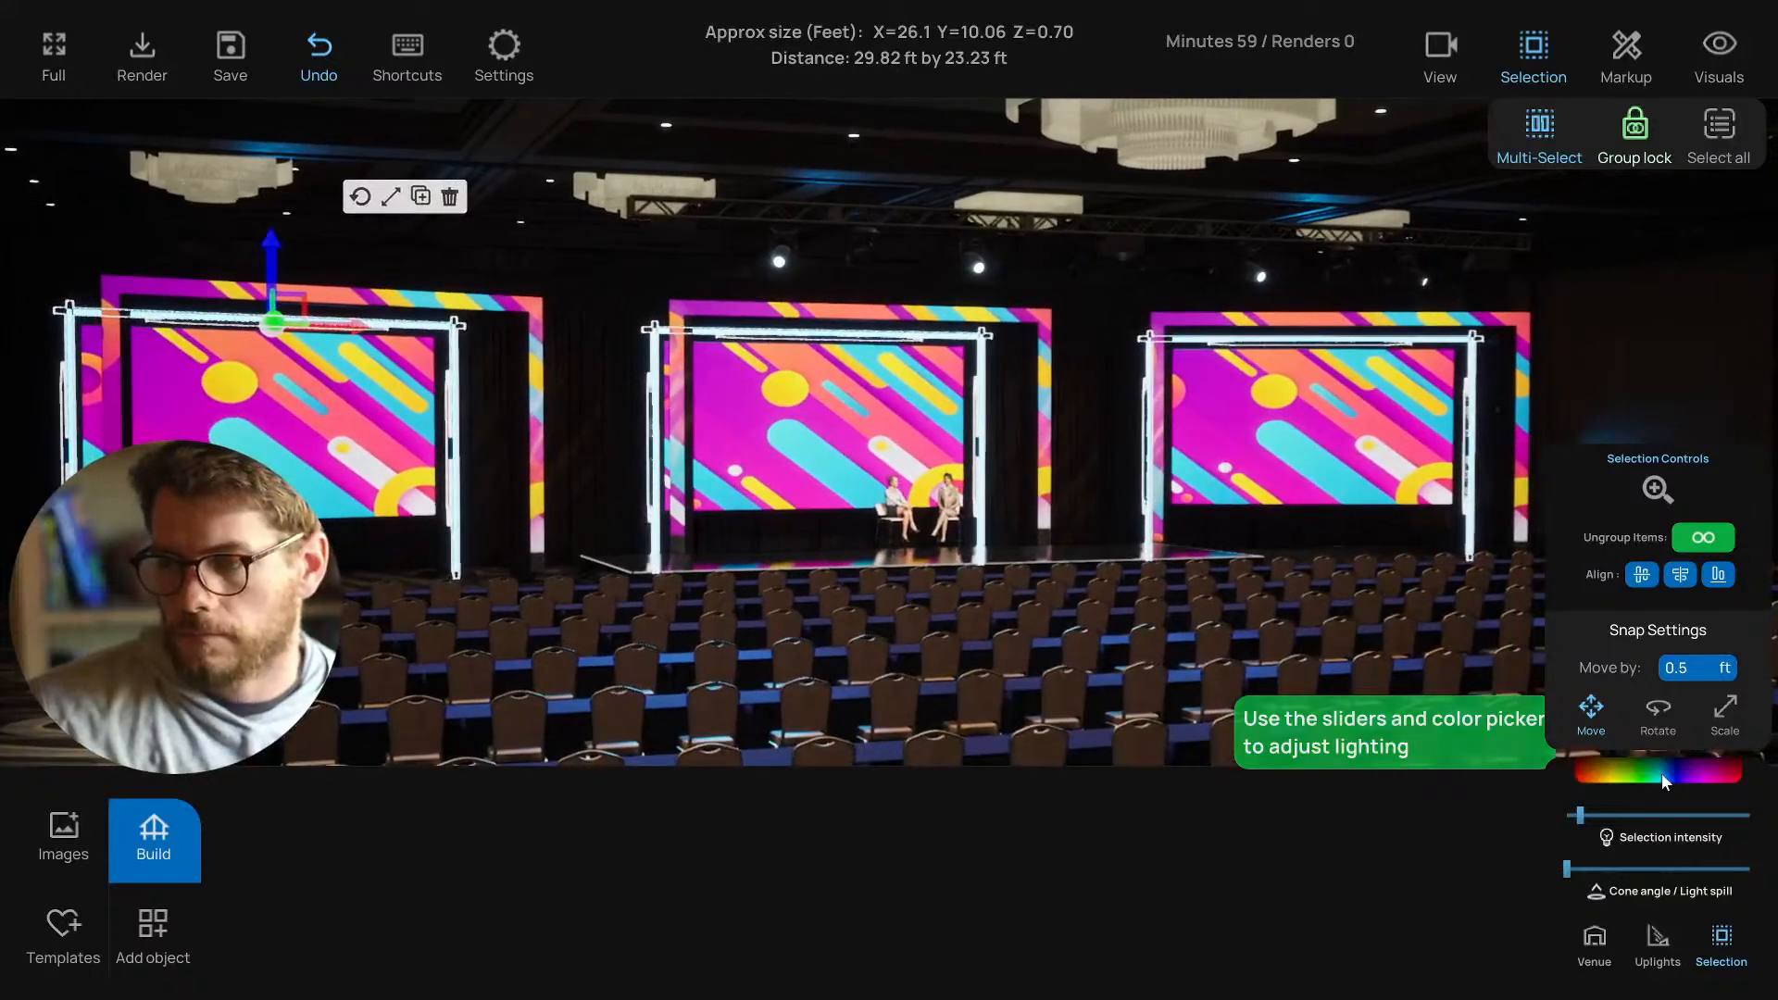
click(1662, 776)
drag(1471, 651, 1572, 748)
drag(1633, 646, 1638, 572)
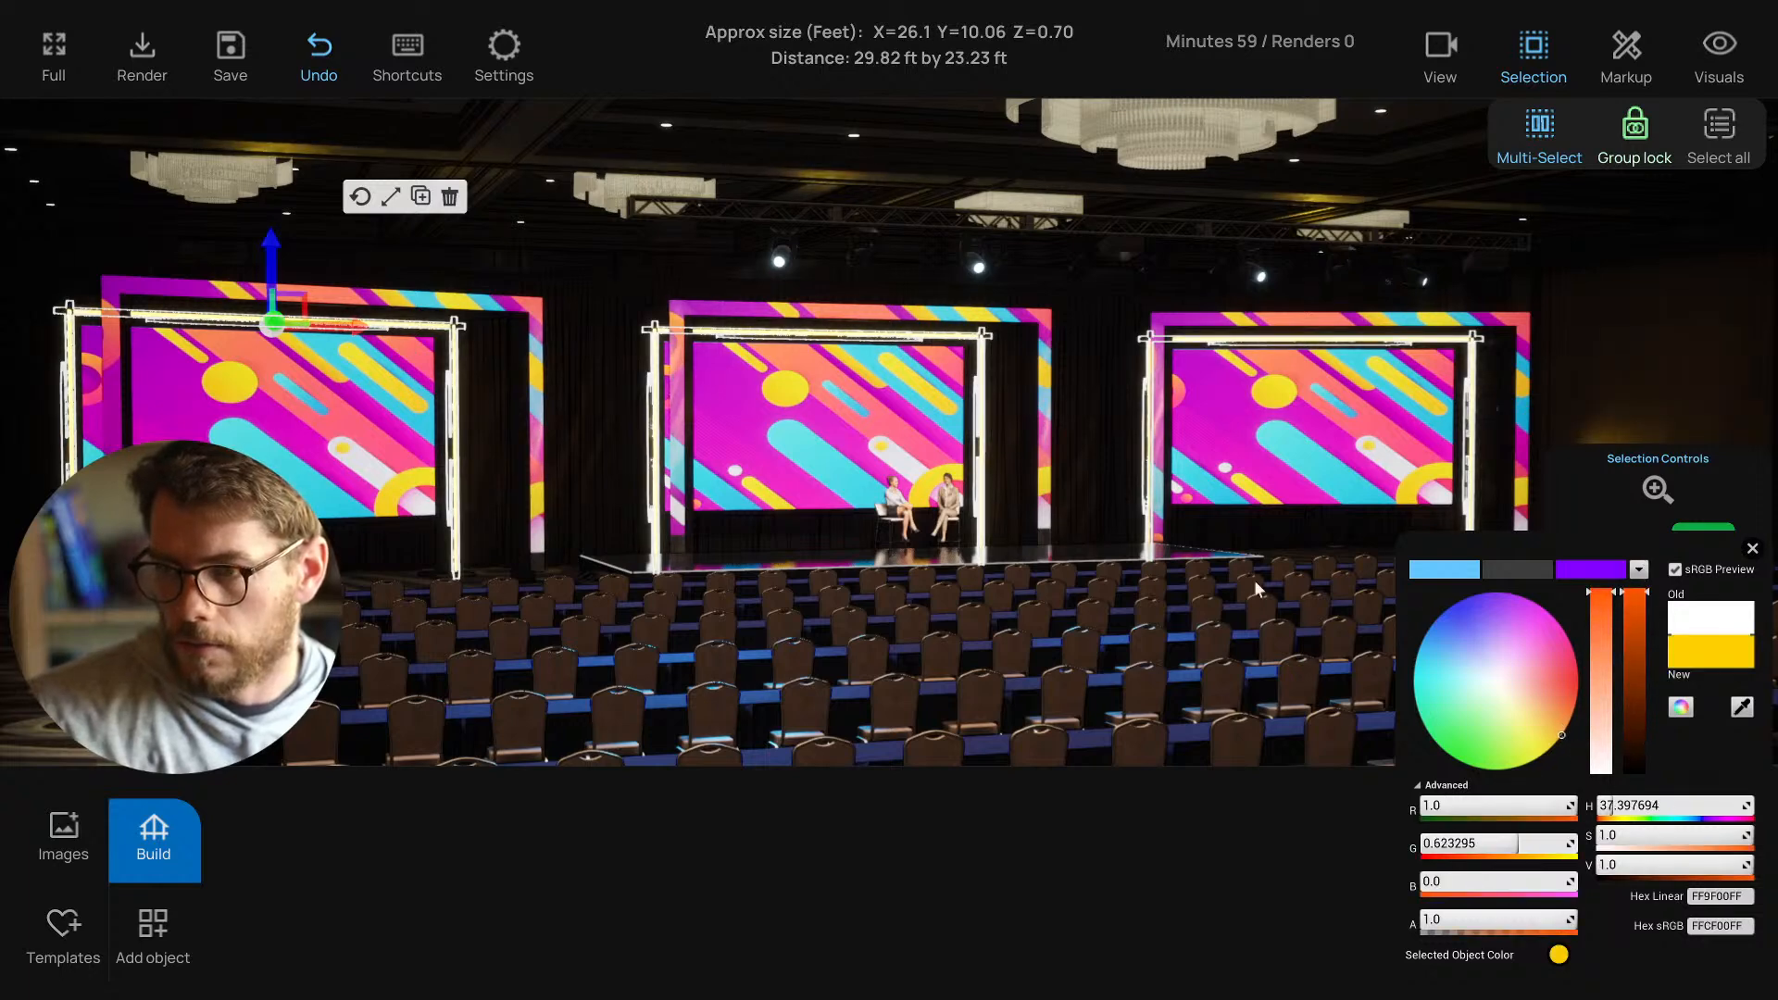
scroll(1230, 572, down, 2)
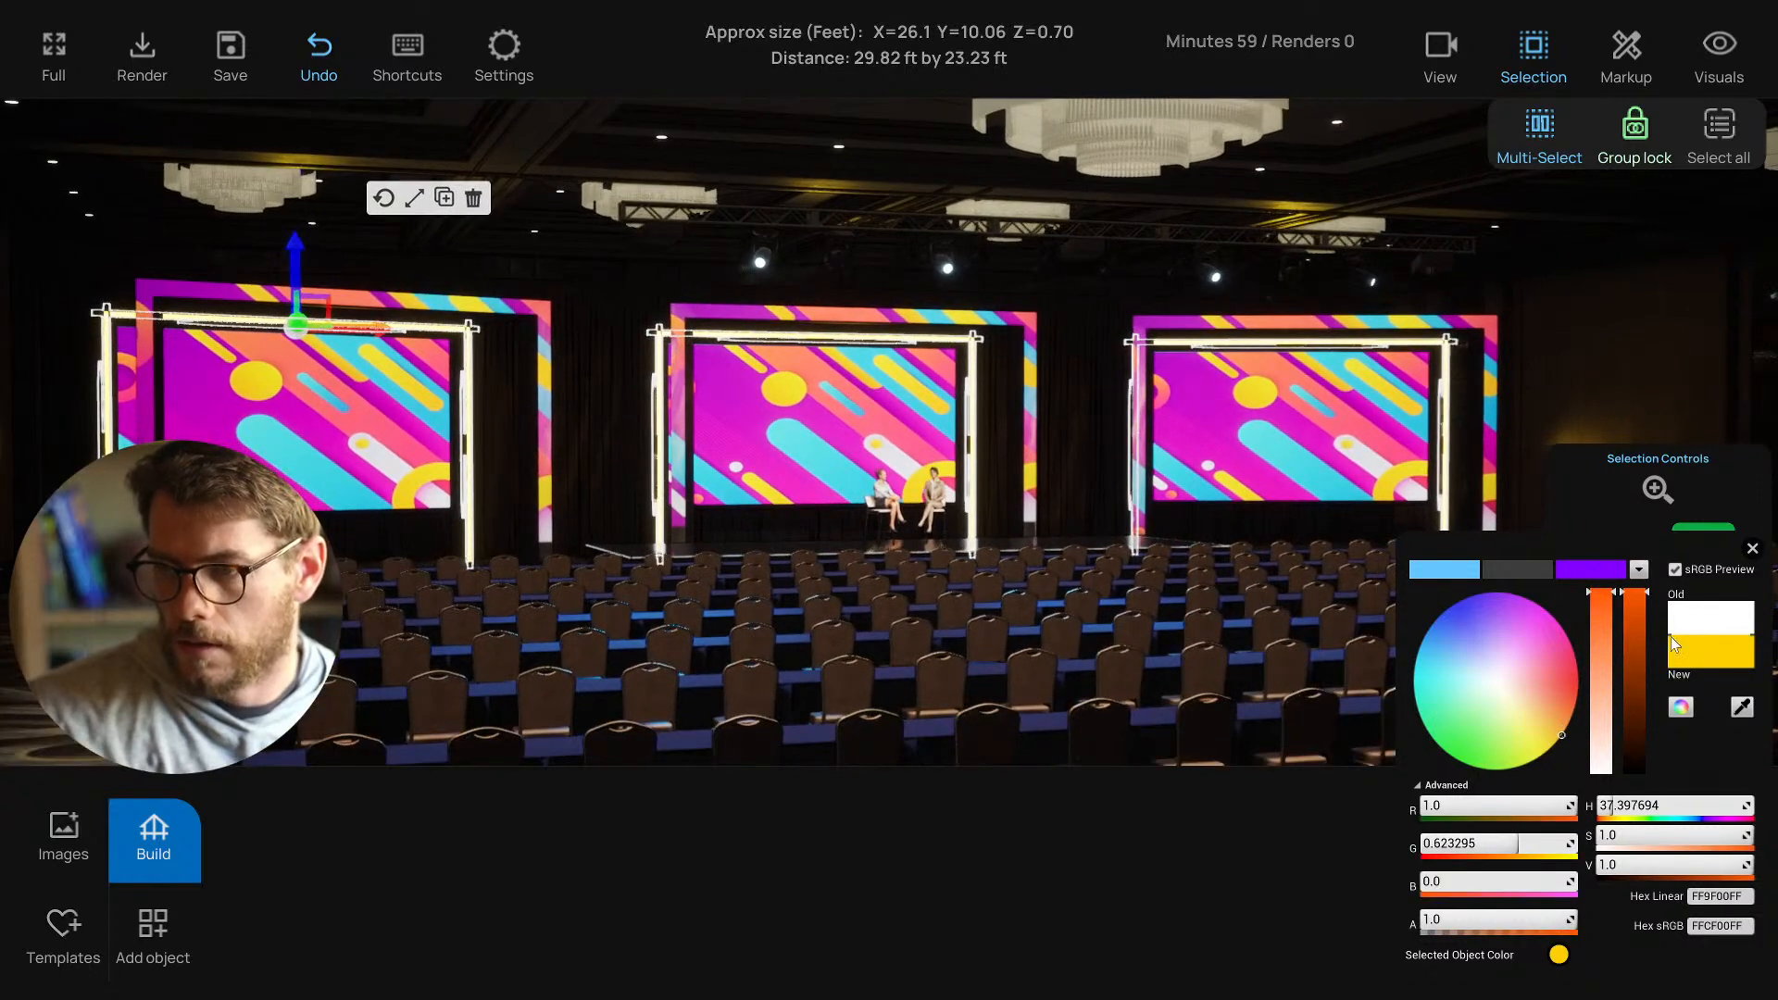
click(1753, 548)
click(1373, 522)
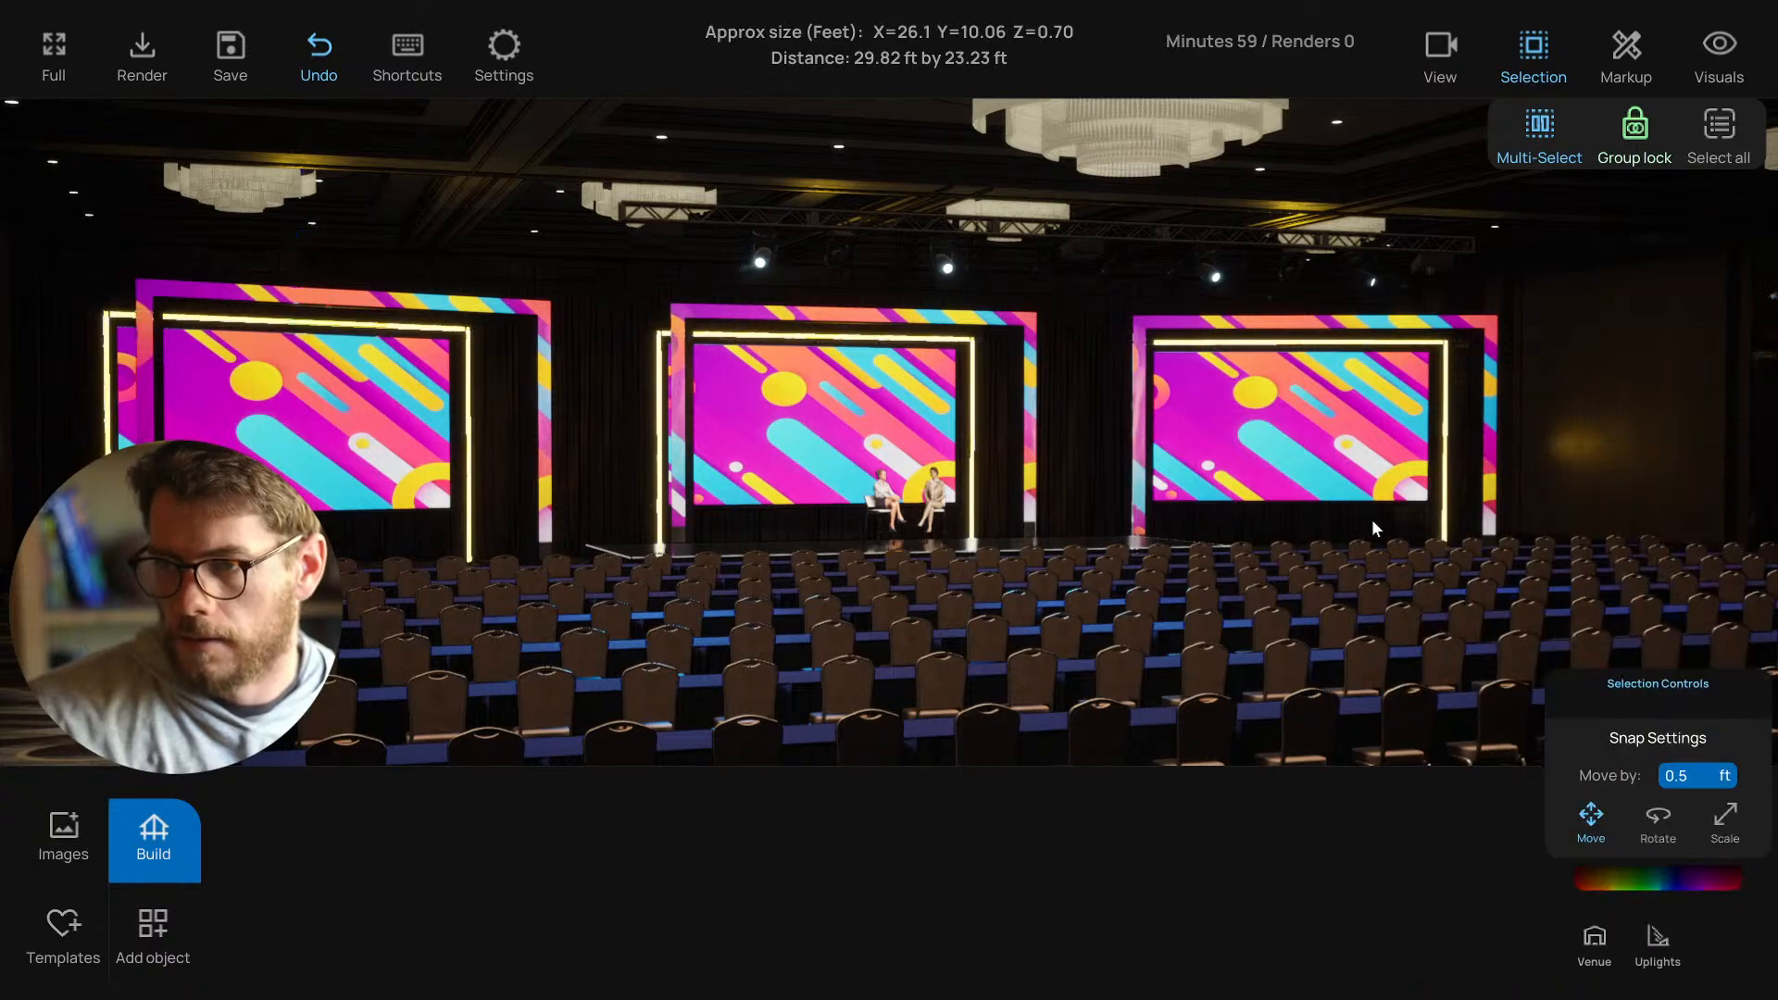
Select the group of four stage spotlights on the truss and turn on the haze effect.
drag(1306, 531, 1240, 546)
click(936, 280)
drag(854, 410, 809, 468)
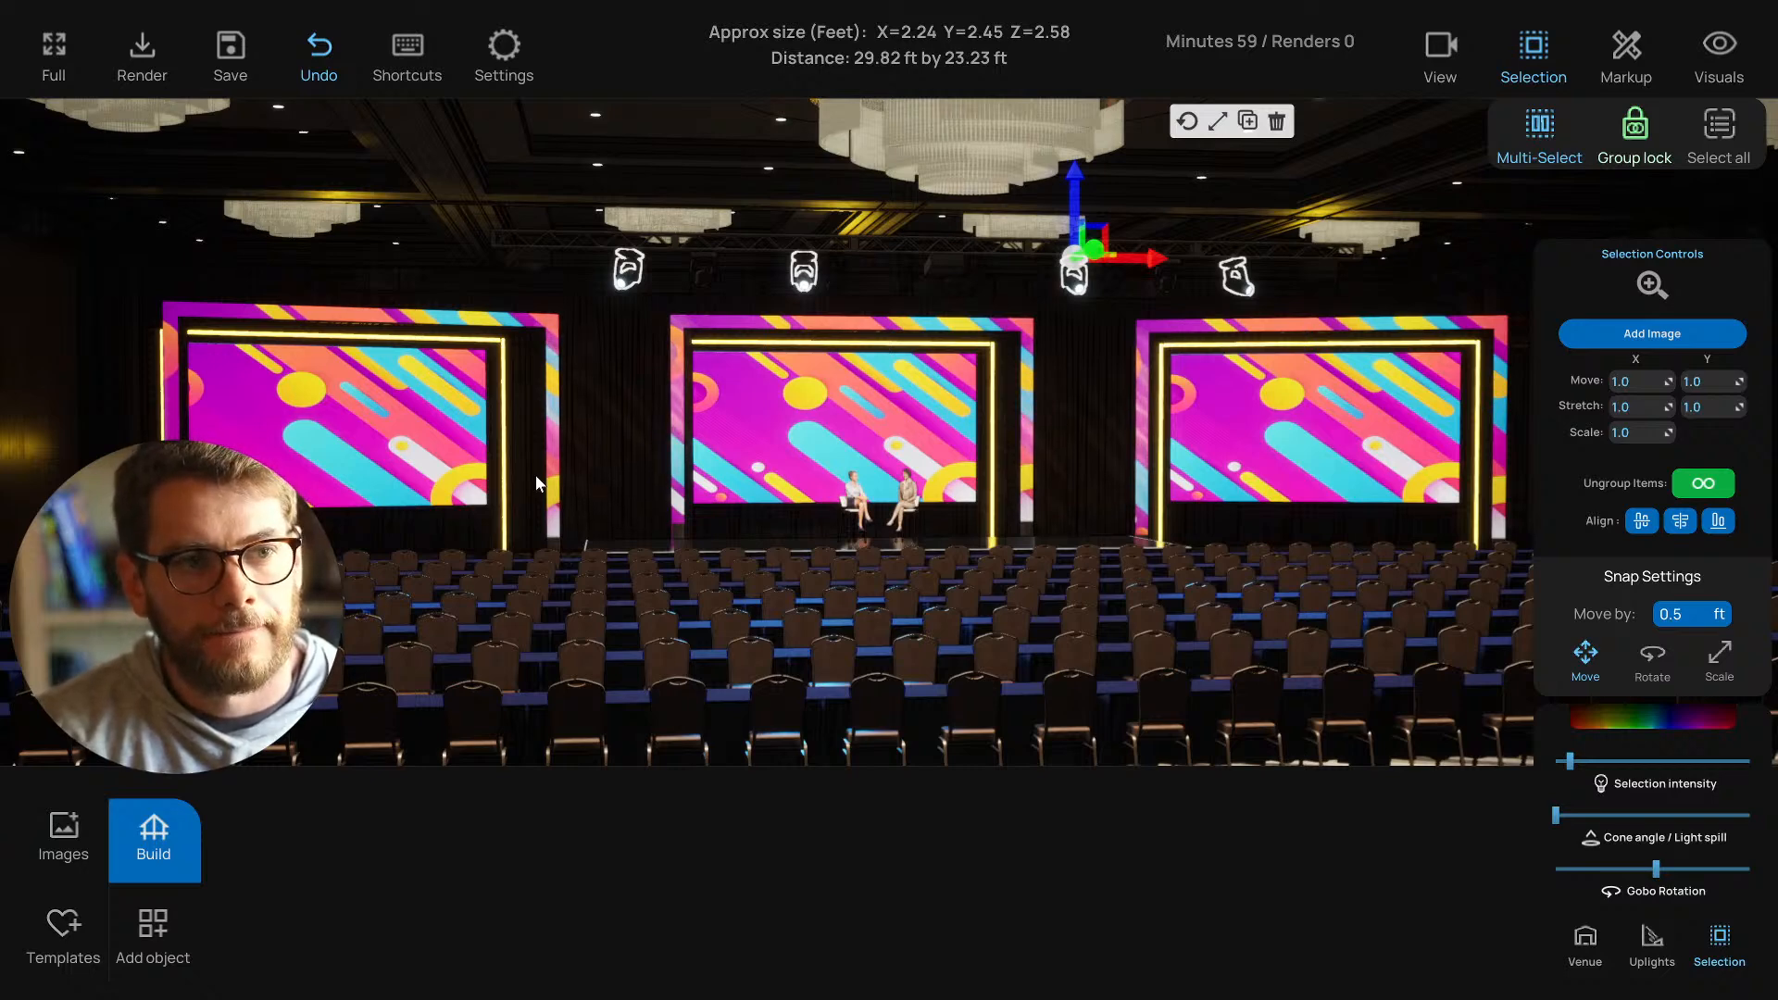
drag(664, 474, 895, 483)
scroll(896, 482, down, 1)
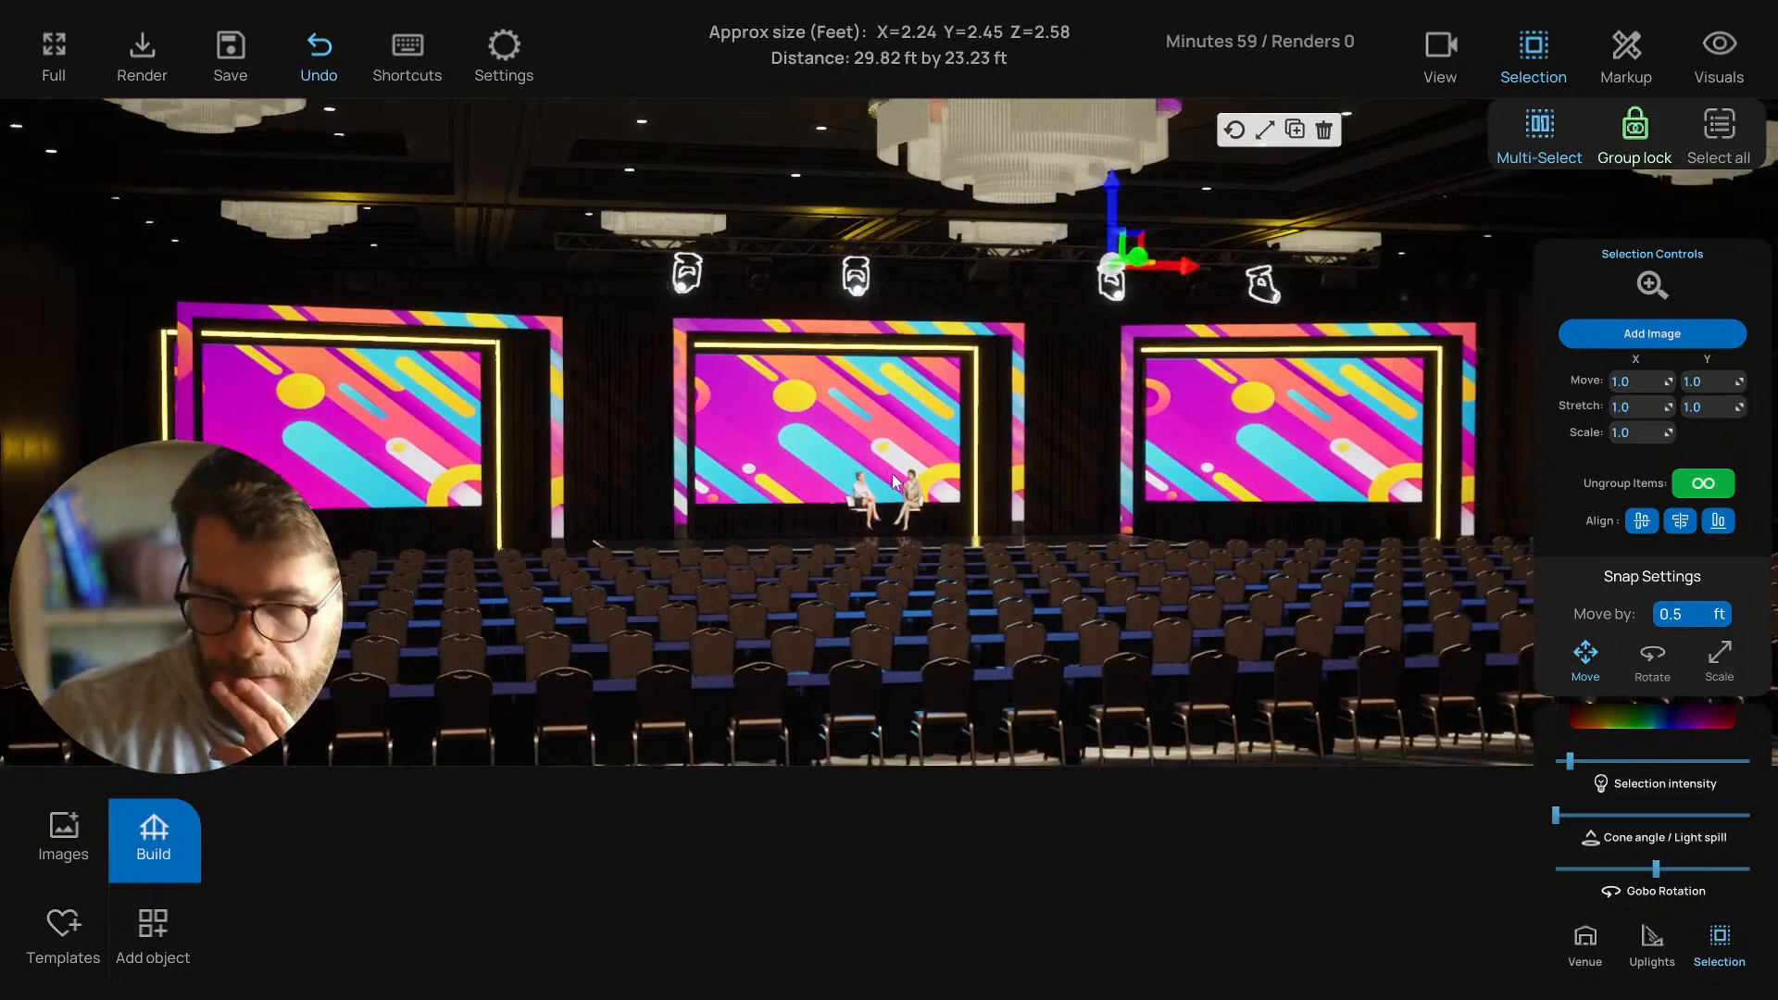
scroll(982, 505, down, 1)
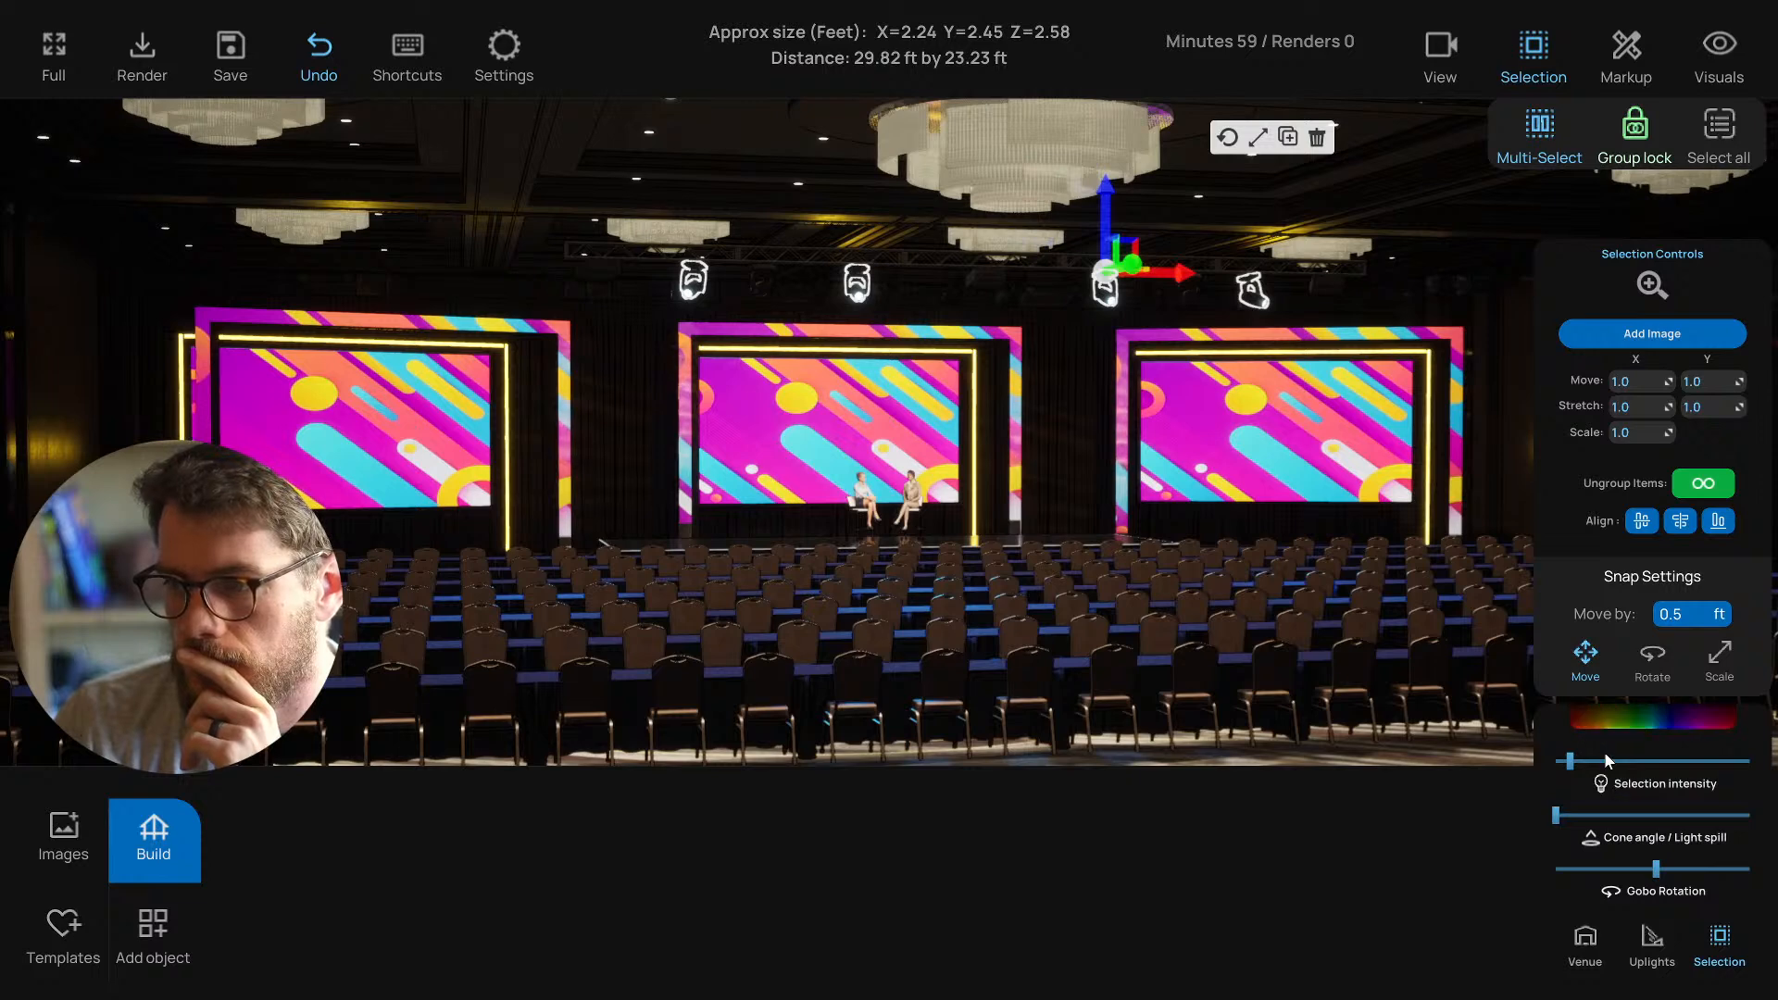
click(1725, 66)
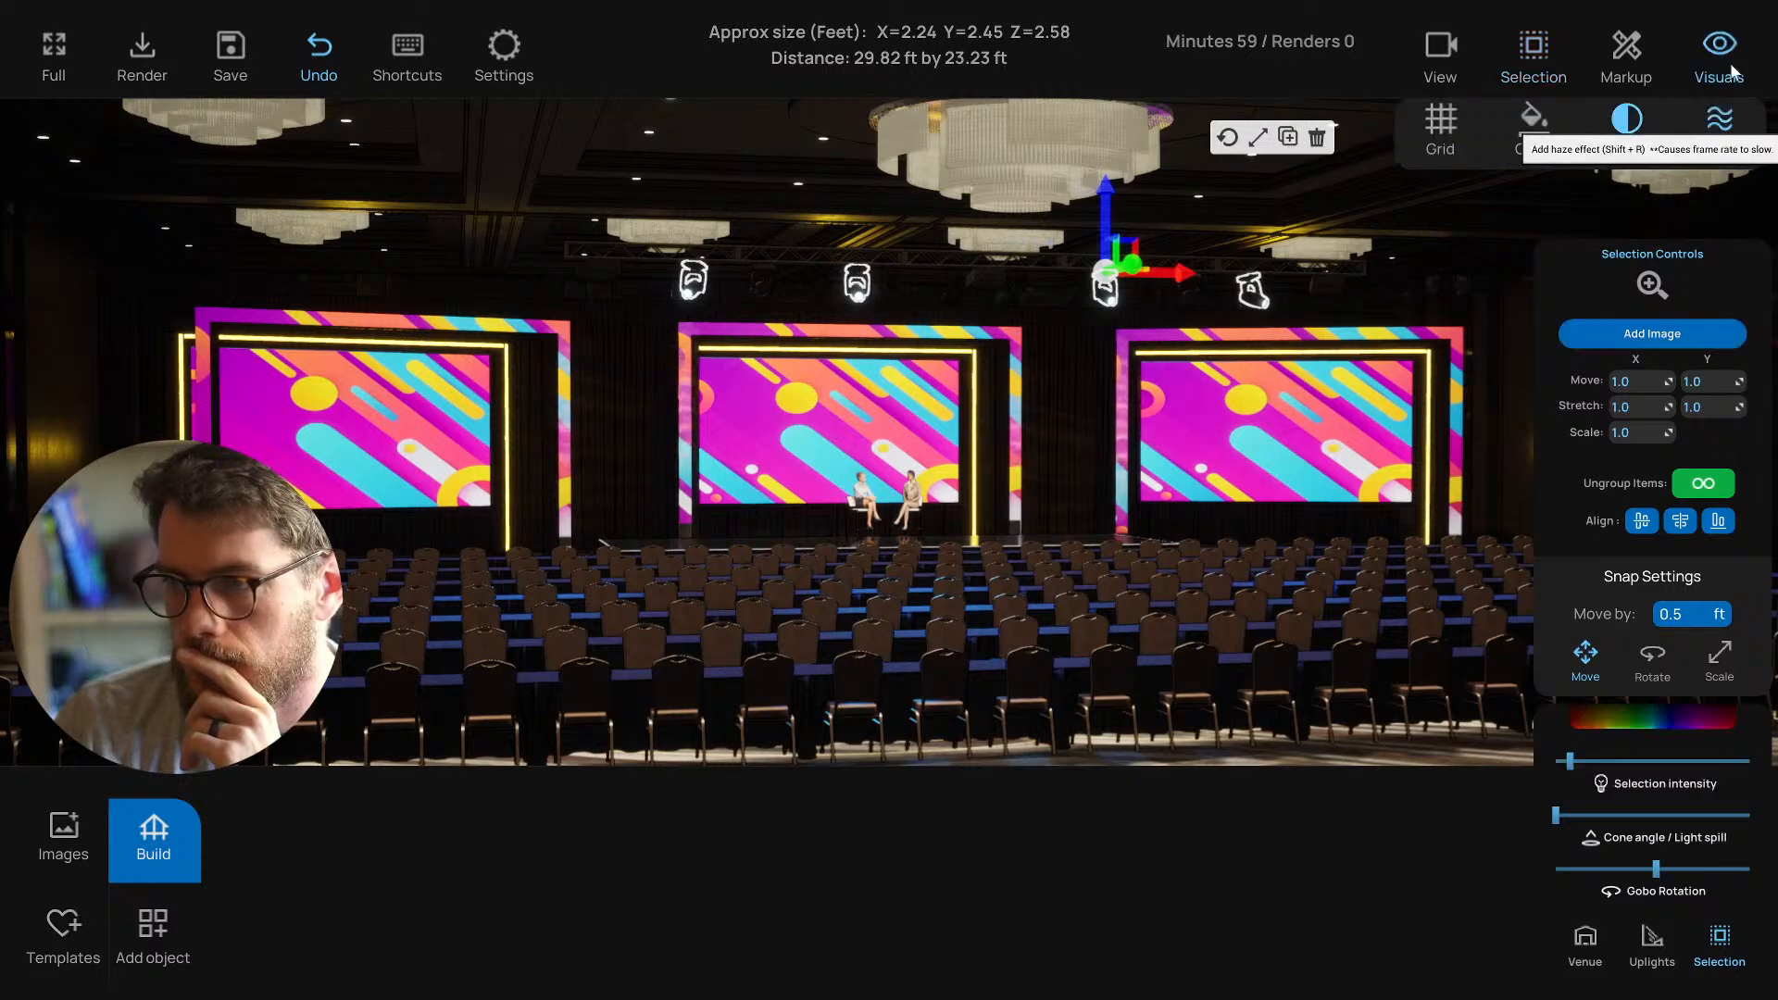
click(1723, 66)
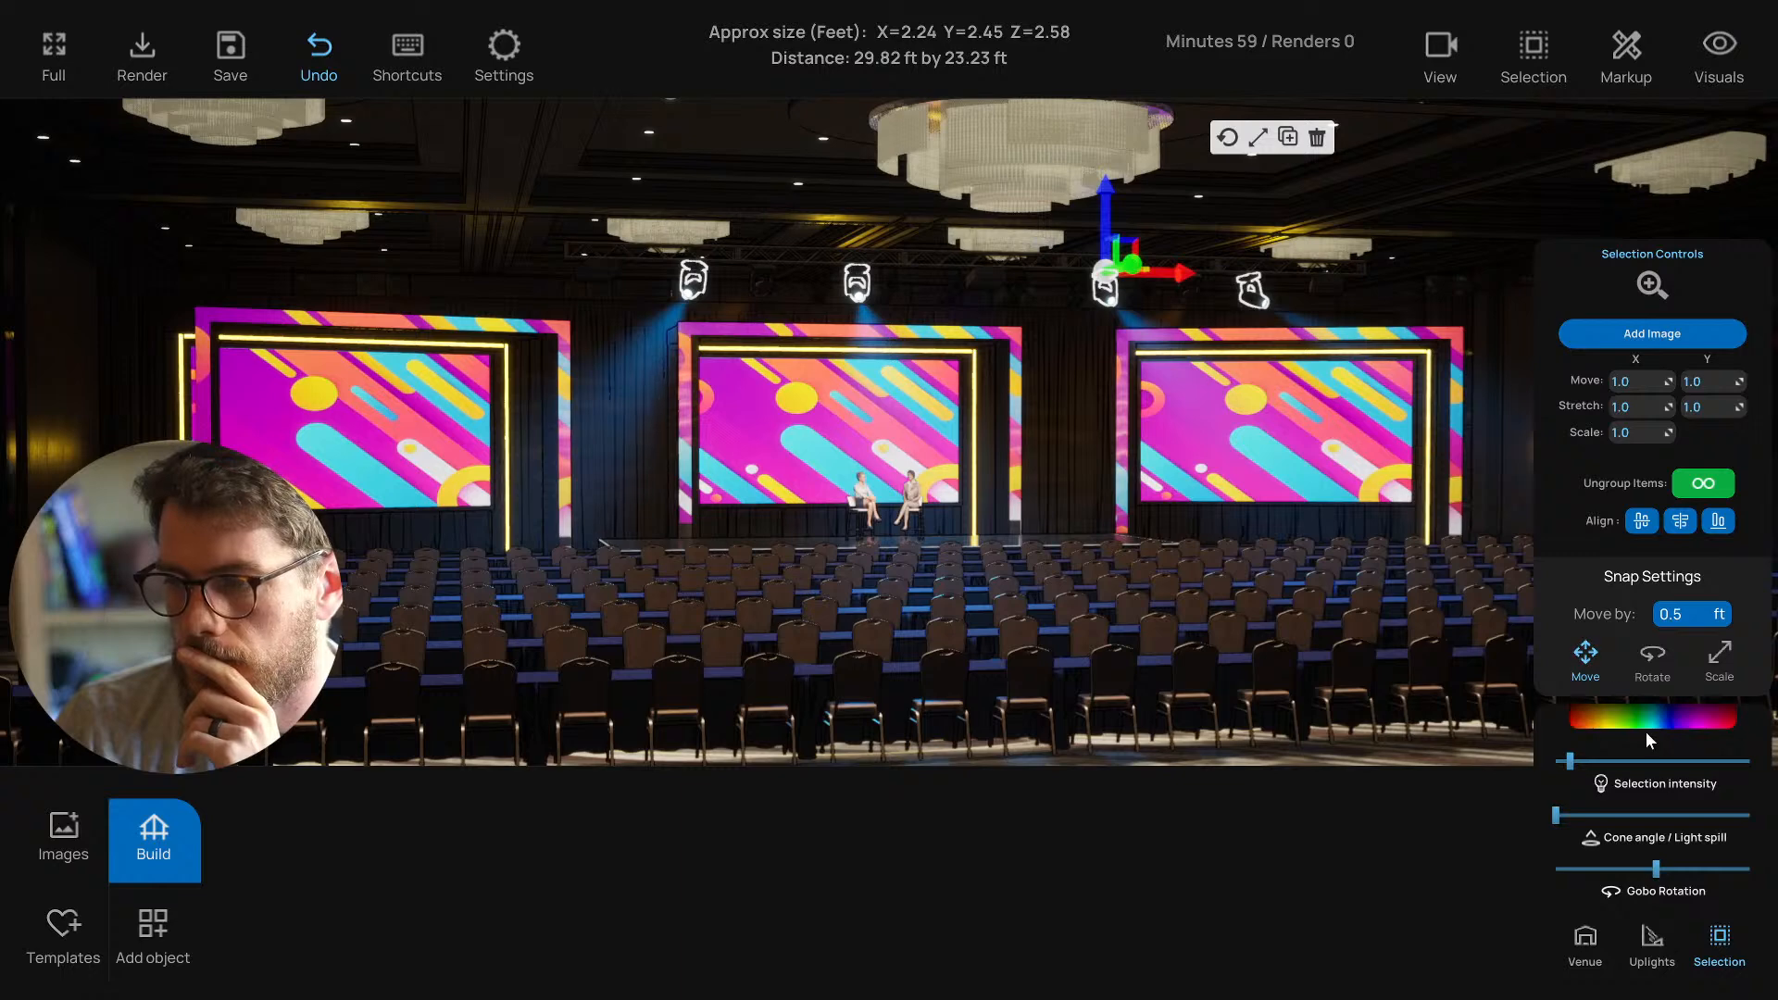
Set the four selected stage spotlights' colour to yellow, hex sRGB FFD000FF, and raise their intensity slightly.
click(1648, 717)
click(1562, 735)
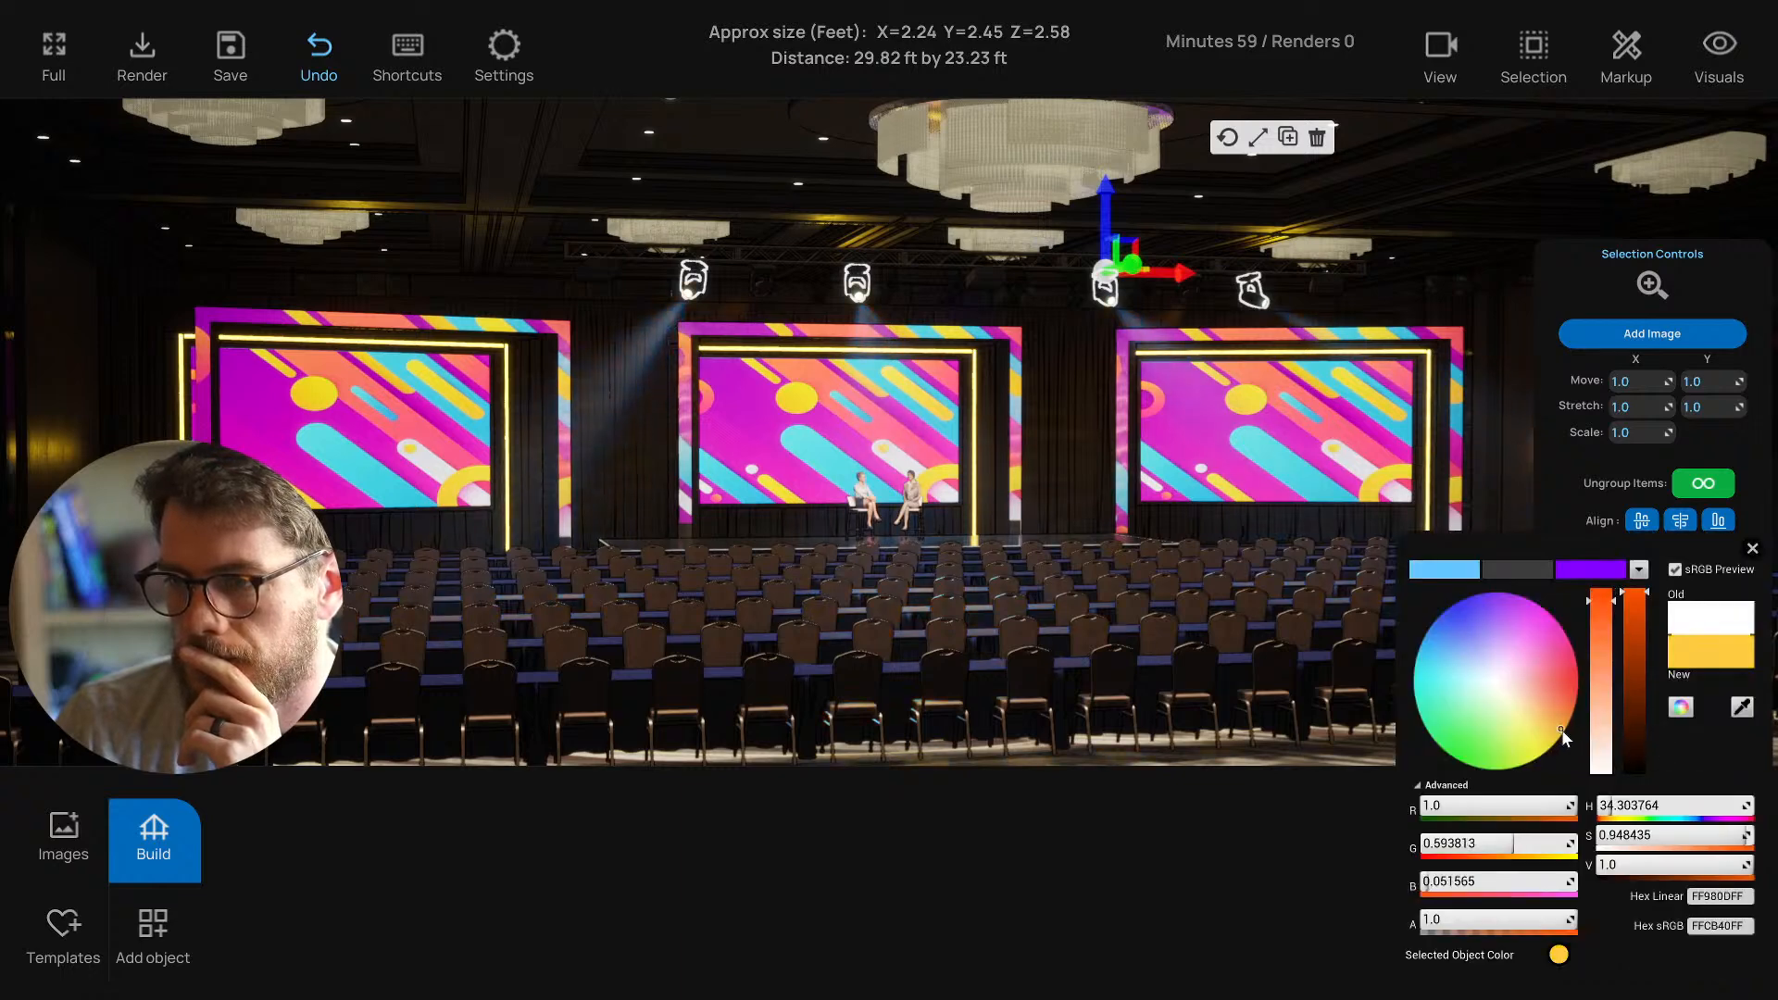
scroll(1343, 616, down, 2)
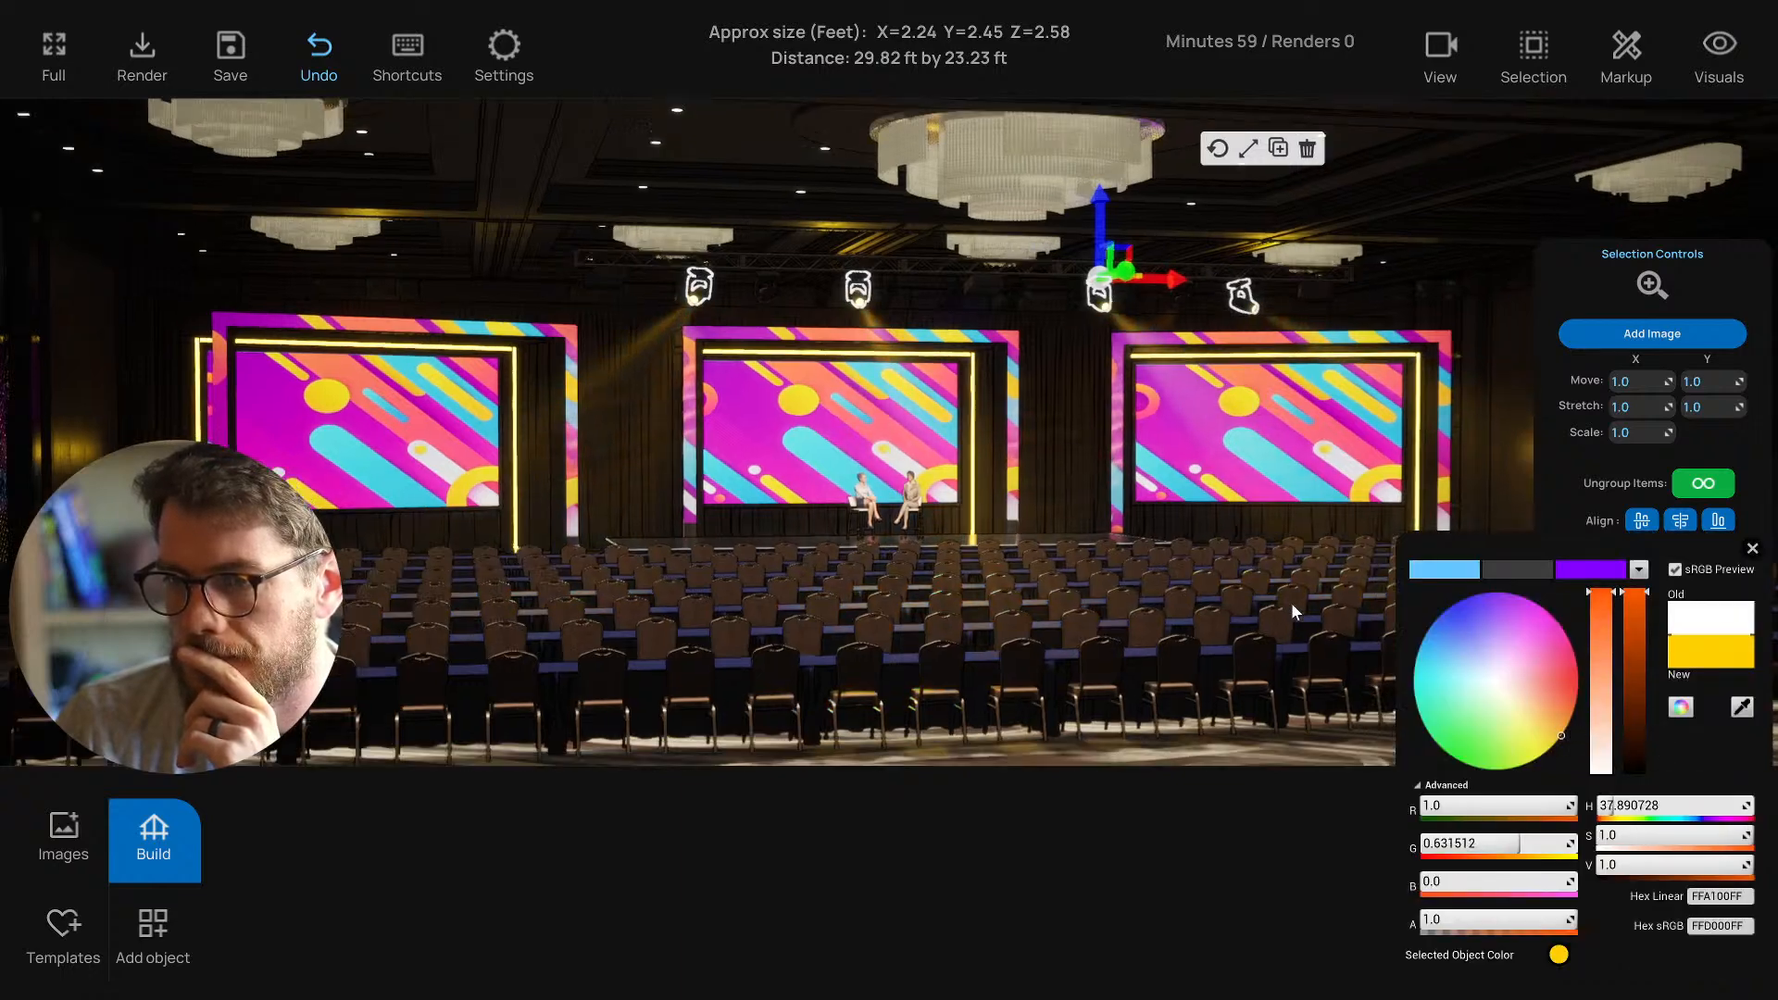
click(1753, 549)
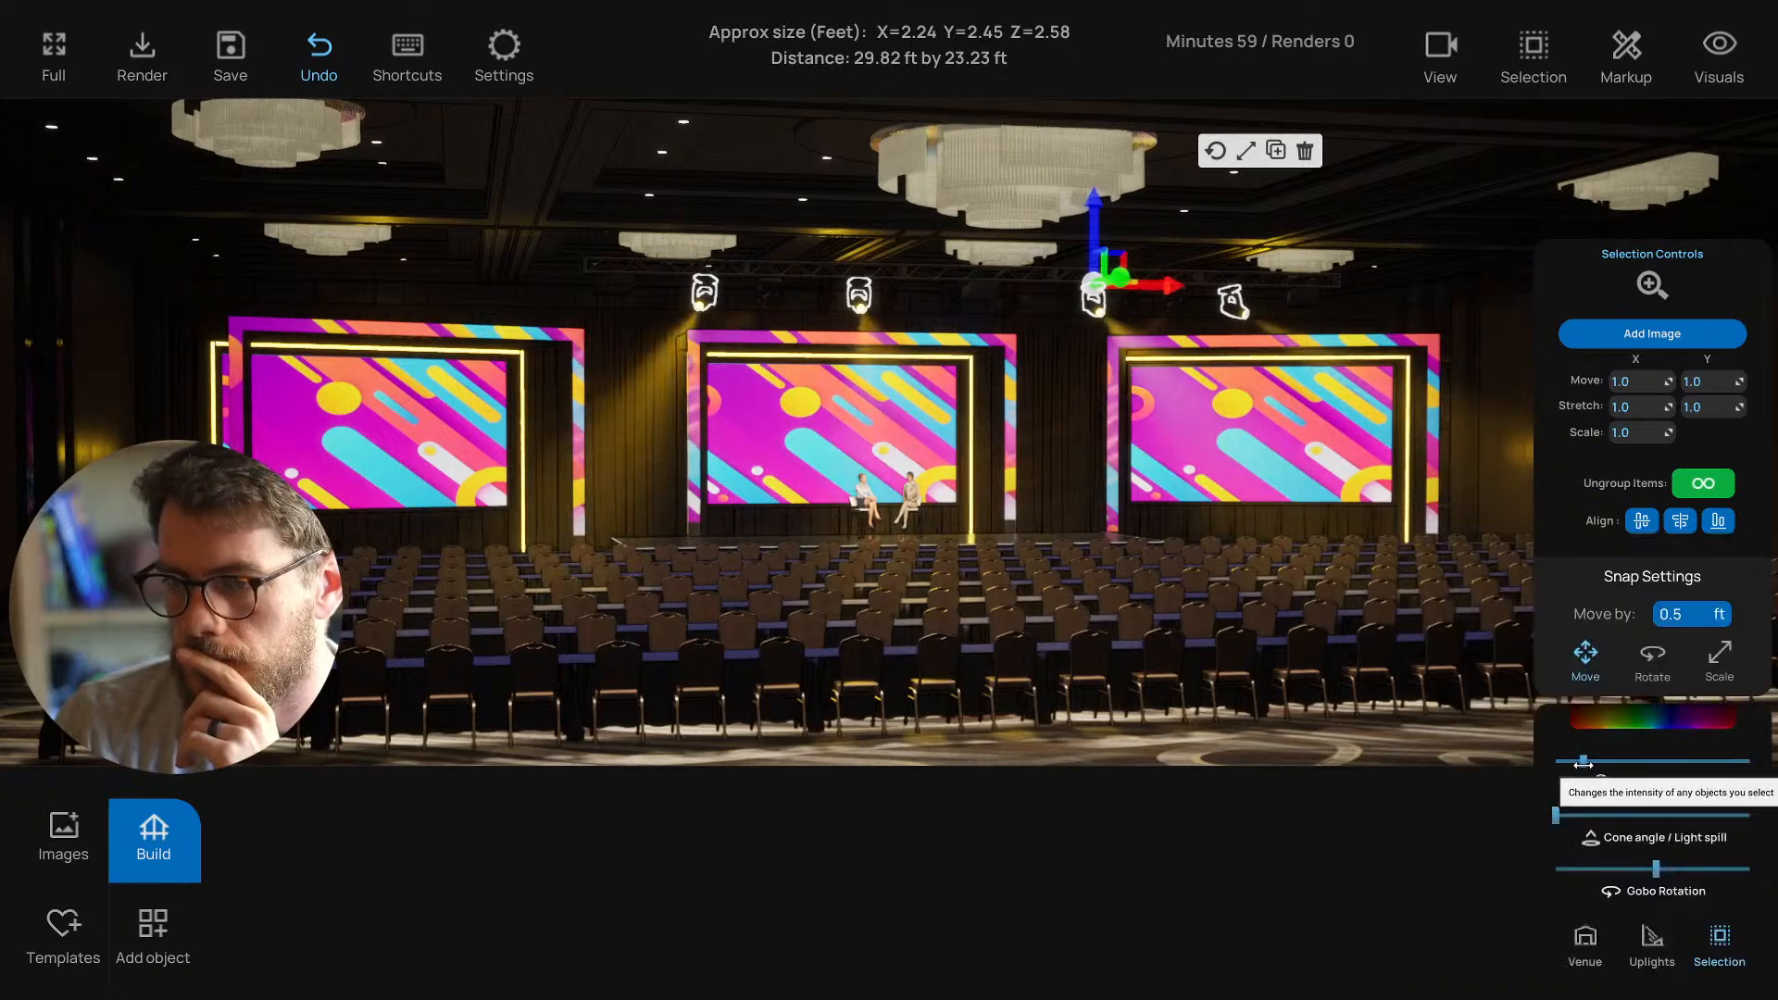
scroll(1195, 626, up, 3)
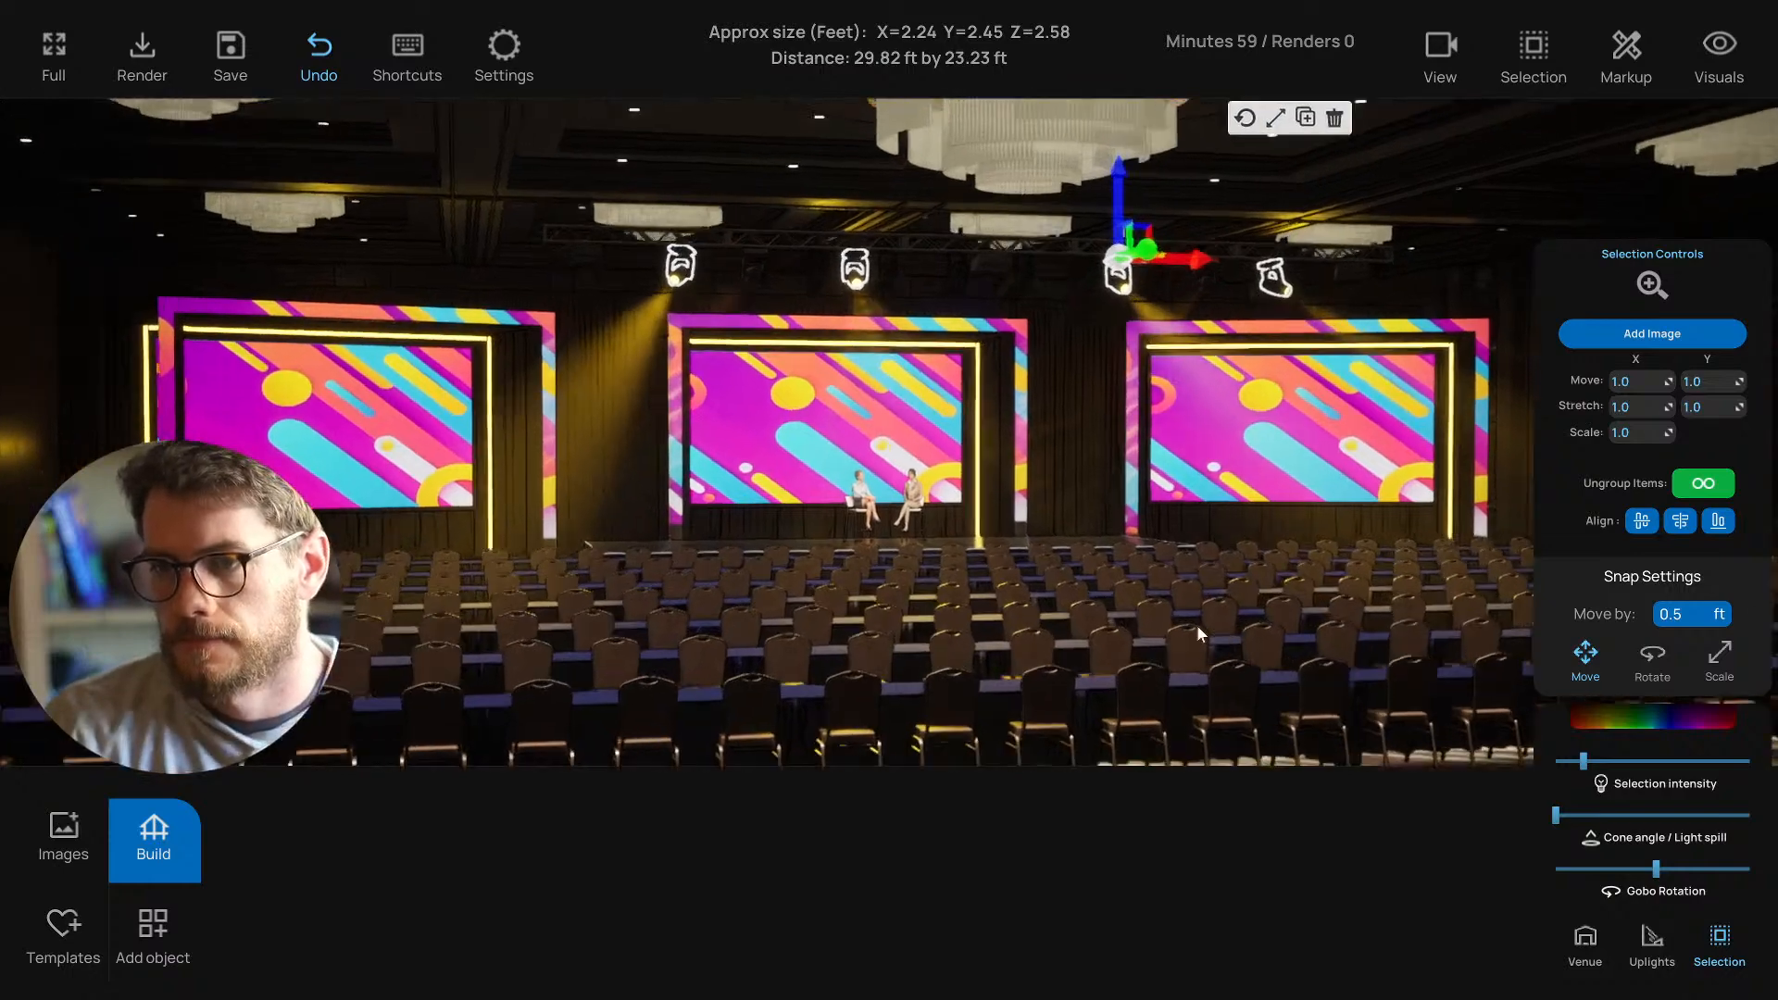
scroll(1190, 624, up, 3)
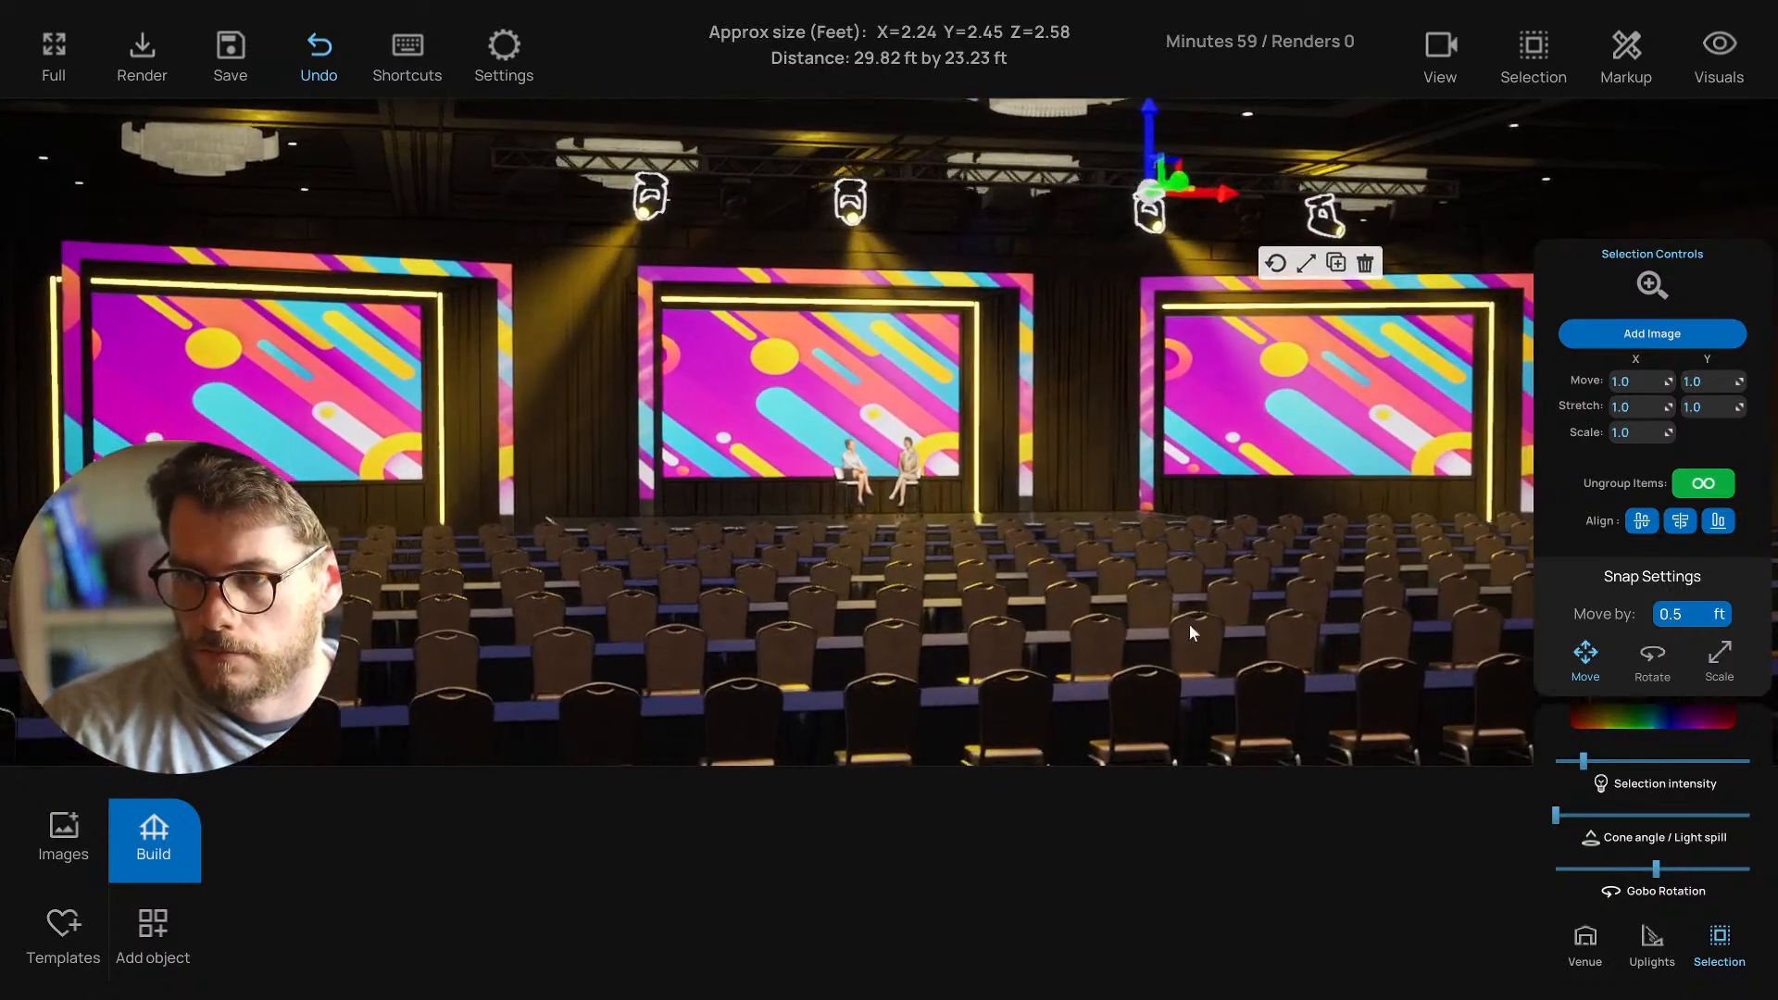
Select the other pair of truss lights, aimed at the drapes between the screens, and raise their intensity to past the midpoint.
click(1073, 119)
scroll(1054, 368, down, 3)
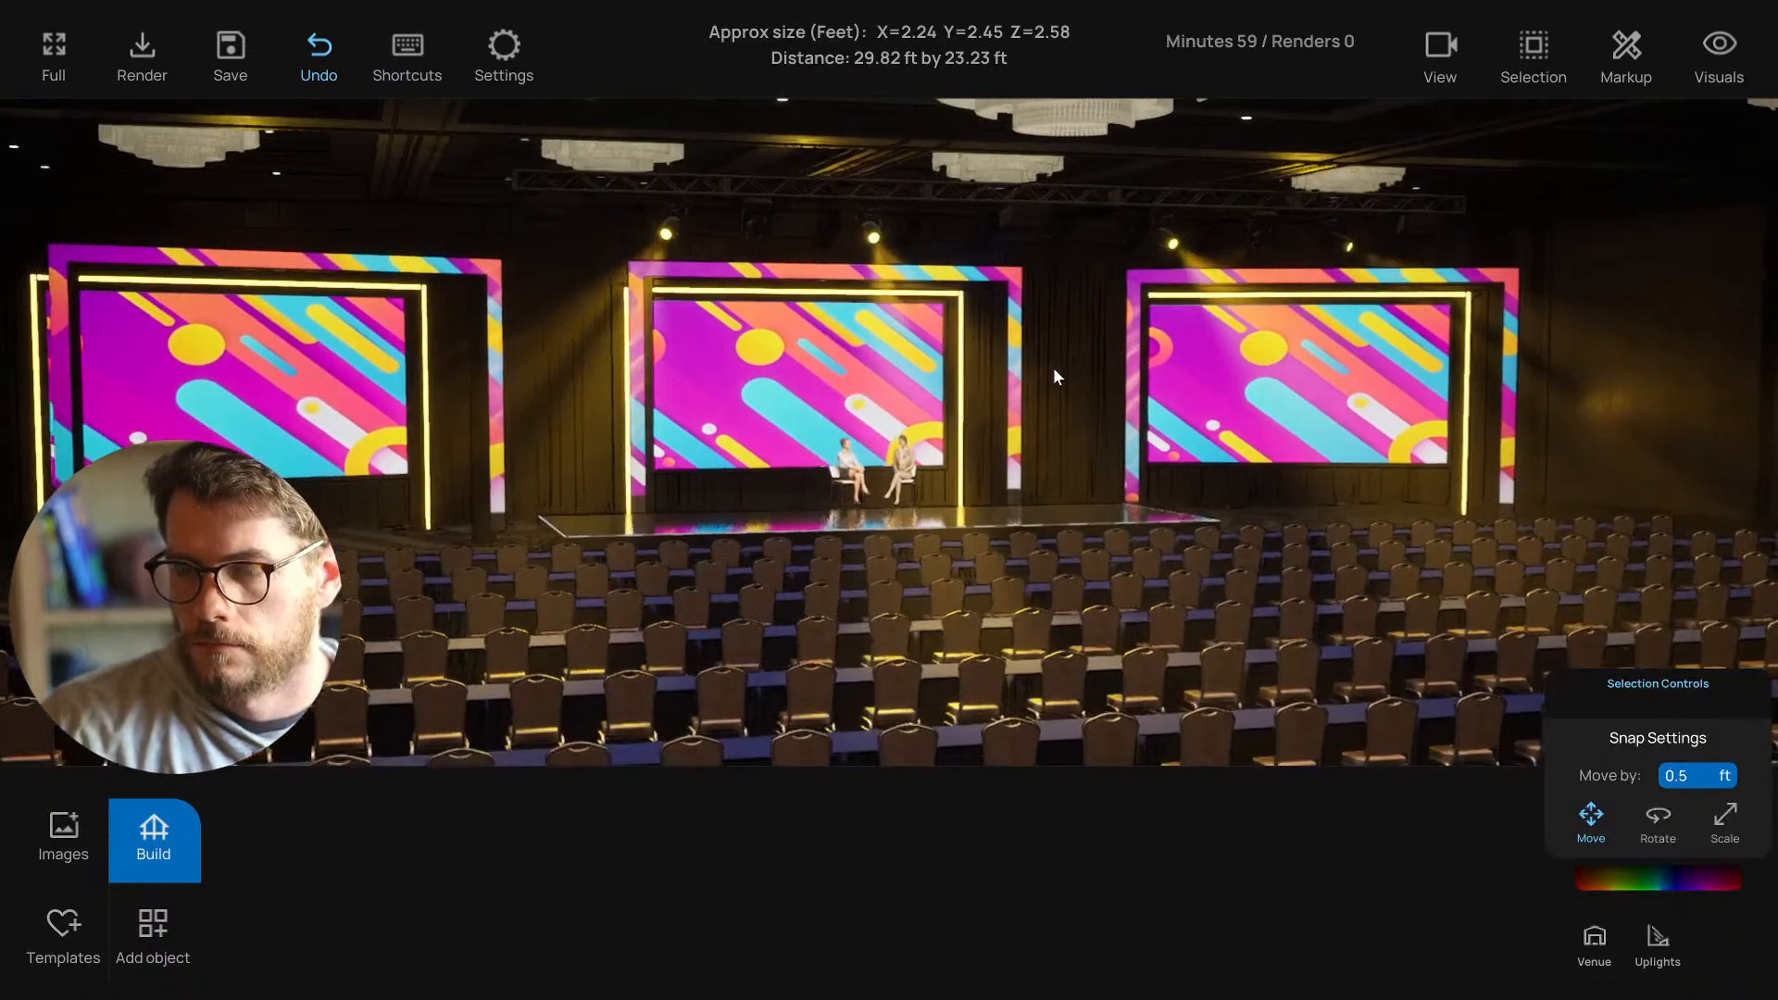
scroll(1049, 375, up, 4)
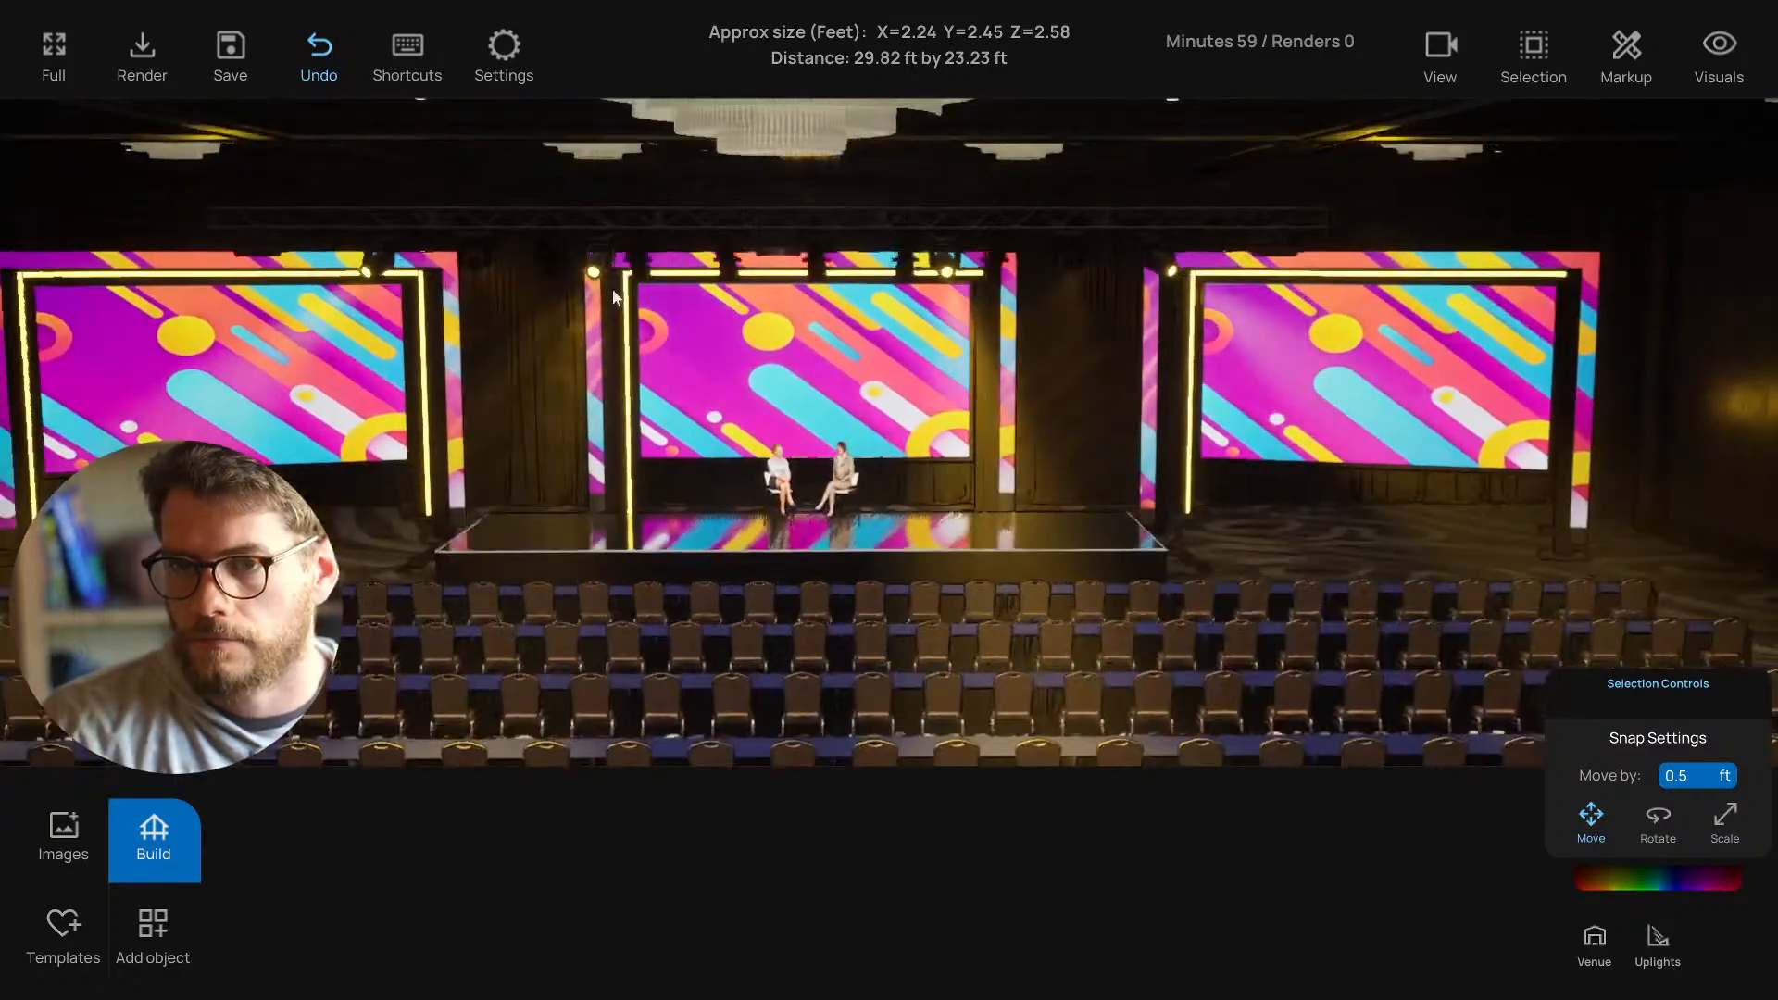
drag(613, 290, 634, 423)
click(634, 432)
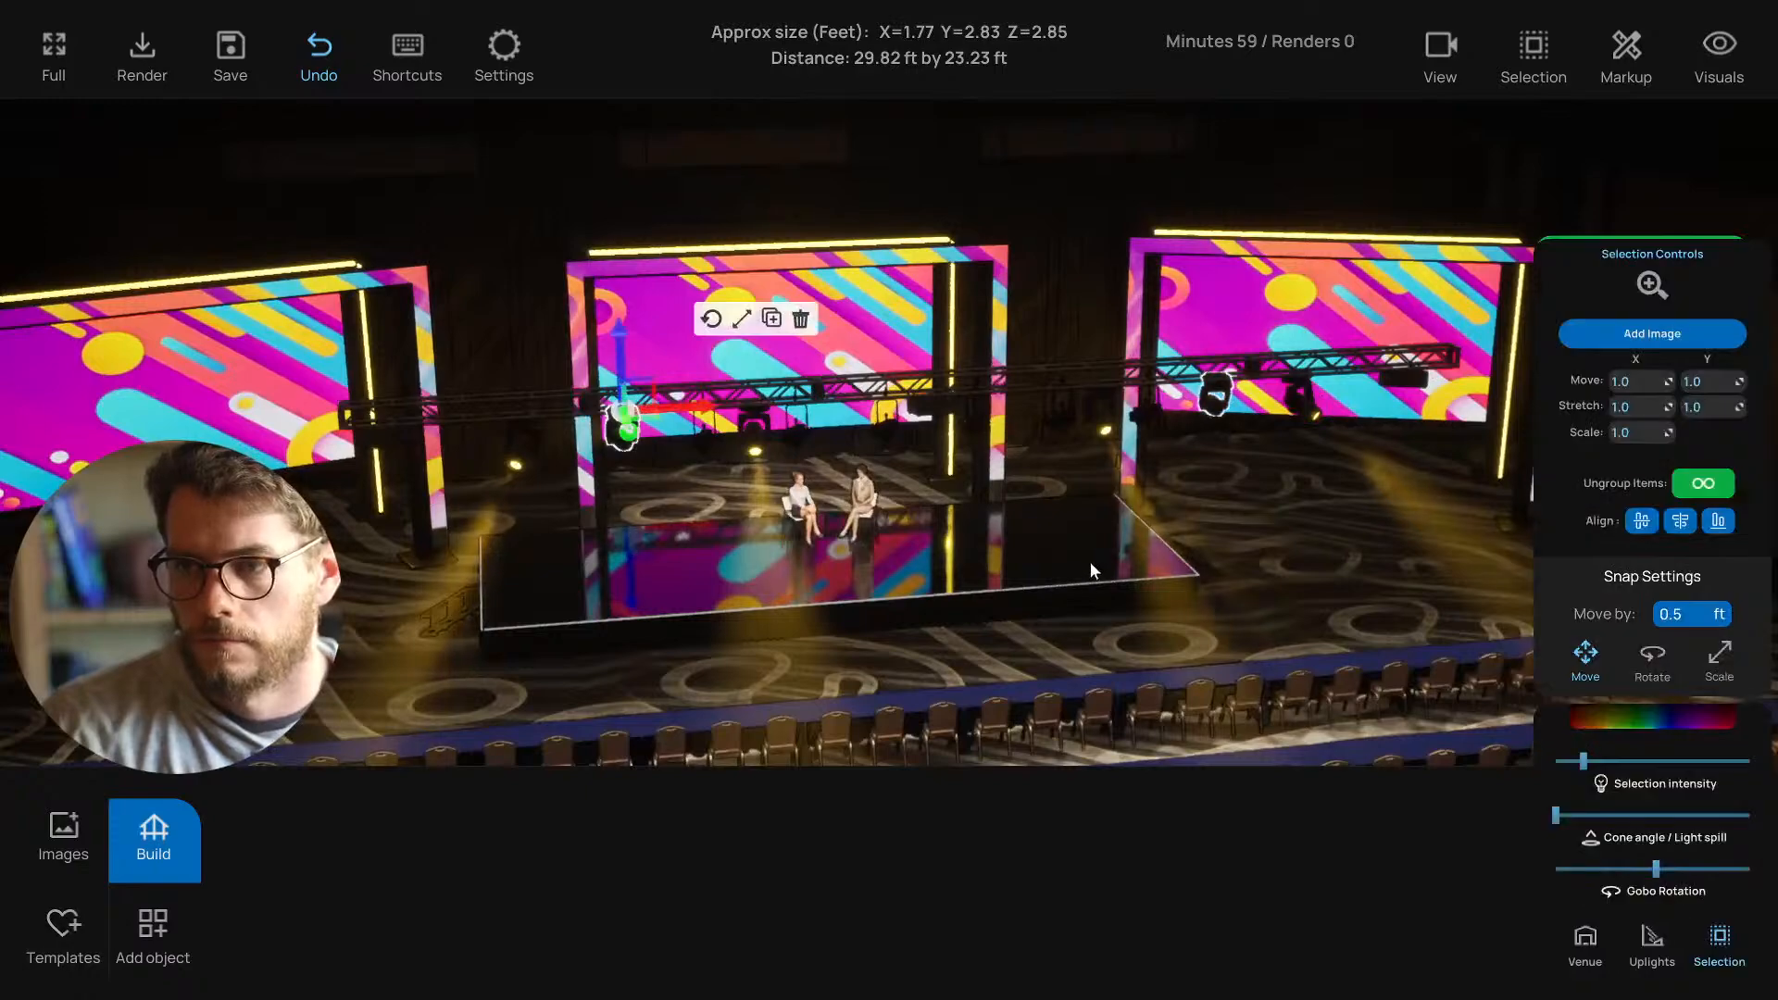
scroll(1093, 537, up, 5)
scroll(1097, 518, down, 6)
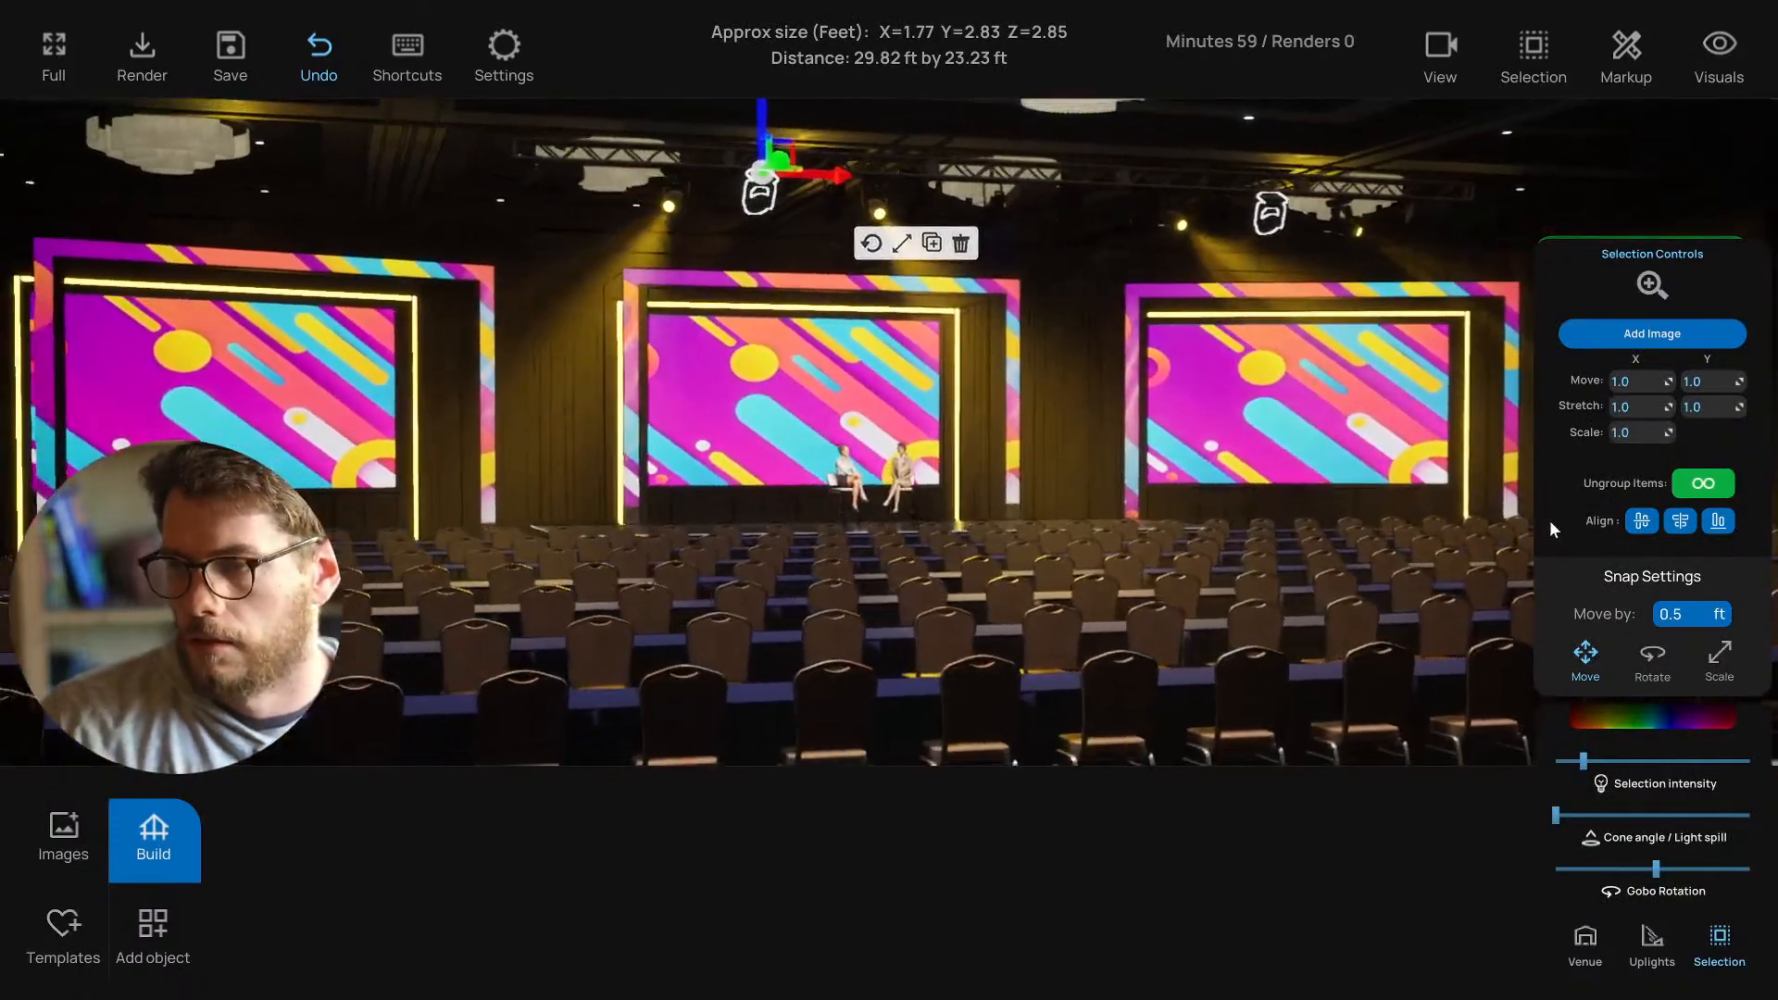
click(1592, 761)
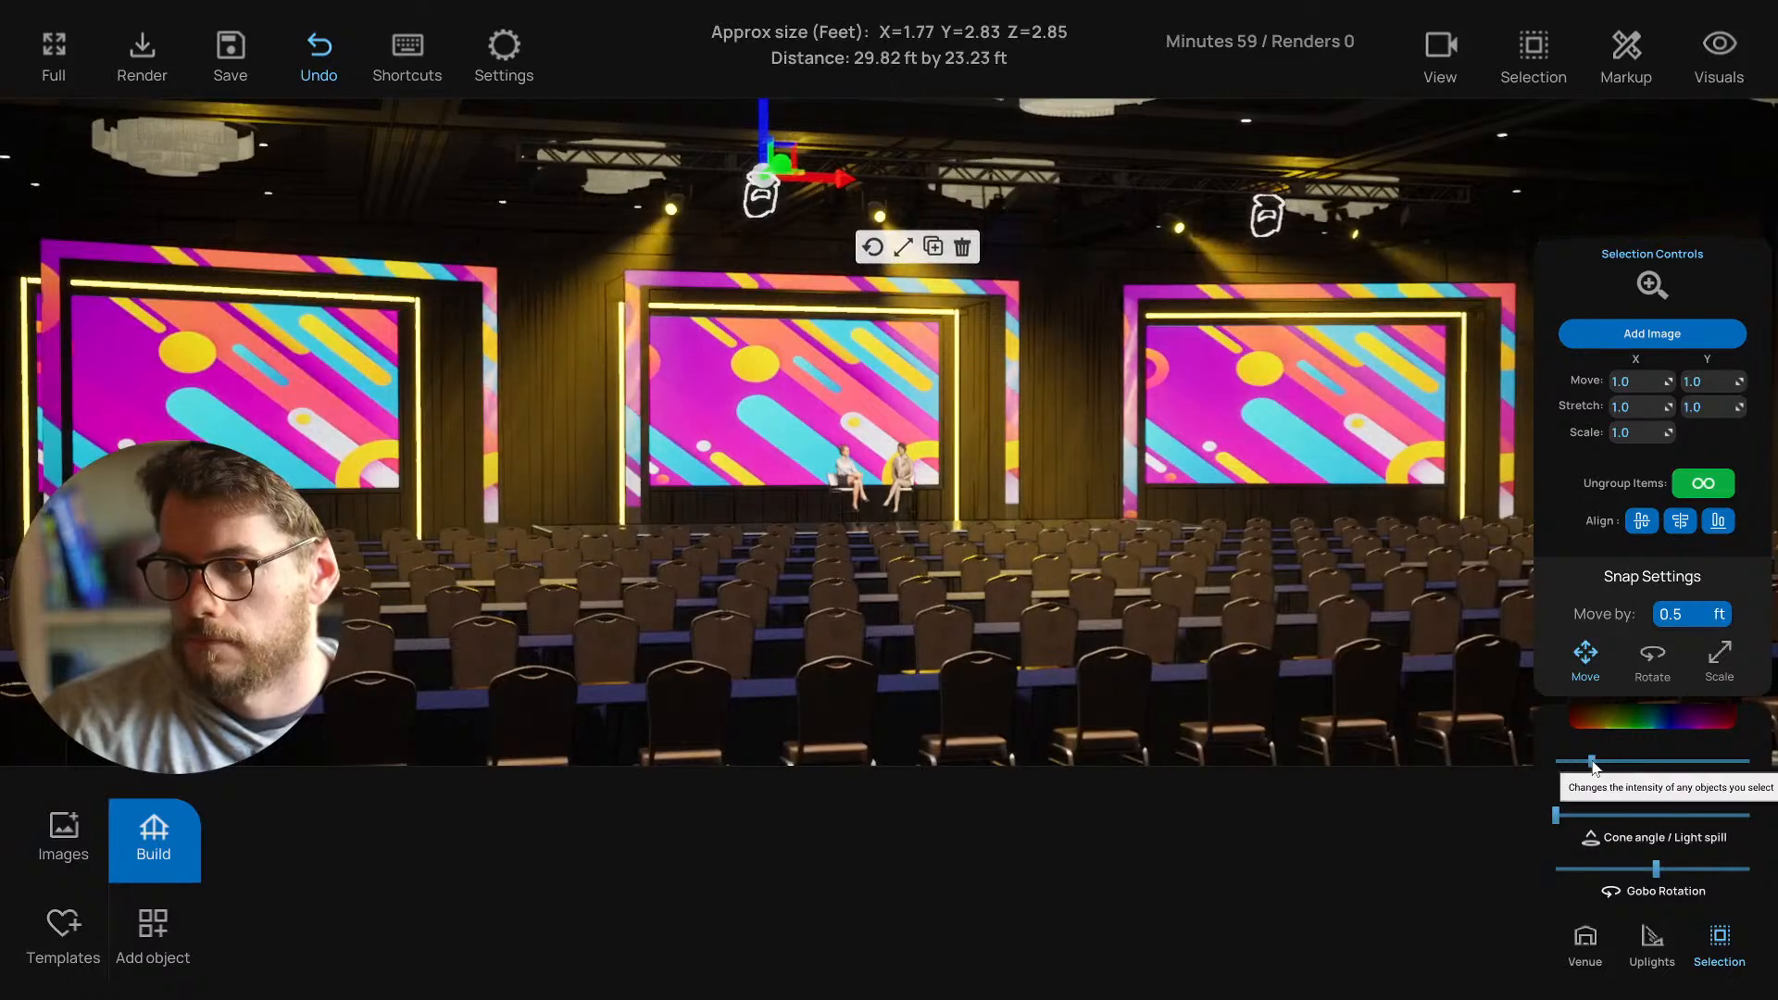
drag(1600, 762, 1658, 759)
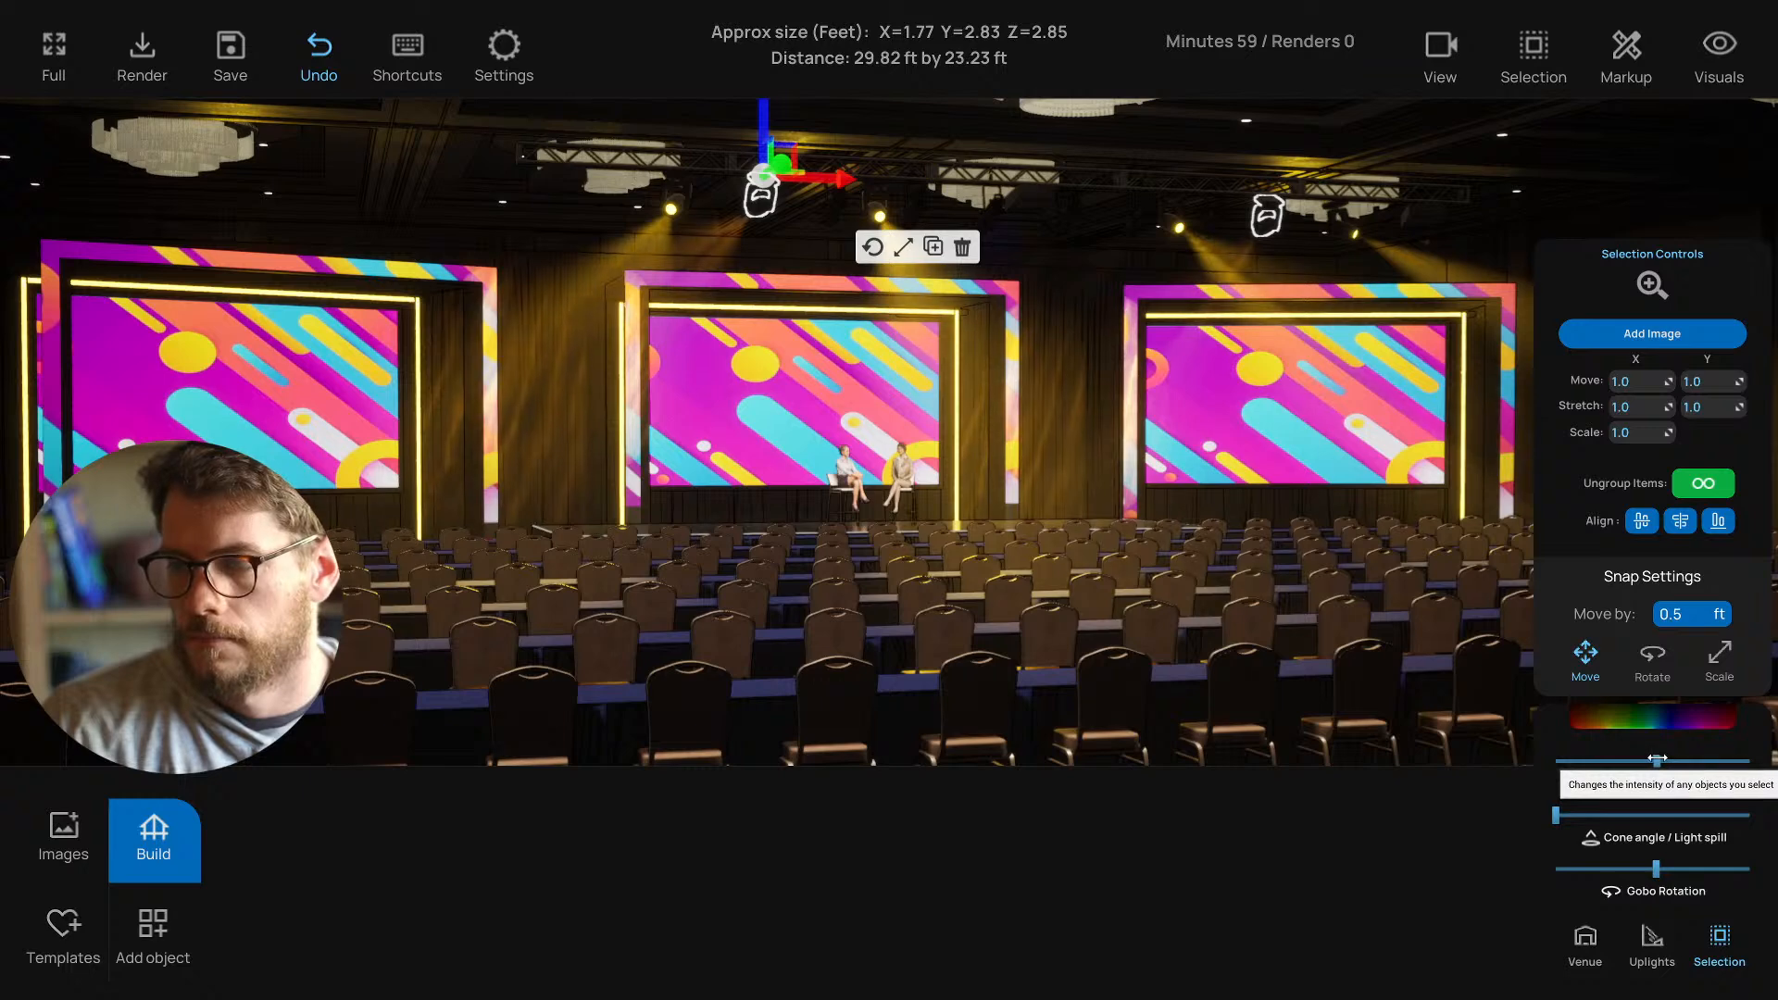
scroll(1247, 565, down, 3)
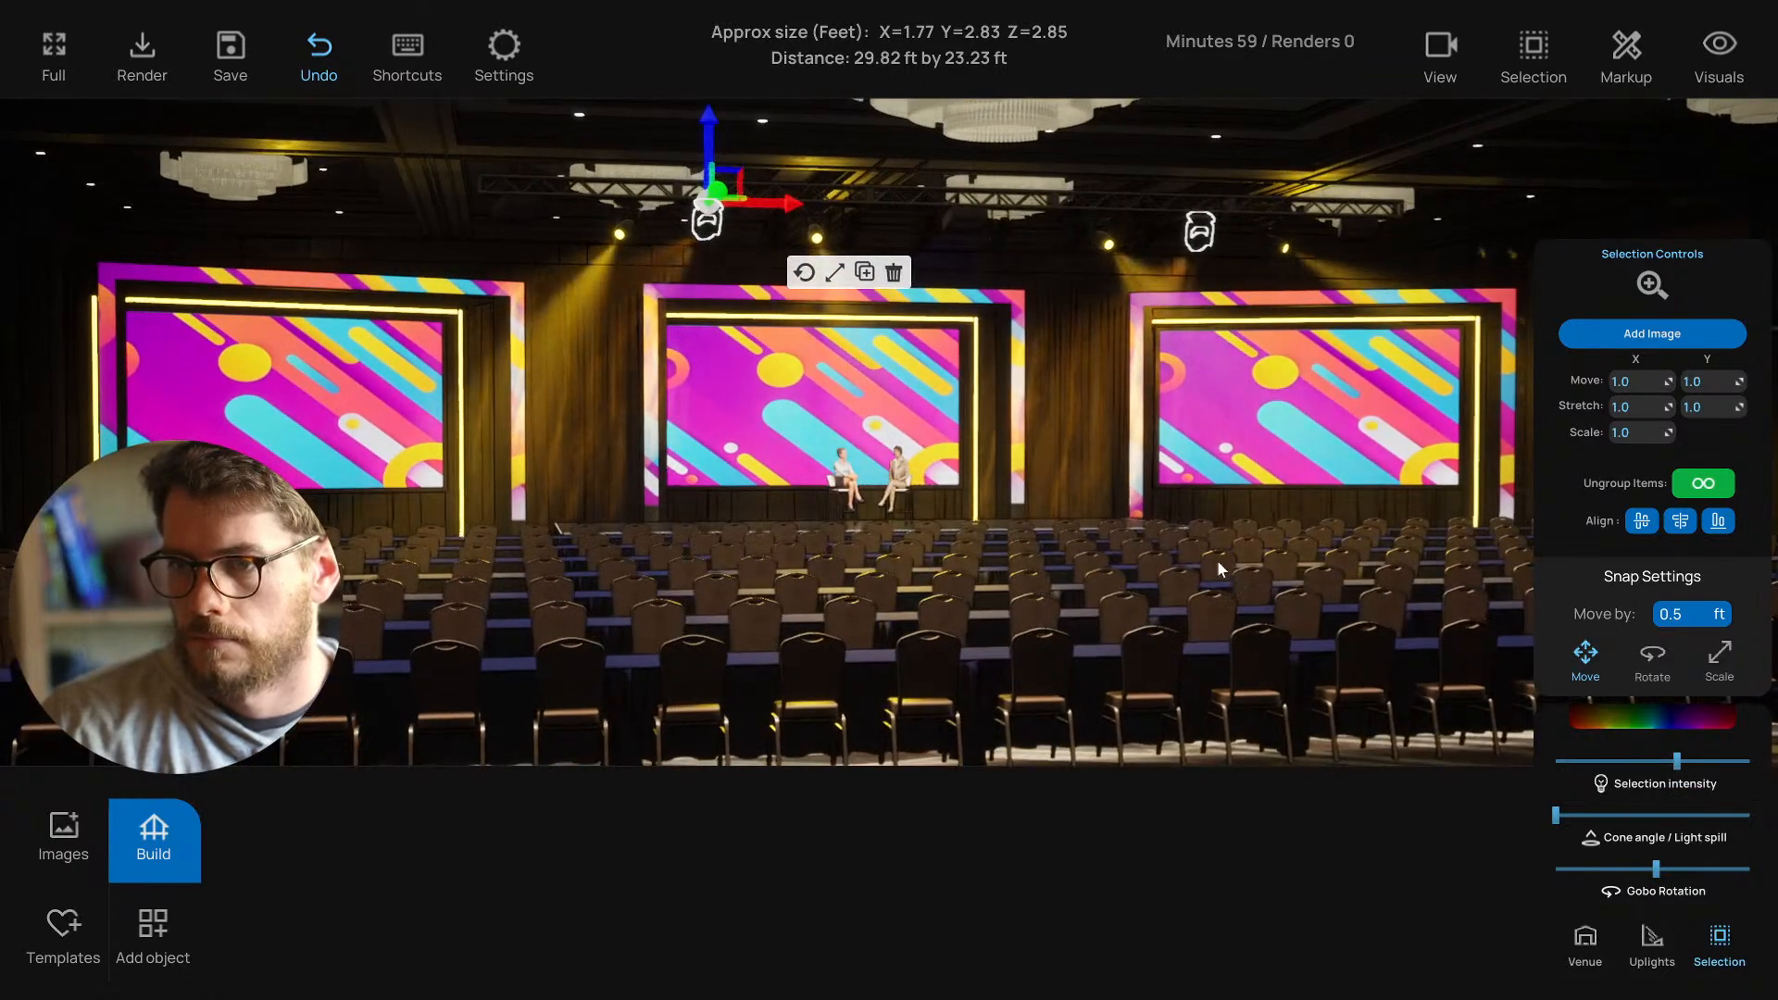
Set the selected pair of drape lights to blue, hex sRGB 0088FFFF.
click(1670, 714)
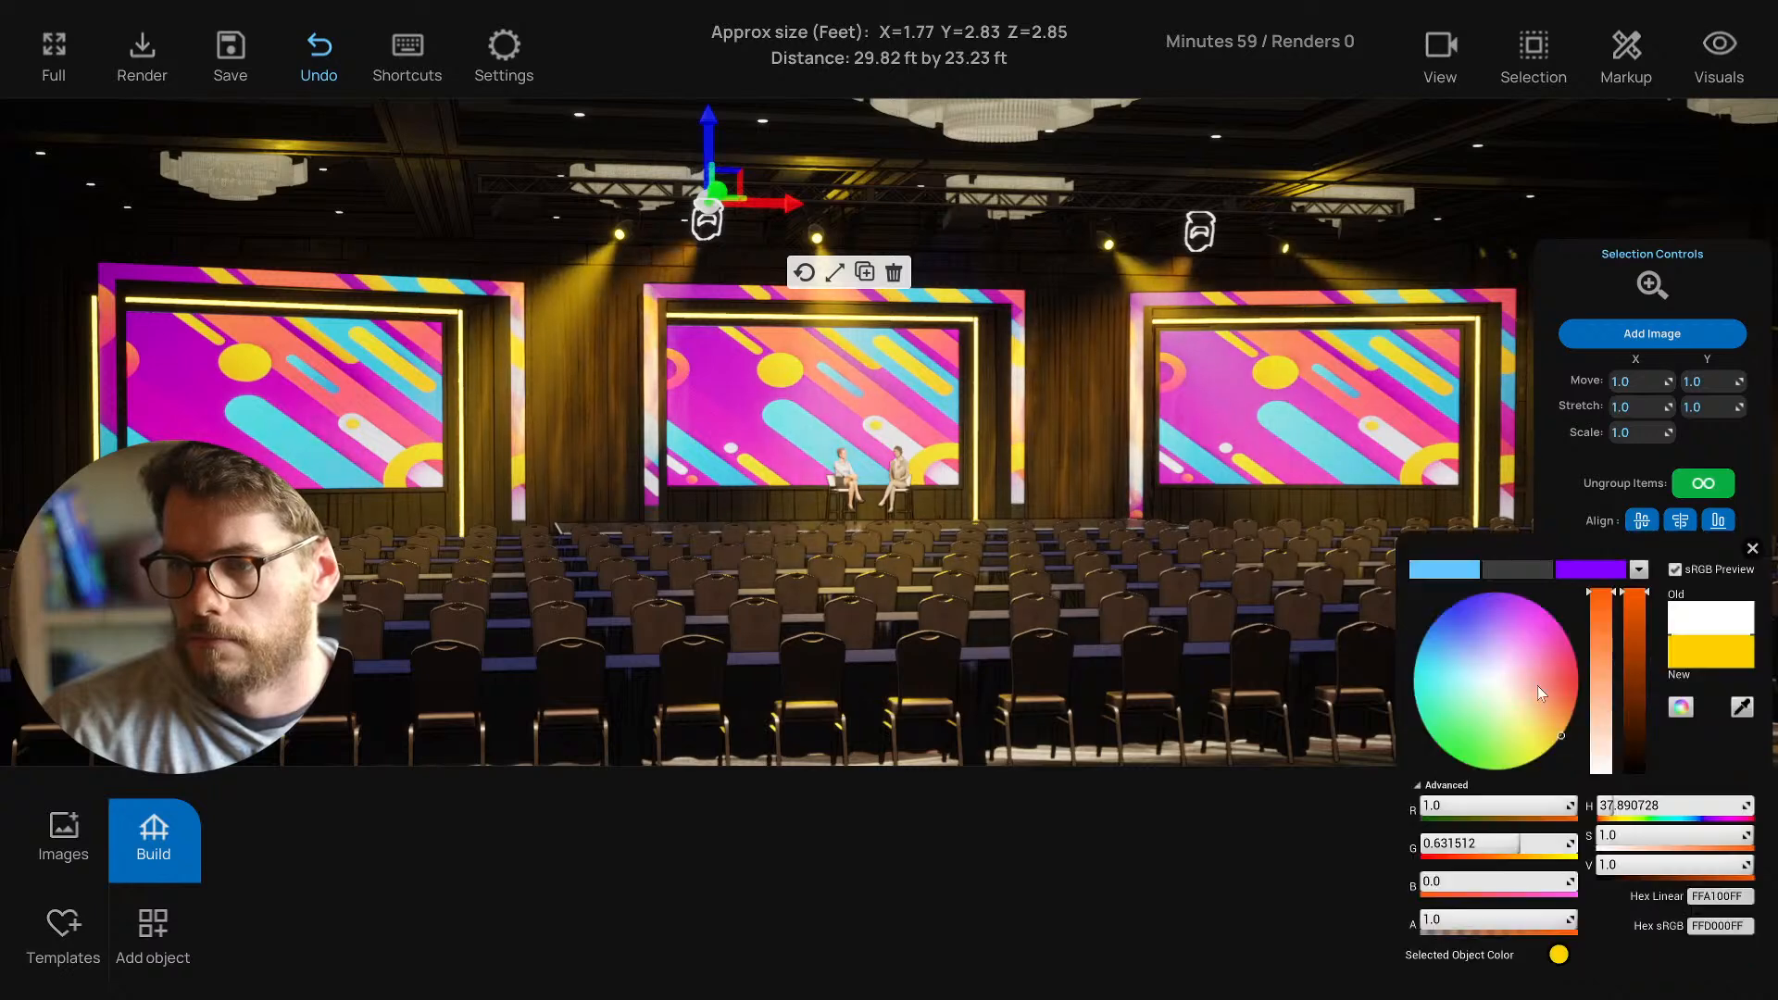
mouse_move(1460, 641)
mouse_down()
mouse_move(1452, 615)
mouse_move(1415, 669)
mouse_move(1439, 615)
mouse_move(1420, 677)
mouse_move(1453, 682)
mouse_move(1427, 648)
mouse_move(1437, 682)
mouse_move(1527, 697)
mouse_move(1502, 749)
mouse_move(1502, 630)
mouse_move(1560, 635)
mouse_move(1574, 704)
mouse_move(1512, 637)
mouse_move(1427, 678)
mouse_move(1431, 615)
mouse_up()
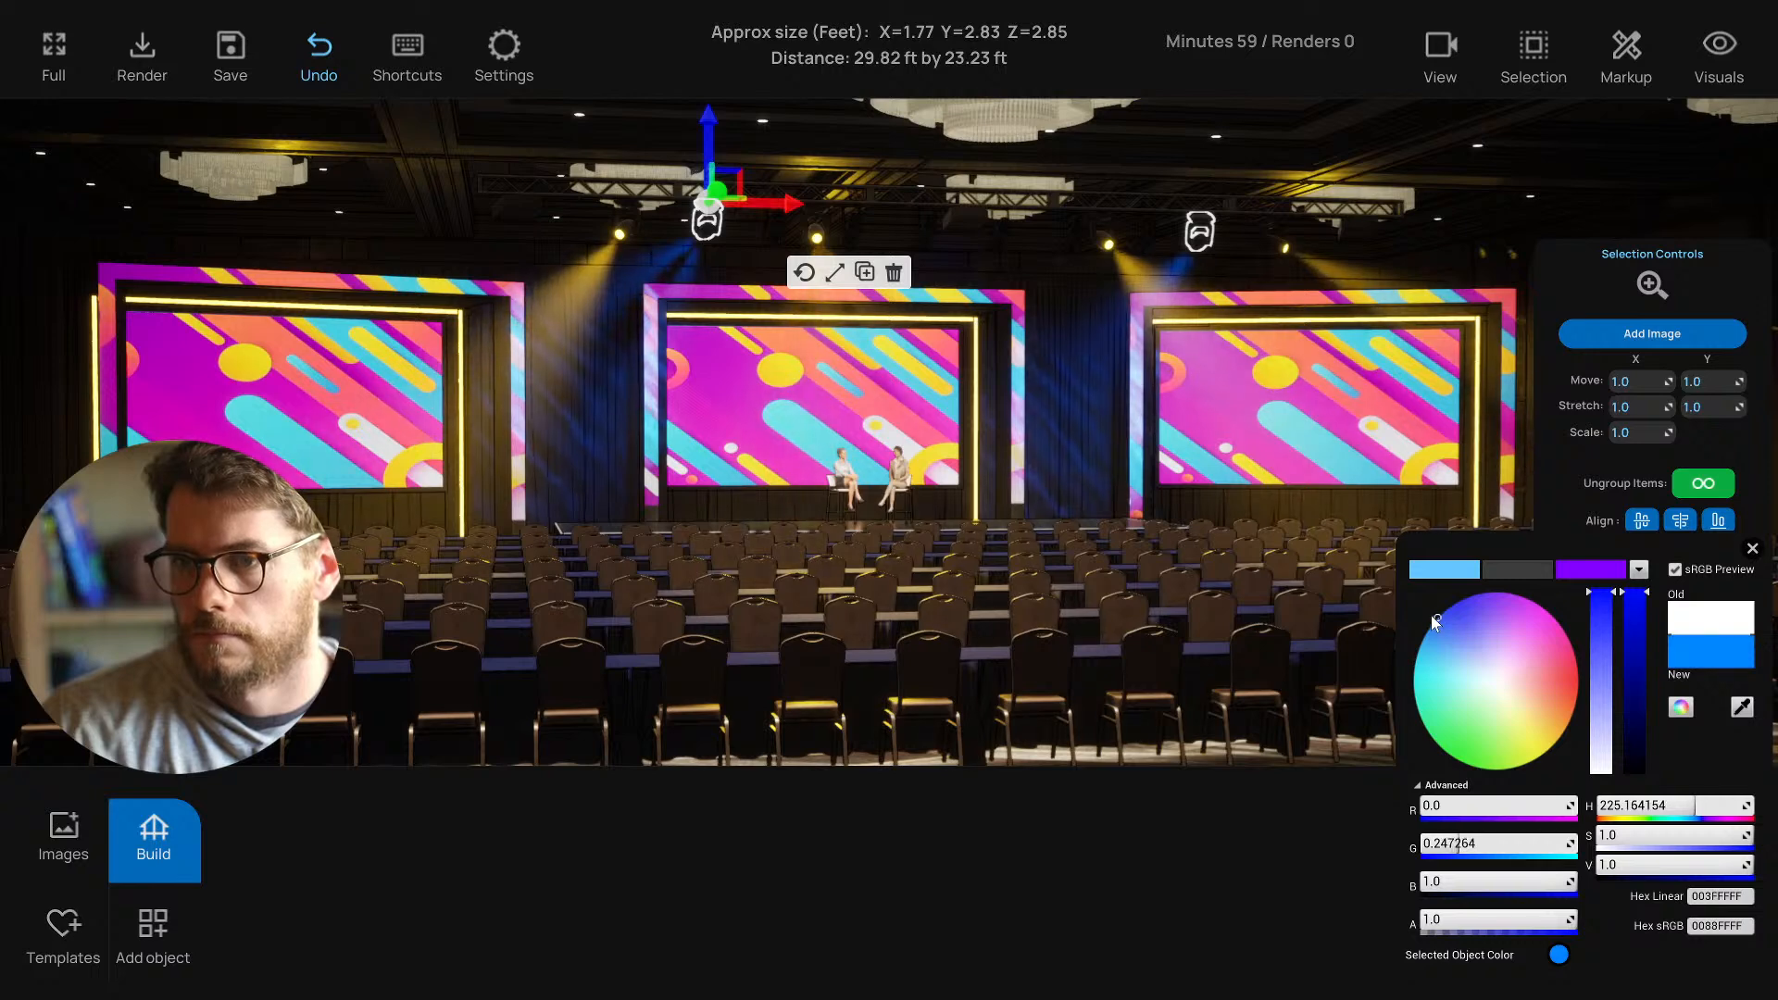
click(1308, 152)
Select the classroom tables and set their cloth colour to deep violet-blue, hex sRGB 4100BBFF.
middle_drag(1131, 410, 1088, 576)
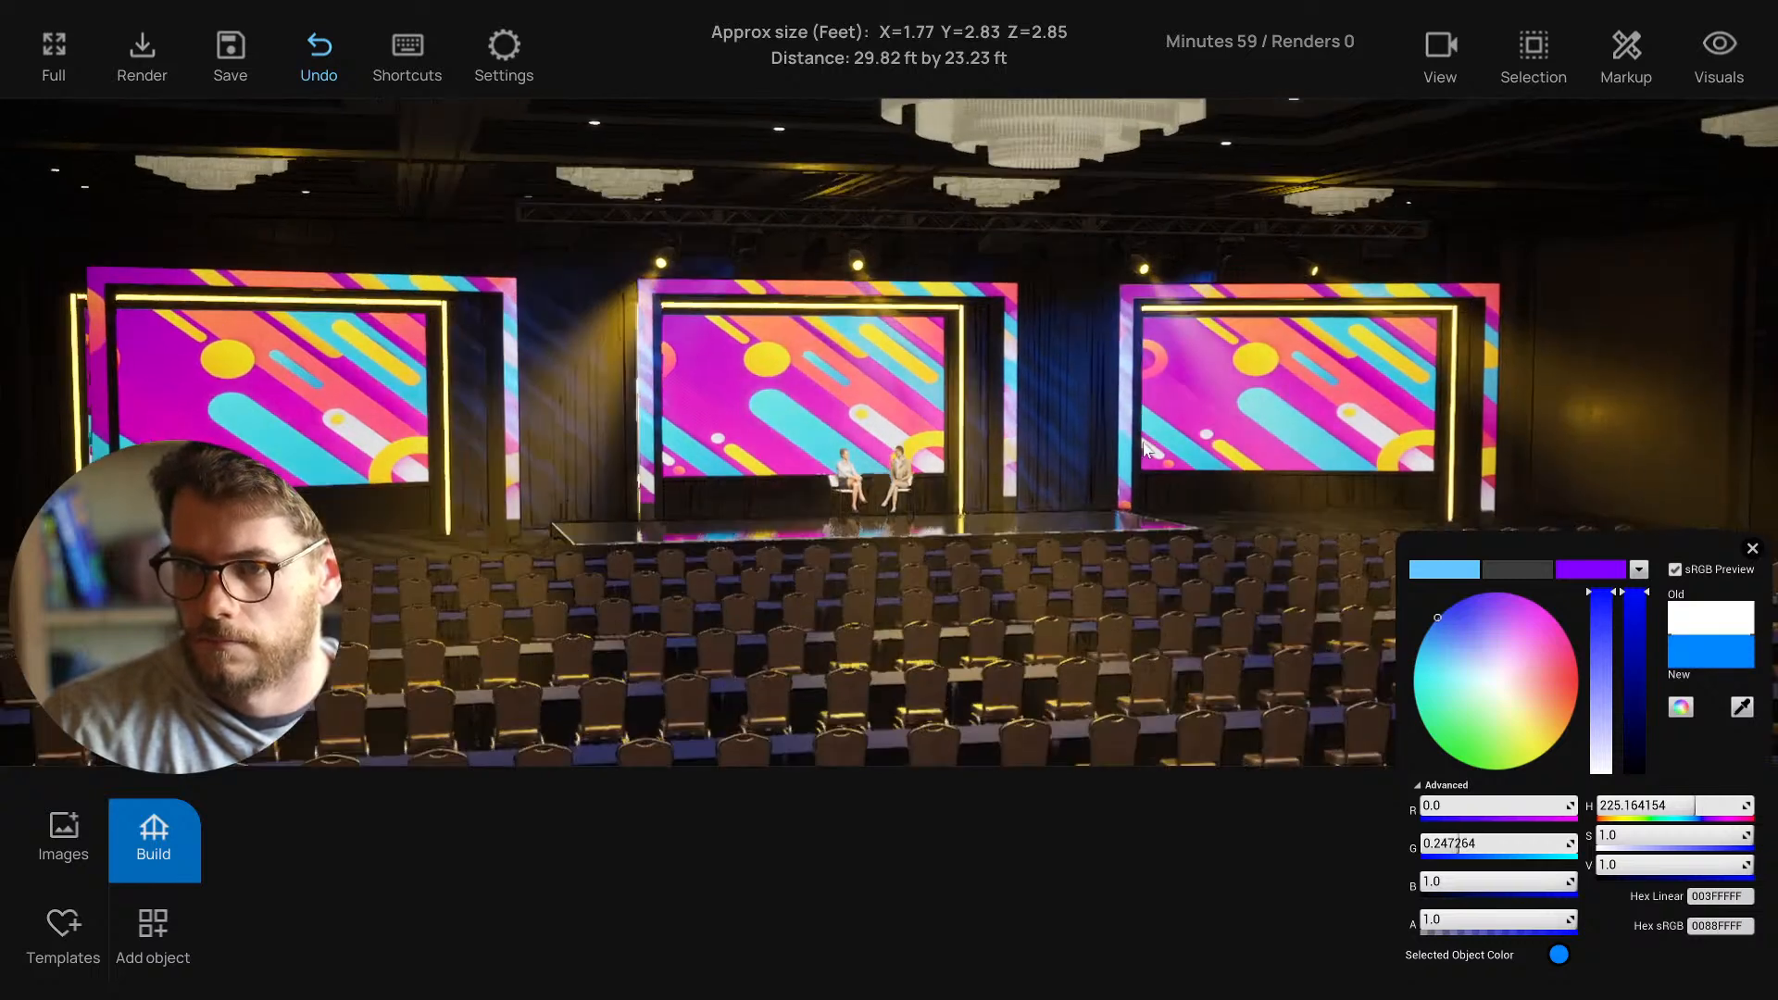
click(1089, 583)
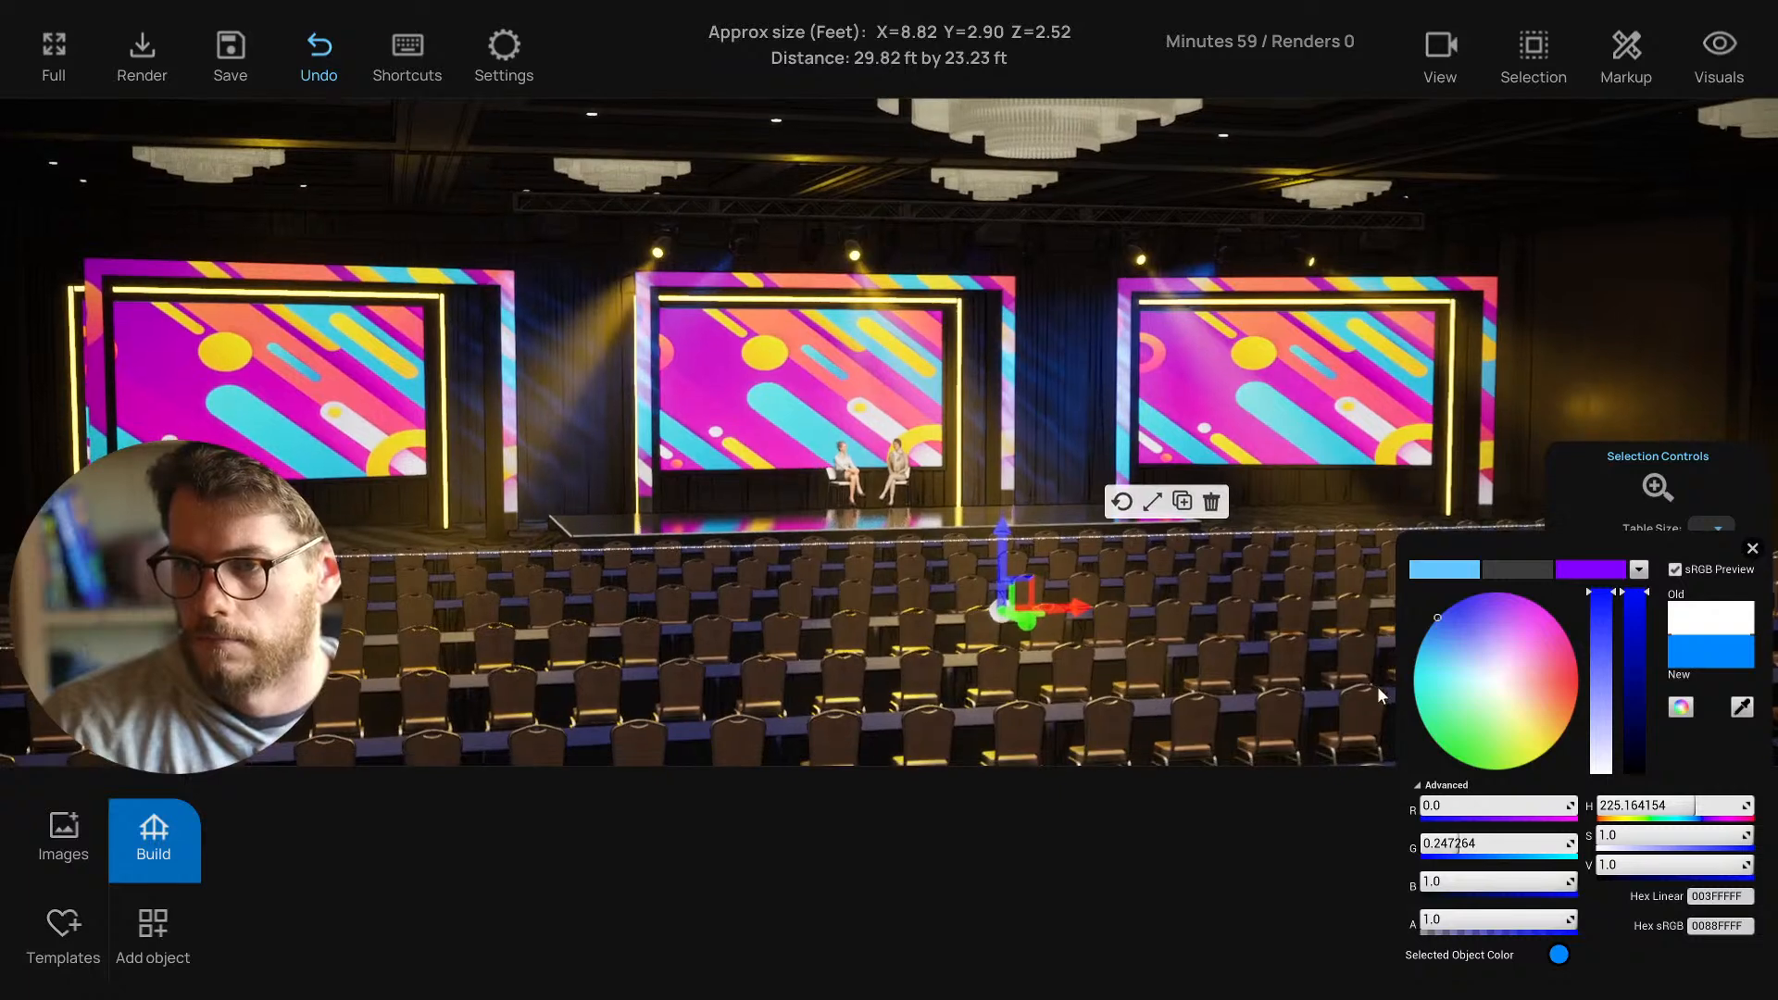
mouse_move(1558, 711)
mouse_down()
mouse_move(1573, 677)
mouse_move(1569, 732)
mouse_move(1546, 693)
mouse_move(1501, 676)
mouse_move(1464, 609)
mouse_move(1445, 611)
mouse_up()
click(1576, 697)
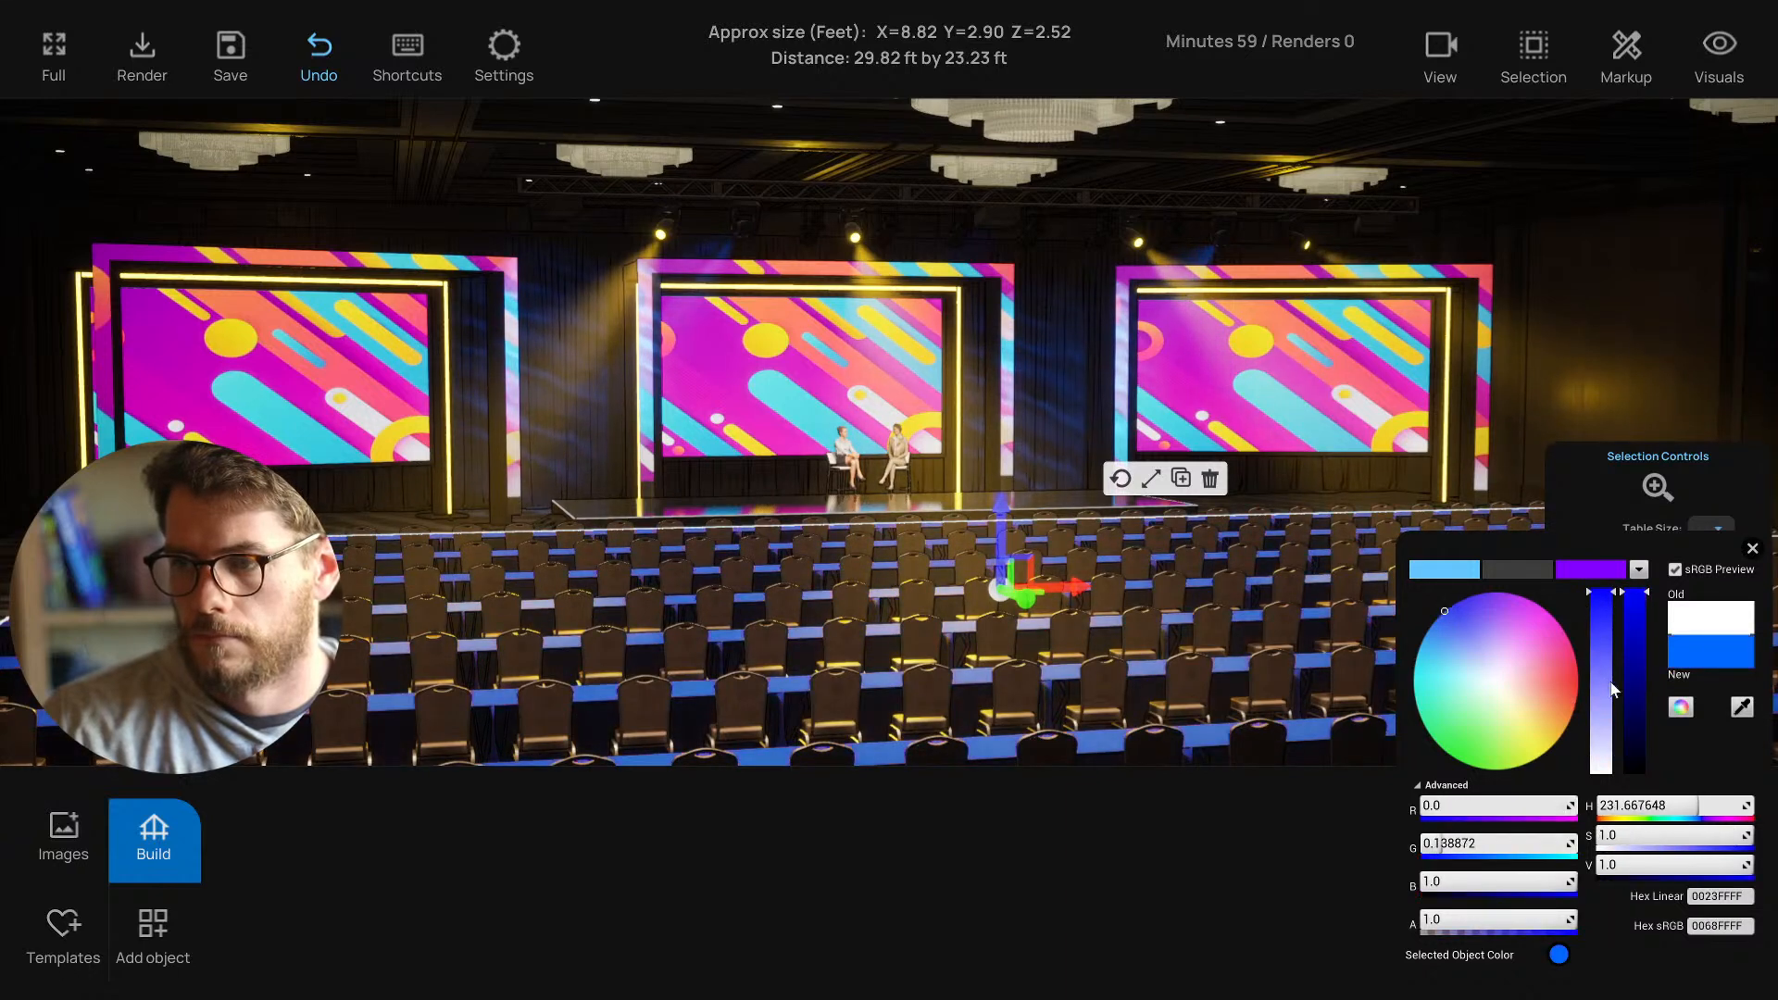
click(1634, 694)
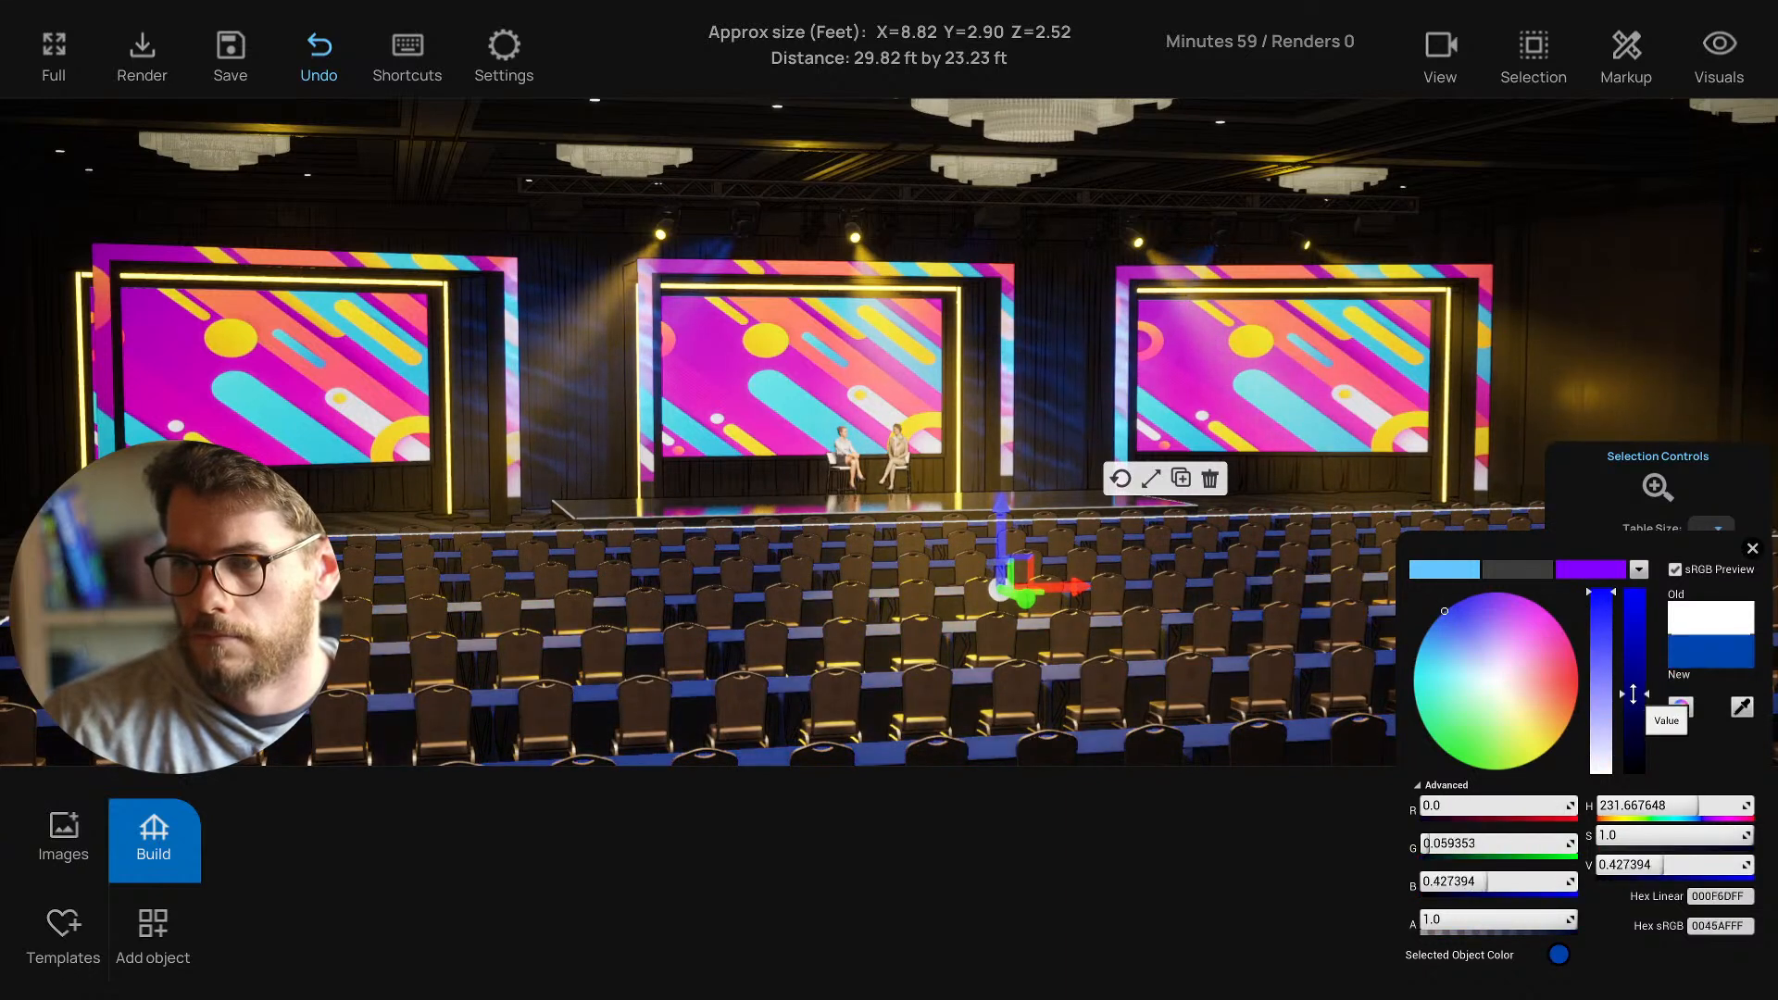
click(1572, 706)
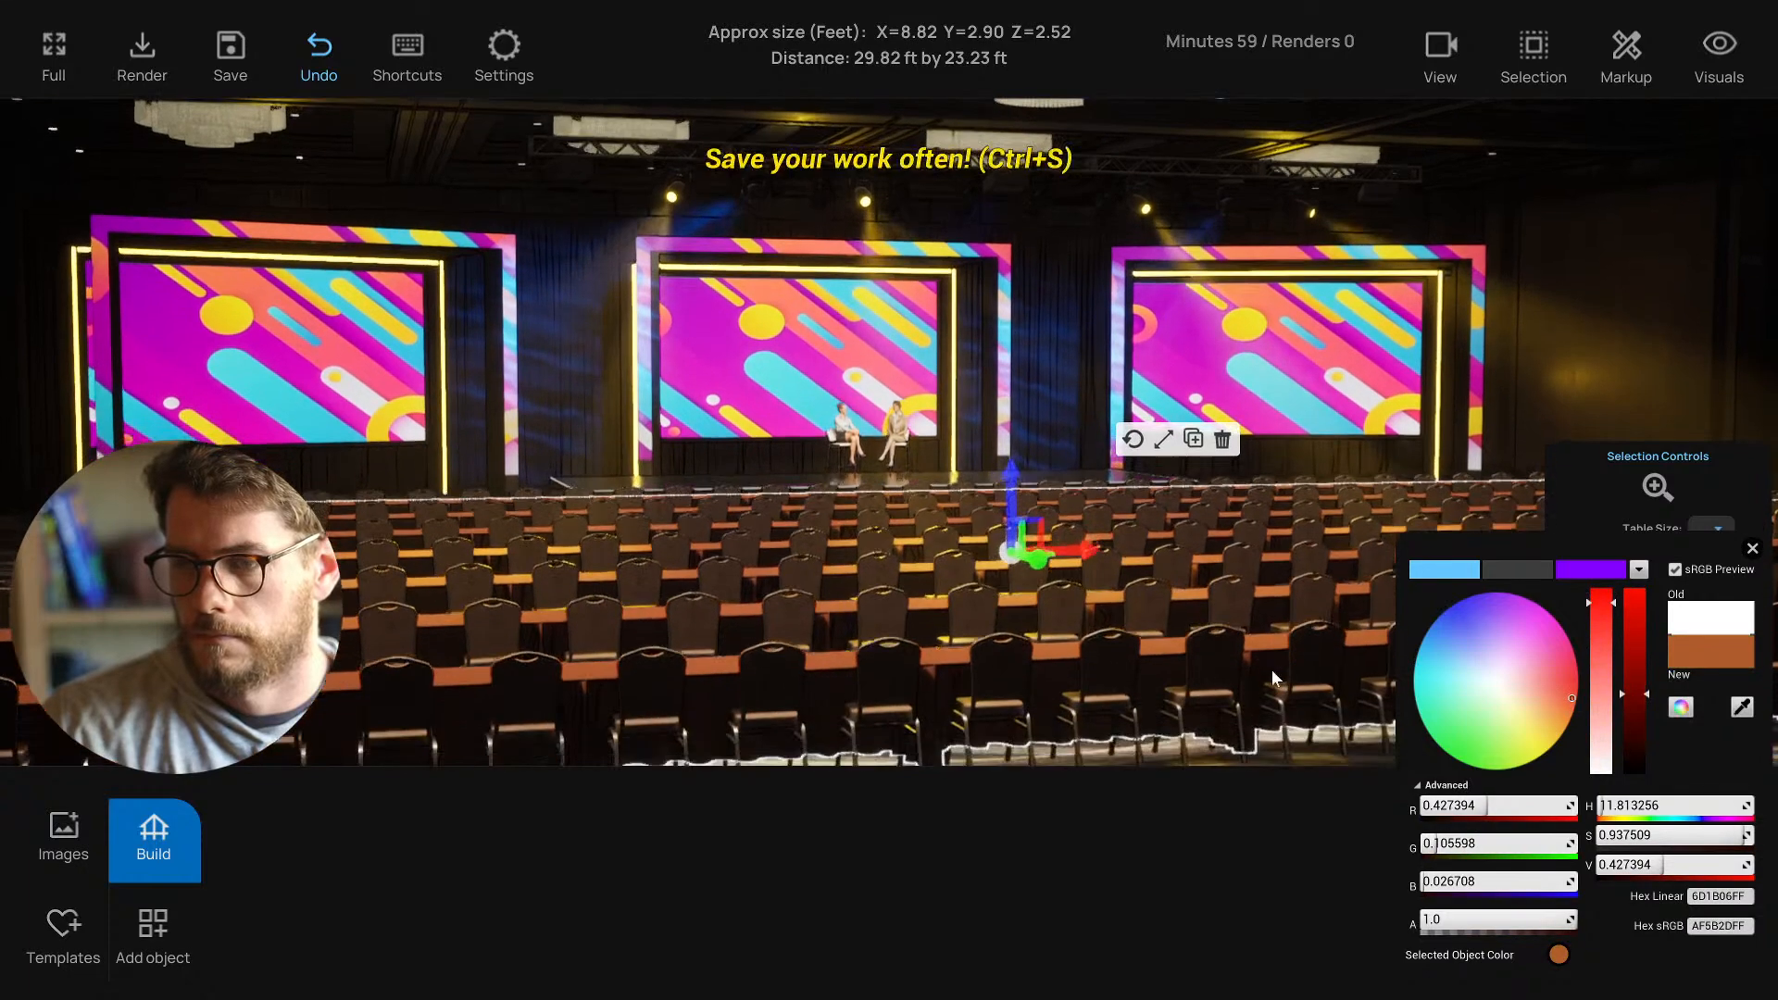
mouse_move(1464, 695)
mouse_down()
mouse_move(1438, 650)
mouse_move(1450, 611)
mouse_move(1420, 652)
mouse_move(1450, 668)
mouse_move(1437, 600)
mouse_move(1453, 587)
mouse_up()
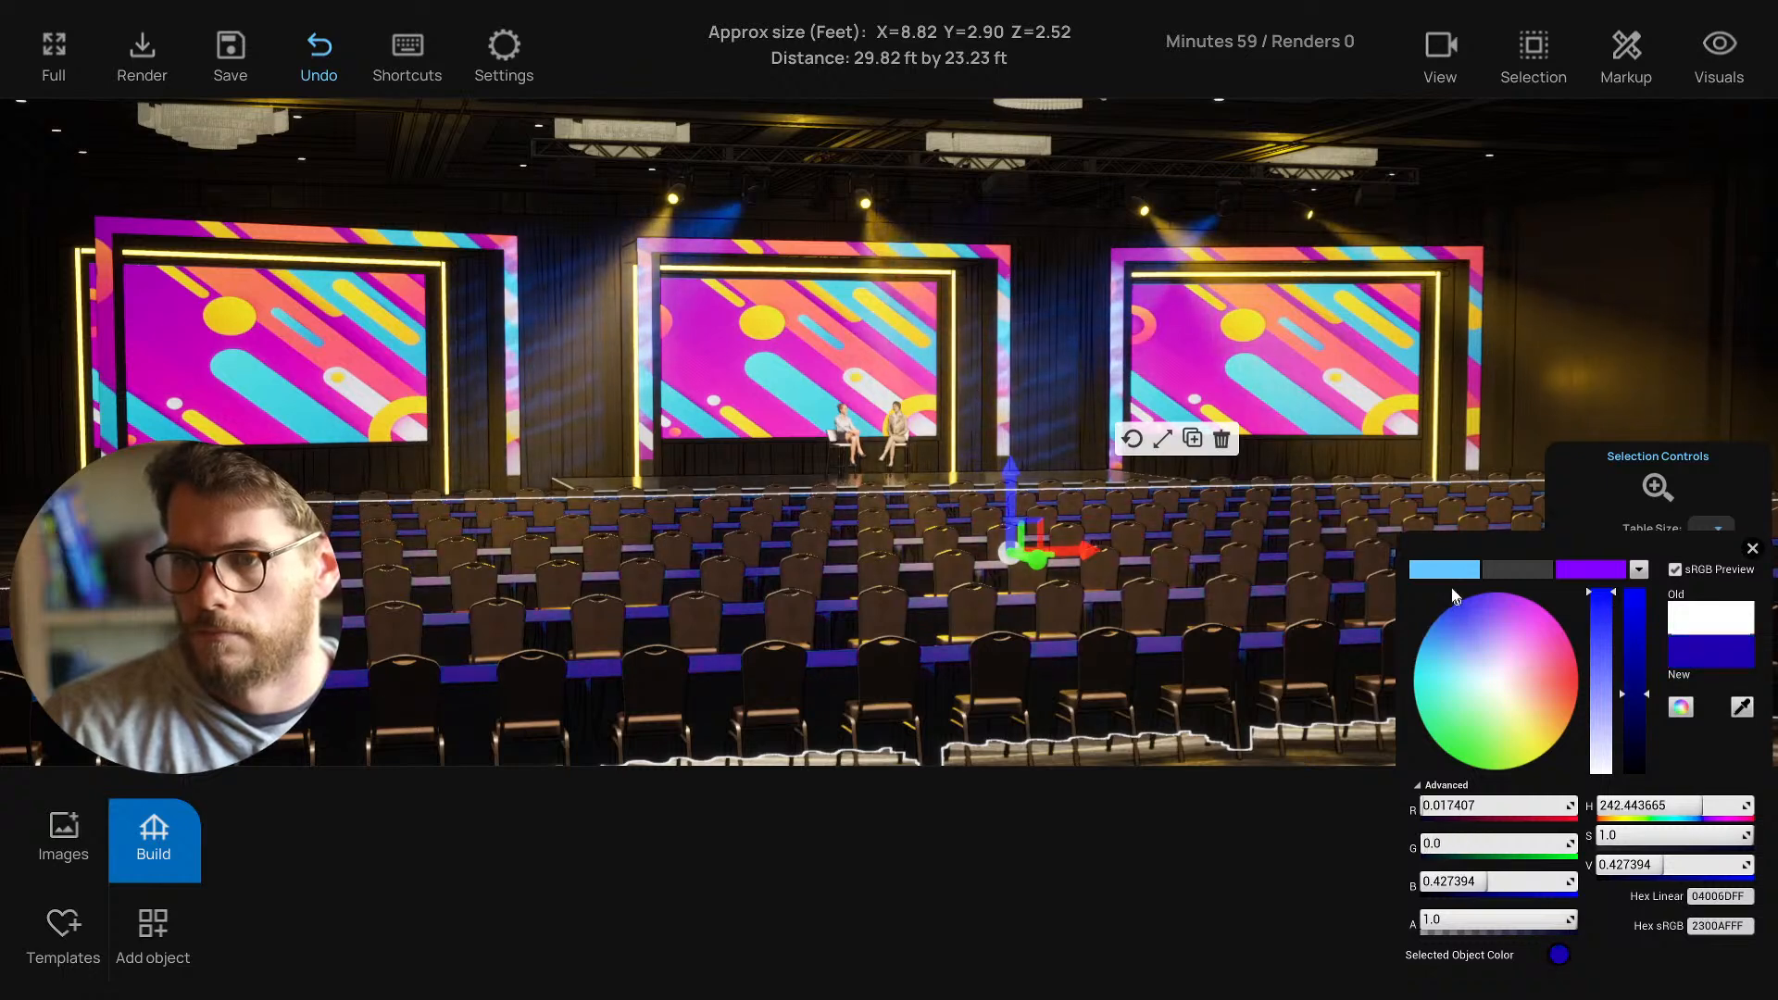
mouse_move(1640, 674)
mouse_down()
mouse_move(1636, 654)
mouse_move(1638, 725)
mouse_move(1635, 681)
mouse_up()
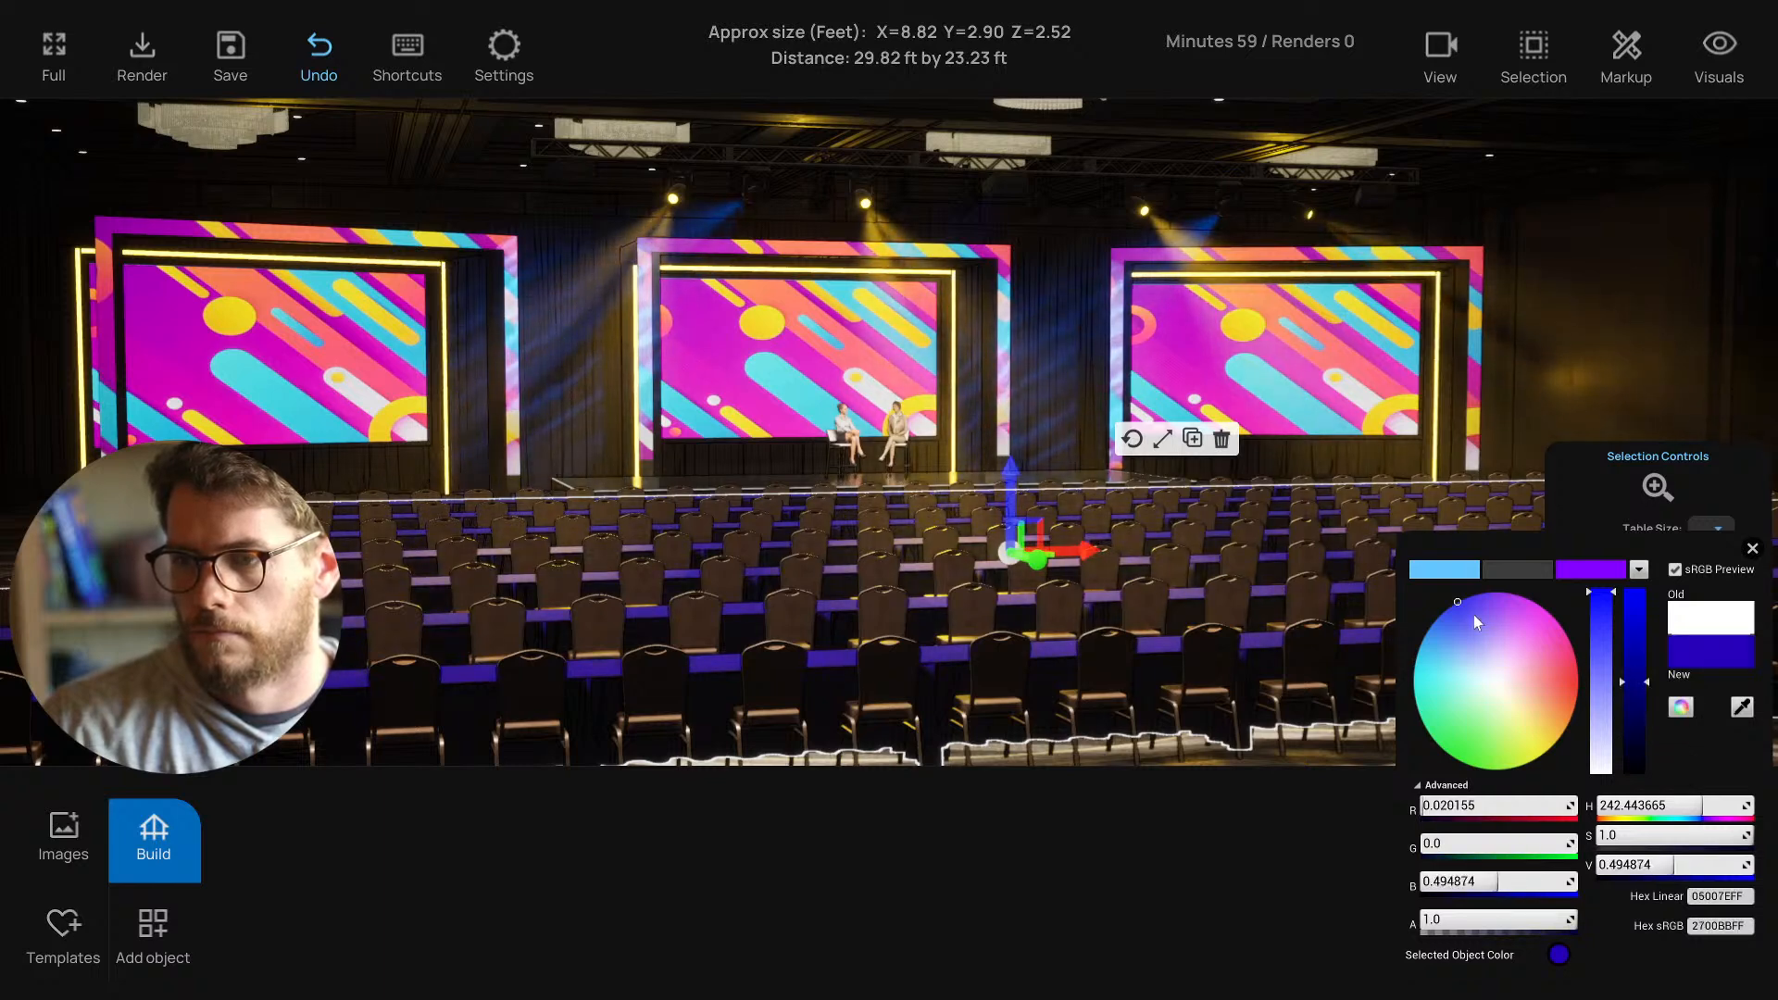
mouse_move(1458, 606)
mouse_down()
mouse_move(1443, 613)
mouse_move(1461, 597)
mouse_up()
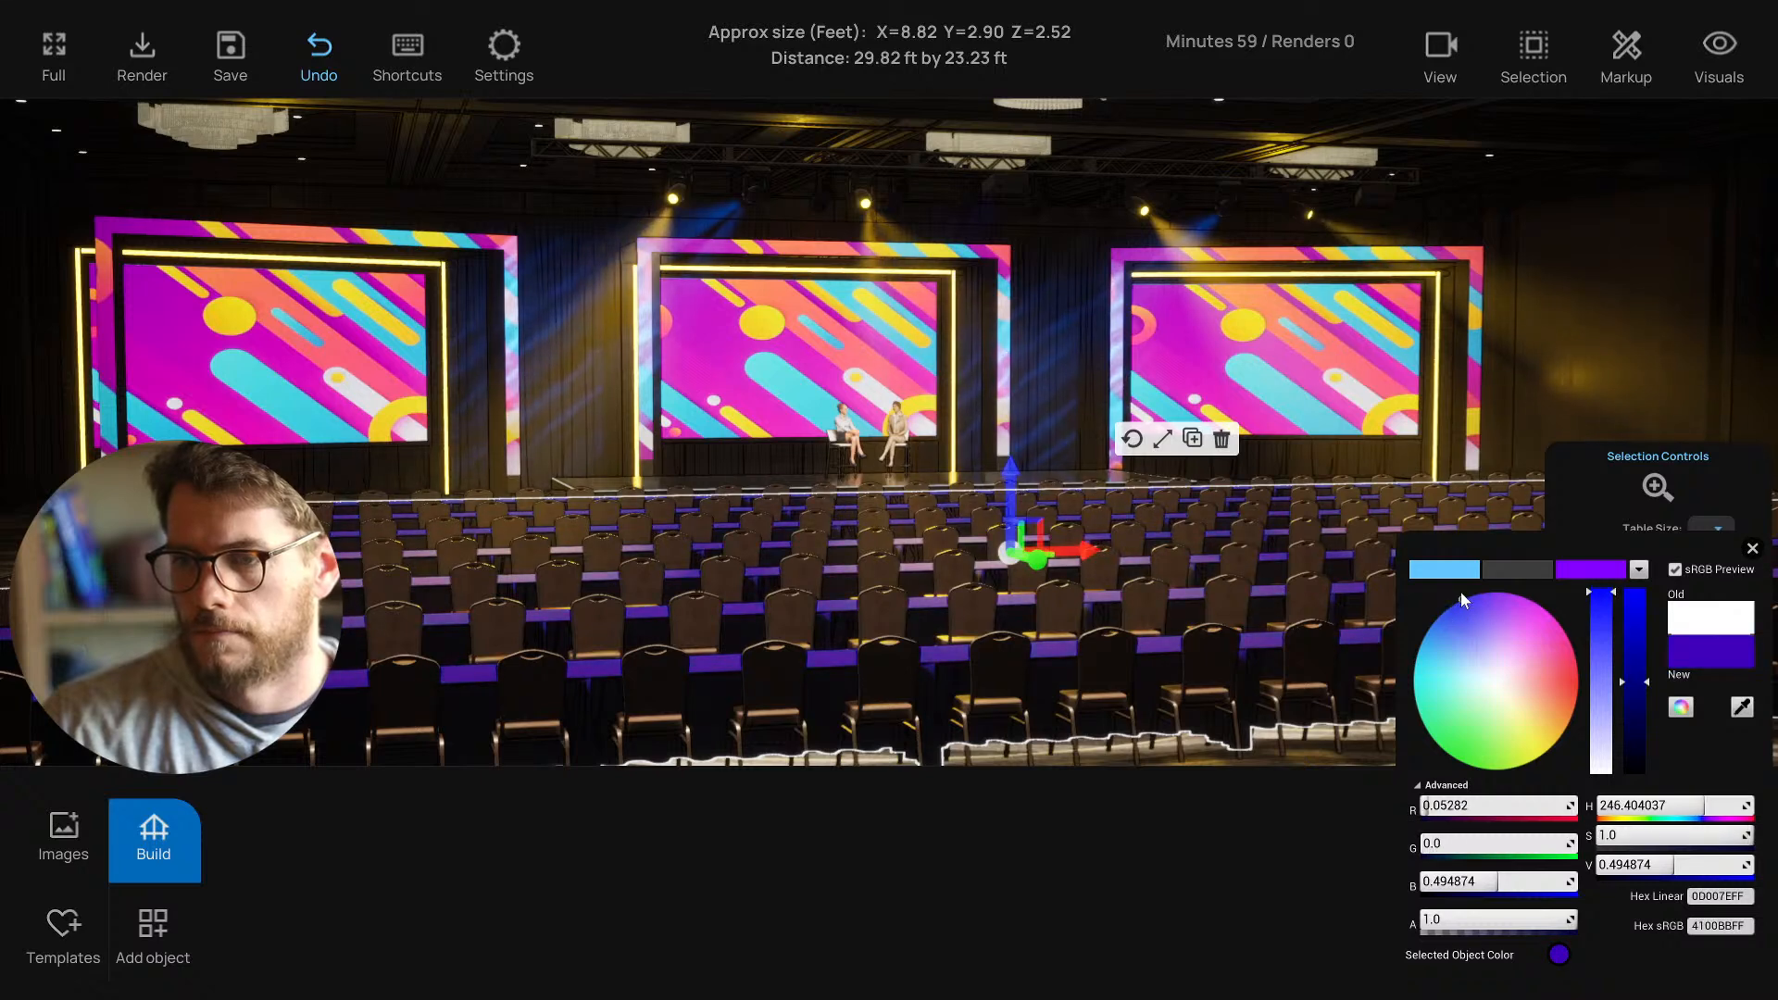
click(1753, 551)
Deselect the tables and cycle the Contrast effect past the black-outline view to off, keeping haze on.
click(1458, 383)
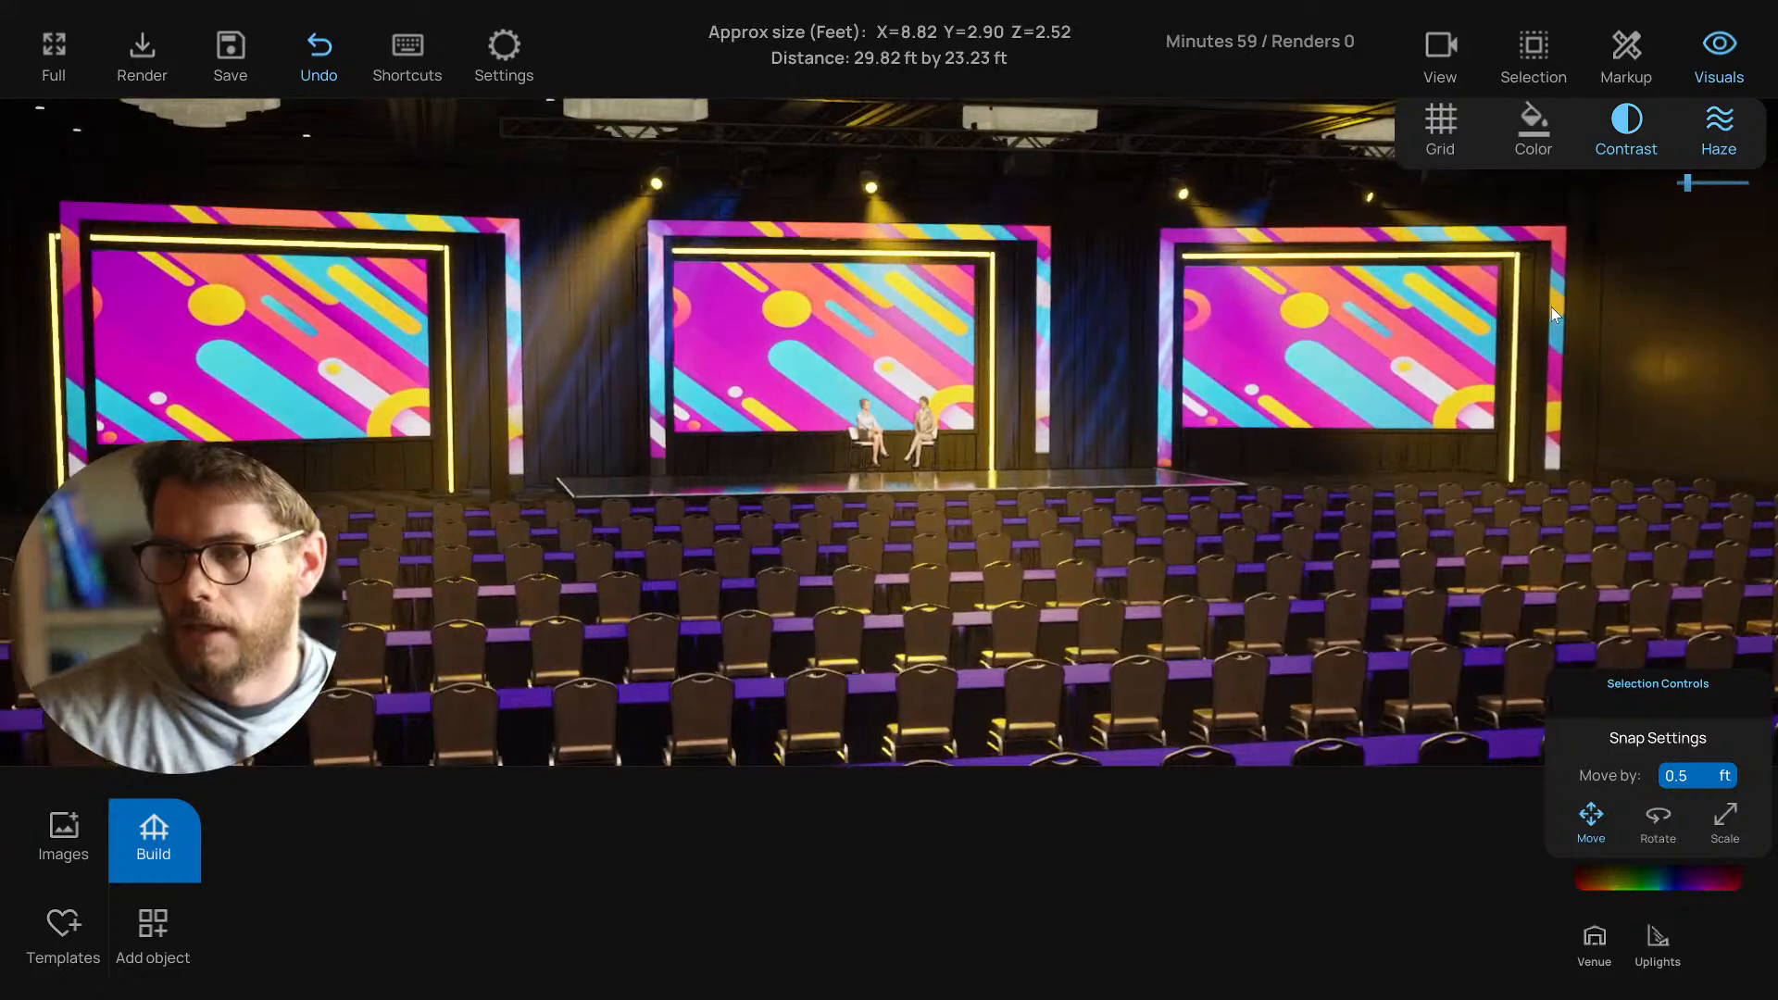
click(1632, 122)
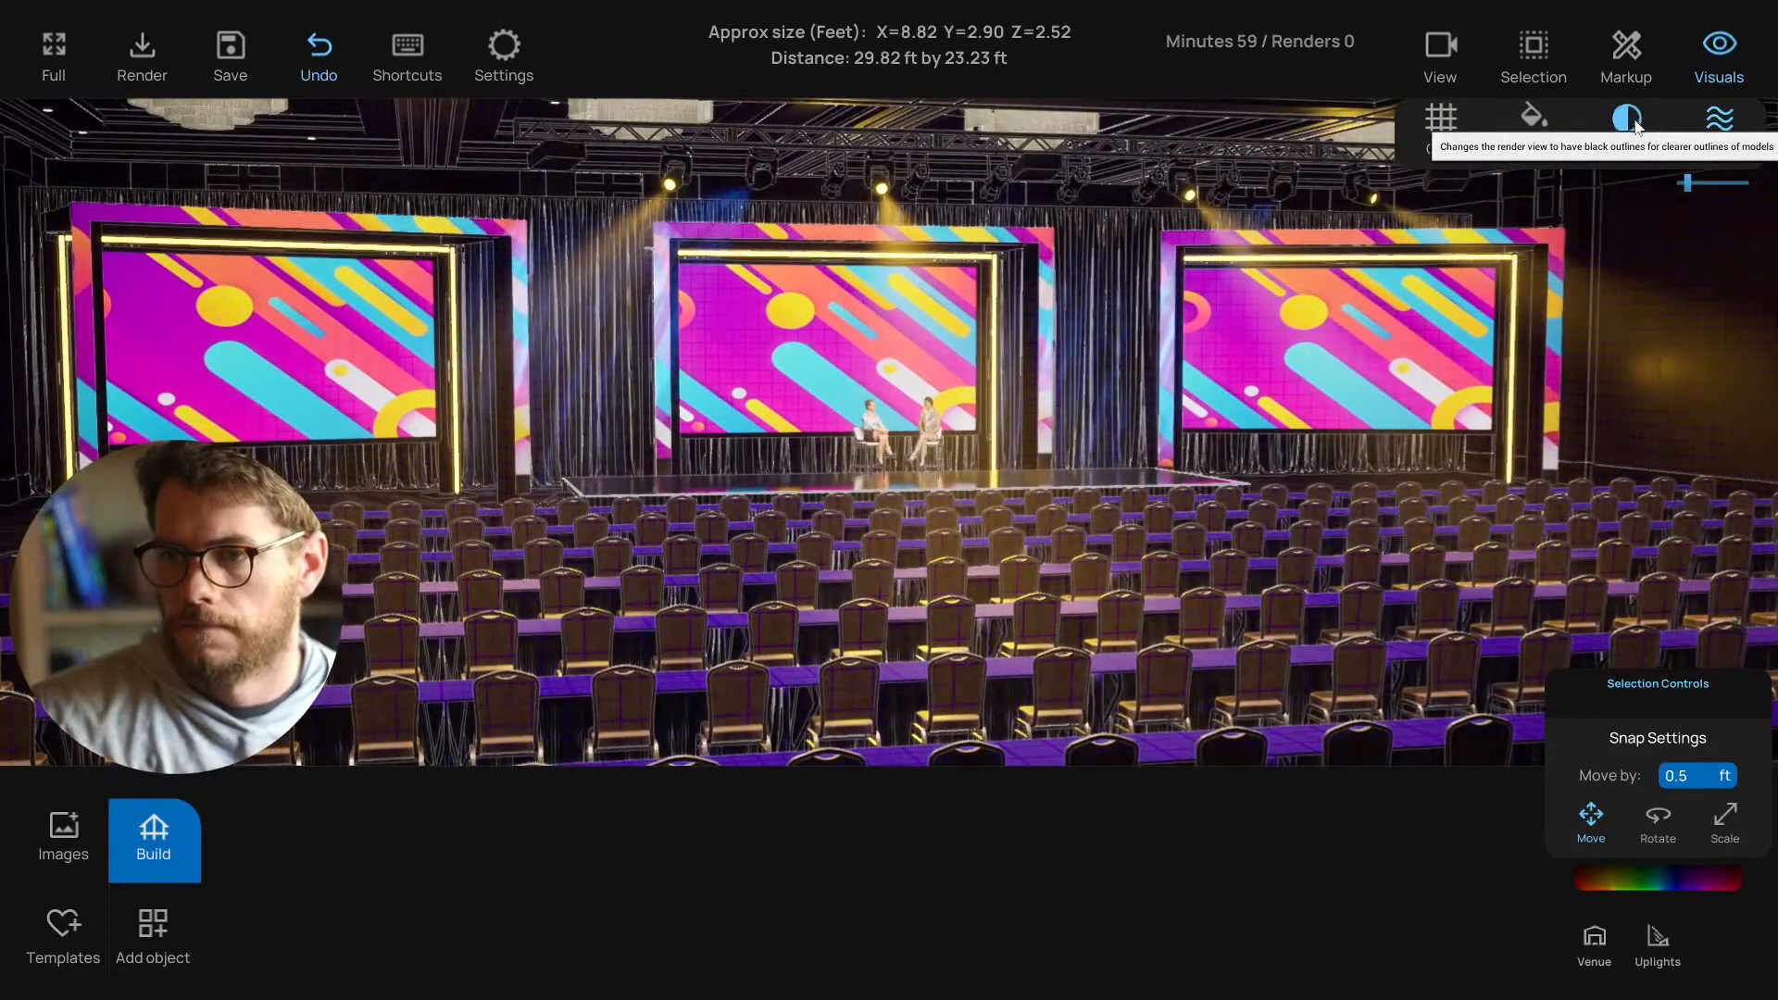
click(1635, 125)
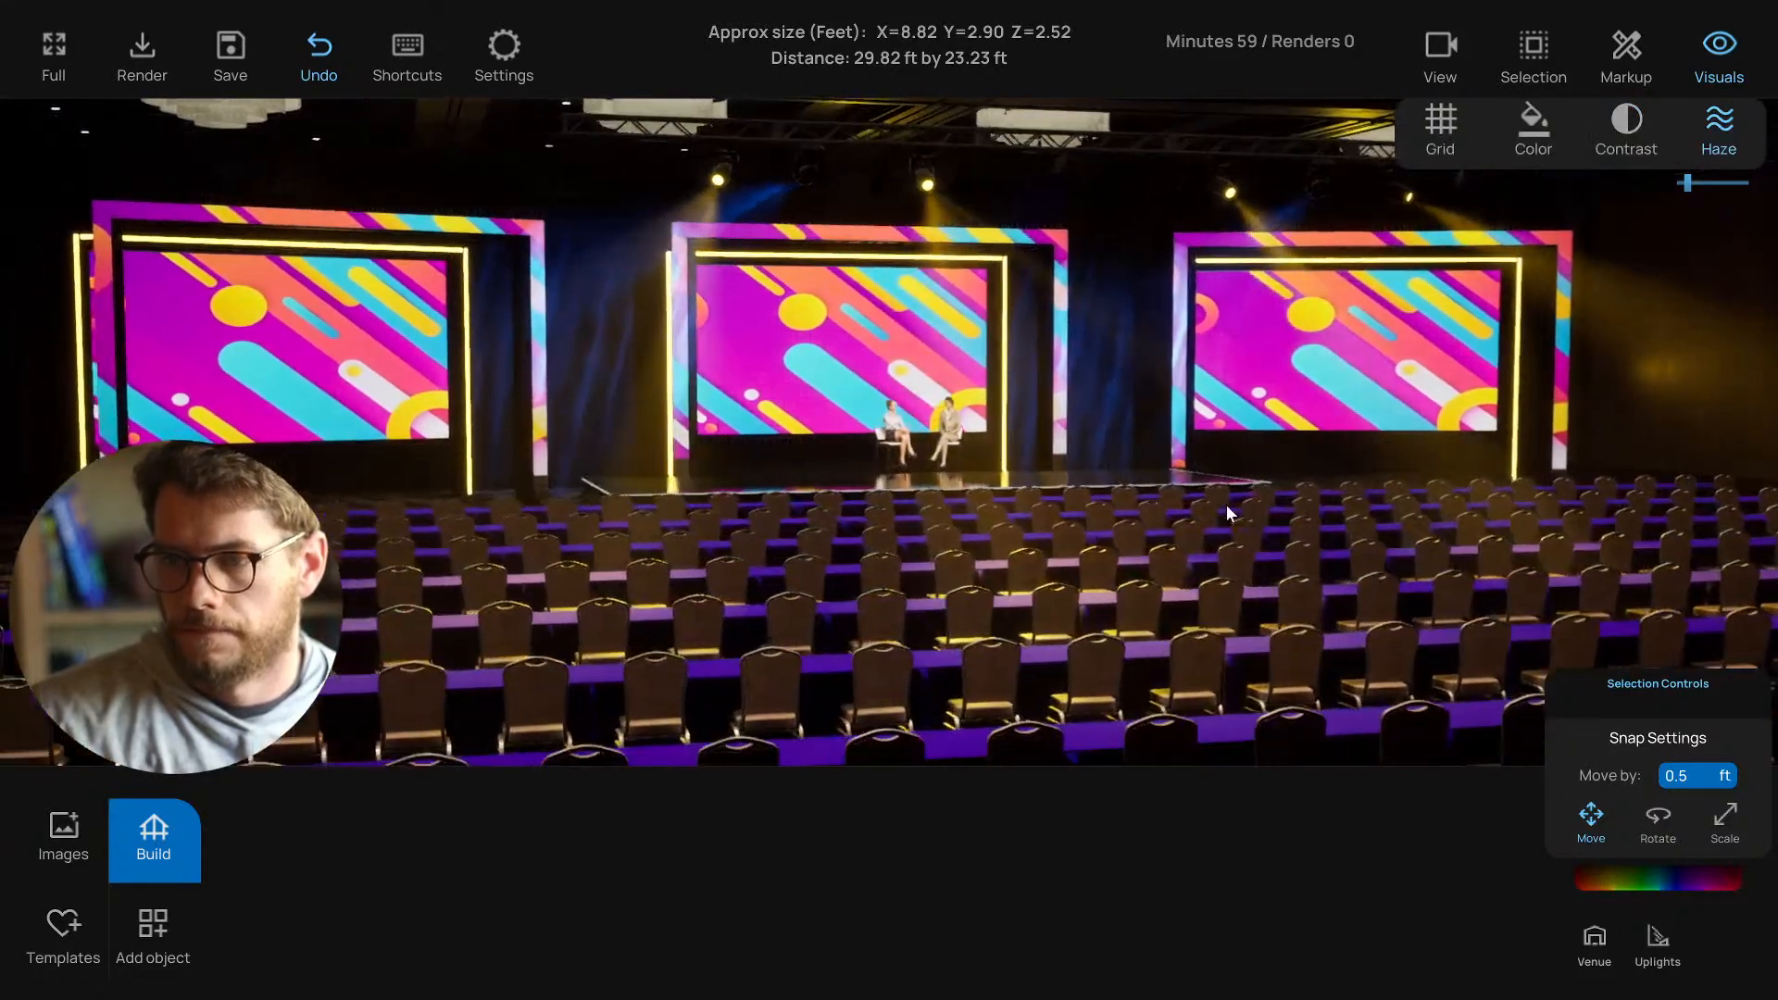
Recall the saved camera views and adjust the first-person view to frame all three screens head-on from the audience.
click(1441, 48)
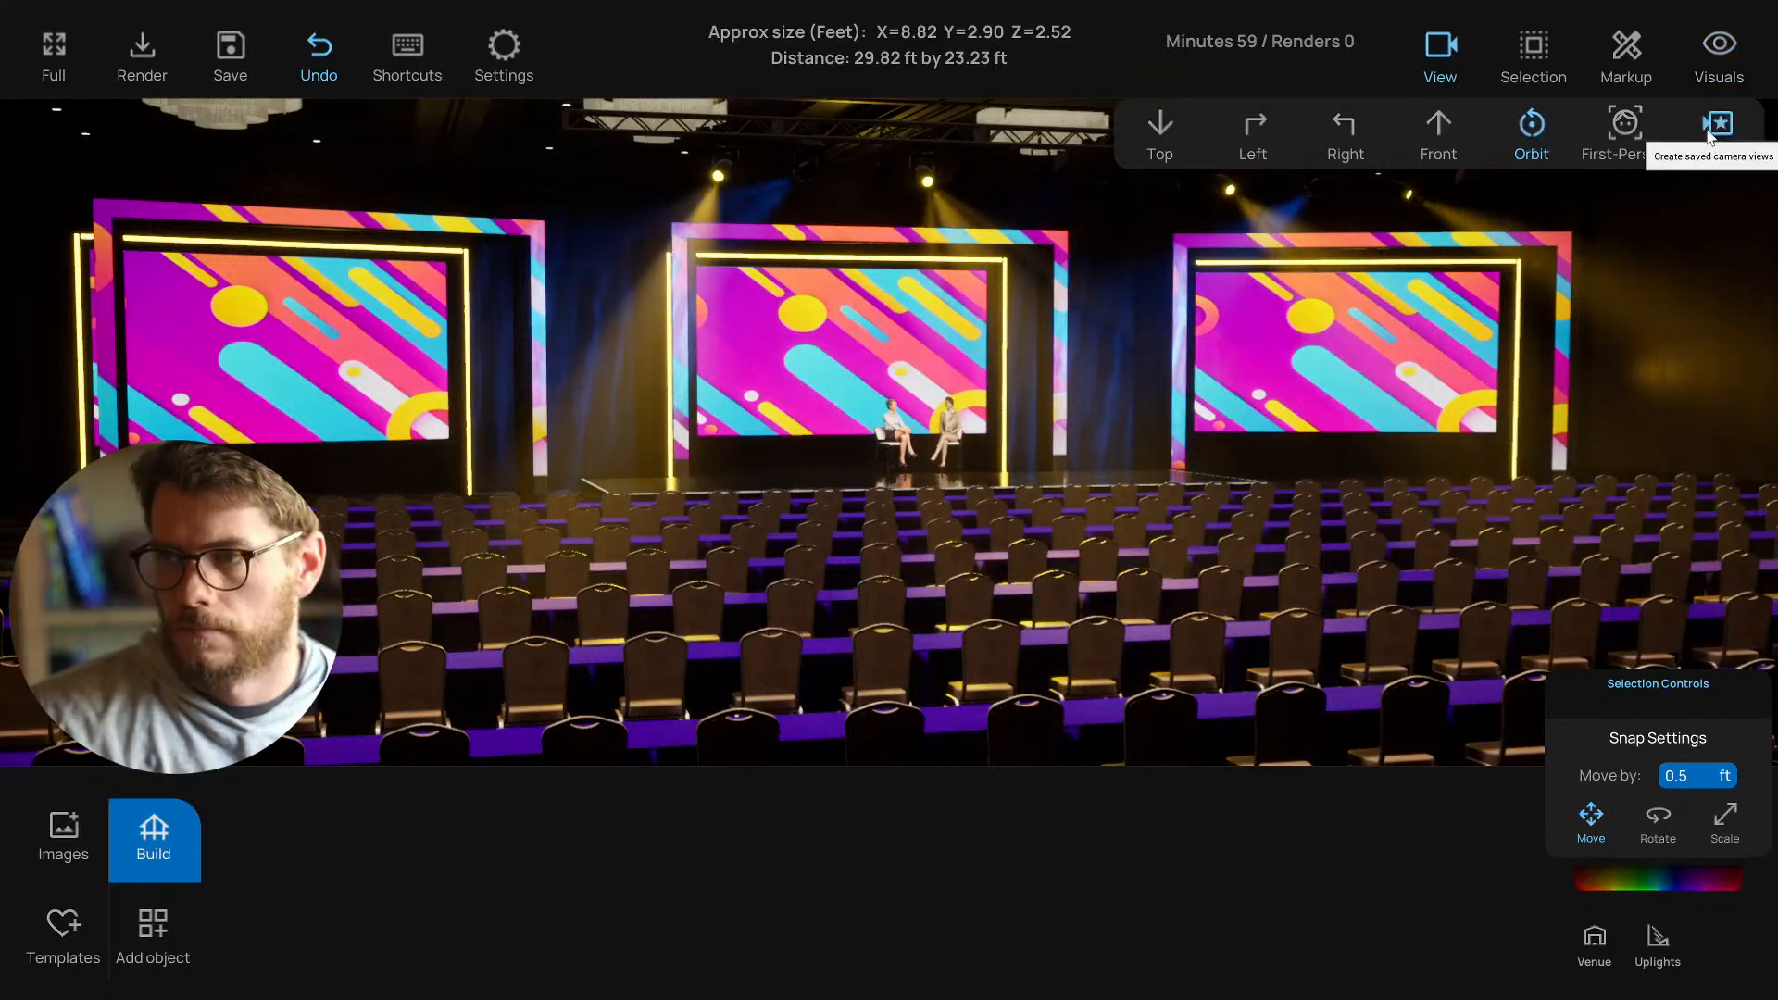
click(1711, 134)
click(1671, 293)
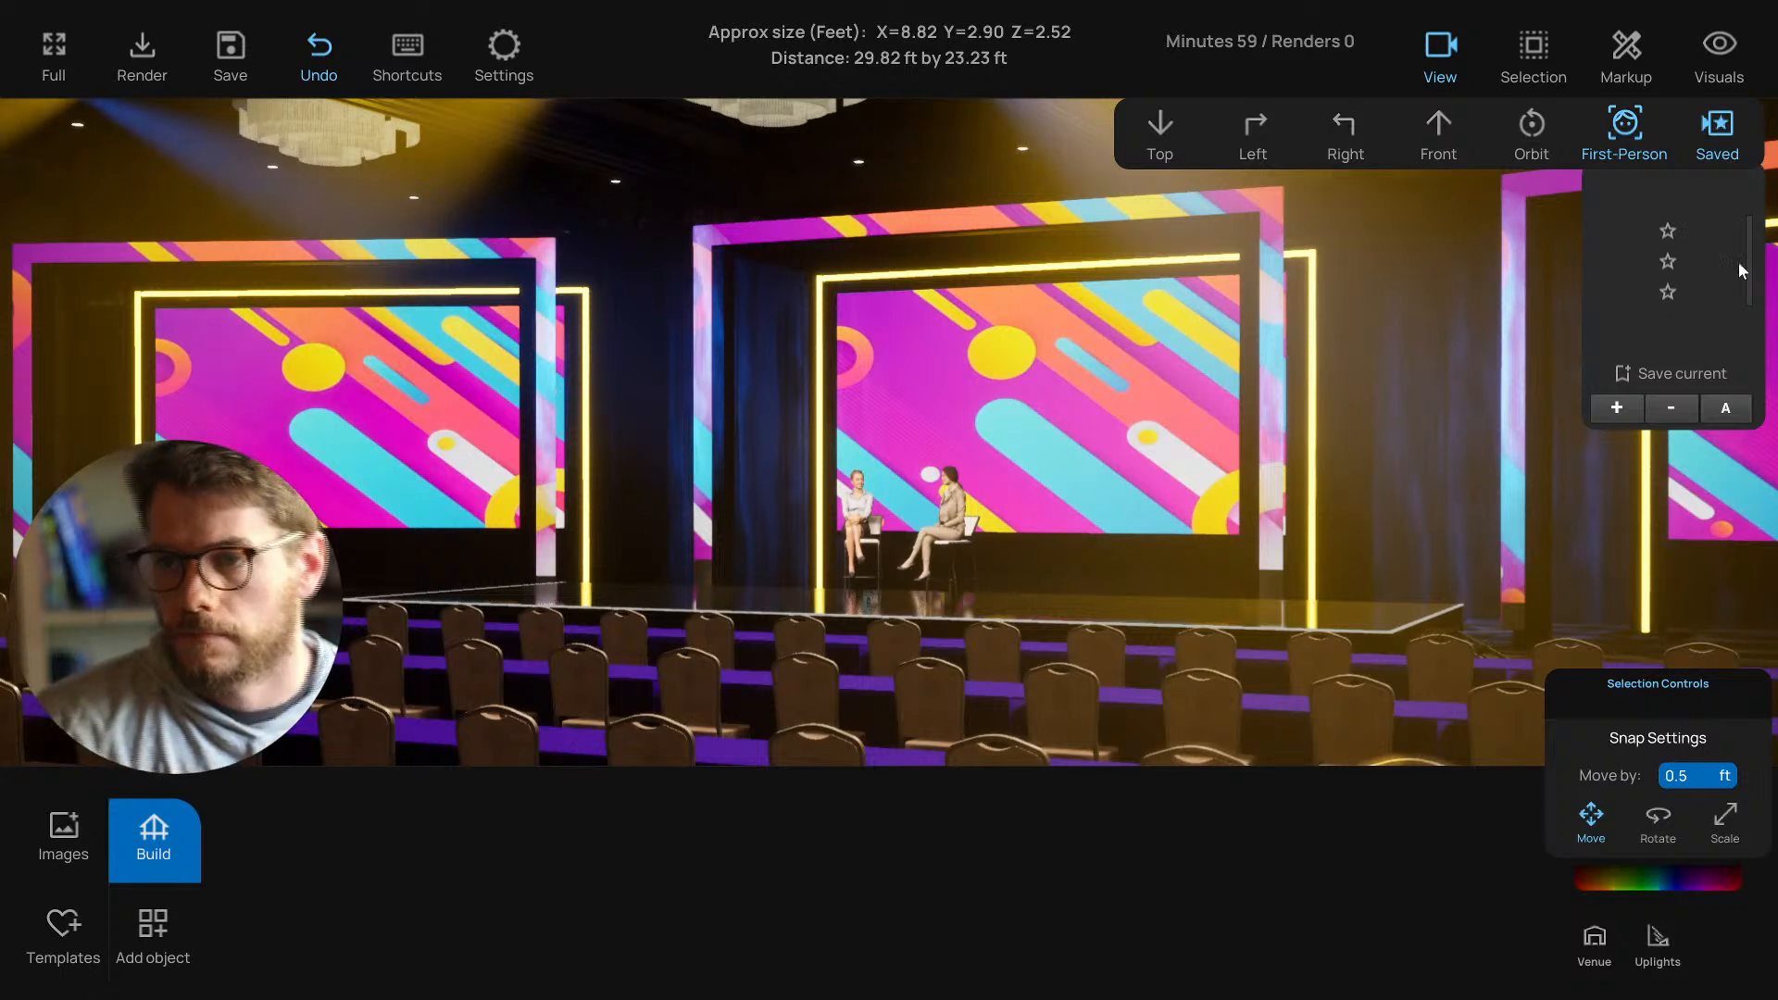
click(1667, 231)
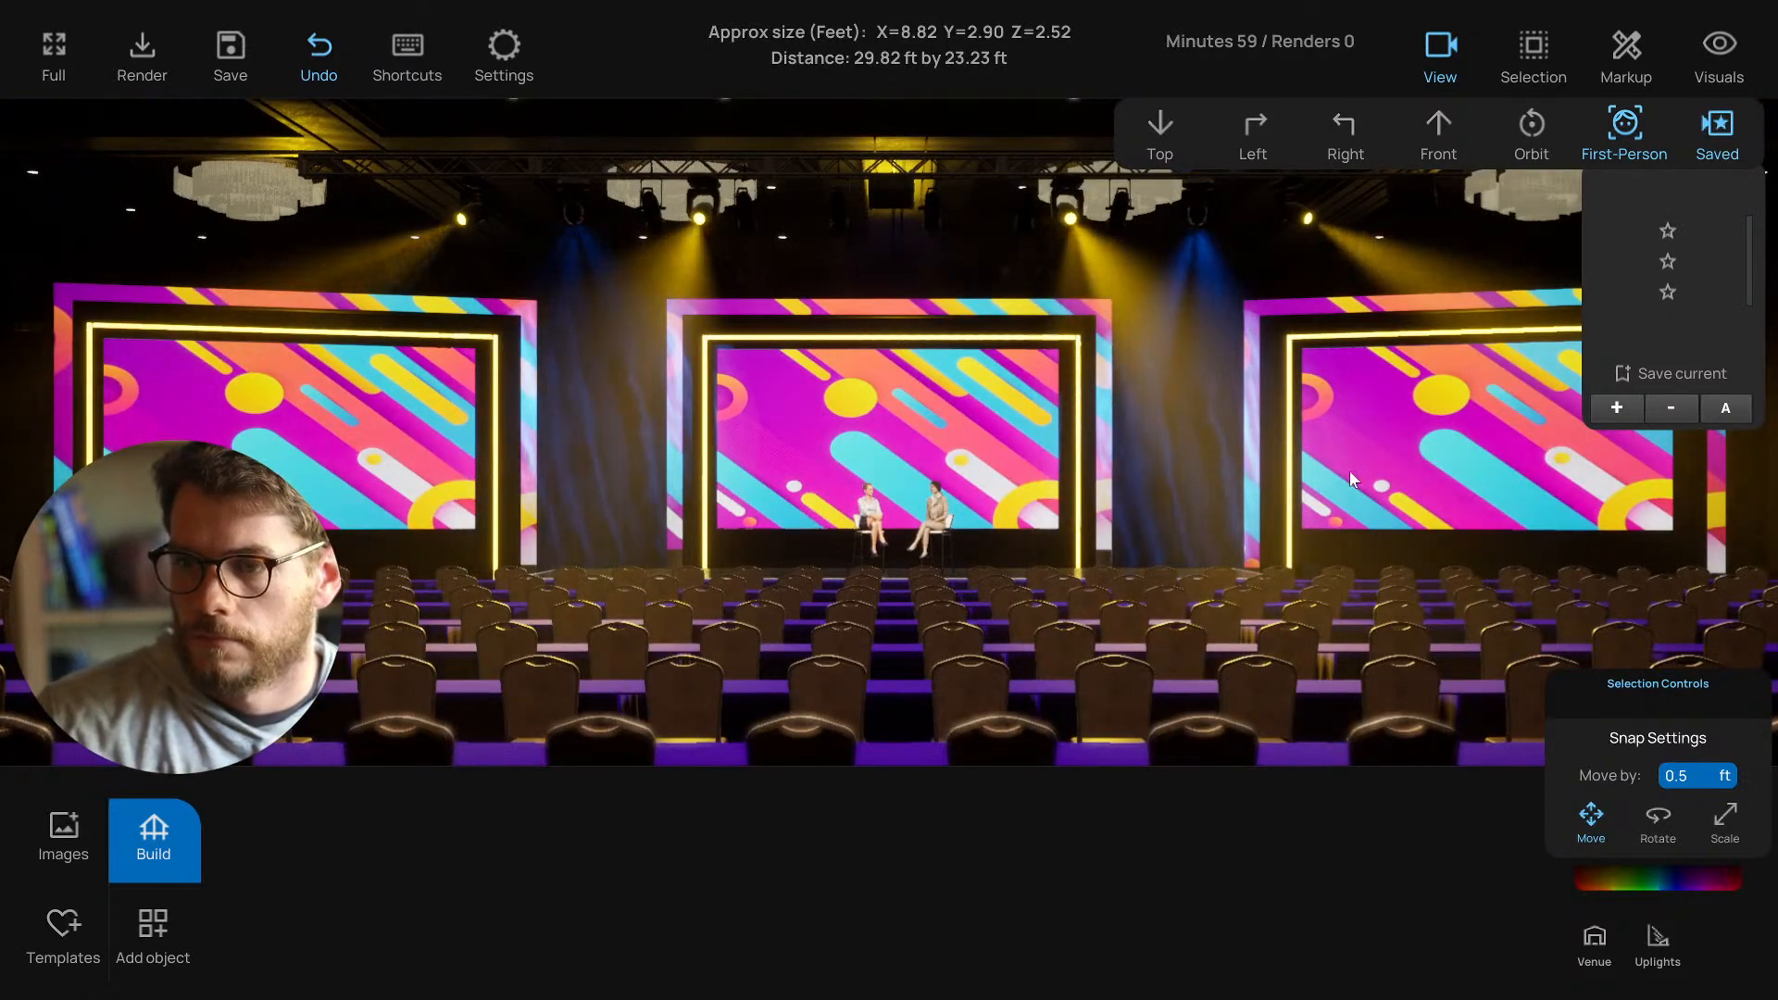
click(1716, 130)
scroll(1226, 599, down, 3)
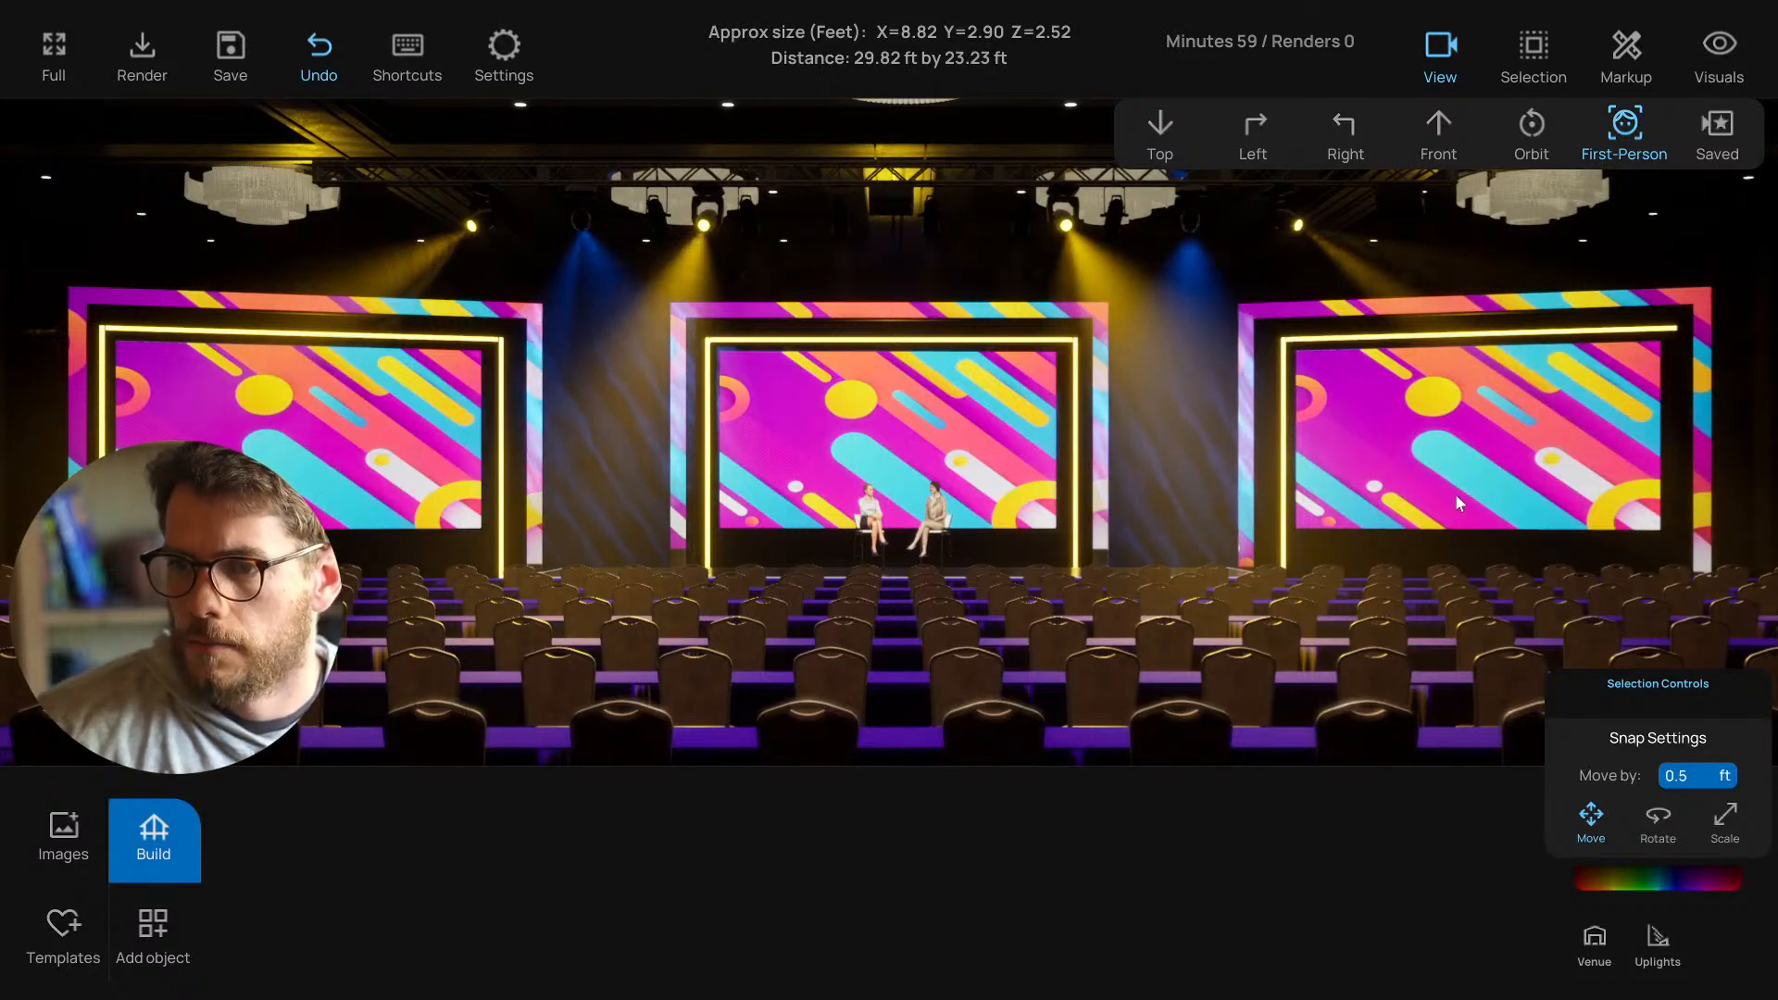
mouse_move(1454, 493)
mouse_down()
mouse_move(1475, 503)
mouse_move(1426, 498)
mouse_move(1439, 510)
mouse_up()
key(d)
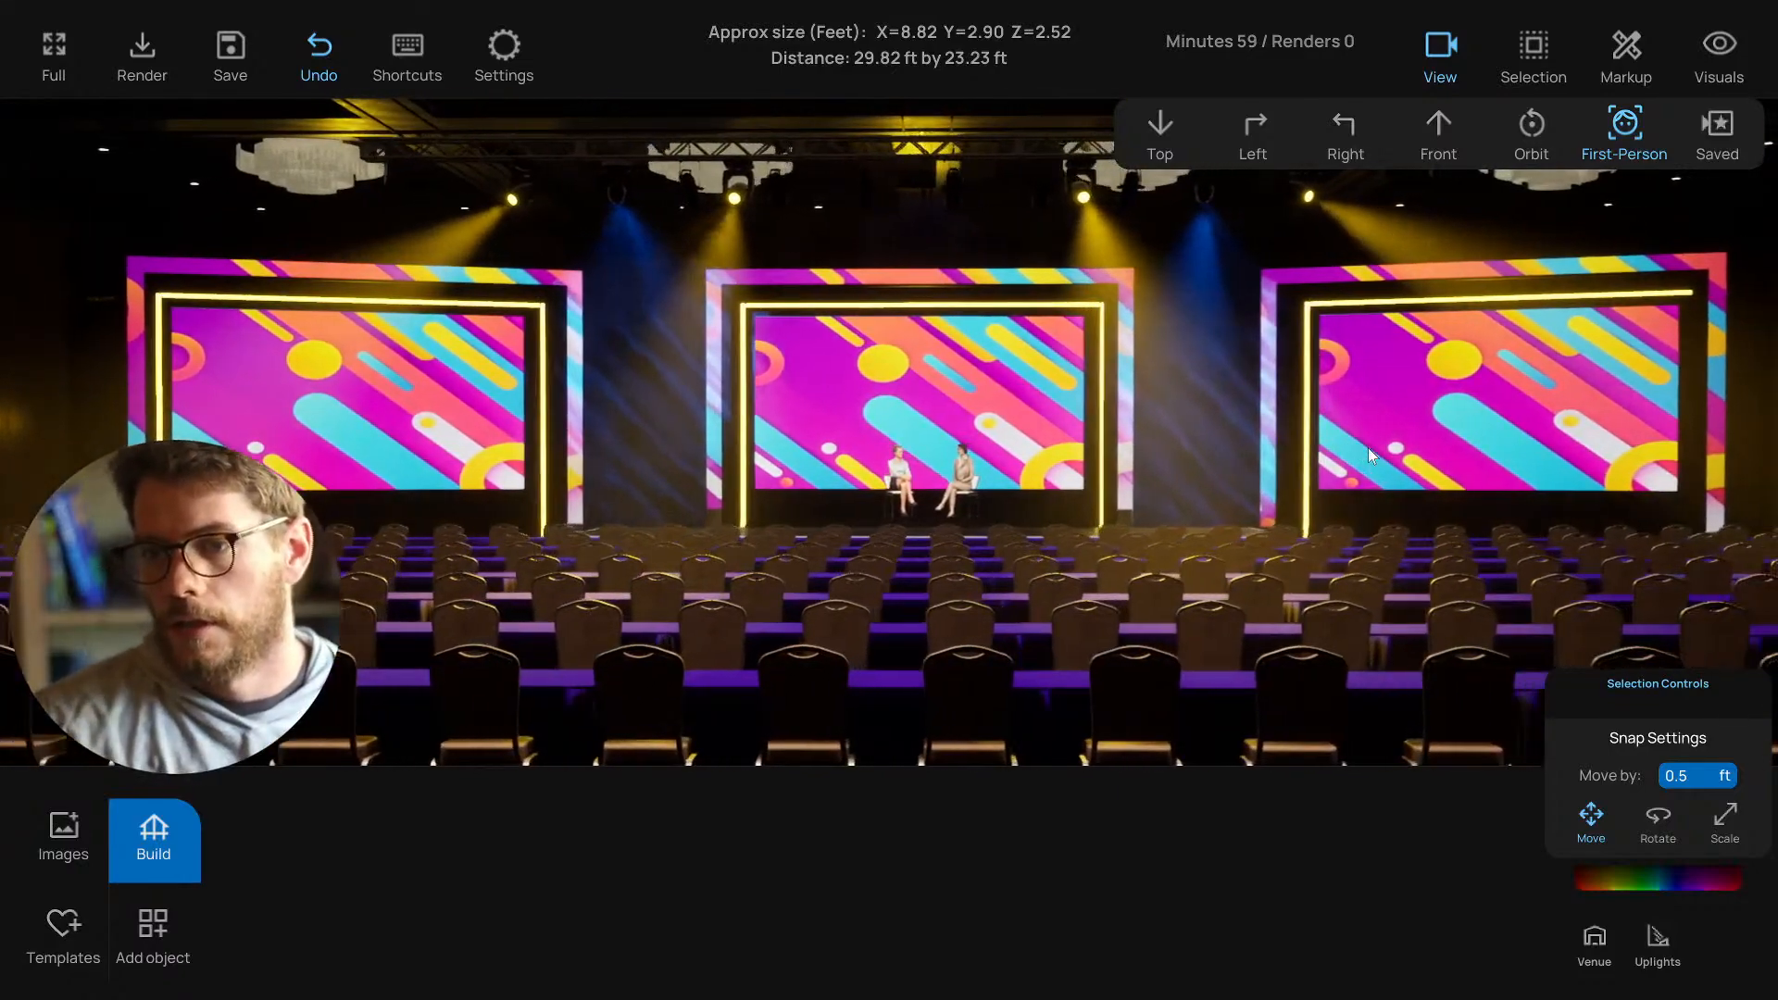